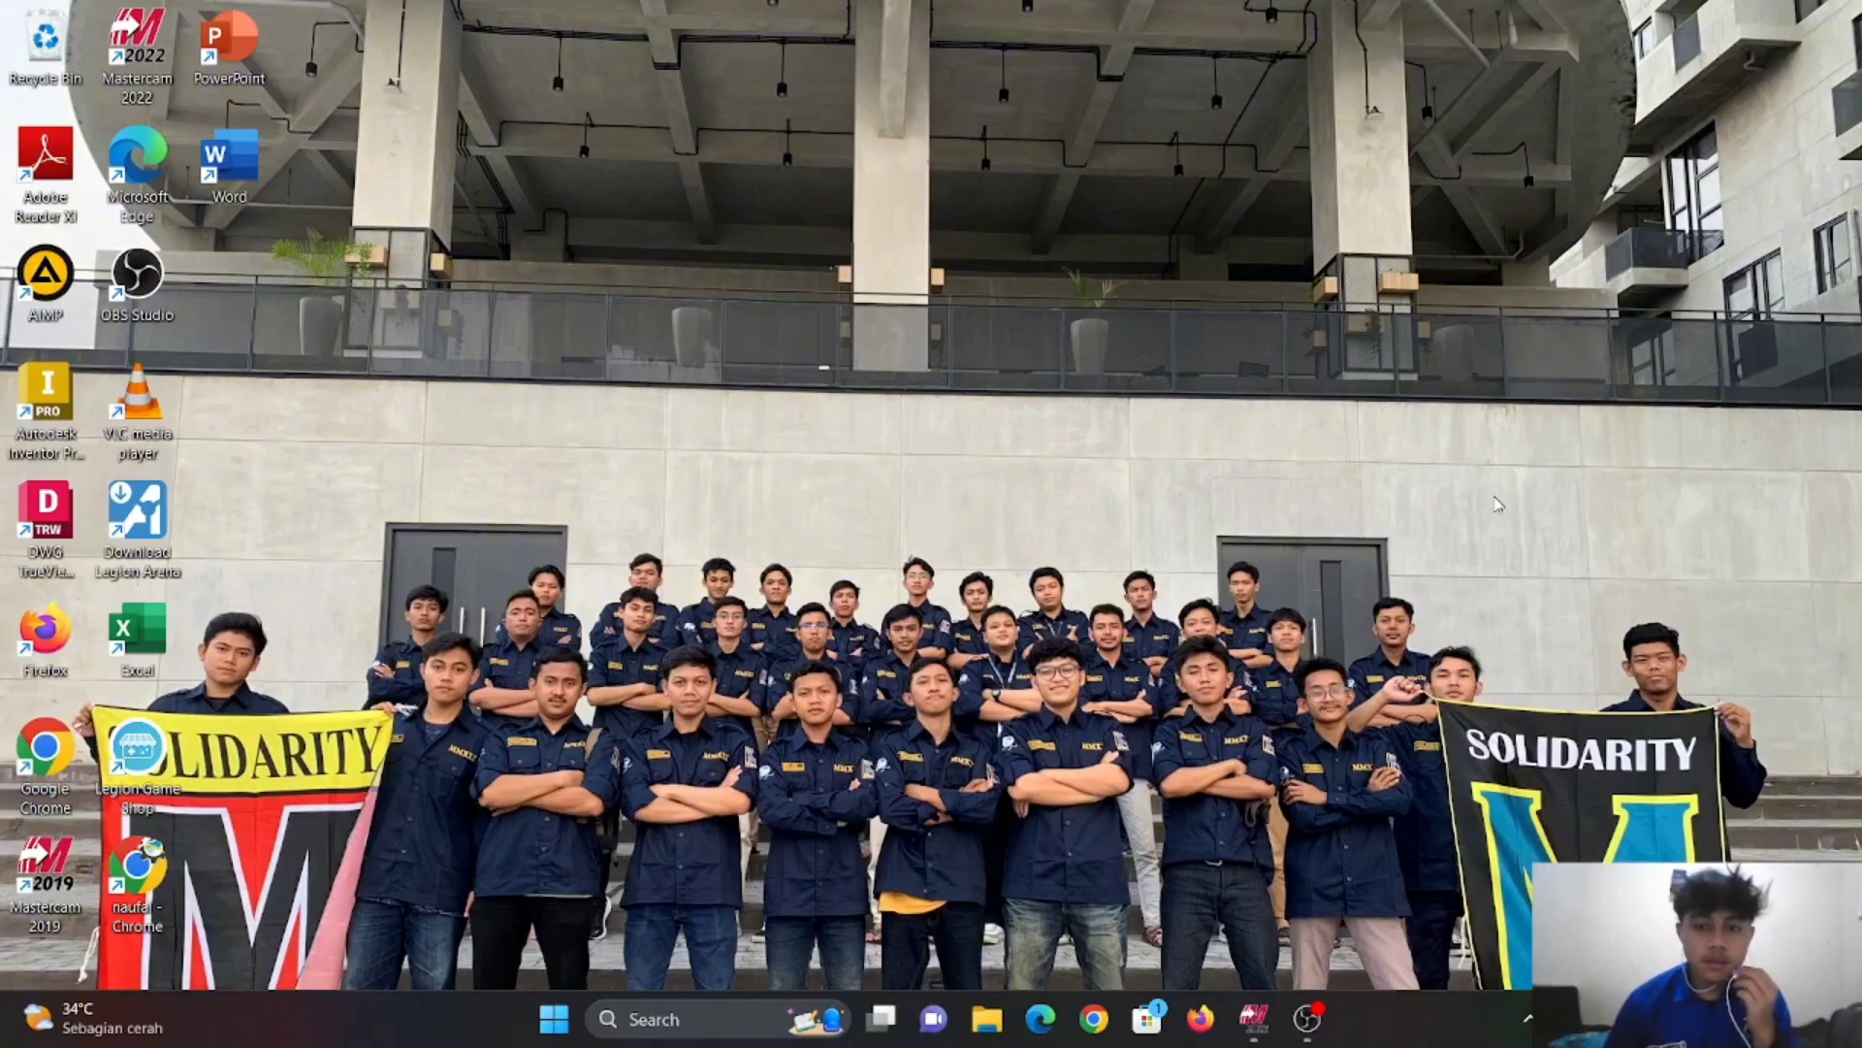
- Refresh the desktop and switch to Mastercam with the MODUL UJIAN part open
right_click(1002, 414)
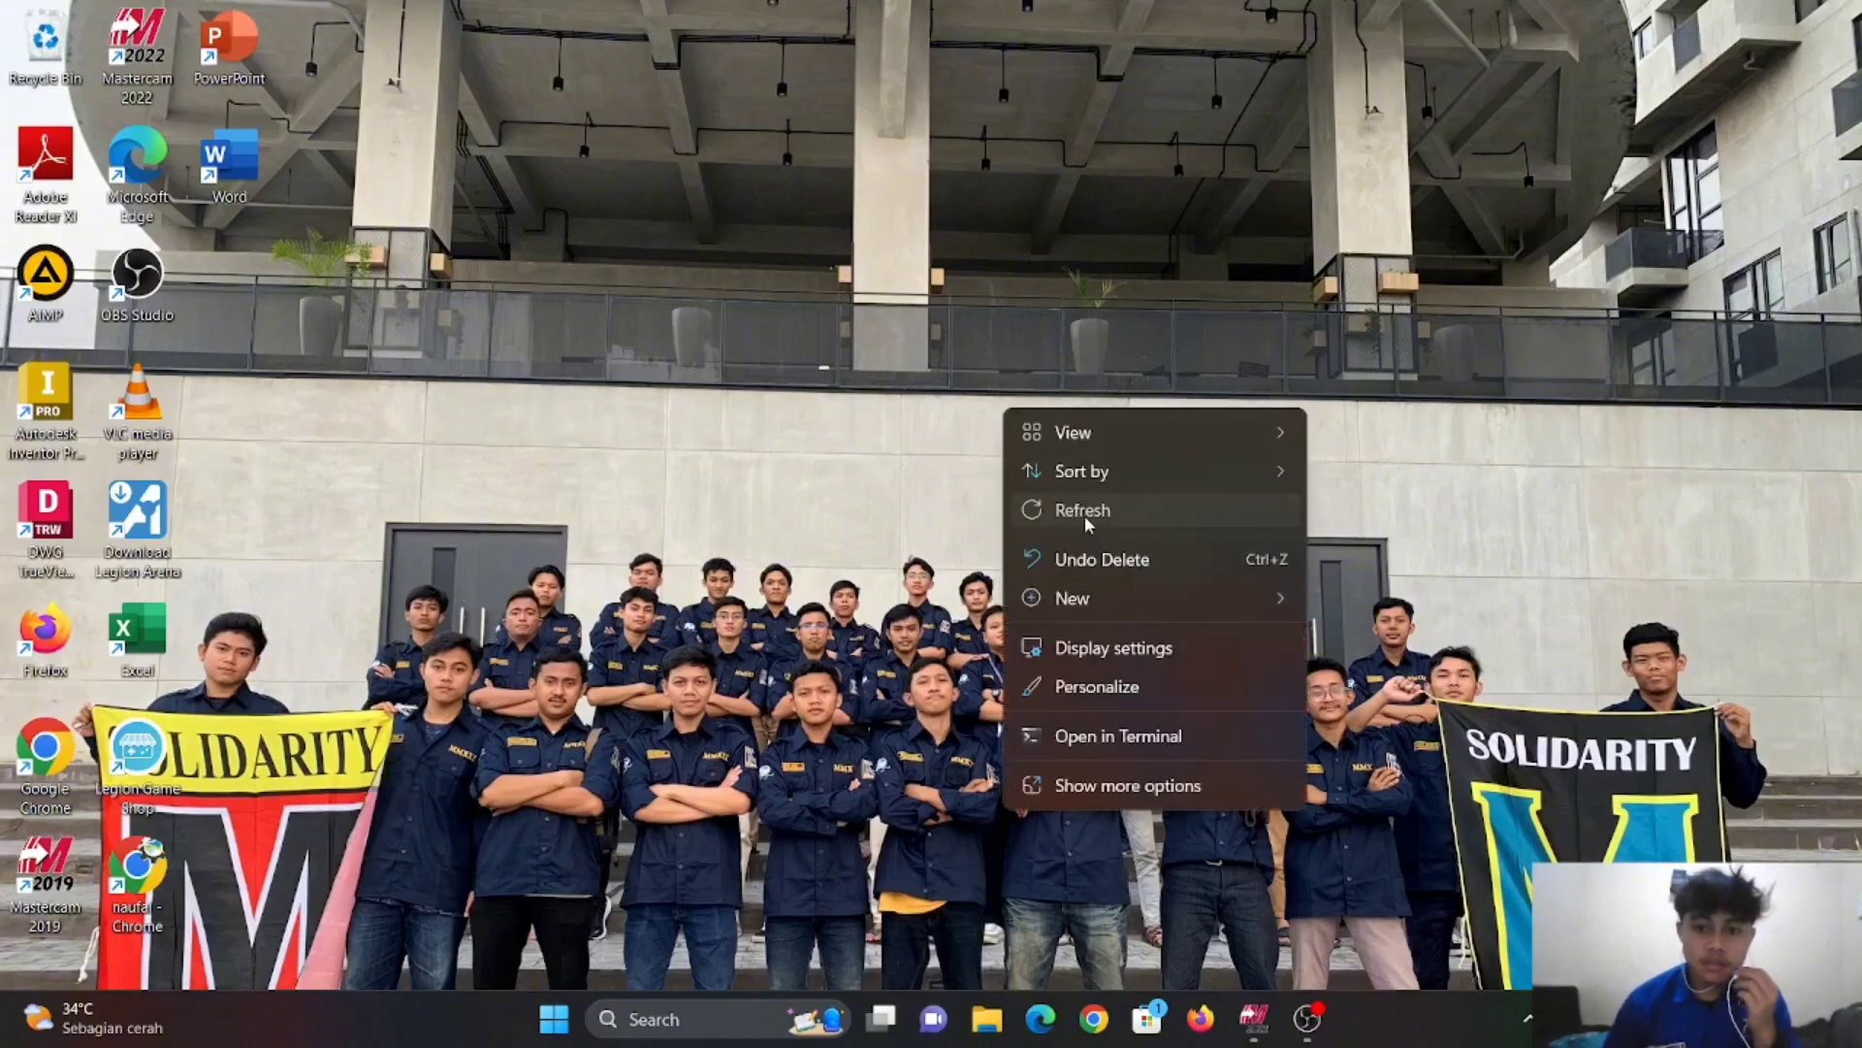
click(1084, 500)
click(1254, 1018)
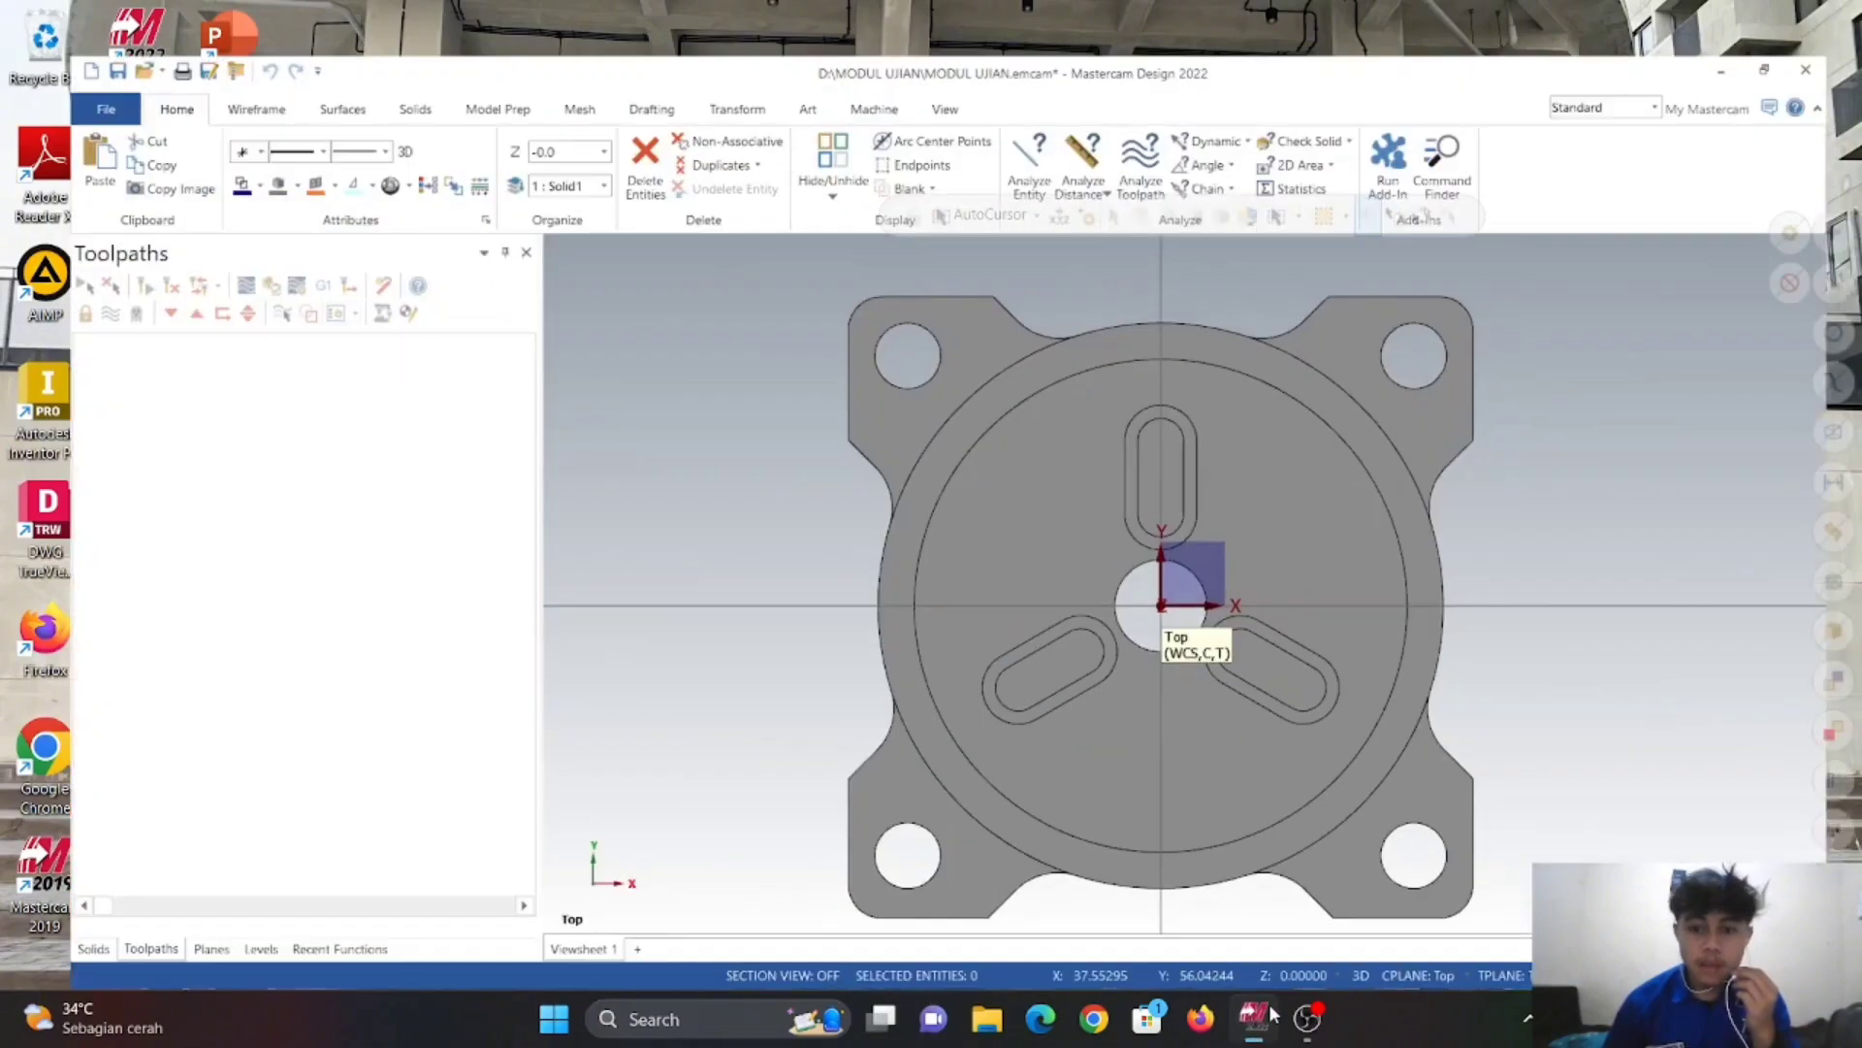
- Examine the flange part in 3D, restore the Top (WCS) view and show the list of levels
scroll(1232, 728, down, 2)
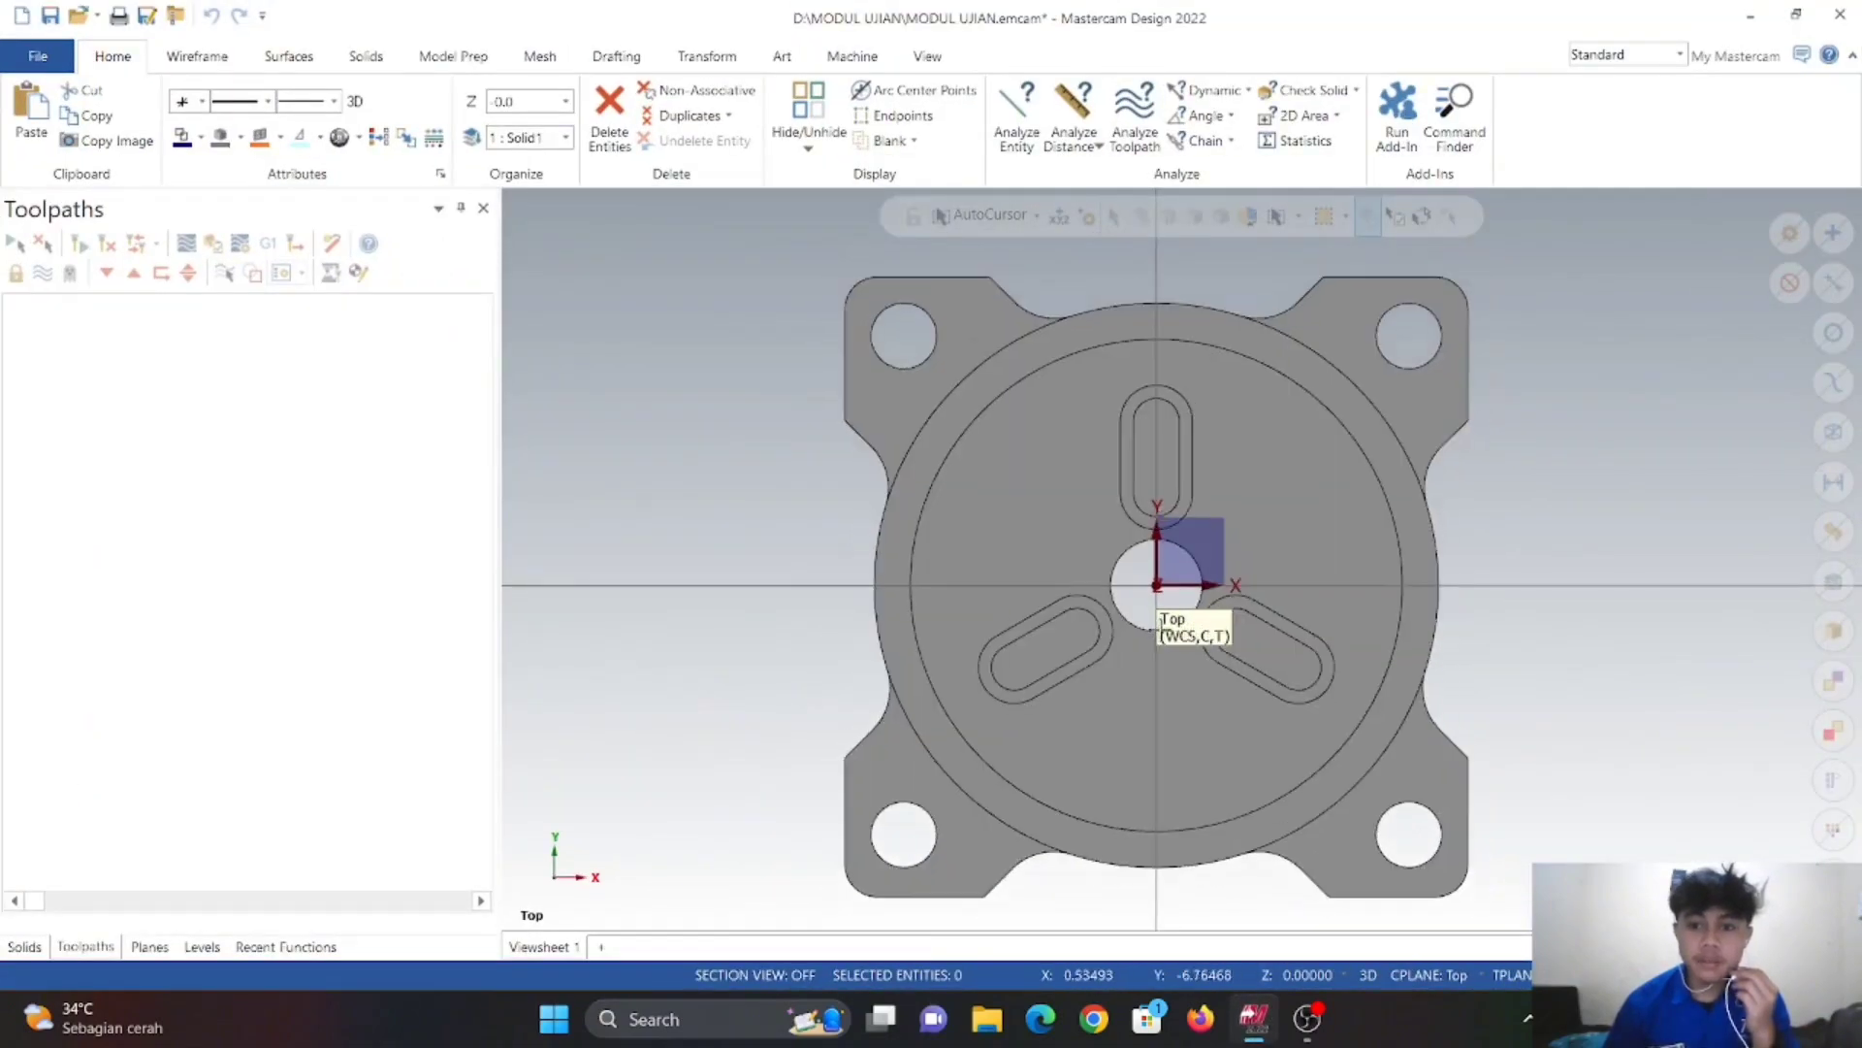
middle_drag(1212, 758, 1545, 418)
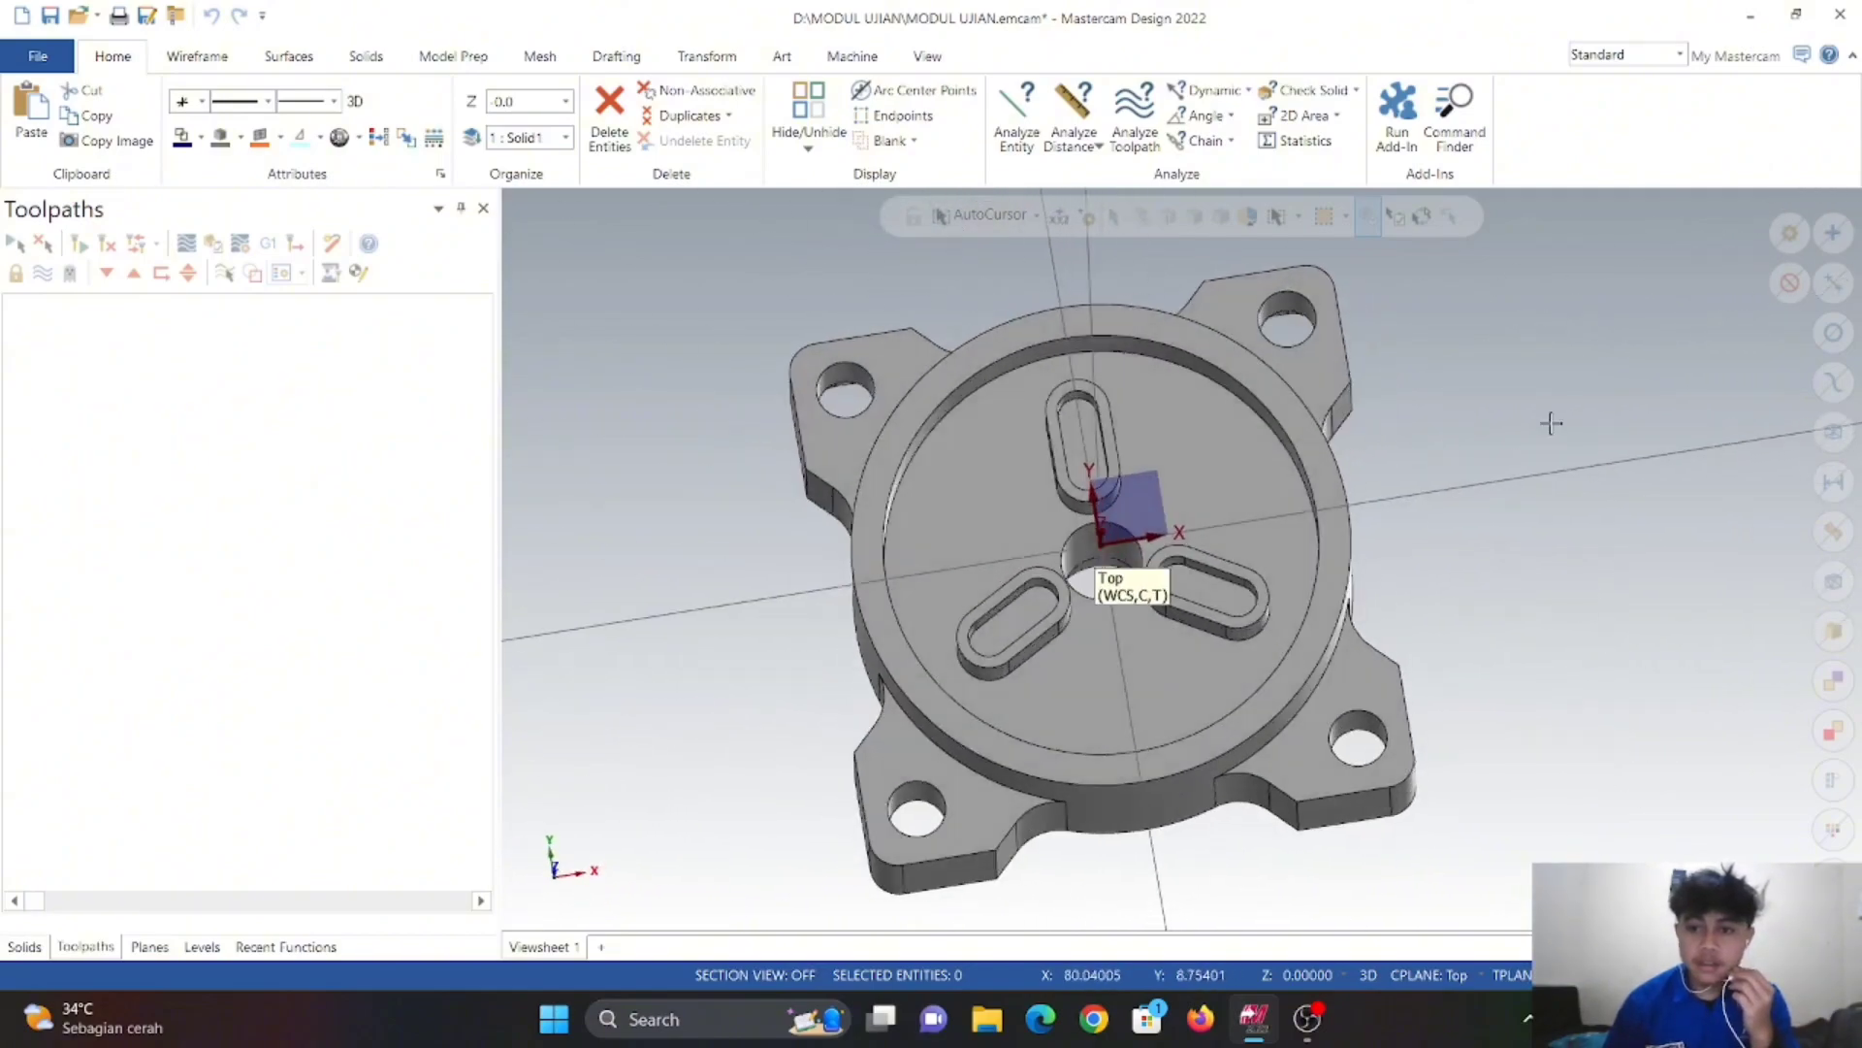
right_click(1544, 419)
click(1588, 554)
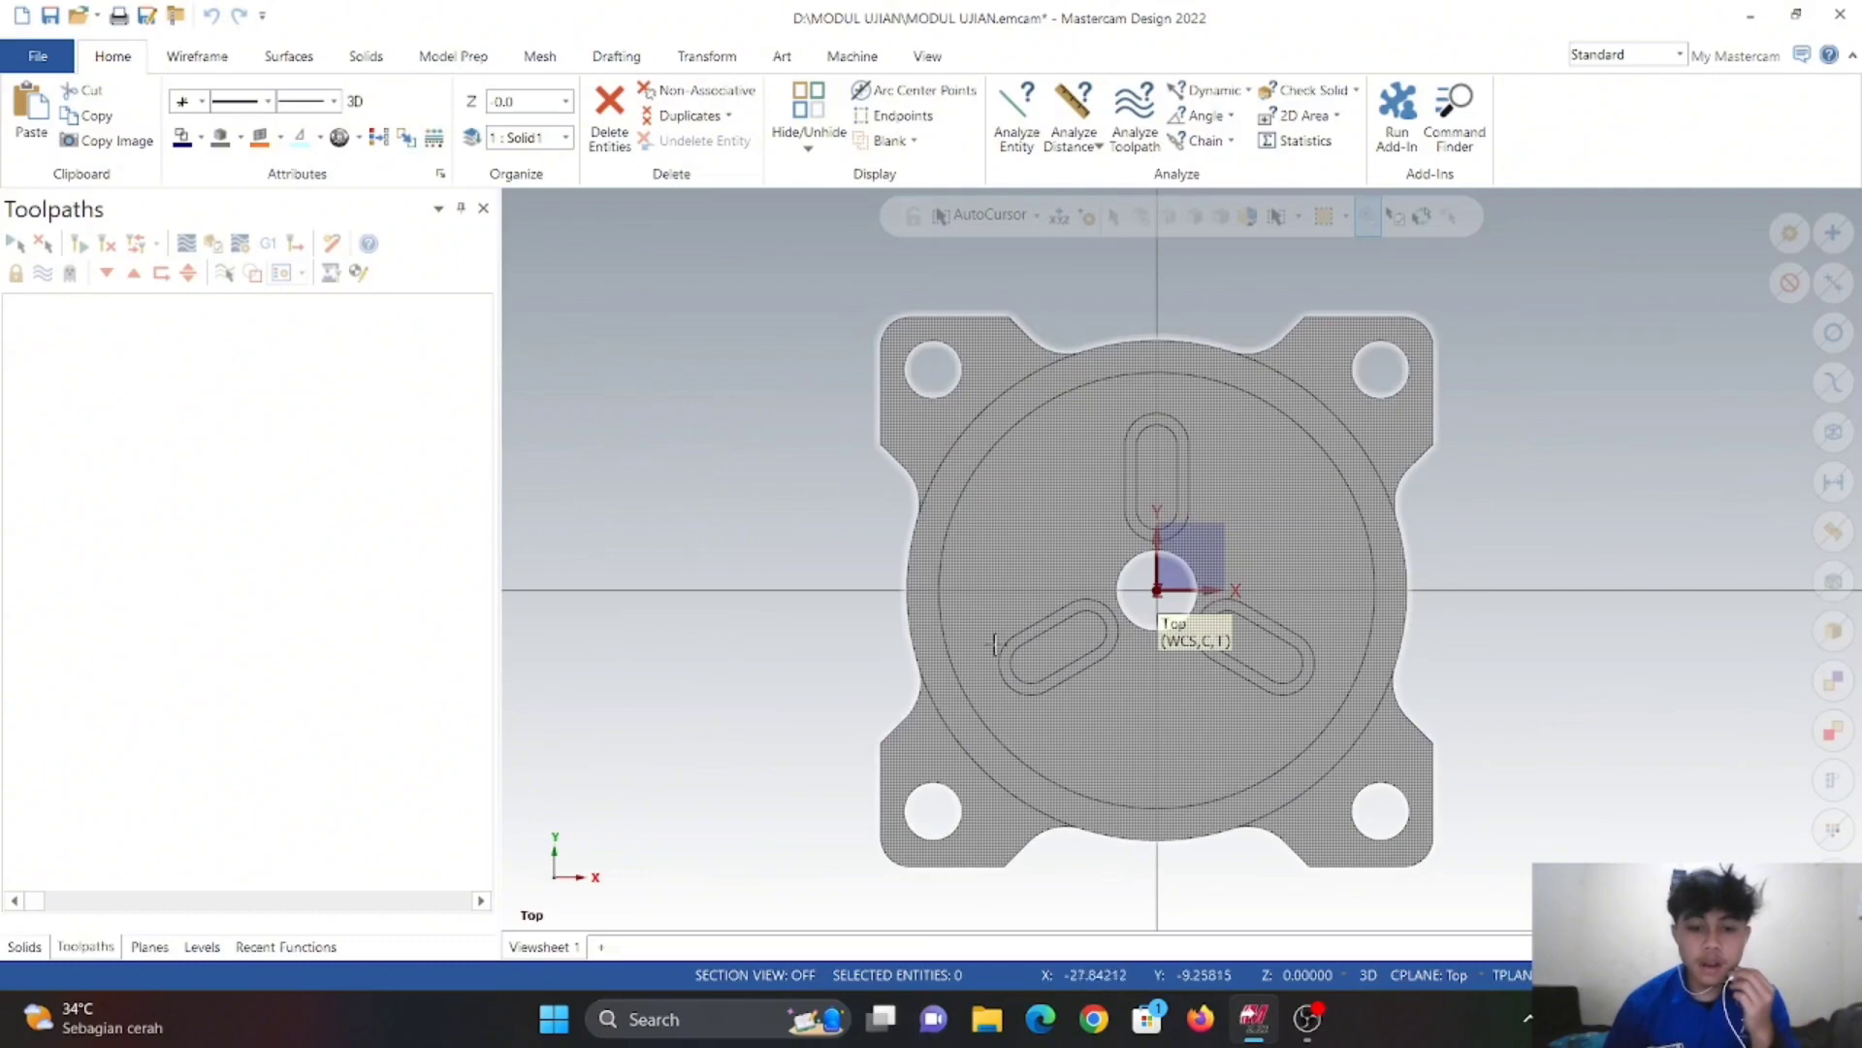
click(202, 947)
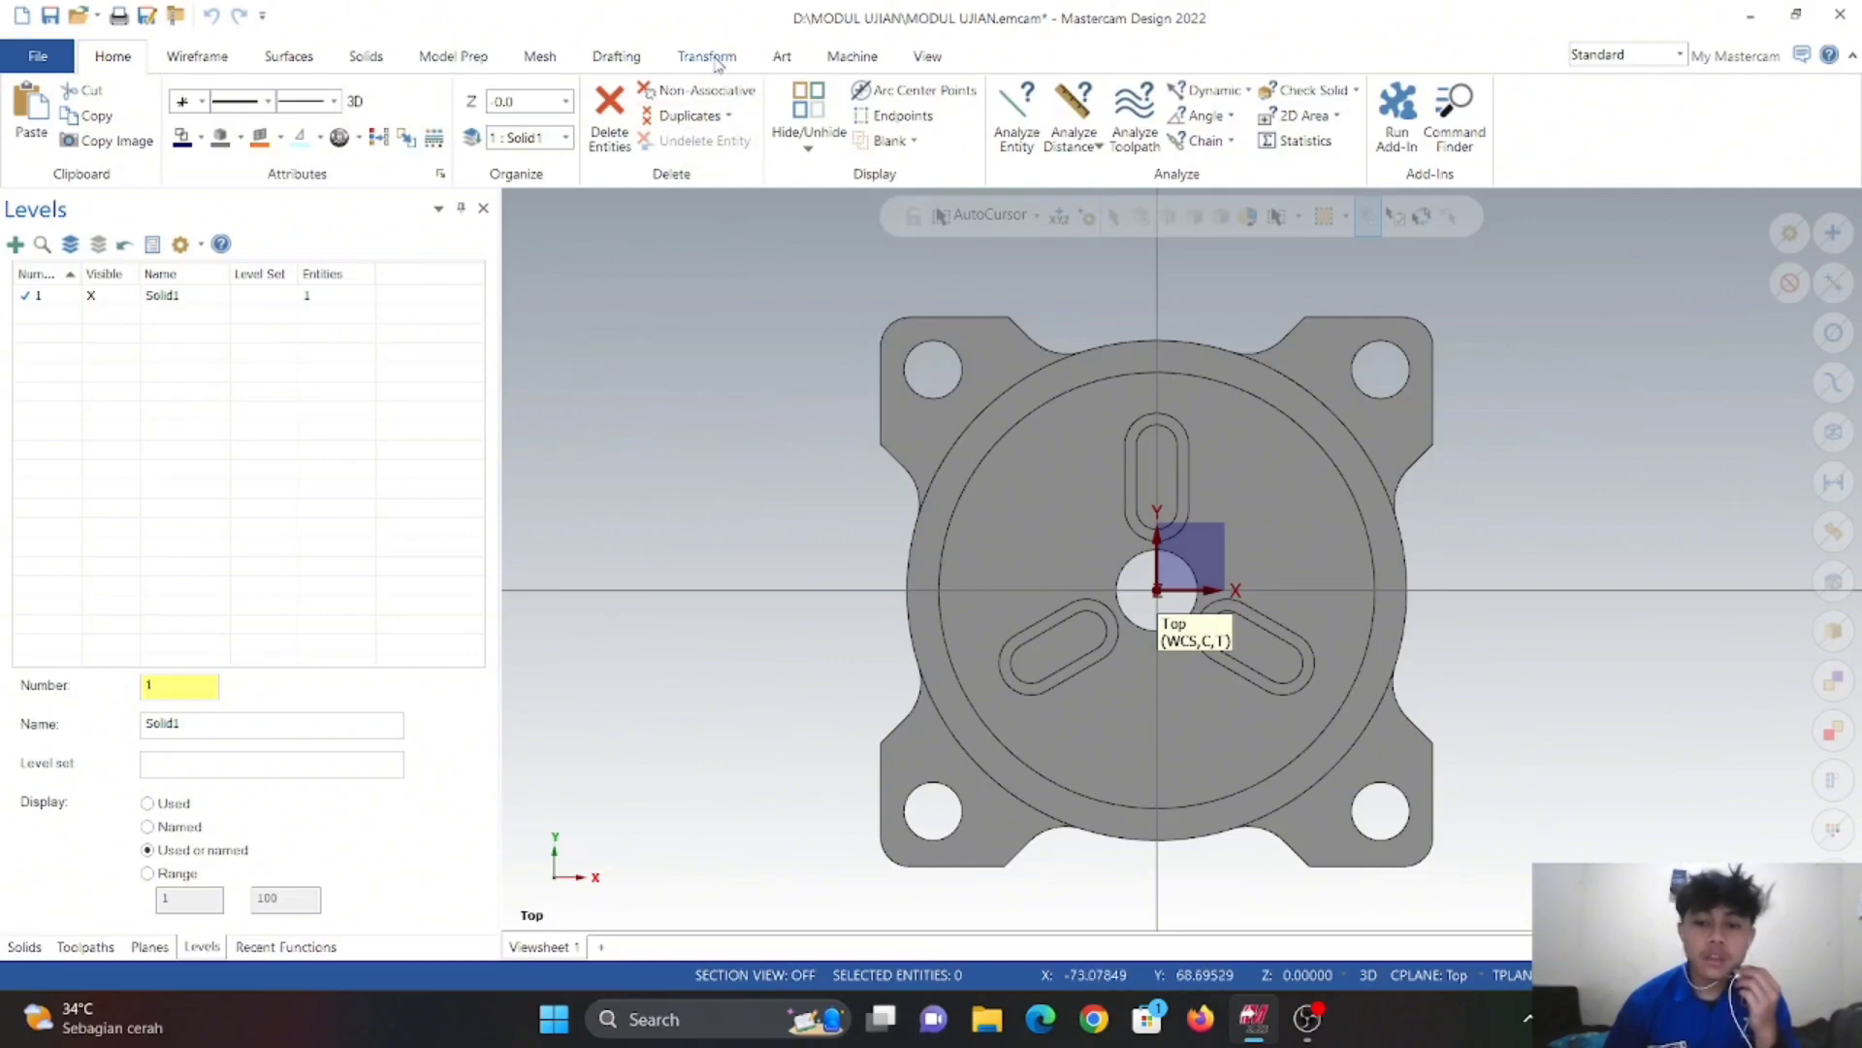
right_click(774, 347)
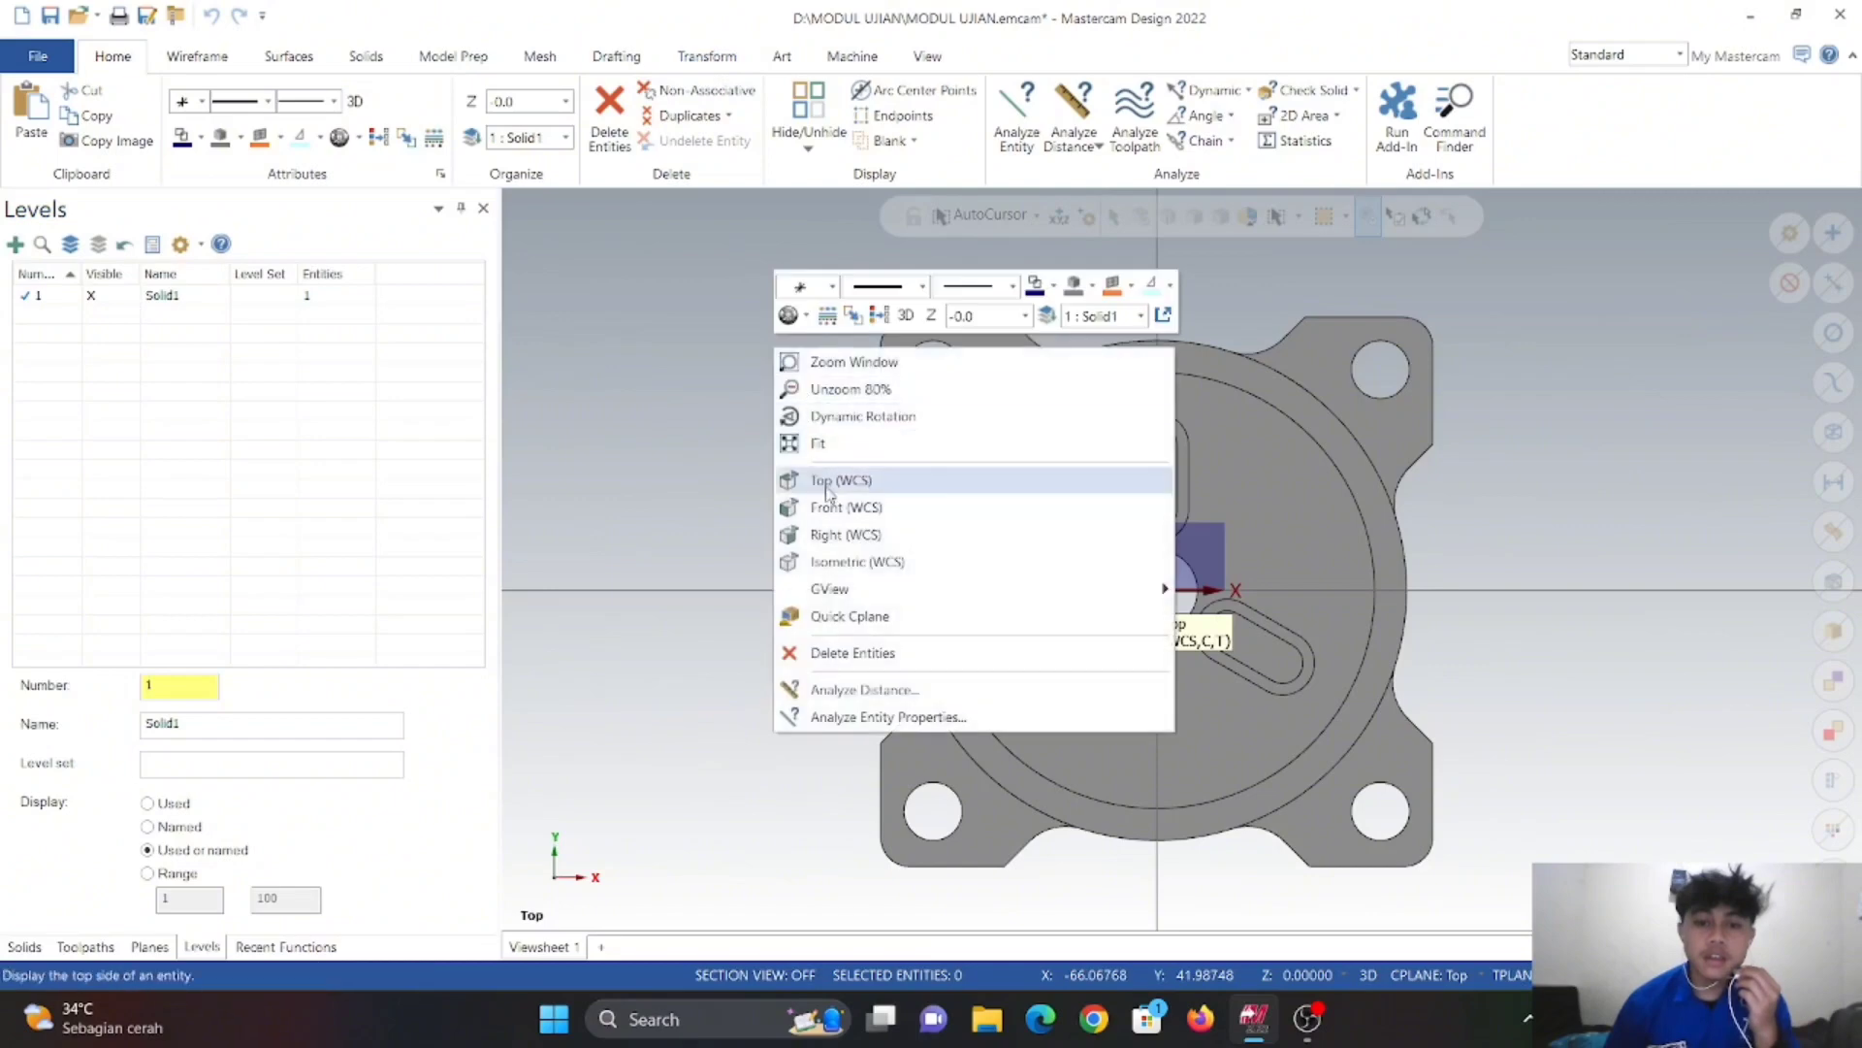
click(824, 481)
- Move the whole solid to the WCS origin with a Dynamic transform, placing the gnomon at the central hole's centre
click(708, 58)
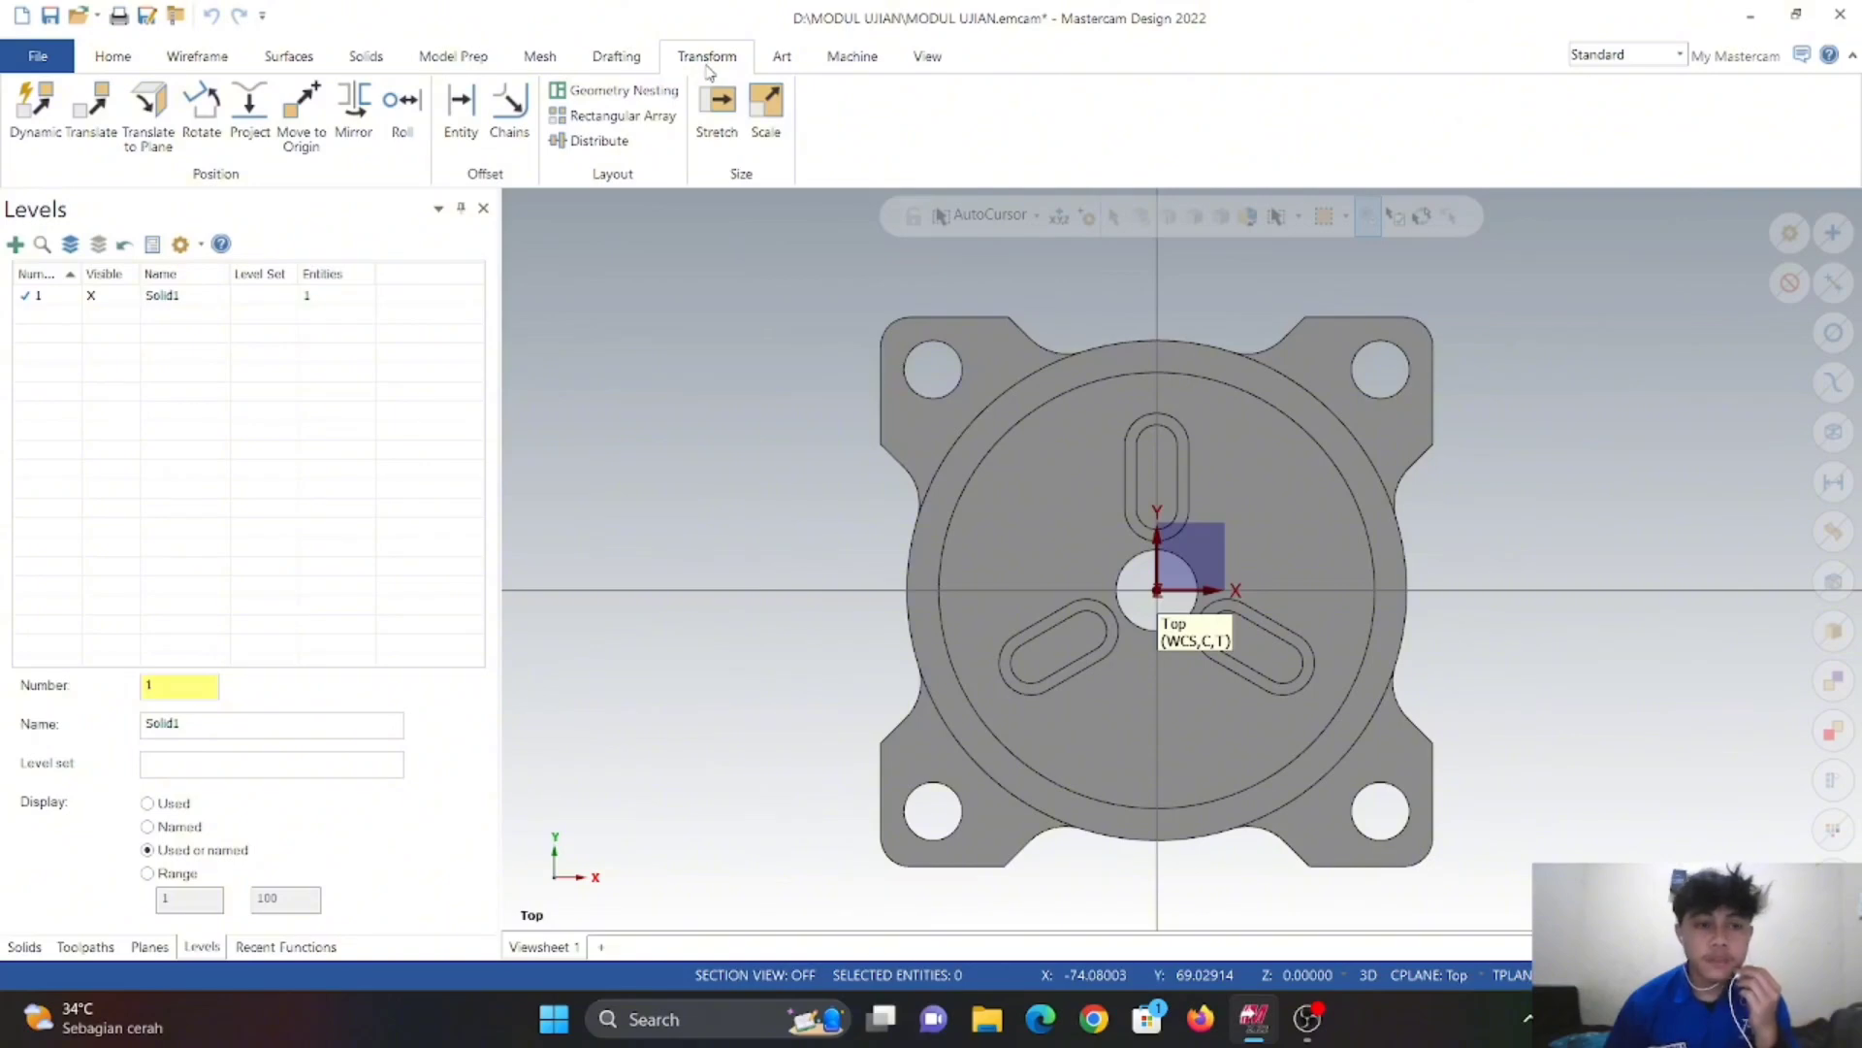
click(24, 141)
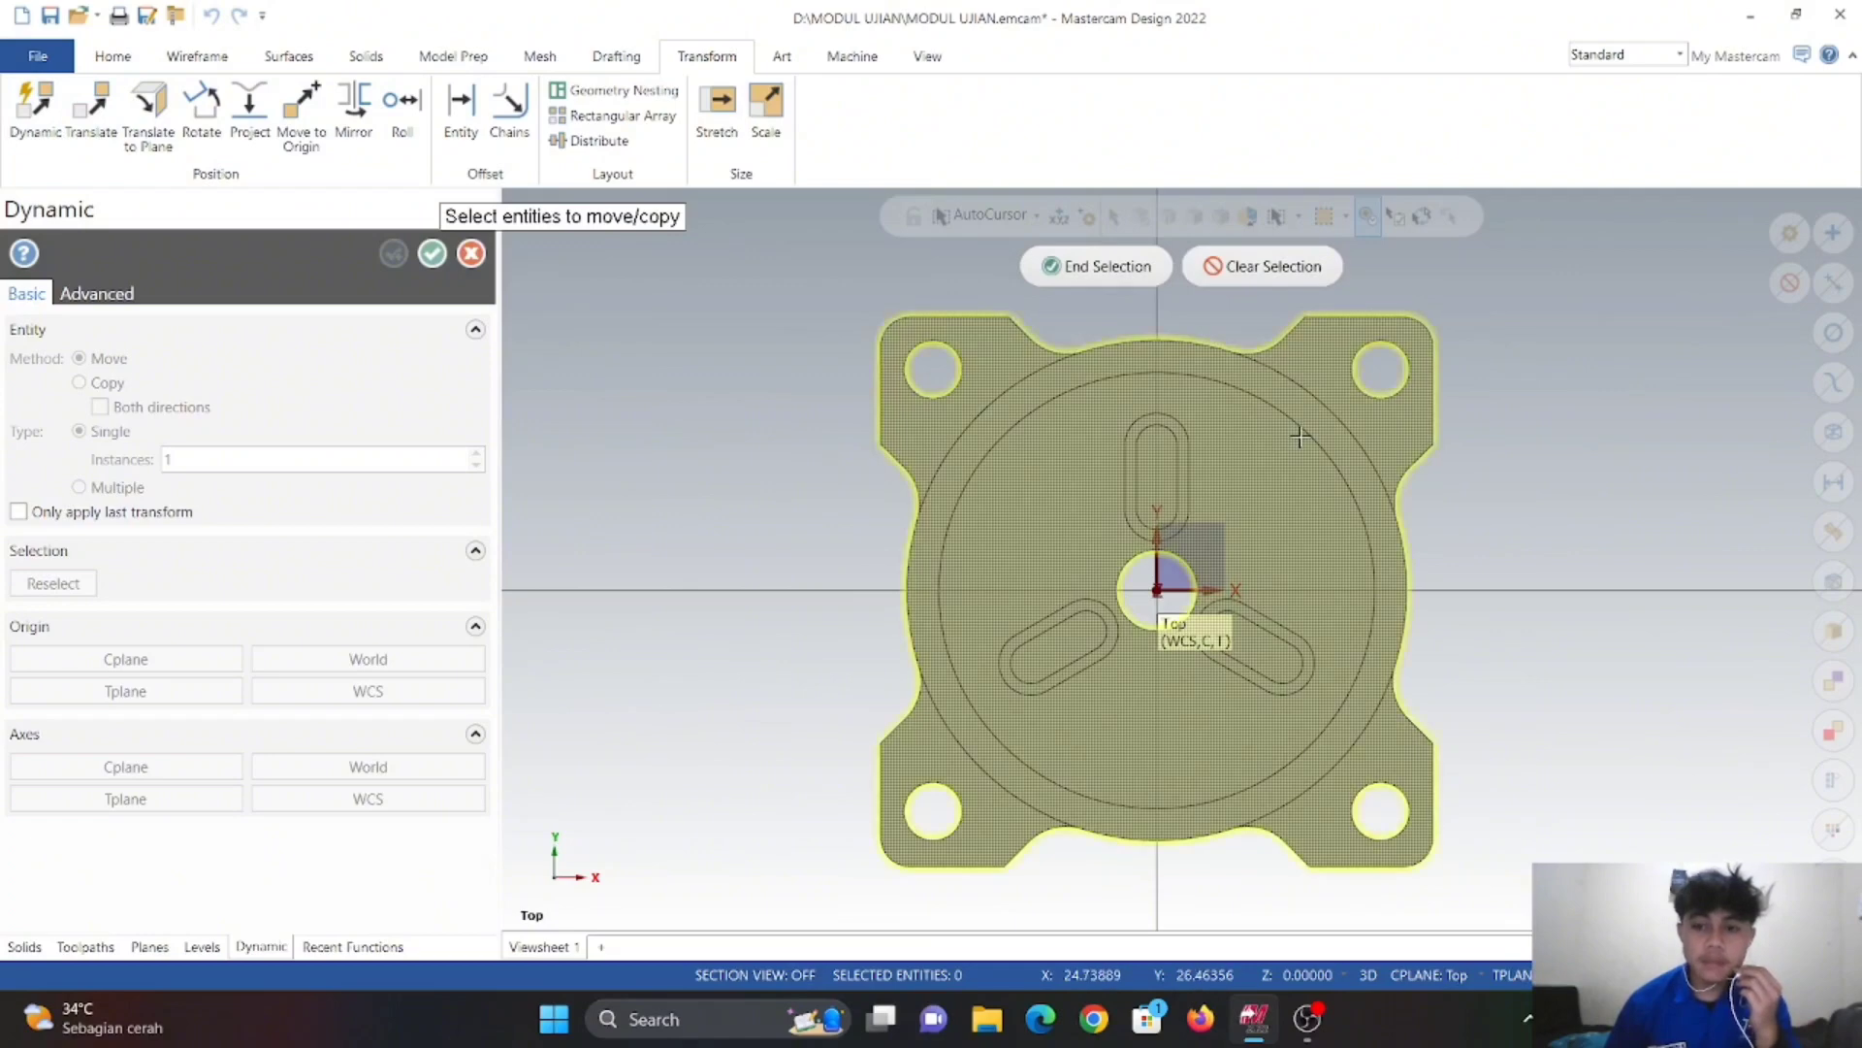
click(1134, 266)
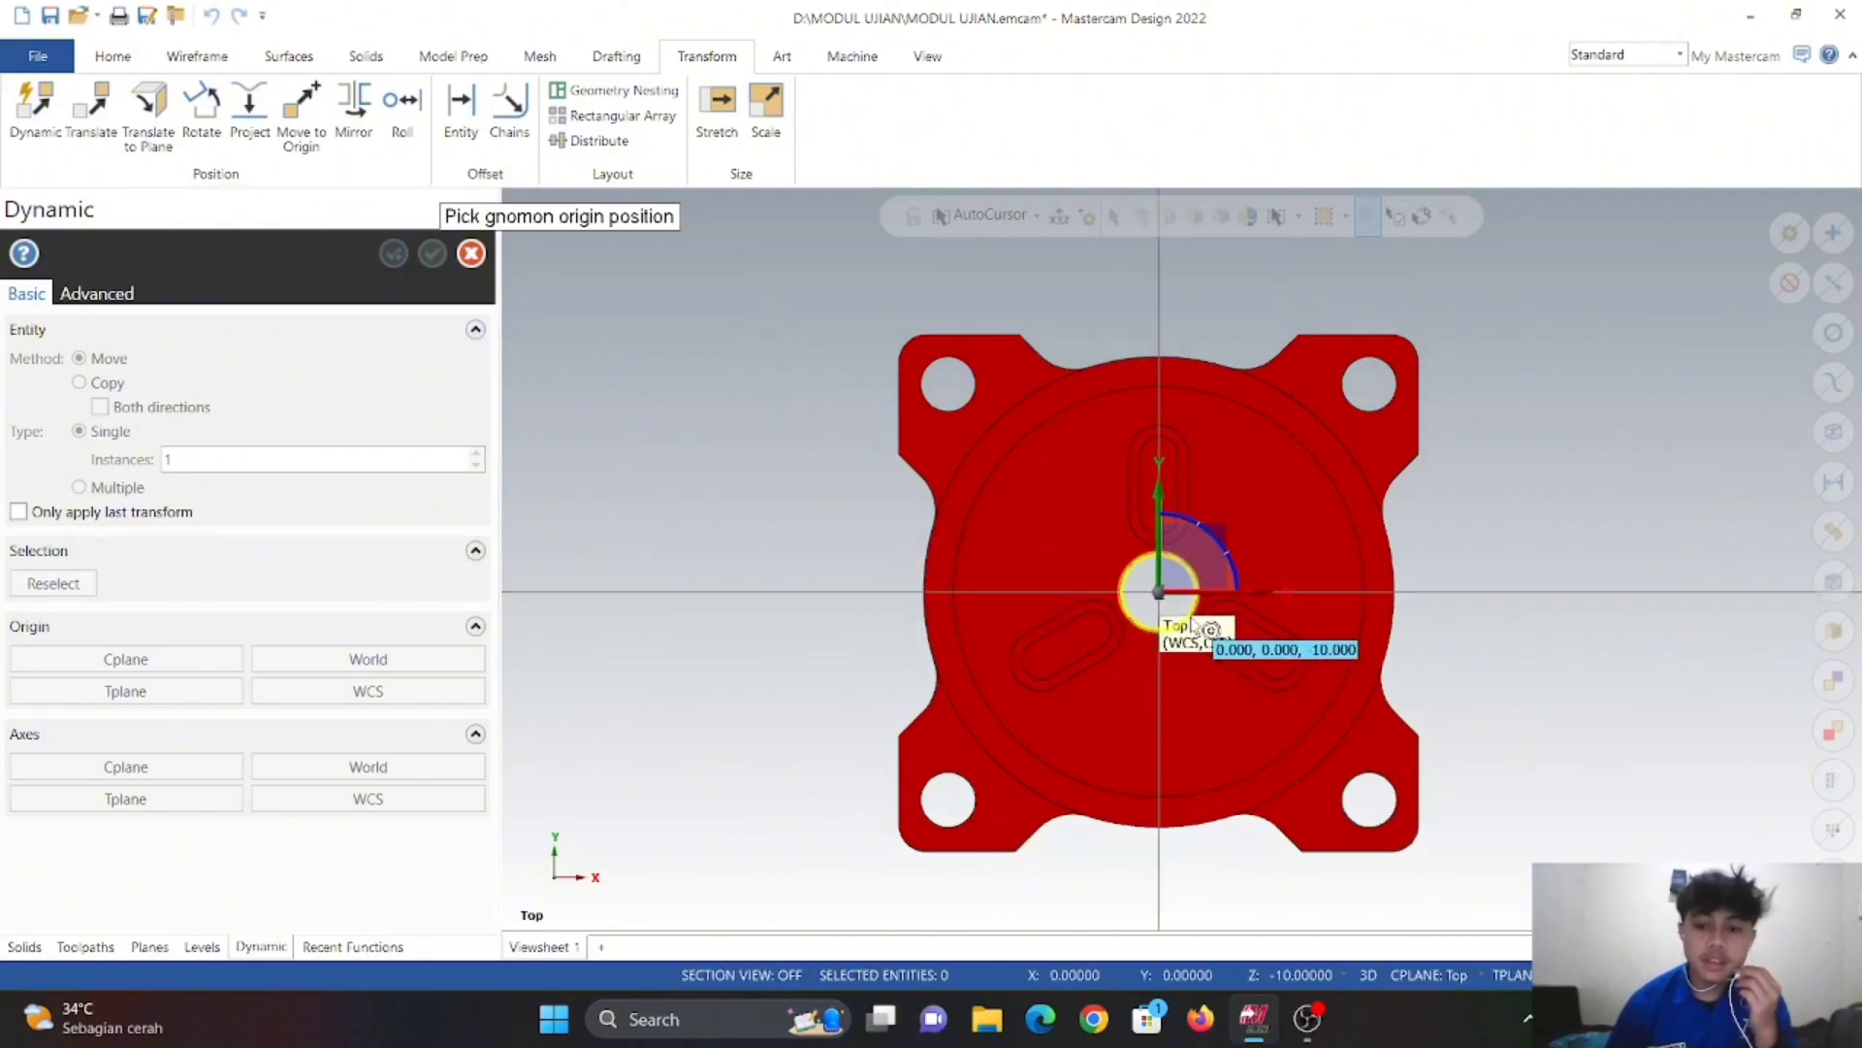
scroll(1157, 618, up, 5)
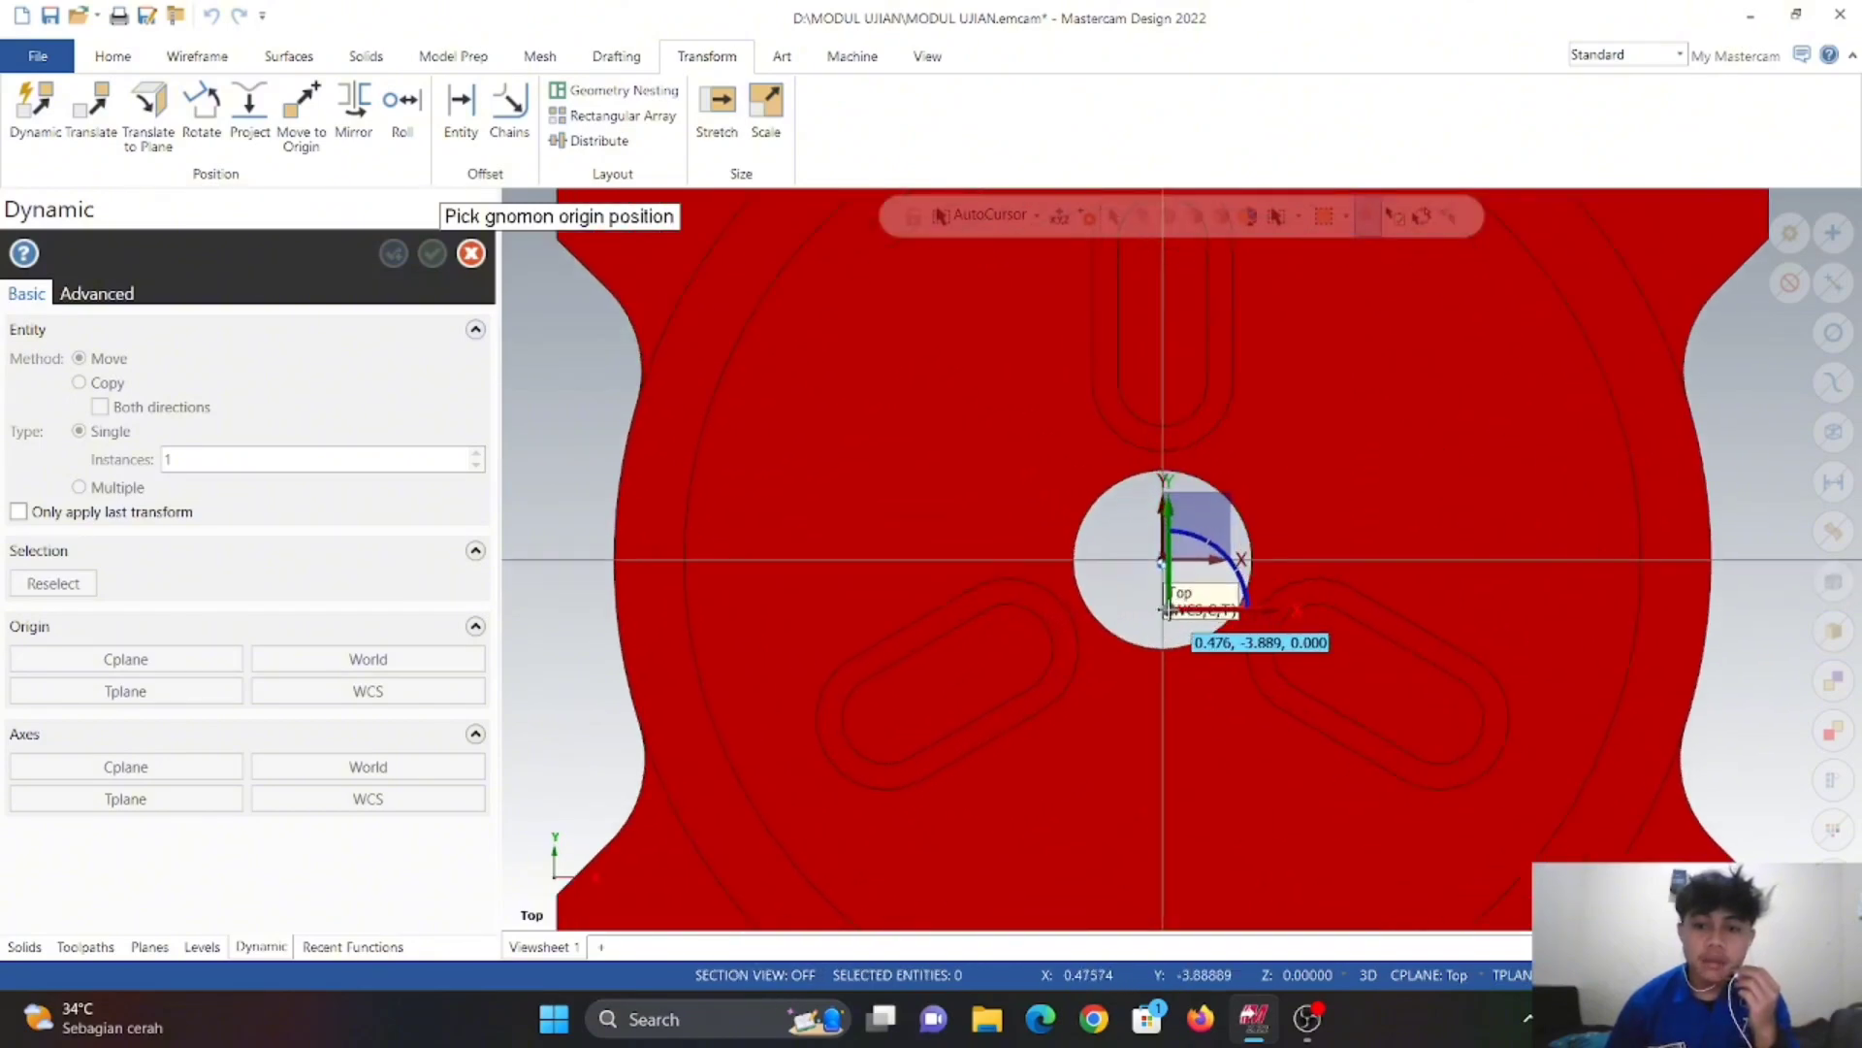
scroll(1168, 604, up, 5)
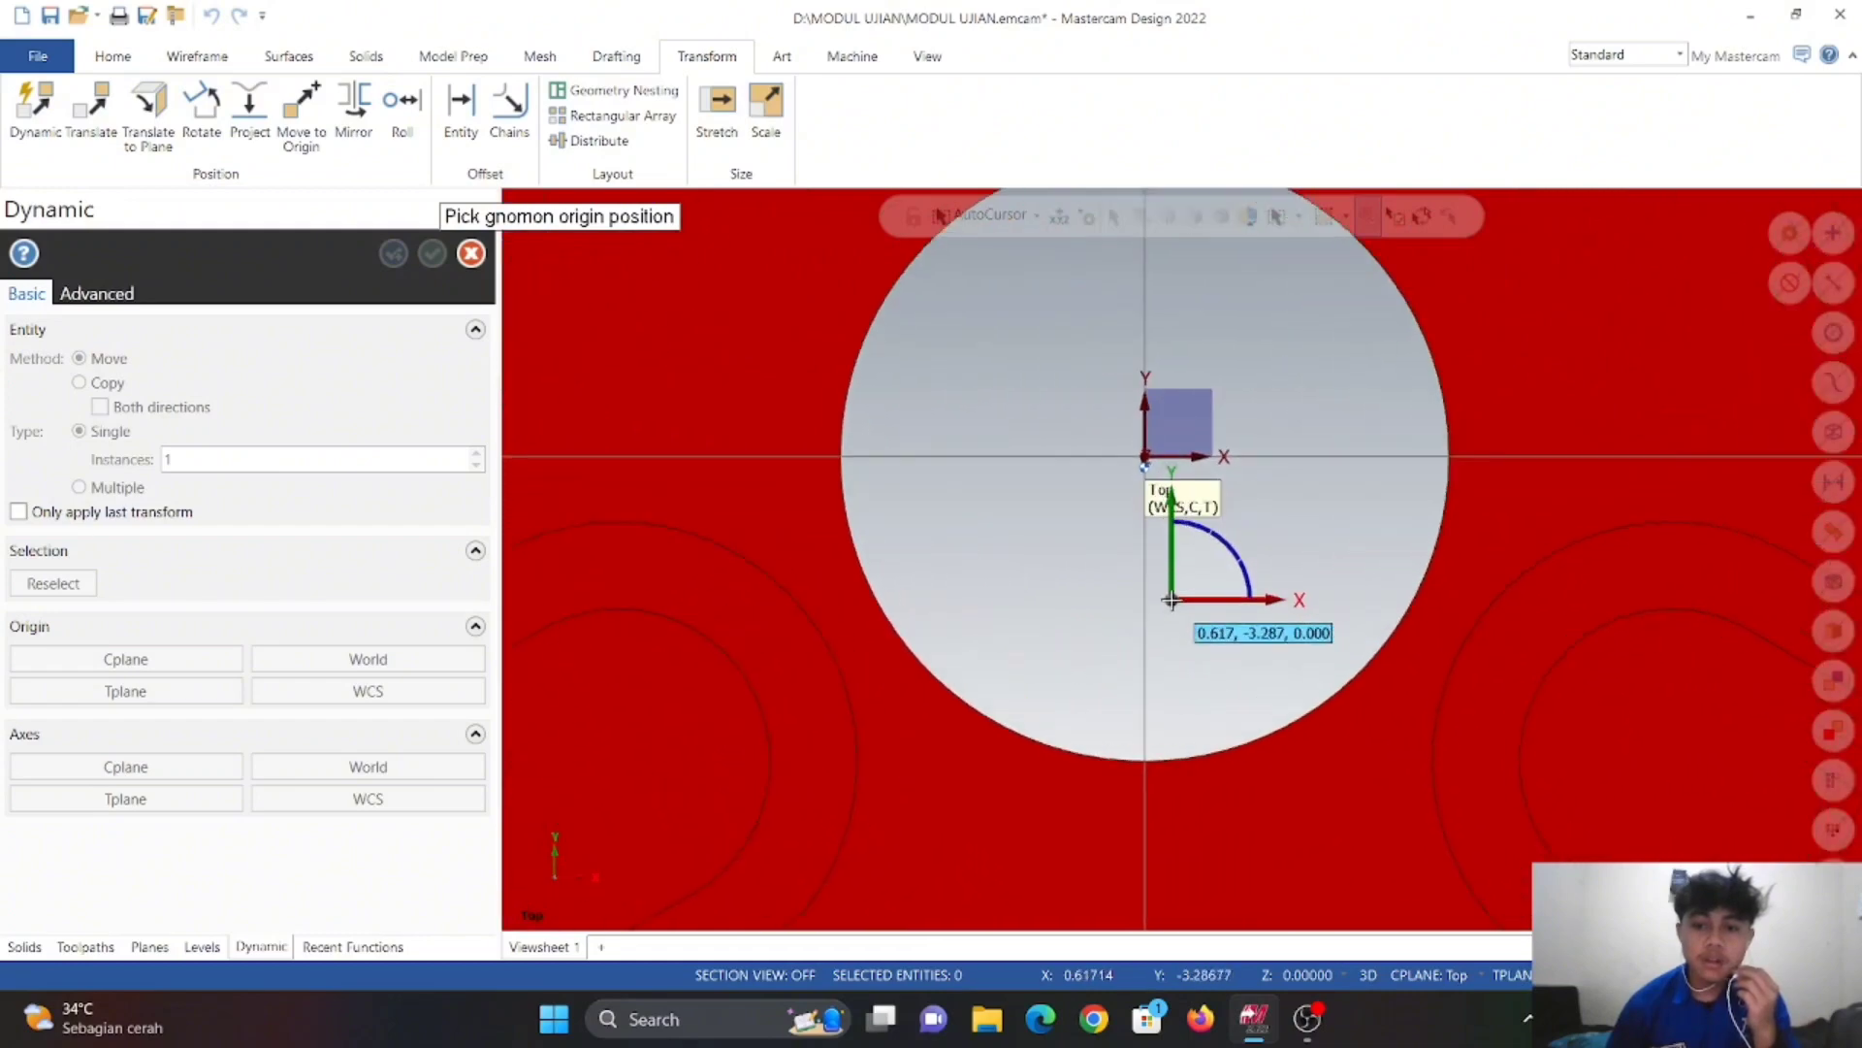
scroll(1172, 594, up, 5)
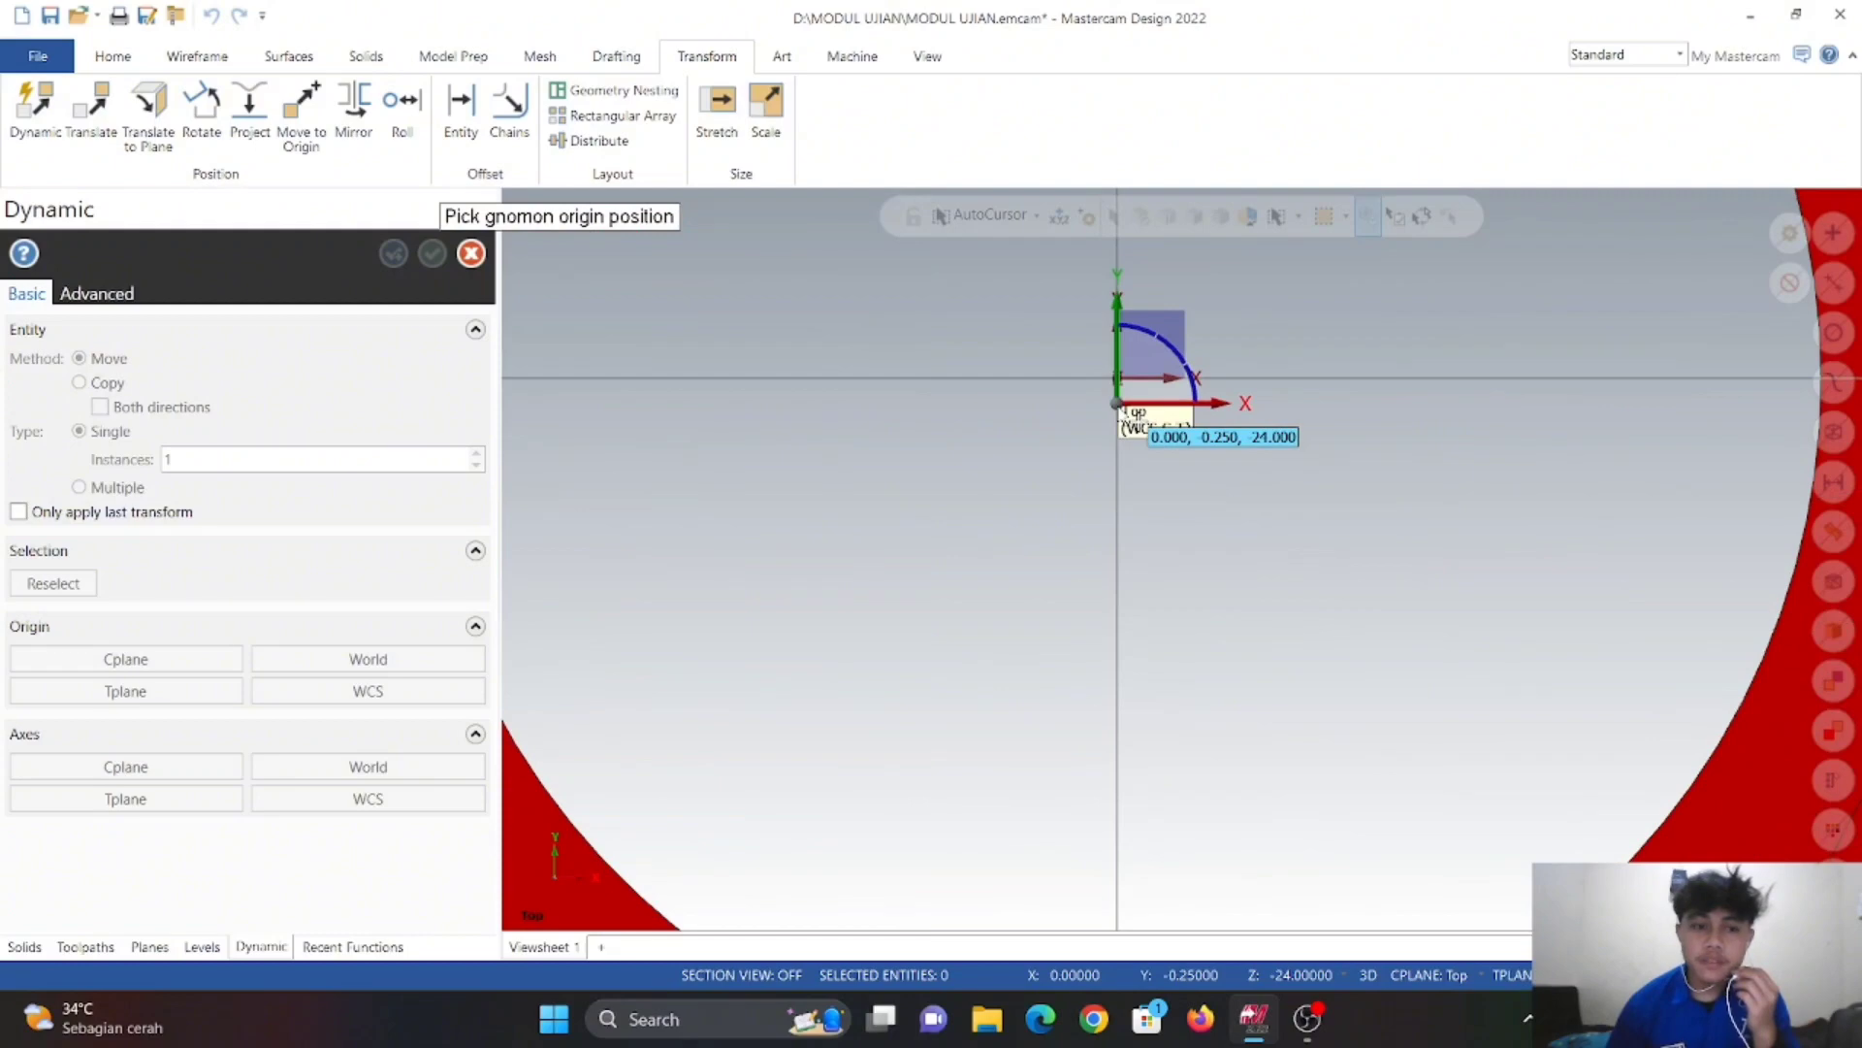
click(1123, 412)
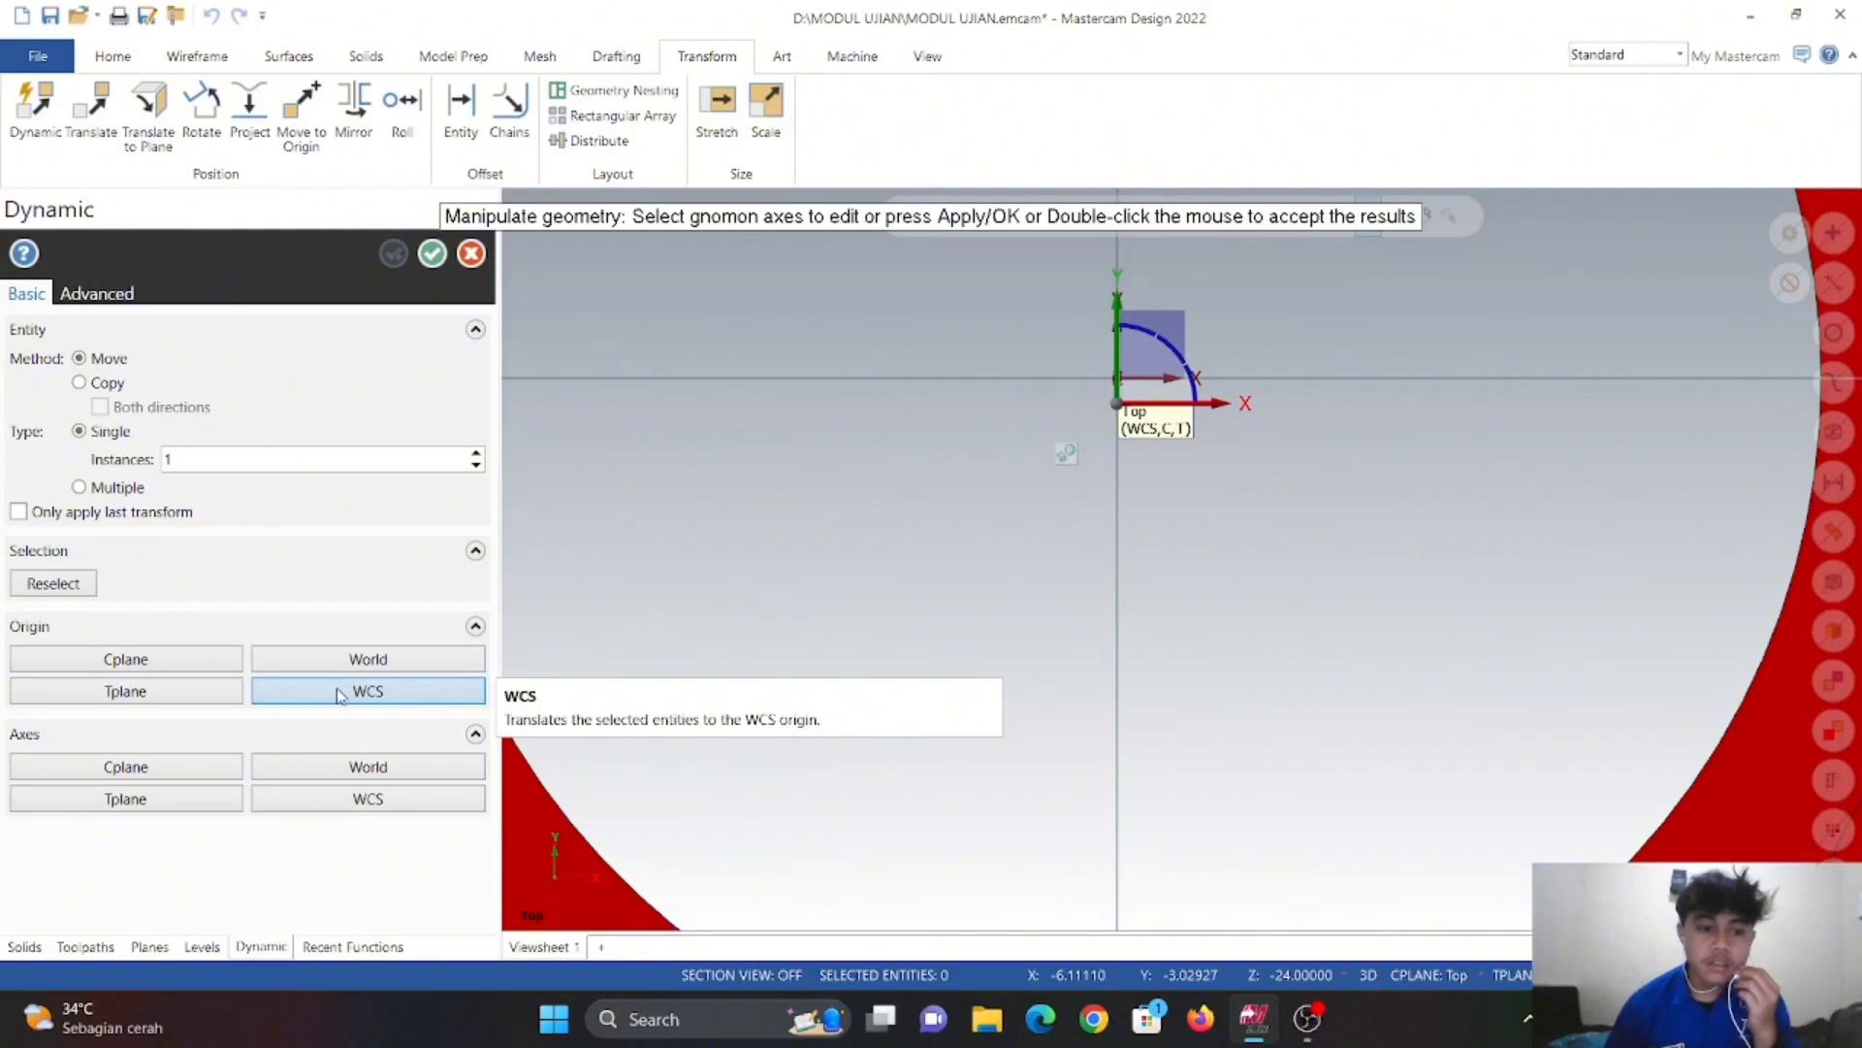
click(342, 700)
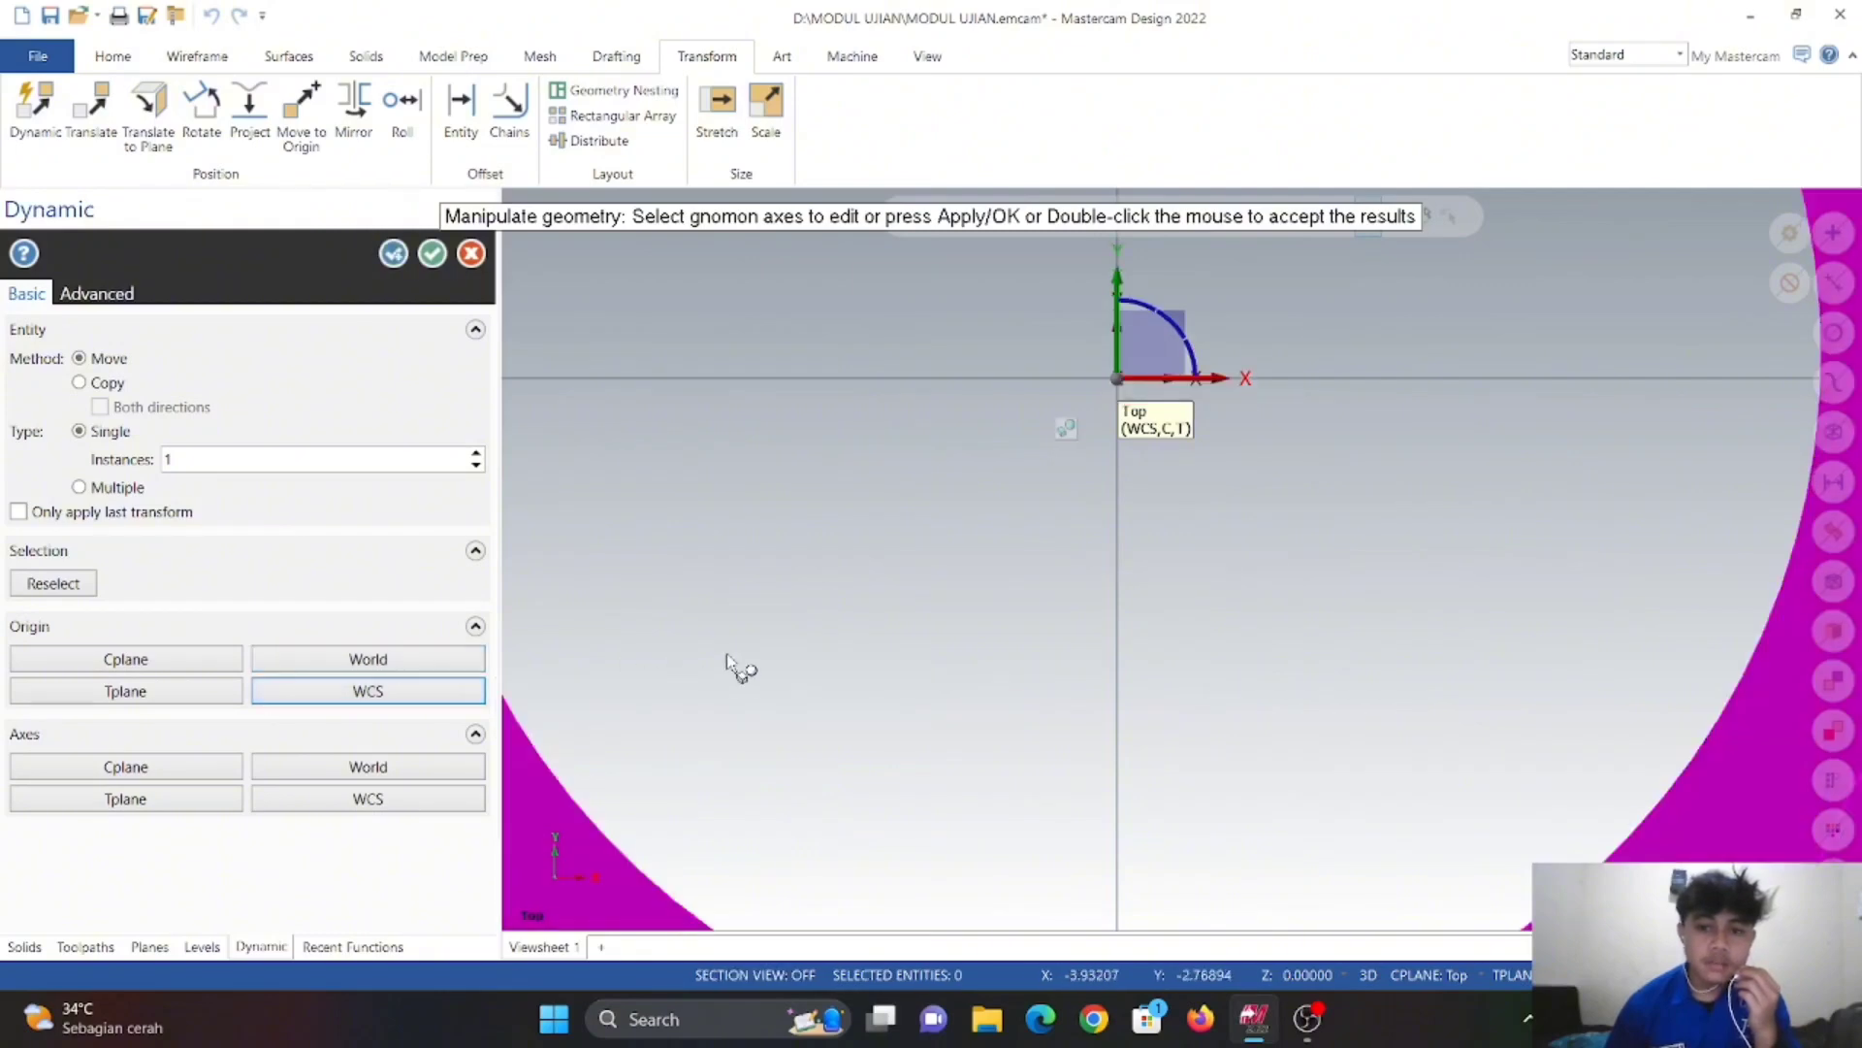
click(433, 254)
- Clear the transform result colors from the solid, check the part in 3D and restore the Top (WCS) view
scroll(994, 533, down, 5)
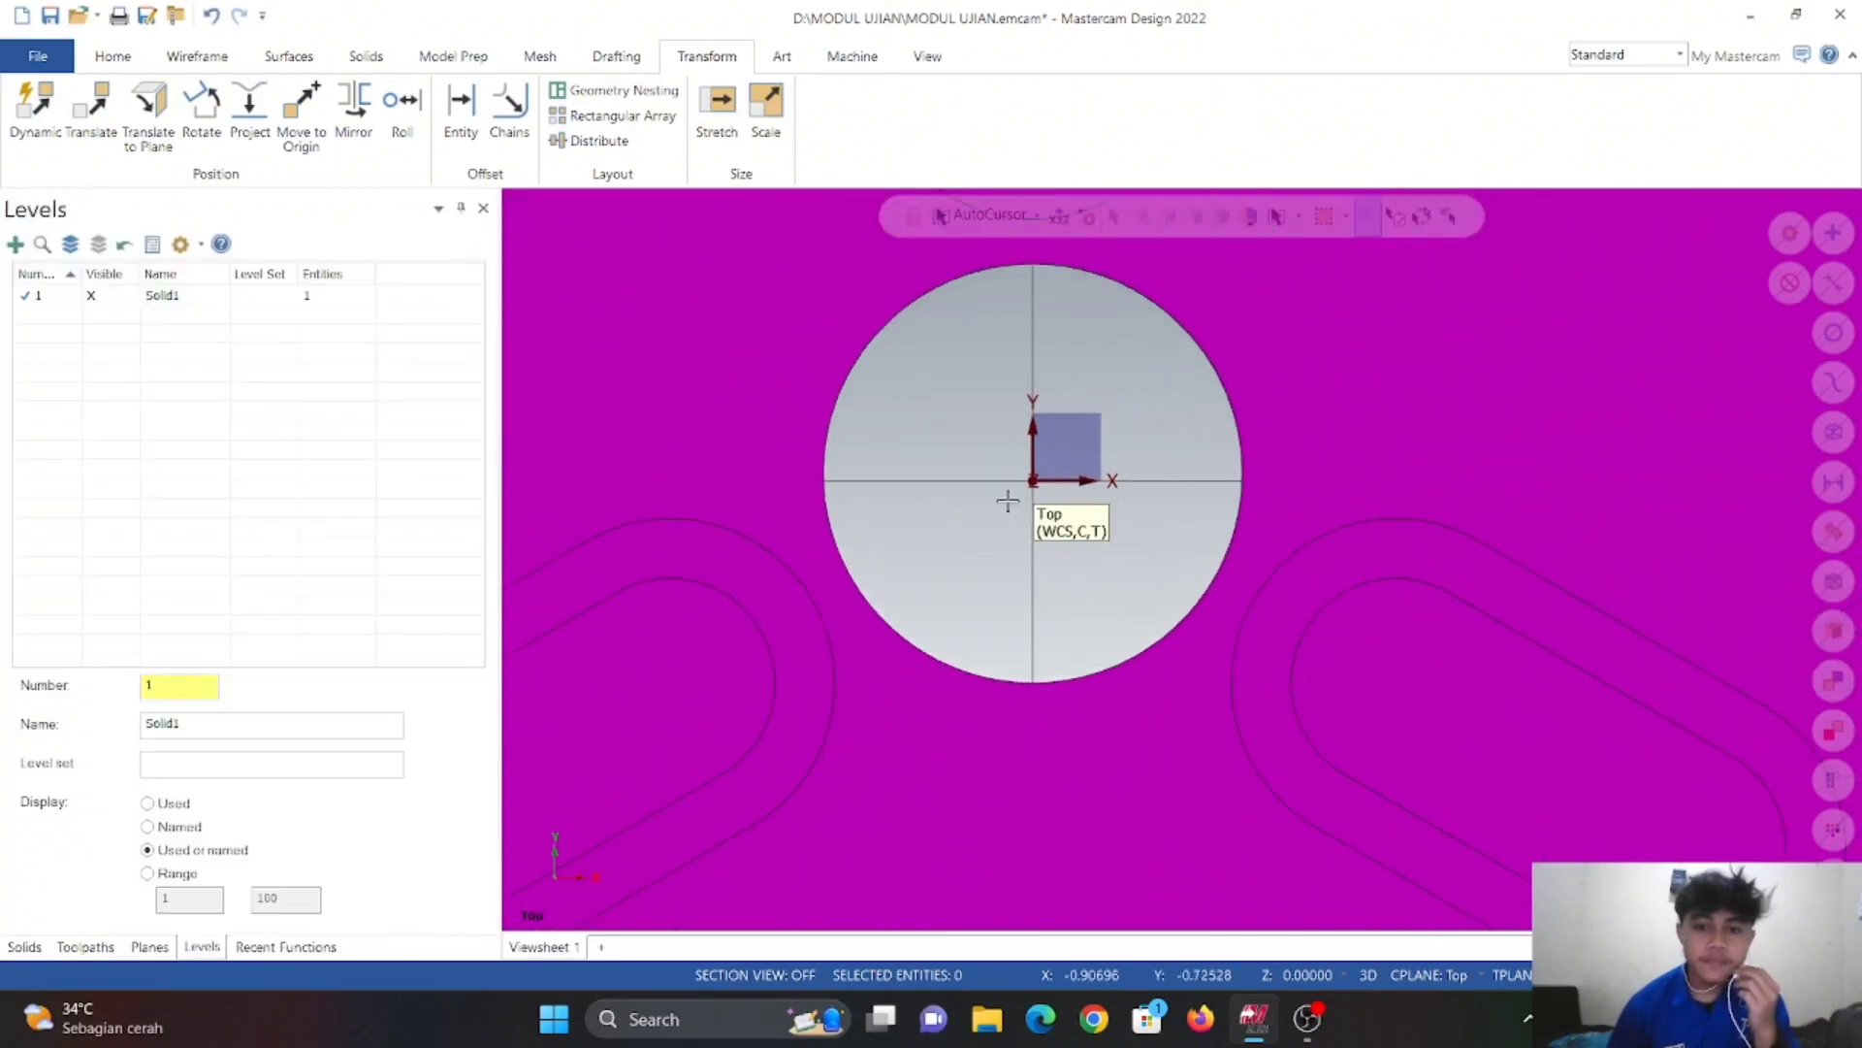
scroll(1010, 490, down, 6)
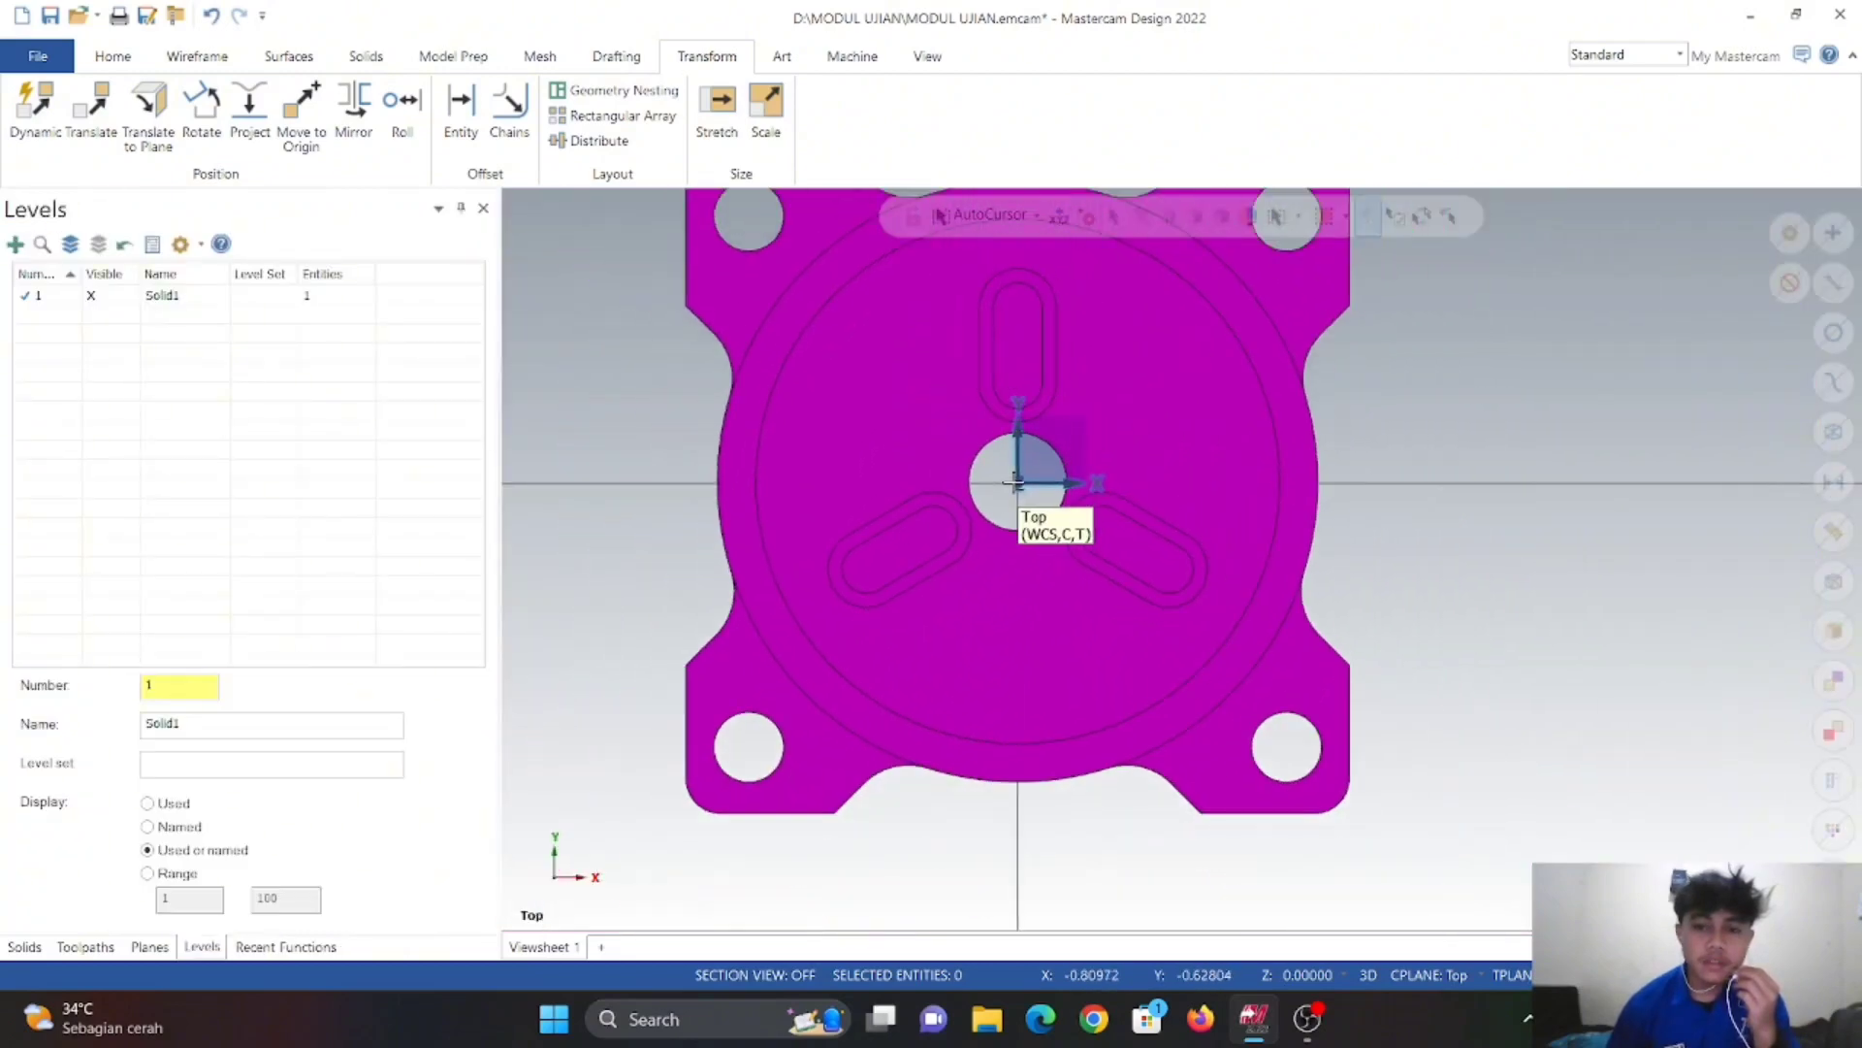
click(127, 61)
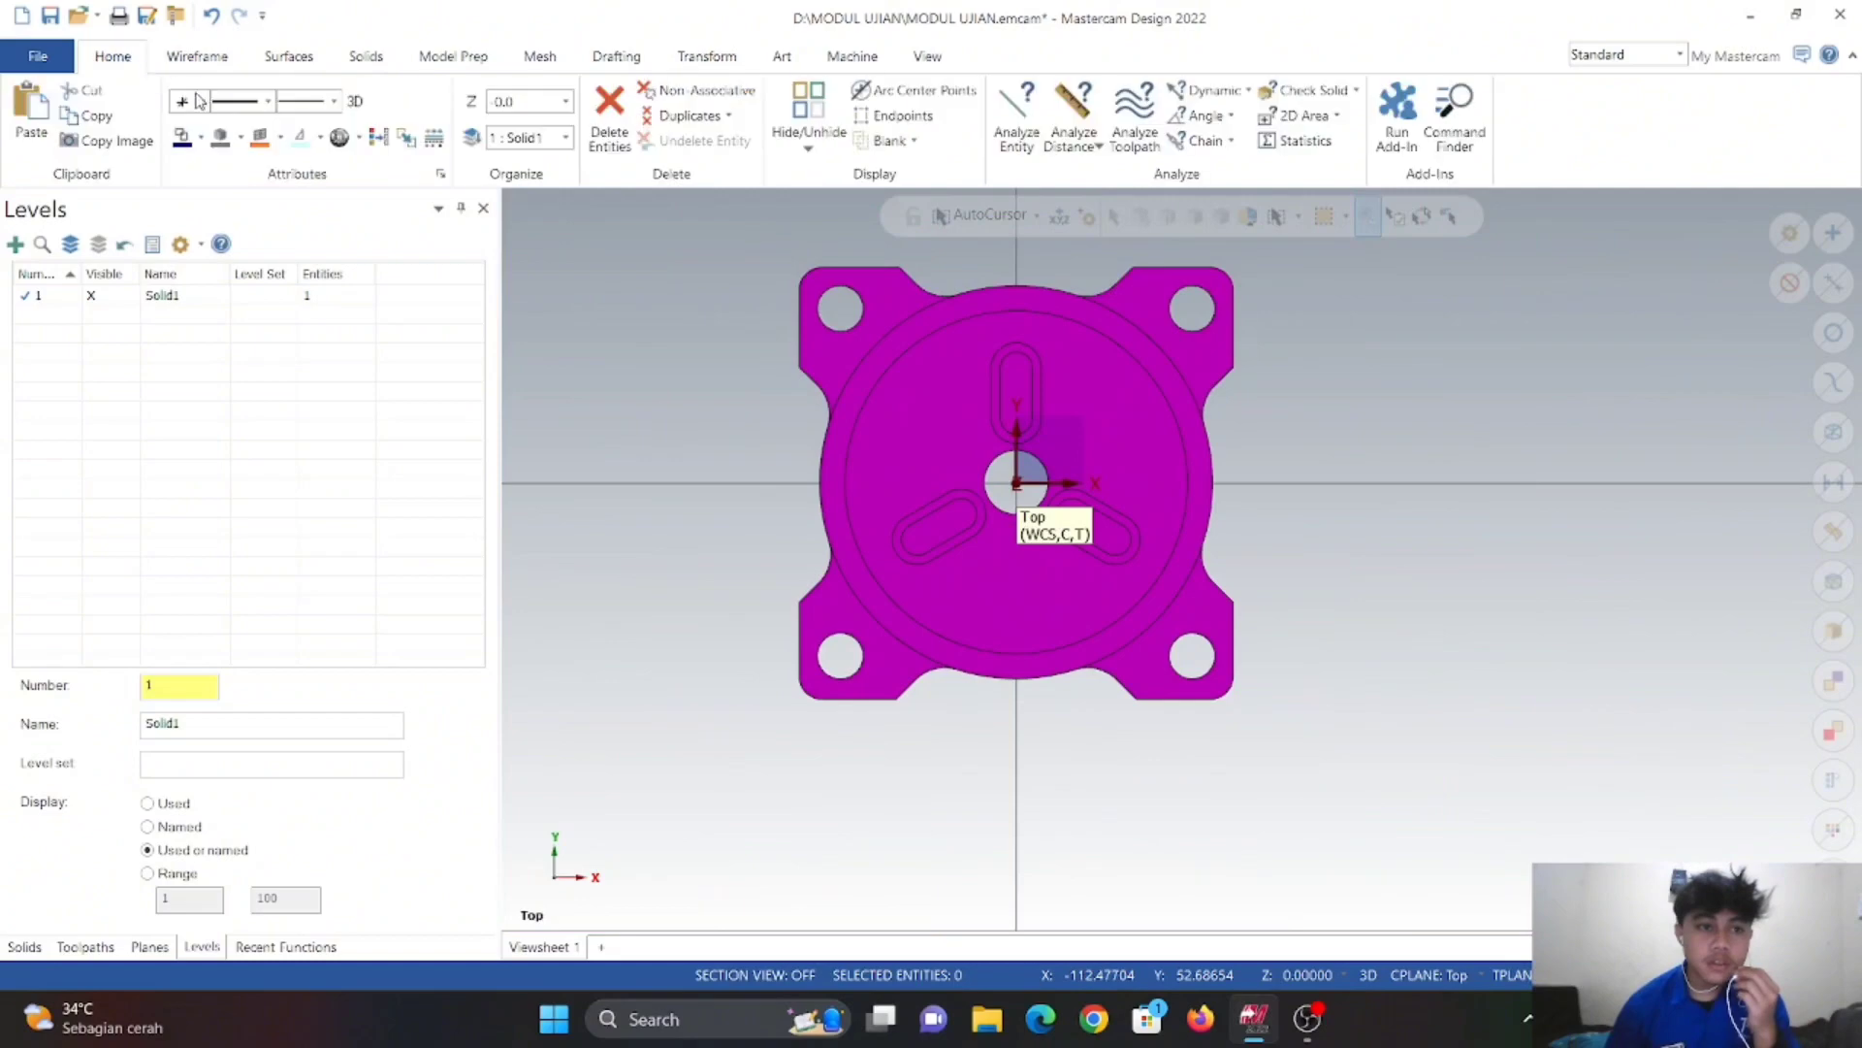
click(378, 146)
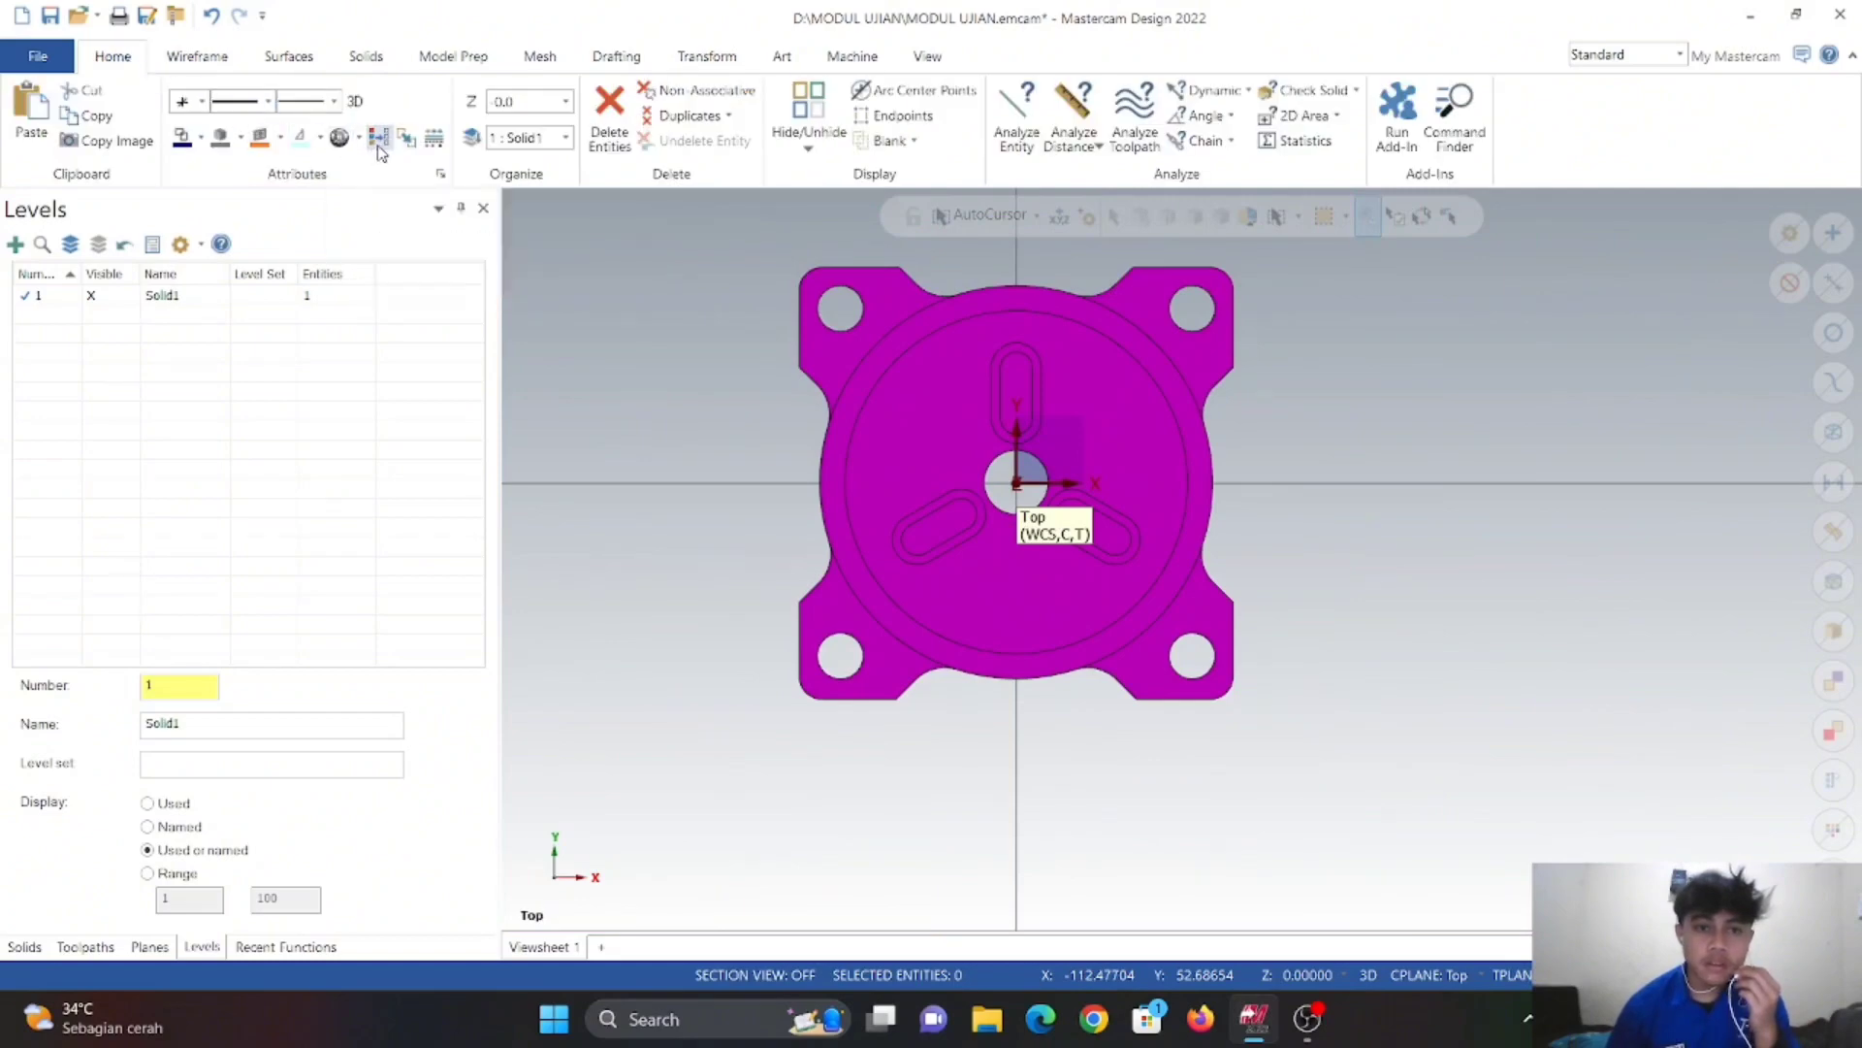
middle_drag(1221, 725, 1158, 610)
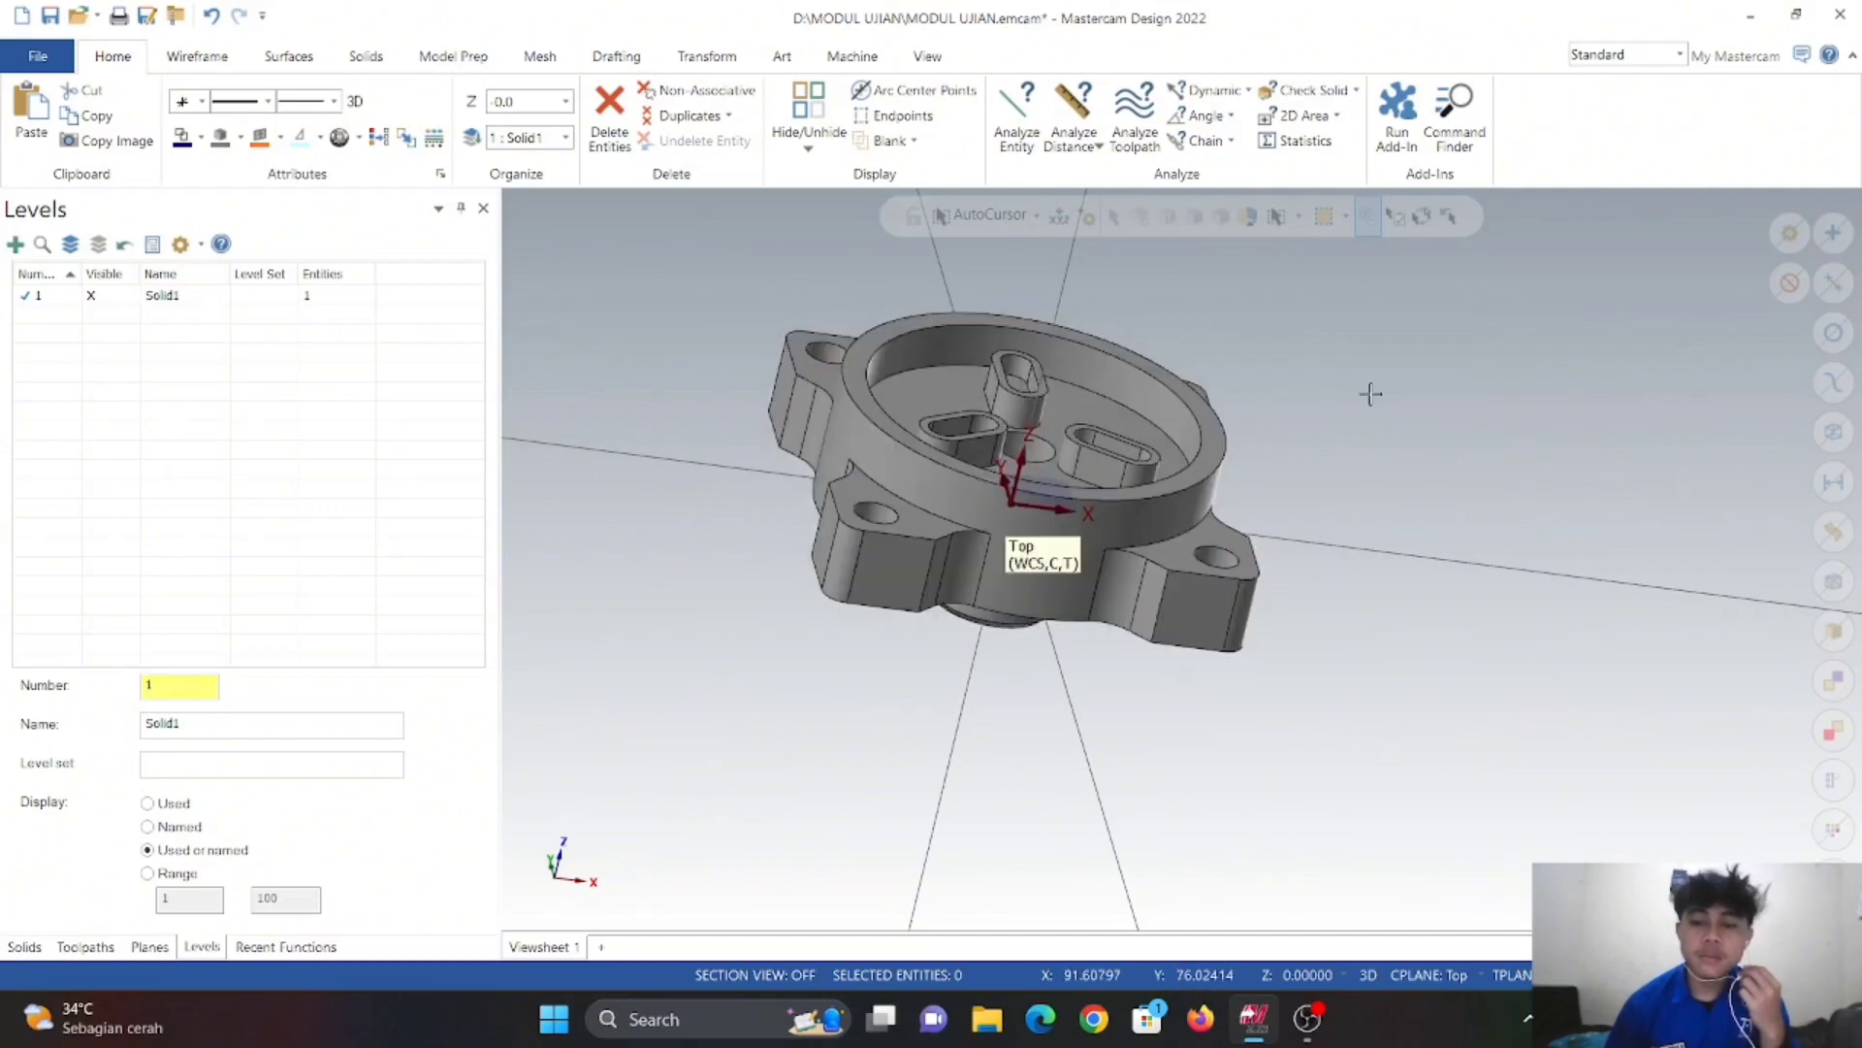
right_click(1409, 366)
click(1437, 467)
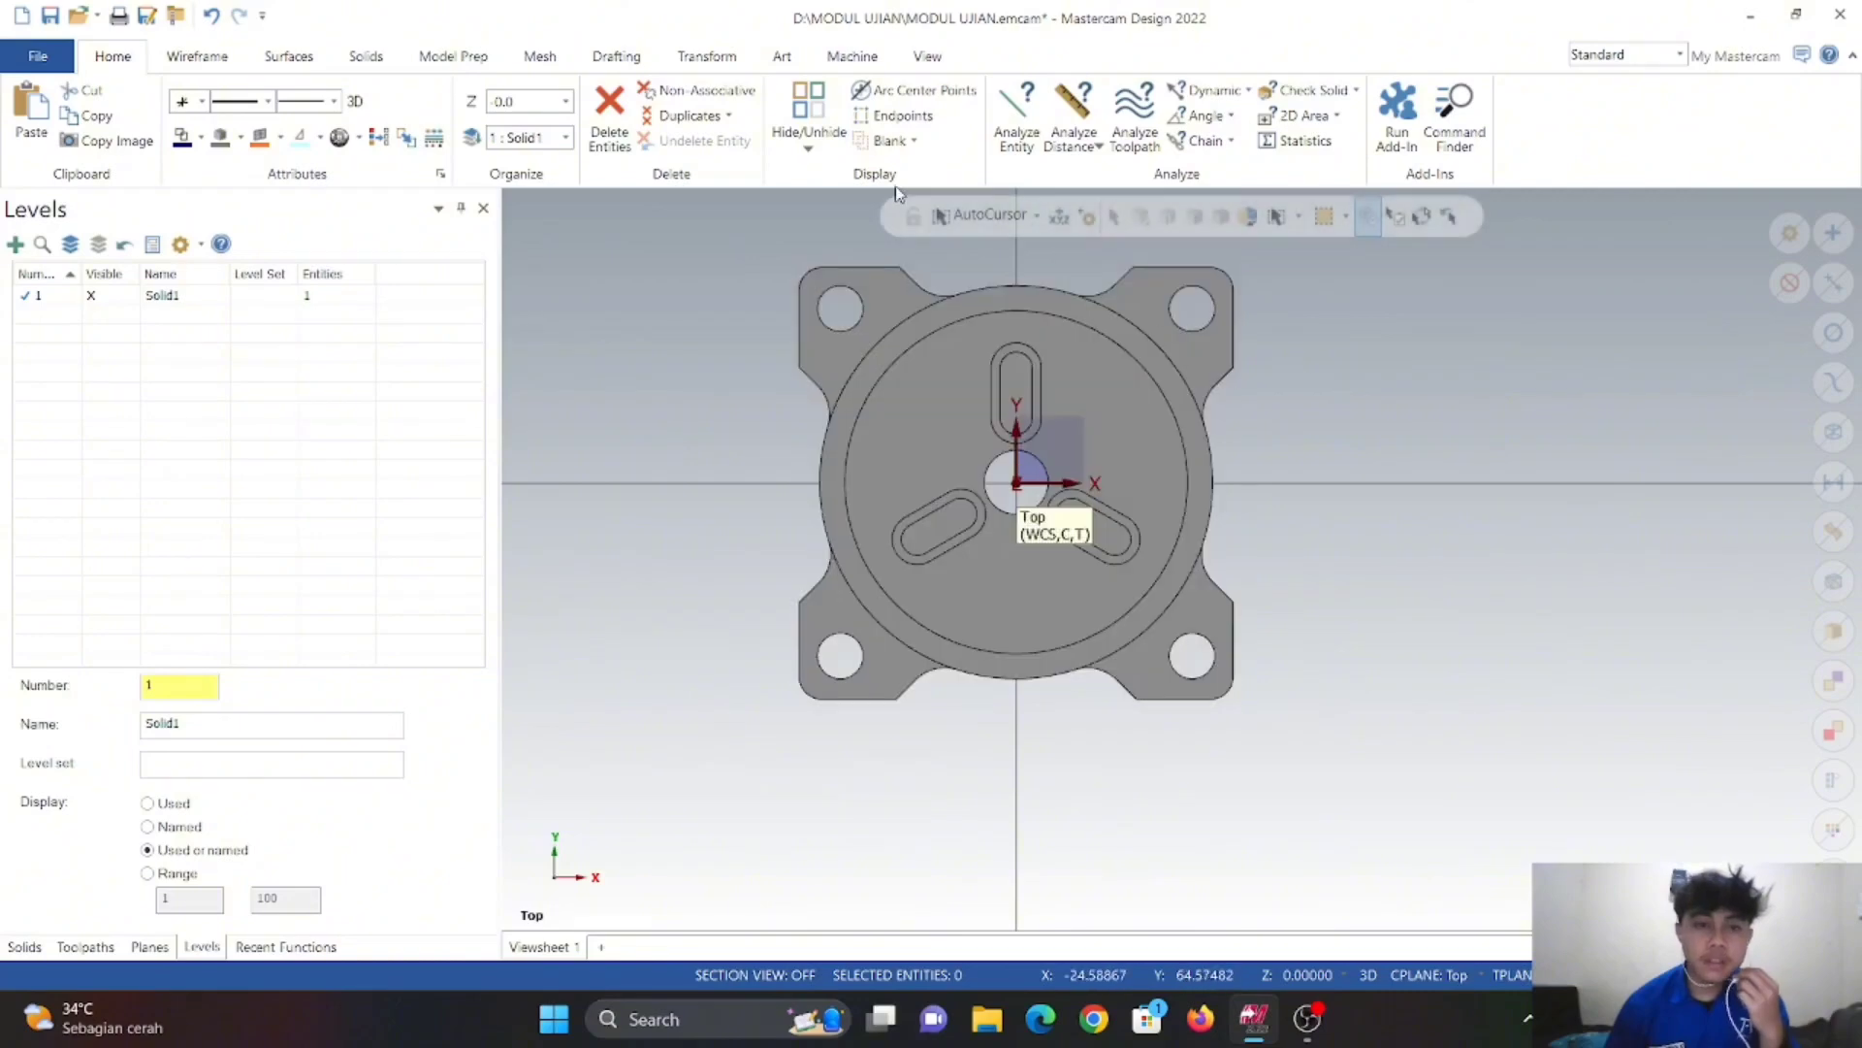
- Draw a freeform two-endpoint vertical line about 62 long in the empty space on the +X side of the part
click(228, 59)
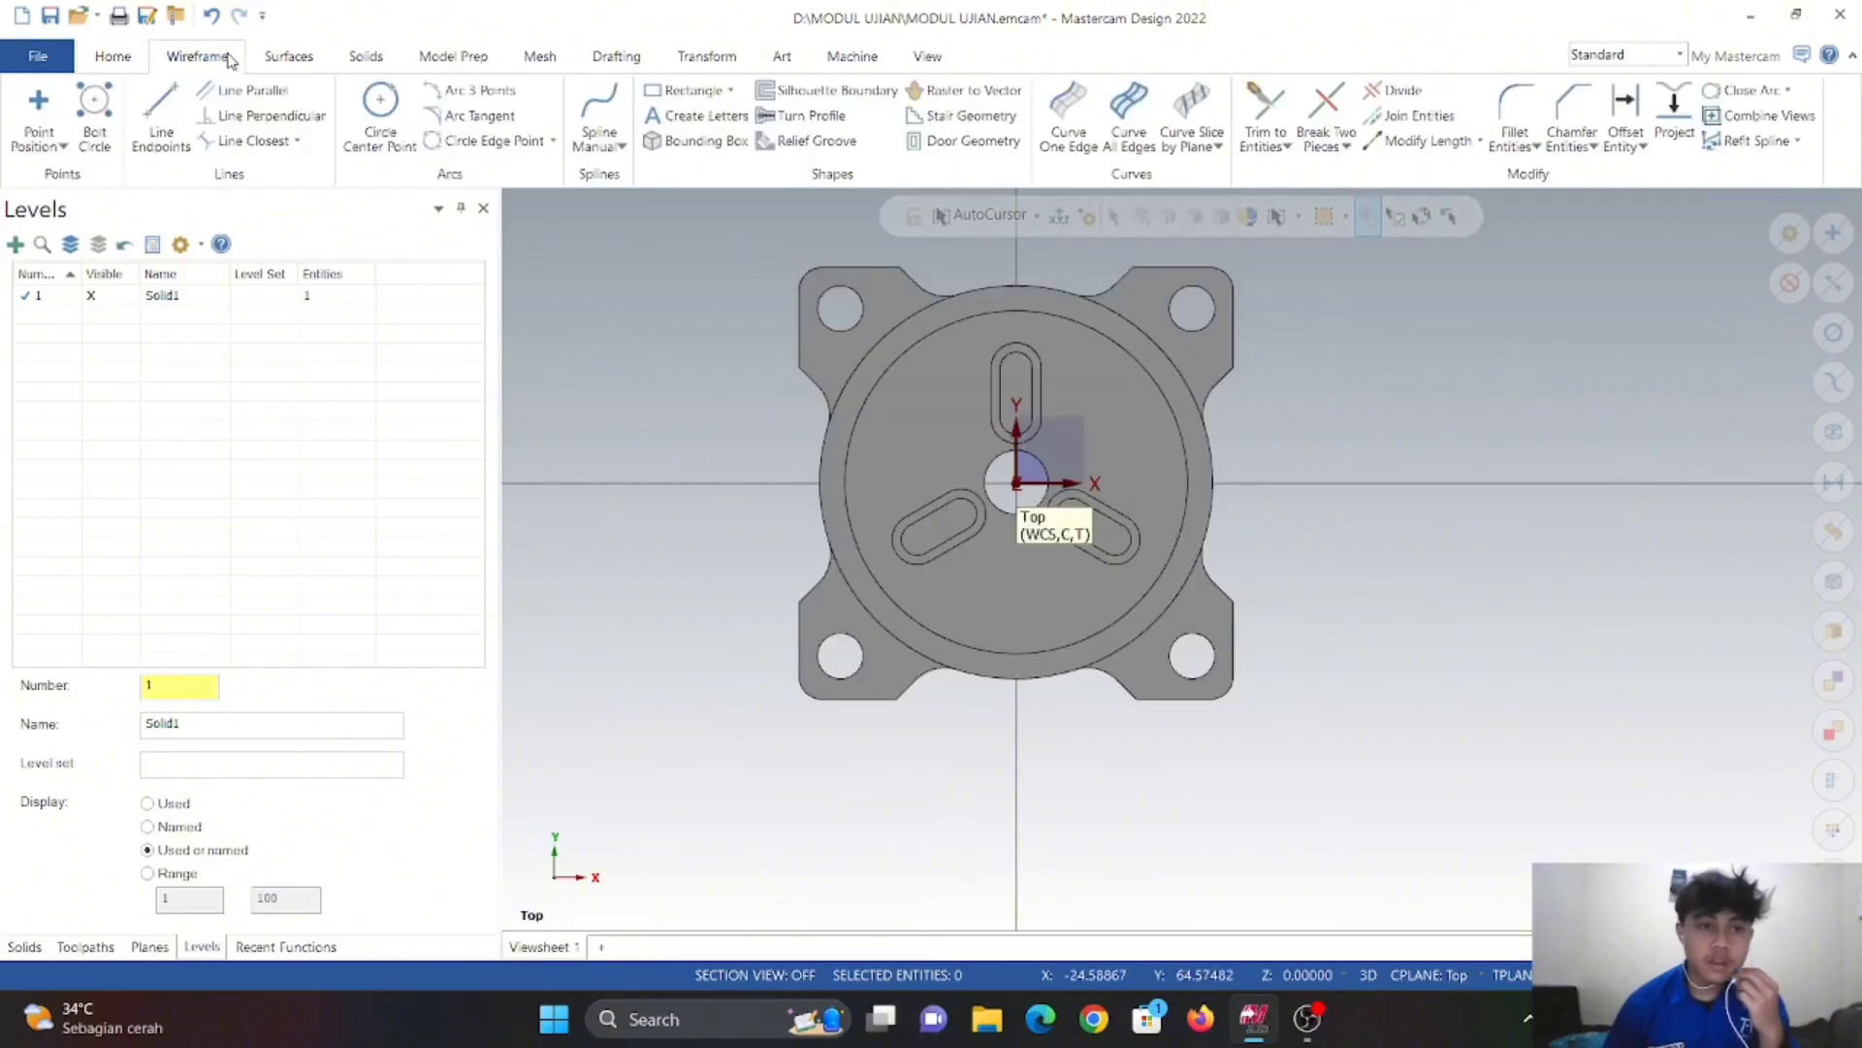
click(161, 117)
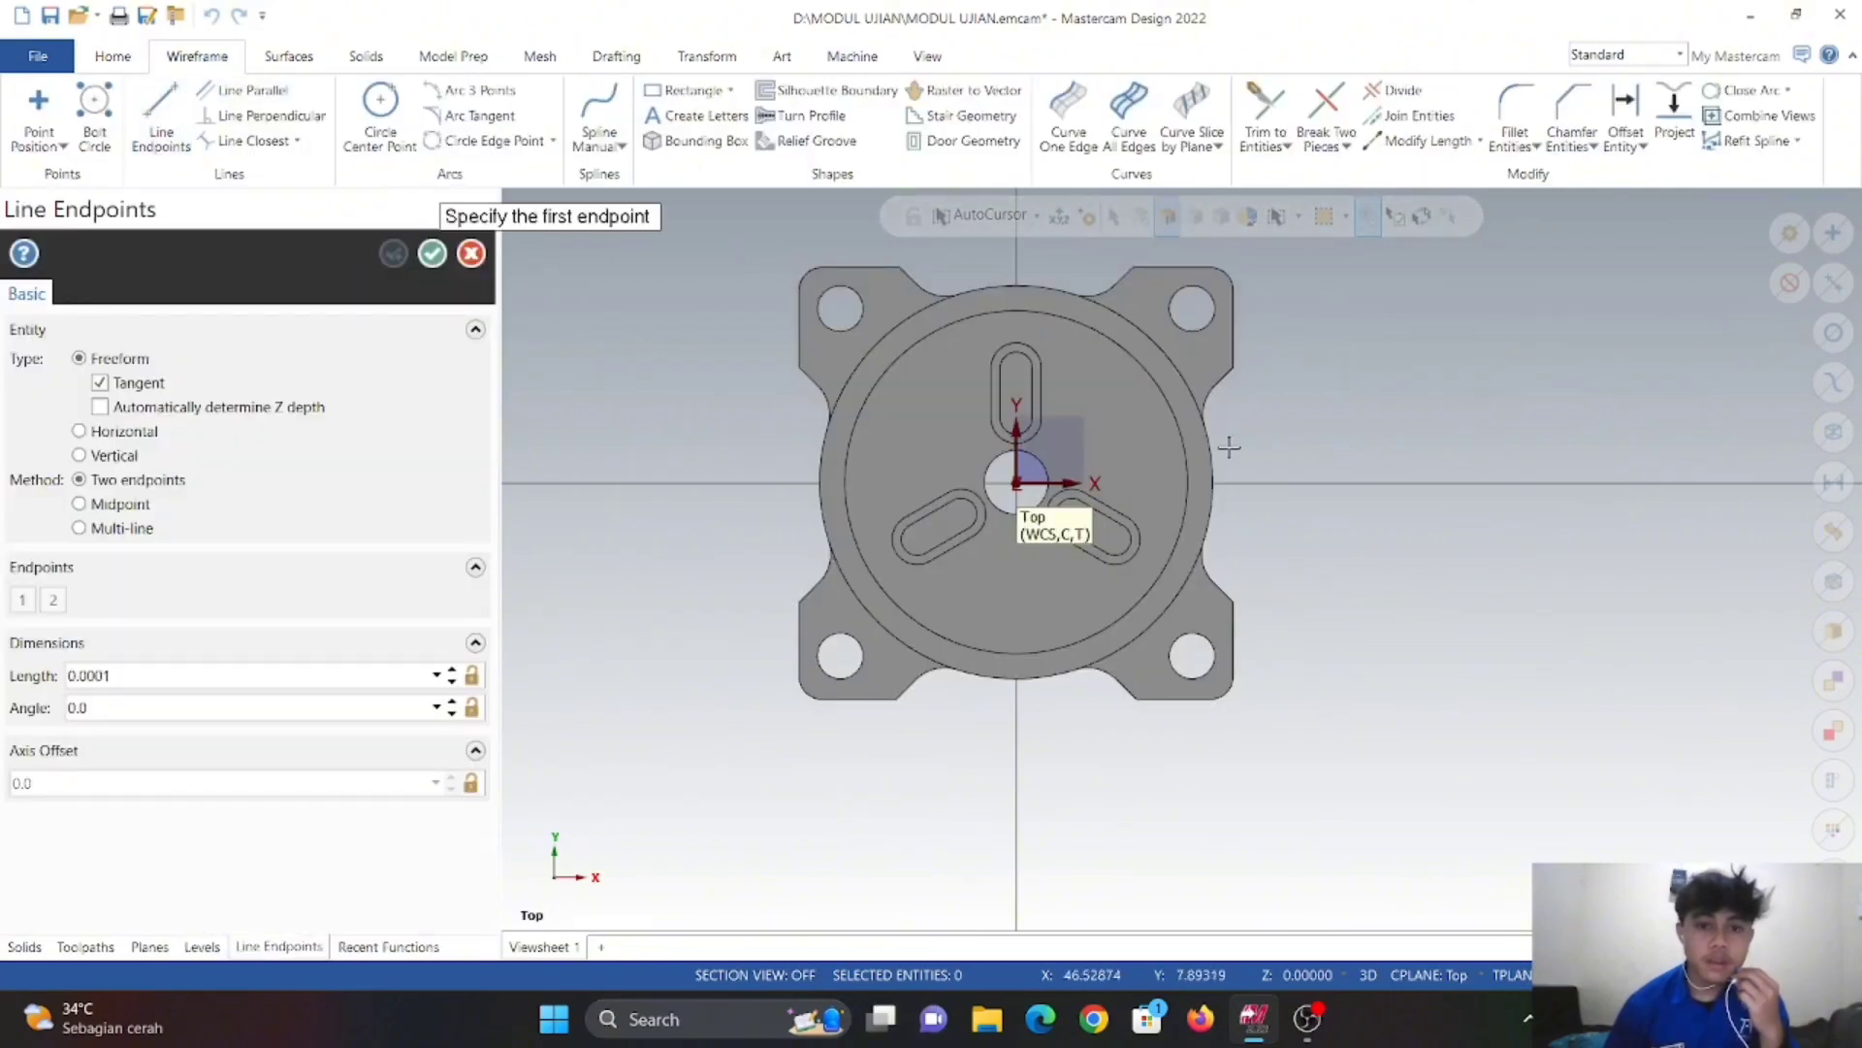
click(1363, 323)
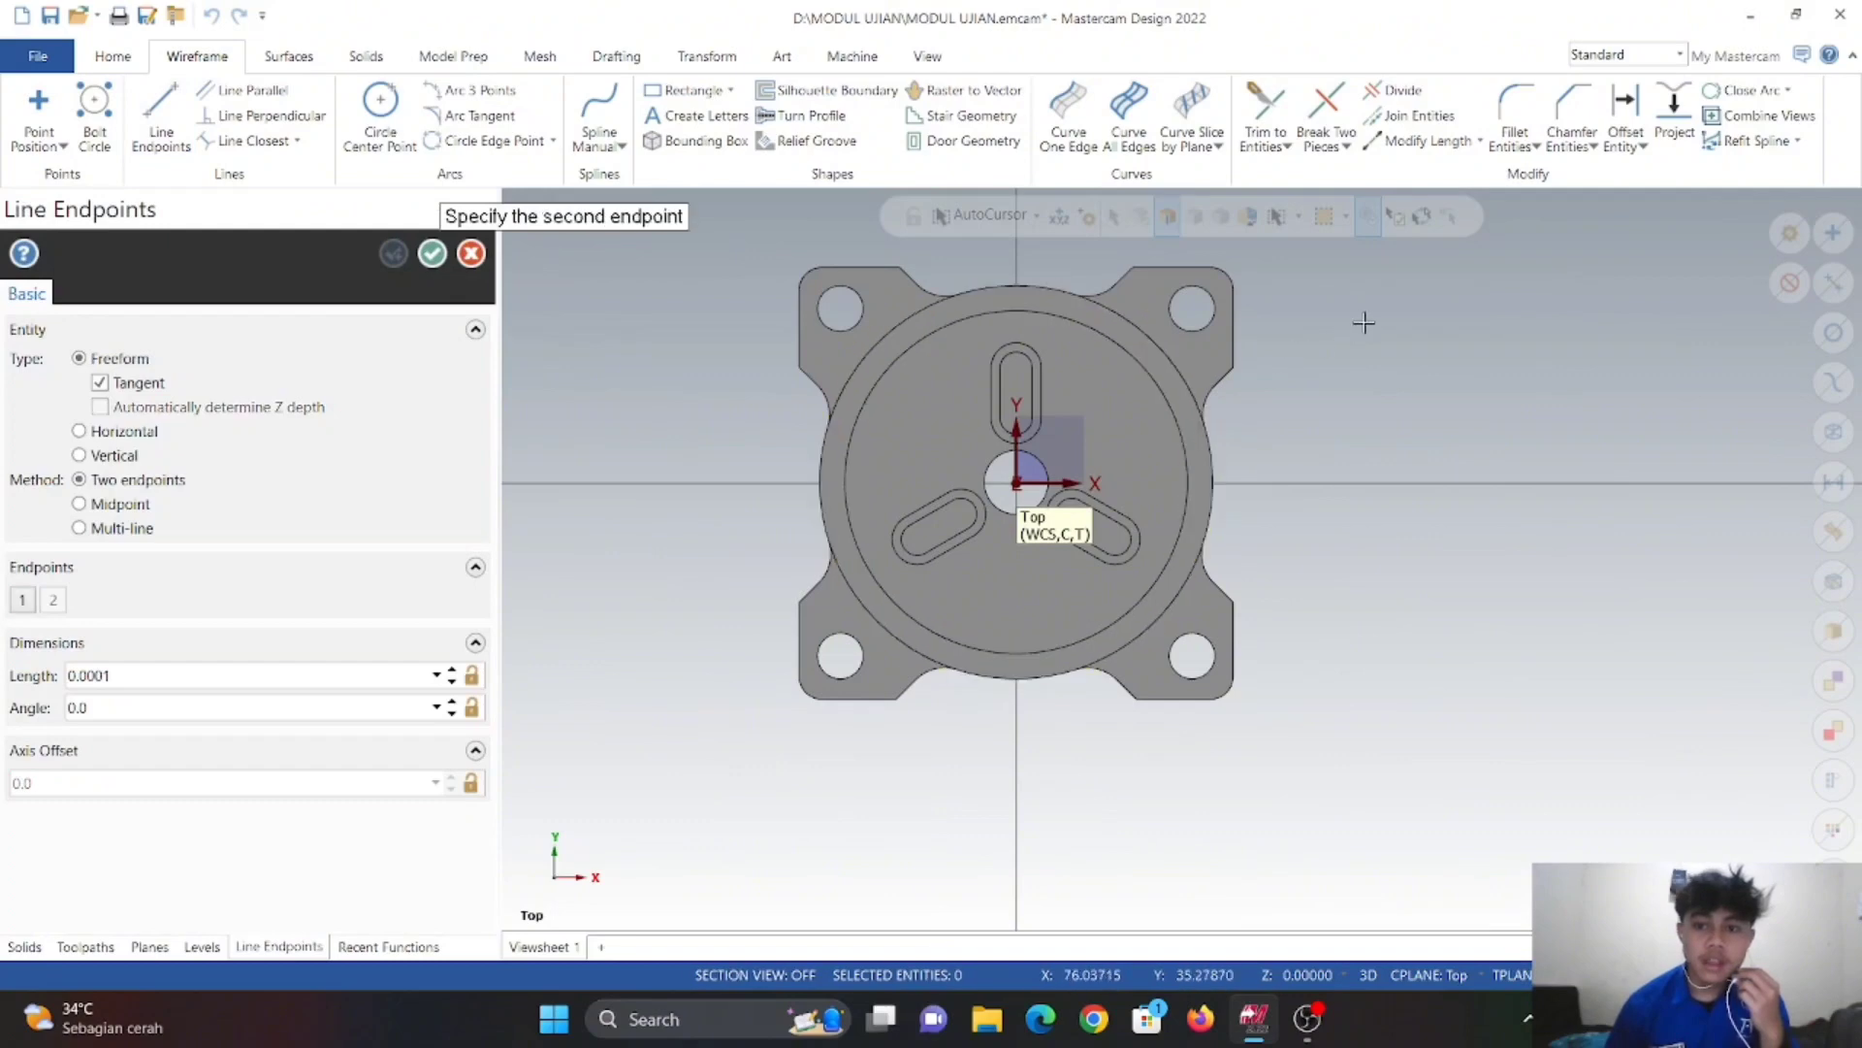
click(1380, 609)
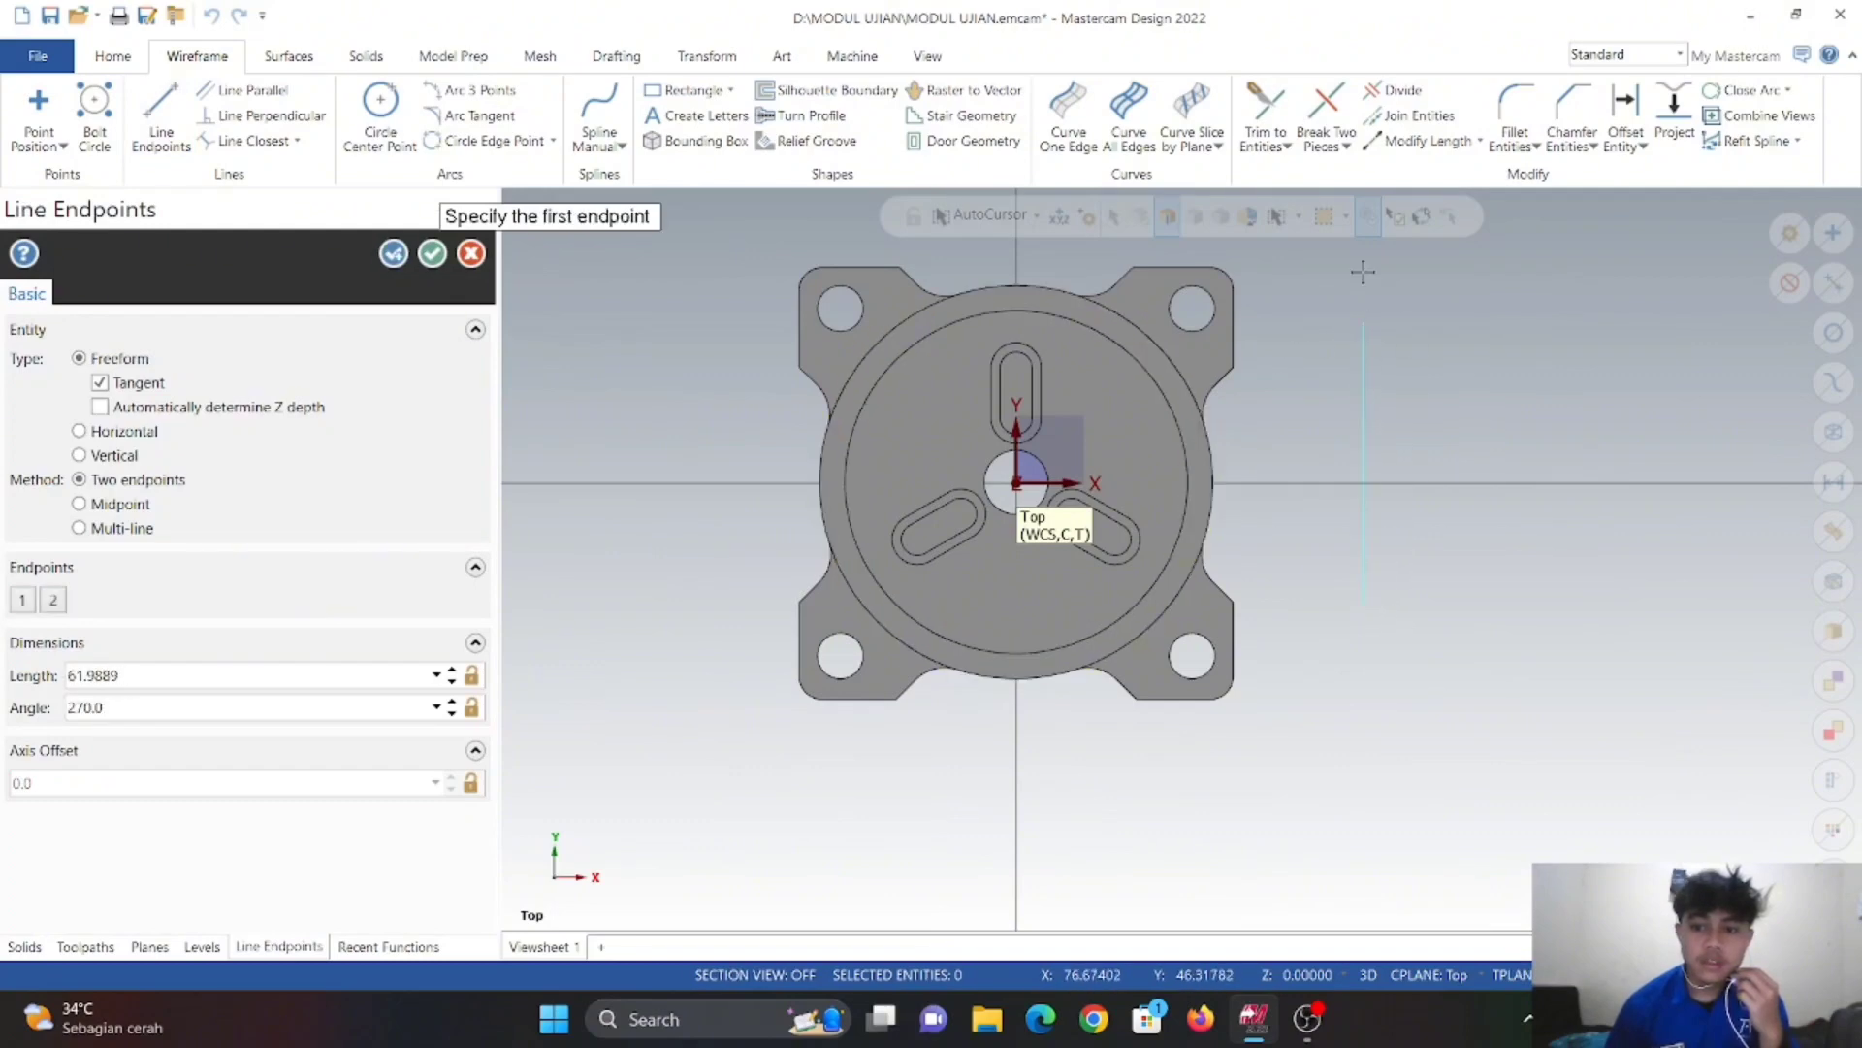
click(433, 255)
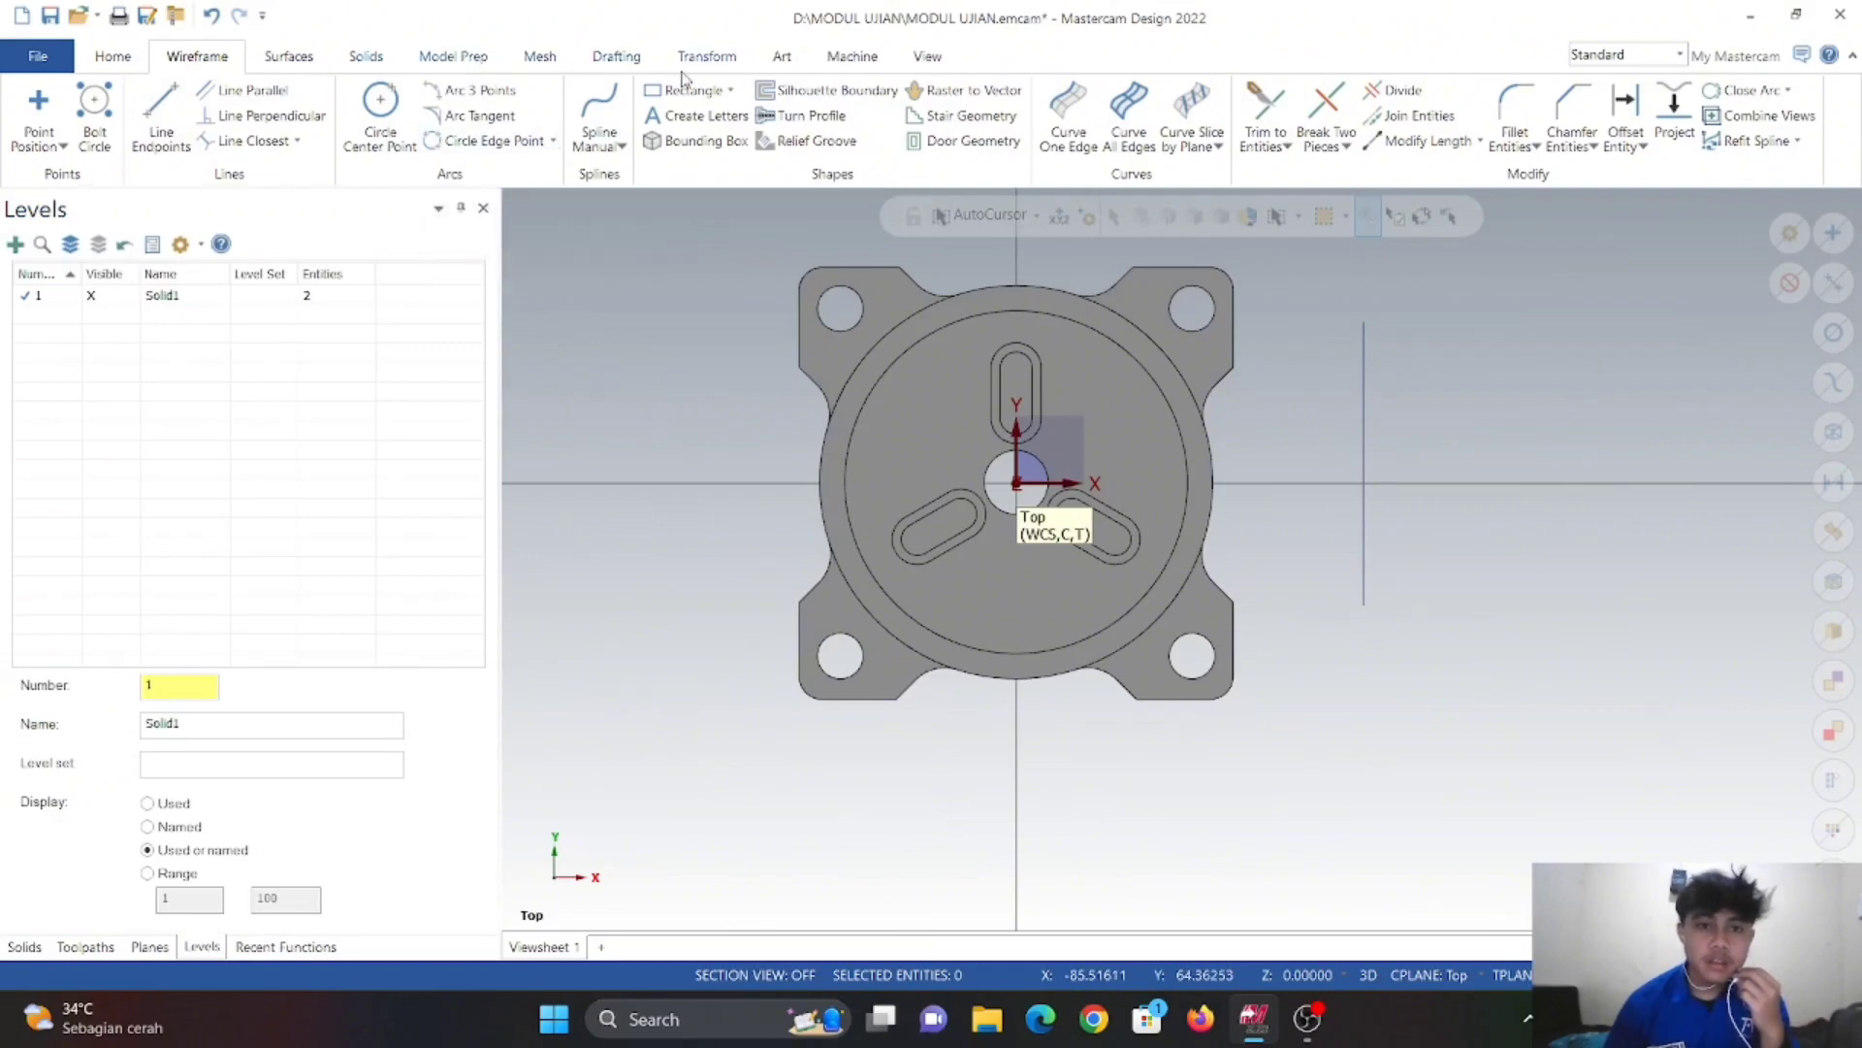
- Project the vertical line with the Move method to a depth of -24, picked on the end of the central boss
click(740, 68)
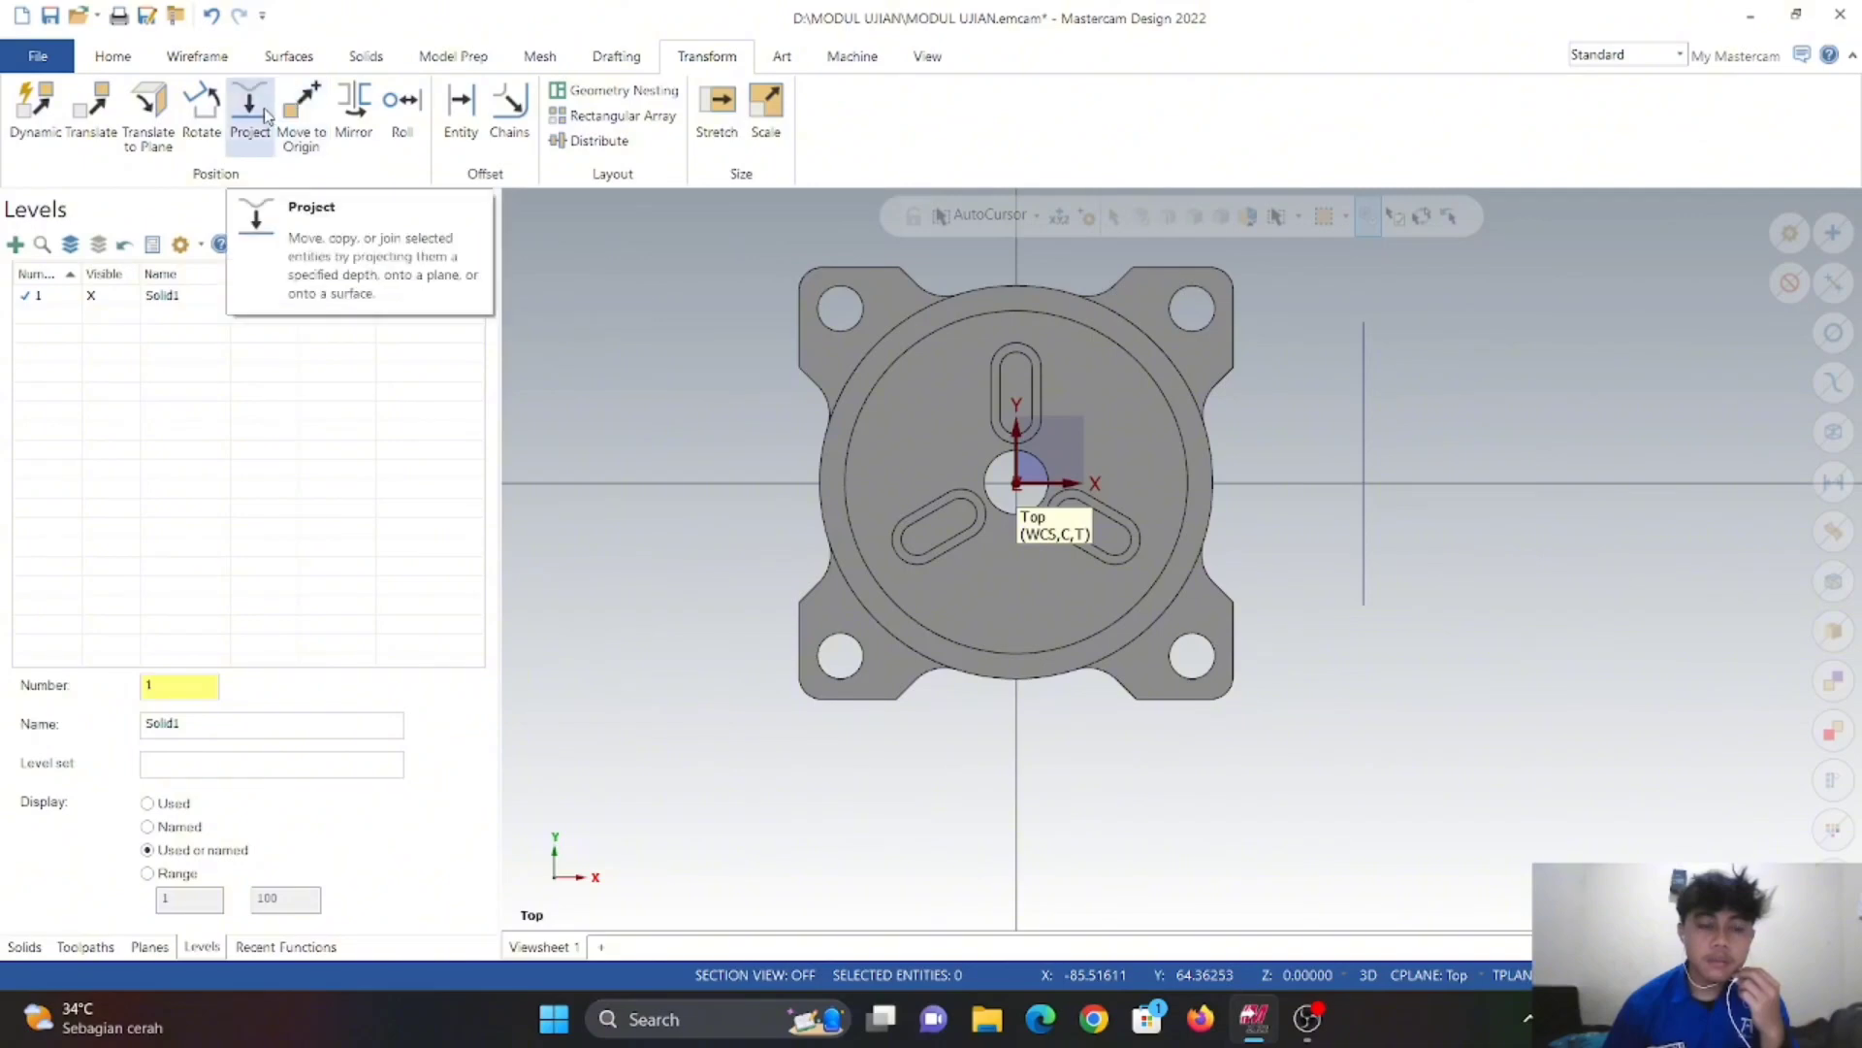
click(265, 114)
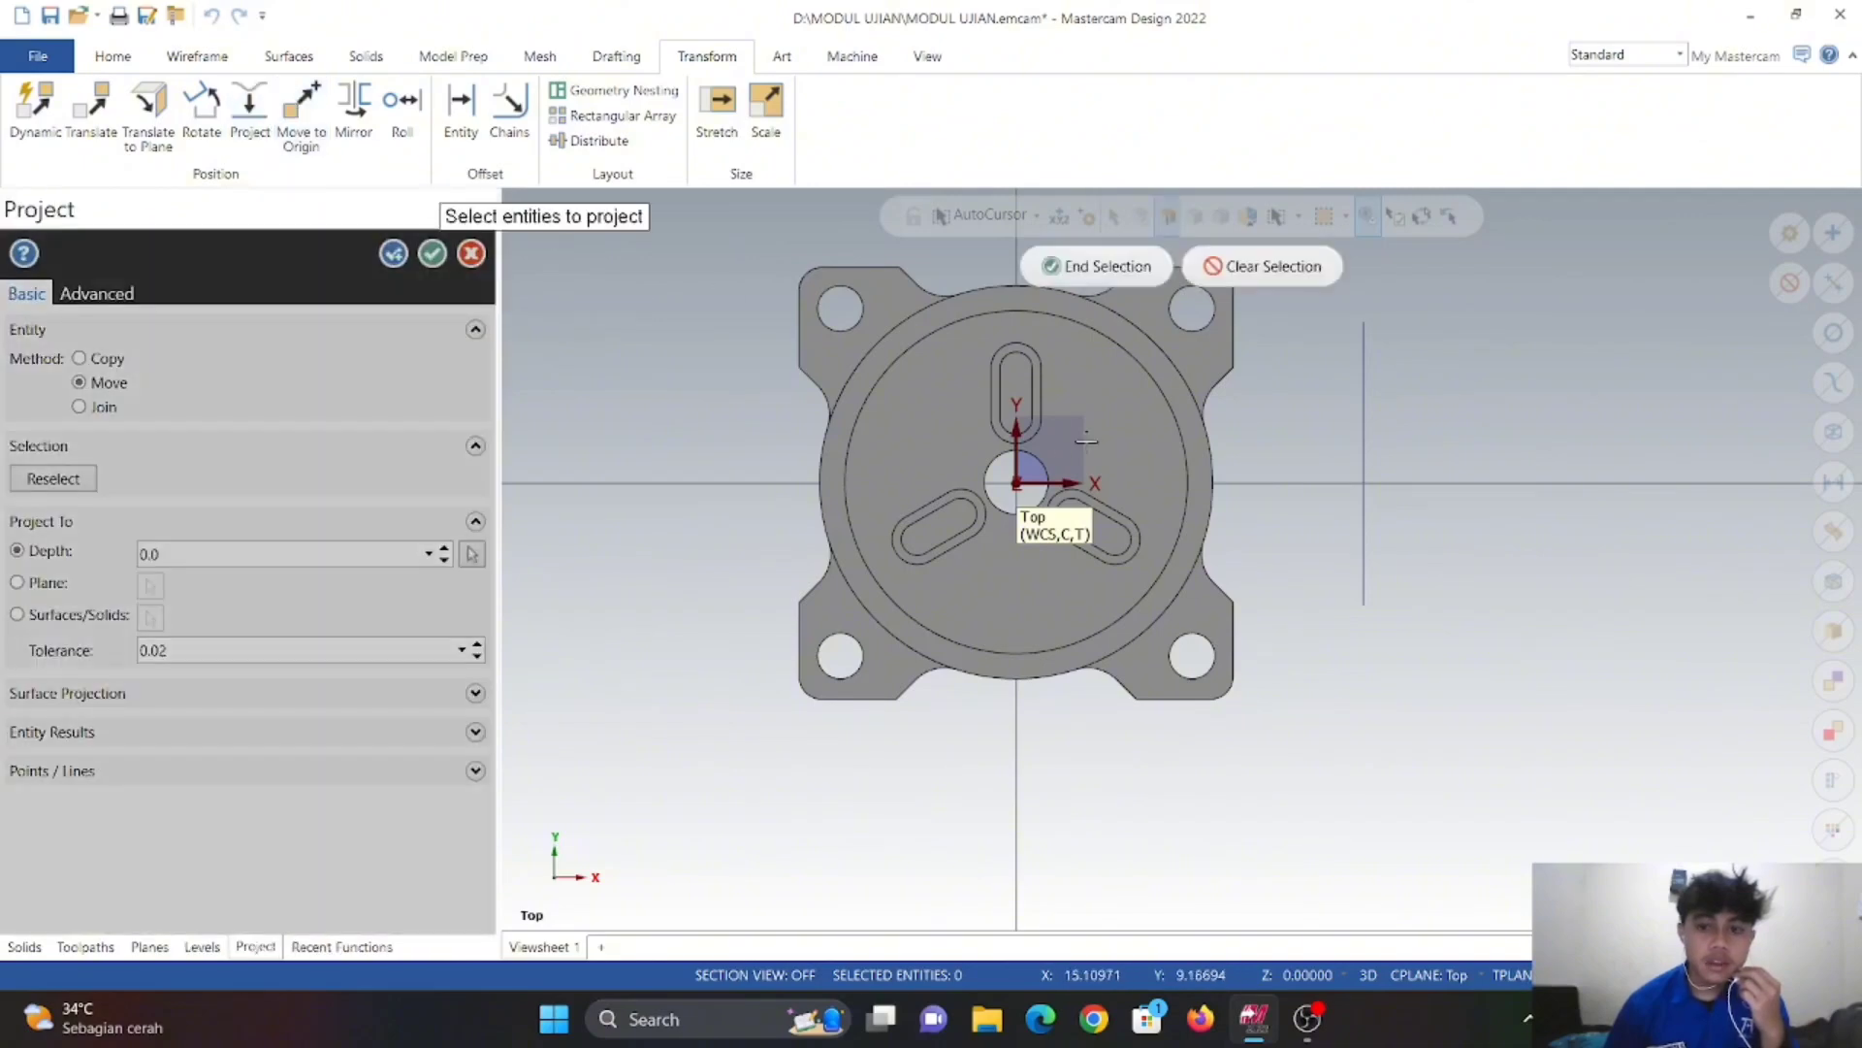
click(1363, 456)
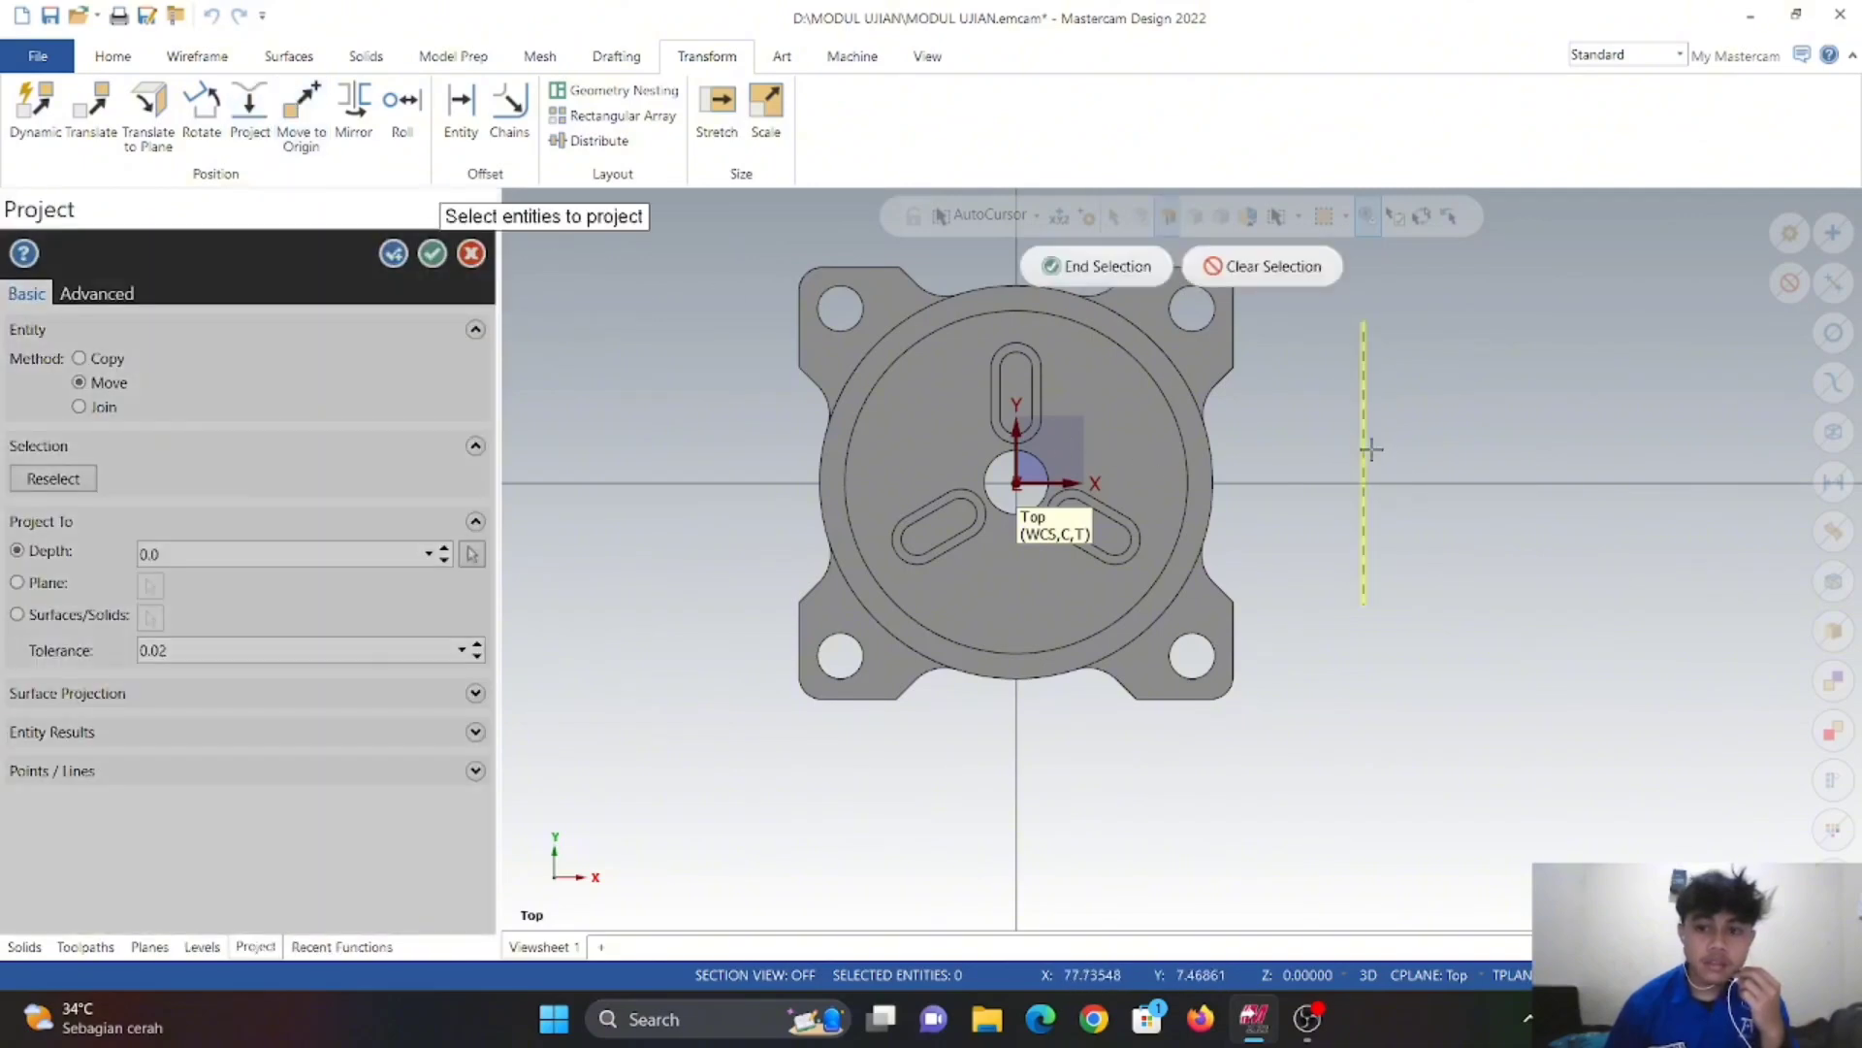
click(1120, 267)
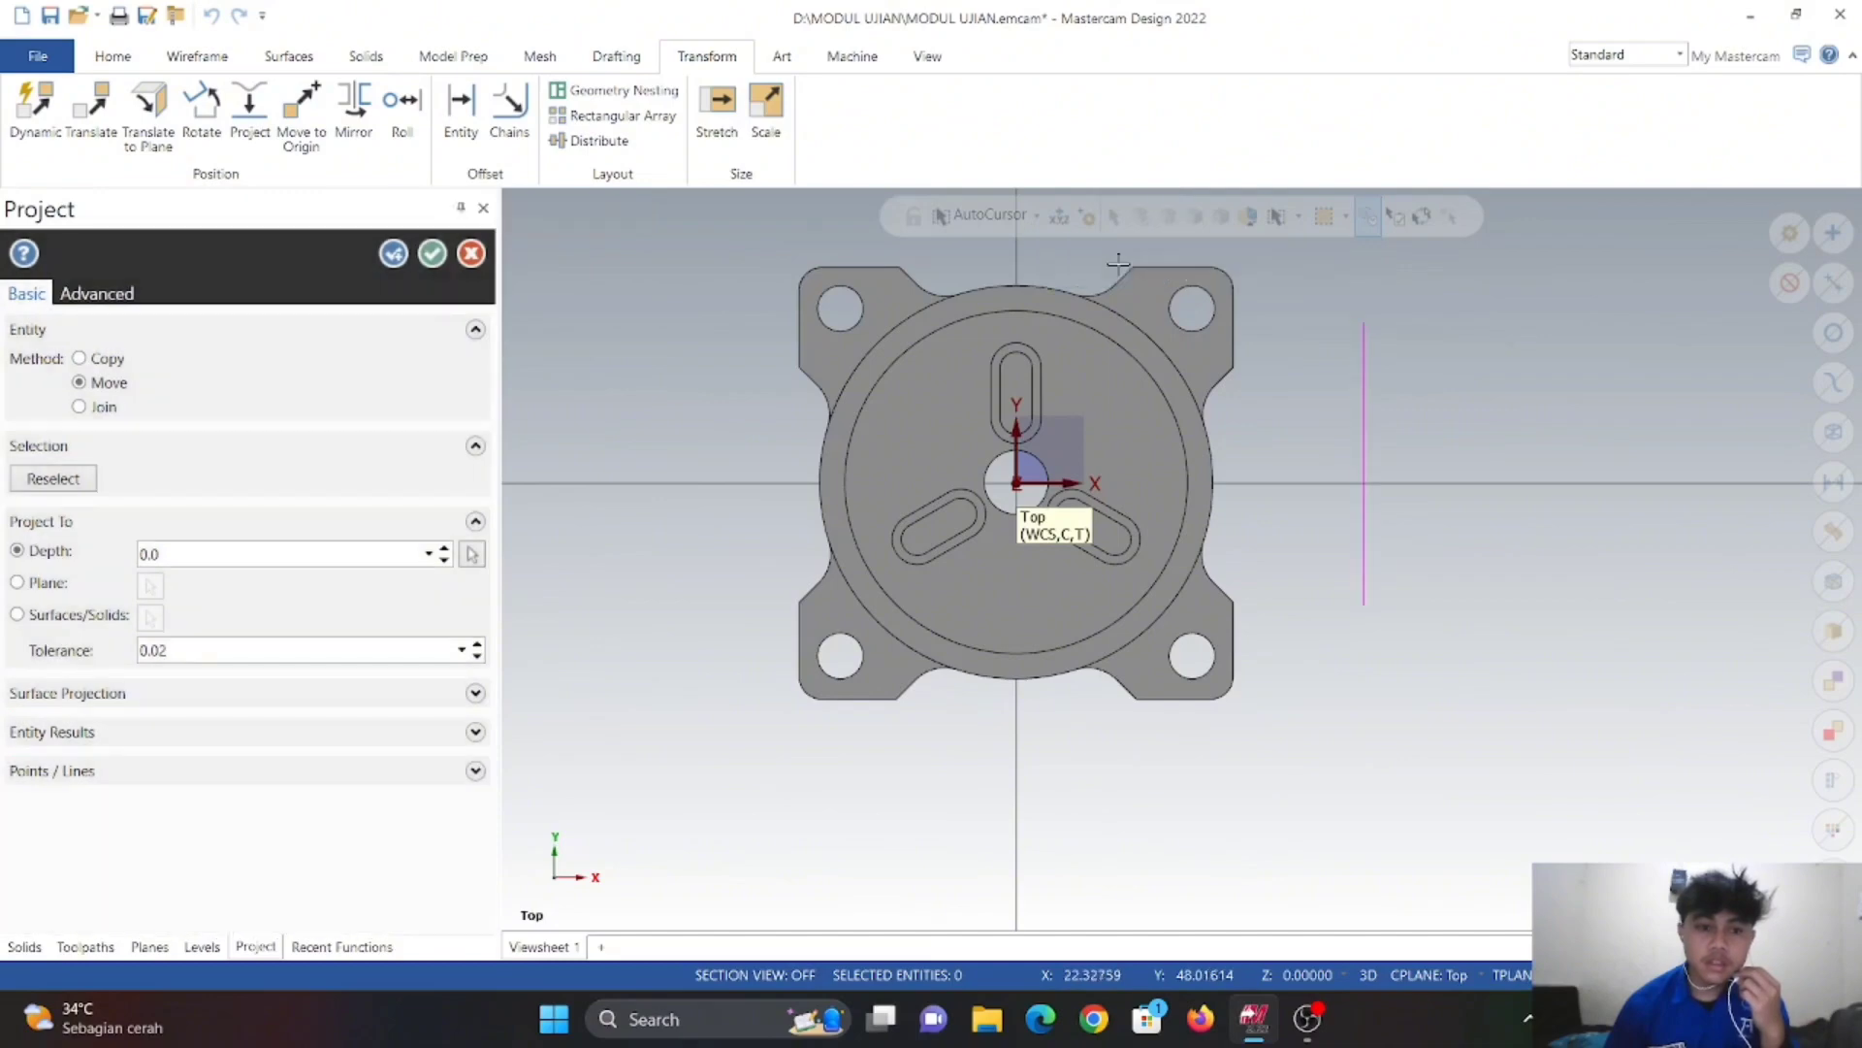
click(473, 554)
middle_drag(1177, 544, 856, 582)
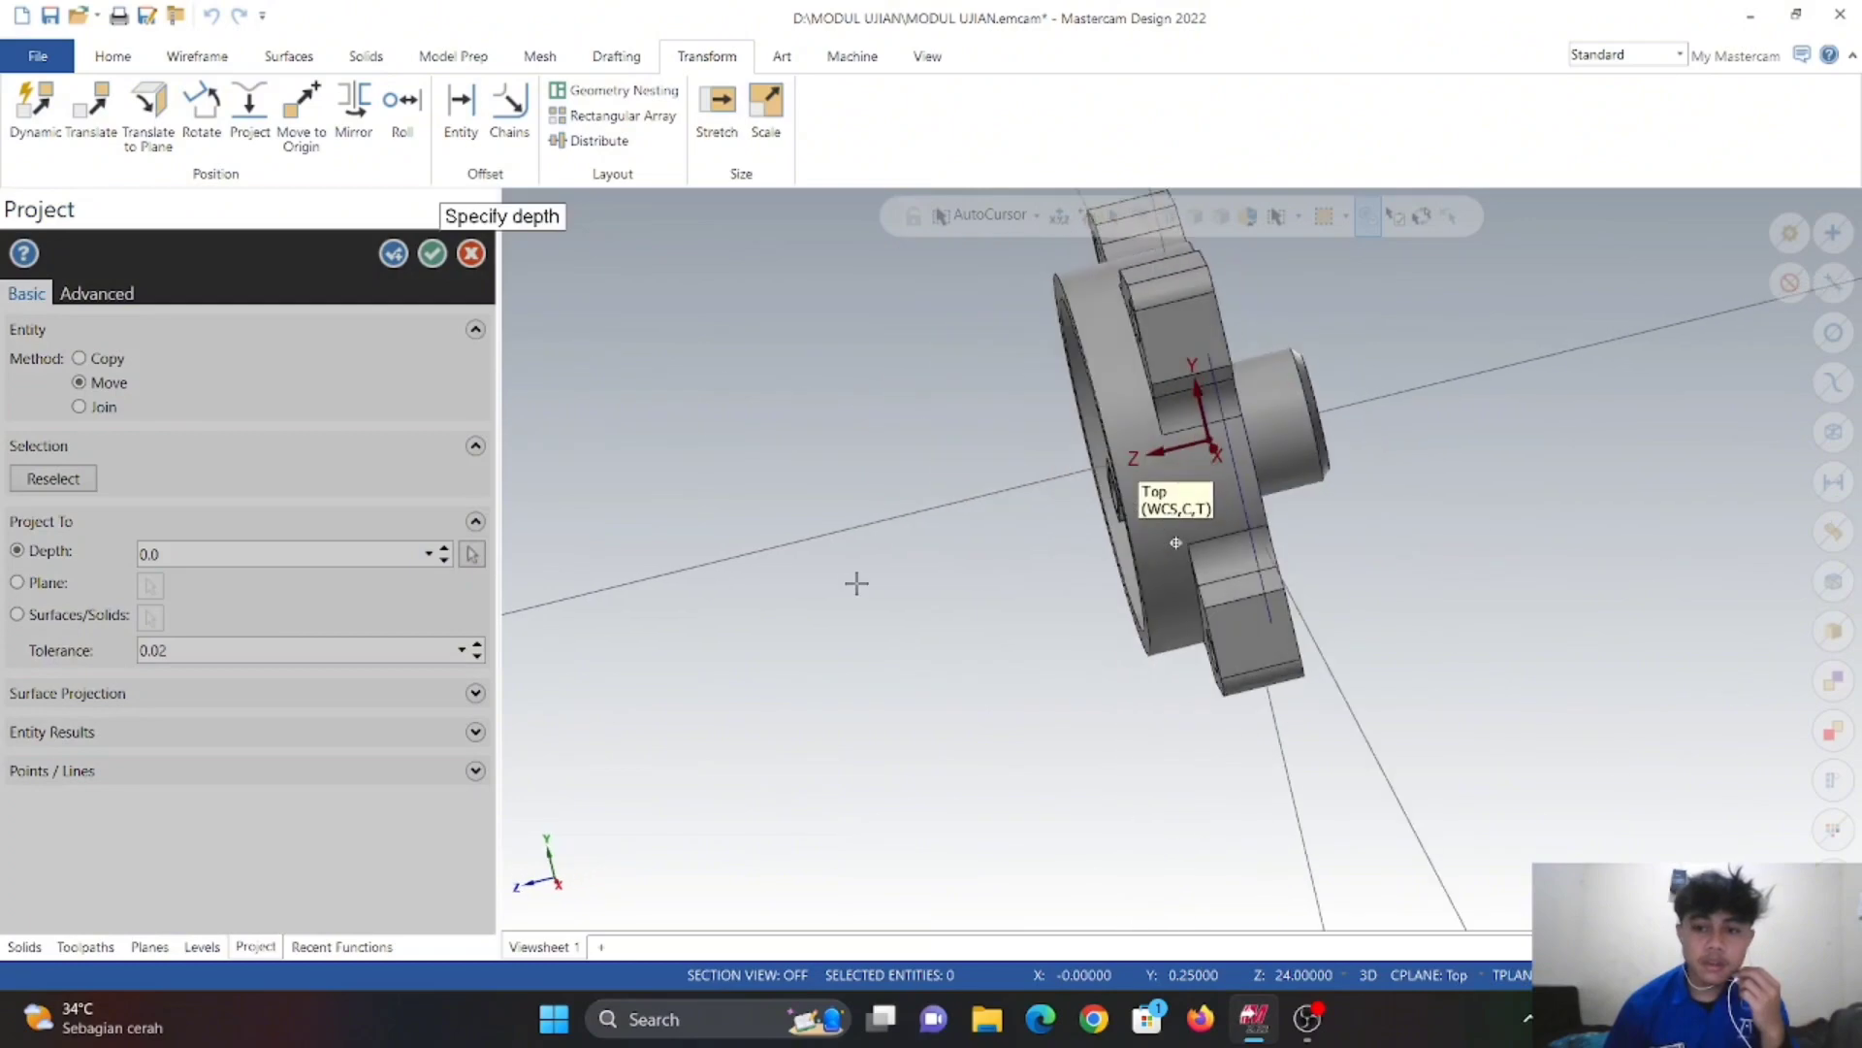
scroll(1339, 422, up, 5)
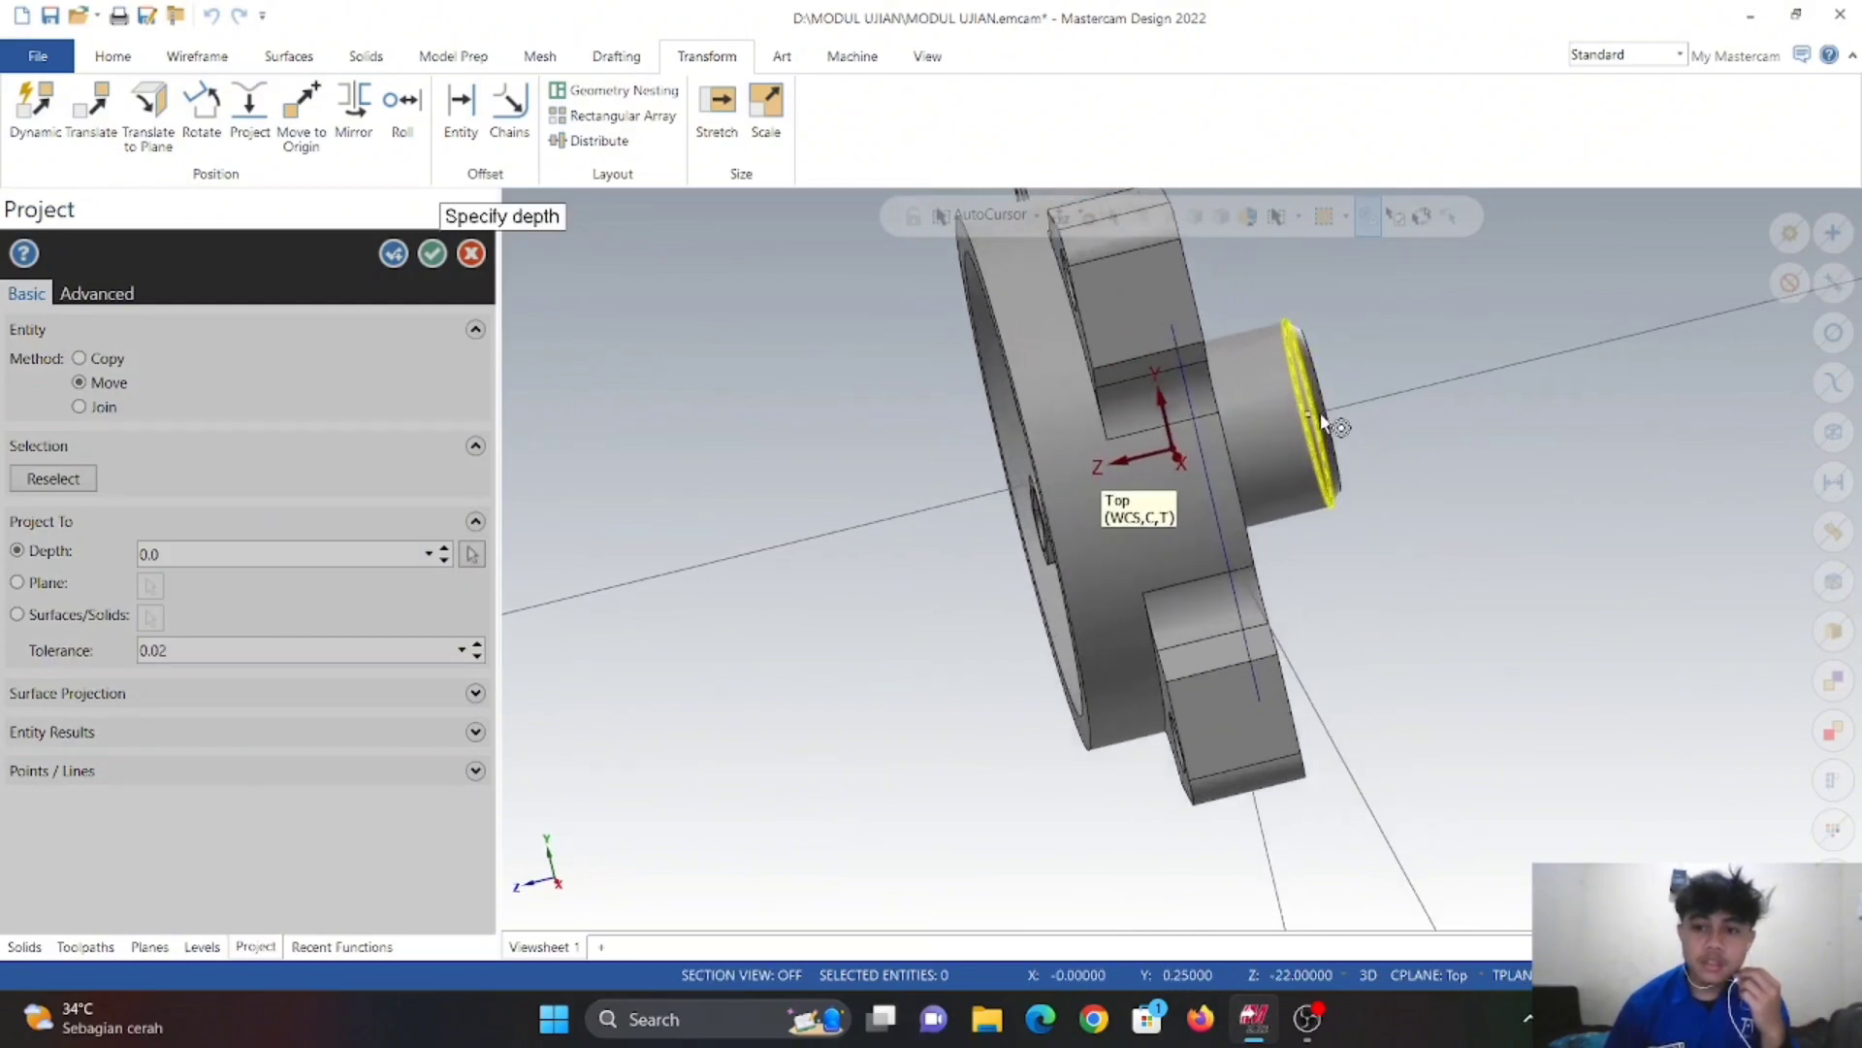
scroll(1327, 424, up, 1)
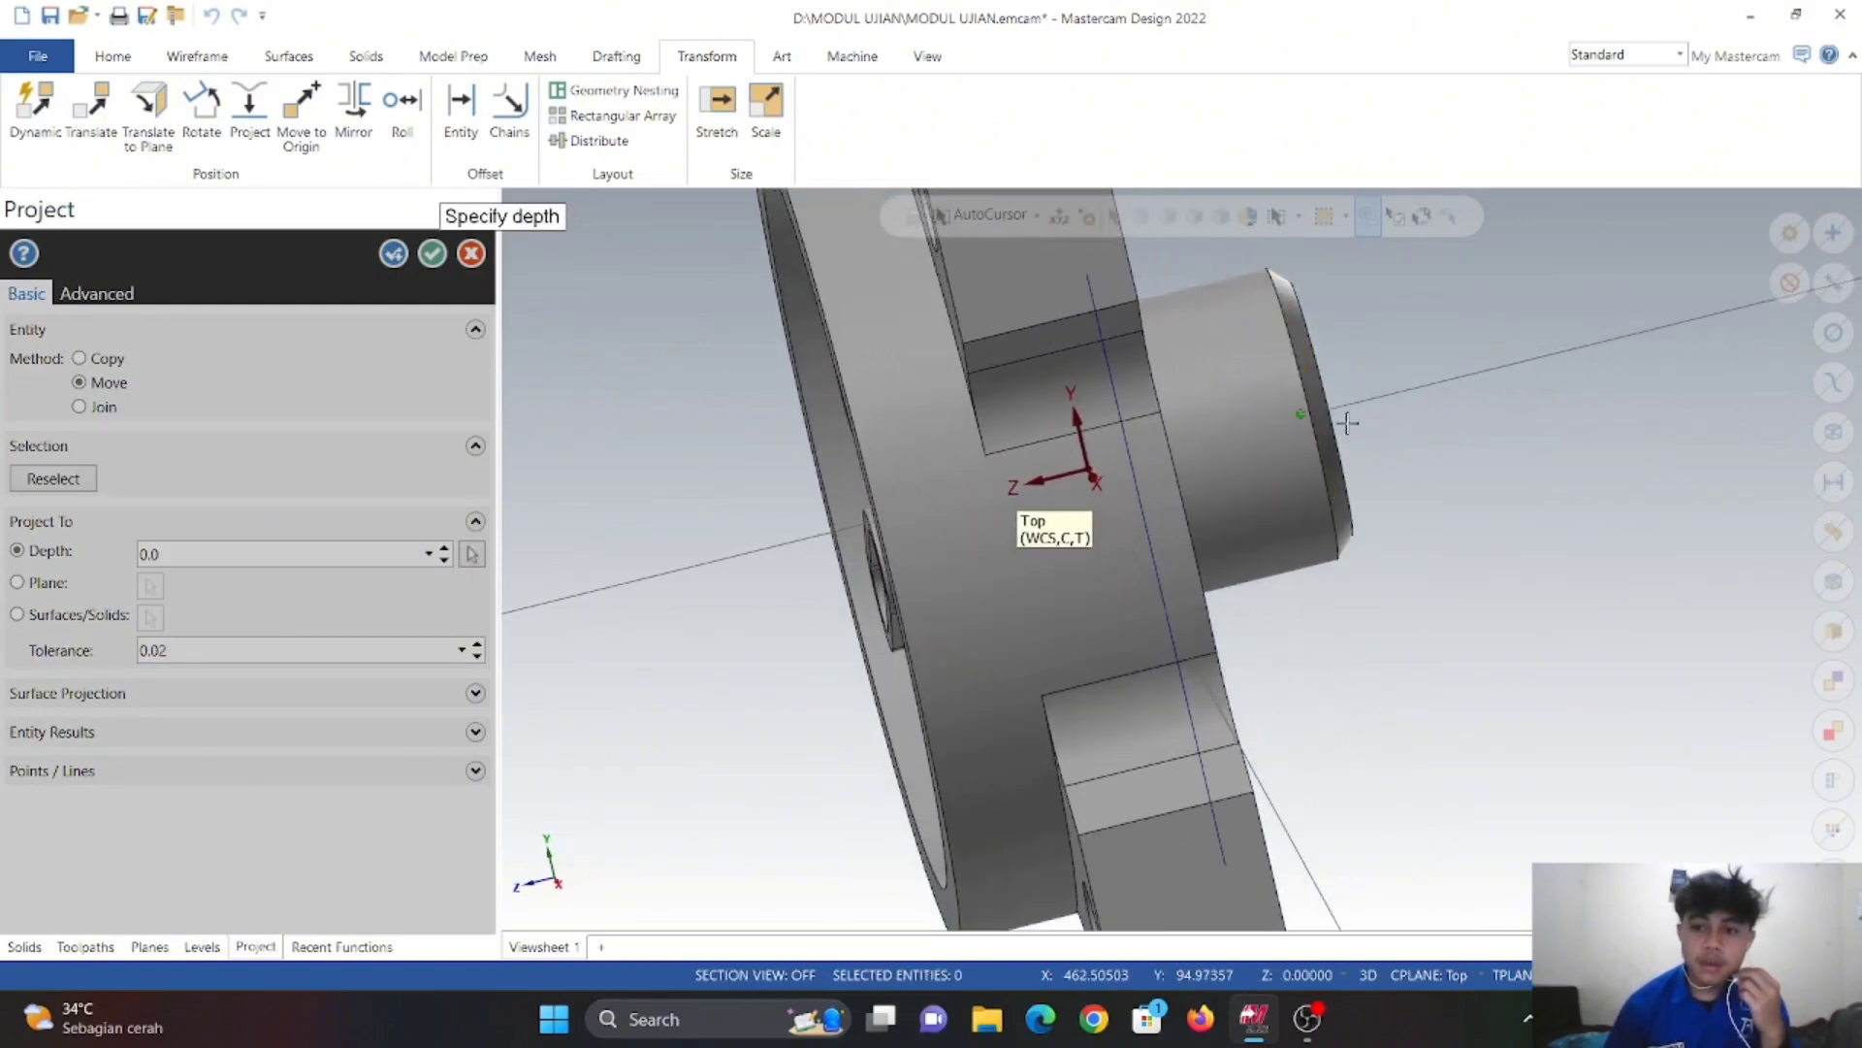
click(1336, 428)
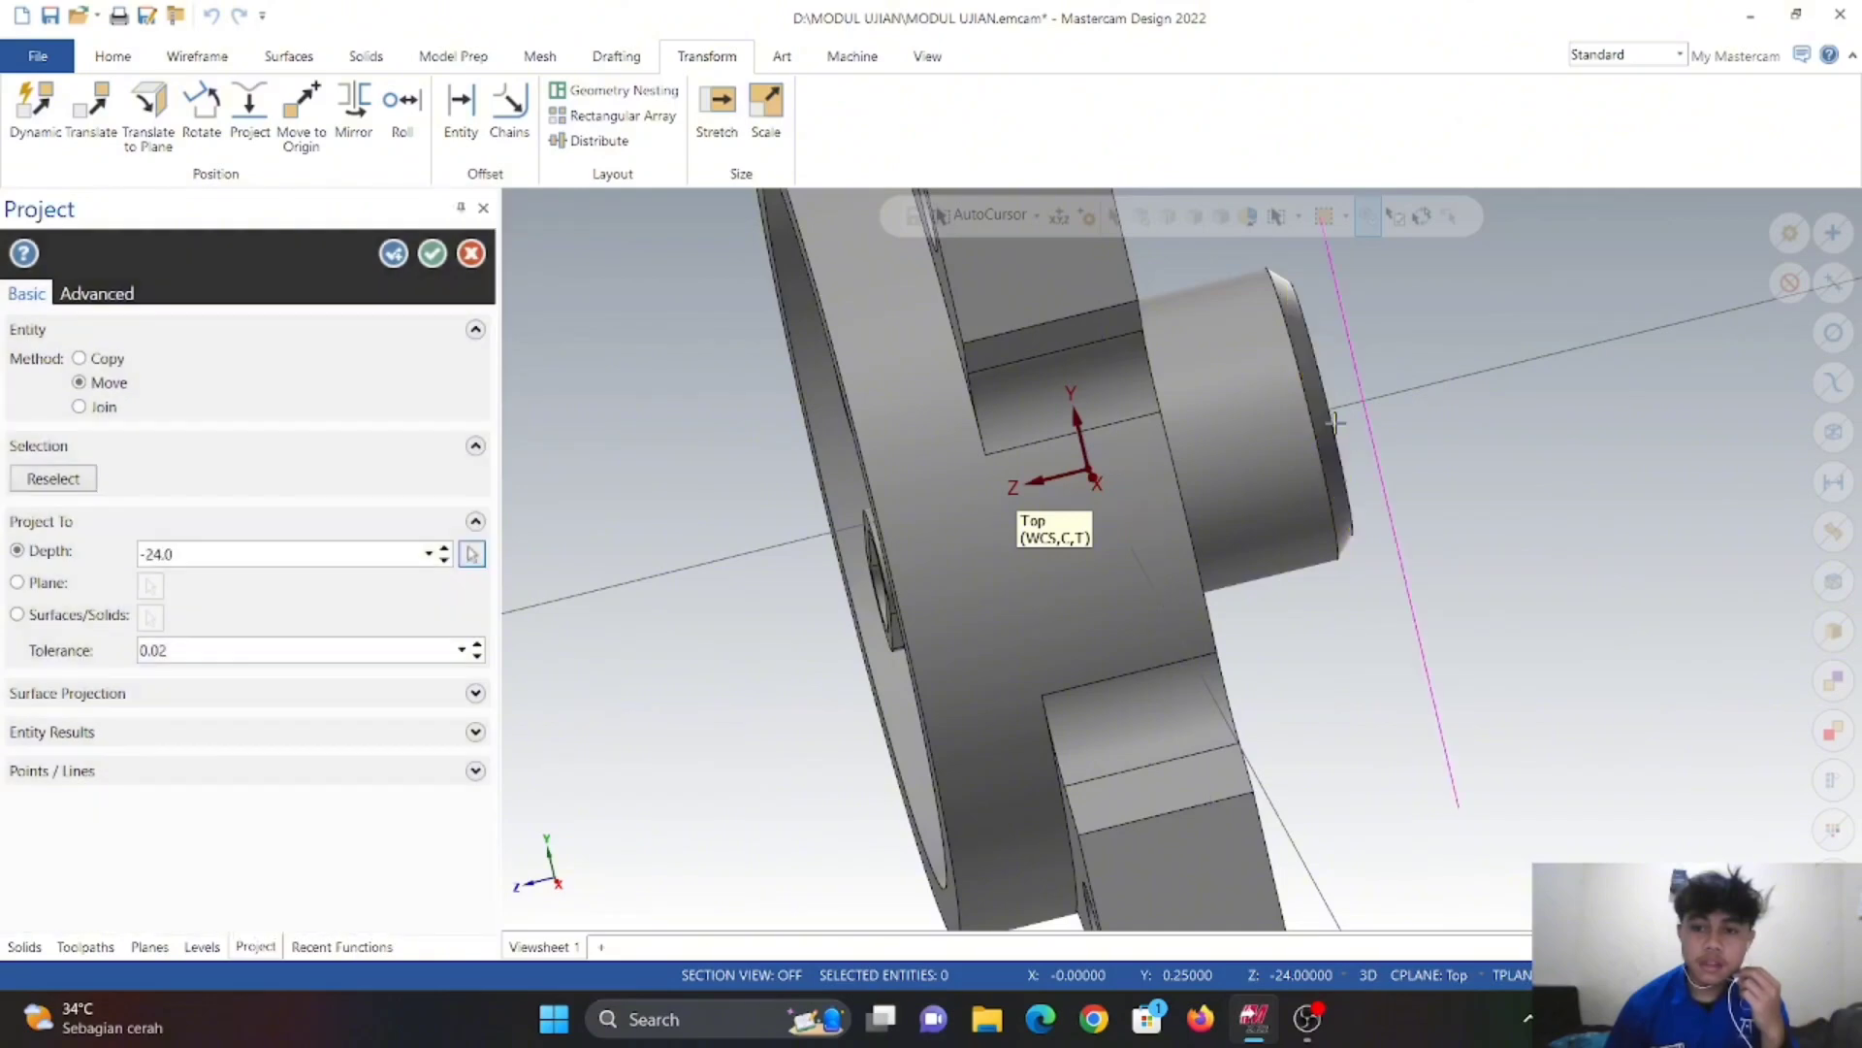
double_click(198, 549)
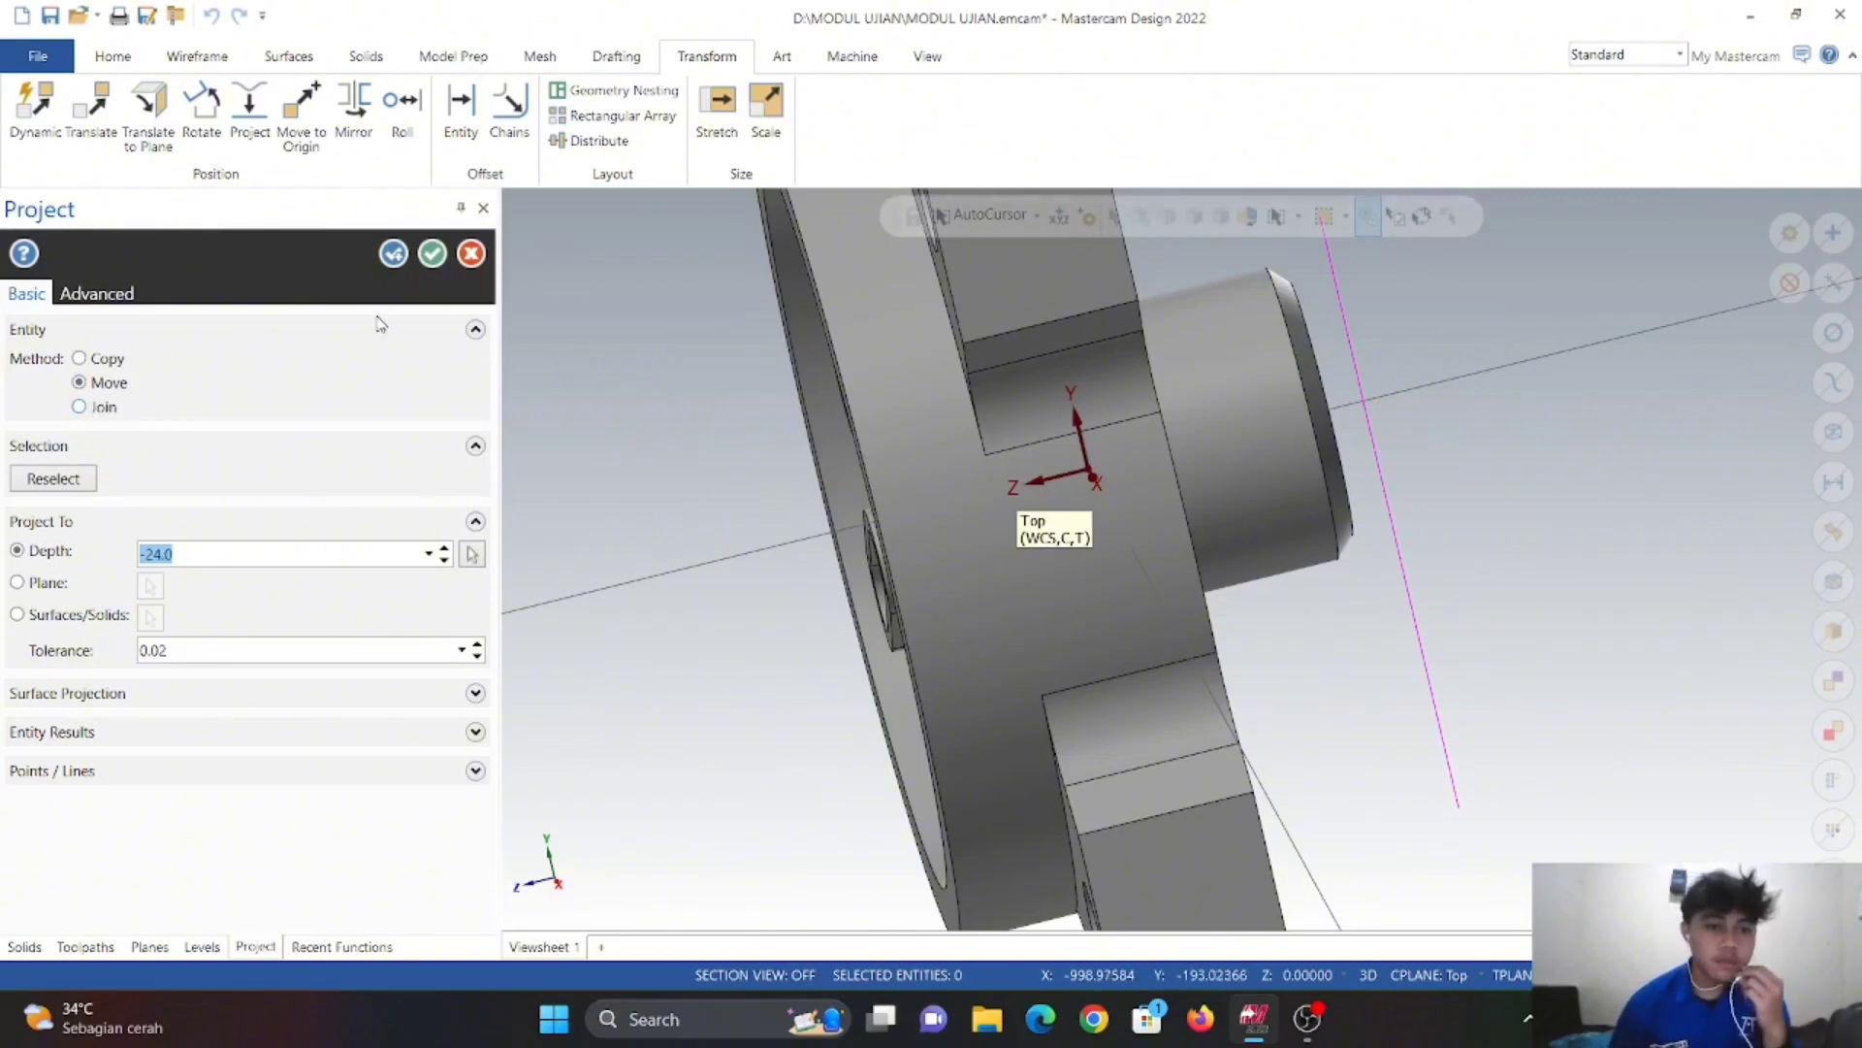
click(434, 256)
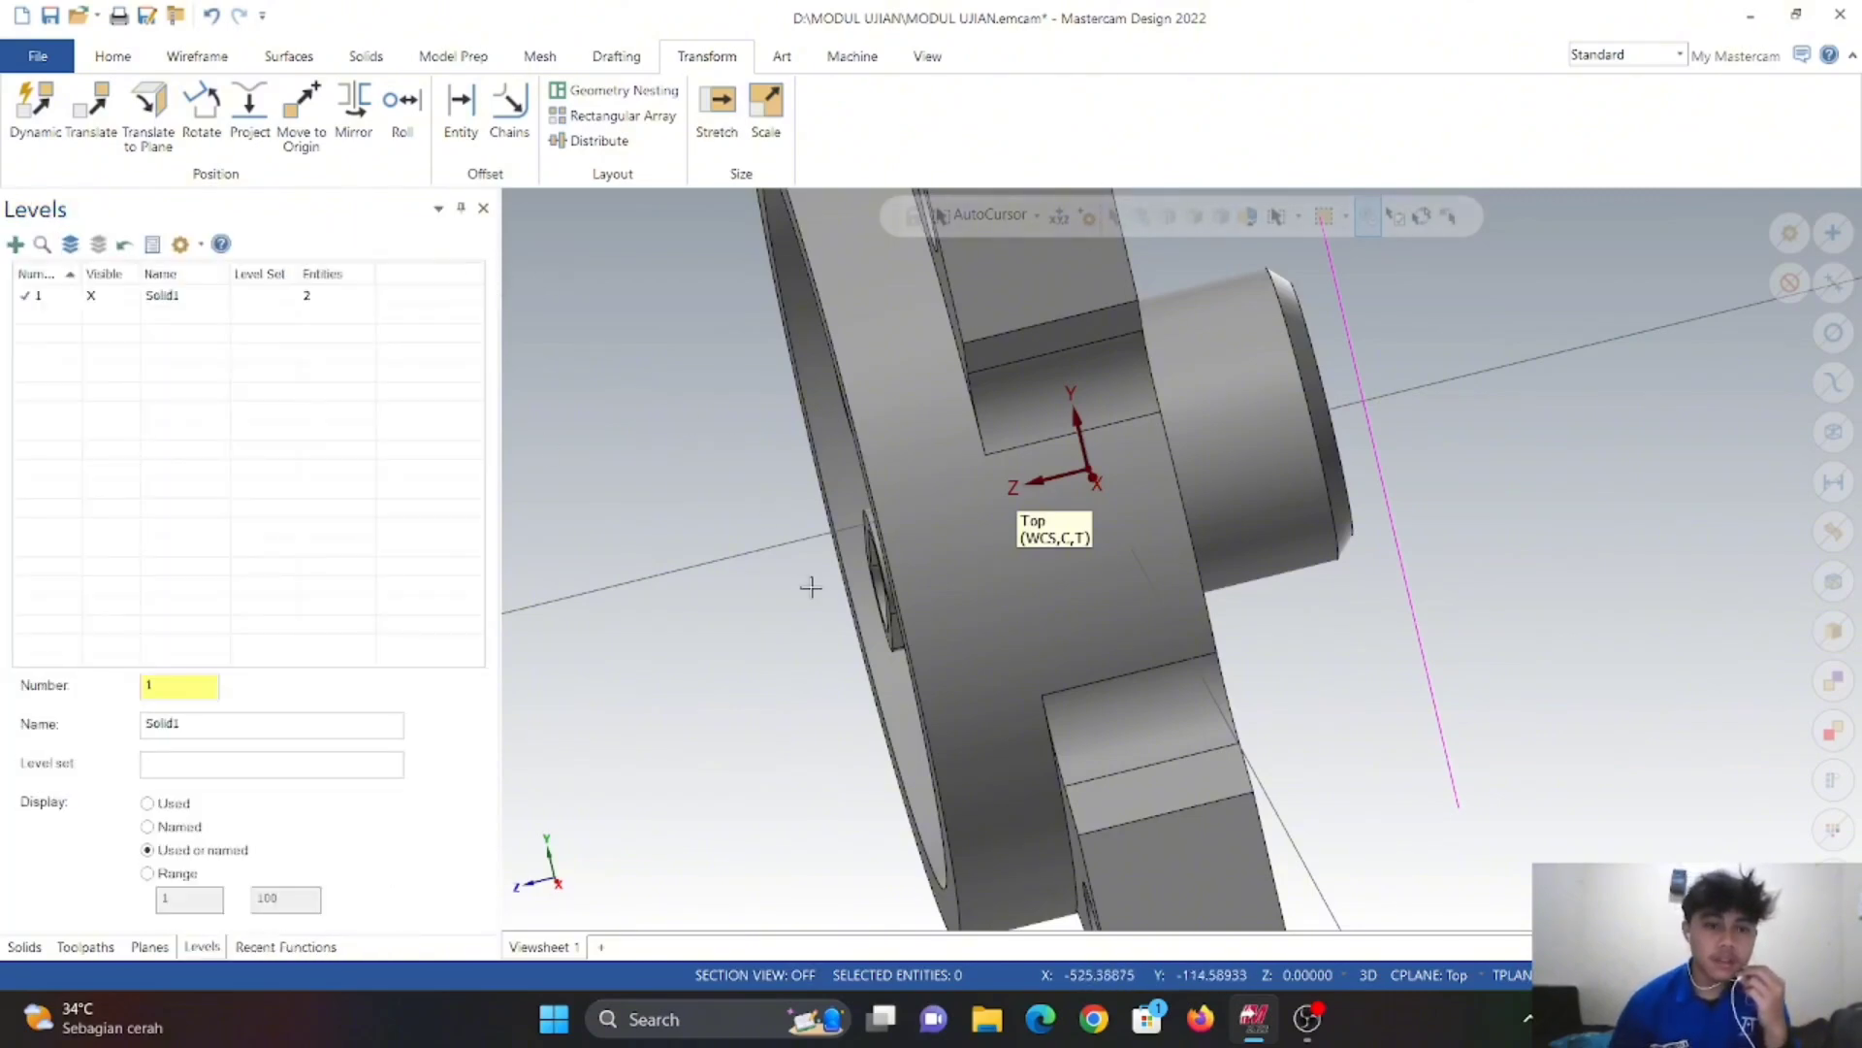
- Restore the Top (WCS) view and translate the whole solid by -24 in Z with the Move method
middle_drag(811, 582, 1232, 725)
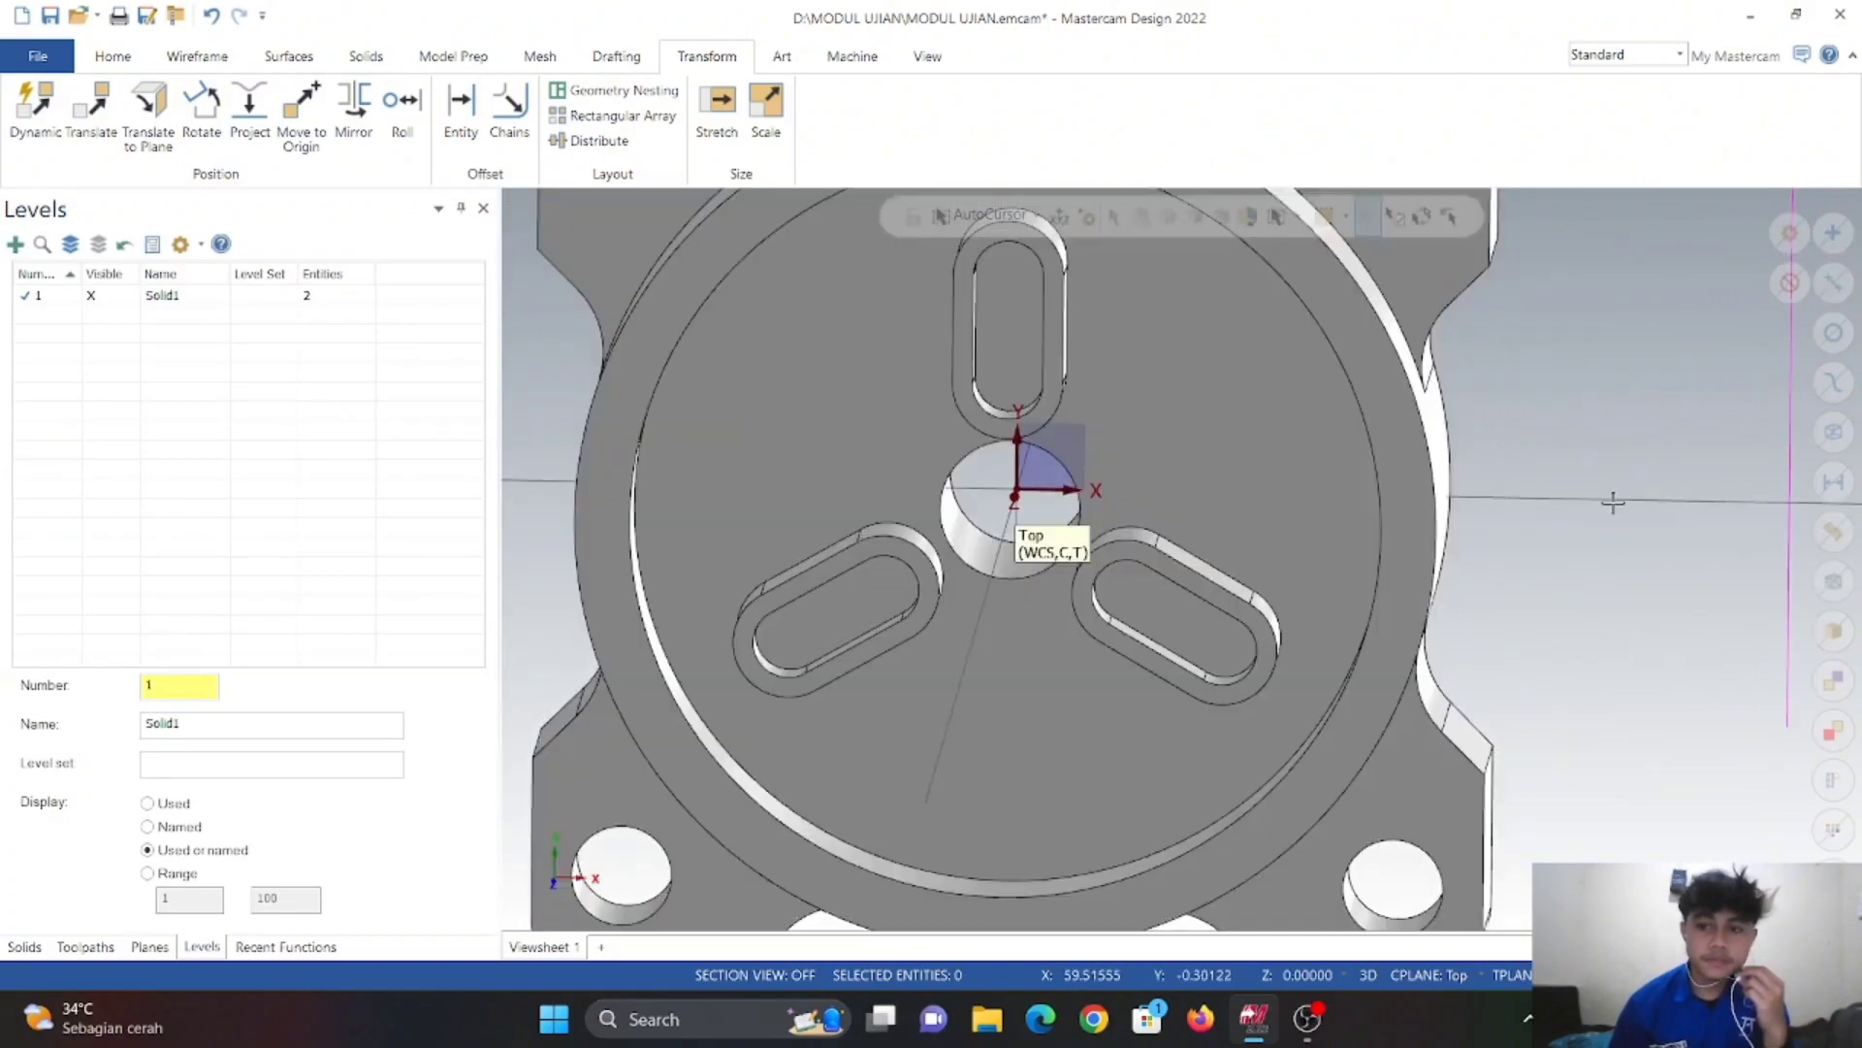
right_click(1612, 509)
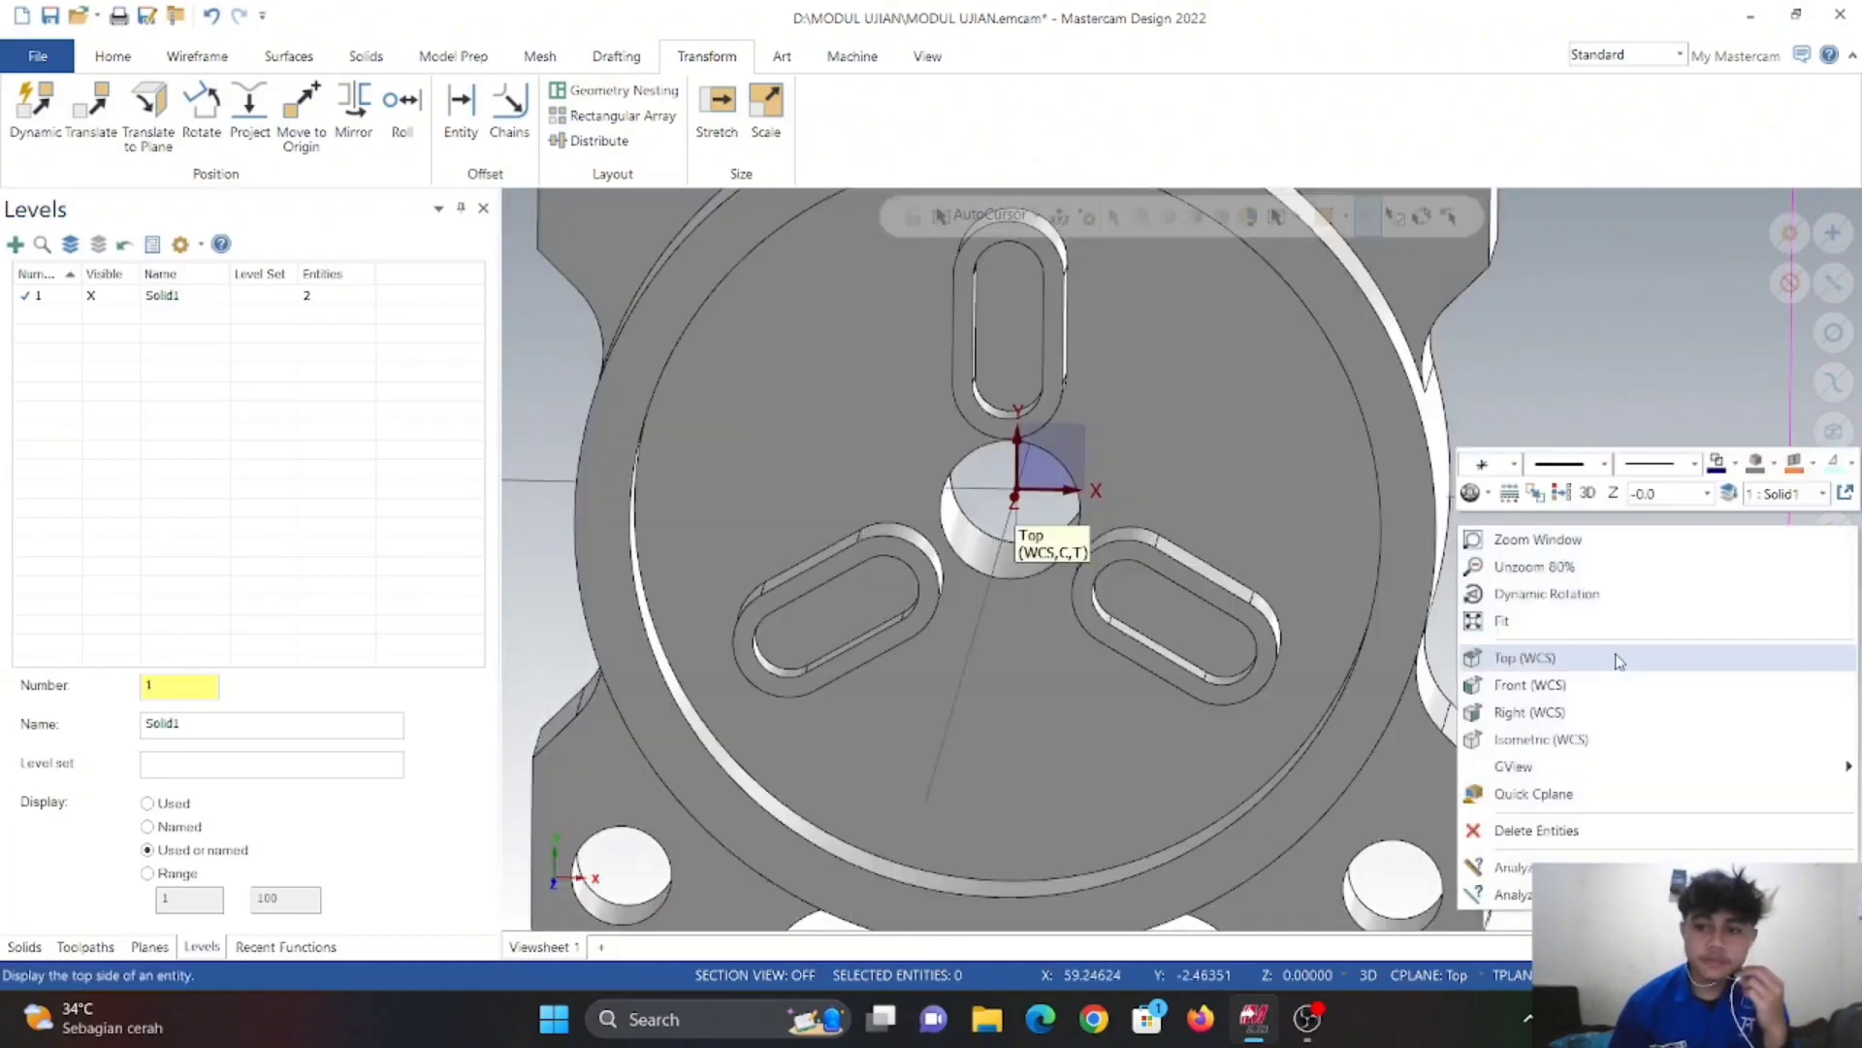
click(1600, 651)
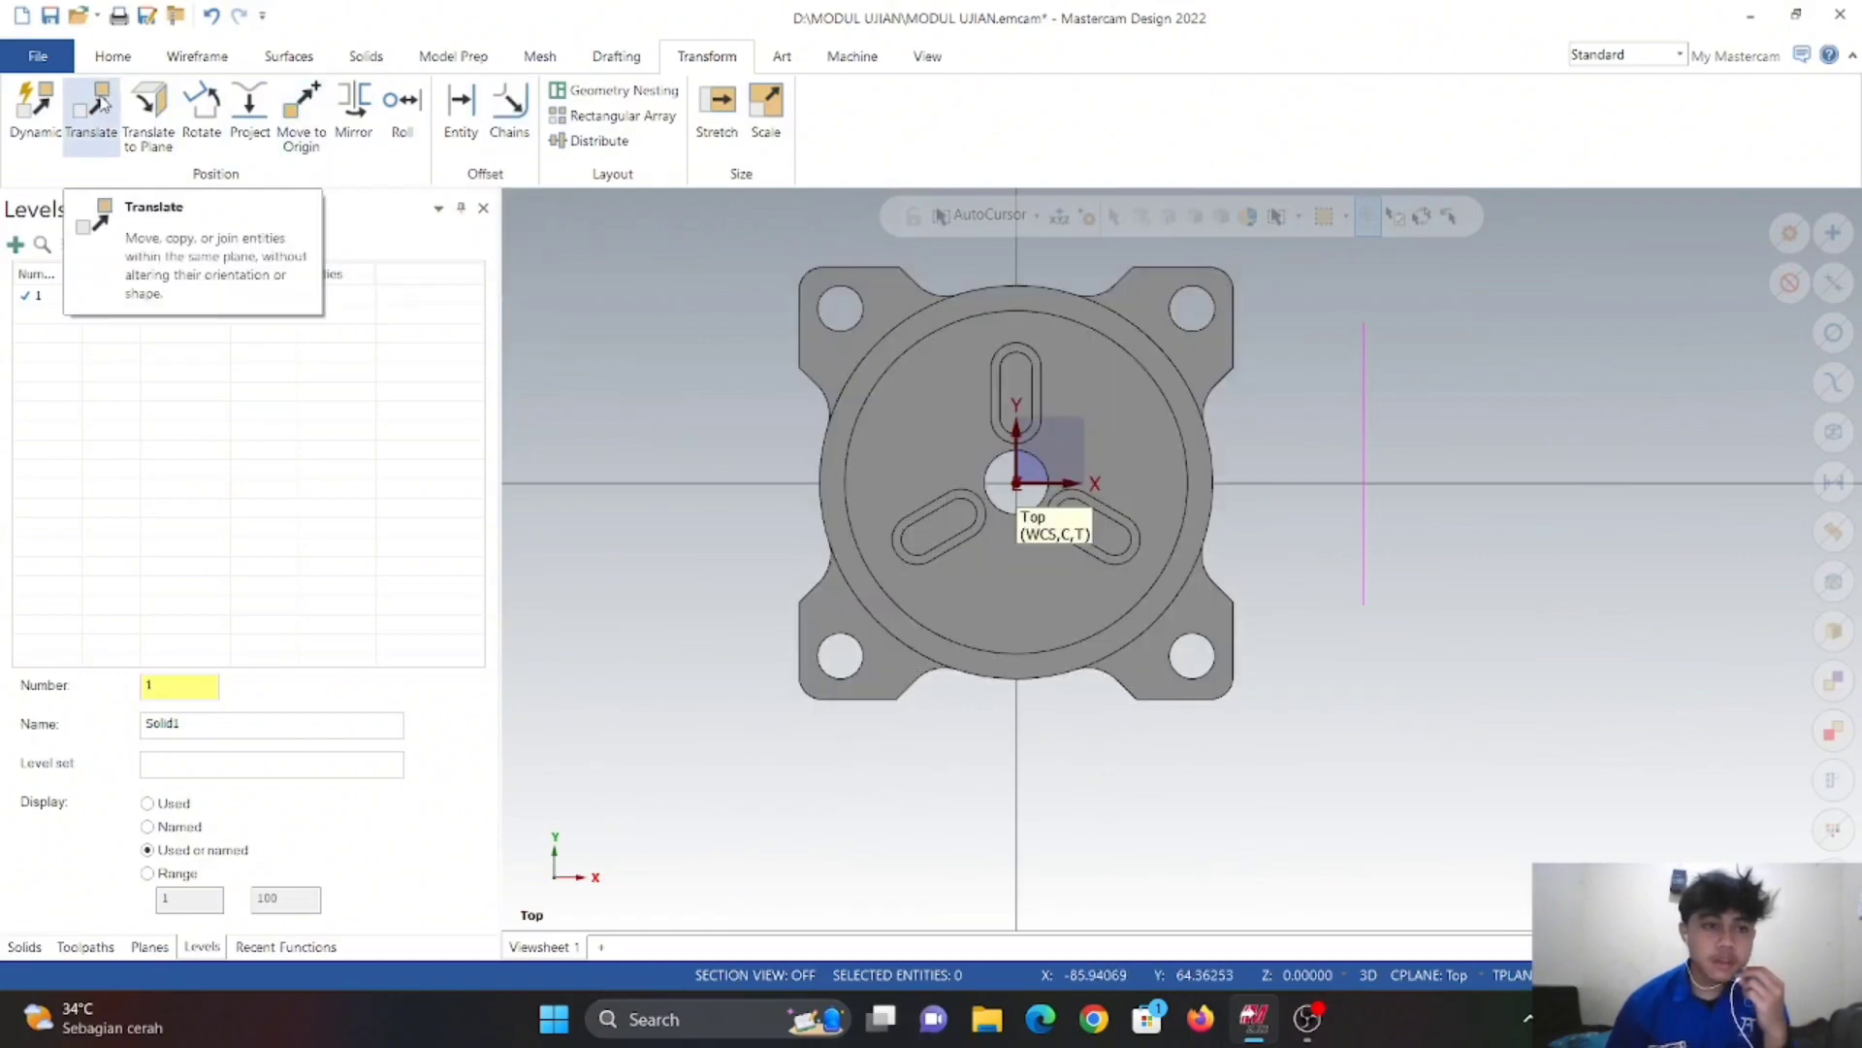
click(98, 108)
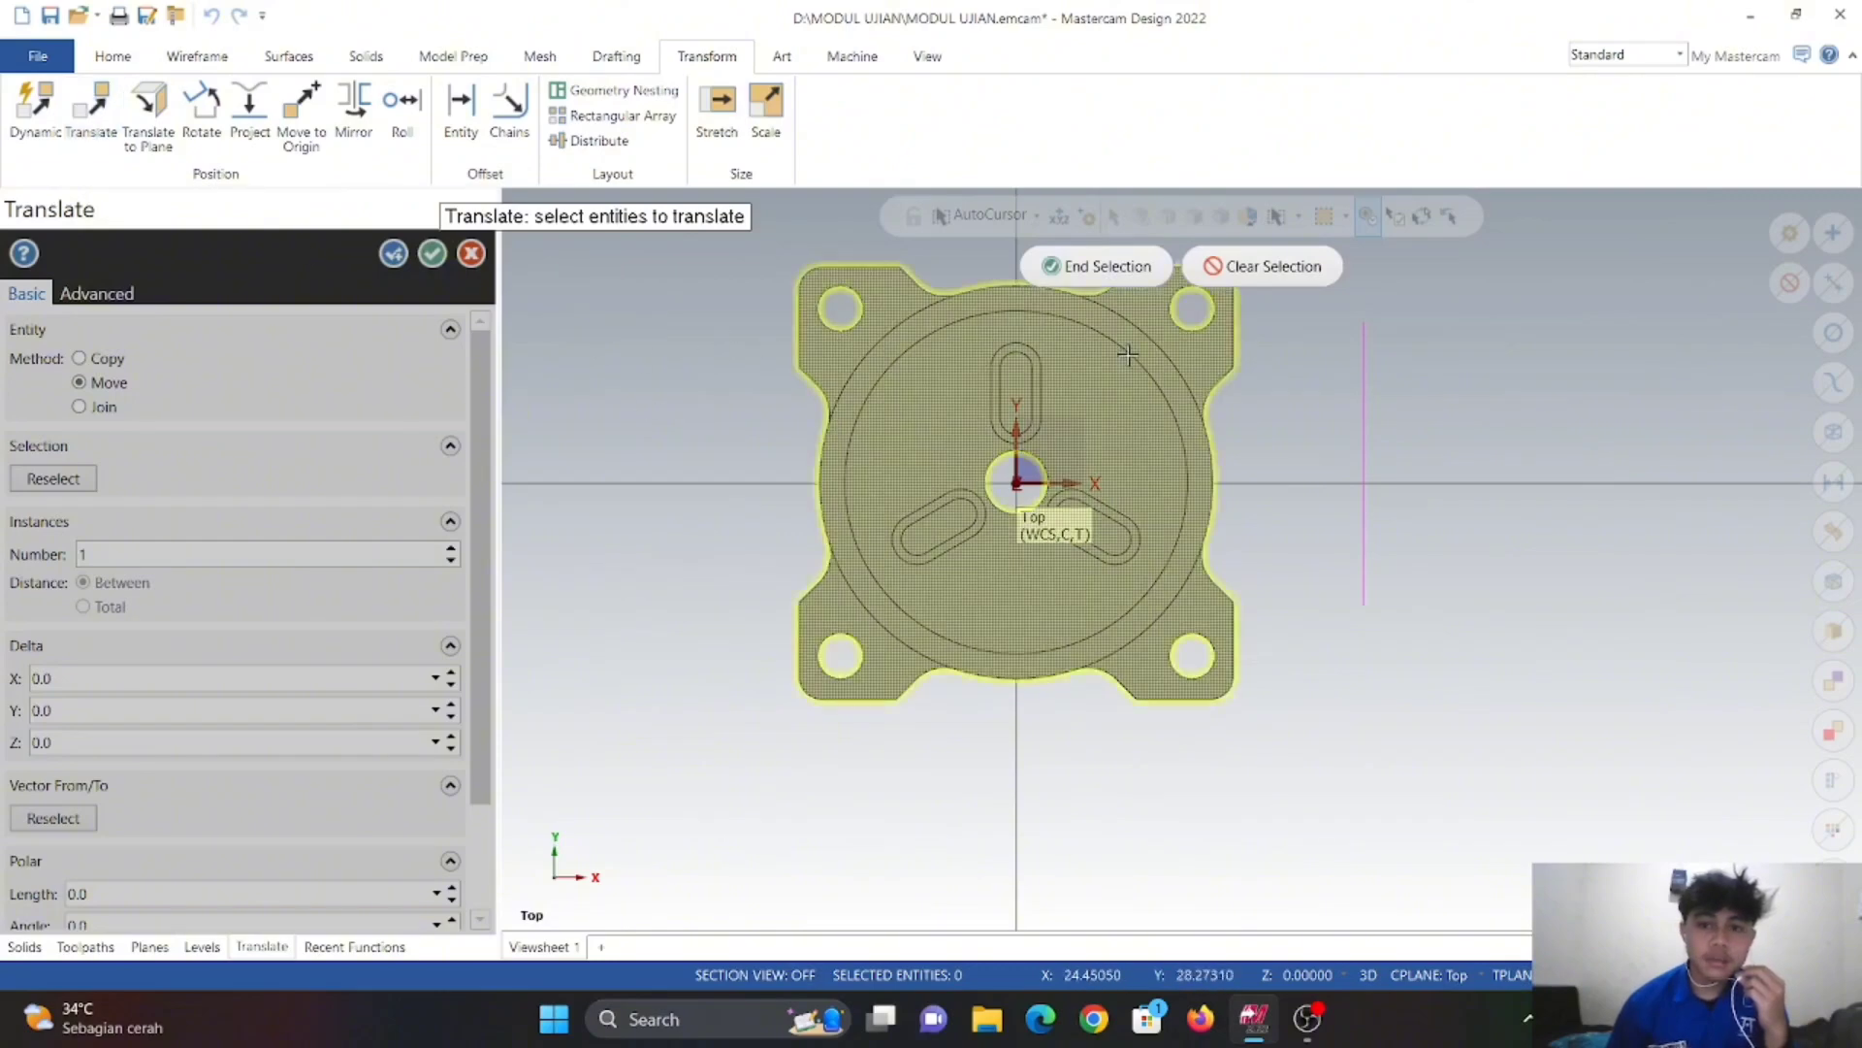
click(1113, 272)
click(212, 742)
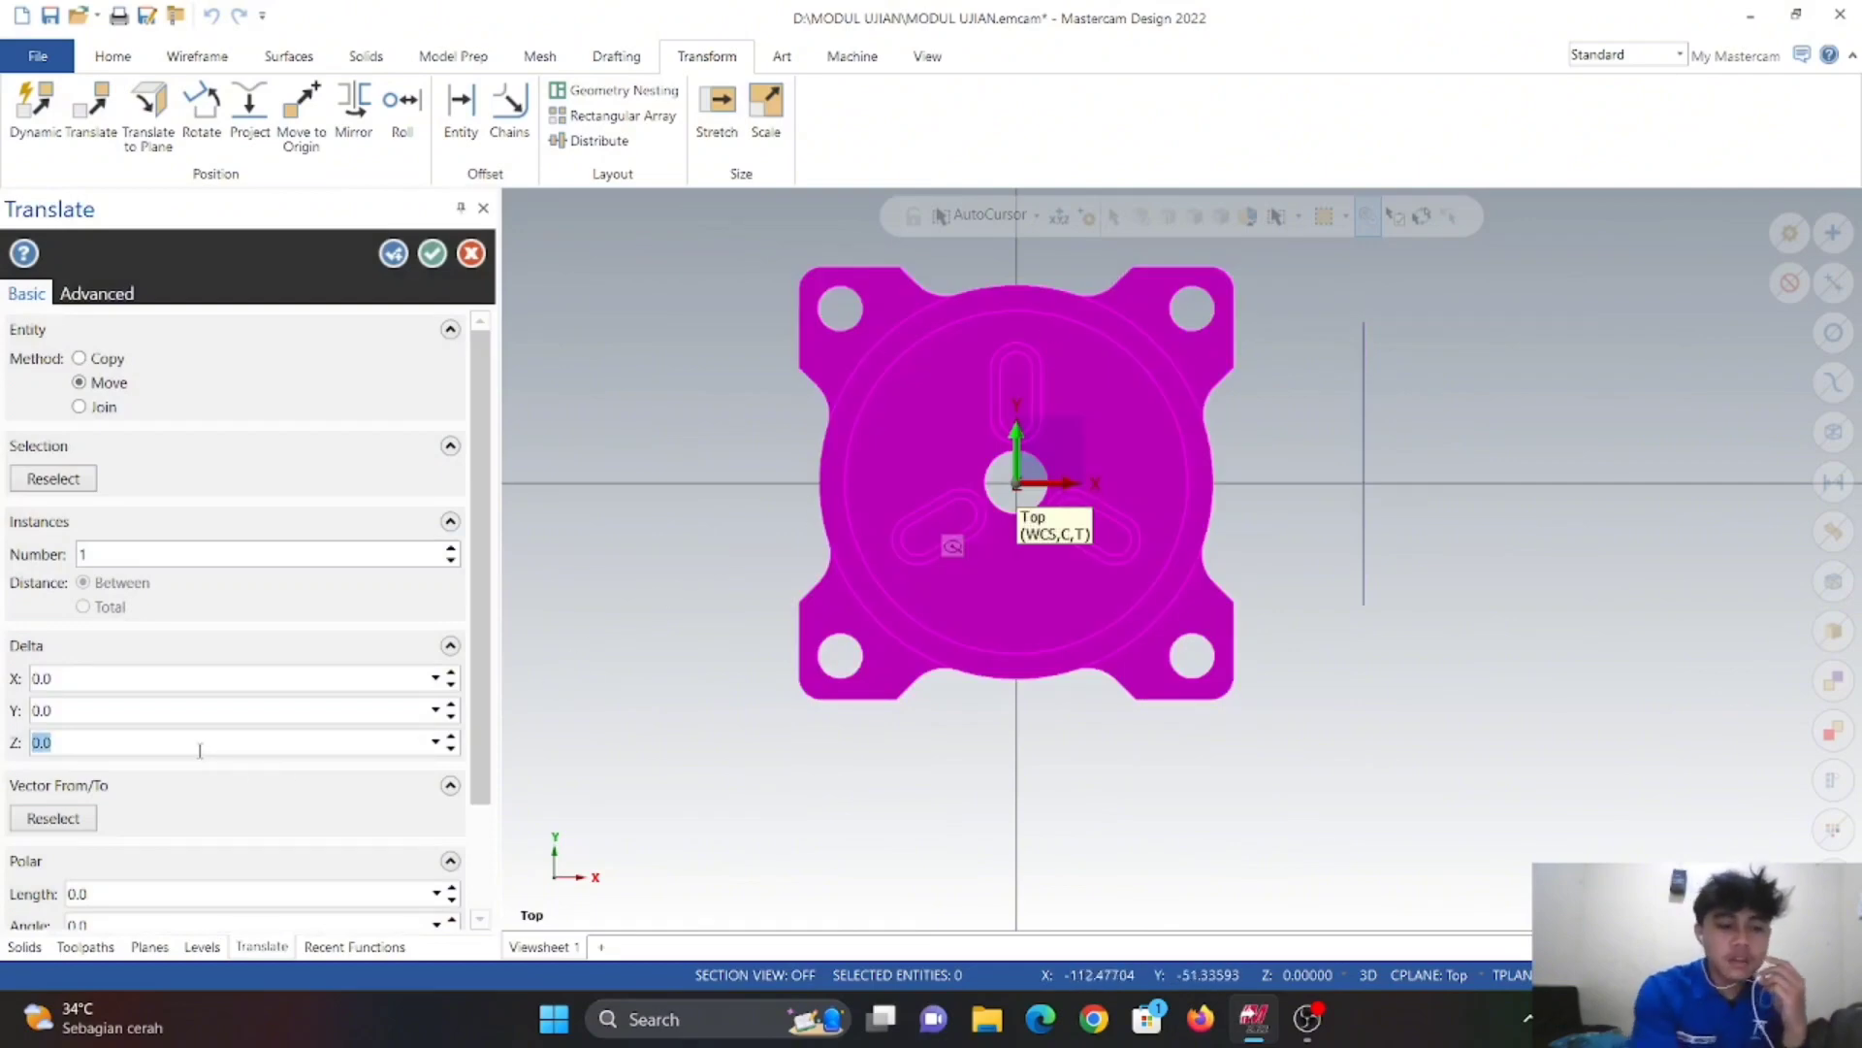
text(-24.0)
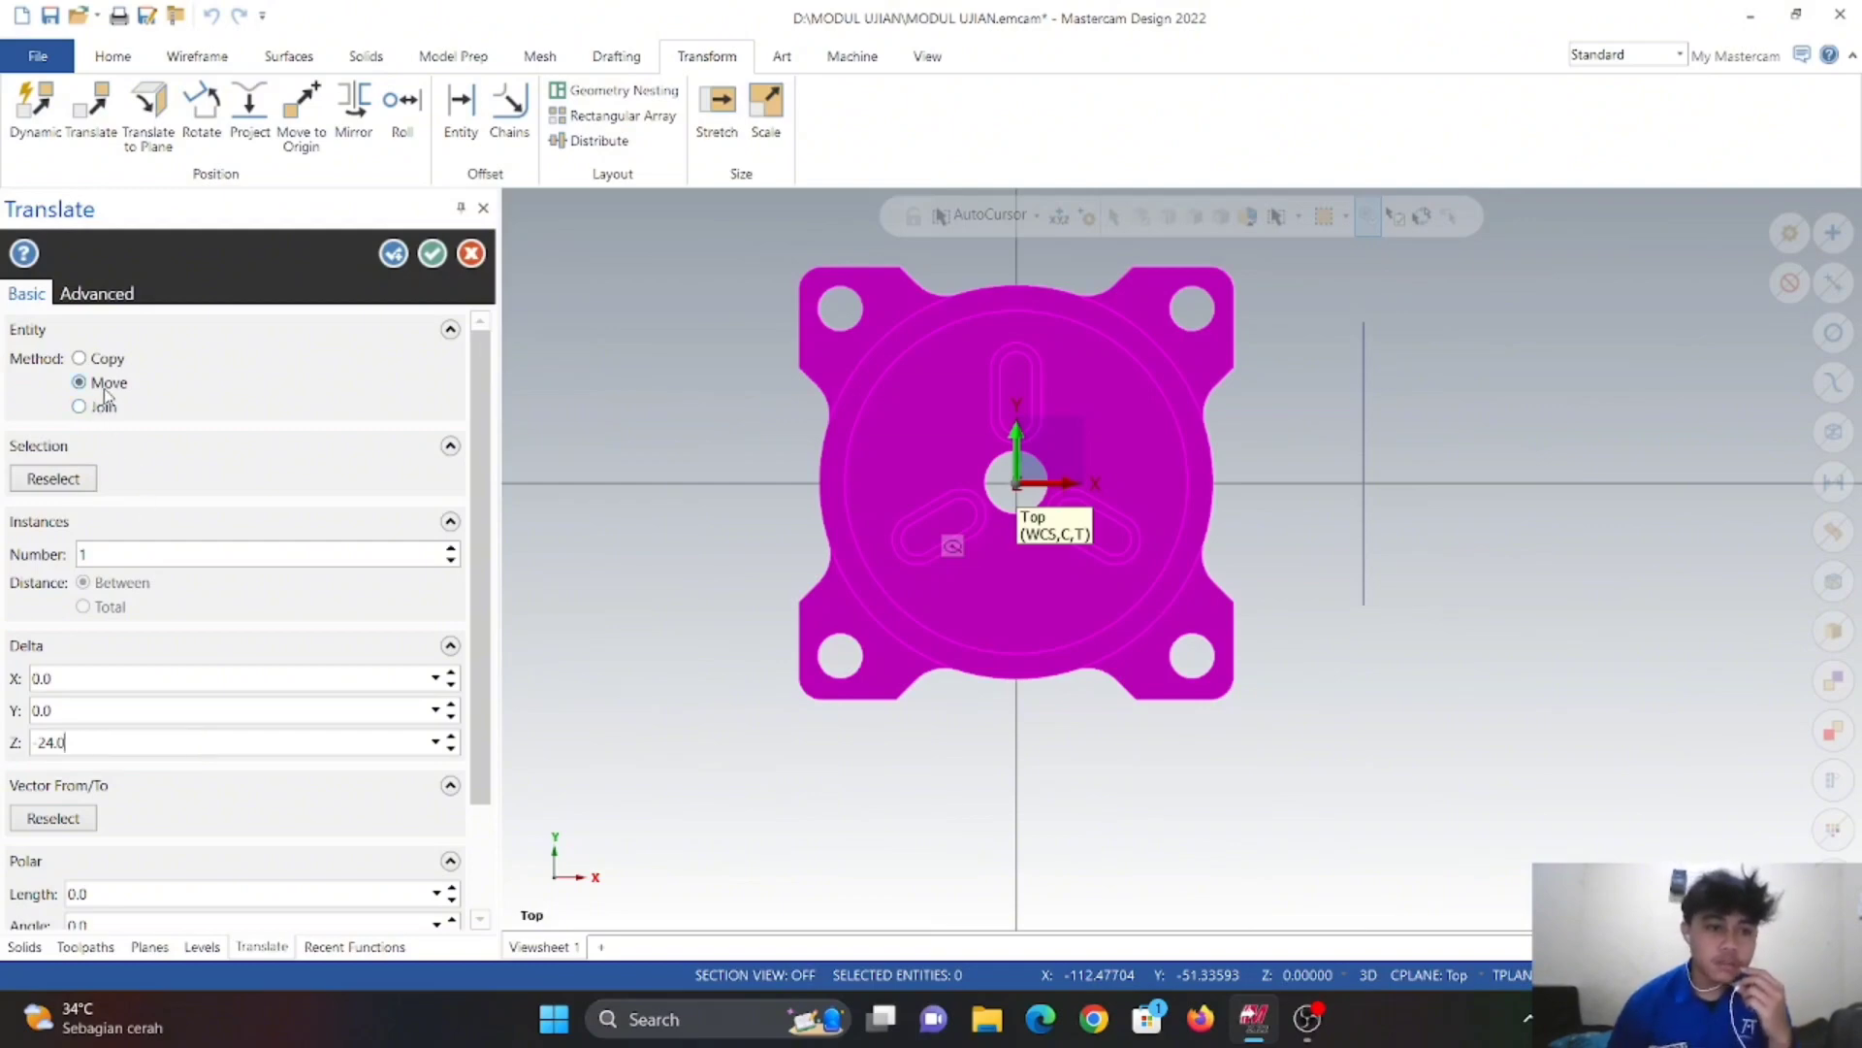
click(432, 253)
- Check the moved solid in 3D, restore the Top (WCS) view and delete the vertical helper line beside the part
middle_drag(869, 833, 1060, 443)
scroll(1060, 443, up, 4)
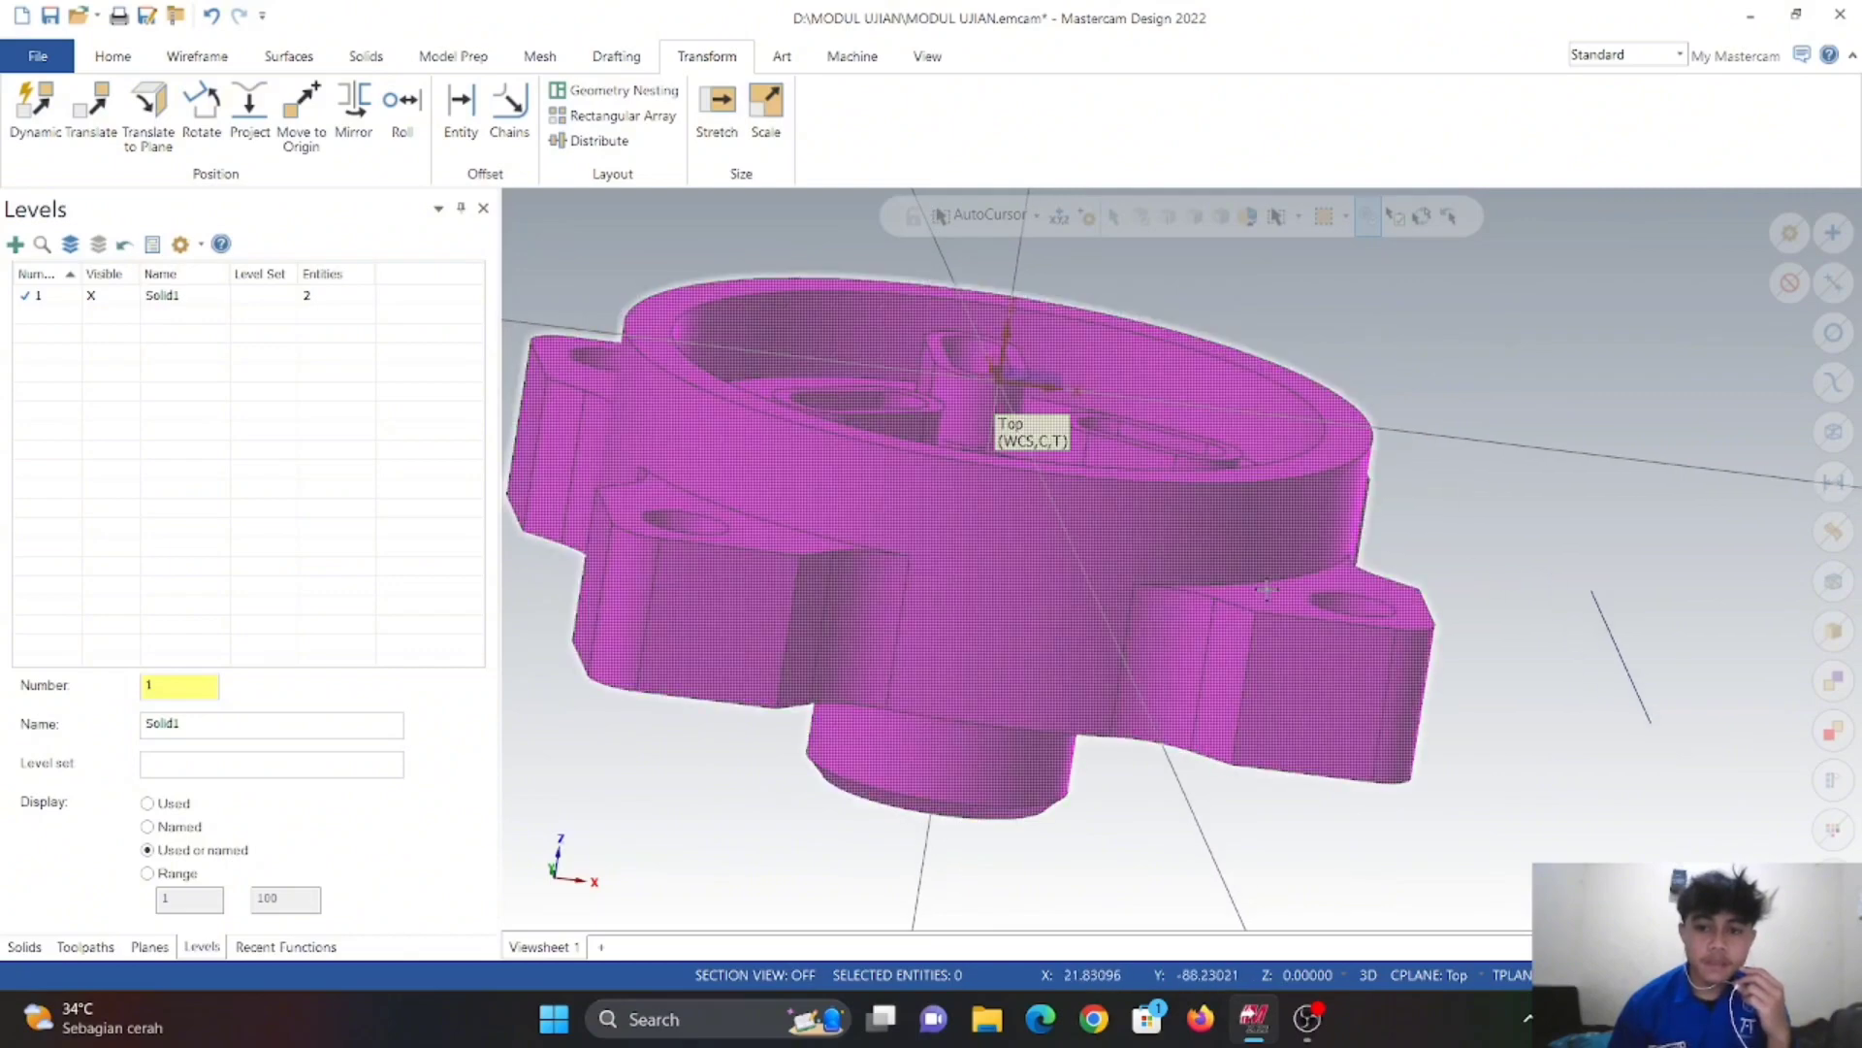
right_click(1498, 359)
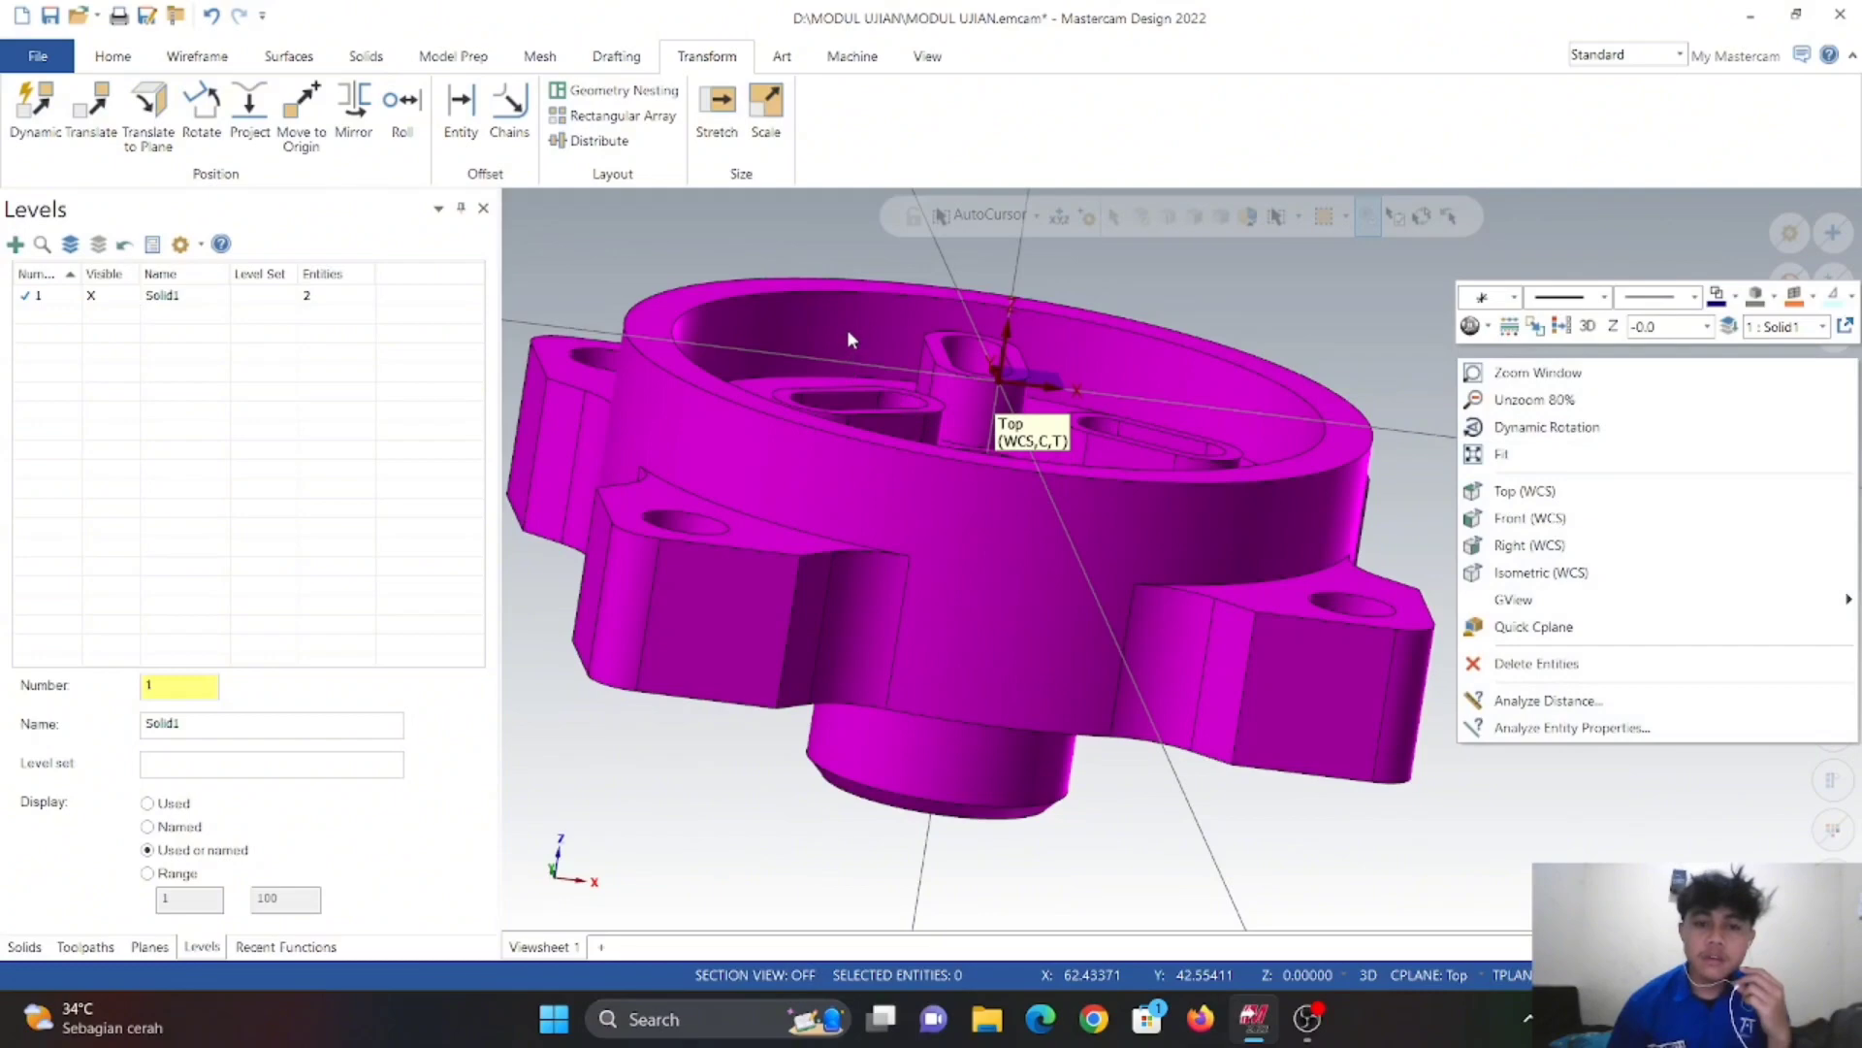
click(1602, 500)
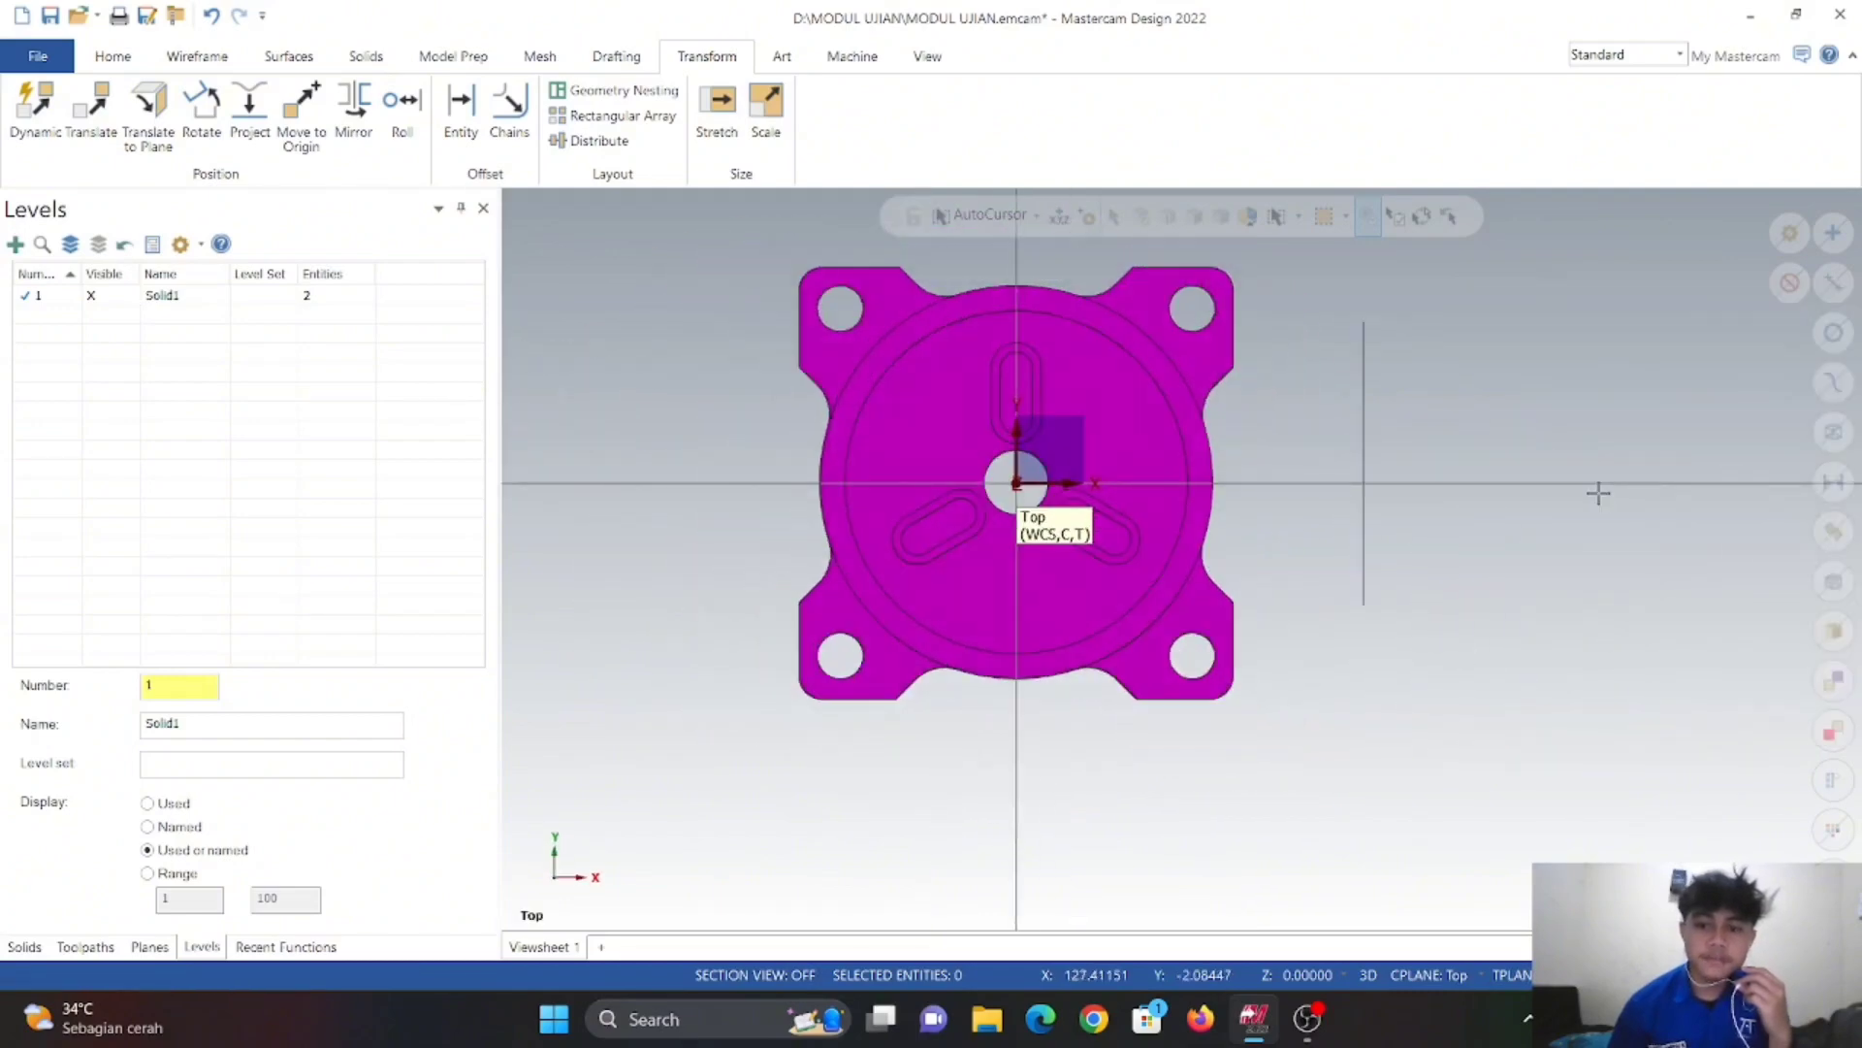
click(1365, 427)
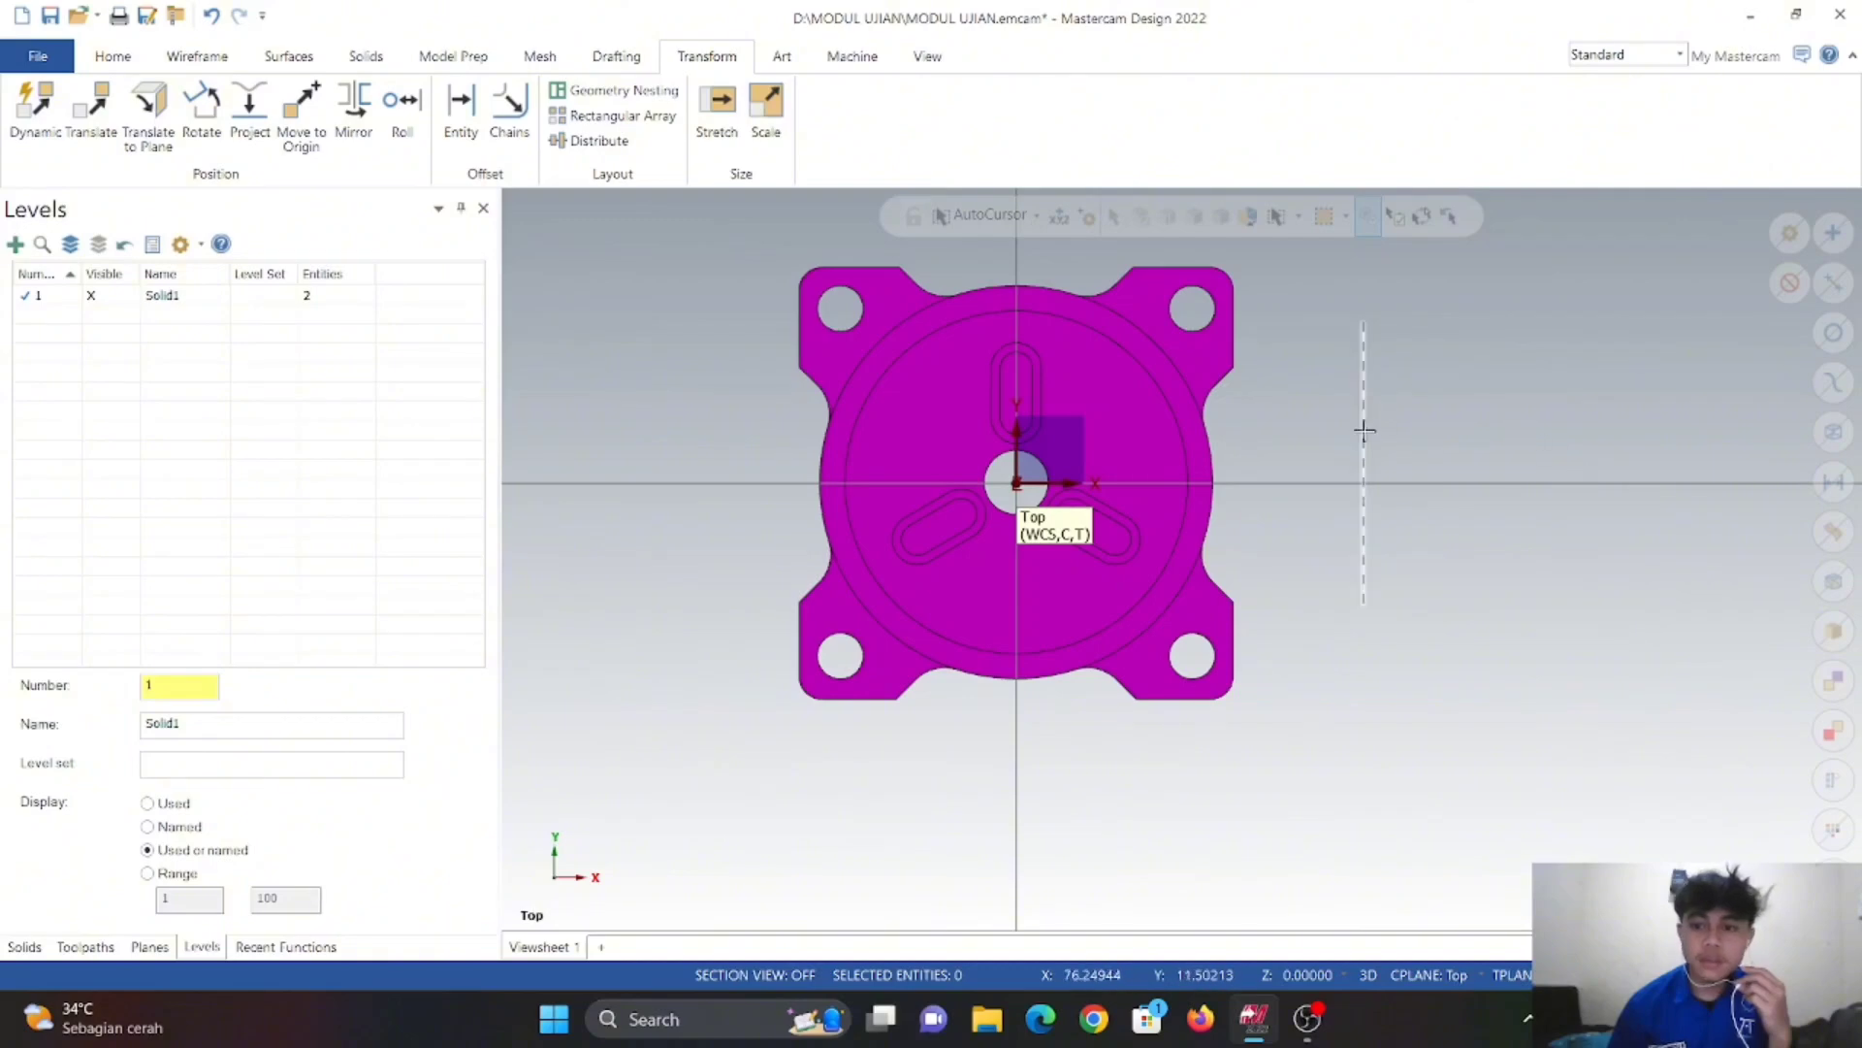
key(Delete)
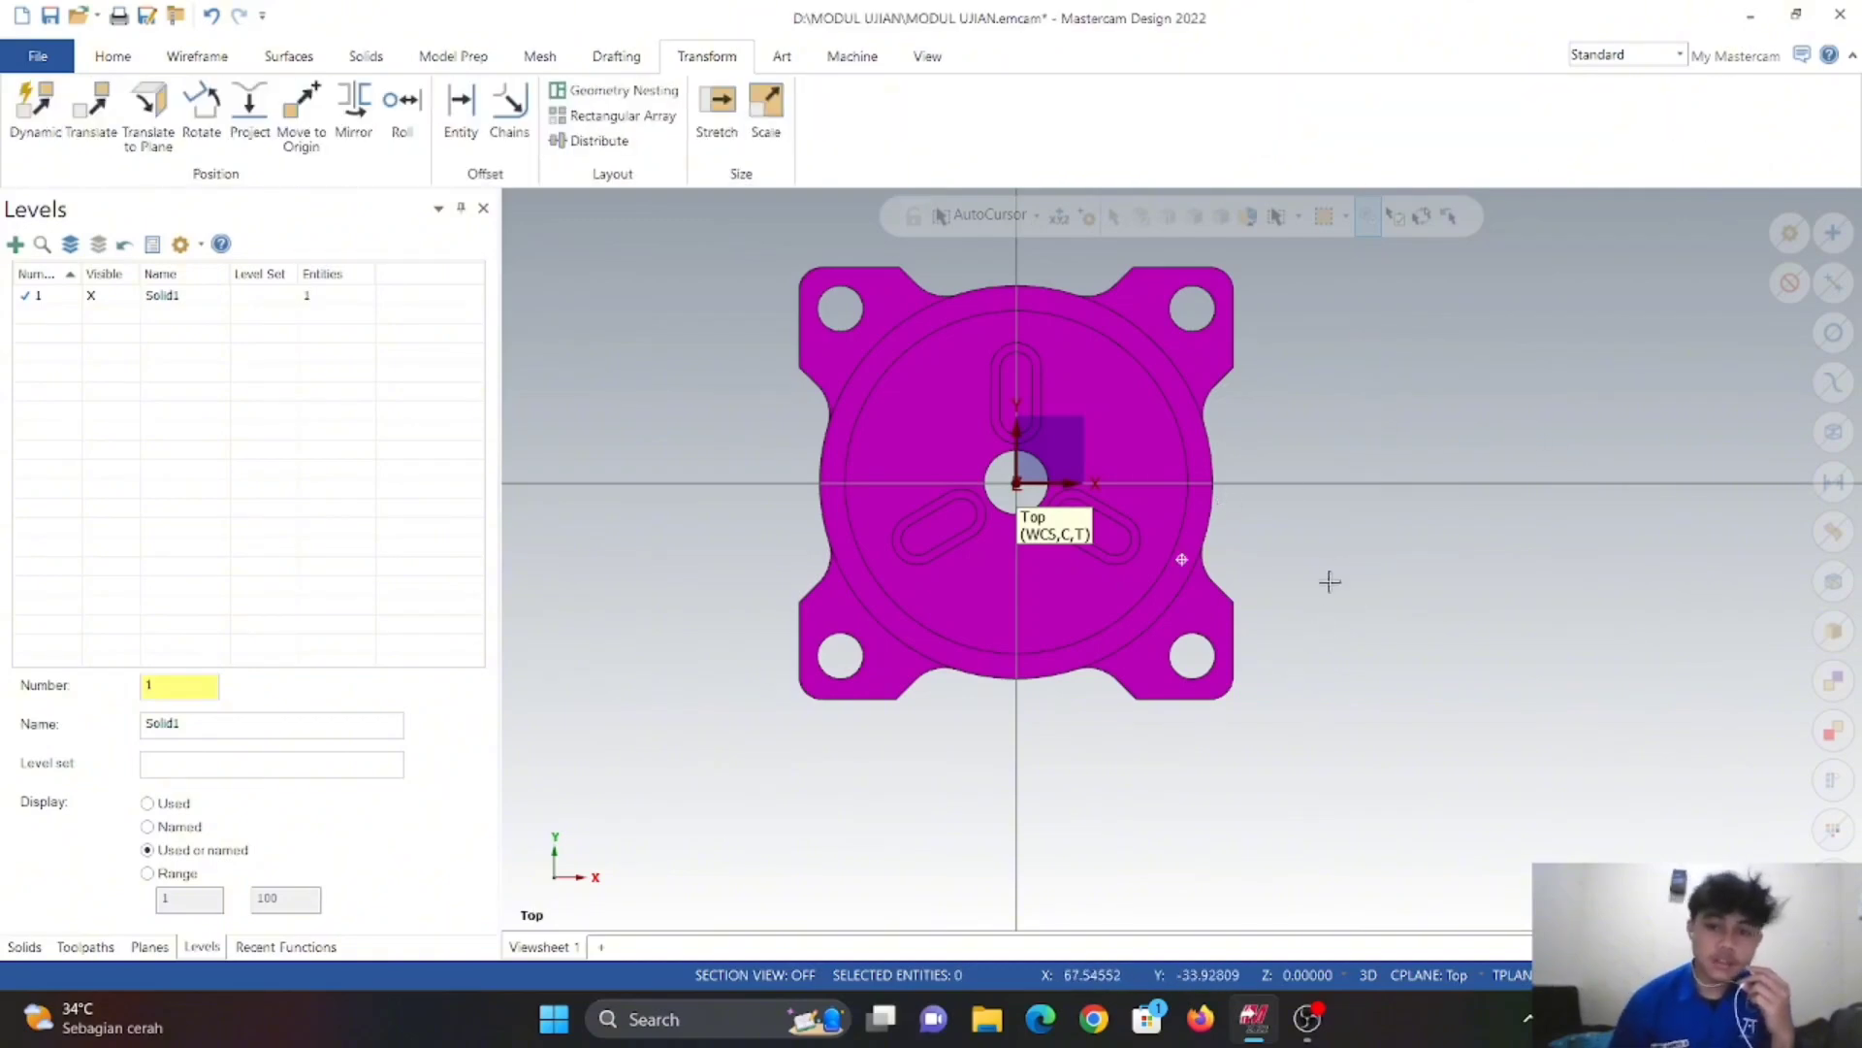
- Add a new level 2 and restore the Top (WCS) view
mouse_move(1329, 582)
middle_down()
mouse_move(1368, 474)
mouse_move(1358, 514)
middle_up()
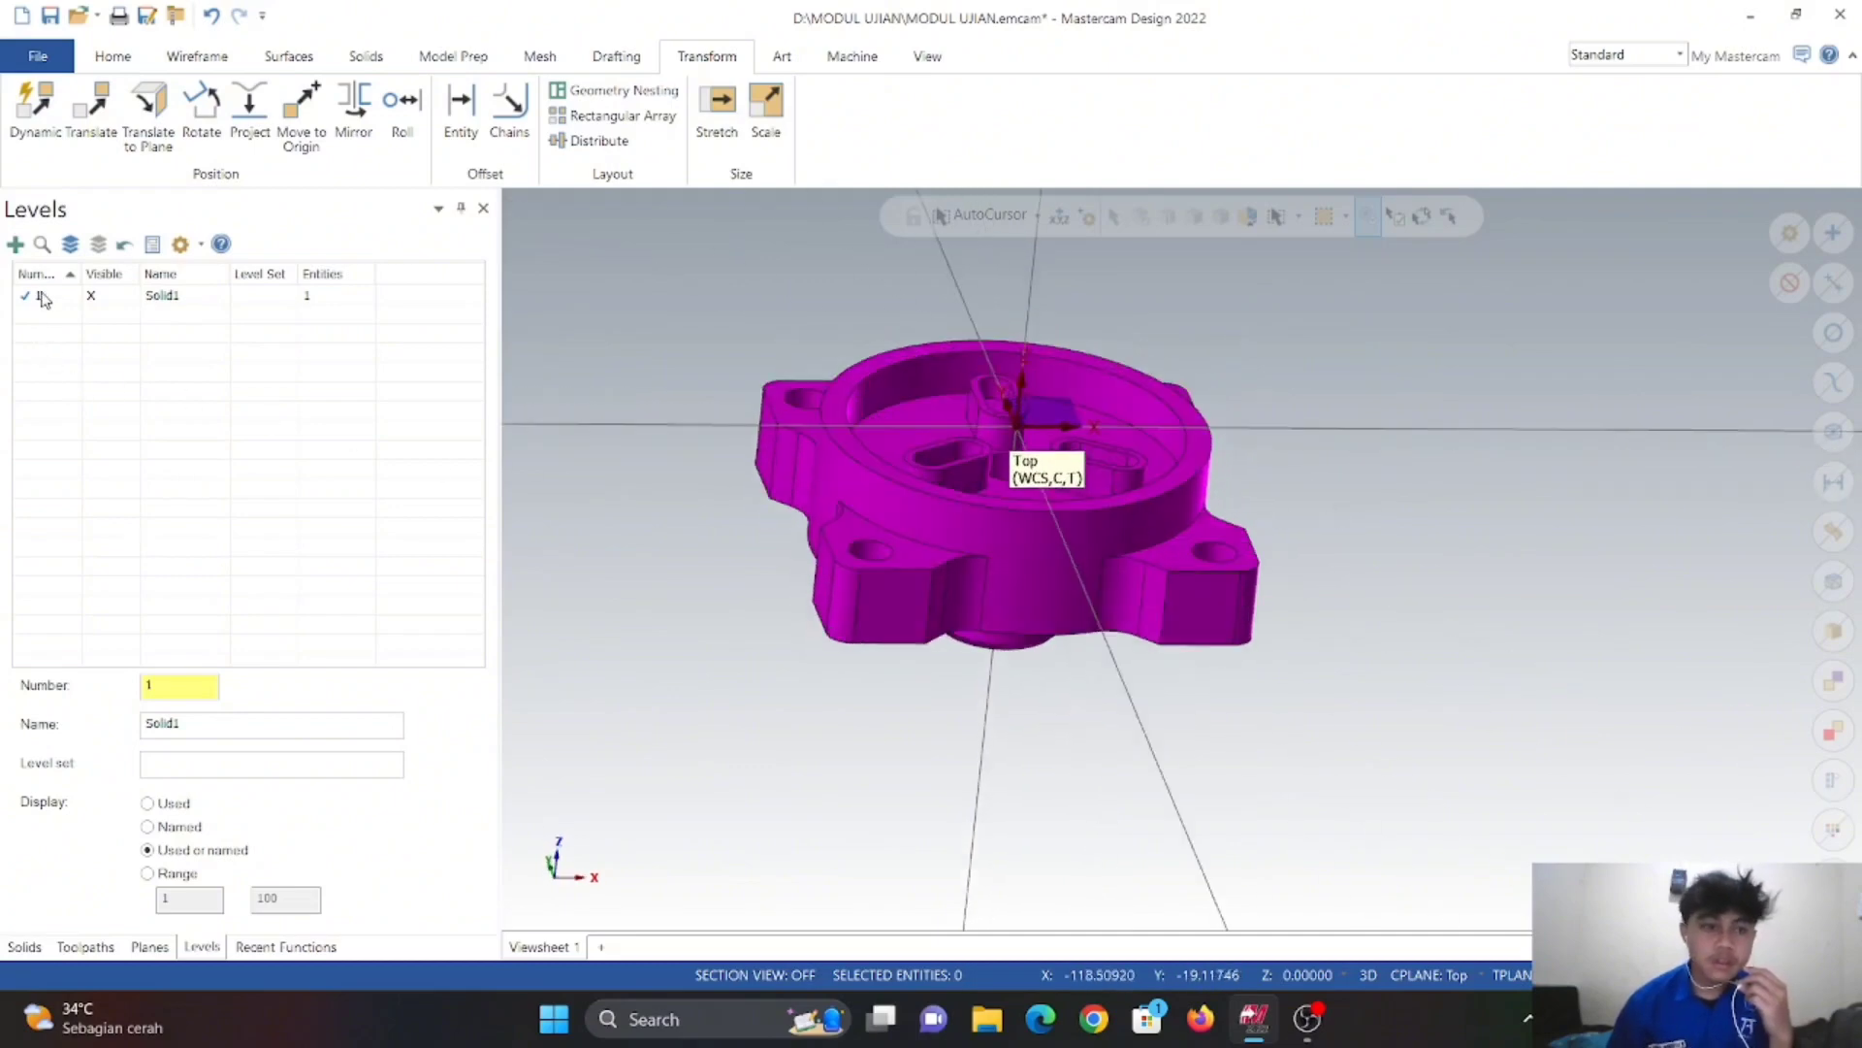
click(16, 245)
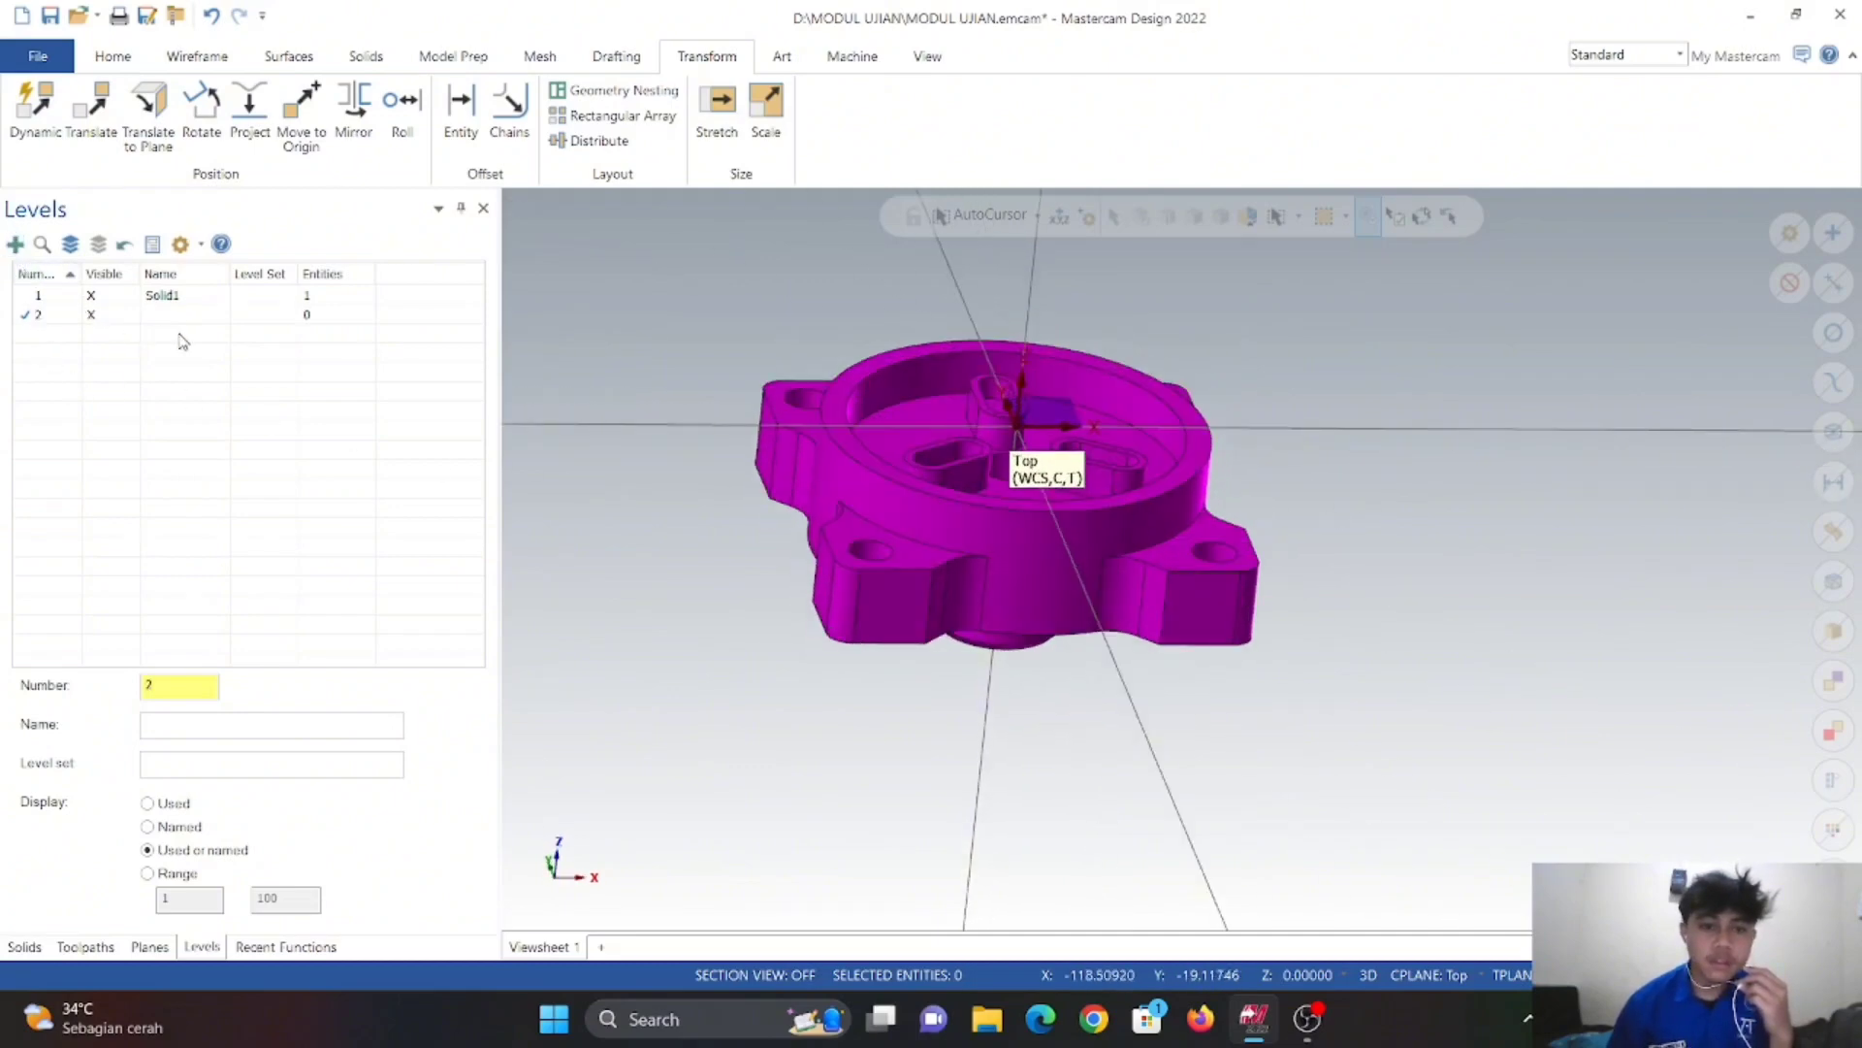
right_click(632, 299)
click(669, 430)
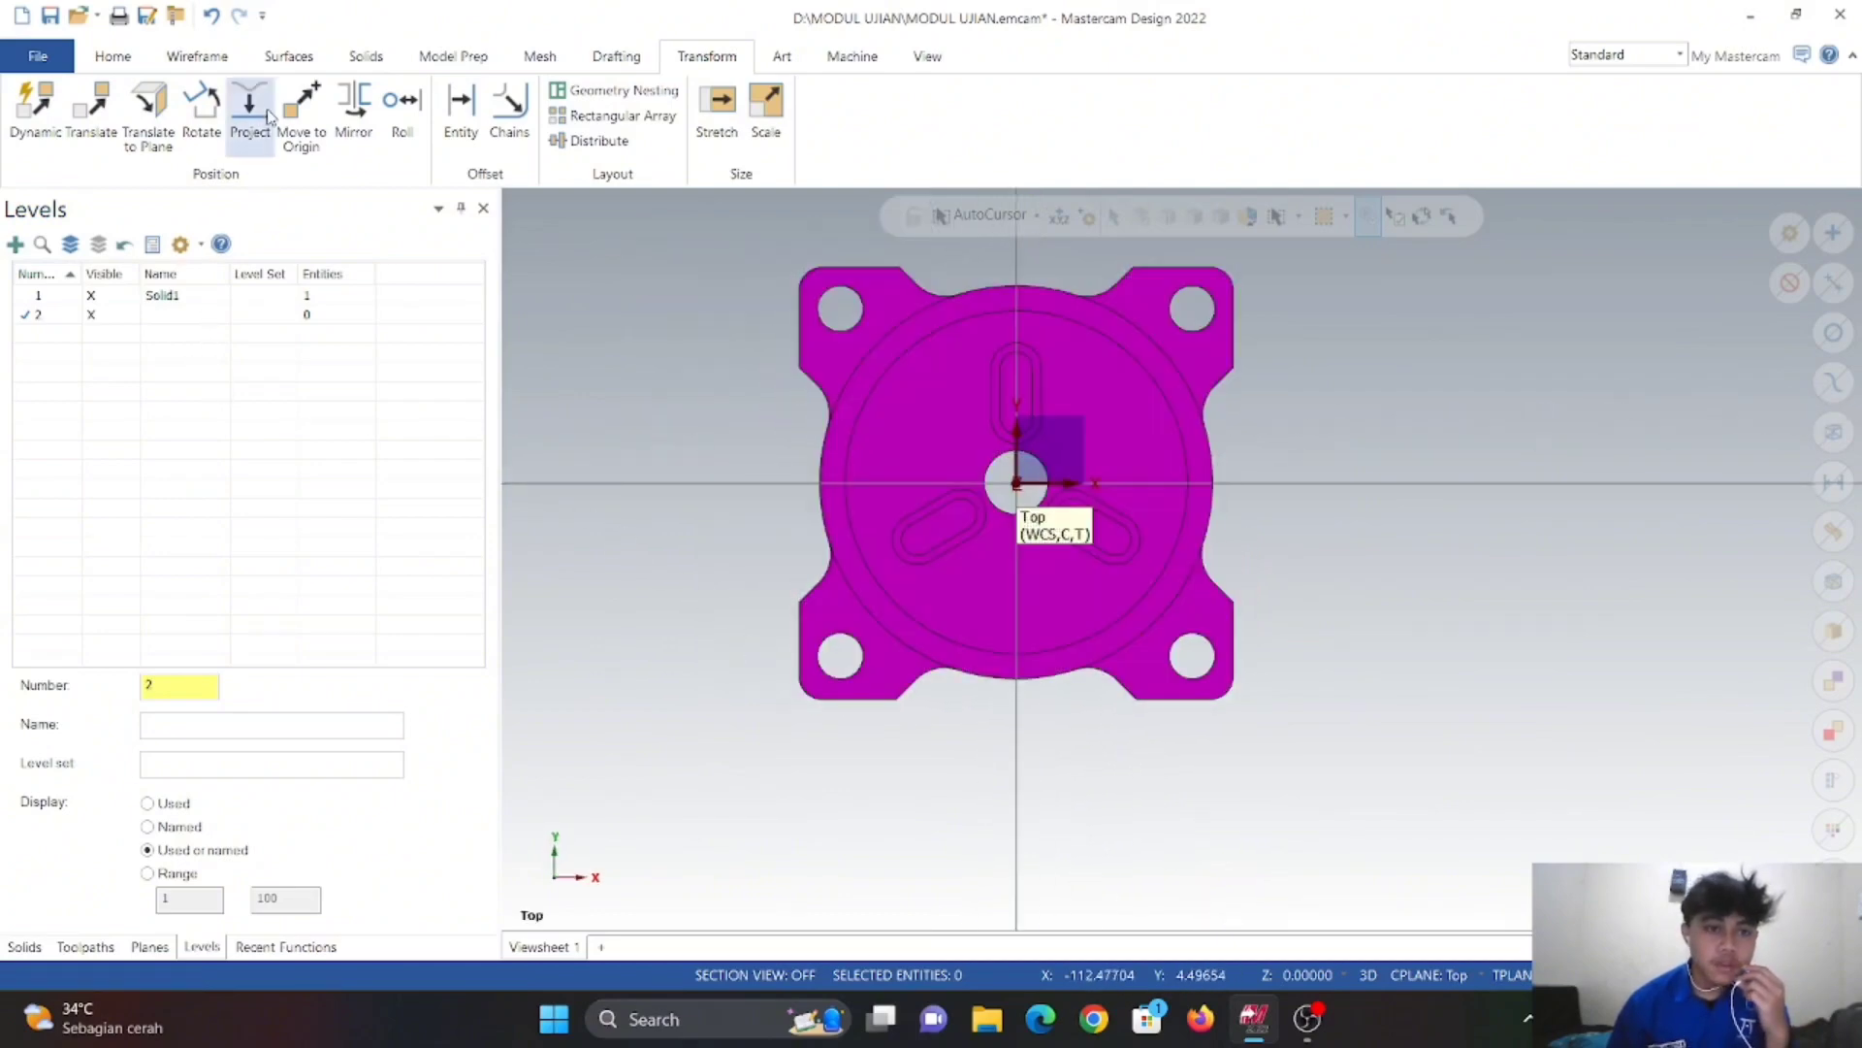
- Create curves on all edges of the whole solid on level 2 with a tolerance of 0.001, keeping both loops
click(231, 60)
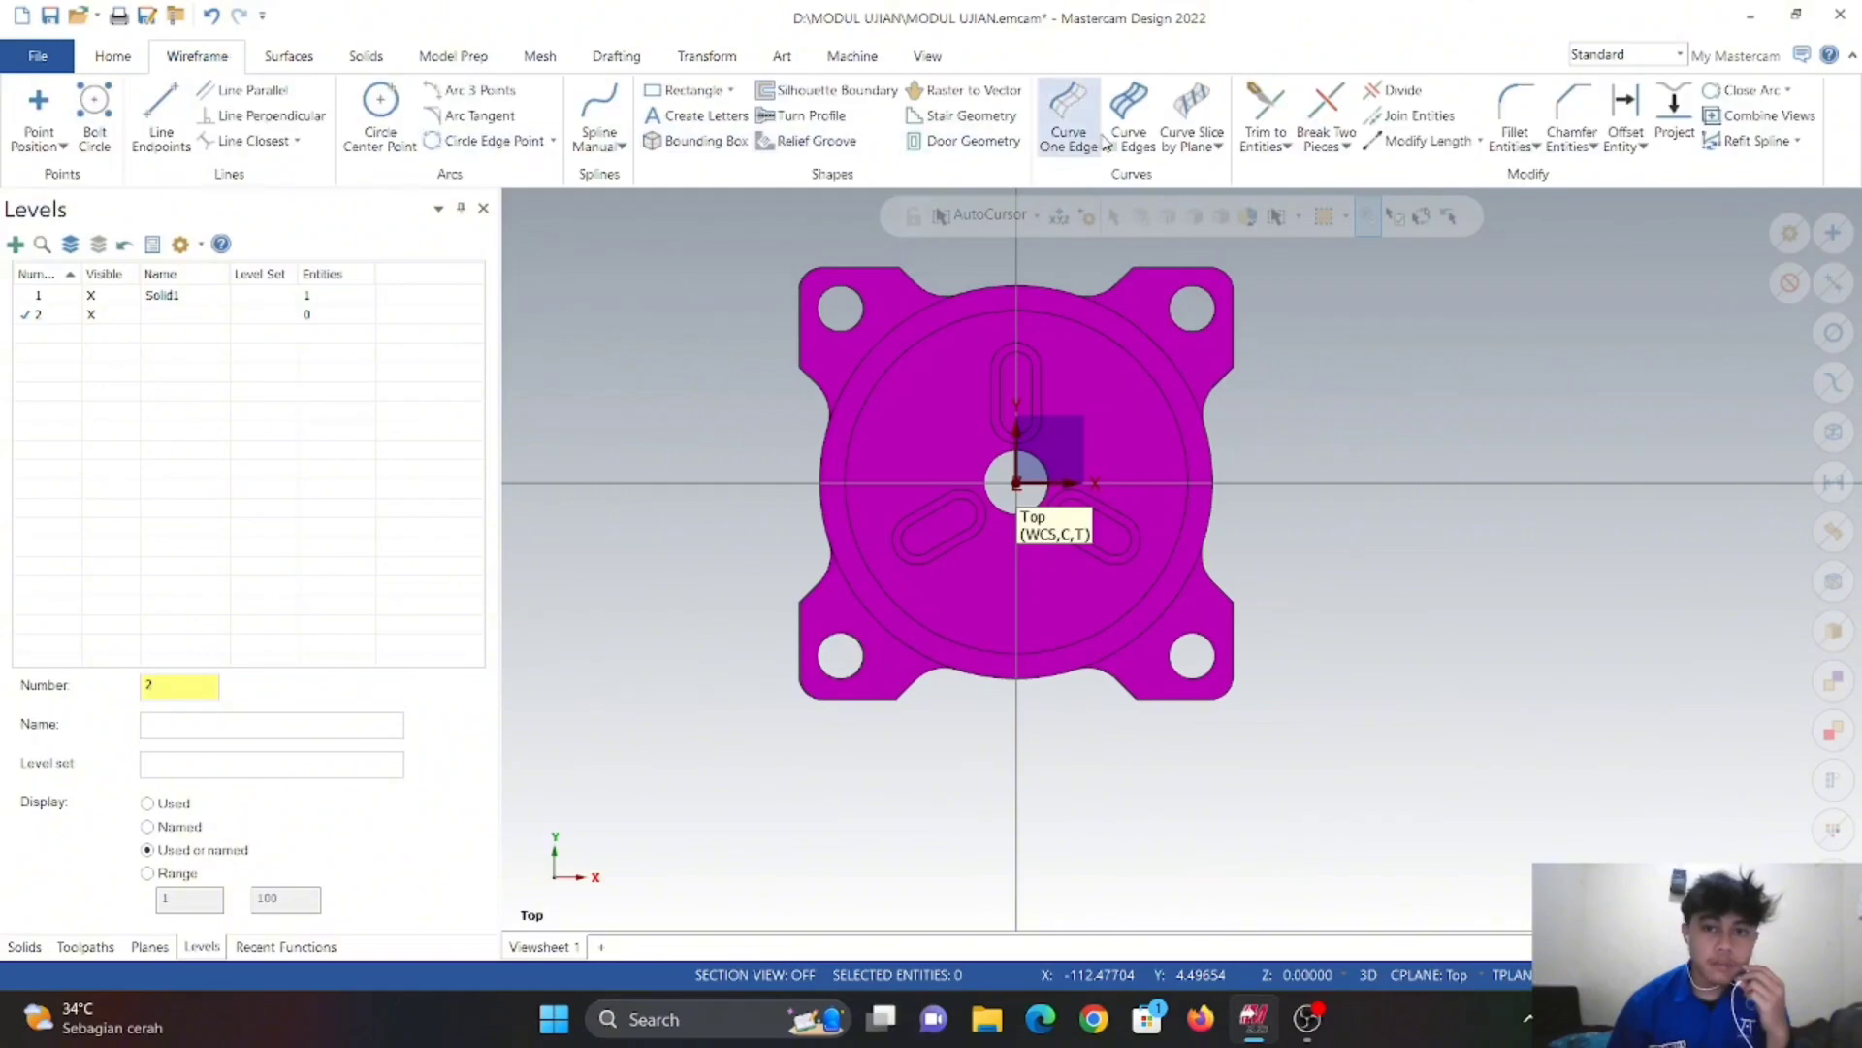
click(1130, 136)
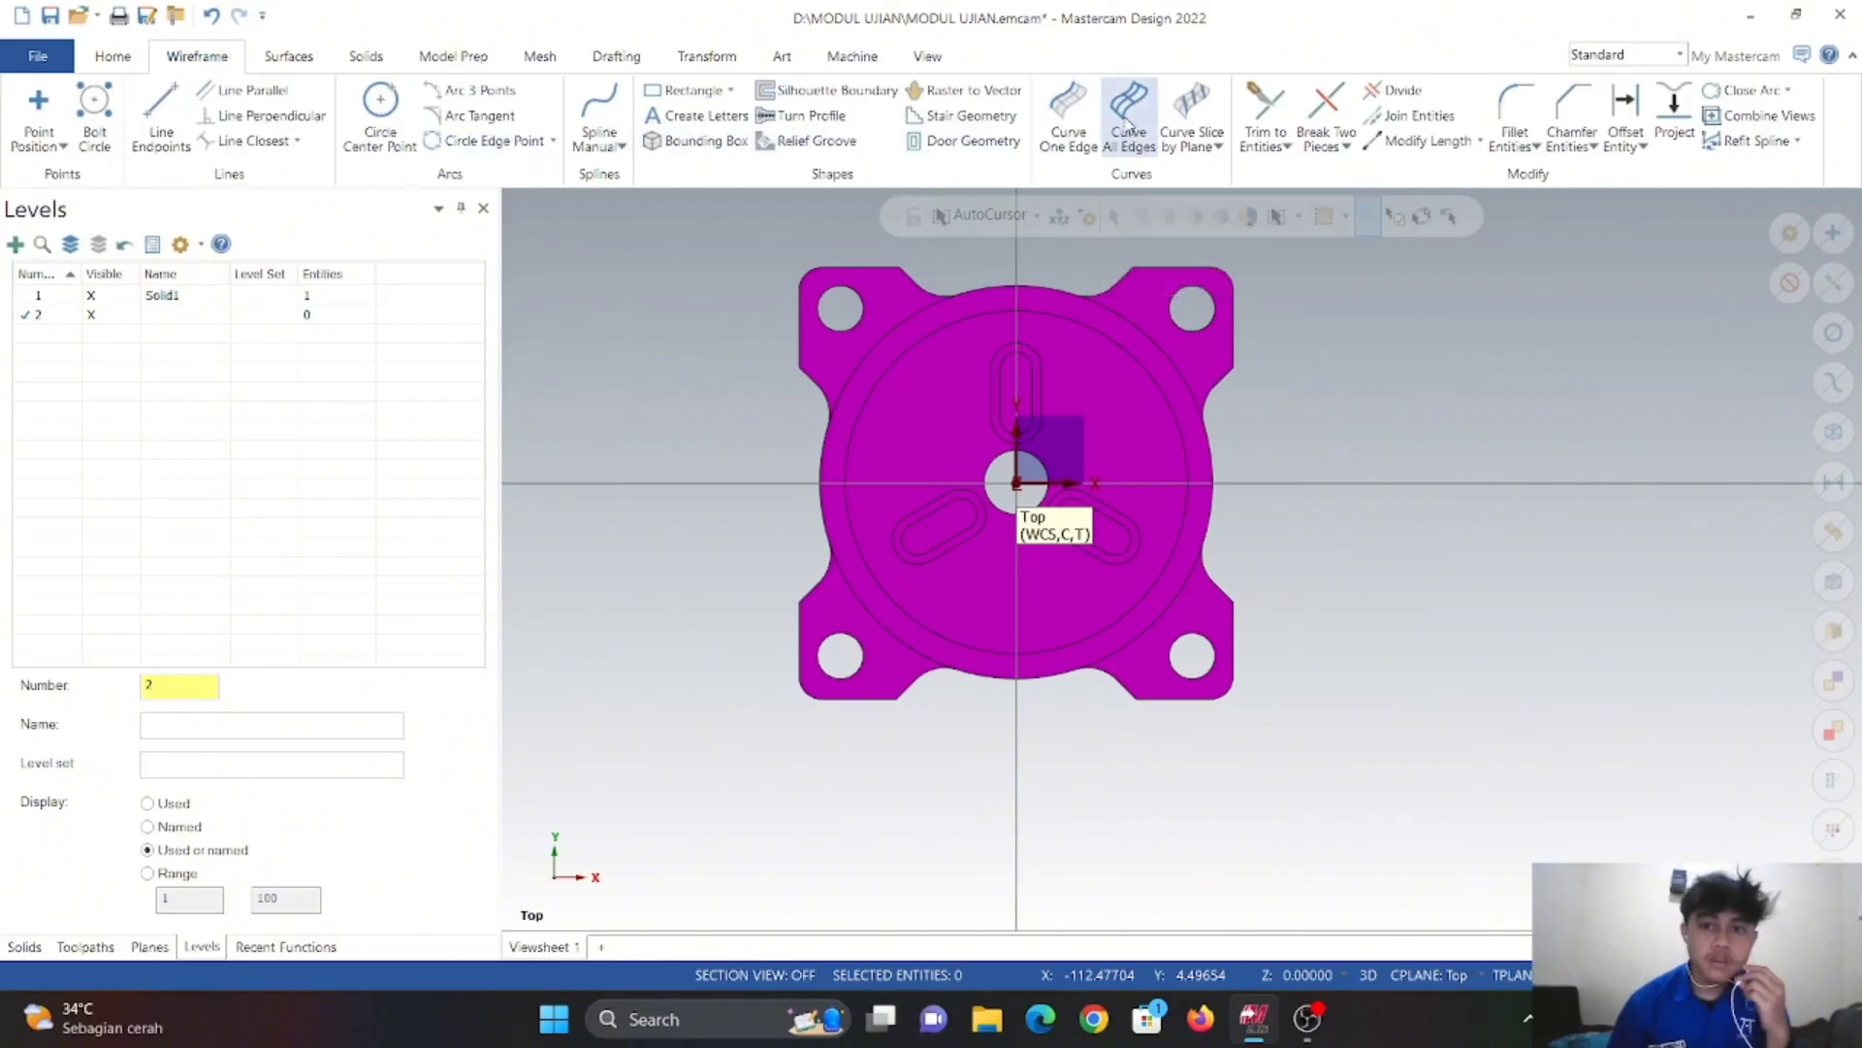
scroll(1162, 815, down, 2)
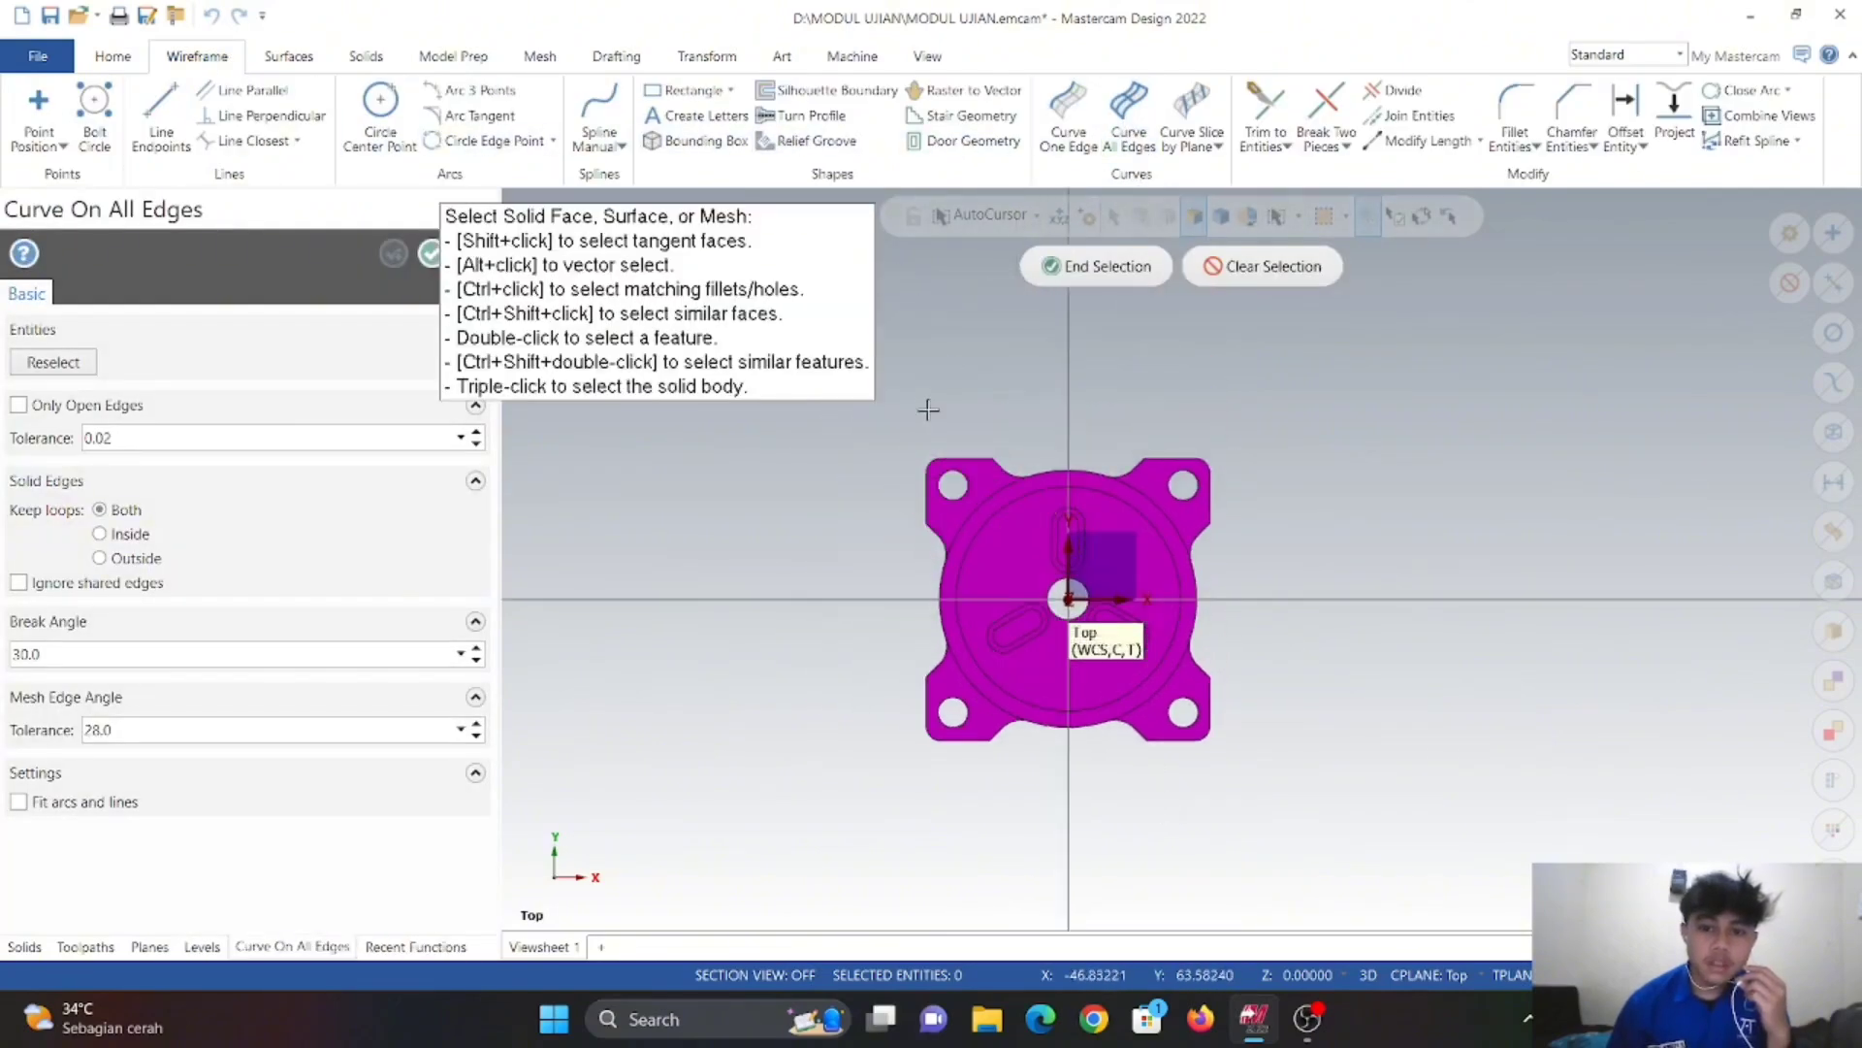
click(1065, 602)
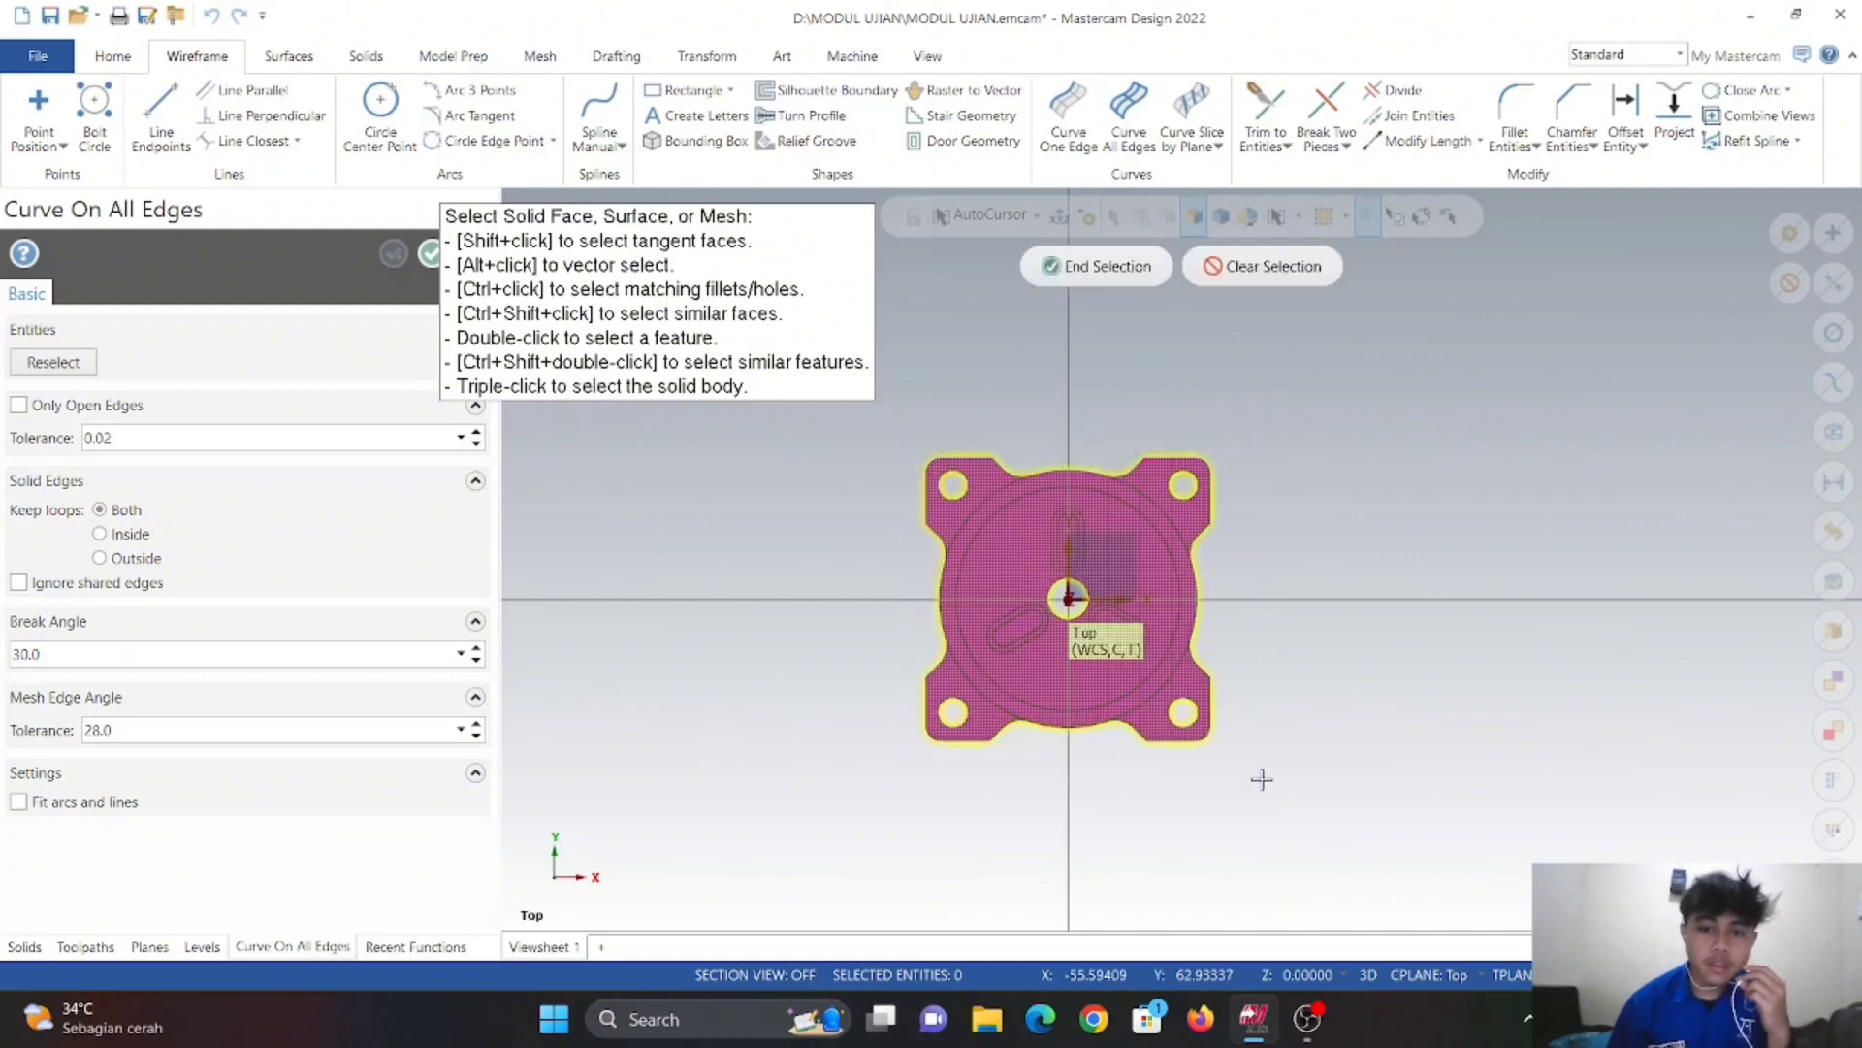
click(1096, 267)
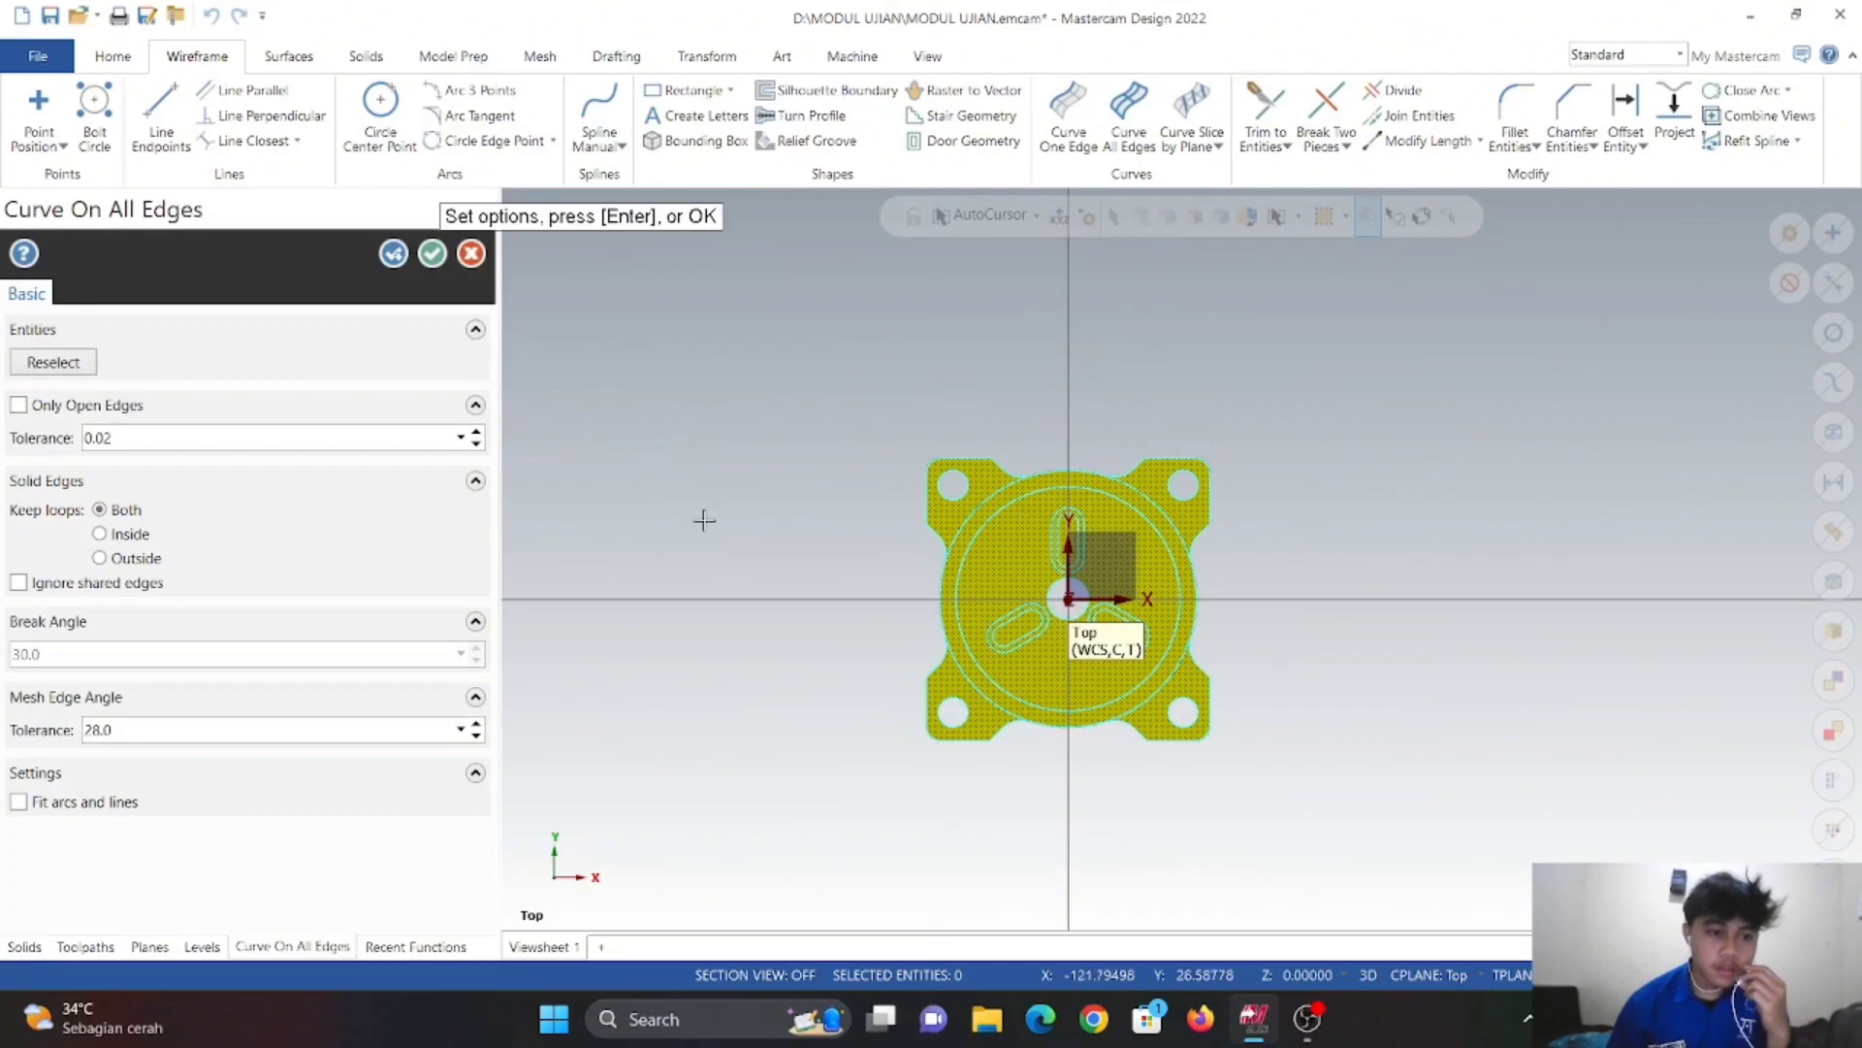
double_click(179, 443)
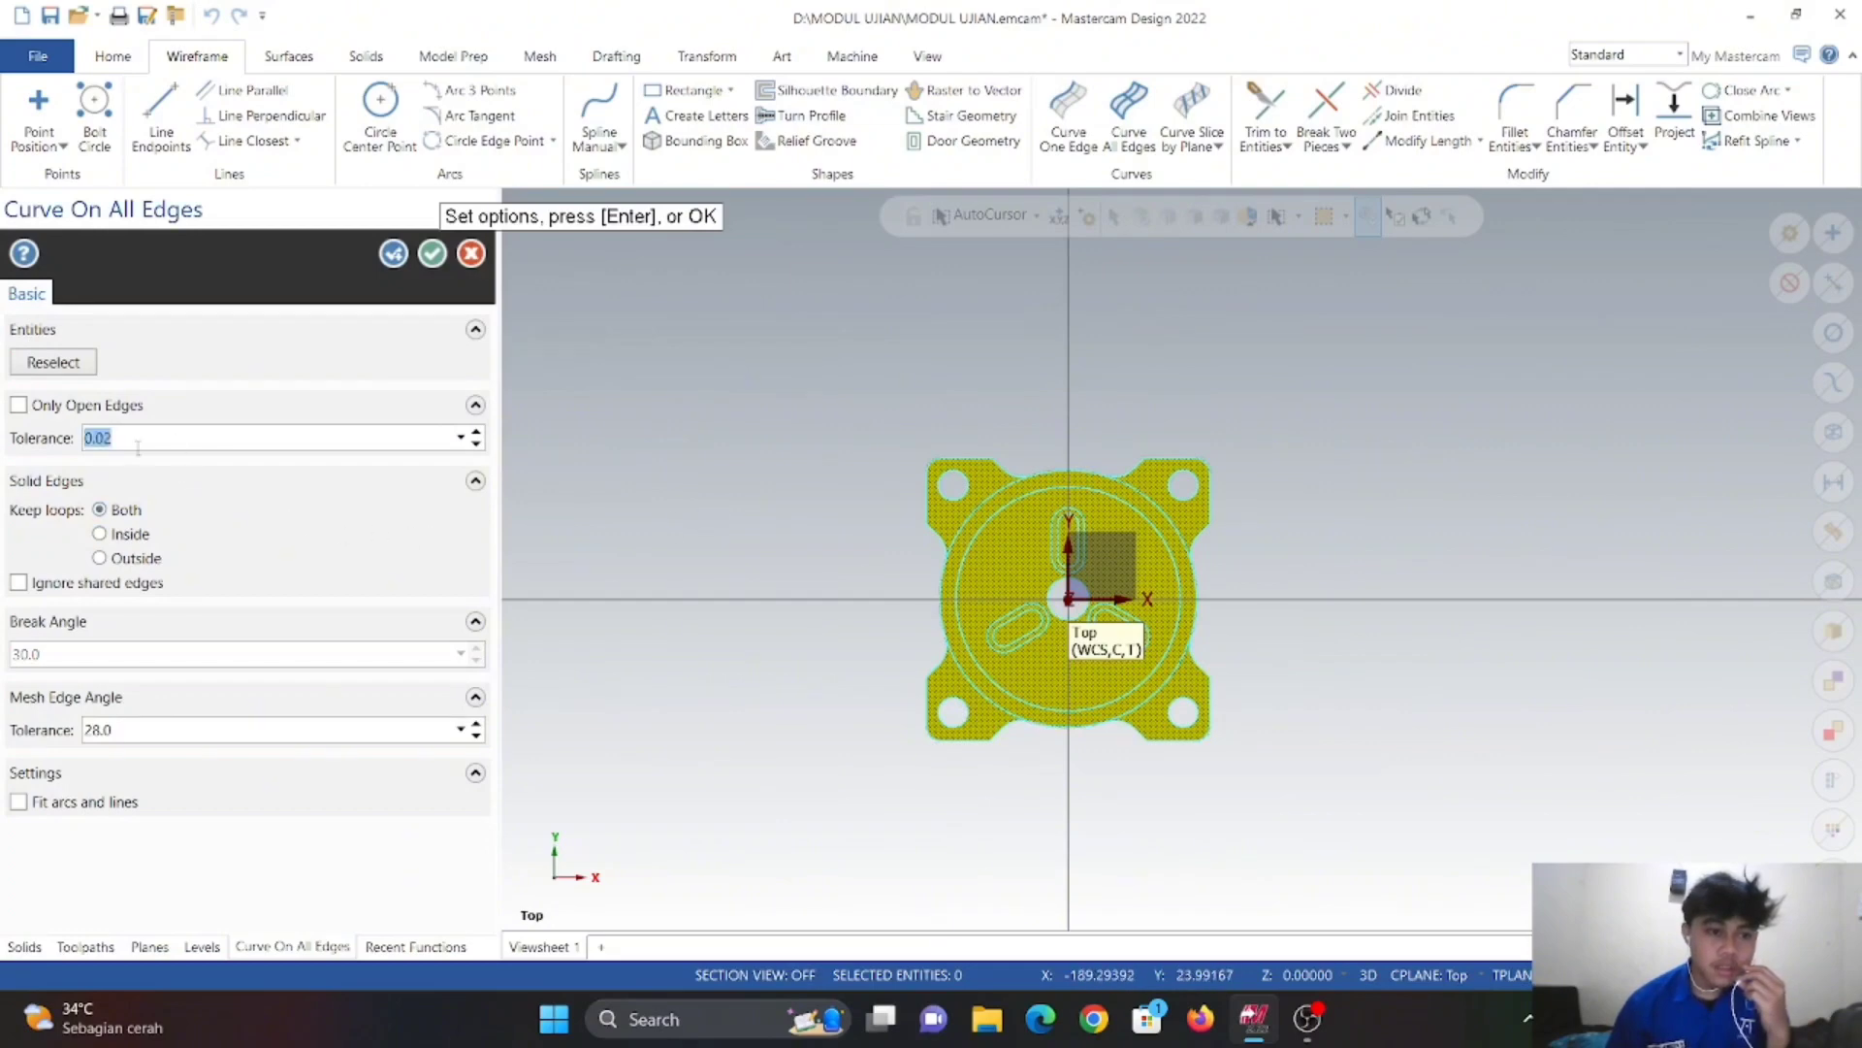
text(0.0)
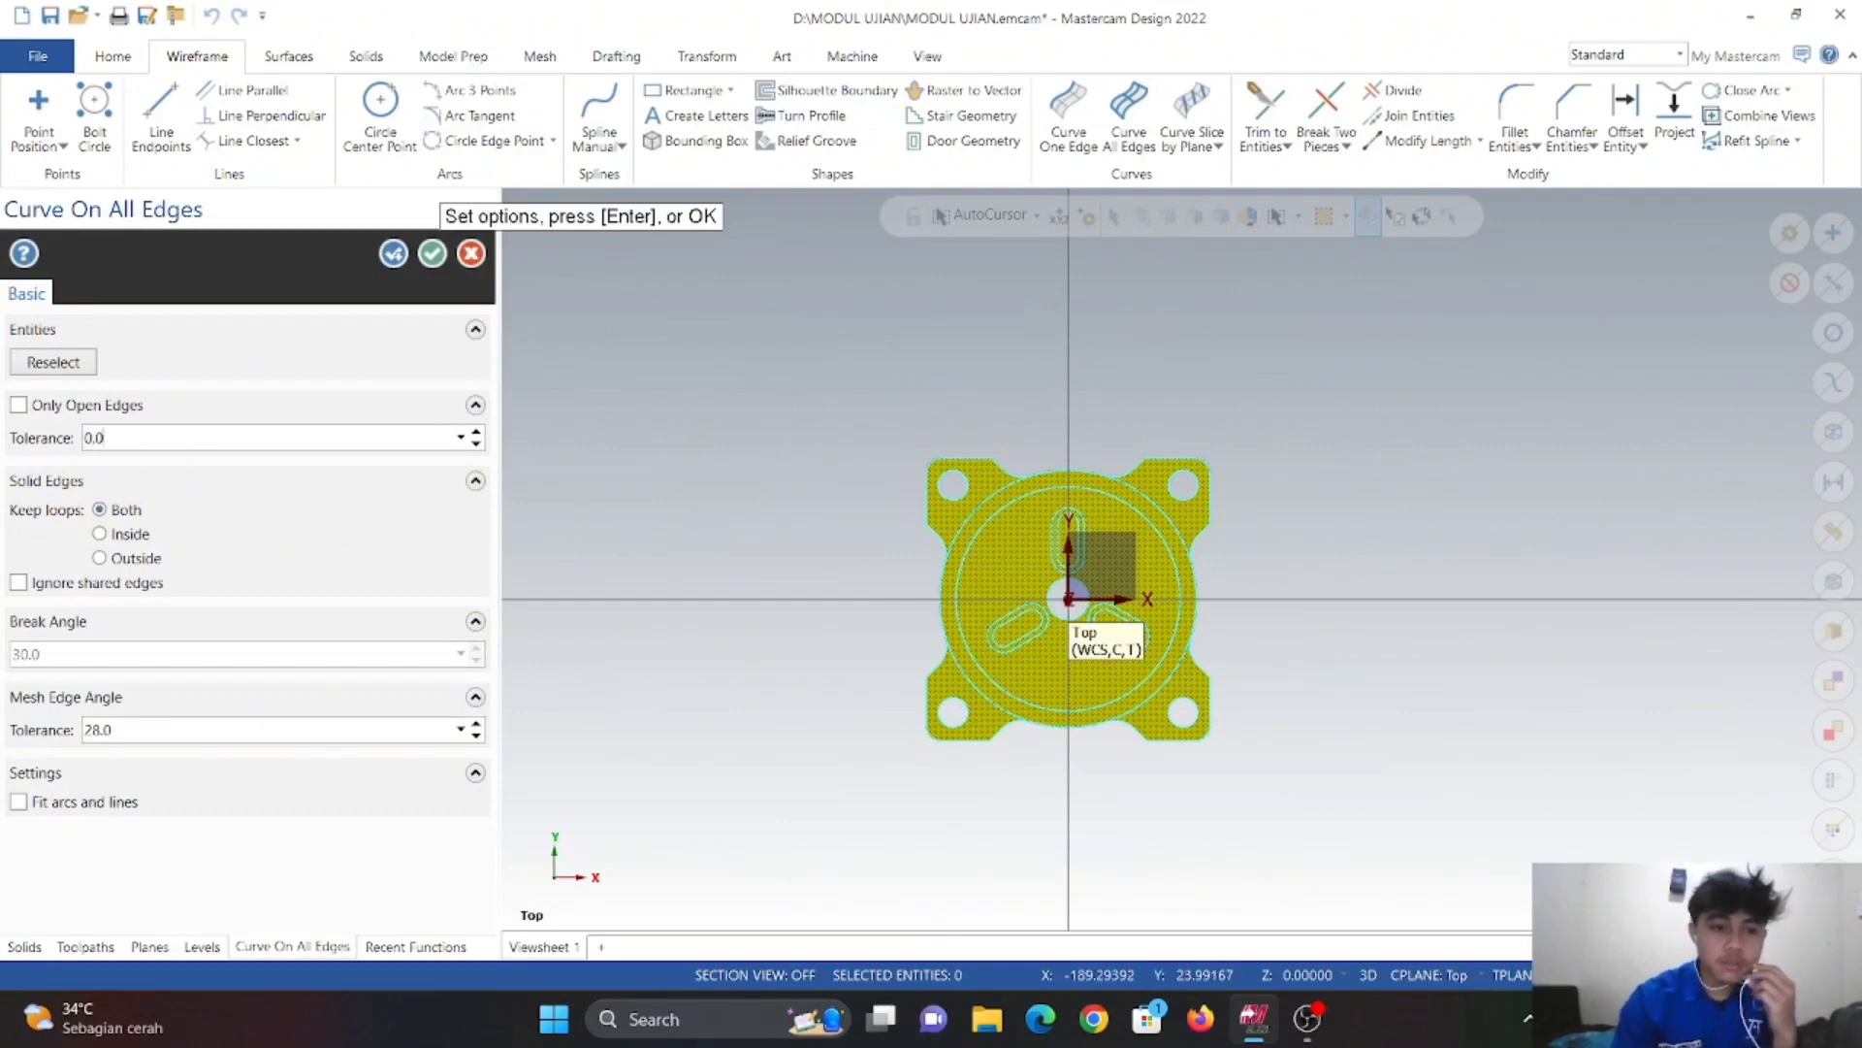
text(001)
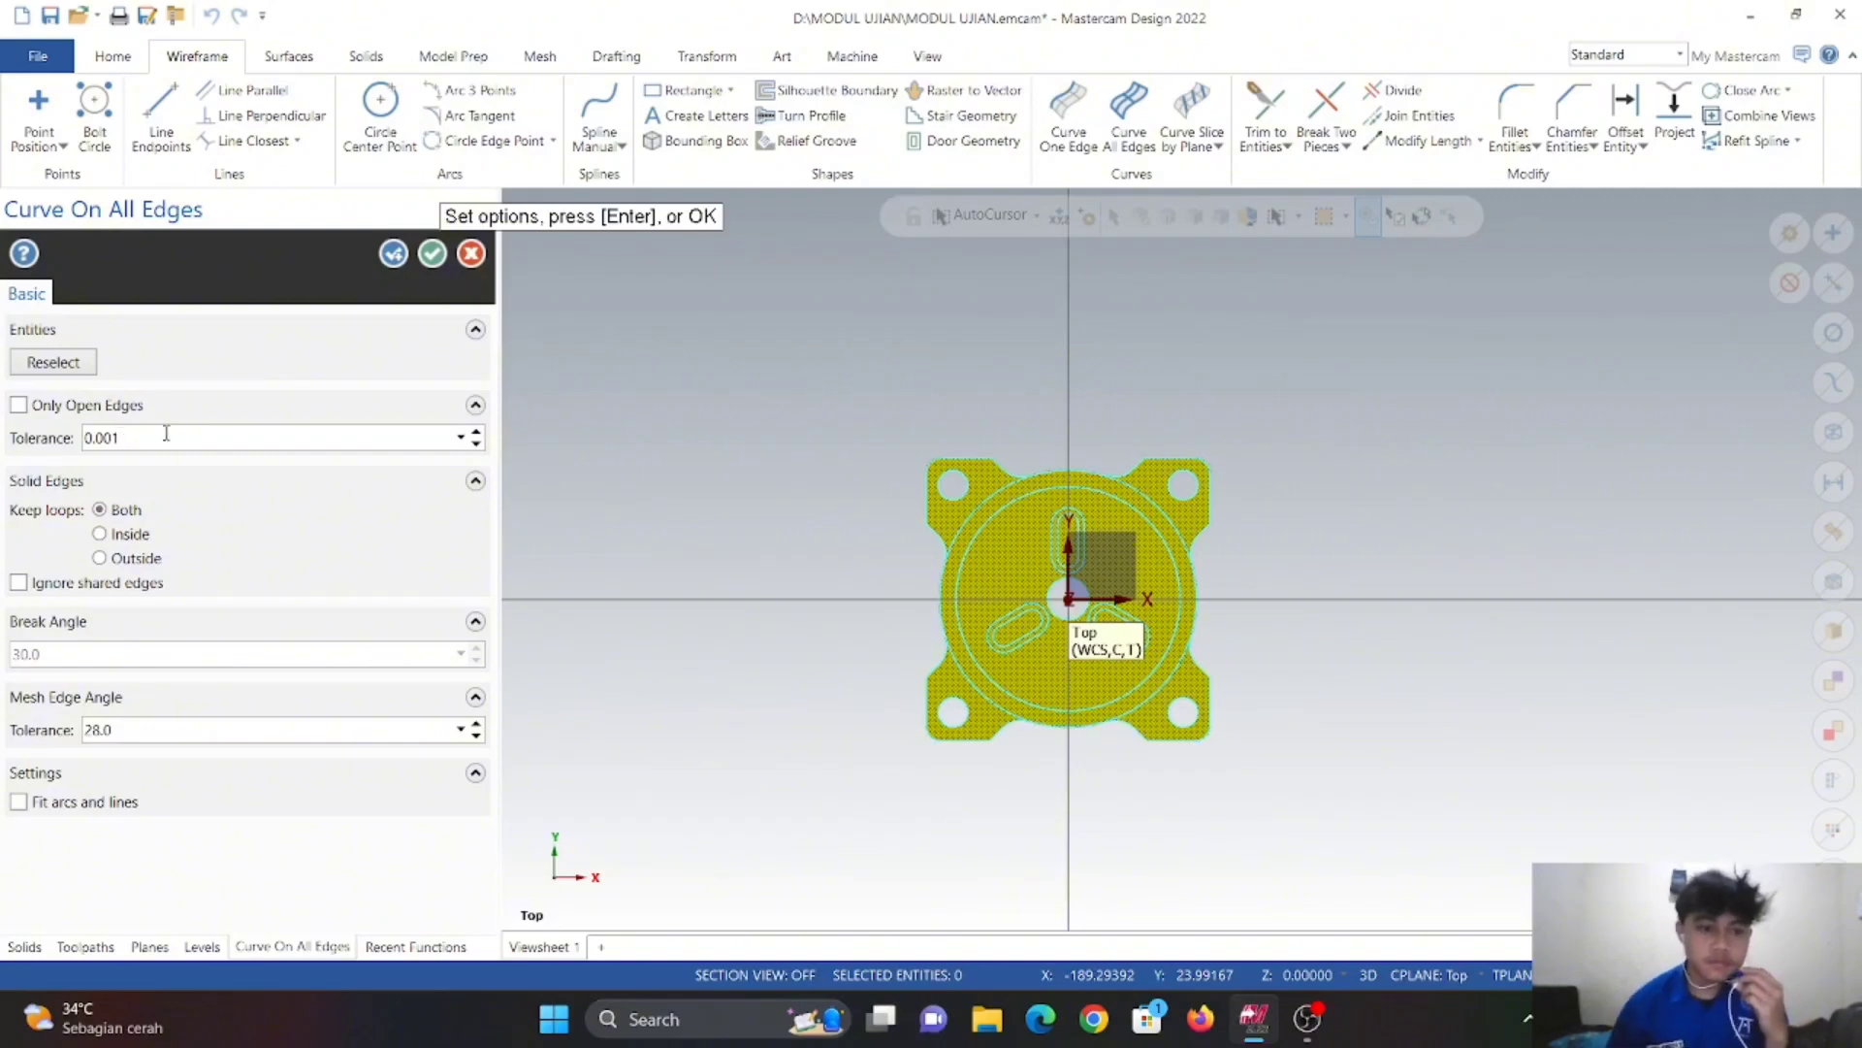
click(433, 255)
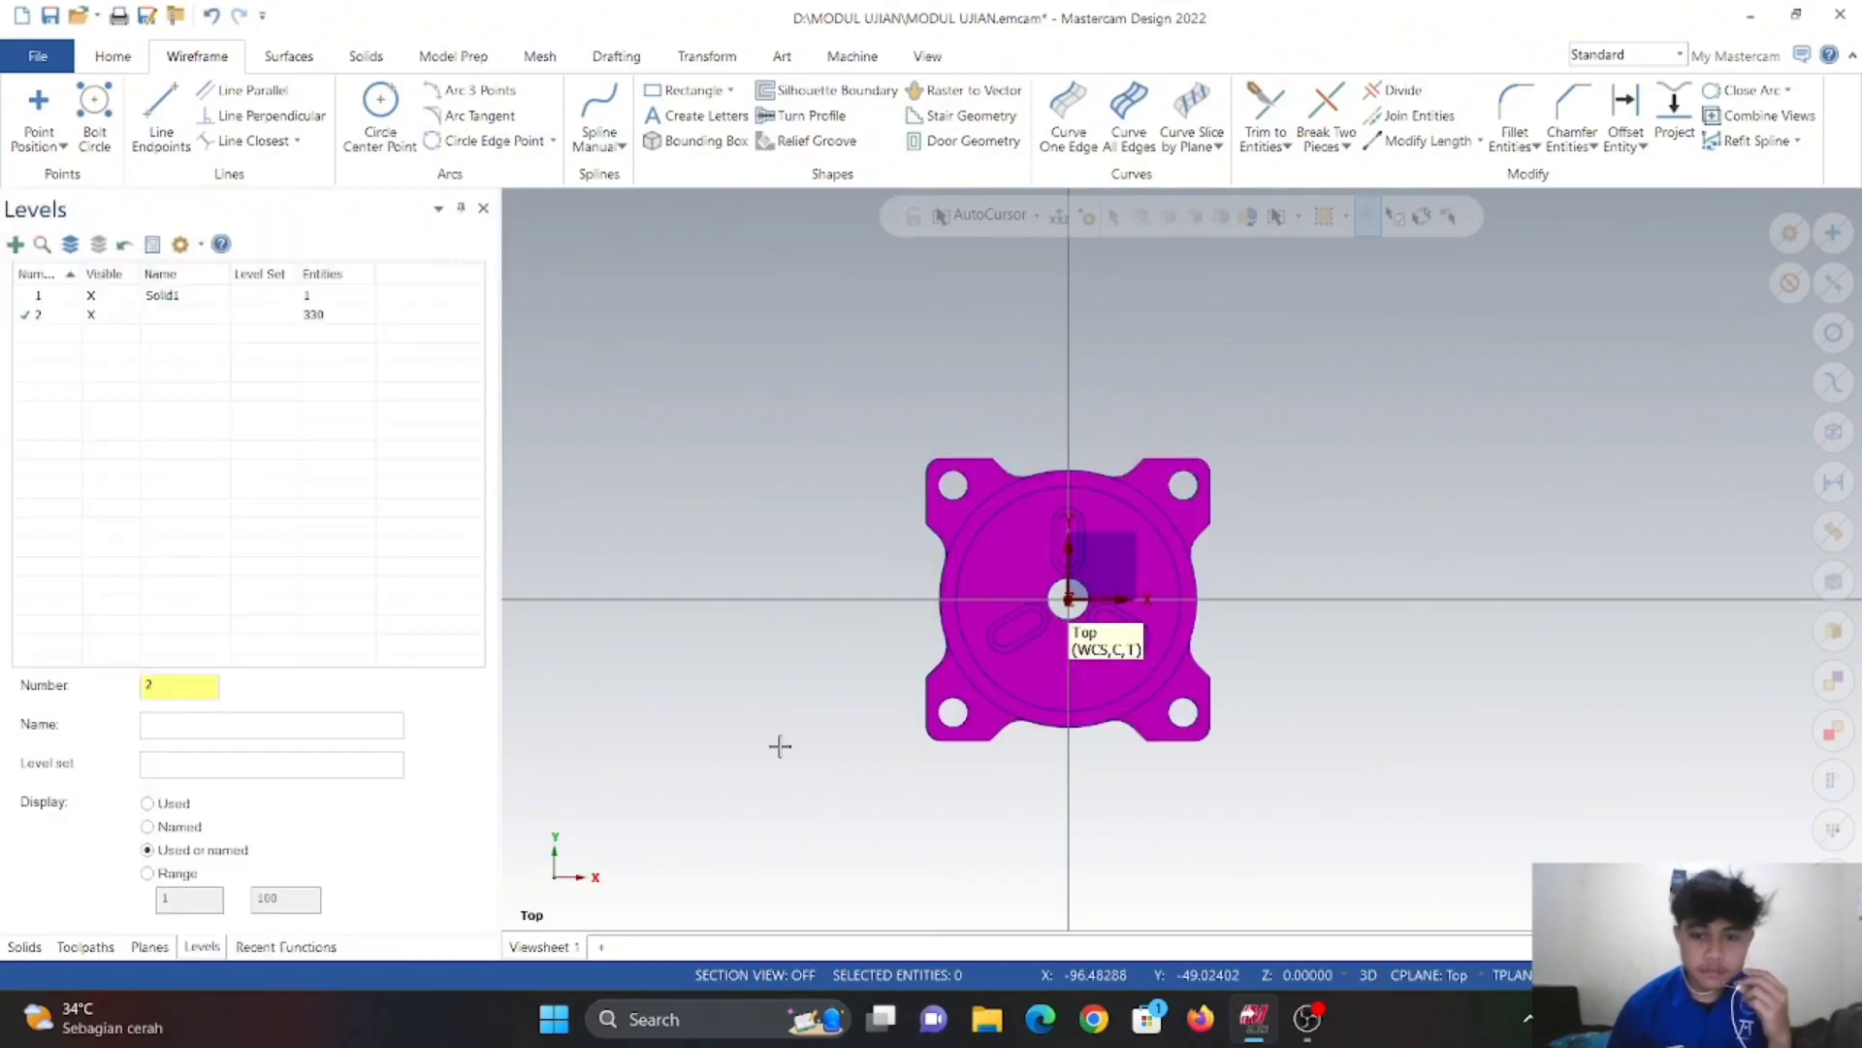
- Inspect the extracted edge curves on the part in 3D and name level 2 "wire frame"
middle_drag(798, 737, 970, 629)
scroll(1032, 535, up, 5)
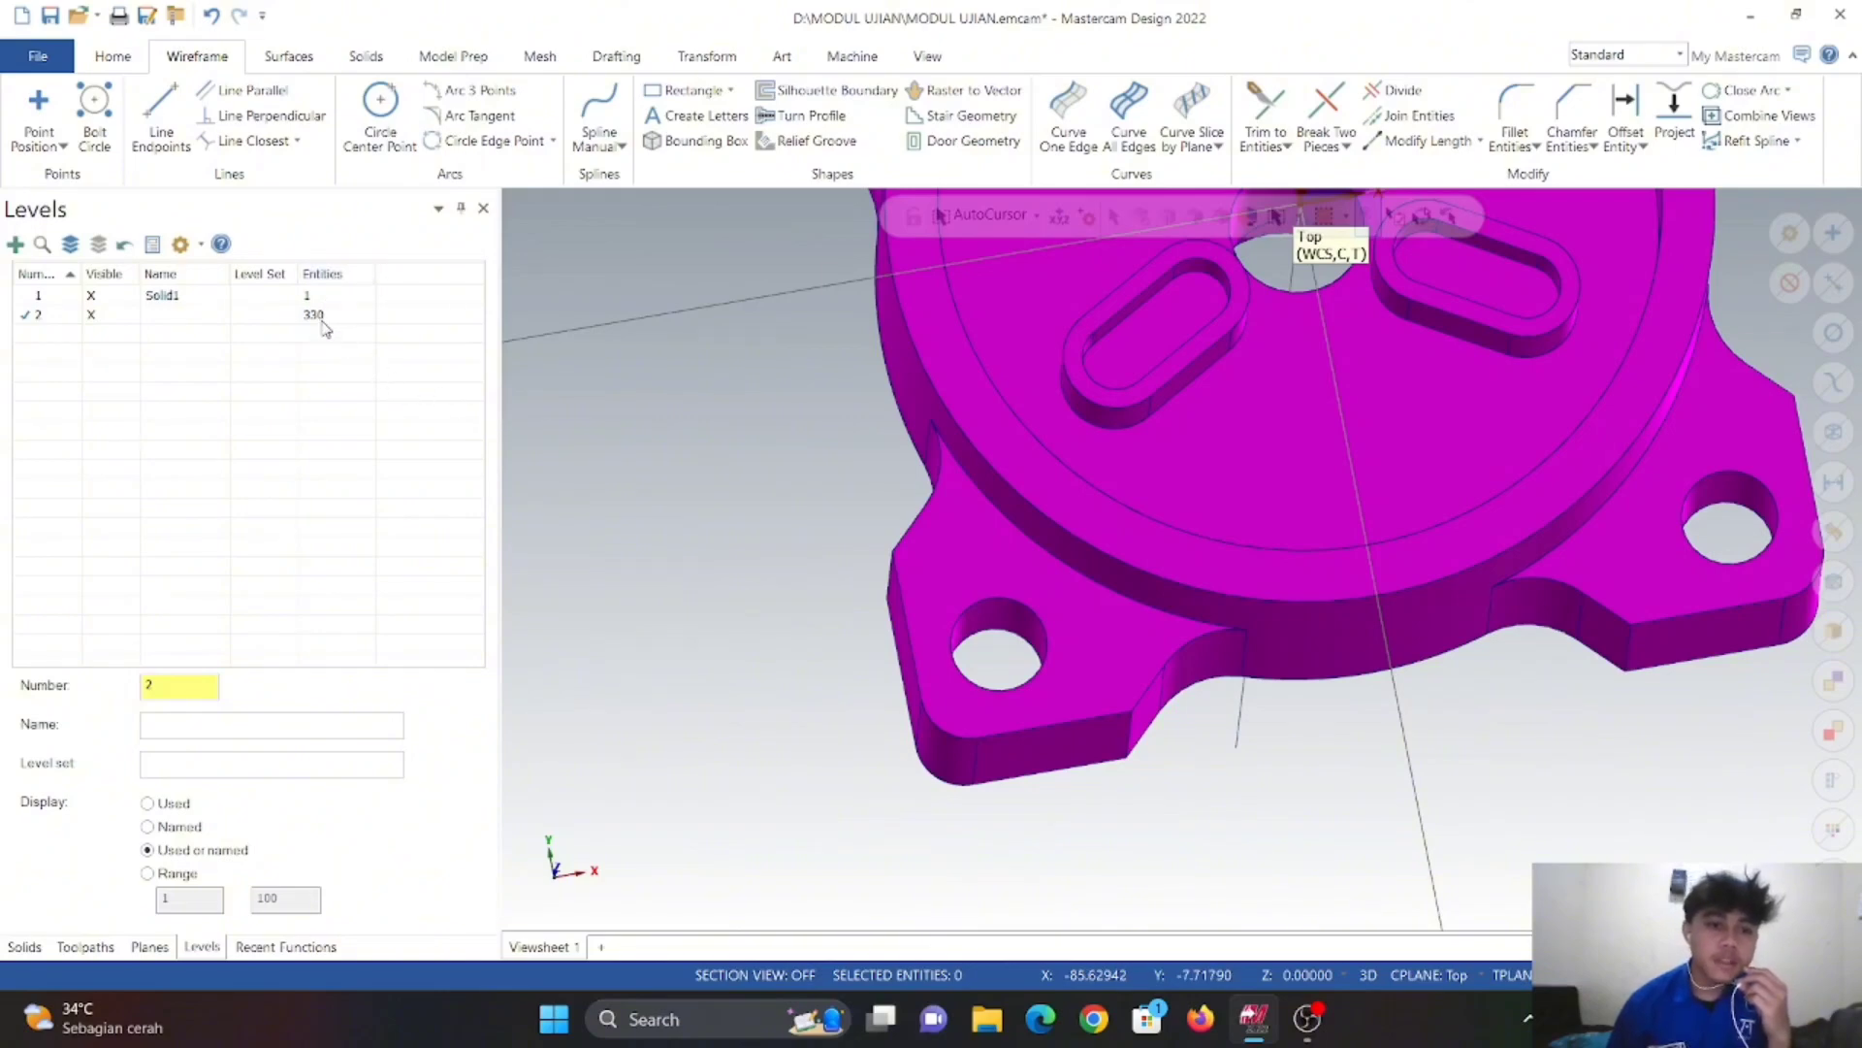
click(239, 320)
click(182, 314)
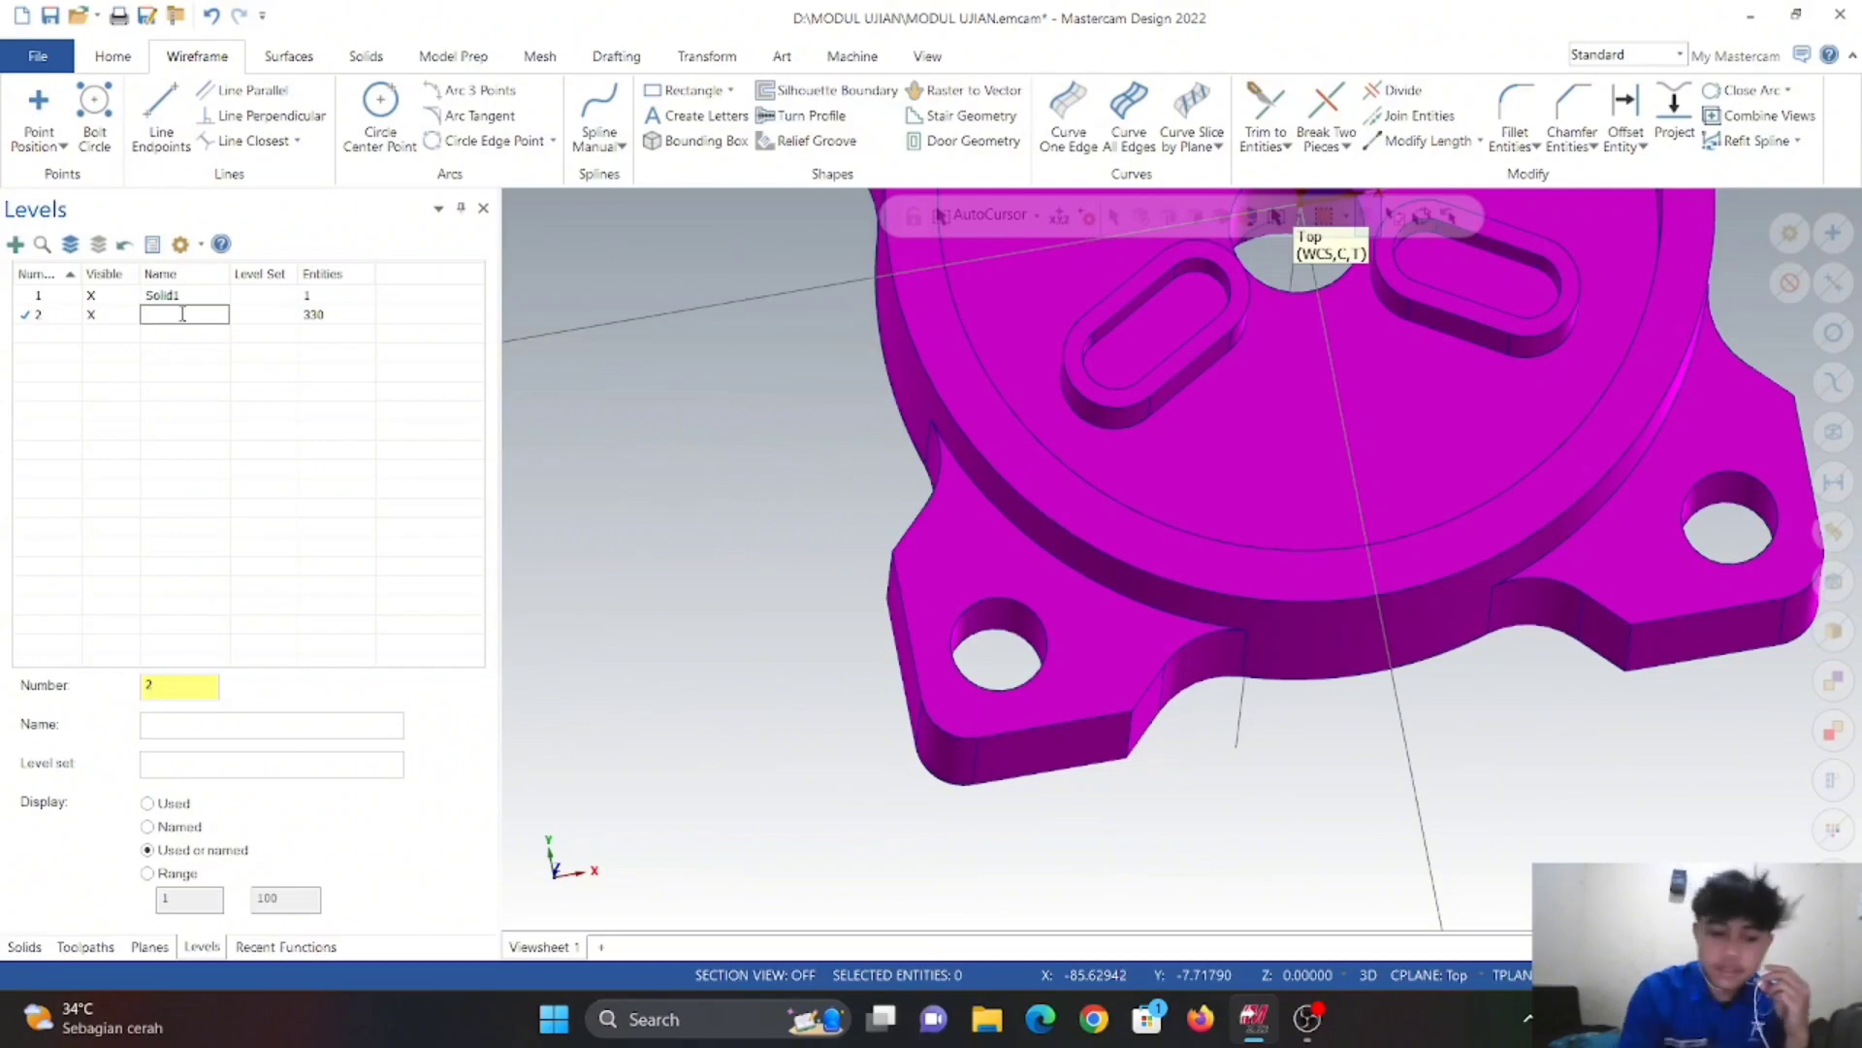
text(wire f)
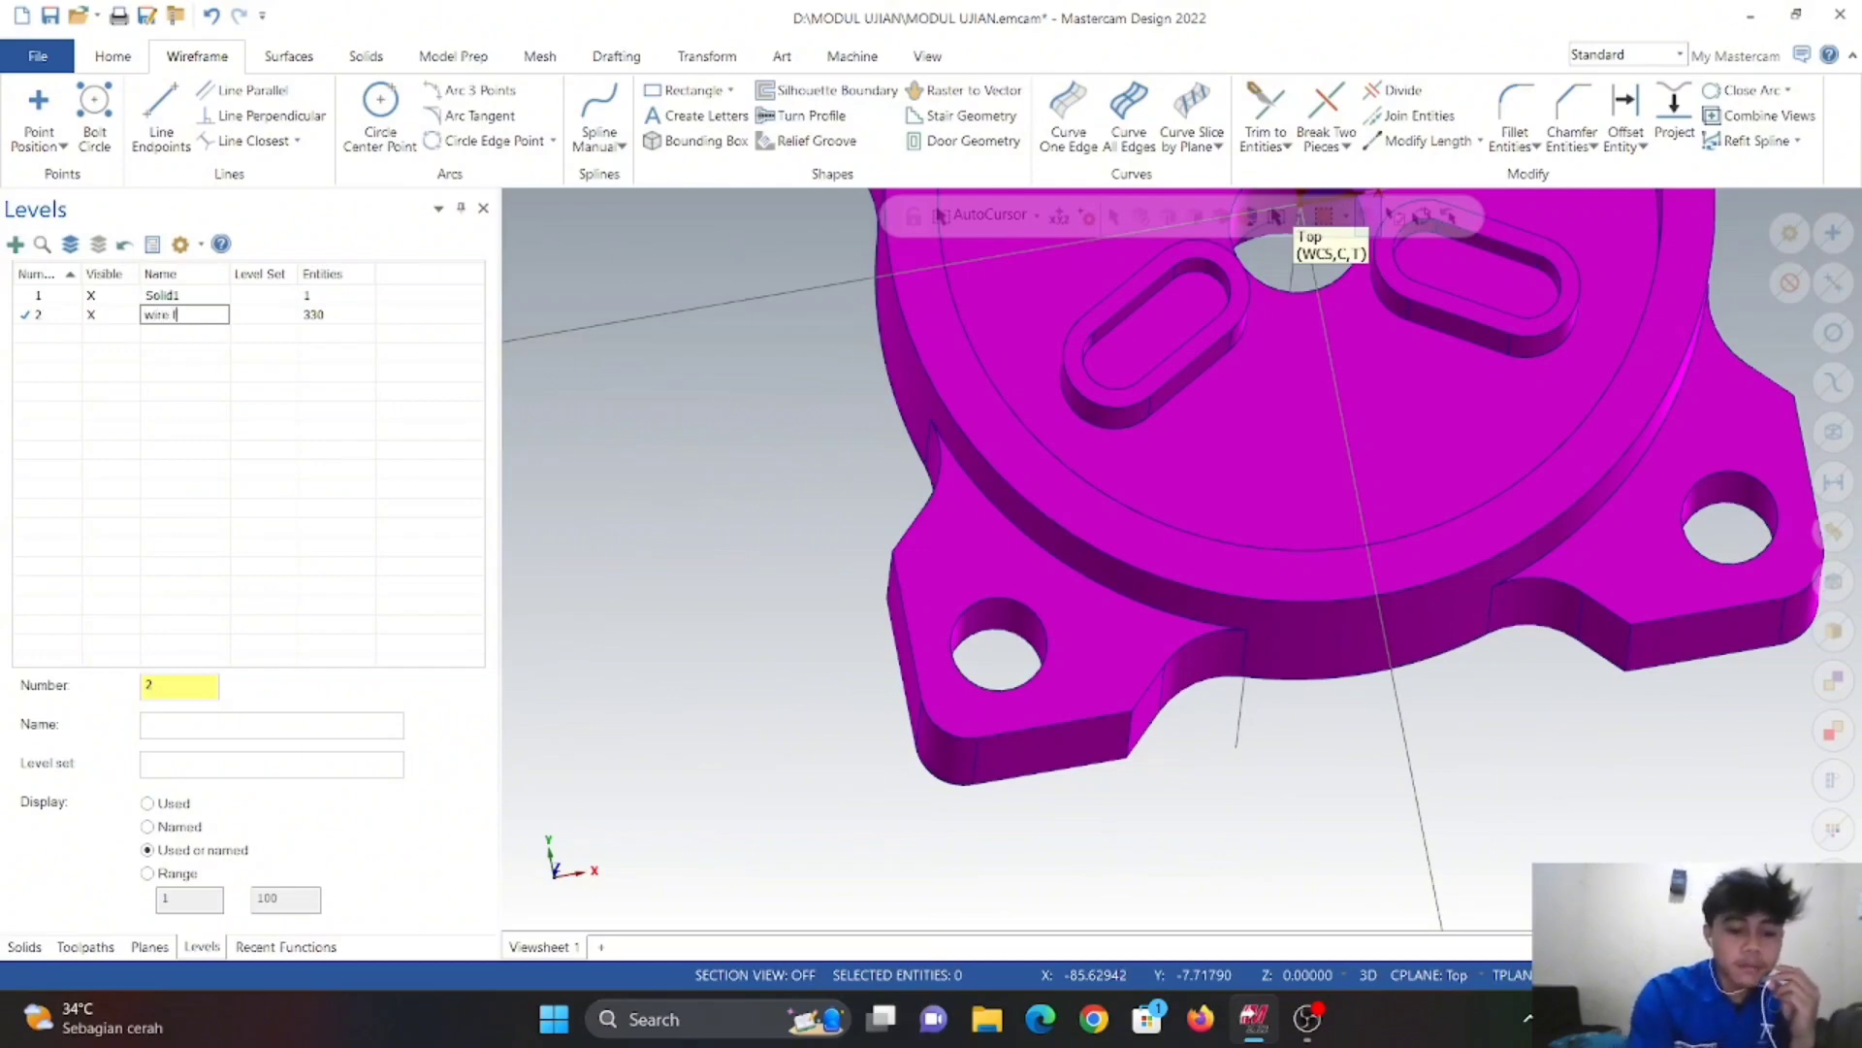
text(rame)
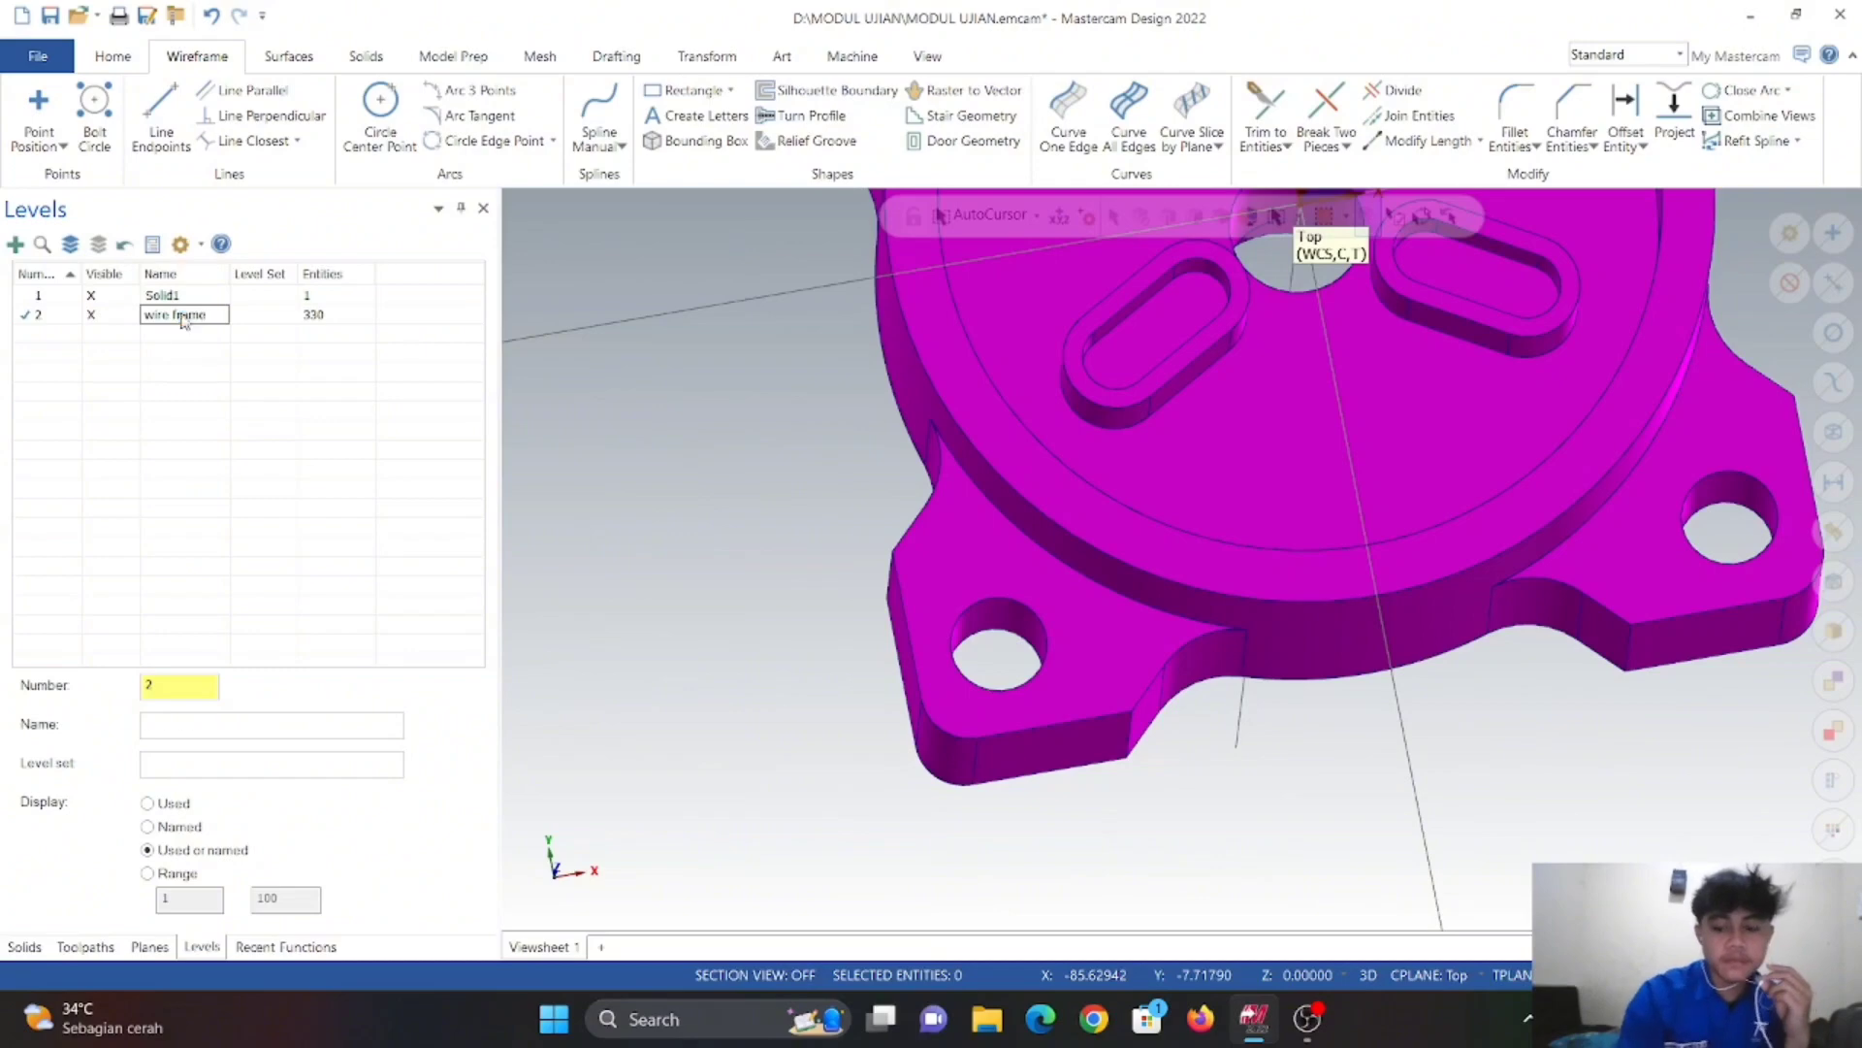
key(Return)
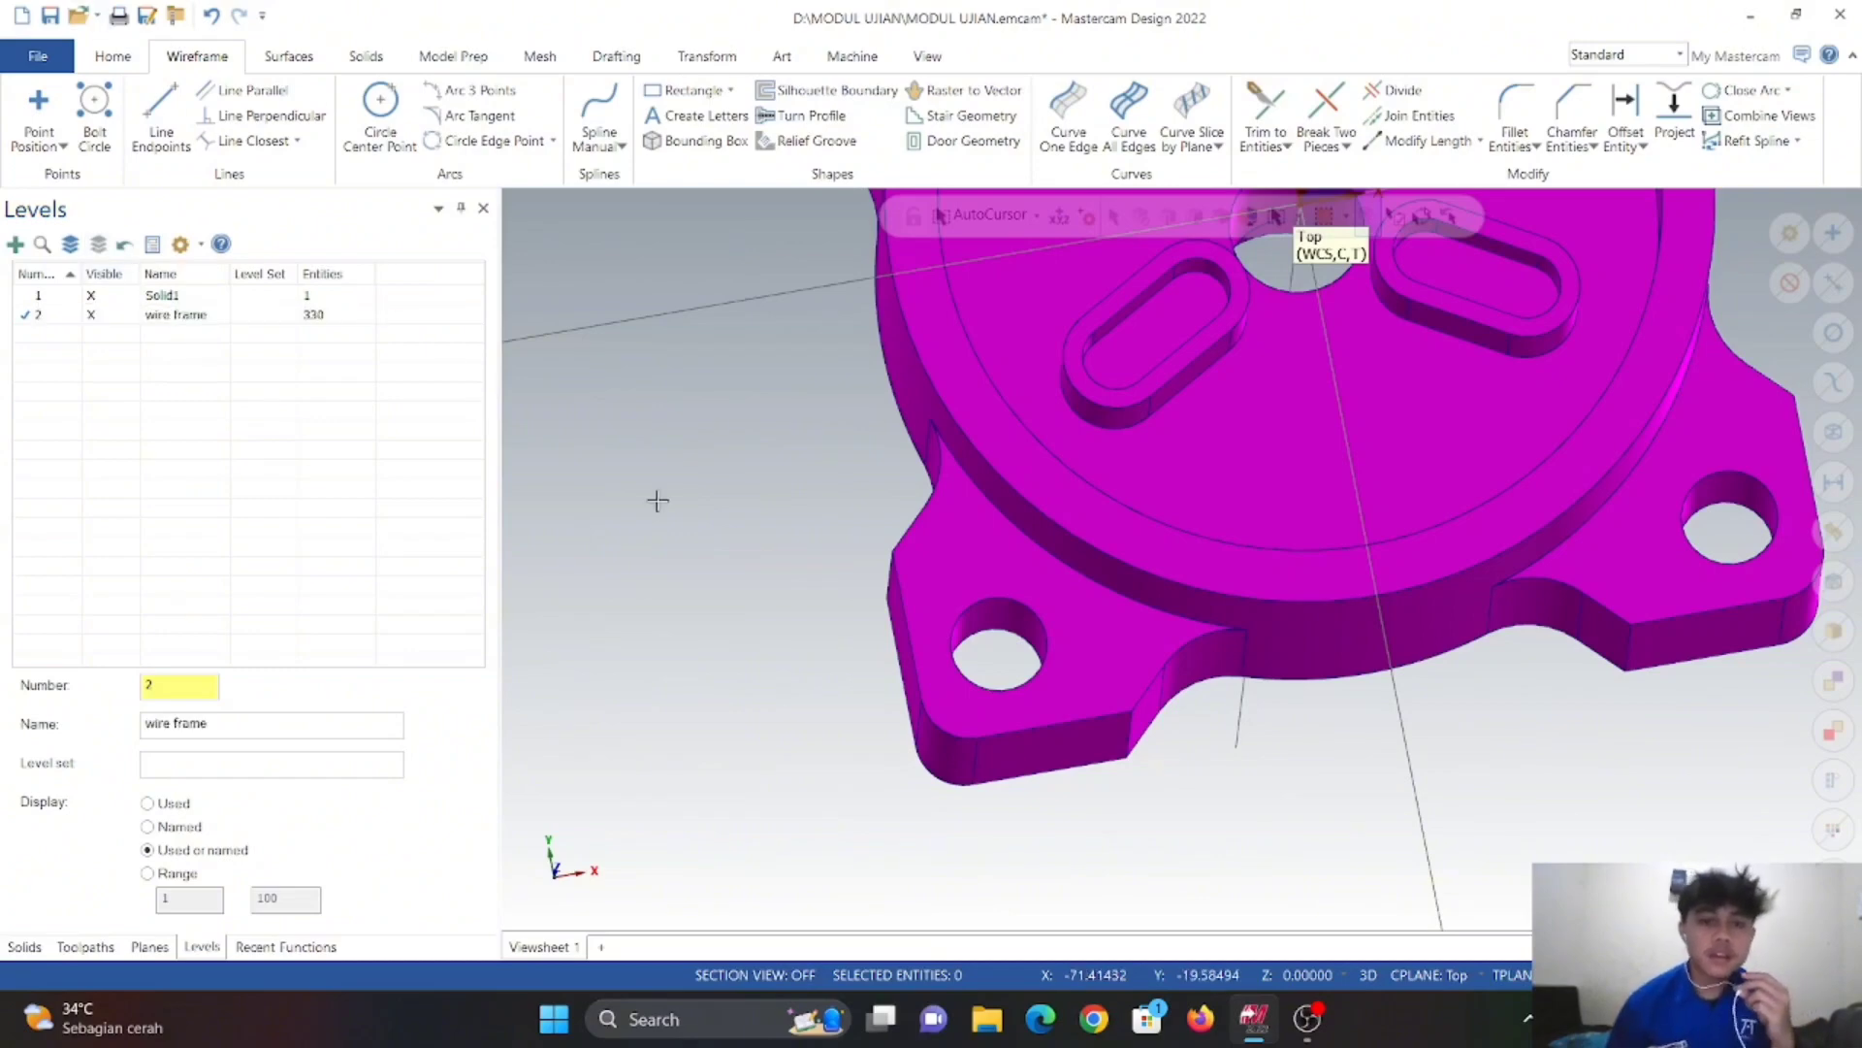
- Add a new level 3 and restore the Top (WCS) view of the part
right_click(657, 498)
click(734, 637)
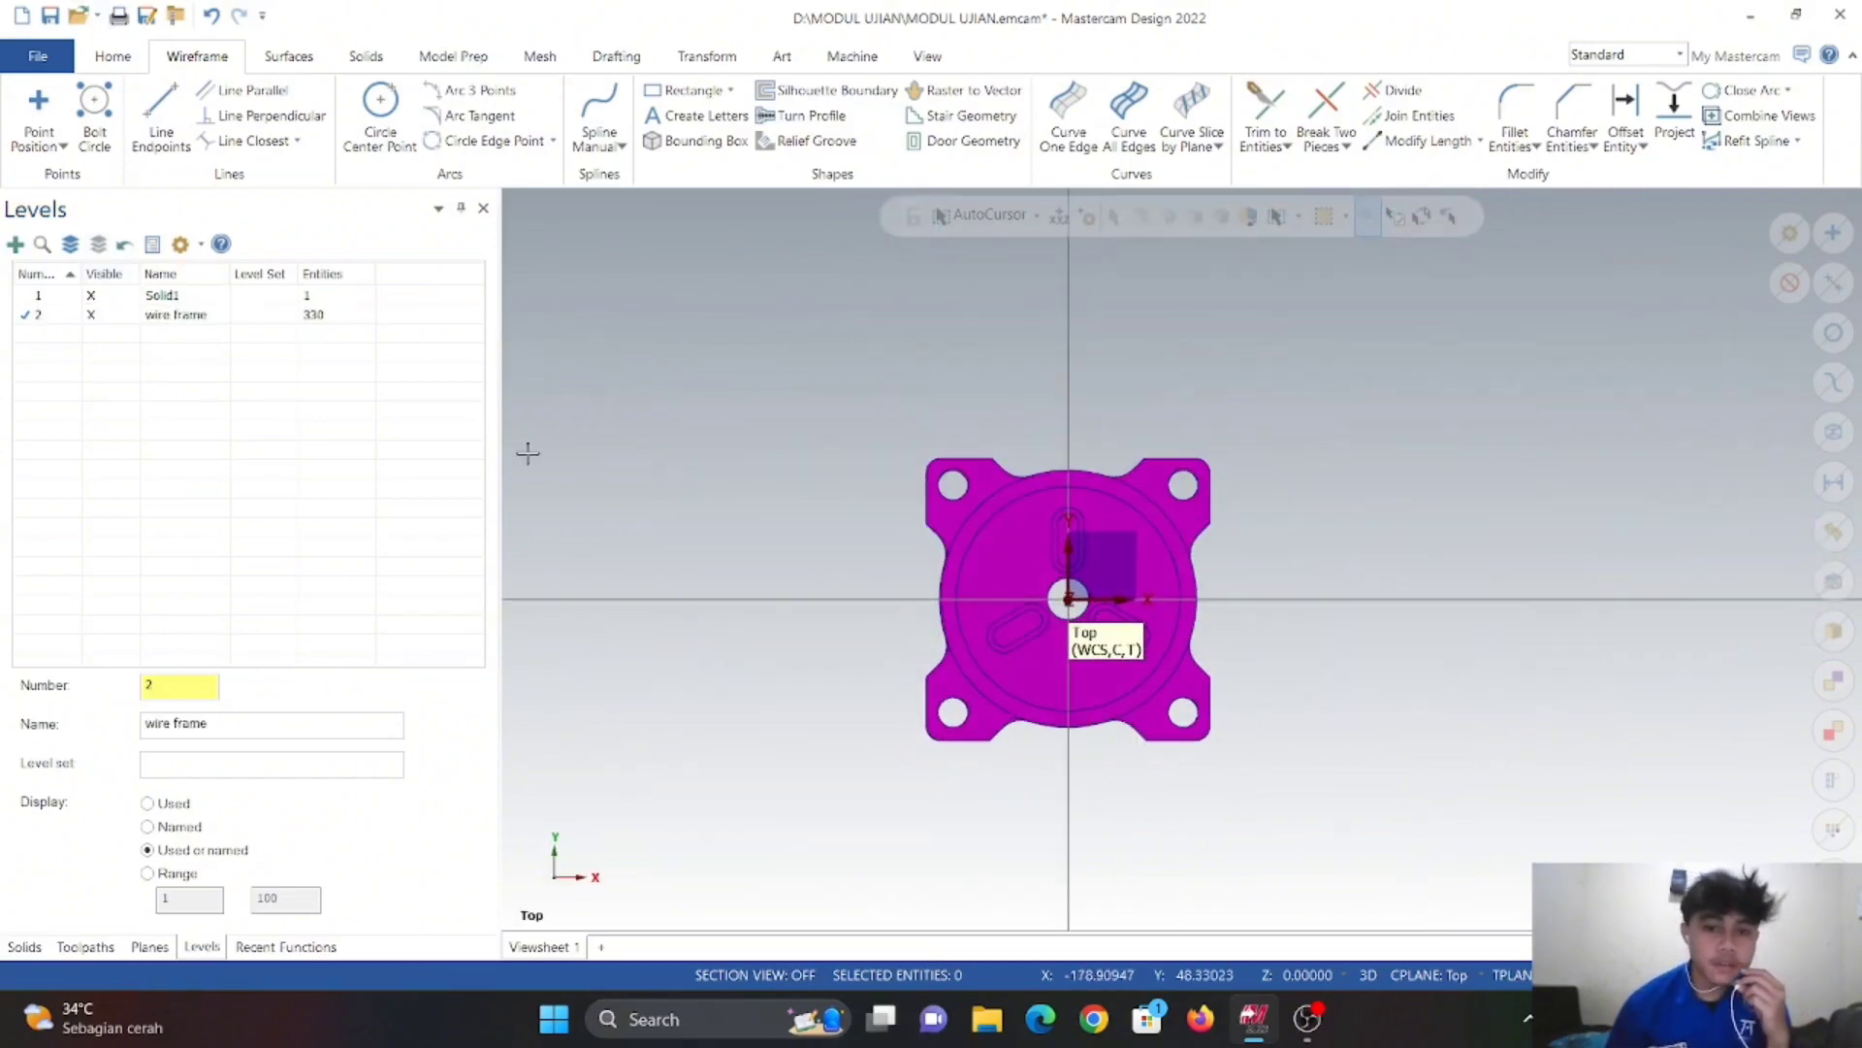
click(14, 245)
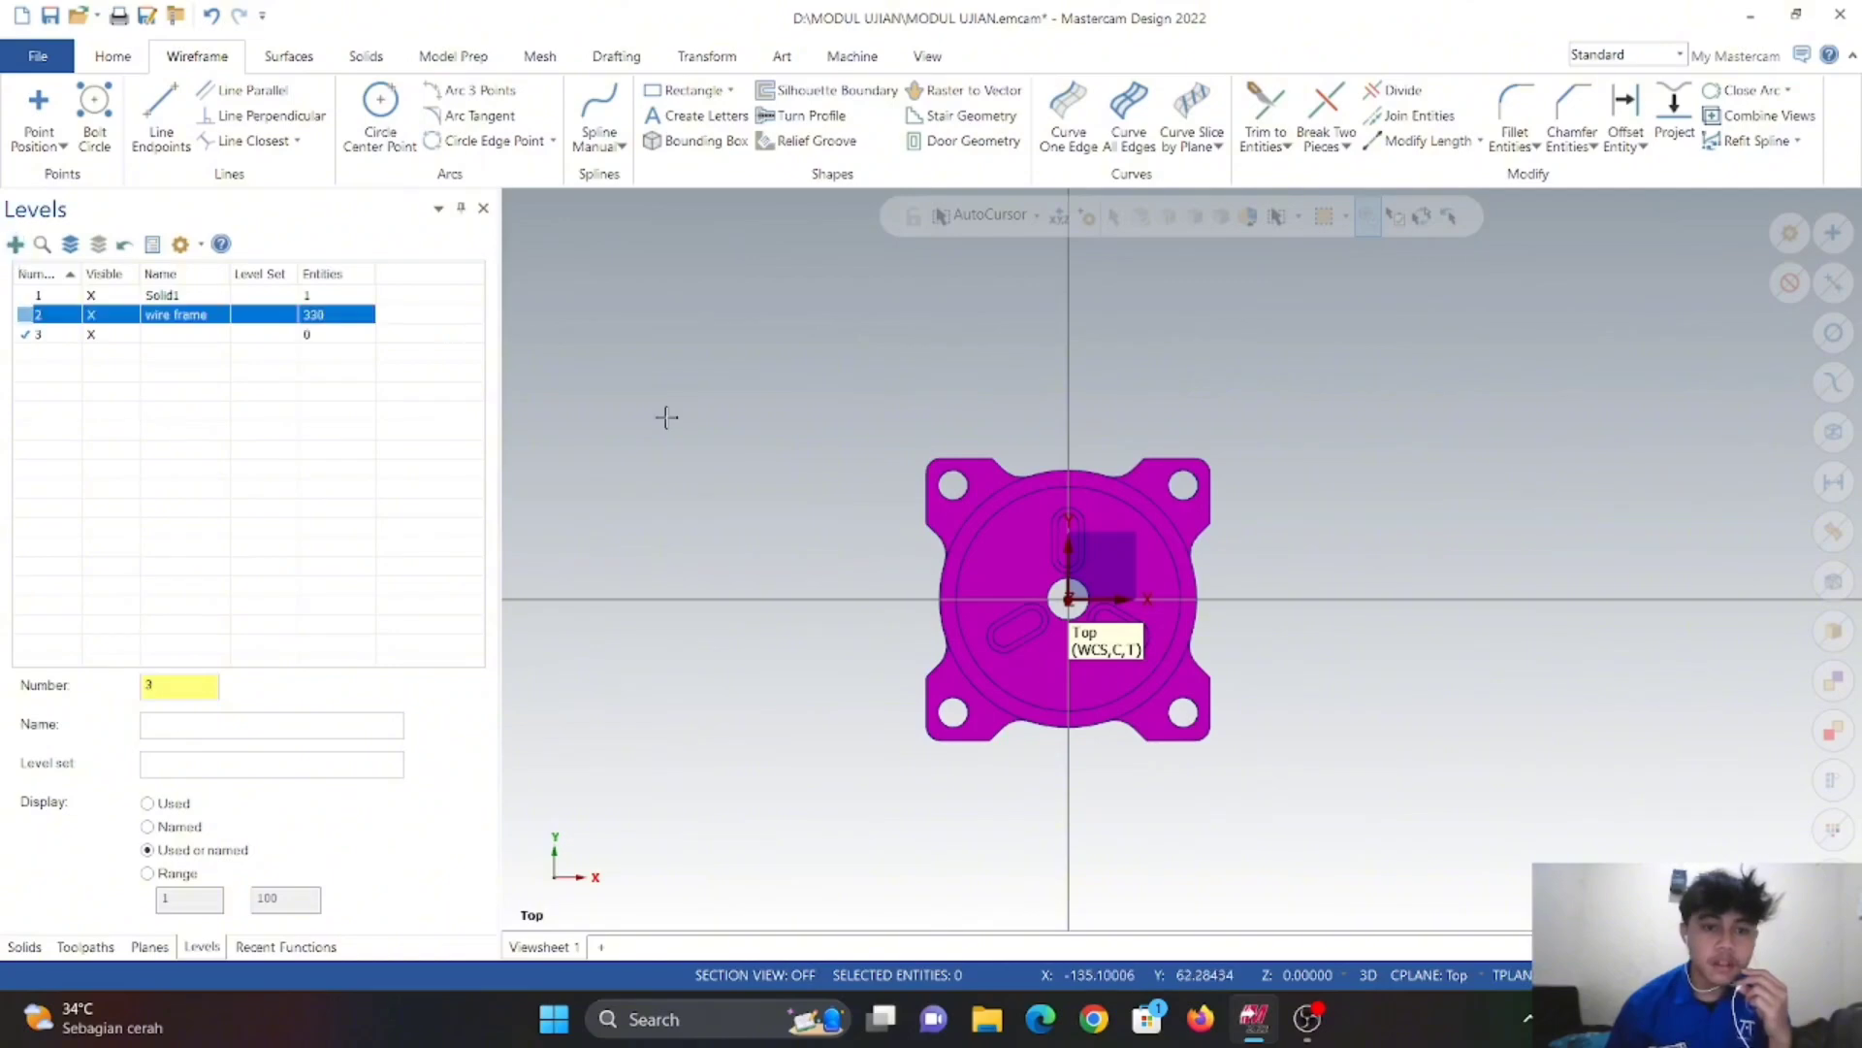
middle_drag(950, 621, 998, 761)
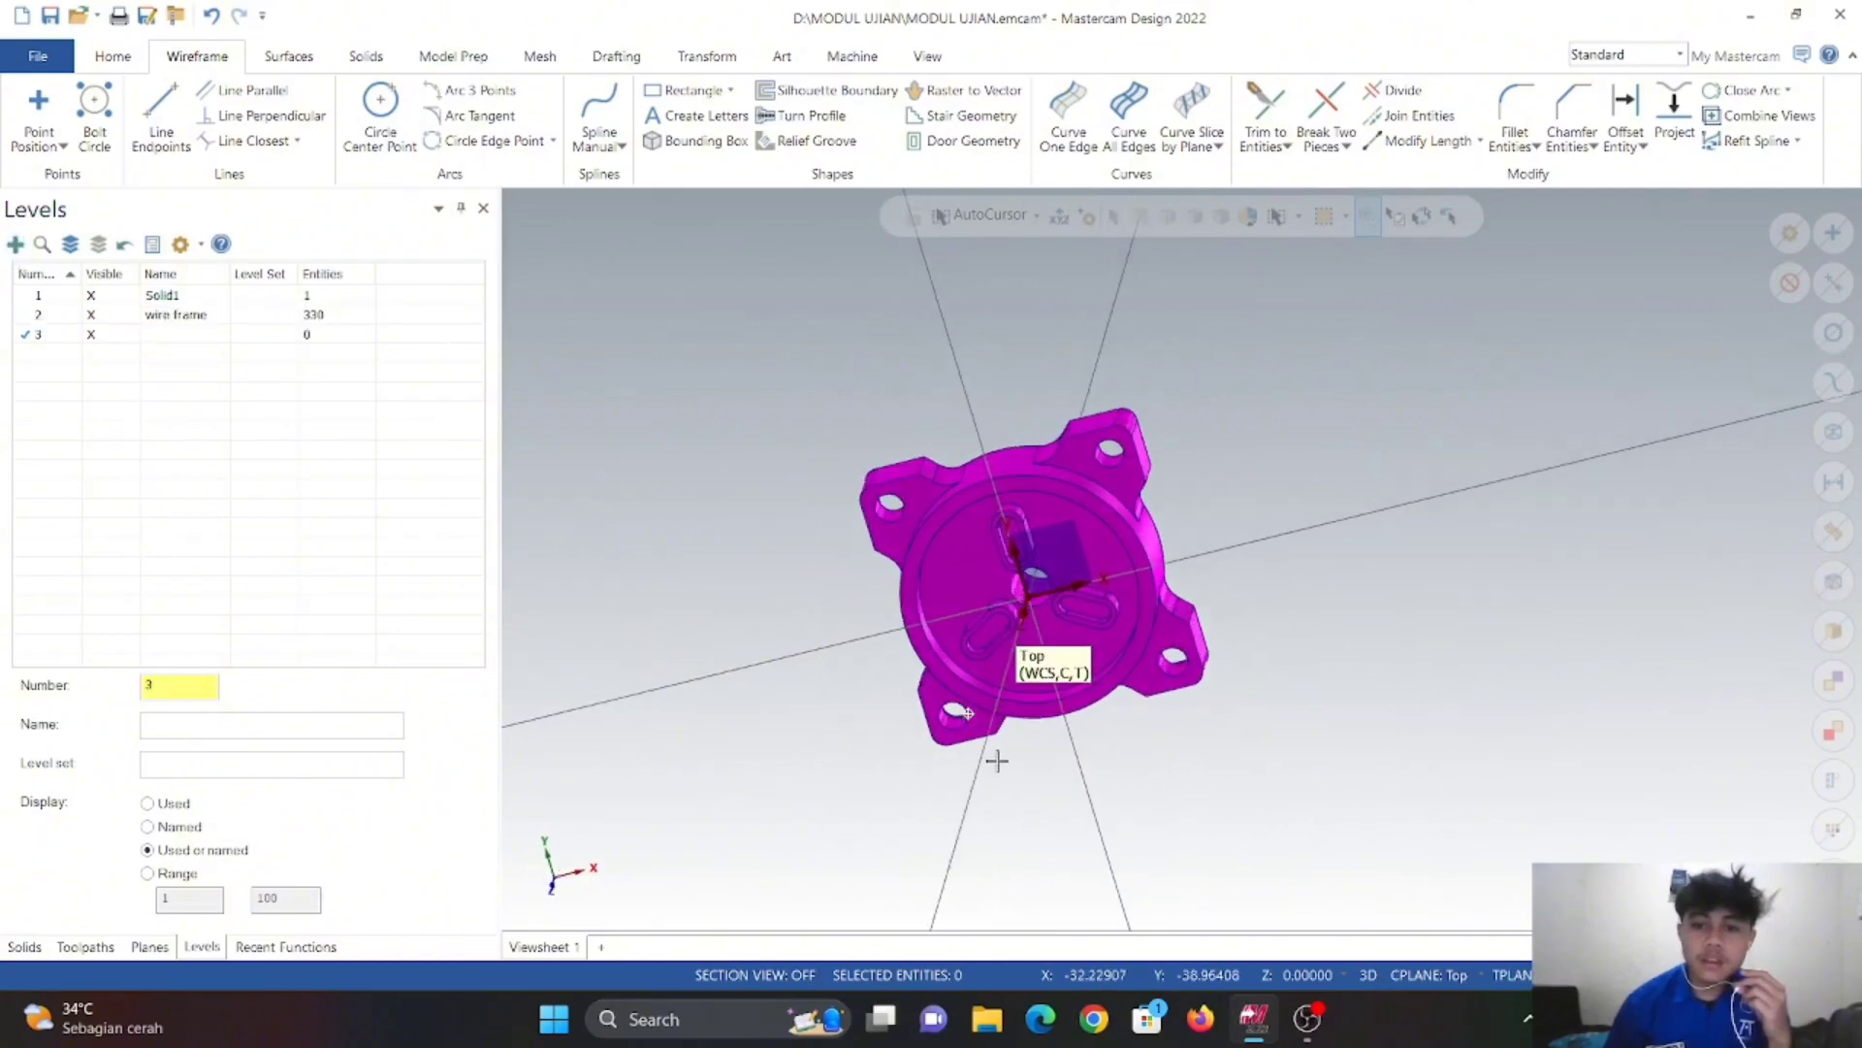
right_click(1259, 449)
click(1310, 582)
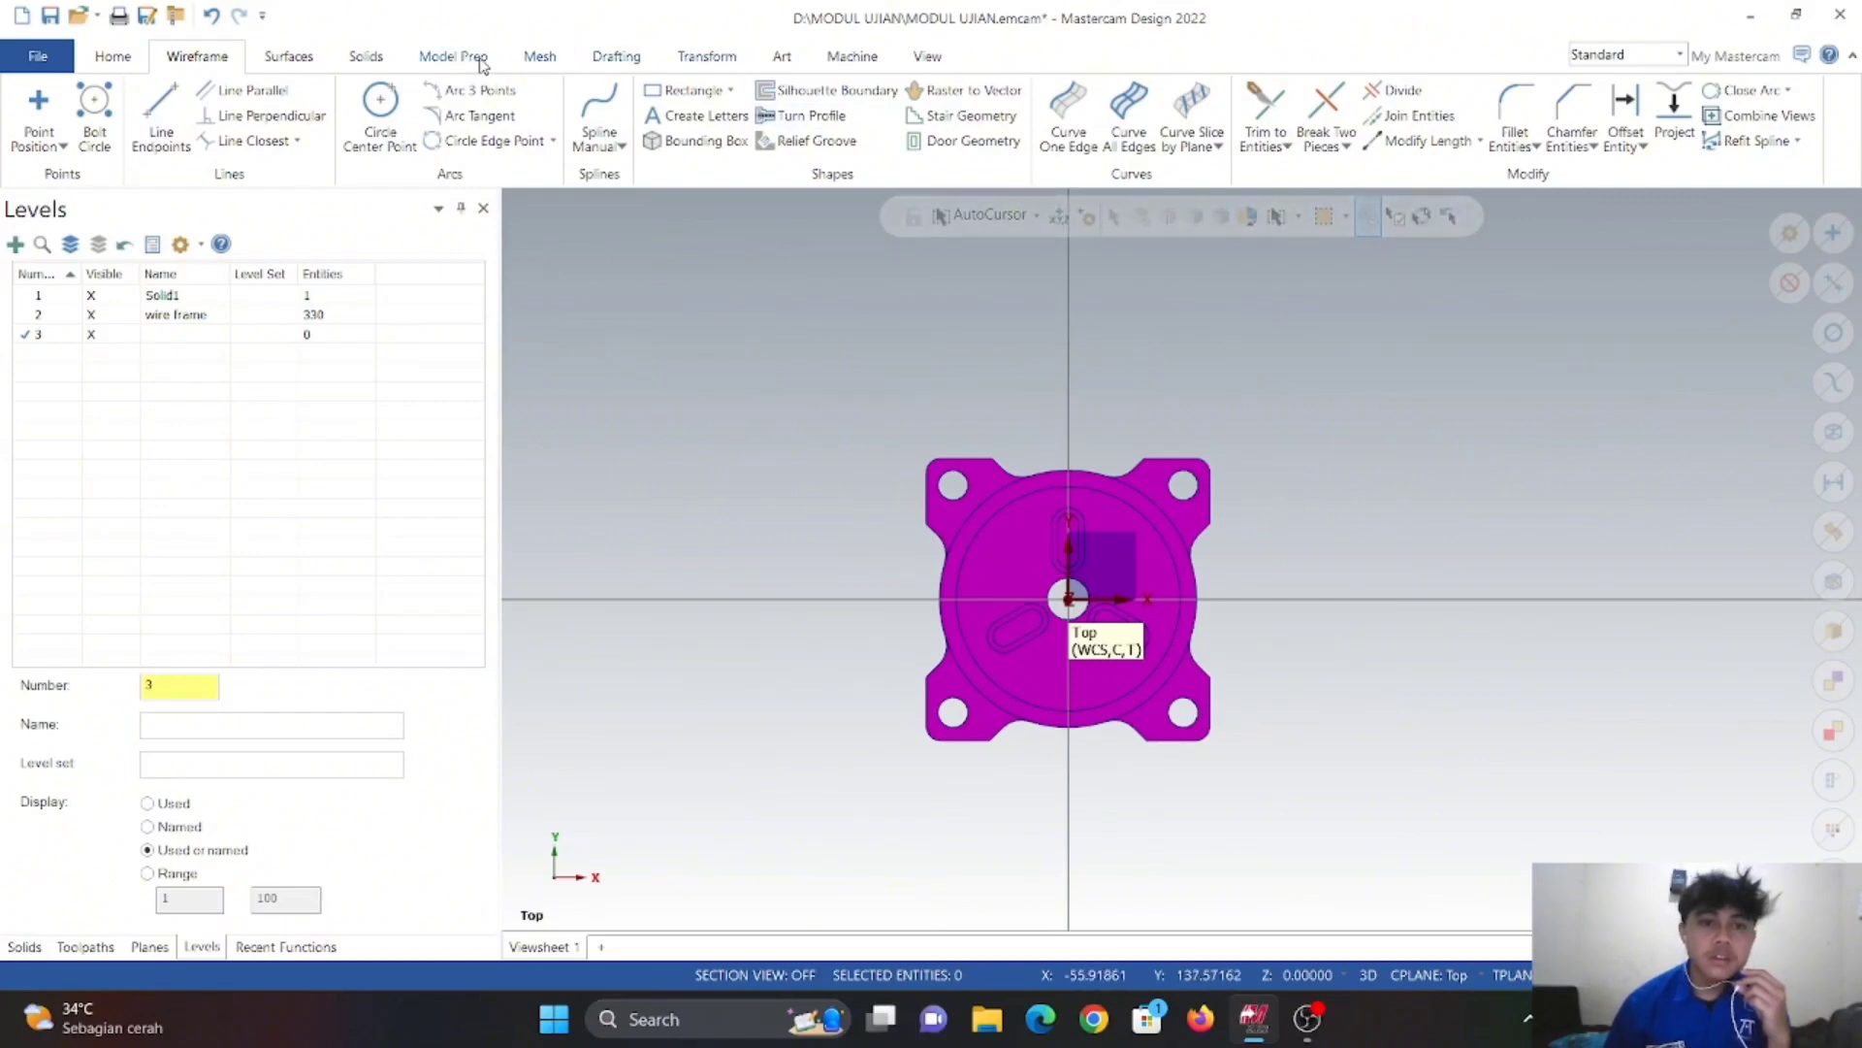
- Add a milling machine group using the default mill definition
click(853, 56)
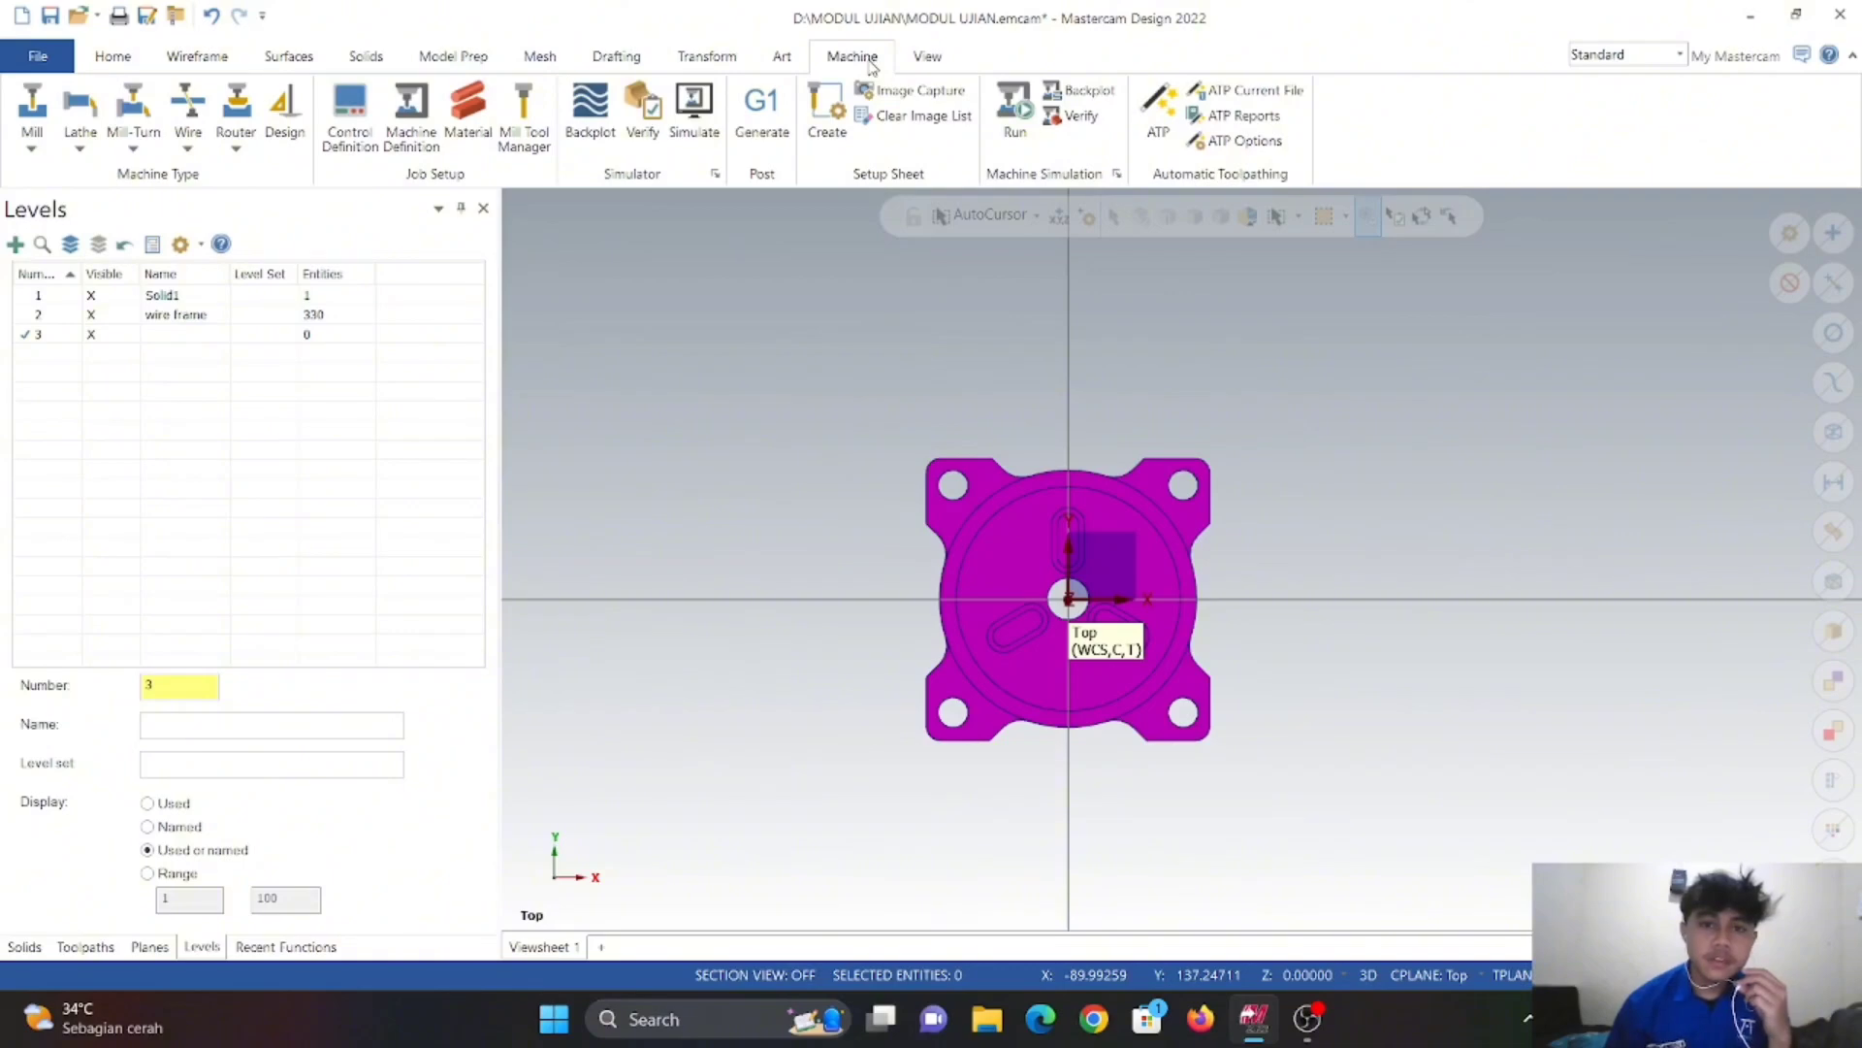
click(35, 148)
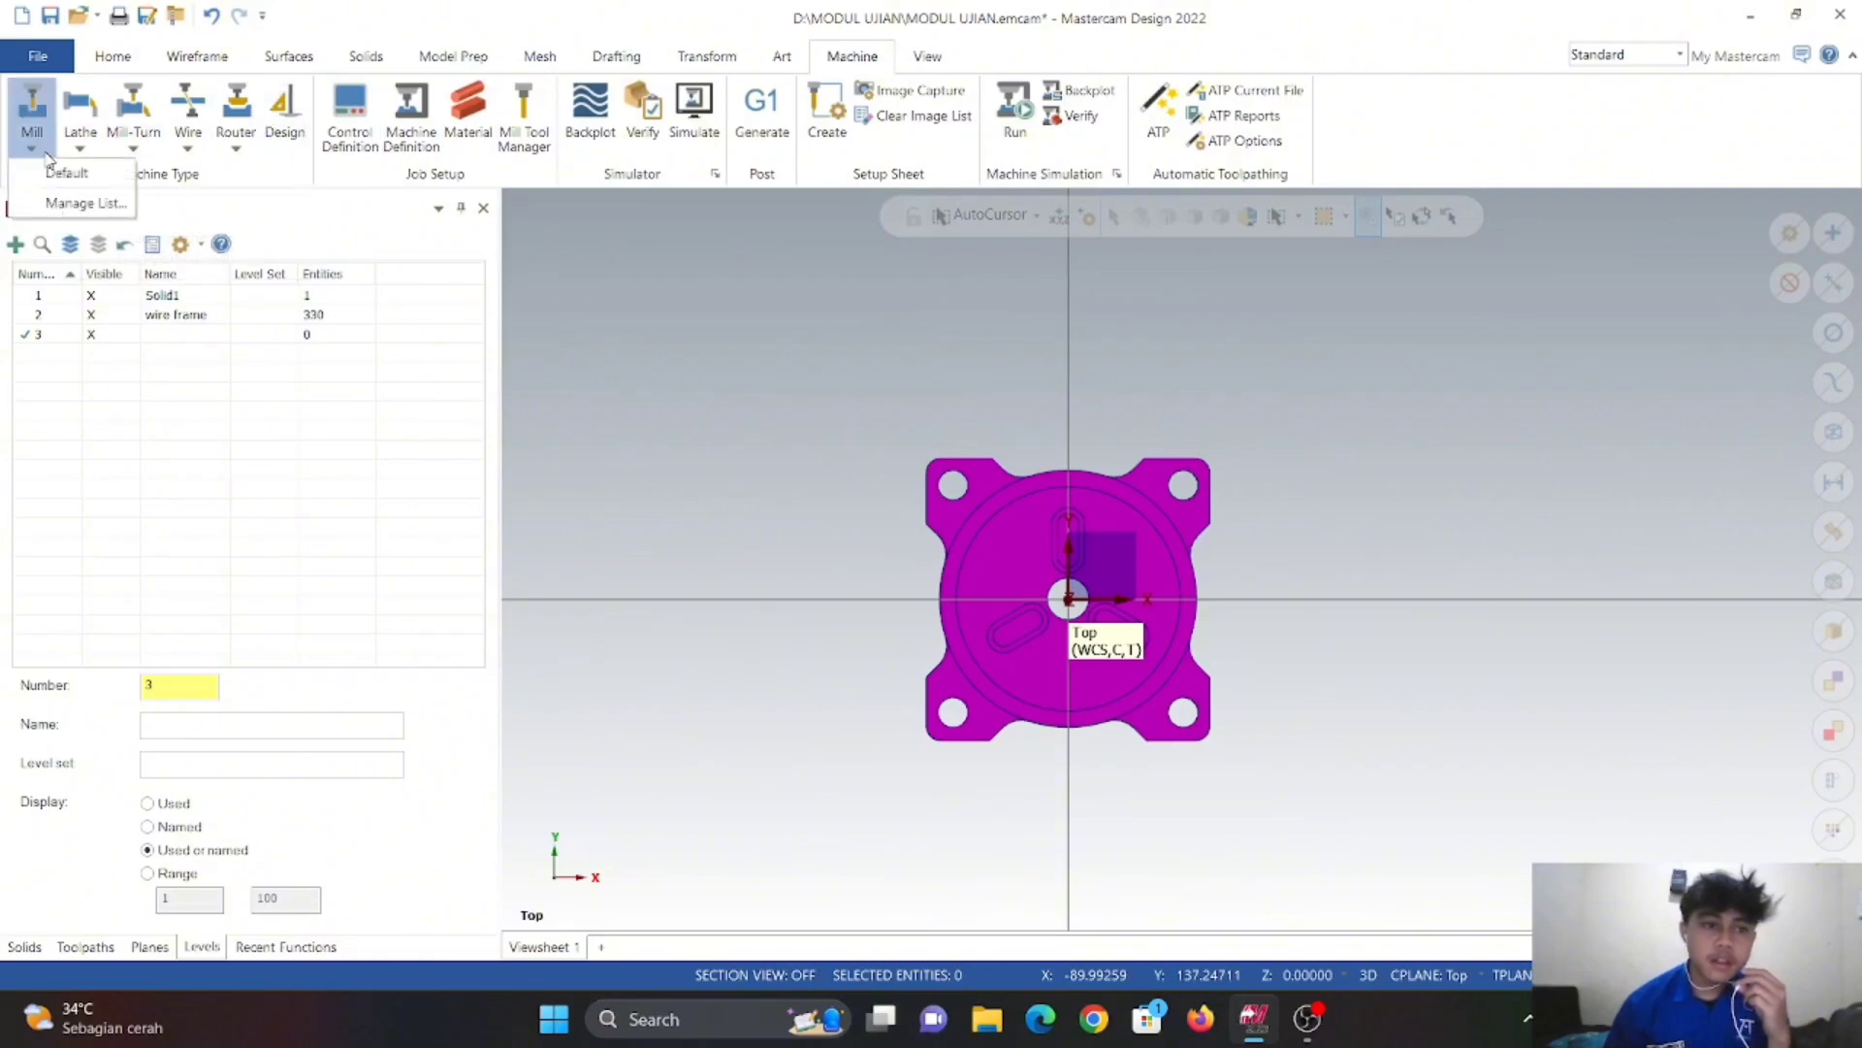
click(68, 174)
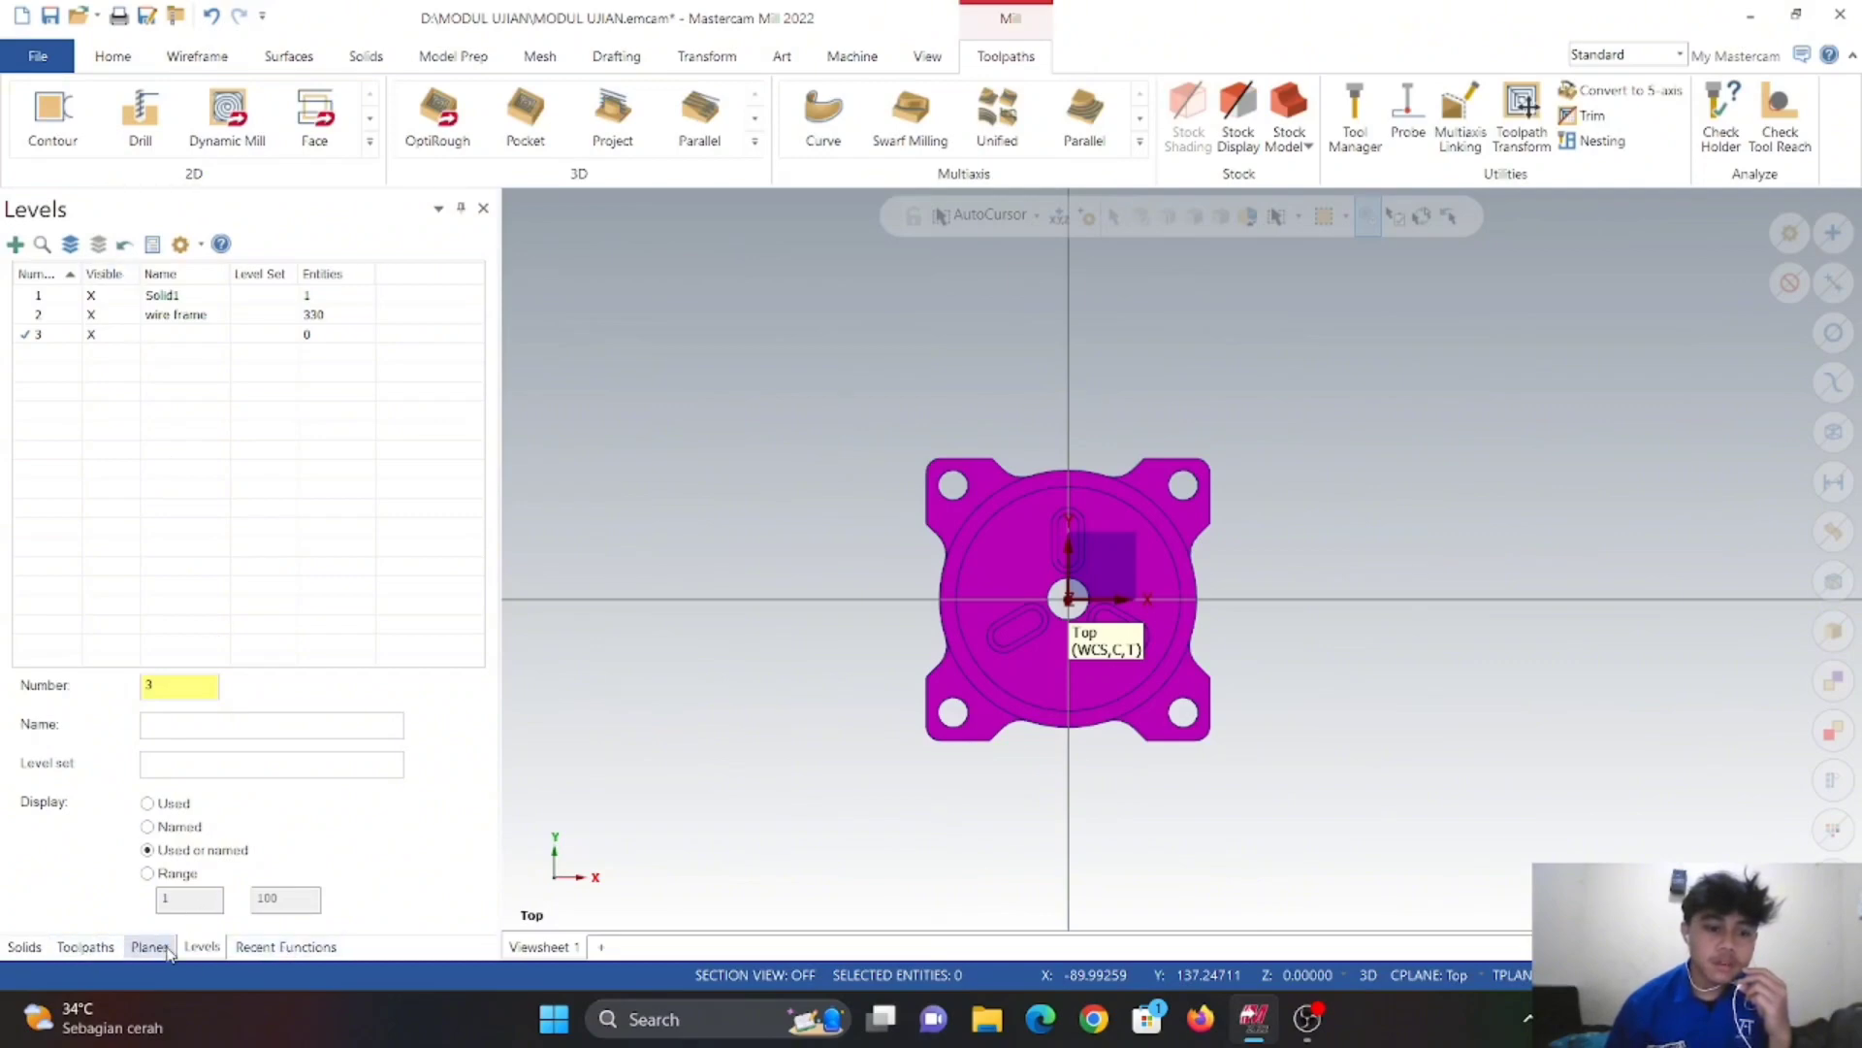
- Open the machine group's stock setup and size the rectangular stock from all solids
click(97, 948)
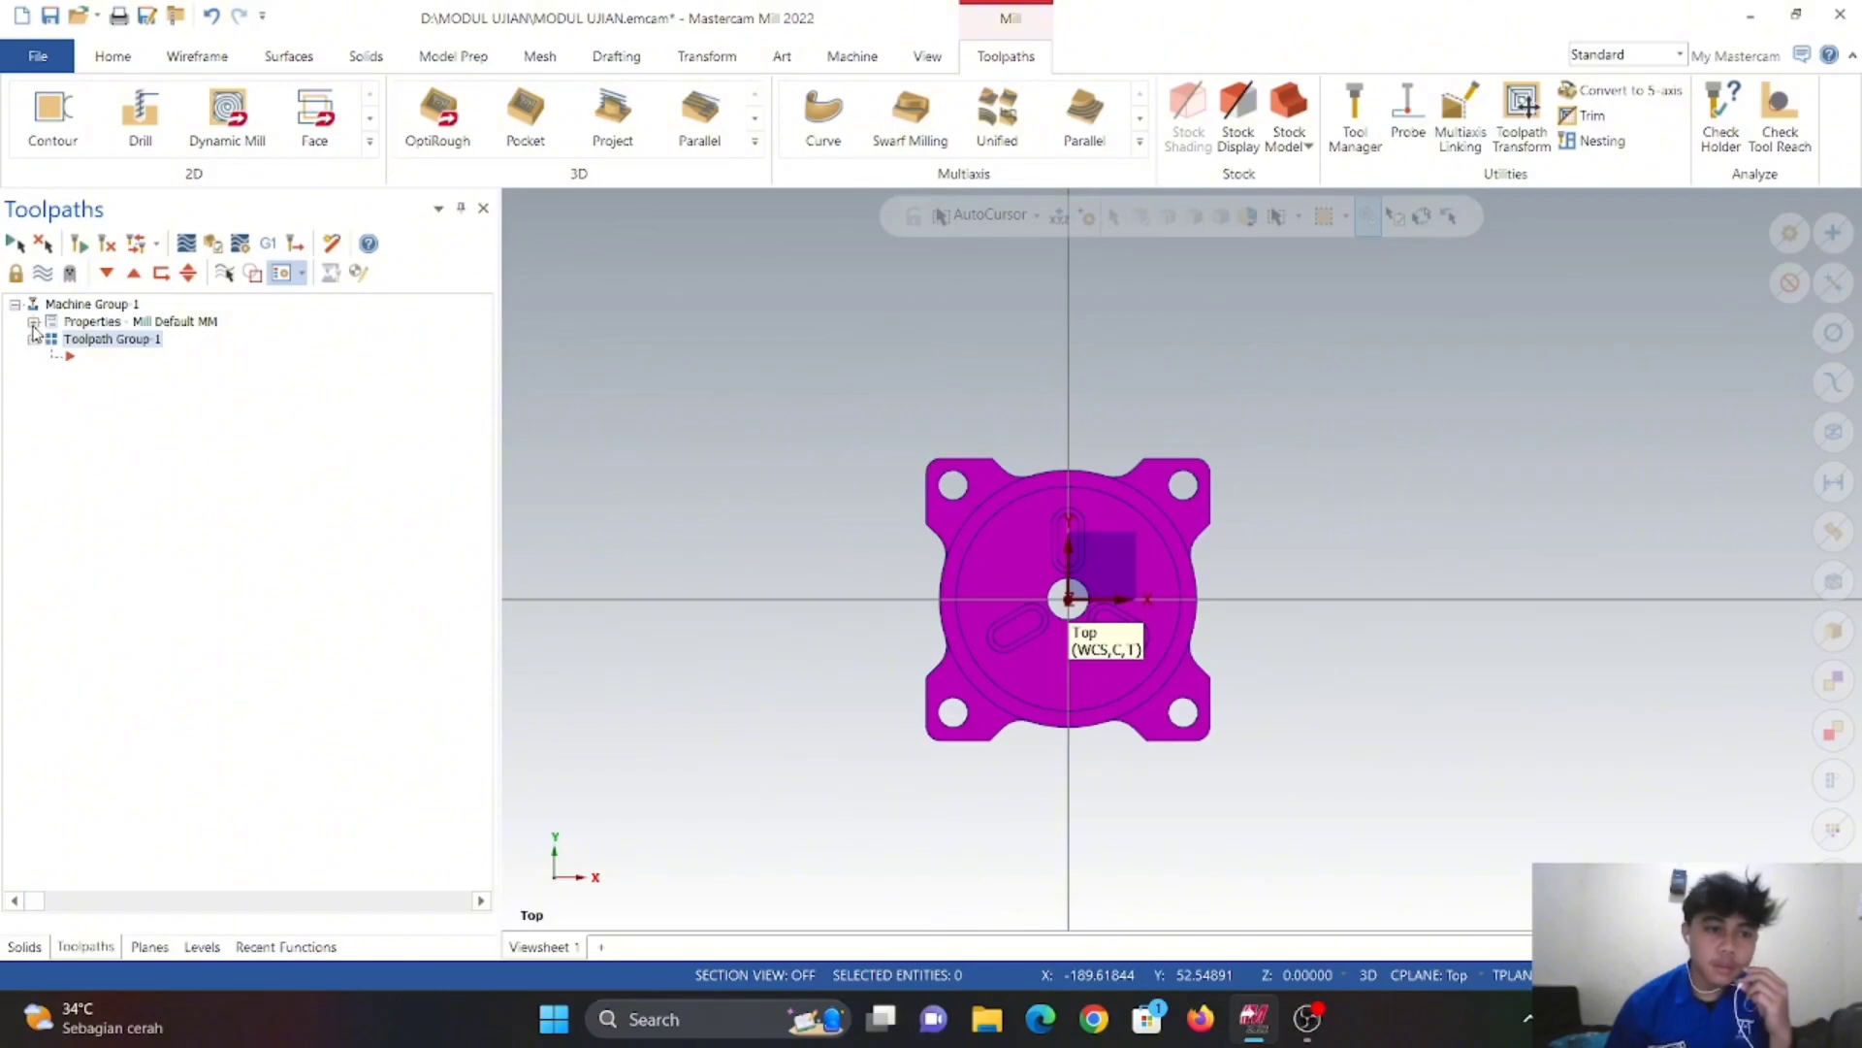
click(33, 322)
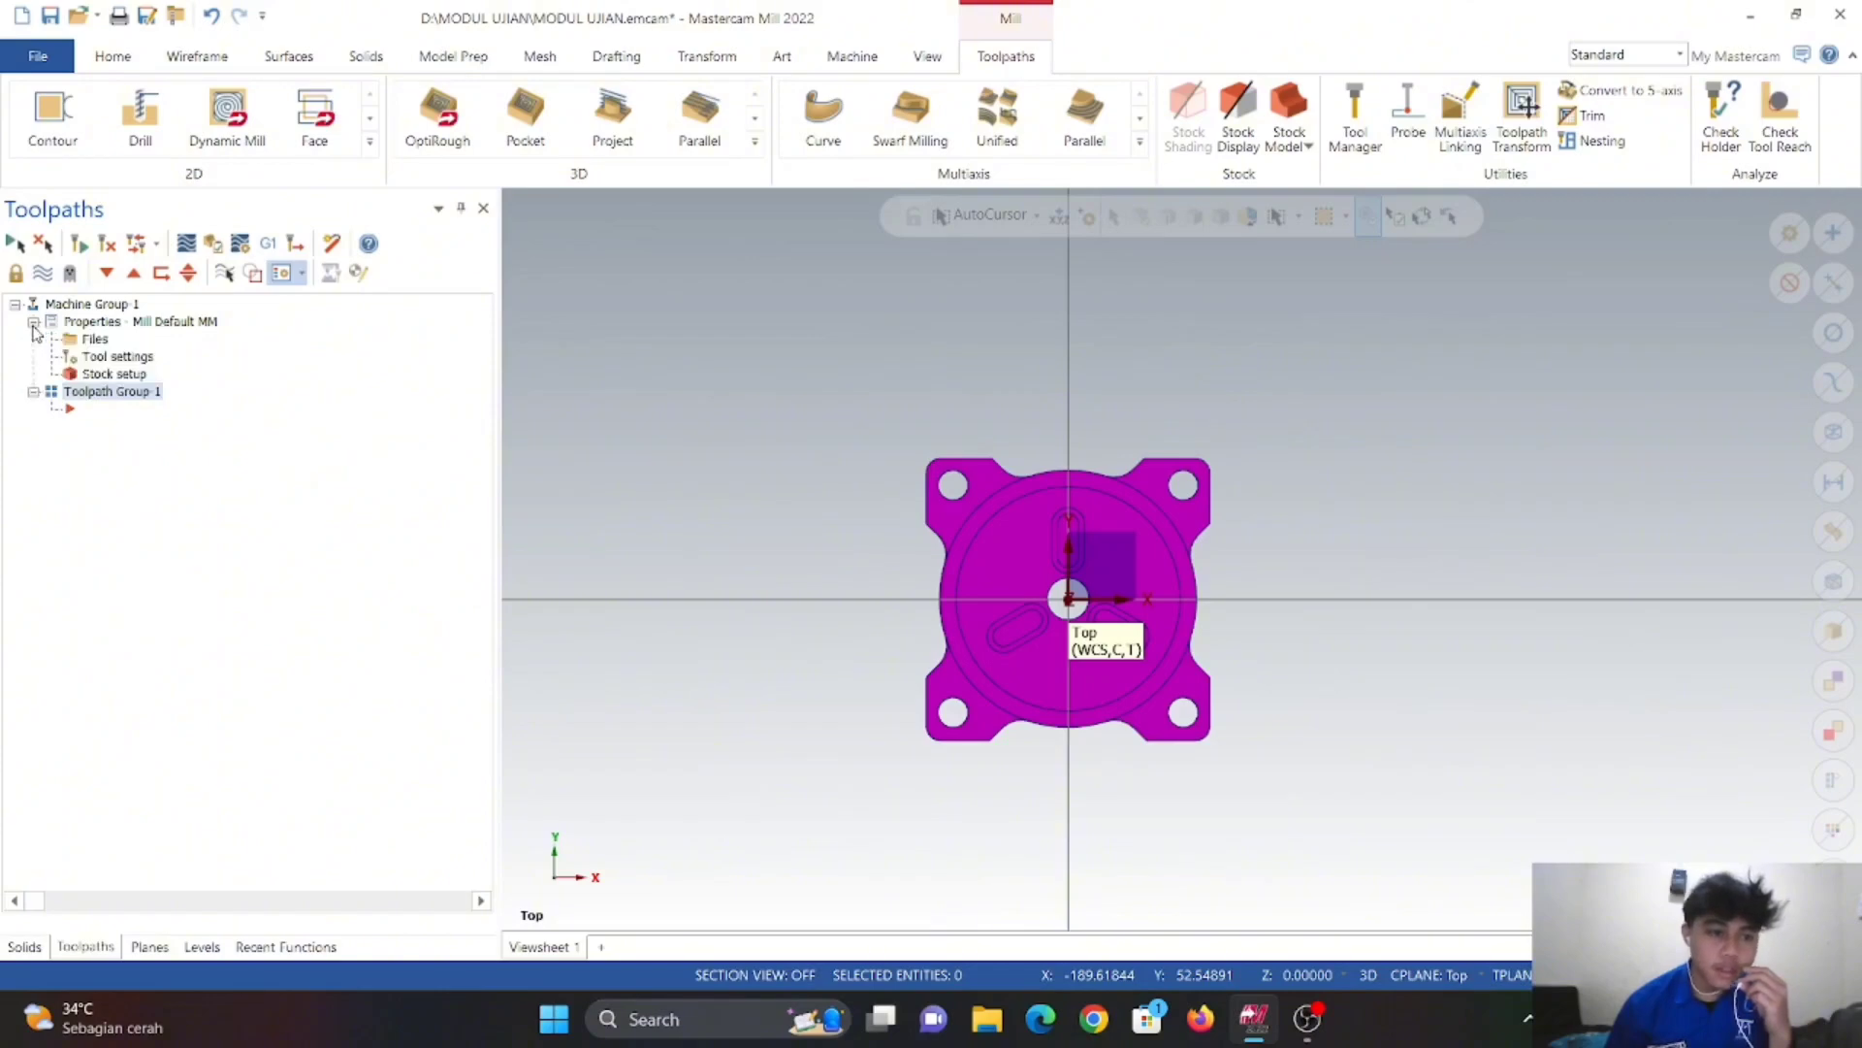
click(137, 378)
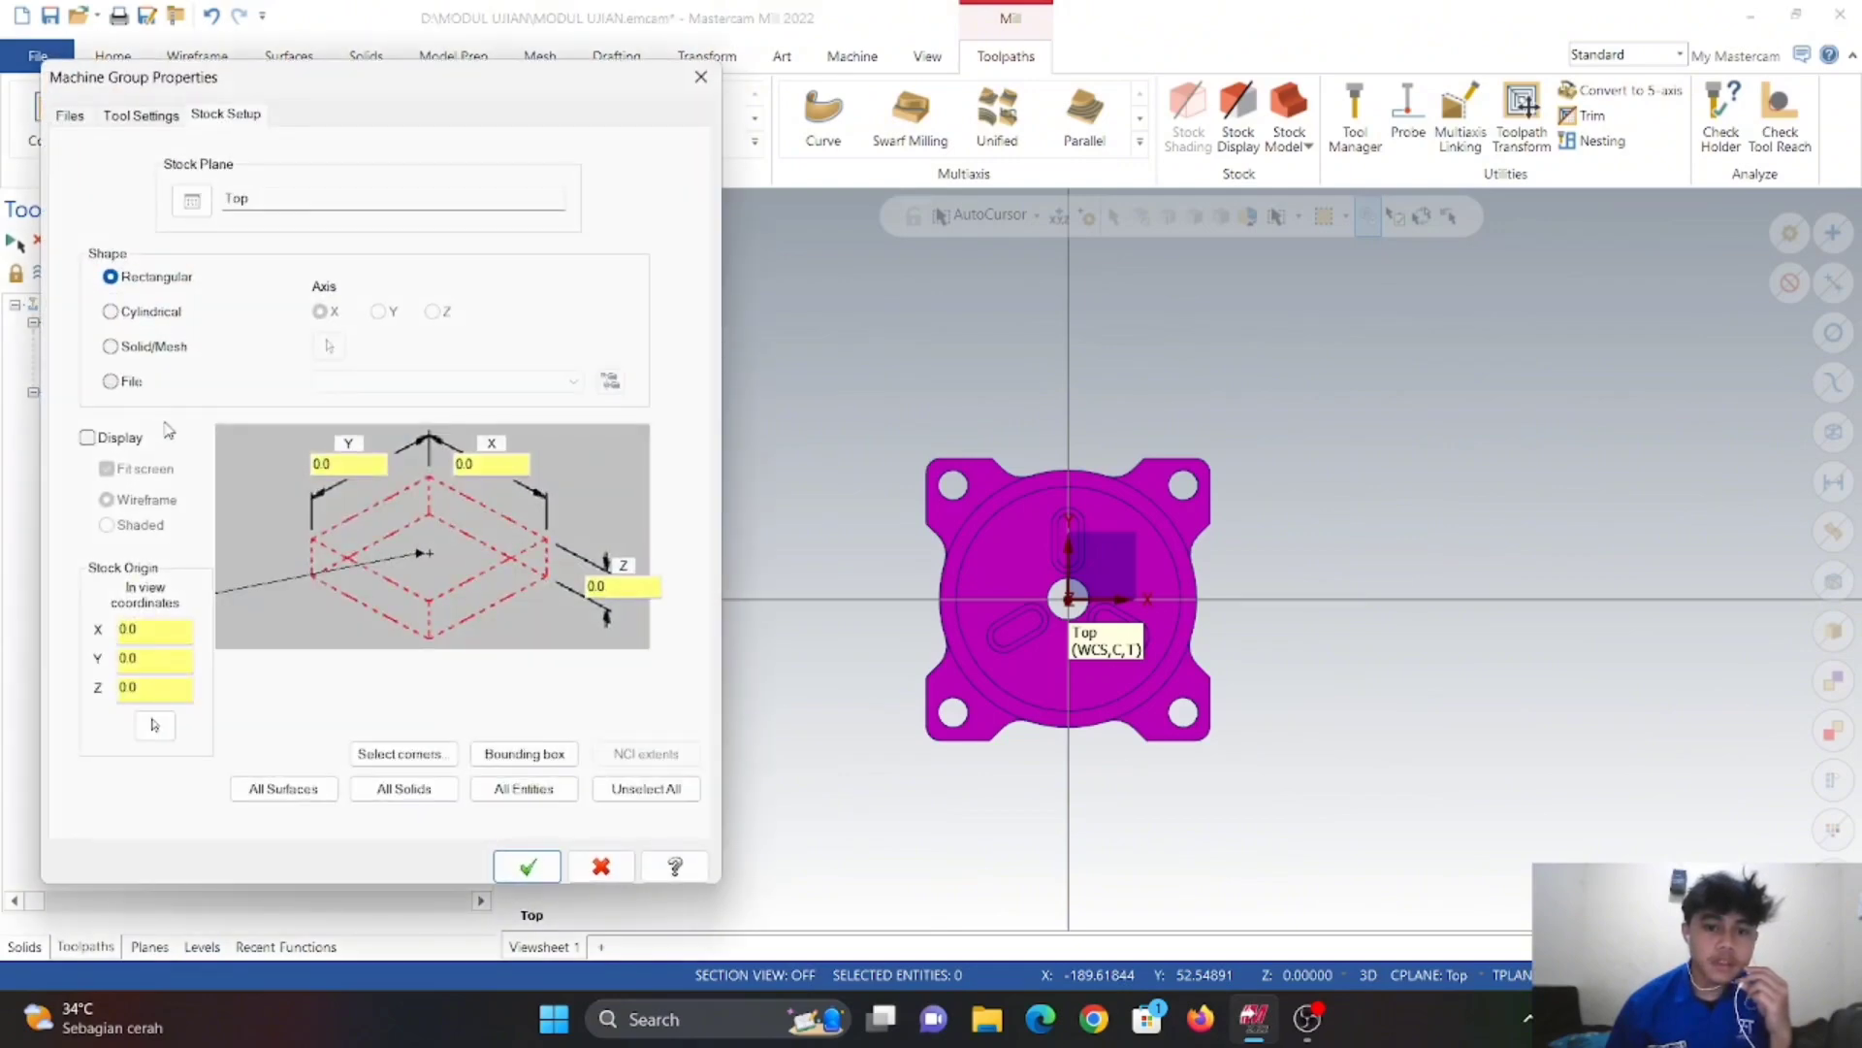
click(391, 792)
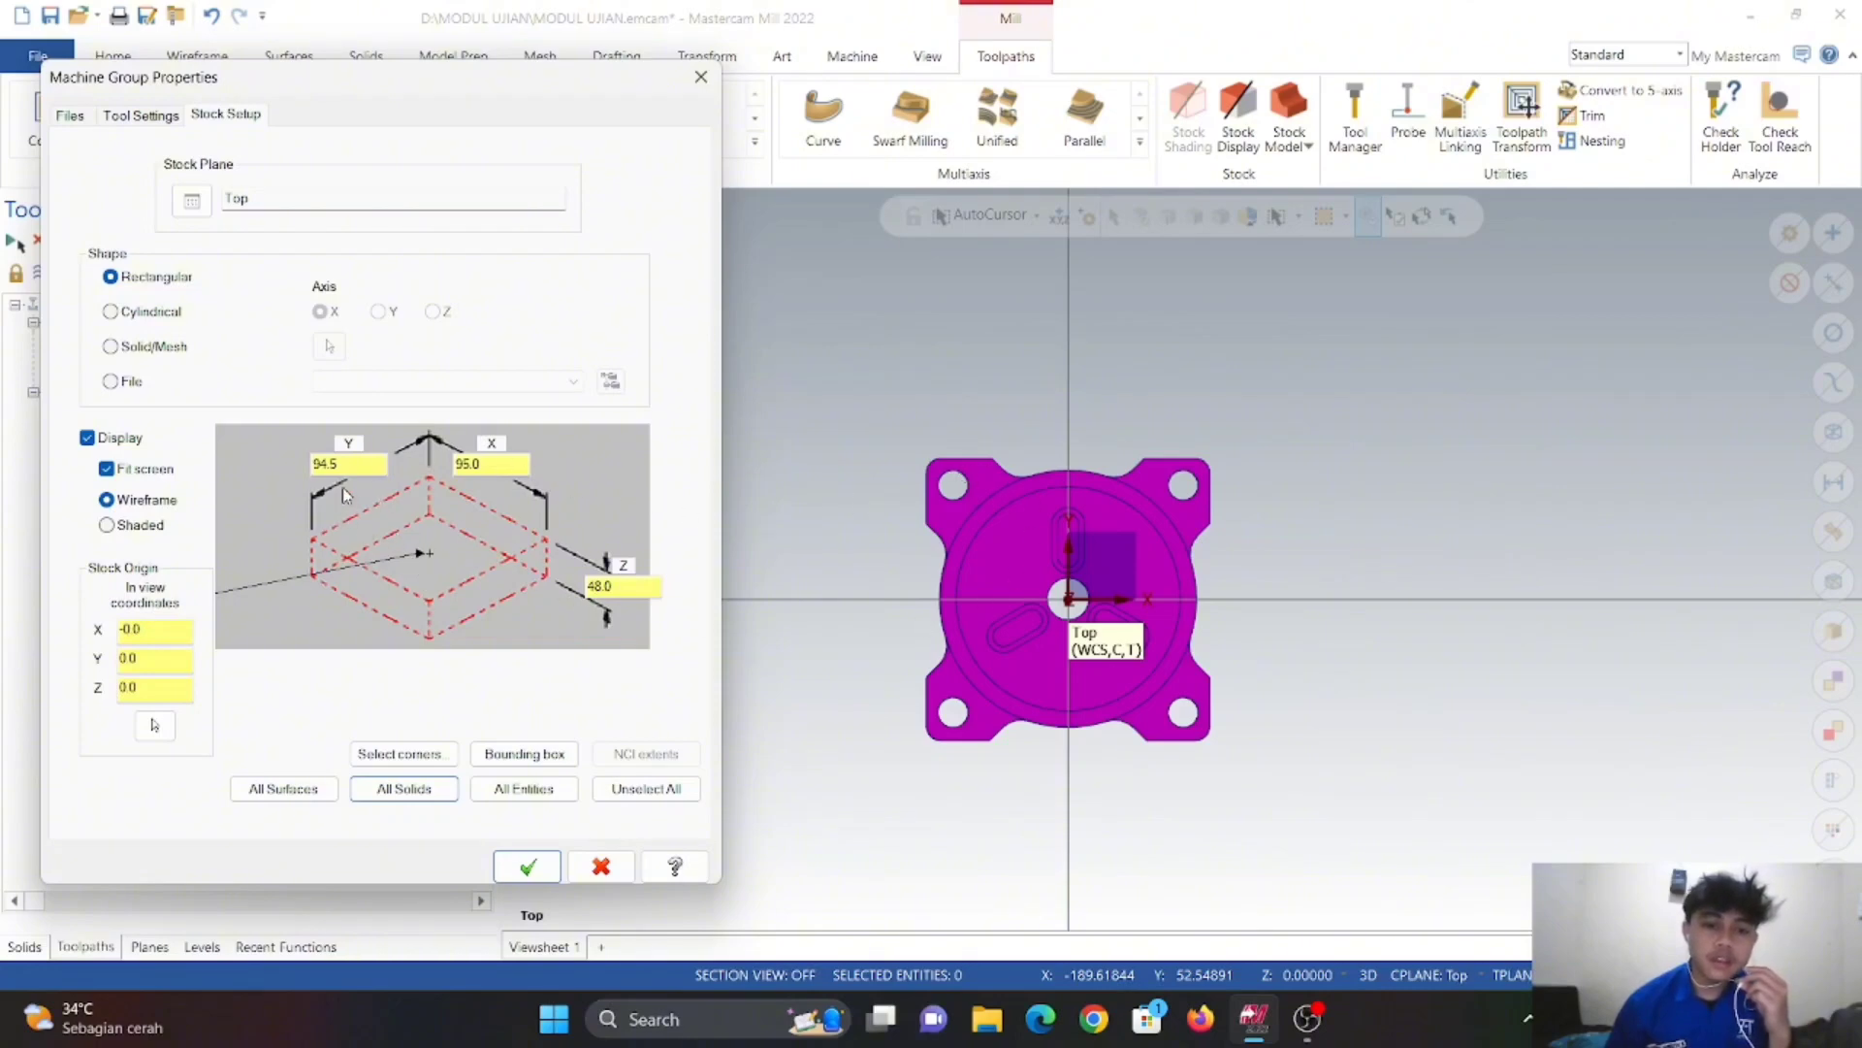
- Set the rectangular stock size to Y 99.5, X 100 and Z 53 and accept the stock setup
drag(354, 467, 313, 465)
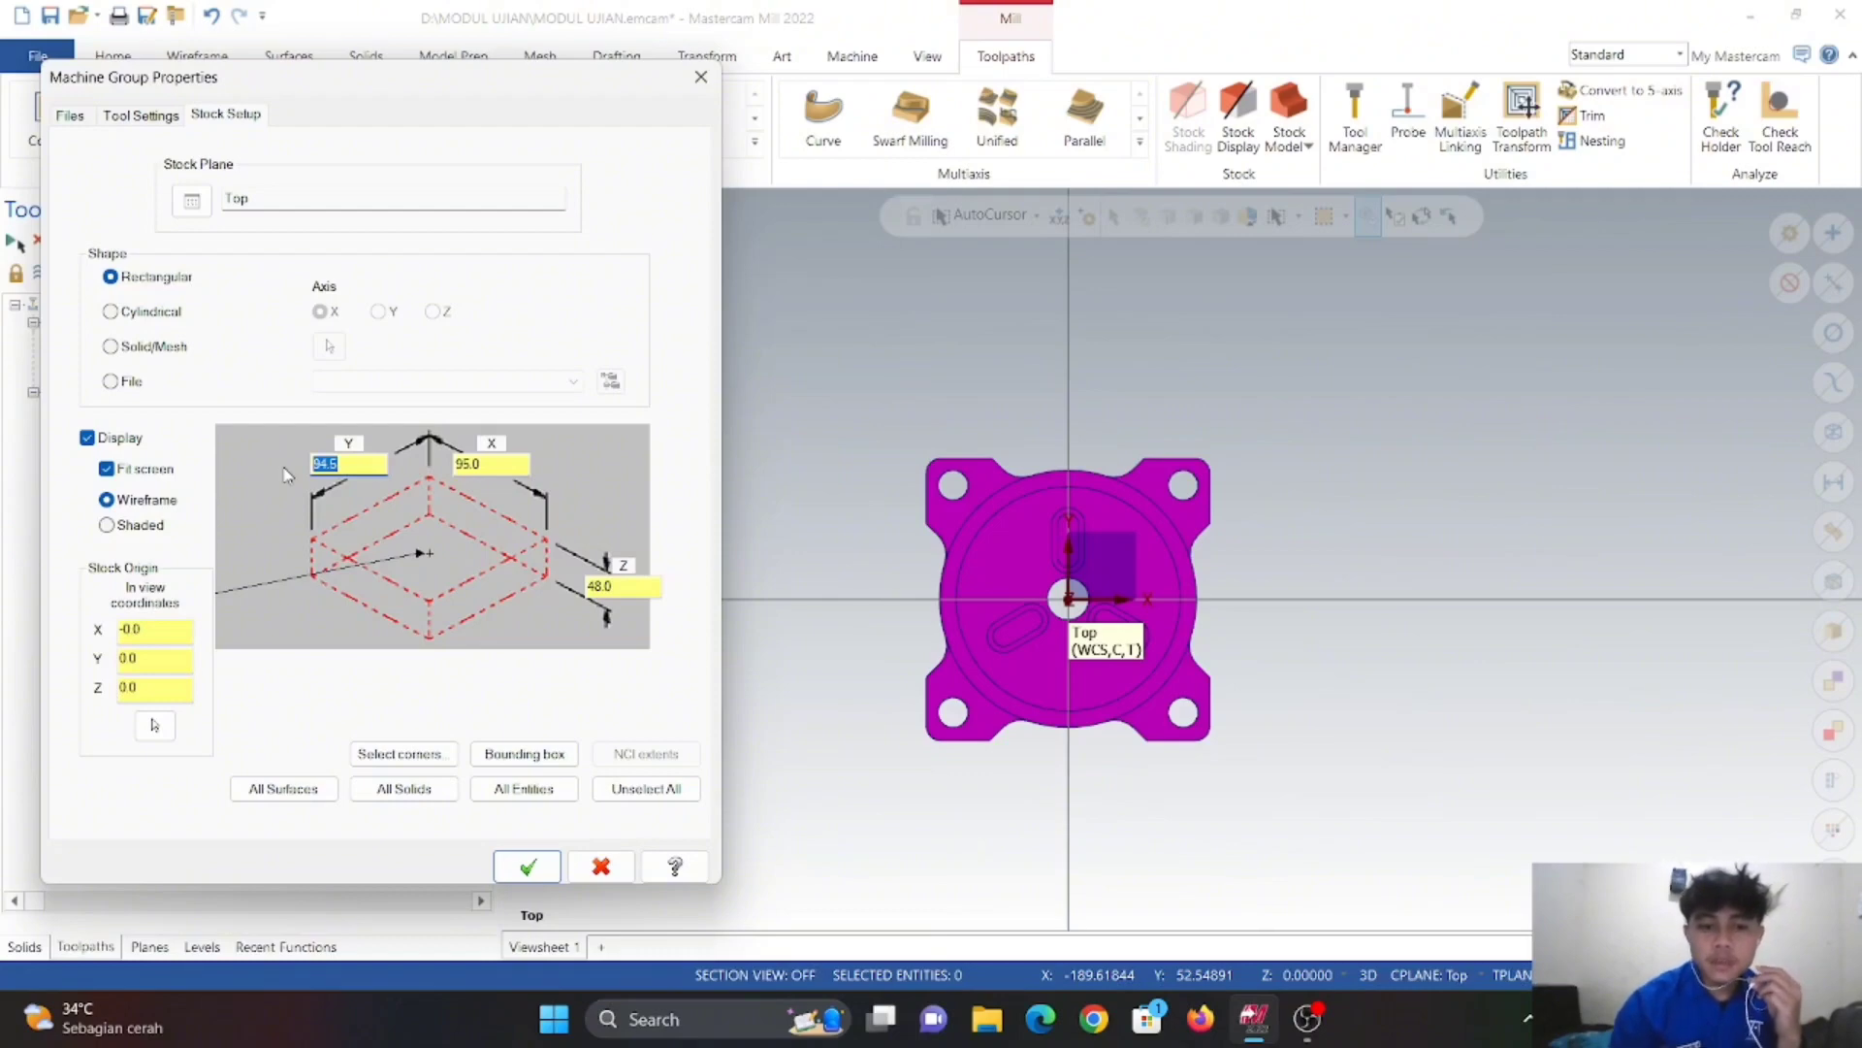
text(99)
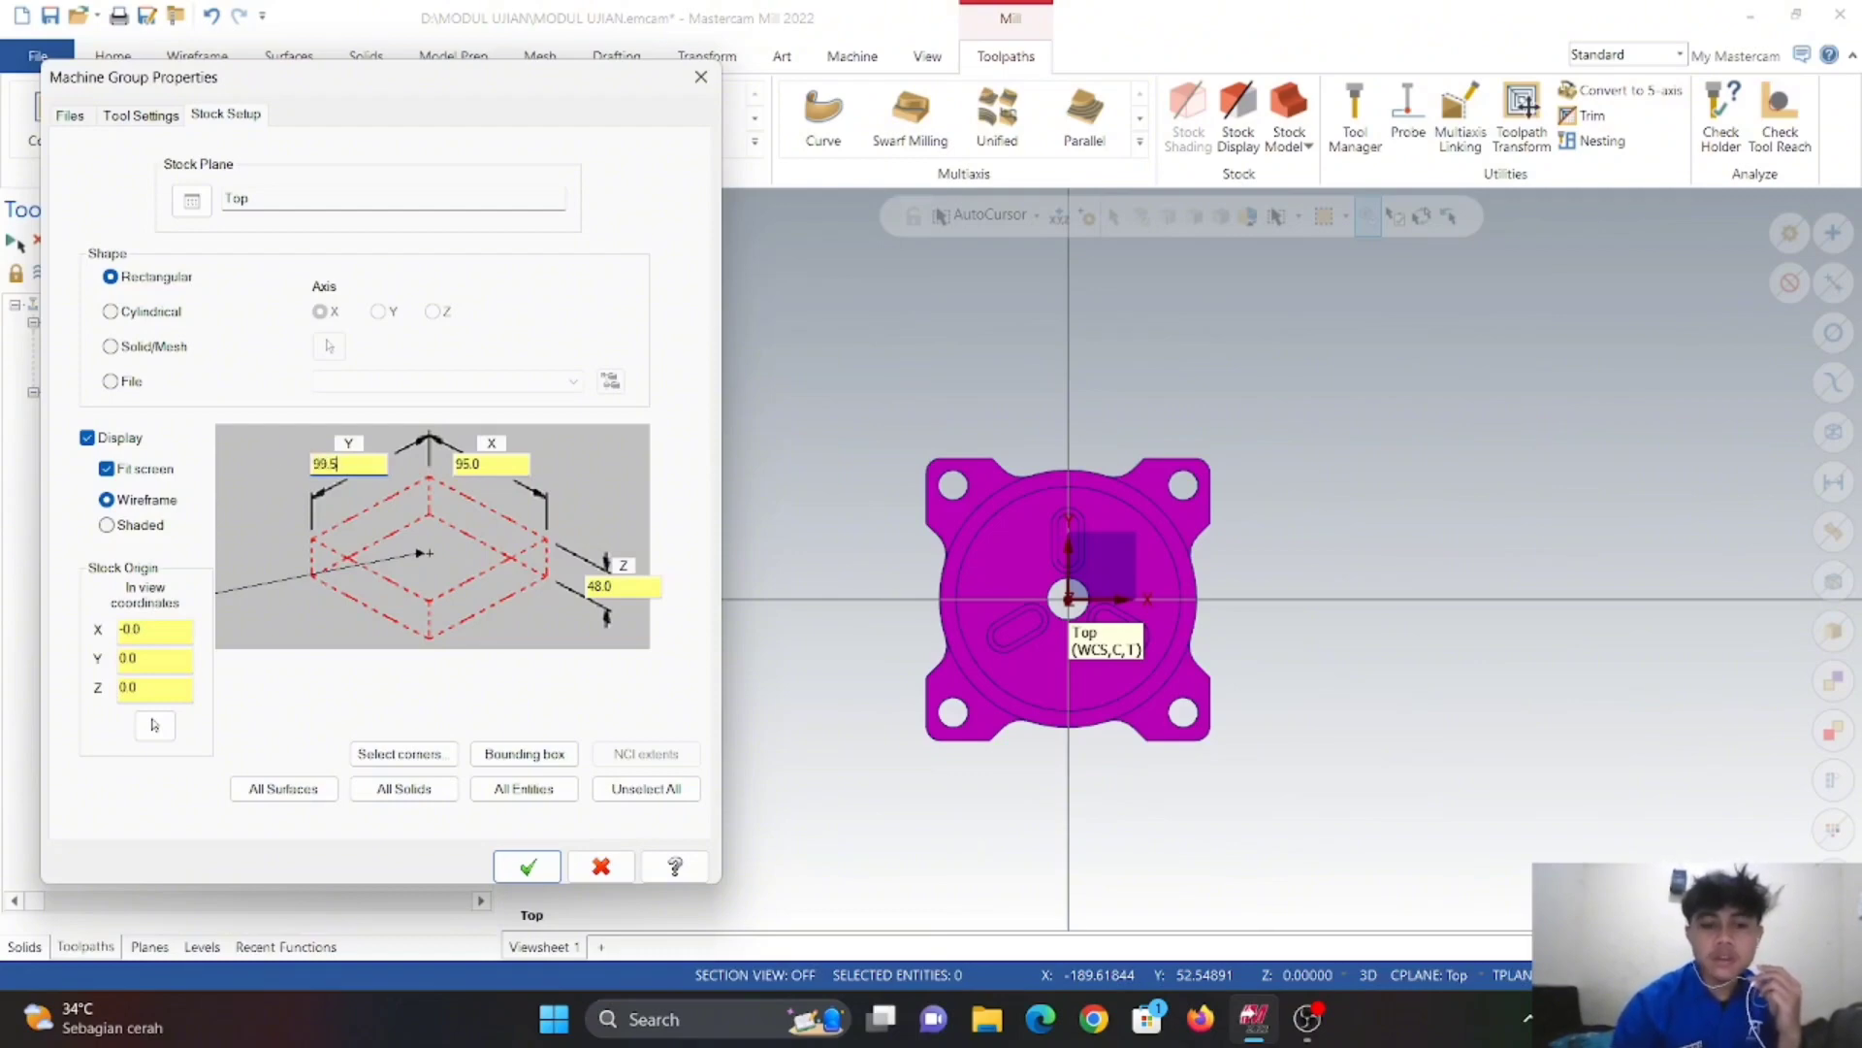
key(Tab)
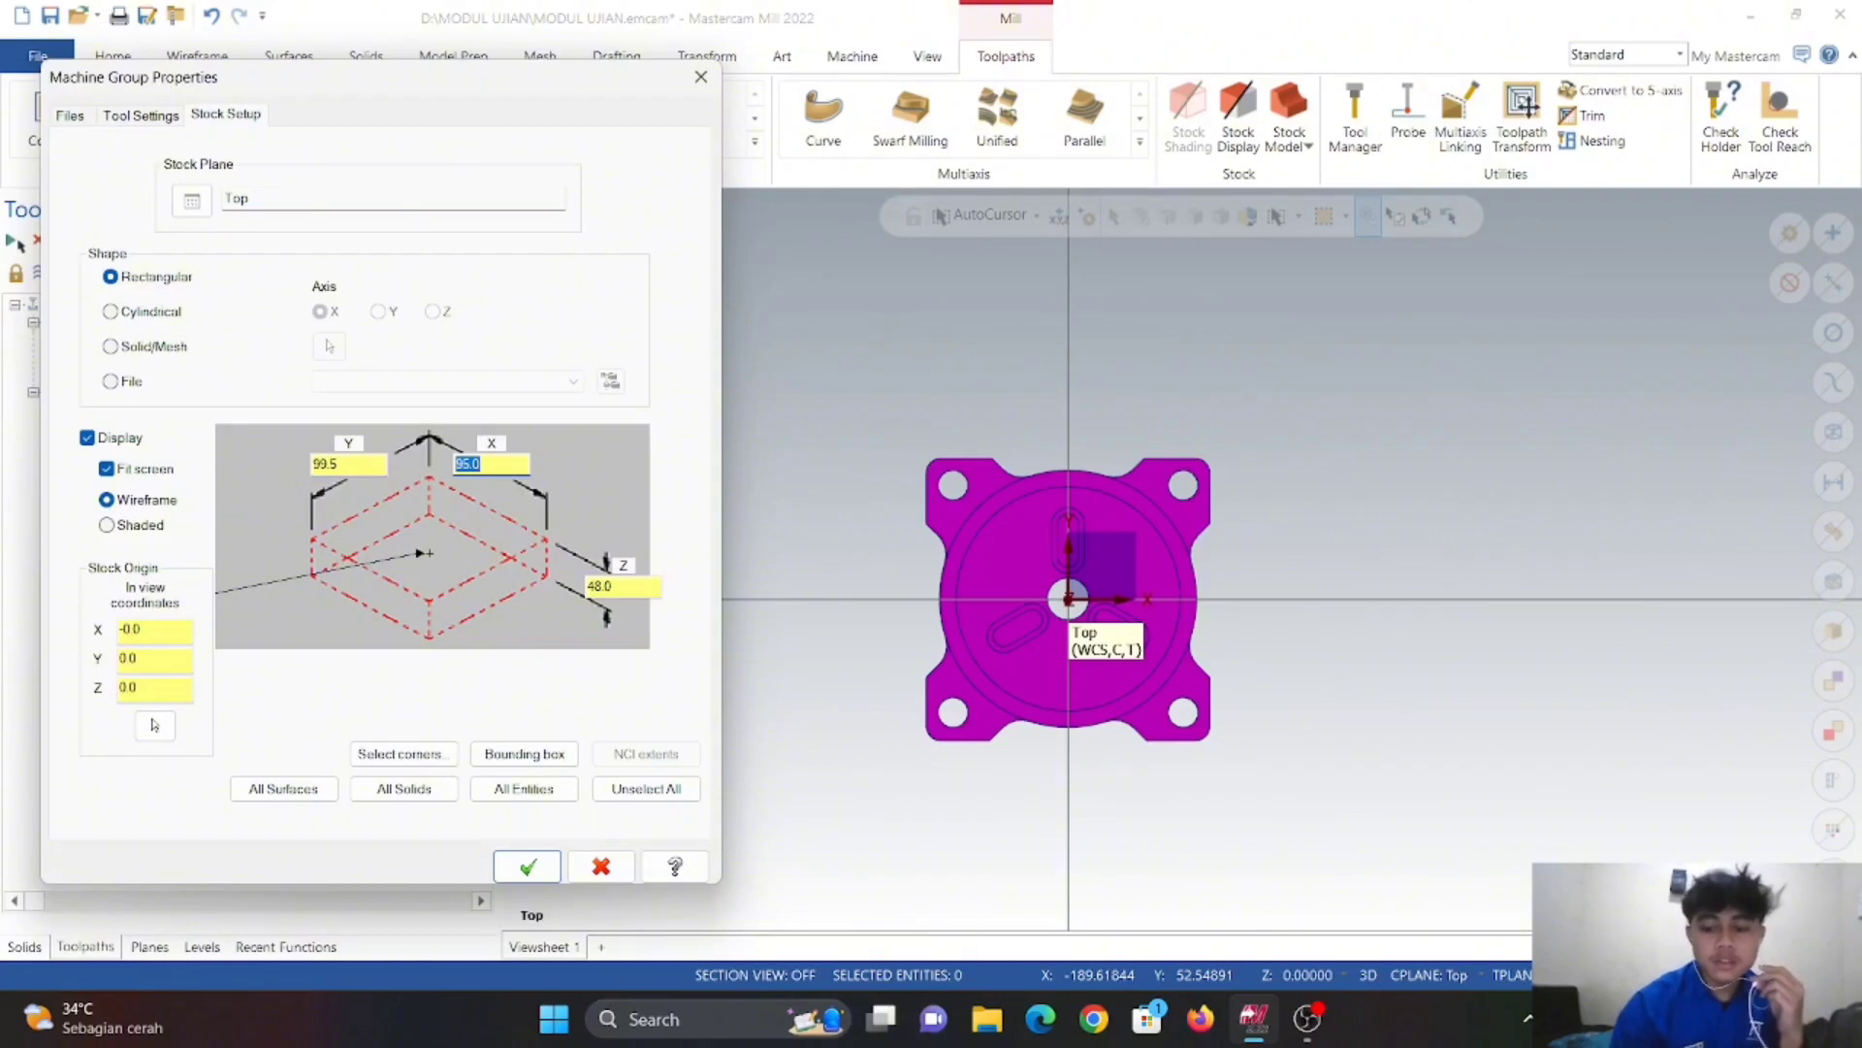
text(100)
key(Tab)
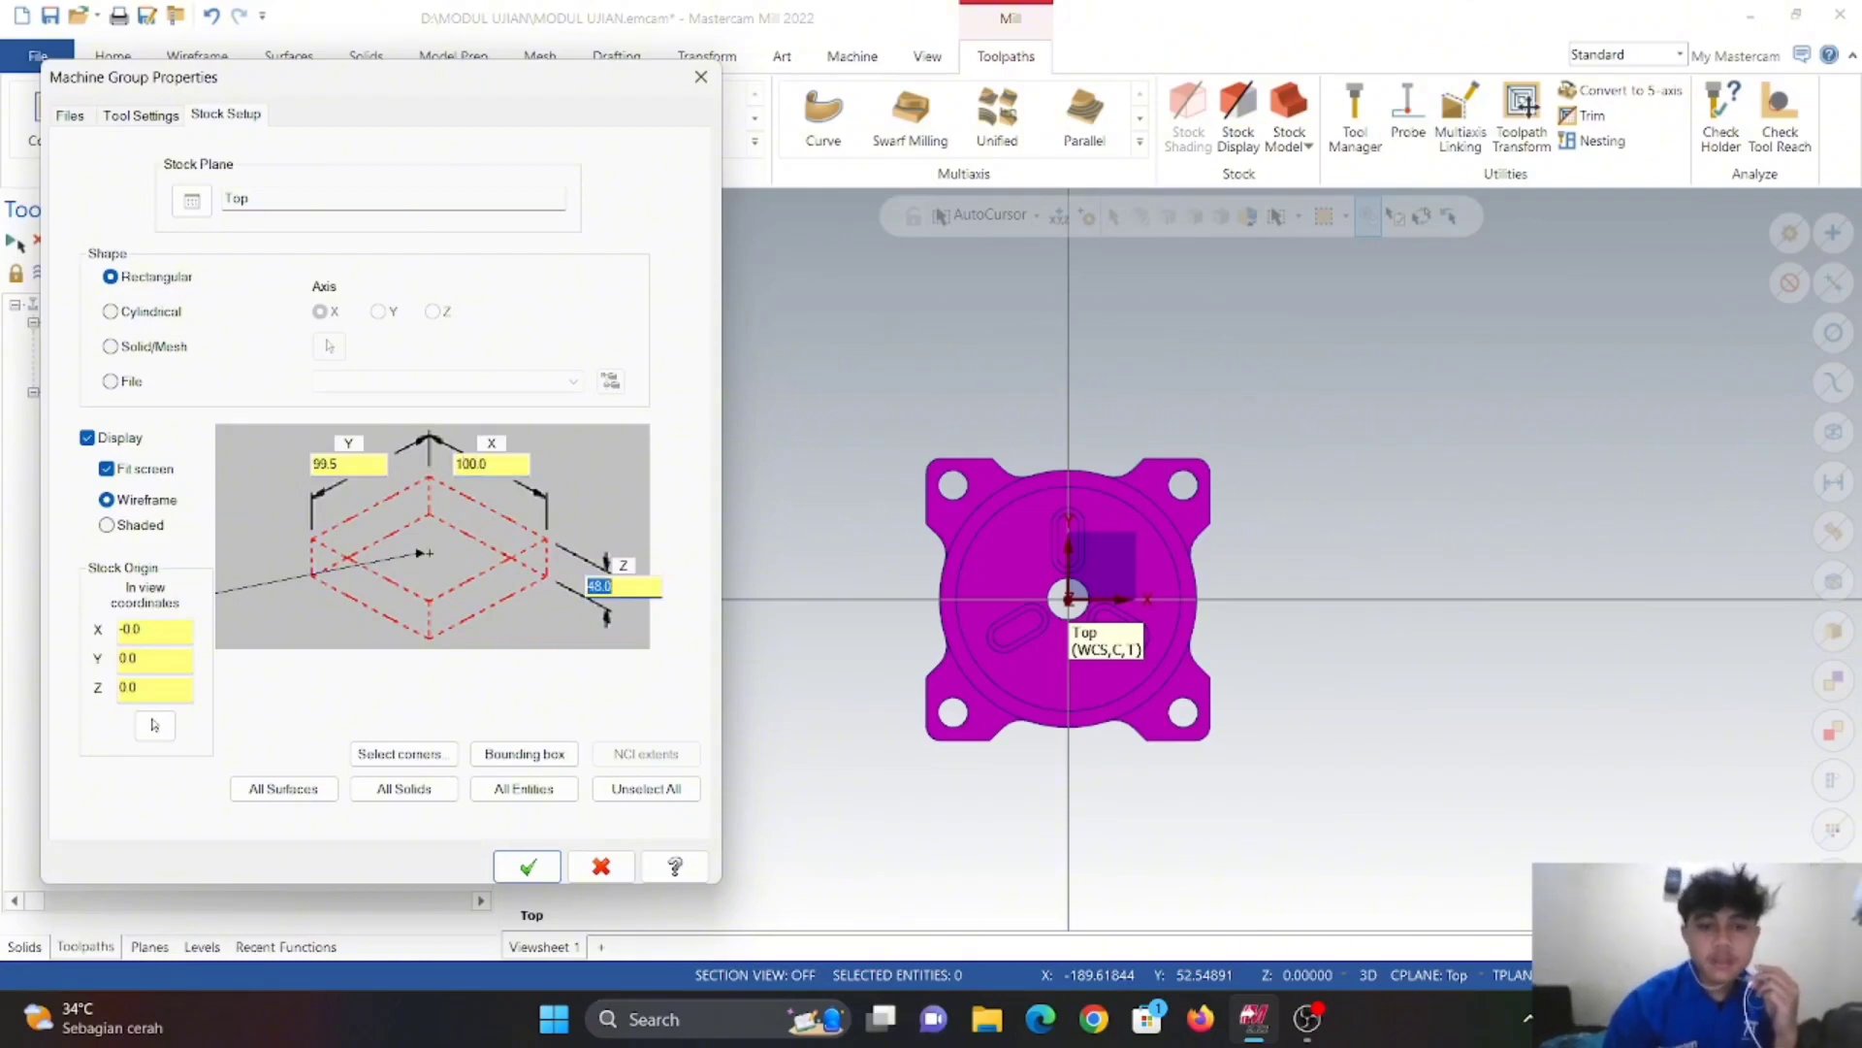
text(53)
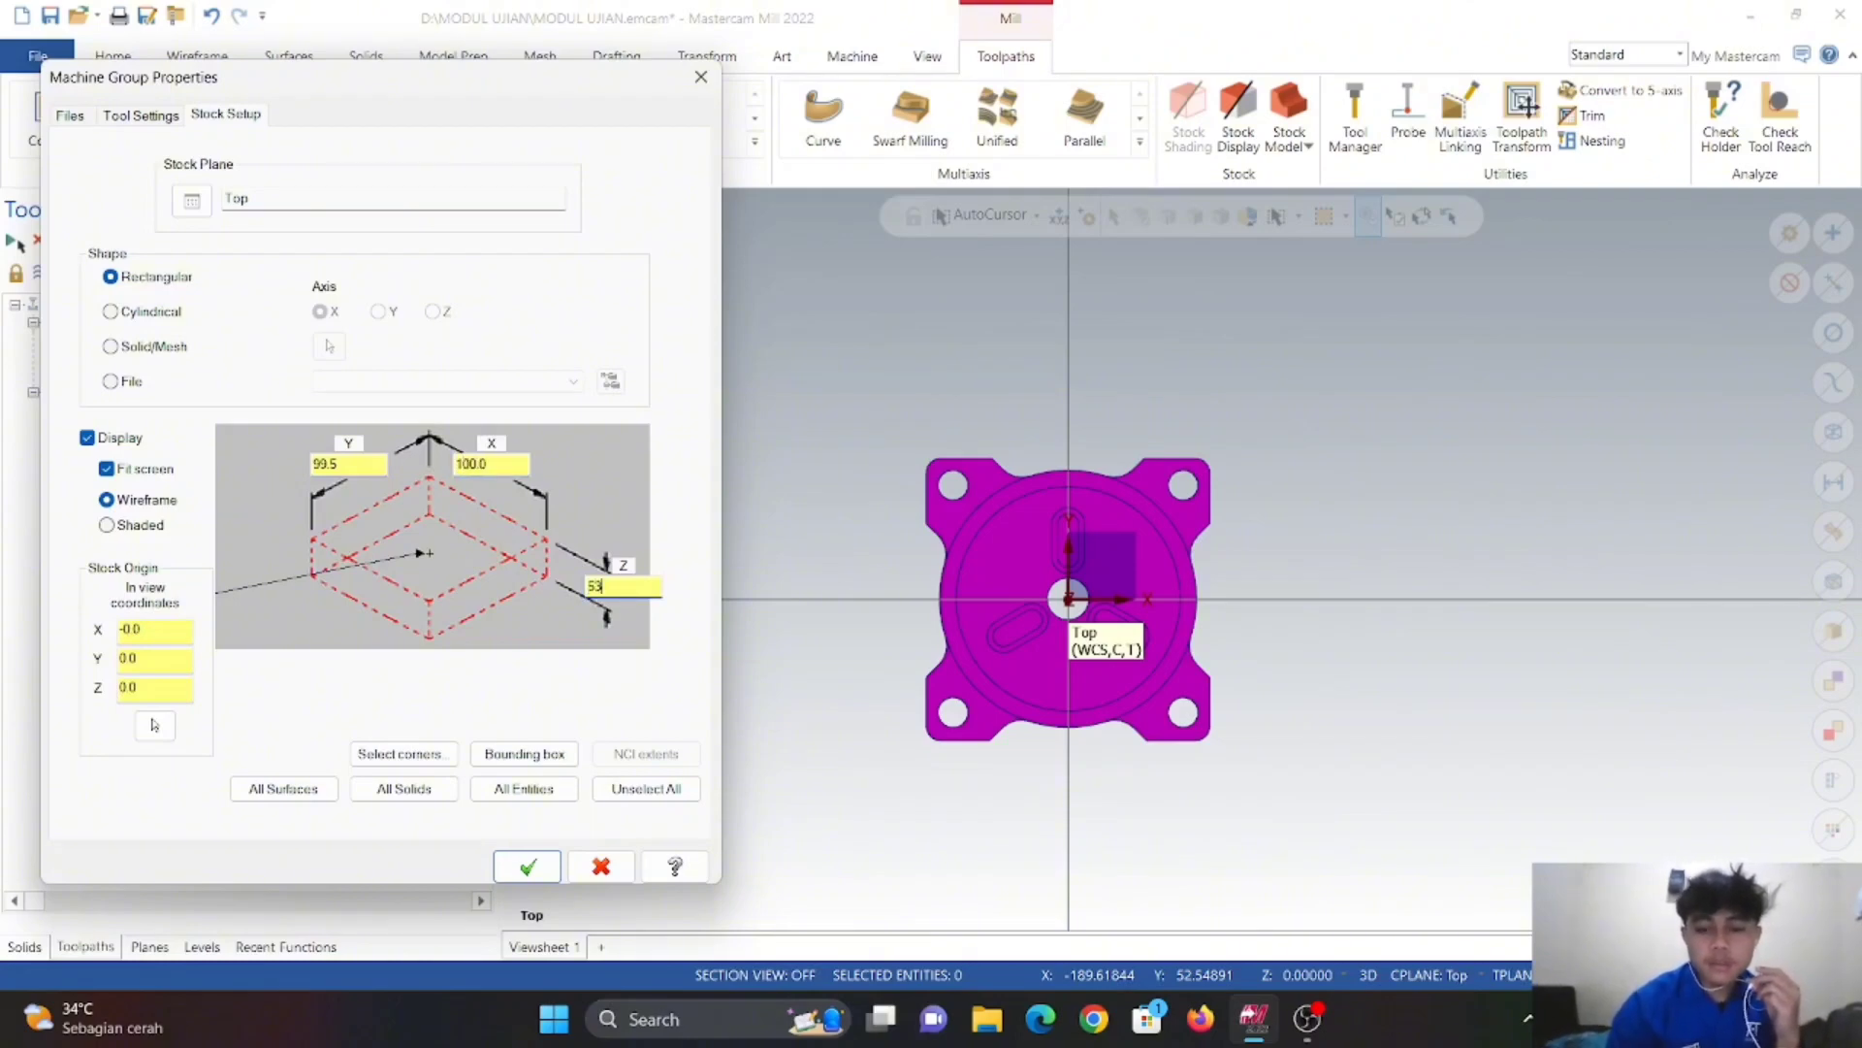
key(Tab)
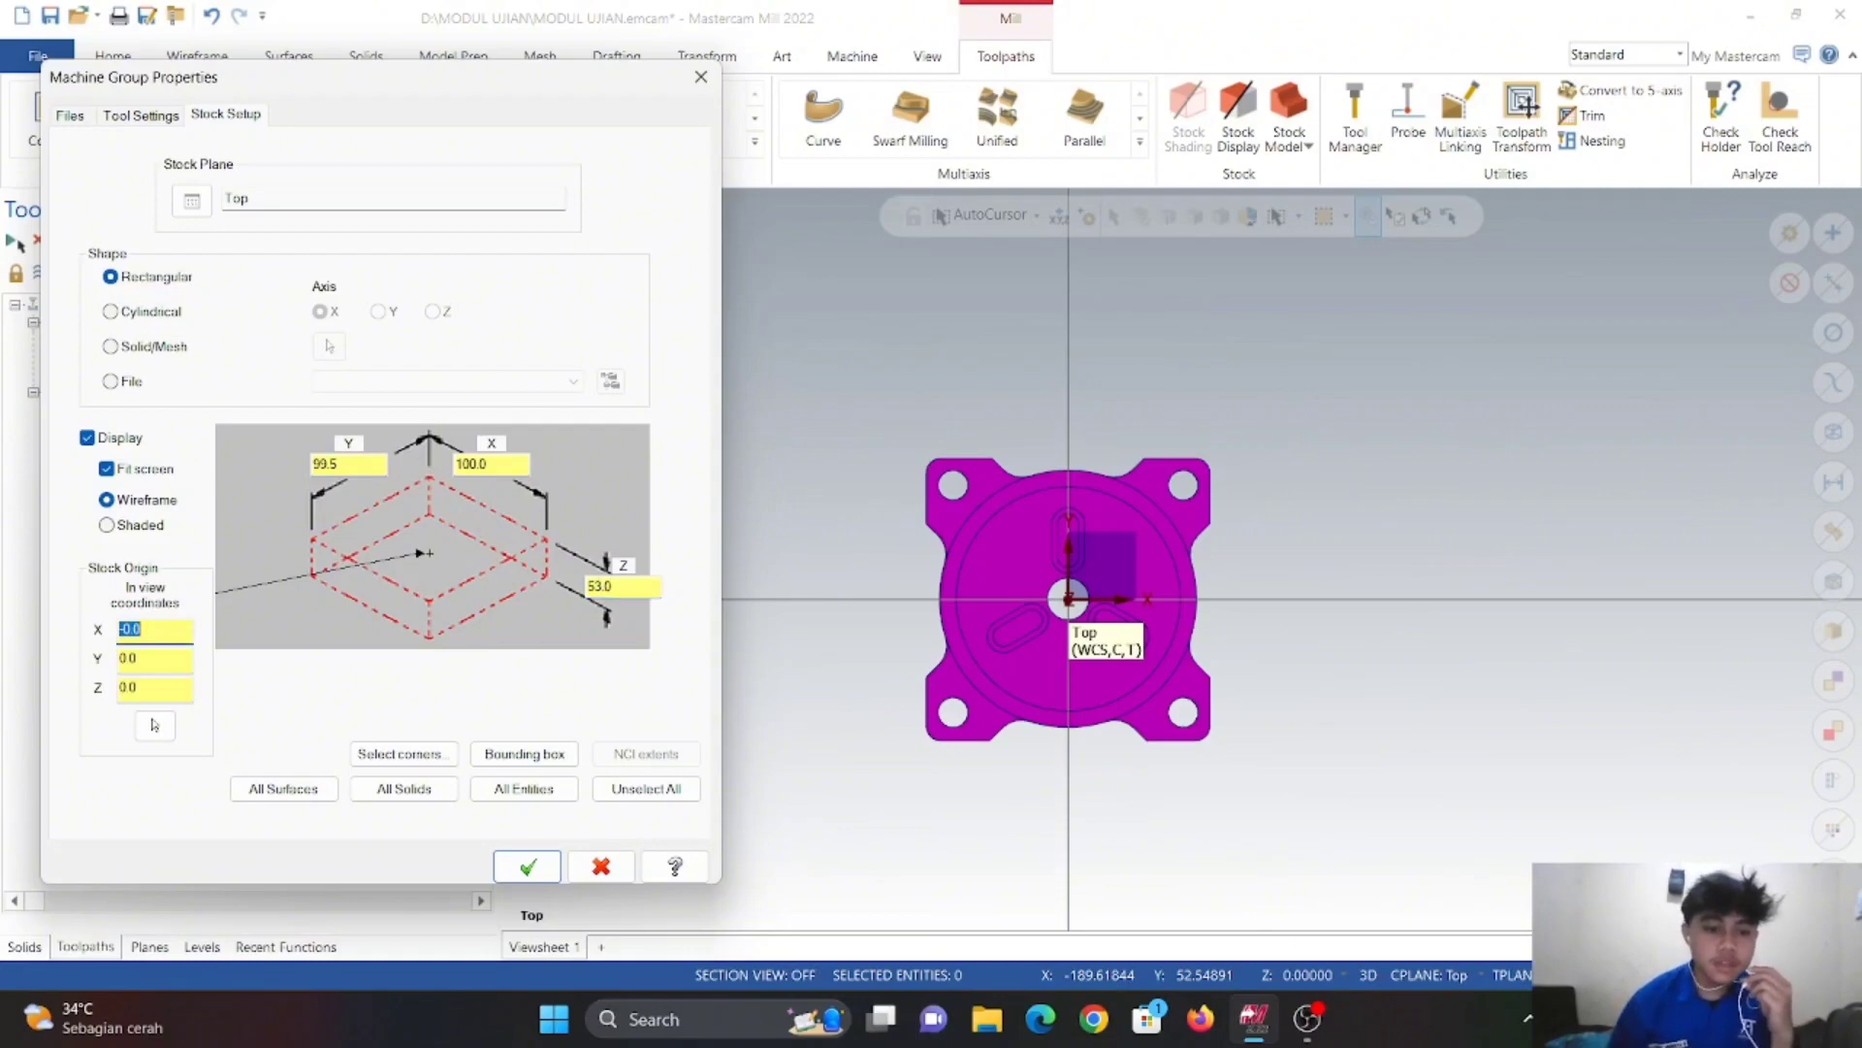
click(528, 866)
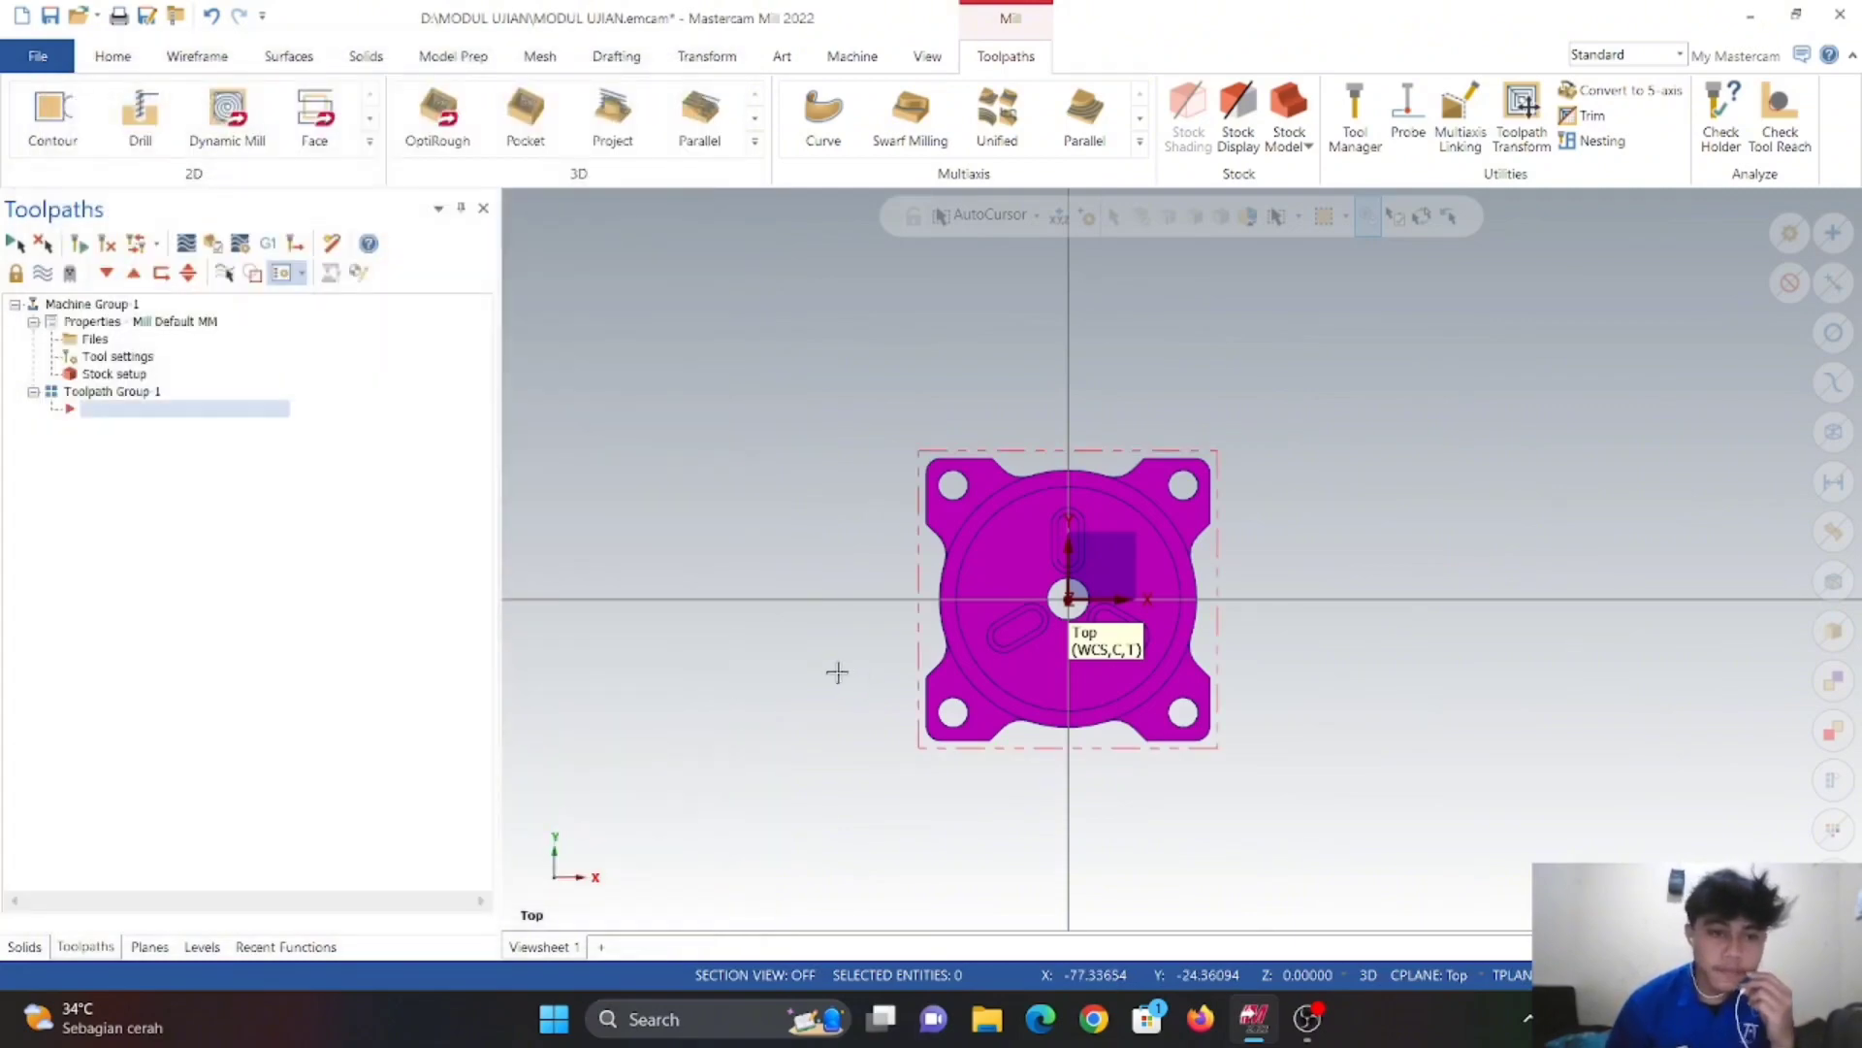
- Examine the stock boundary around the part in 3D, look through the 2D toolpath types and restore the Top (WCS) view
middle_drag(933, 752, 941, 509)
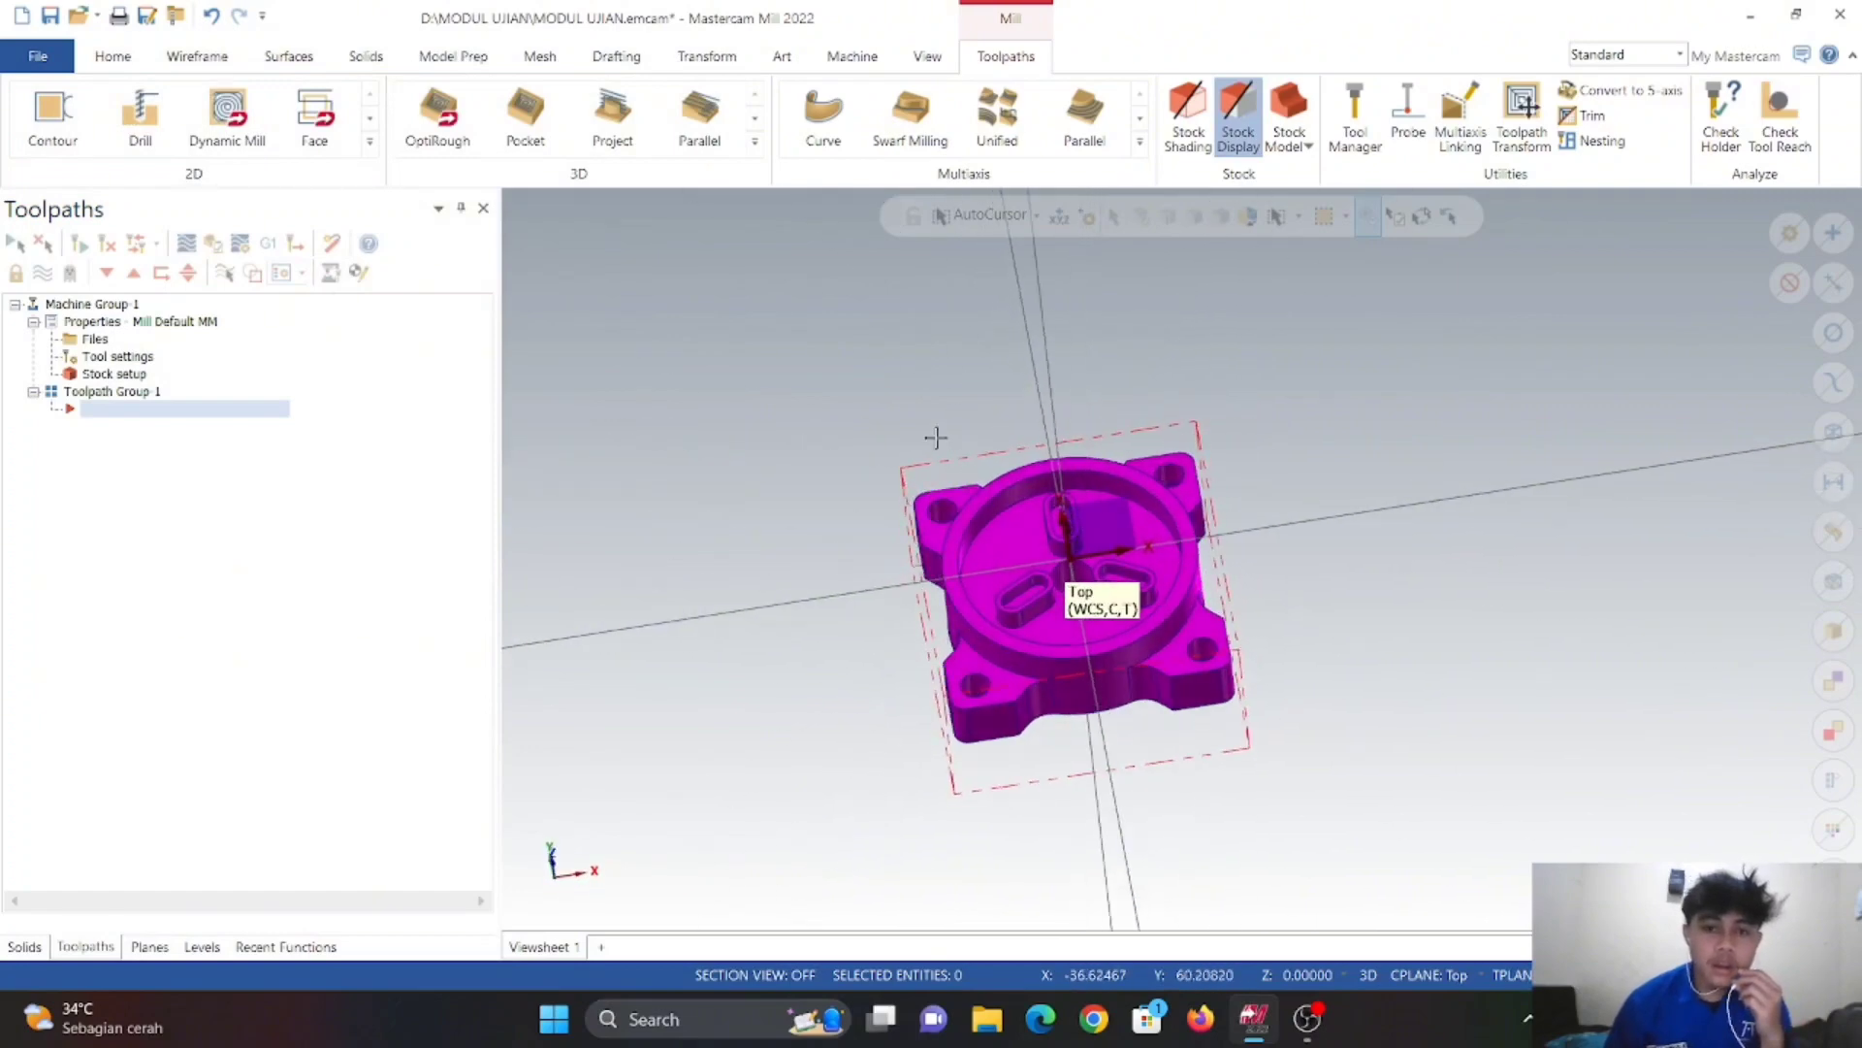
middle_drag(886, 653, 786, 495)
right_click(726, 392)
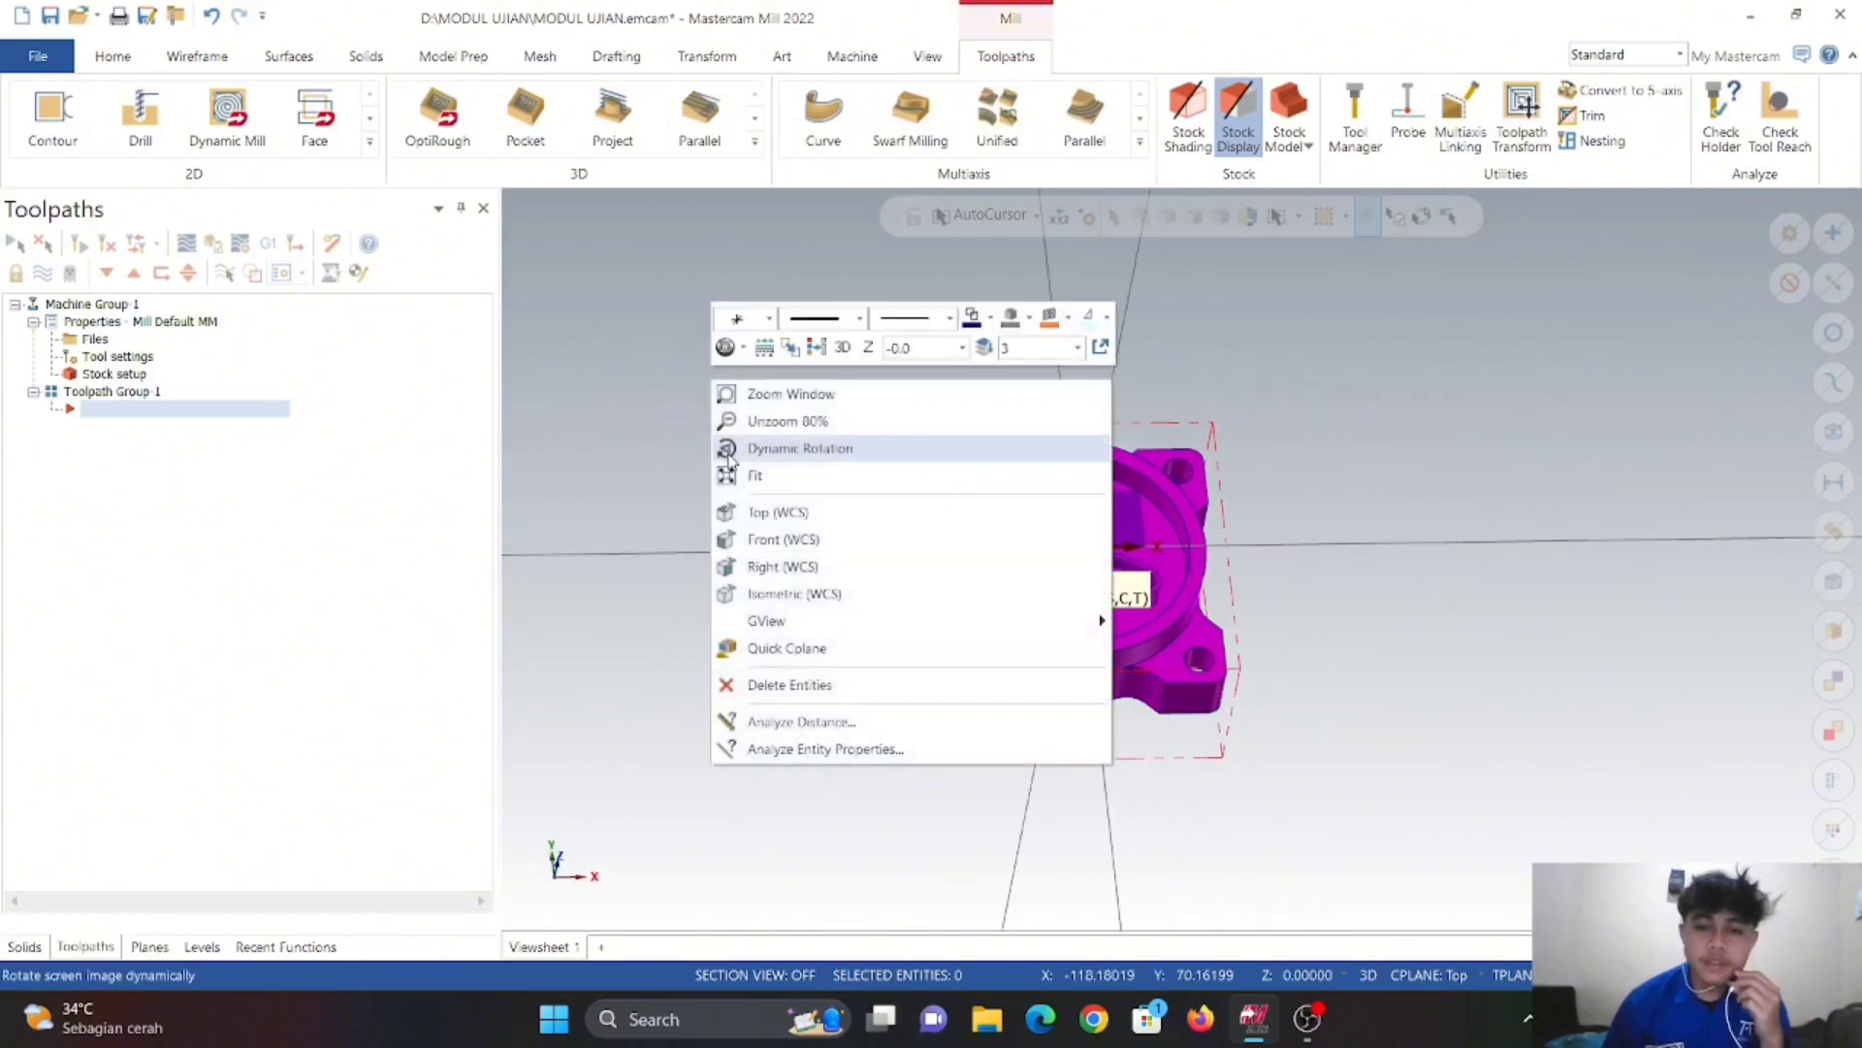
click(767, 510)
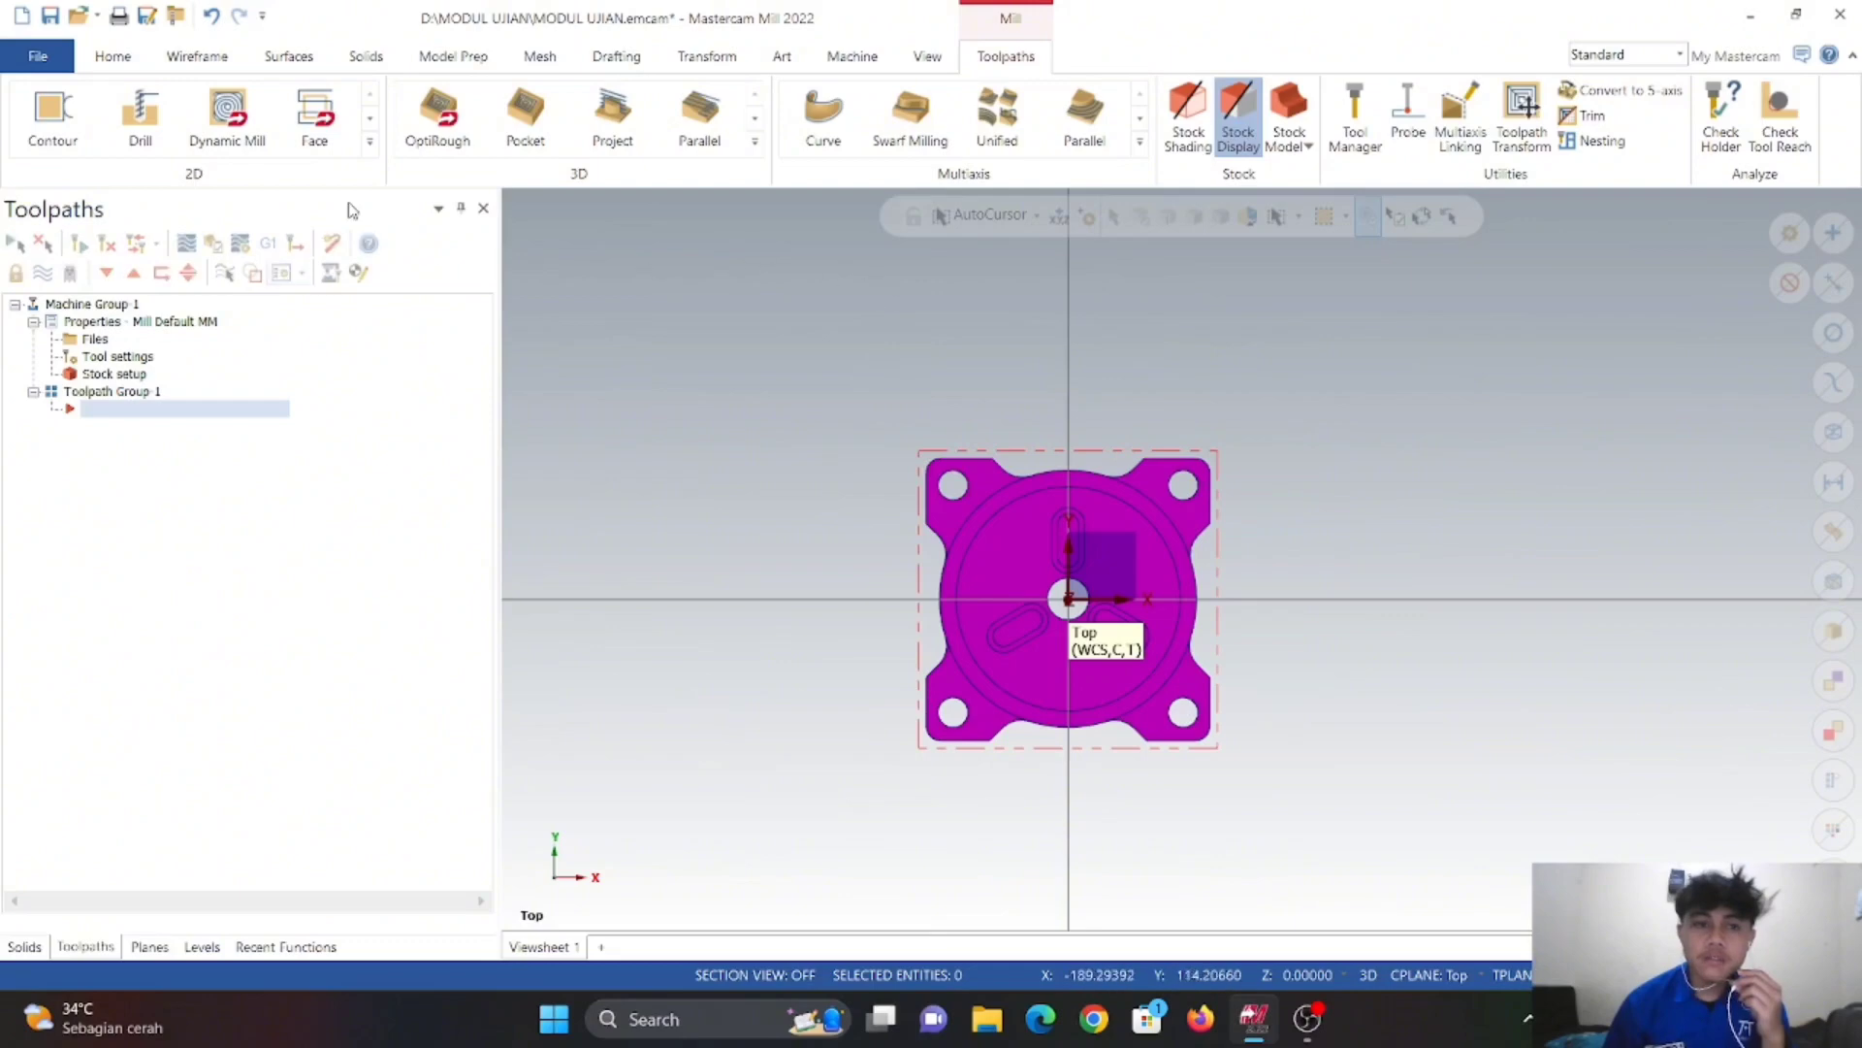
click(370, 142)
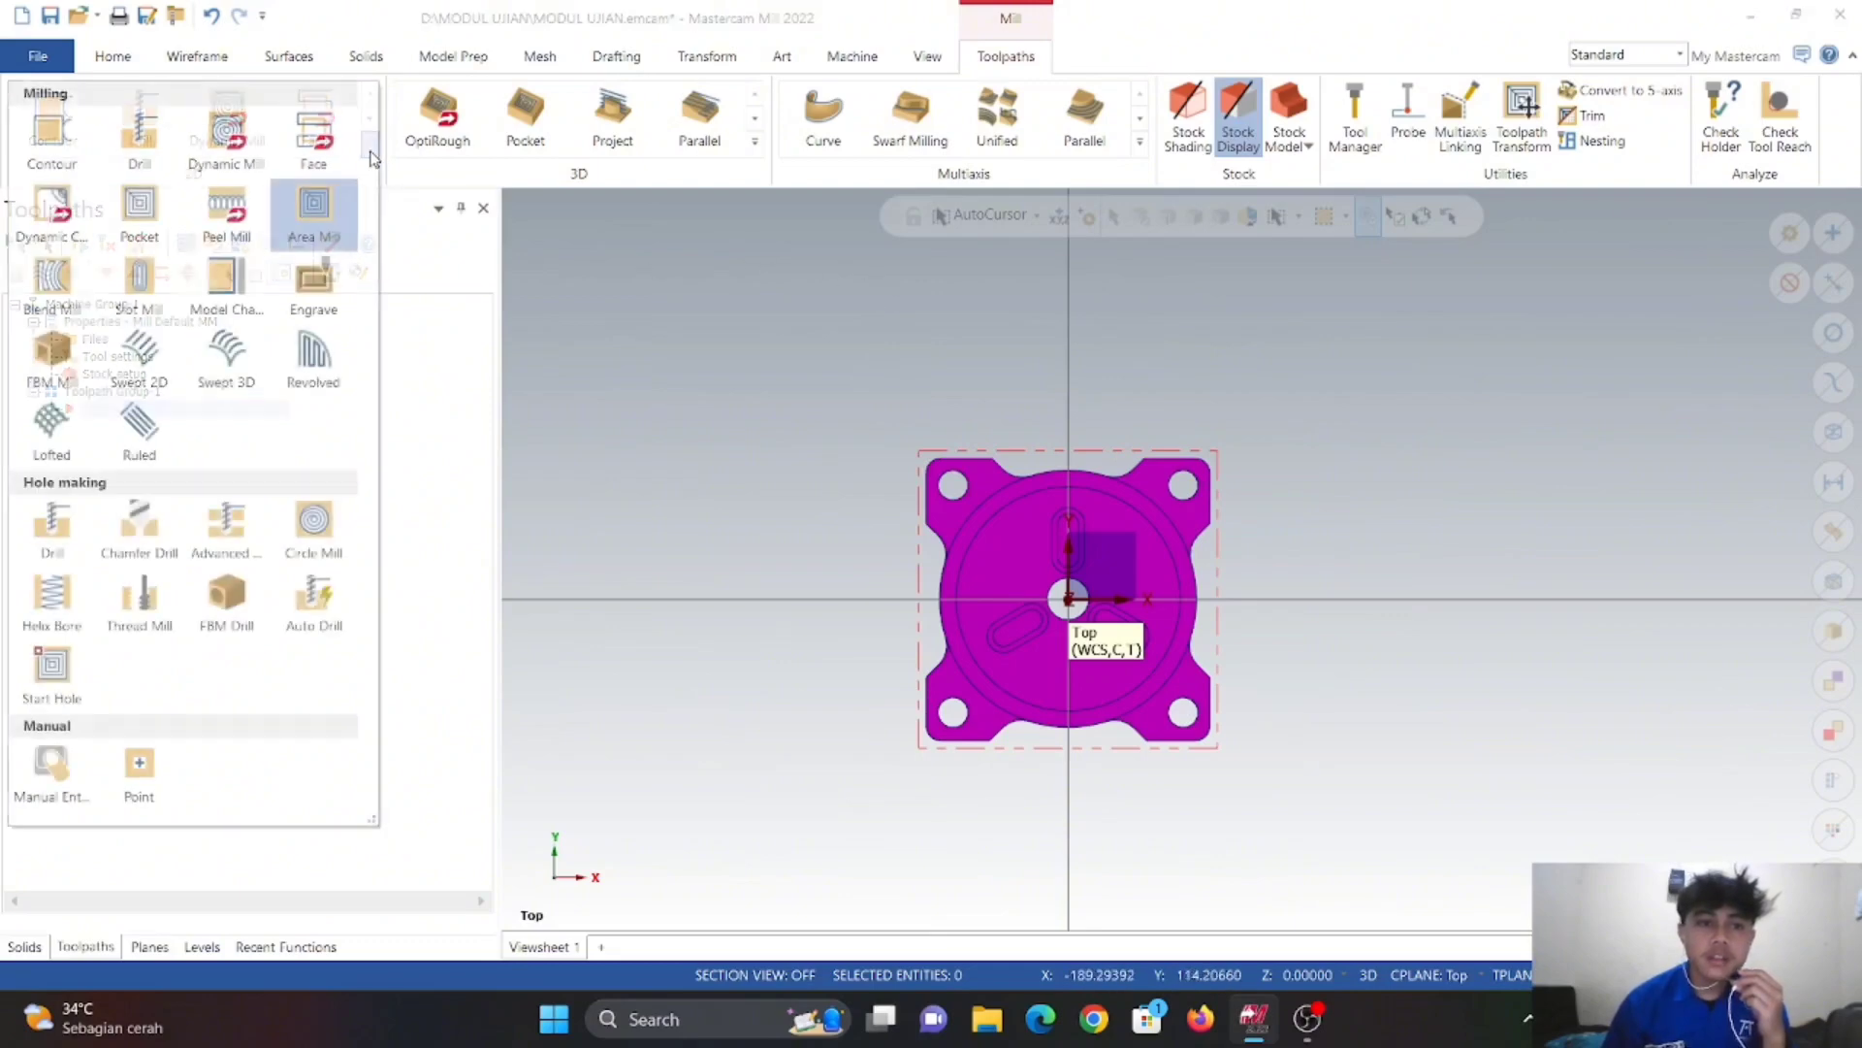
click(704, 370)
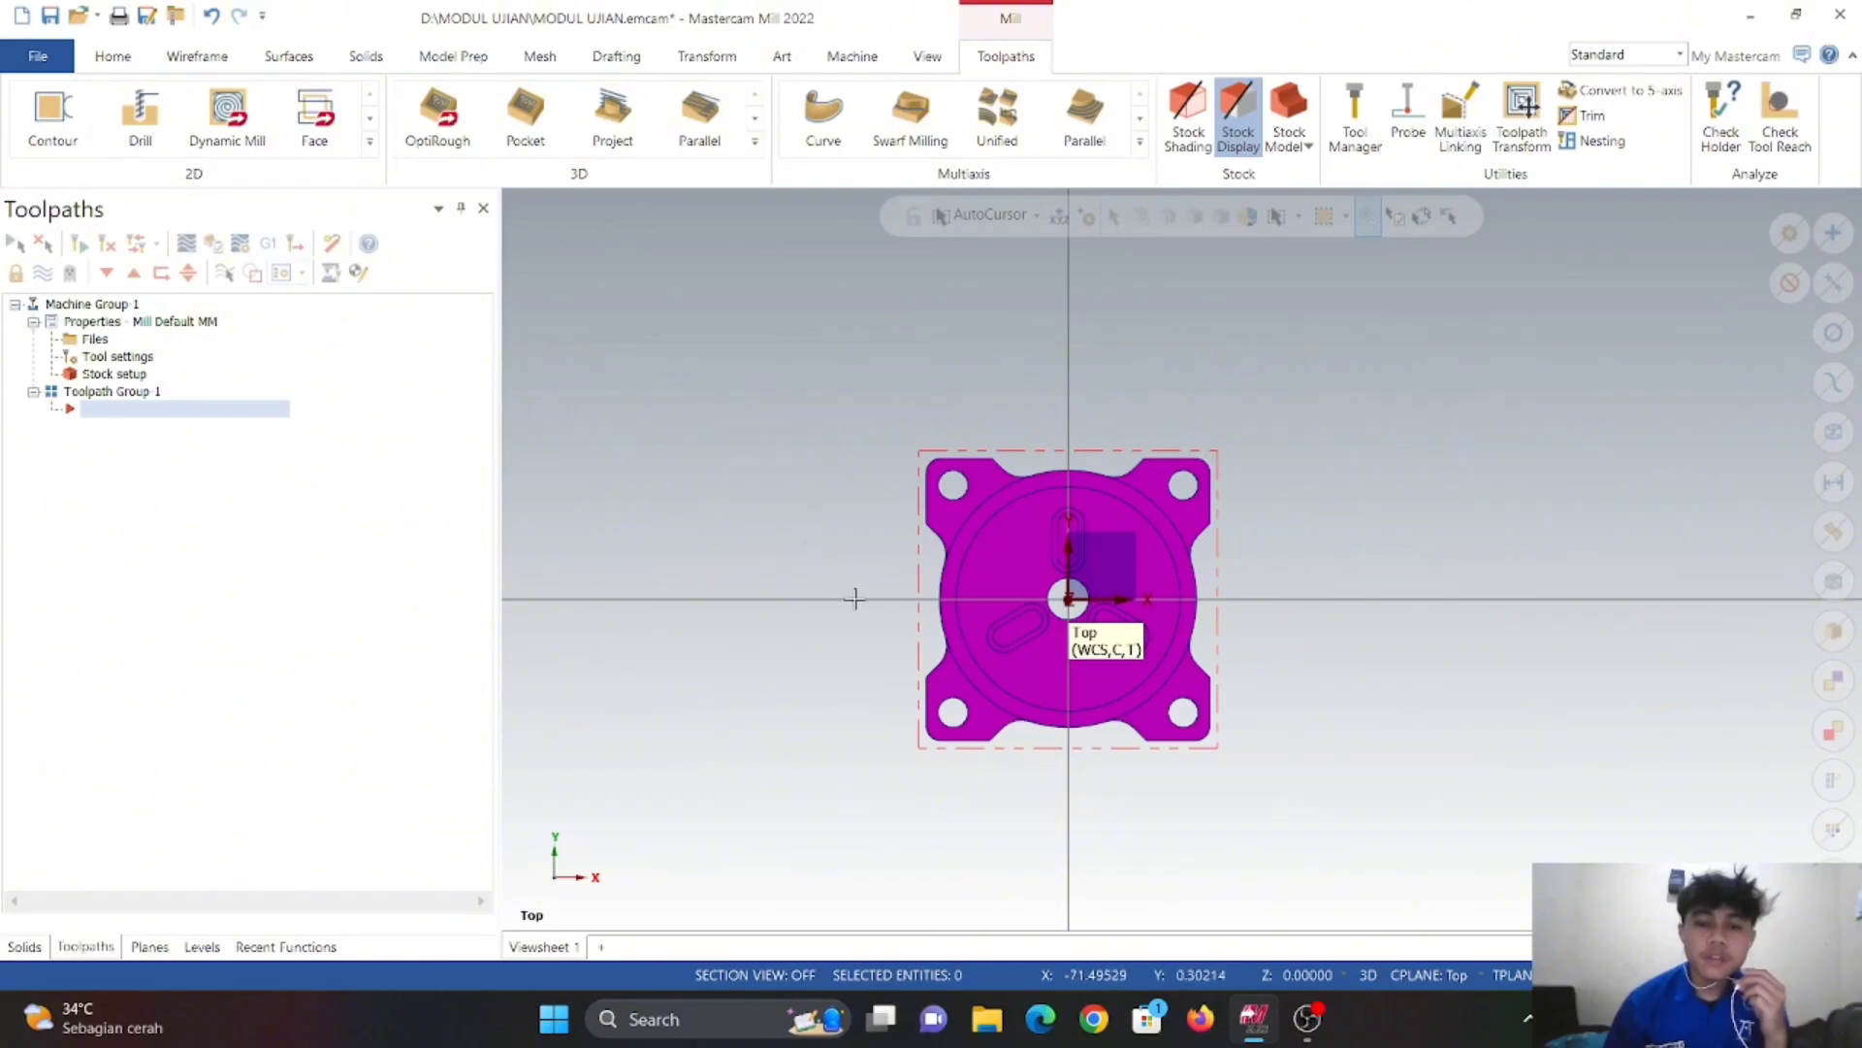
middle_drag(877, 611, 1067, 598)
middle_drag(981, 653, 640, 437)
right_click(642, 439)
click(729, 570)
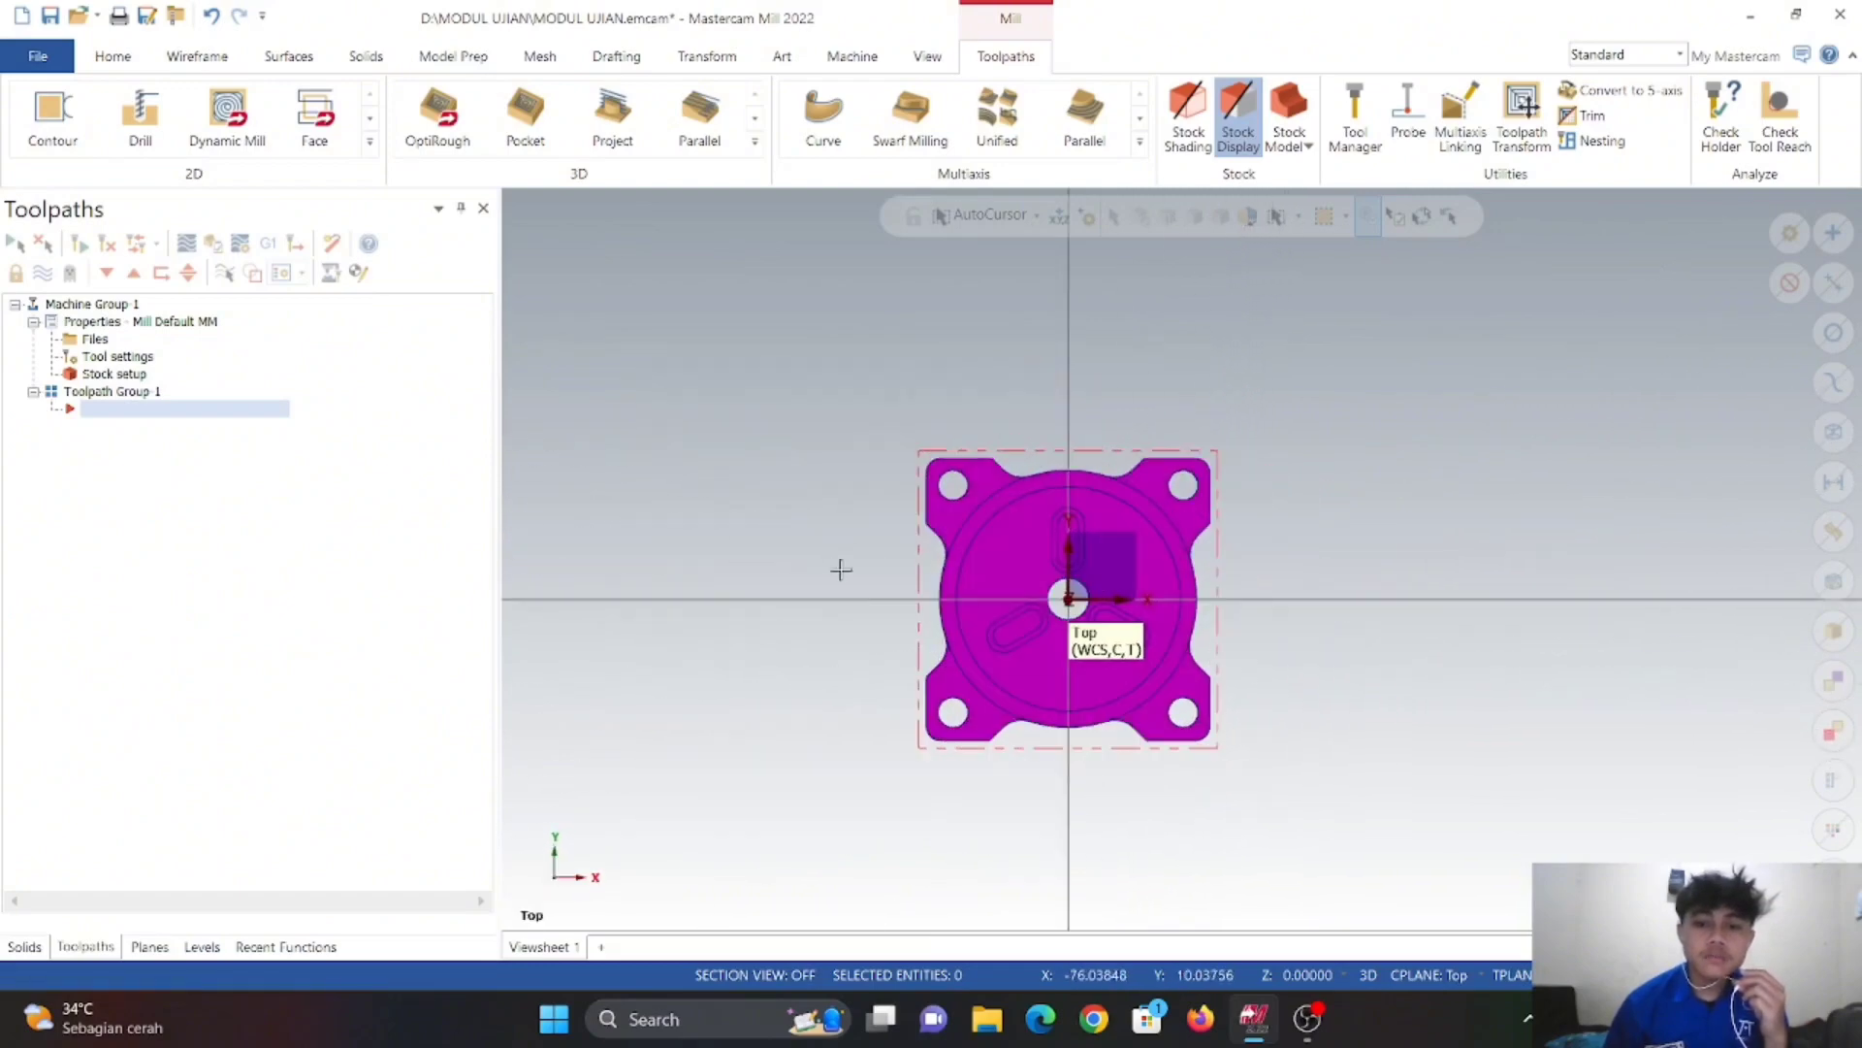
- Draw a wireframe rectangle about 104 mm wide and 104 mm high just outside the stock boundary
click(191, 60)
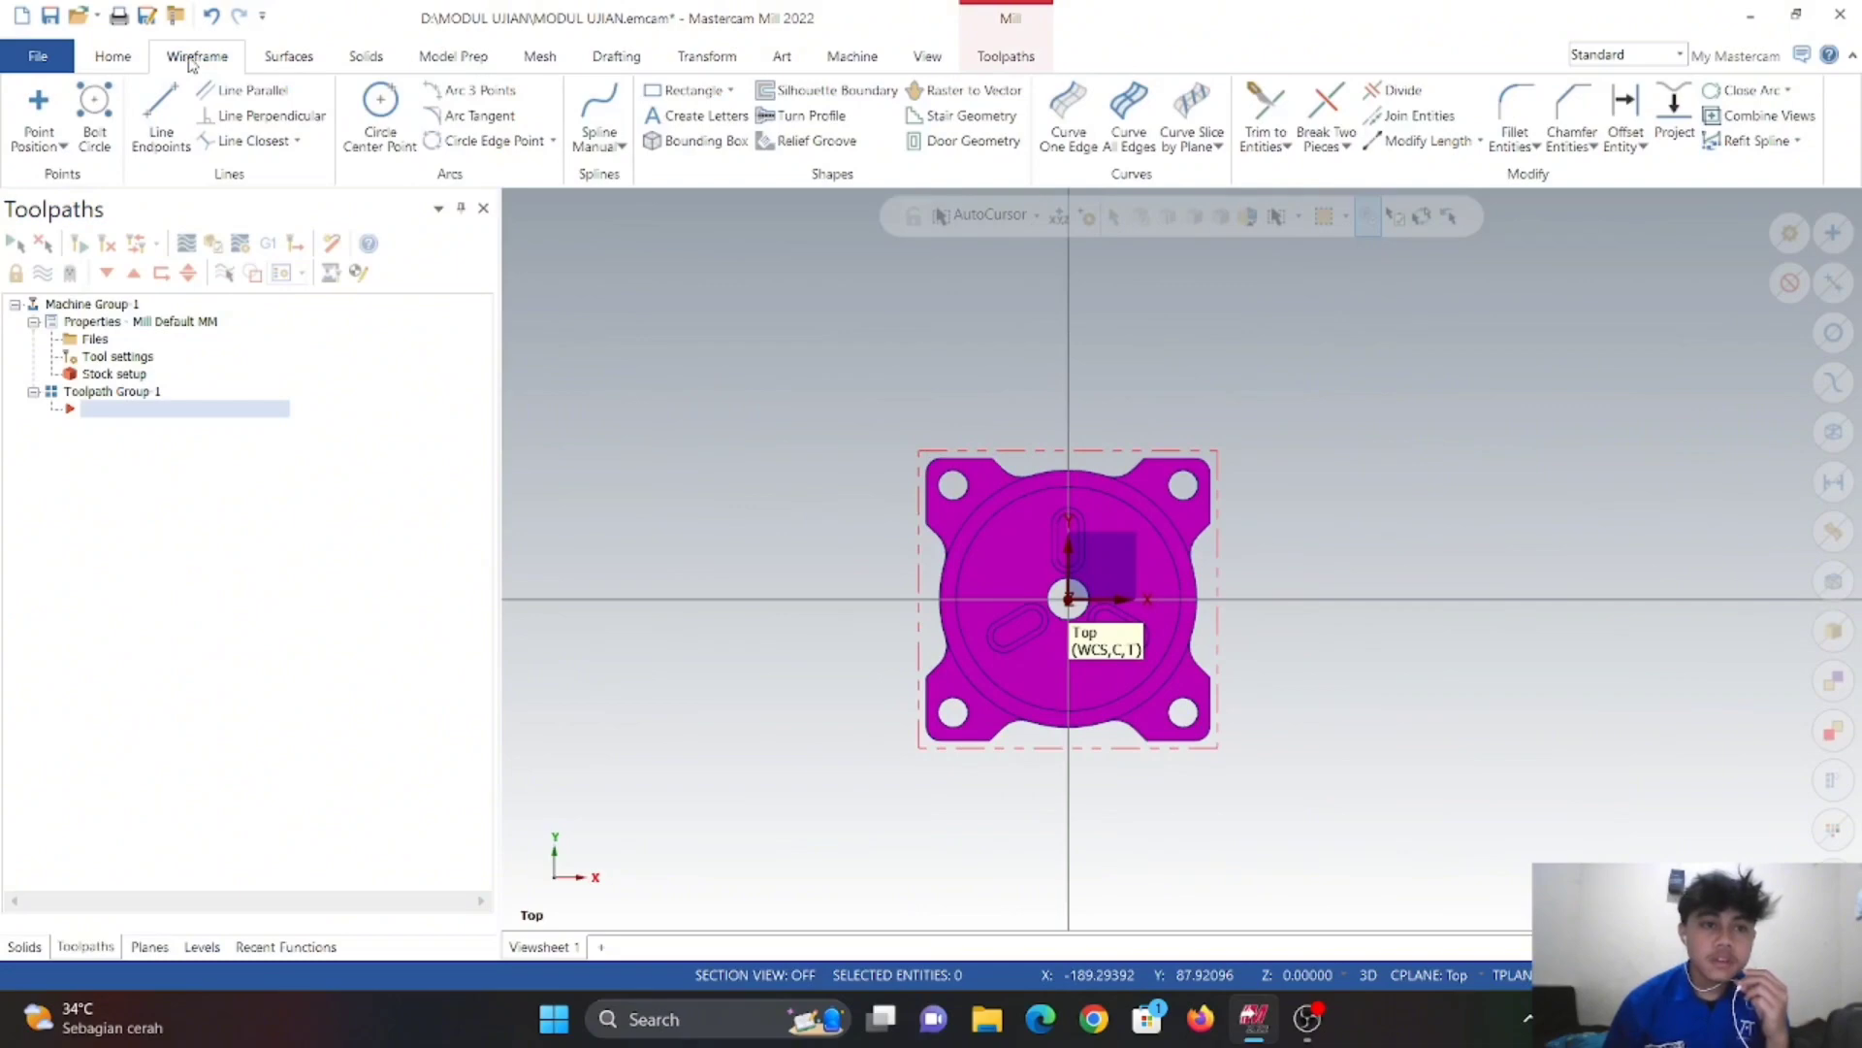
click(684, 89)
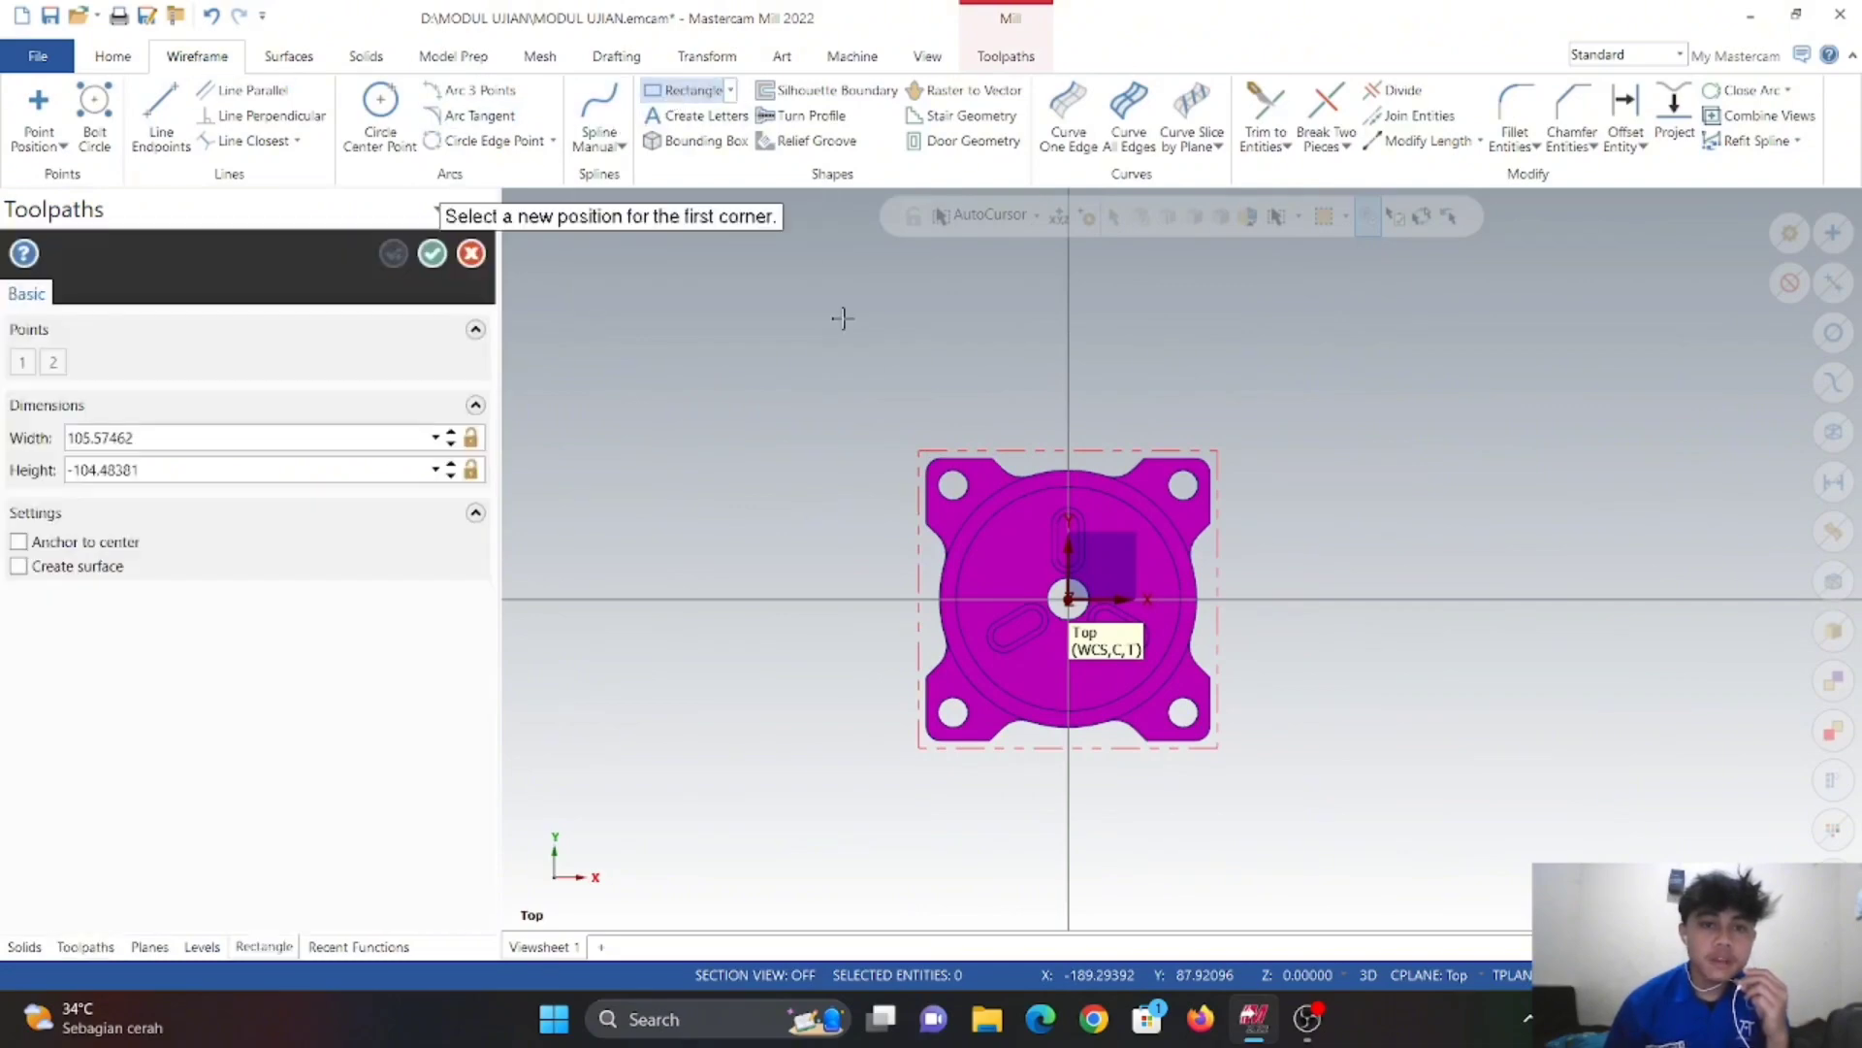
click(913, 443)
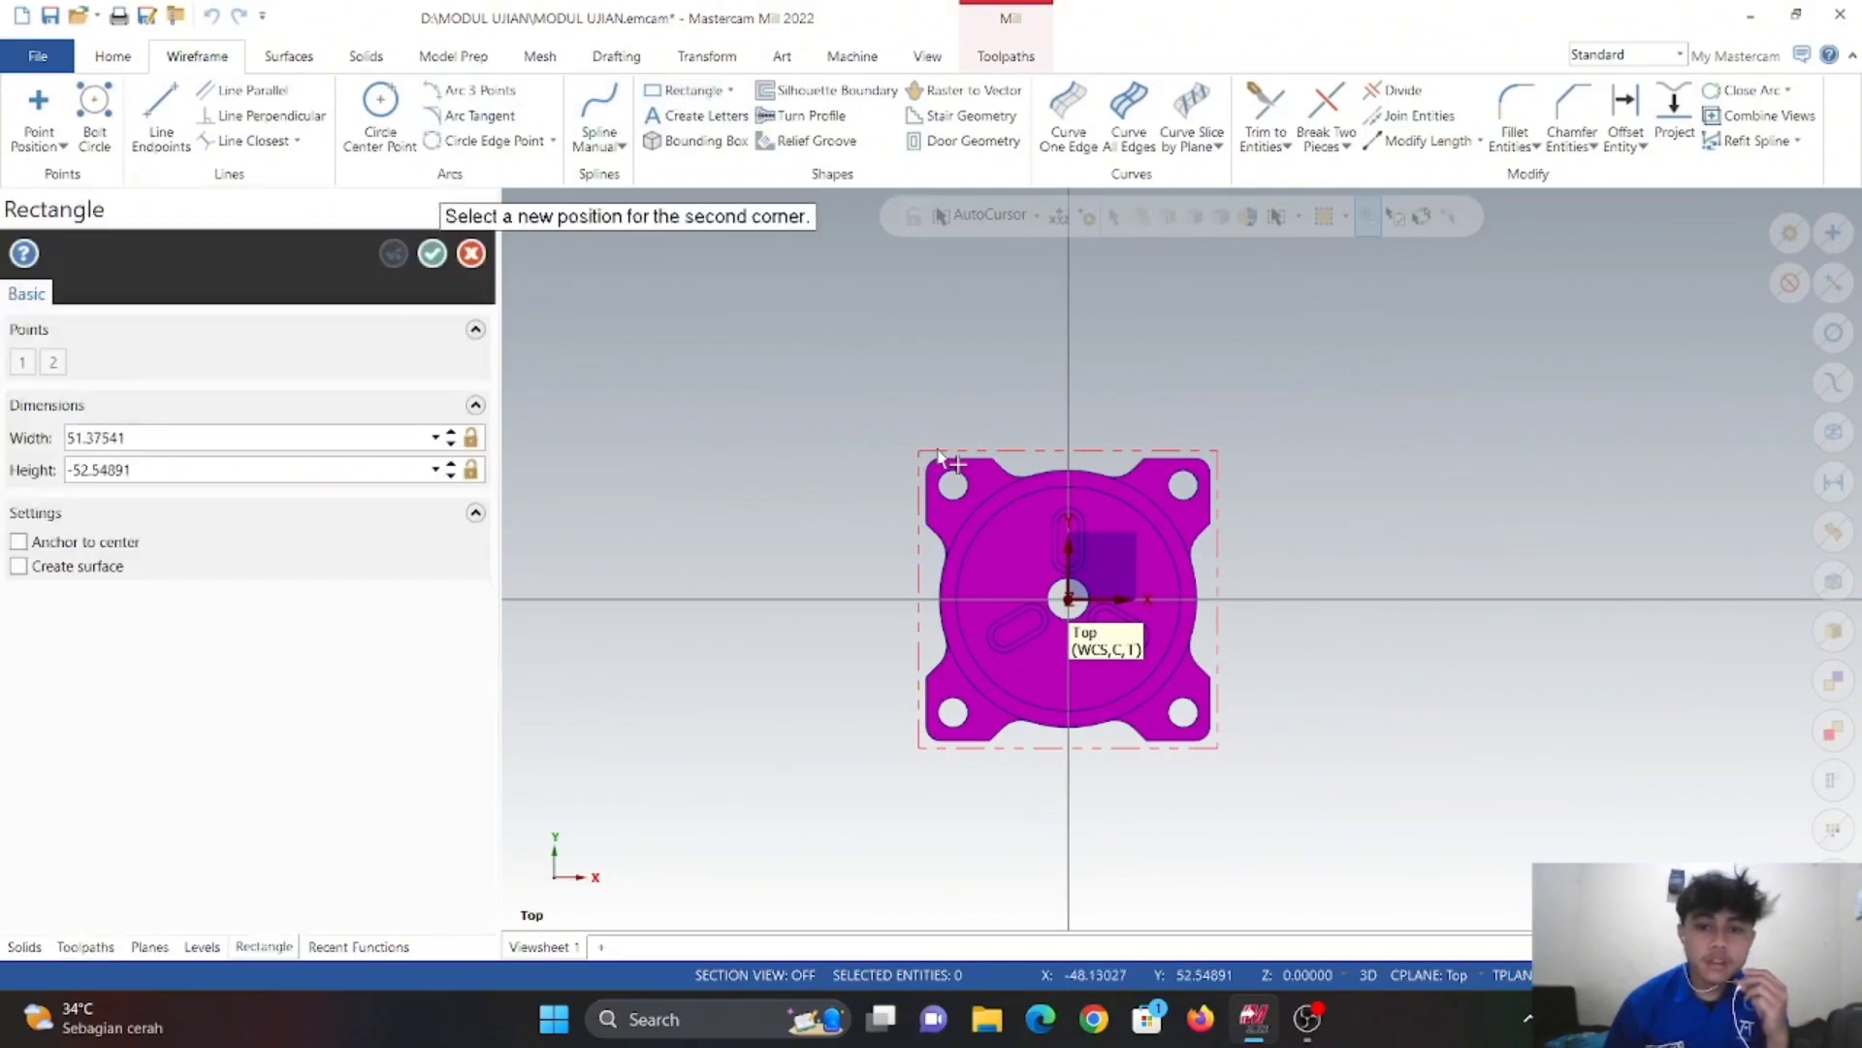
click(1225, 750)
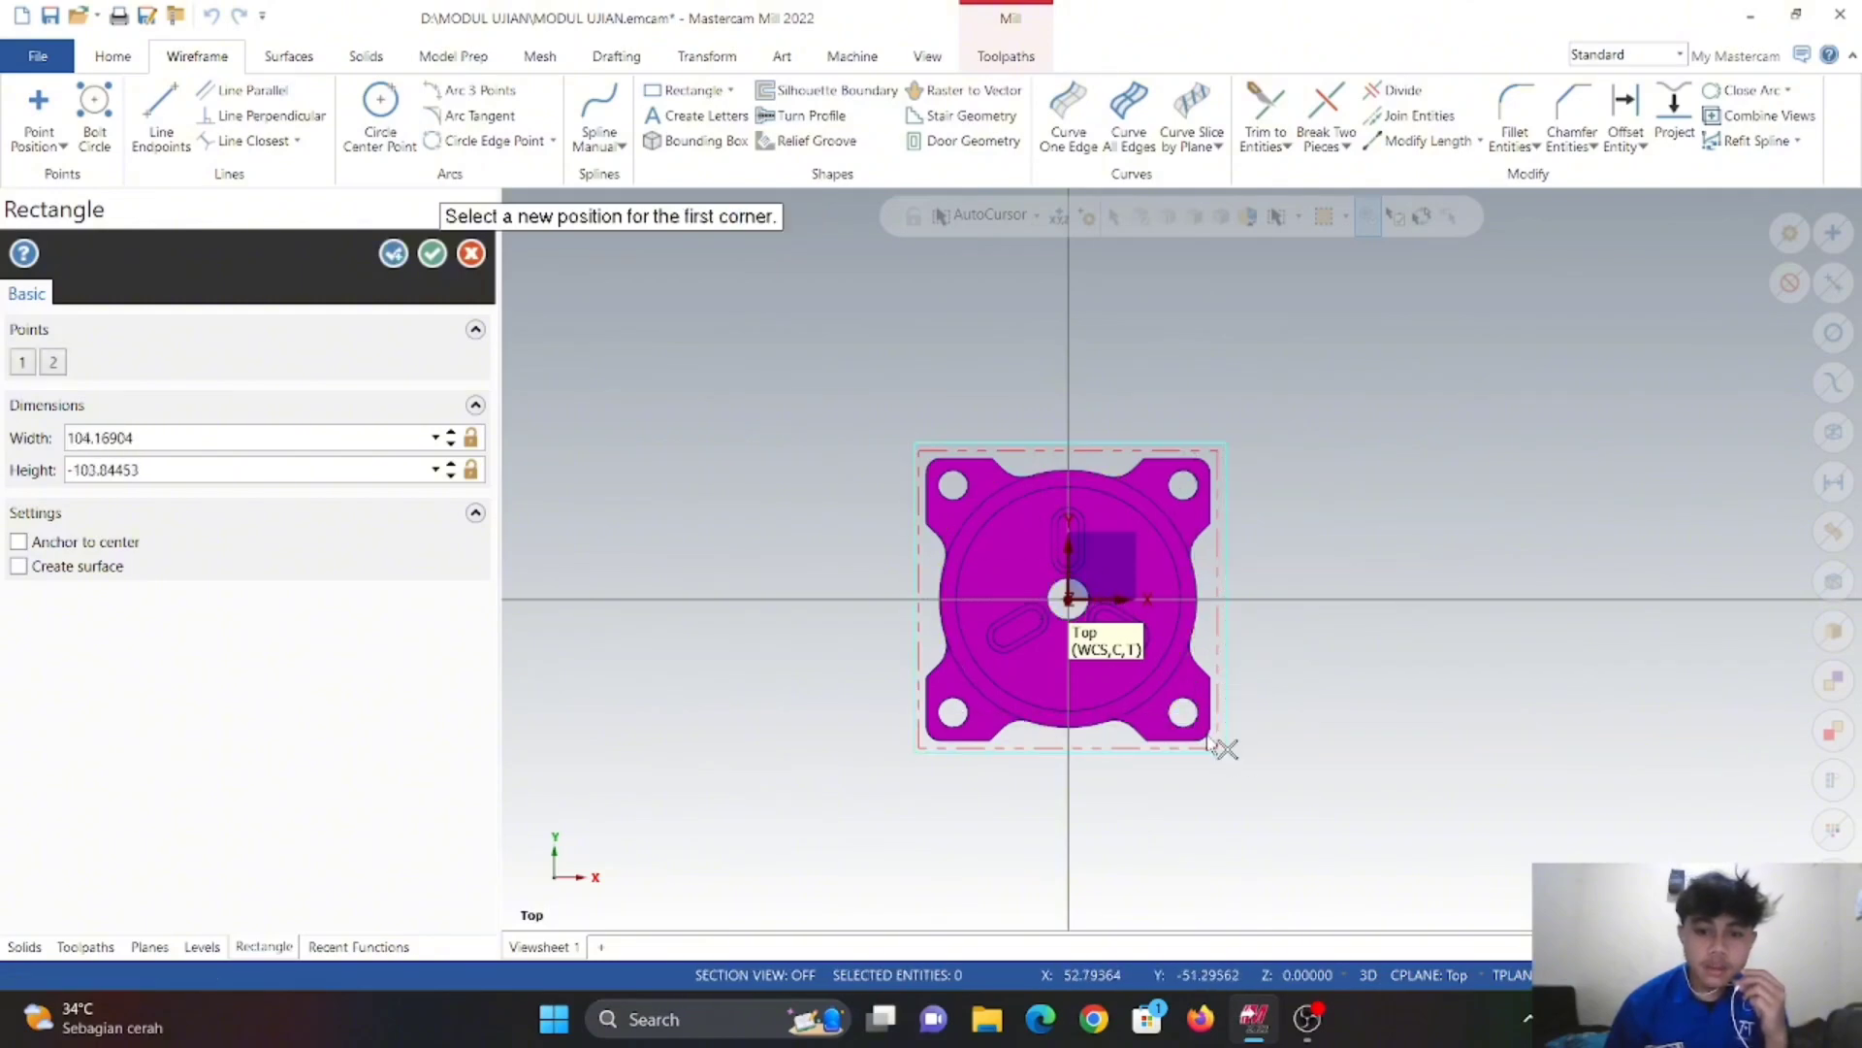
click(432, 260)
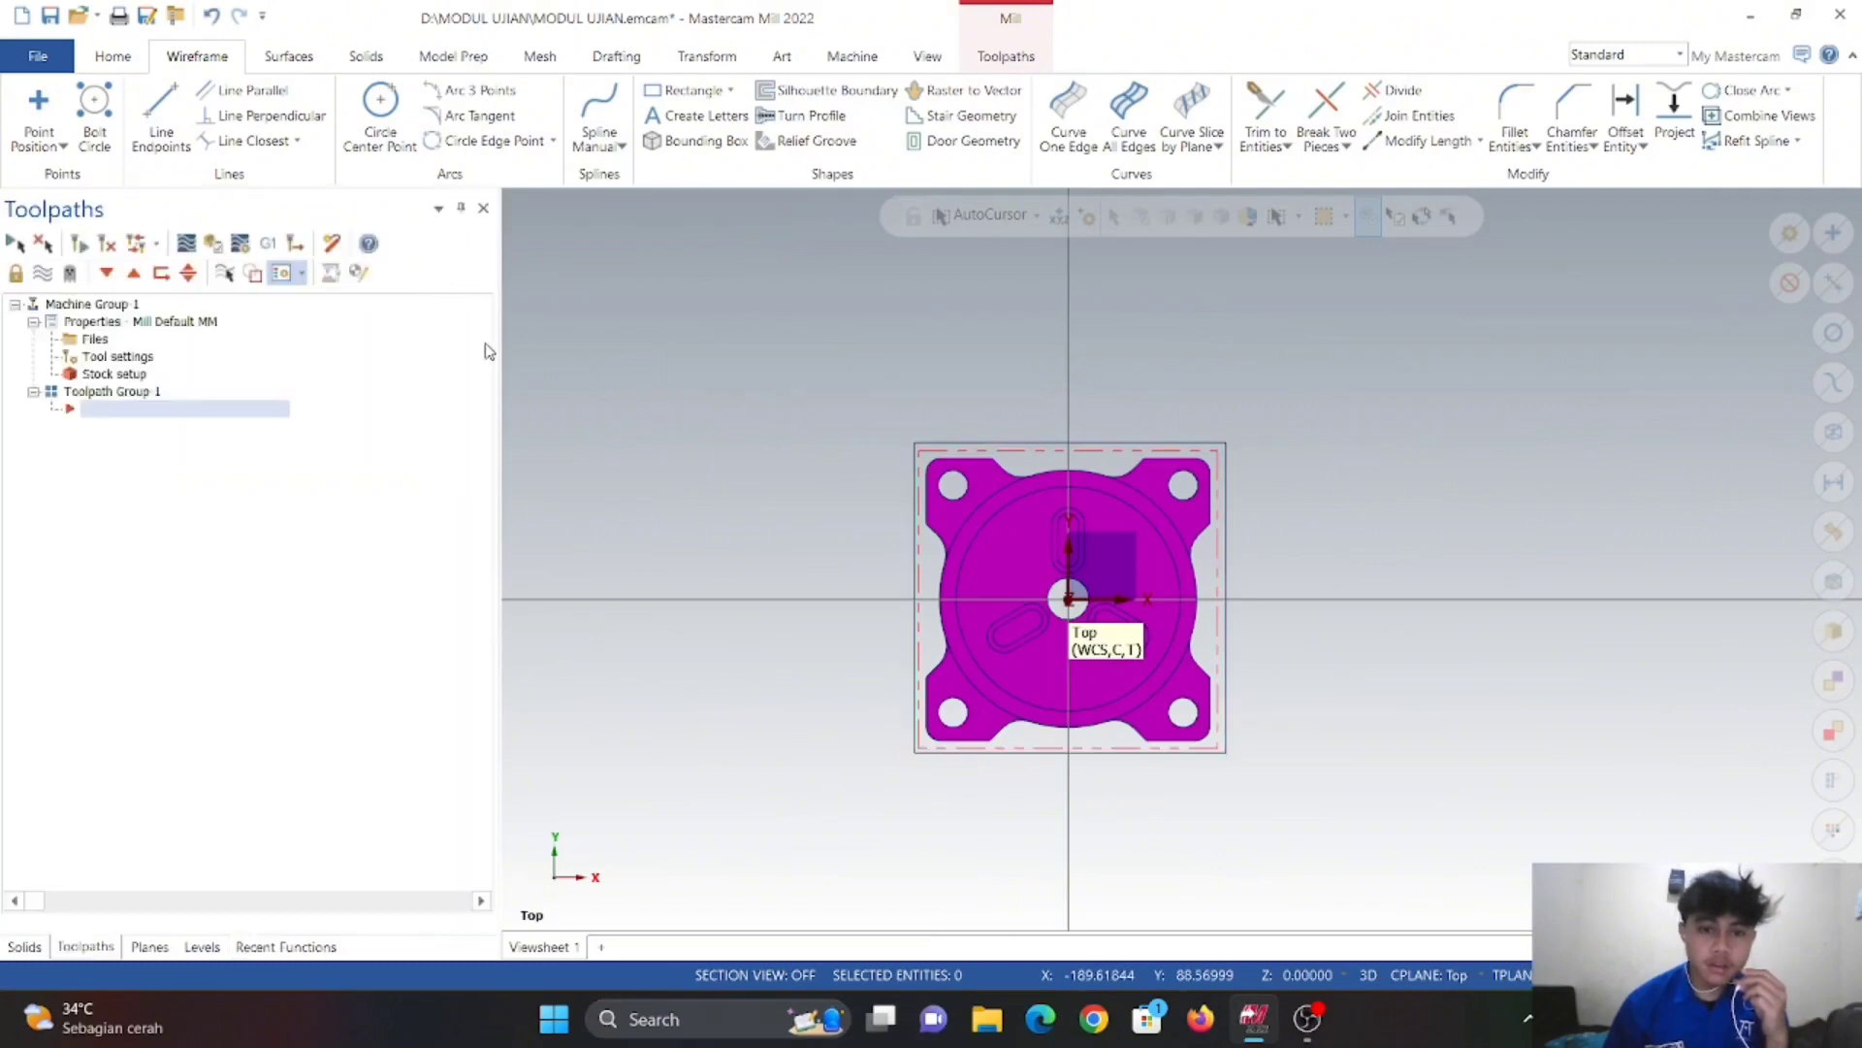
scroll(893, 619, down, 1)
scroll(897, 618, up, 3)
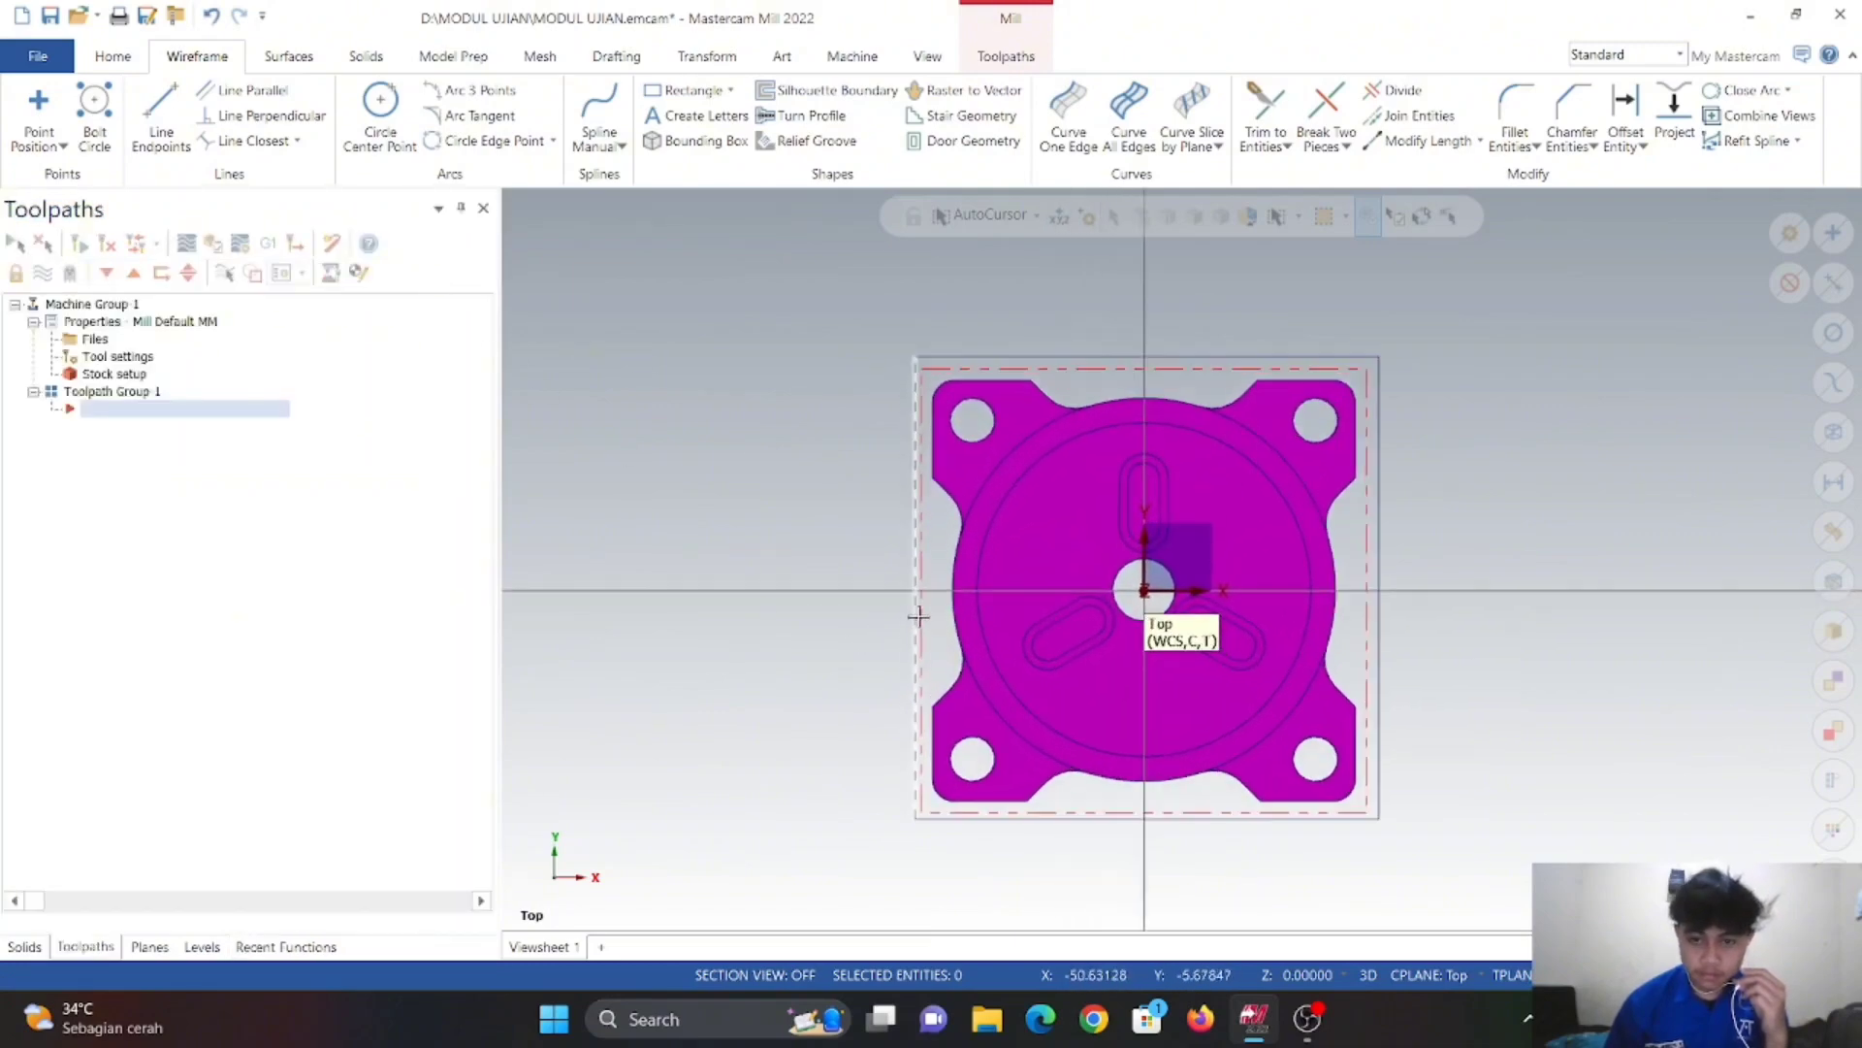
- Examine in 3D where the outer rectangle lies relative to the flange and its boss, and restore the Top (WCS) view
middle_drag(915, 618, 911, 333)
scroll(927, 382, up, 2)
scroll(926, 382, up, 1)
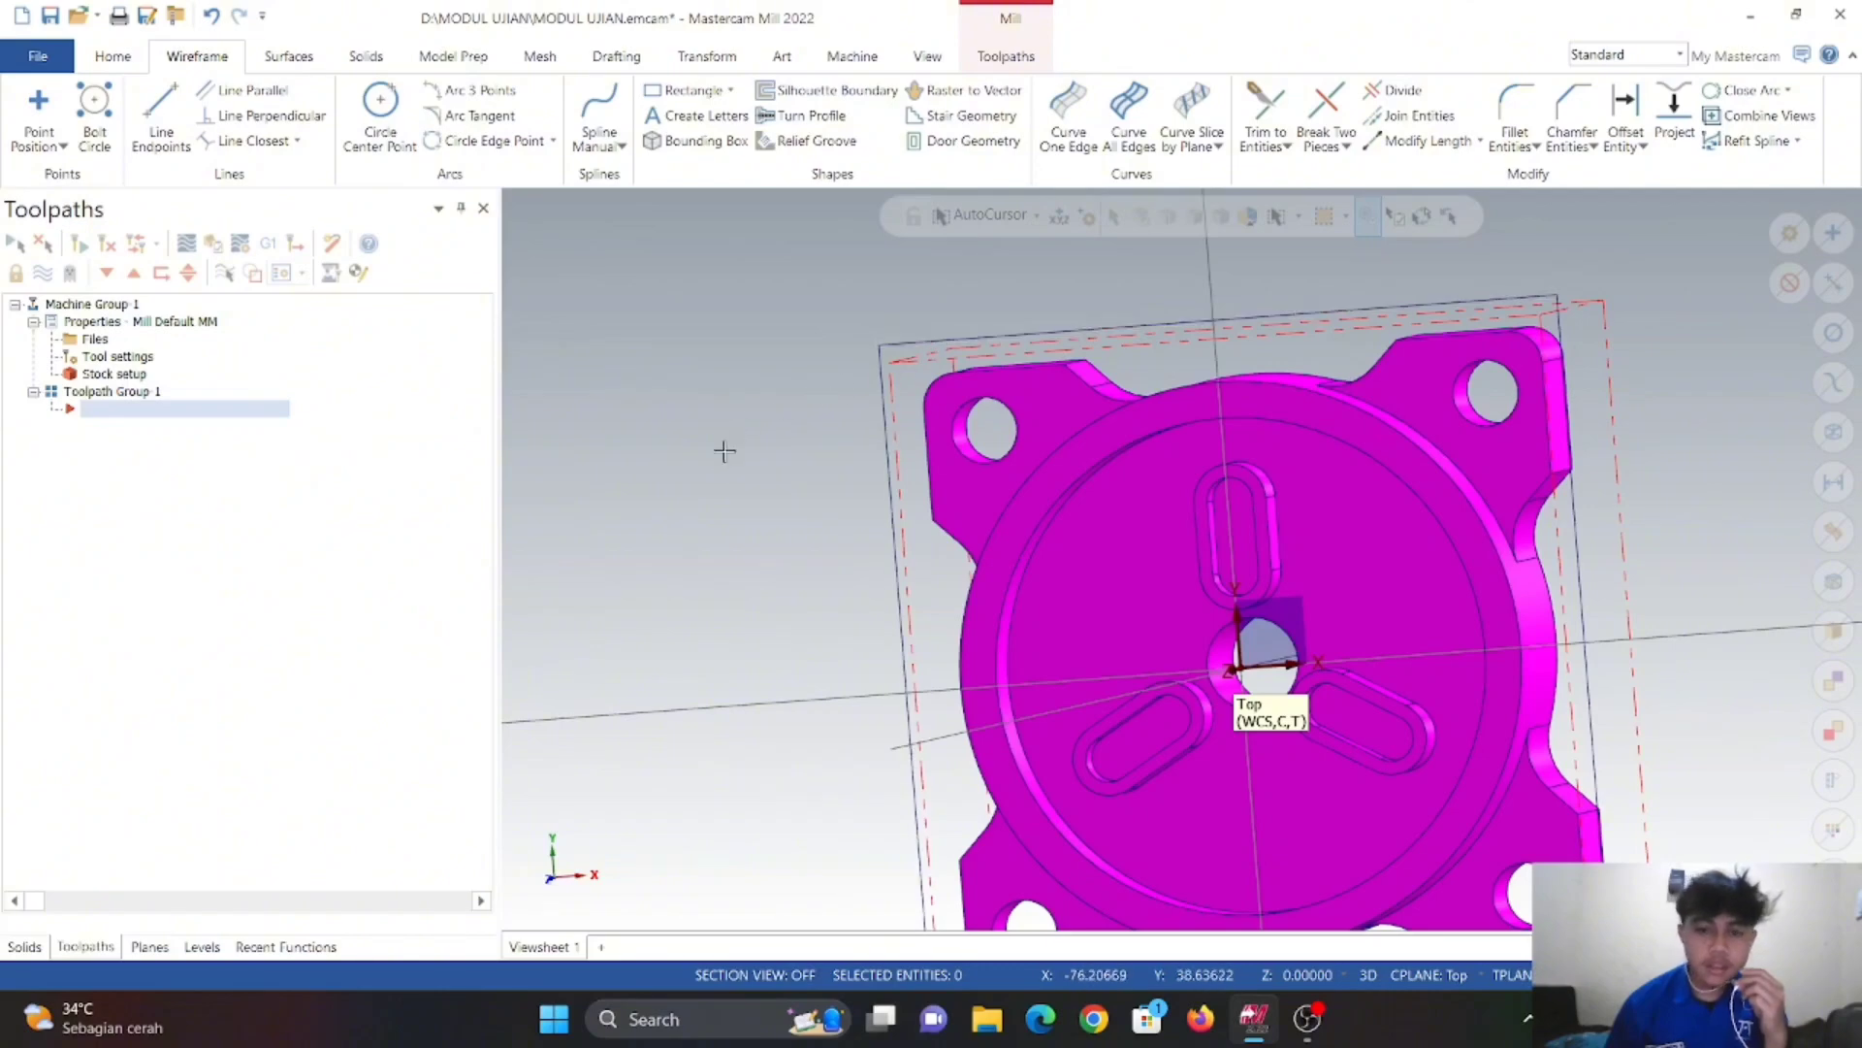
middle_drag(723, 449, 1043, 514)
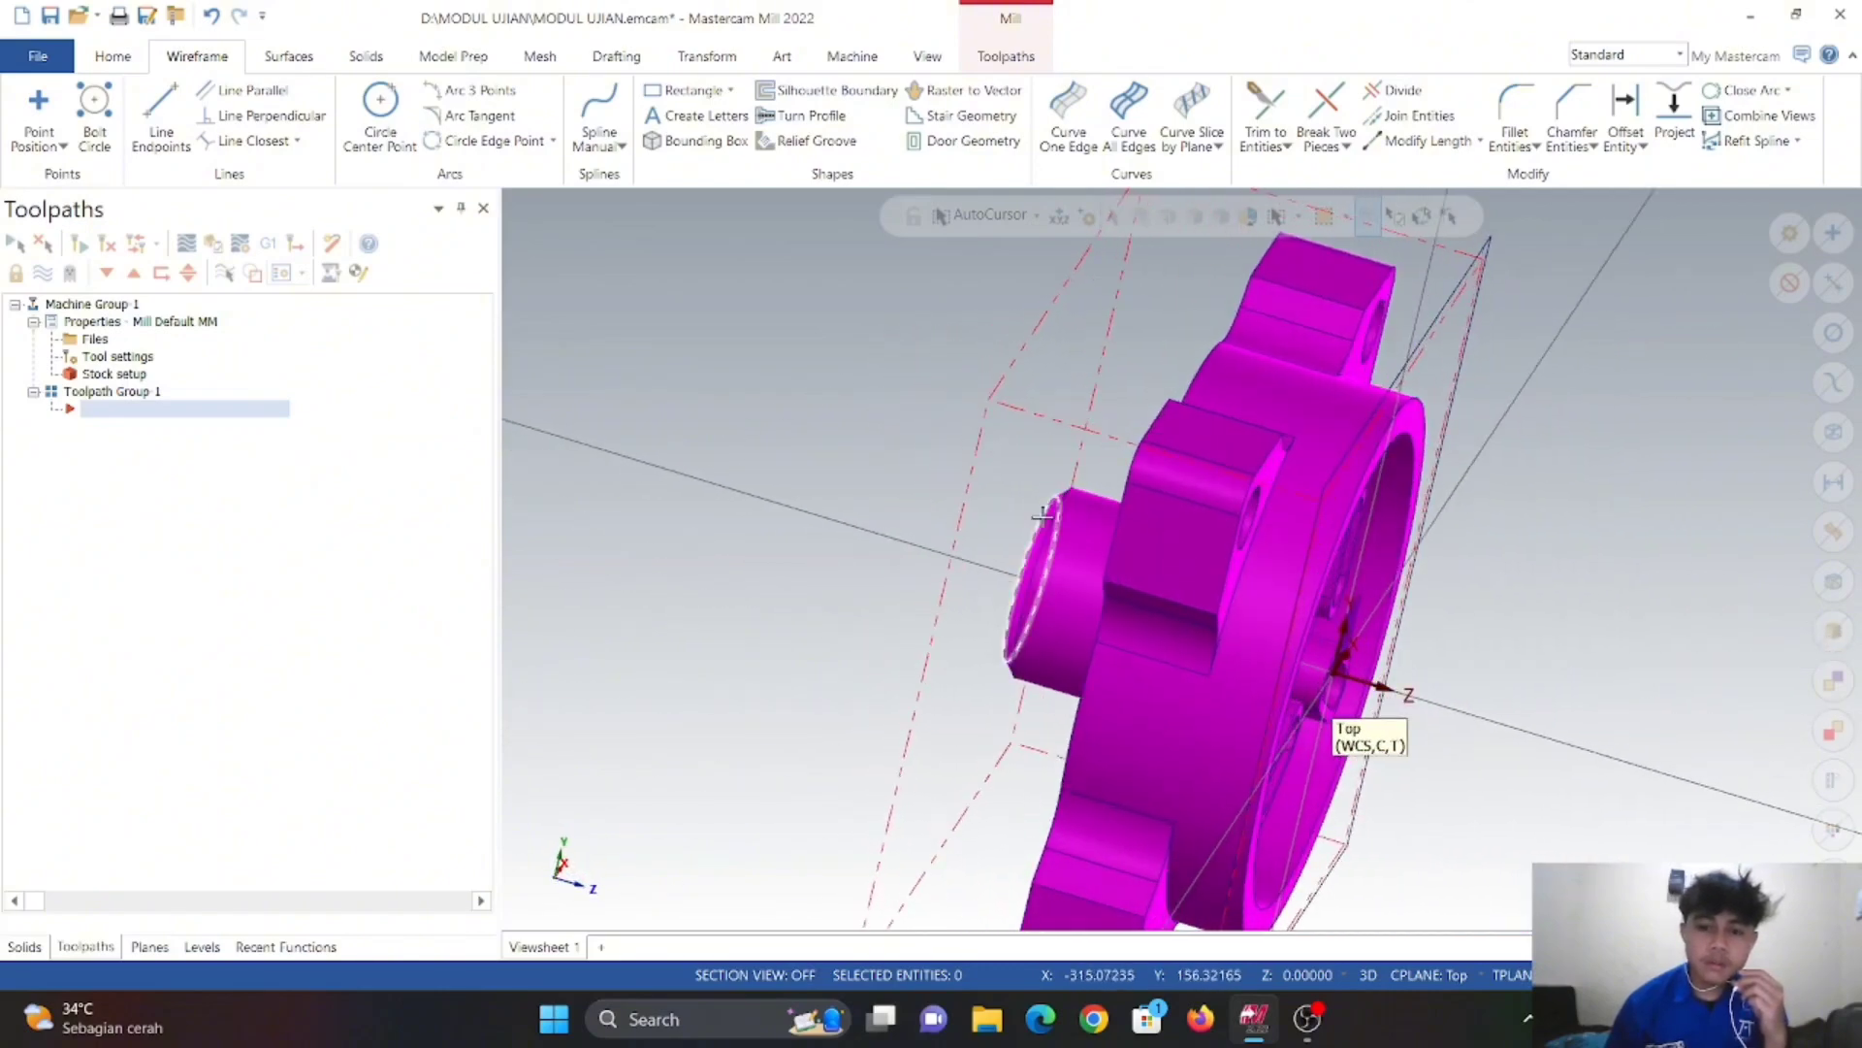
right_click(798, 424)
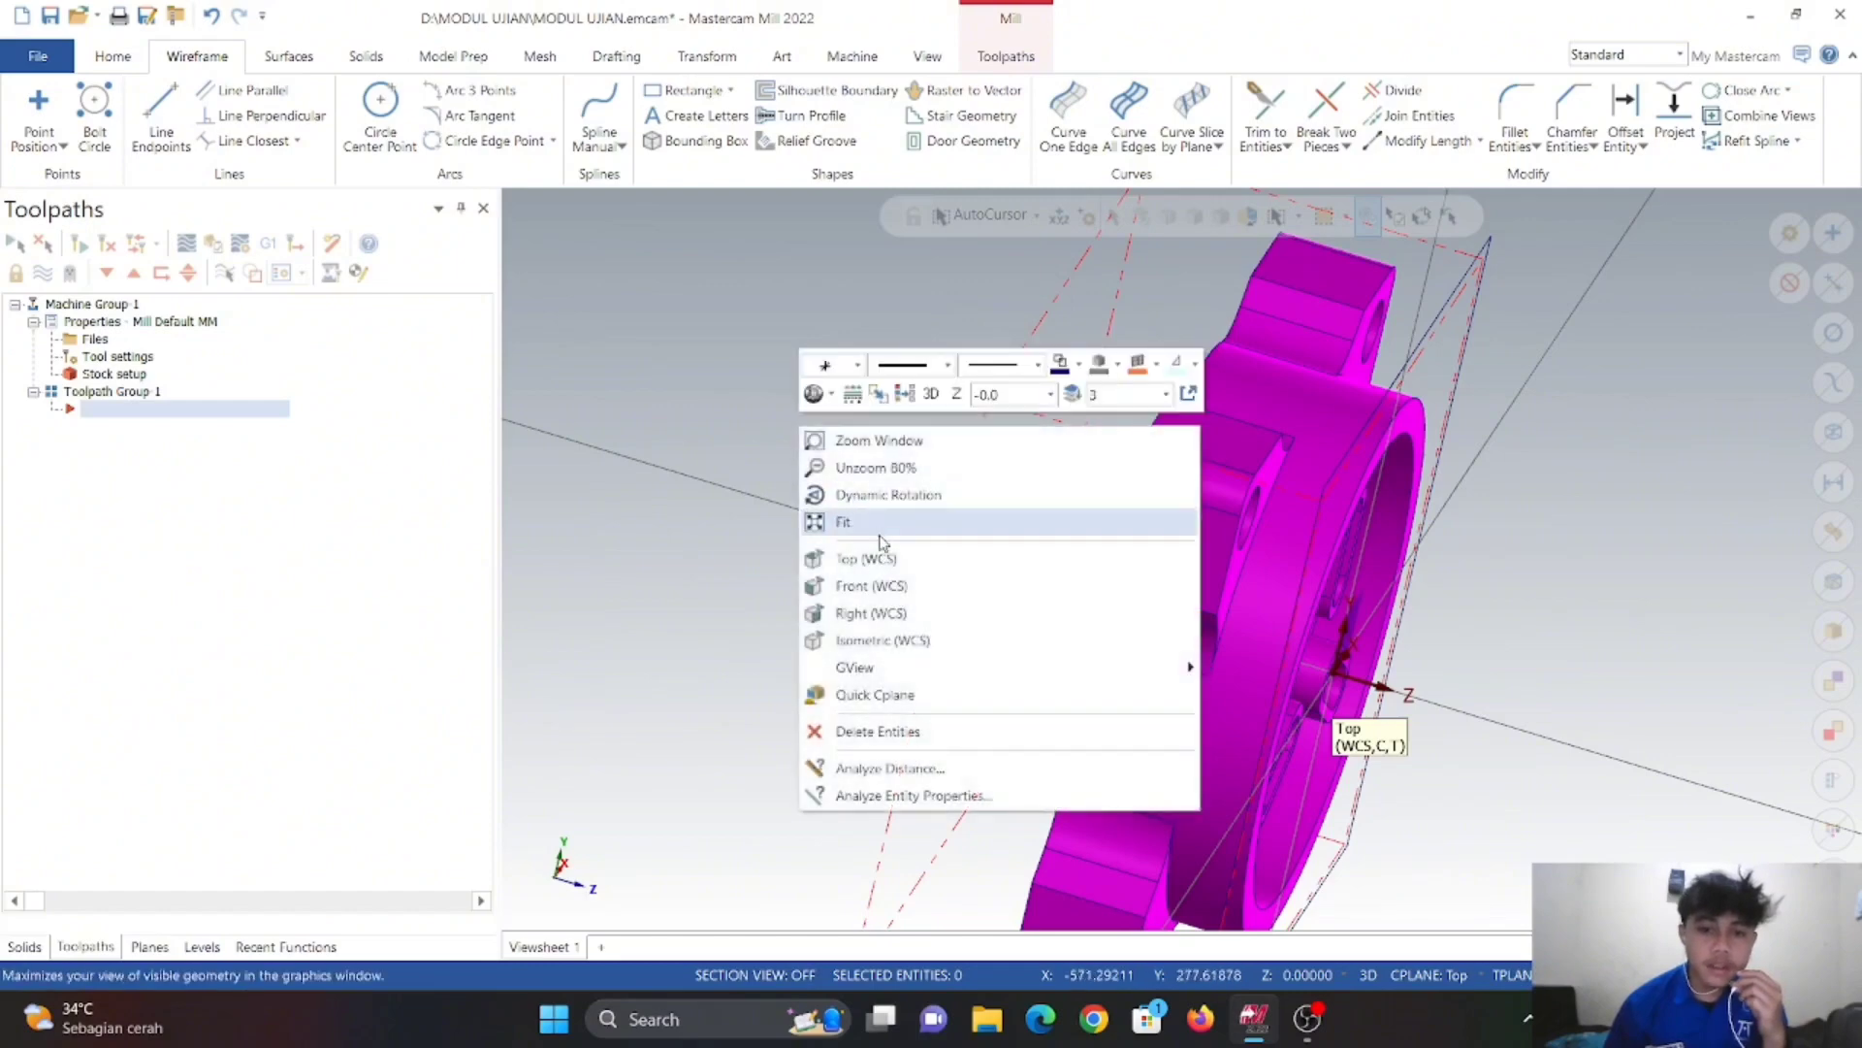
click(886, 554)
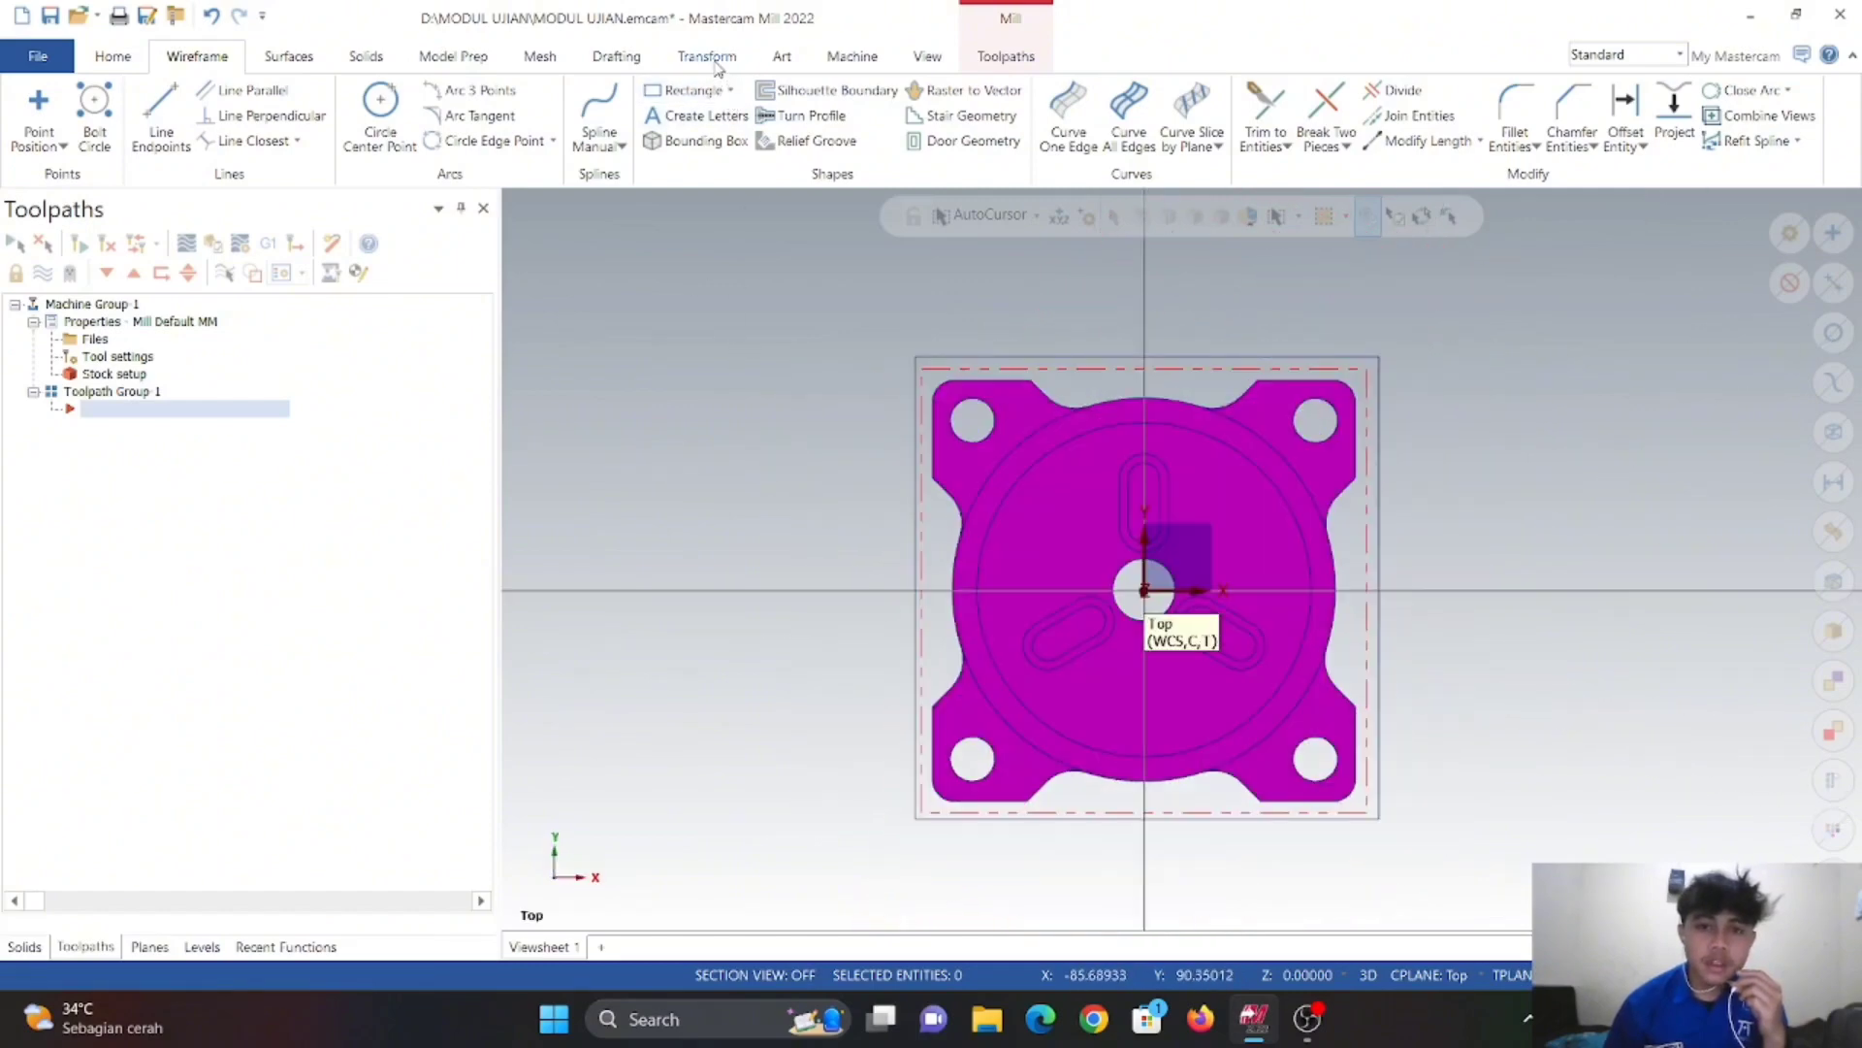
- Project the outer rectangle with the Move method to depth -48.0 at the boss's end edge and restore the Top (WCS) view
click(714, 62)
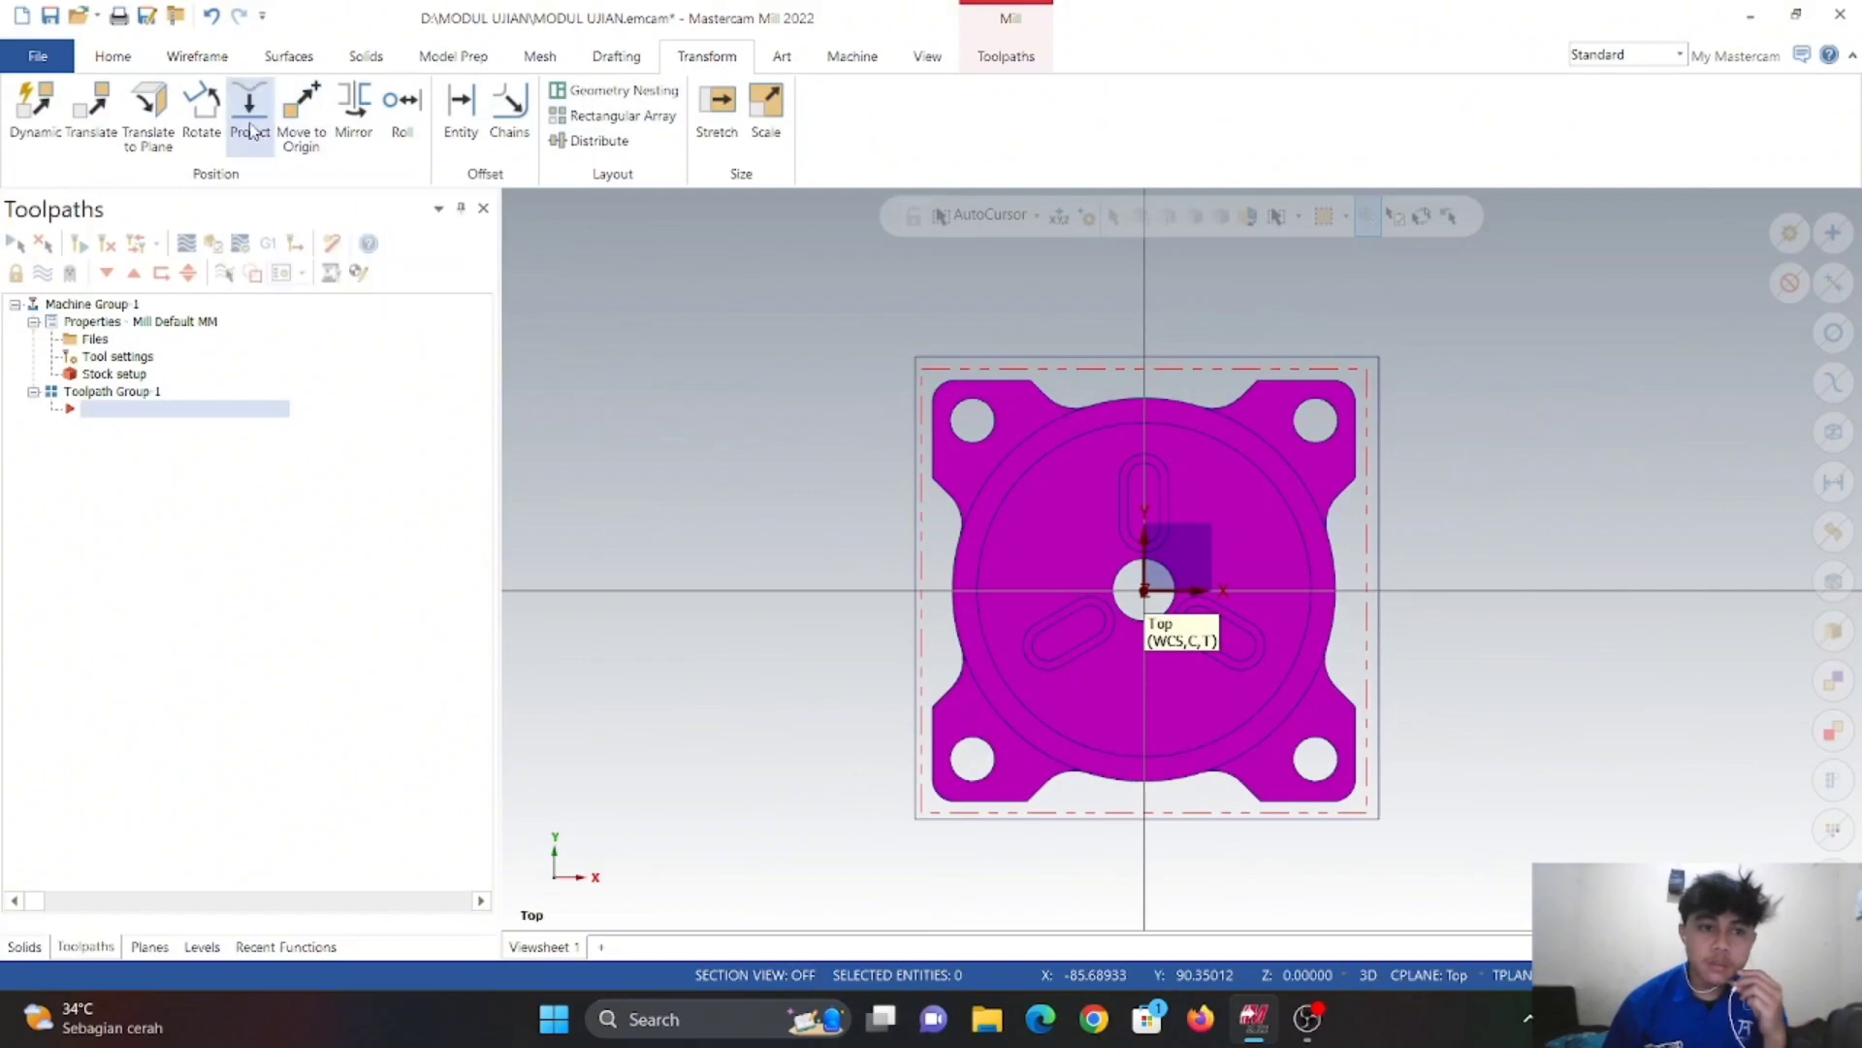
click(250, 104)
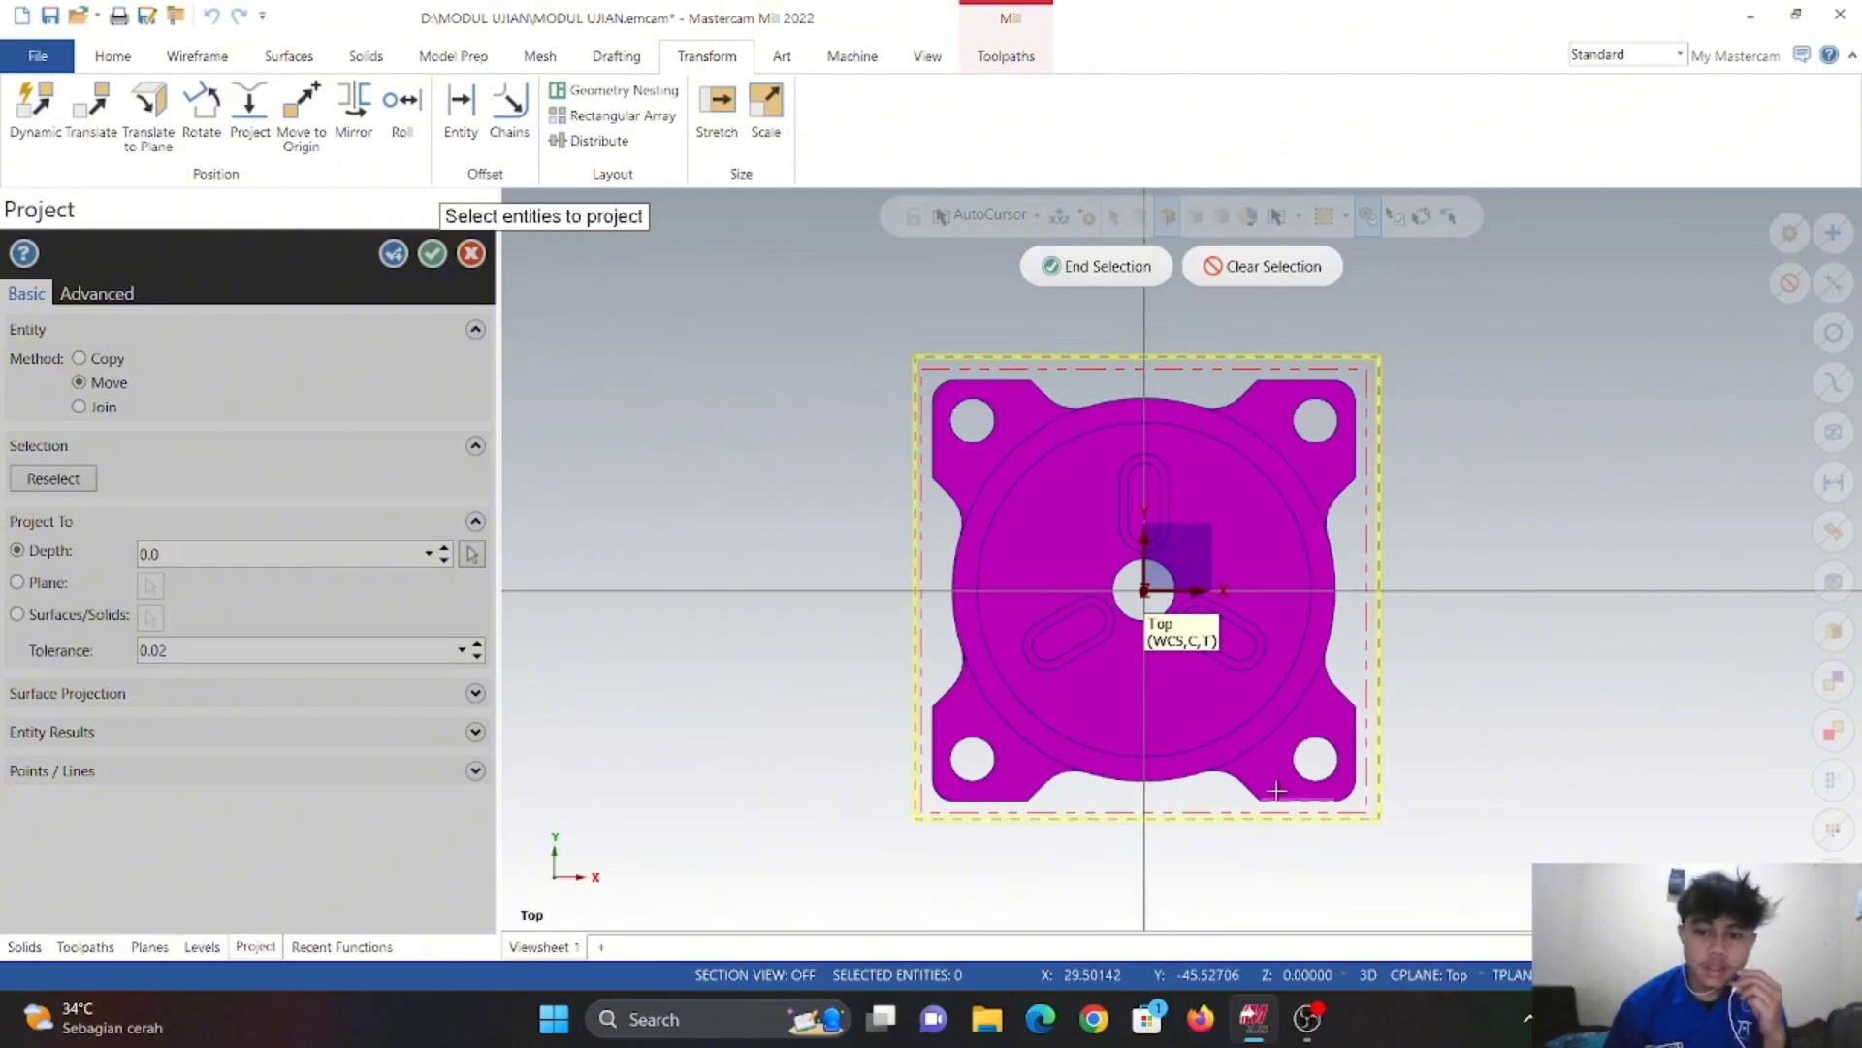
click(1094, 272)
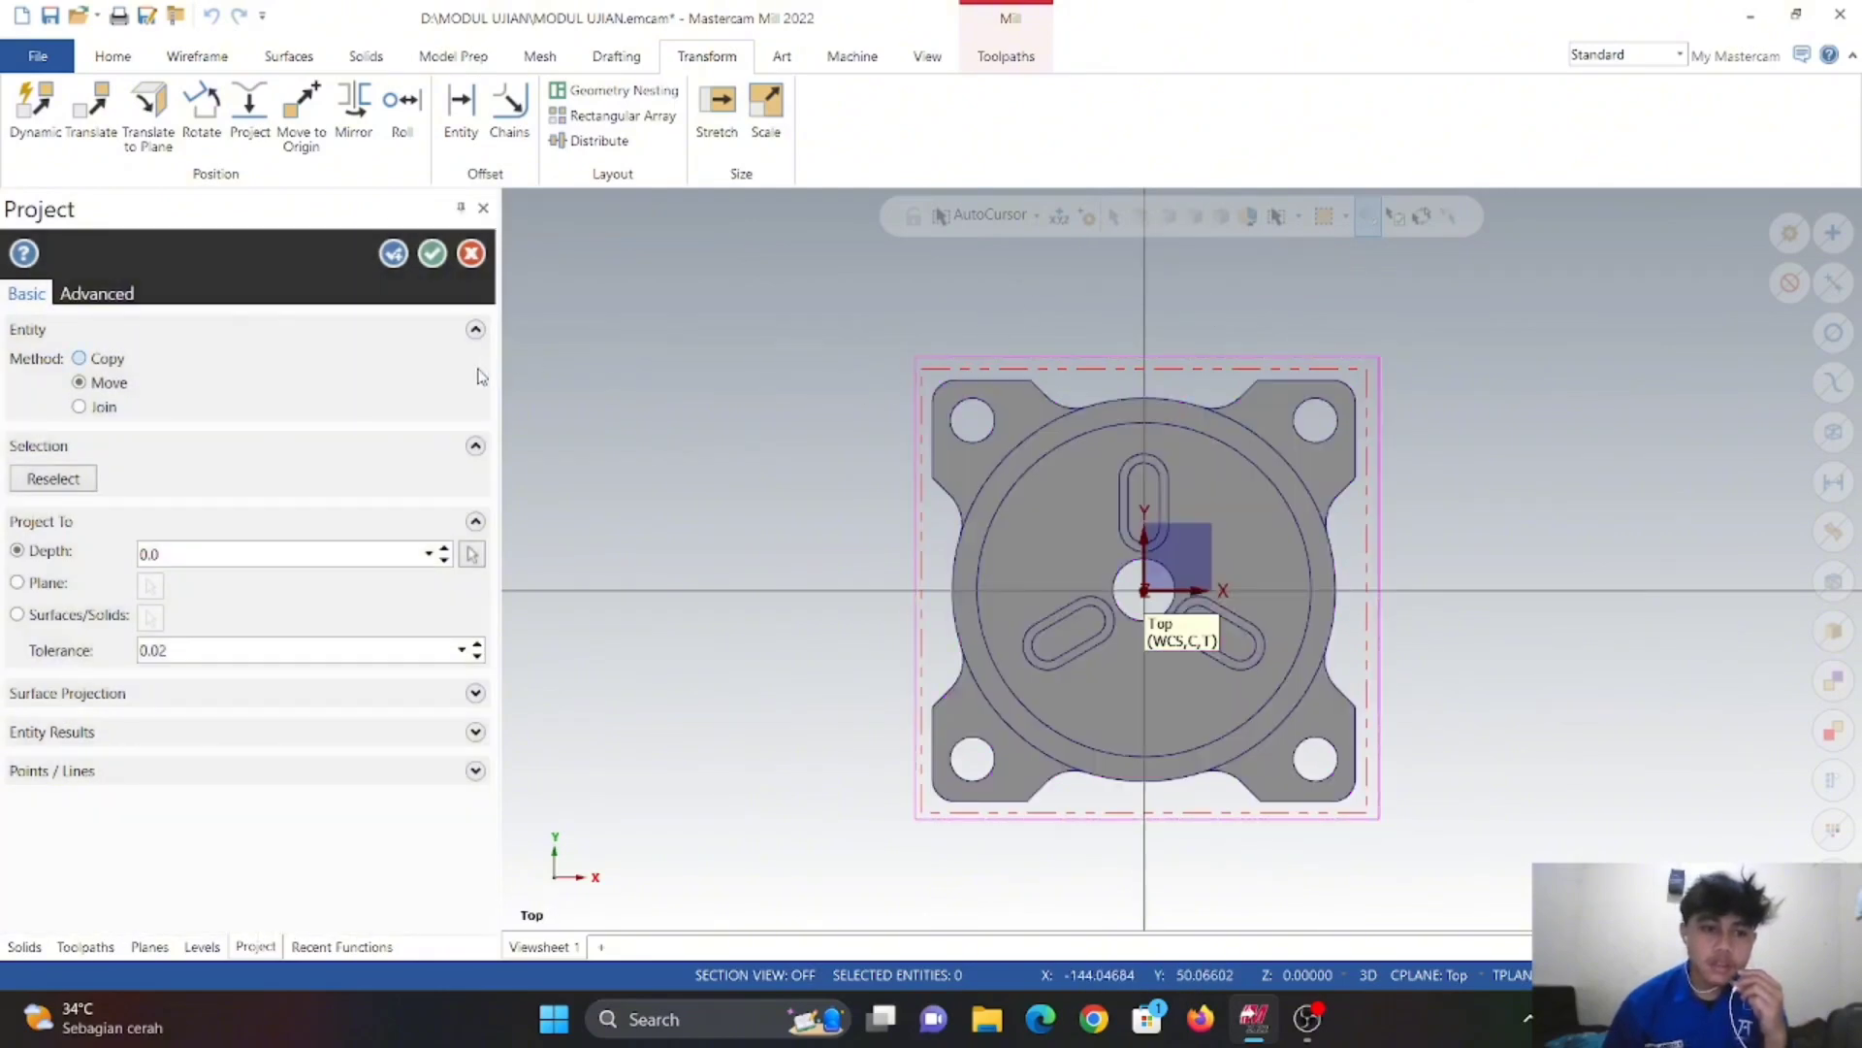
click(475, 561)
middle_drag(1009, 592, 1089, 632)
scroll(1088, 572, up, 2)
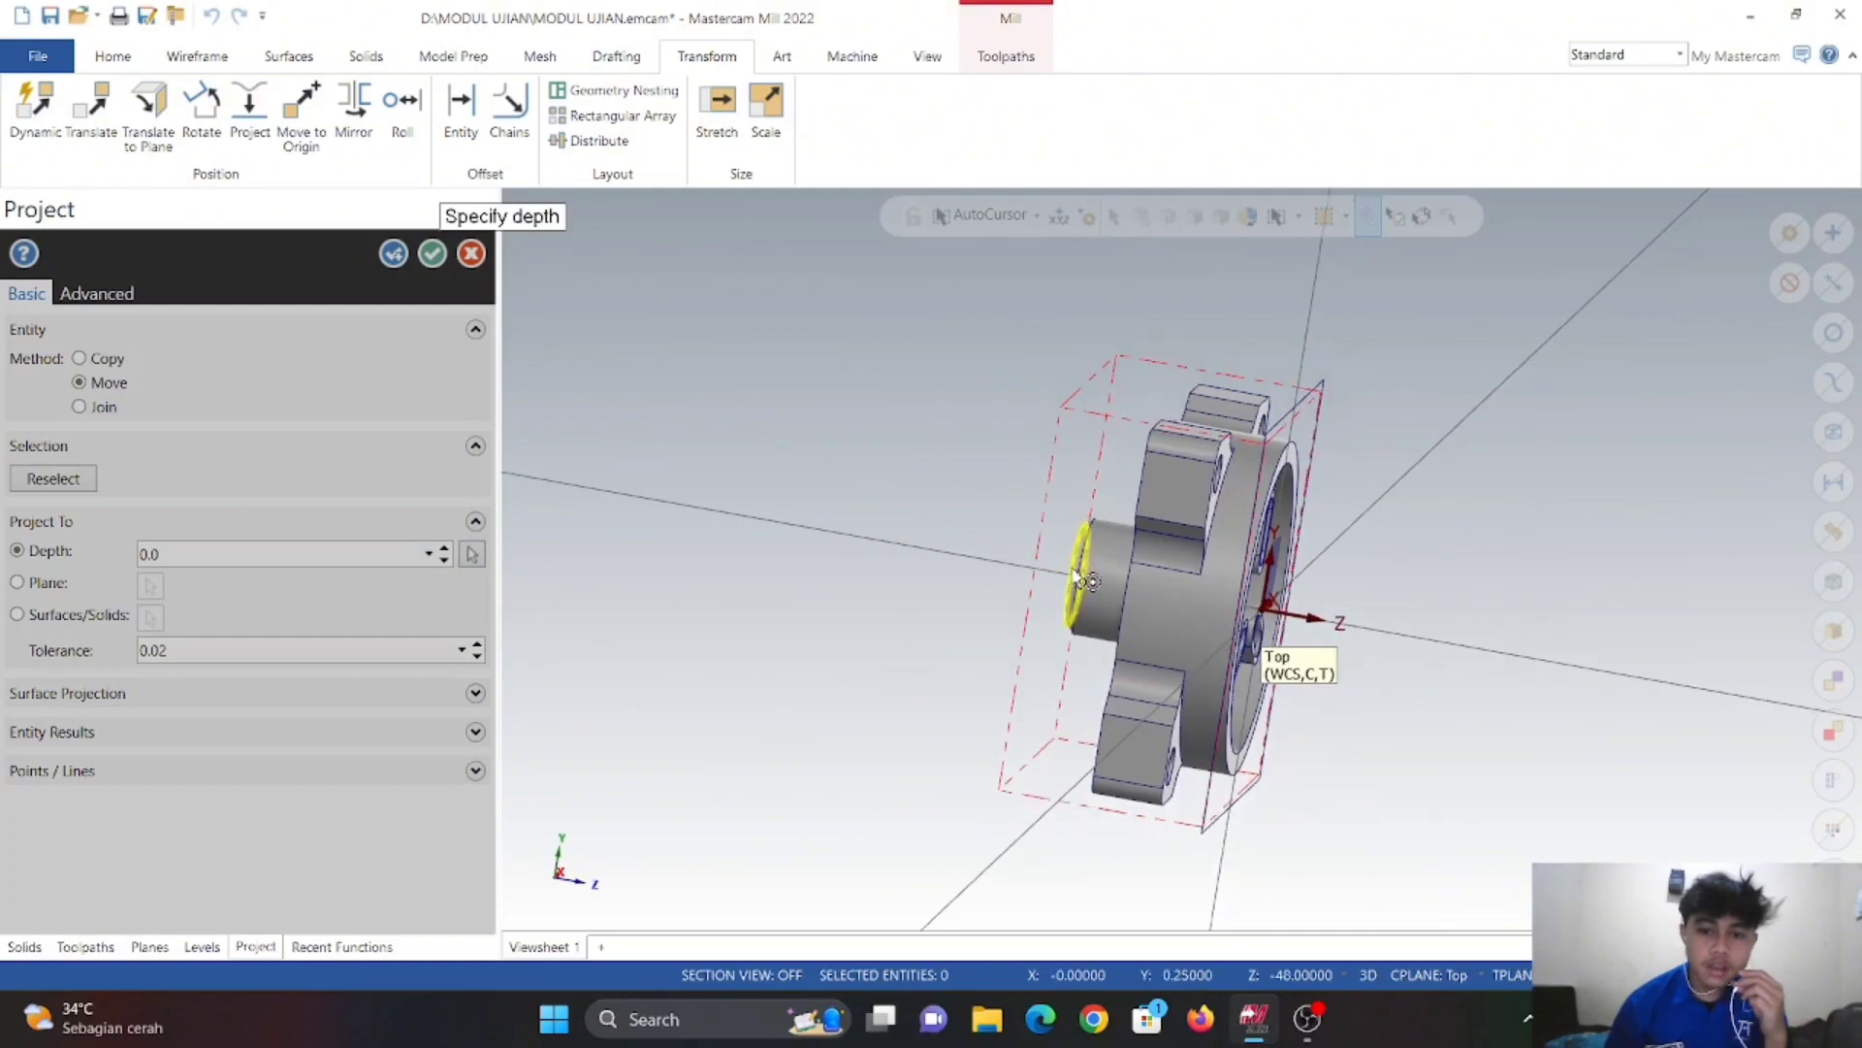
scroll(1089, 568, up, 4)
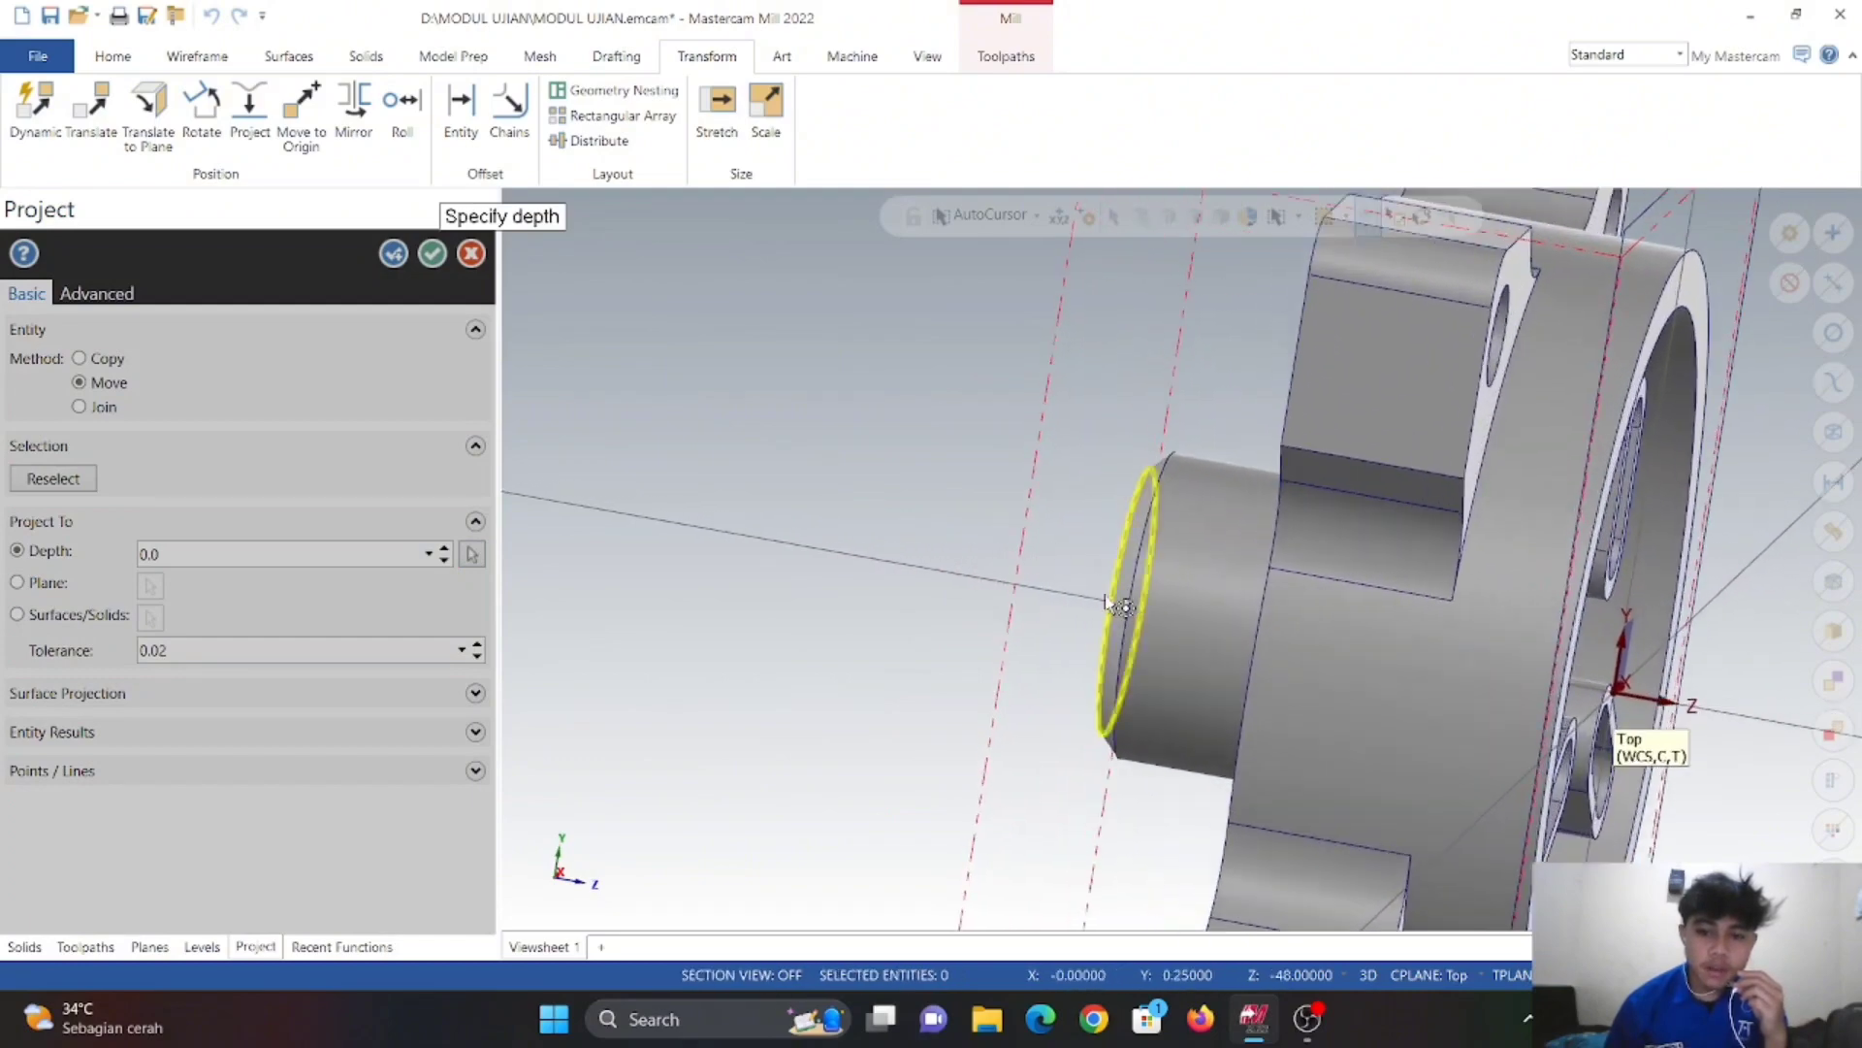
click(1125, 610)
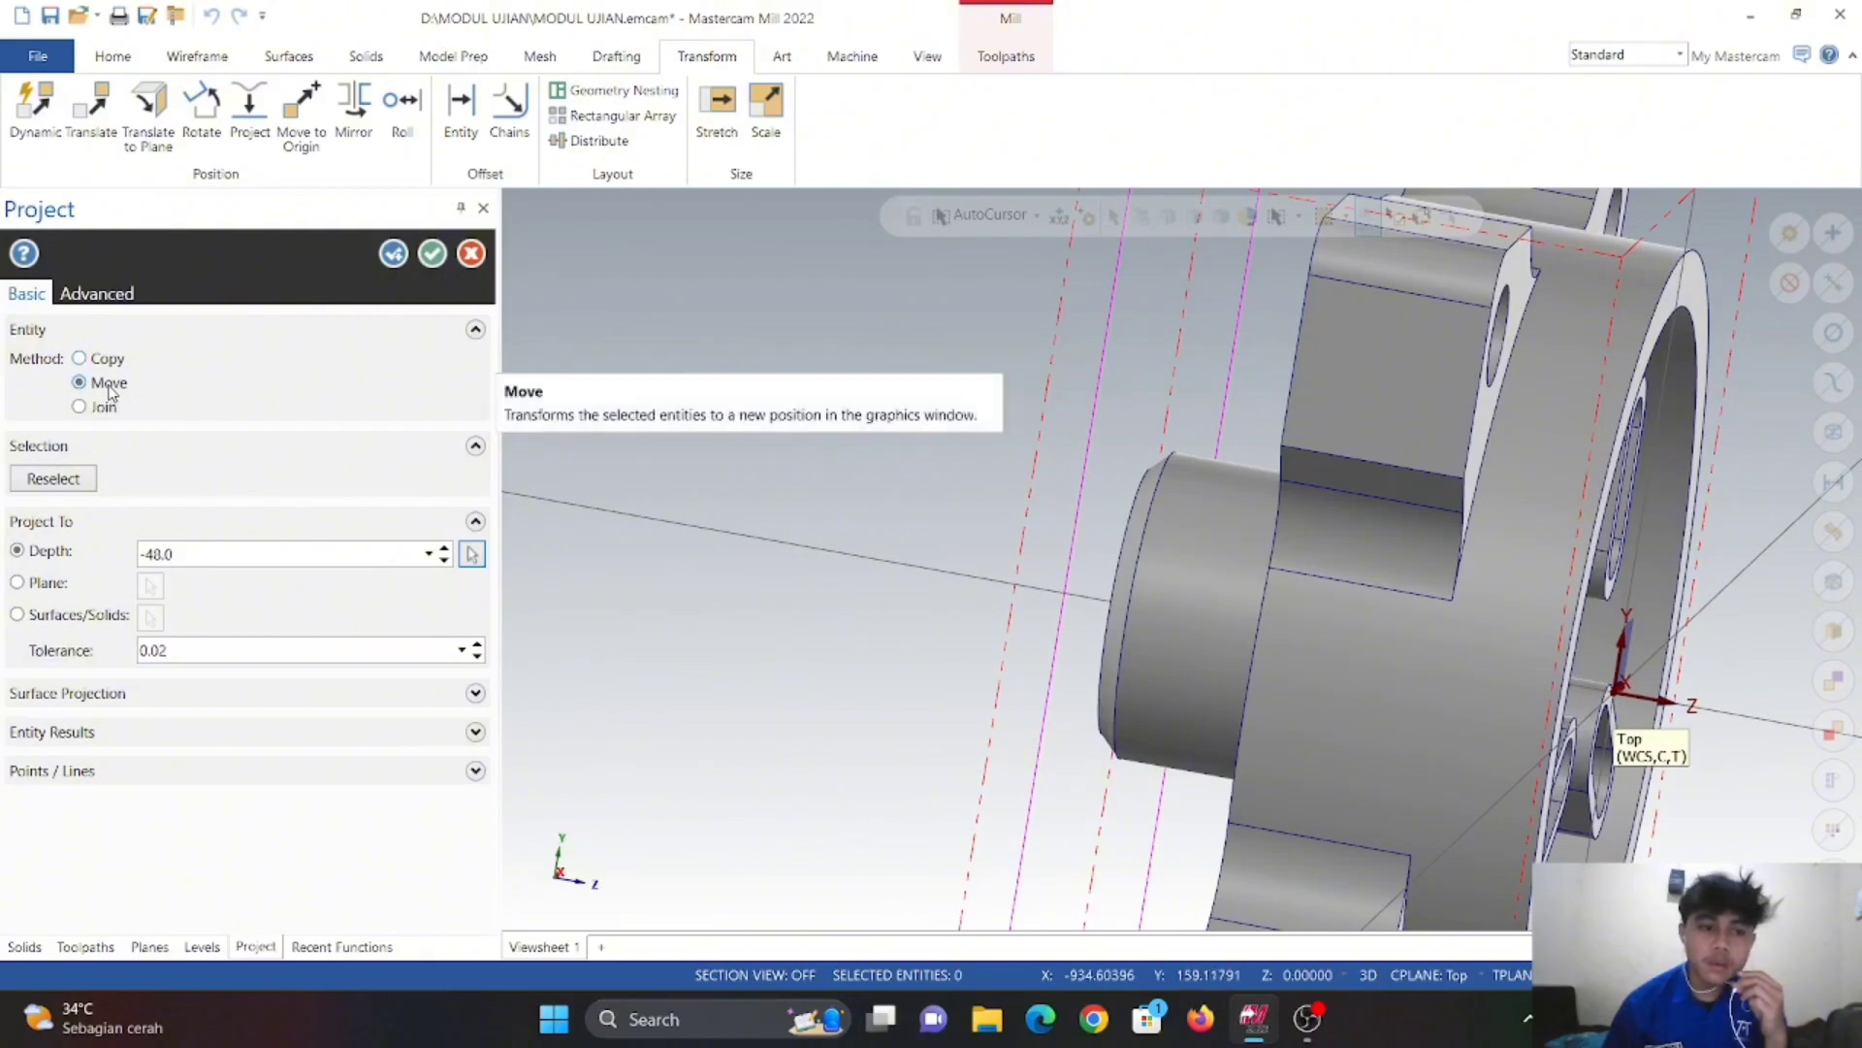
click(432, 260)
right_click(720, 497)
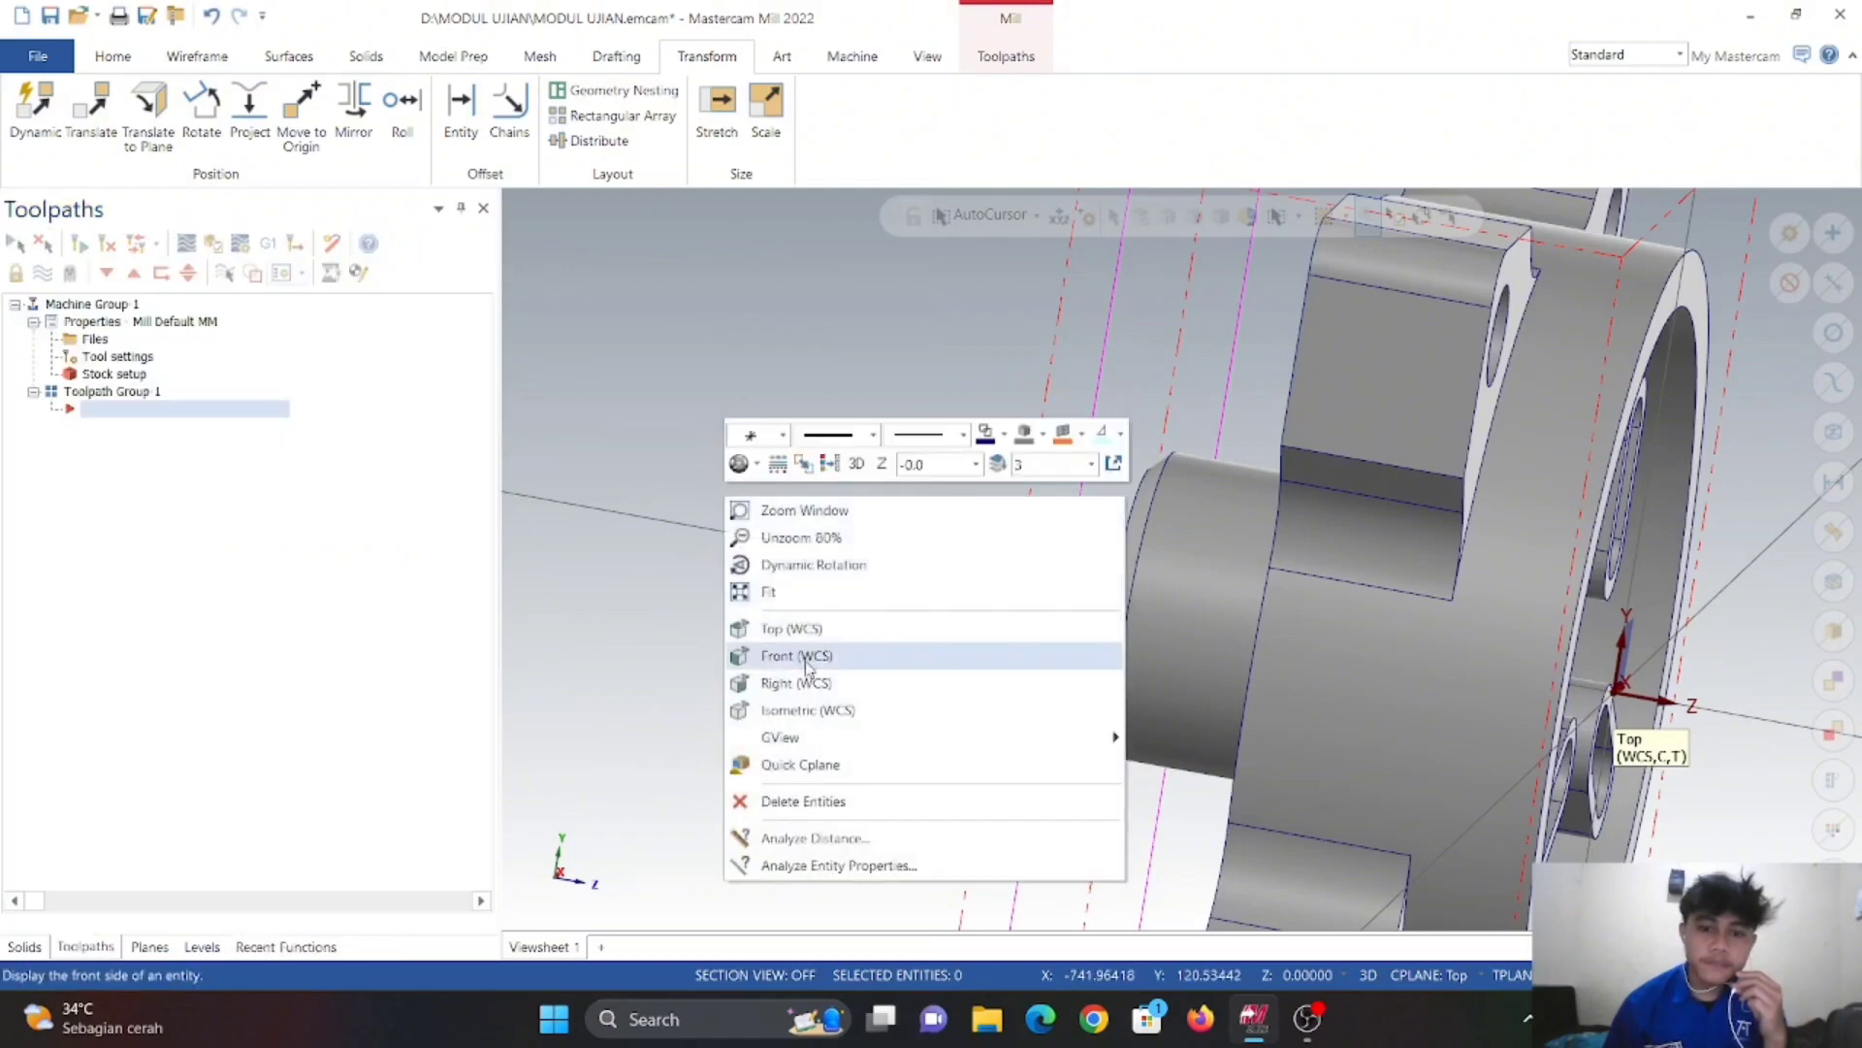
click(793, 629)
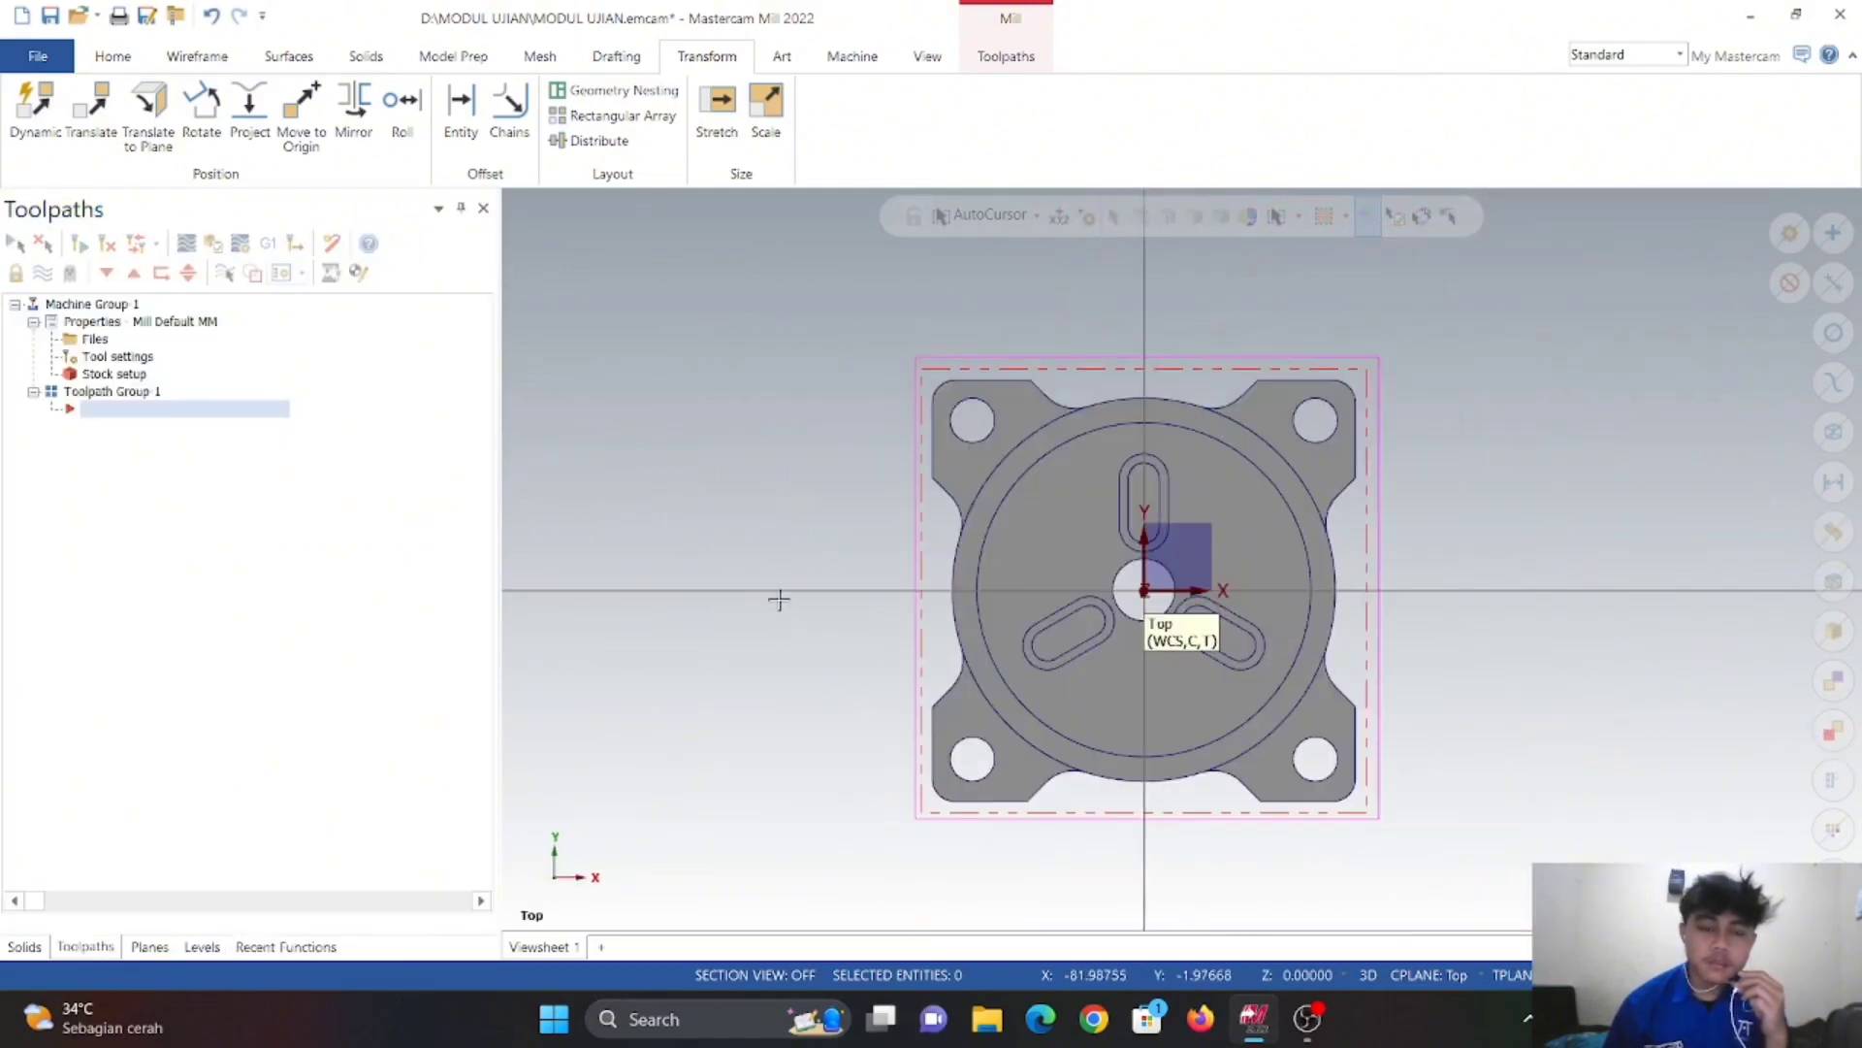
- Create a flat boundary surface from the chained outer rectangle and check it from an angle
click(203, 946)
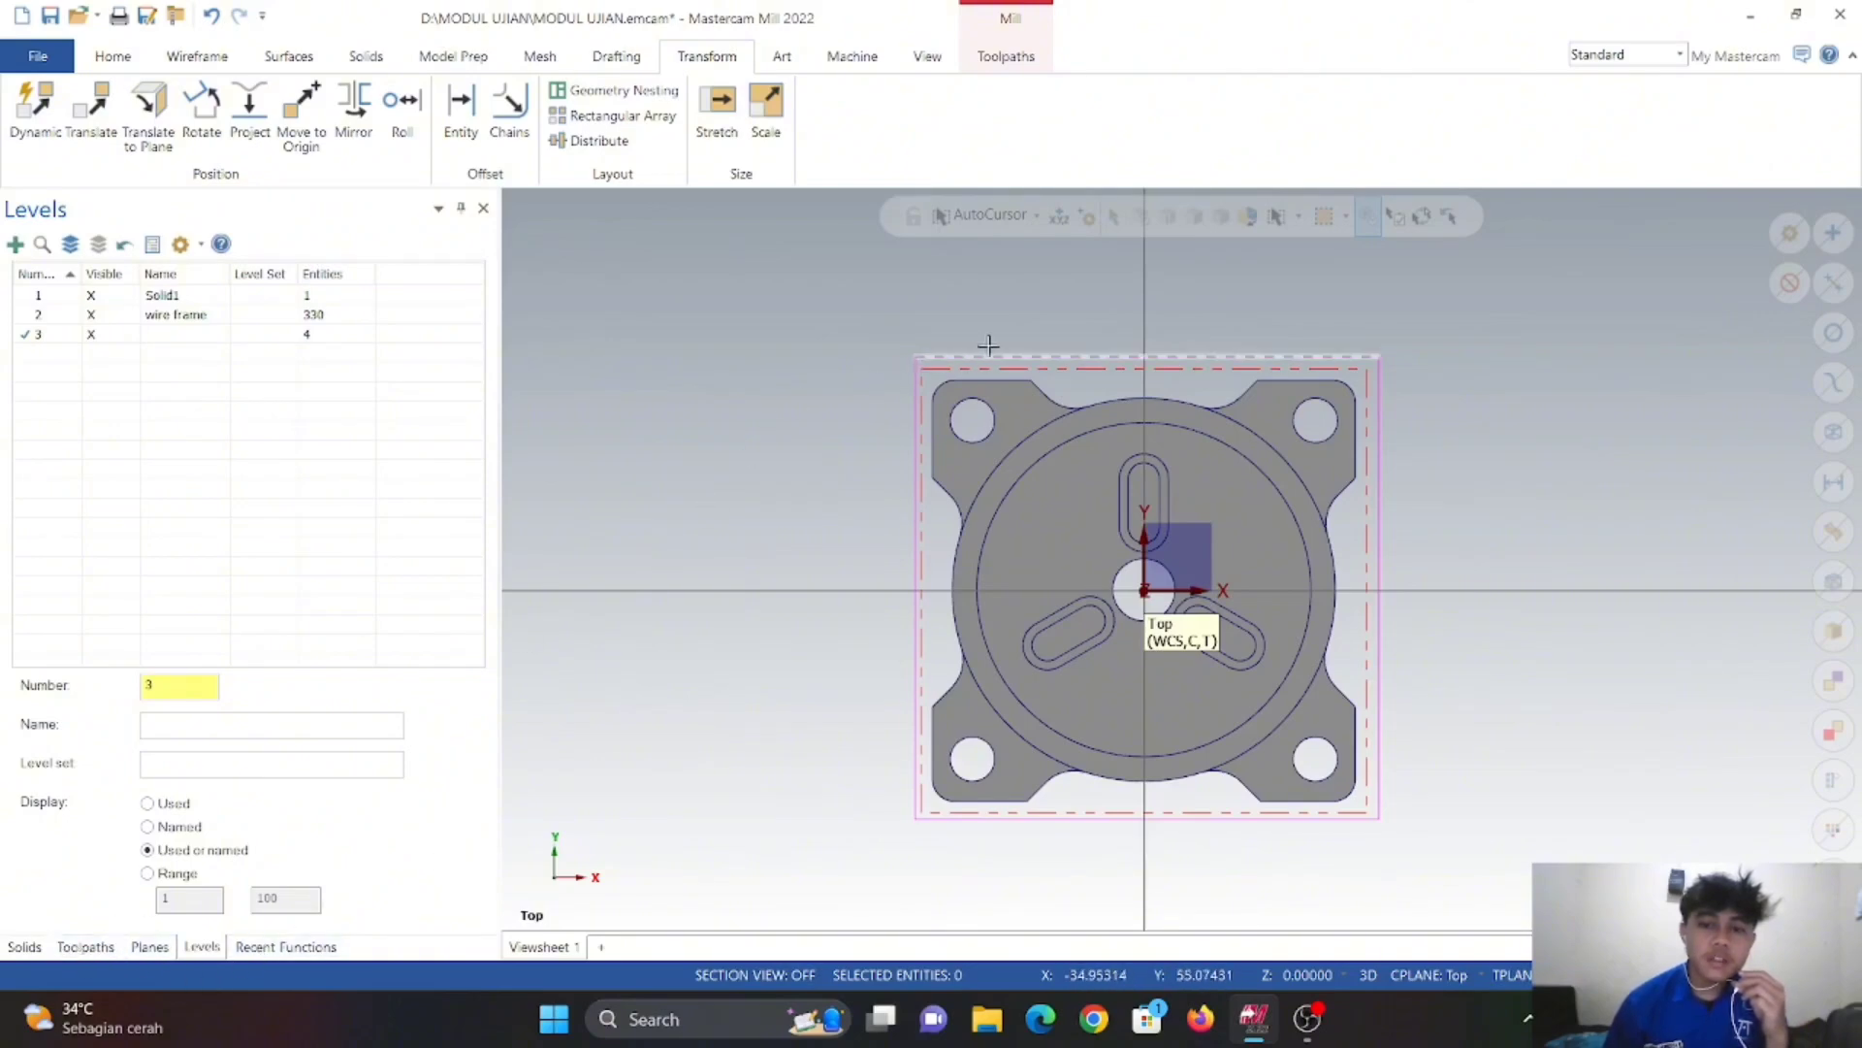
click(305, 57)
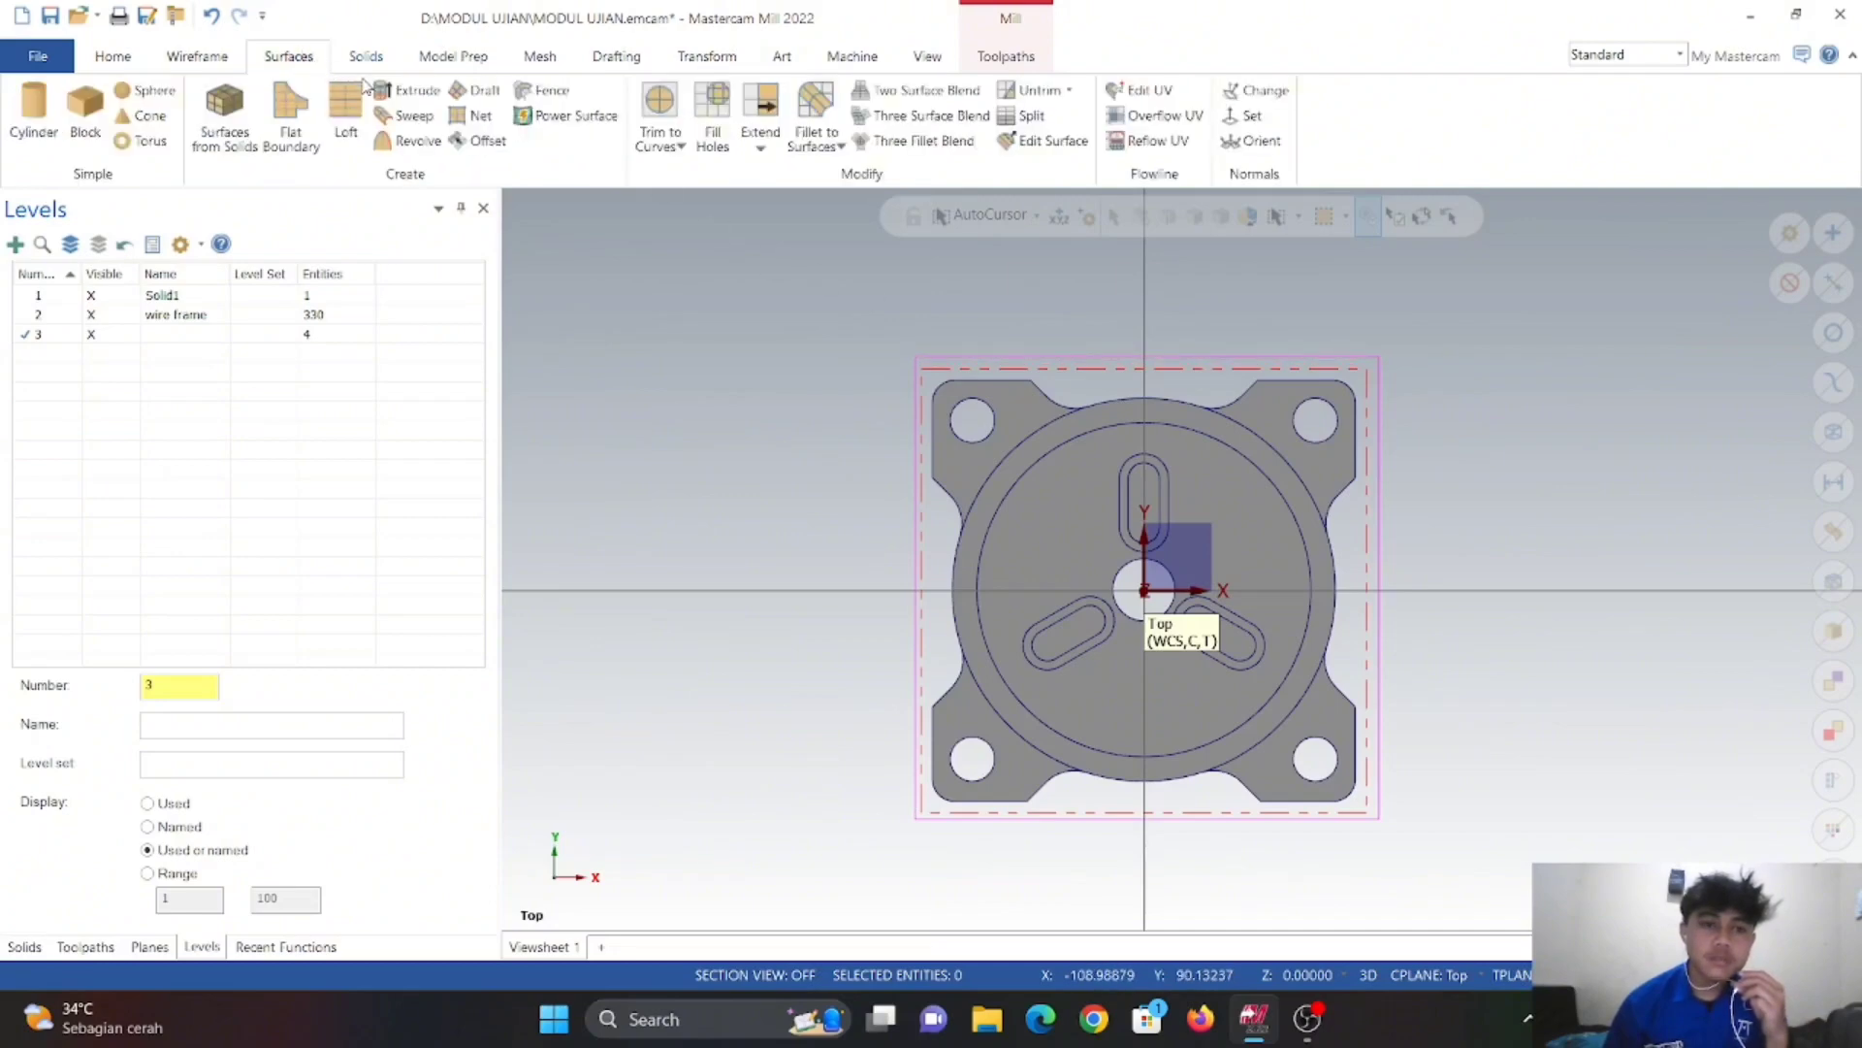
click(300, 146)
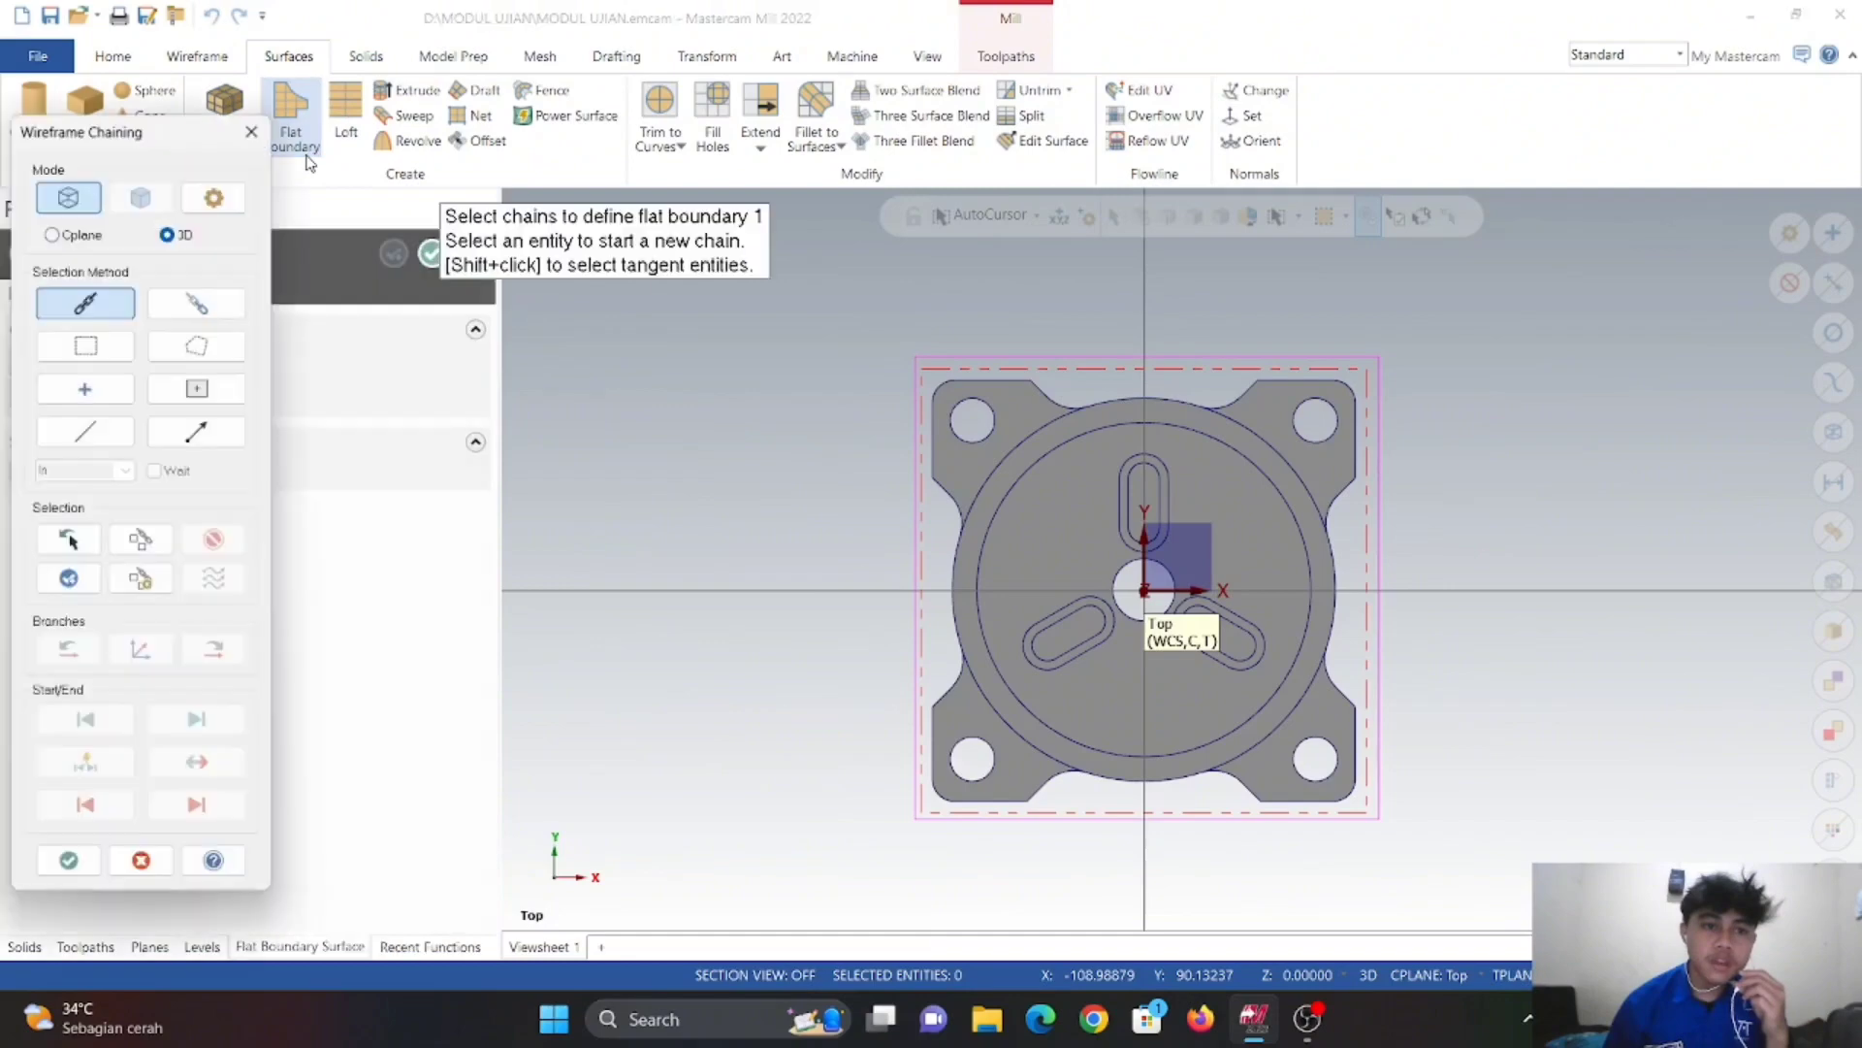
click(951, 346)
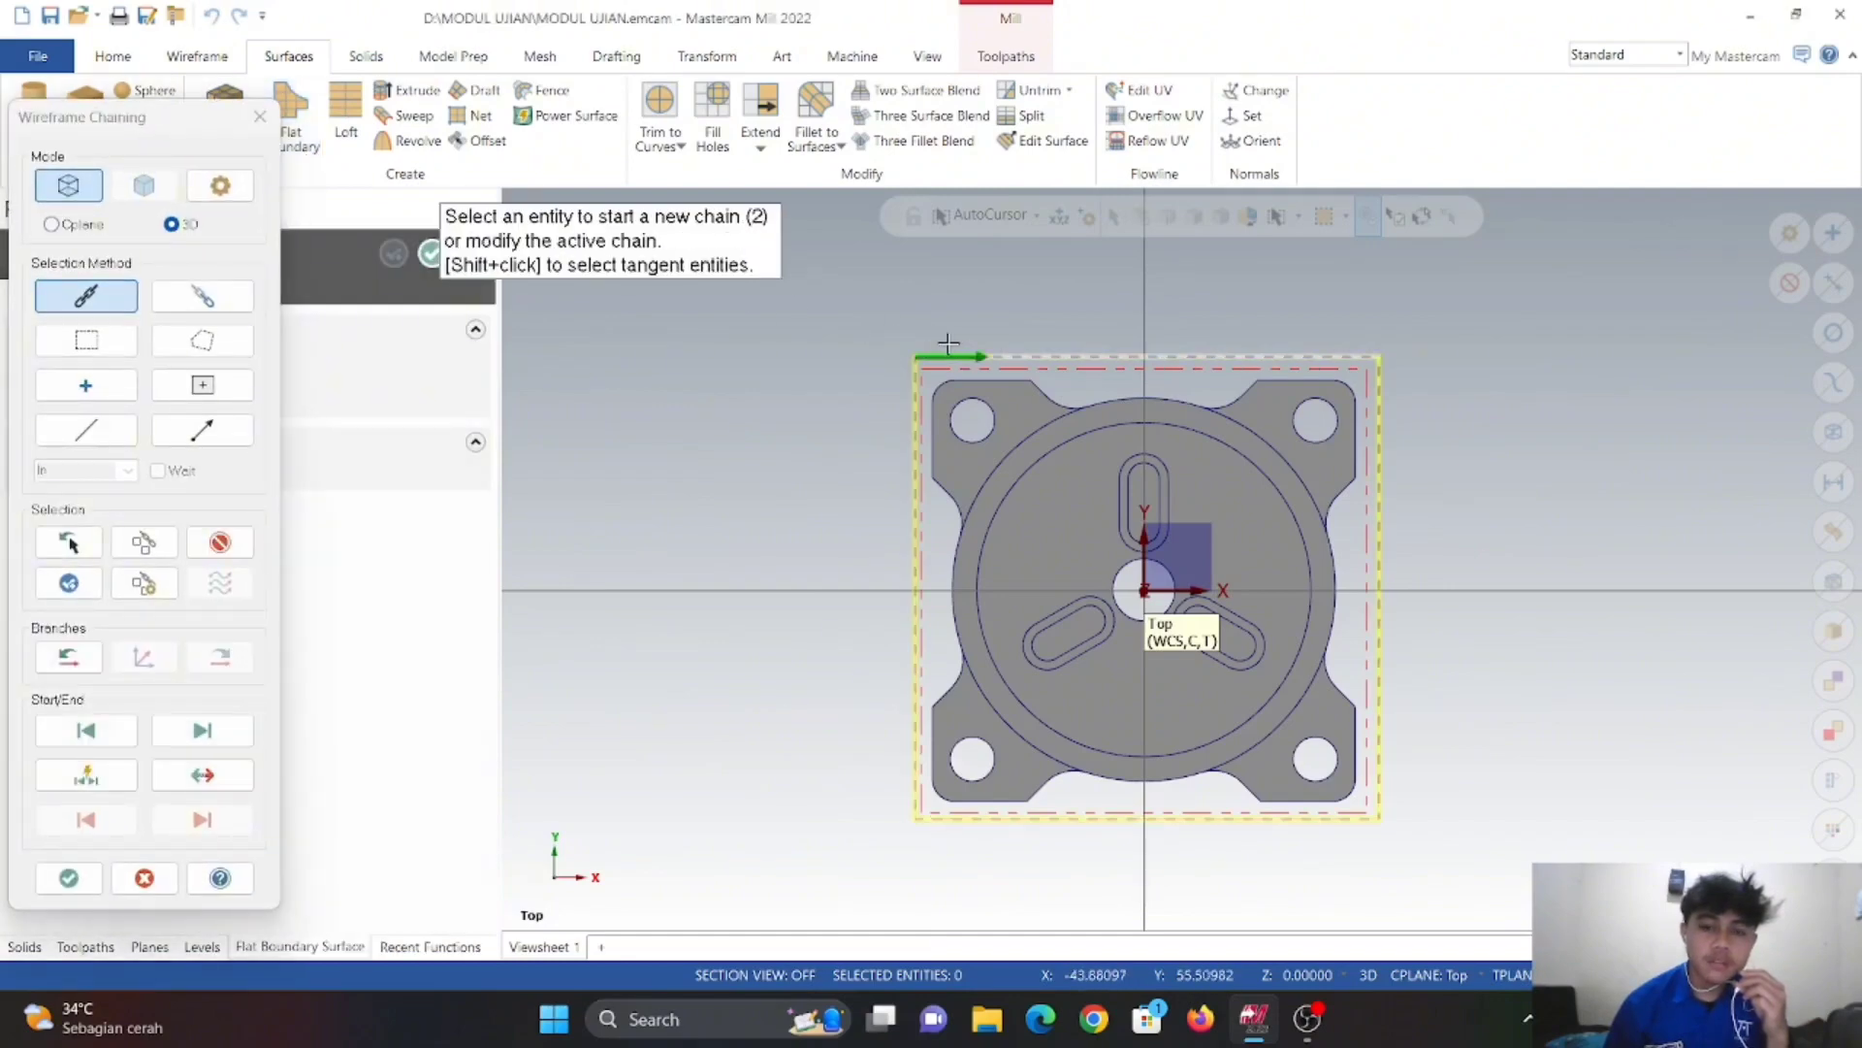
click(101, 884)
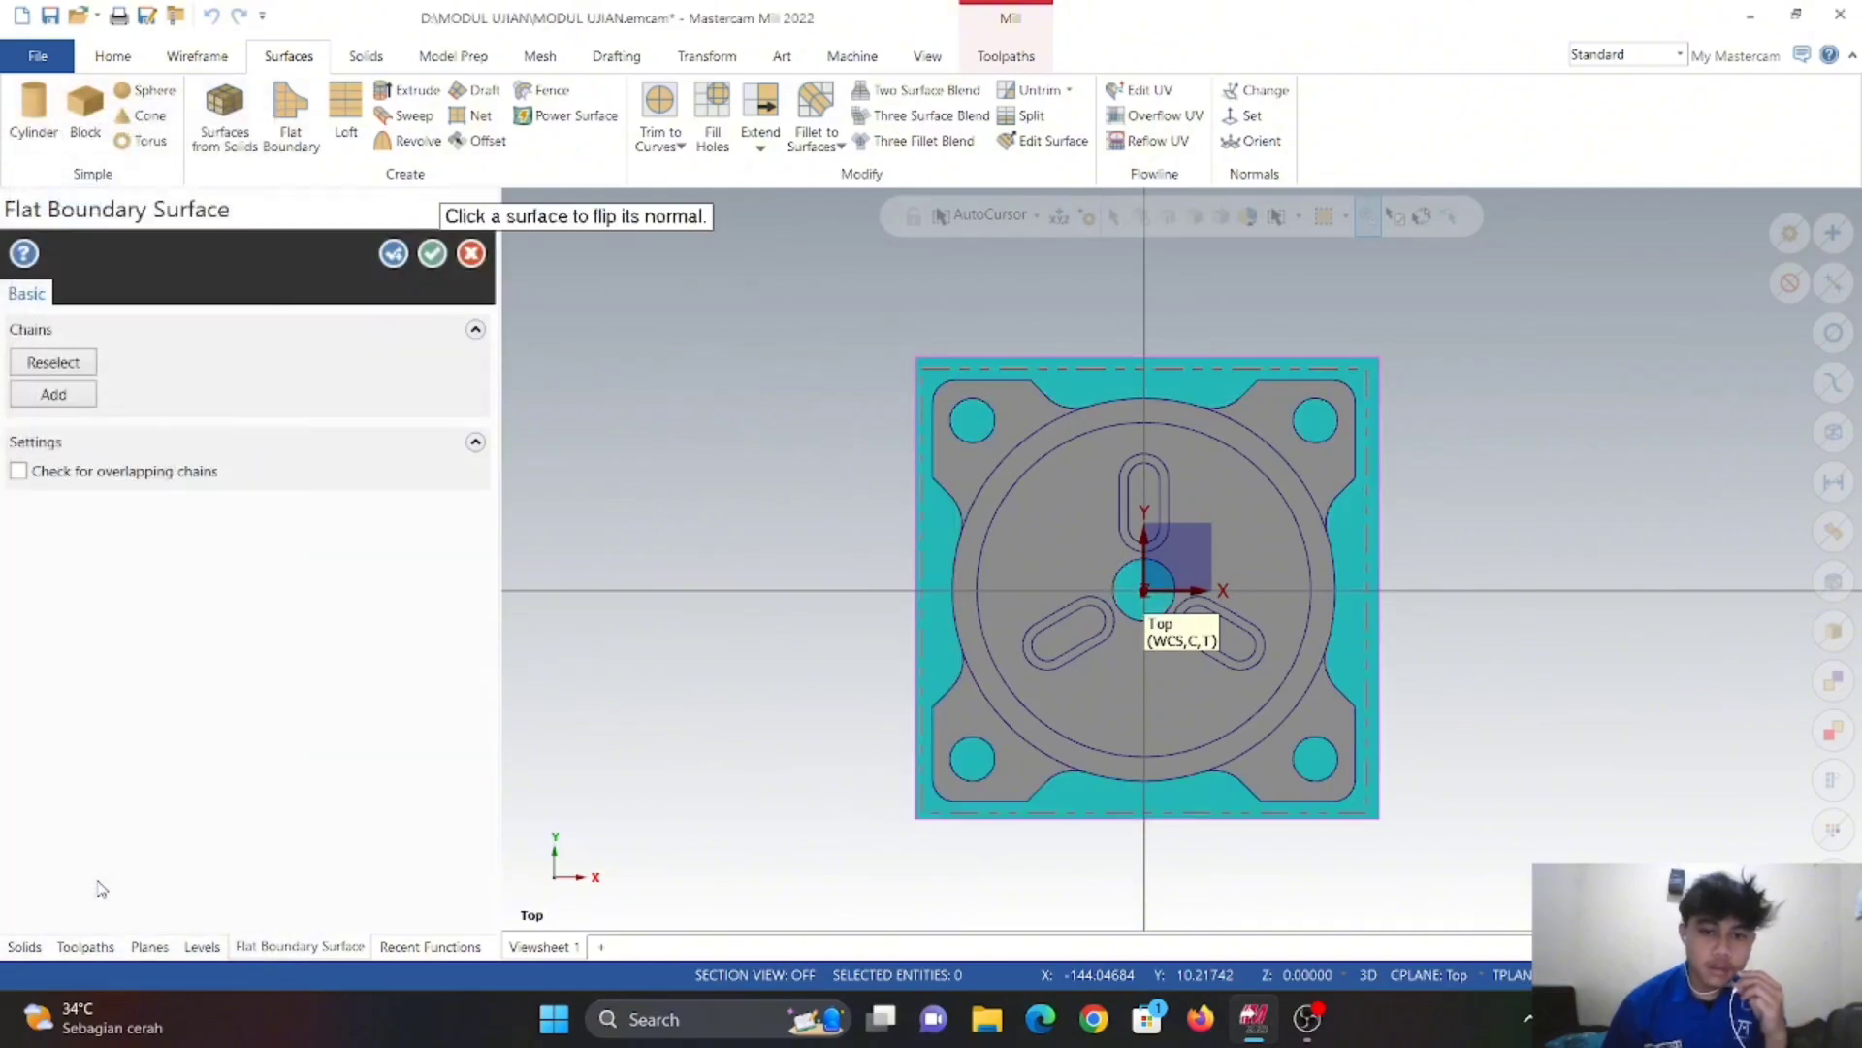
middle_drag(761, 598, 723, 541)
right_click(724, 539)
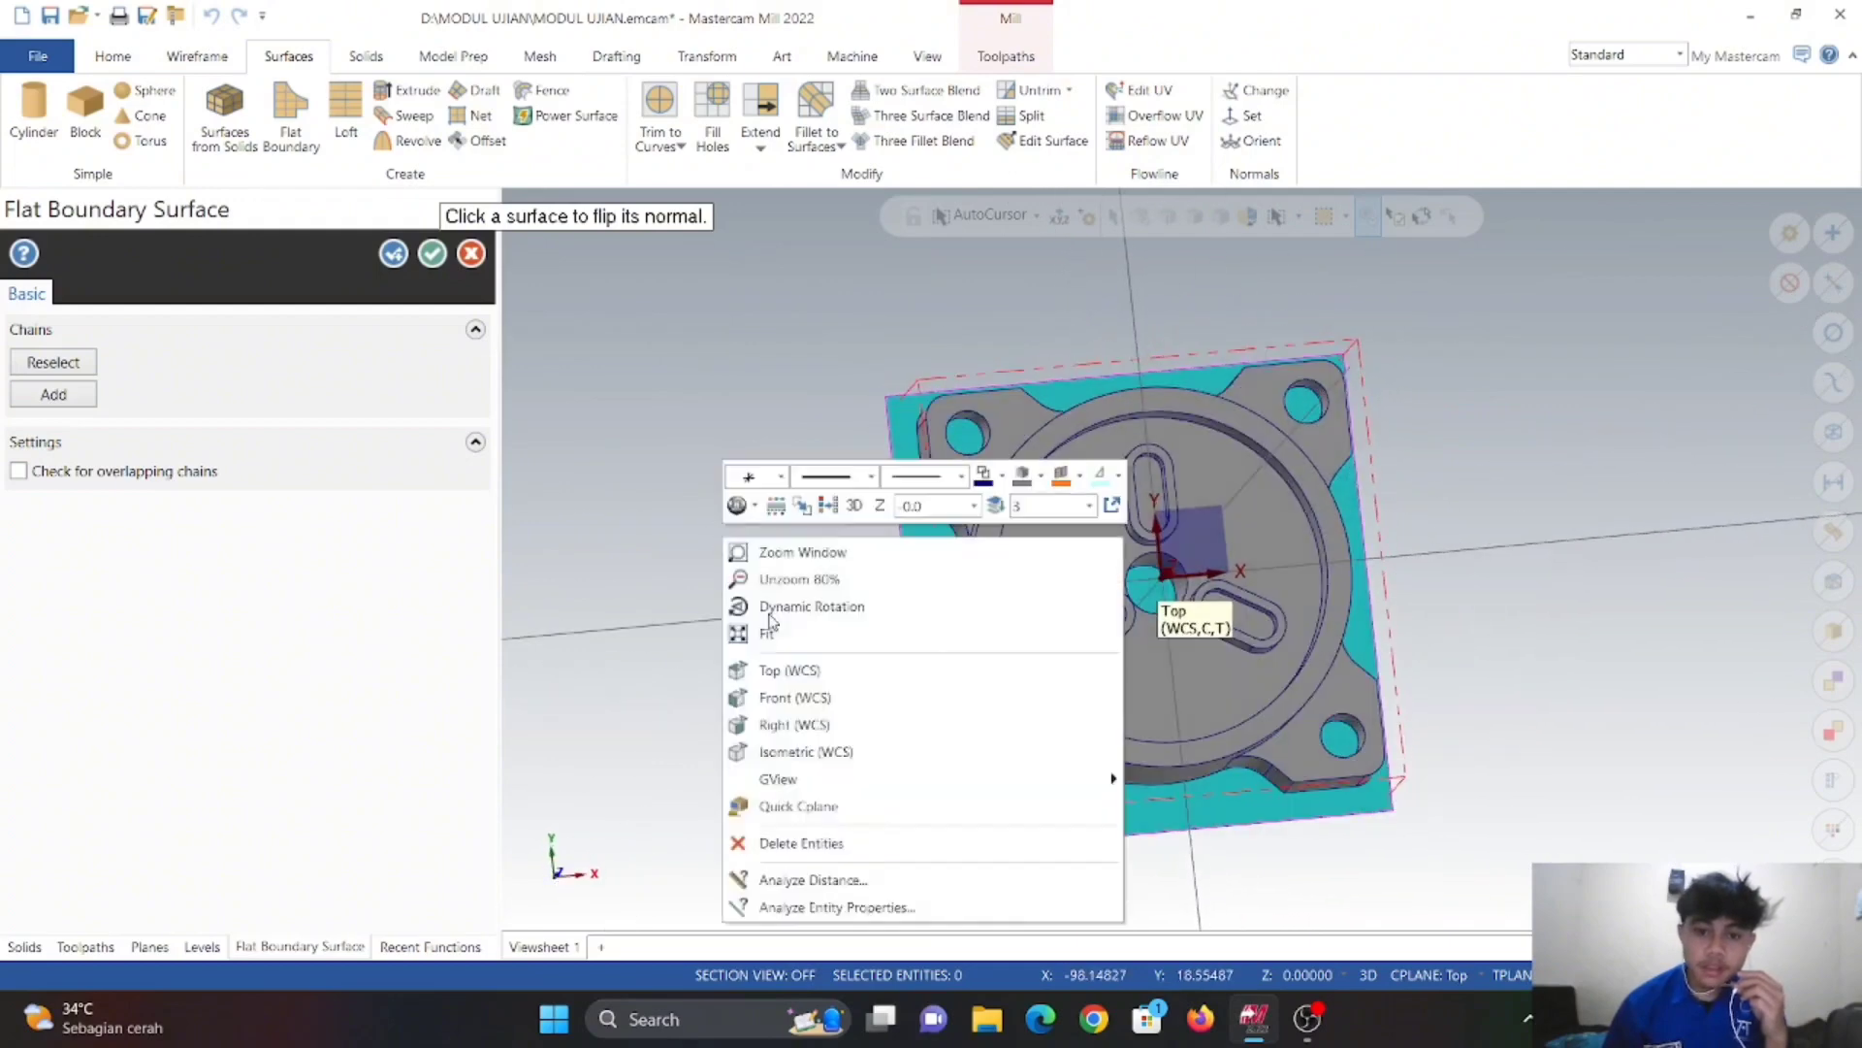
click(793, 672)
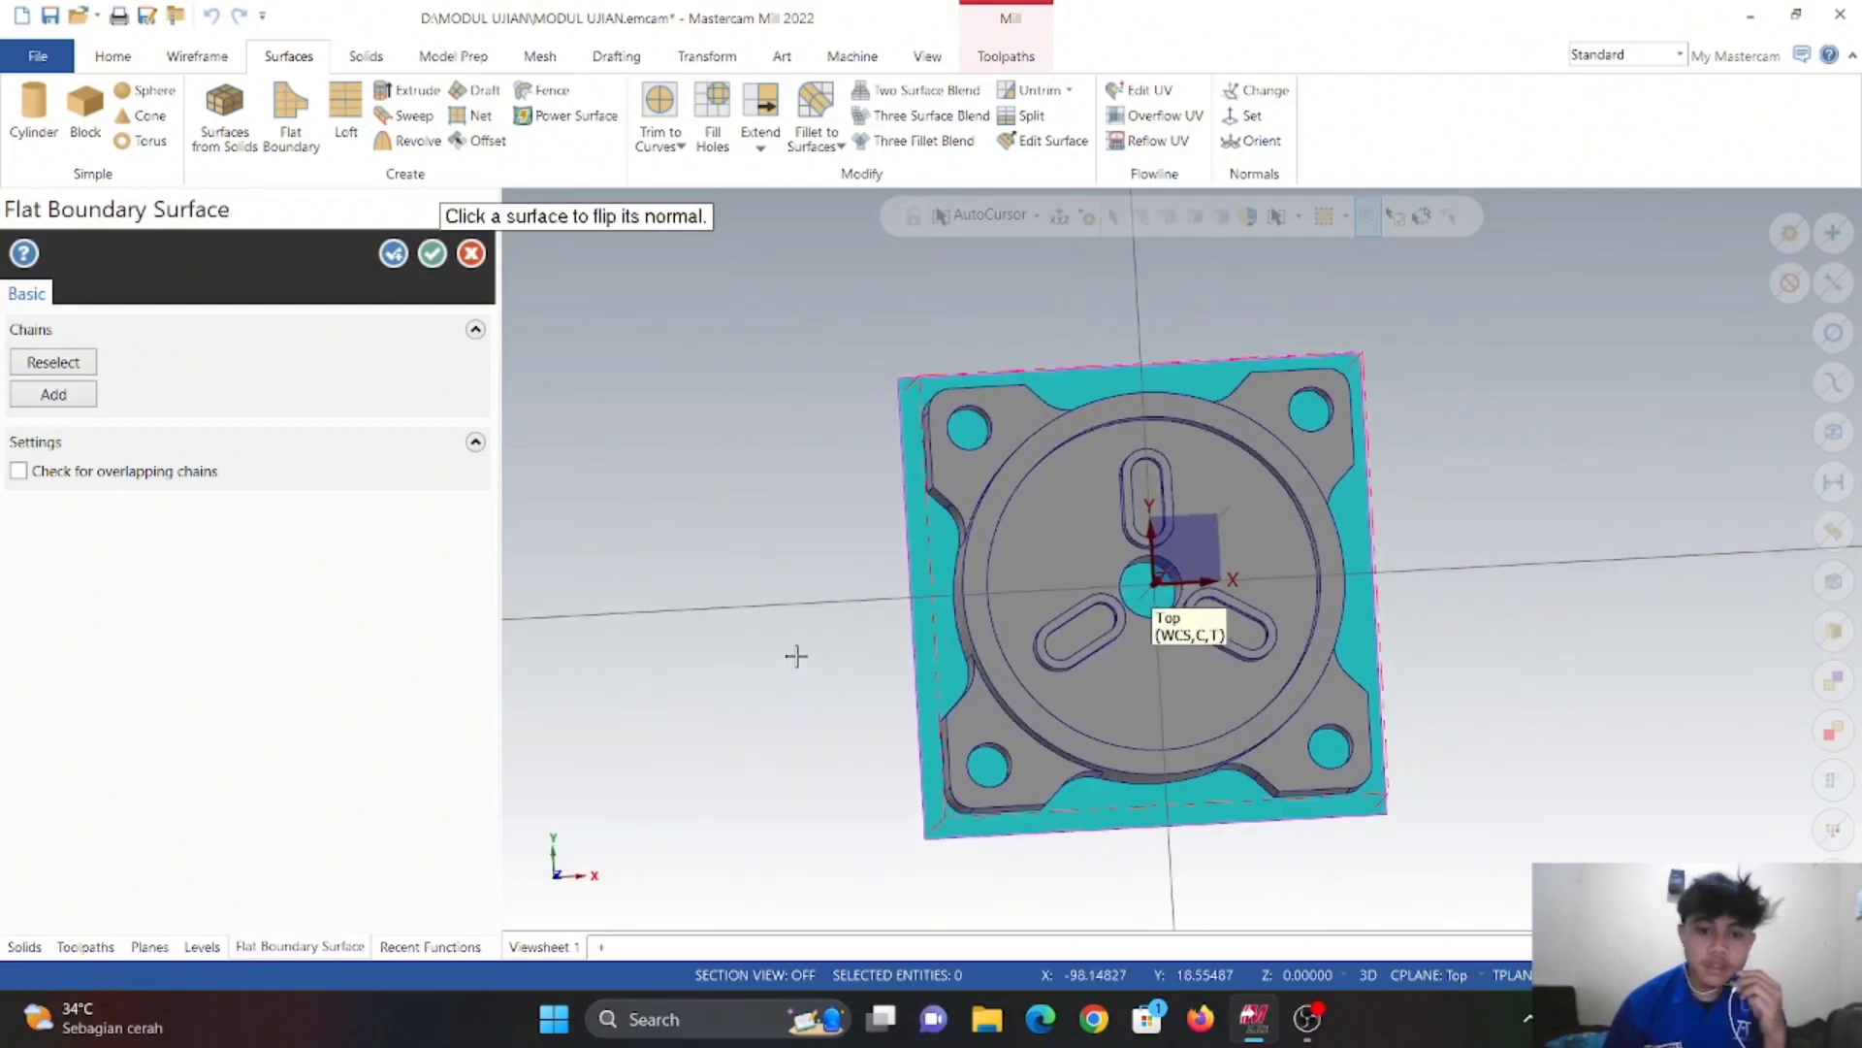
- Convert the flat boundary surface into a solid with an edge tolerance of 0.001, deleting the original surface
click(366, 58)
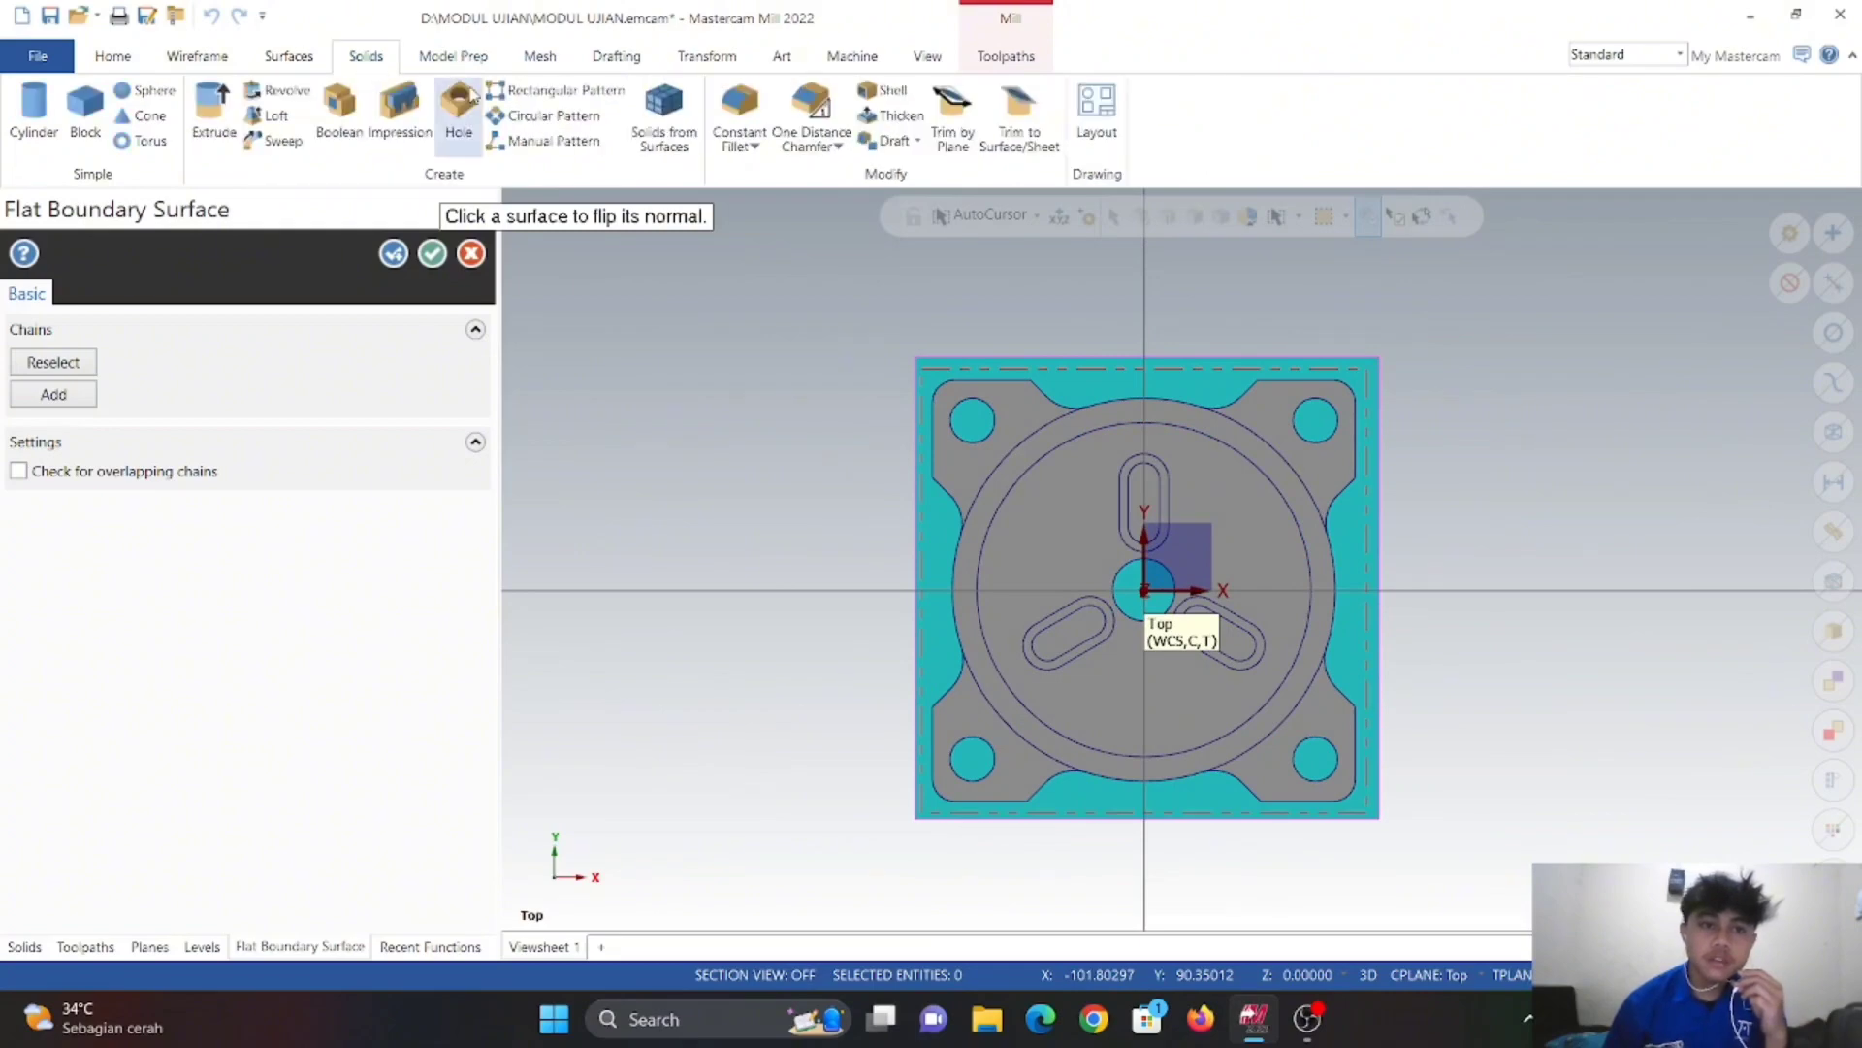
click(676, 153)
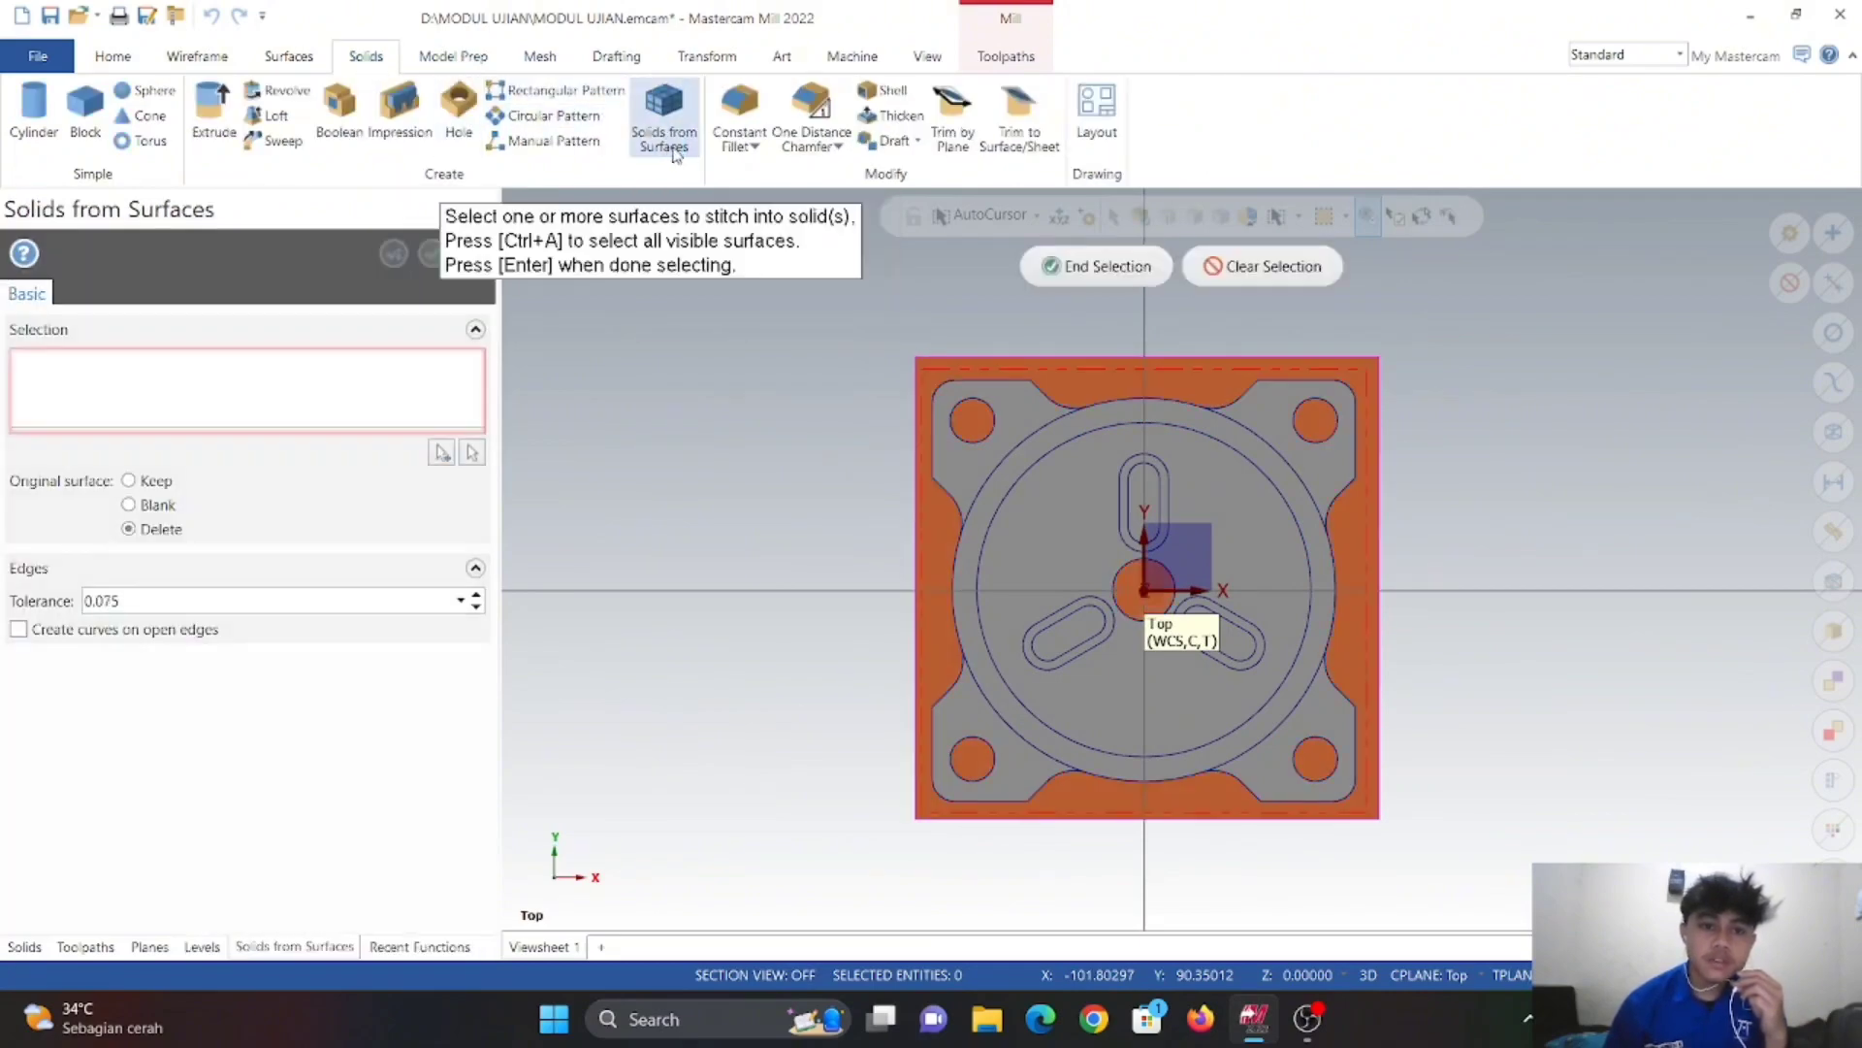
click(1101, 388)
click(1116, 267)
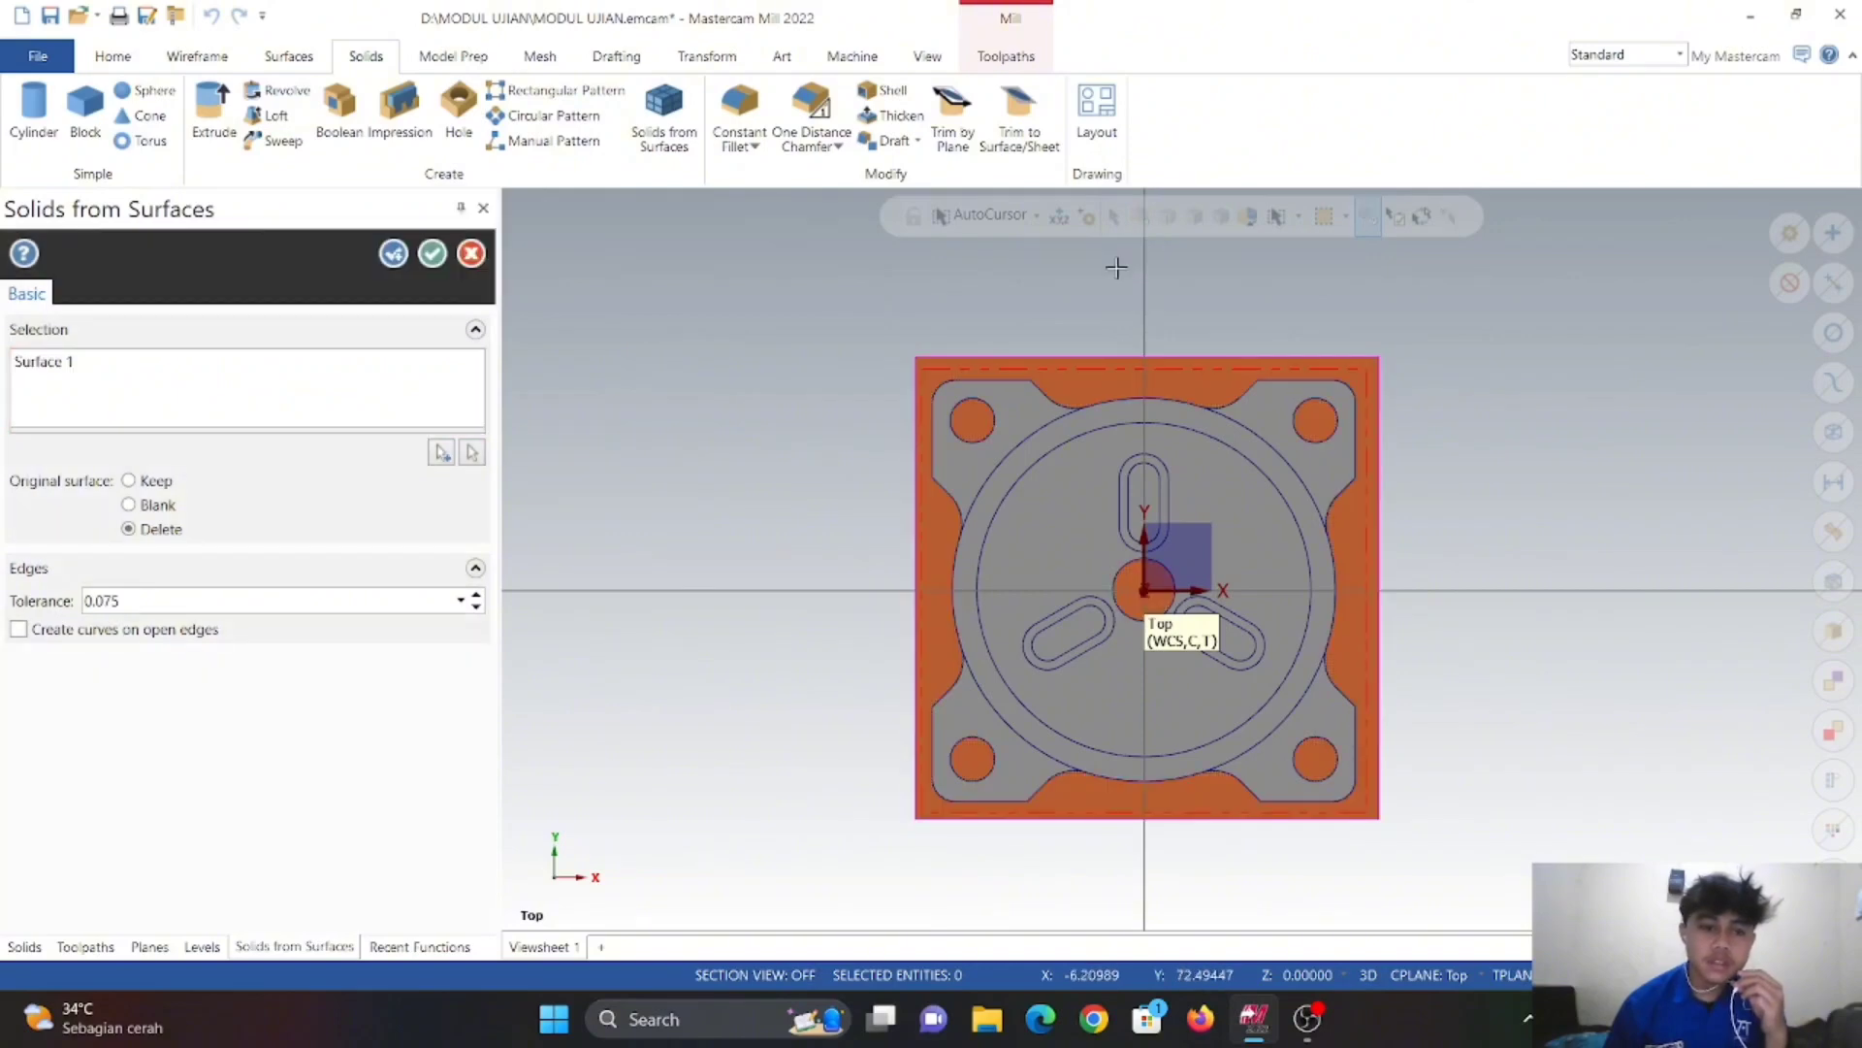
click(314, 608)
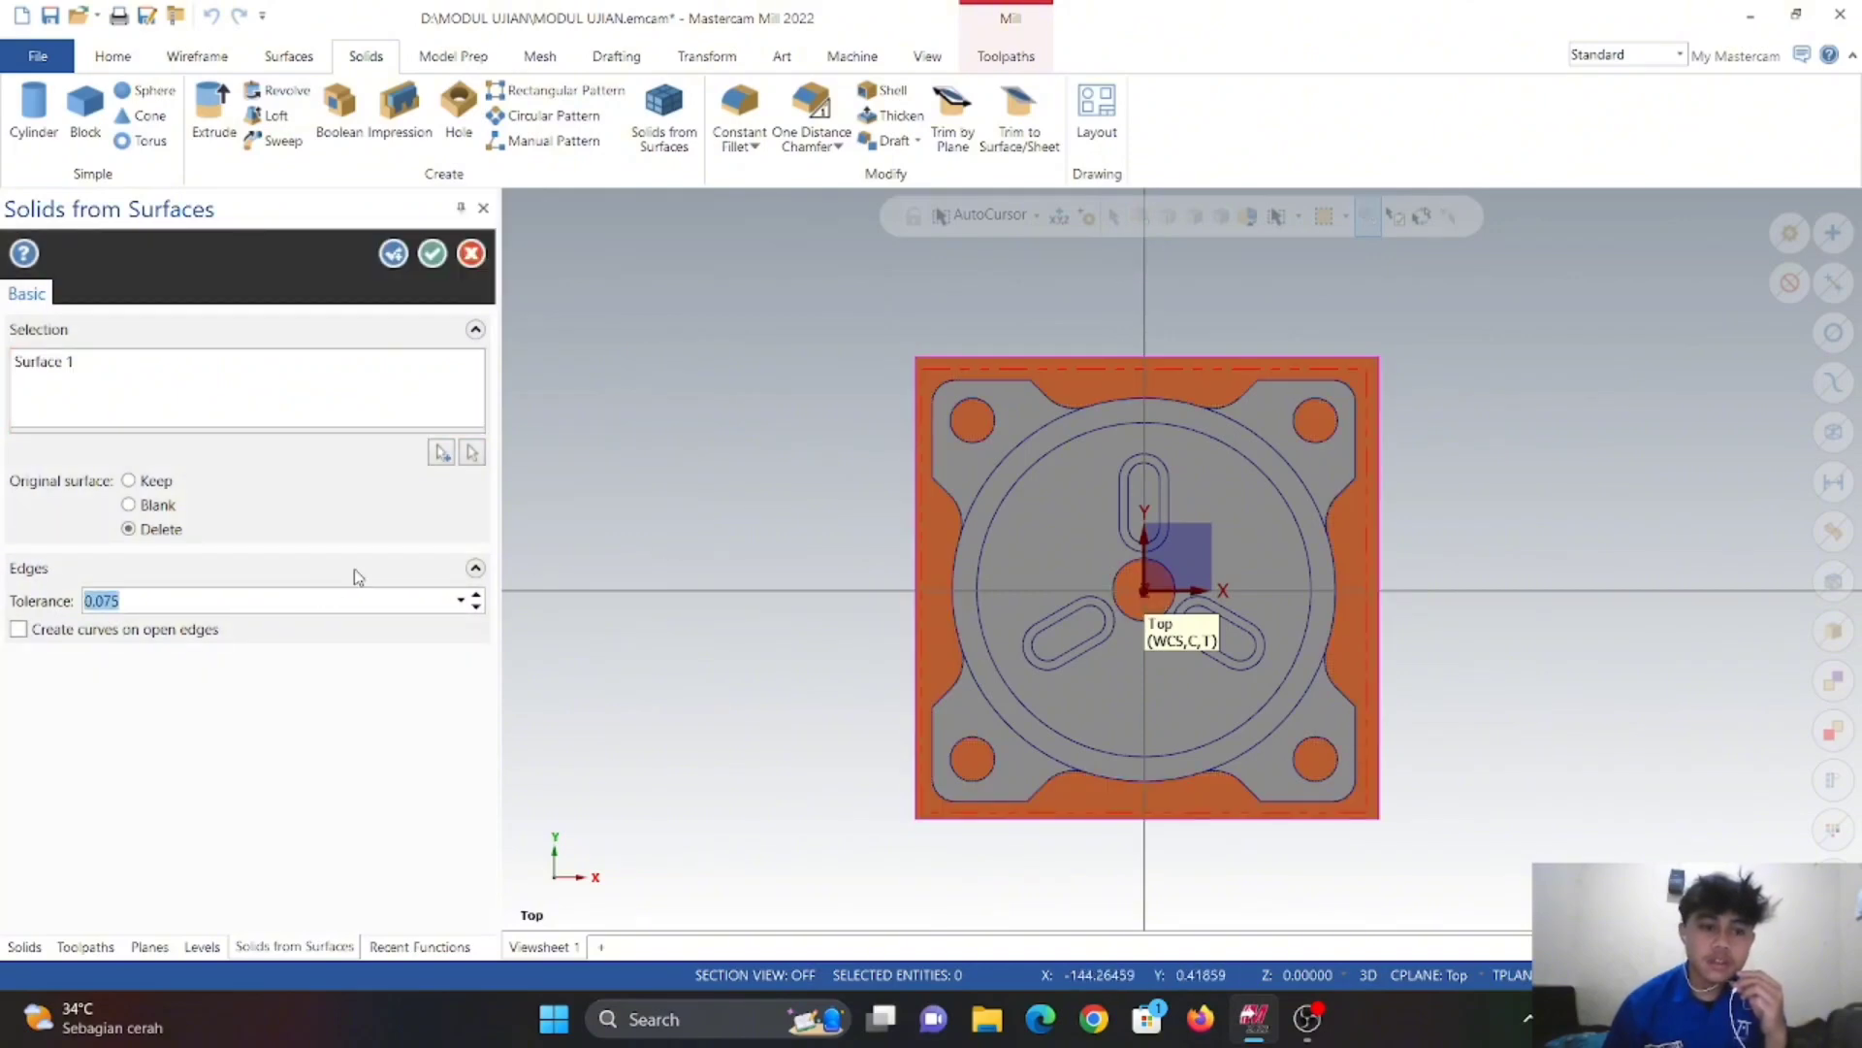
text(0.001)
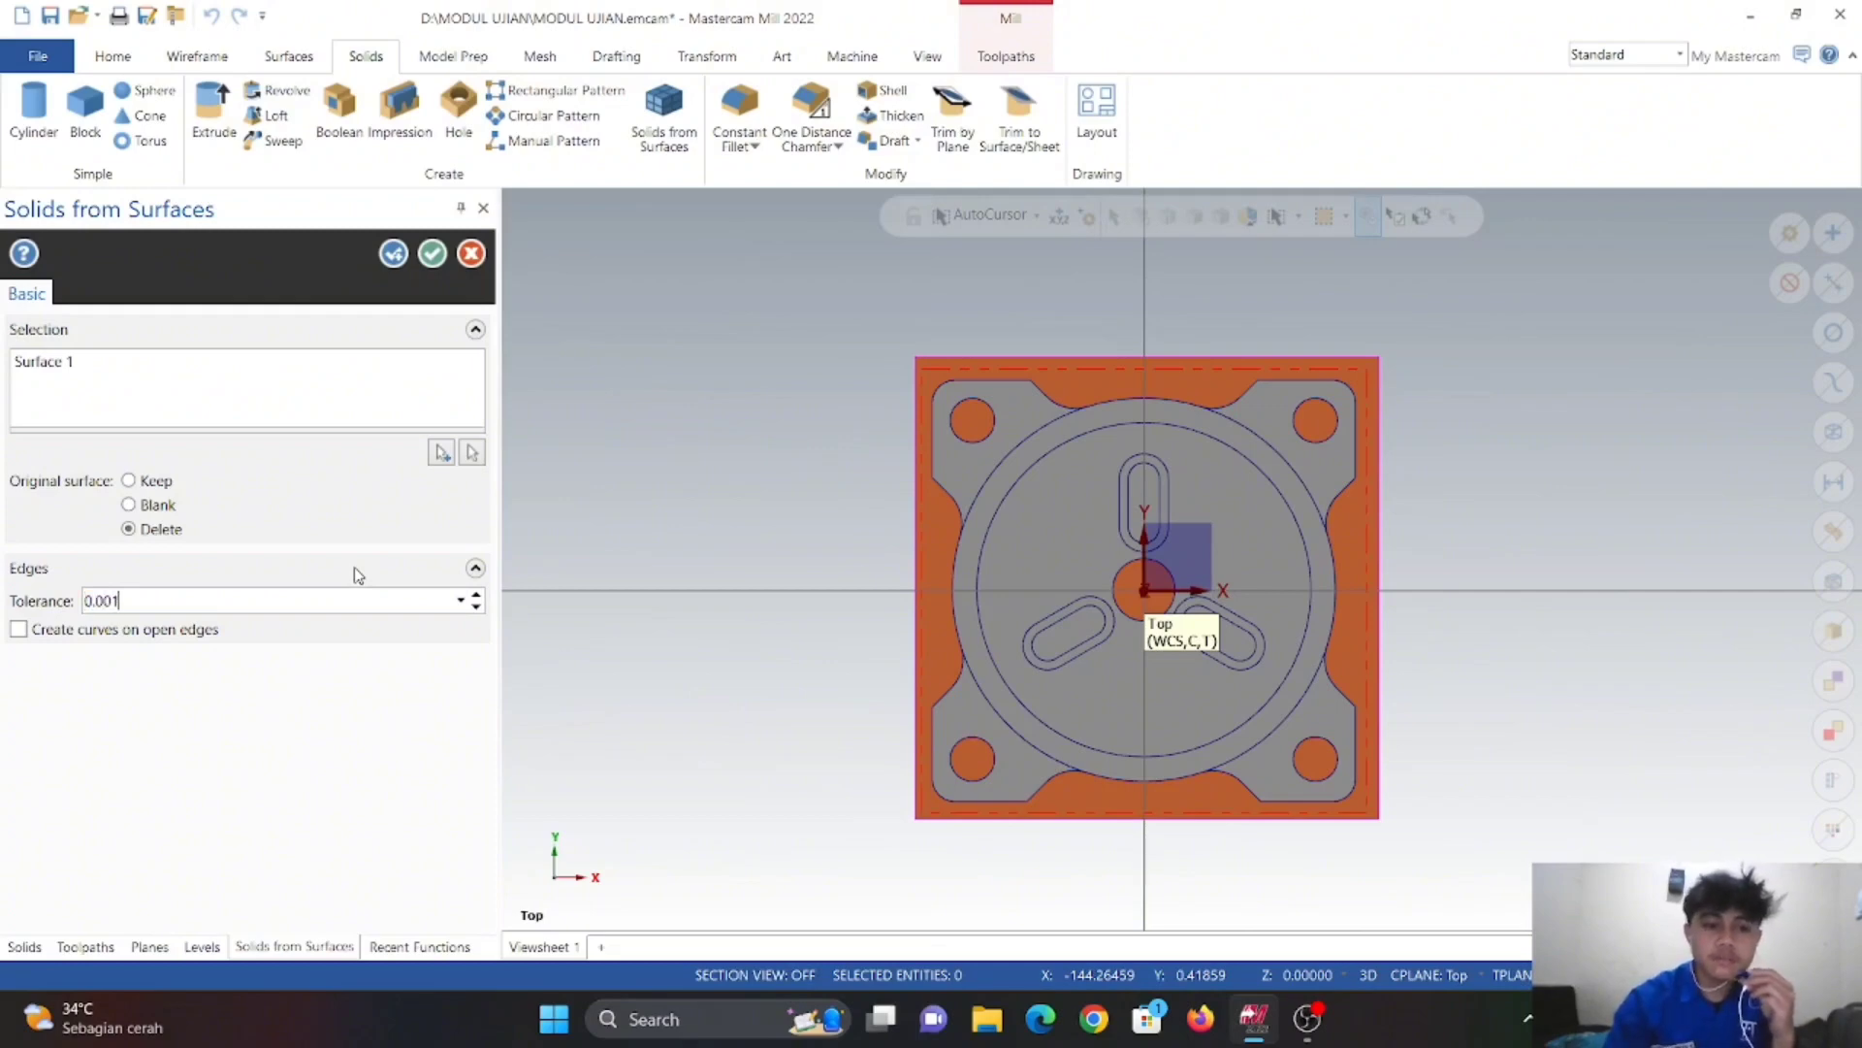
click(423, 256)
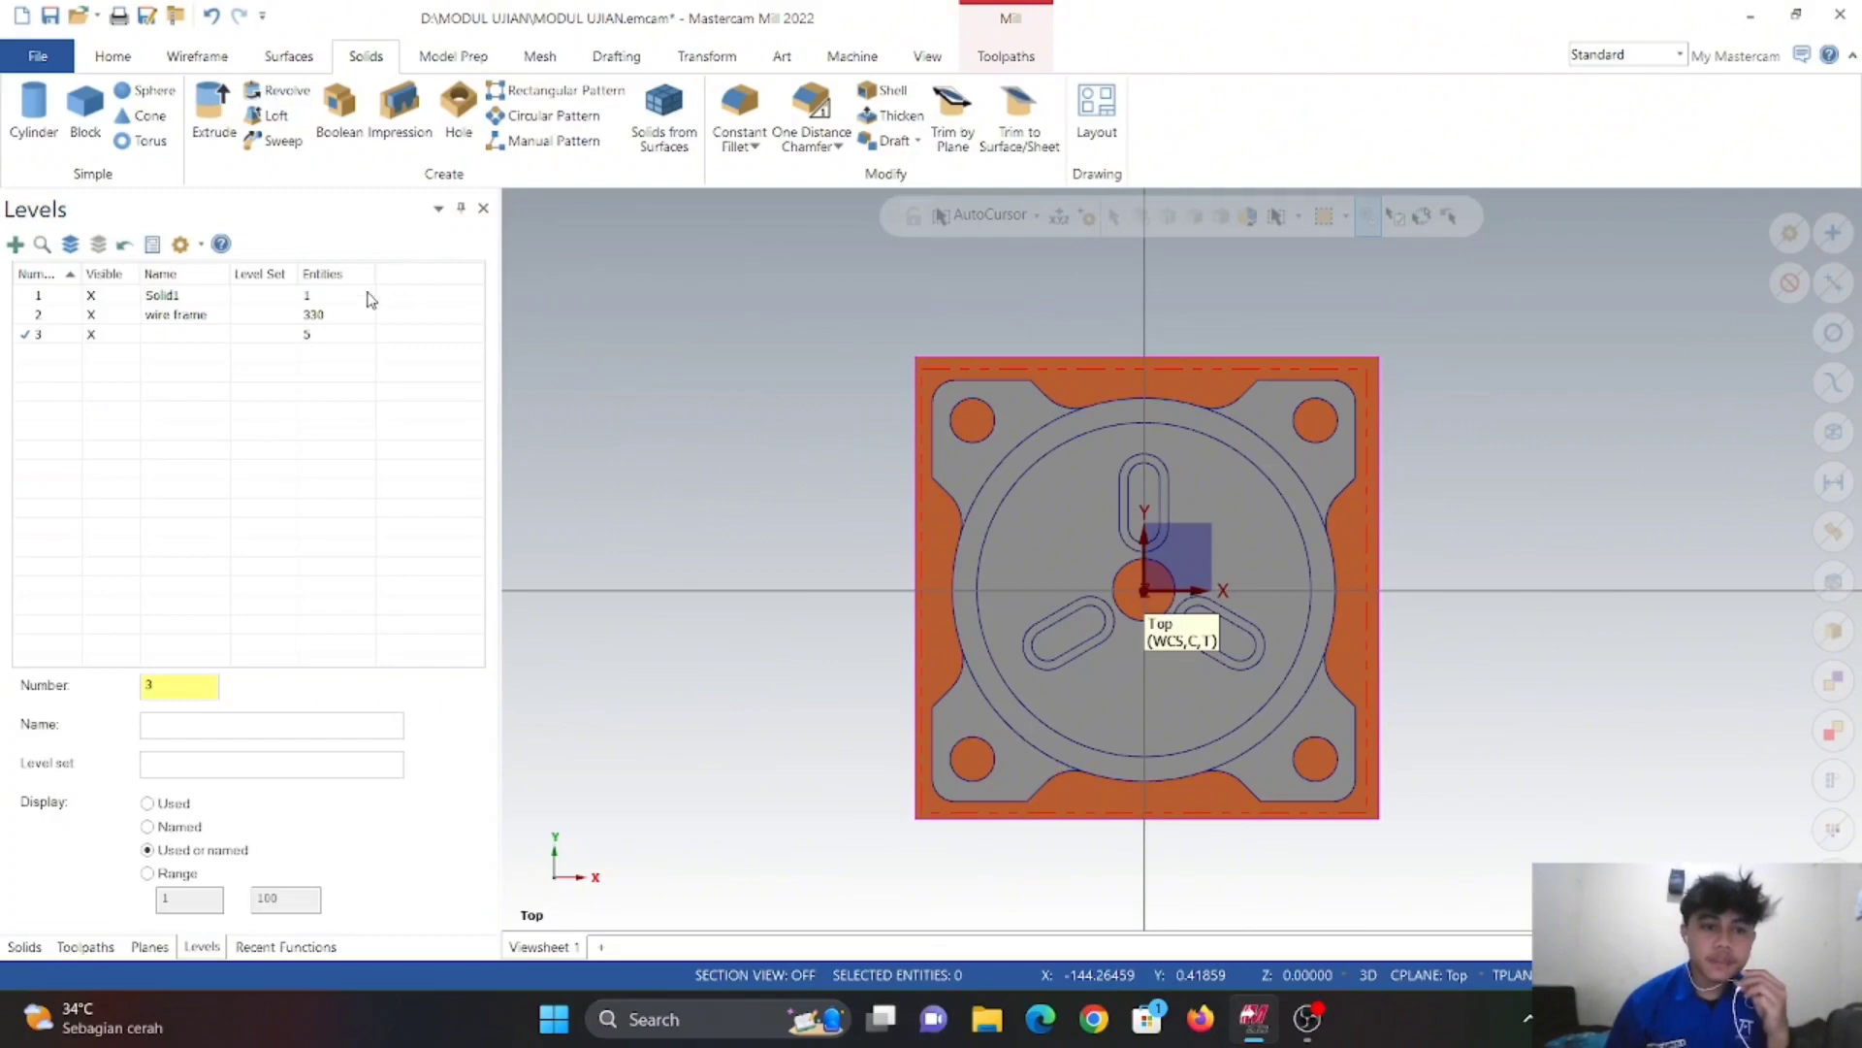
- Name level 3 "sollid from surface" and add a new level 4 as the active level
click(176, 334)
click(176, 336)
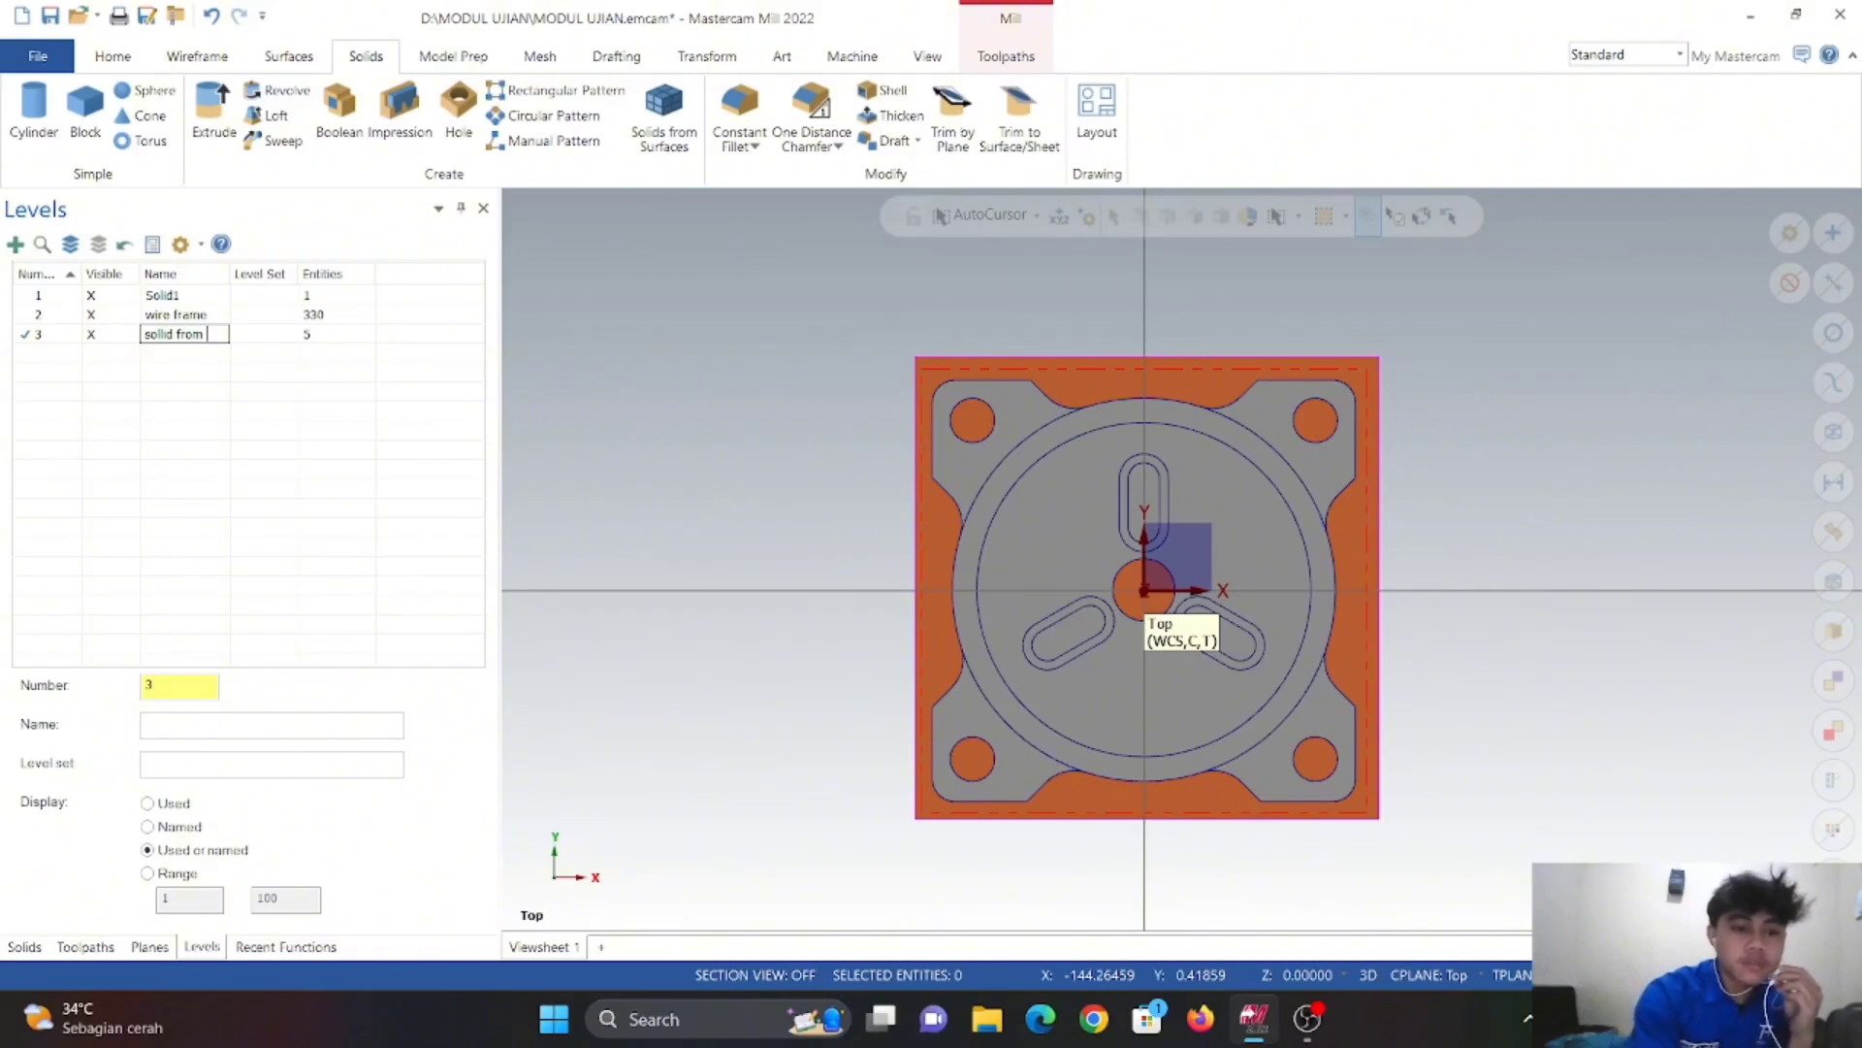
text(face)
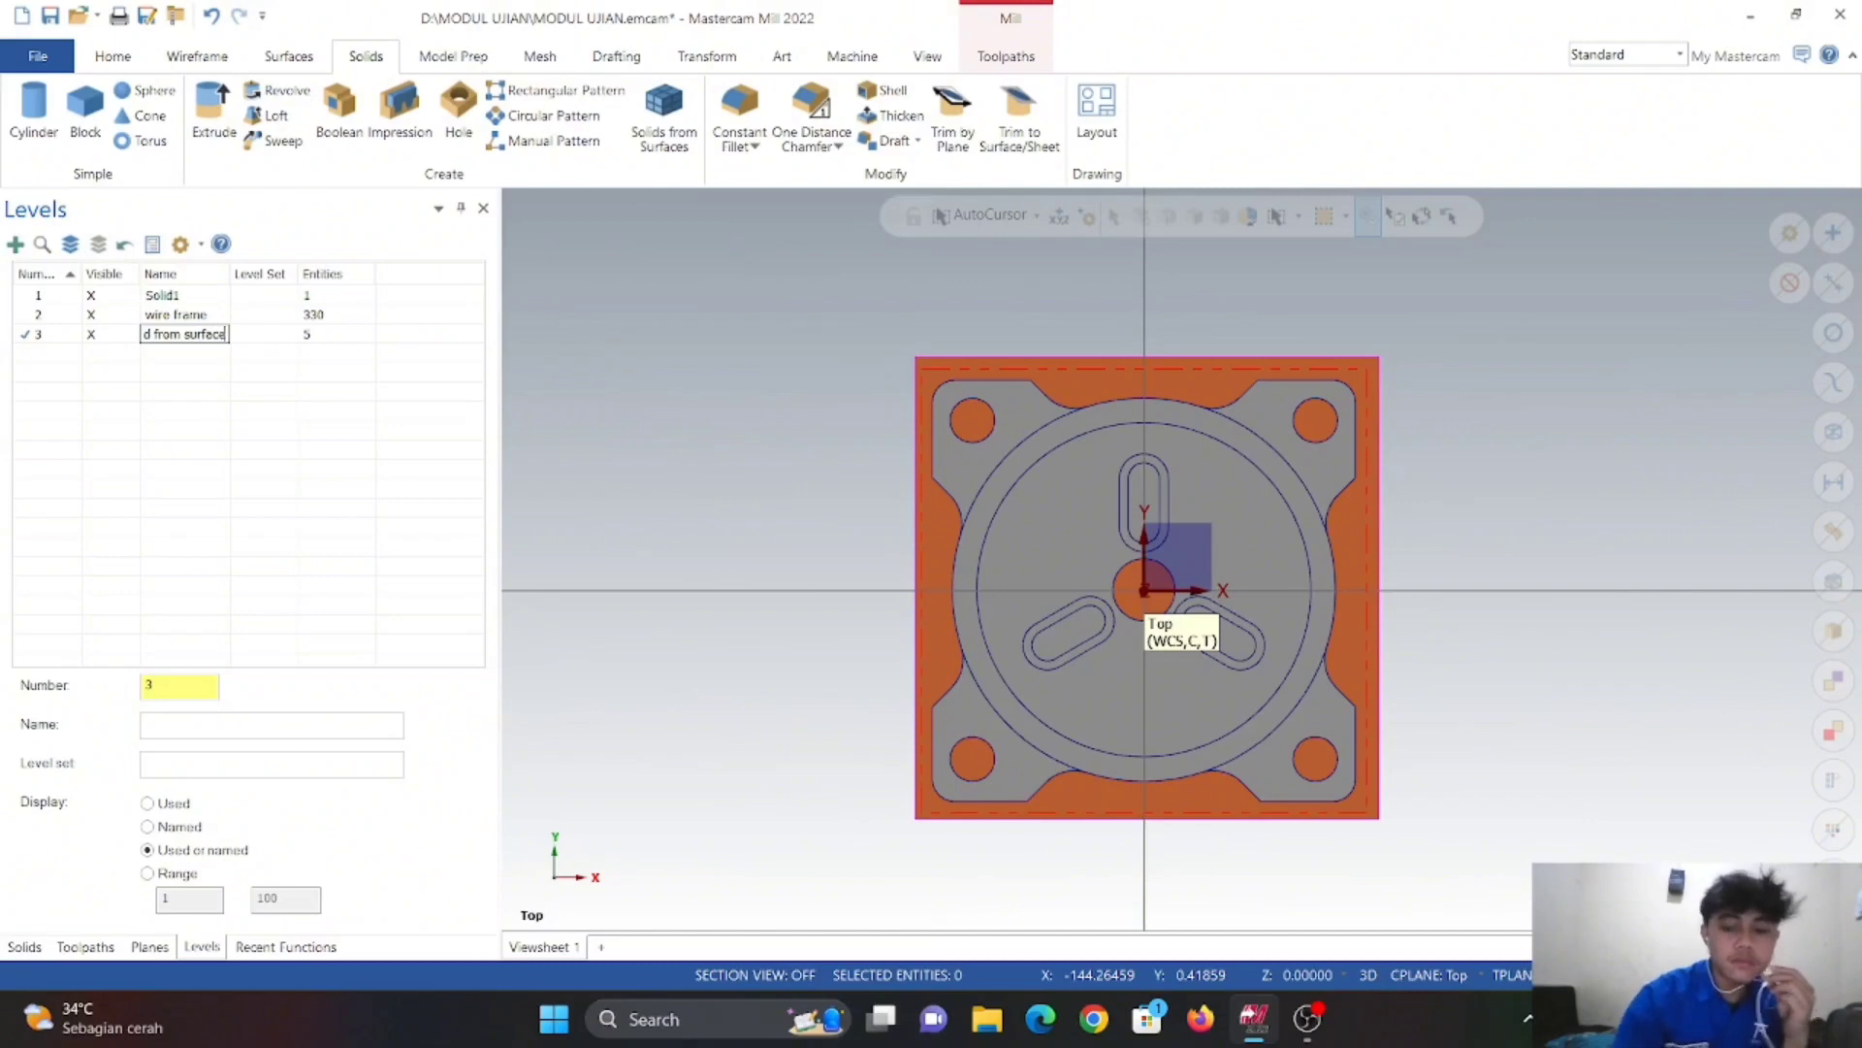
key(Return)
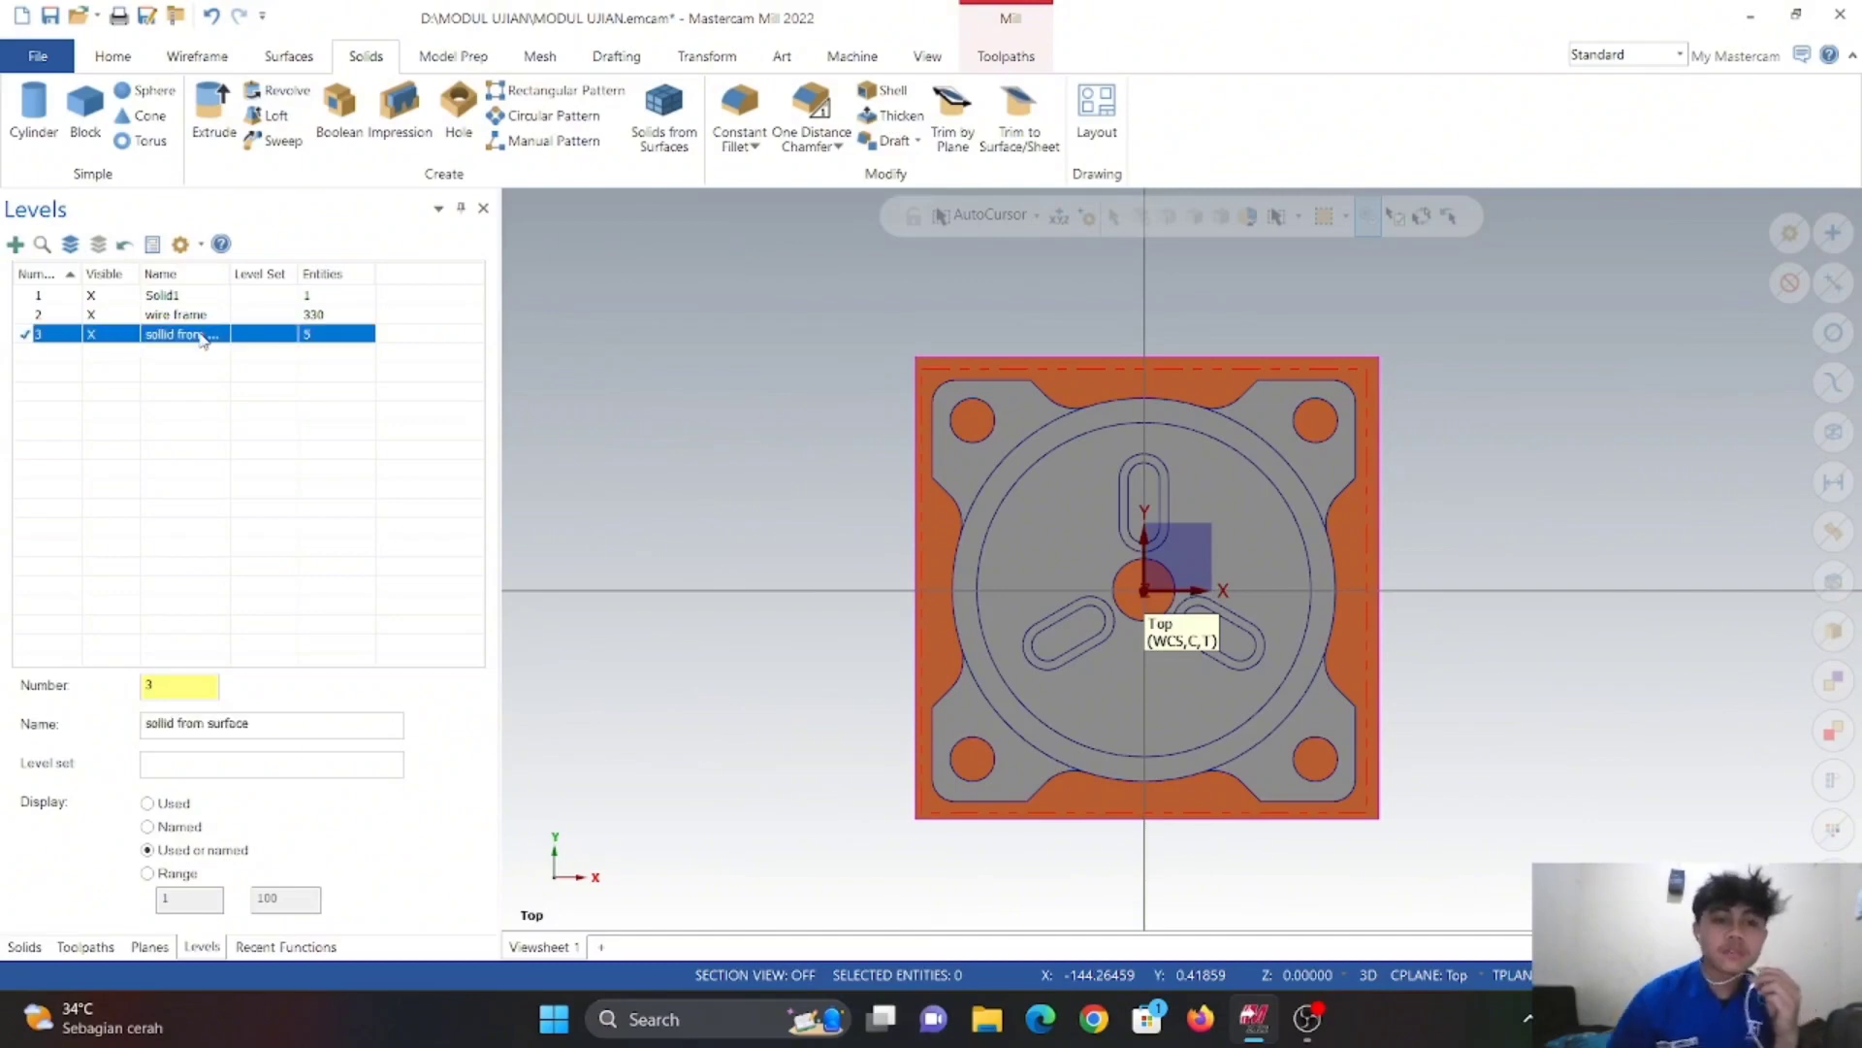
click(14, 244)
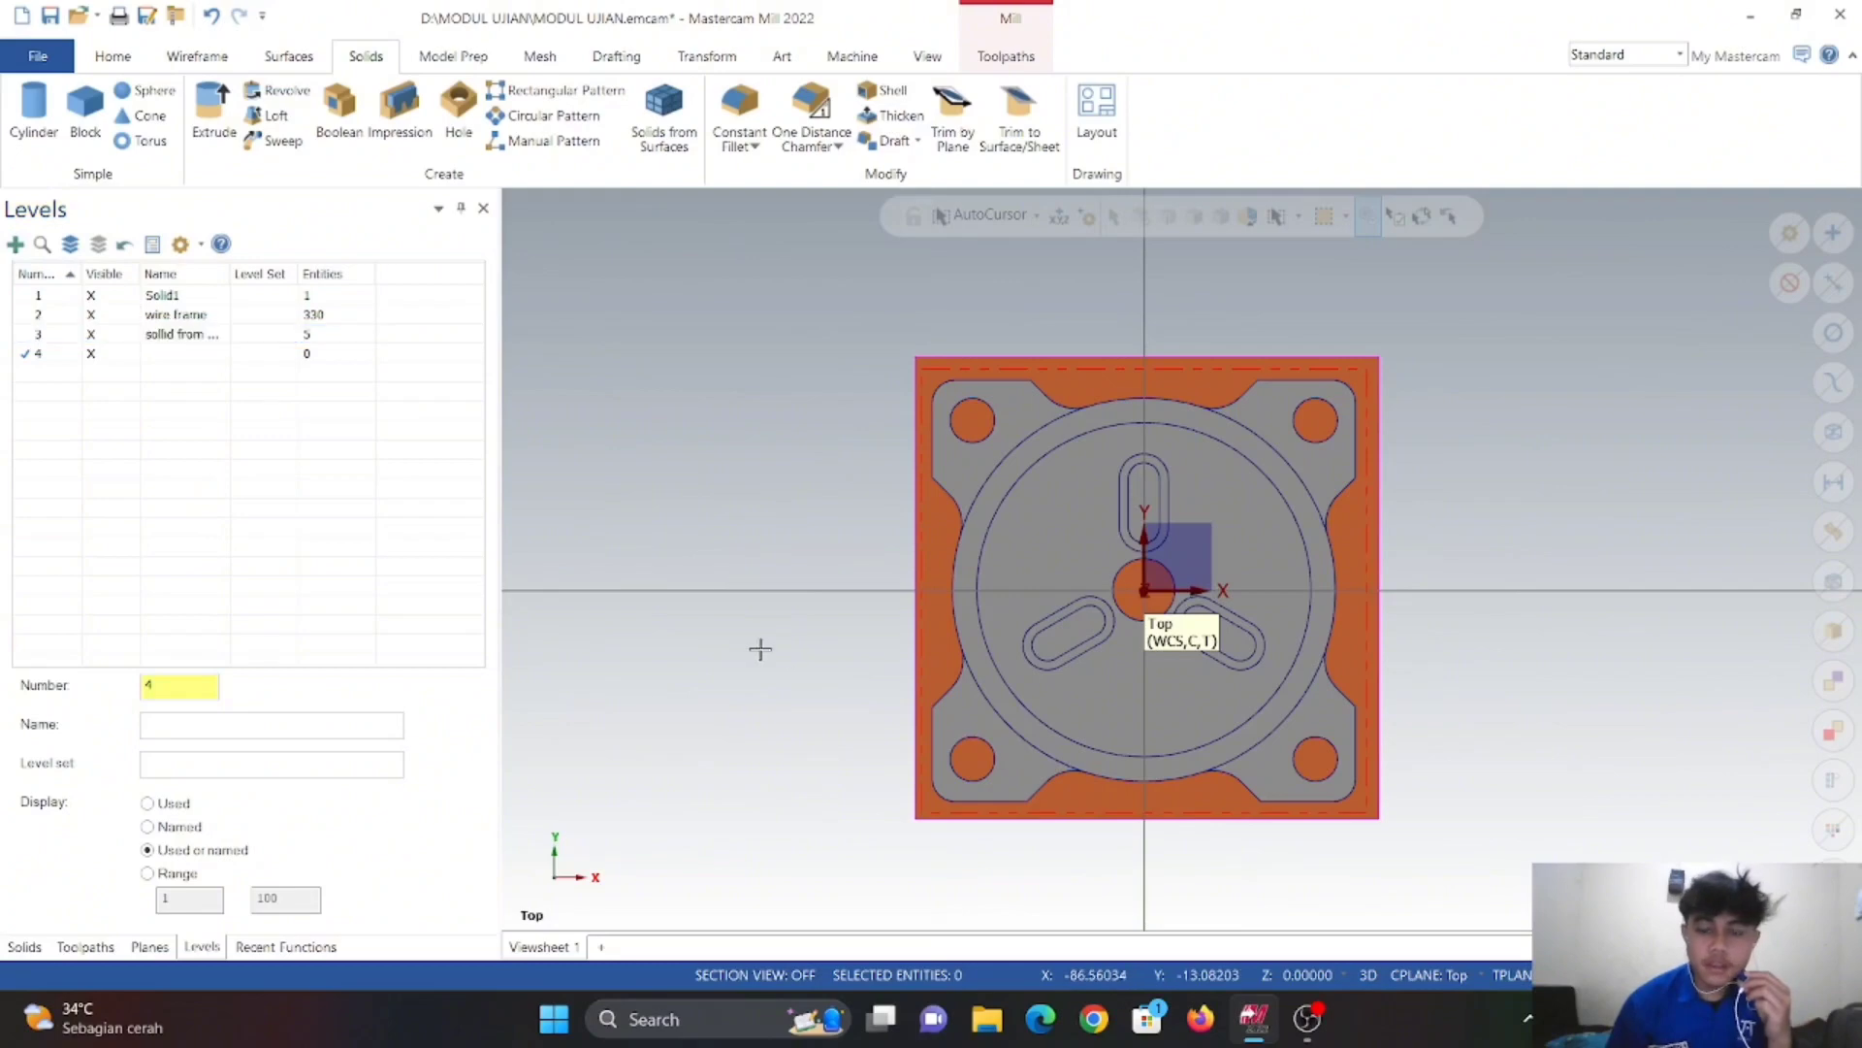
middle_drag(761, 644, 710, 473)
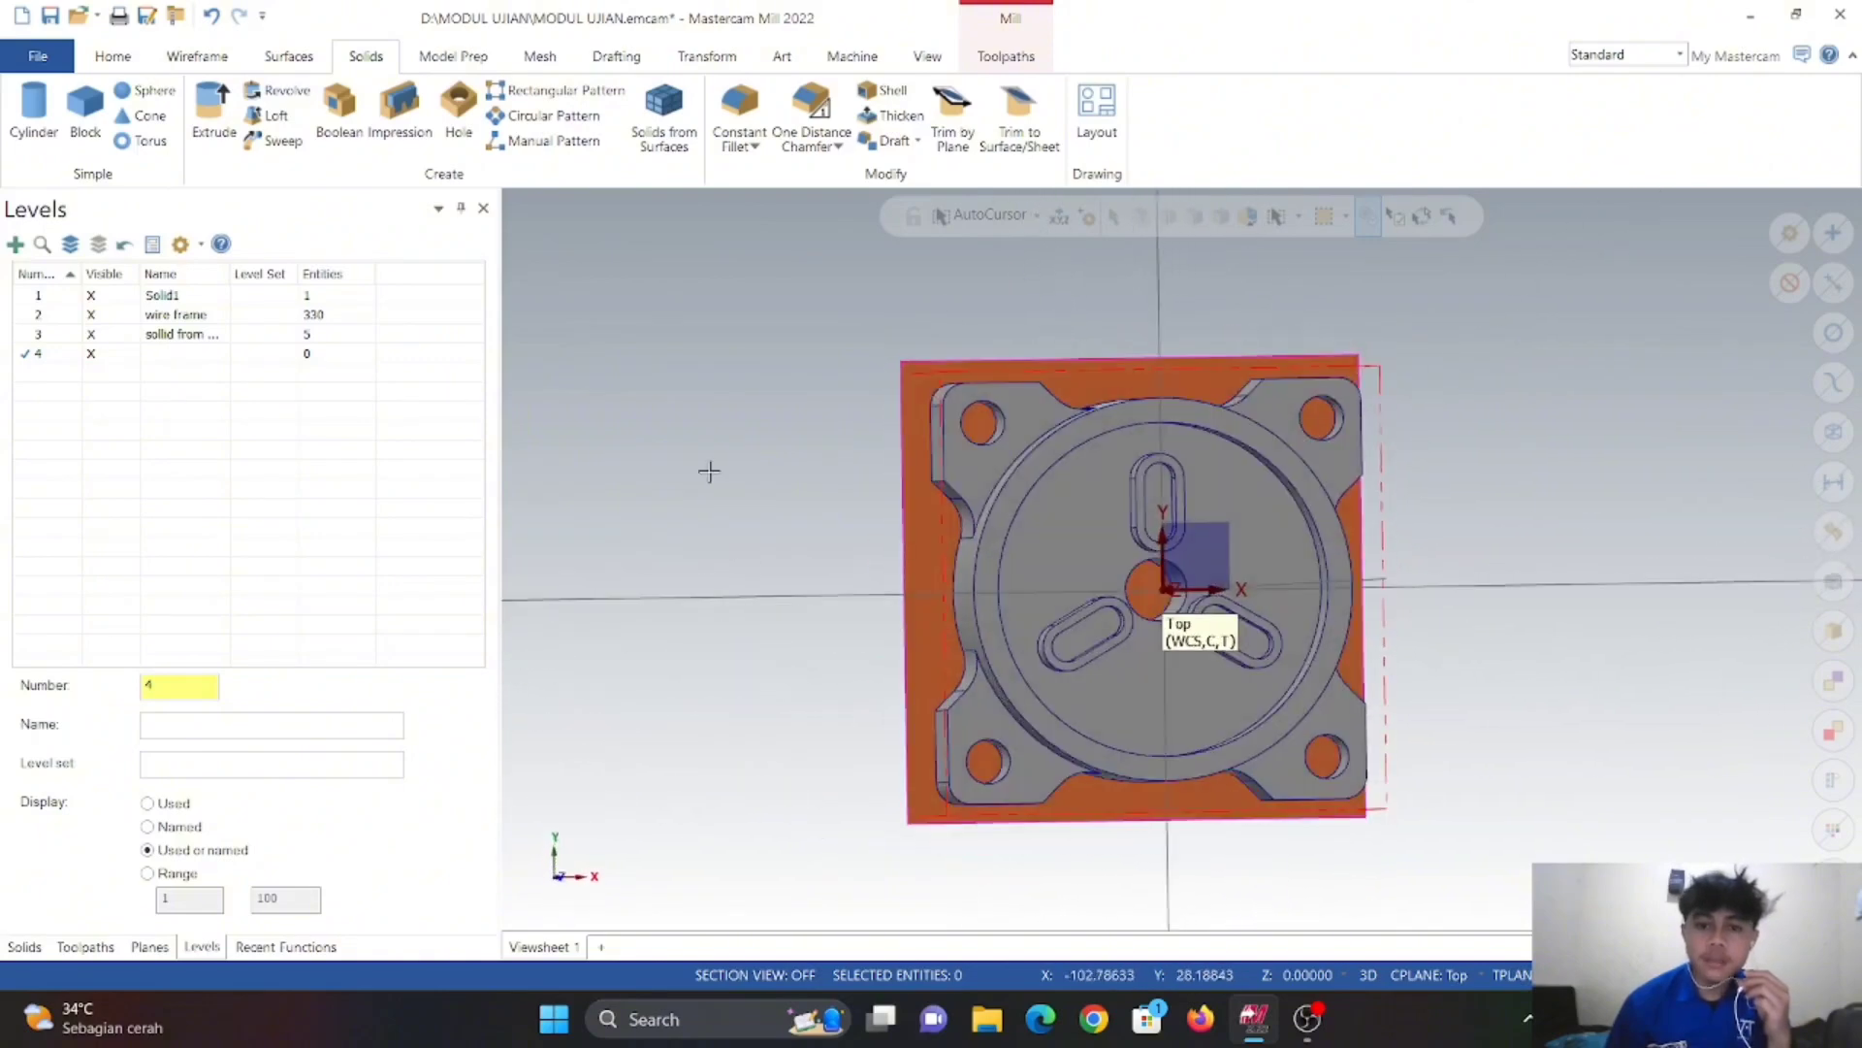
right_click(710, 473)
click(788, 606)
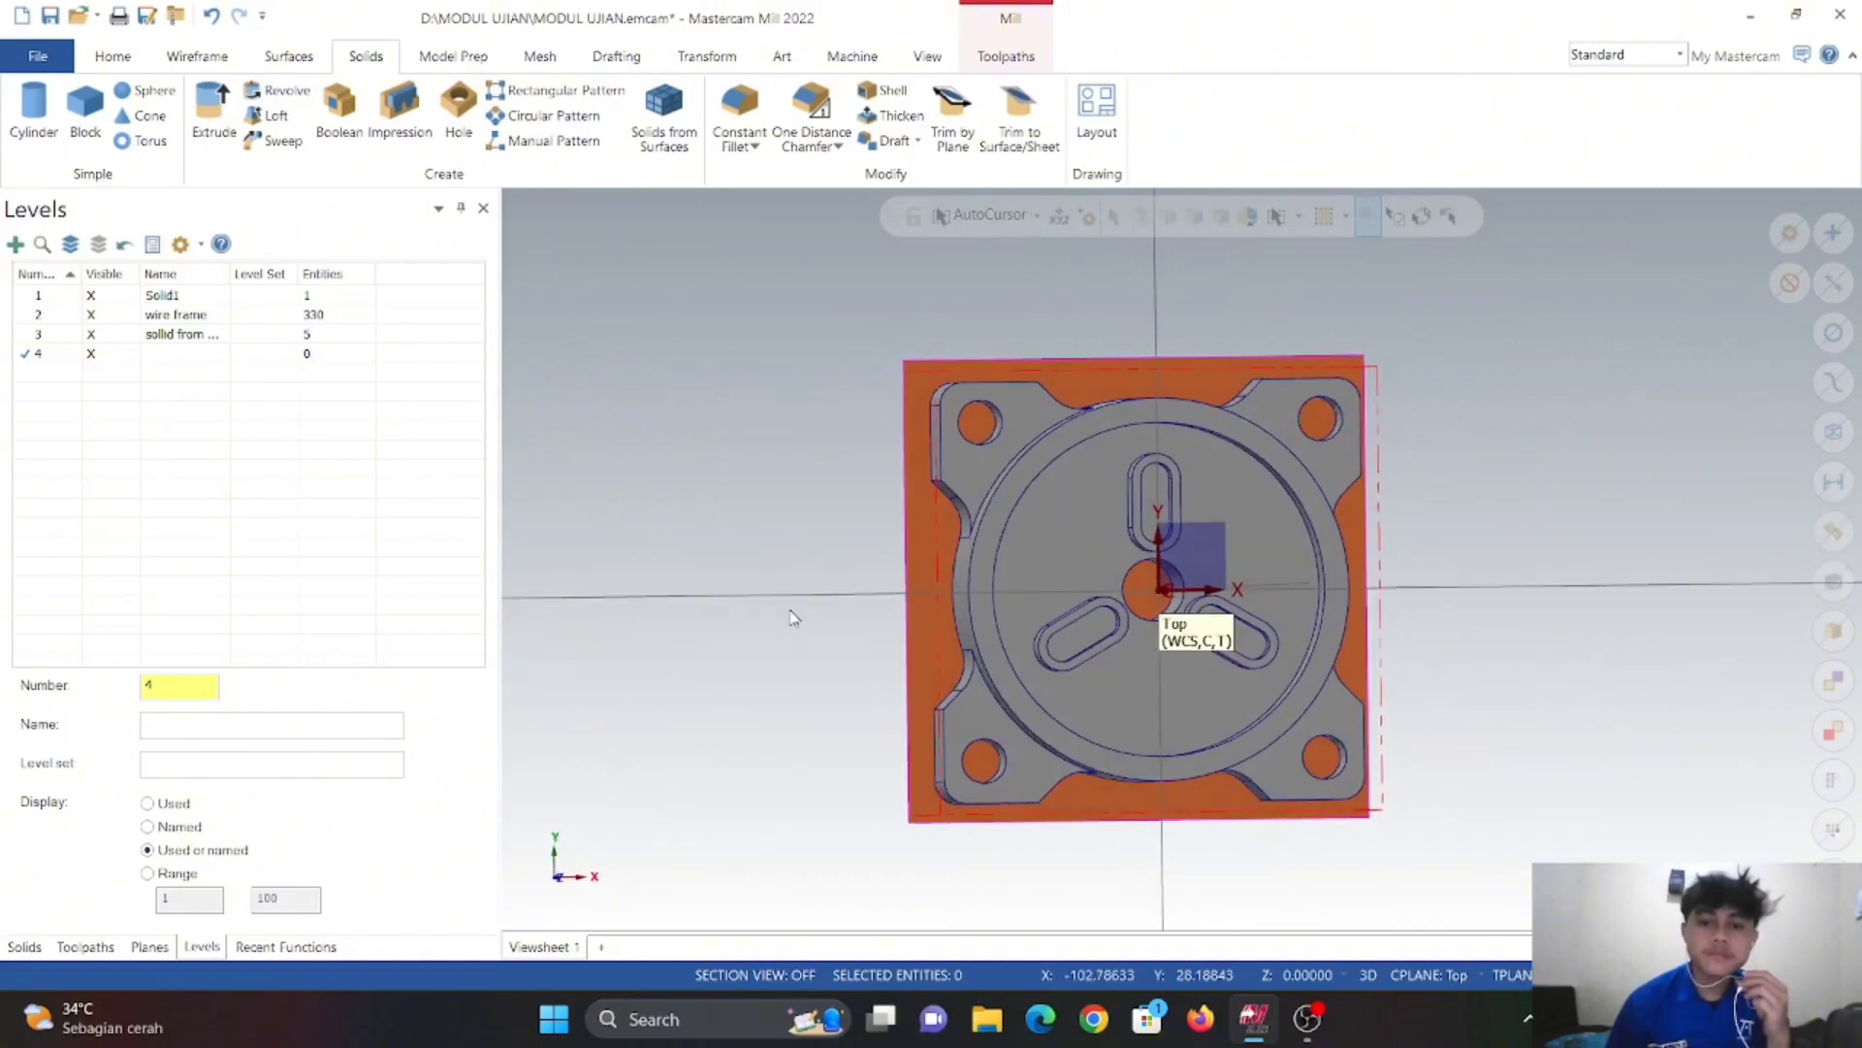
- Start a 2D Area Mill toolpath and pick the flat square boundary solid's face as the machining region using solid face chaining
click(87, 946)
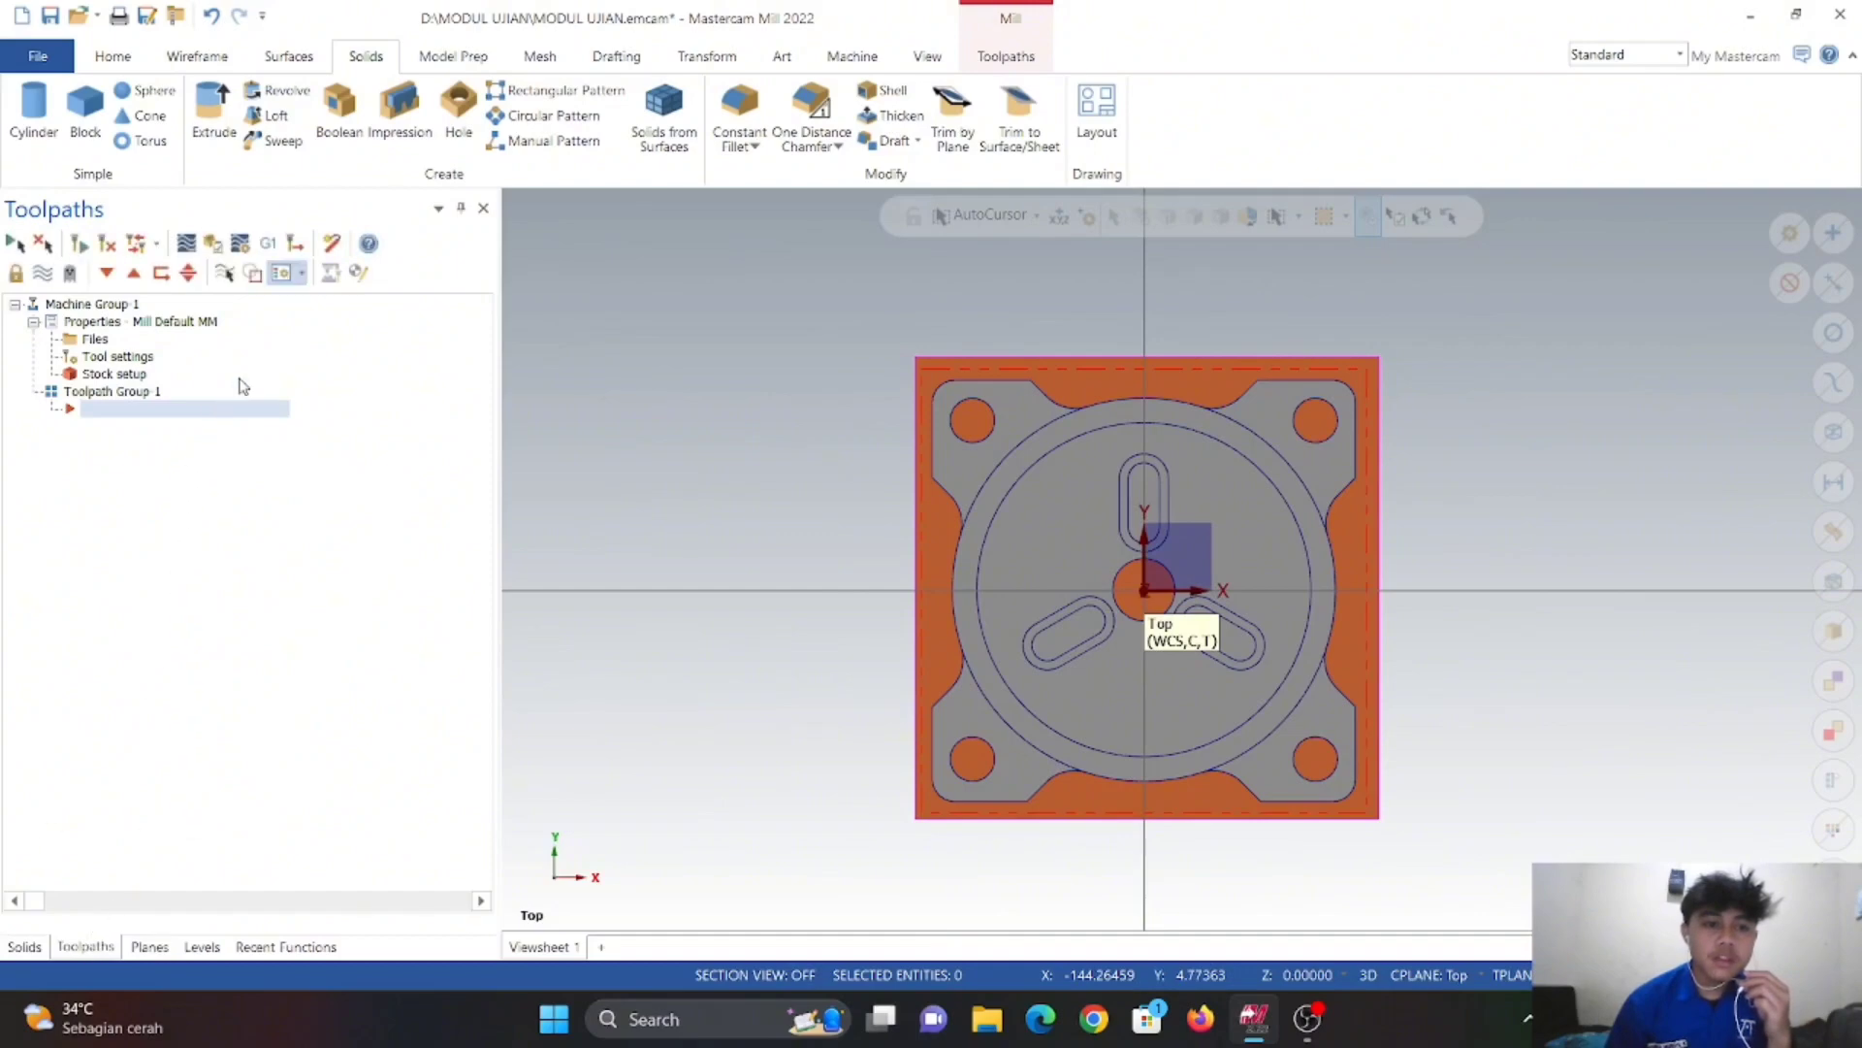
click(1009, 58)
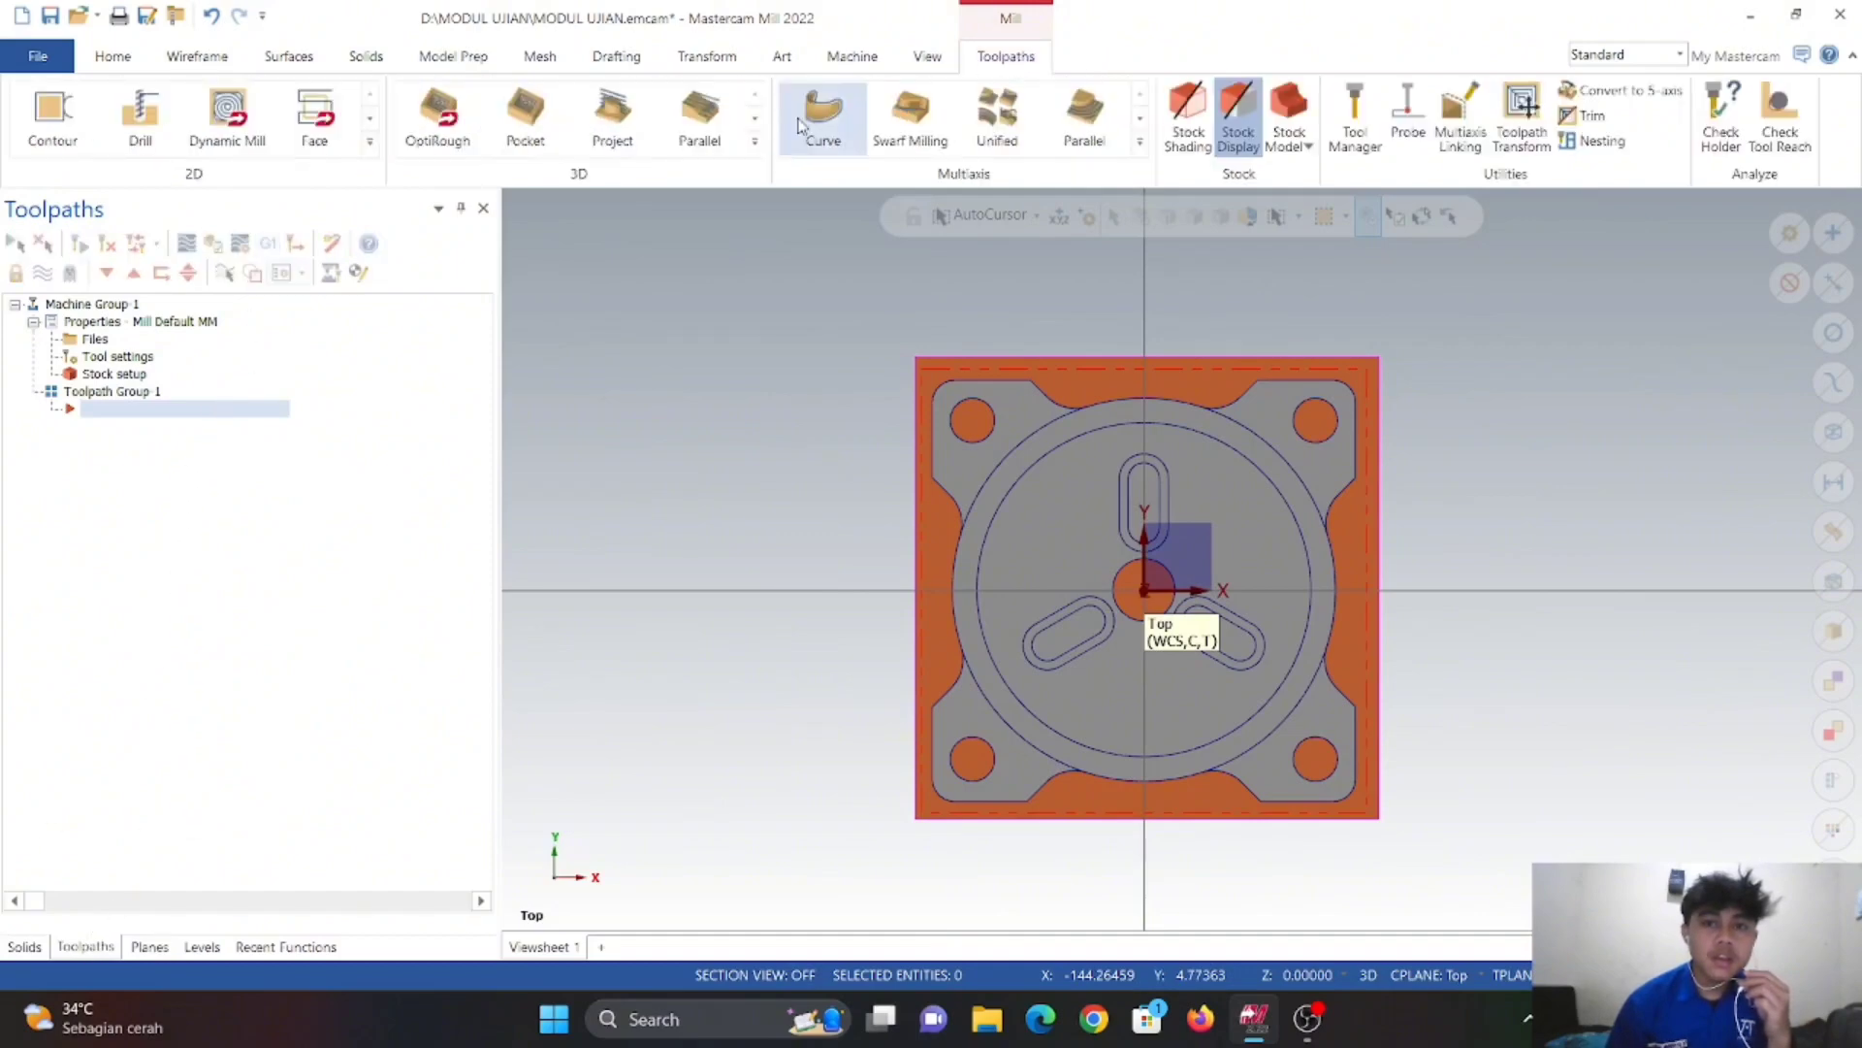
click(370, 142)
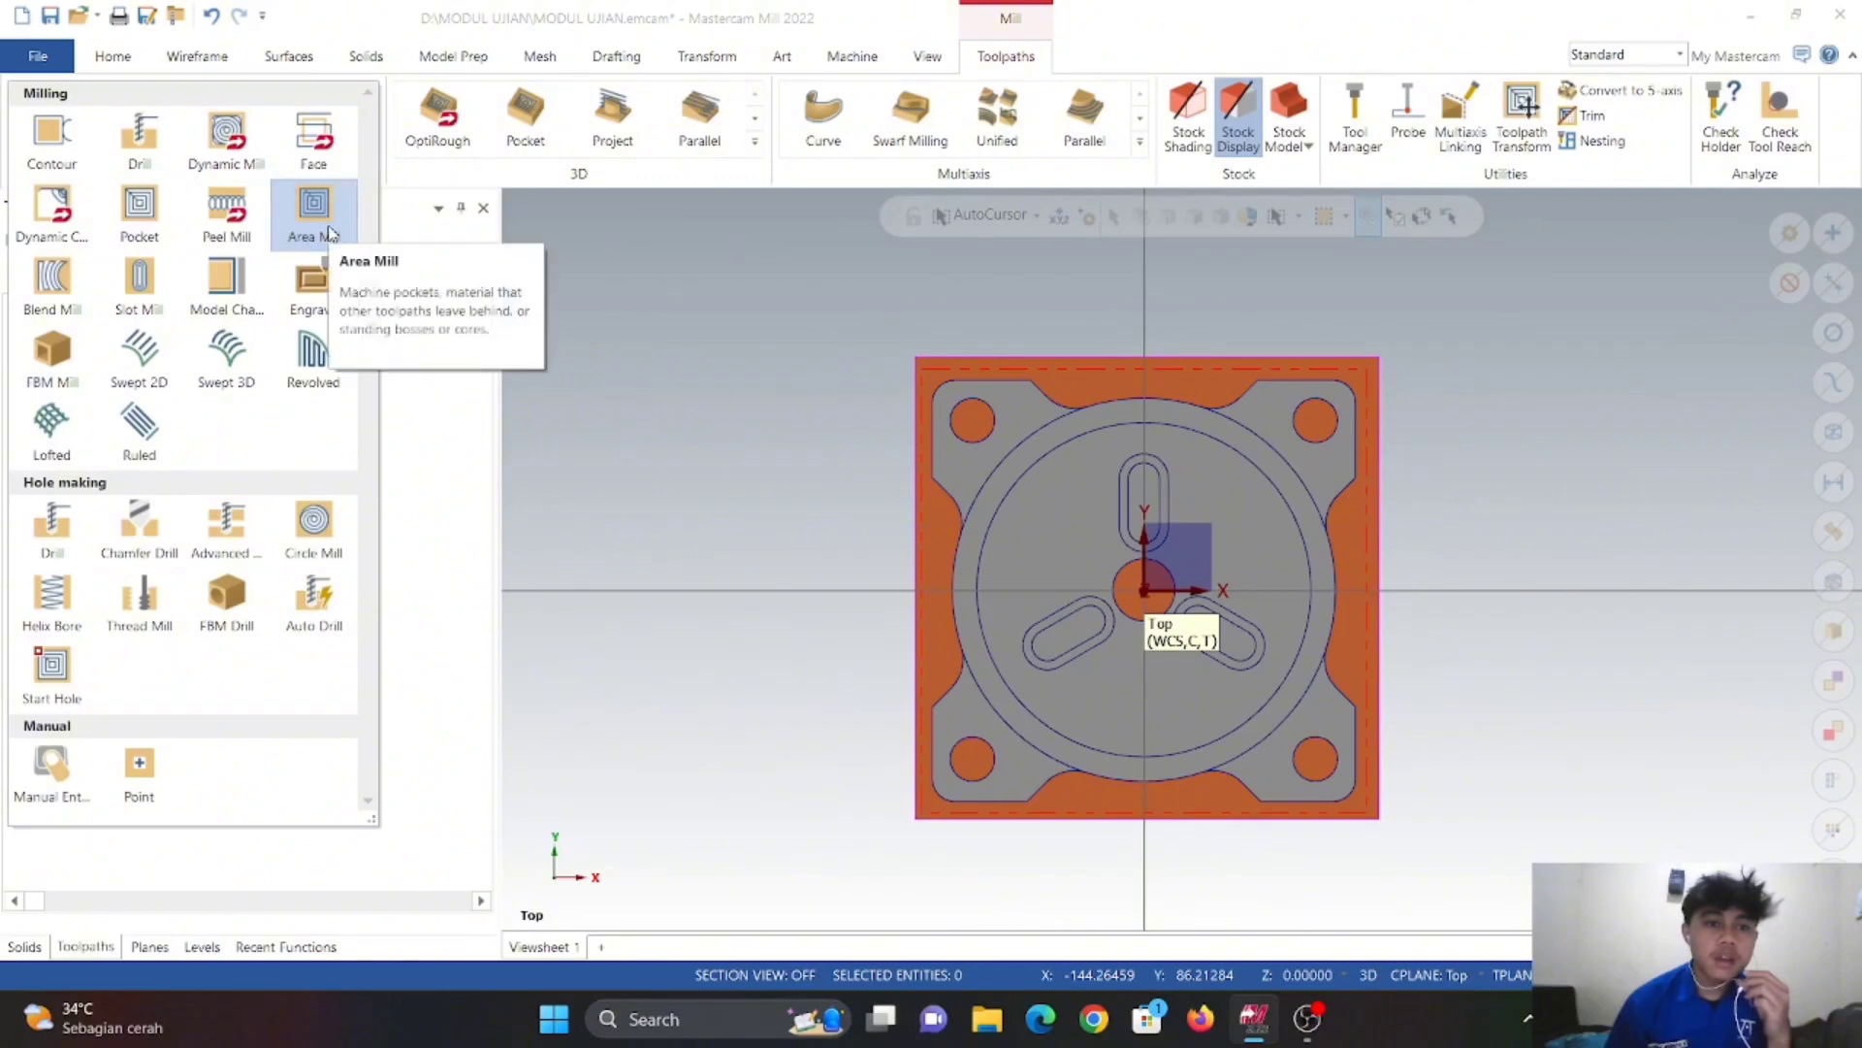
click(313, 213)
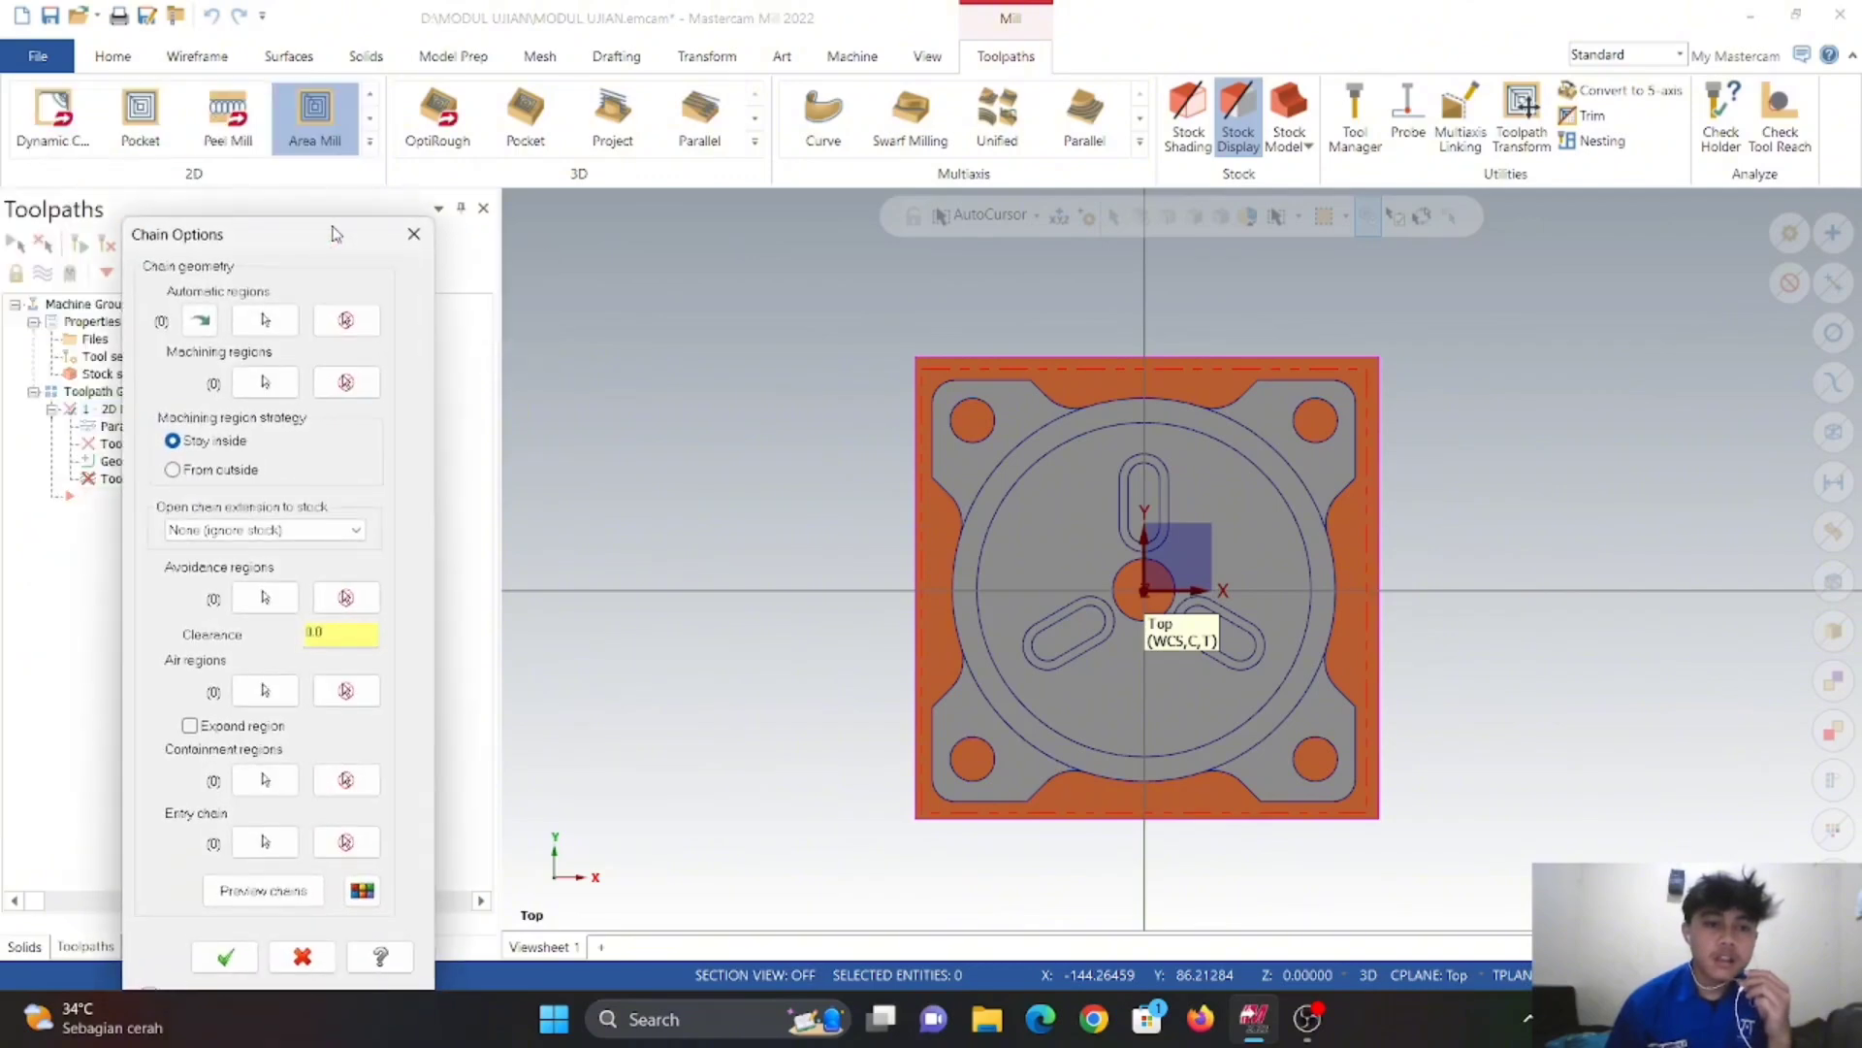
click(265, 383)
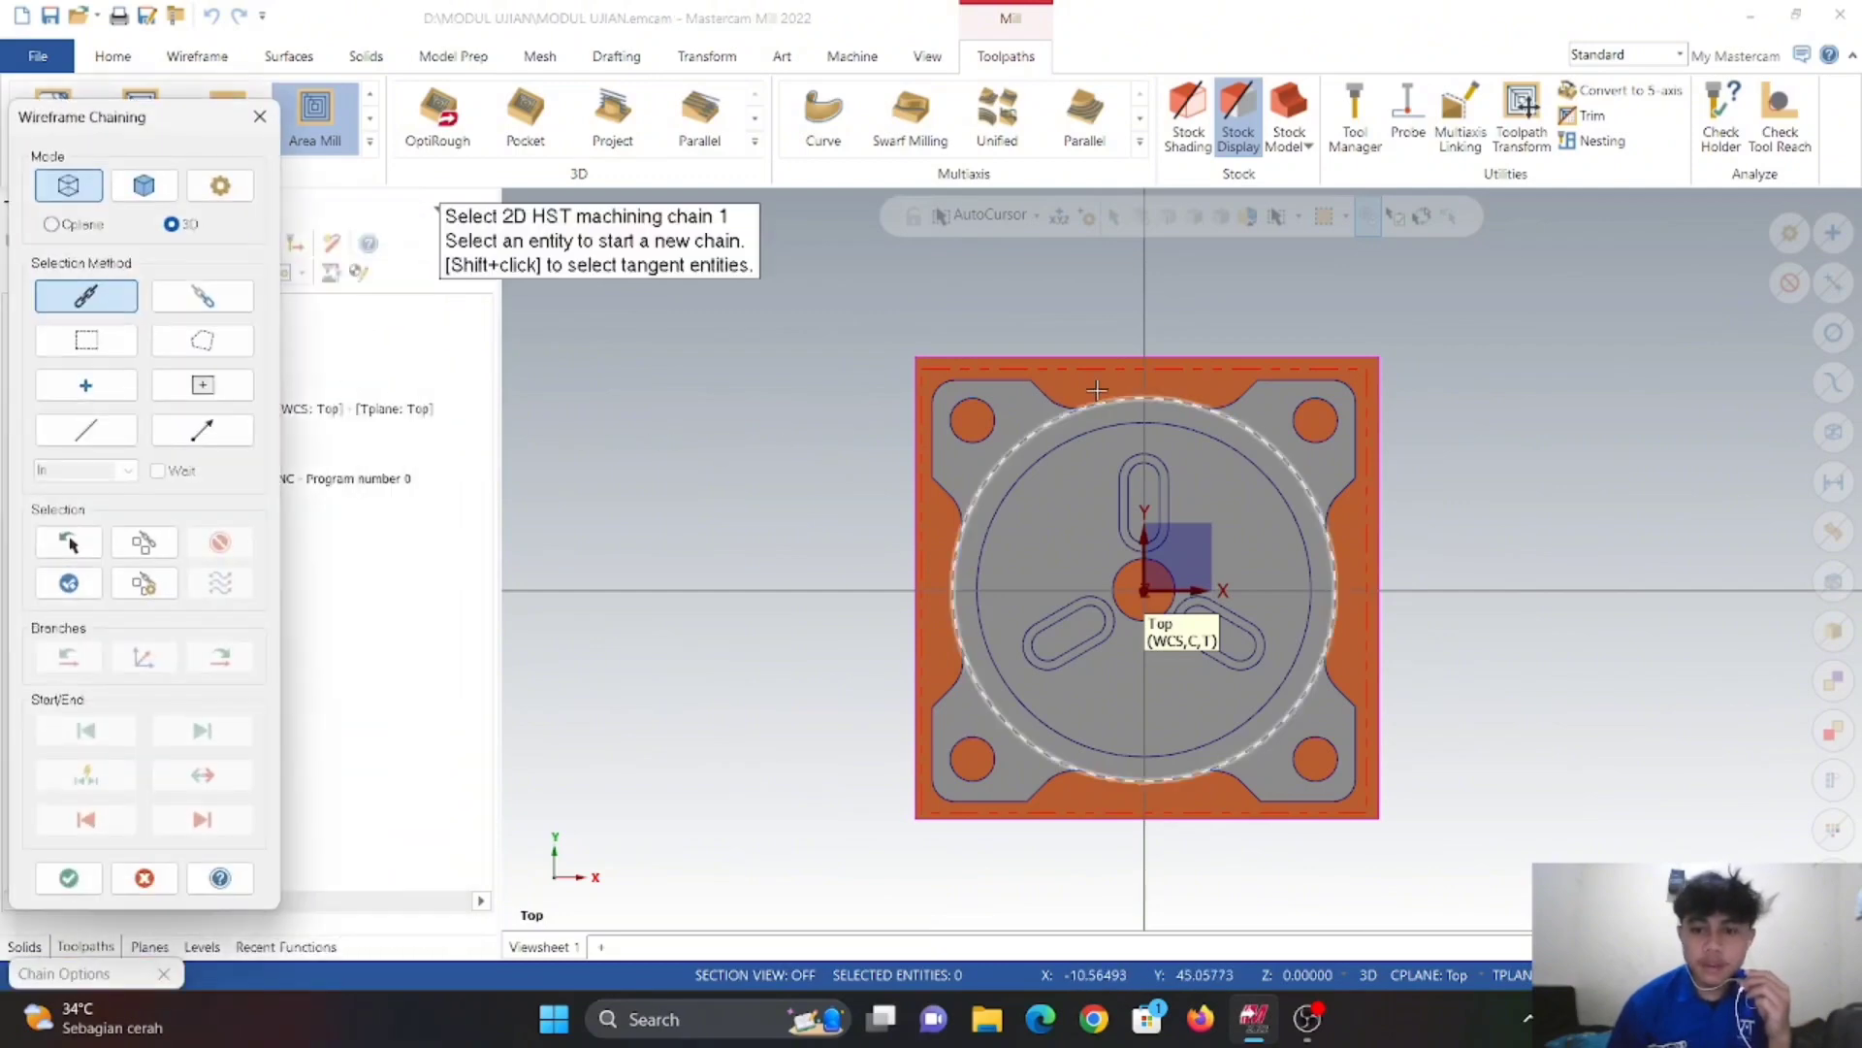
click(145, 186)
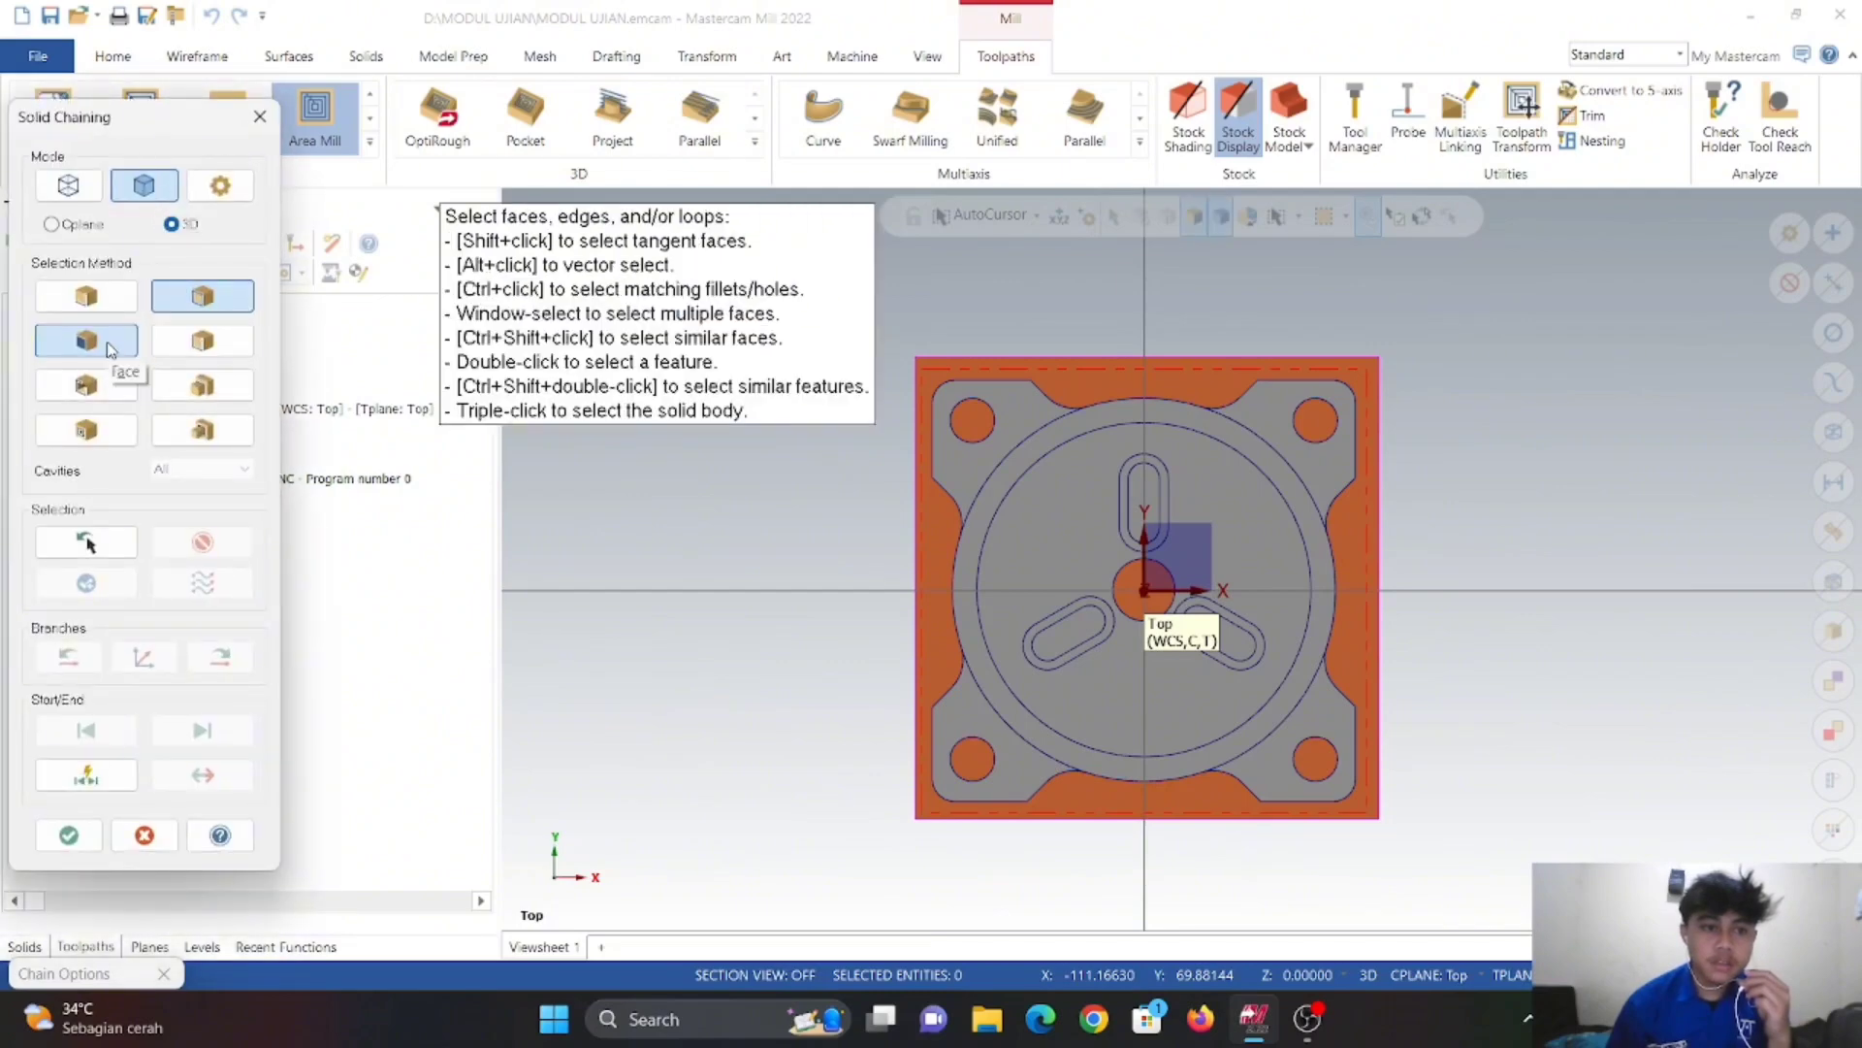
click(184, 296)
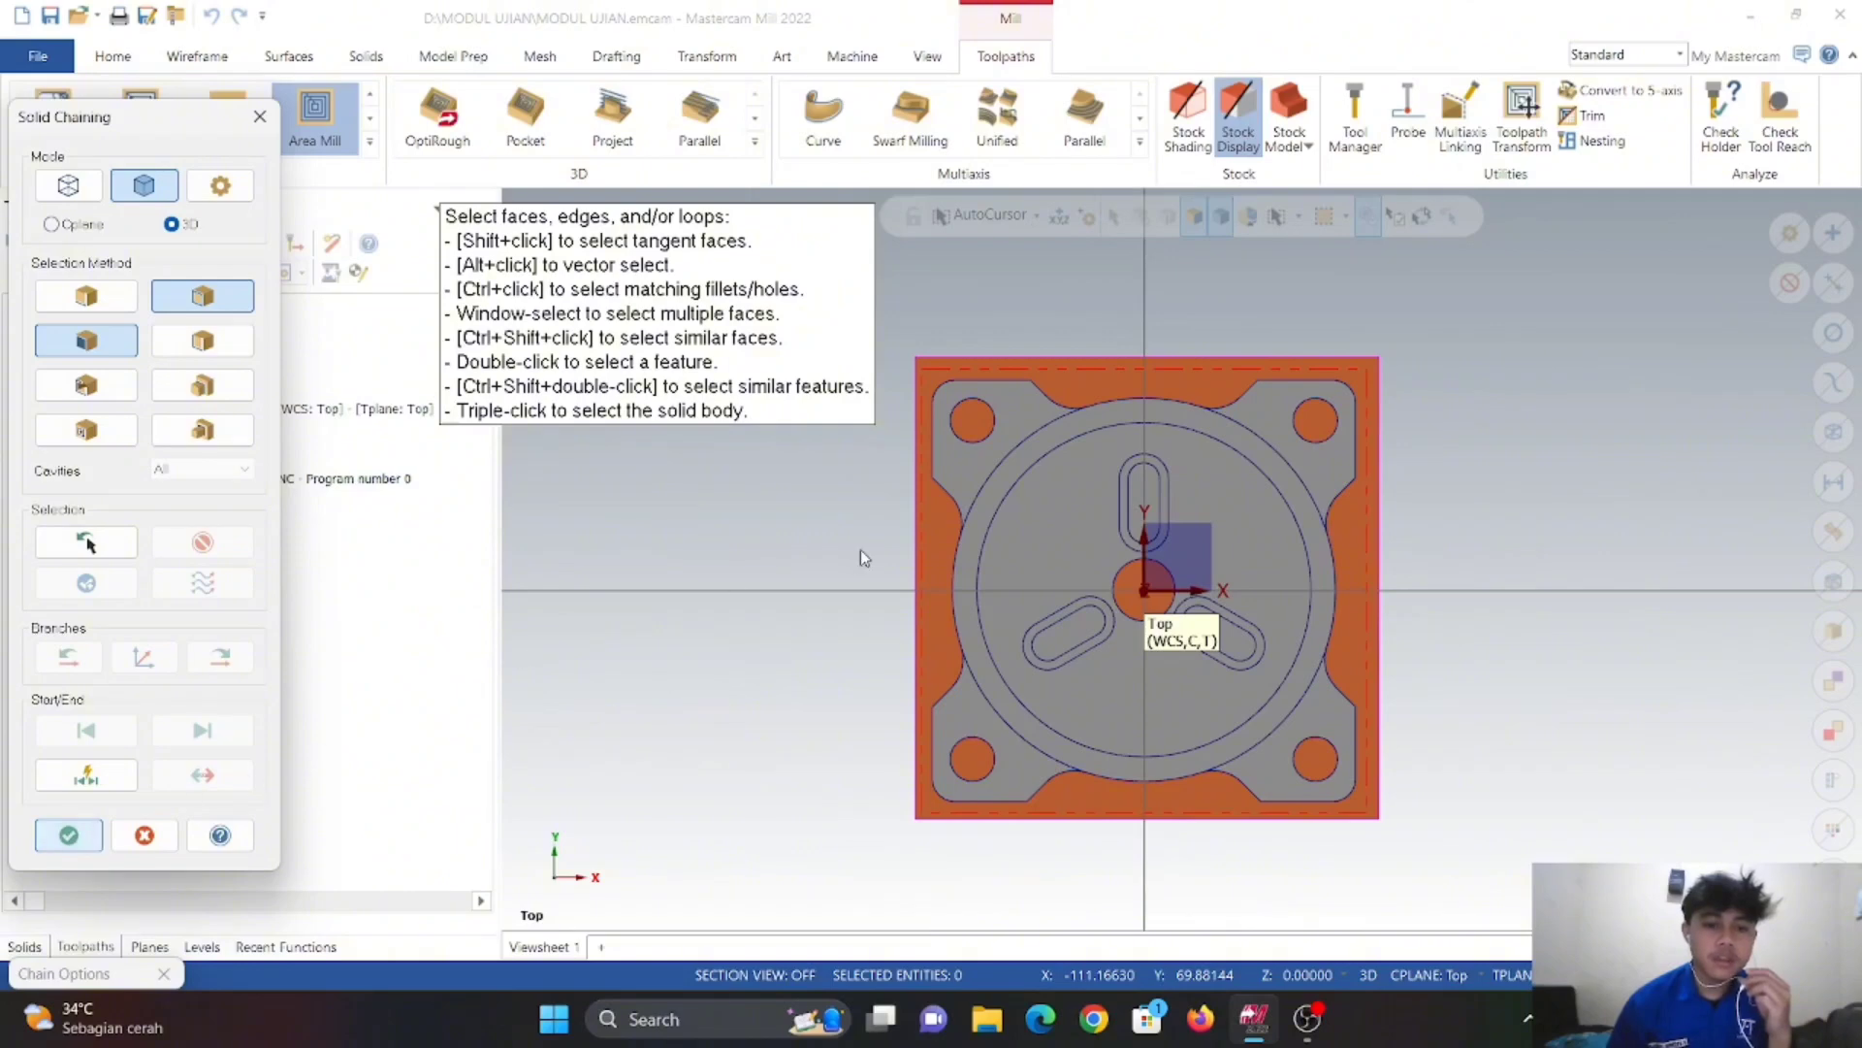
click(1197, 381)
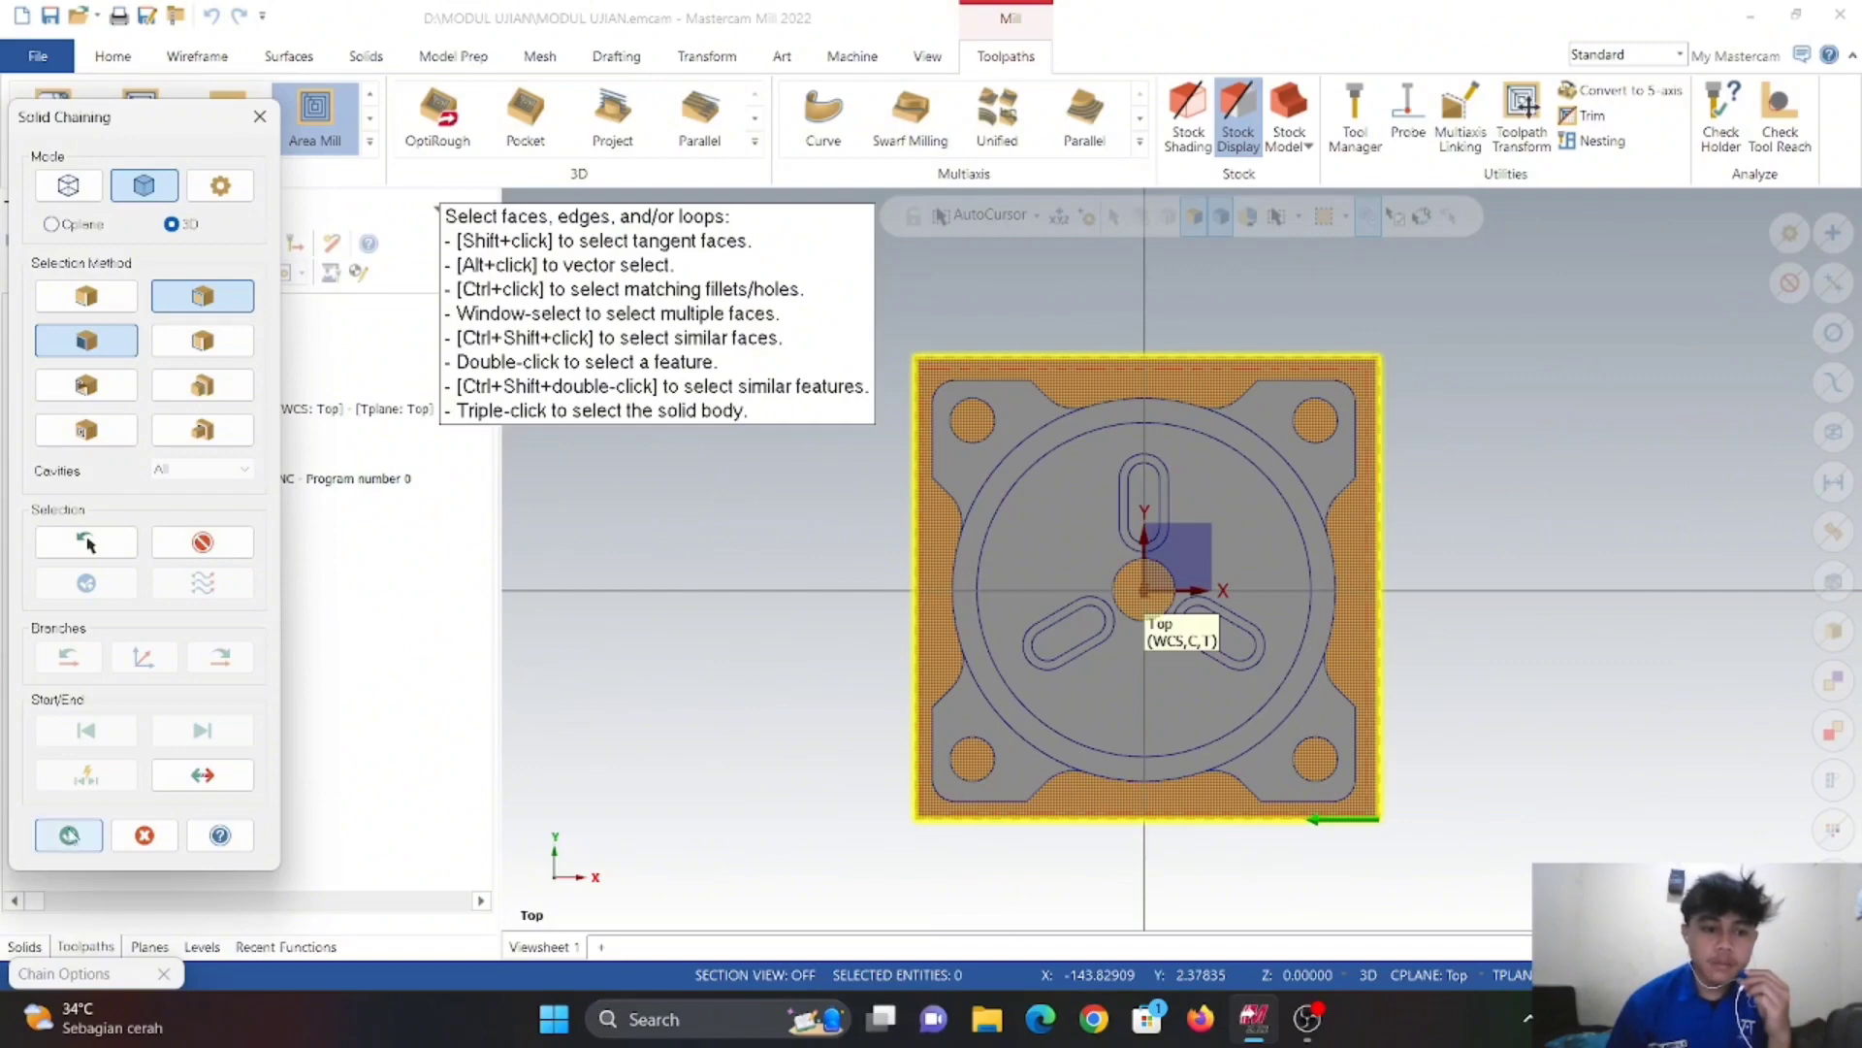
click(69, 835)
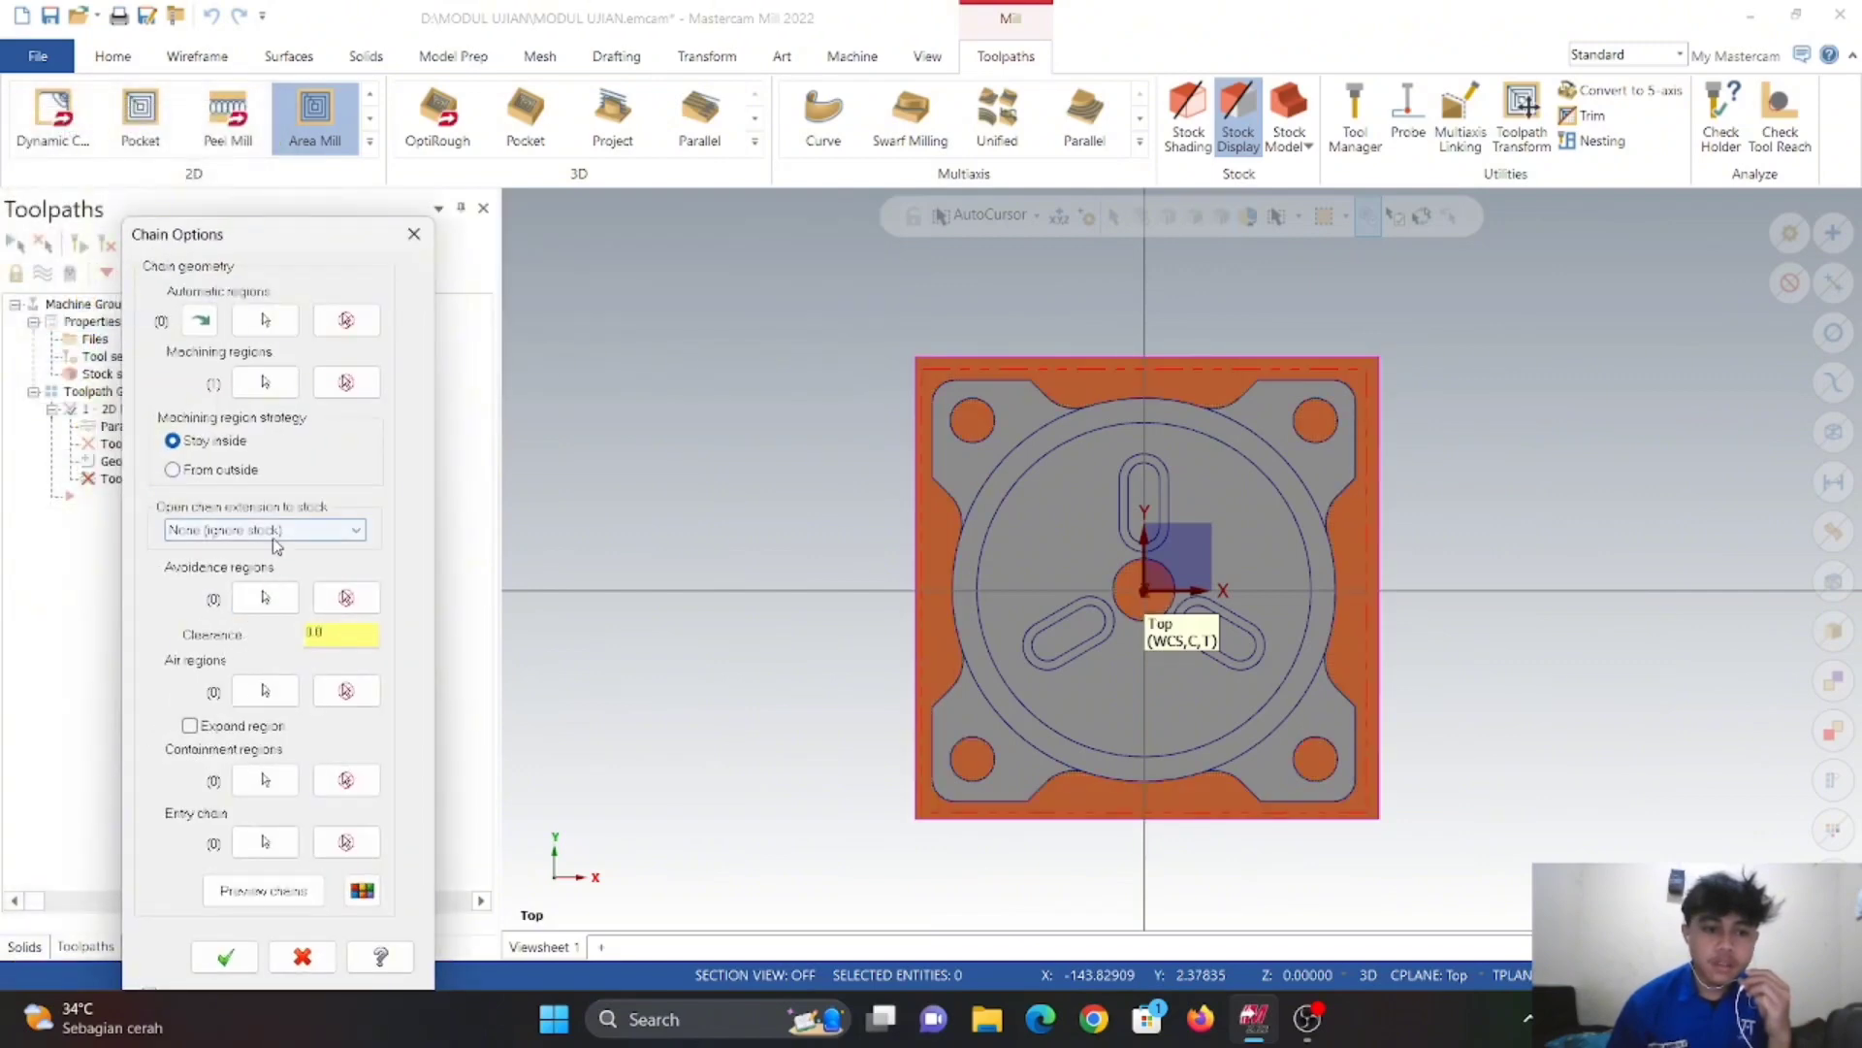
- Select the flange's four corner faces and the circular ring face as avoidance regions using solid chaining
click(269, 595)
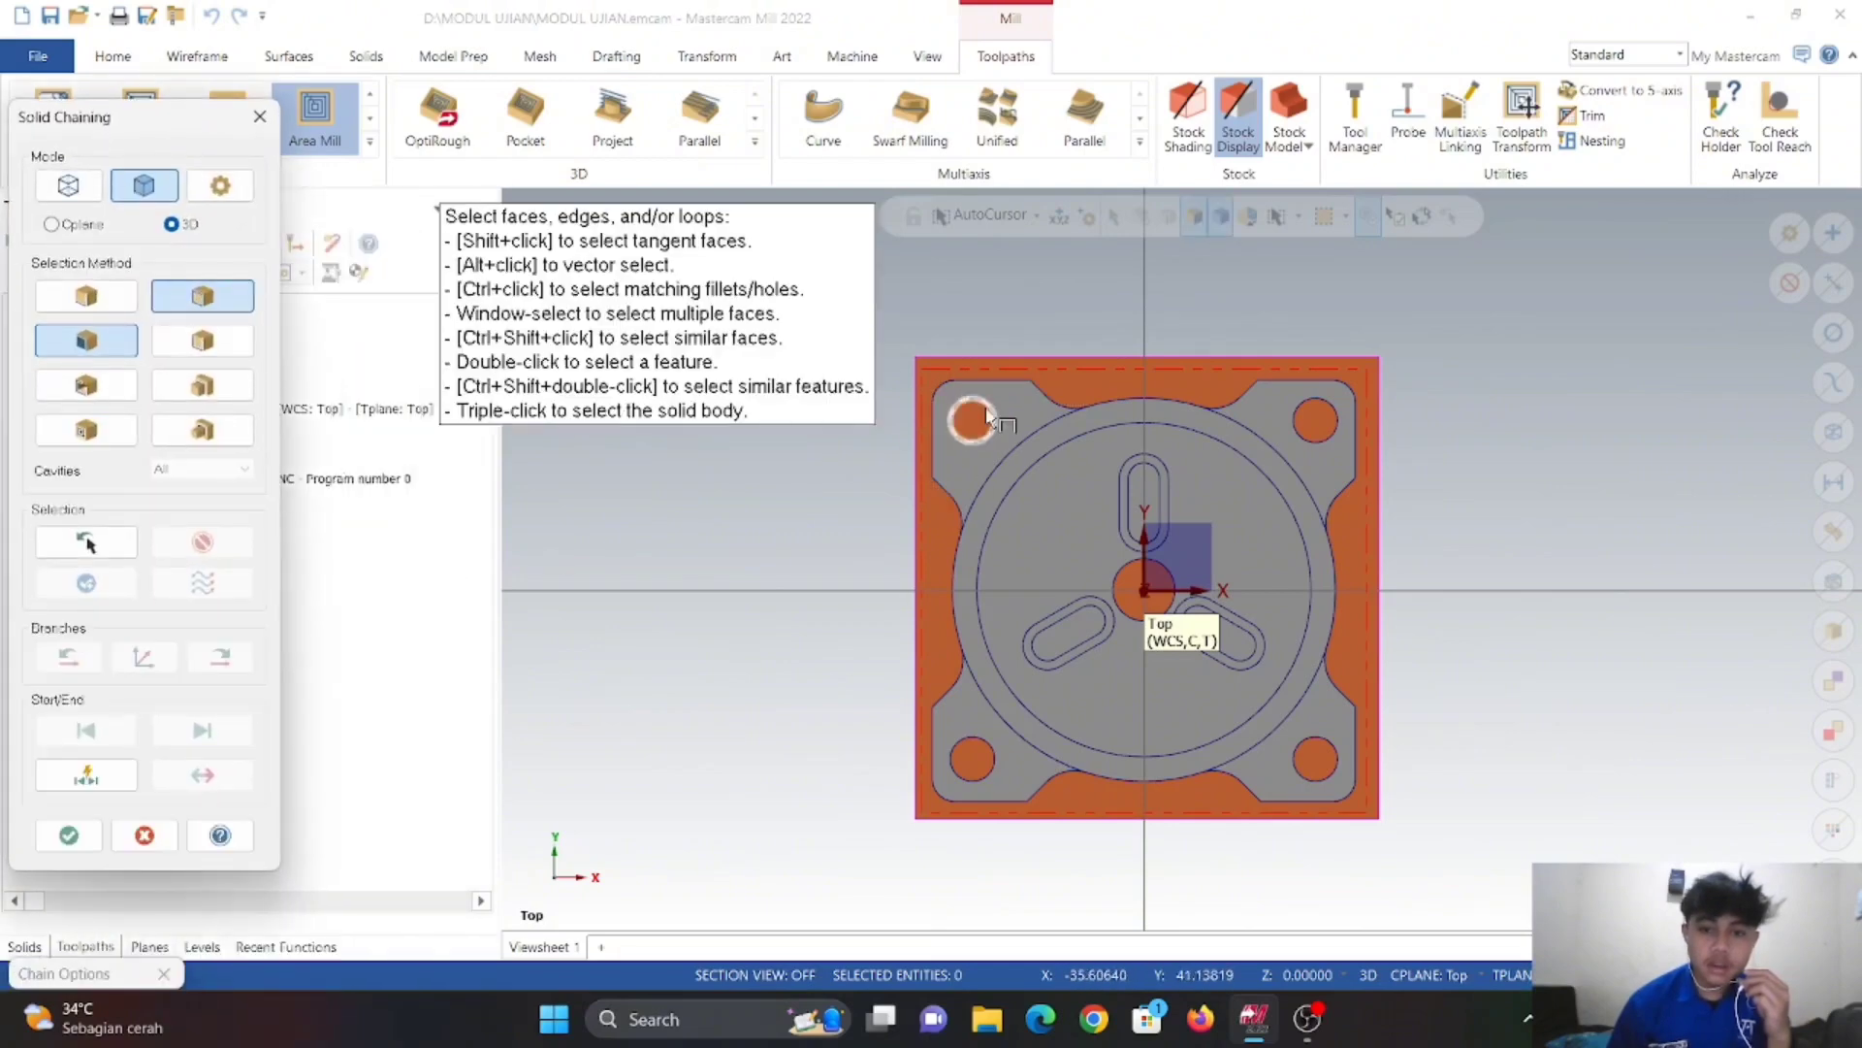
click(999, 420)
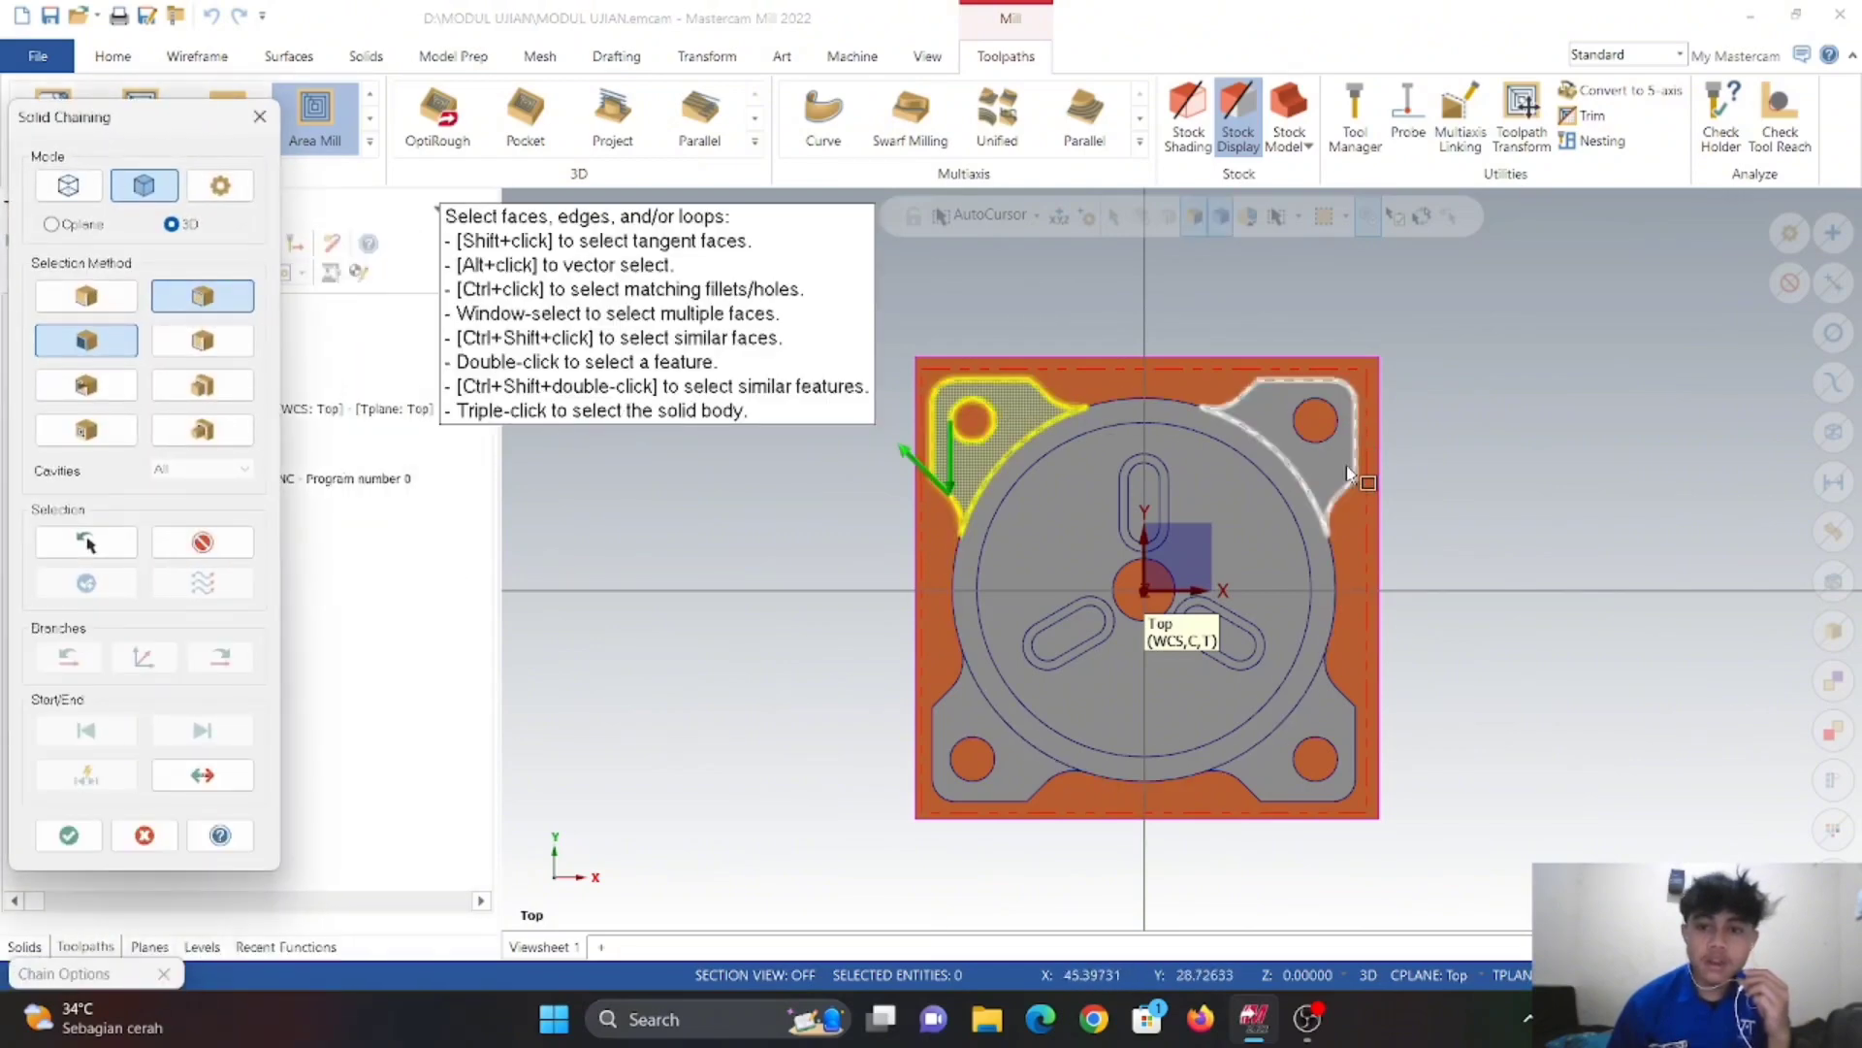
click(1230, 493)
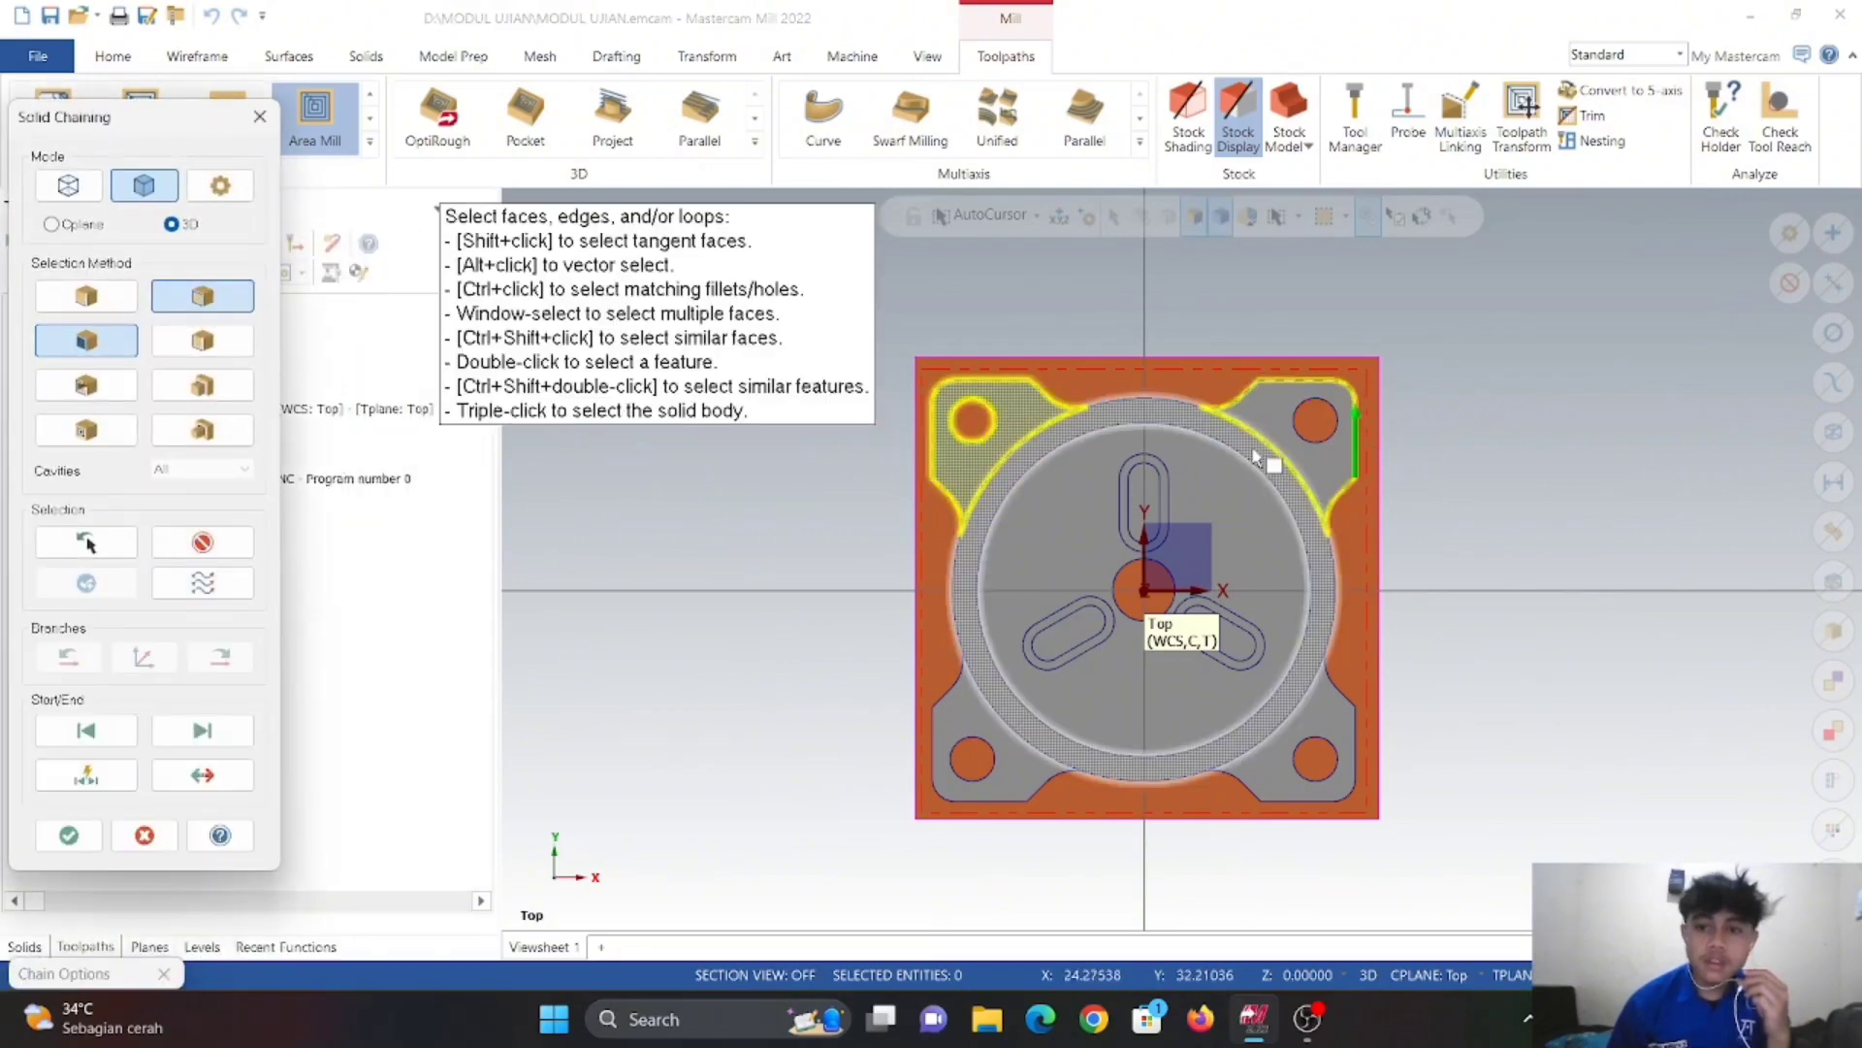
click(1023, 747)
click(1322, 708)
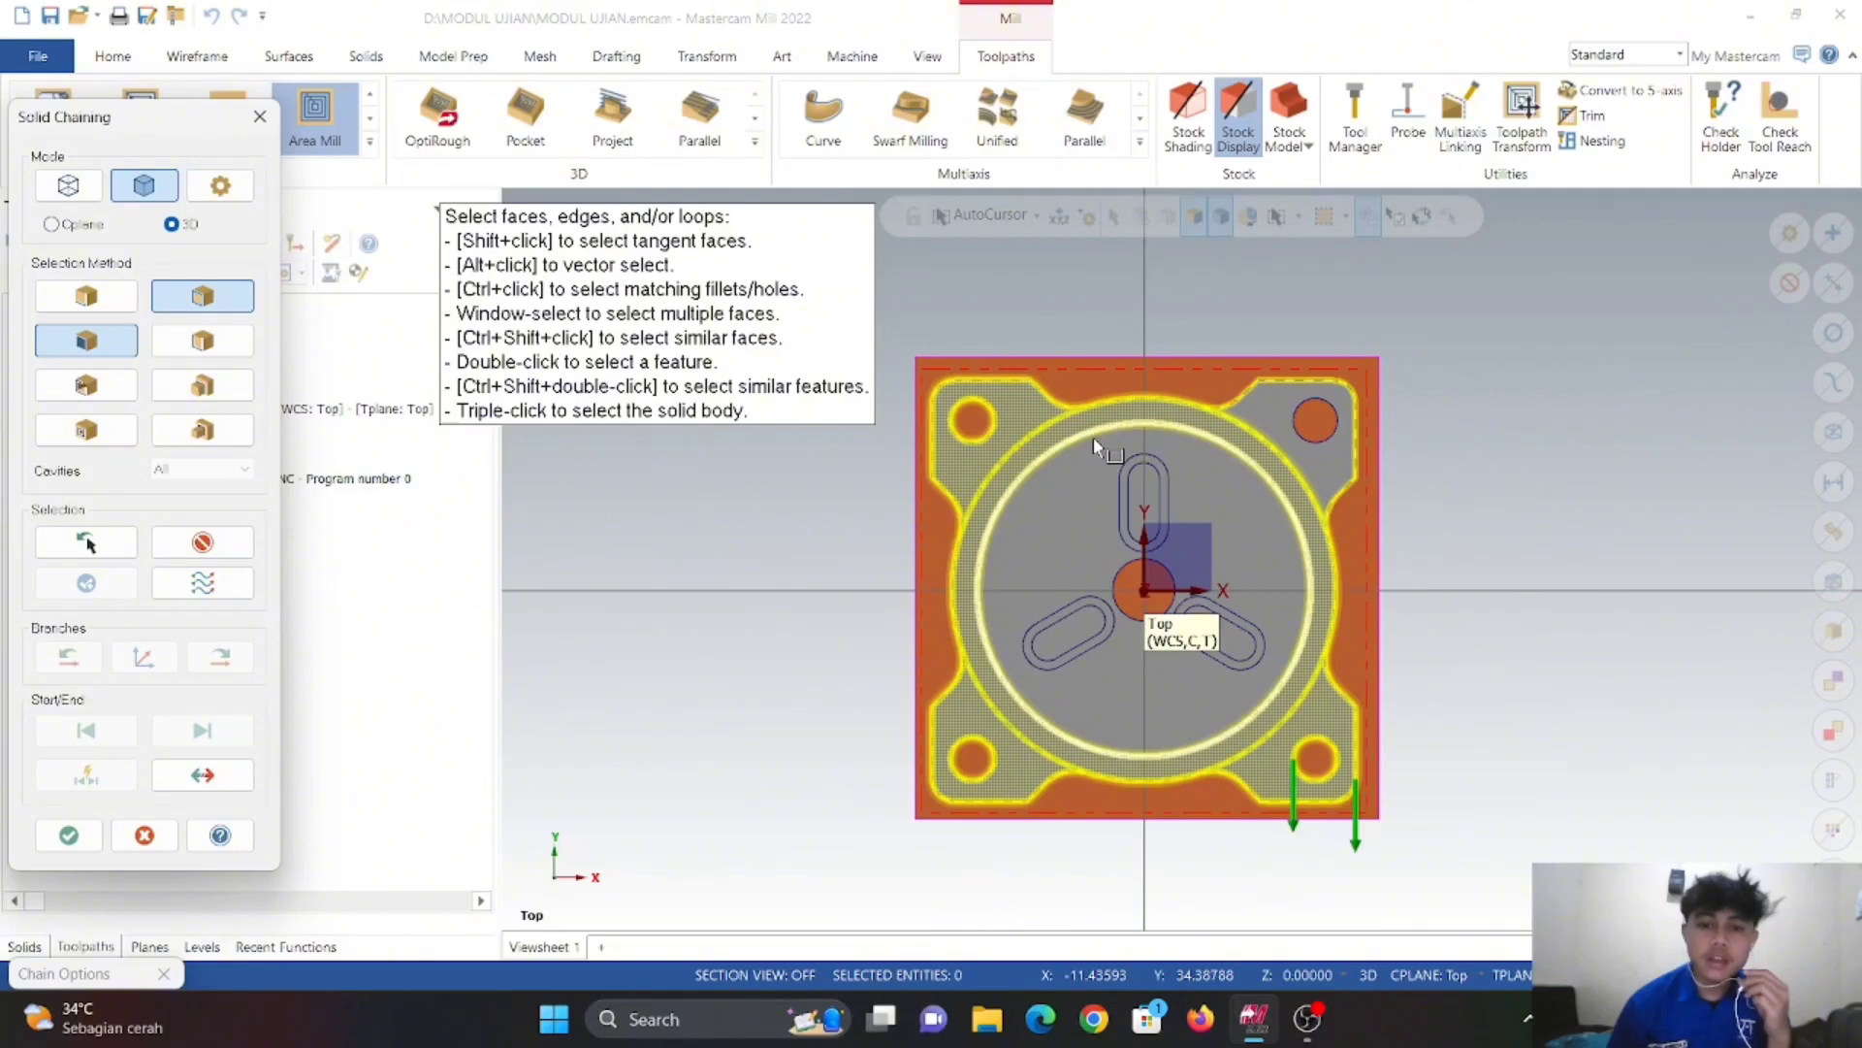
click(68, 836)
- Set the machining region strategy to From outside, preview the chained regions, and accept the chain options
click(289, 894)
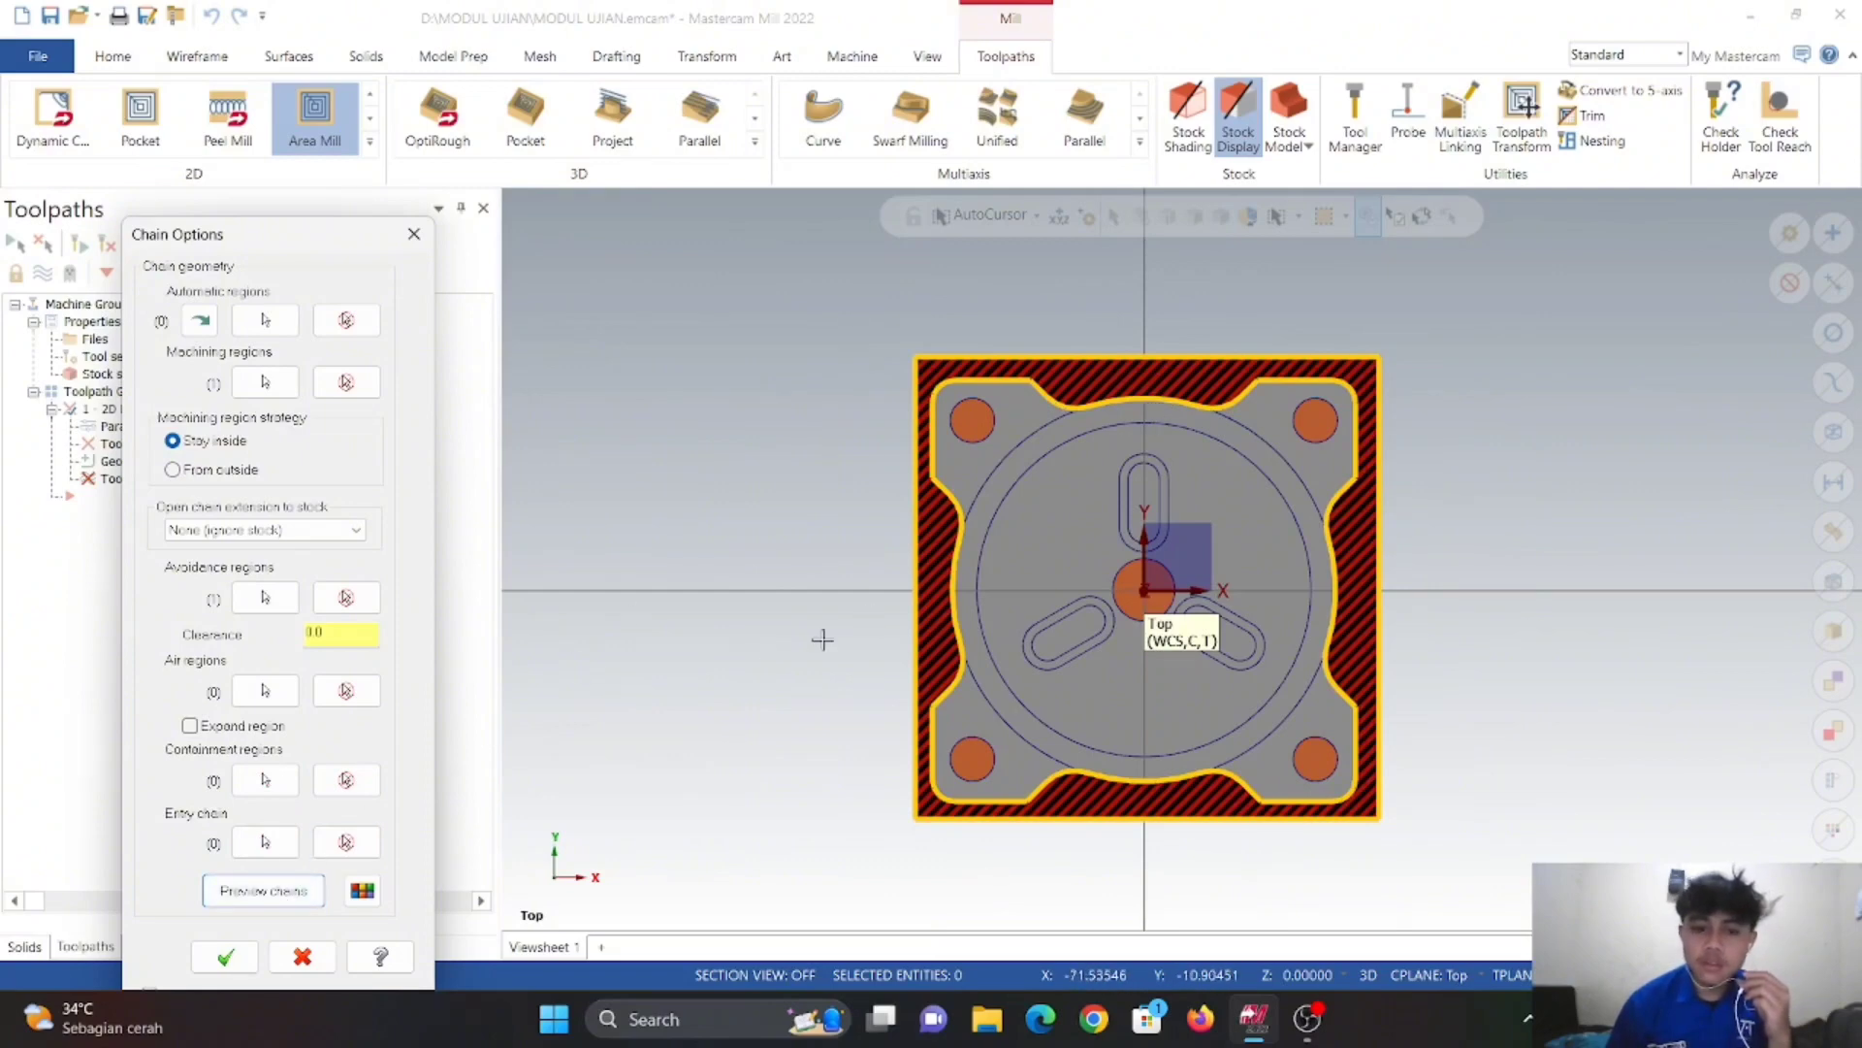
click(289, 894)
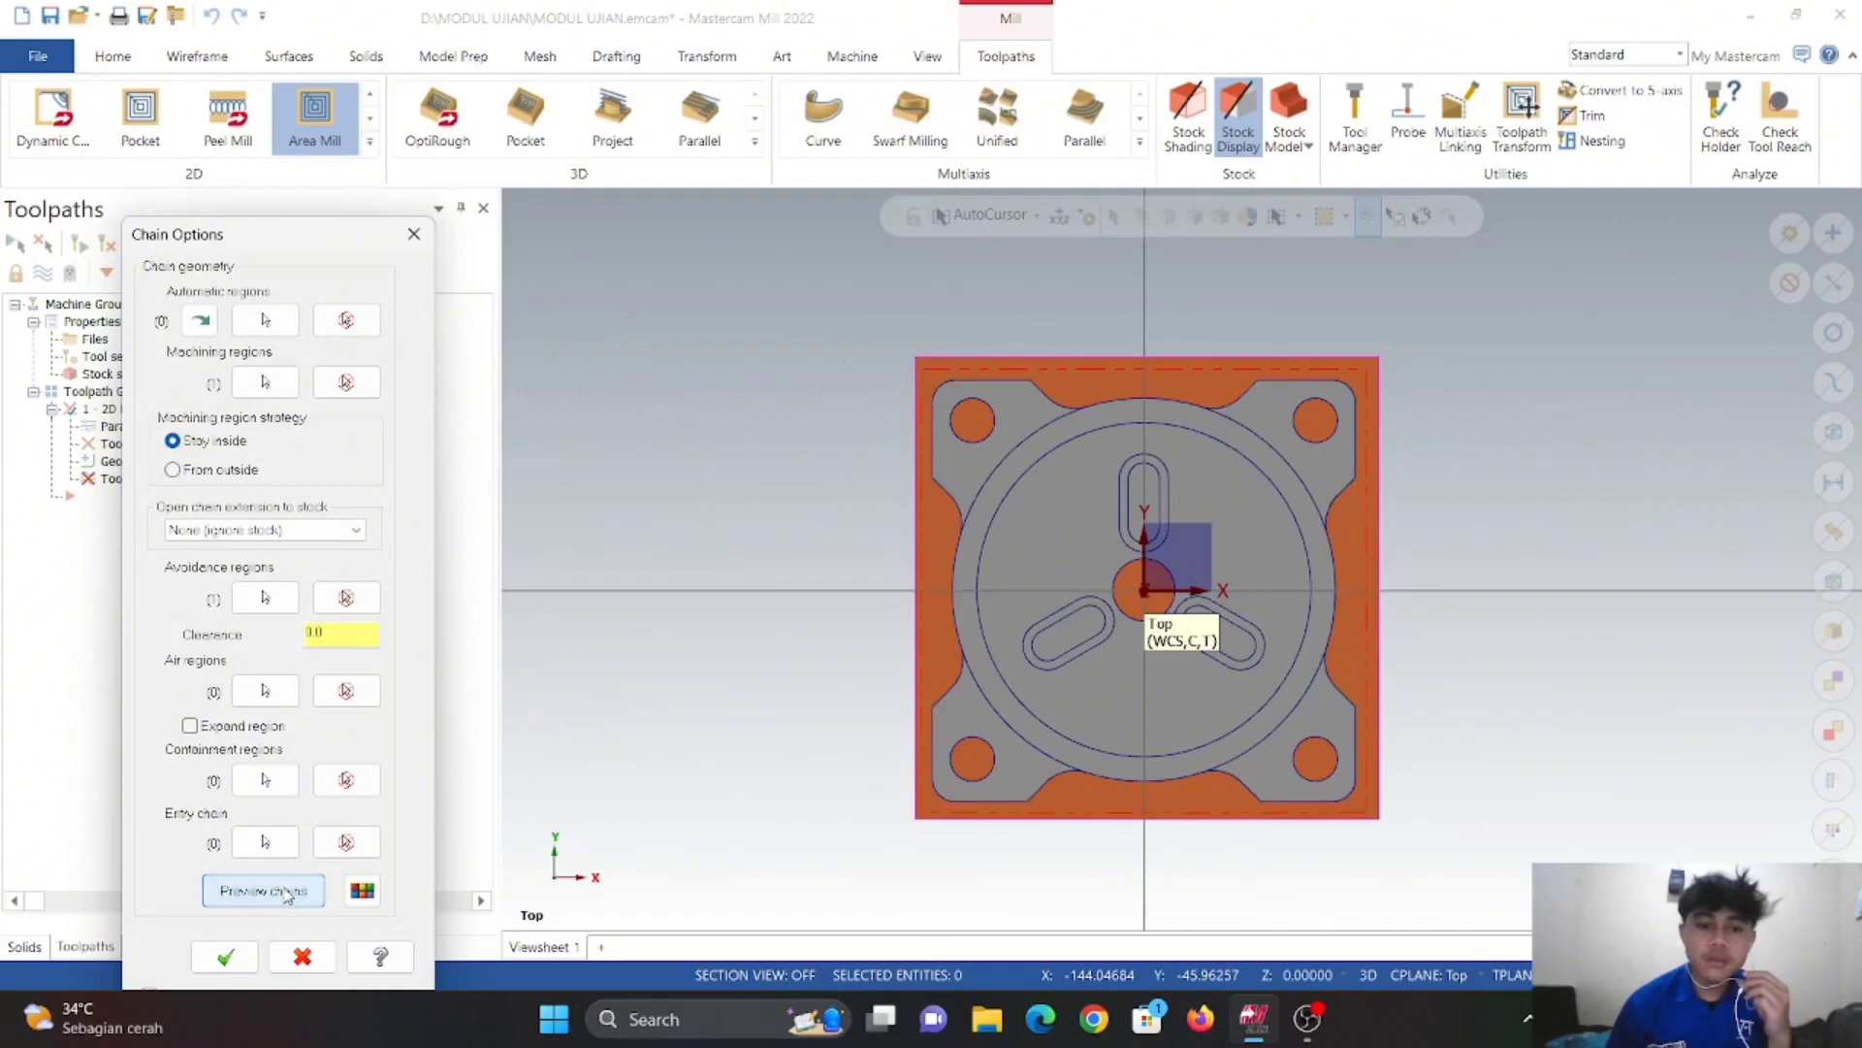
click(222, 472)
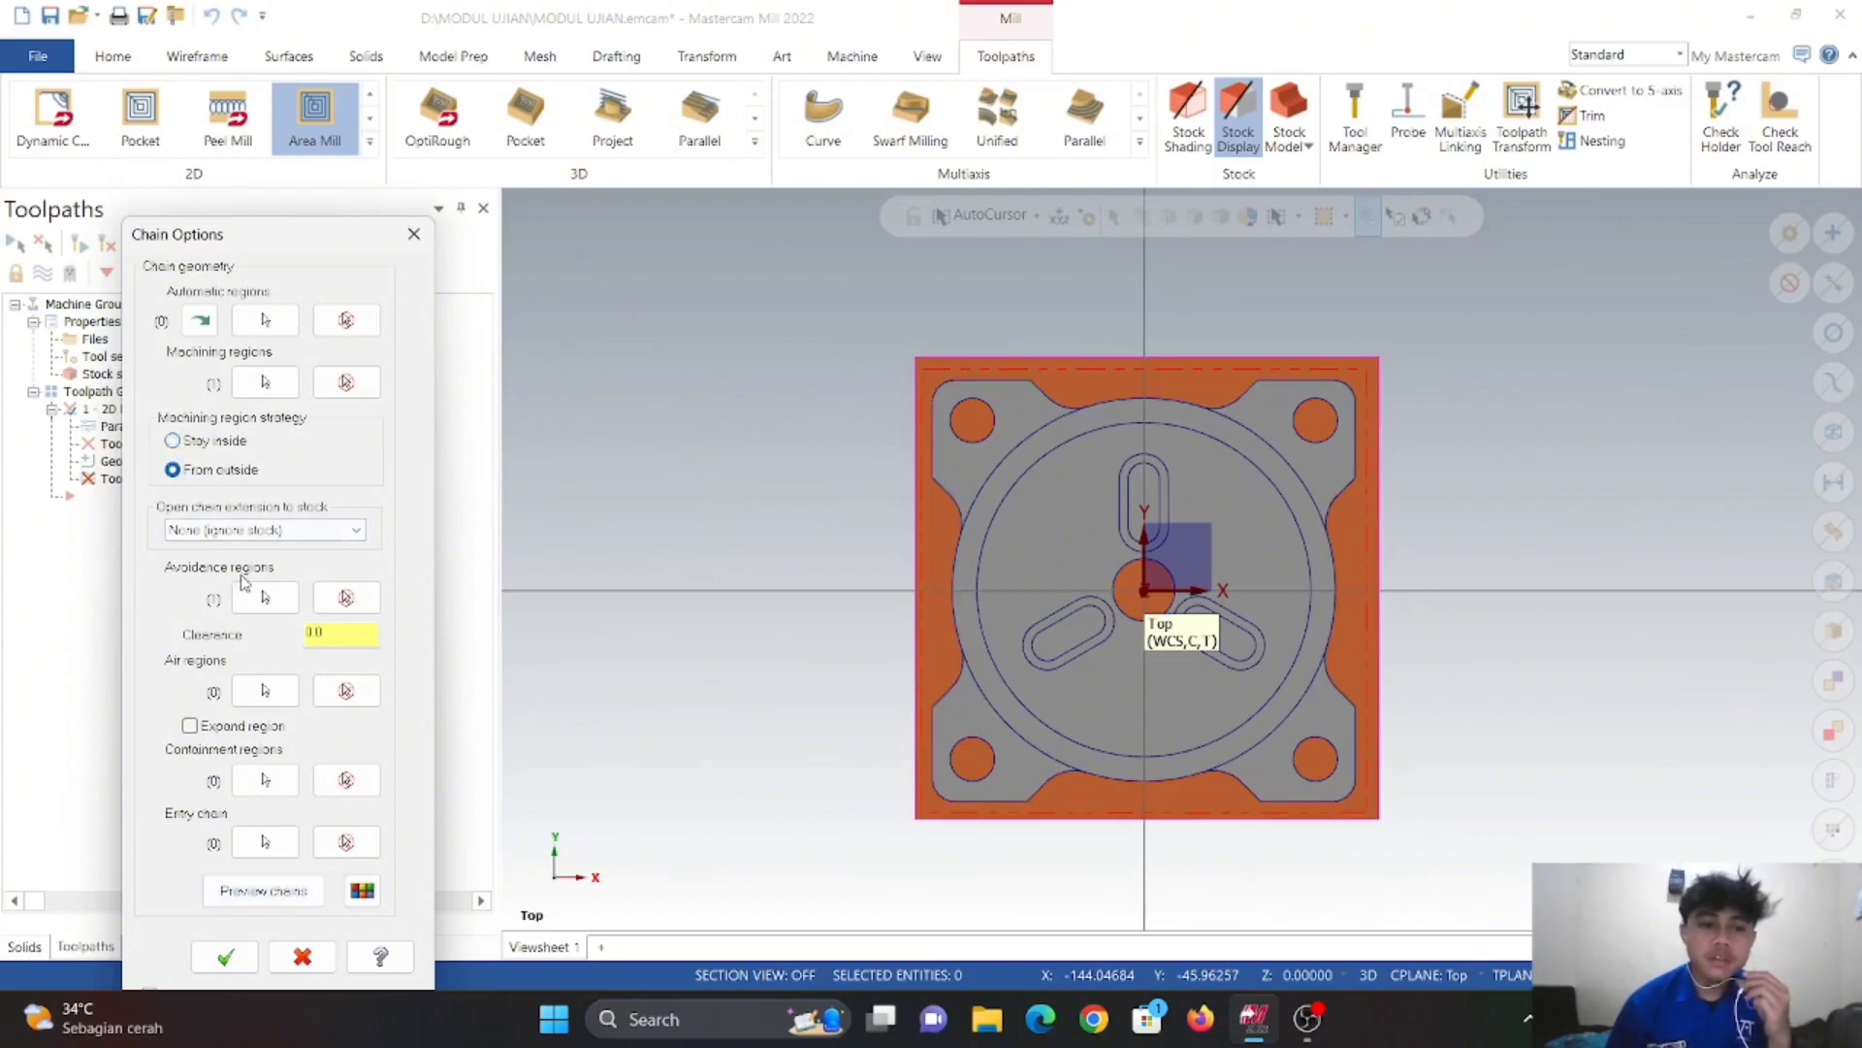
click(243, 894)
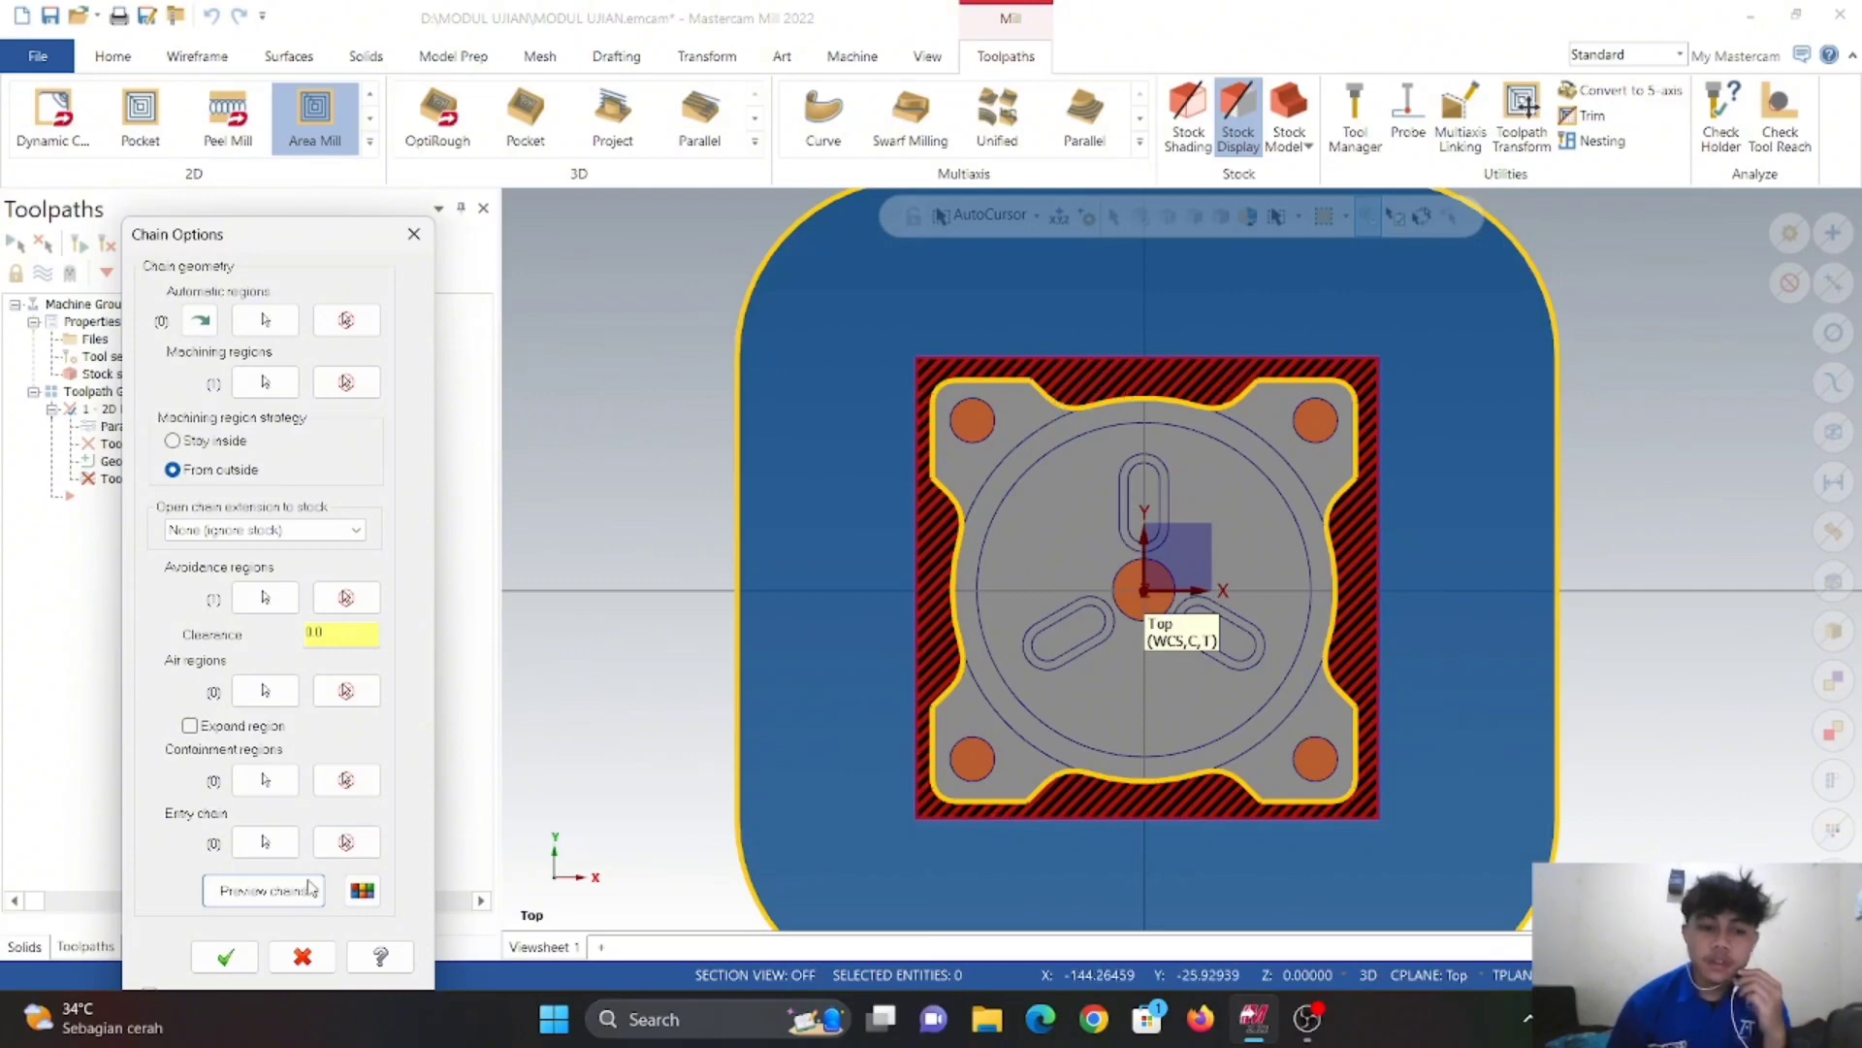
click(226, 957)
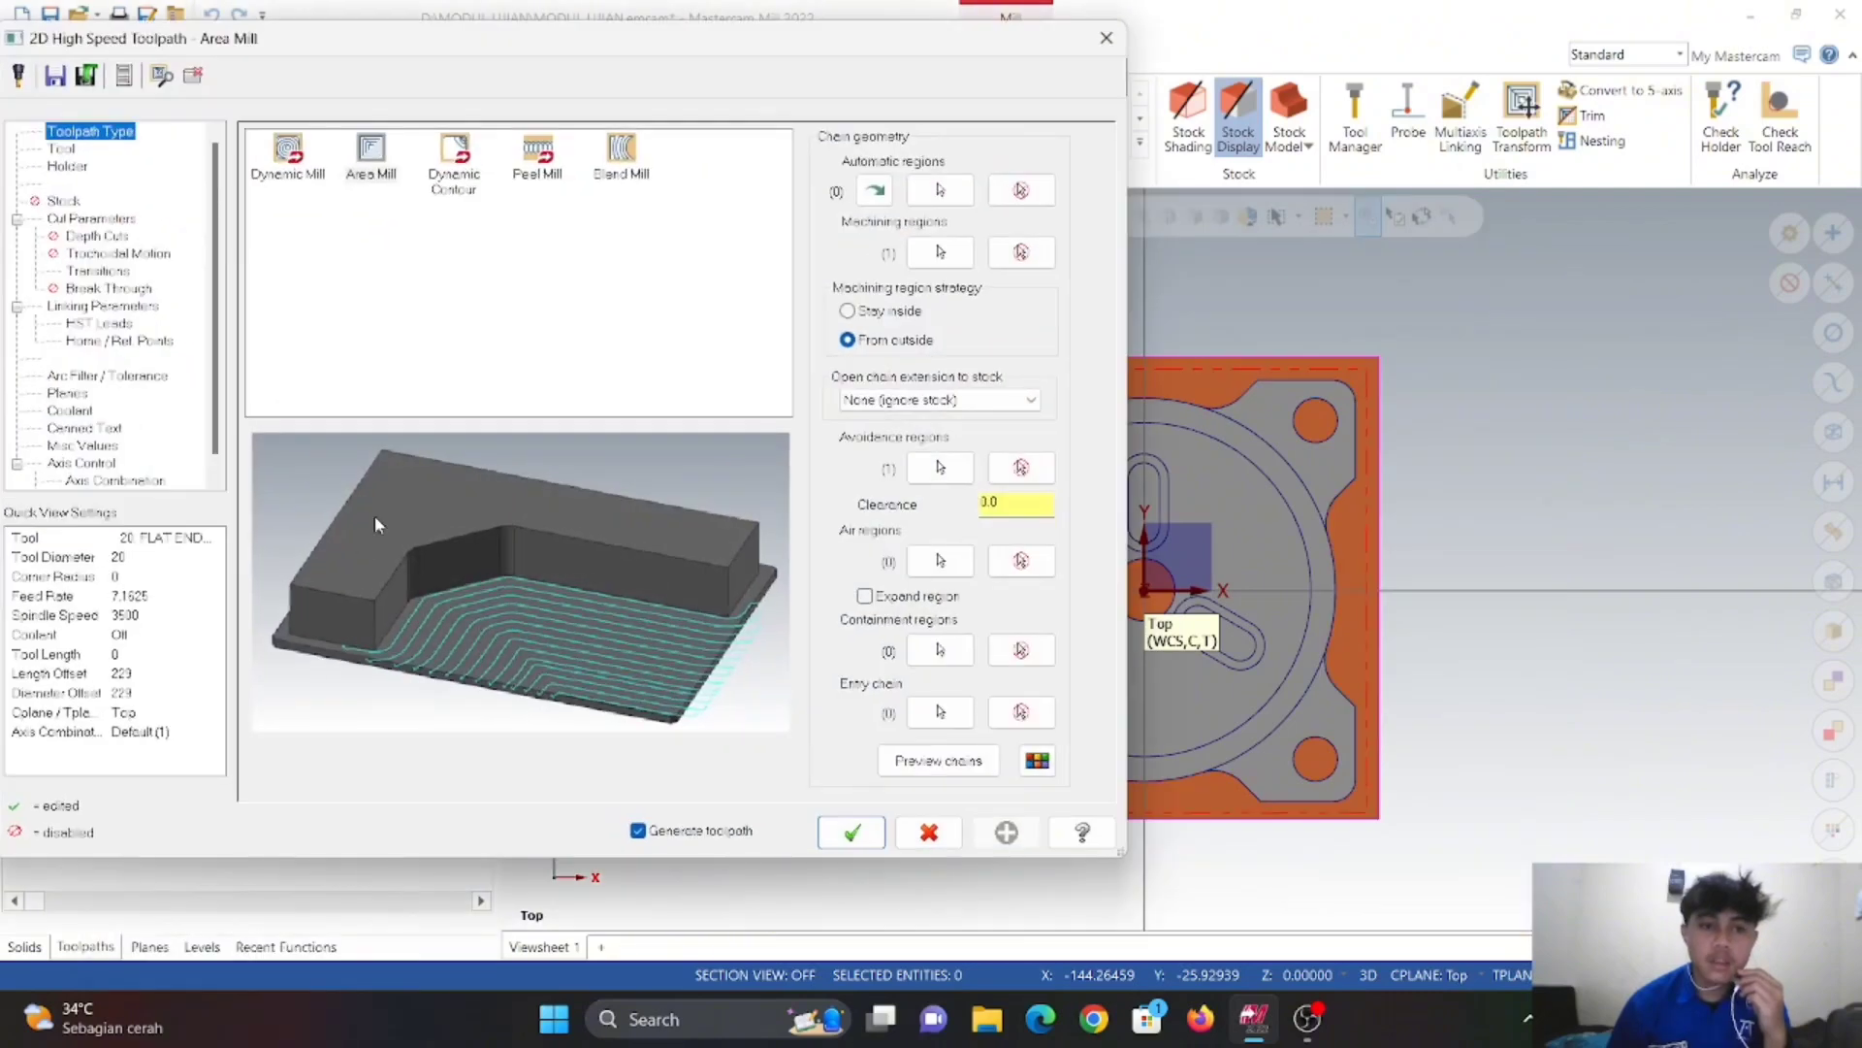
- Create a flat endmill for the toolpath with cutting diameter 20, overall length 100 and cutting length 50
click(64, 155)
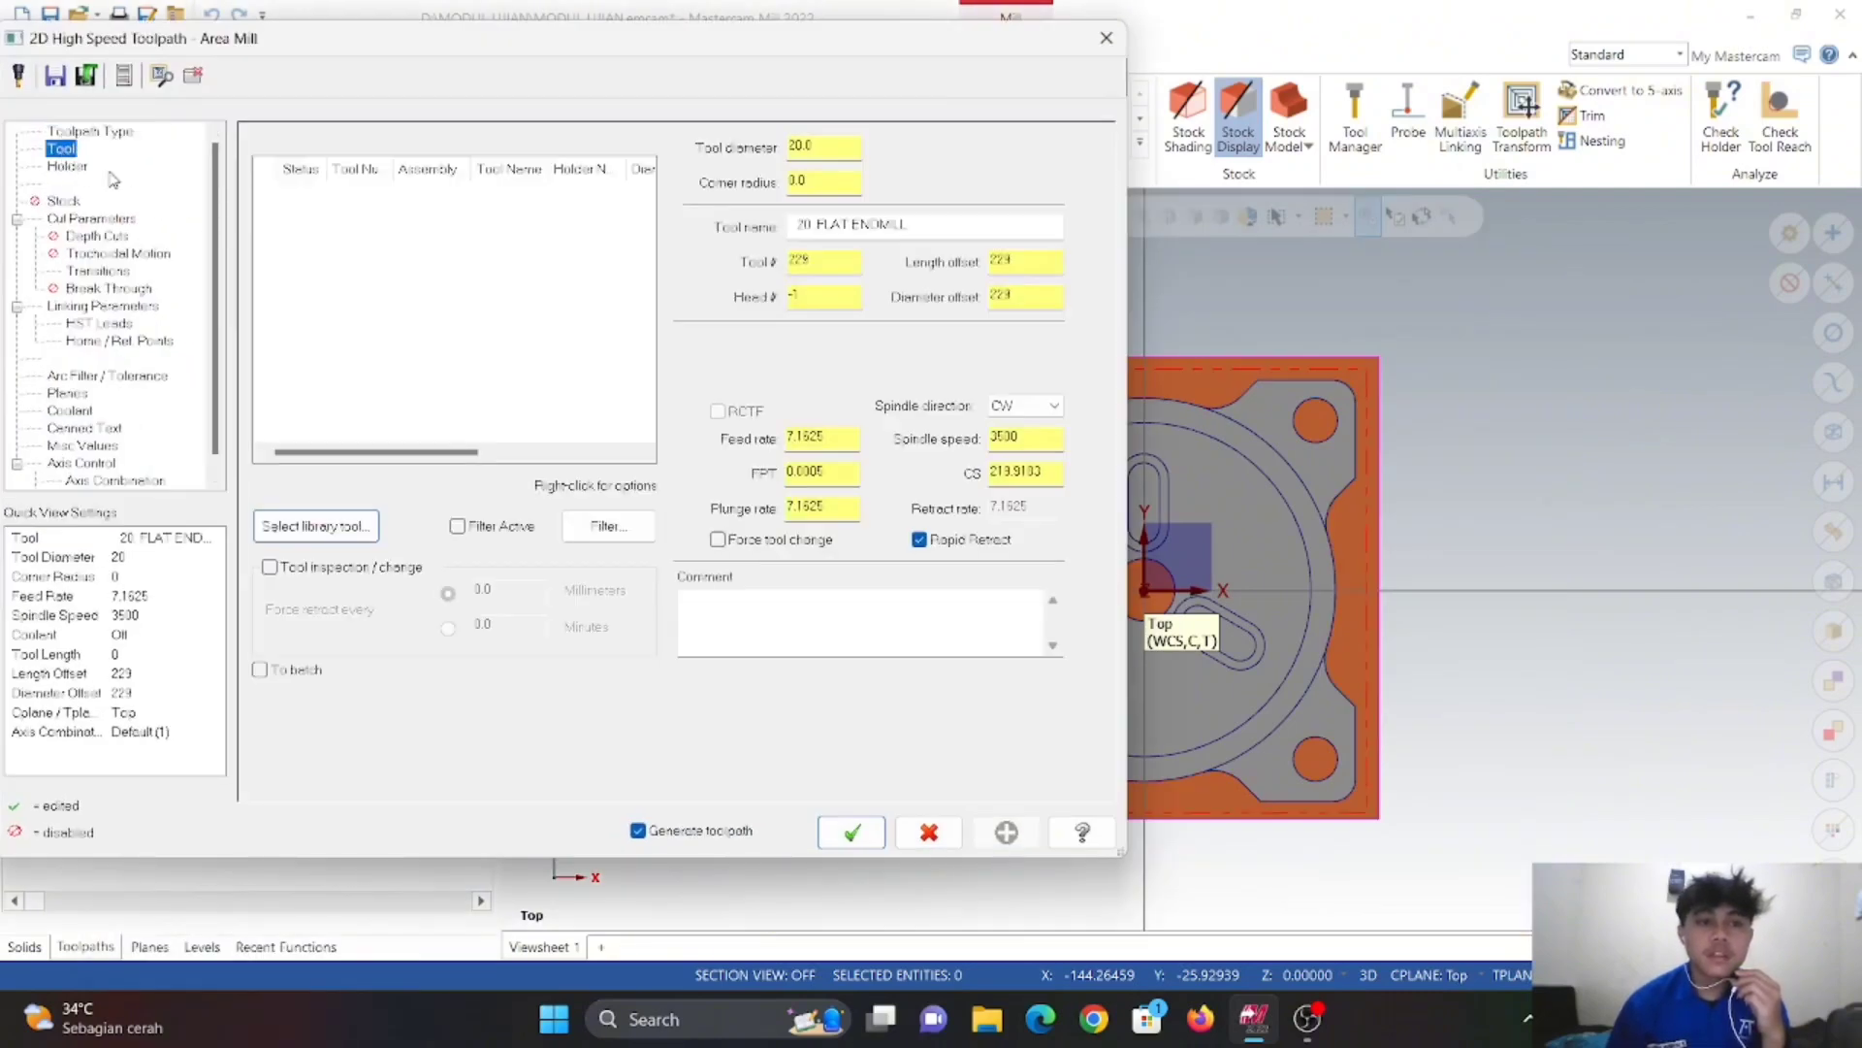
right_click(422, 252)
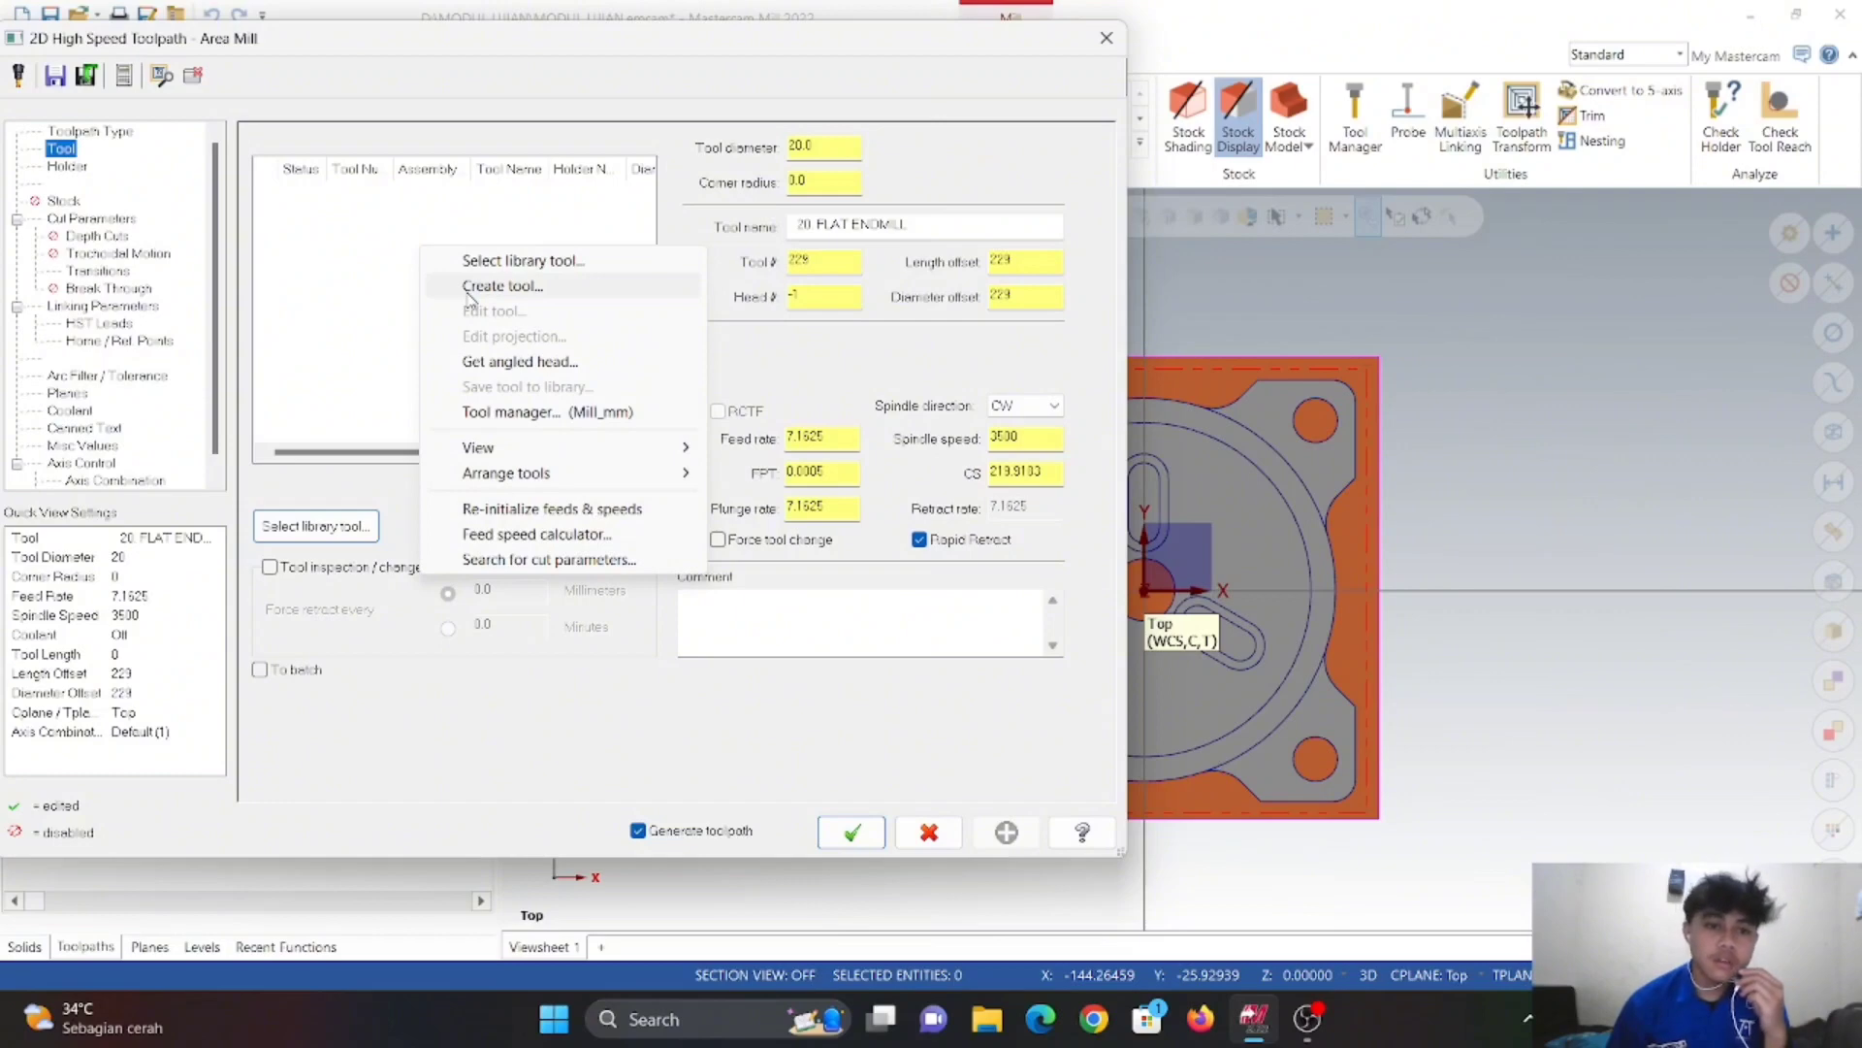
click(470, 288)
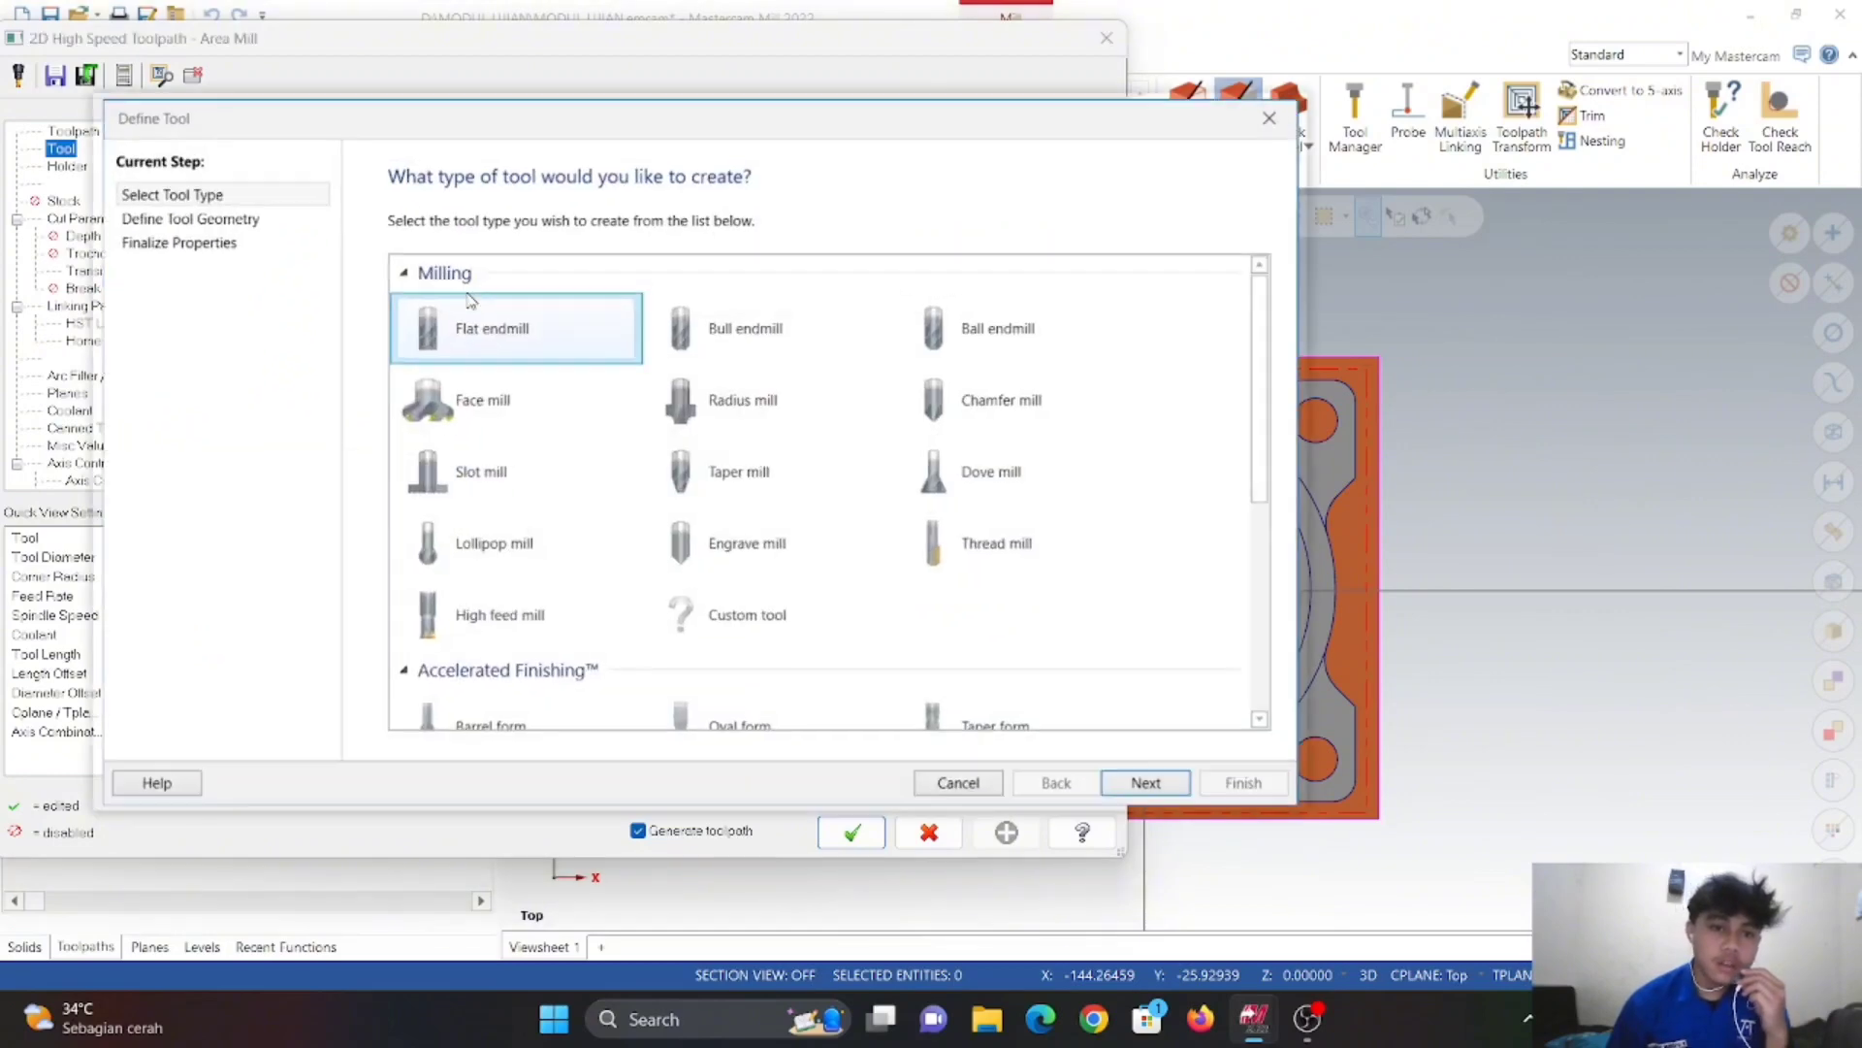
double_click(531, 348)
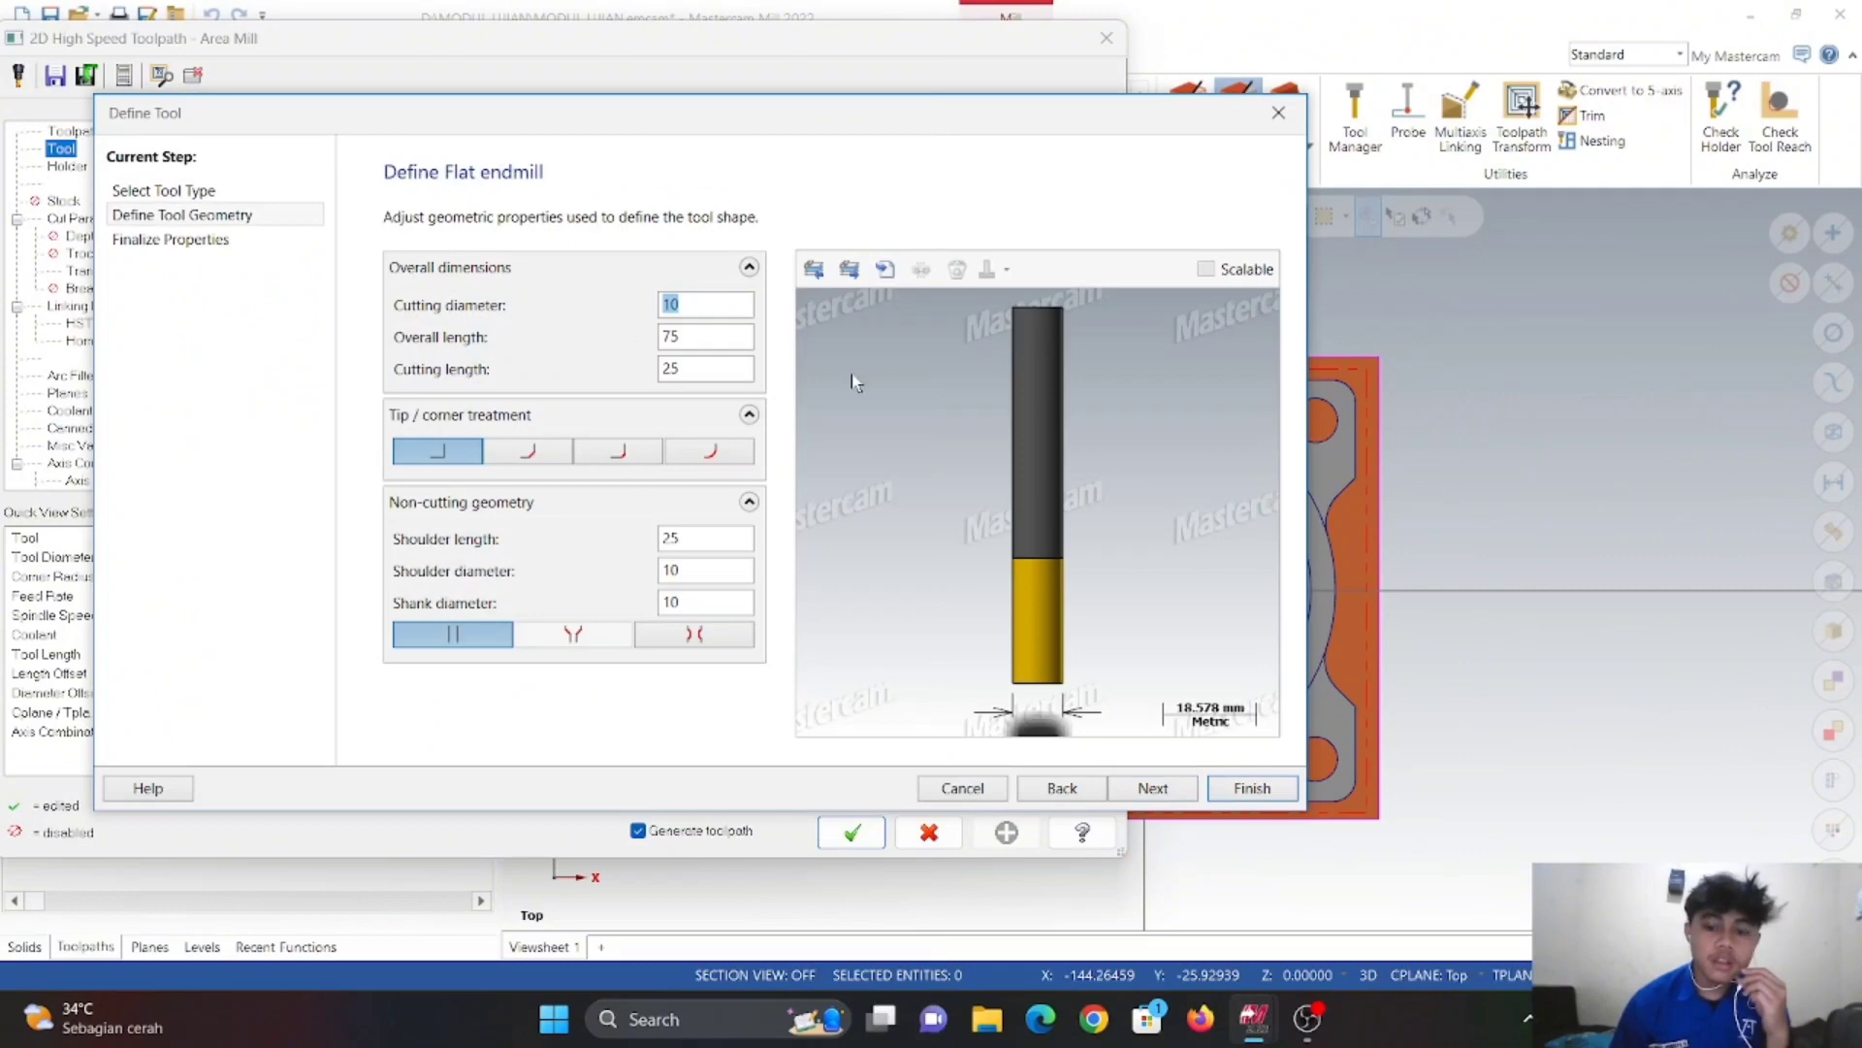
text(20)
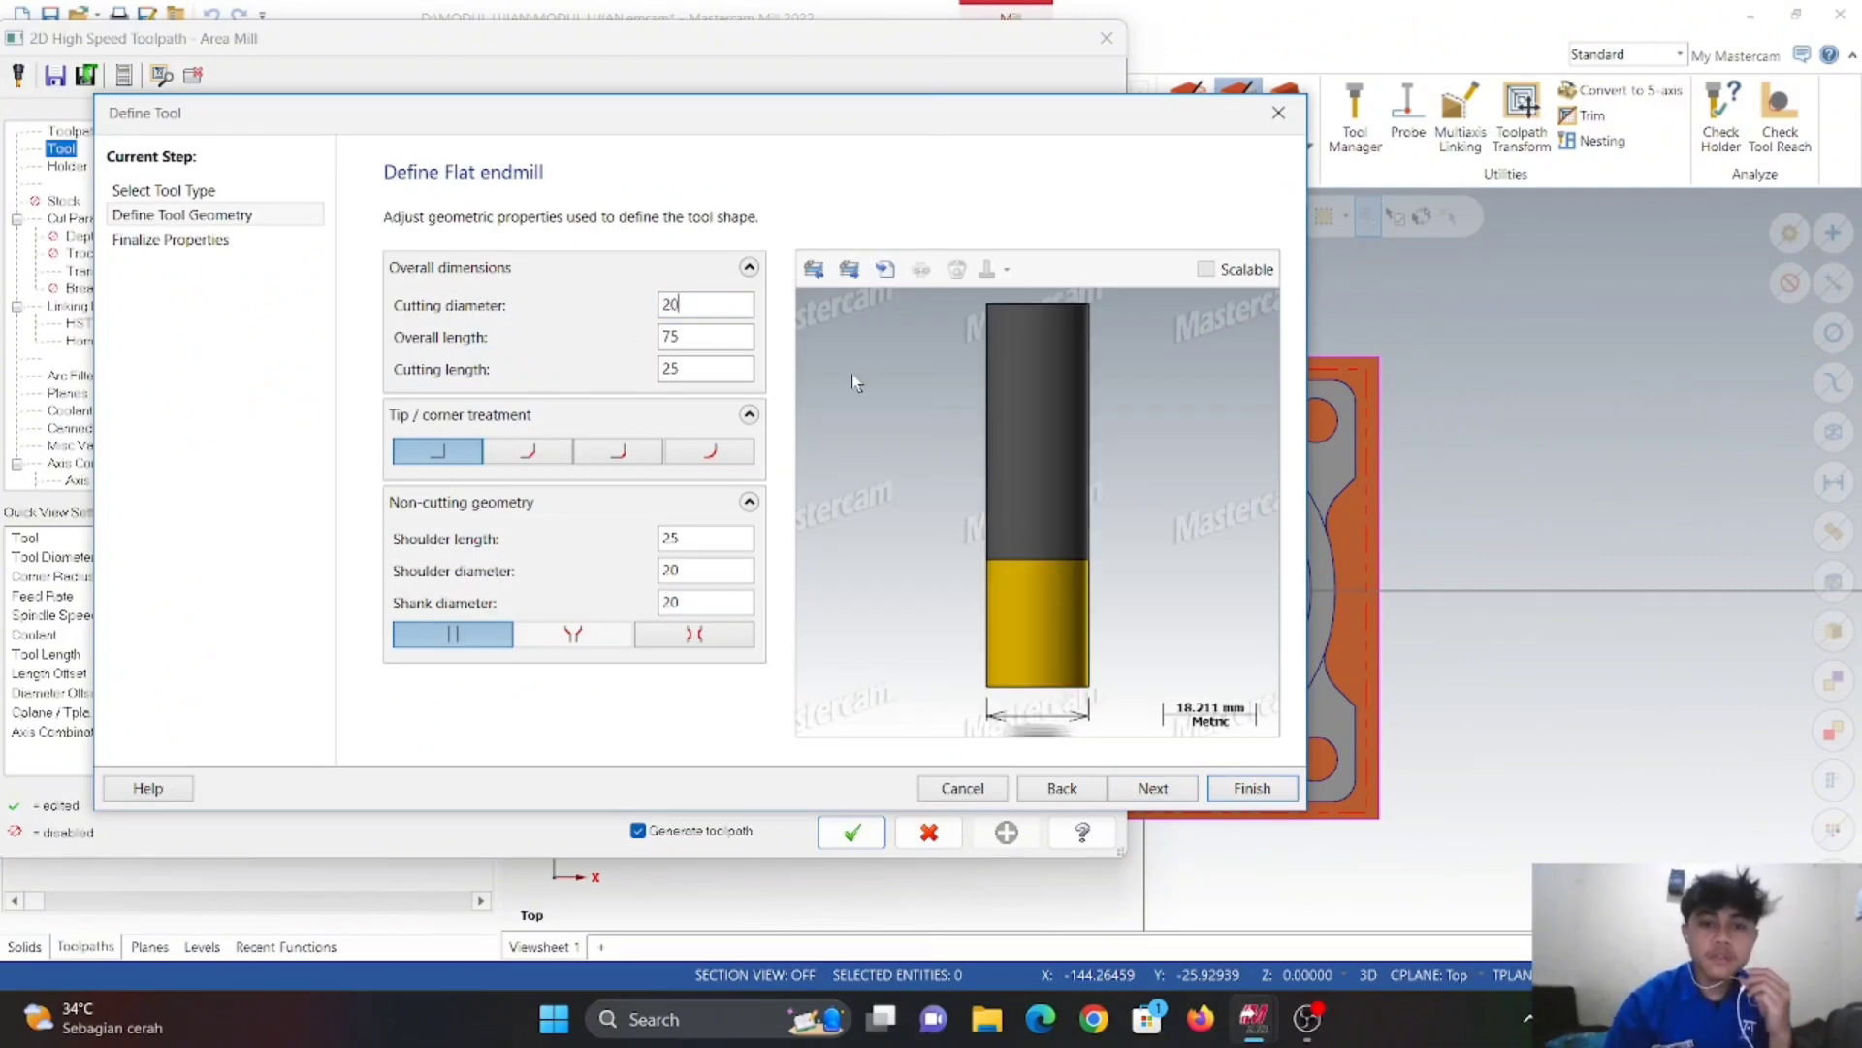
key(Tab)
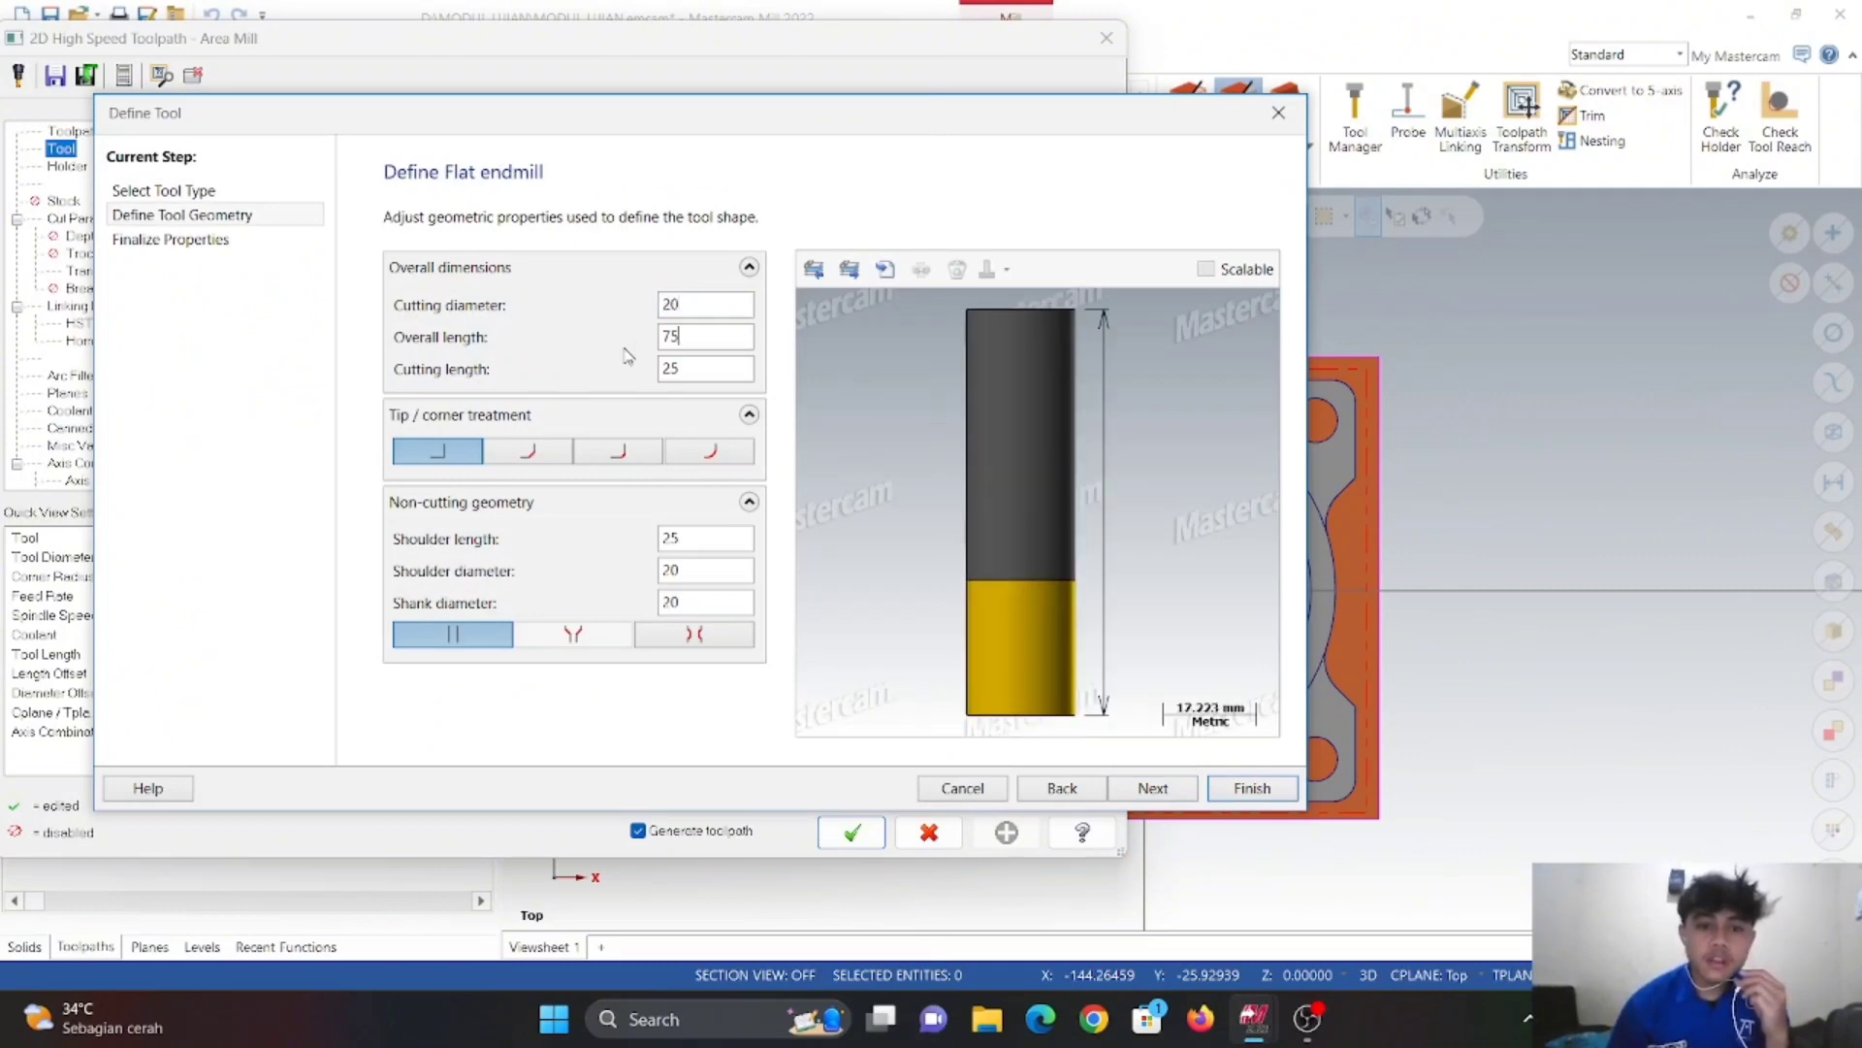
text(100)
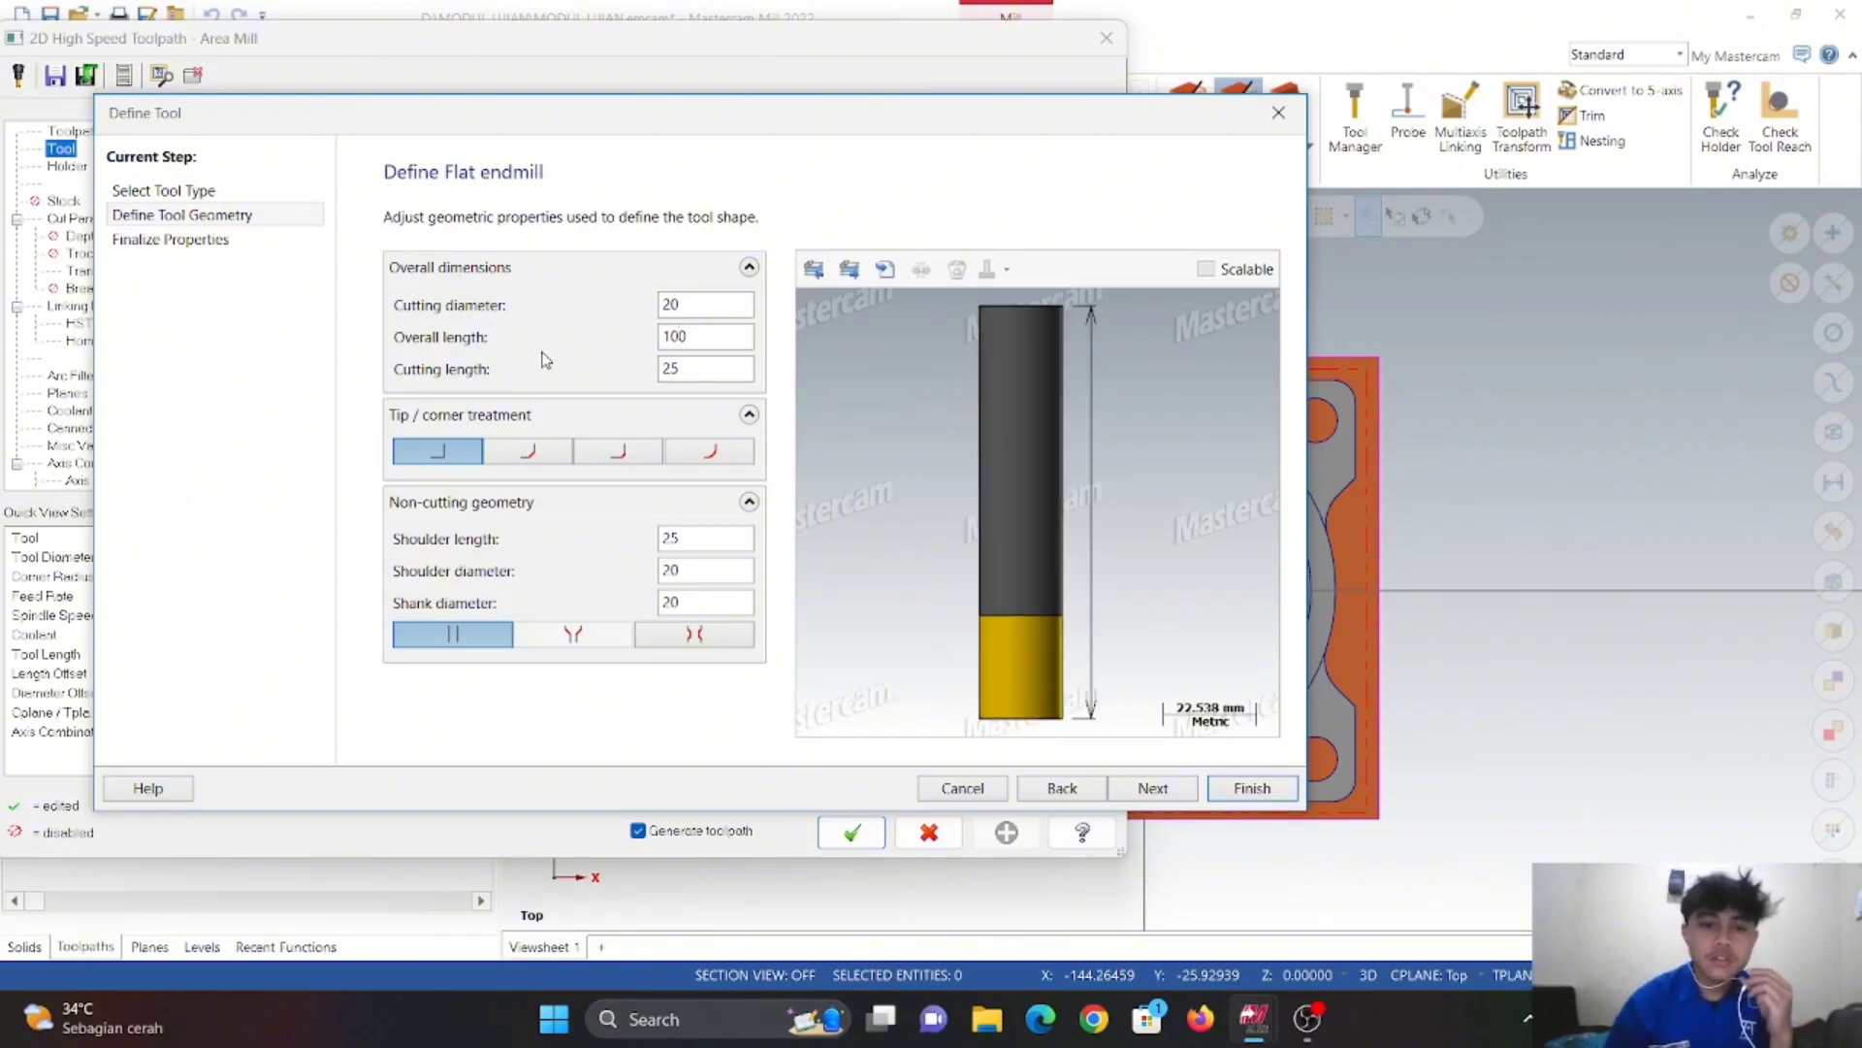
key(Tab)
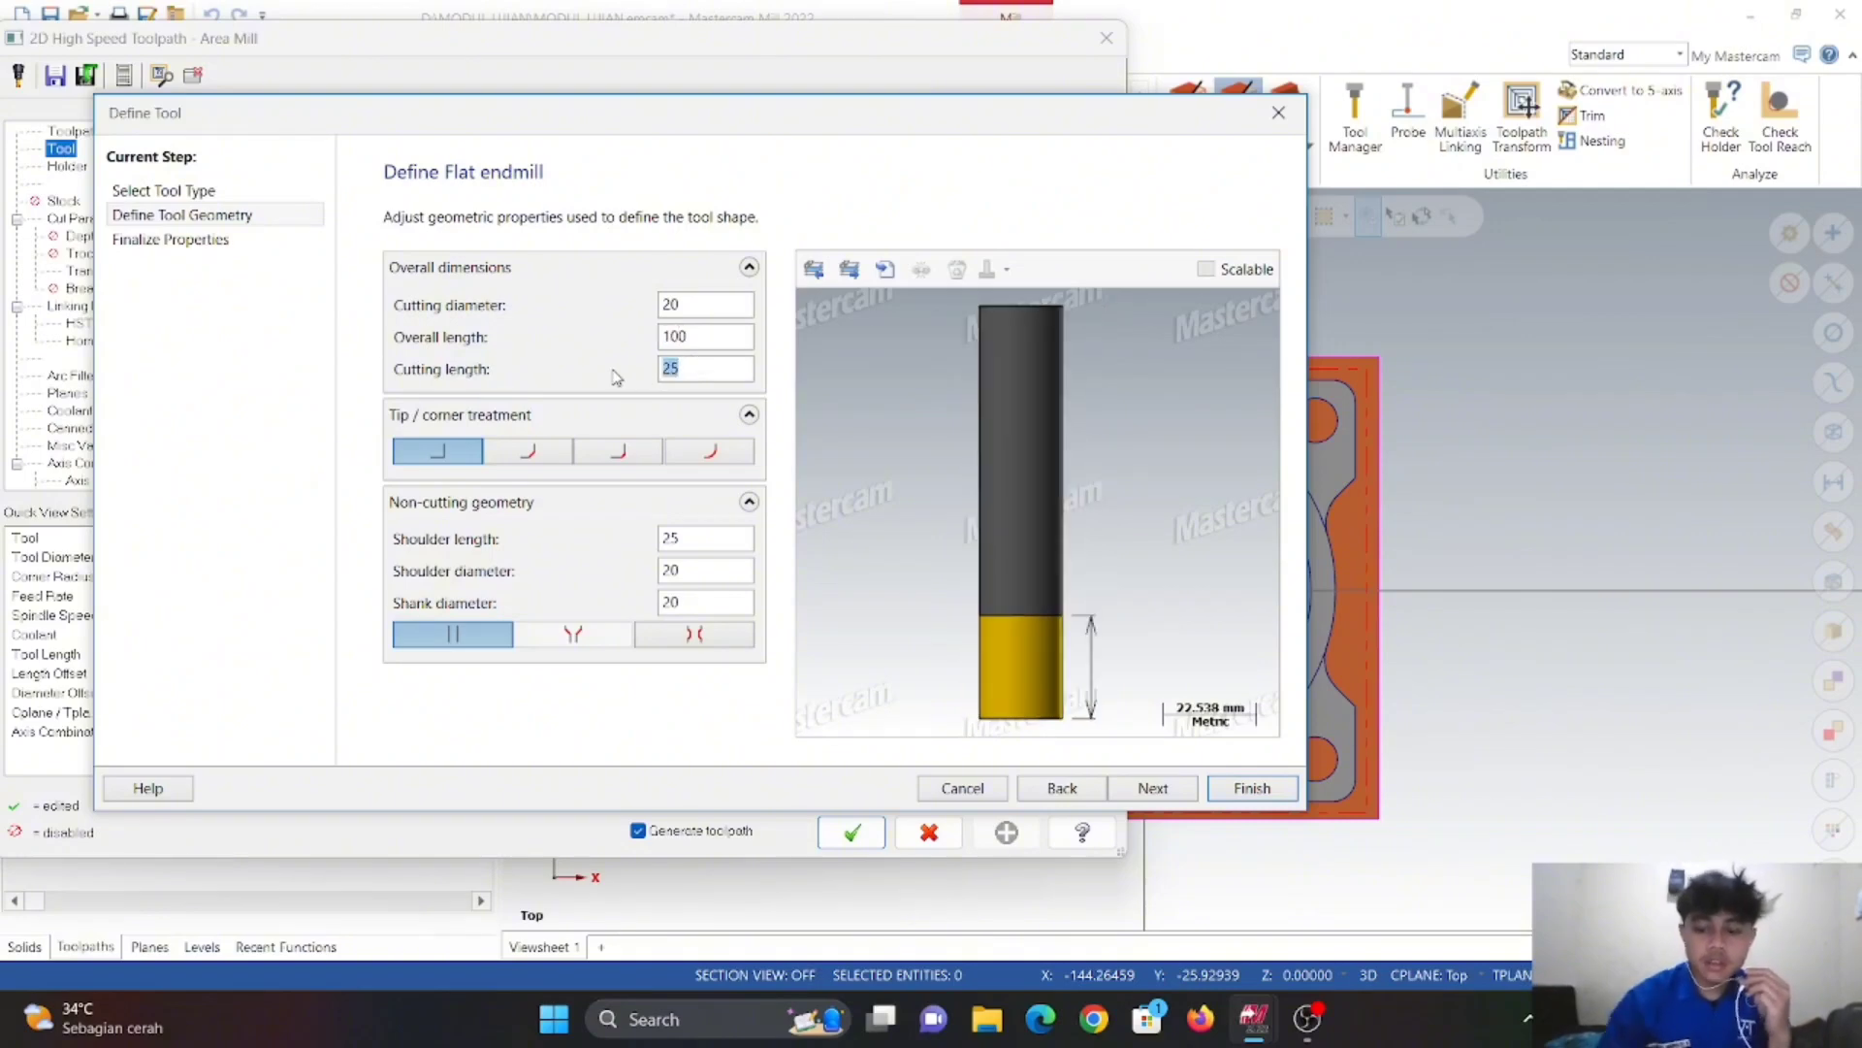
text(50)
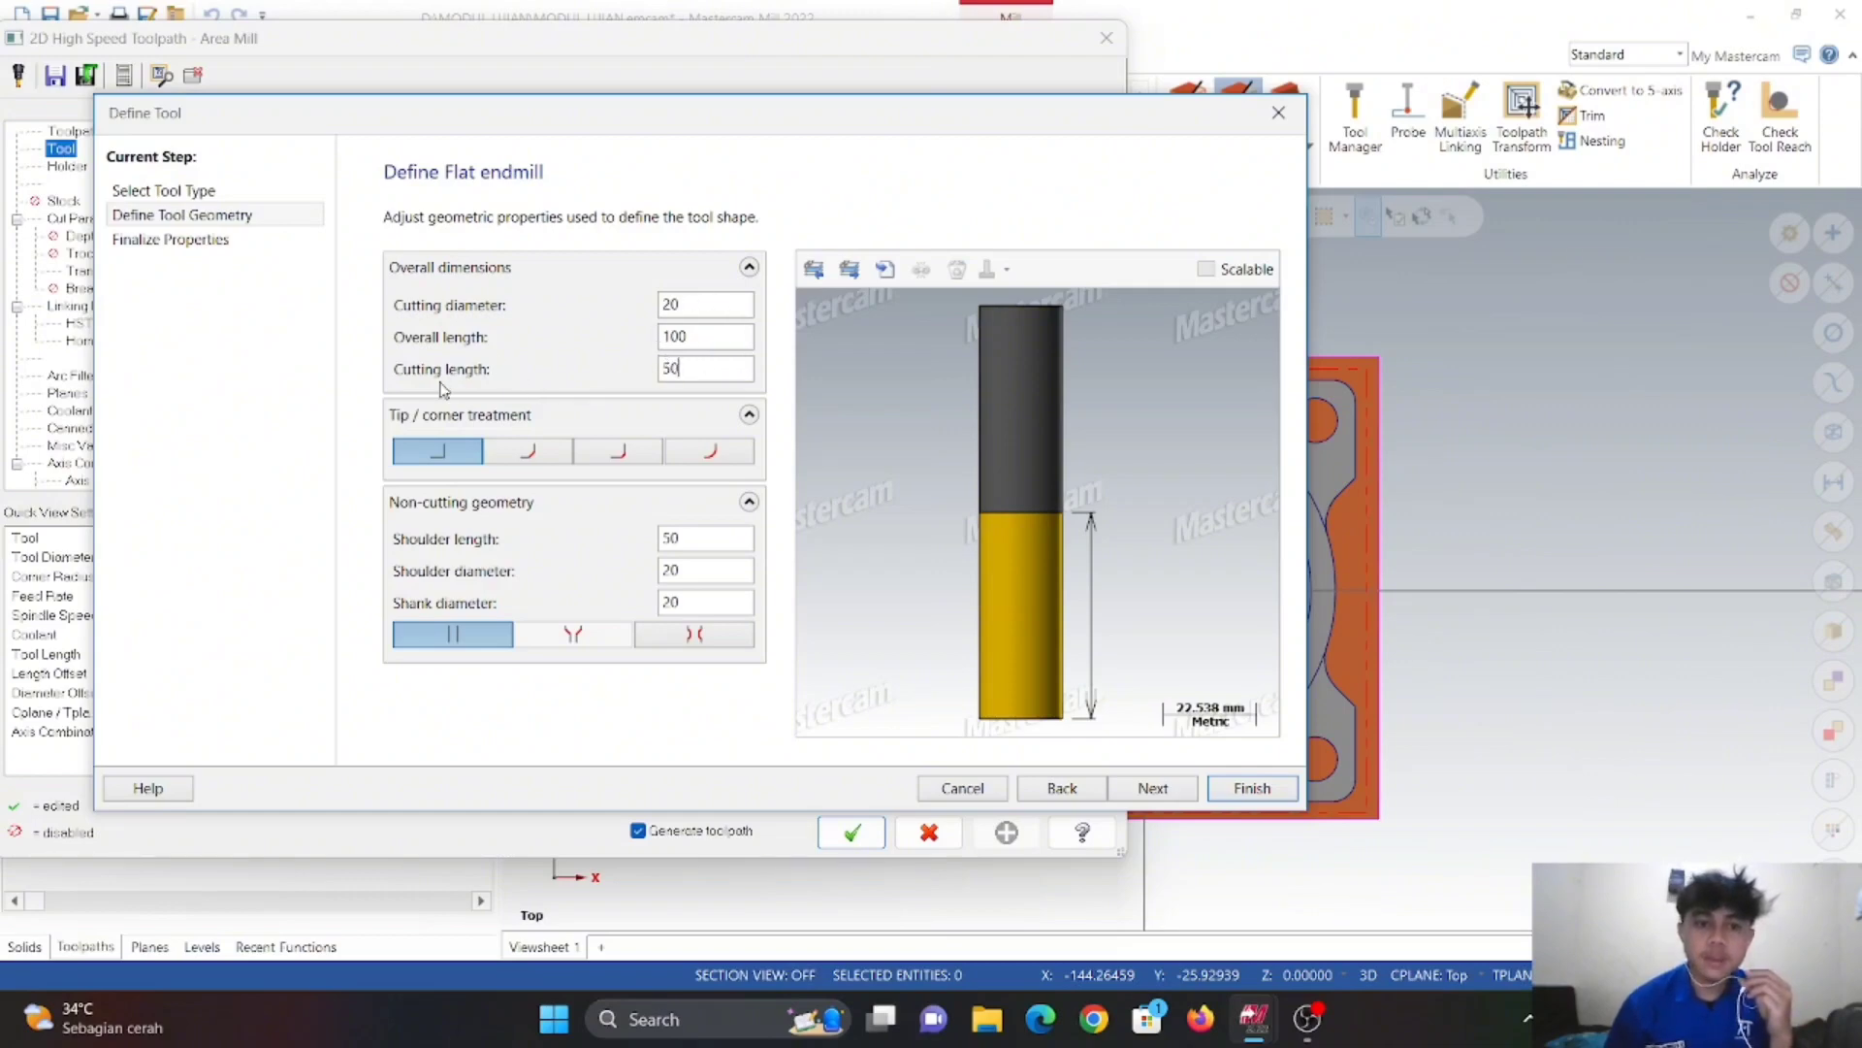
click(1215, 790)
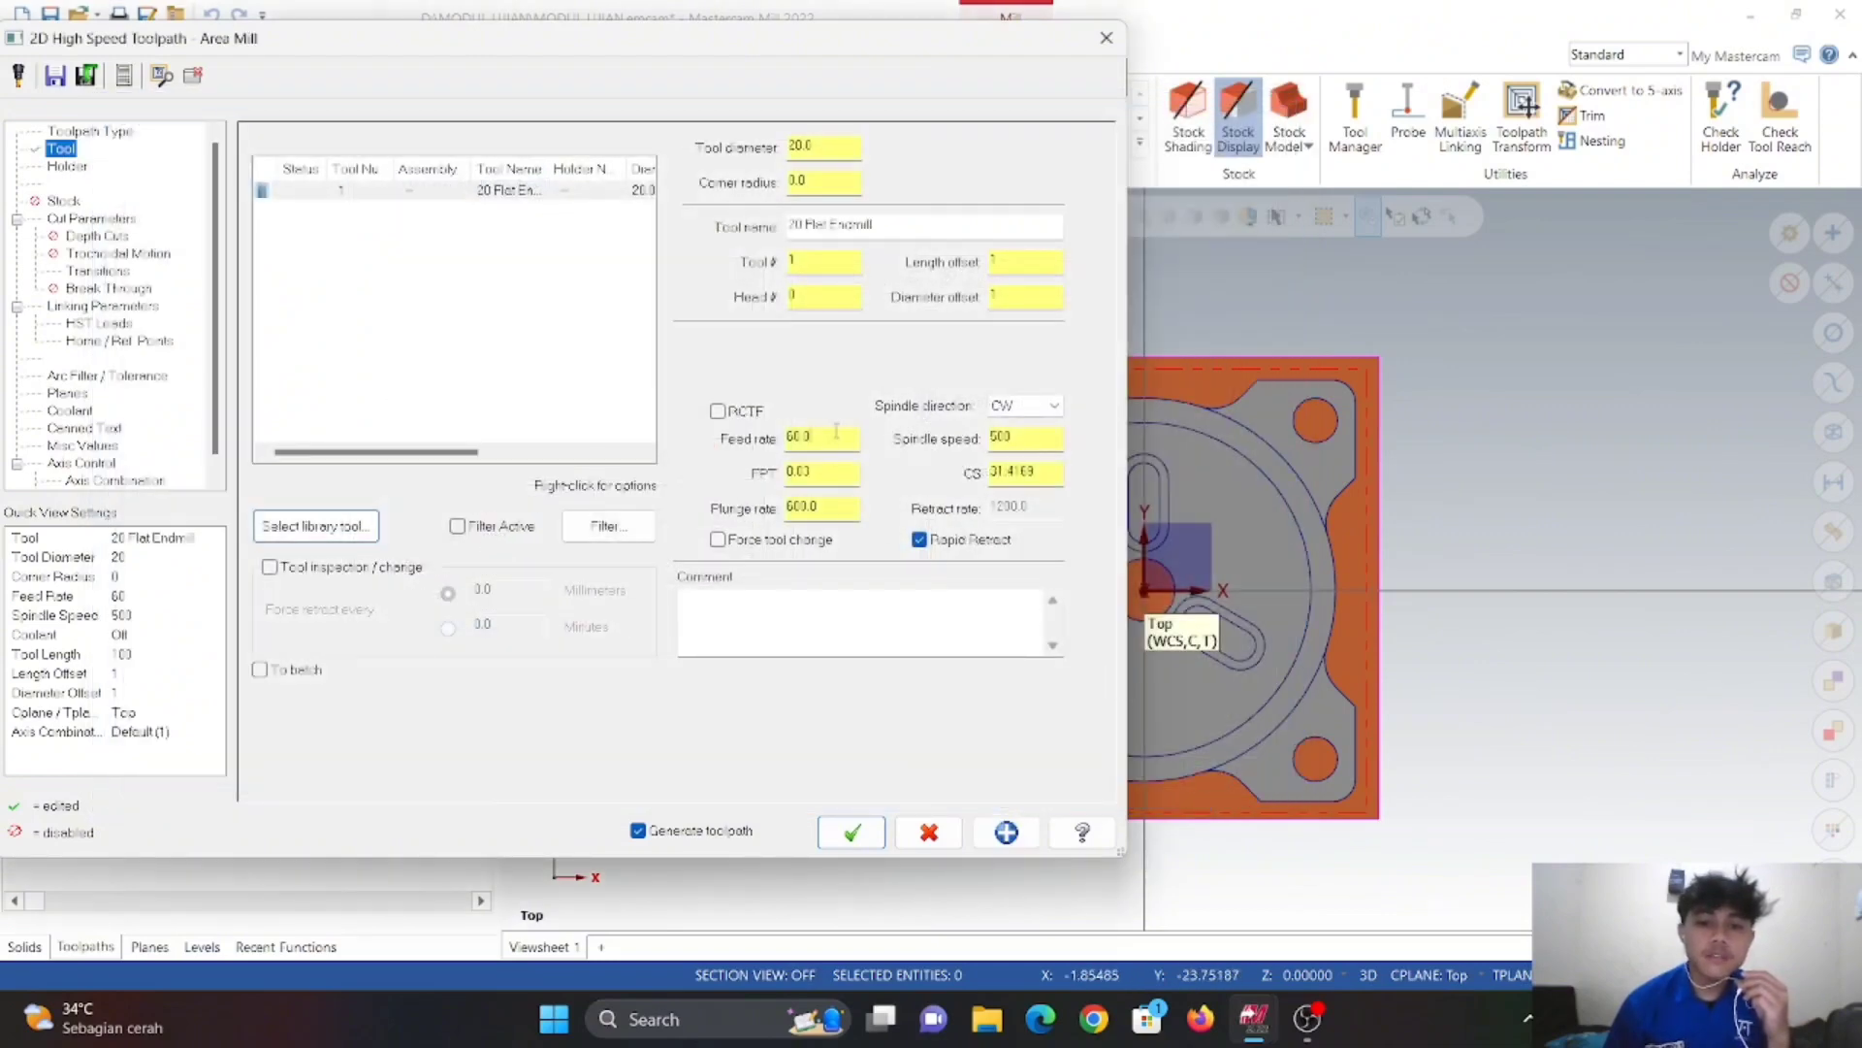
- Set the 20 mm flat endmill's feed rate to 2000 and its spindle speed to 2000
double_click(836, 435)
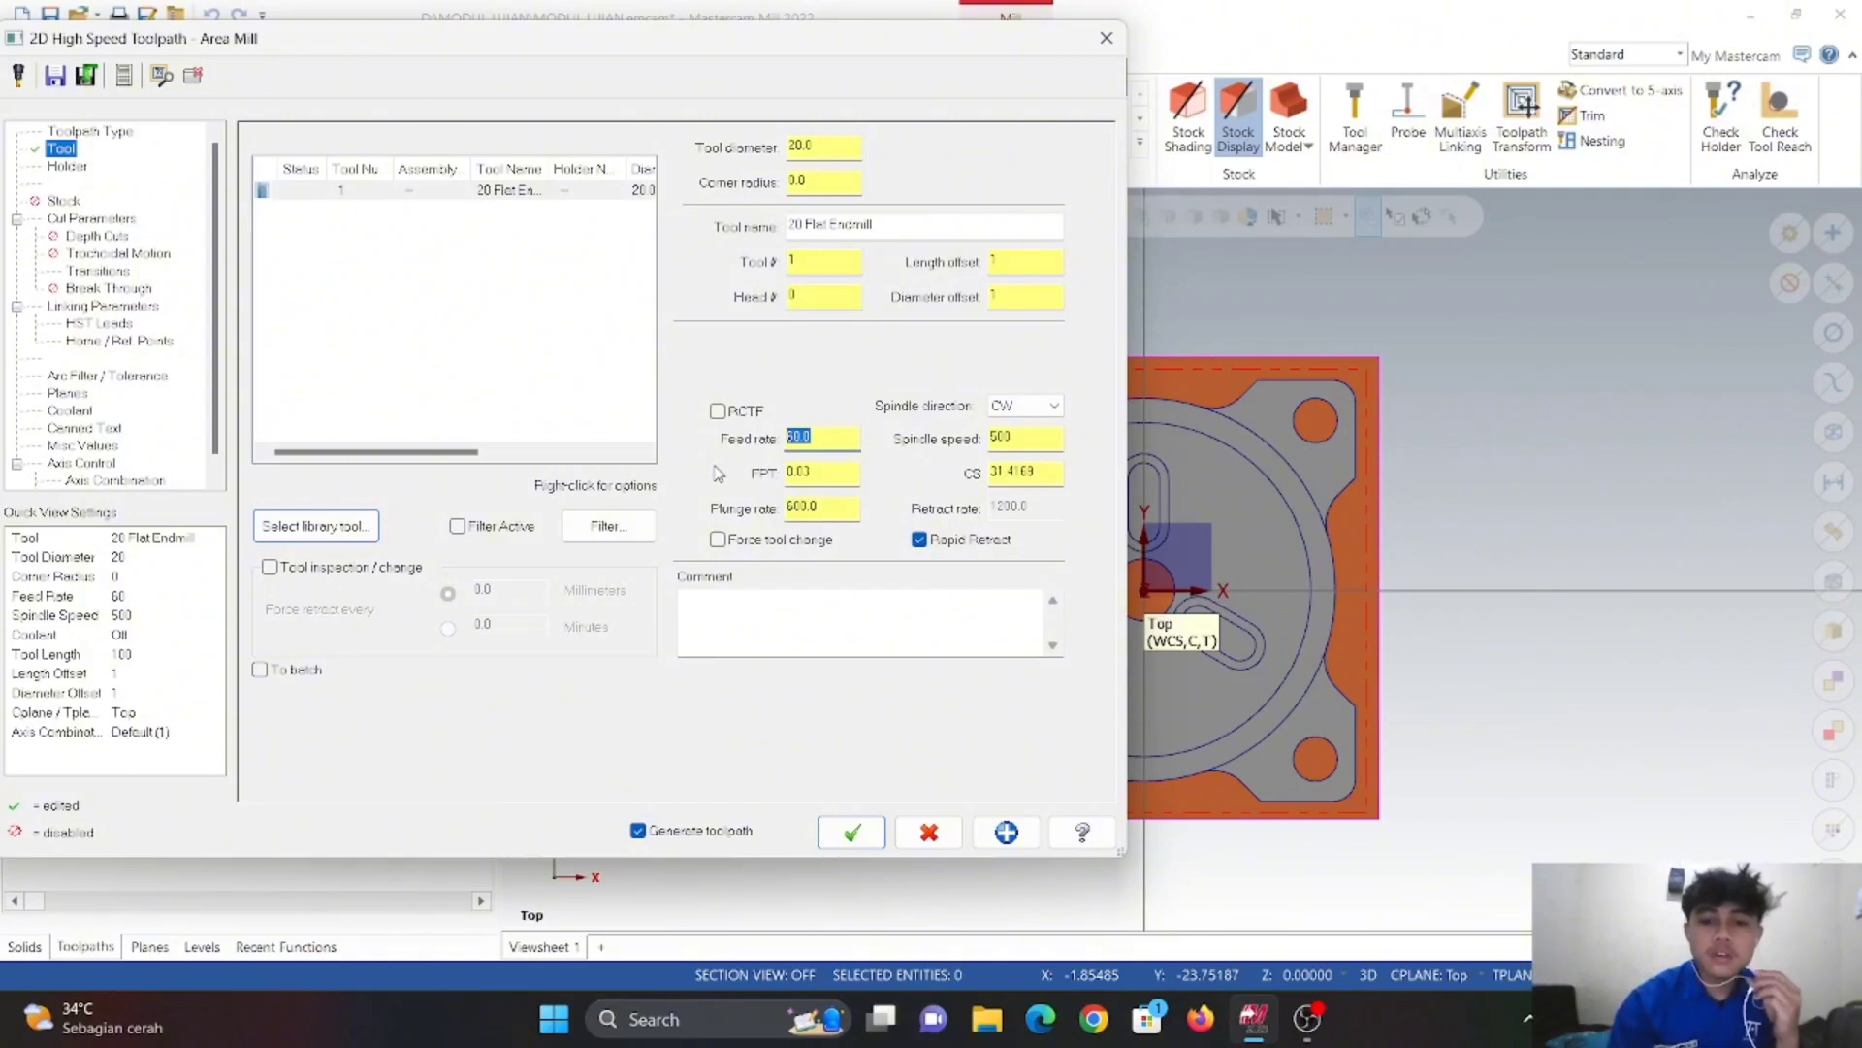
text(2000)
key(Return)
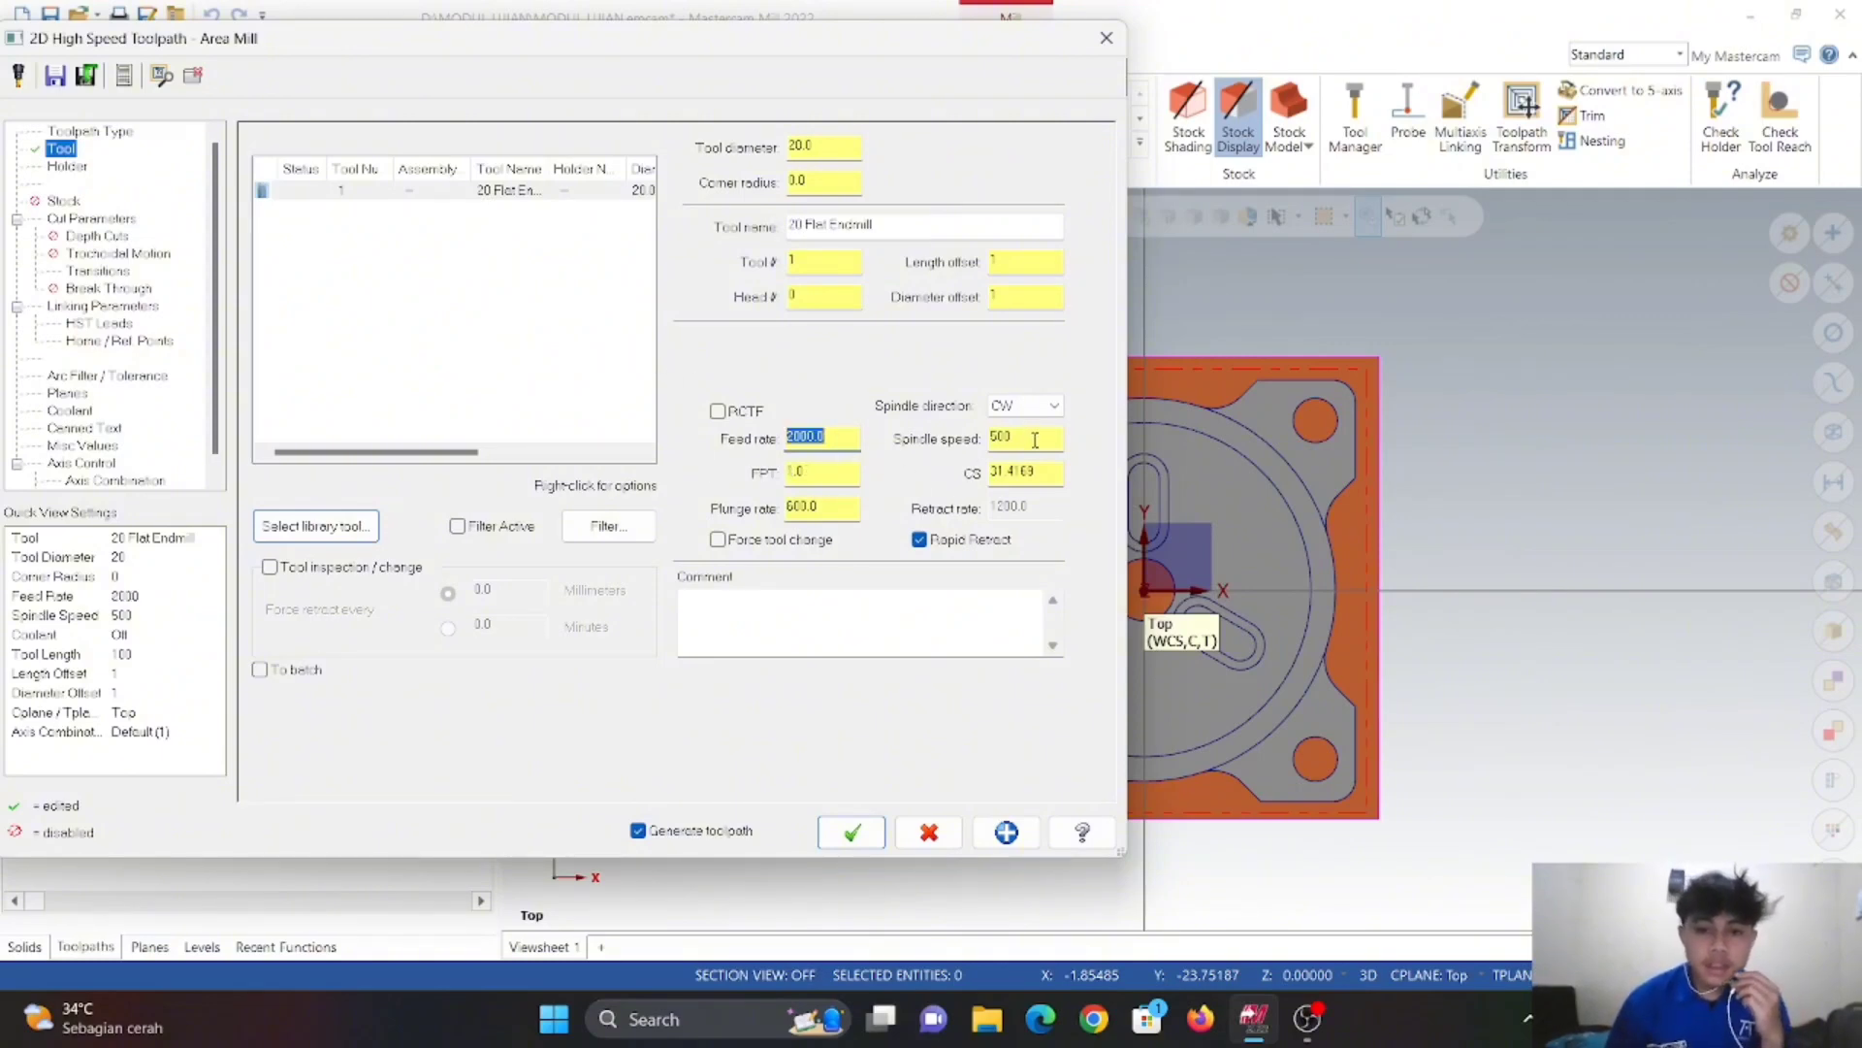
double_click(1035, 440)
text(2000)
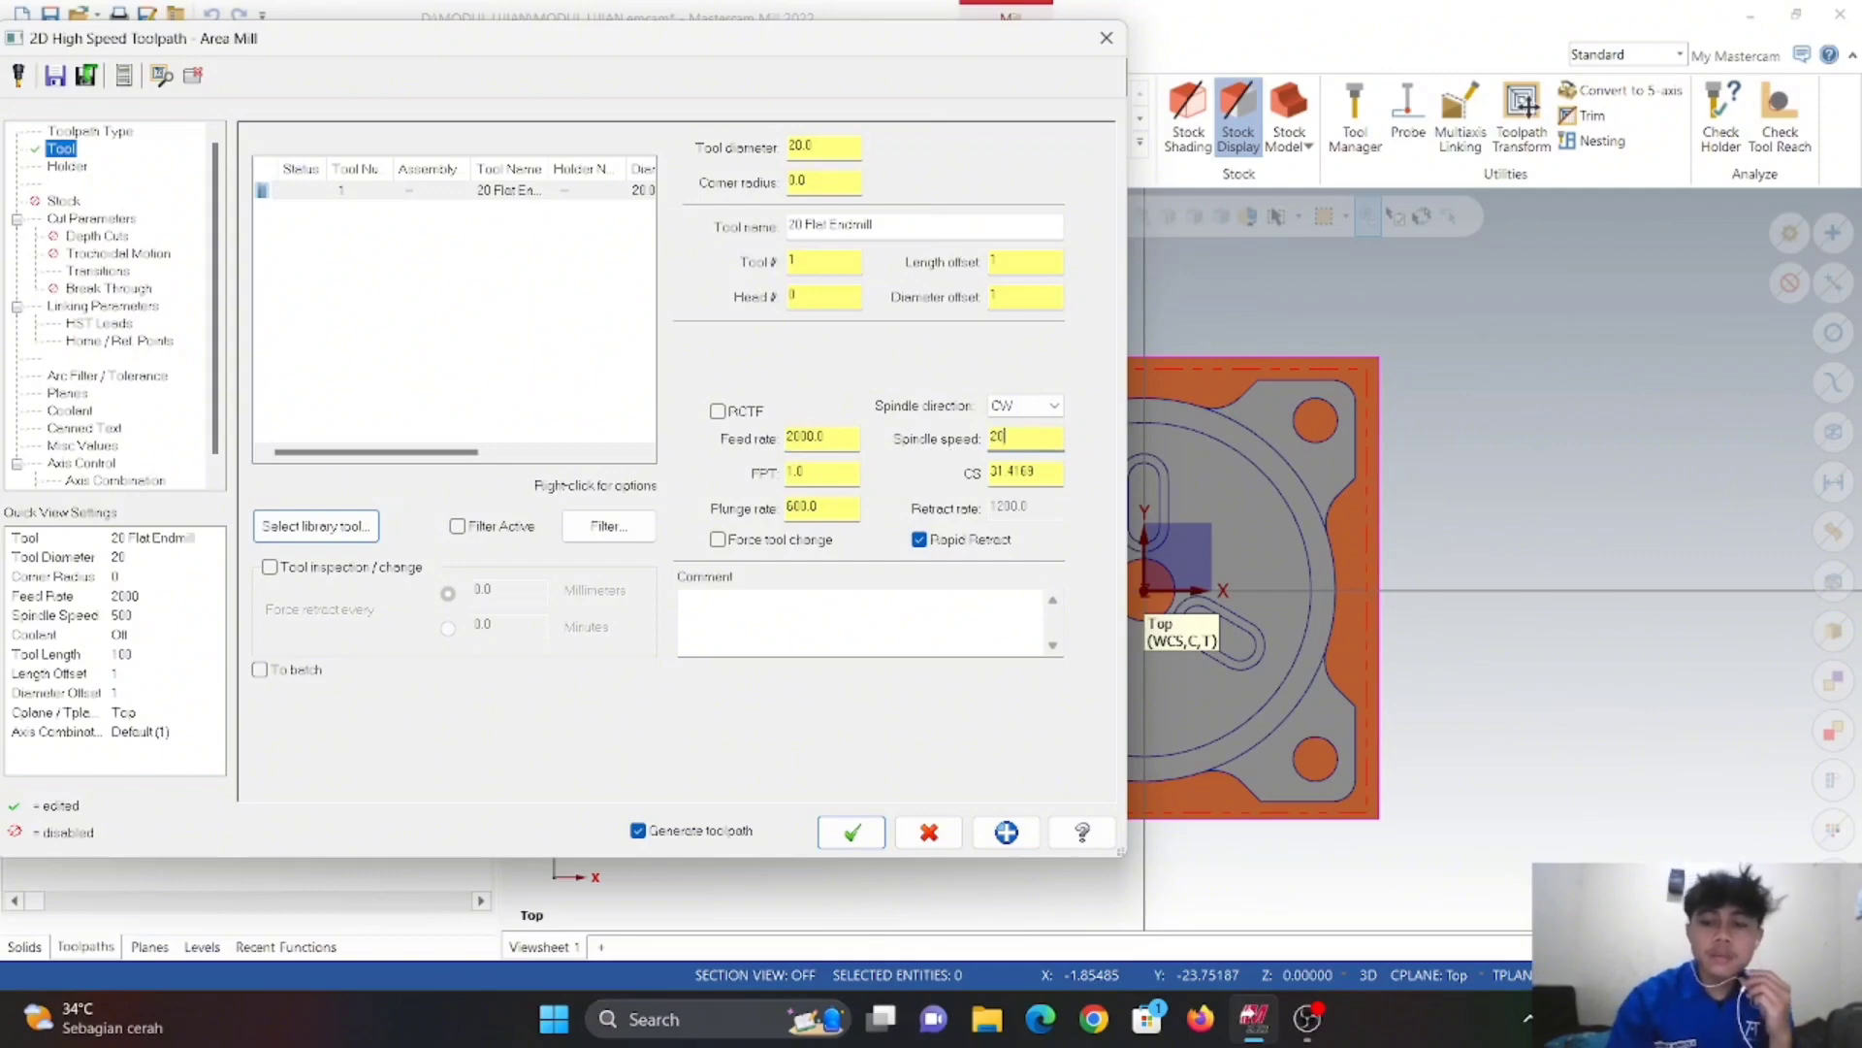
key(Return)
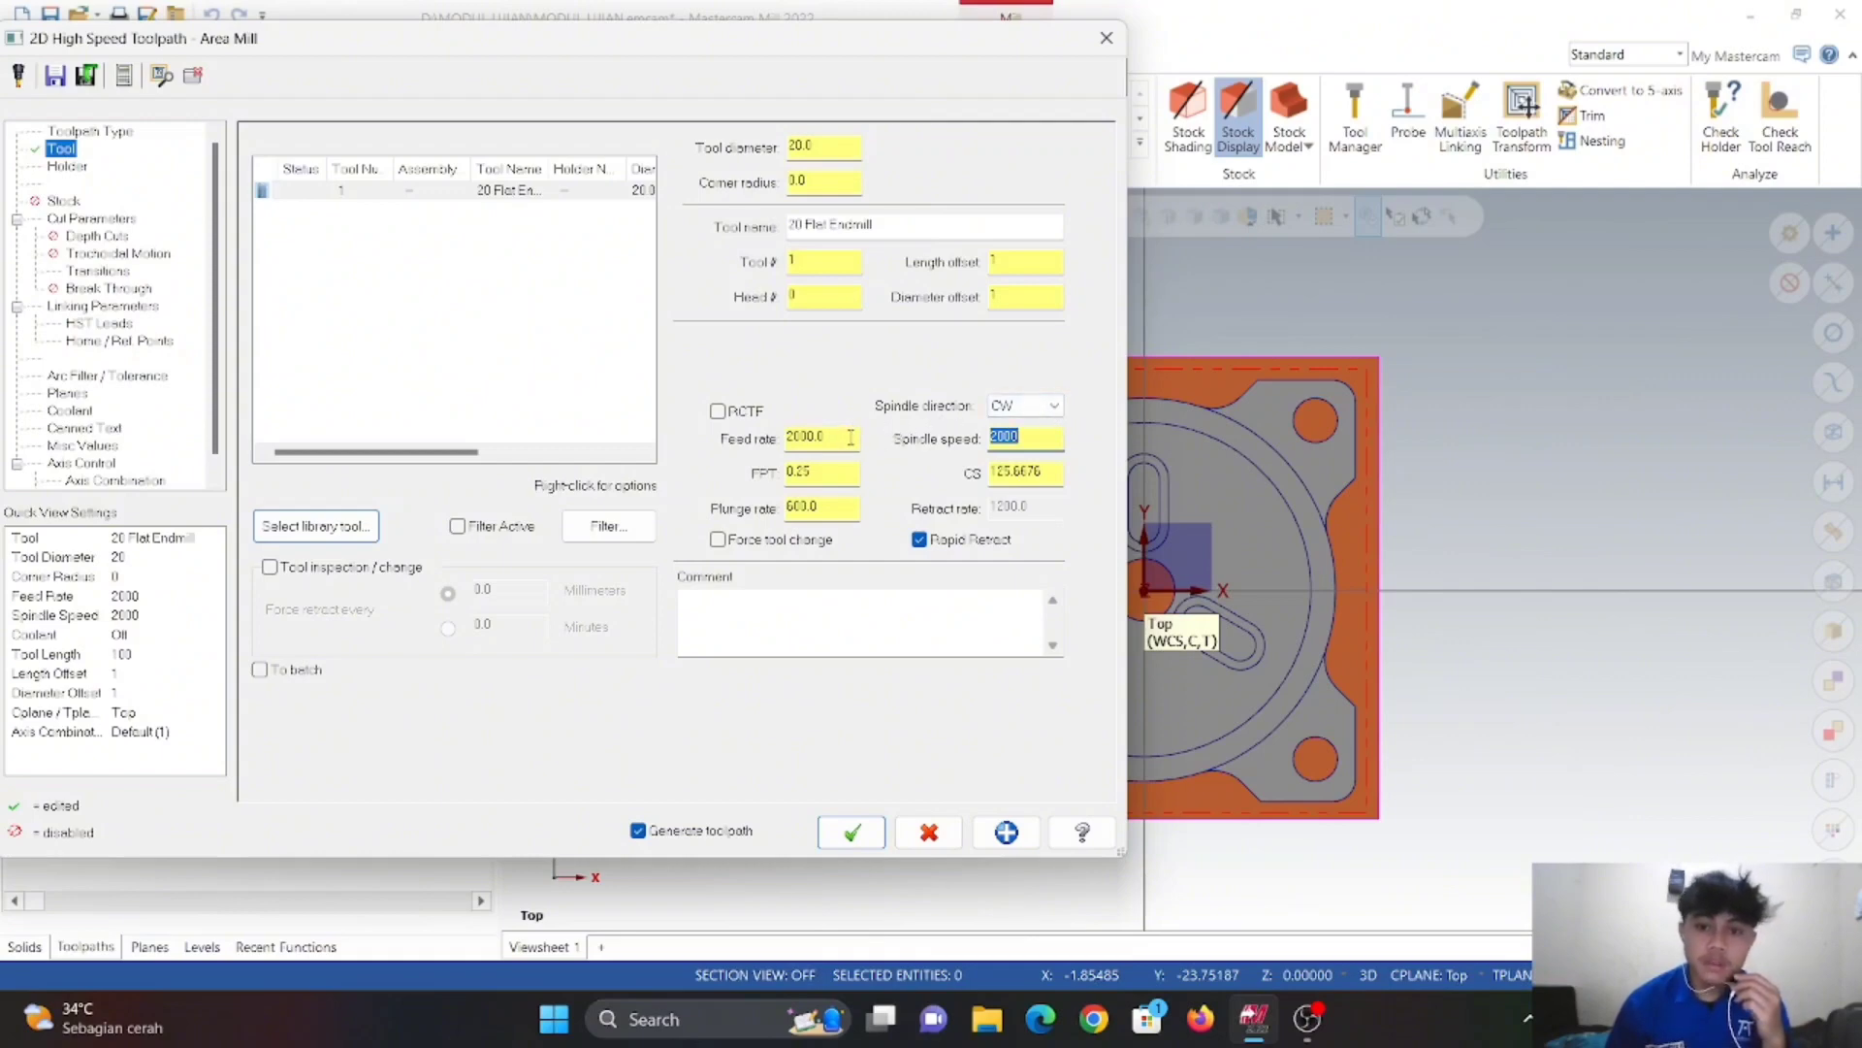
click(550, 356)
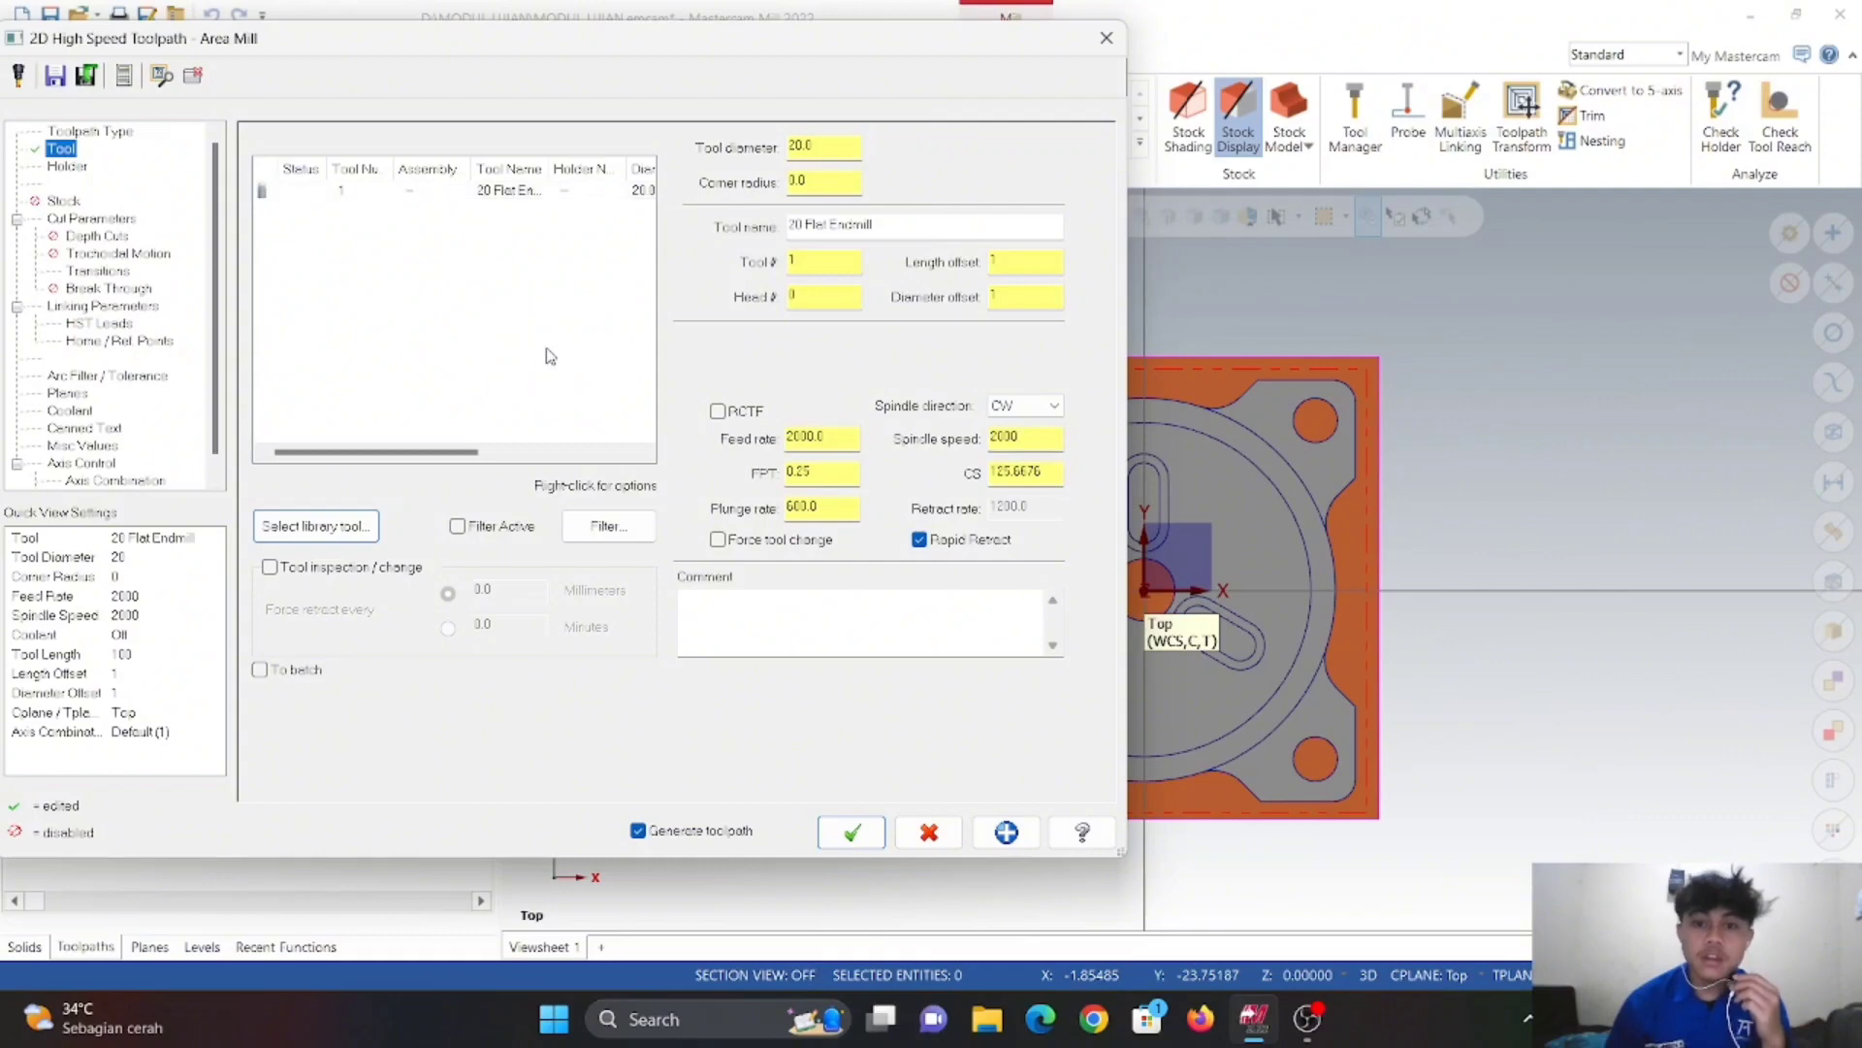
- Set the toolpath's XY stepover to 80 percent of the tool diameter in the cut parameters
click(68, 167)
click(108, 222)
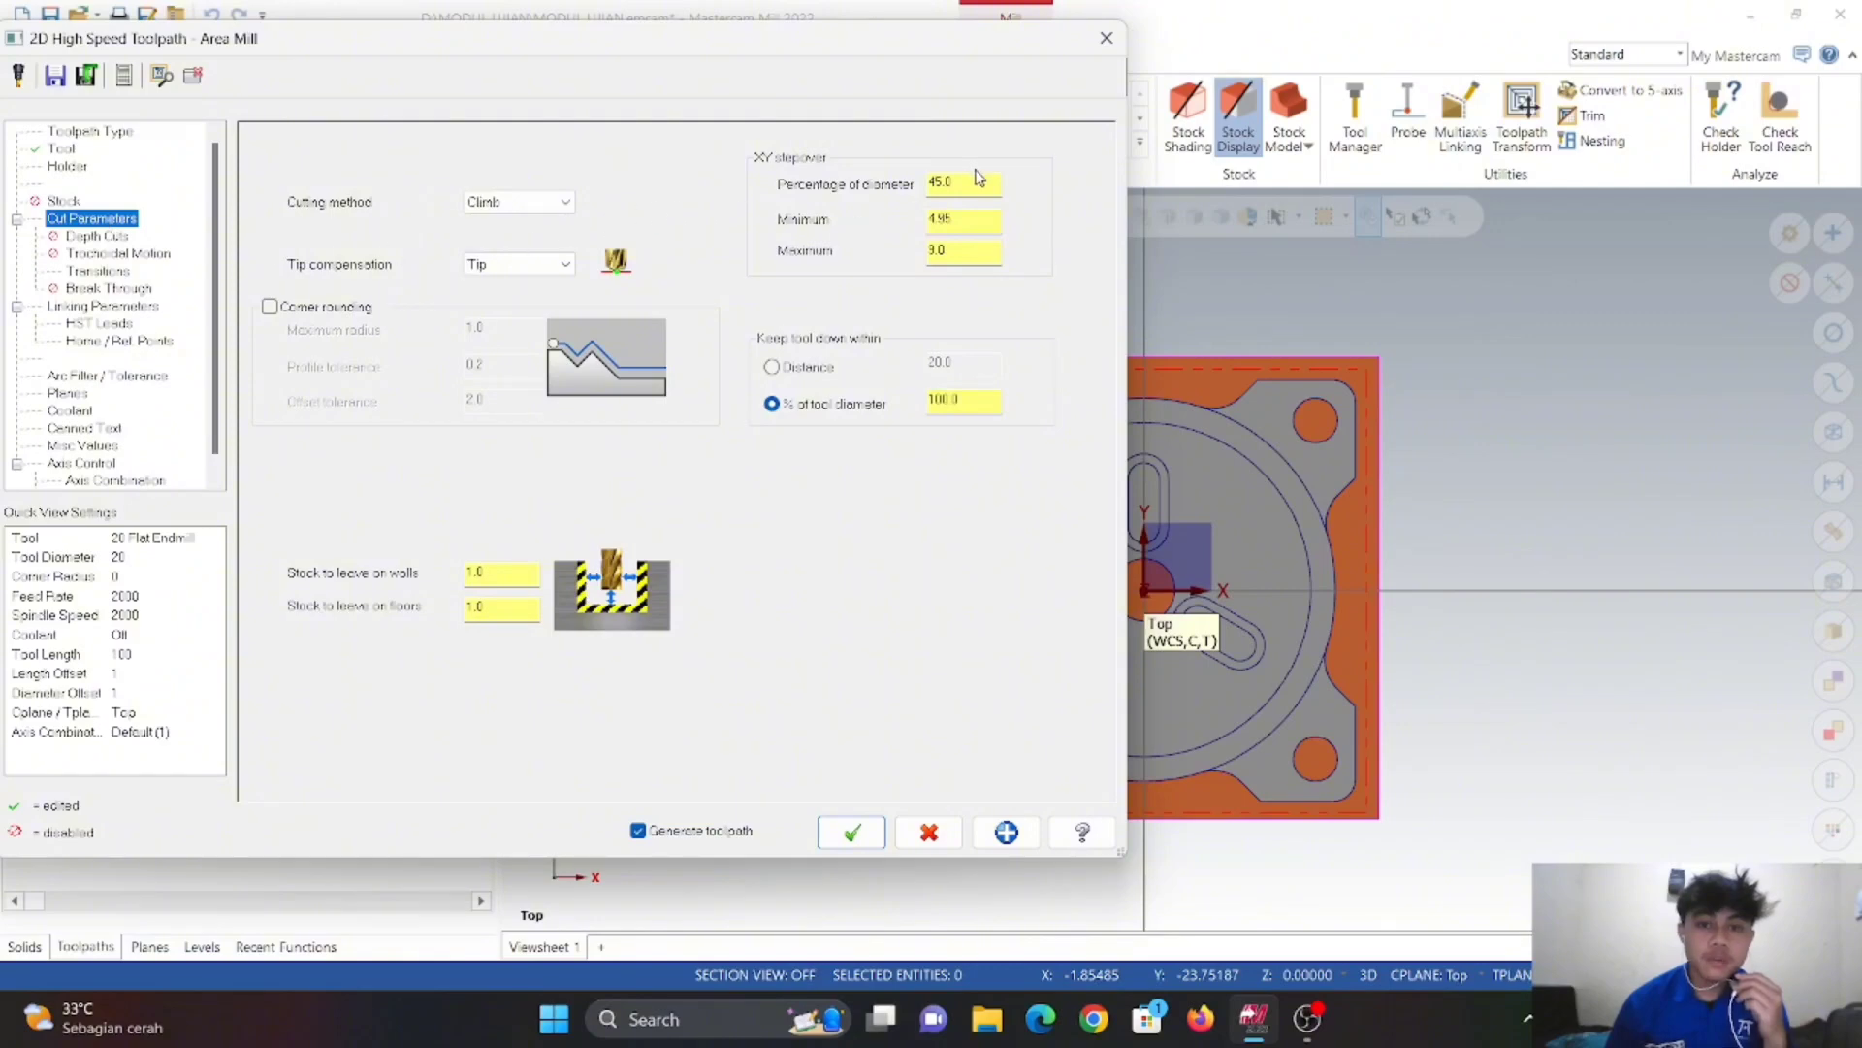
click(955, 181)
double_click(954, 181)
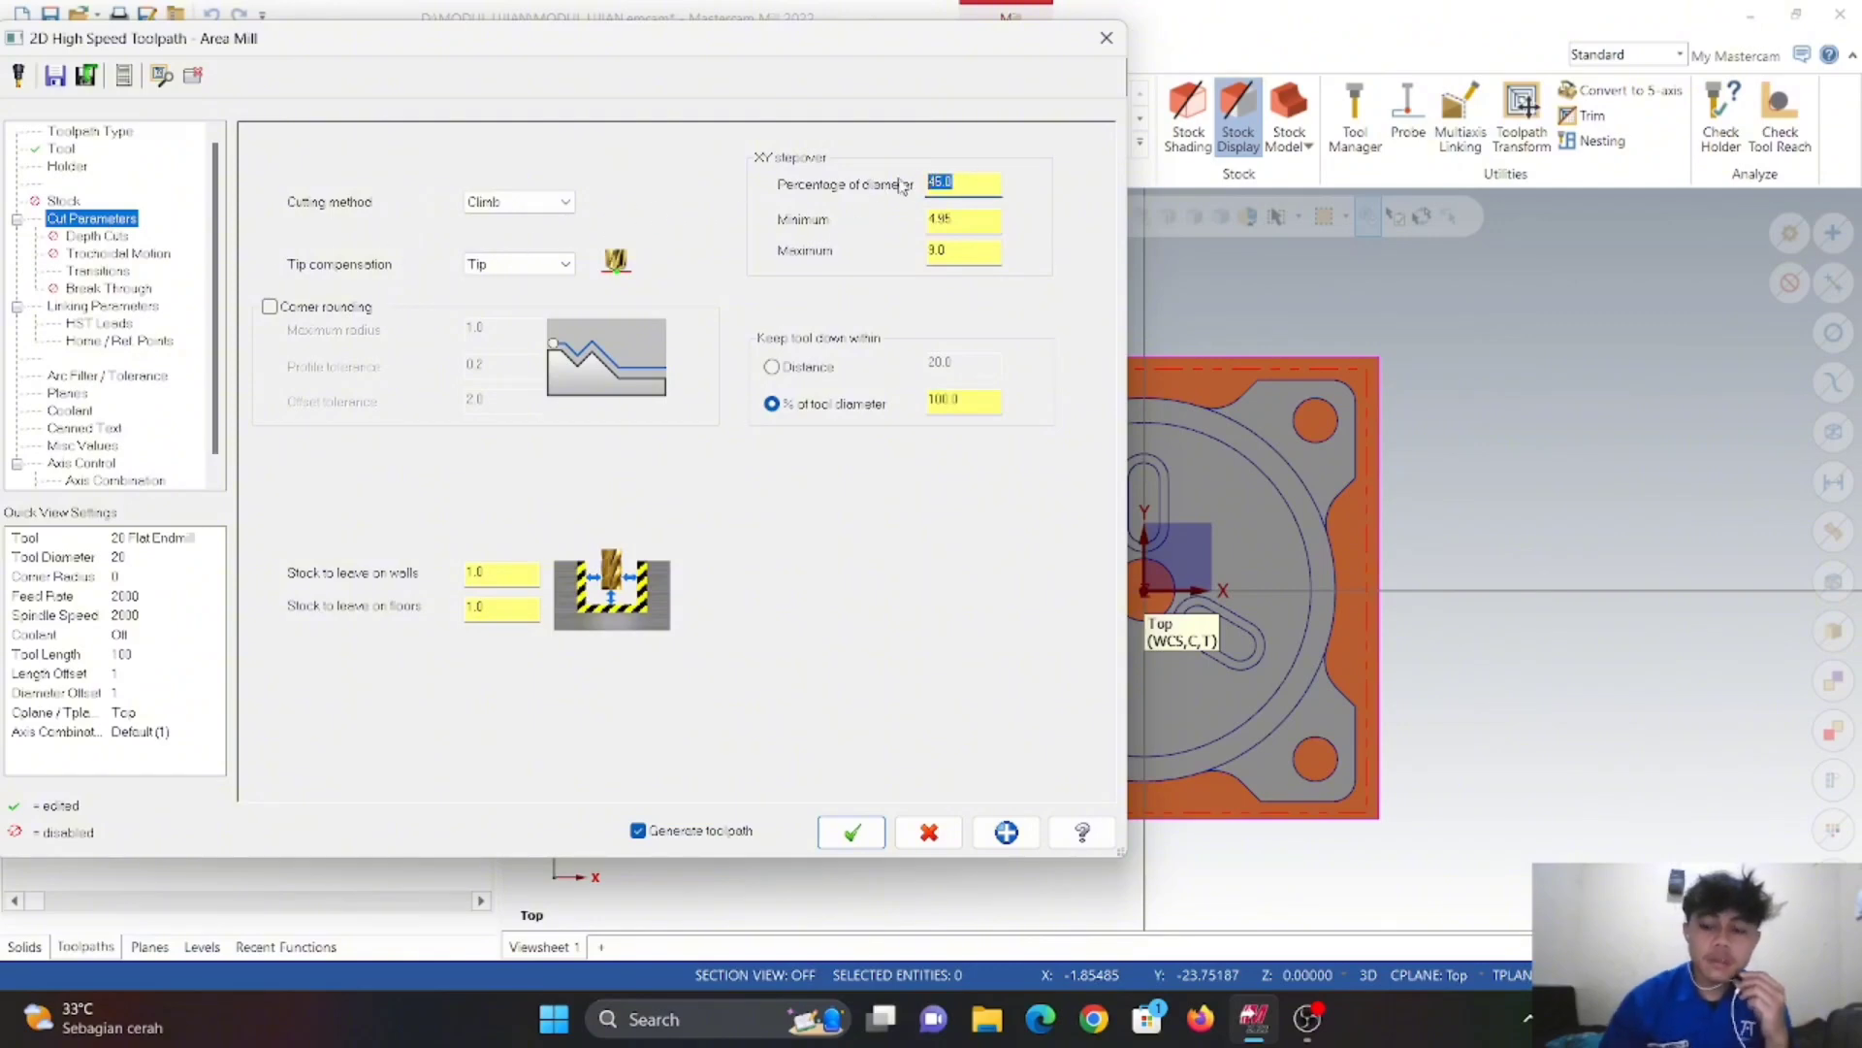
text(80)
key(Return)
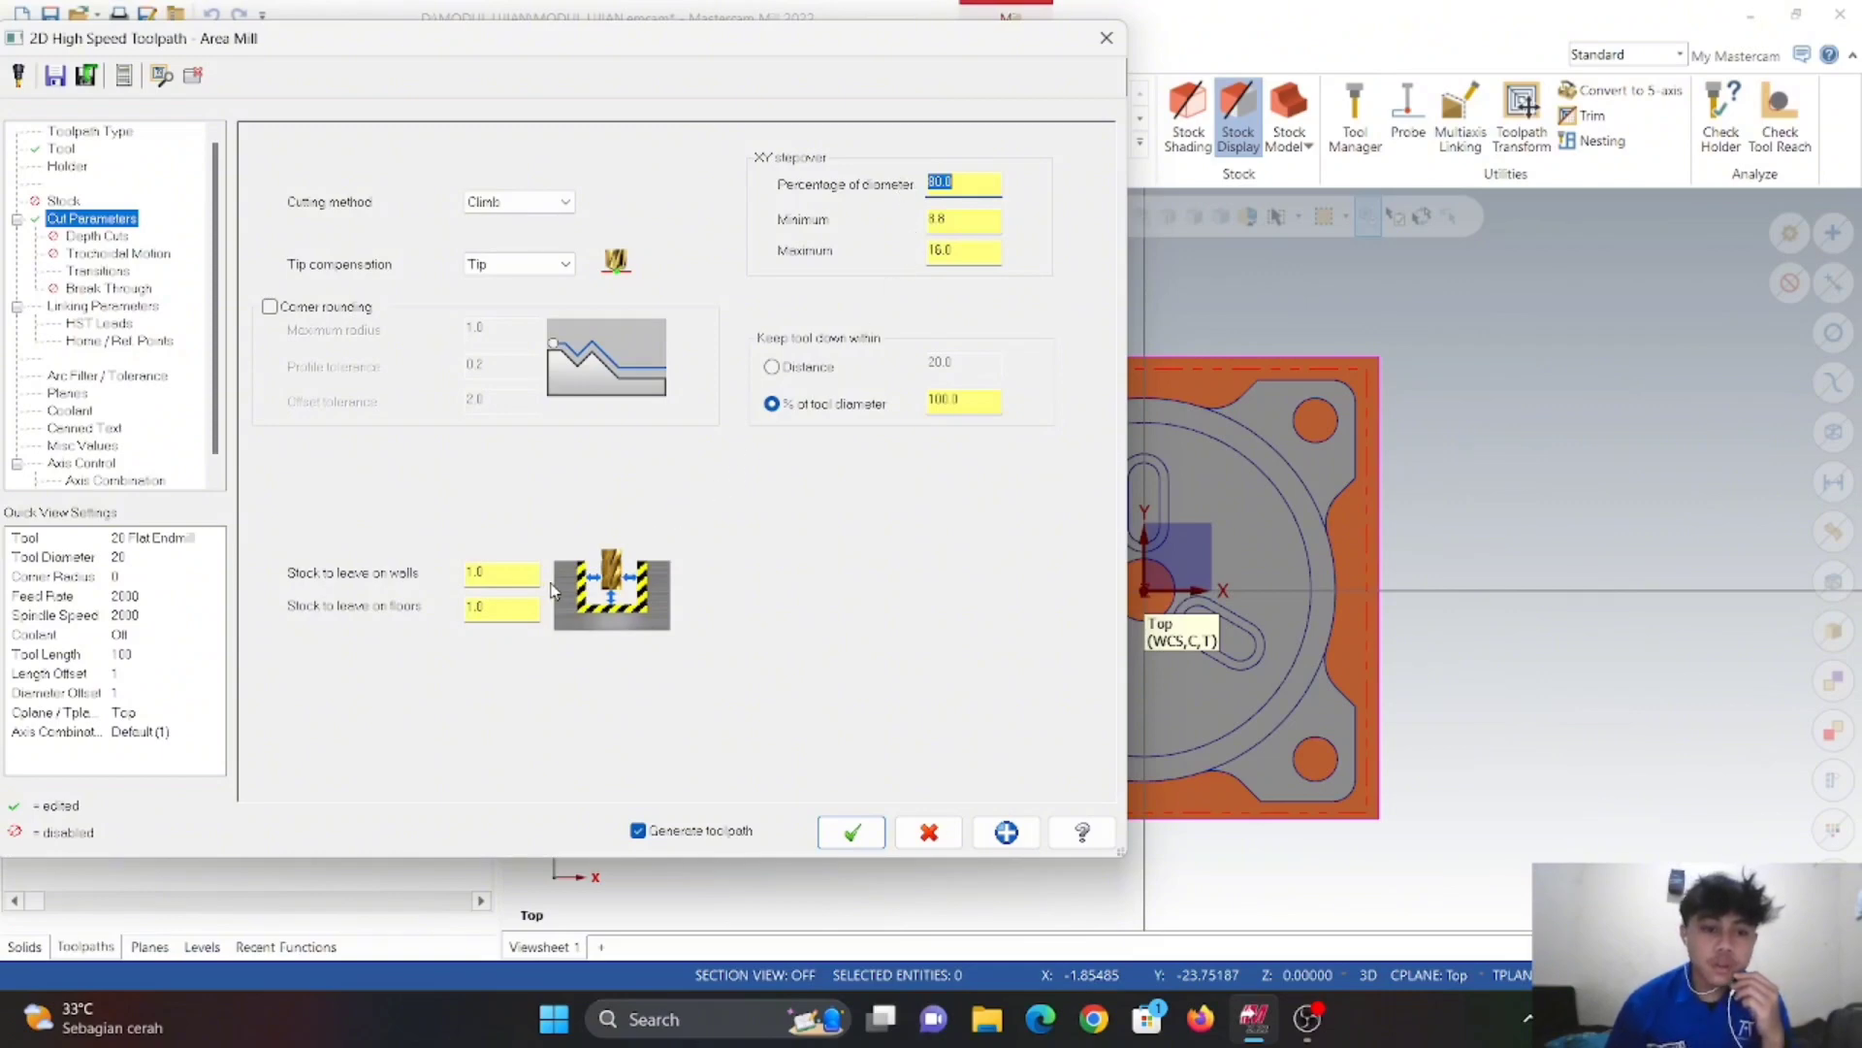
- Set the stock to leave on both walls and floors to 0
click(477, 571)
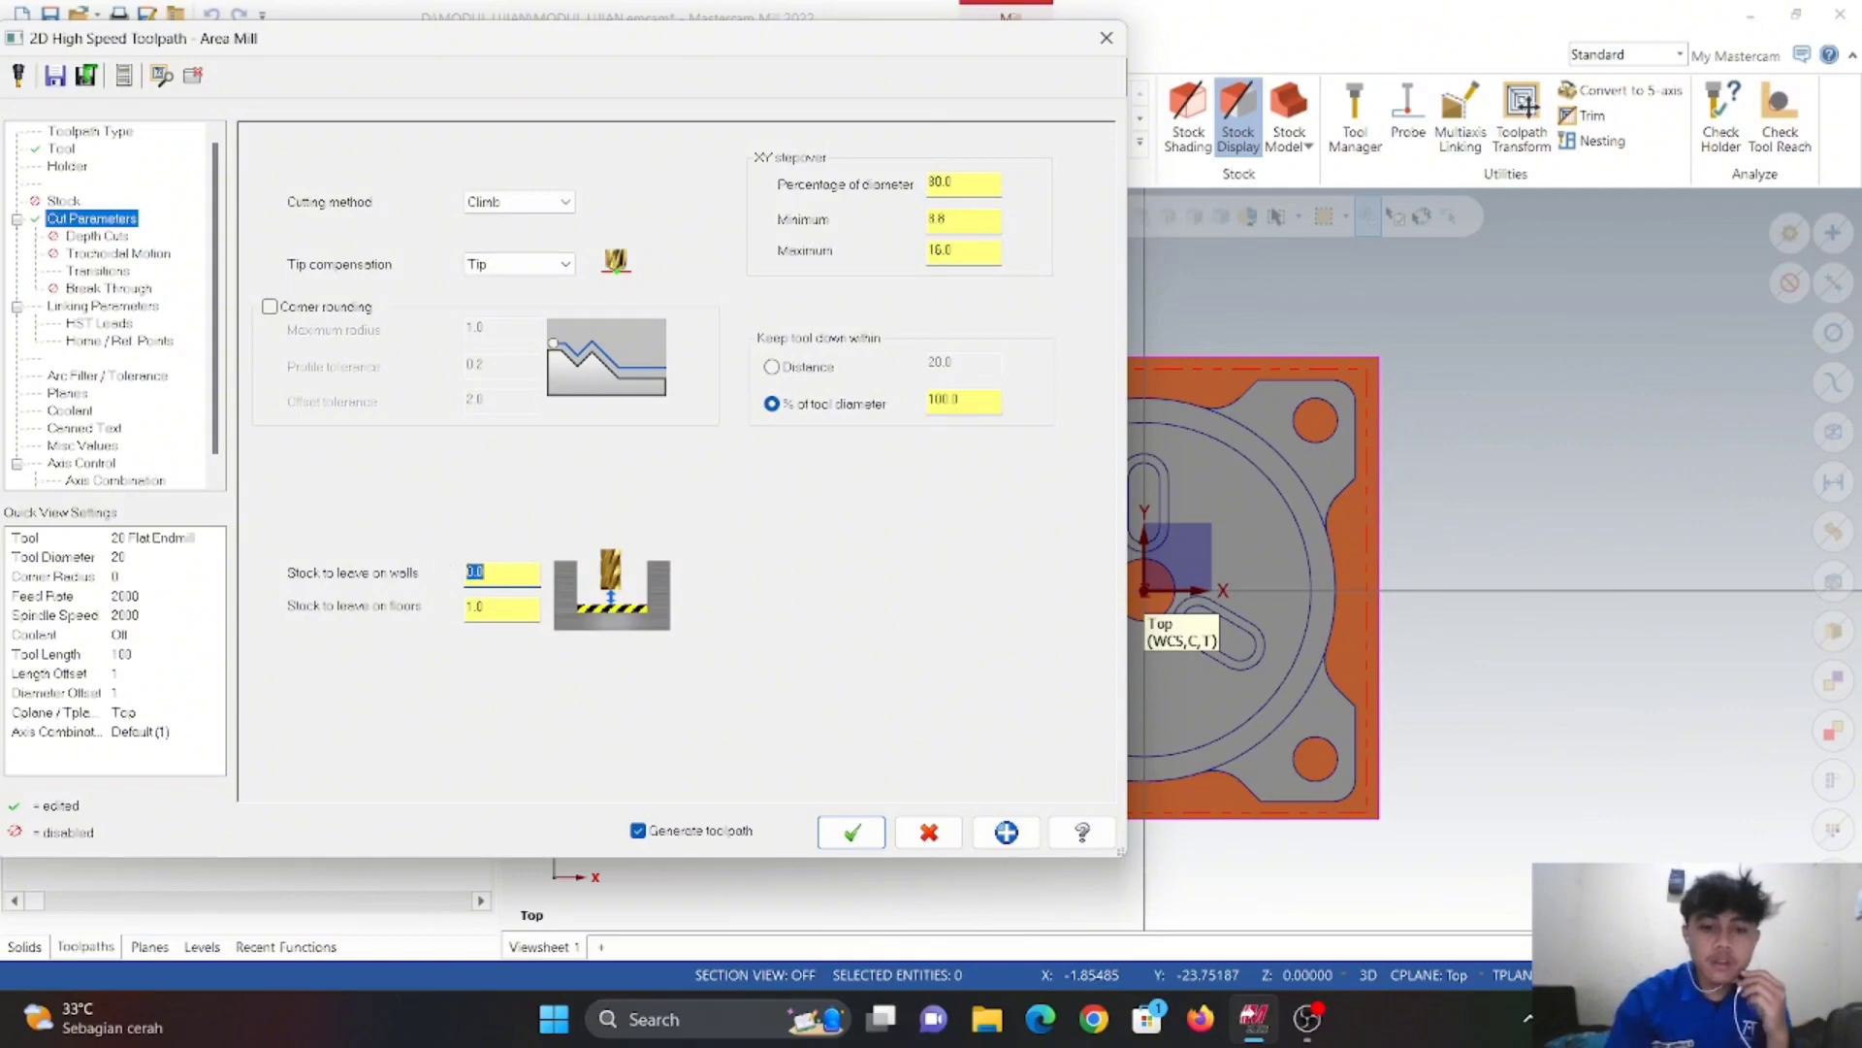
click(512, 608)
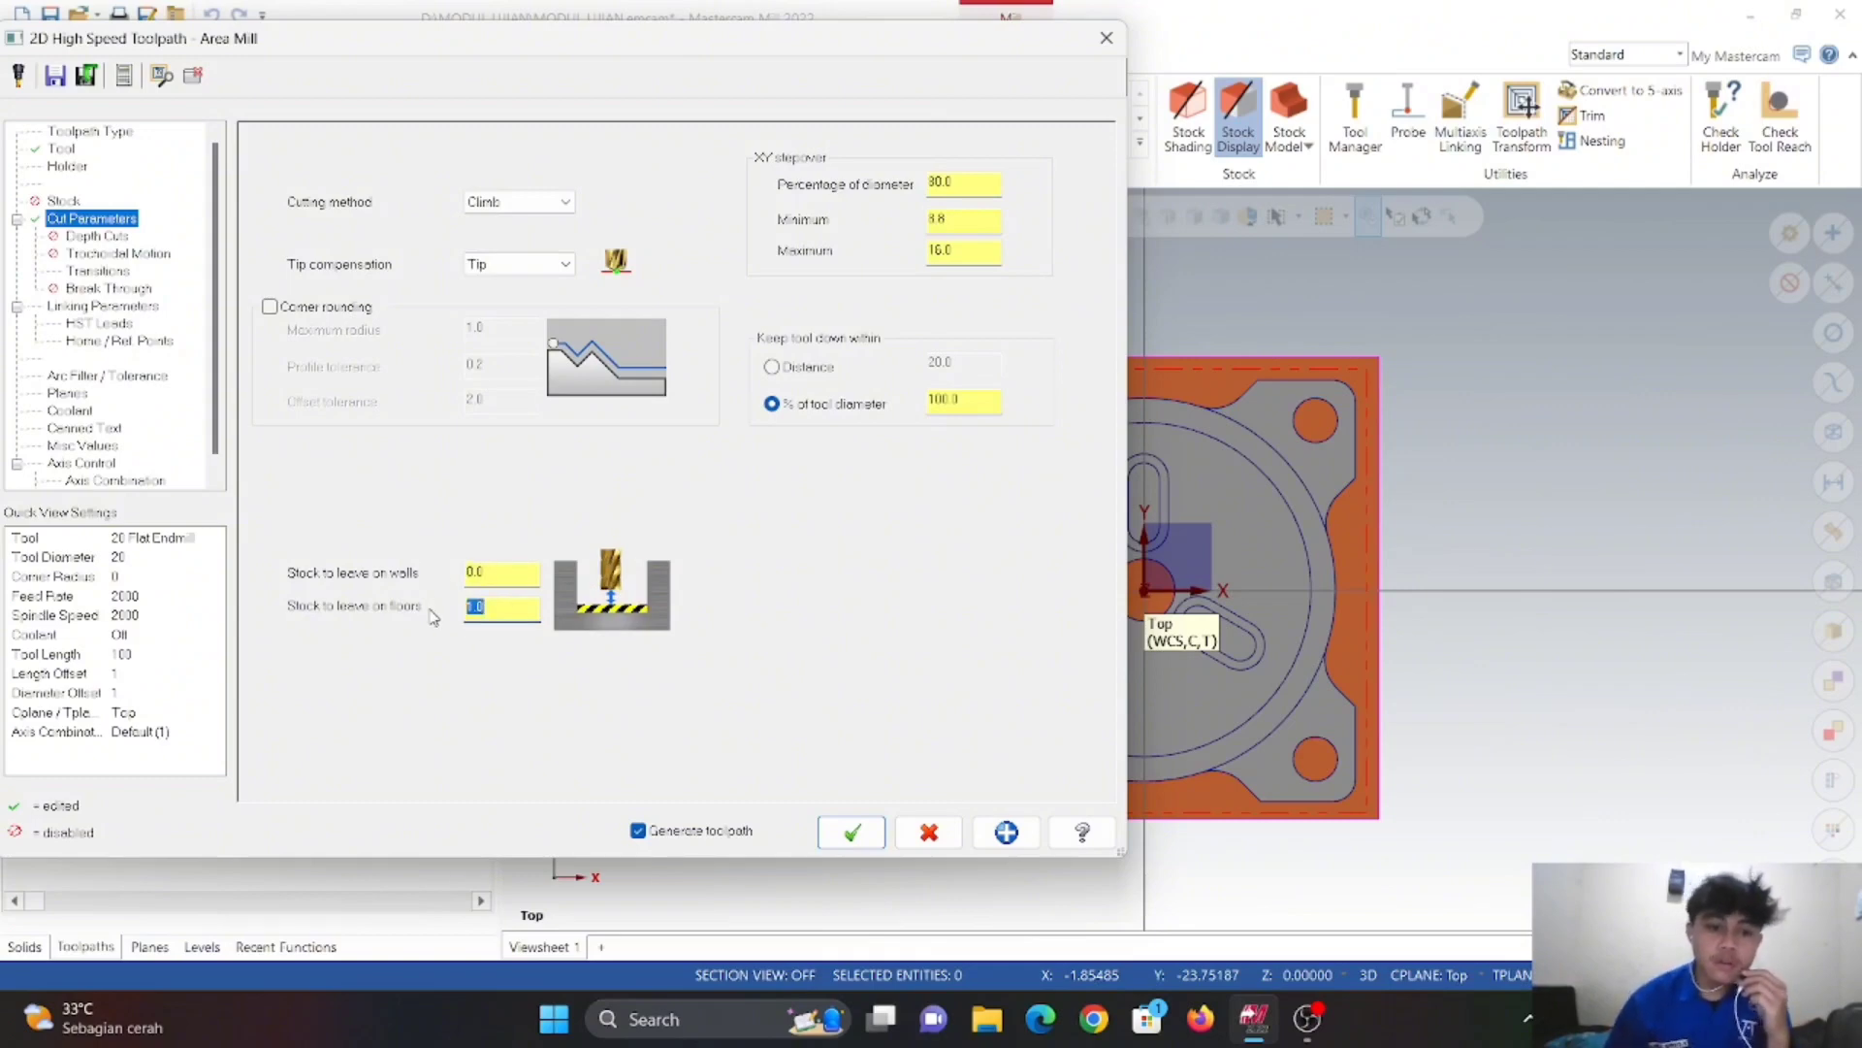
text(0)
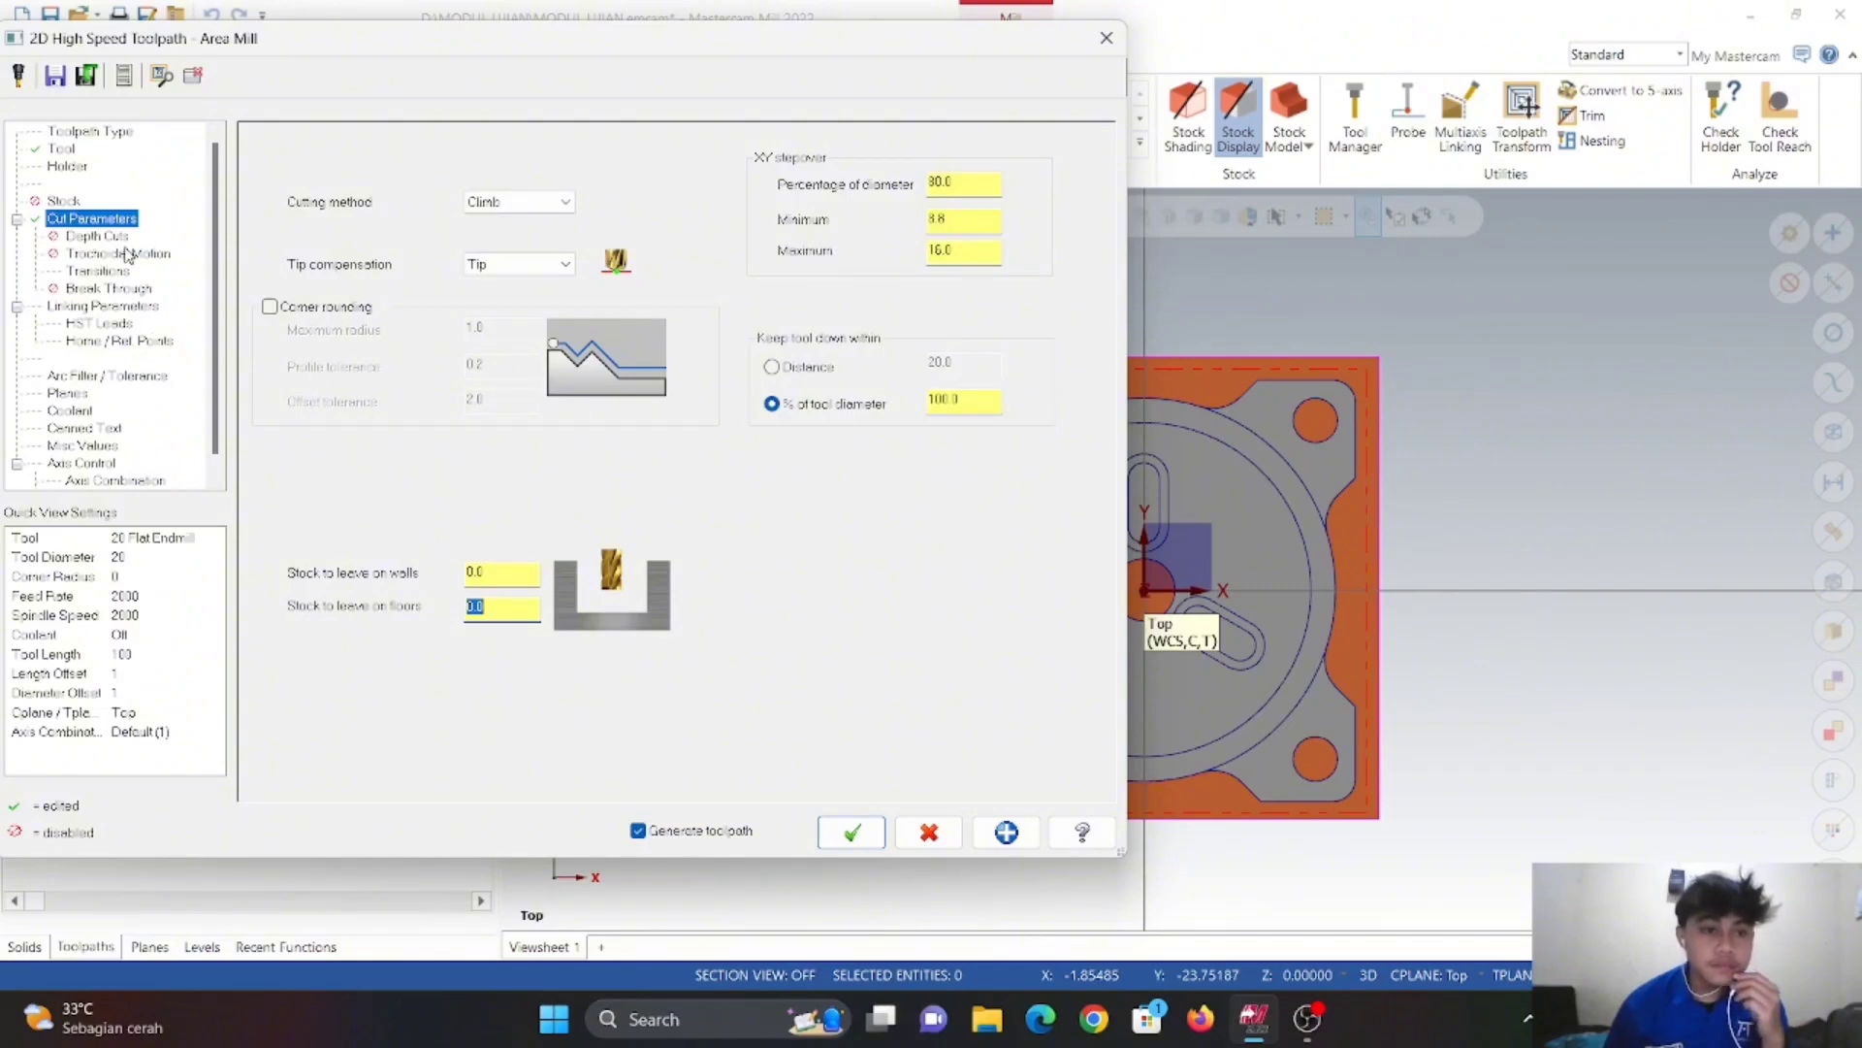
- Enable depth cuts for the toolpath with a maximum rough step of 2
click(120, 236)
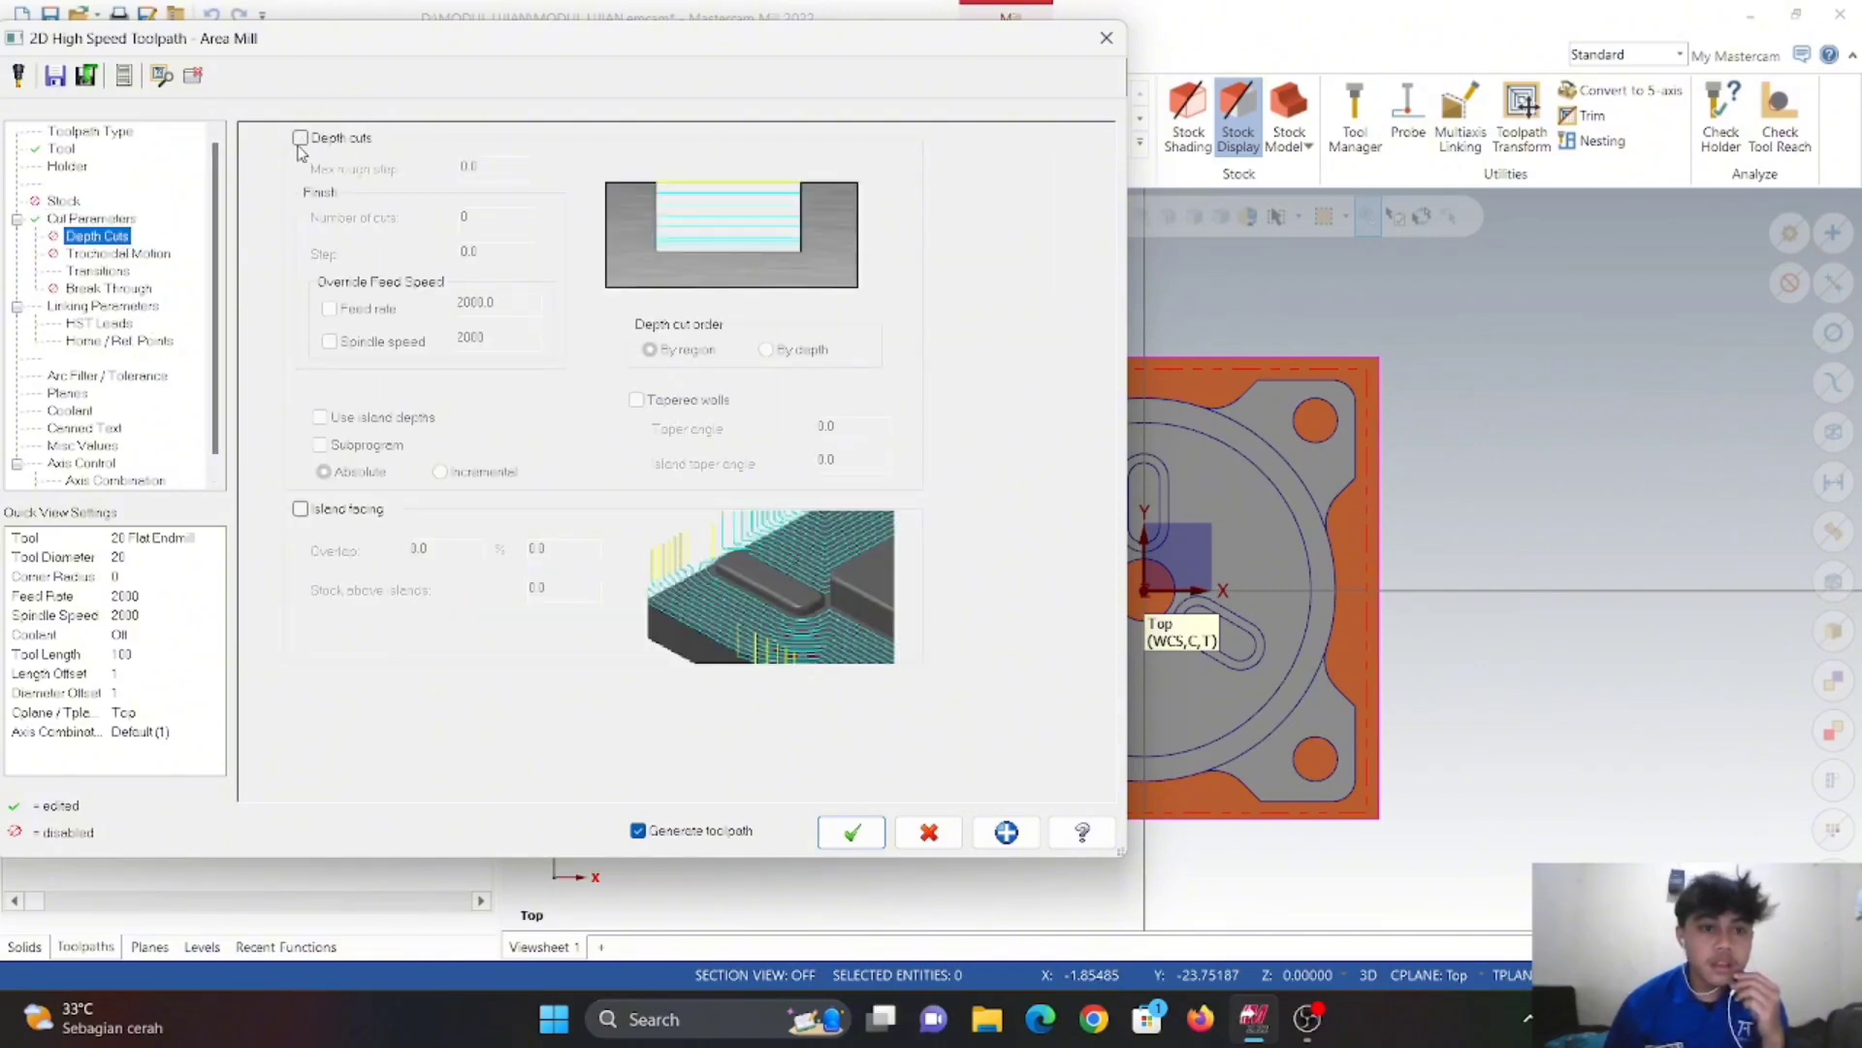
click(300, 139)
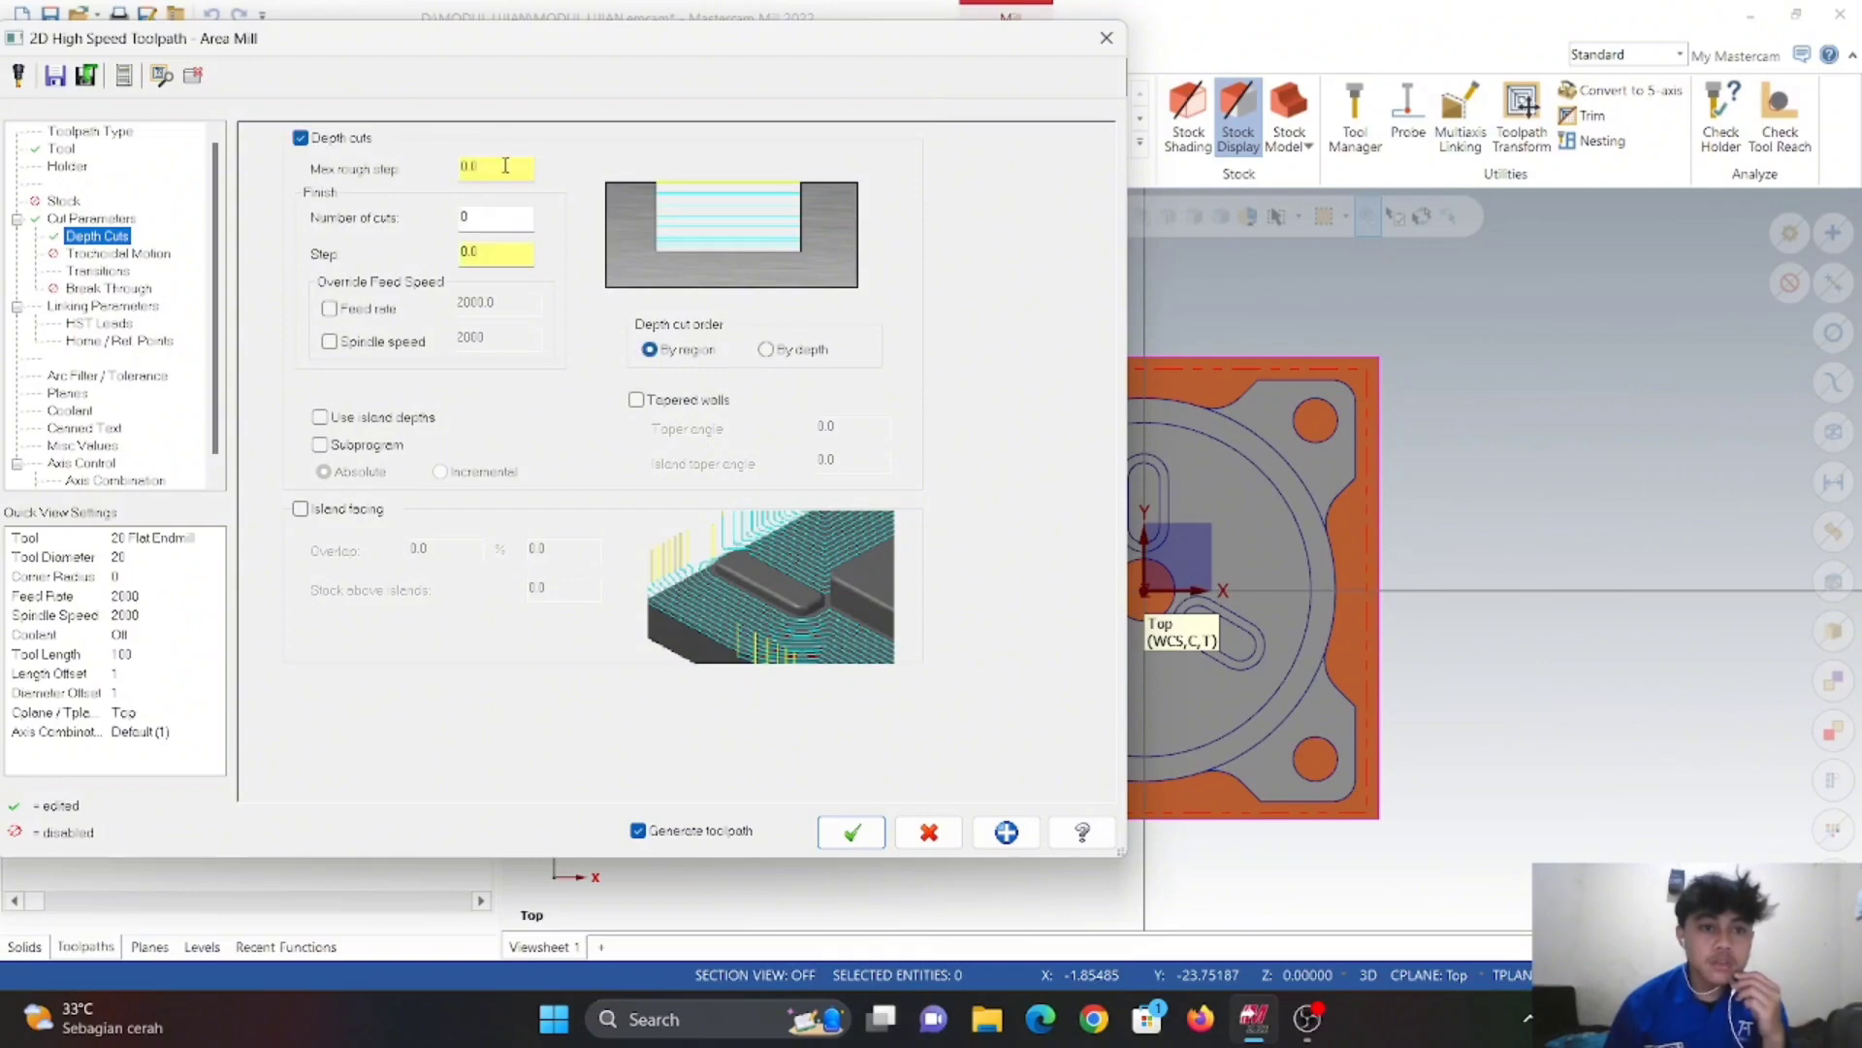
drag(505, 166, 462, 172)
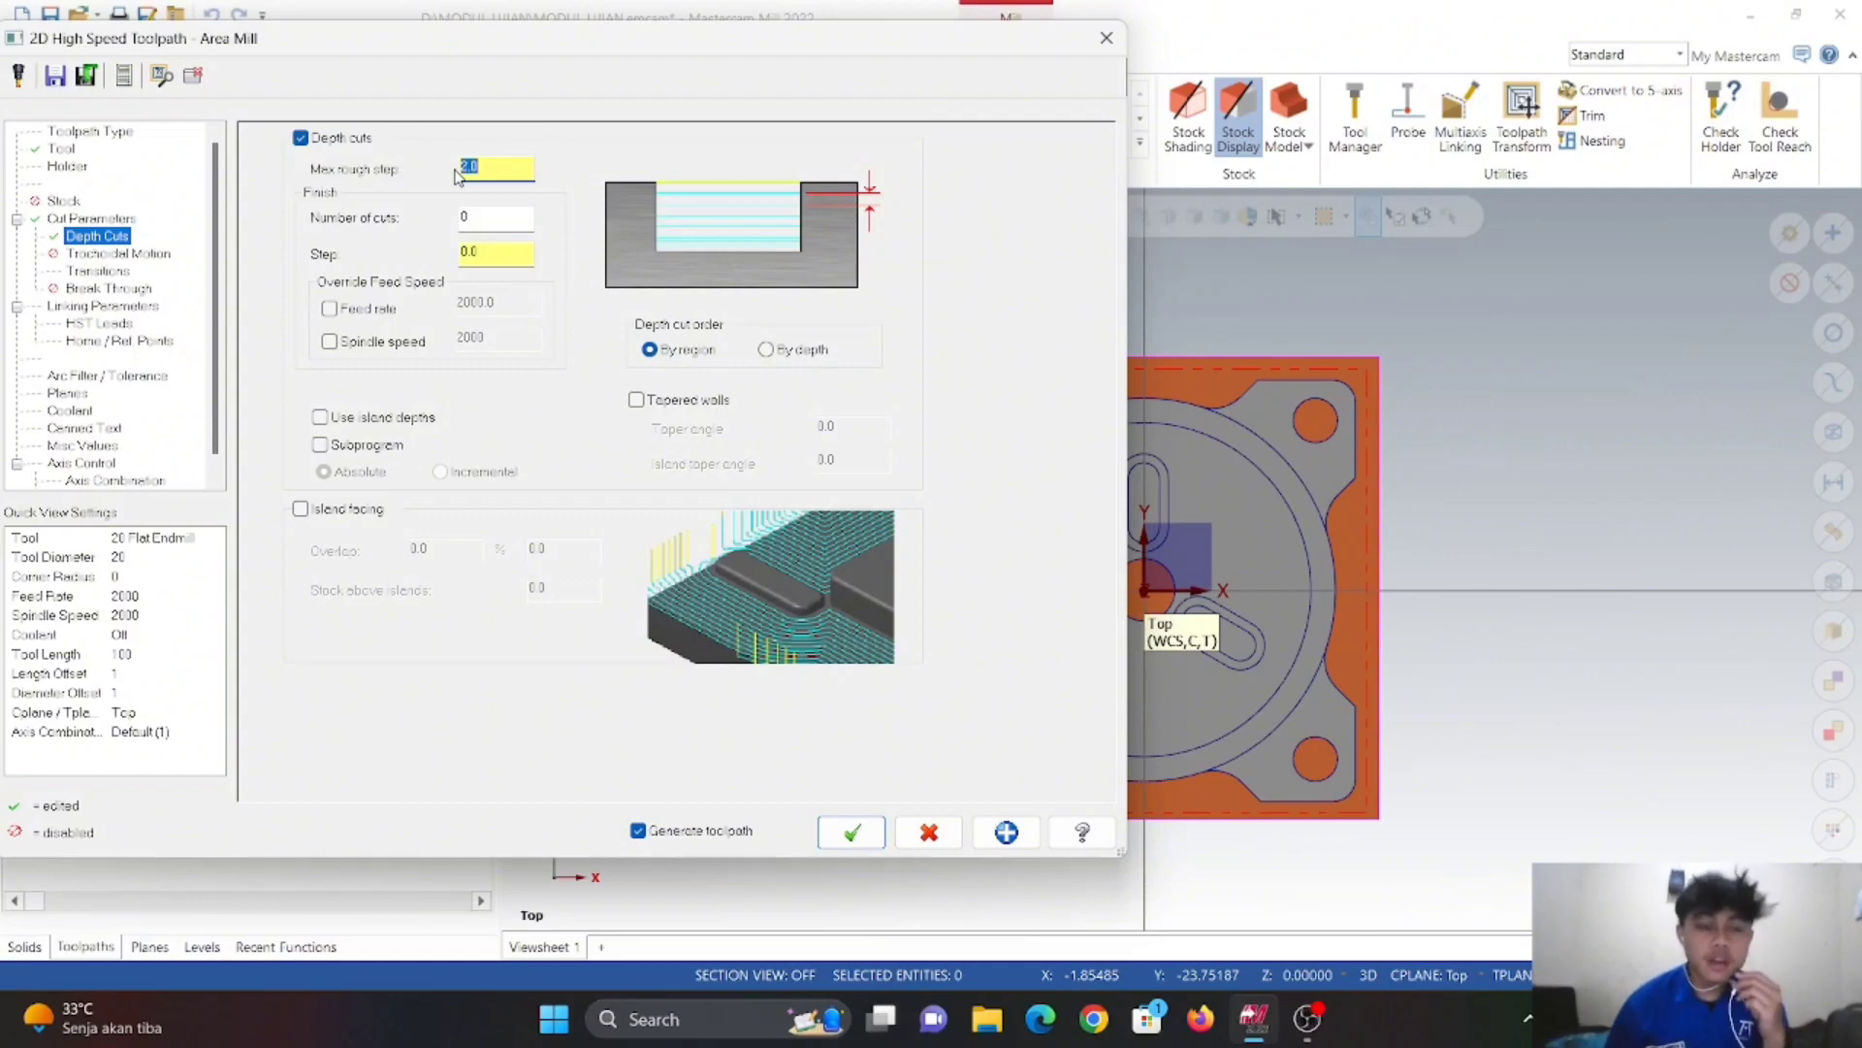
click(501, 169)
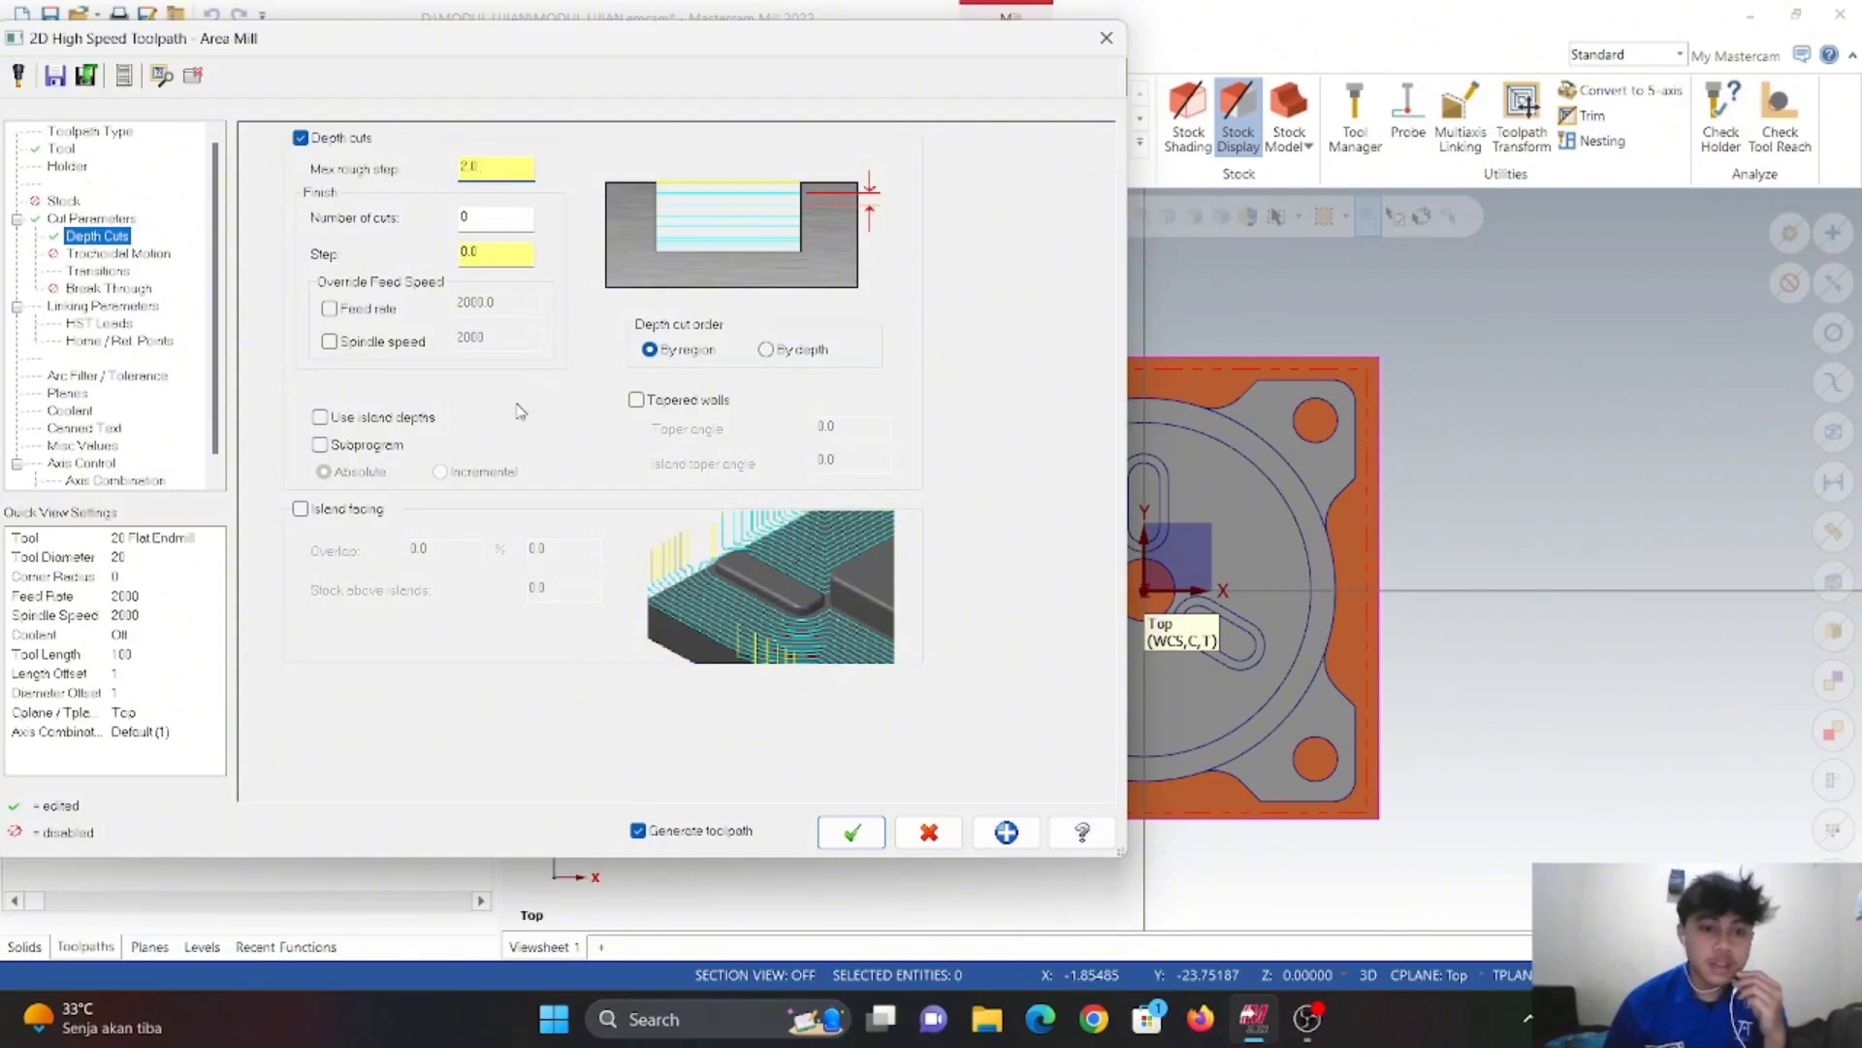
- Try the Entry helix method in the transition settings and return the entry method to Profile ramp
click(153, 257)
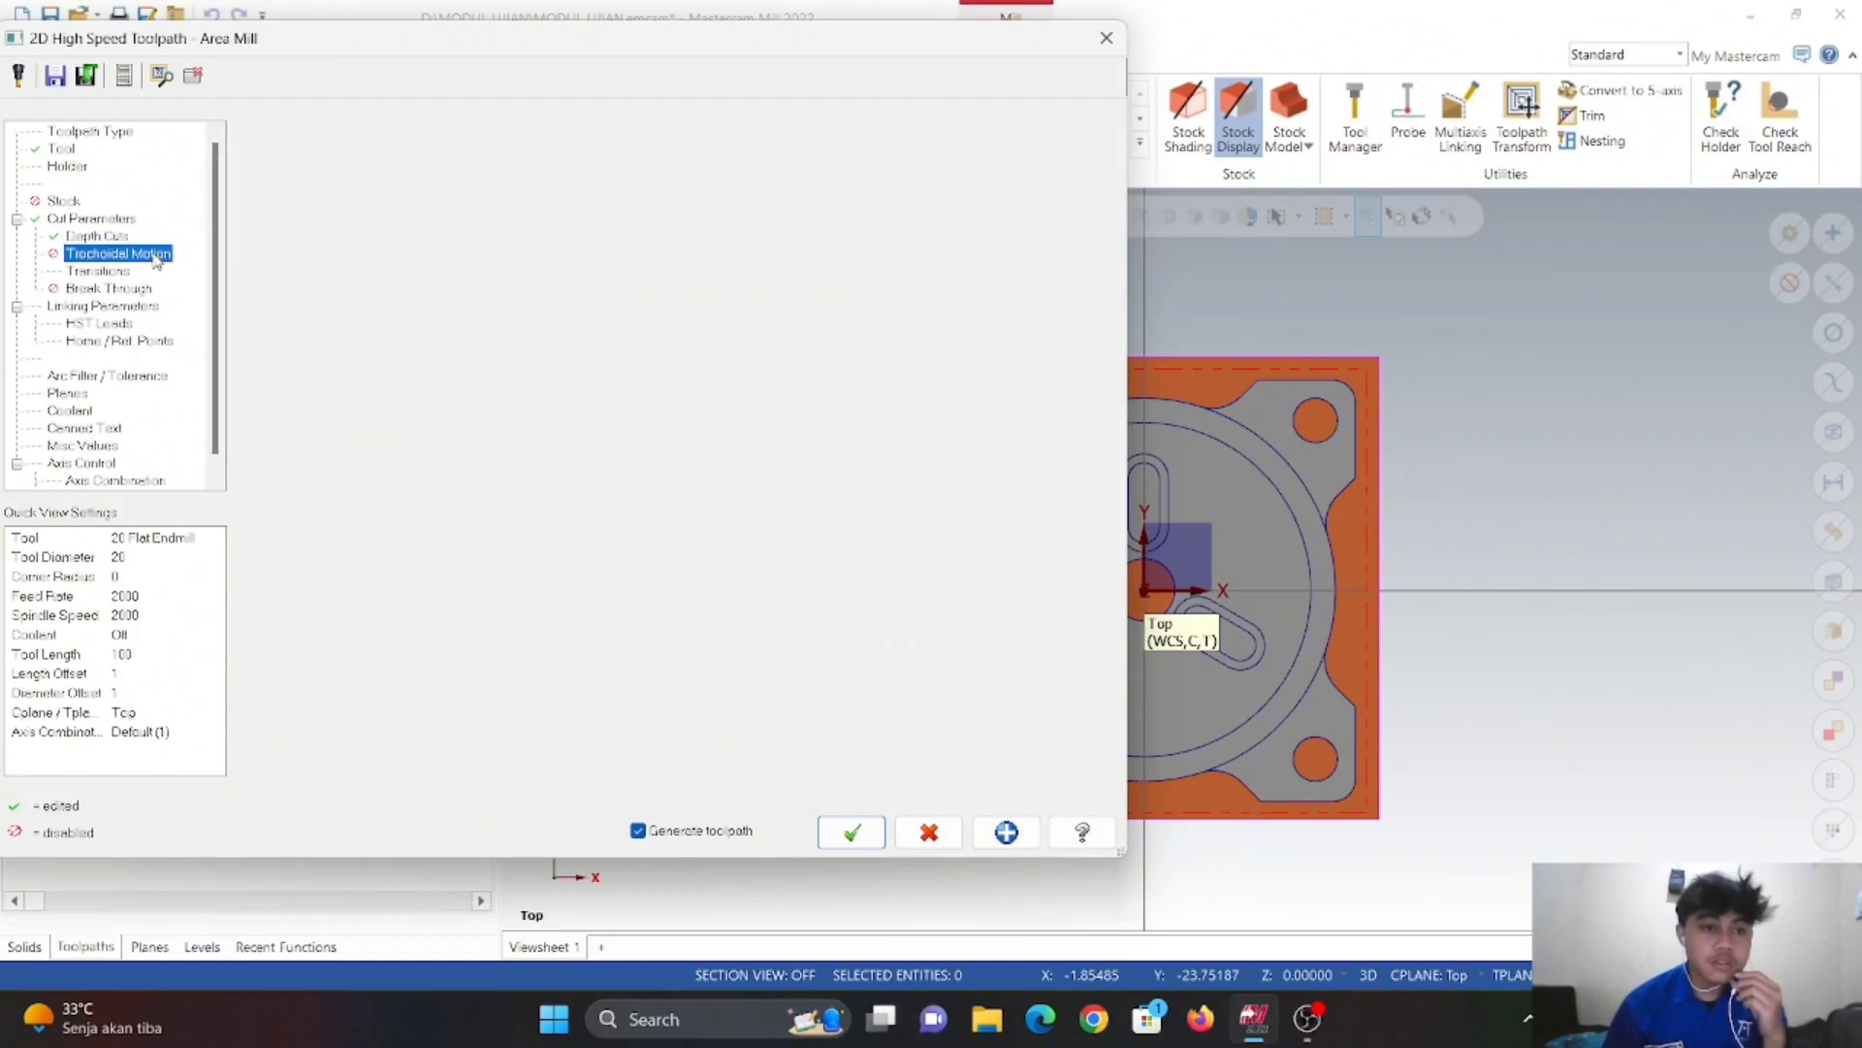
click(129, 272)
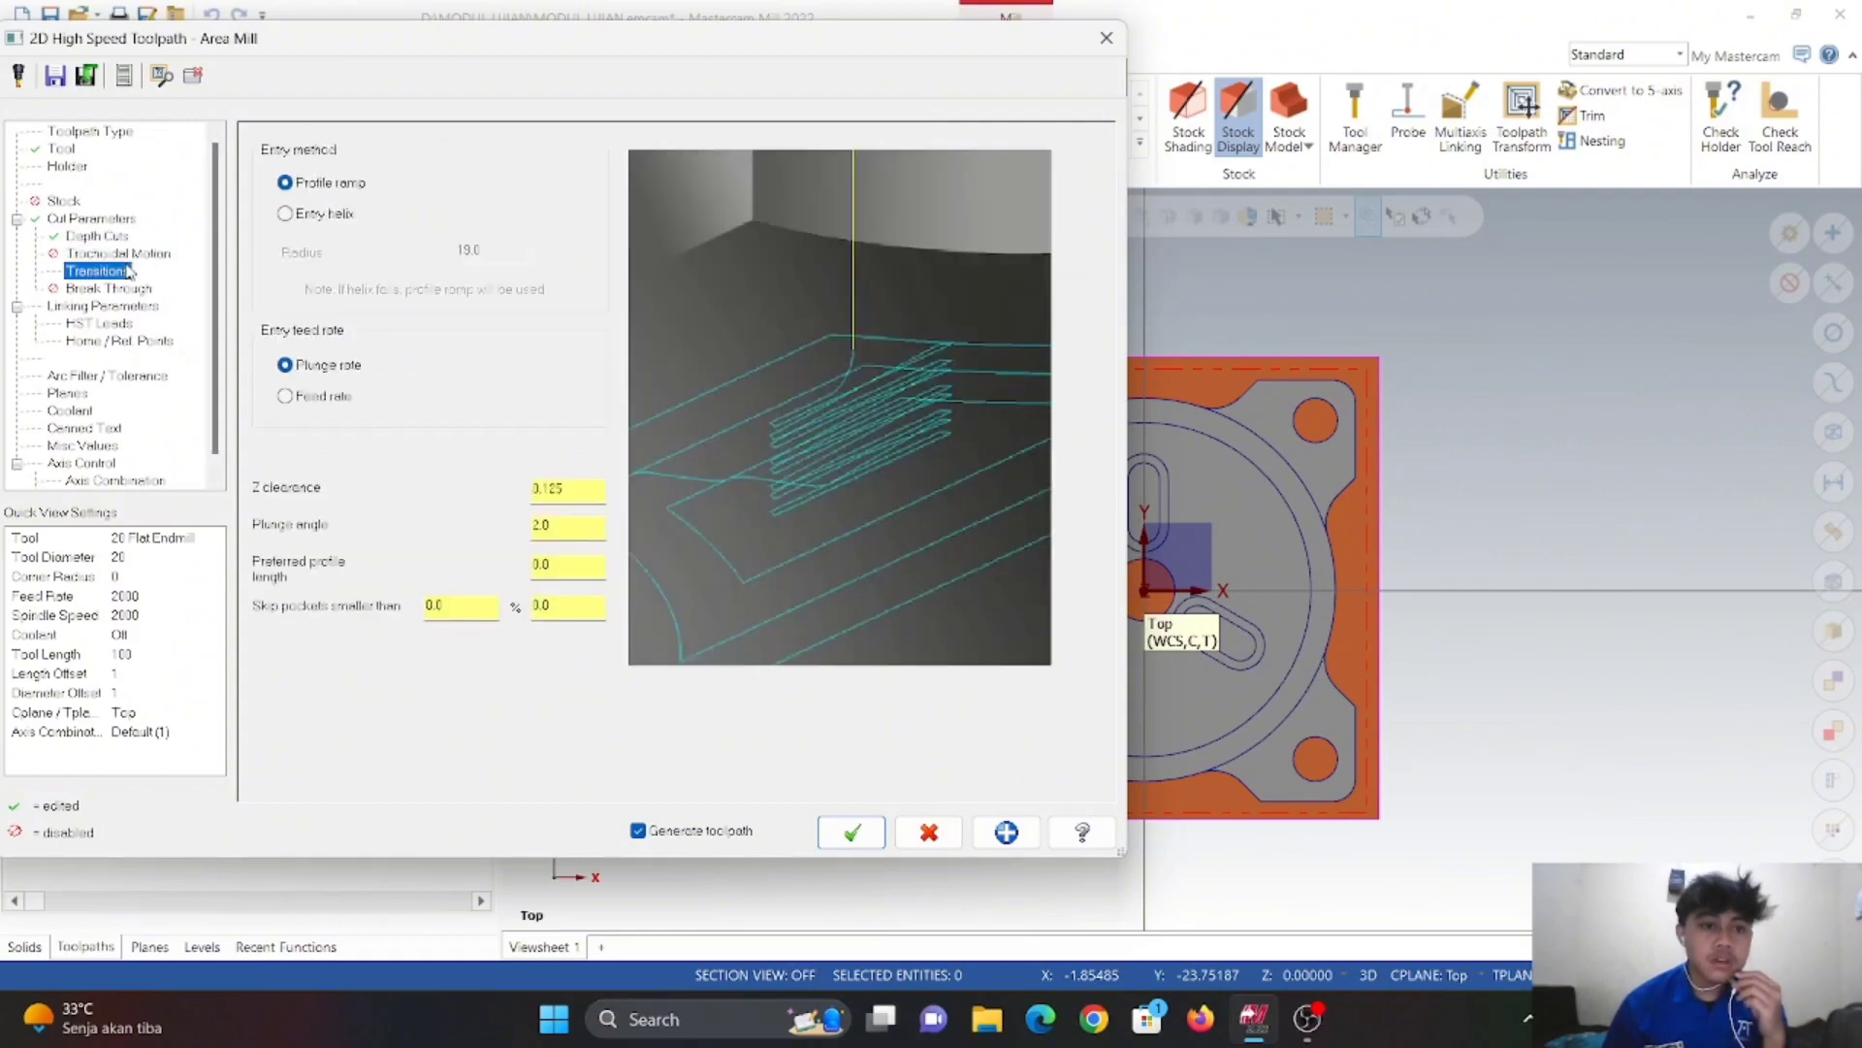
click(285, 213)
click(284, 183)
click(285, 214)
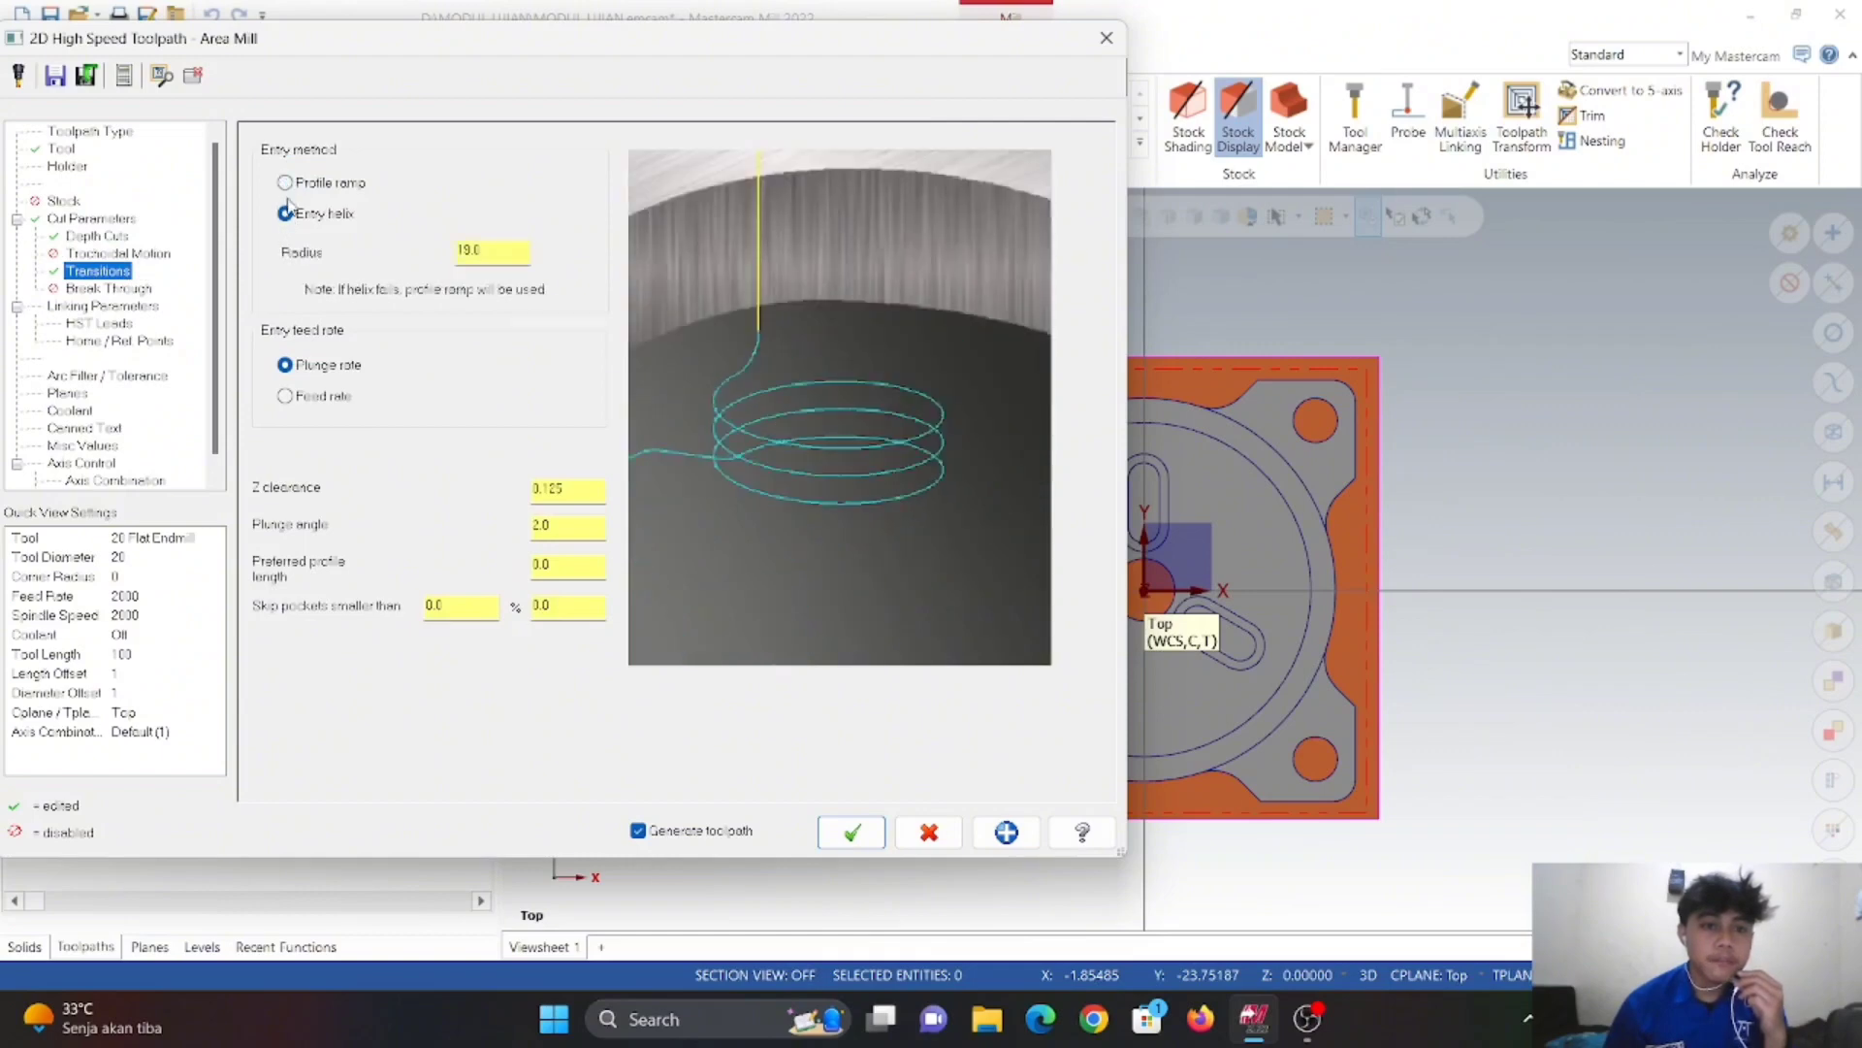
click(285, 184)
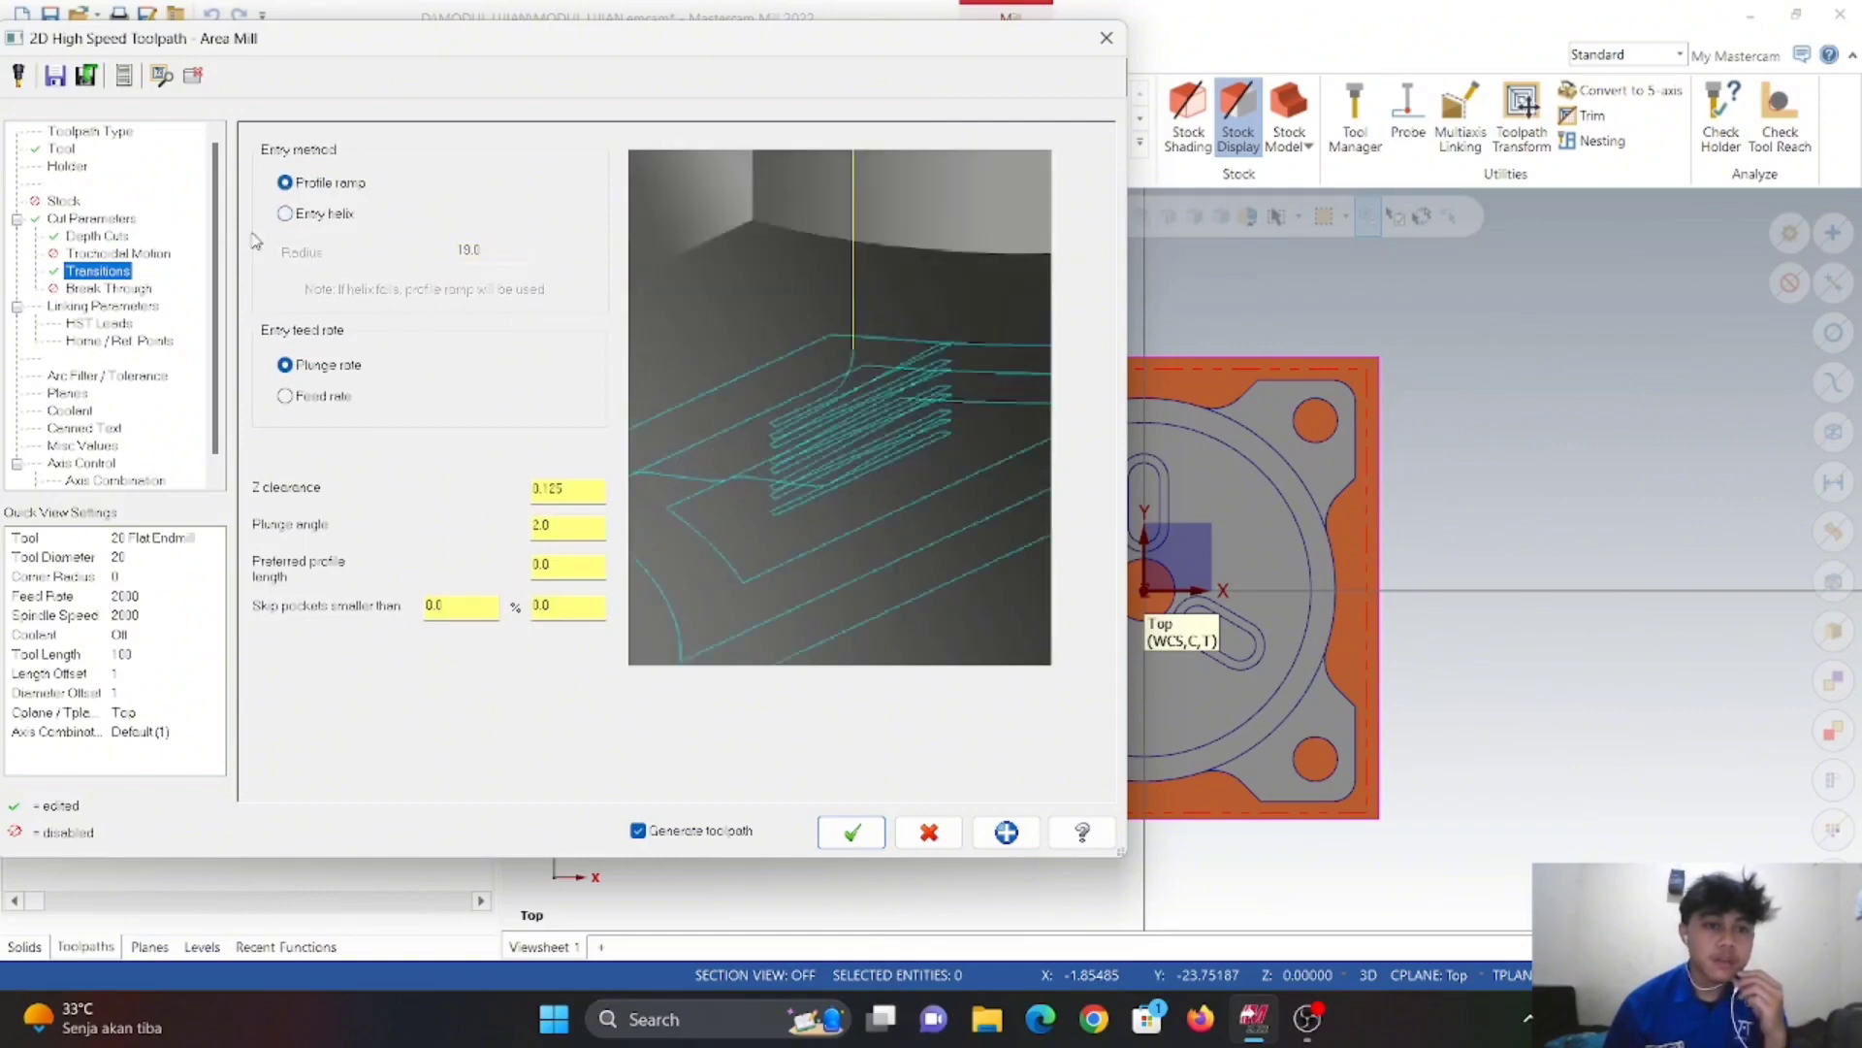
- Enable an absolute clearance of 50 used only at the operation's start and end, and make the feed plane and depth absolute
click(102, 306)
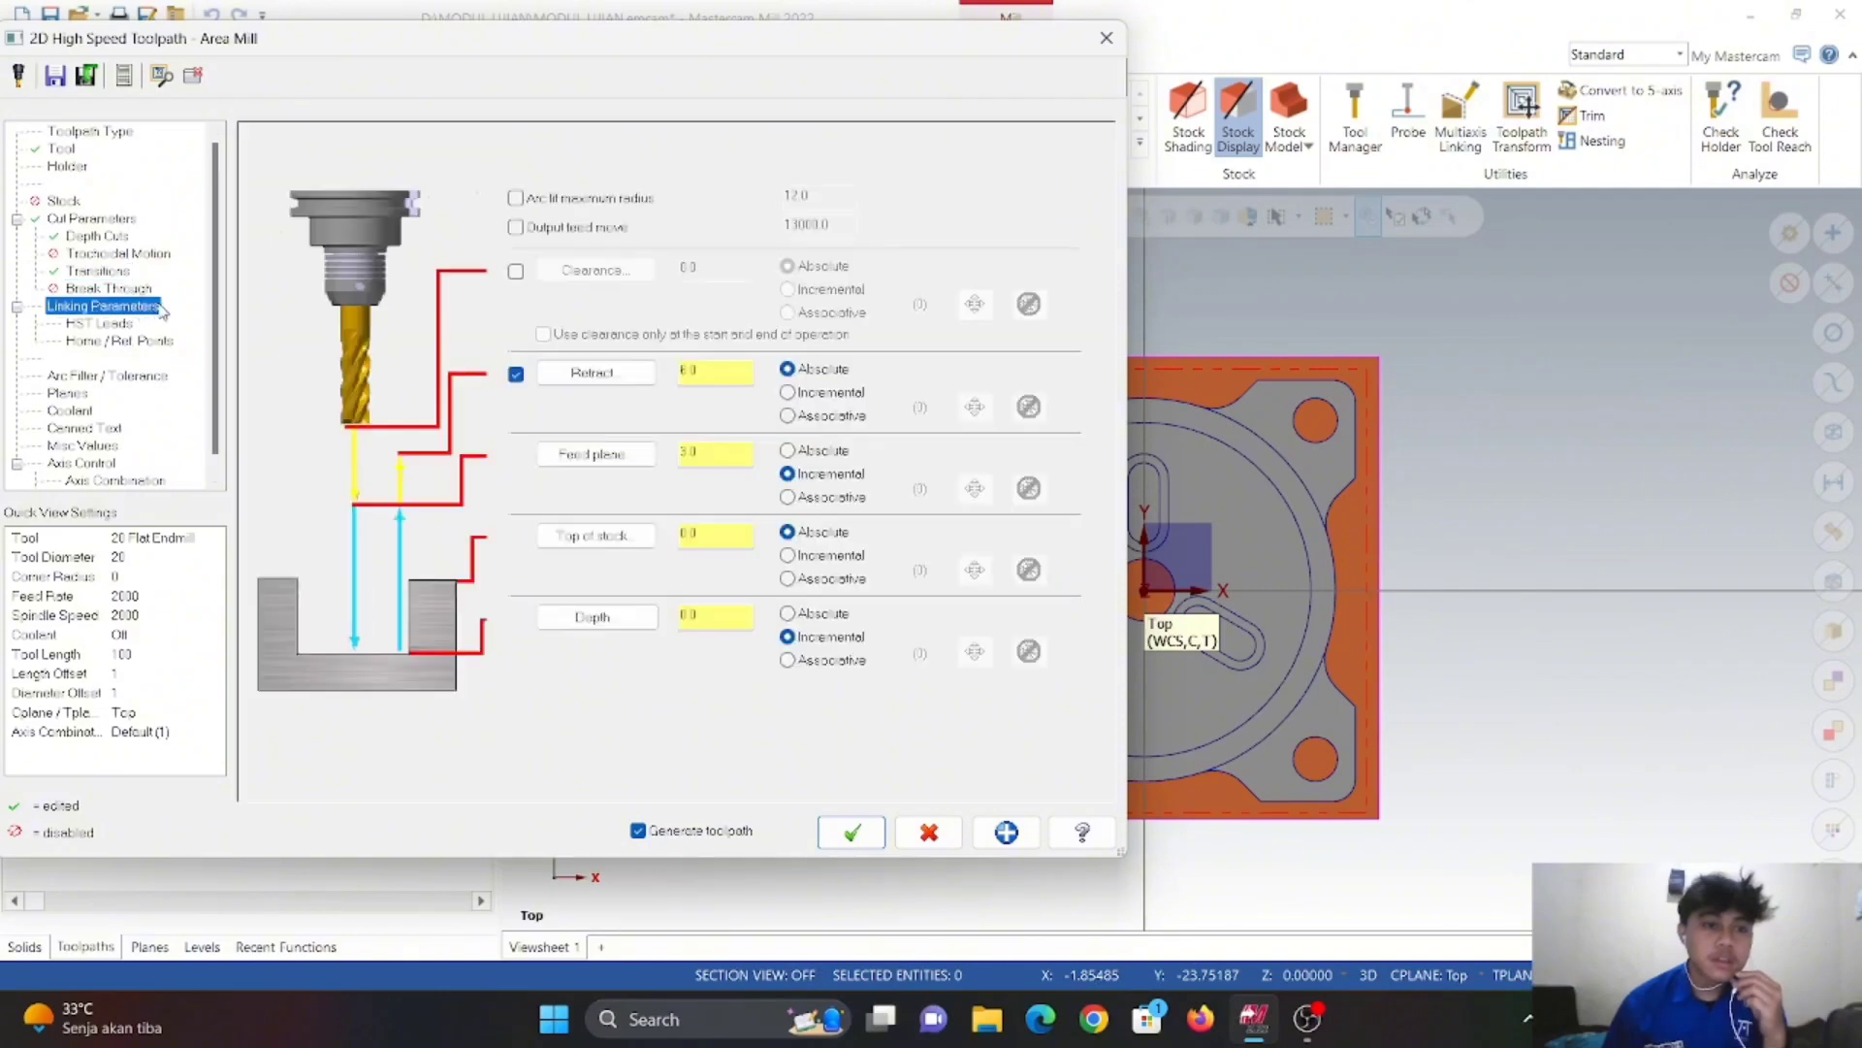
click(516, 273)
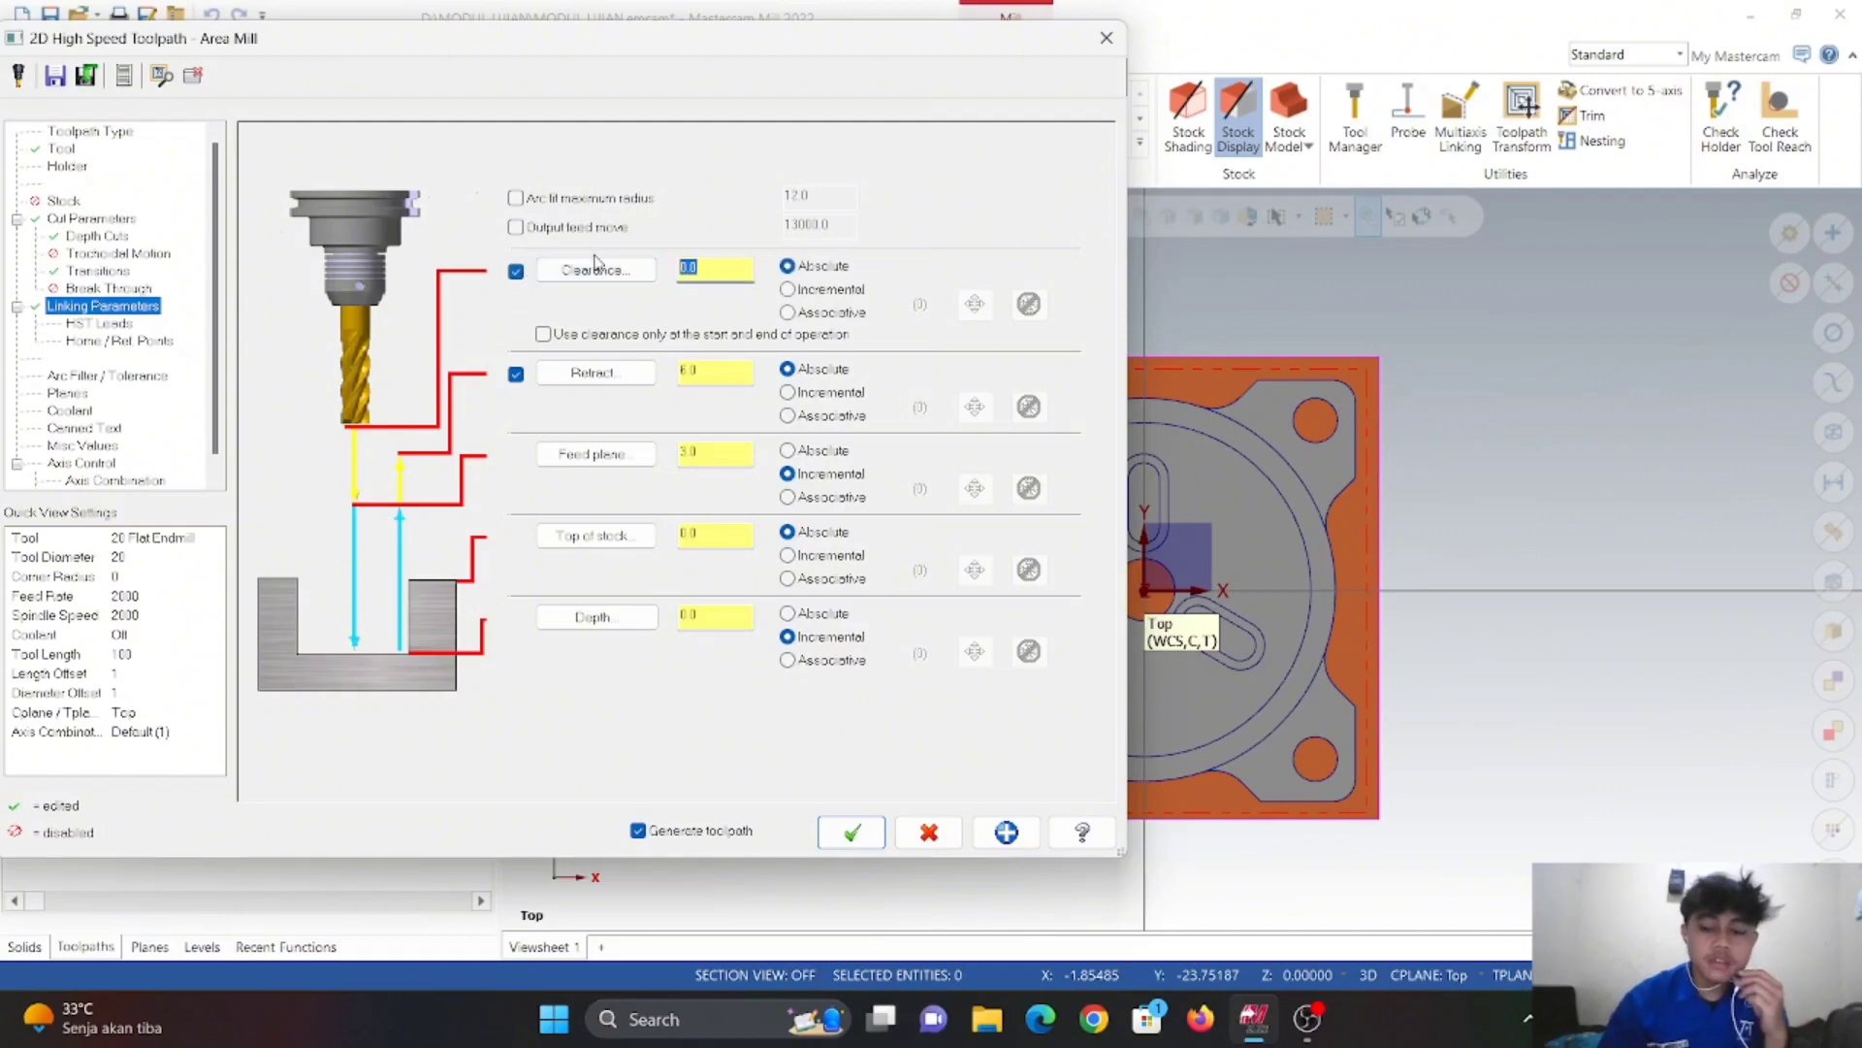
text(5)
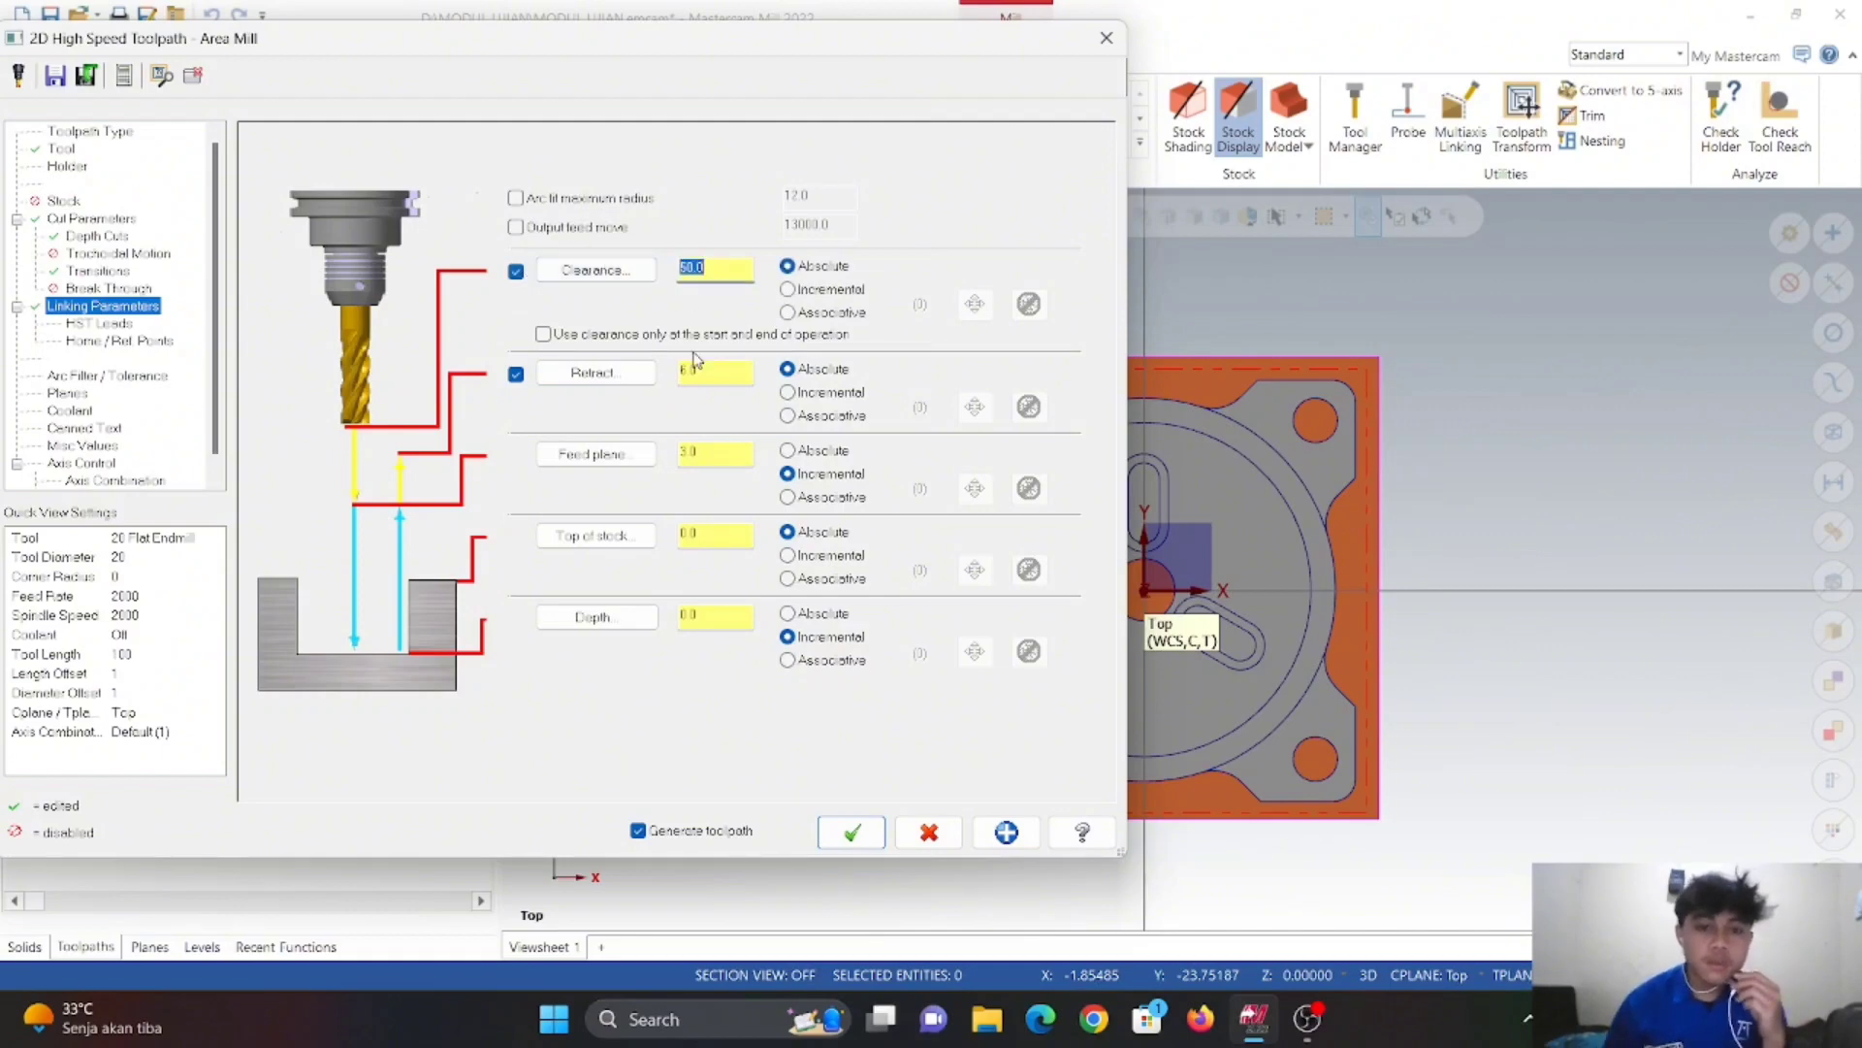
click(556, 345)
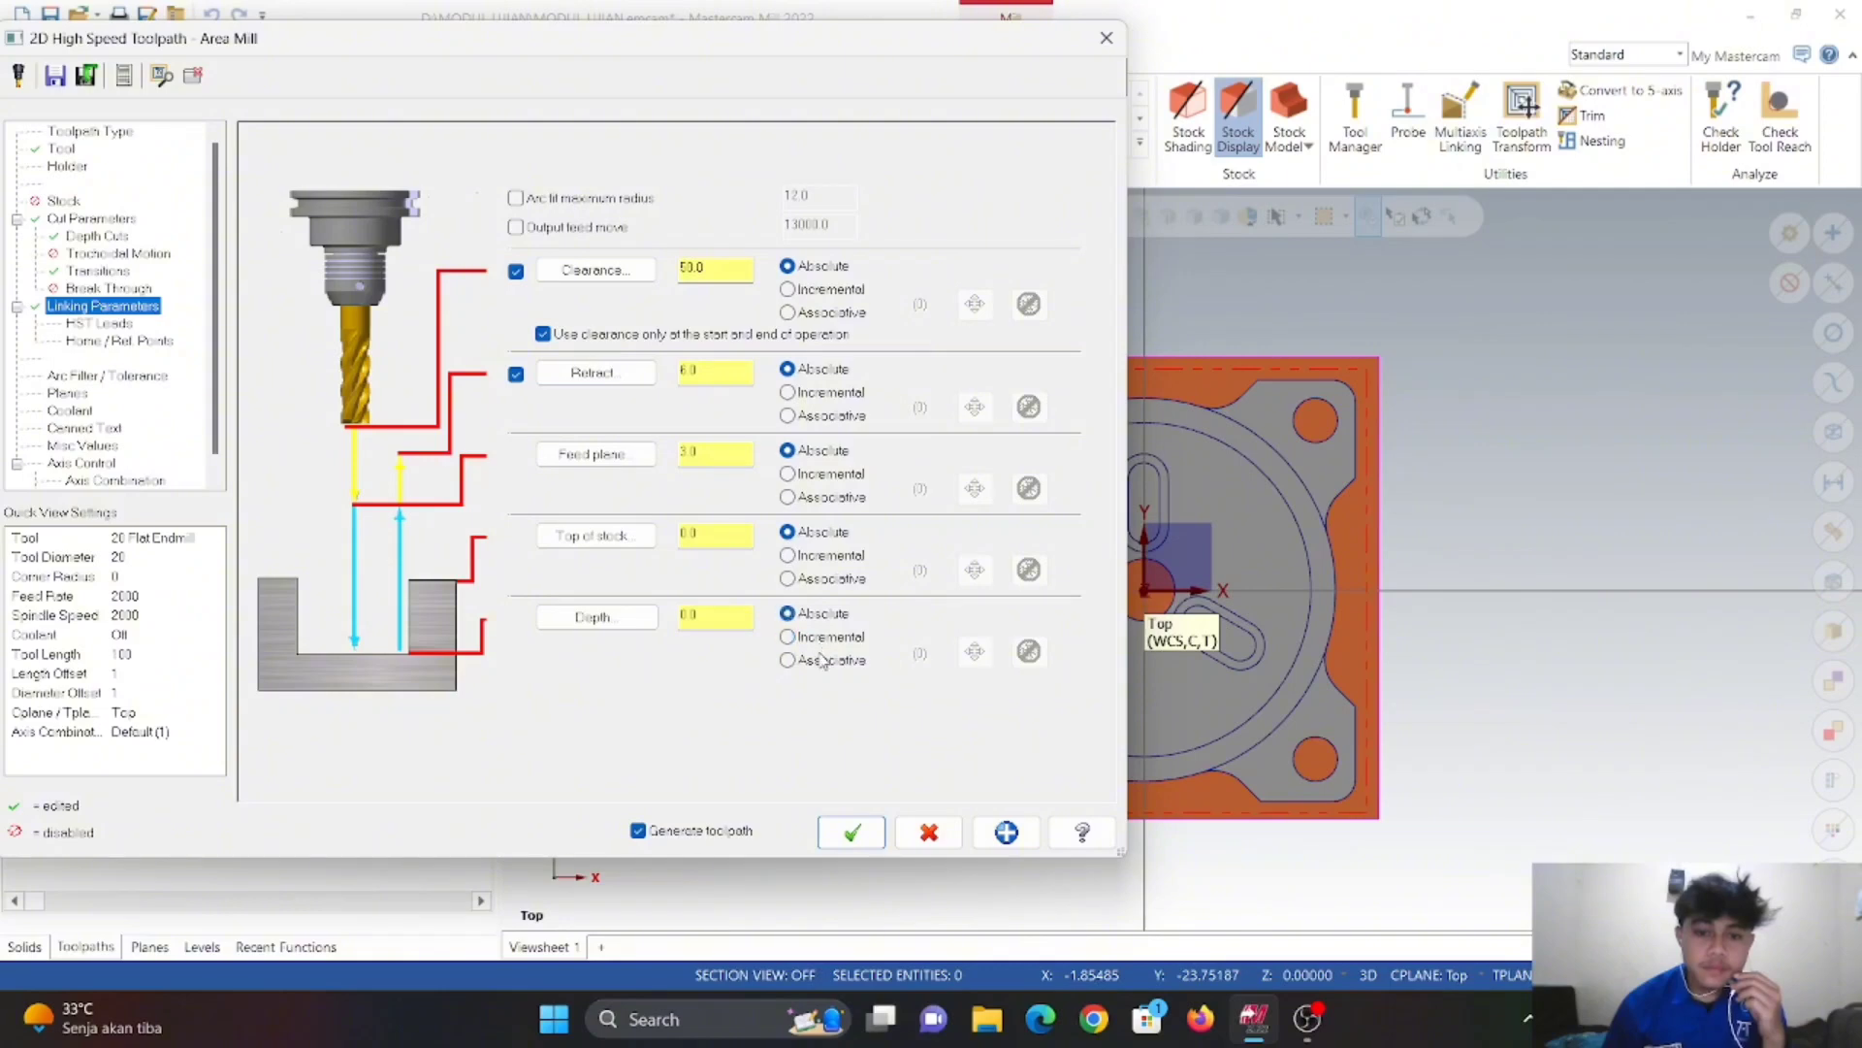
- Pick the top of stock at 0 and the cut depth of -30 from points on the model, and accept the Area Mill toolpath
click(593, 535)
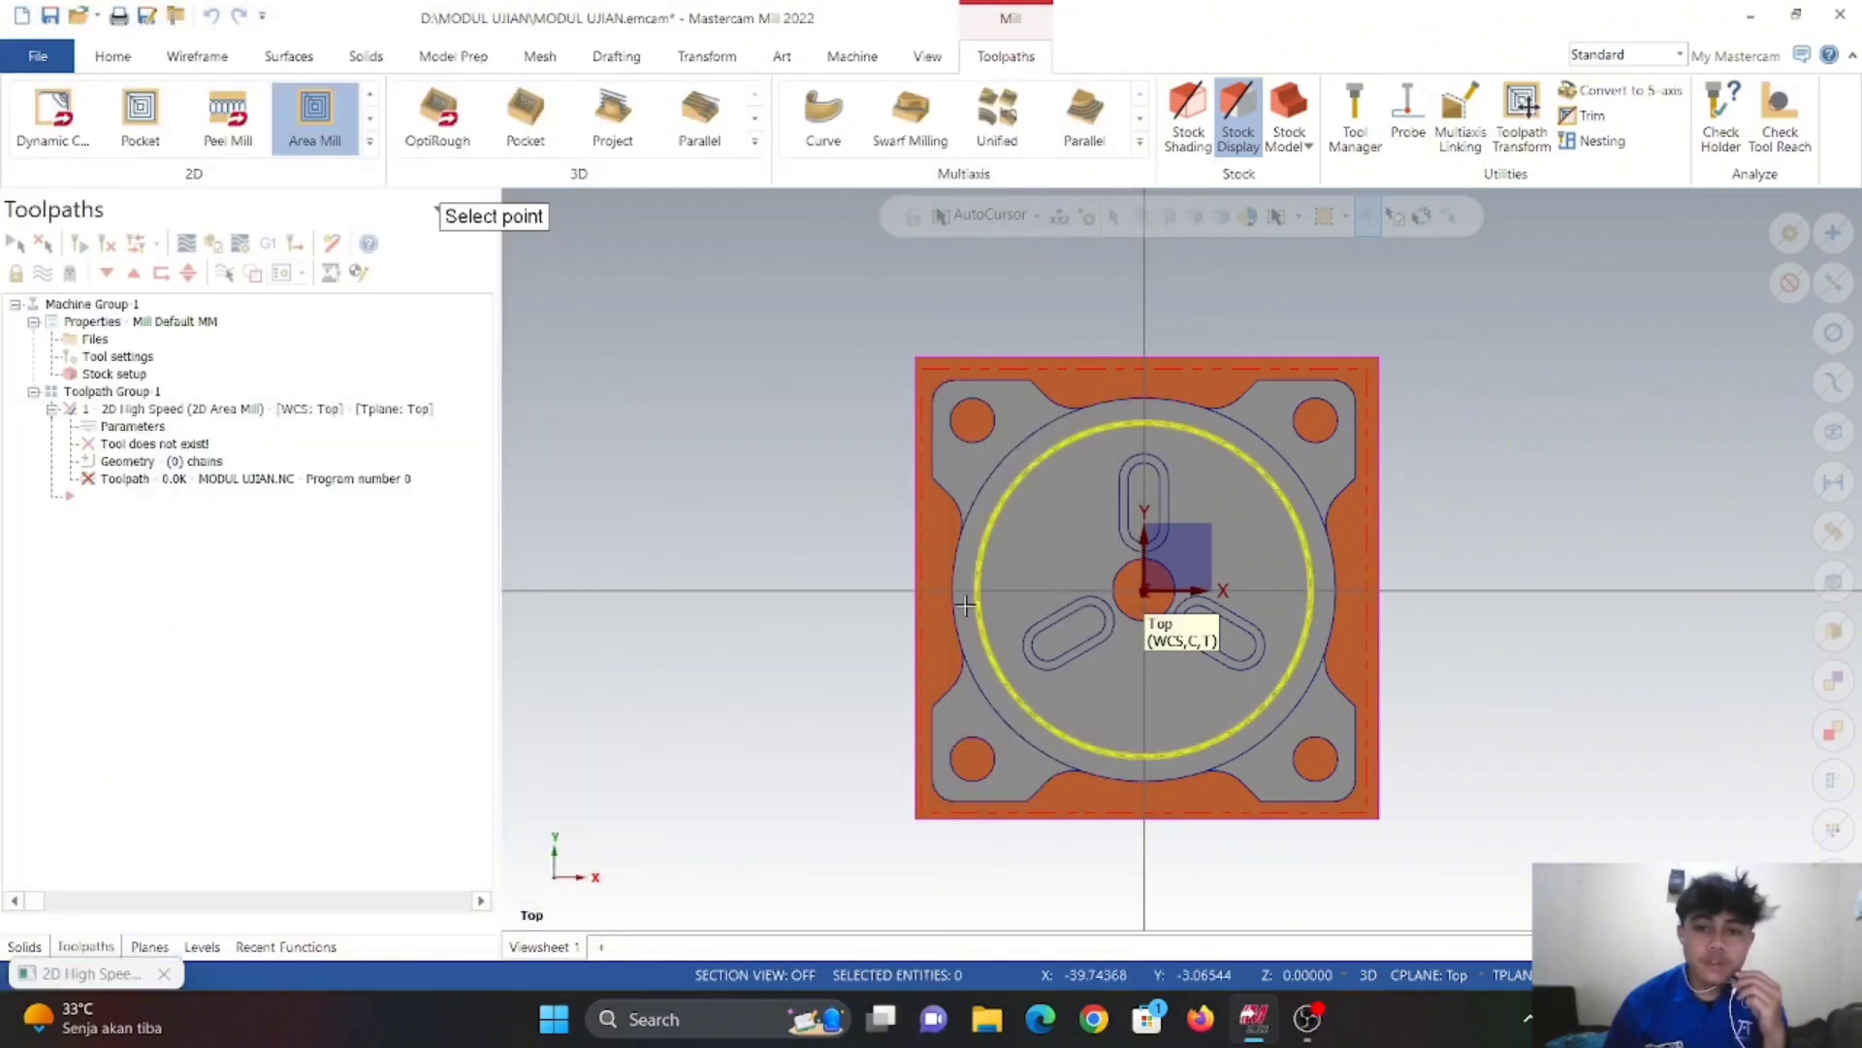
middle_drag(1018, 582, 1081, 591)
click(1081, 591)
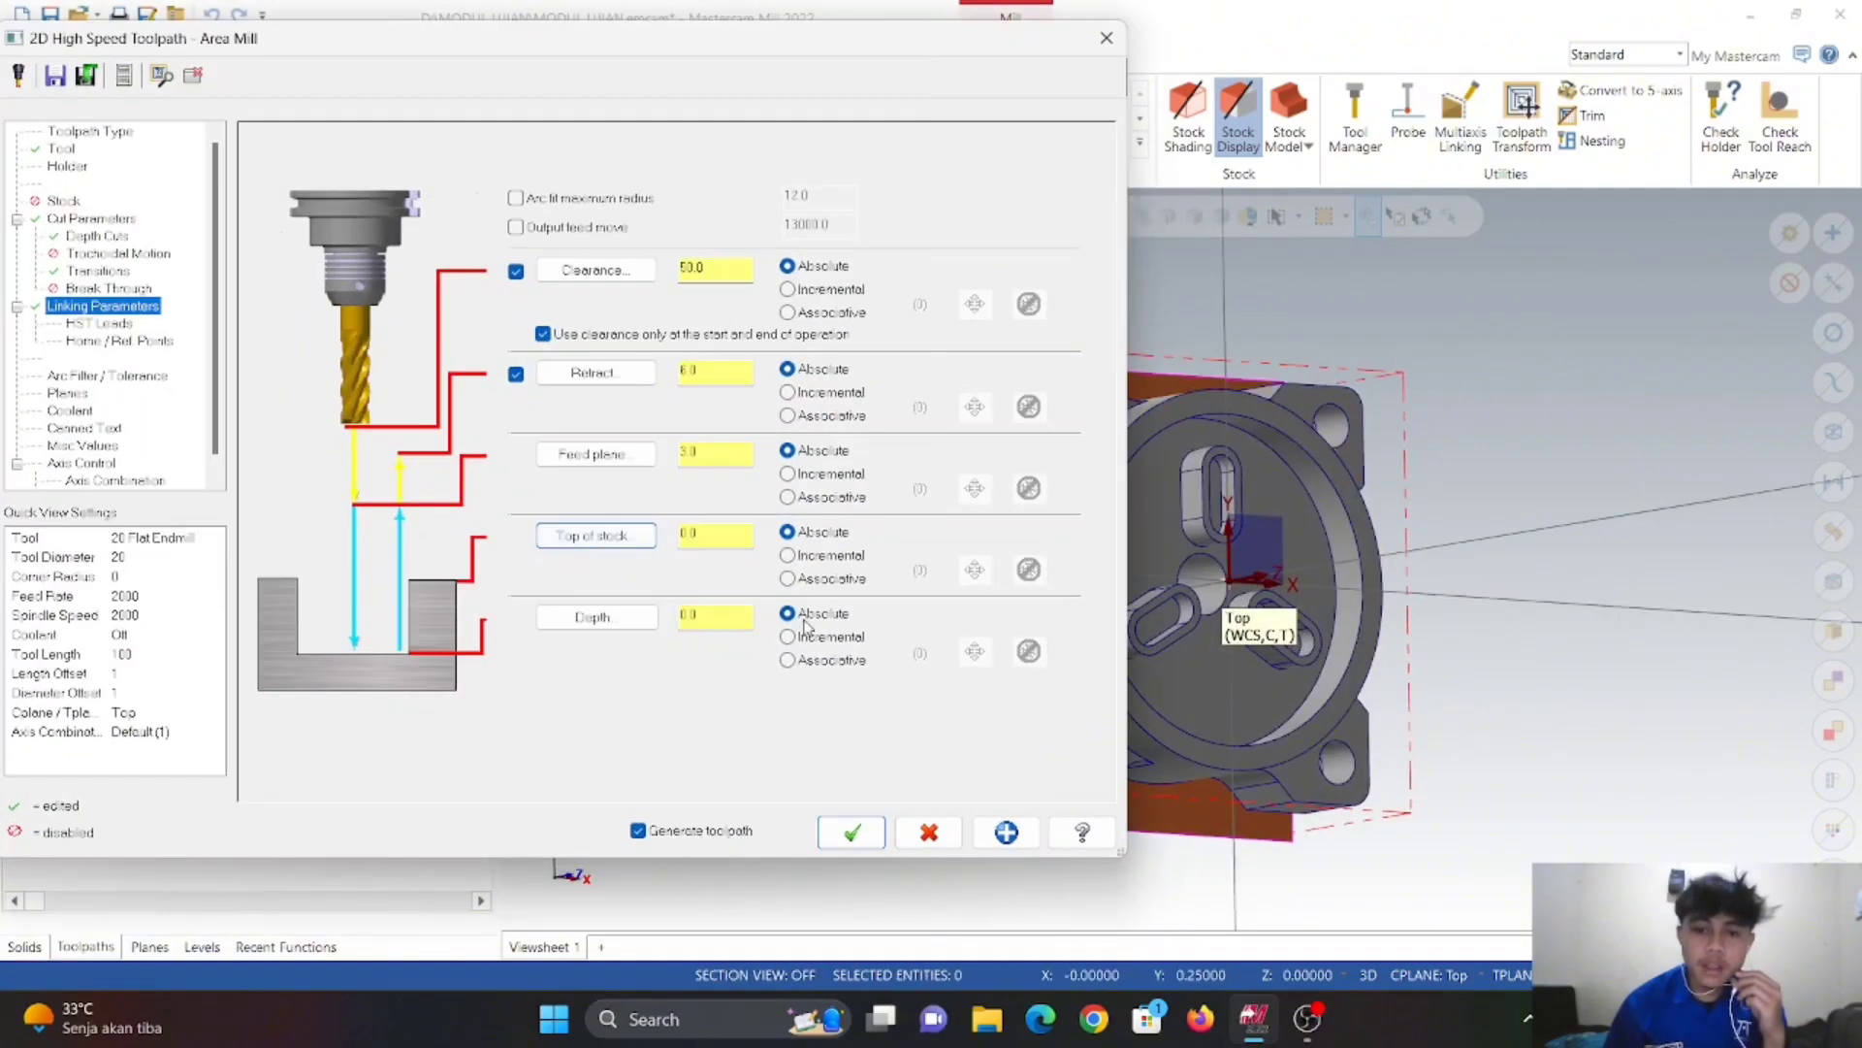
click(641, 617)
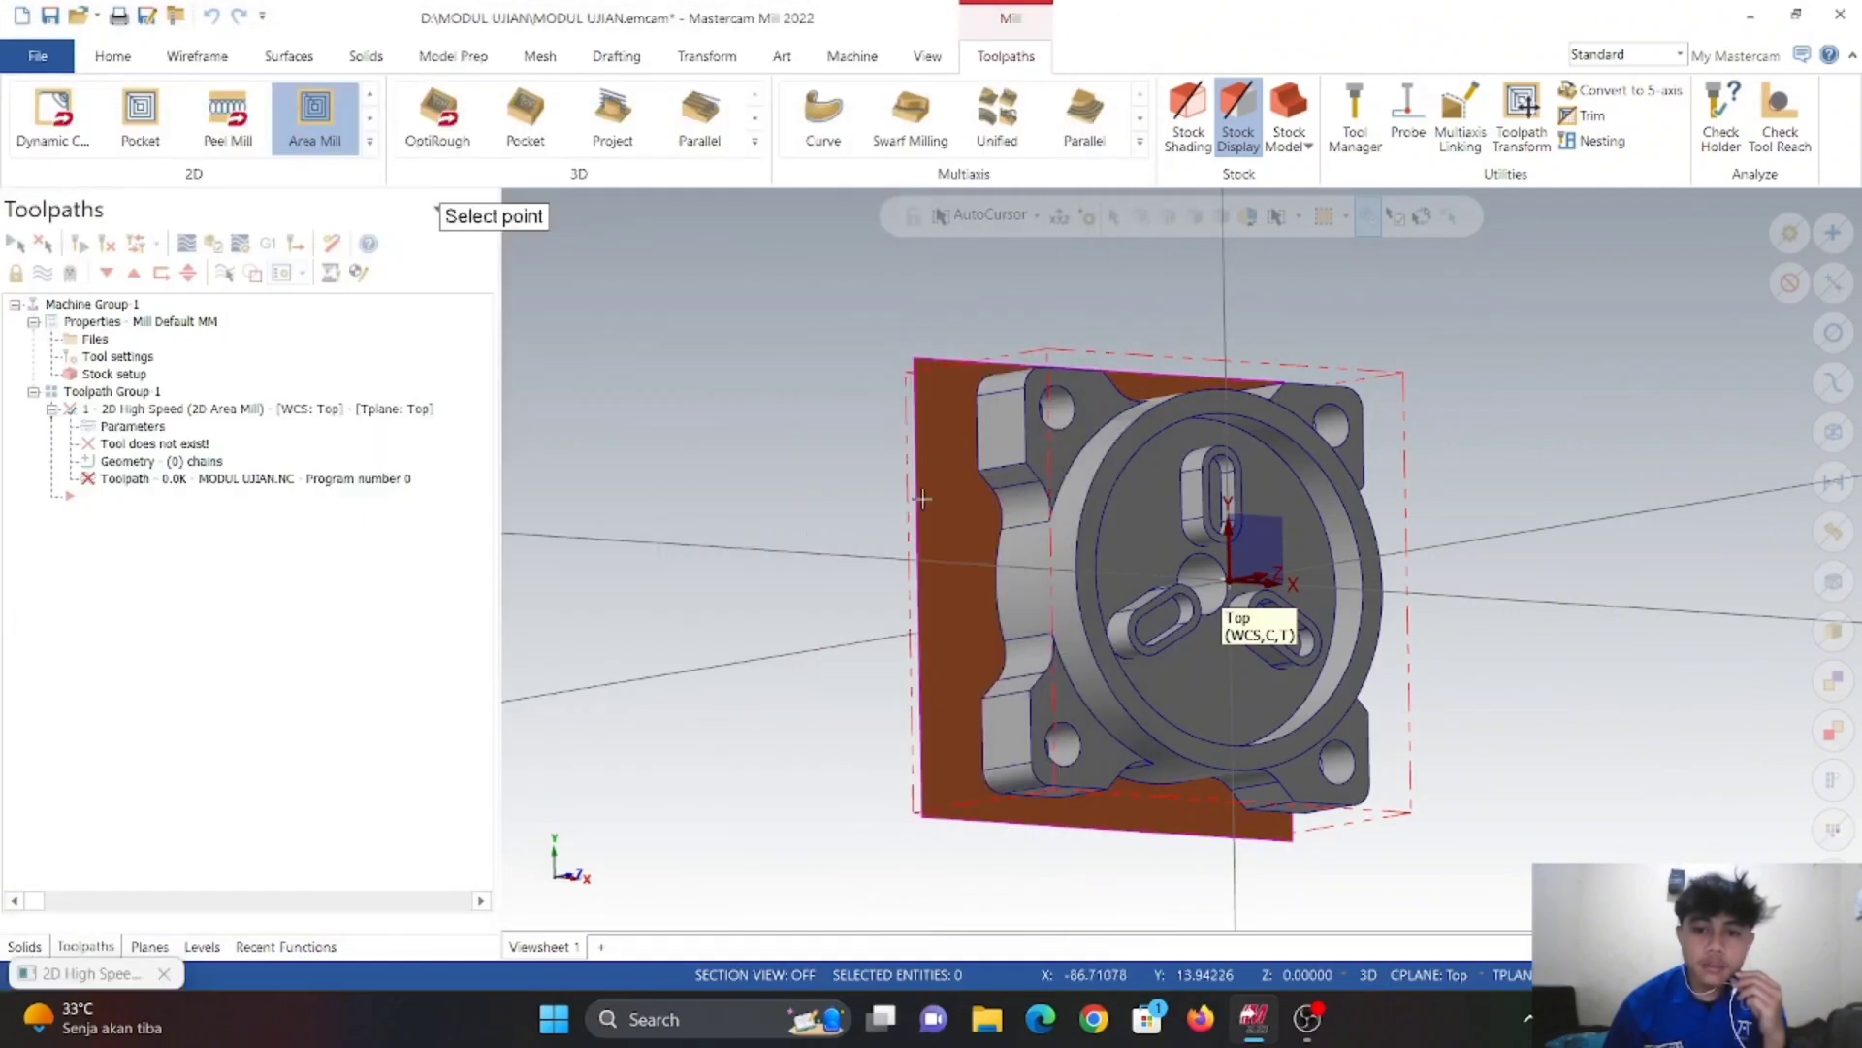
click(1002, 512)
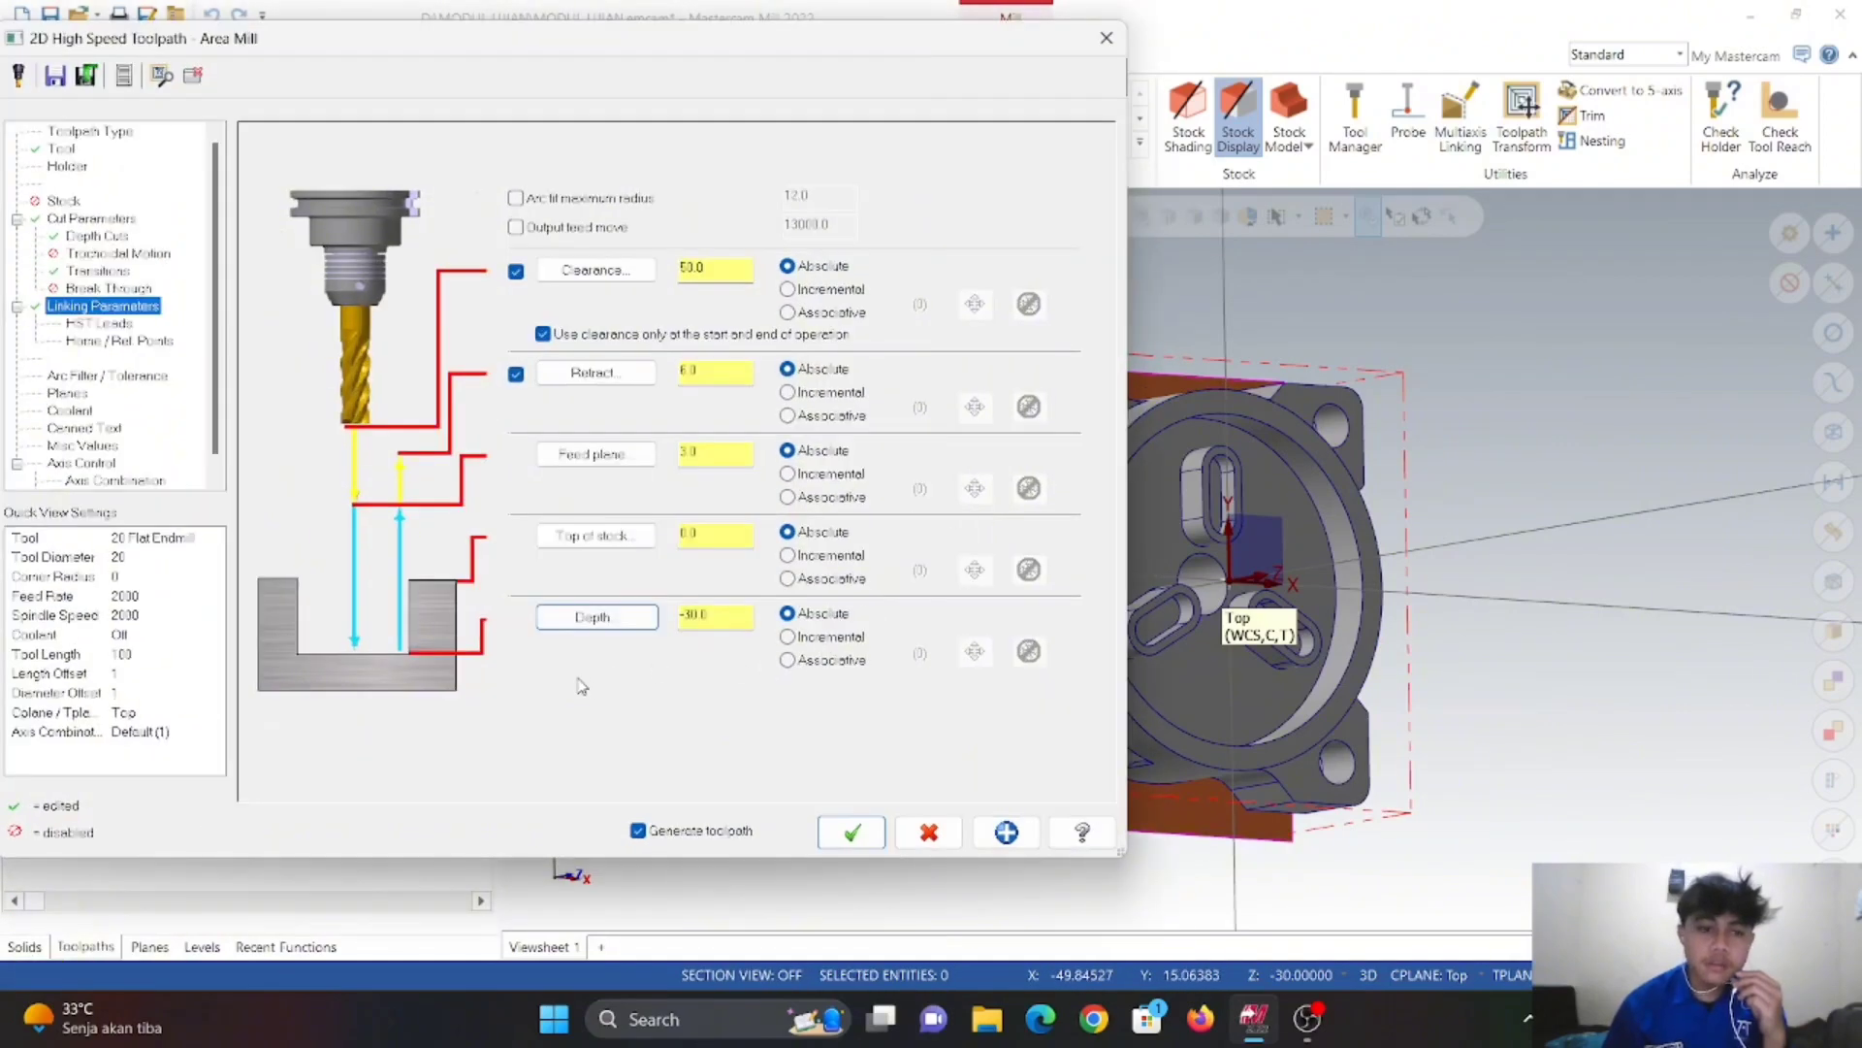
click(68, 393)
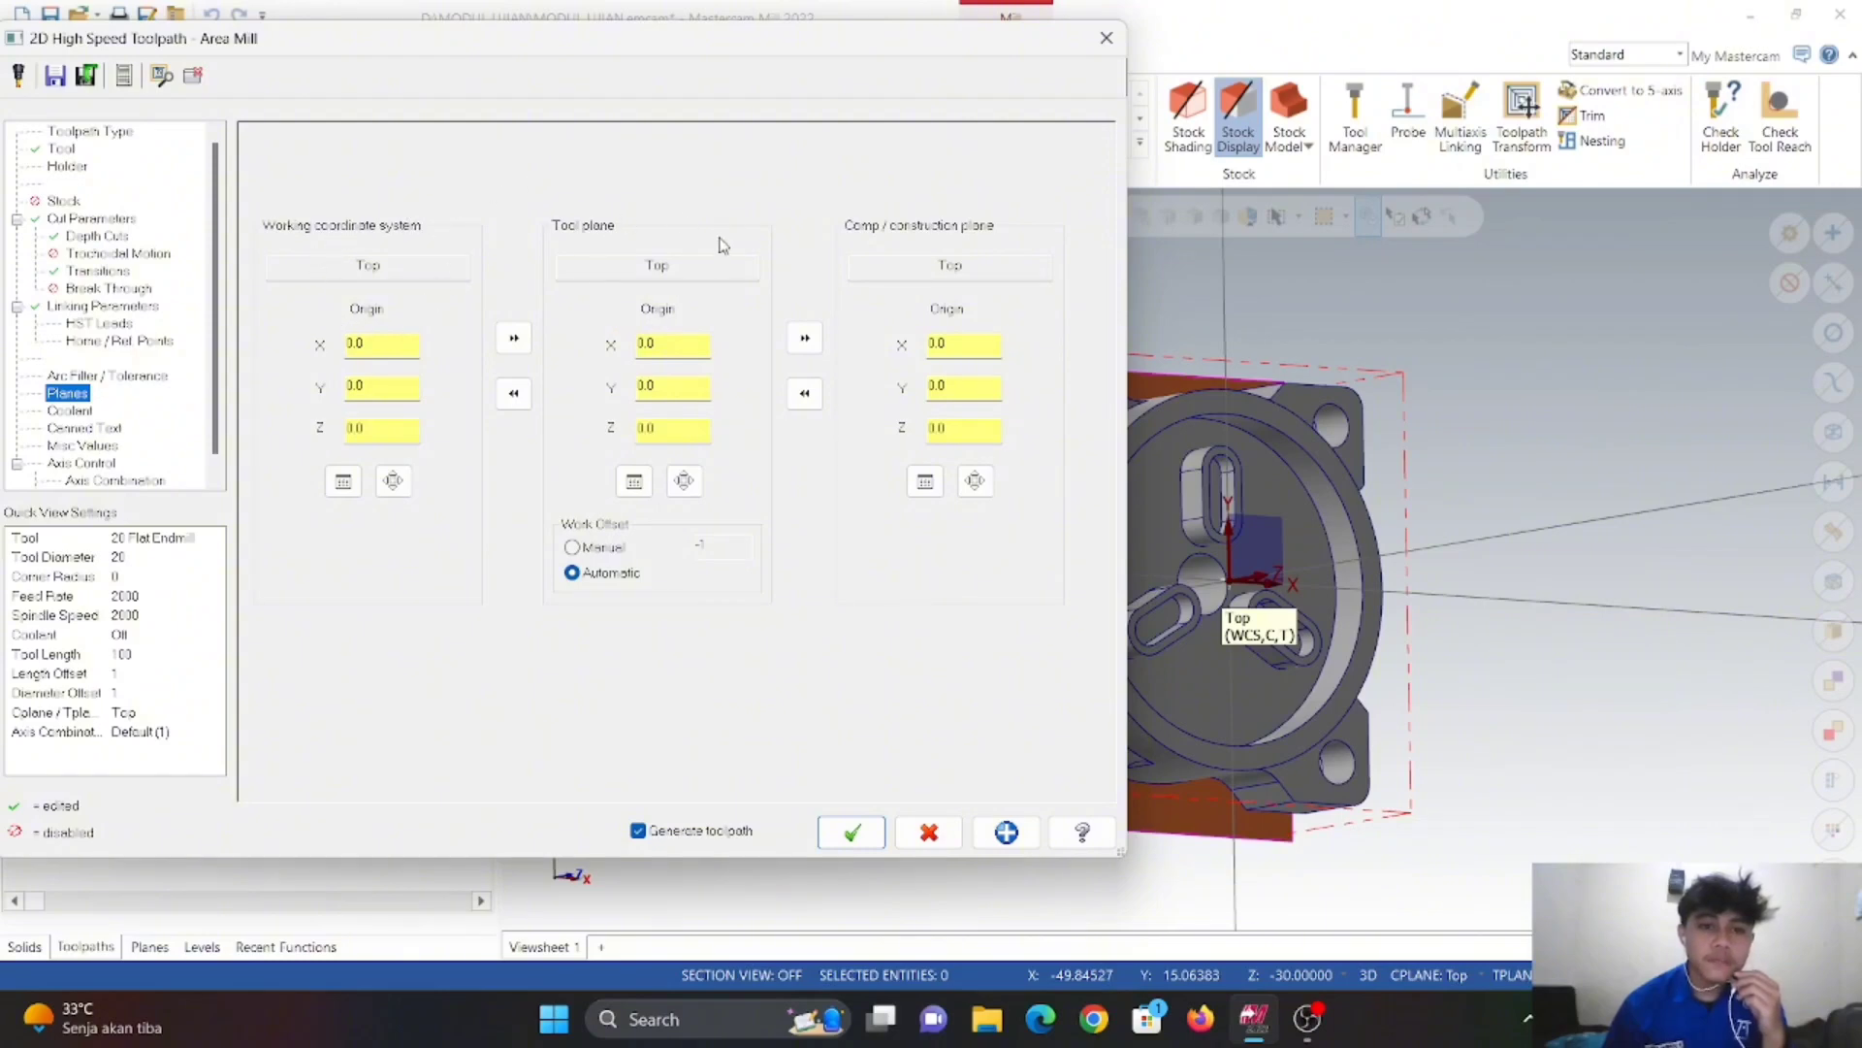
click(851, 832)
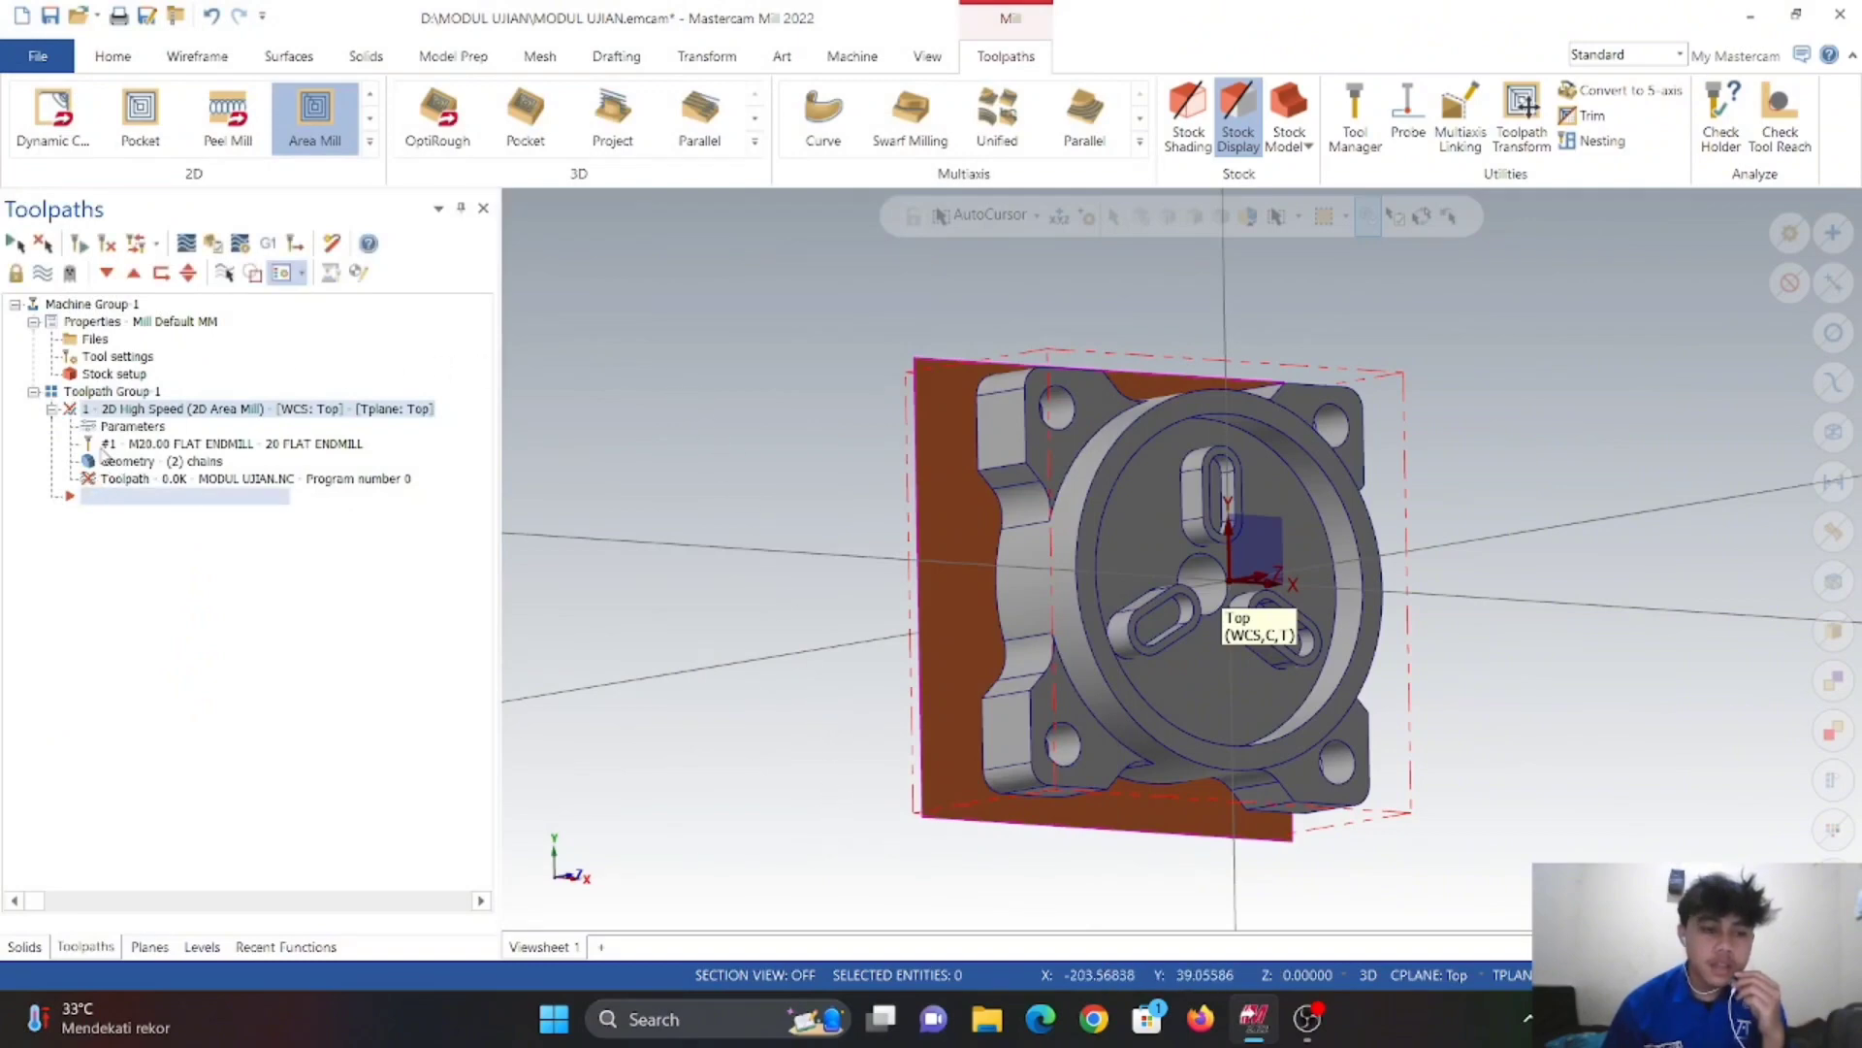
- Regenerate the 2D Area Mill operation and display its tool path in Backplot, and close the backplot
click(145, 481)
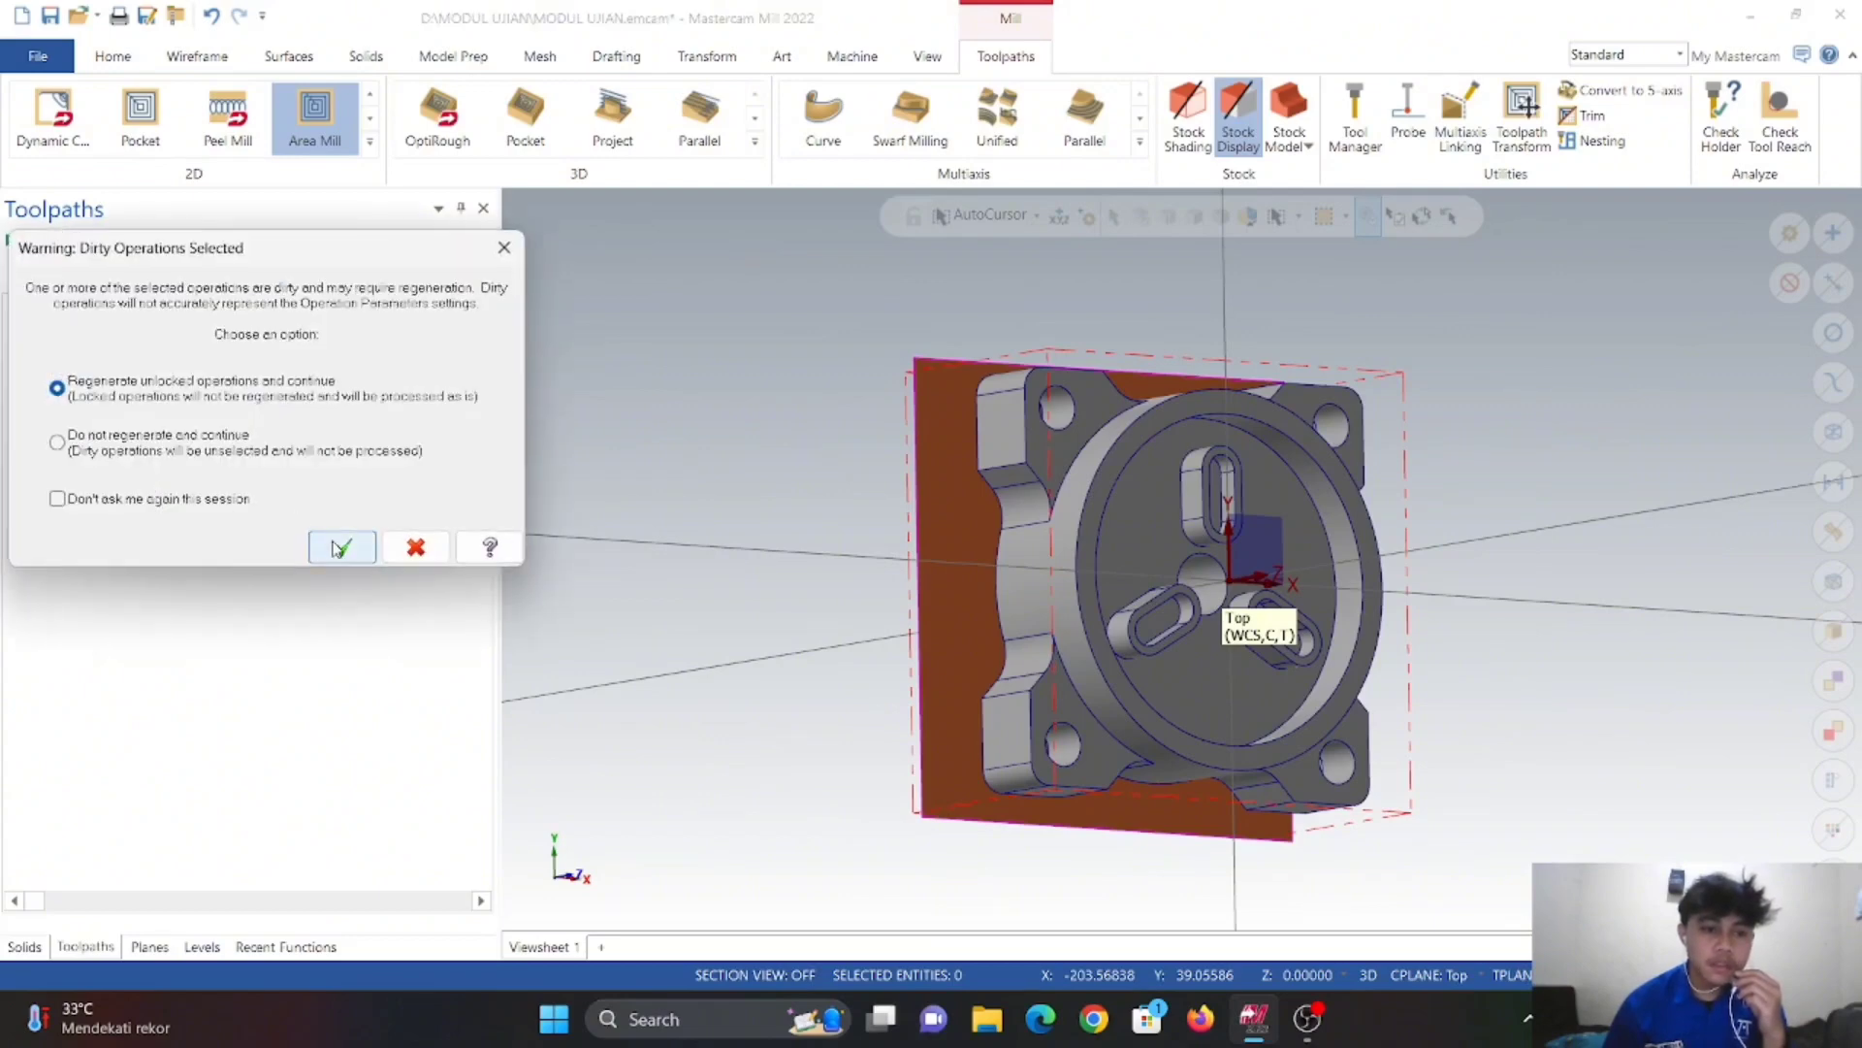
click(344, 549)
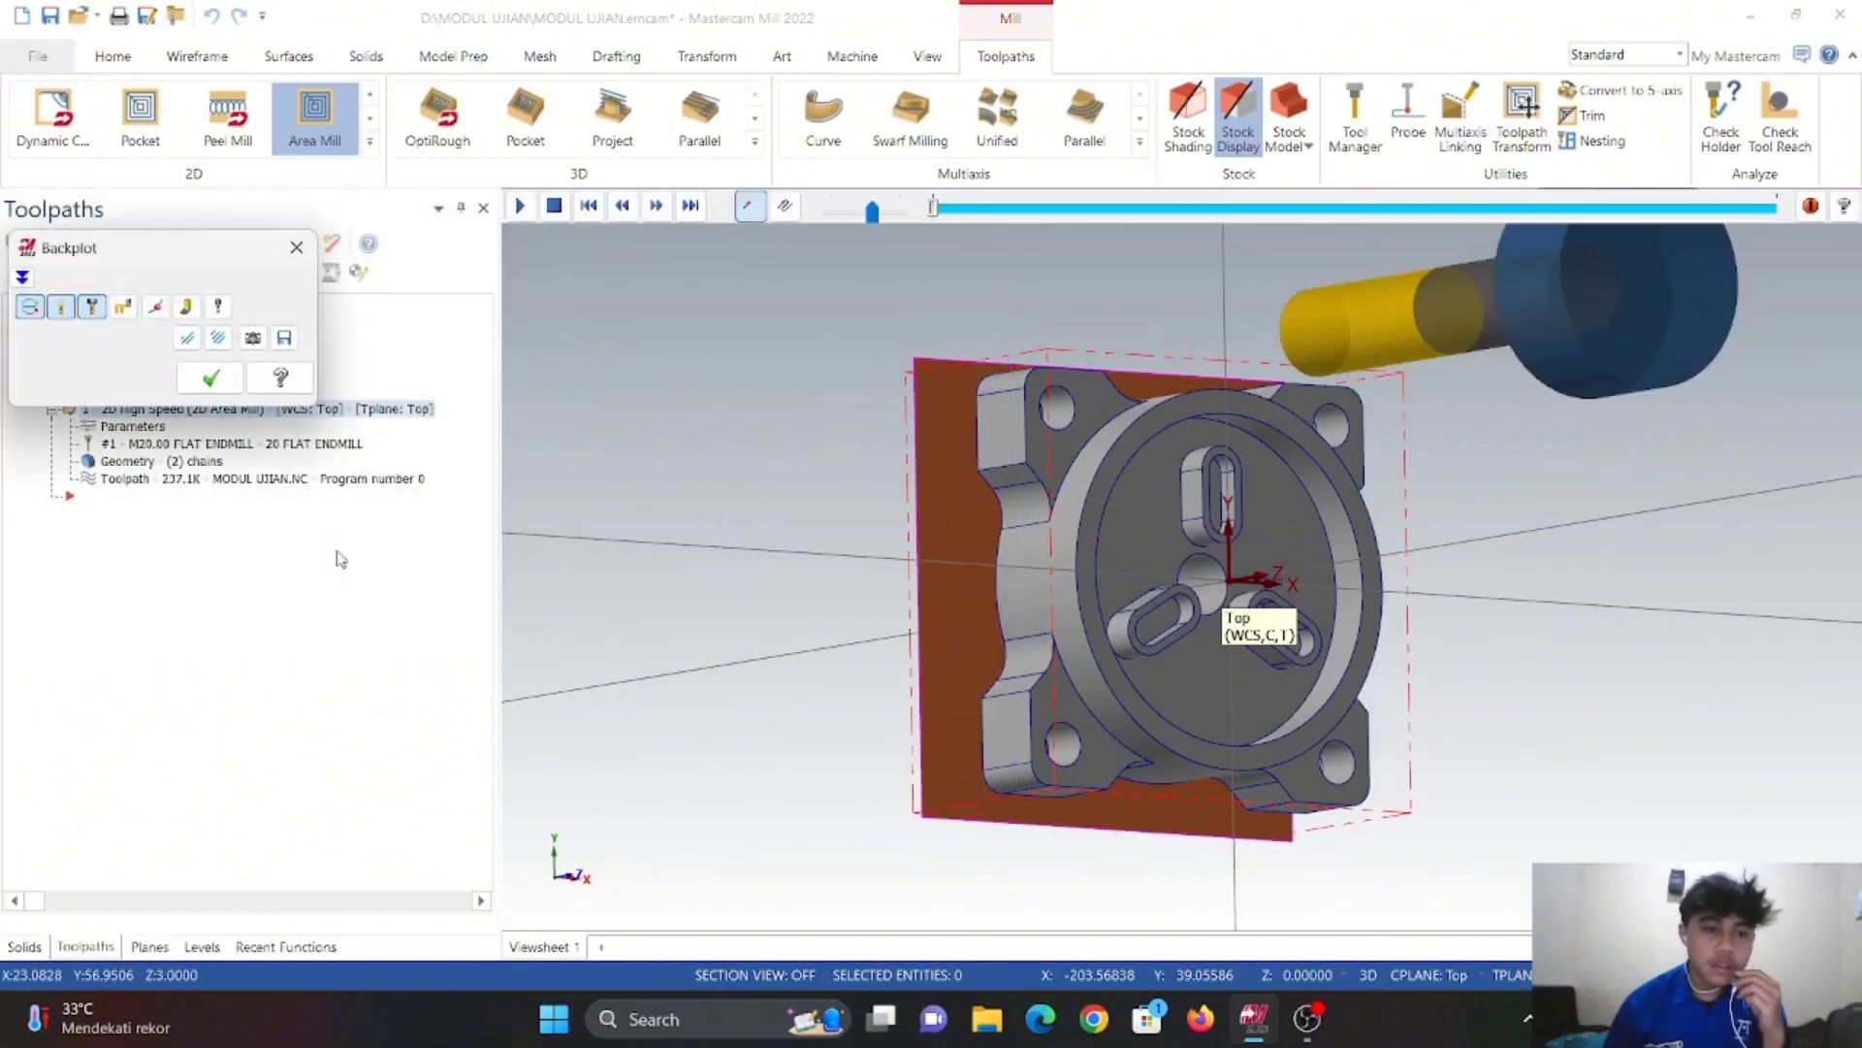
click(209, 378)
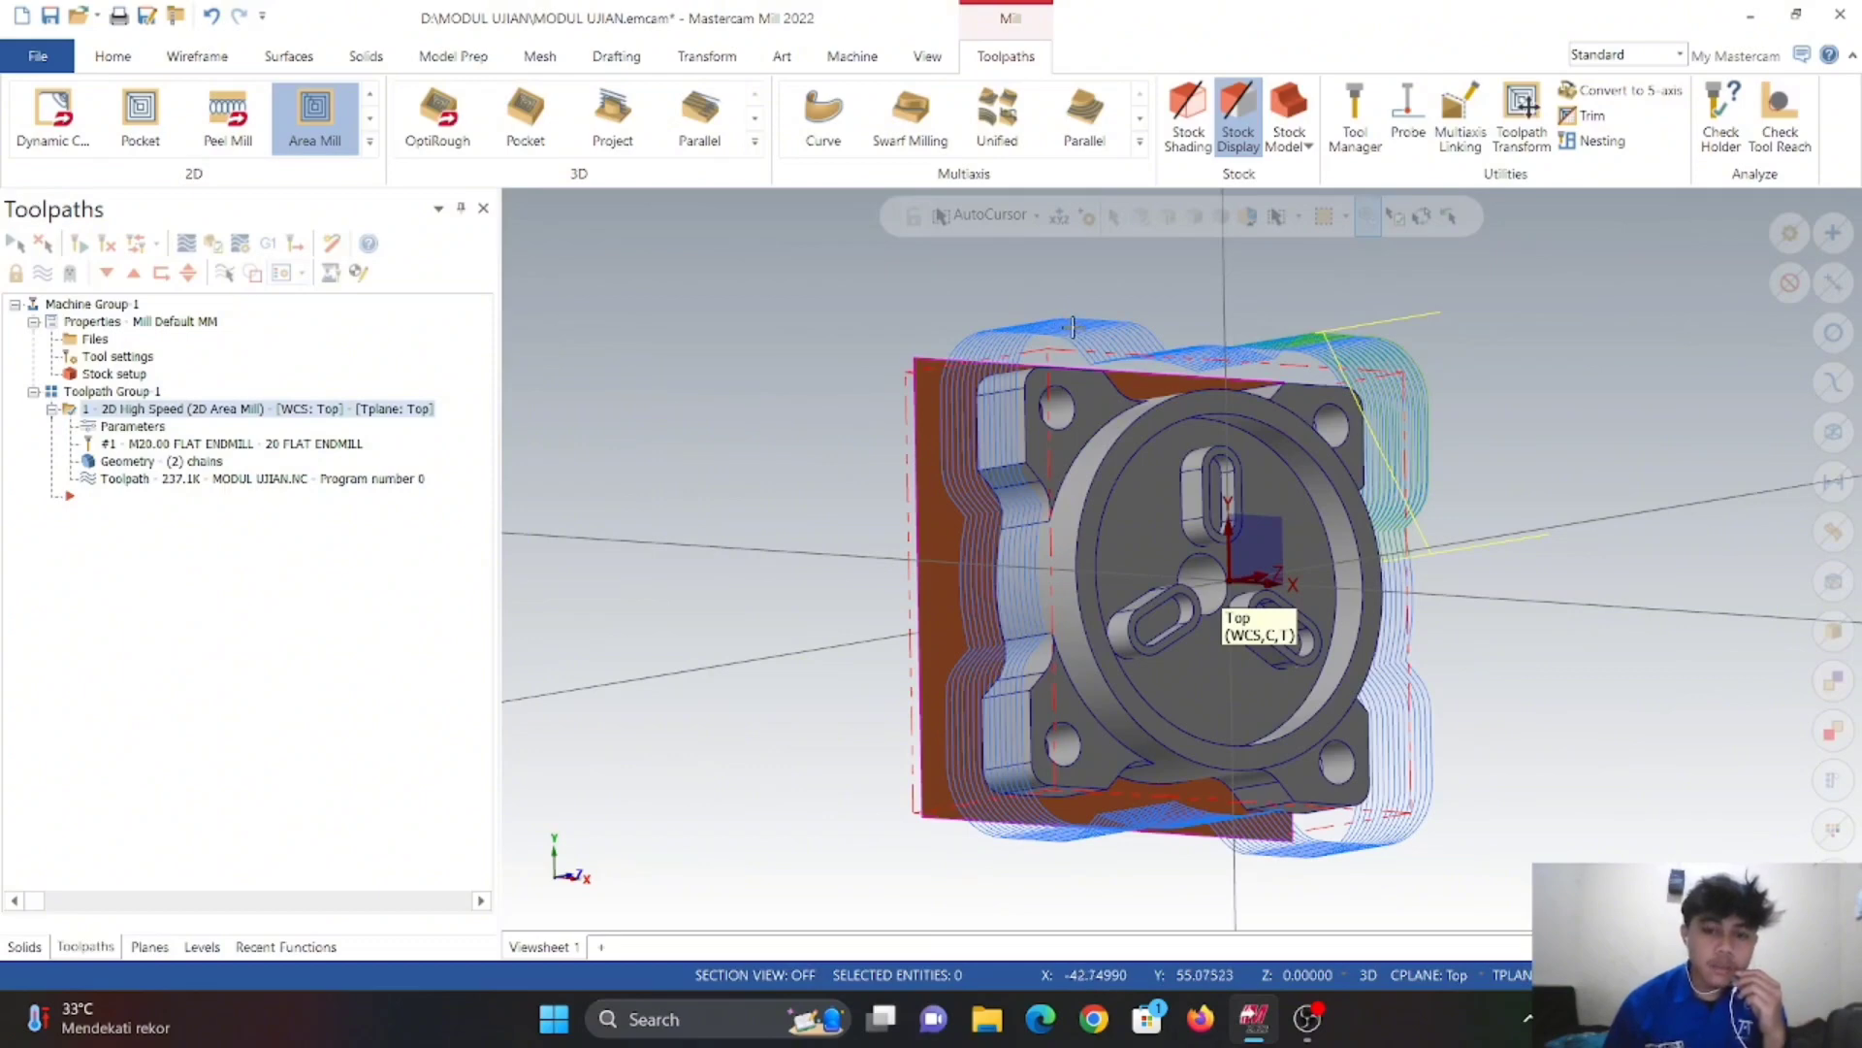
right_click(558, 375)
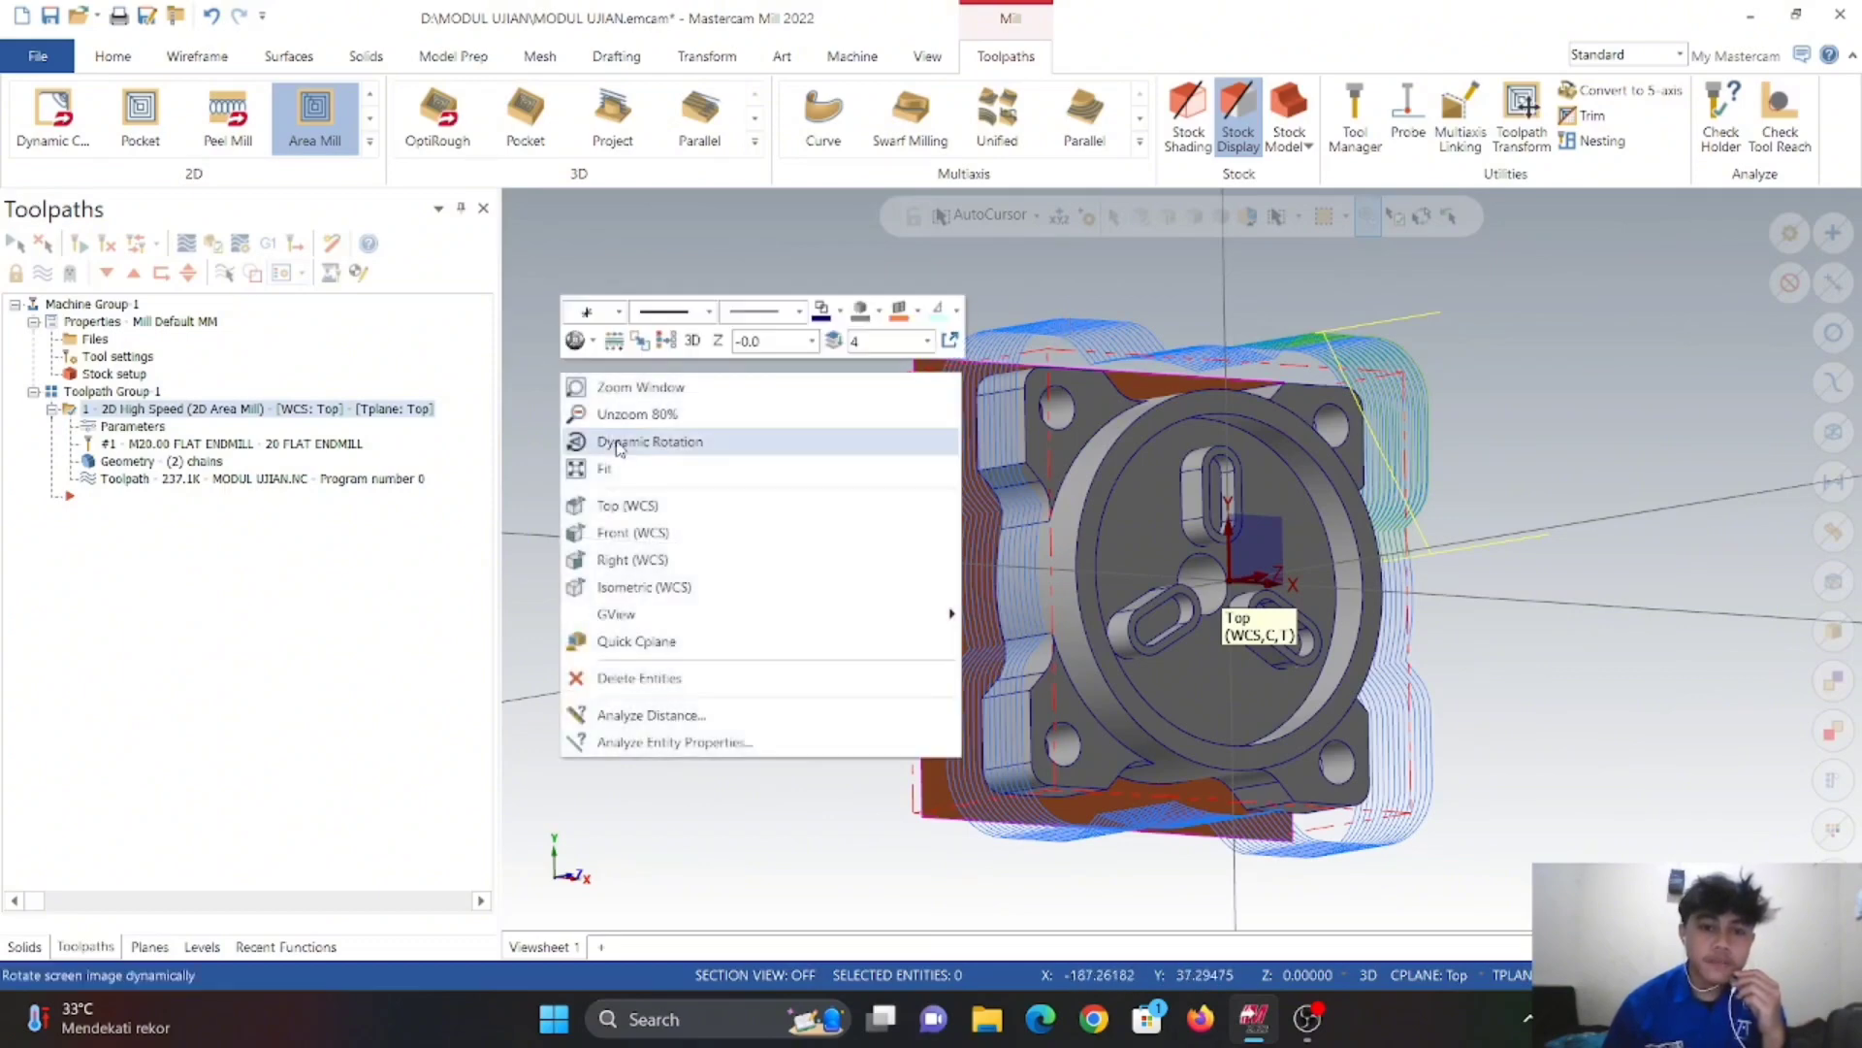
click(648, 507)
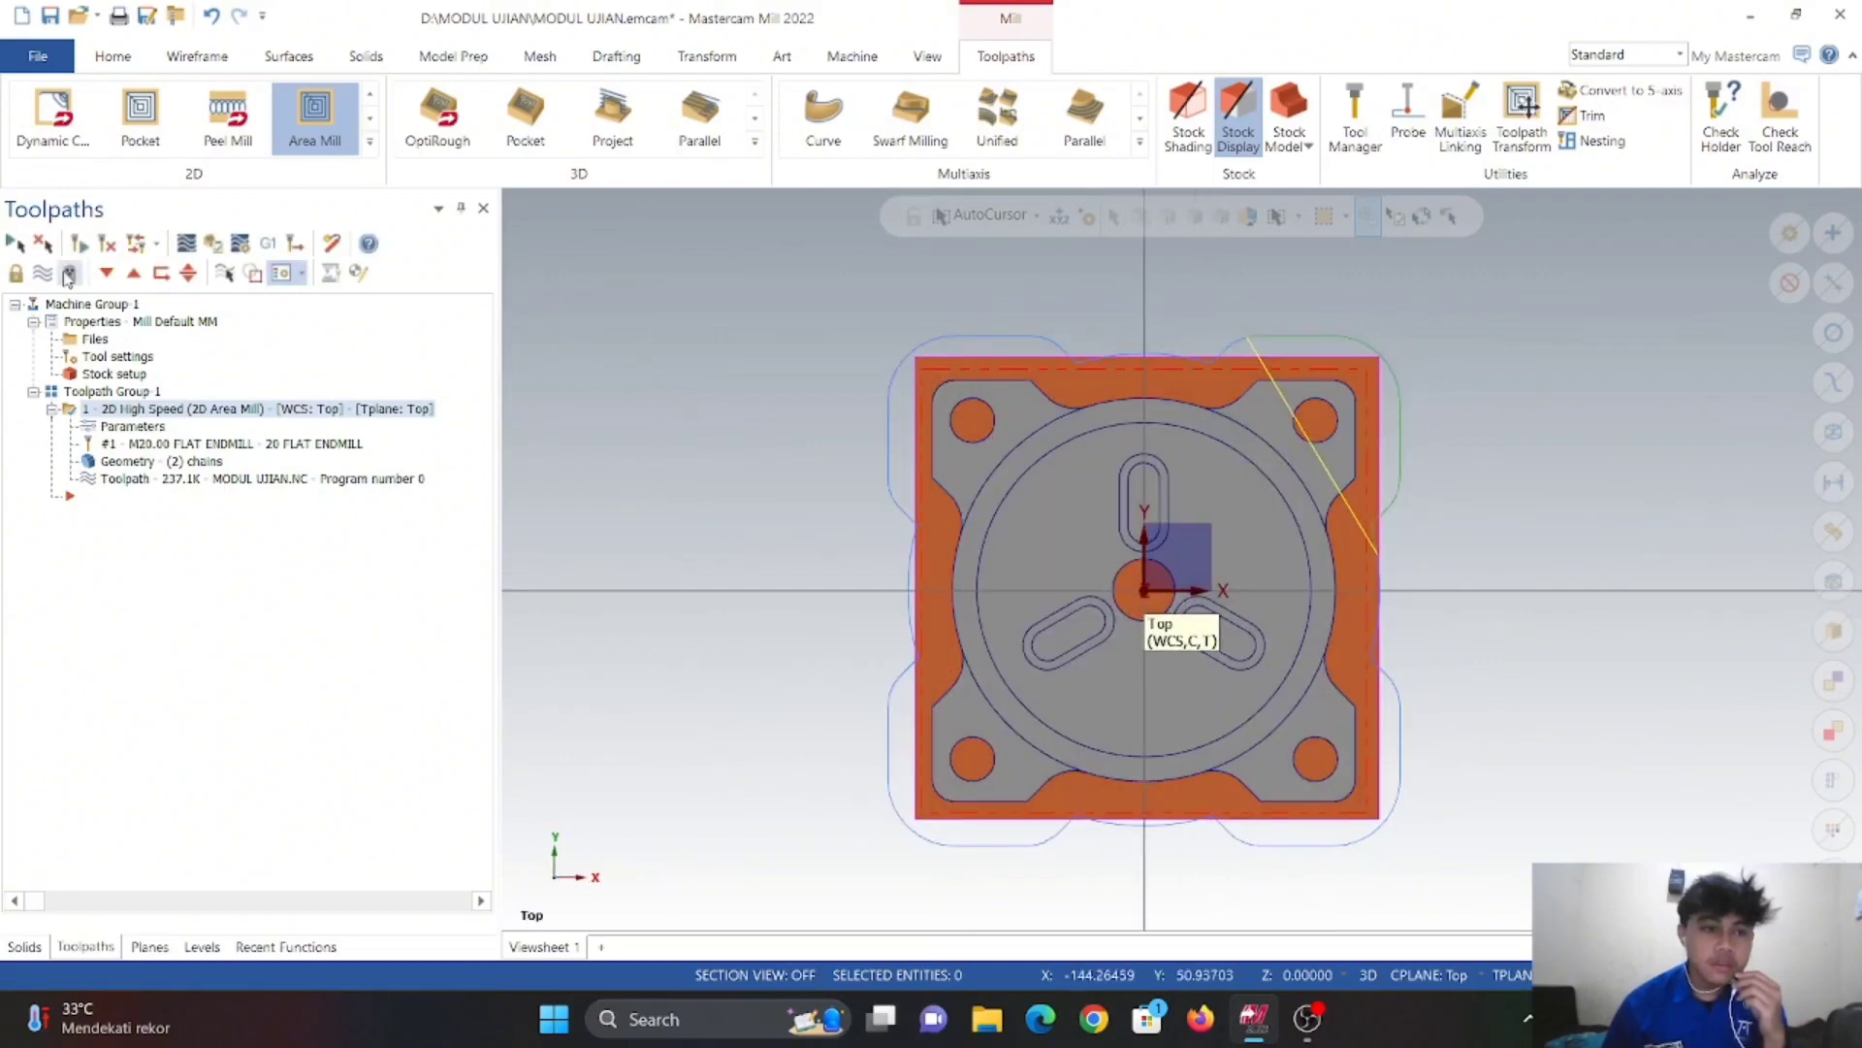
click(214, 245)
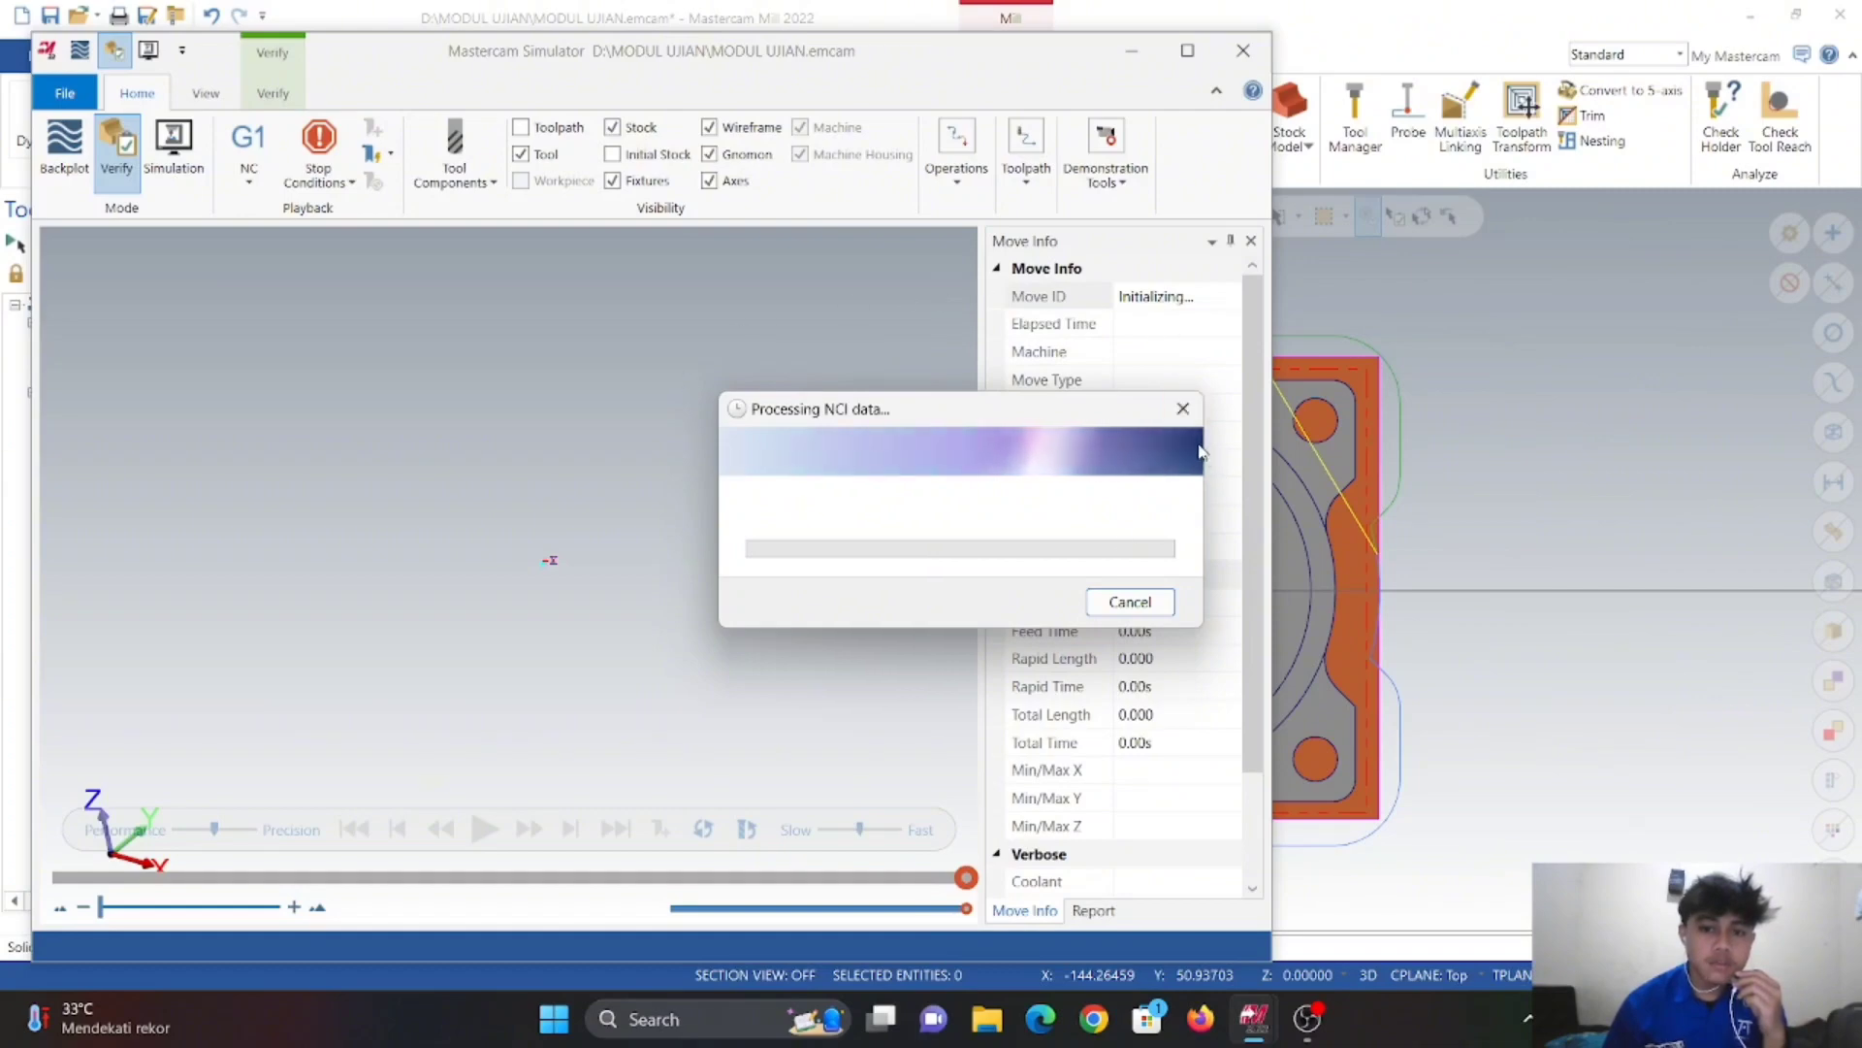
click(1182, 409)
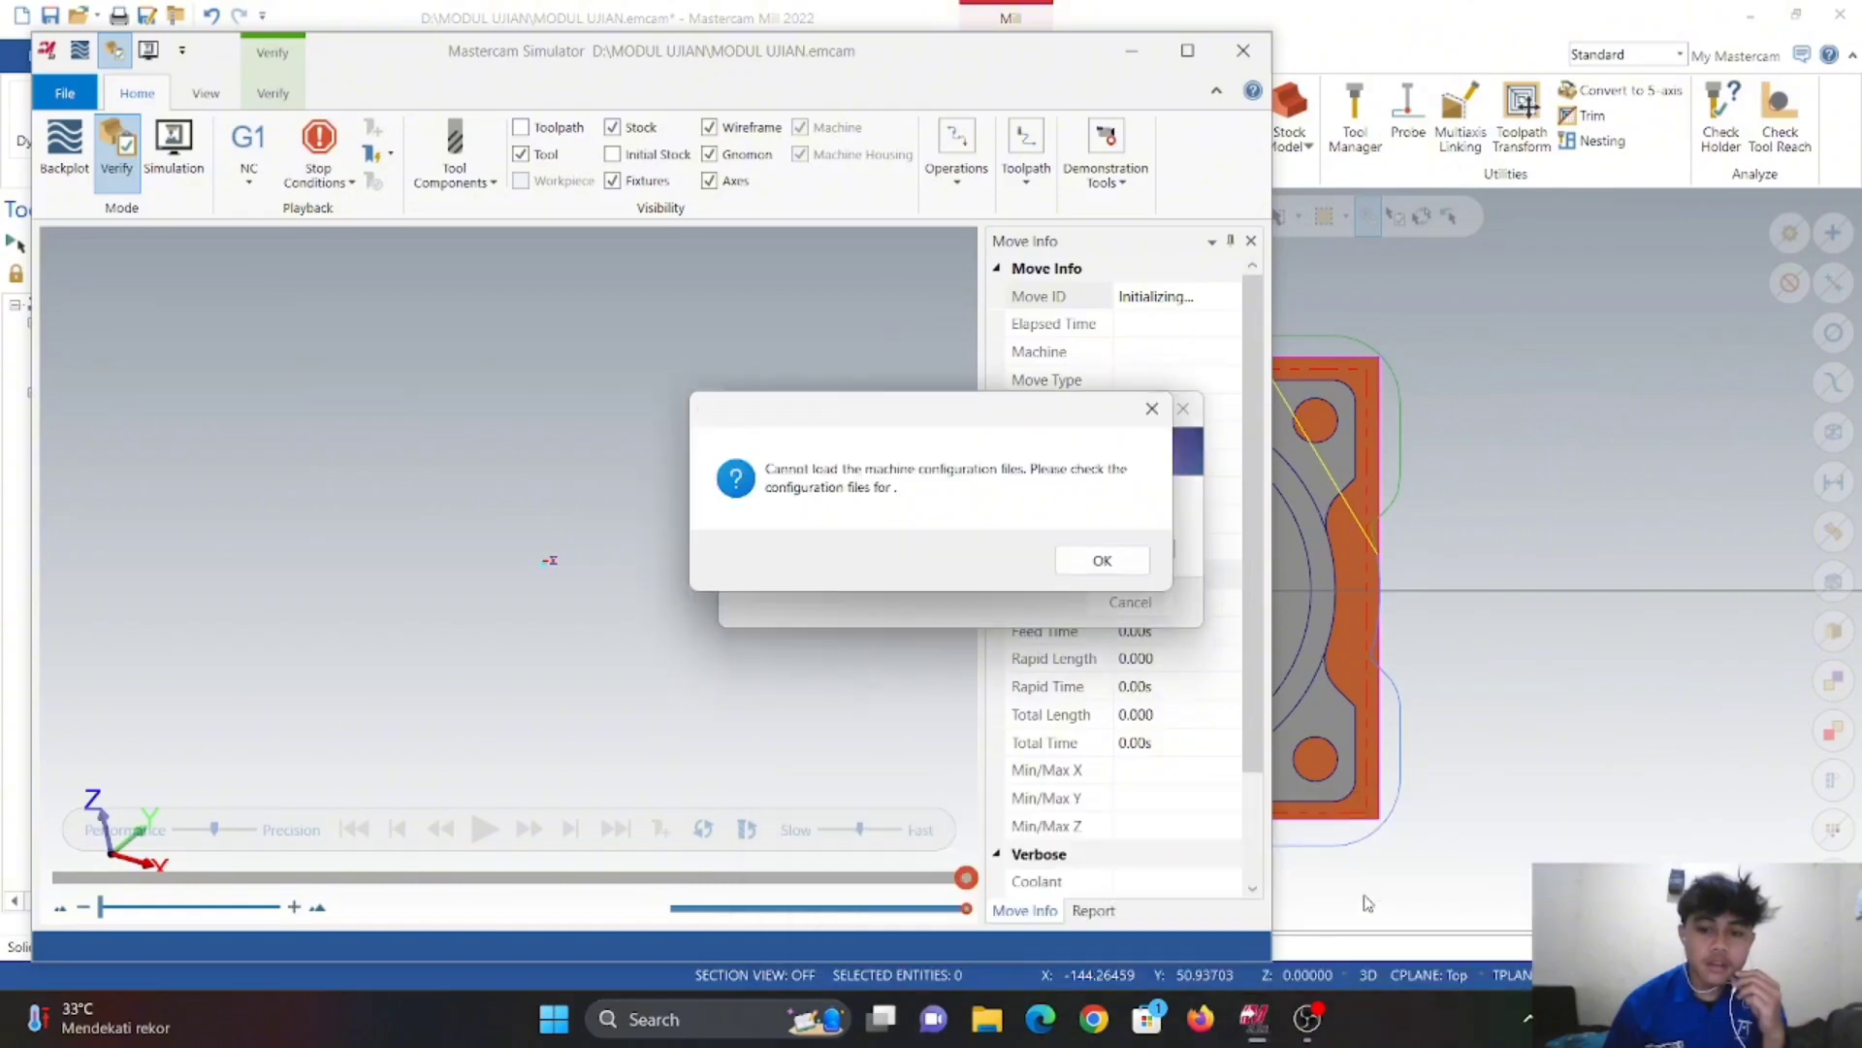
click(1105, 559)
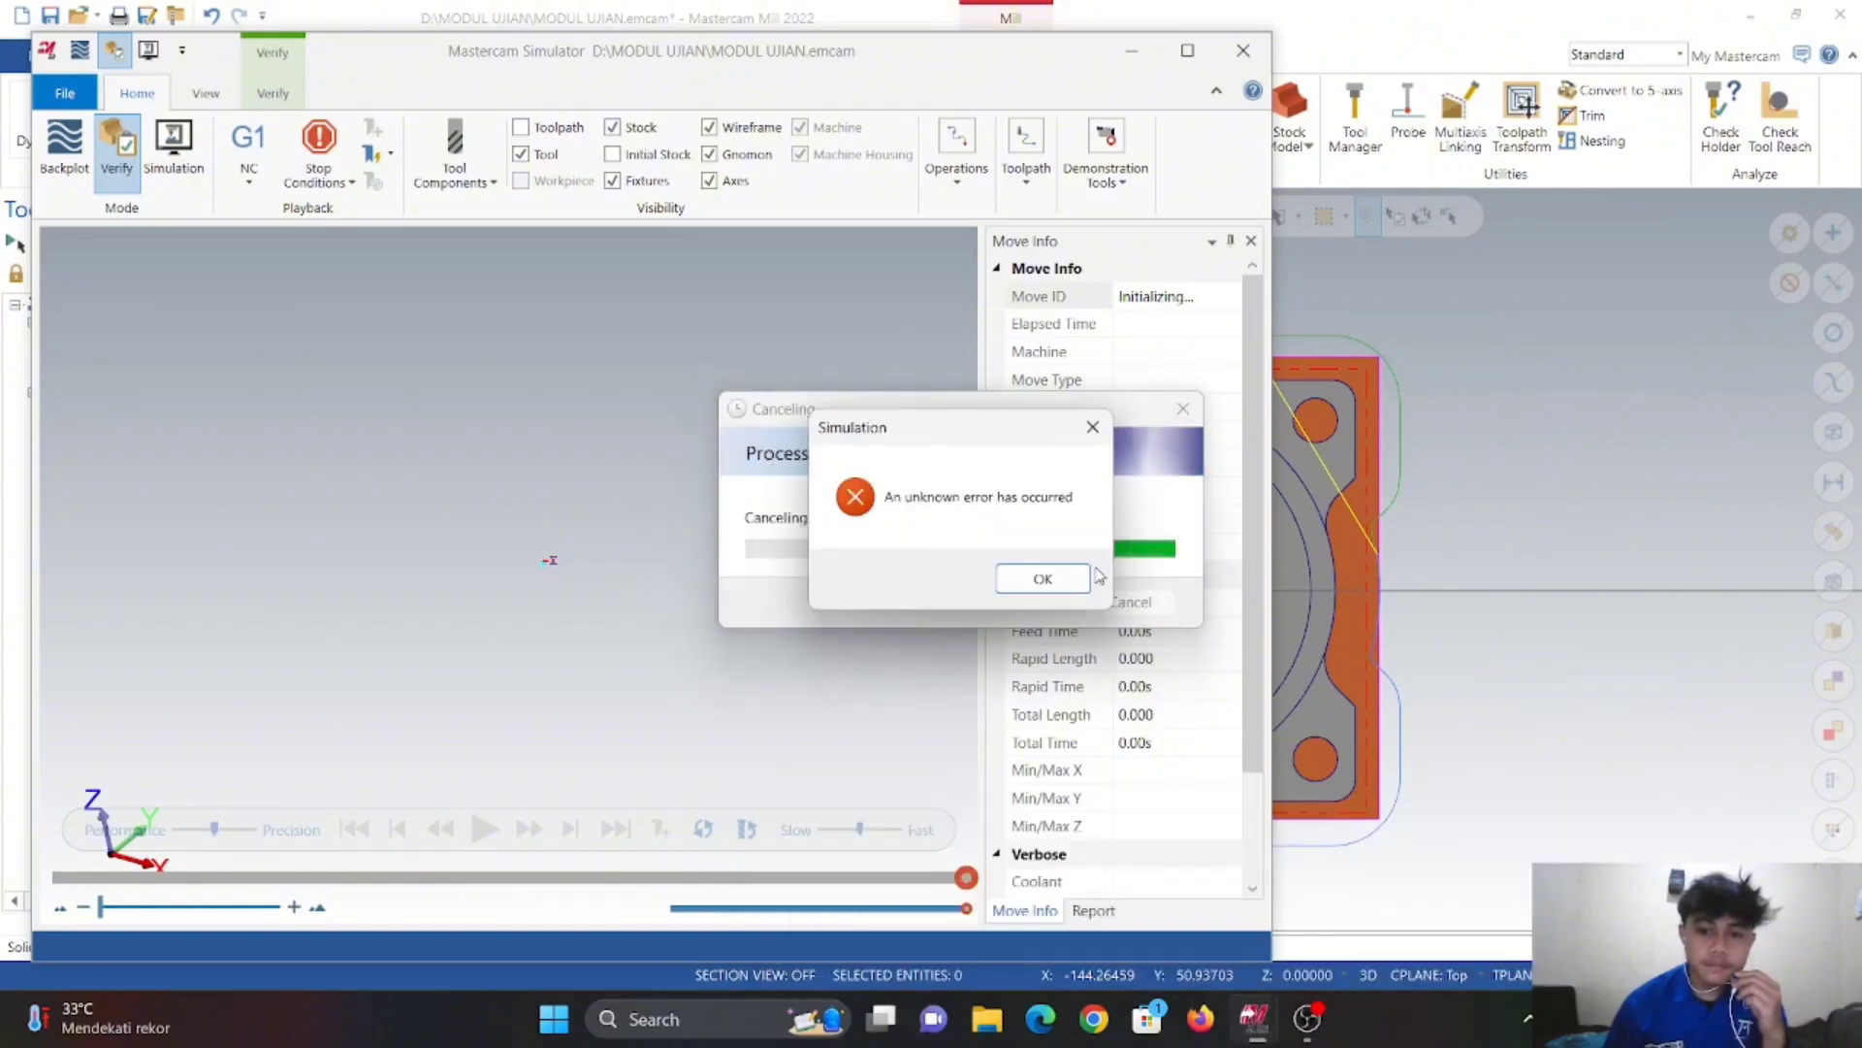
click(1082, 579)
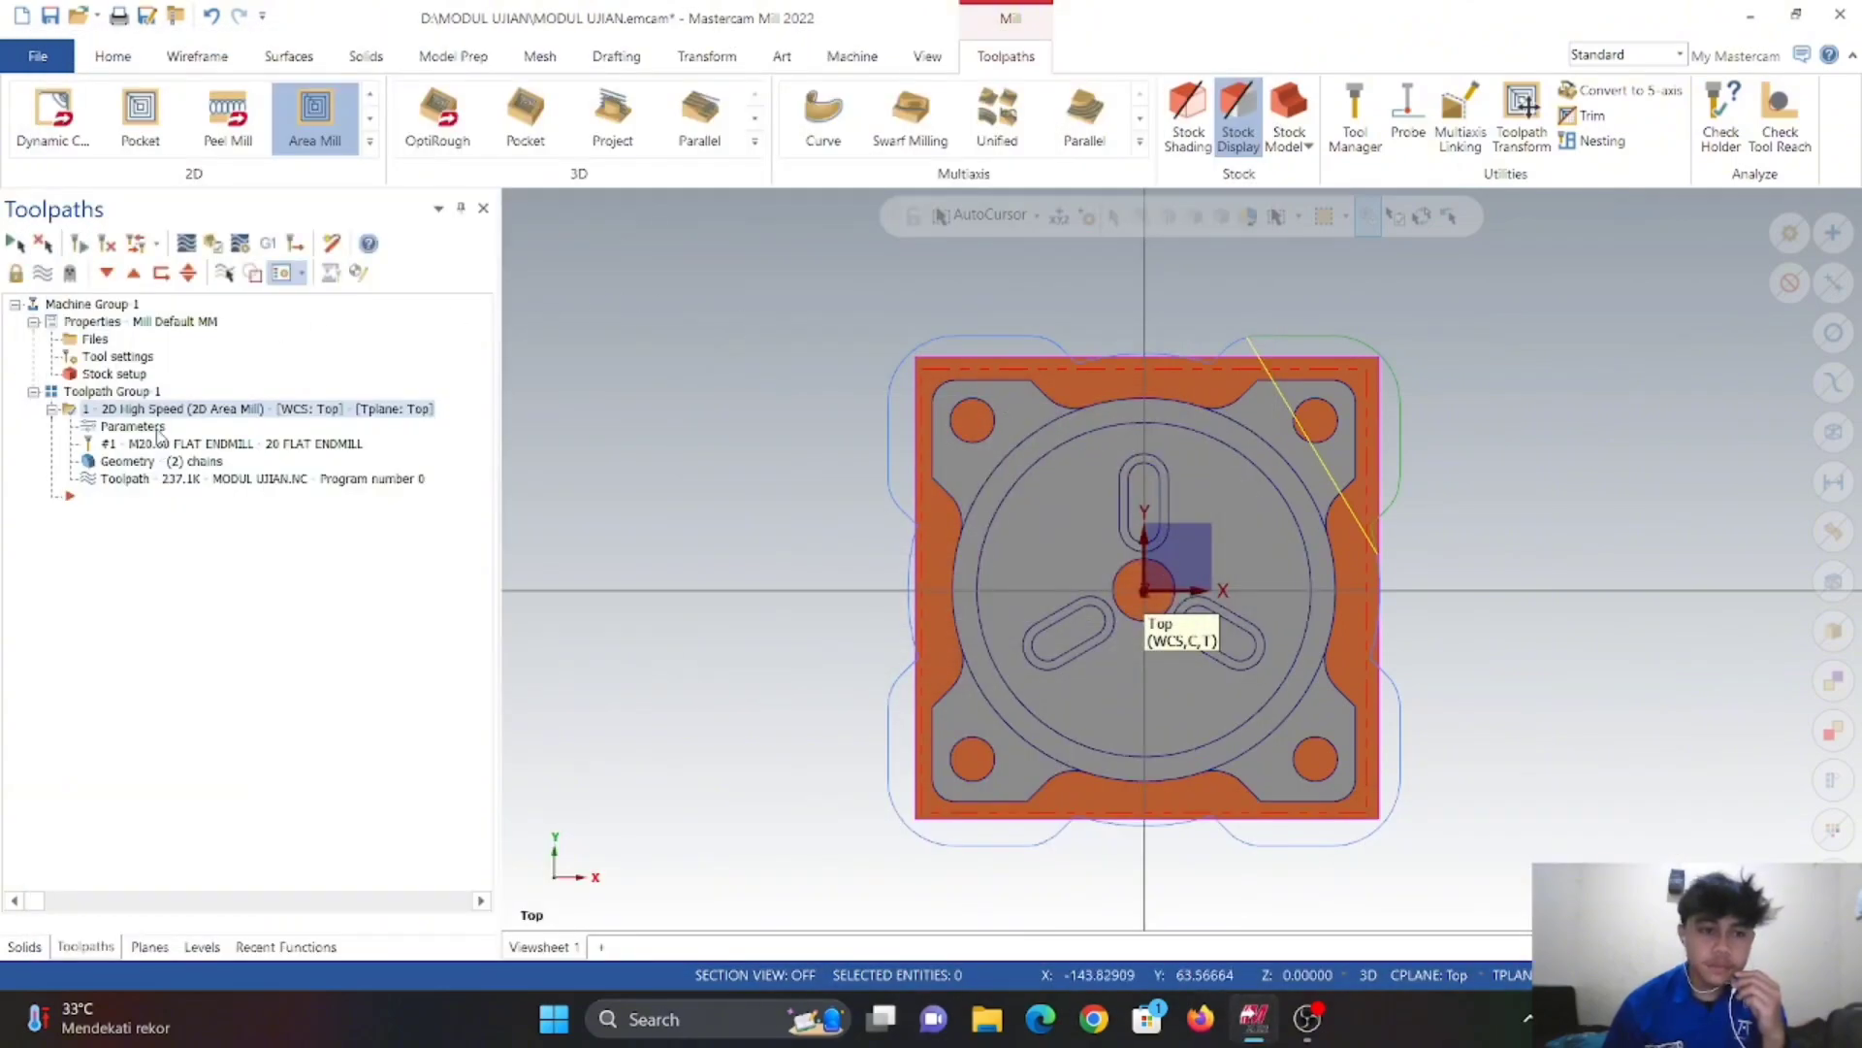
- Verify the 2D Area Mill operation in the simulator from an isometric view, inspect the machined stock, and close the simulator
click(223, 273)
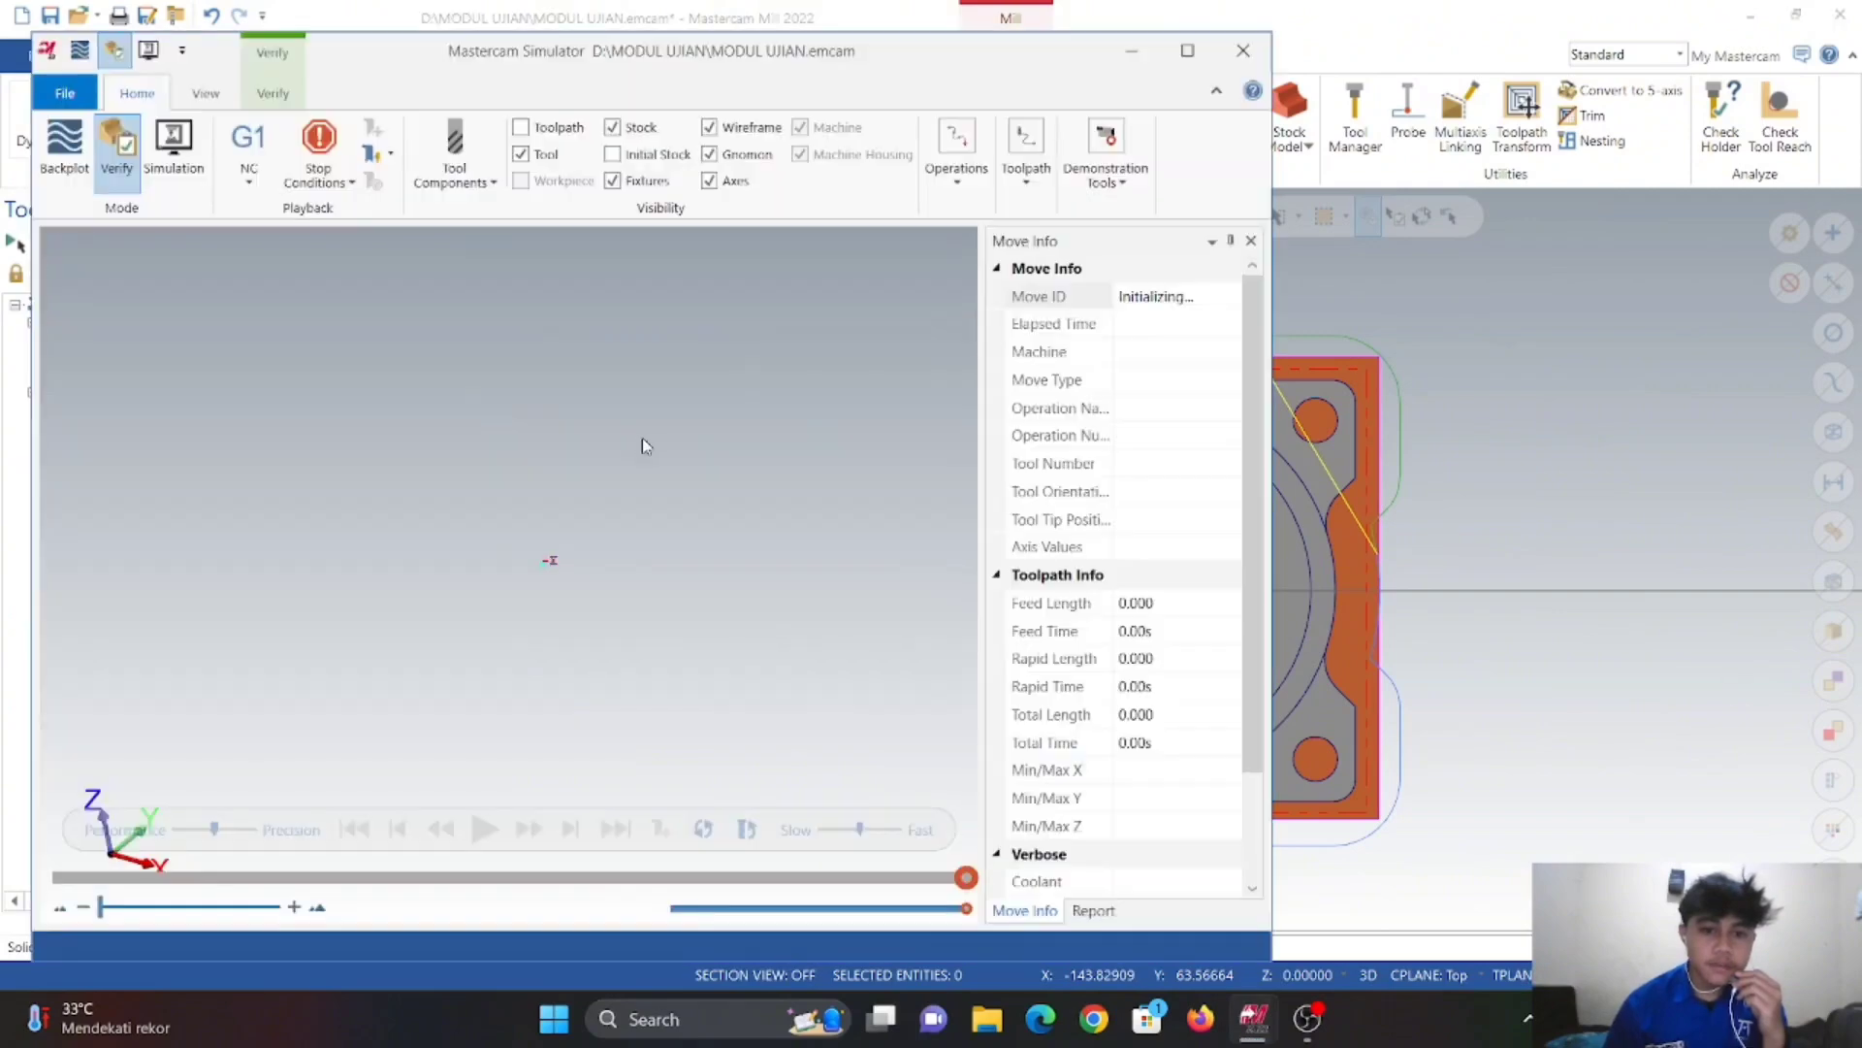
right_click(782, 447)
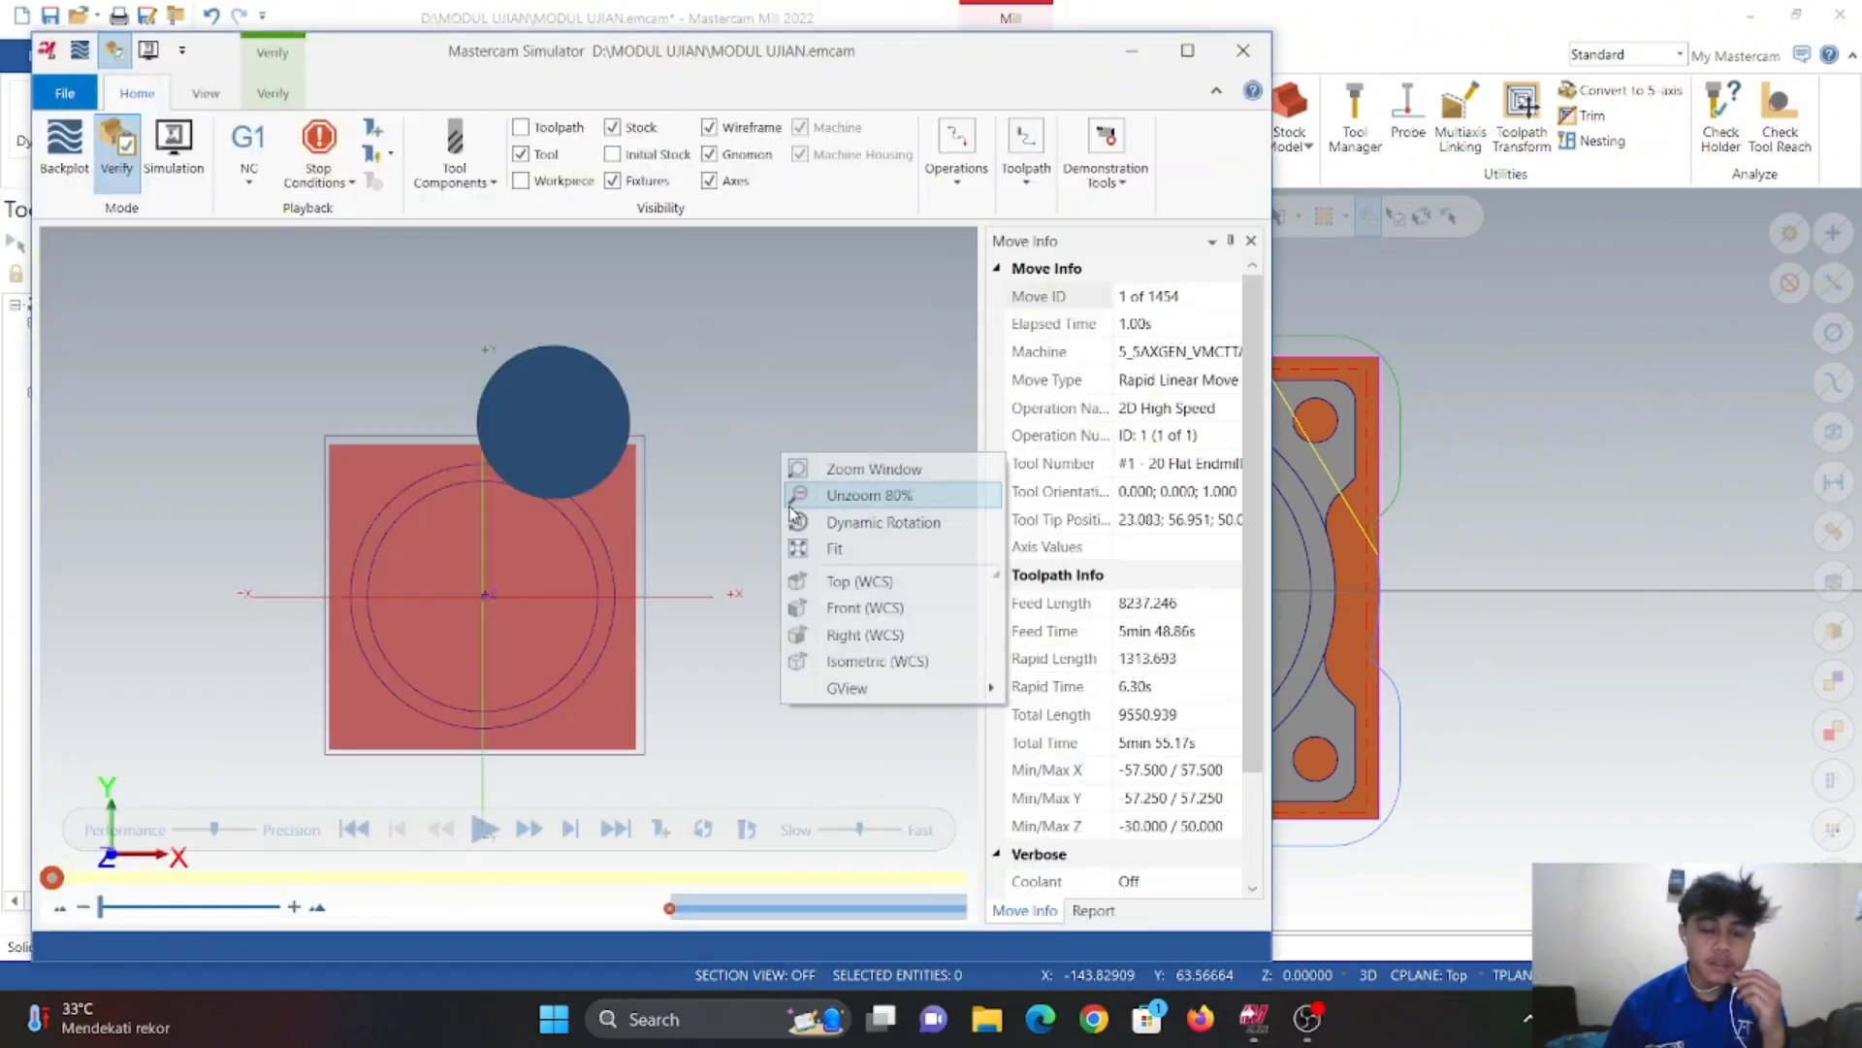
click(843, 661)
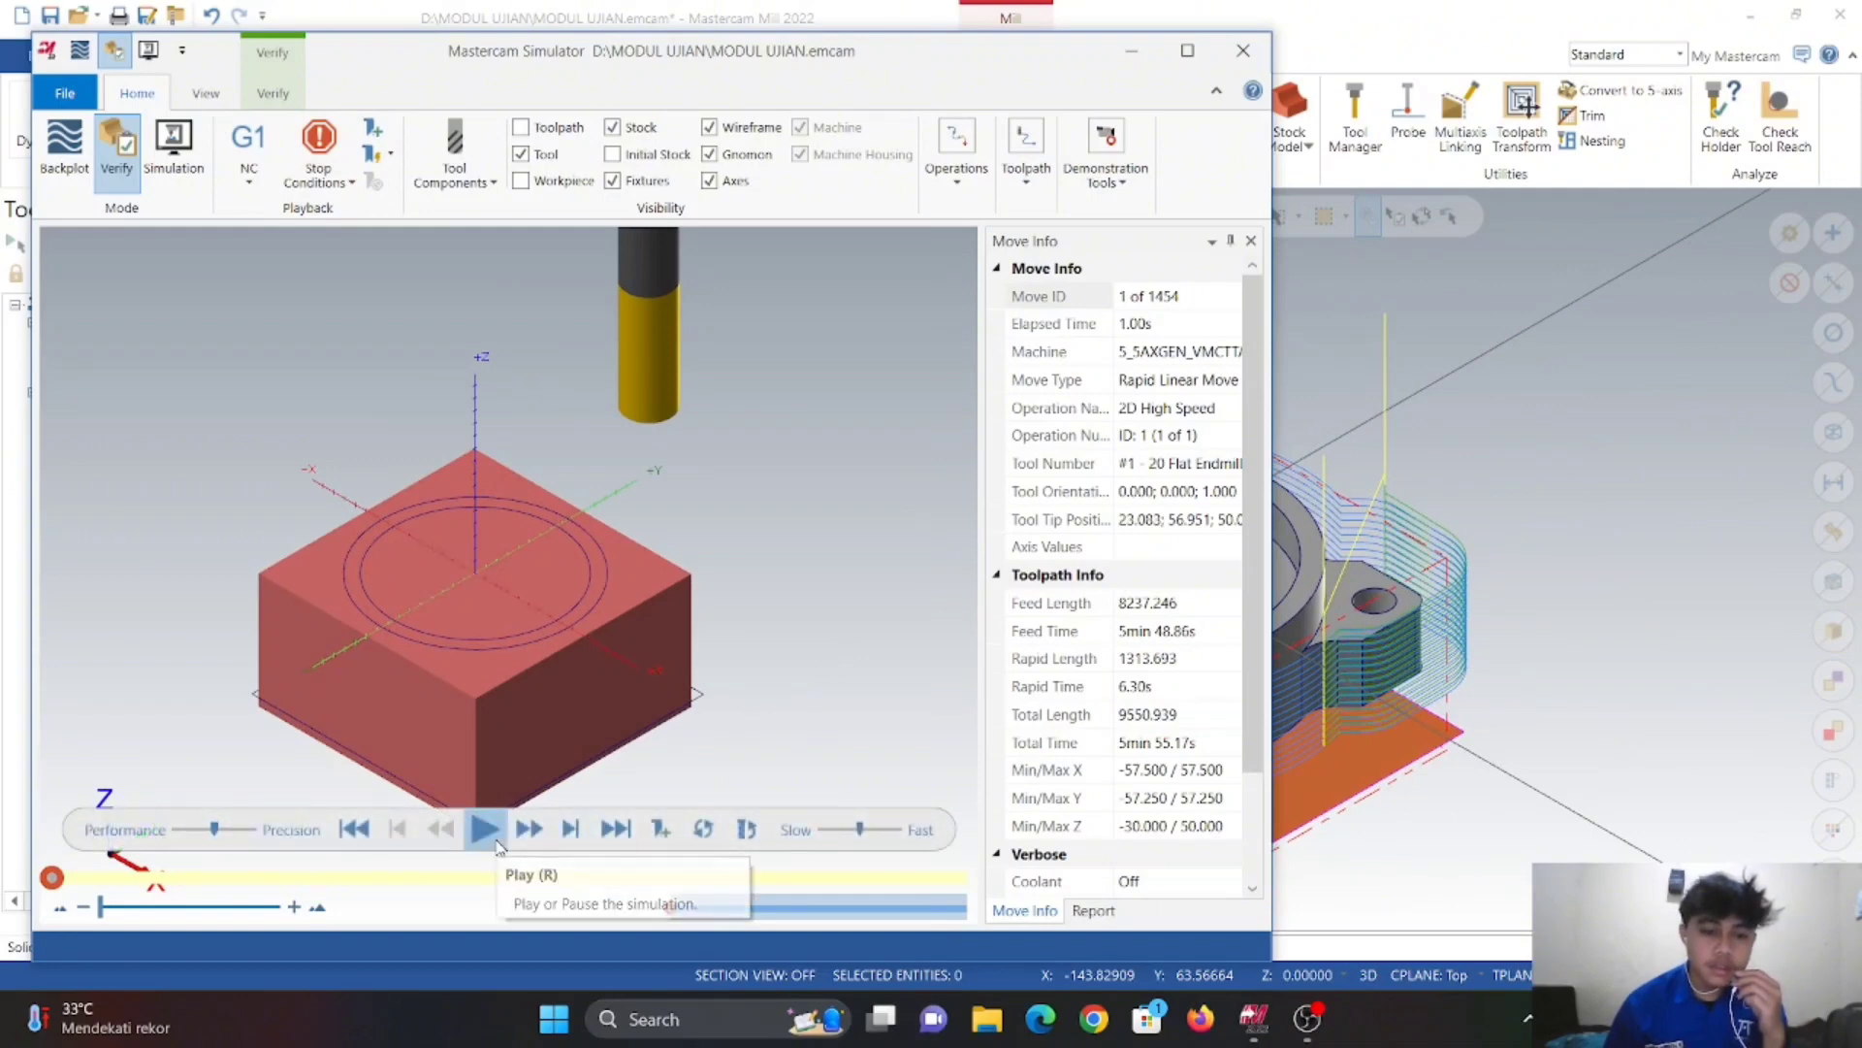
click(489, 836)
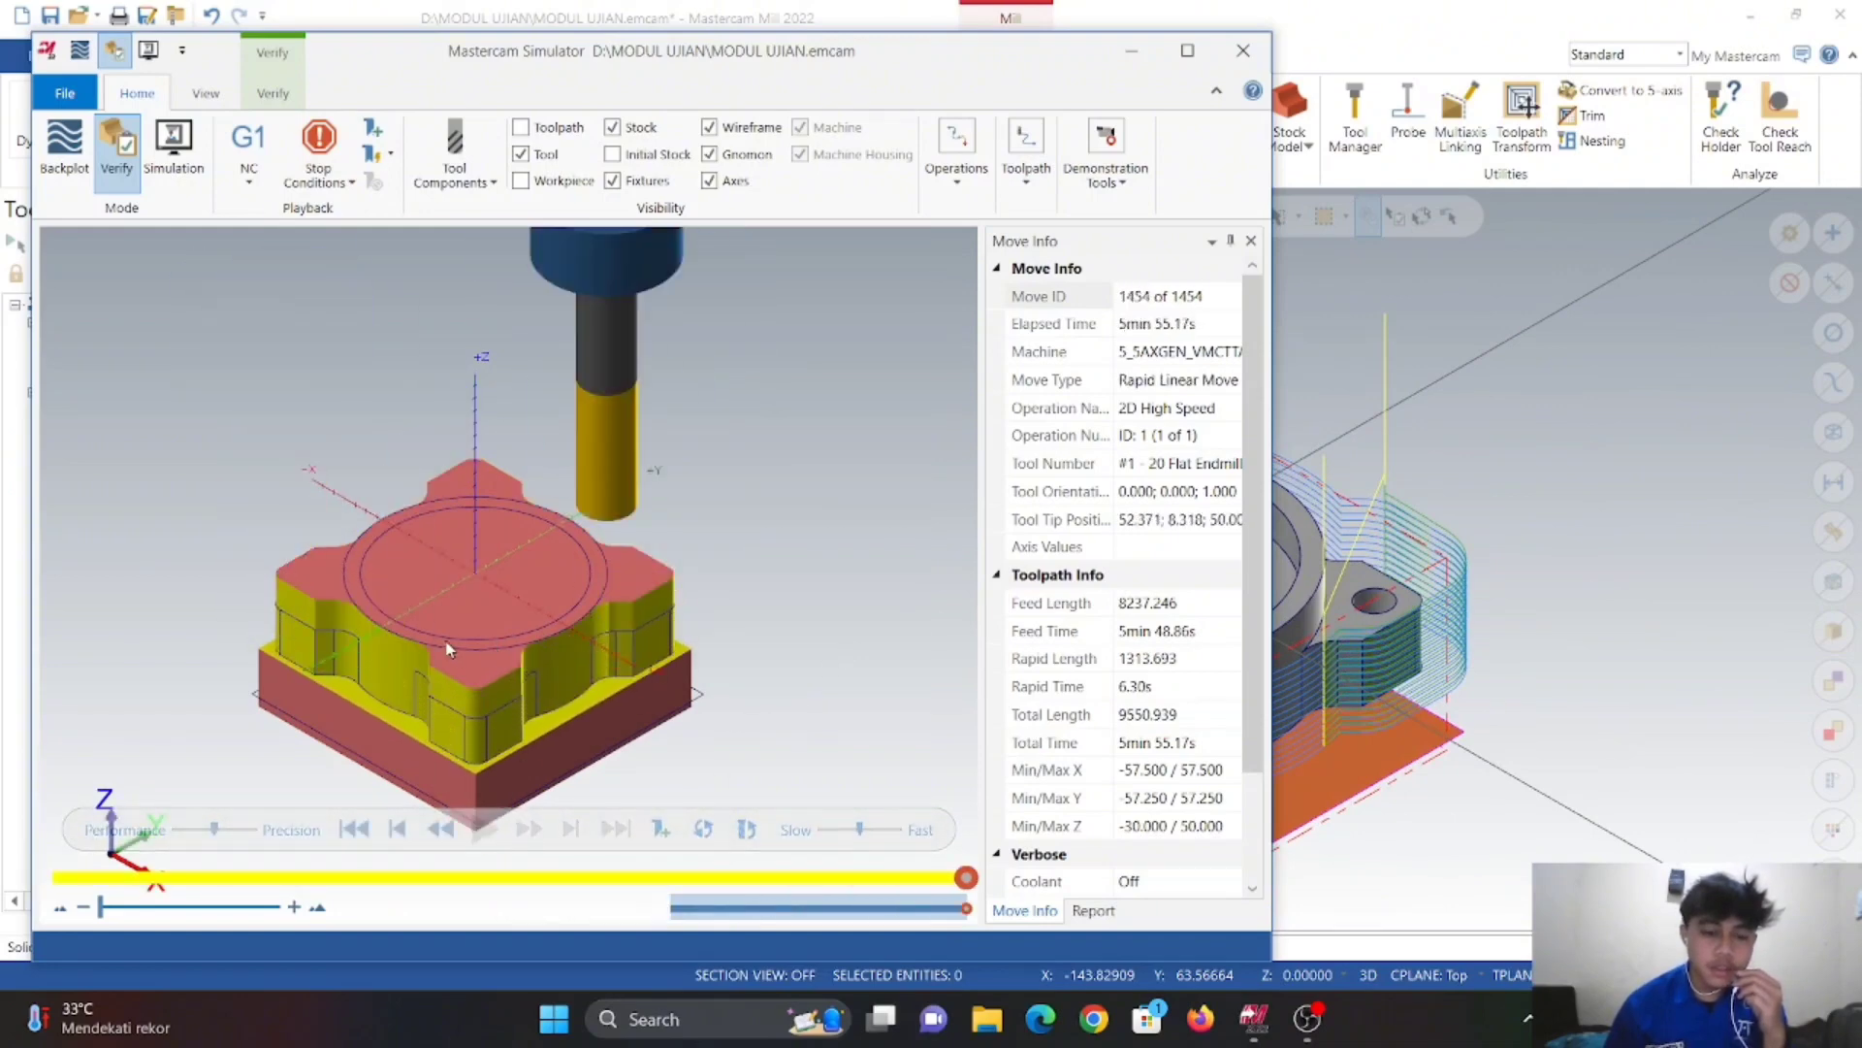
middle_drag(449, 649, 428, 487)
scroll(320, 507, up, 5)
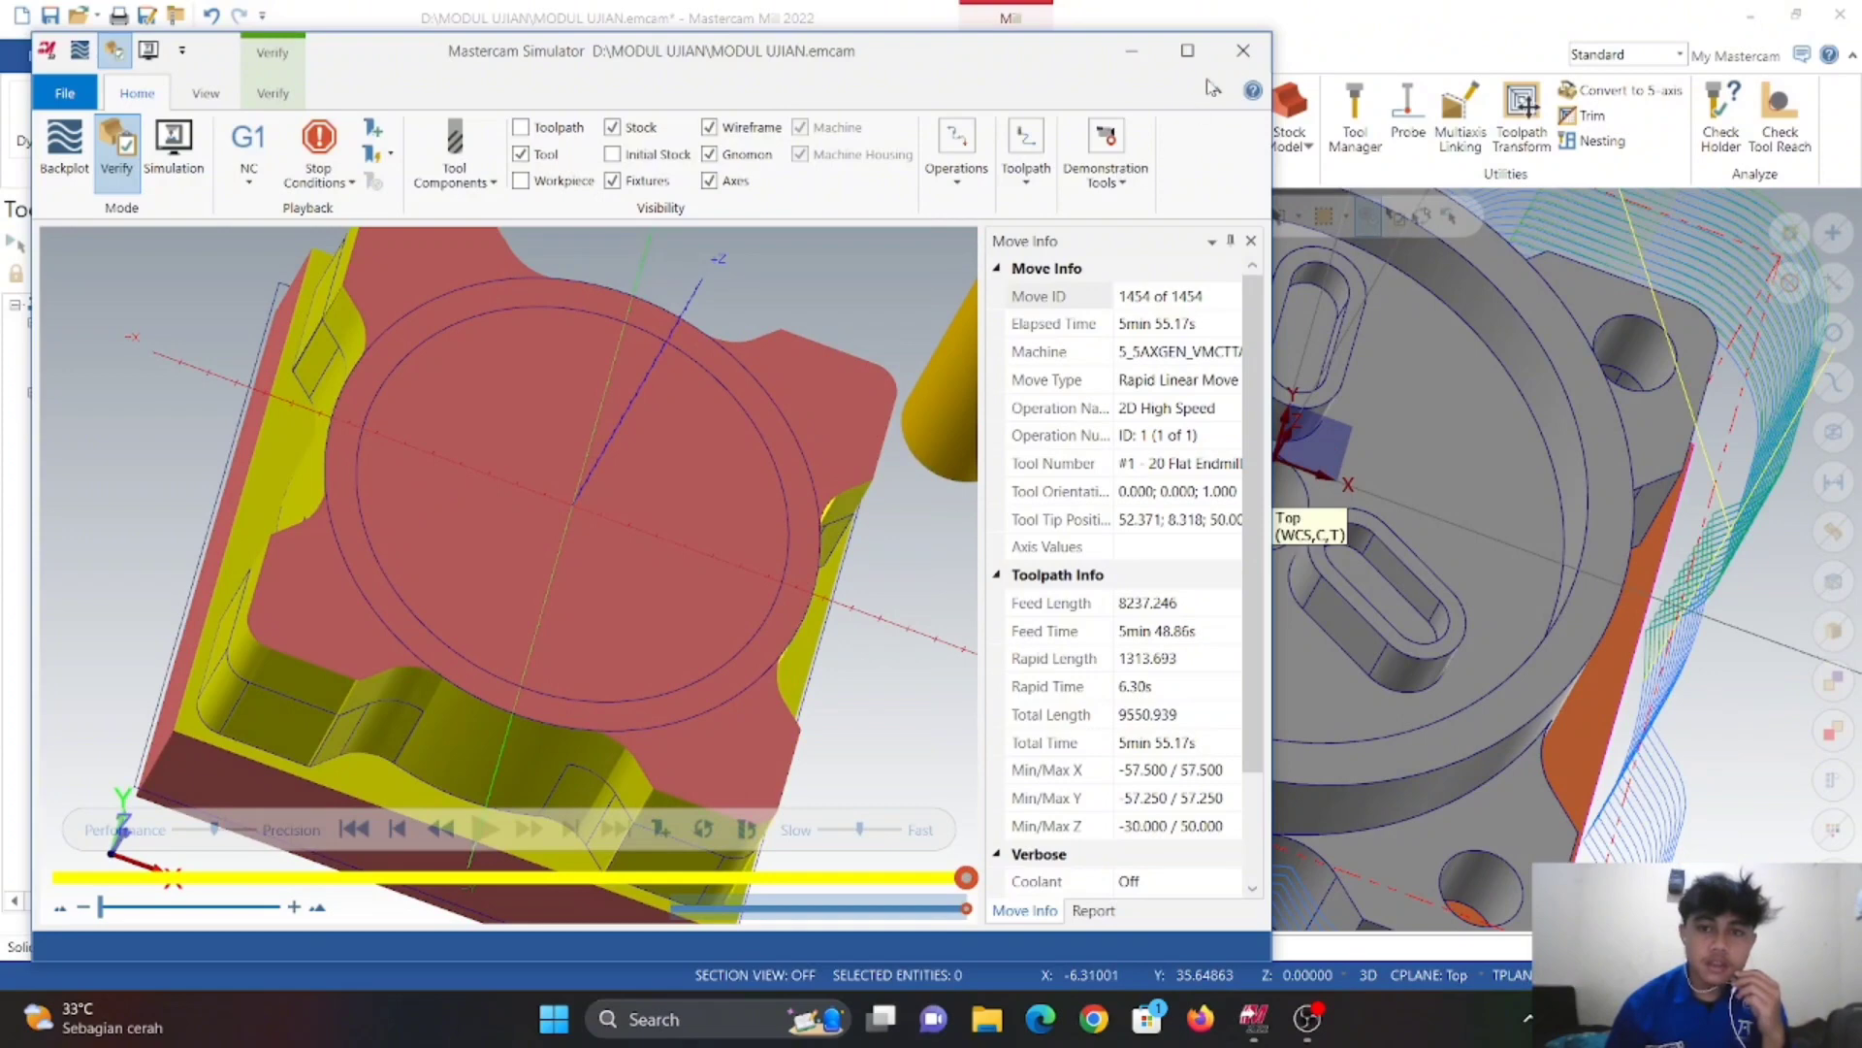
click(1244, 51)
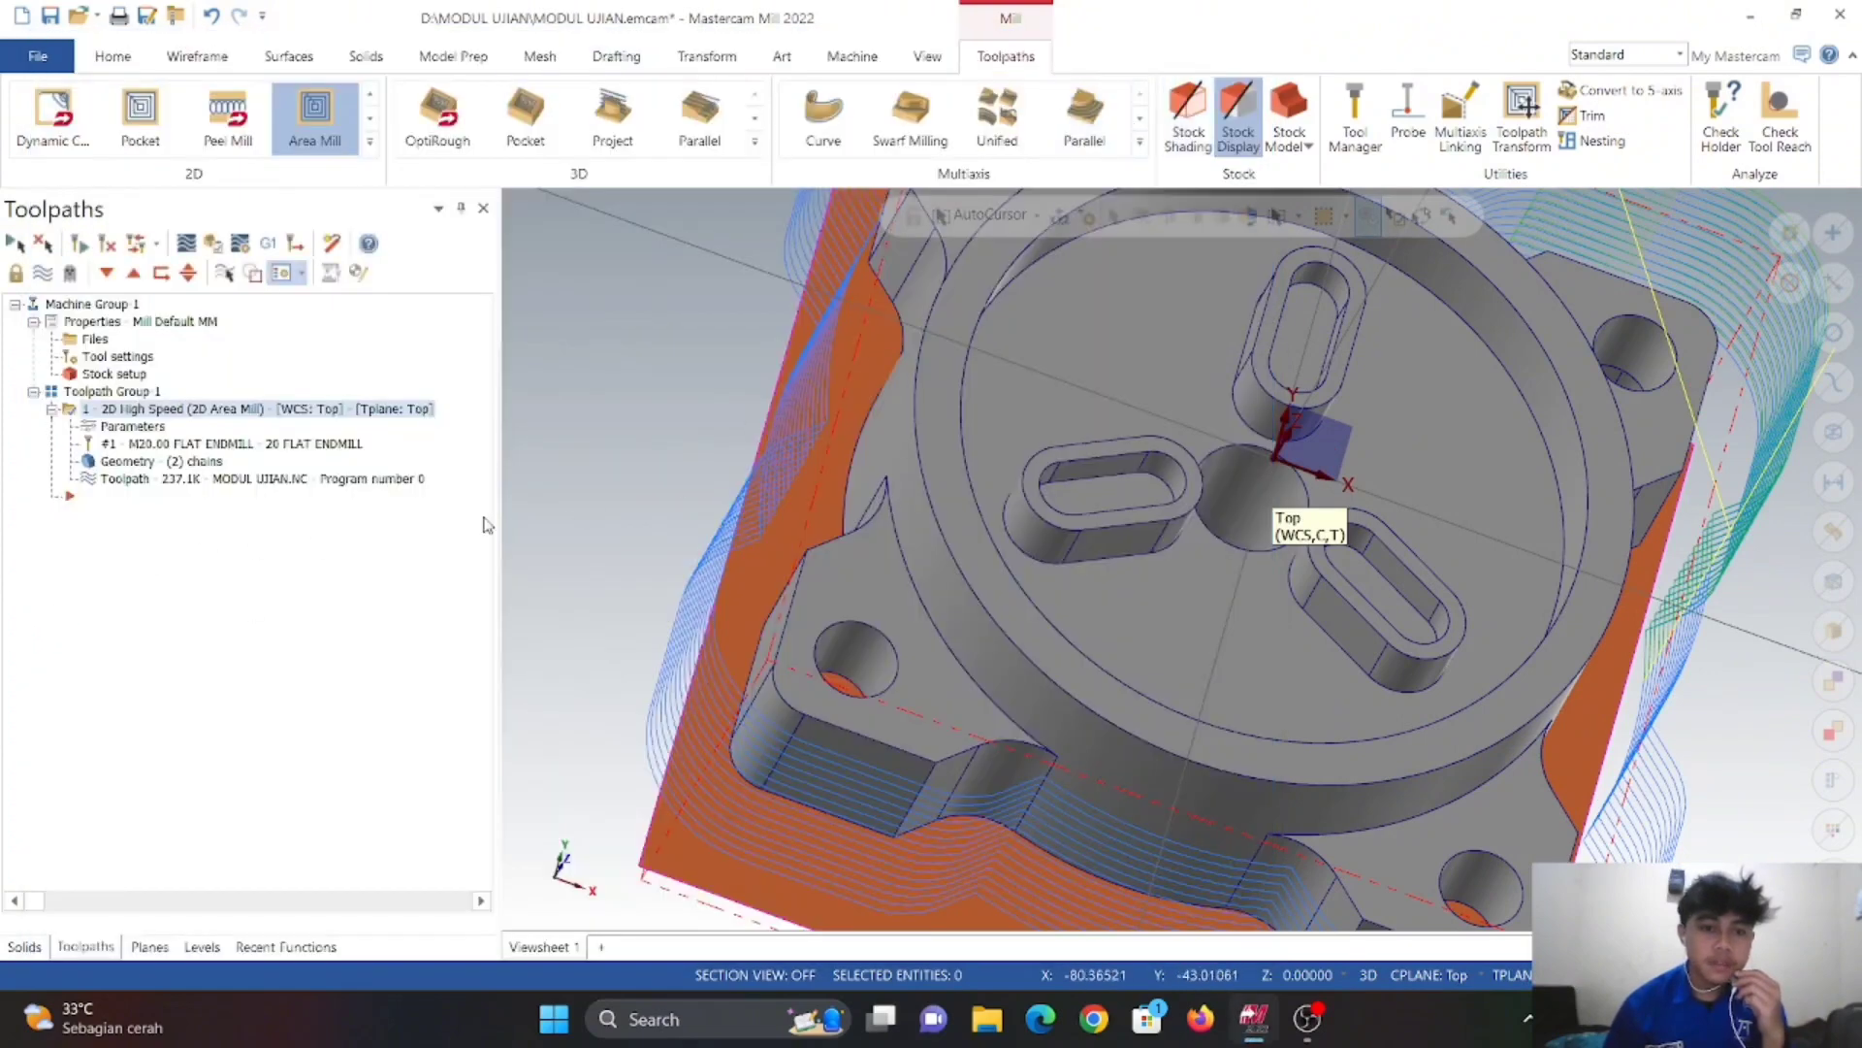
- Hide the toolpath display of the first Area Mill operation and return the model to the top view
right_click(640, 431)
click(670, 586)
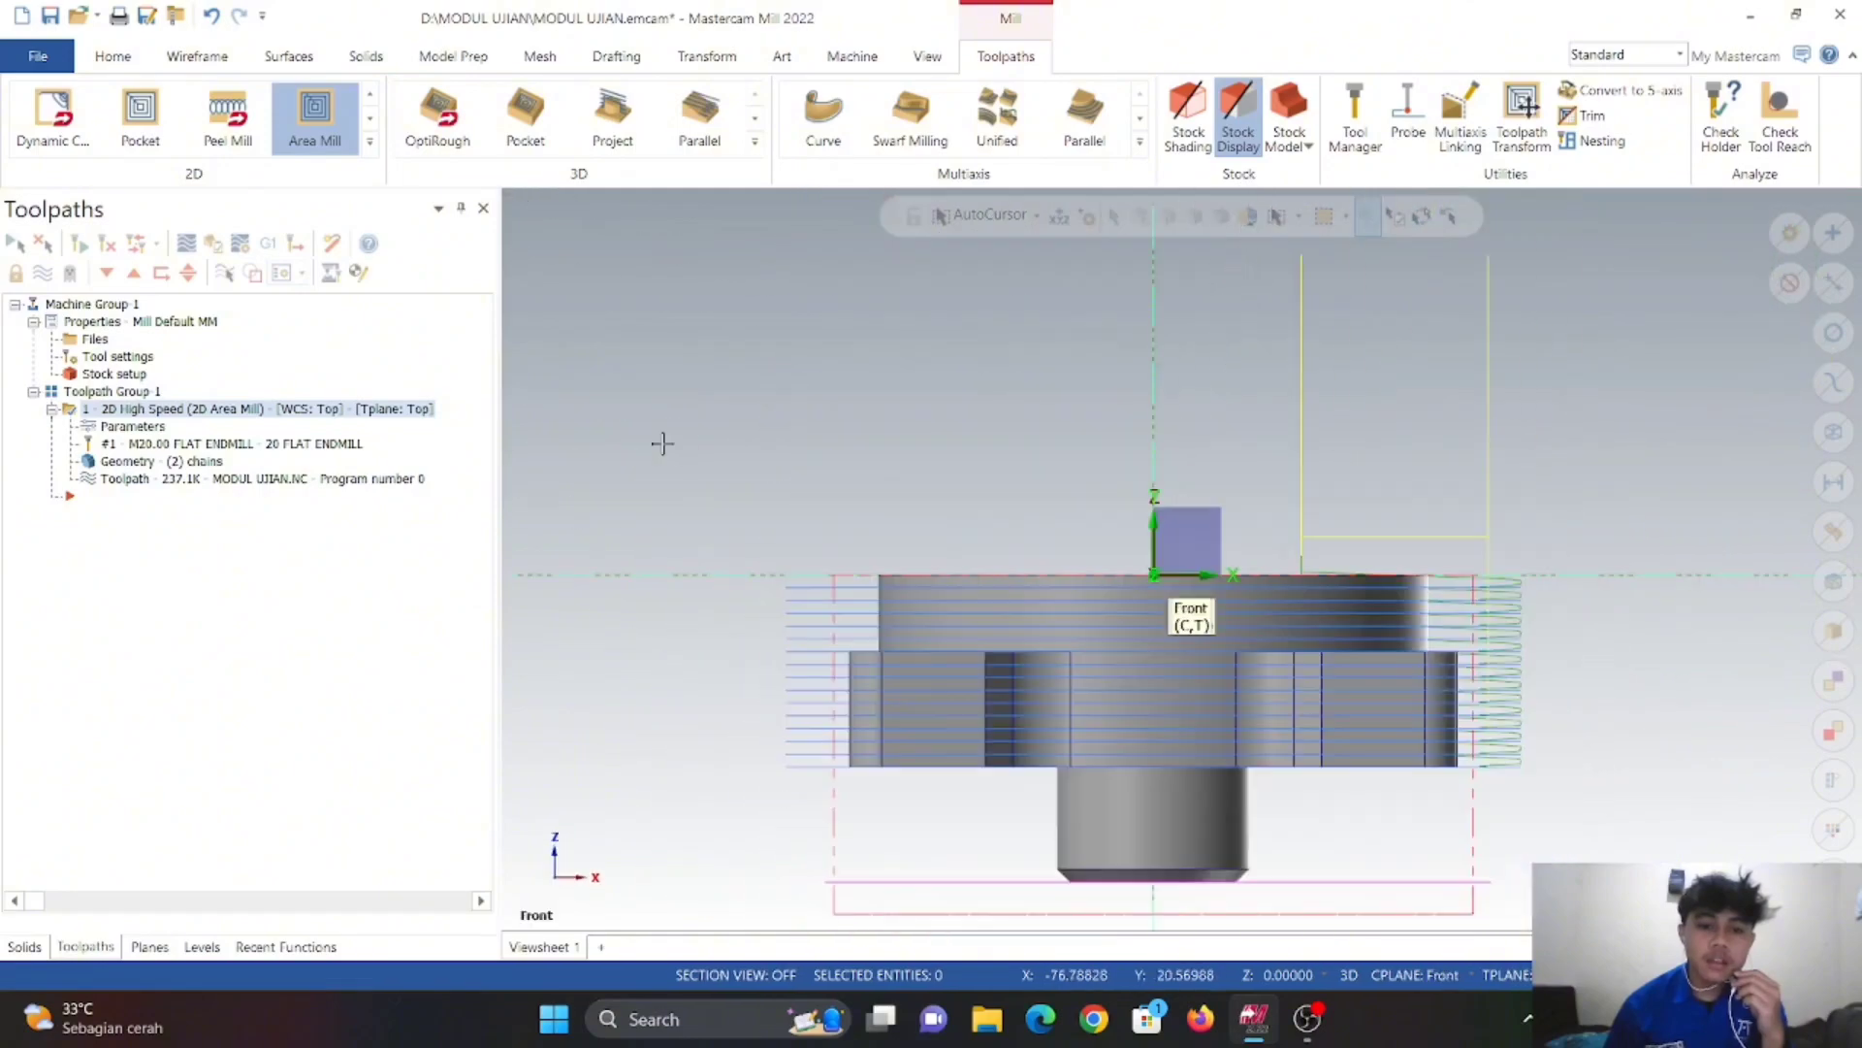
right_click(662, 443)
click(679, 579)
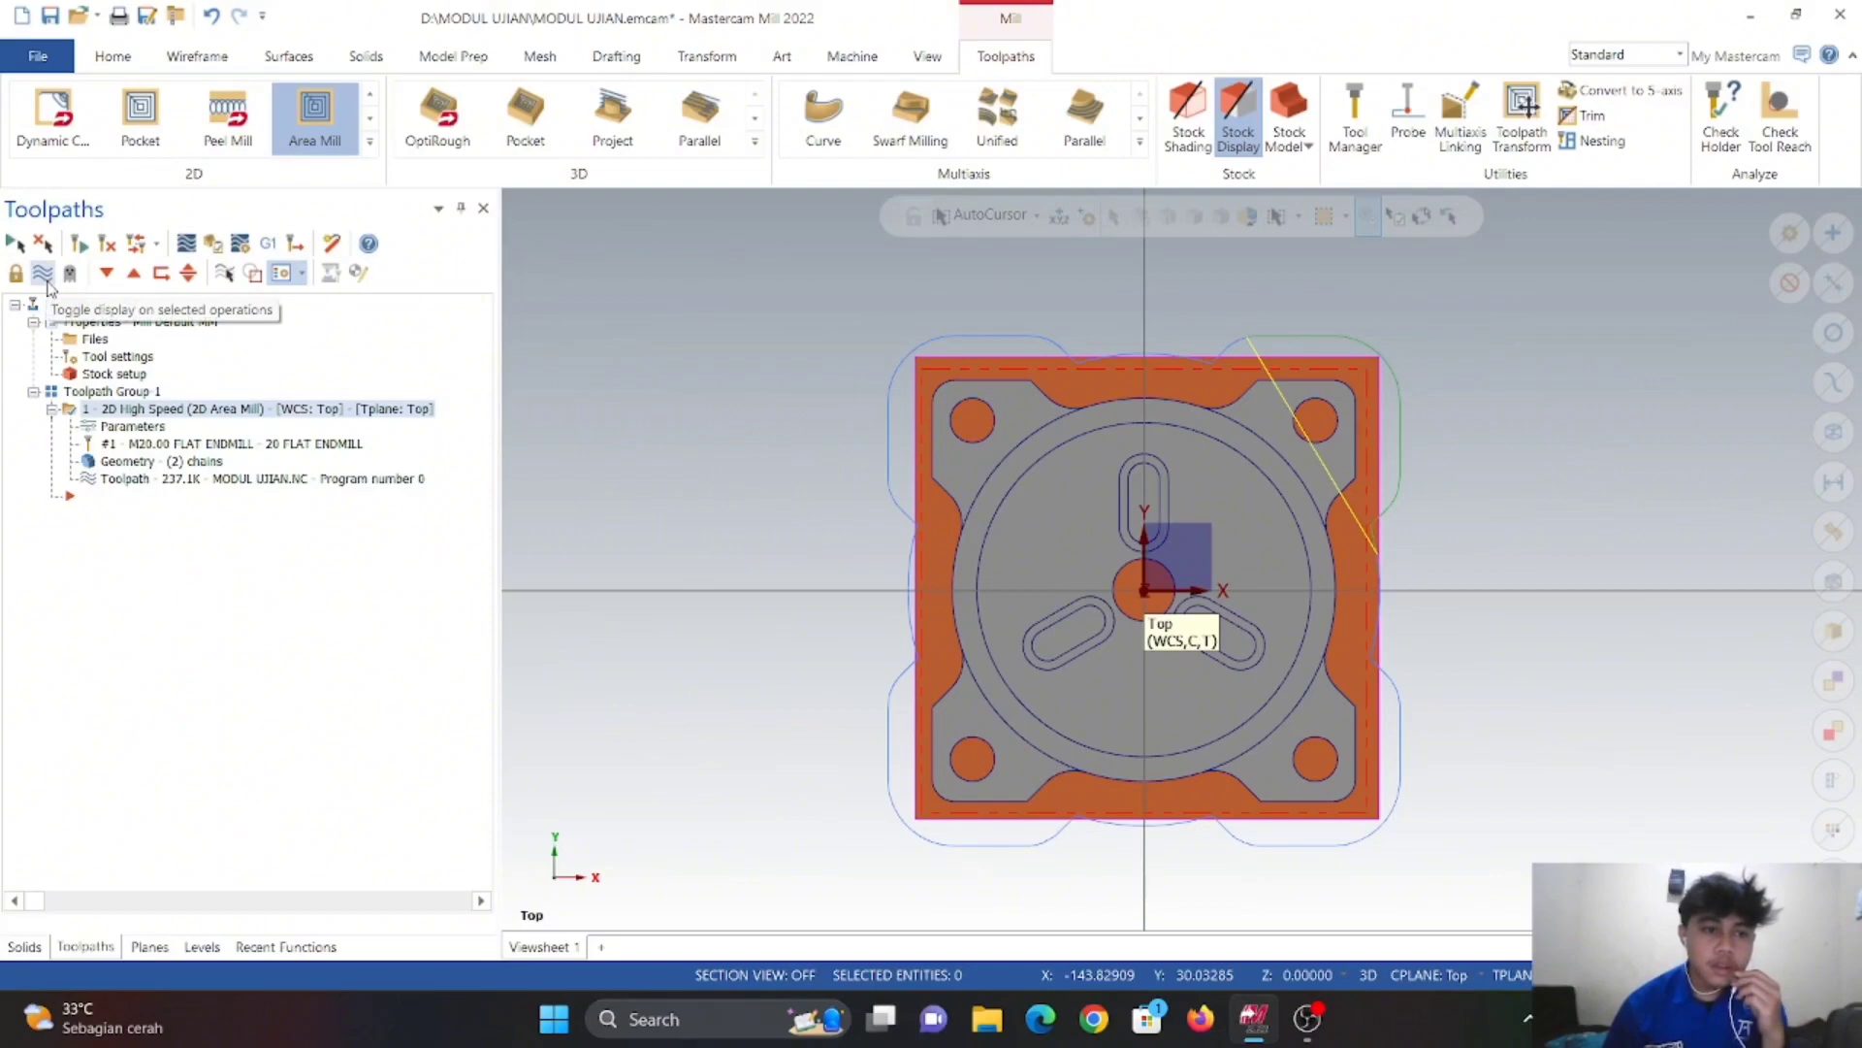
click(43, 273)
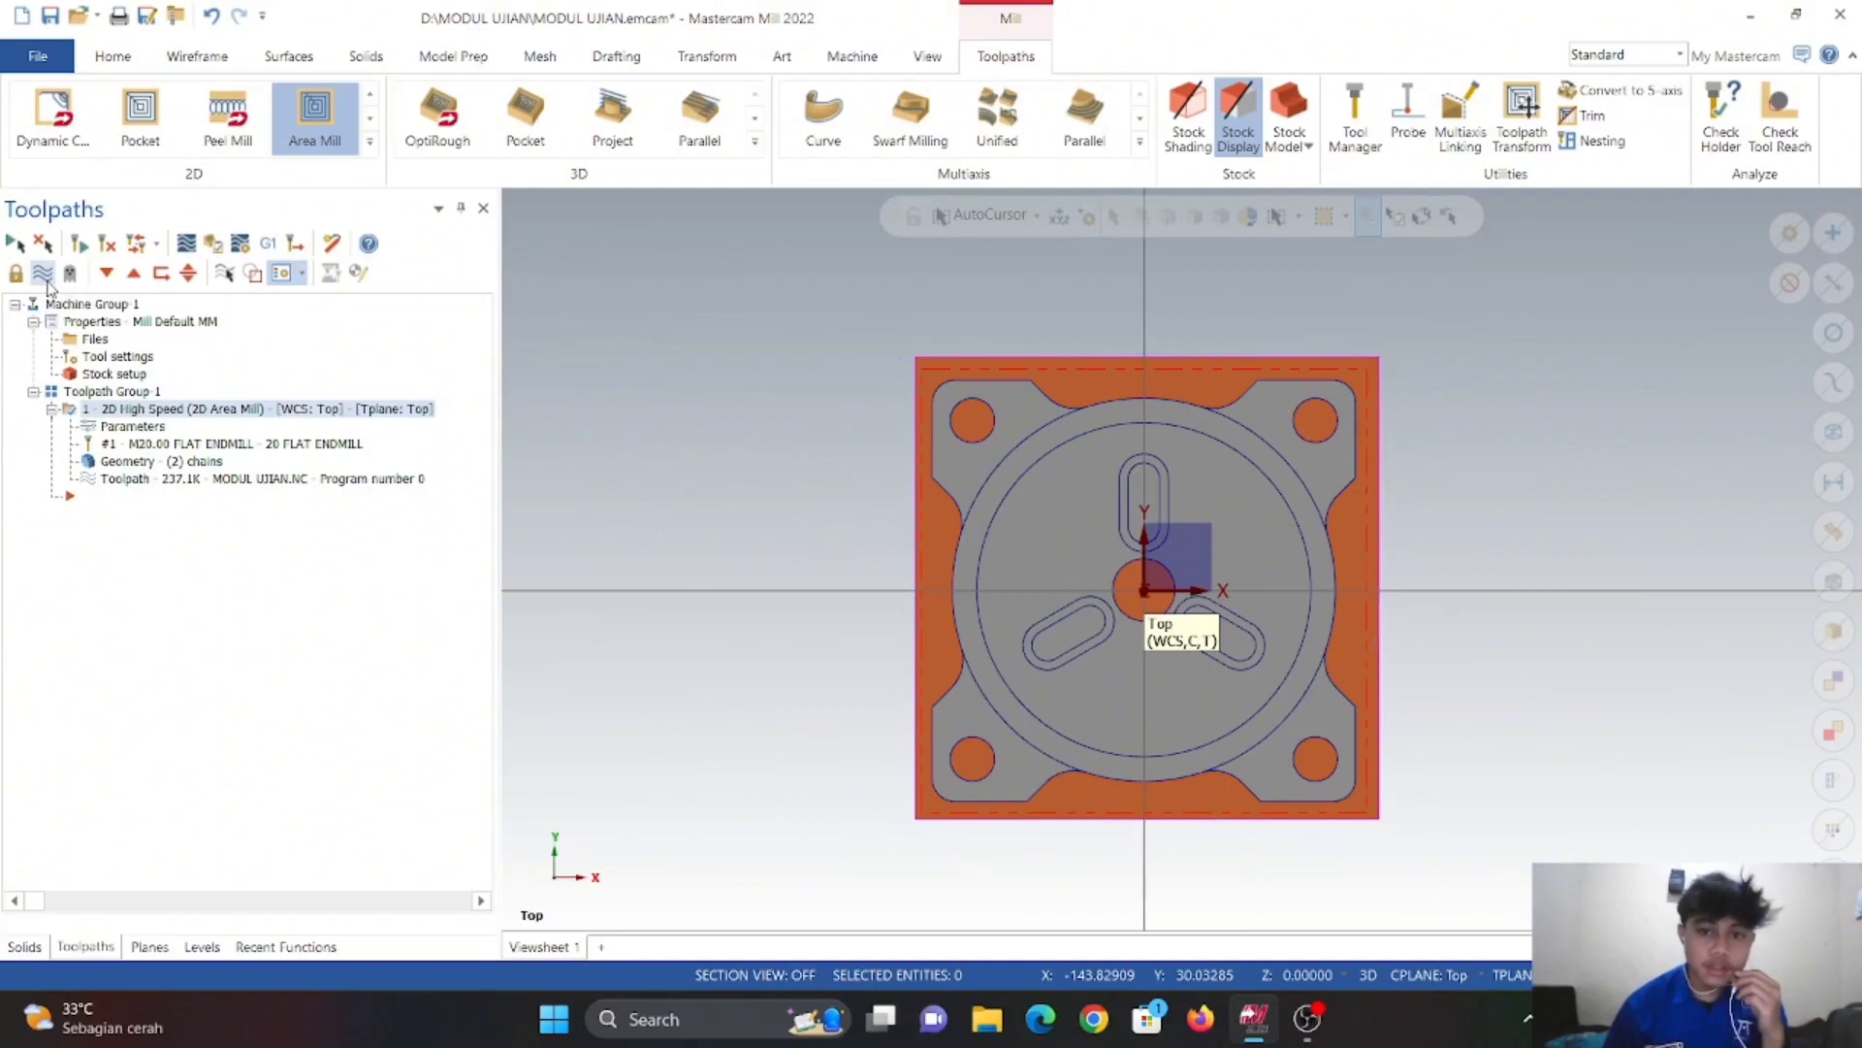
mouse_move(936, 559)
middle_down()
mouse_move(997, 533)
mouse_move(934, 516)
mouse_move(908, 565)
middle_up()
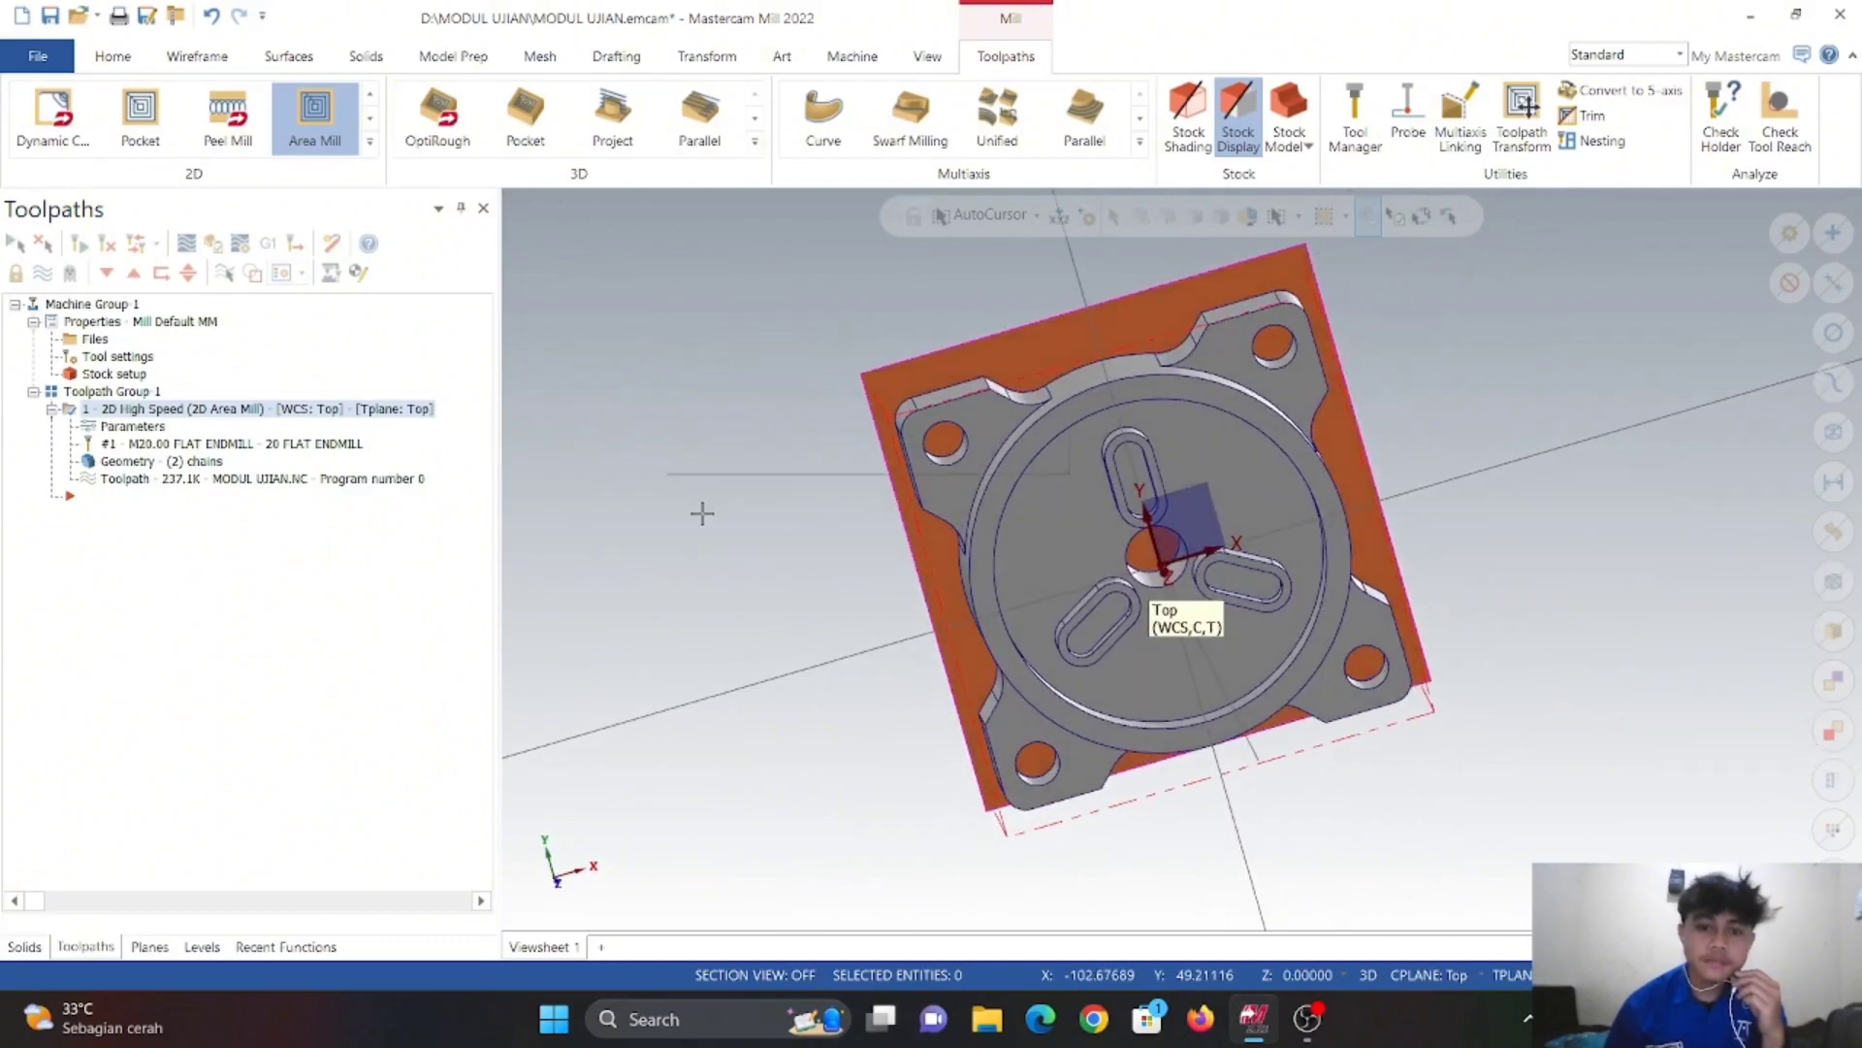
right_click(665, 488)
click(772, 619)
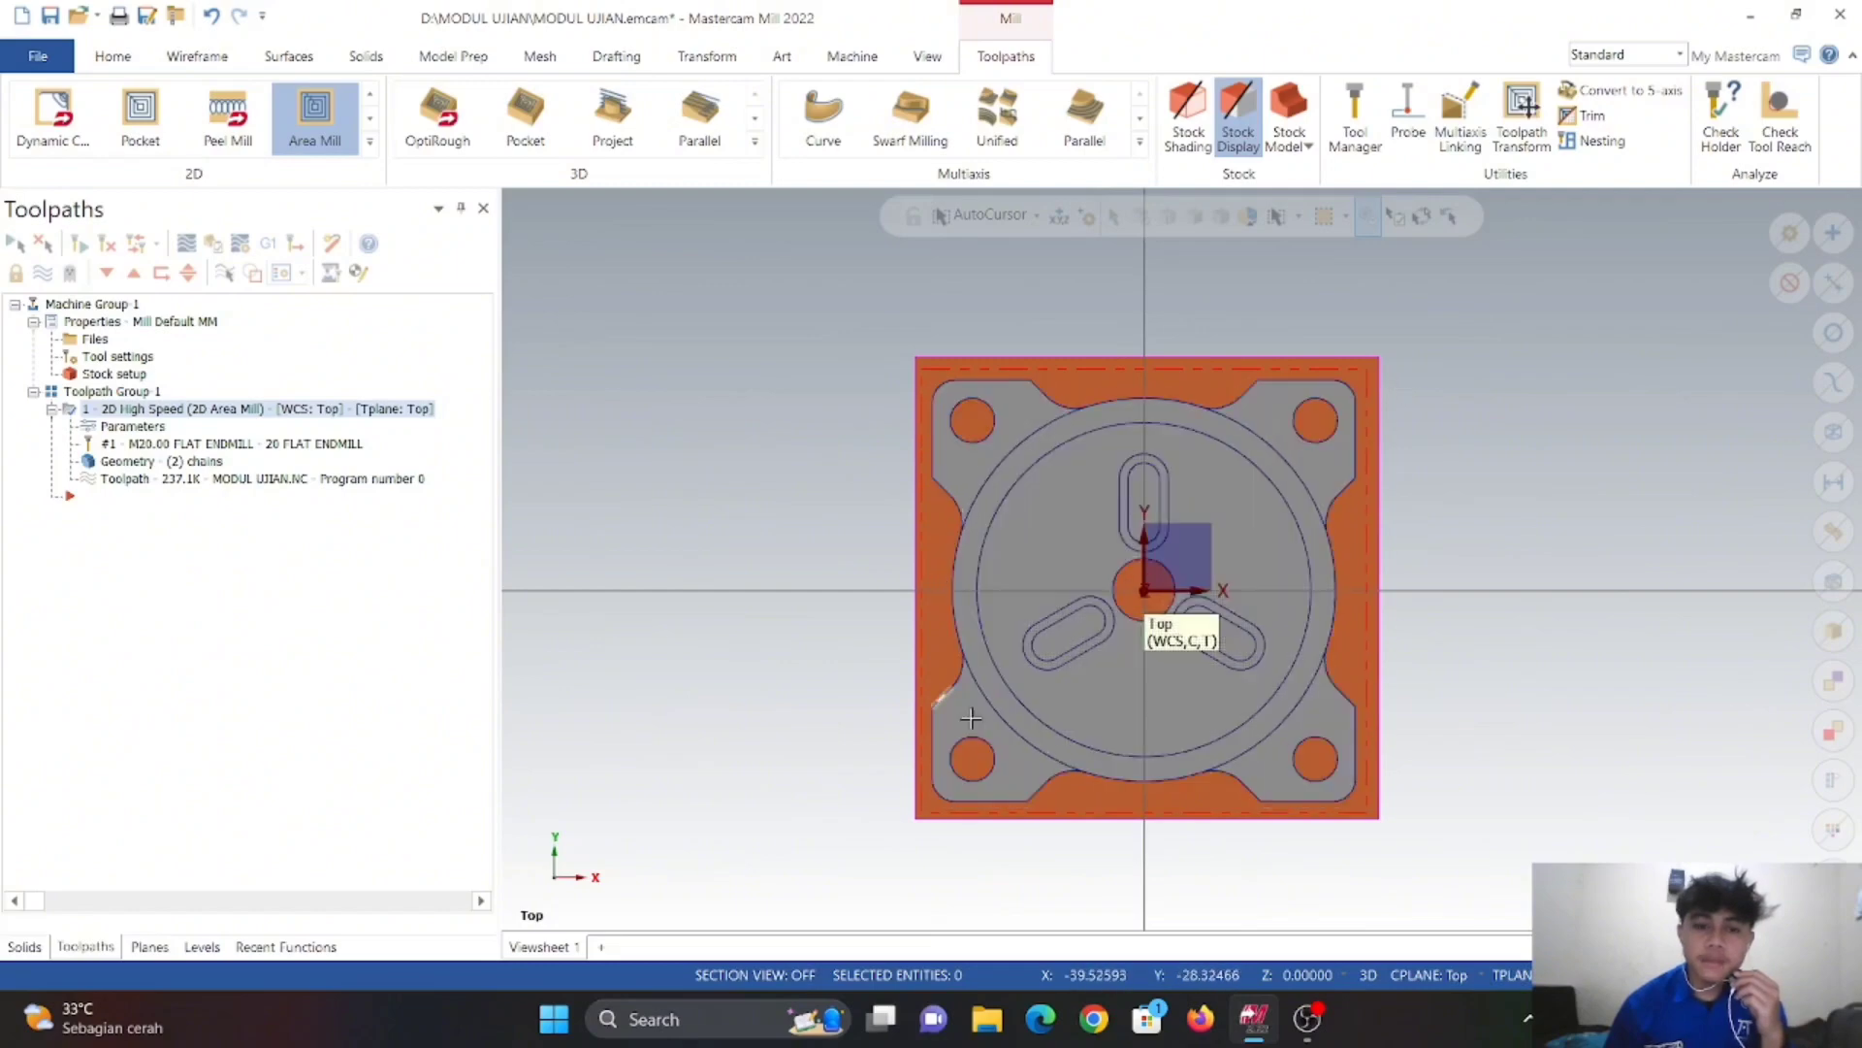
- Start a second Area Mill toolpath and choose the flange's four corner lug faces as machining regions
click(326, 144)
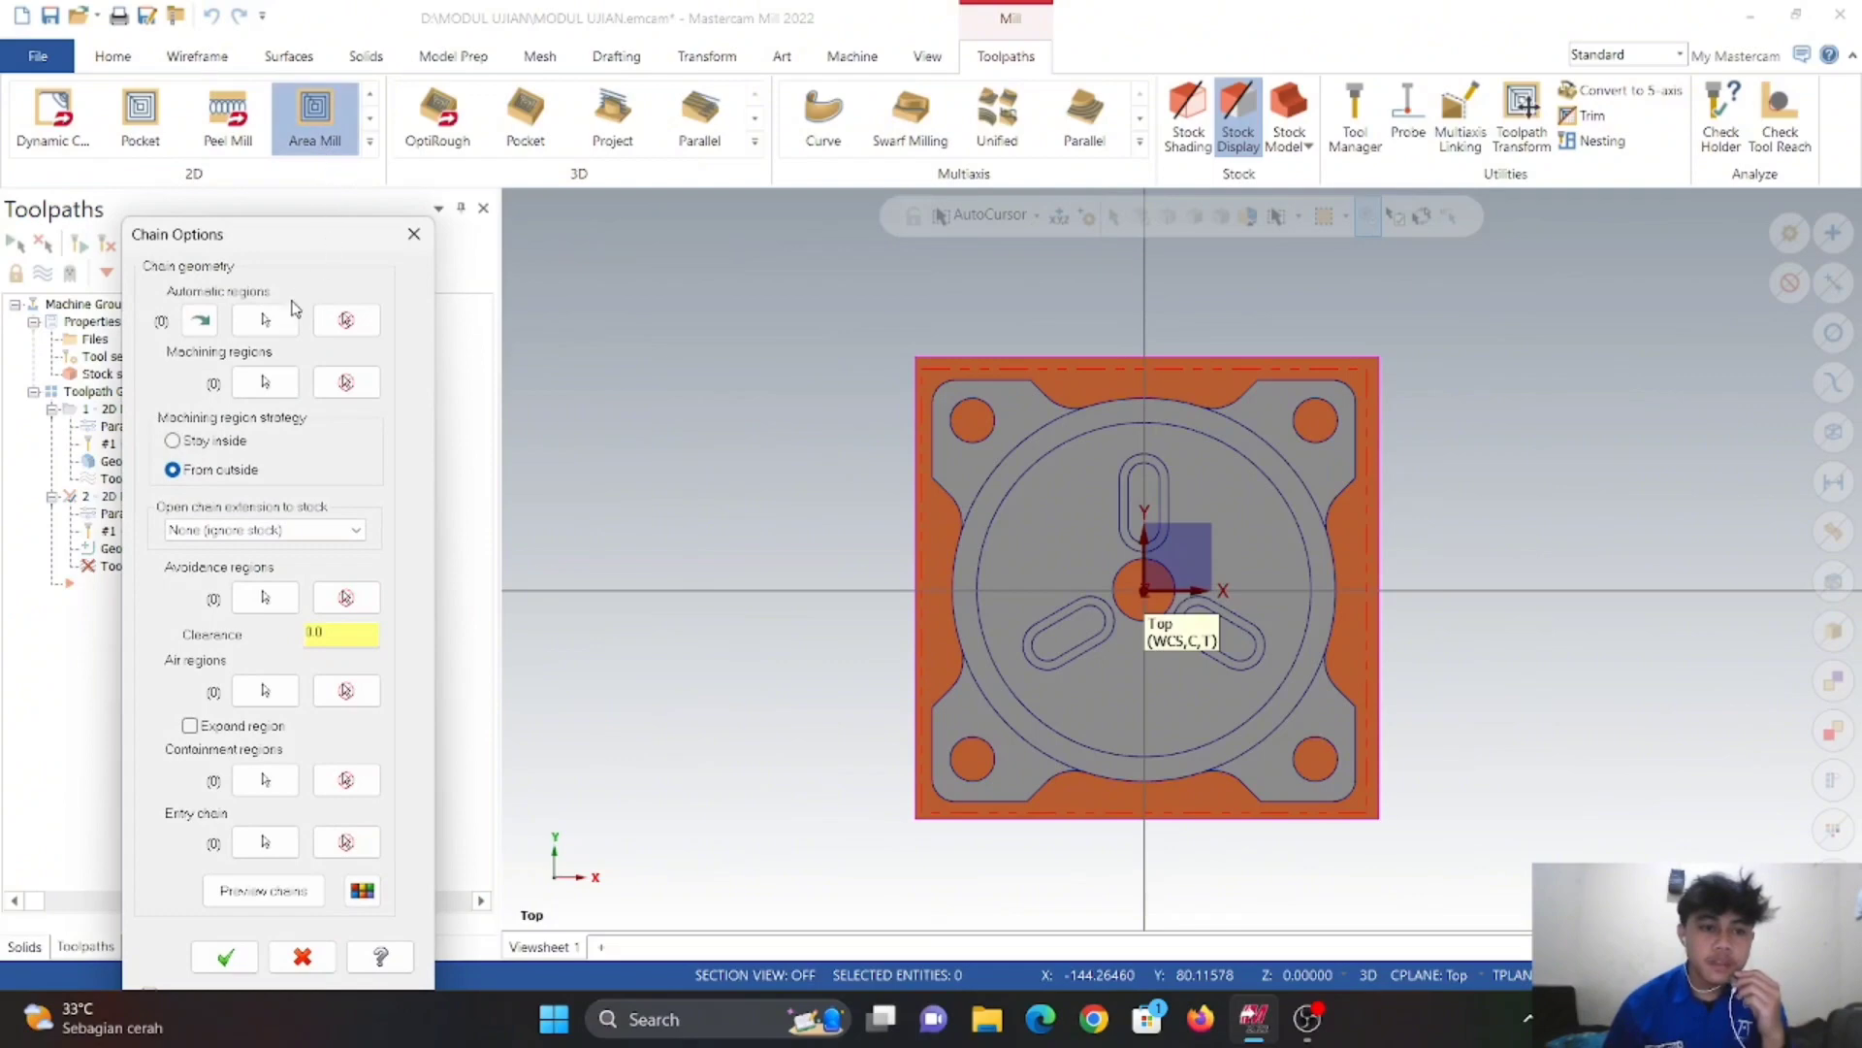
click(266, 385)
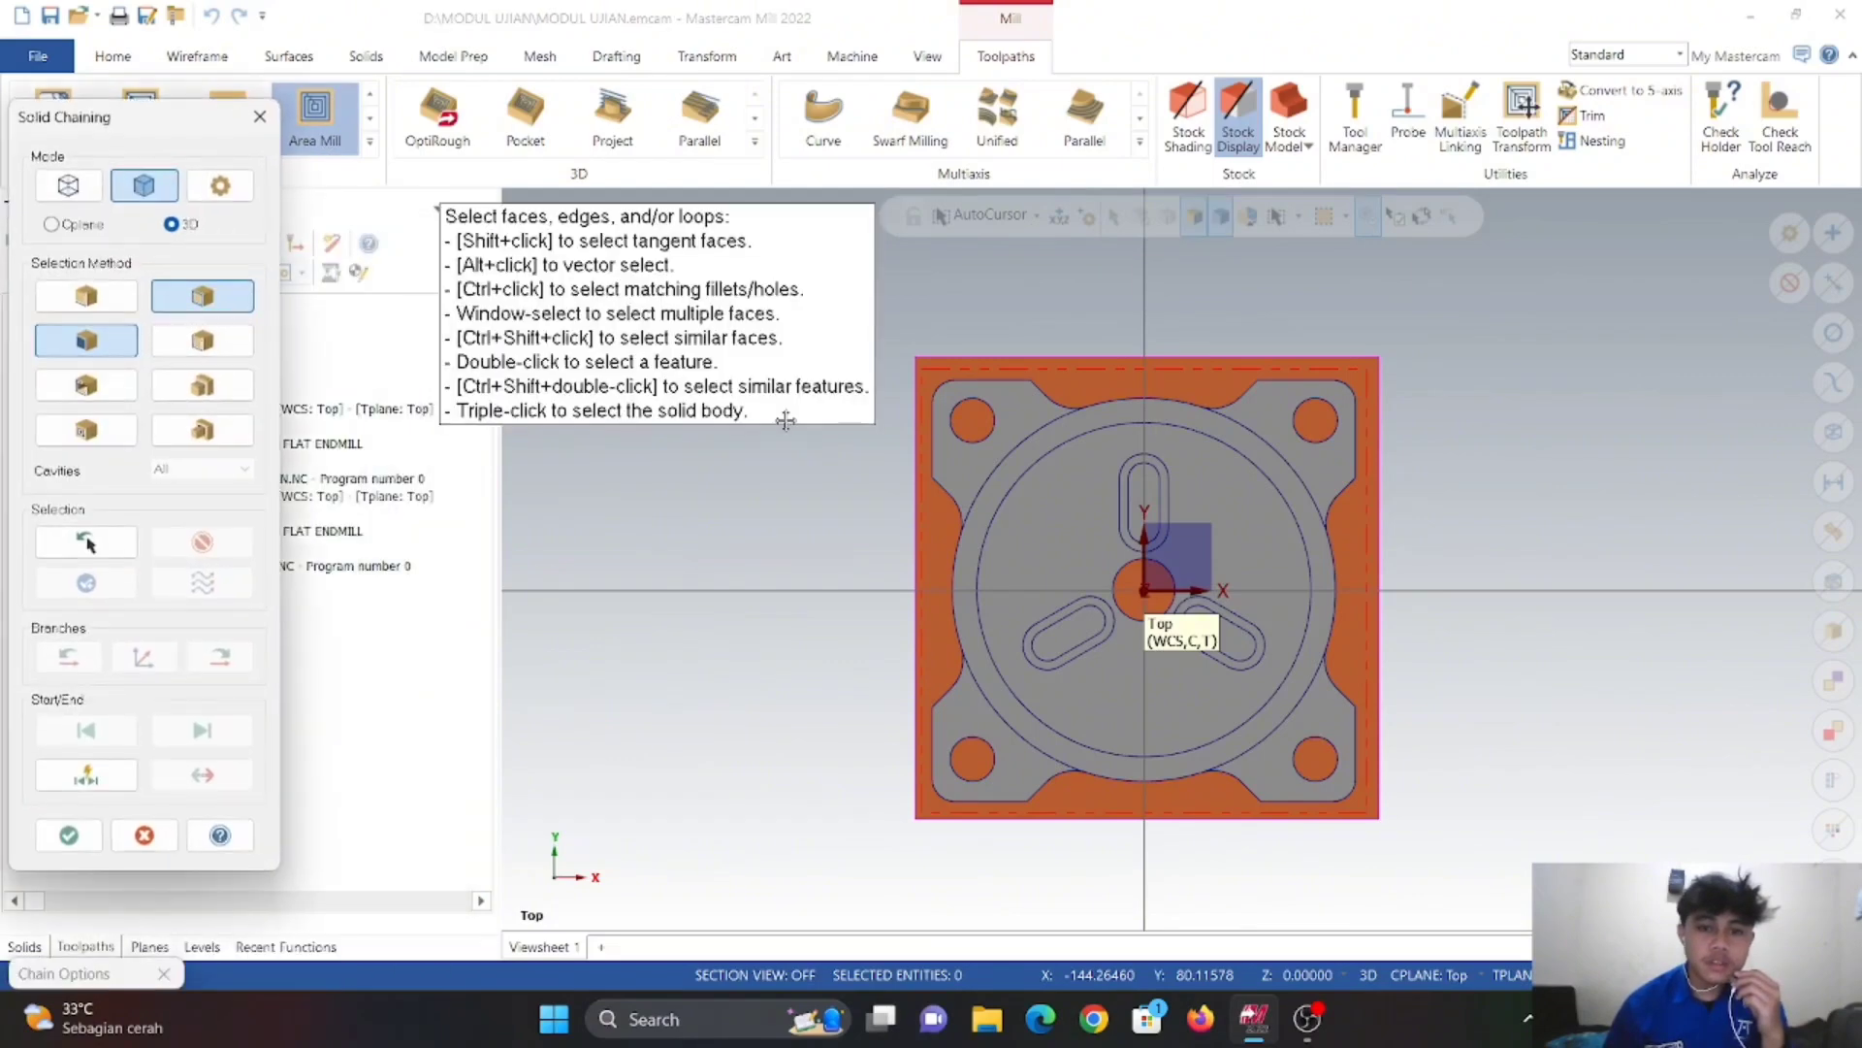
click(1030, 415)
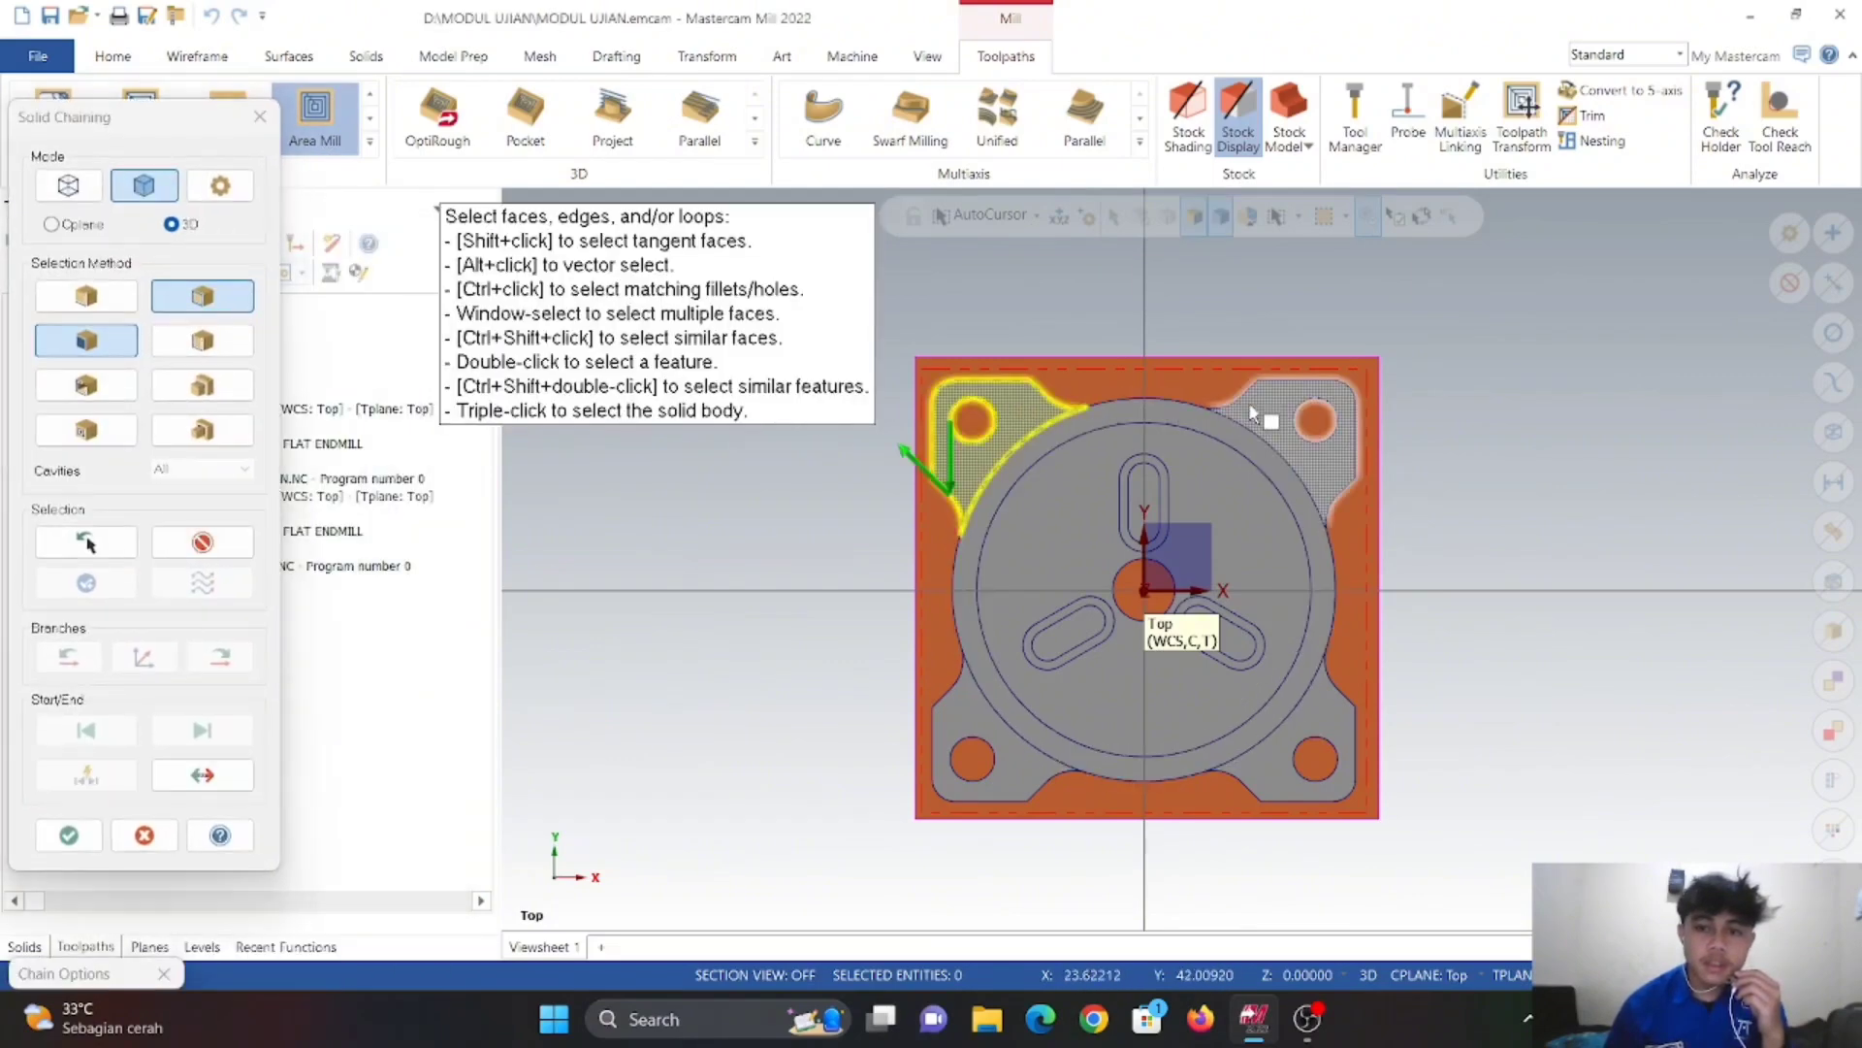
click(1249, 402)
click(1328, 710)
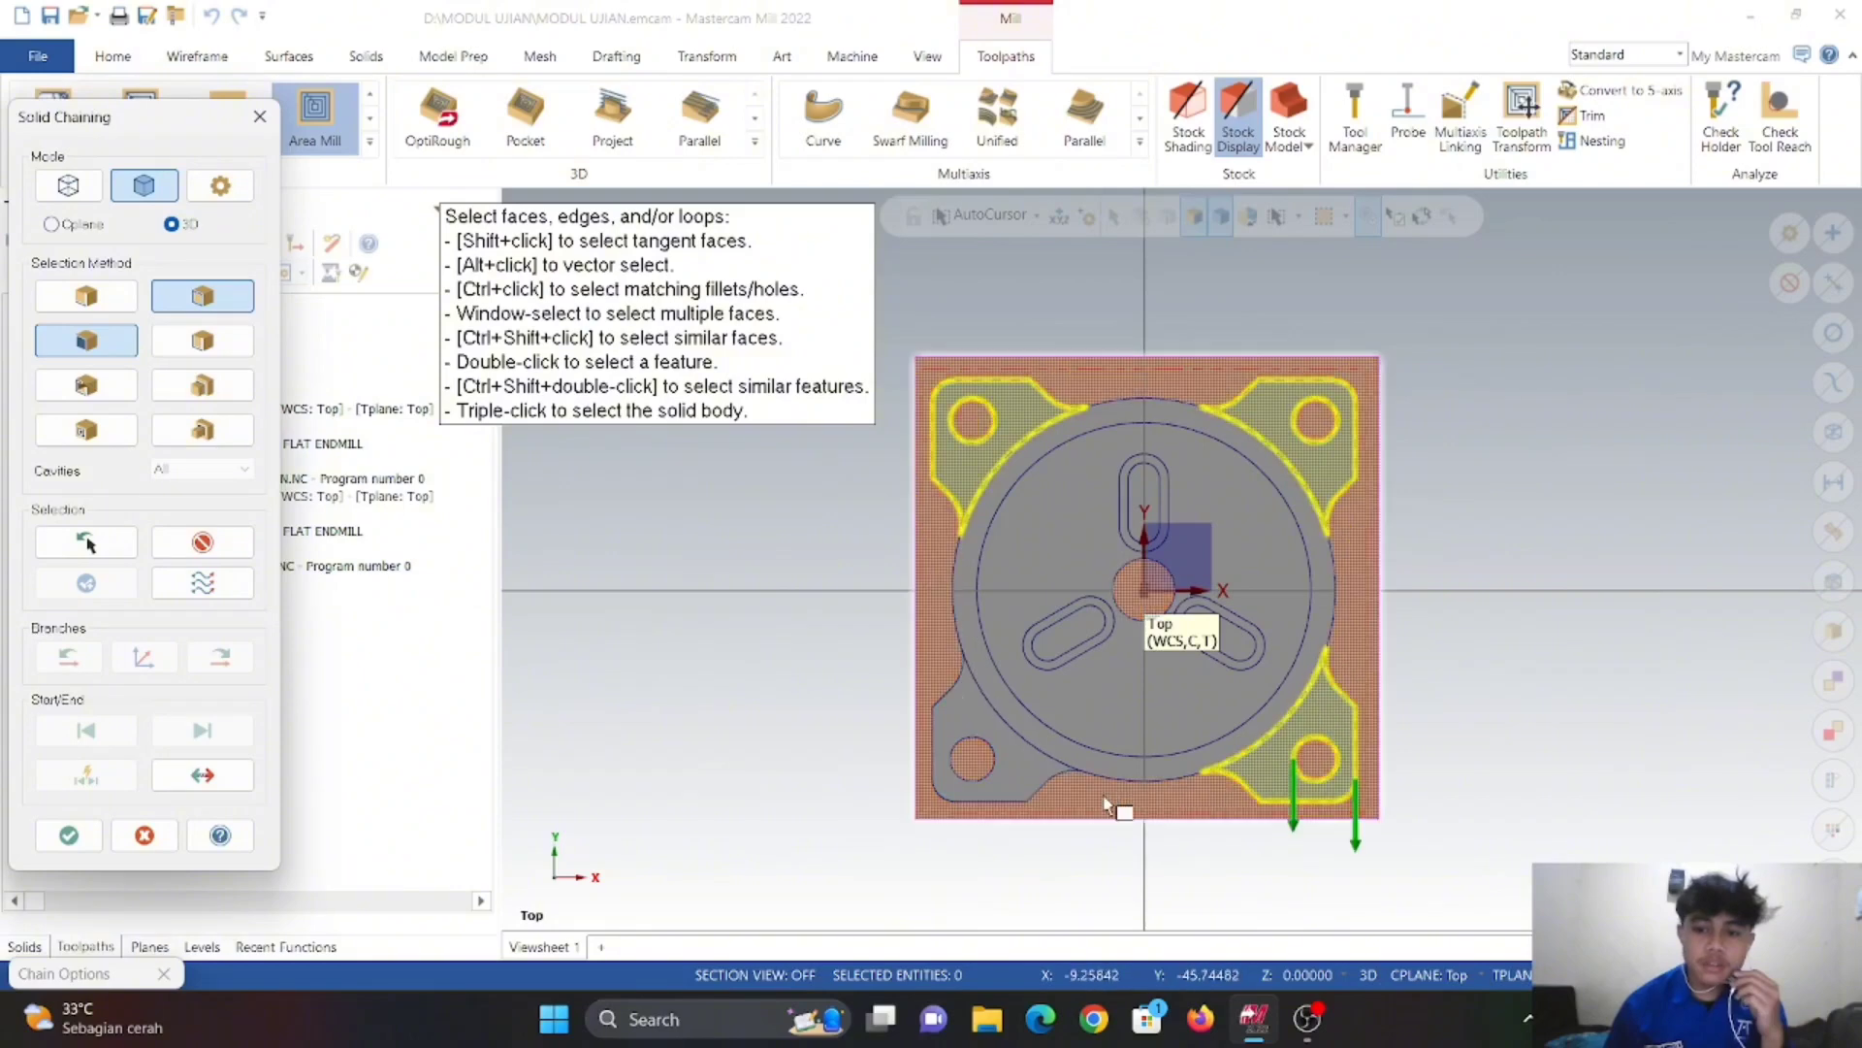
click(1015, 776)
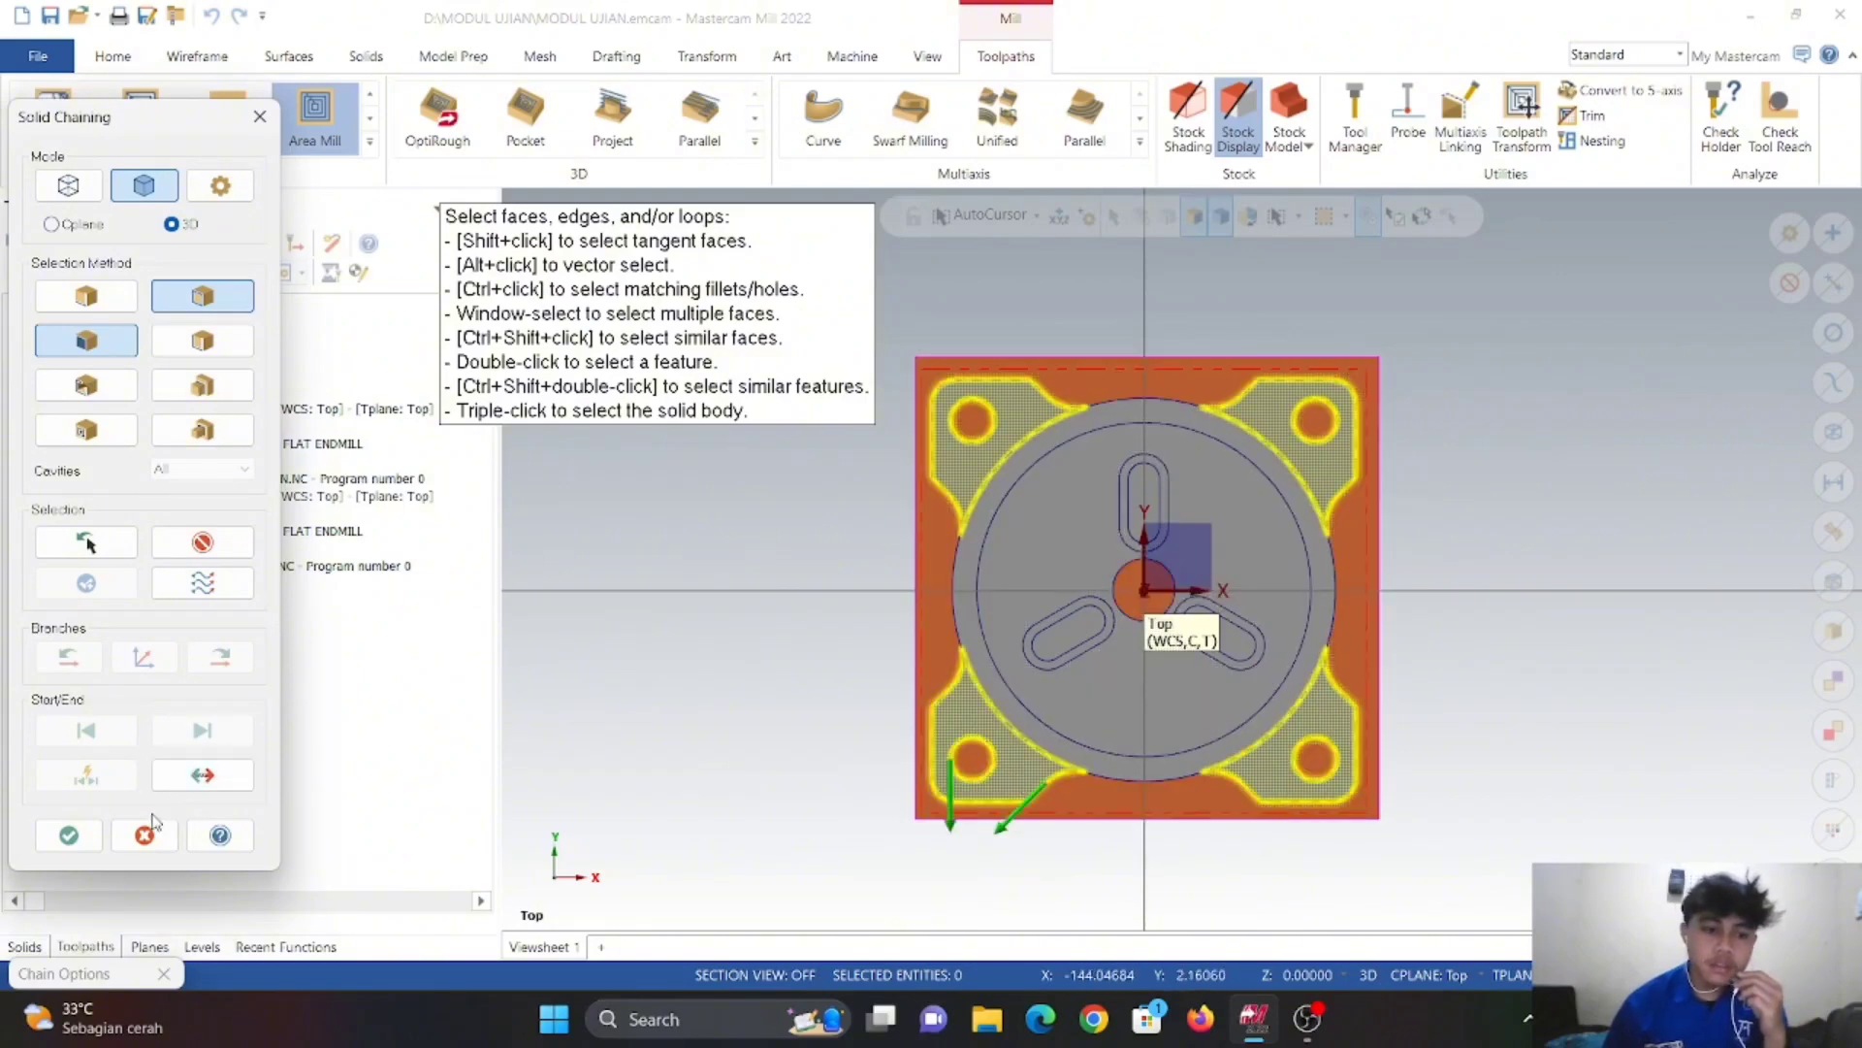
click(97, 834)
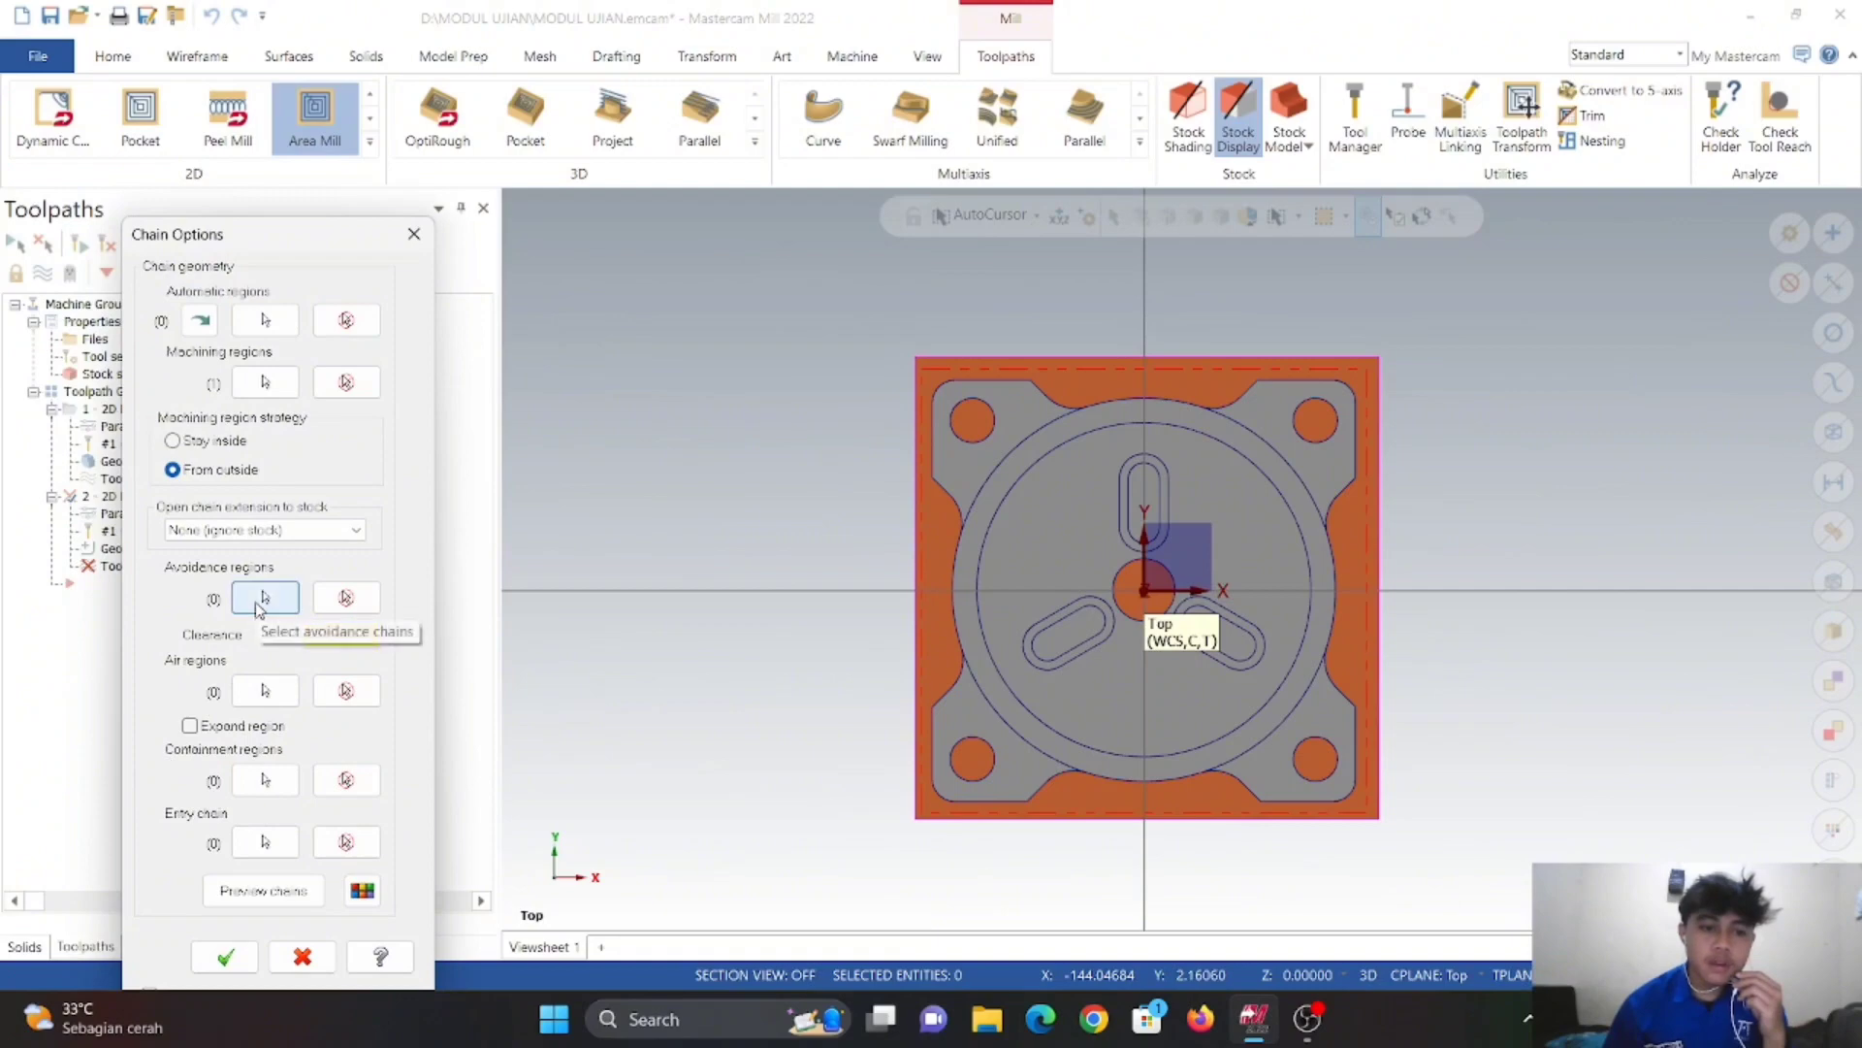
- Choose the circular rim face and the floor inside it as avoidance regions, preview the chains, and accept the chain options
click(264, 599)
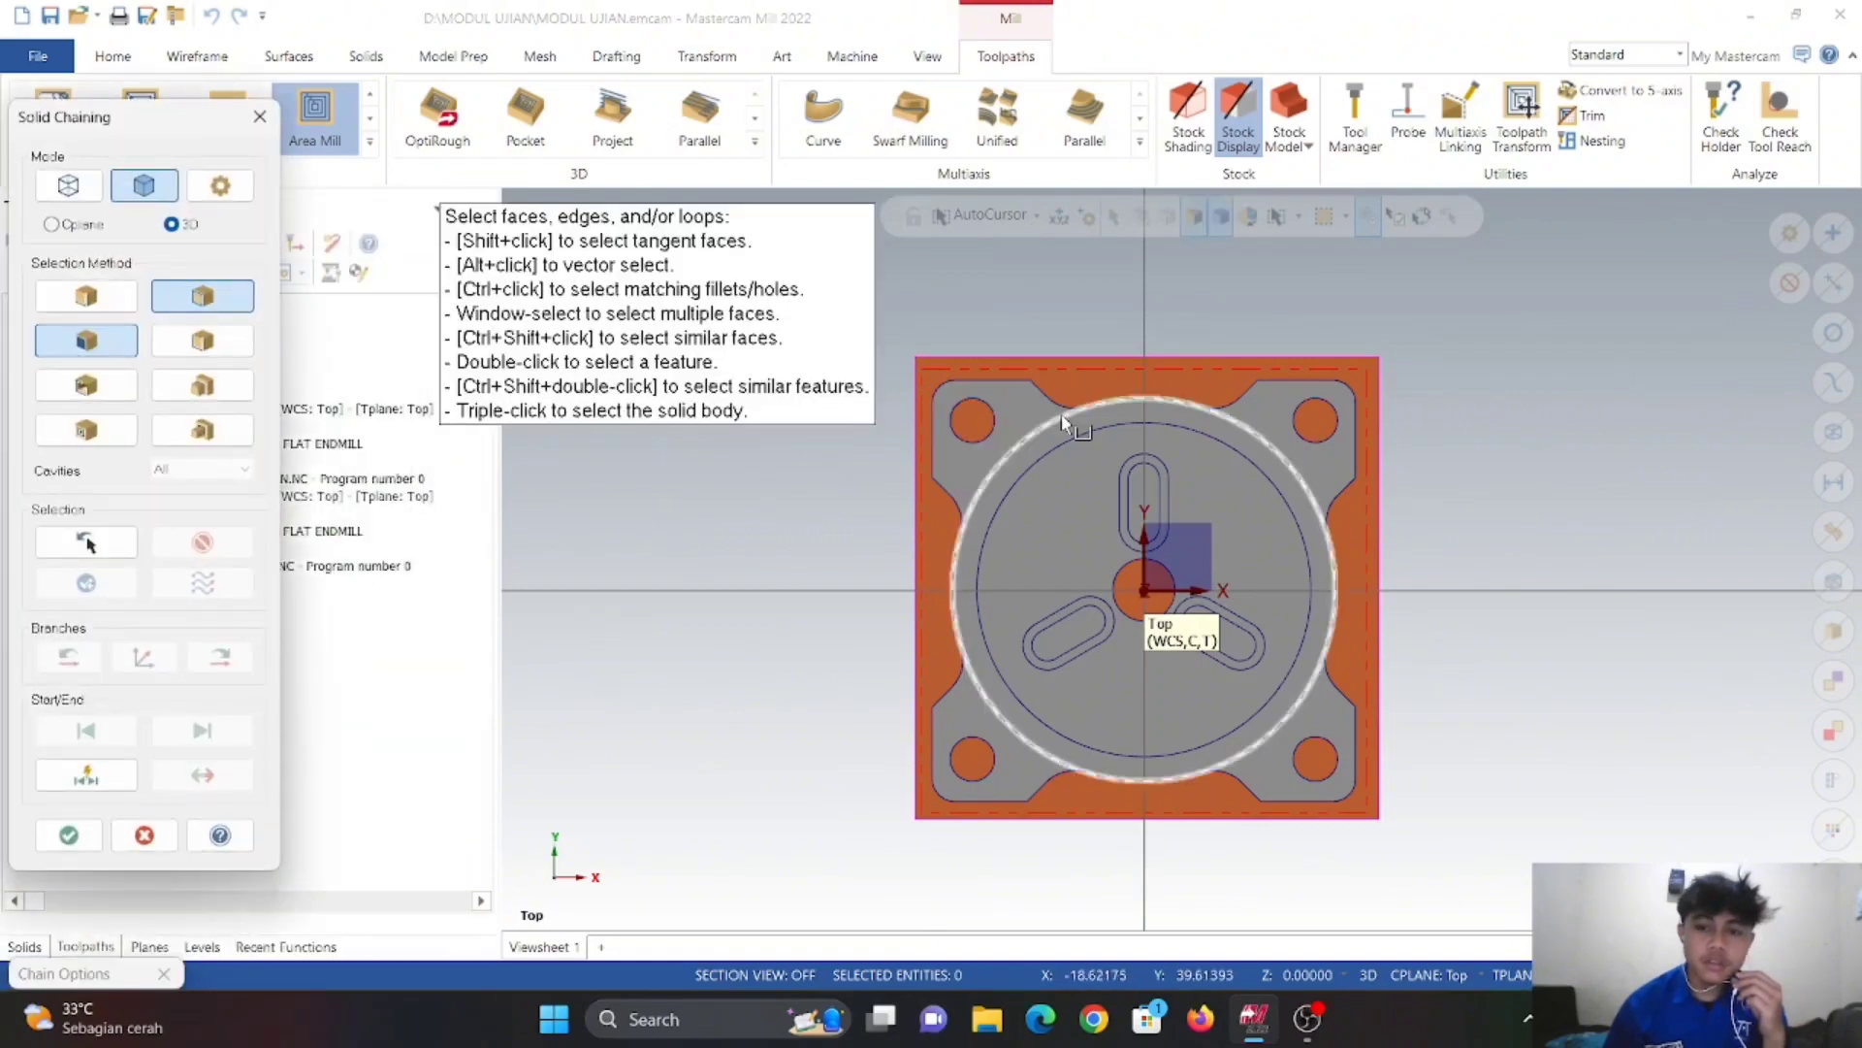
click(1125, 425)
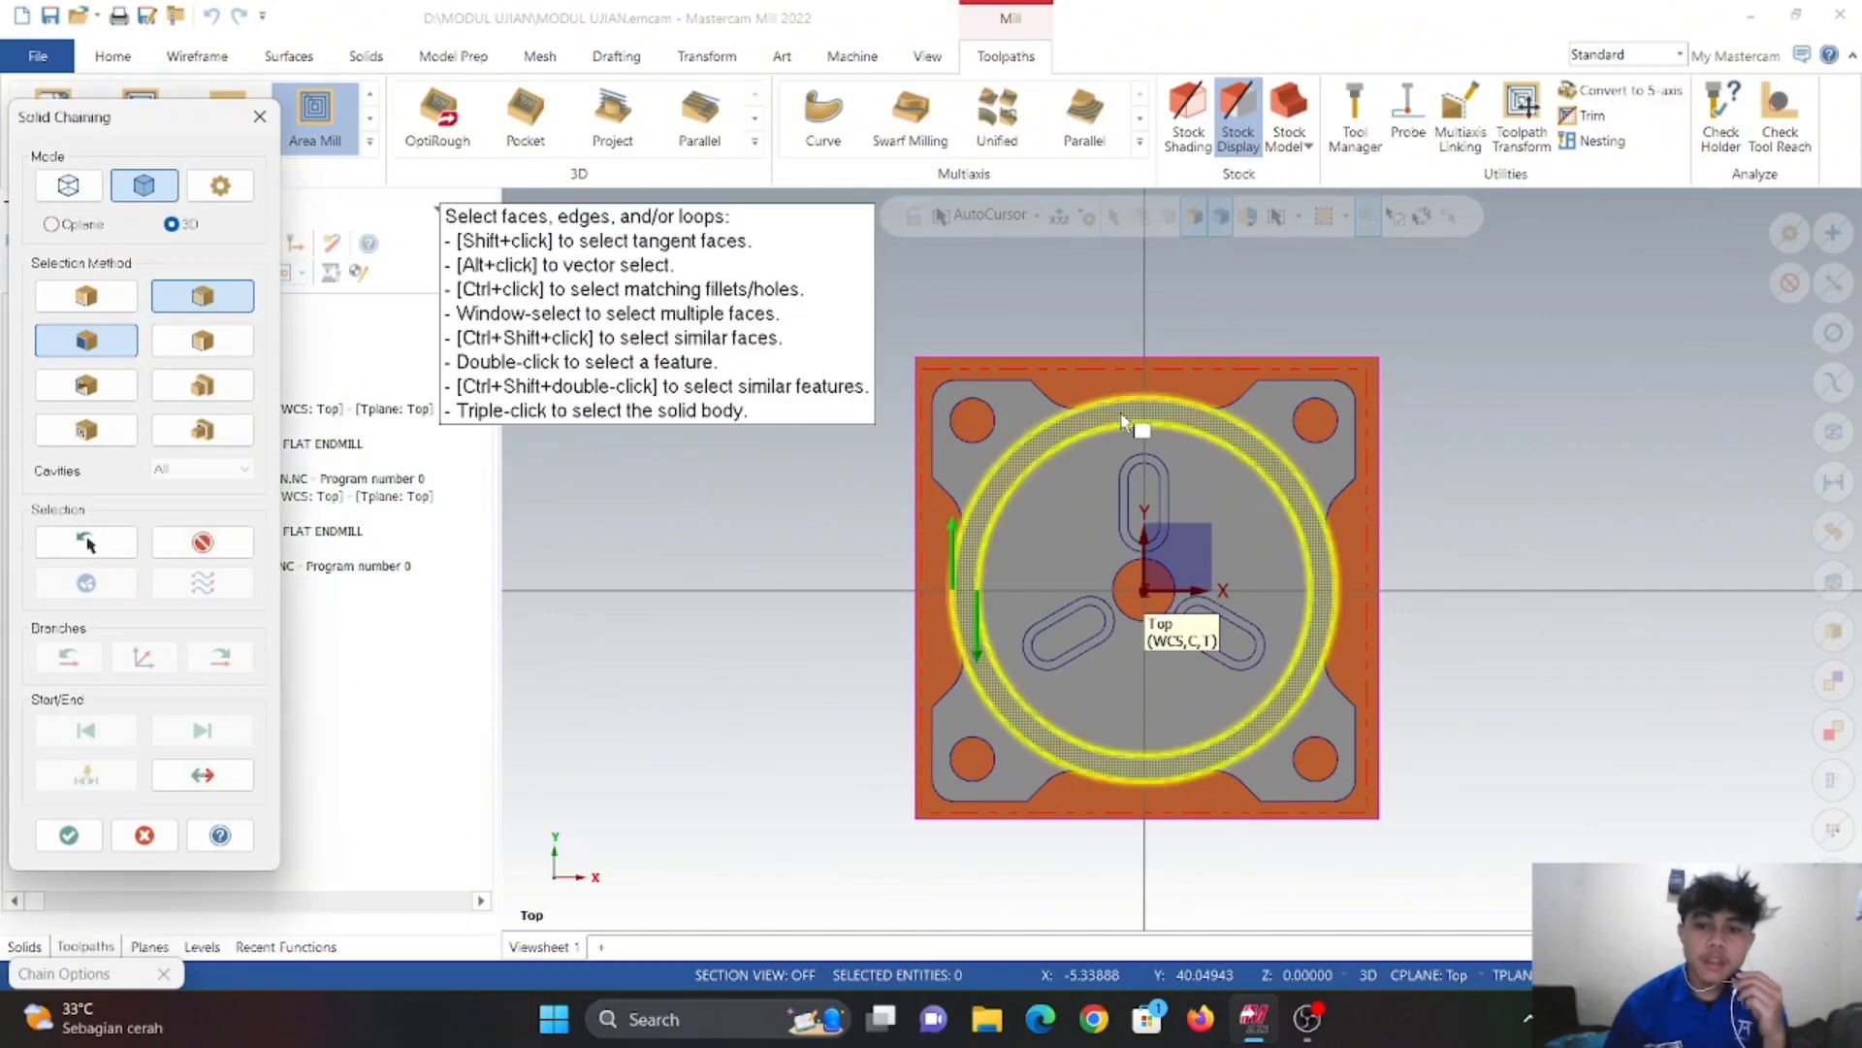
click(1073, 498)
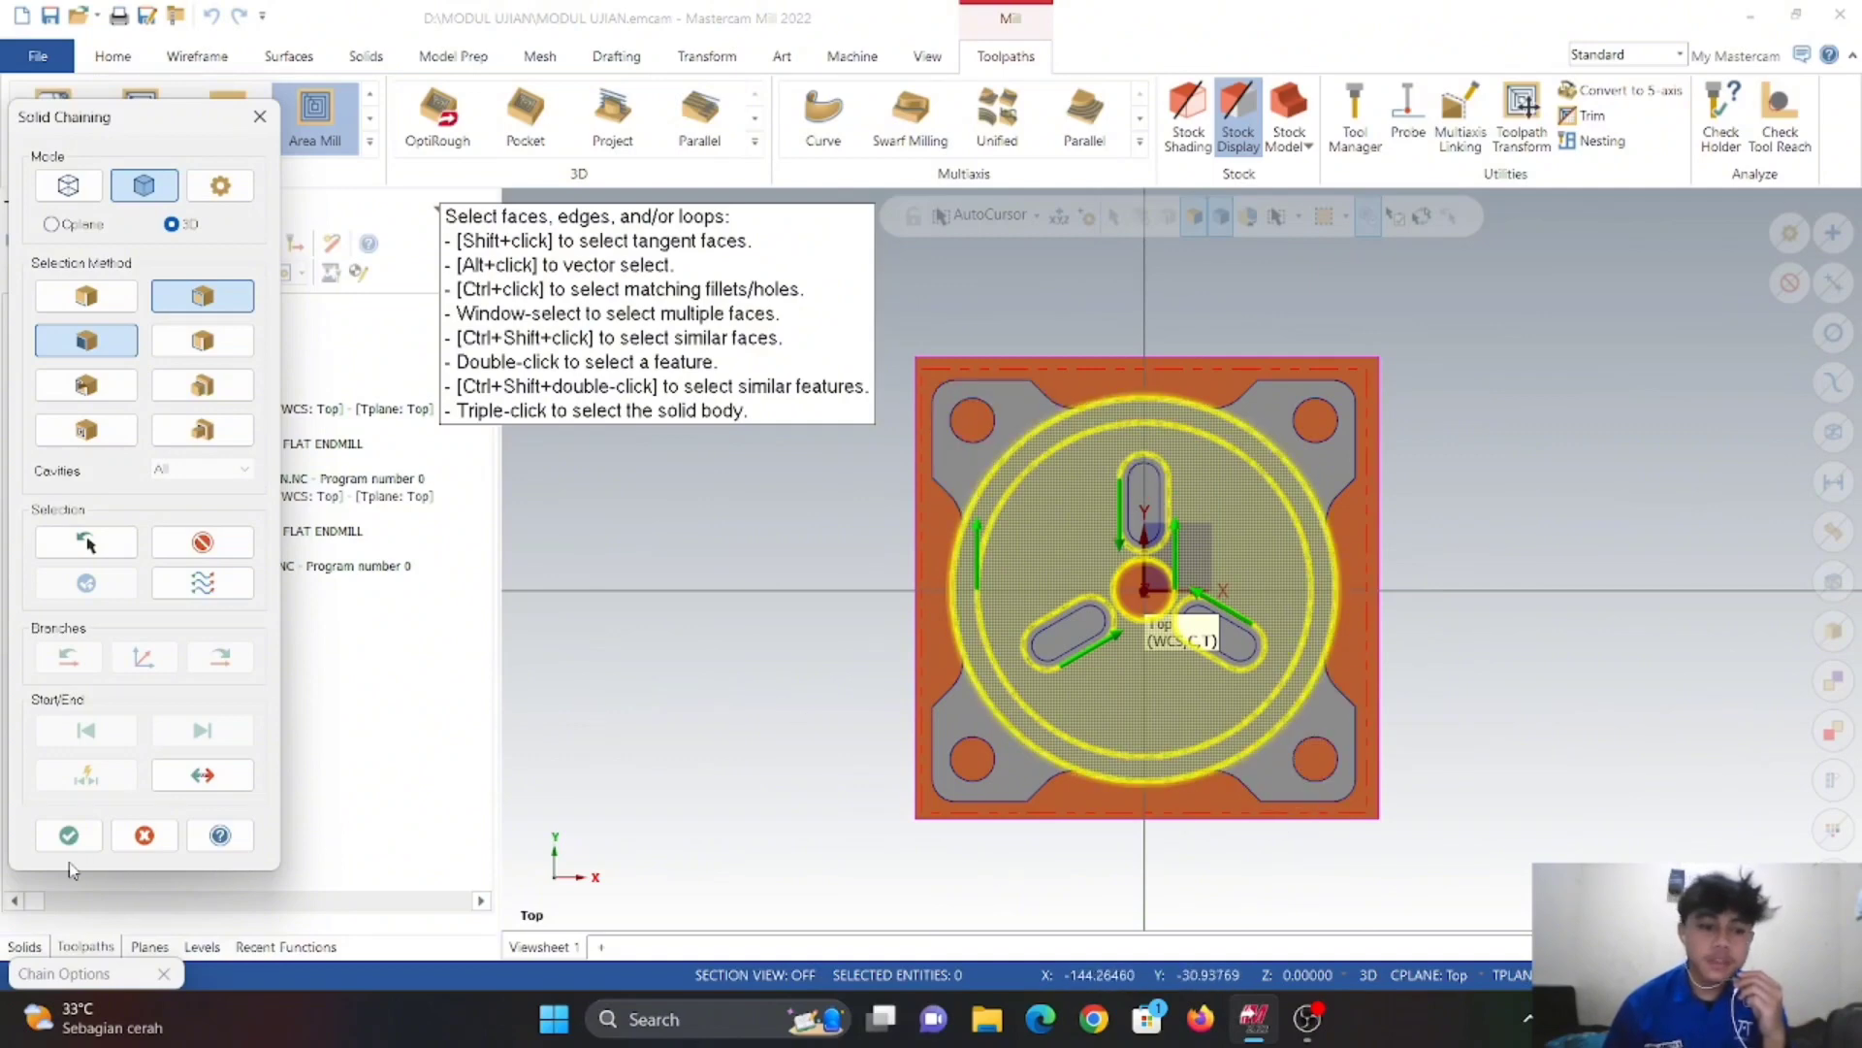
click(69, 834)
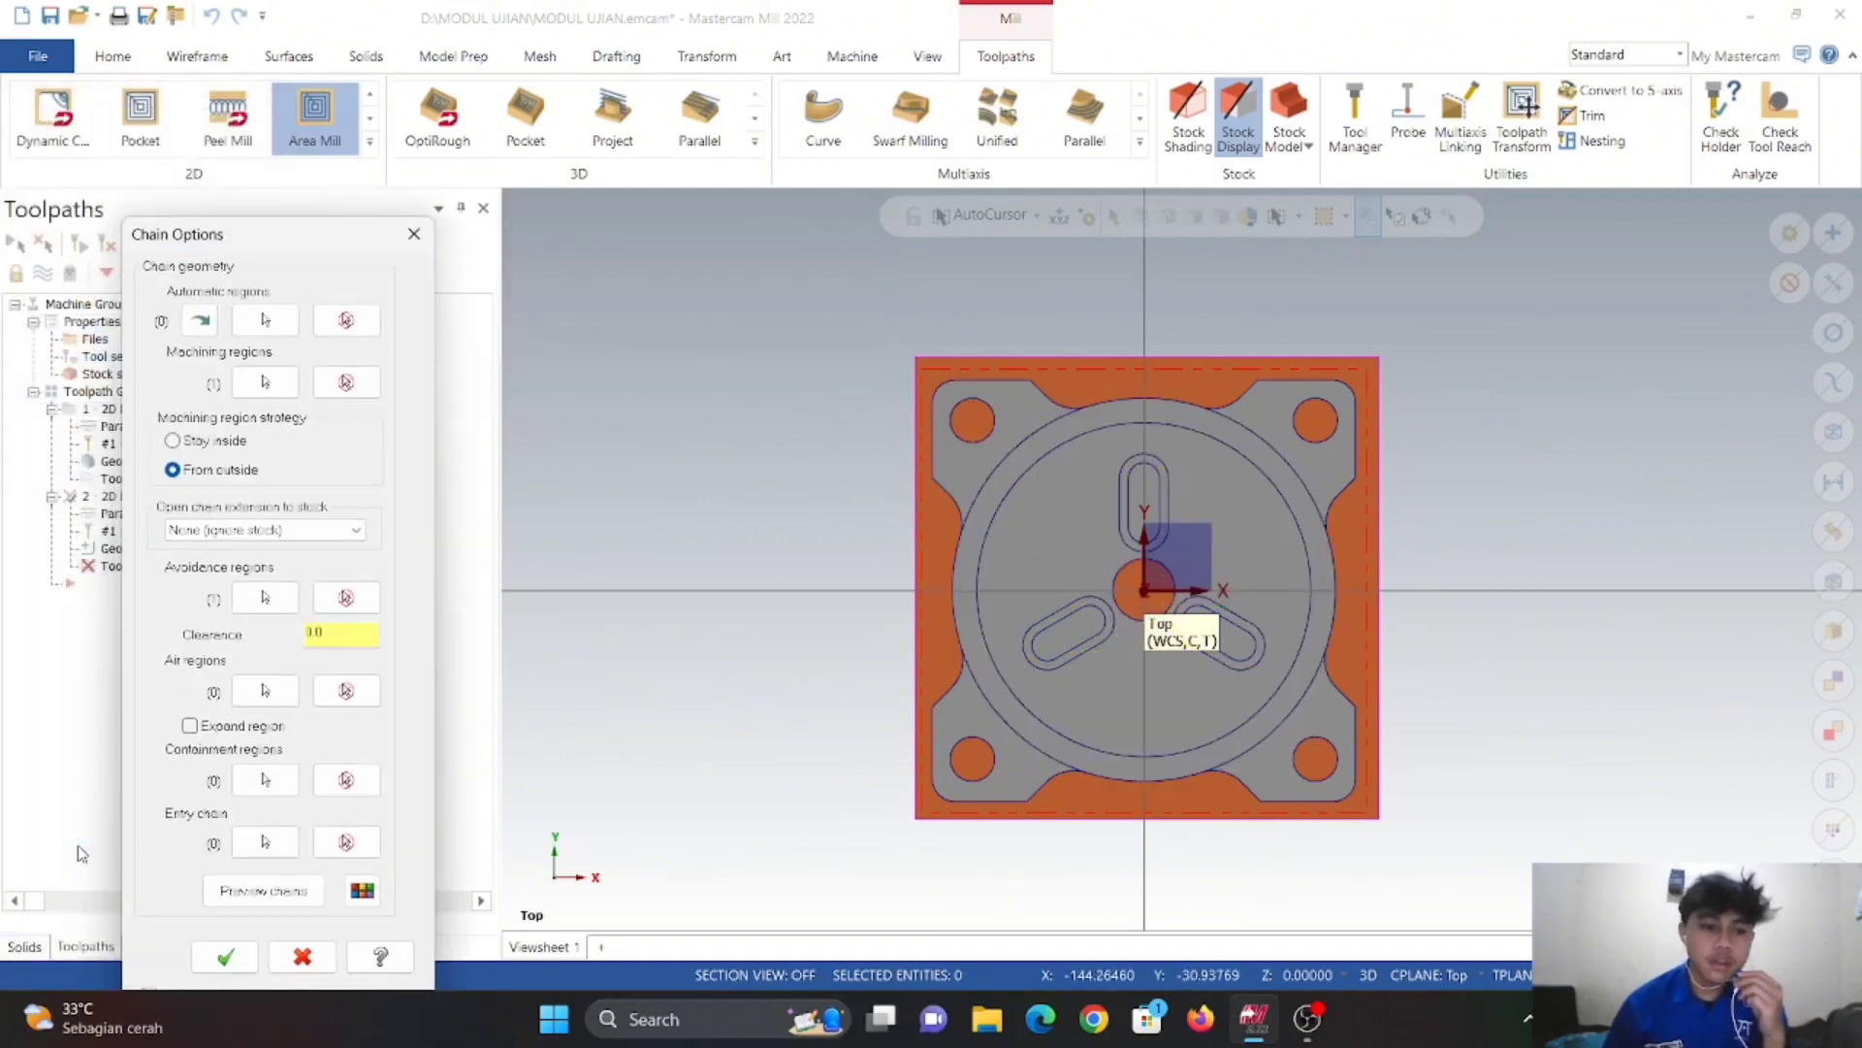
click(277, 900)
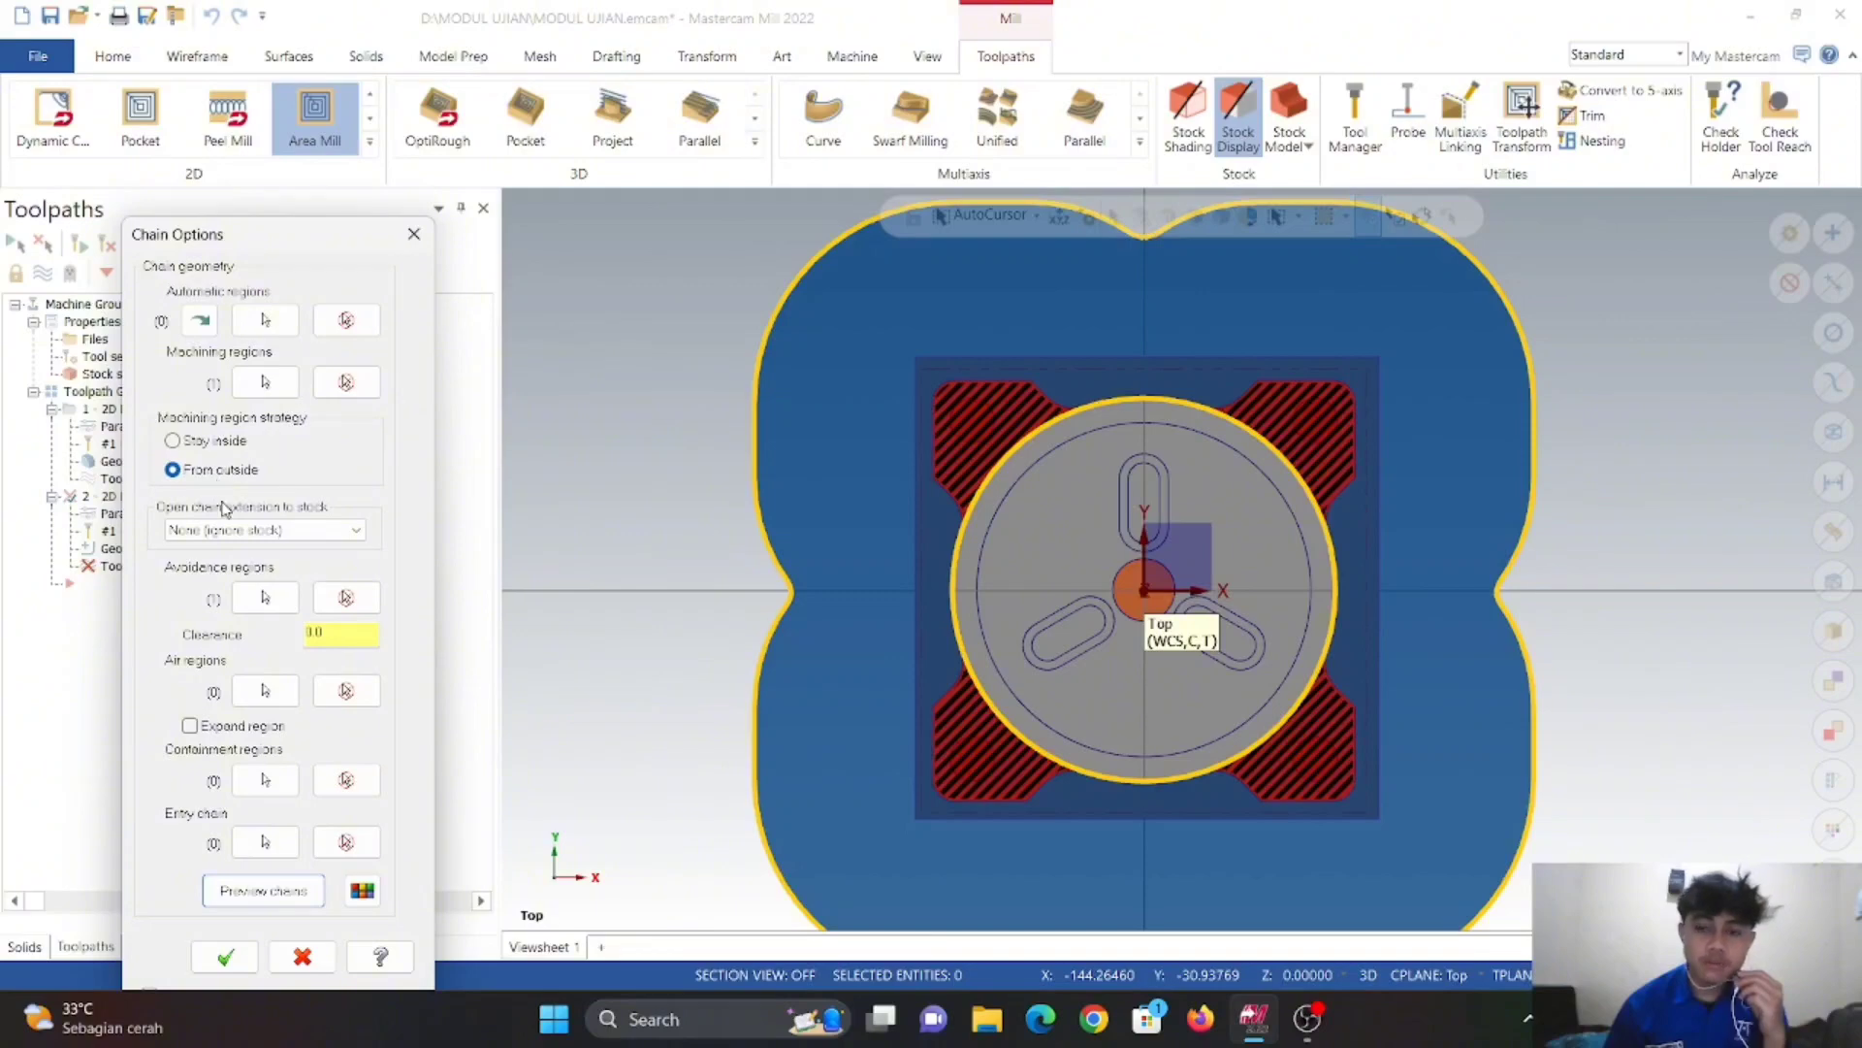
click(227, 953)
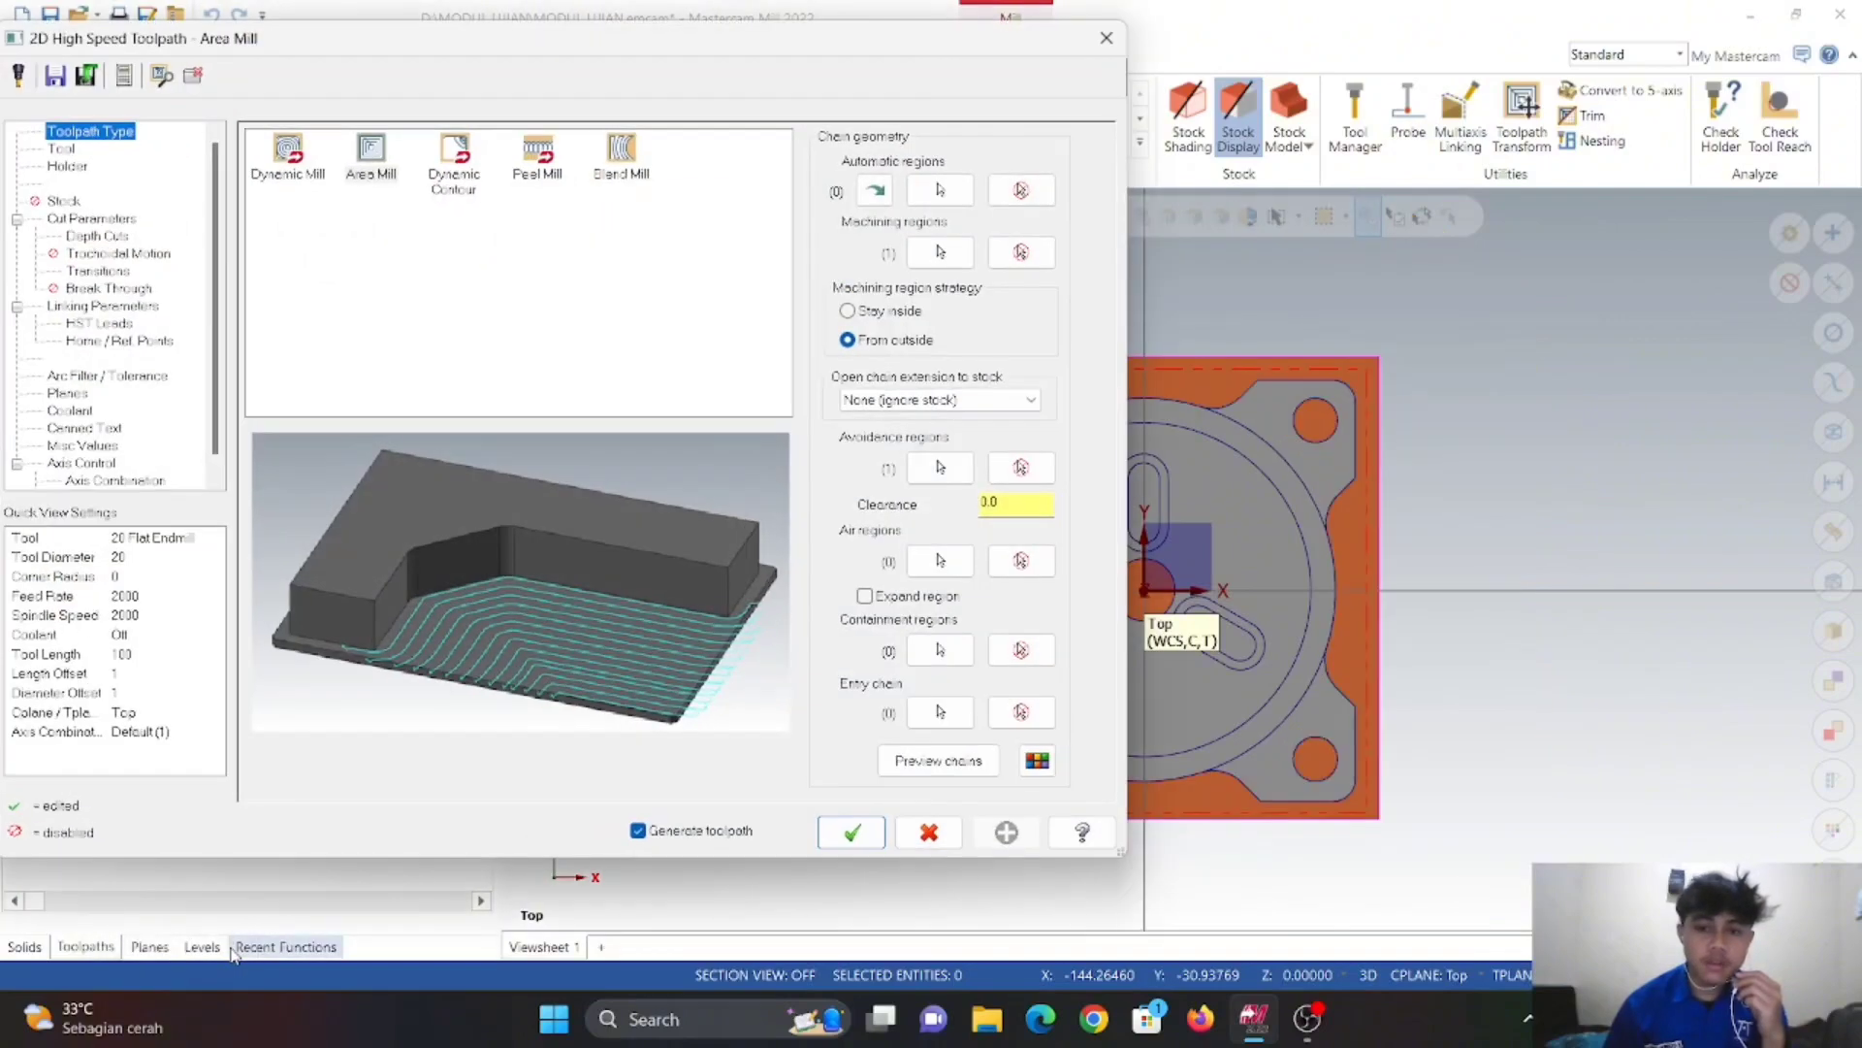
- Pick the top of stock at 0 and the cut depth of -12 from points on the model, and accept the second Area Mill toolpath
click(68, 151)
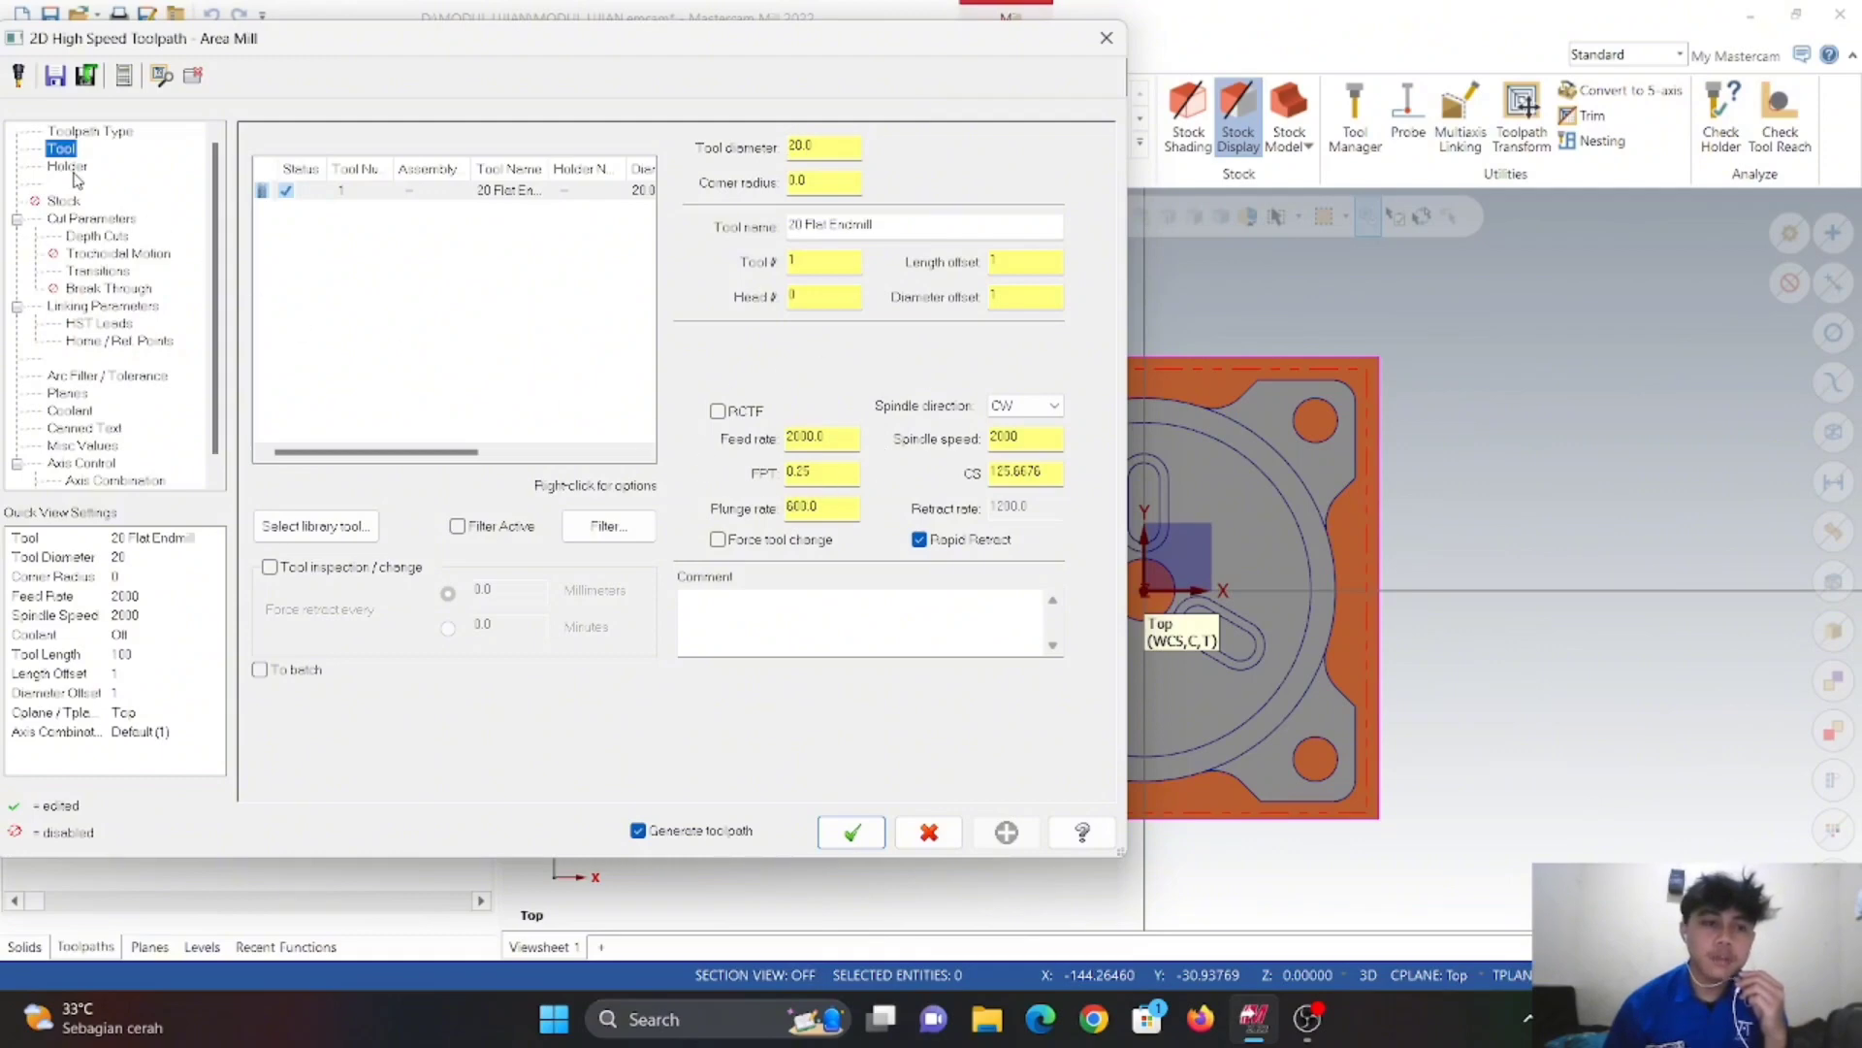
click(94, 236)
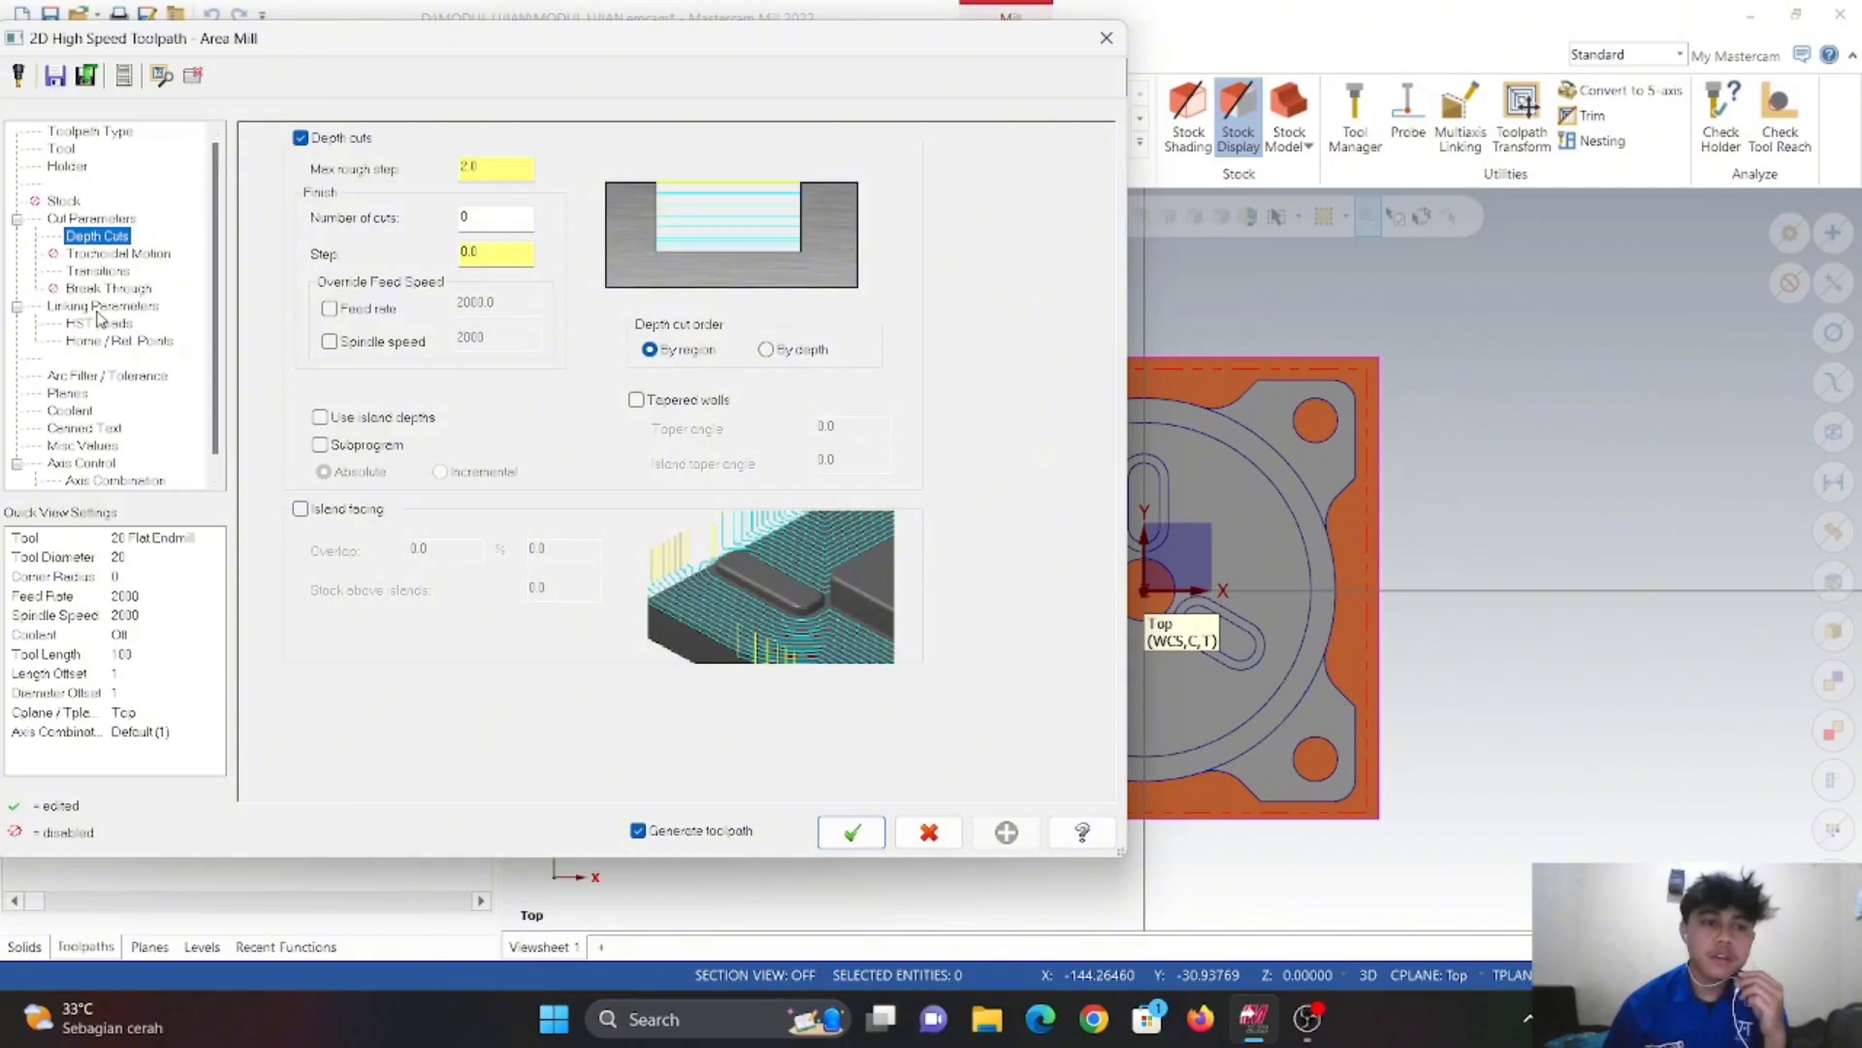
click(102, 306)
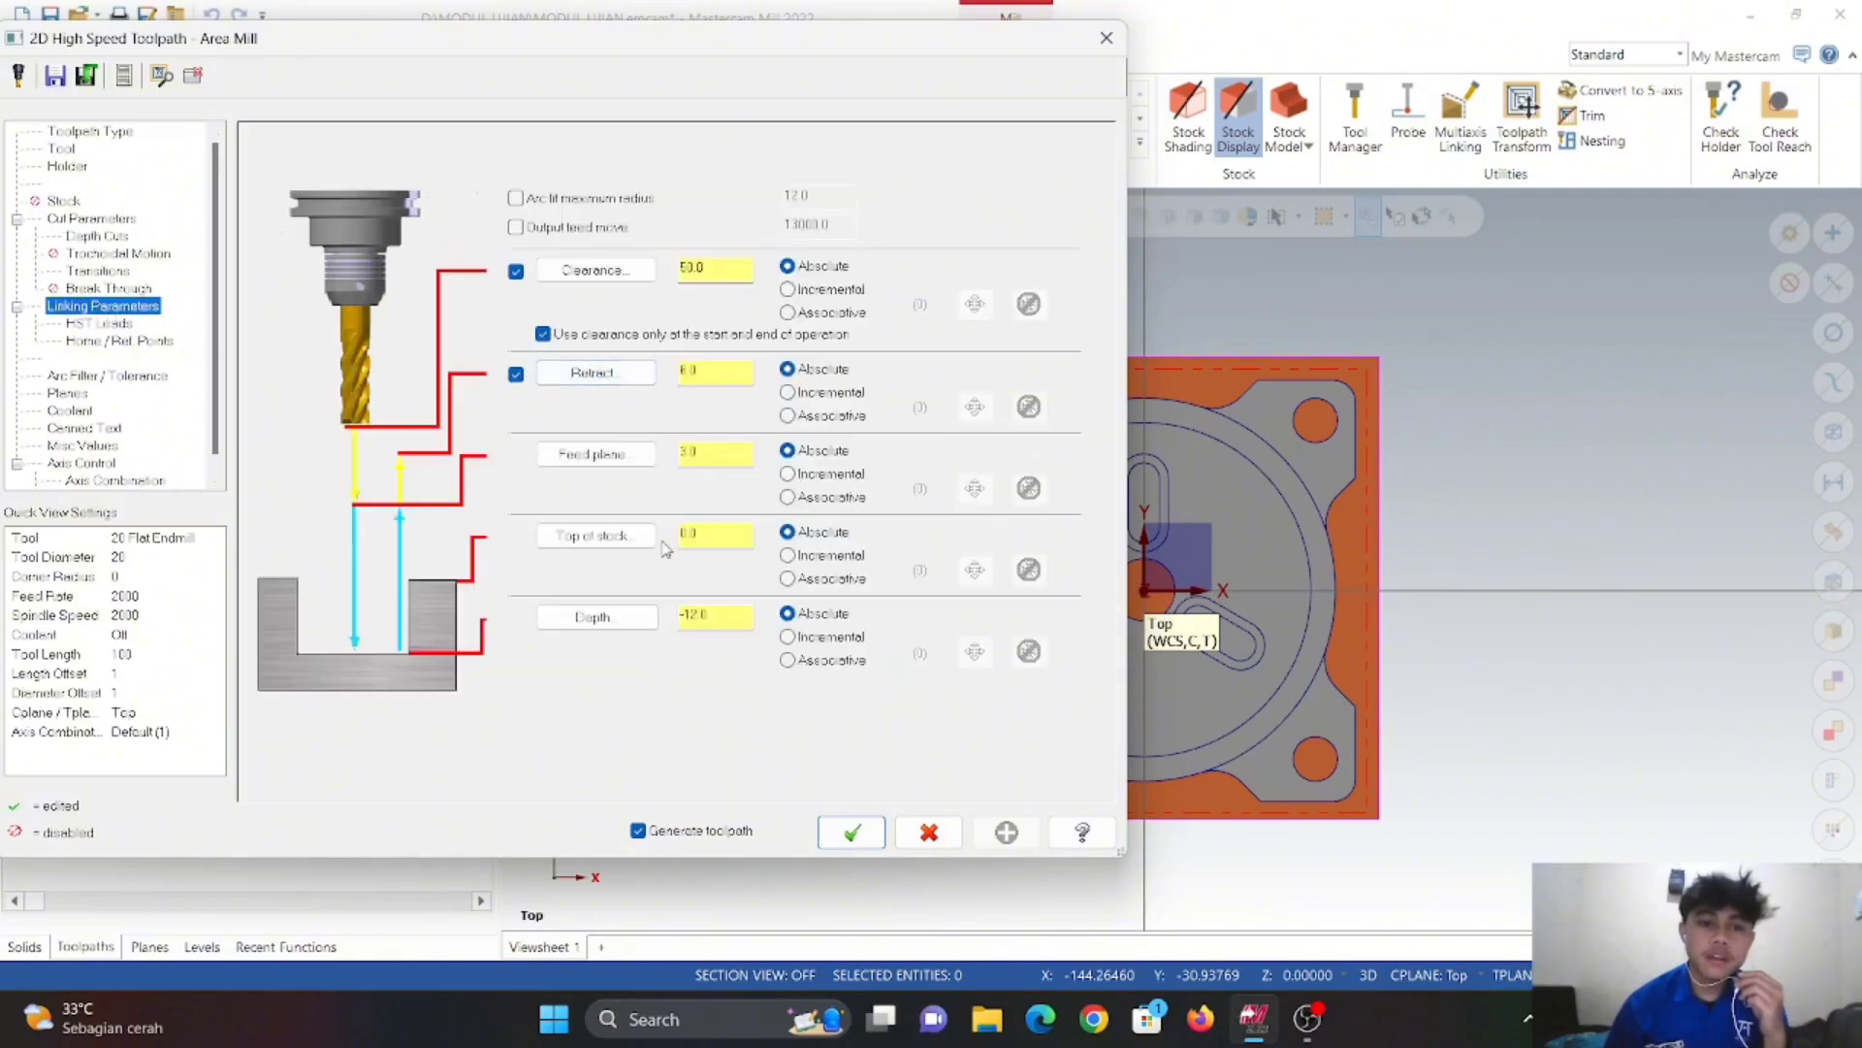
click(628, 539)
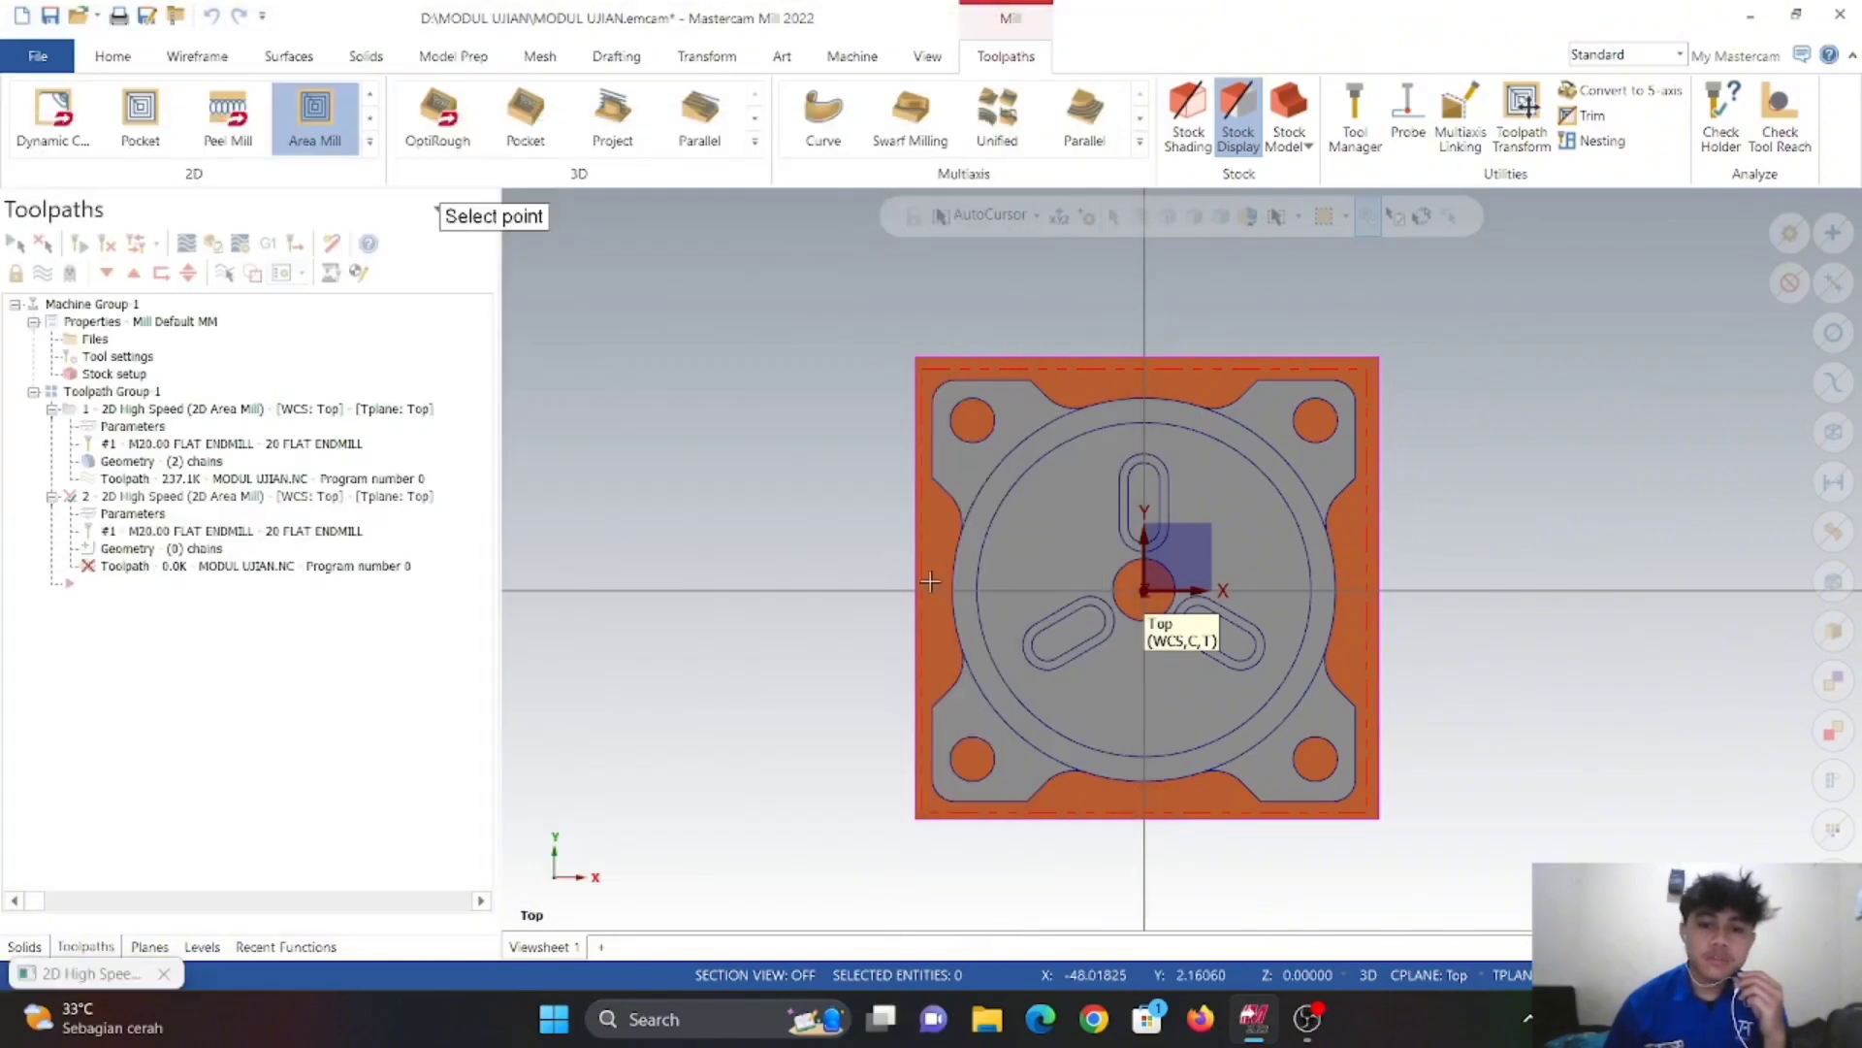
click(961, 578)
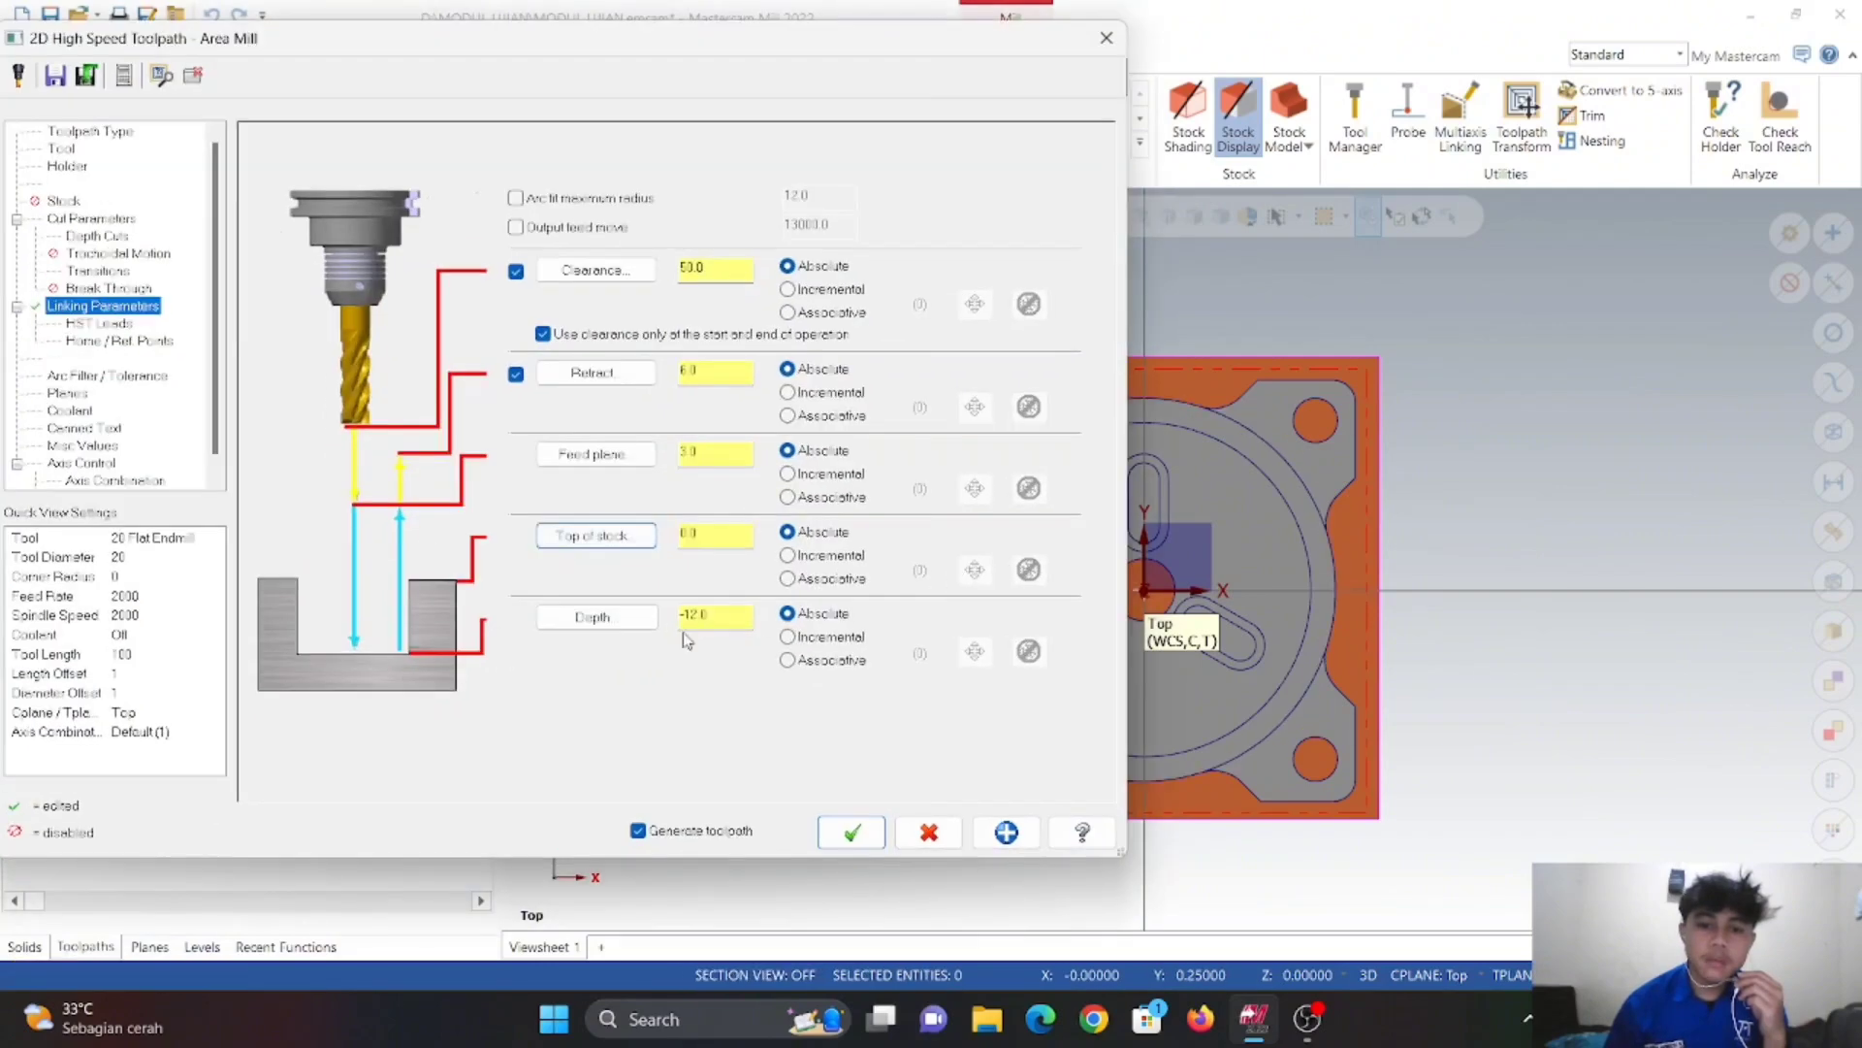
click(597, 625)
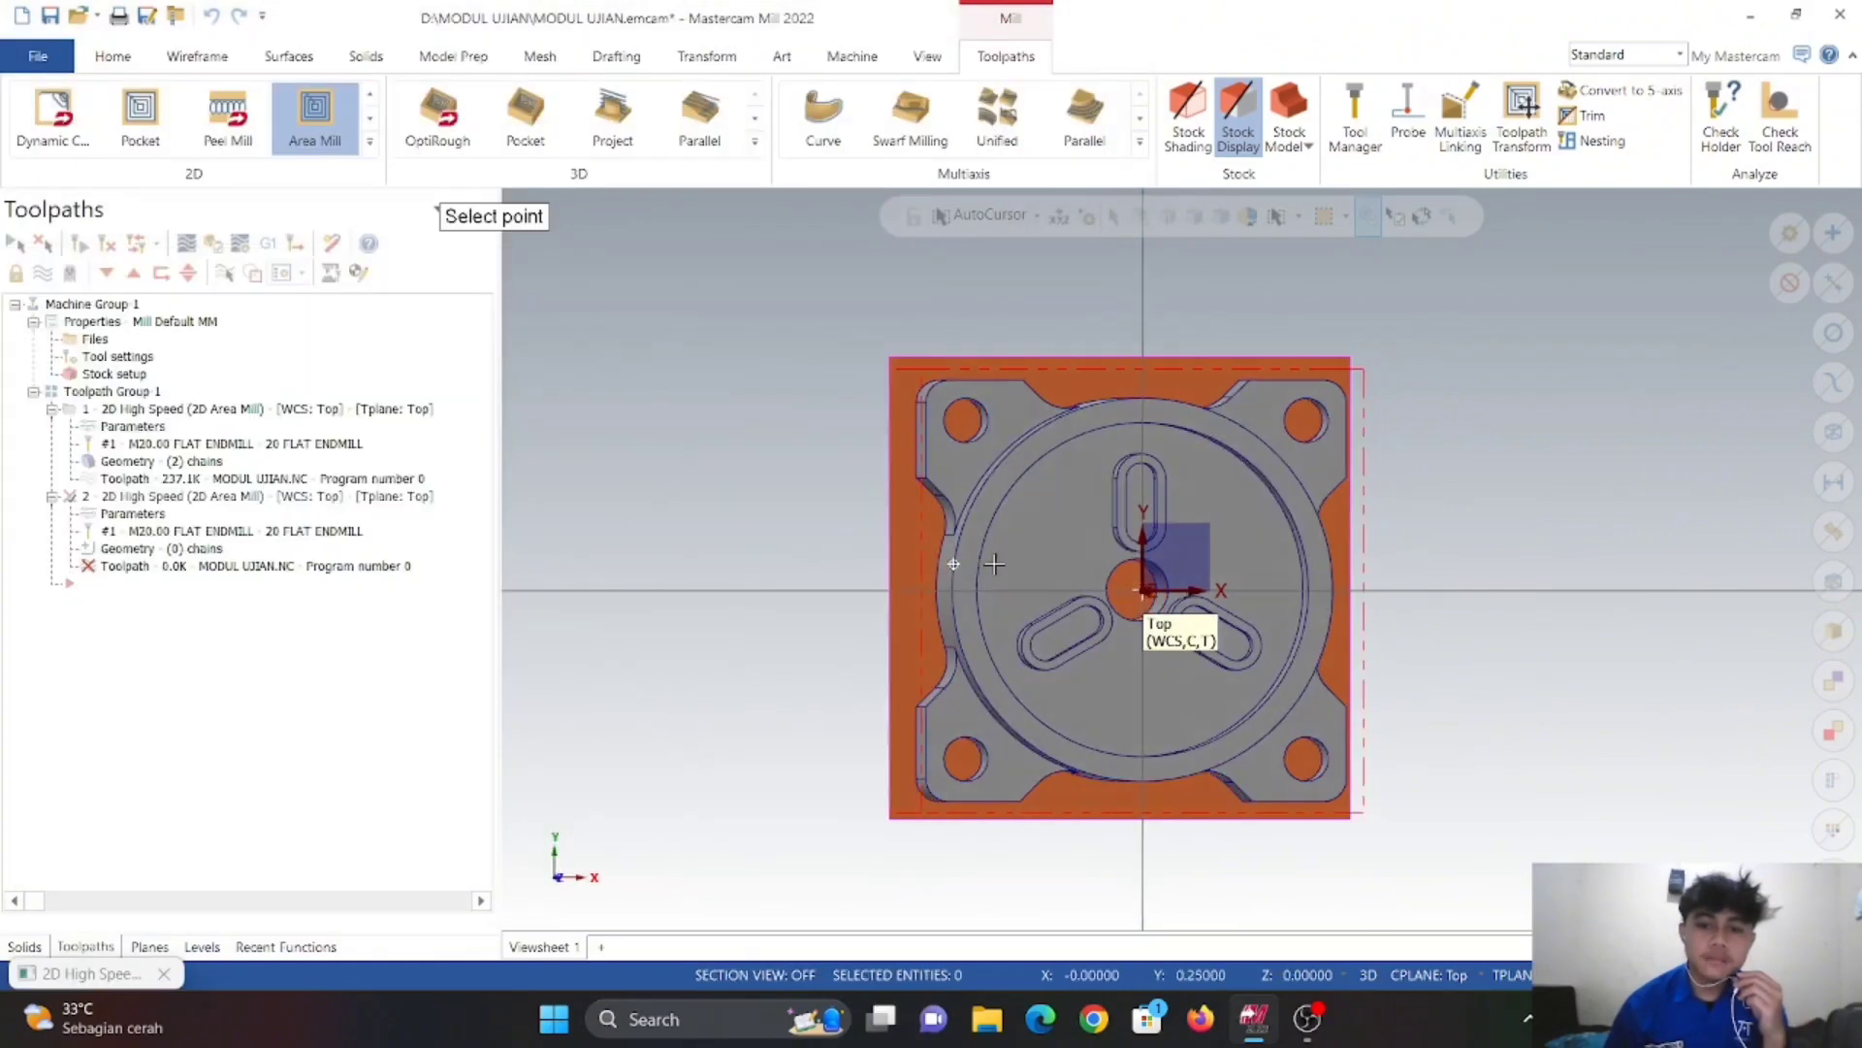
middle_drag(824, 545, 1050, 538)
click(949, 529)
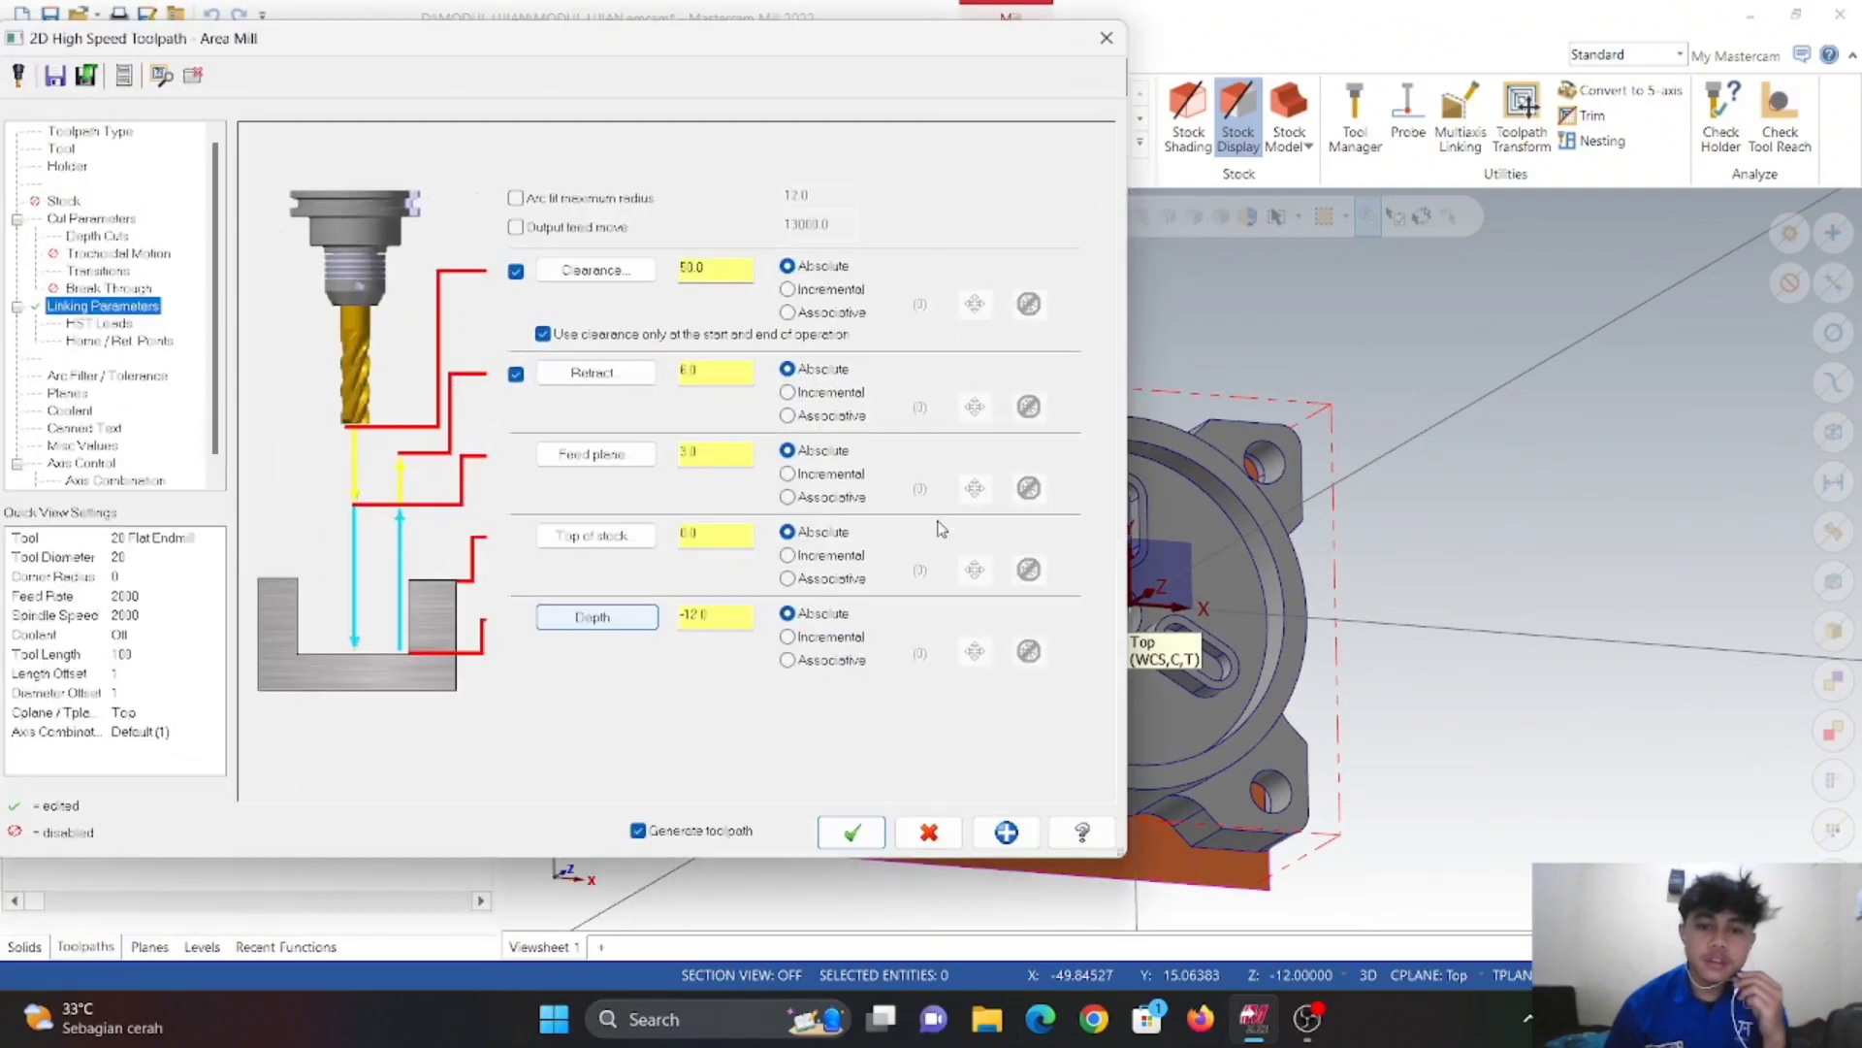
click(851, 832)
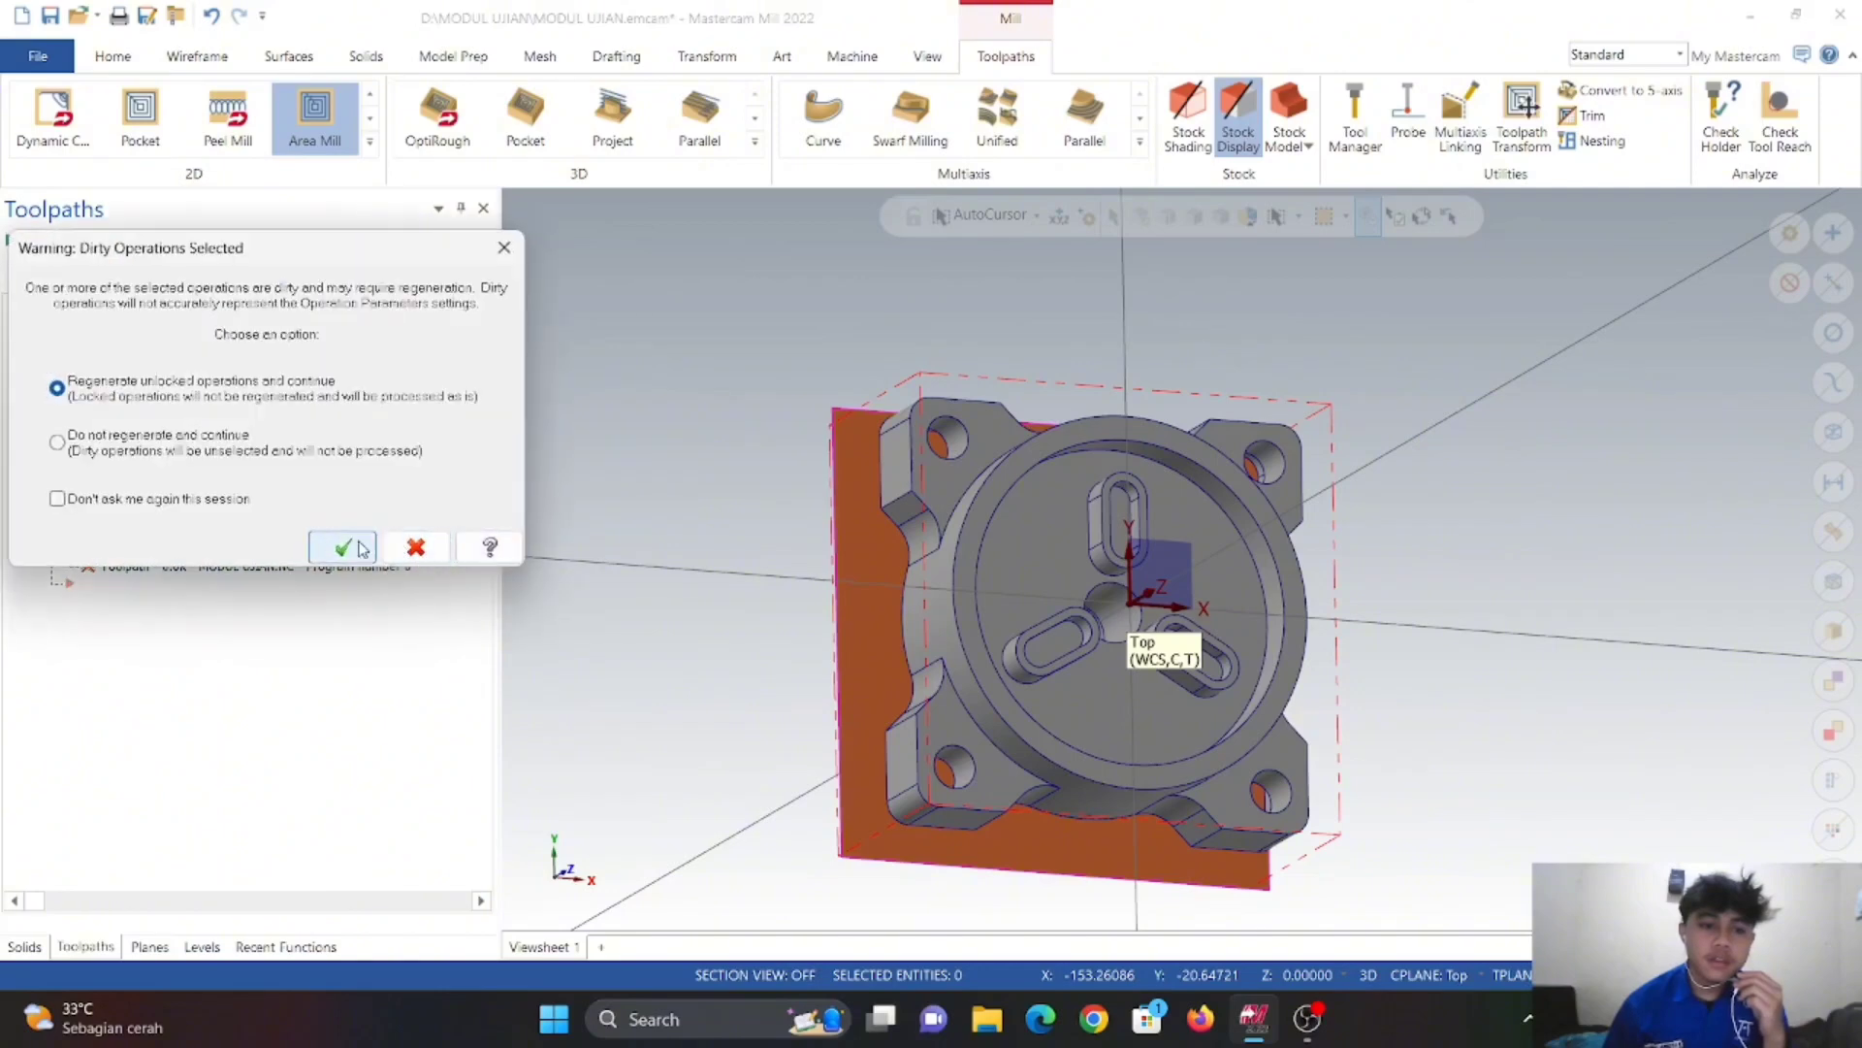
- Regenerate the second Area Mill operation for Backplot, close the backplot, and hide the operation's toolpath display
click(341, 545)
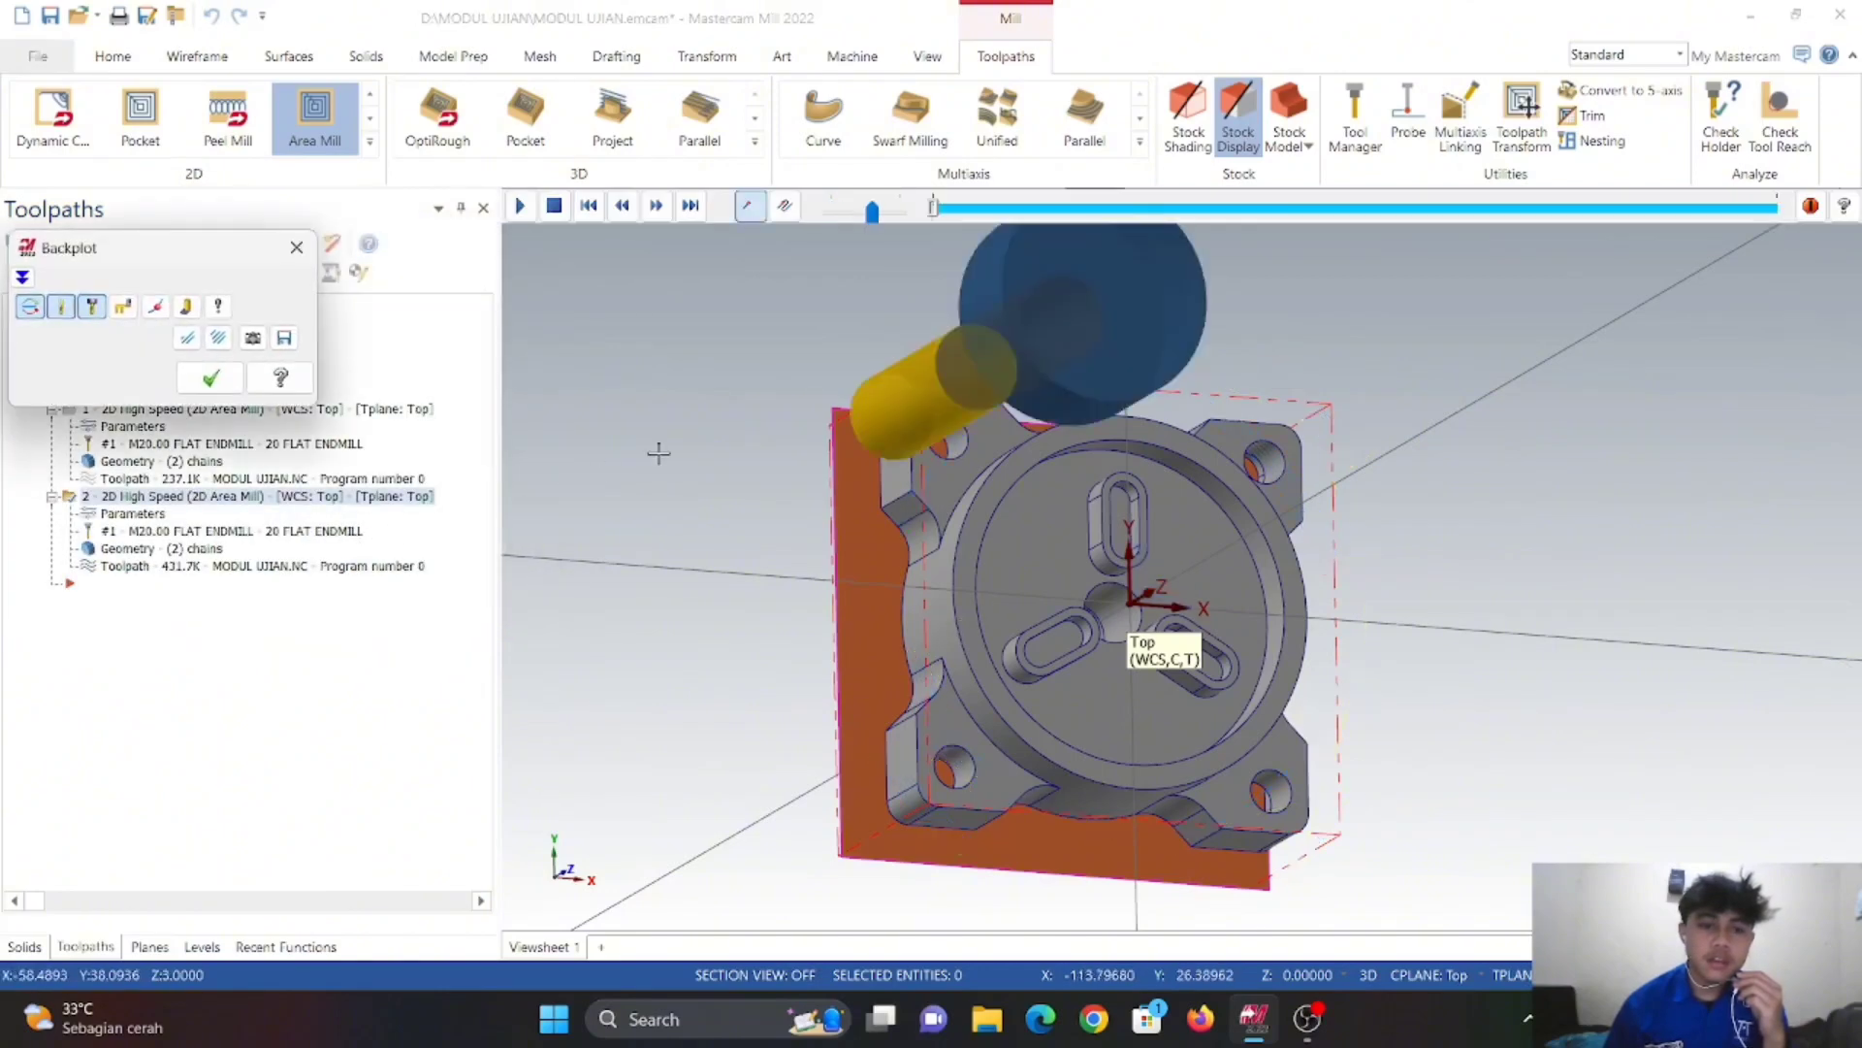
click(210, 378)
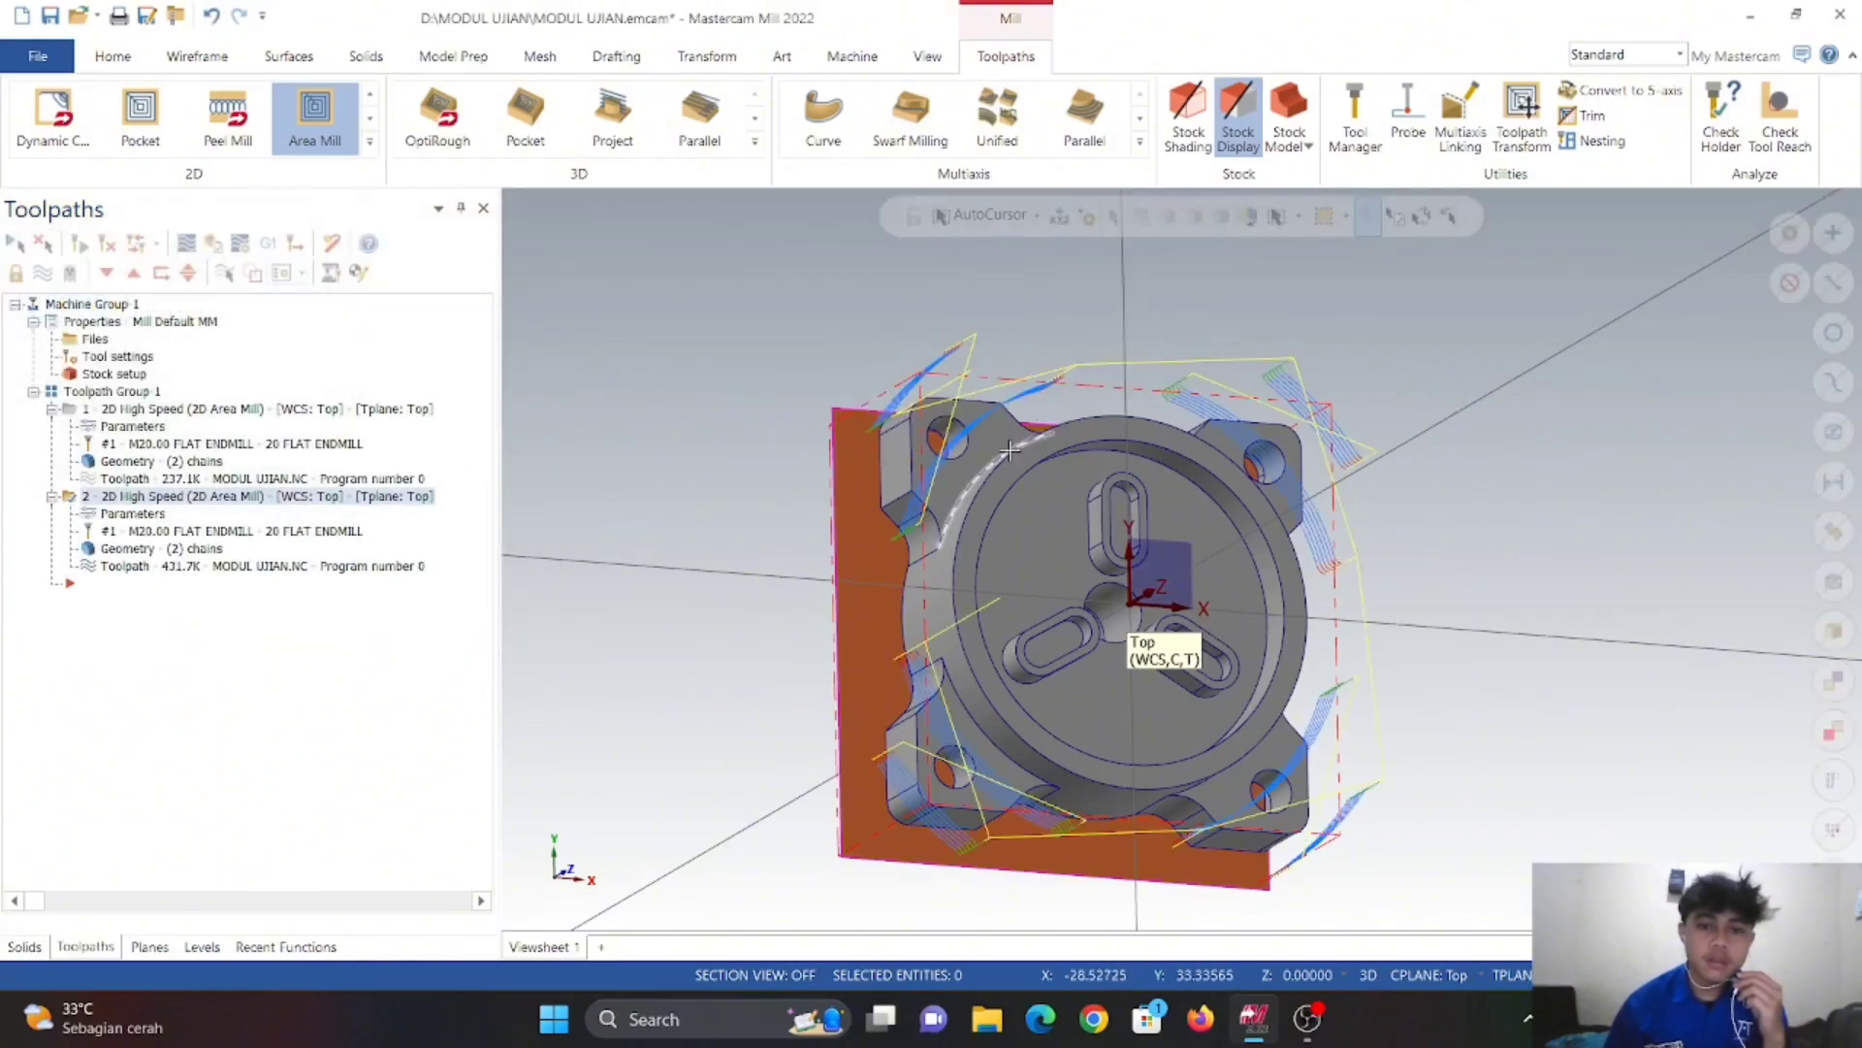
middle_drag(1008, 485, 567, 408)
right_click(608, 419)
click(690, 555)
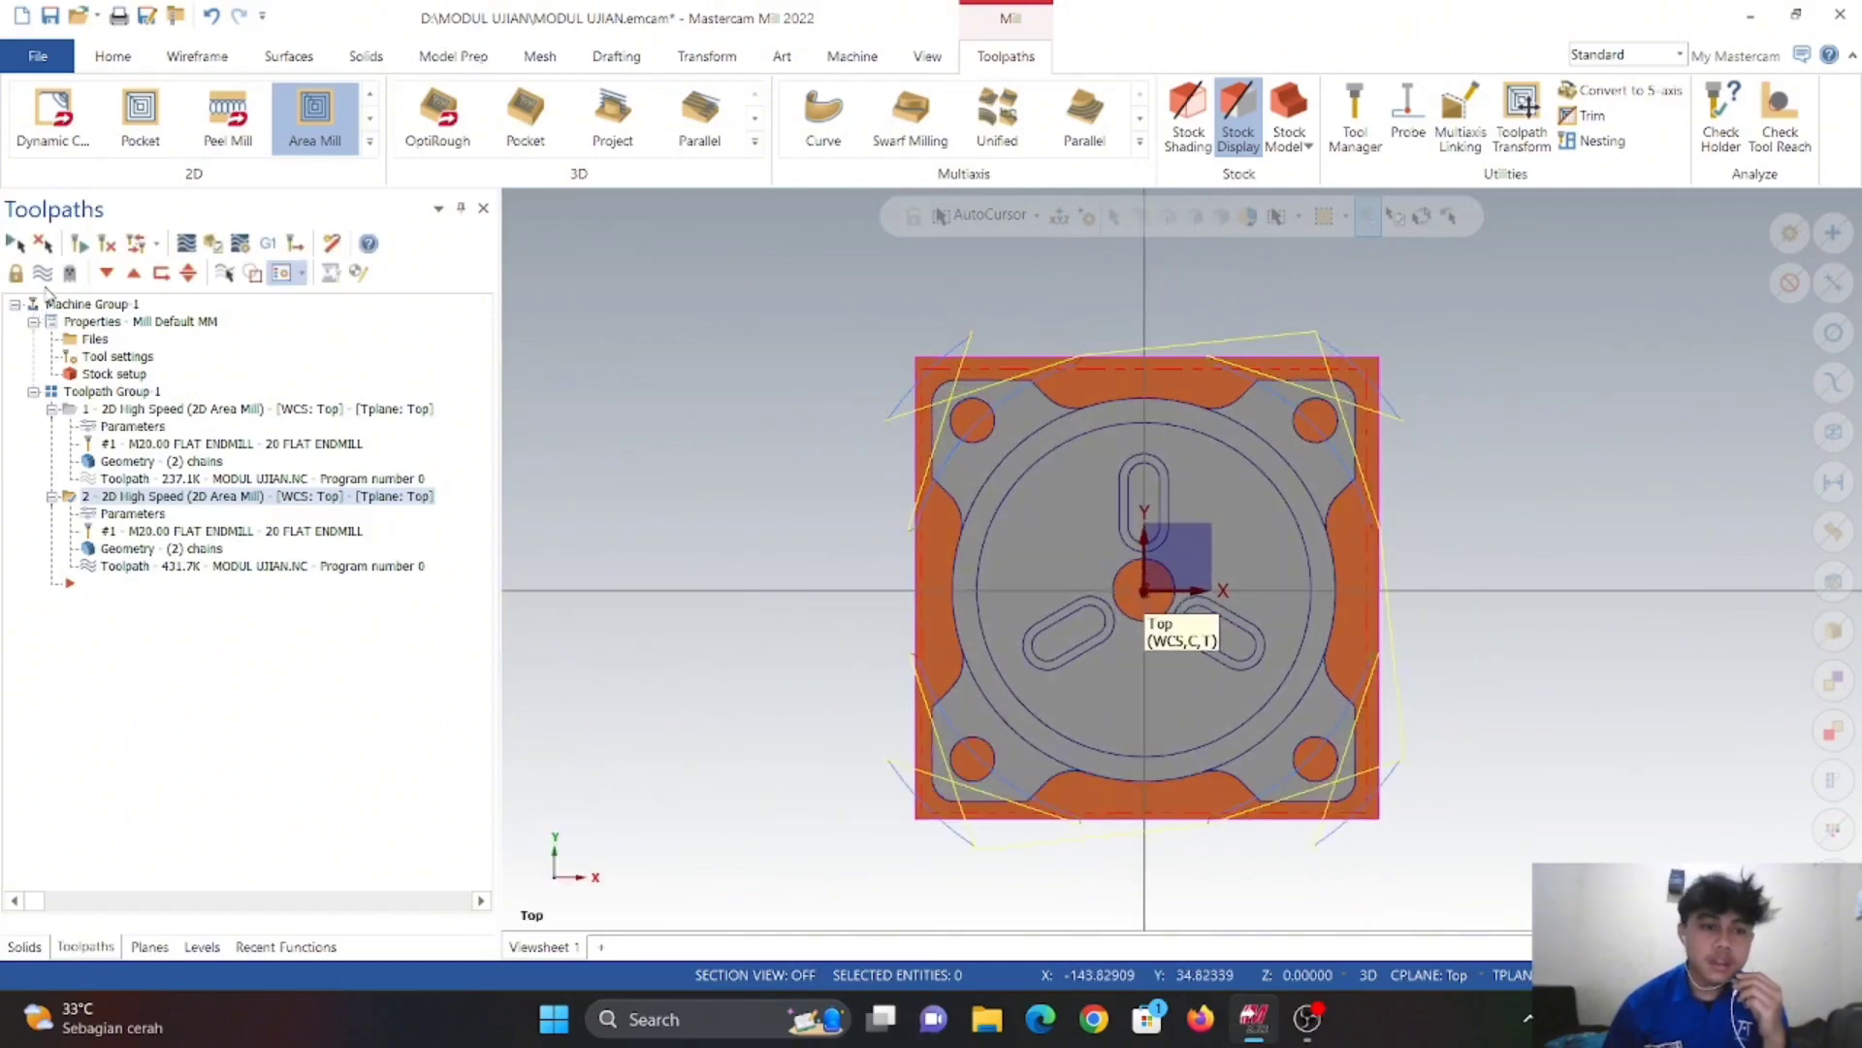
click(44, 275)
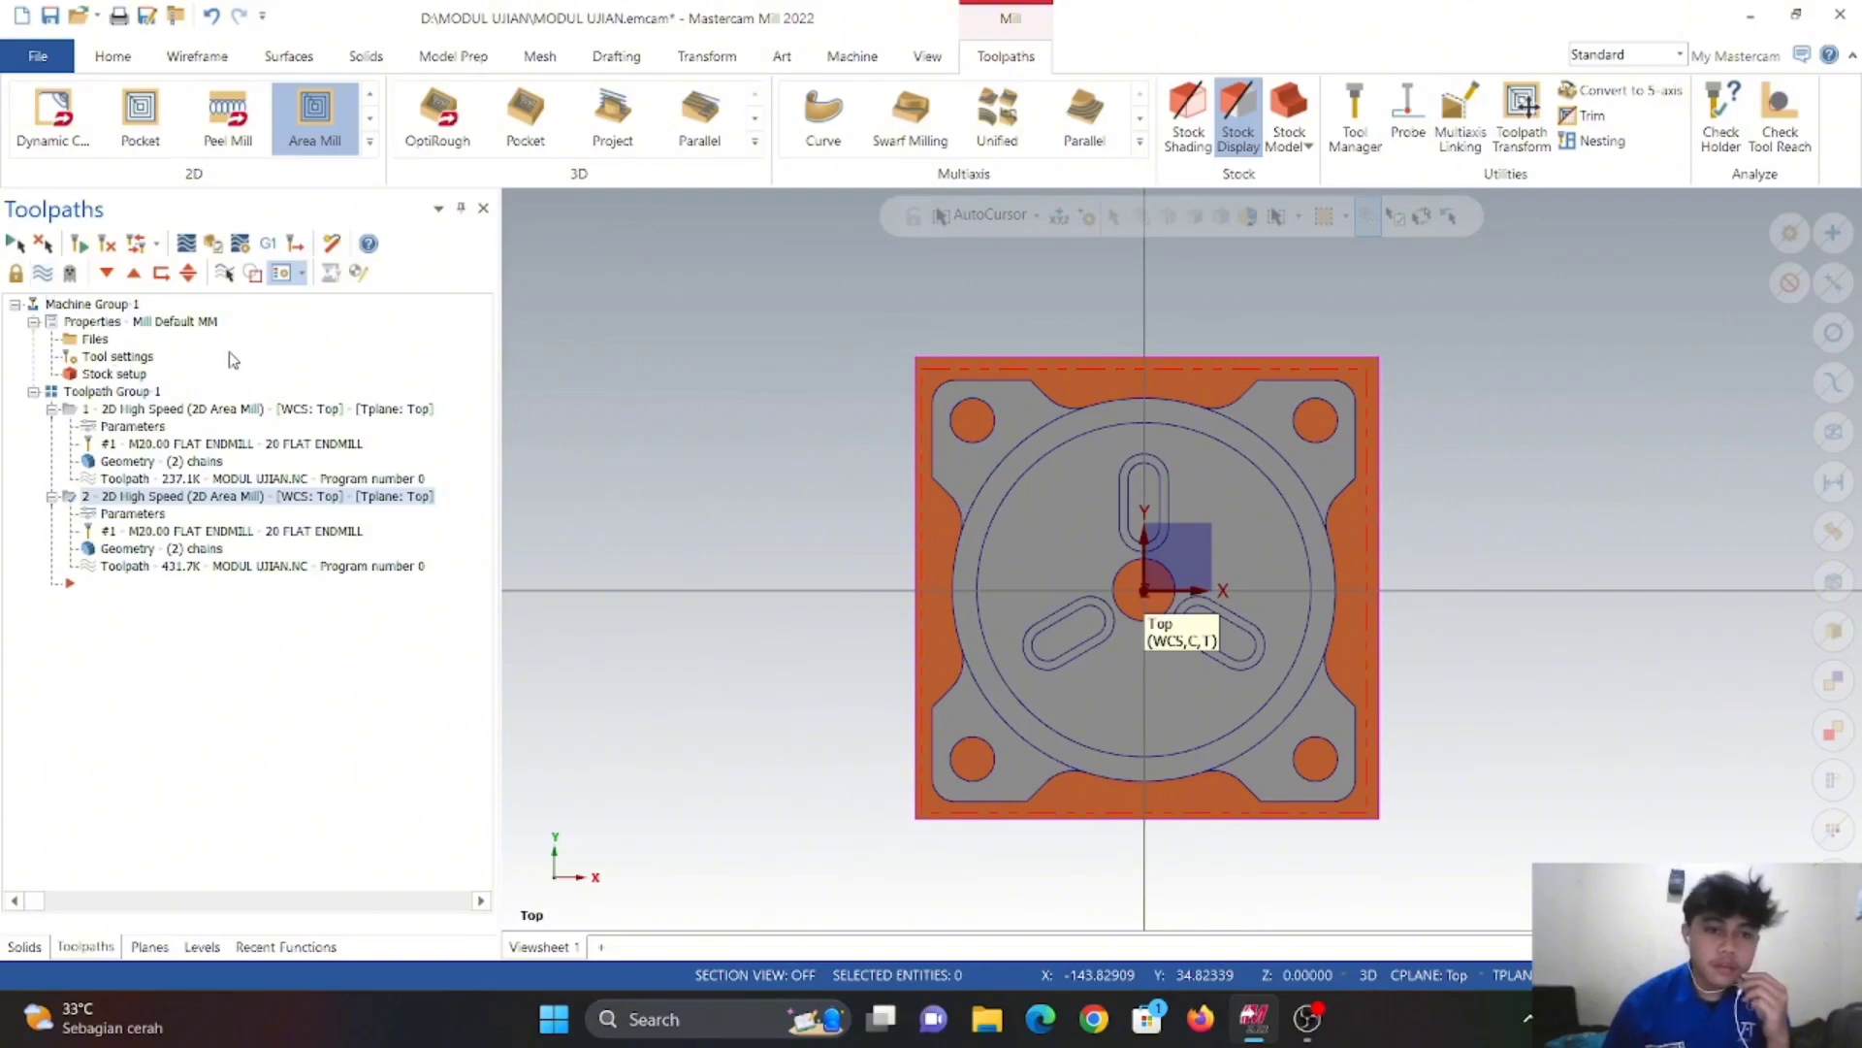
- Simulate all Area Mill operations in Verify from an isometric view, inspect the machined rim and corner lugs, and close the simulator
click(18, 241)
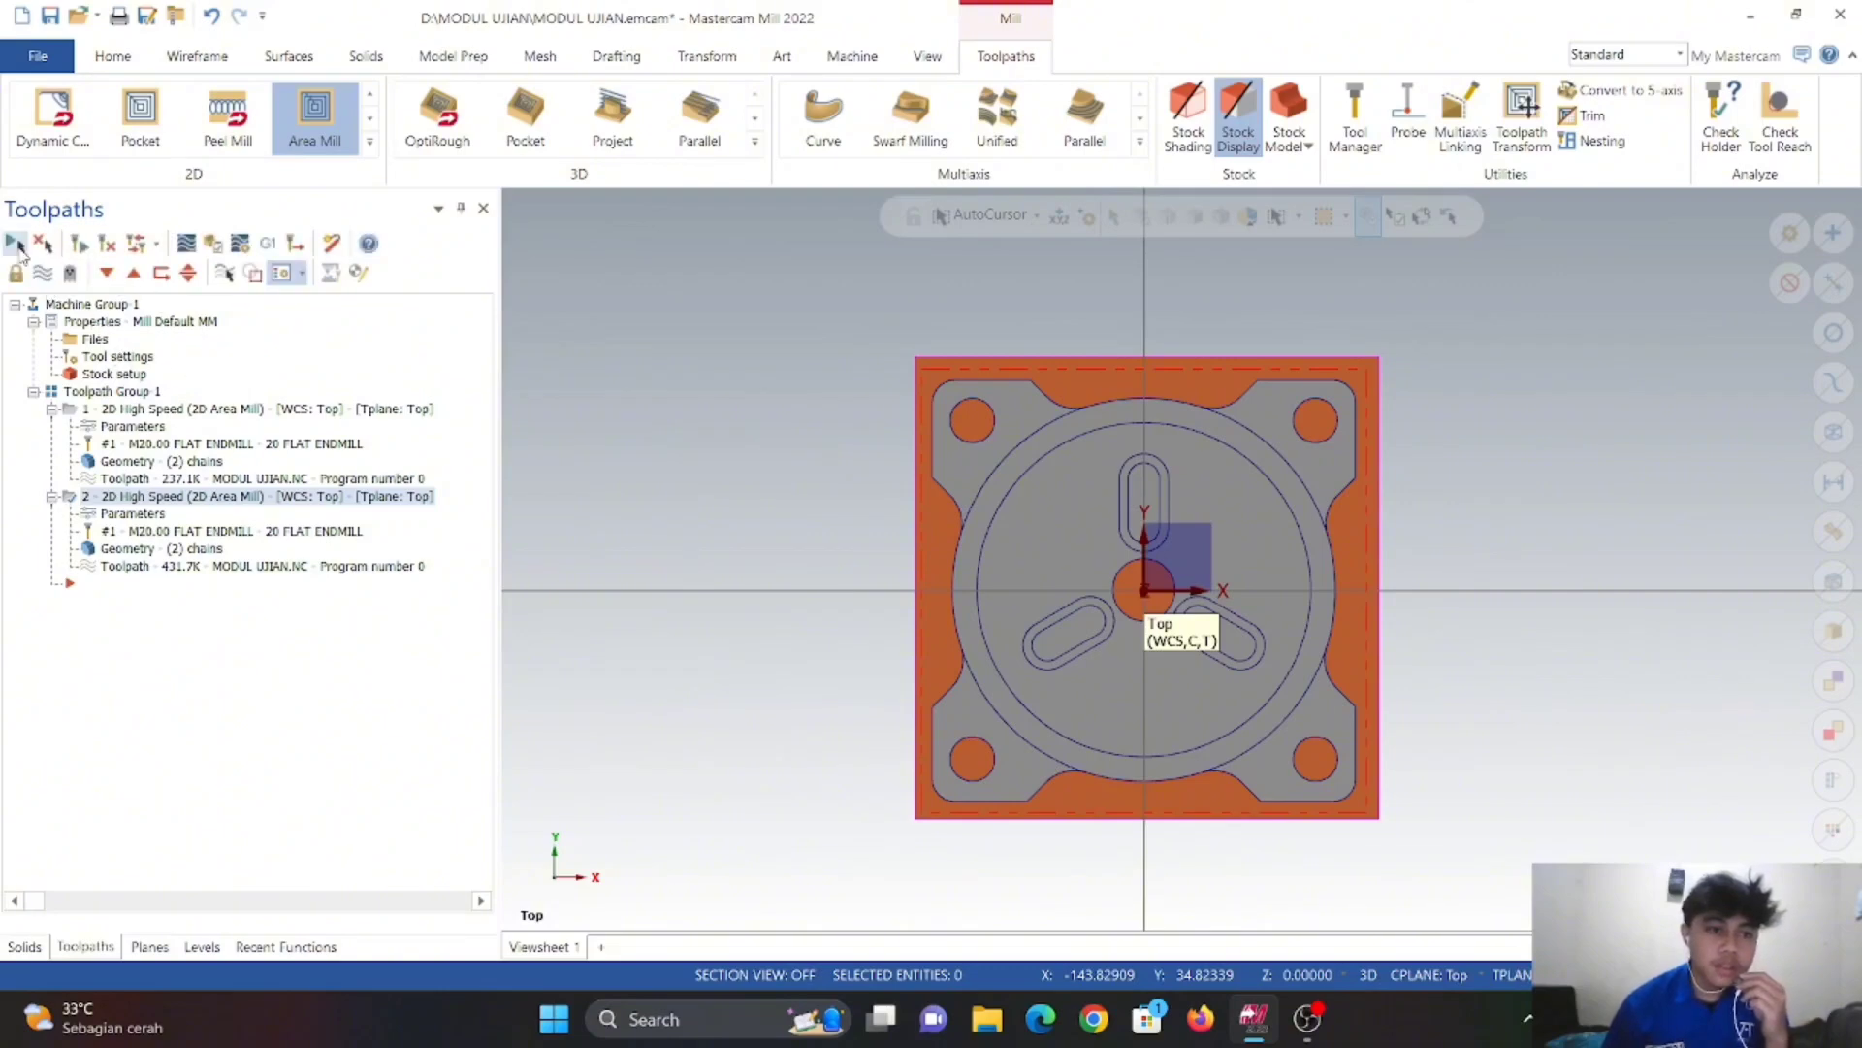
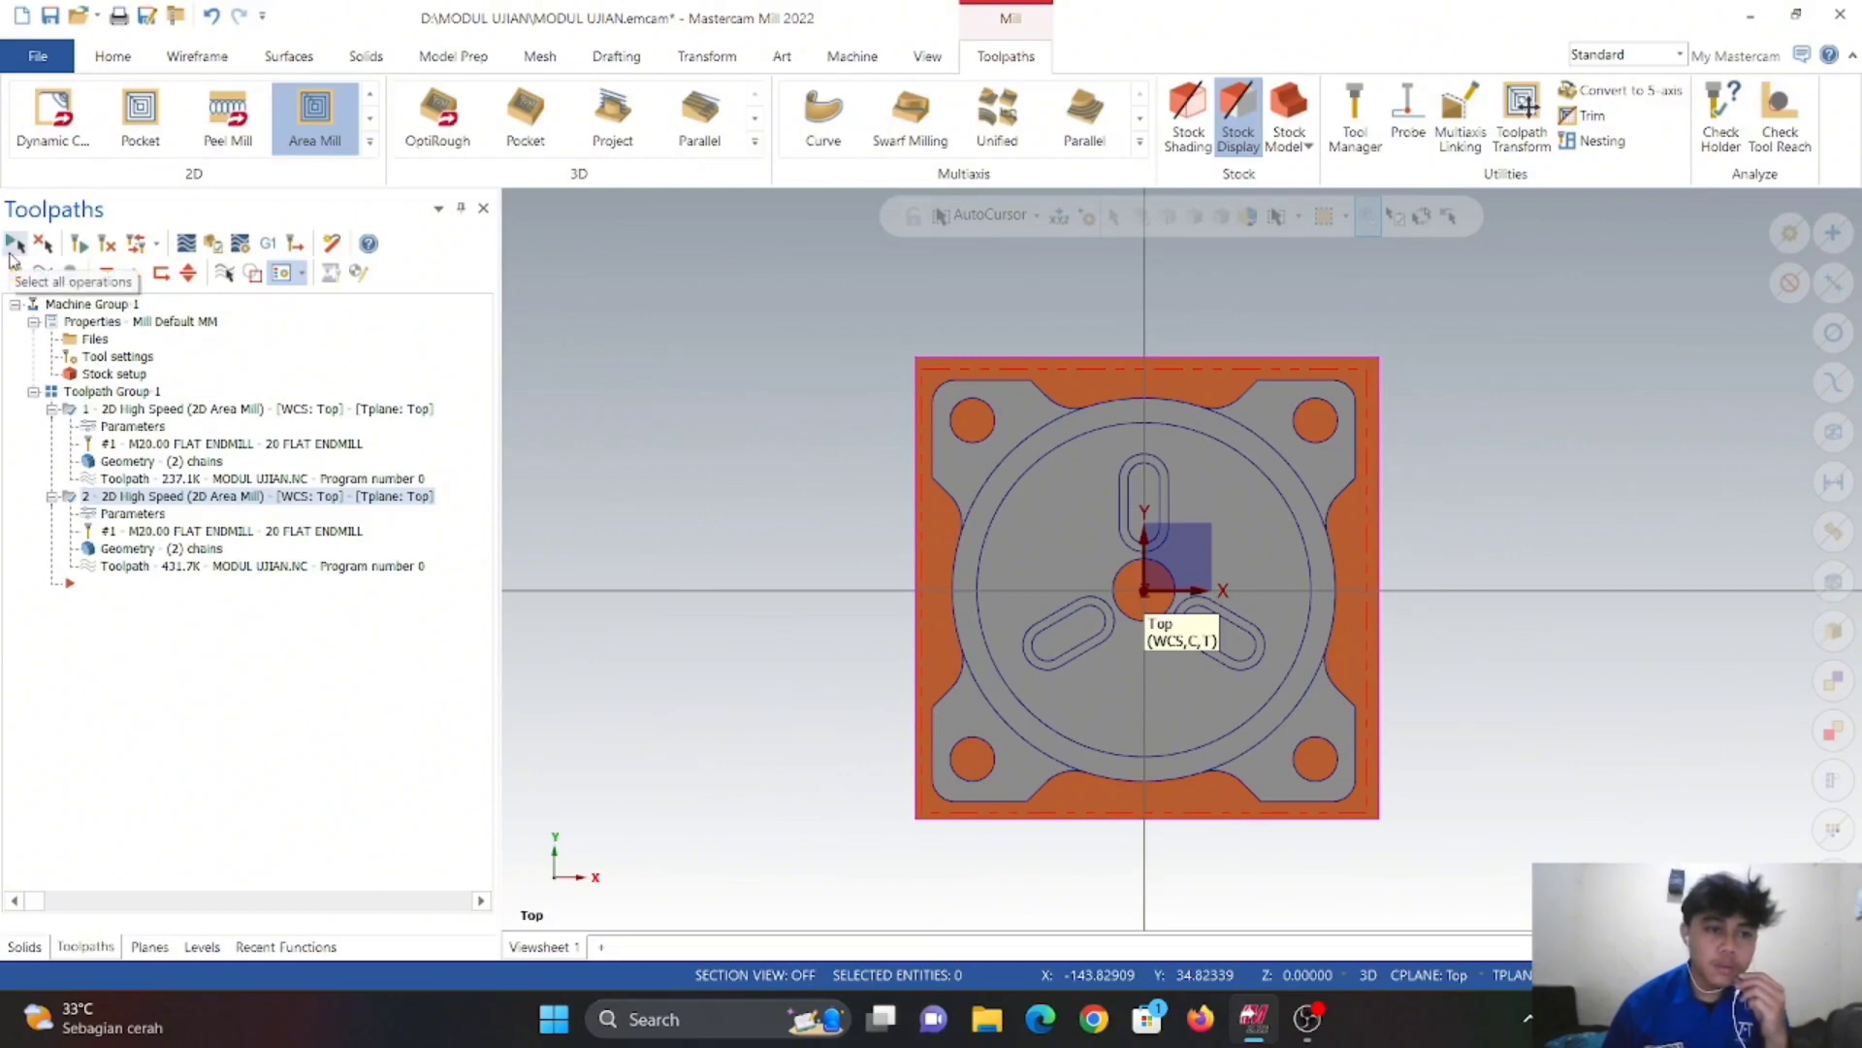
click(213, 244)
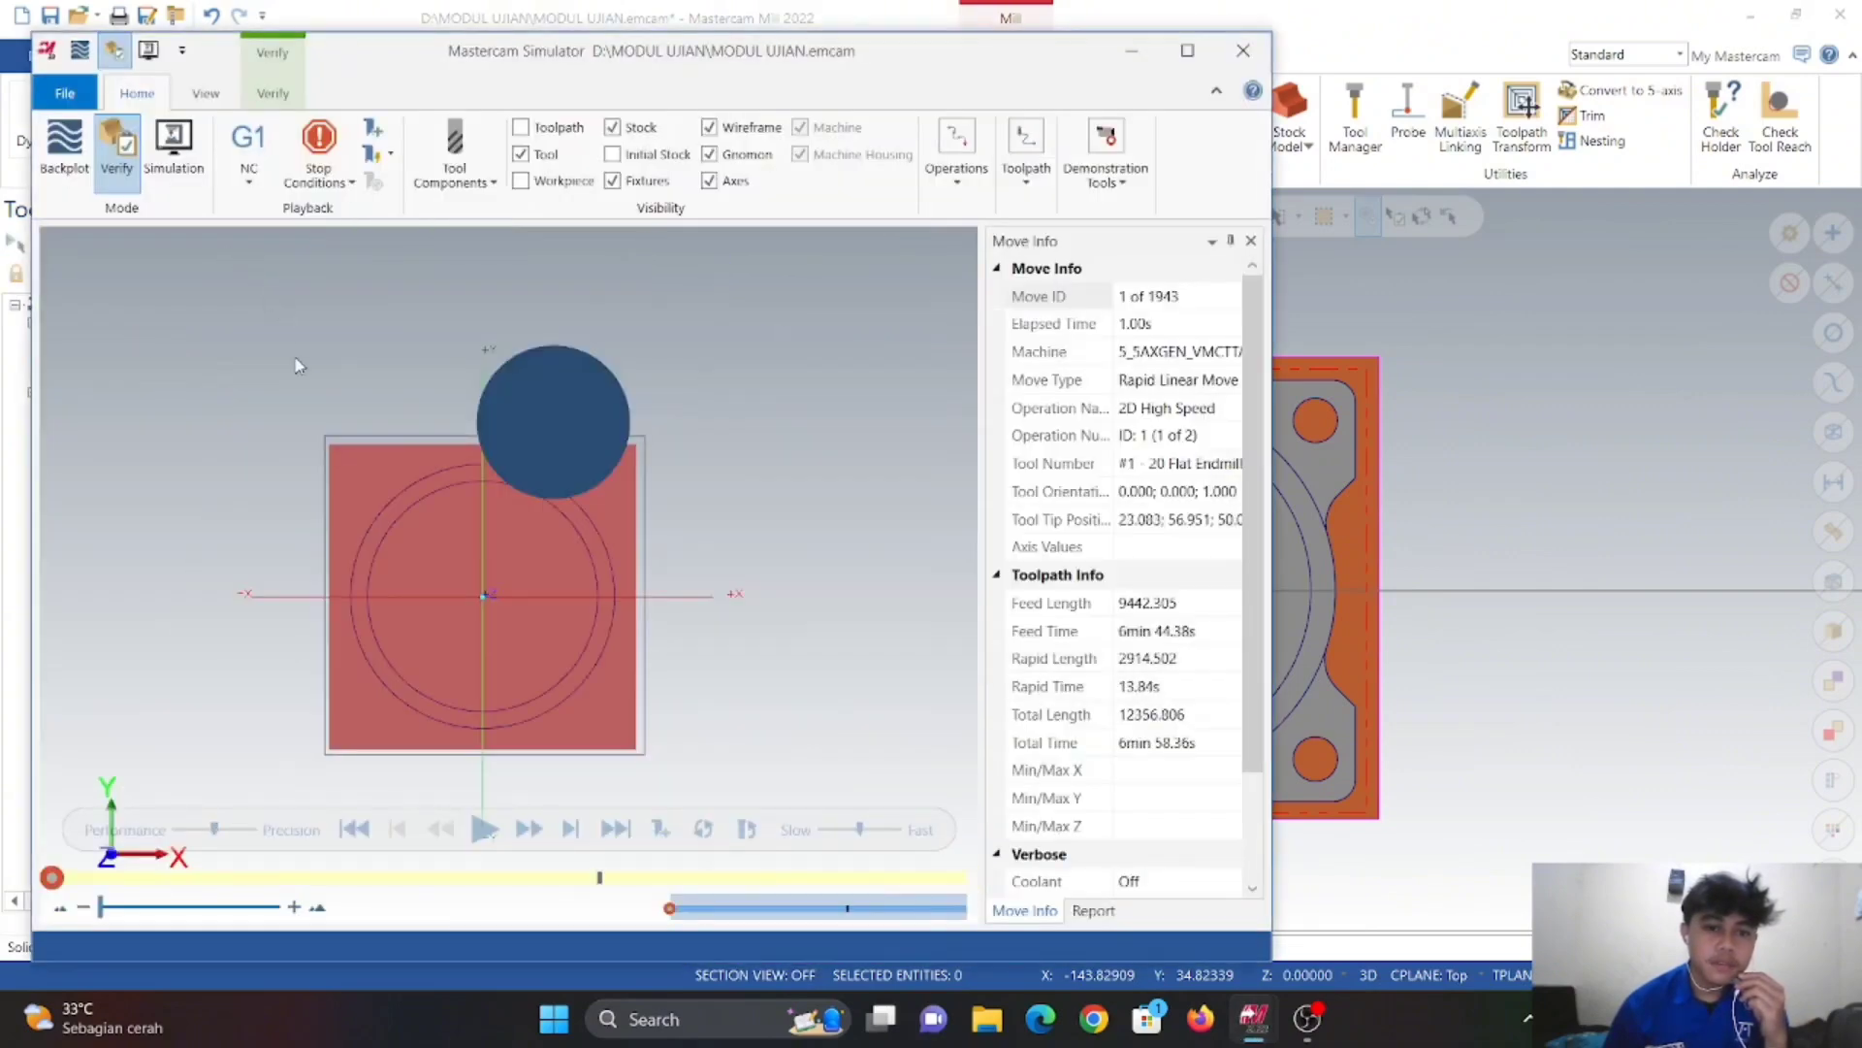
right_click(298, 362)
click(381, 568)
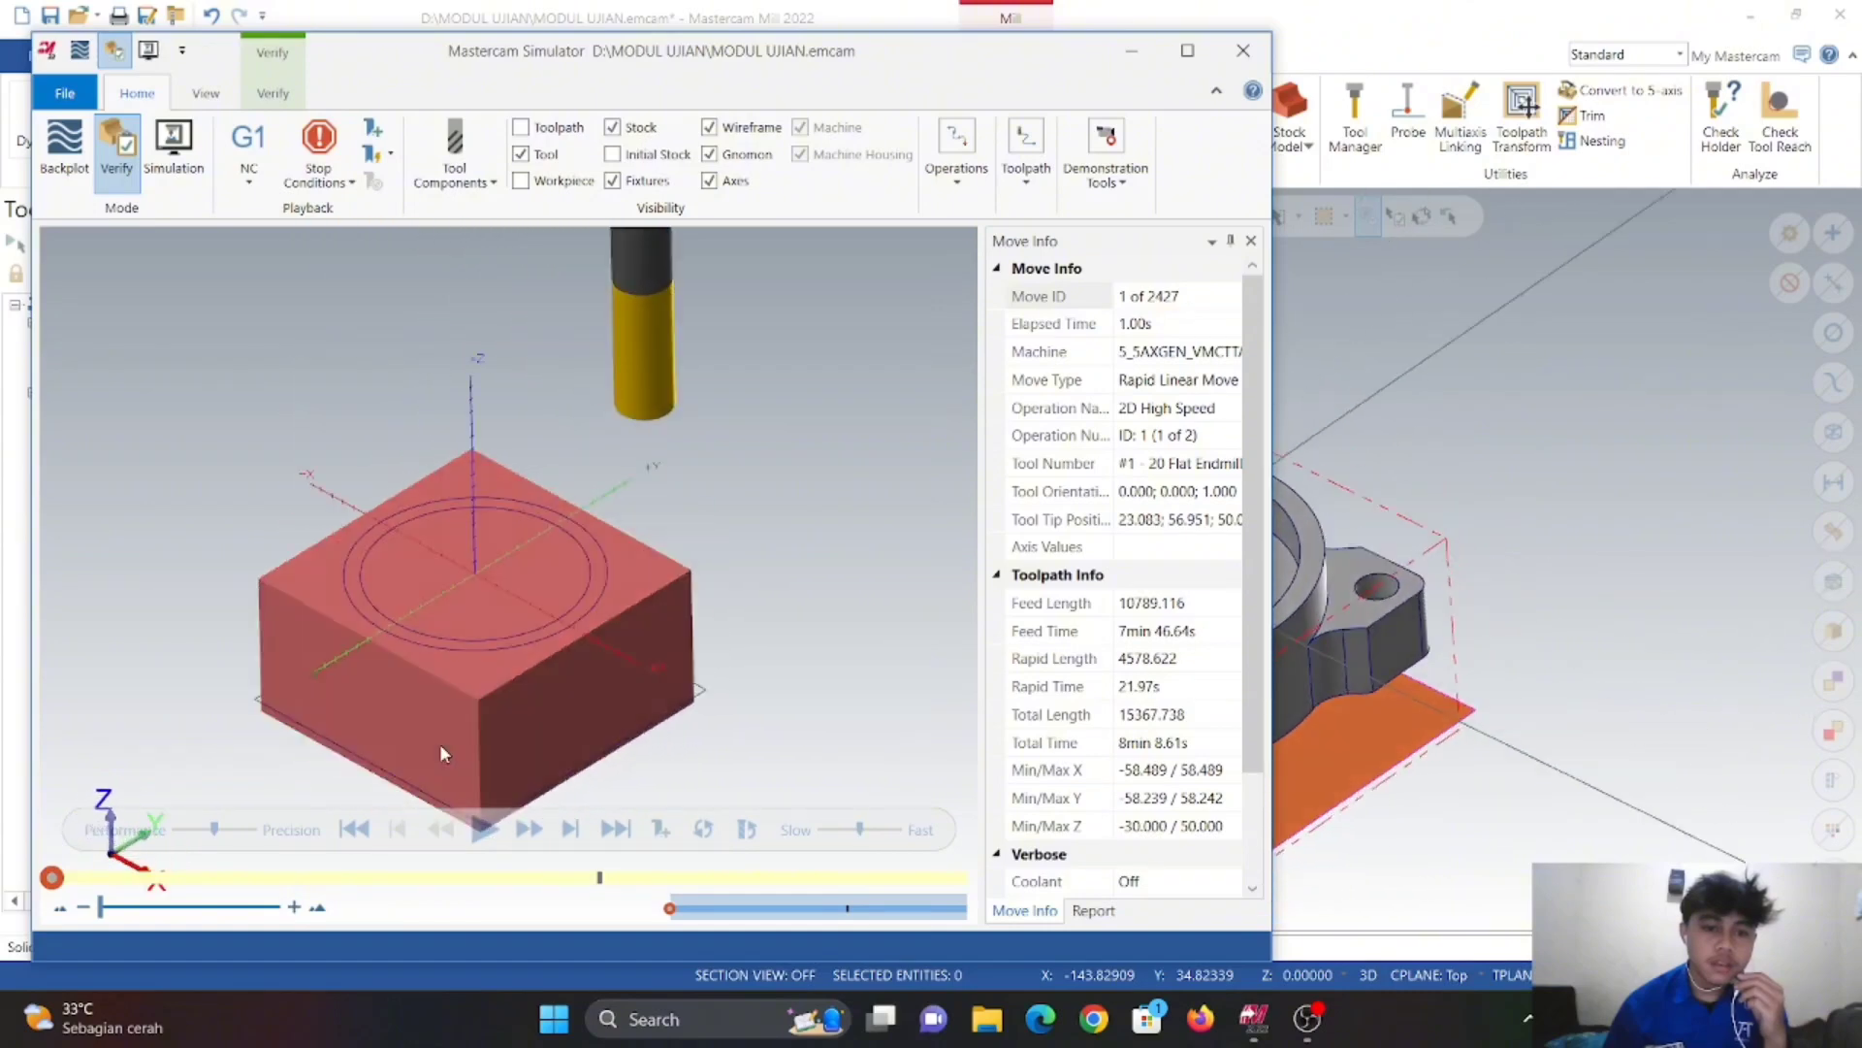
click(485, 829)
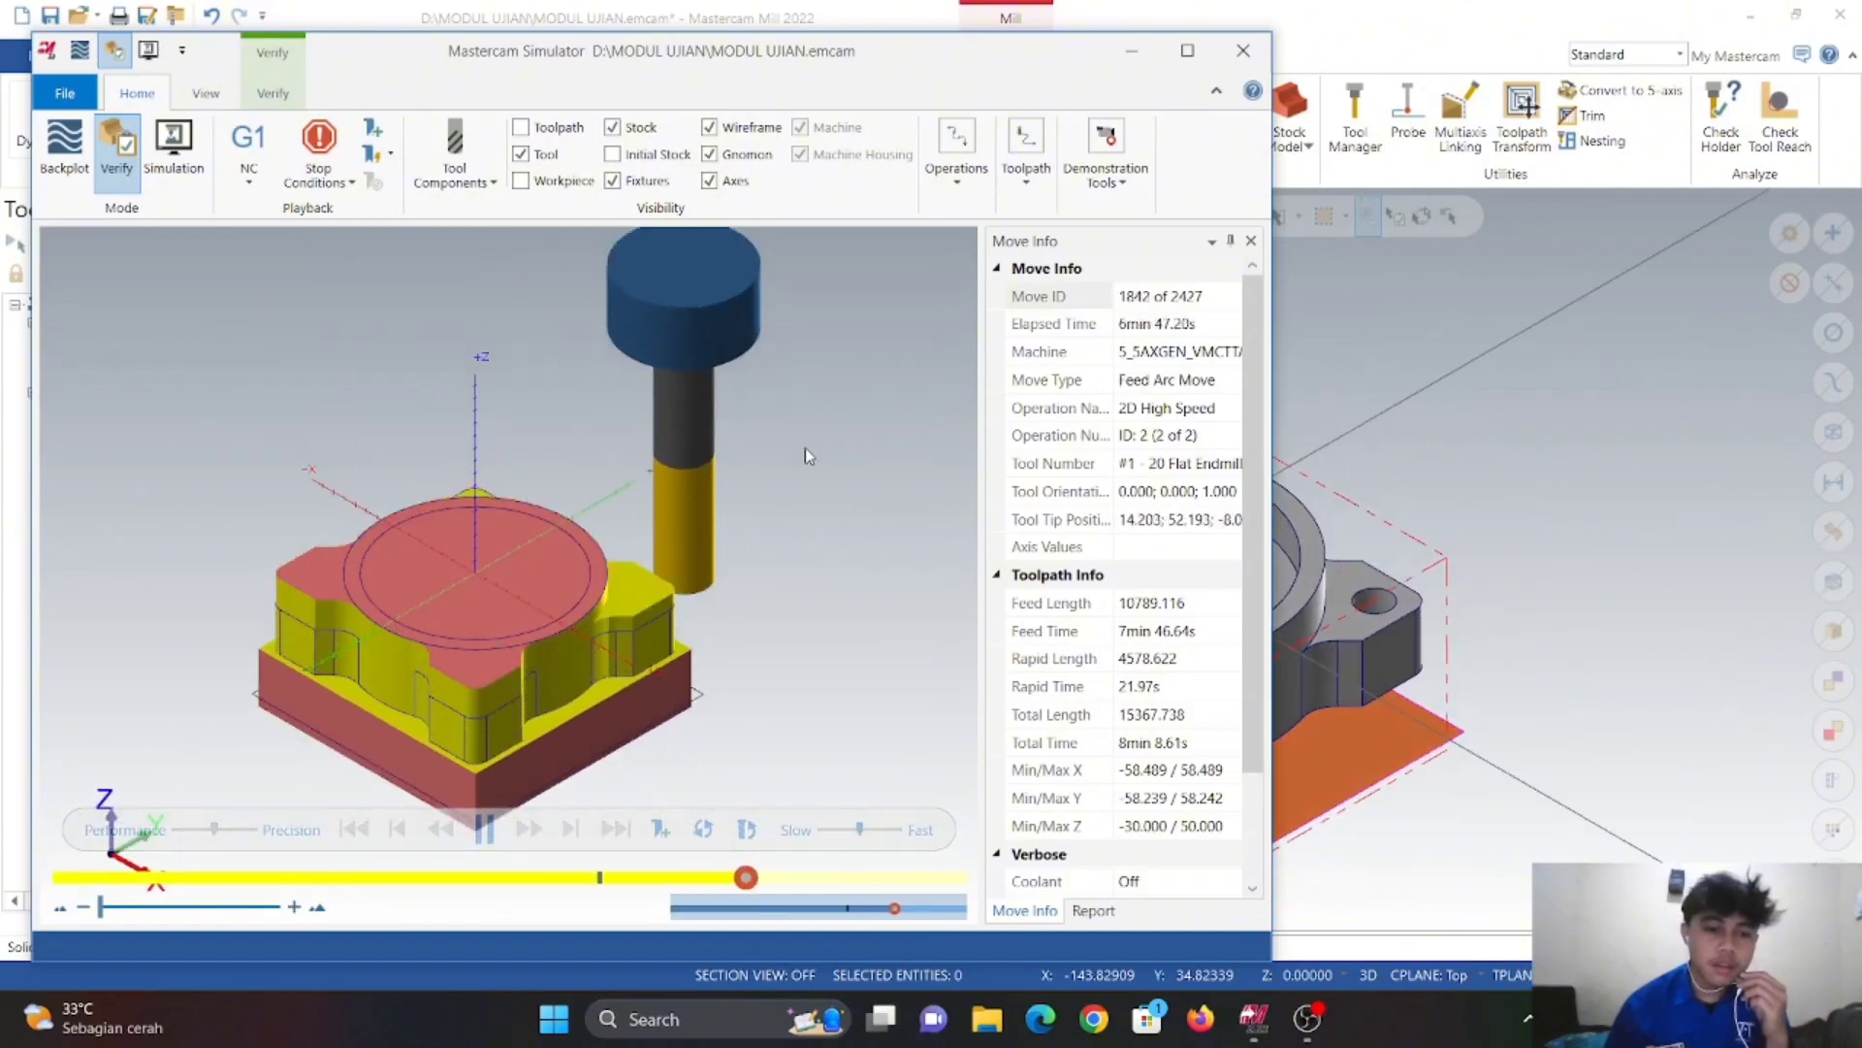
scroll(530, 690, up, 5)
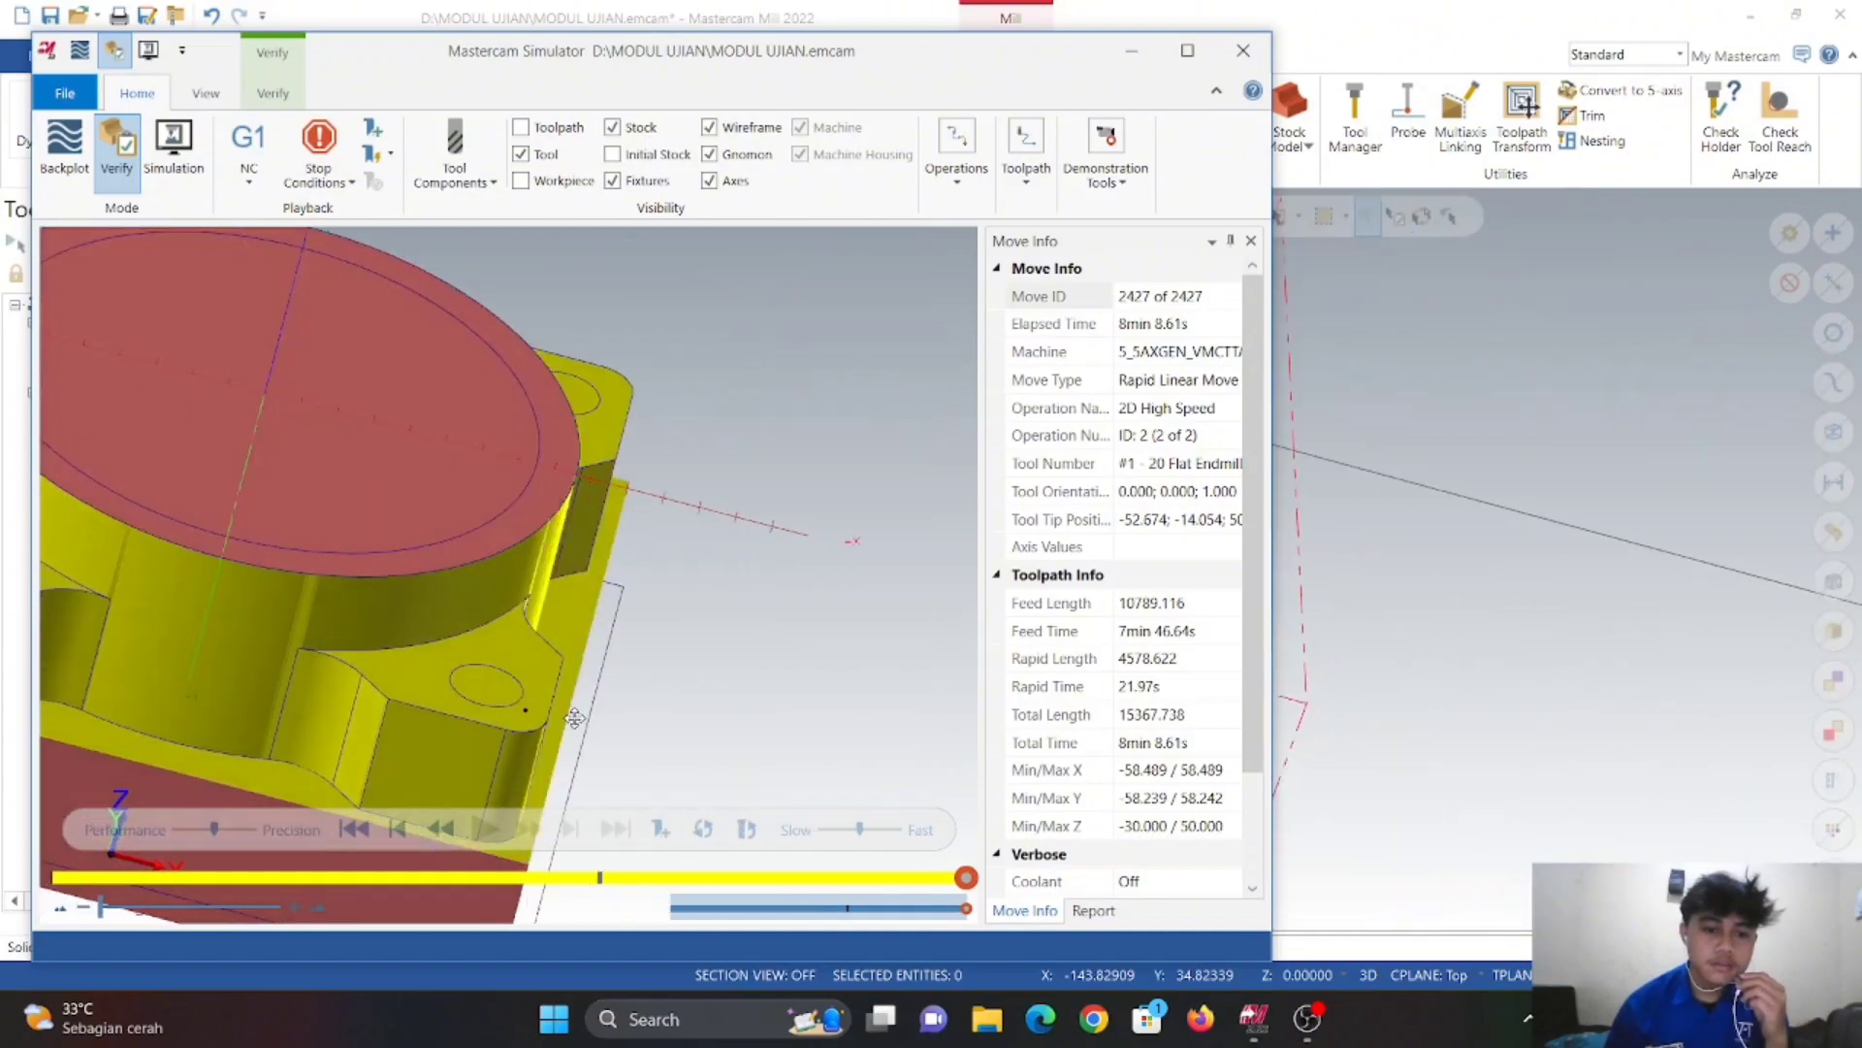
middle_drag(574, 718, 594, 629)
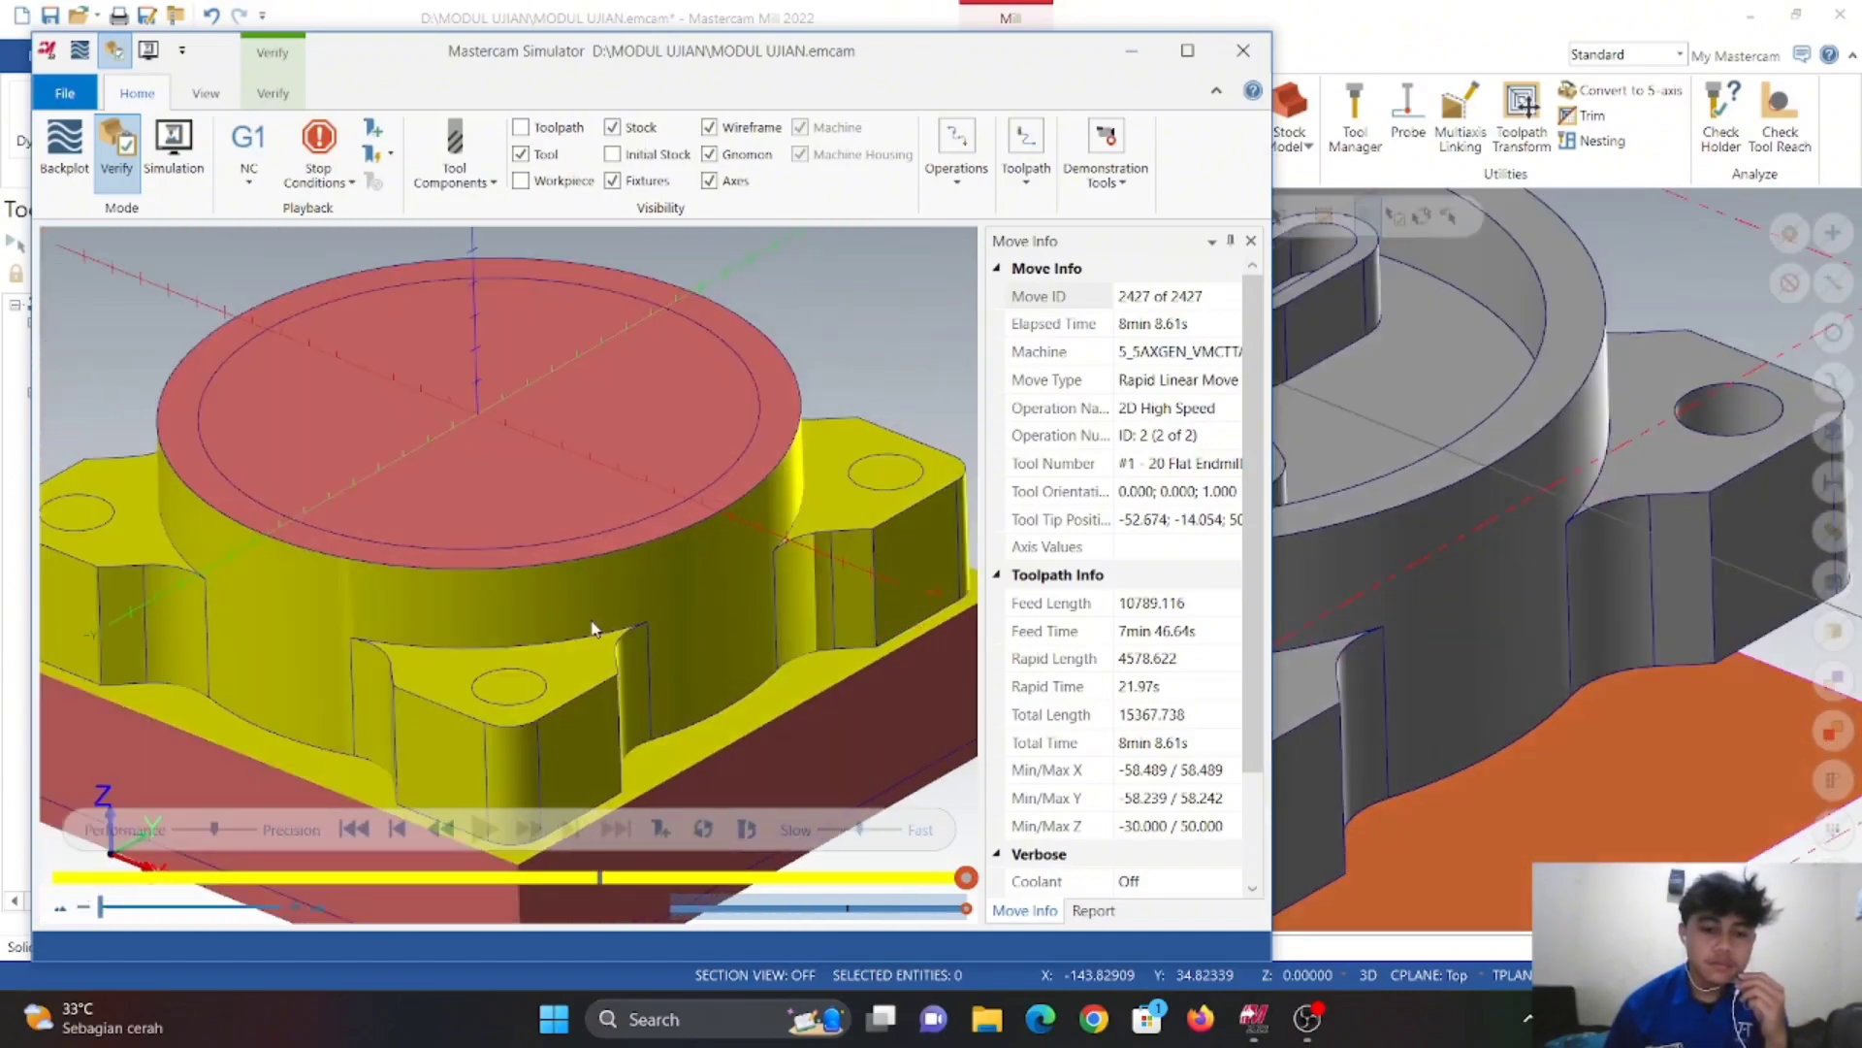
click(1243, 49)
- Start a third Area Mill toolpath and choose the circular floor face inside the rim as its machining region
click(142, 585)
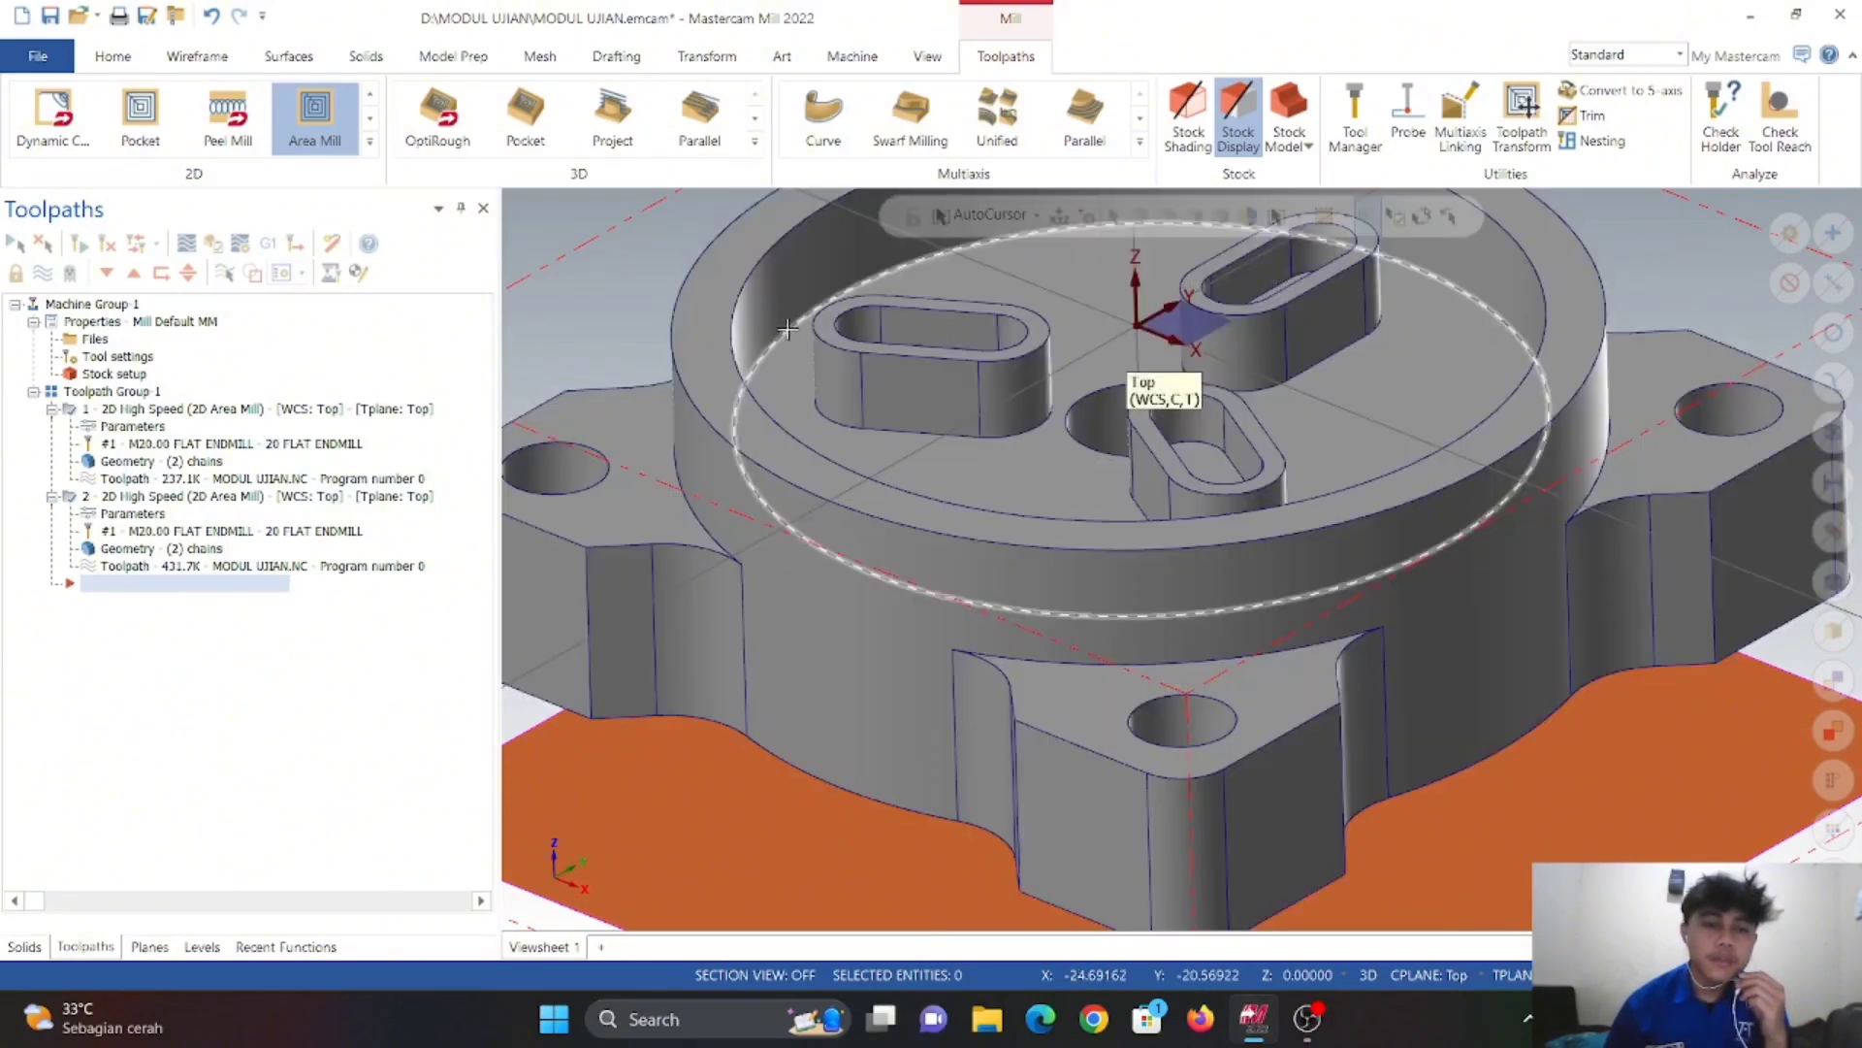
right_click(592, 282)
click(669, 419)
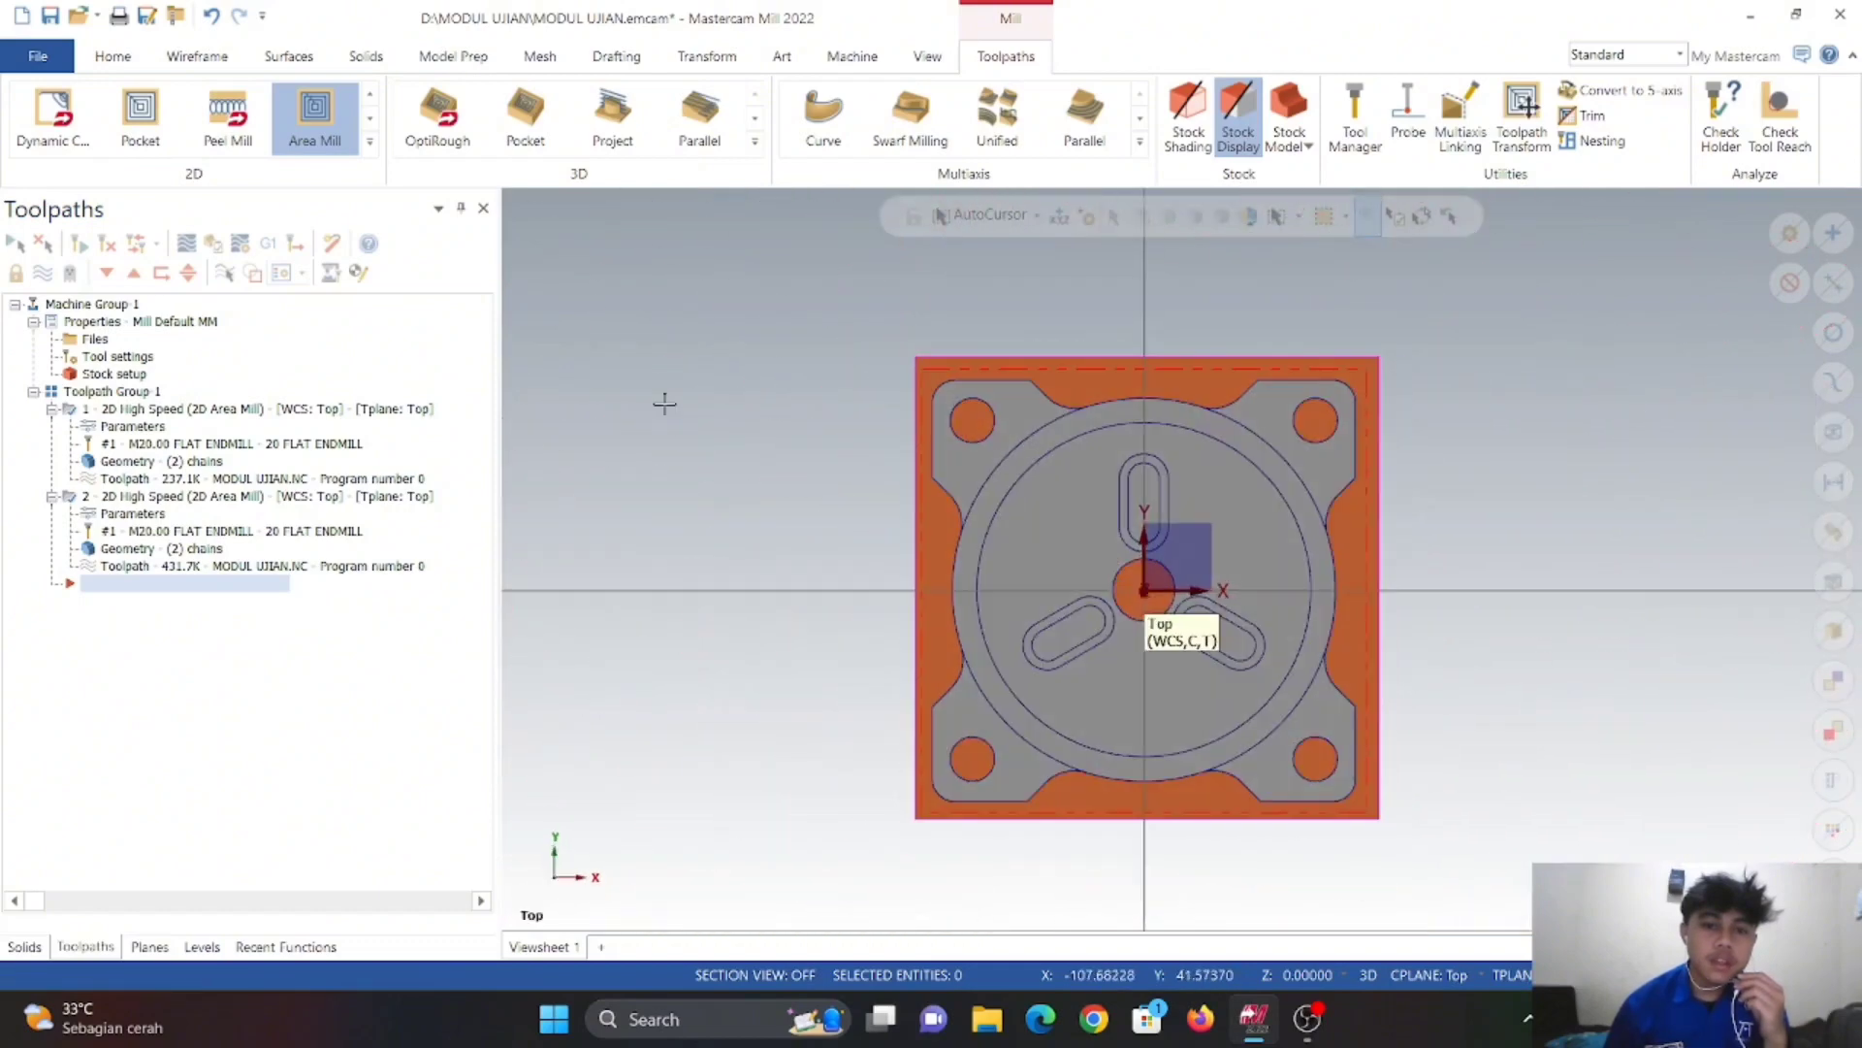
click(328, 118)
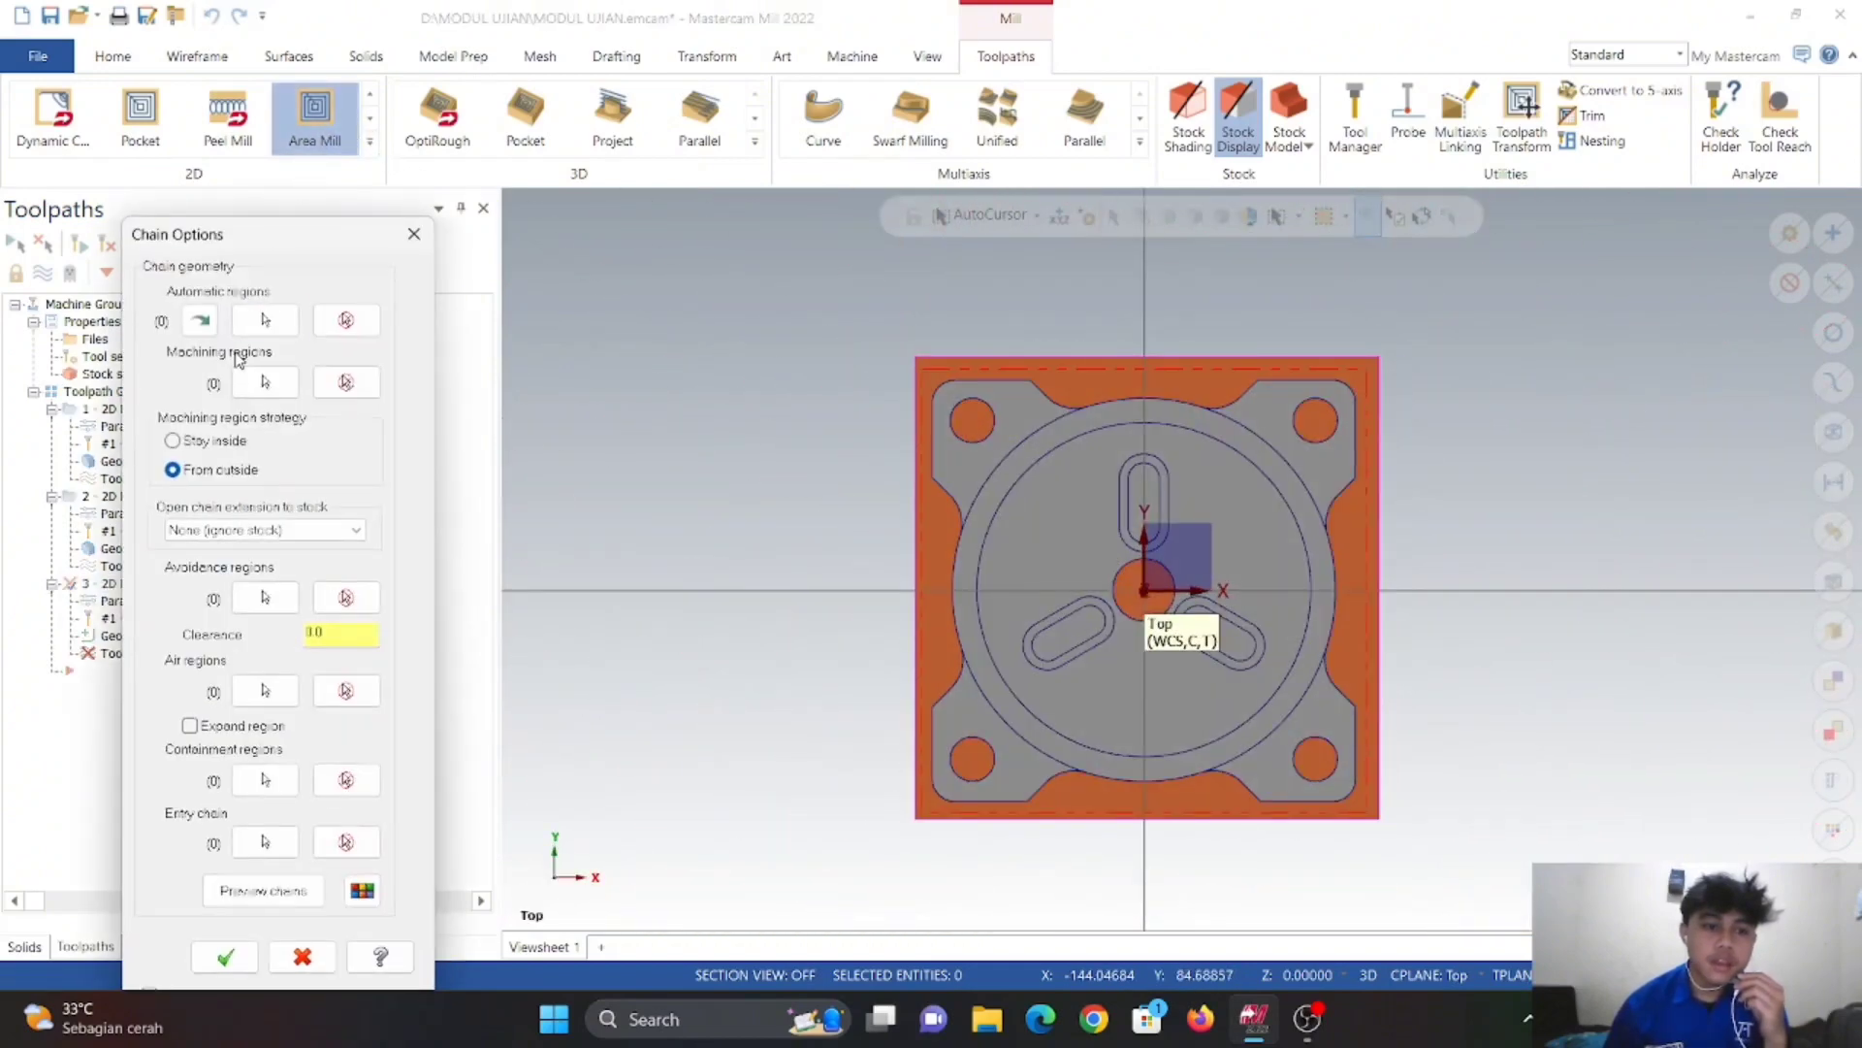
click(265, 381)
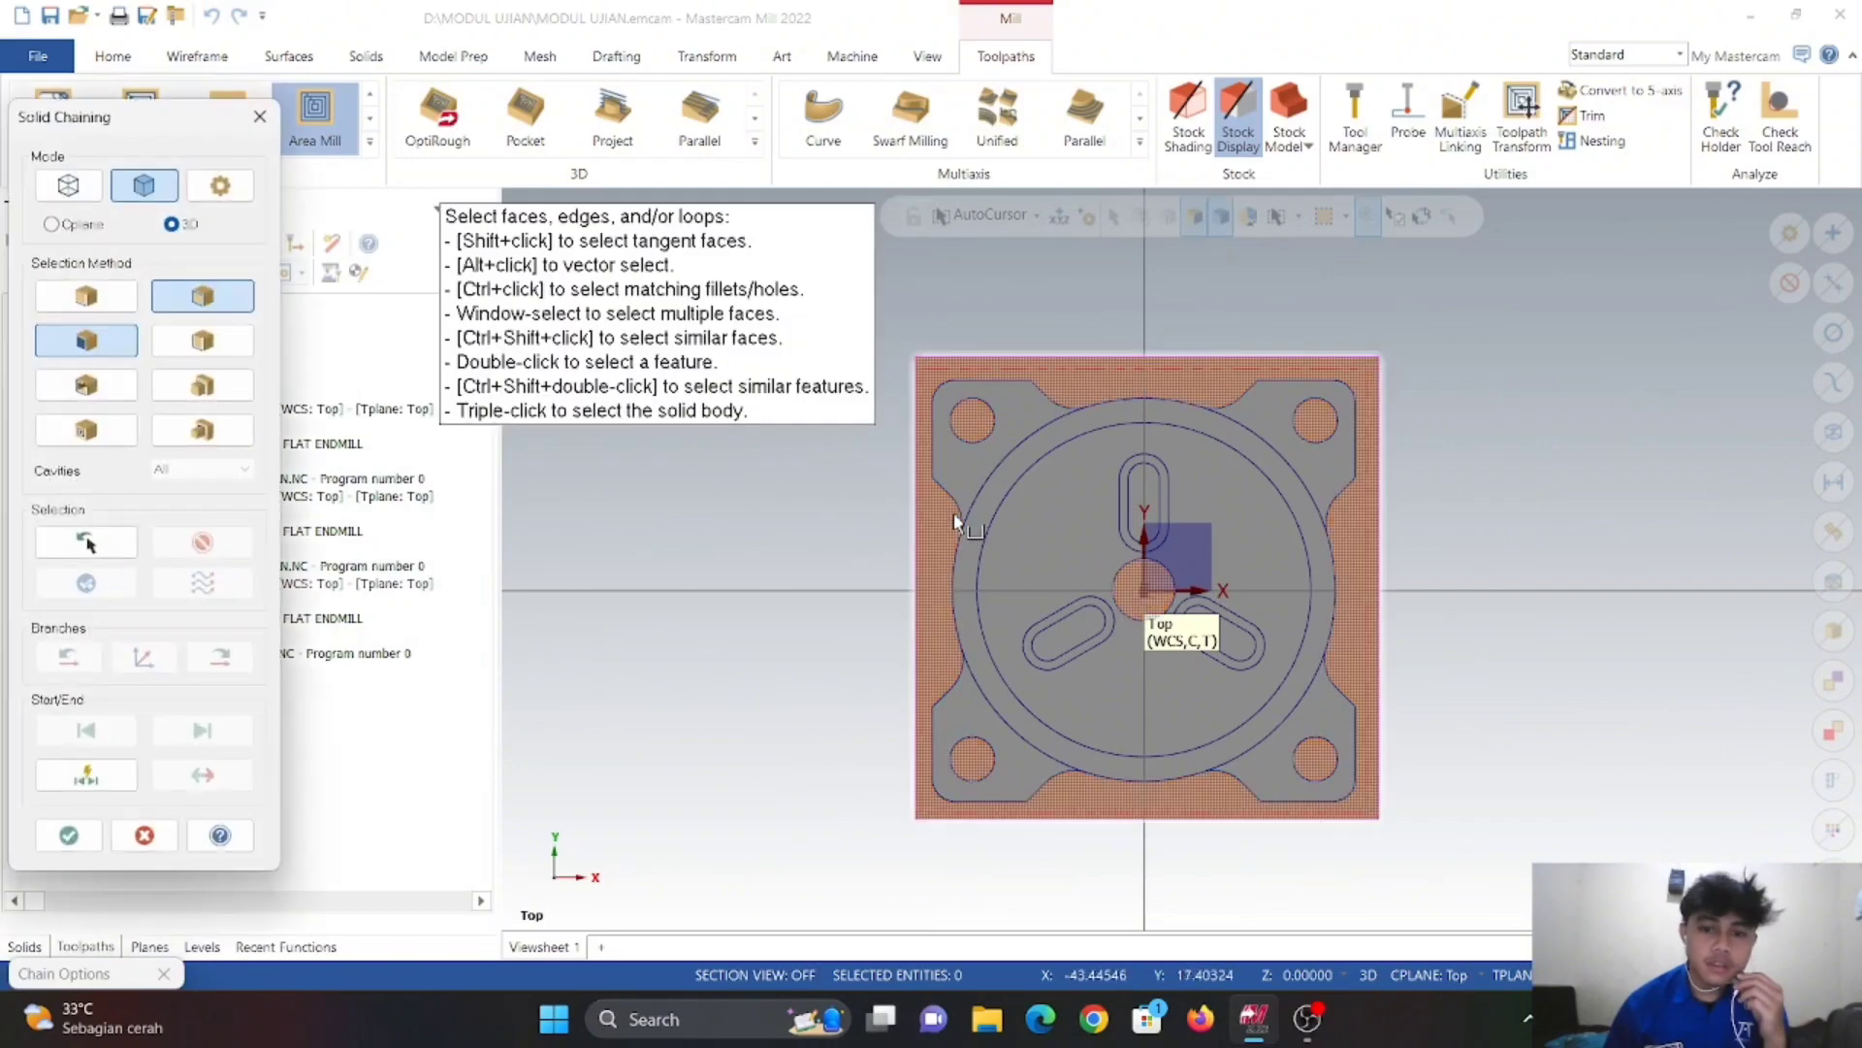
click(1077, 521)
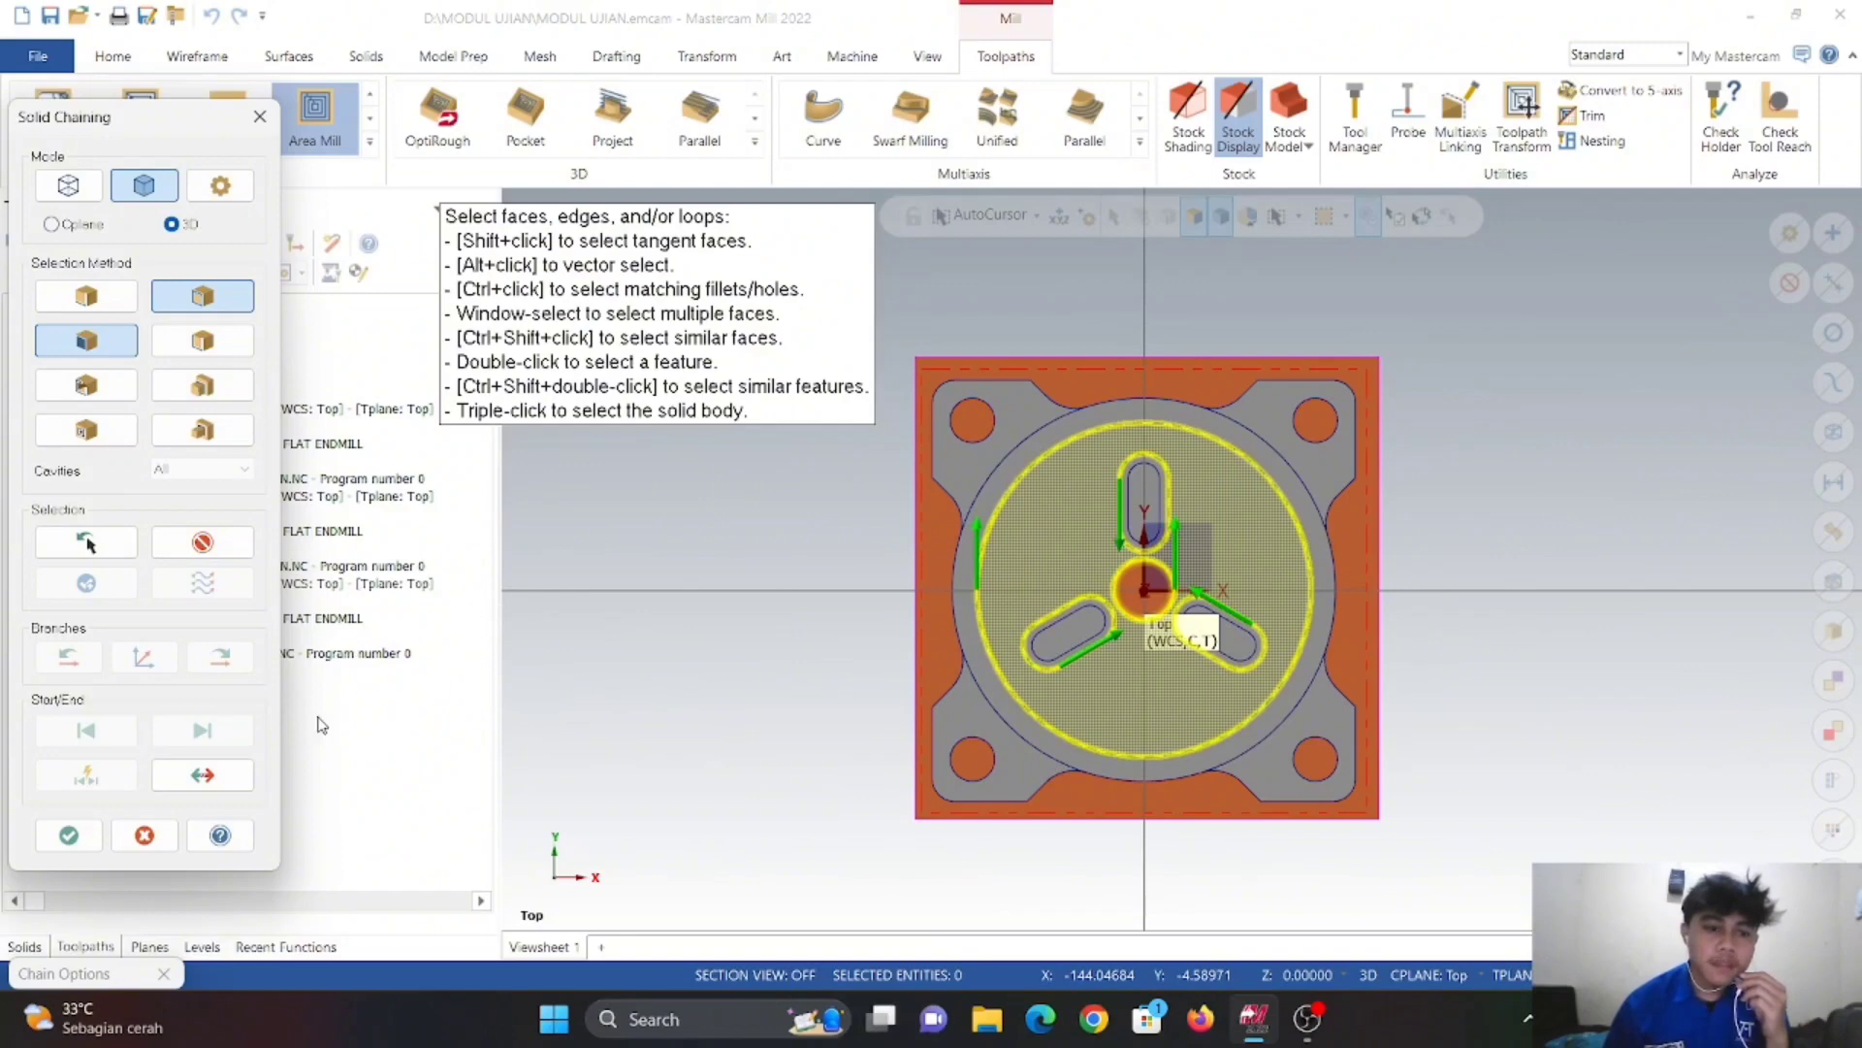
click(69, 836)
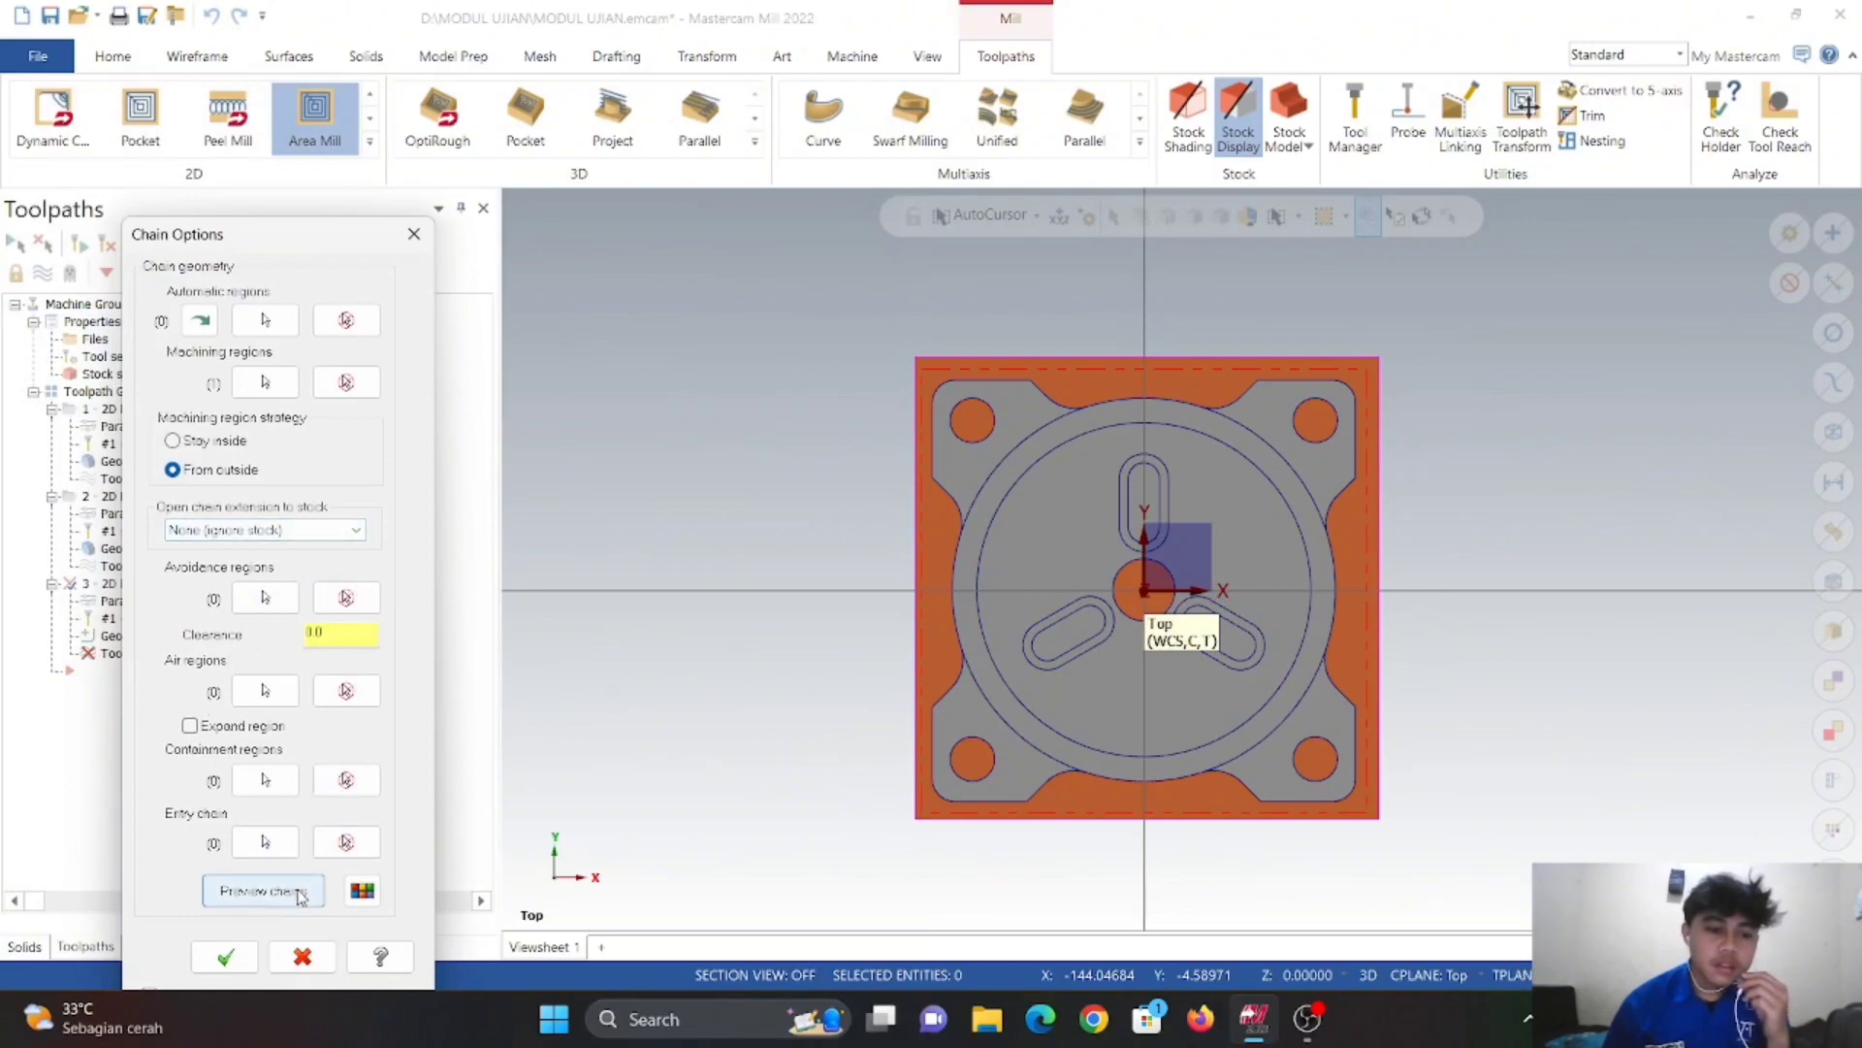
- Choose the outer edges of the three slotted bosses on the circular floor as avoidance regions
click(265, 596)
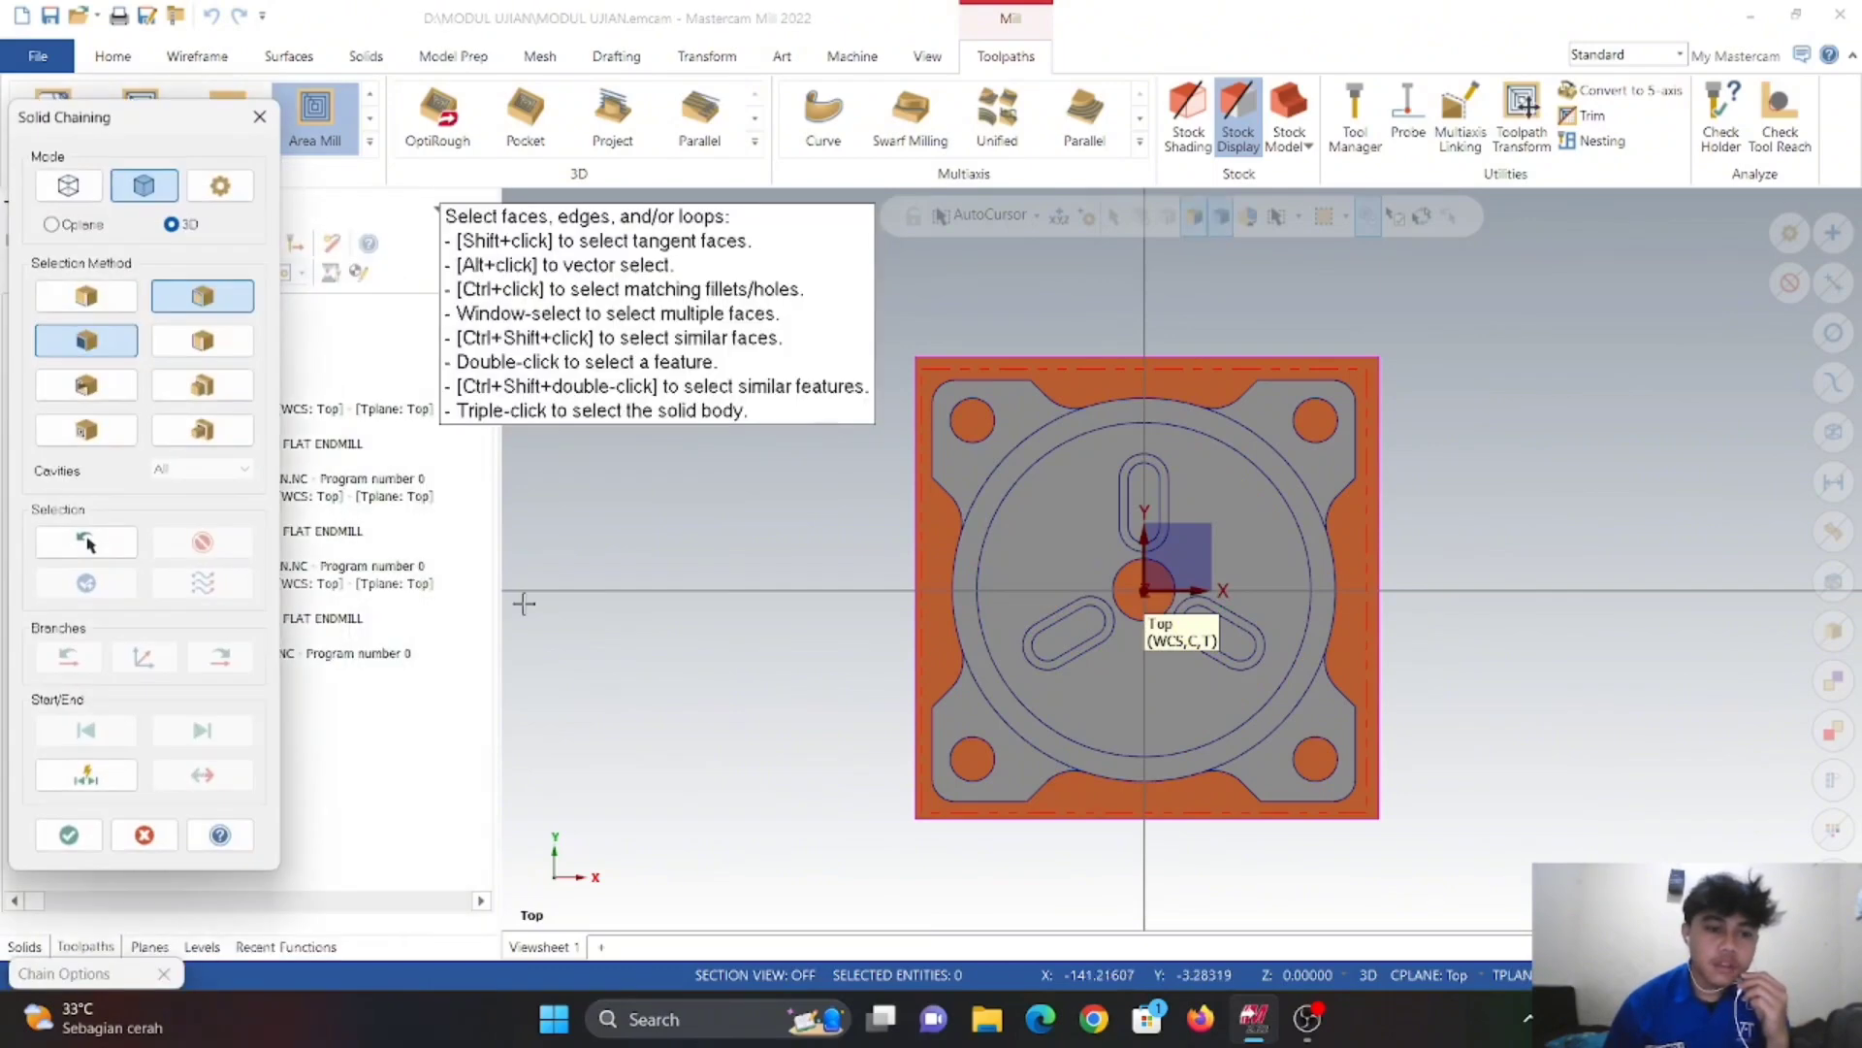
scroll(1159, 485, up, 1)
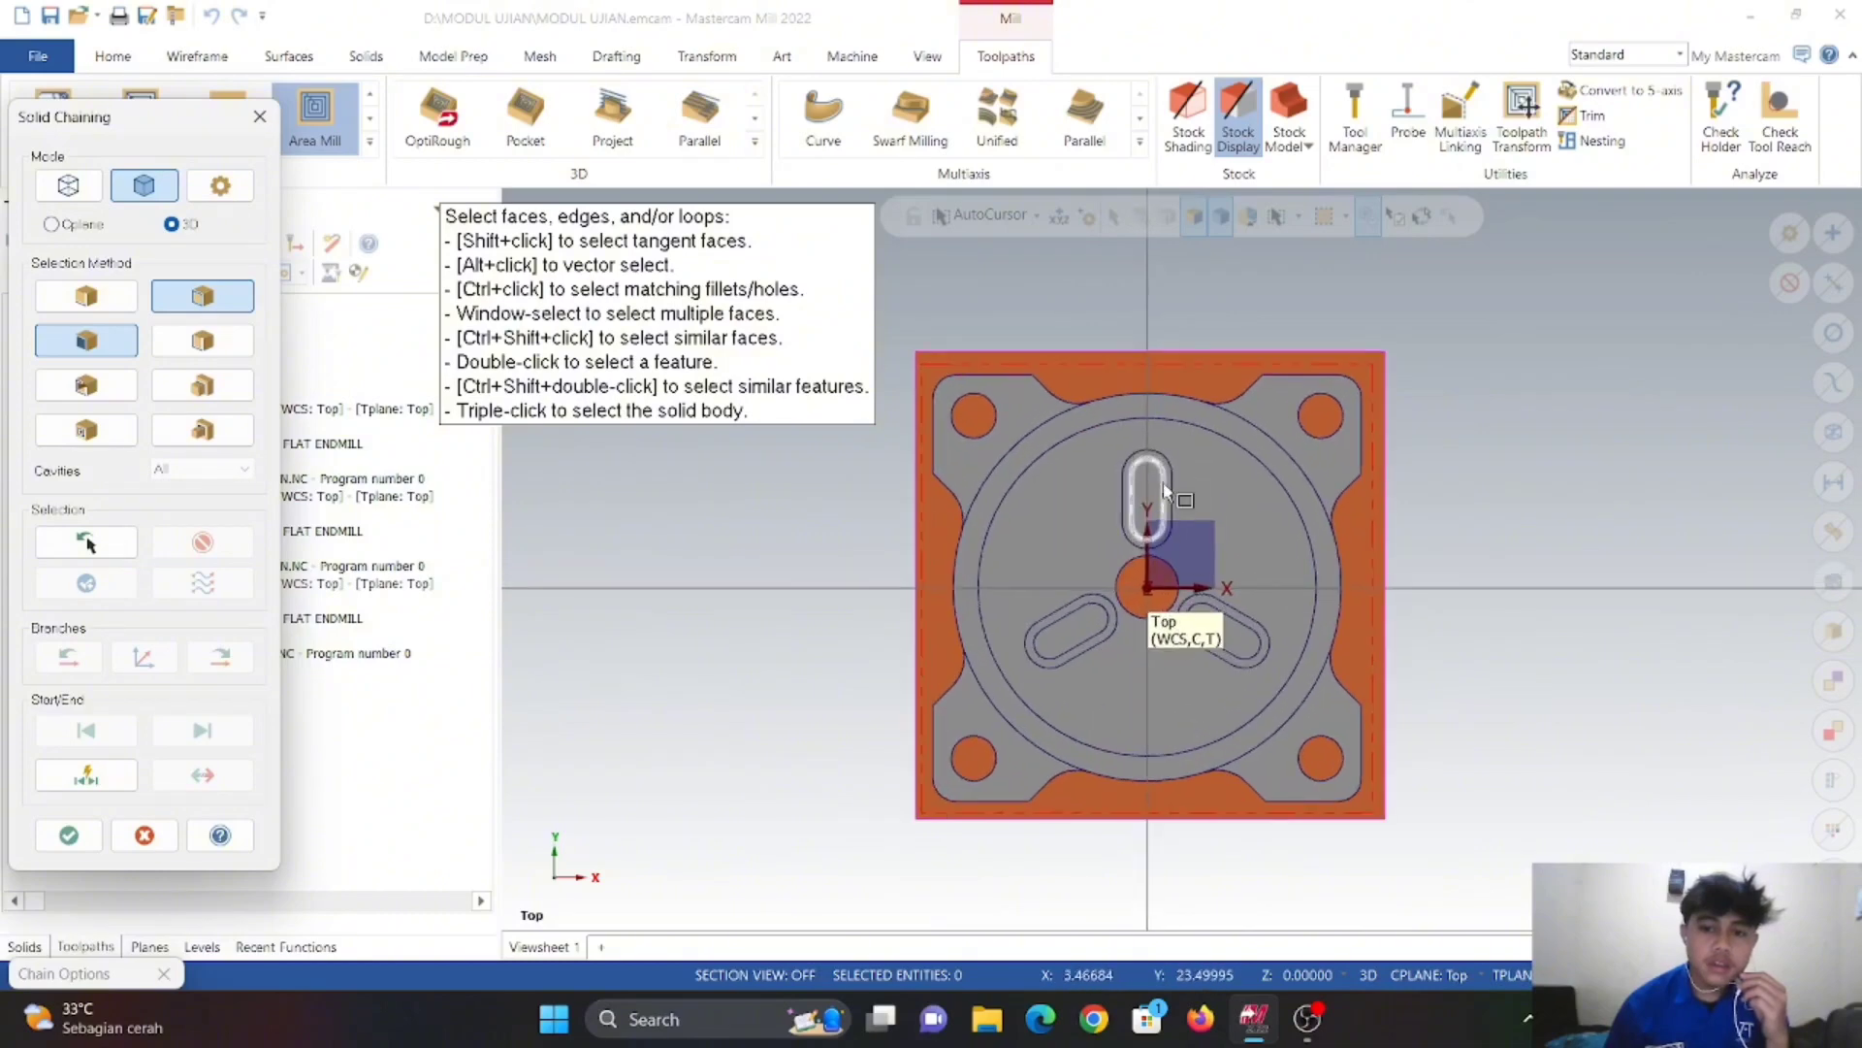
scroll(1162, 467, up, 2)
scroll(1173, 458, up, 2)
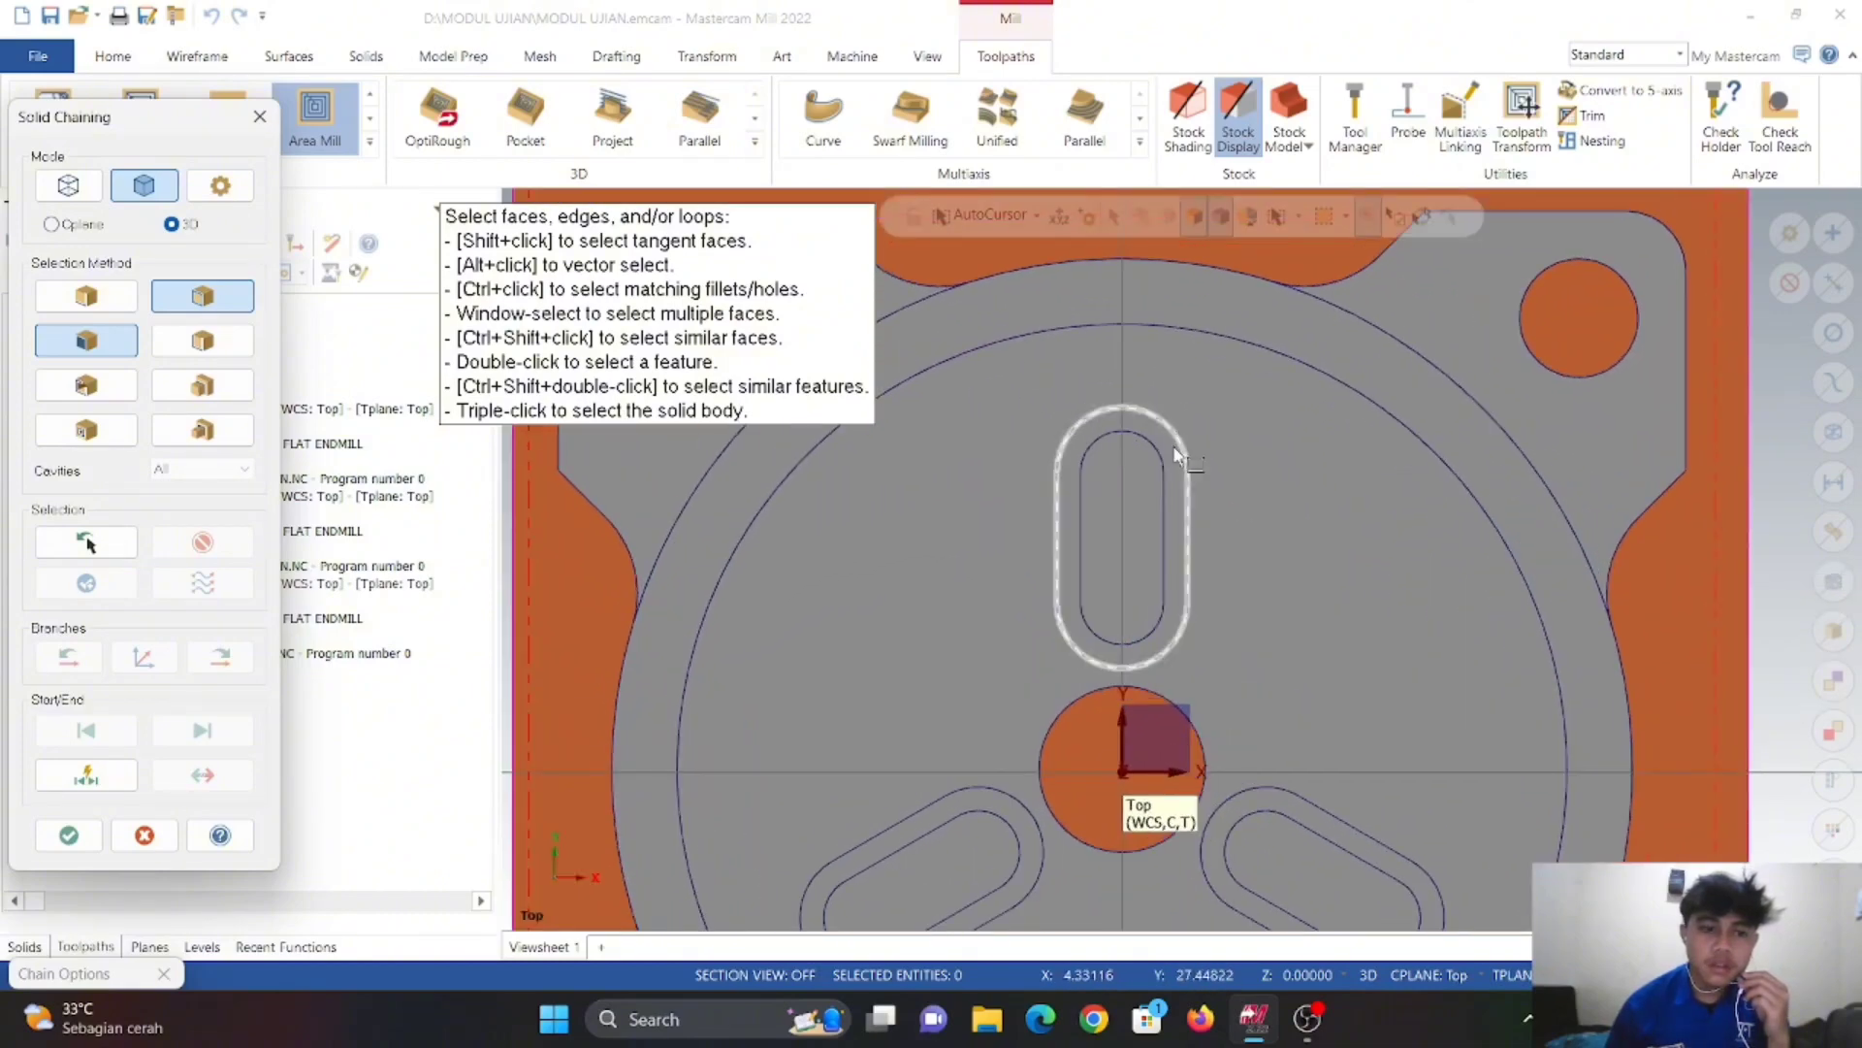
click(1175, 454)
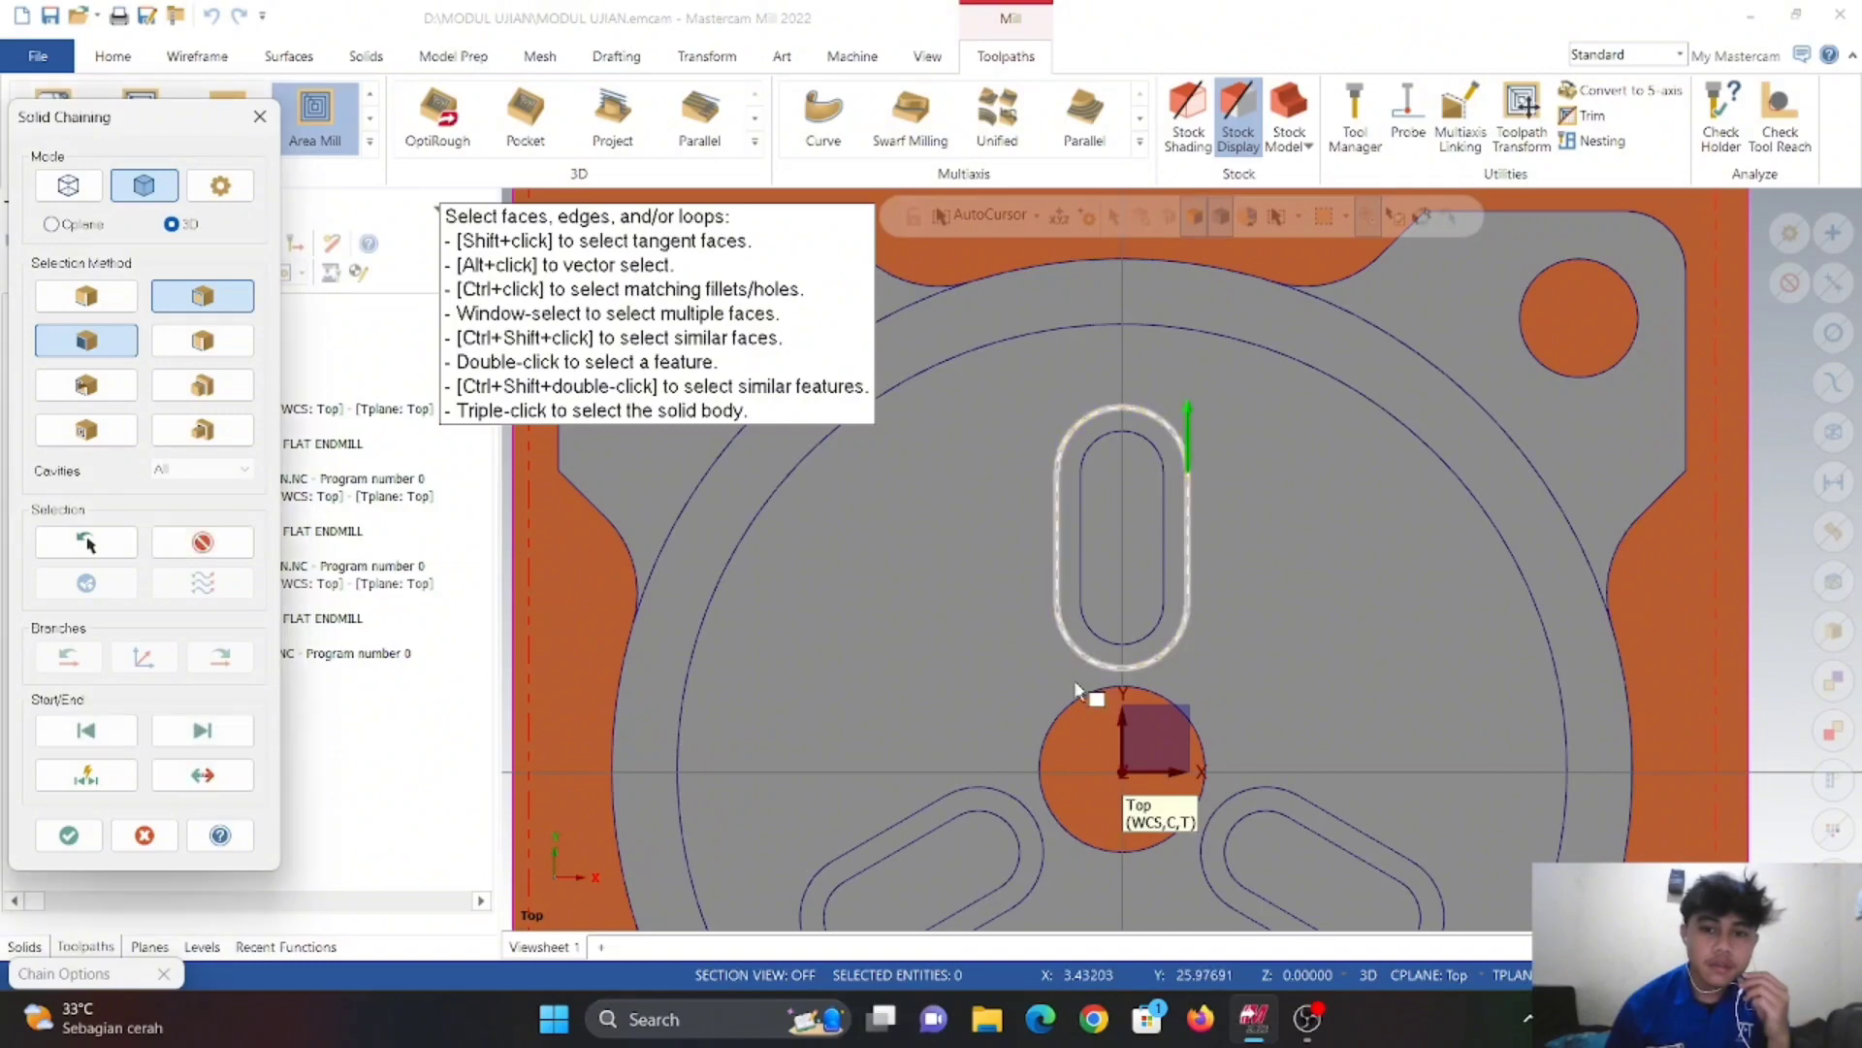
click(1021, 803)
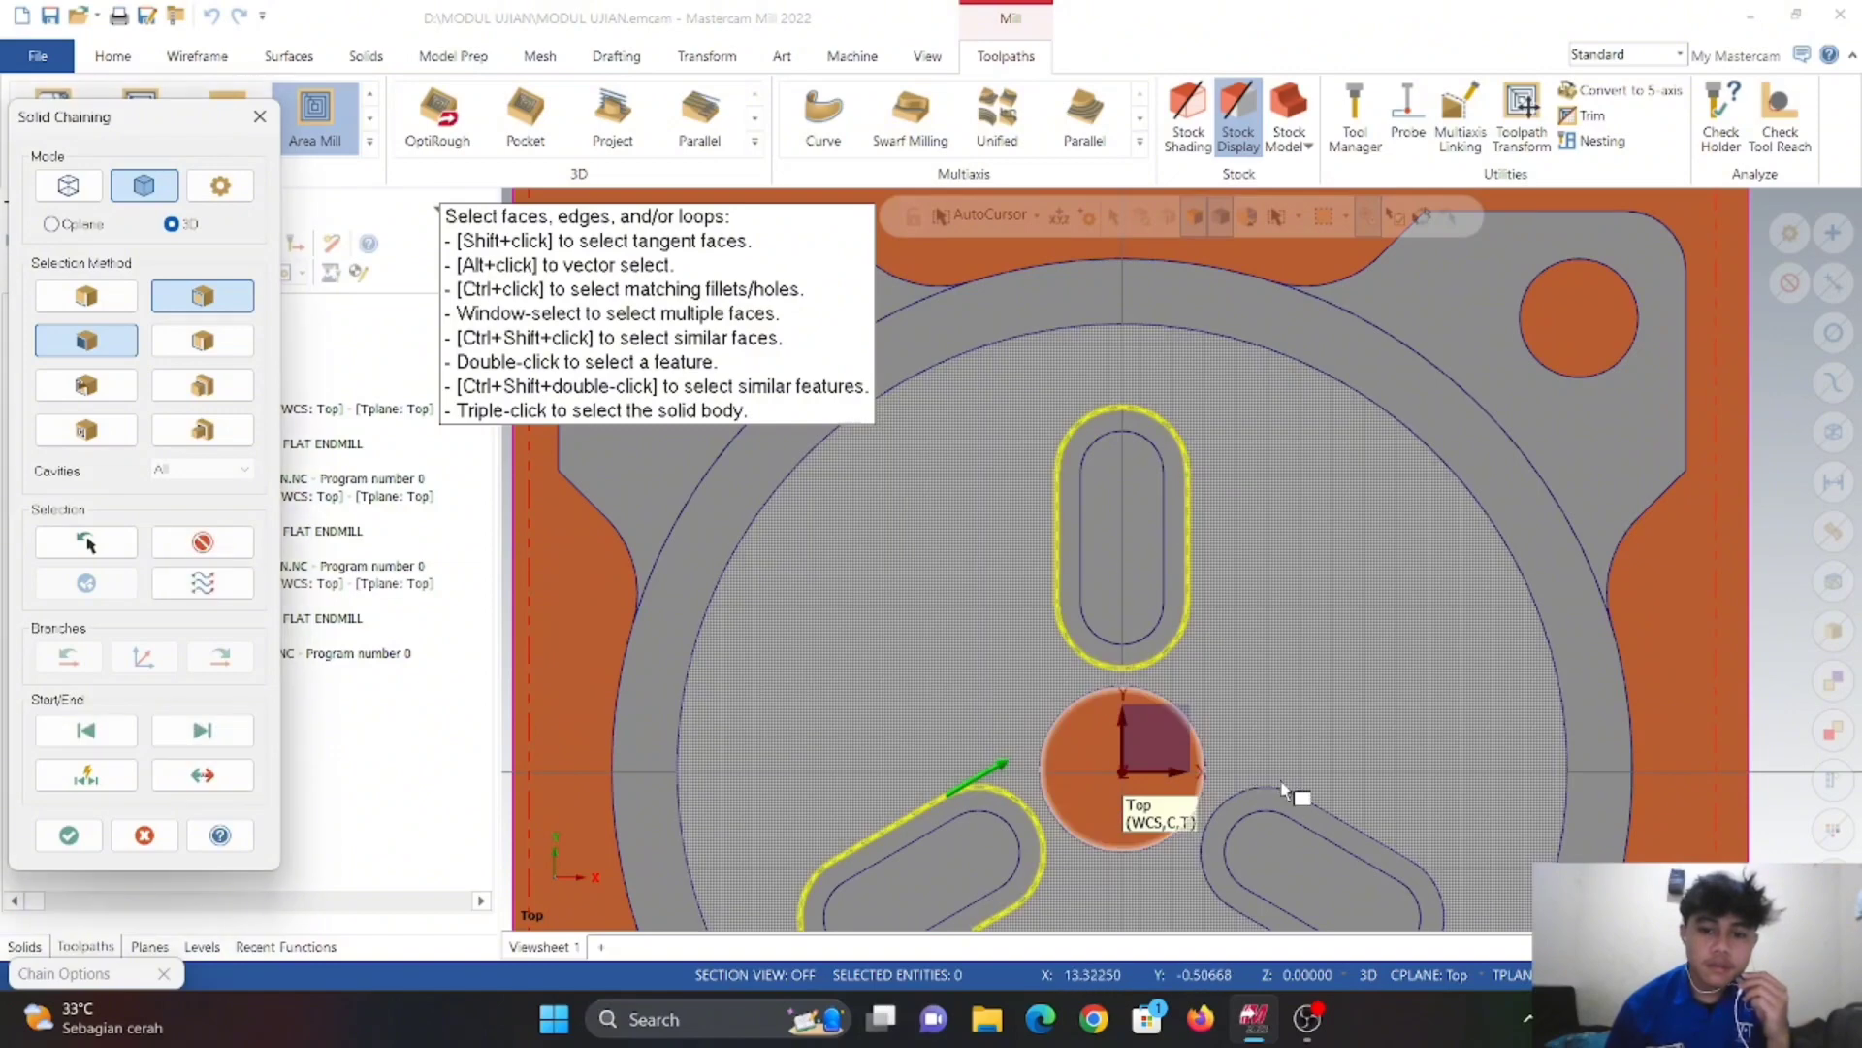
click(1295, 790)
click(68, 835)
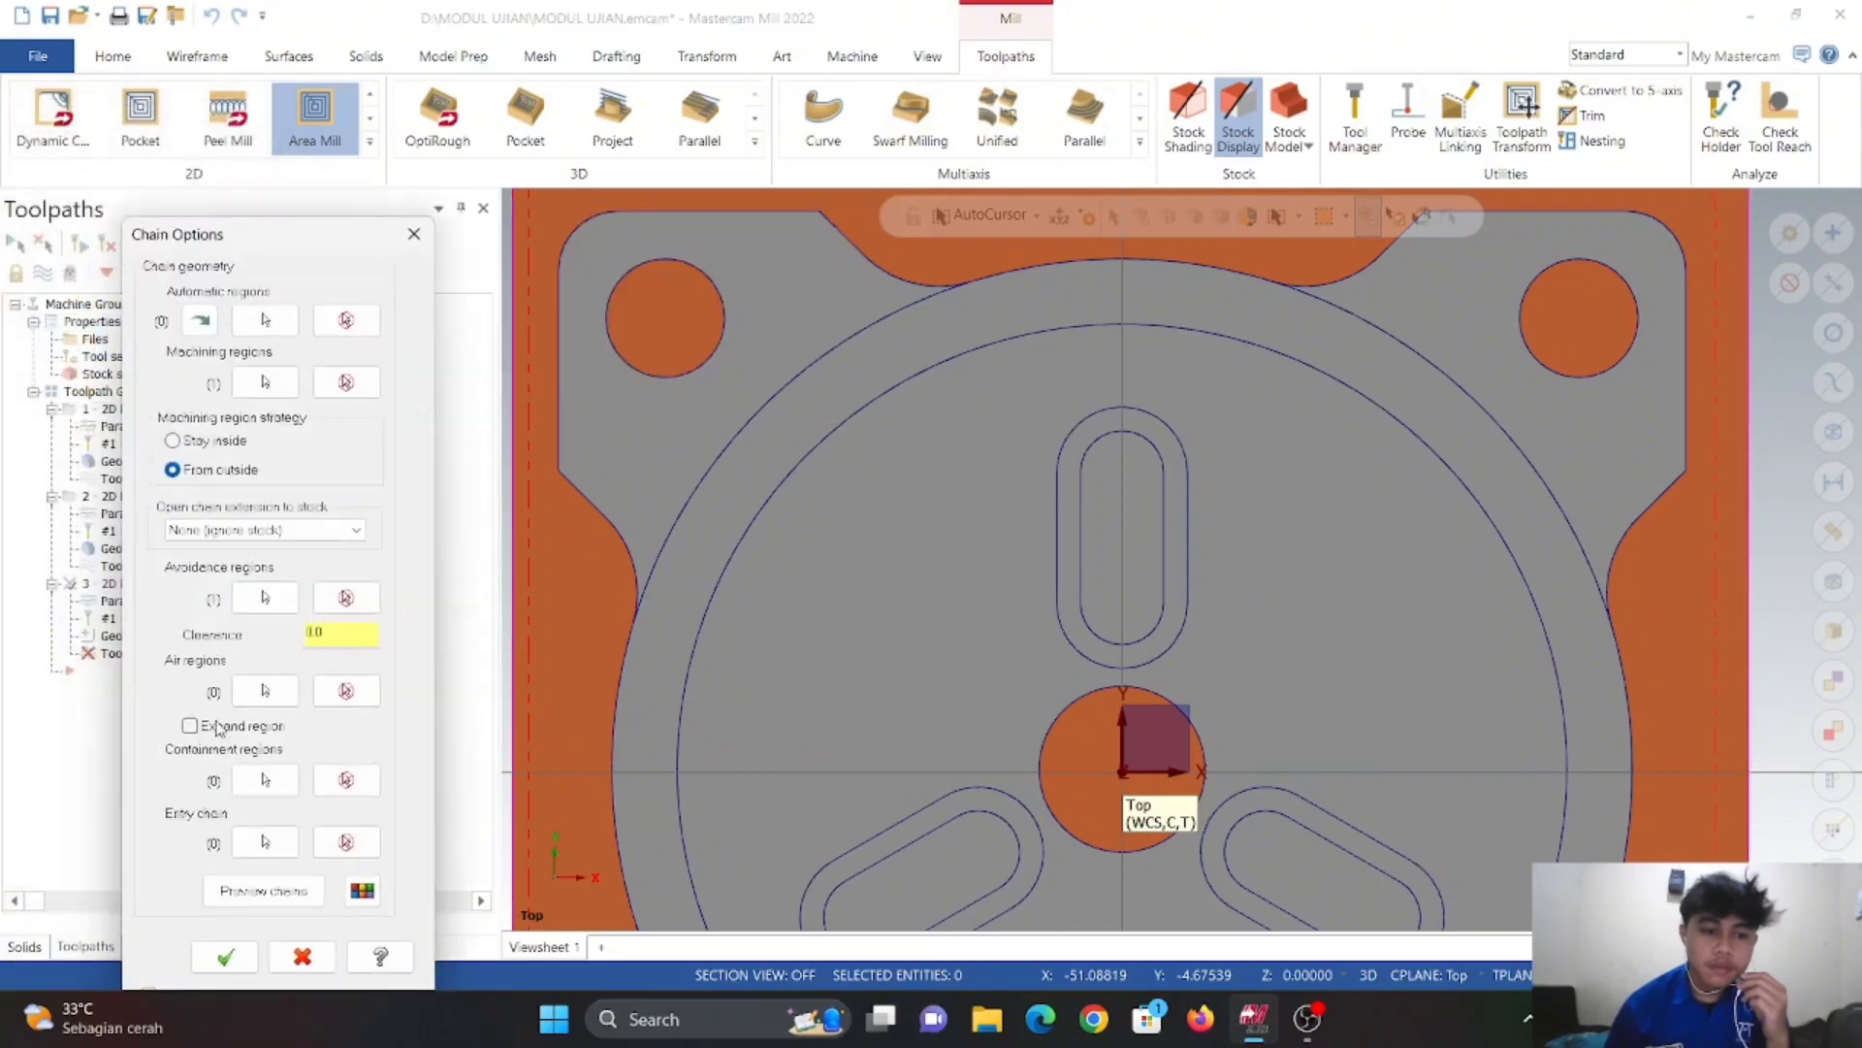
- Preview the chains, set the machining region strategy to Stay inside, check the preview again, and accept the chain options
click(260, 894)
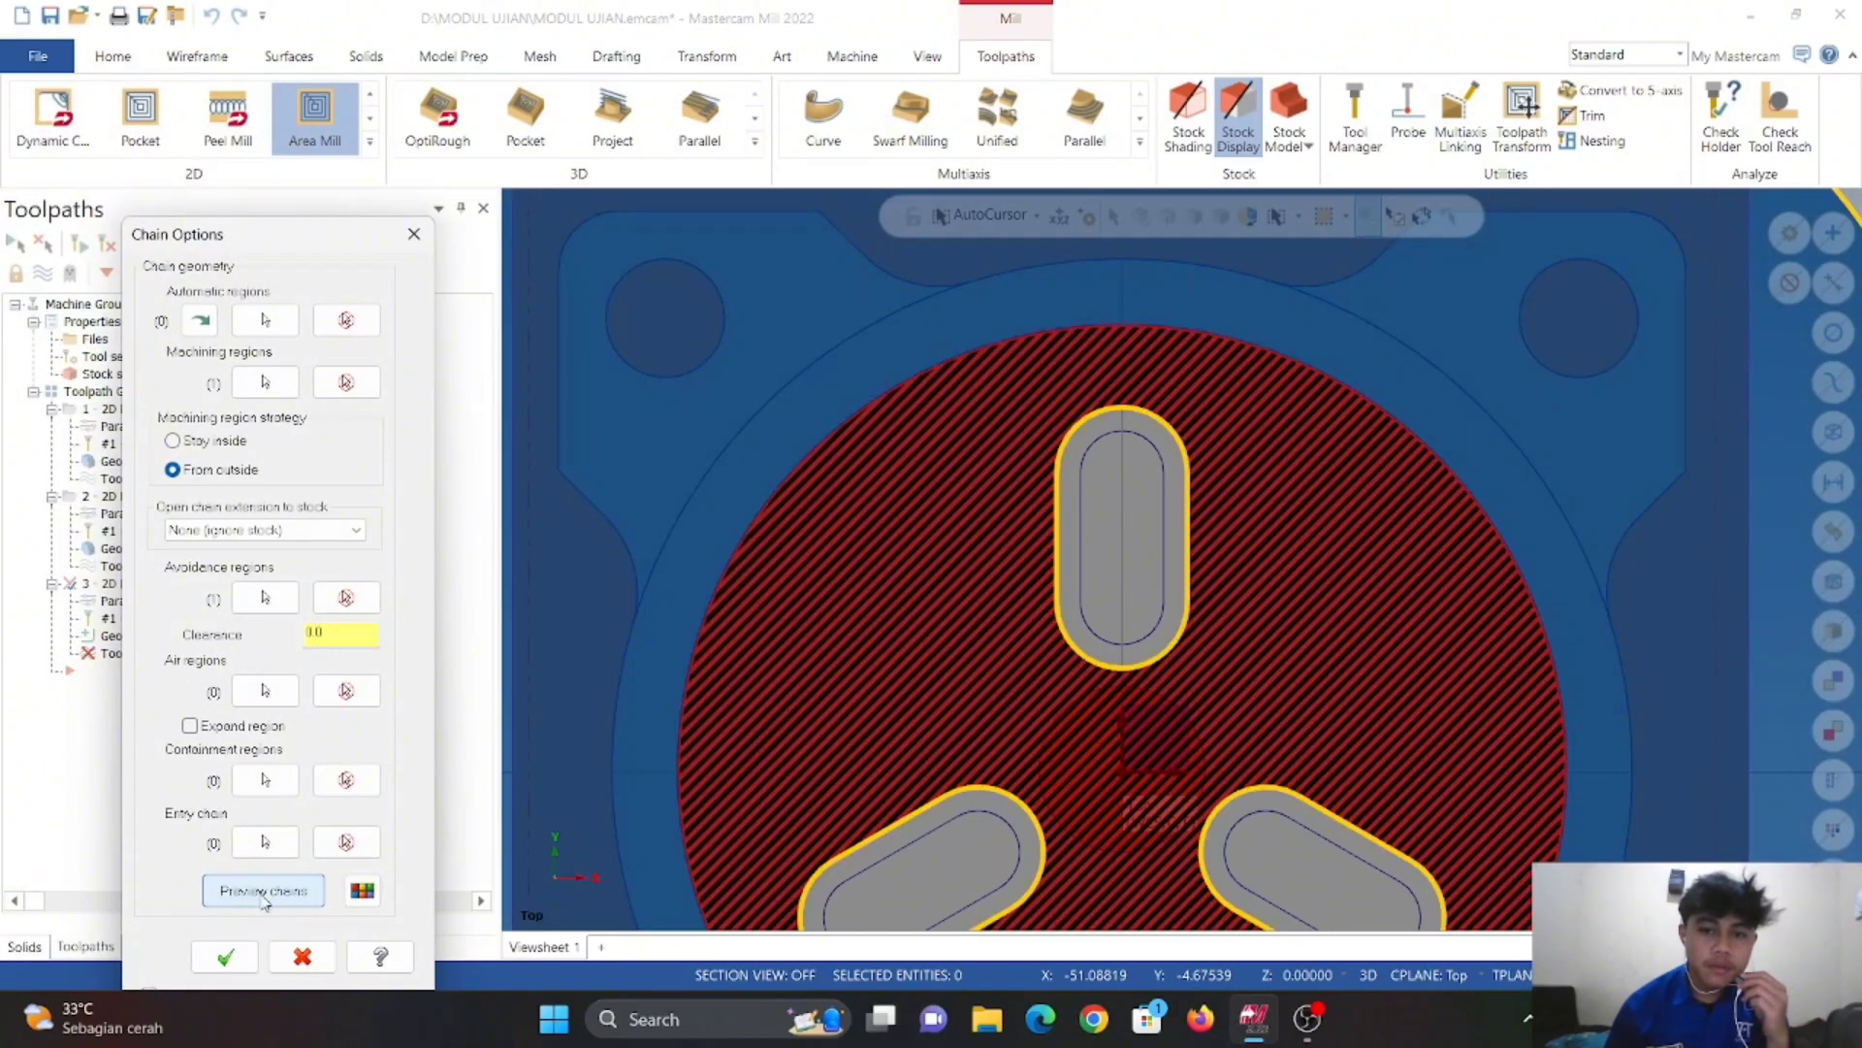
scroll(1054, 424, down, 1)
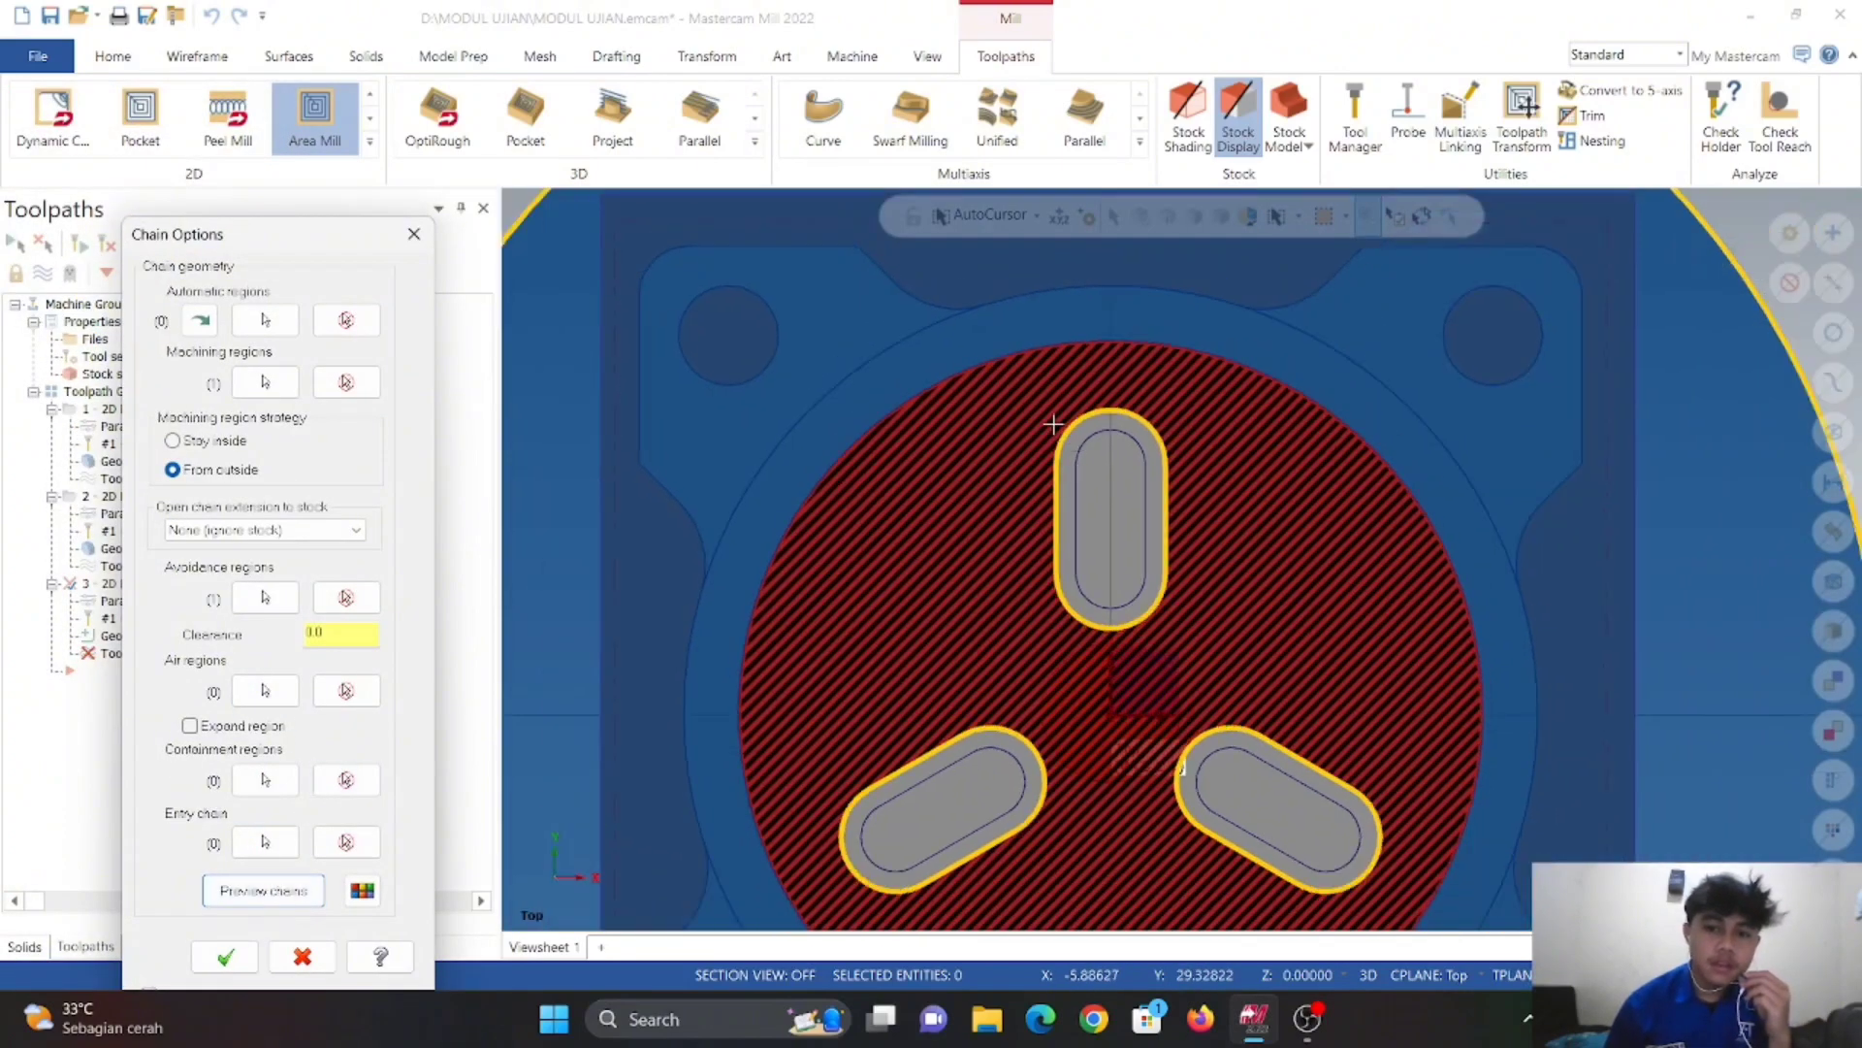
scroll(1053, 424, down, 2)
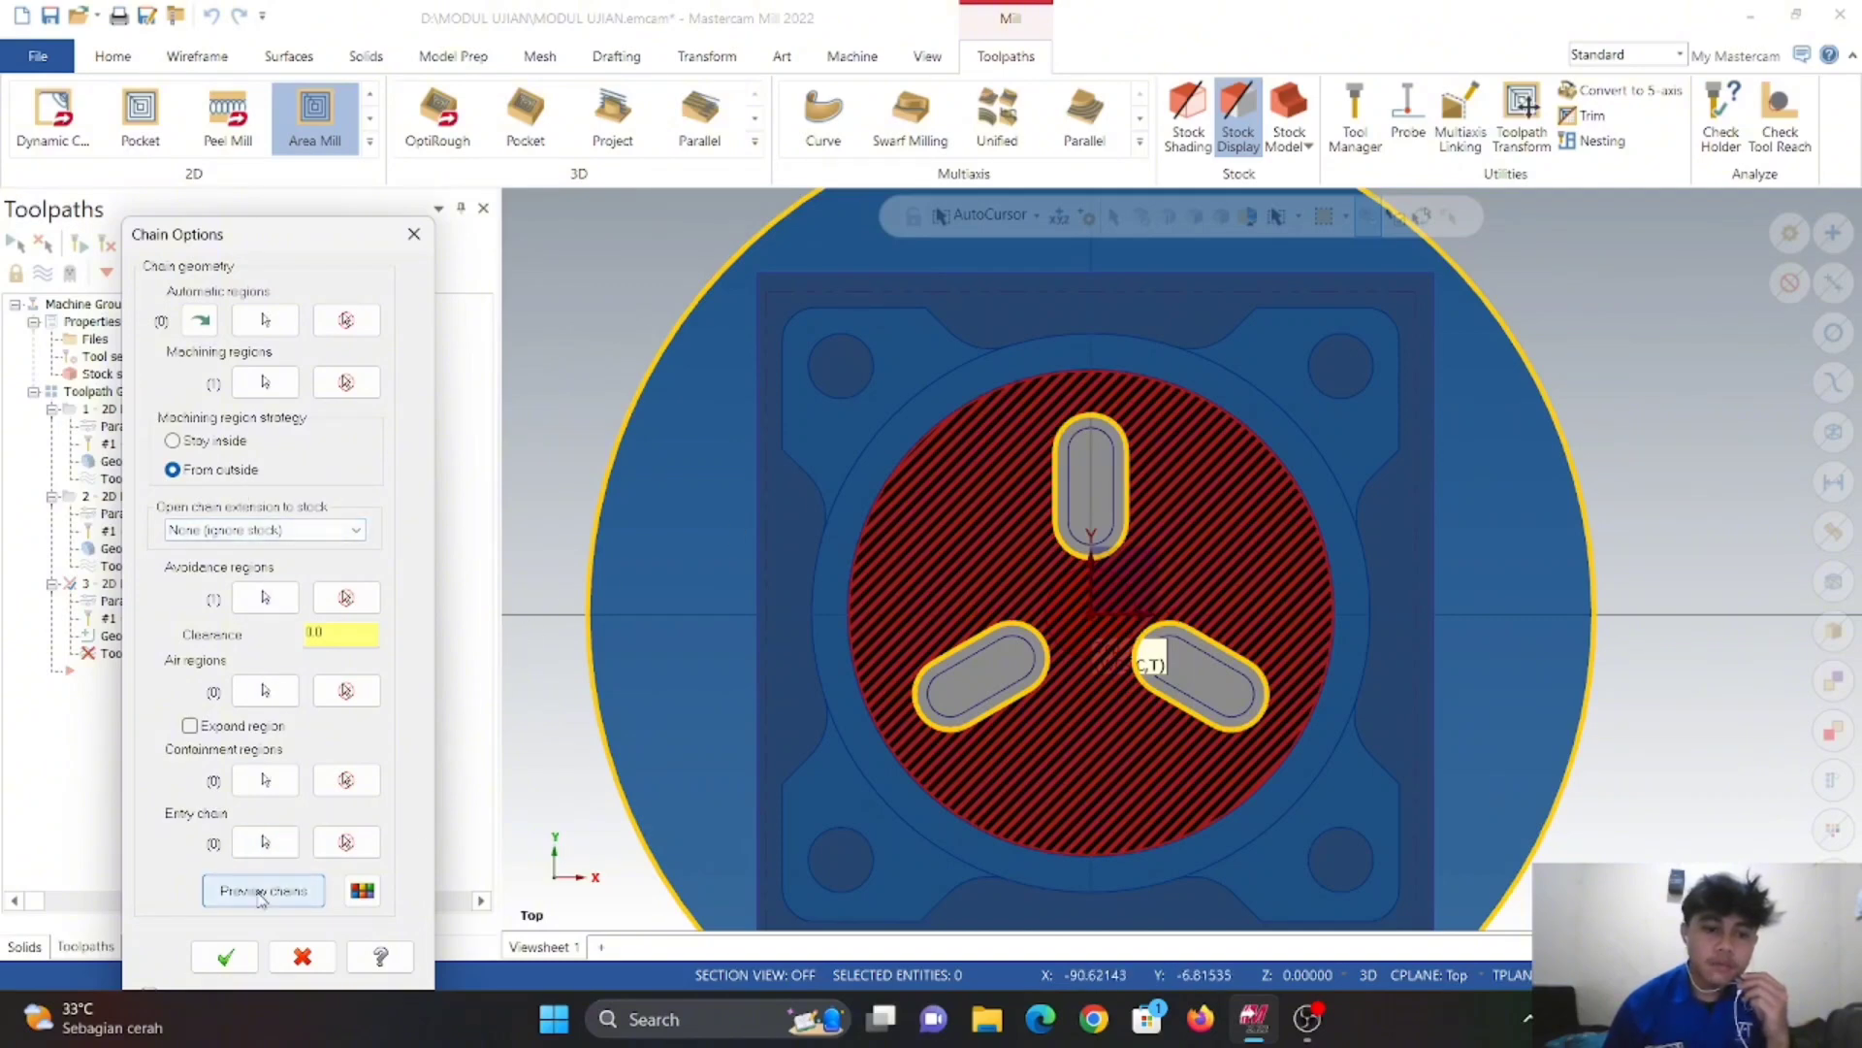
click(260, 892)
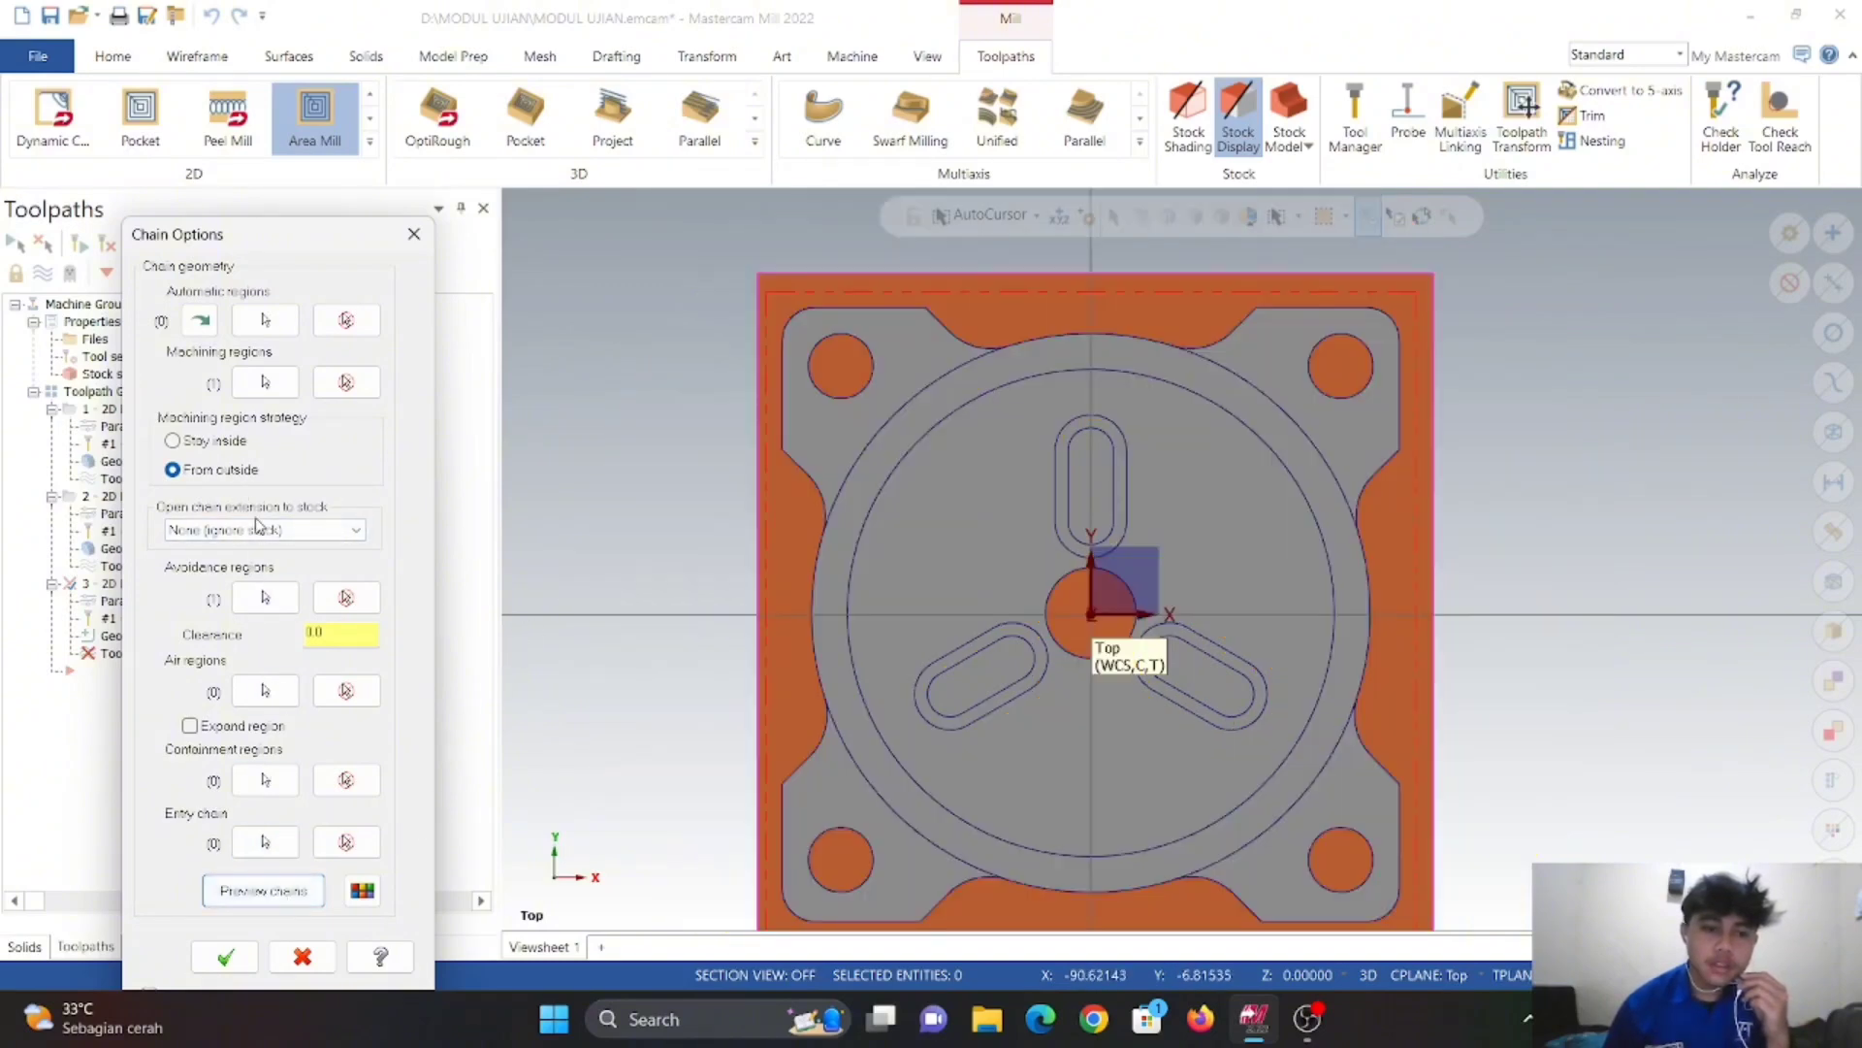
click(237, 445)
click(264, 895)
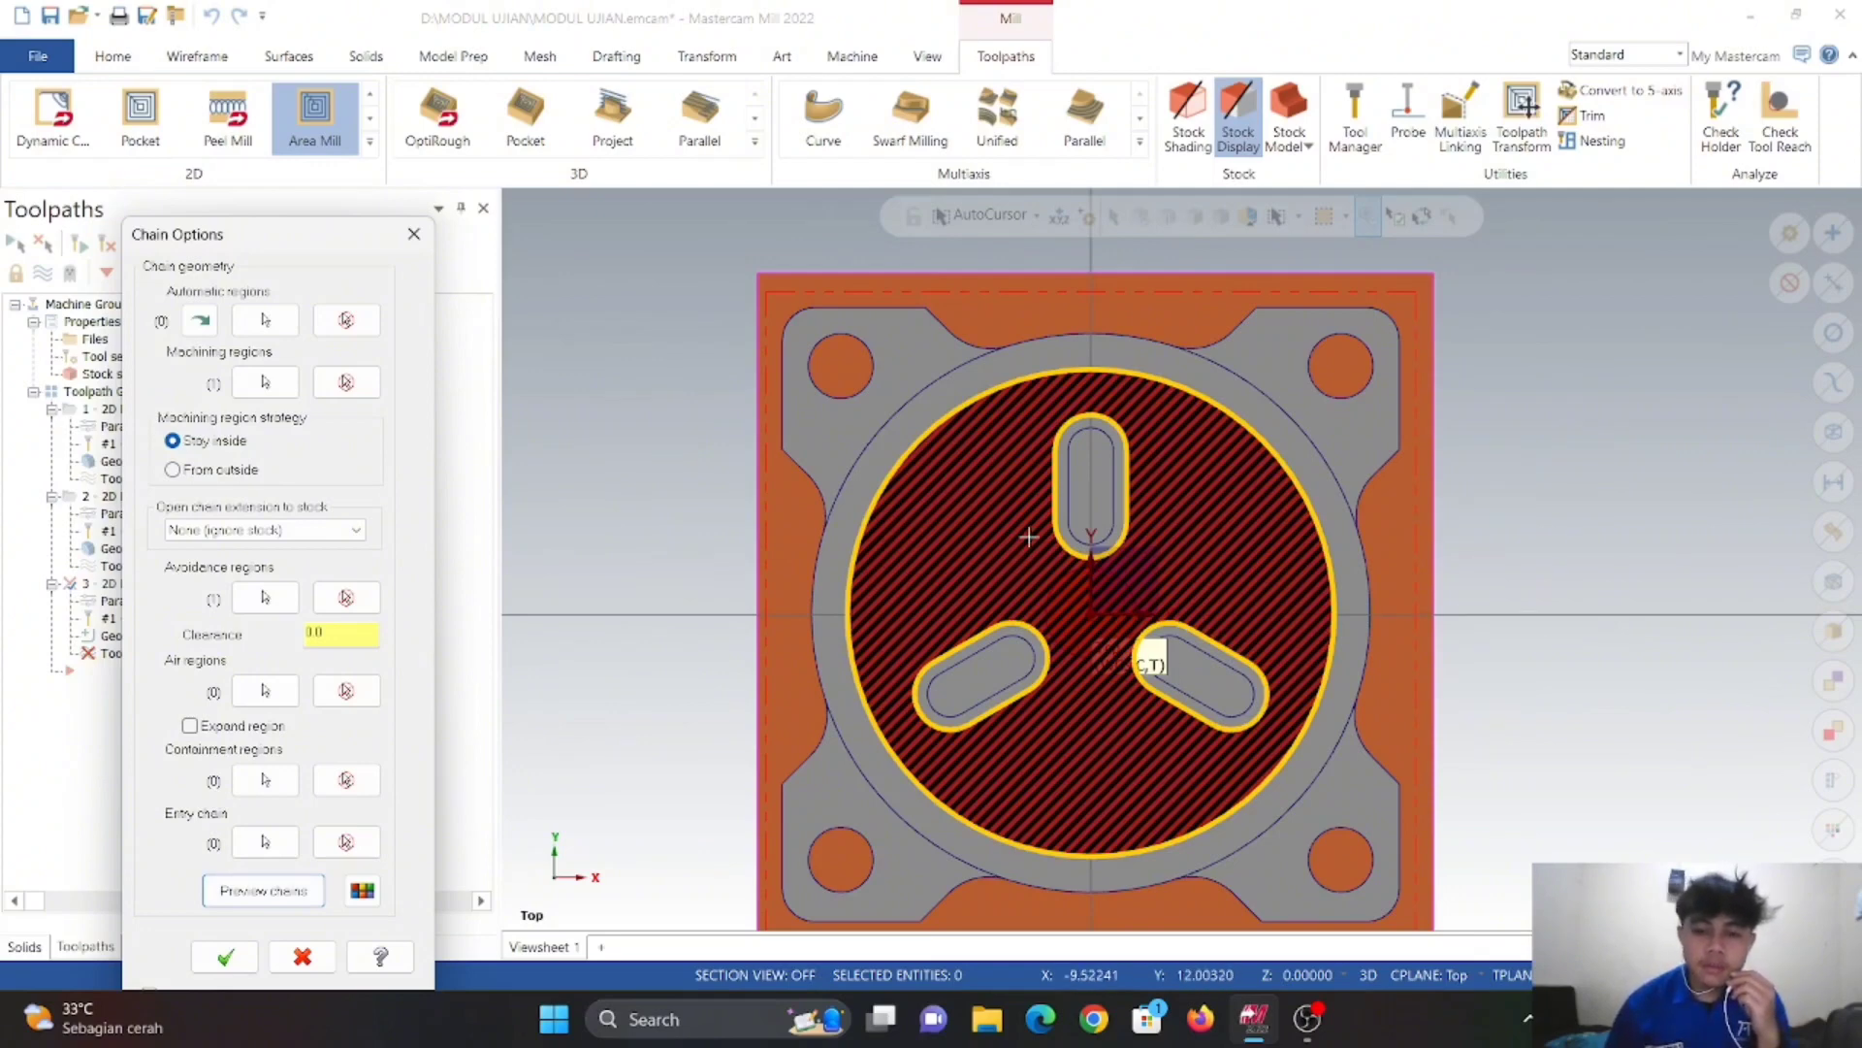
mouse_move(1018, 567)
middle_down()
mouse_move(1029, 535)
mouse_move(1178, 419)
mouse_move(1154, 448)
mouse_move(917, 482)
mouse_move(567, 473)
middle_up()
right_click(566, 473)
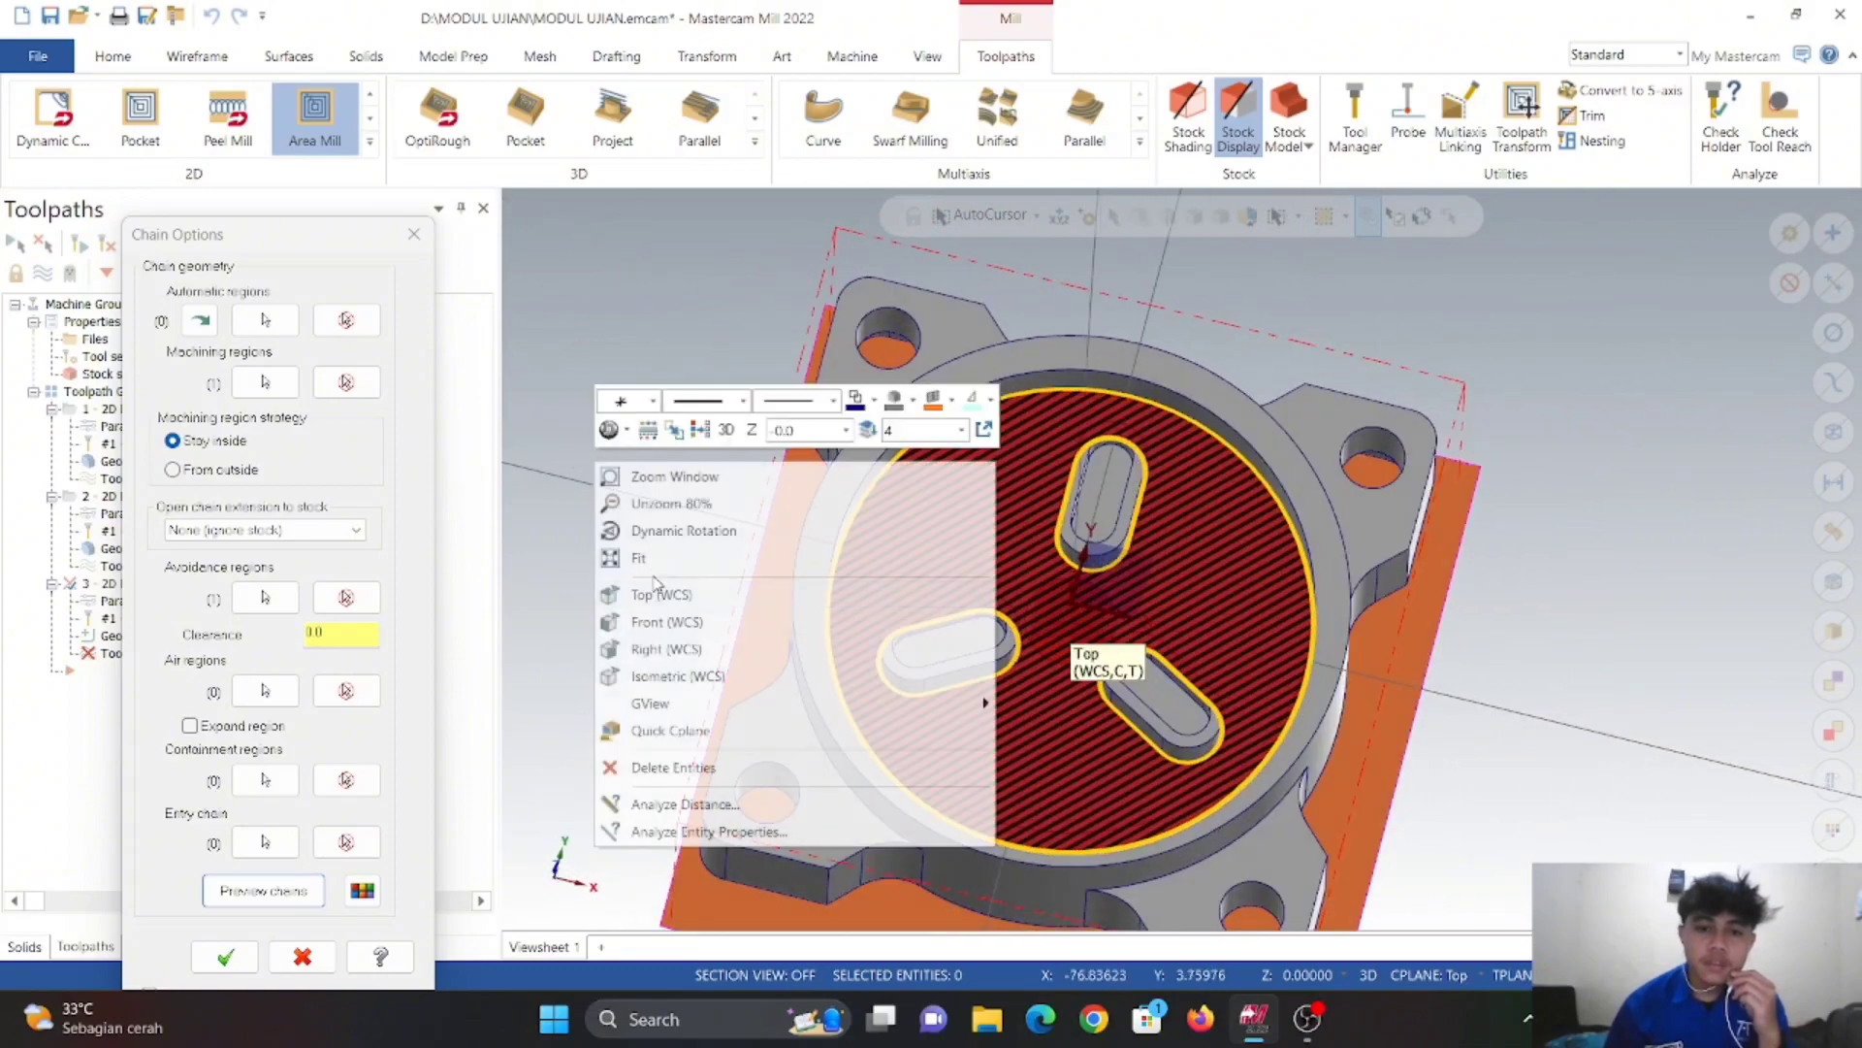
click(659, 596)
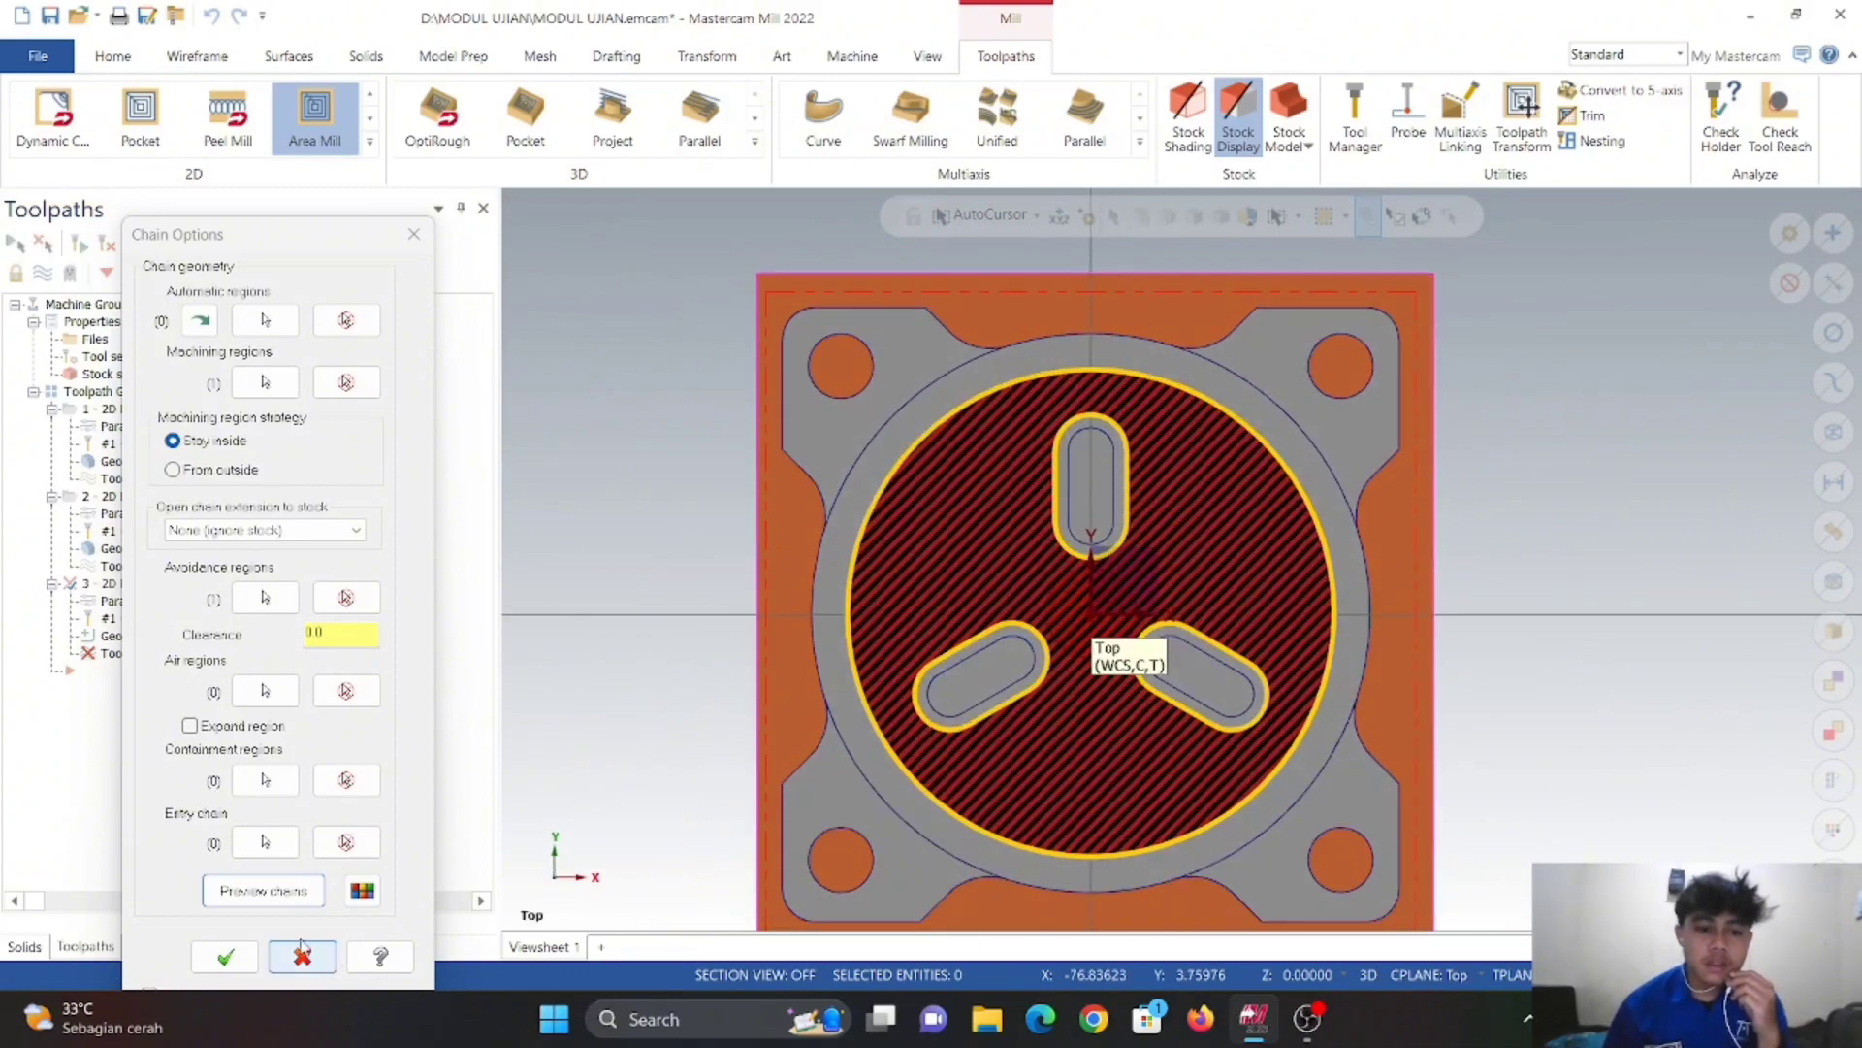
click(225, 956)
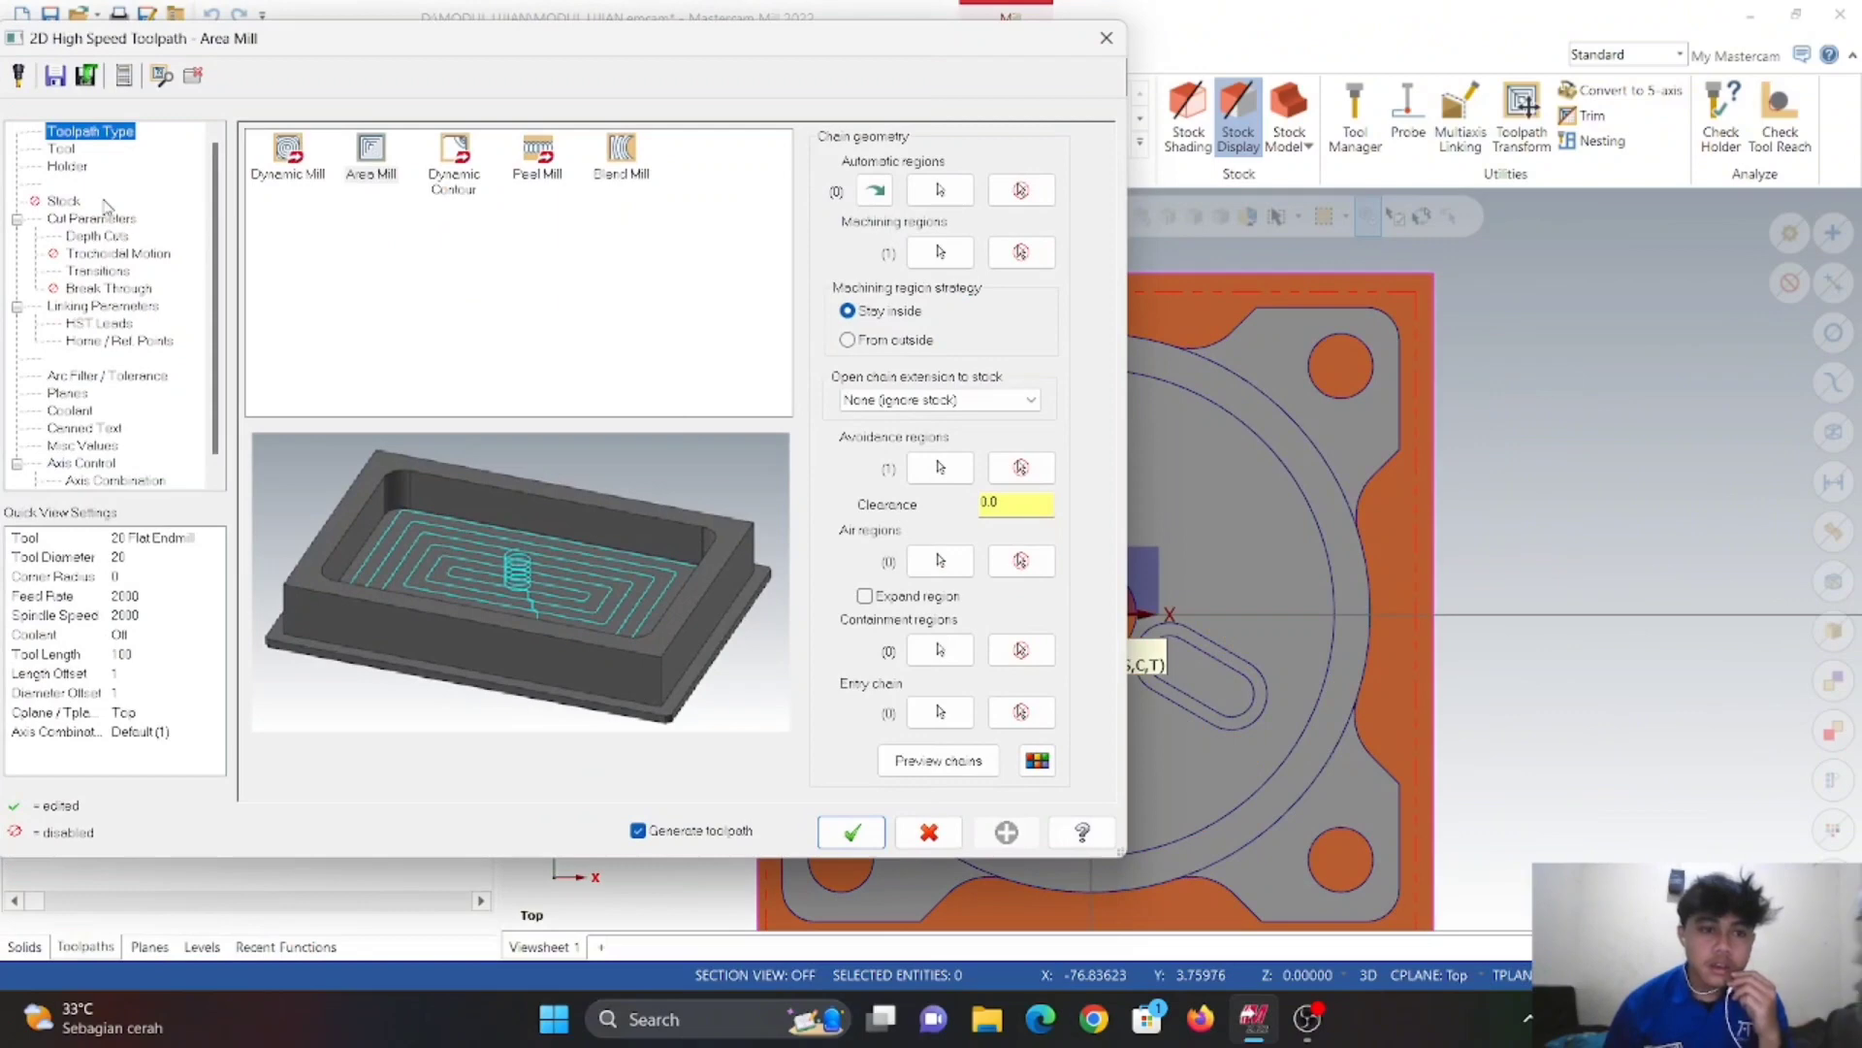
- Create a flat endmill with cutting diameter 6, overall length 100 and cutting length 50 for the third Area Mill toolpath
click(62, 148)
right_click(449, 235)
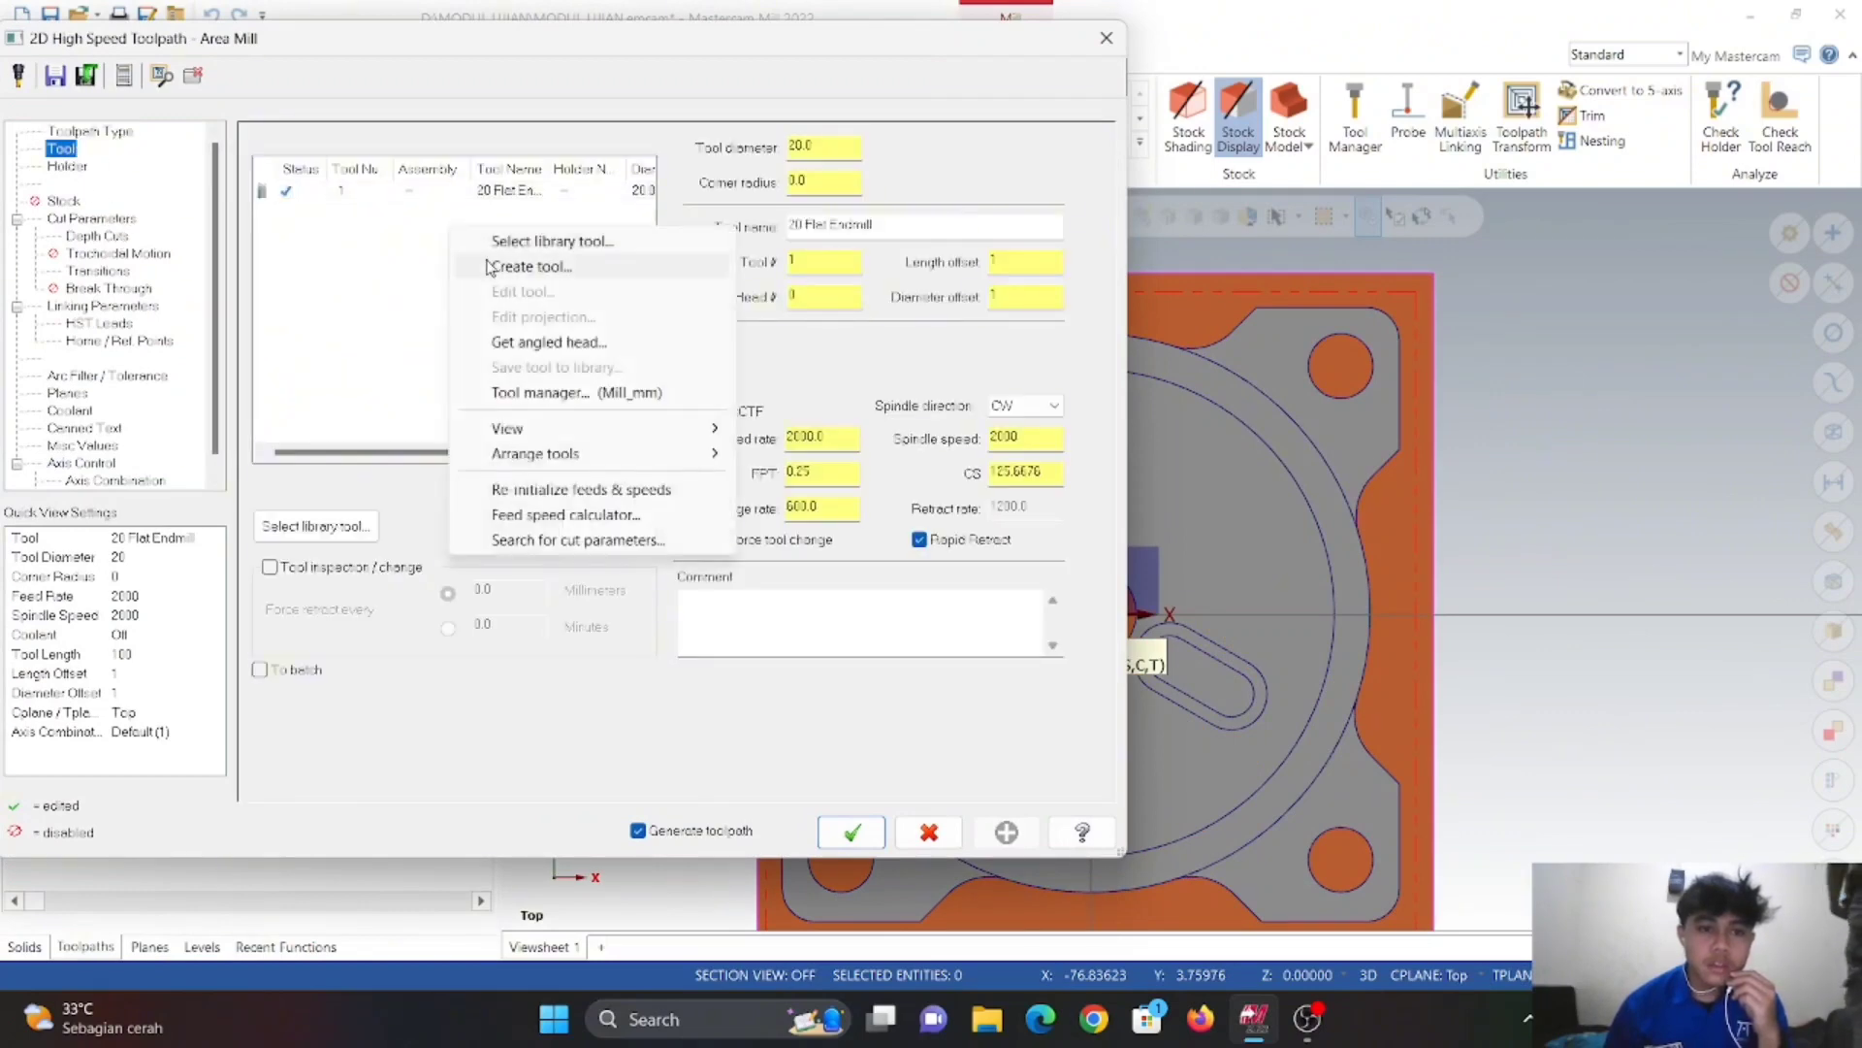
click(524, 264)
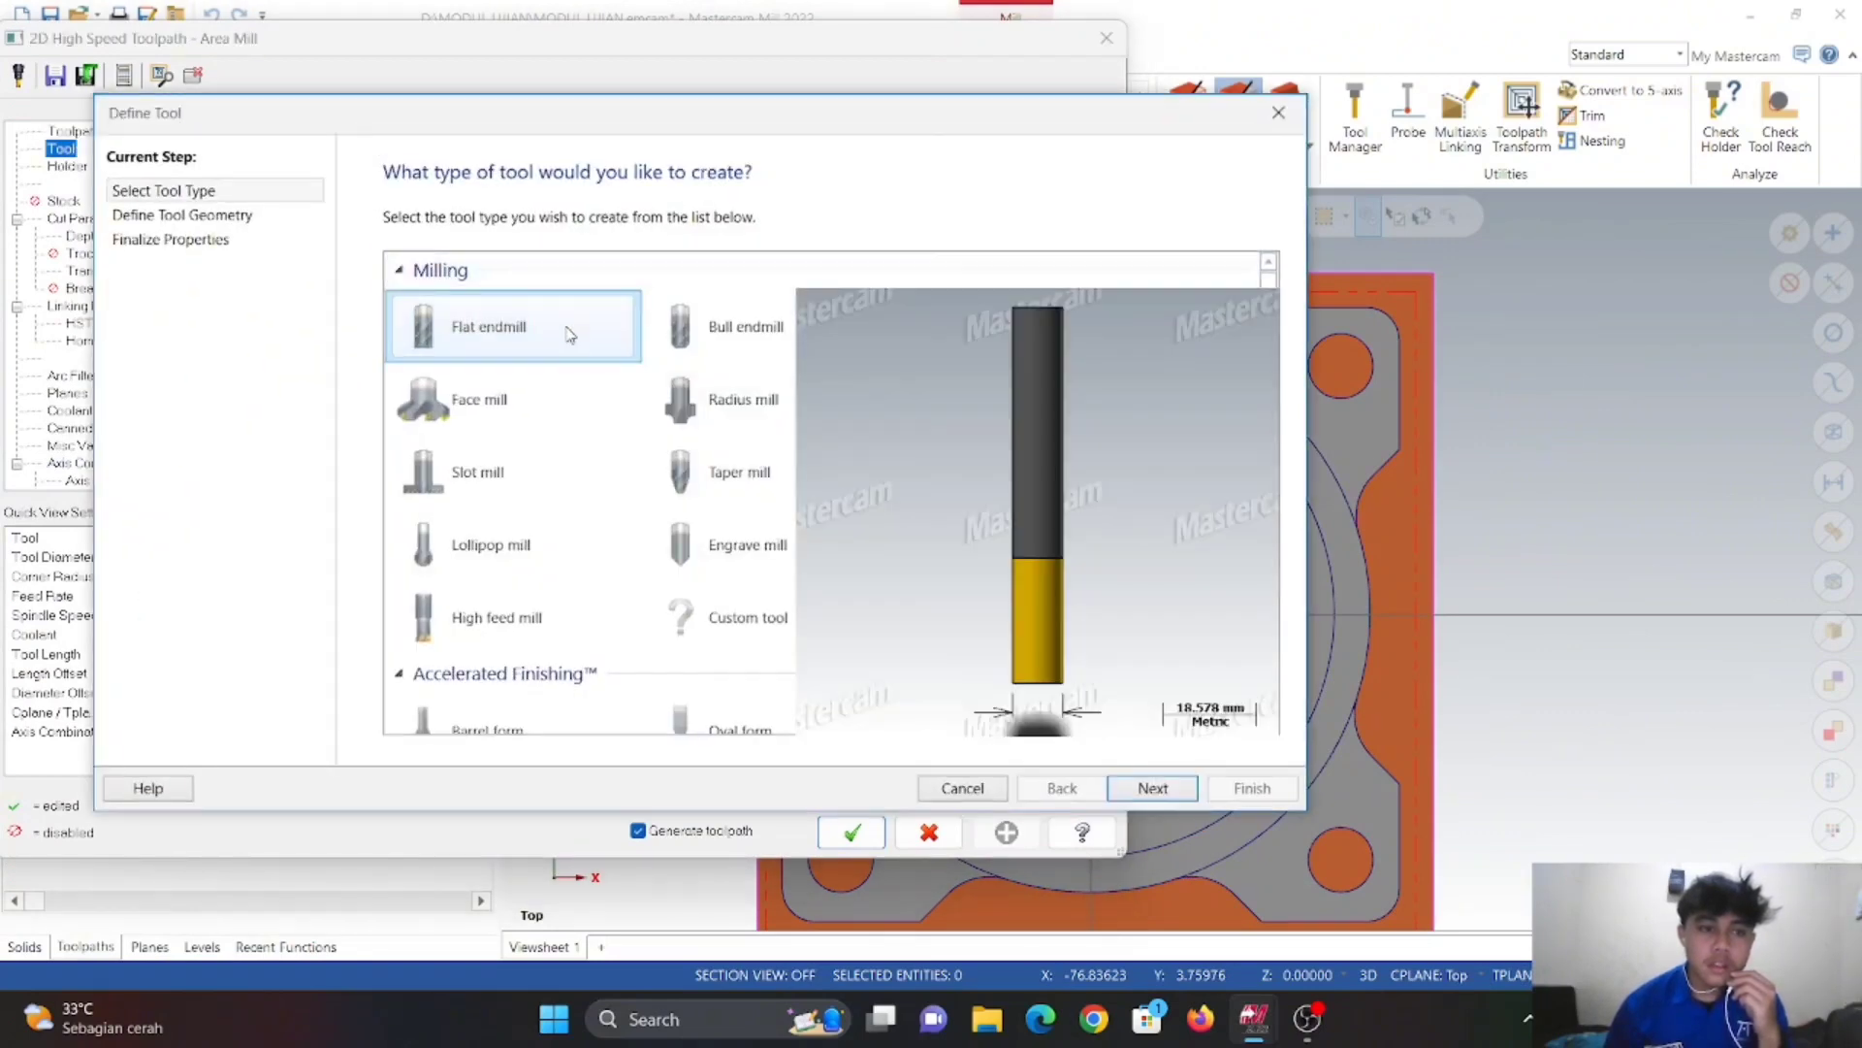
double_click(572, 335)
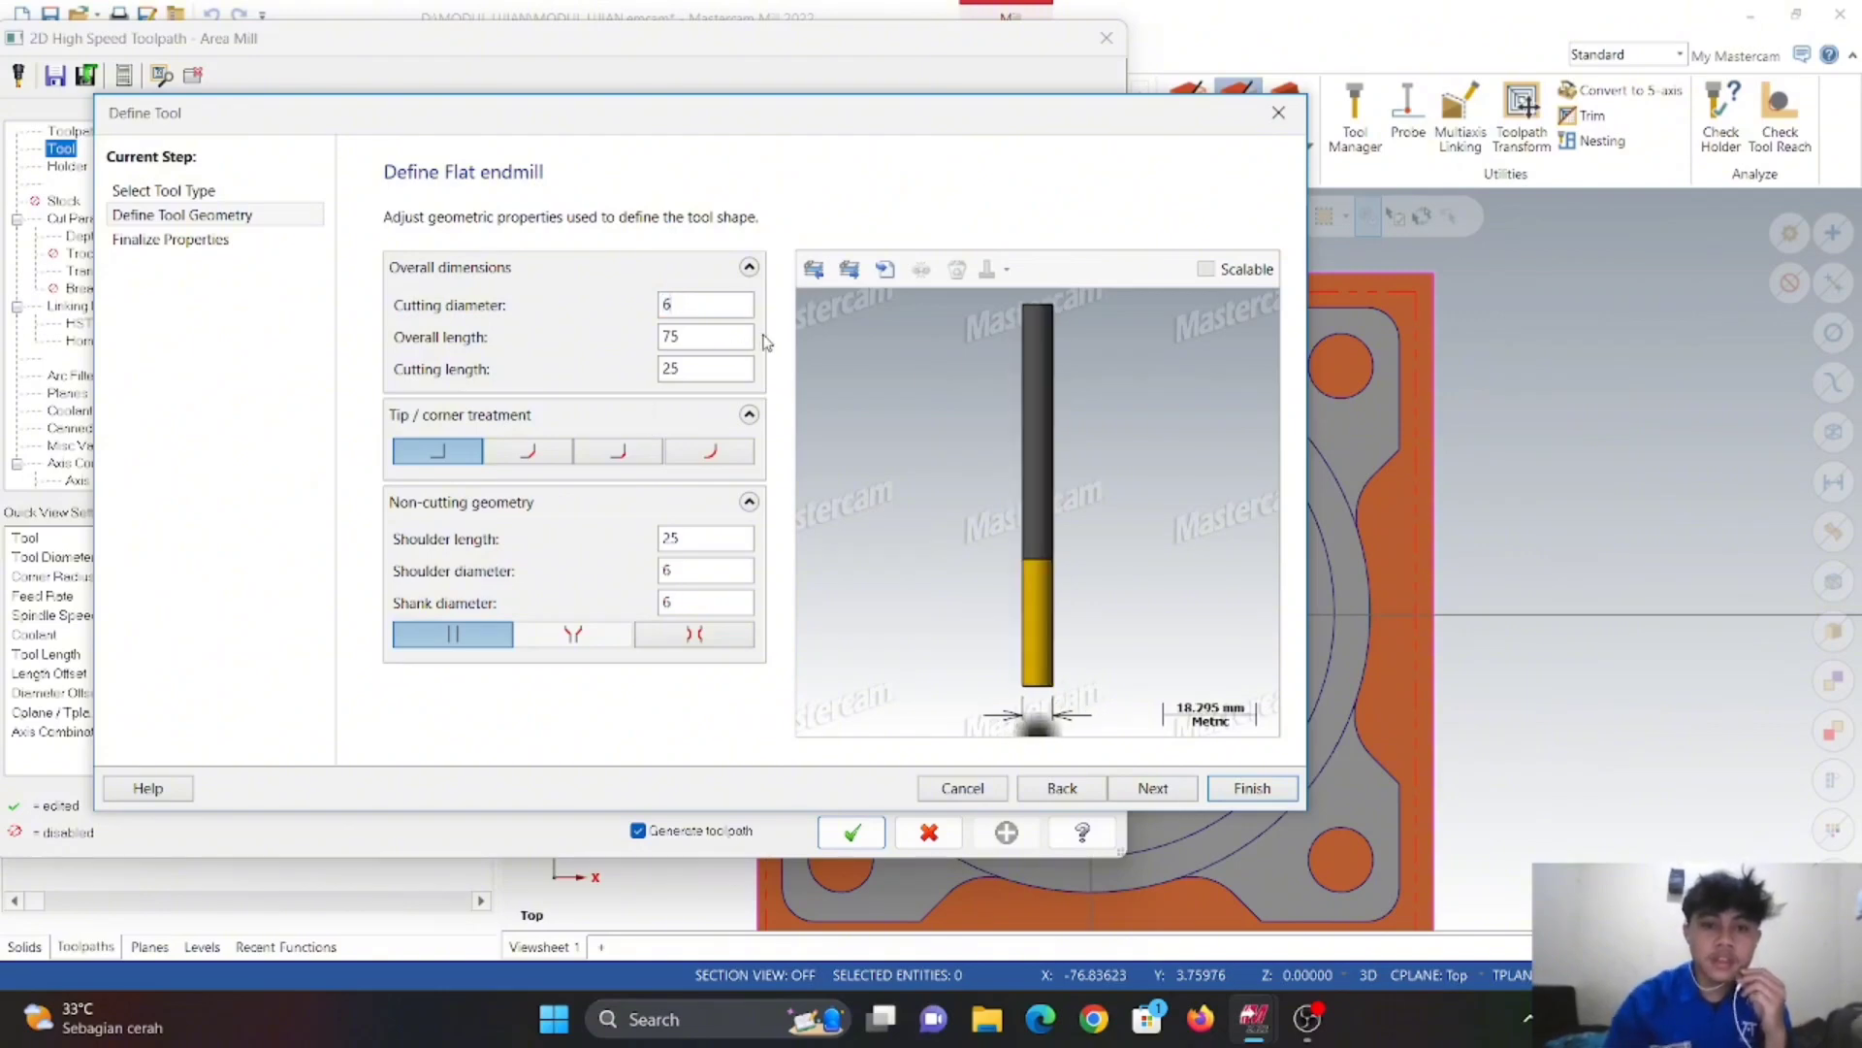
click(657, 335)
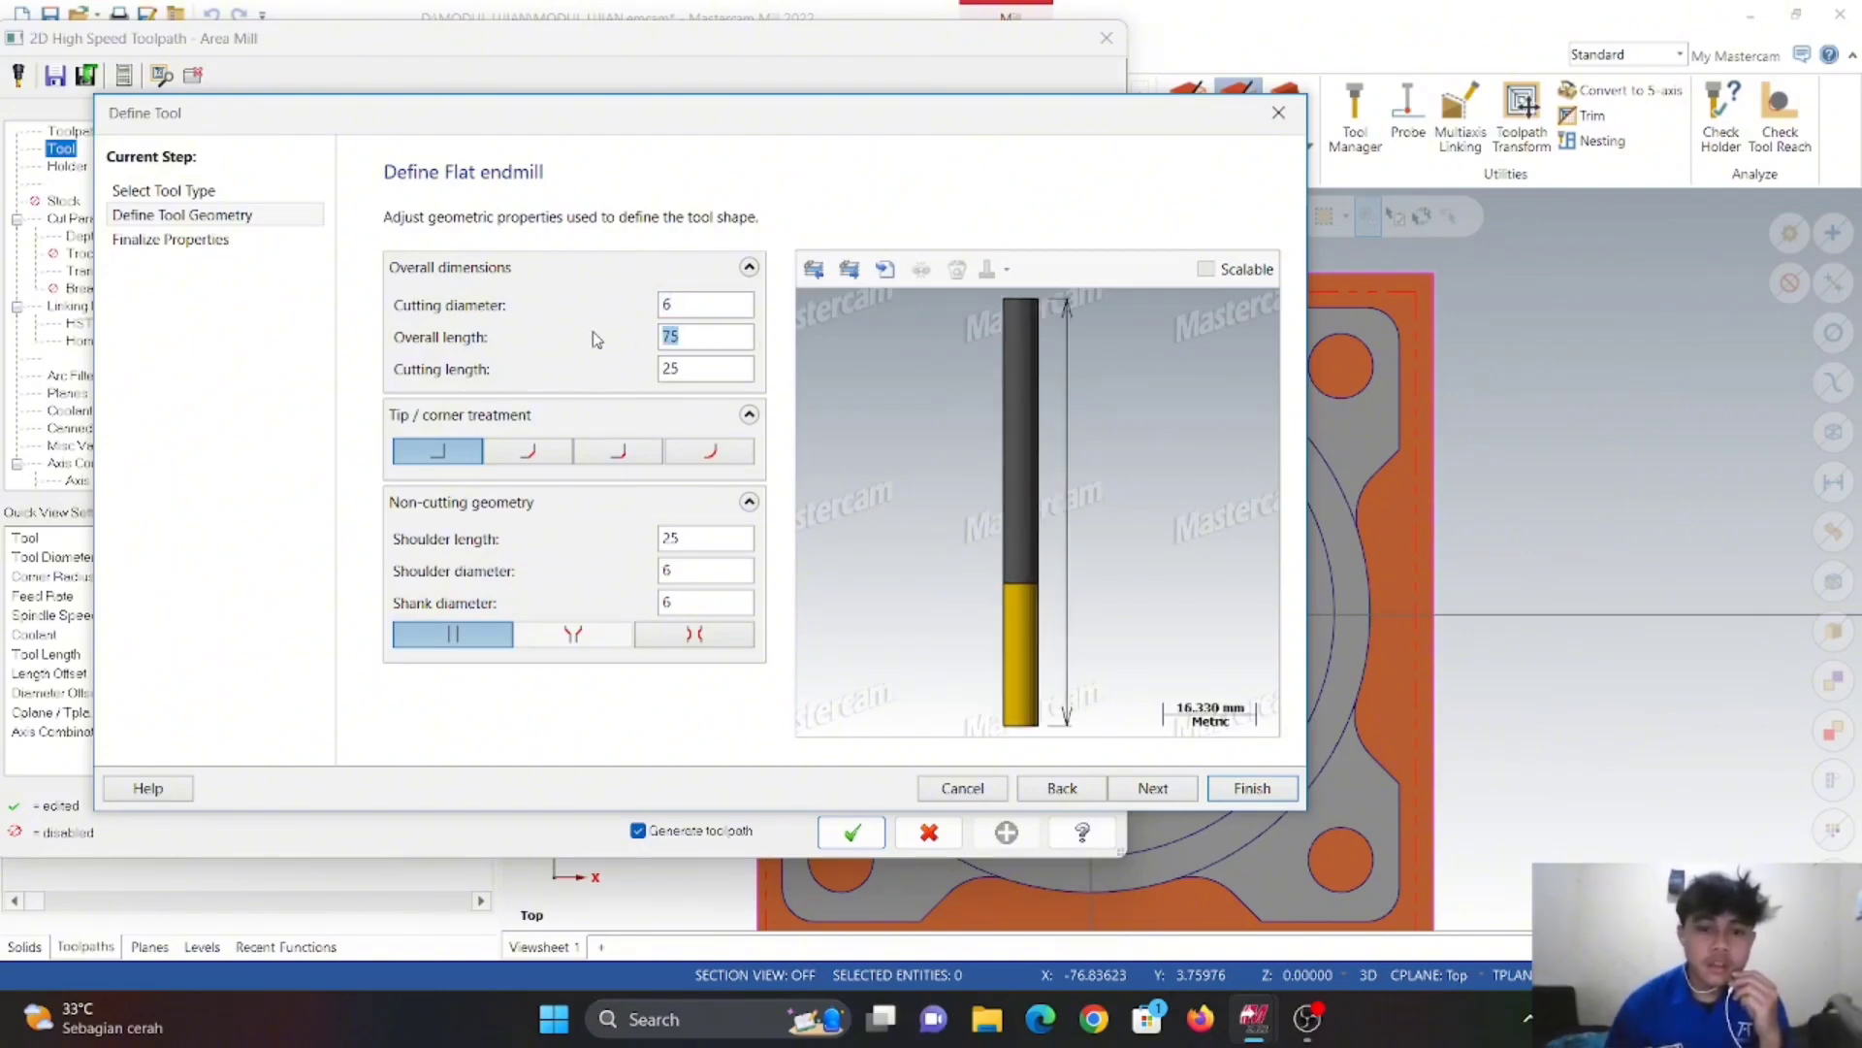
text(100)
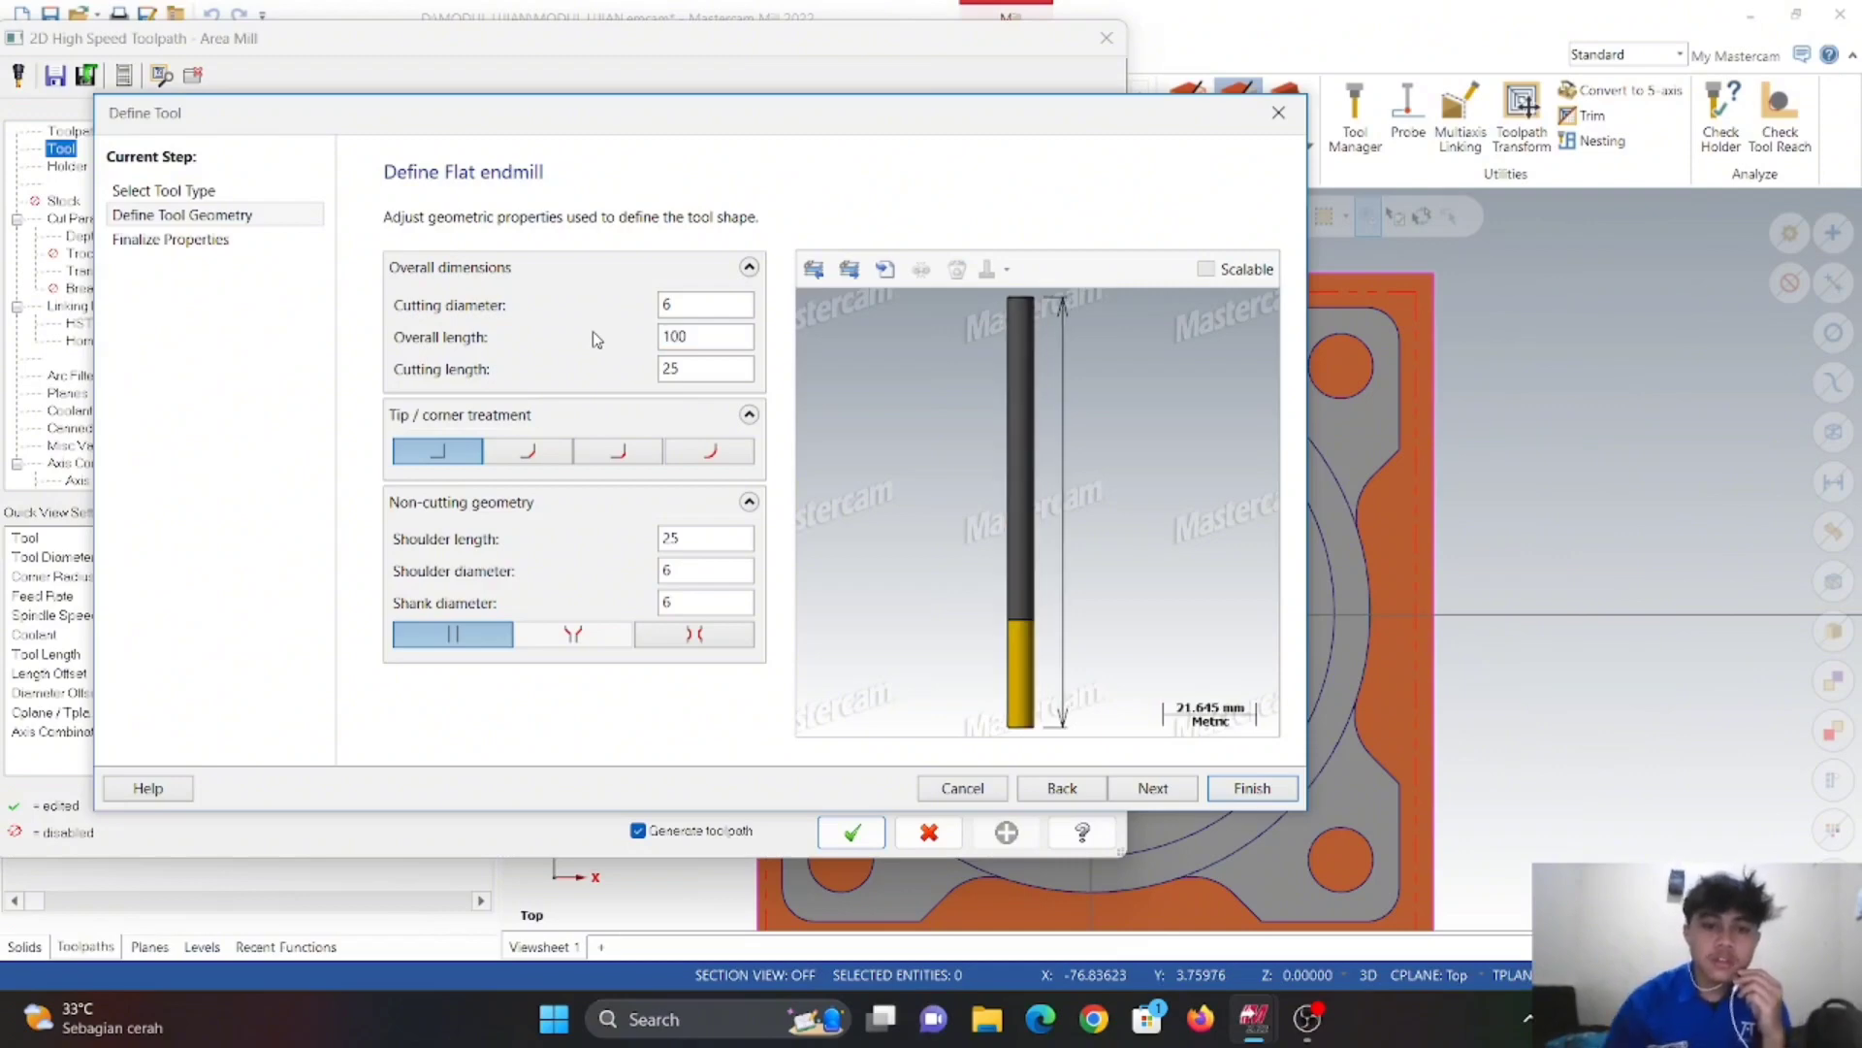
key(Tab)
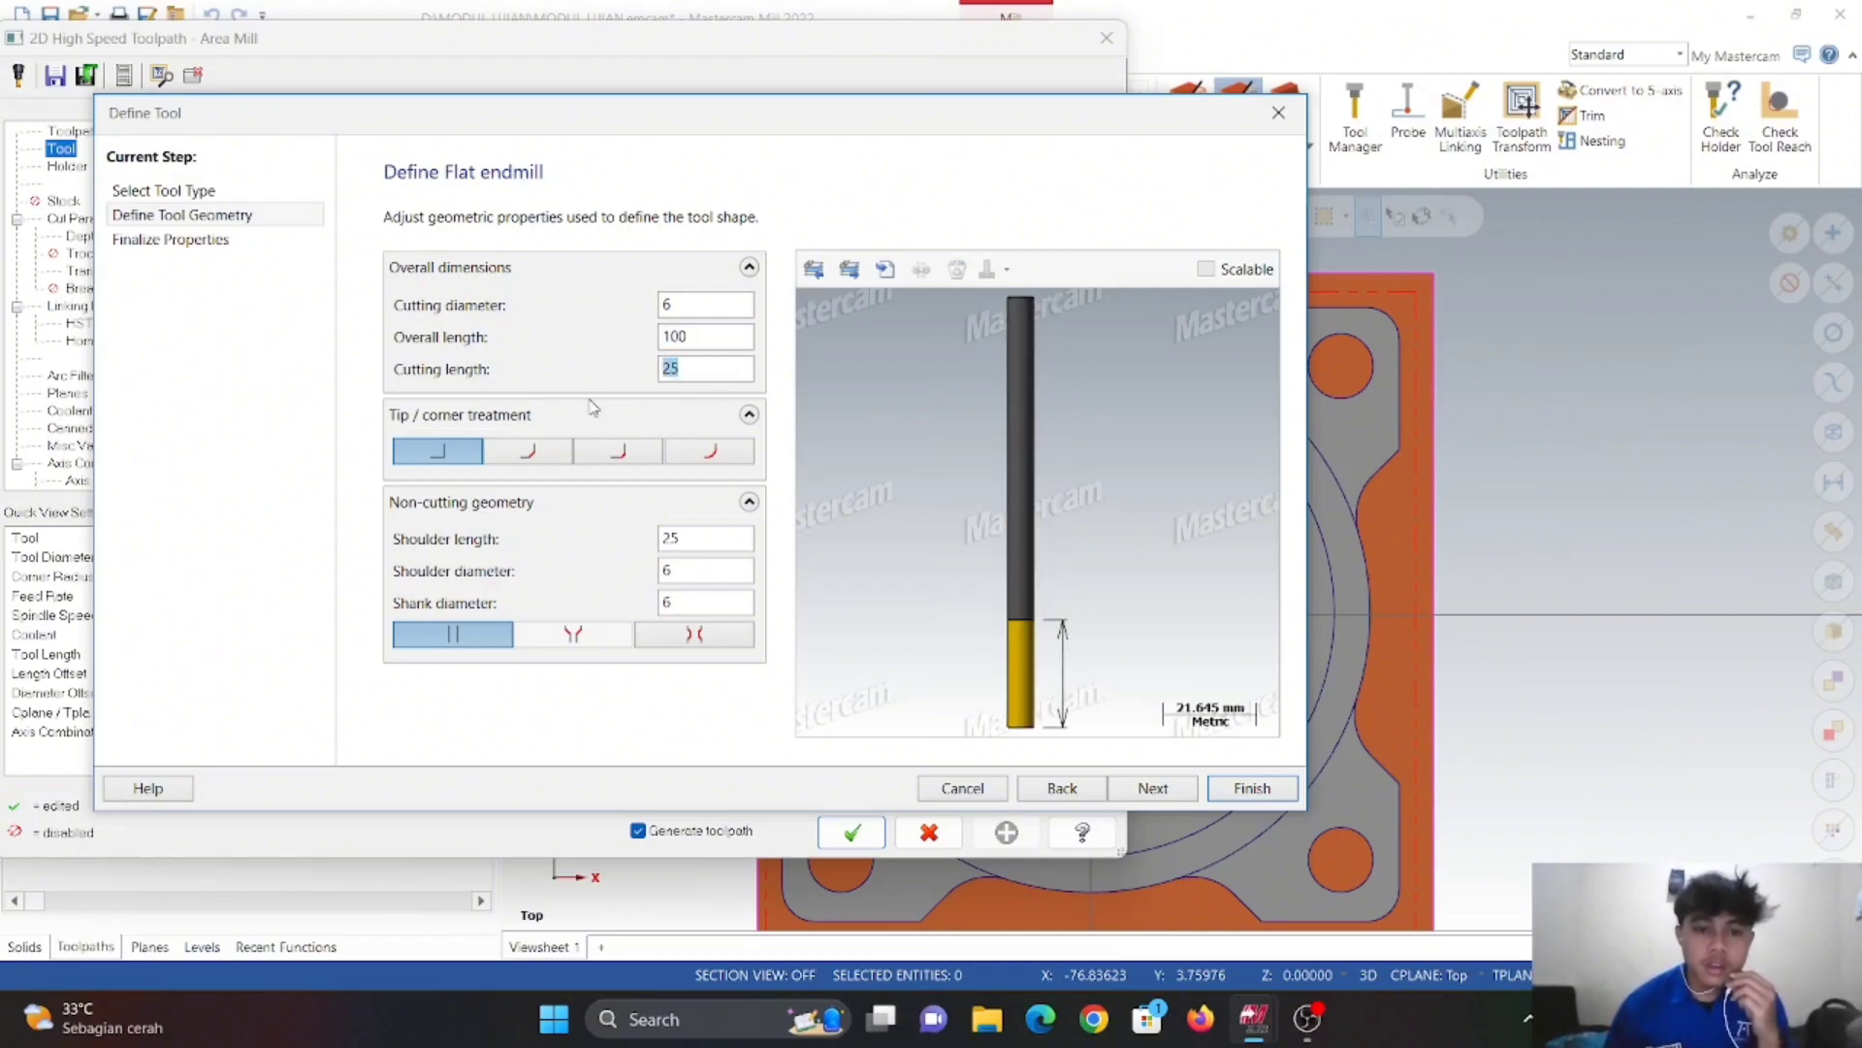
text(50)
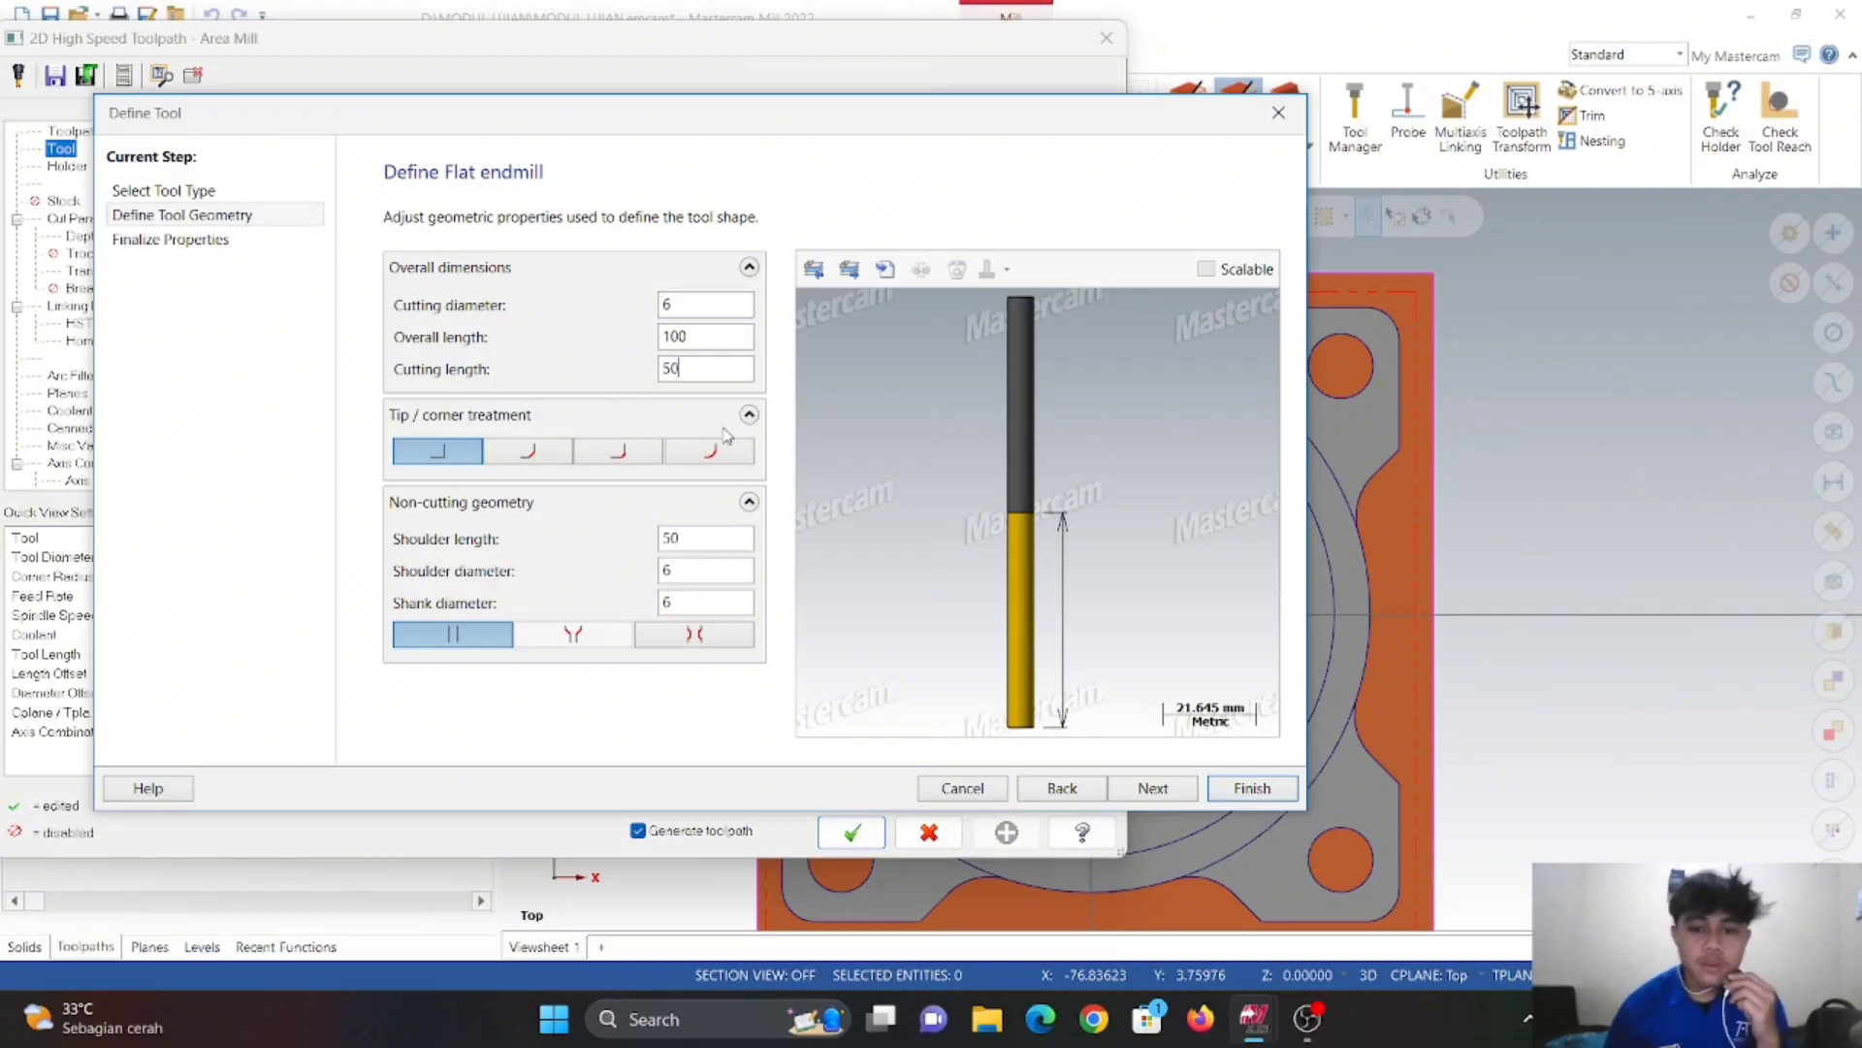
click(1251, 787)
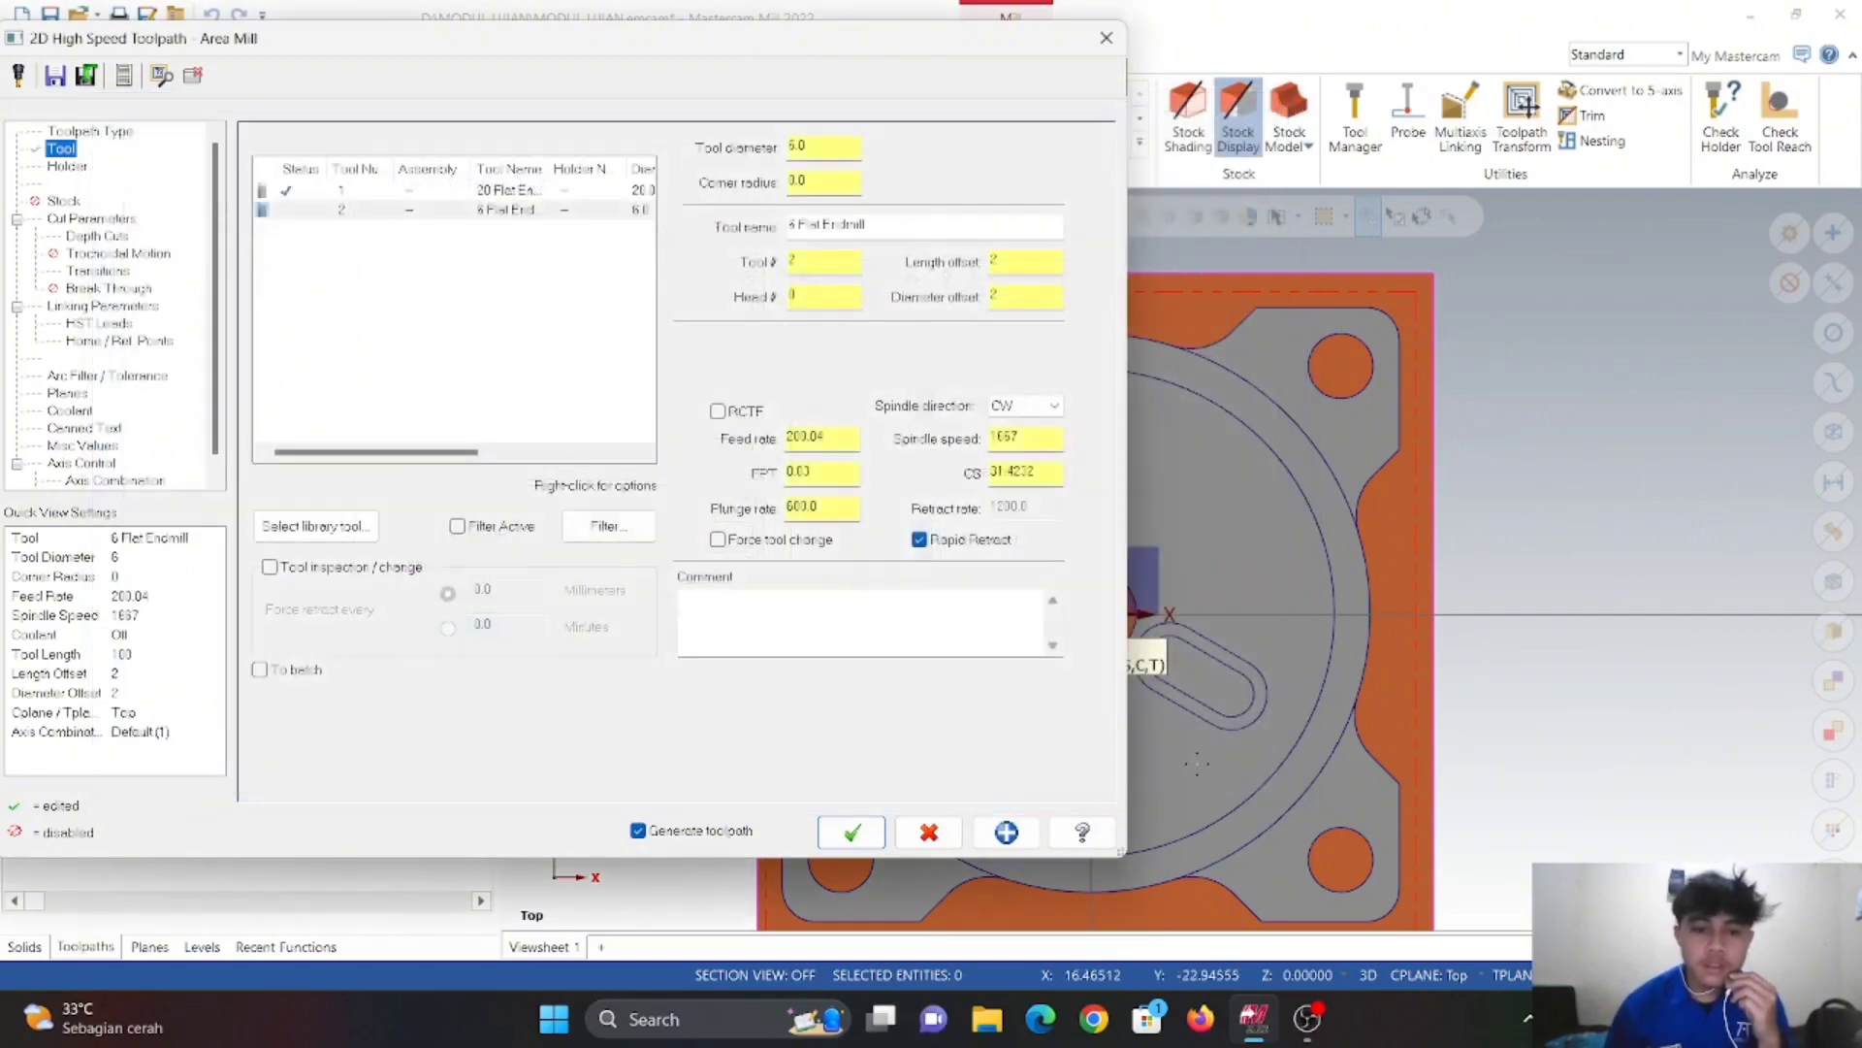
- Set the 6 mm flat endmill's feed rate to 3000 and its spindle speed to 3000
drag(851, 436, 685, 445)
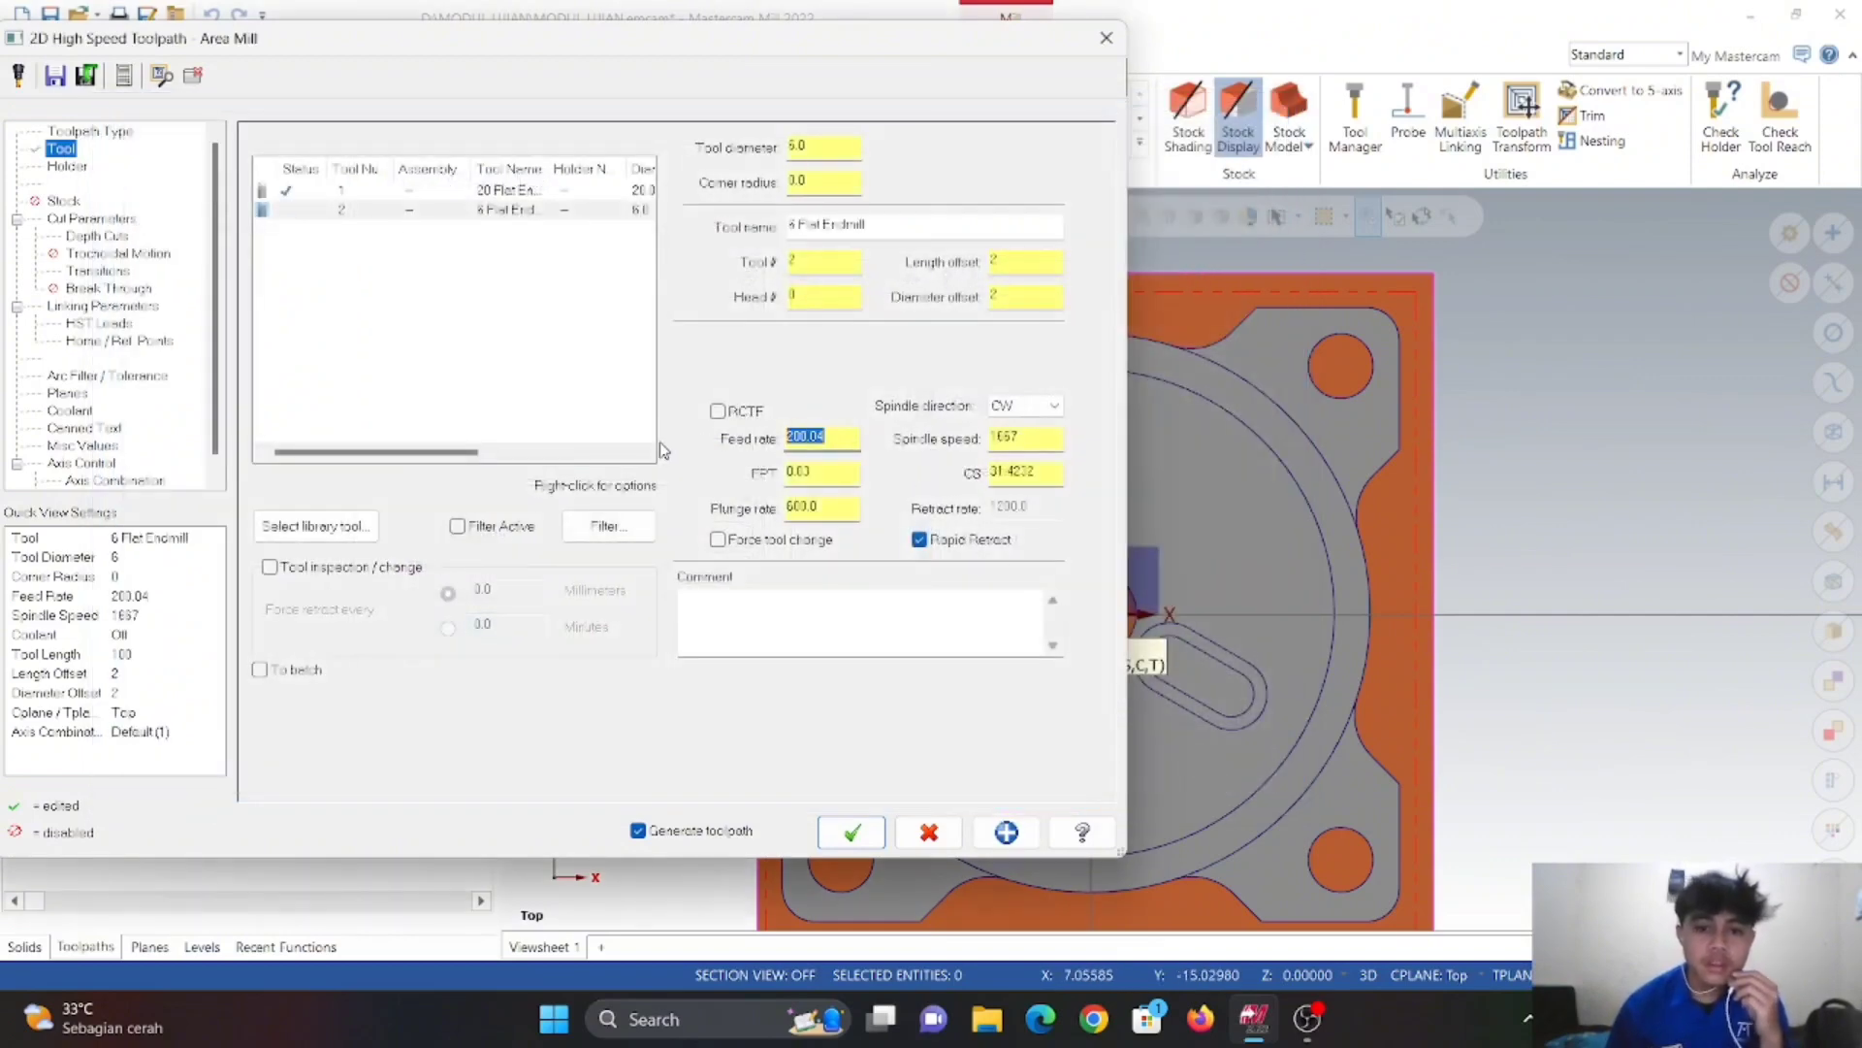
text(3000)
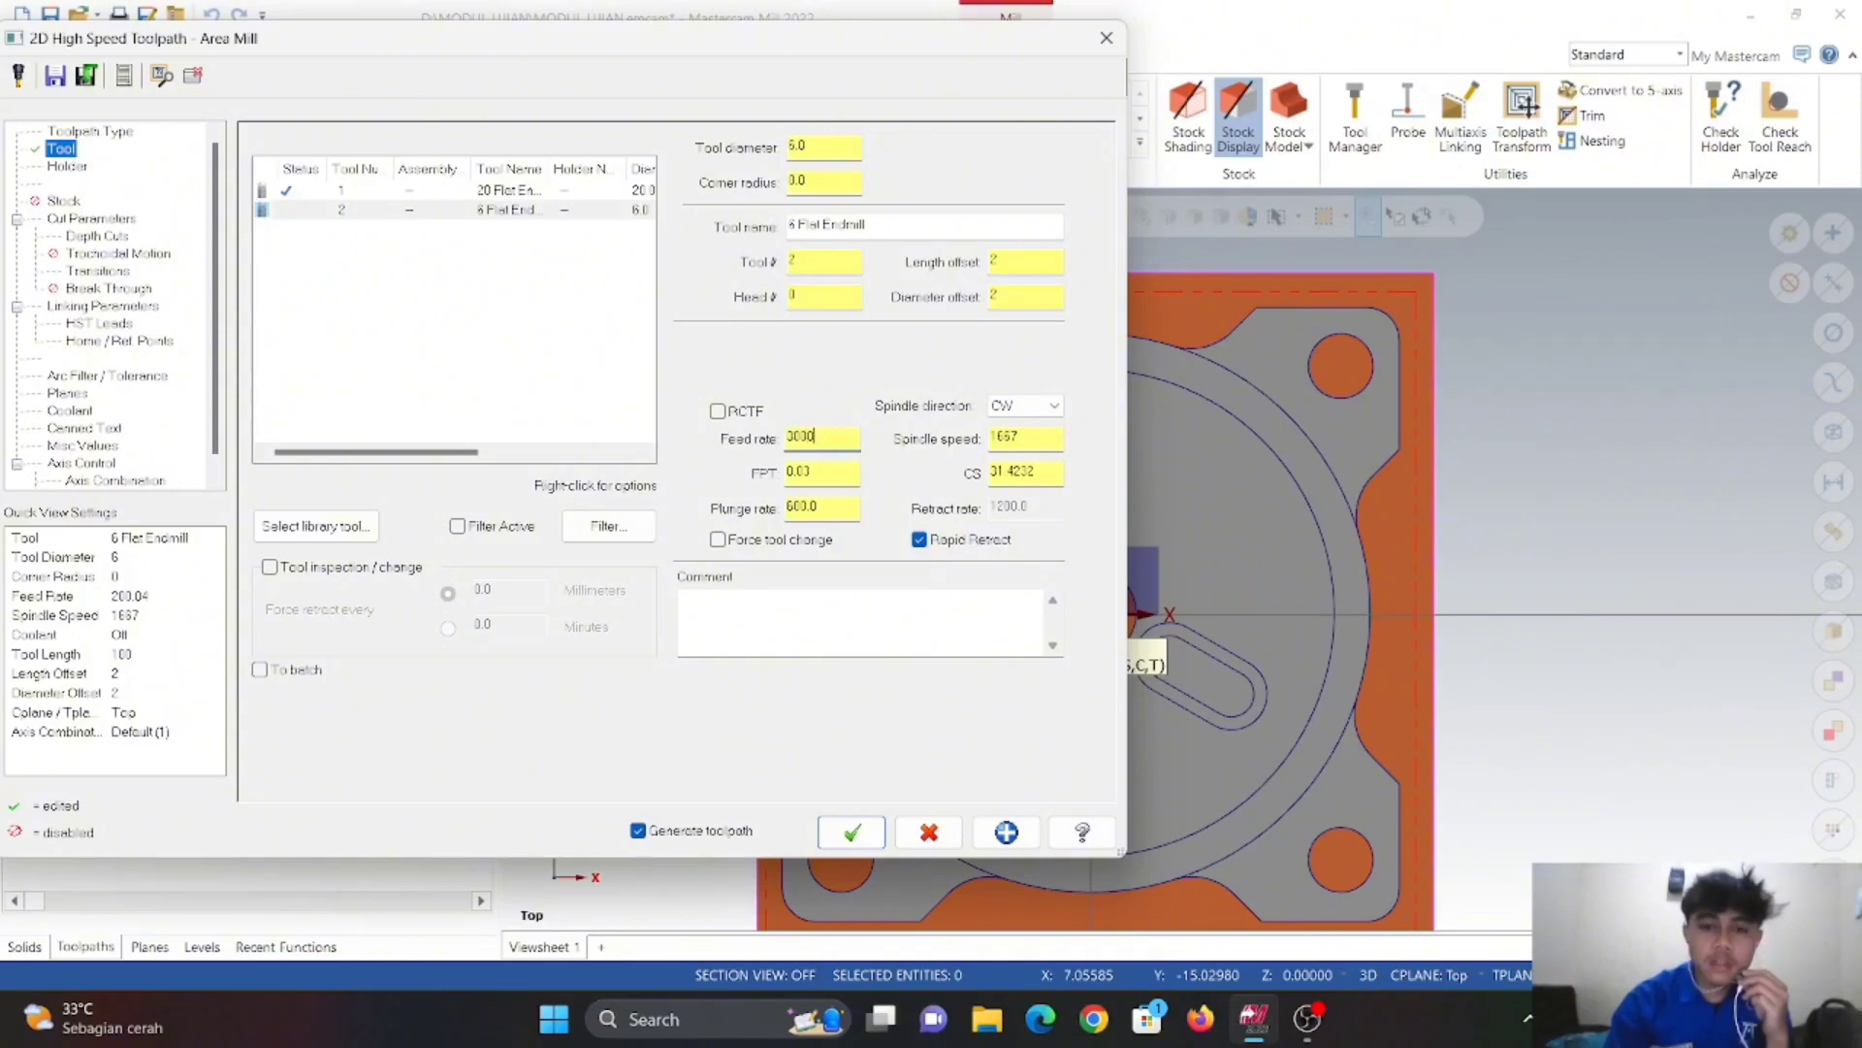
key(Return)
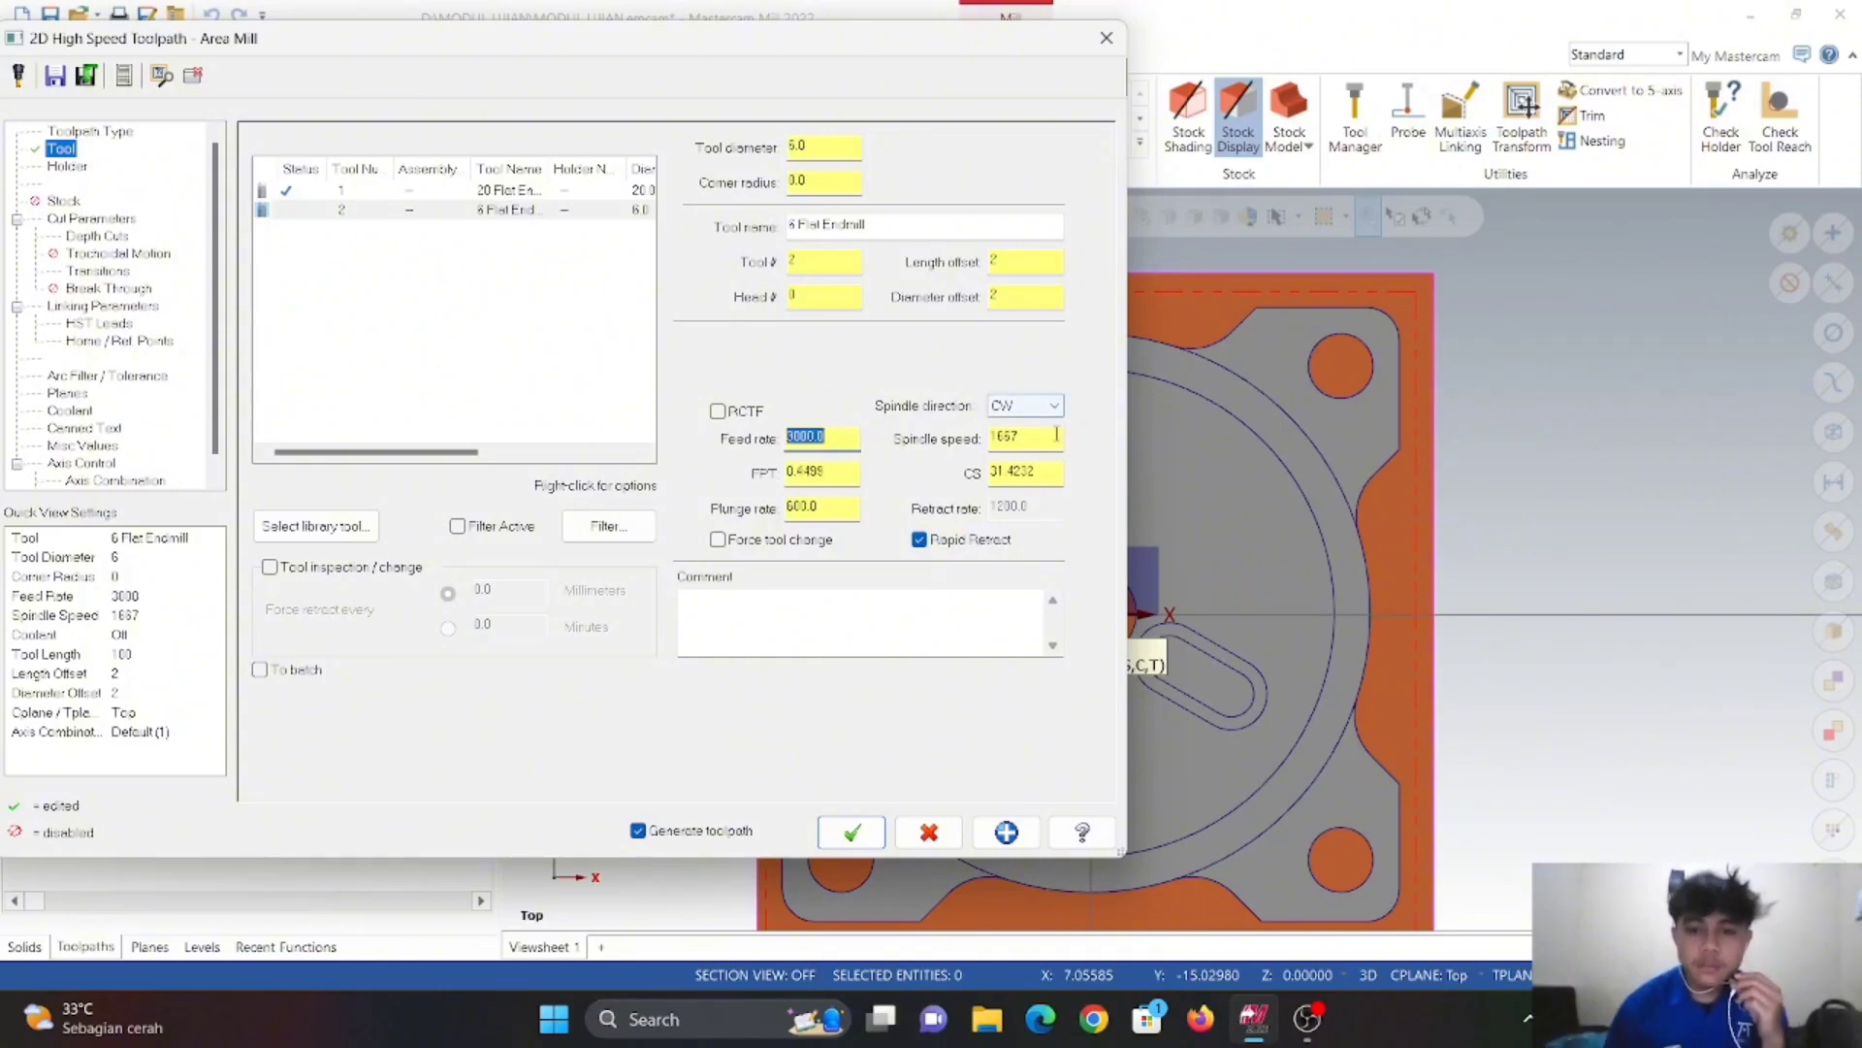
drag(1057, 437, 932, 438)
text(300)
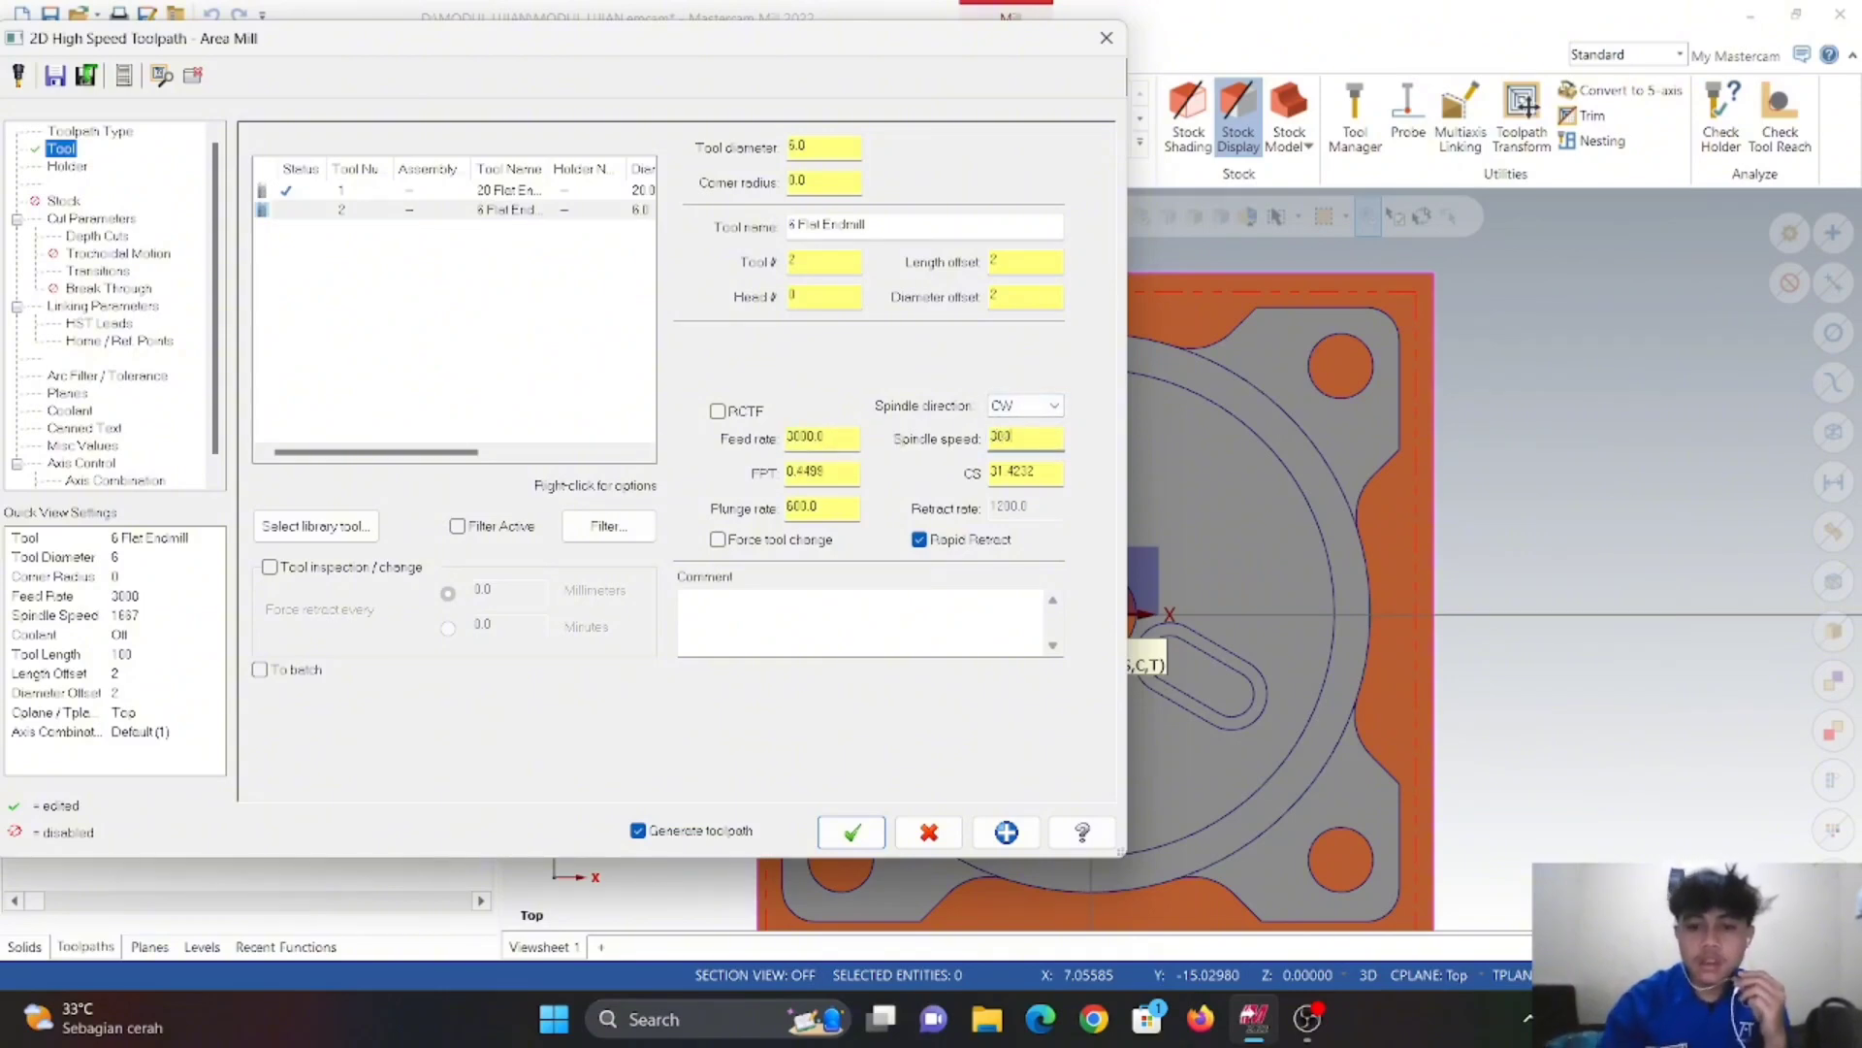
text(0)
key(Return)
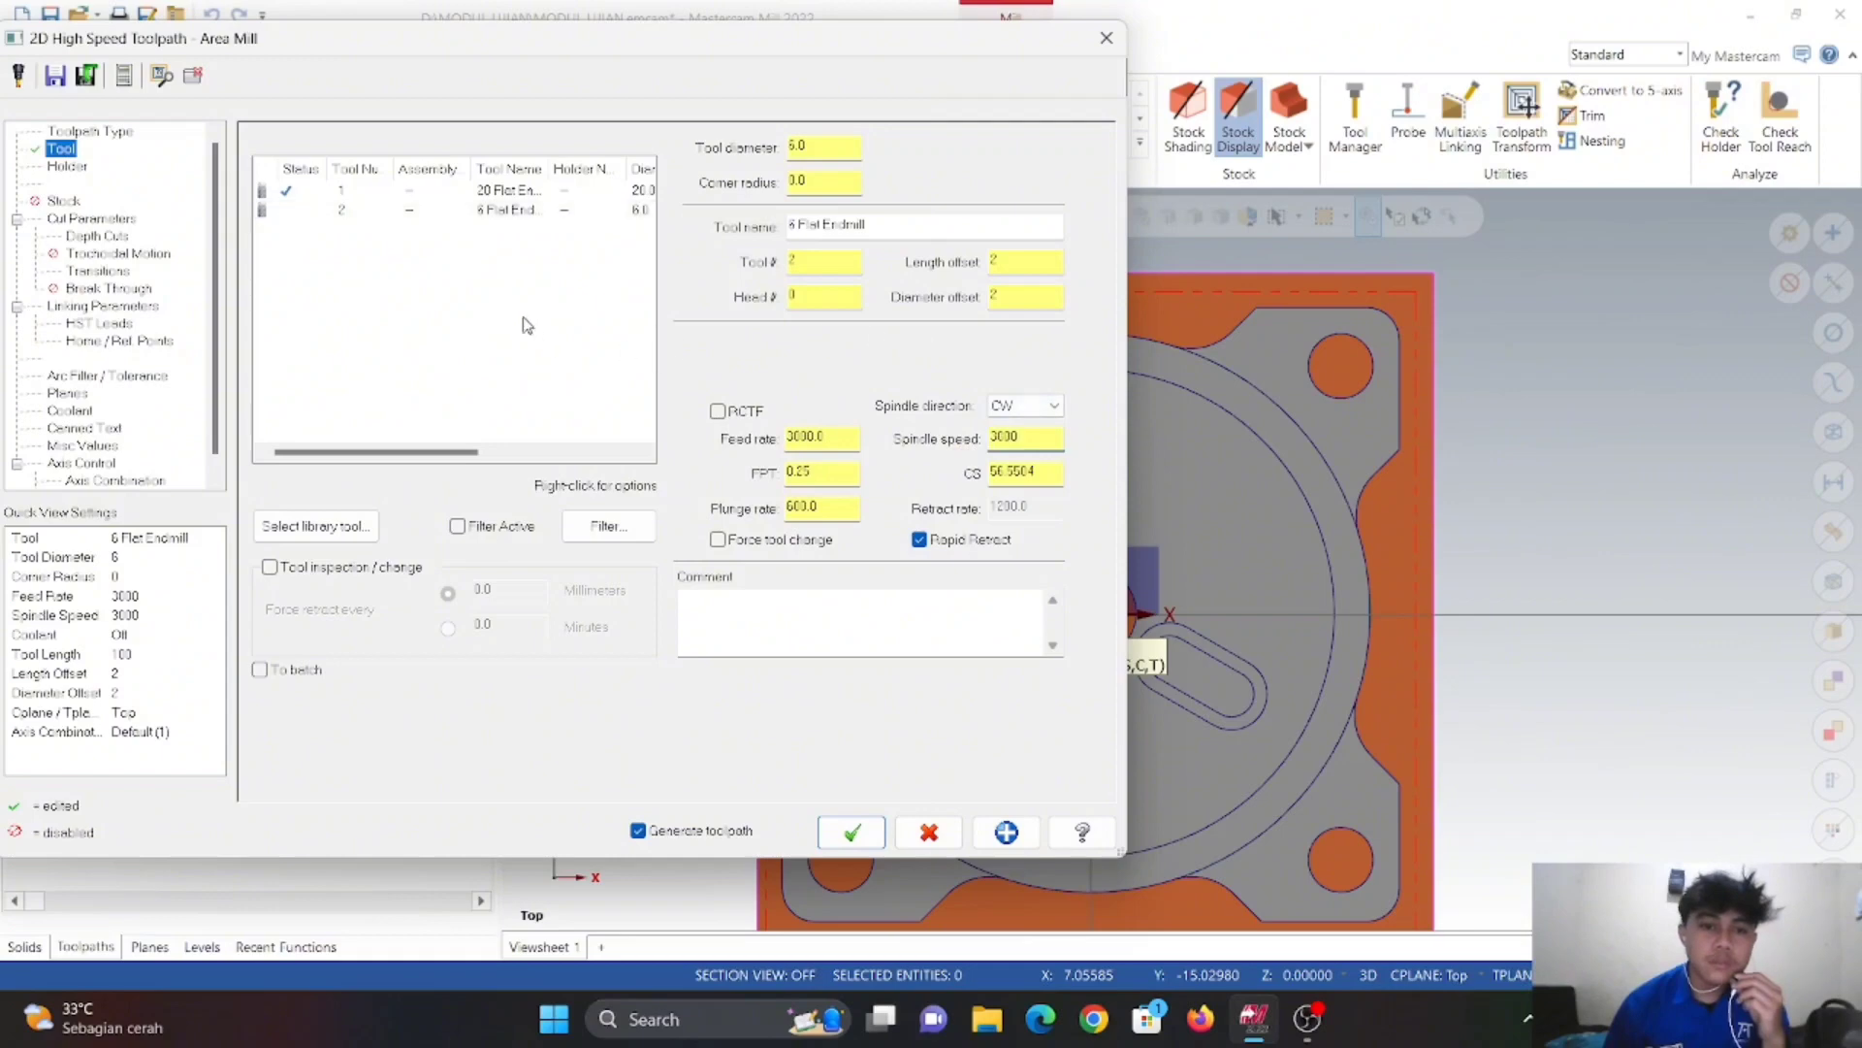
- Set the XY stepover to 80 percent of the tool diameter in the third toolpath's cut parameters
click(68, 166)
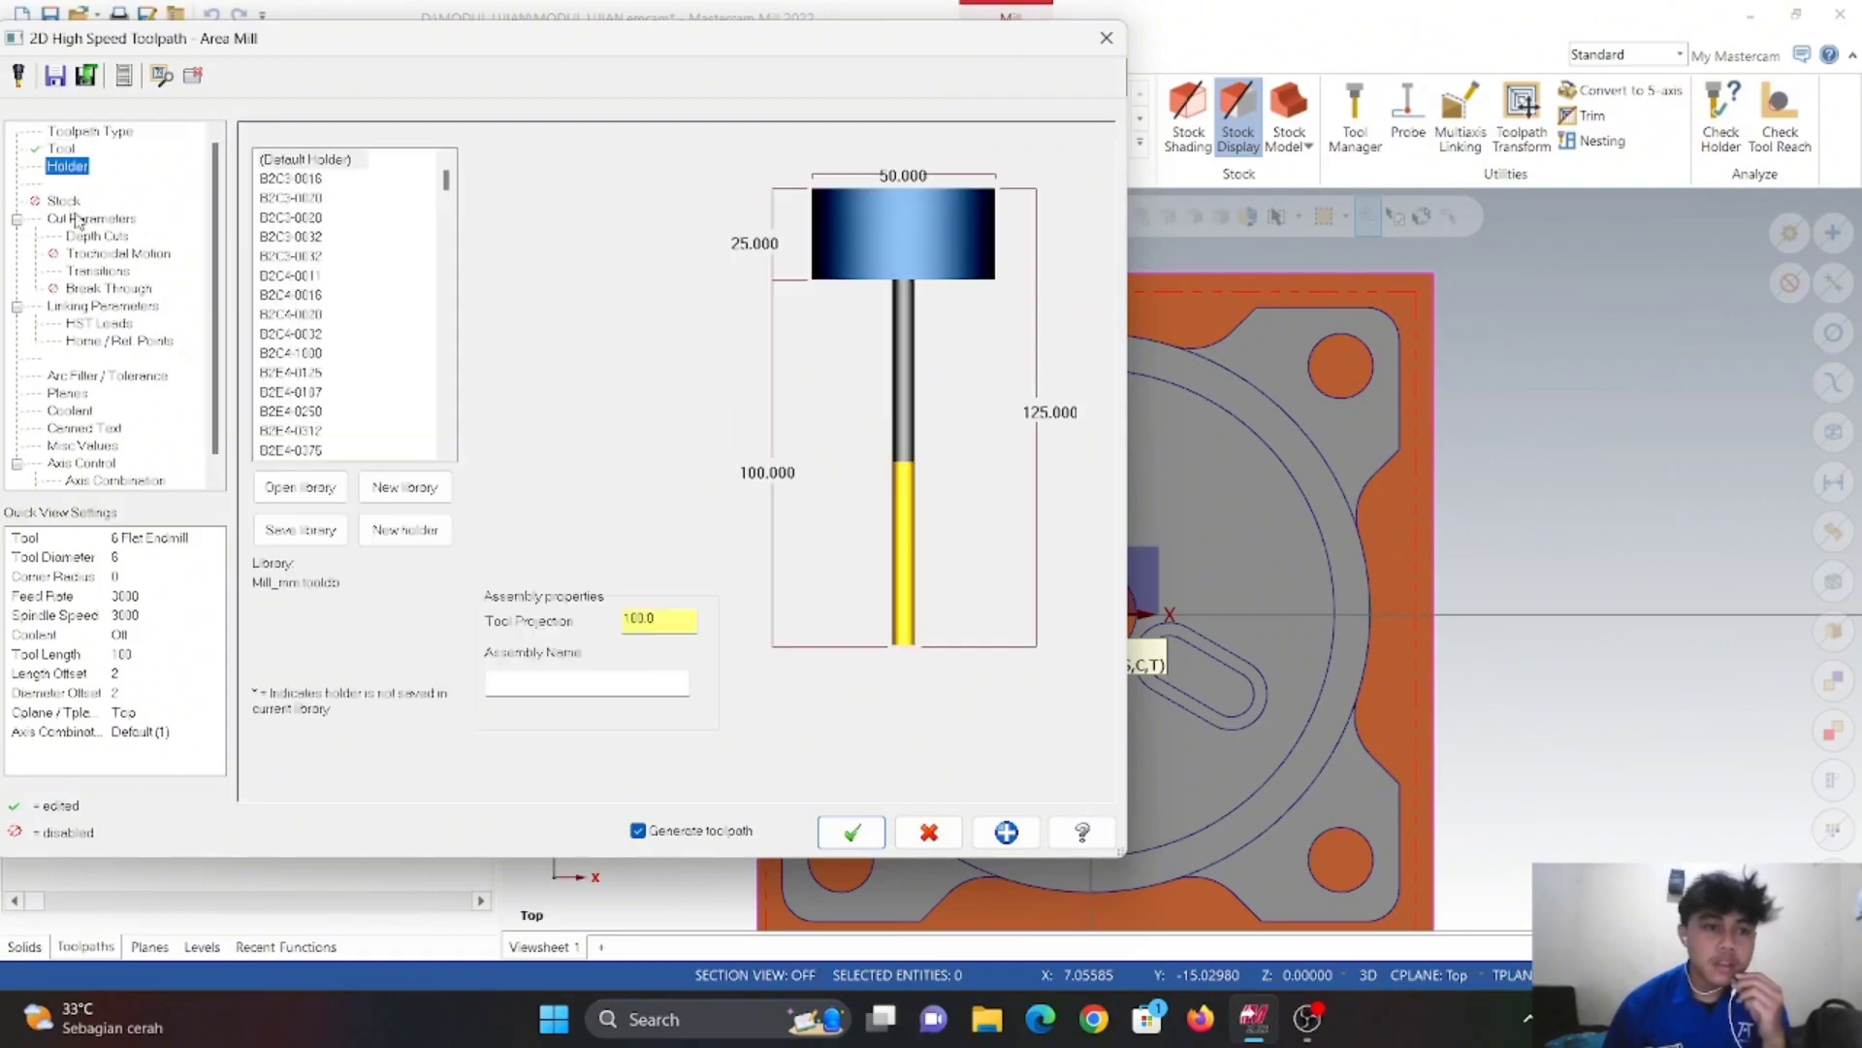
click(87, 219)
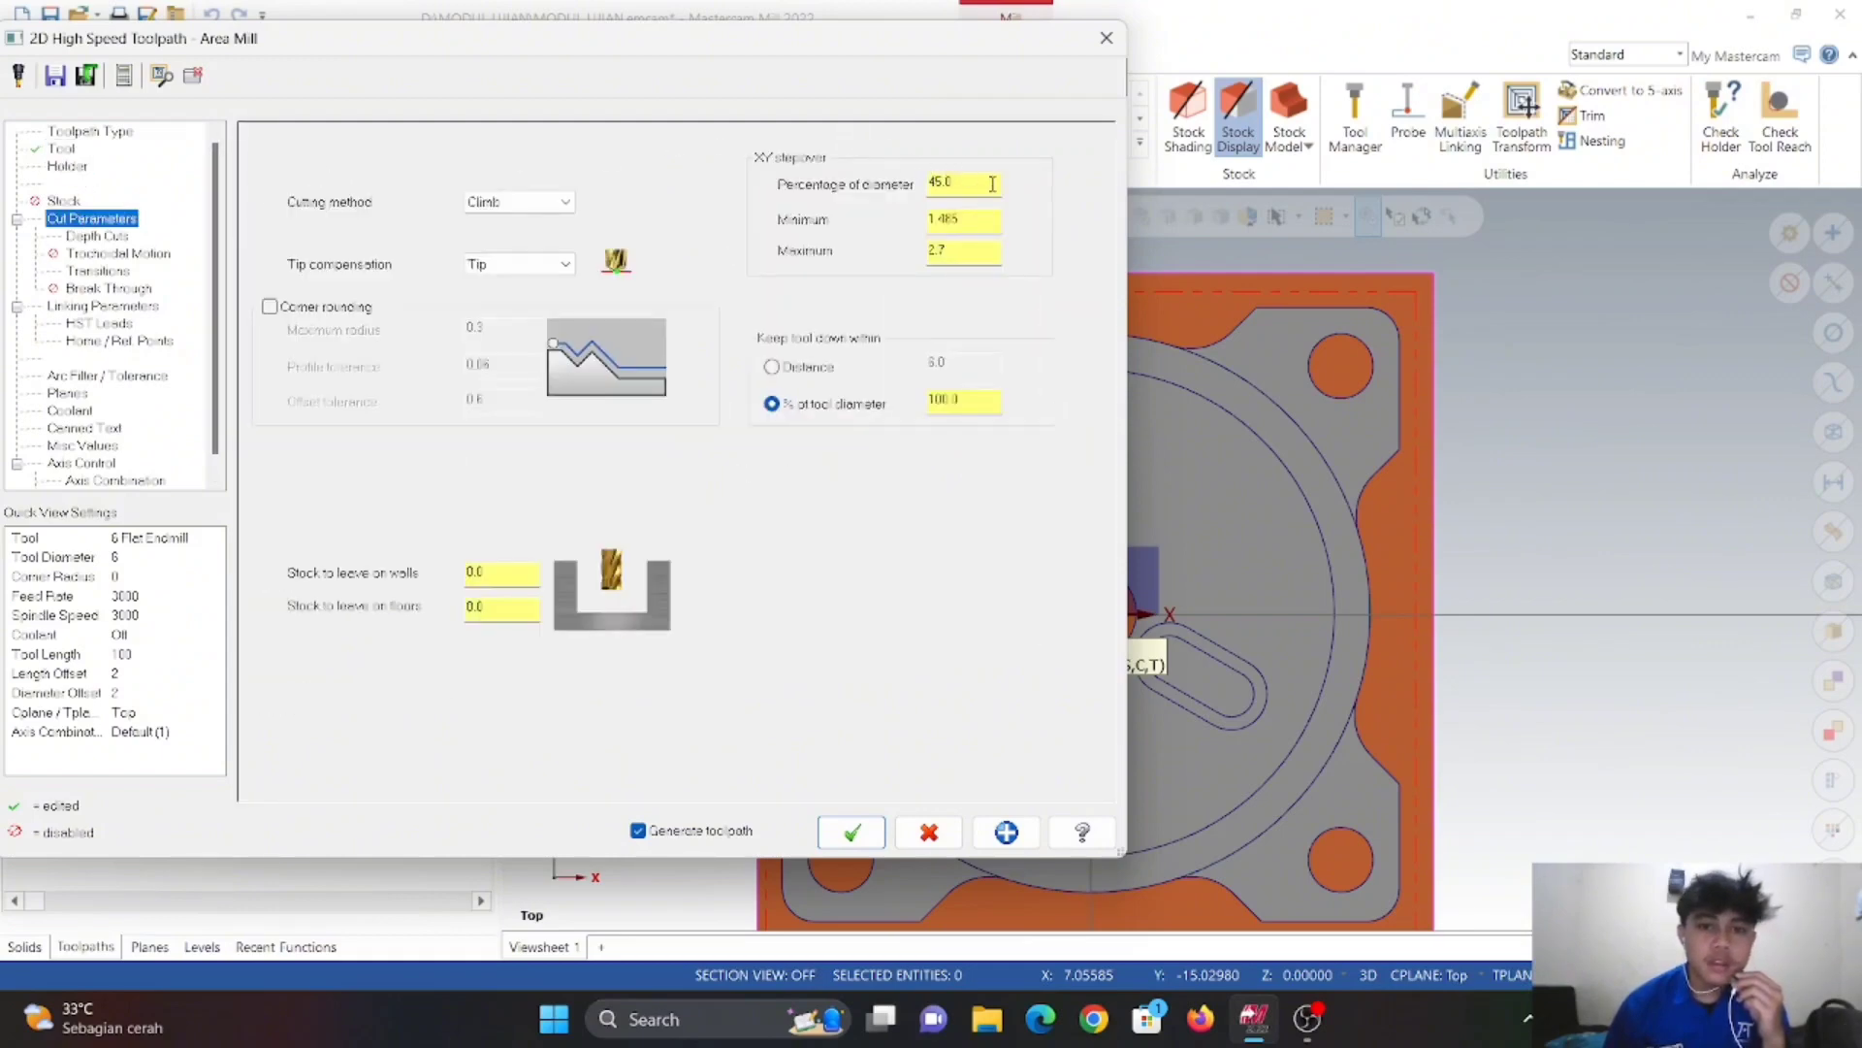
drag(993, 184, 845, 192)
text(80)
key(Return)
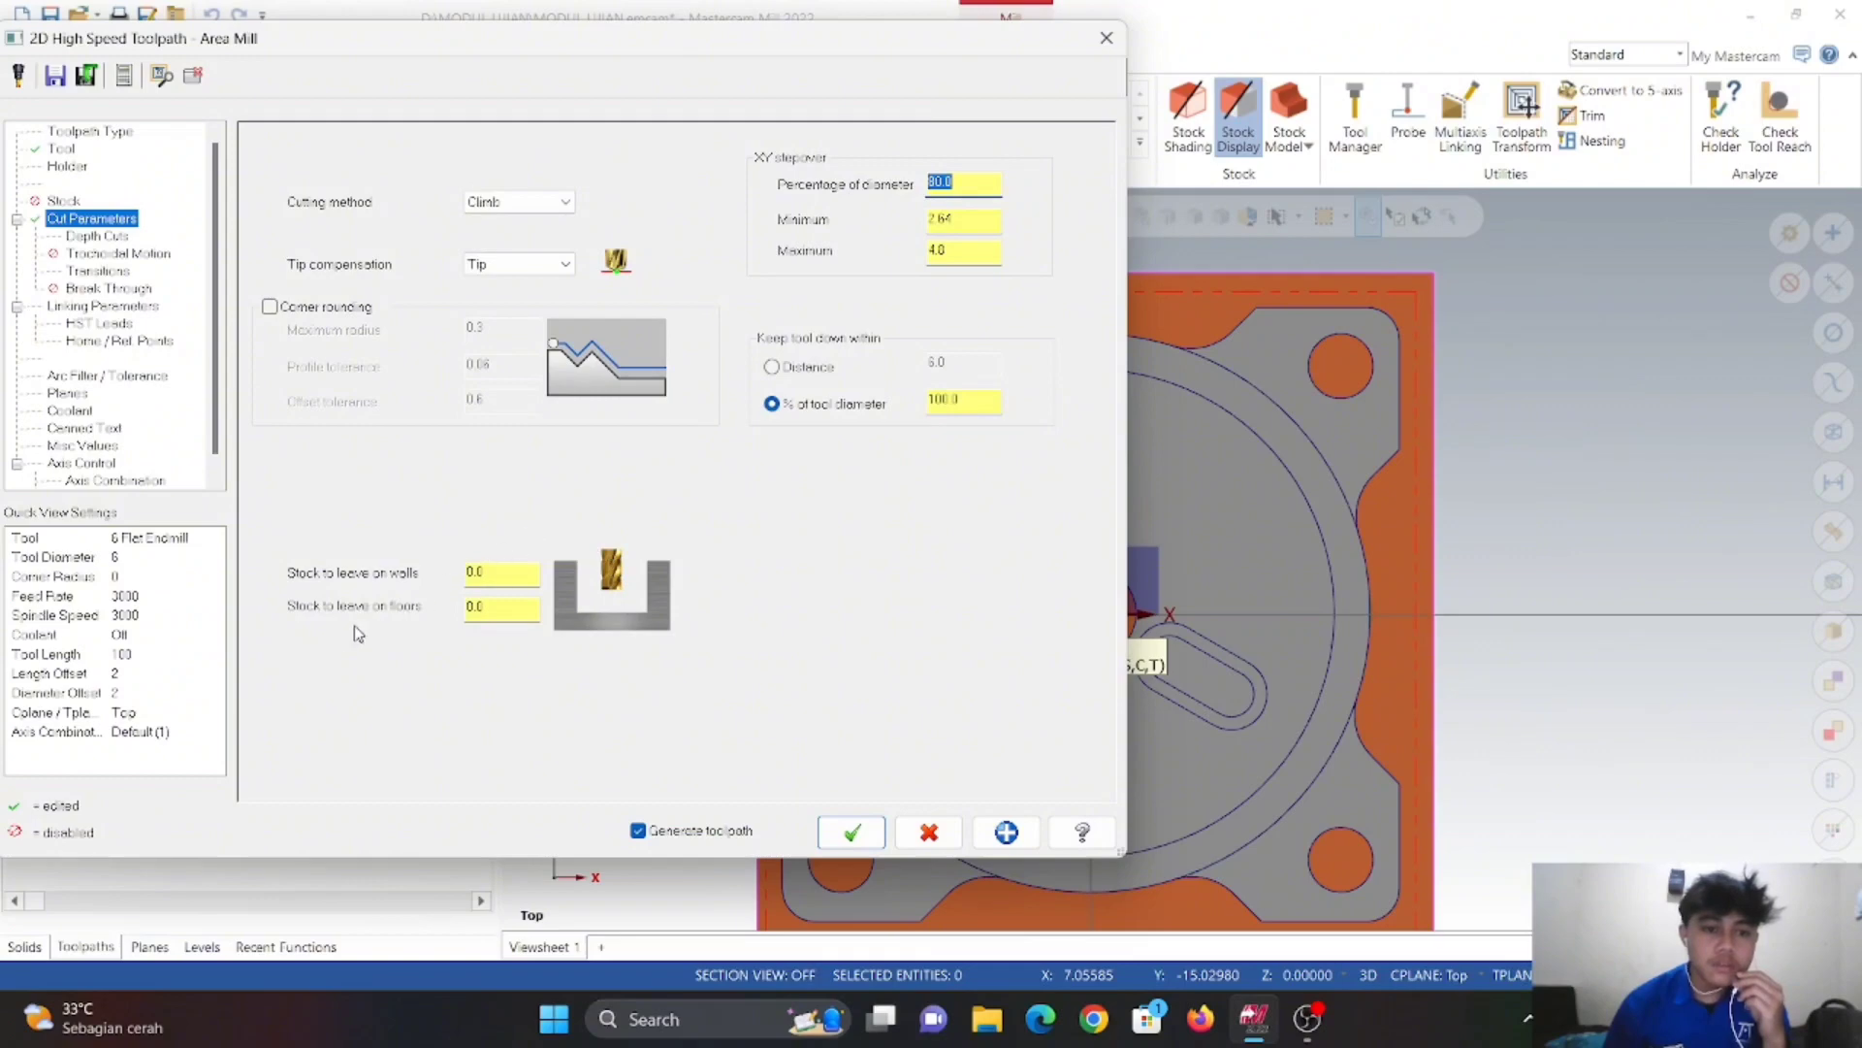
- Pick the top of stock from the rim's top edge and the depth from the circular floor, and generate the third toolpath
click(97, 238)
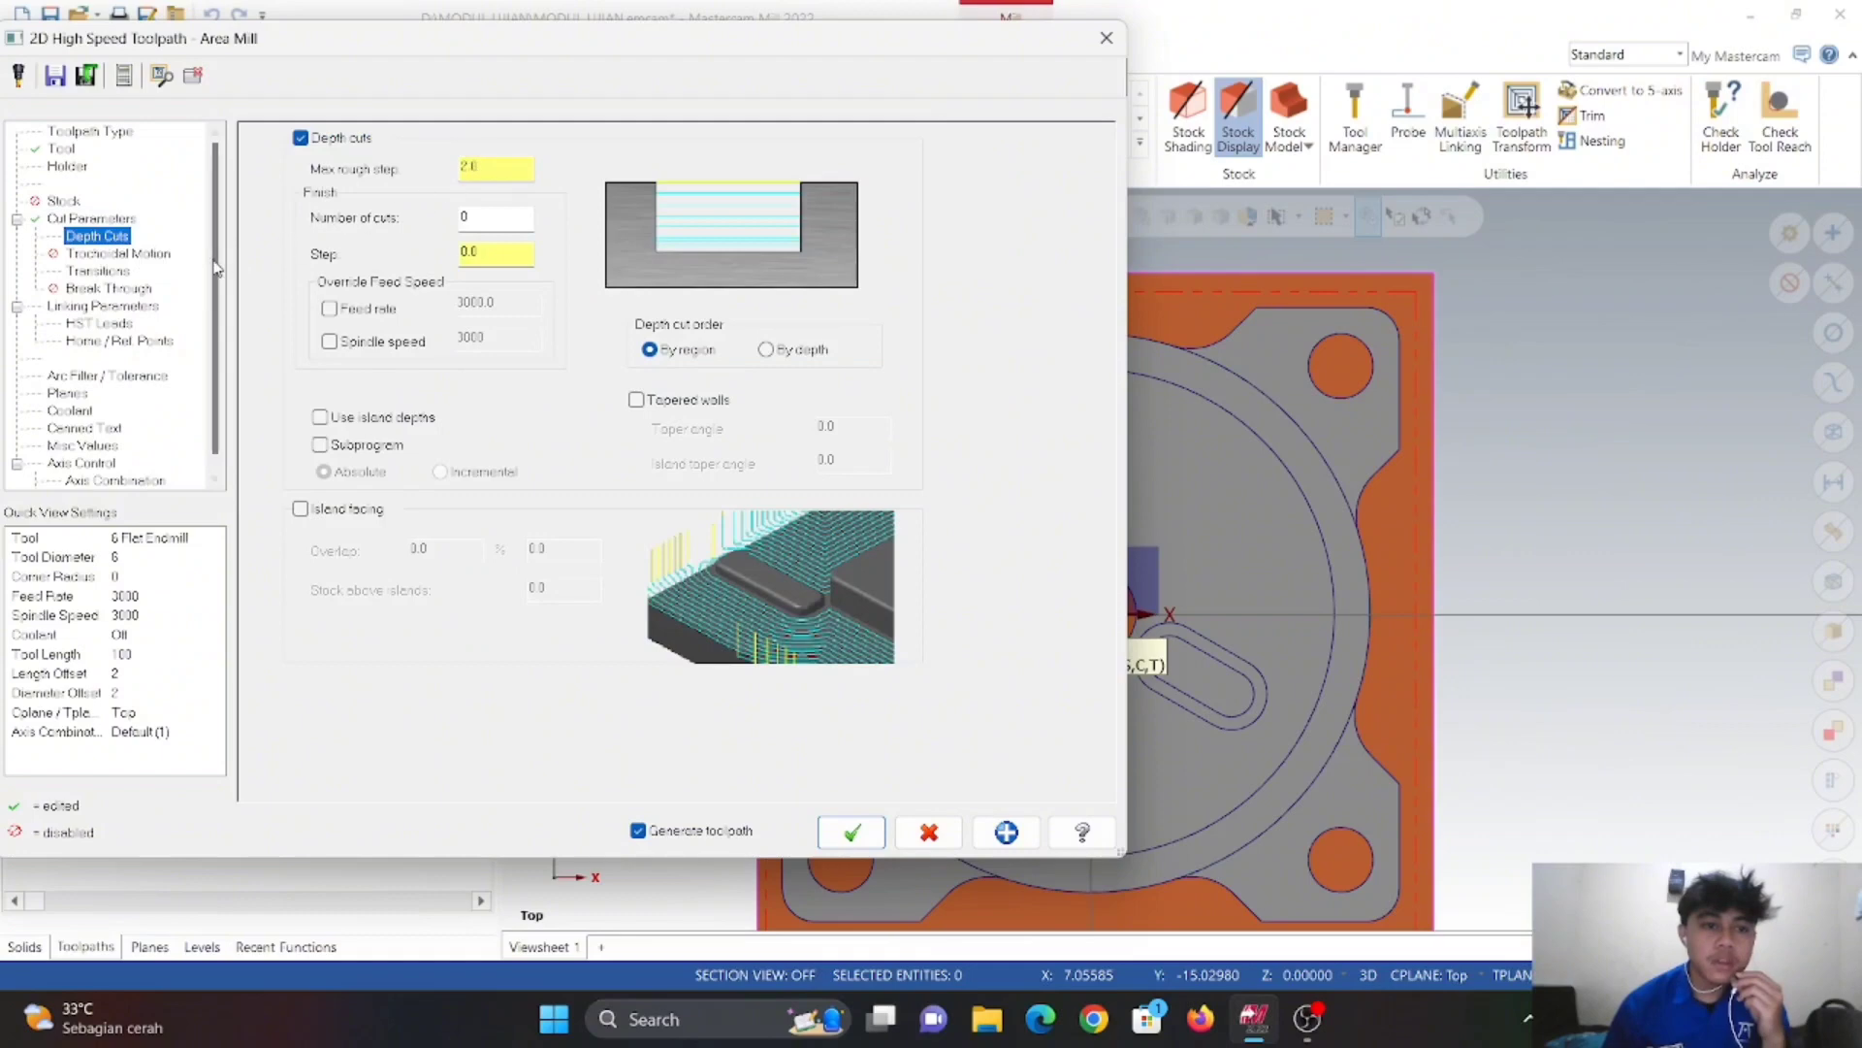
click(140, 309)
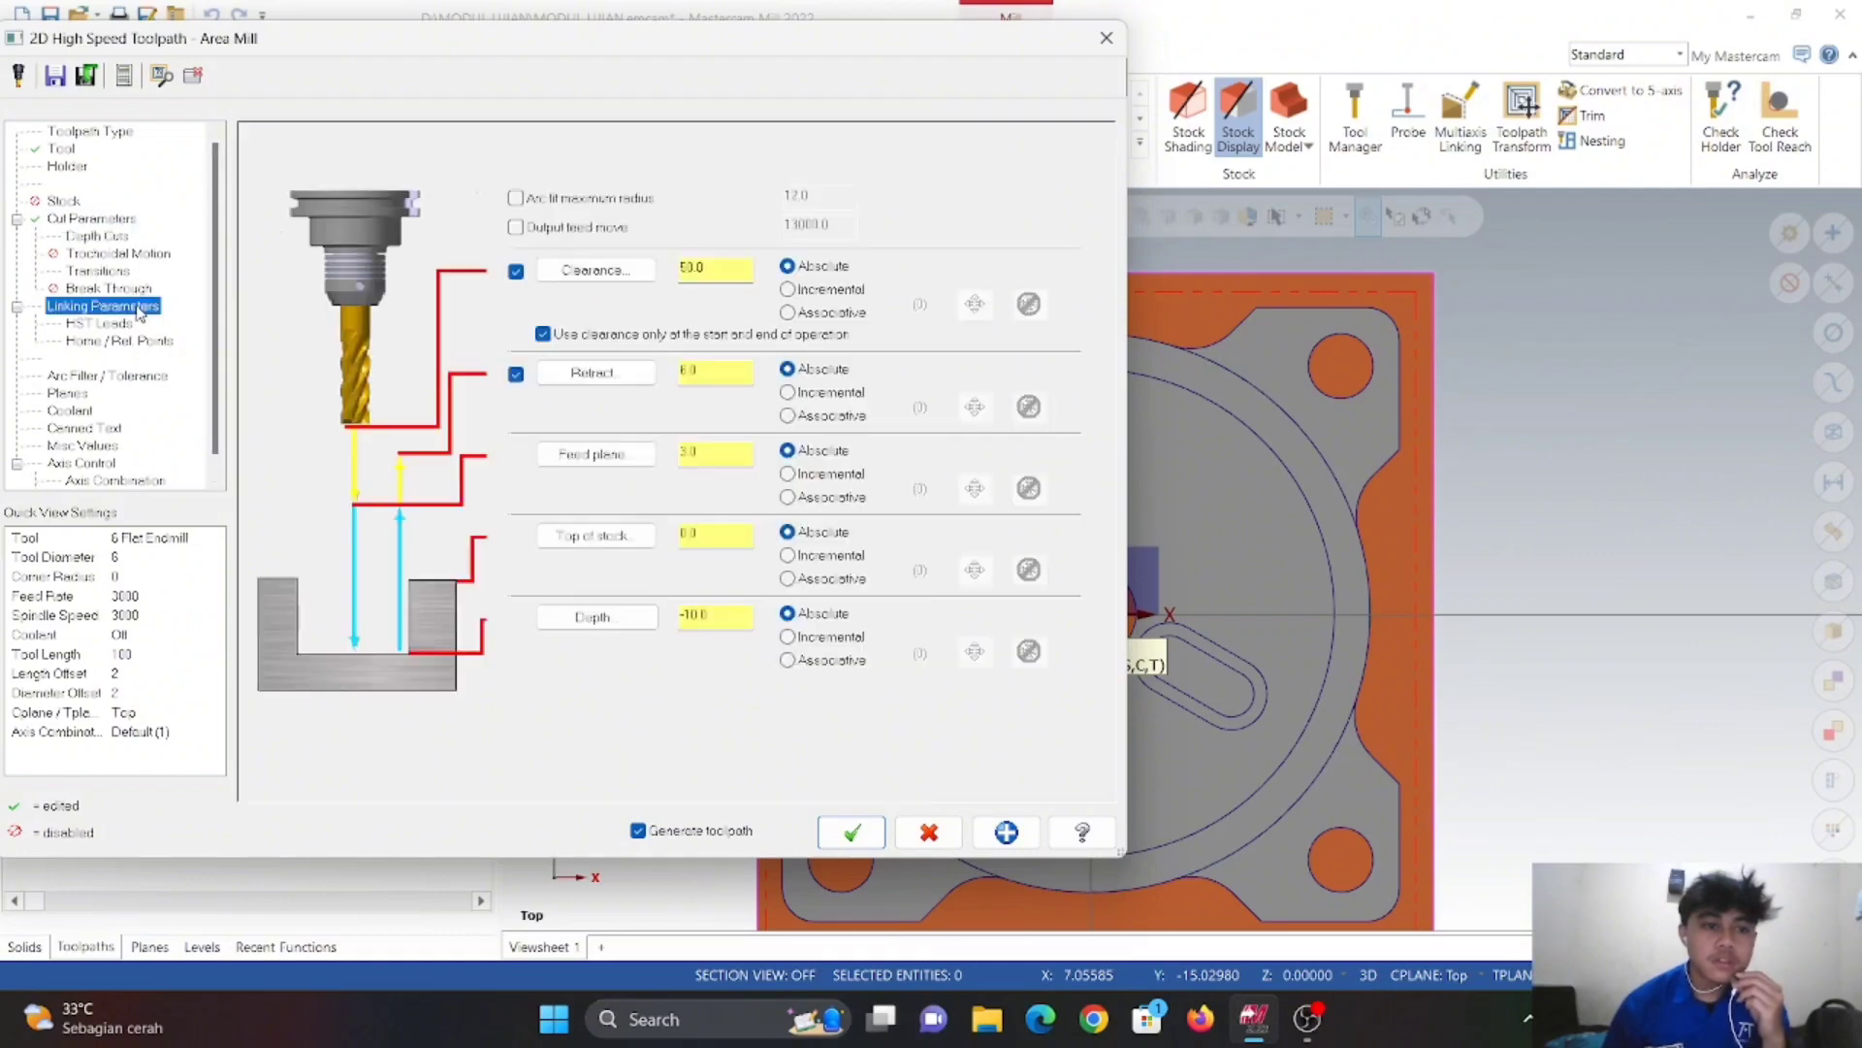
click(607, 536)
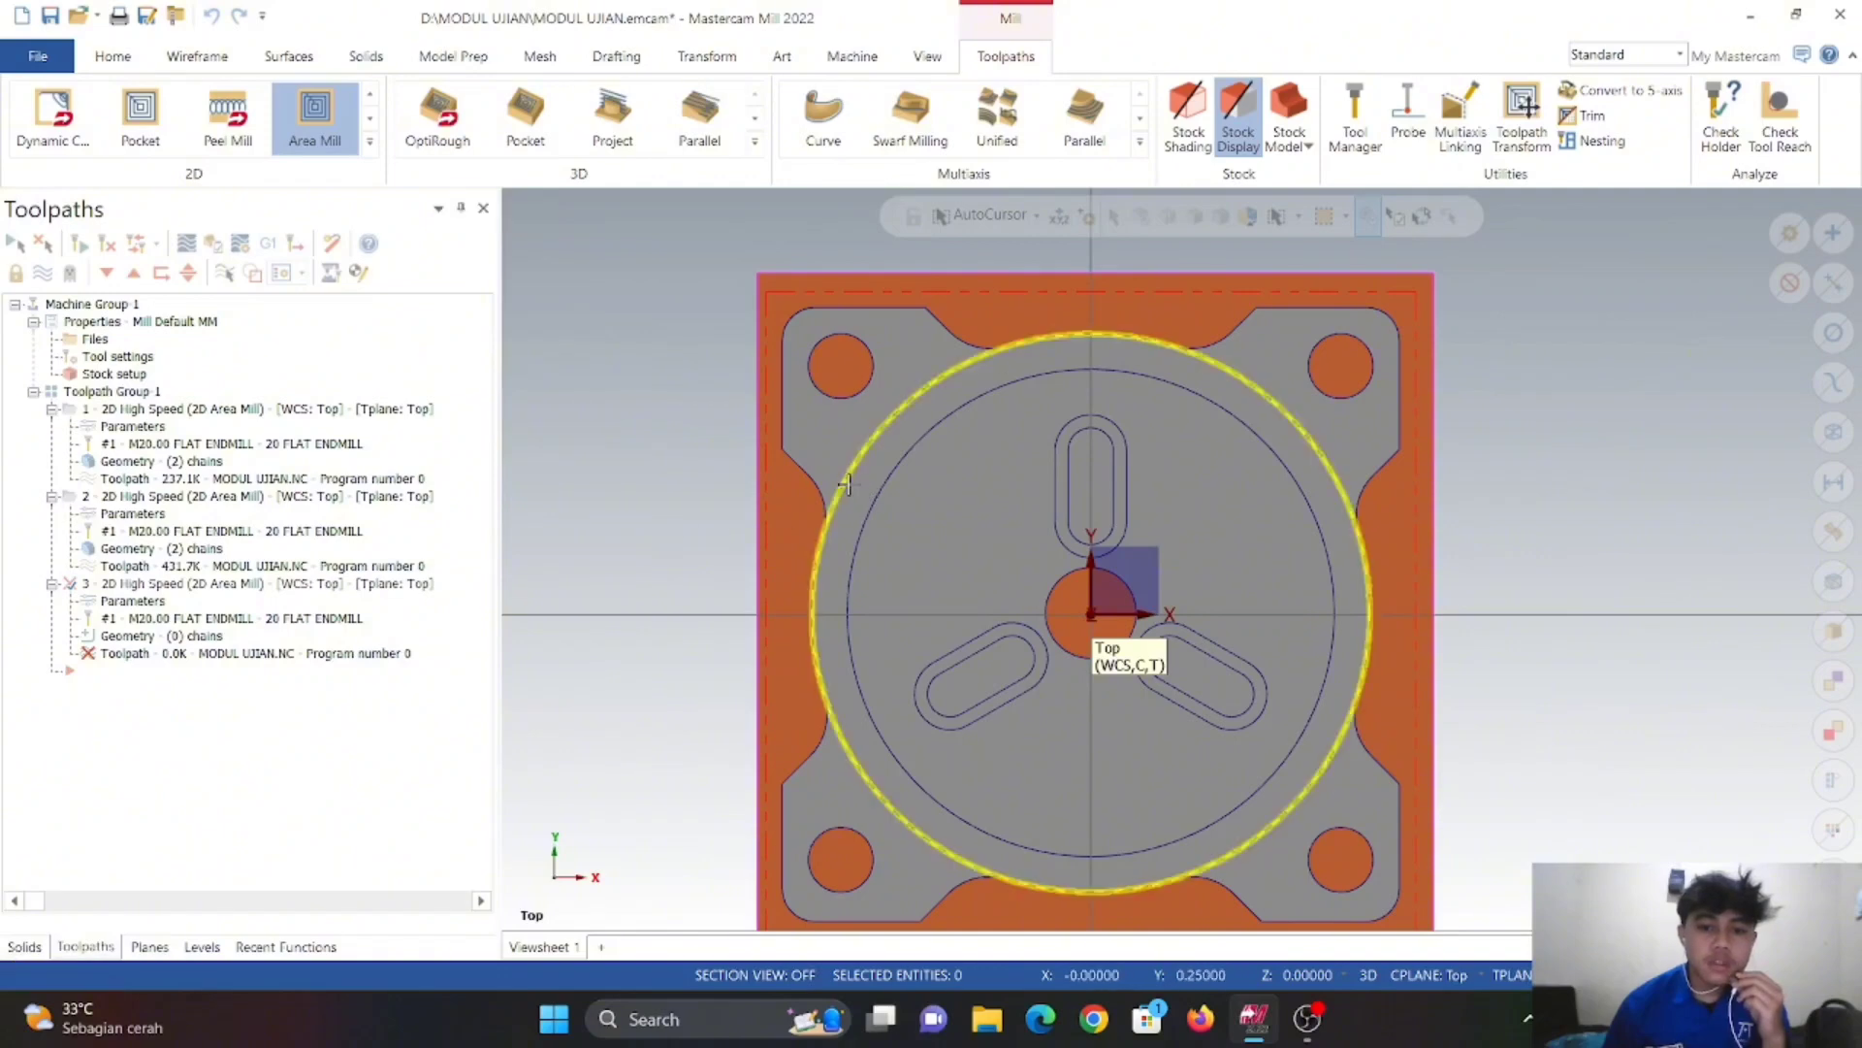
click(849, 491)
click(593, 619)
middle_drag(813, 602, 888, 564)
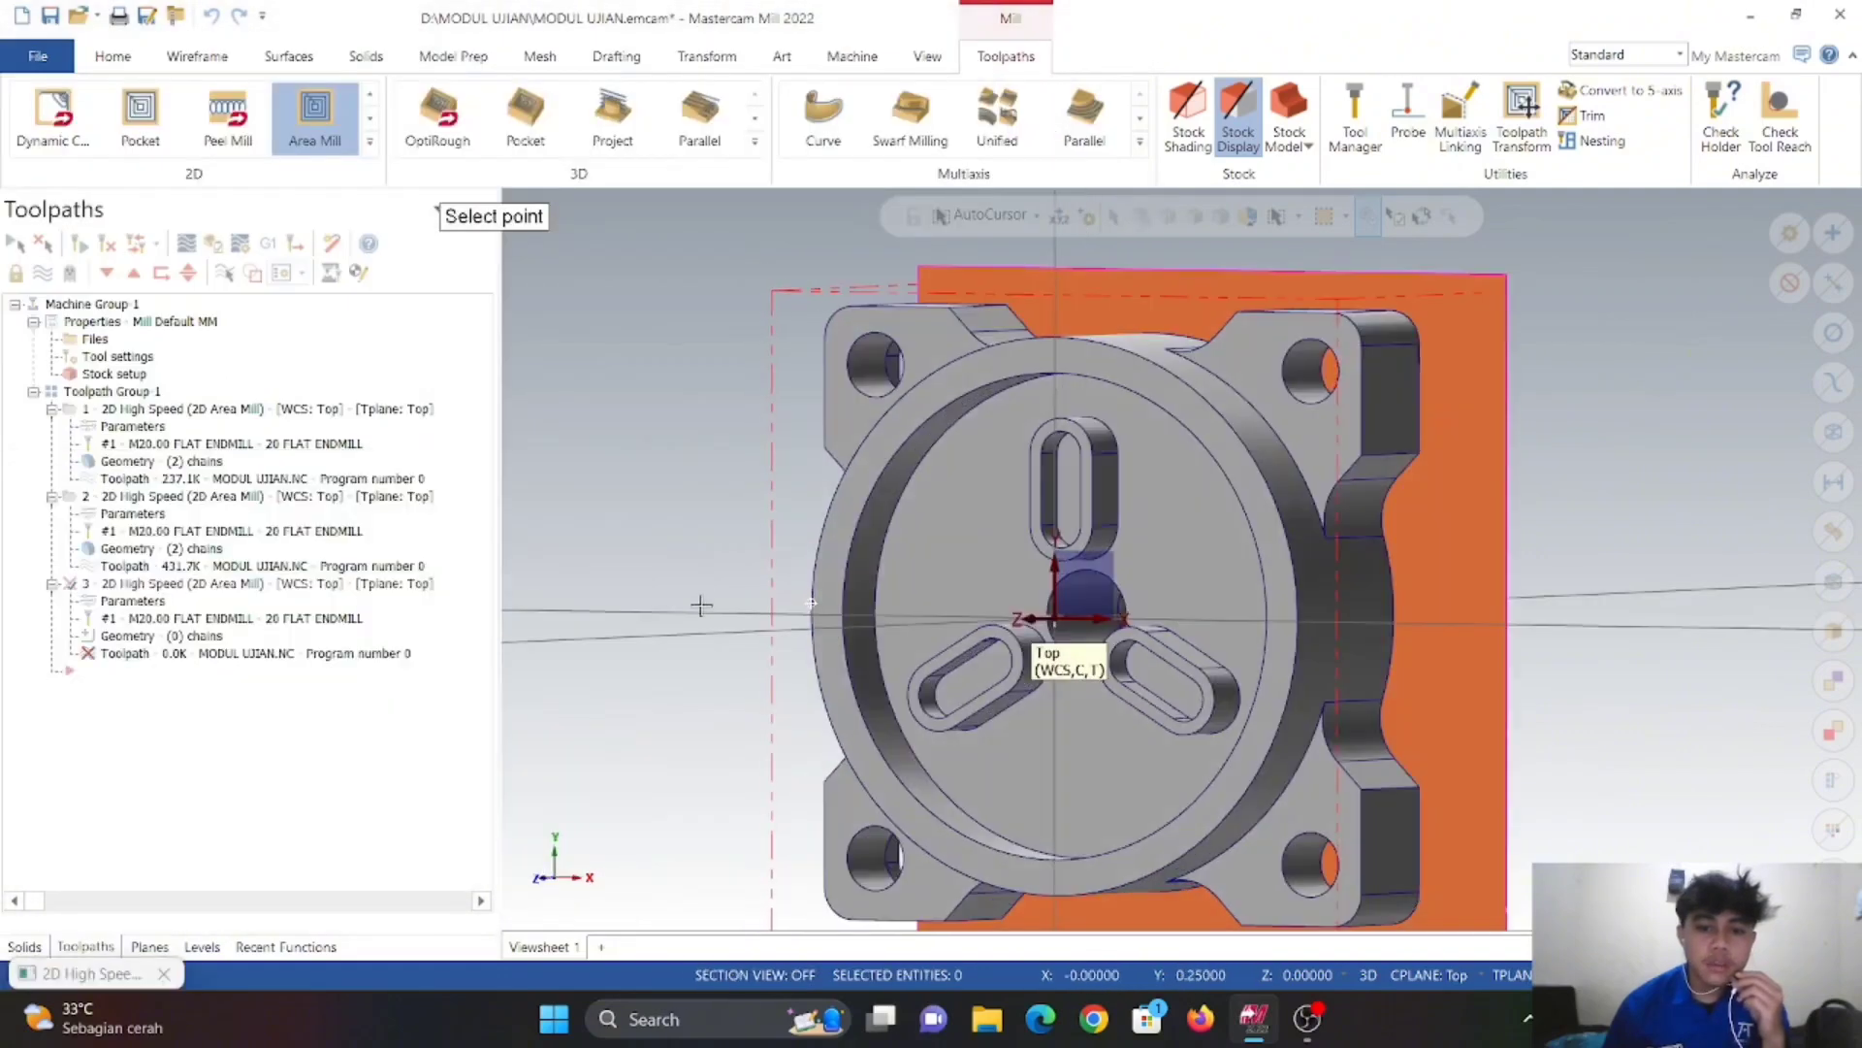
click(888, 567)
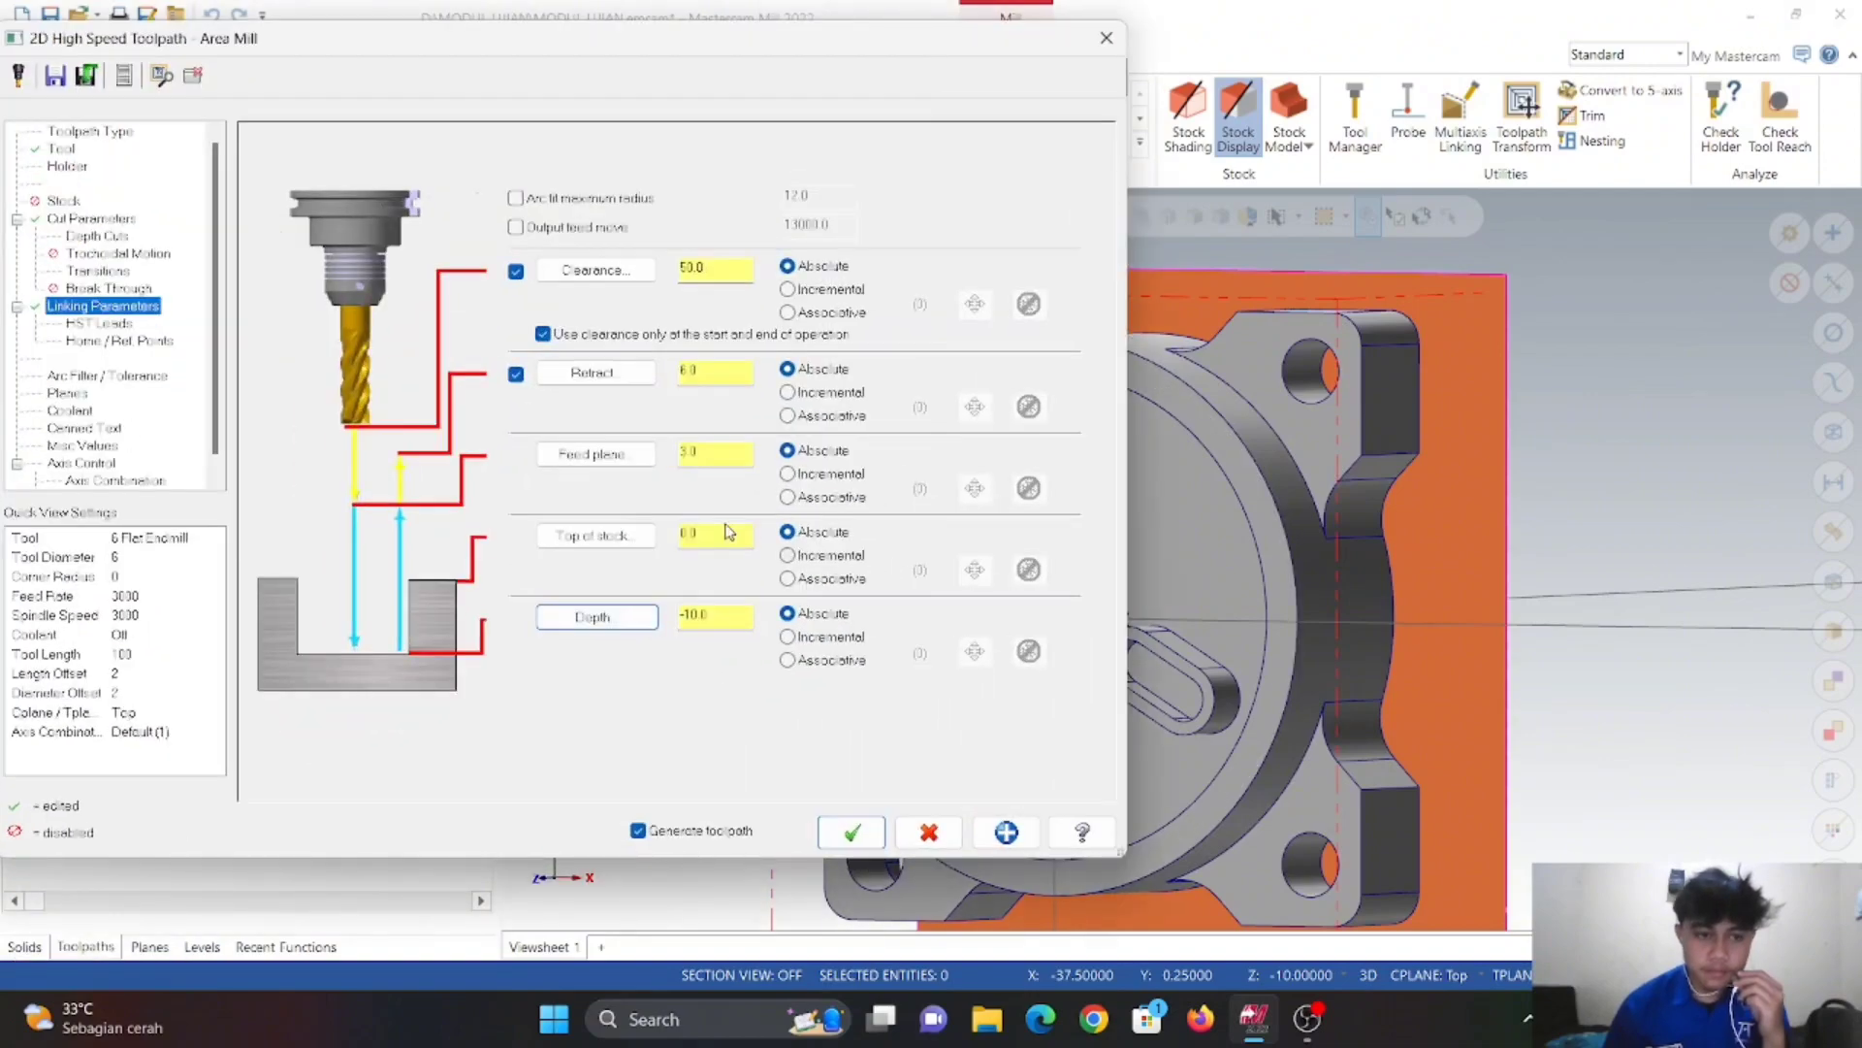
click(857, 836)
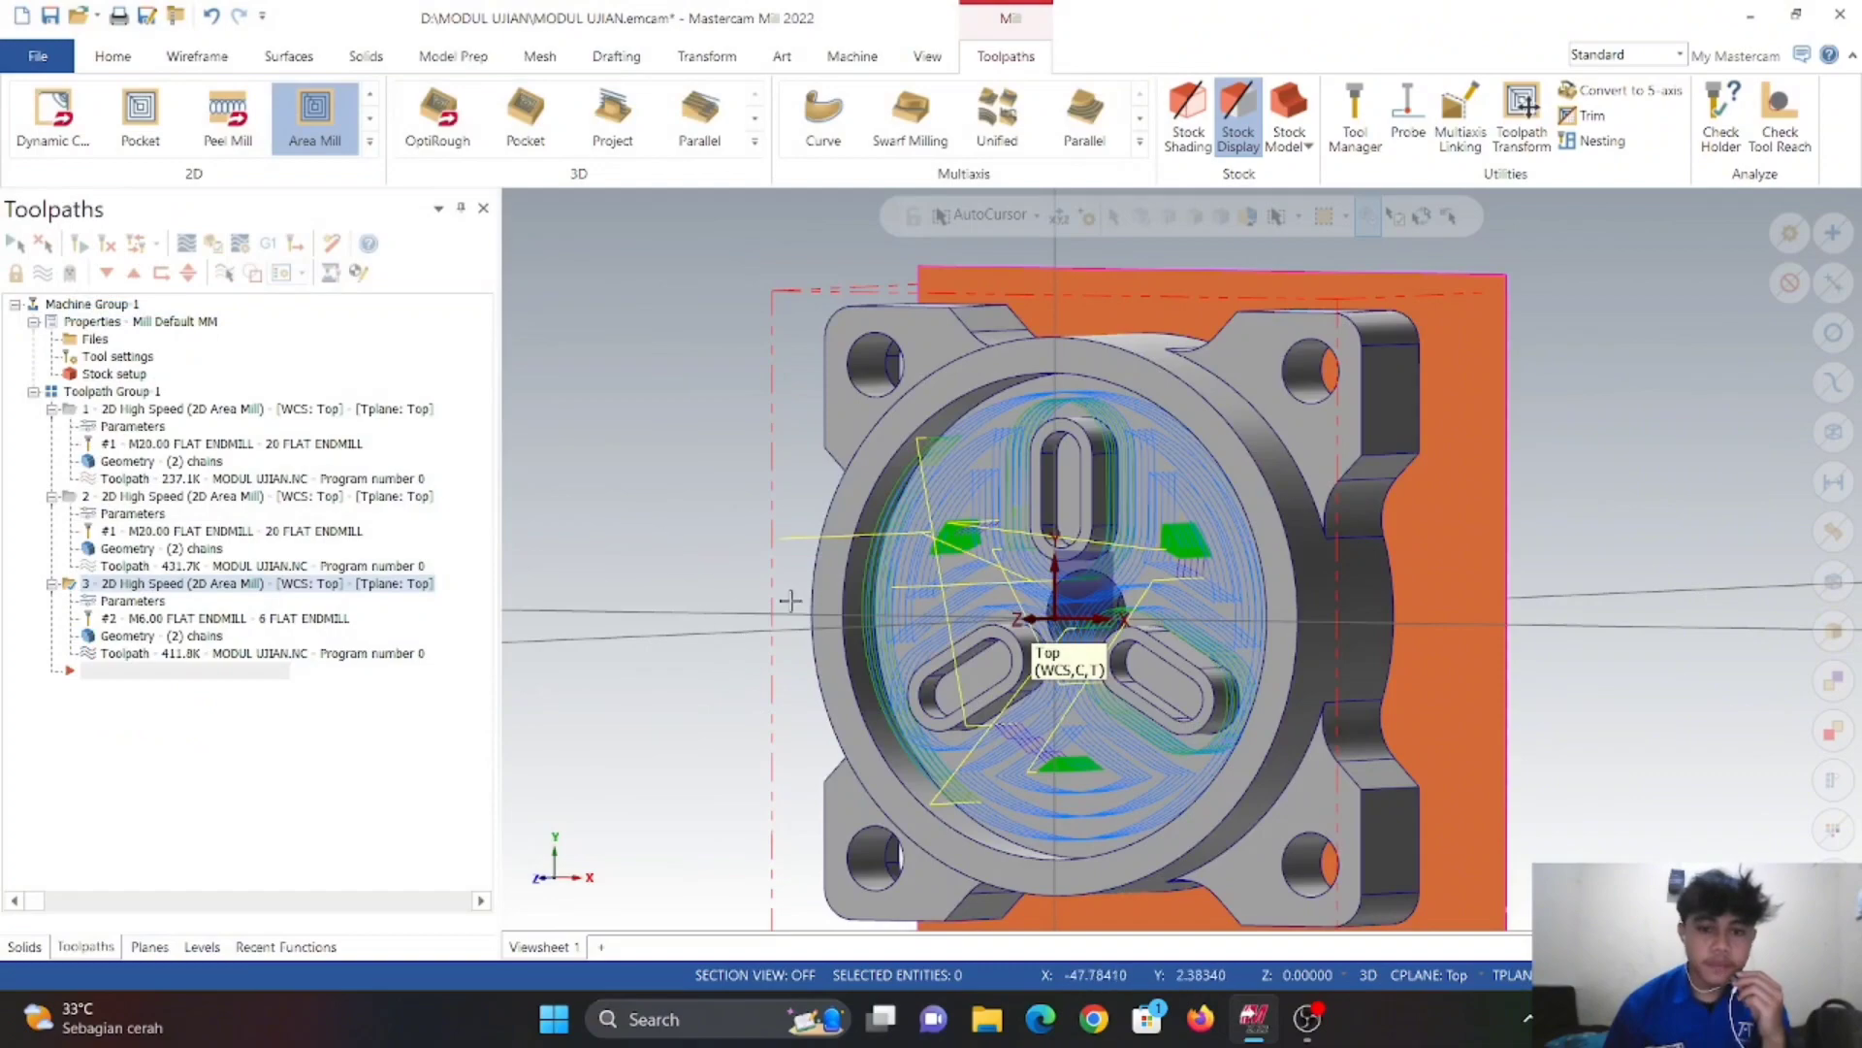
- Verify all three Area Mill operations by playing the machining simulation in isometric view, and close the simulator
middle_drag(790, 601, 968, 609)
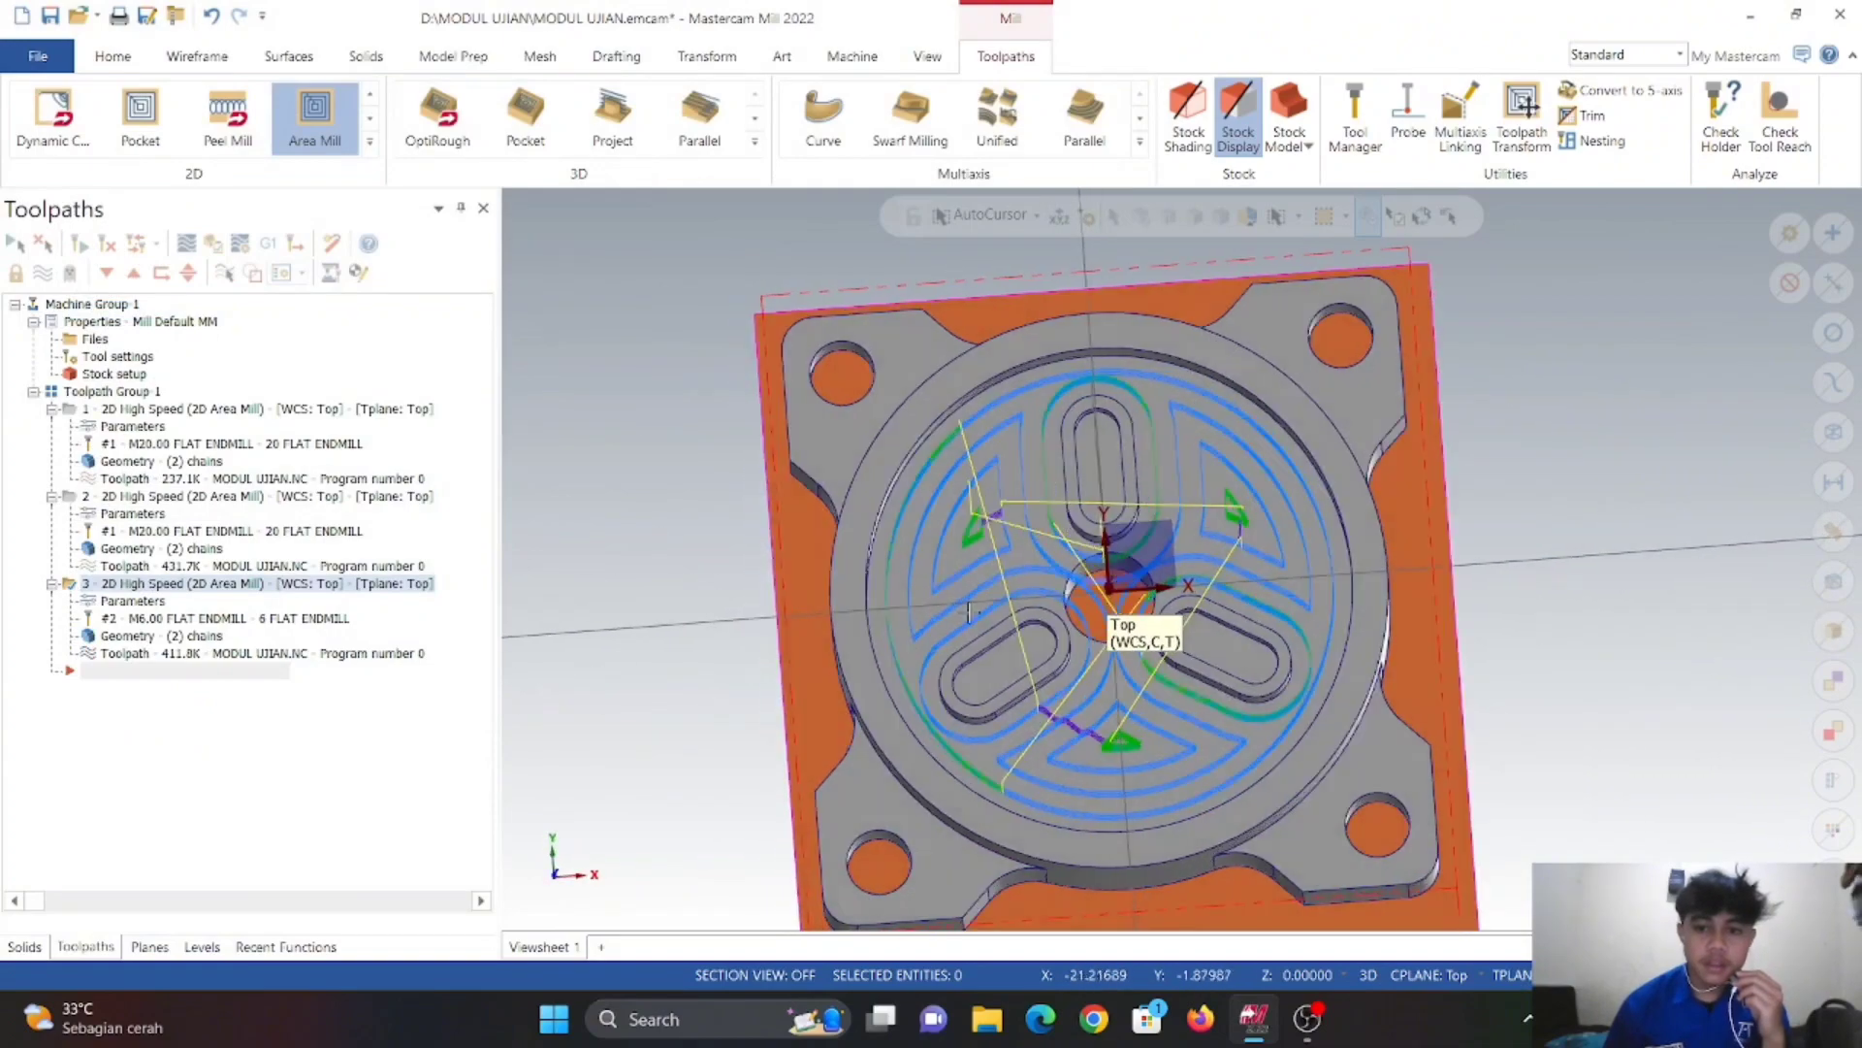
click(13, 244)
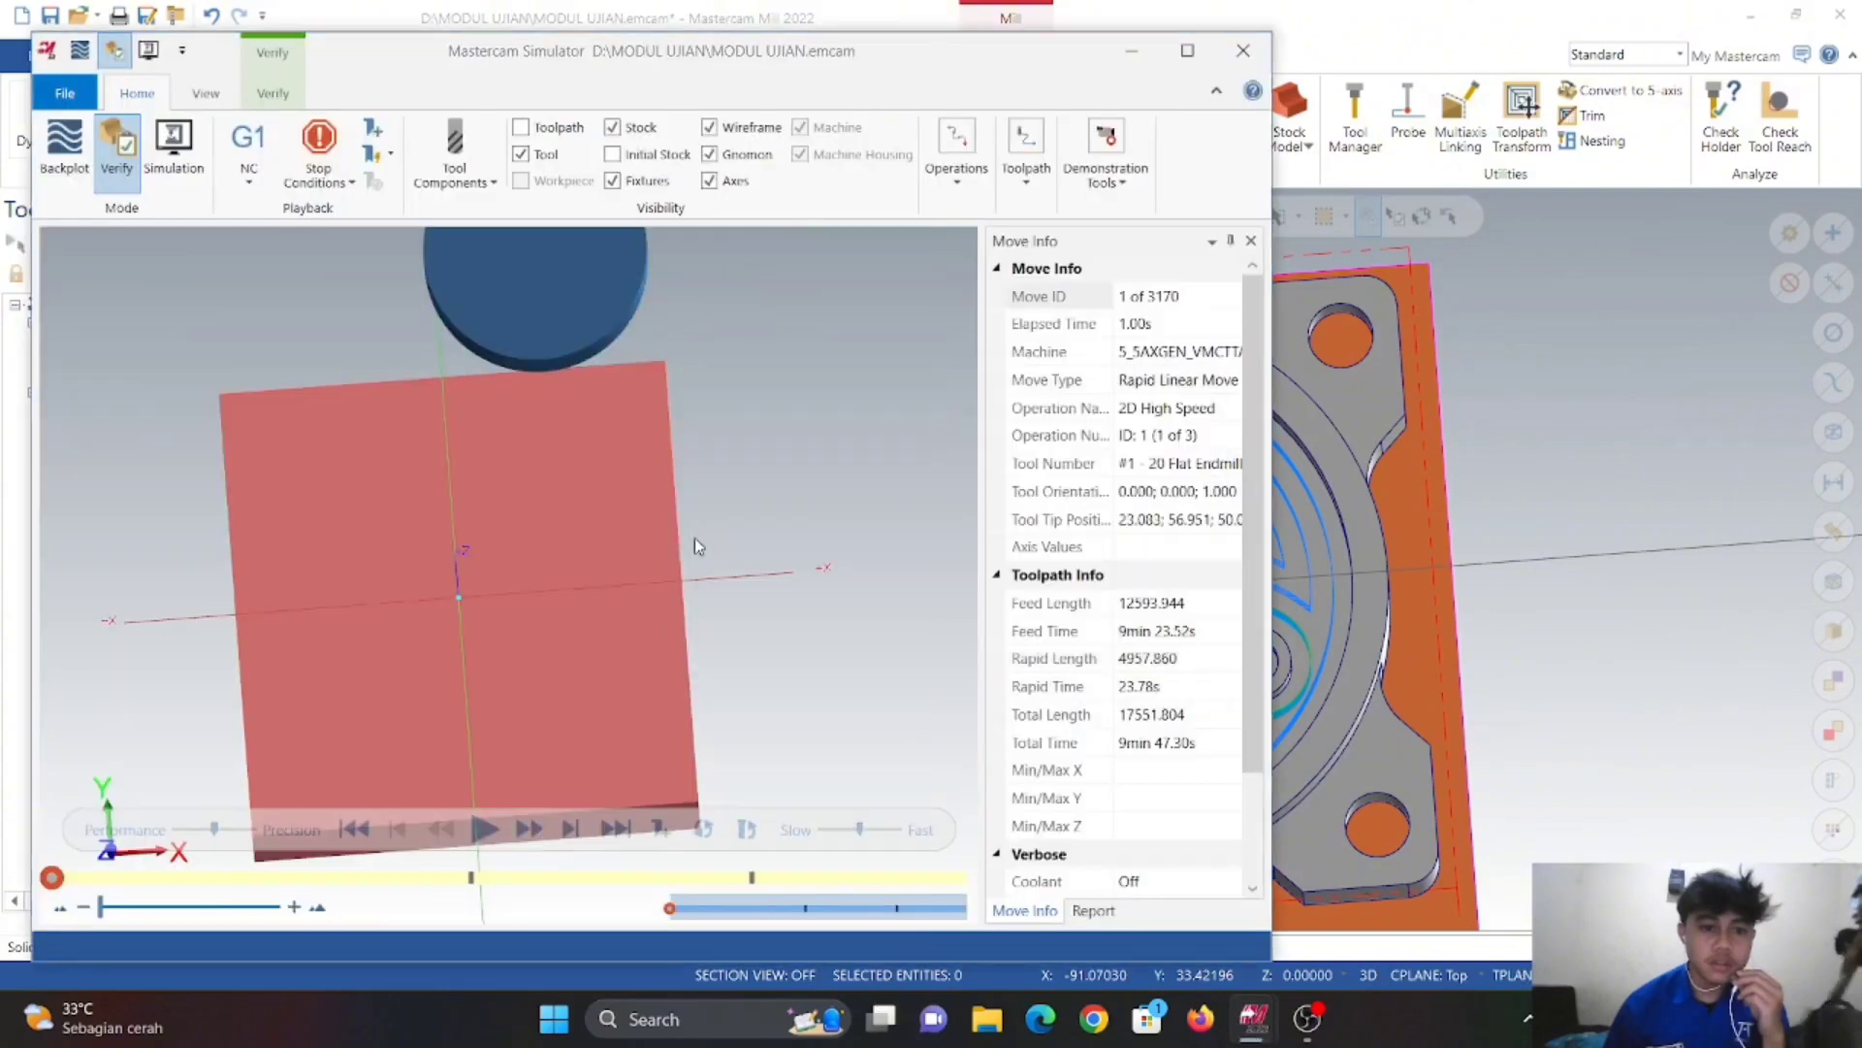
right_click(784, 492)
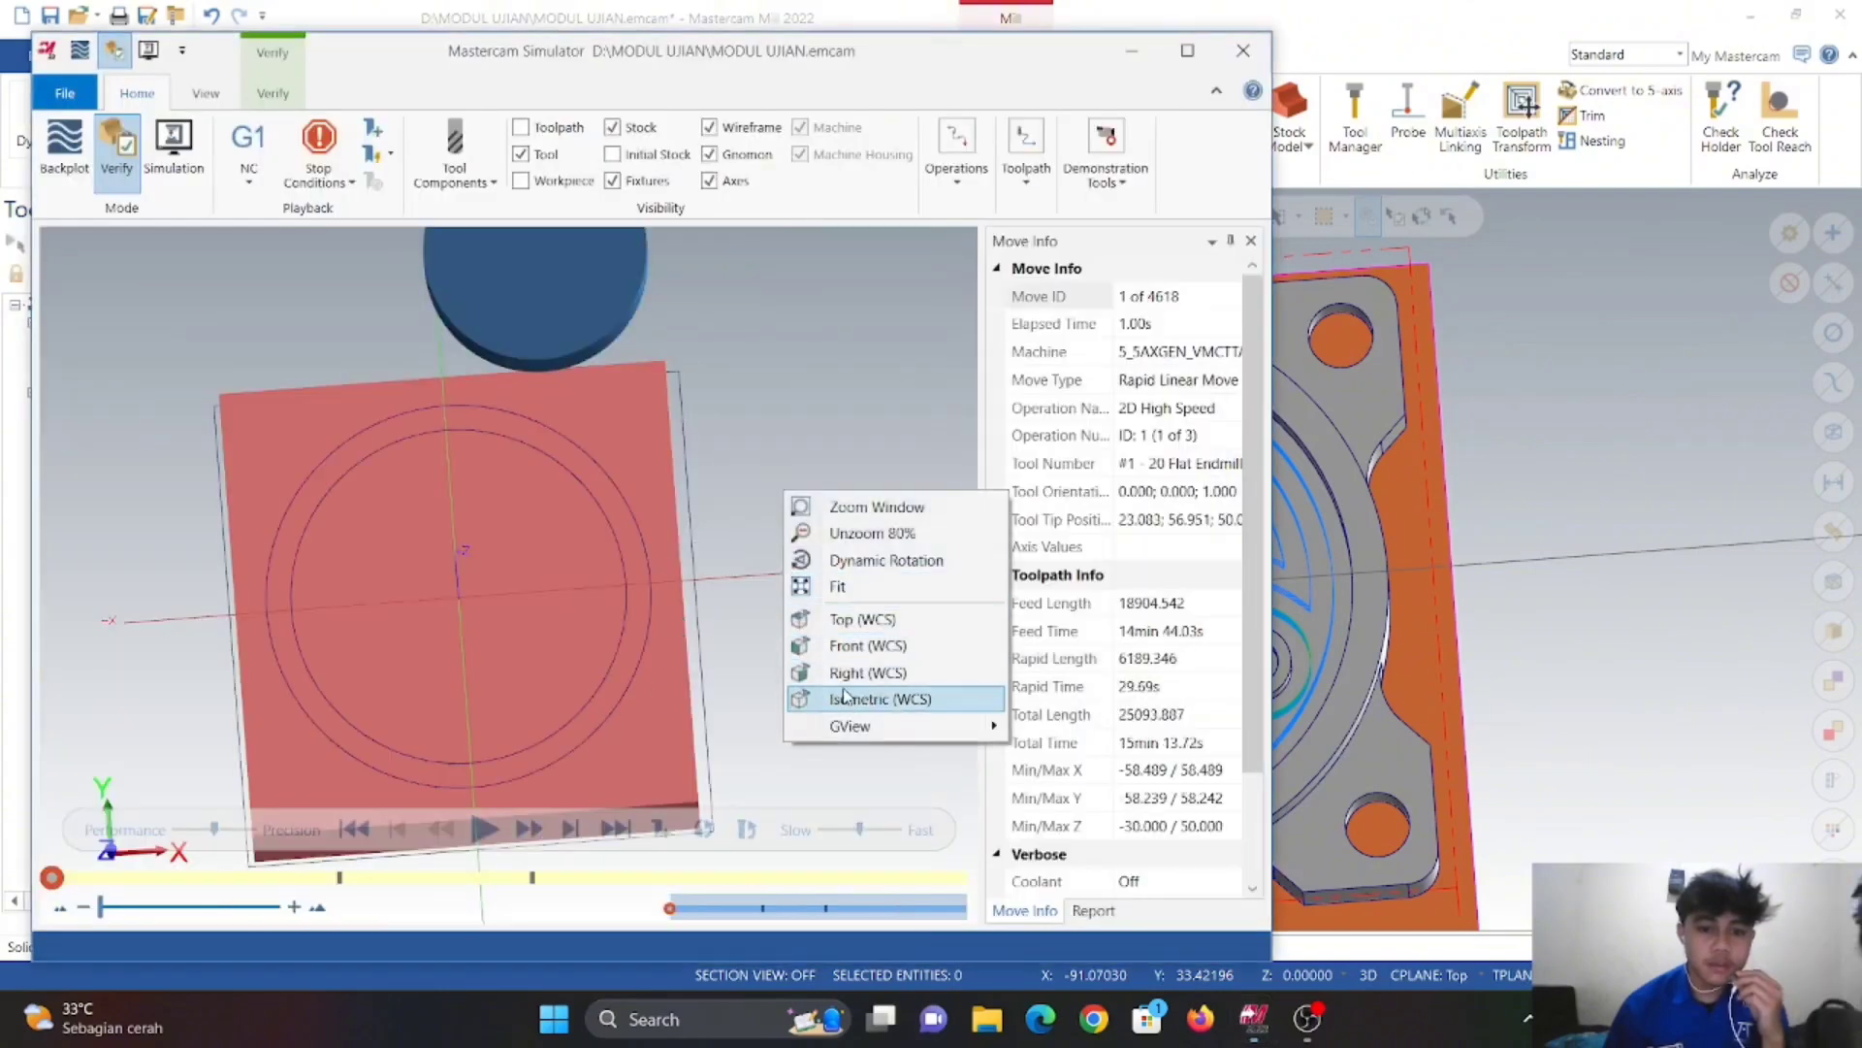
click(873, 698)
click(485, 827)
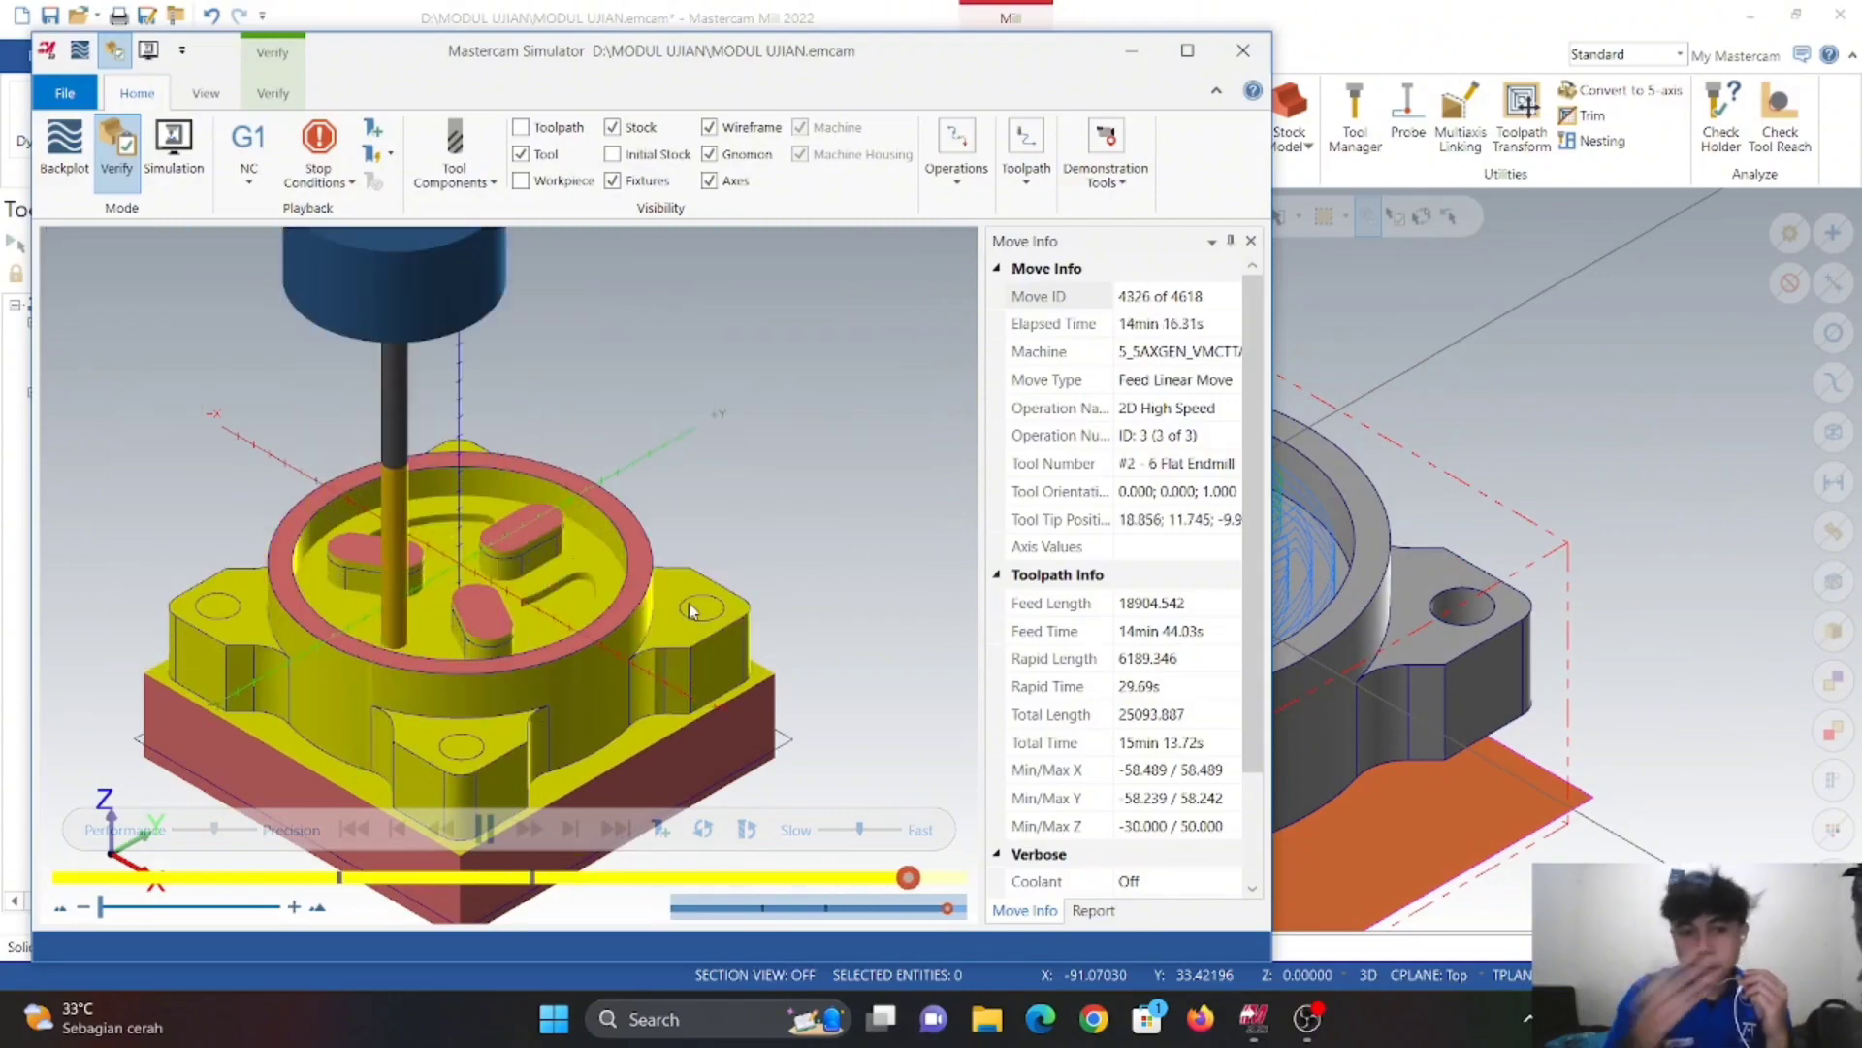
middle_drag(641, 602, 459, 657)
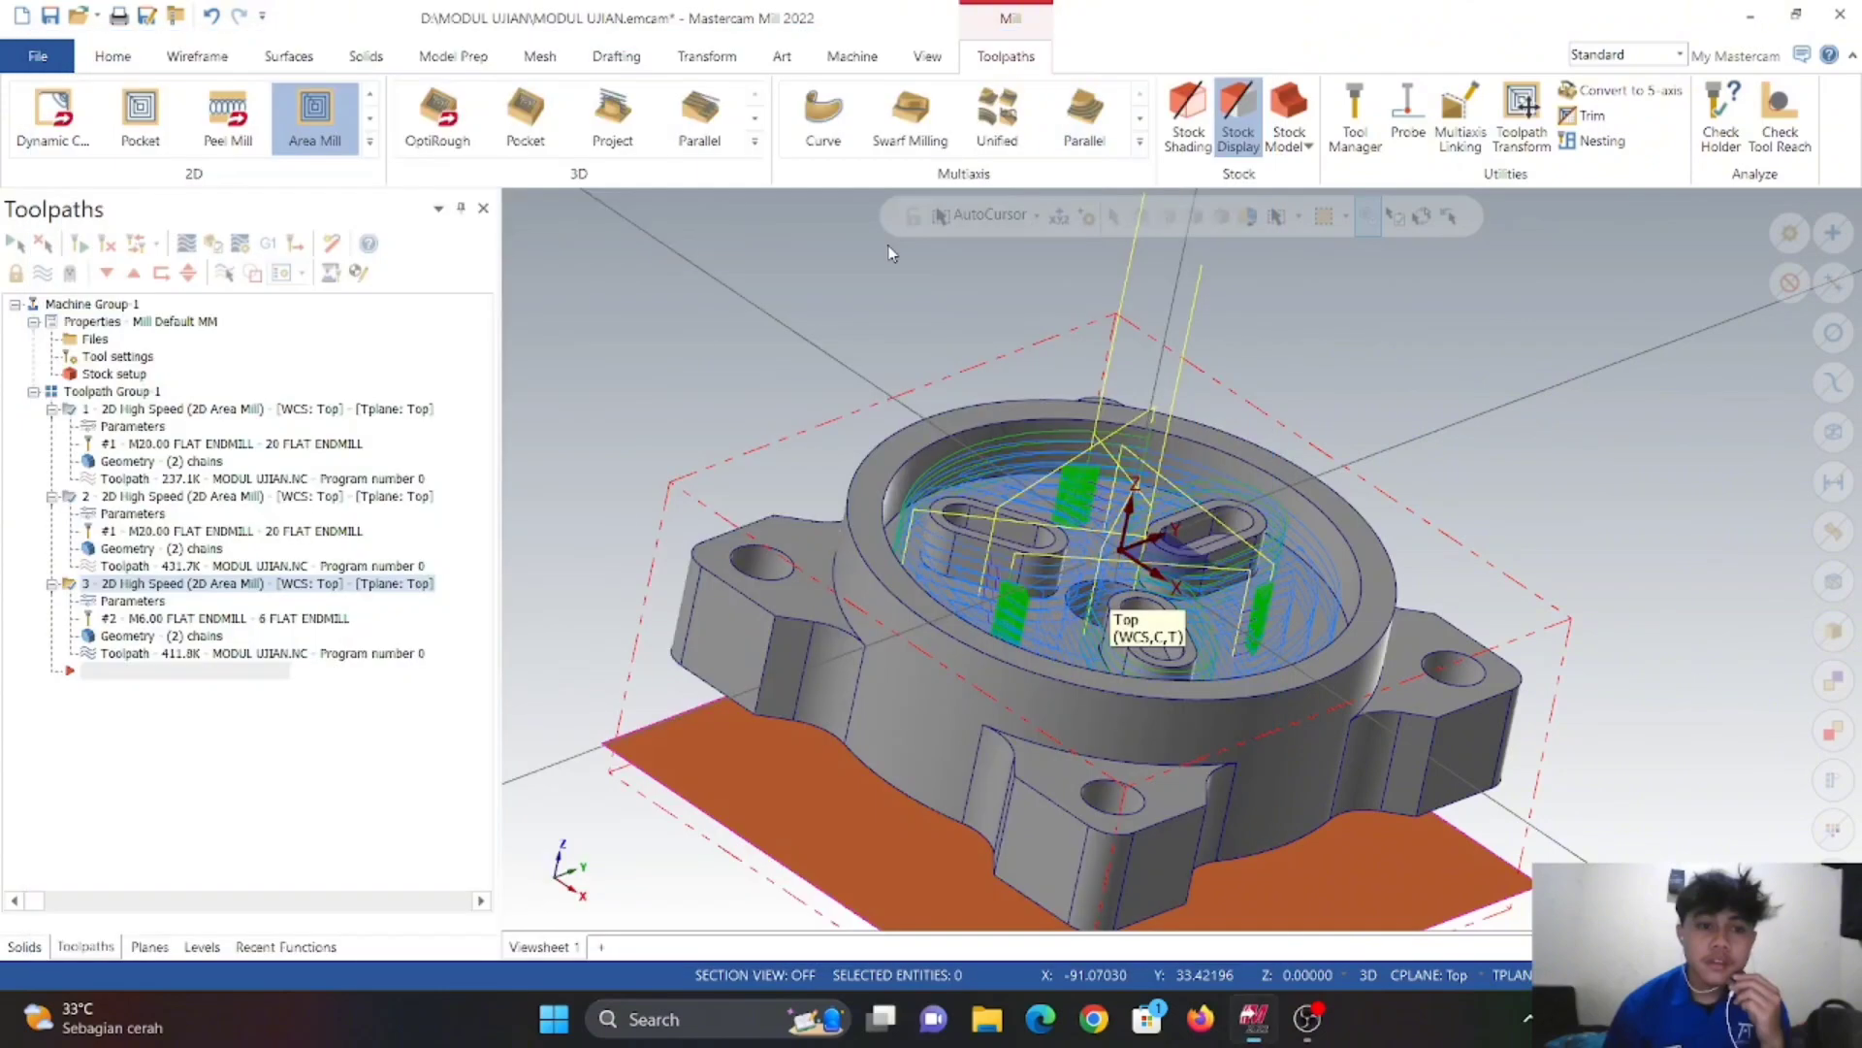
click(1243, 50)
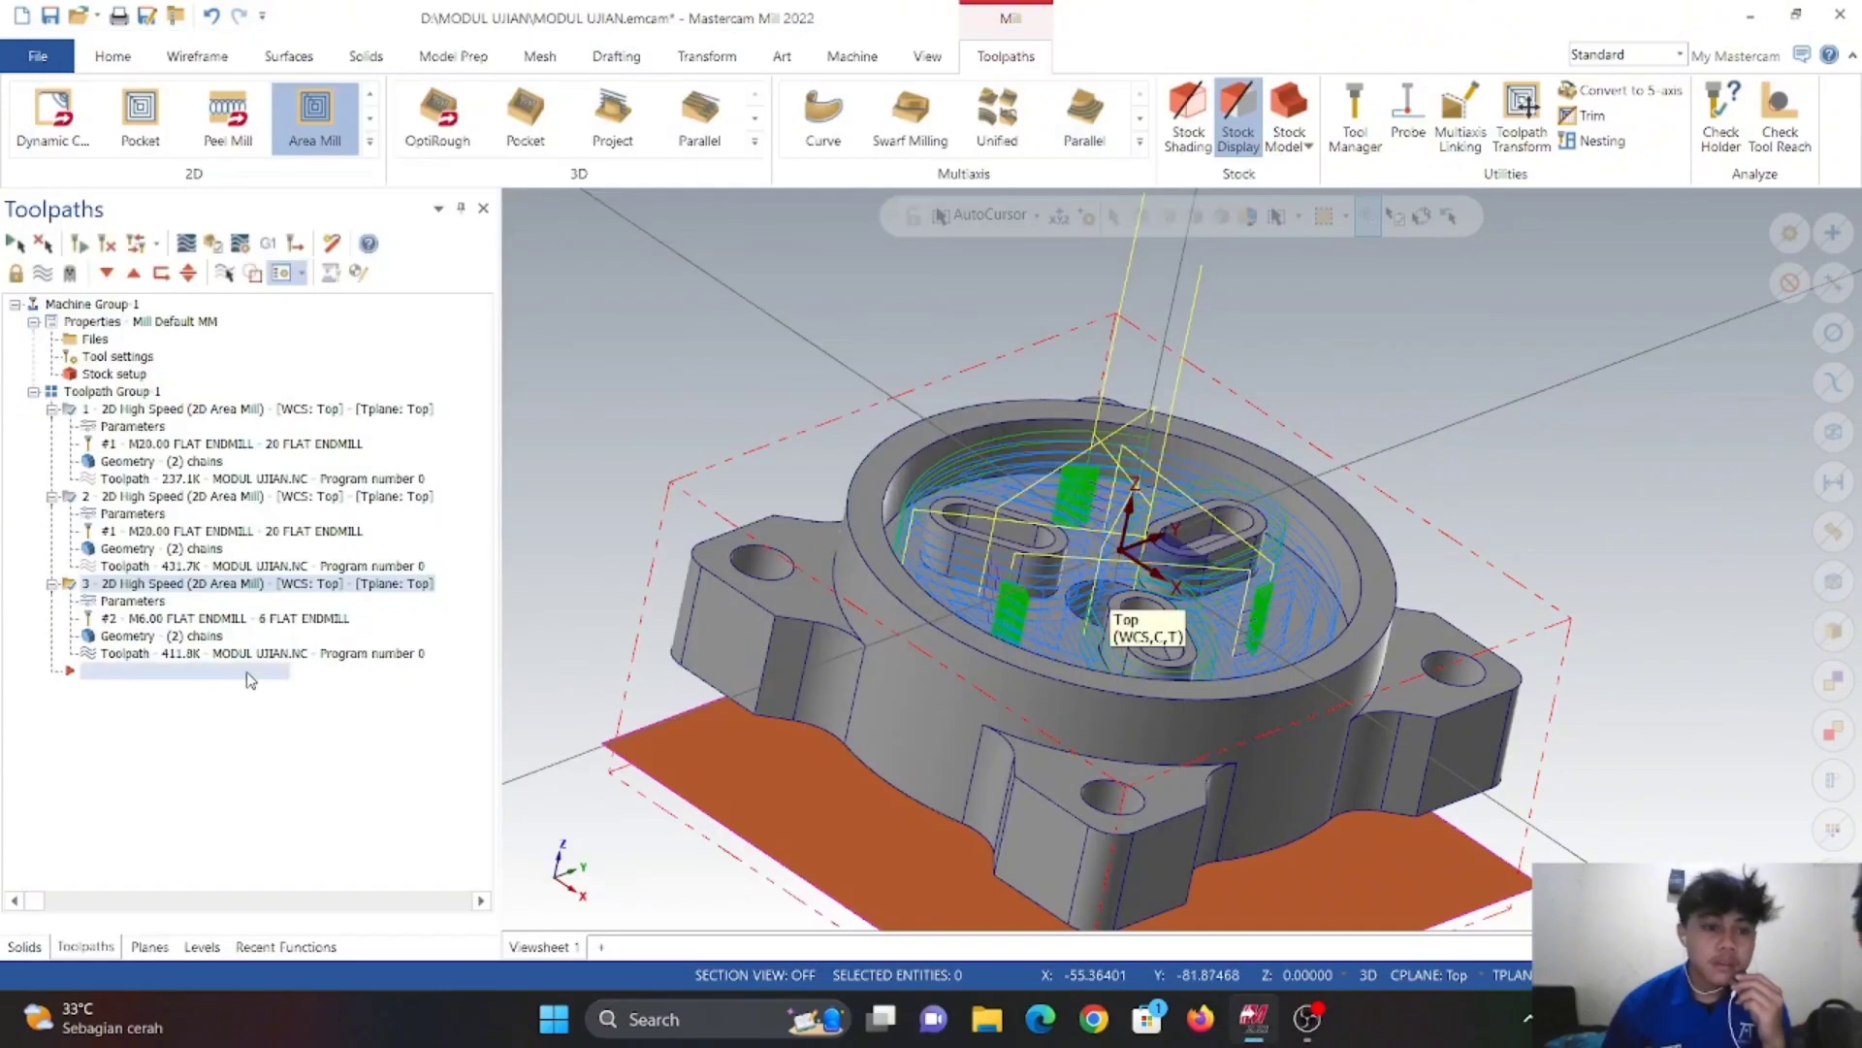
- Hide the toolpath display of all three operations and look at the slotted bosses up close
click(54, 278)
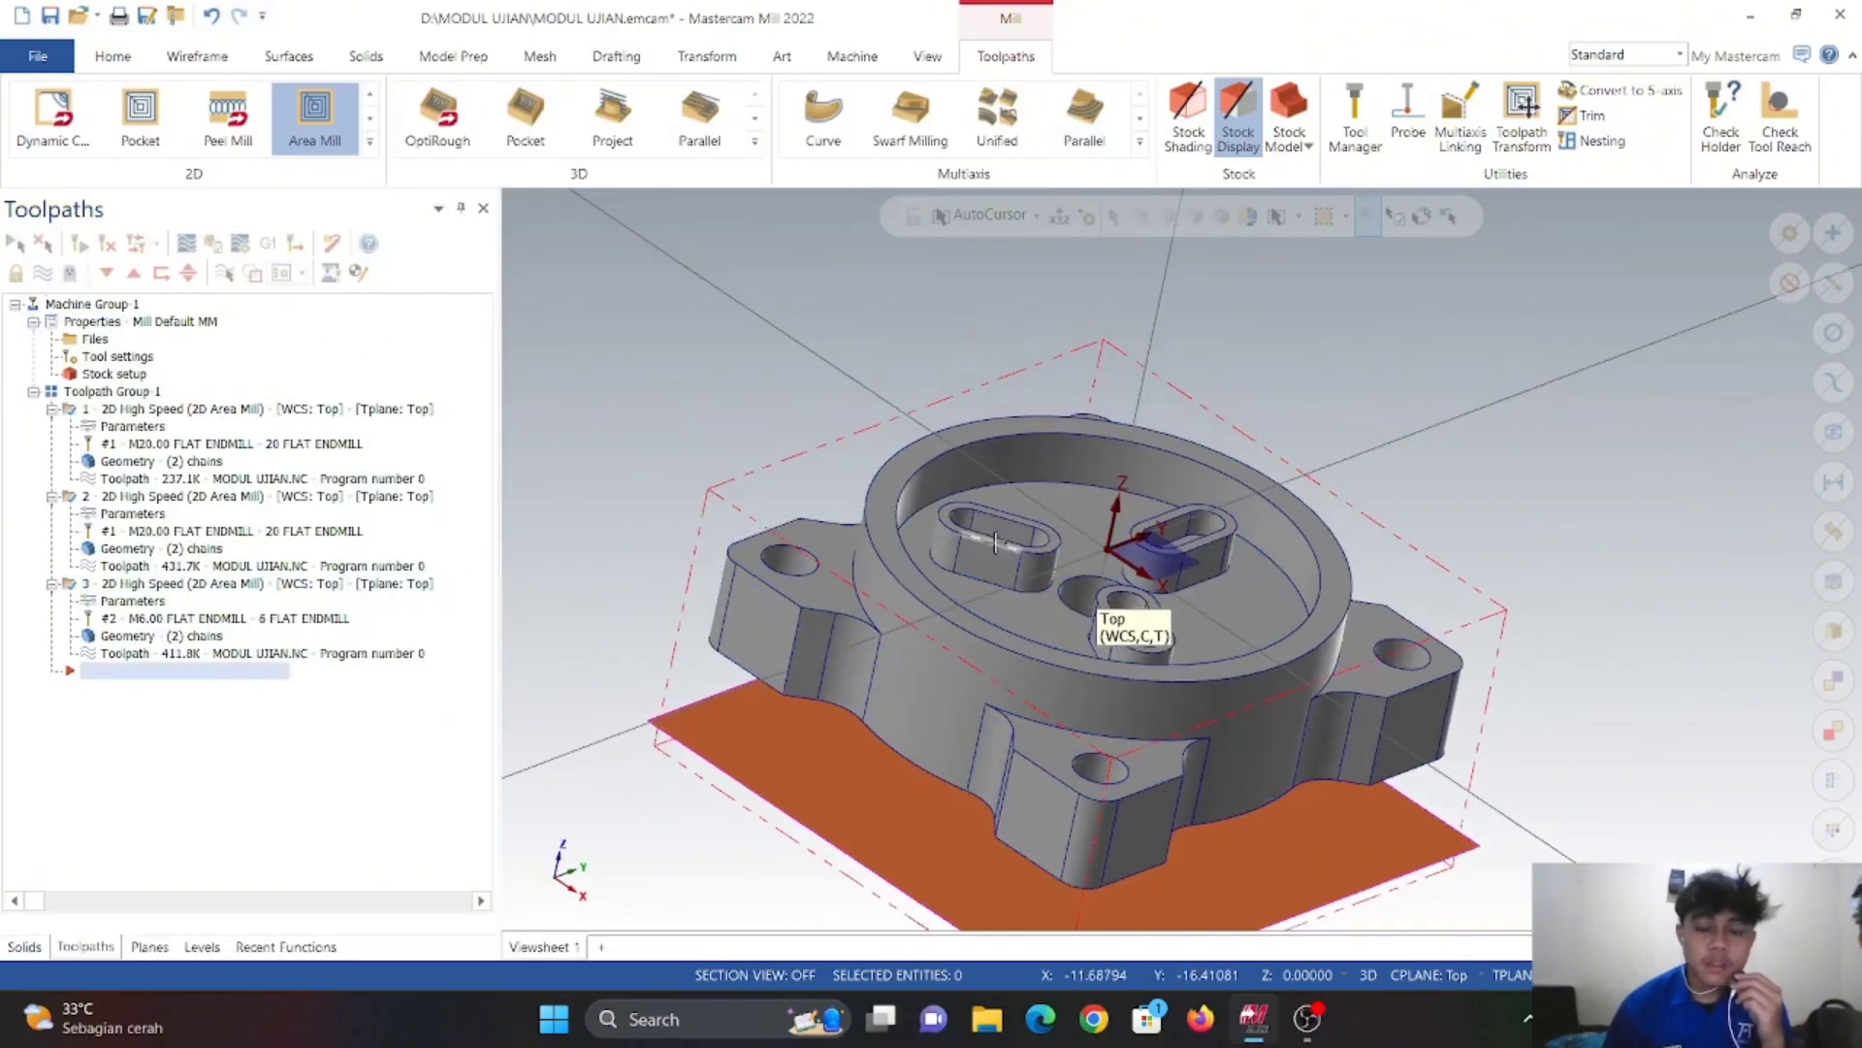
scroll(996, 543, up, 6)
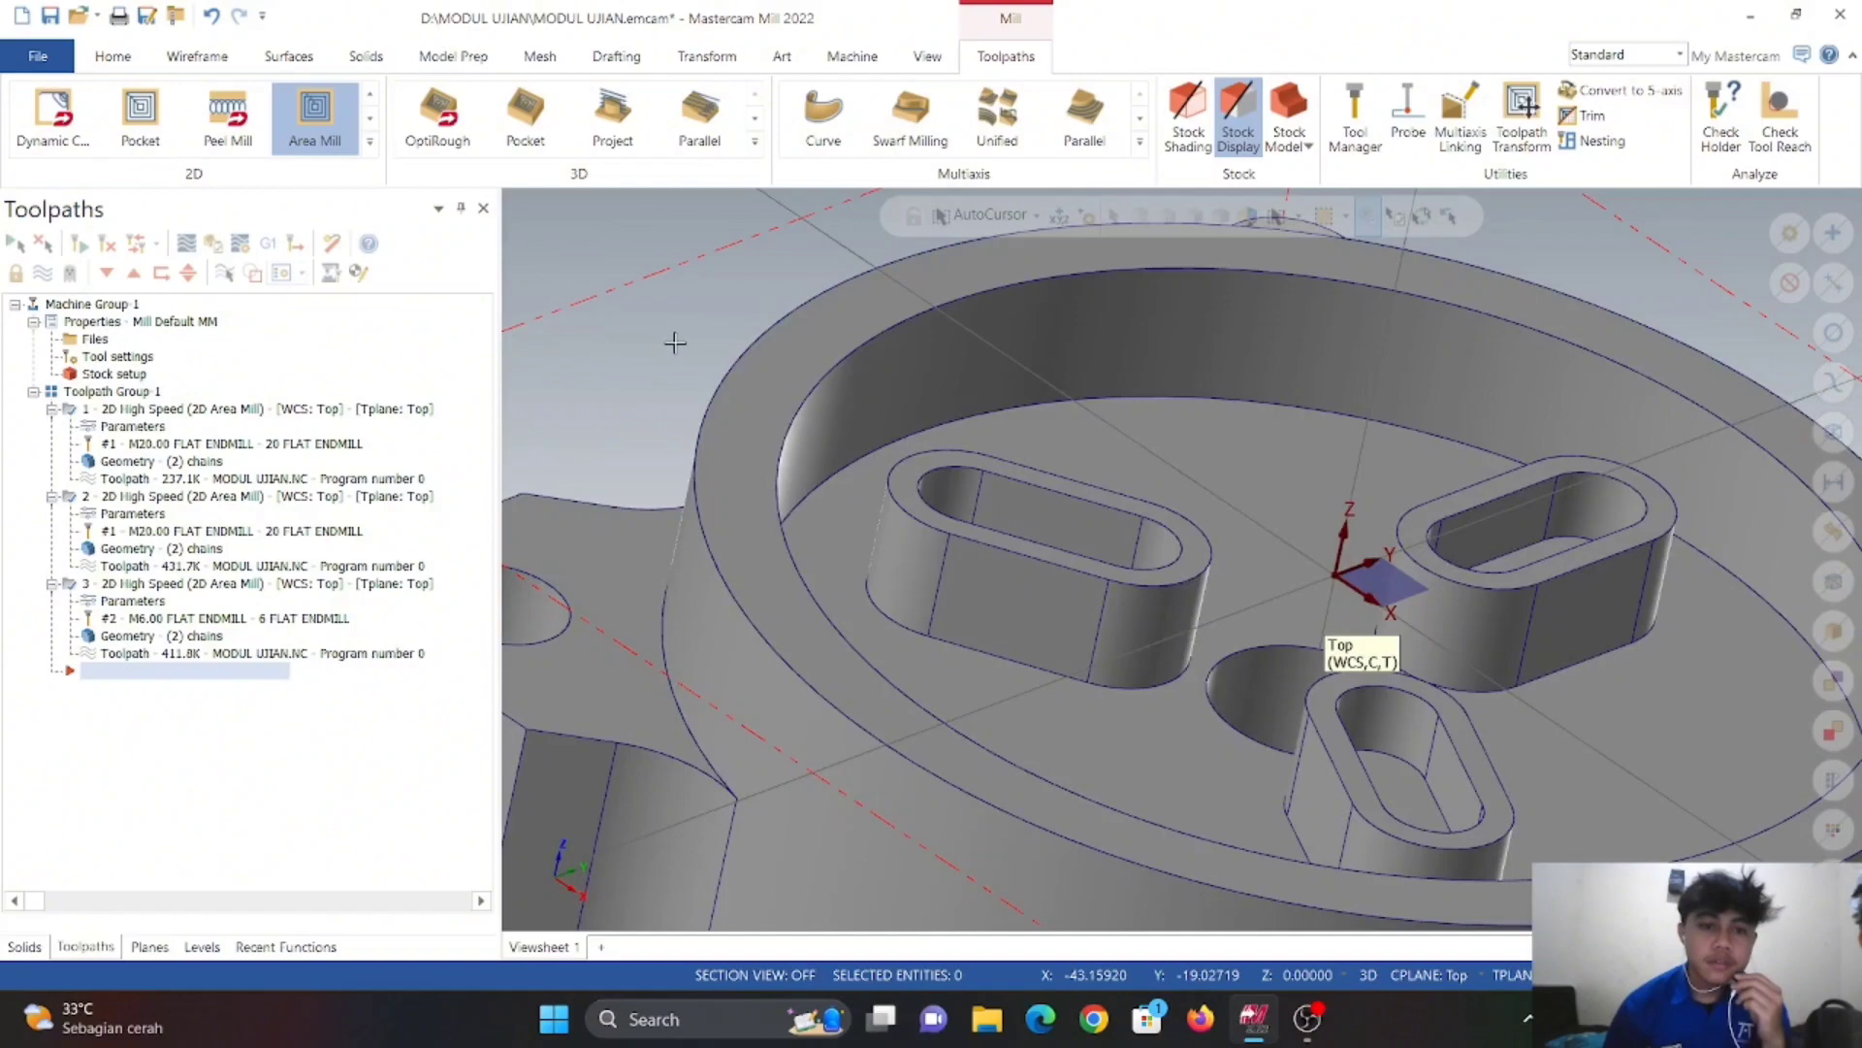
right_click(675, 343)
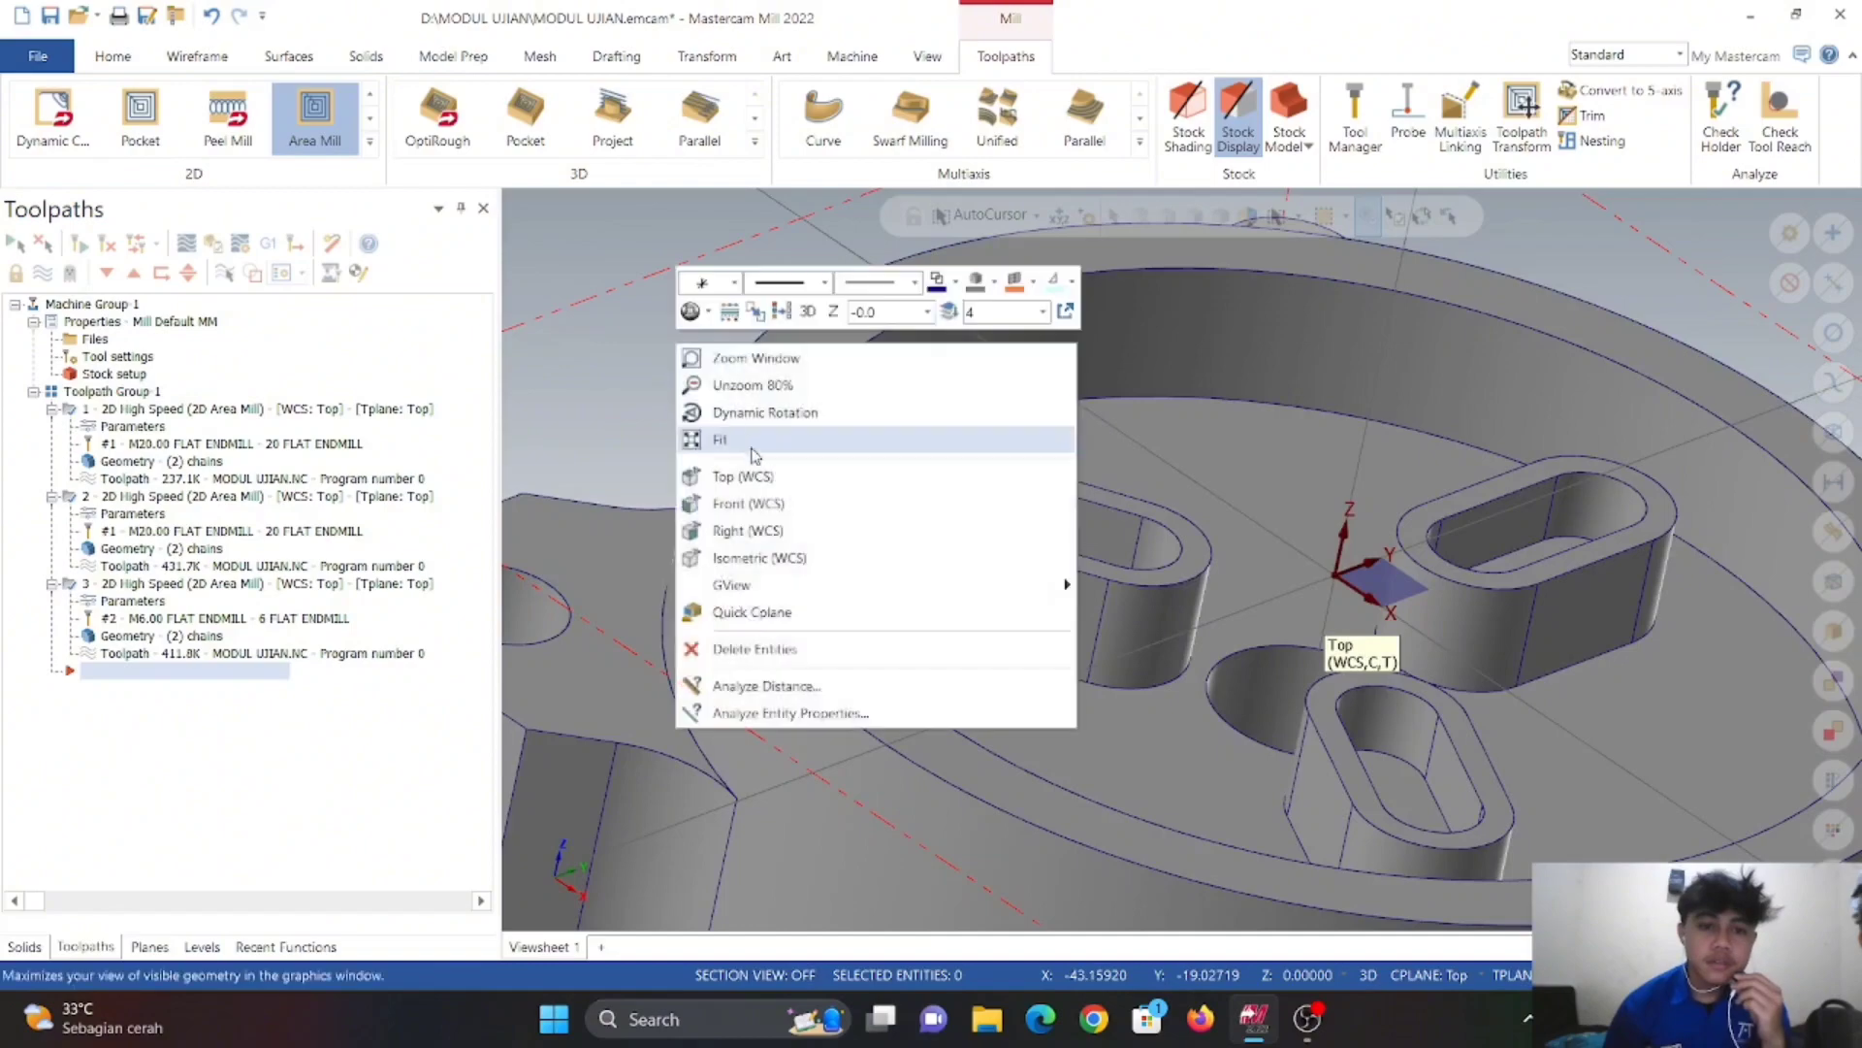
click(737, 469)
- Start a fourth Area Mill toolpath and choose the top faces of the three slotted bosses as machining regions
click(309, 121)
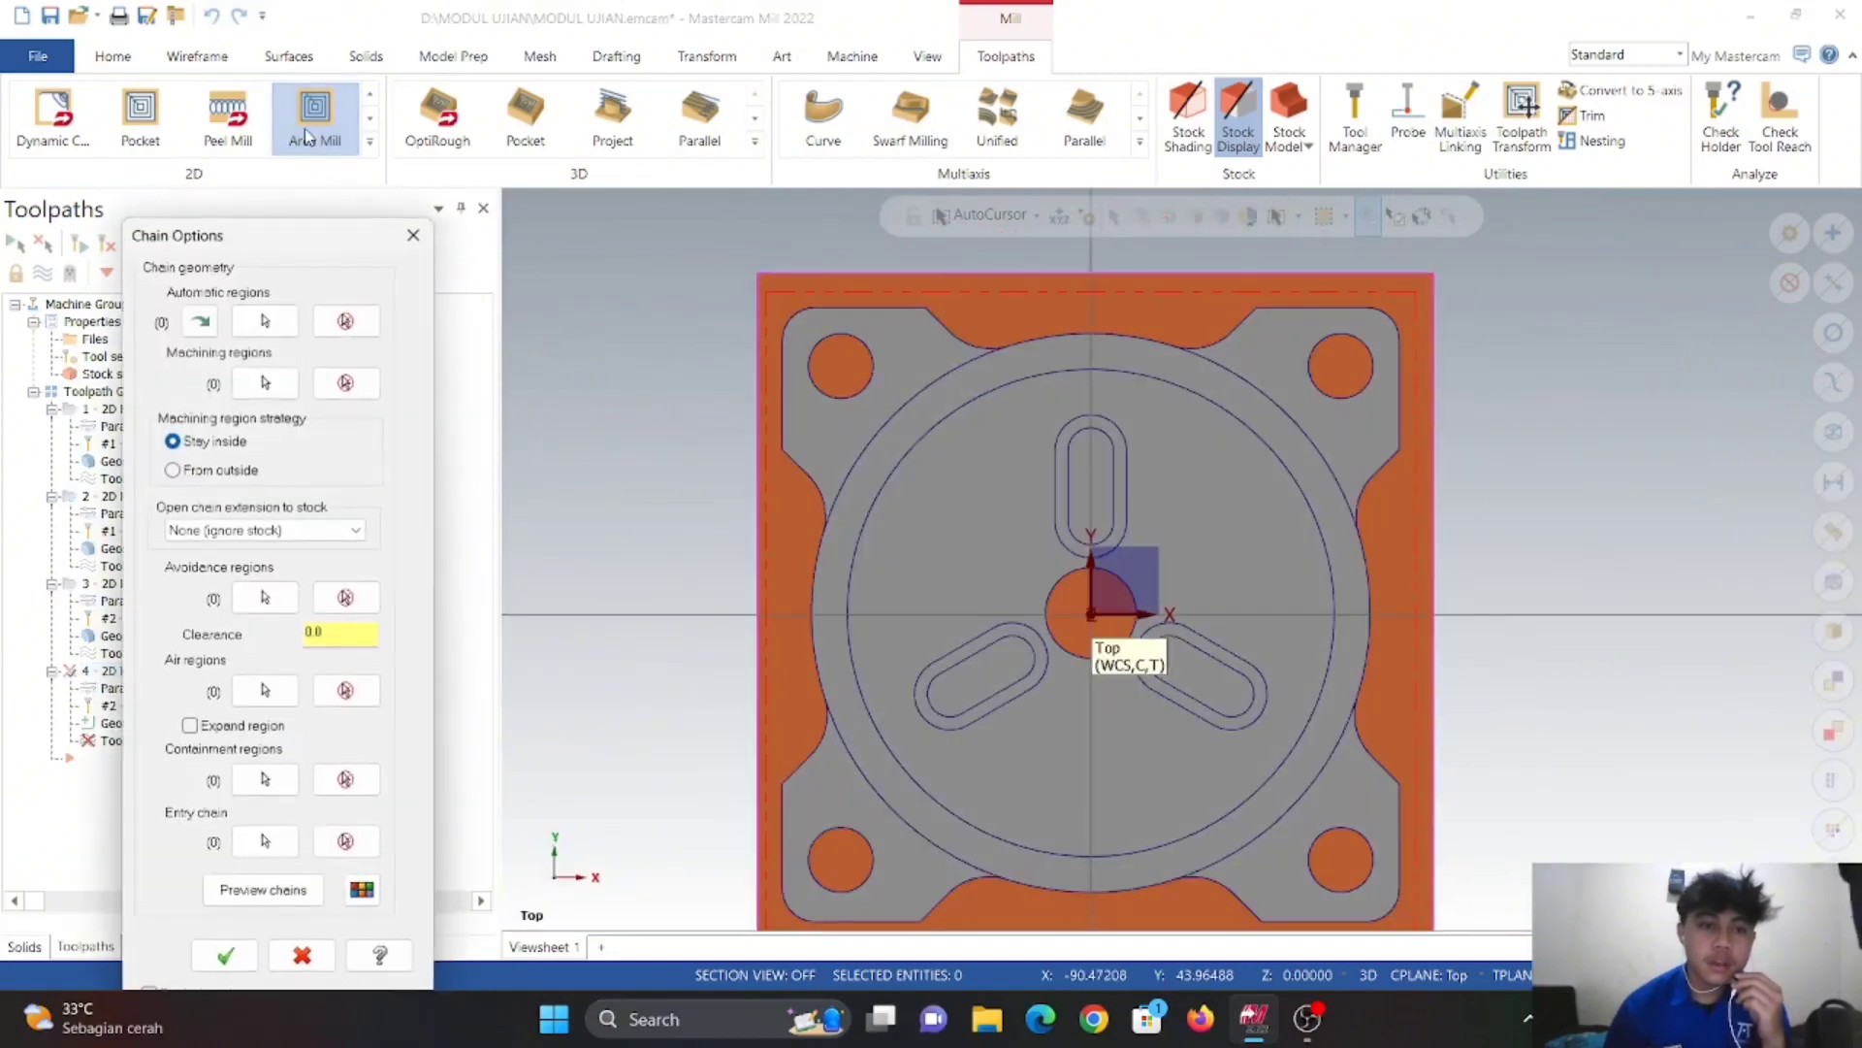
click(265, 382)
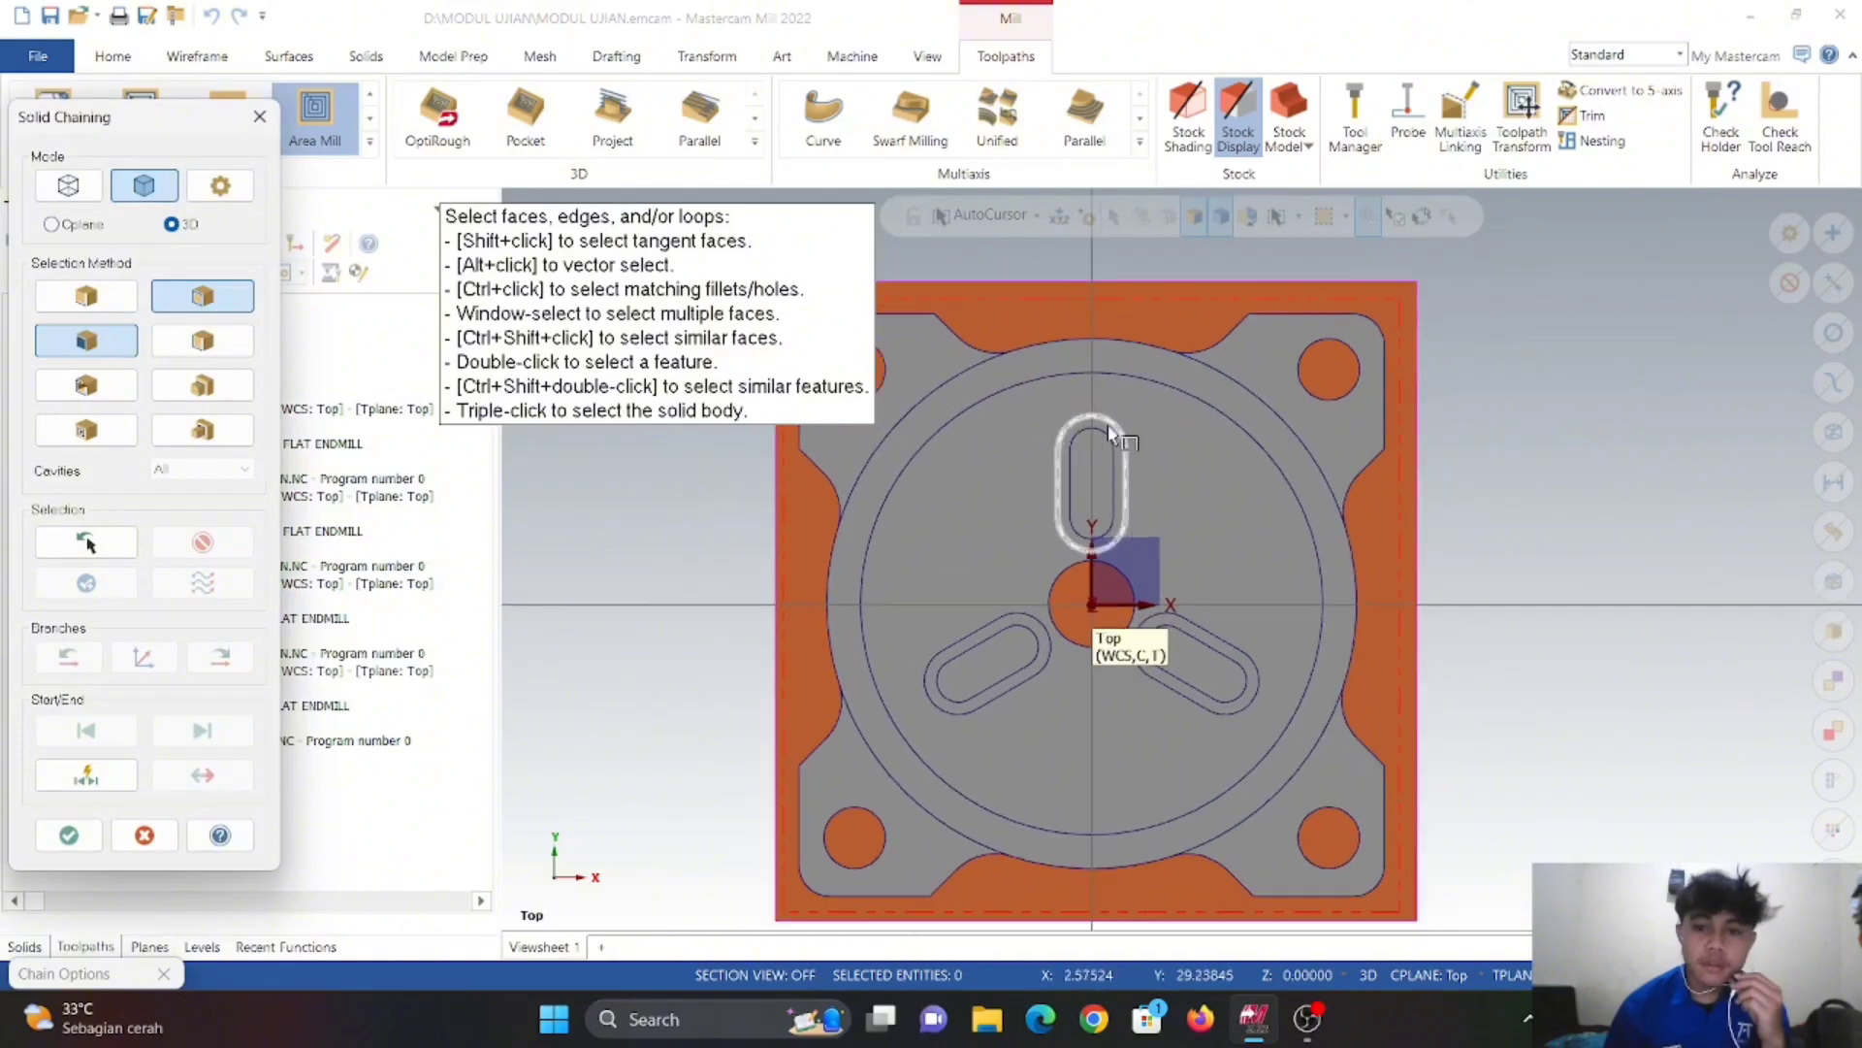
scroll(1104, 434, up, 3)
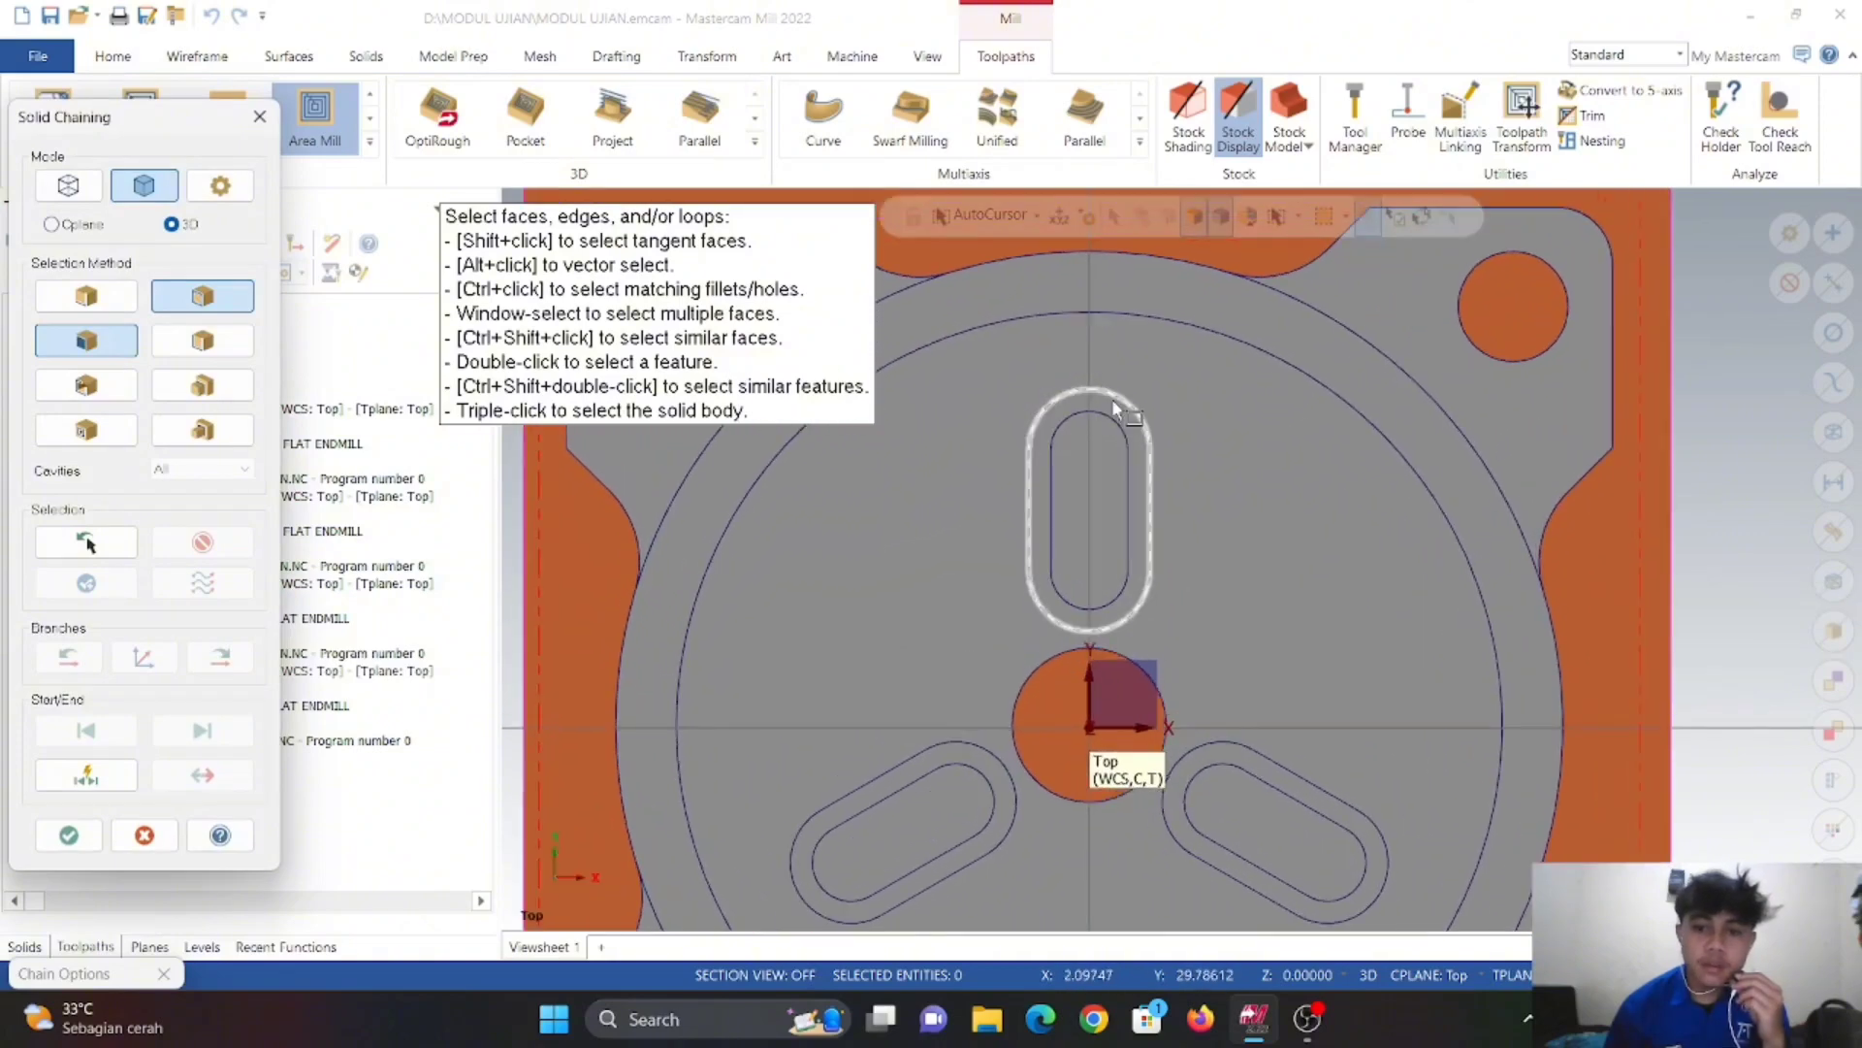
click(1149, 456)
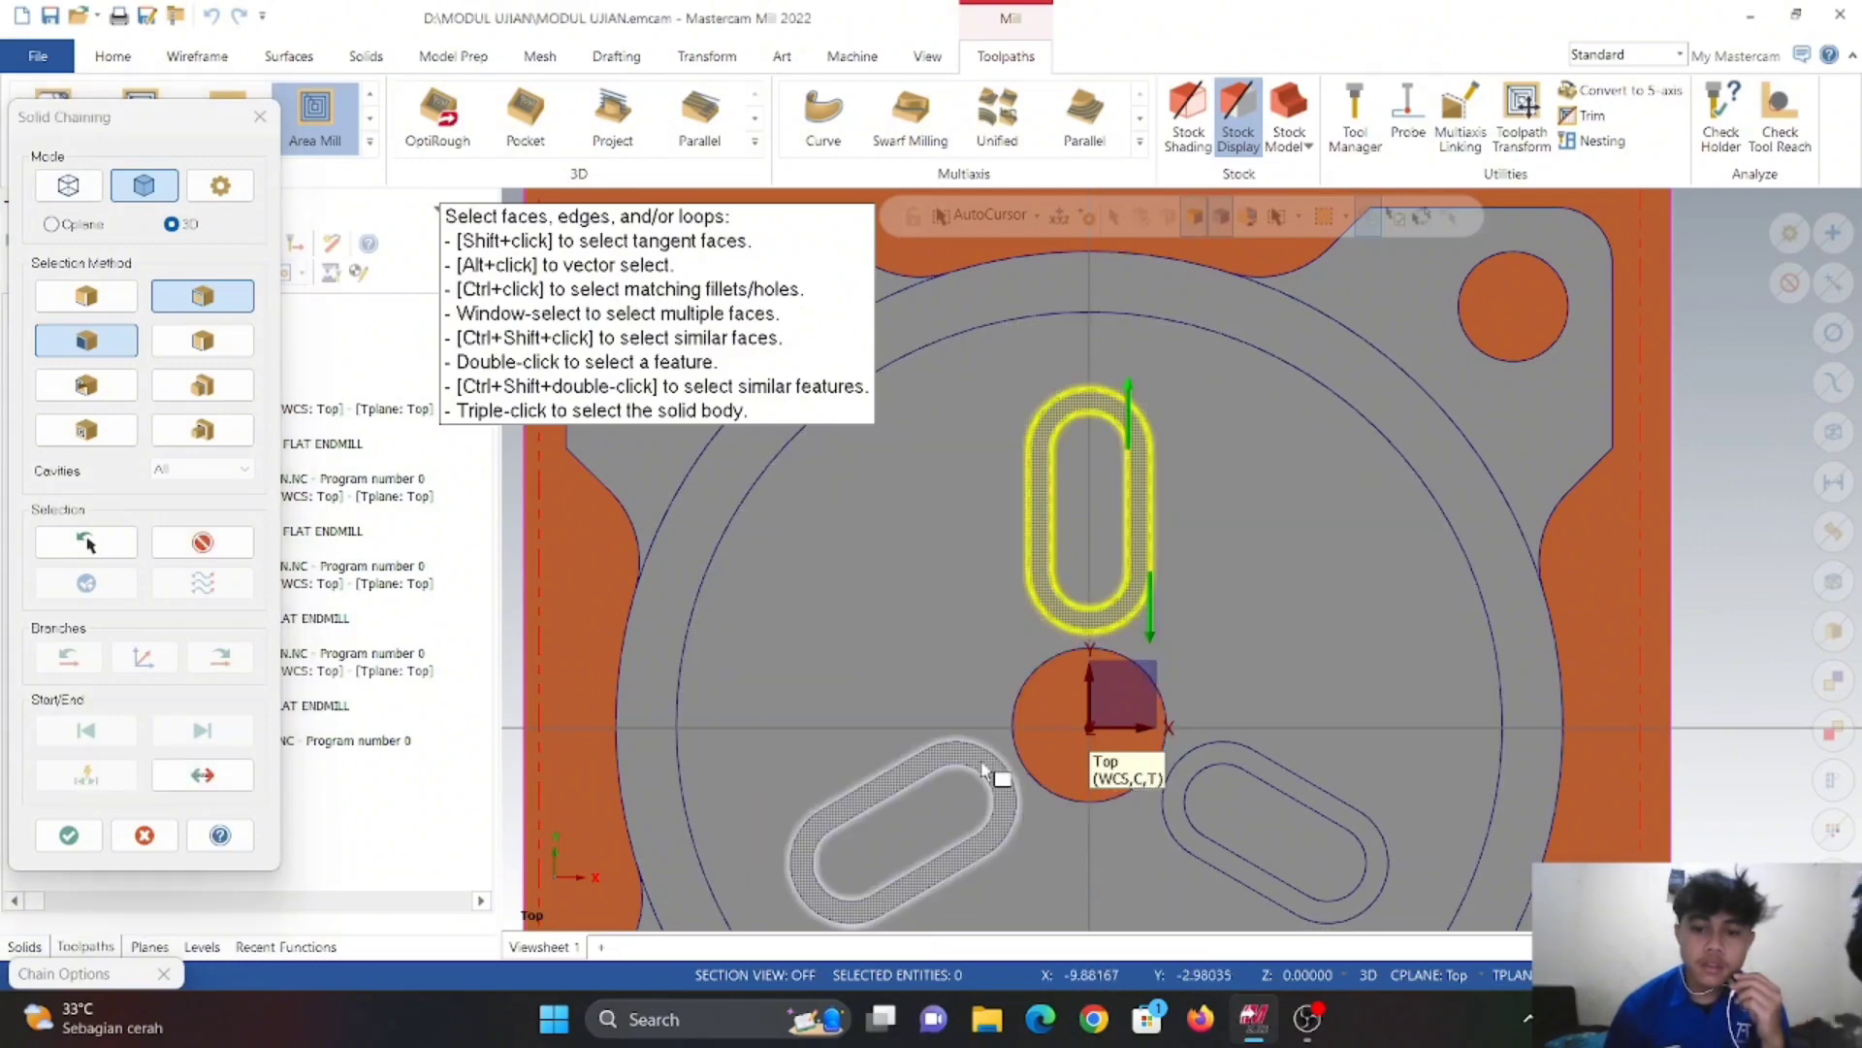
click(985, 768)
click(1208, 765)
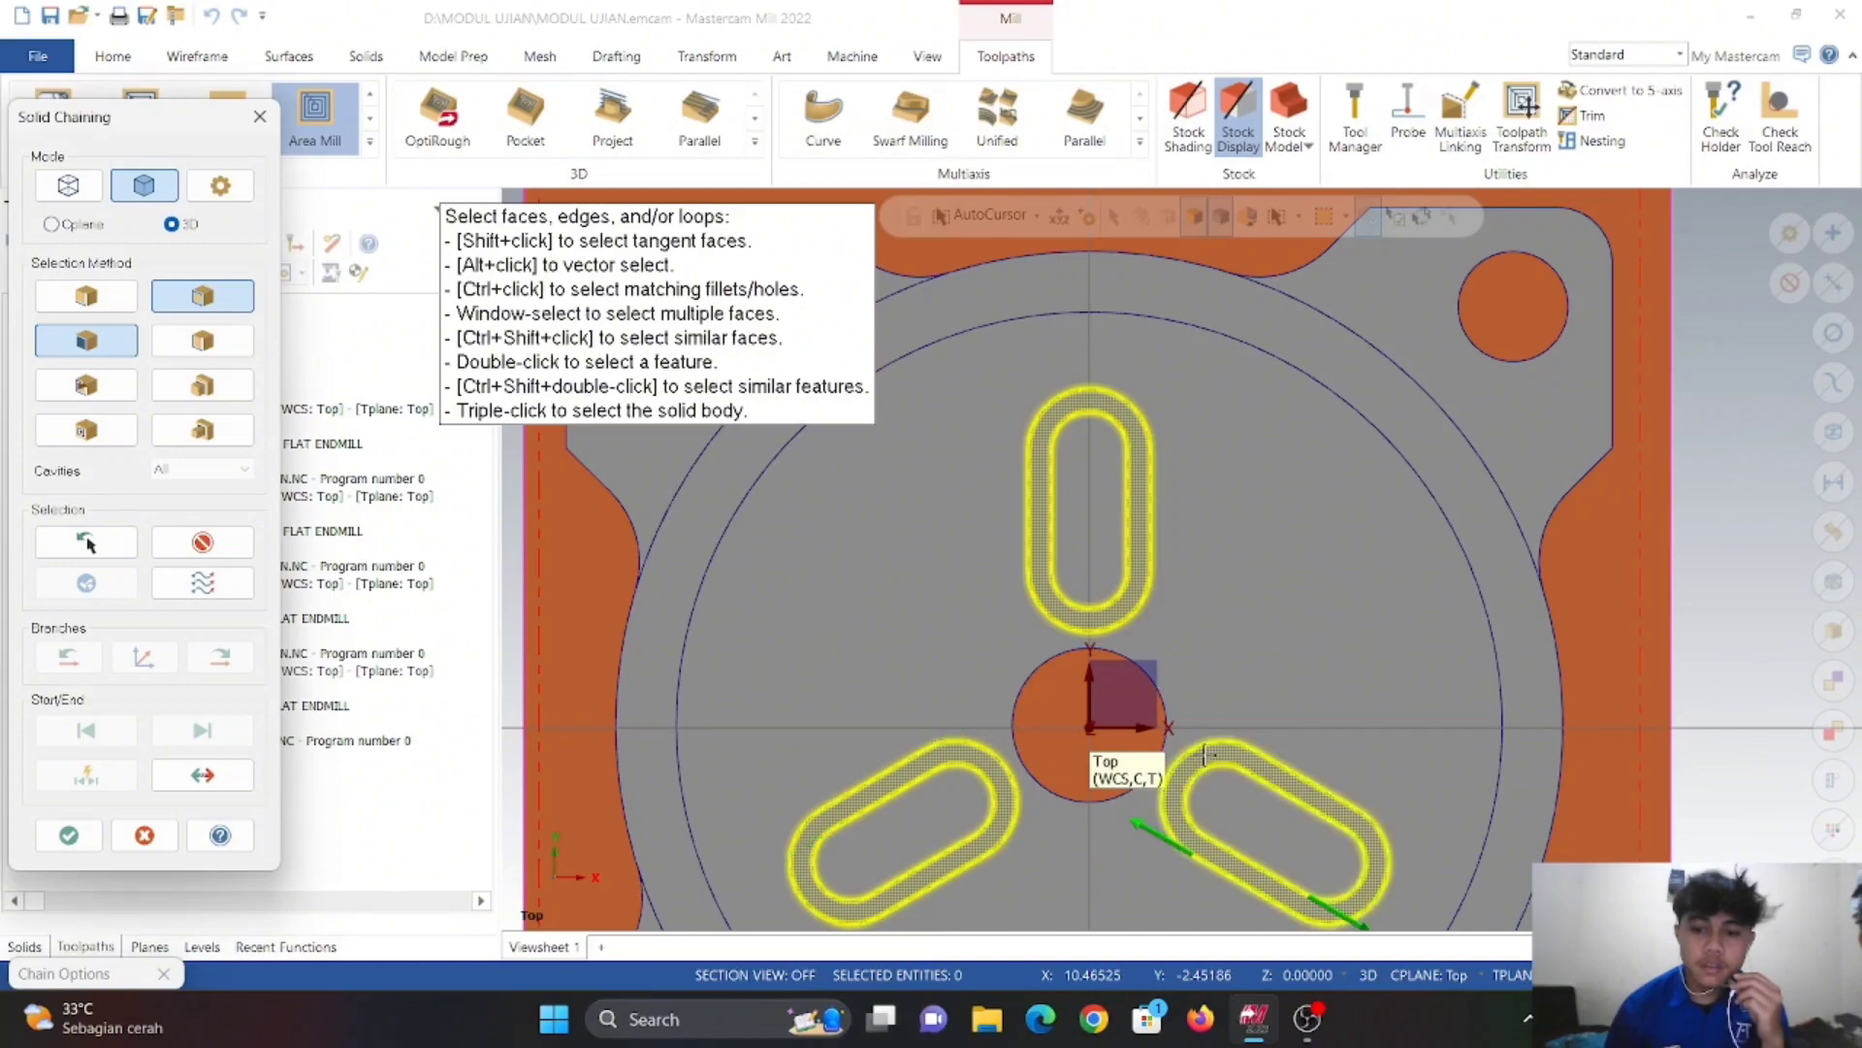
click(70, 836)
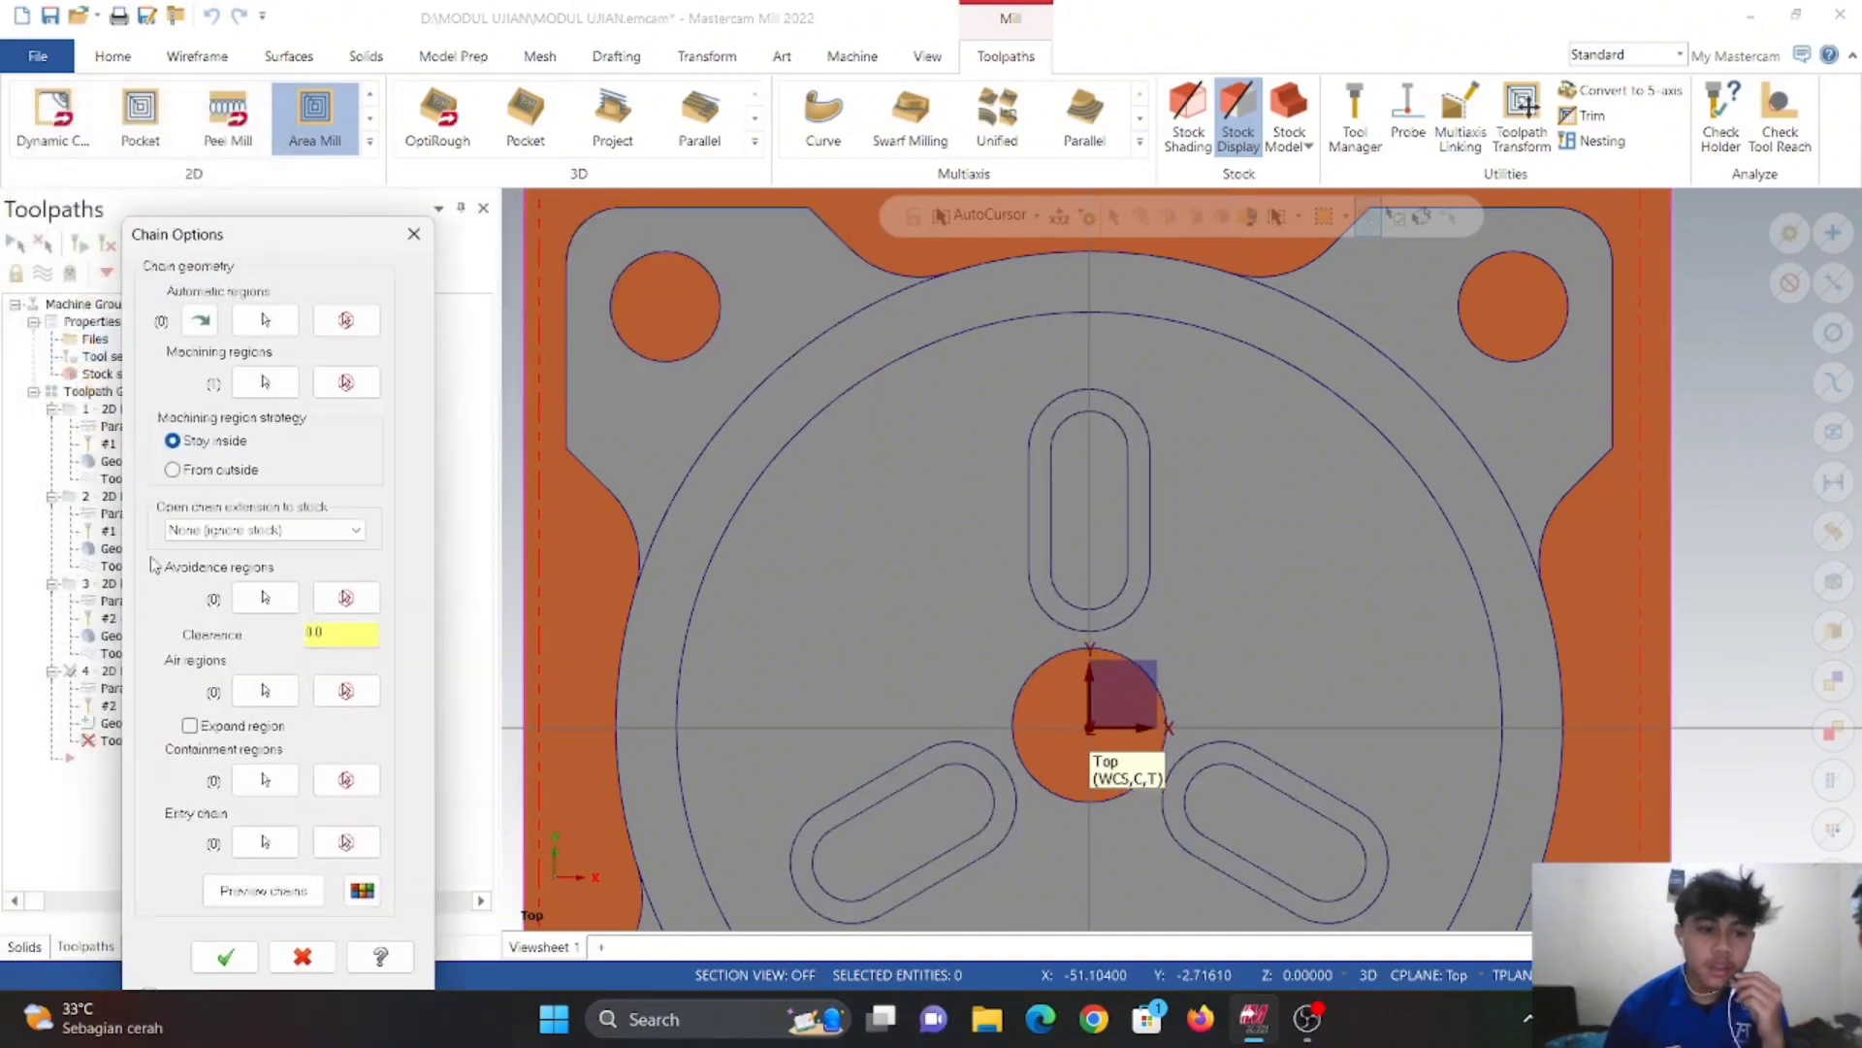
- Choose the slot floors inside the three bosses as avoidance regions
click(261, 596)
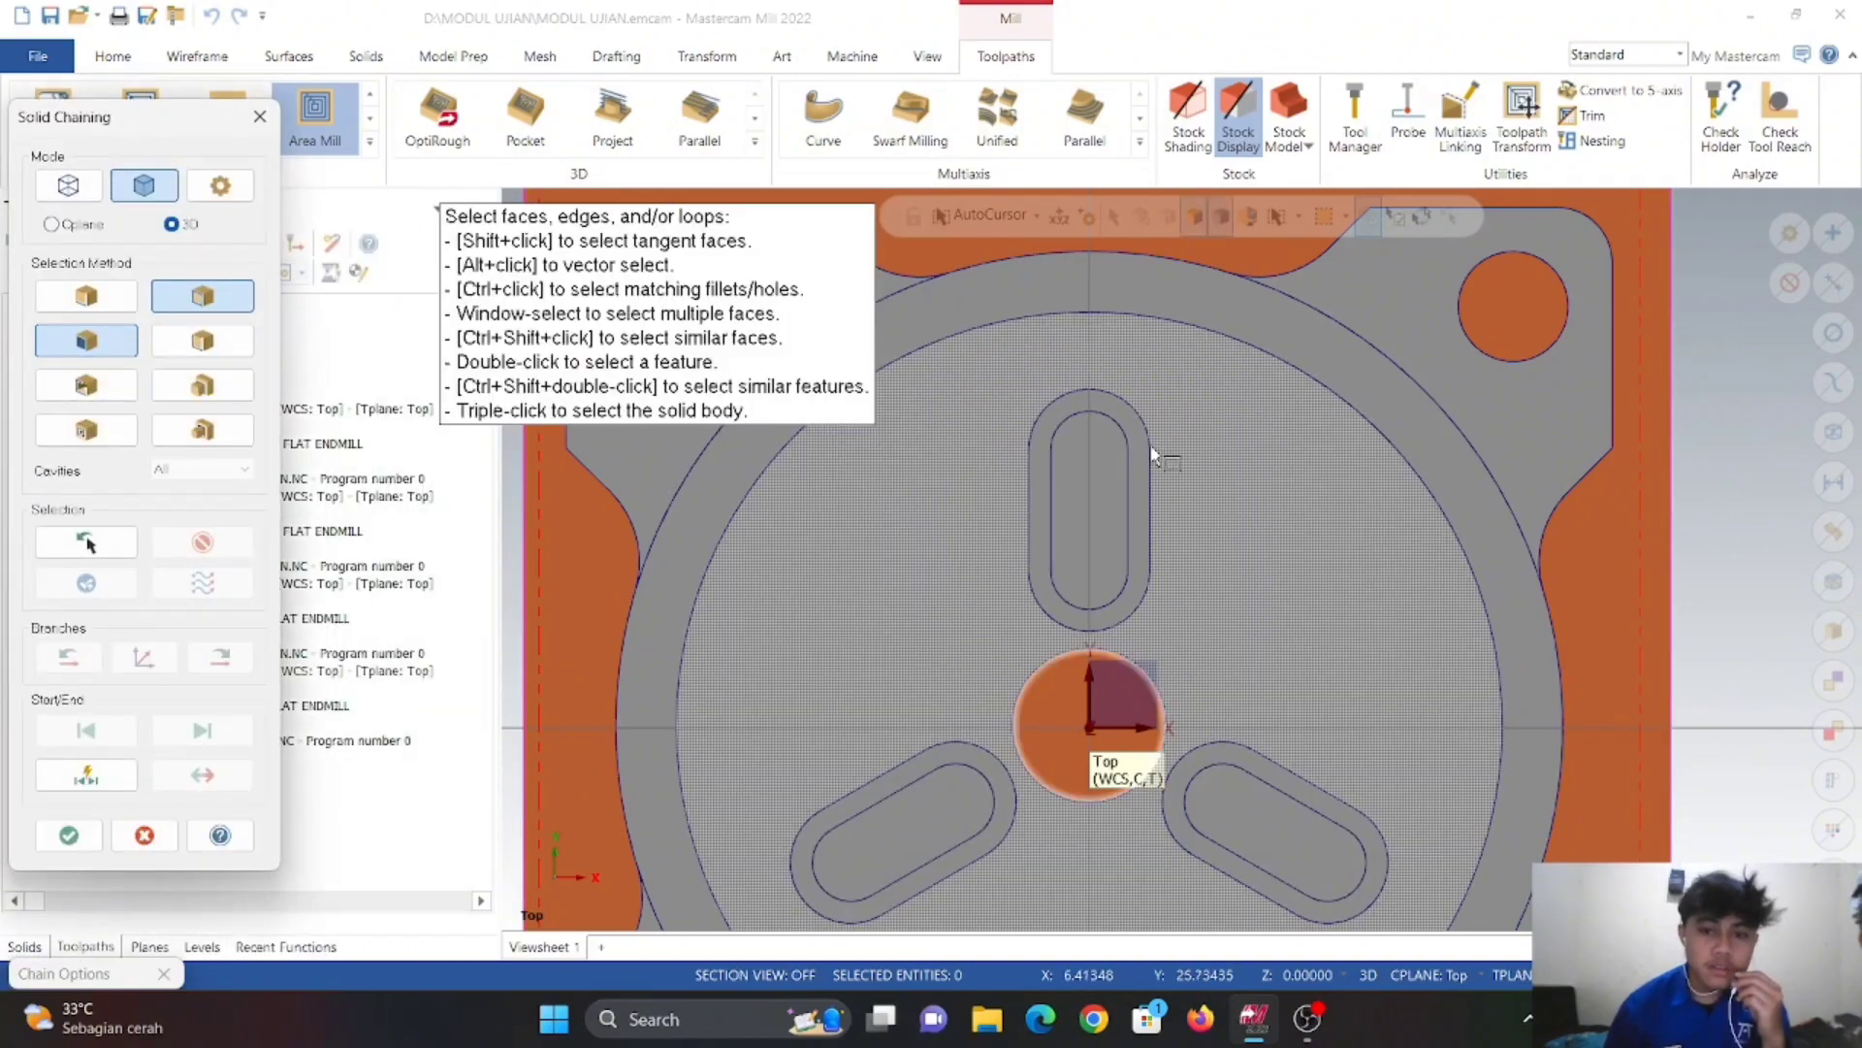
click(1040, 567)
click(969, 811)
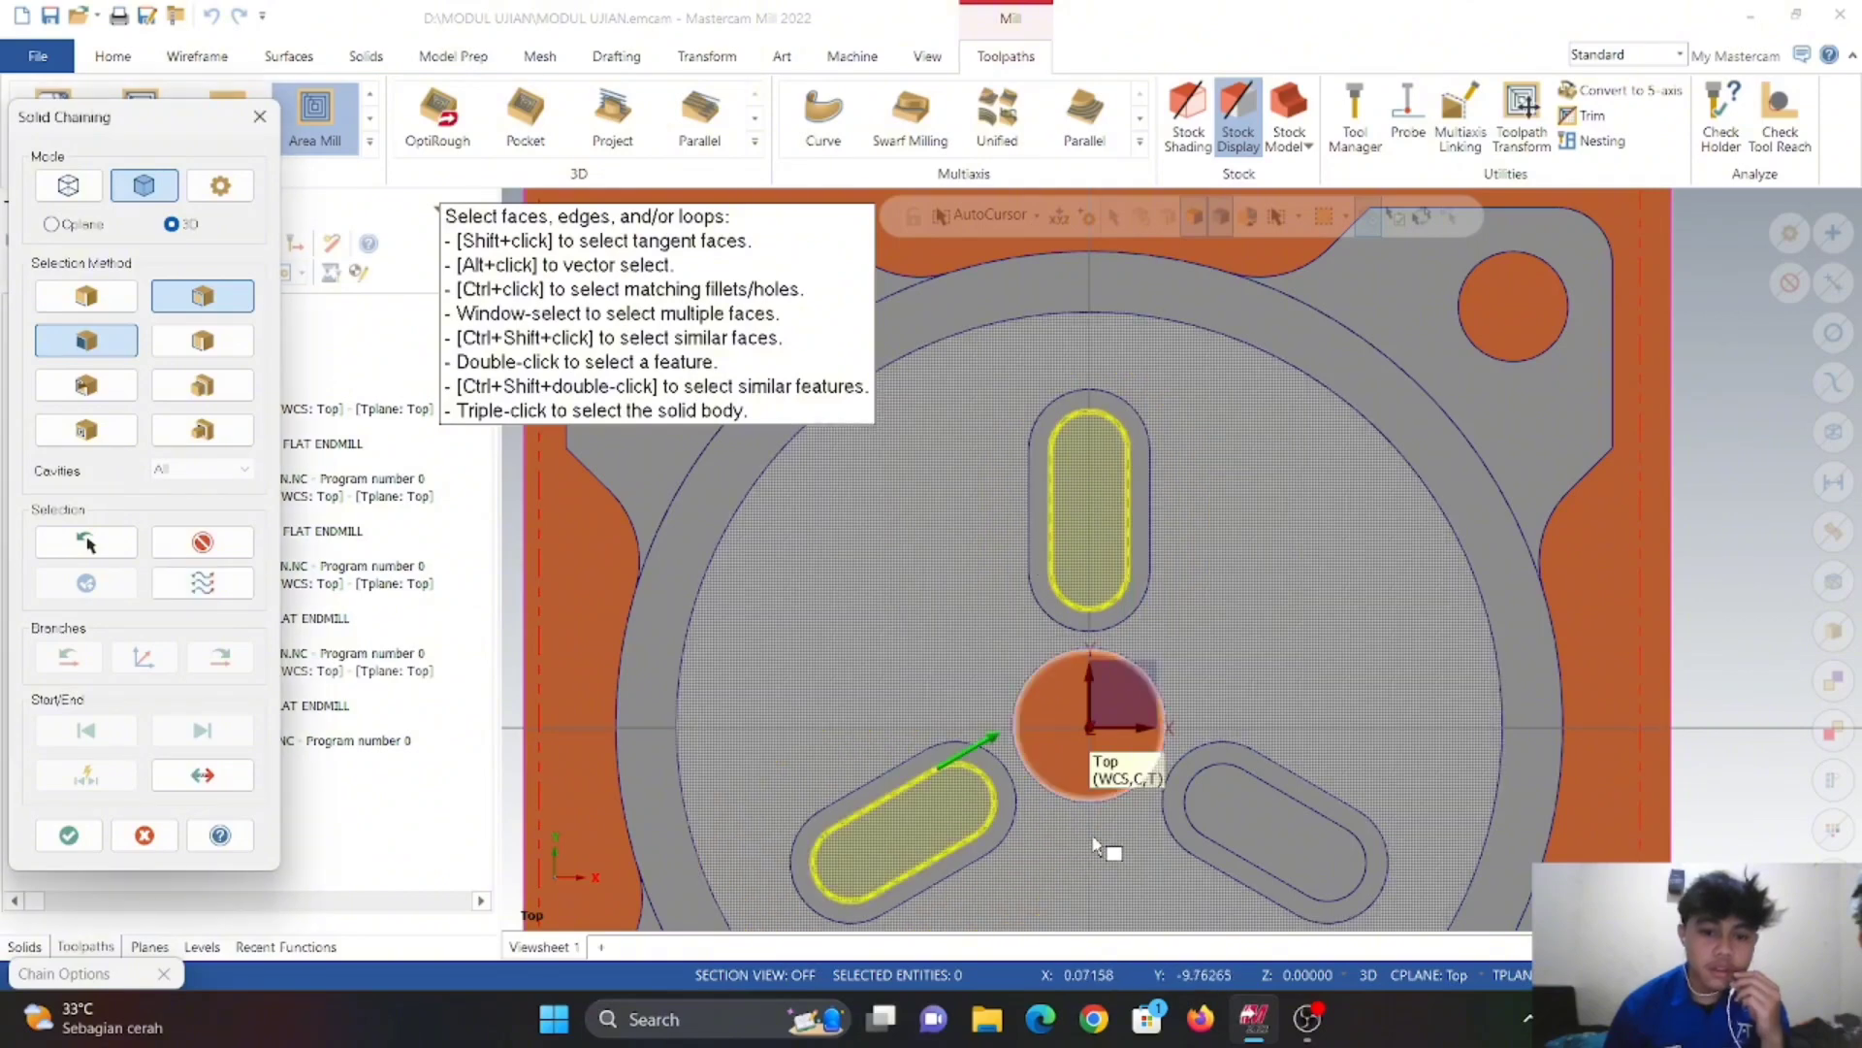
click(1237, 817)
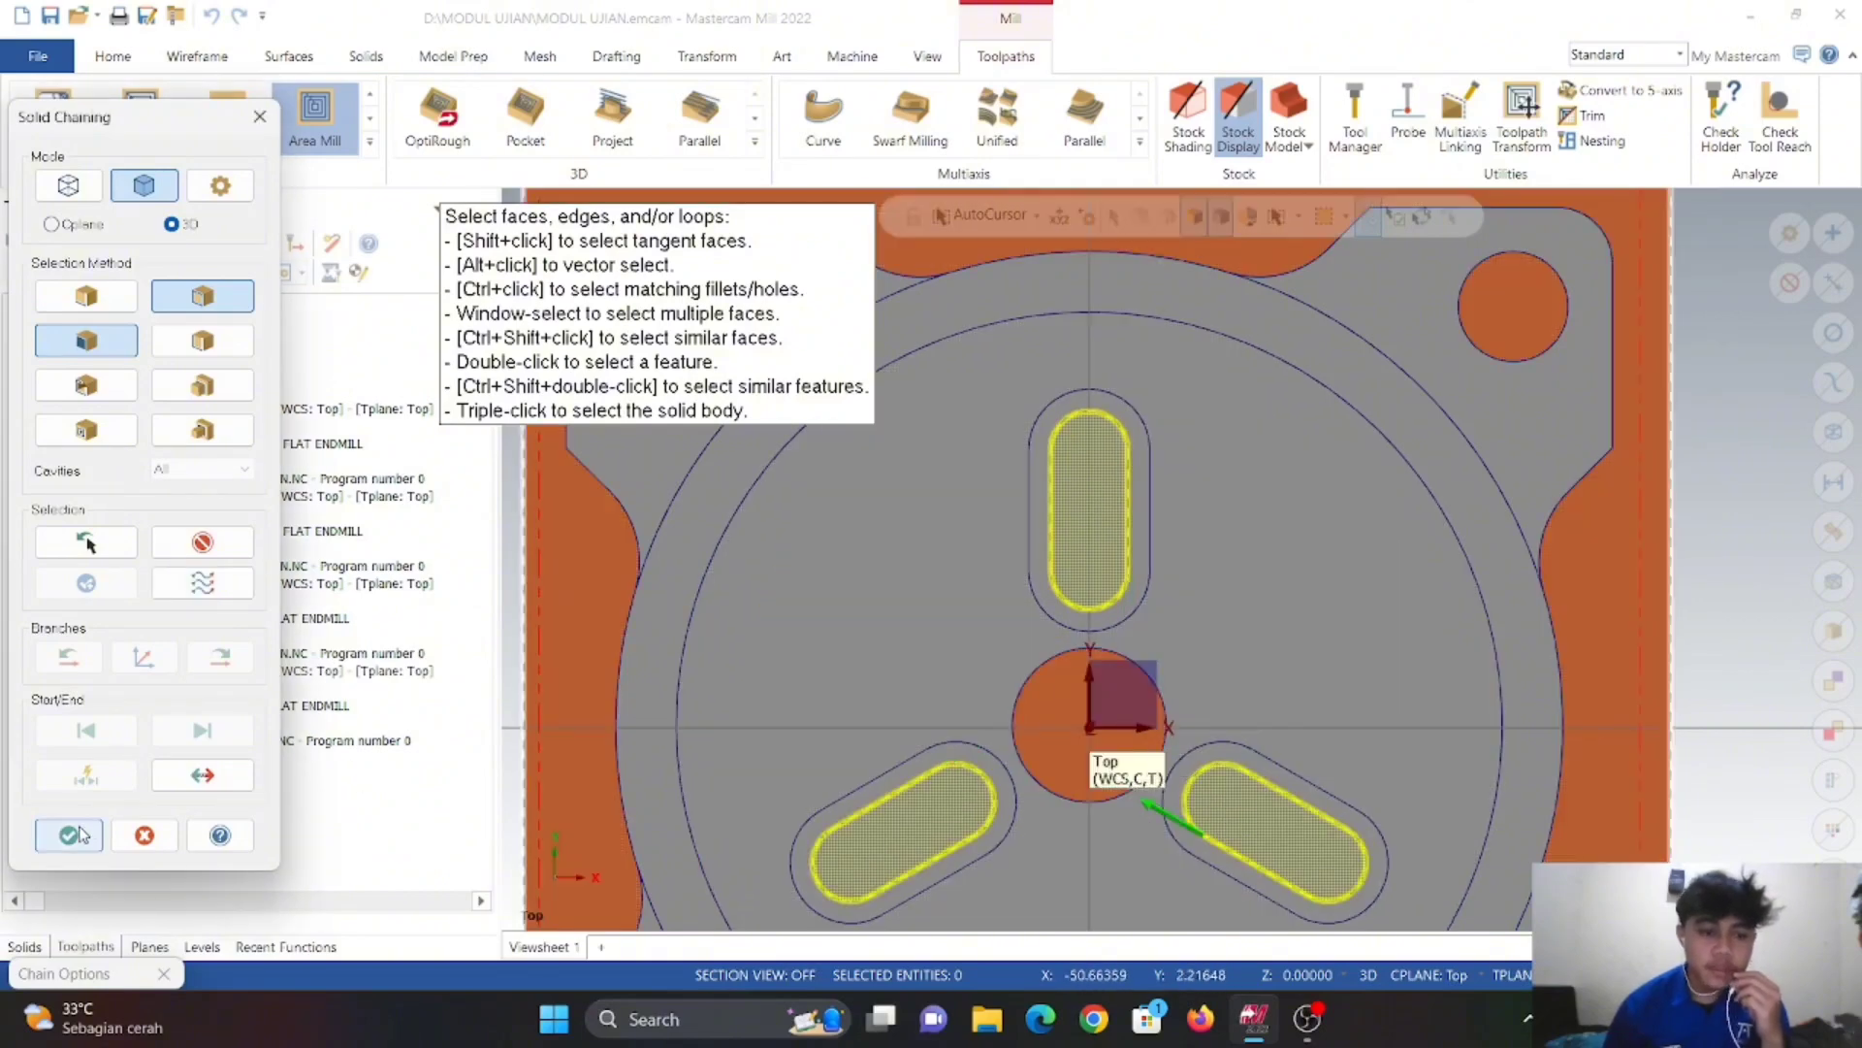
click(69, 835)
- Preview the boss chains, set the machining region strategy to From outside, and preview the chains again
click(275, 908)
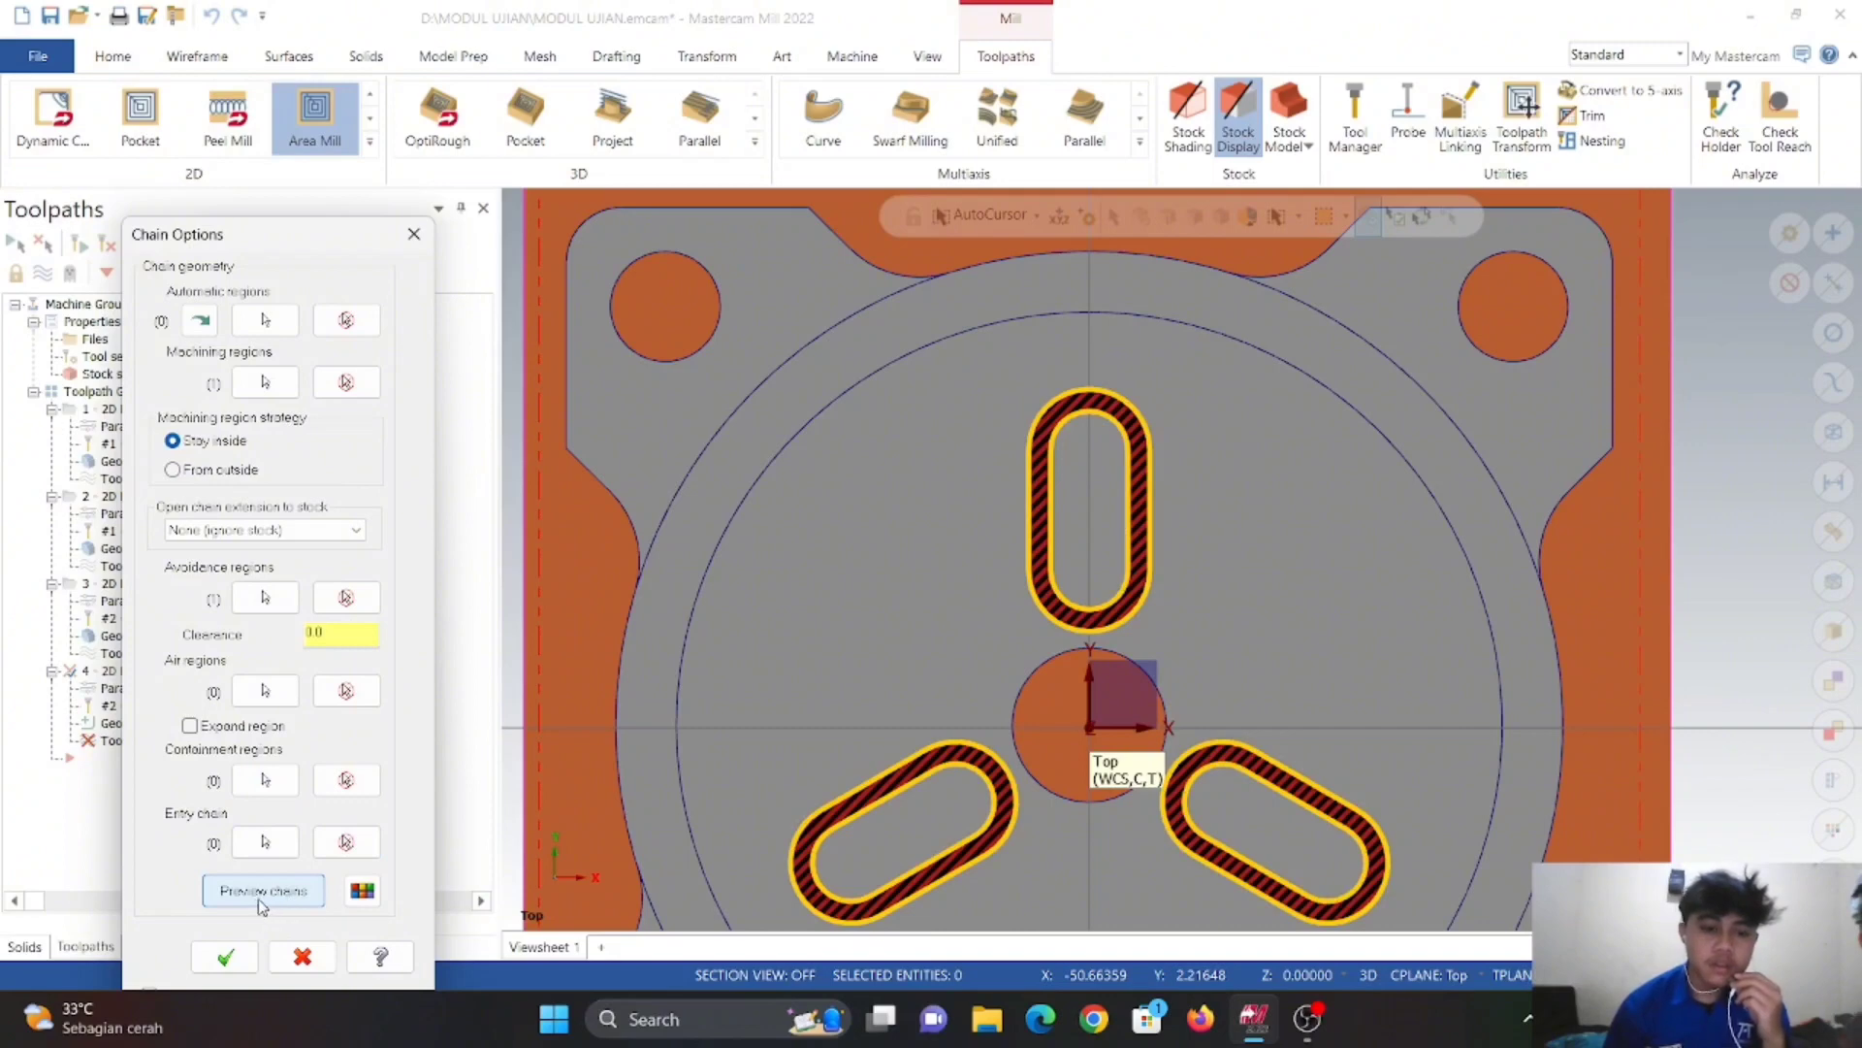
click(262, 907)
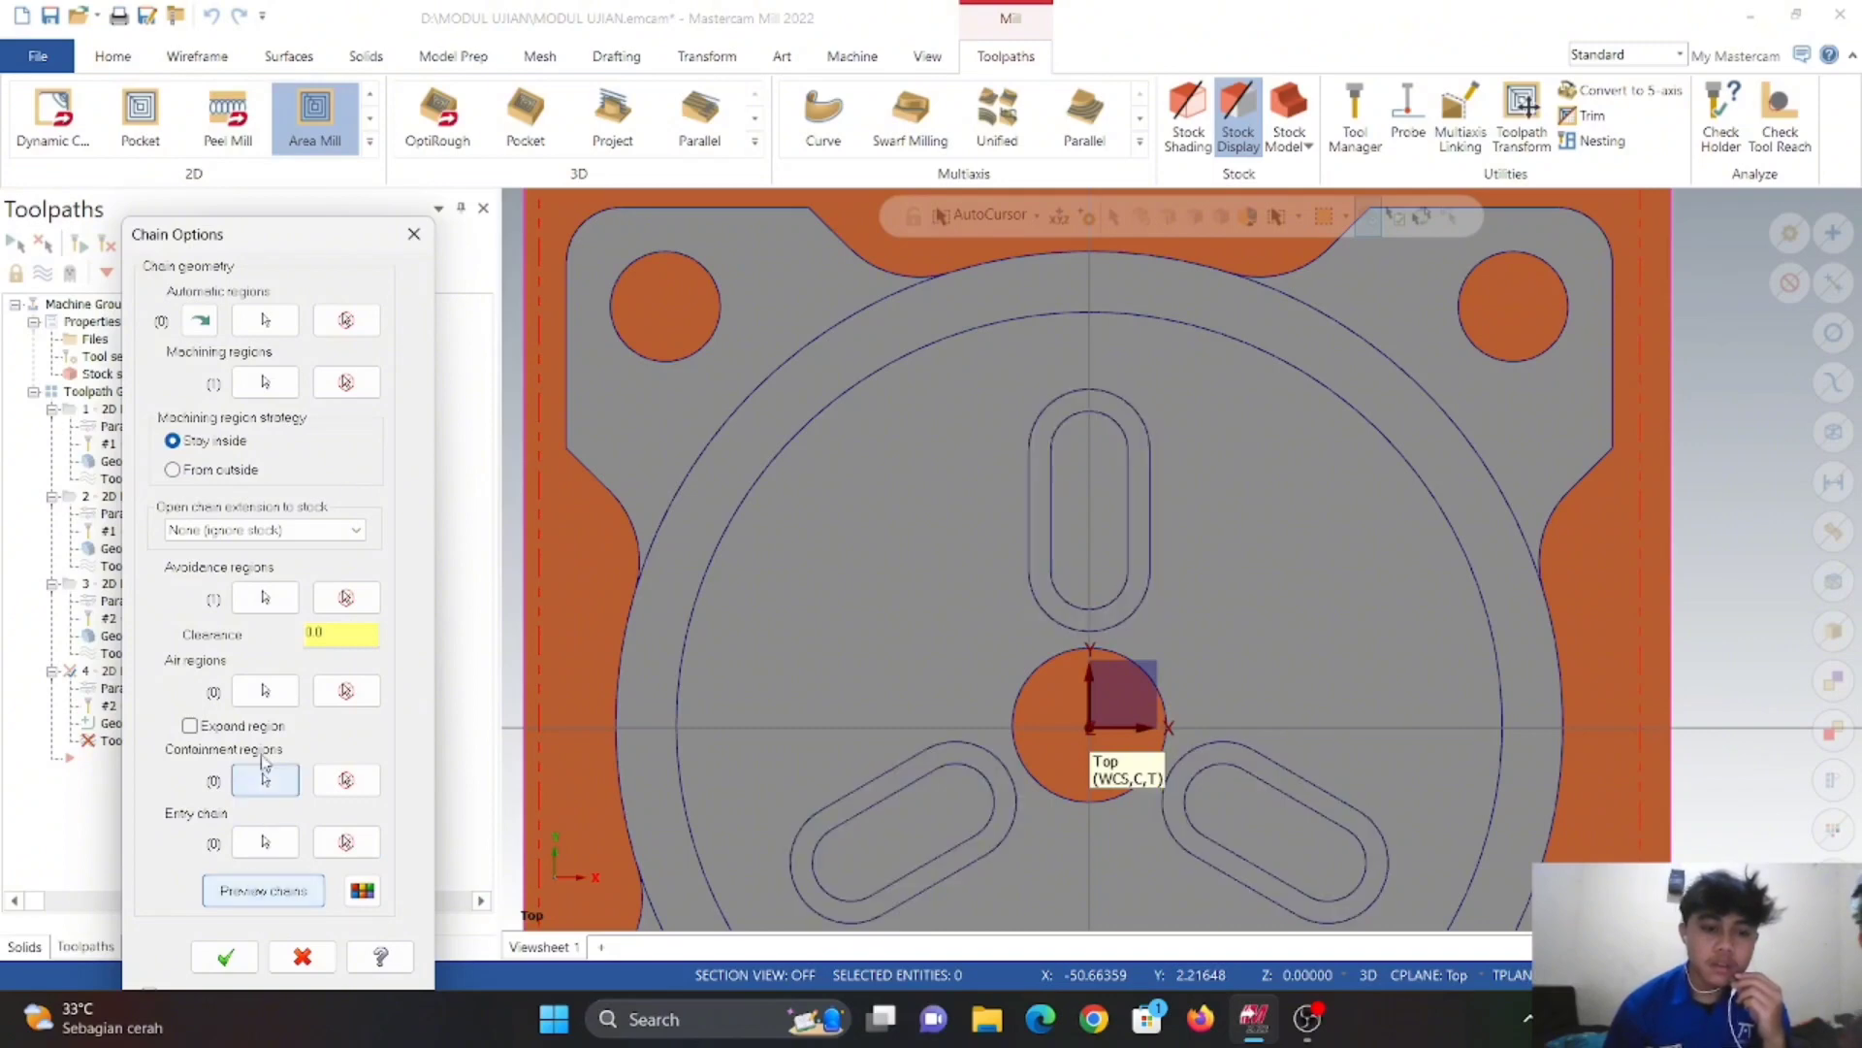
click(221, 469)
click(296, 887)
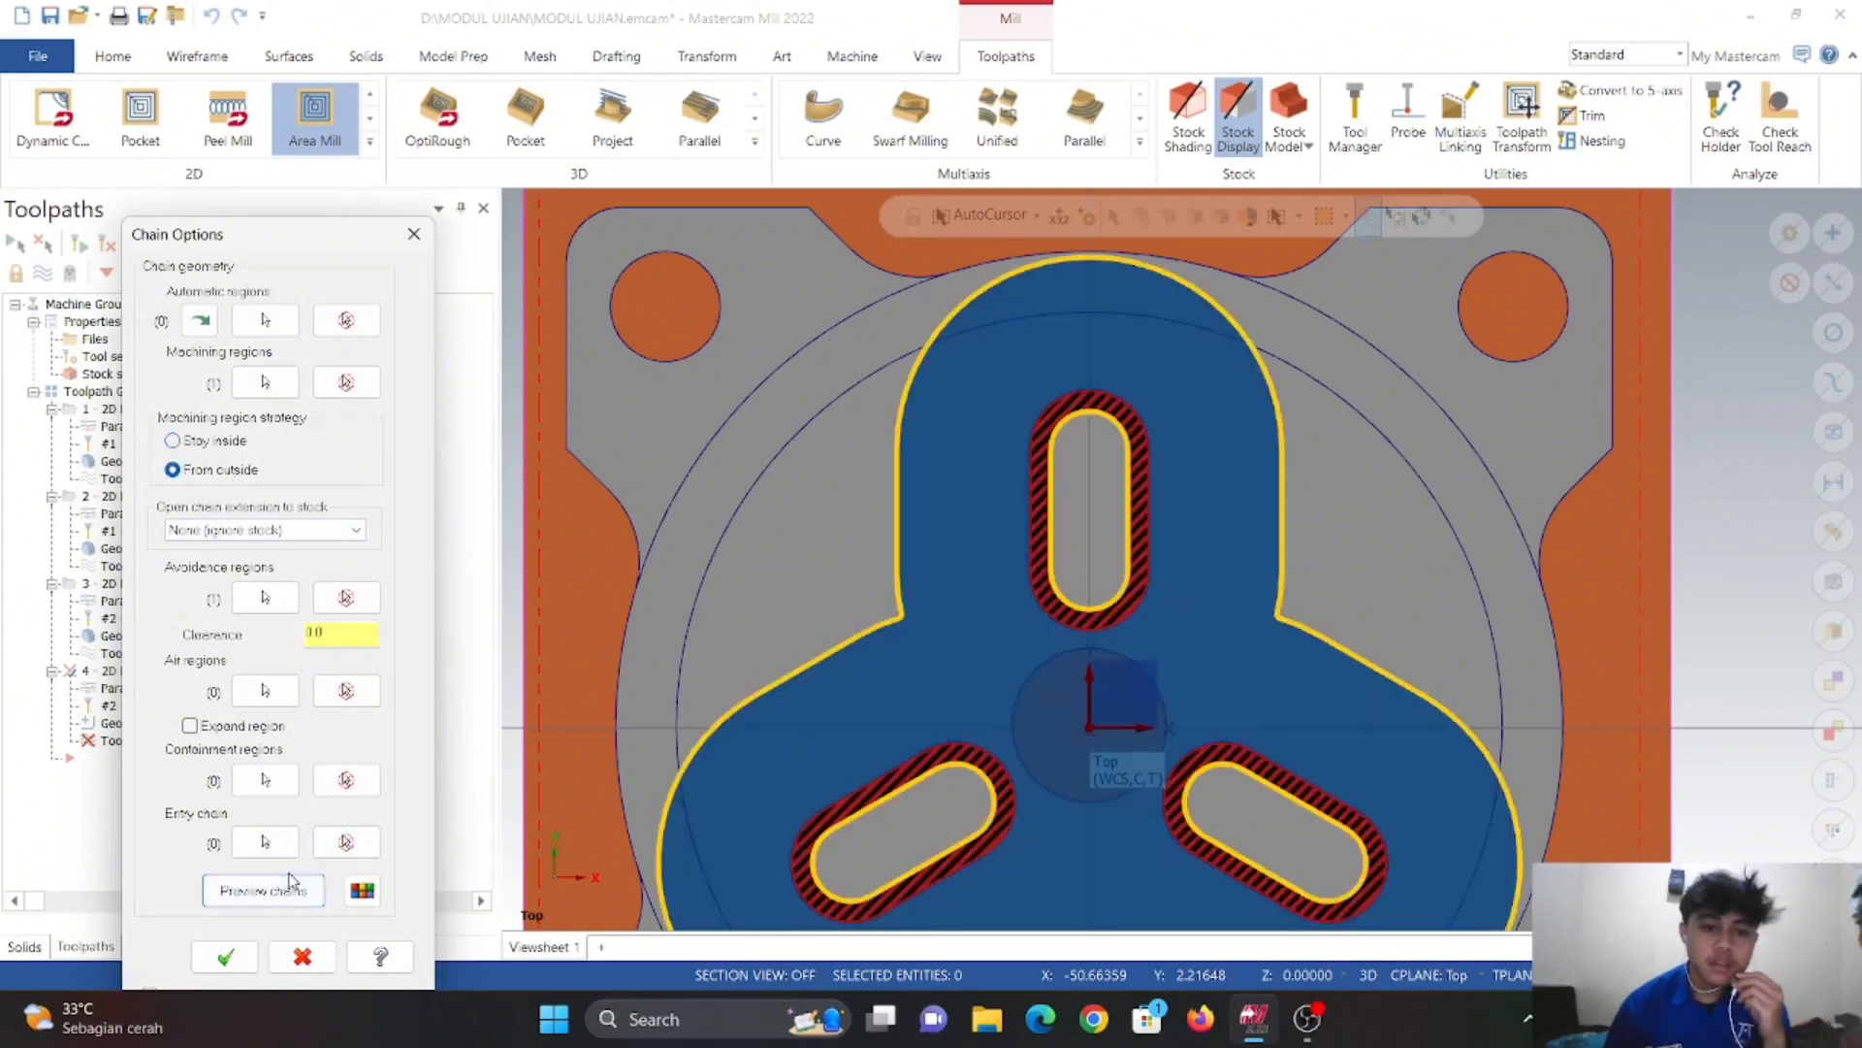
- Close the chain preview, accept the boss regions, and check the toolpath's tool, depth cuts and cut parameters
click(296, 888)
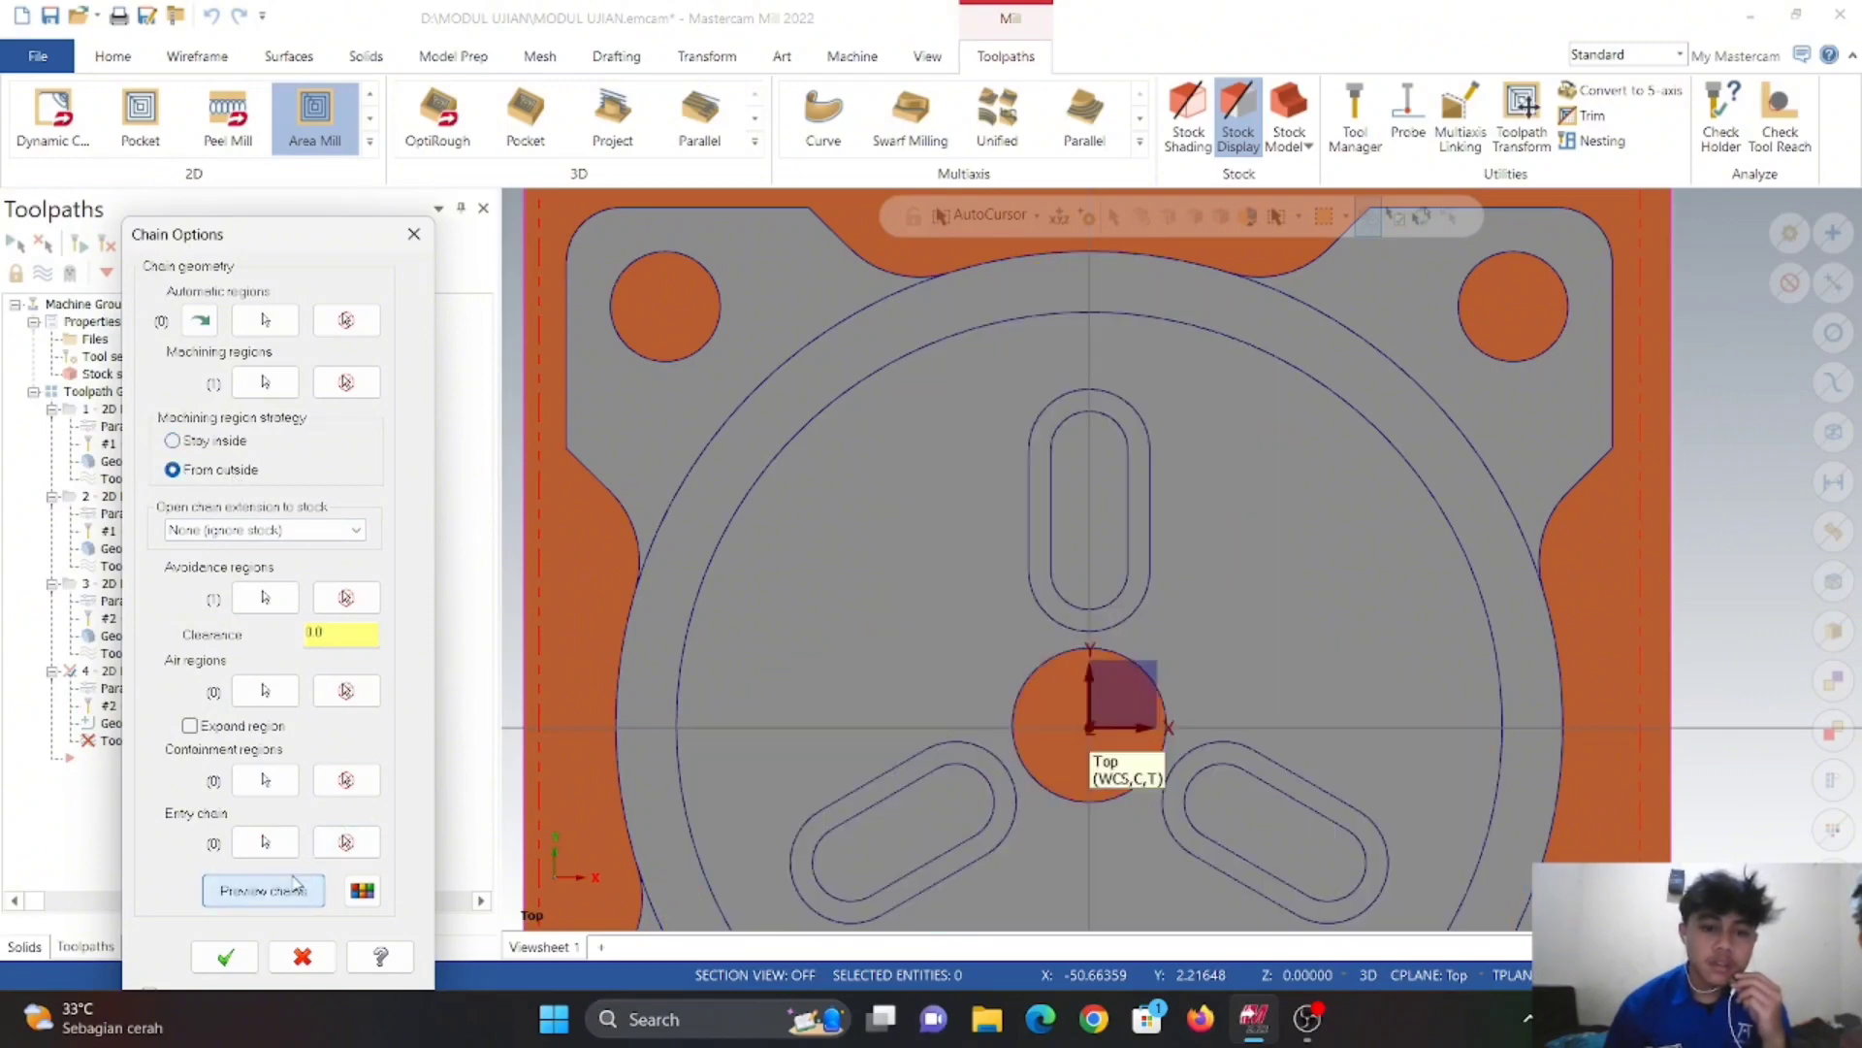
click(233, 961)
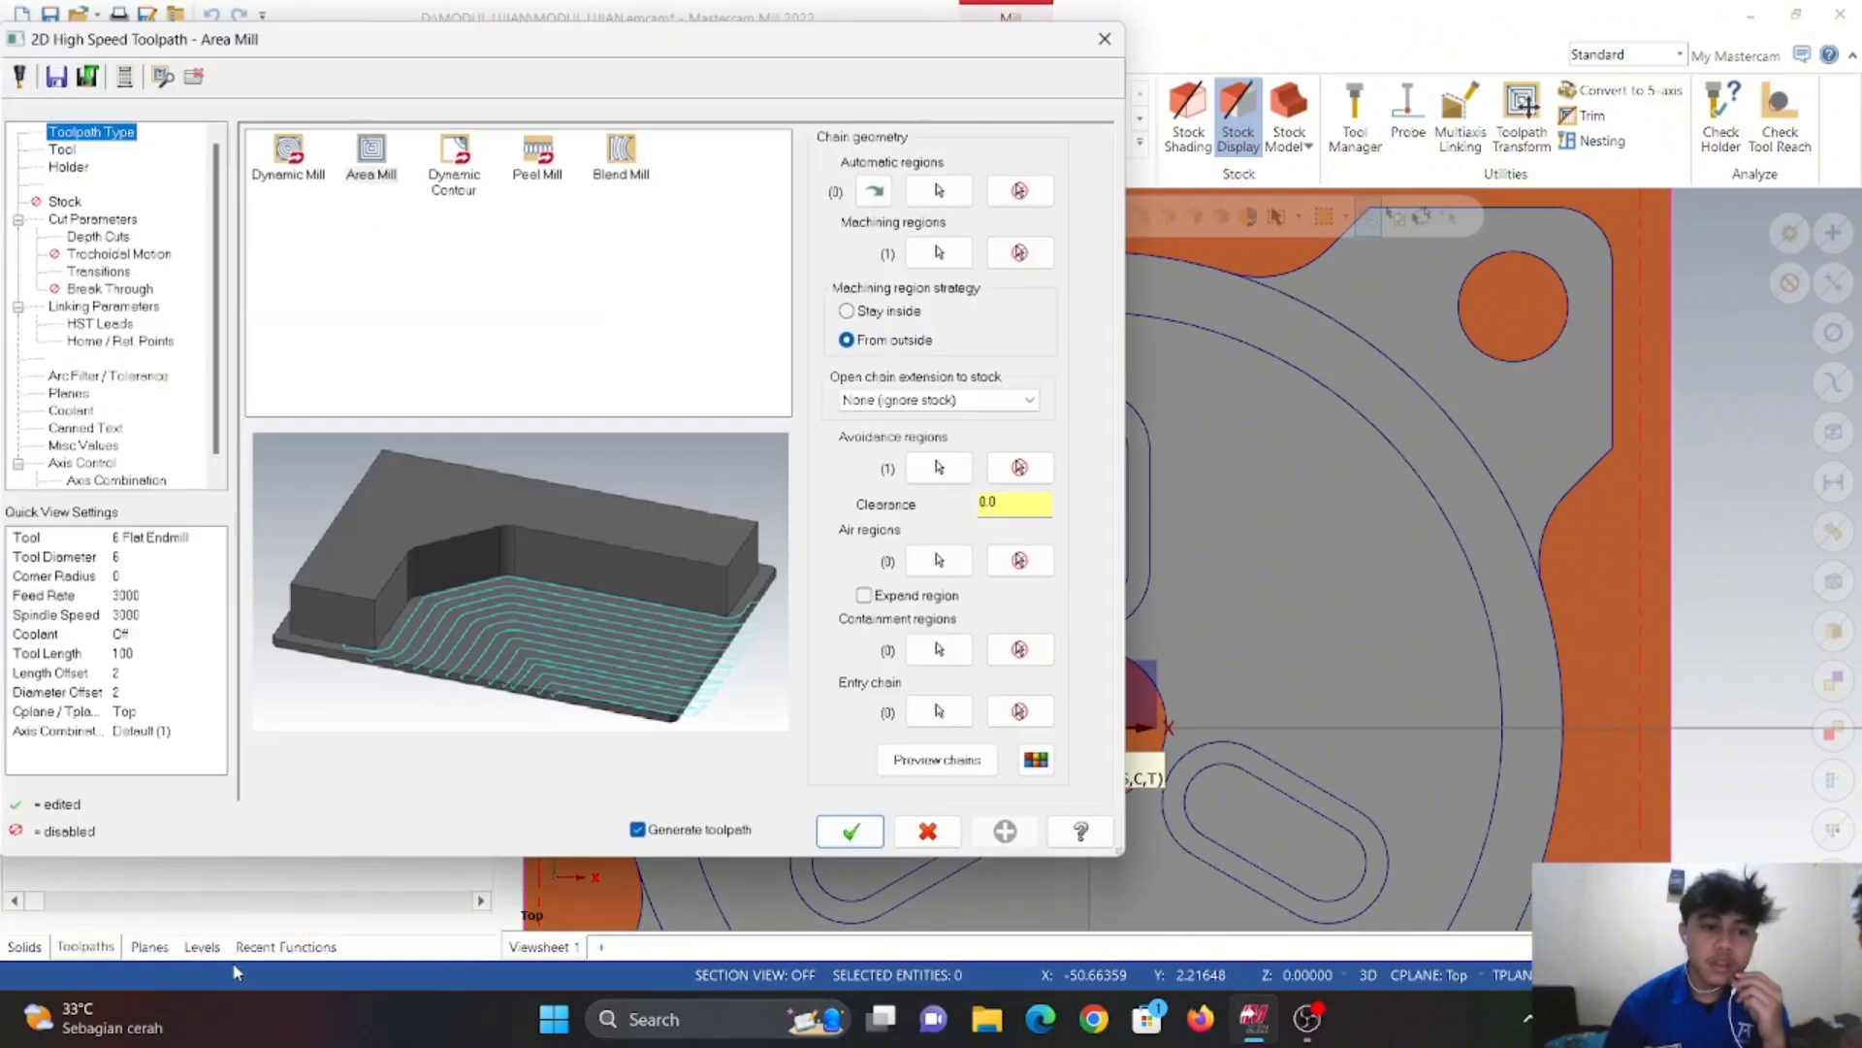
click(61, 149)
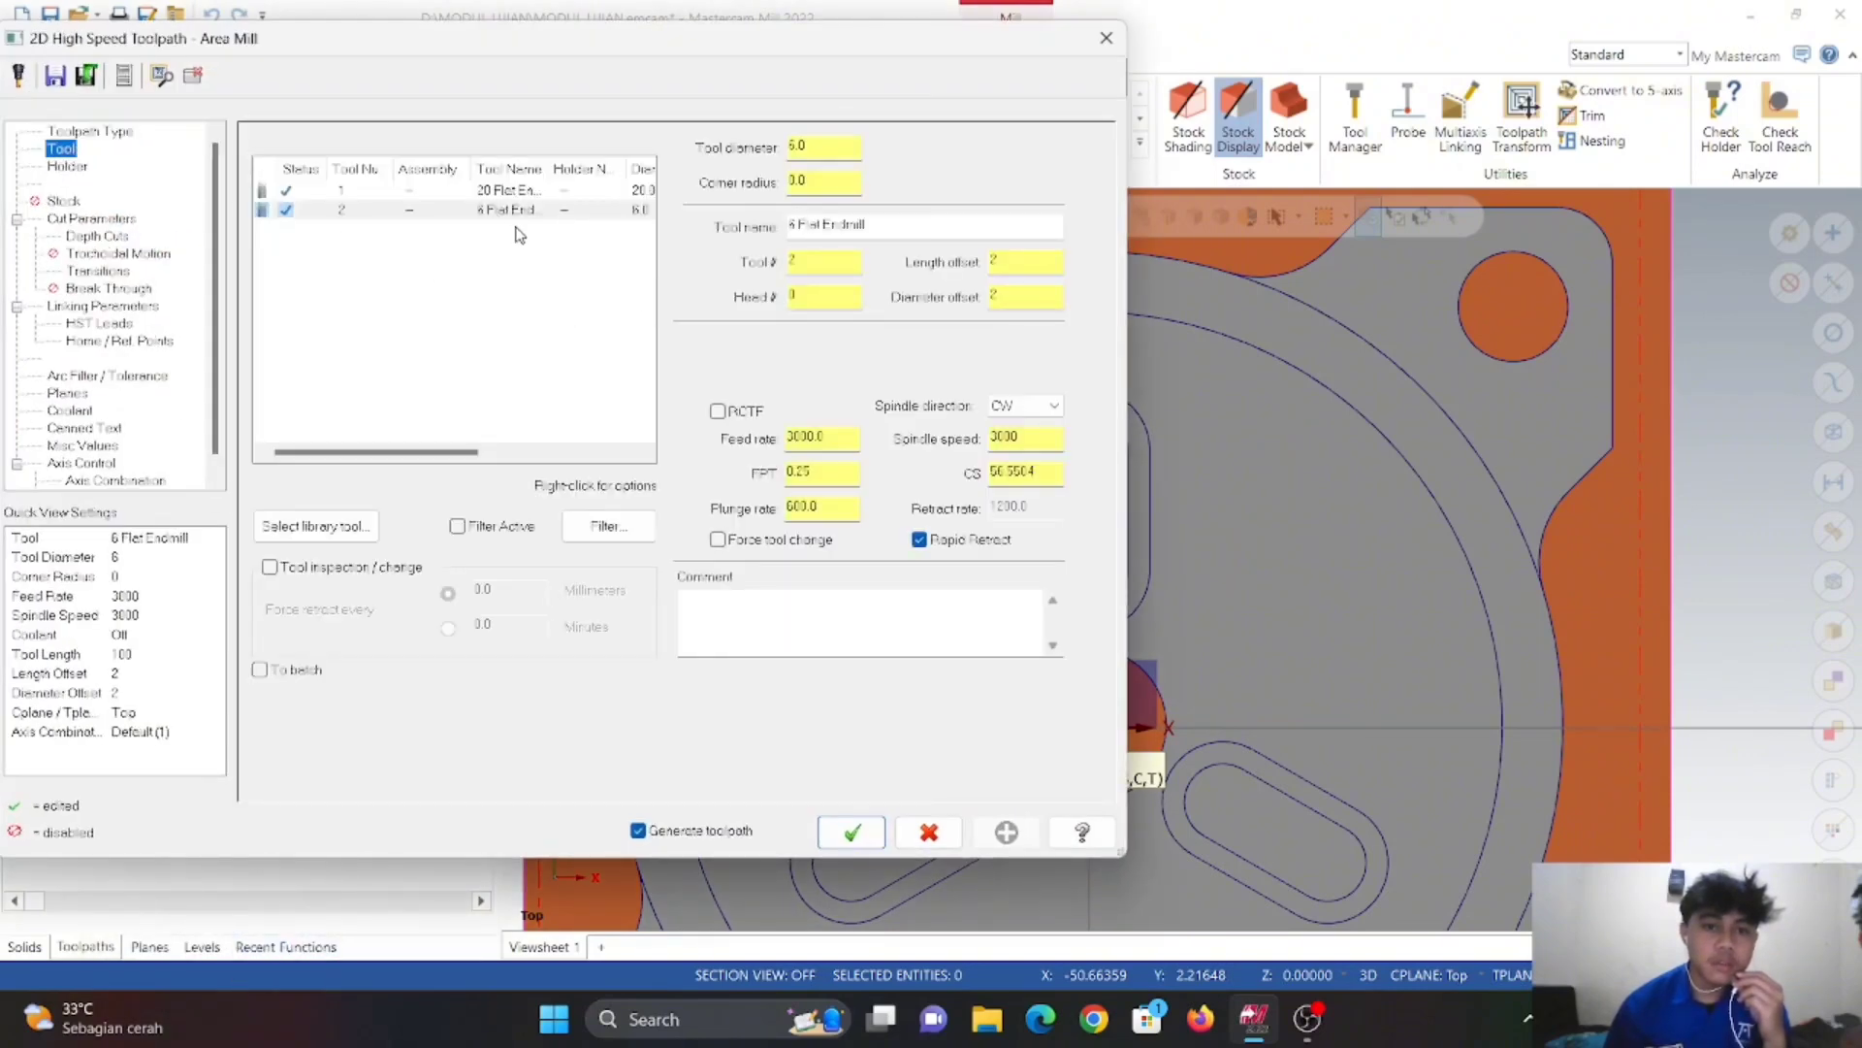
click(97, 236)
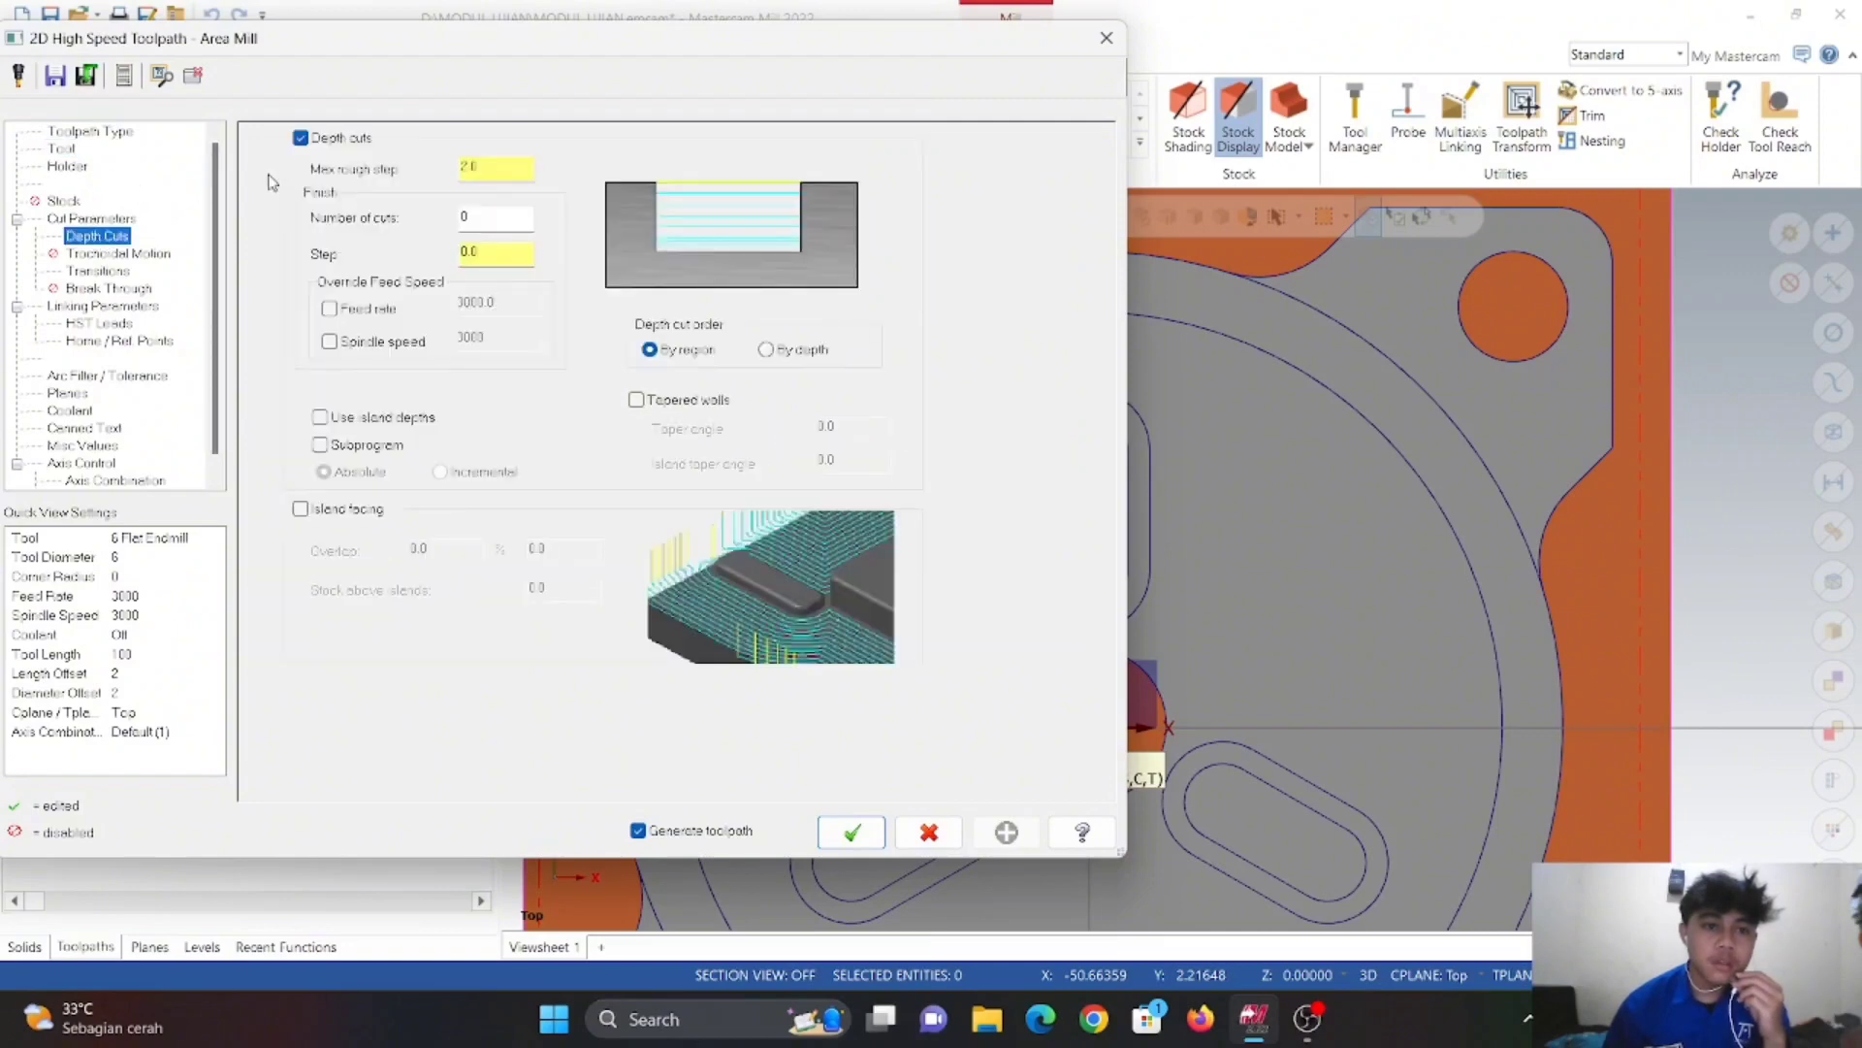
click(83, 220)
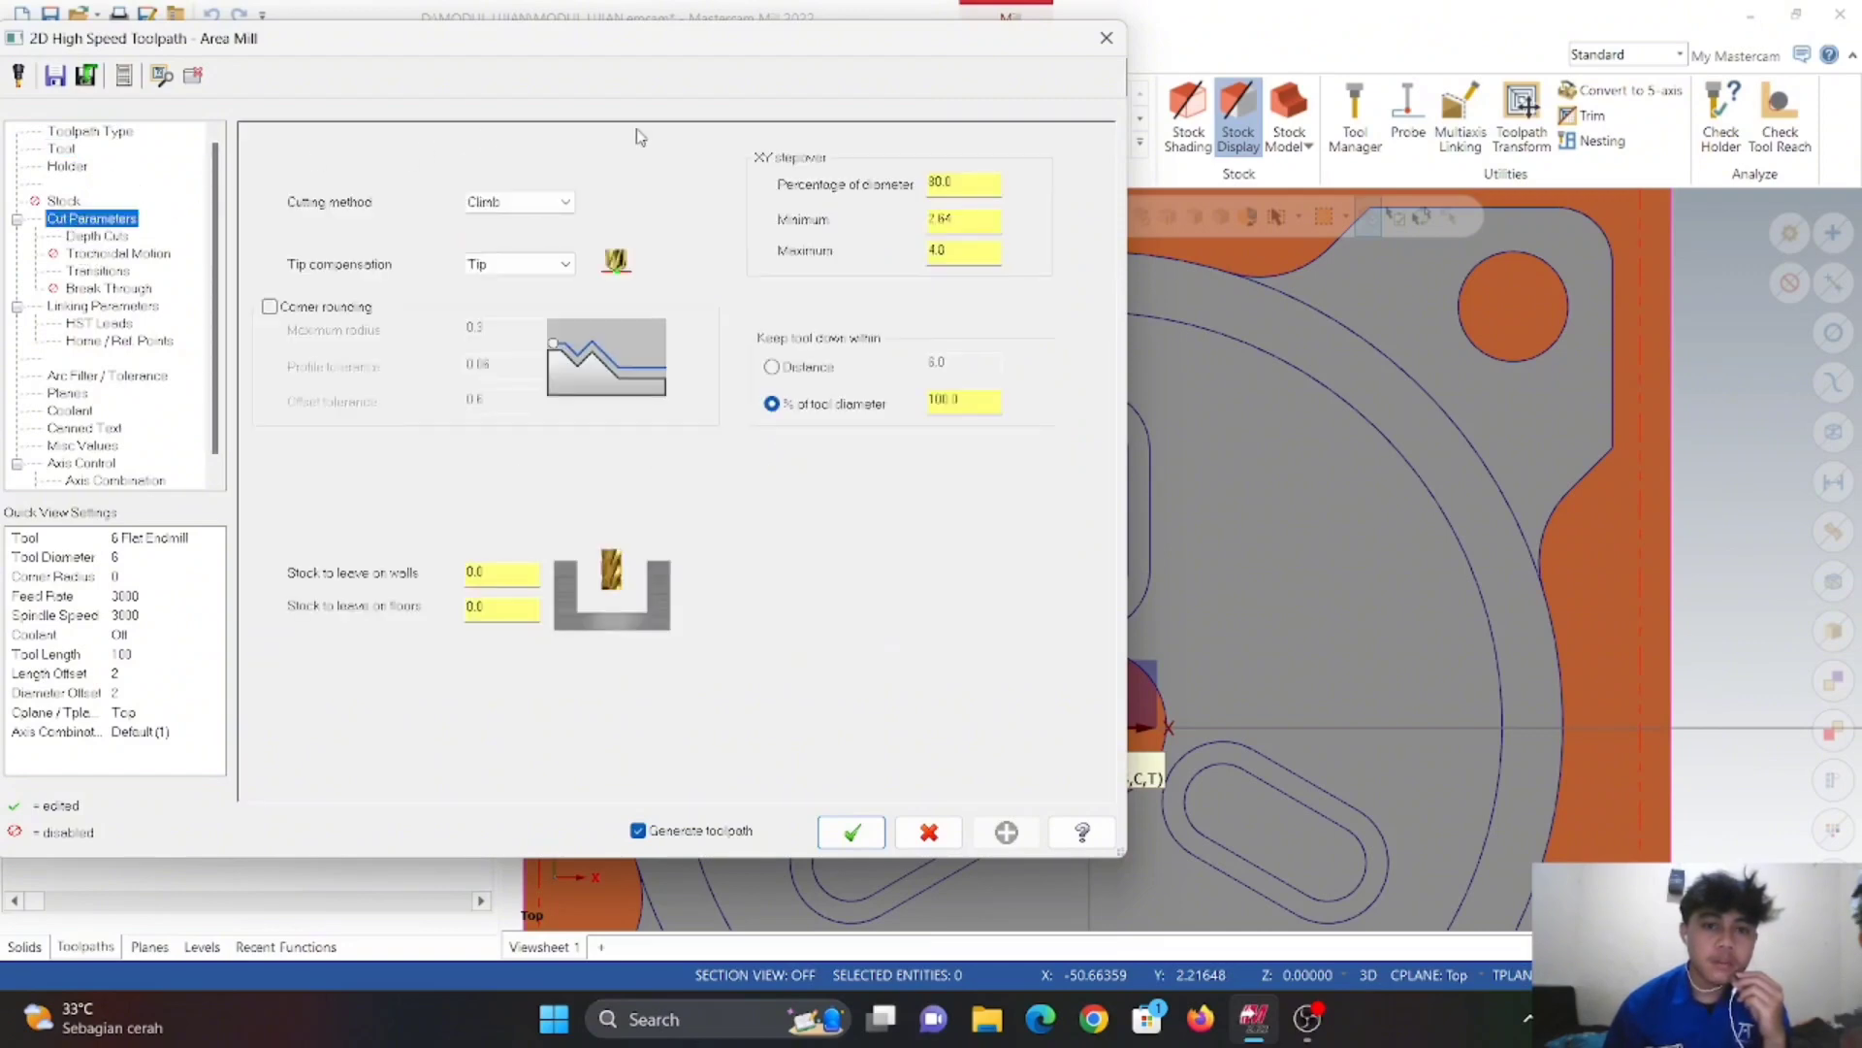
- Set the top of stock to -12.0 and the depth to -2.0 from points on the model, and generate the boss toolpath
click(103, 308)
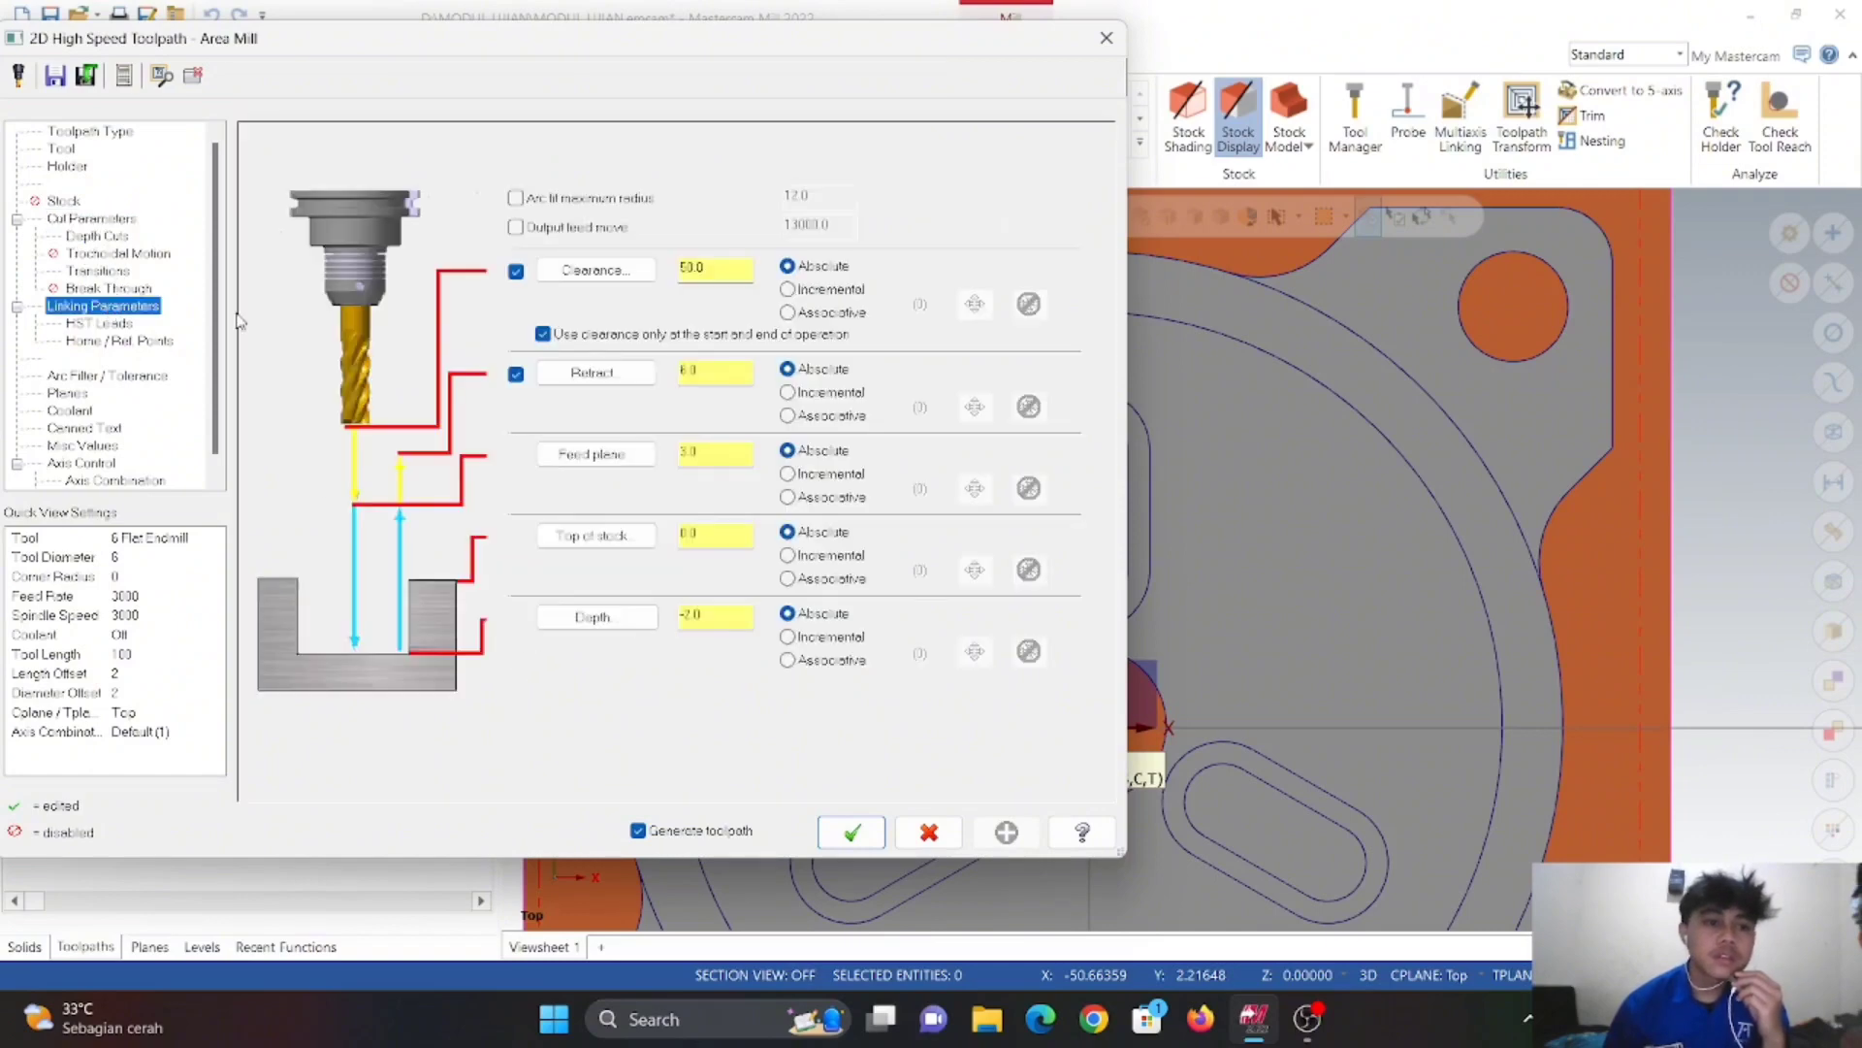
click(600, 537)
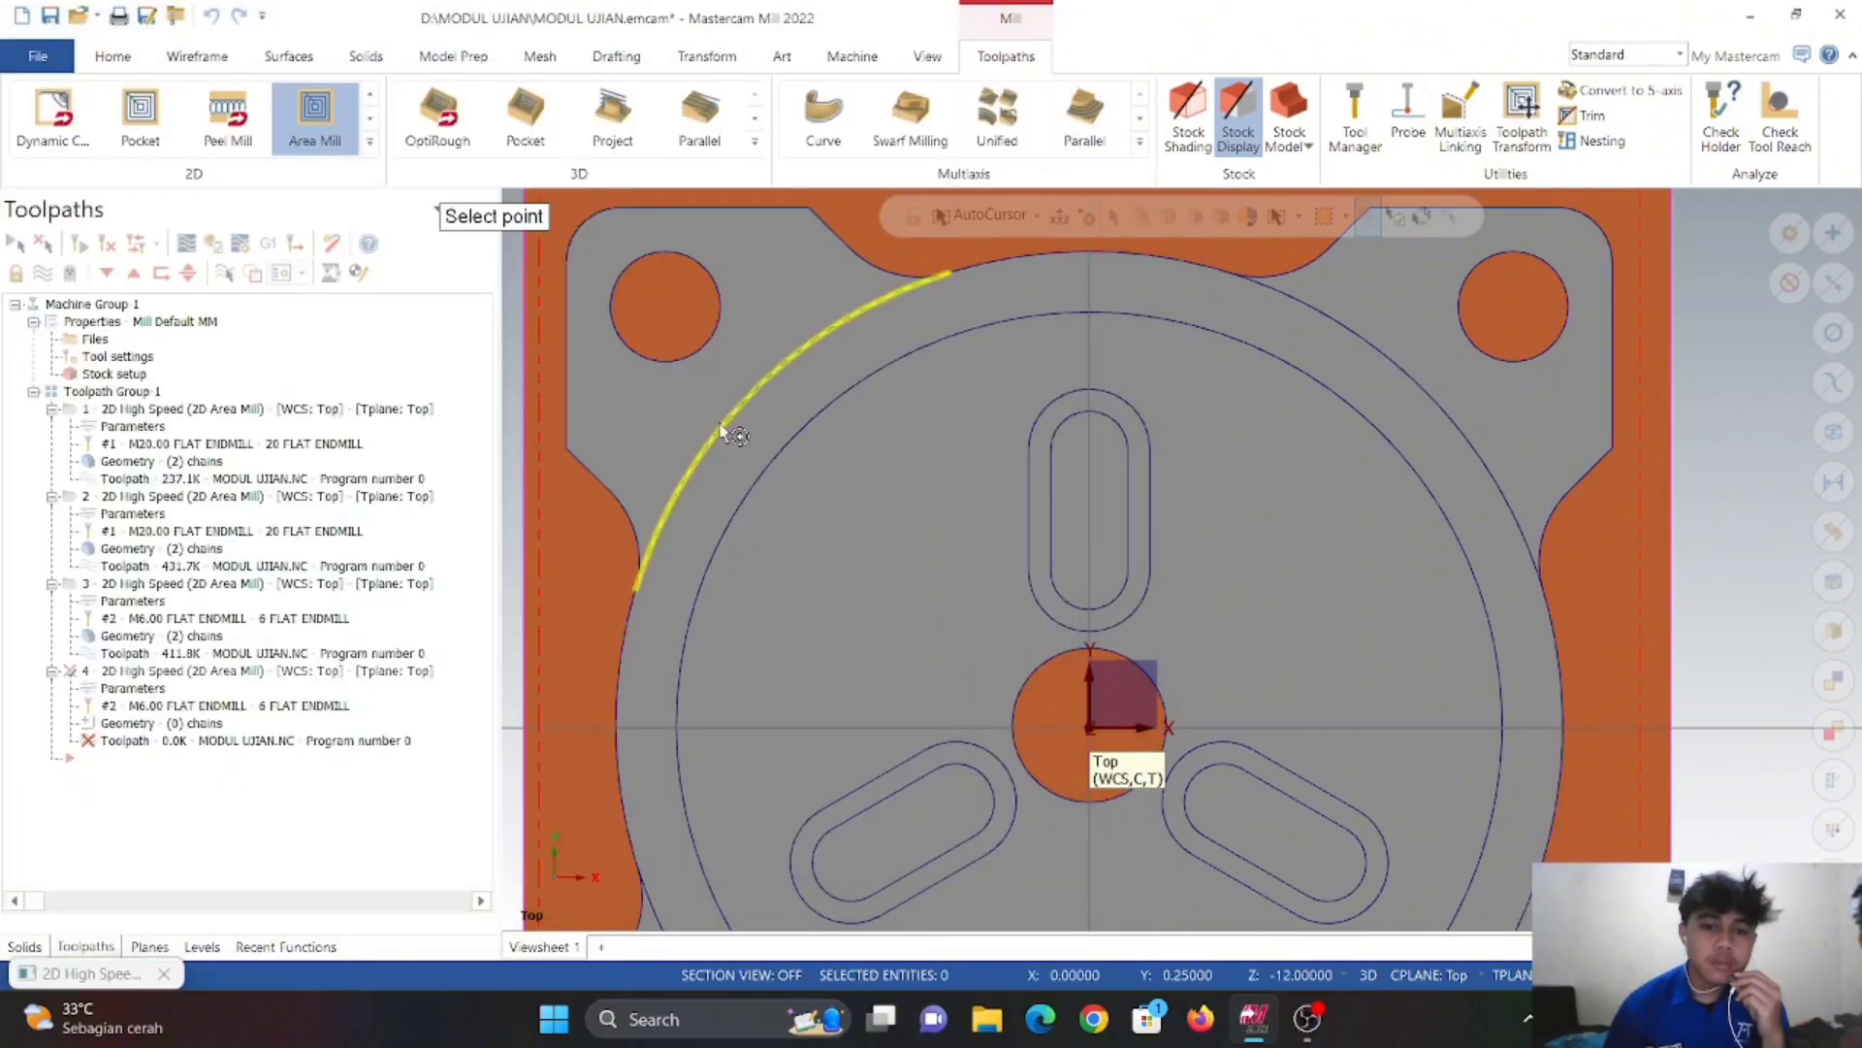
click(698, 540)
click(652, 618)
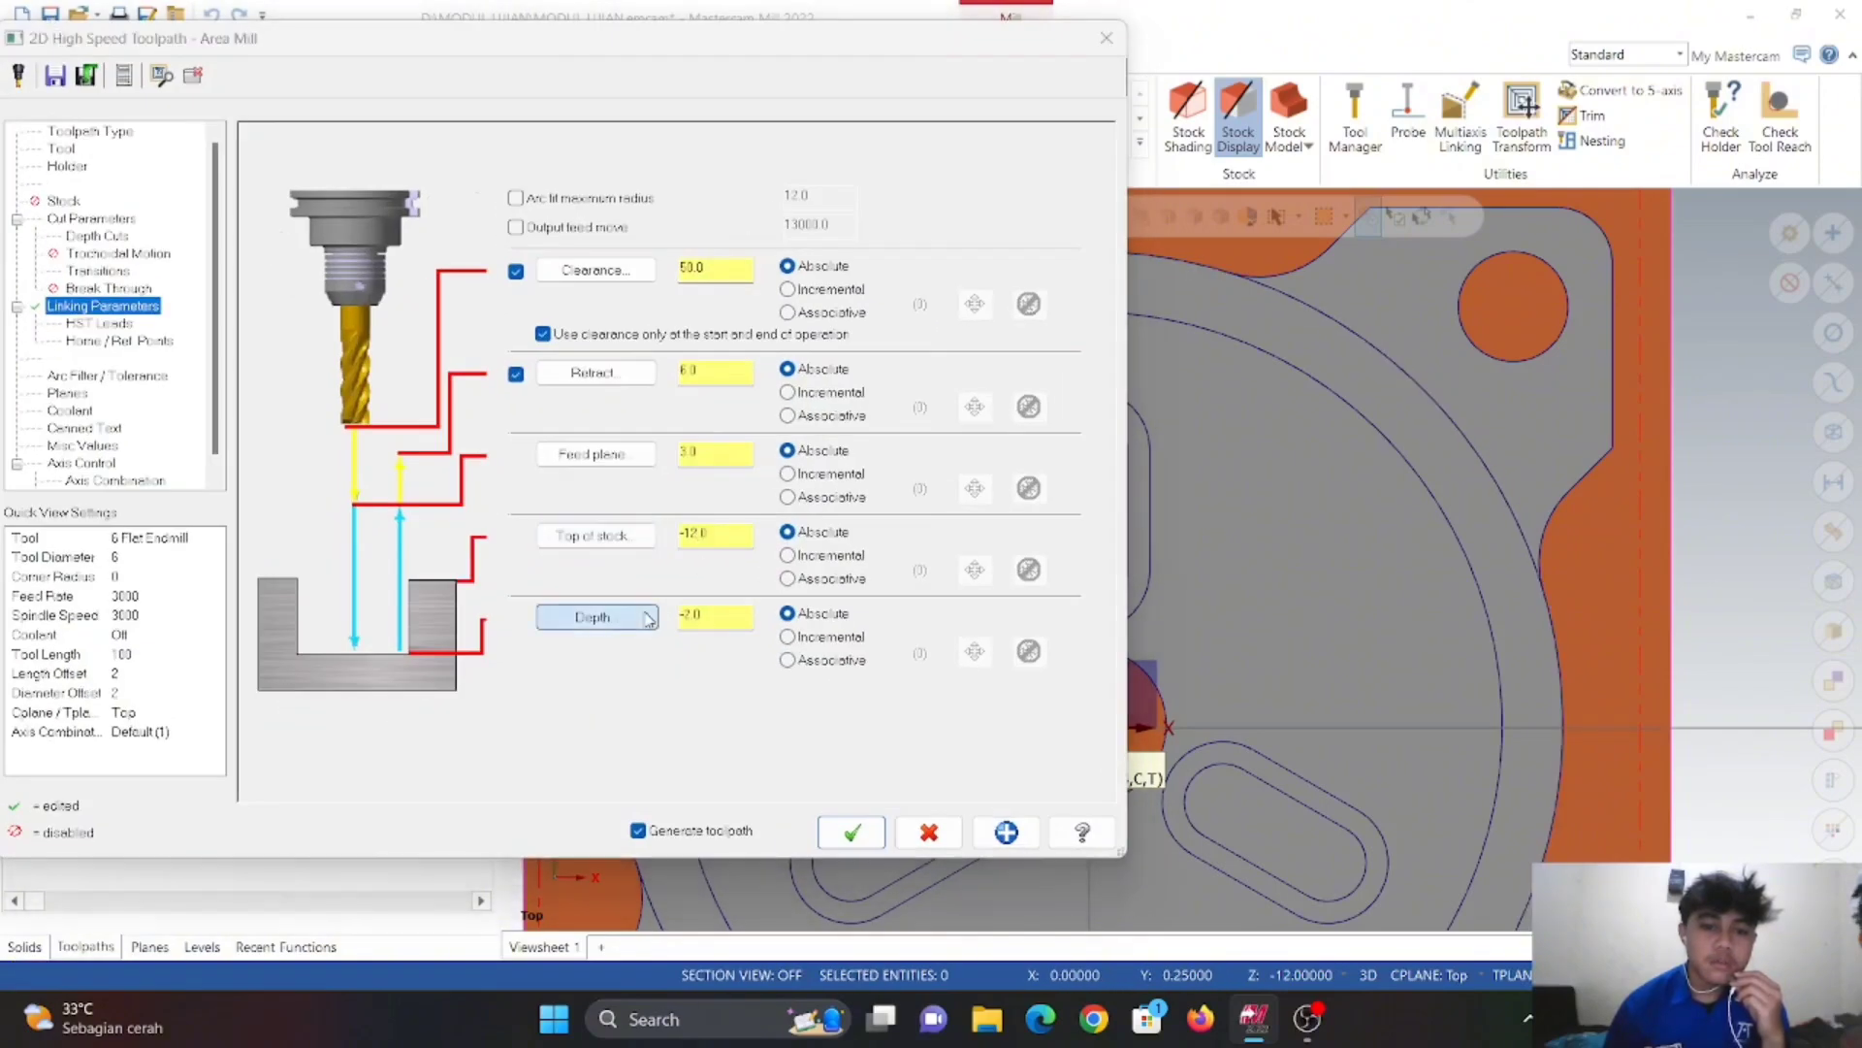
click(1030, 524)
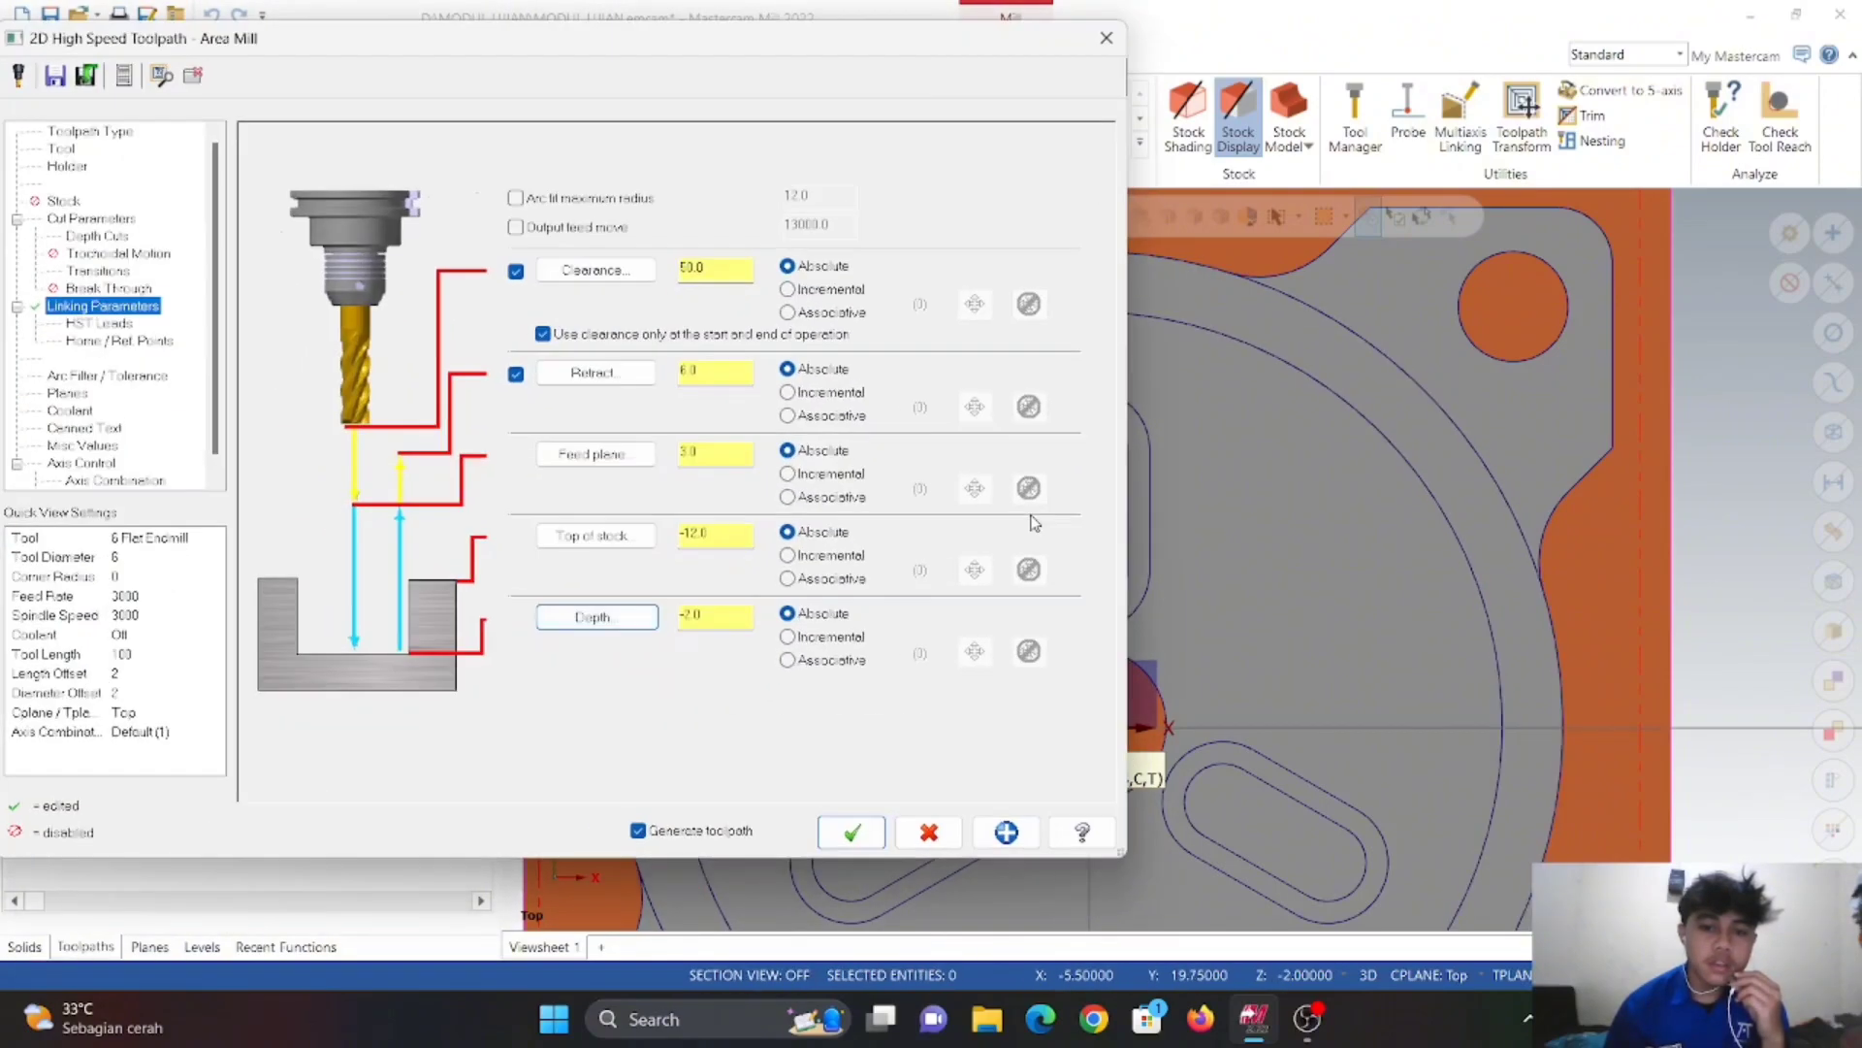
click(852, 831)
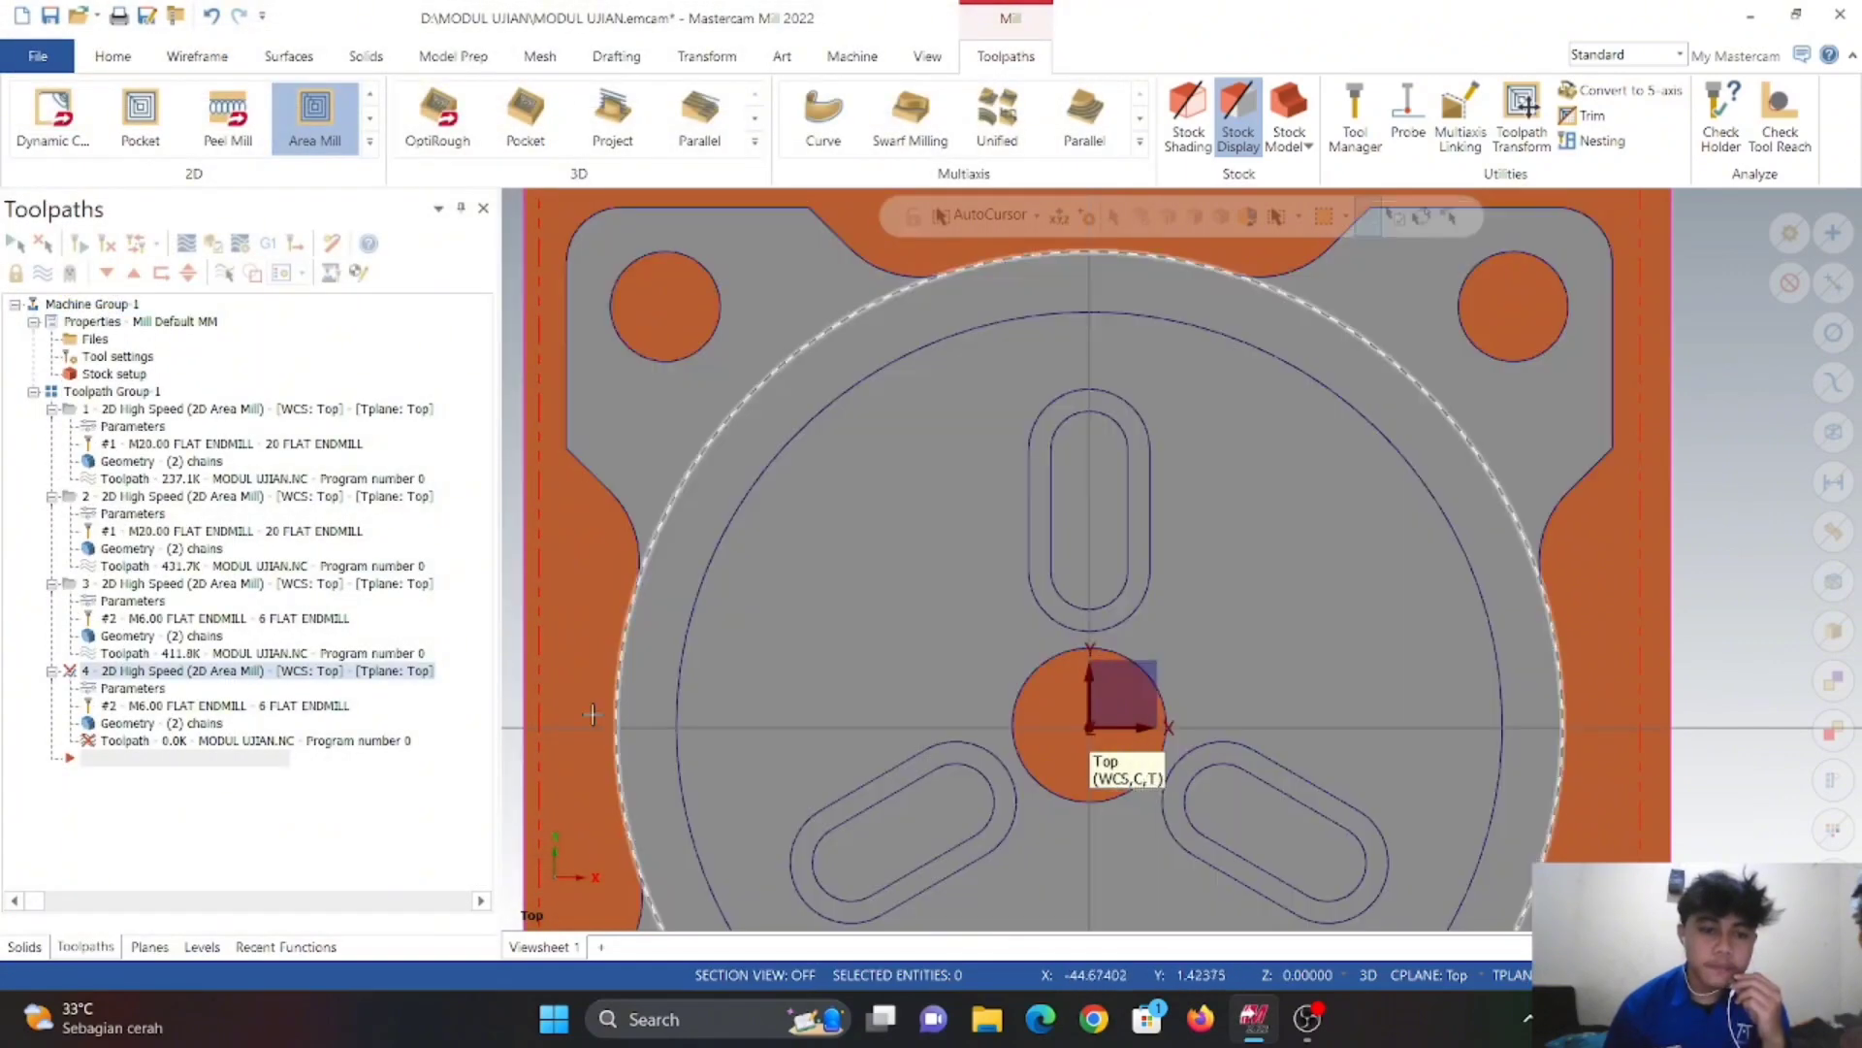
- Backplot the fourth toolpath around the three slotted bosses and close the backplot
click(202, 741)
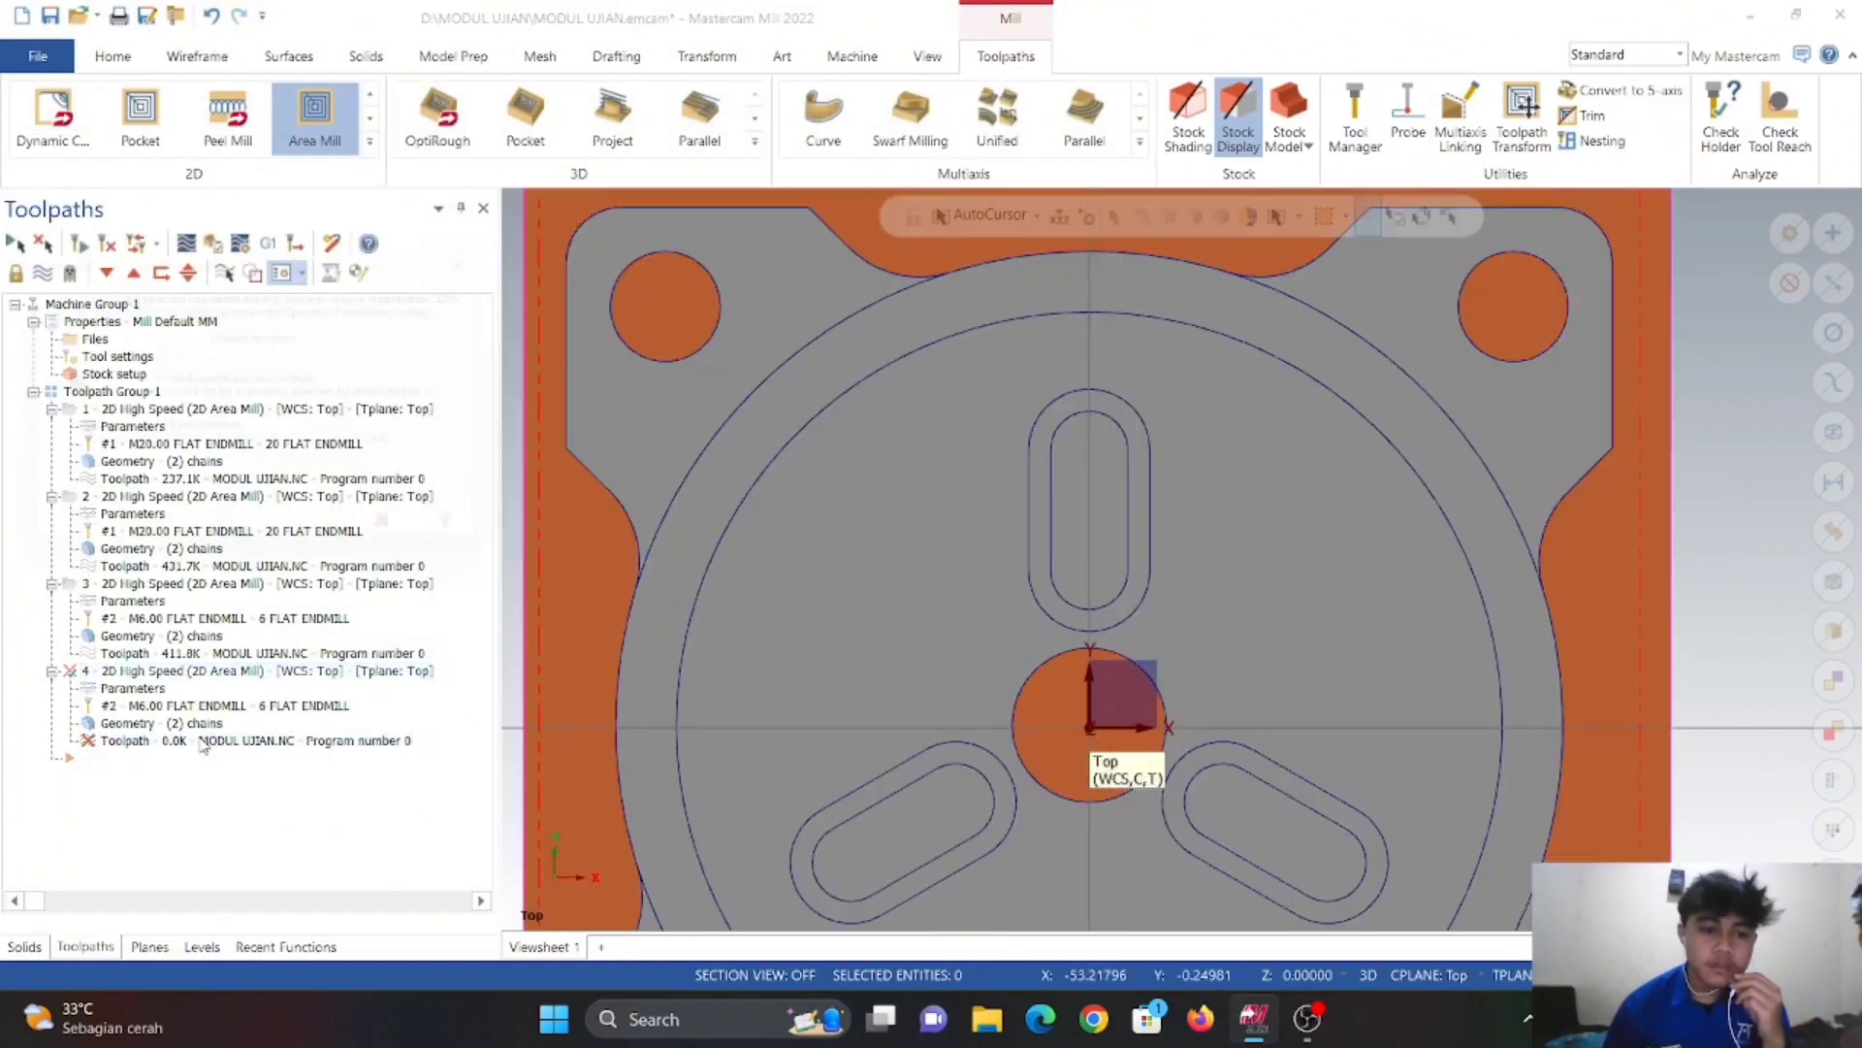
click(318, 547)
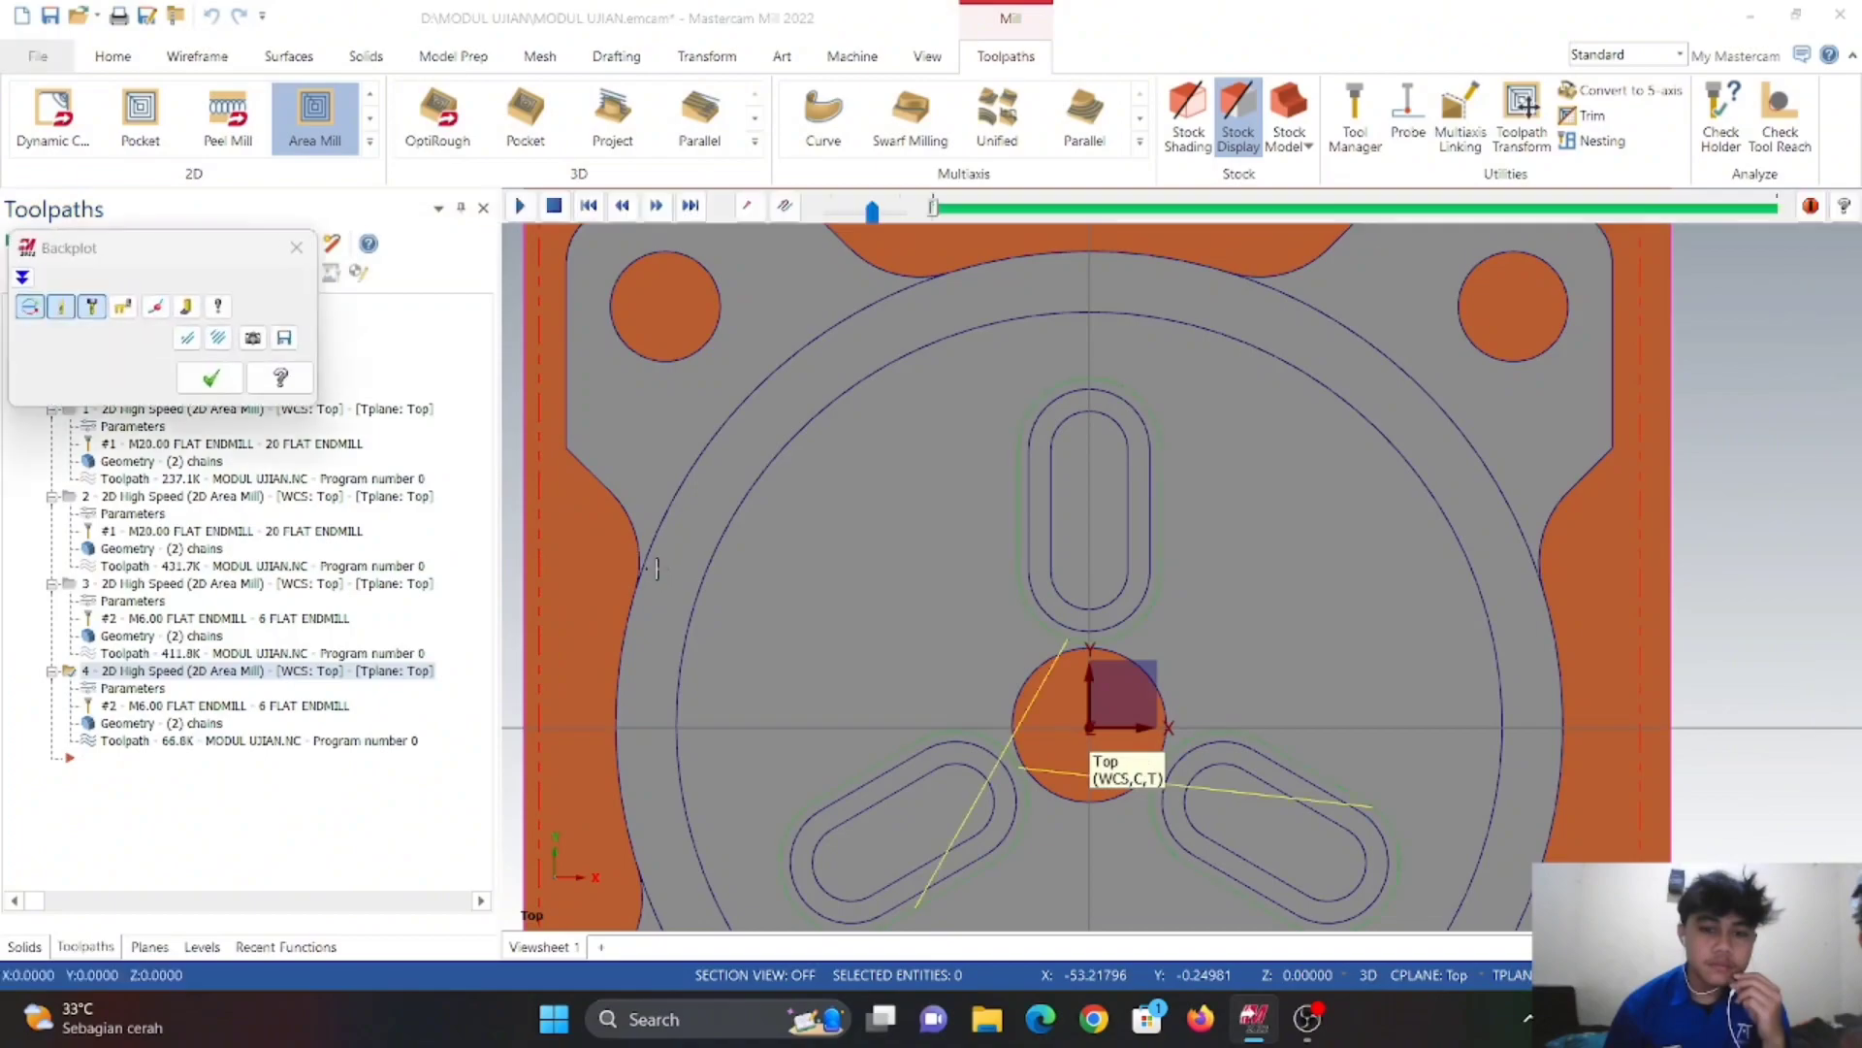
click(210, 378)
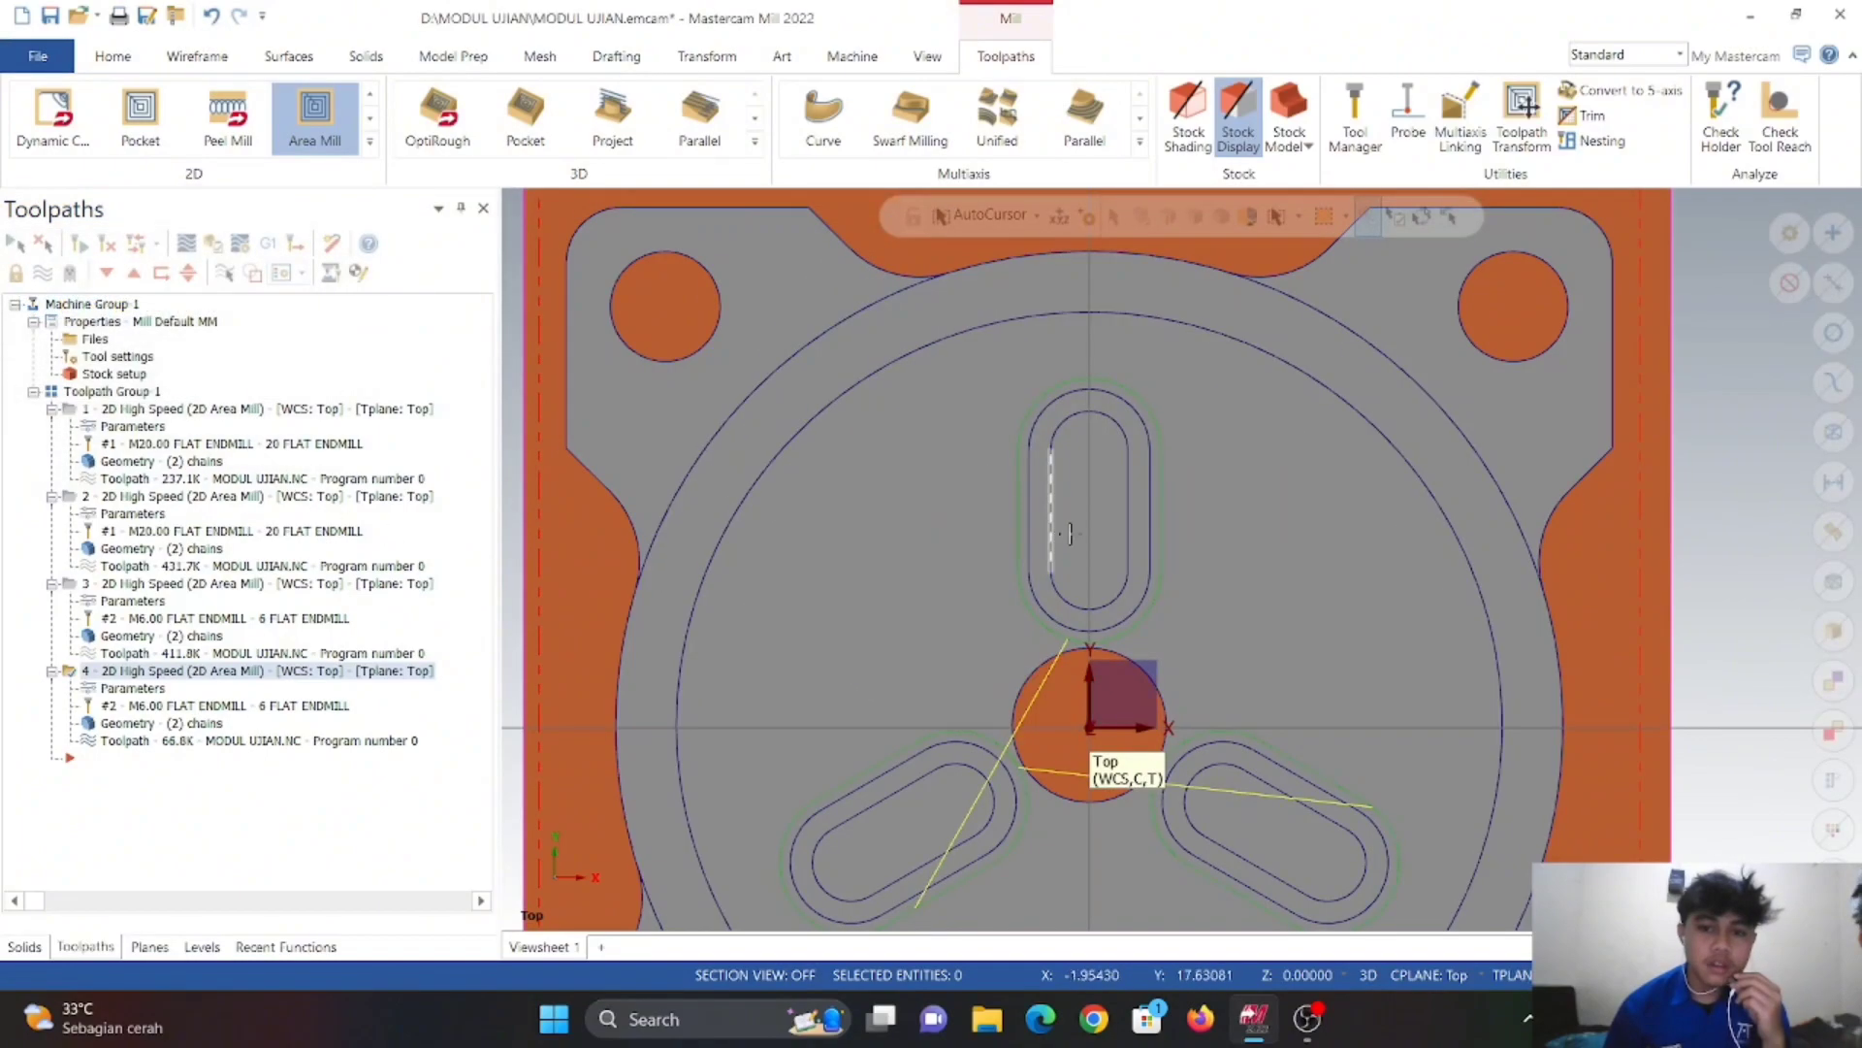
- Inspect the boss toolpath from an angle, return to the fitted Top view, and hide the fourth operation's toolpath display
middle_drag(853, 502, 1013, 535)
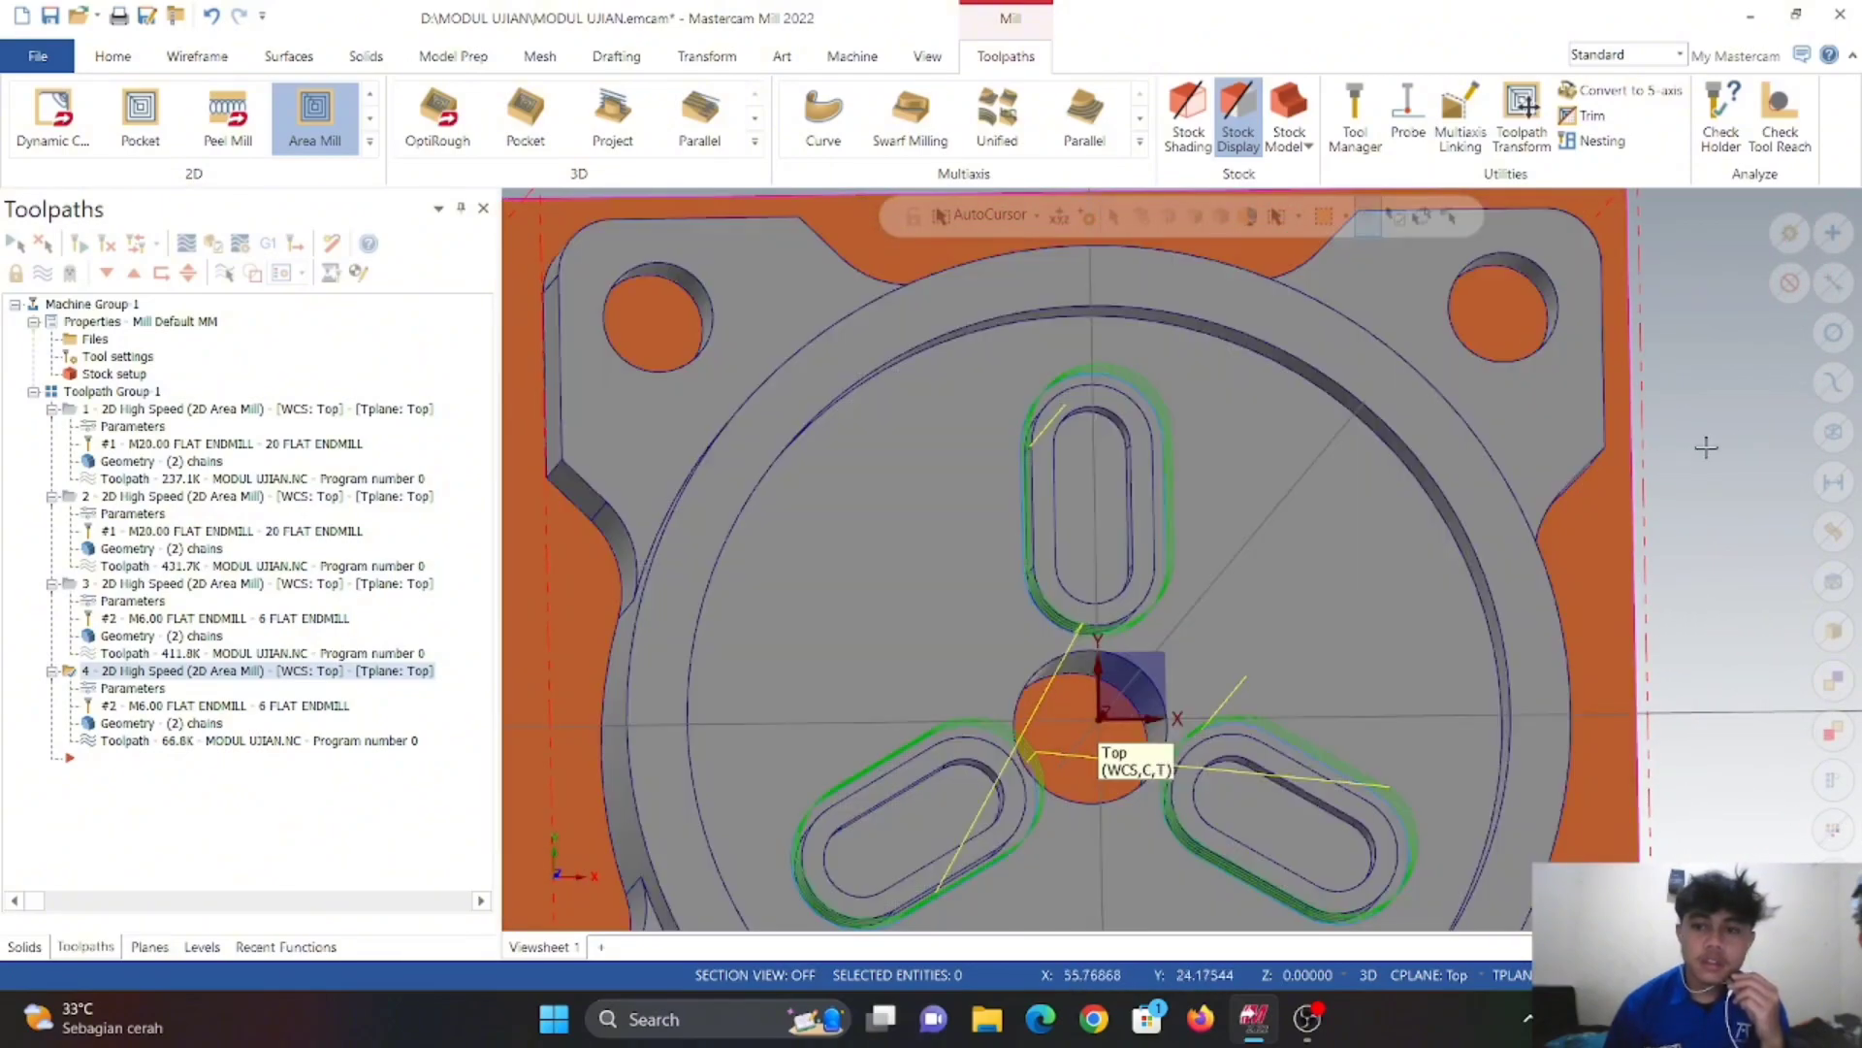
right_click(1704, 446)
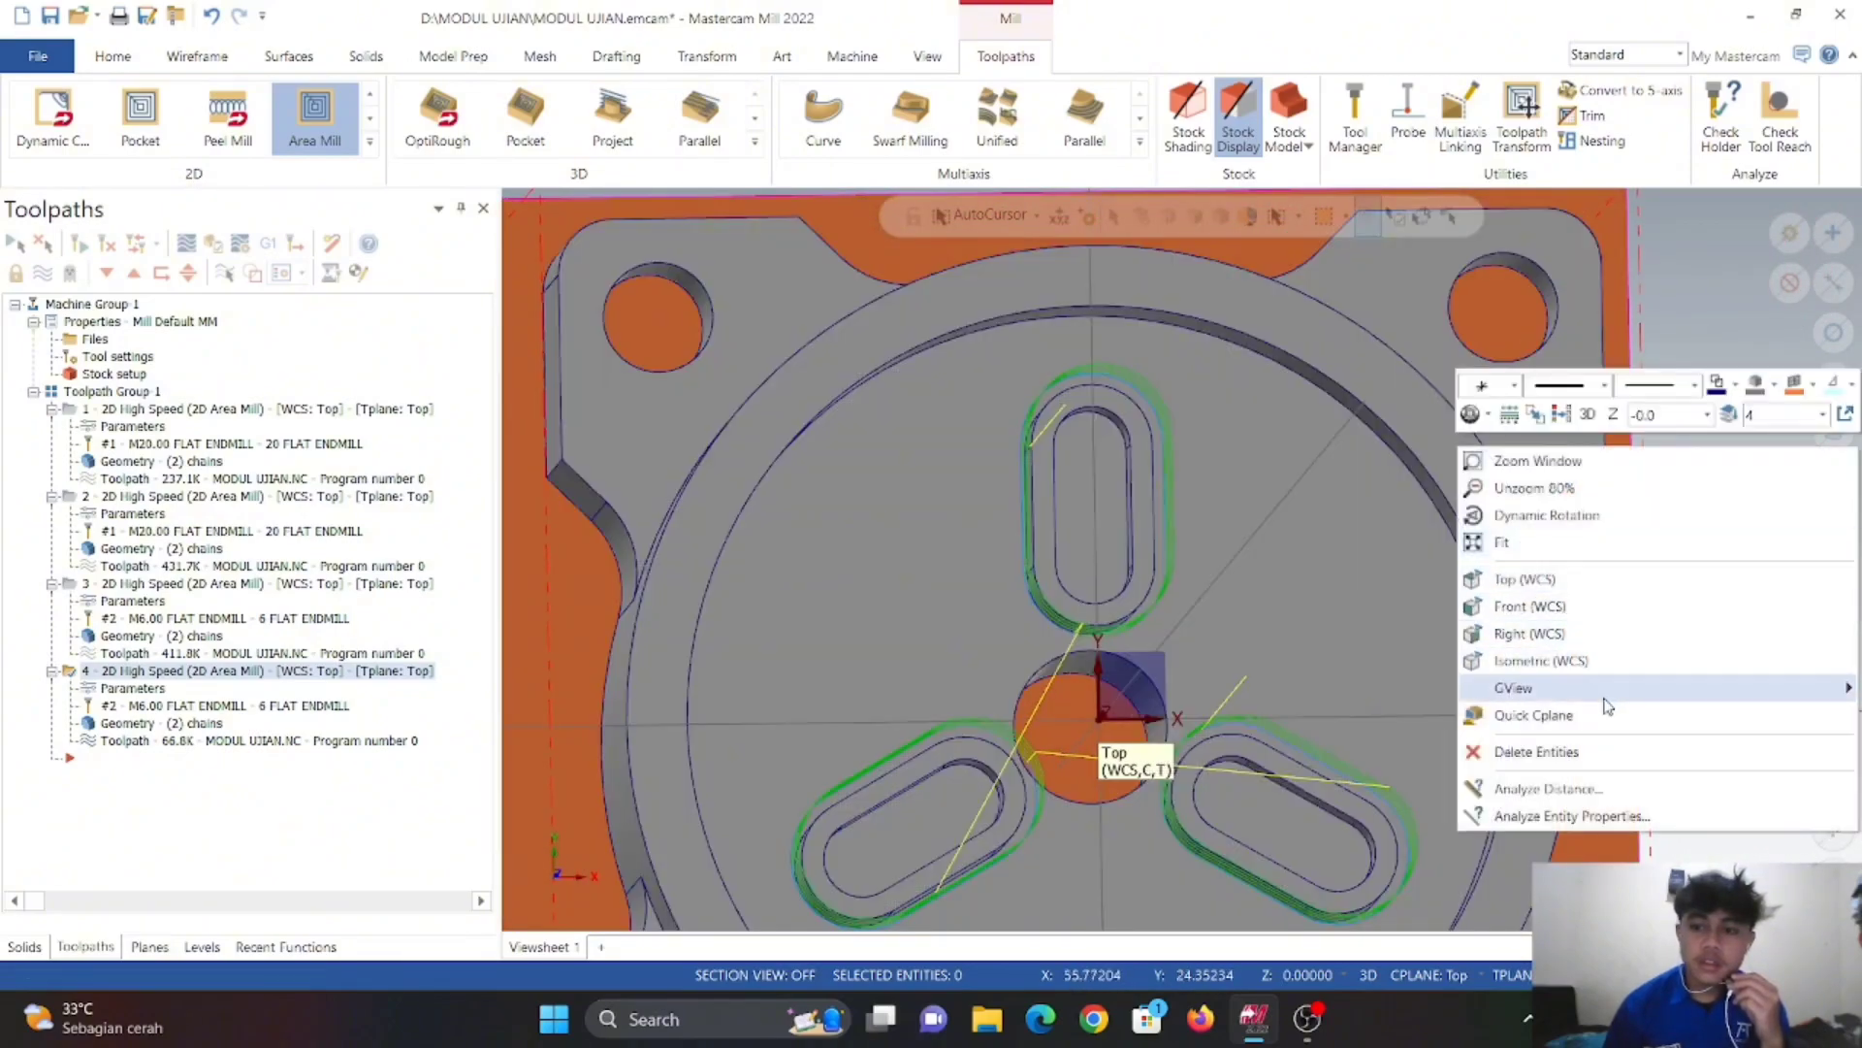
click(1649, 580)
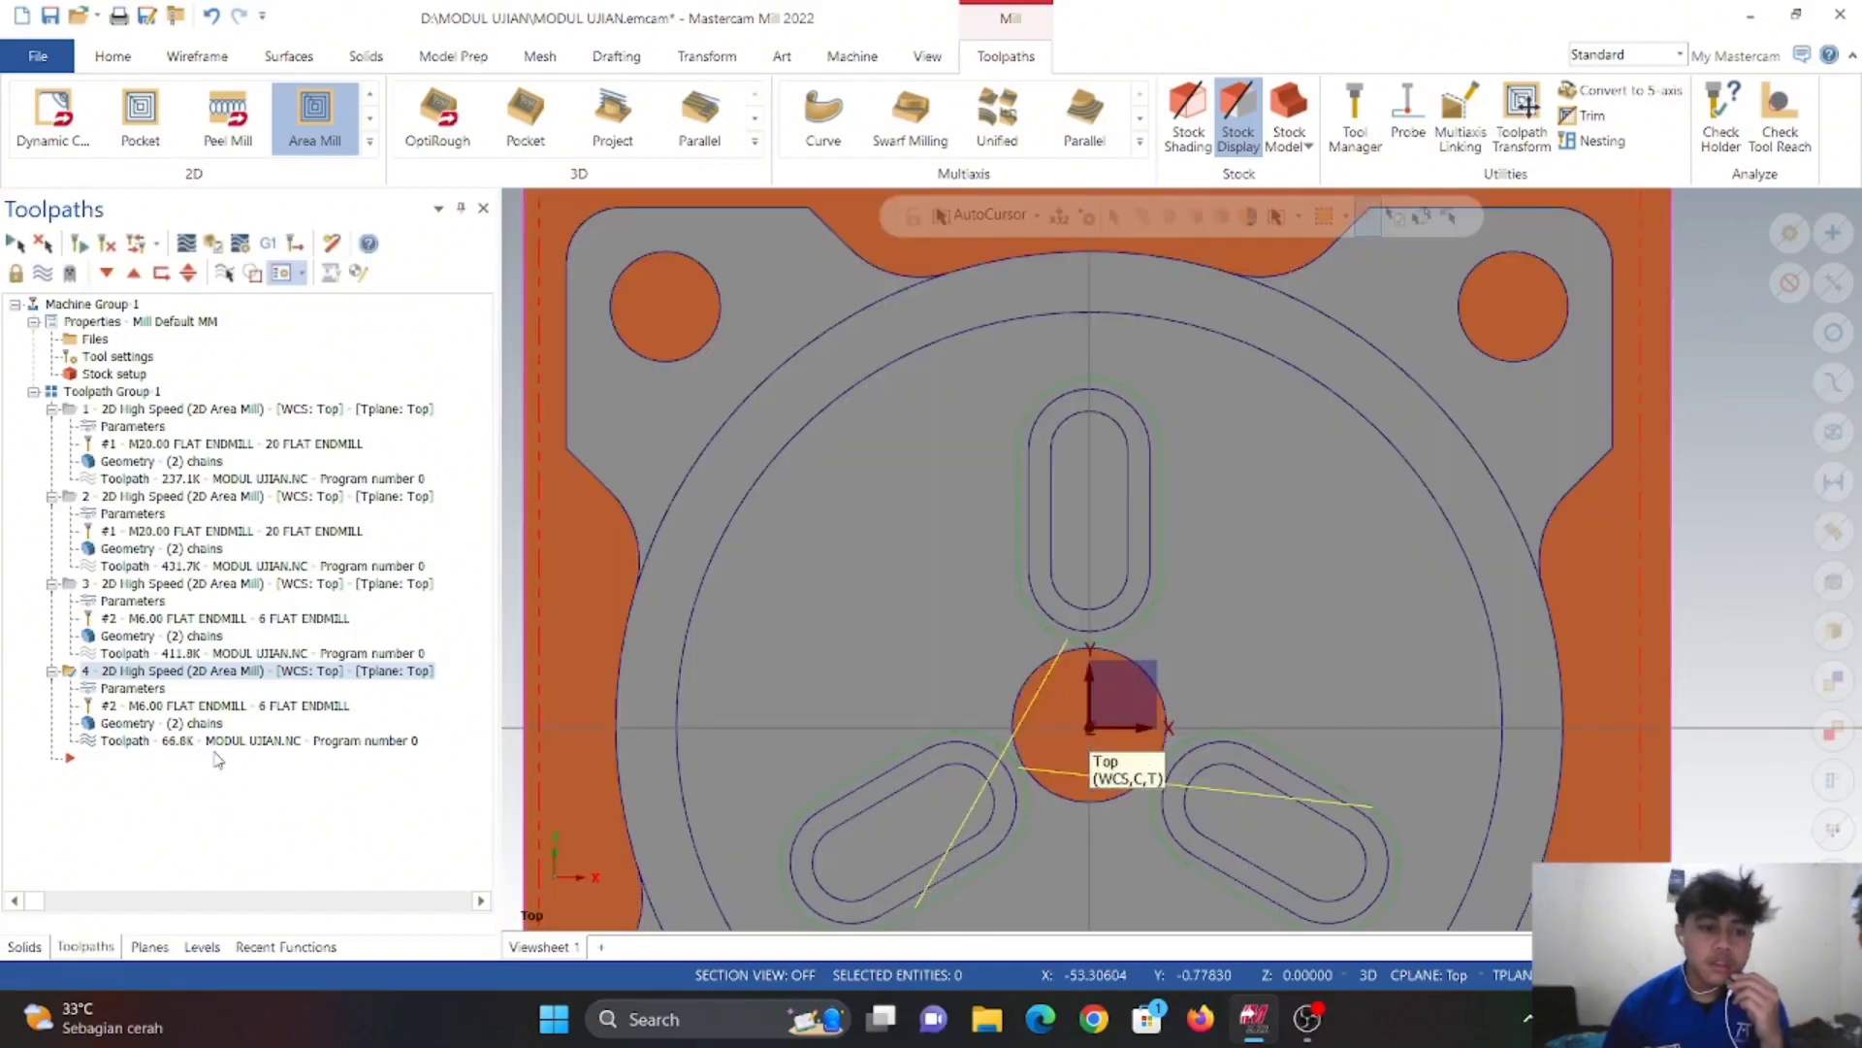
key(alt+F1)
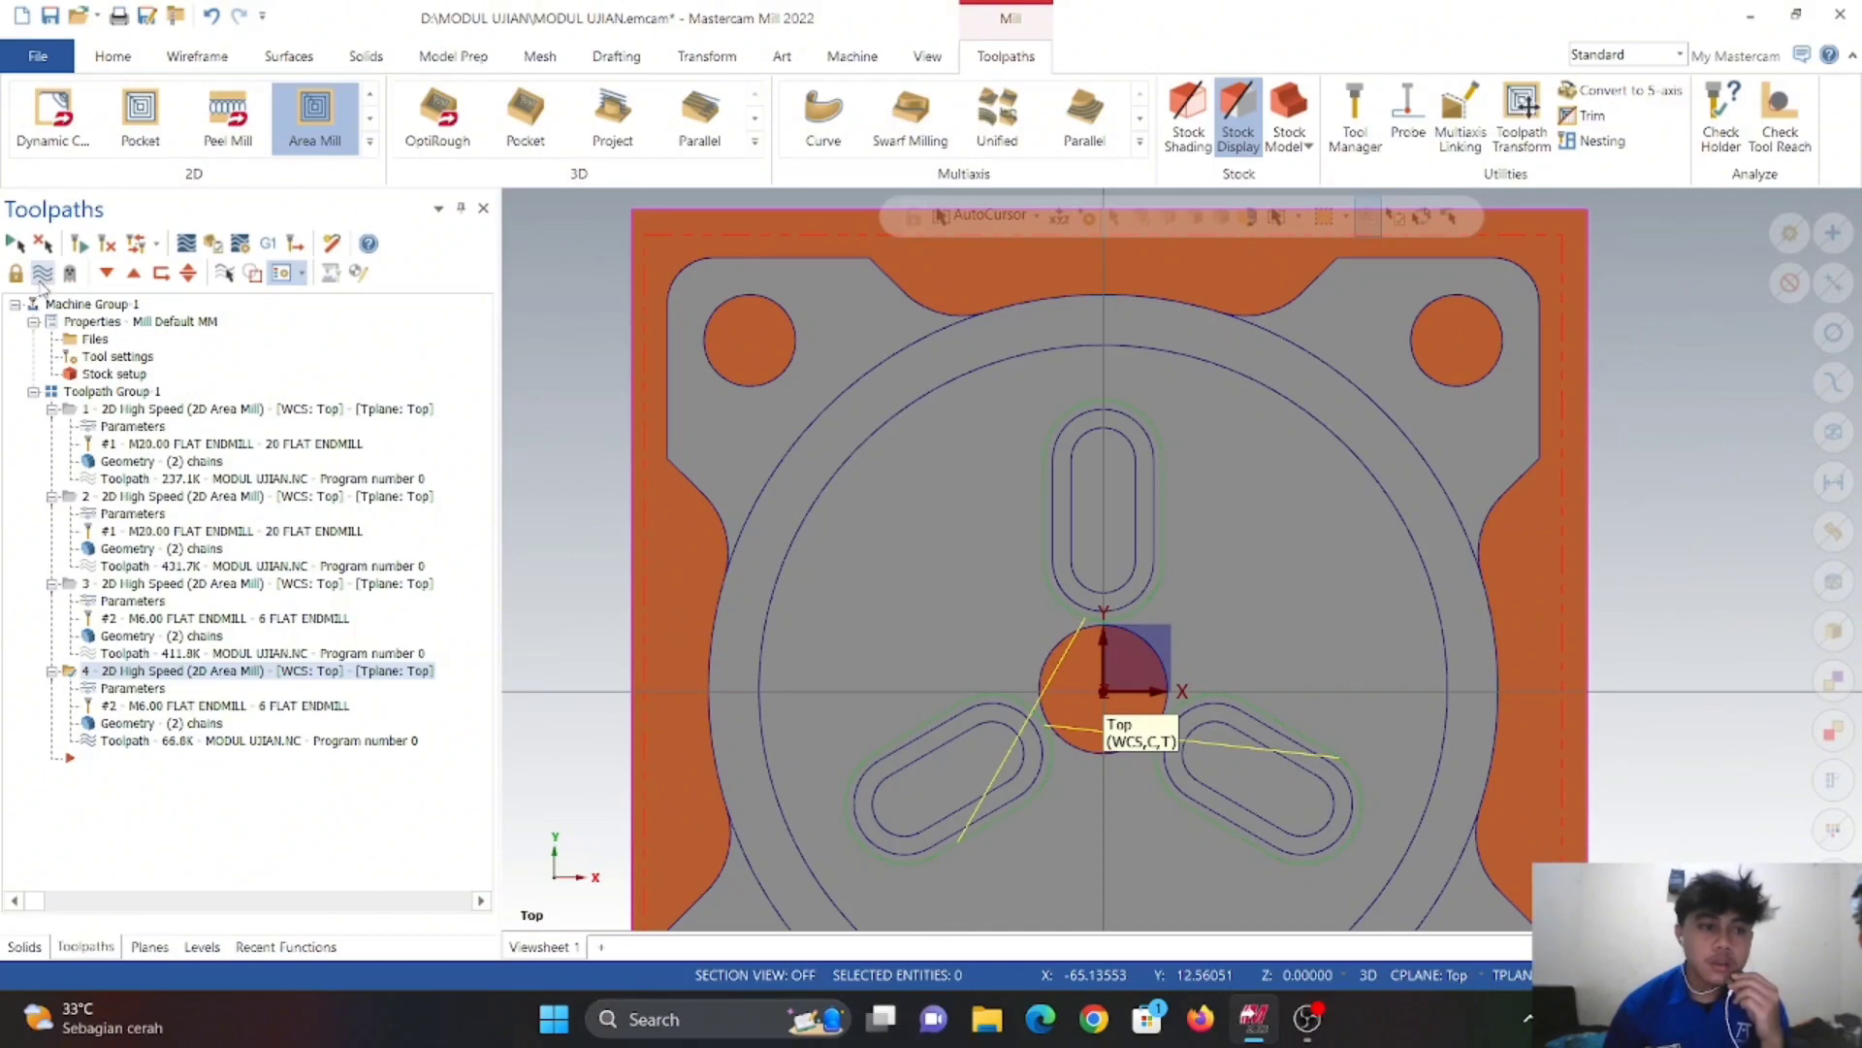
click(41, 278)
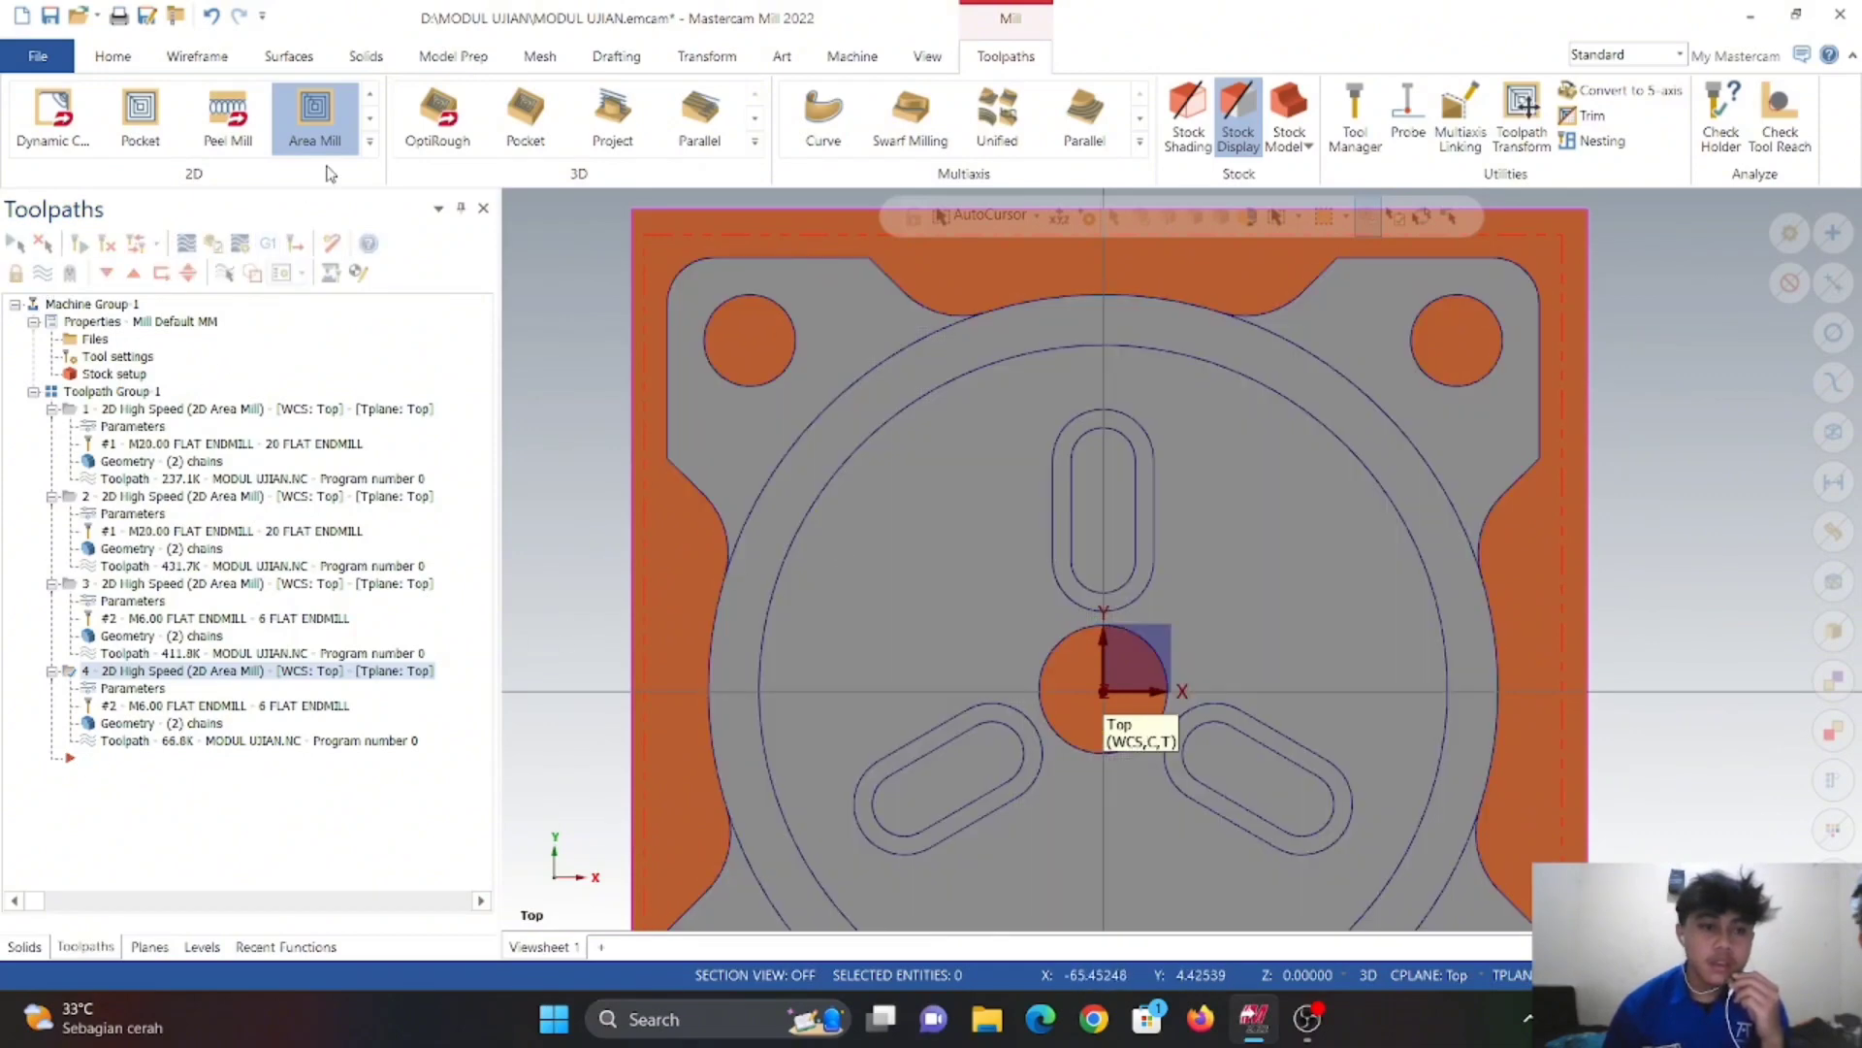
- Start a fifth Area Mill toolpath and choose the floors of the three slots as machining regions
click(312, 136)
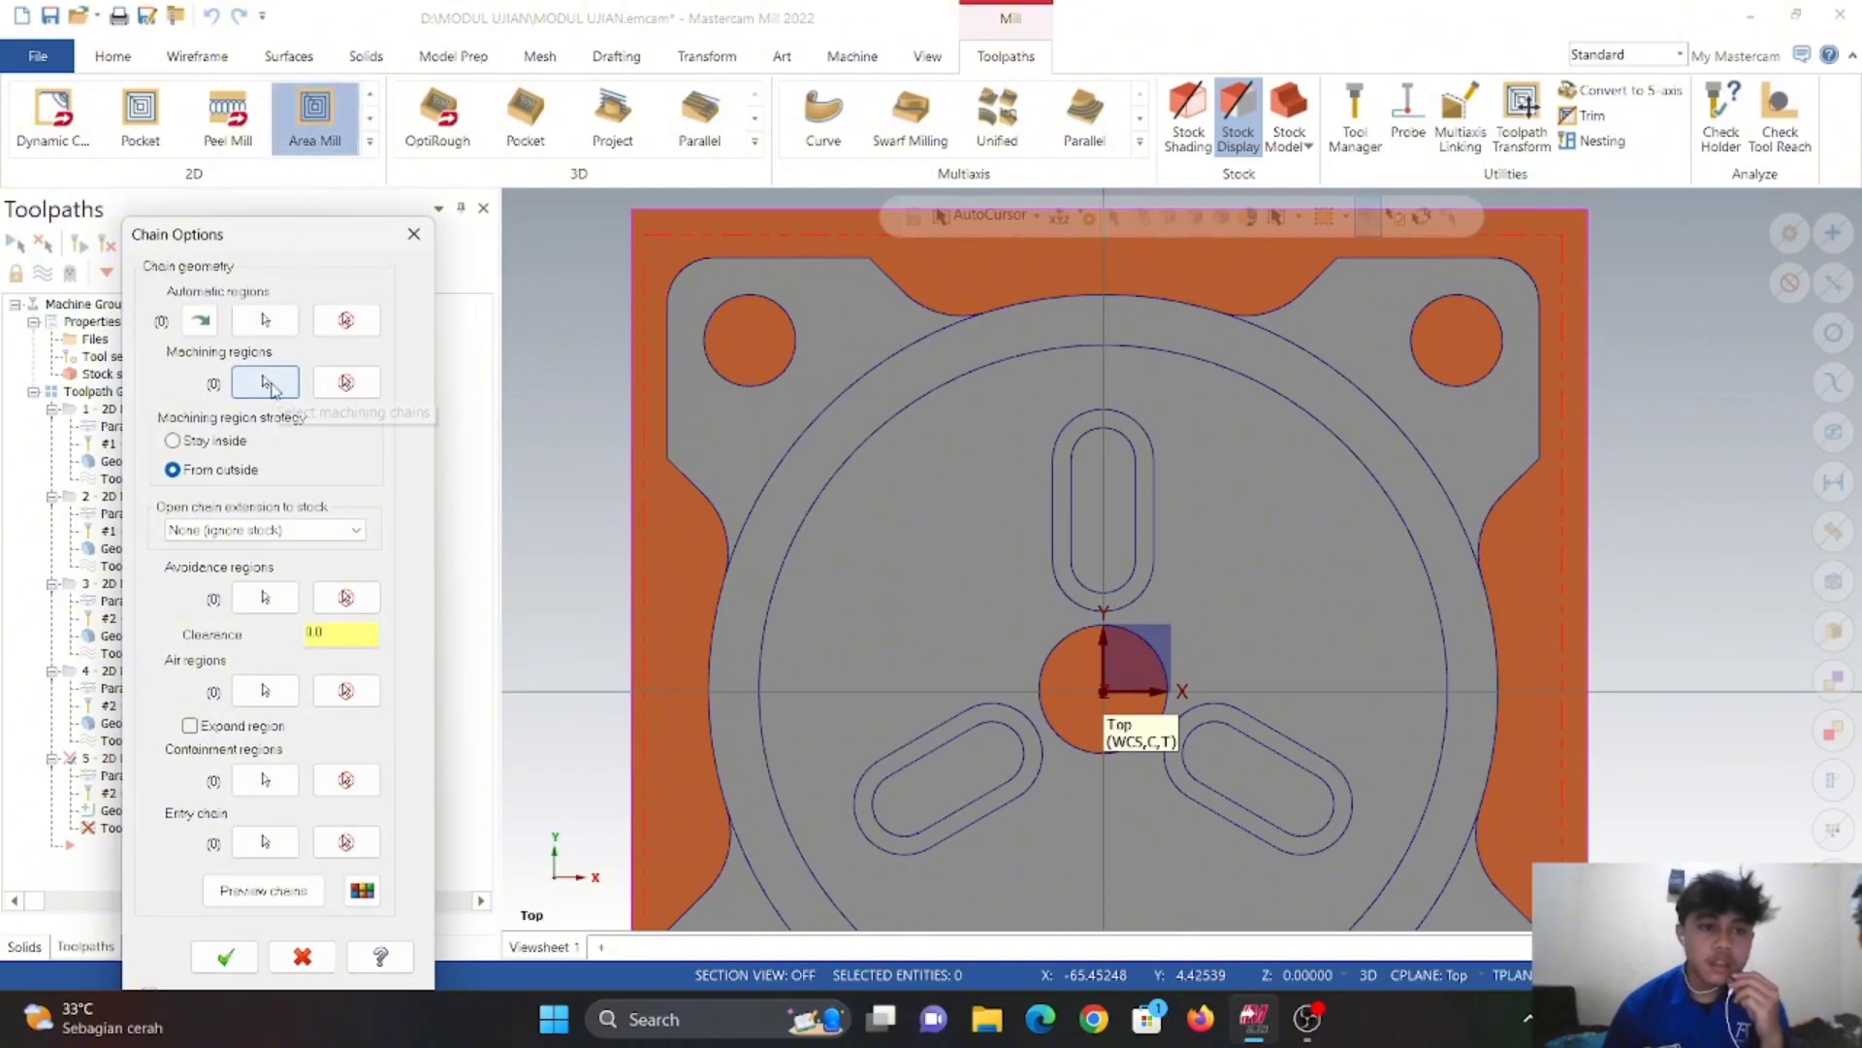
click(270, 386)
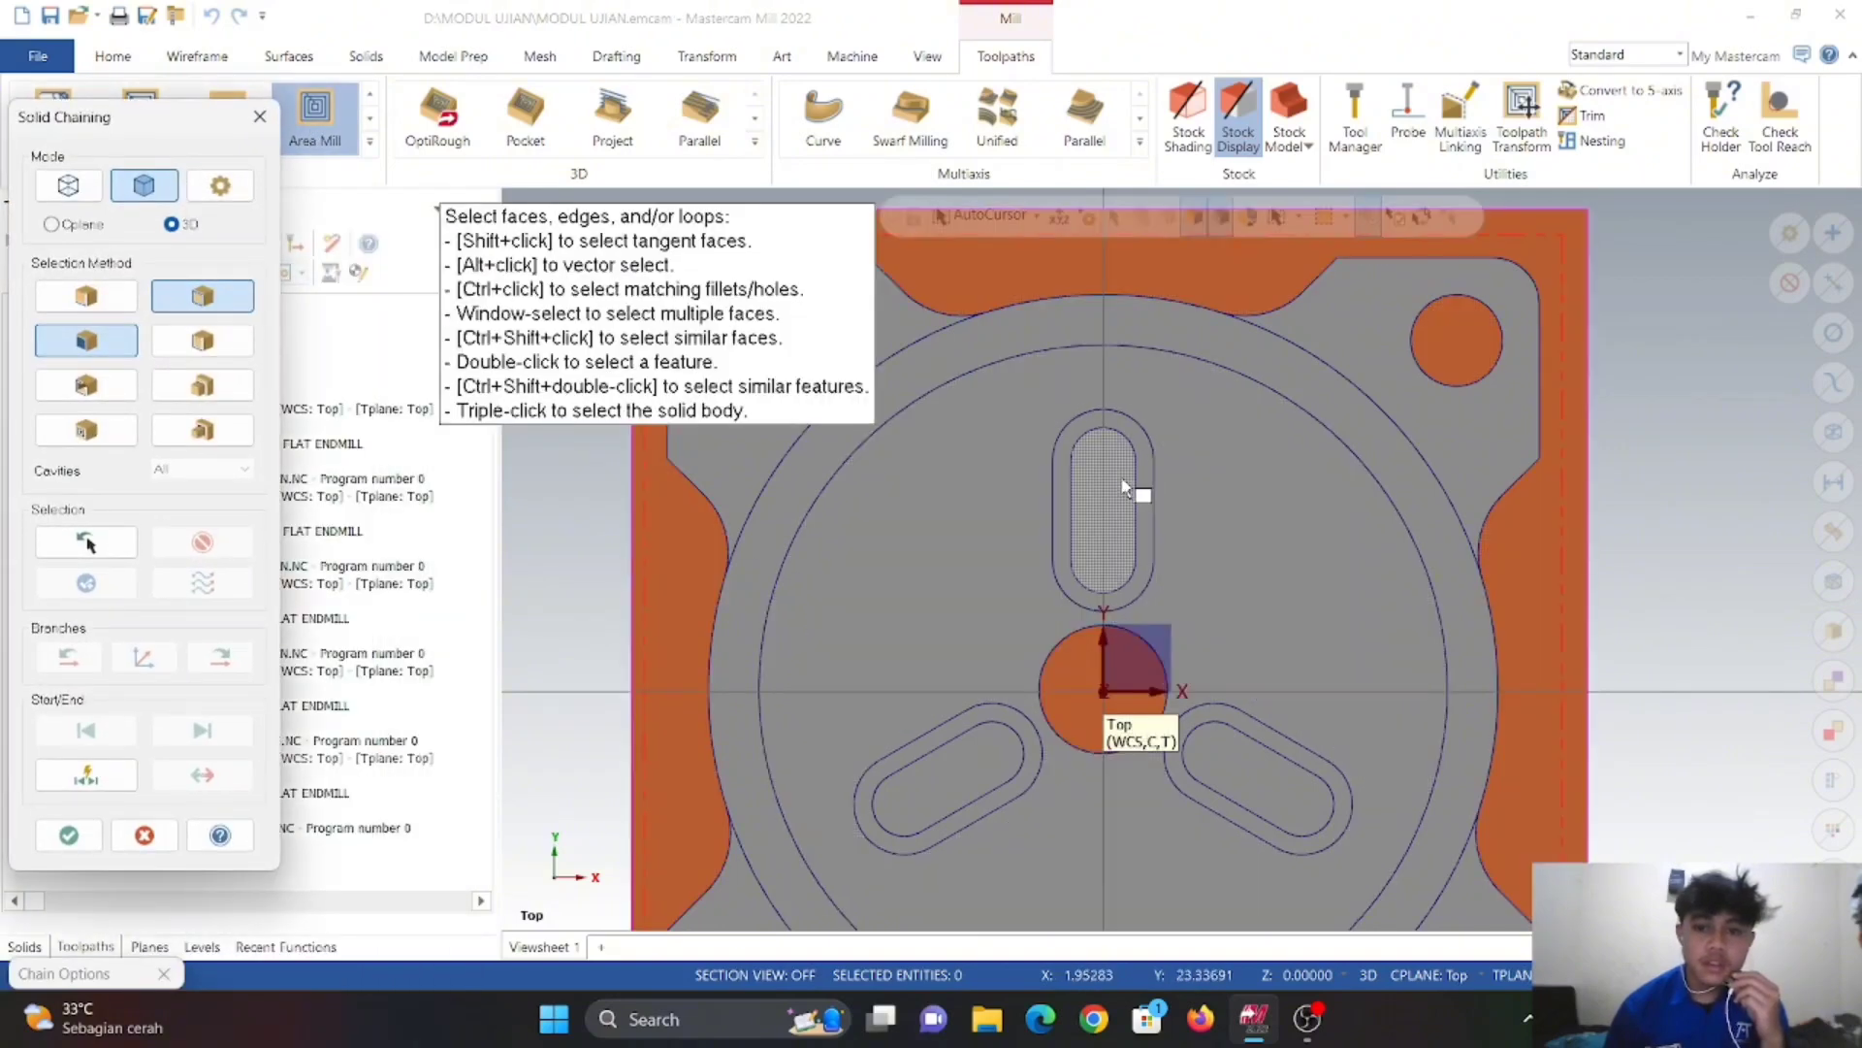
click(1124, 487)
click(999, 768)
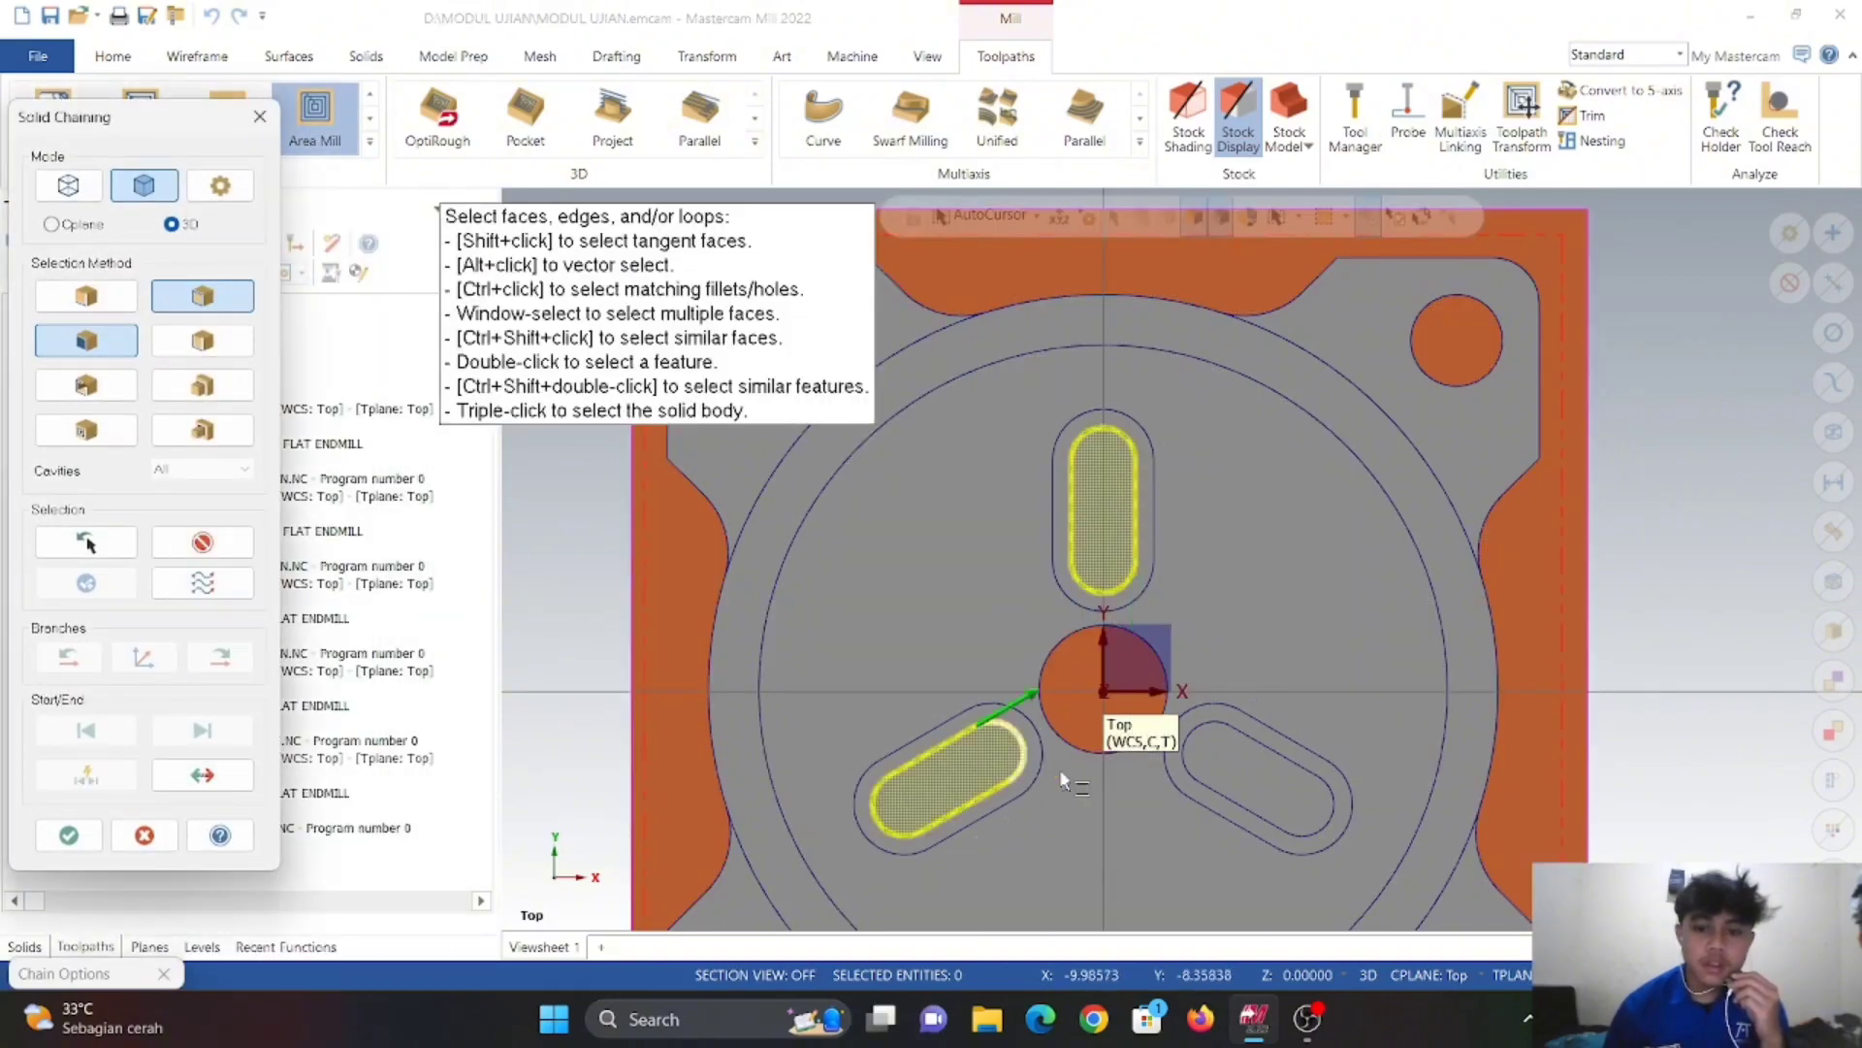
click(1240, 766)
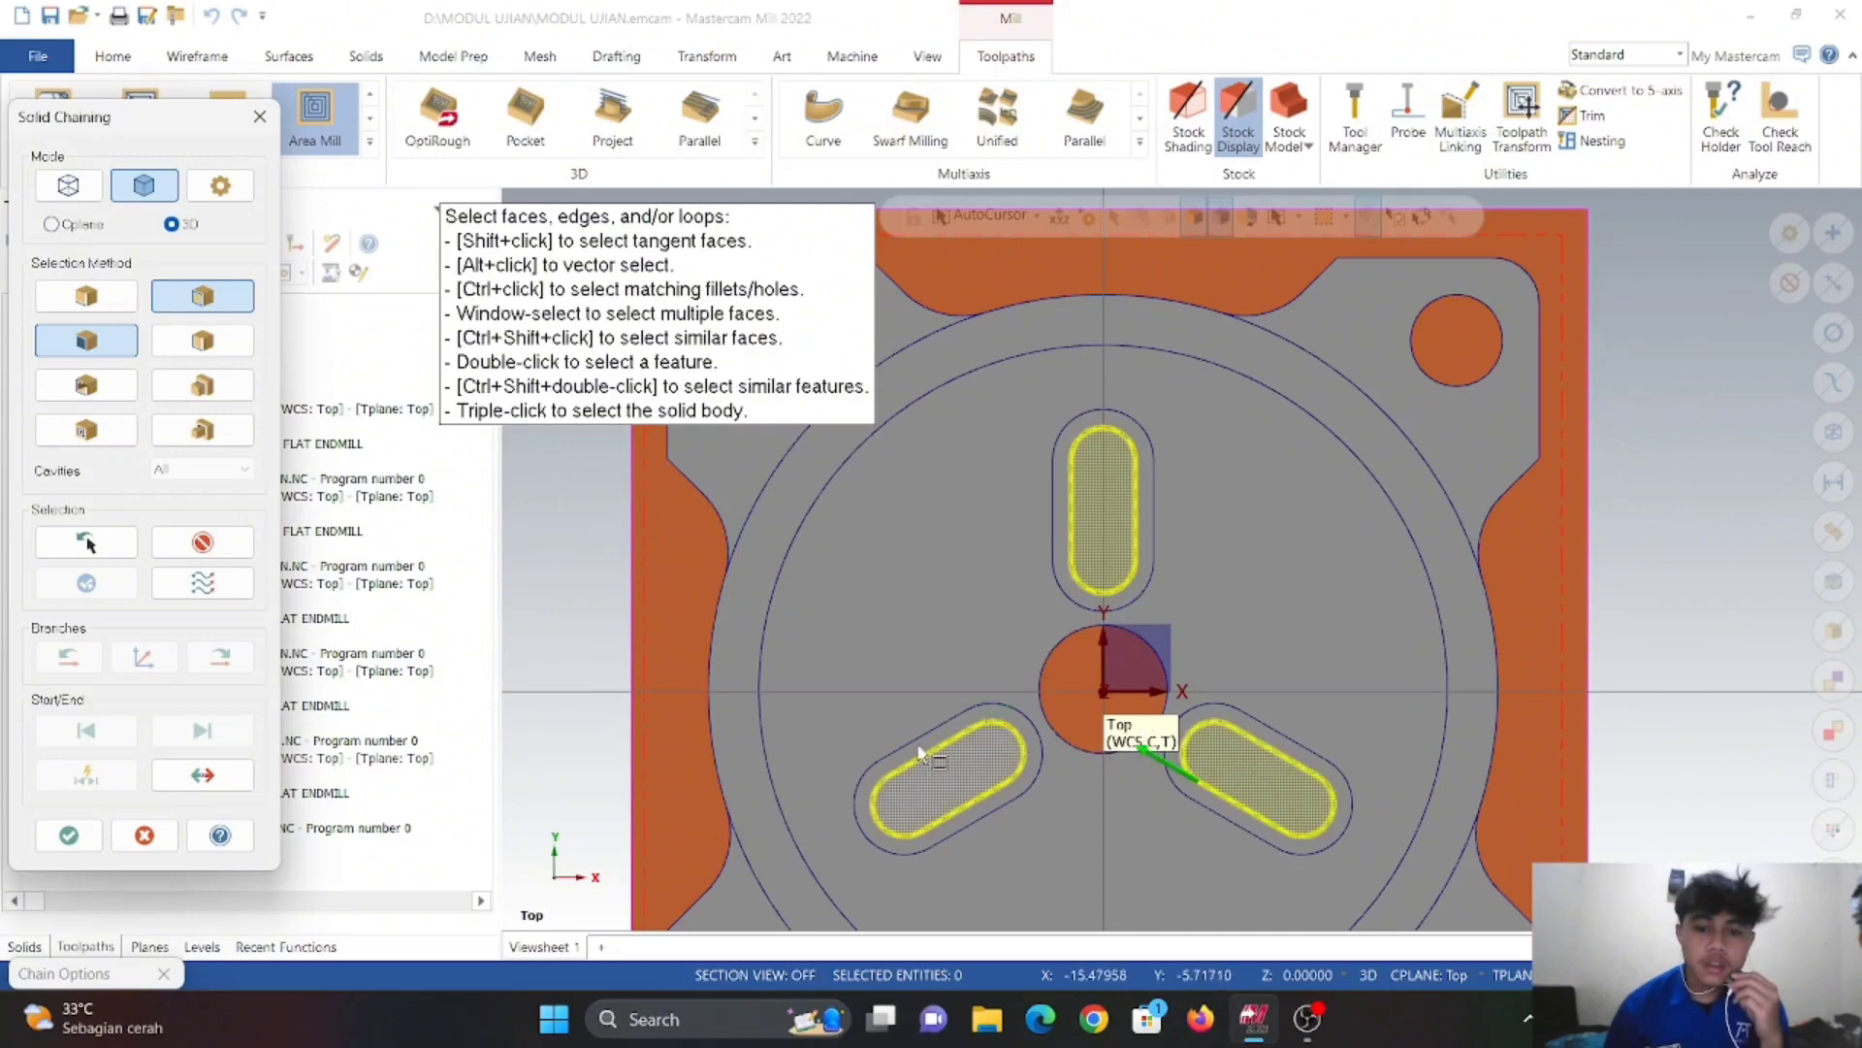
click(68, 835)
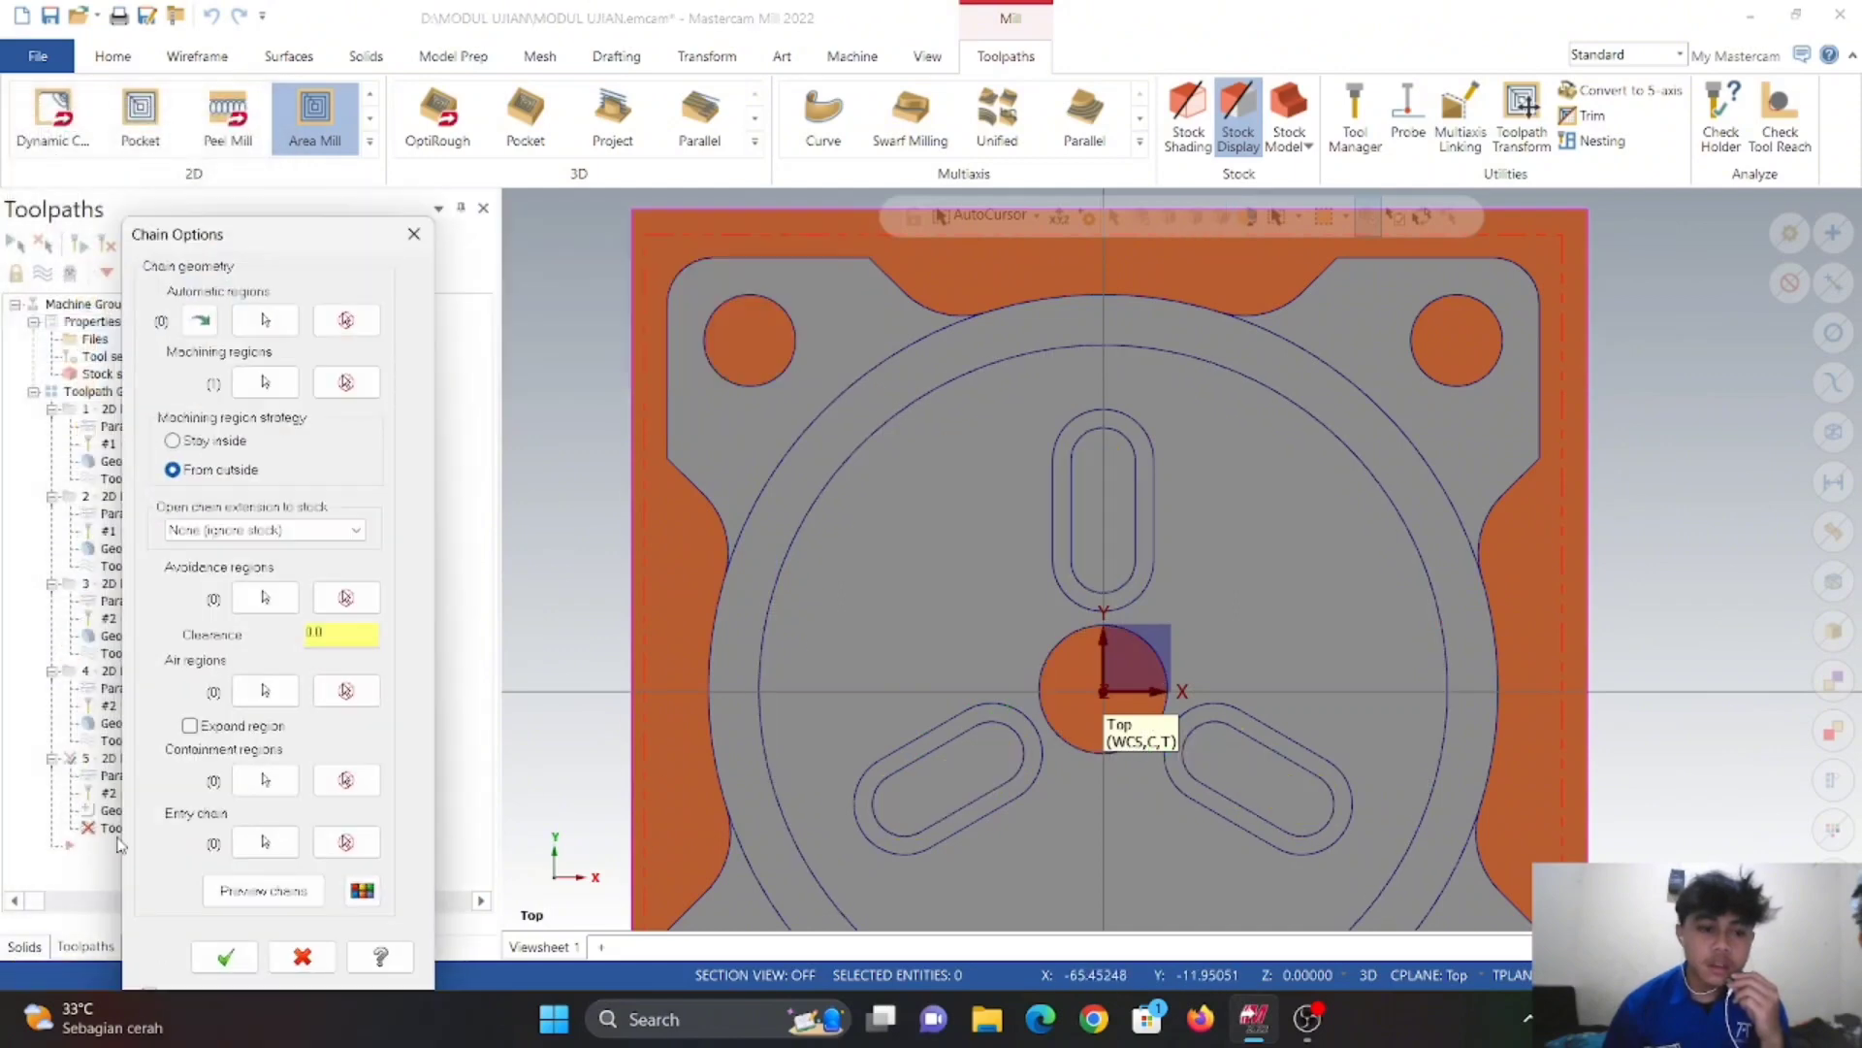
- Preview the slot chains, set the machining region strategy to Stay inside, preview again and accept the chains
click(246, 894)
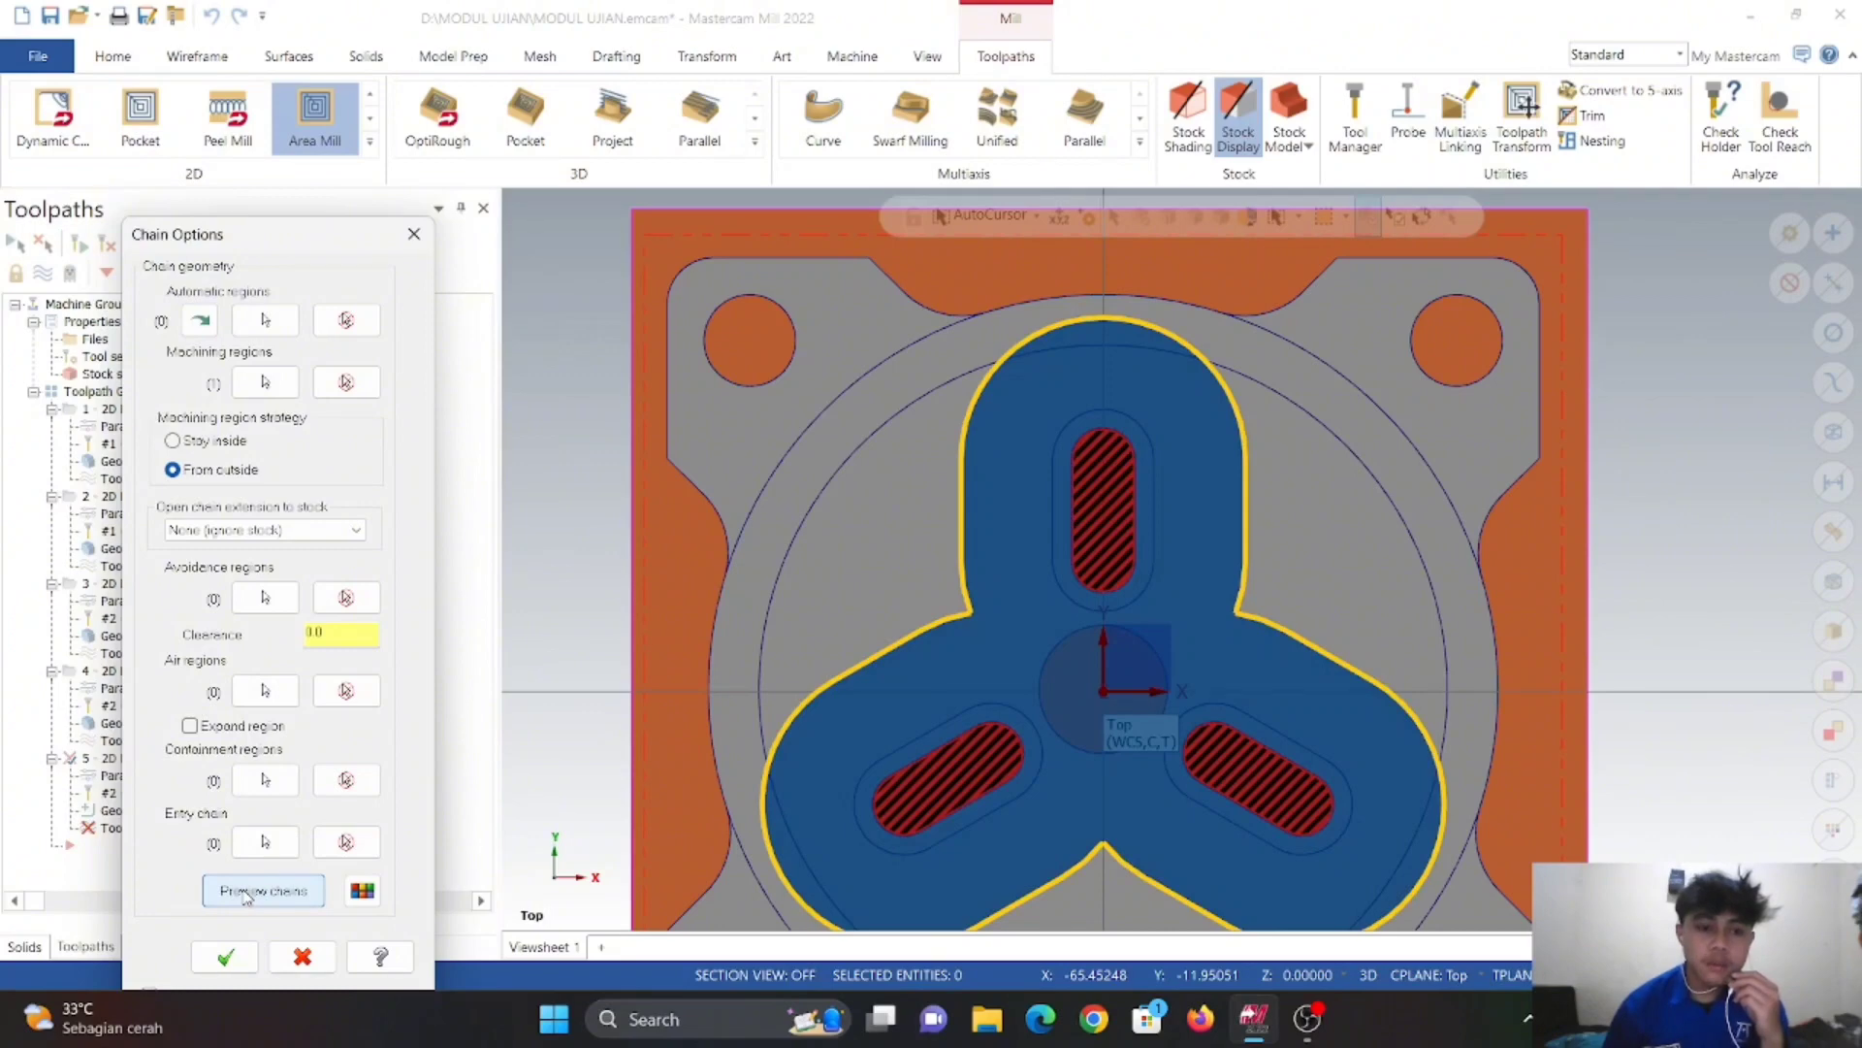
click(245, 894)
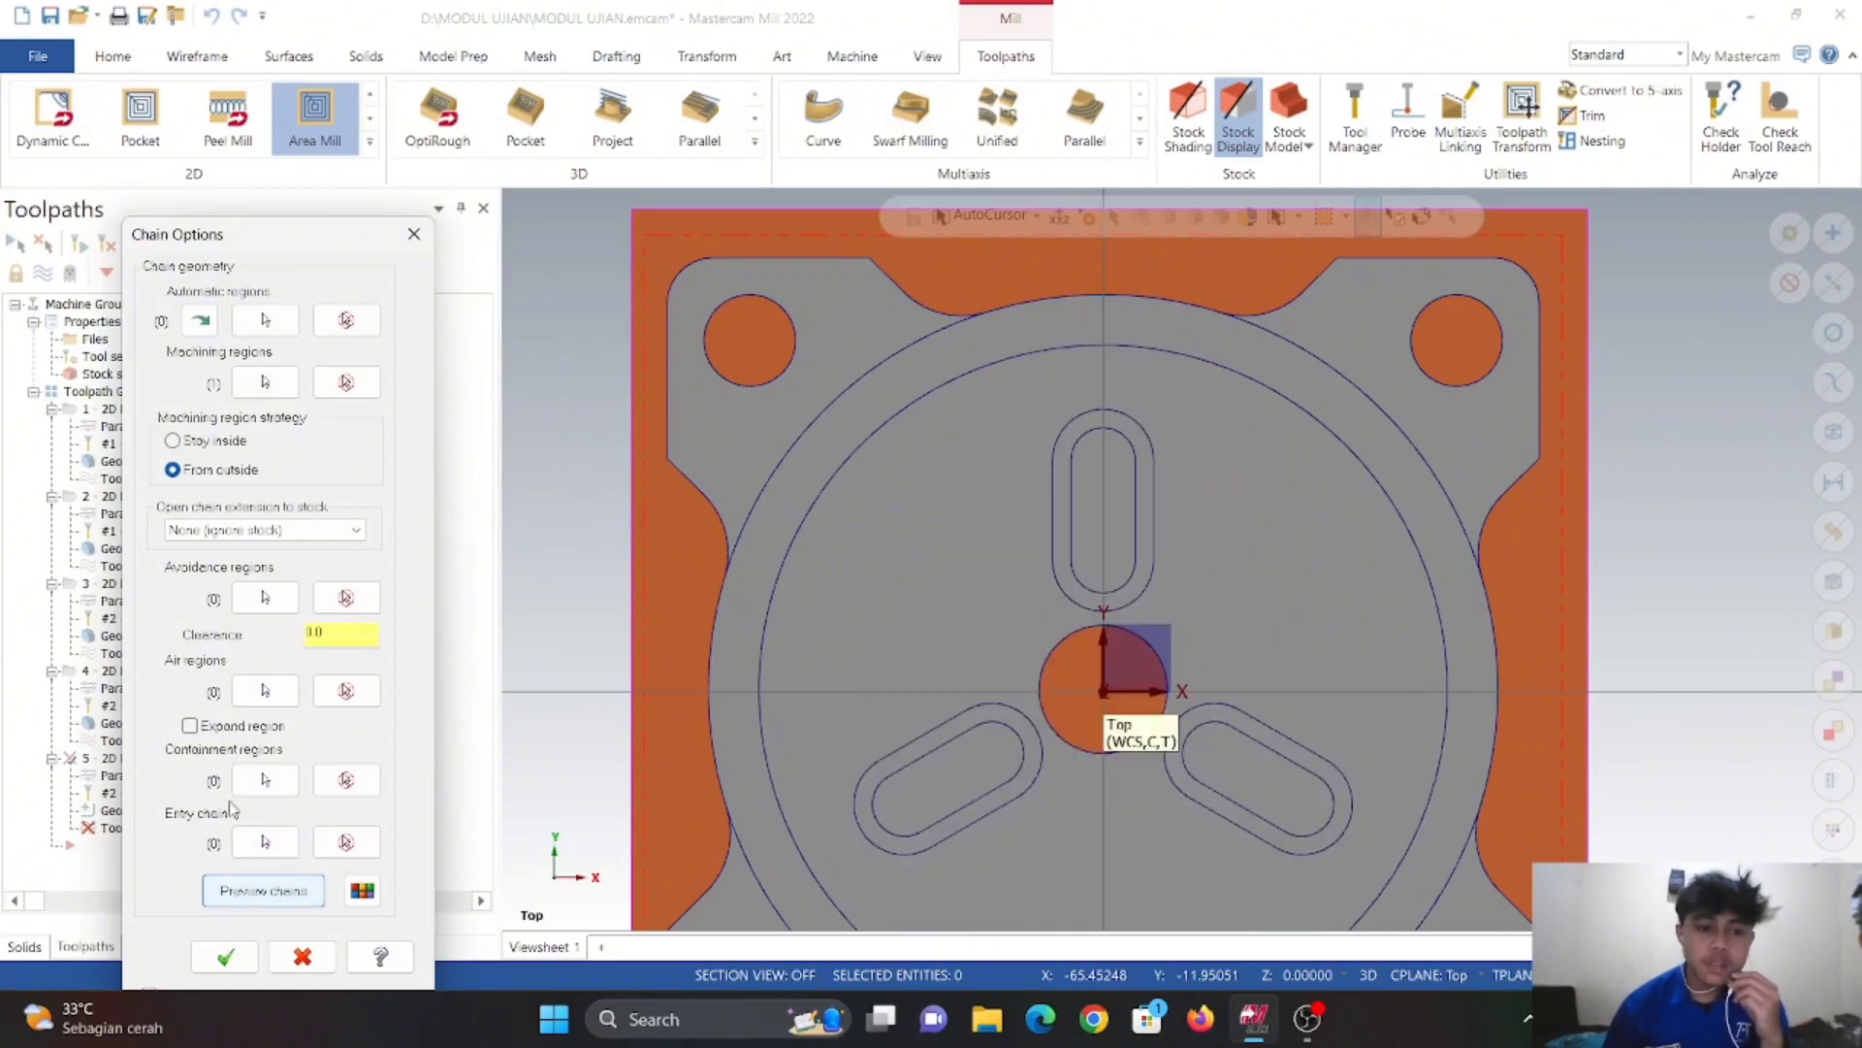
click(266, 889)
click(268, 884)
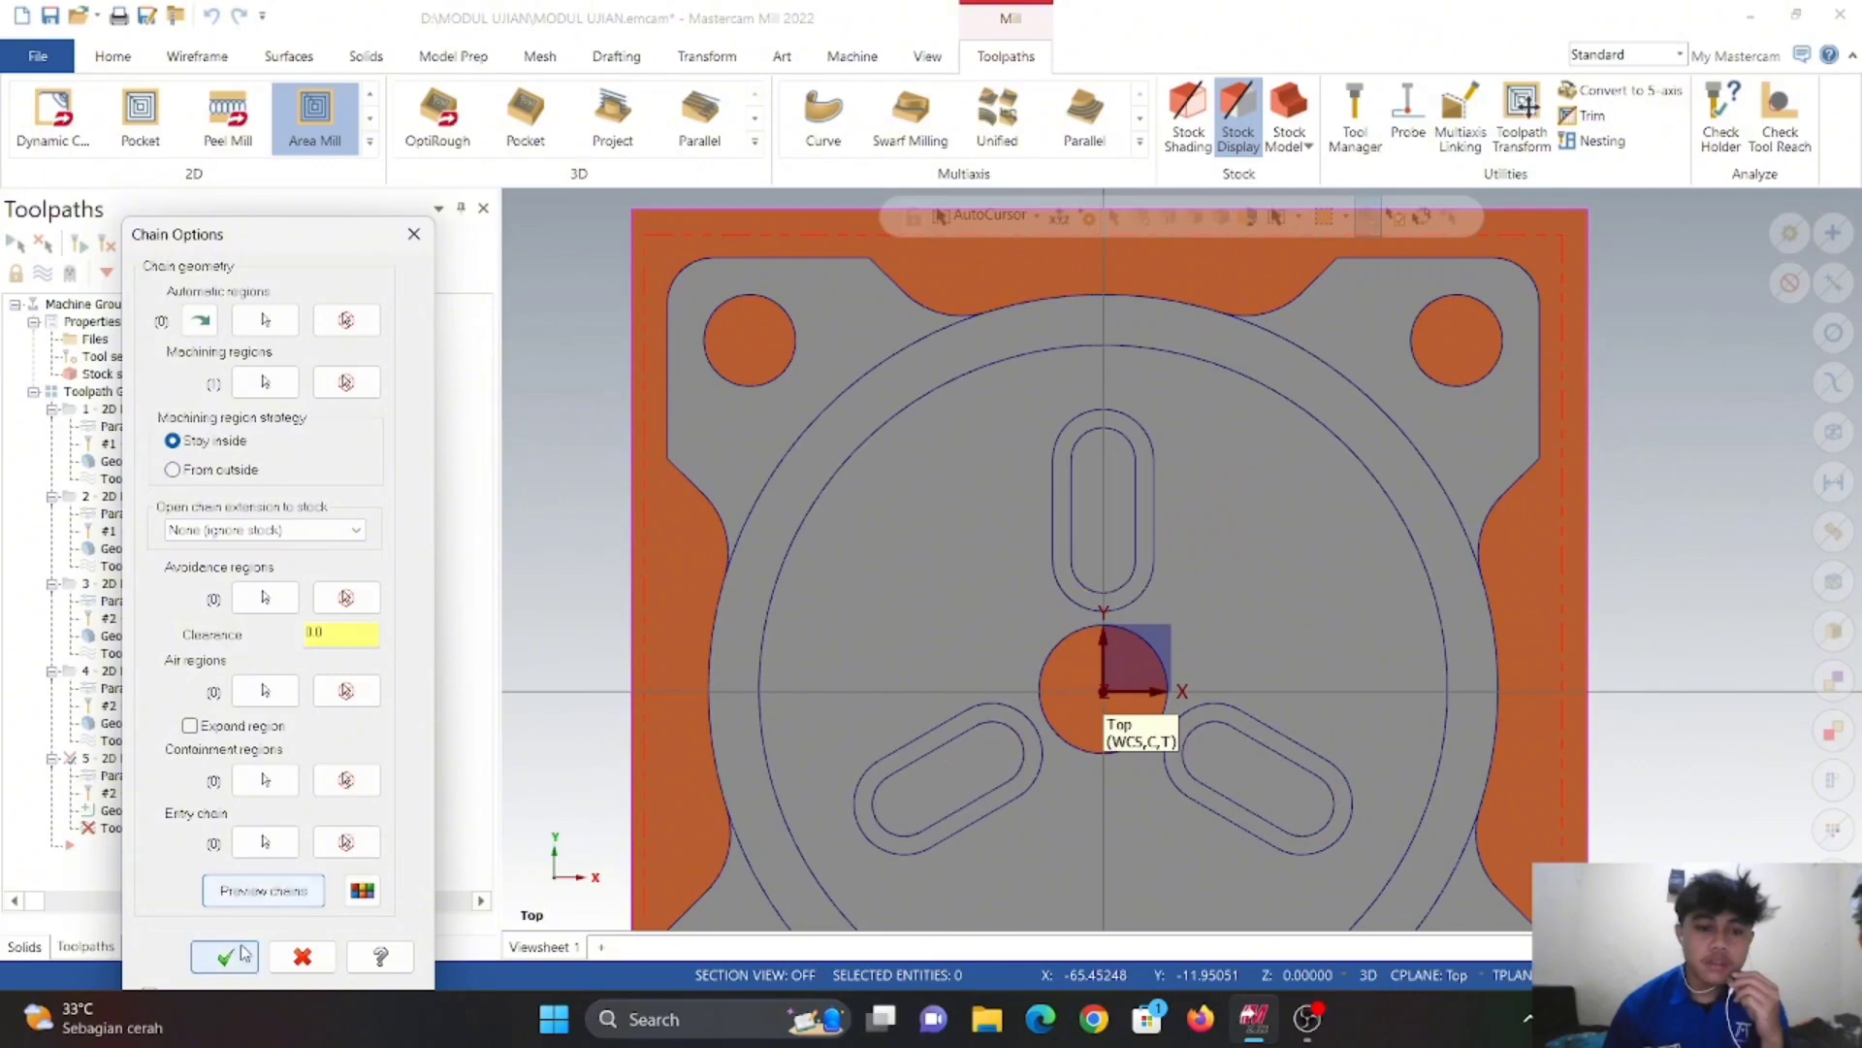
click(241, 952)
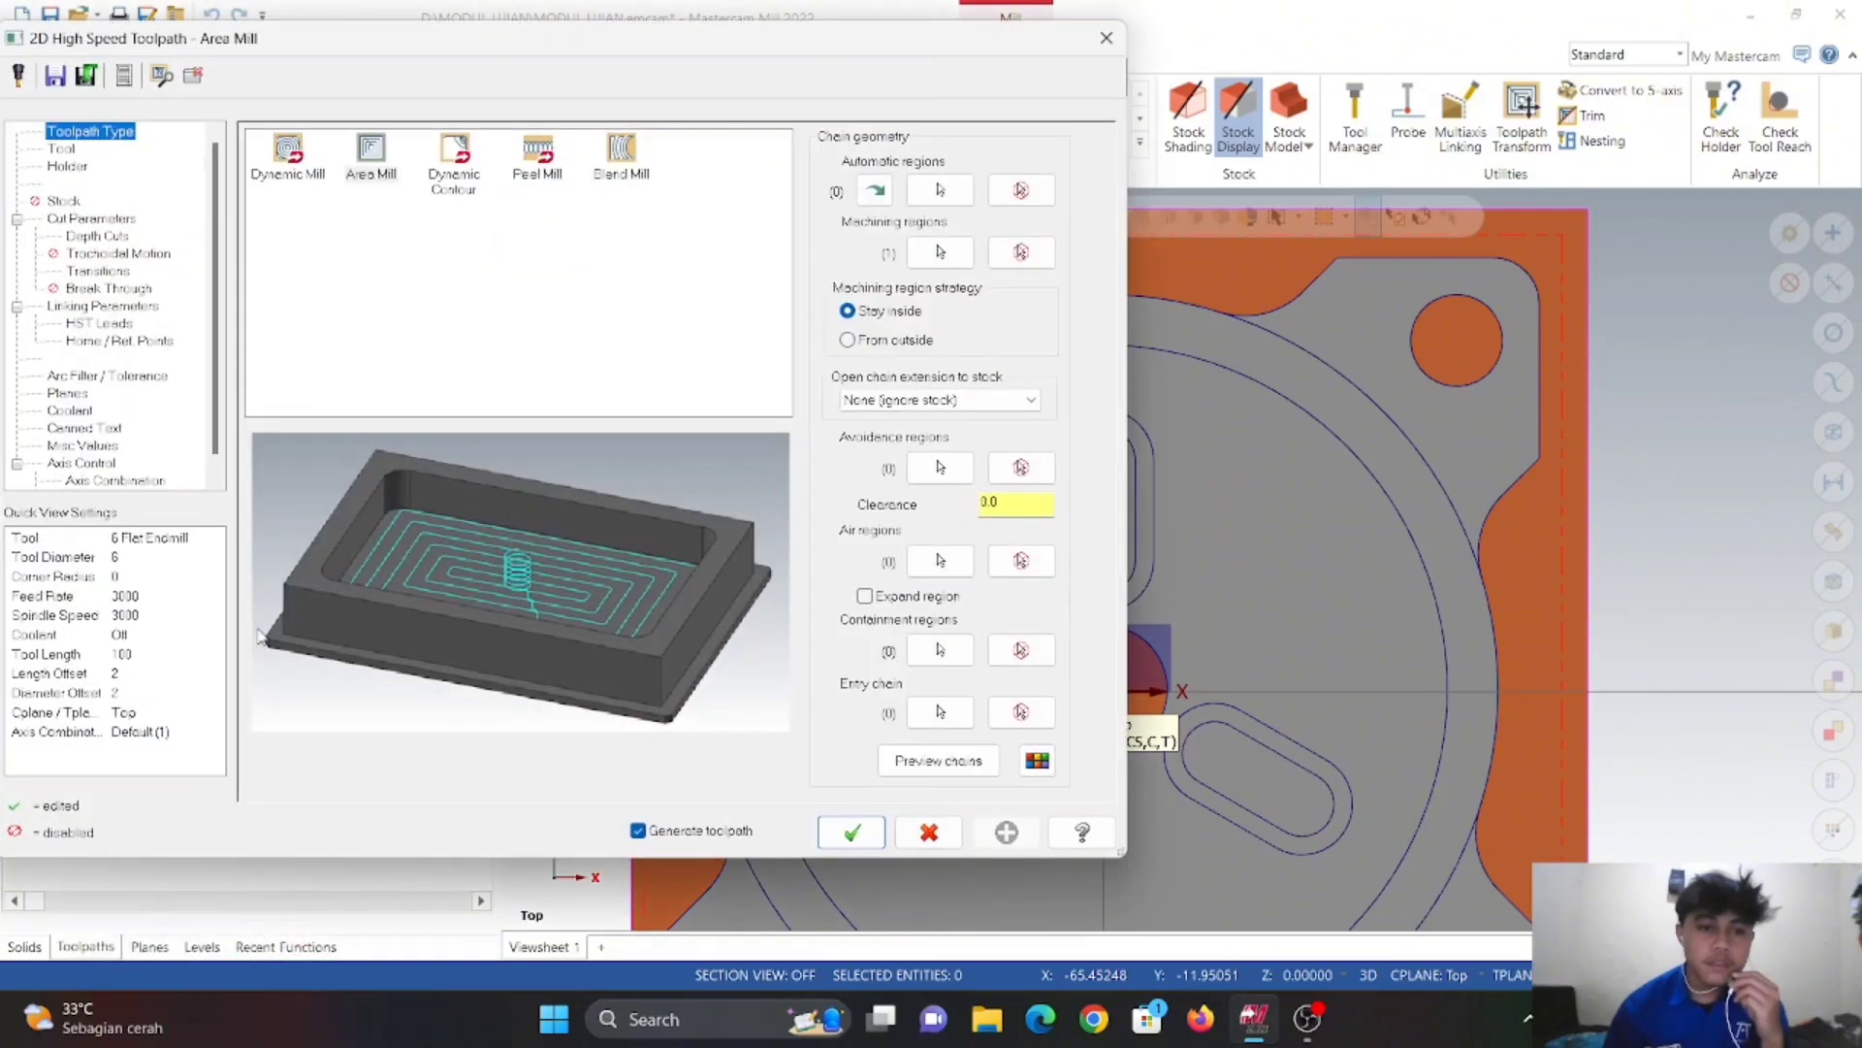
- Check the slot toolpath's tool, cut parameters and depth cuts
click(61, 149)
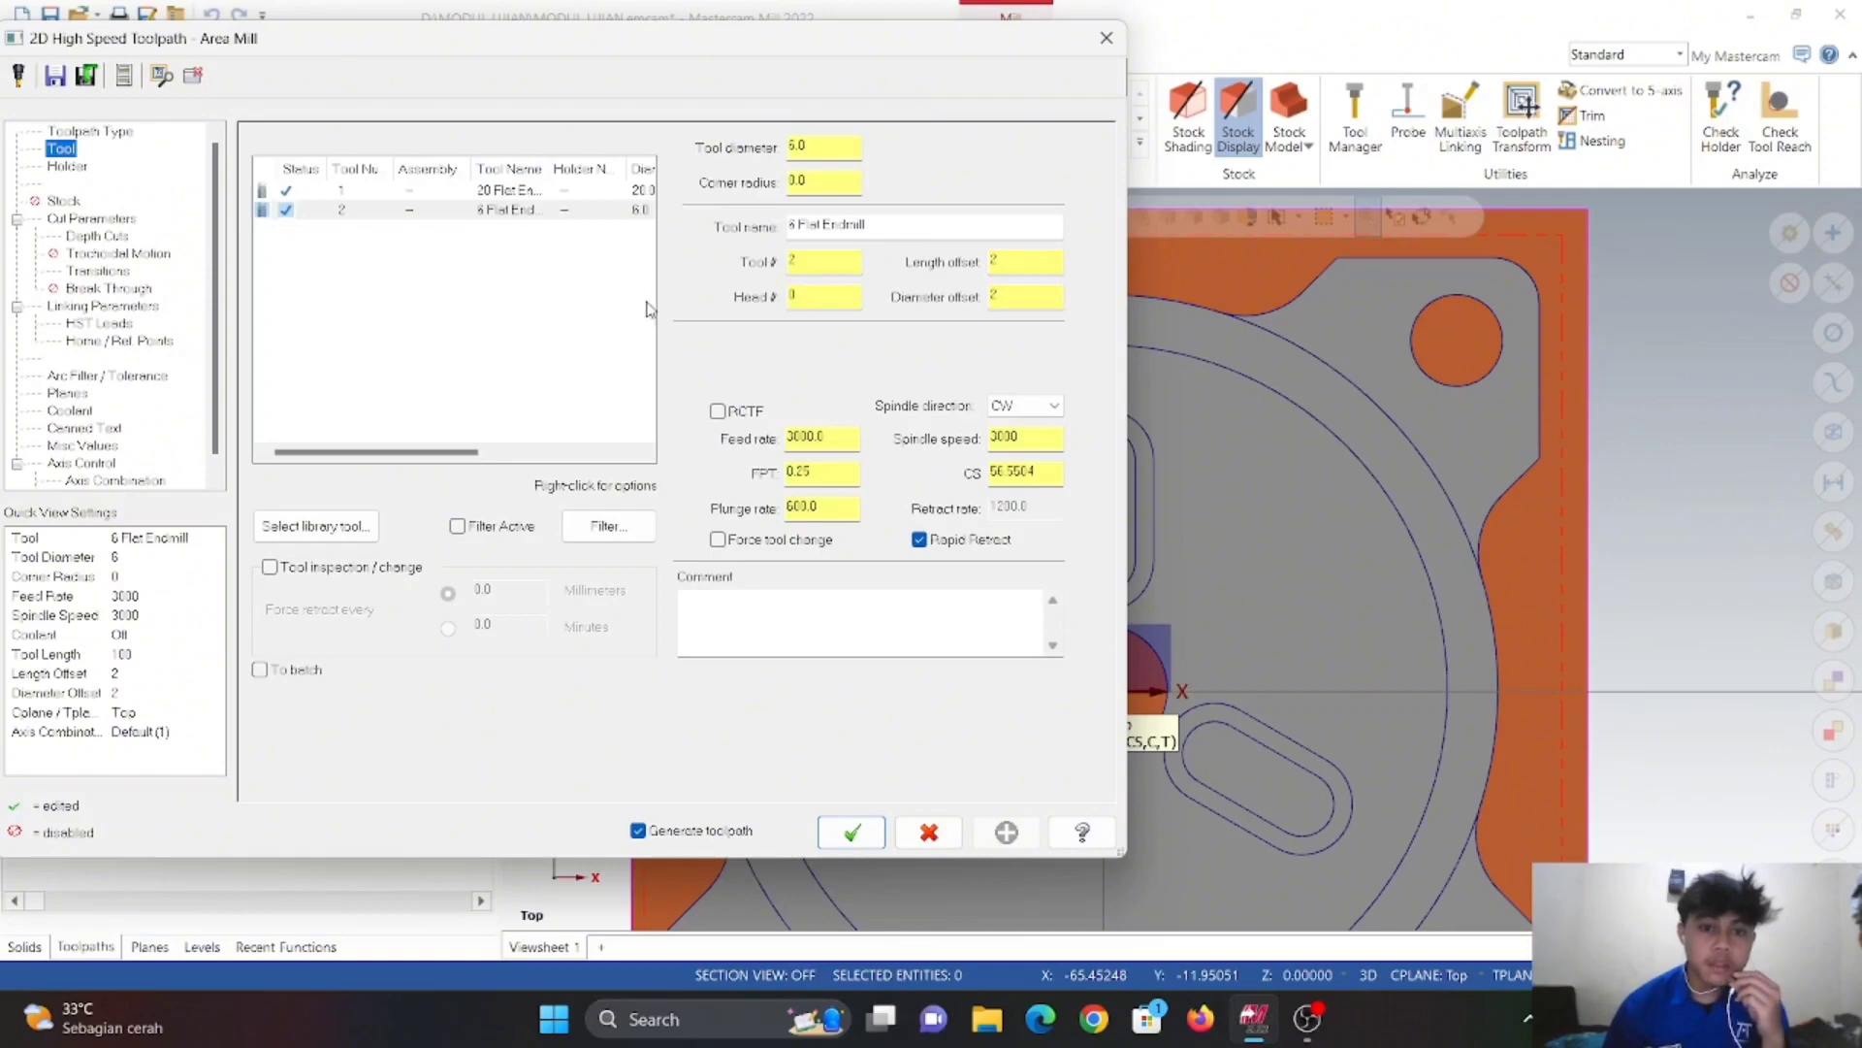
click(84, 219)
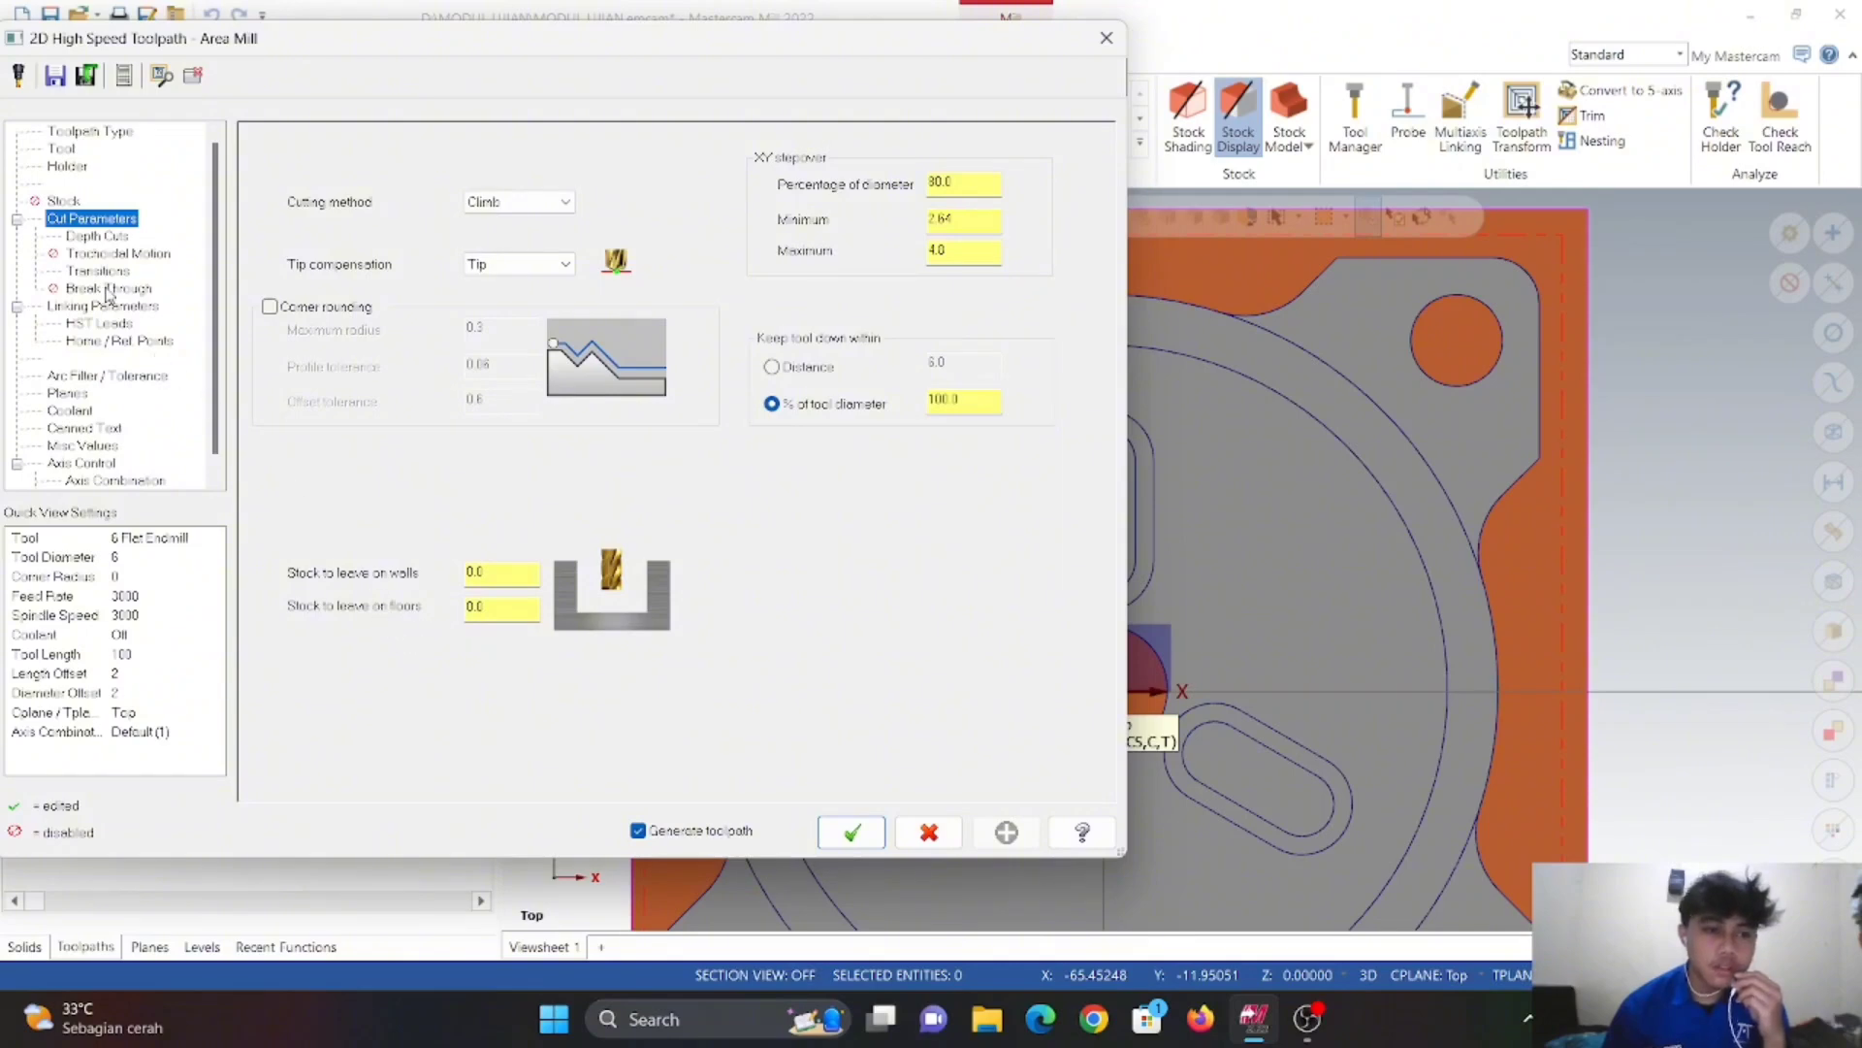
click(97, 237)
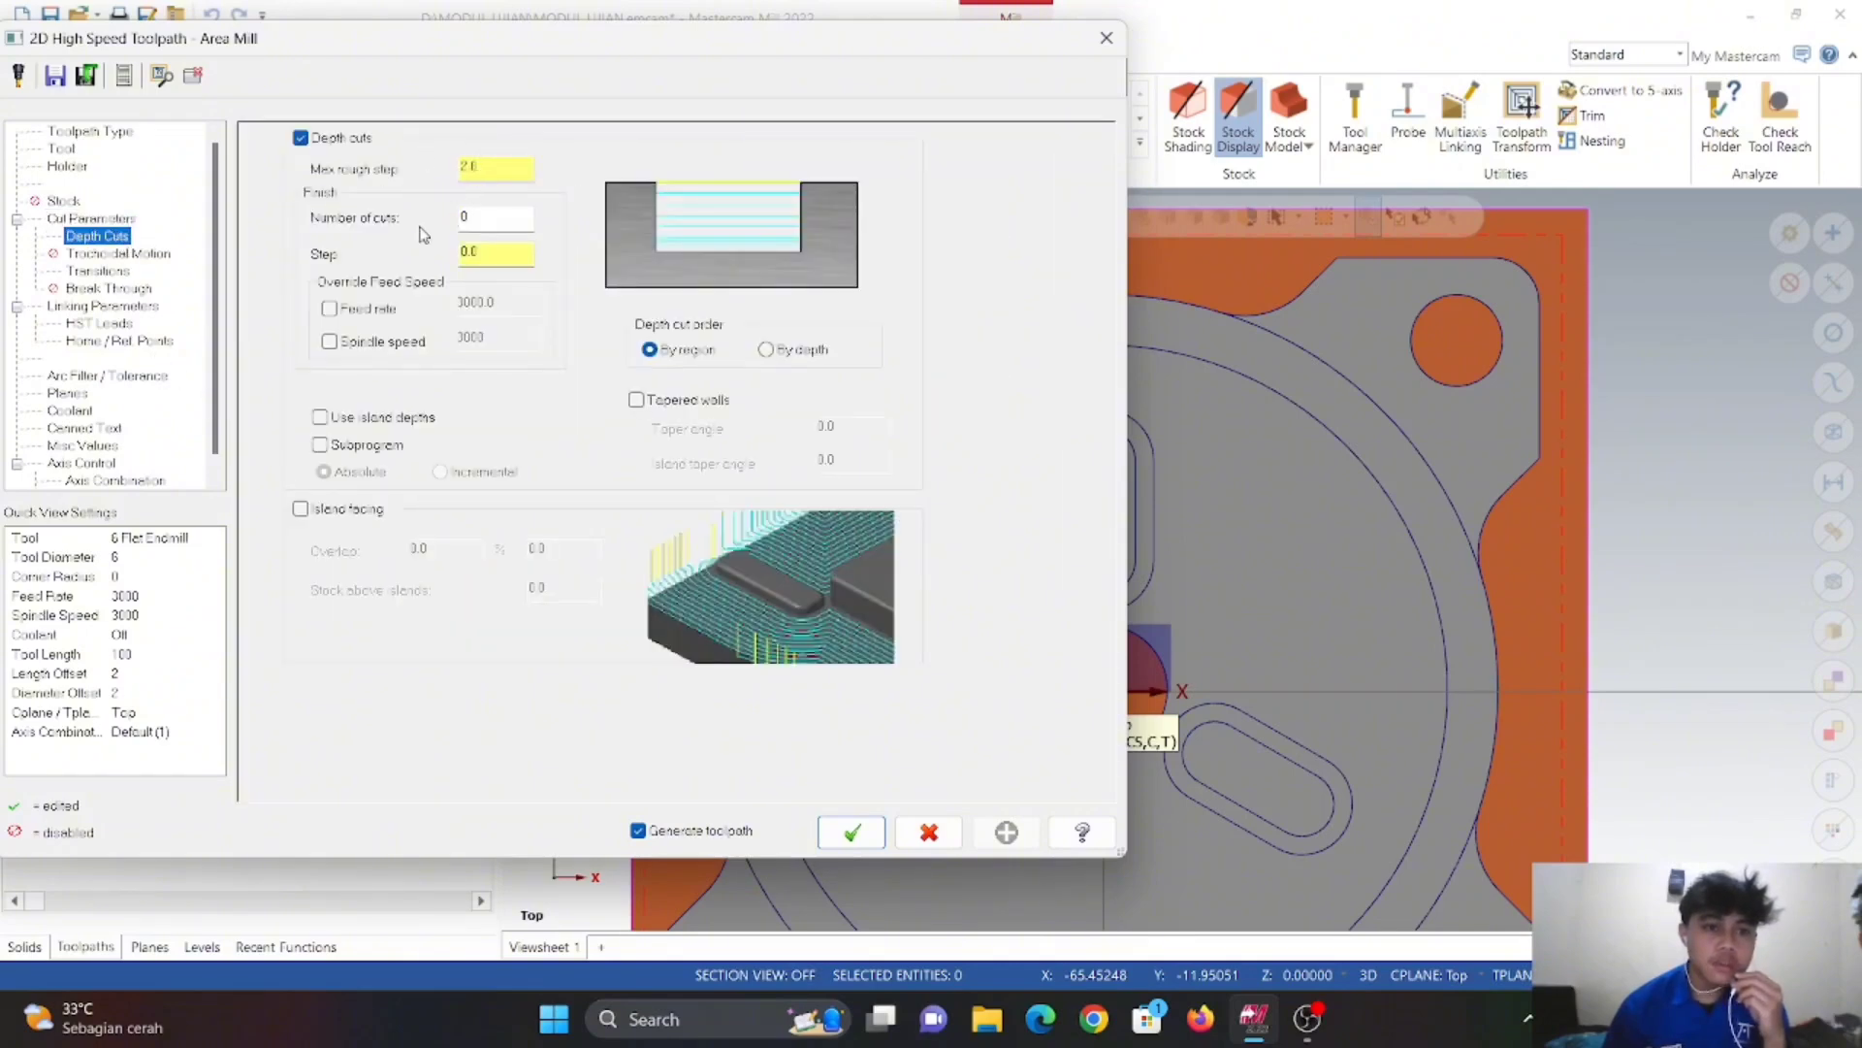
- Set the slot toolpath's top of stock to 0.0 and its depth to -7.0 from points picked on the model
click(142, 306)
click(625, 546)
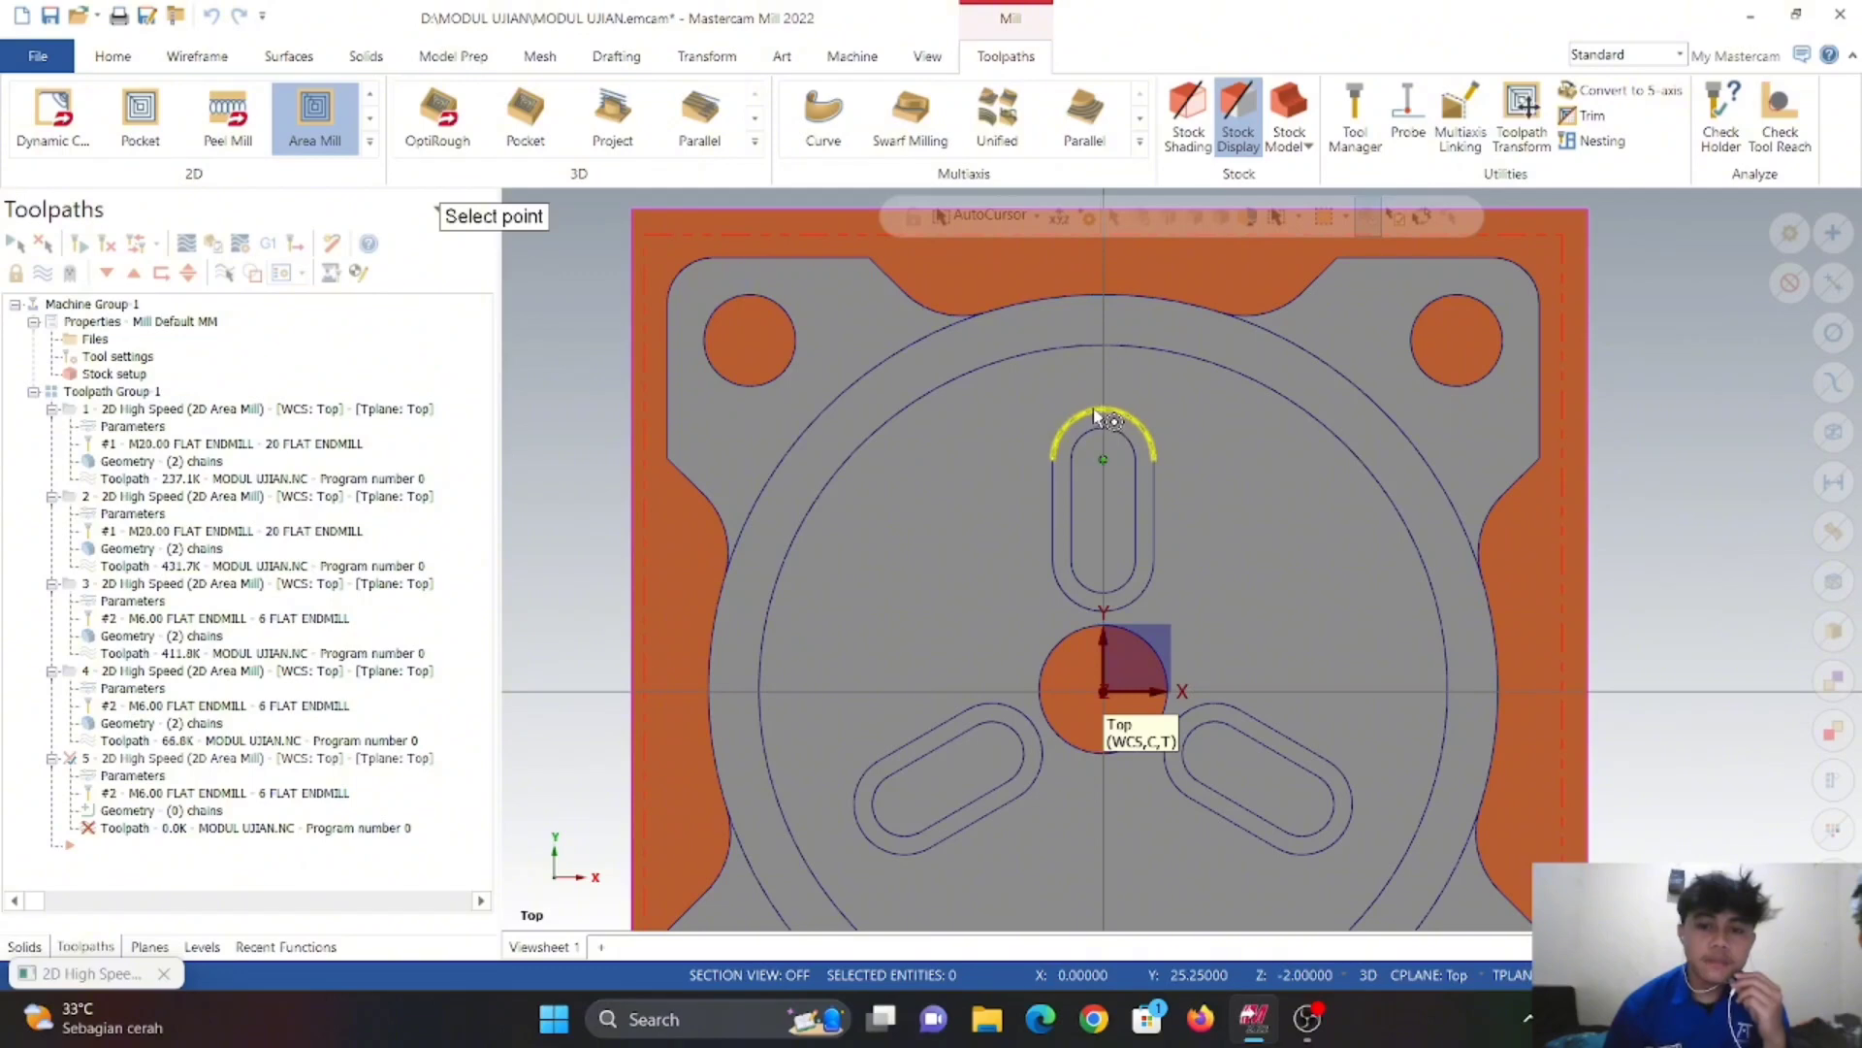
click(1075, 355)
click(633, 544)
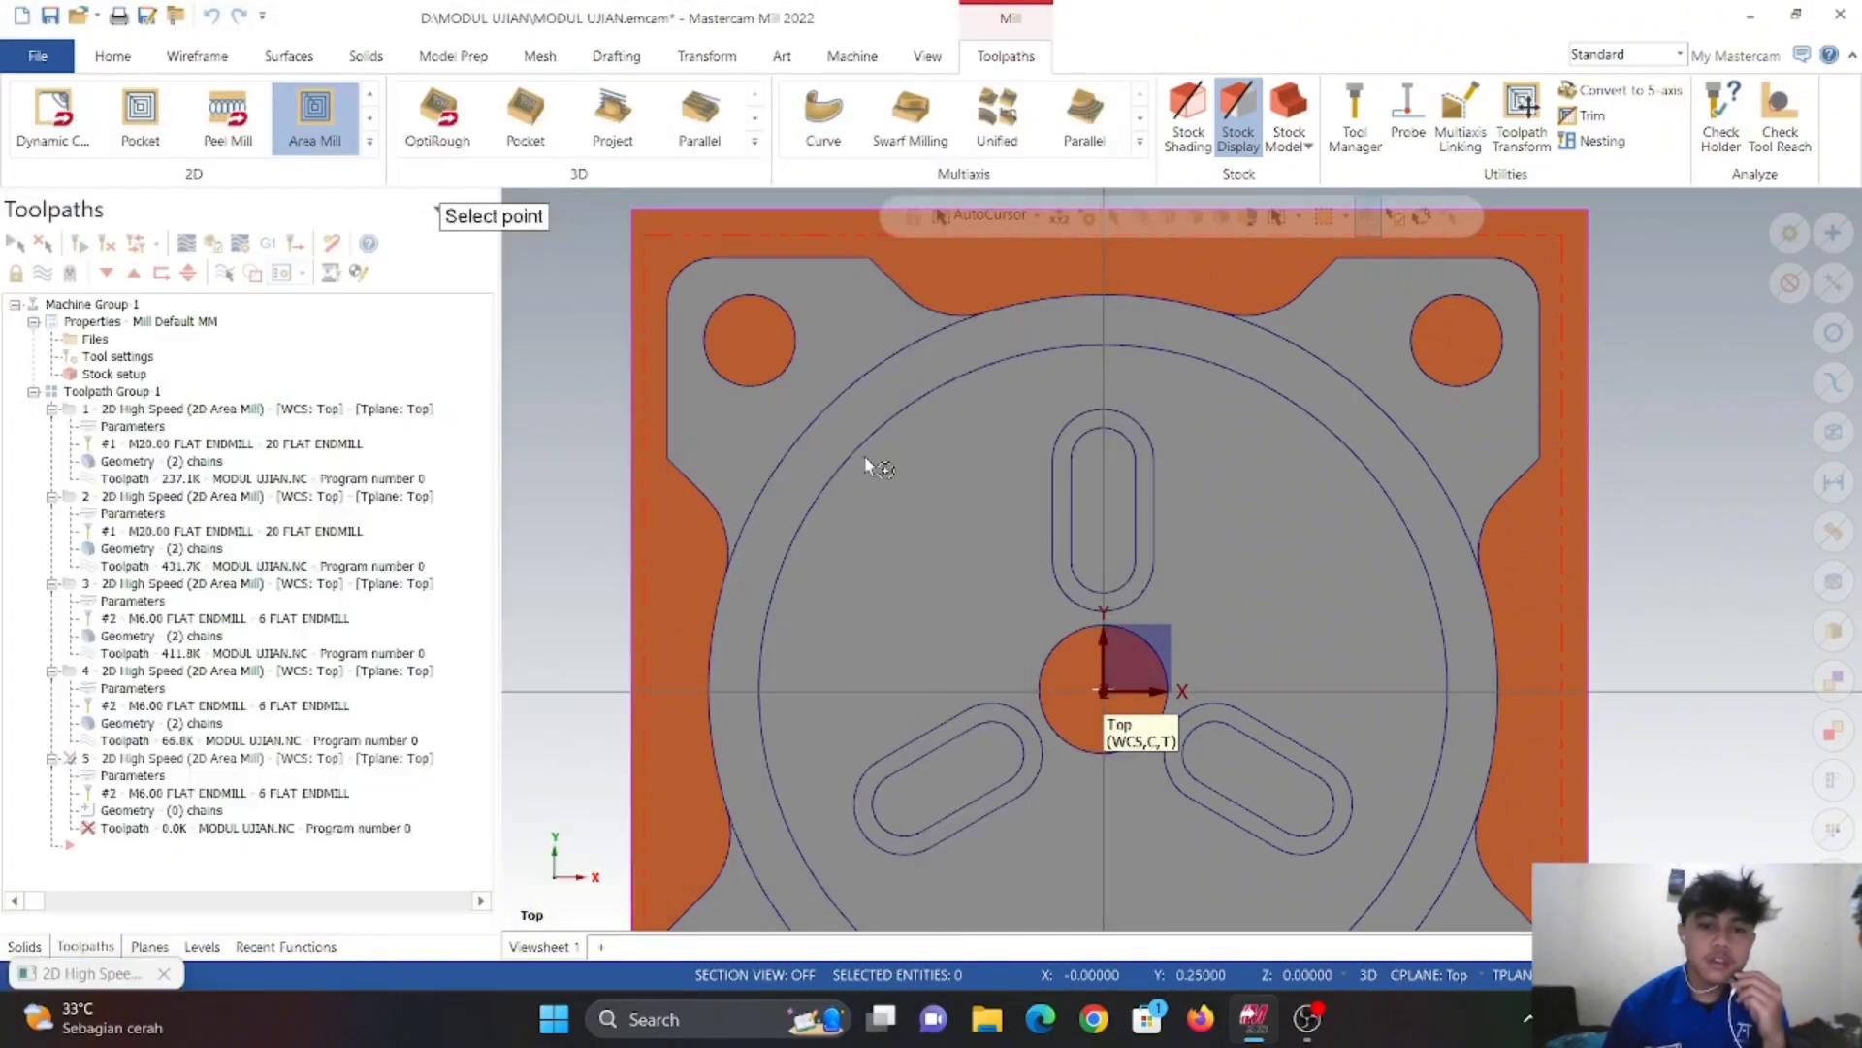
middle_drag(869, 461, 999, 466)
click(1036, 369)
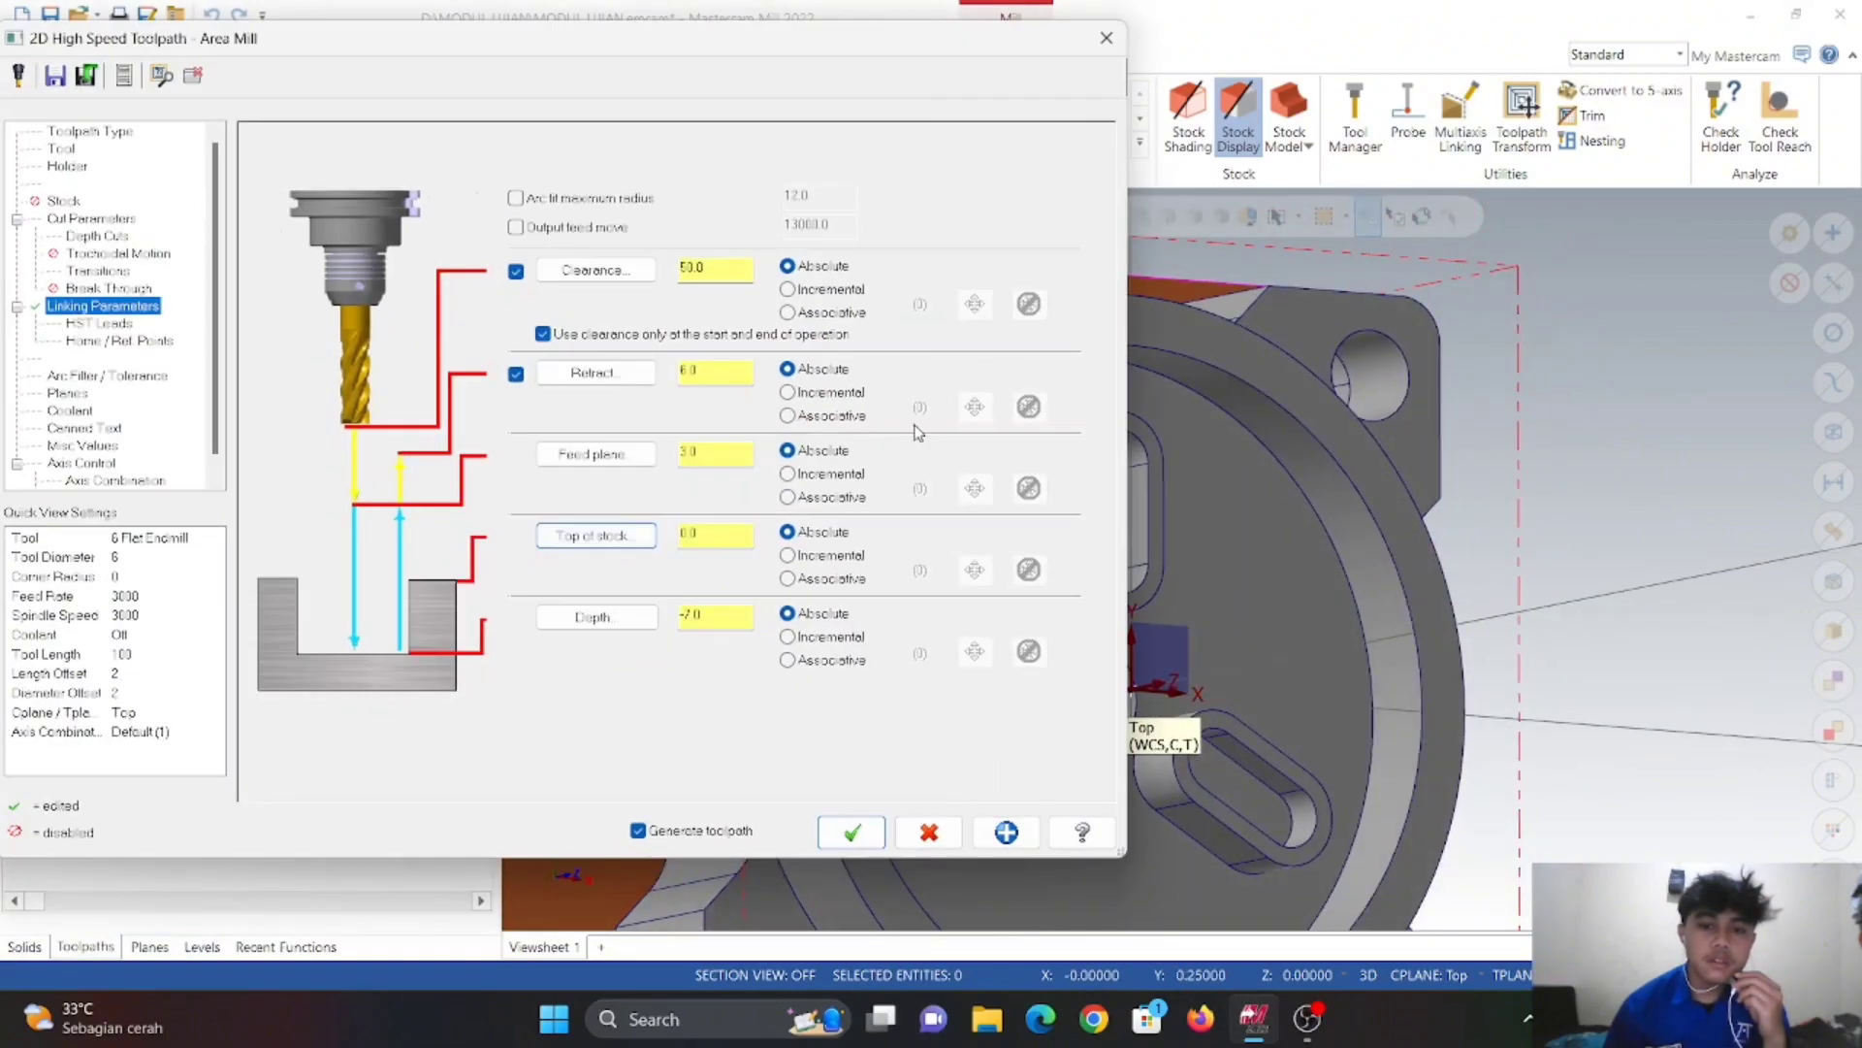
click(597, 617)
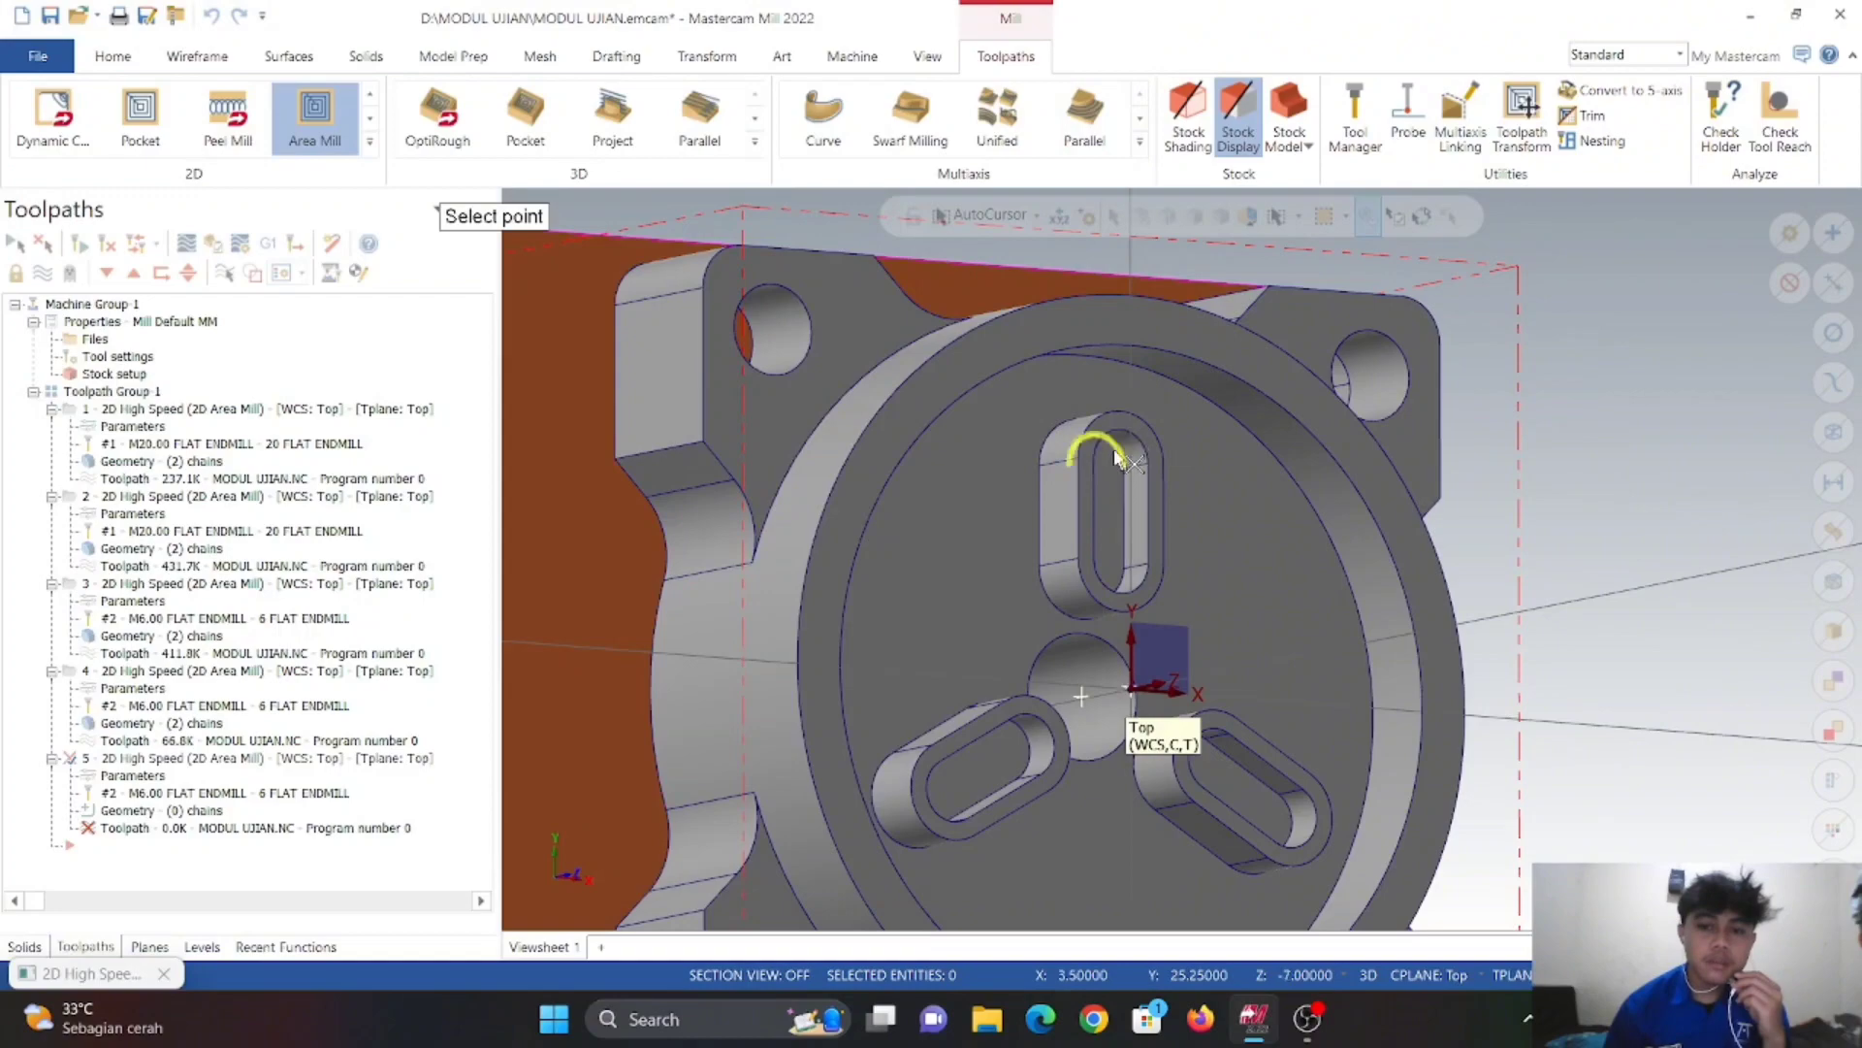
click(1118, 460)
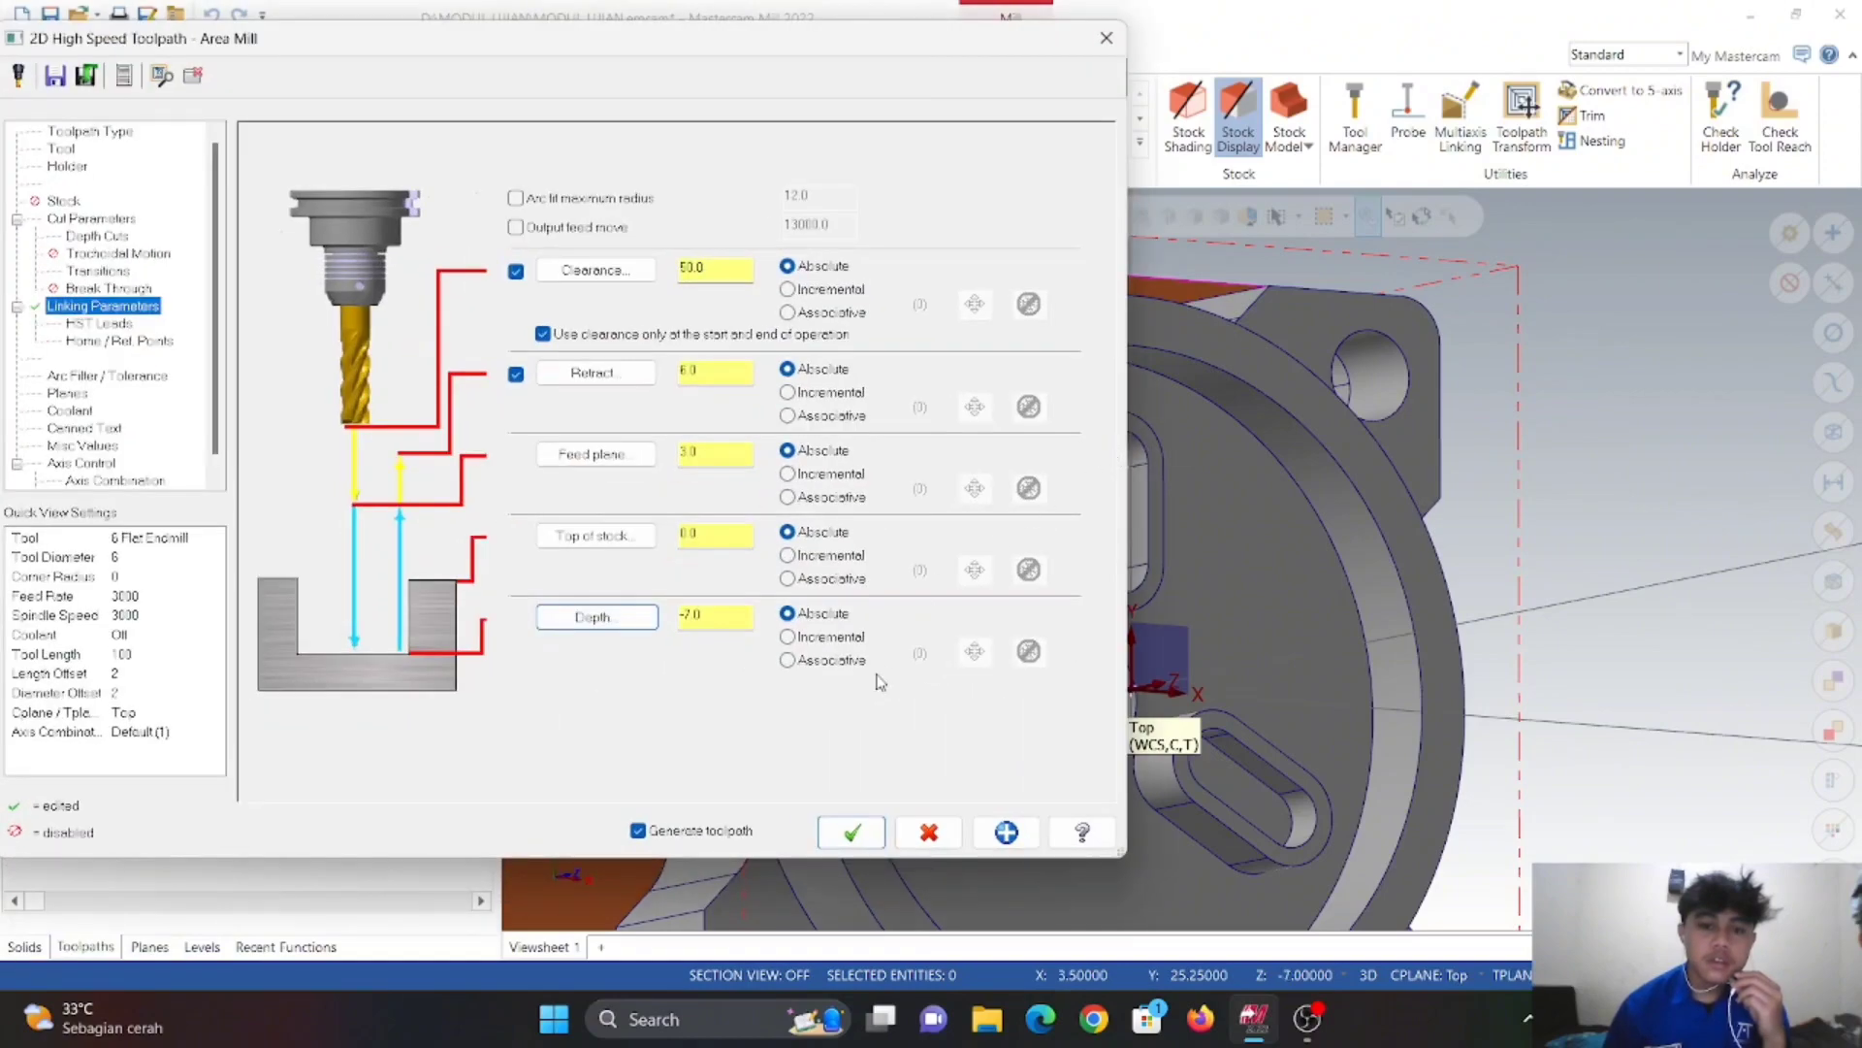
- Accept the slot toolpath's parameters to generate it, and inspect its cuts inside the three bosses from the isometric view
click(853, 832)
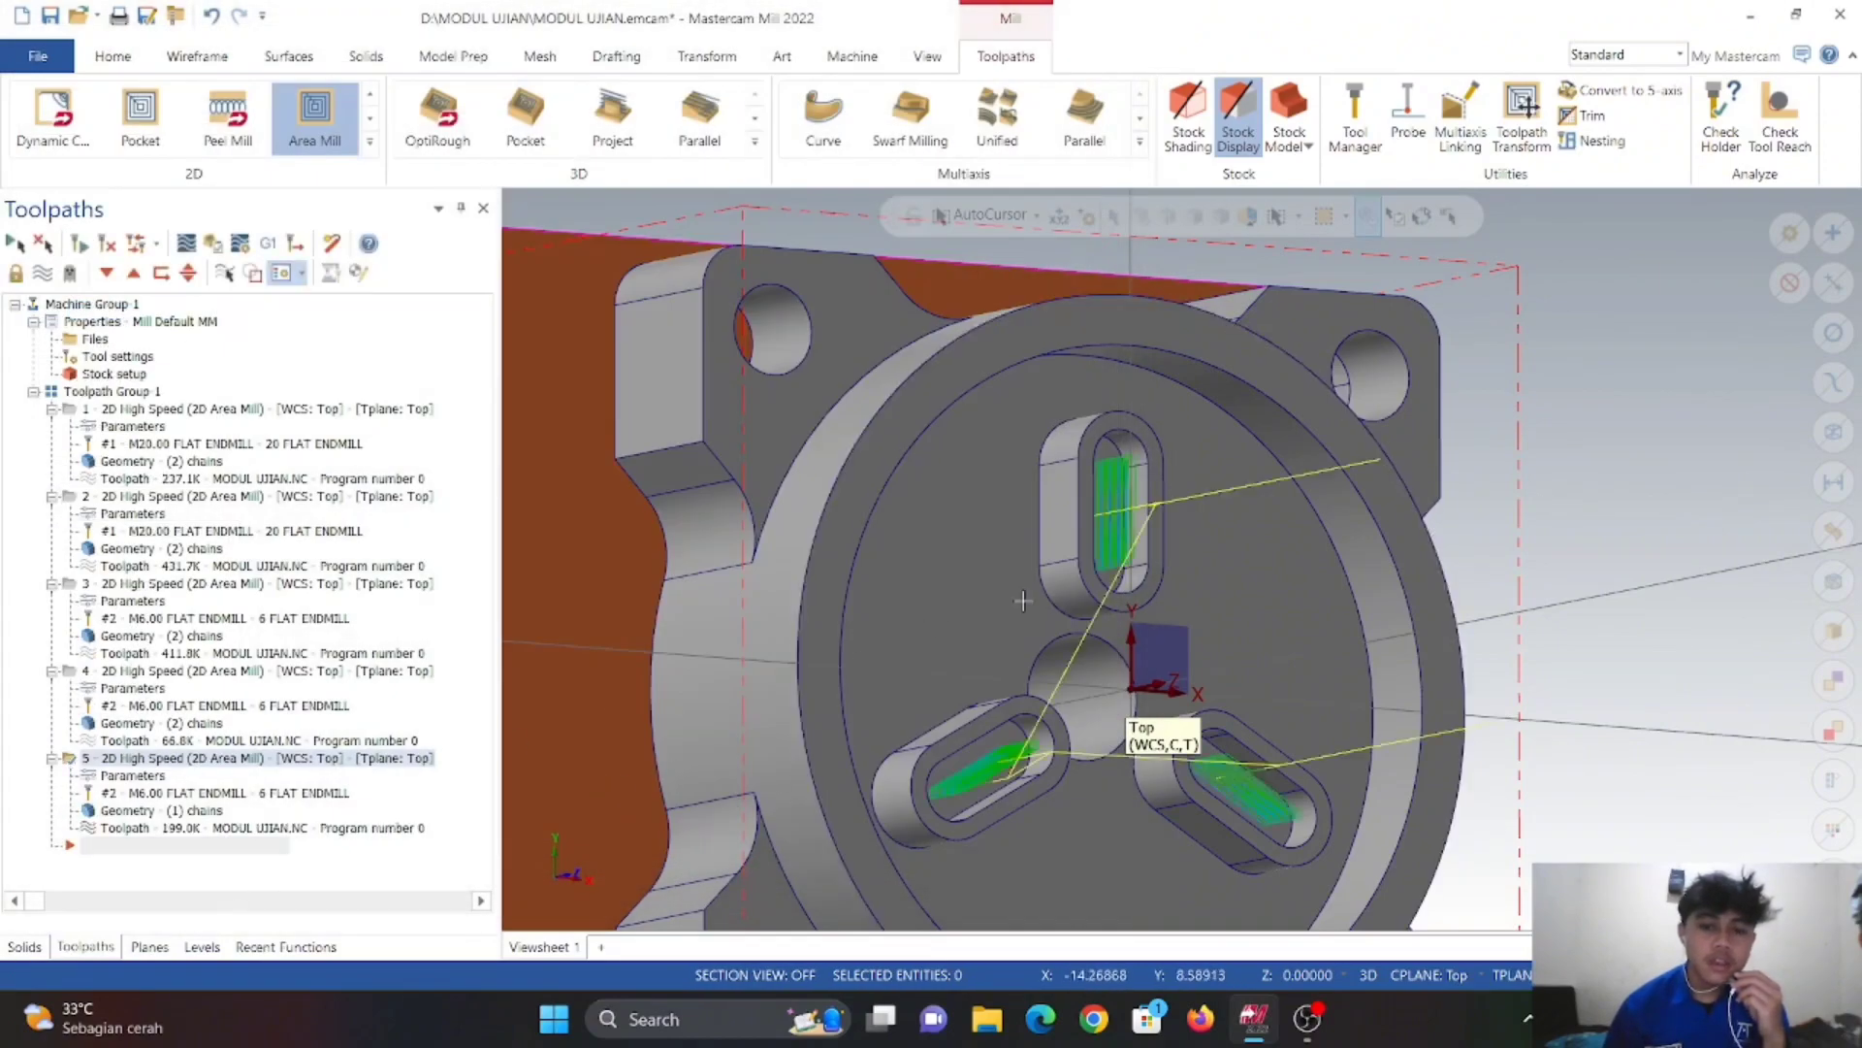
middle_drag(1123, 658, 1053, 495)
scroll(1079, 514, down, 2)
scroll(1079, 524, up, 4)
right_click(718, 266)
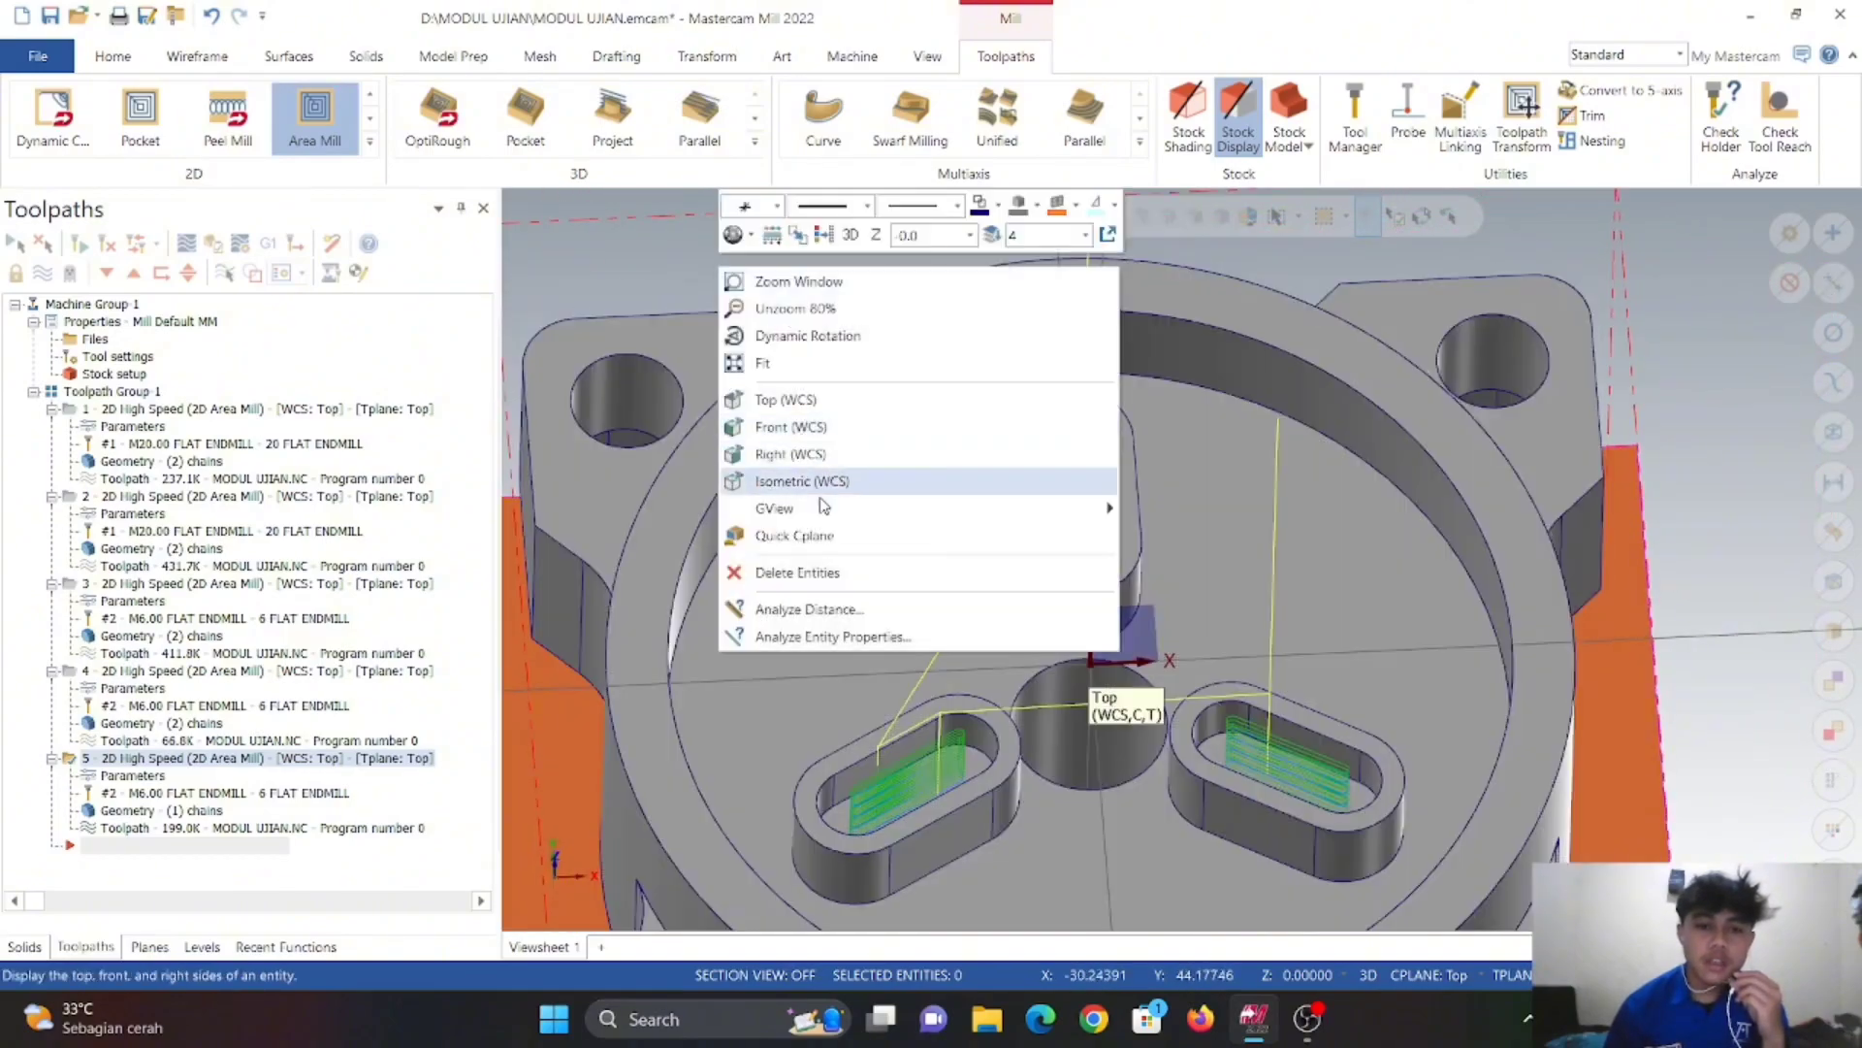
click(823, 486)
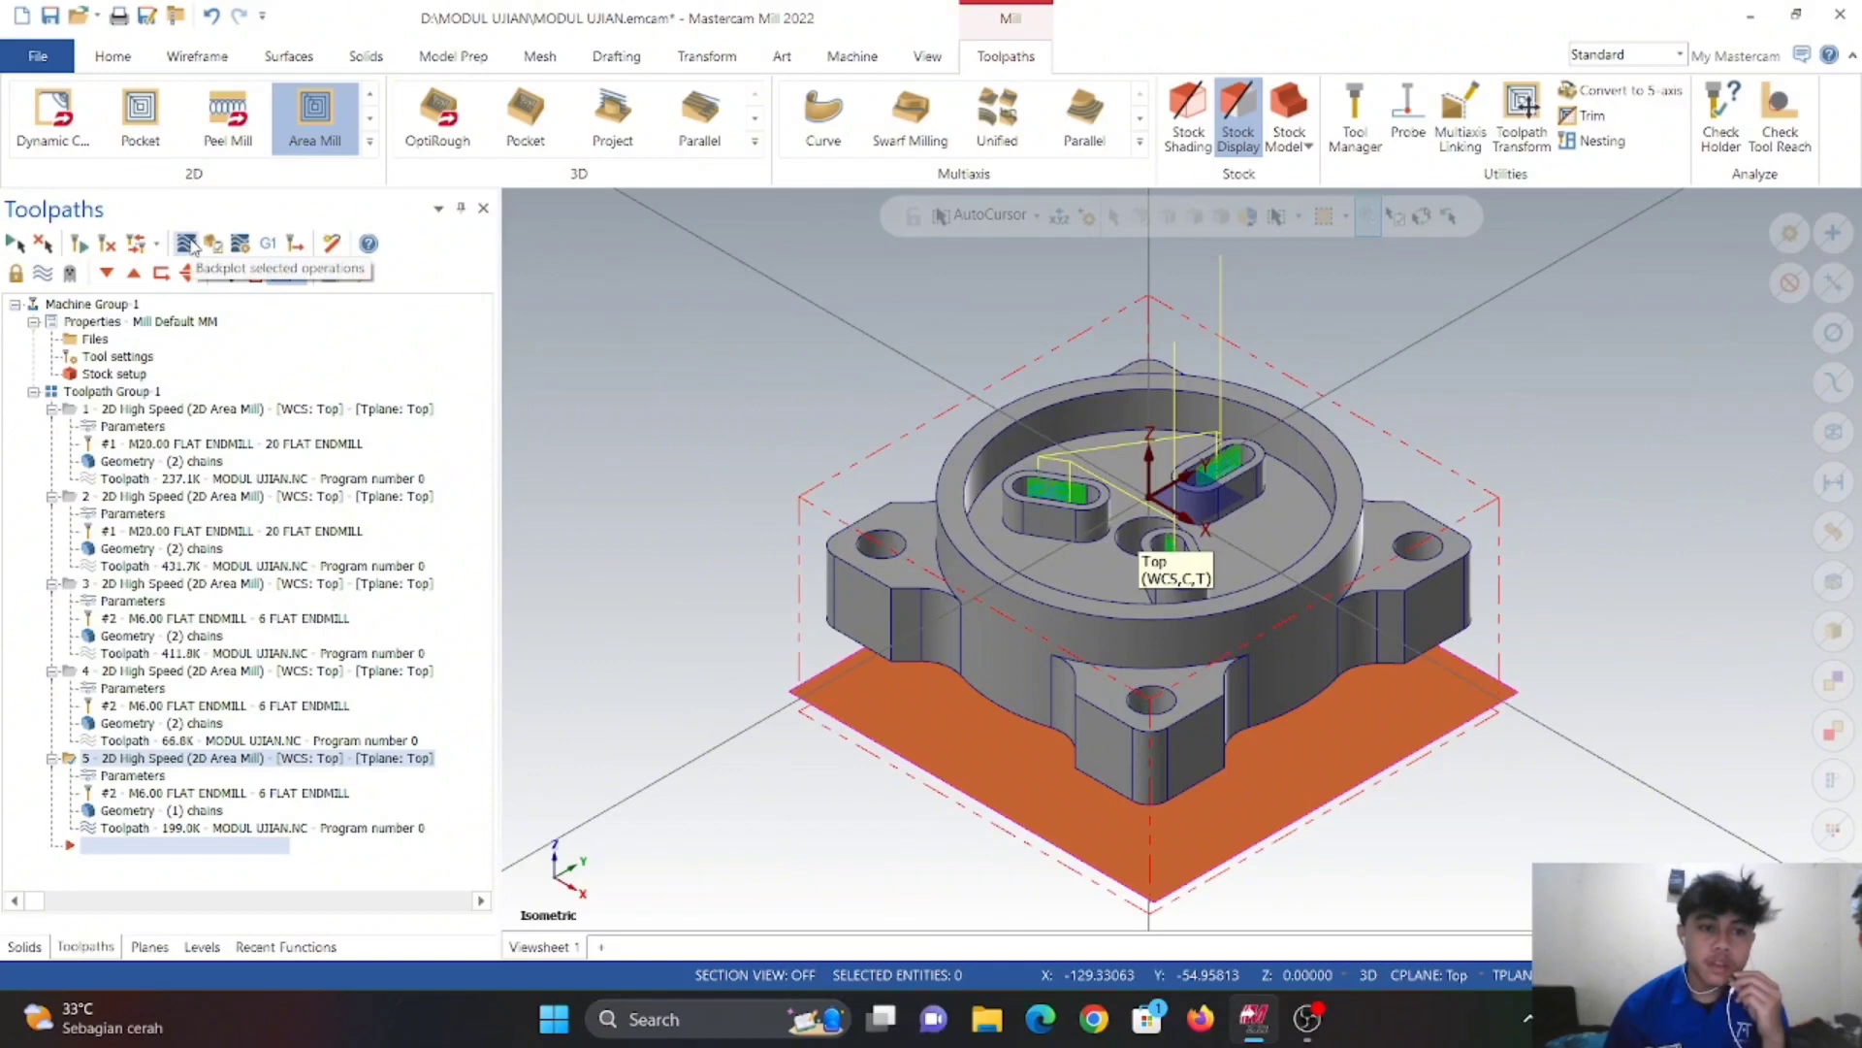
- Backplot the slot toolpath, examine the tool's motion inside the slots up close, and close the backplot
click(187, 244)
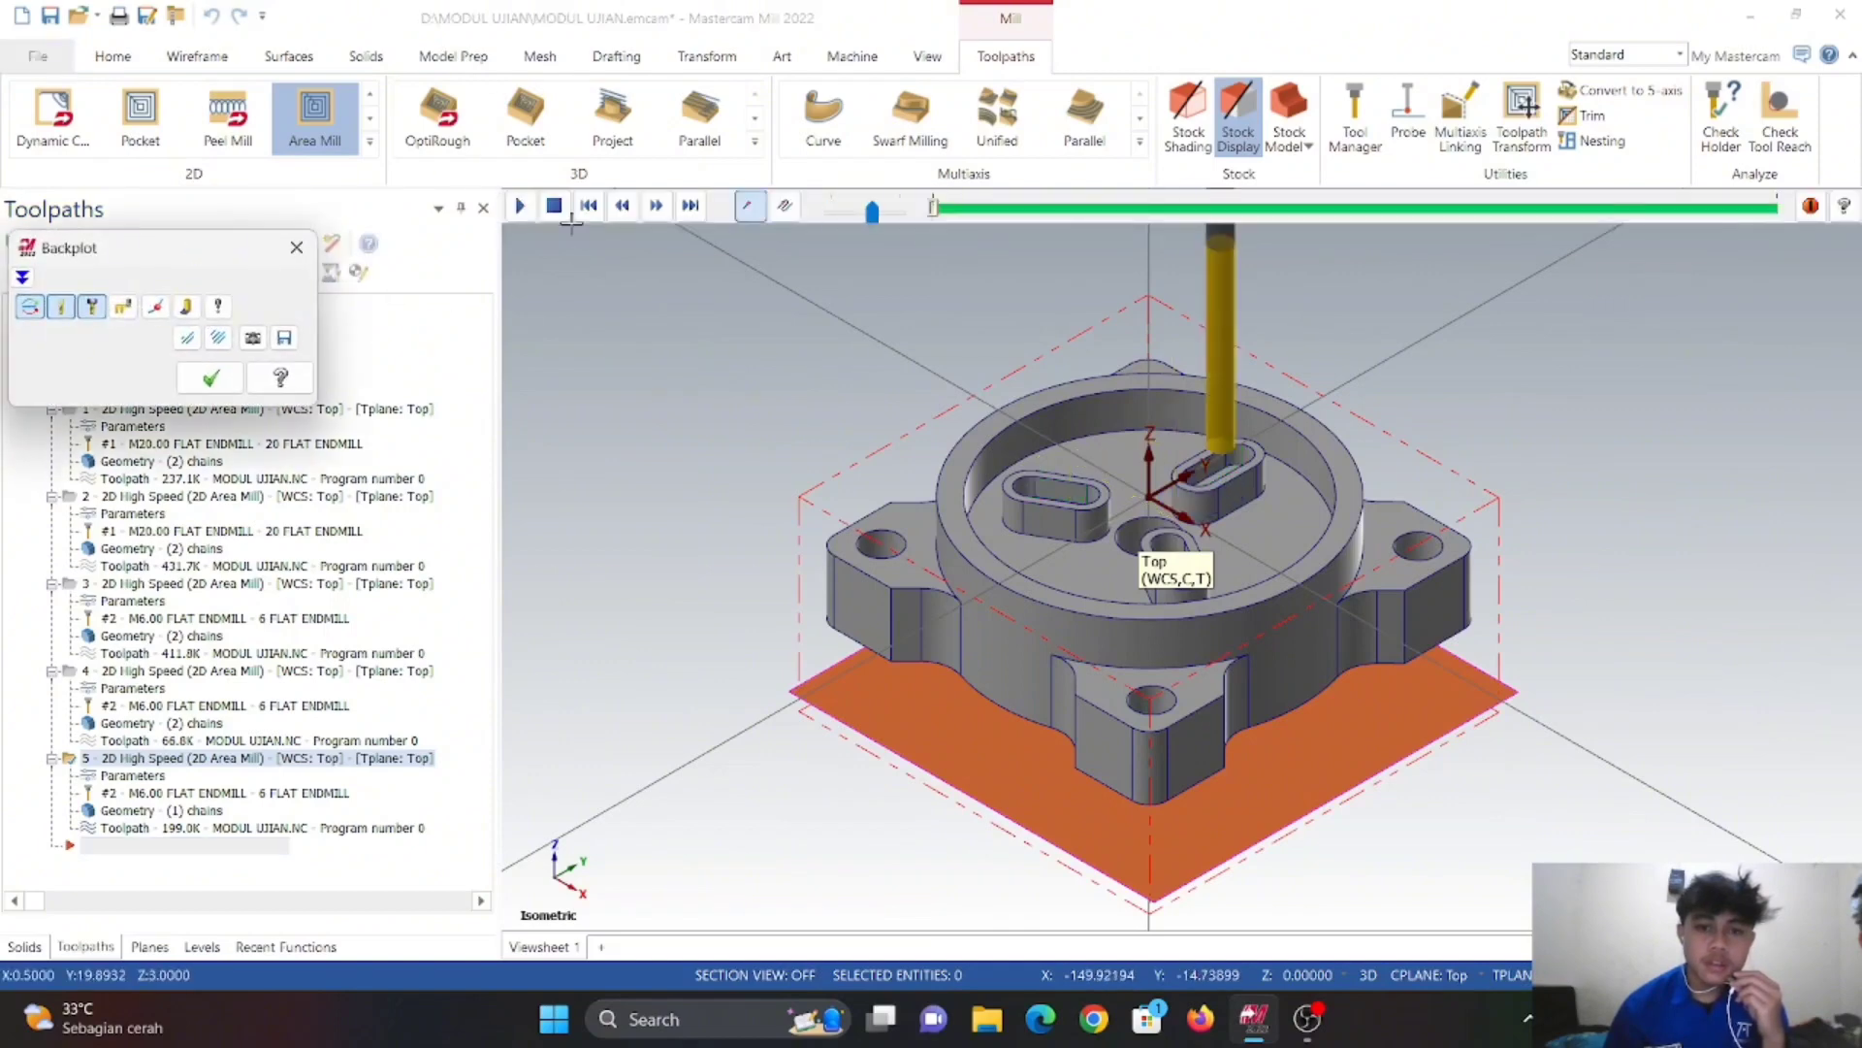
click(517, 205)
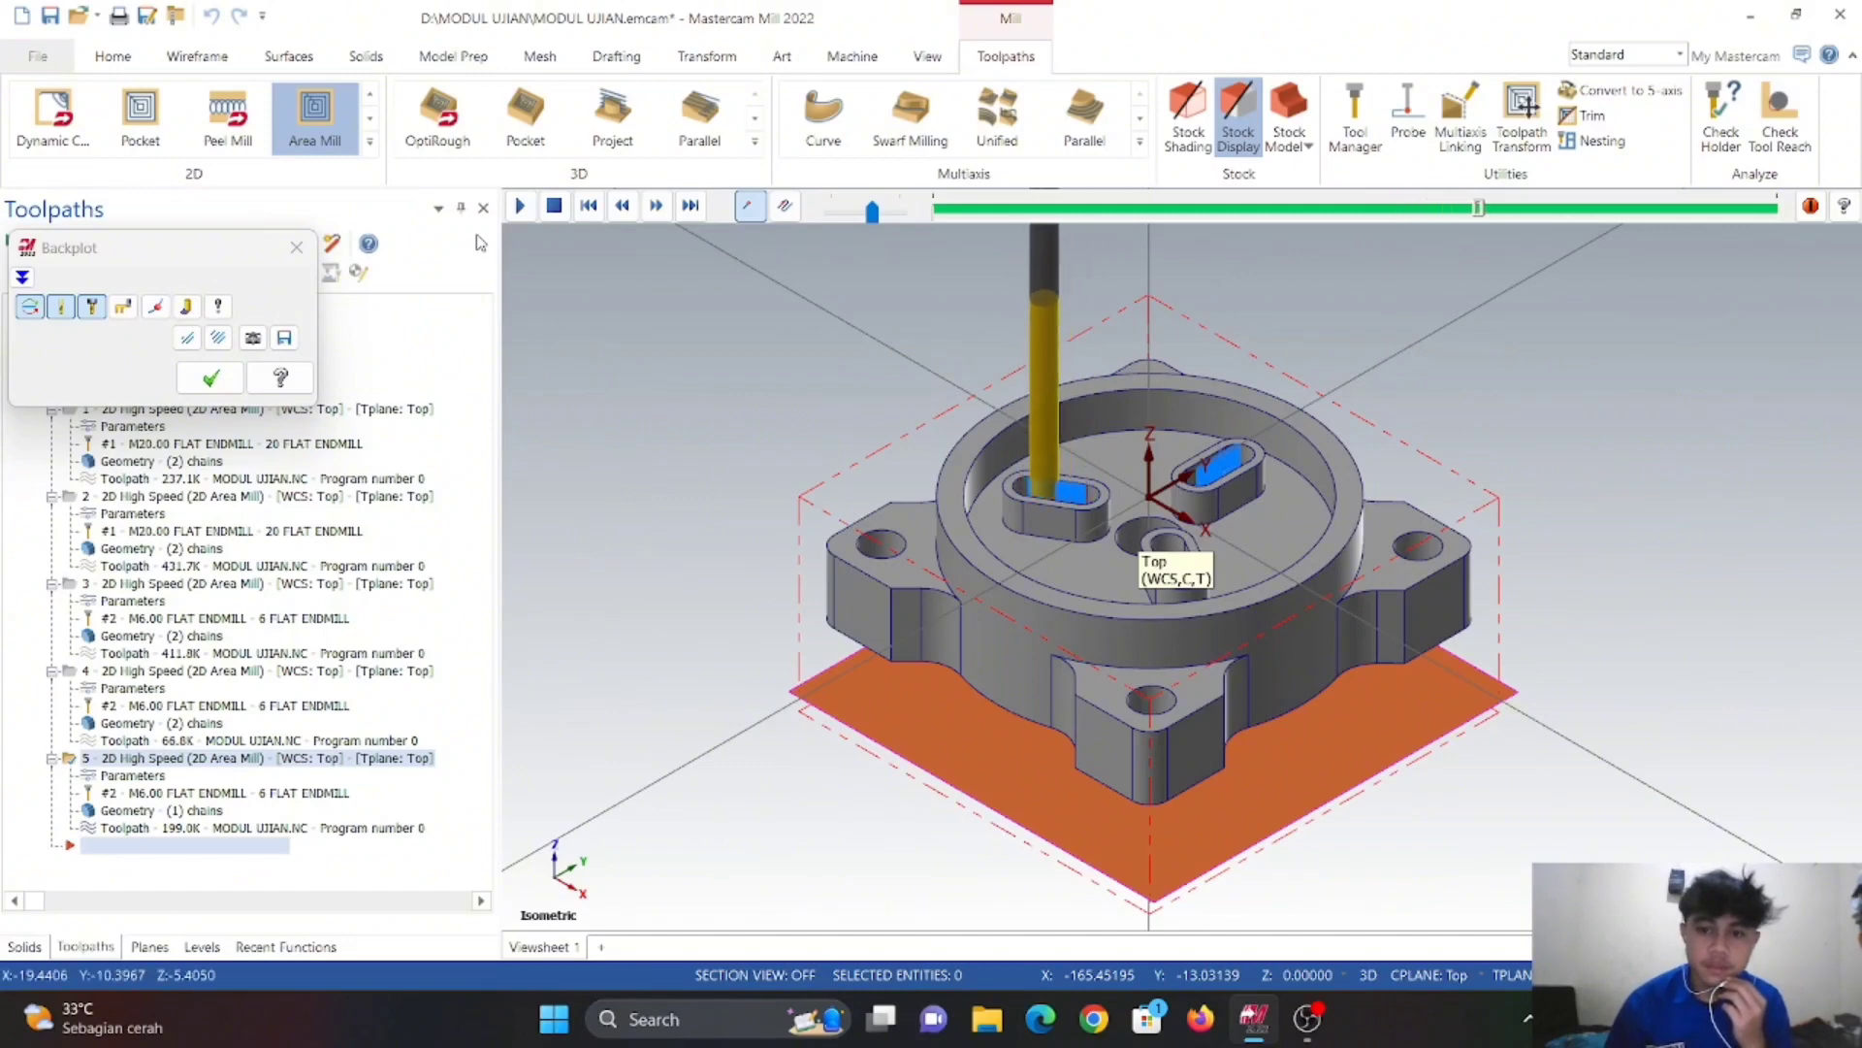
scroll(1005, 519, down, 1)
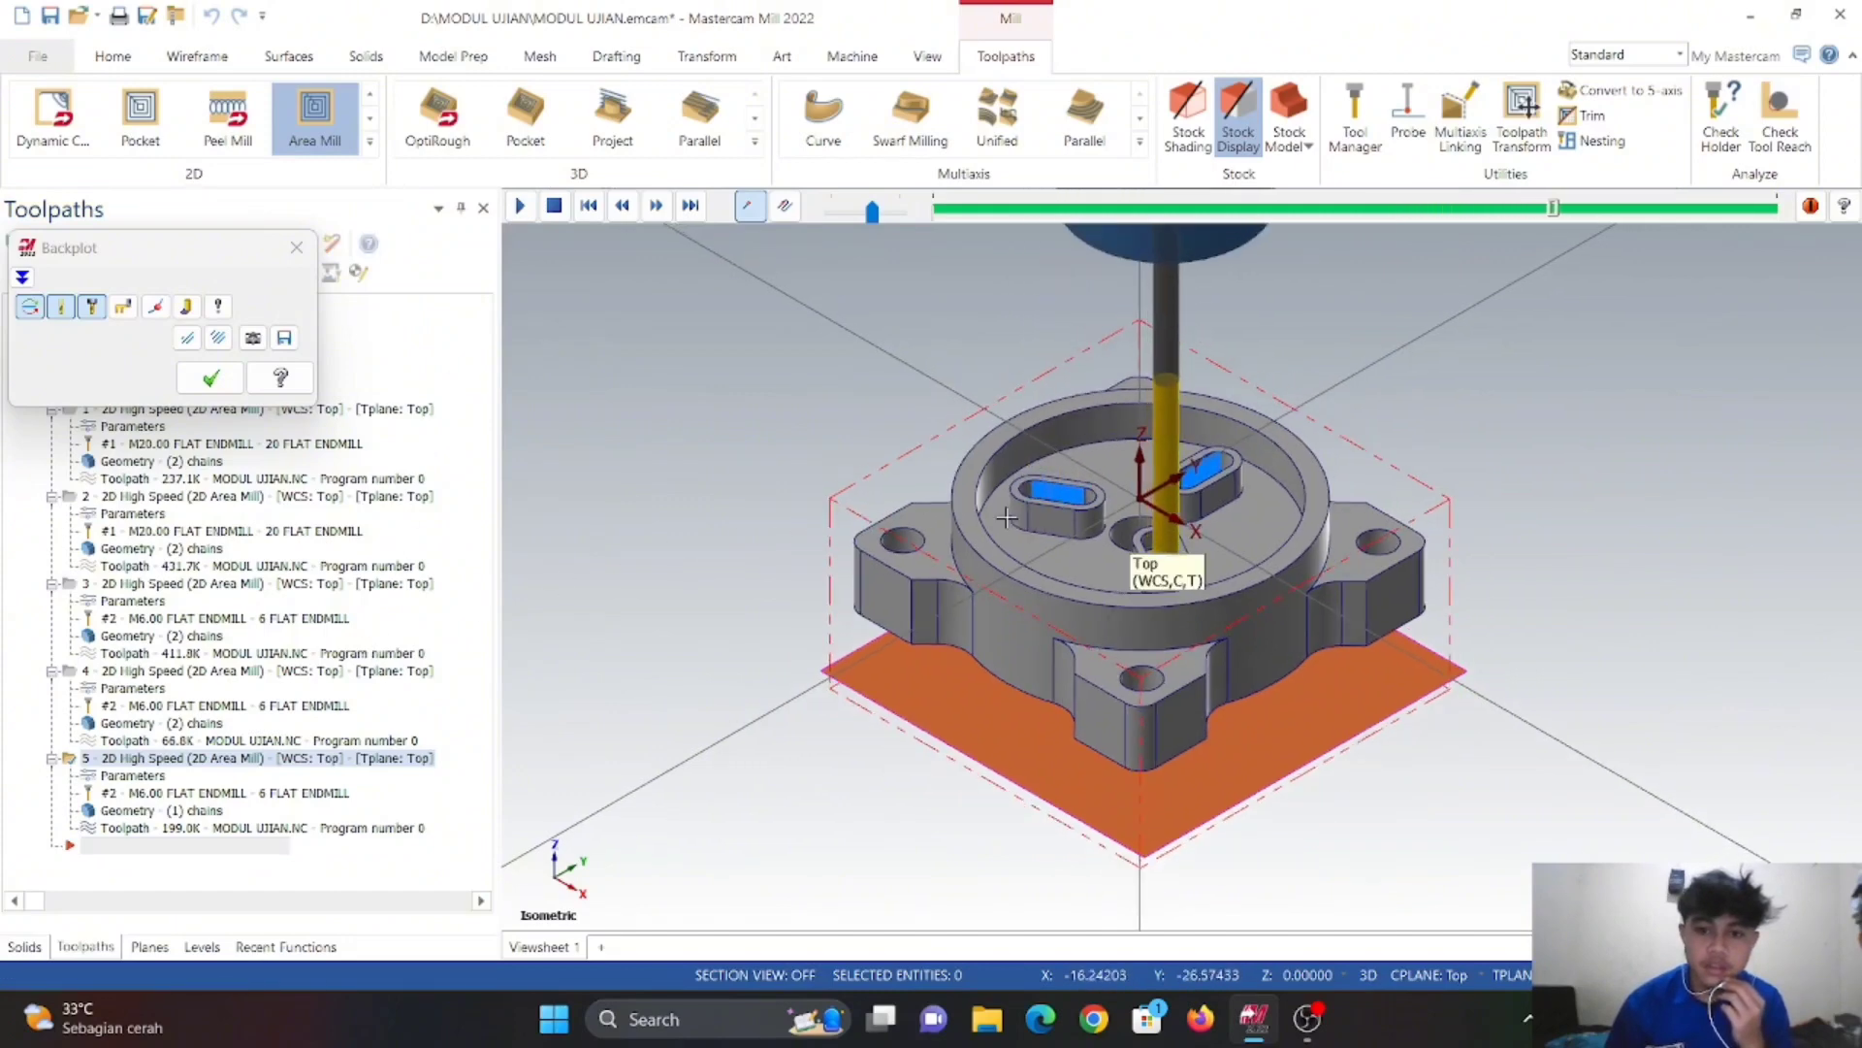
scroll(1006, 519, up, 6)
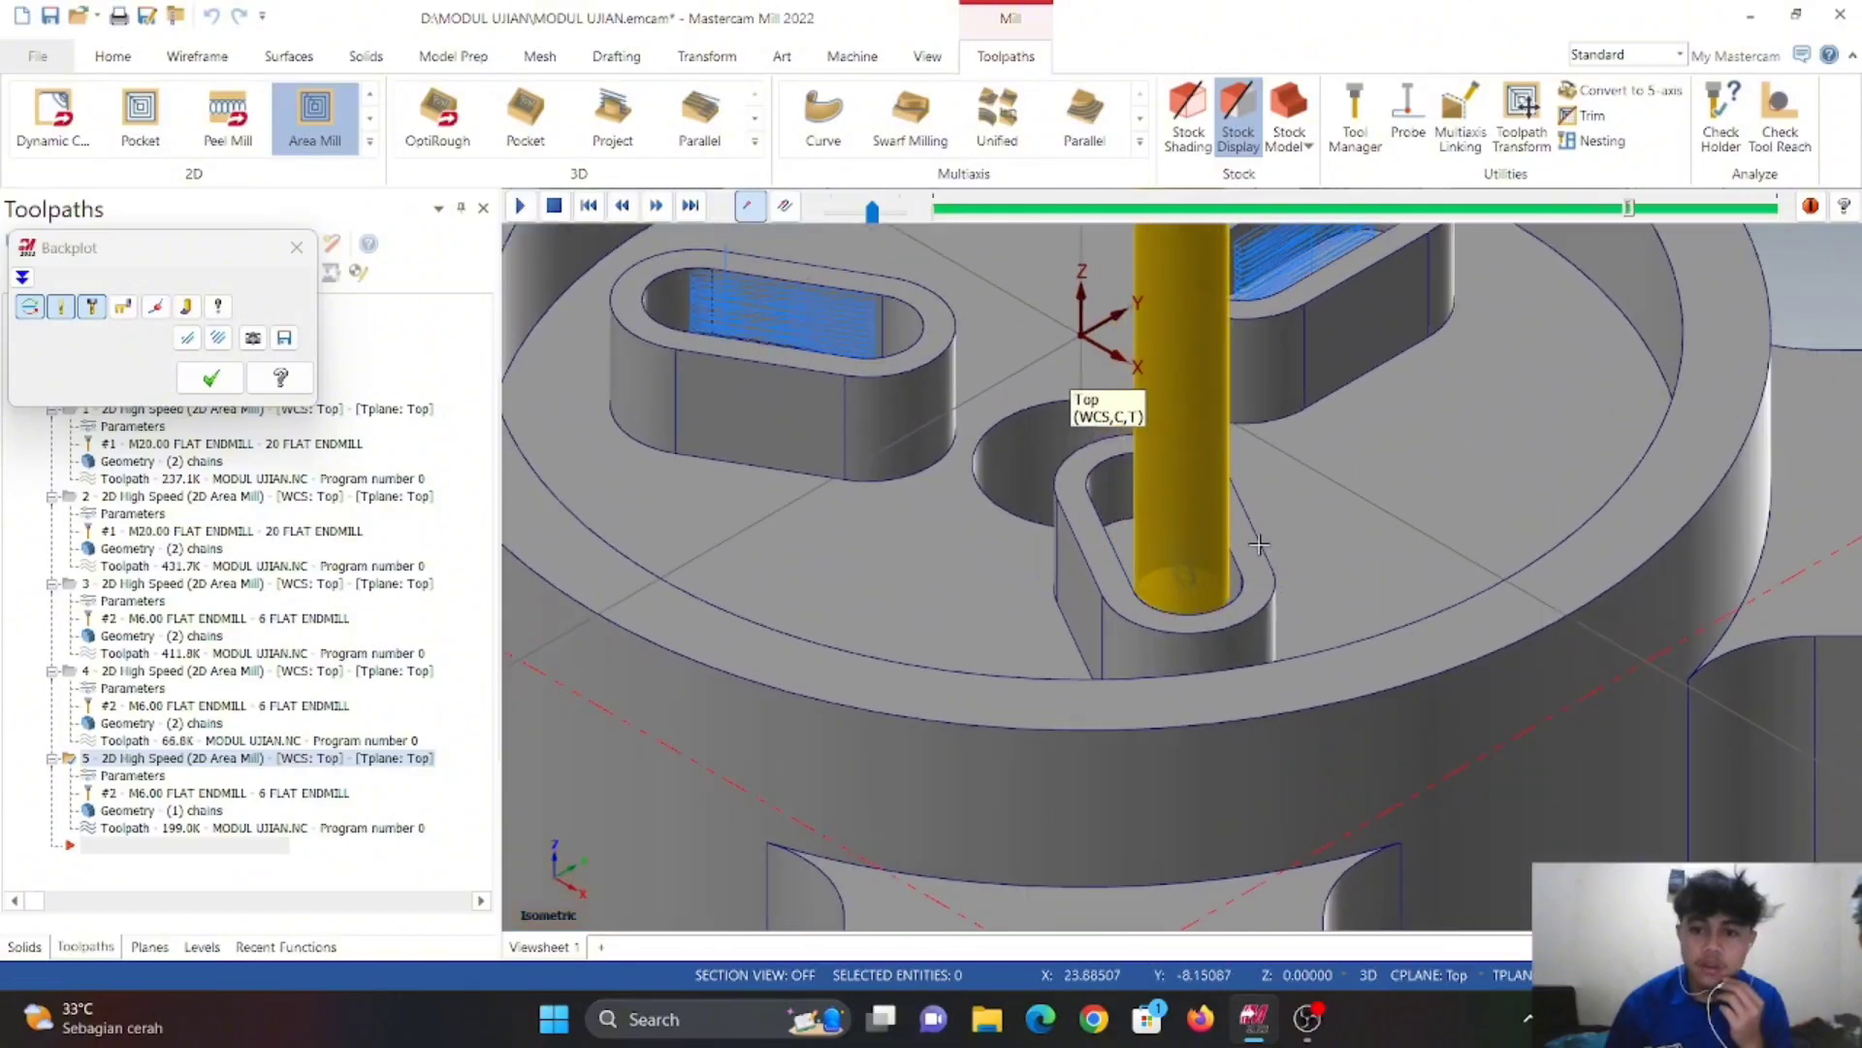
scroll(1193, 582, up, 4)
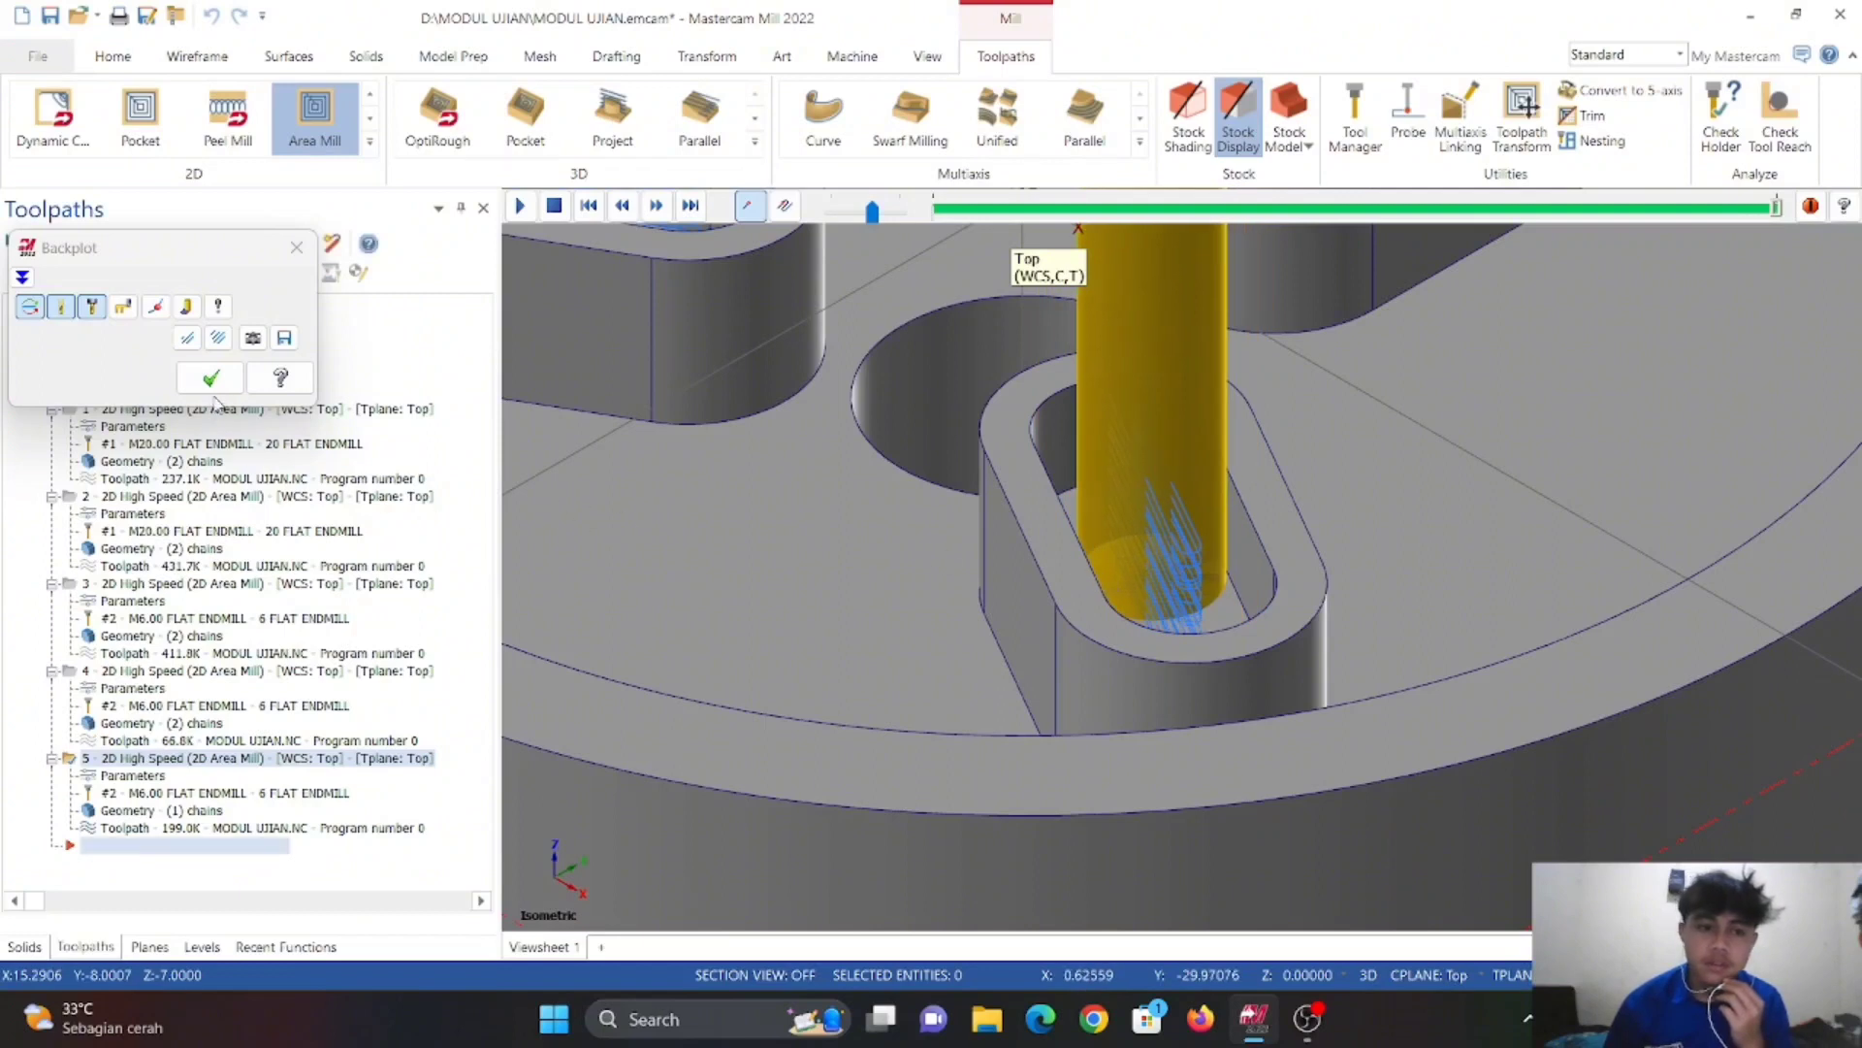
click(211, 379)
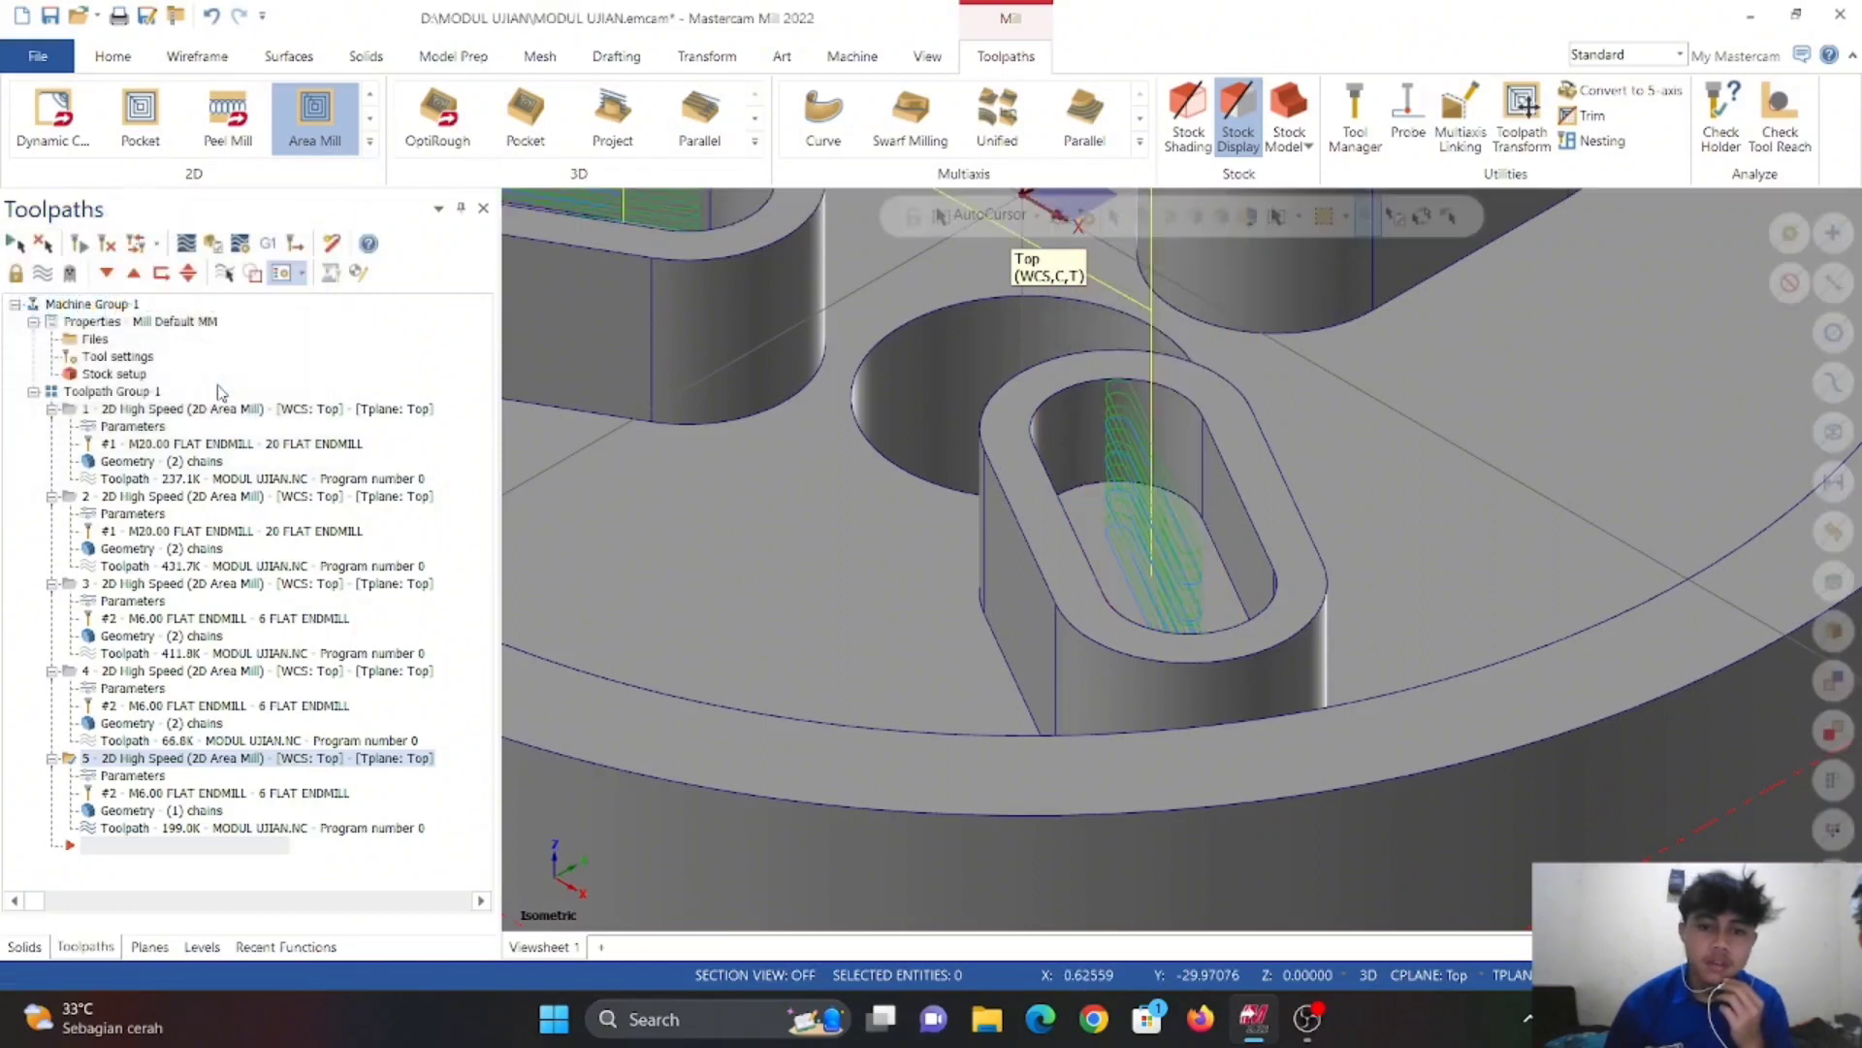
- Verify all five operations in a slowed-down simulation, inspect the machined flange from another angle, and close the simulator
click(15, 244)
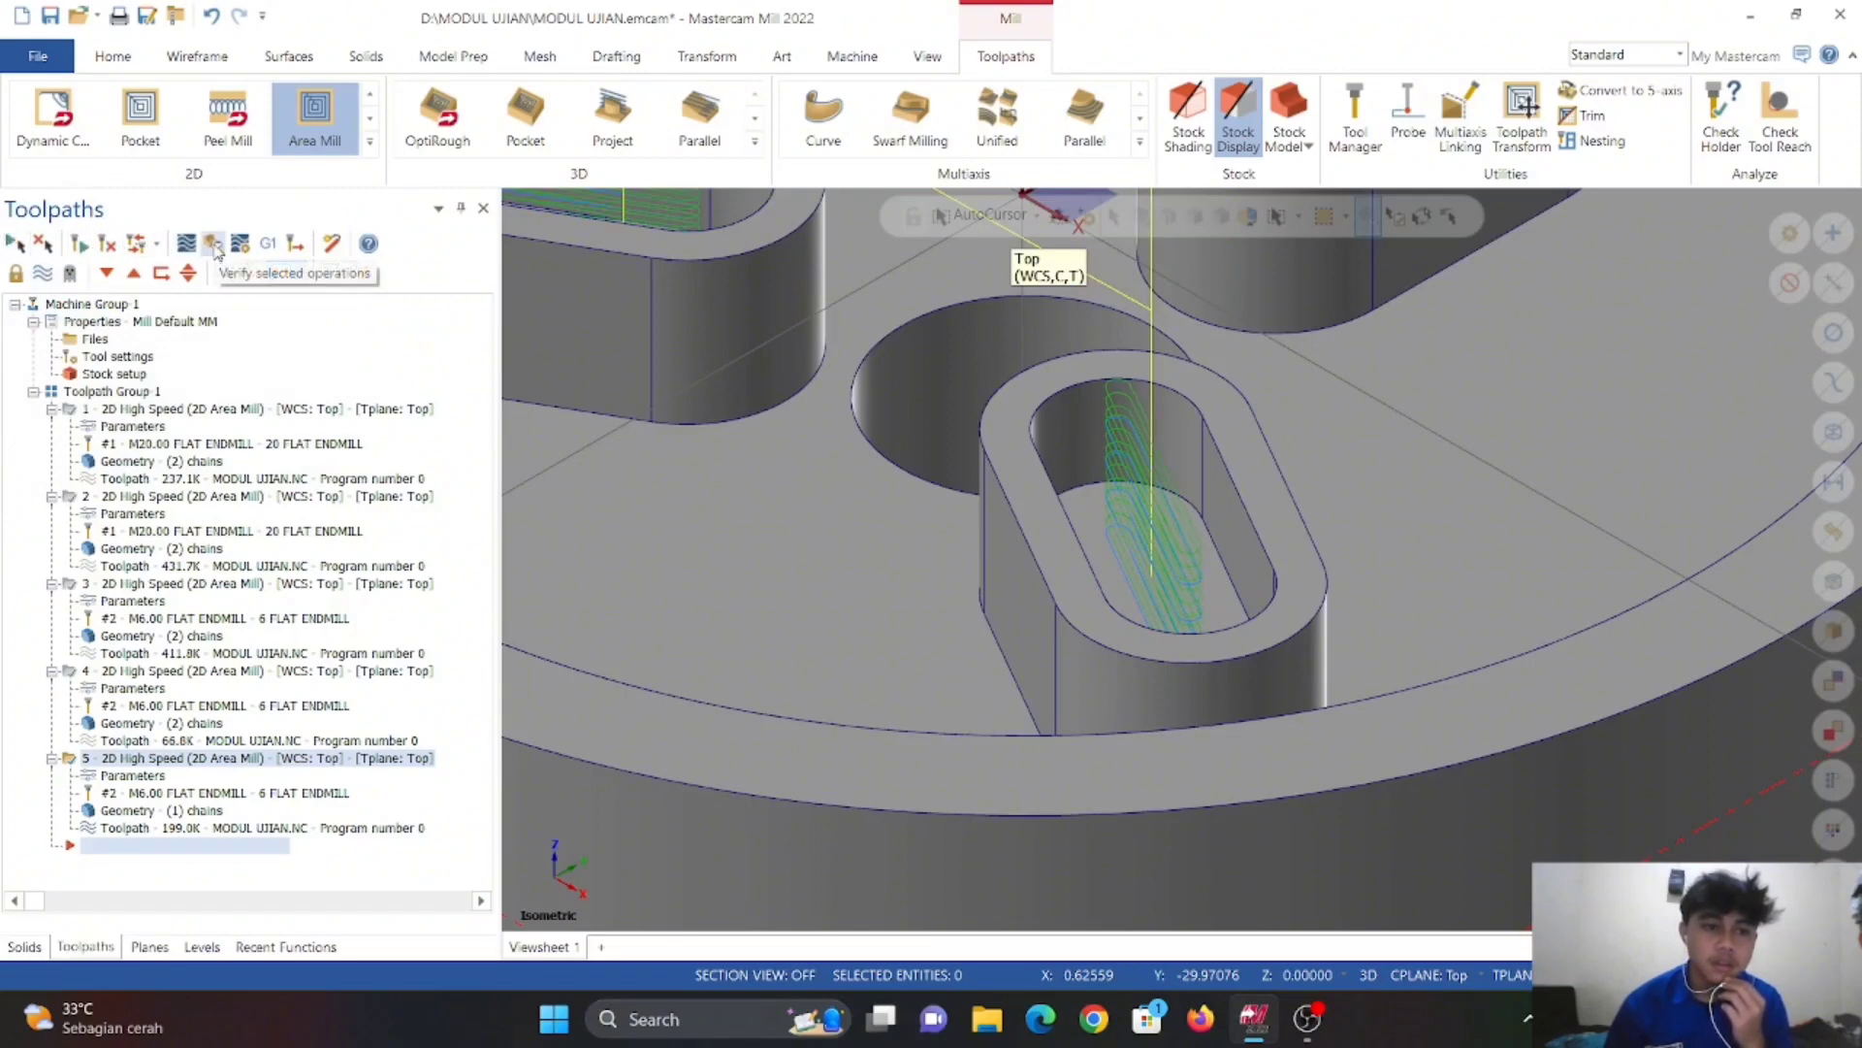
click(213, 244)
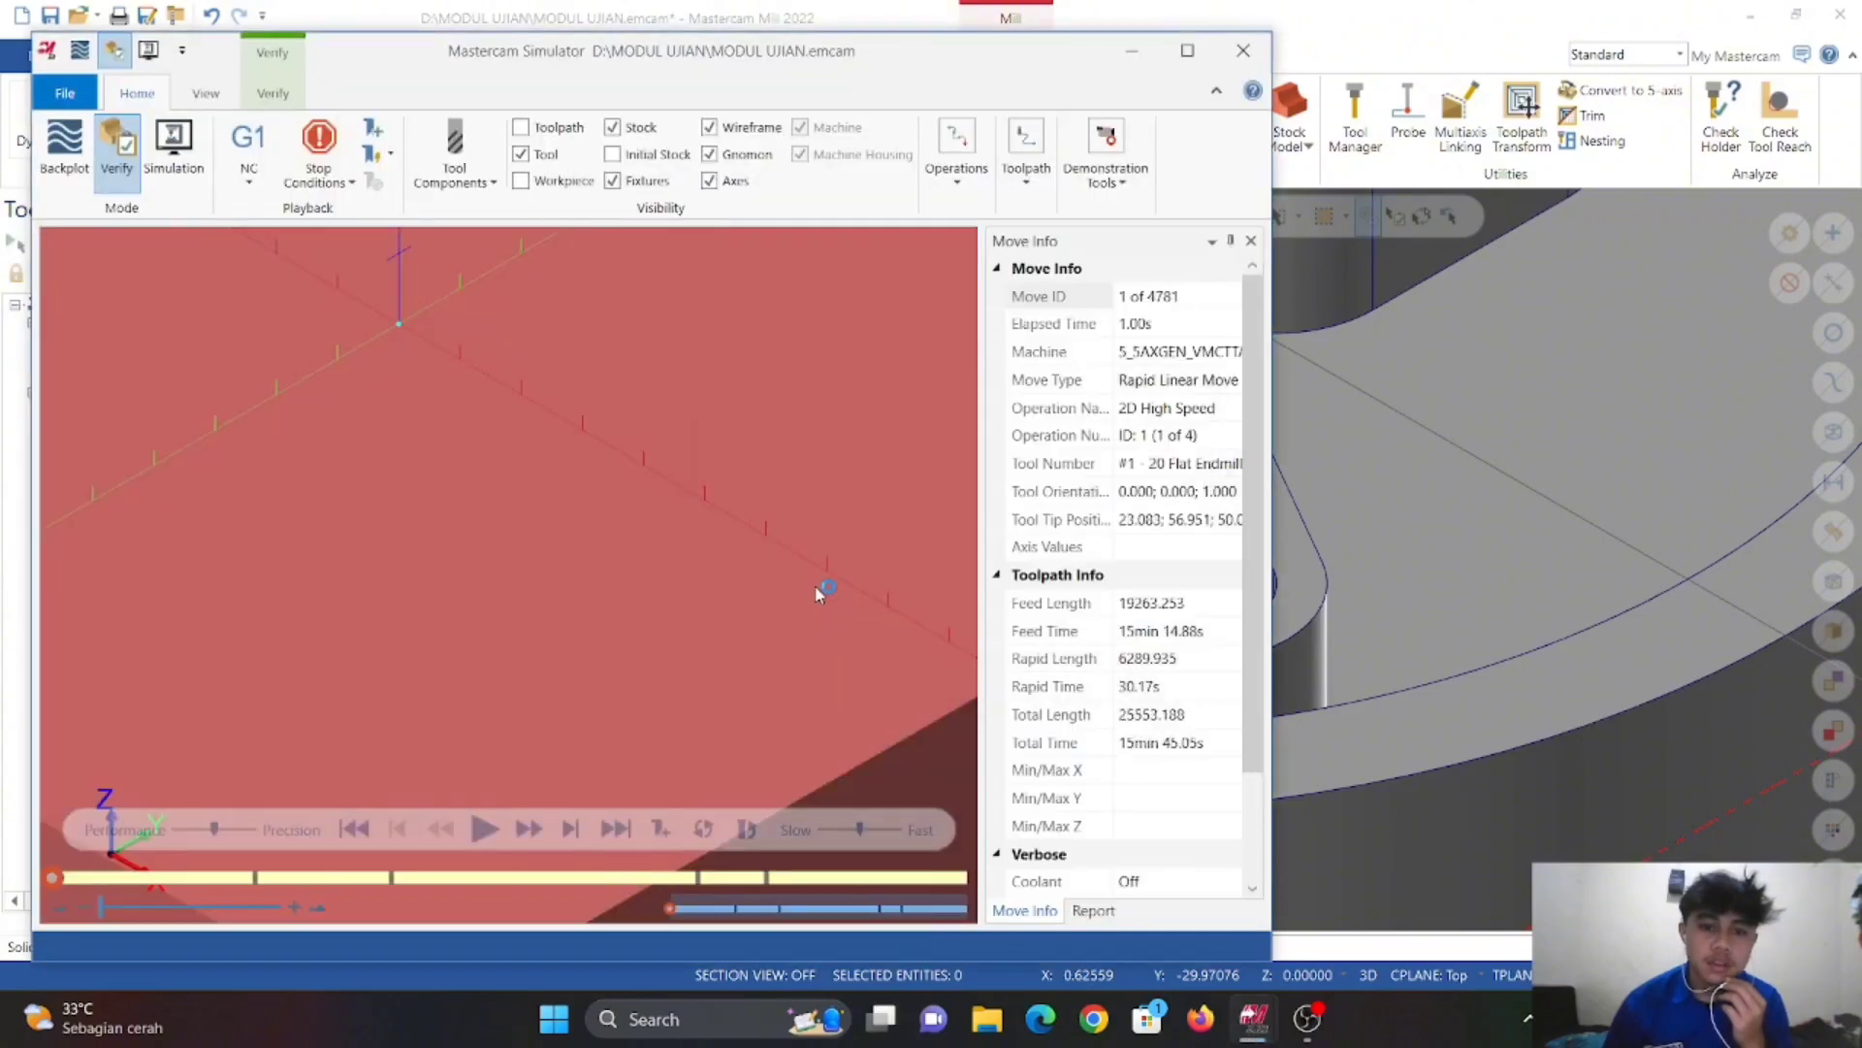
right_click(597, 524)
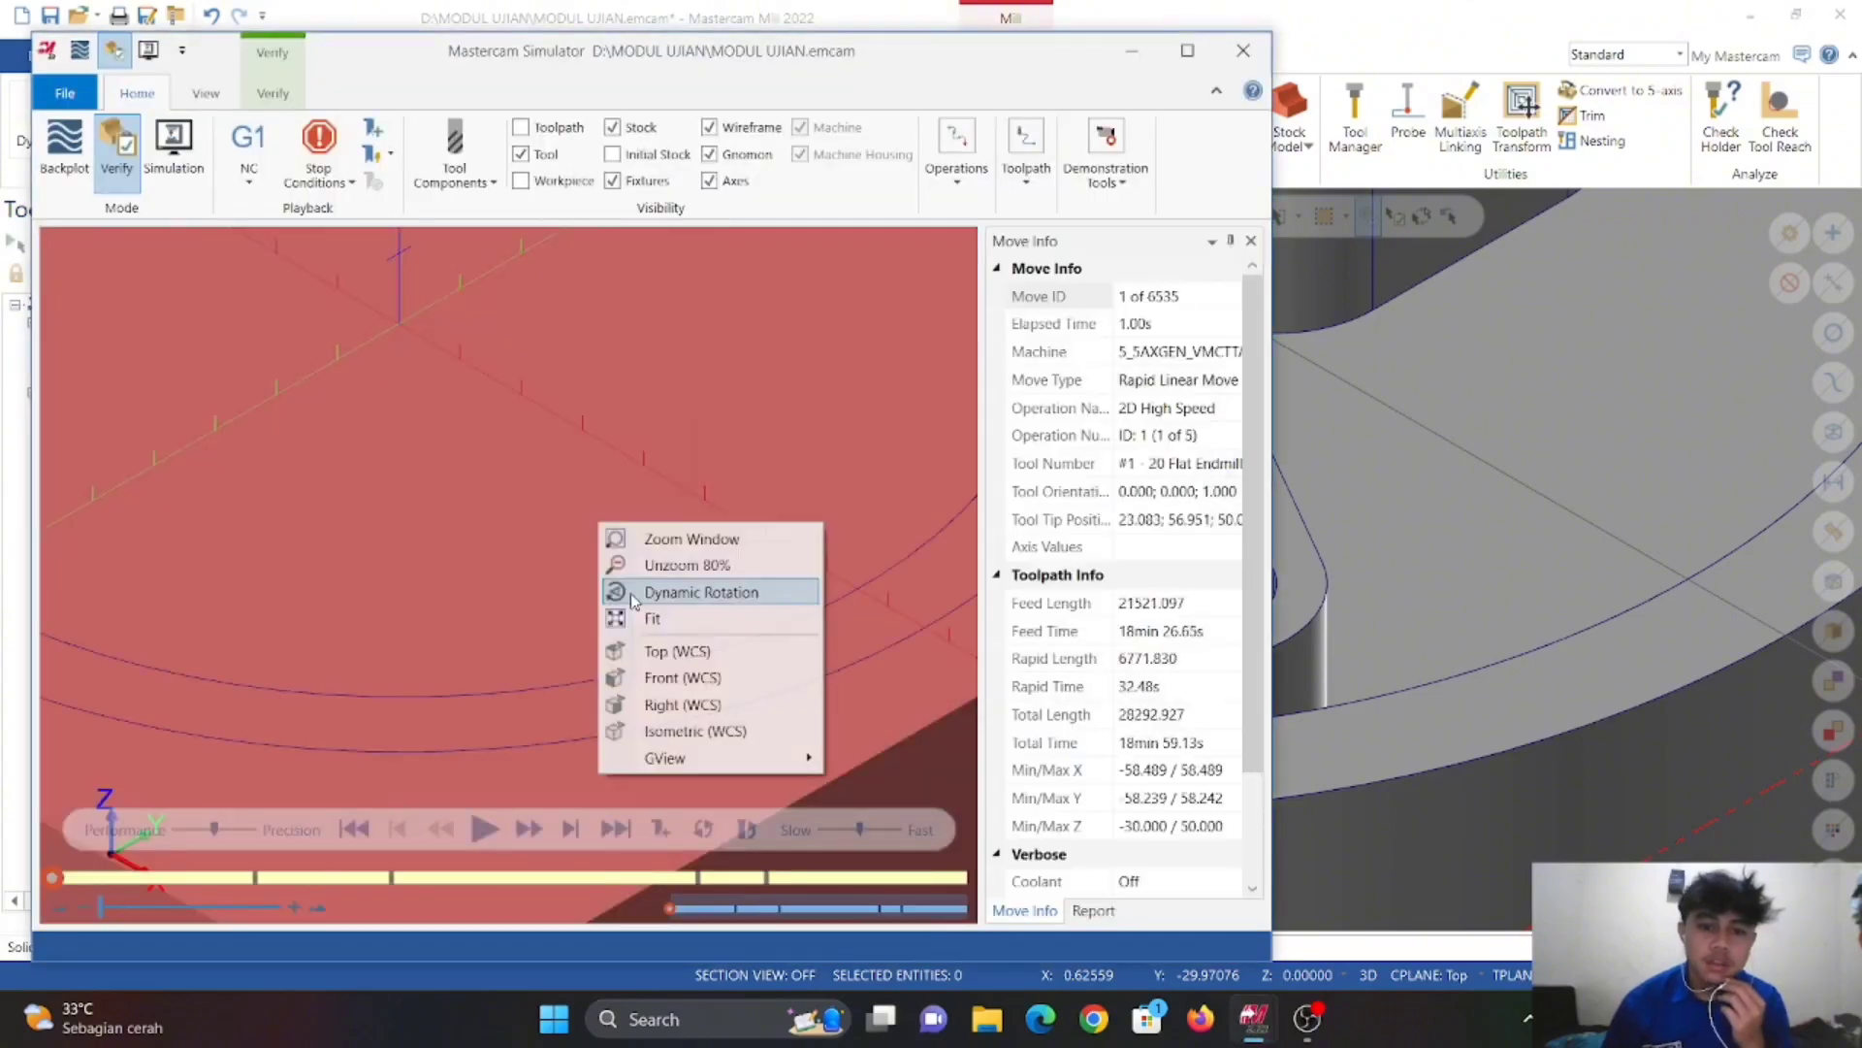
click(666, 719)
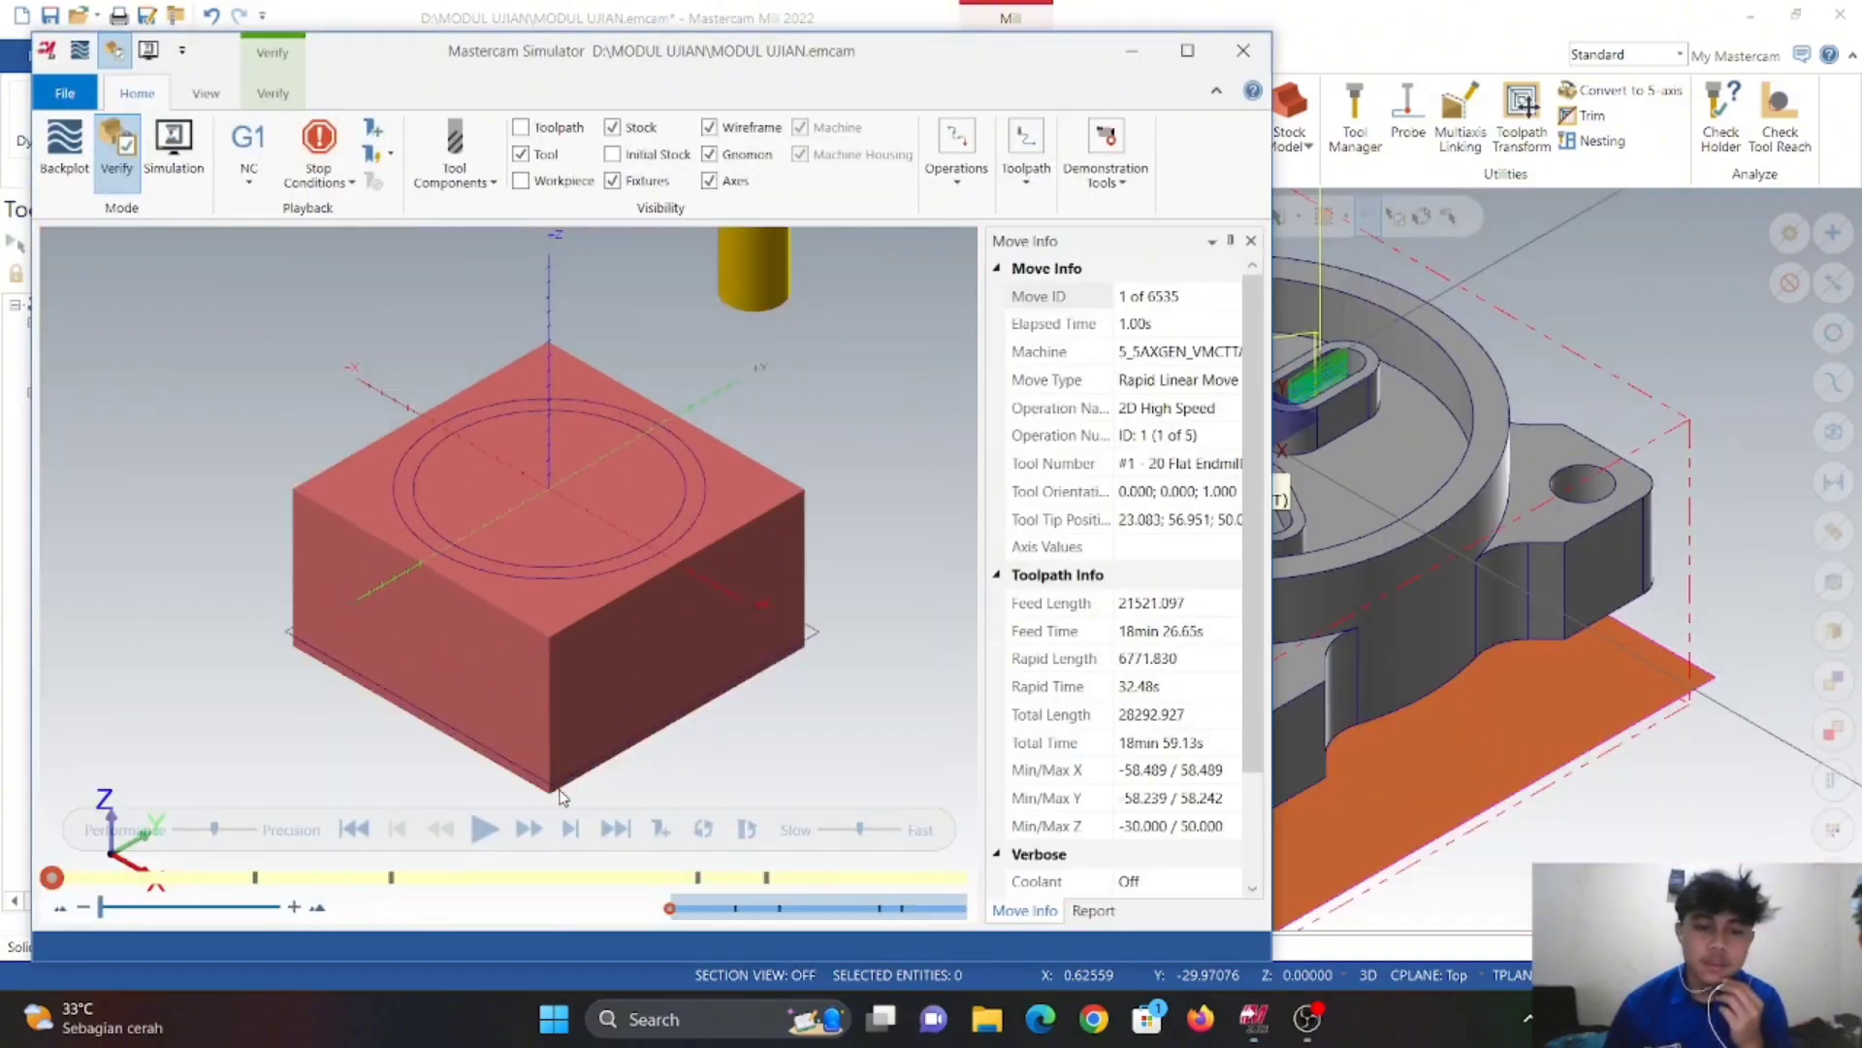
click(484, 827)
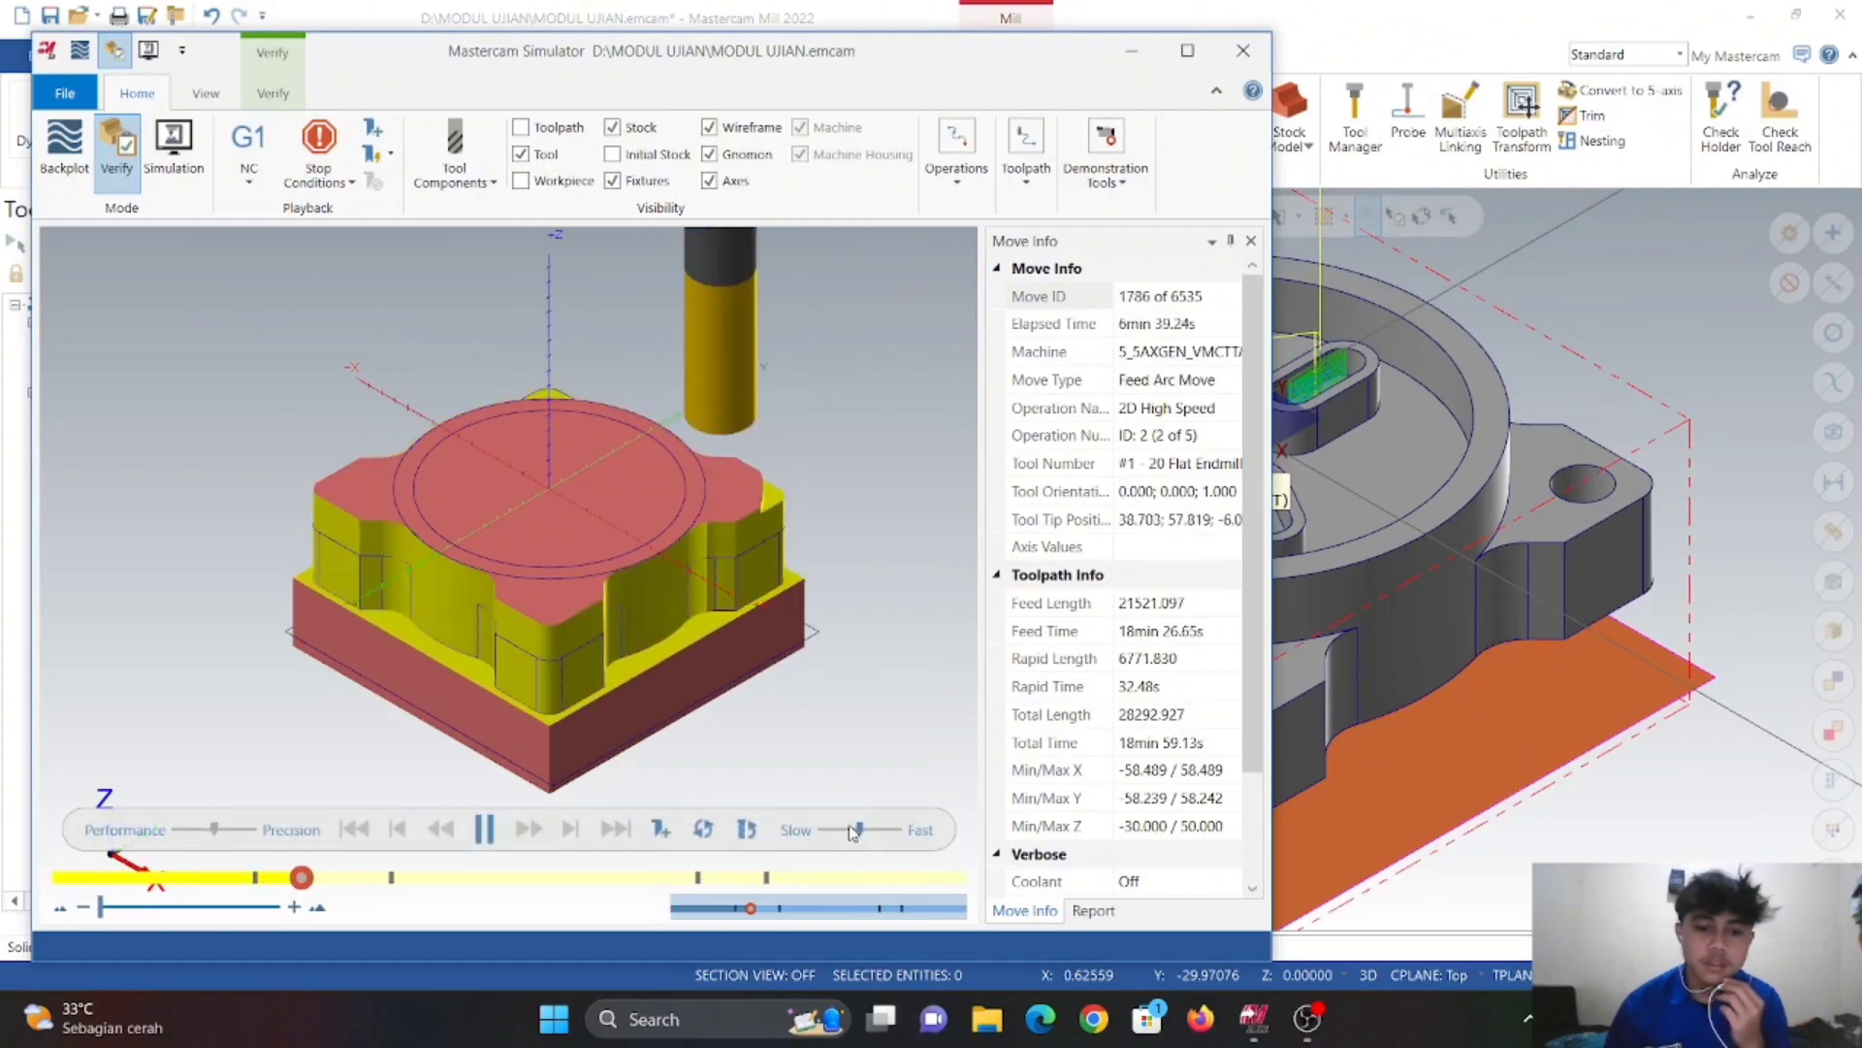
drag(859, 830, 837, 836)
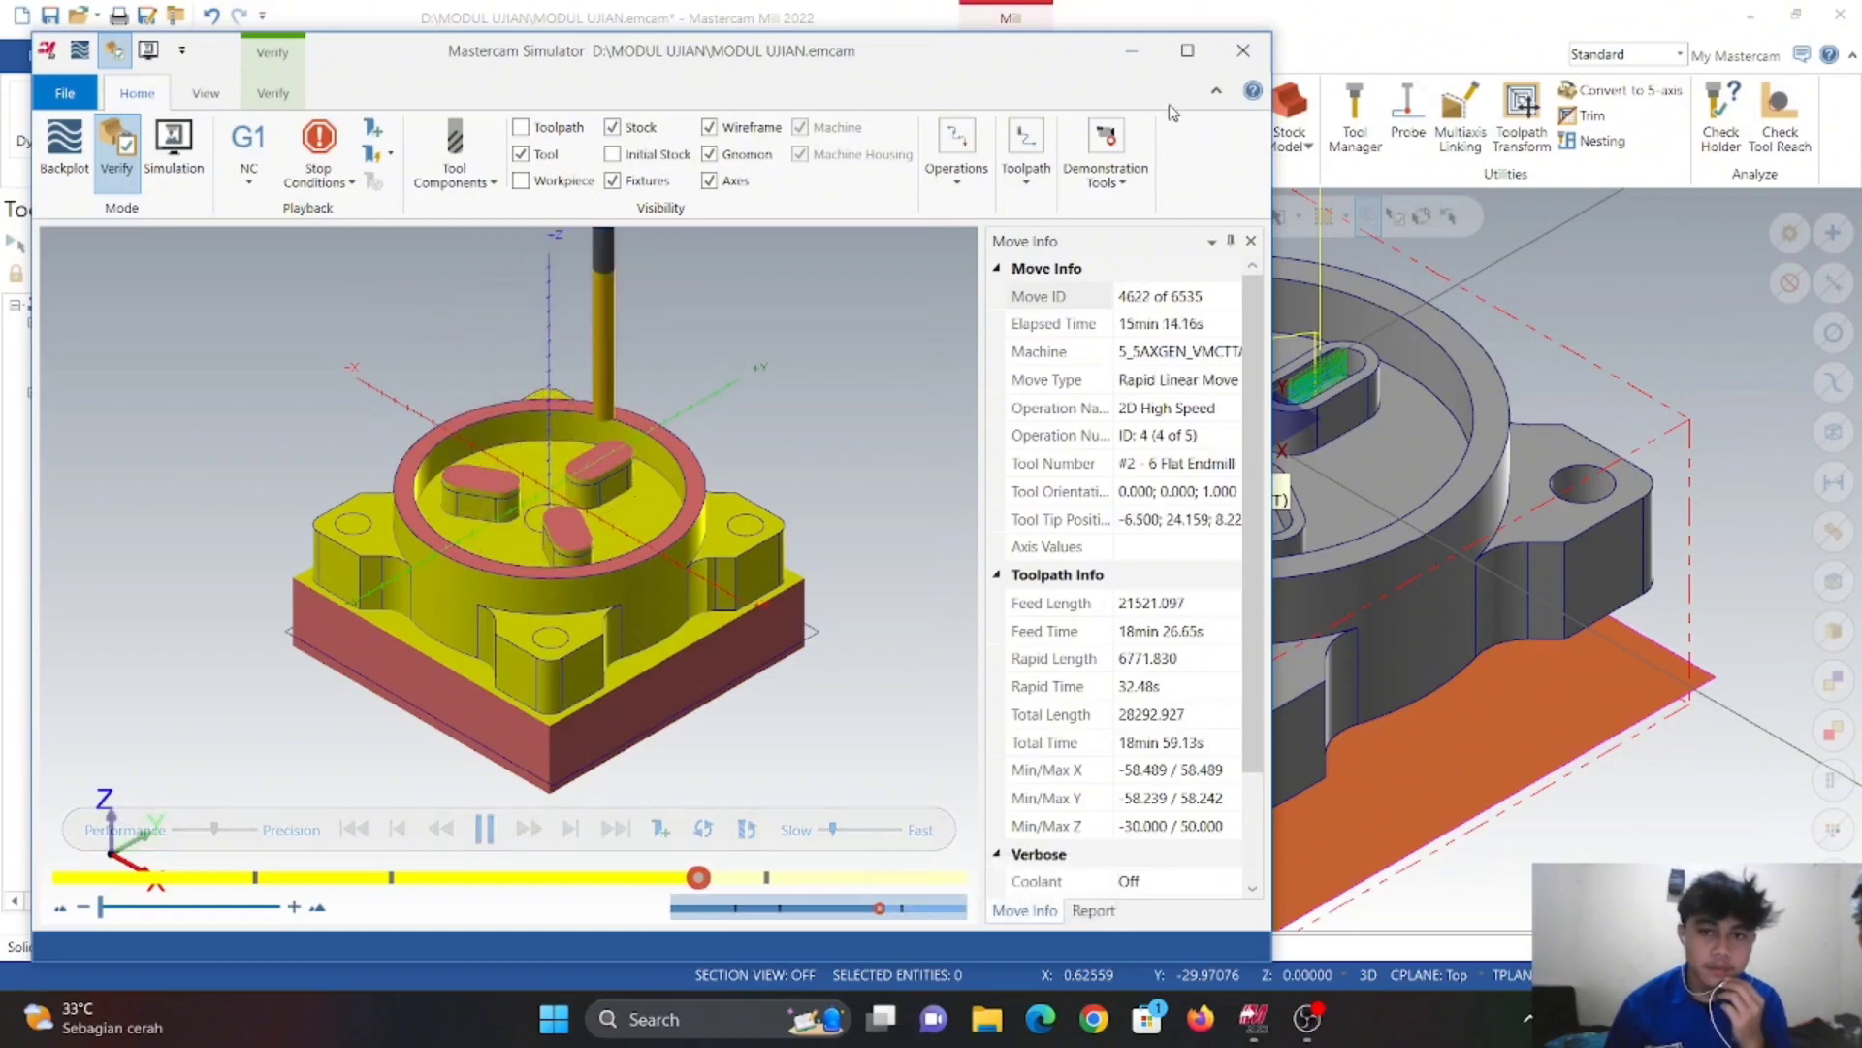
click(1209, 56)
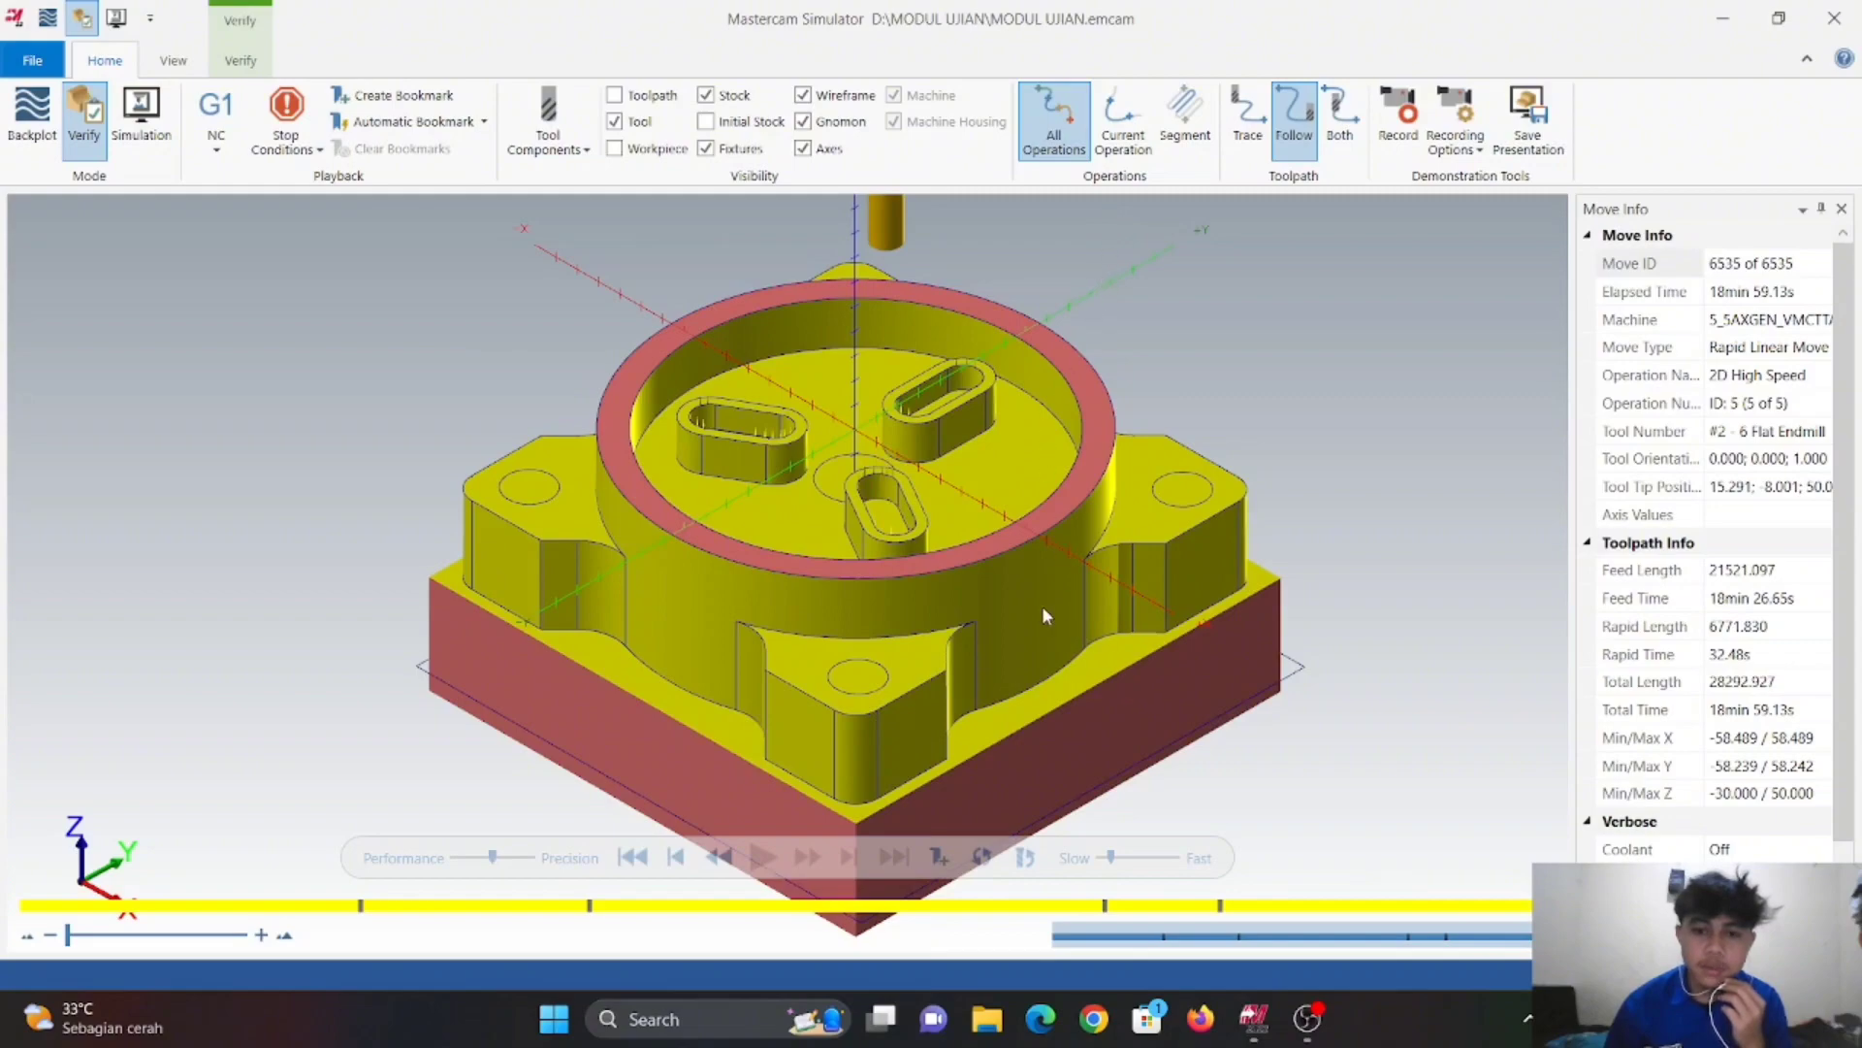
middle_drag(1041, 605, 1303, 501)
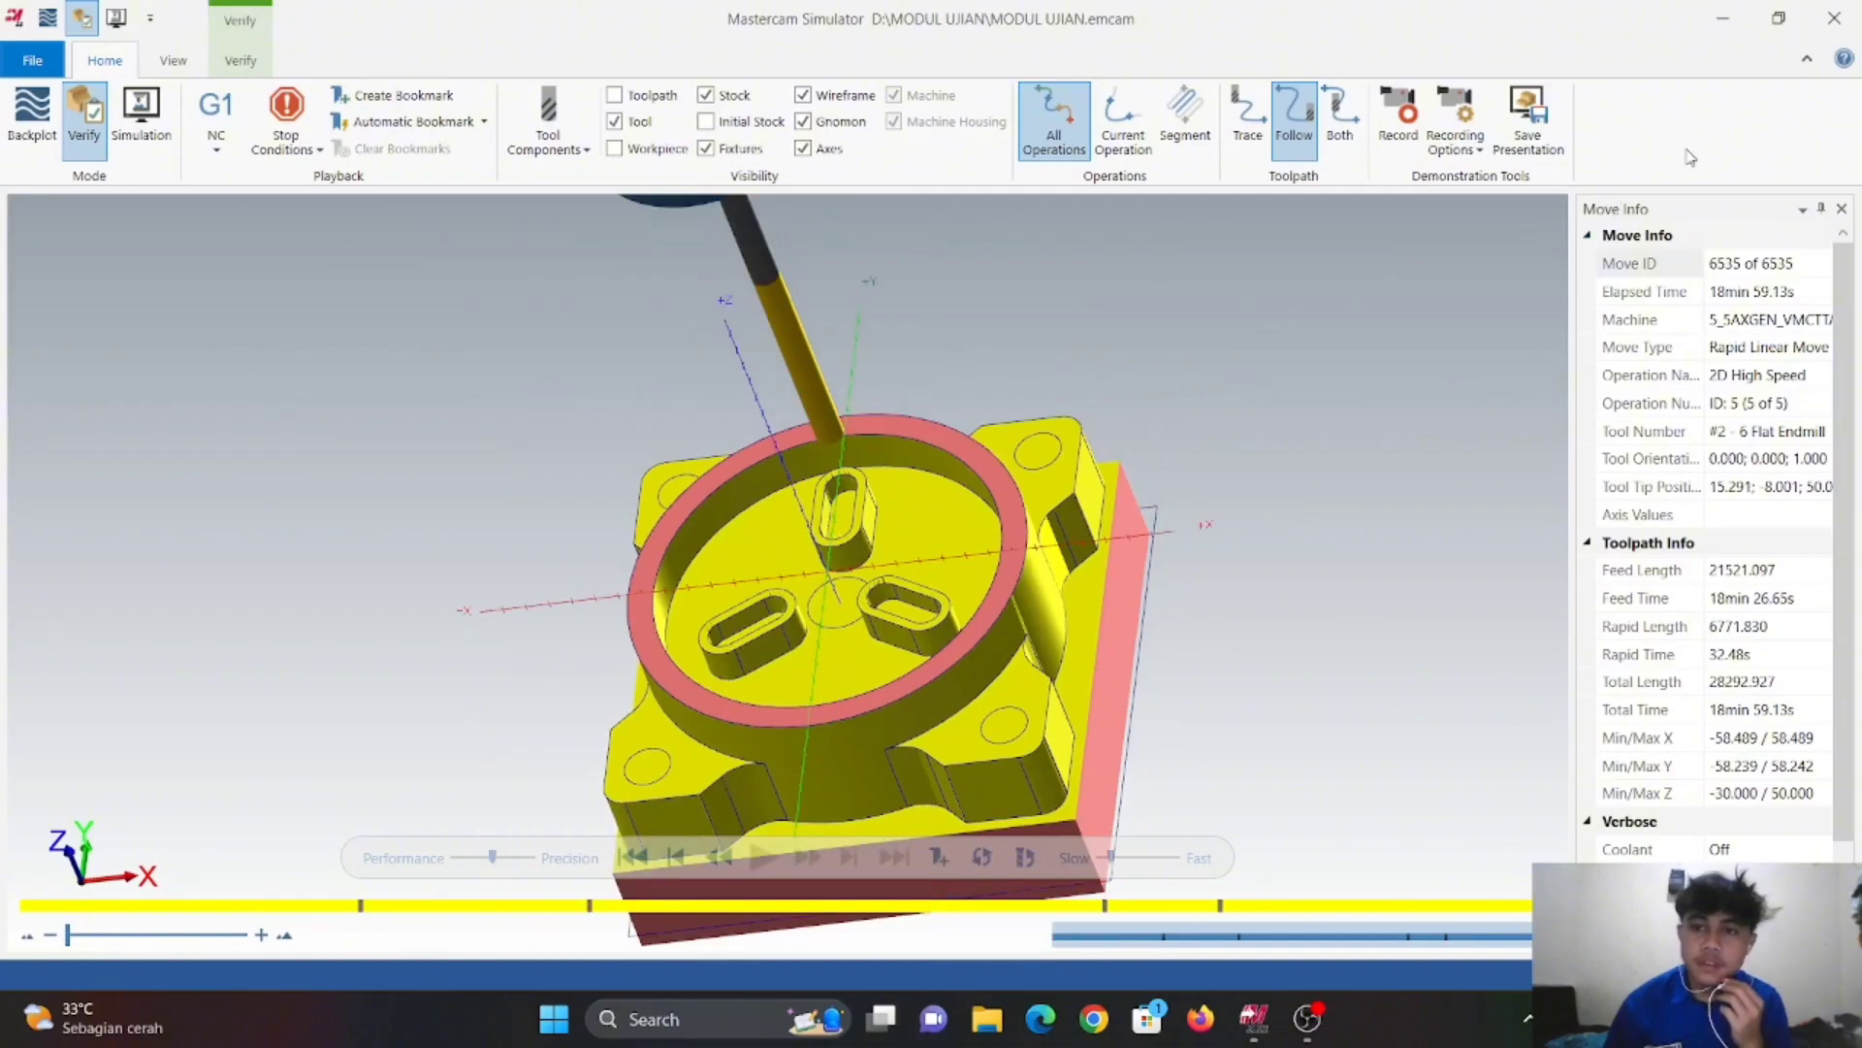
click(1834, 17)
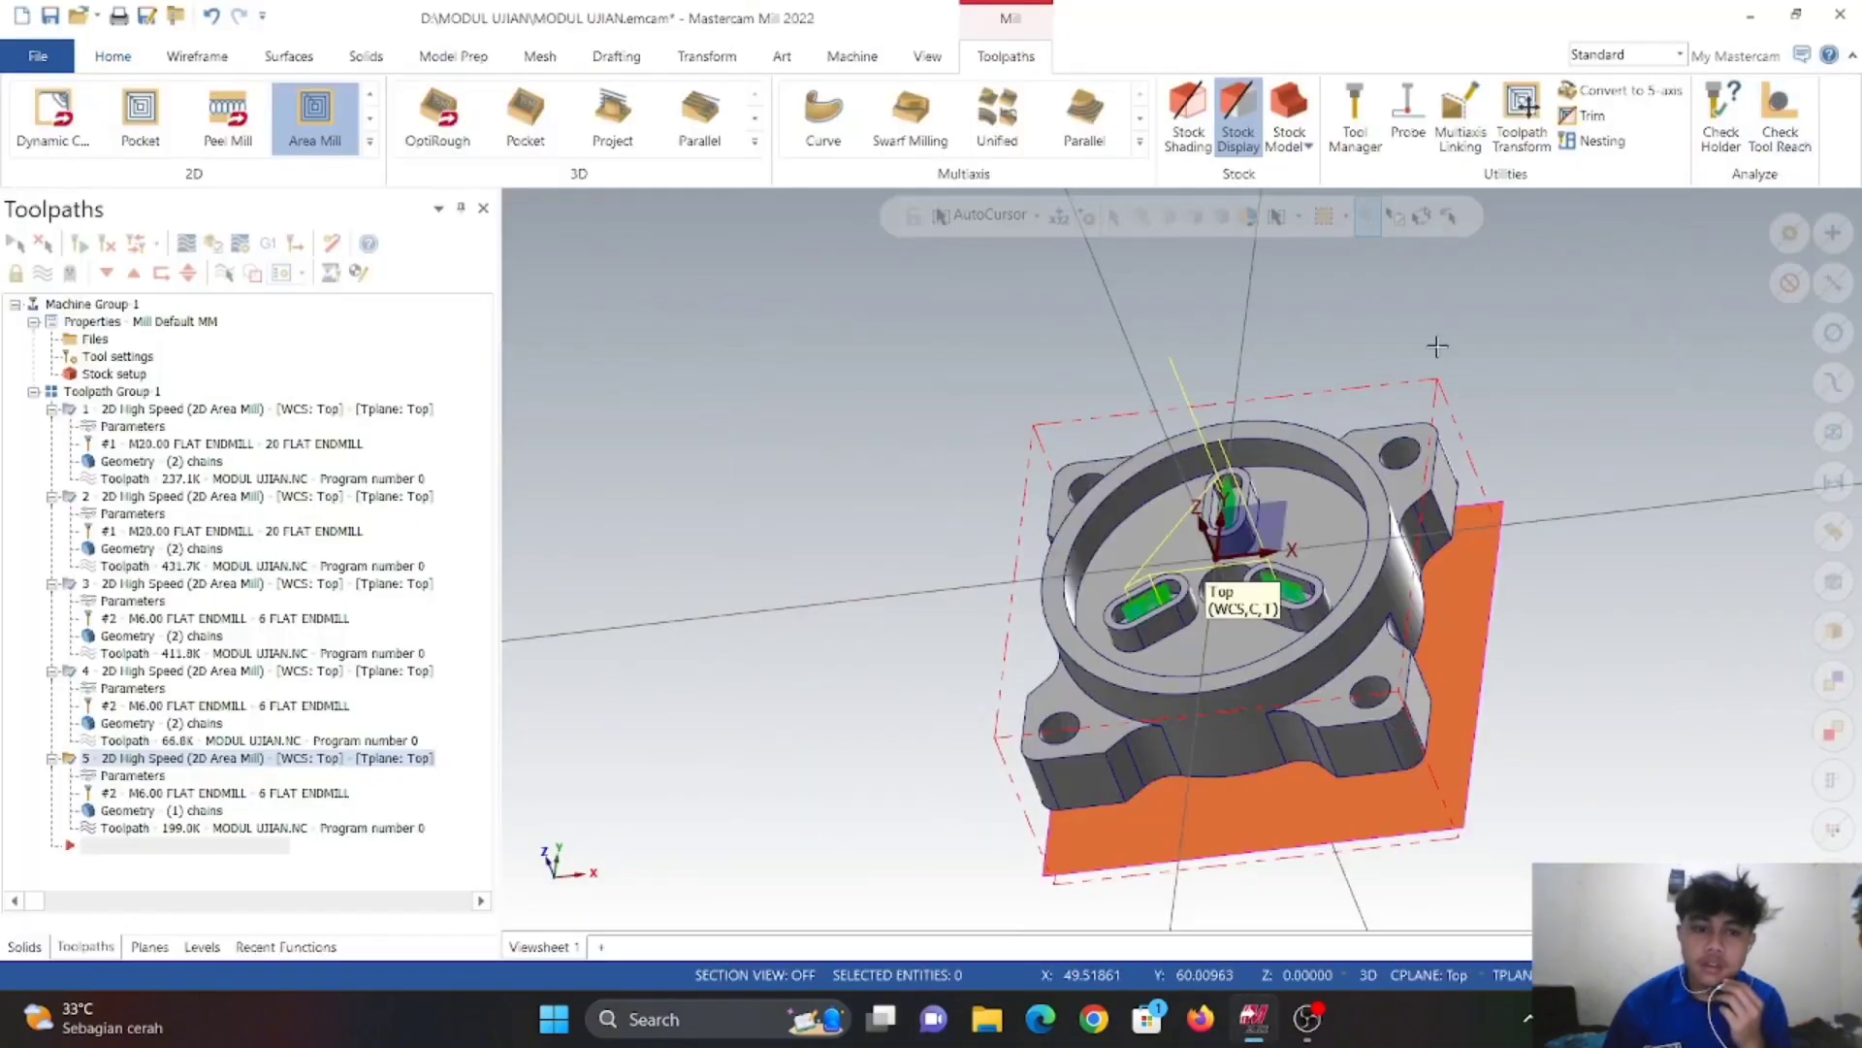
middle_drag(1146, 638, 1096, 514)
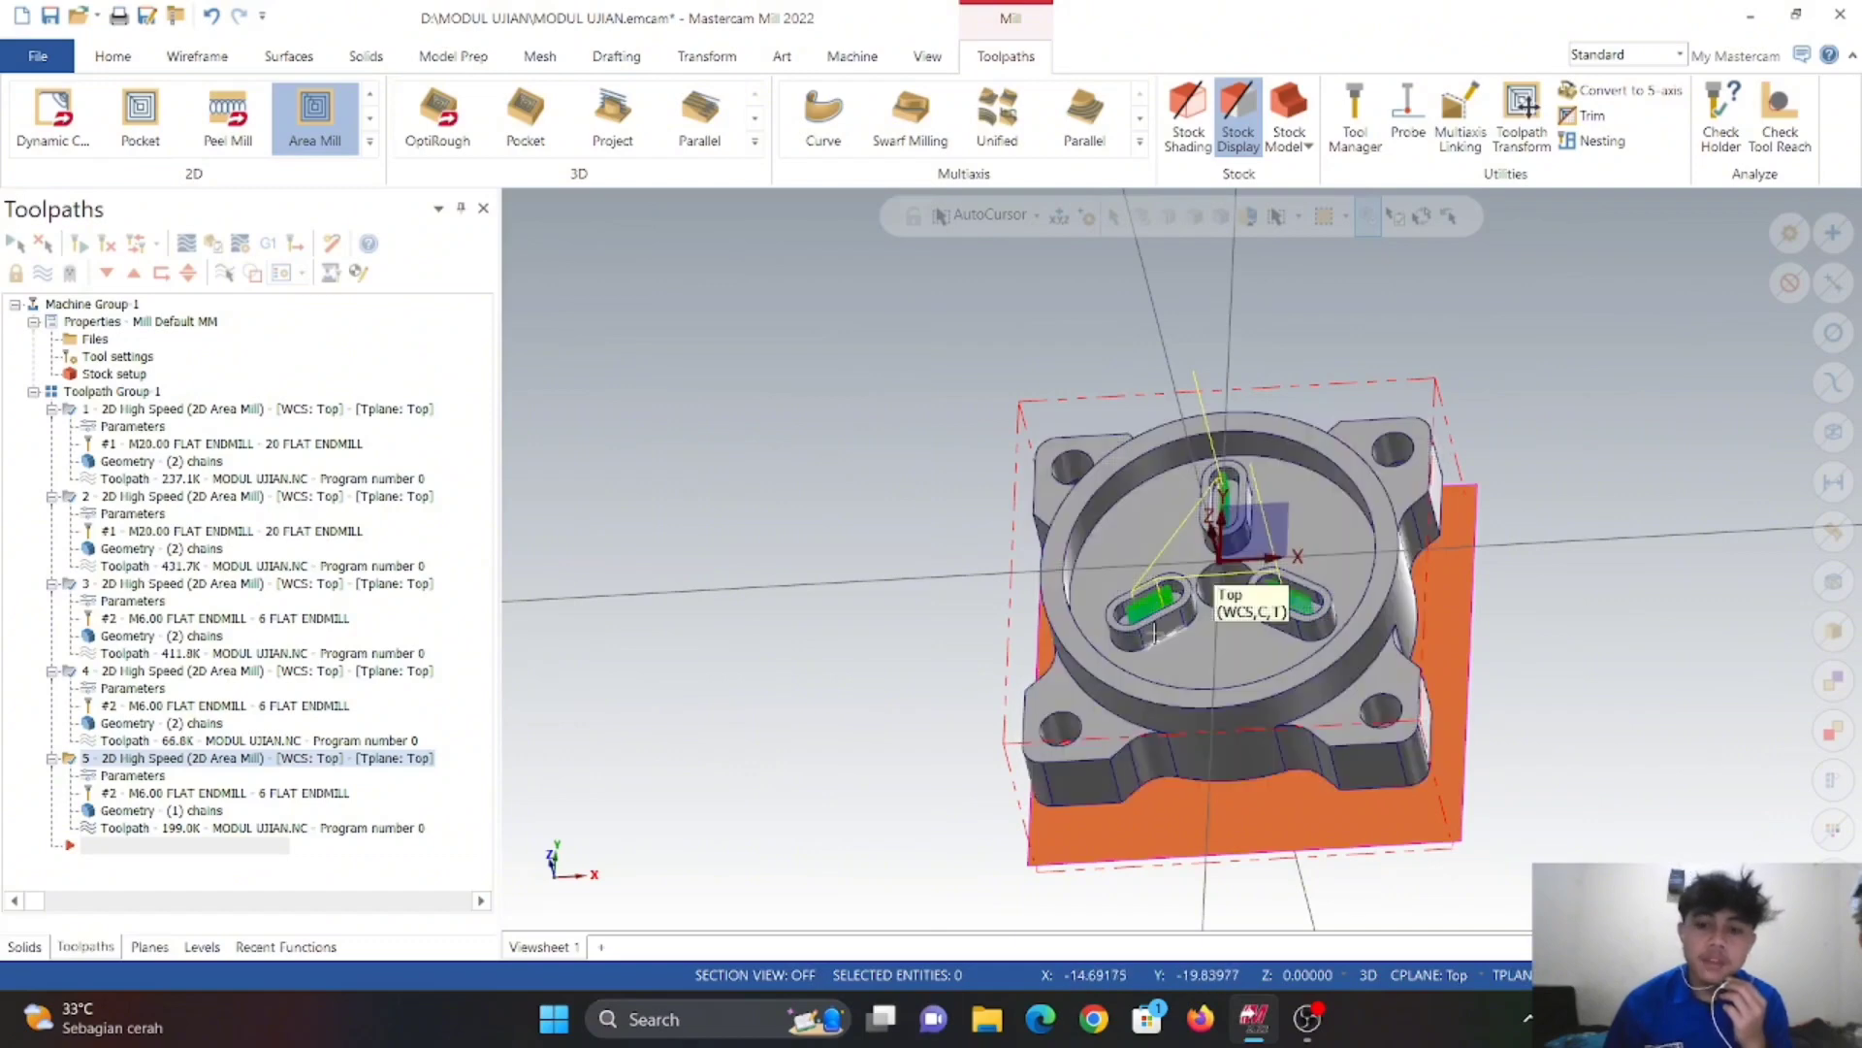
scroll(1136, 617, down, 1)
scroll(1135, 617, up, 2)
scroll(1134, 617, up, 6)
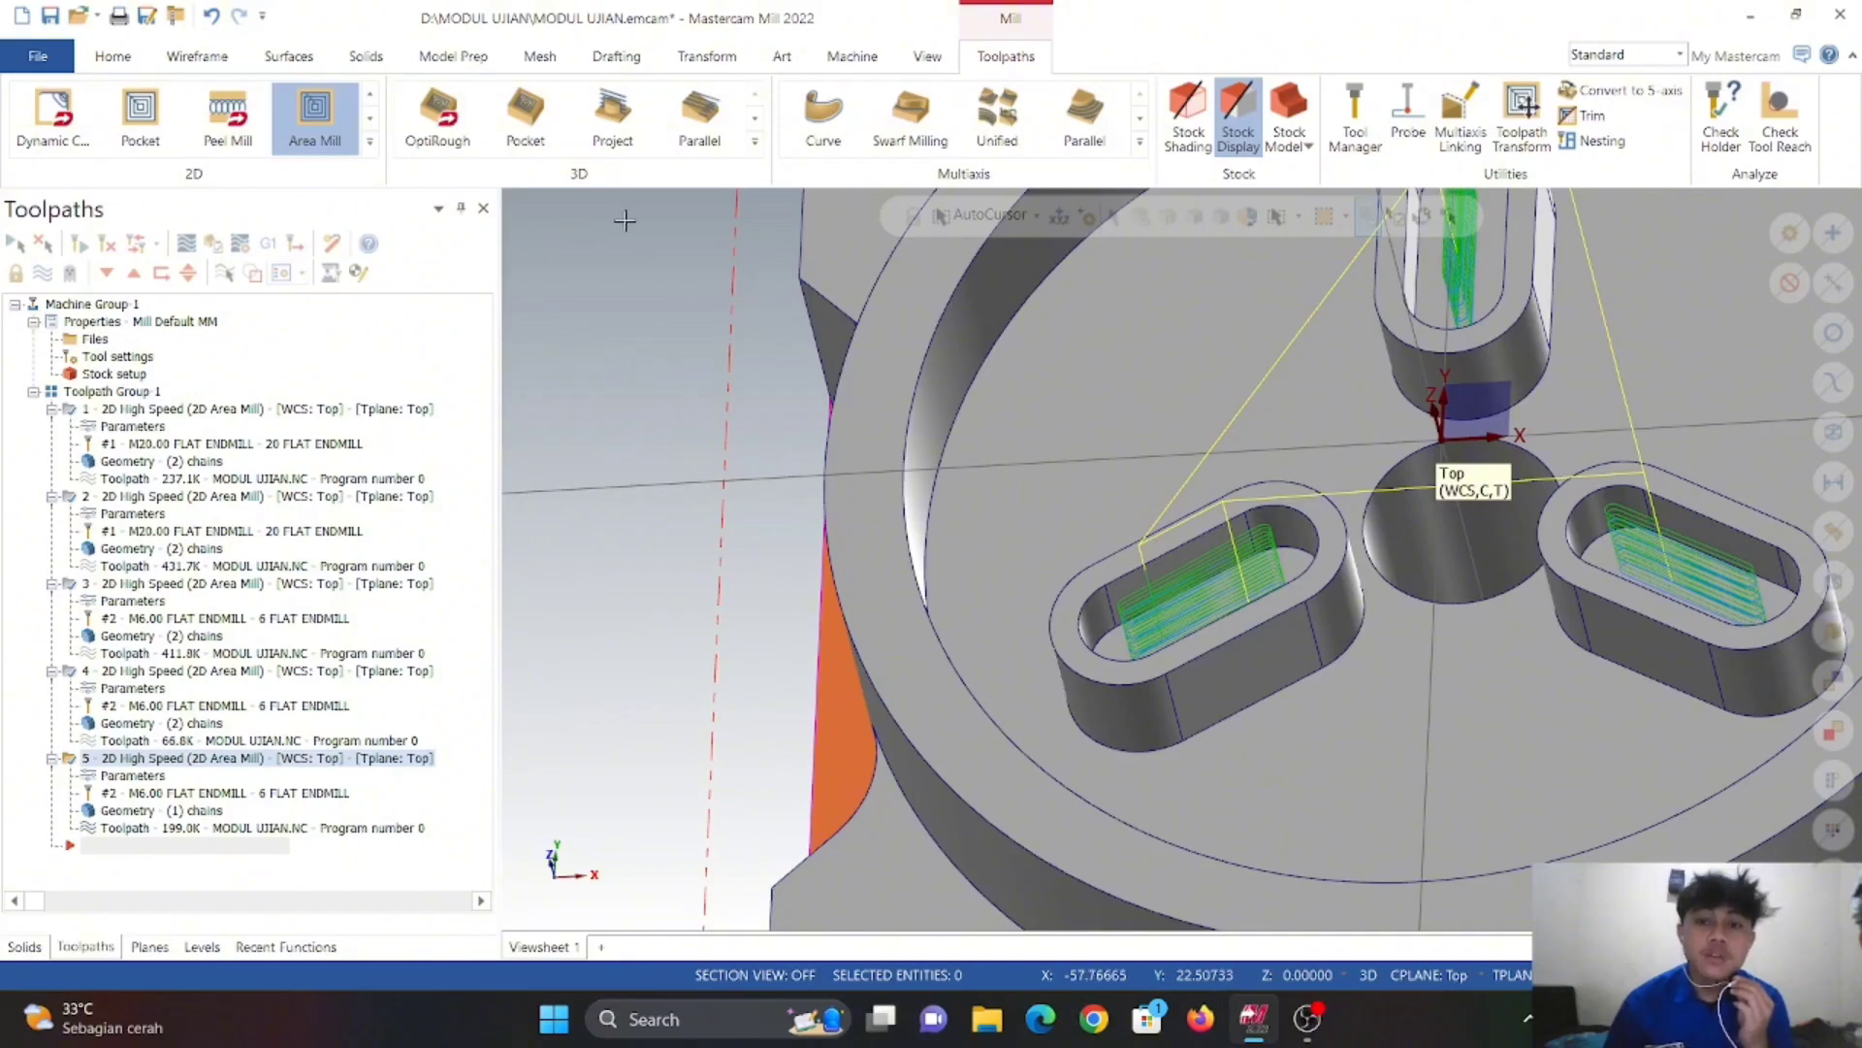
scroll(1278, 666, down, 5)
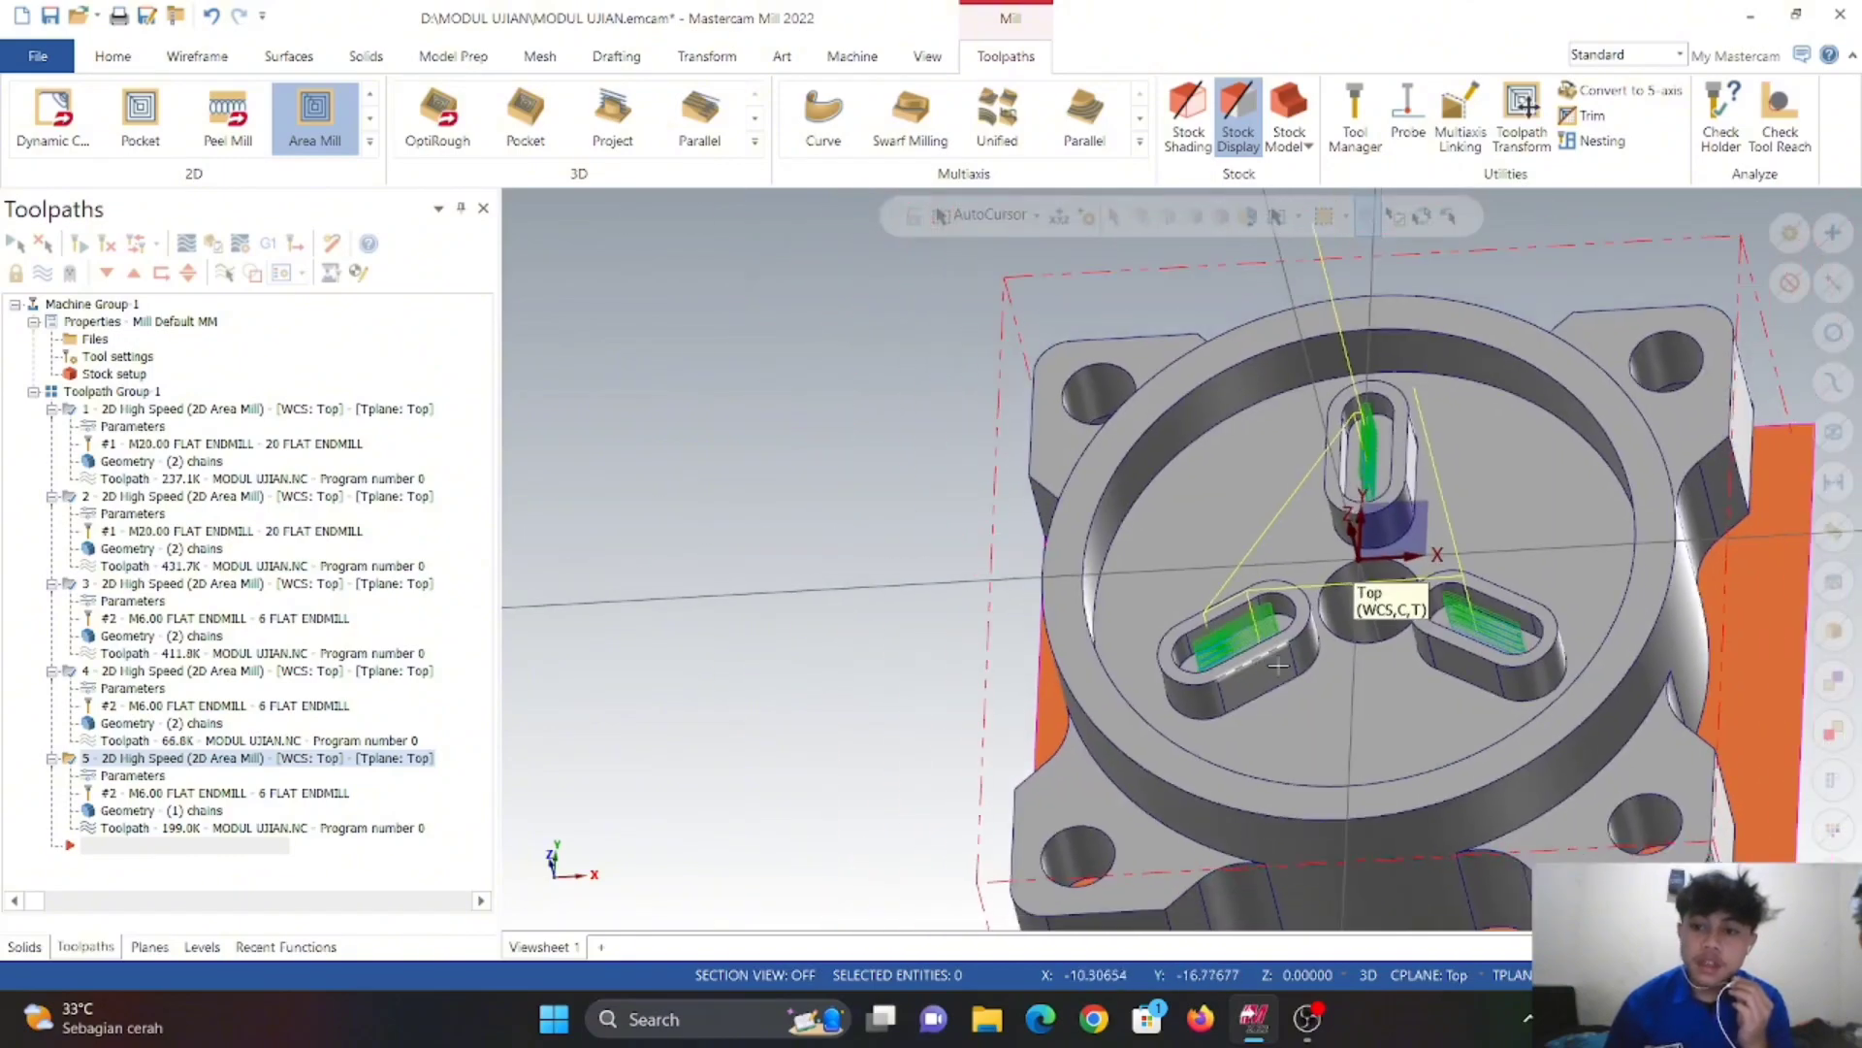
middle_drag(1278, 666, 1006, 673)
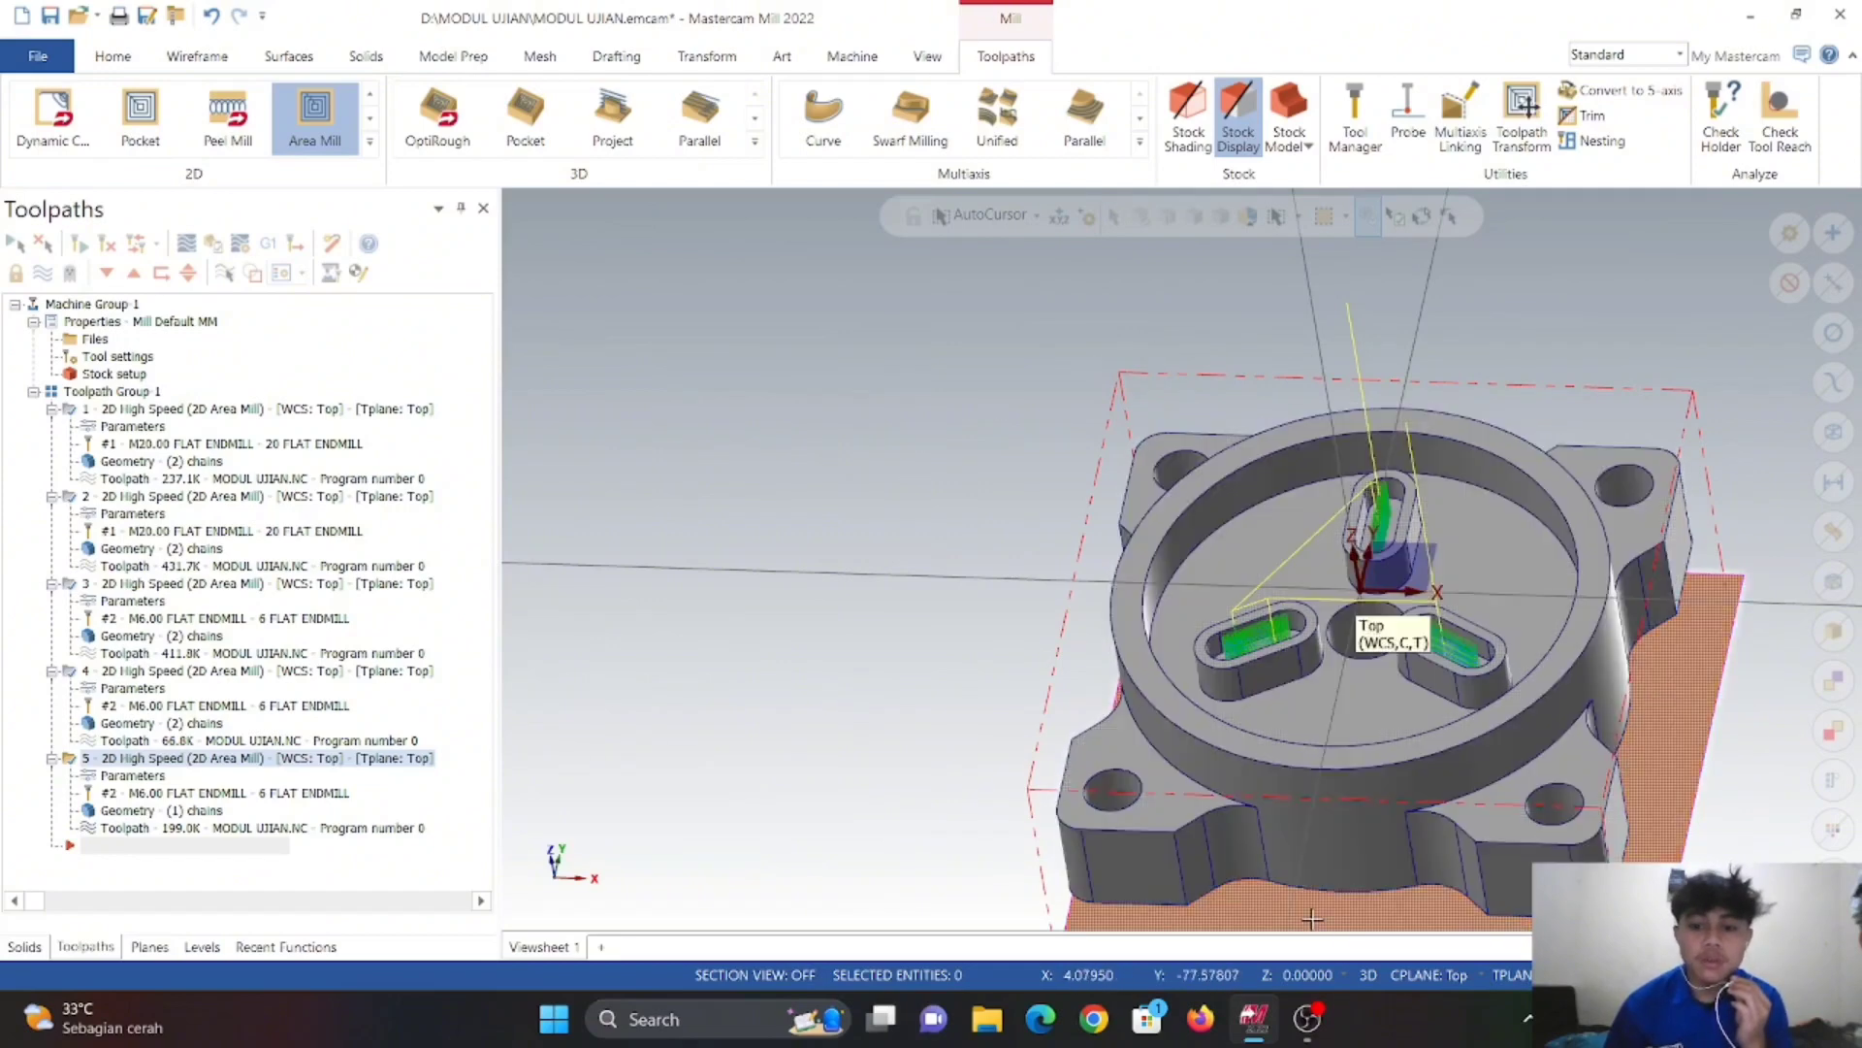
click(1306, 1018)
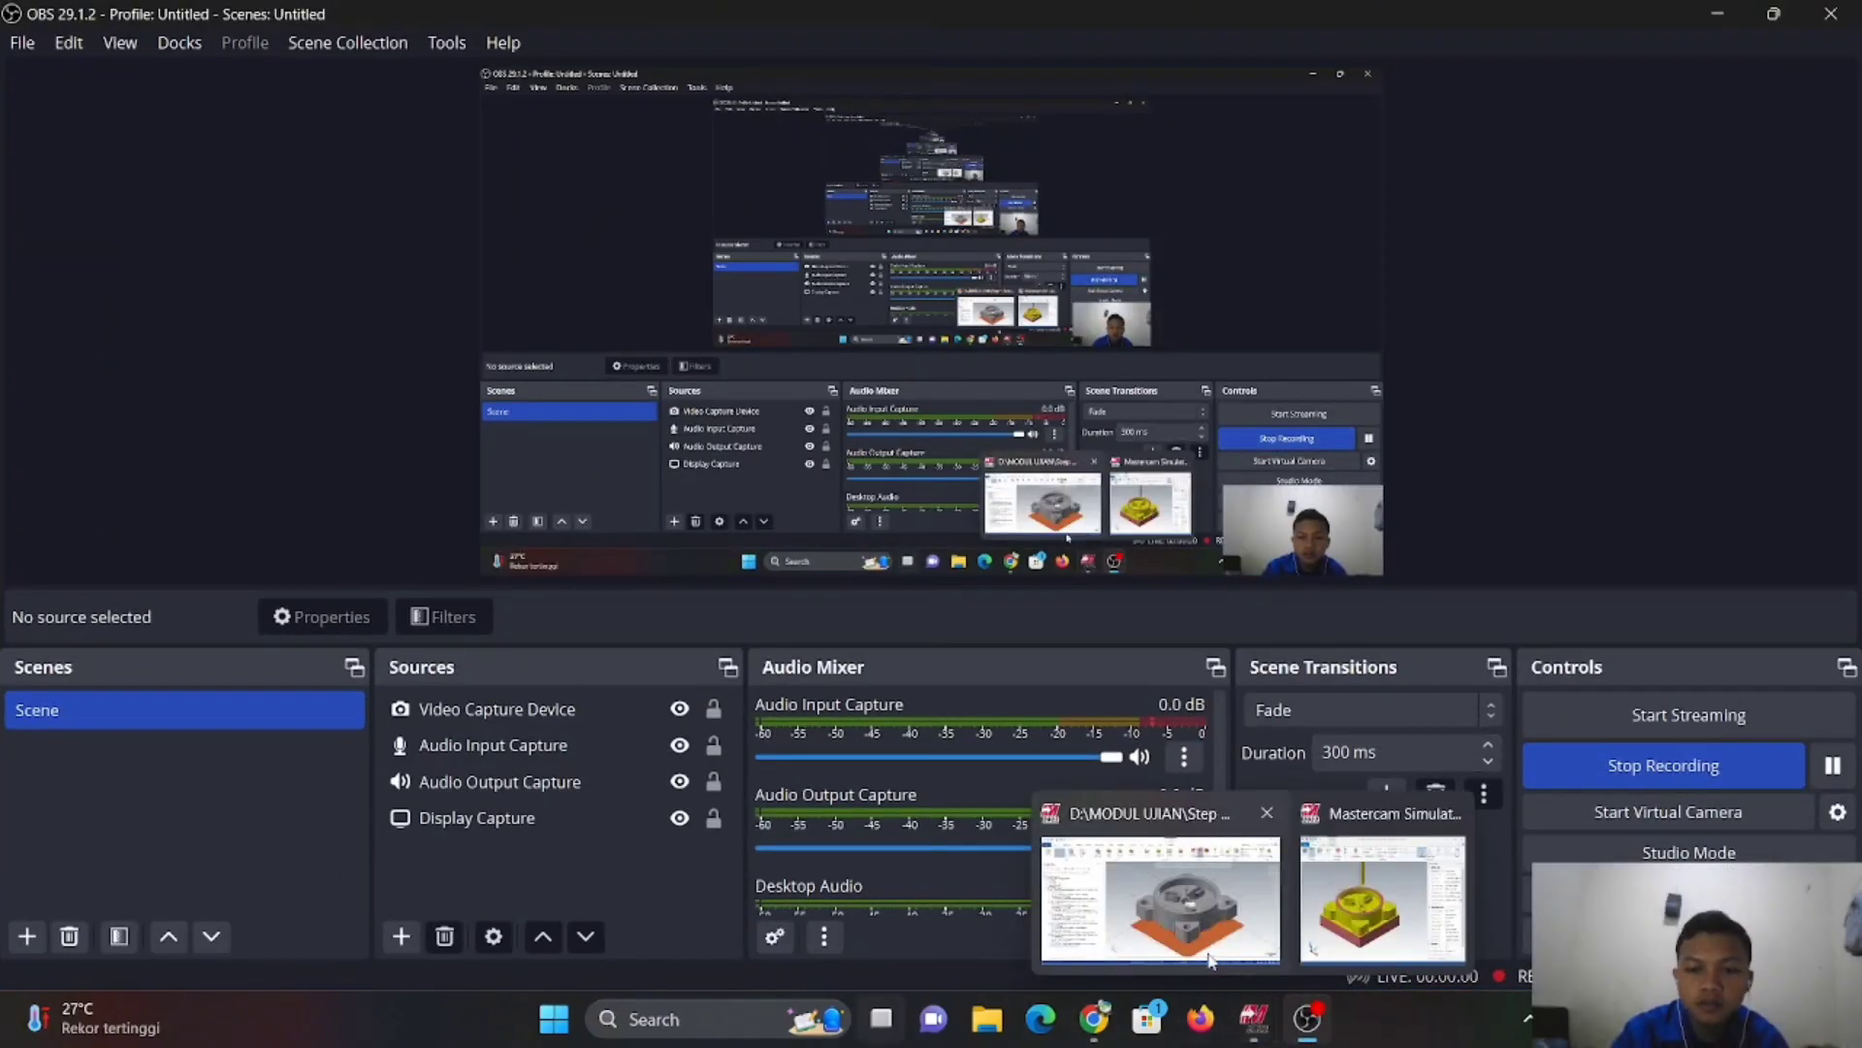
- Switch to the Step 1-5 file's simulation, examine the uncut corner and centre hole locations on the verified part, and close the simulator
click(1154, 893)
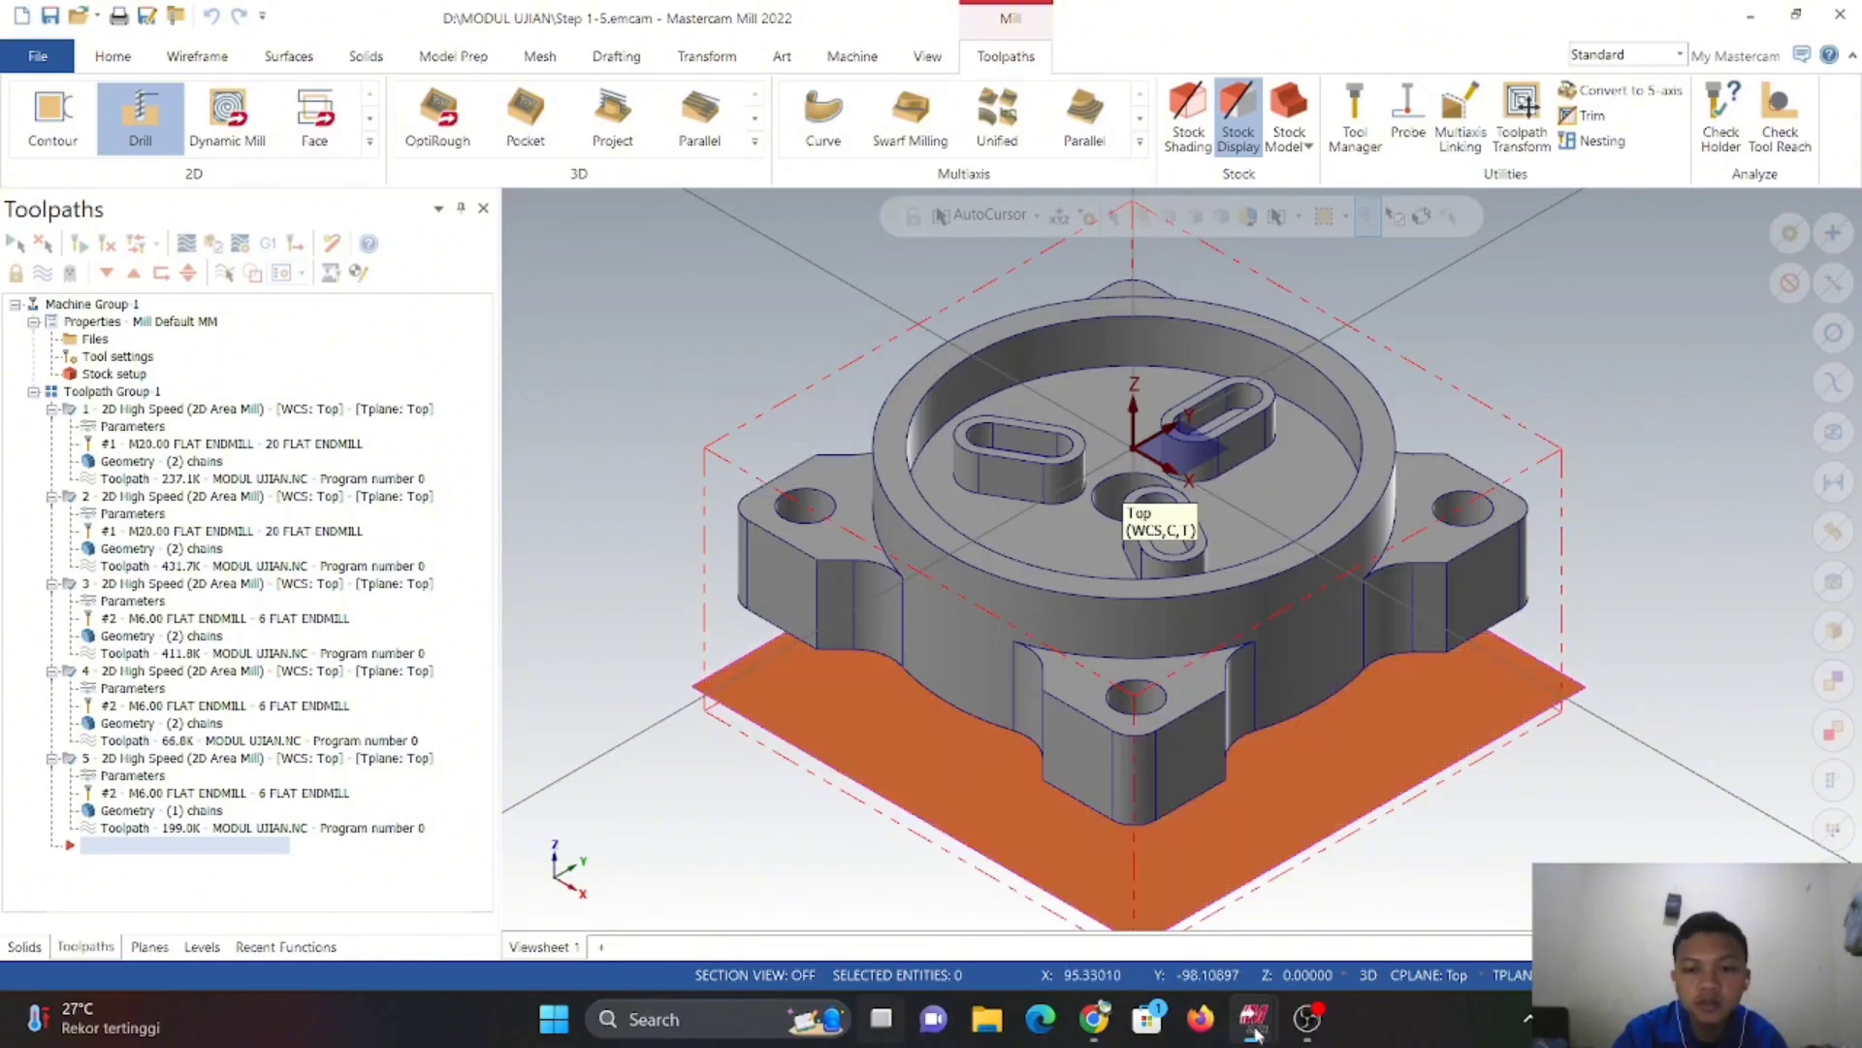
mouse_move(1254, 1018)
click(1372, 894)
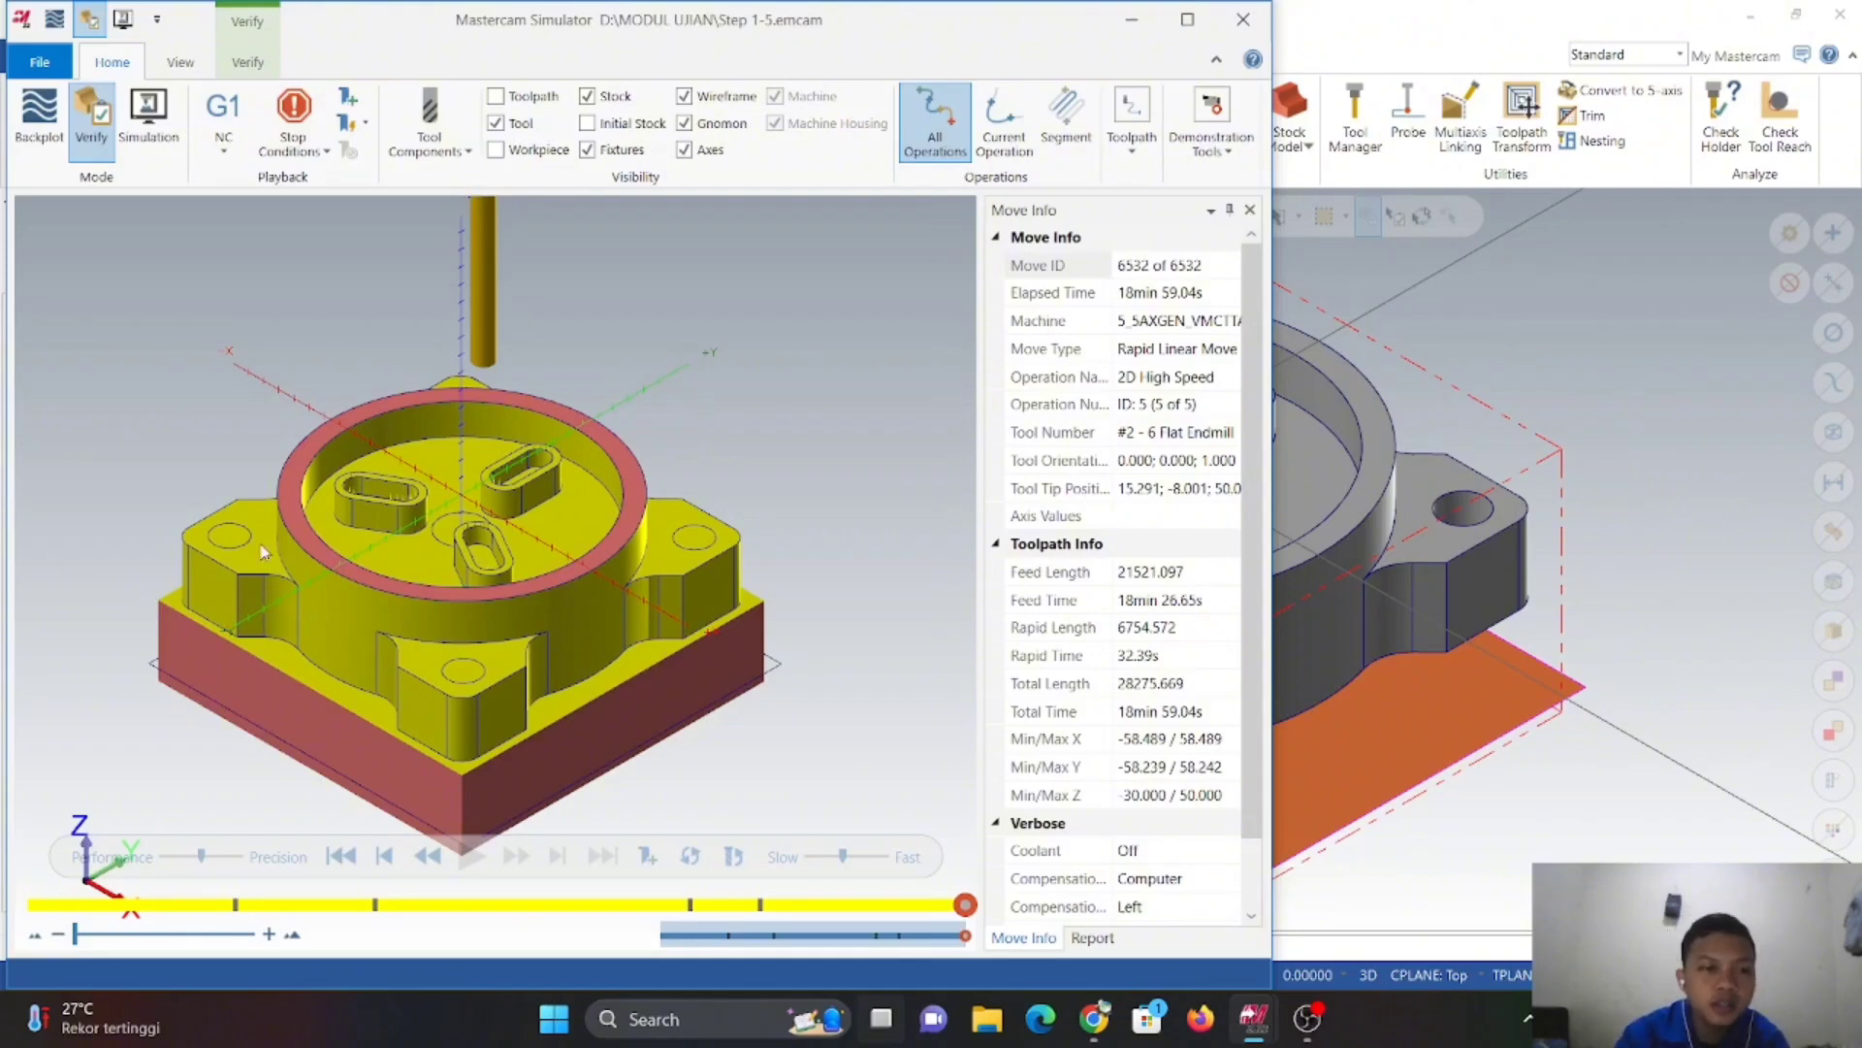
scroll(264, 550, up, 2)
scroll(266, 543, up, 1)
scroll(266, 543, down, 2)
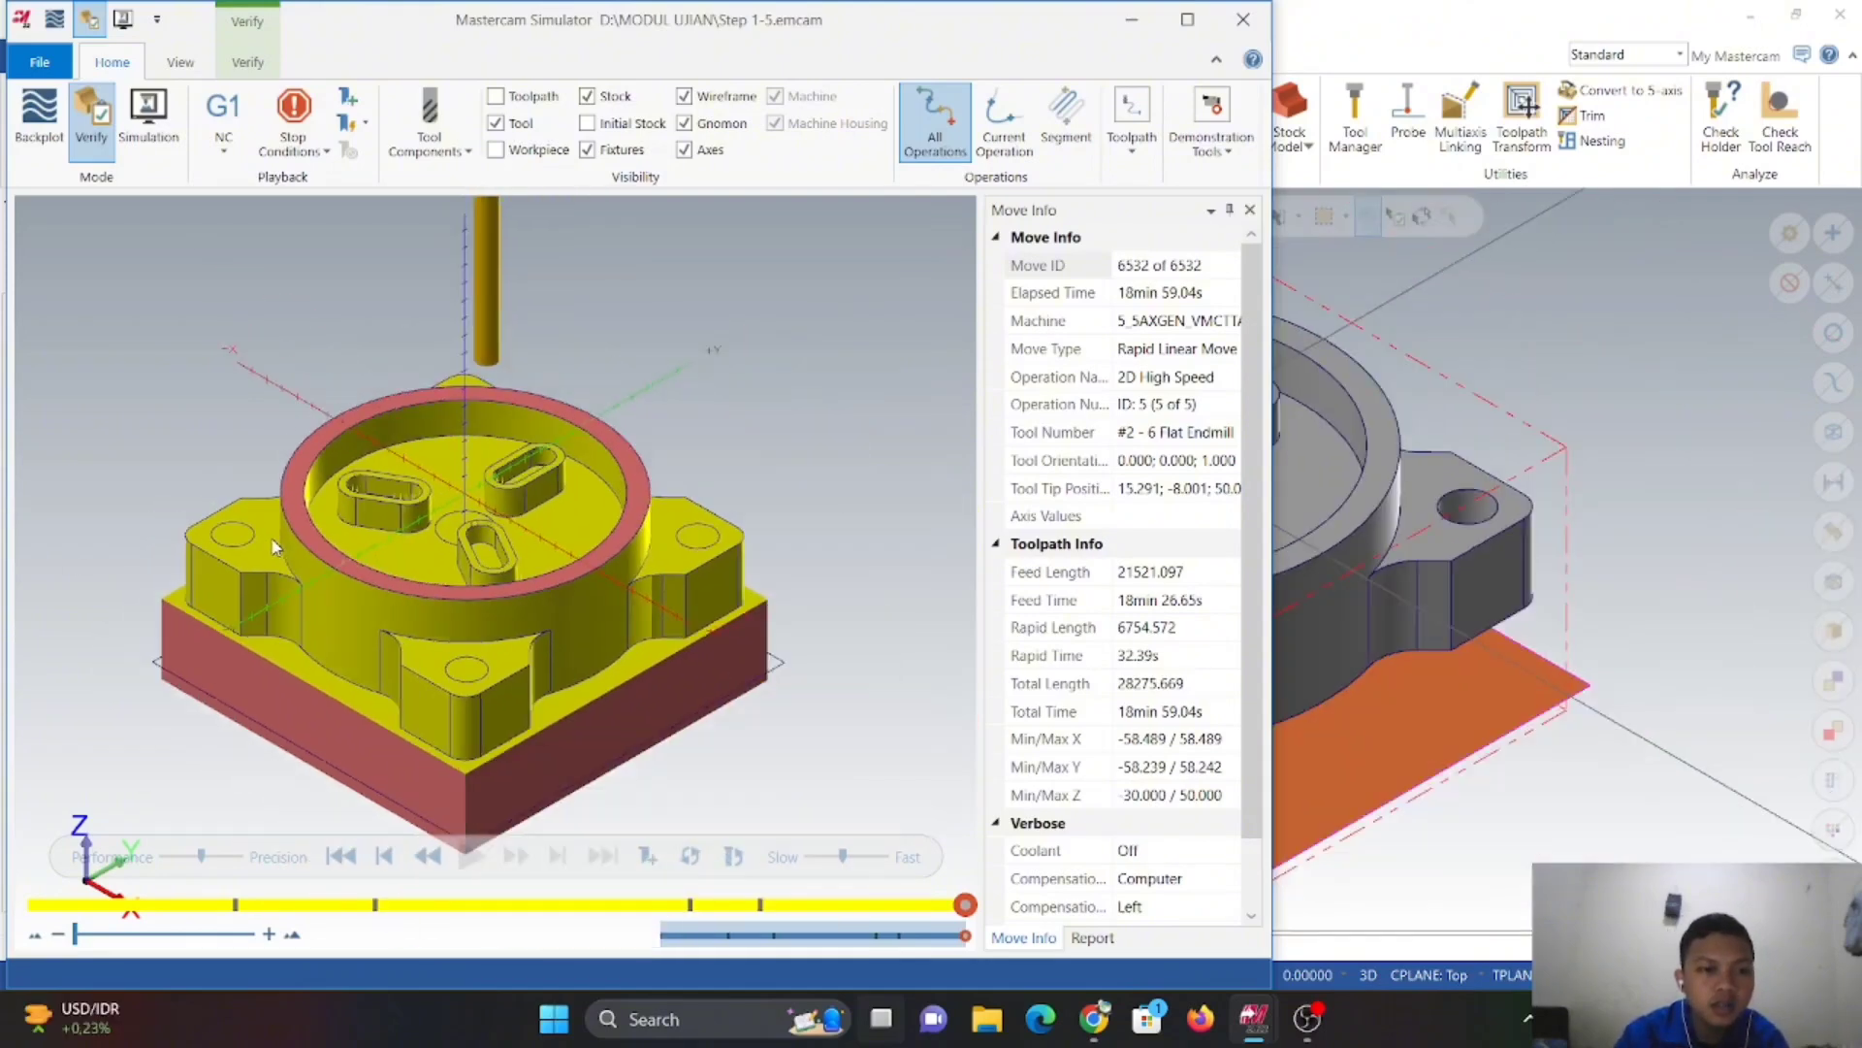
scroll(270, 545, up, 1)
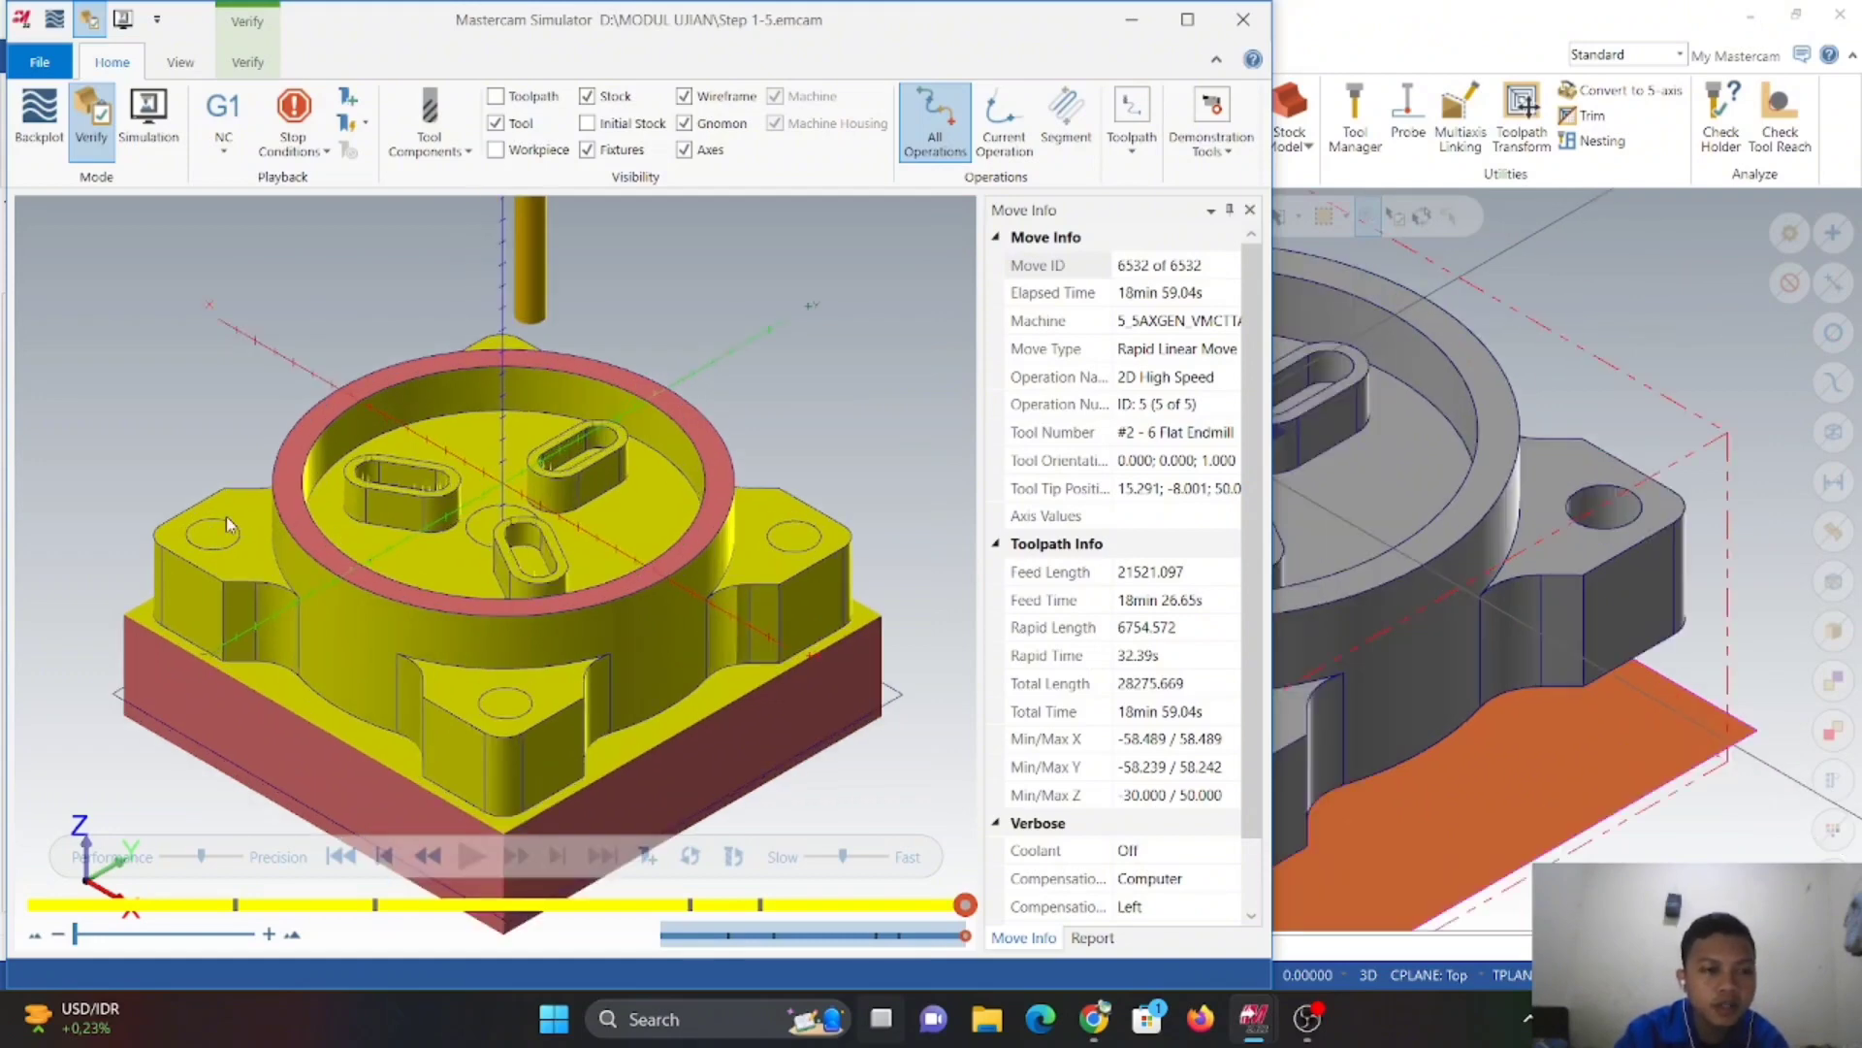
middle_drag(225, 516, 190, 597)
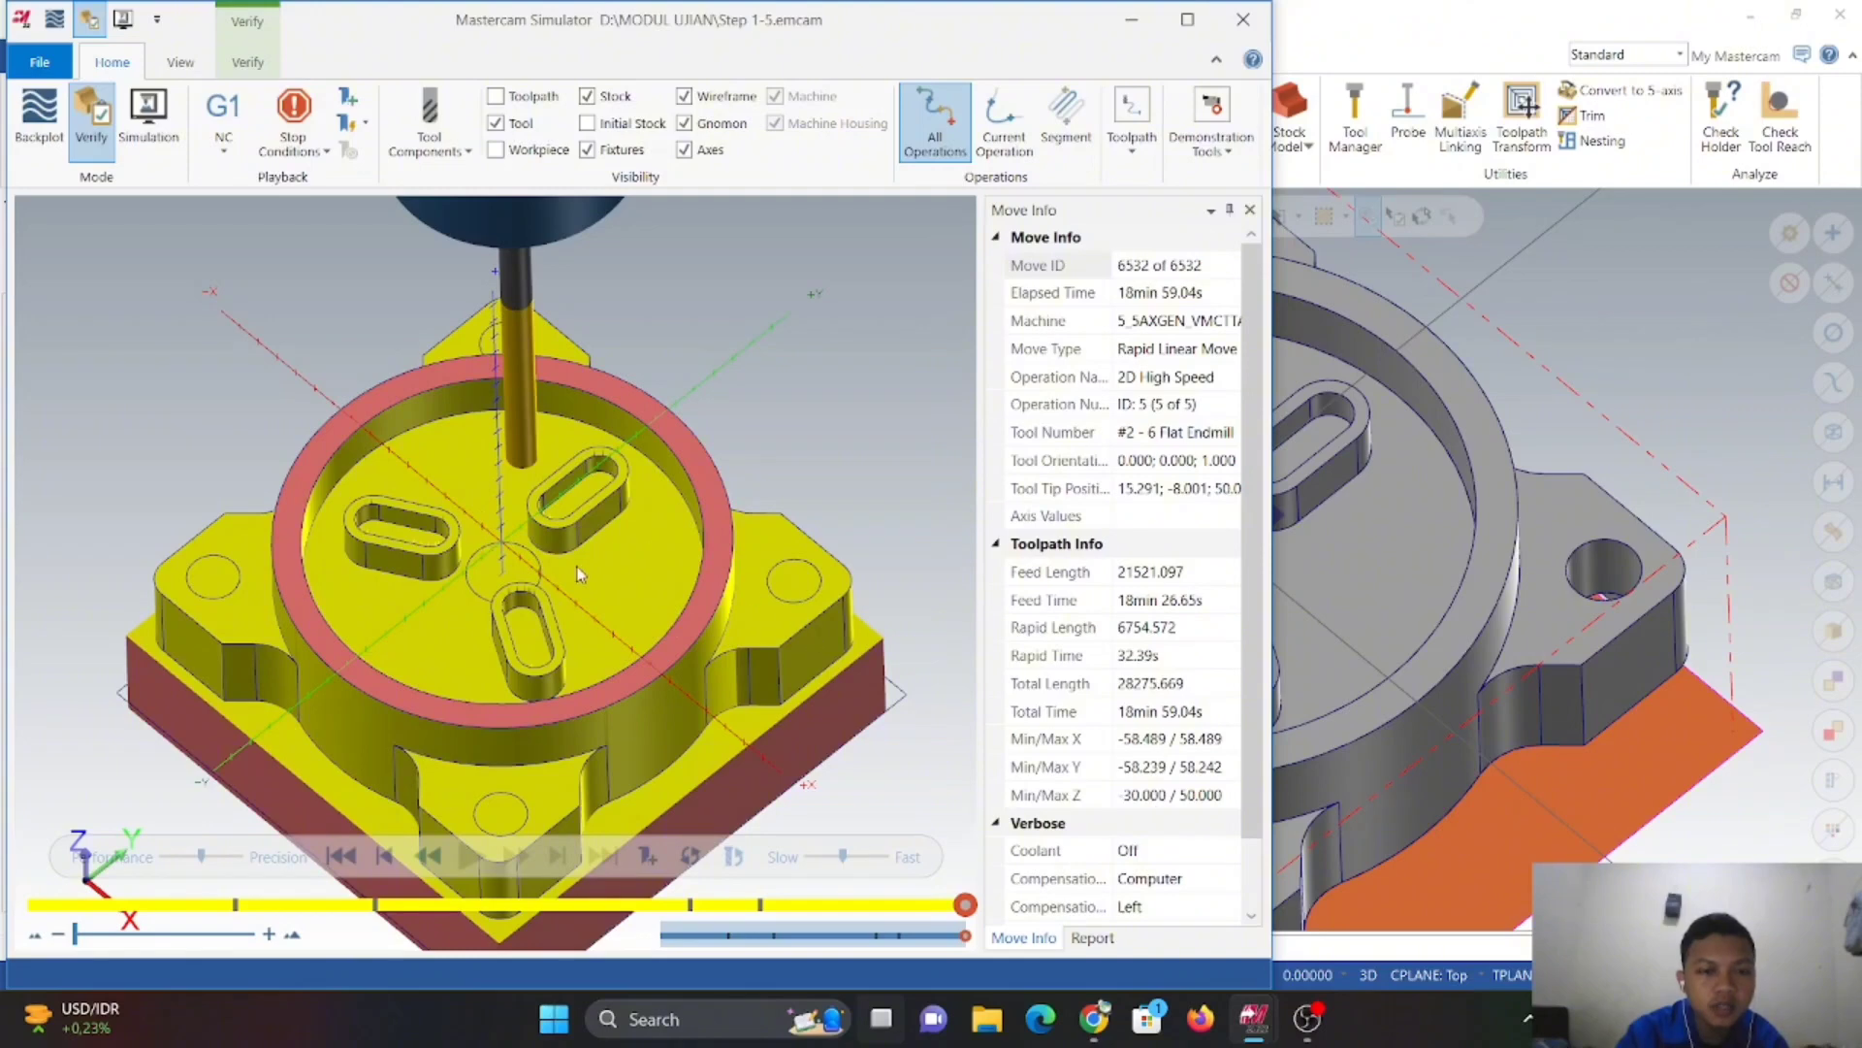
middle_drag(591, 591, 599, 635)
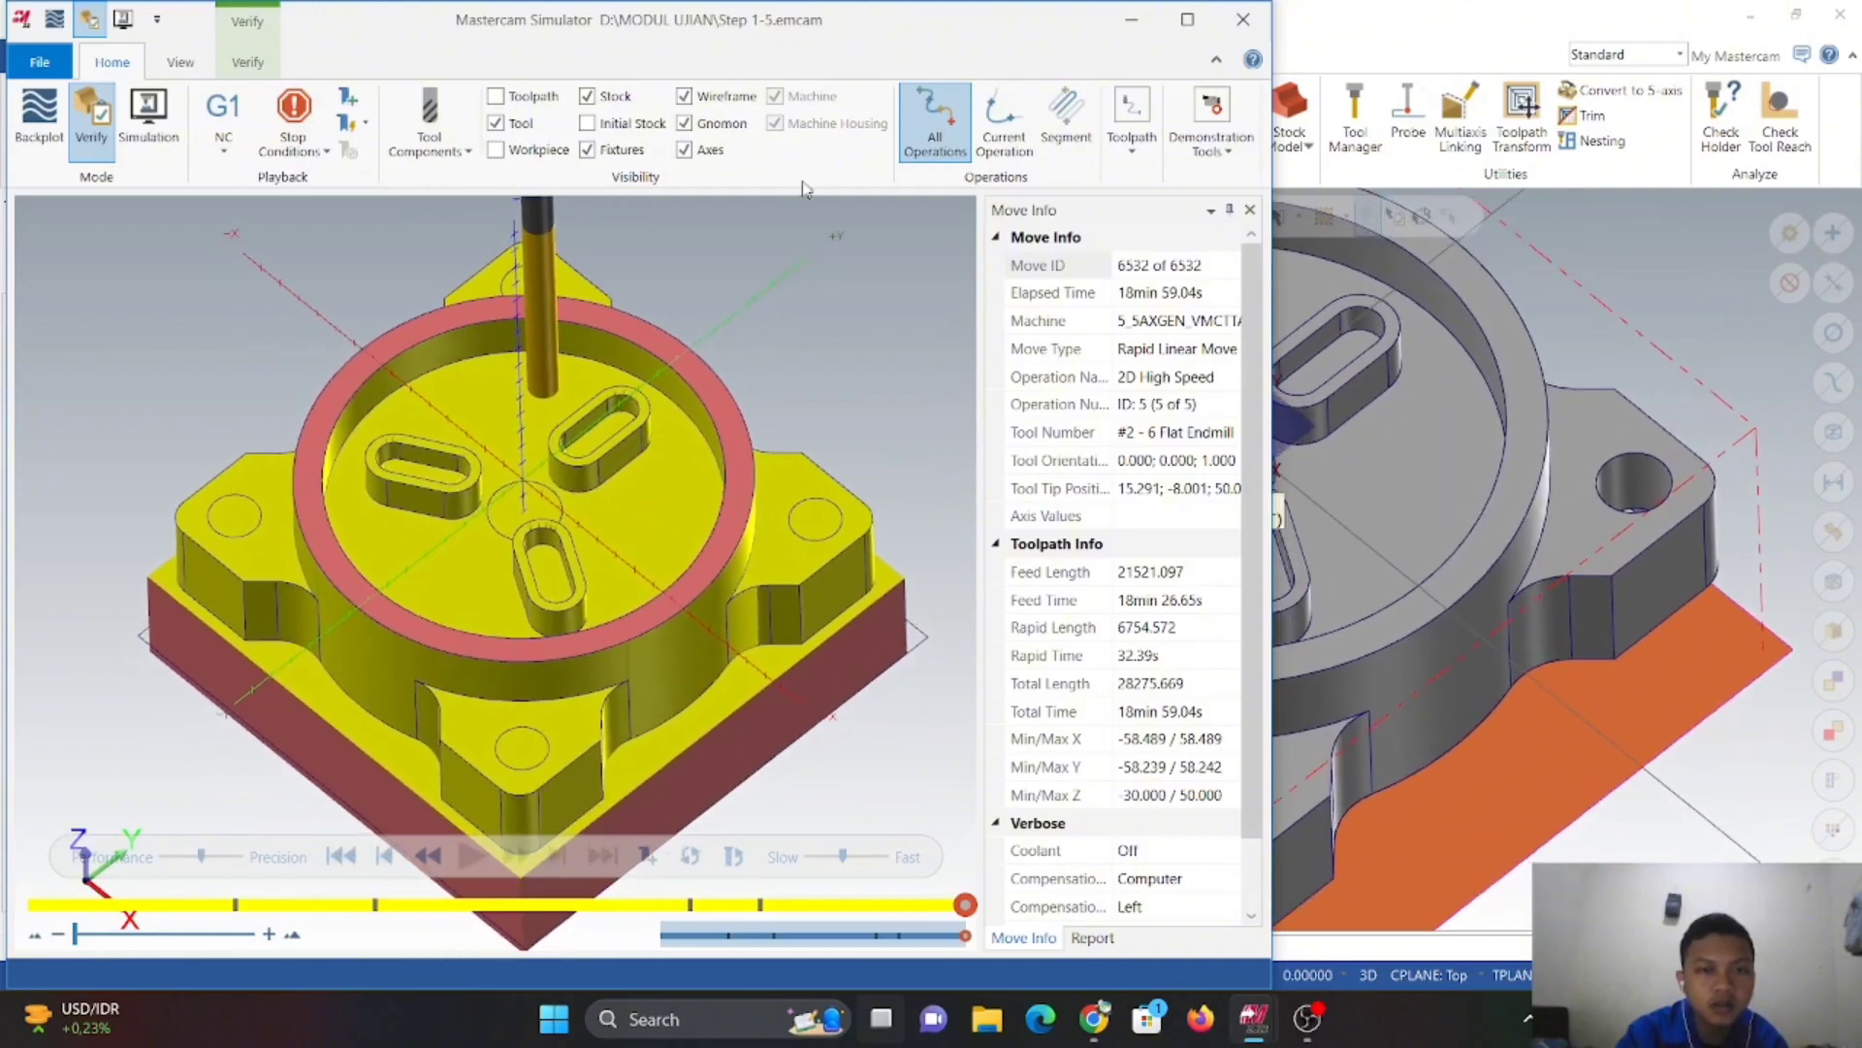
click(1243, 20)
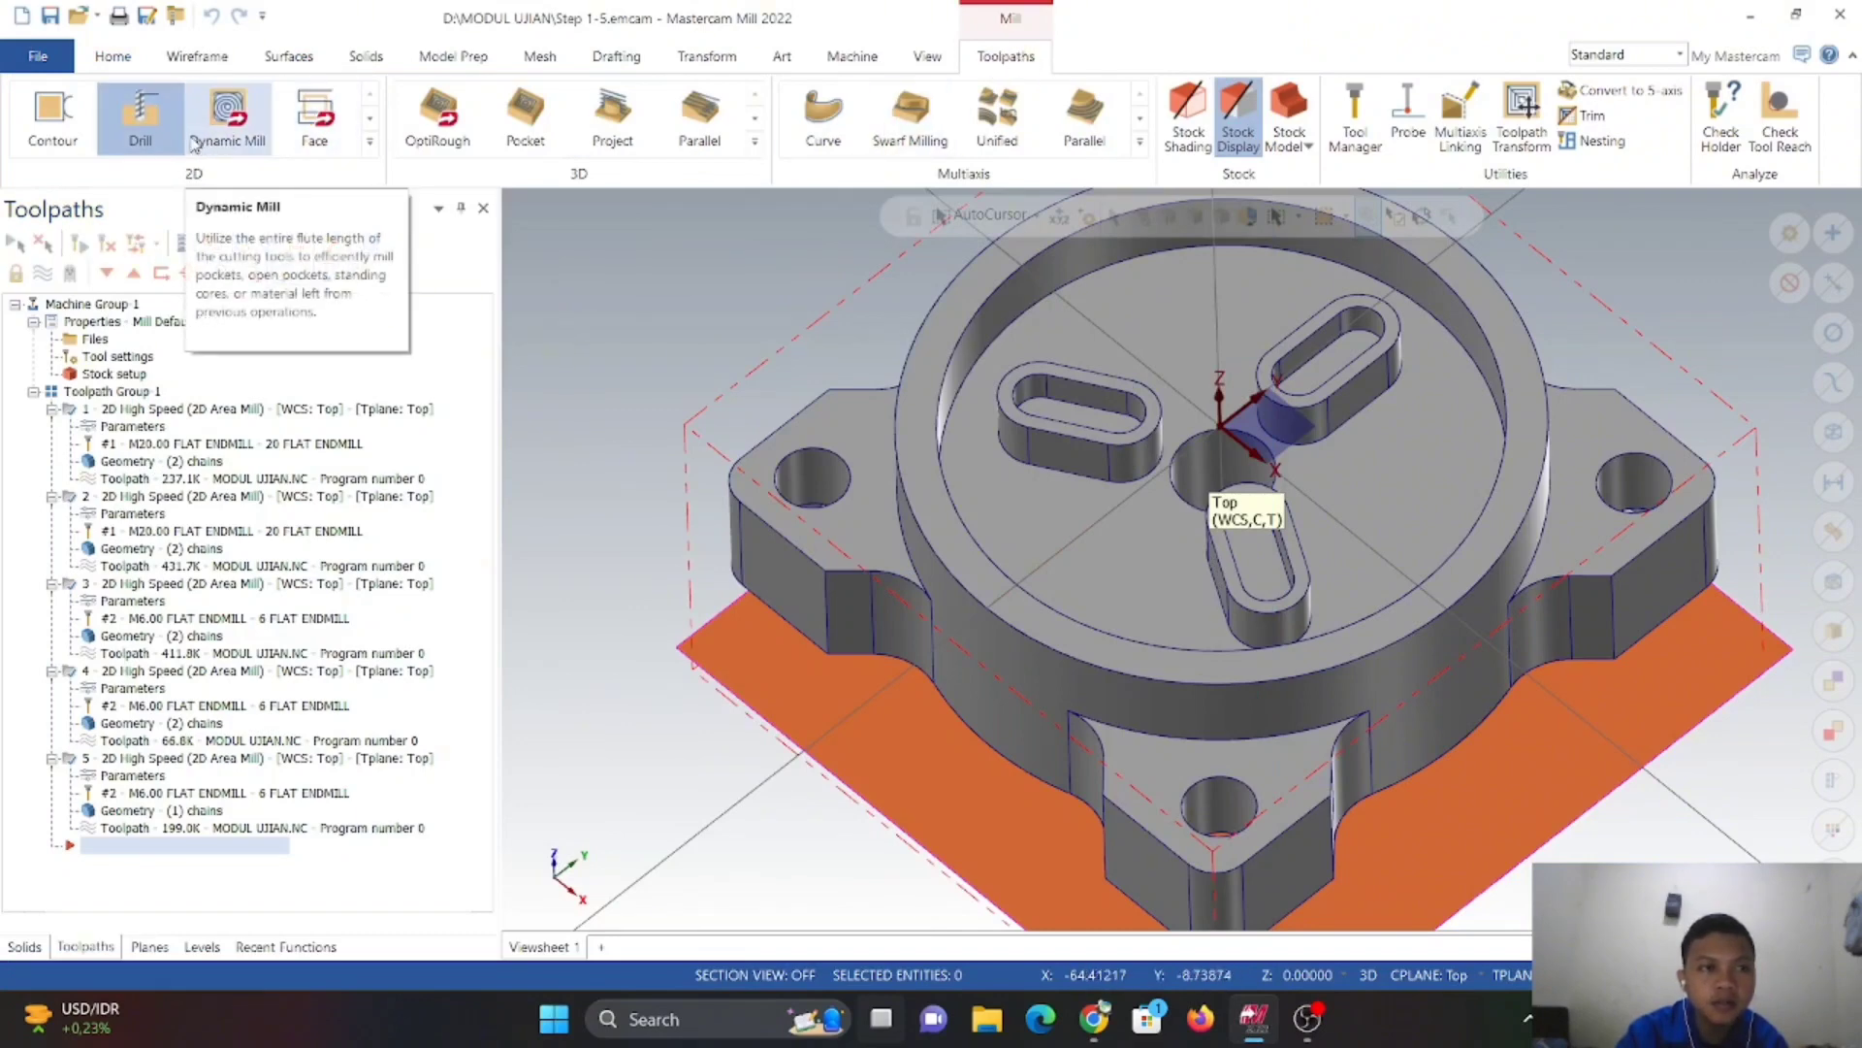
- Start a Drill toolpath and add the flange's centre hole and the first corner hole as drilling features
click(370, 146)
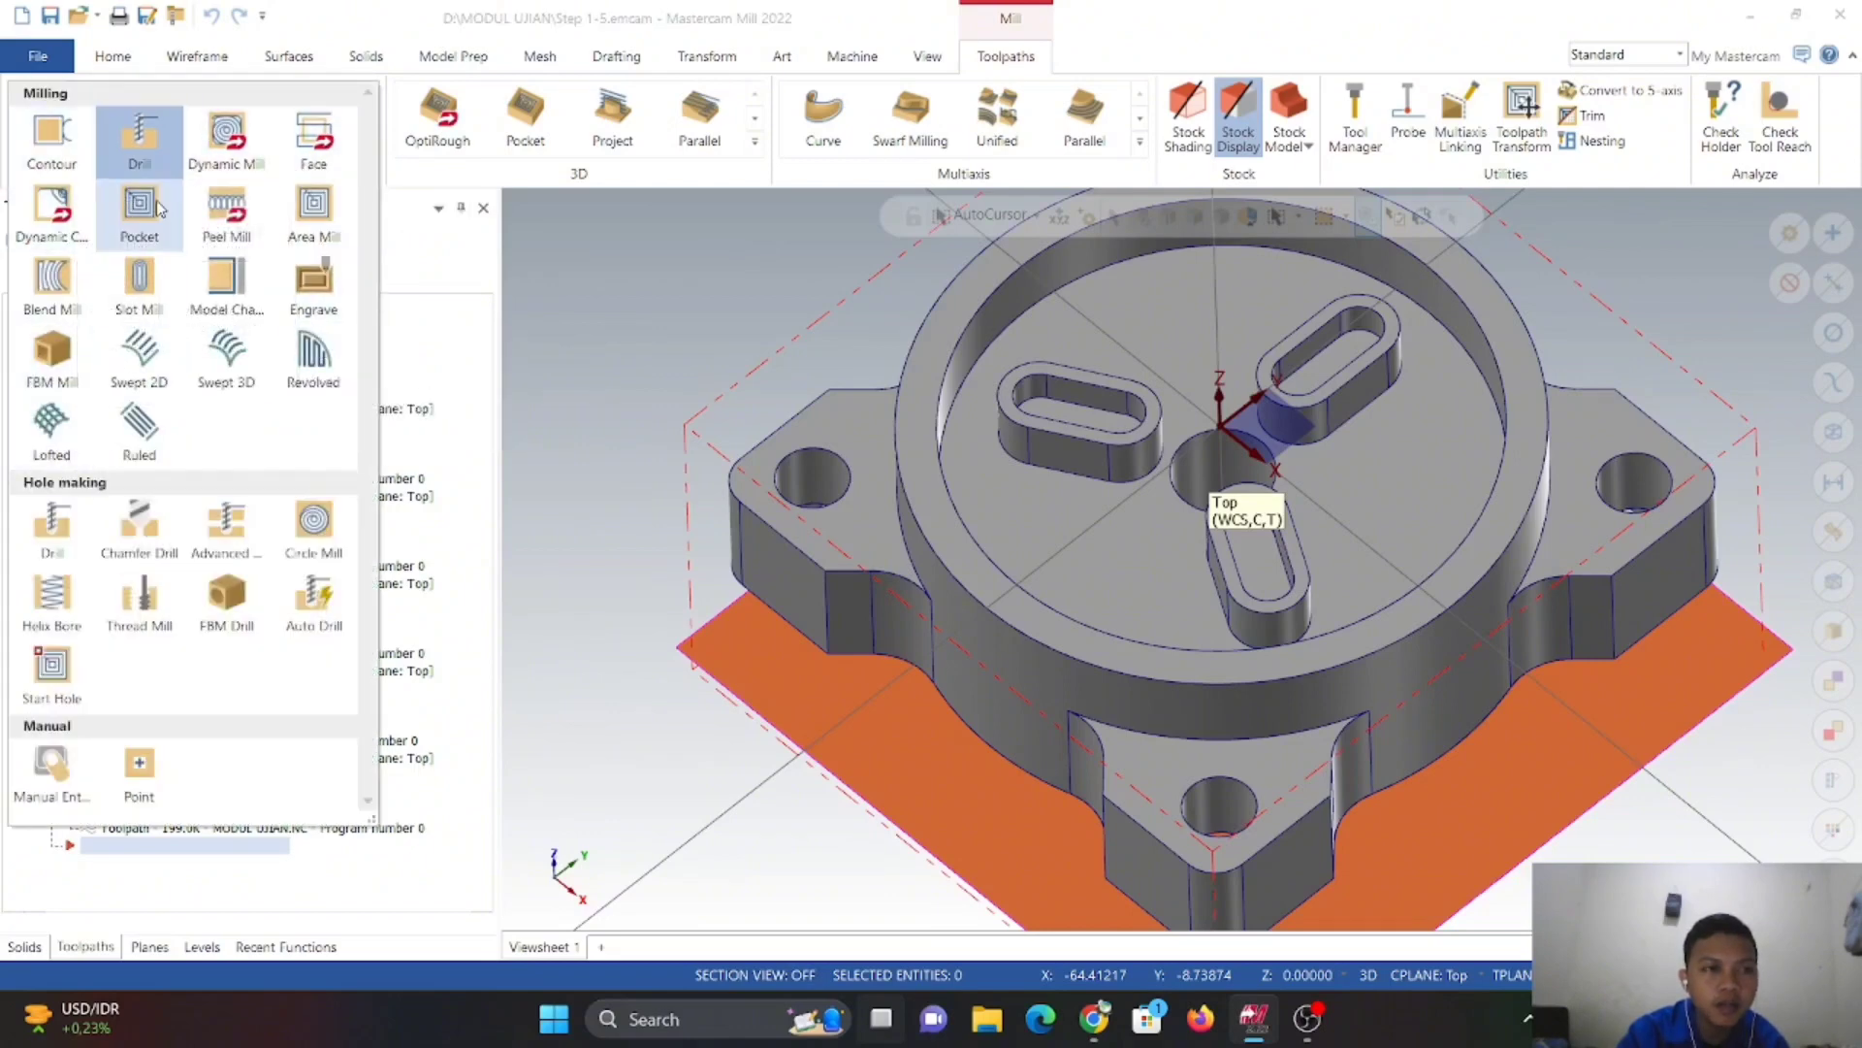
click(142, 144)
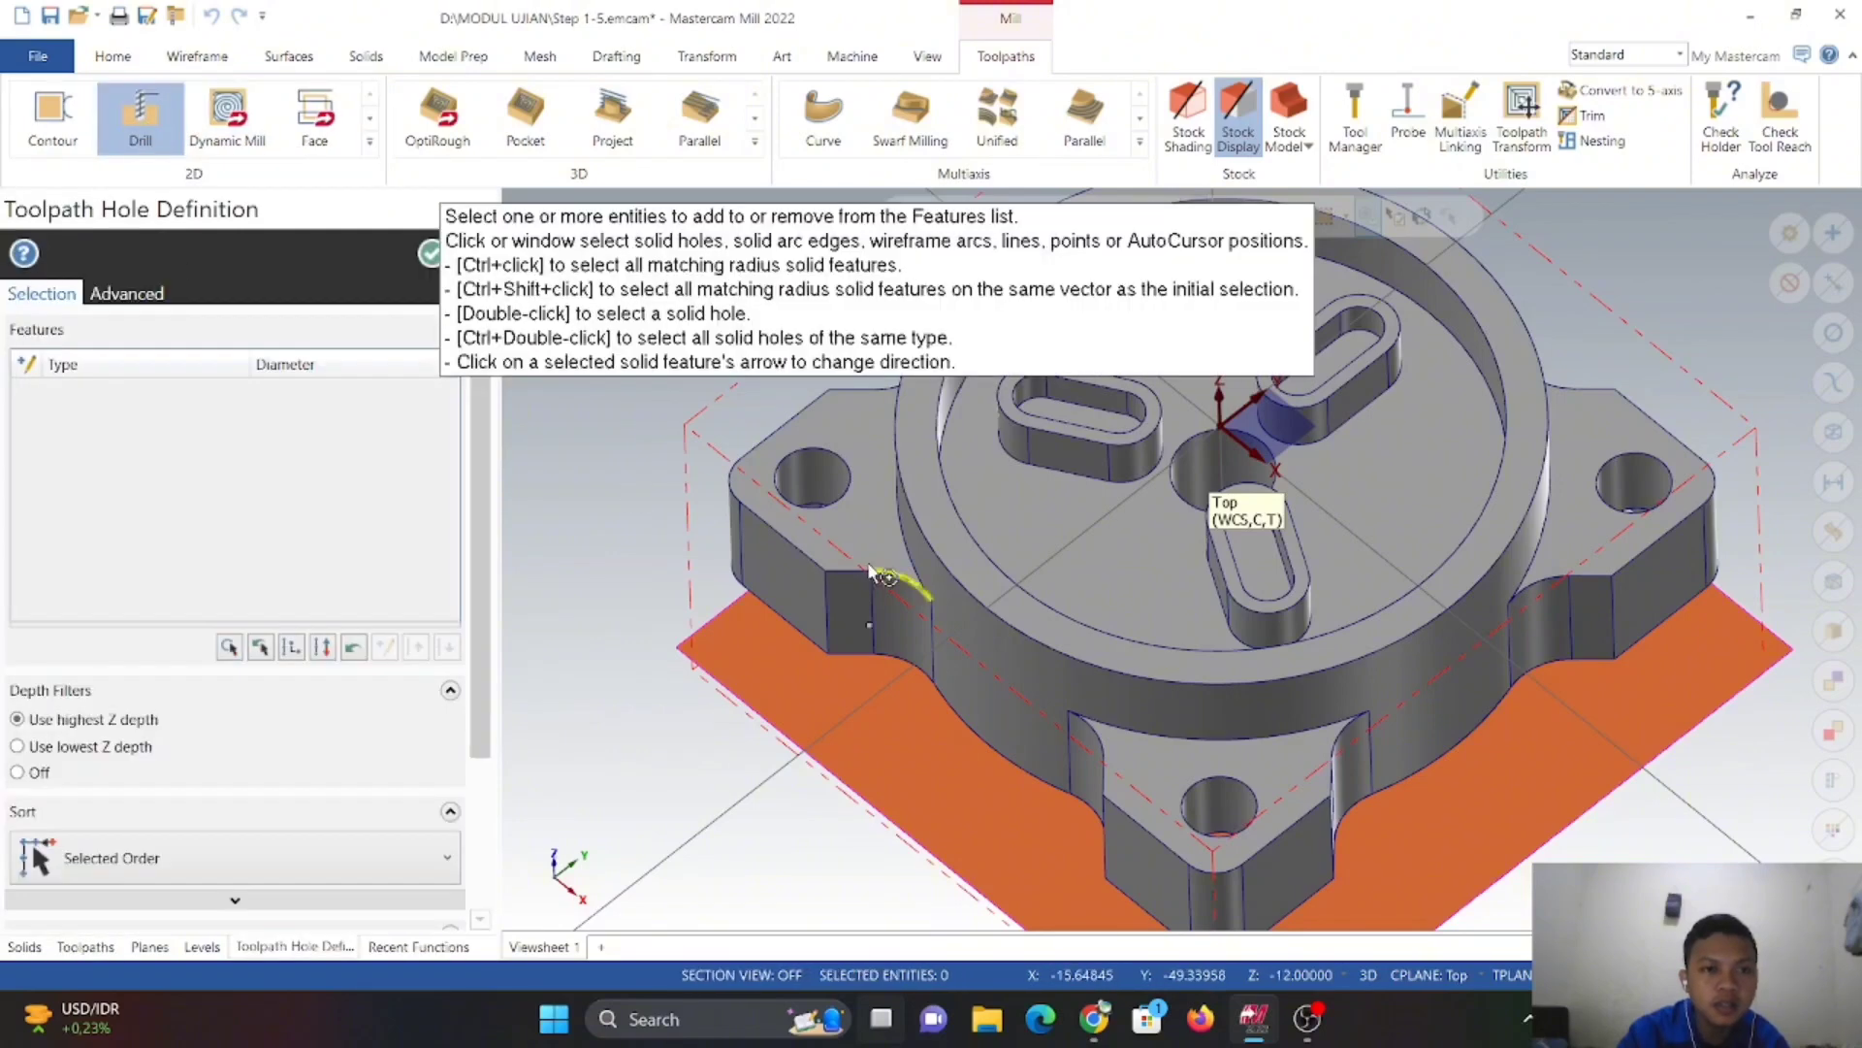
middle_drag(632, 617, 587, 723)
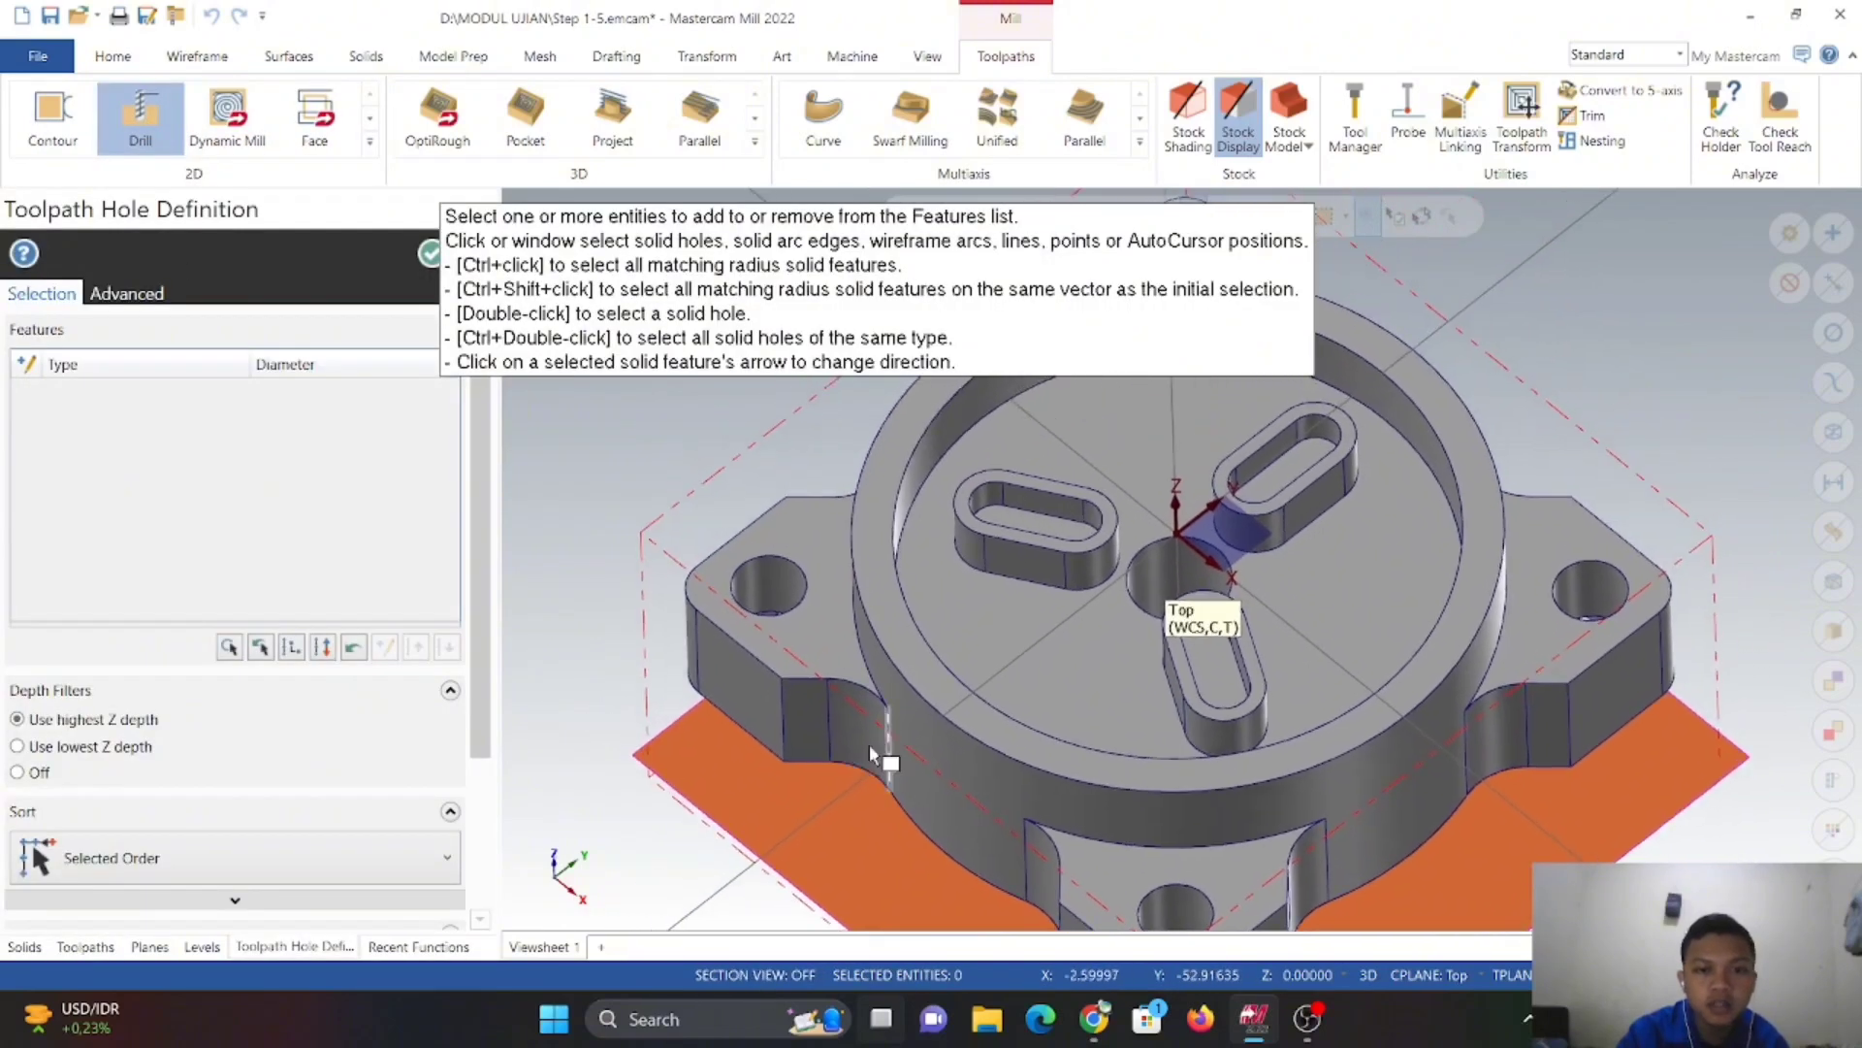
click(786, 599)
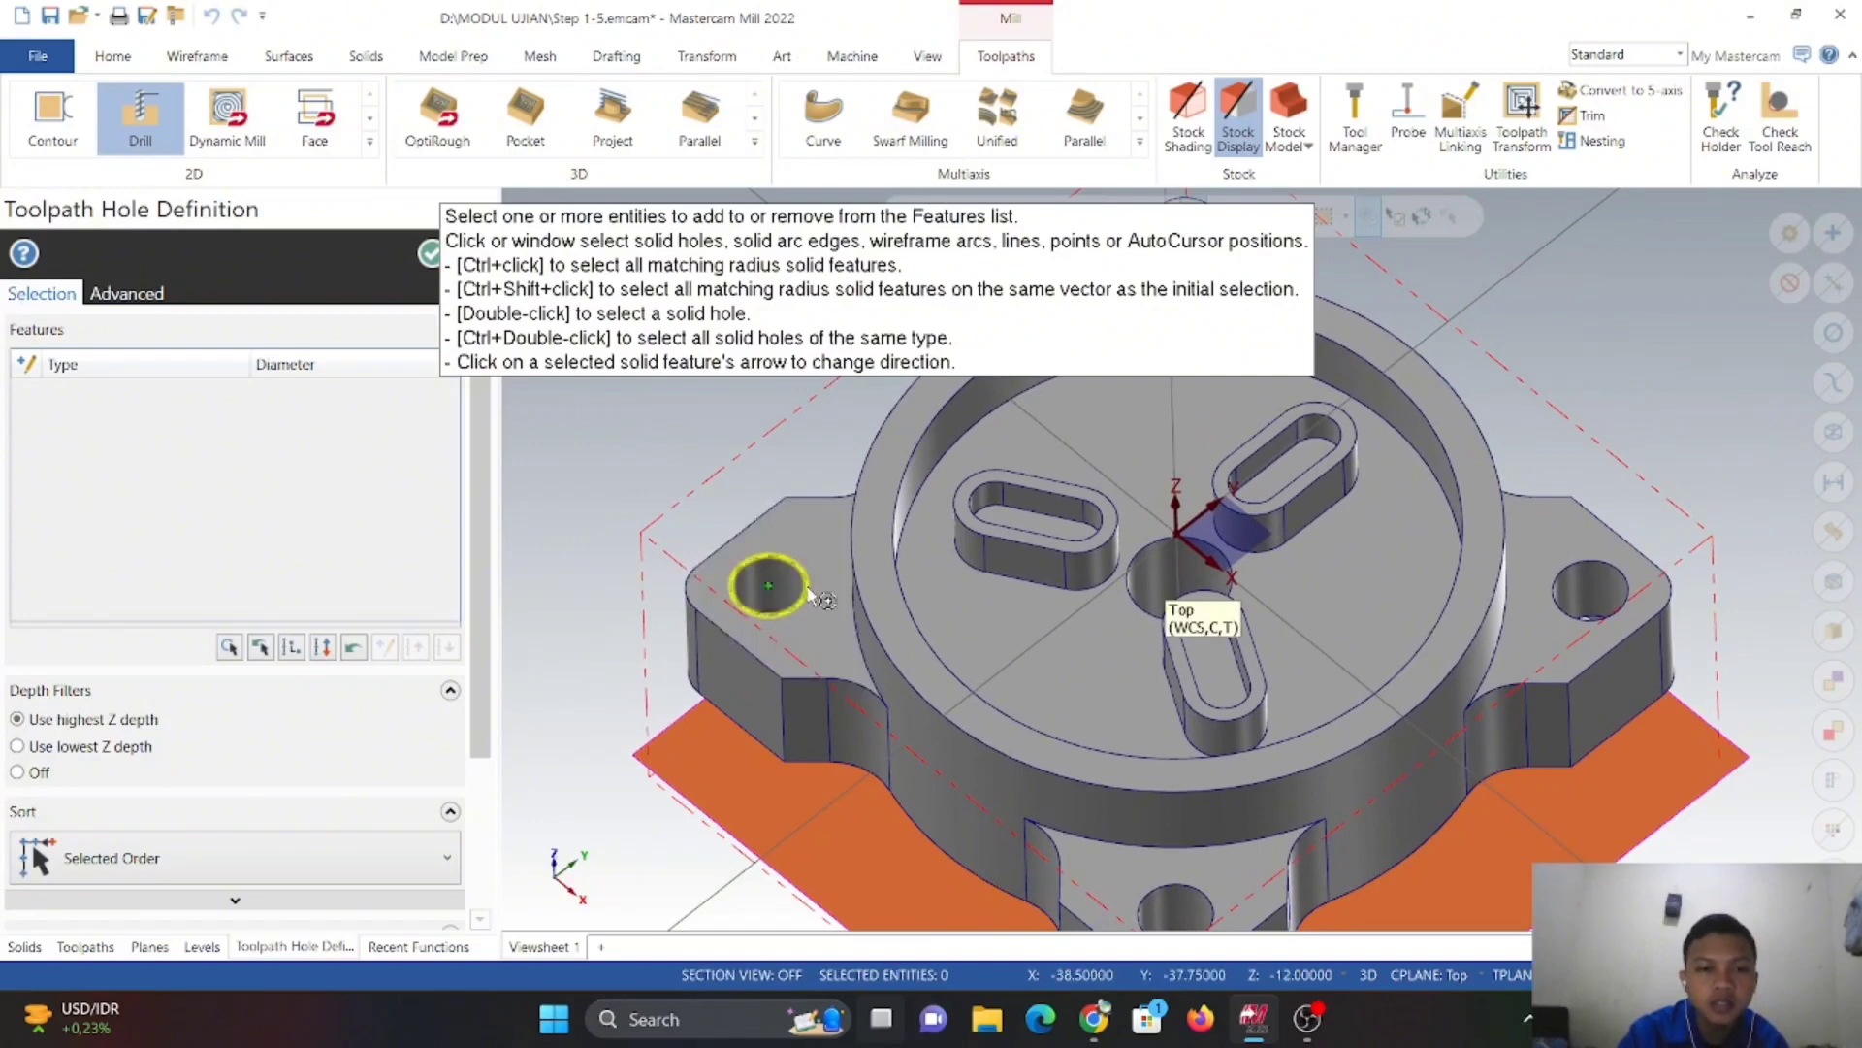
click(1152, 596)
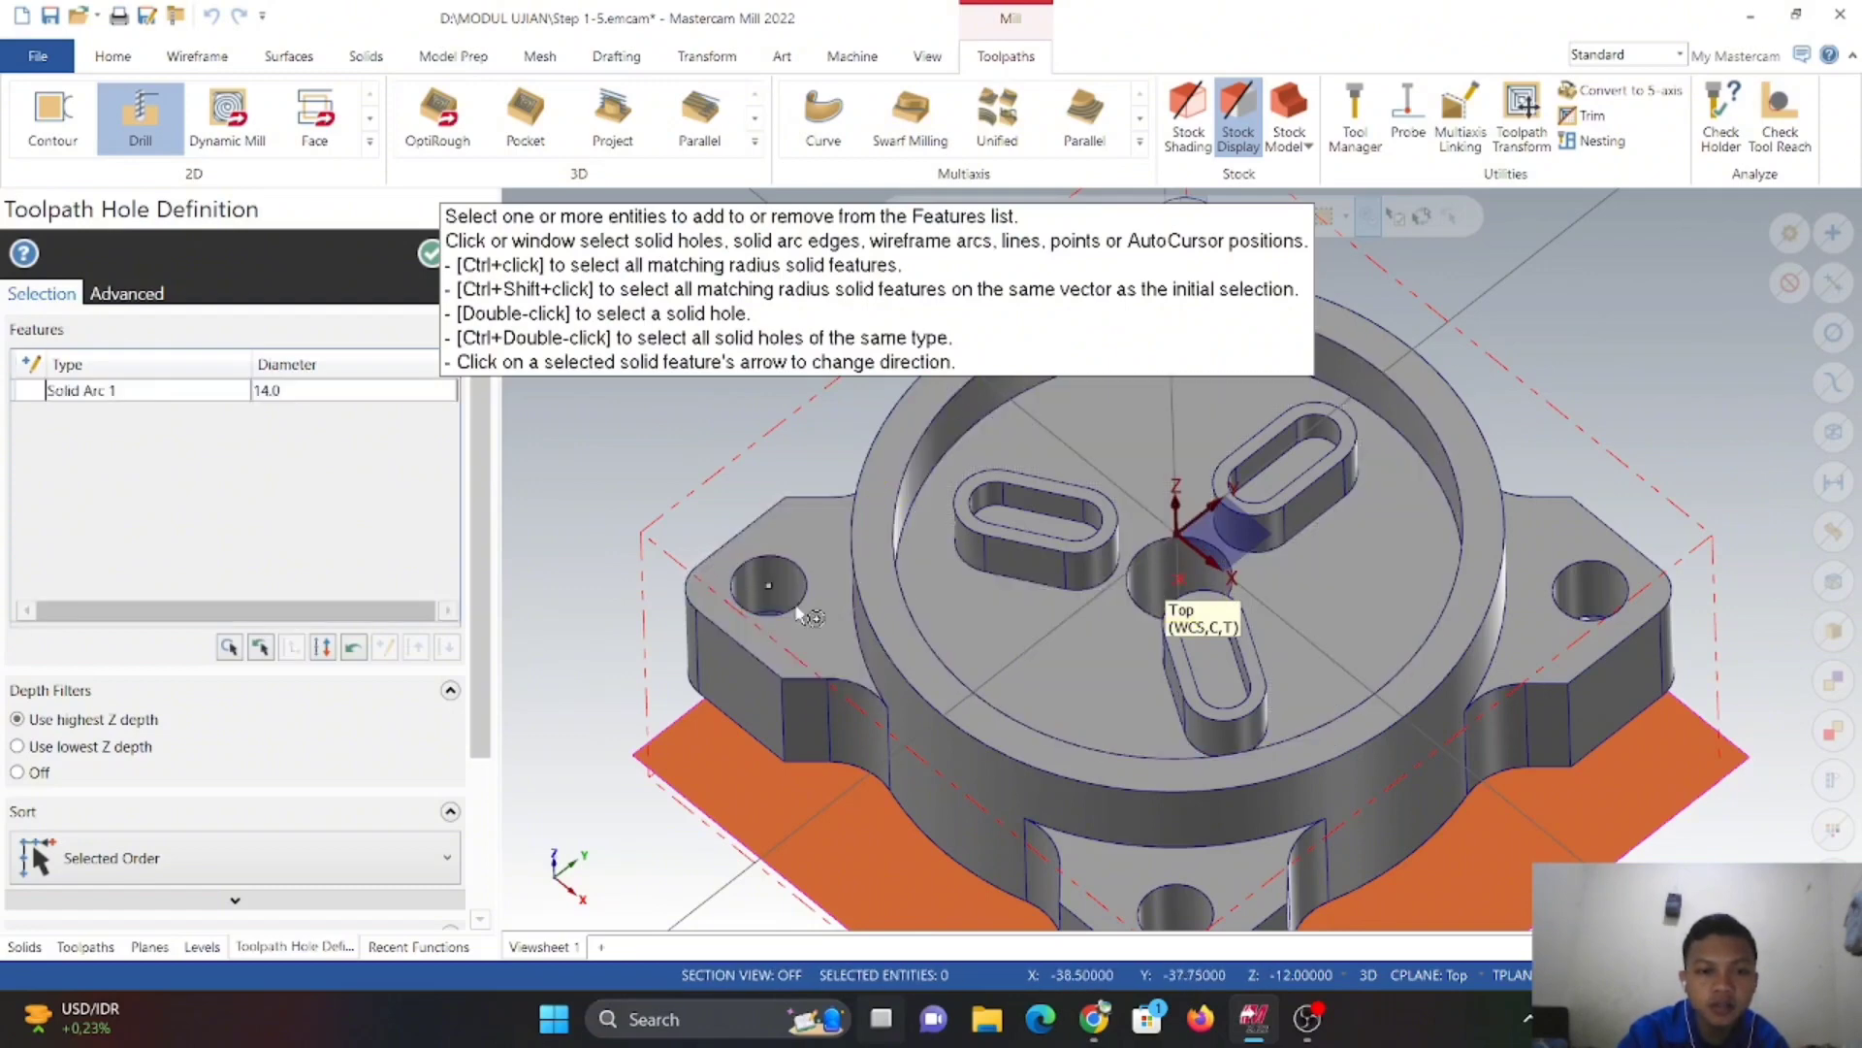
click(766, 586)
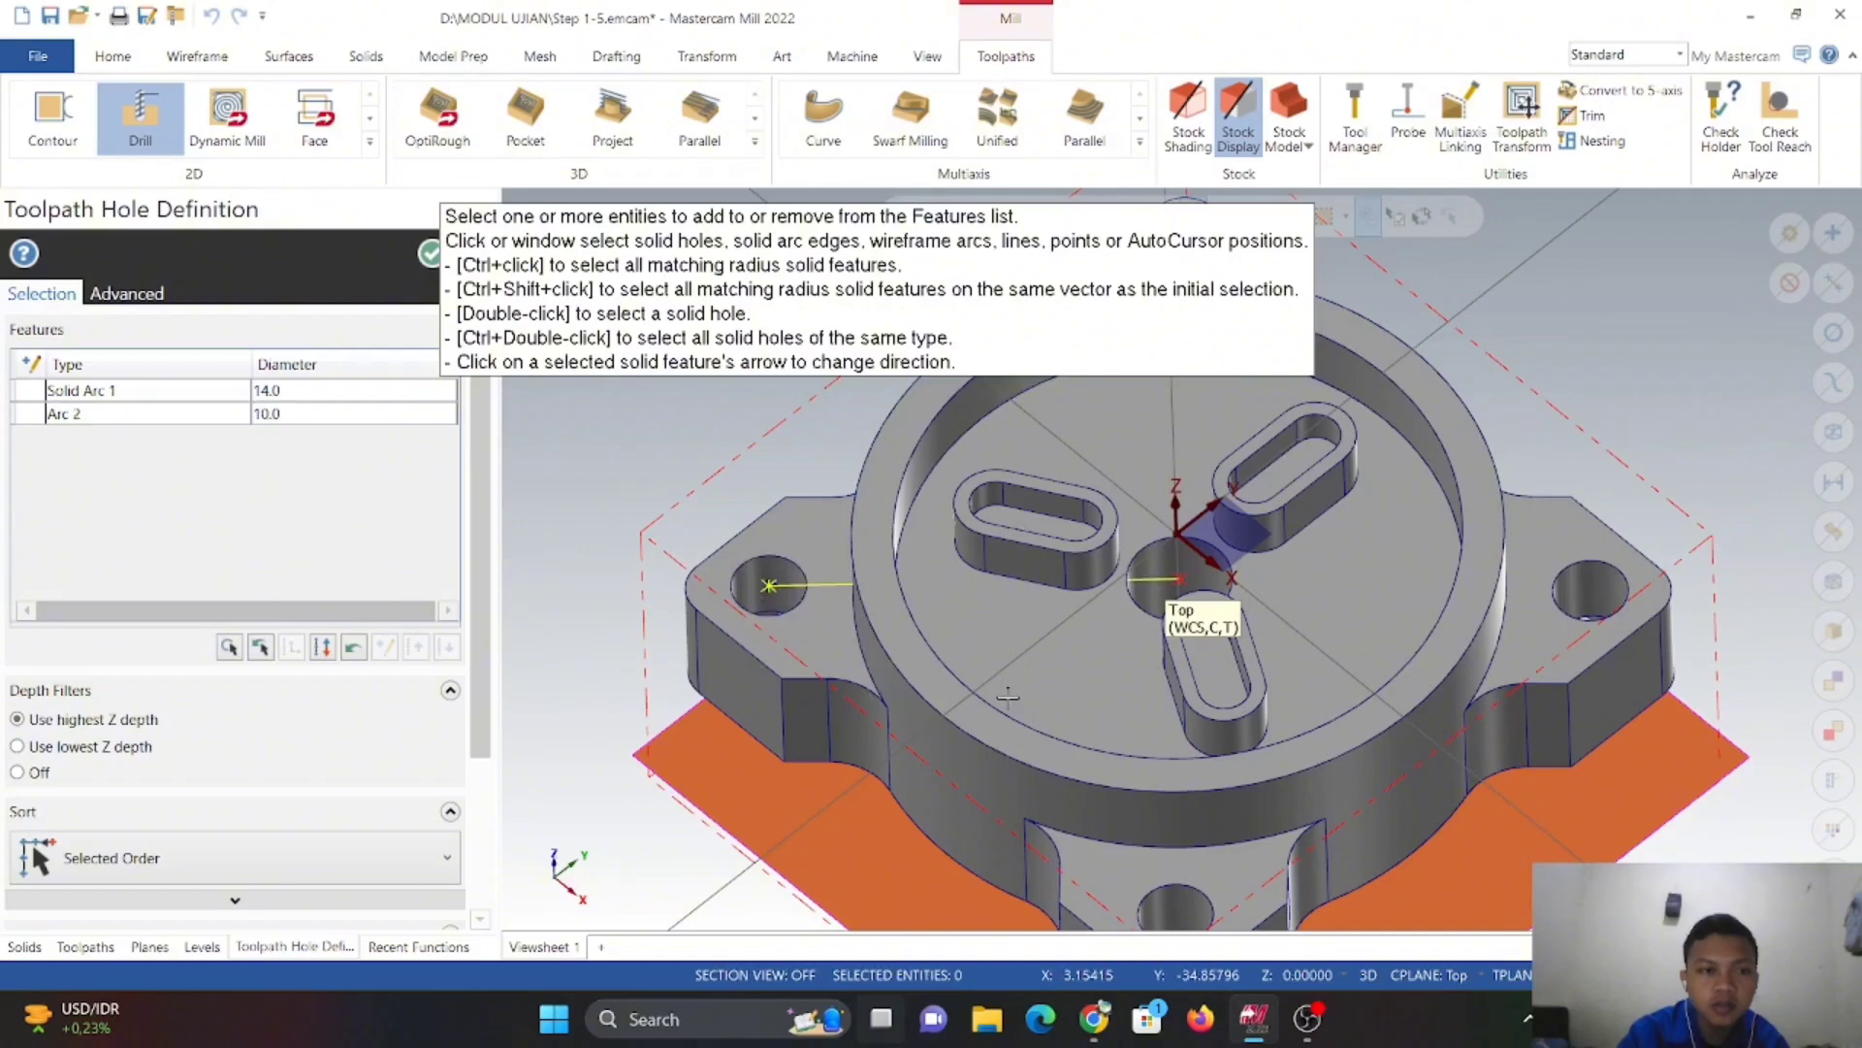
- Add the three remaining corner holes to the drilling features and accept the hole definition
middle_drag(1329, 804, 1282, 661)
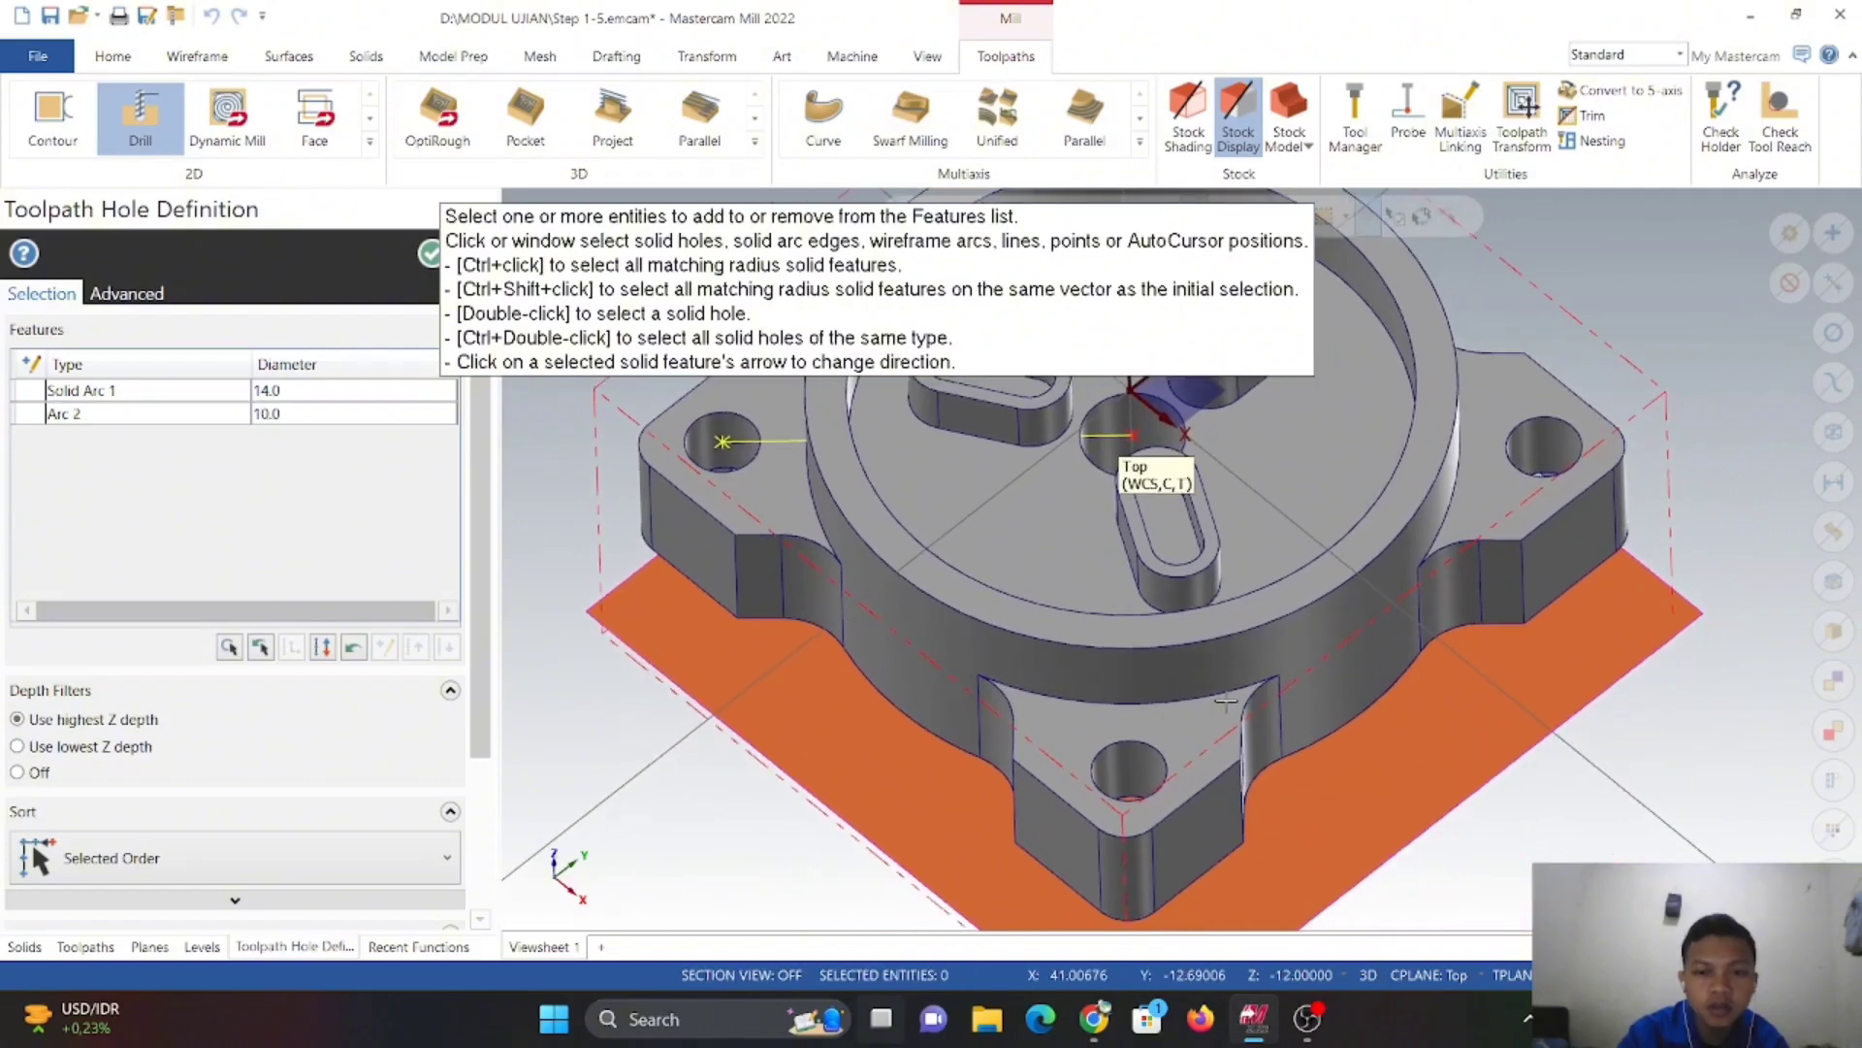
click(1130, 770)
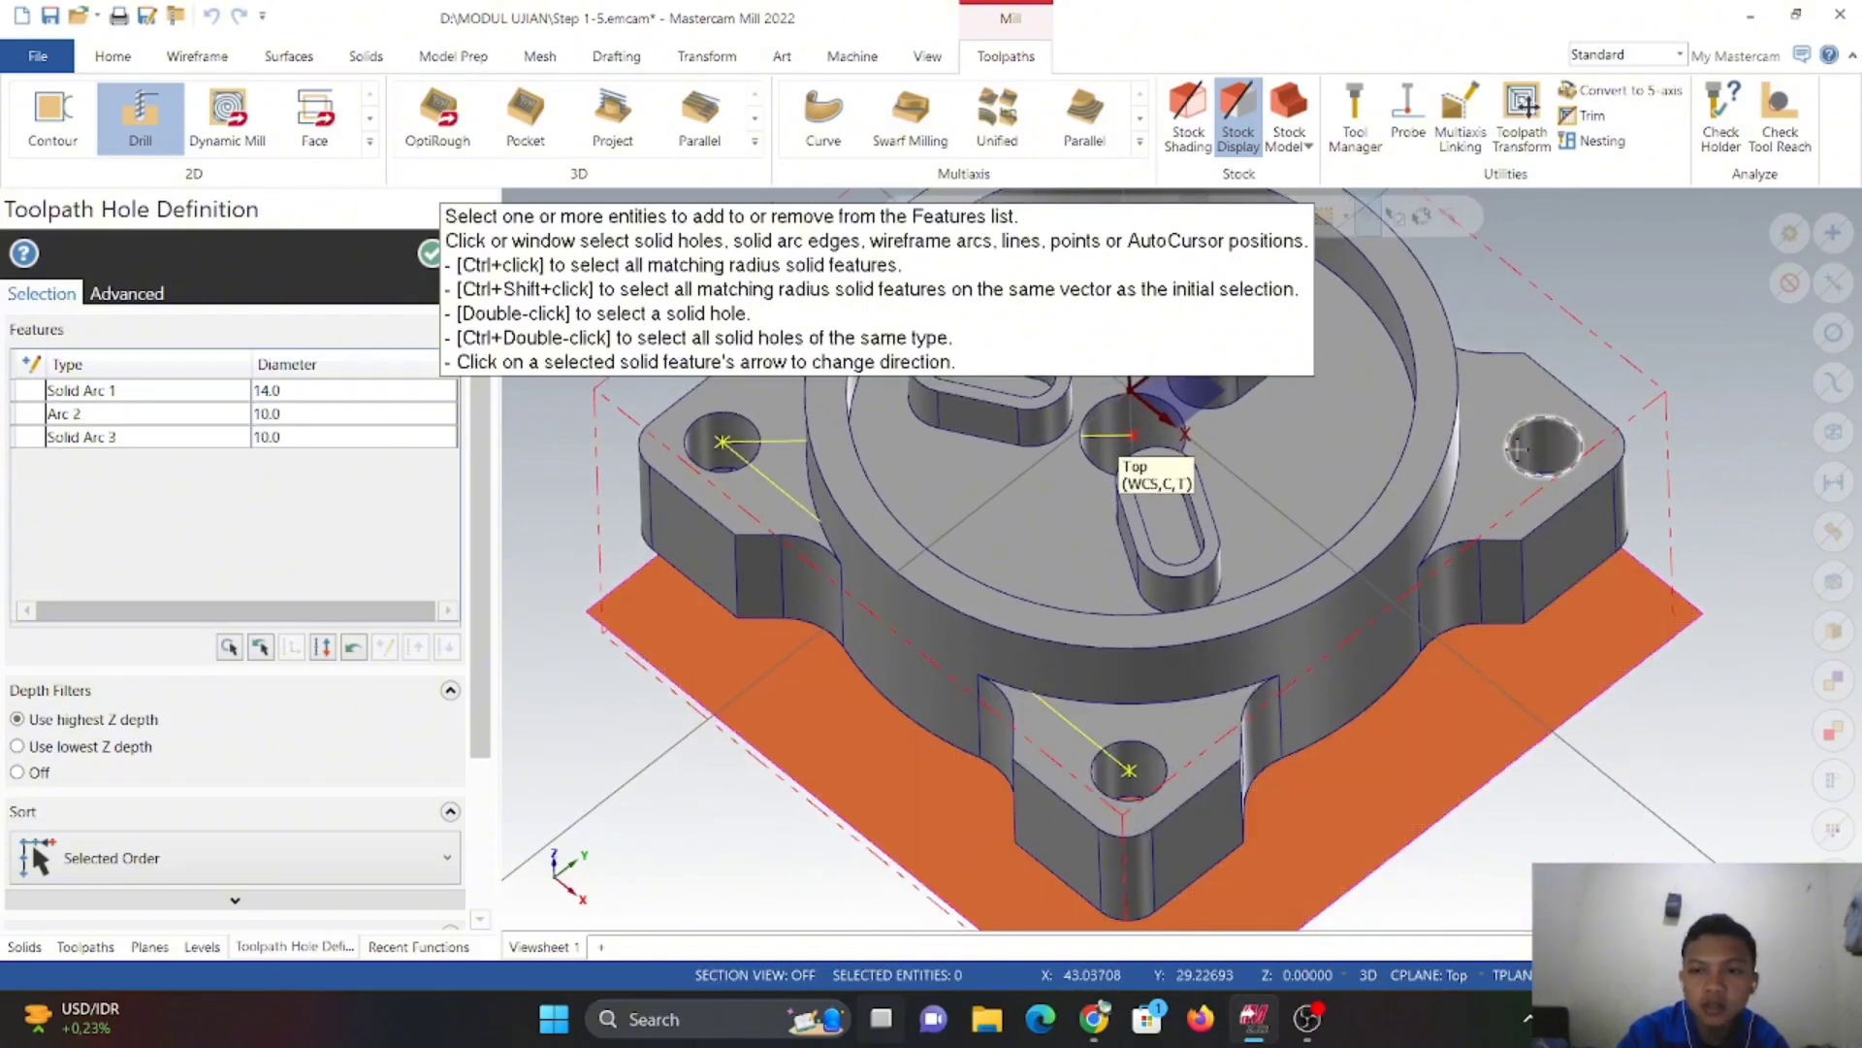
click(1544, 447)
middle_drag(1336, 442, 1308, 700)
shift+middle_drag(1186, 497, 1204, 629)
click(1155, 498)
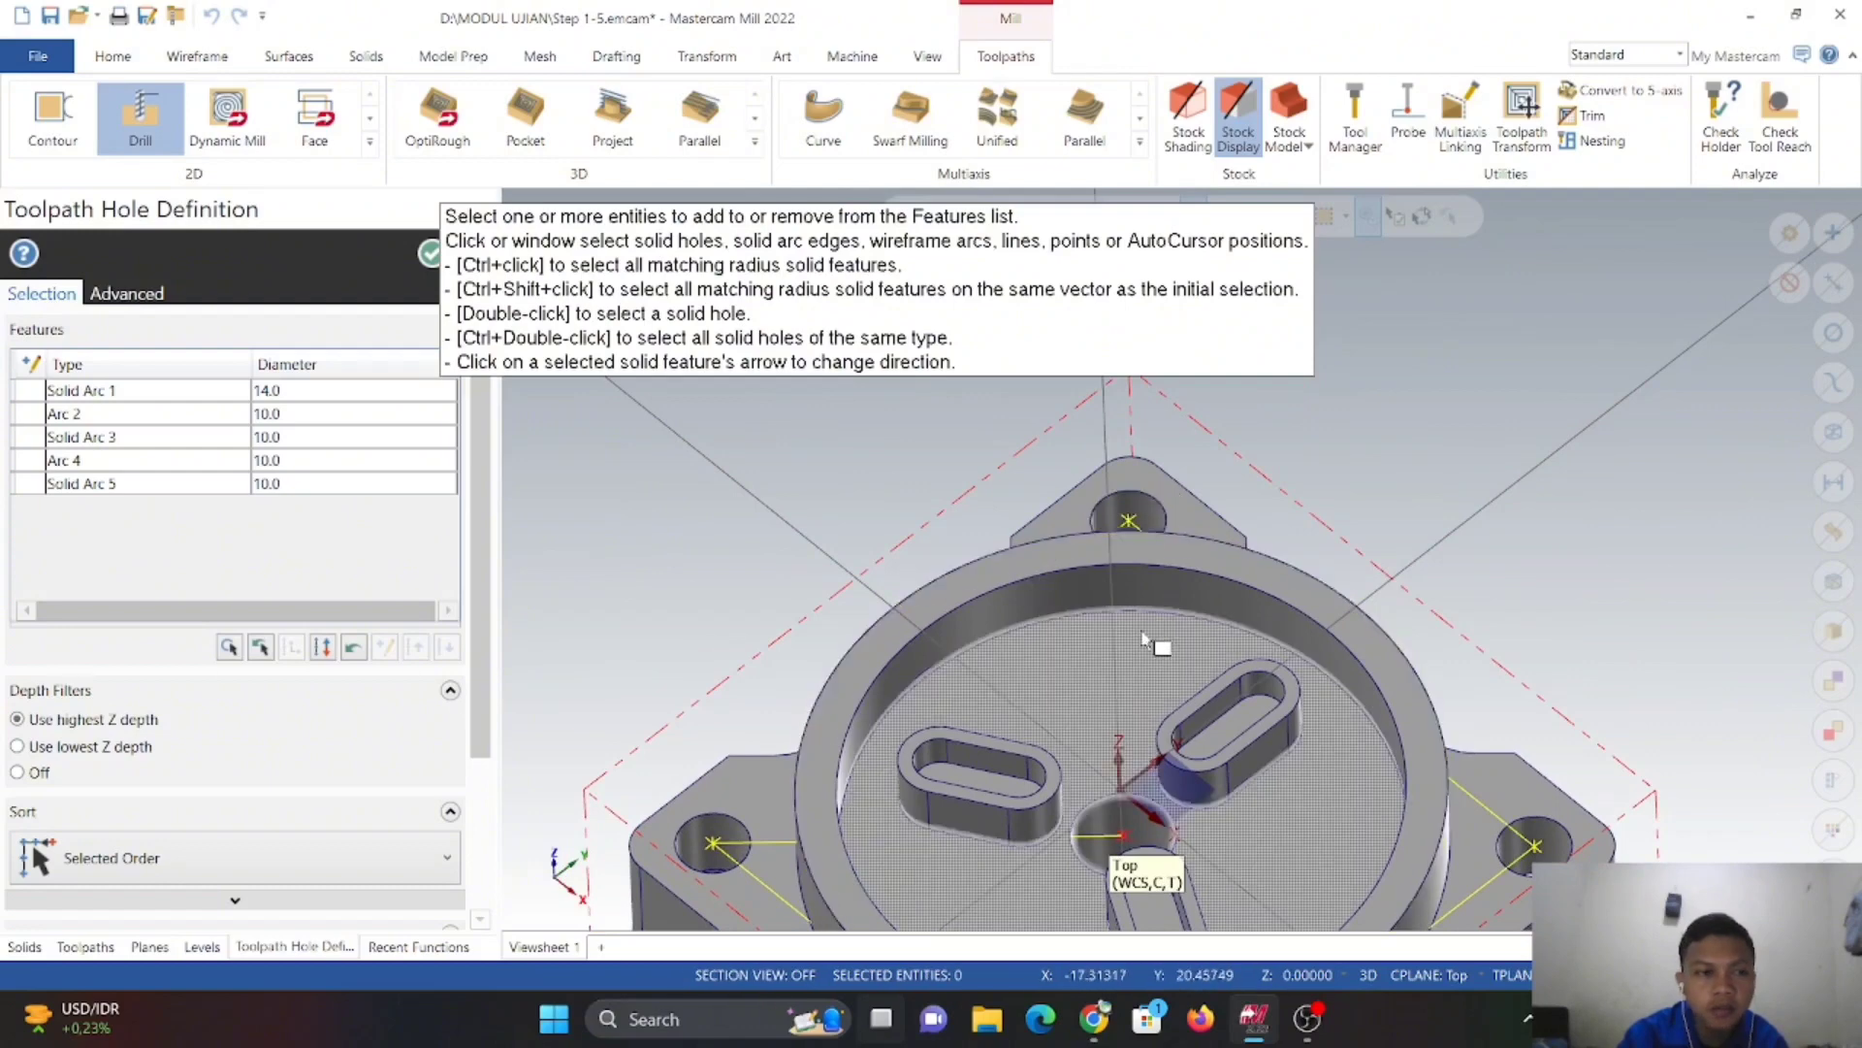
scroll(897, 549, down, 1)
scroll(898, 549, down, 2)
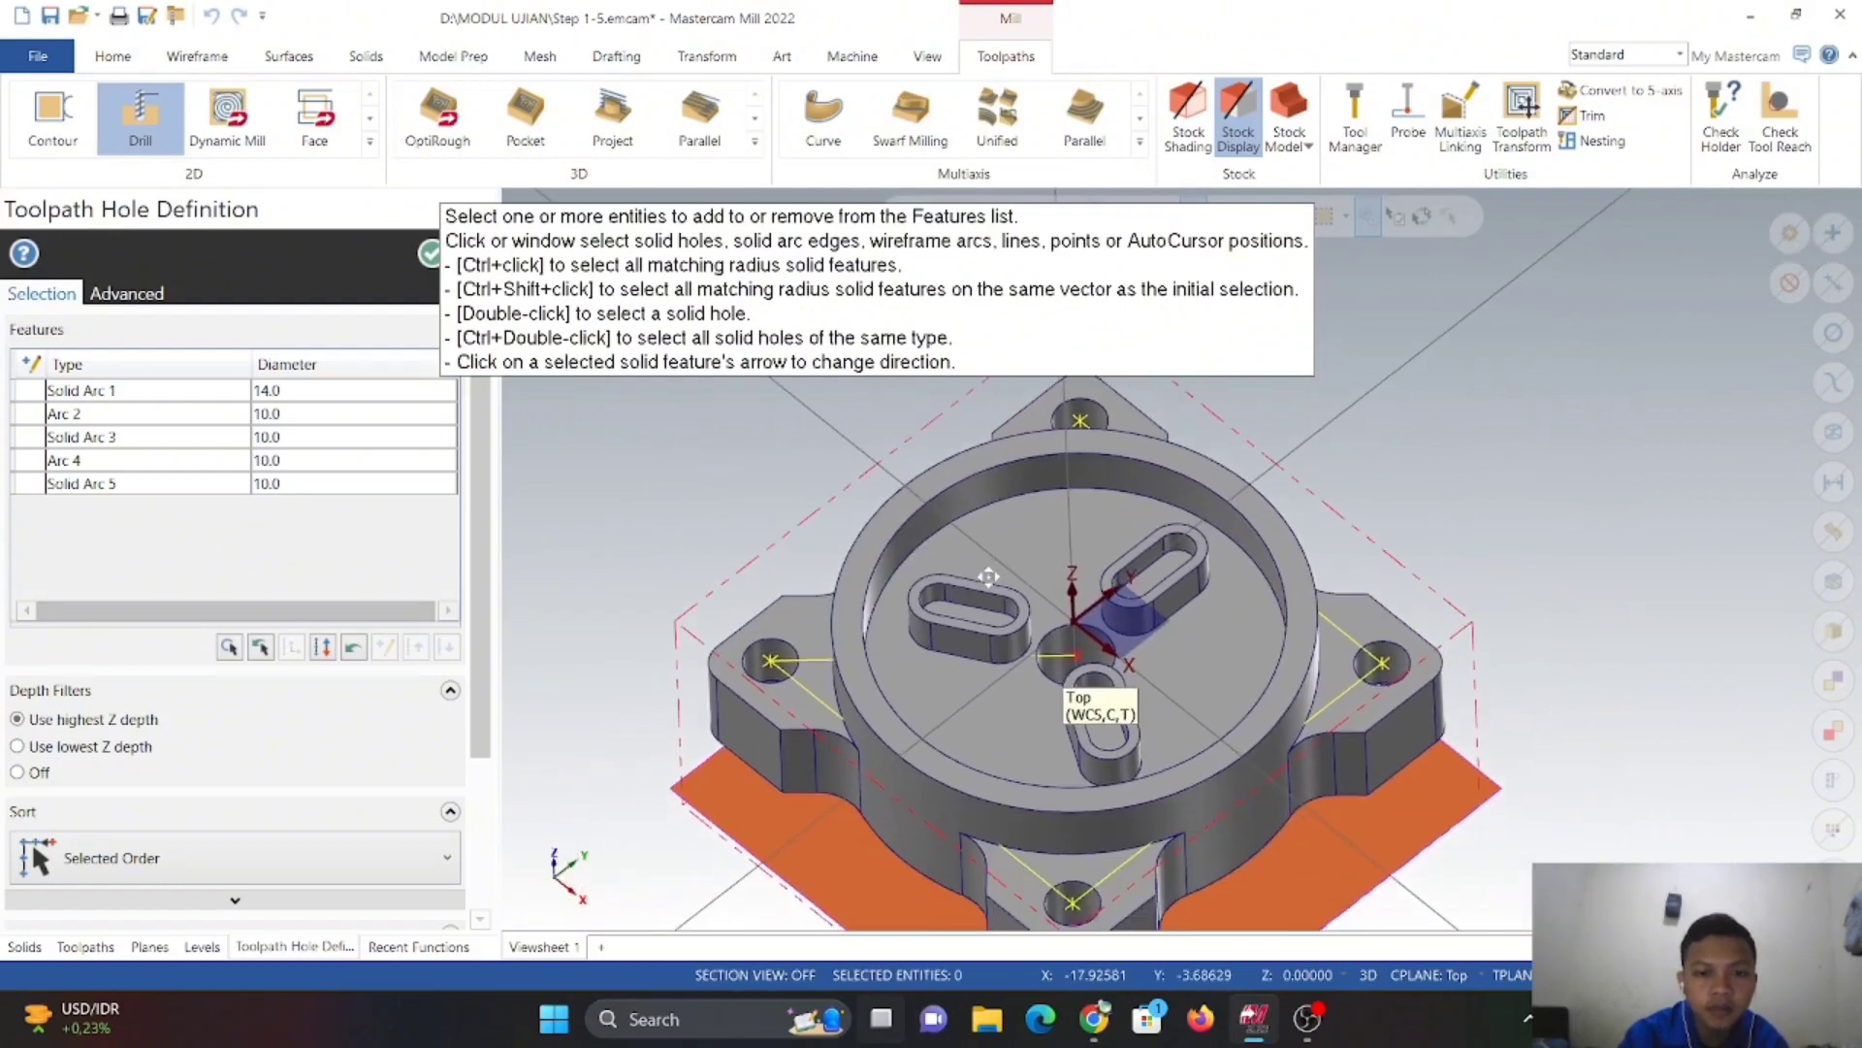
click(427, 255)
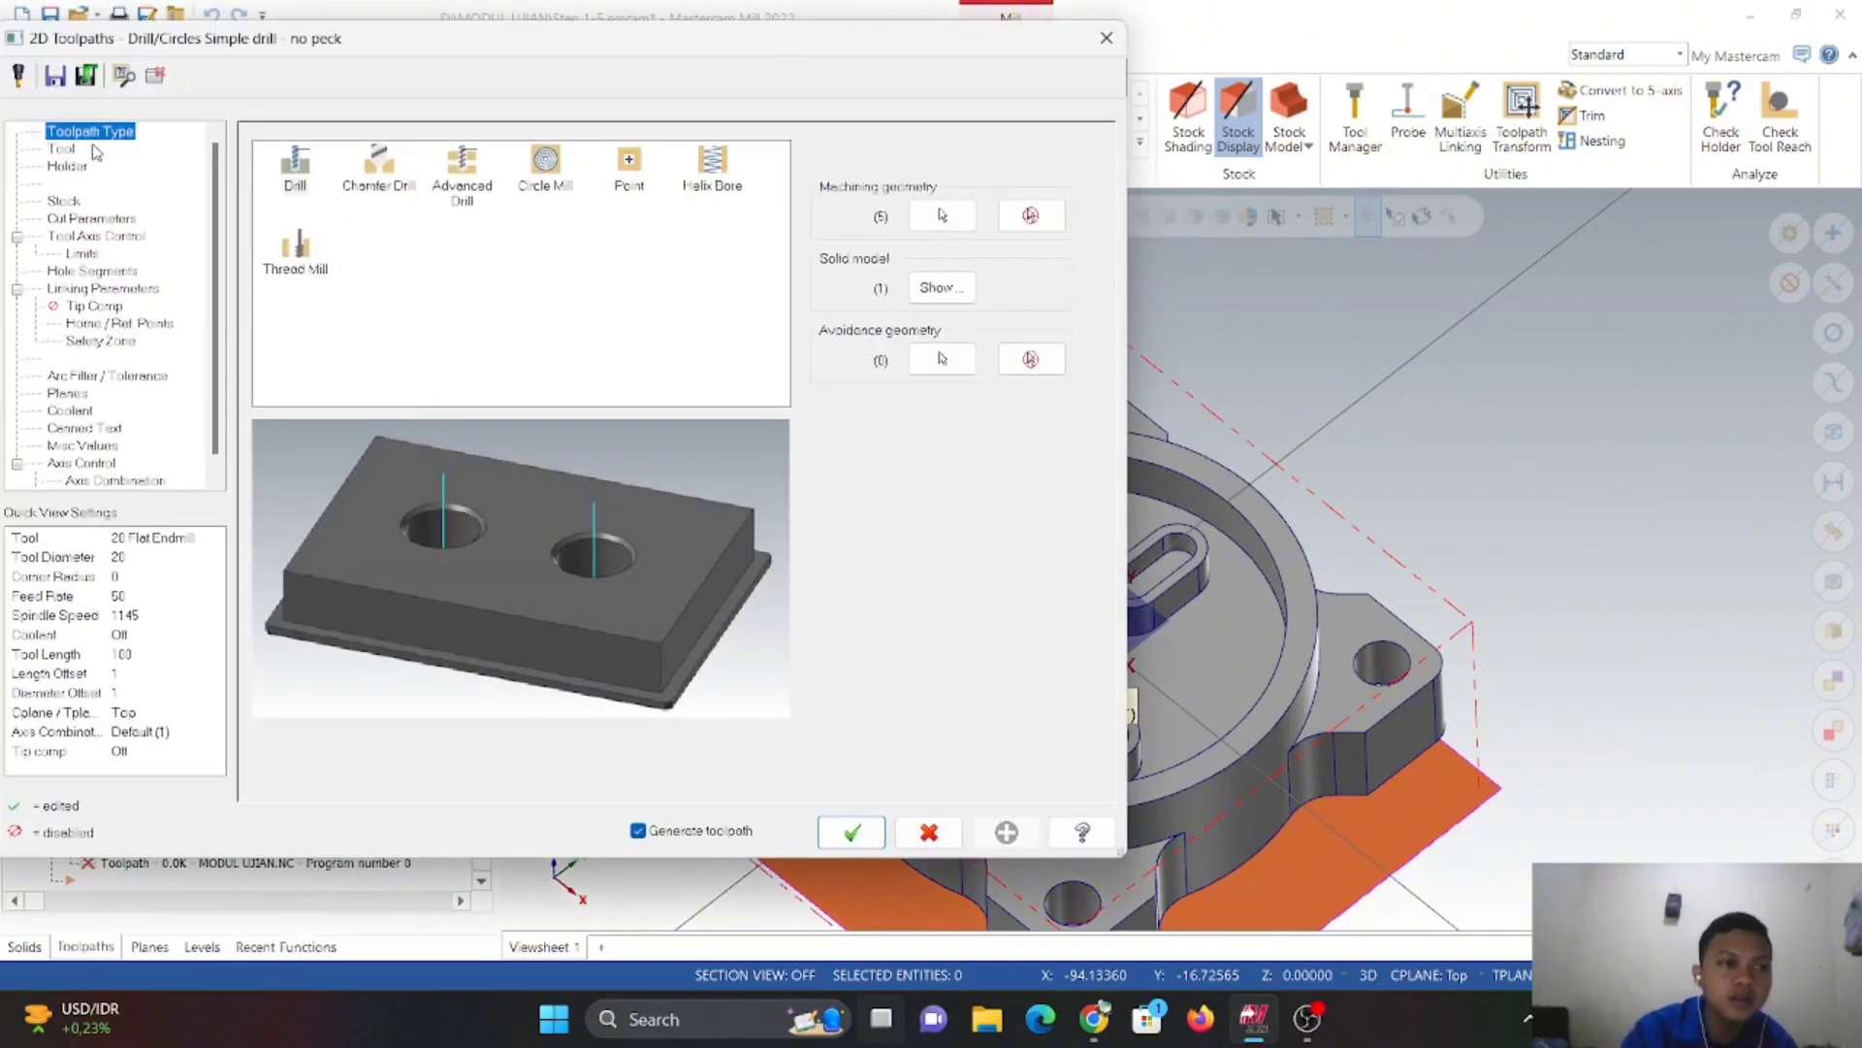
- Create a new tool for the drill toolpath, choosing Spot drill as its type
click(64, 149)
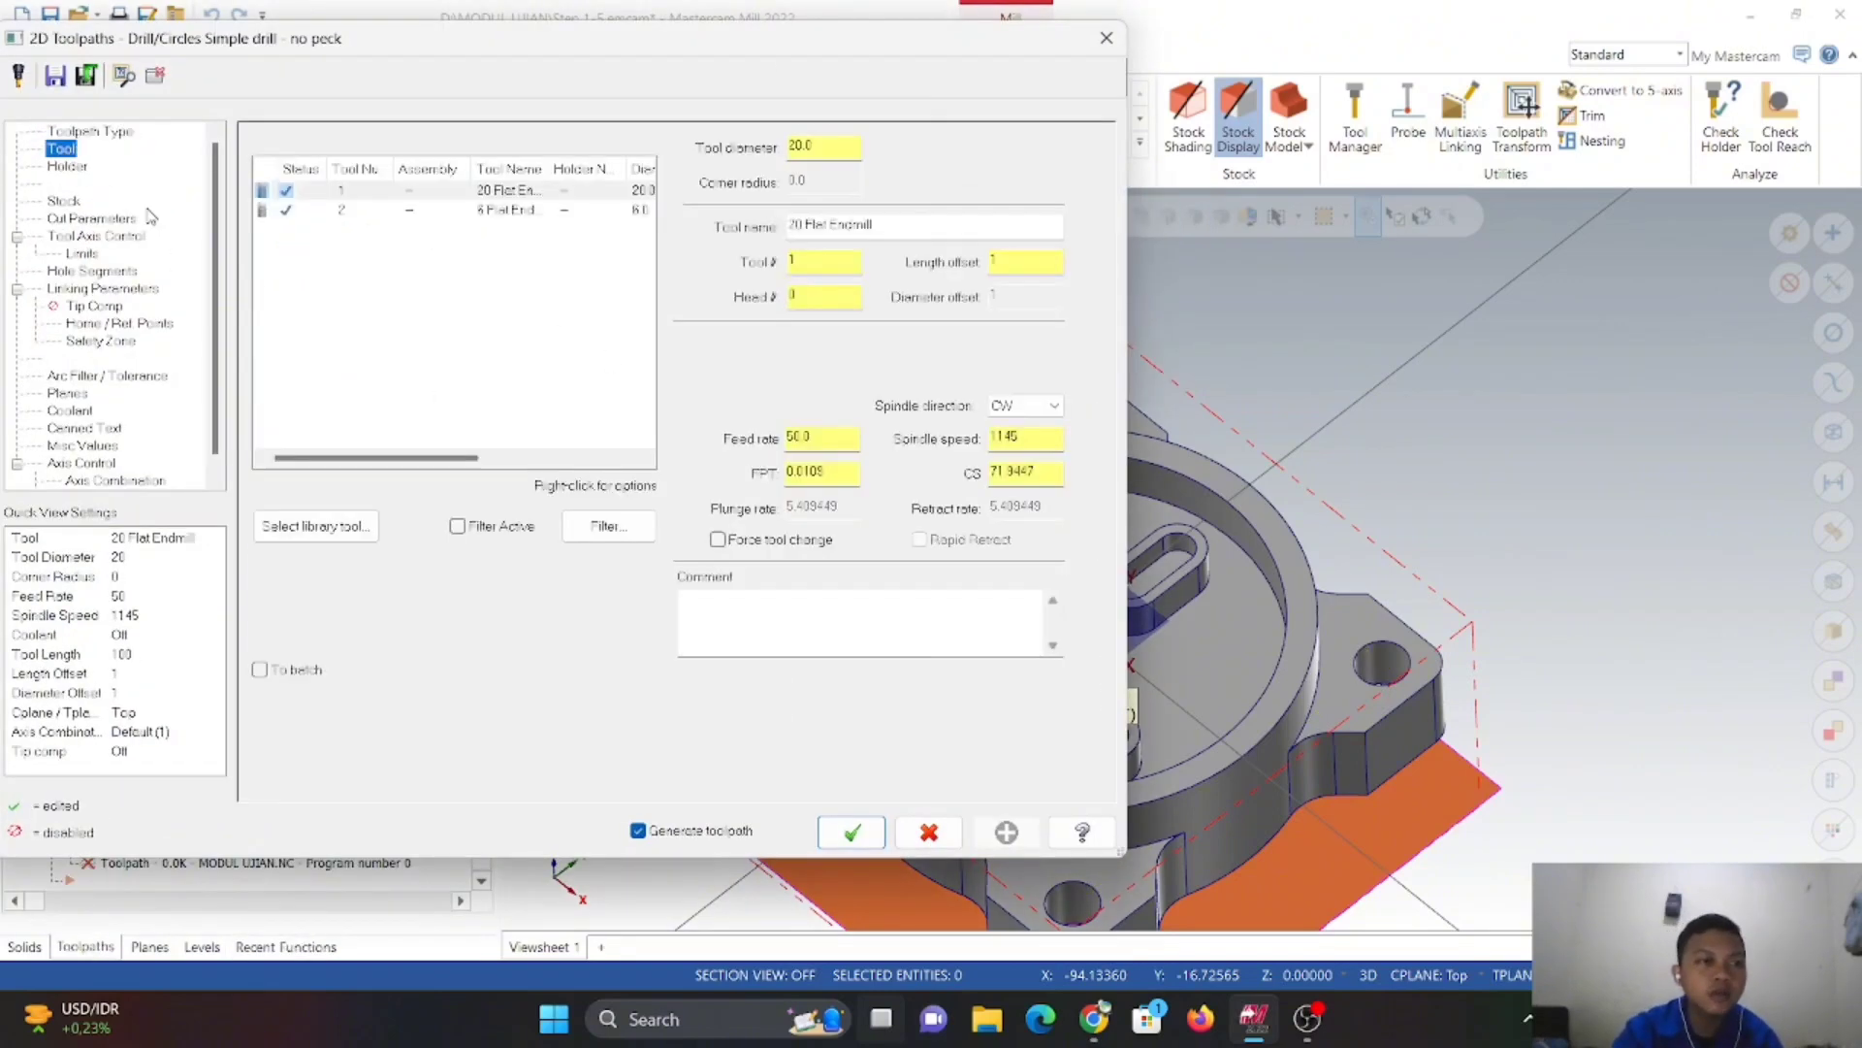
right_click(390, 319)
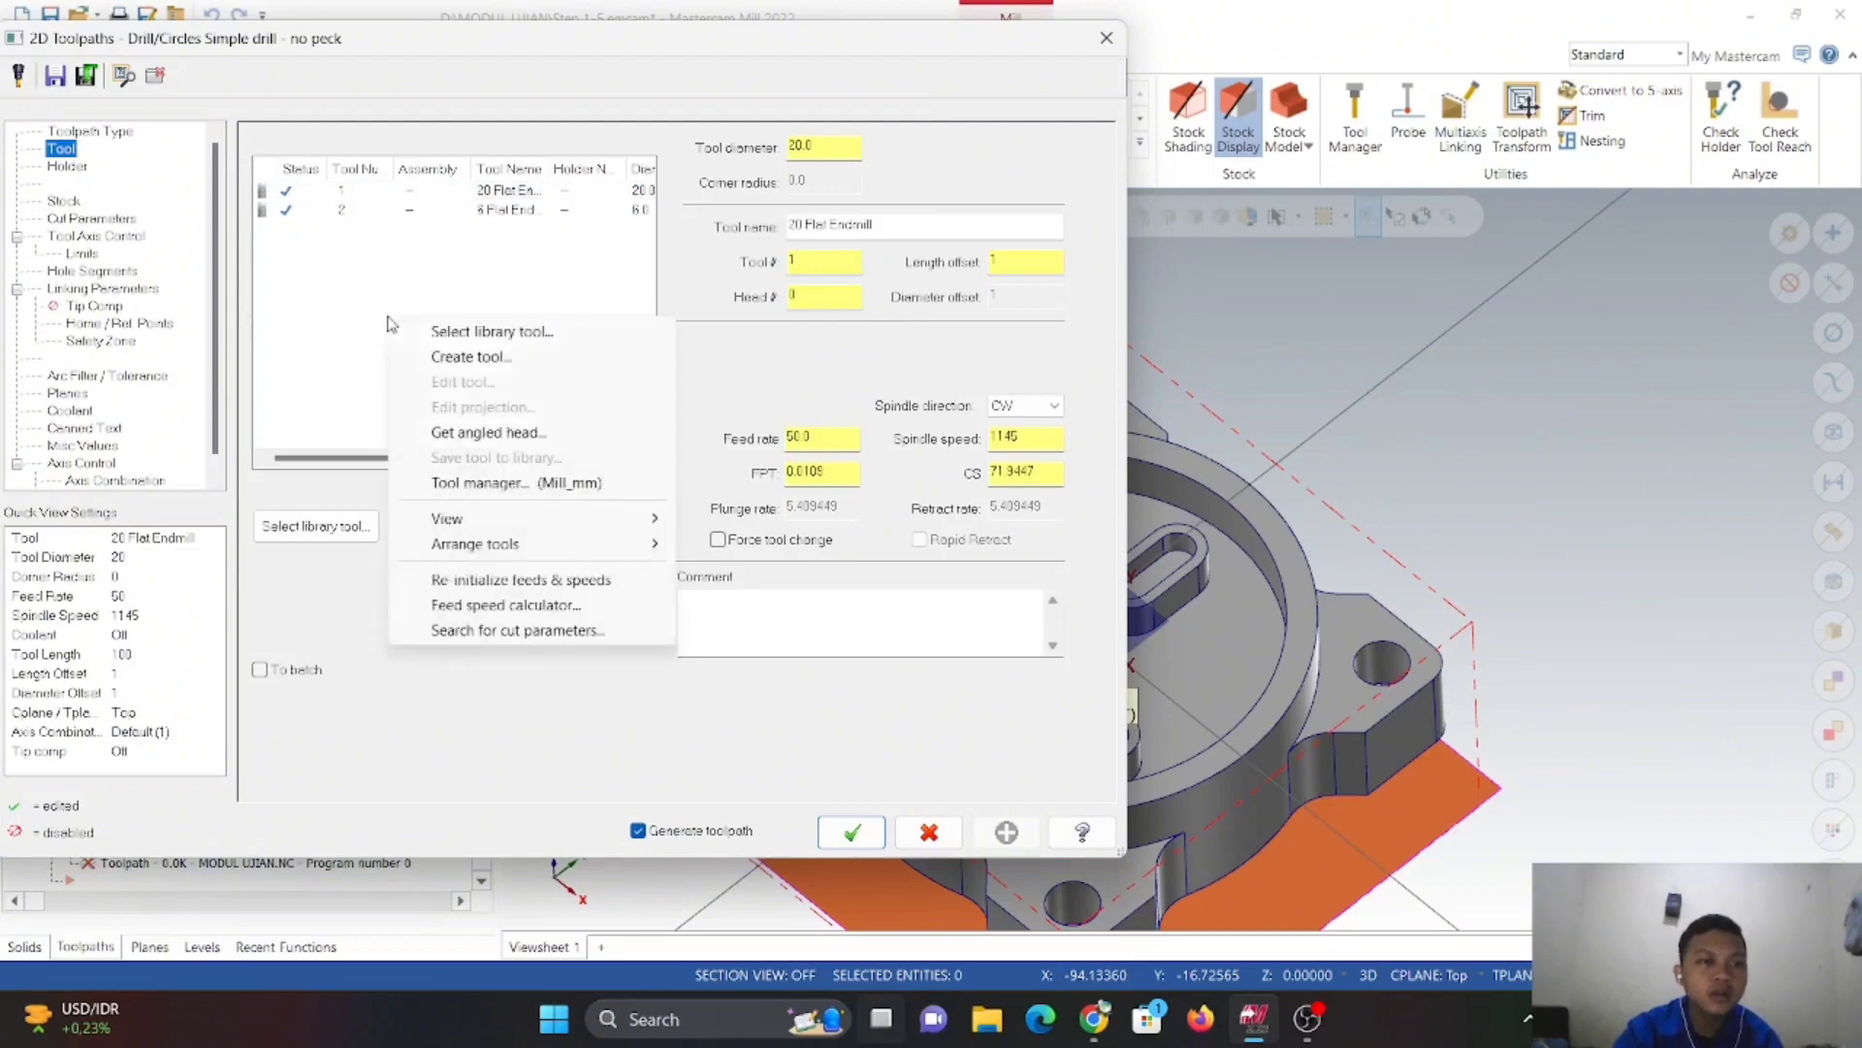
click(457, 358)
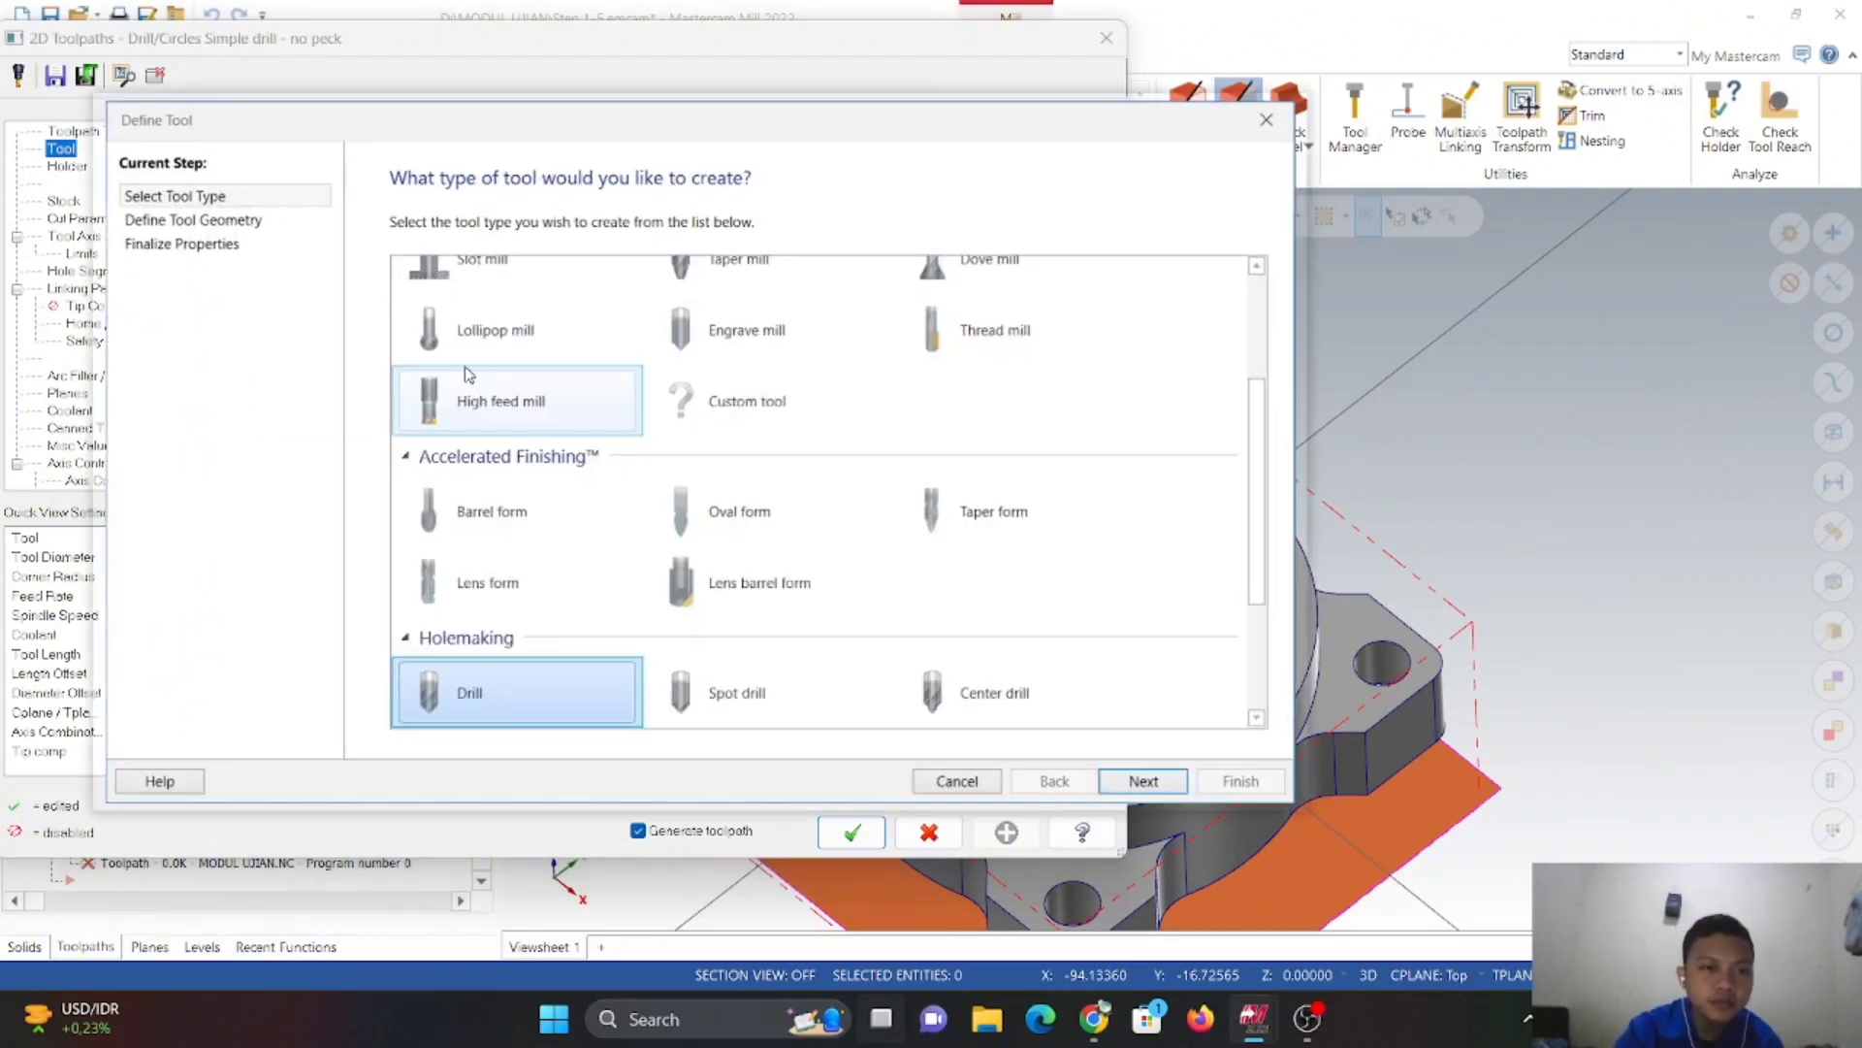
scroll(660, 456, up, 3)
scroll(674, 442, down, 6)
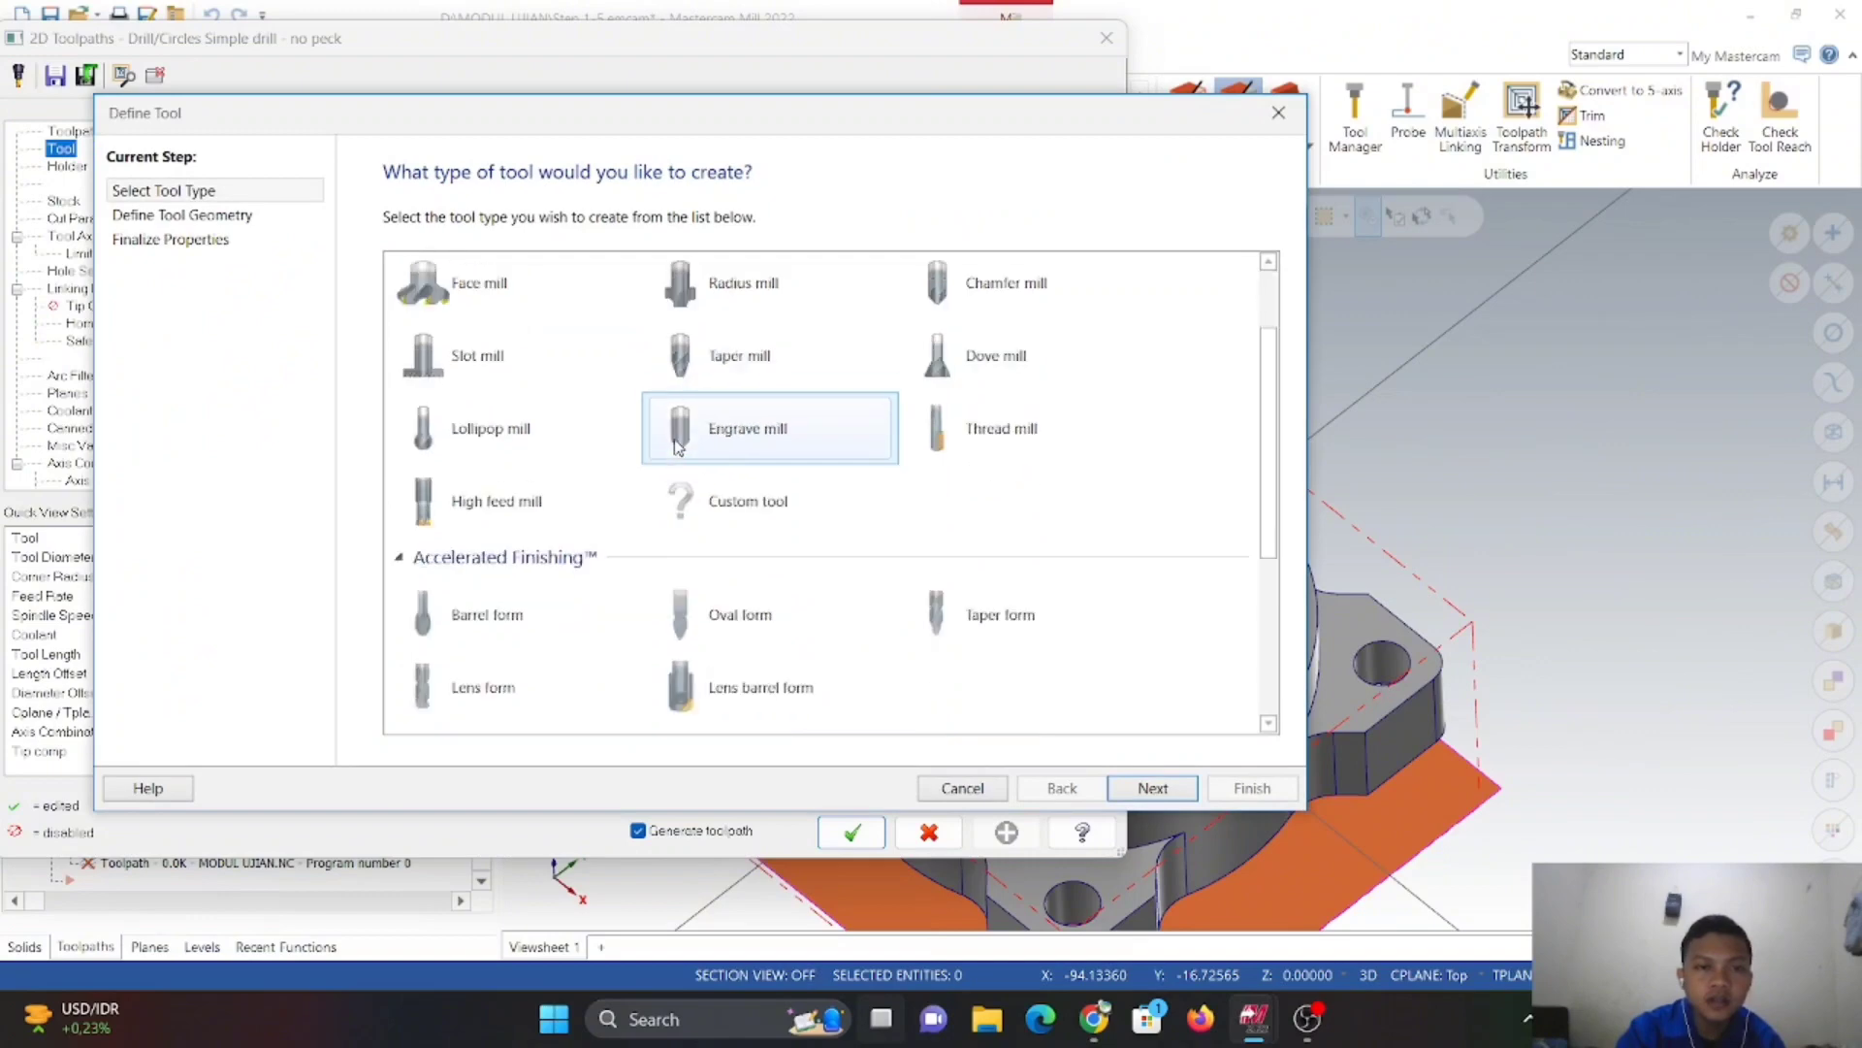
click(732, 506)
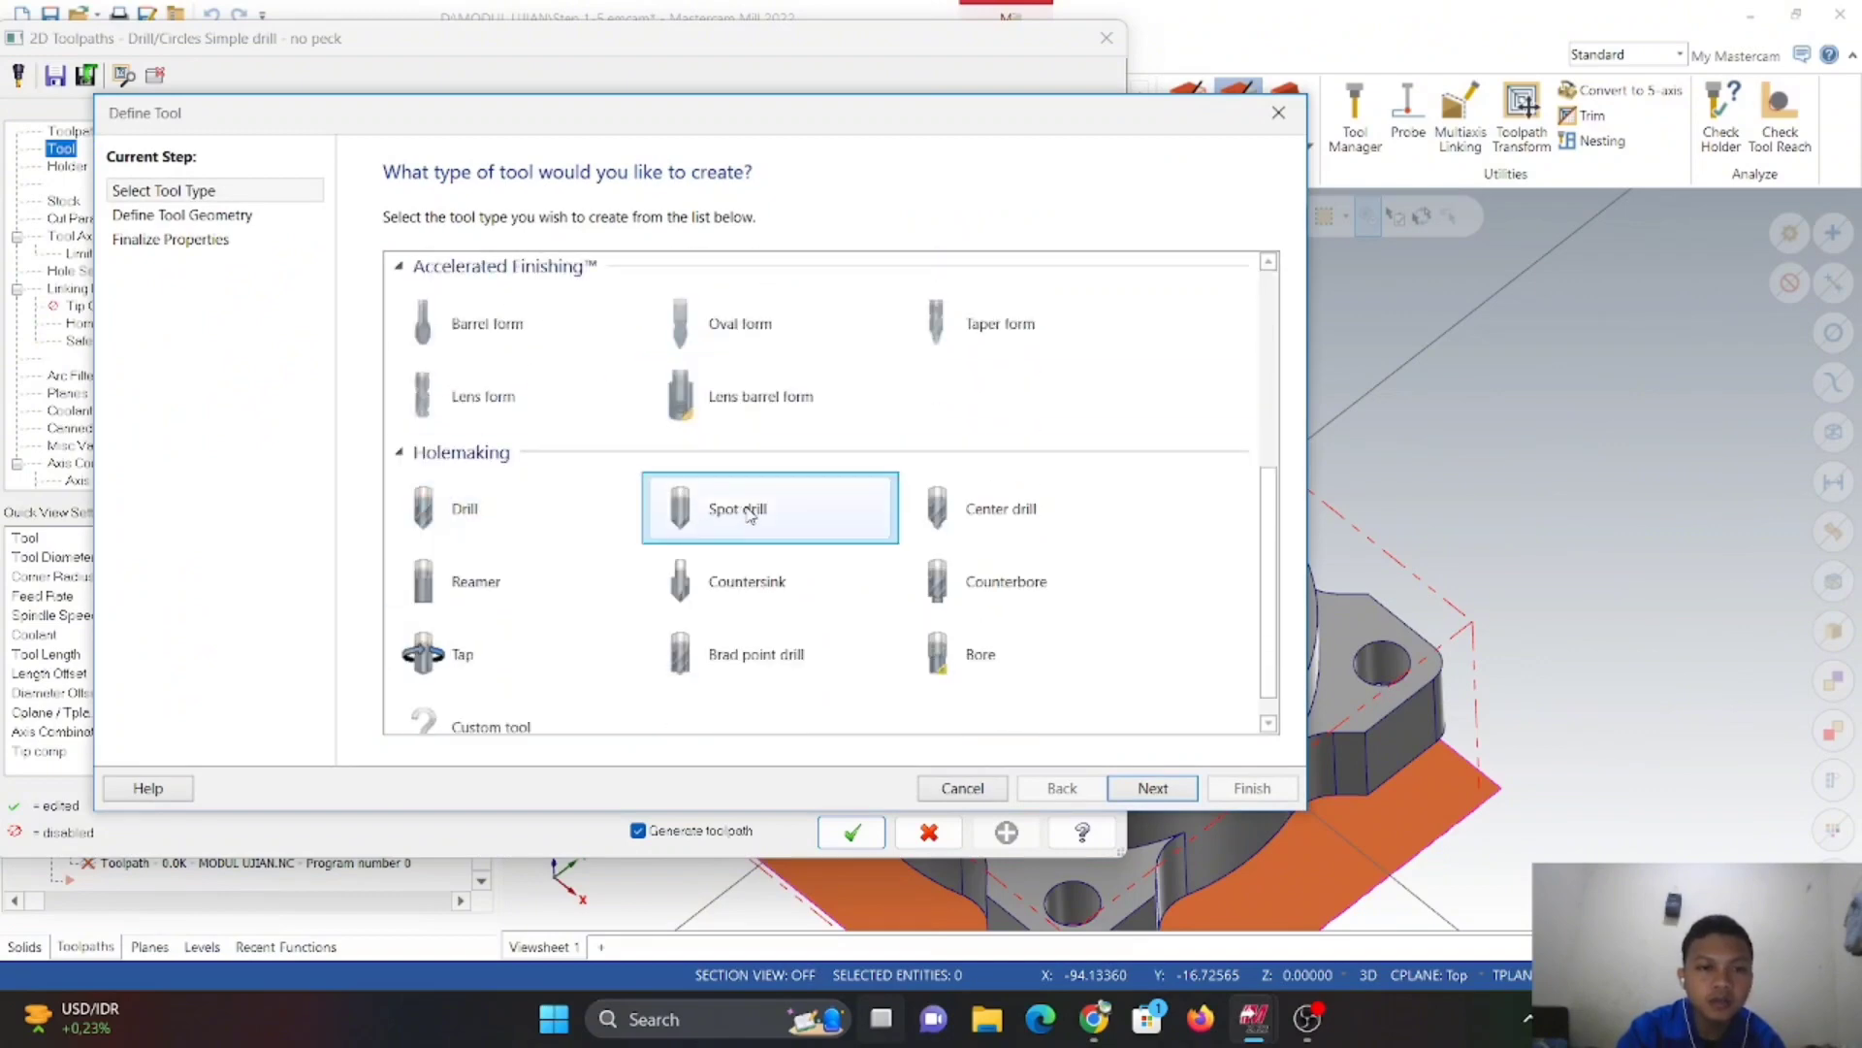
click(1152, 788)
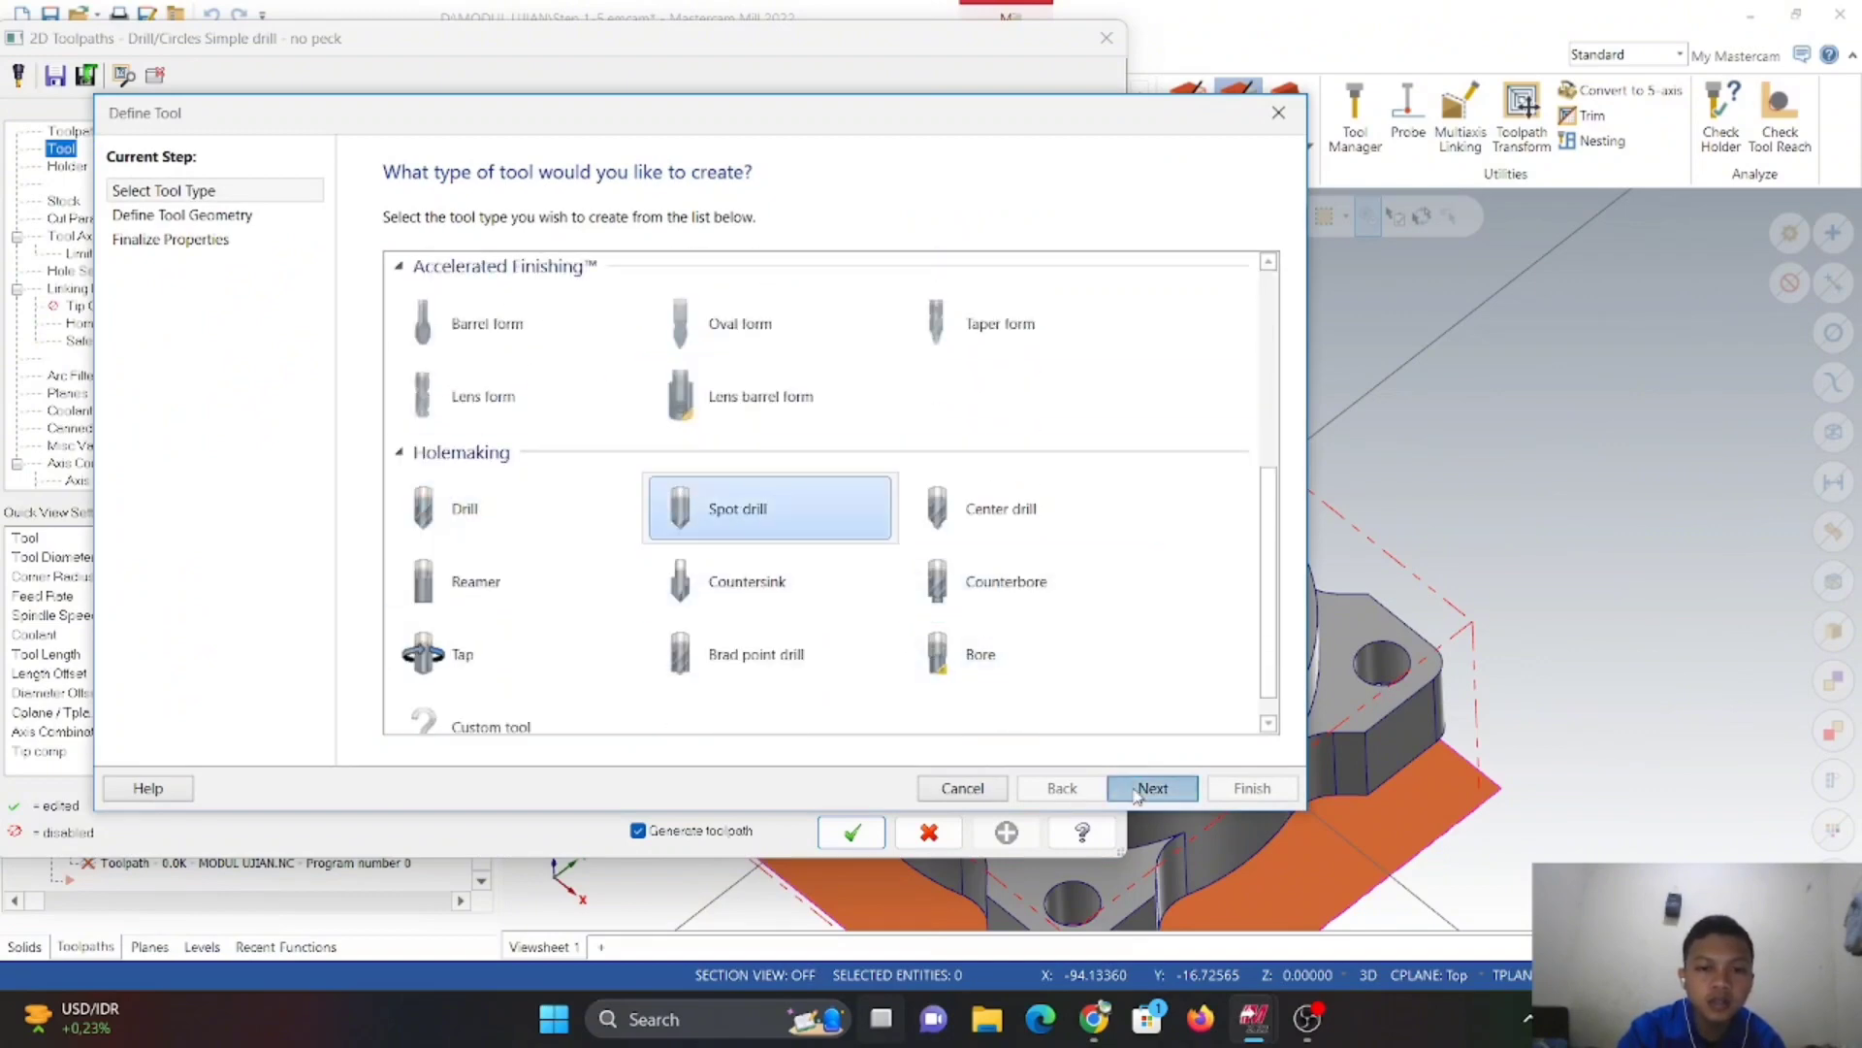
- Set the spot drill's diameter to 10 and overall length to 60, keeping the cutting length at 25
click(704, 389)
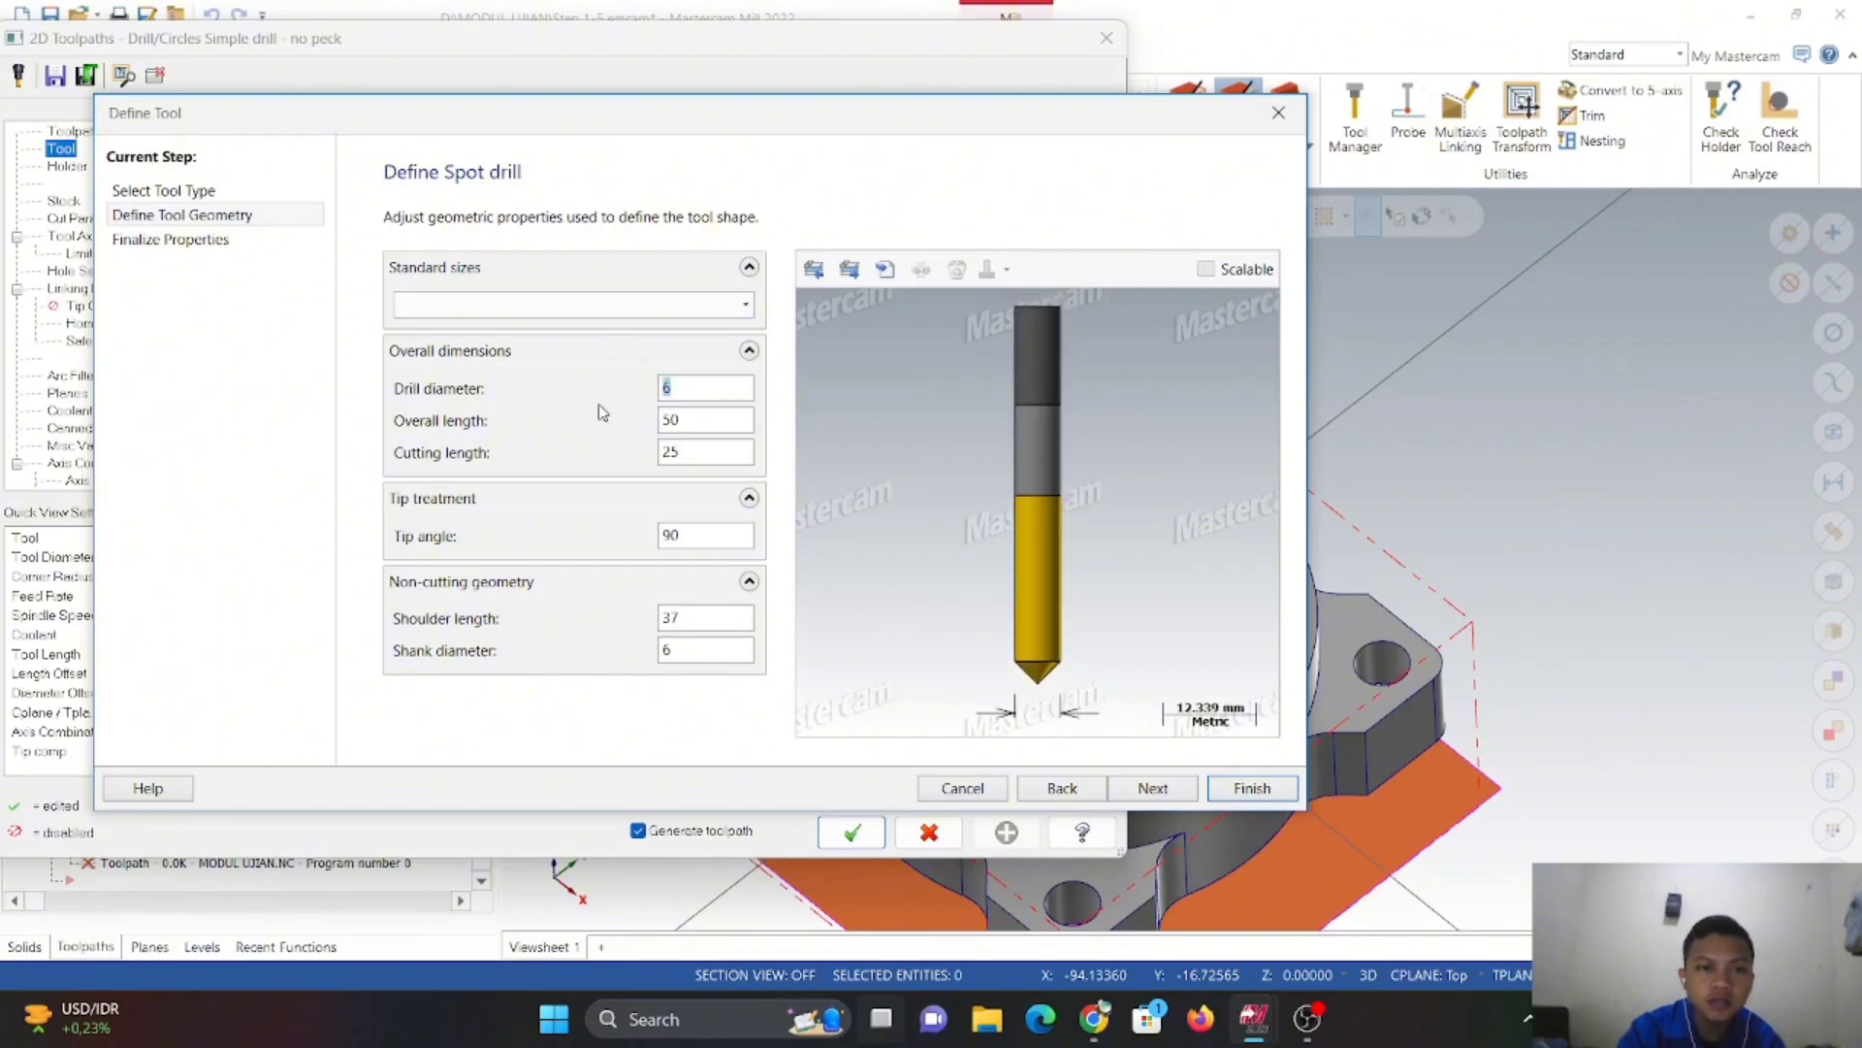
text(10)
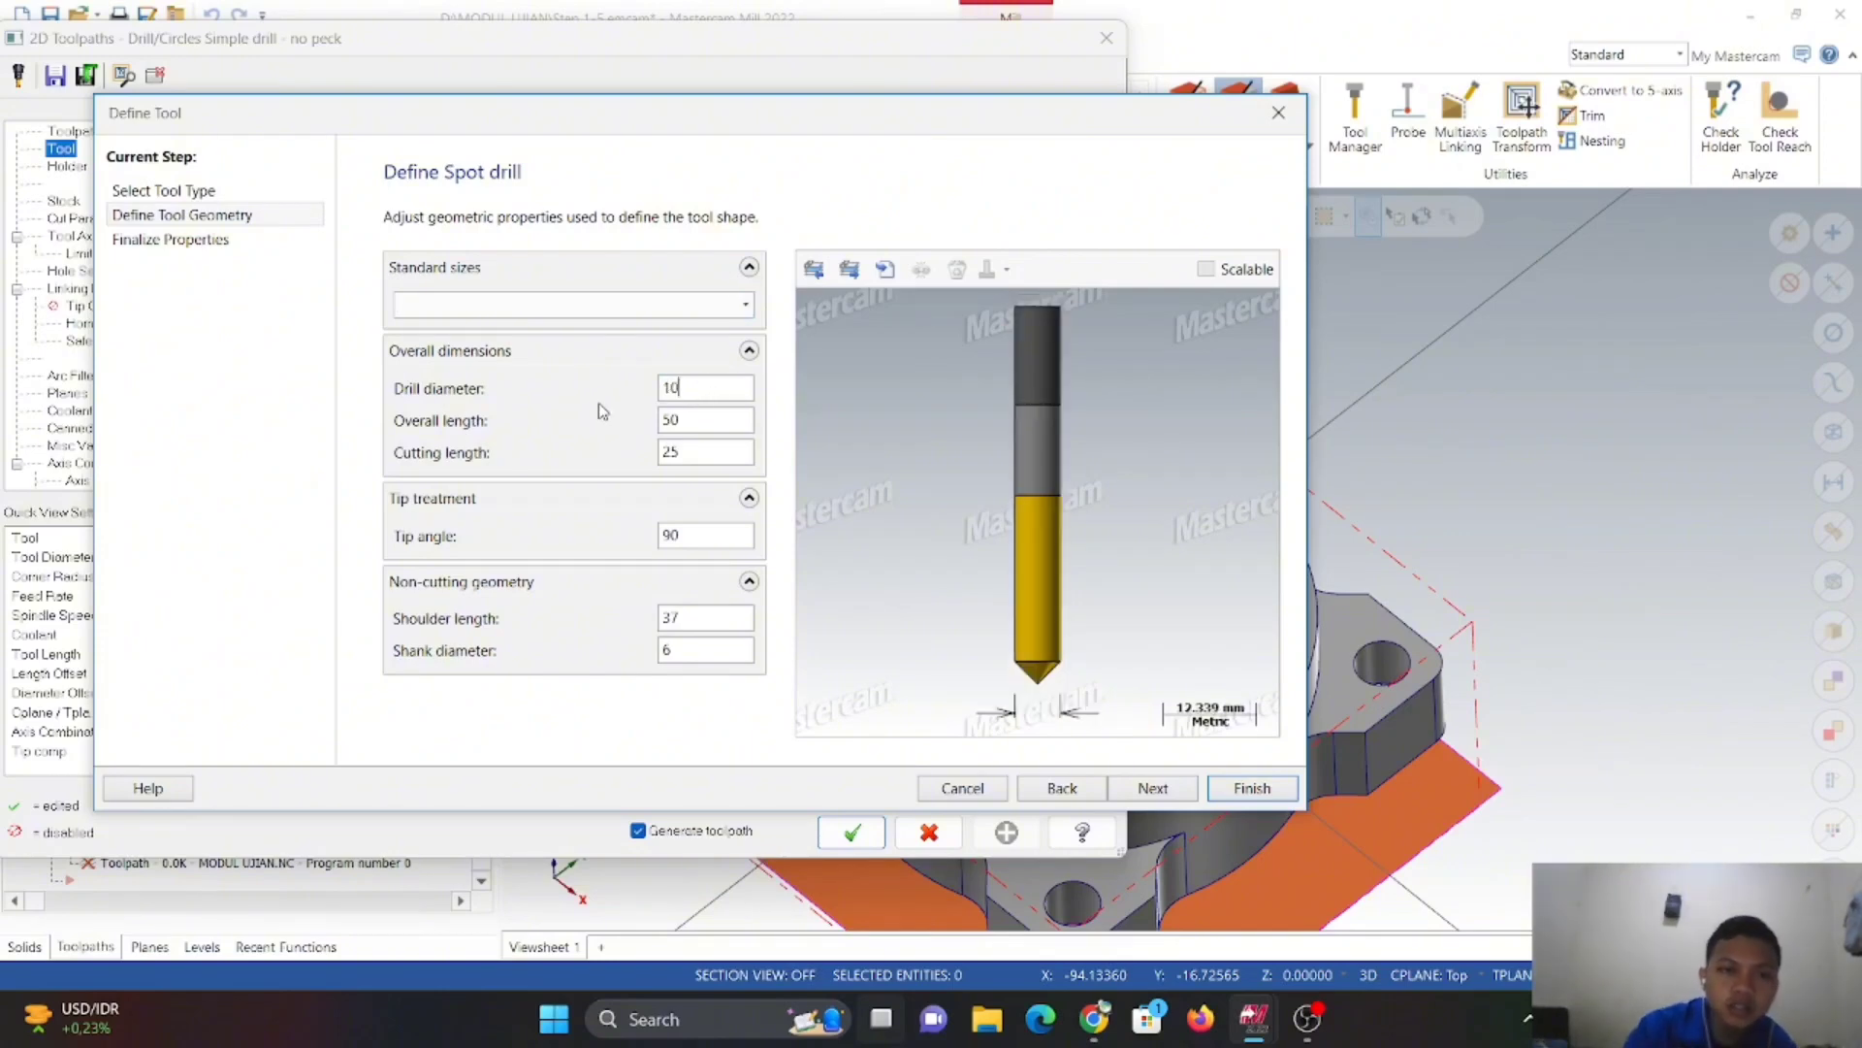
click(702, 422)
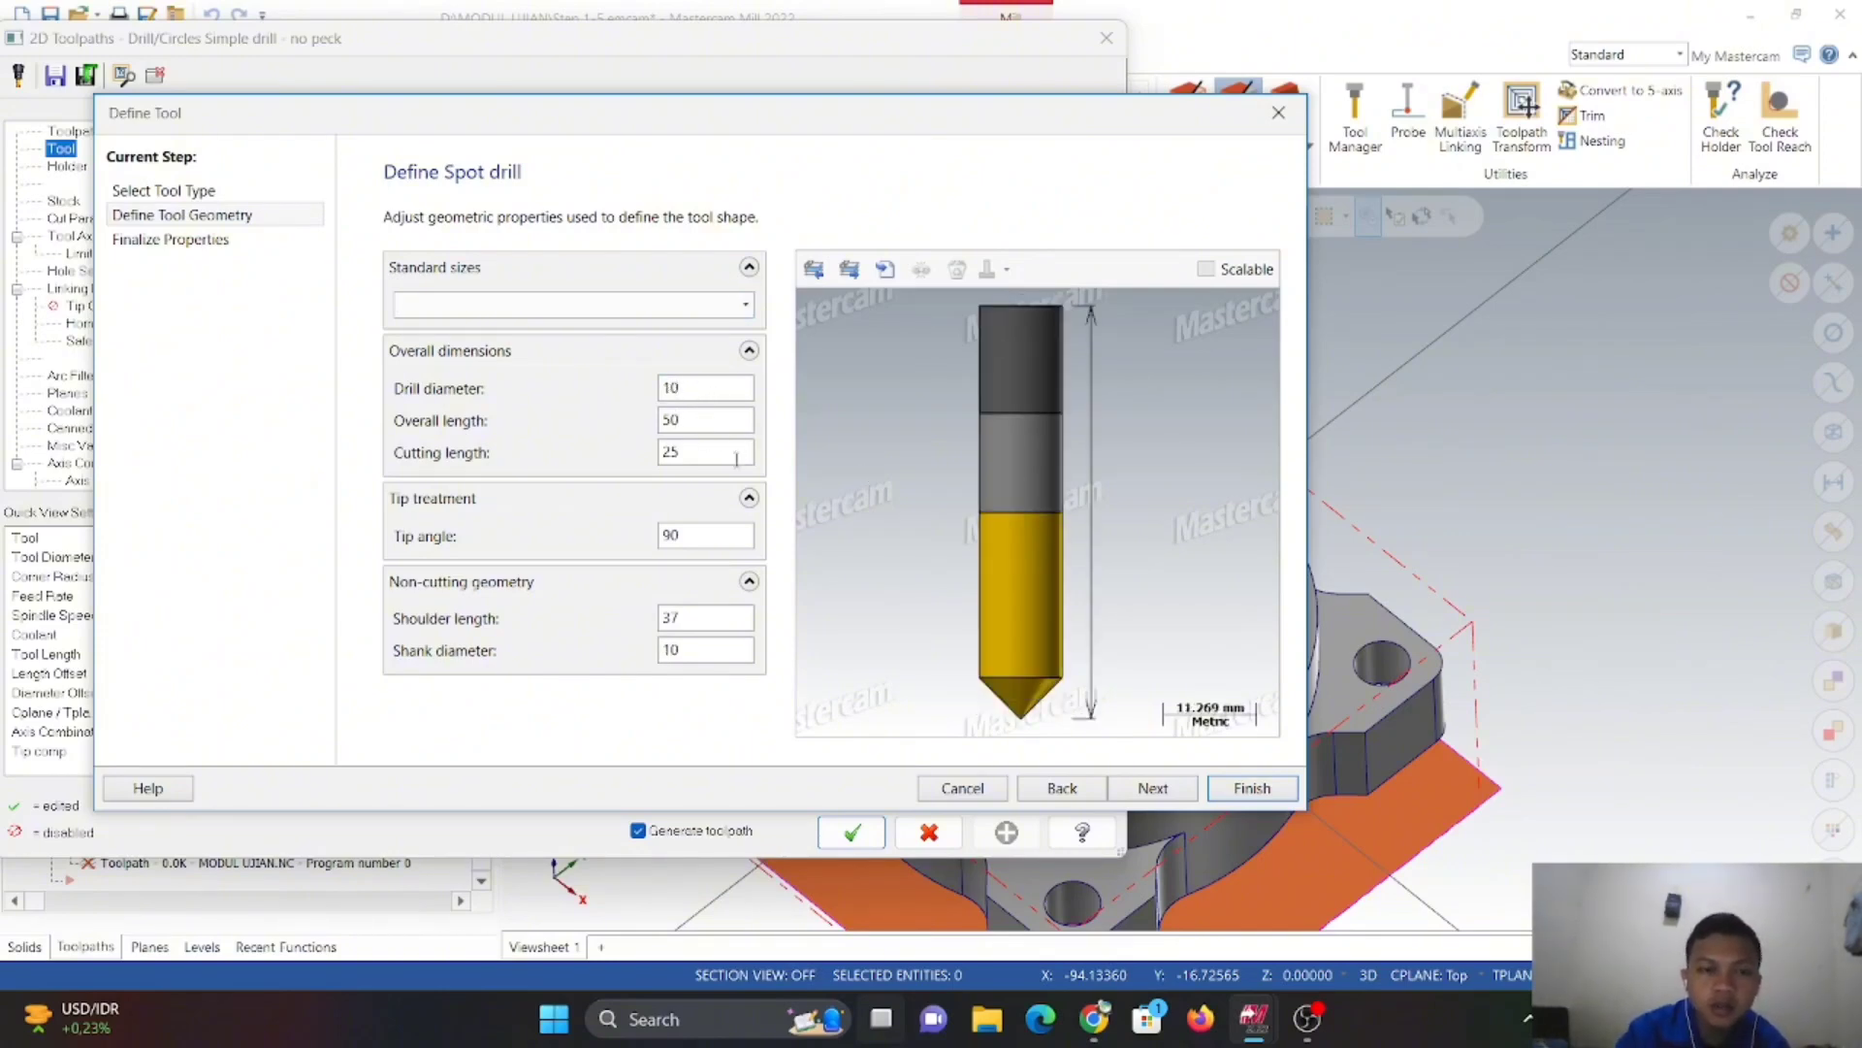
key(BackSpace)
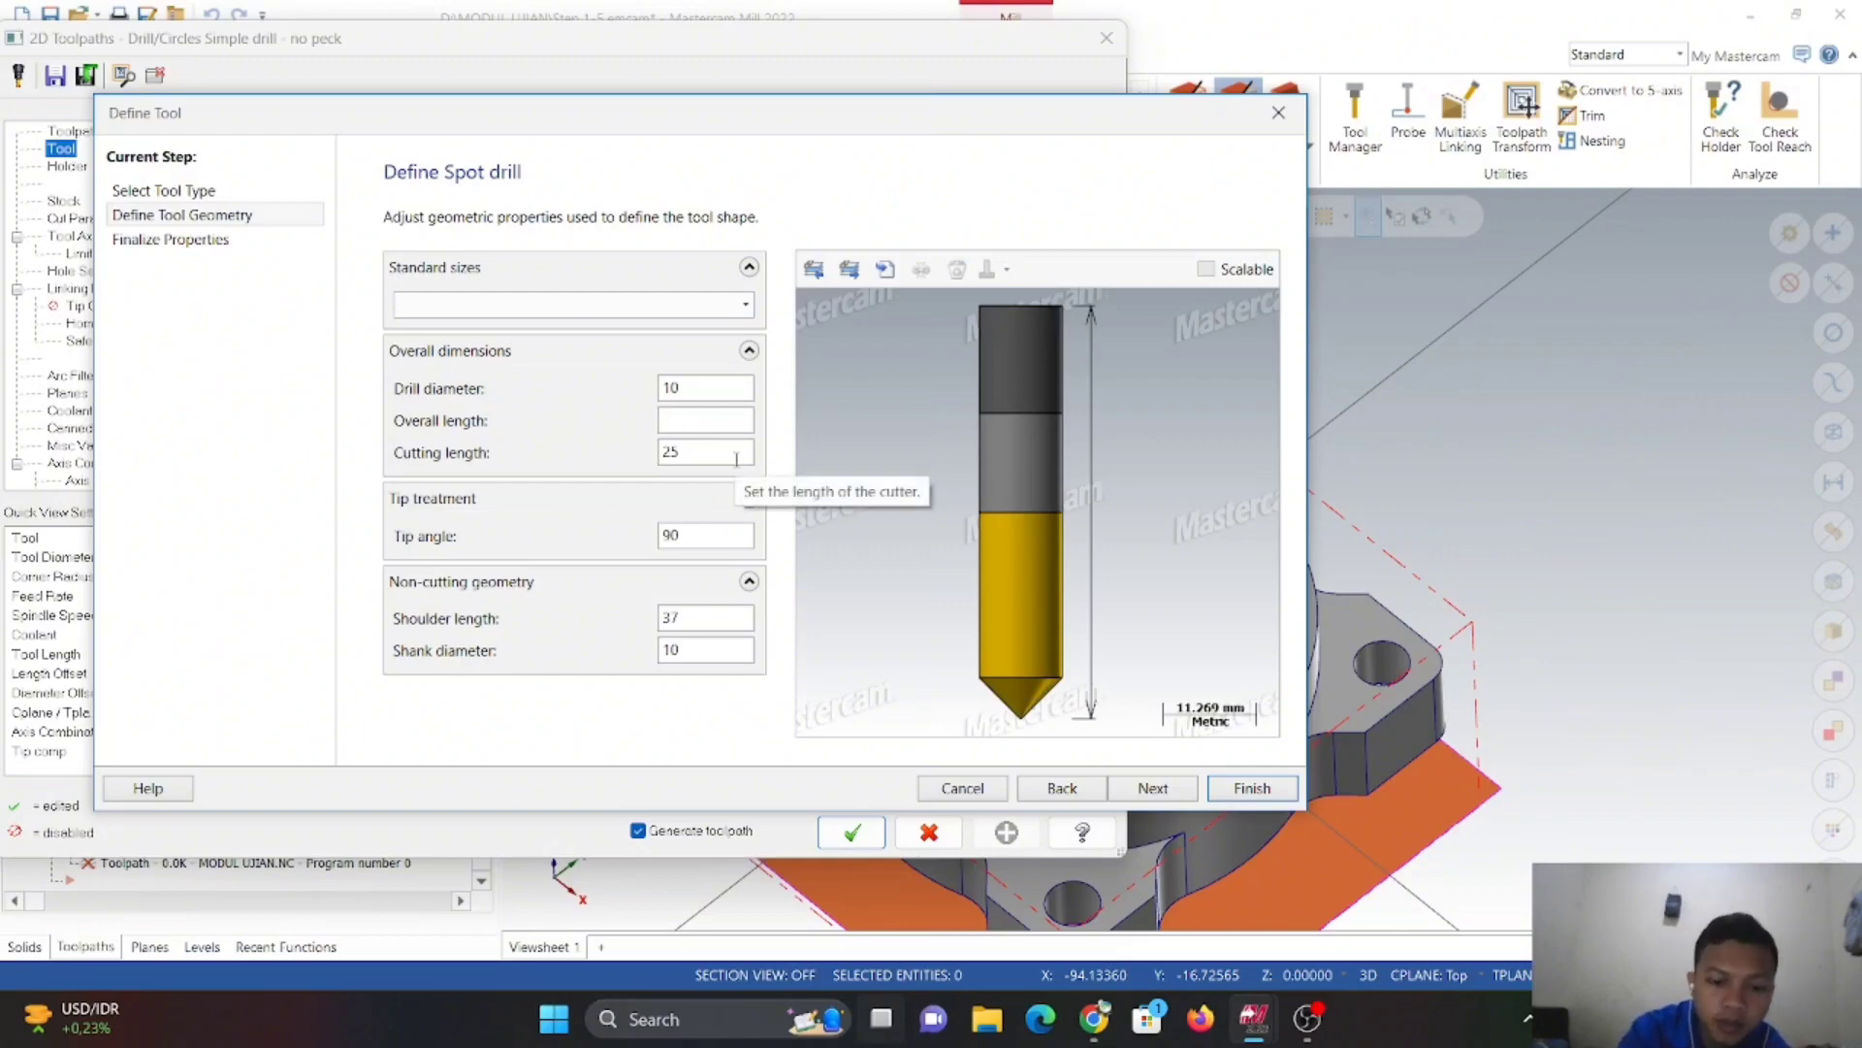
click(692, 388)
click(698, 454)
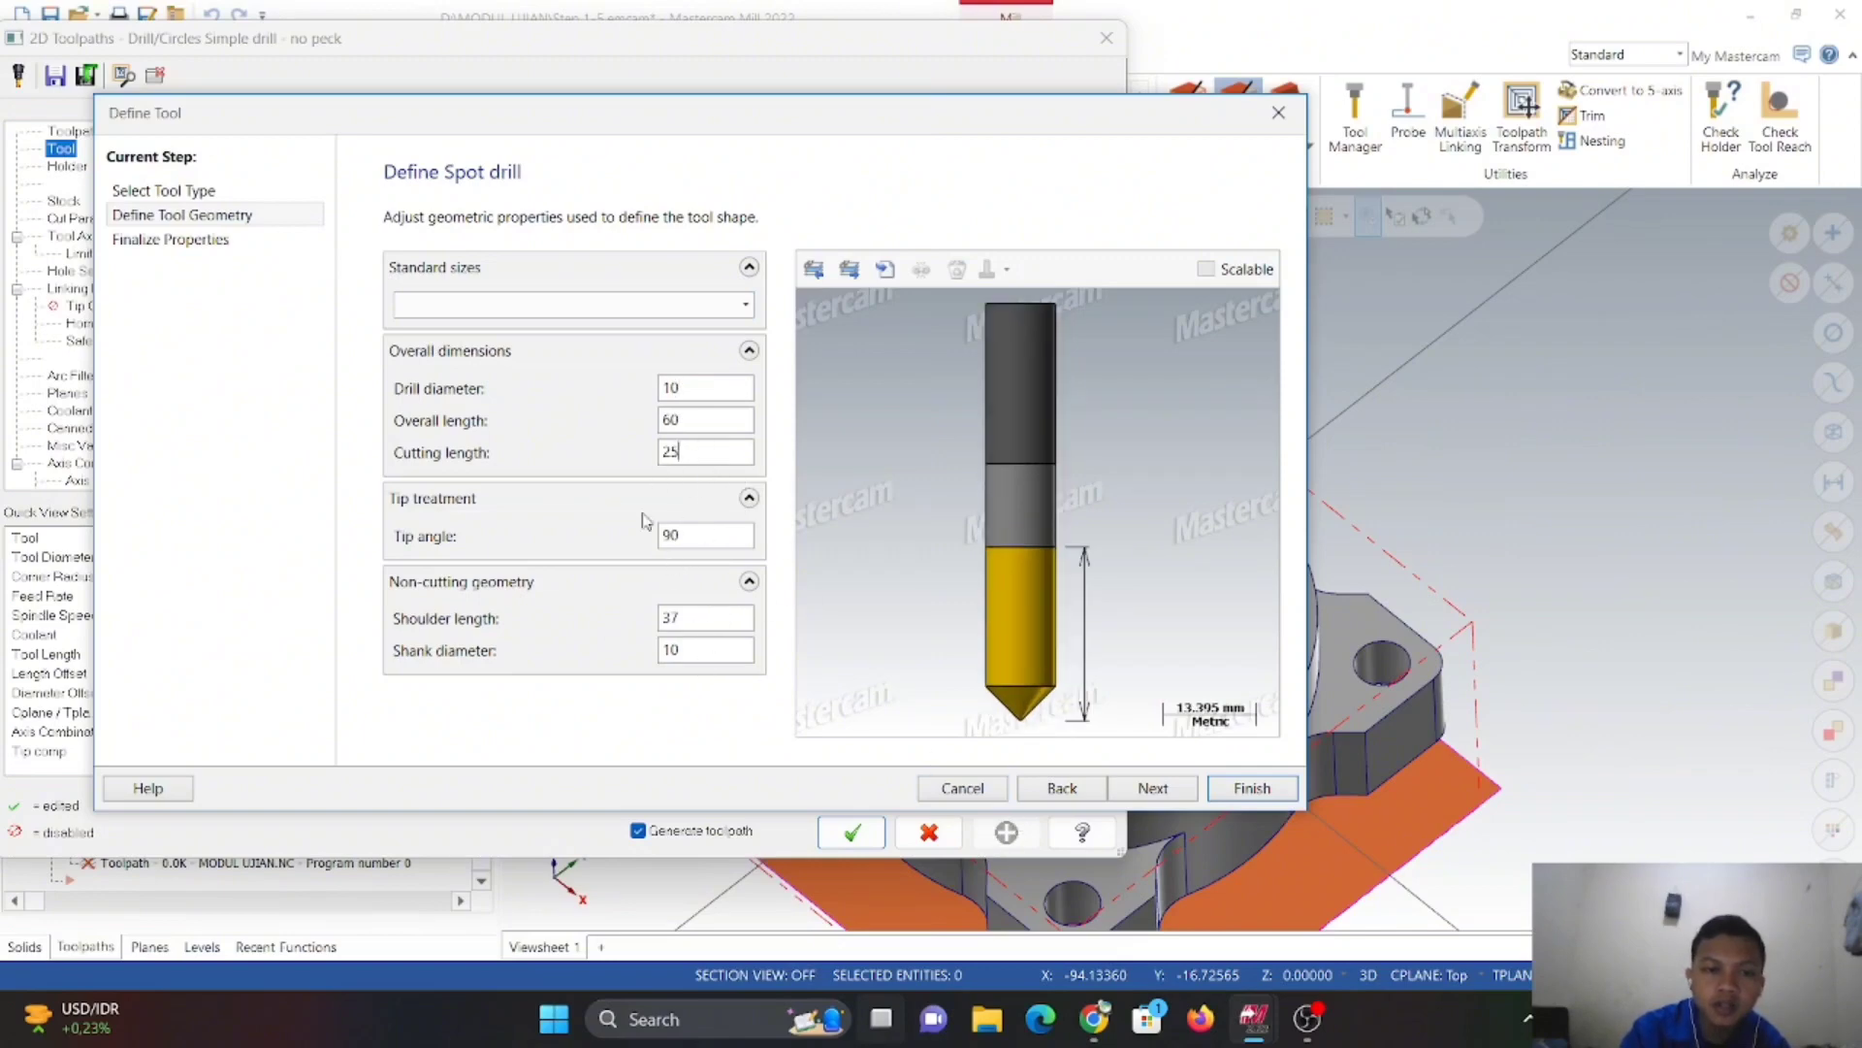
click(1152, 788)
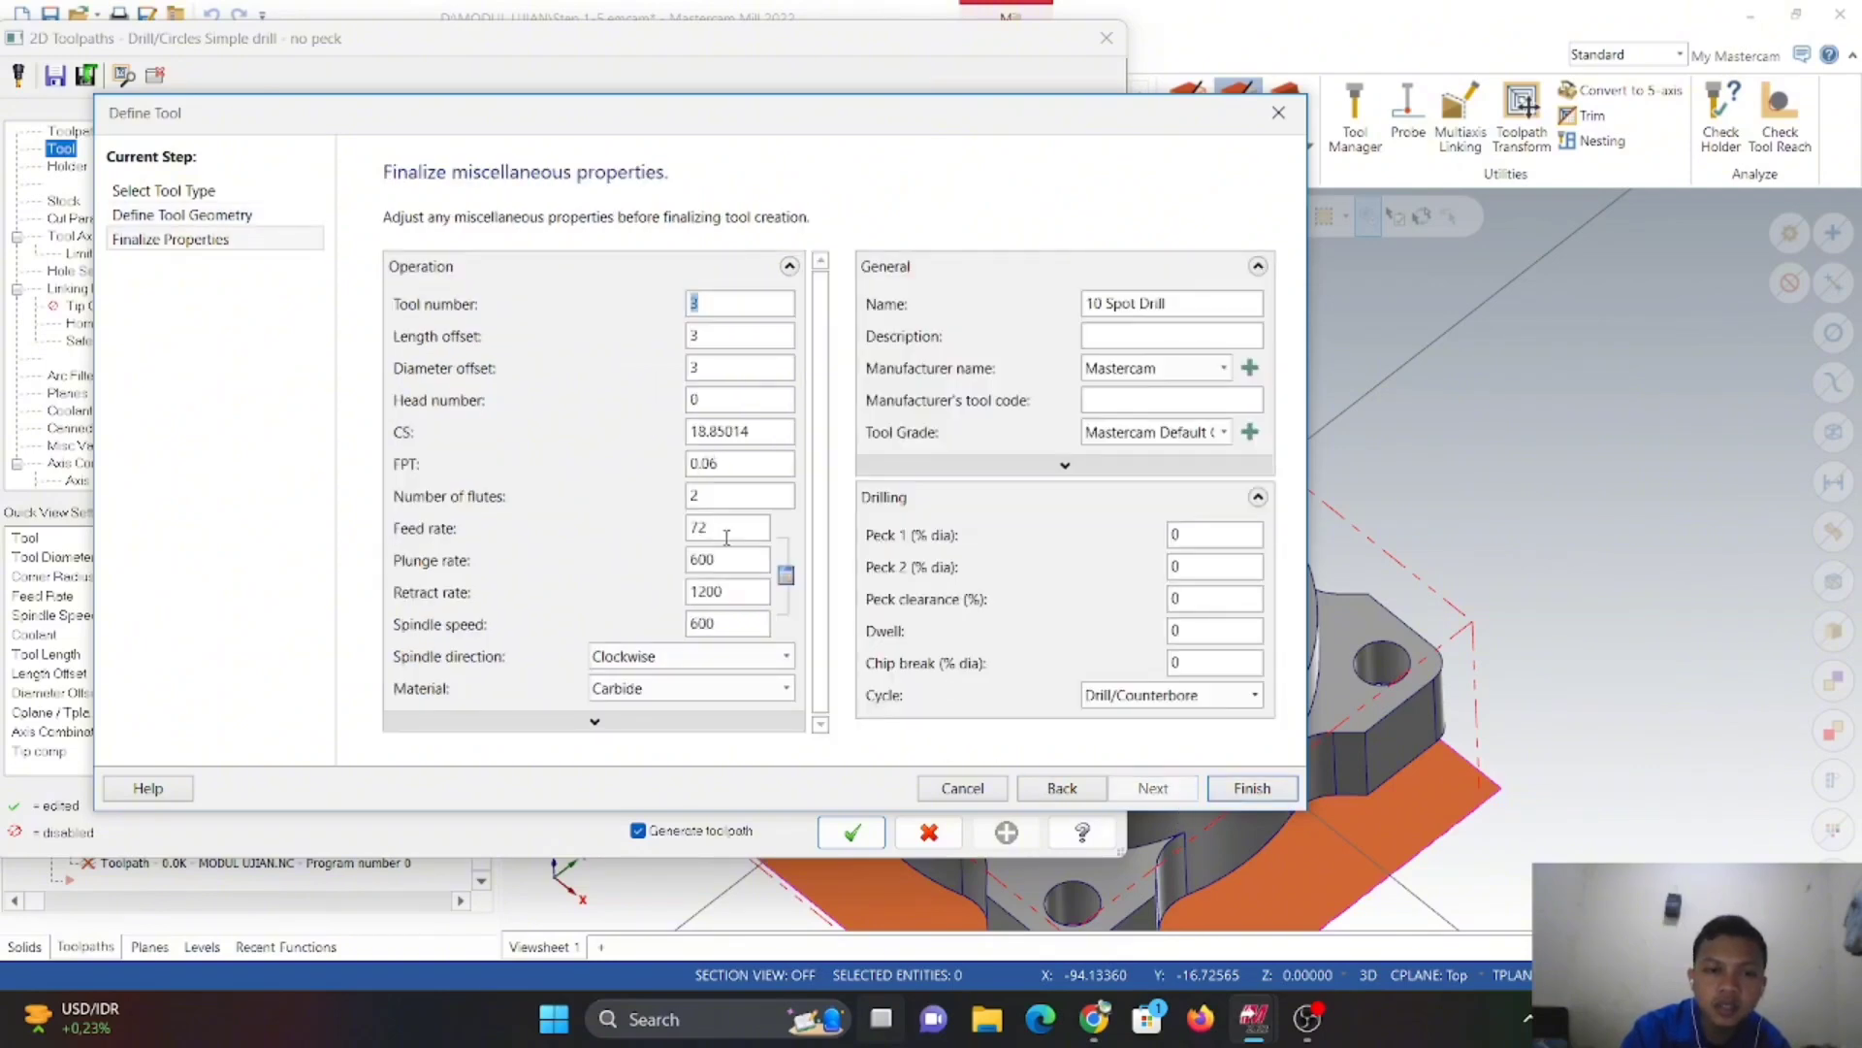
- Set the spot drill's feed rate to 800 and spindle speed to 1000, and finish creating the tool
double_click(749, 527)
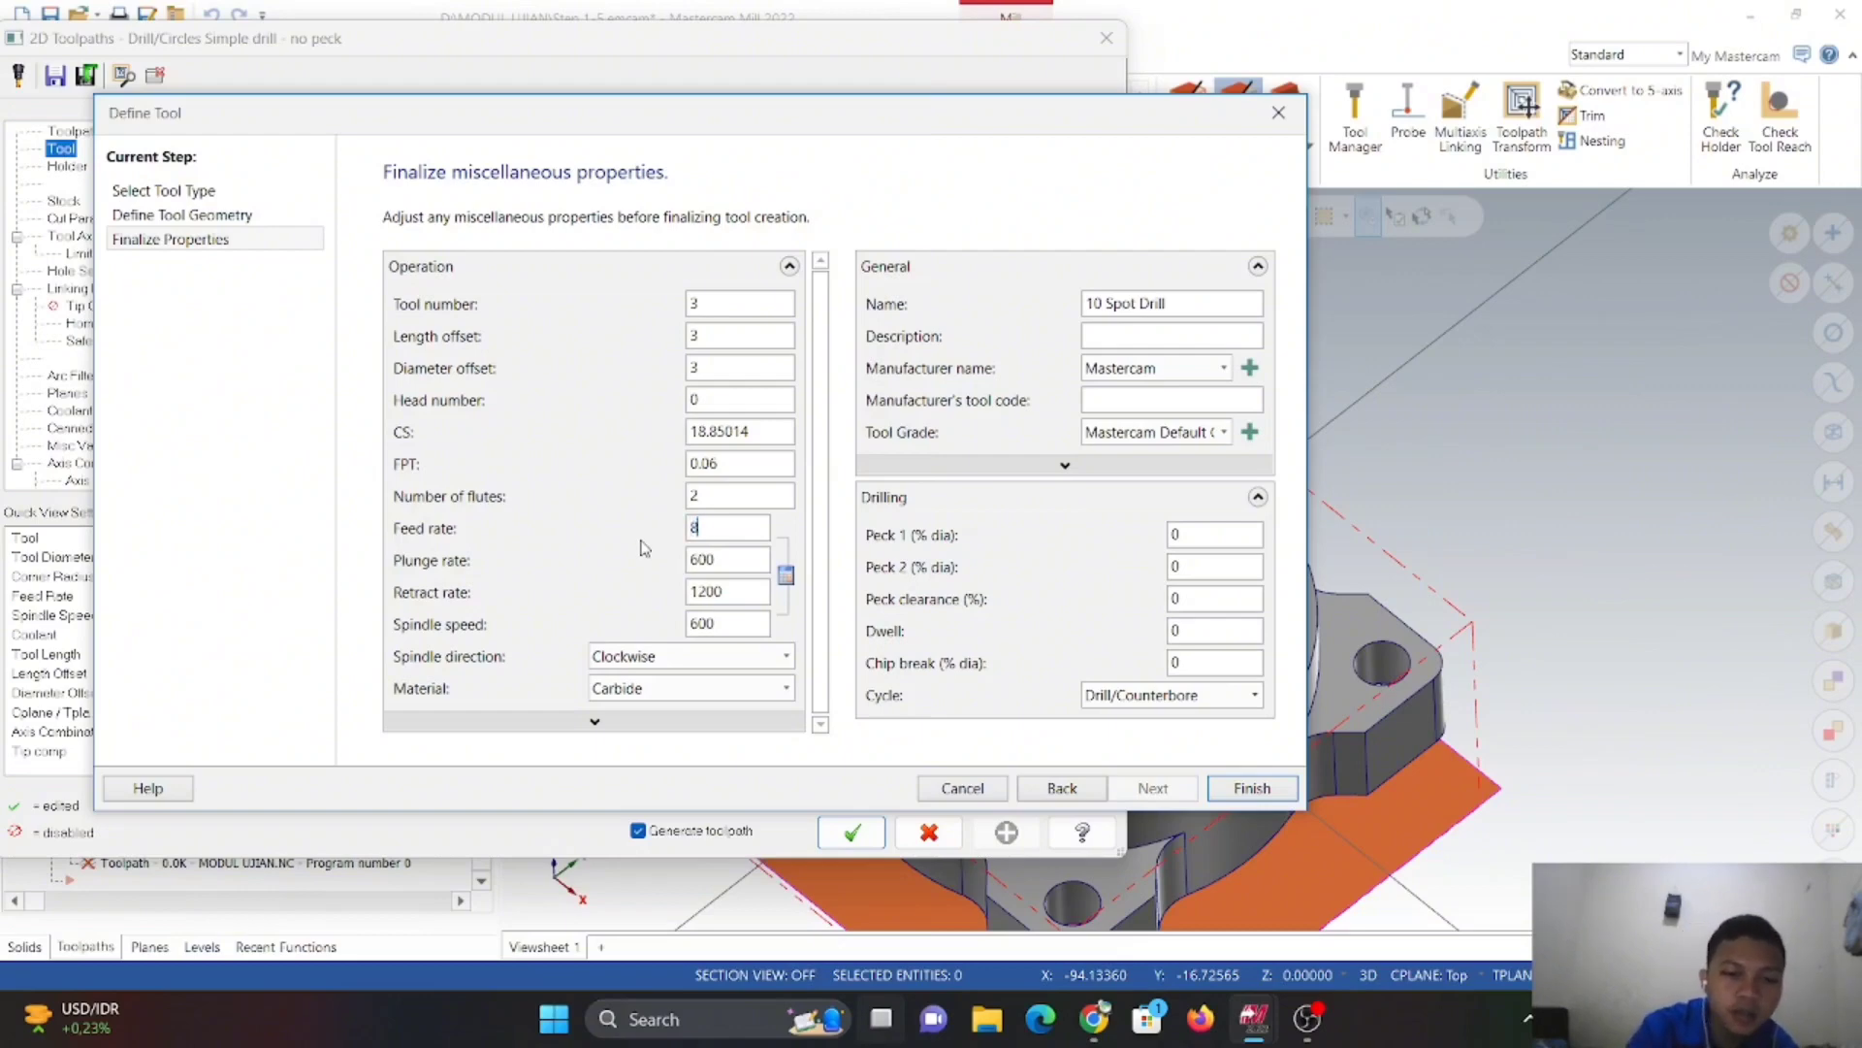
click(742, 629)
double_click(742, 629)
text(1)
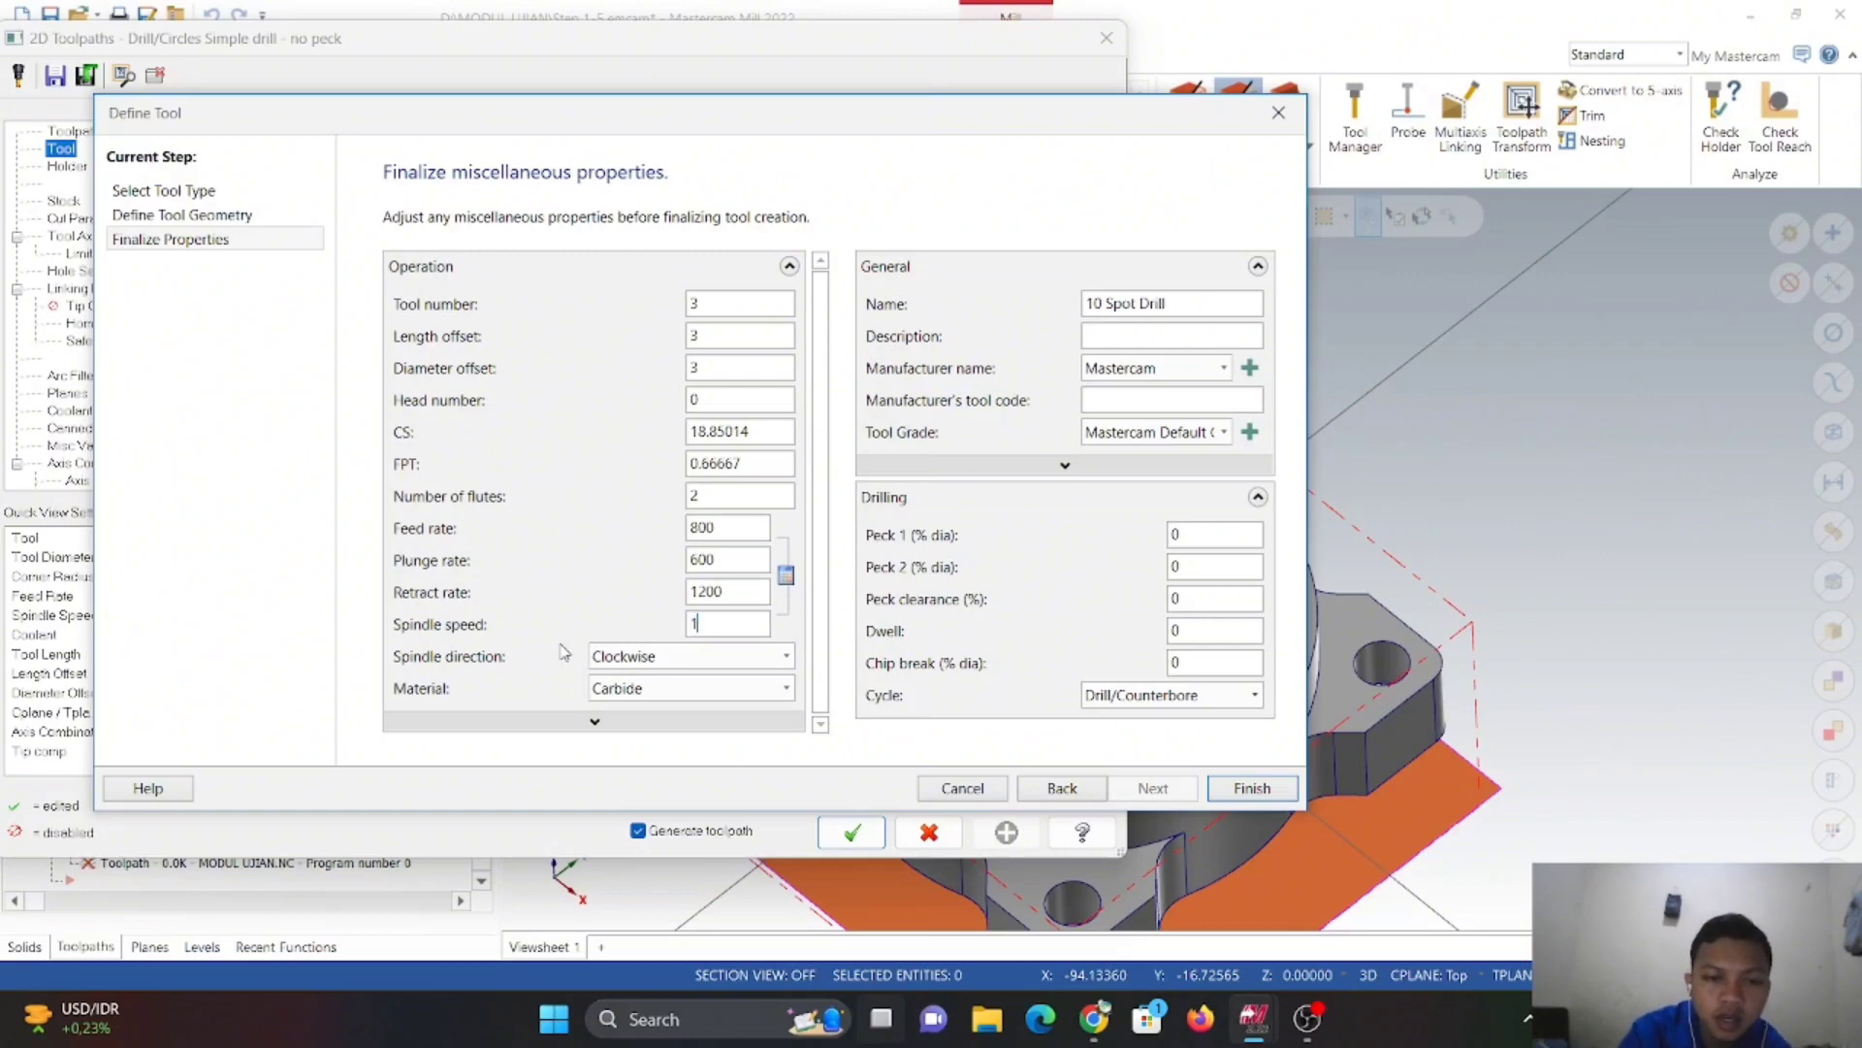
text(000)
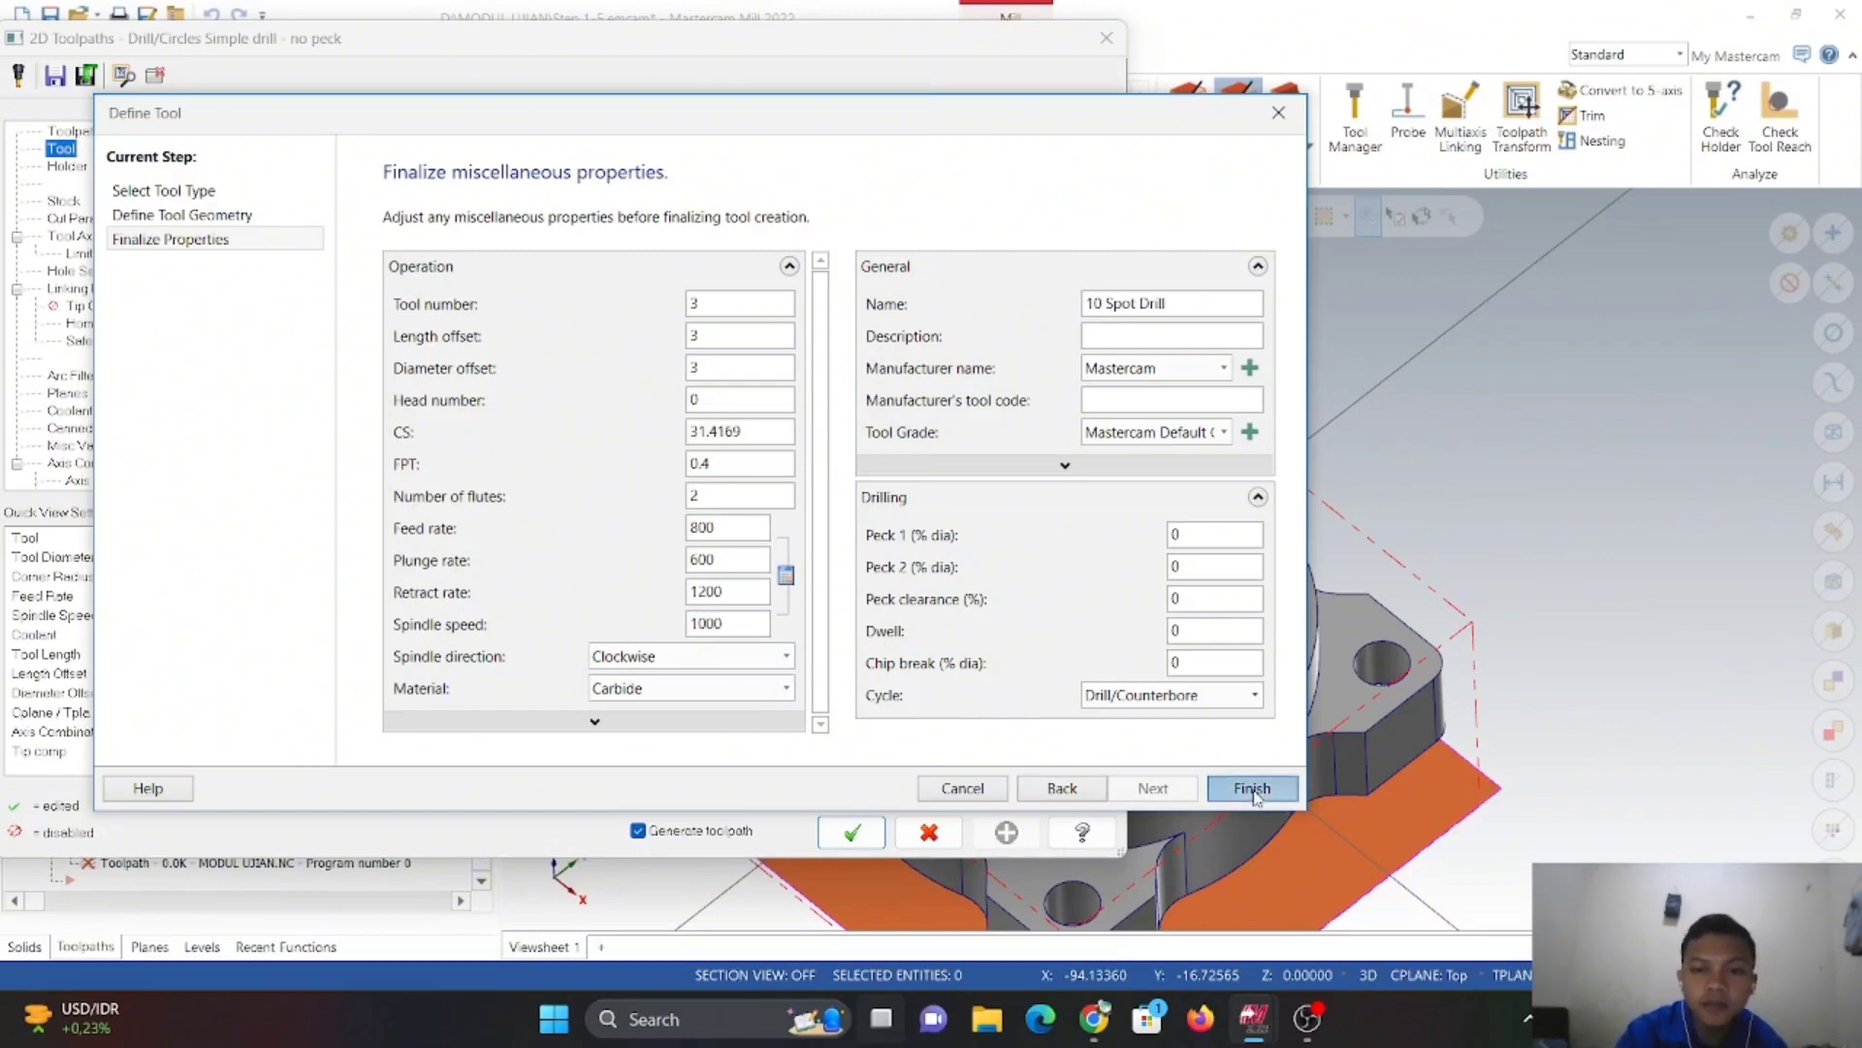
click(1251, 788)
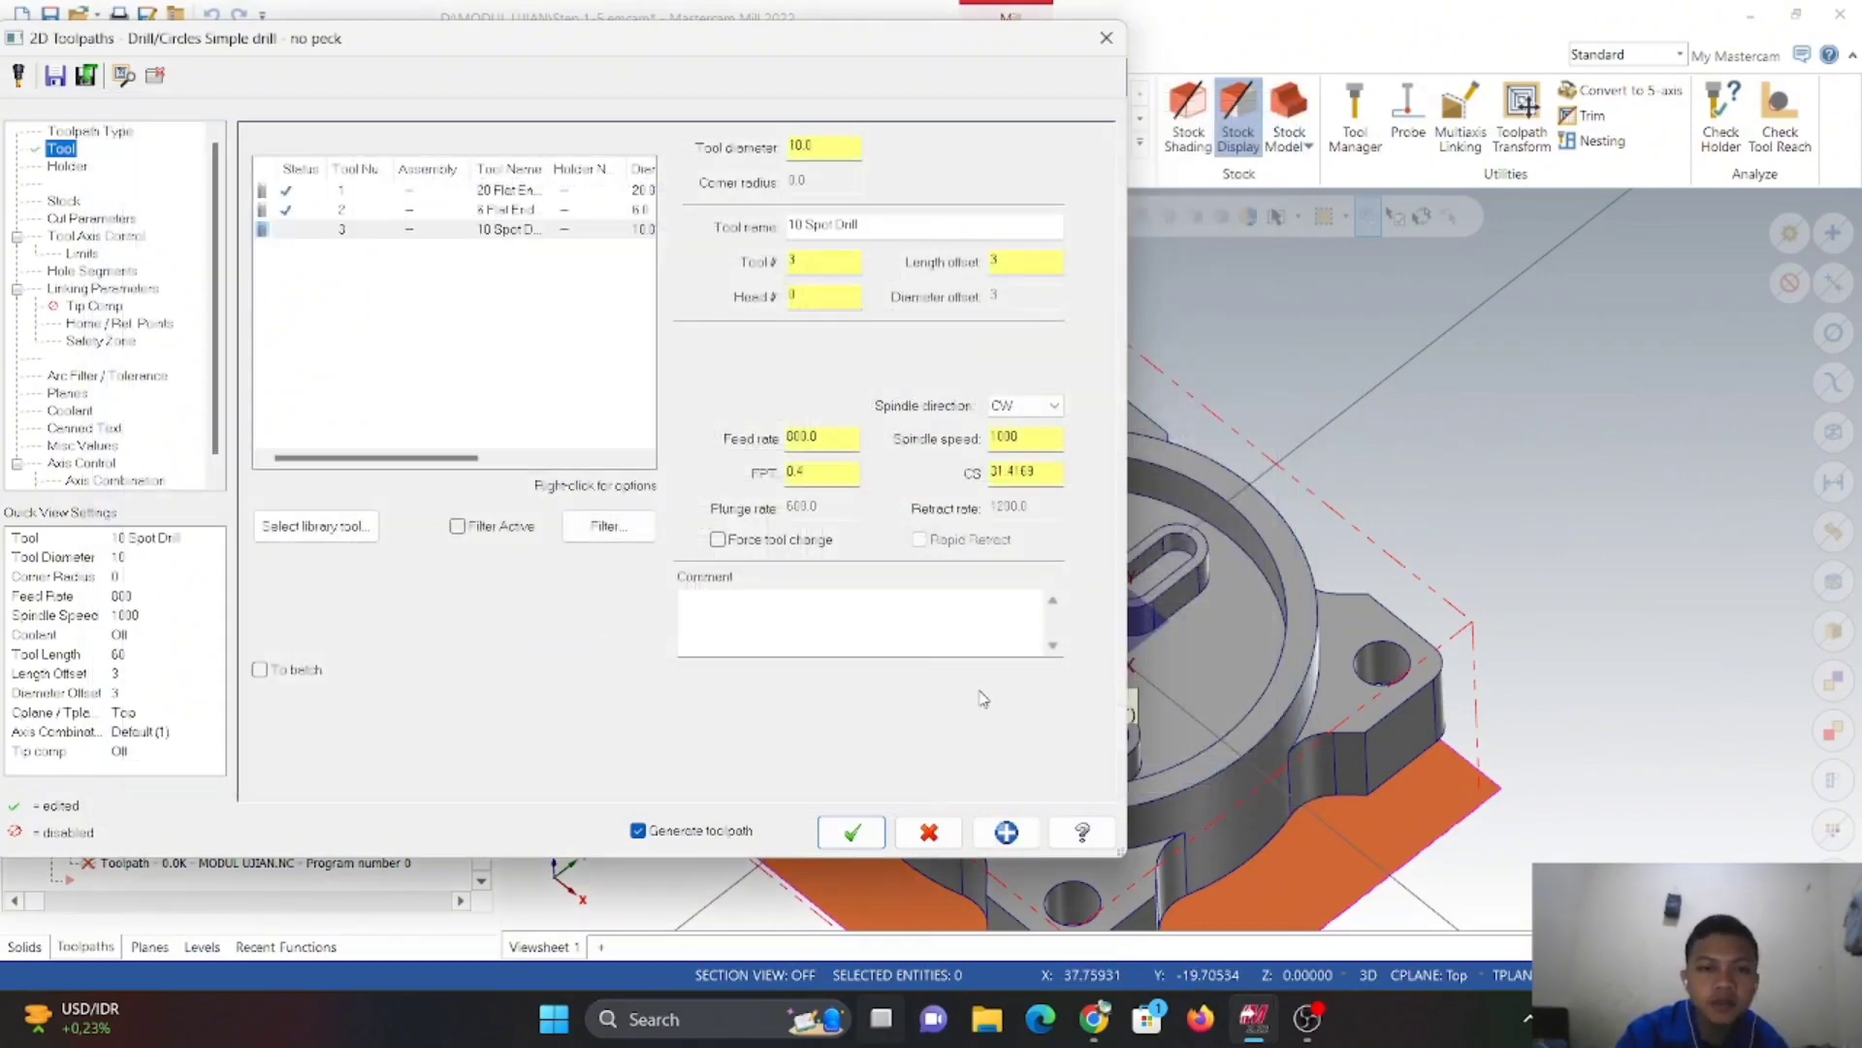
- Review the drill toolpath's holder, stock, cut parameter, tool axis control, limits and hole segment settings
click(68, 167)
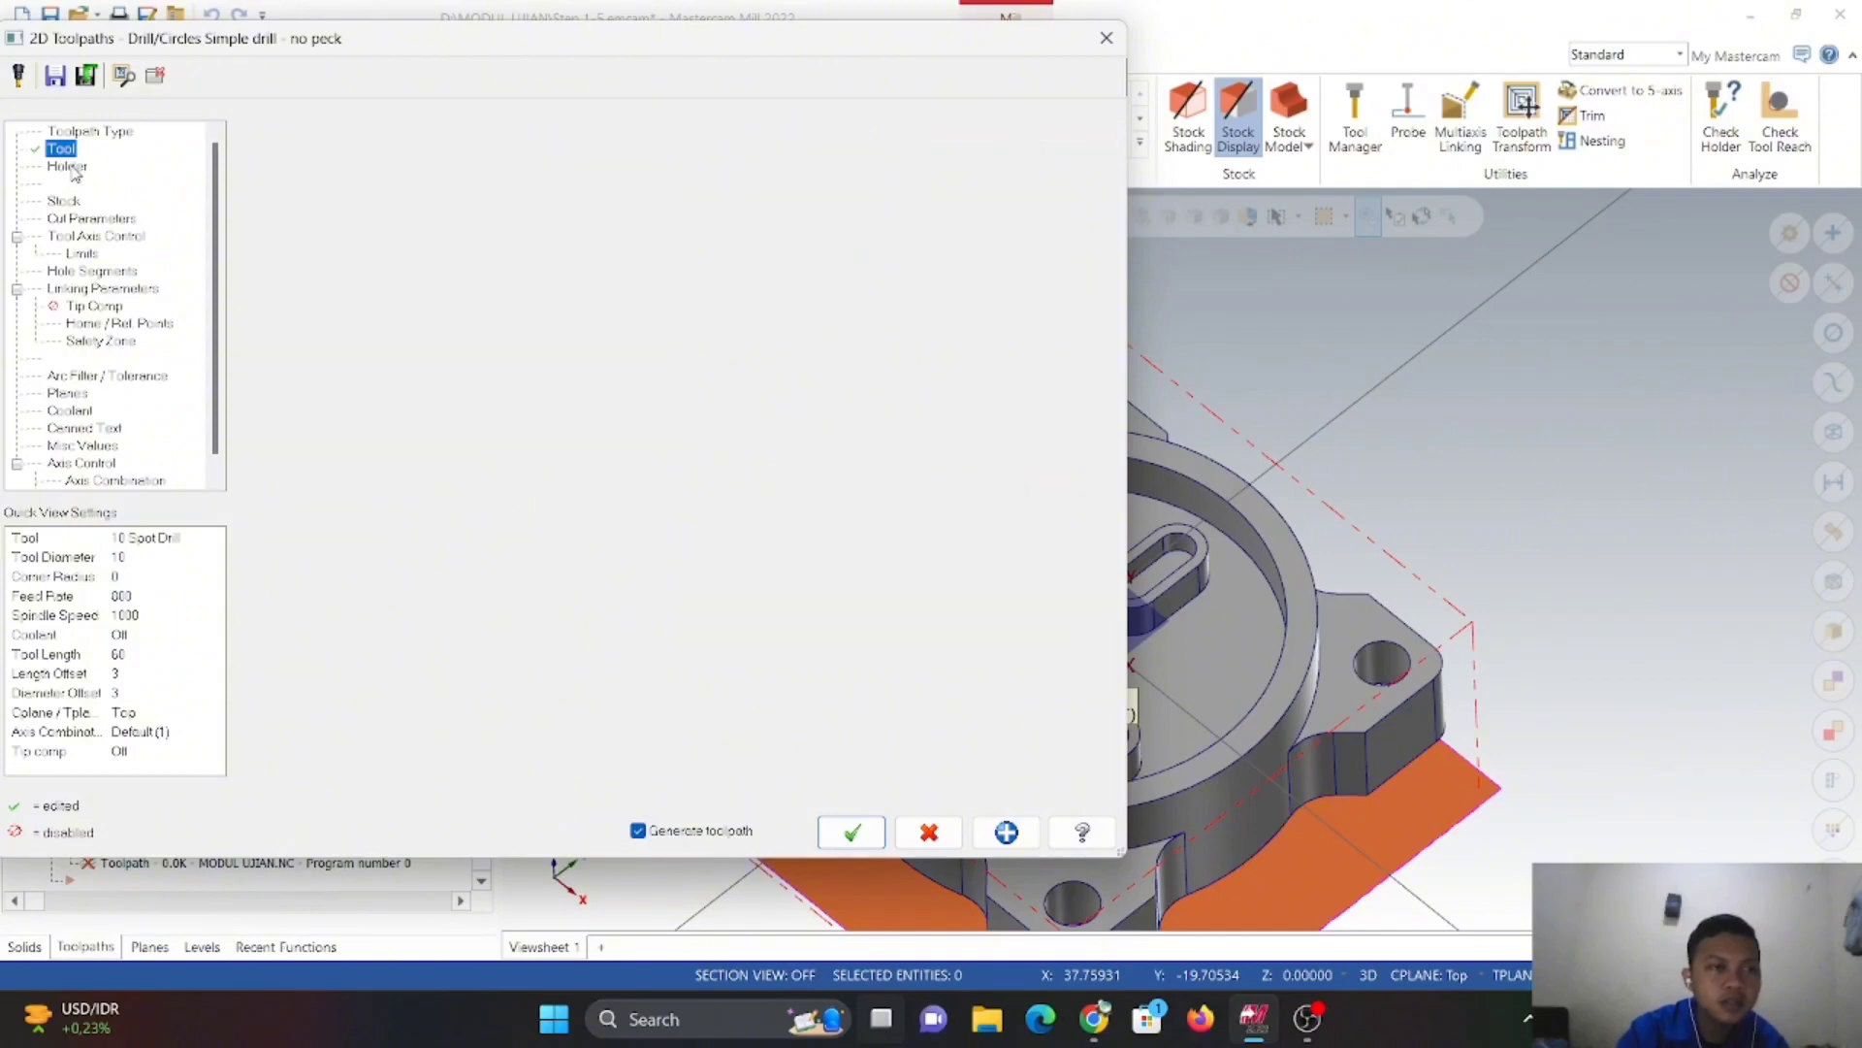
click(56, 203)
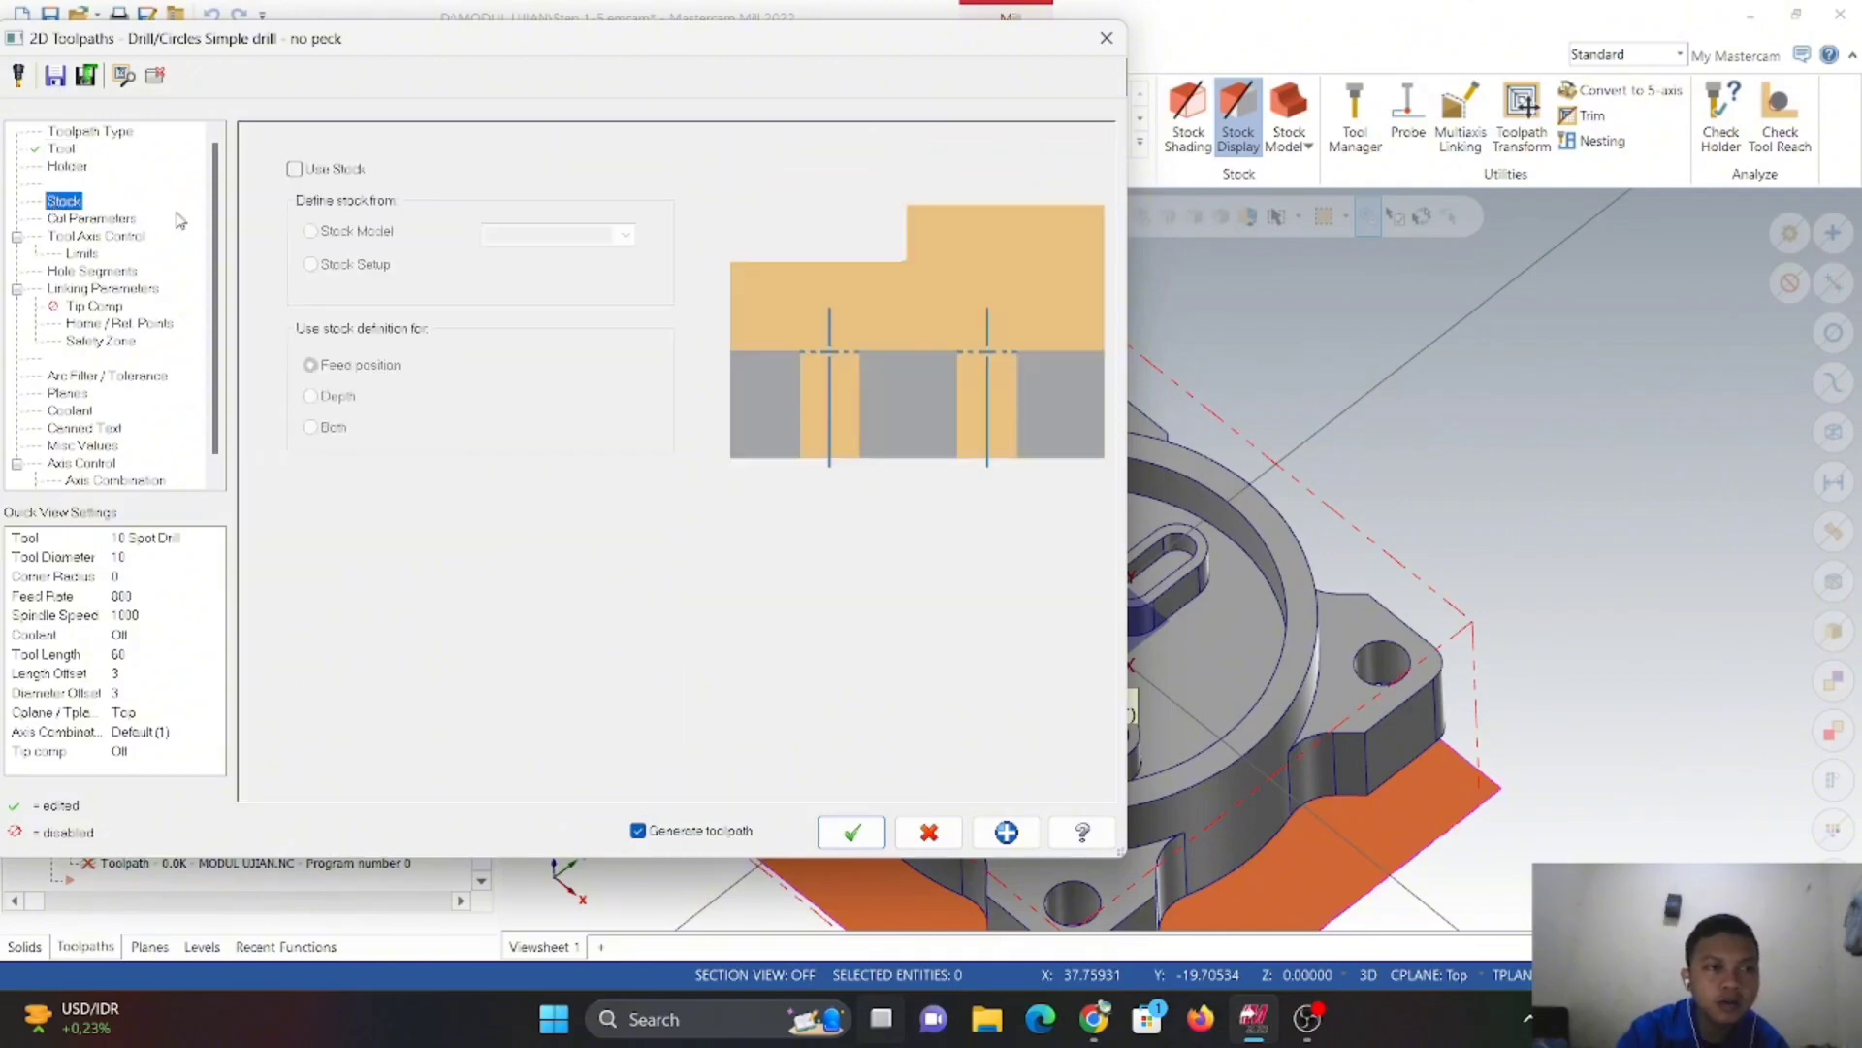
click(97, 220)
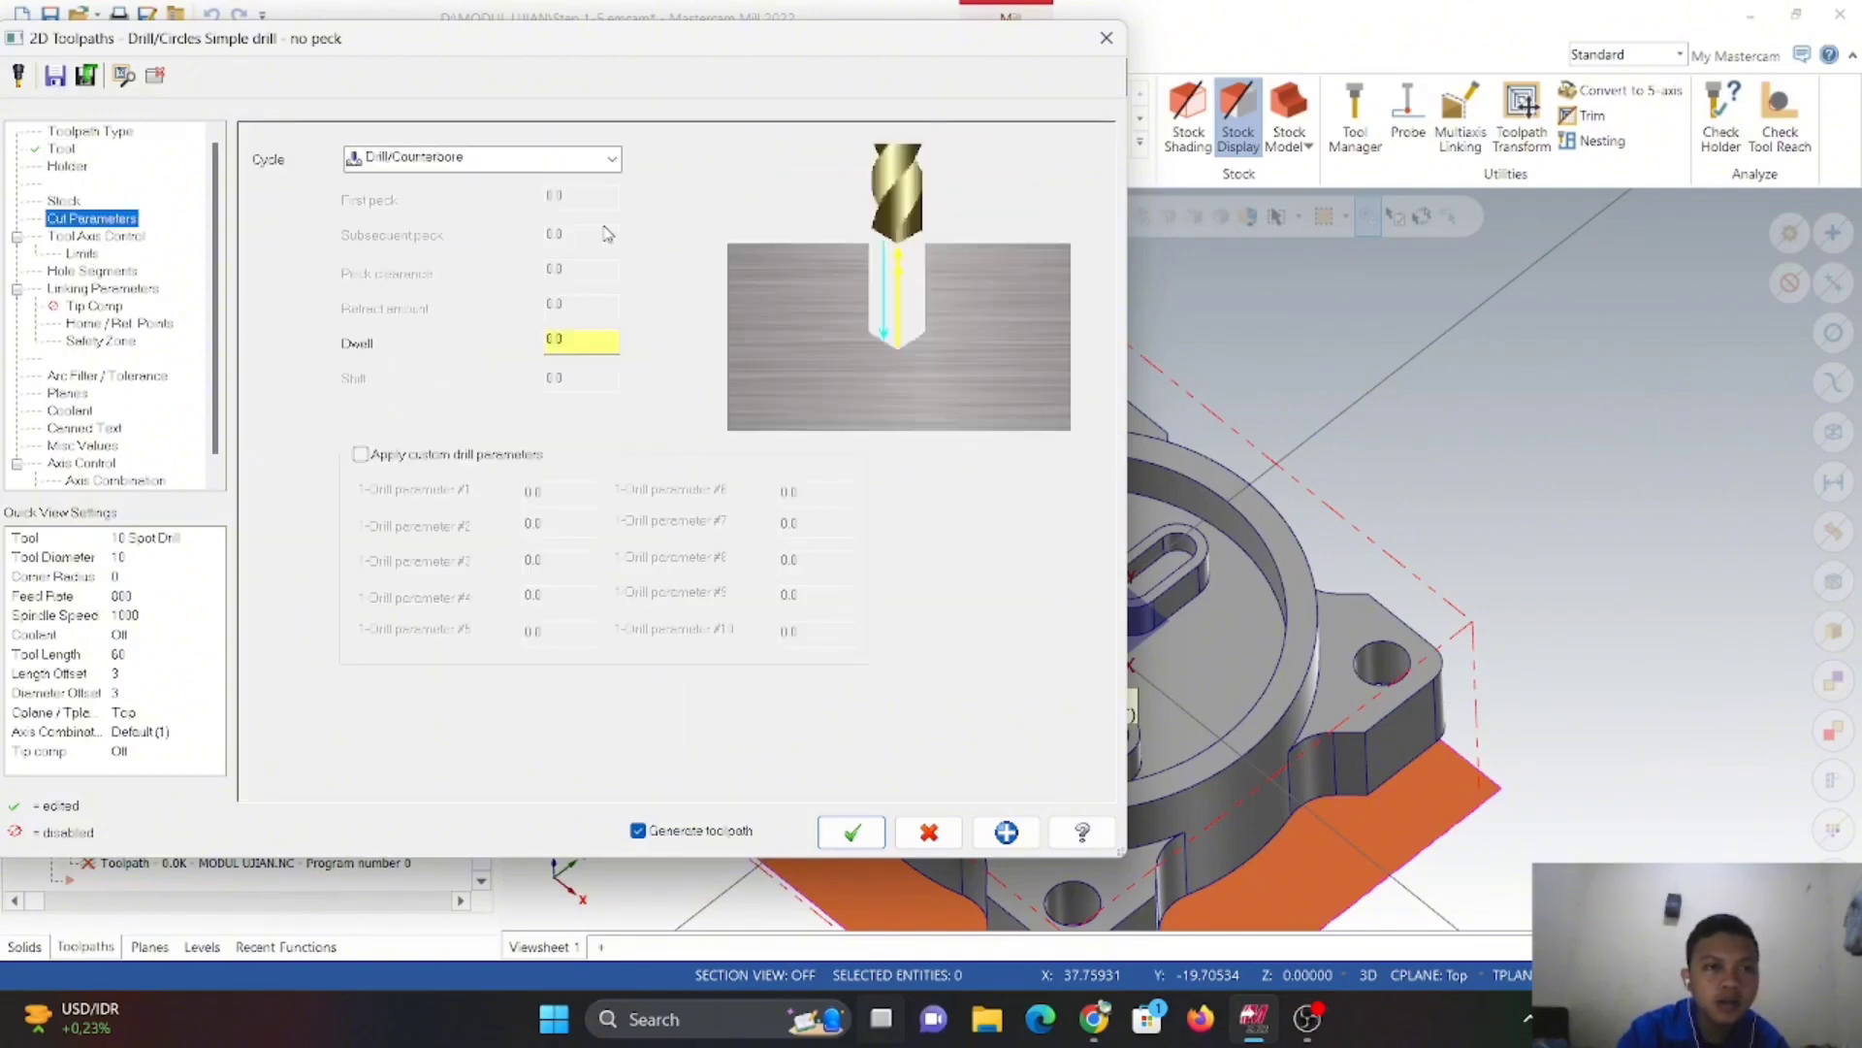
click(109, 238)
click(85, 255)
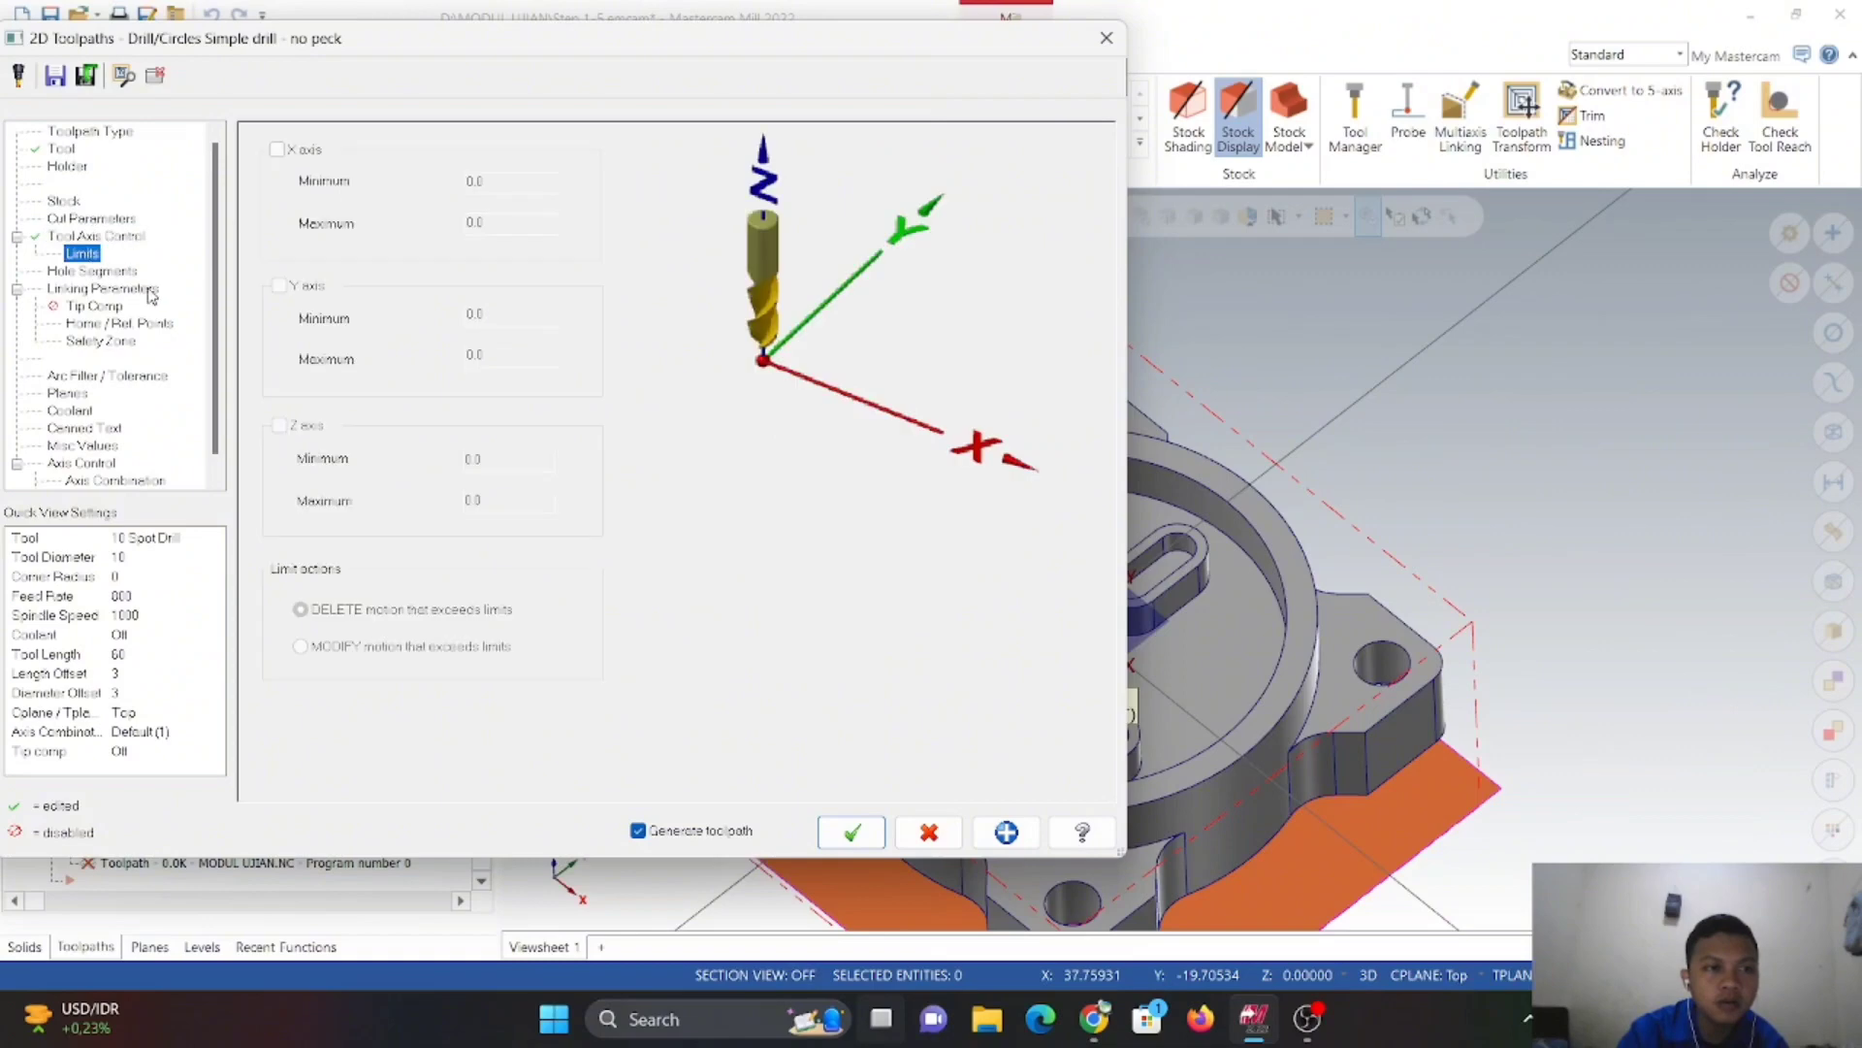
click(93, 273)
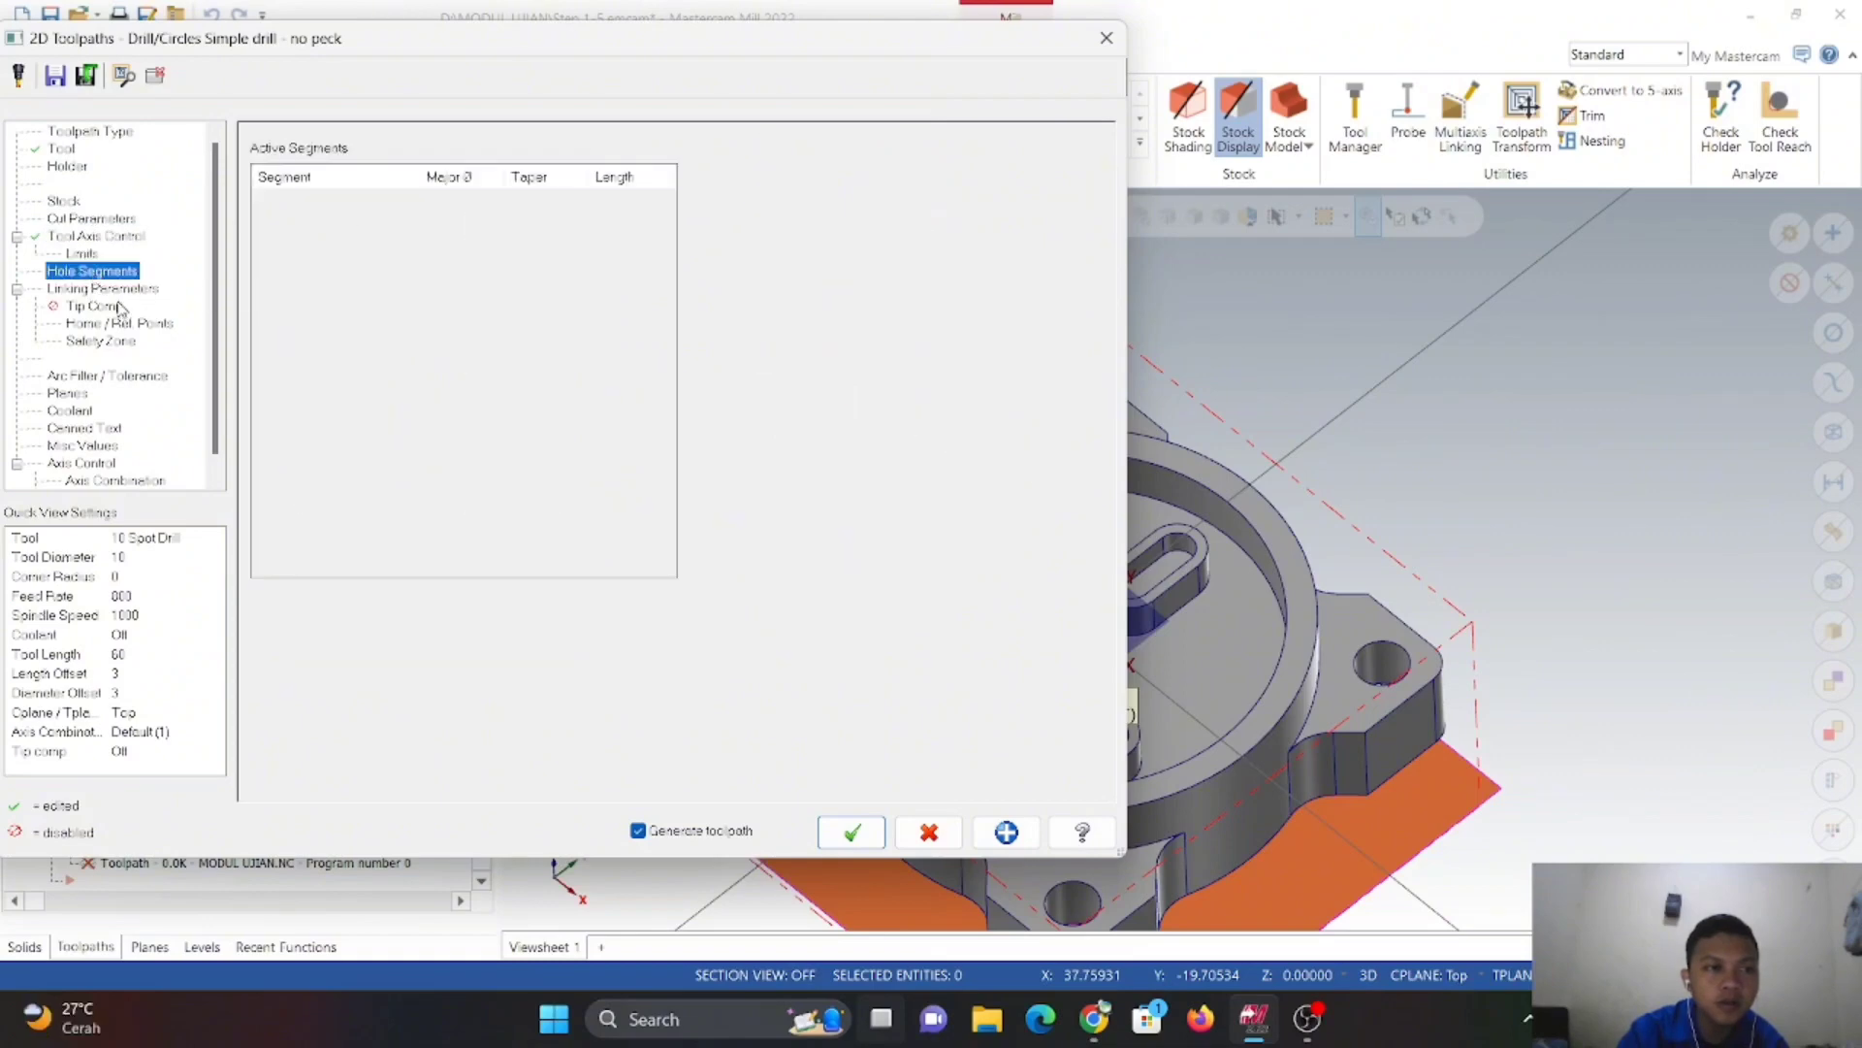
- In the spot drill linking parameters, enable clearance at 50 only at the operation's start and end, and make the retract height absolute
click(126, 290)
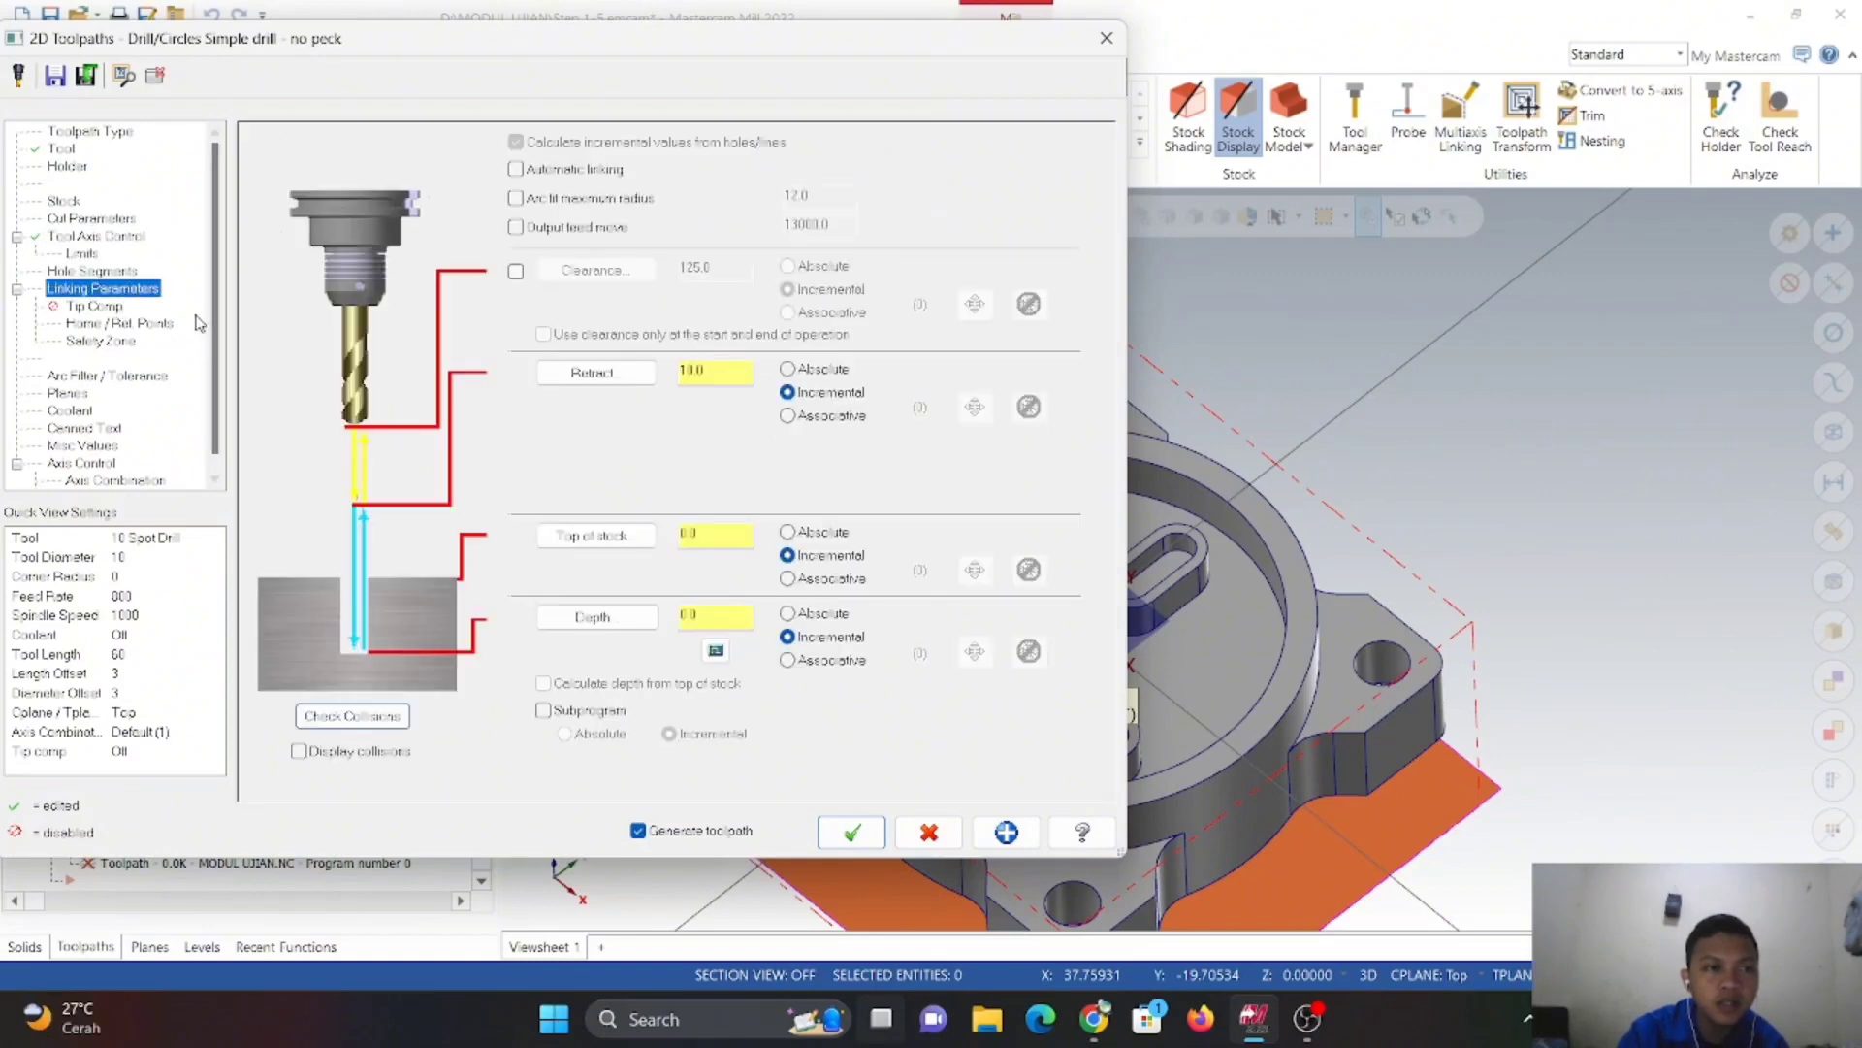
click(516, 272)
click(543, 334)
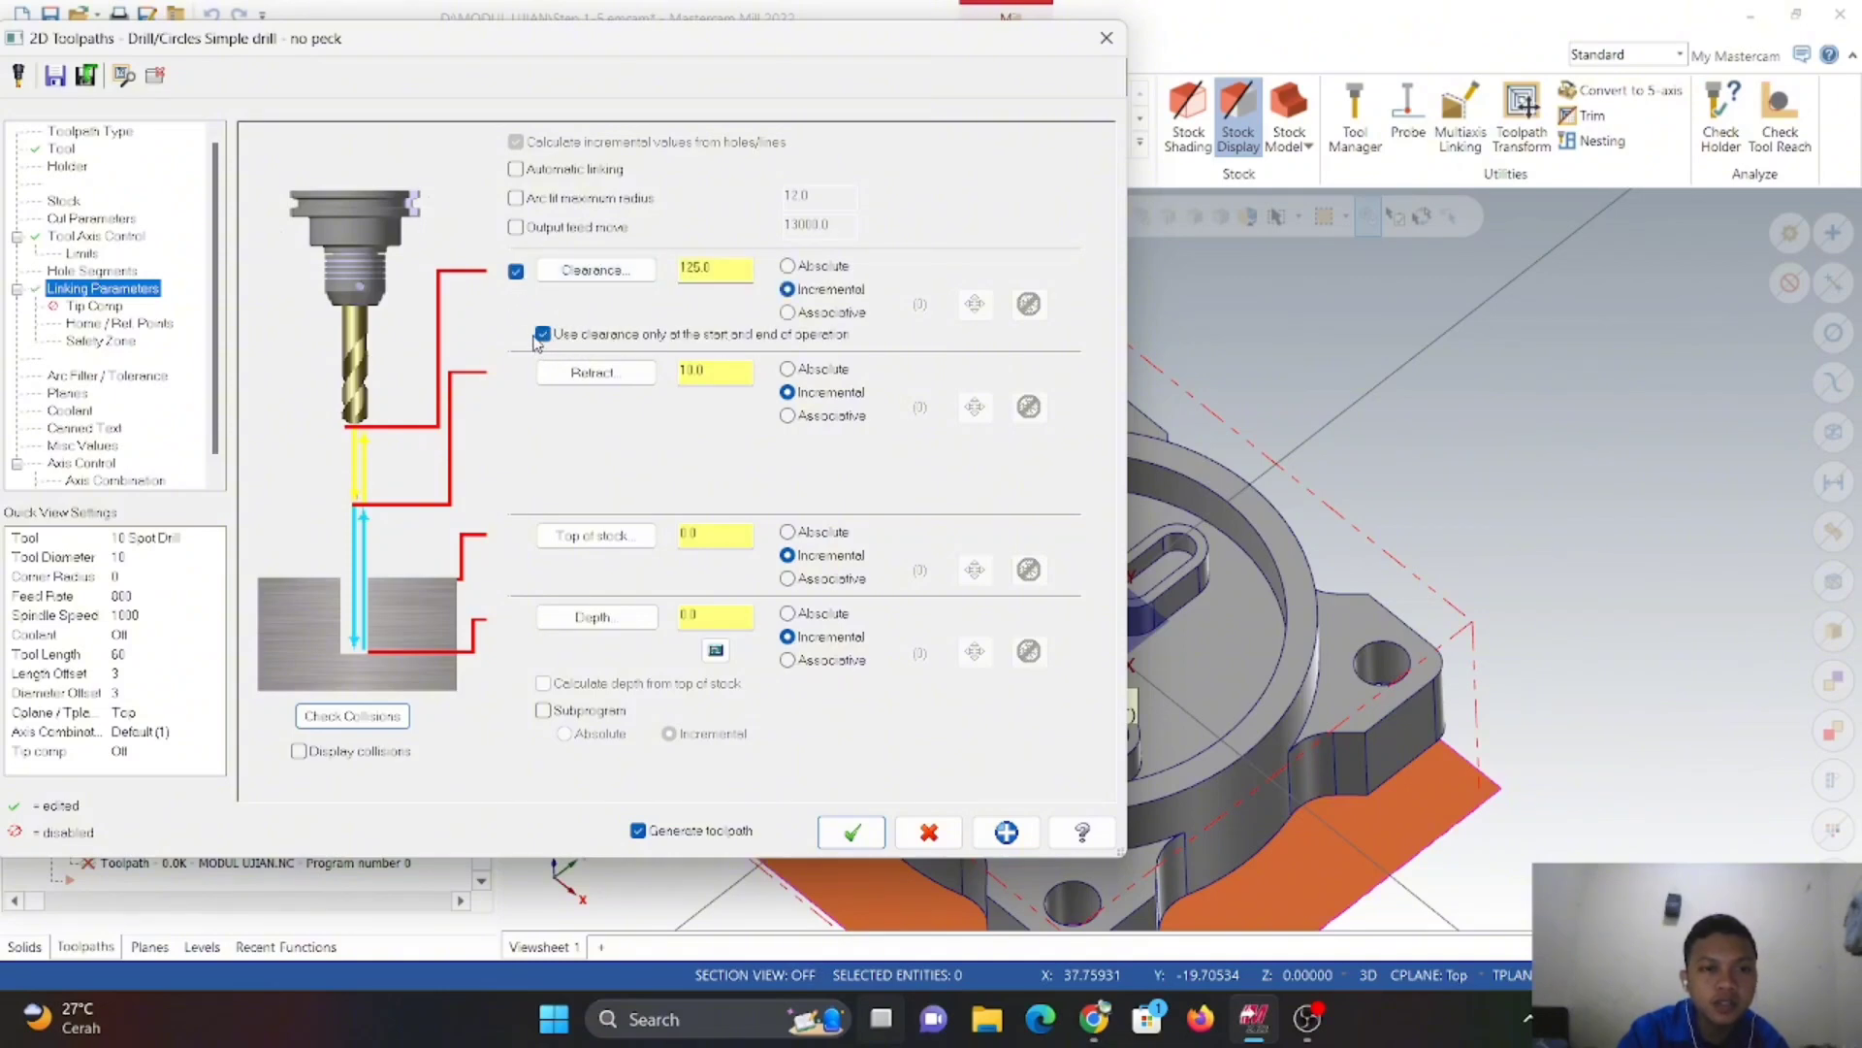
double_click(723, 271)
text(50)
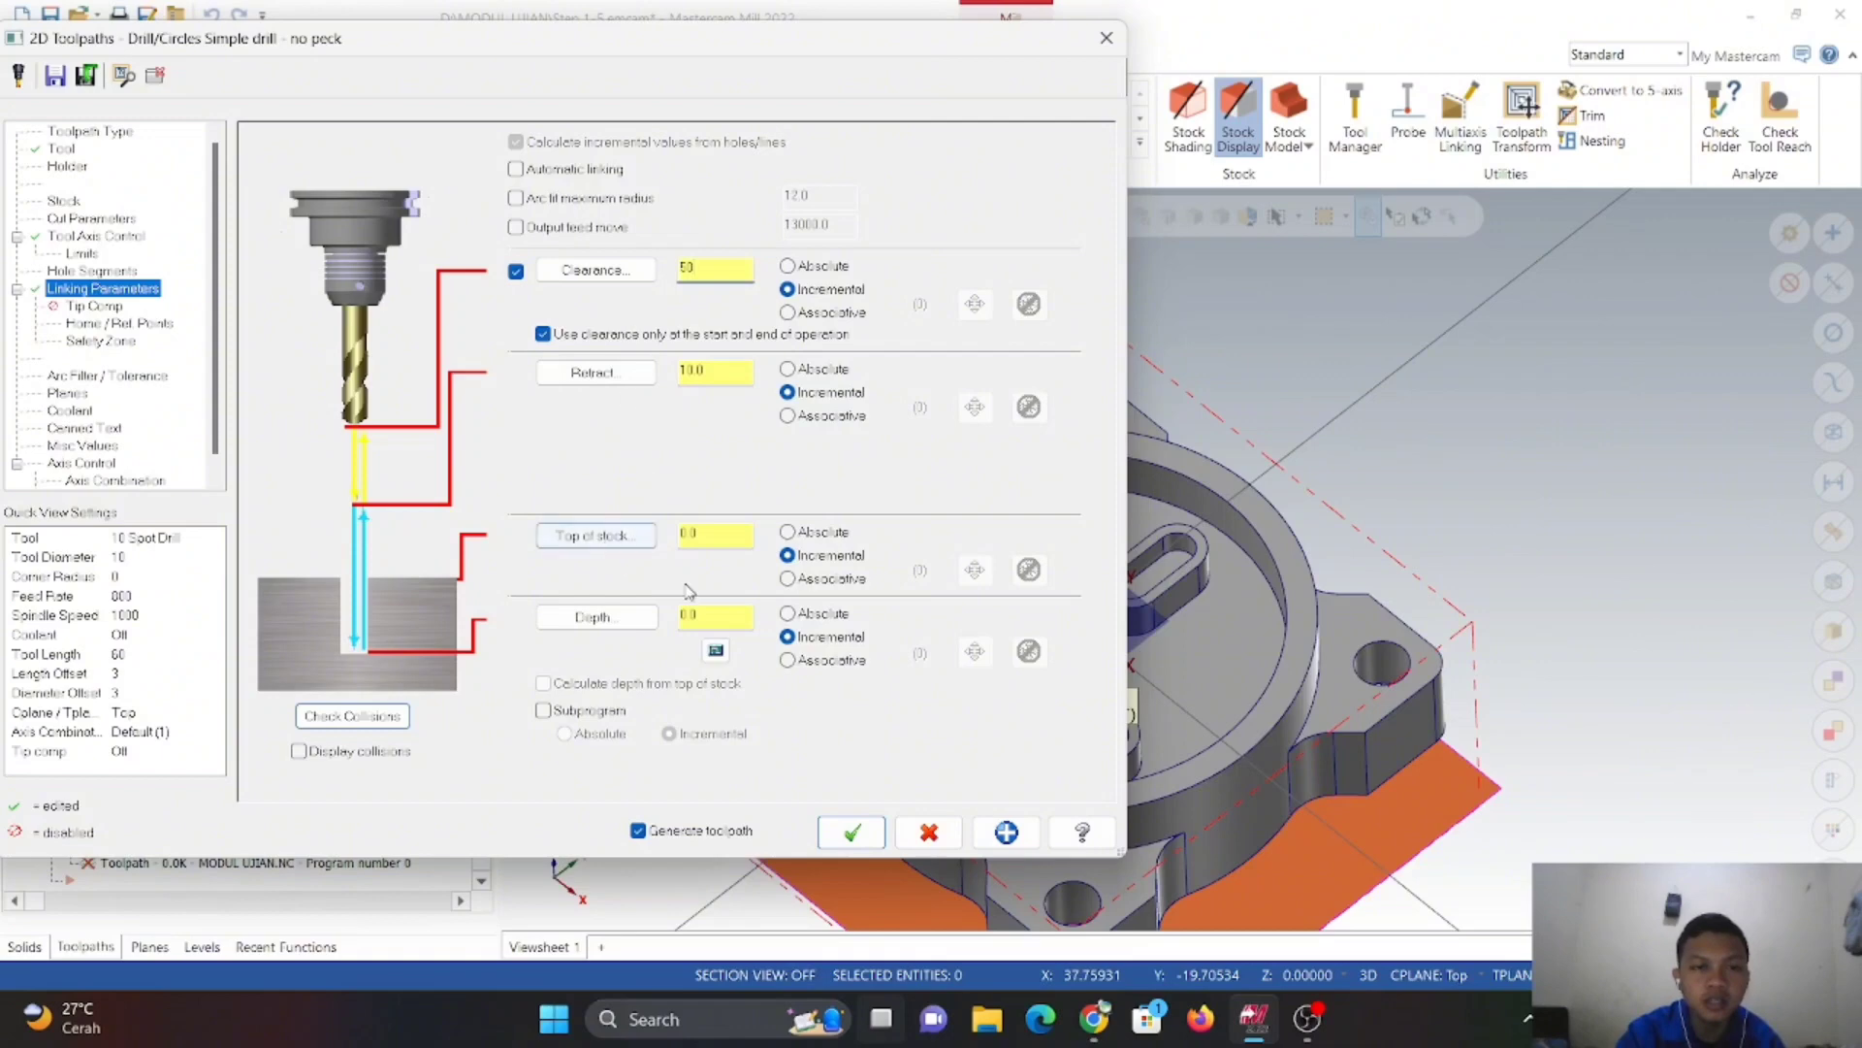
click(788, 370)
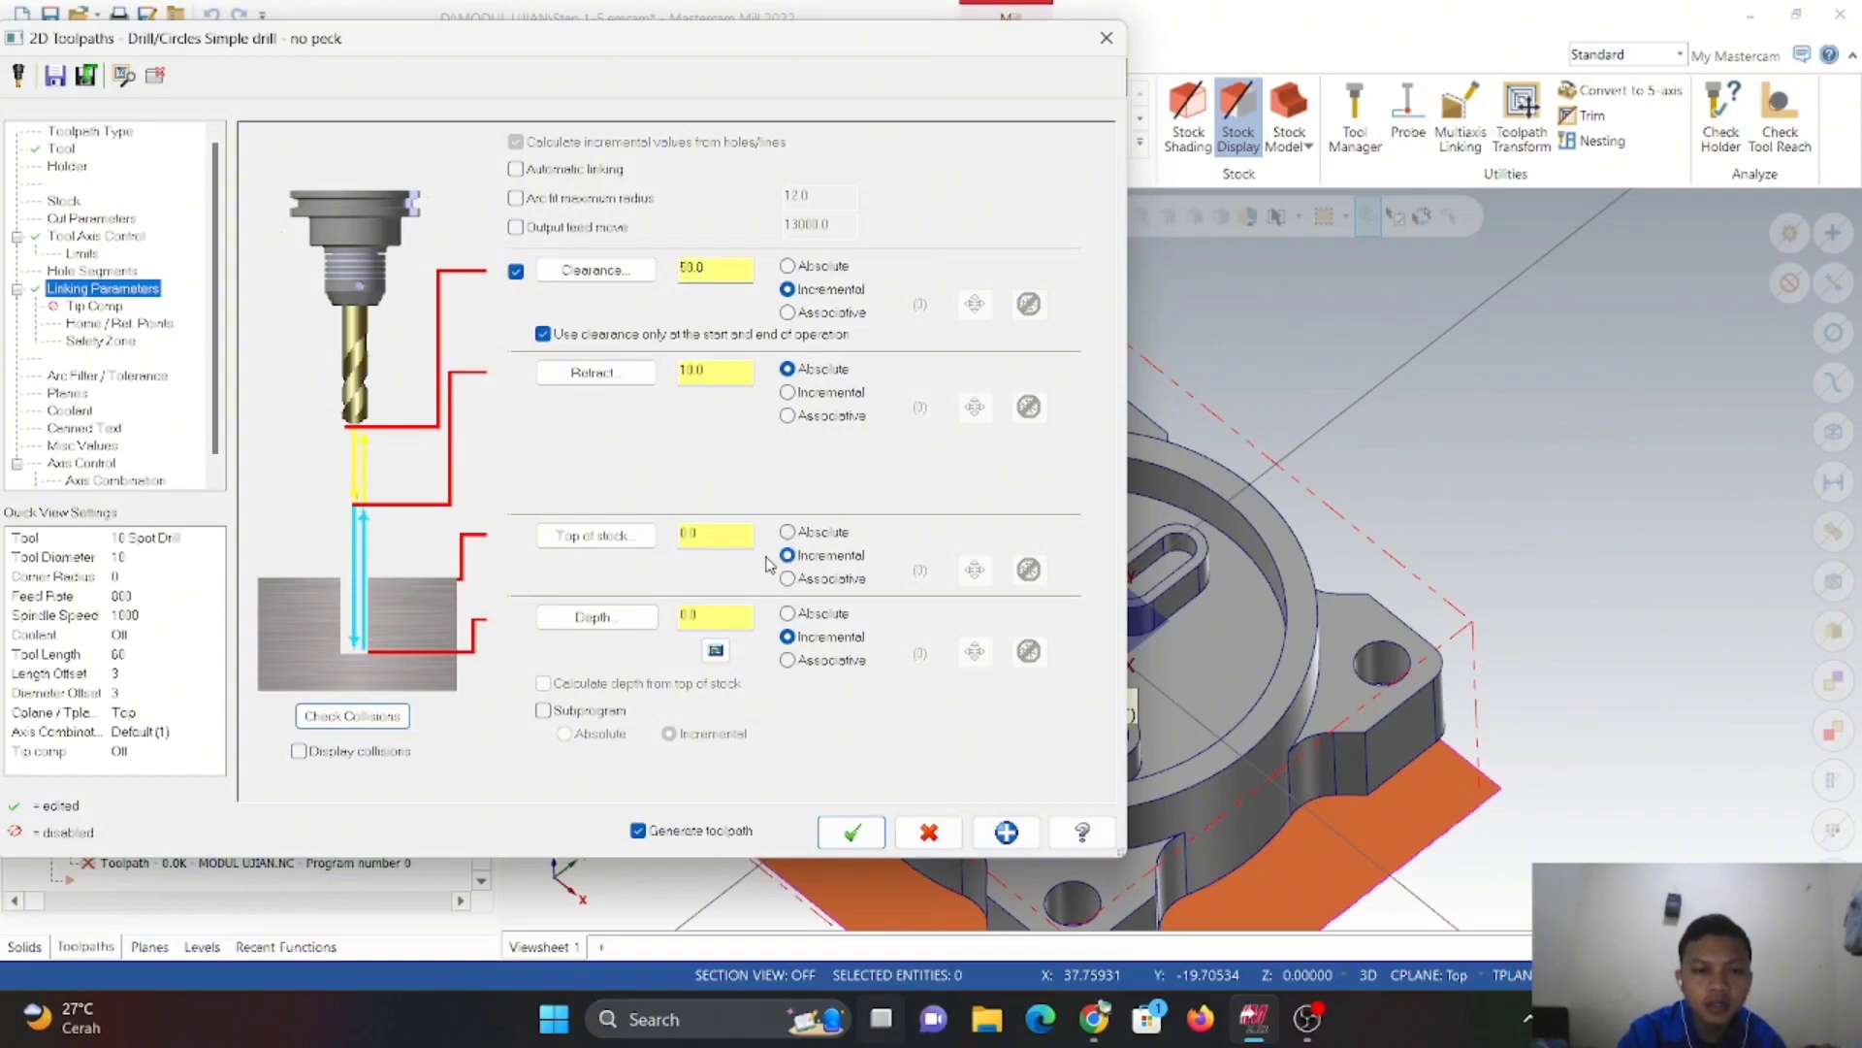
- Take the top of stock from the central hole's edge and set the incremental drilling depth to -2.0, referencing a corner hole
click(603, 543)
scroll(1017, 685, up, 5)
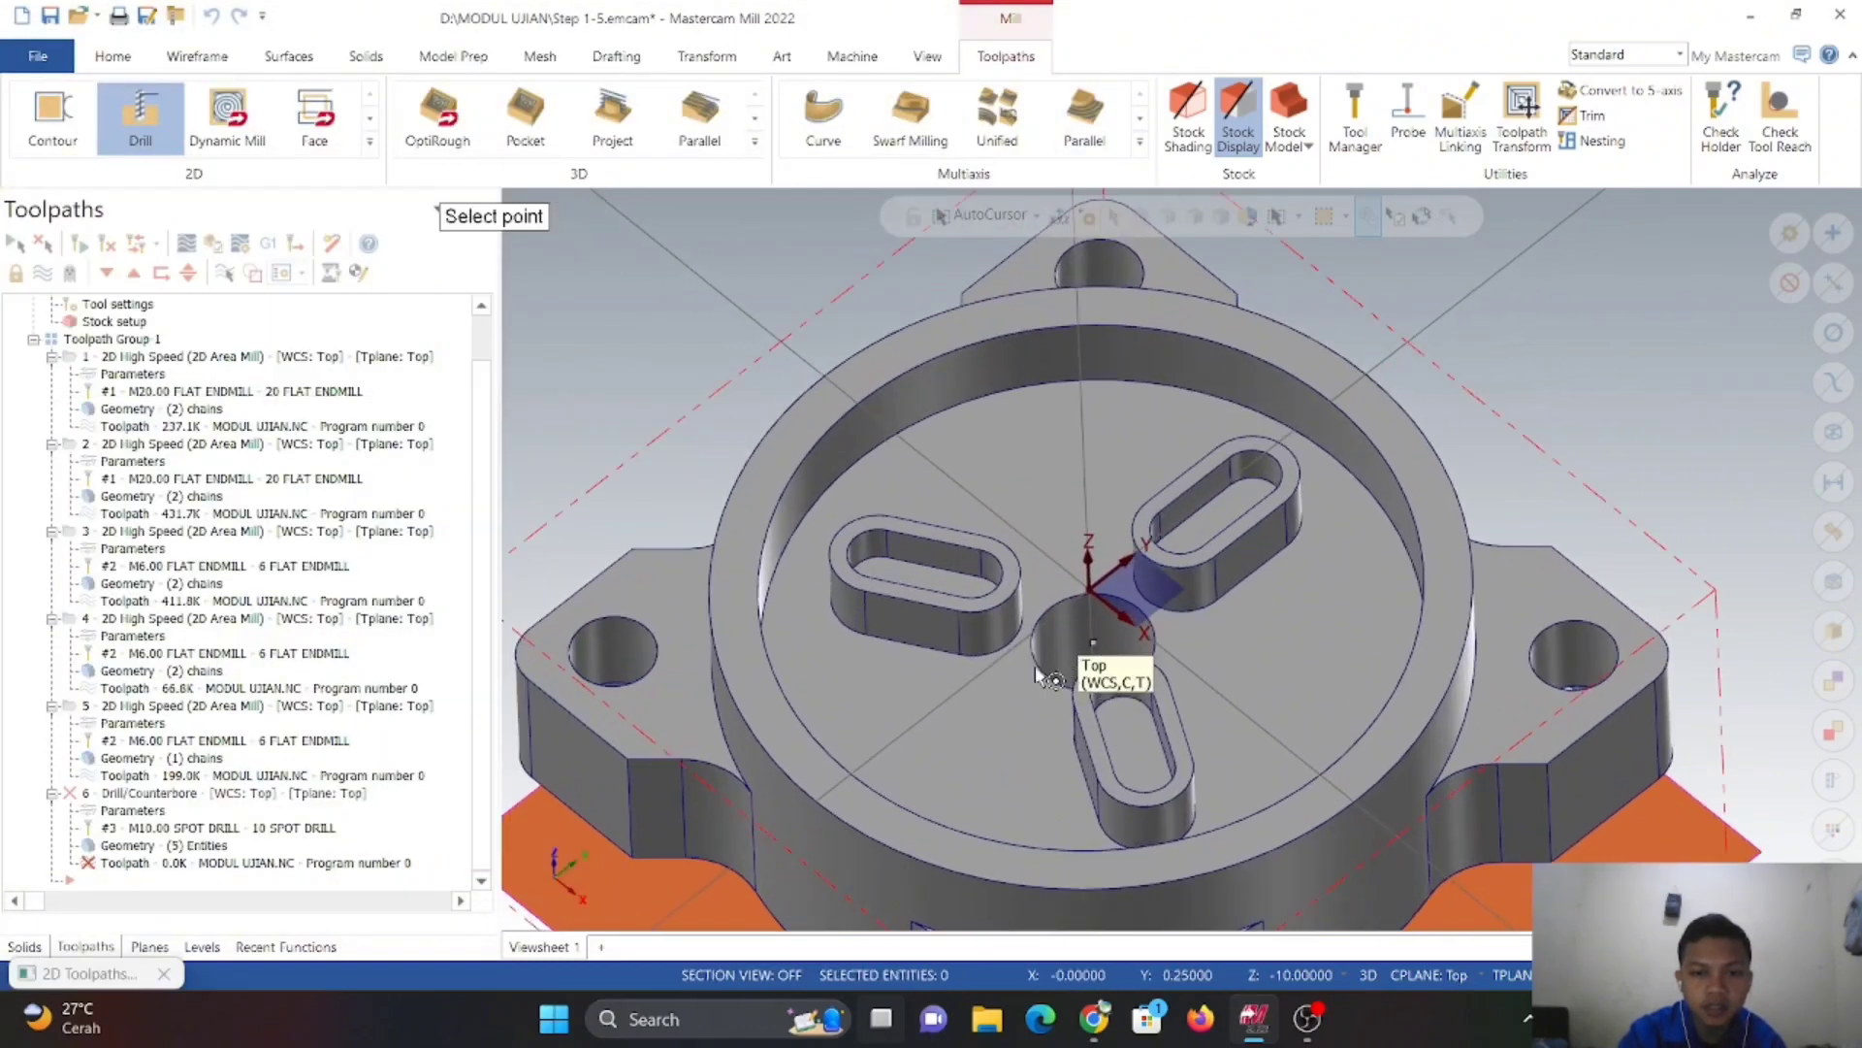
click(1059, 618)
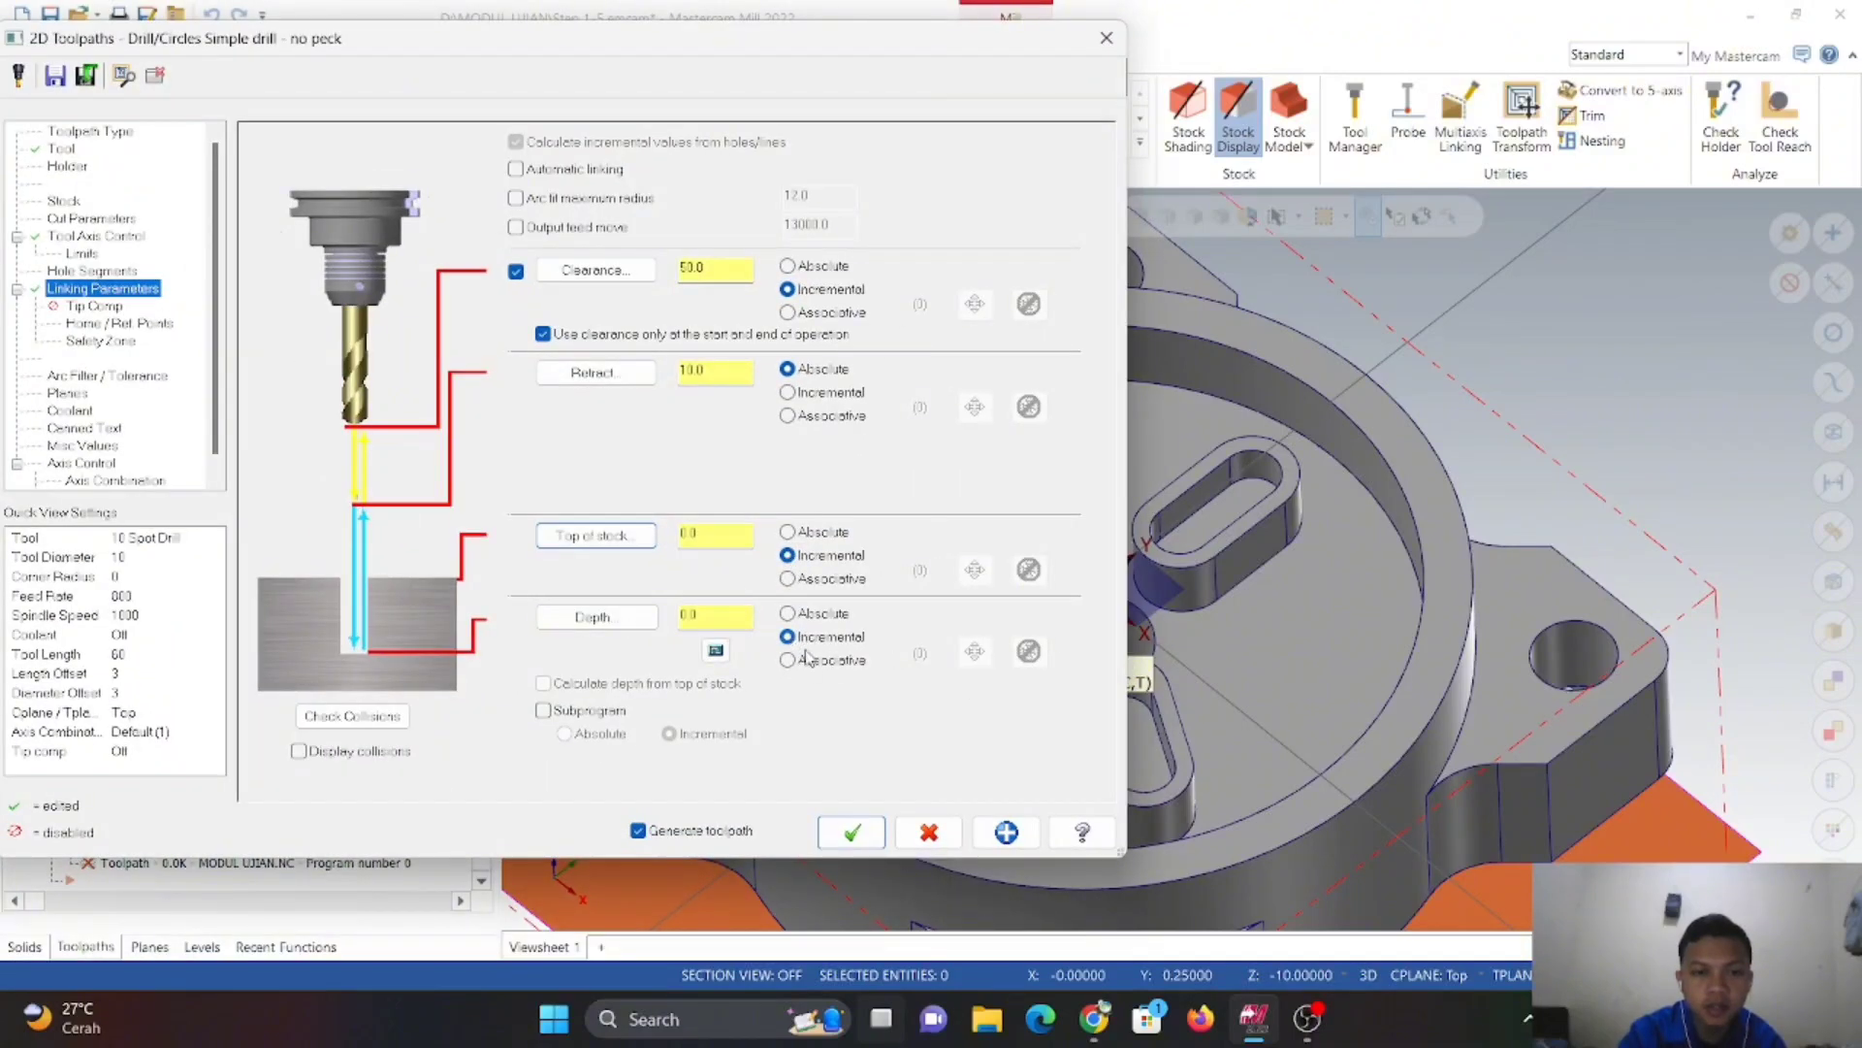
click(633, 619)
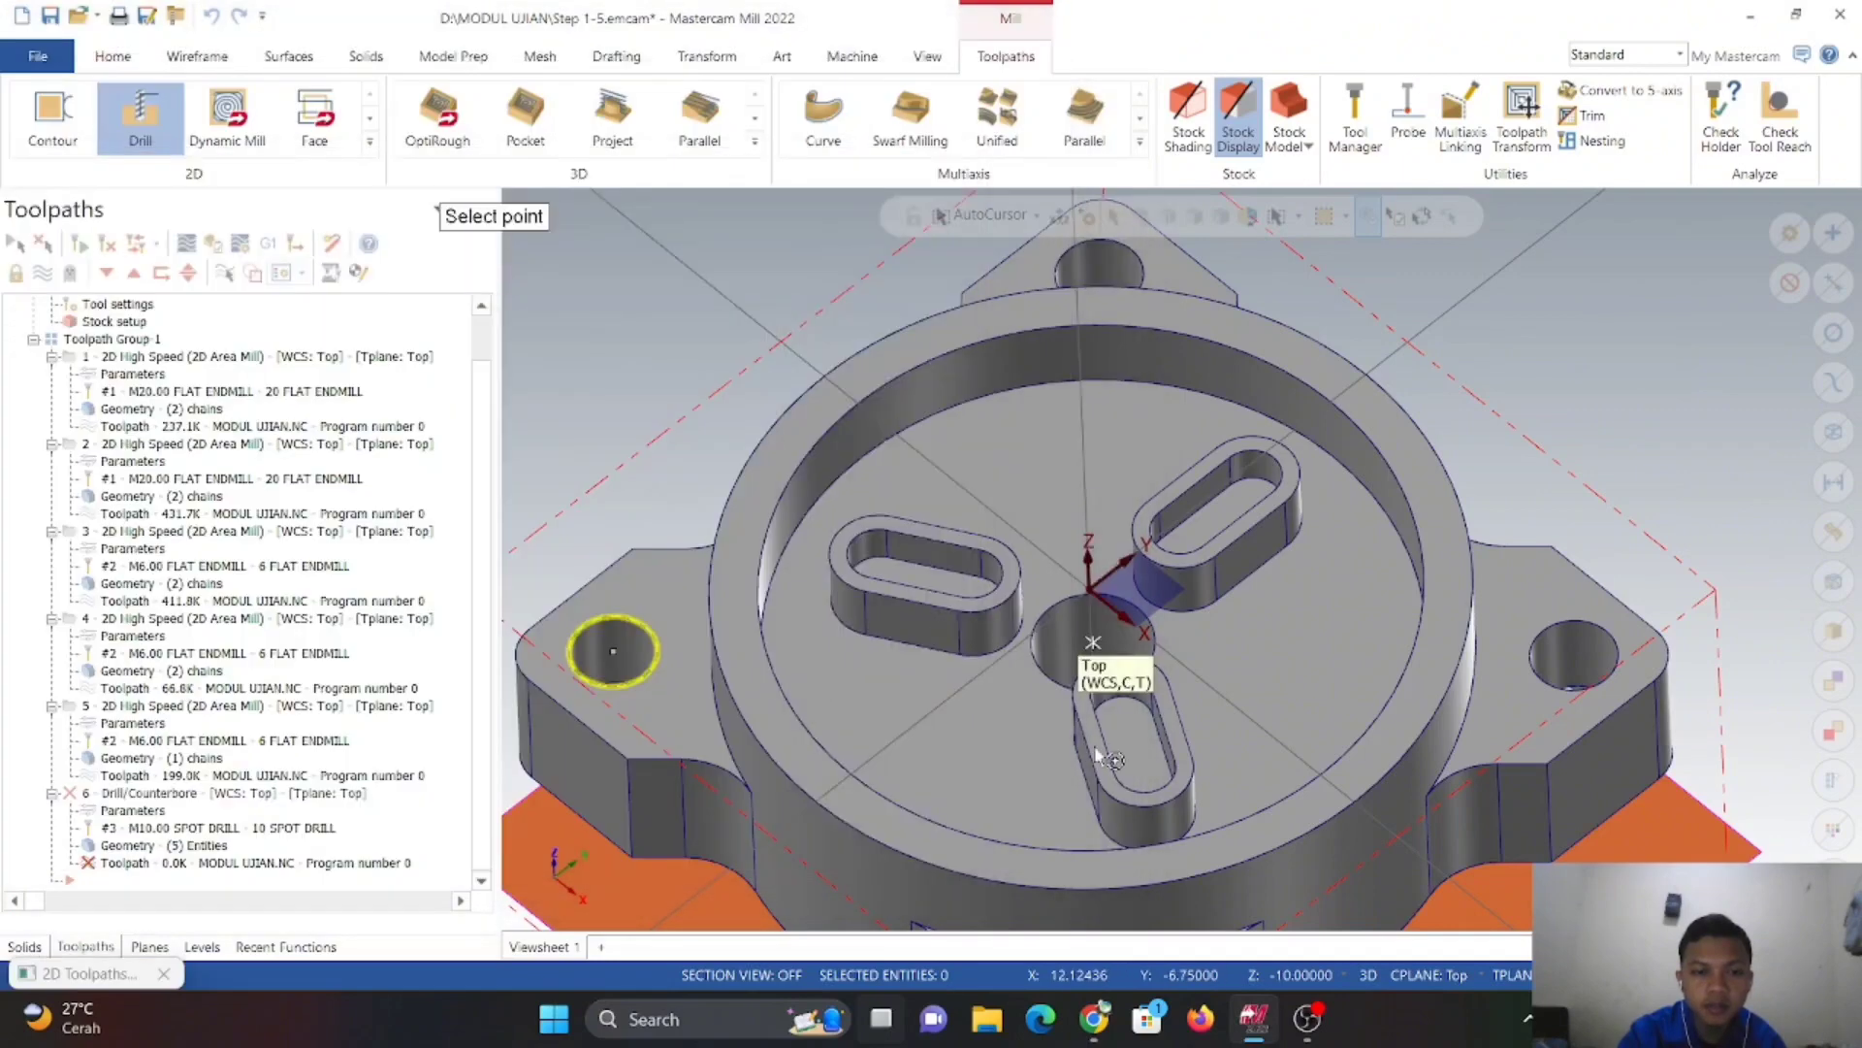
click(640, 691)
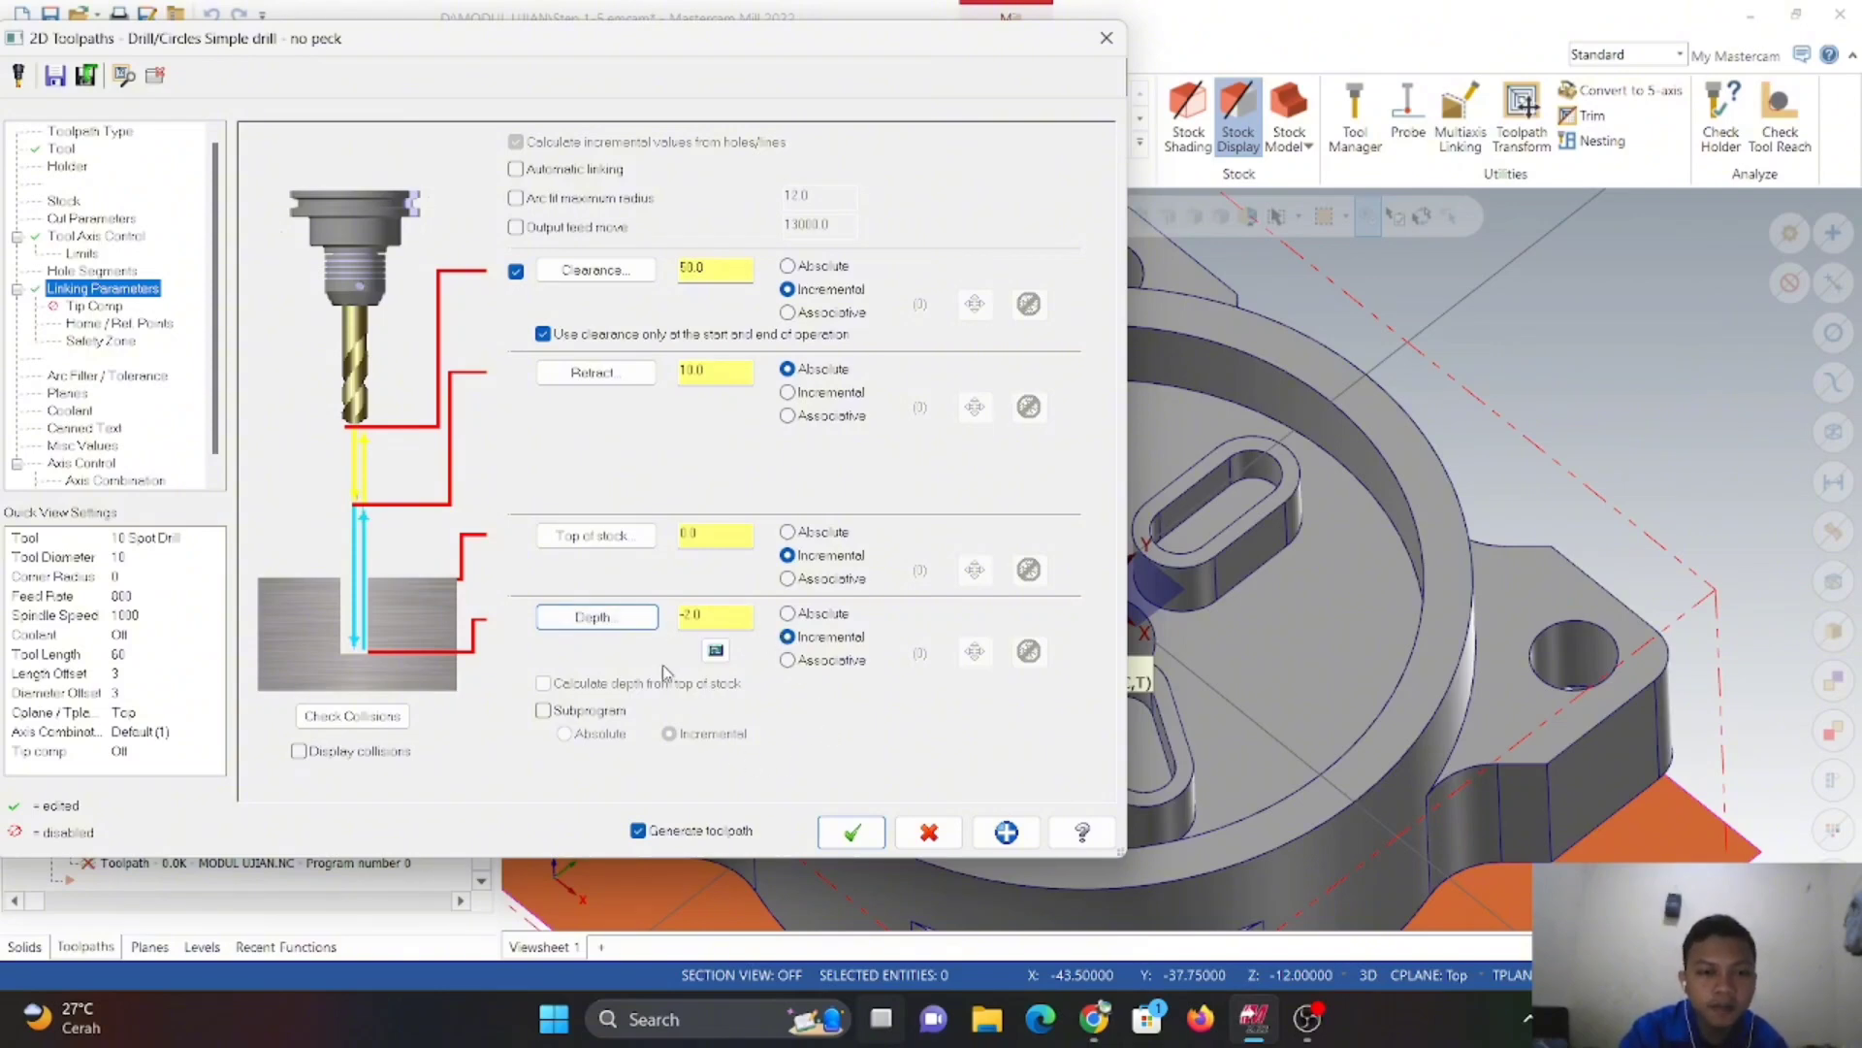
- Review the remaining linking, tolerance and plane settings, and accept the drill parameters to generate the spot drill toolpath
click(89, 306)
click(146, 326)
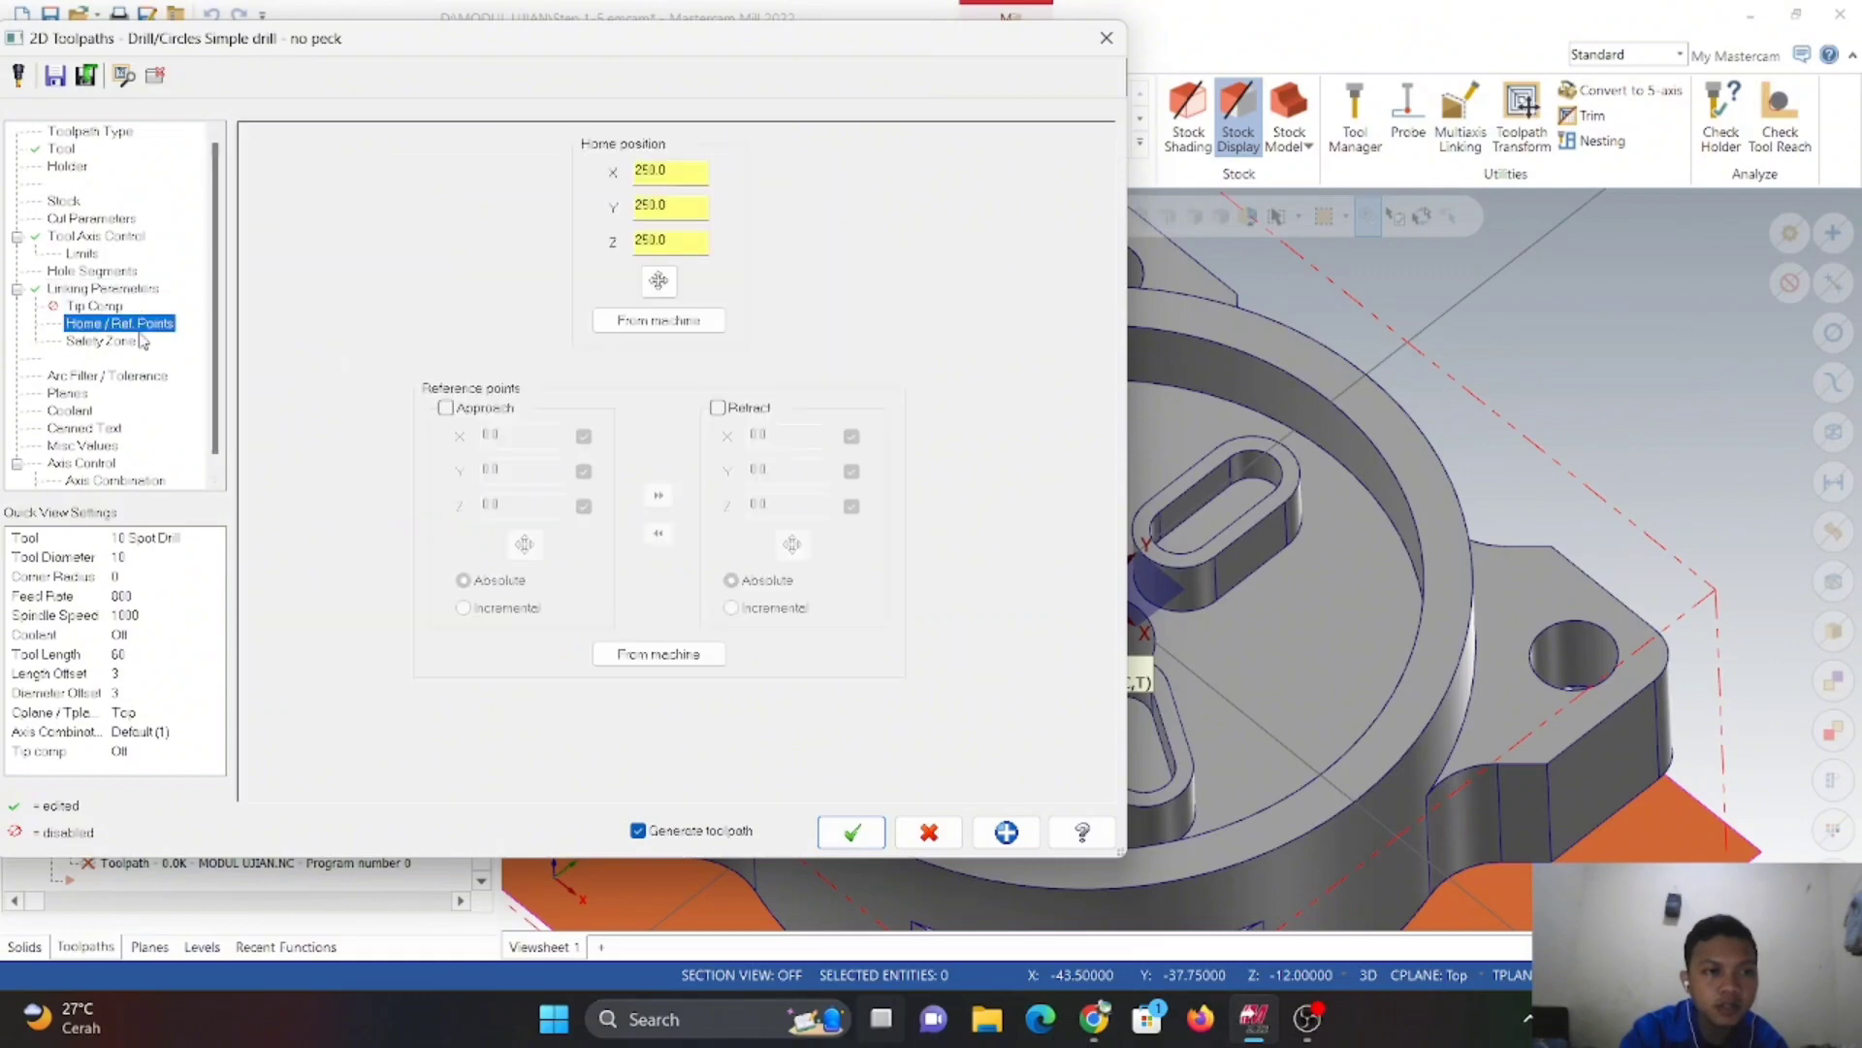
click(115, 344)
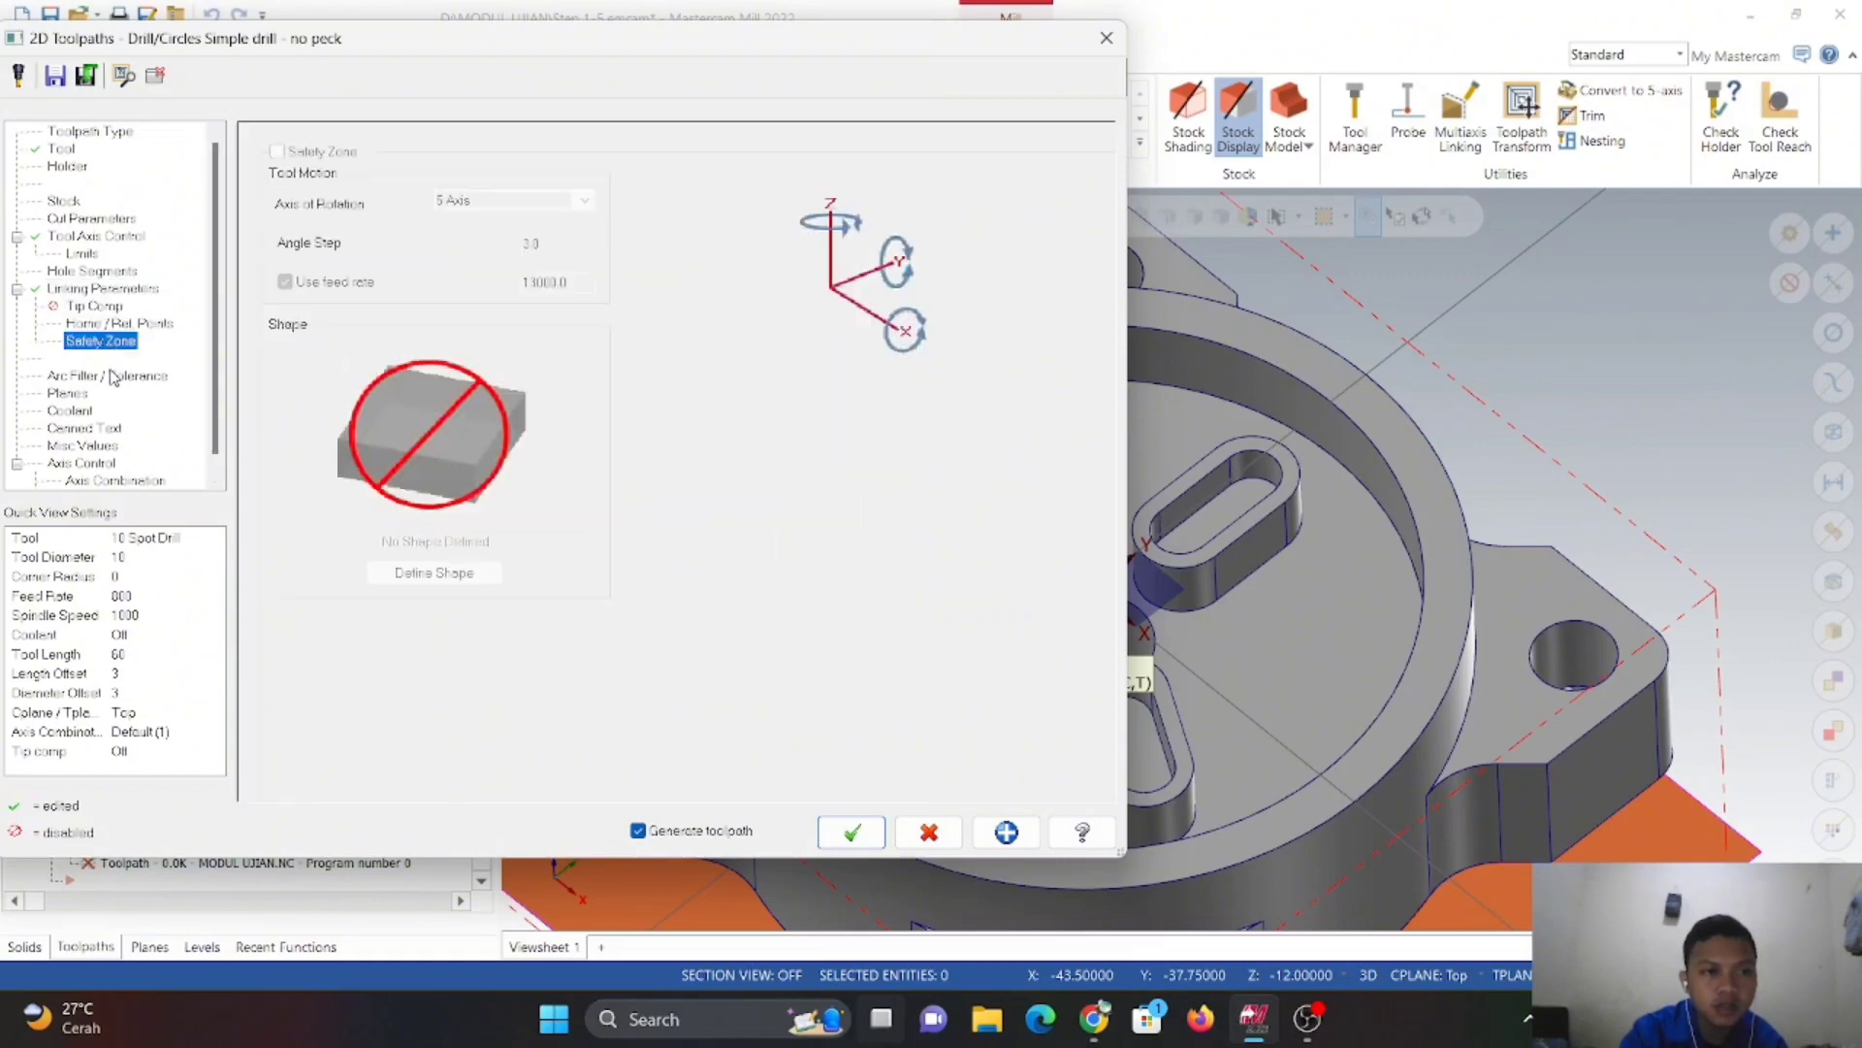
click(110, 374)
click(68, 394)
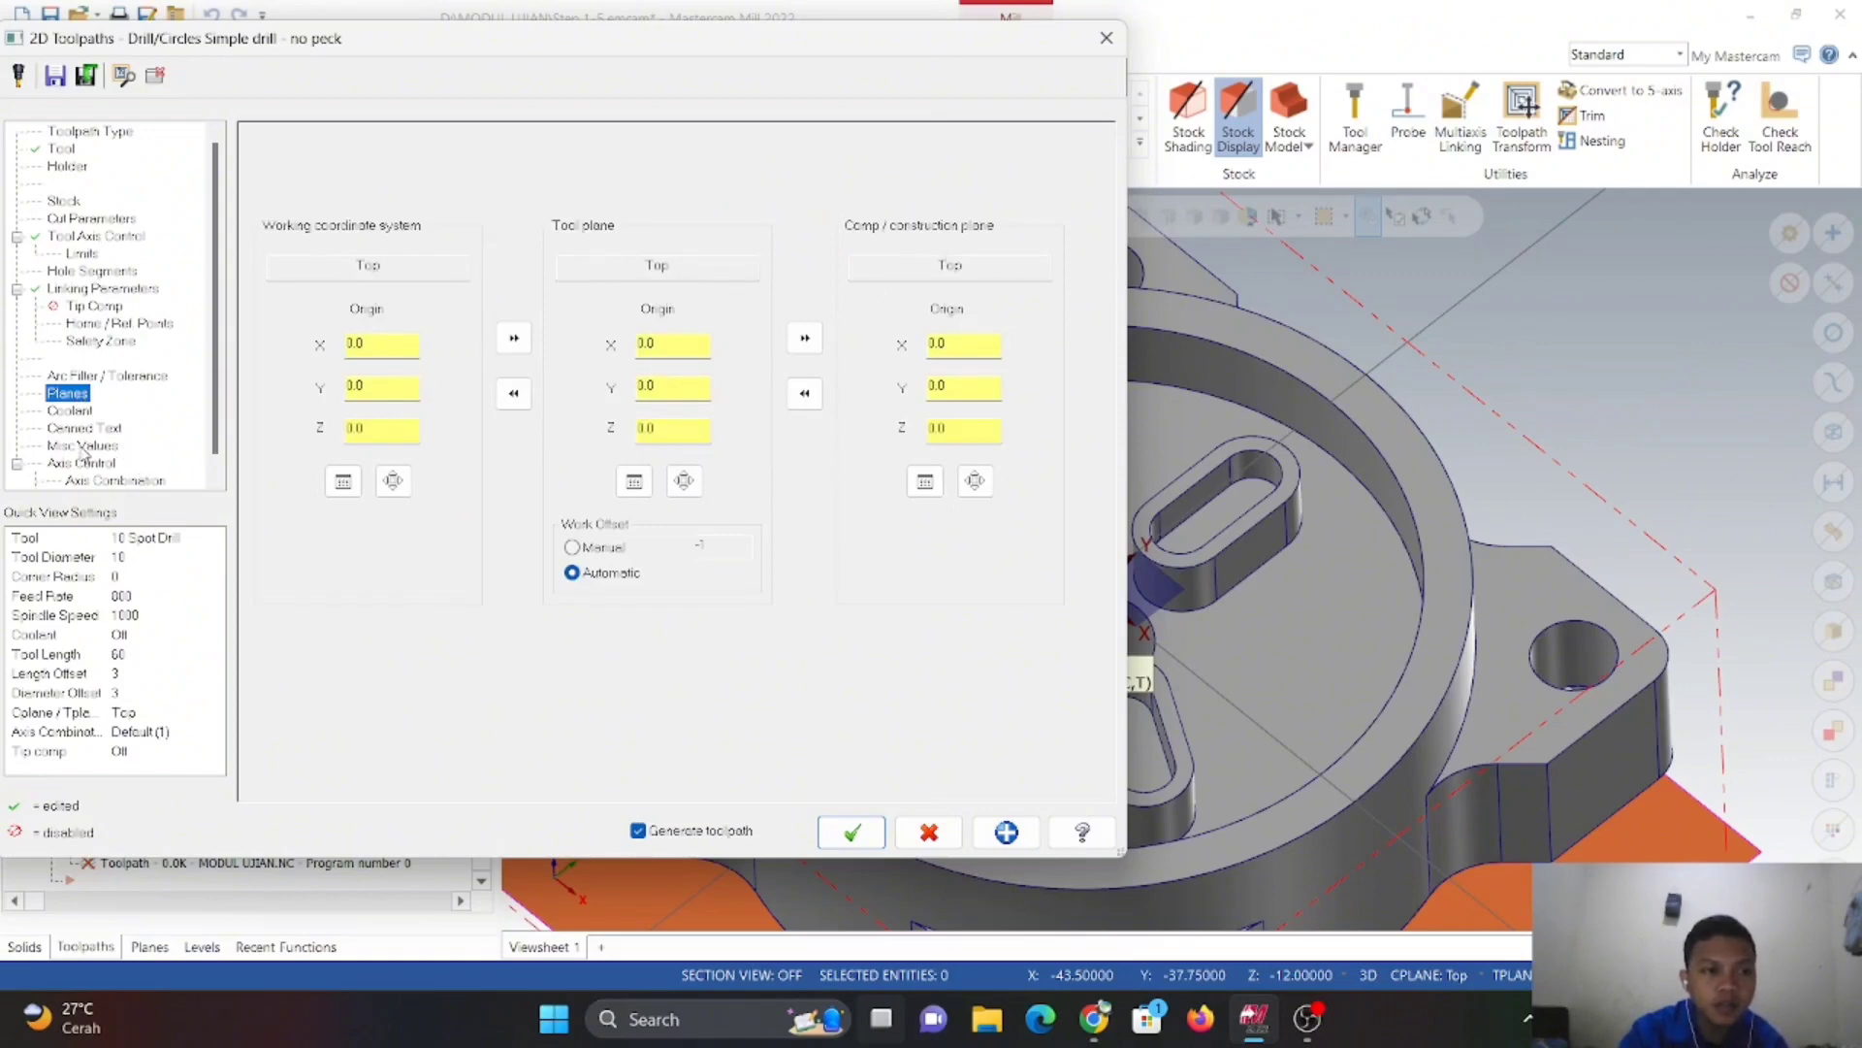
click(851, 832)
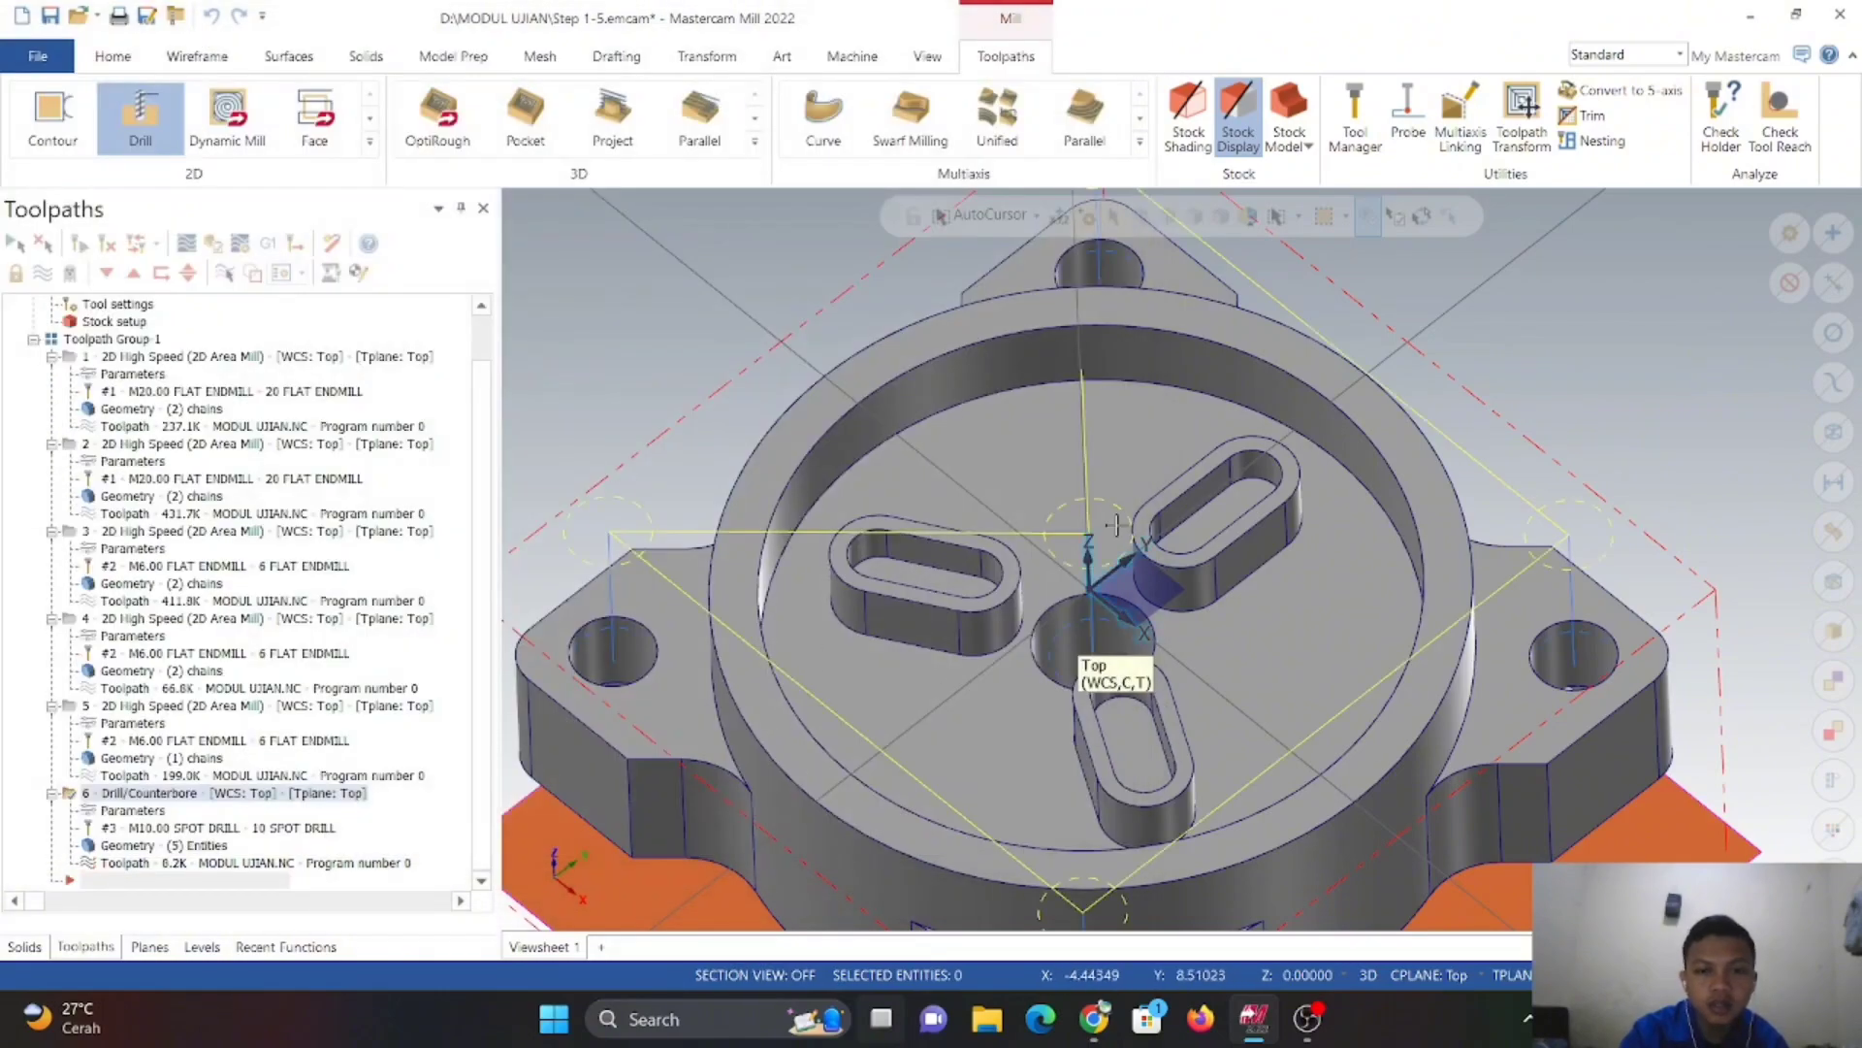
- Verify all operations in the simulator, inspect the spot-drilled holes on the machined stock, and close the simulation
scroll(1256, 600, down, 2)
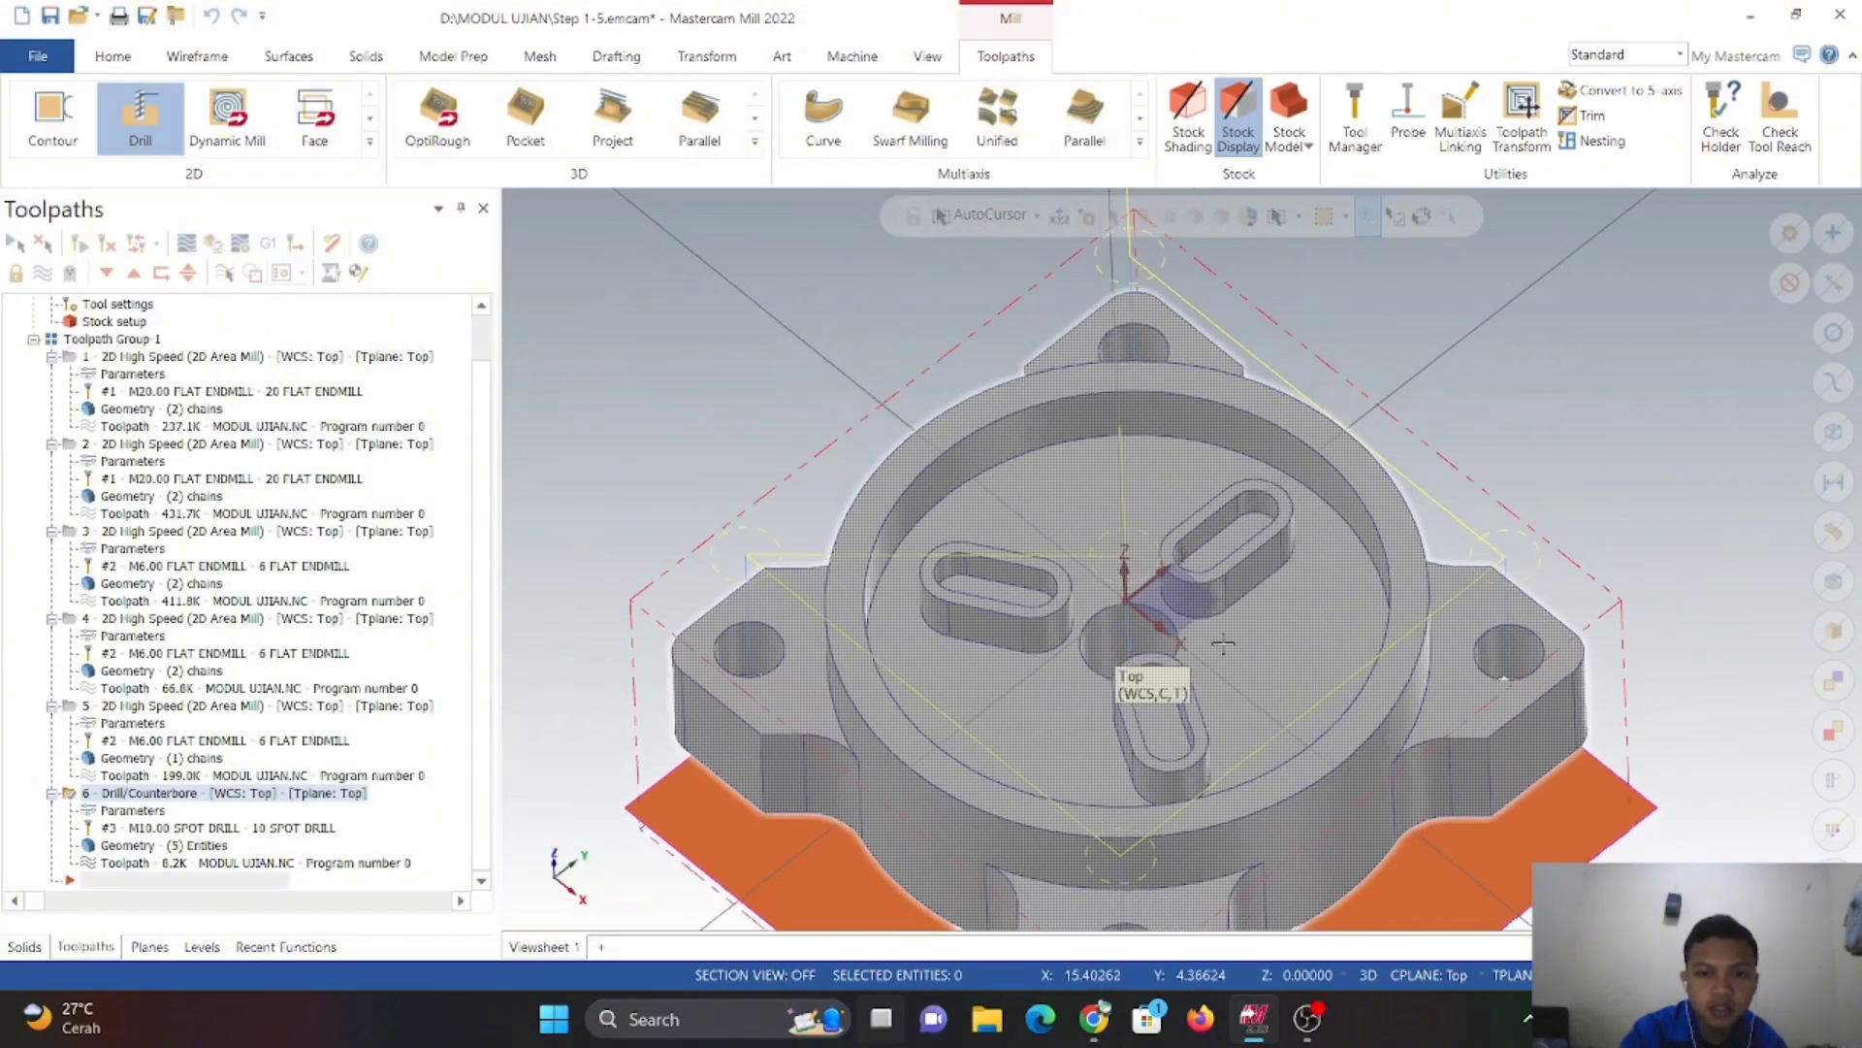
scroll(1250, 575, down, 2)
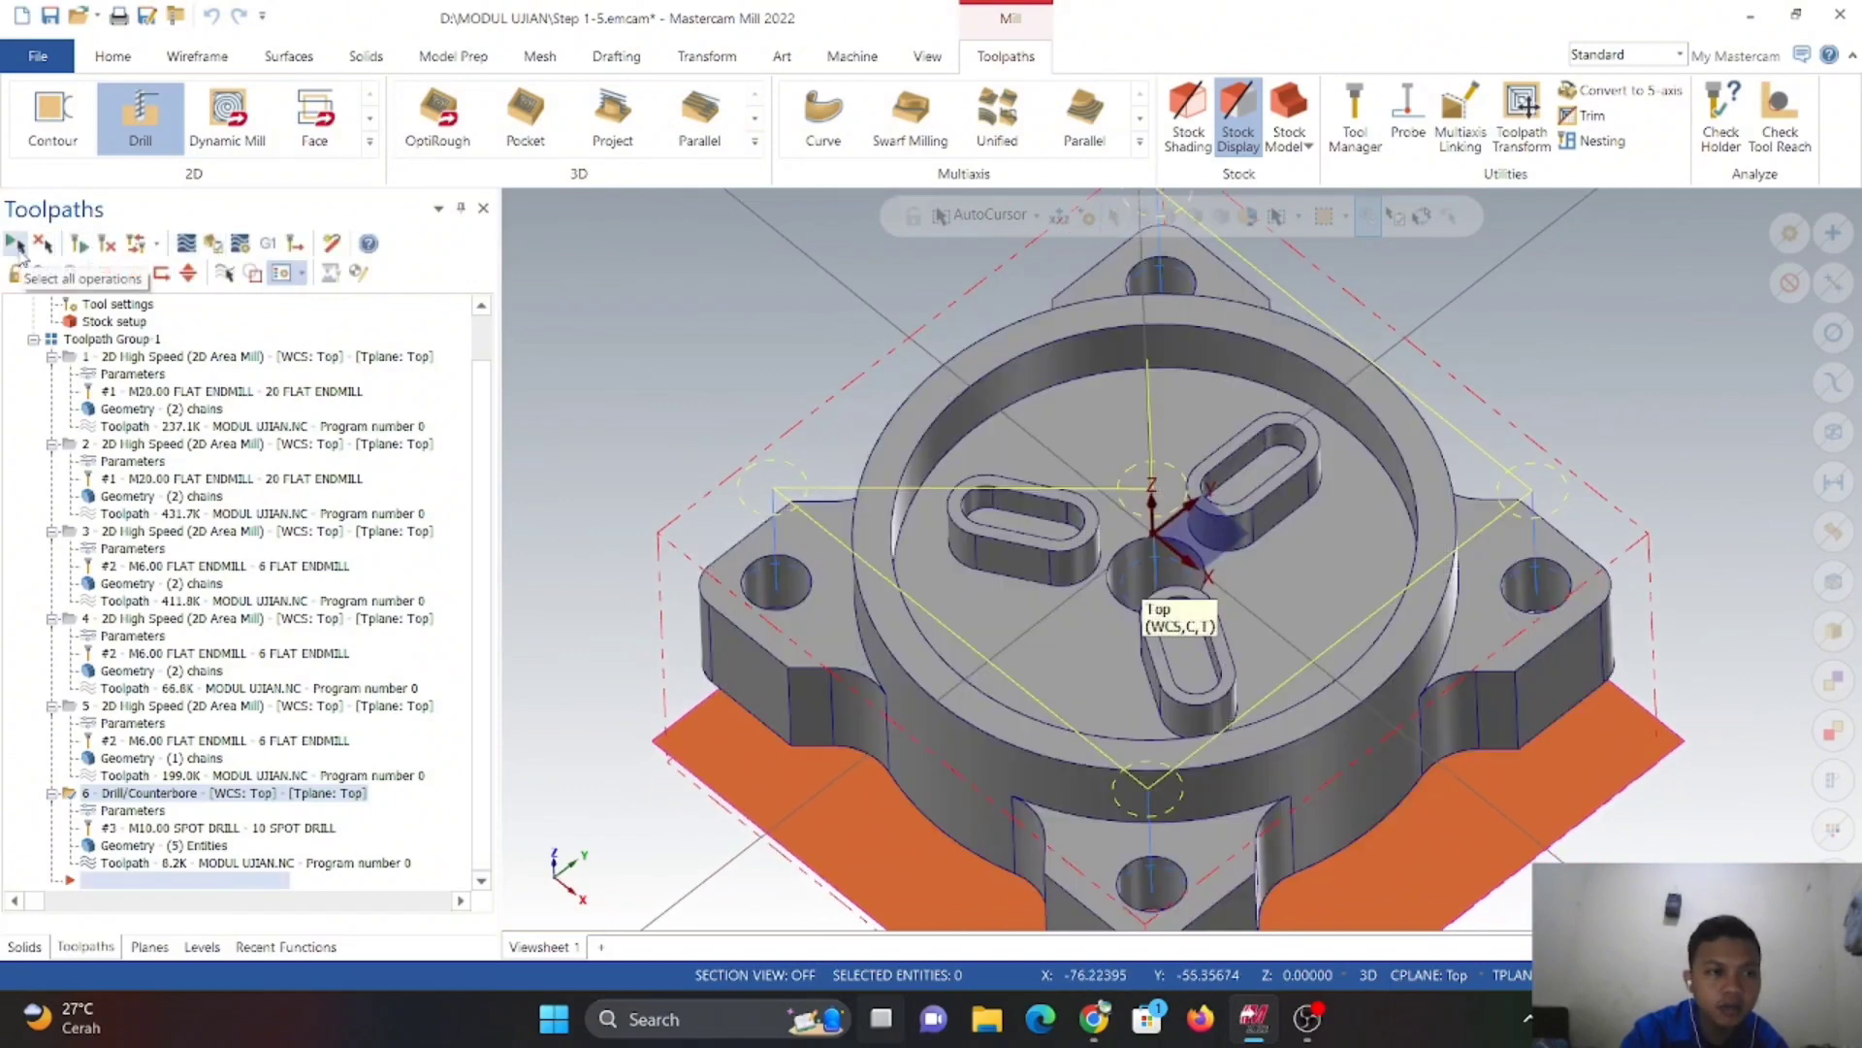
click(16, 244)
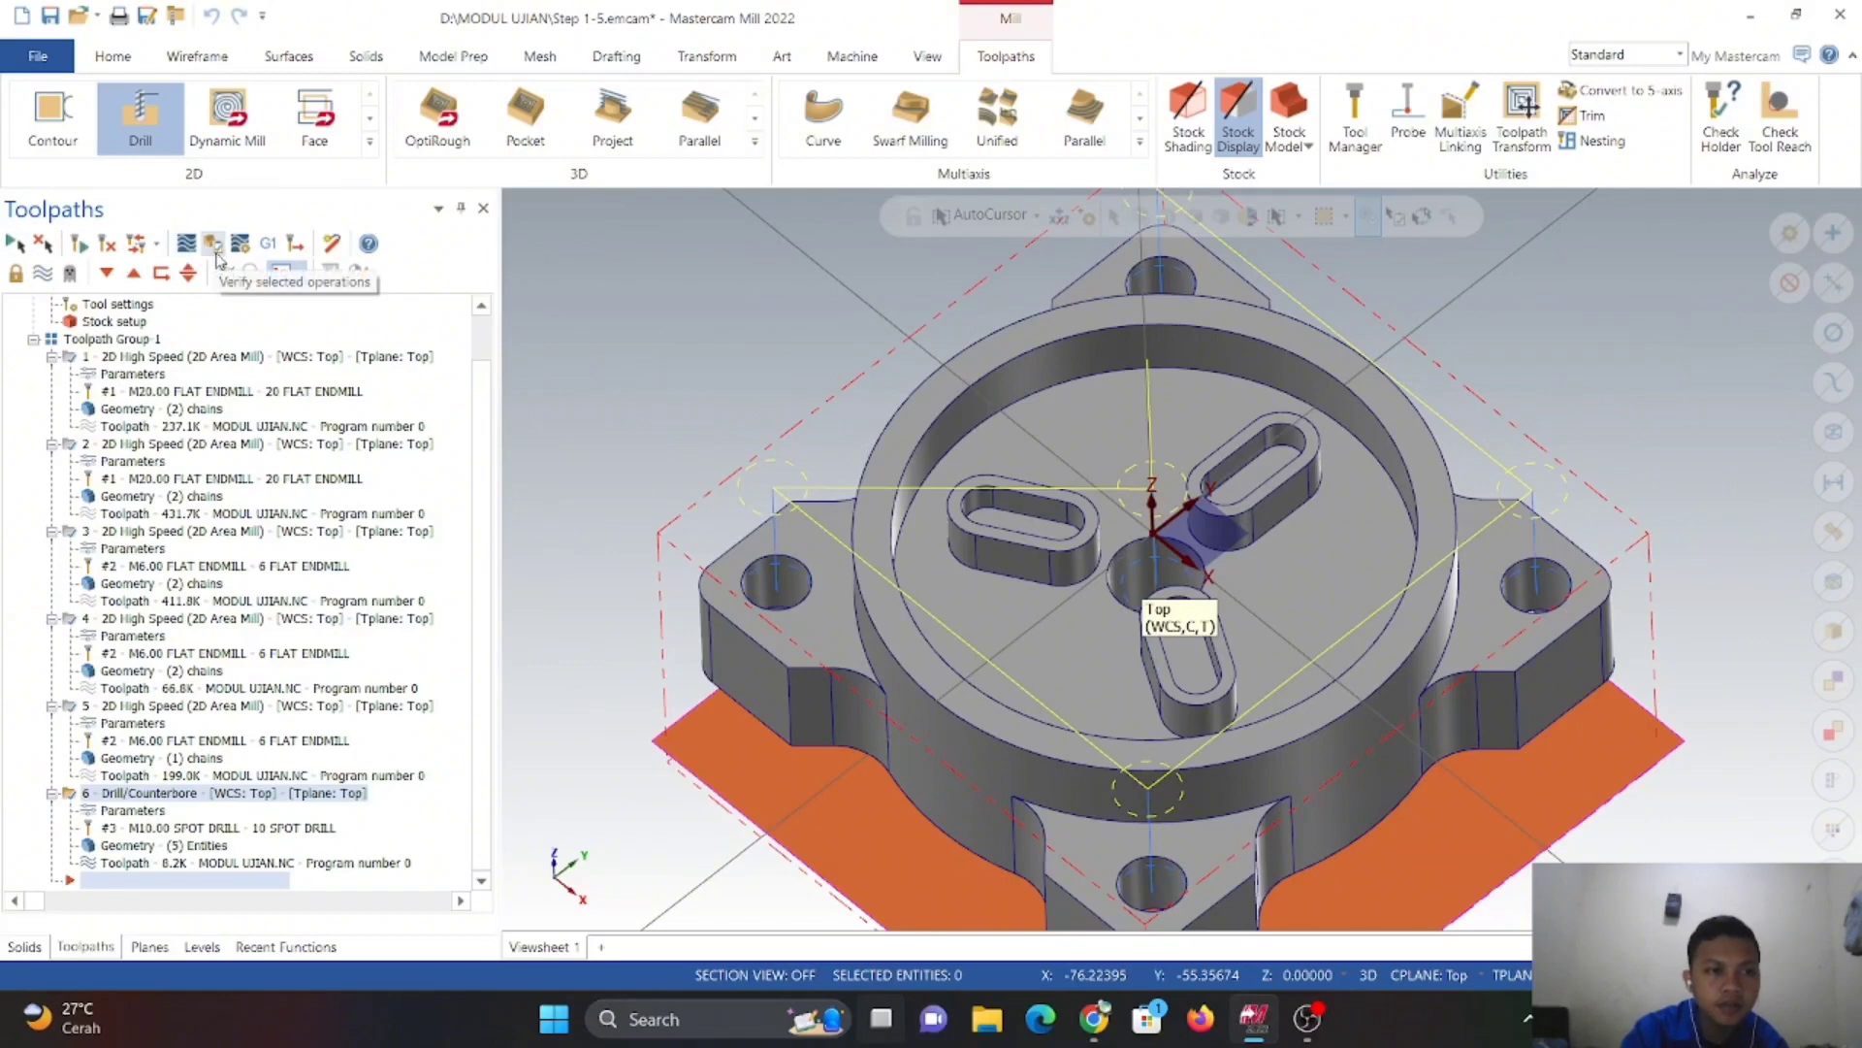
click(216, 250)
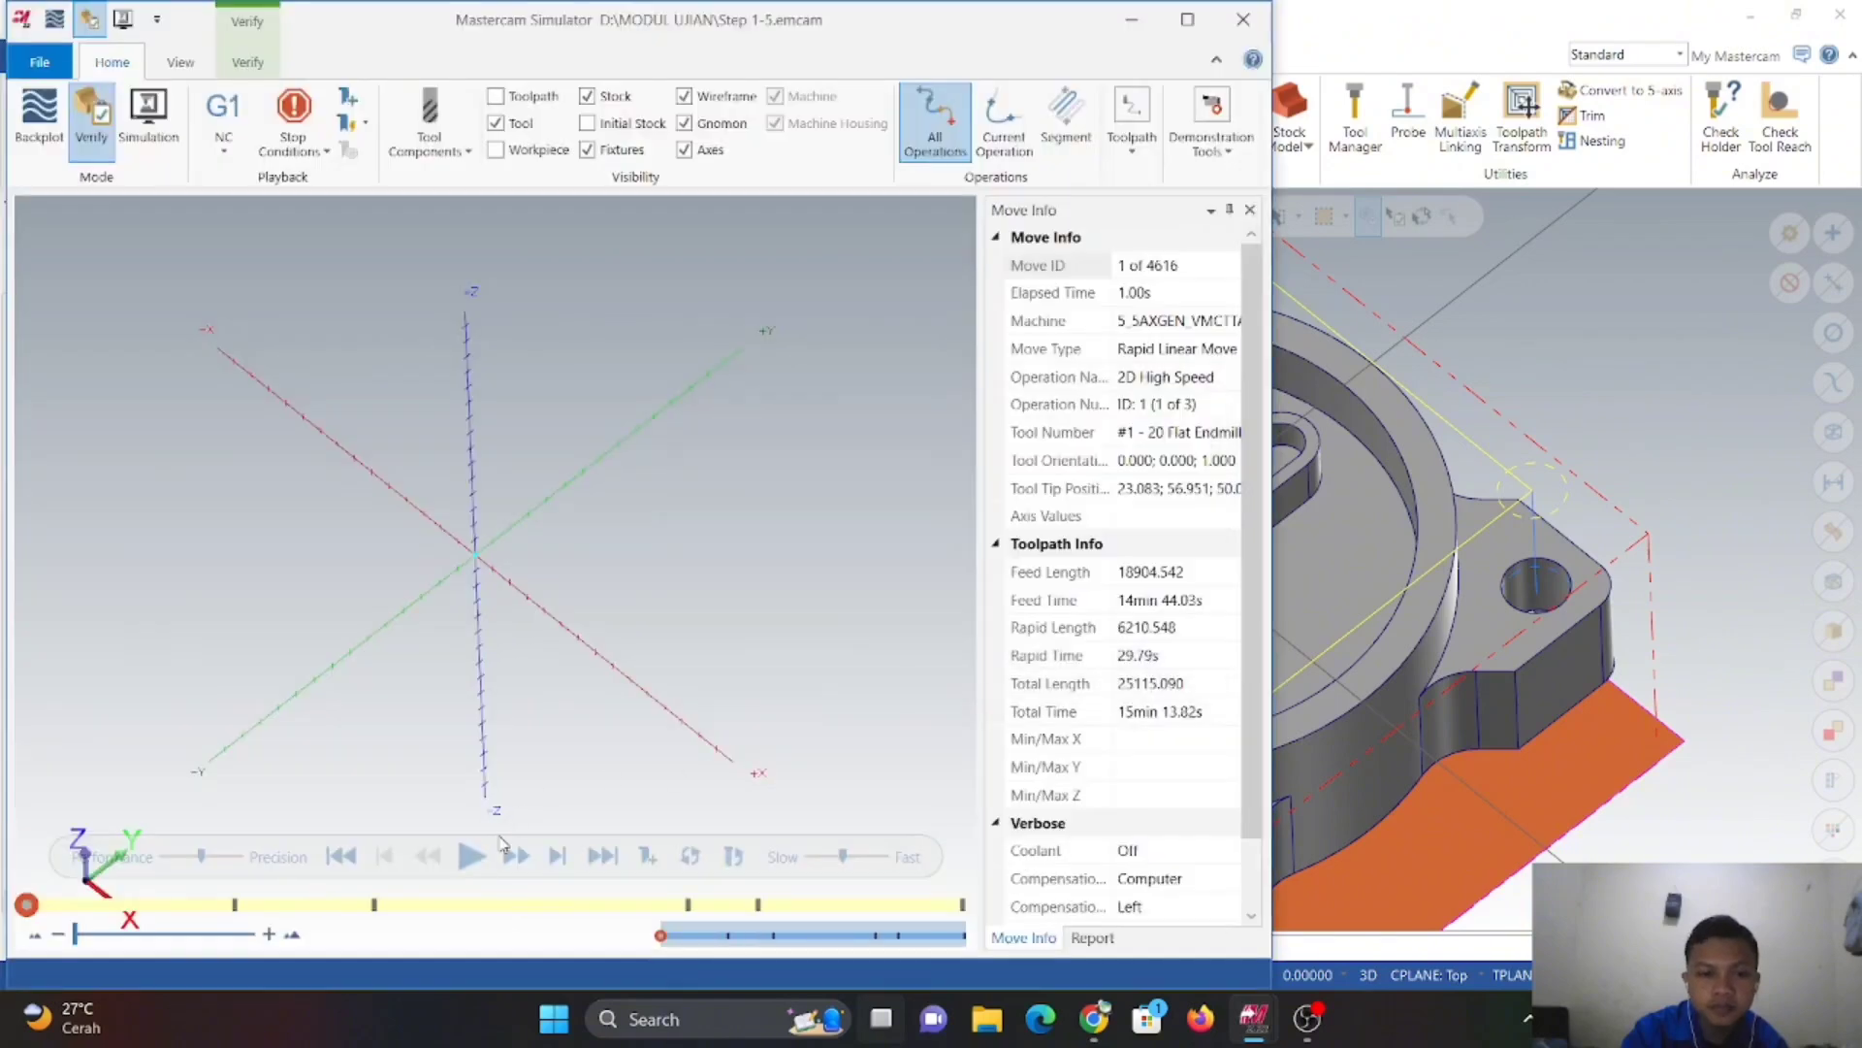
click(471, 855)
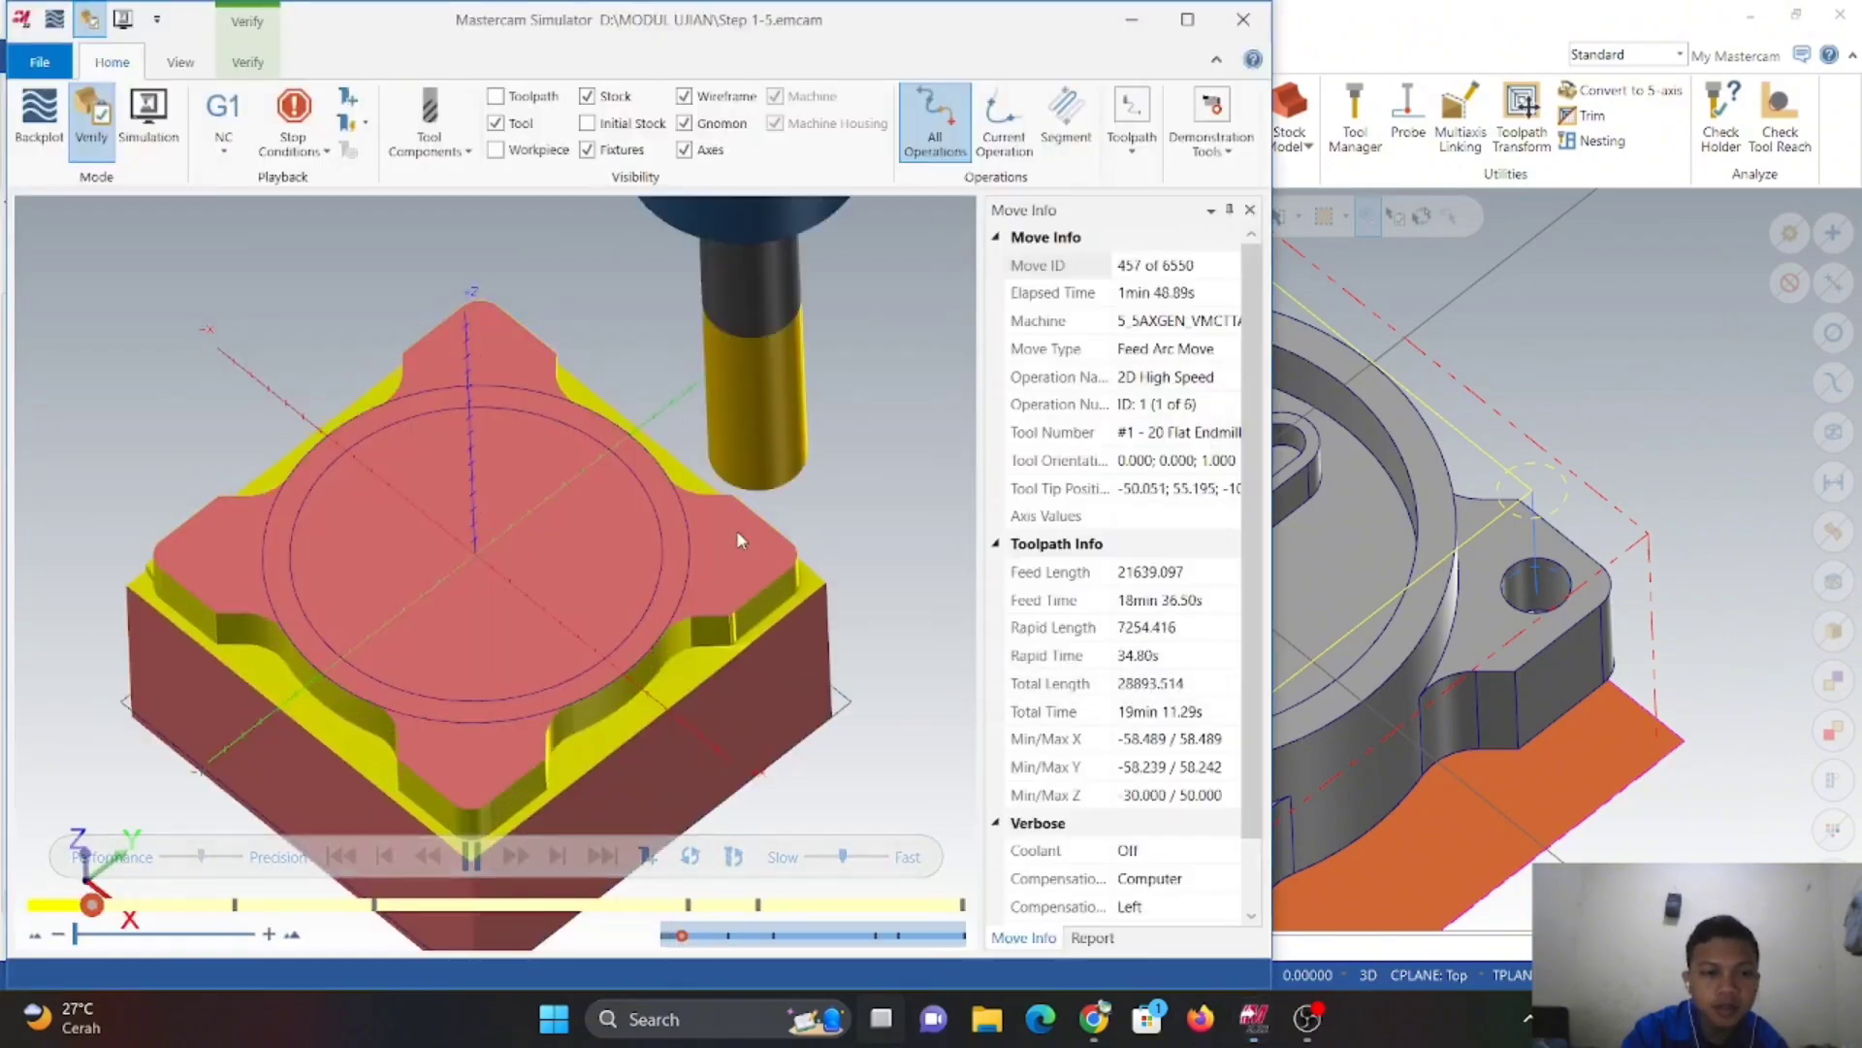
middle_drag(705, 633, 610, 684)
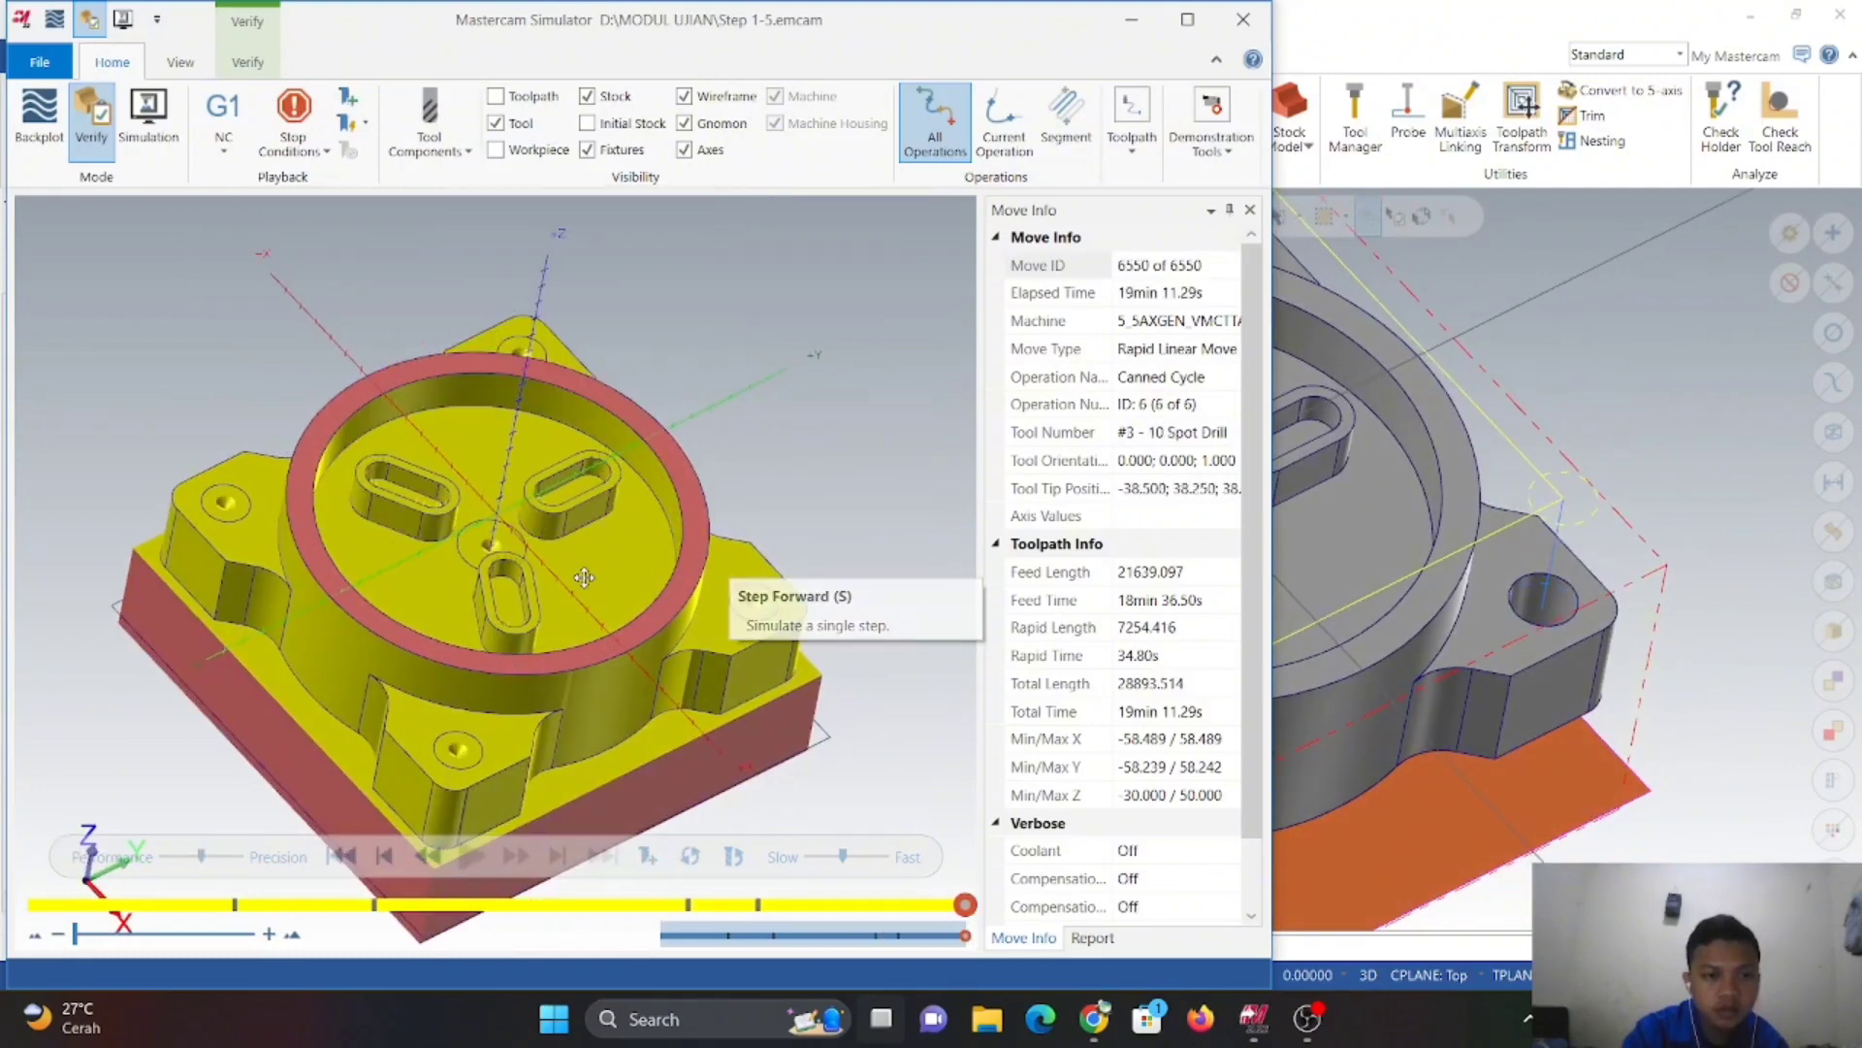
middle_drag(584, 577, 750, 610)
scroll(710, 549, up, 3)
scroll(664, 519, down, 3)
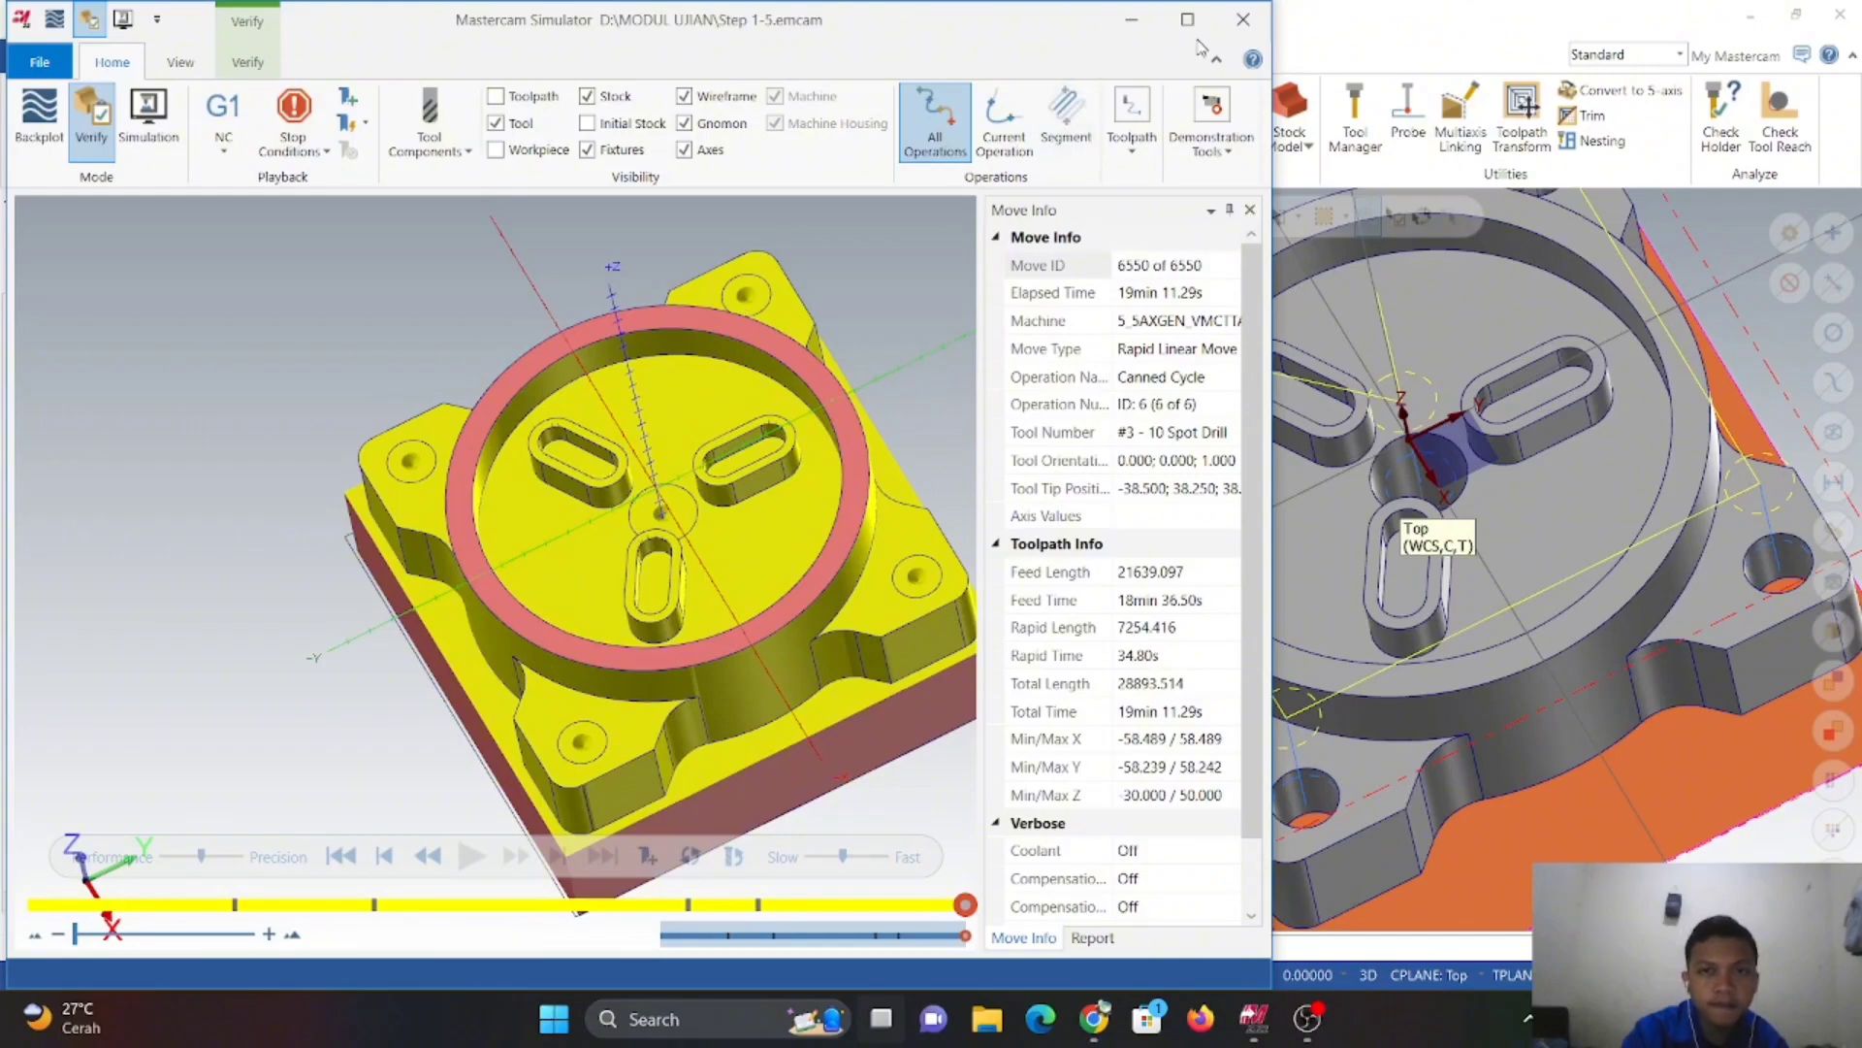
click(1243, 19)
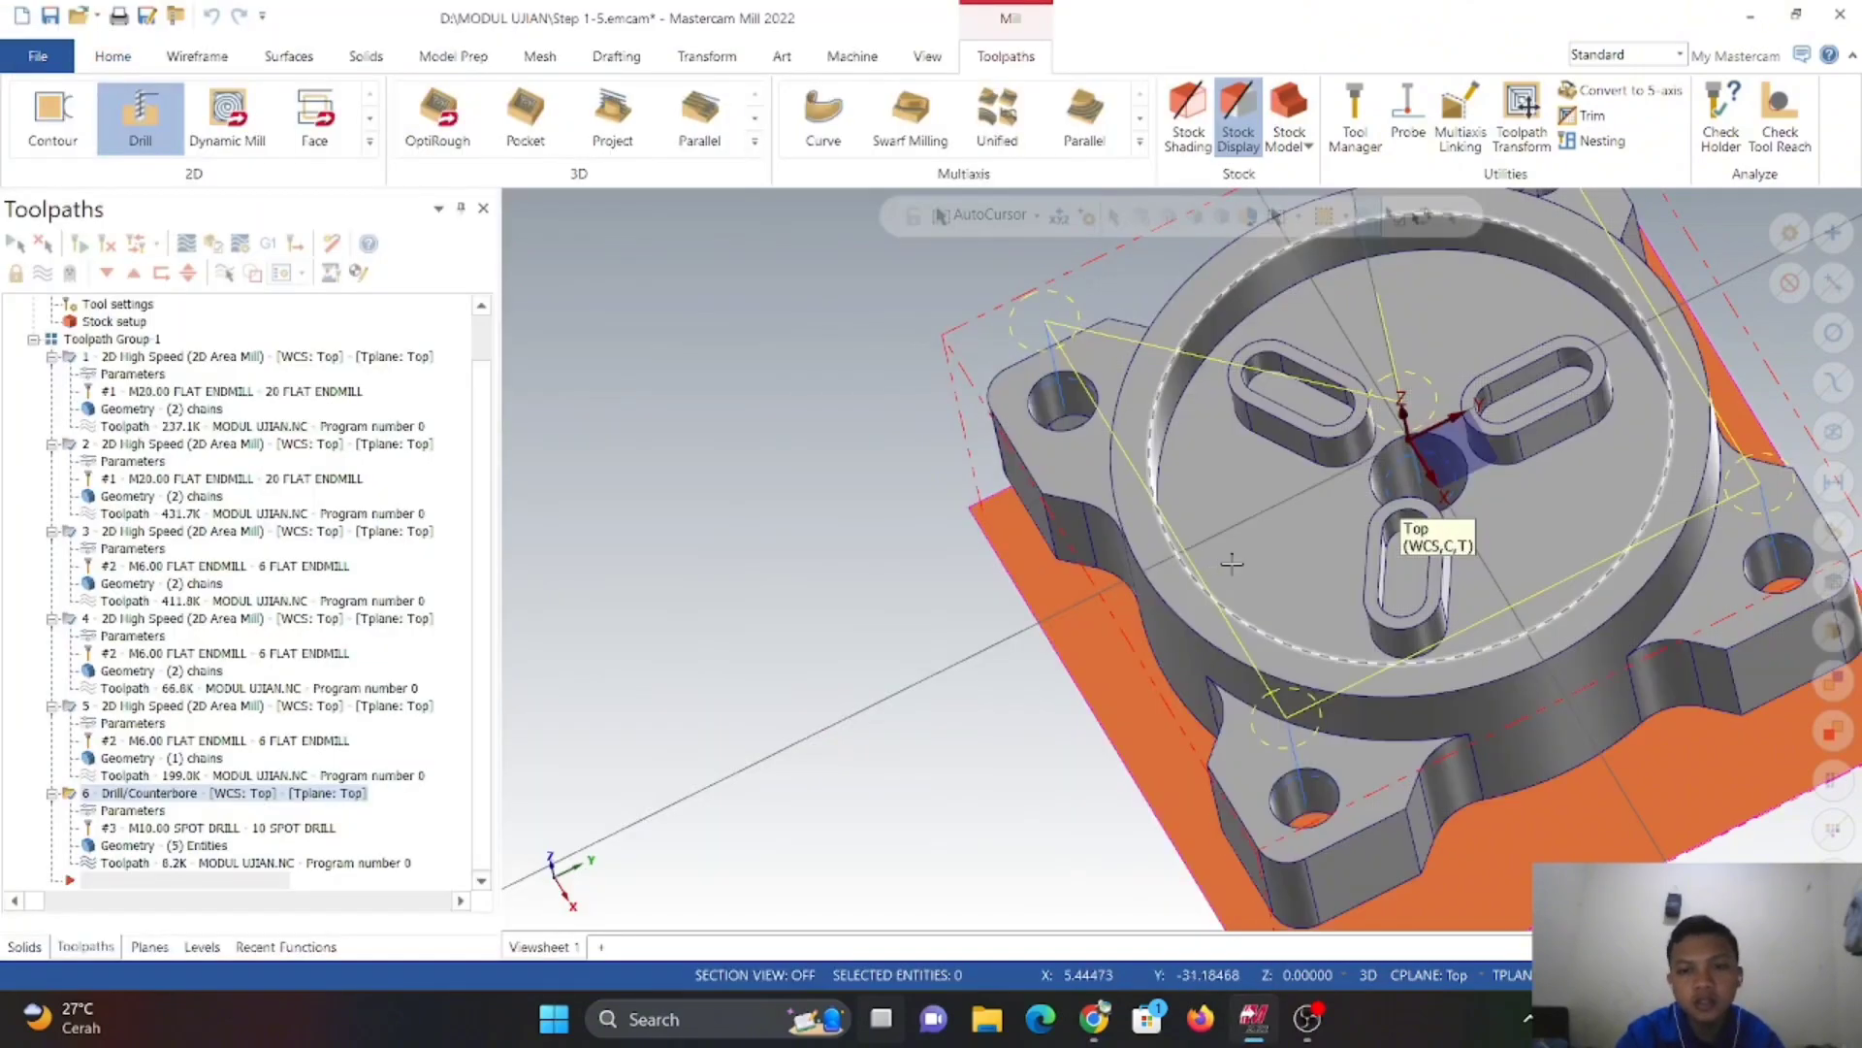
- Start a new Drill toolpath and select the 14 mm central hole and two diagonally opposite 10 mm corner holes
middle_drag(1326, 527, 1013, 571)
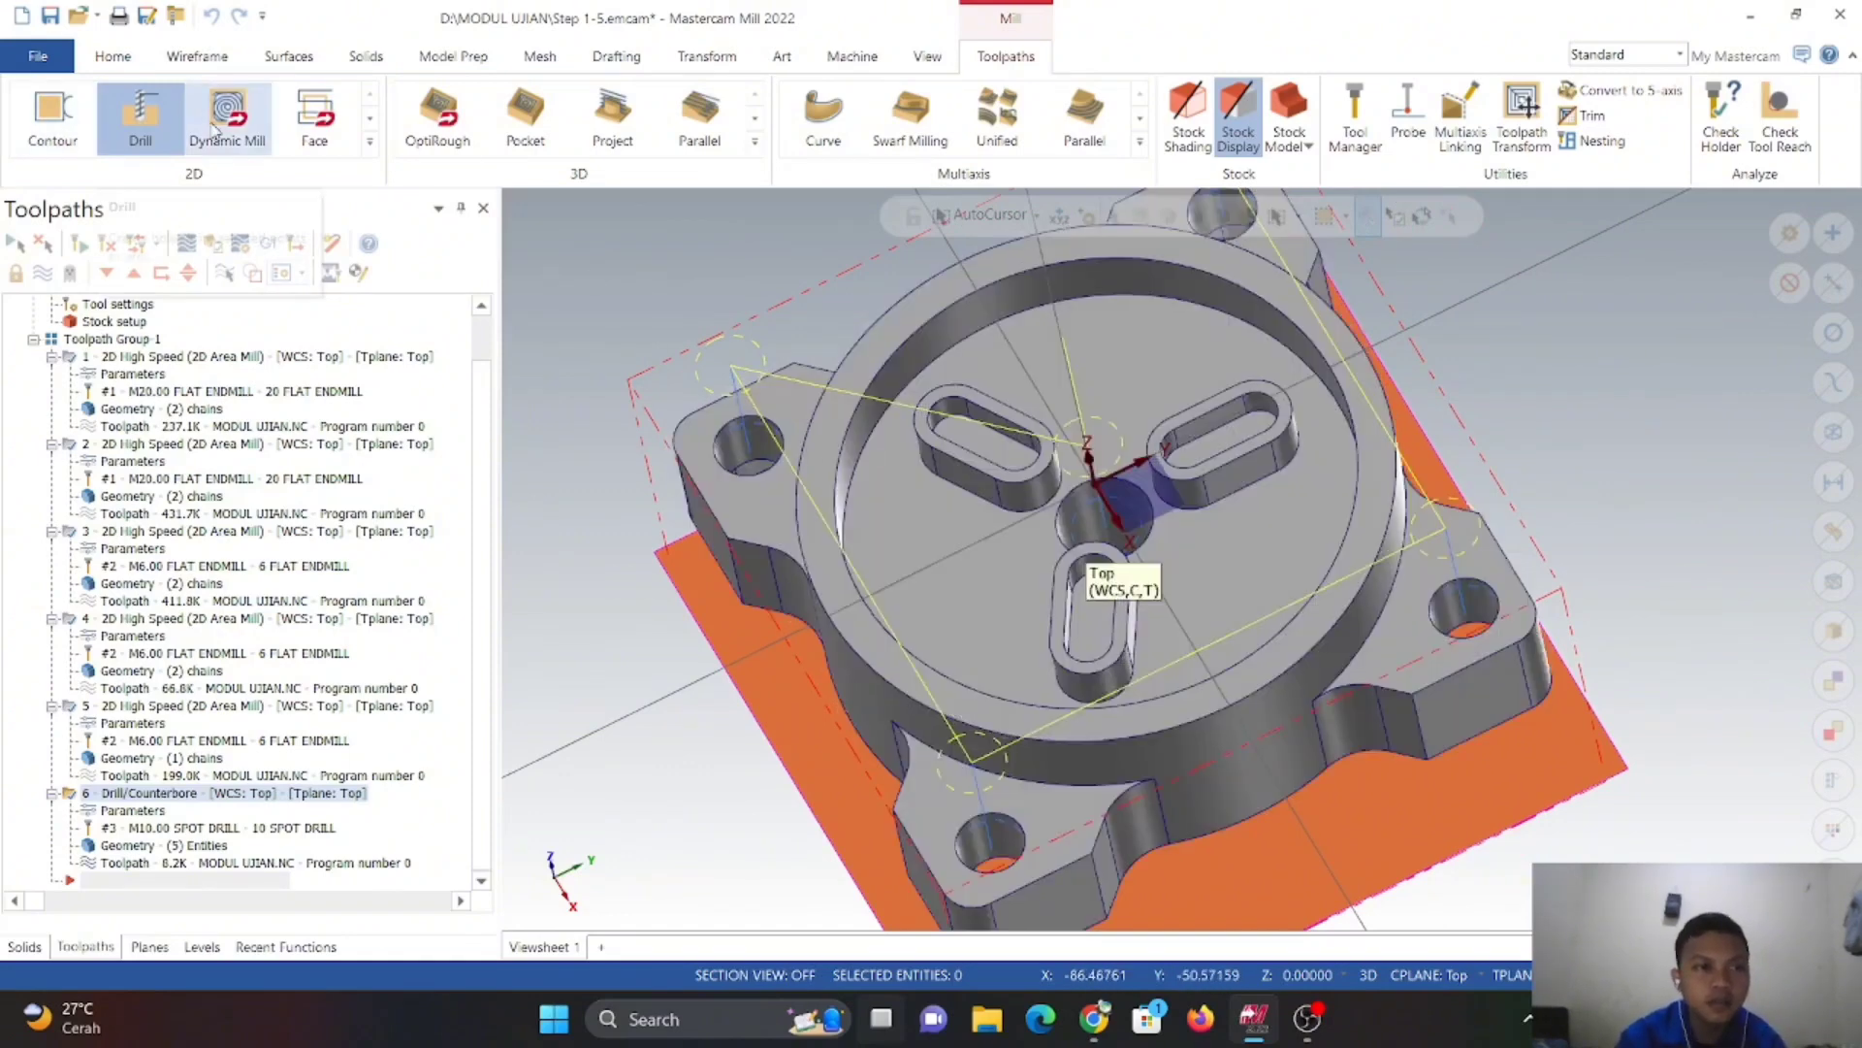
click(138, 122)
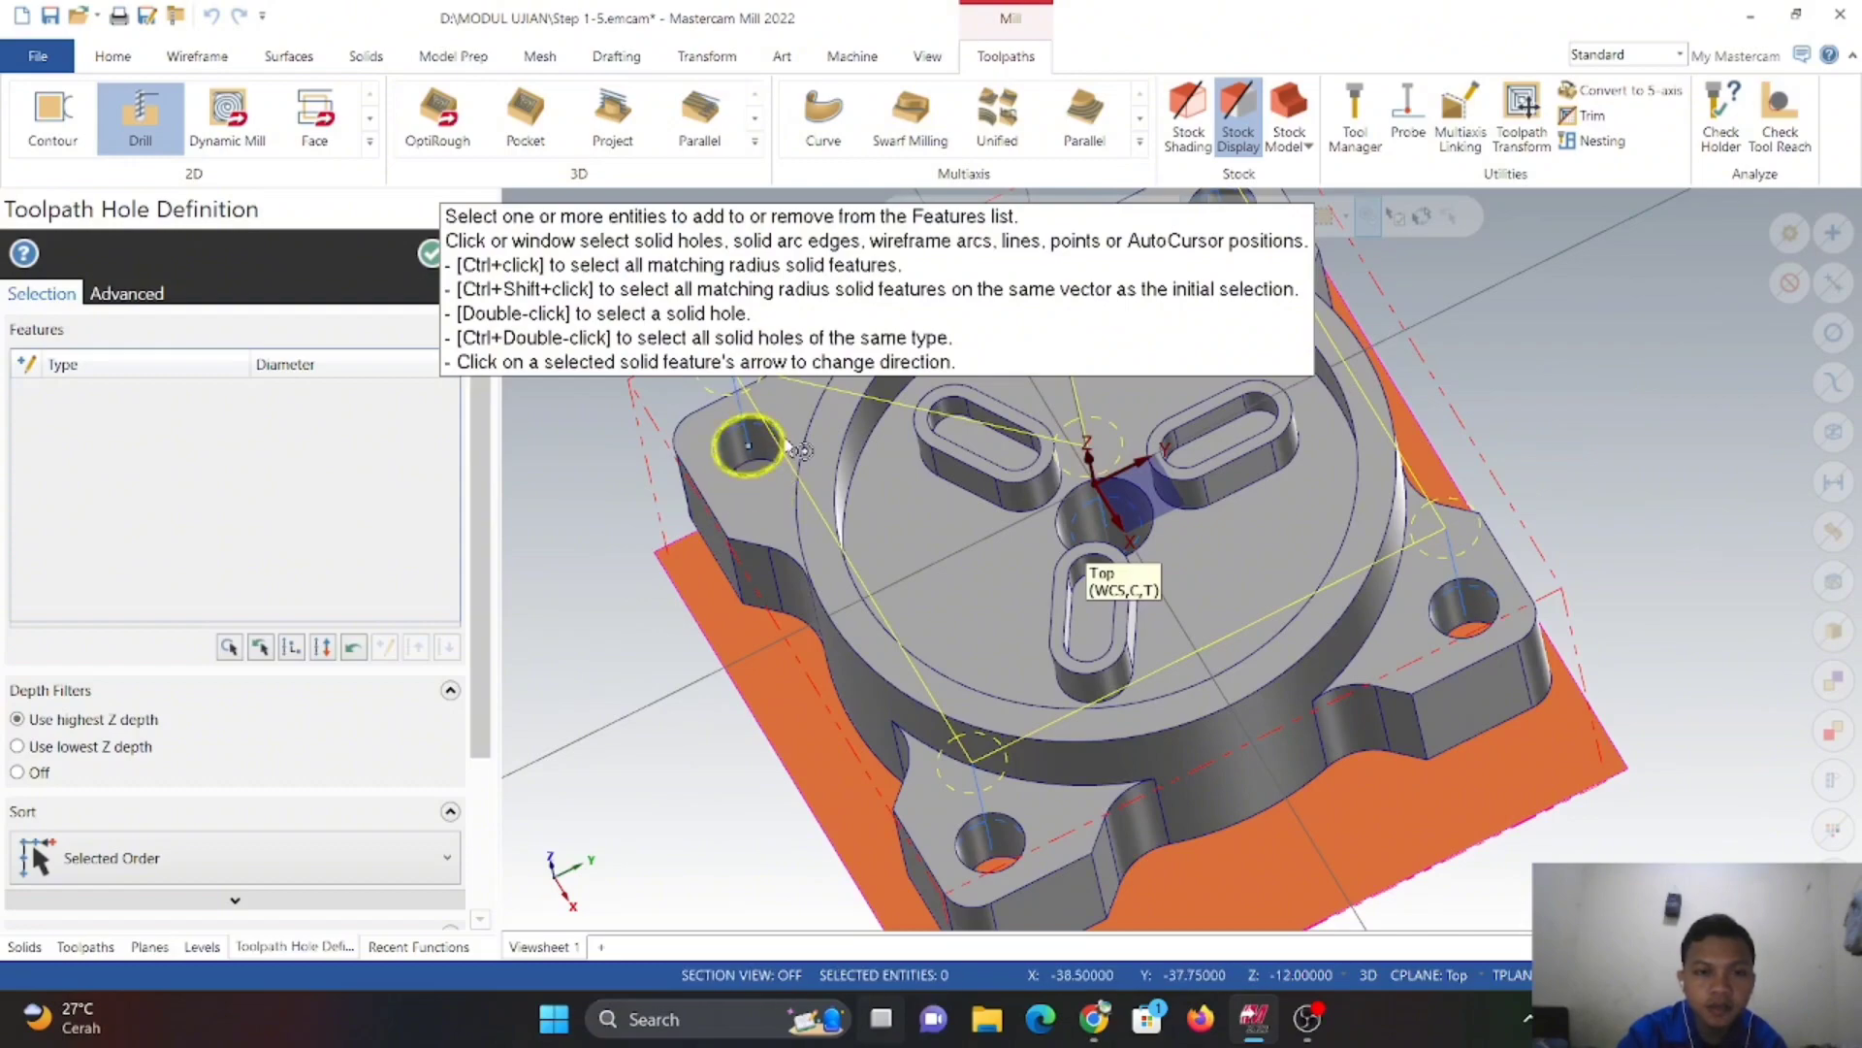
middle_drag(1014, 417, 1024, 546)
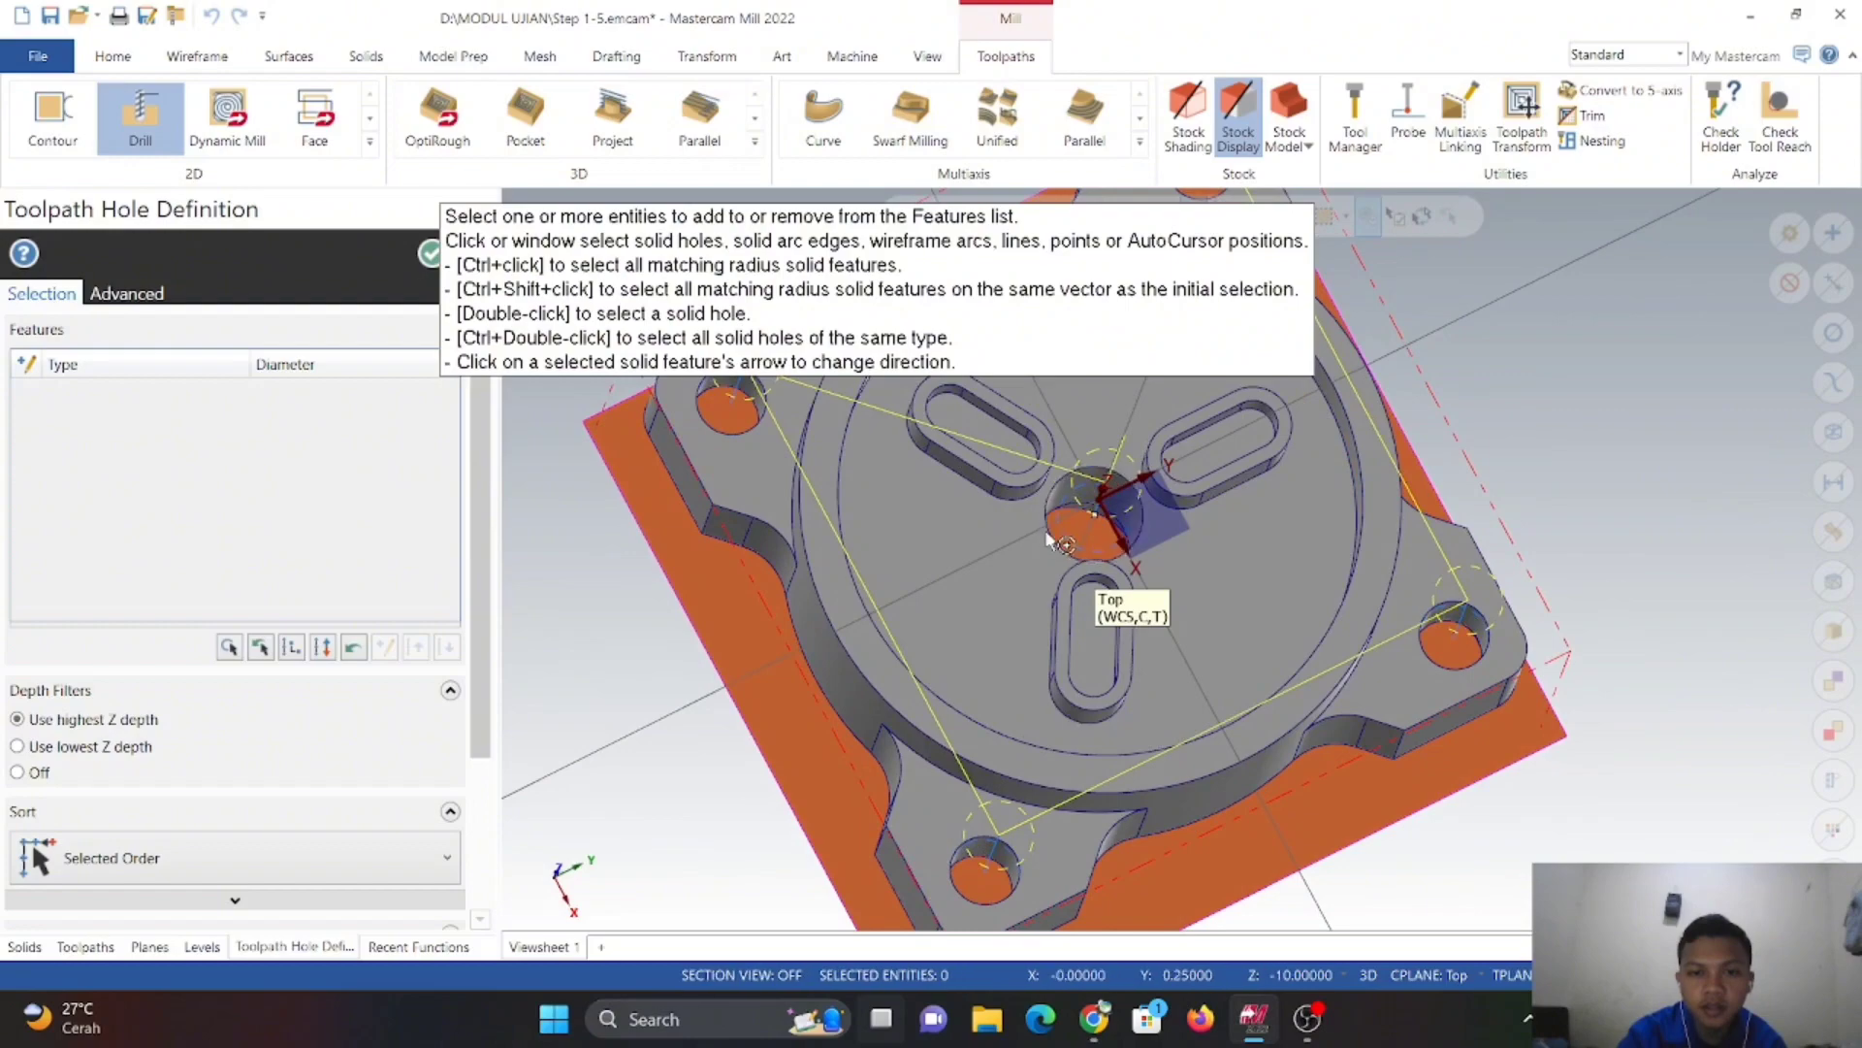
click(1087, 500)
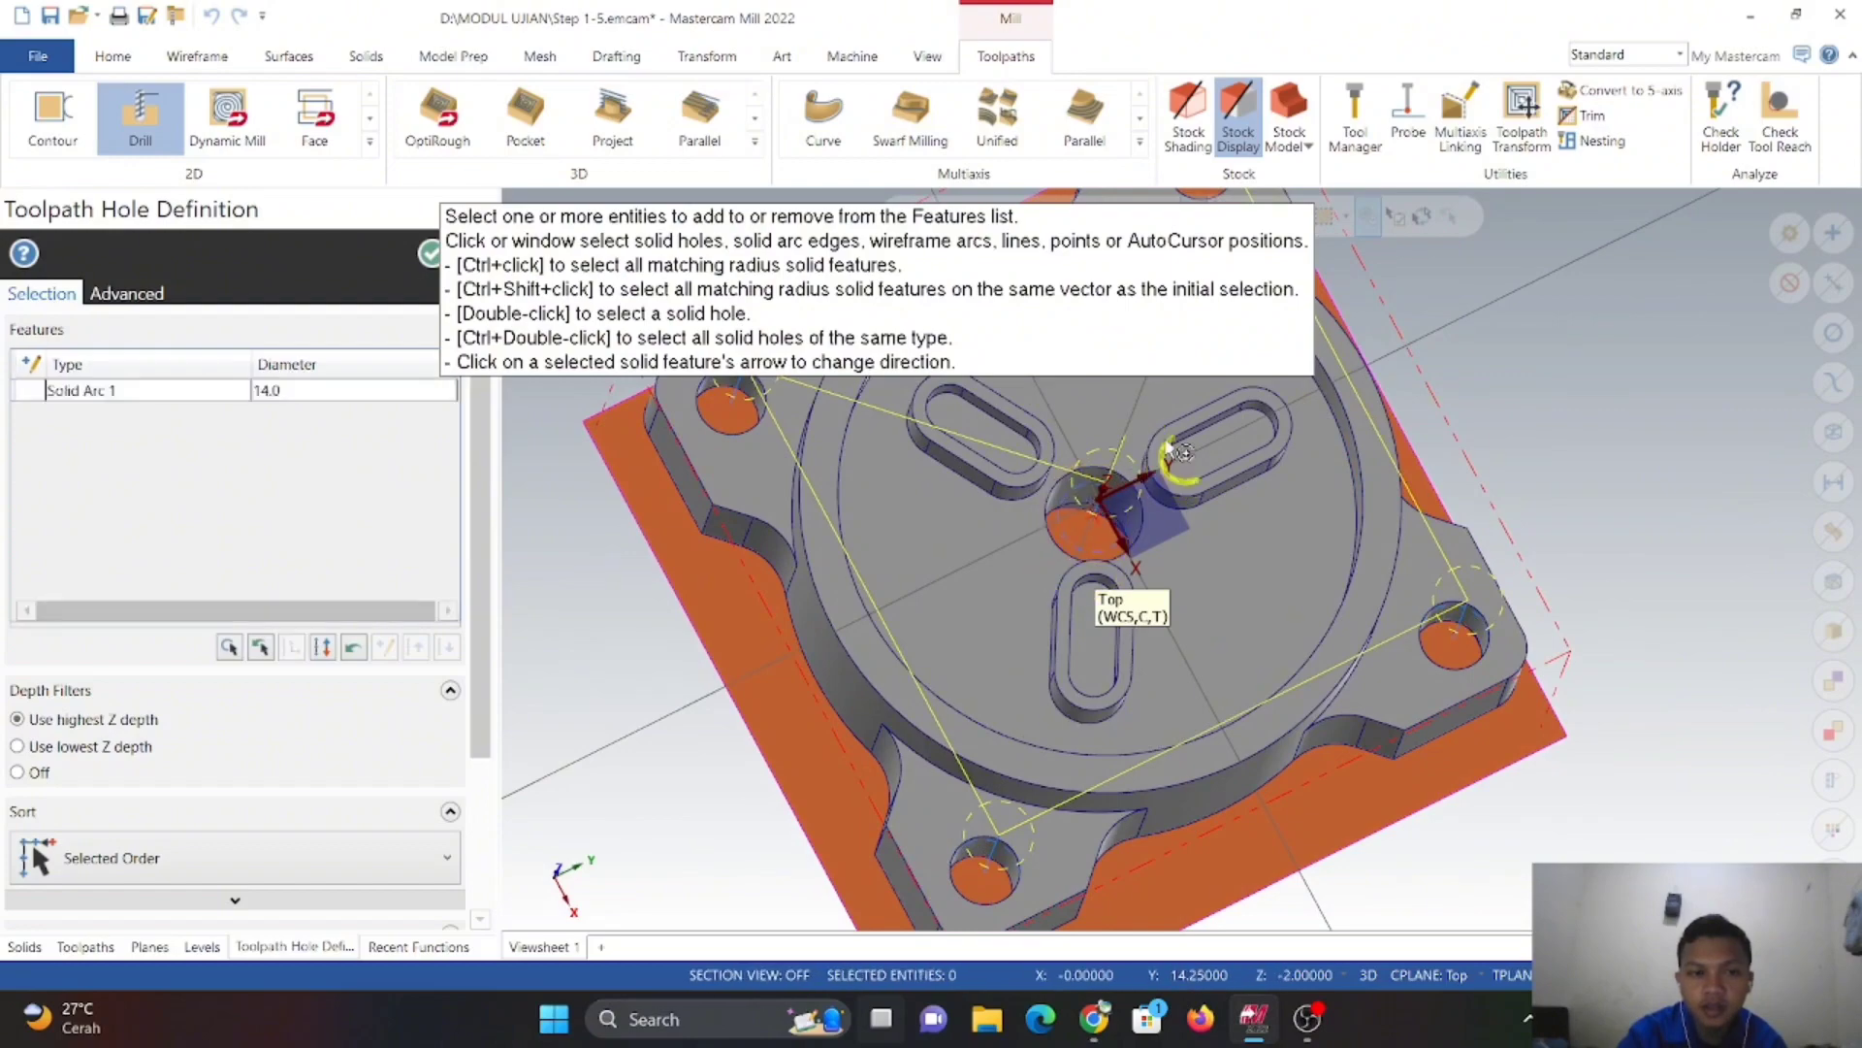
middle_drag(1168, 448, 1058, 613)
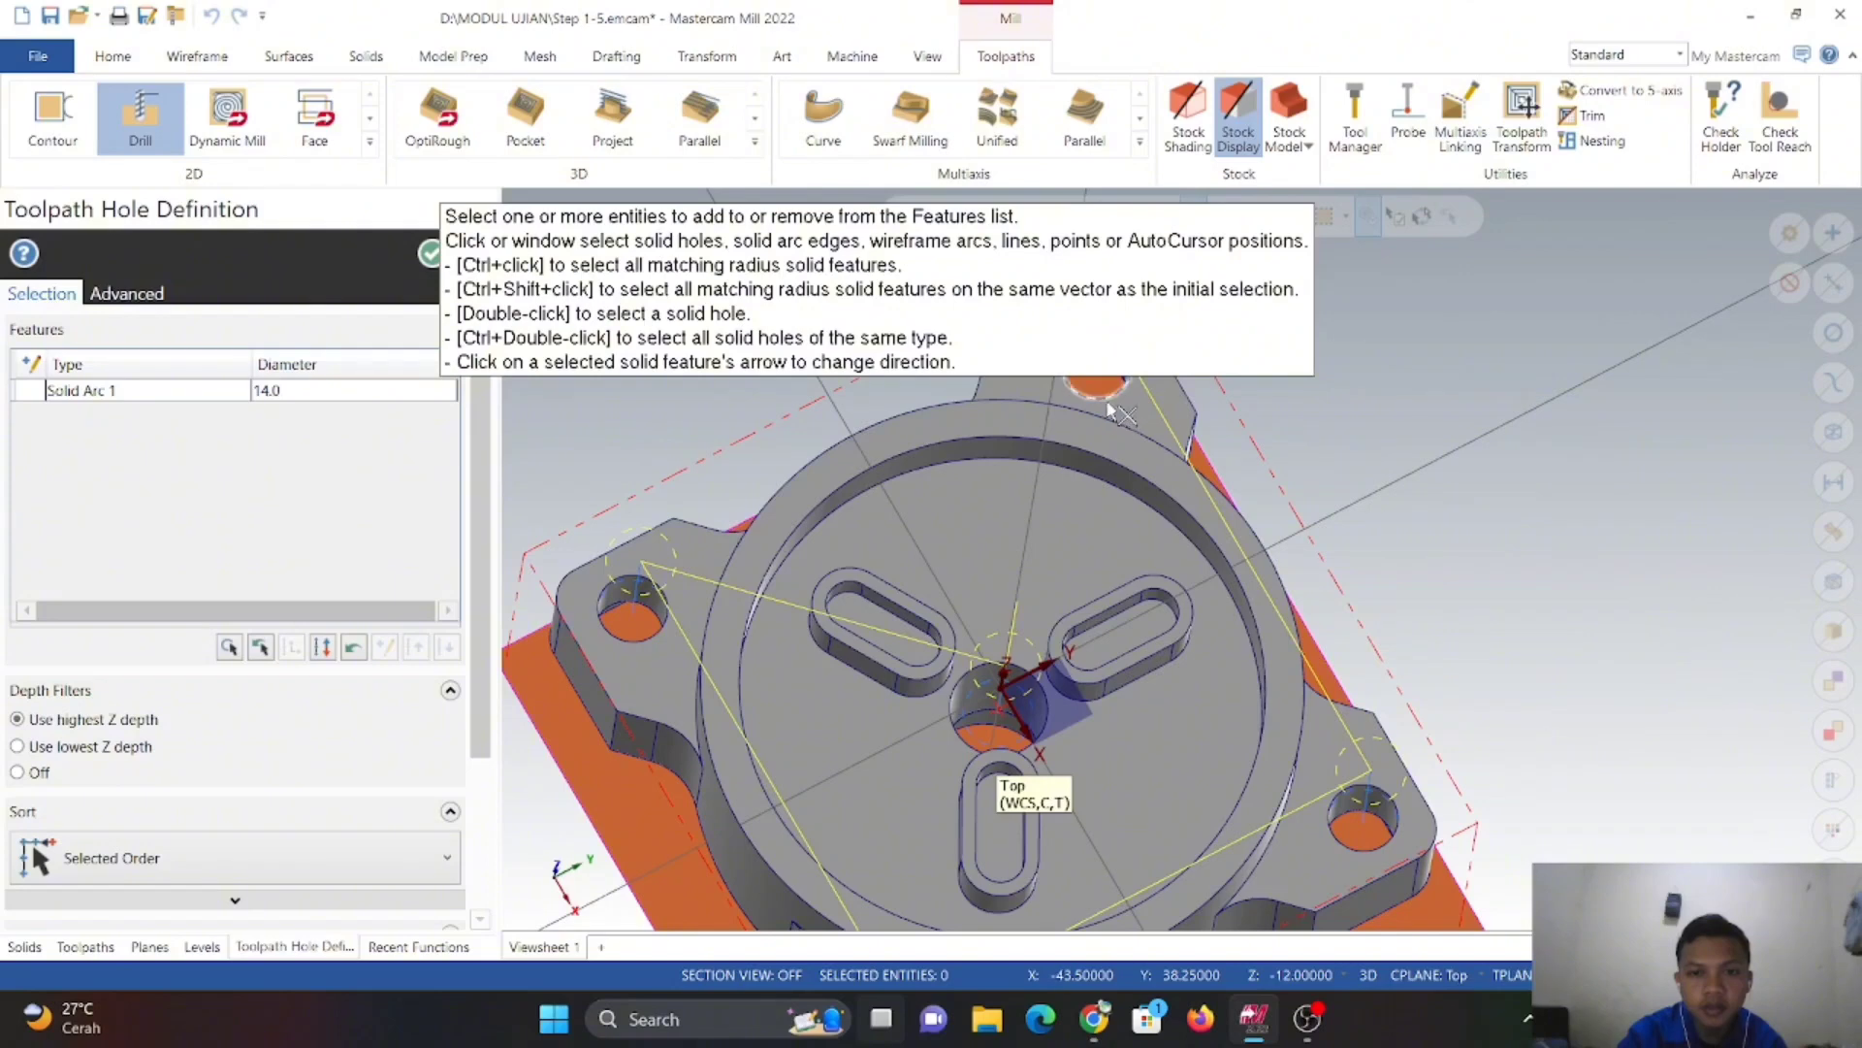
click(1110, 406)
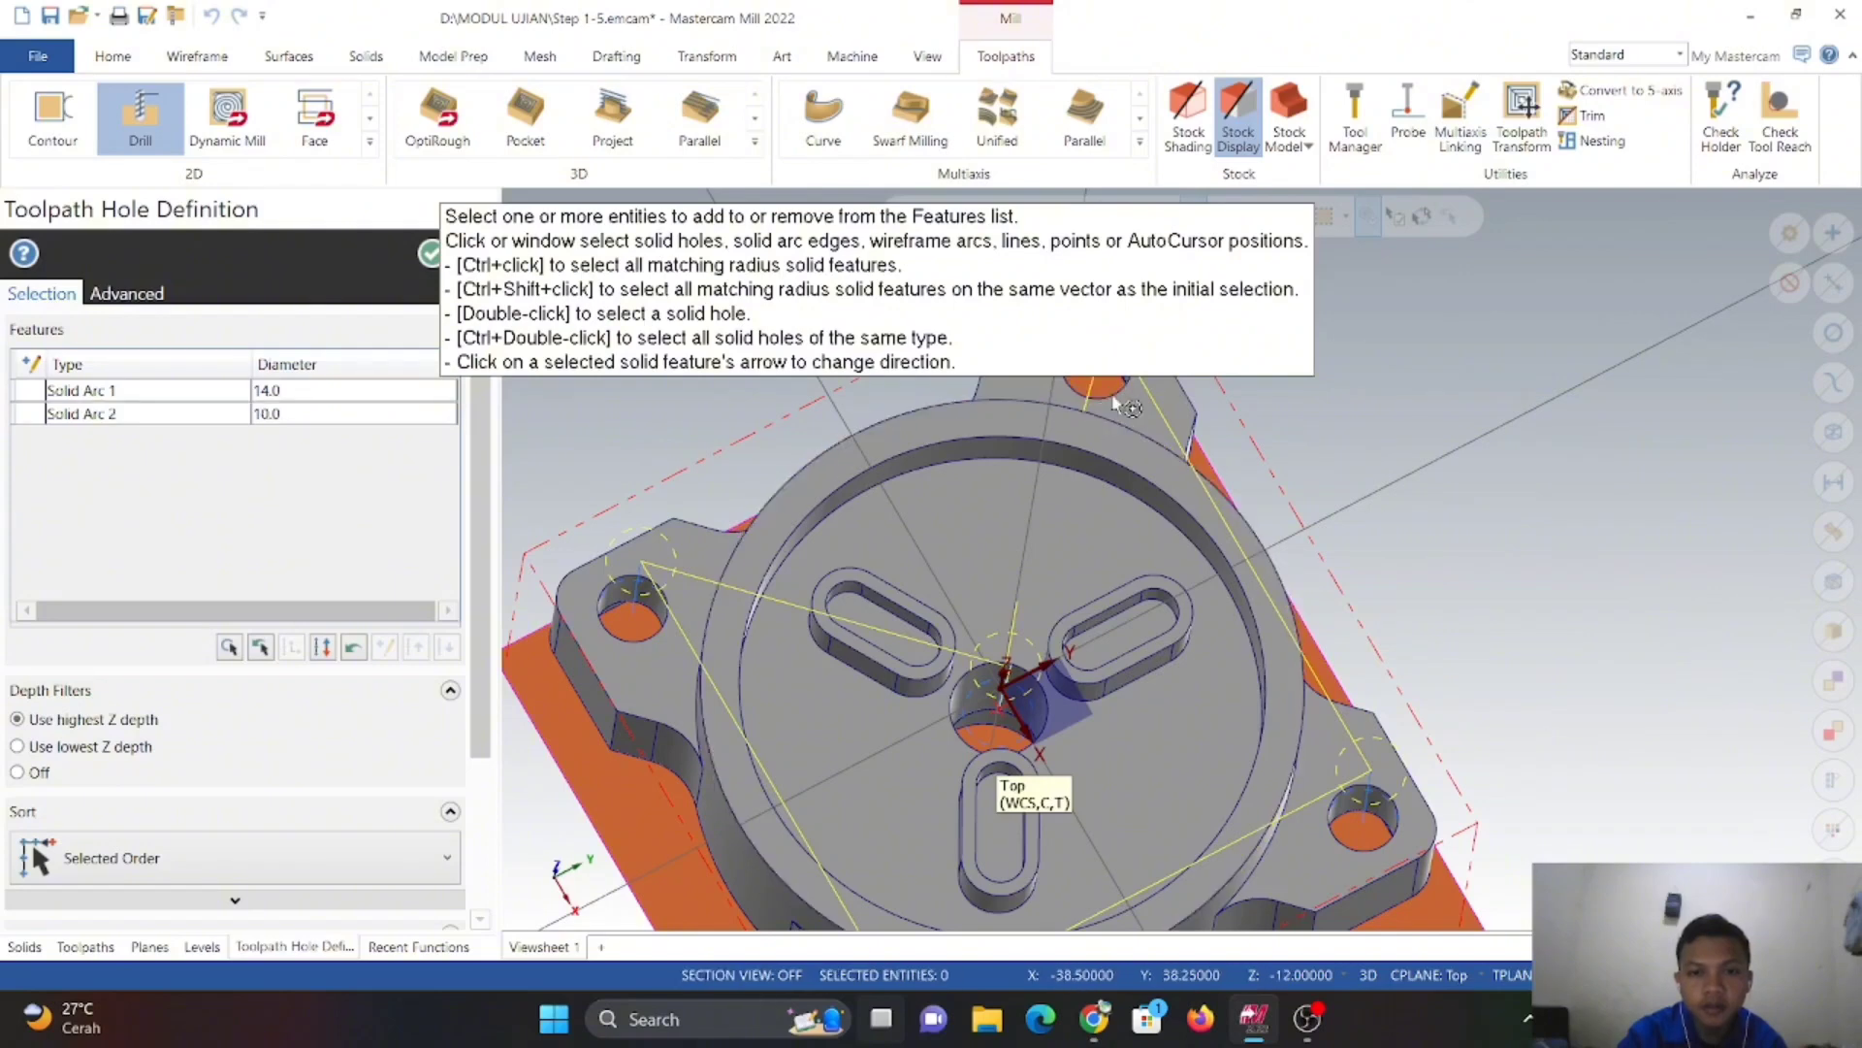
shift+middle_drag(1212, 752, 1196, 549)
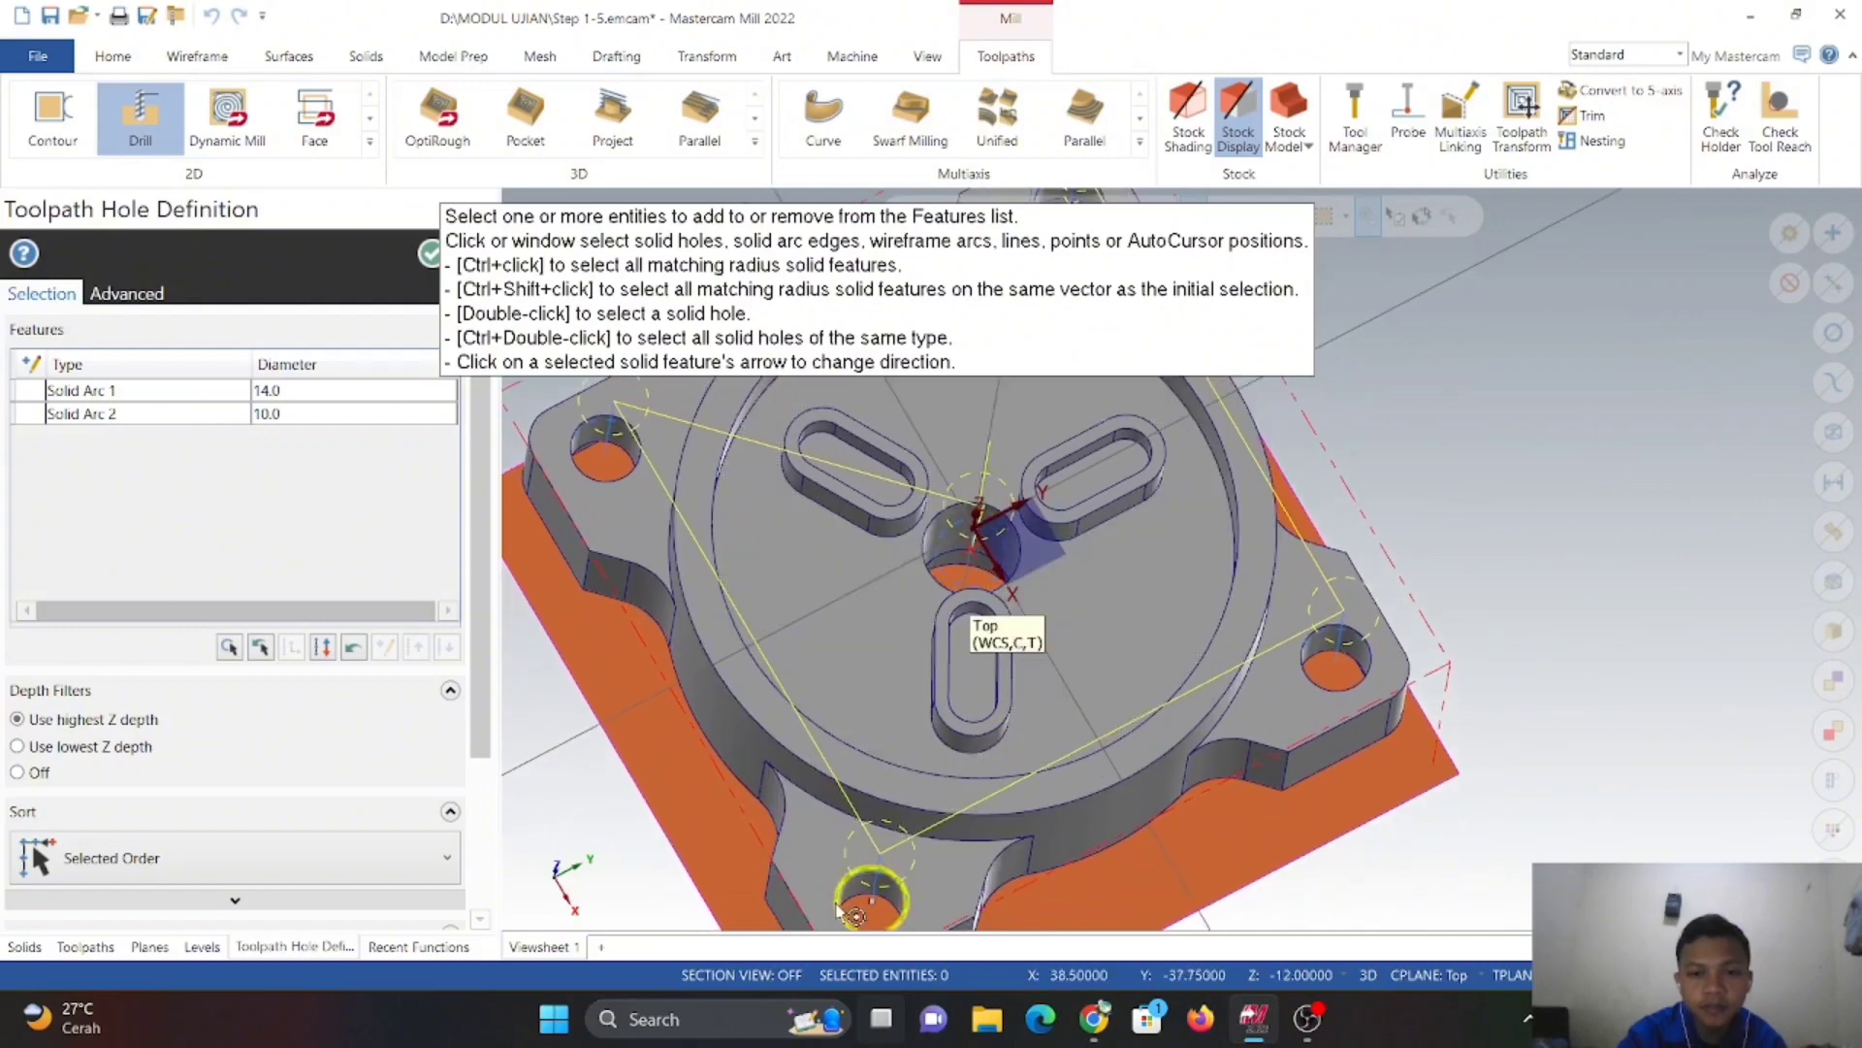
click(910, 893)
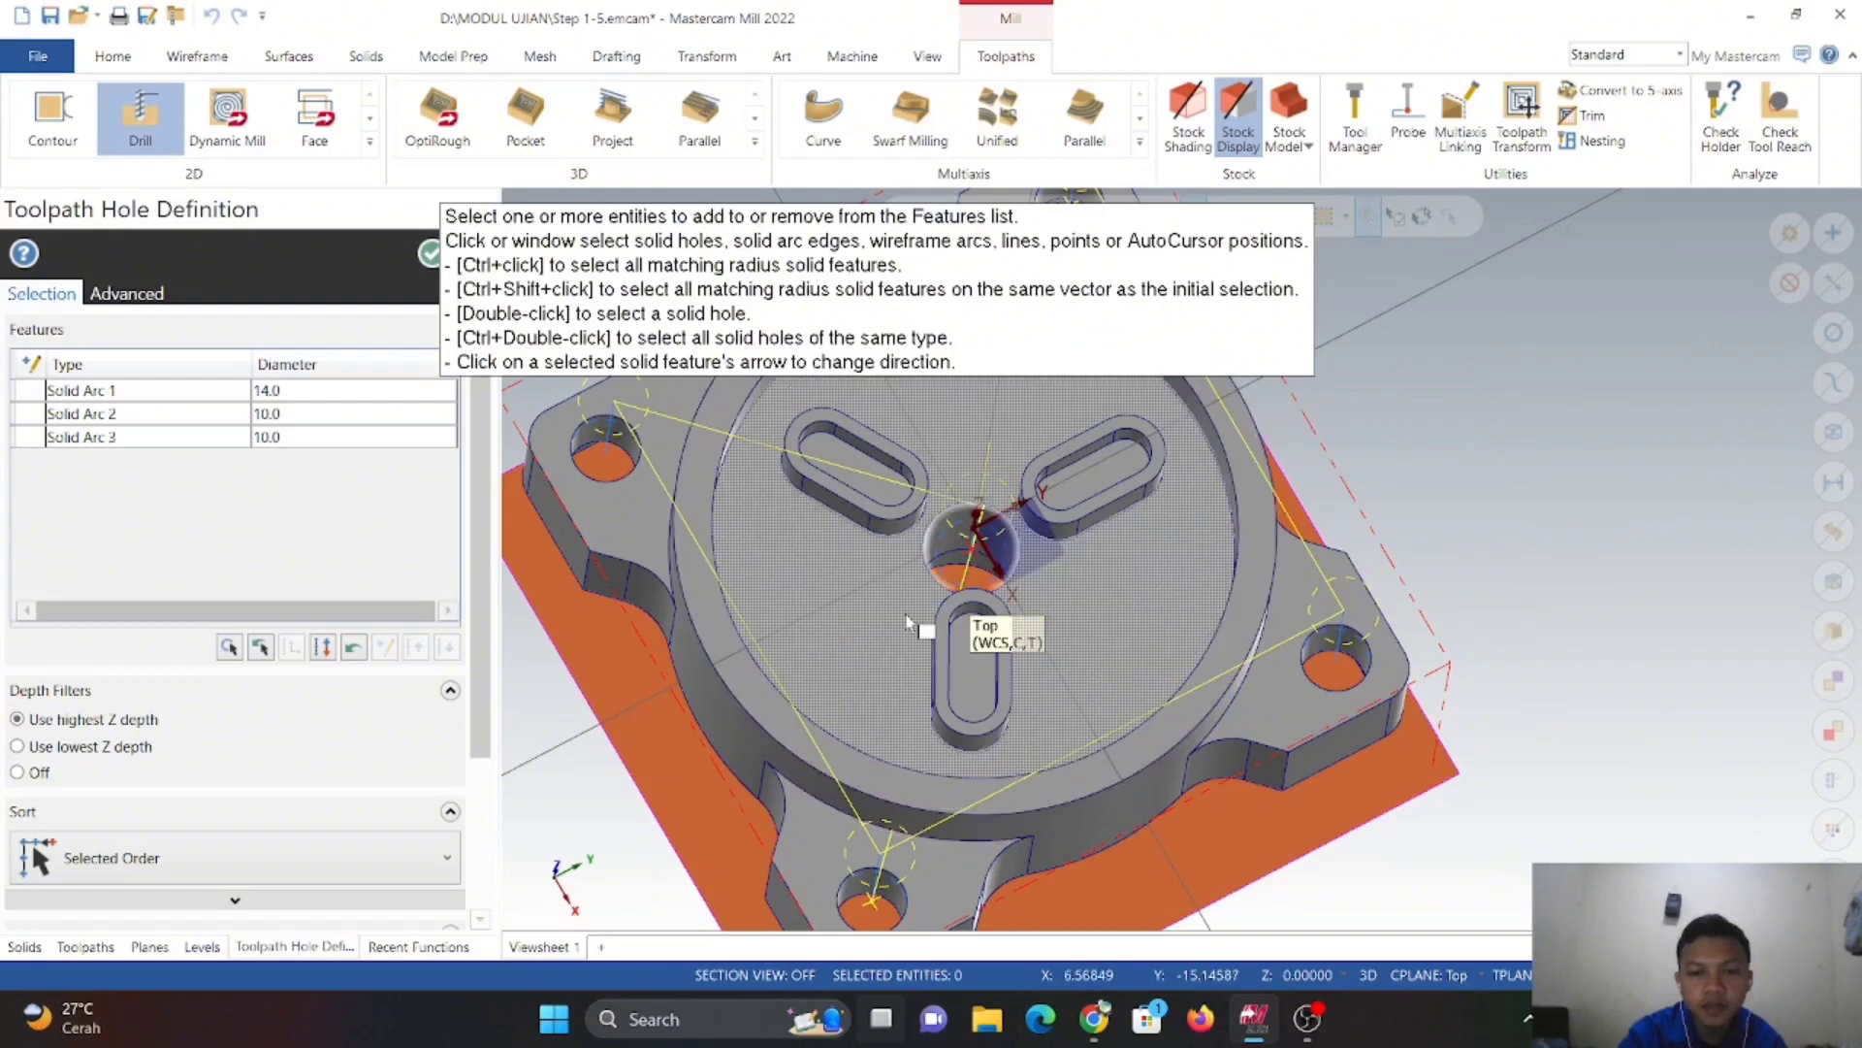
scroll(973, 545, down, 1)
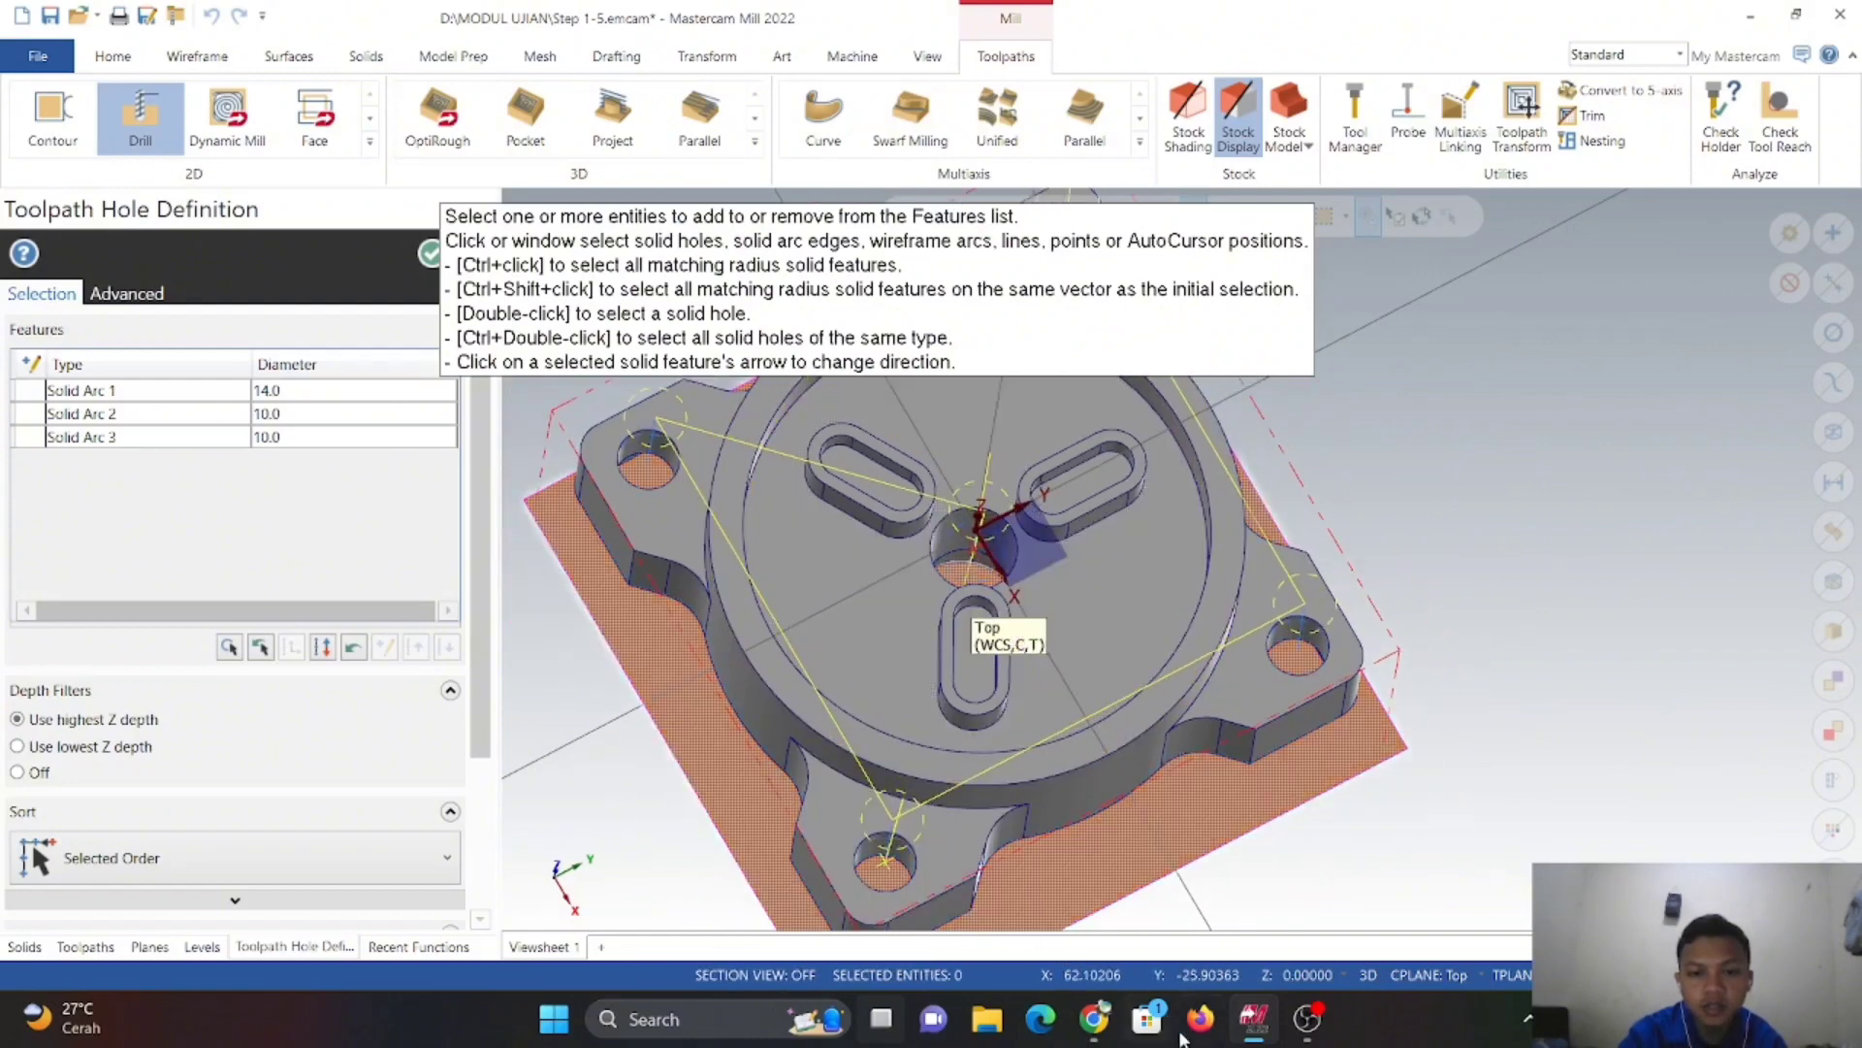
- Switch to Chrome to check the hole dimensions in the PDF part drawing, and return to Mastercam
click(1093, 1017)
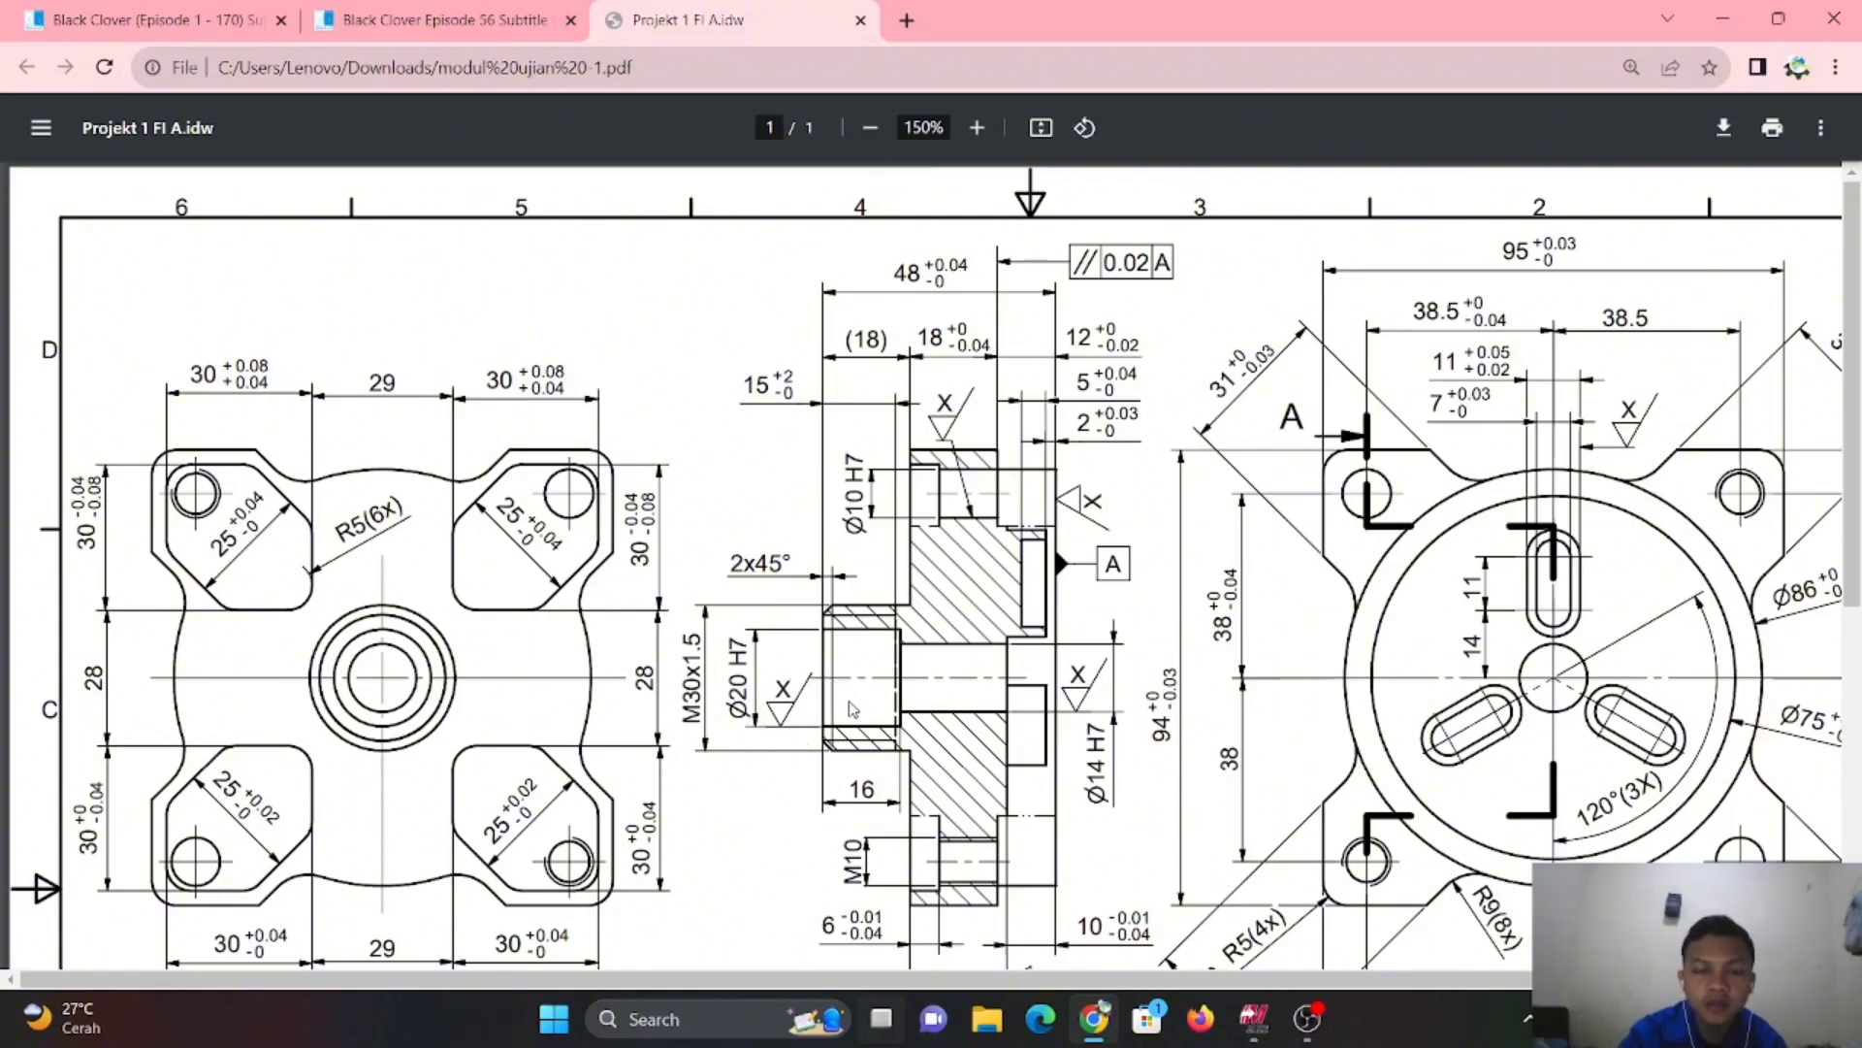
mouse_move(1254, 1018)
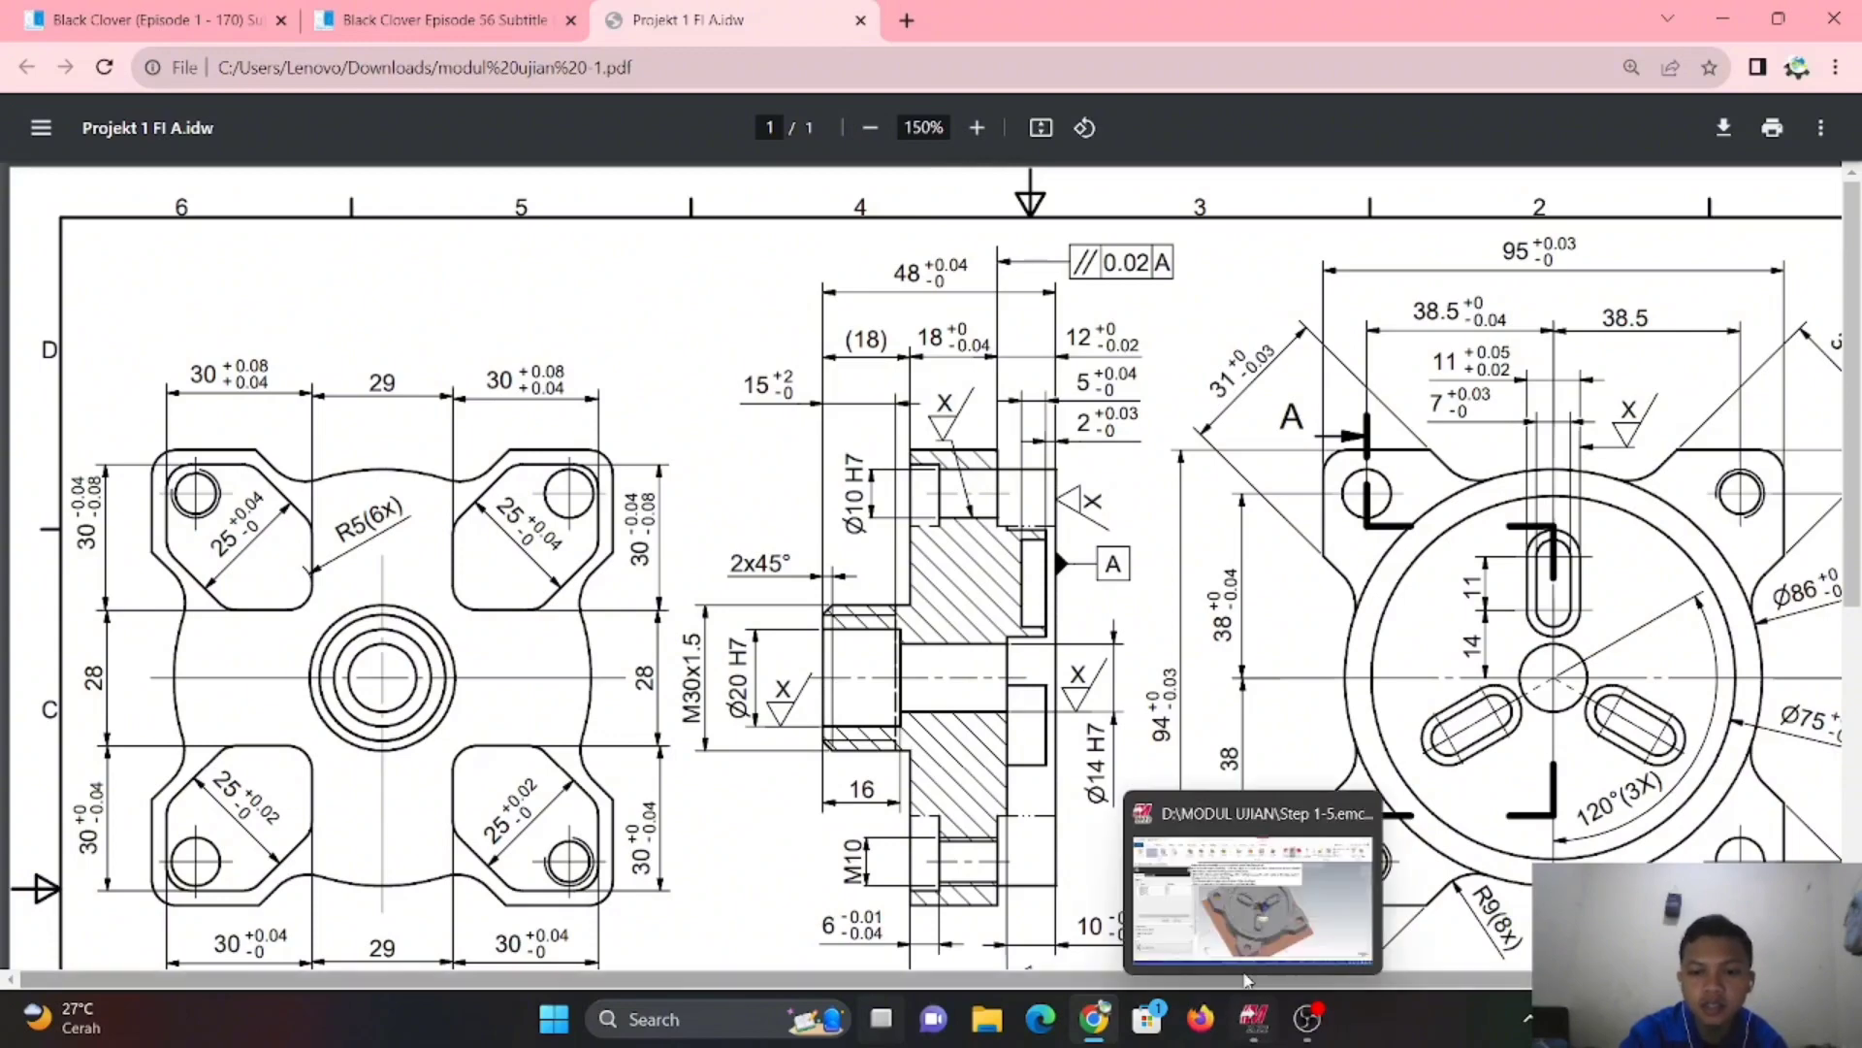
click(1249, 943)
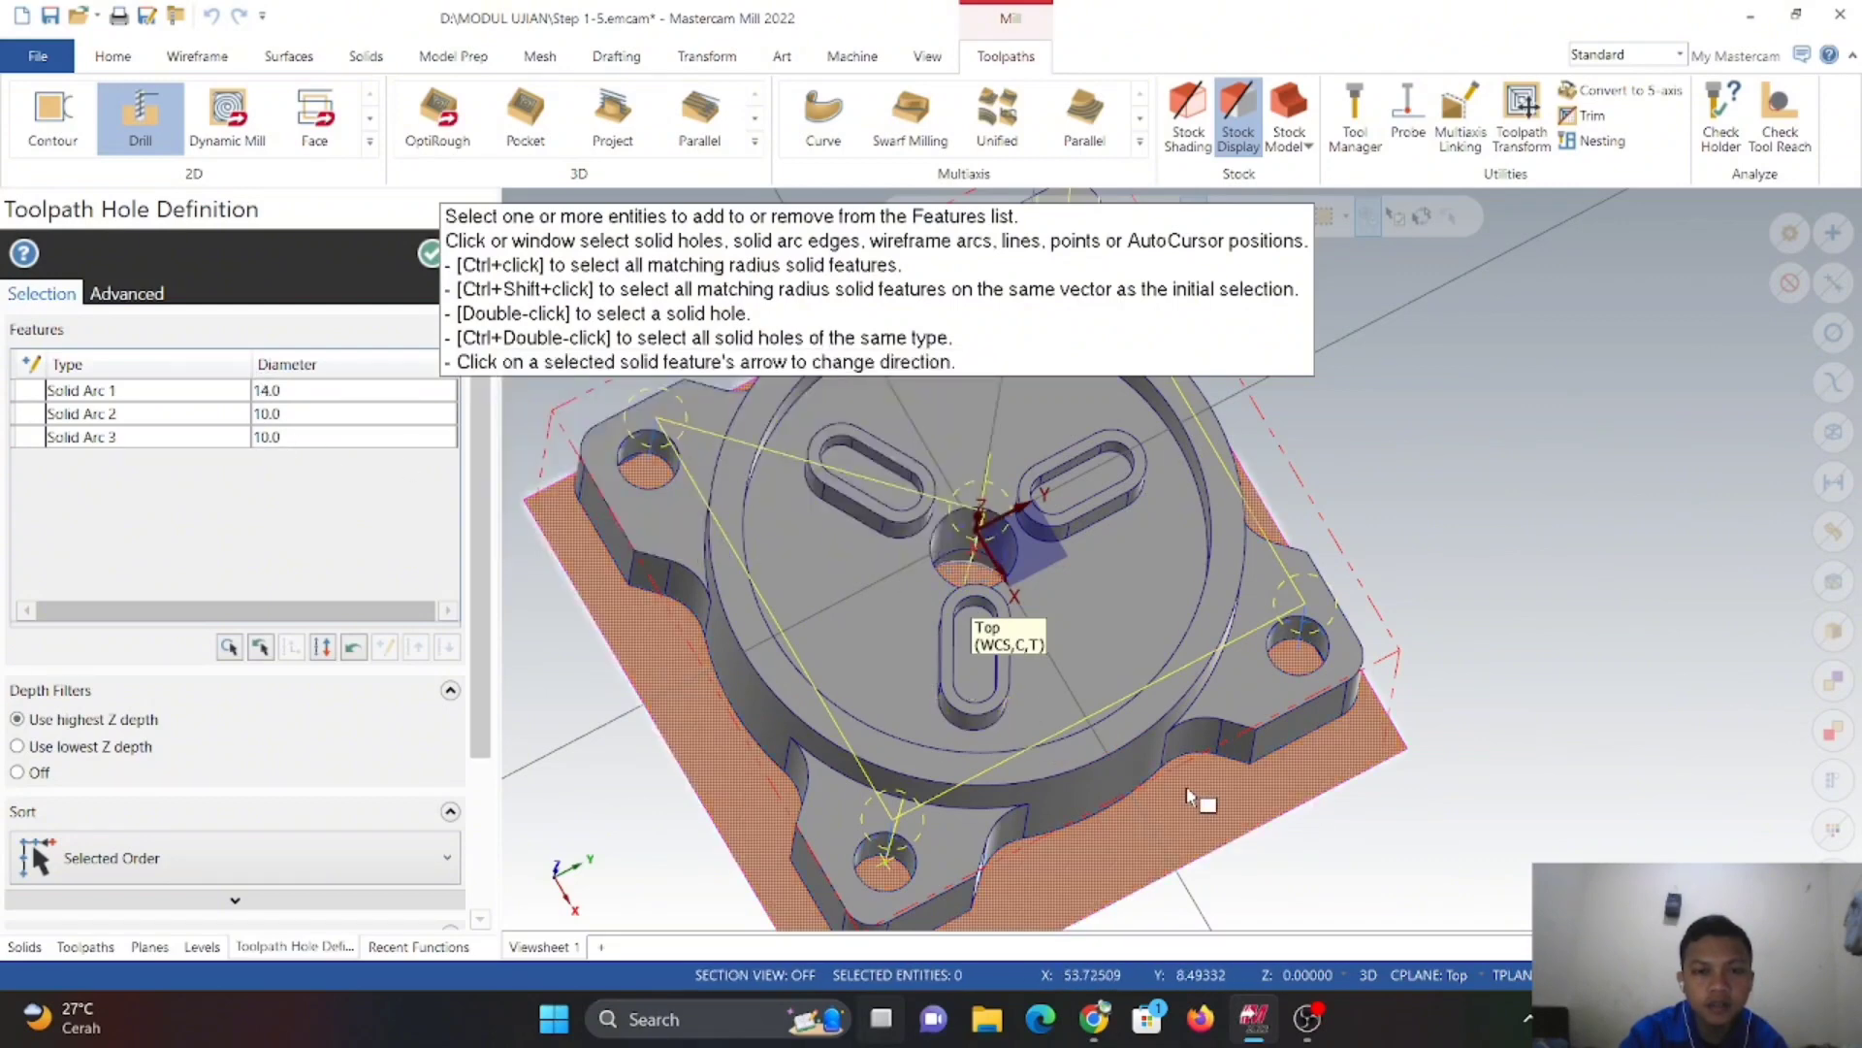
- Display the part in Top view to check the three selected drill holes
middle_drag(1193, 783, 1466, 510)
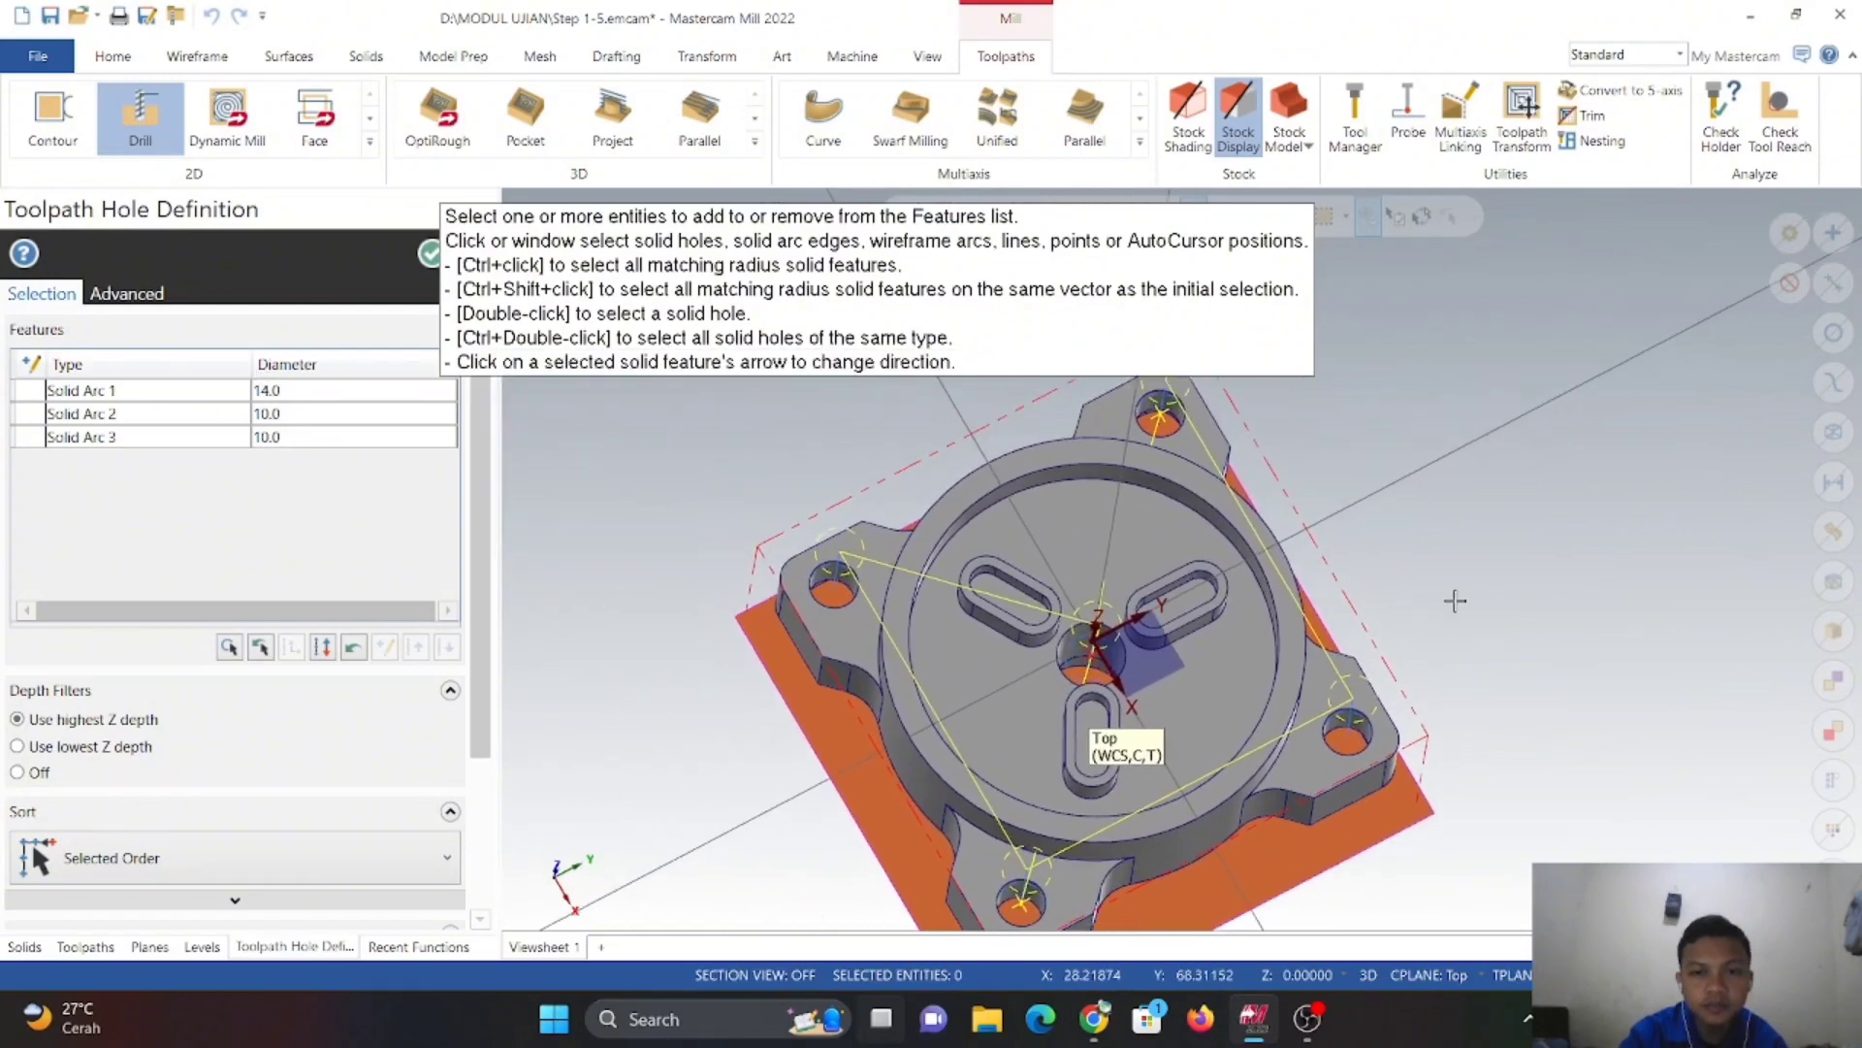
right_click(1467, 510)
click(1501, 635)
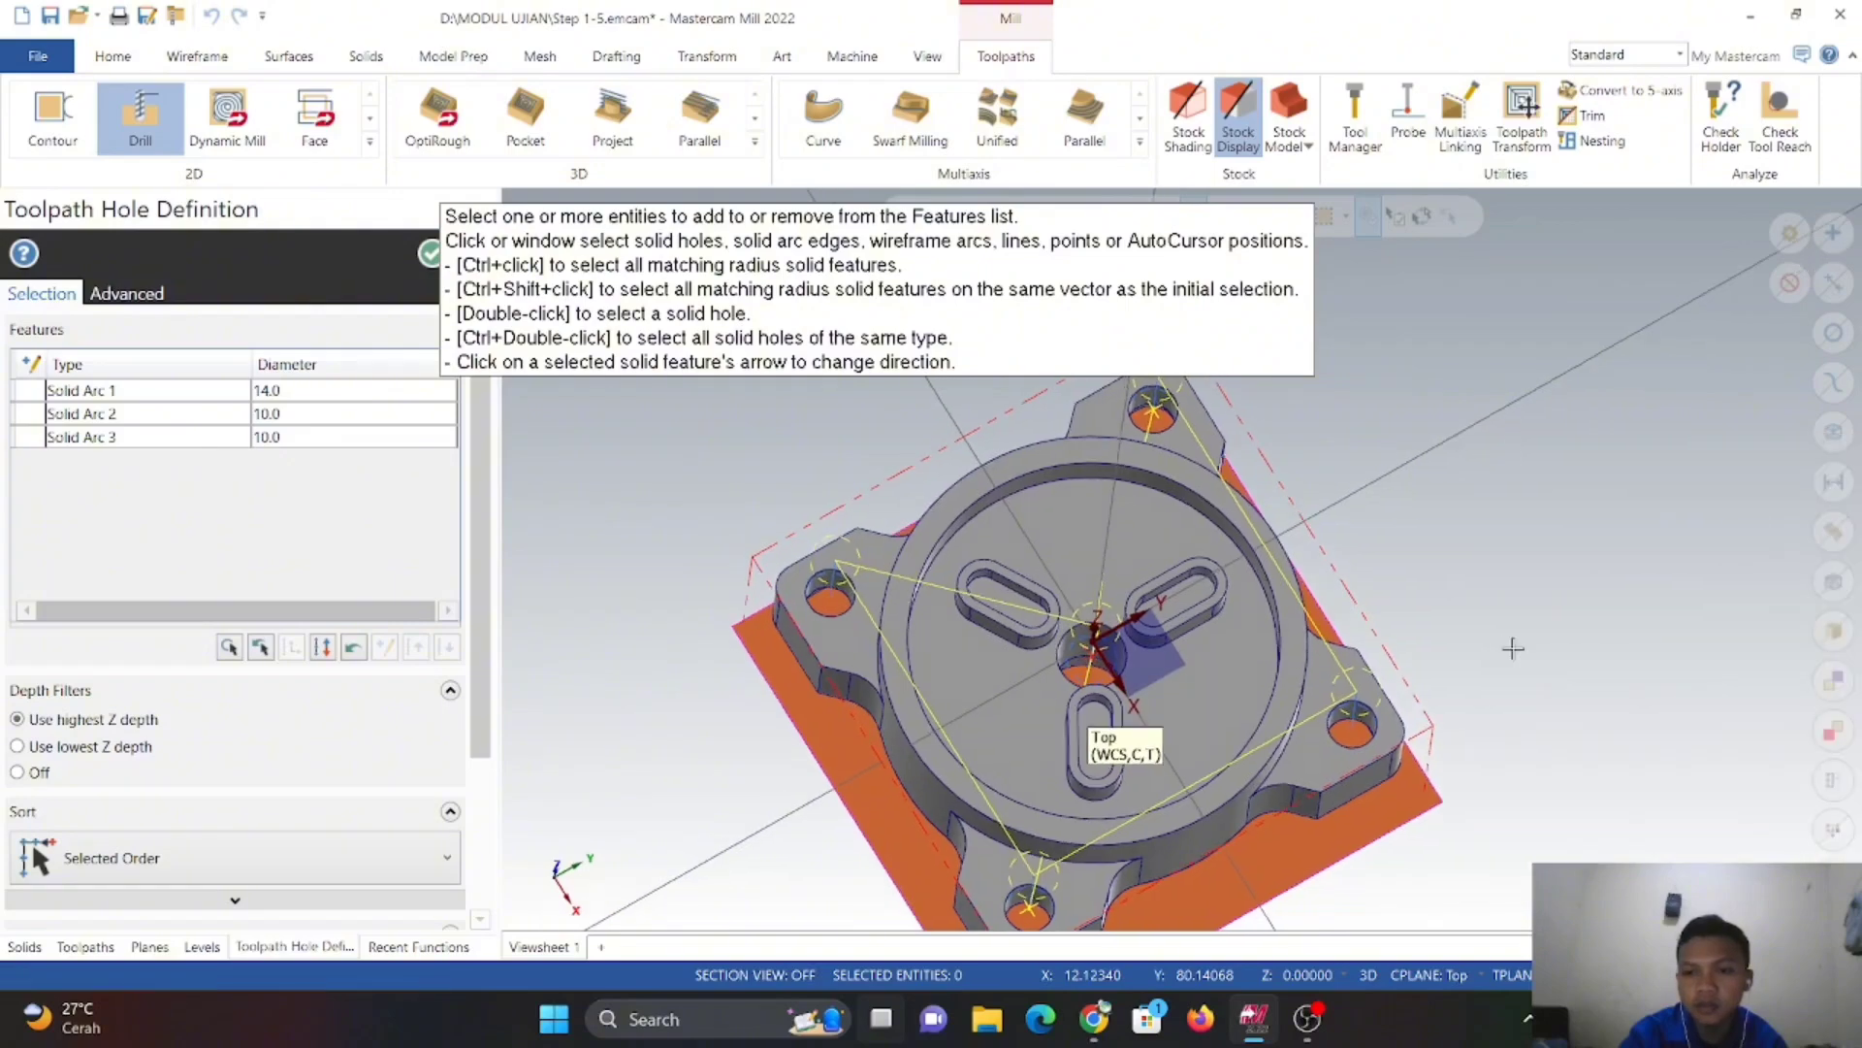
scroll(1251, 713, down, 2)
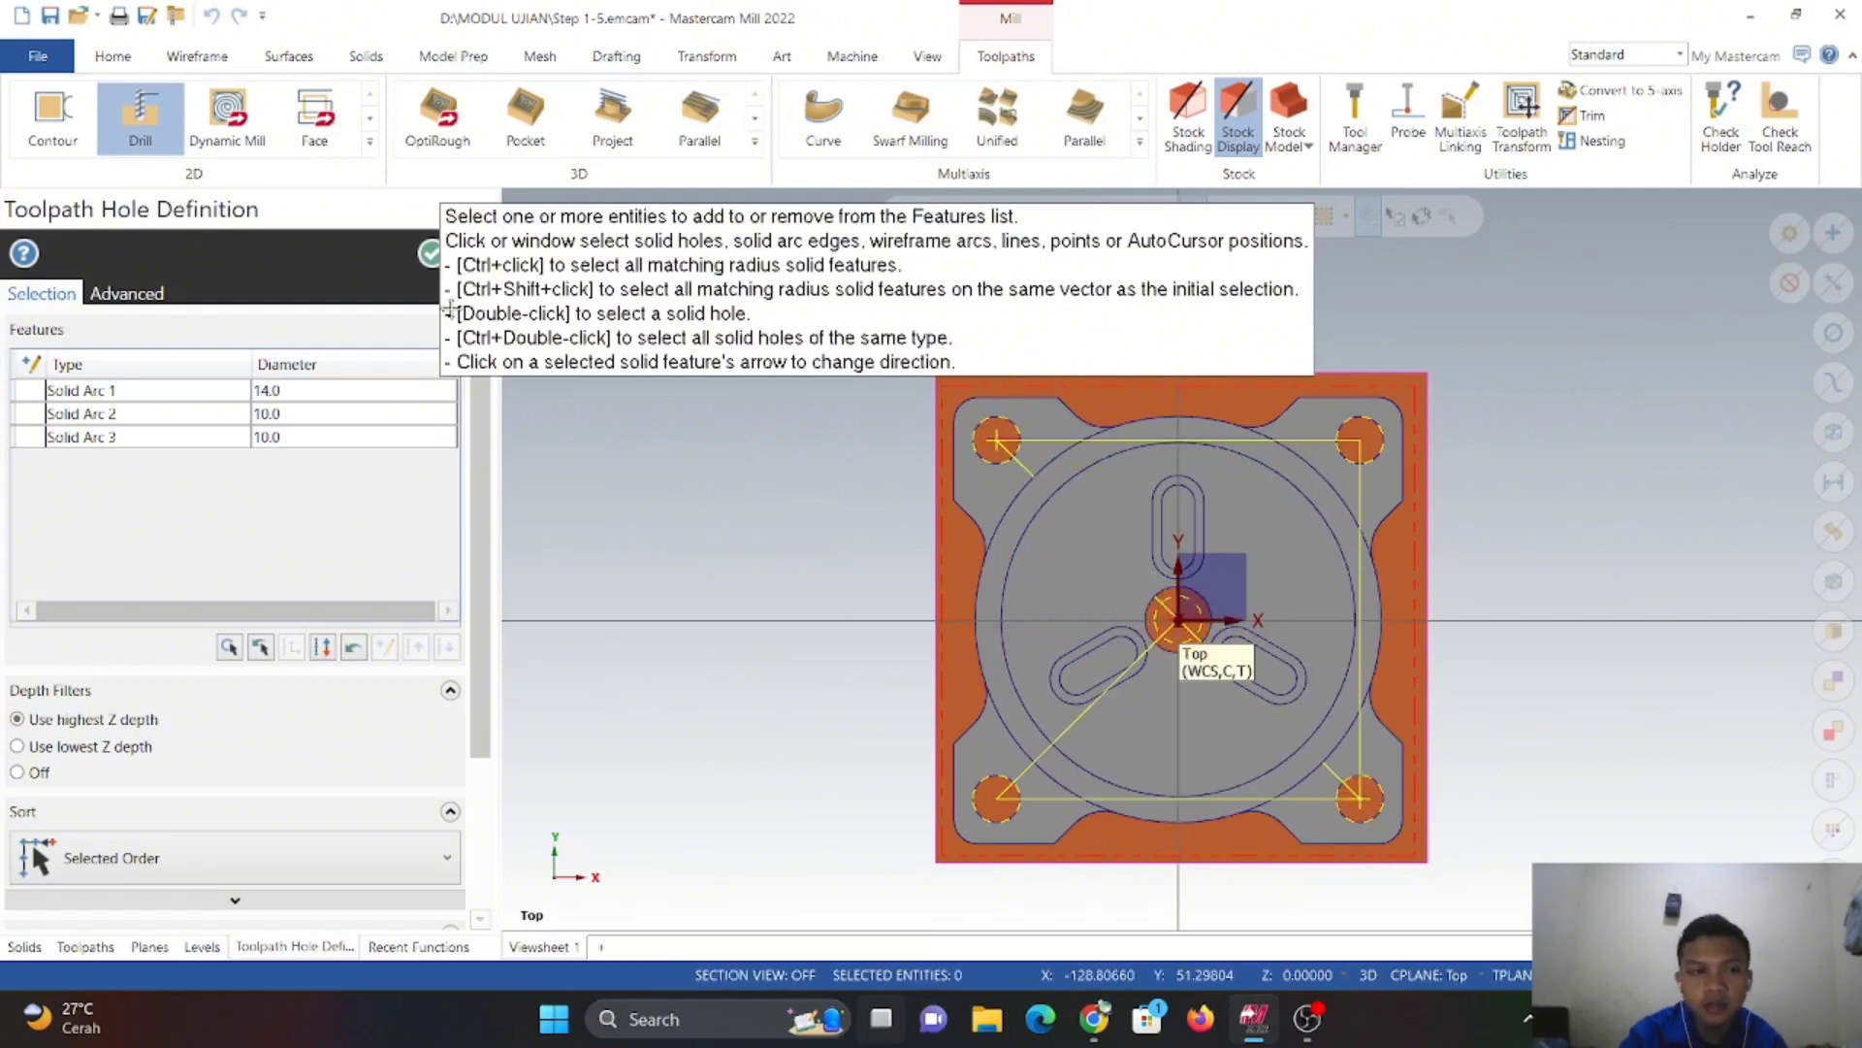
- Accept the three selected holes and start defining a new tool of the Drill type for the operation
click(428, 256)
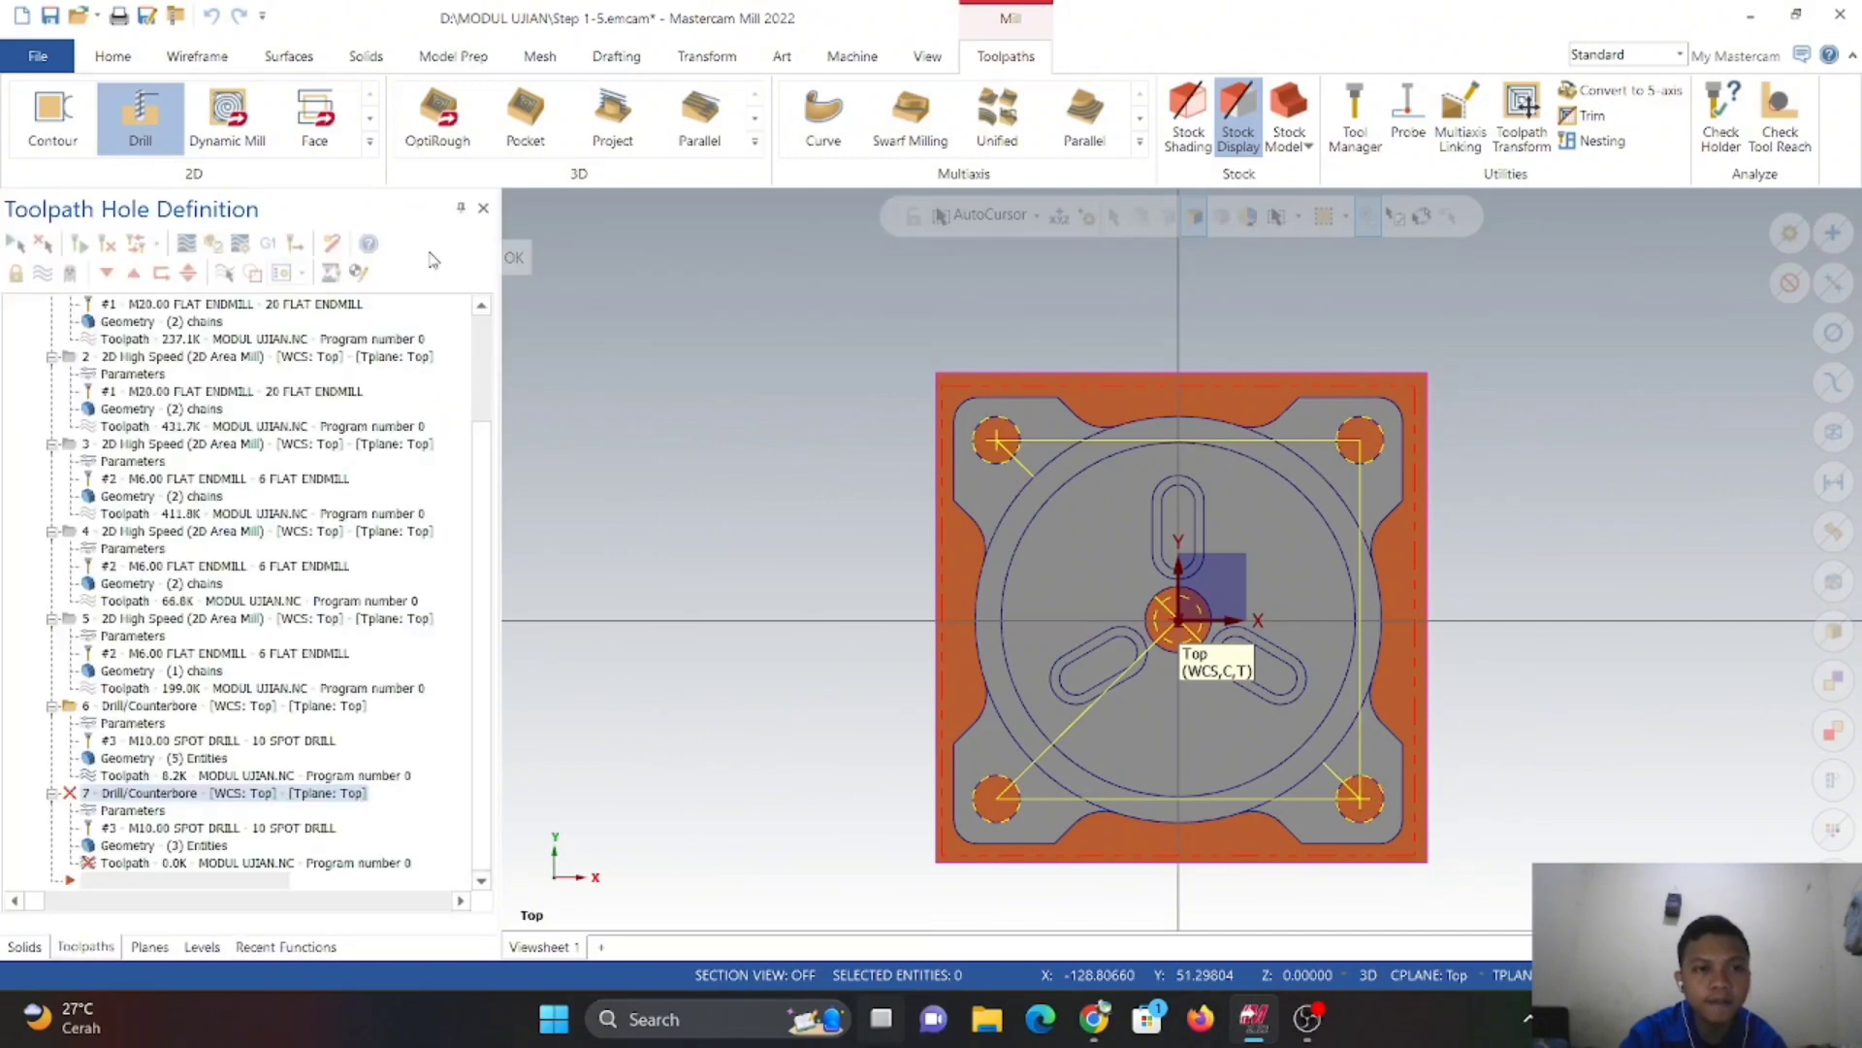
click(58, 149)
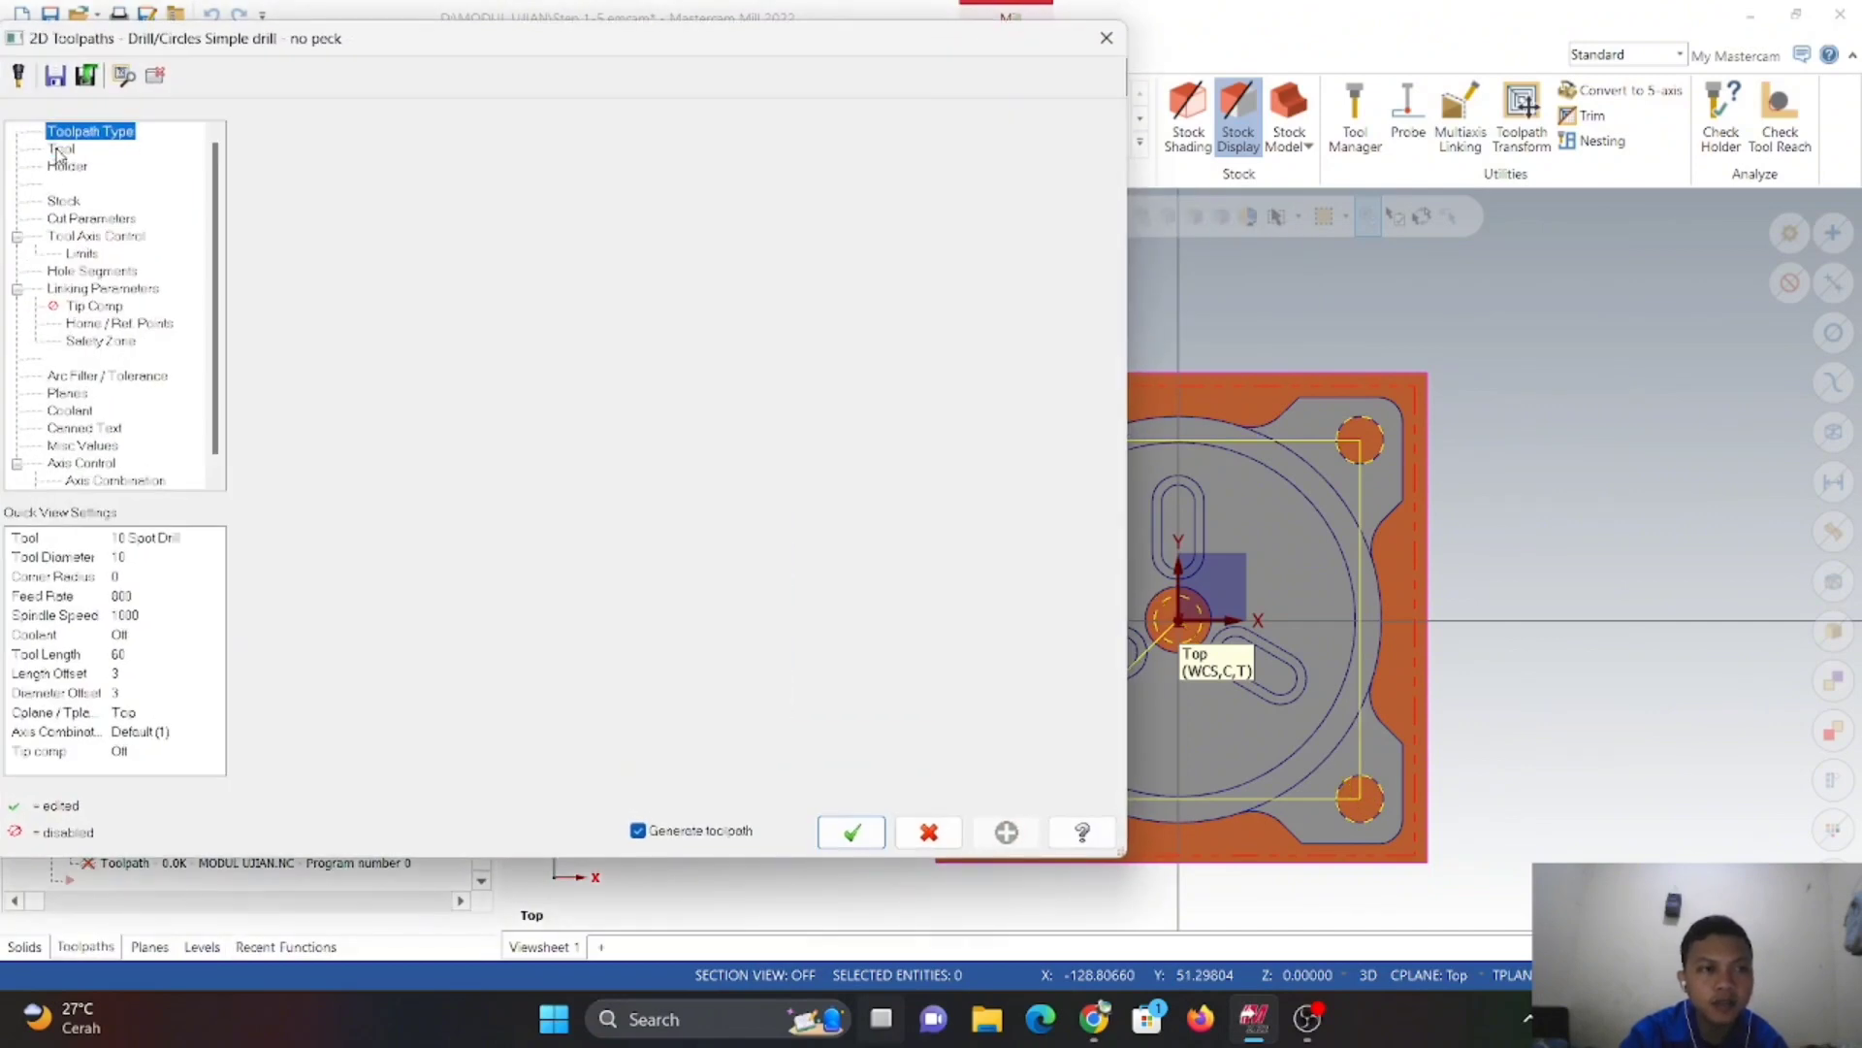
right_click(408, 323)
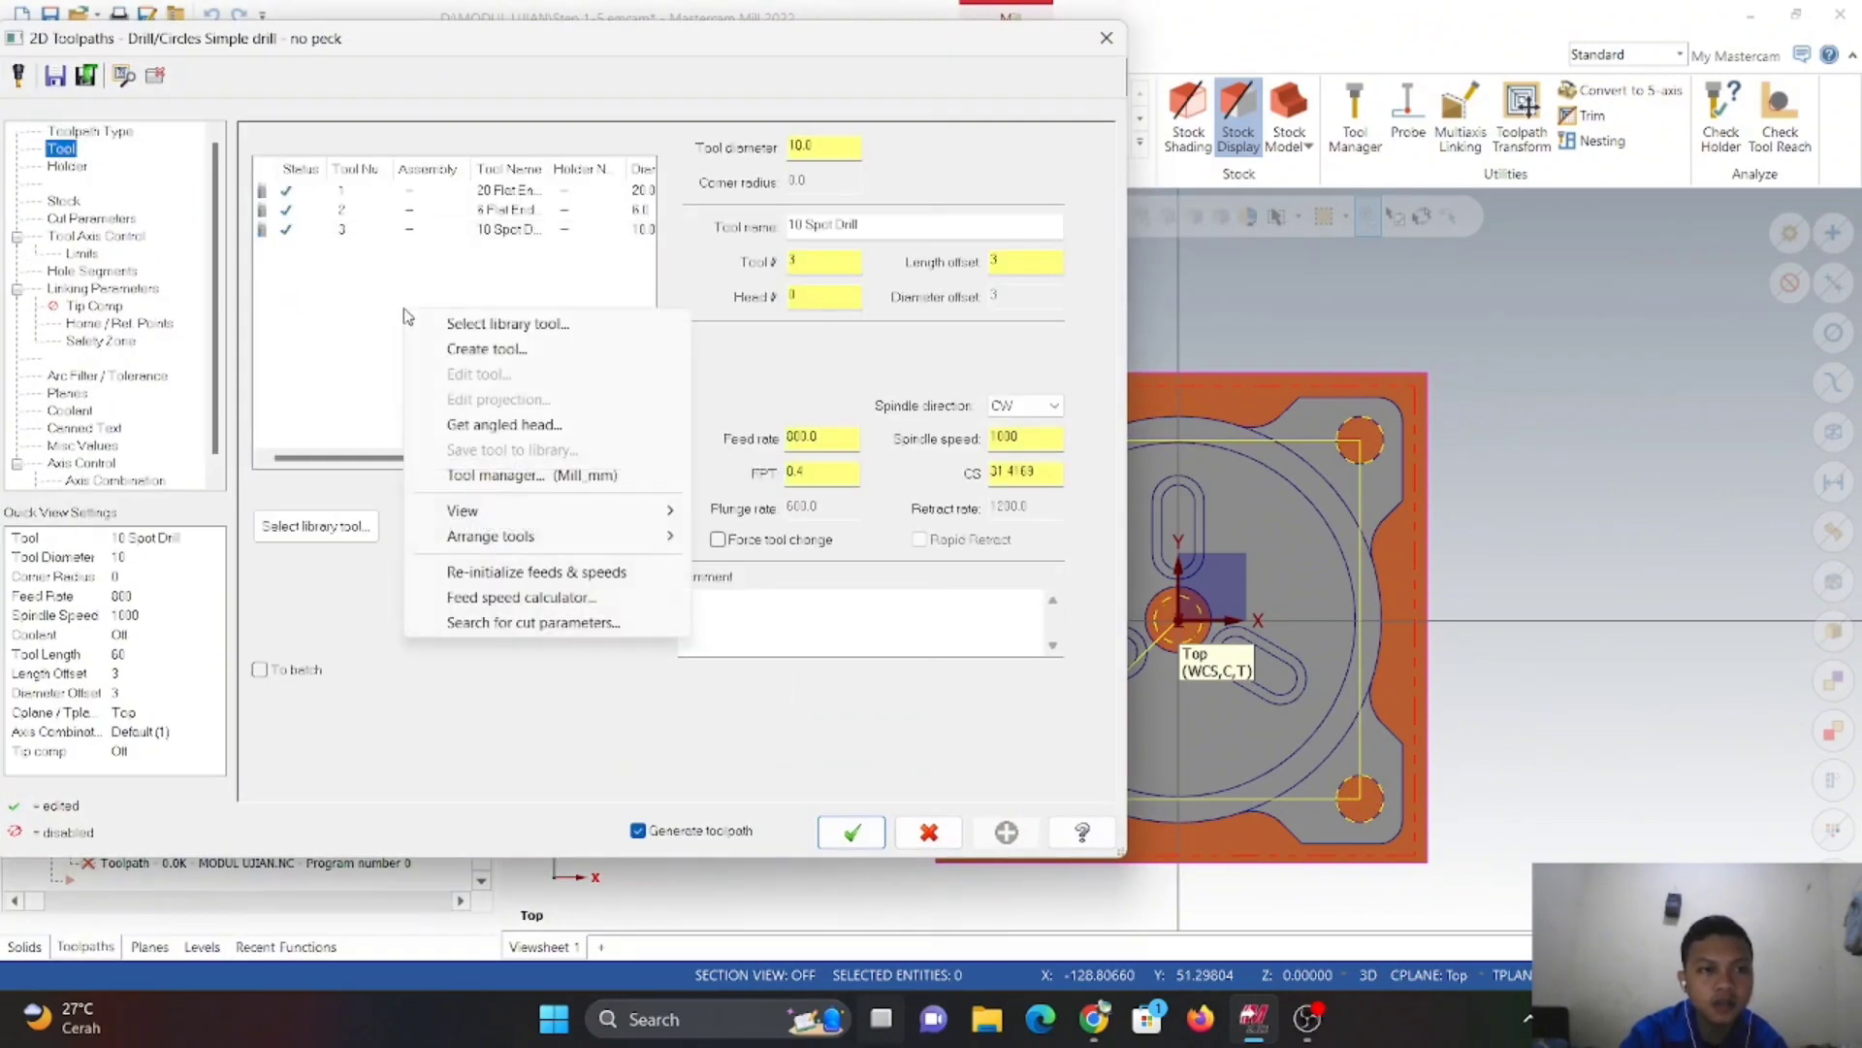
click(457, 351)
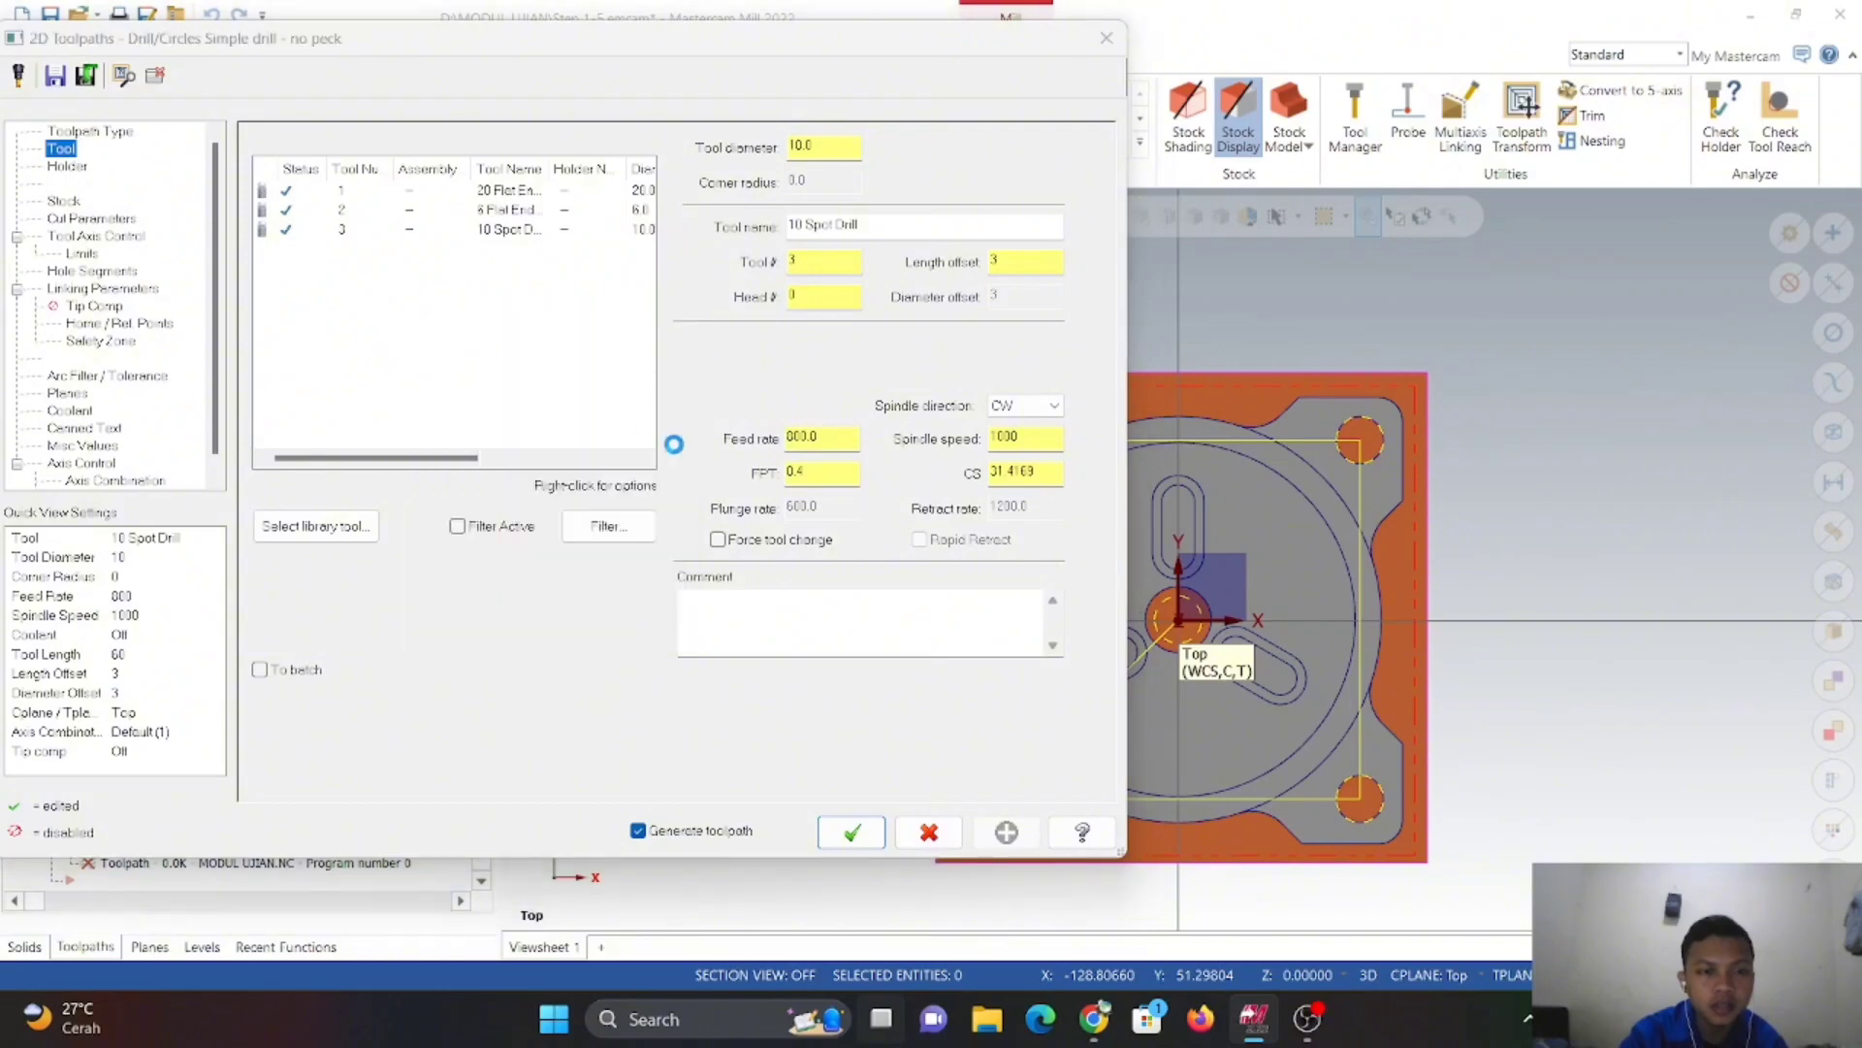
scroll(521, 570, down, 3)
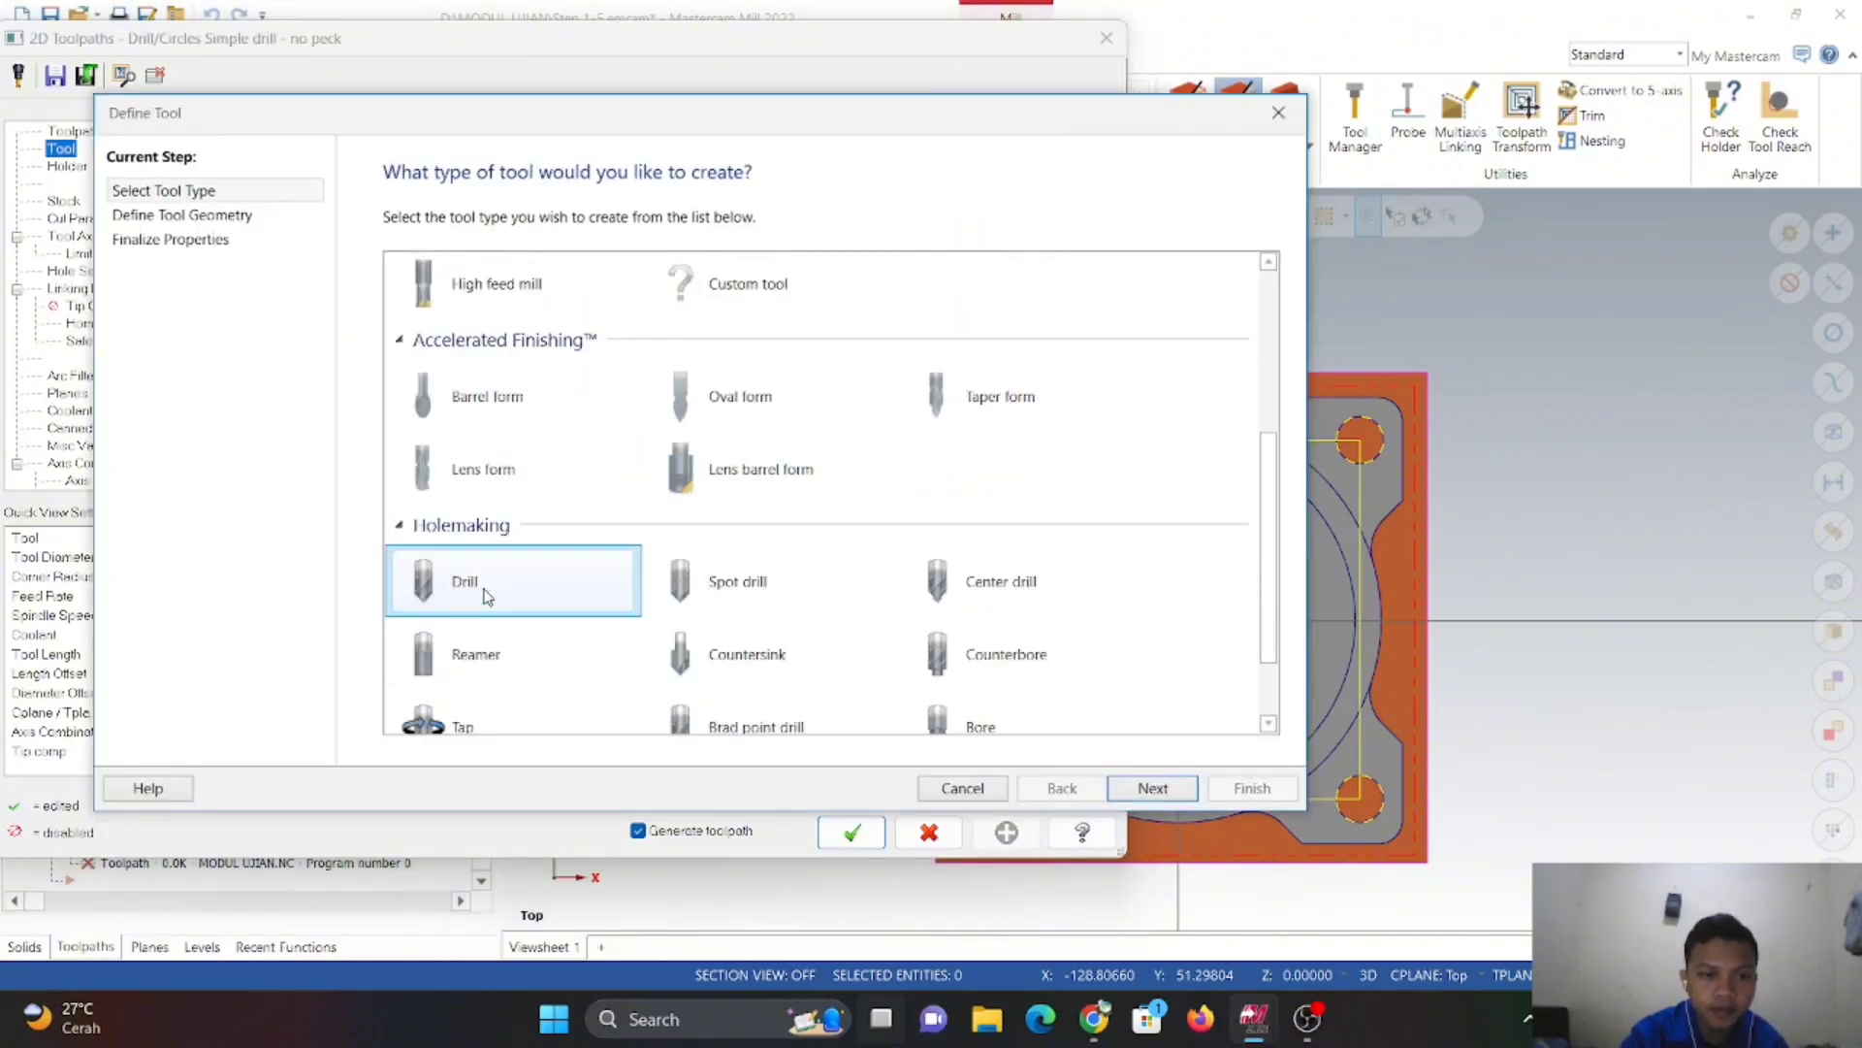
click(496, 595)
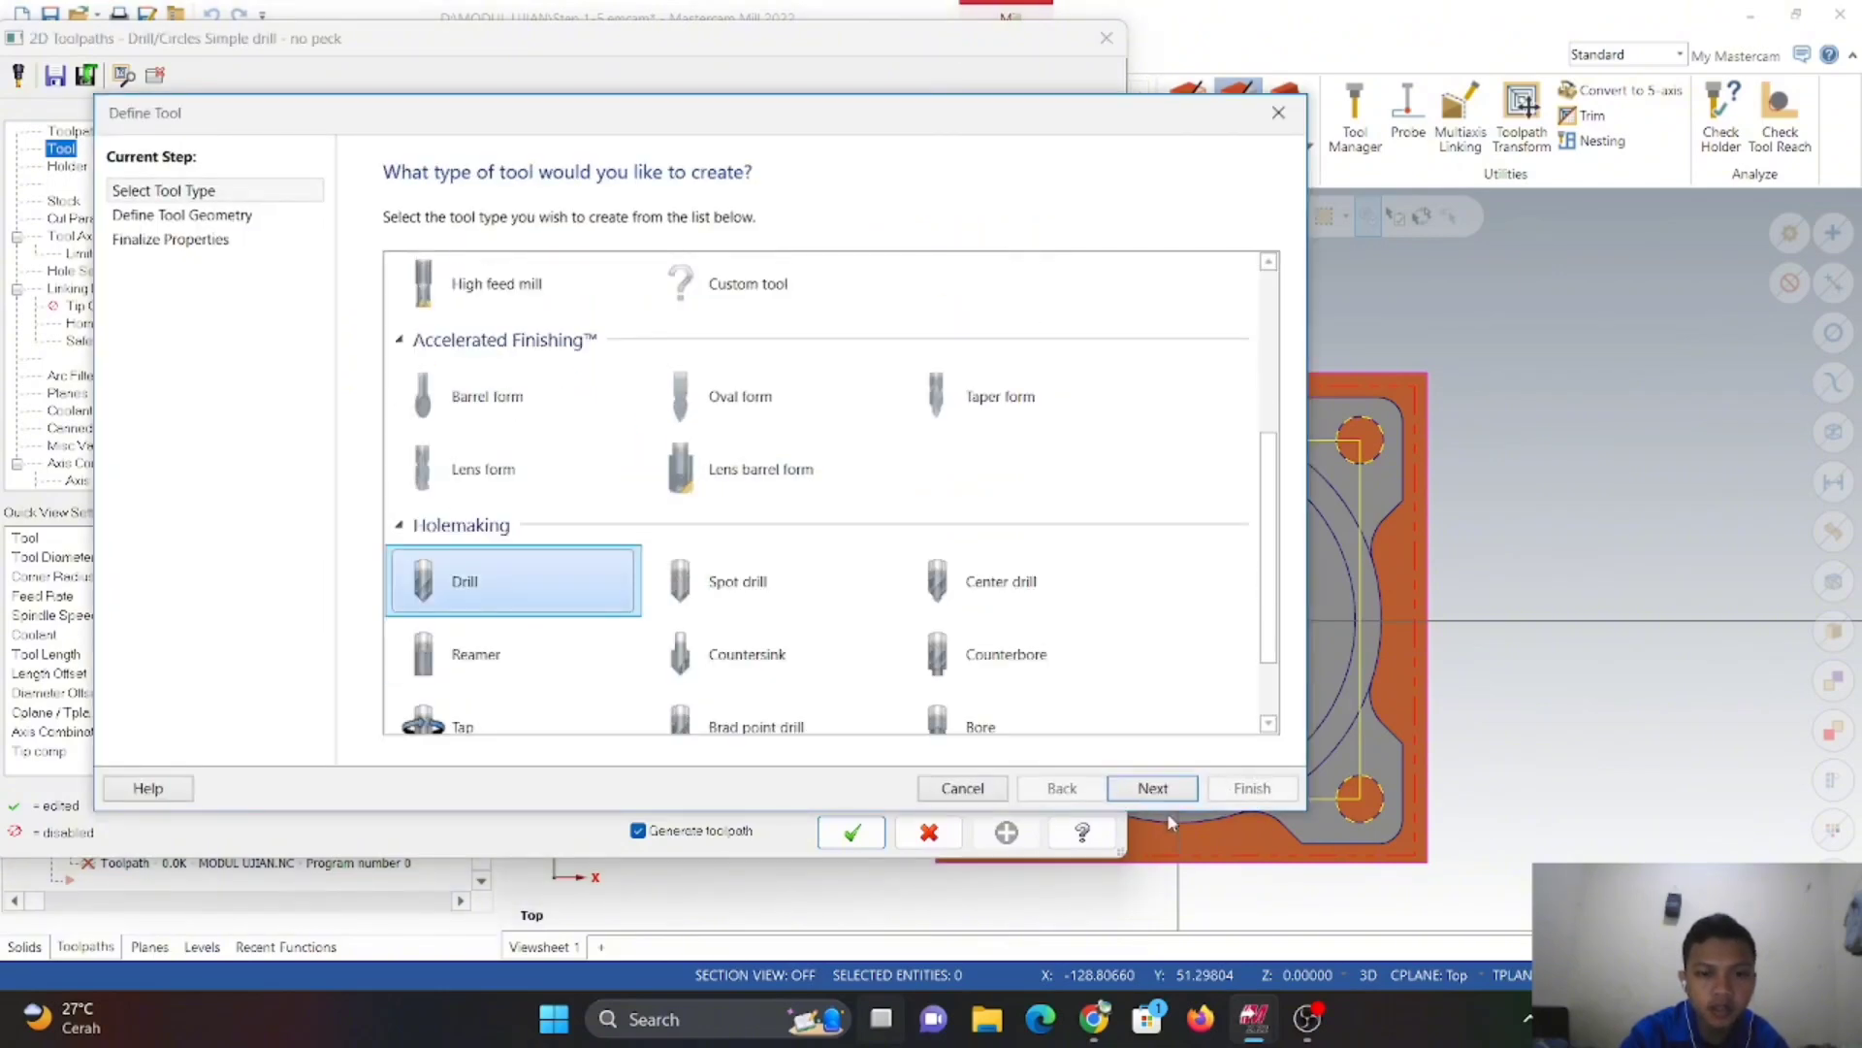
click(1152, 788)
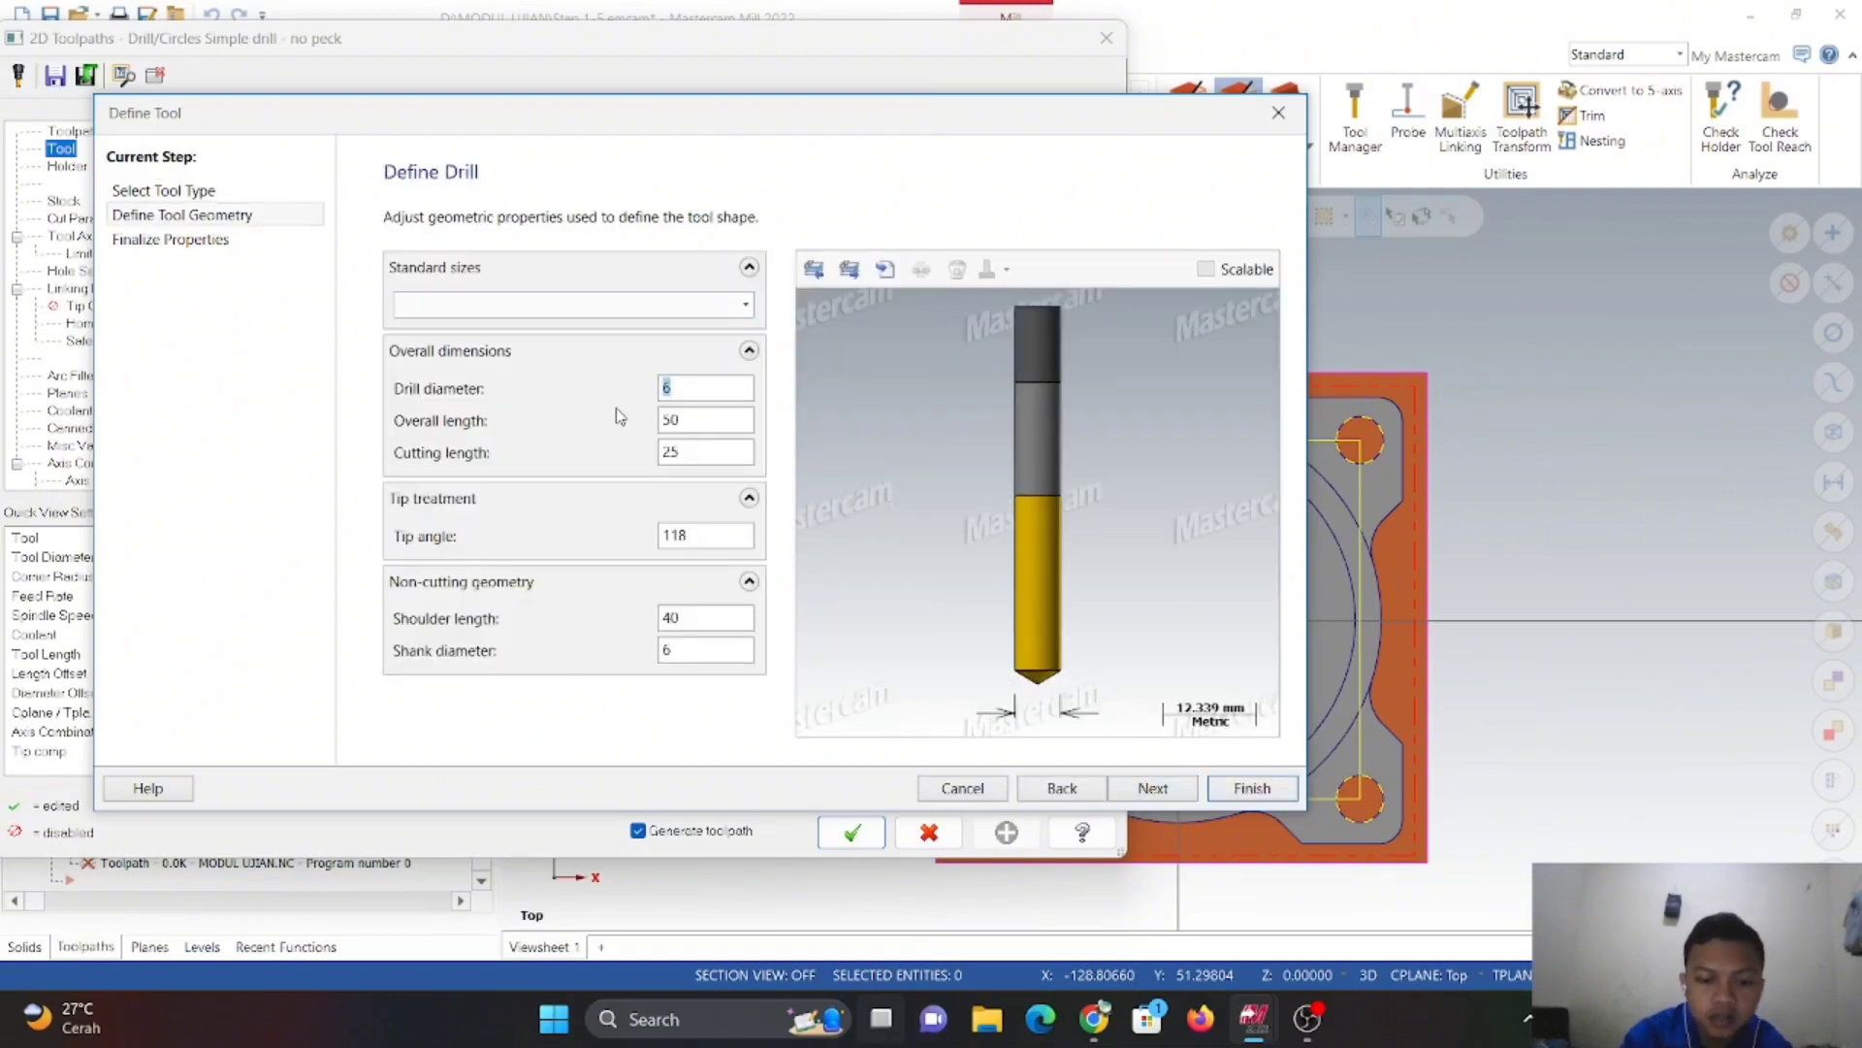
- Define the drill geometry with a 10 mm diameter, 90 mm overall length and 30 mm cutting length
text(10)
click(712, 419)
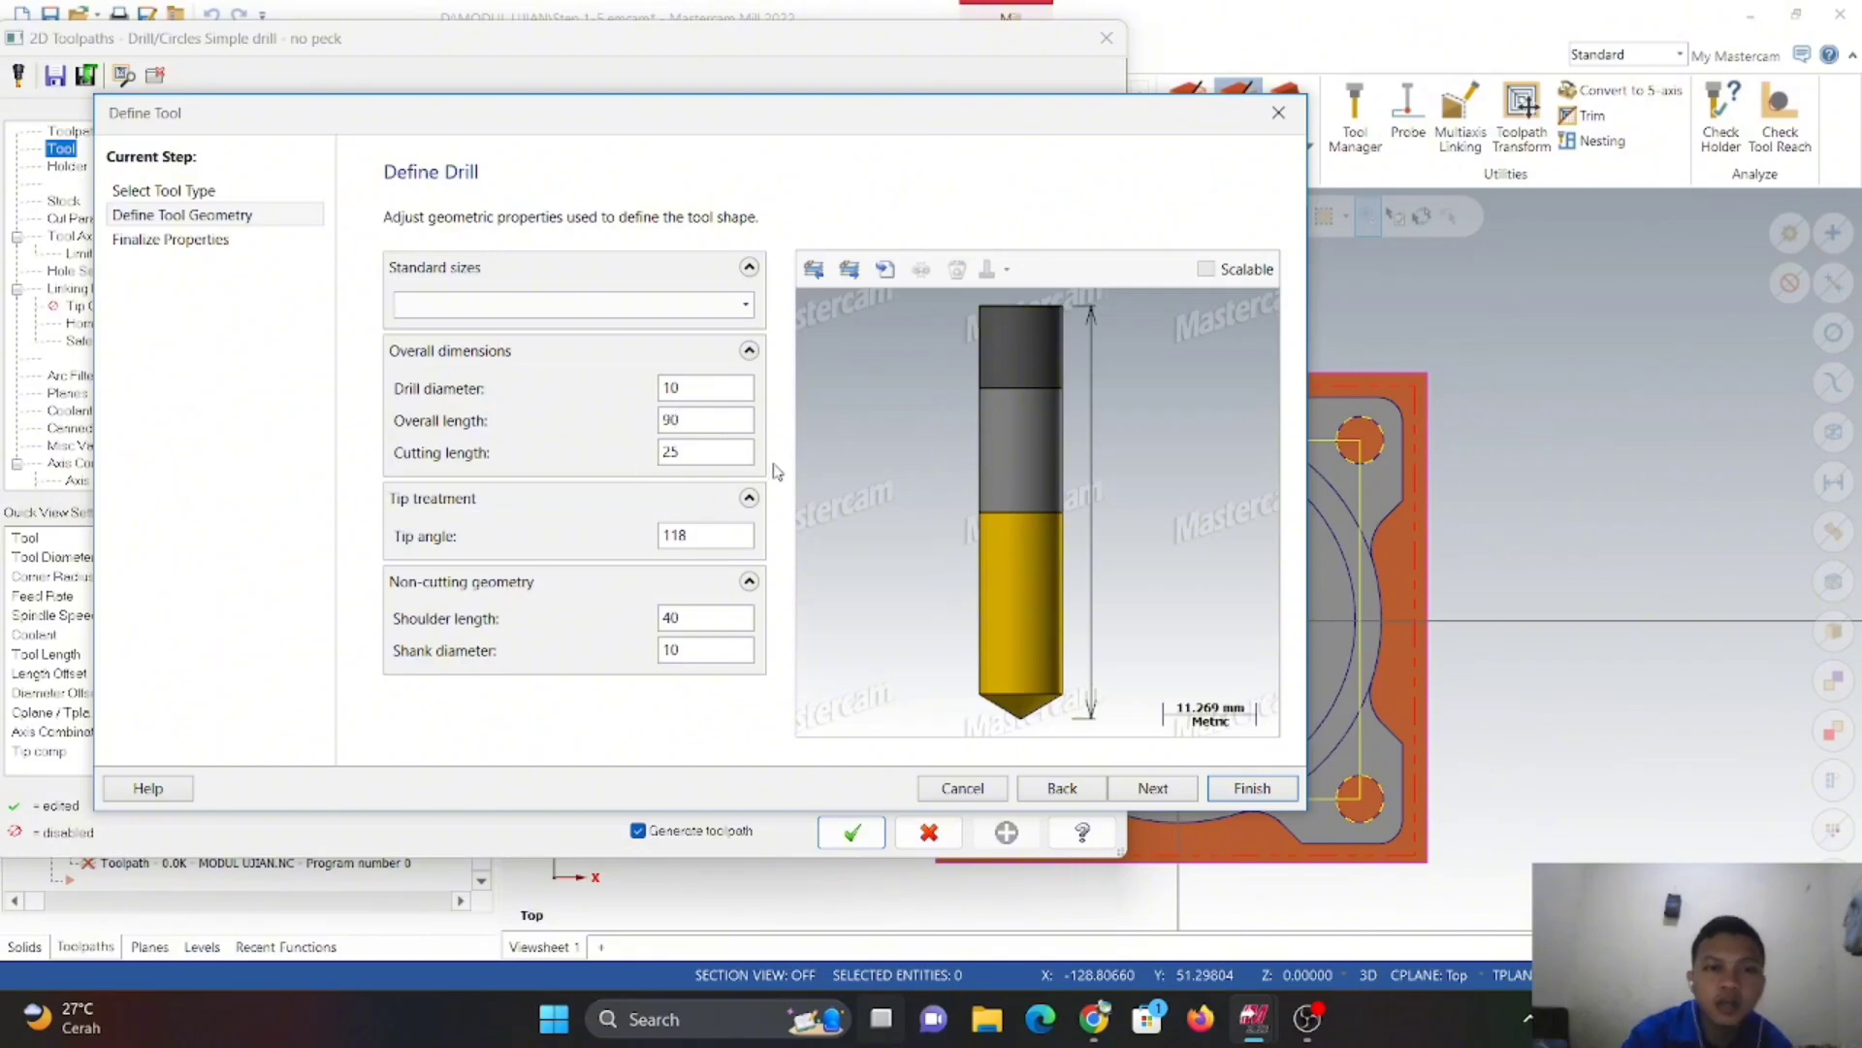
click(719, 454)
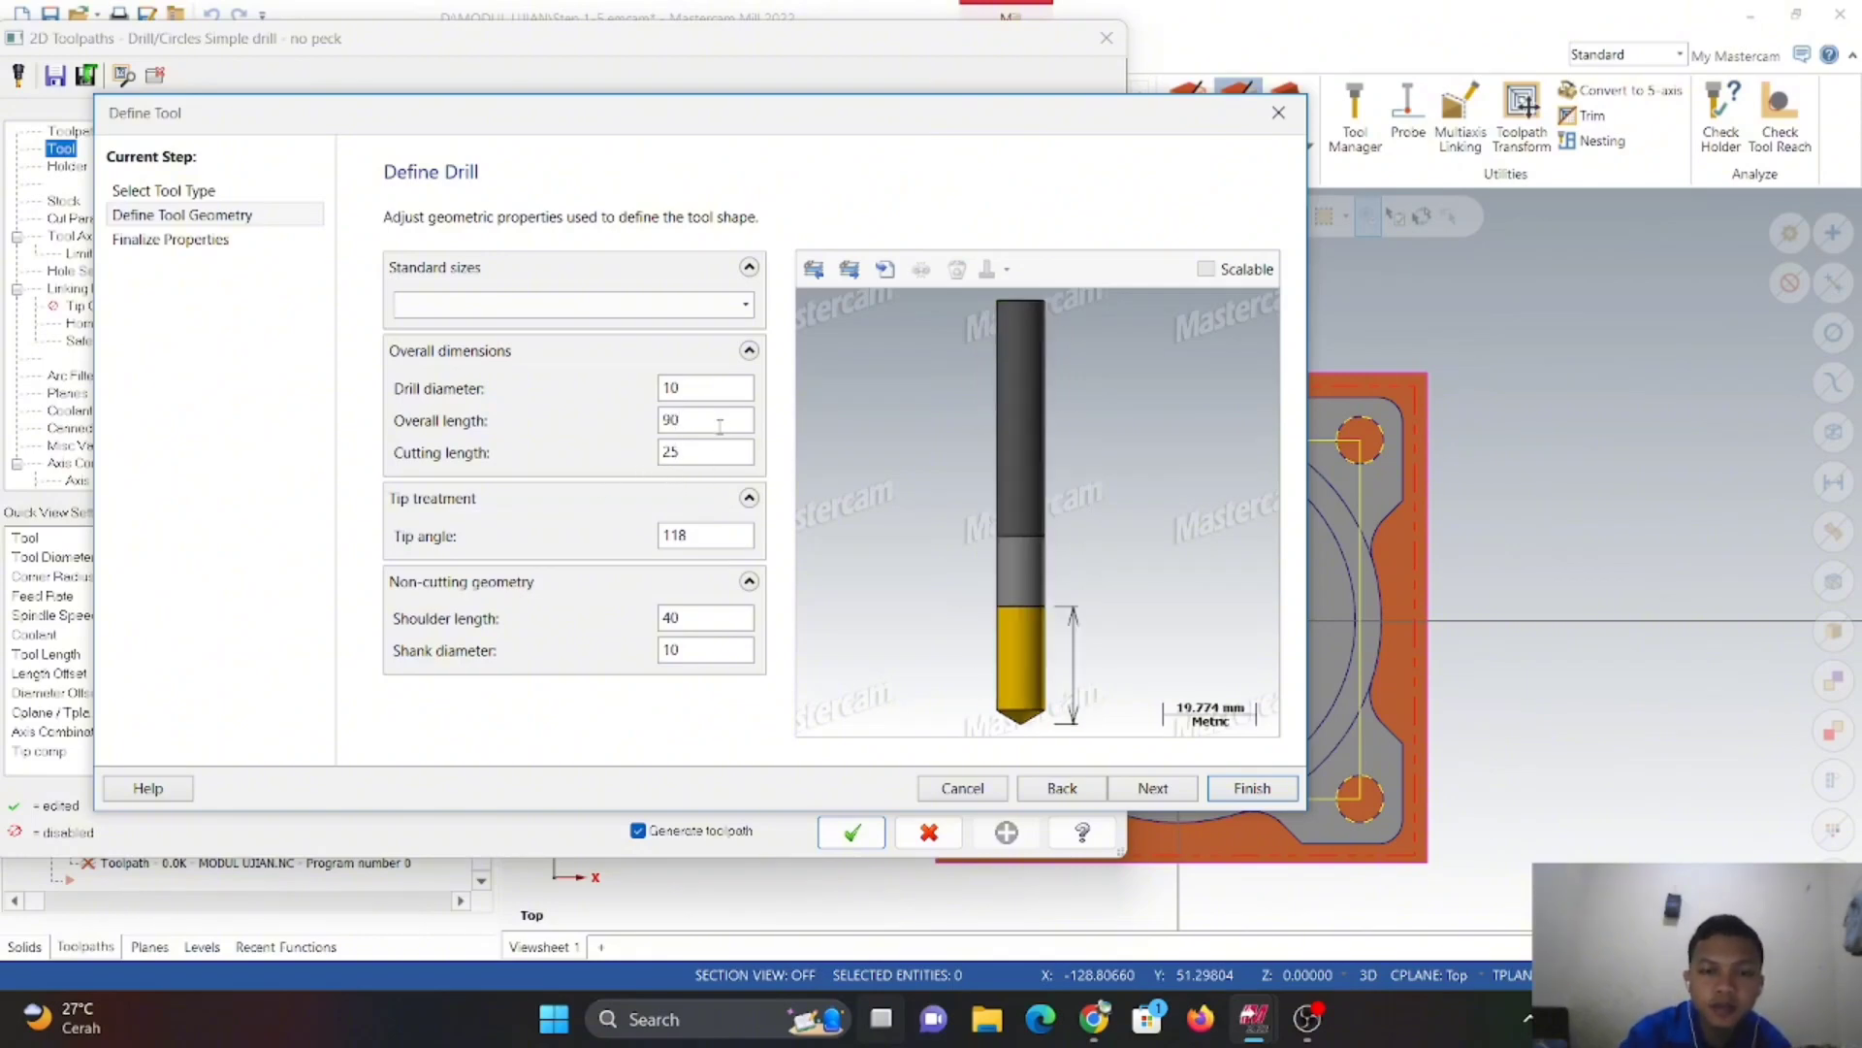
key(BackSpace)
key(BackSpace)
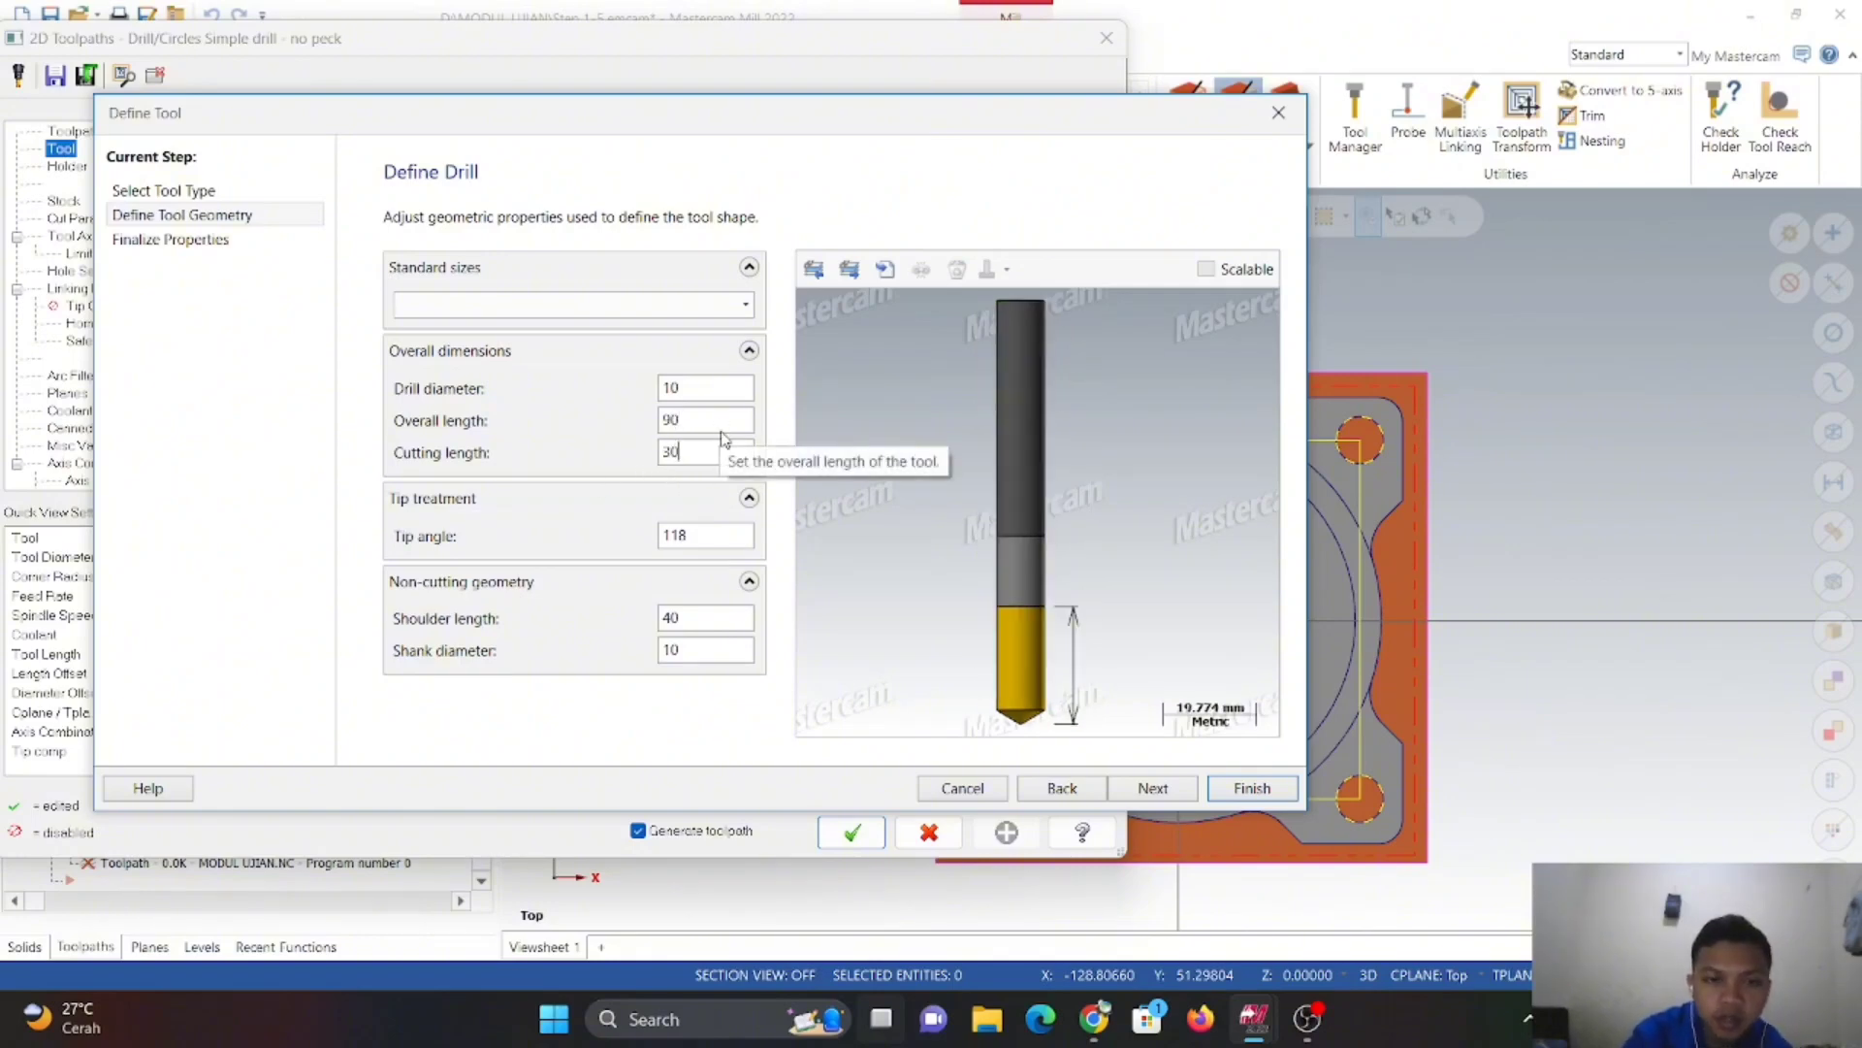
text(30)
click(743, 415)
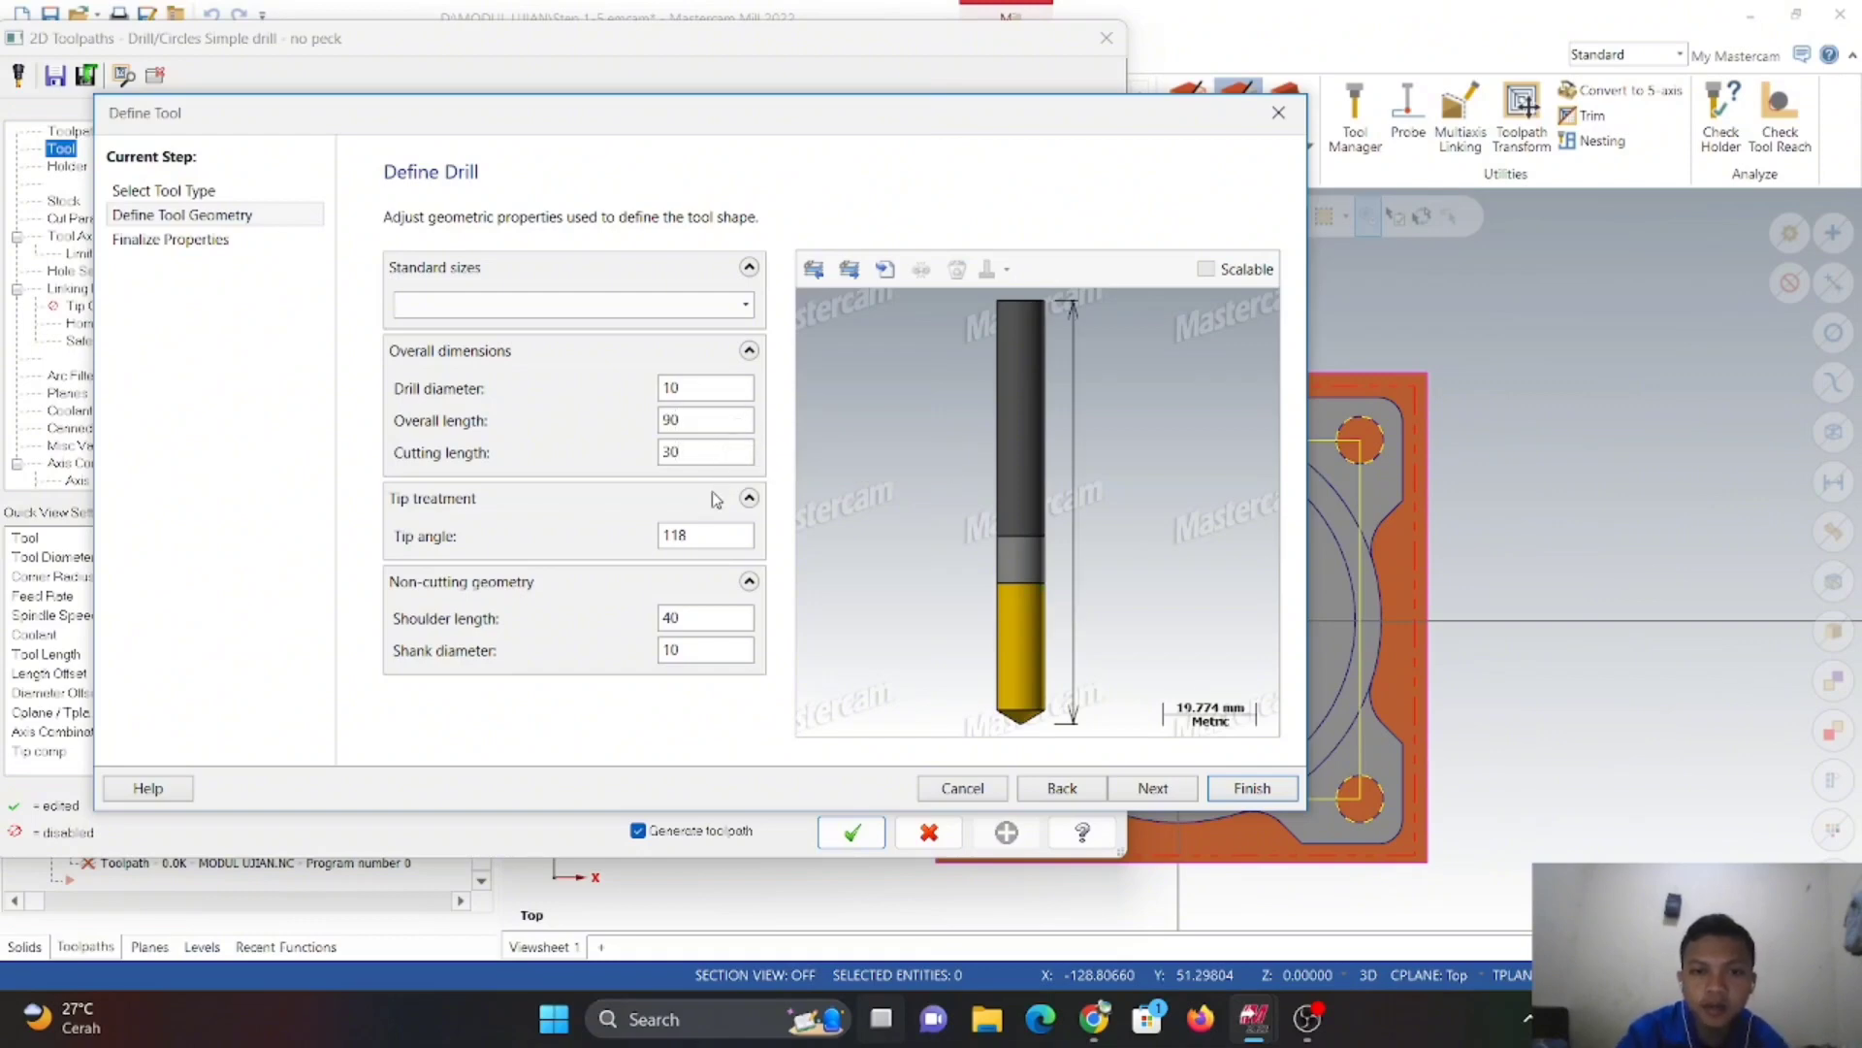
- Set the new drill's feed rate to 800 and spindle speed to 1000, and finish creating the tool
click(1152, 788)
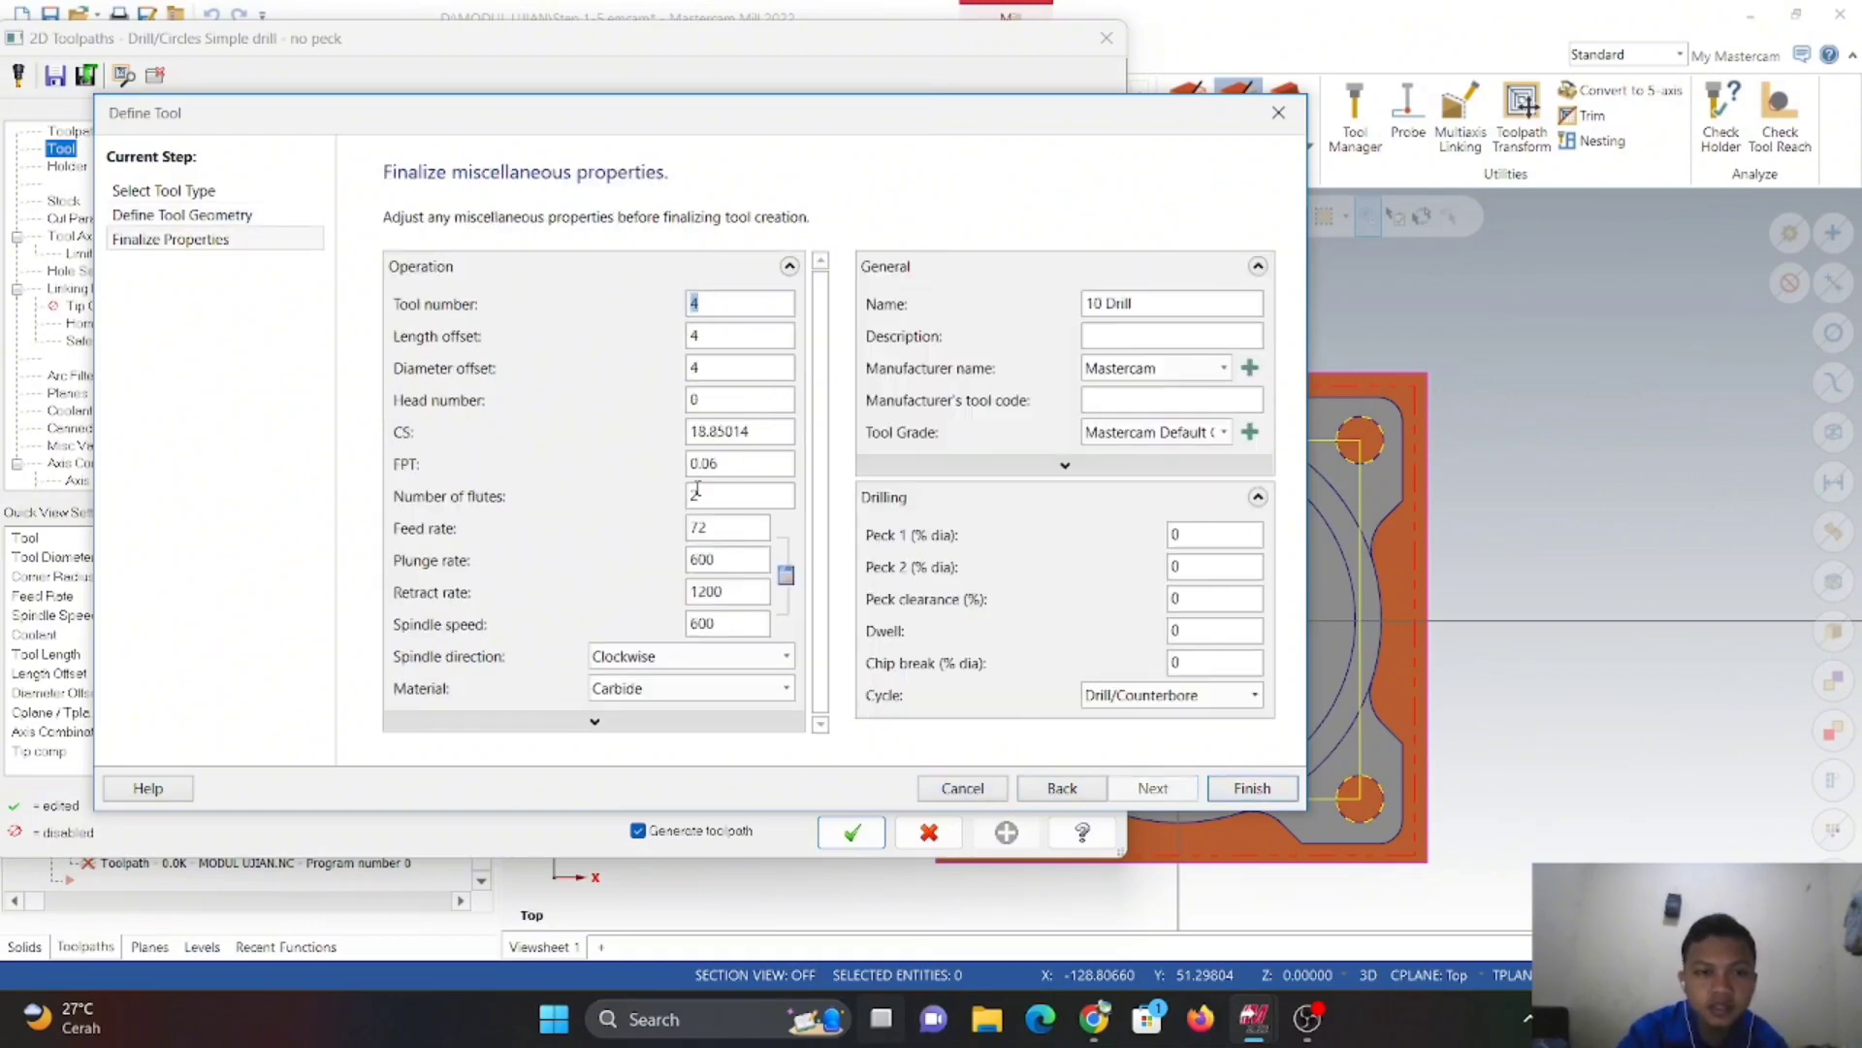
double_click(740, 531)
text(800)
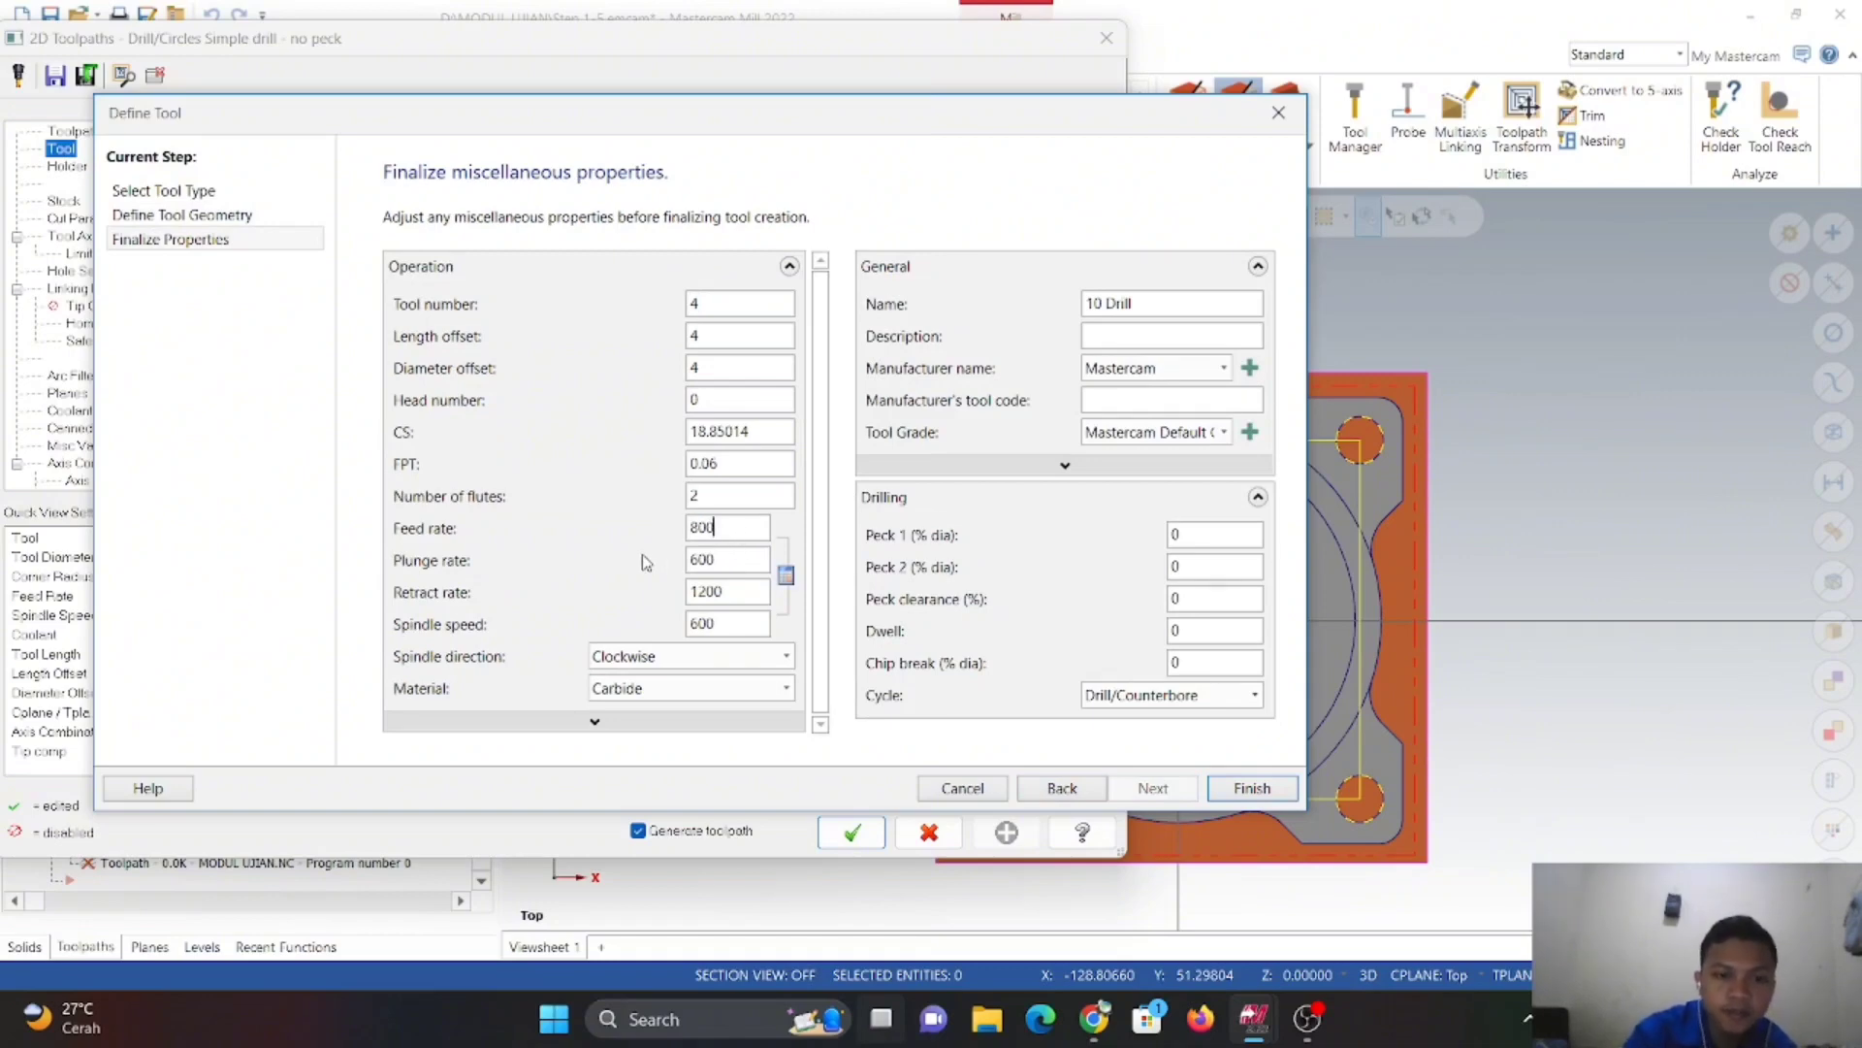
click(743, 617)
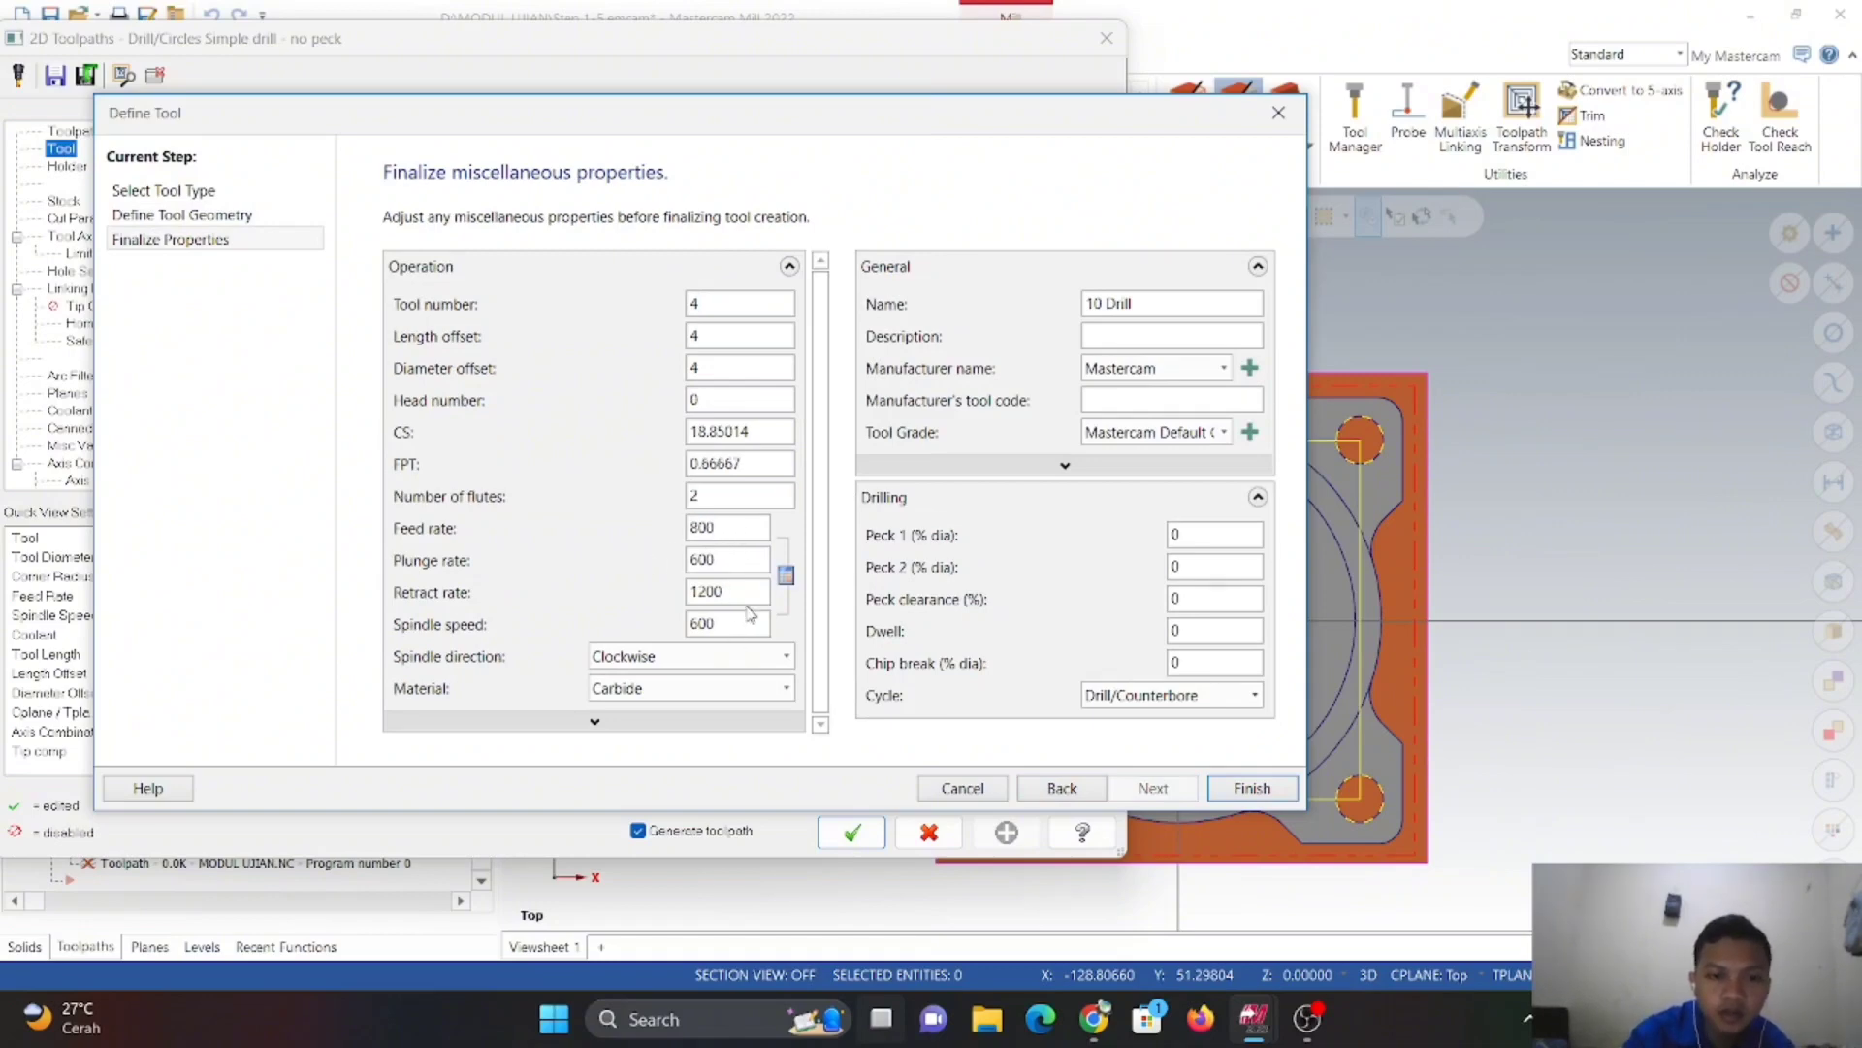
drag(729, 629, 663, 645)
text(1000)
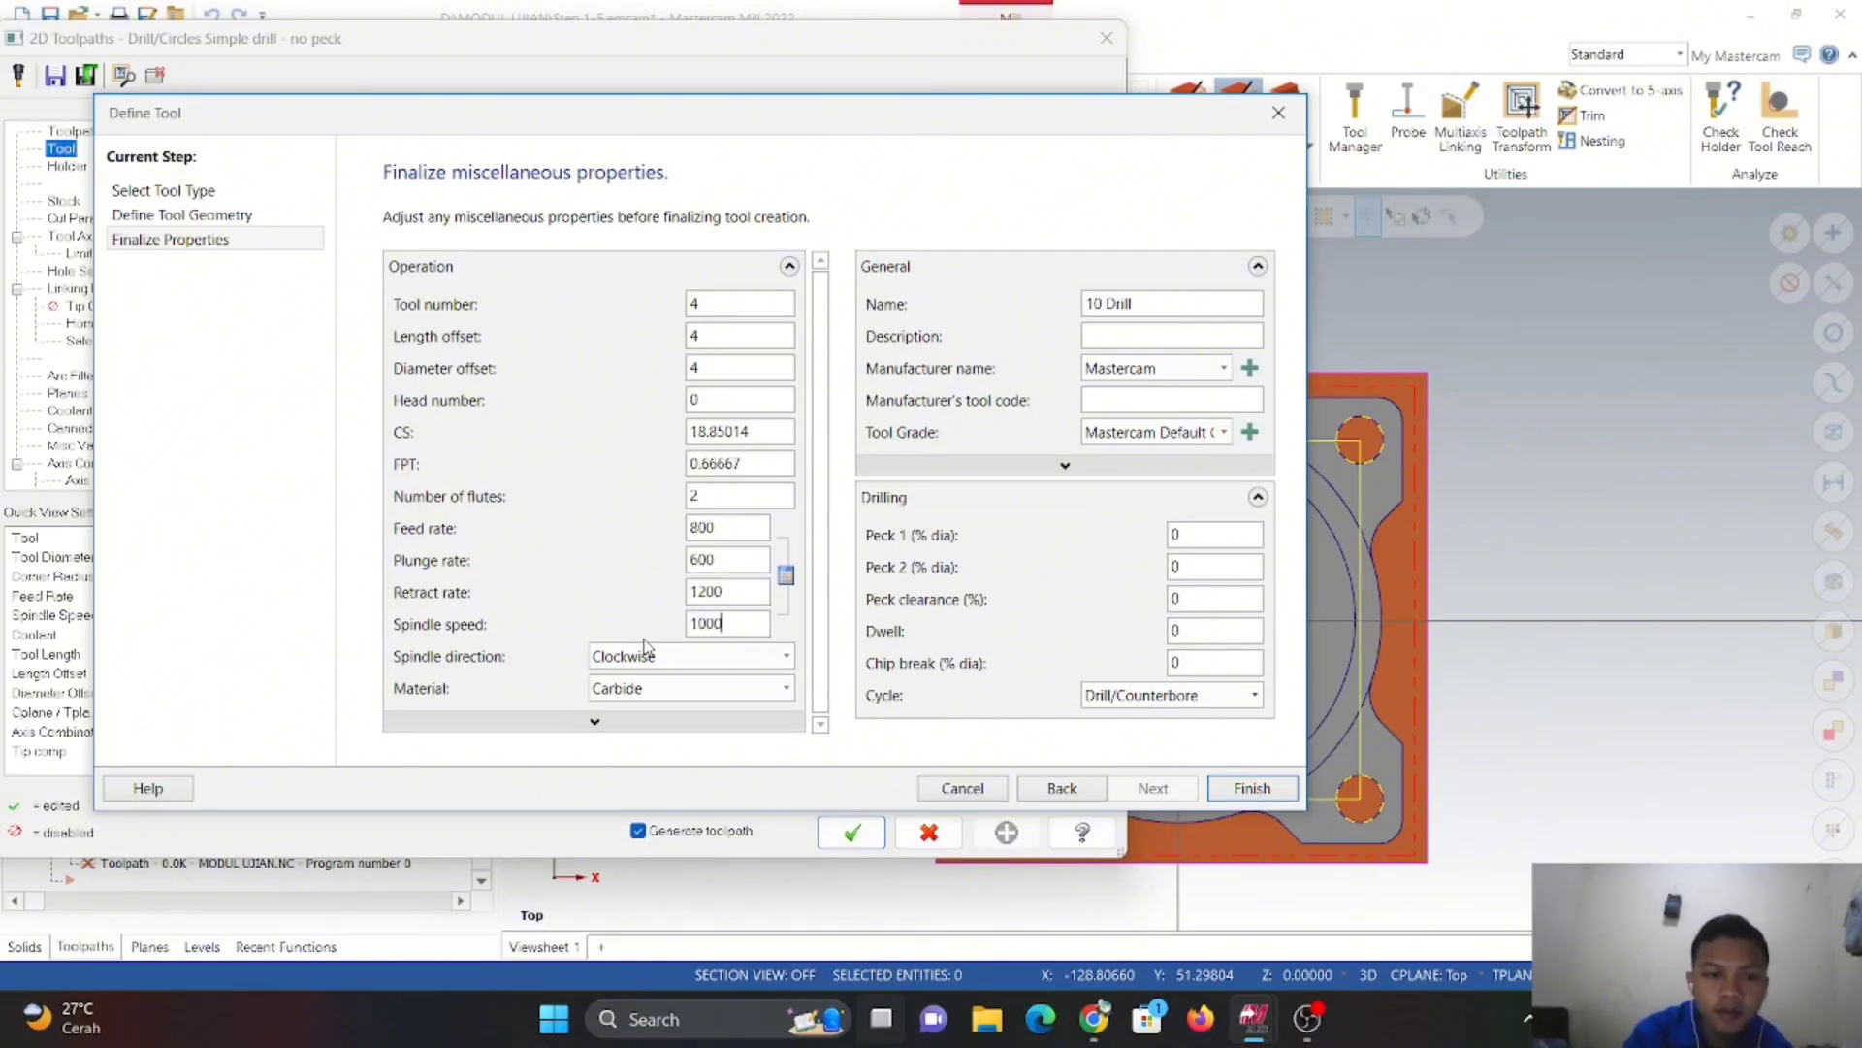
click(1252, 788)
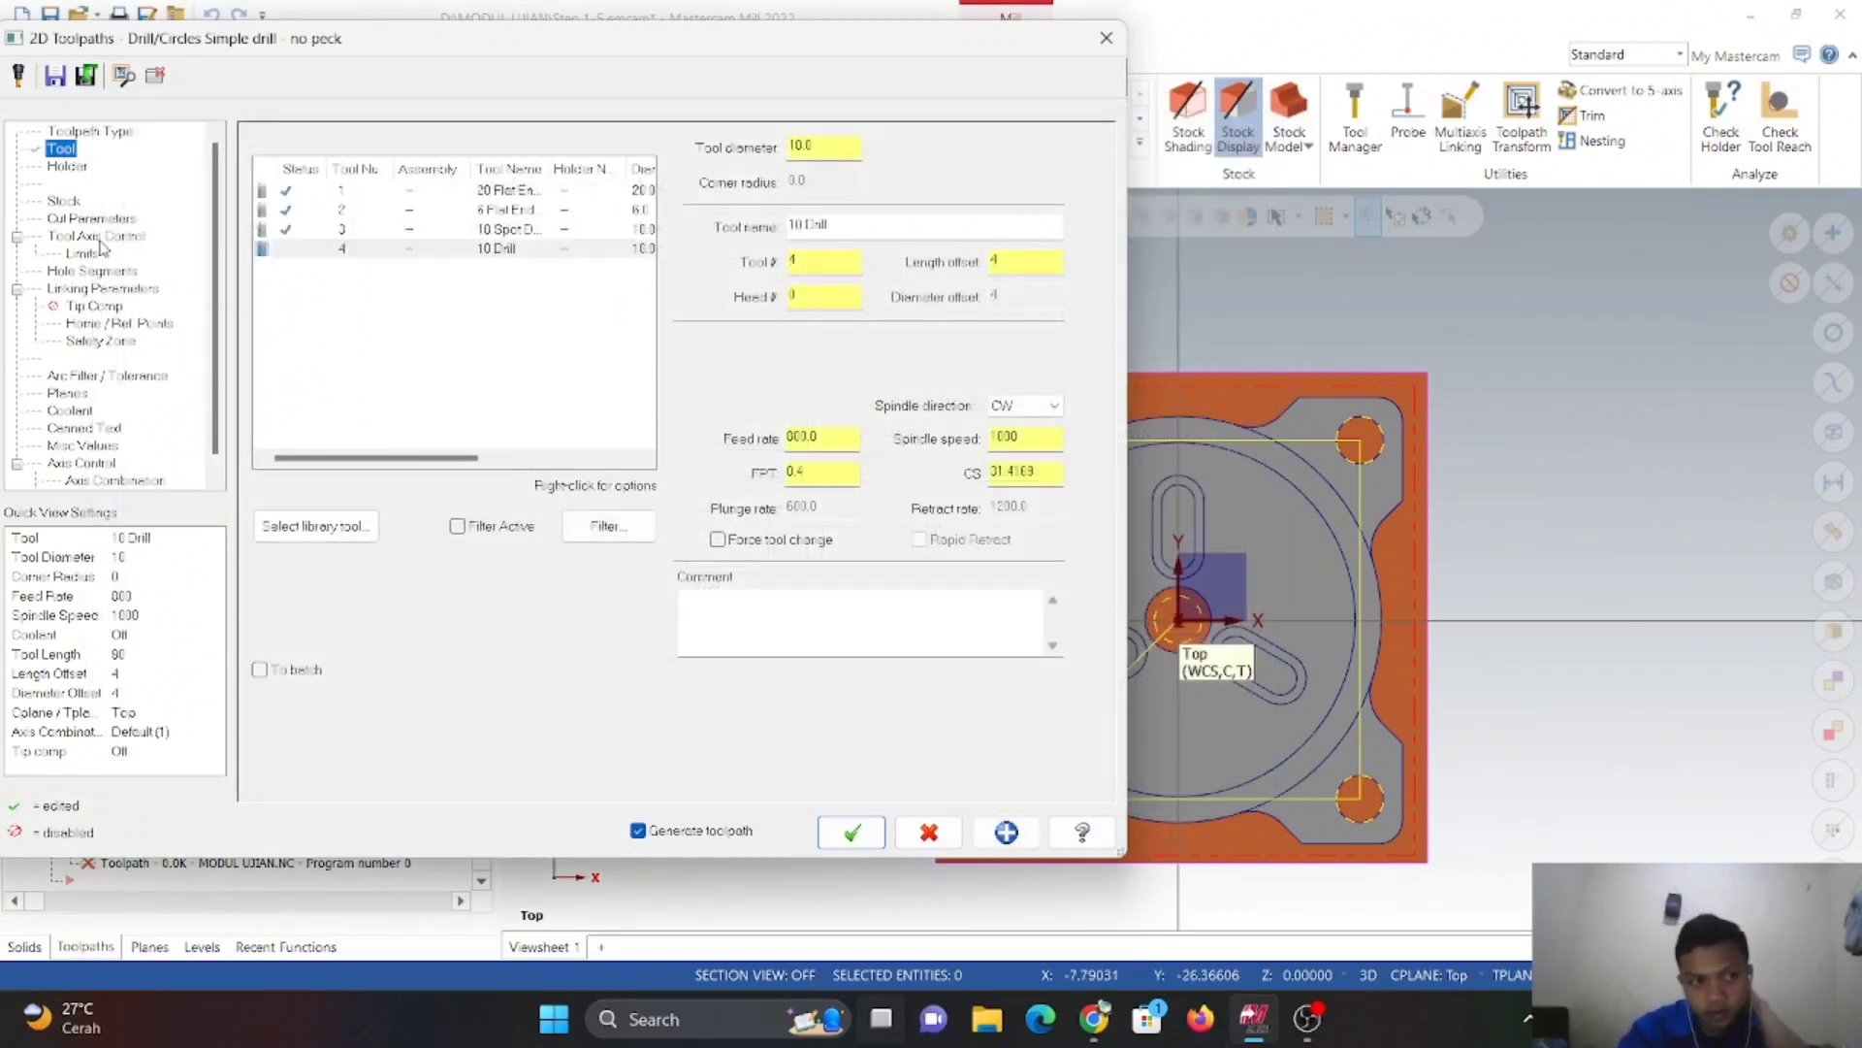
- Change the drilling cycle to Peck Drill with a peck value of 1
click(68, 167)
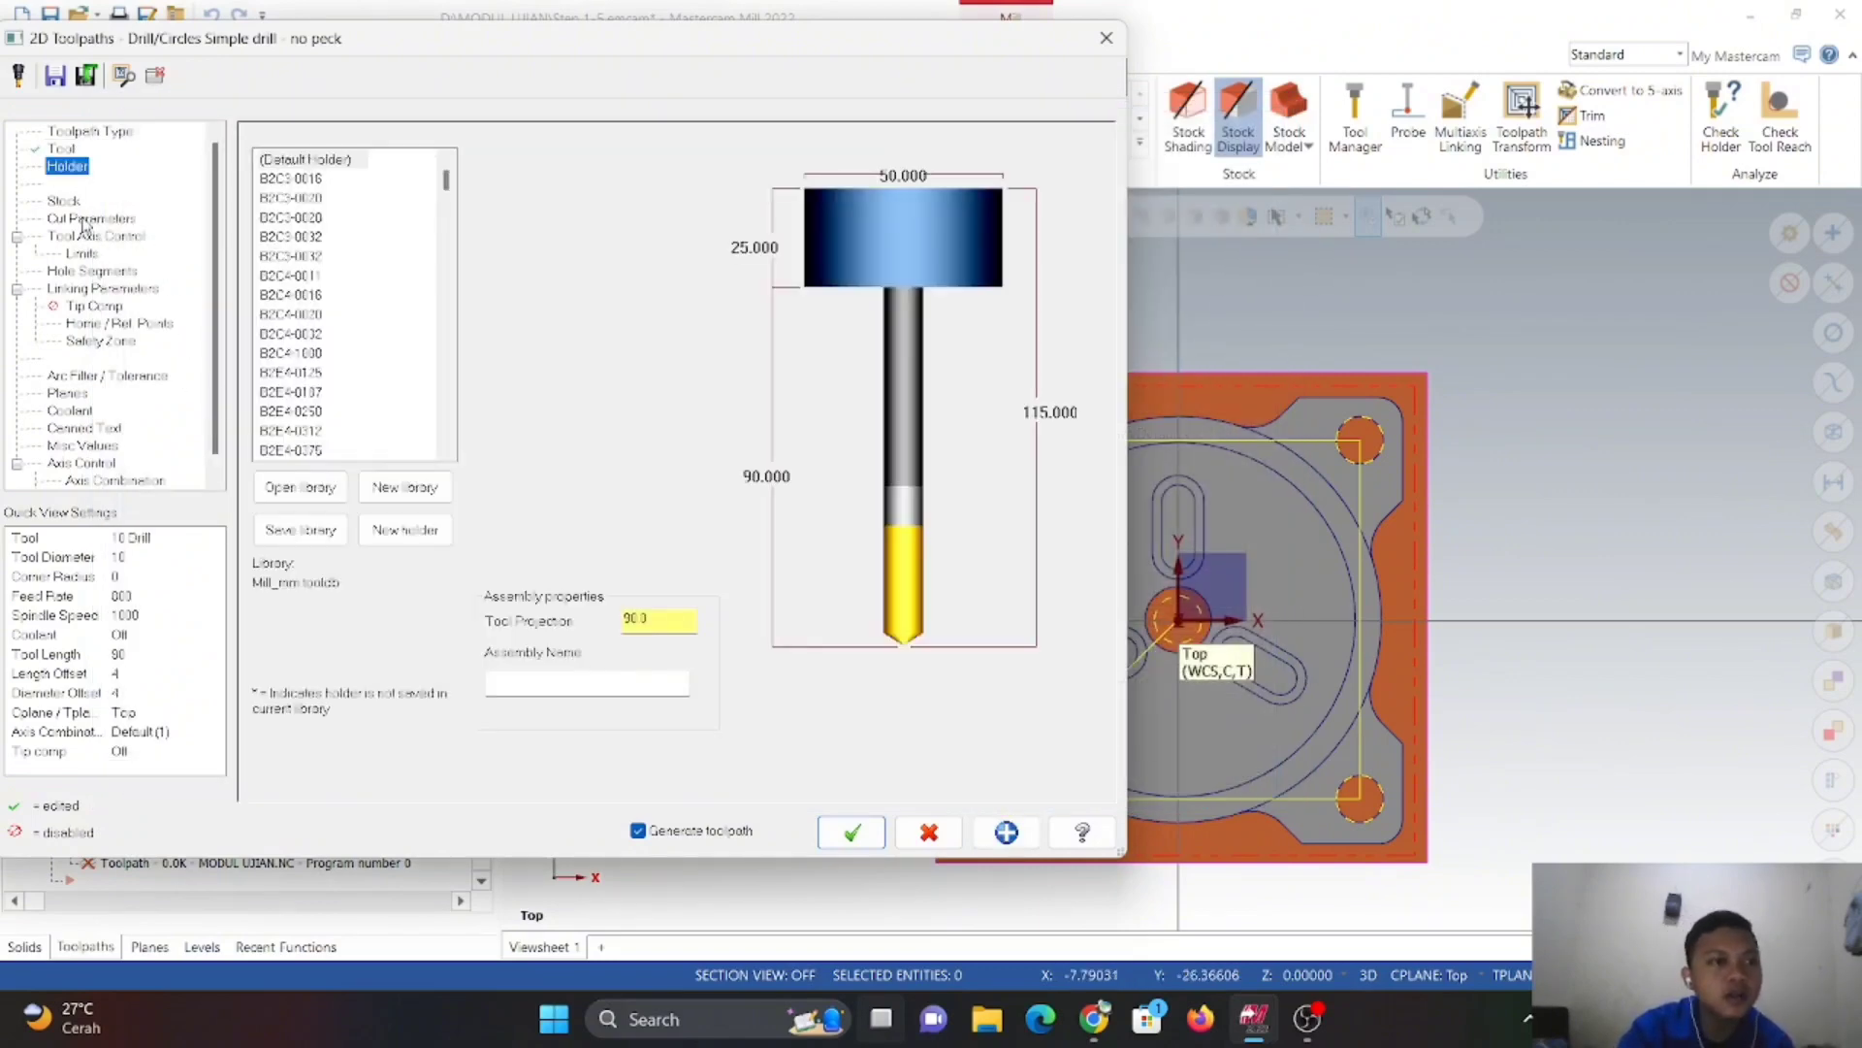
click(70, 200)
click(111, 221)
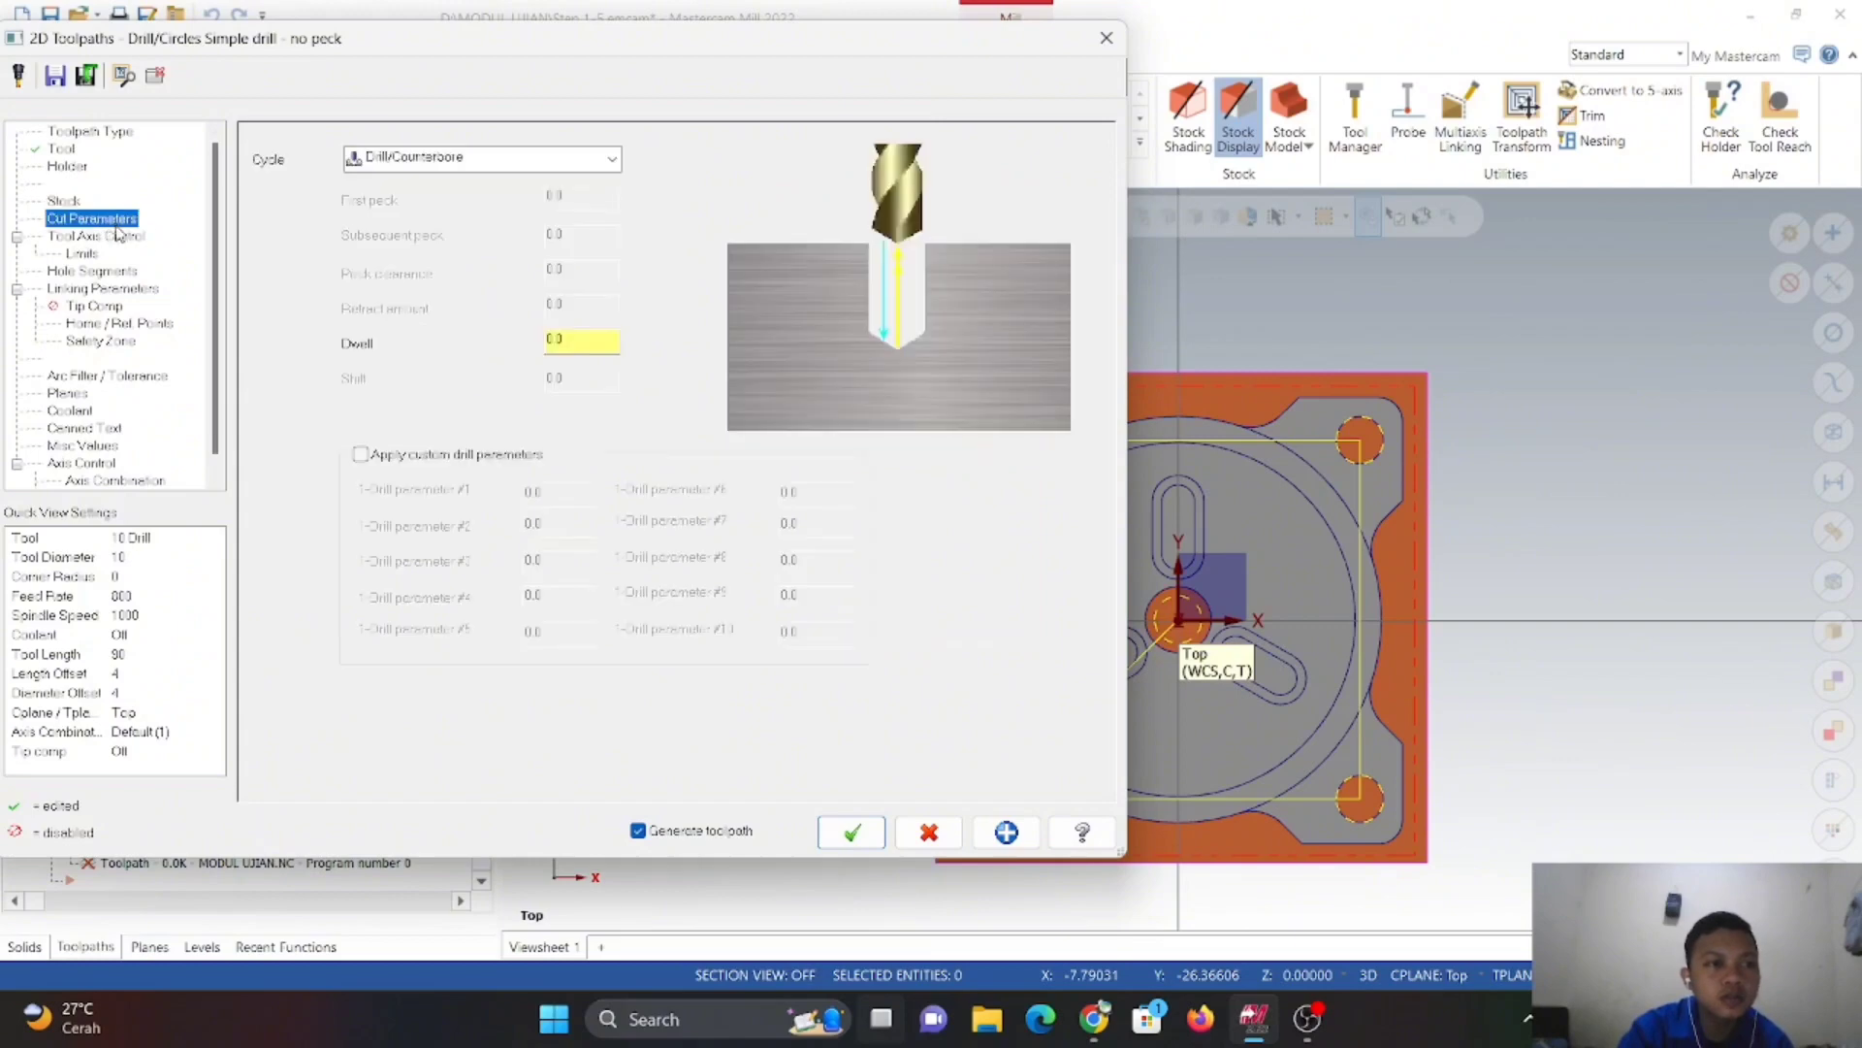
click(611, 159)
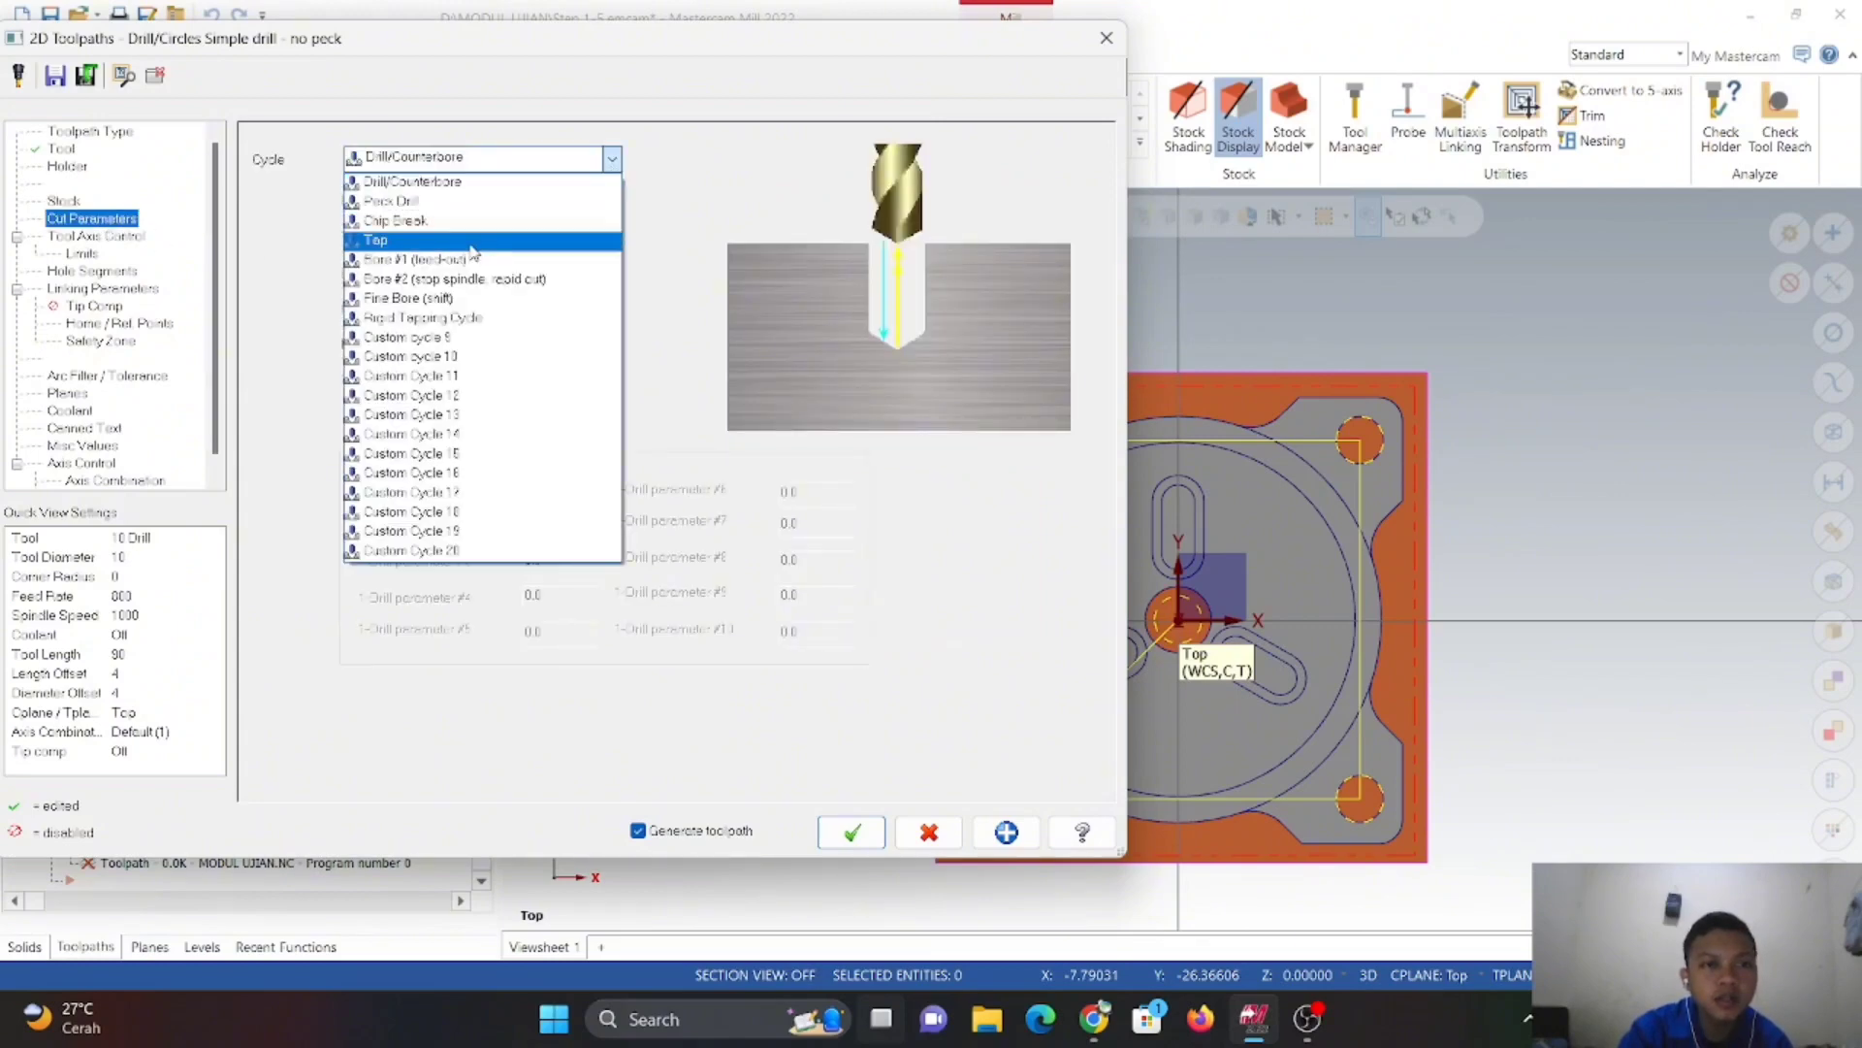
click(444, 208)
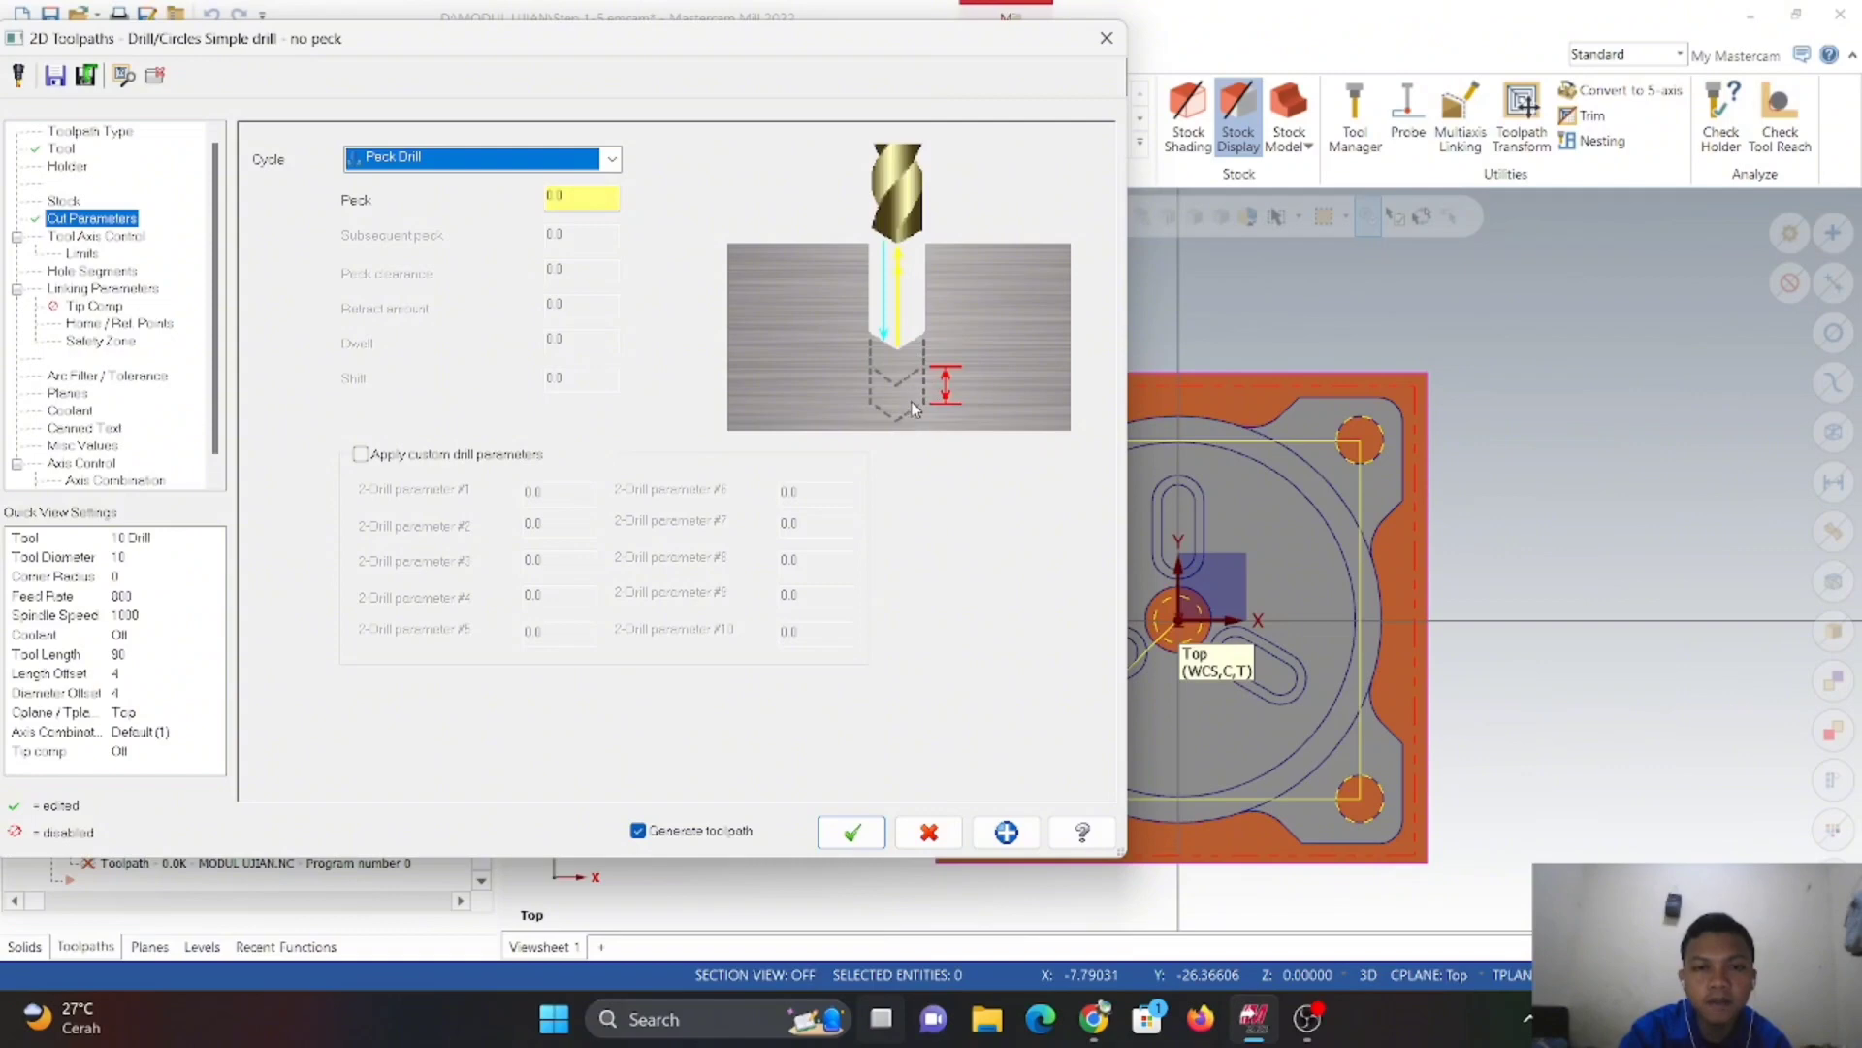
click(582, 200)
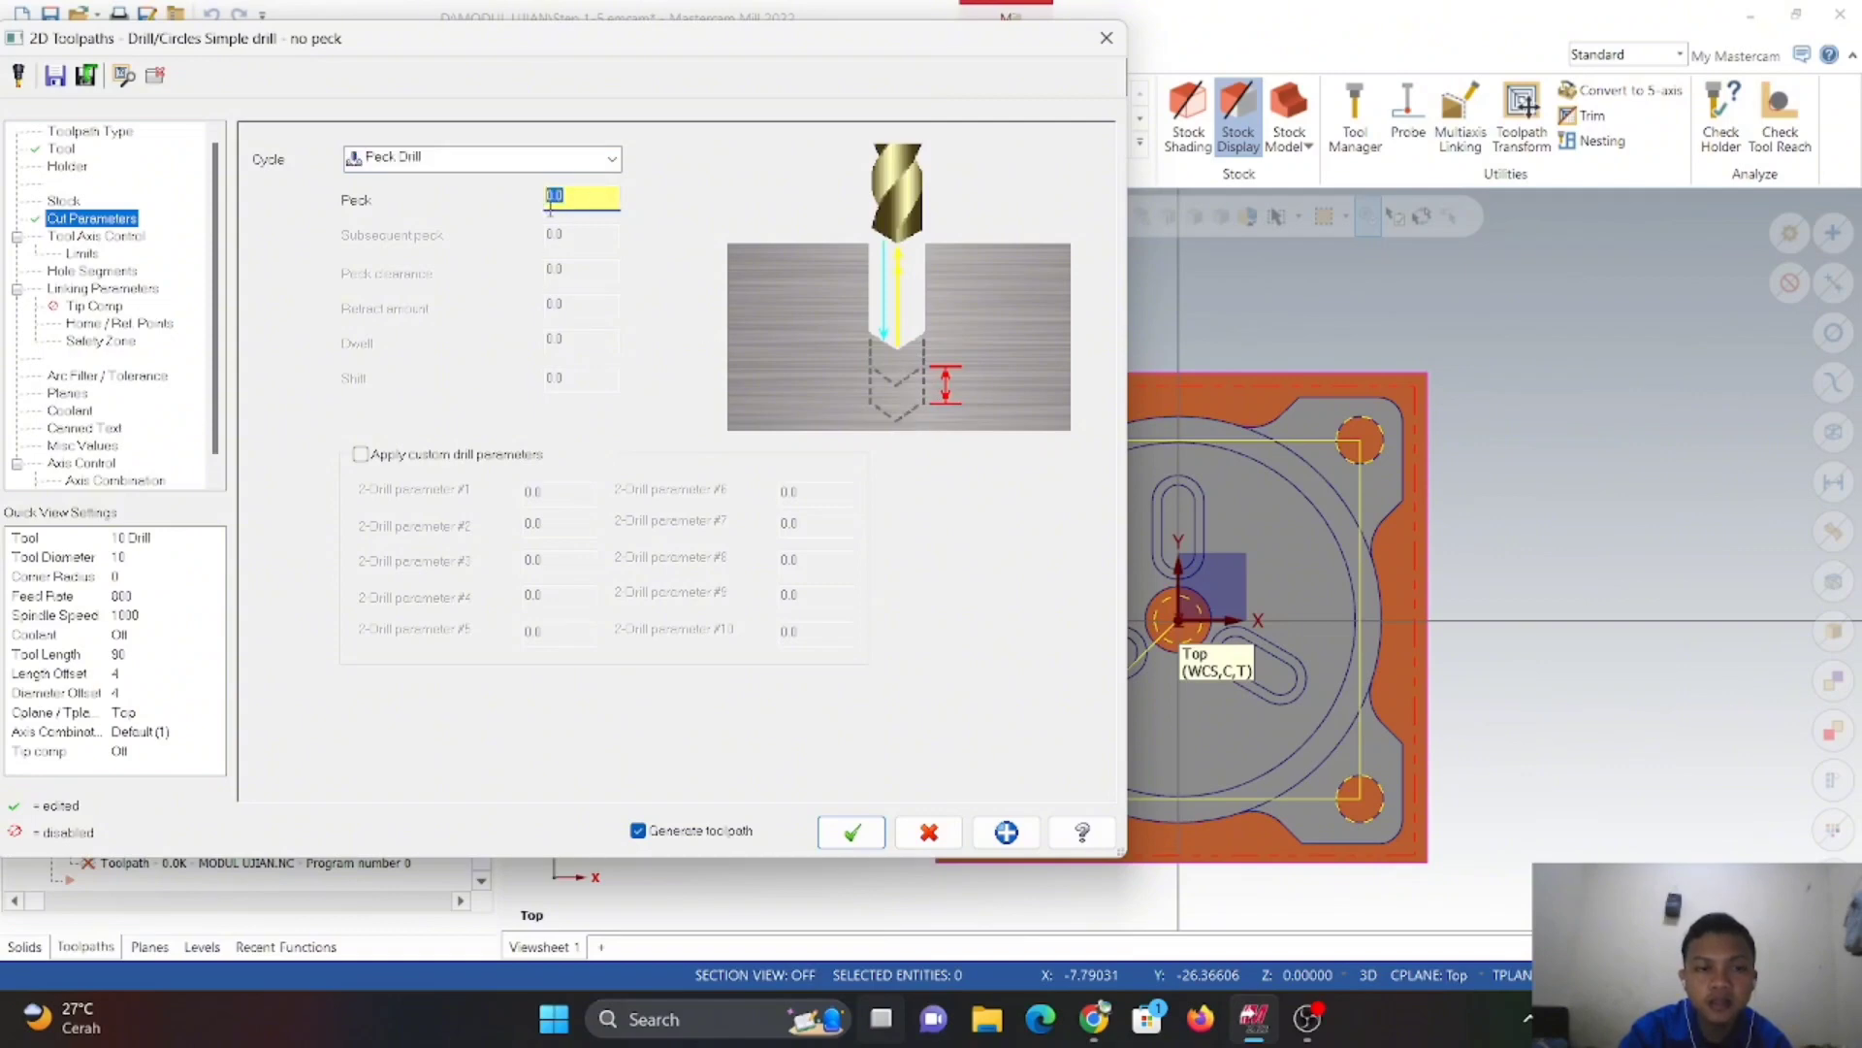
text(1)
- Take the top of stock in the linking parameters from a point on the central hole's edge in the pocket floor
click(89, 238)
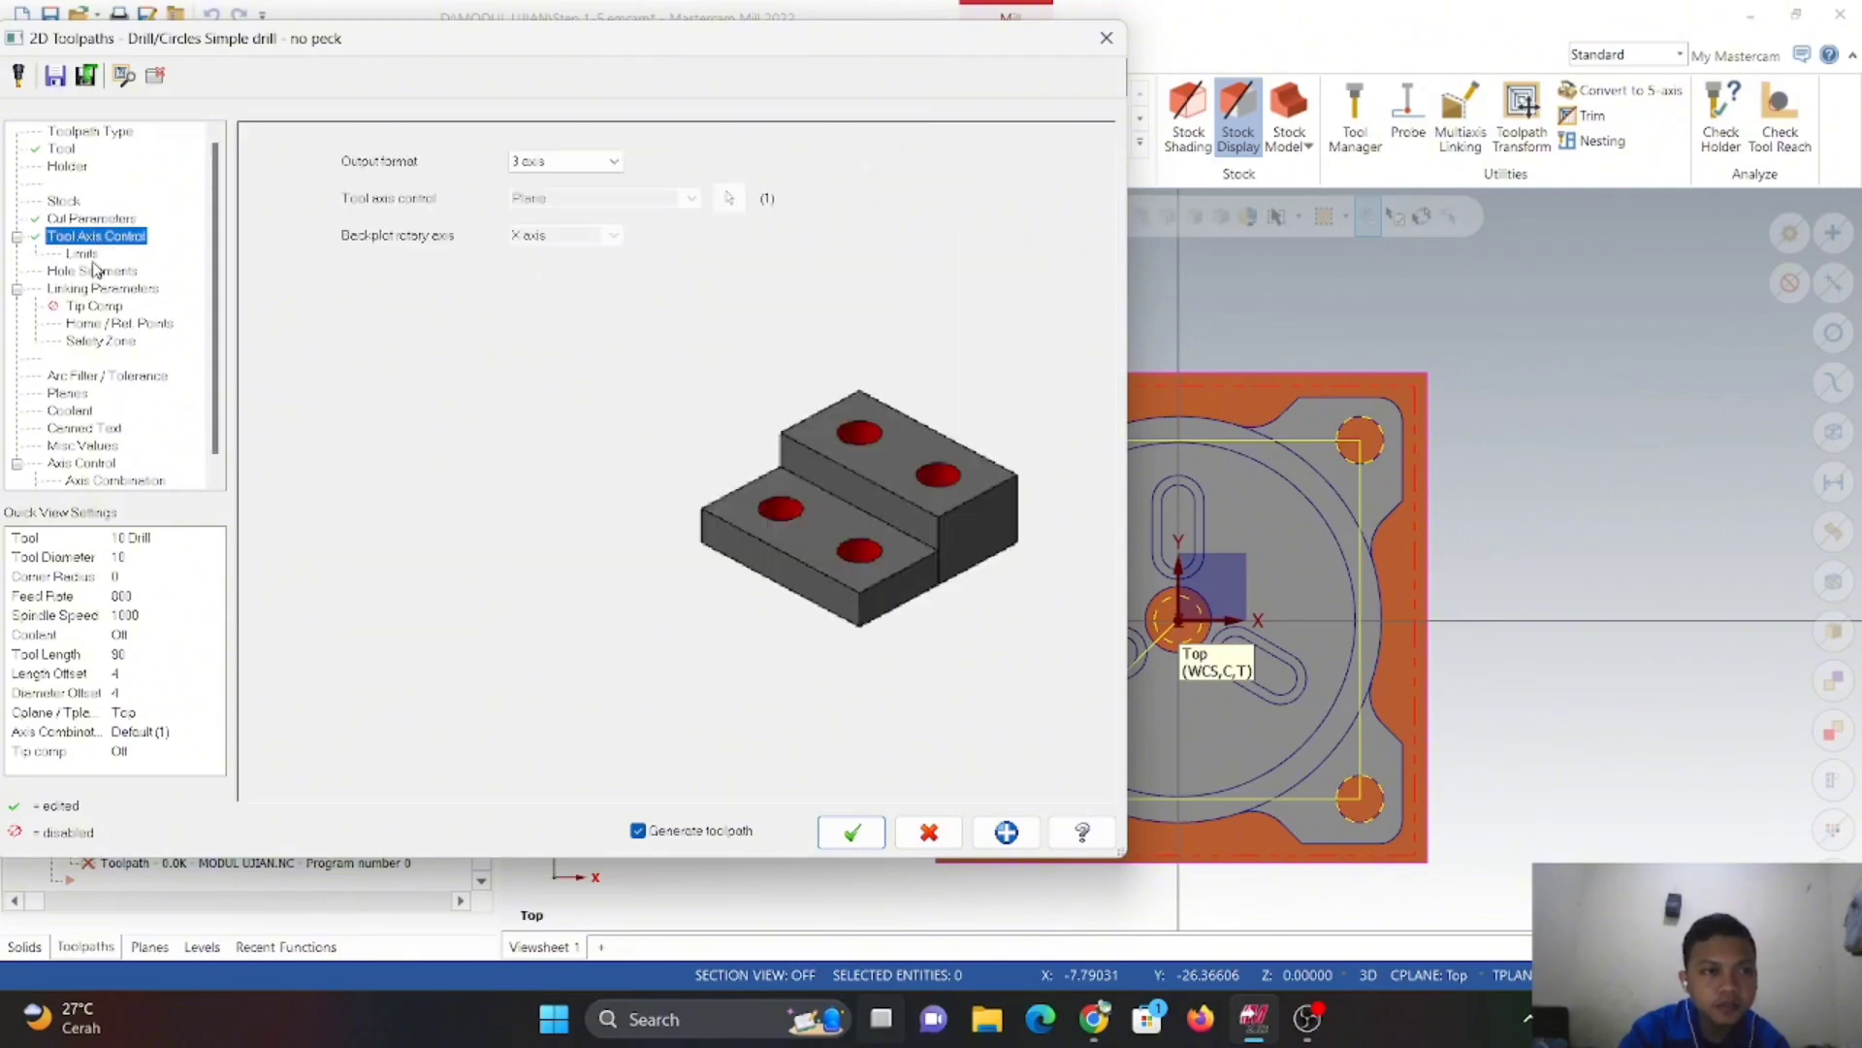
click(93, 257)
click(94, 272)
click(100, 289)
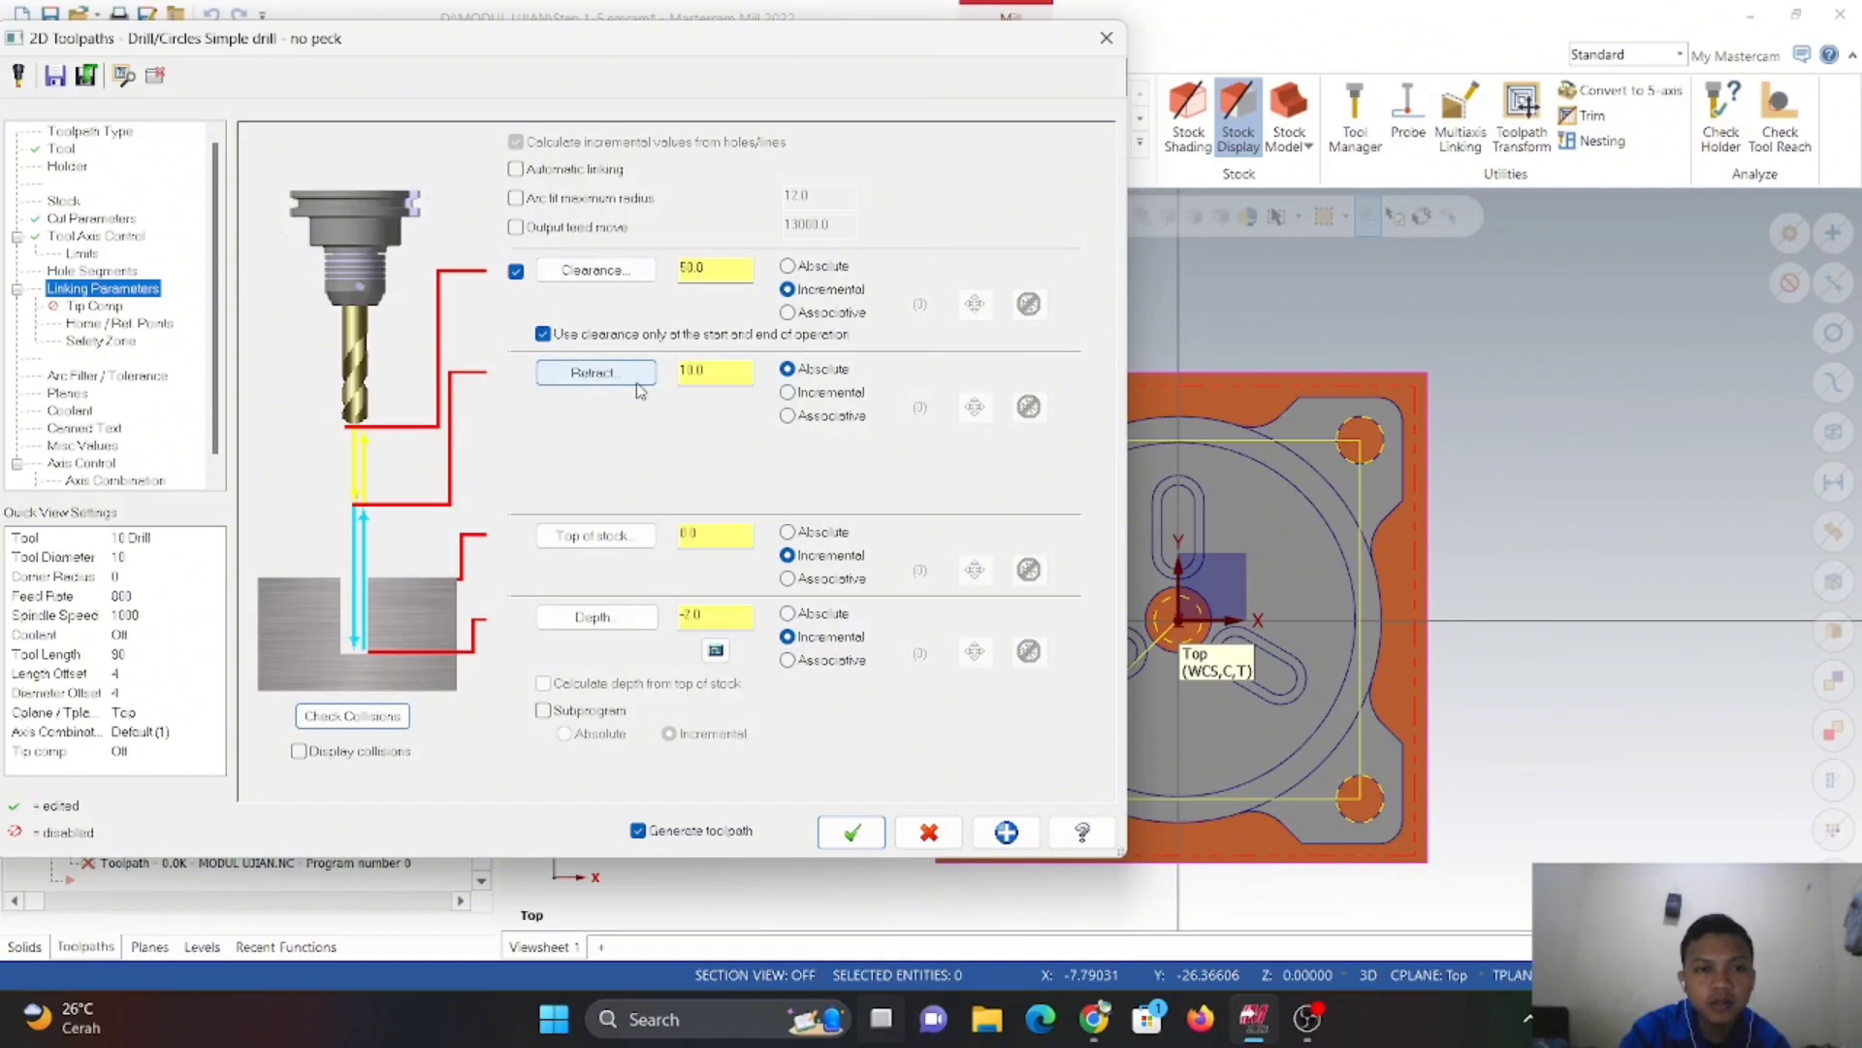
click(595, 536)
middle_drag(1145, 582, 1178, 667)
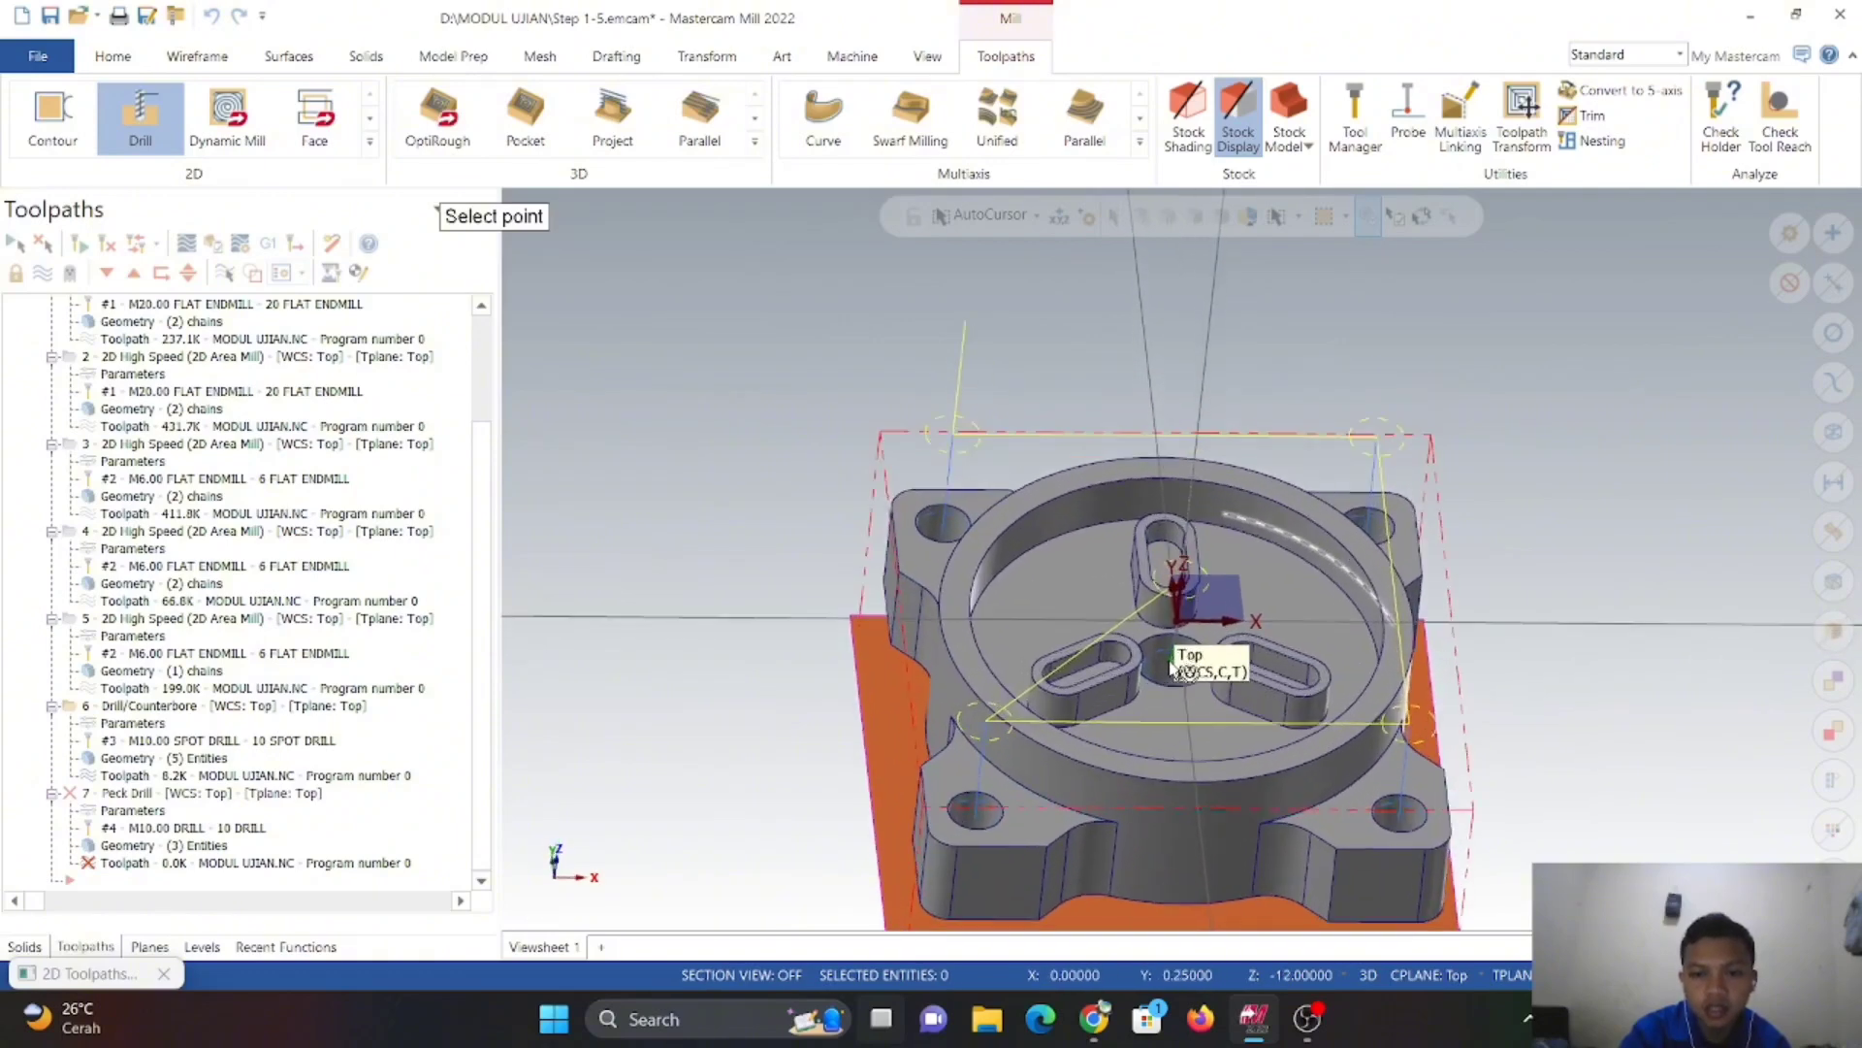
scroll(1174, 670, up, 2)
click(1165, 699)
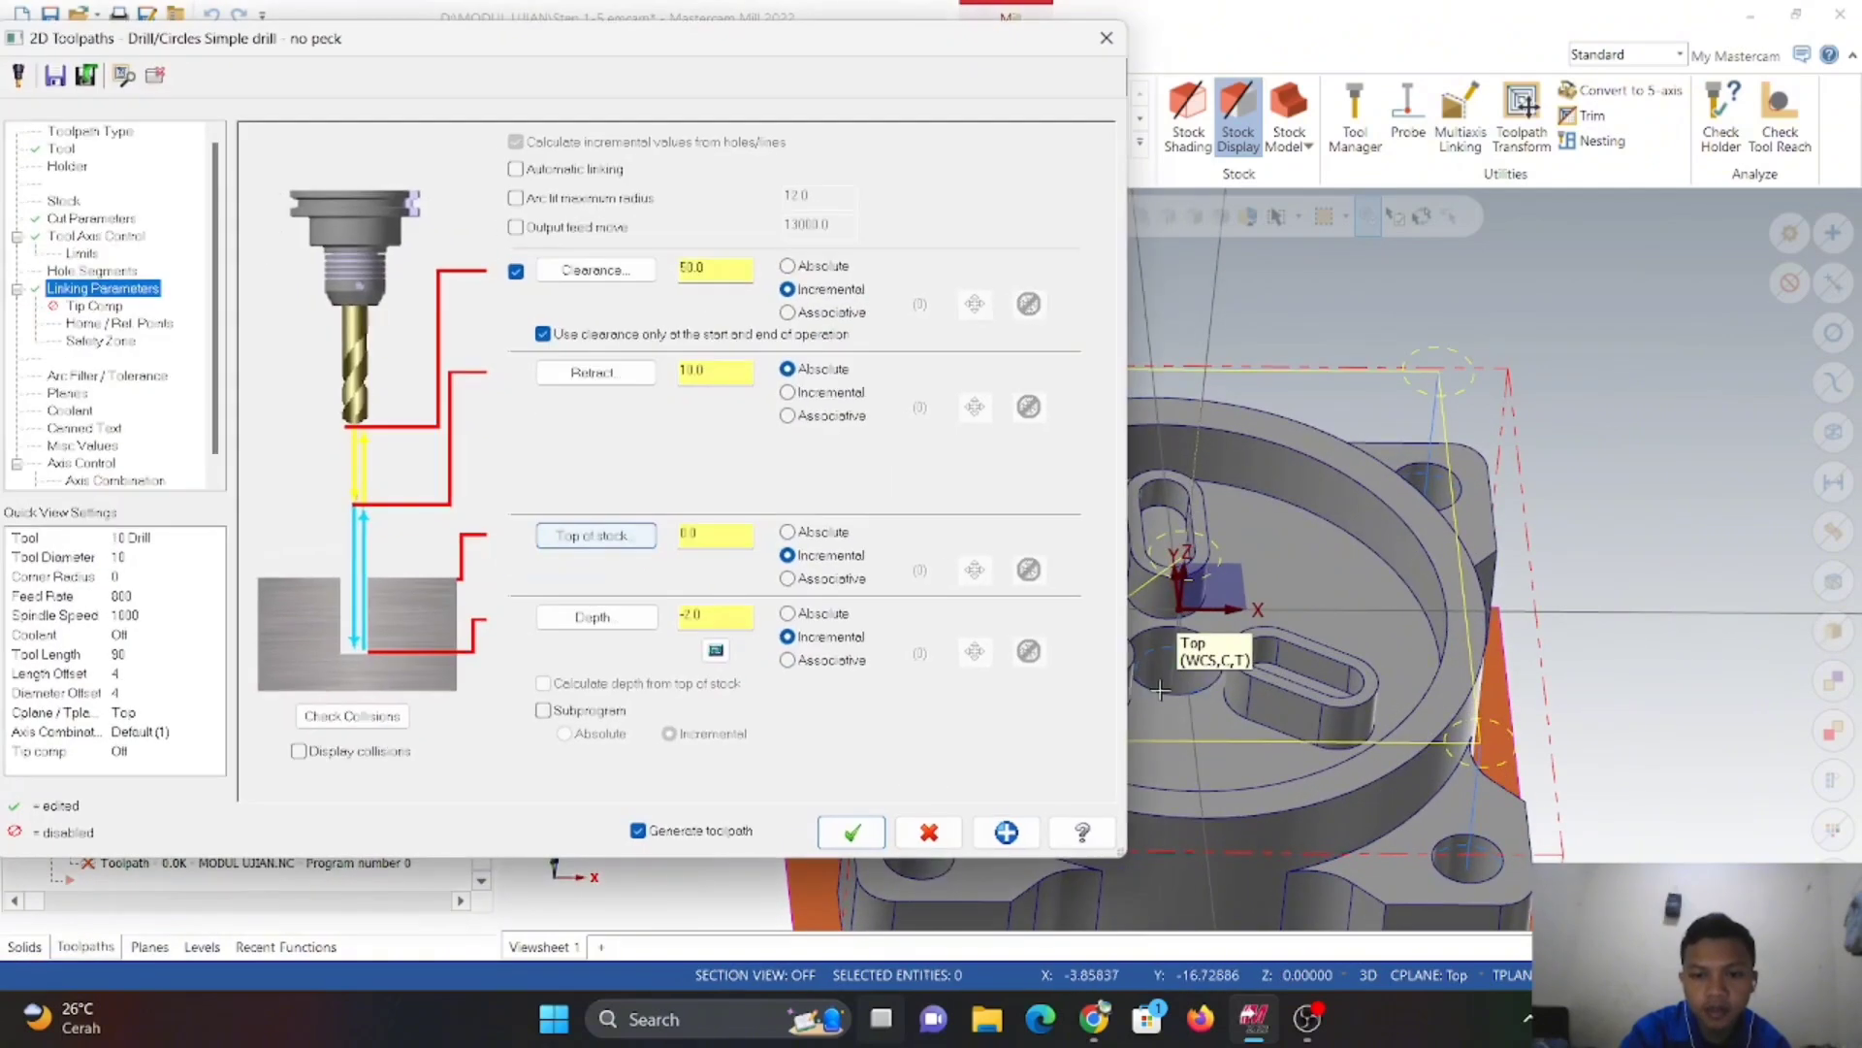
- Set the incremental drilling depth to -20 by picking a point on the underside of a flange corner
click(598, 618)
scroll(1165, 831, down, 3)
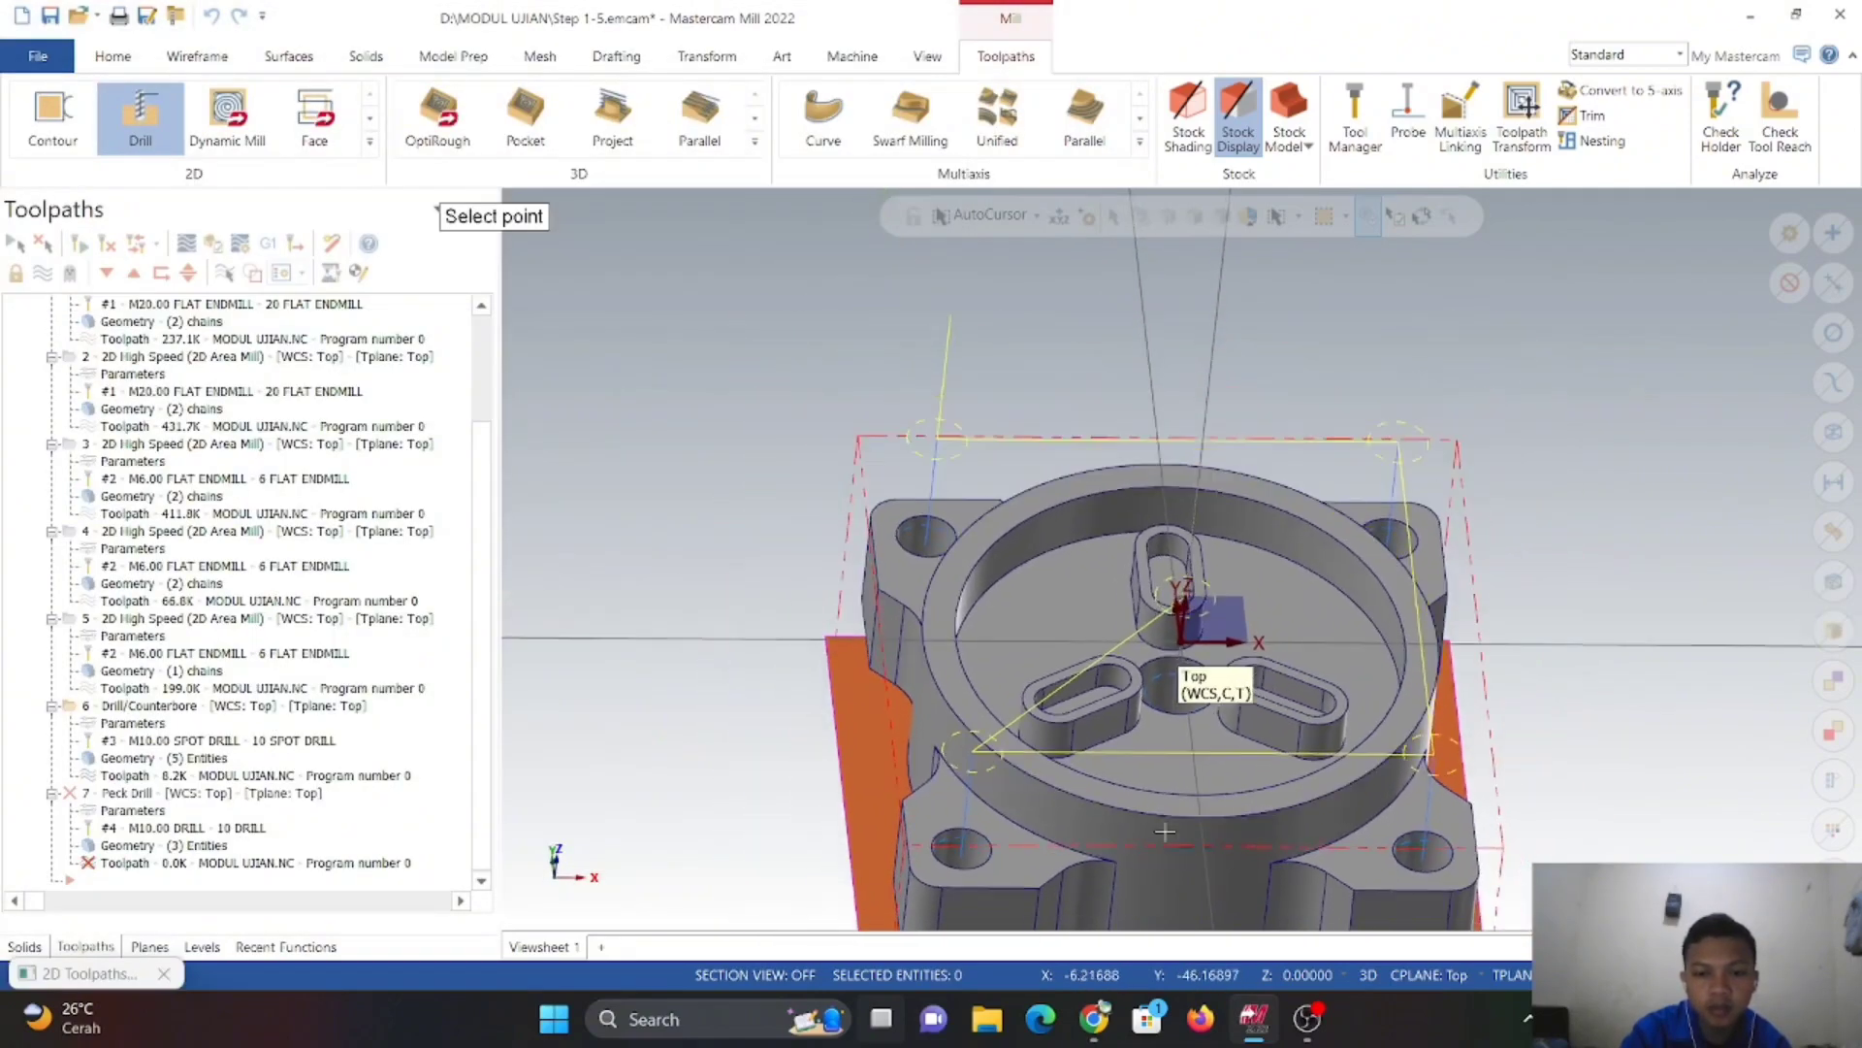
middle_drag(1165, 831, 1213, 463)
scroll(1072, 555, up, 2)
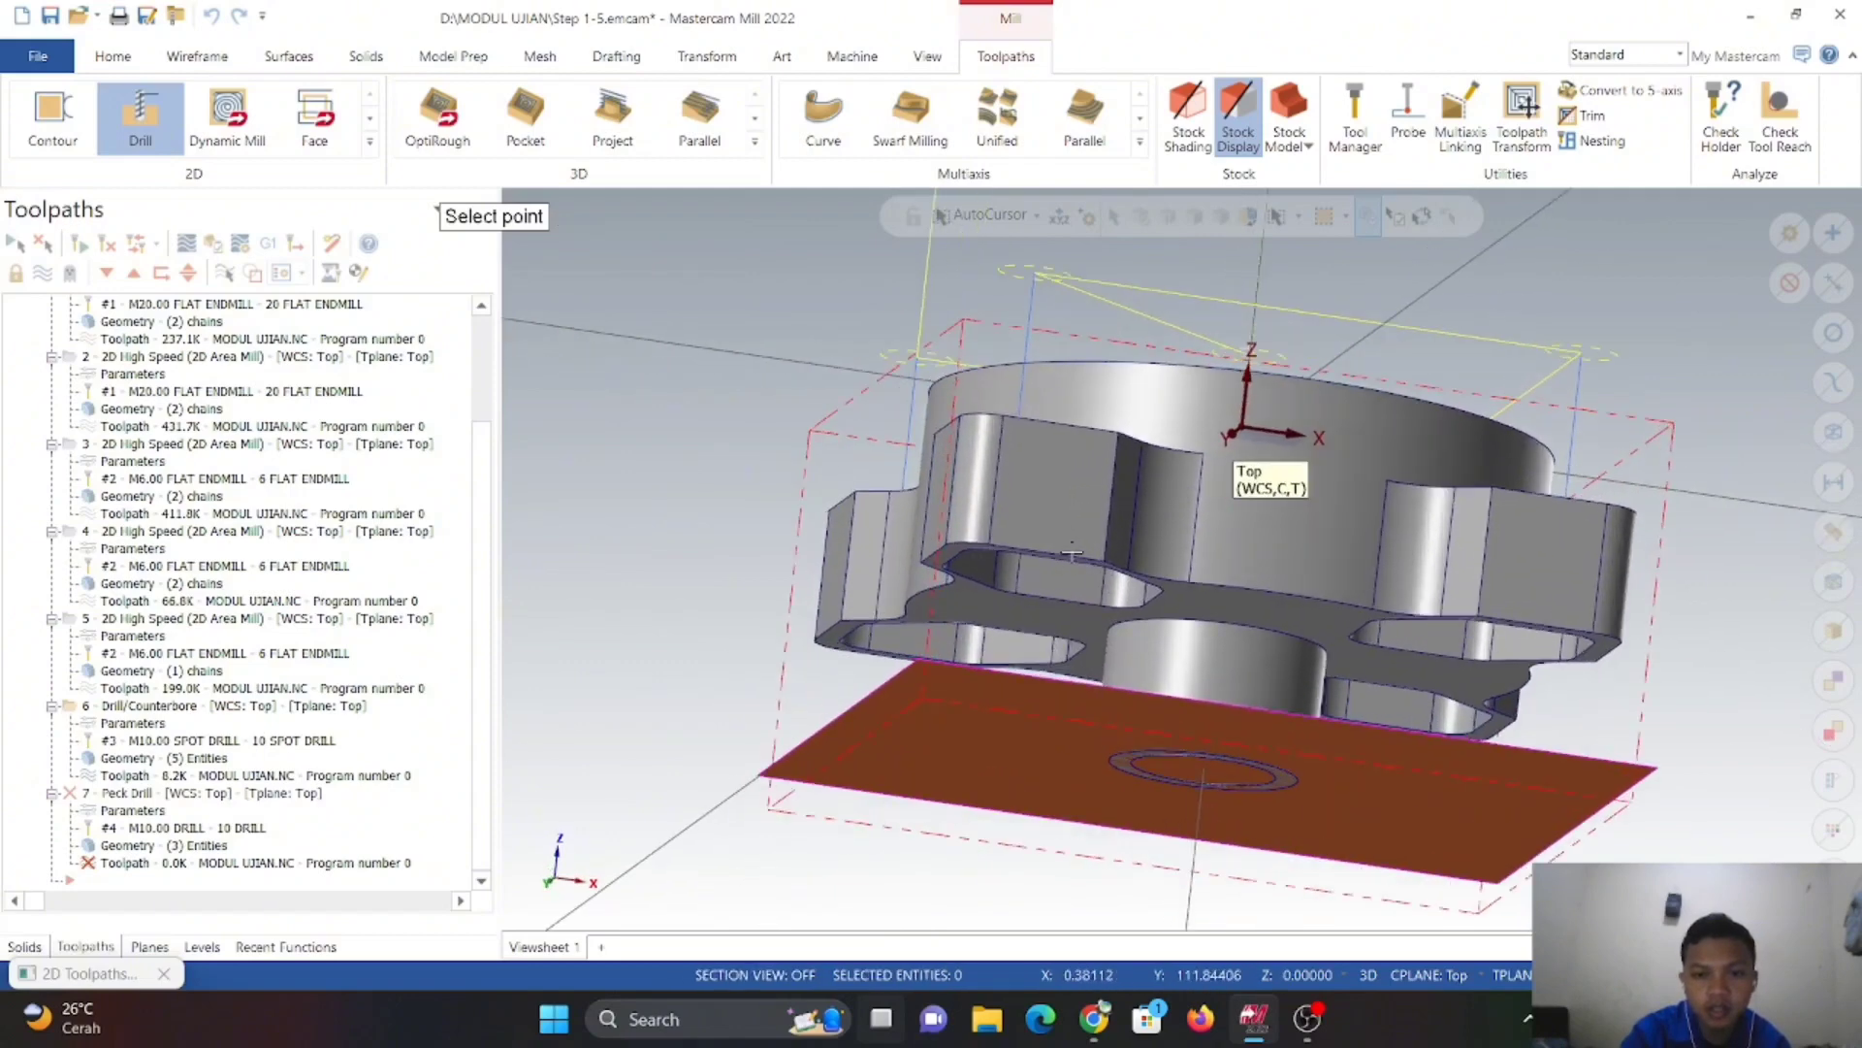
scroll(1072, 554, up, 1)
scroll(1072, 555, up, 1)
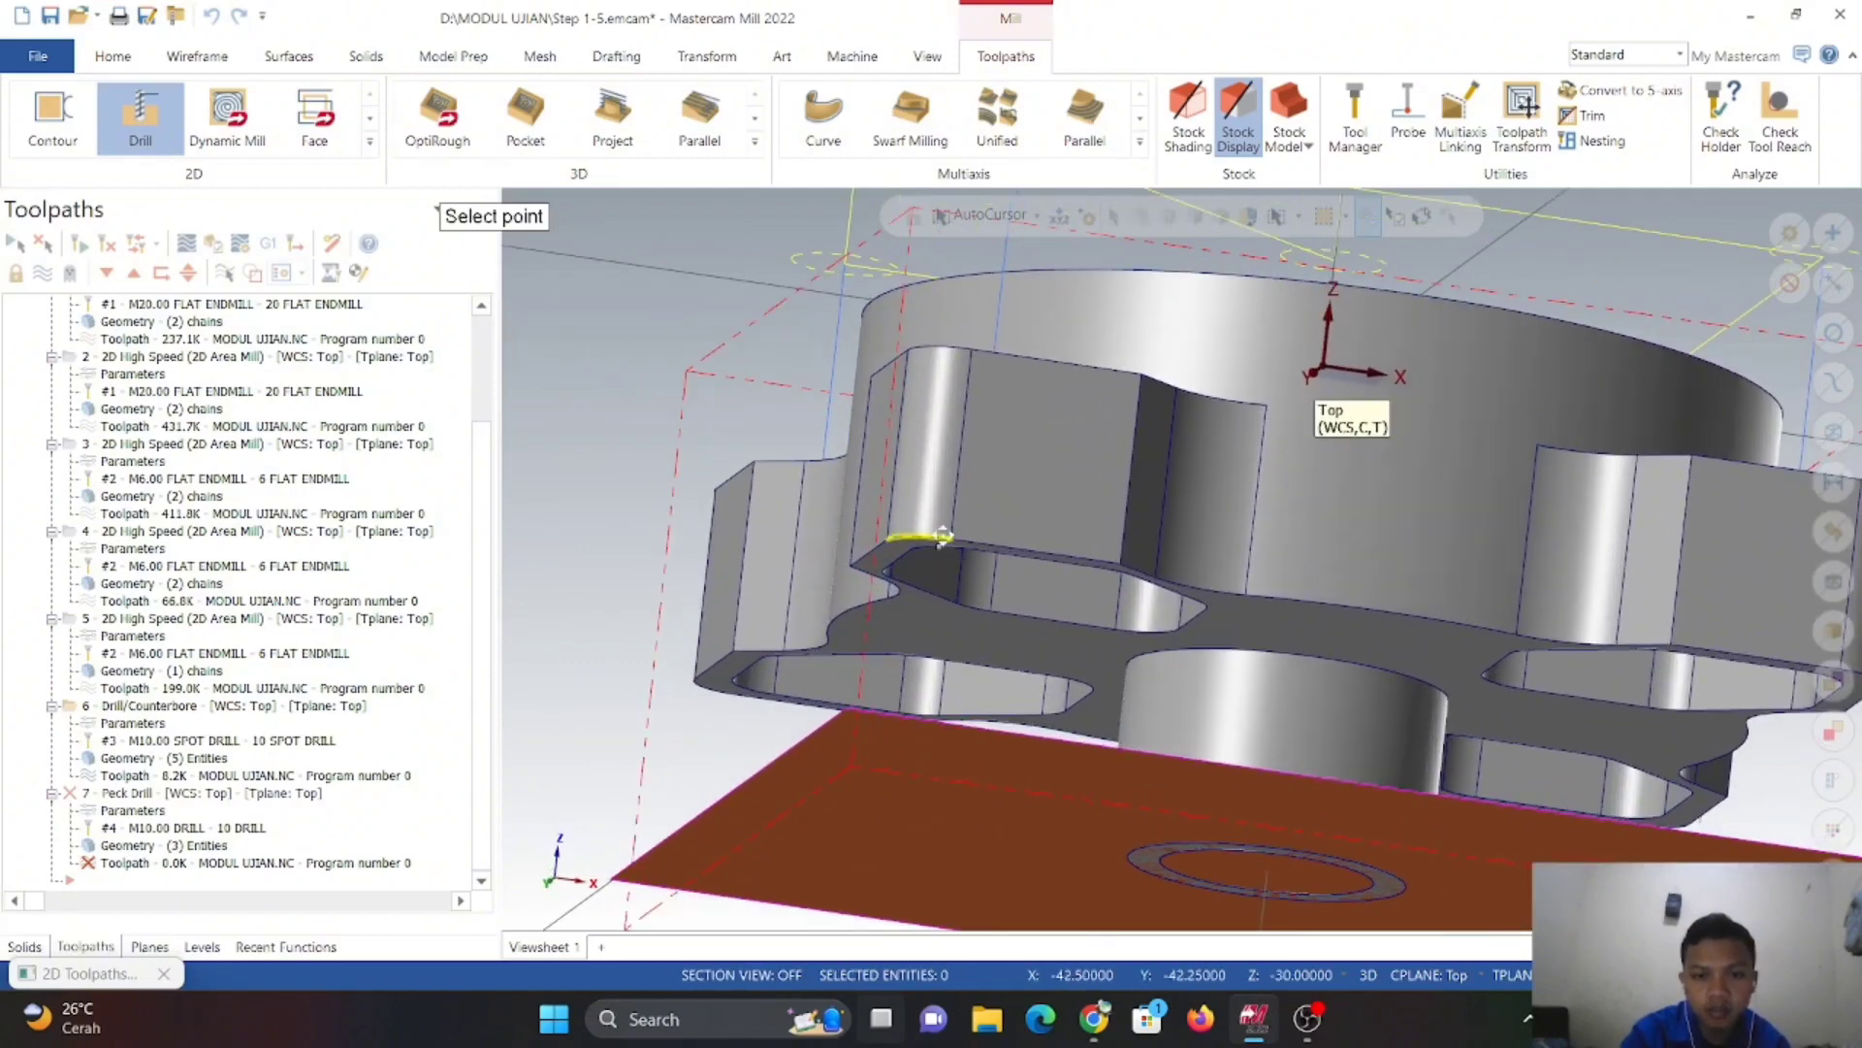
middle_drag(941, 539, 928, 580)
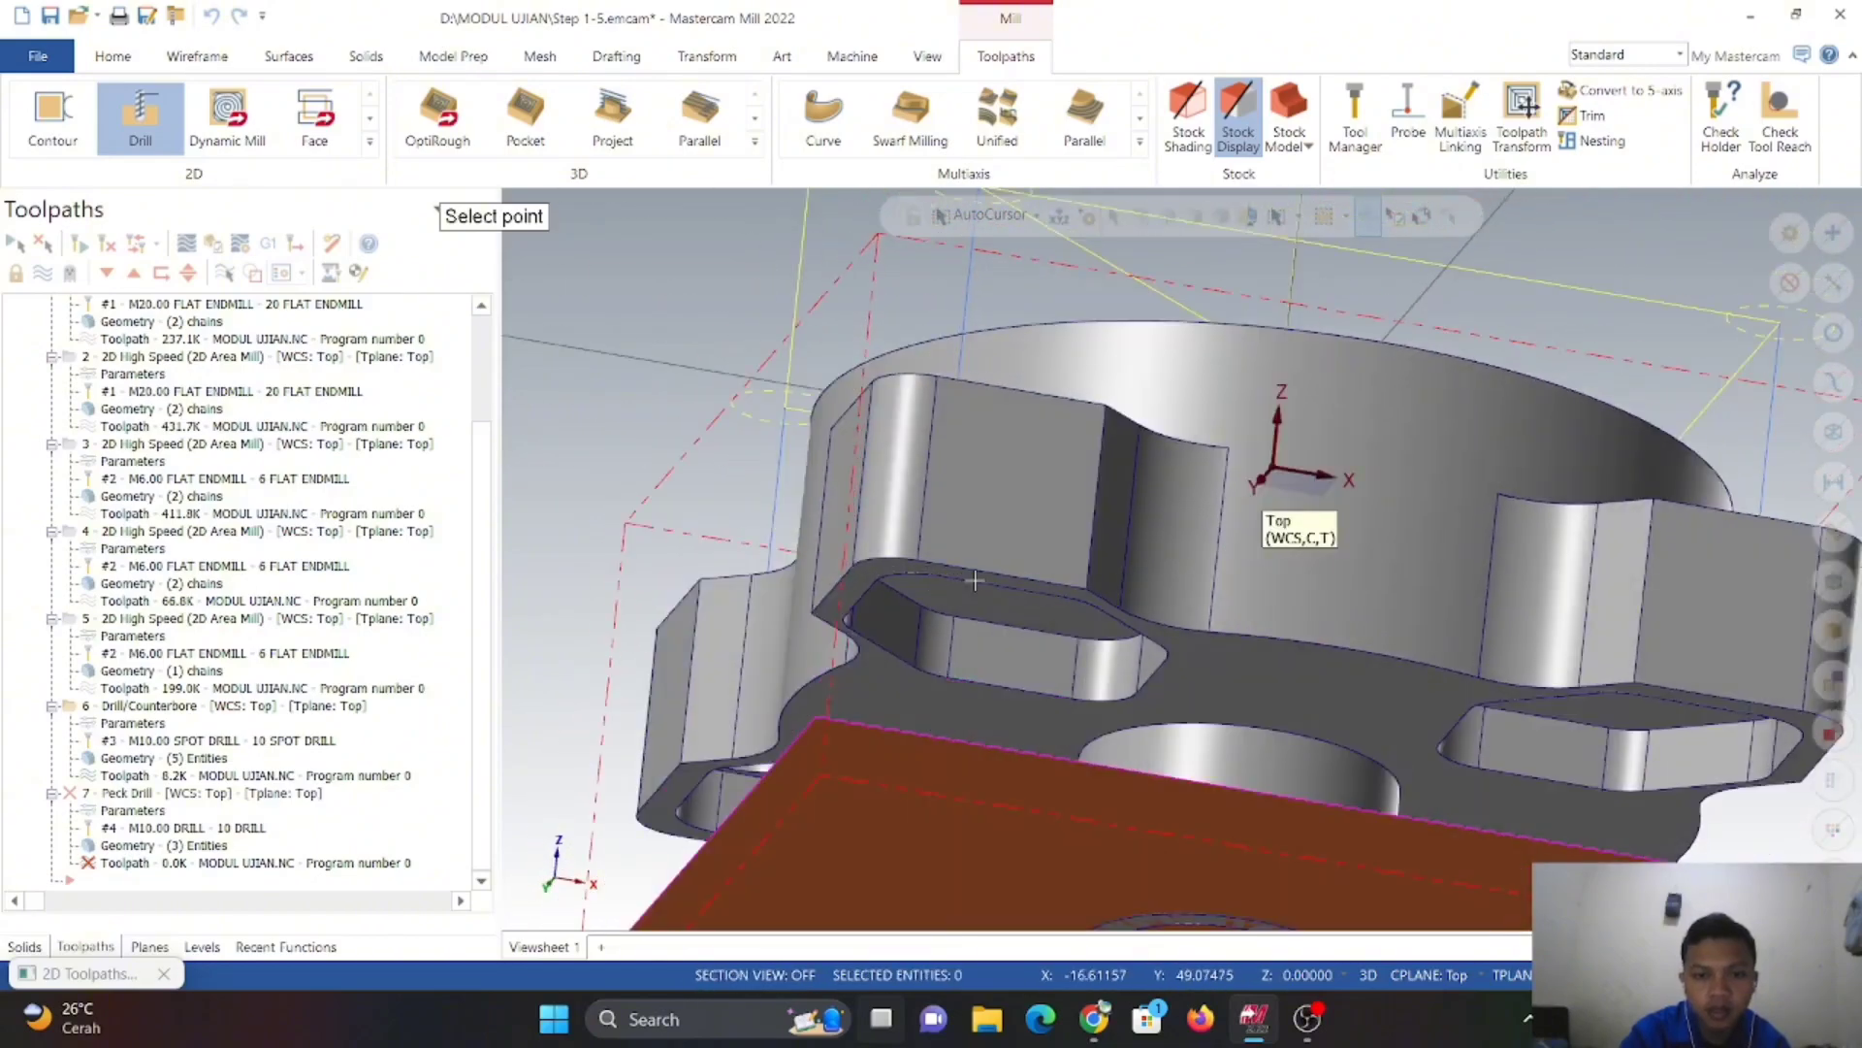
click(911, 649)
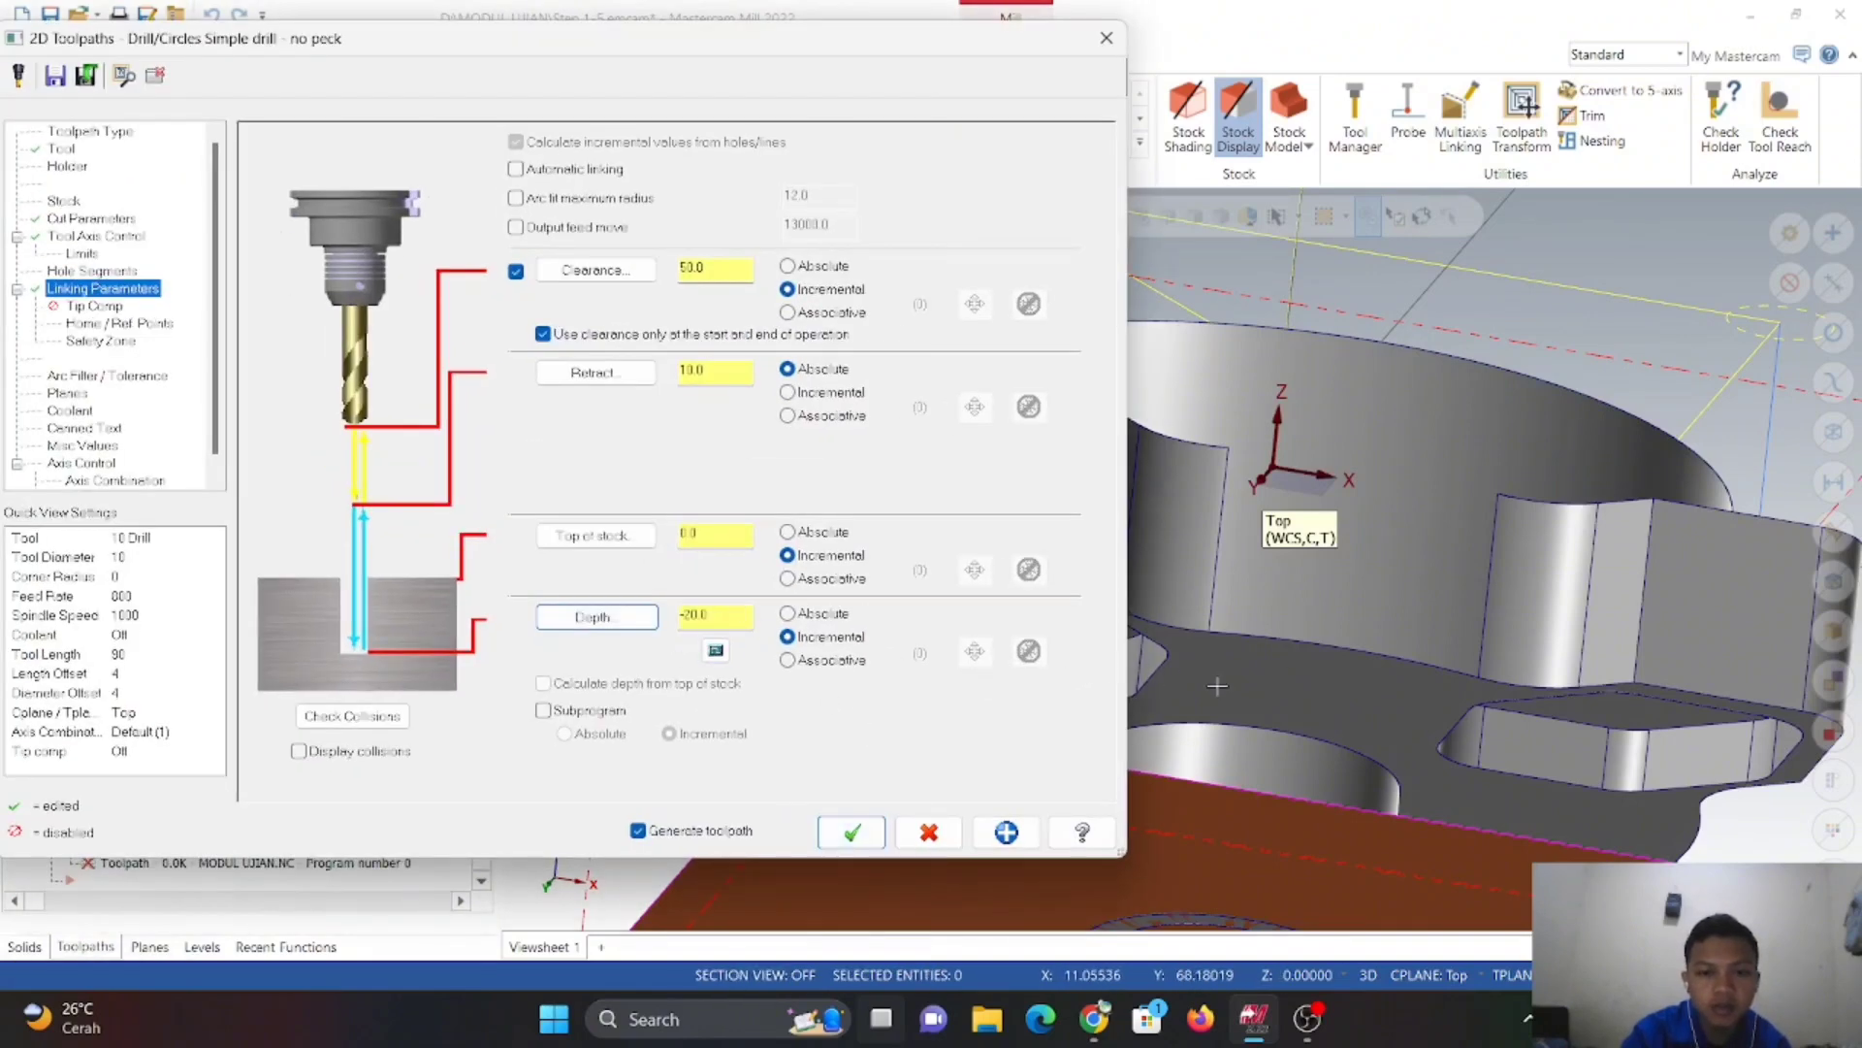
middle_drag(1358, 582, 1443, 540)
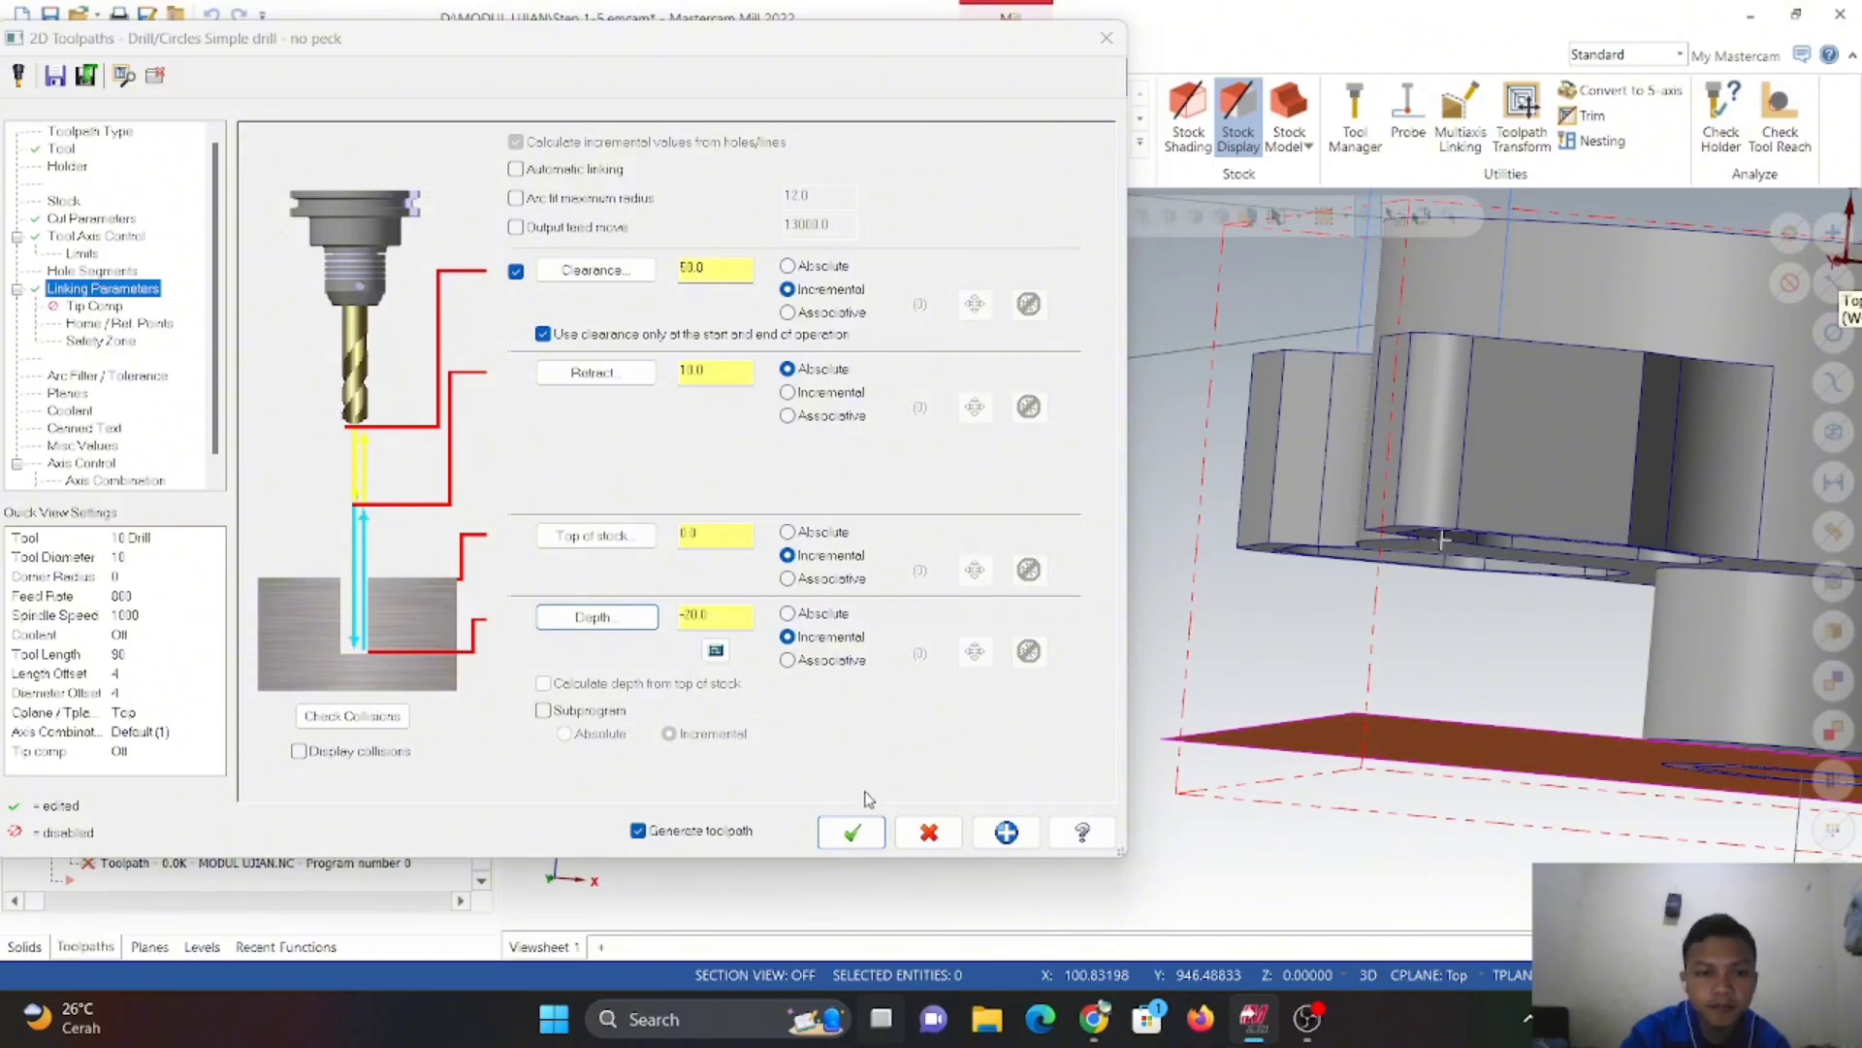
- Review the tip compensation, reference point, safety zone, filter and plane settings, and generate the peck drill toolpath
click(93, 306)
click(117, 324)
click(121, 342)
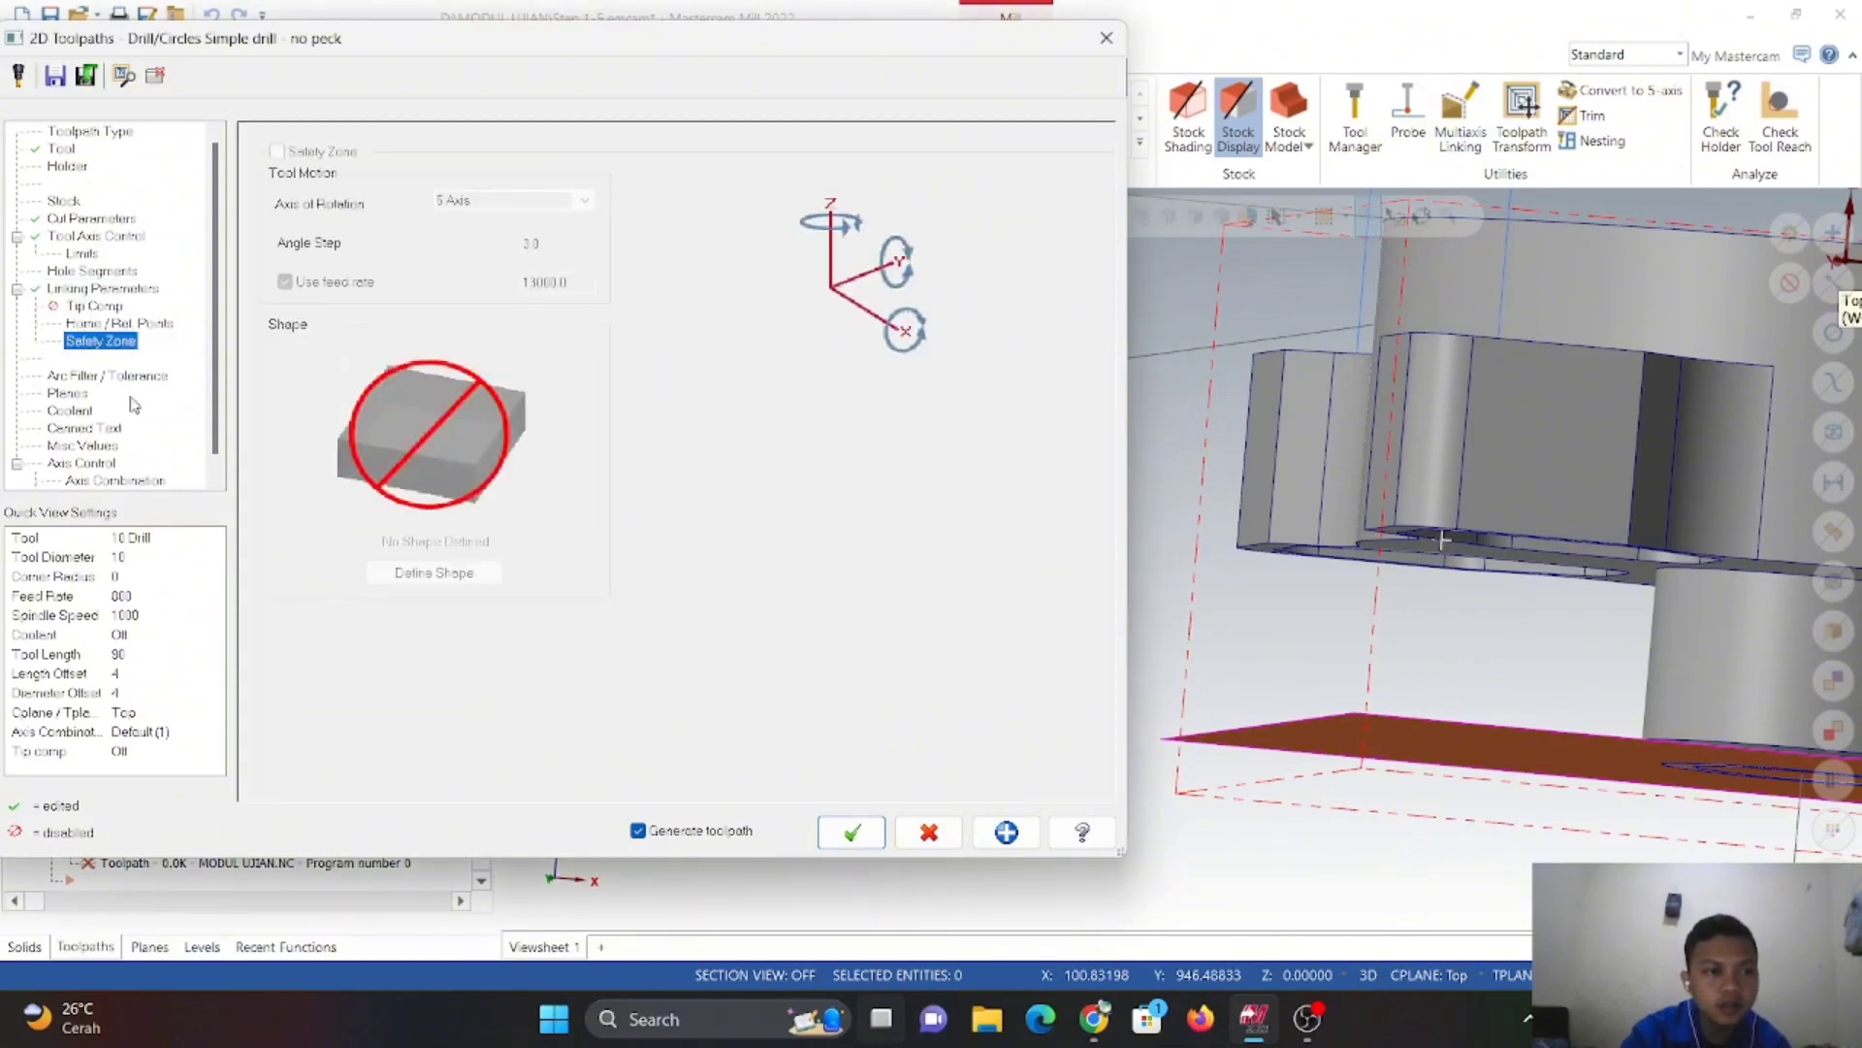
click(92, 376)
click(68, 394)
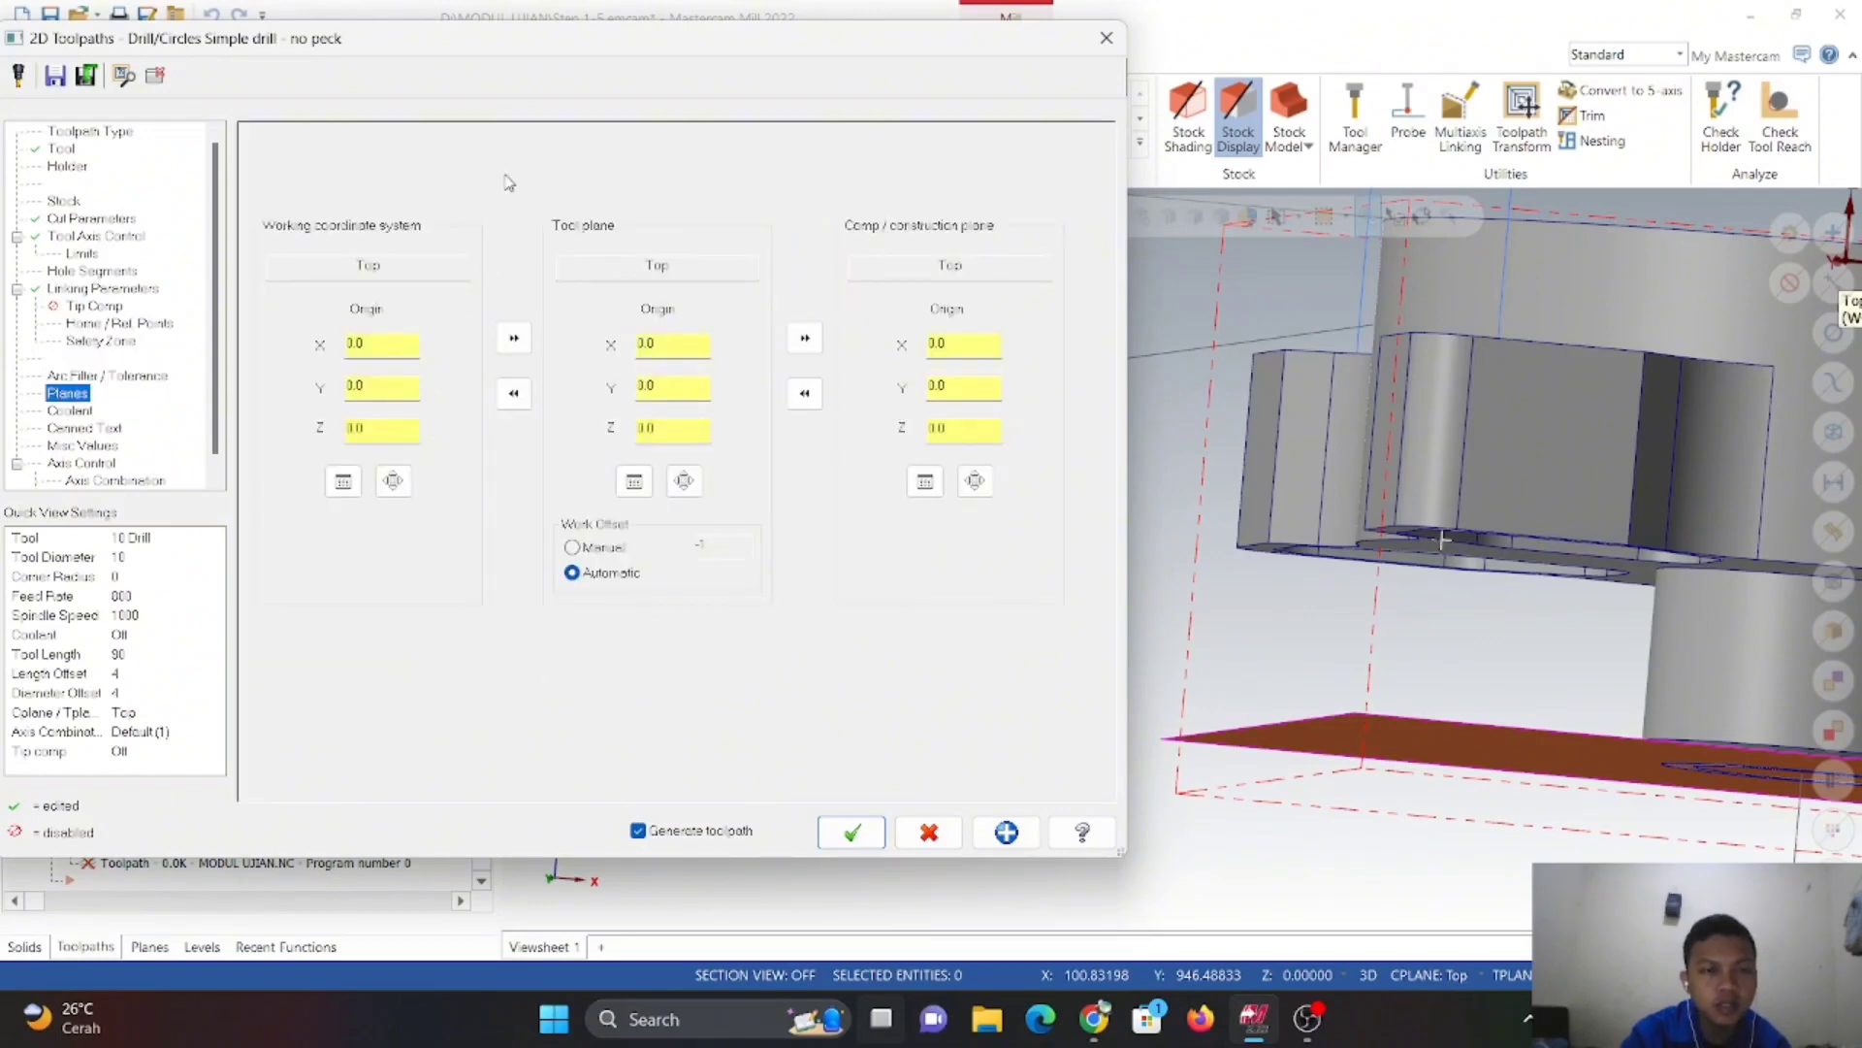
click(853, 834)
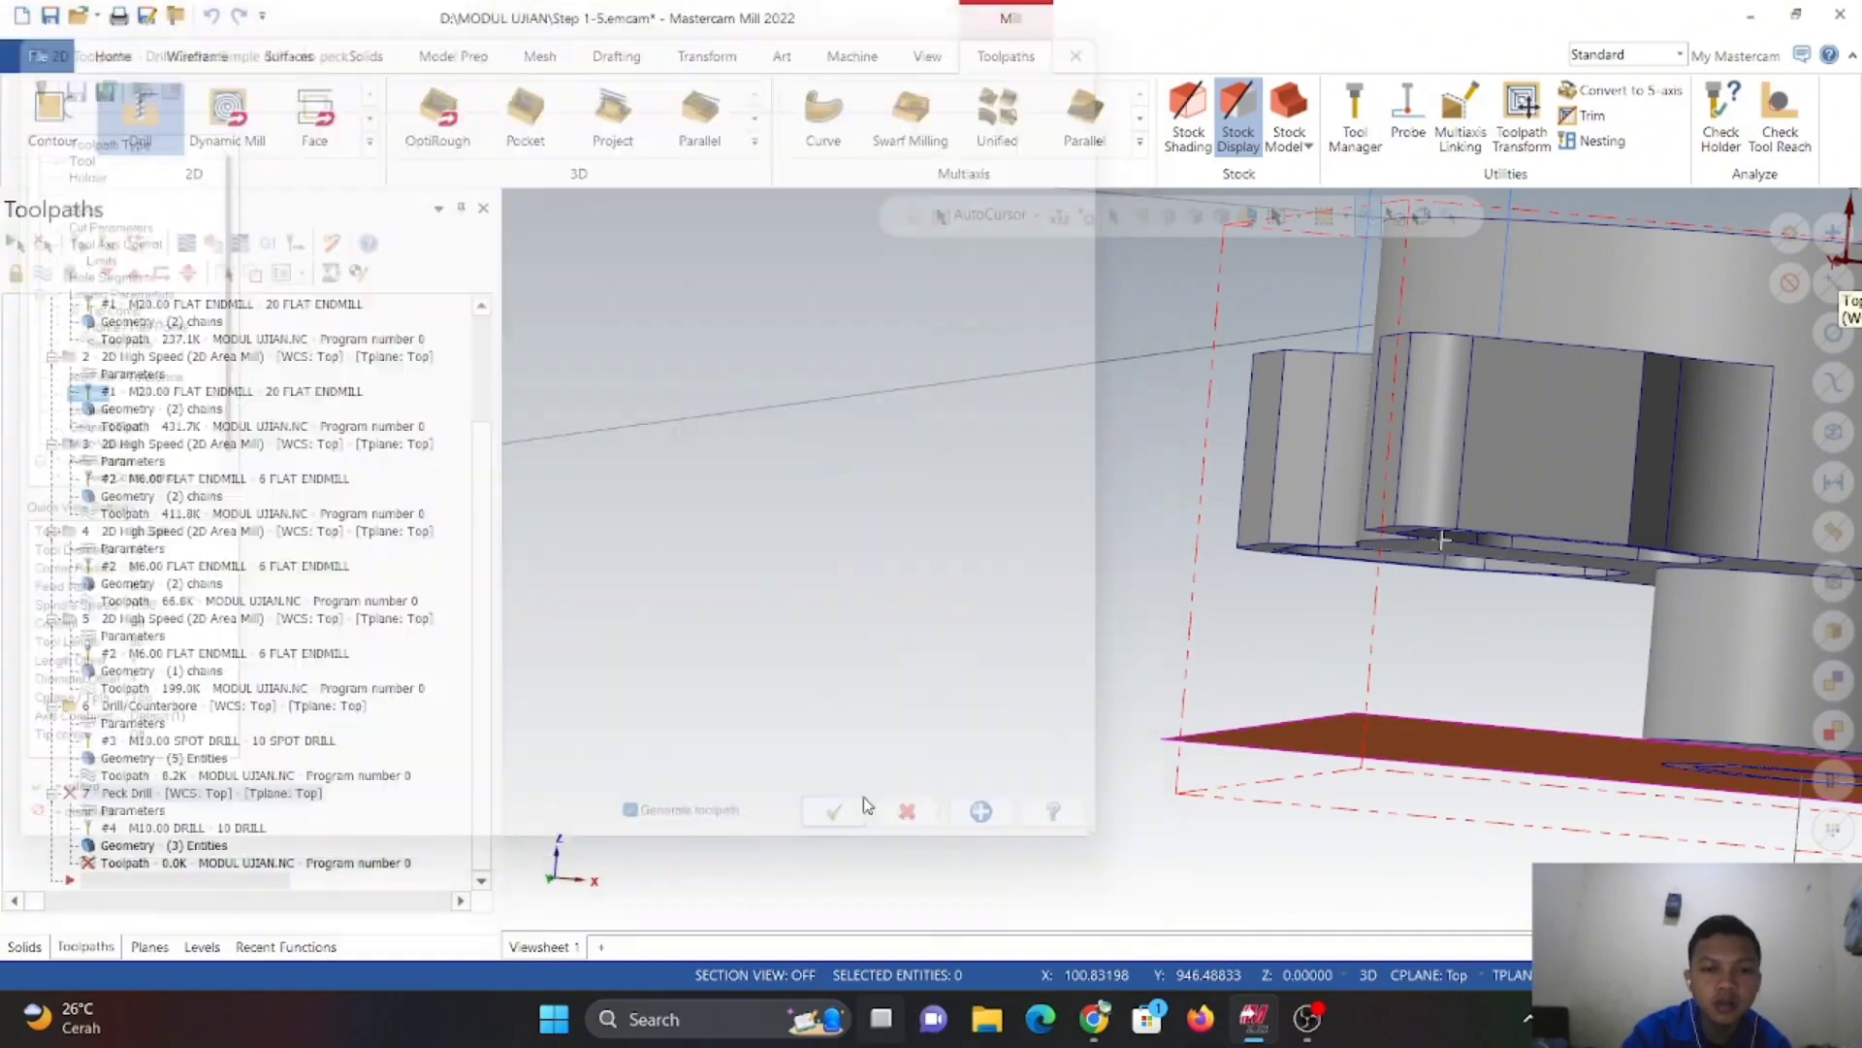
scroll(1407, 615, down, 2)
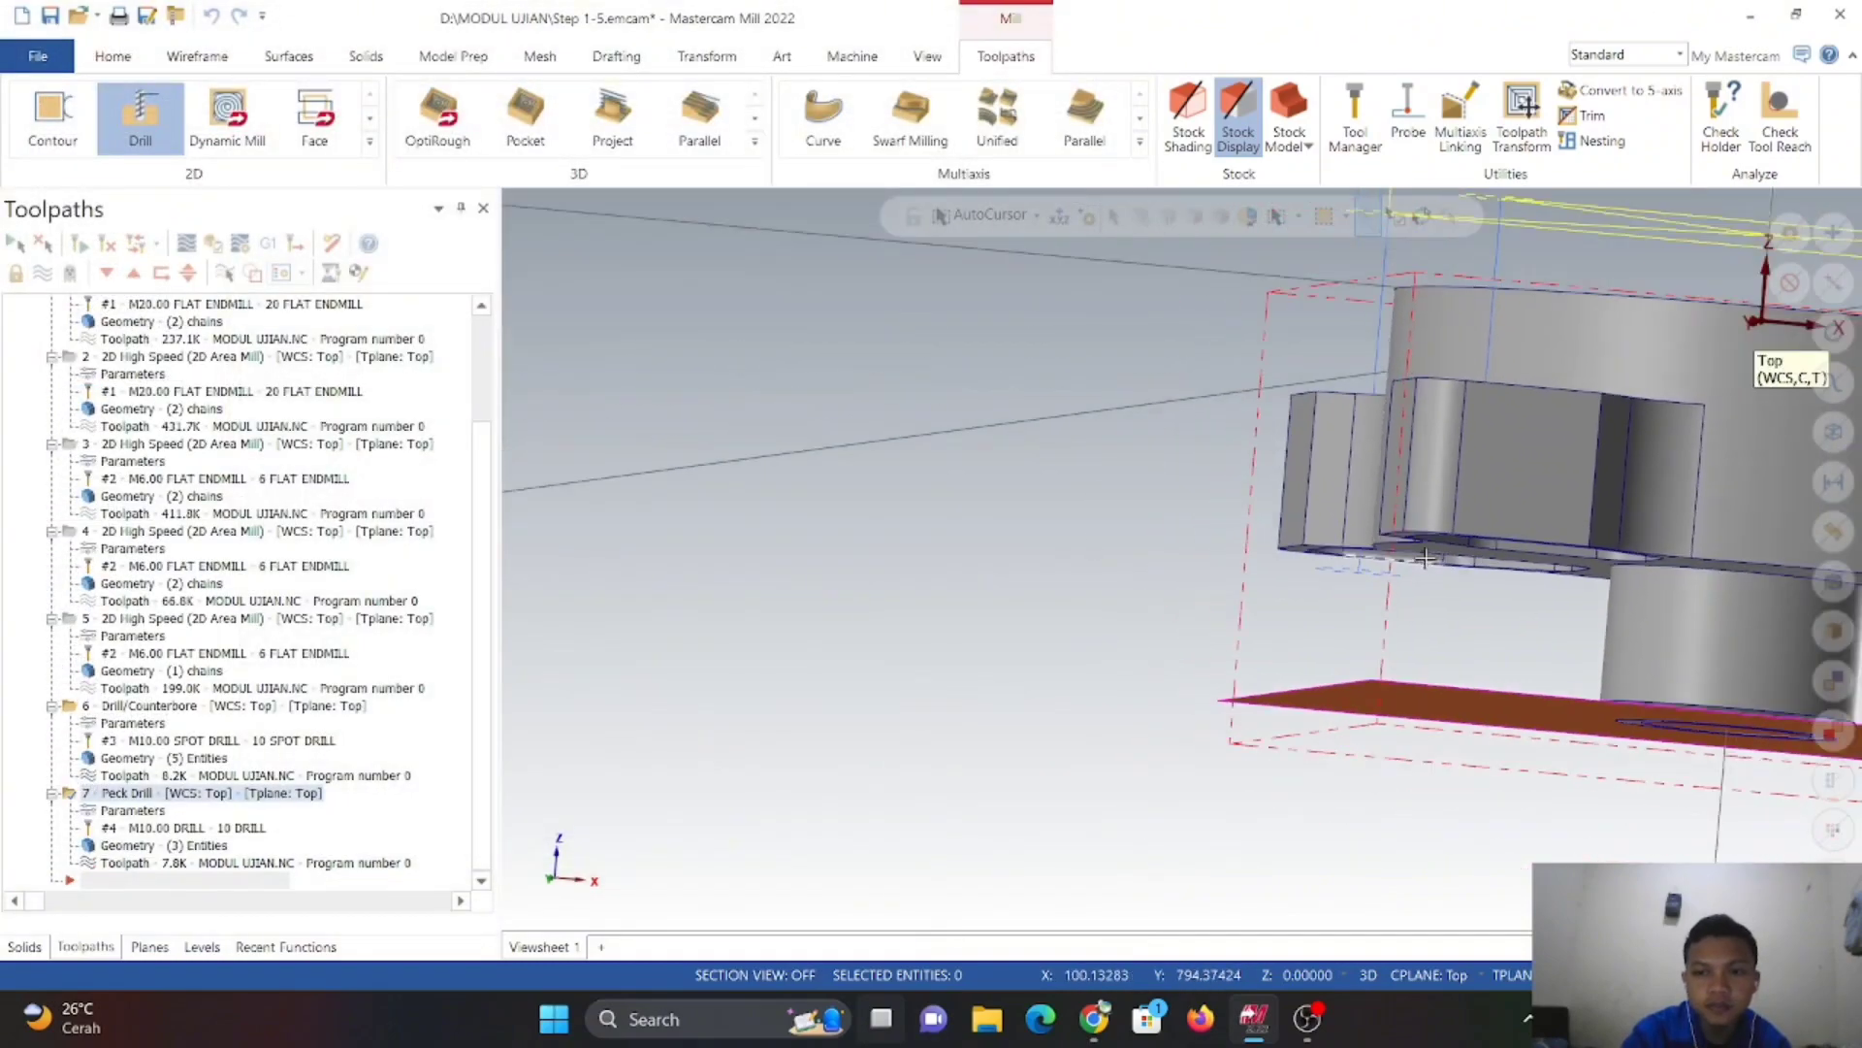
- Verify the peck drill operation on its own by simulating it to the end, and close the simulator
middle_drag(1536, 519, 839, 747)
right_click(1459, 393)
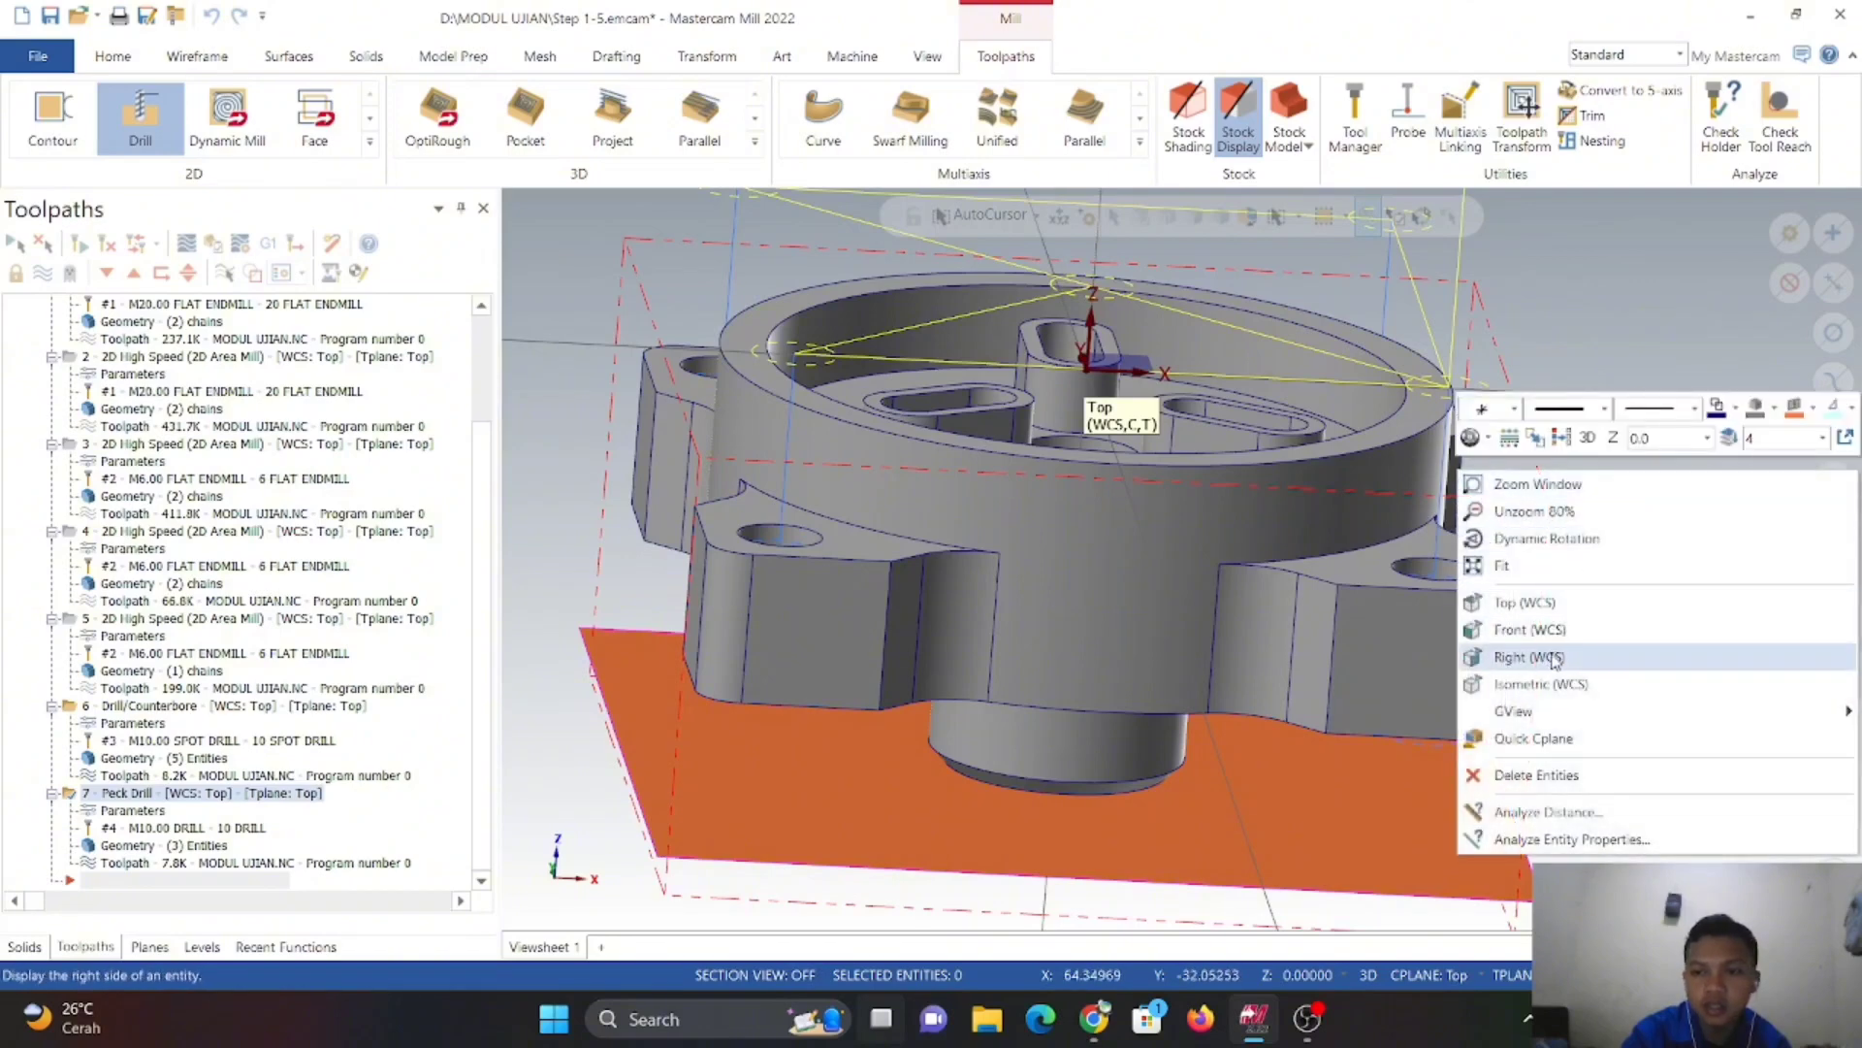
click(1542, 684)
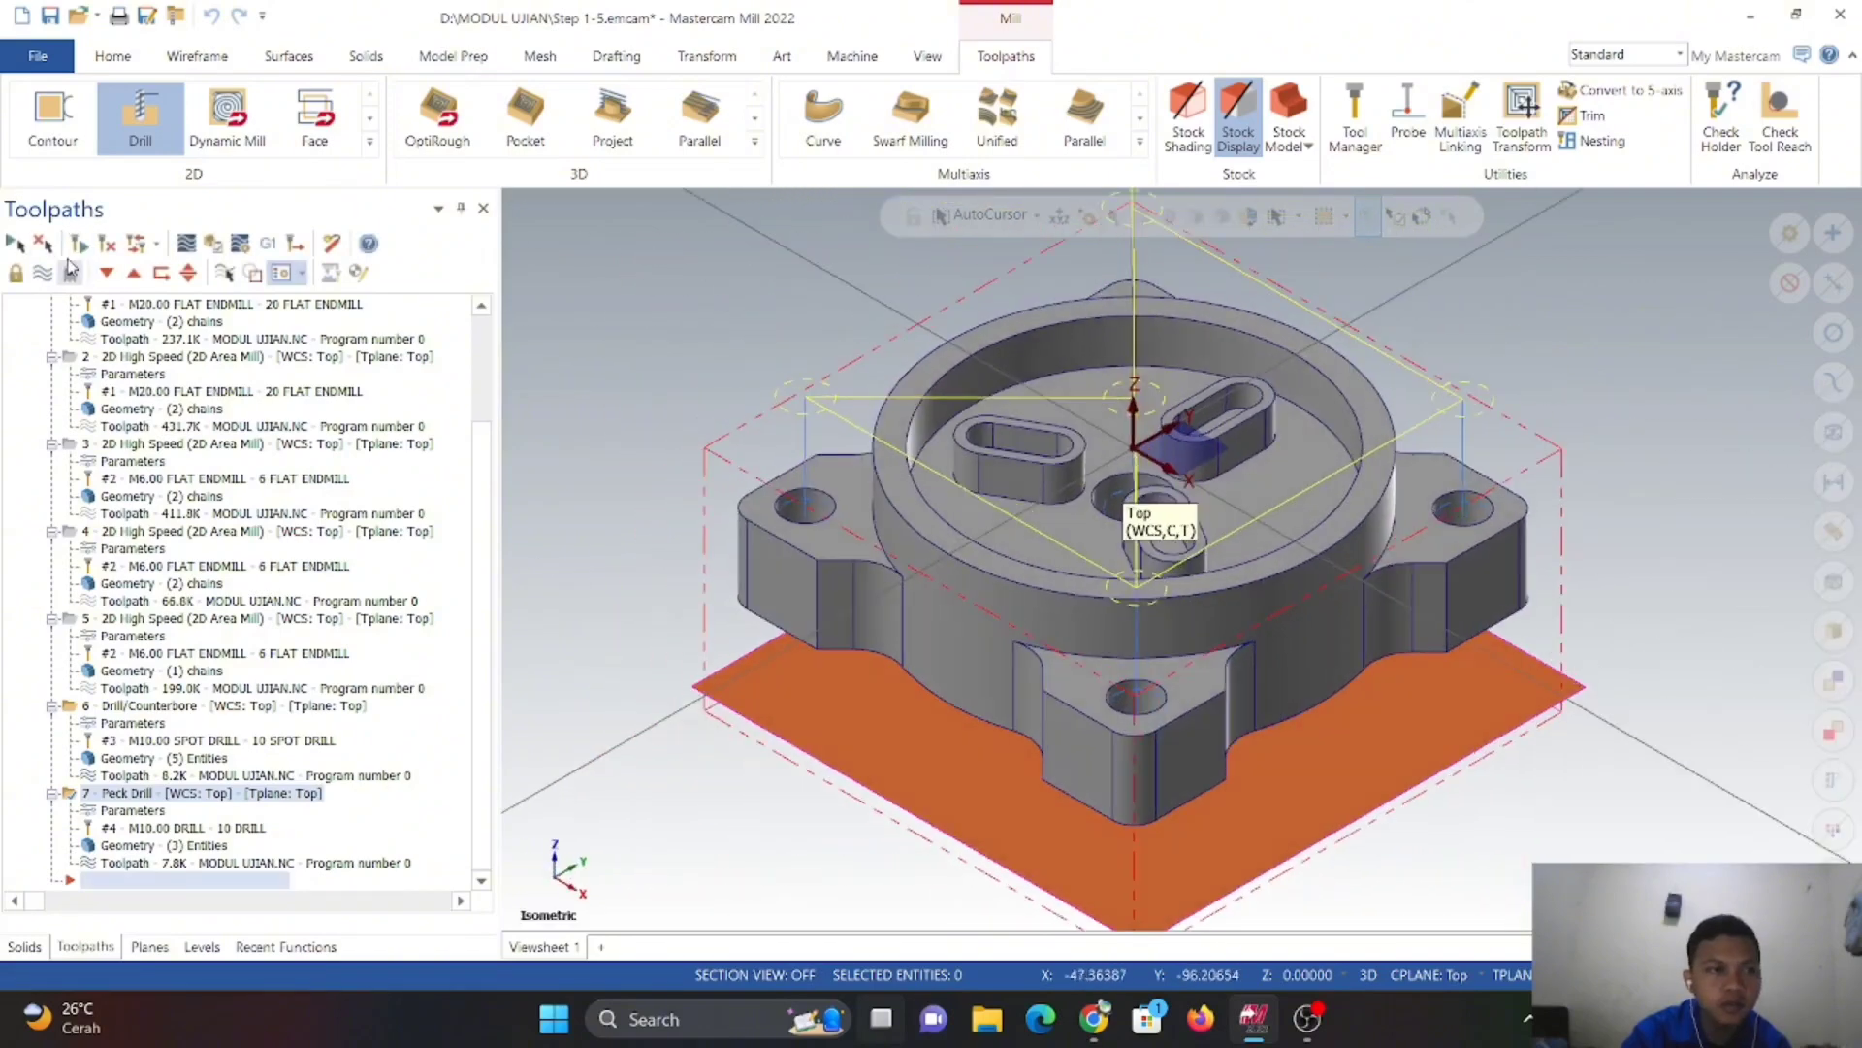
click(14, 247)
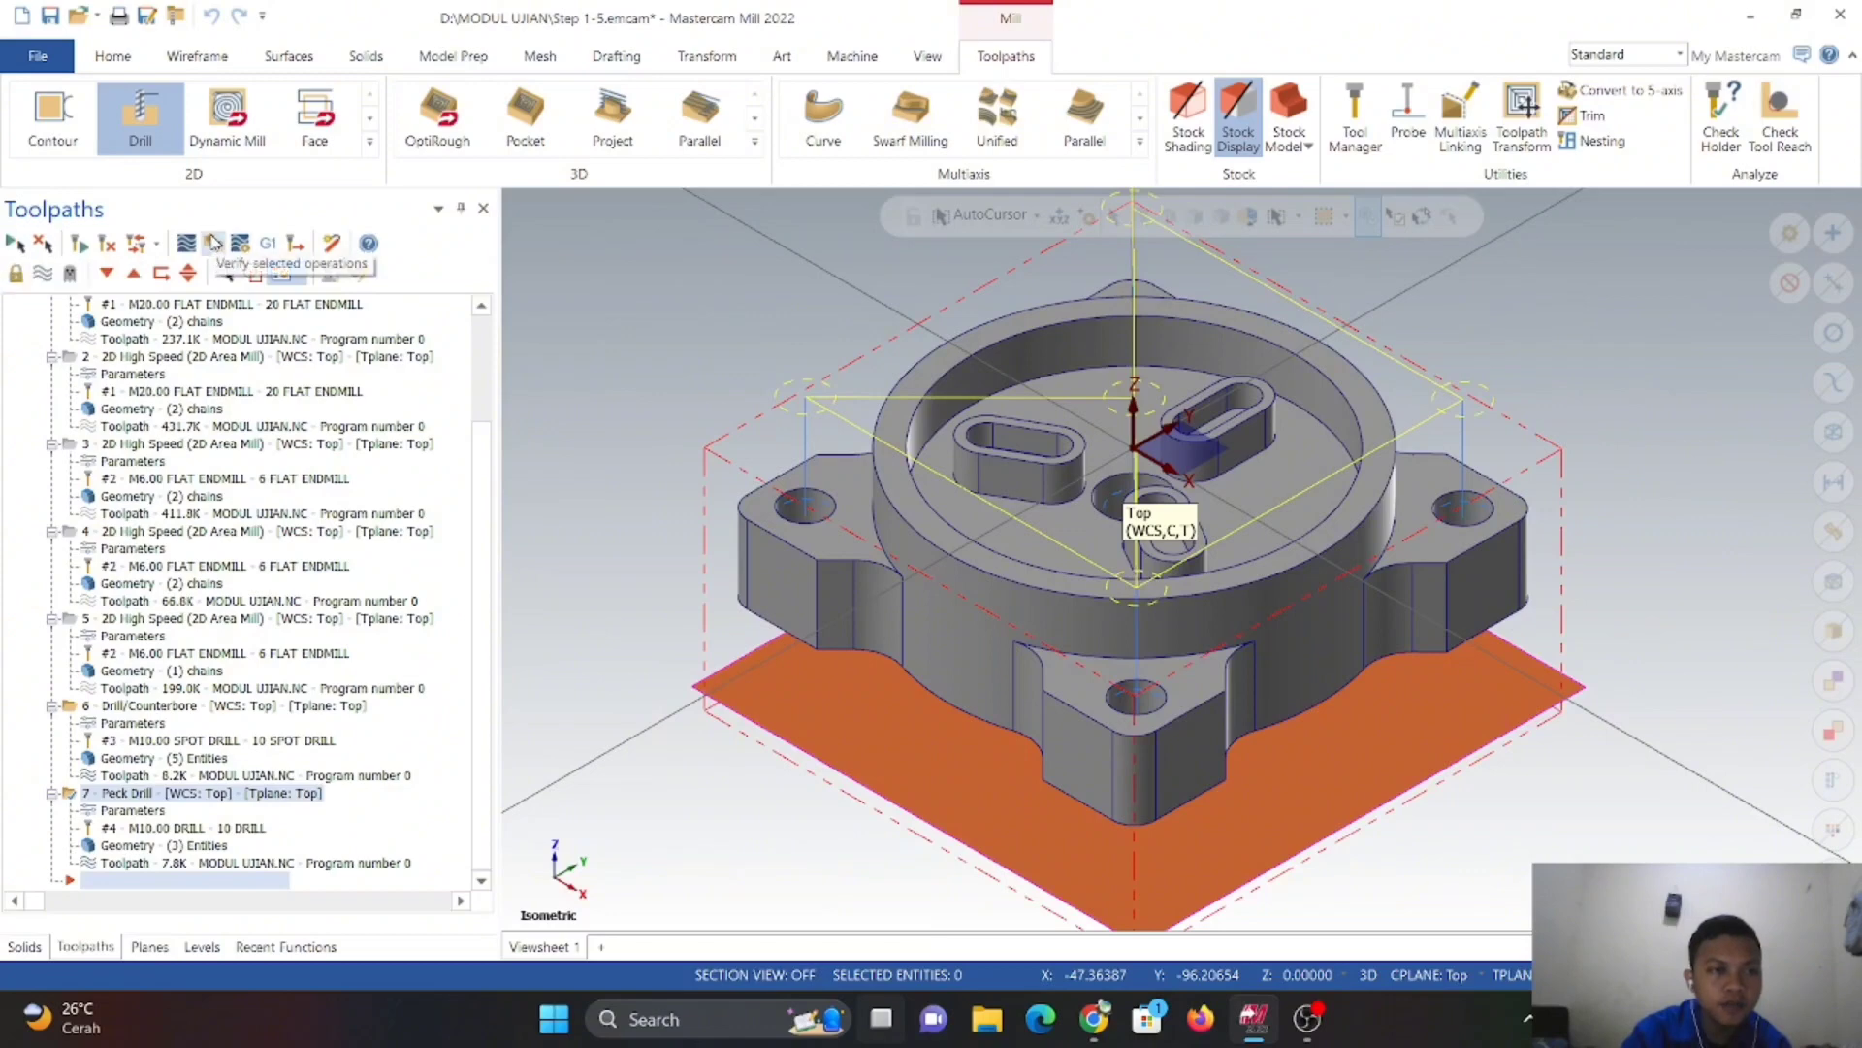
click(214, 243)
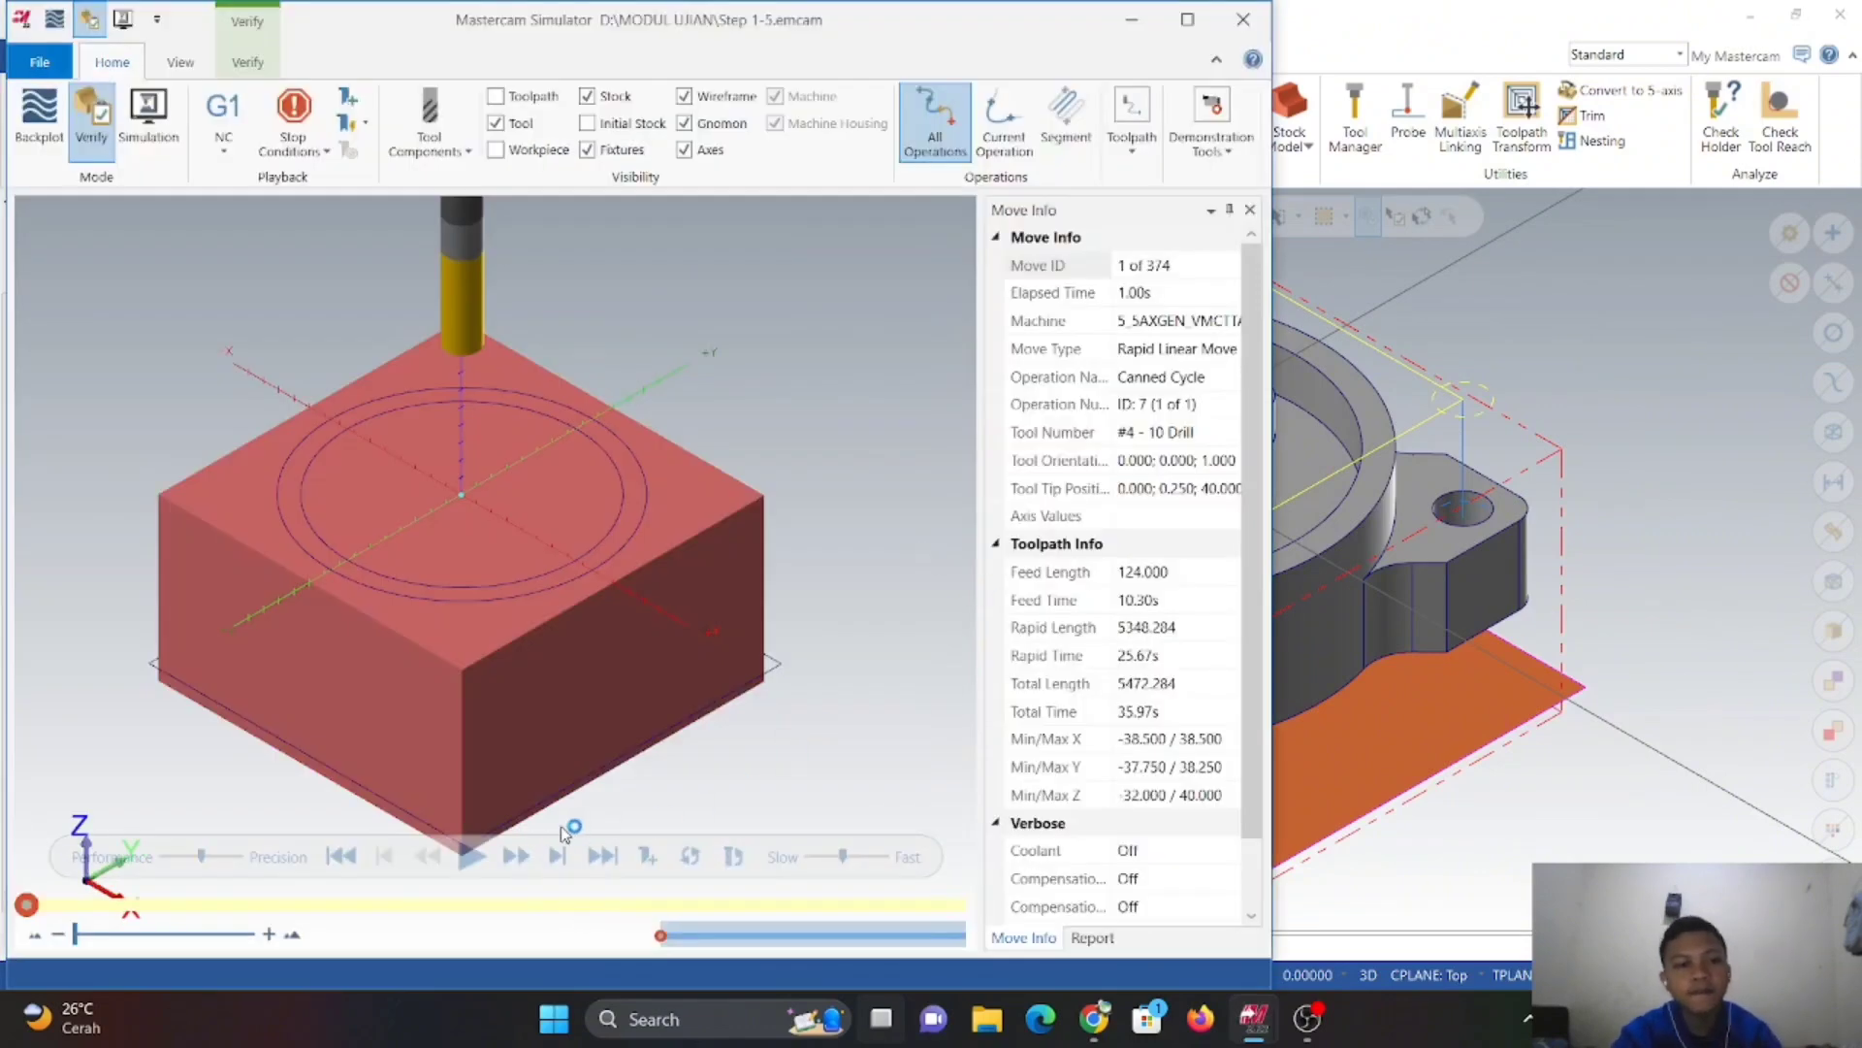
click(471, 855)
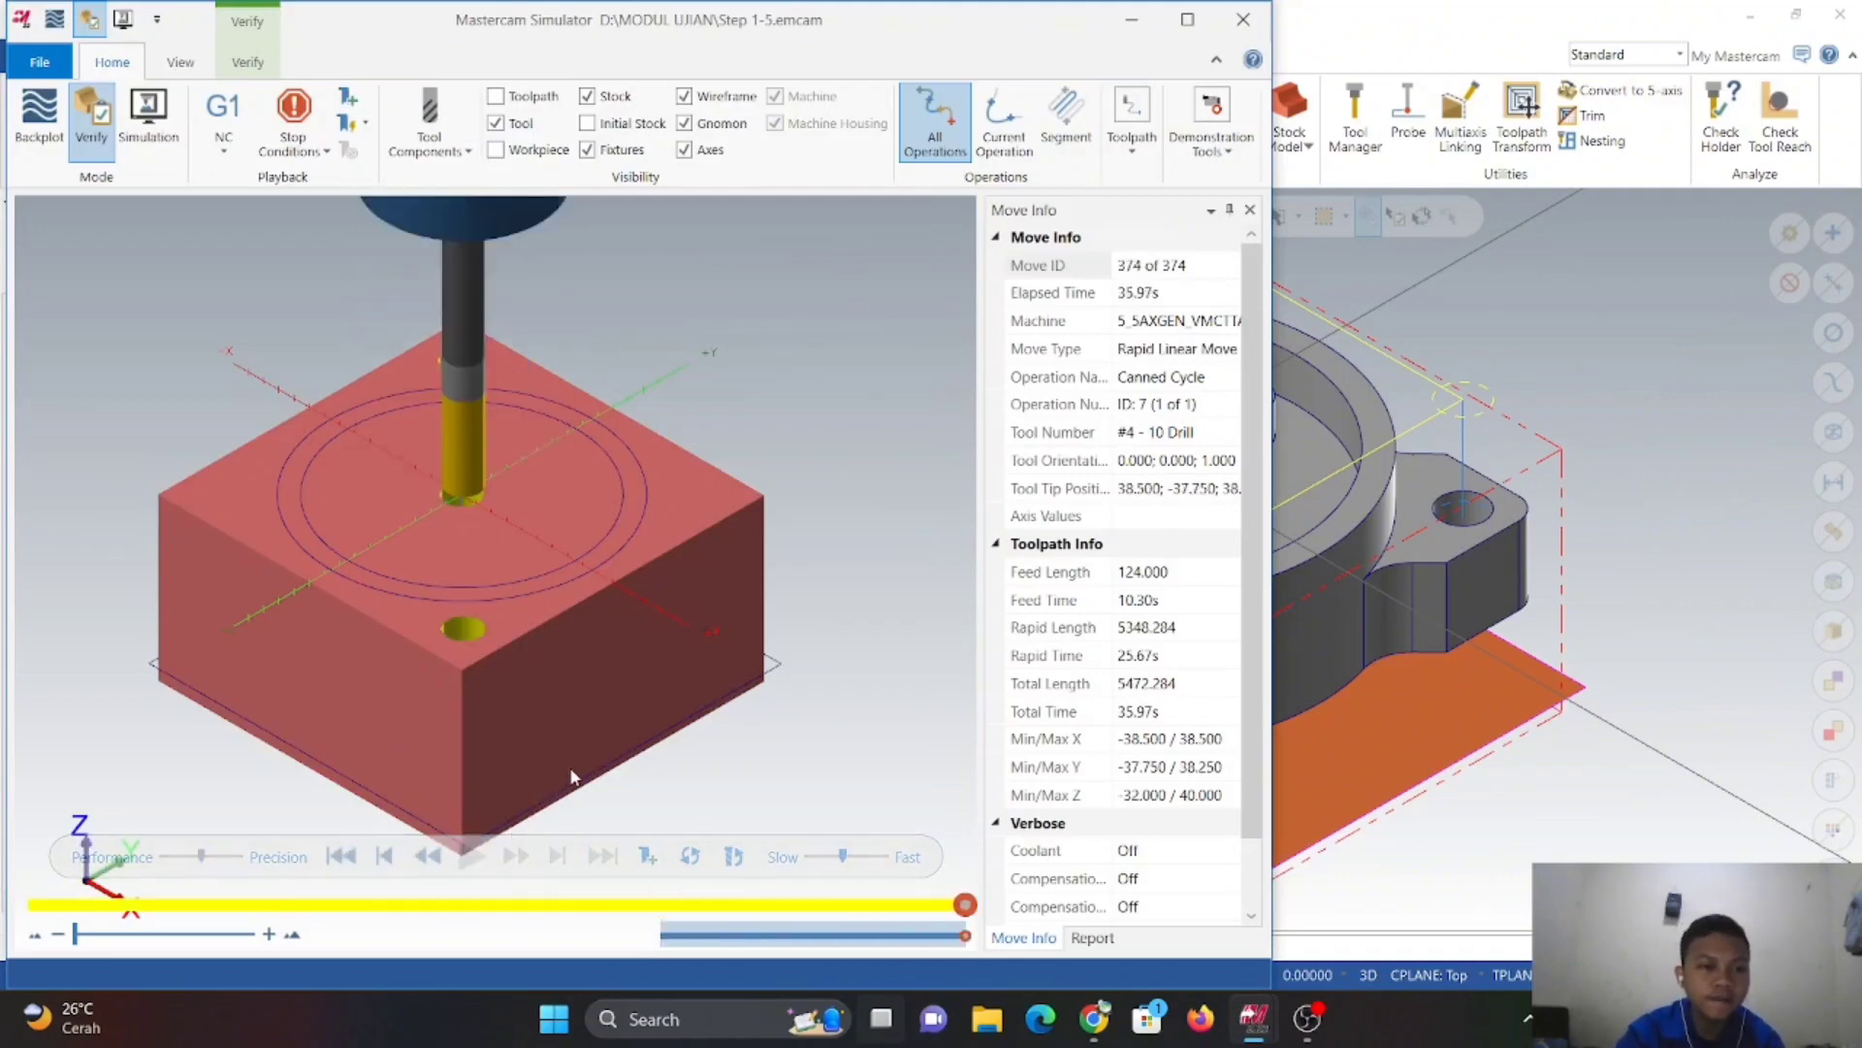
click(1242, 19)
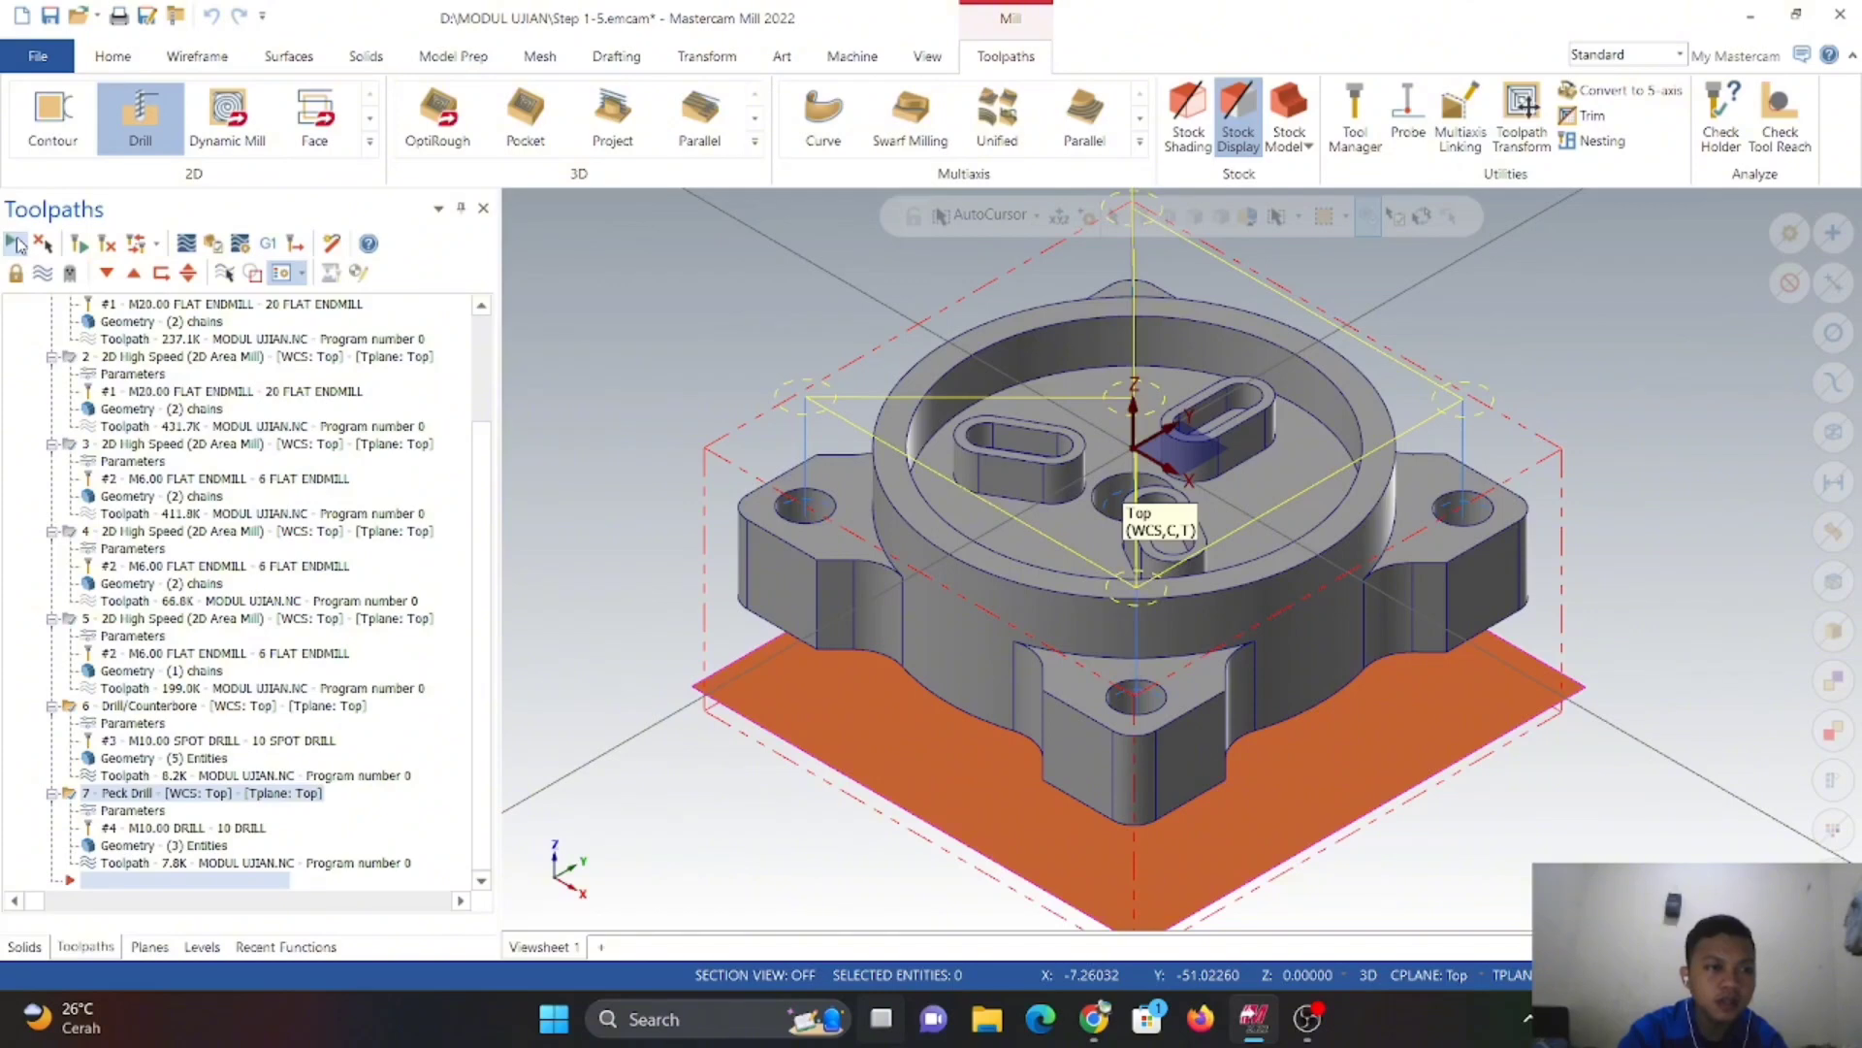
- Verify all toolpath operations together by running the complete machining simulation to the end
scroll(165, 422, up, 2)
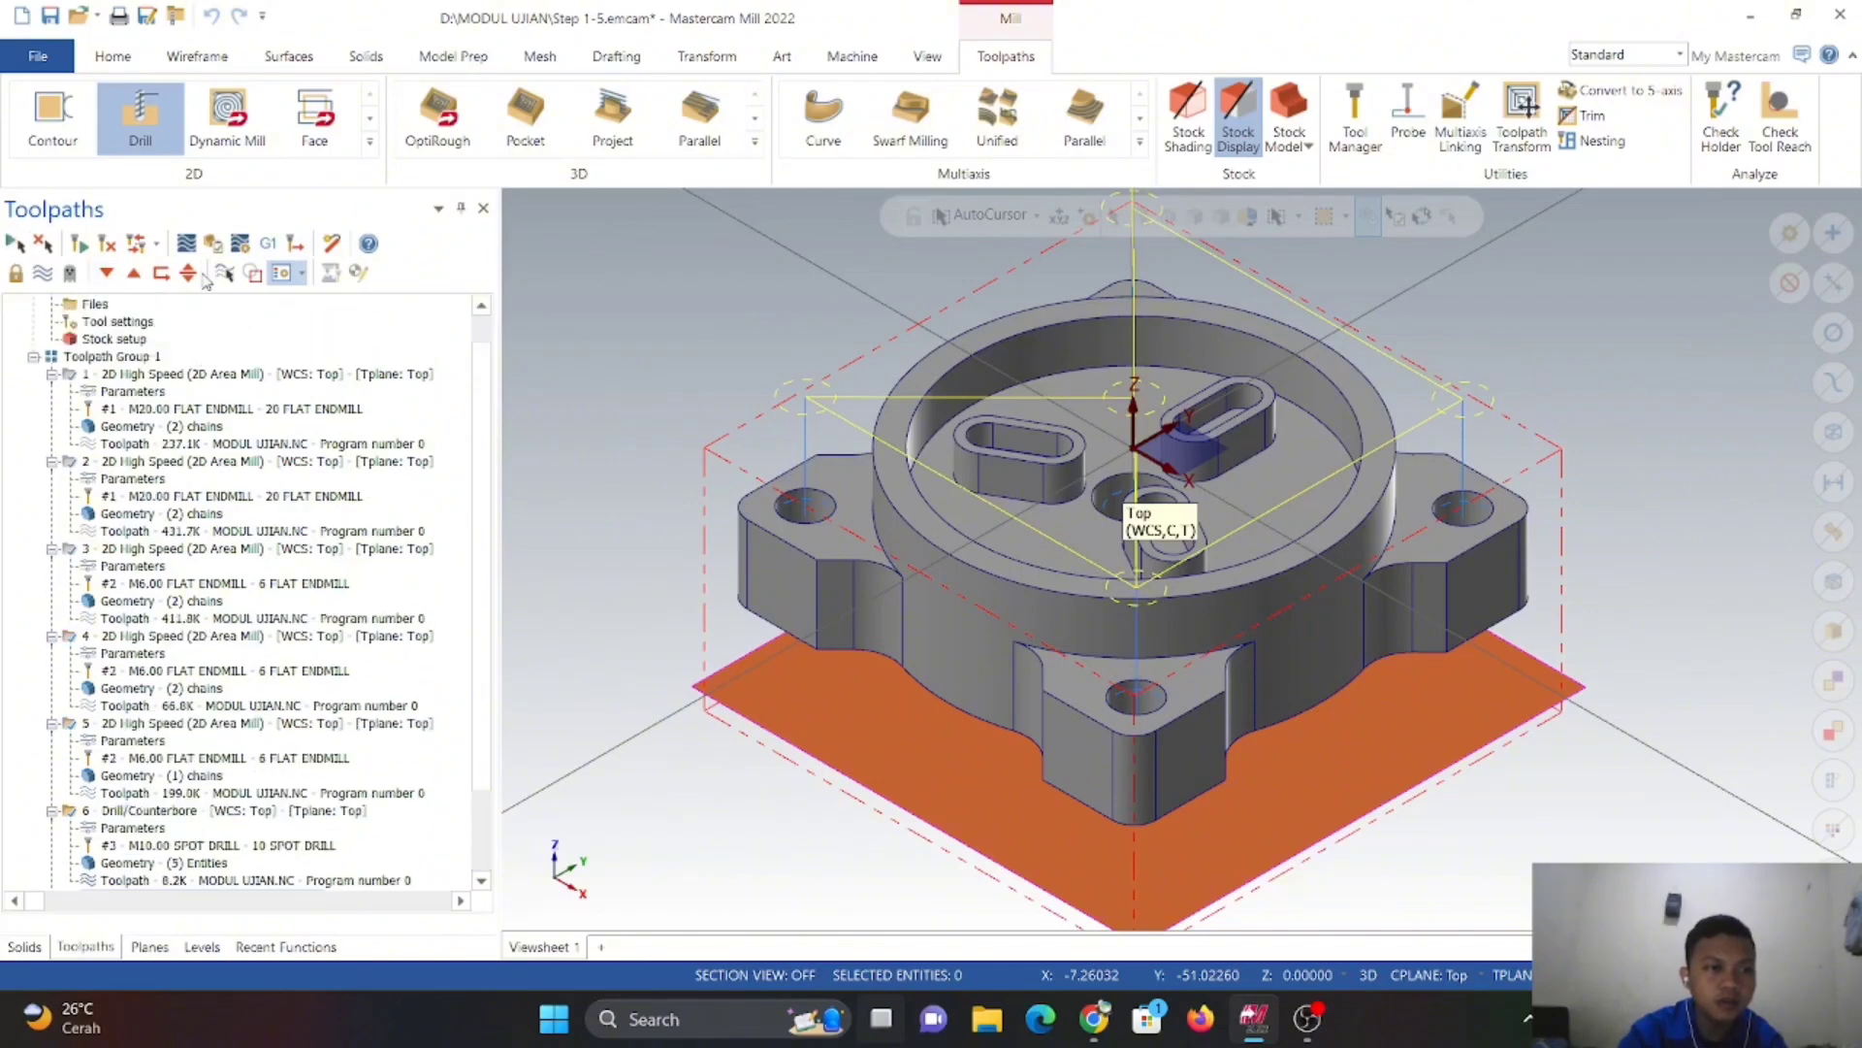
click(213, 243)
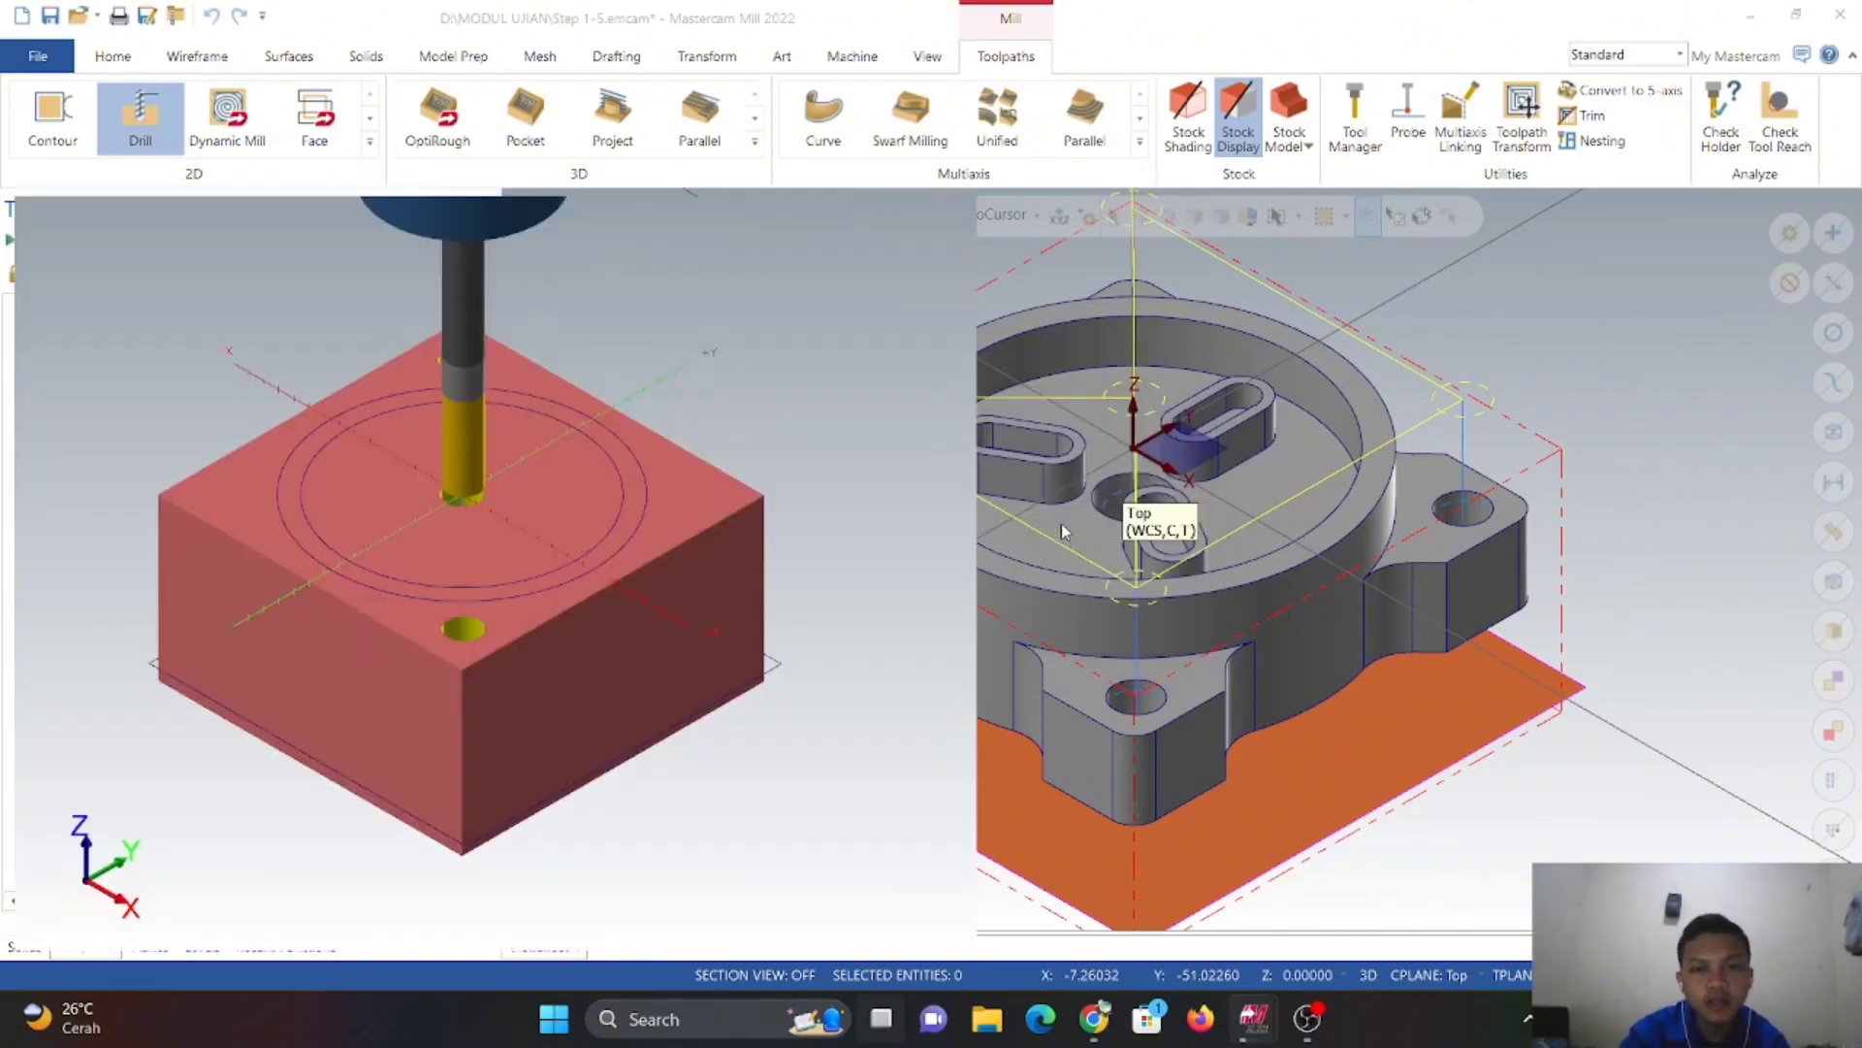
click(471, 855)
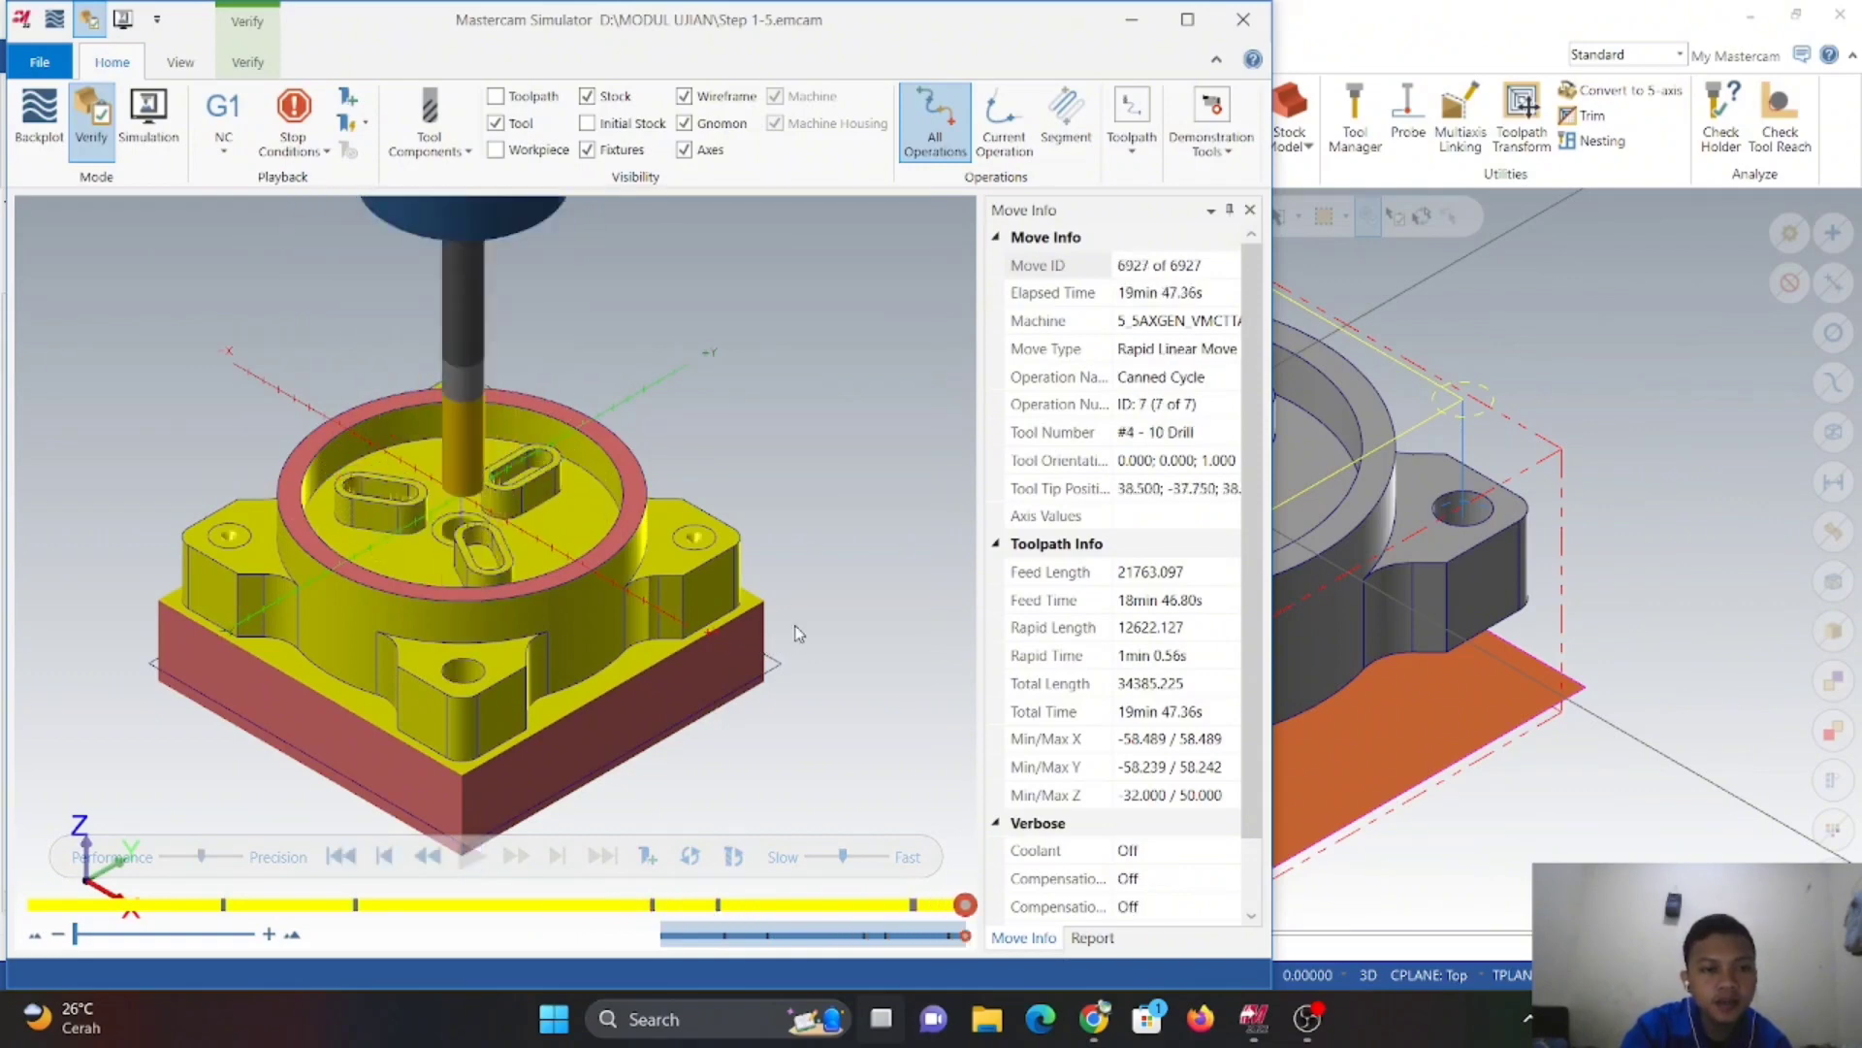
- Examine the machined stock's central bore, slots and corner holes from several angles in the simulator, and close it
middle_drag(563, 614, 450, 414)
scroll(586, 758, up, 3)
scroll(592, 723, up, 3)
scroll(594, 711, down, 5)
scroll(450, 414, up, 4)
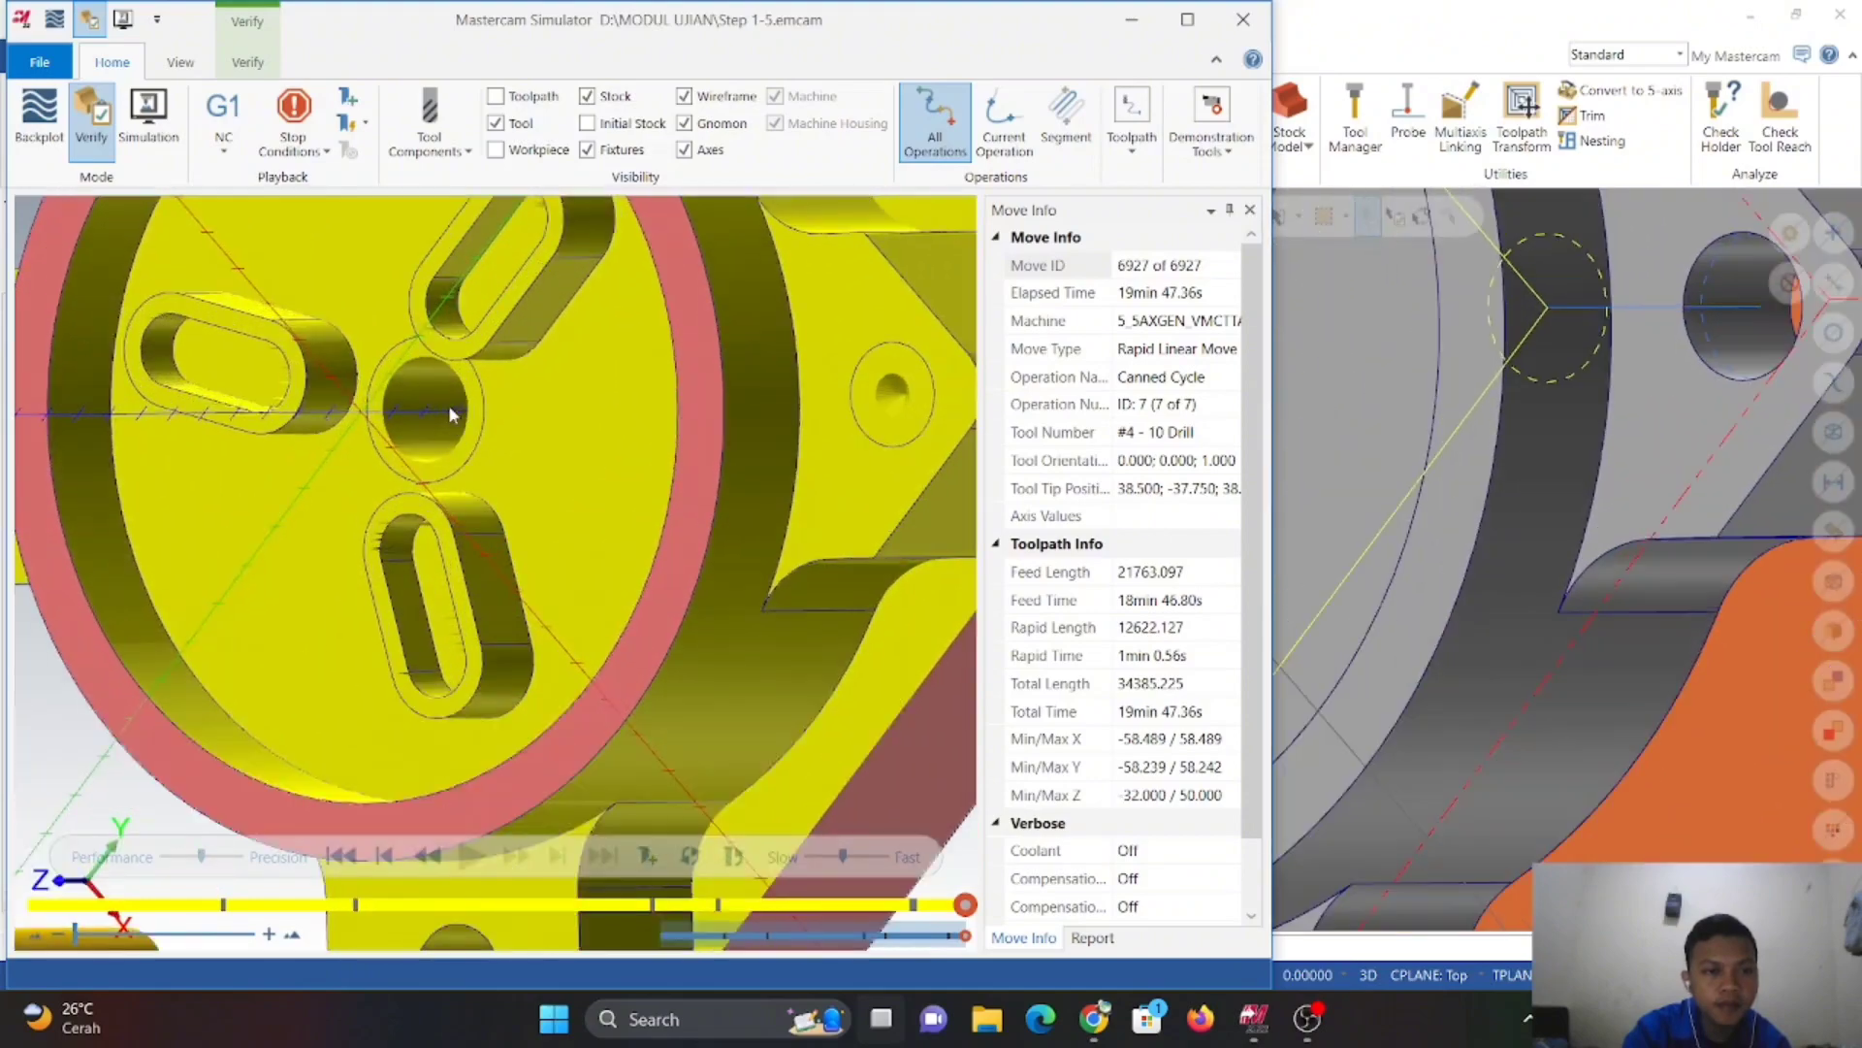
scroll(449, 411, down, 2)
scroll(416, 404, up, 3)
scroll(520, 388, down, 2)
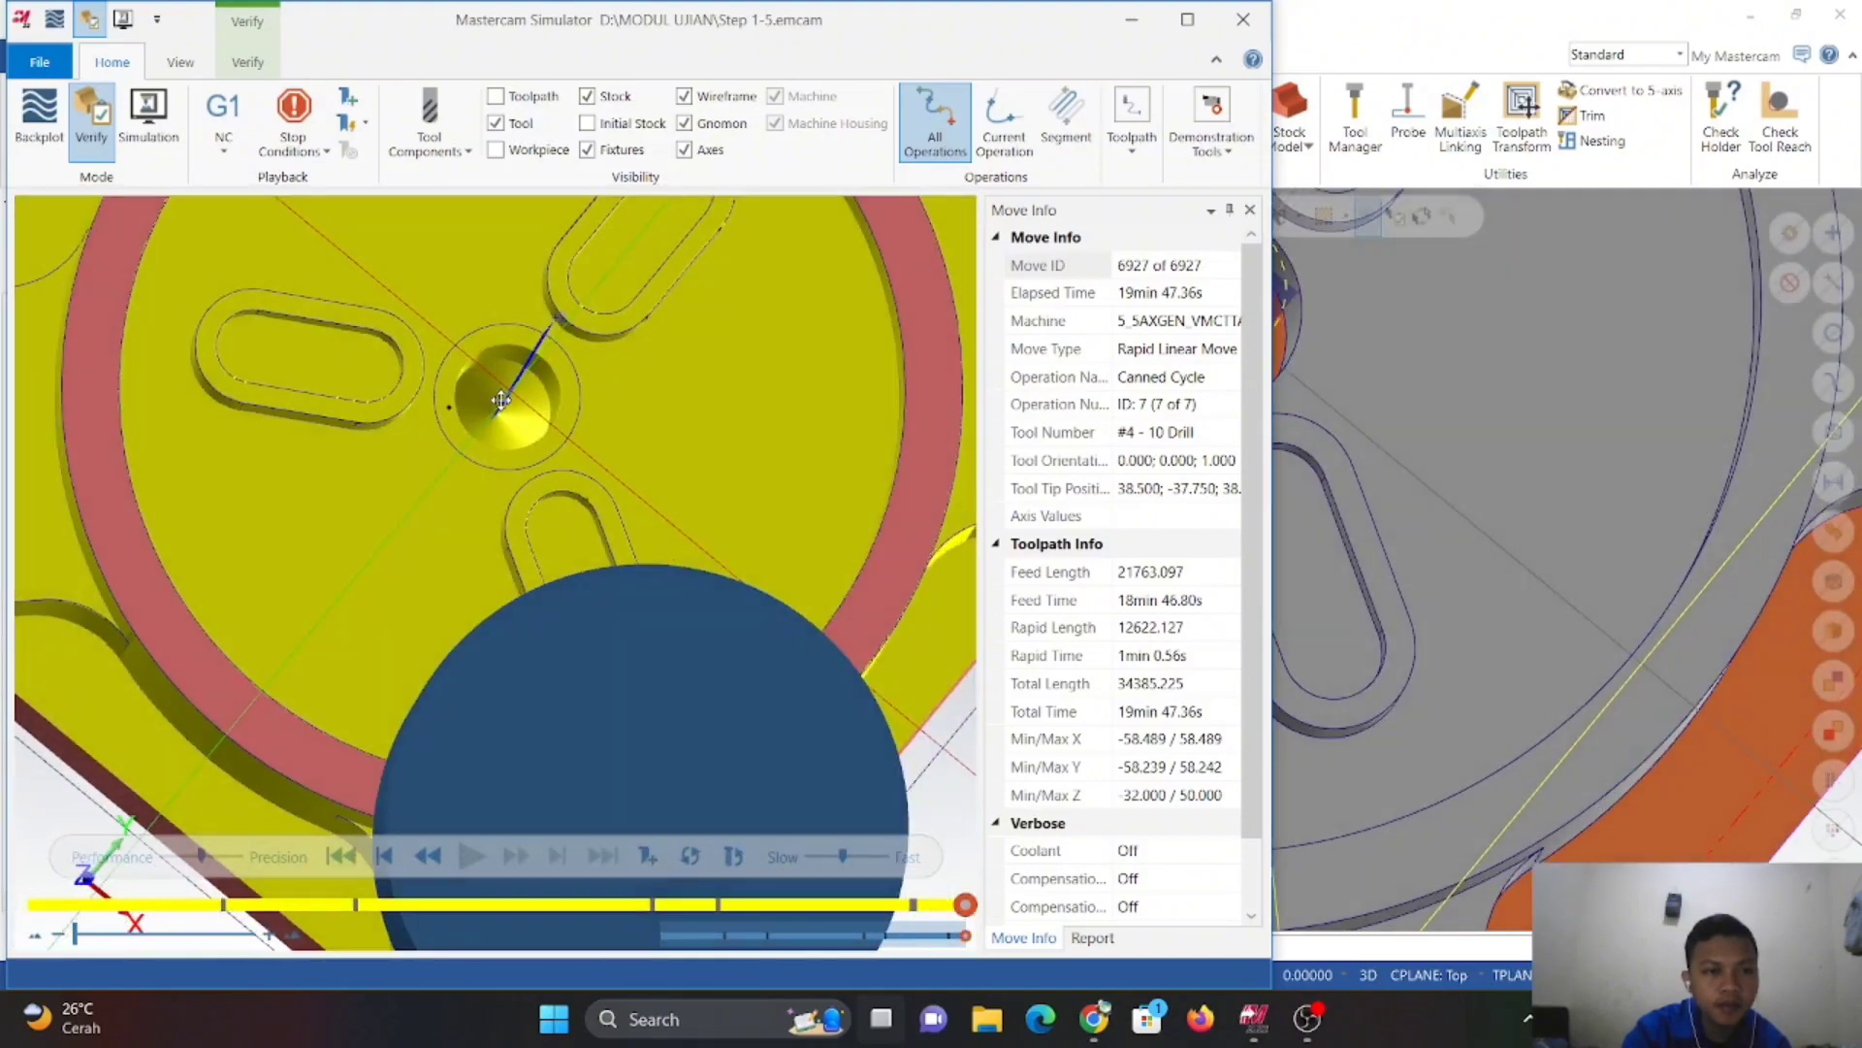
scroll(533, 398, up, 2)
scroll(563, 427, down, 4)
middle_drag(571, 431, 483, 493)
scroll(483, 492, up, 3)
scroll(426, 559, up, 2)
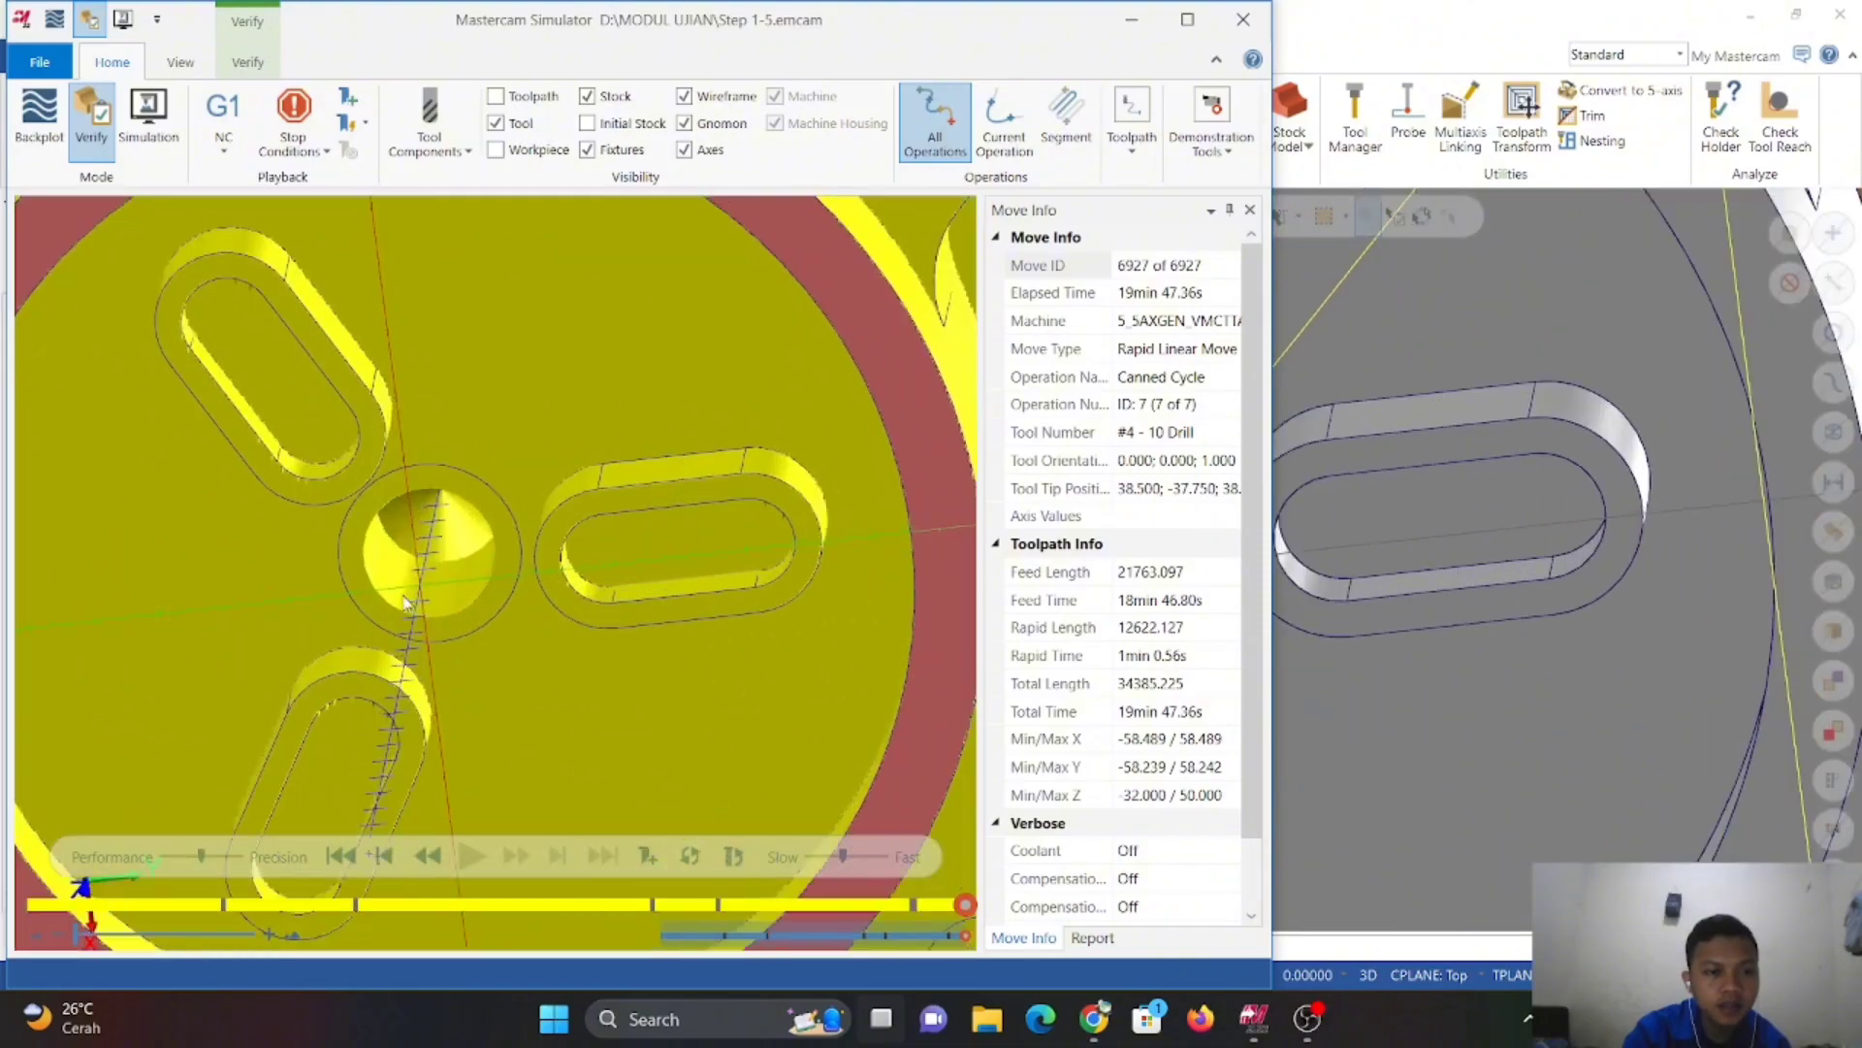
middle_drag(425, 559, 445, 521)
scroll(468, 480, up, 2)
scroll(469, 475, down, 4)
scroll(471, 479, down, 4)
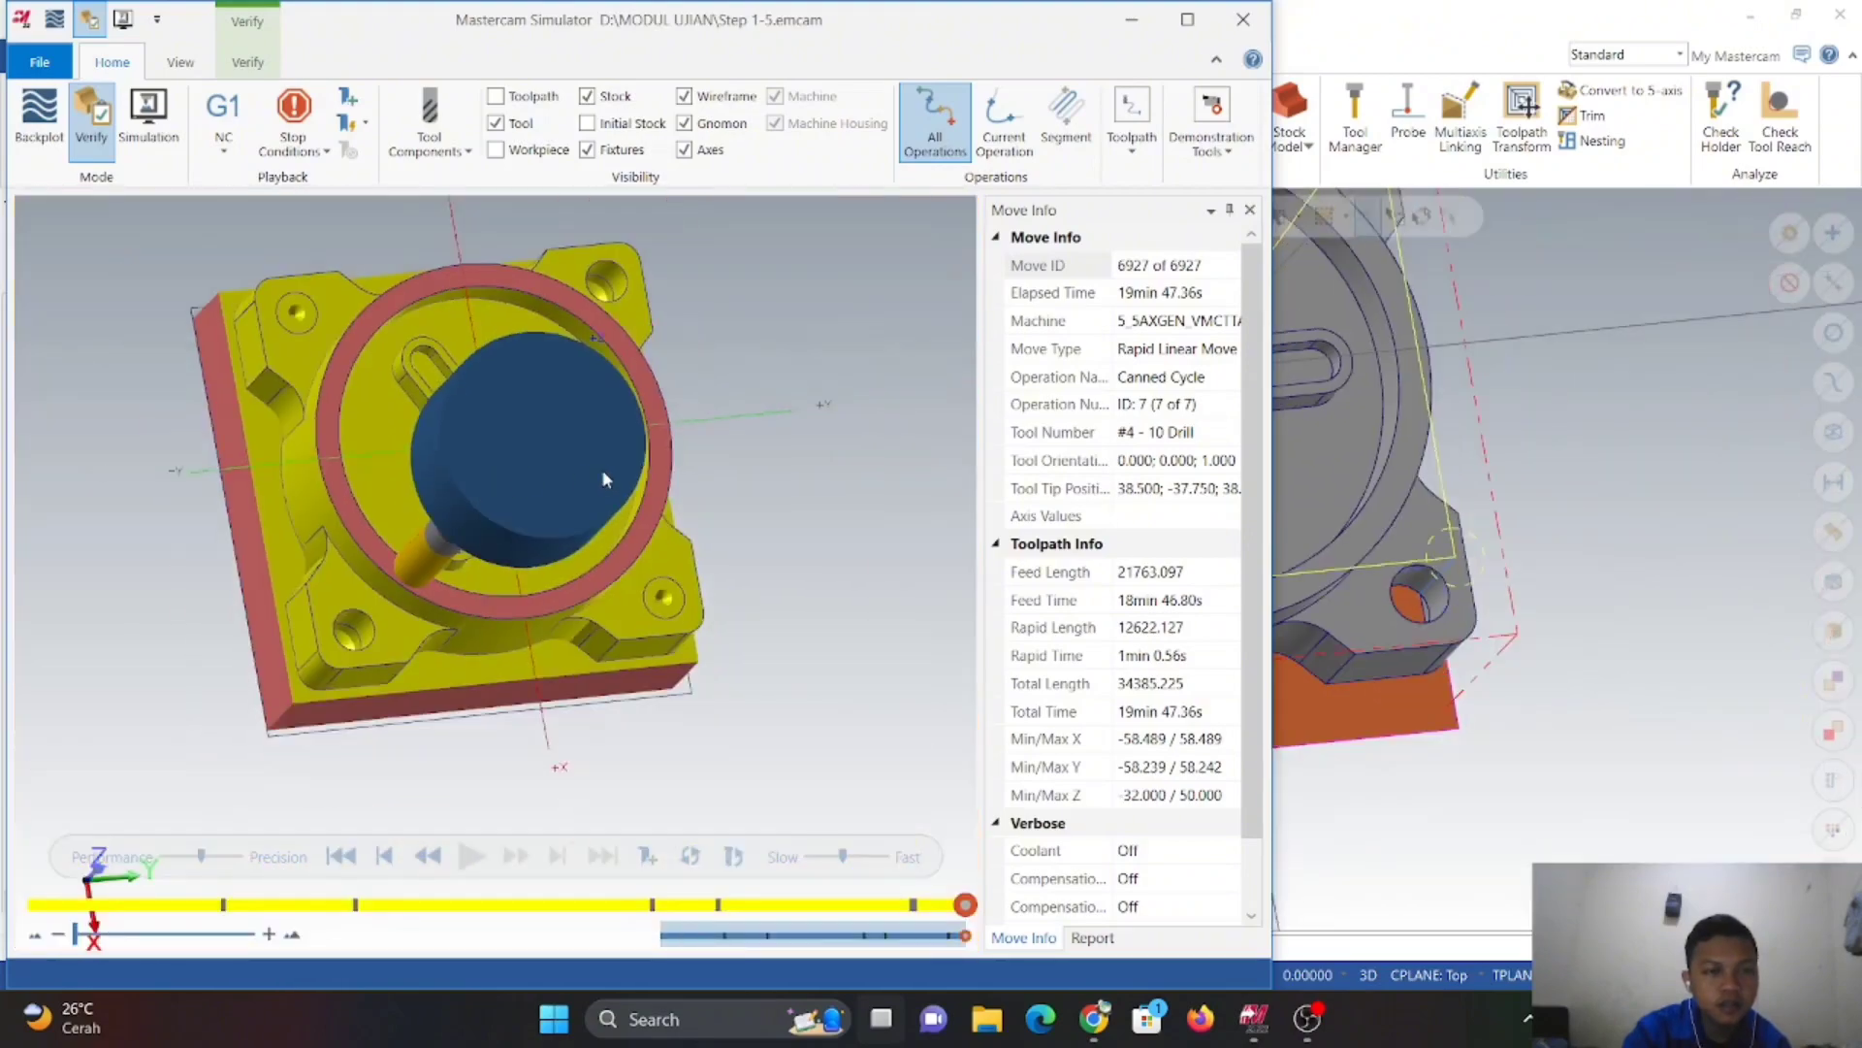
mouse_move(603, 475)
middle_down()
mouse_move(617, 457)
mouse_move(593, 473)
middle_up()
middle_drag(702, 436, 605, 469)
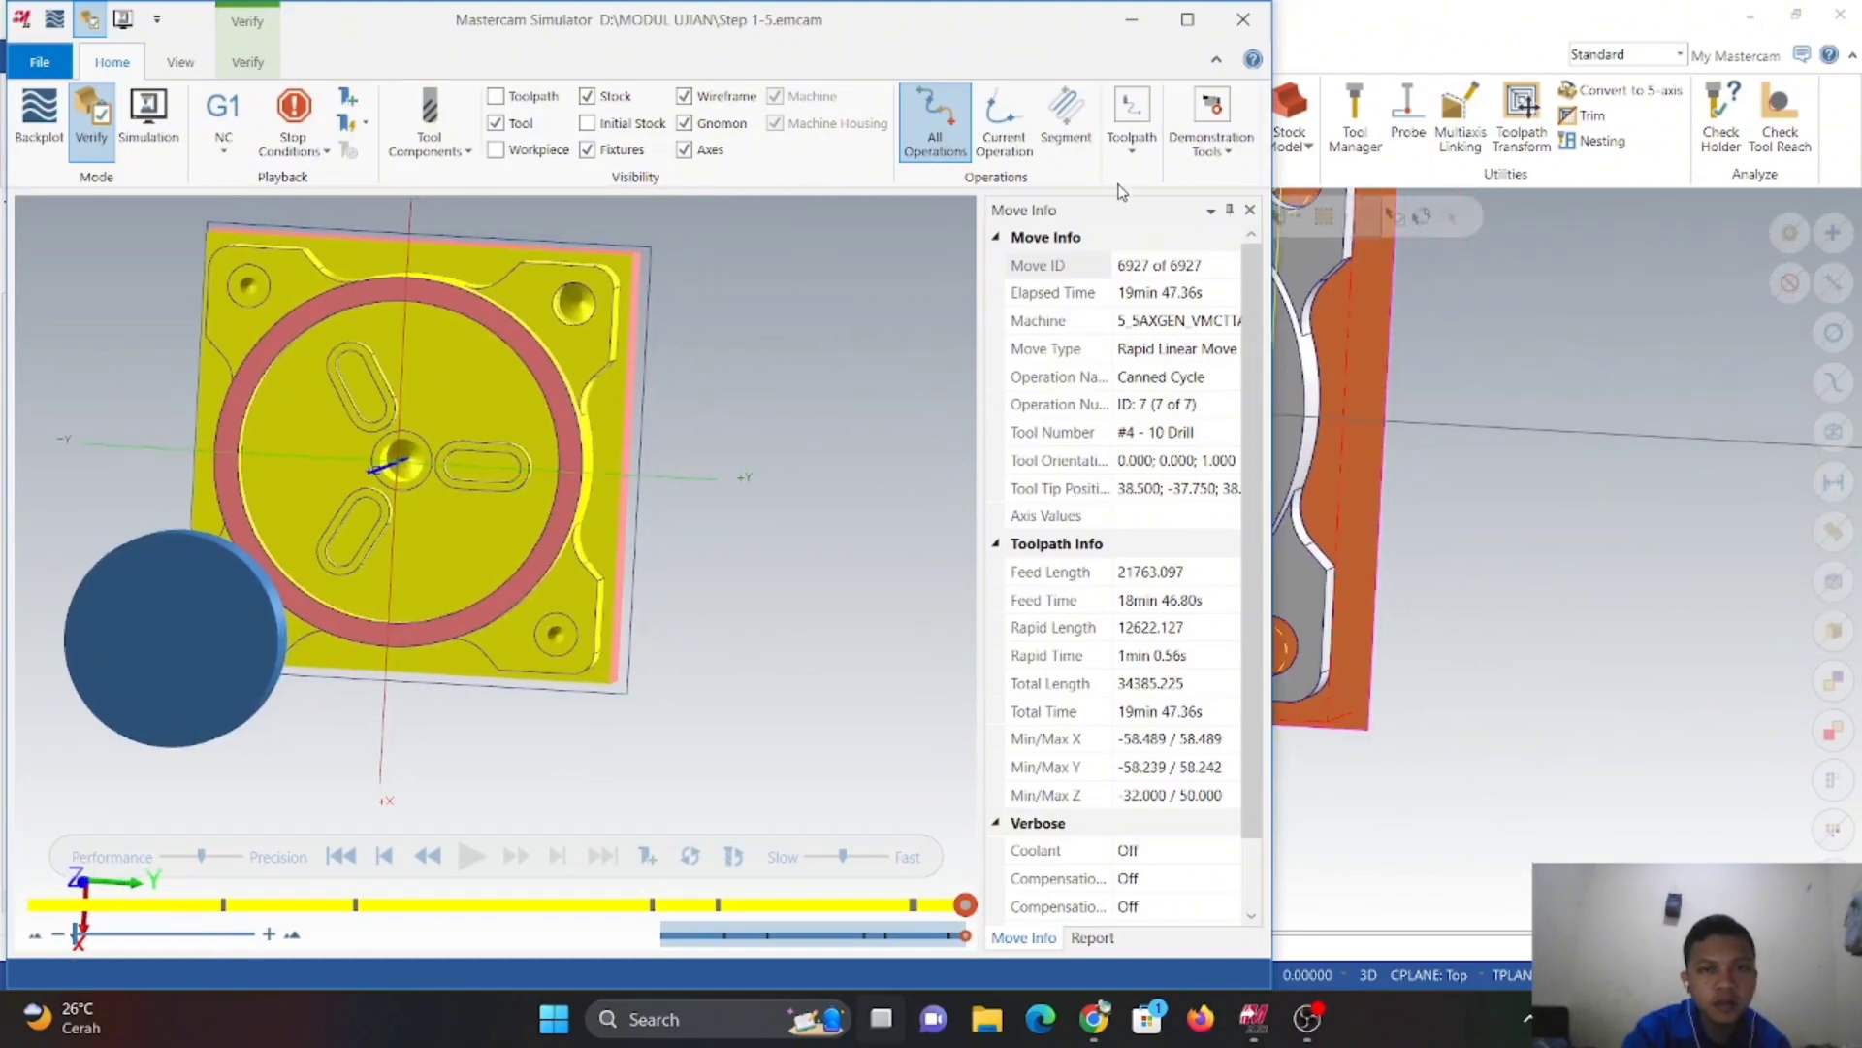
click(1240, 33)
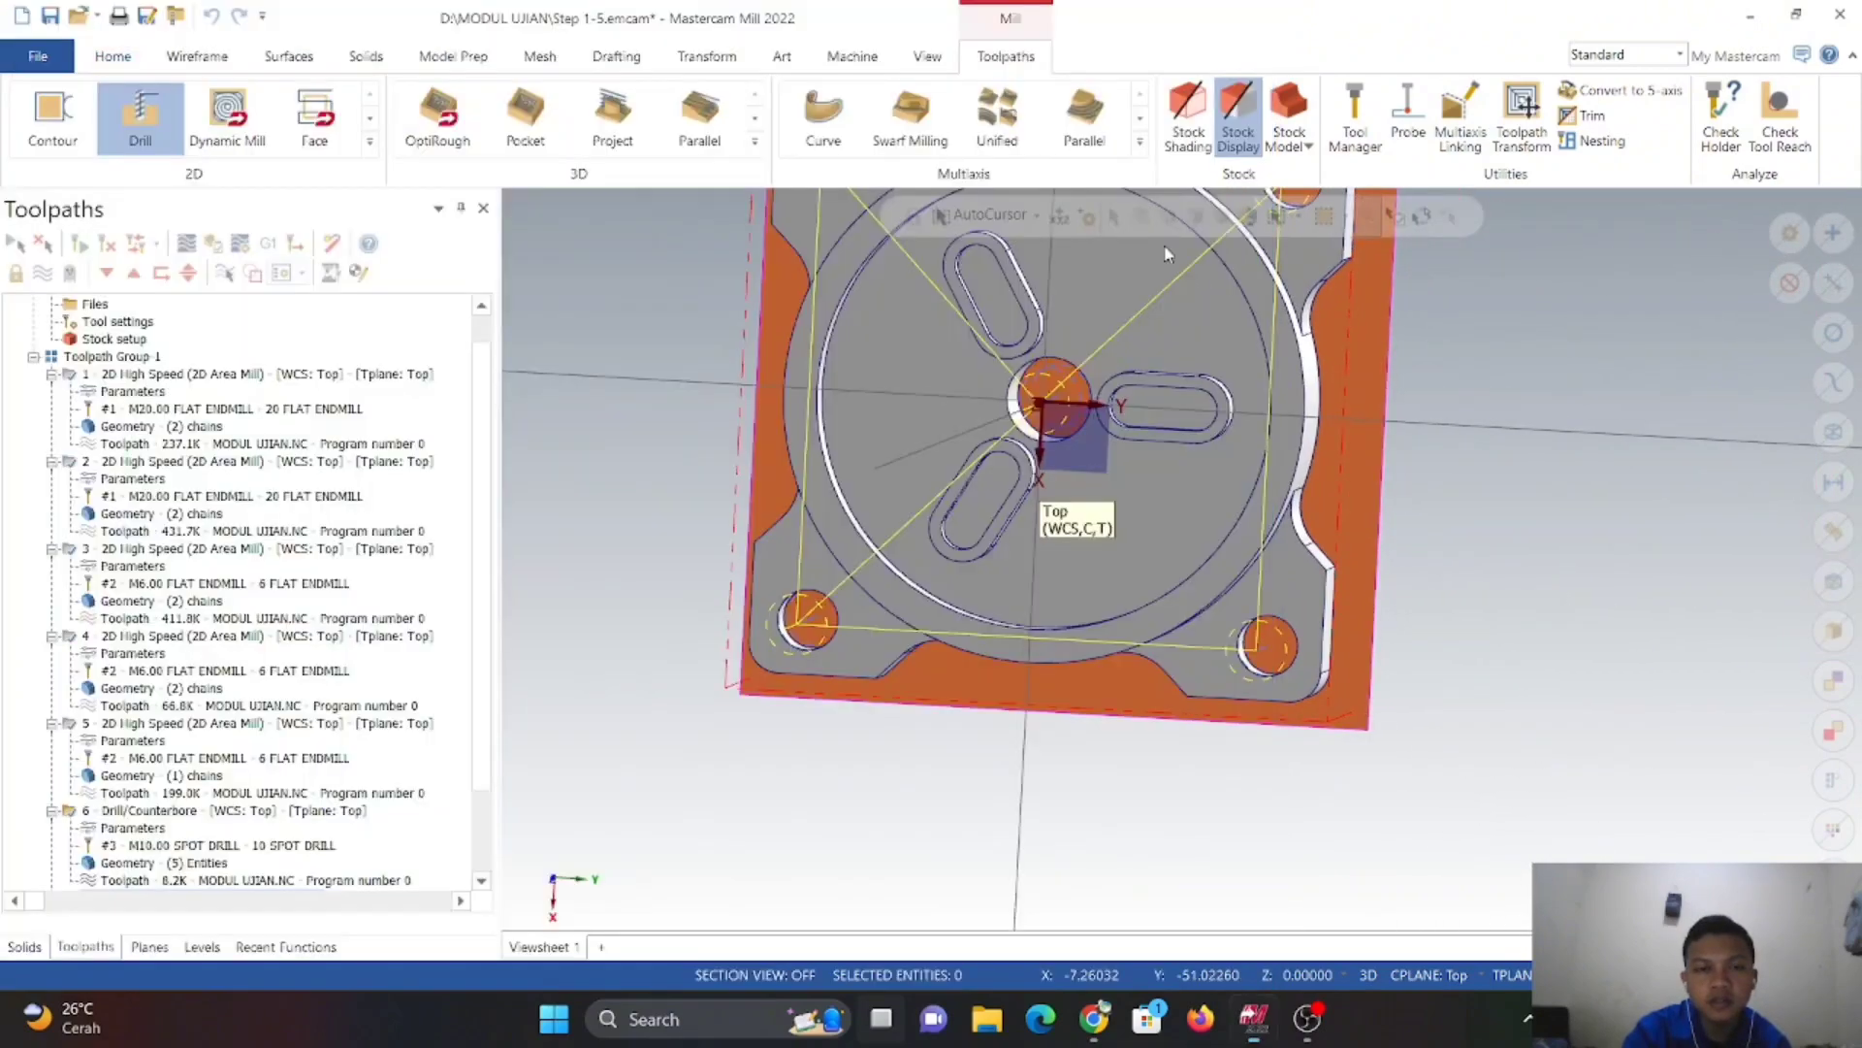
- Check the flange's hole dimensions in the part drawing PDF in Chrome and return to Mastercam's top view of the model
middle_drag(1232, 478, 1122, 522)
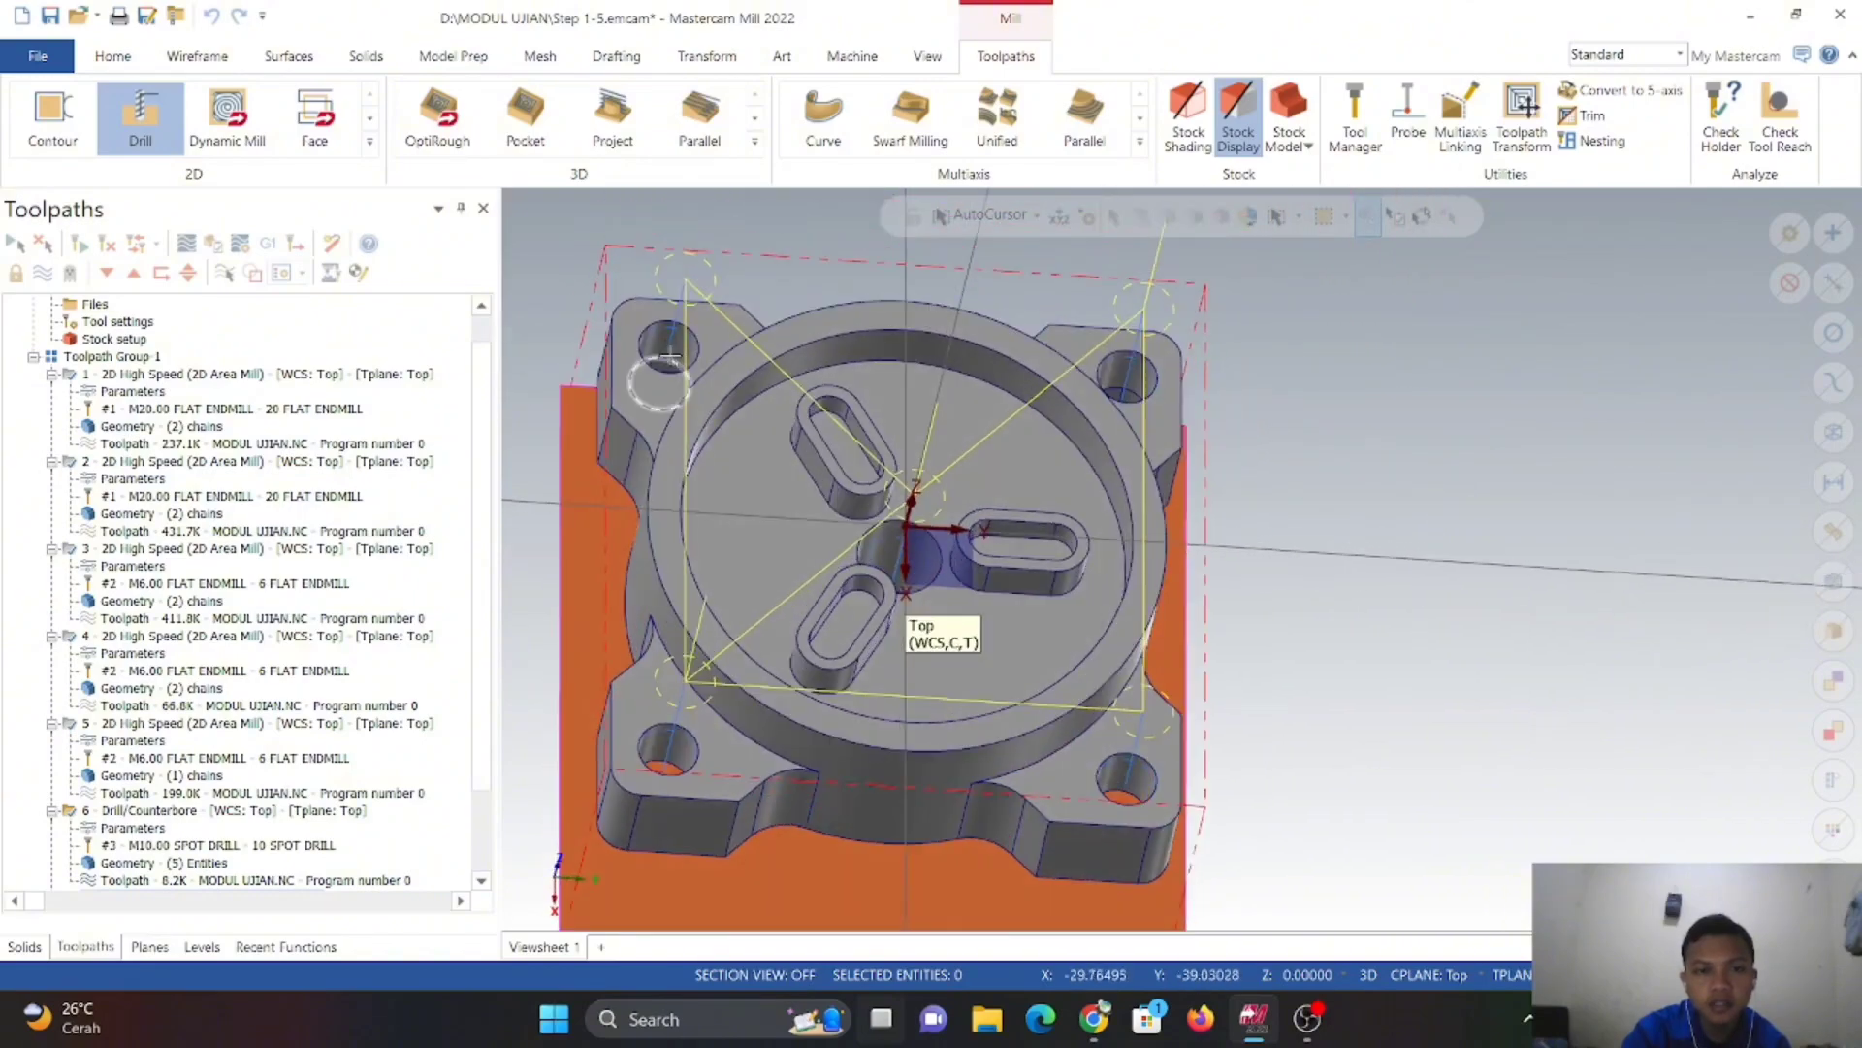
right_click(1513, 519)
click(1519, 650)
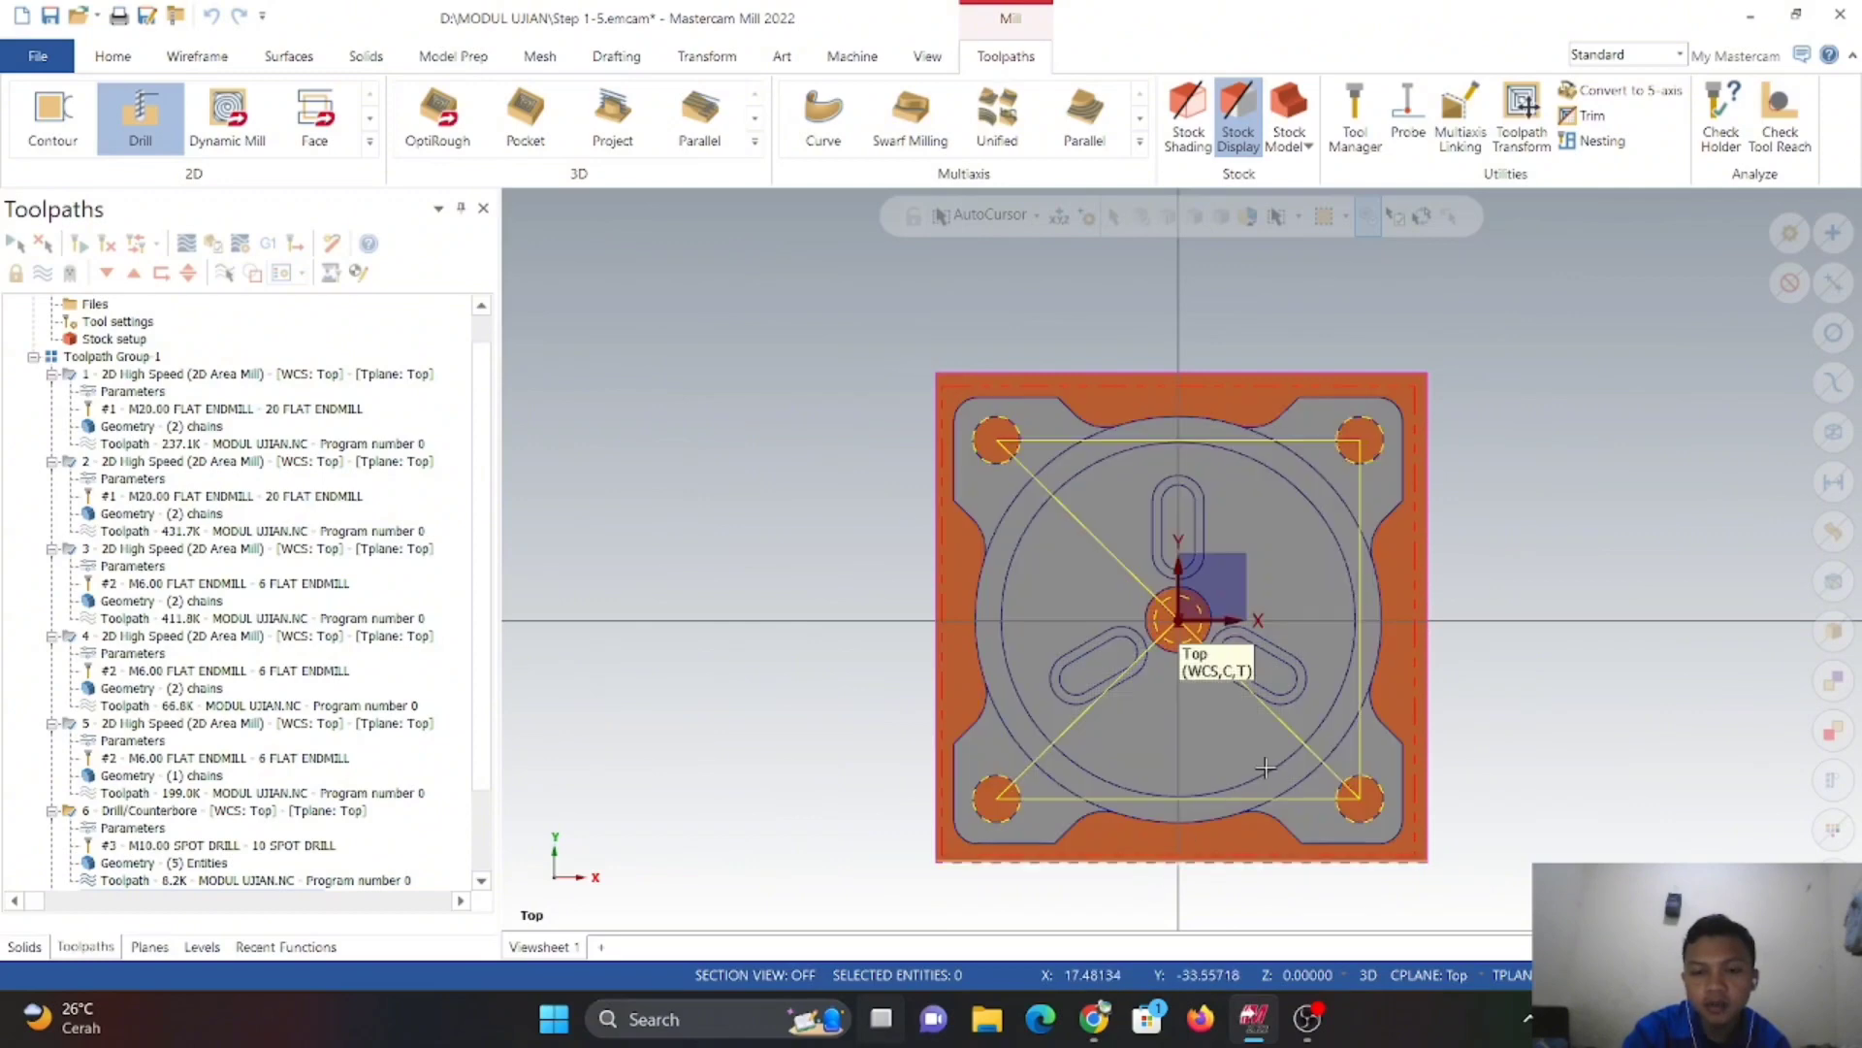
mouse_move(1094, 1019)
click(1096, 902)
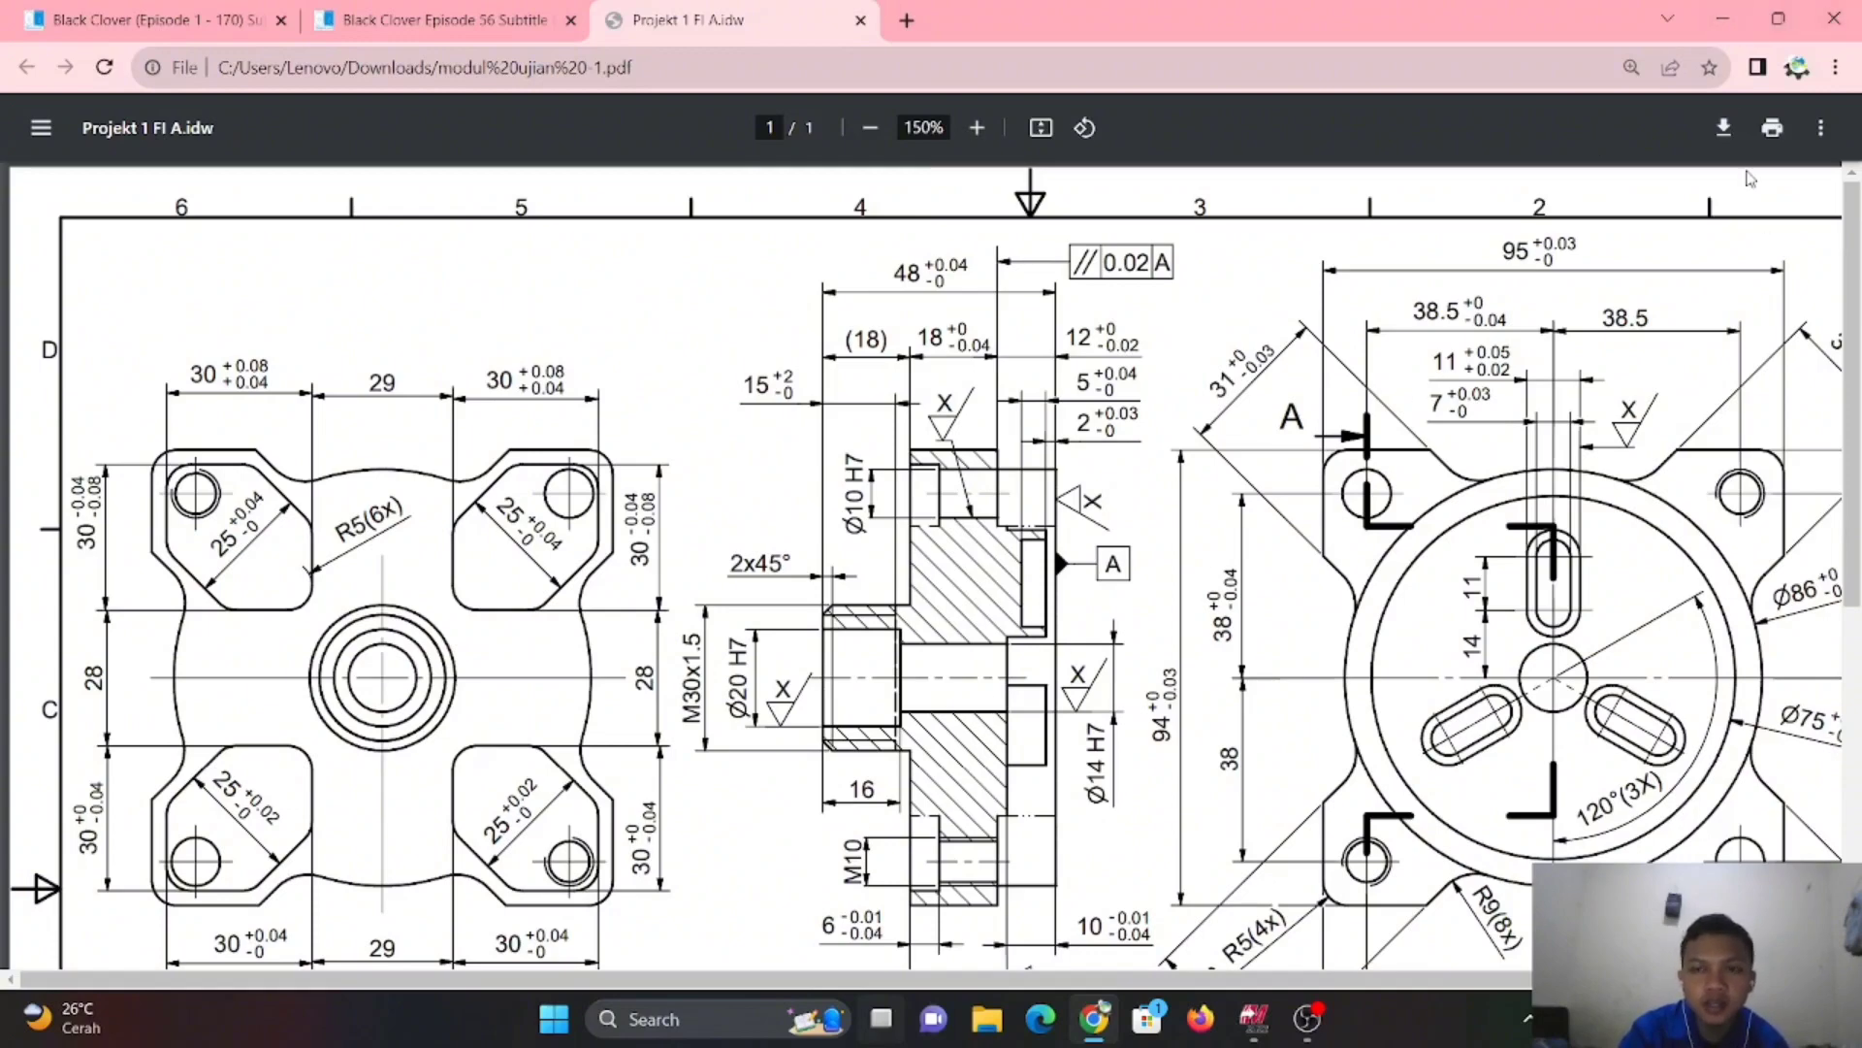
click(1724, 20)
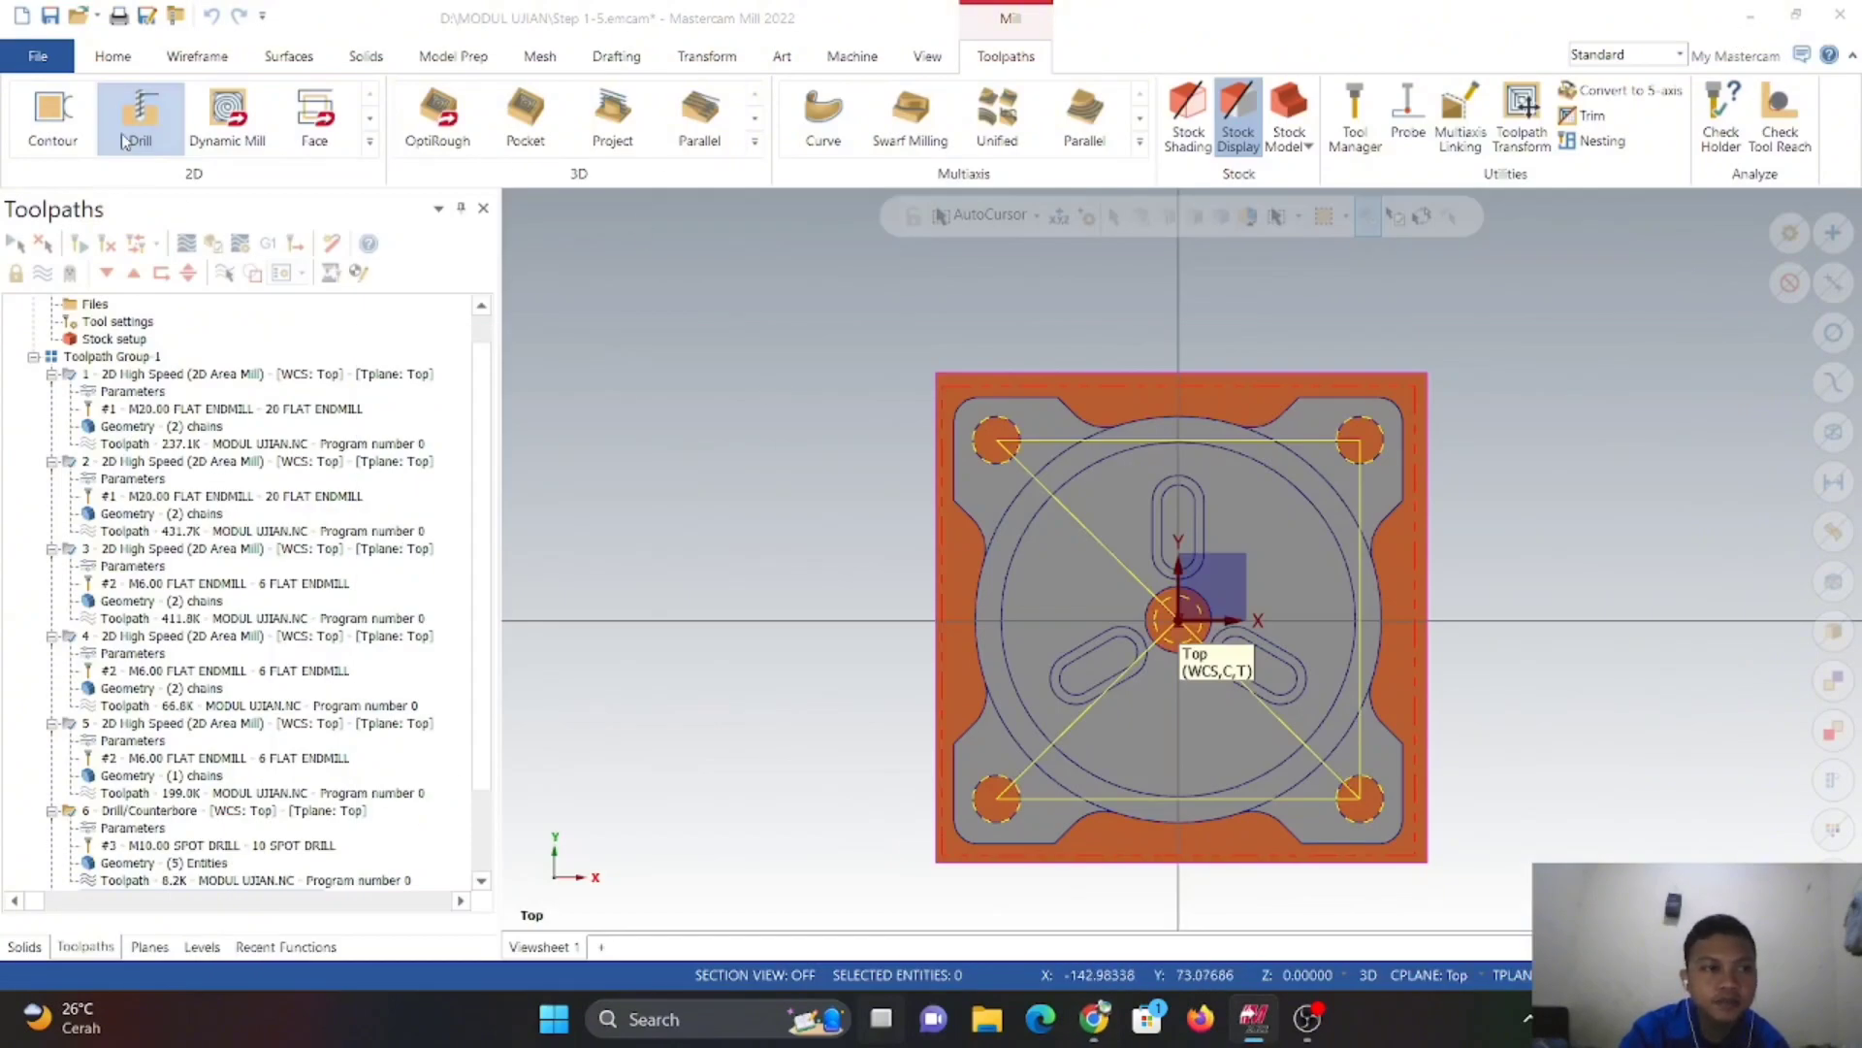
- Start a drill toolpath on the flange's lower-left and upper-right corner holes as seen from the top
click(144, 120)
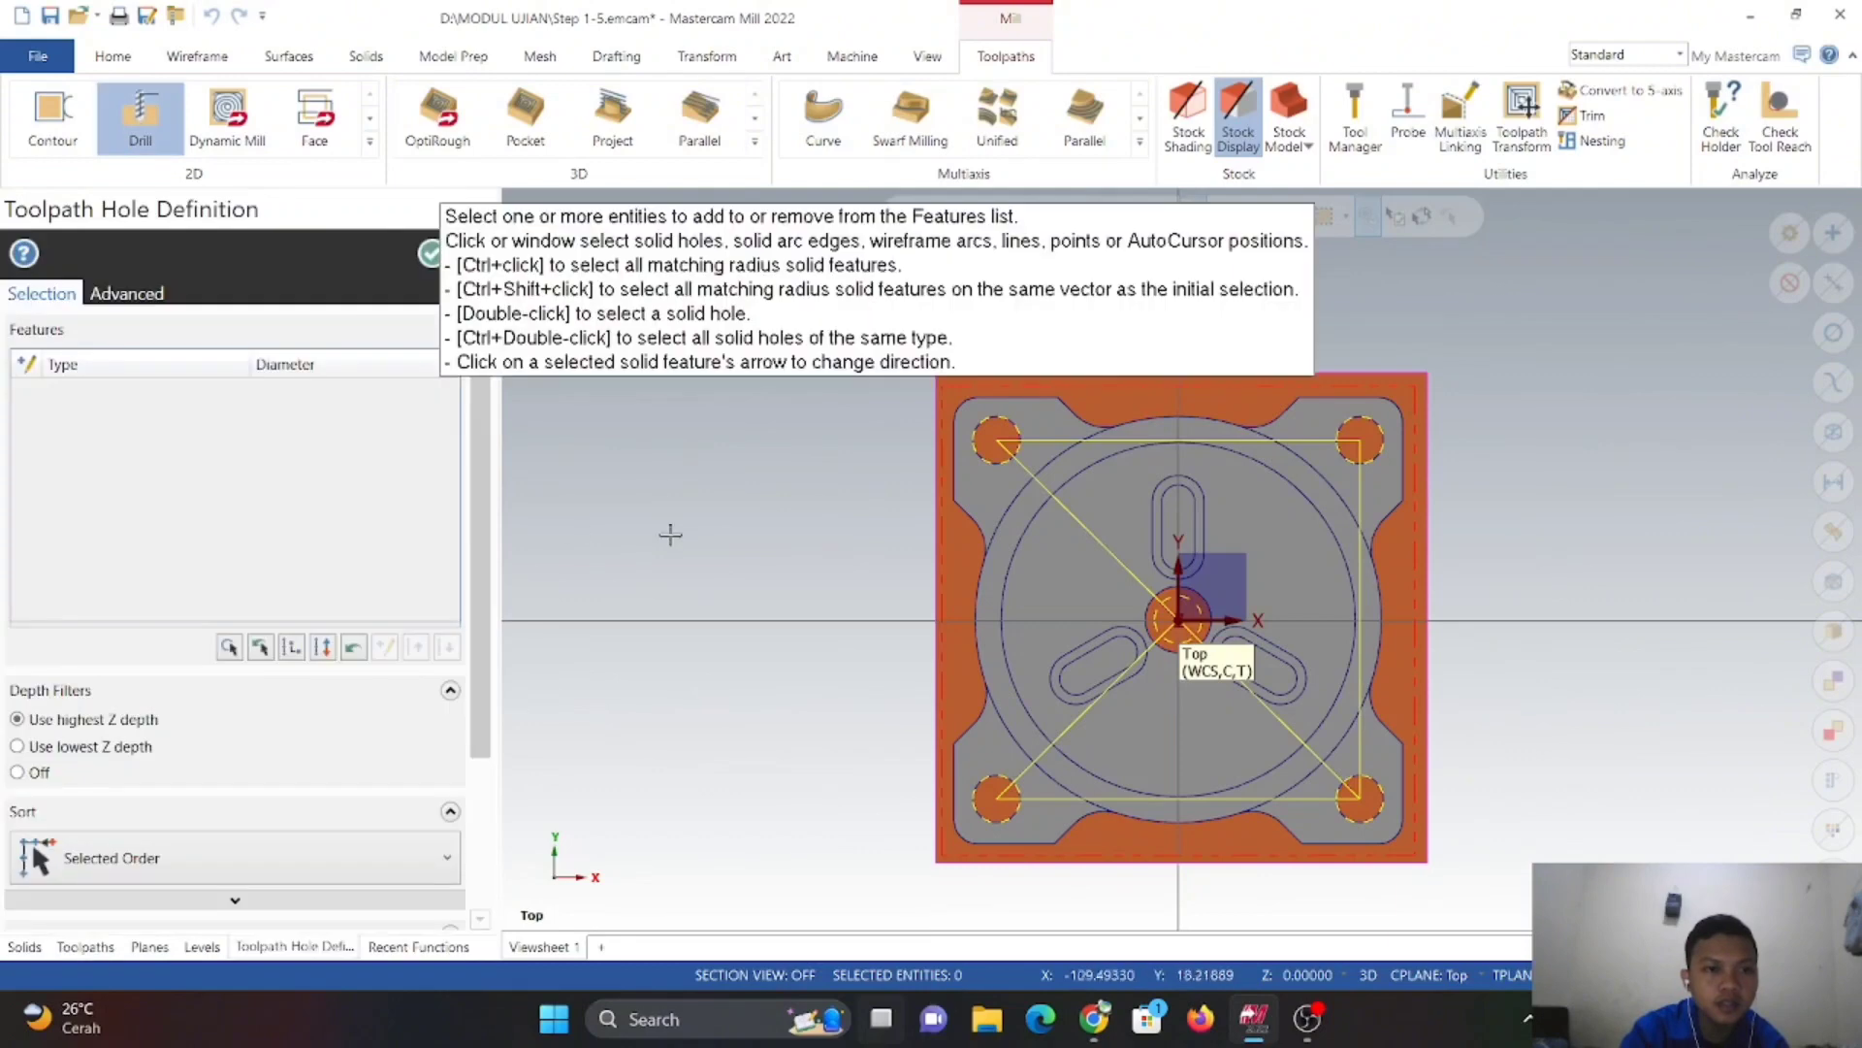
click(1014, 825)
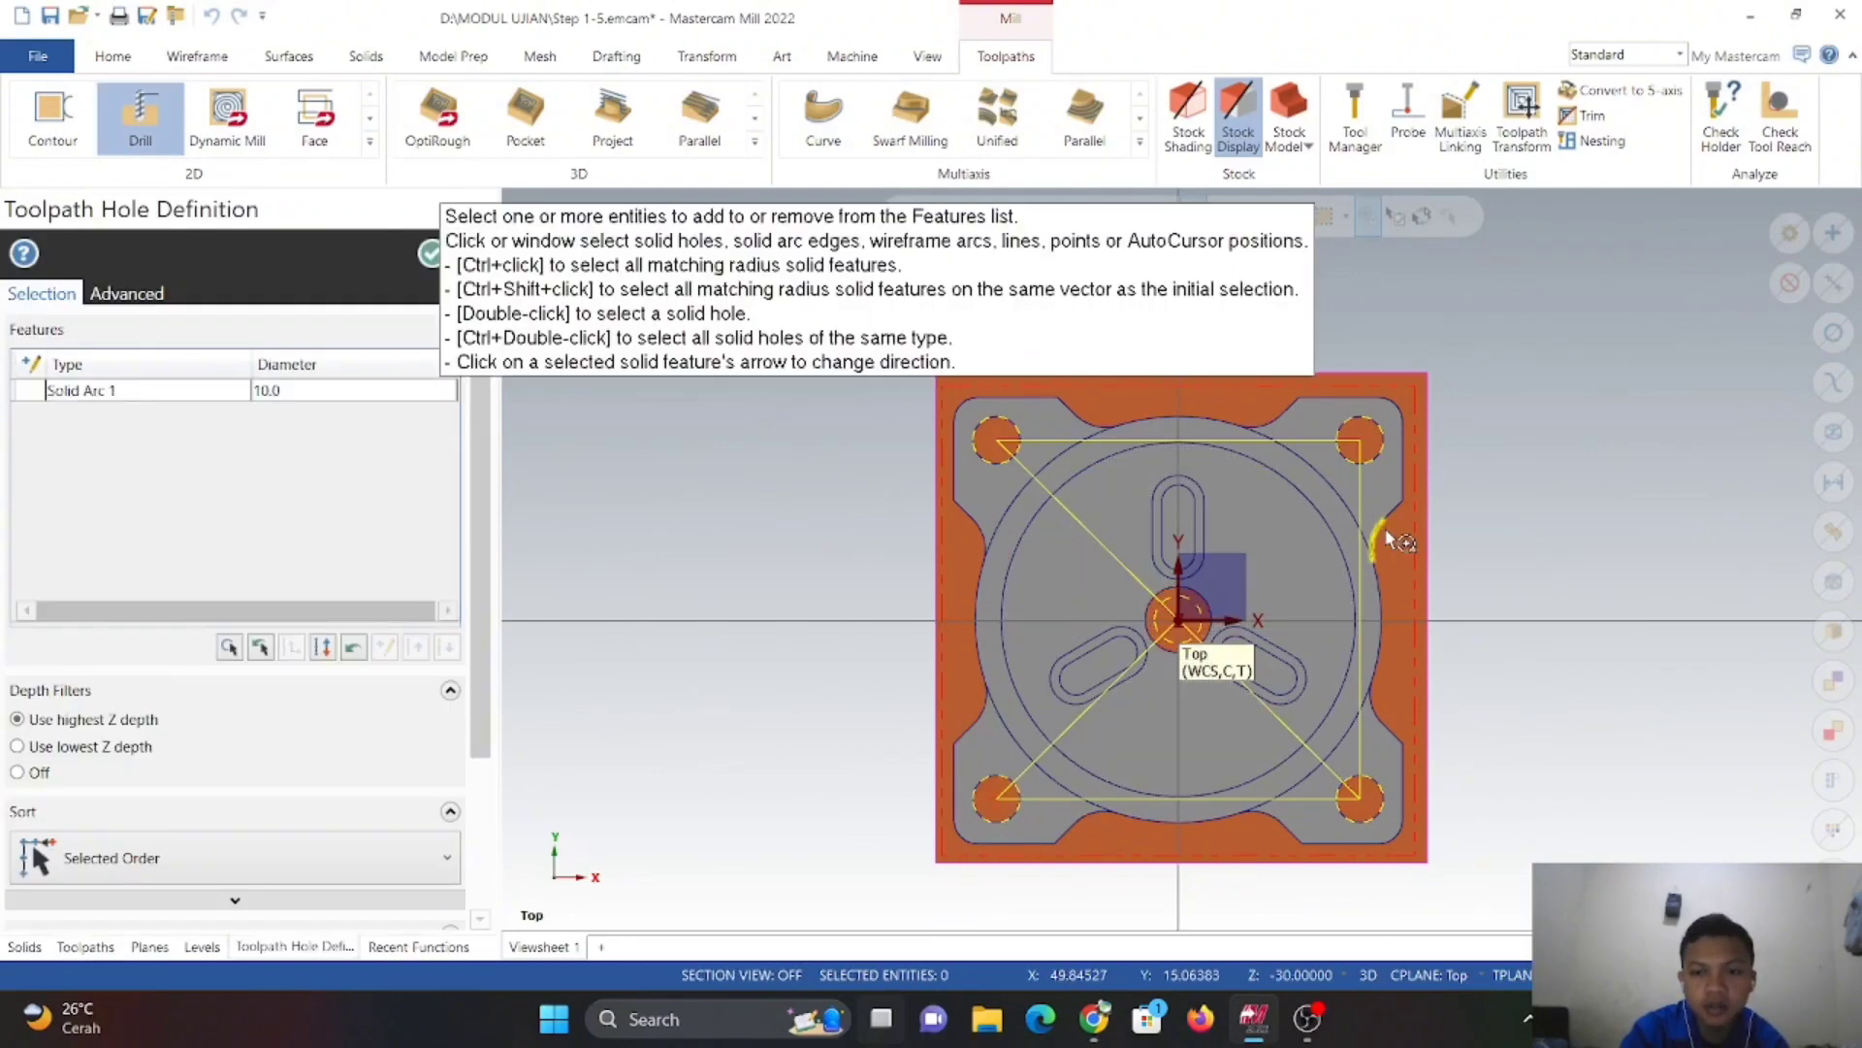
click(1382, 464)
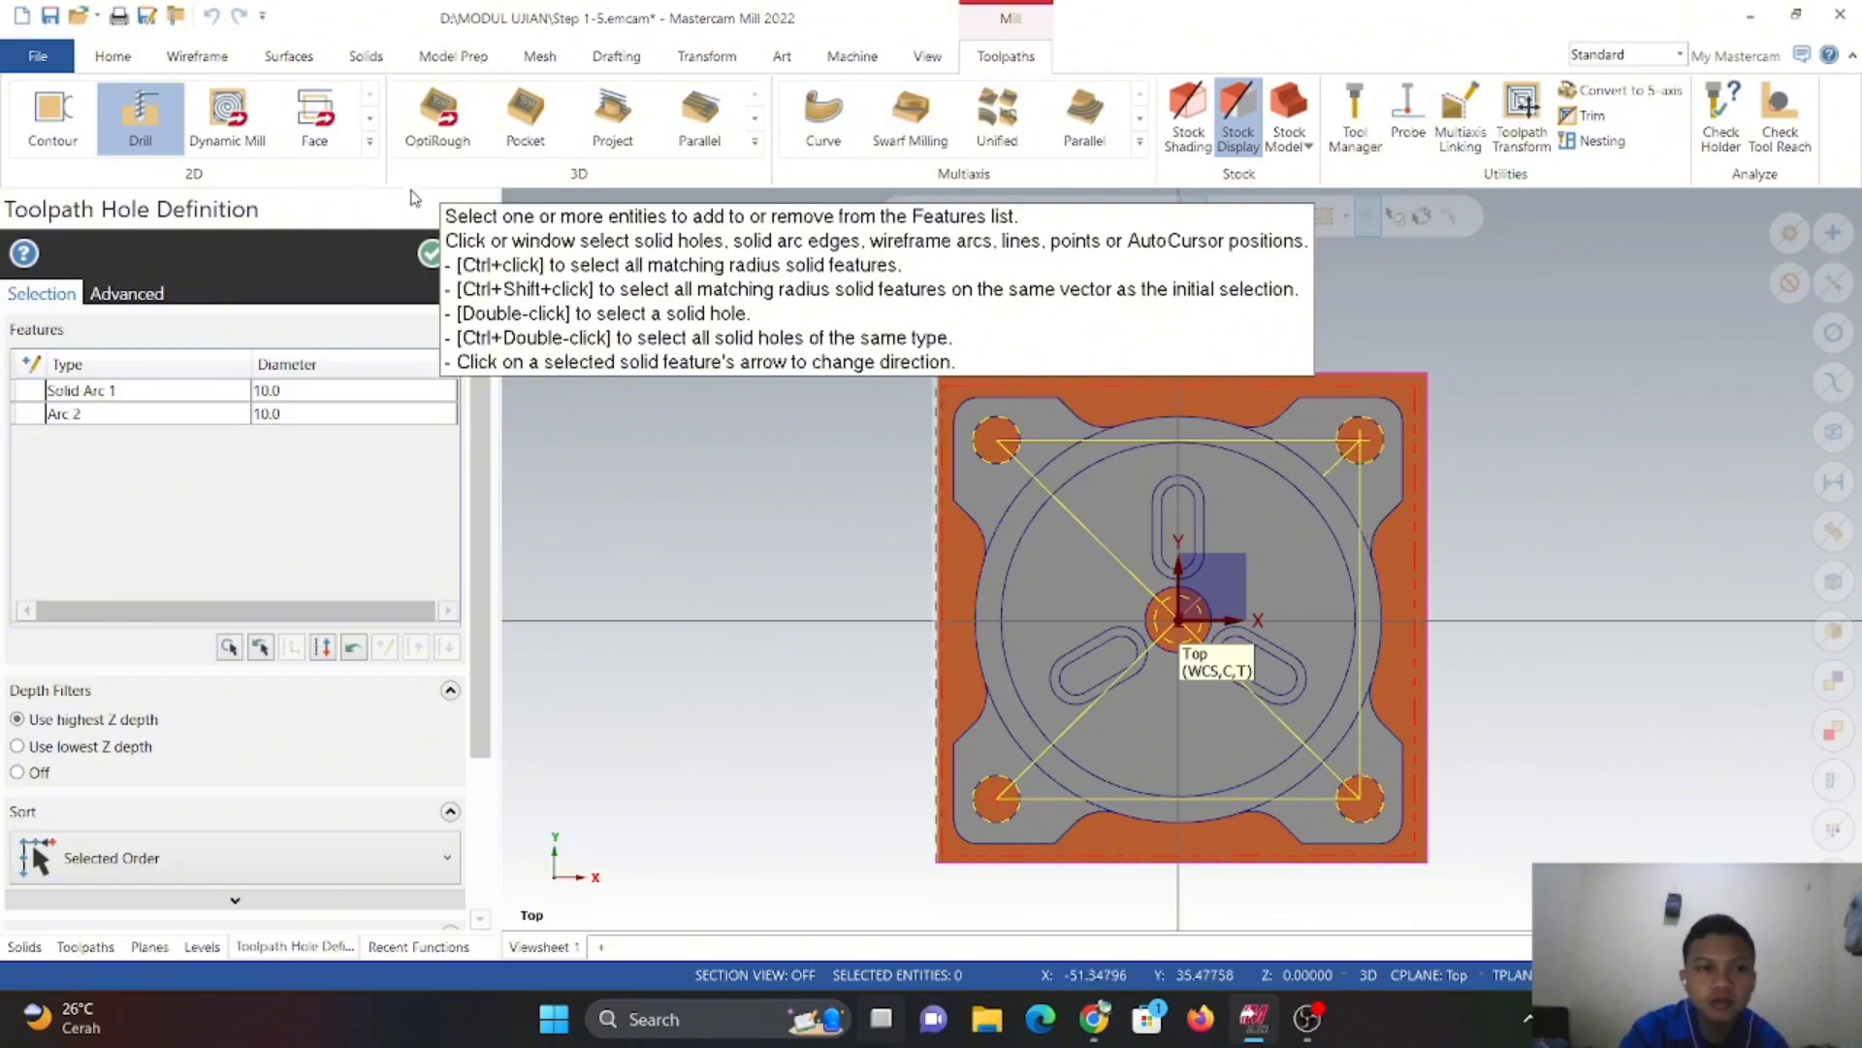
click(431, 256)
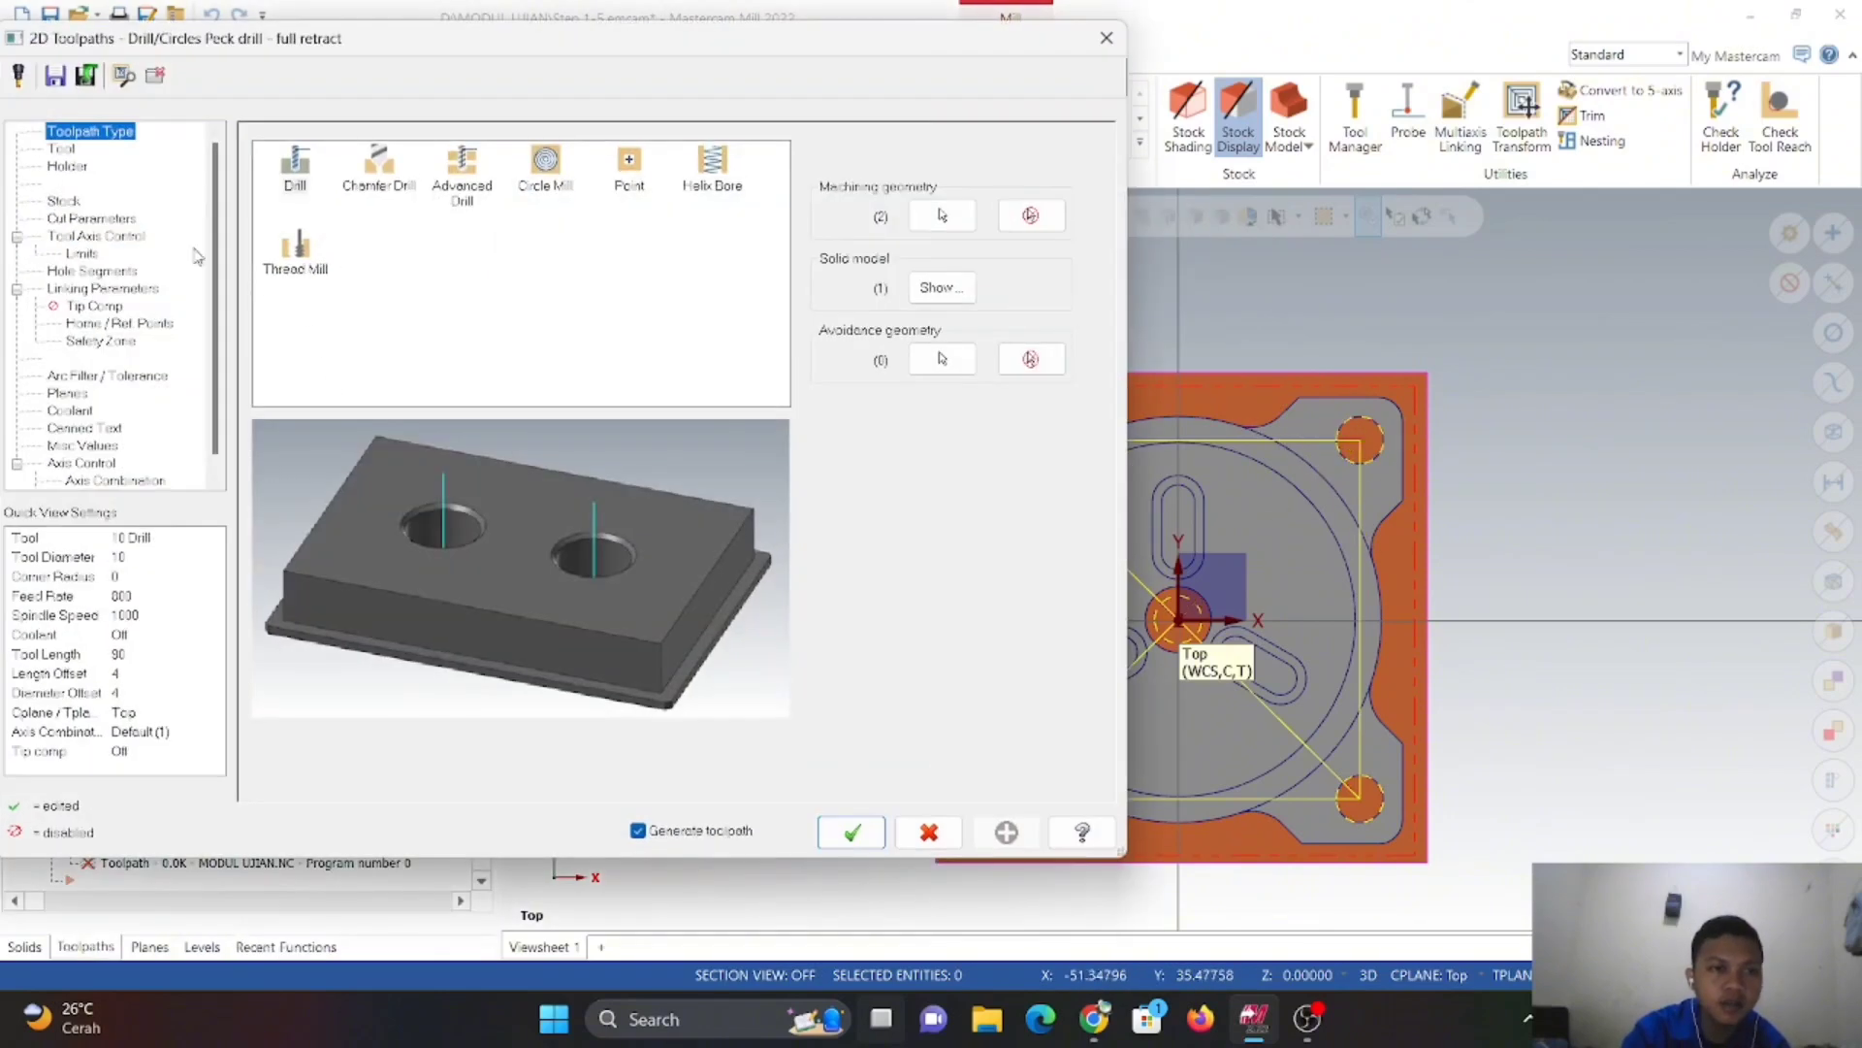
- Define a new drill tool for the toolpath with an 8.5 mm diameter and a 60 mm overall length
click(61, 149)
right_click(419, 347)
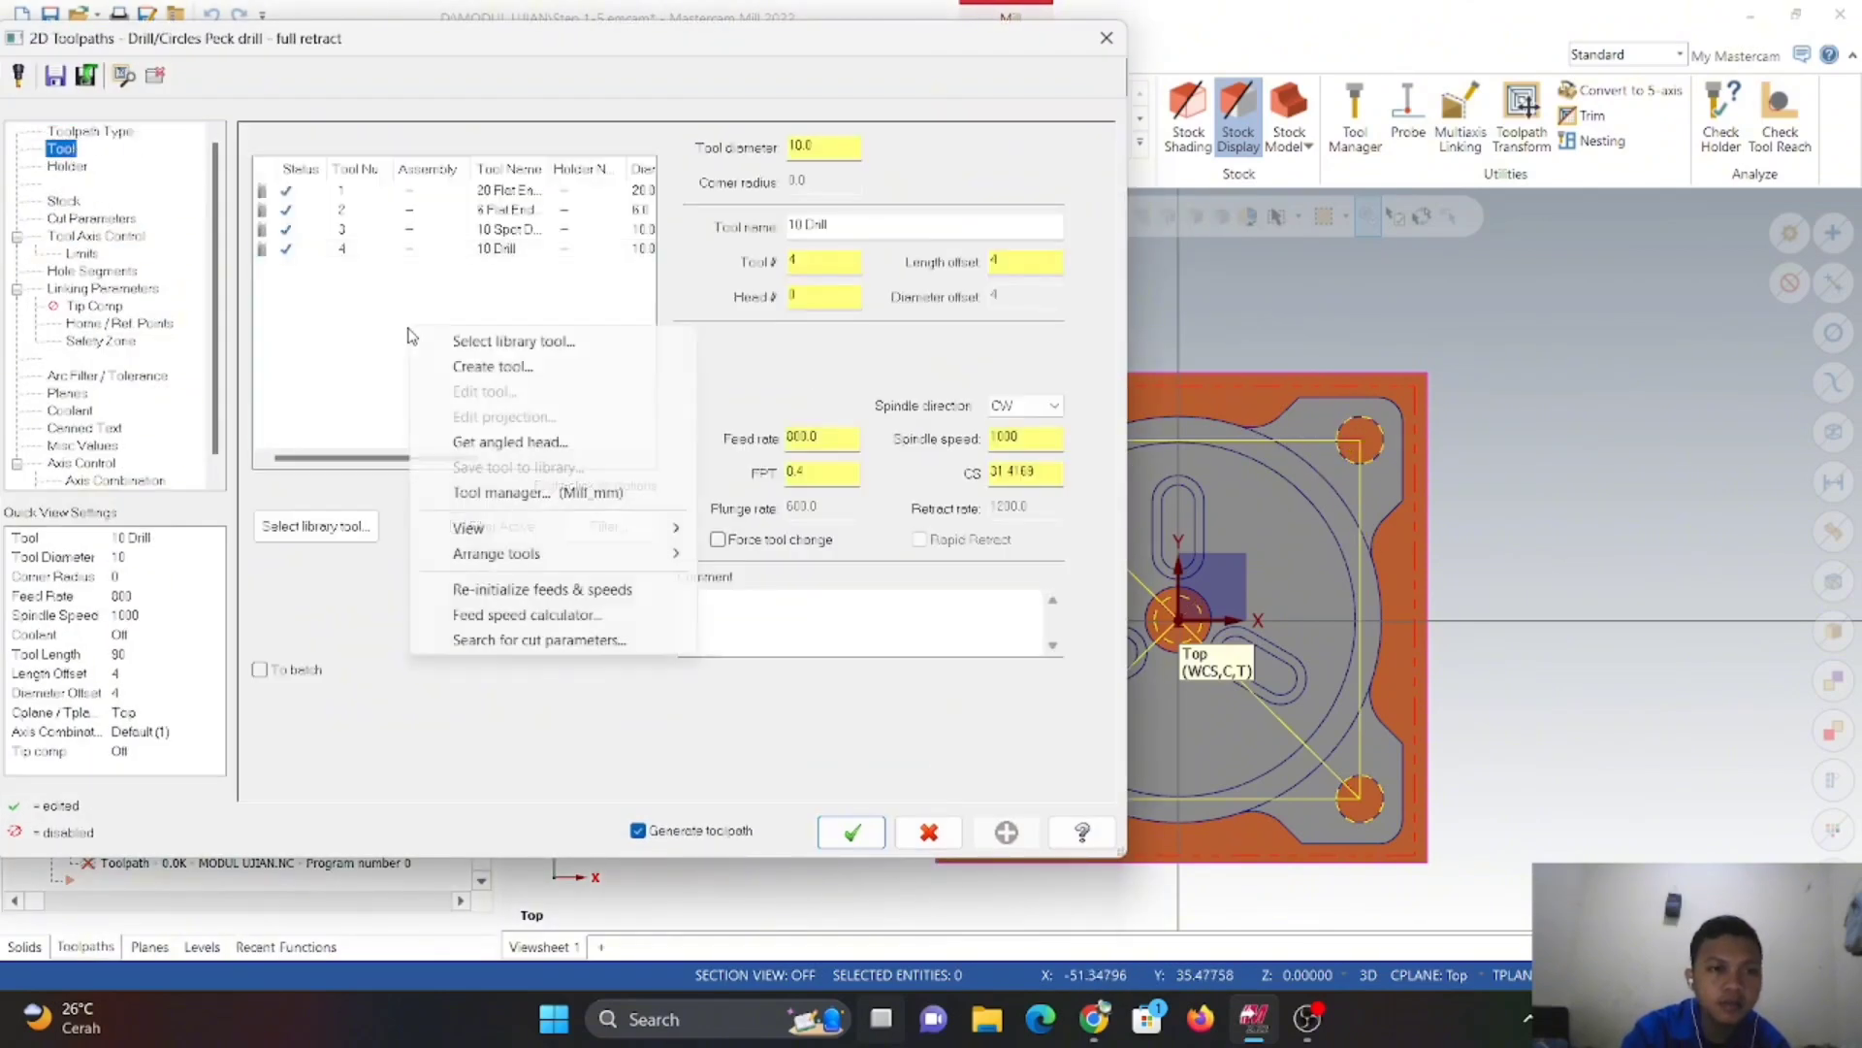
click(524, 366)
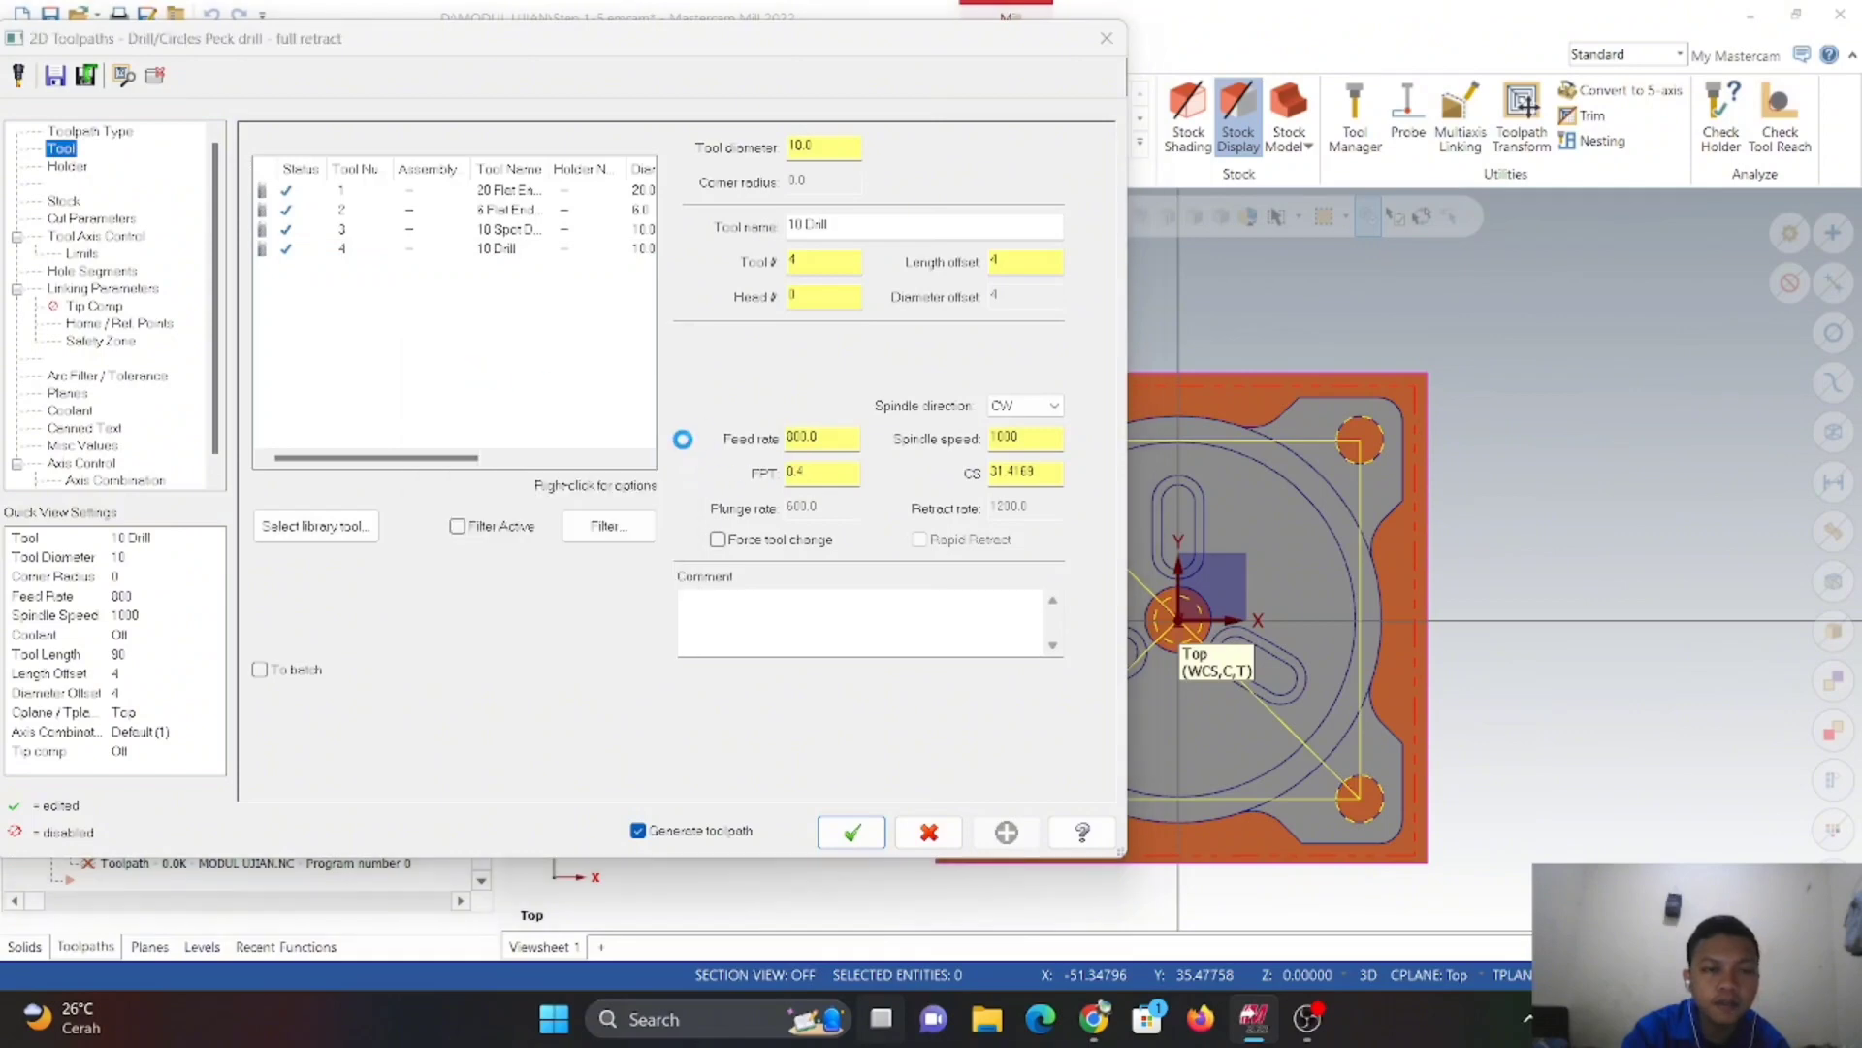
scroll(549, 679, down, 1)
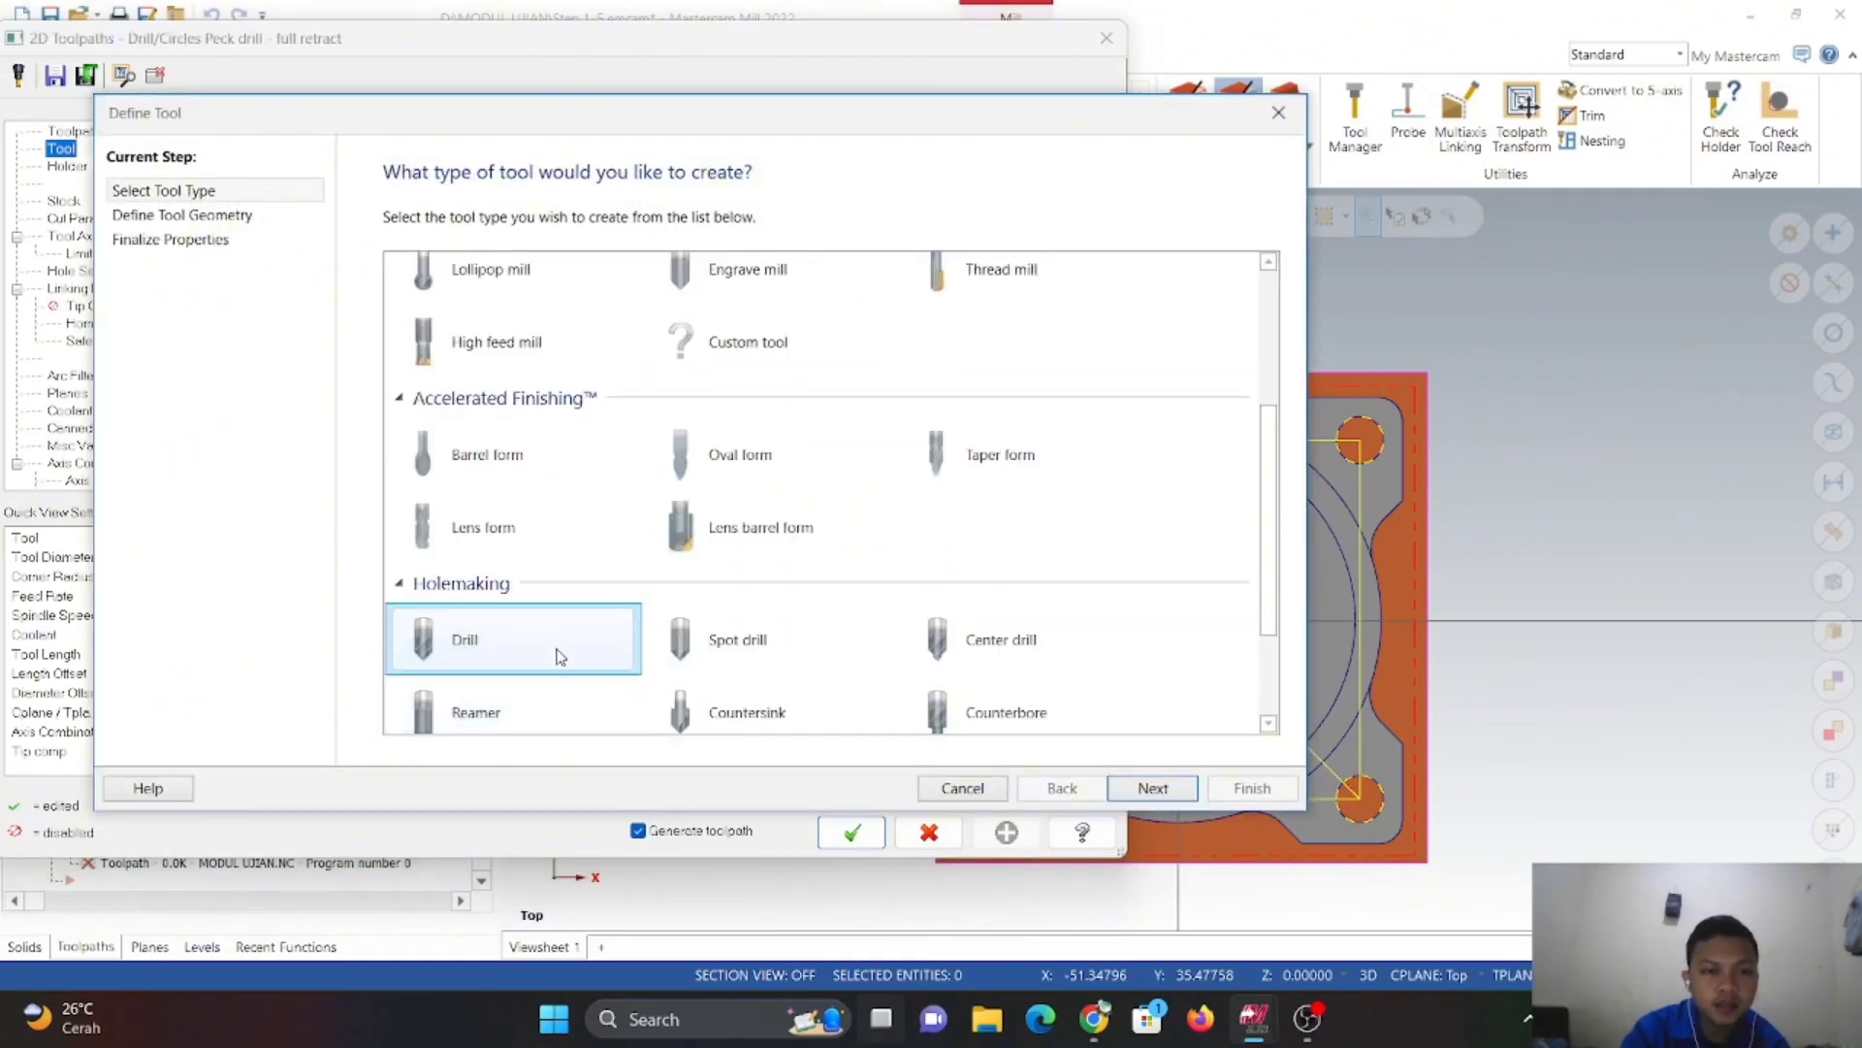
click(559, 657)
click(1152, 788)
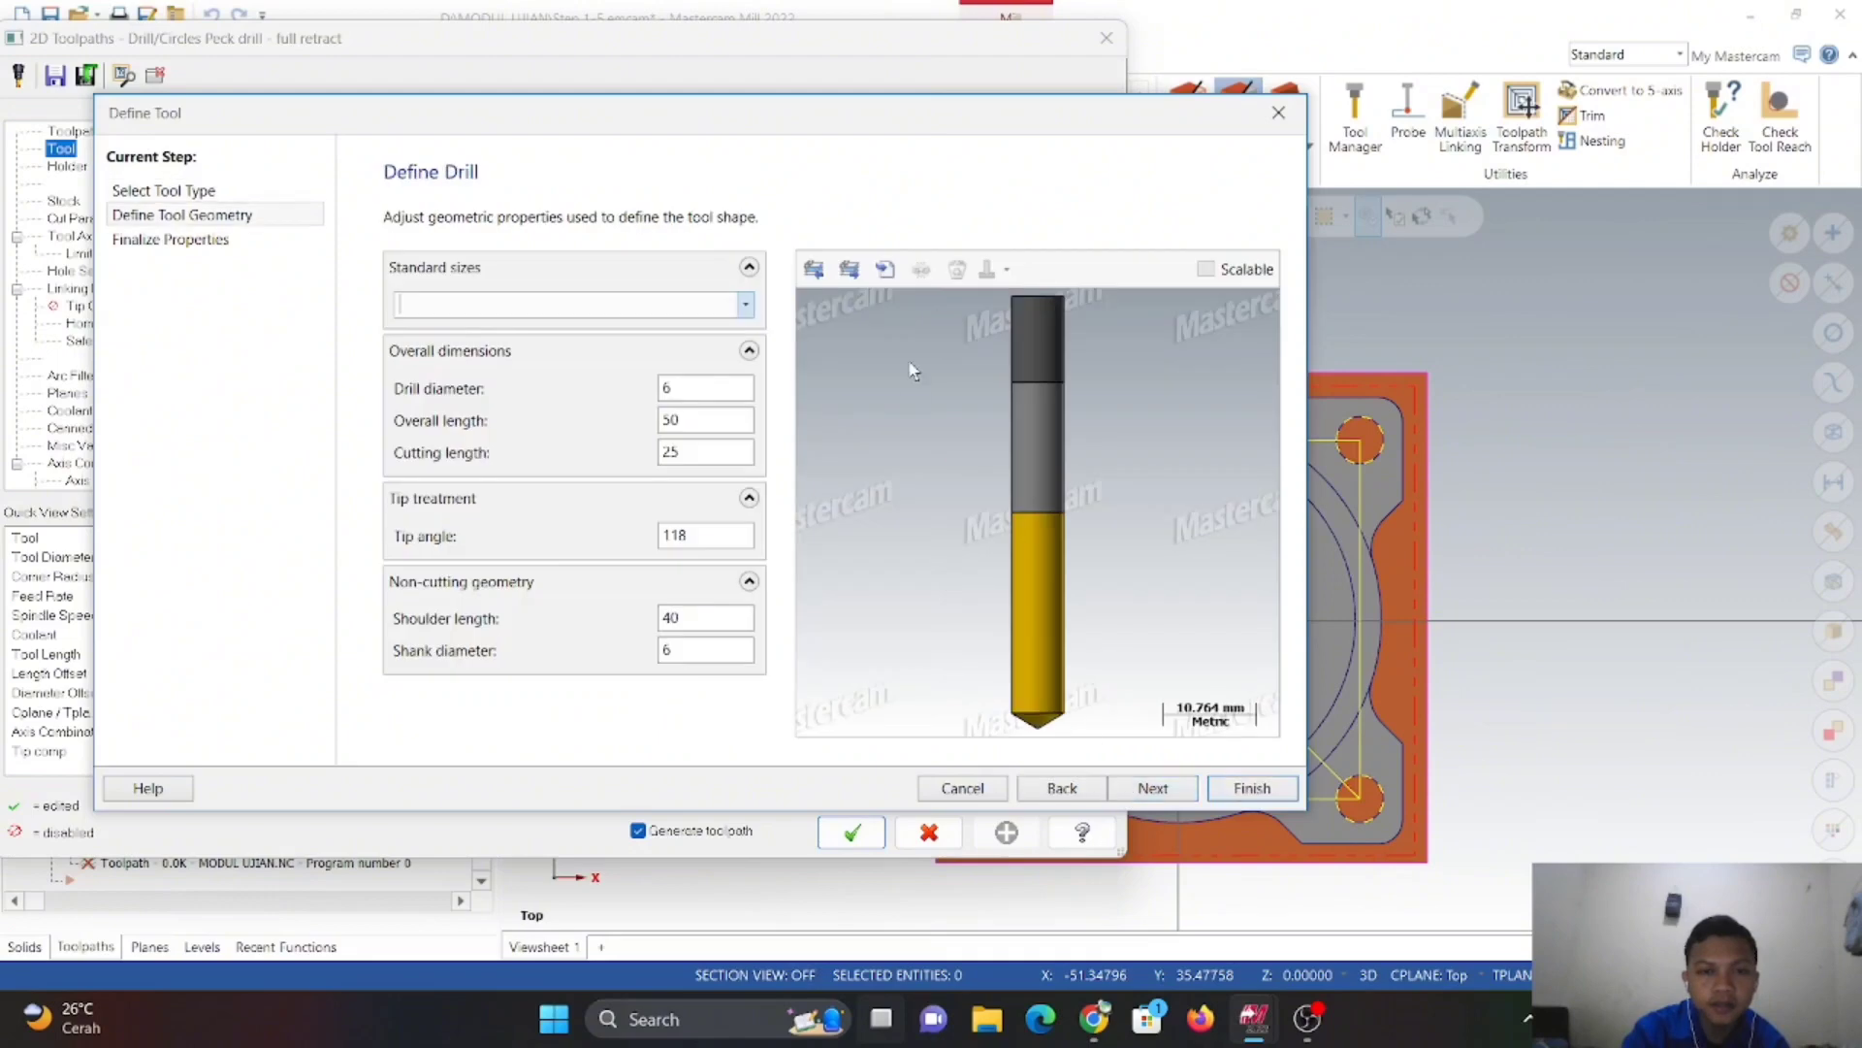
click(705, 389)
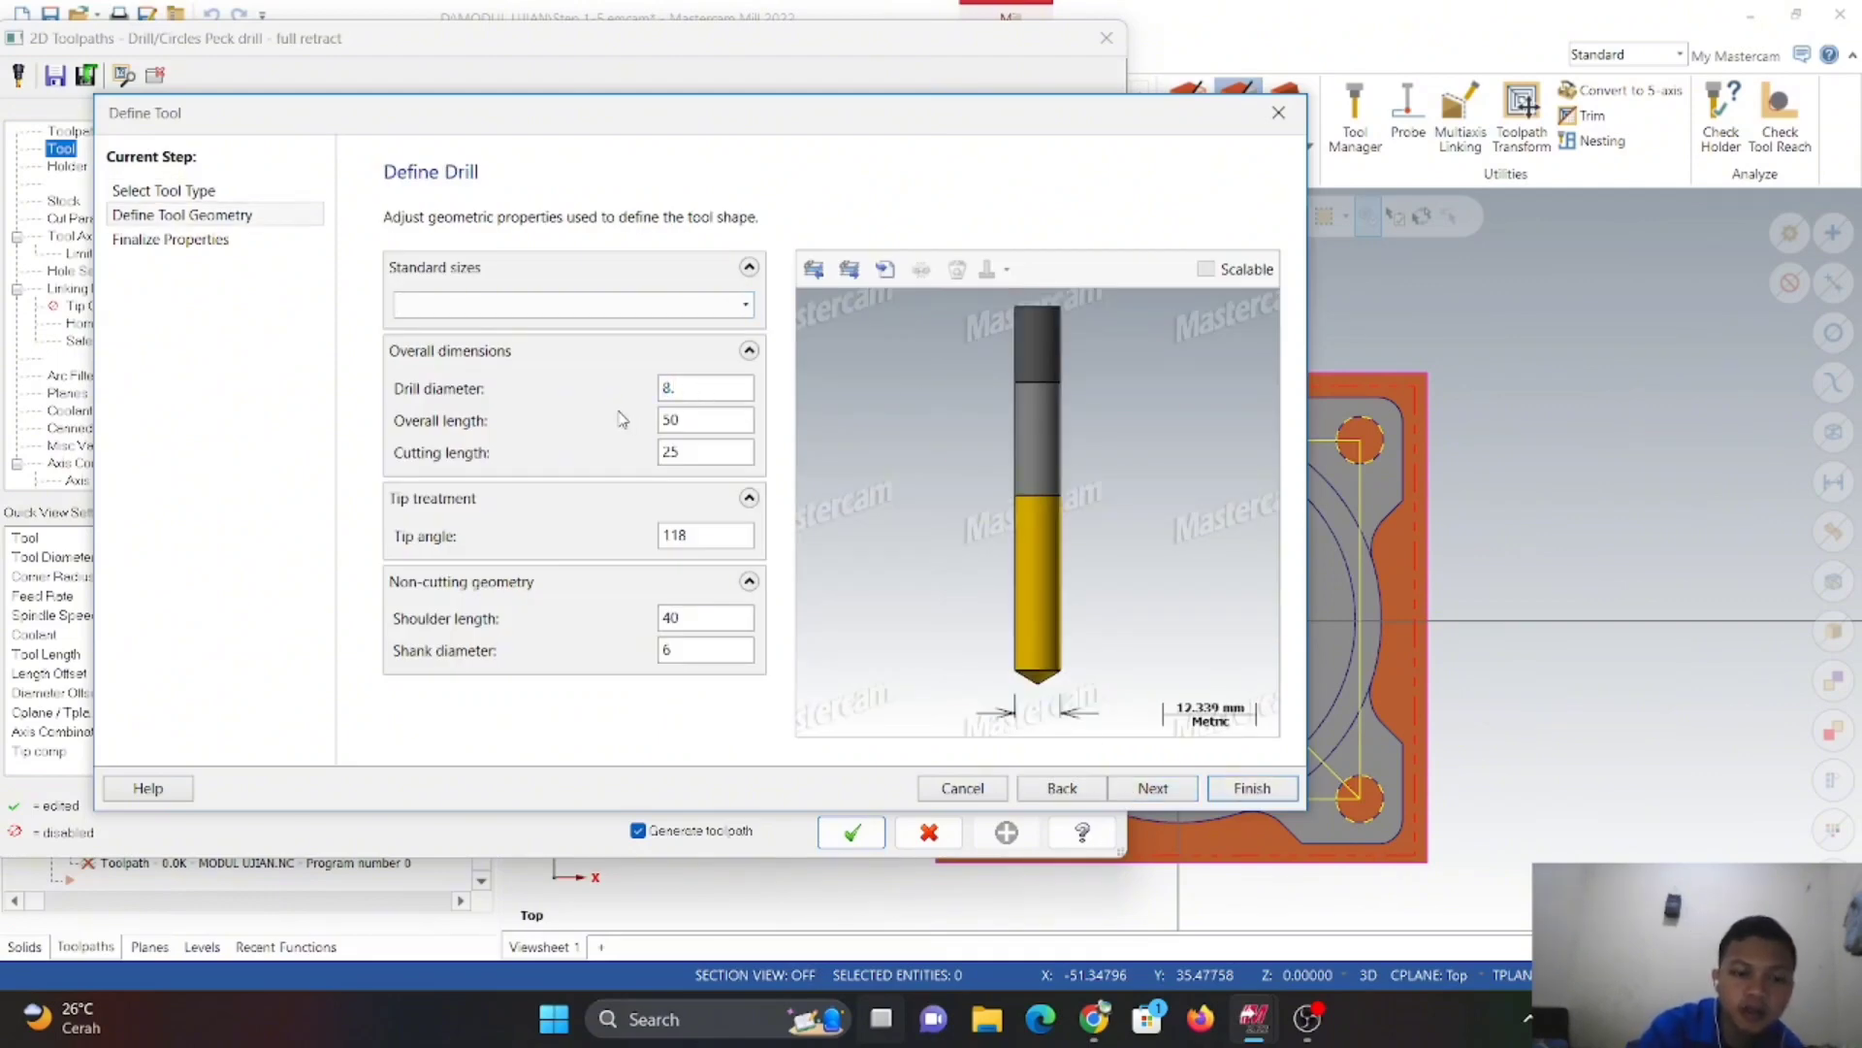
click(693, 422)
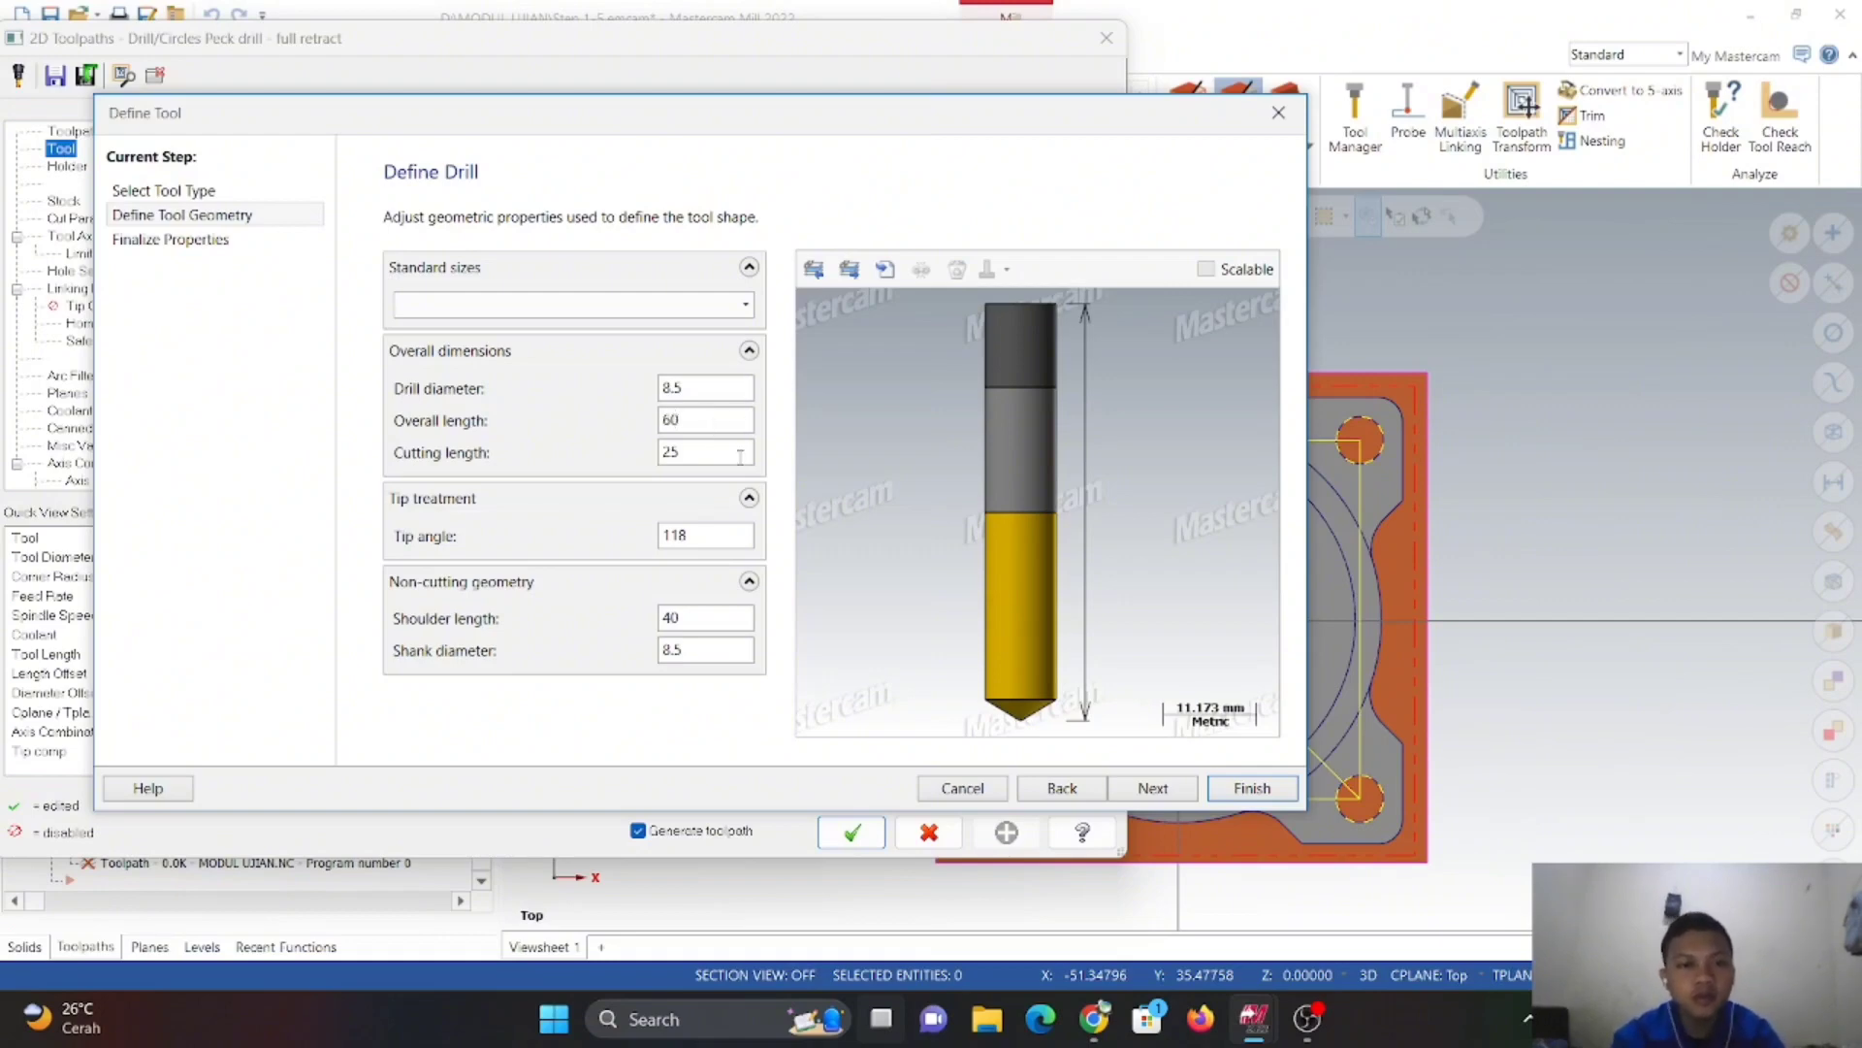
click(740, 456)
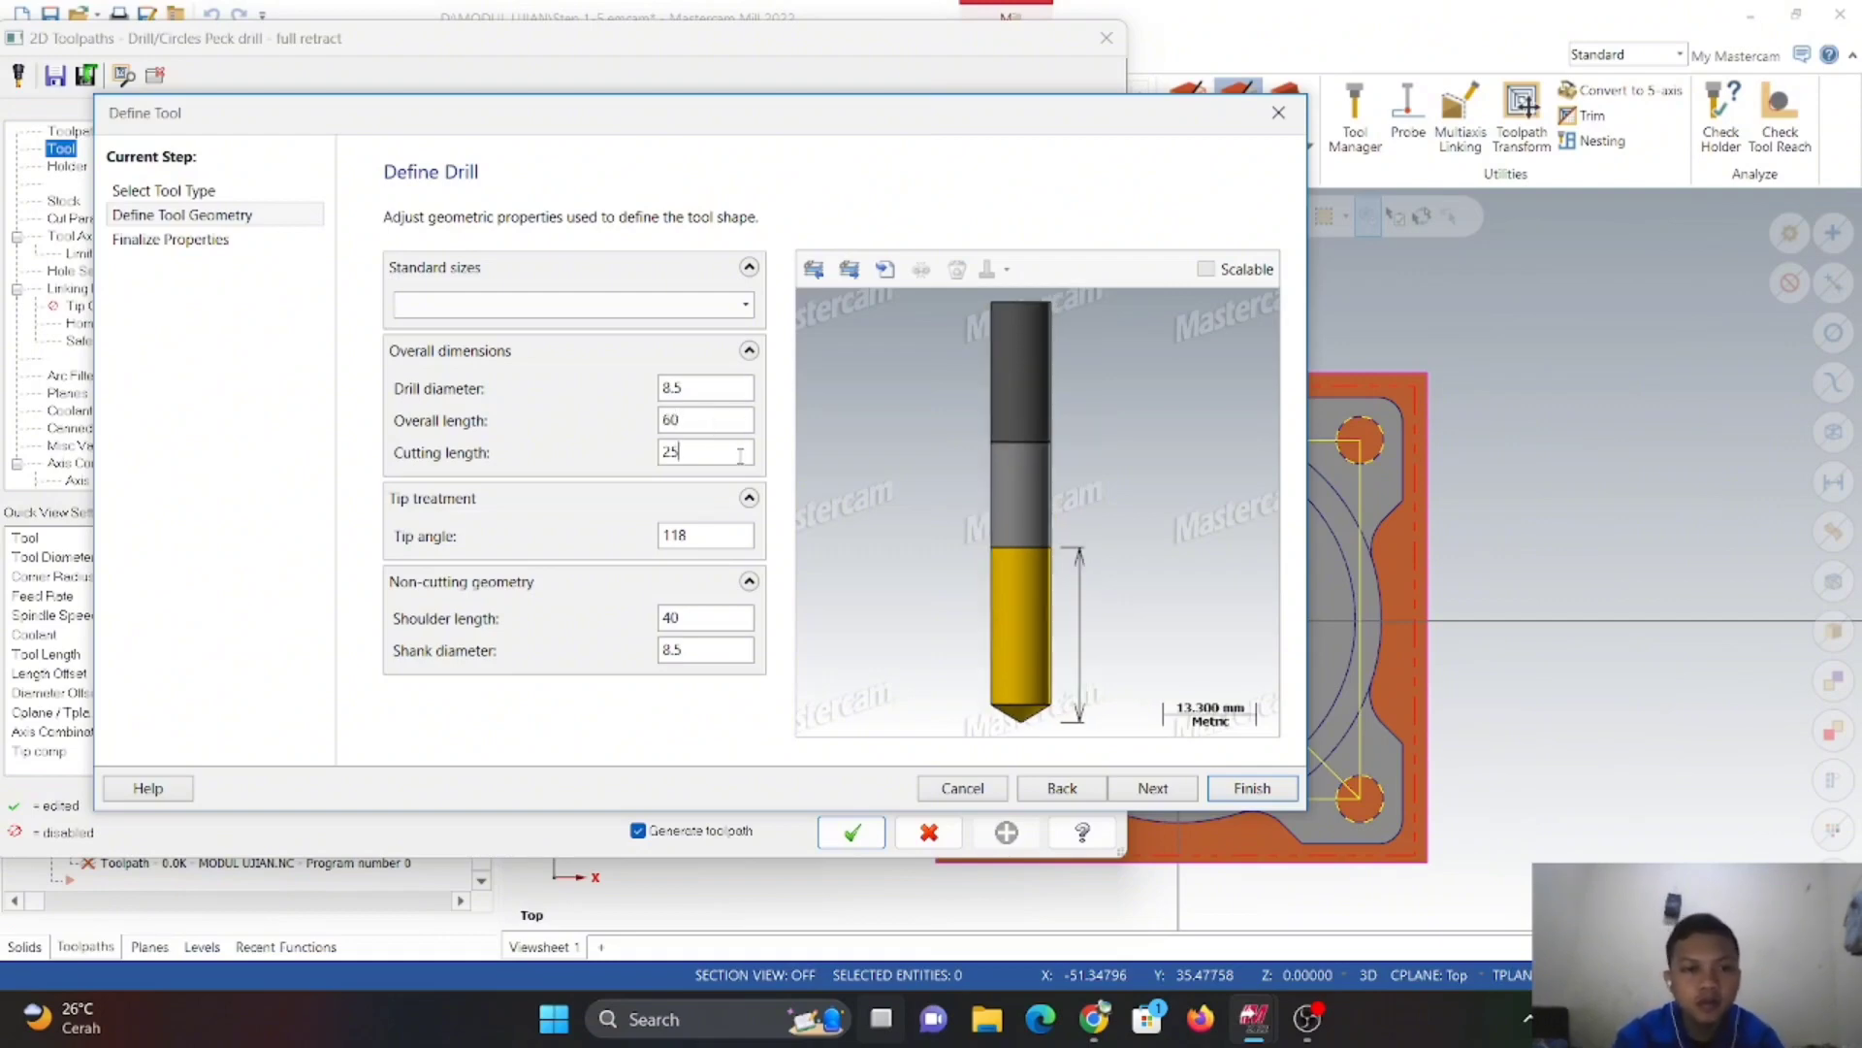
- Set the 8.5 mm drill's feed rate to 800 and spindle speed to 1000, and finish creating the tool
click(1152, 787)
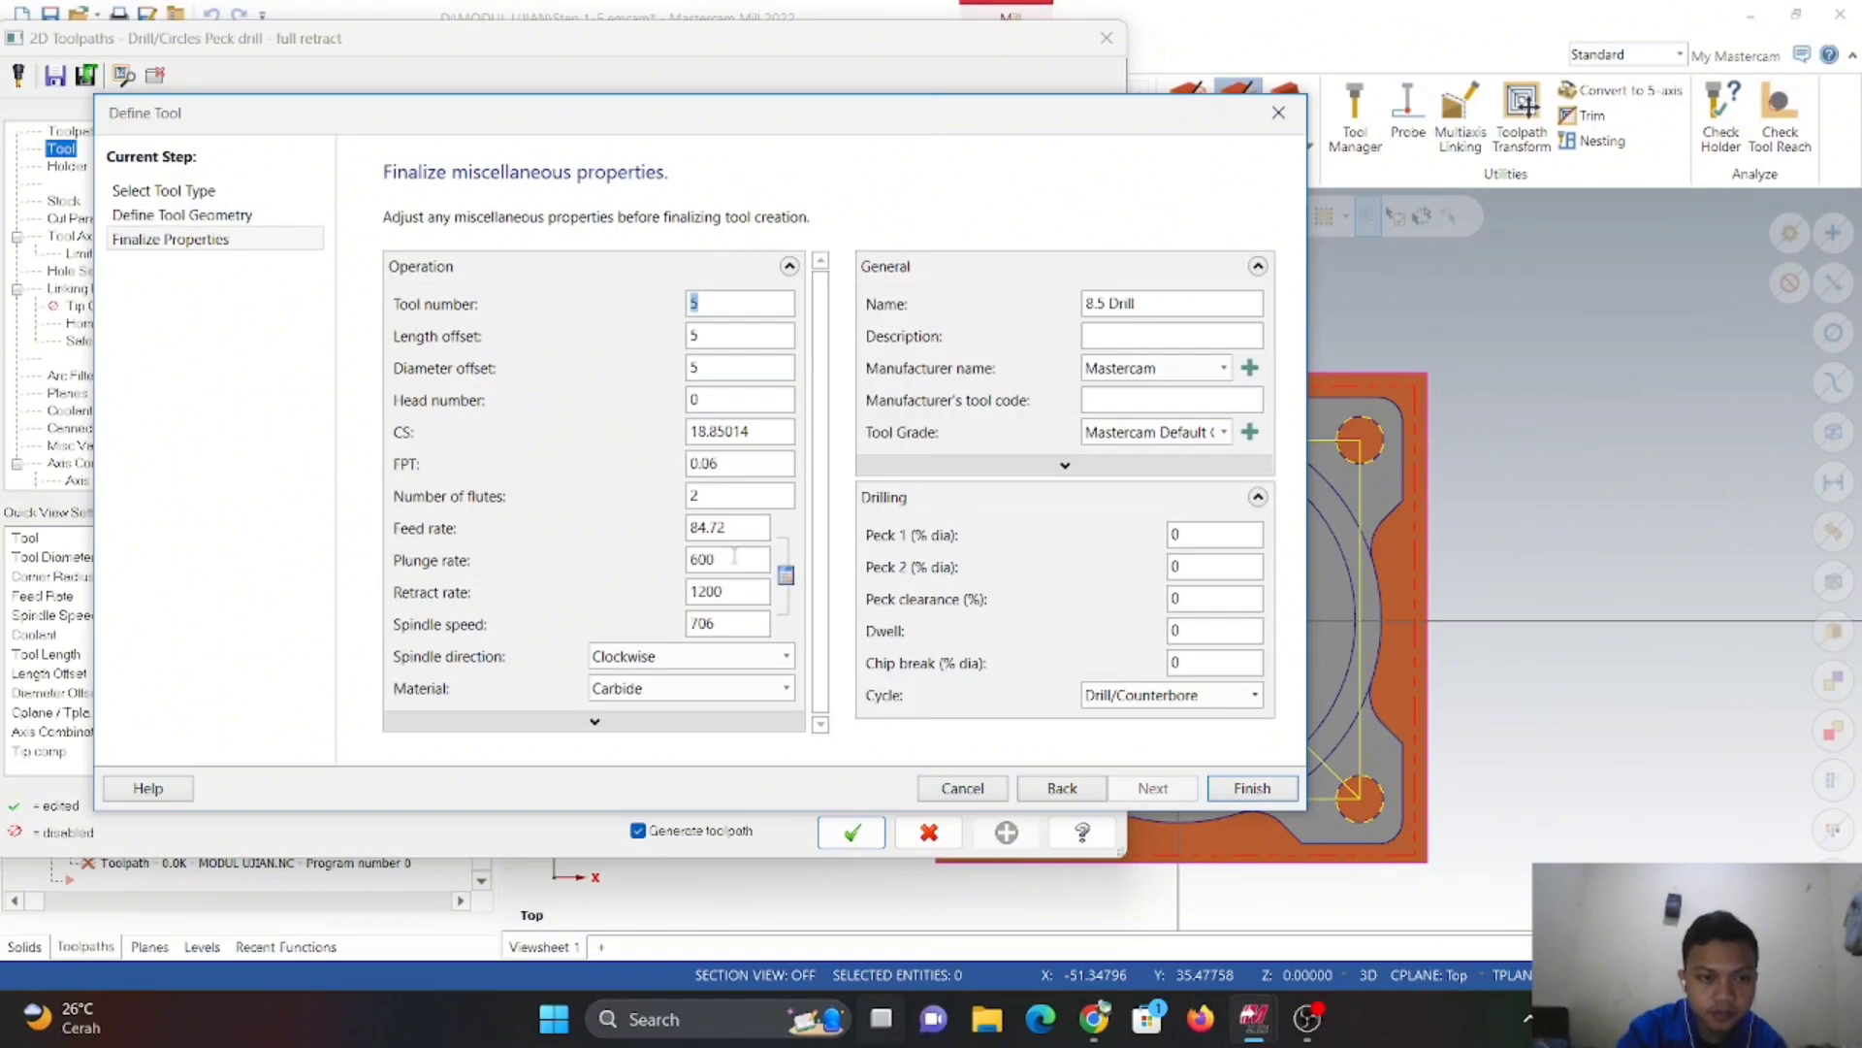
click(745, 526)
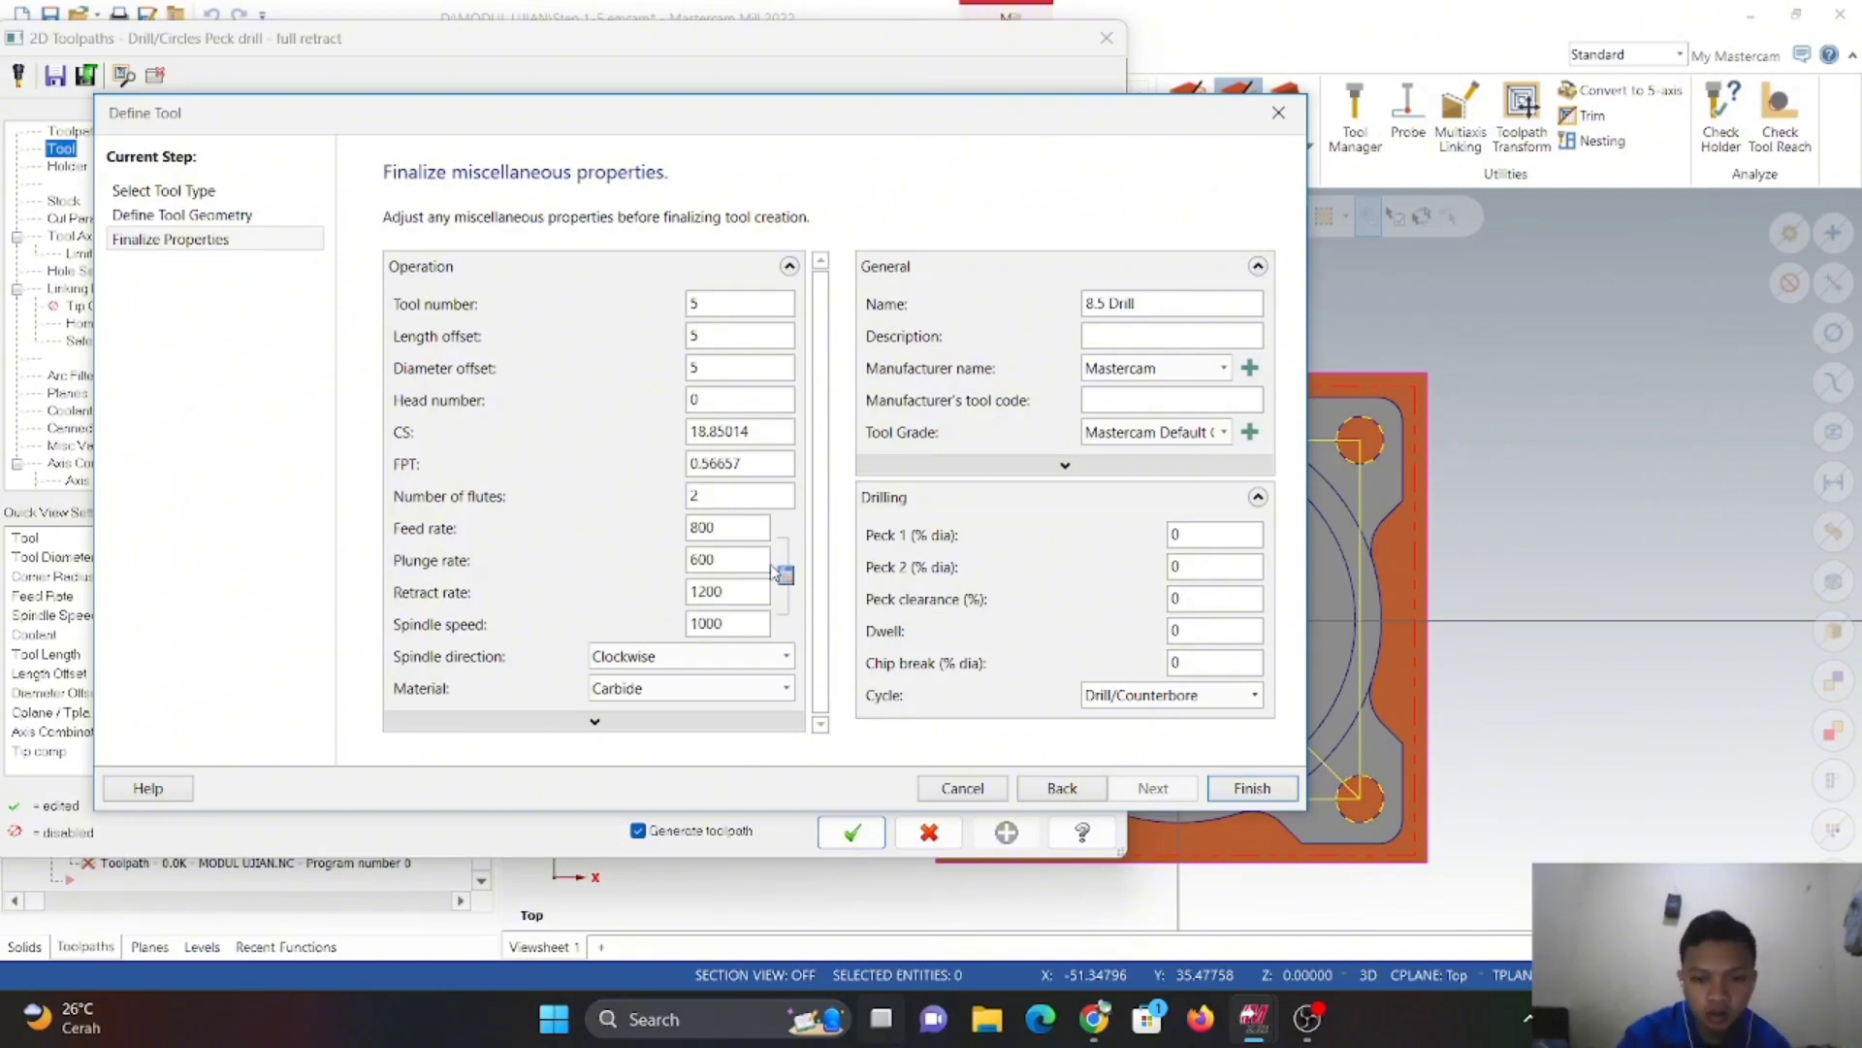
click(1253, 788)
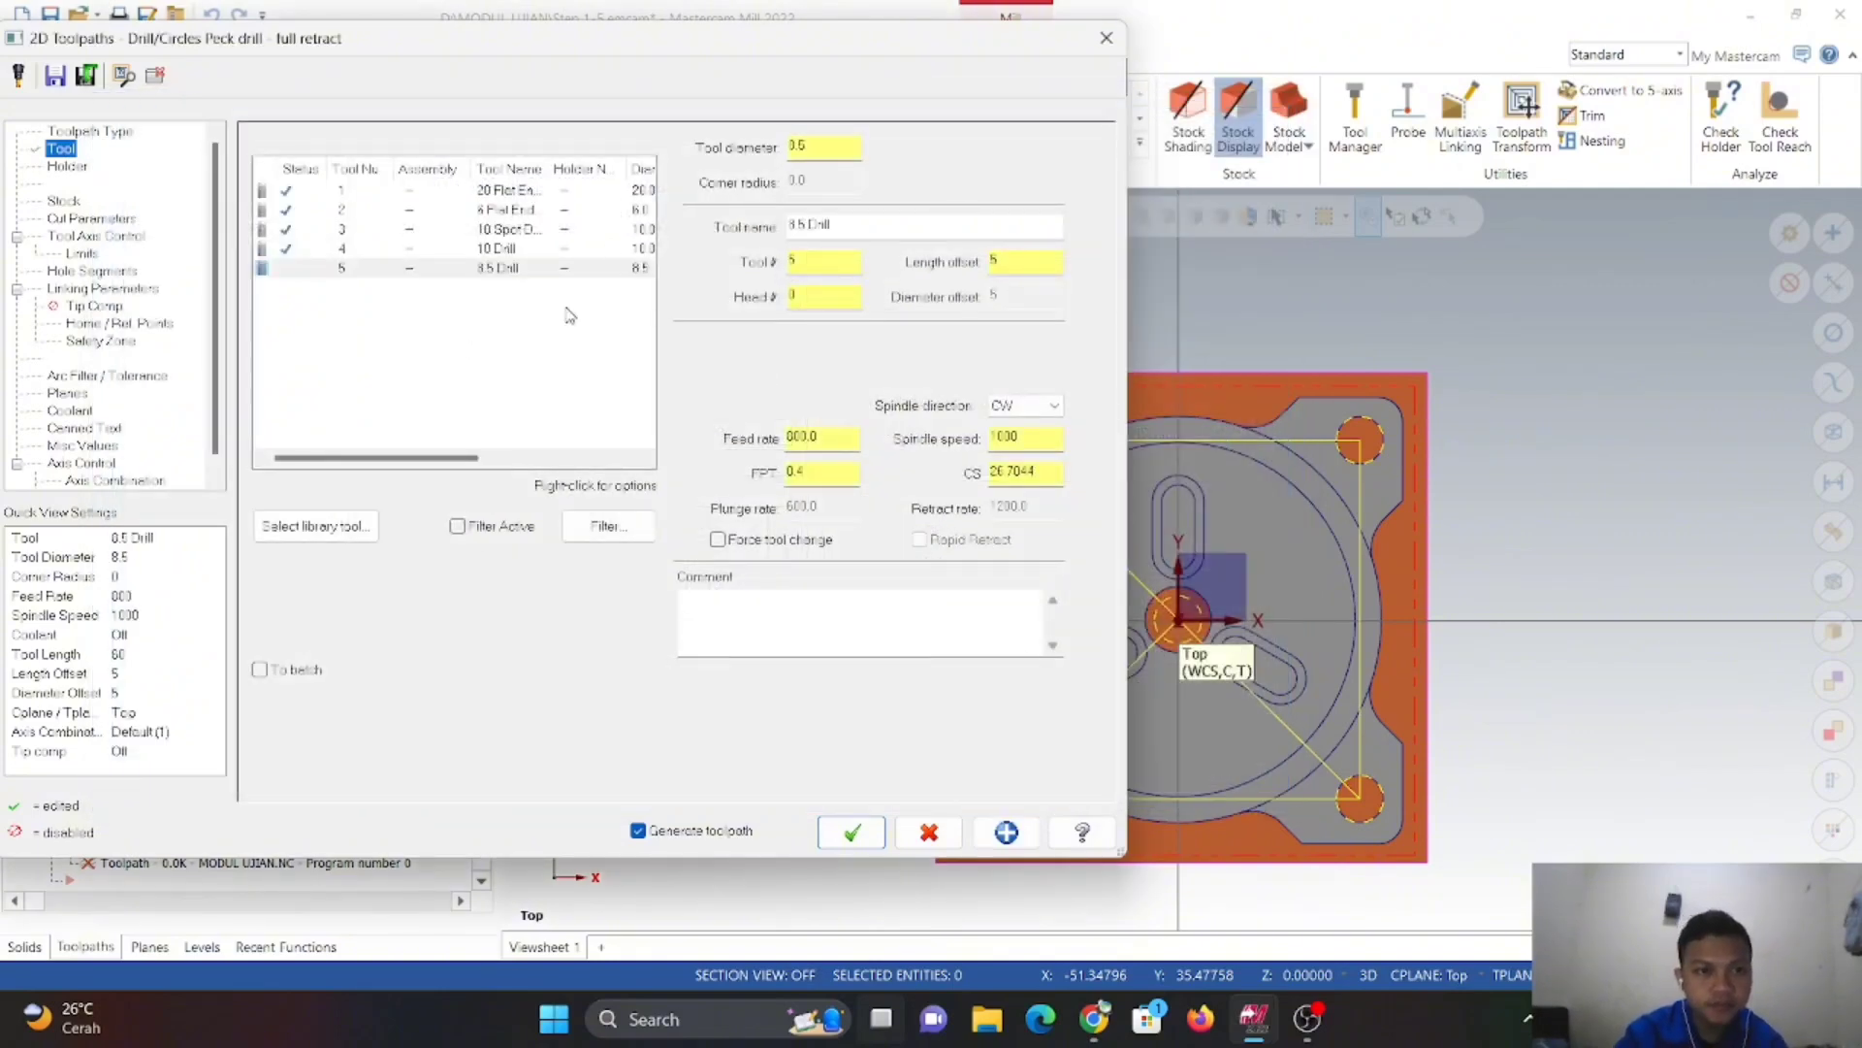
- Review the 8.5 mm drill's holder and stock settings and choose Peck Drill as the cycle in the cut parameters
click(62, 168)
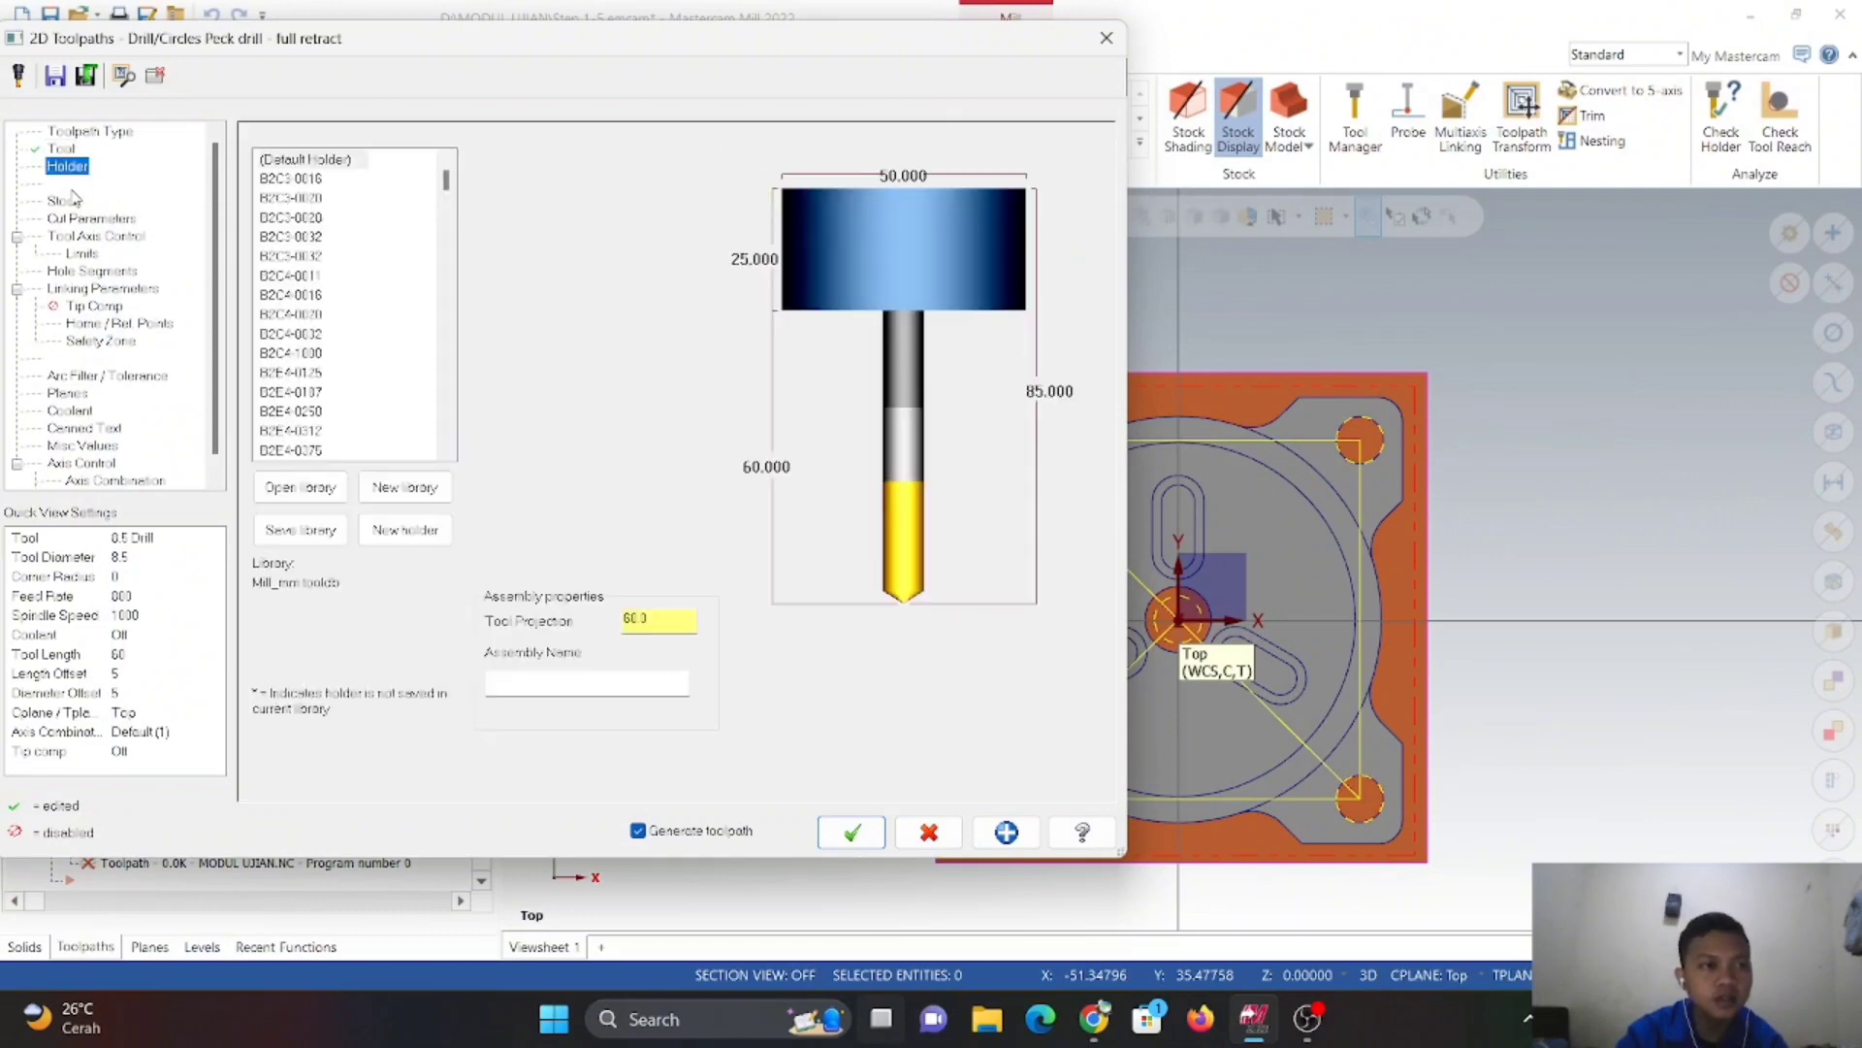
click(62, 202)
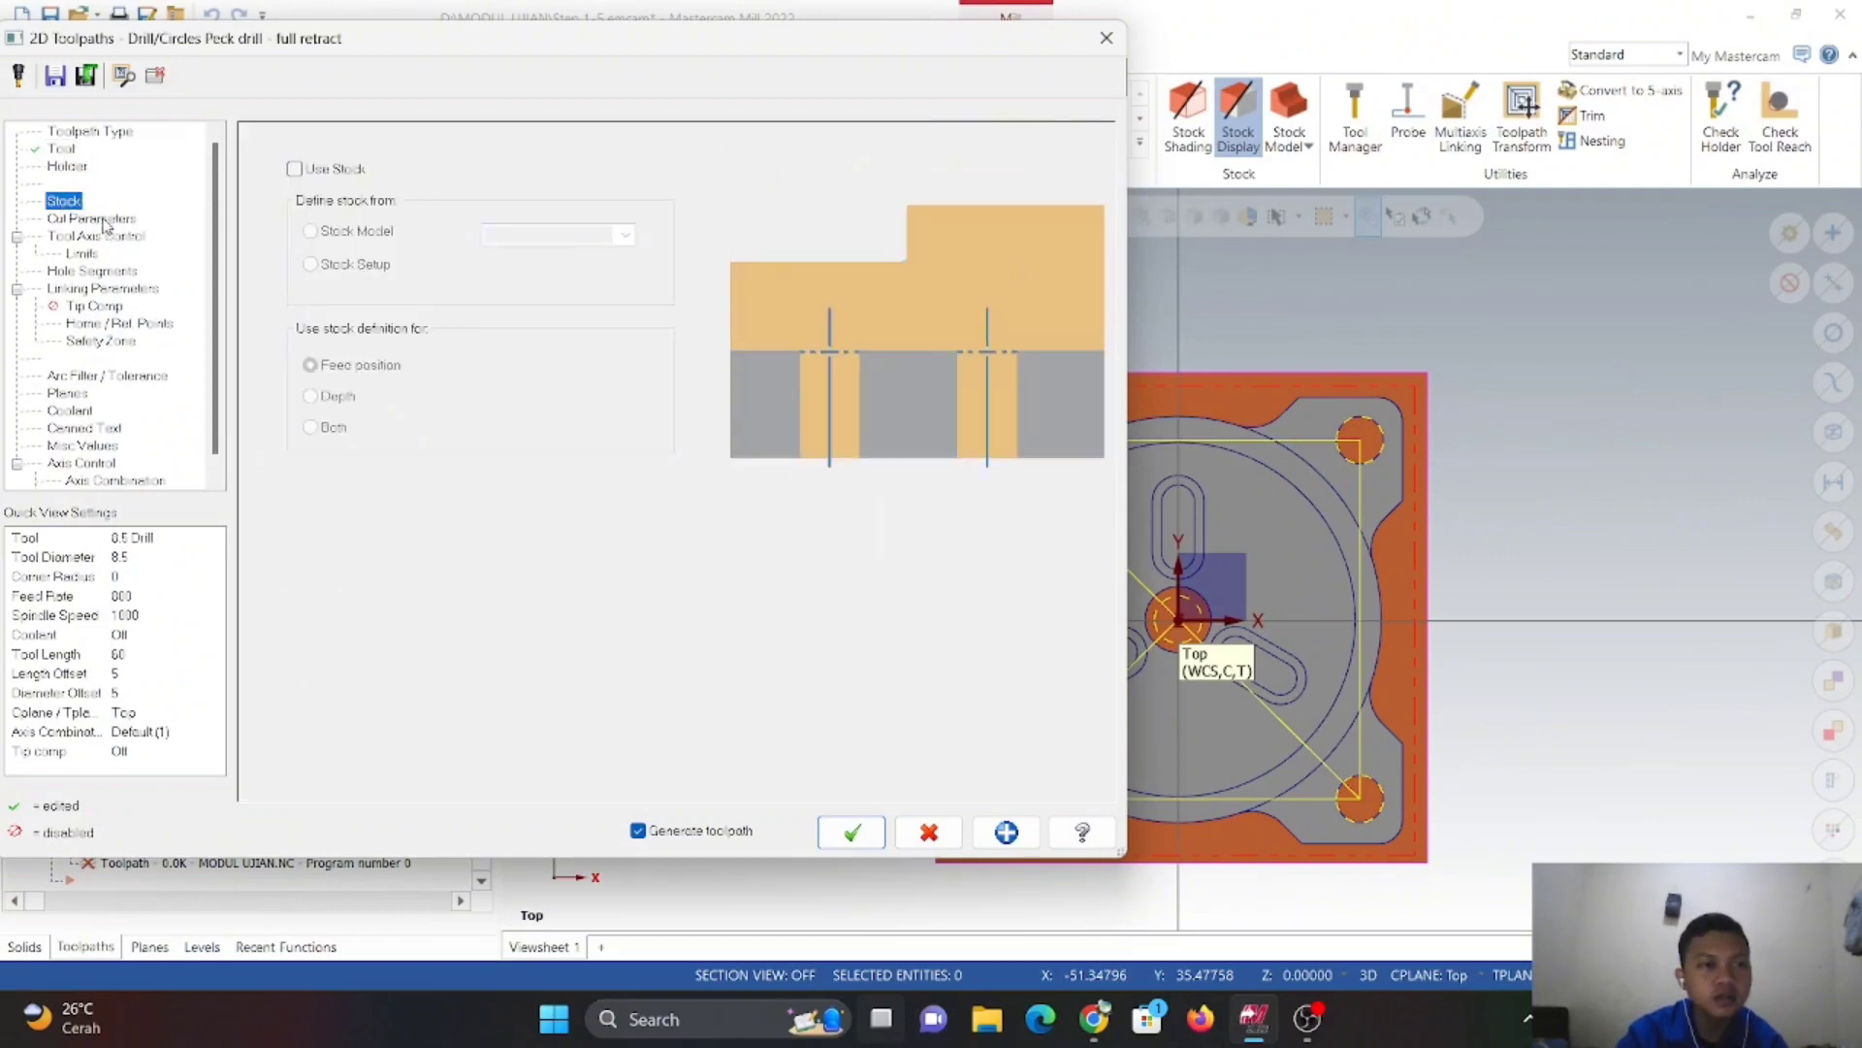
click(107, 221)
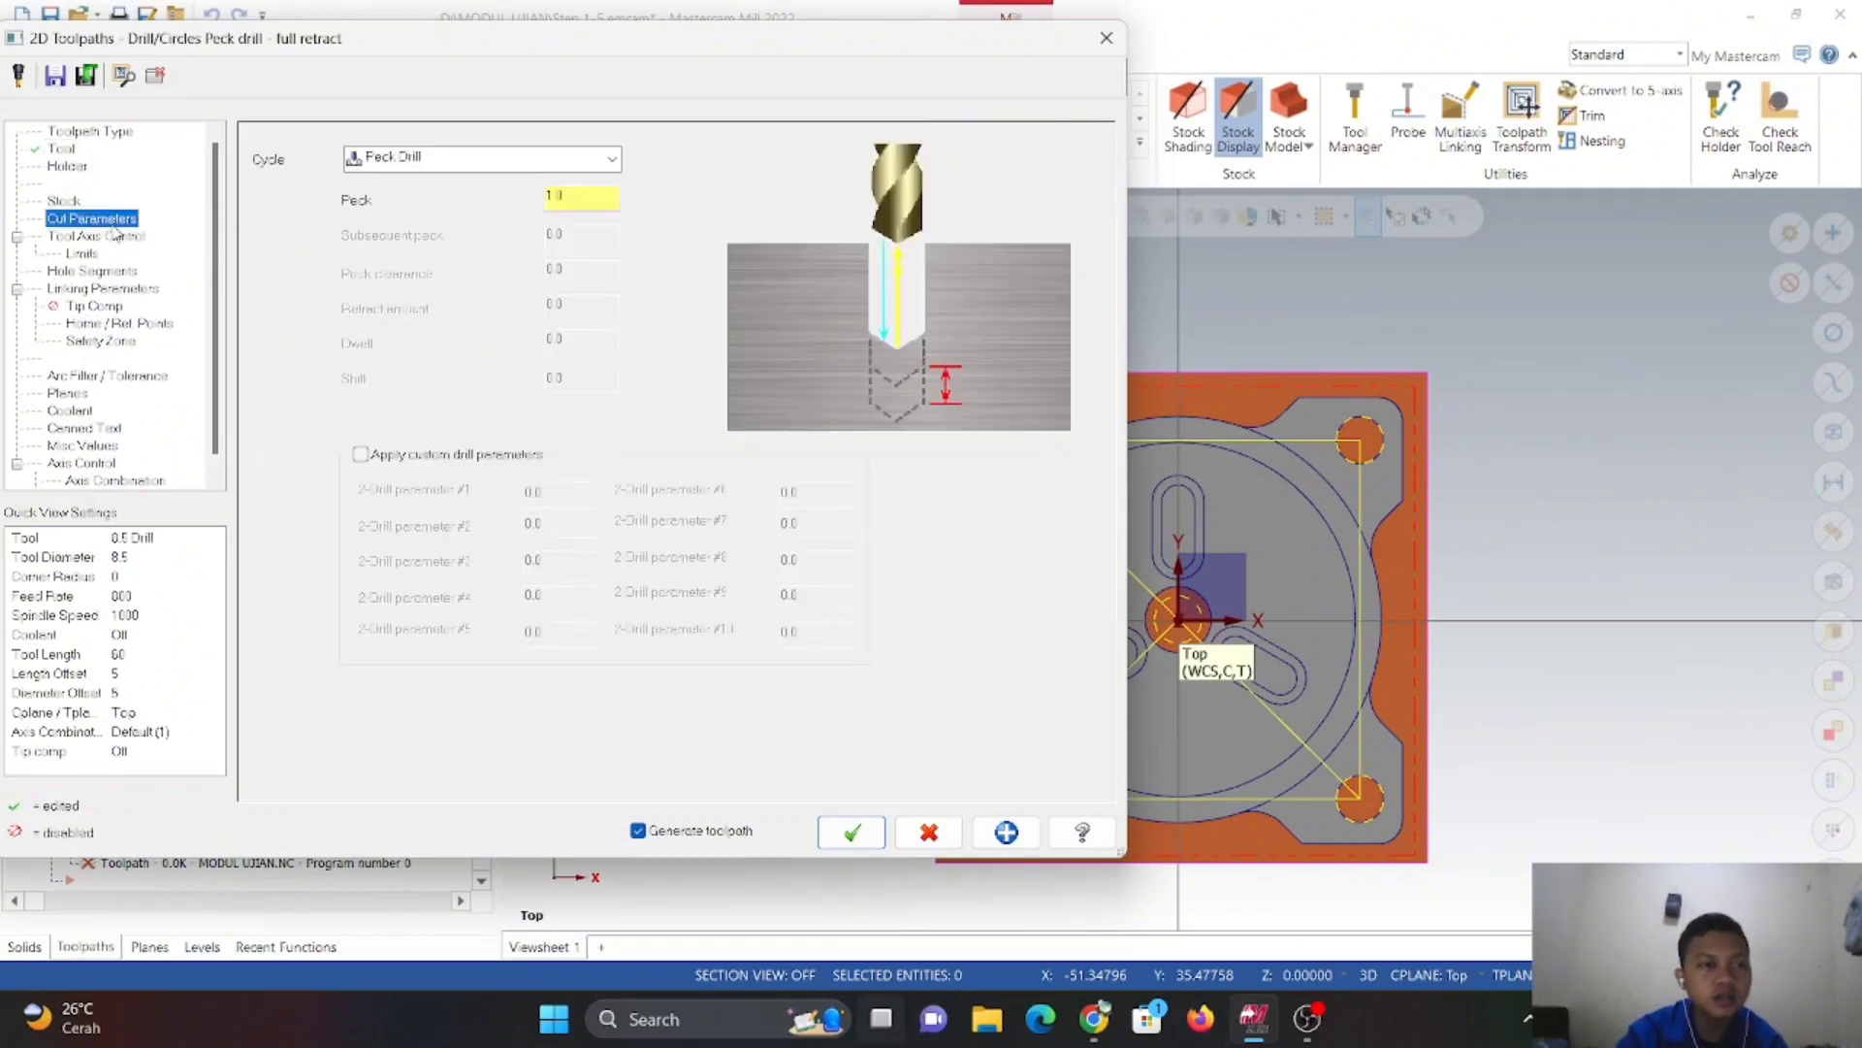
click(612, 161)
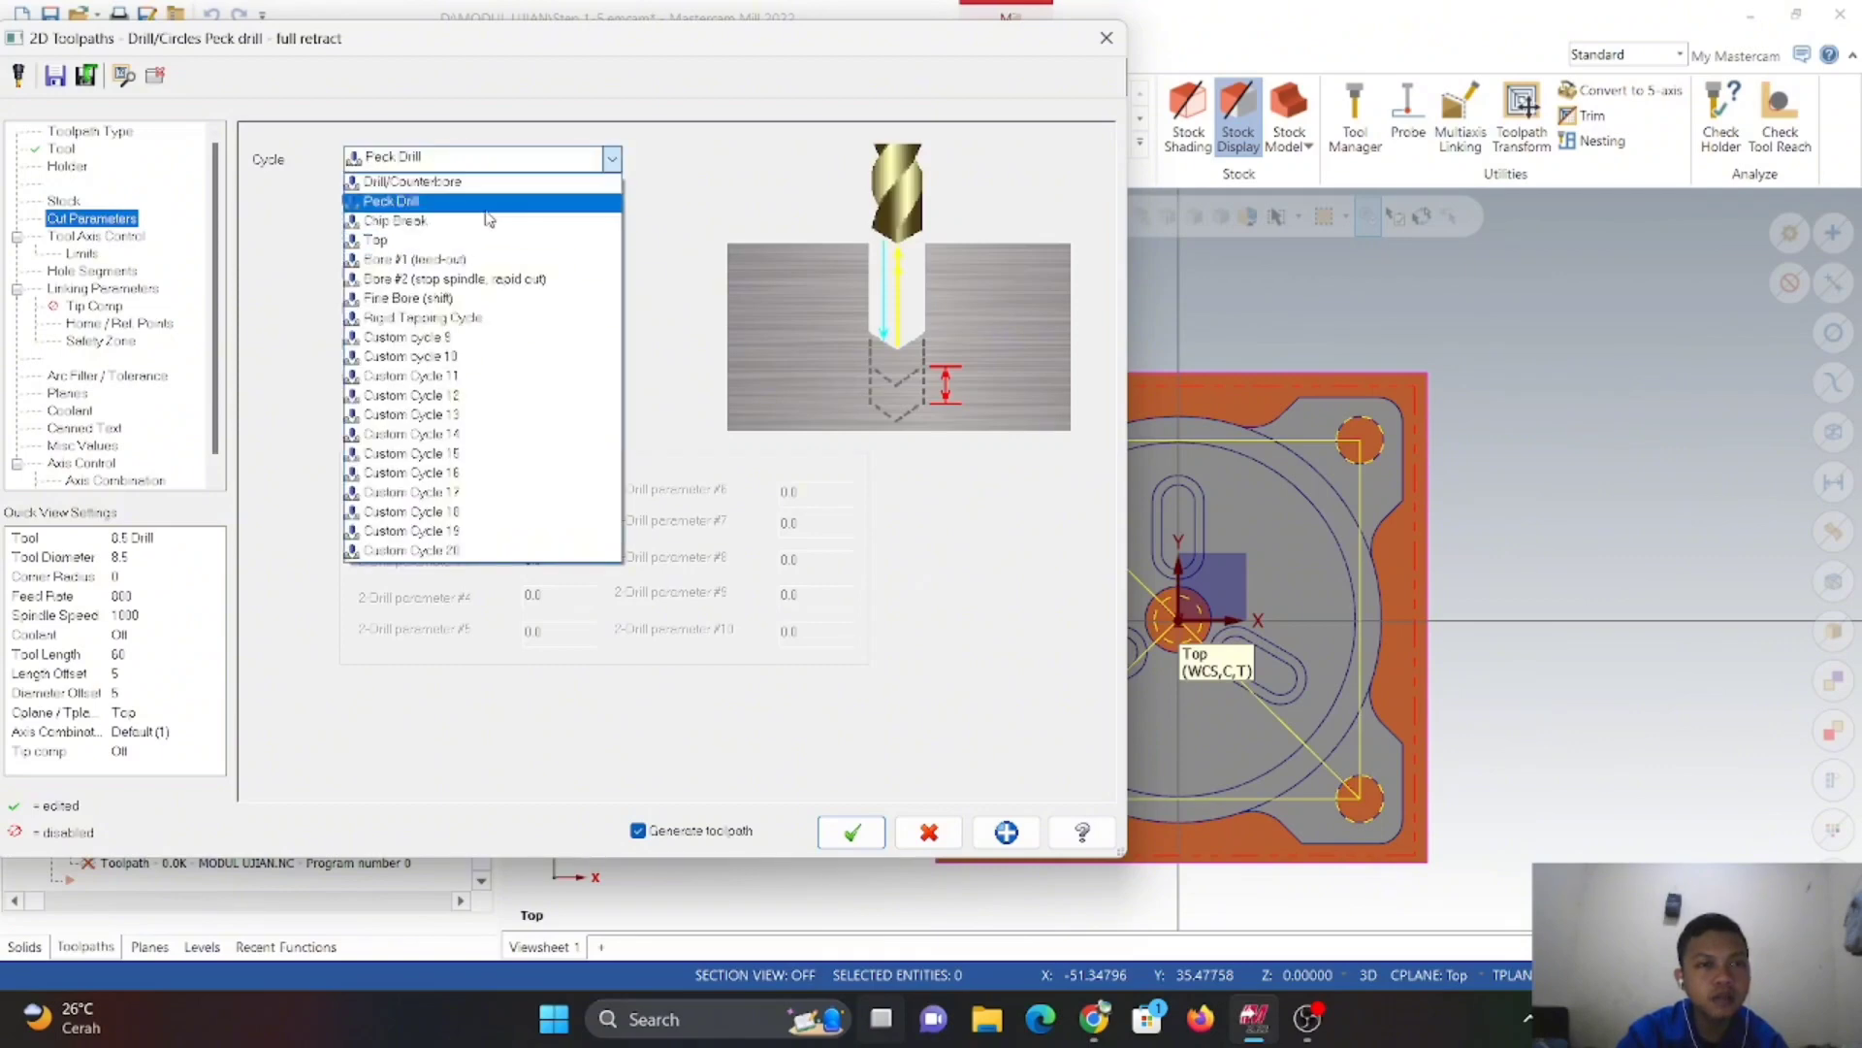
click(487, 212)
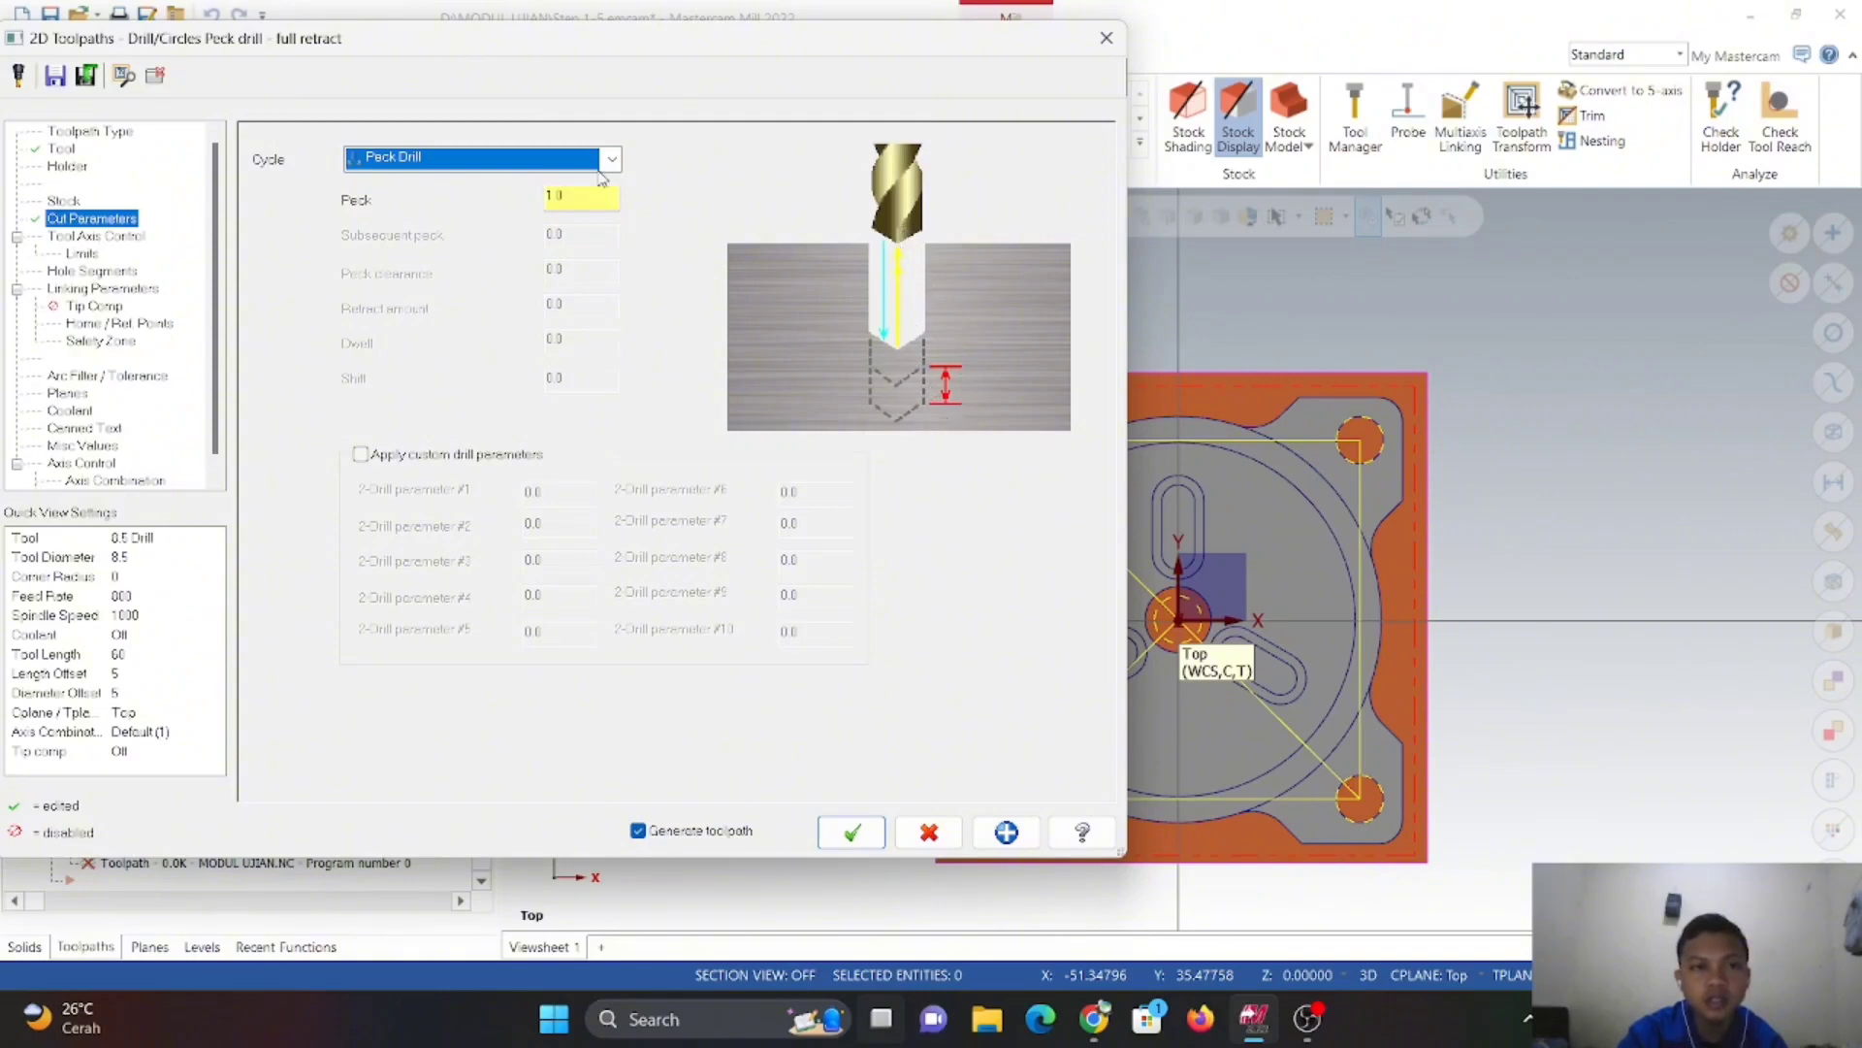
- Set the peck drill's top of stock to absolute -12 by picking the upper edge of the lower-left corner hole
click(84, 241)
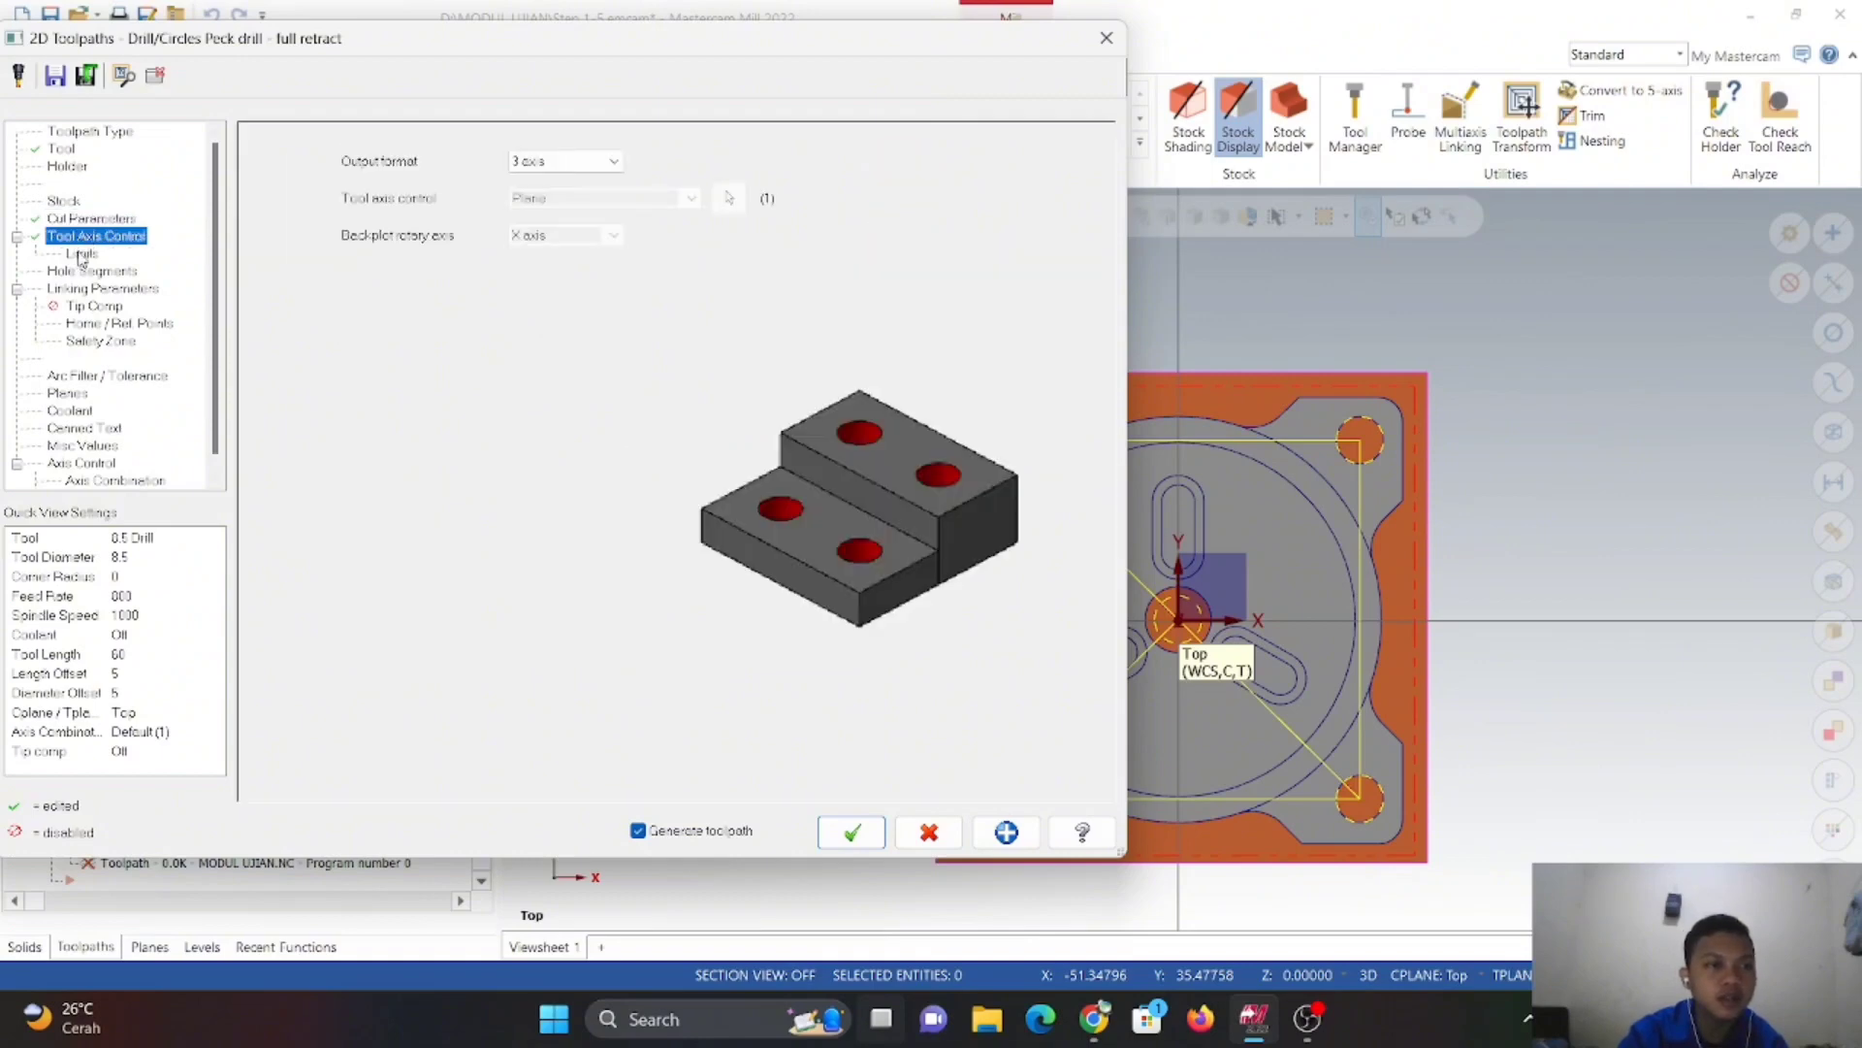
click(82, 255)
click(89, 271)
click(89, 289)
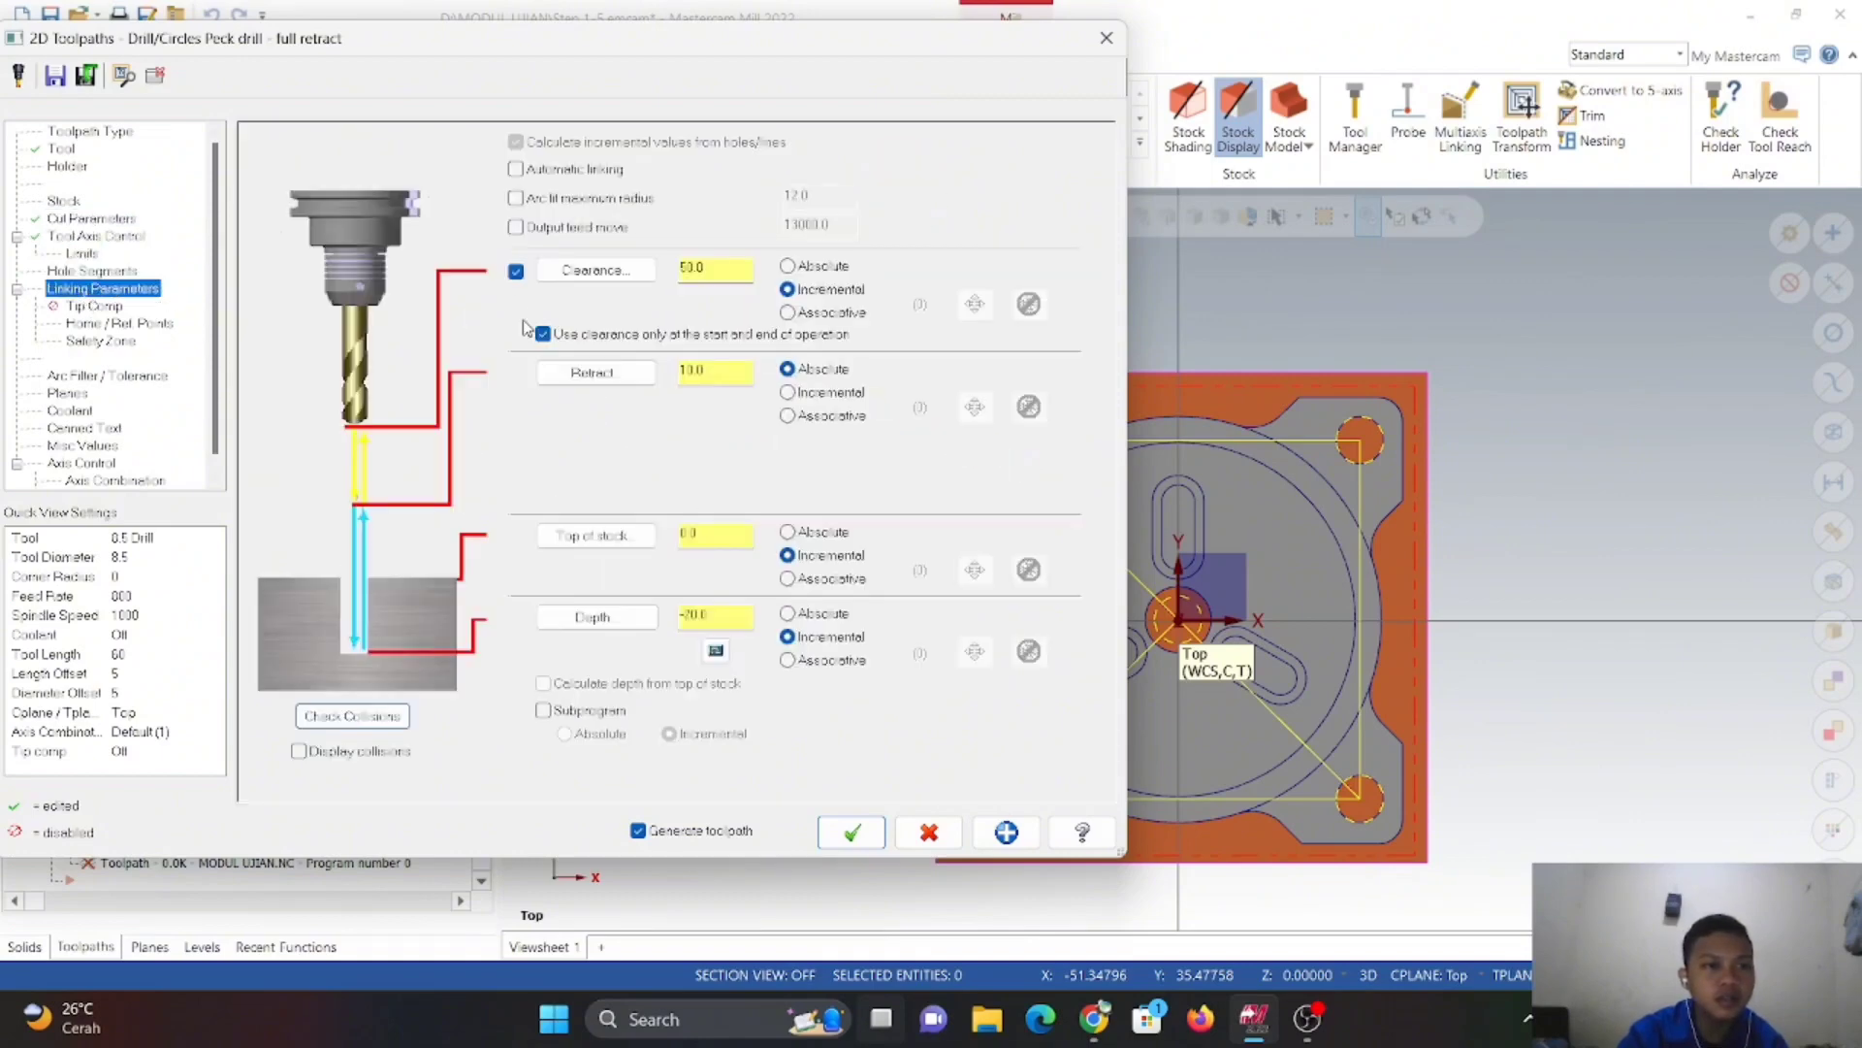
click(788, 532)
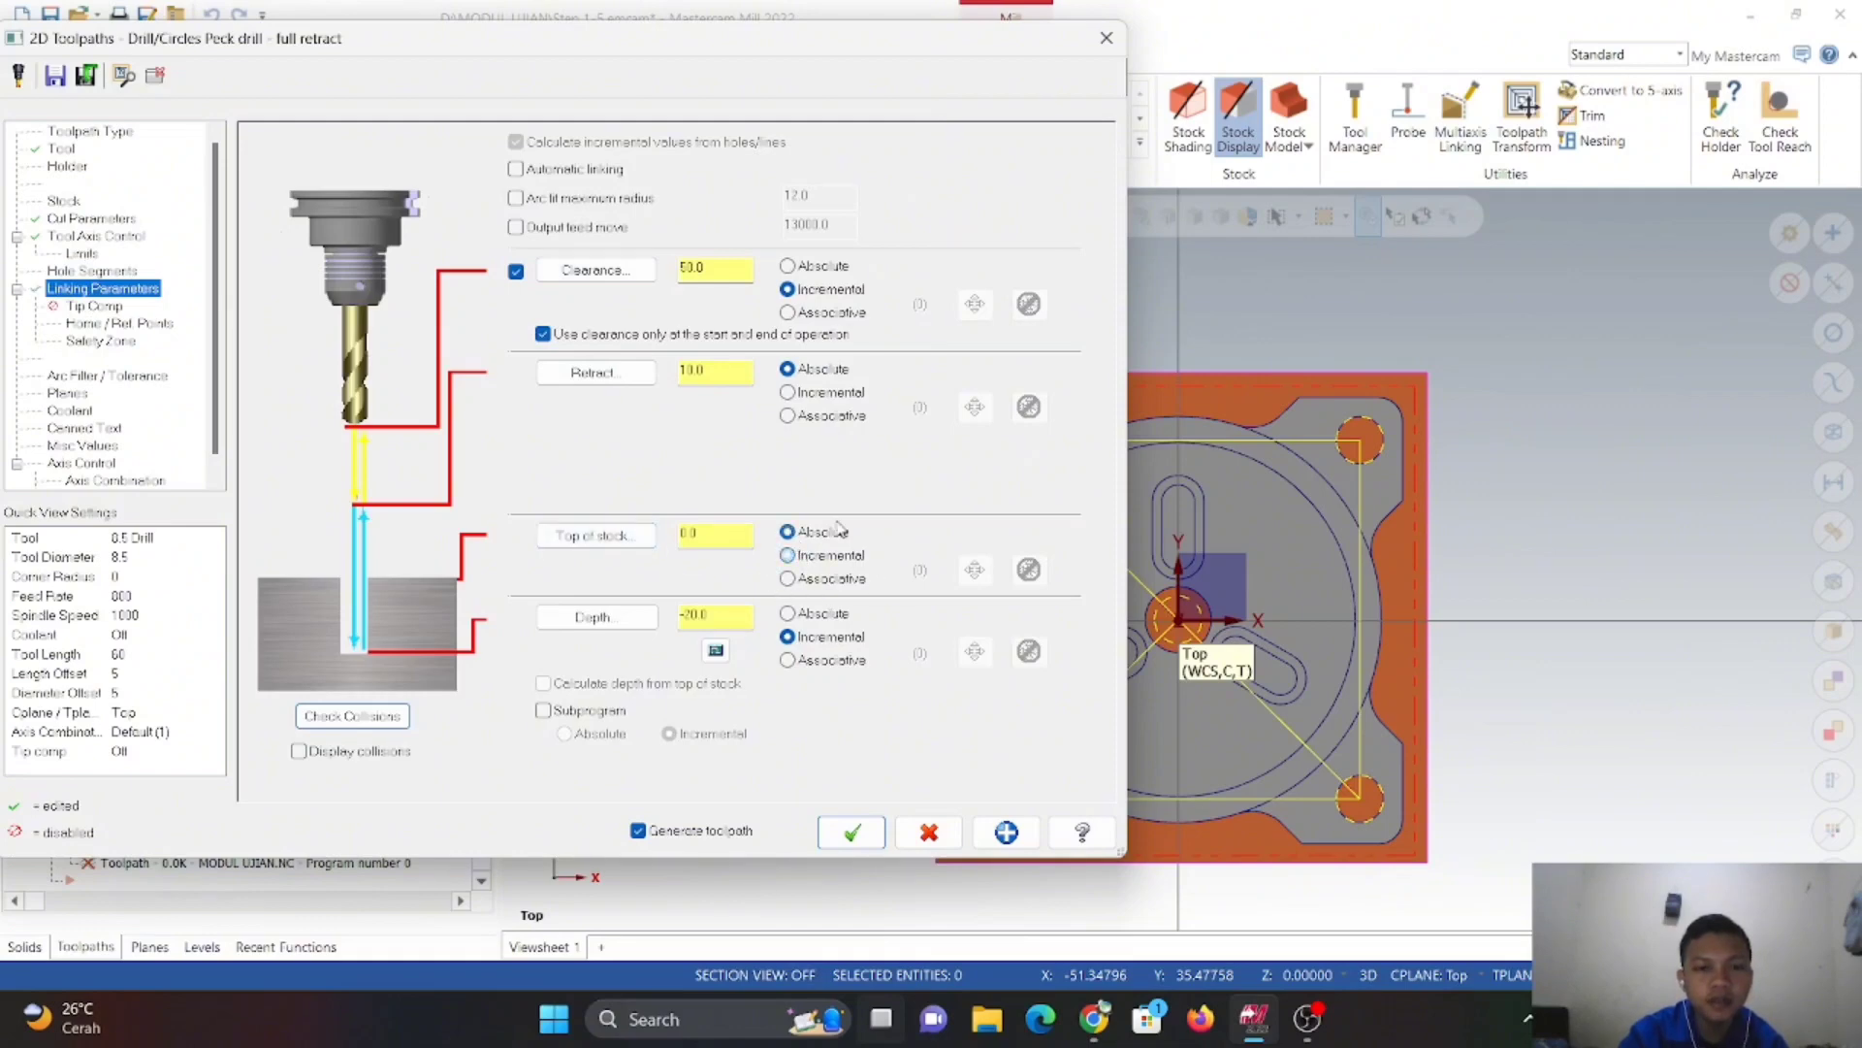
click(608, 539)
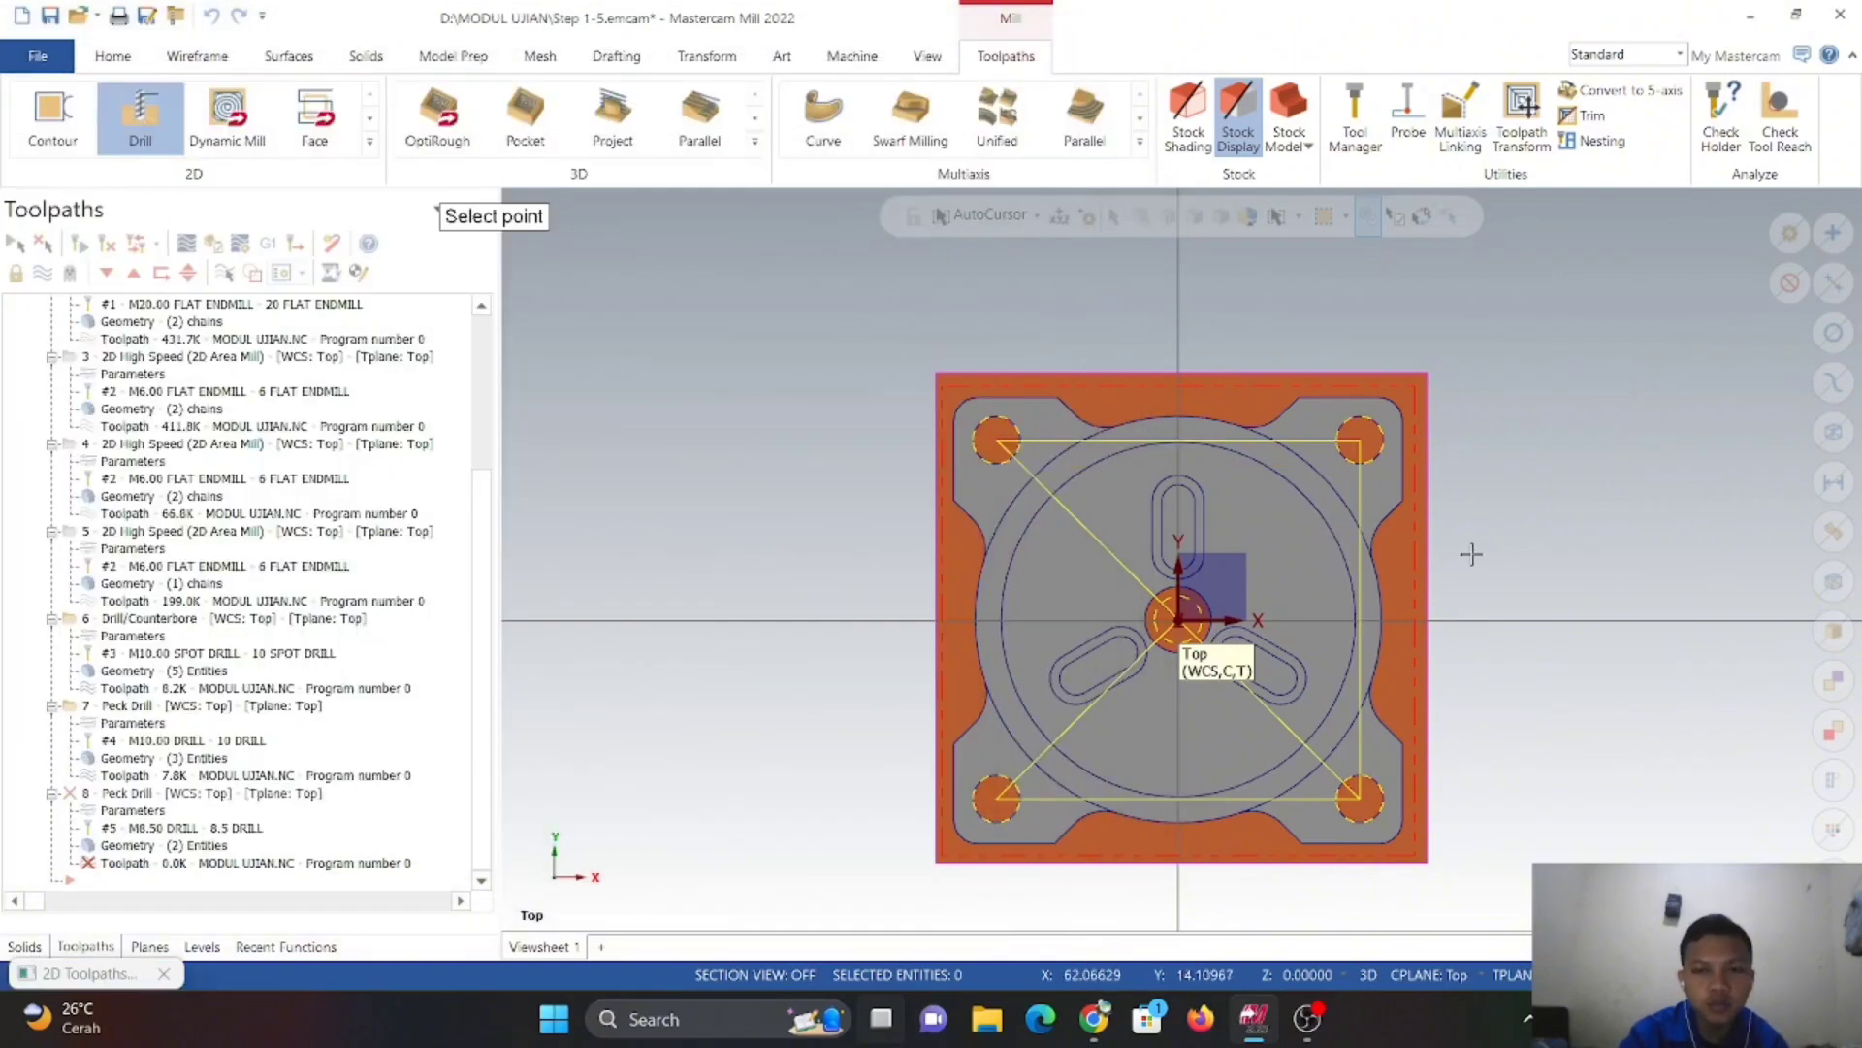
middle_drag(1472, 553, 1029, 825)
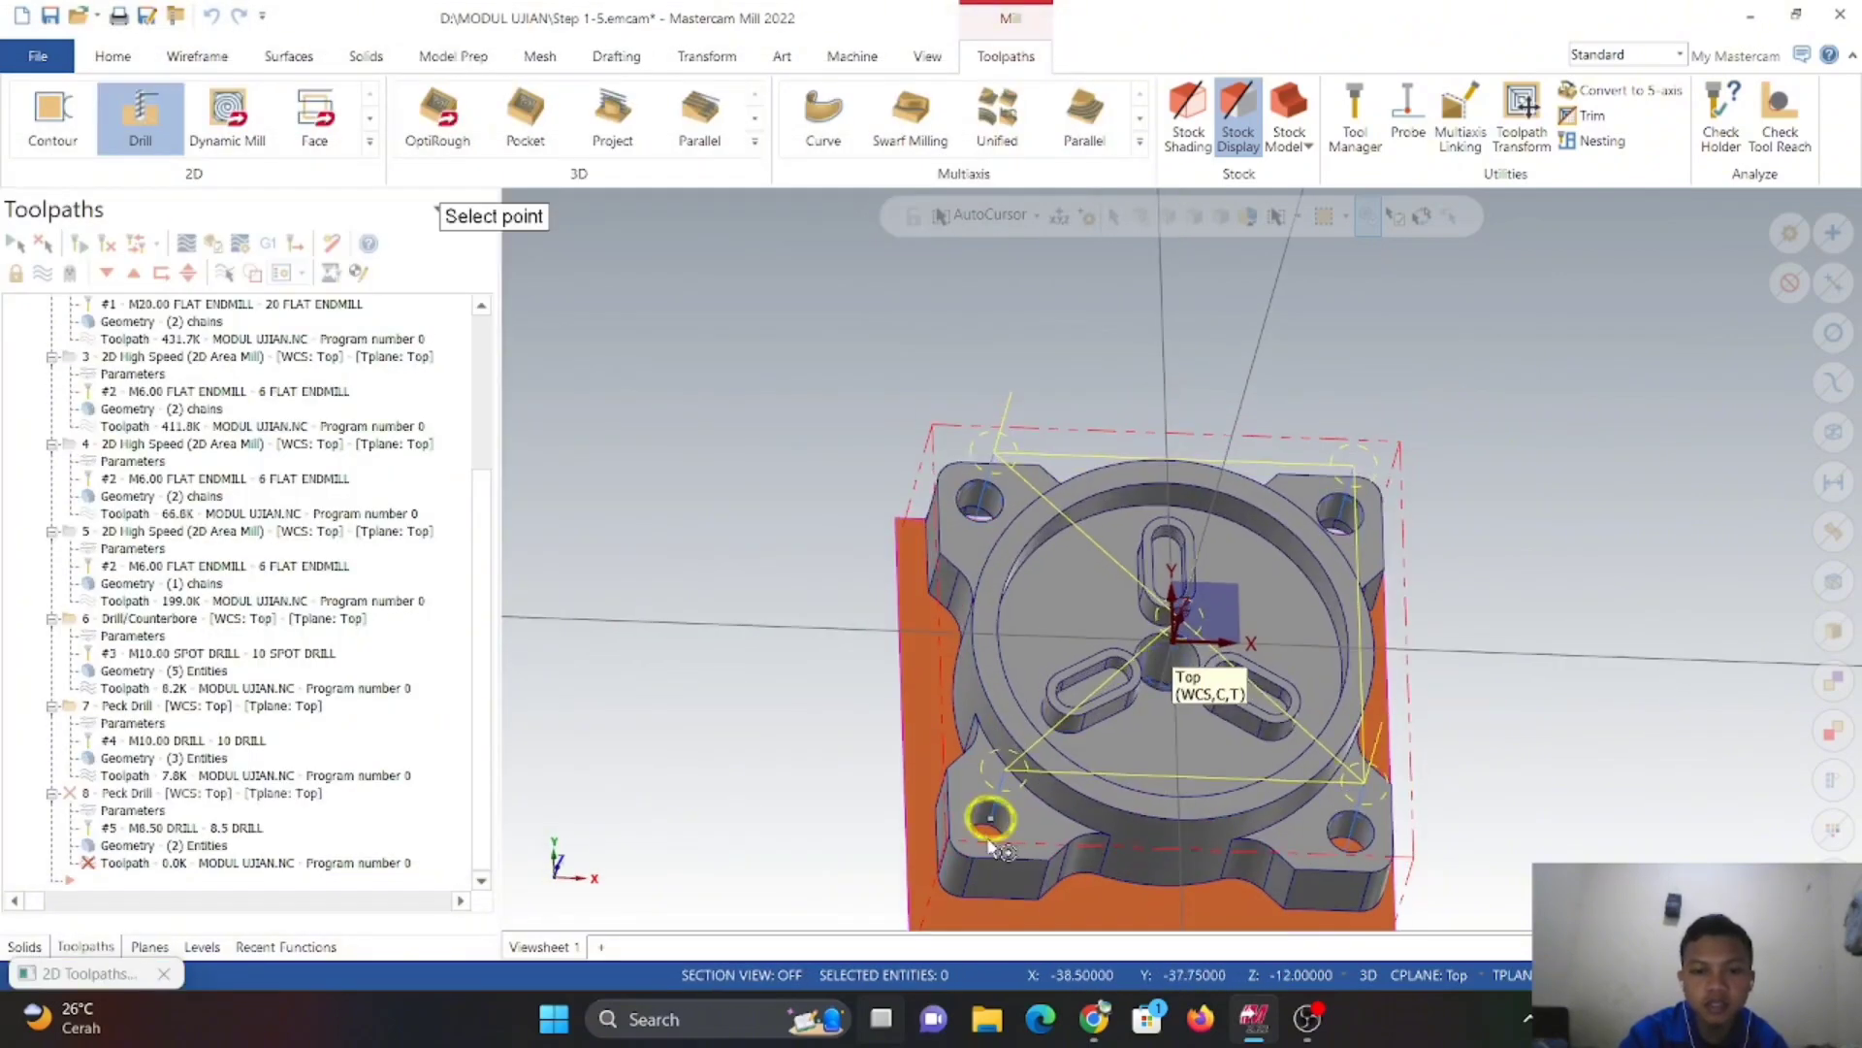
scroll(999, 849, up, 5)
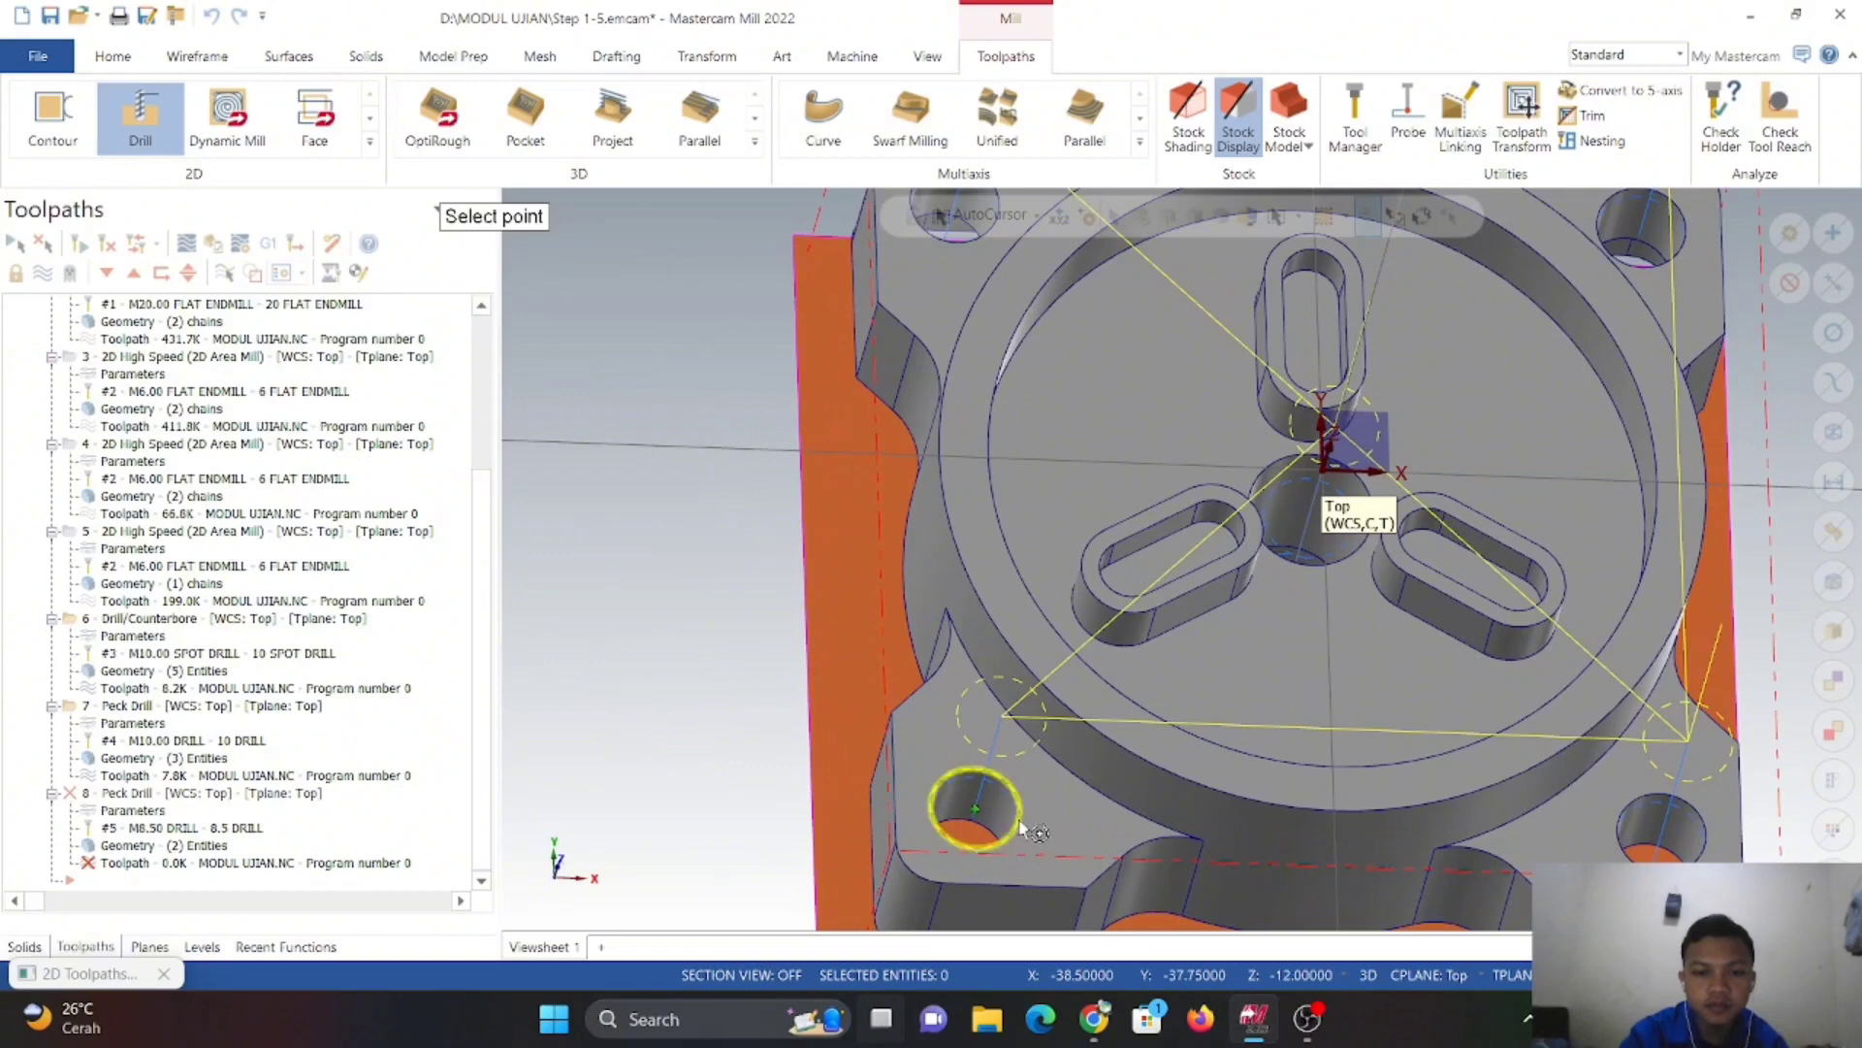
click(1020, 826)
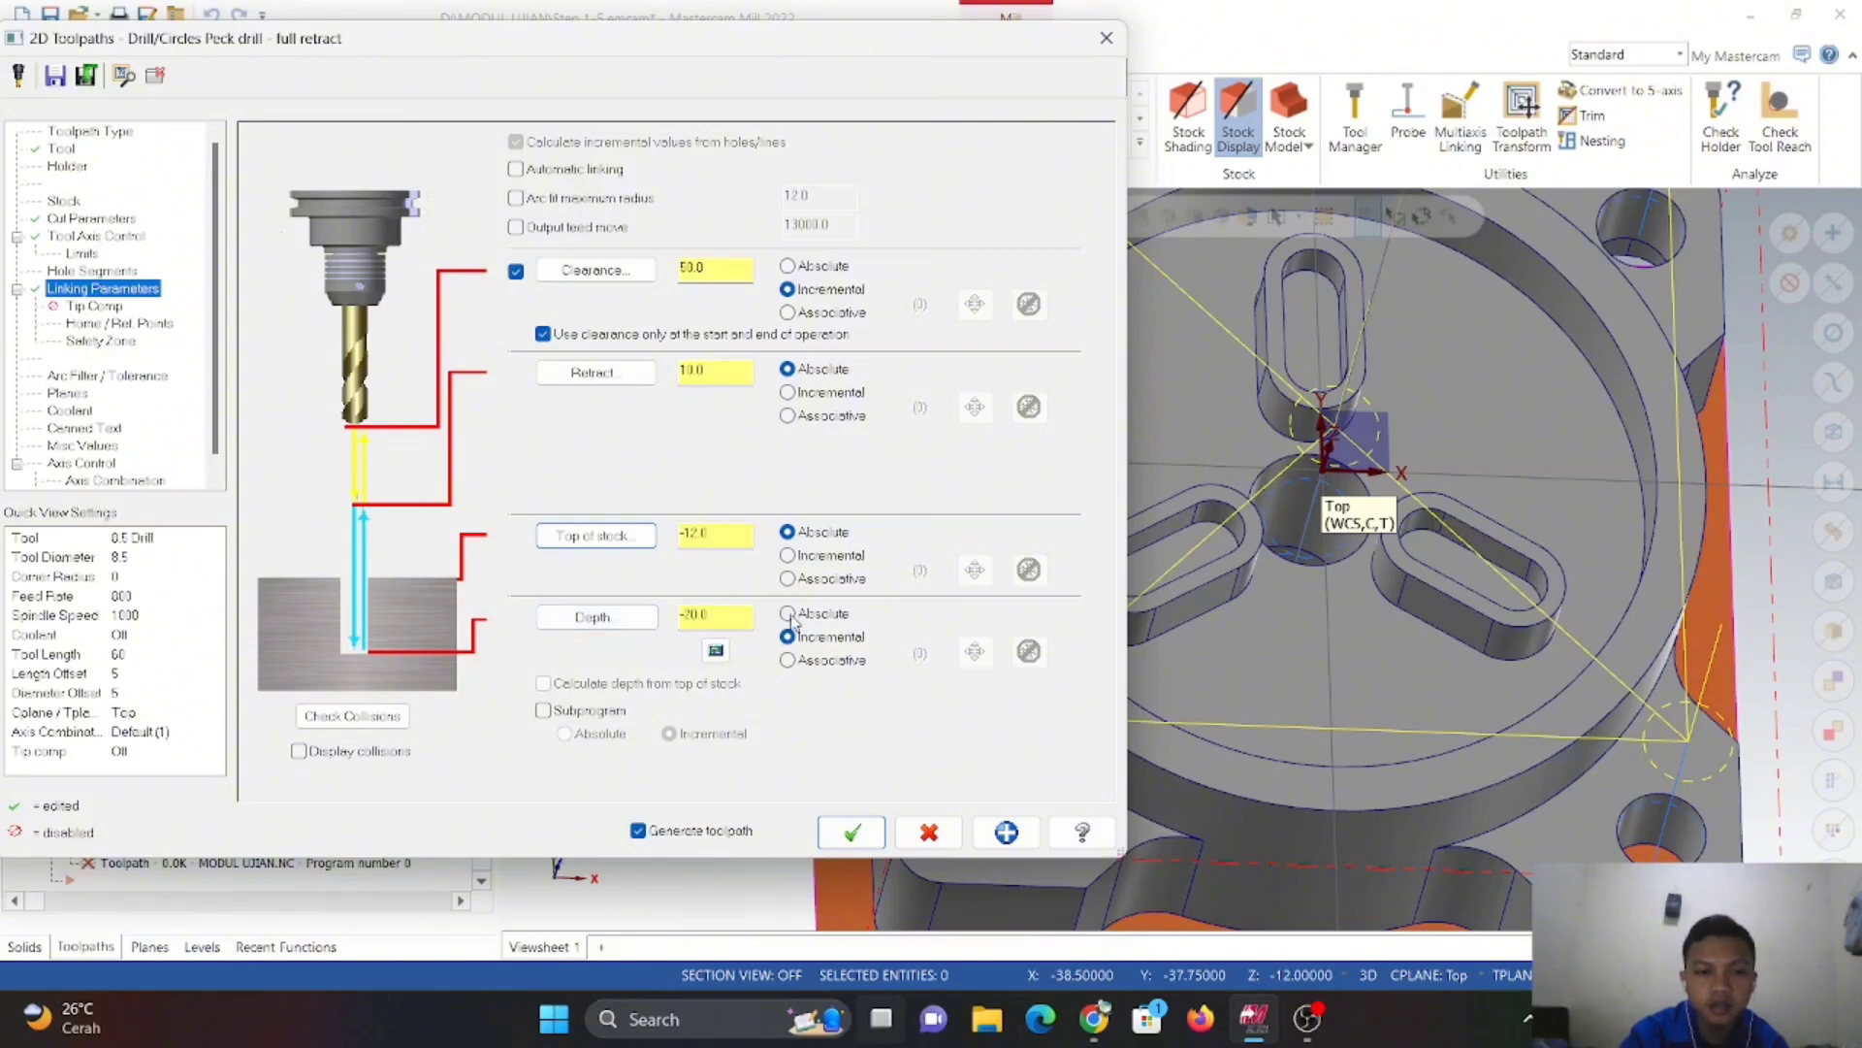
- Take an absolute drilling depth from the lower edge of the same corner hole and set it to -26
click(620, 620)
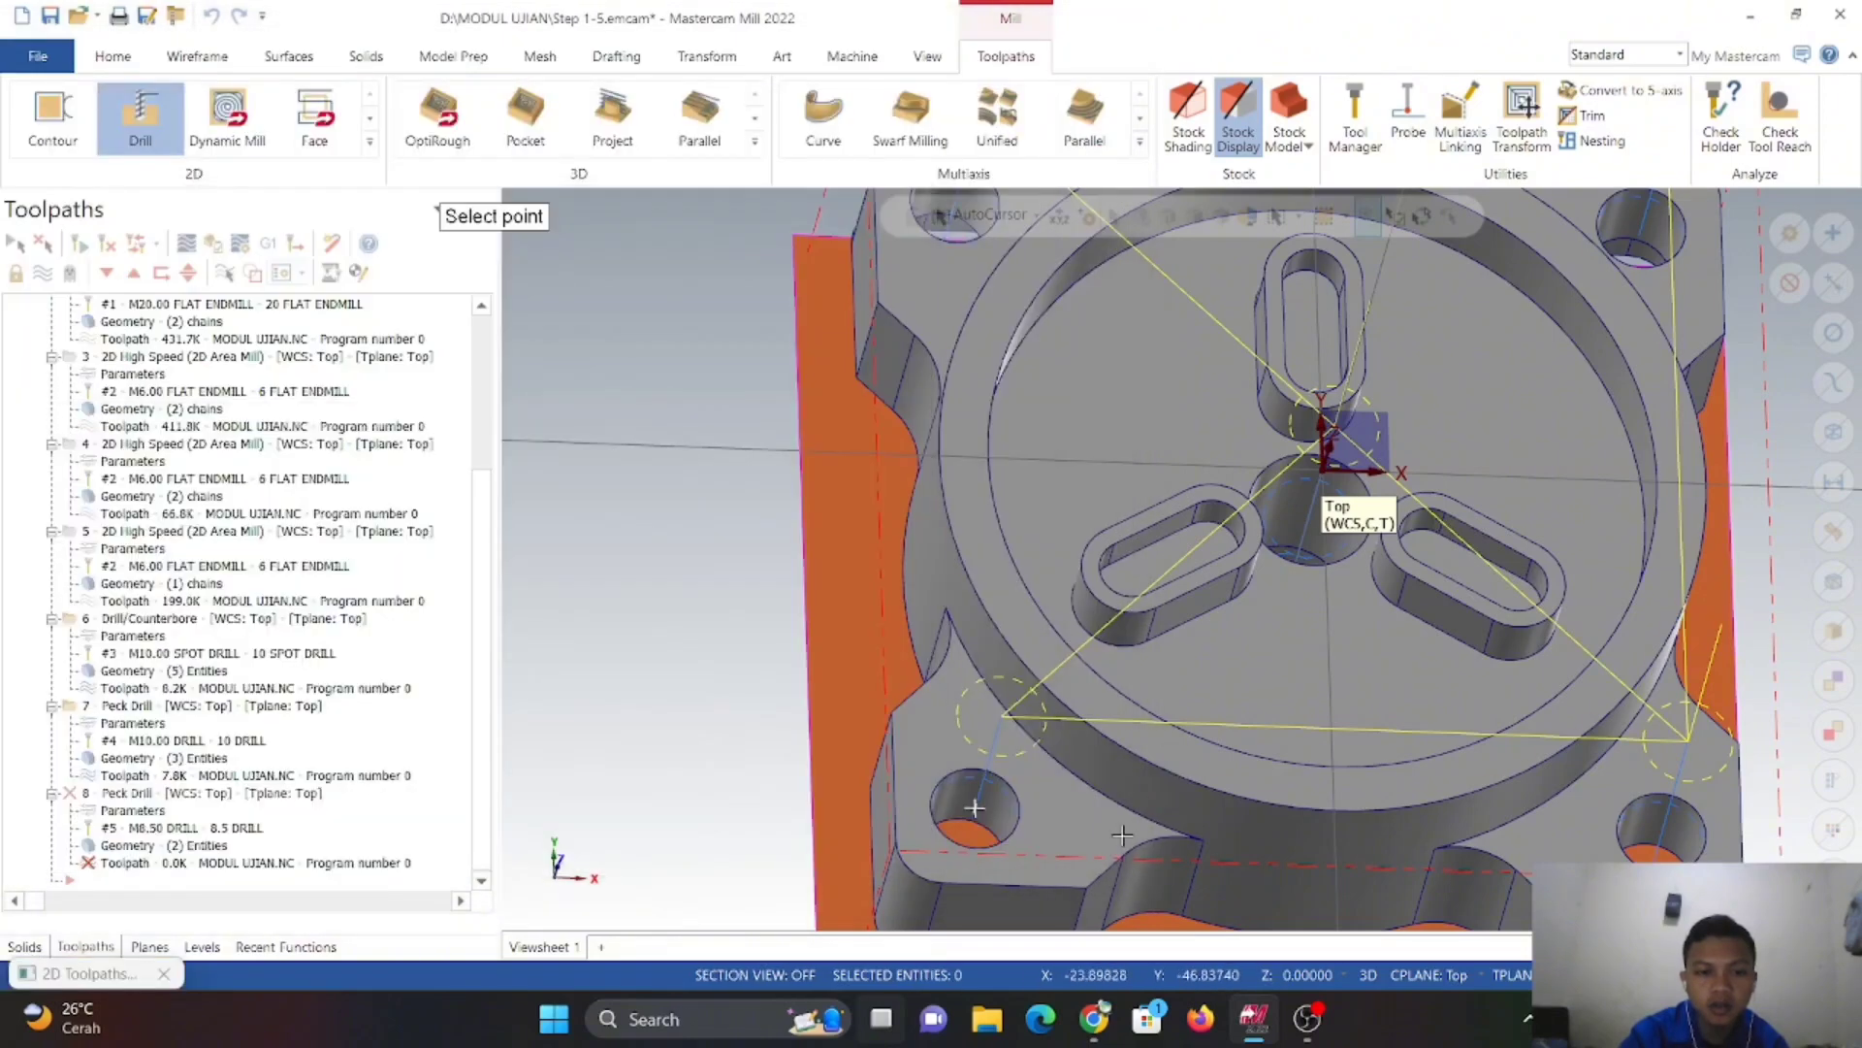
middle_drag(1125, 813, 1192, 604)
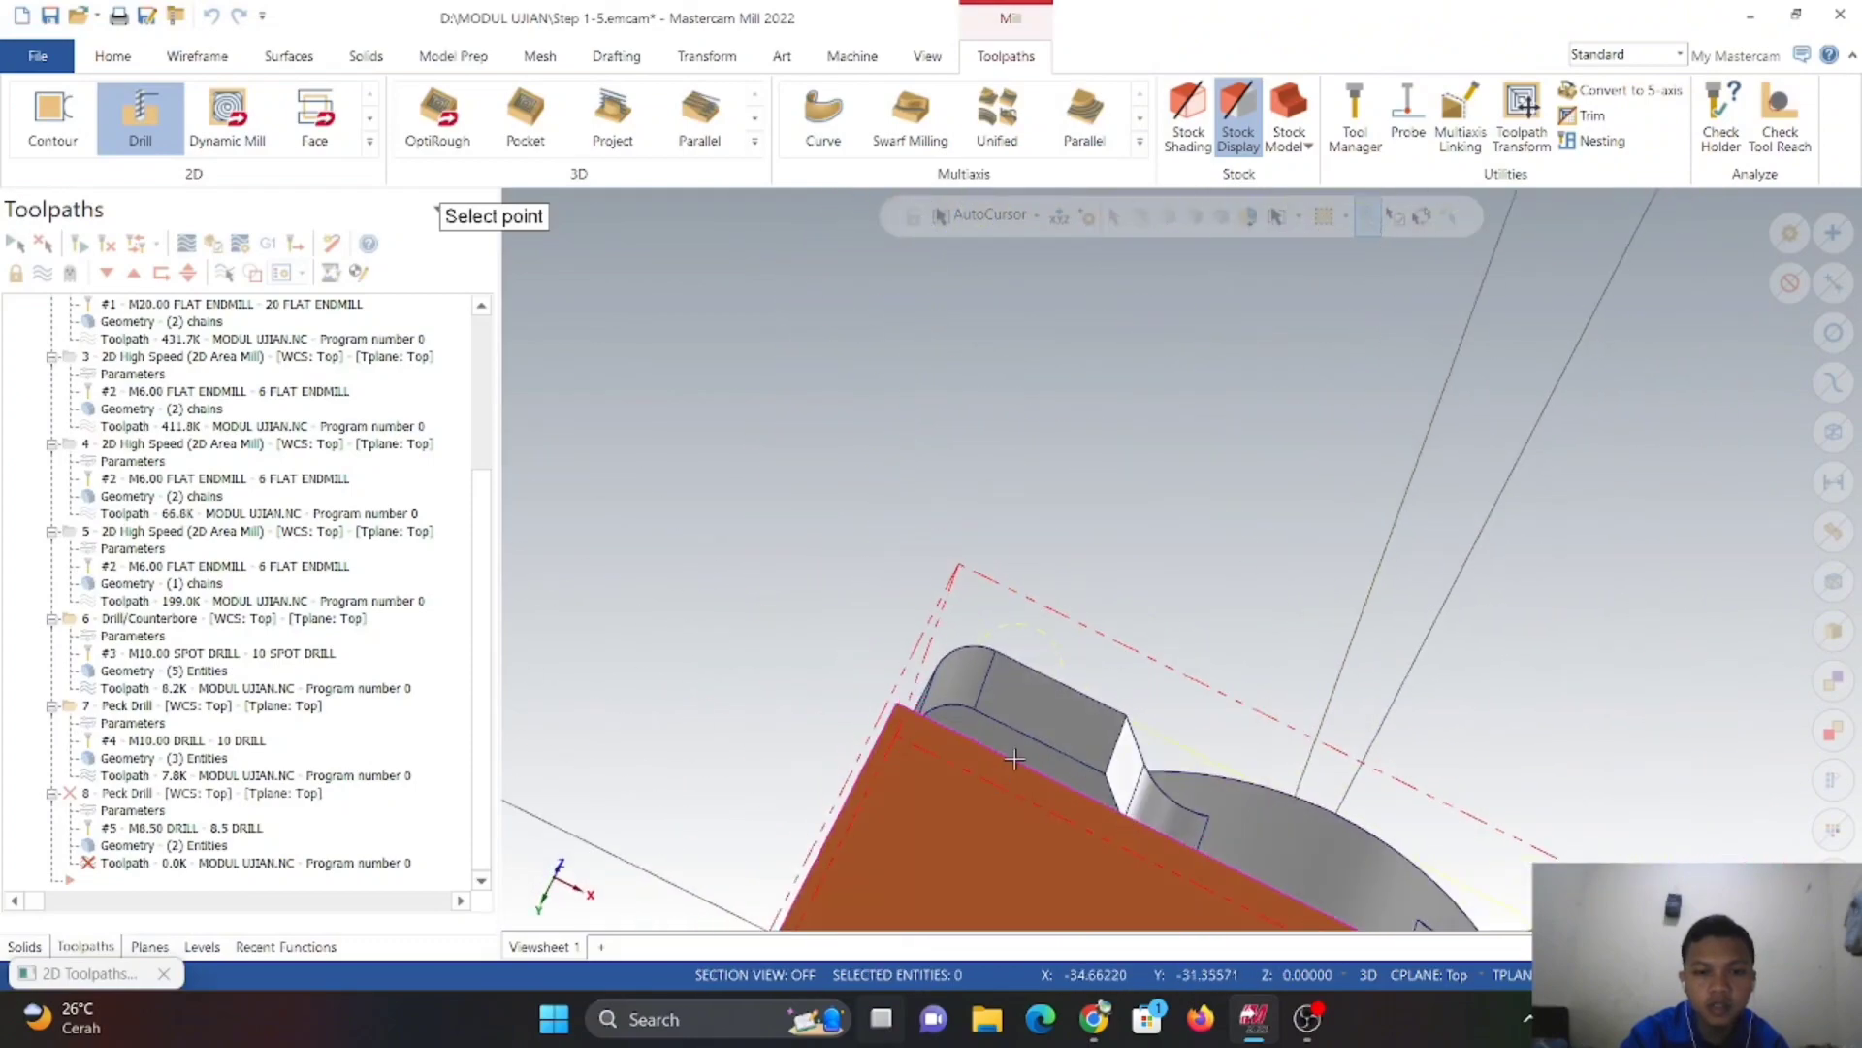
middle_drag(1054, 708, 1127, 379)
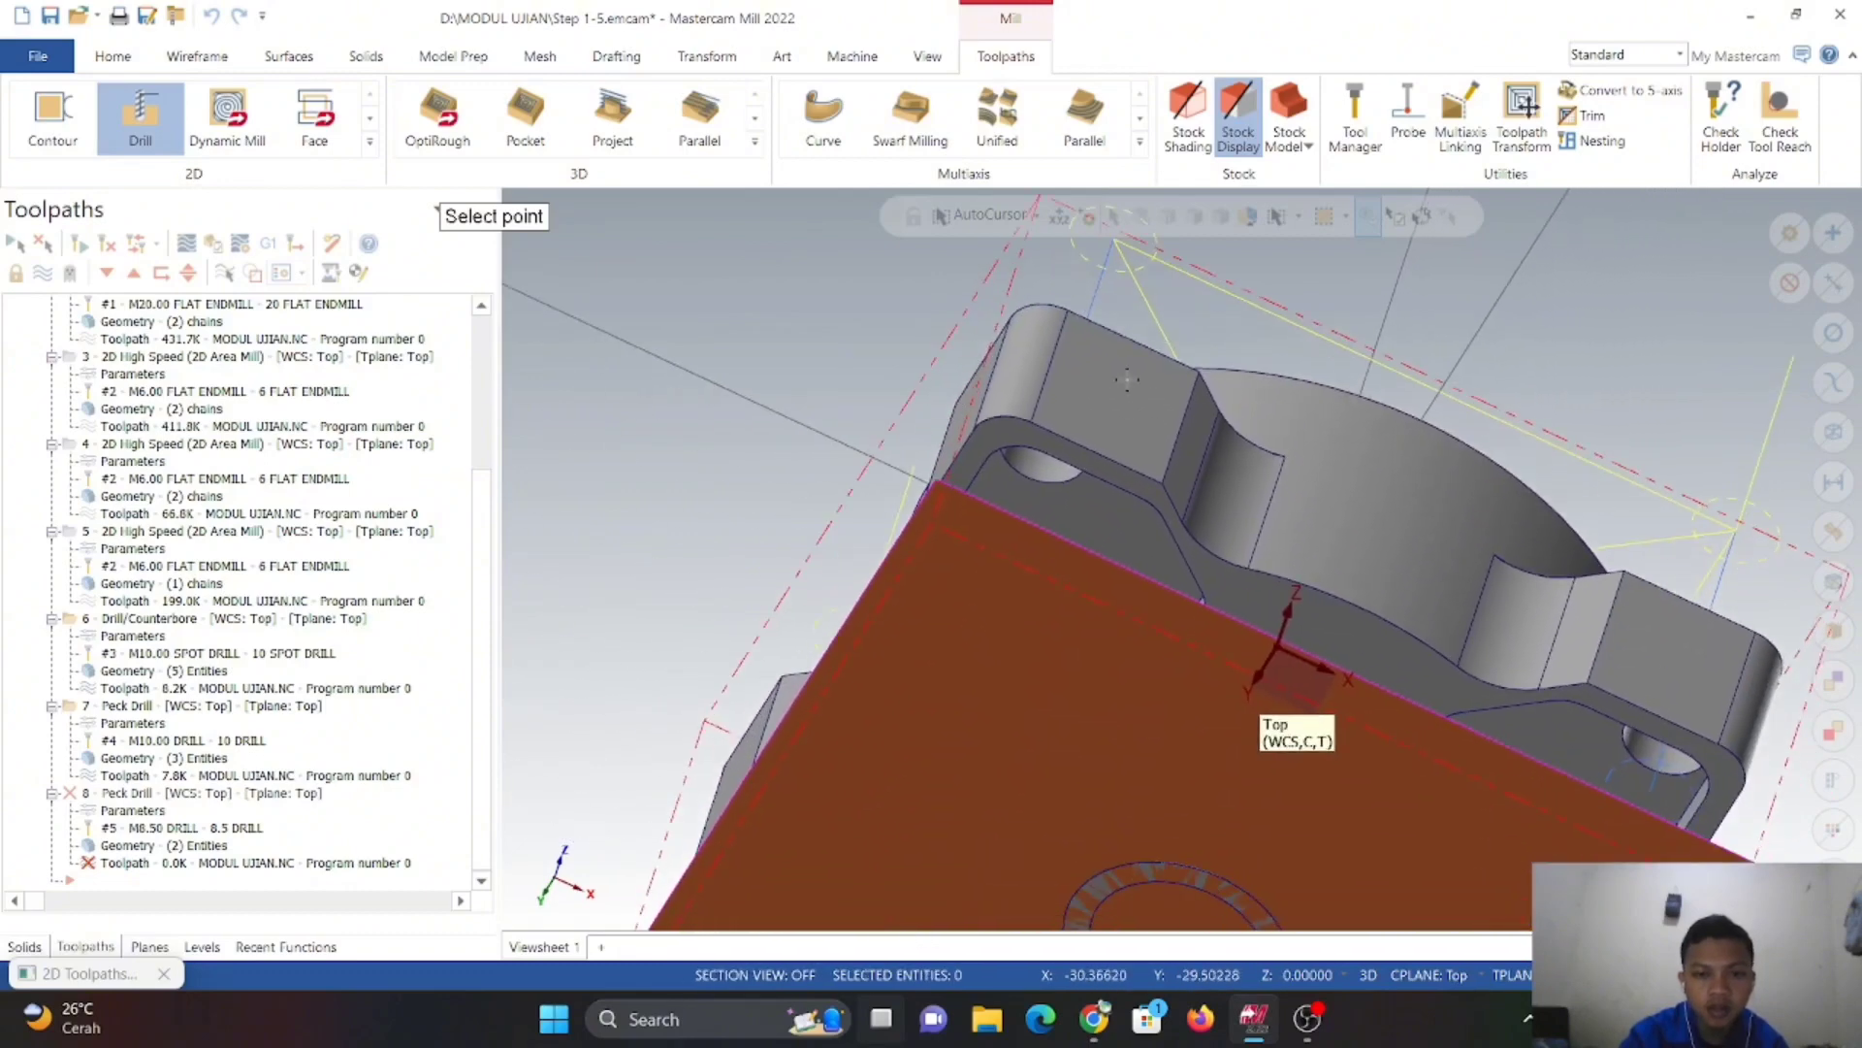
click(1036, 448)
key(Return)
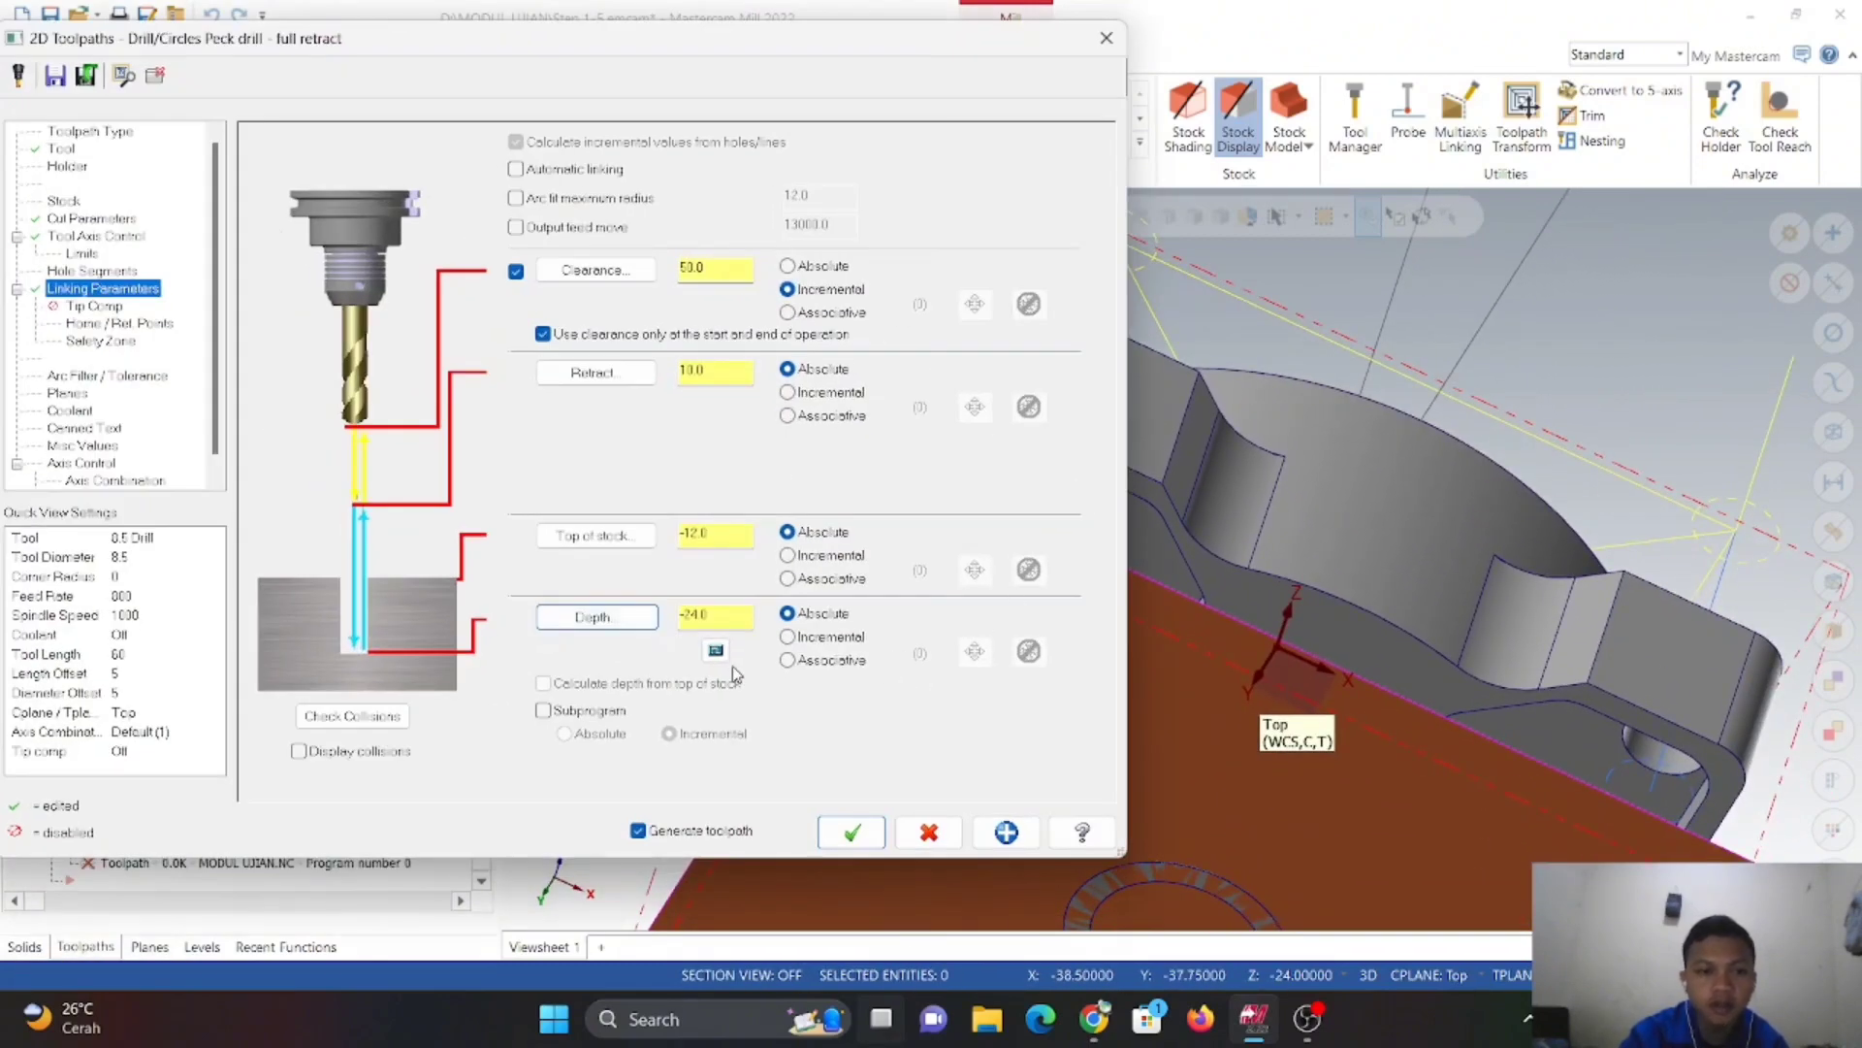
drag(724, 619, 691, 635)
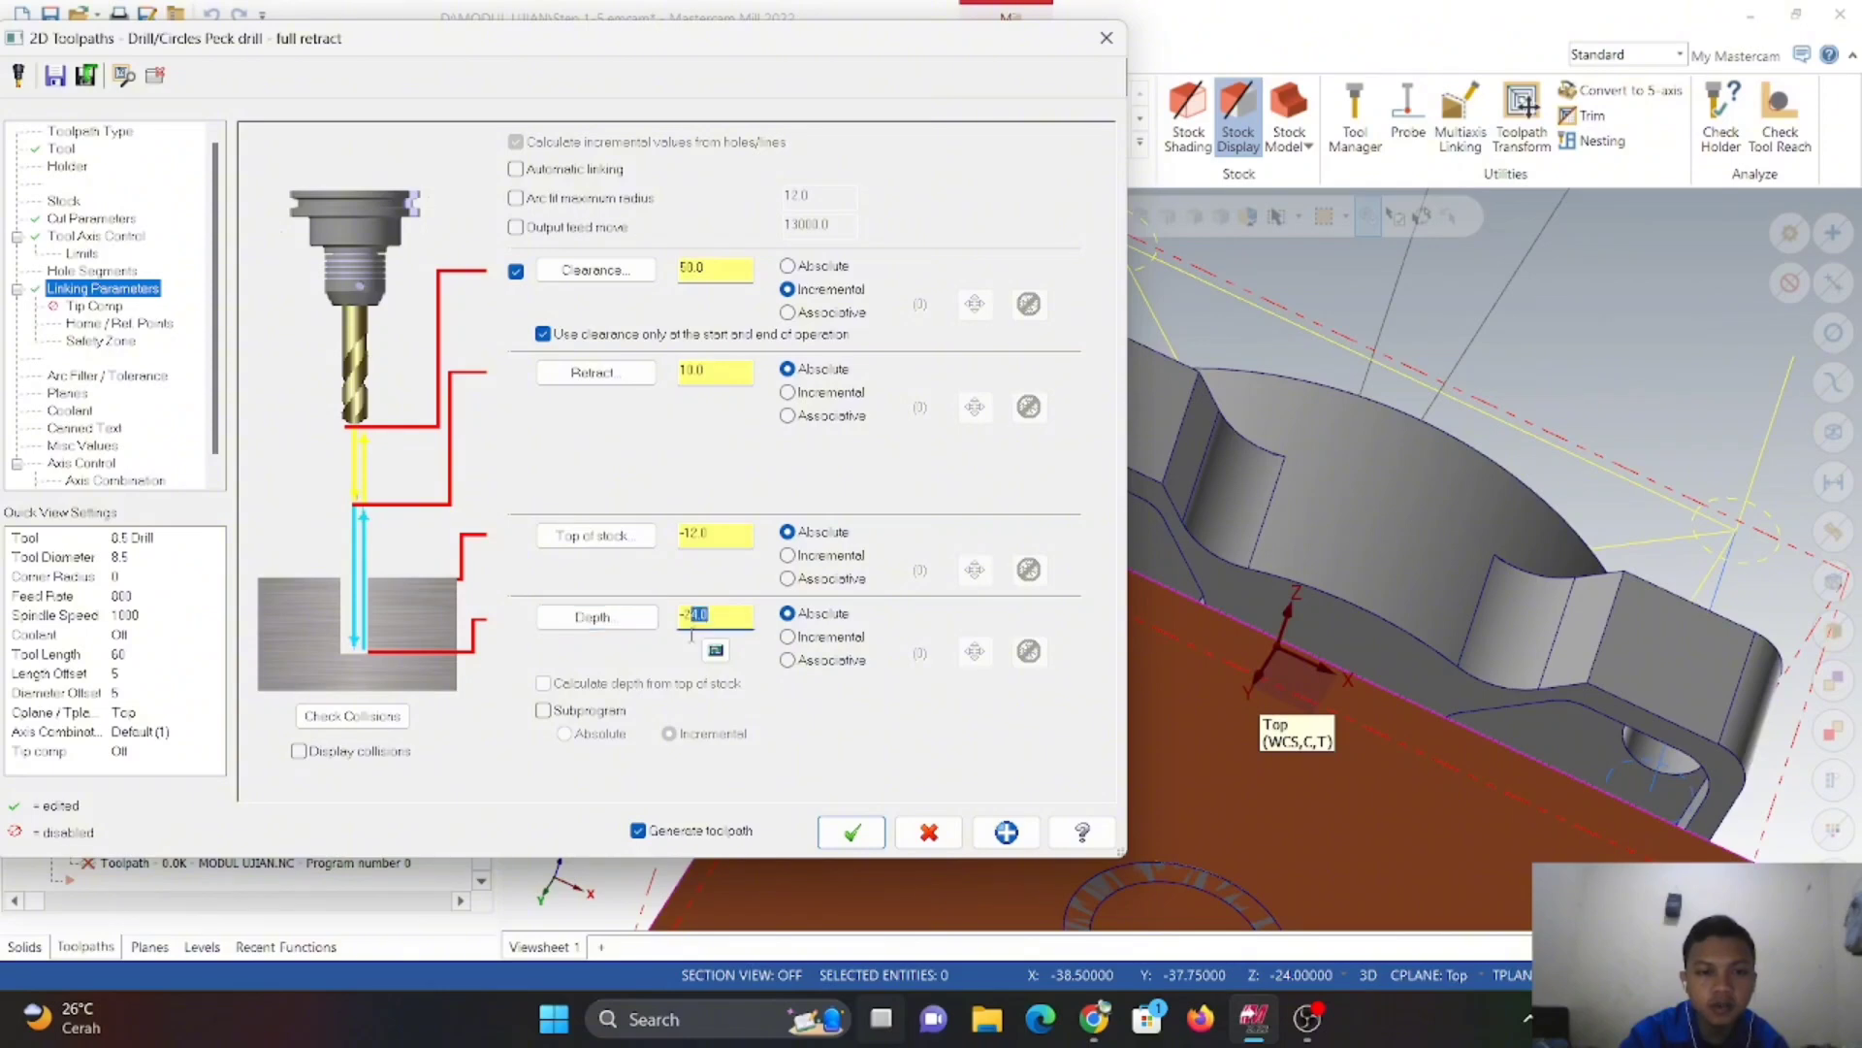
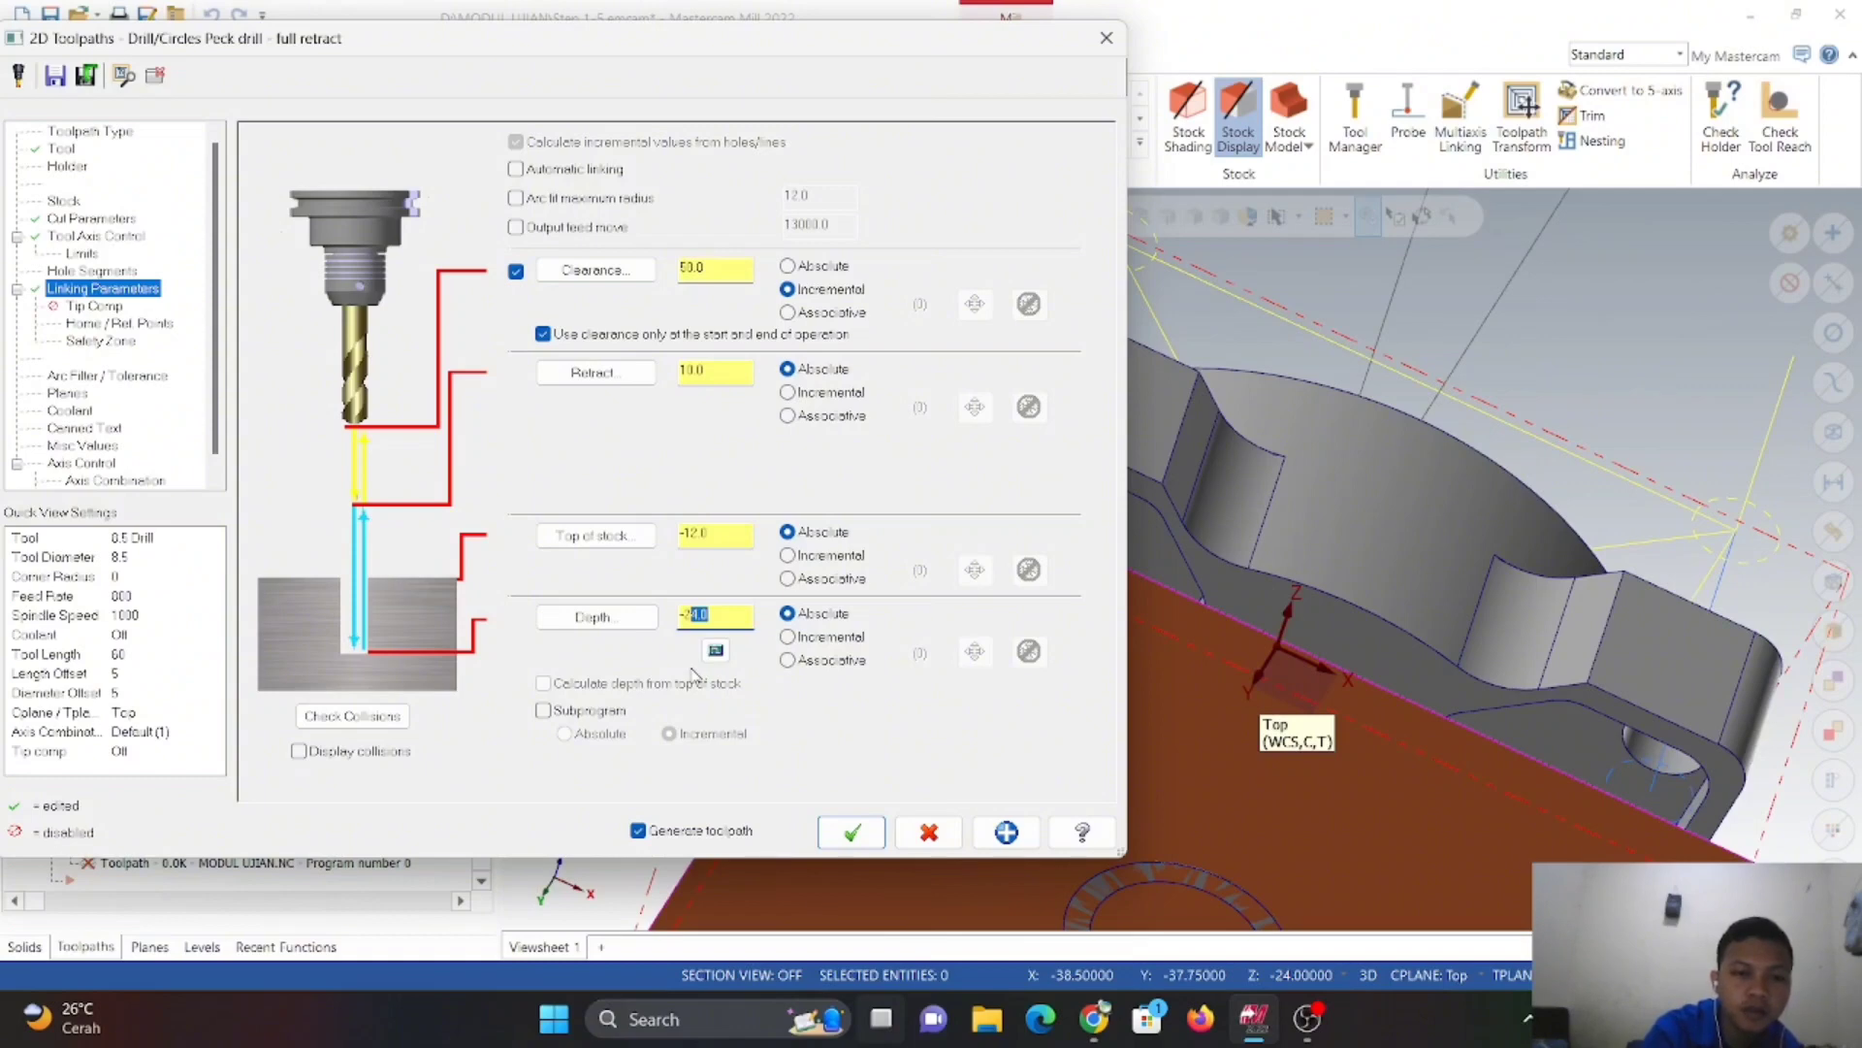
text(6)
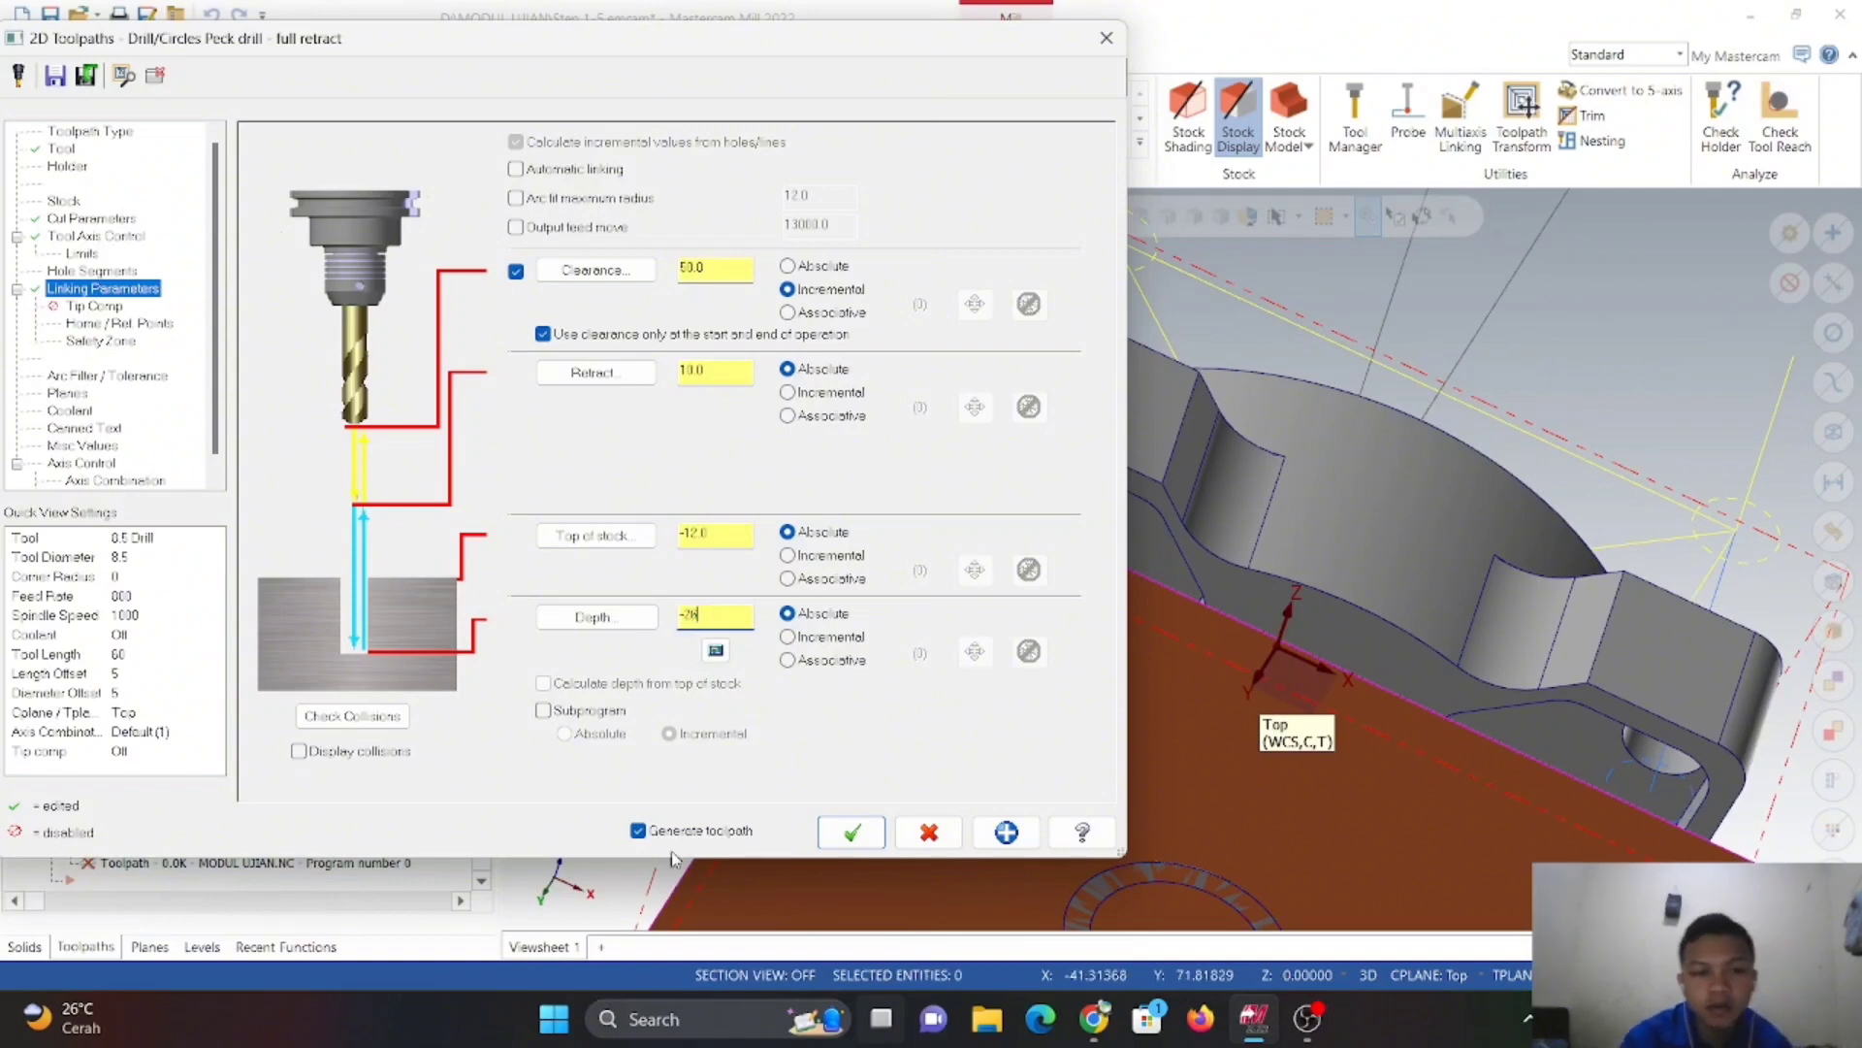
- Check the tip compensation, reference point, safety zone and plane settings, and generate the 8.5 mm peck drill toolpath
click(123, 343)
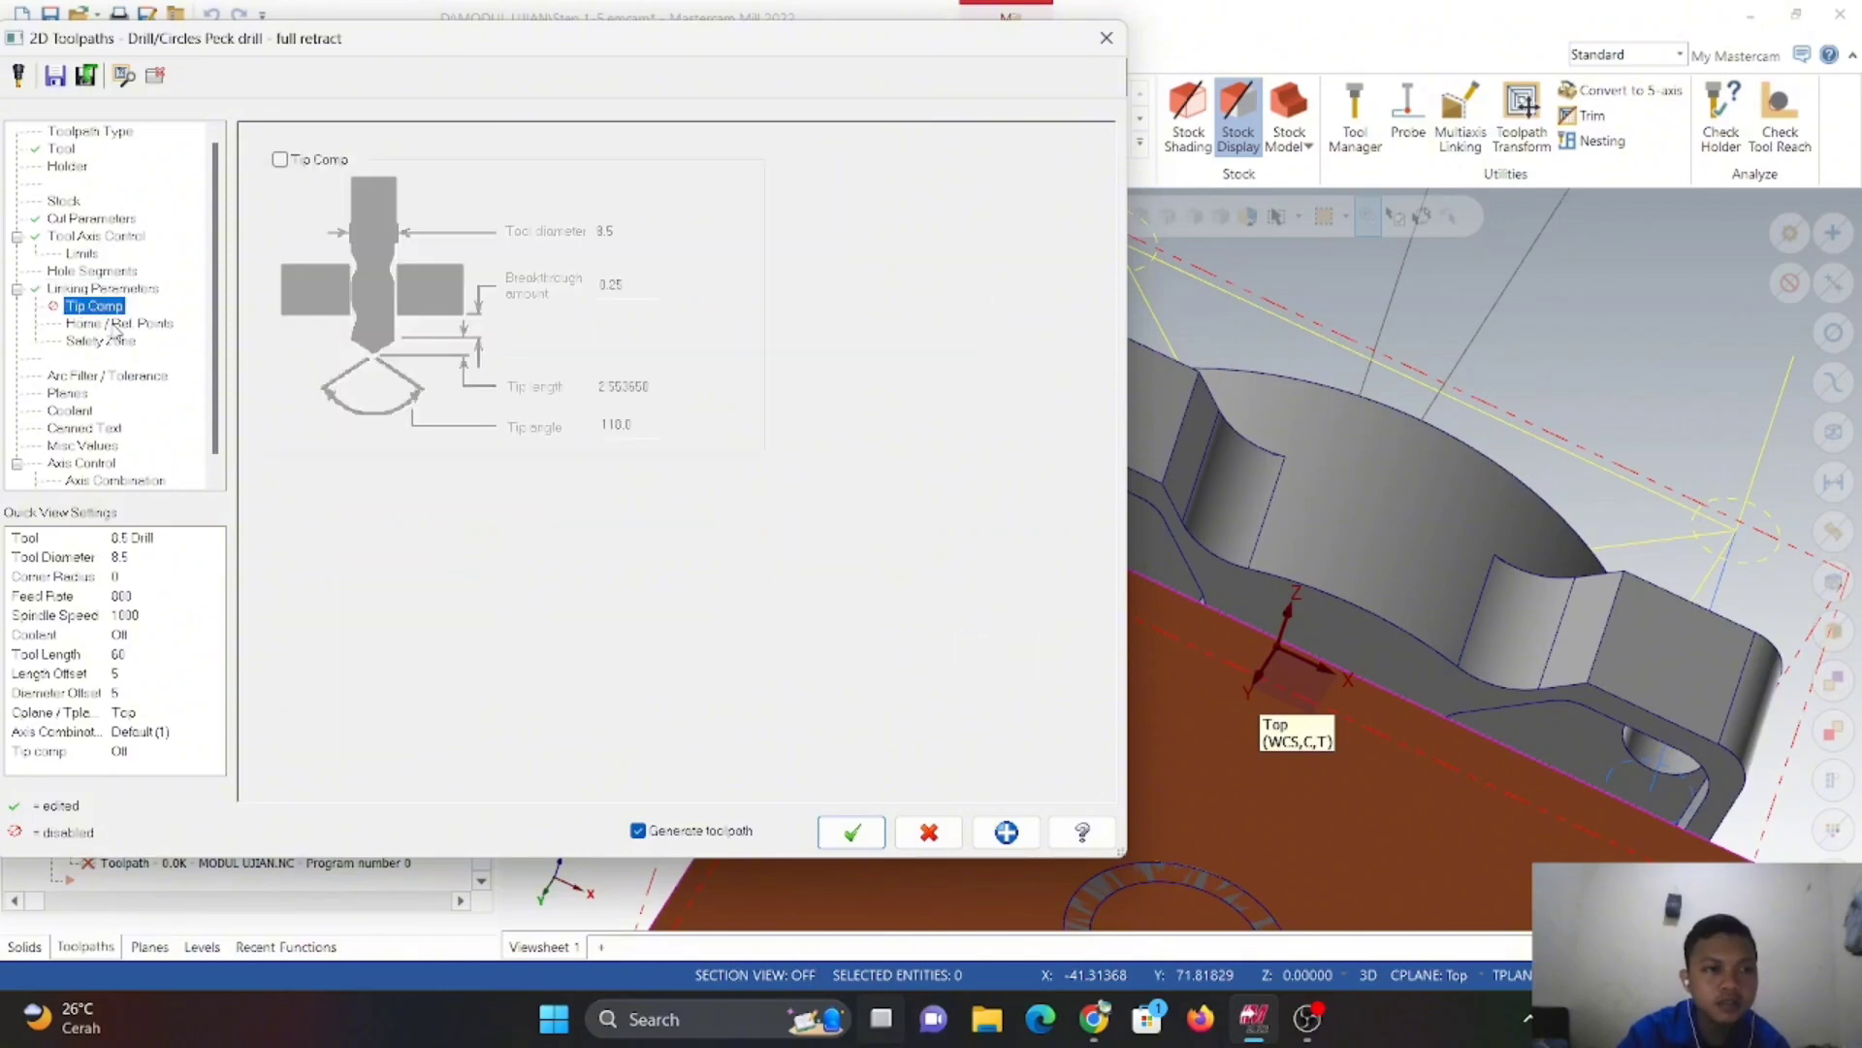
click(112, 326)
click(113, 346)
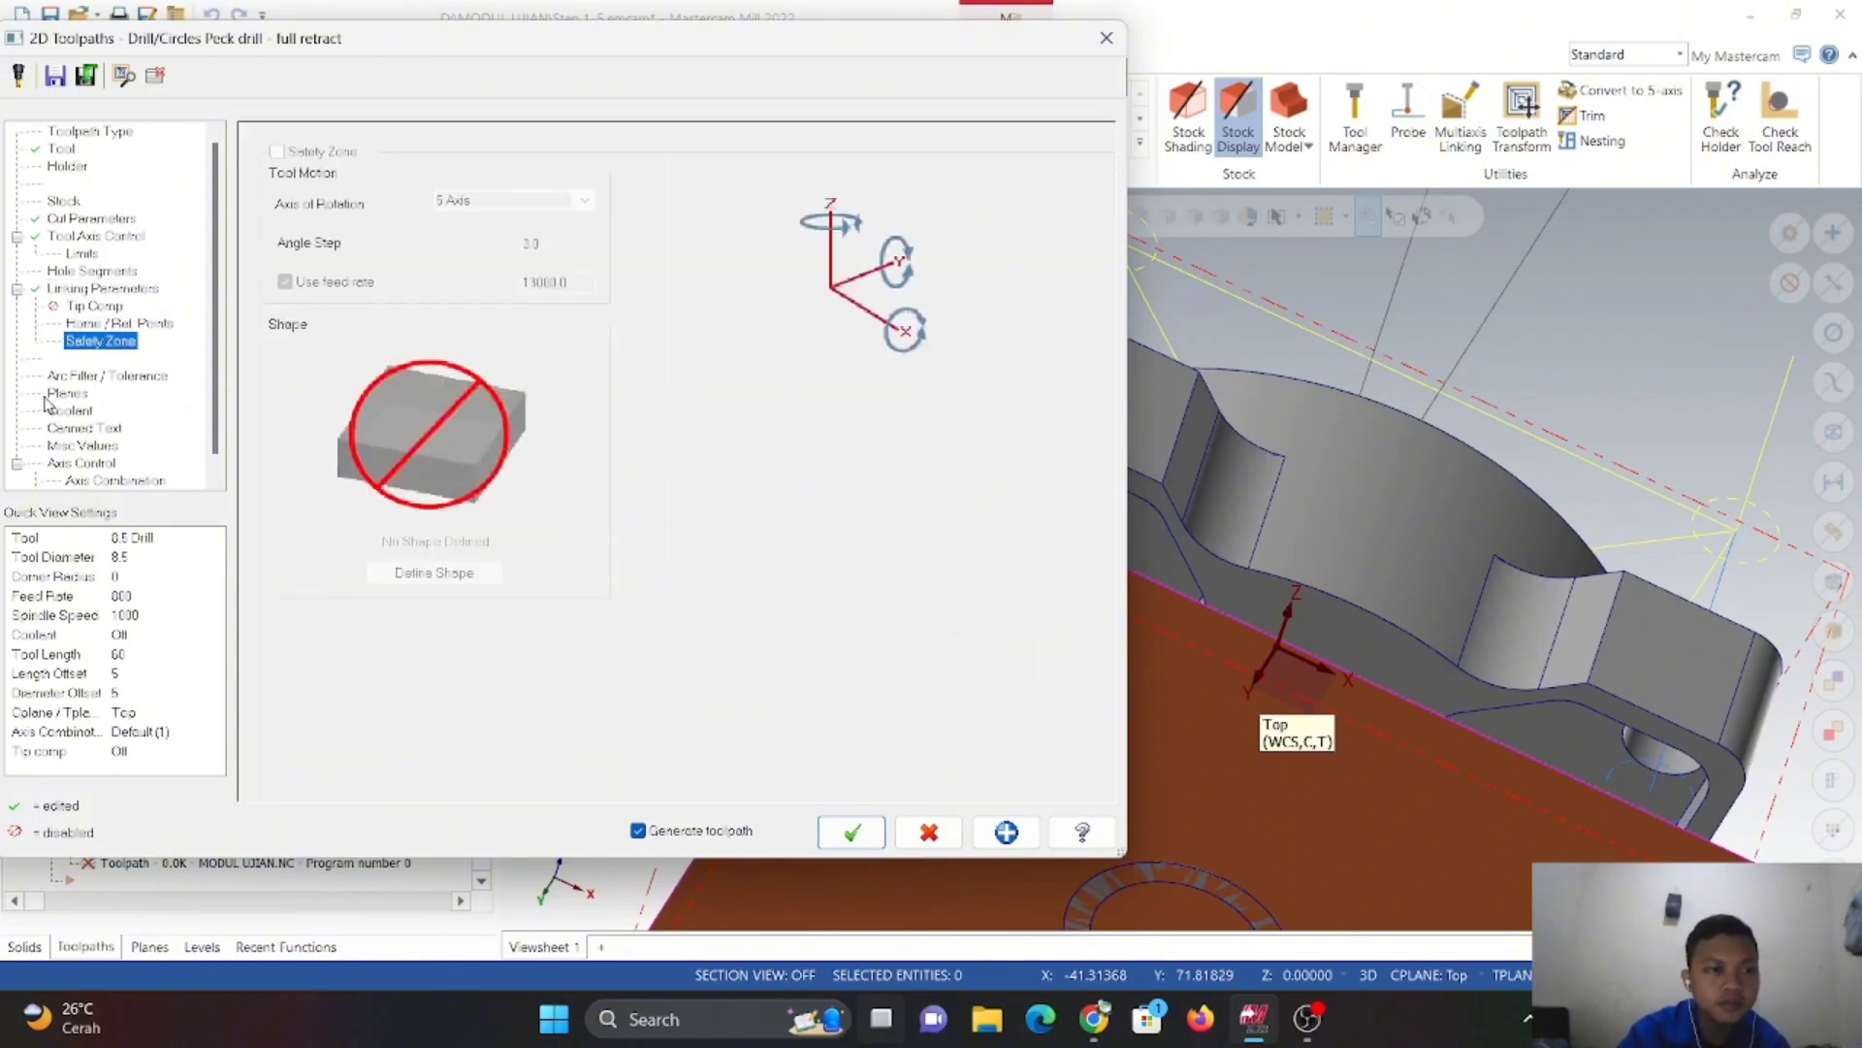
click(50, 395)
click(852, 832)
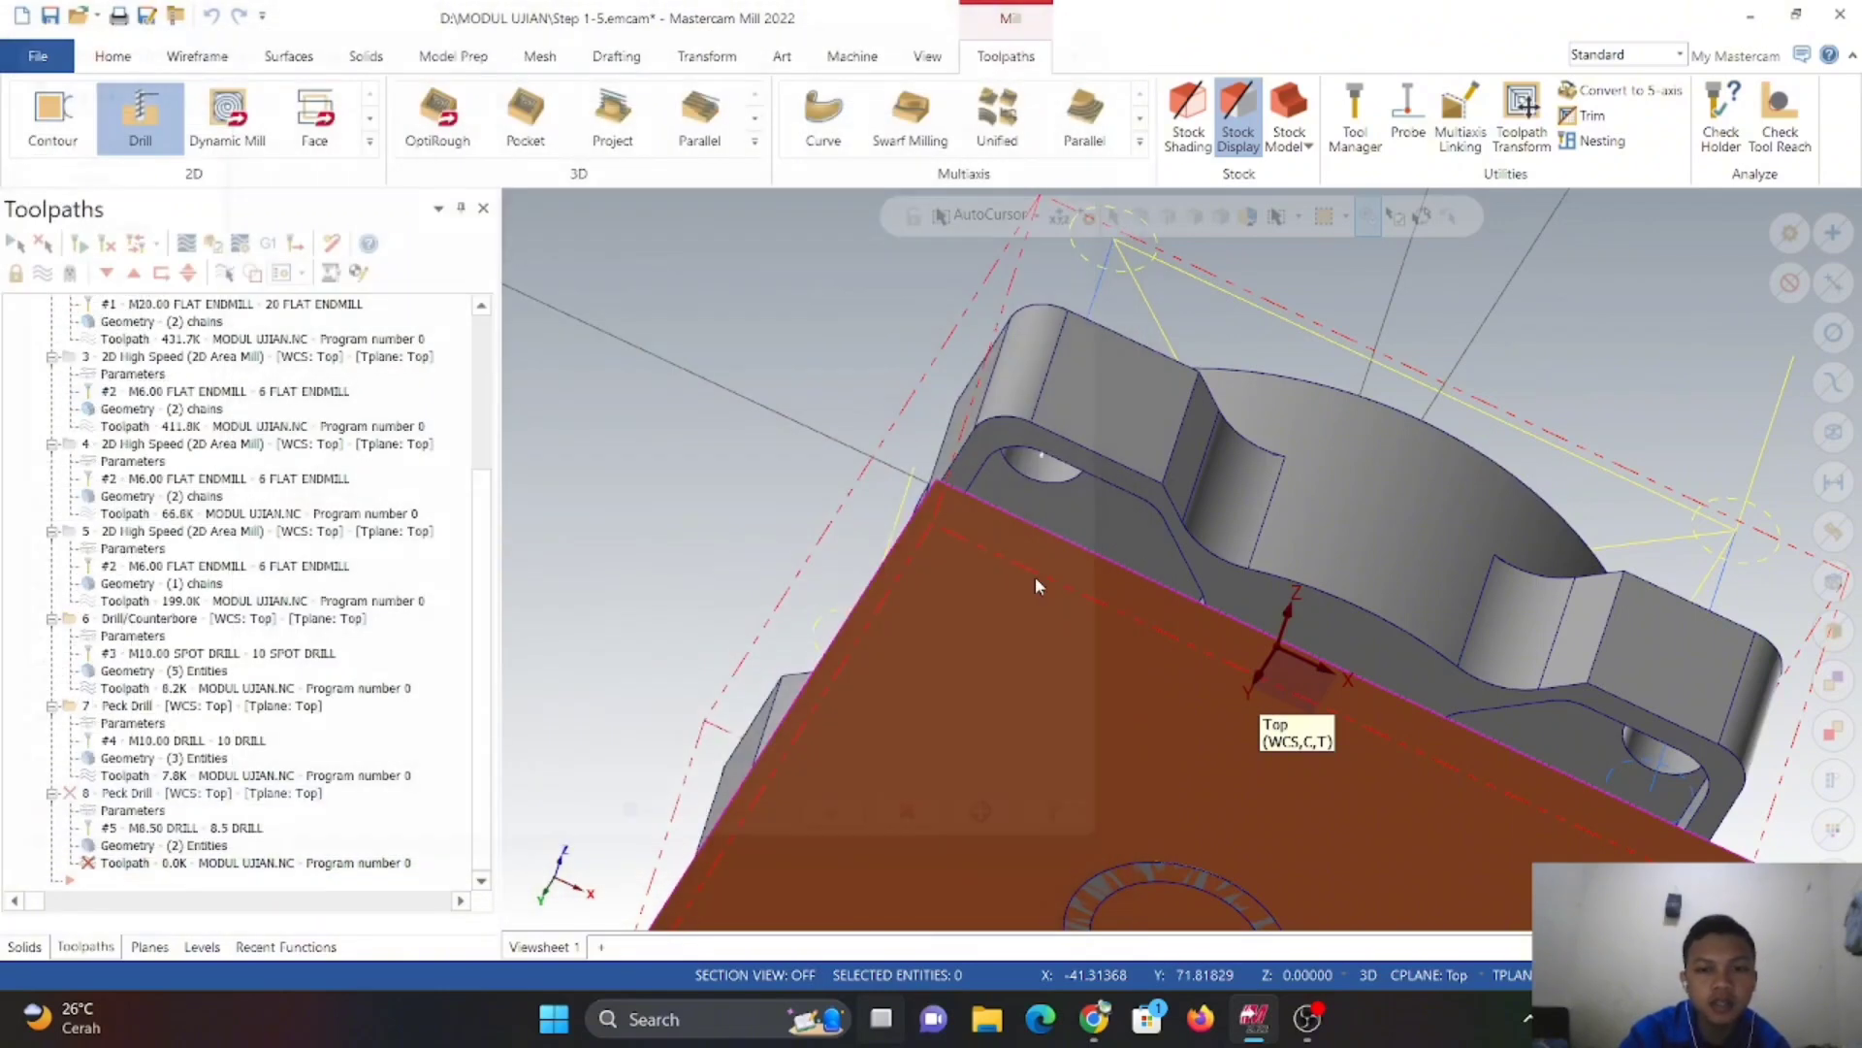
- Show the flange in isometric view, select all operations and run their verification in the simulator
middle_drag(1348, 427, 1284, 513)
scroll(1025, 417, up, 1)
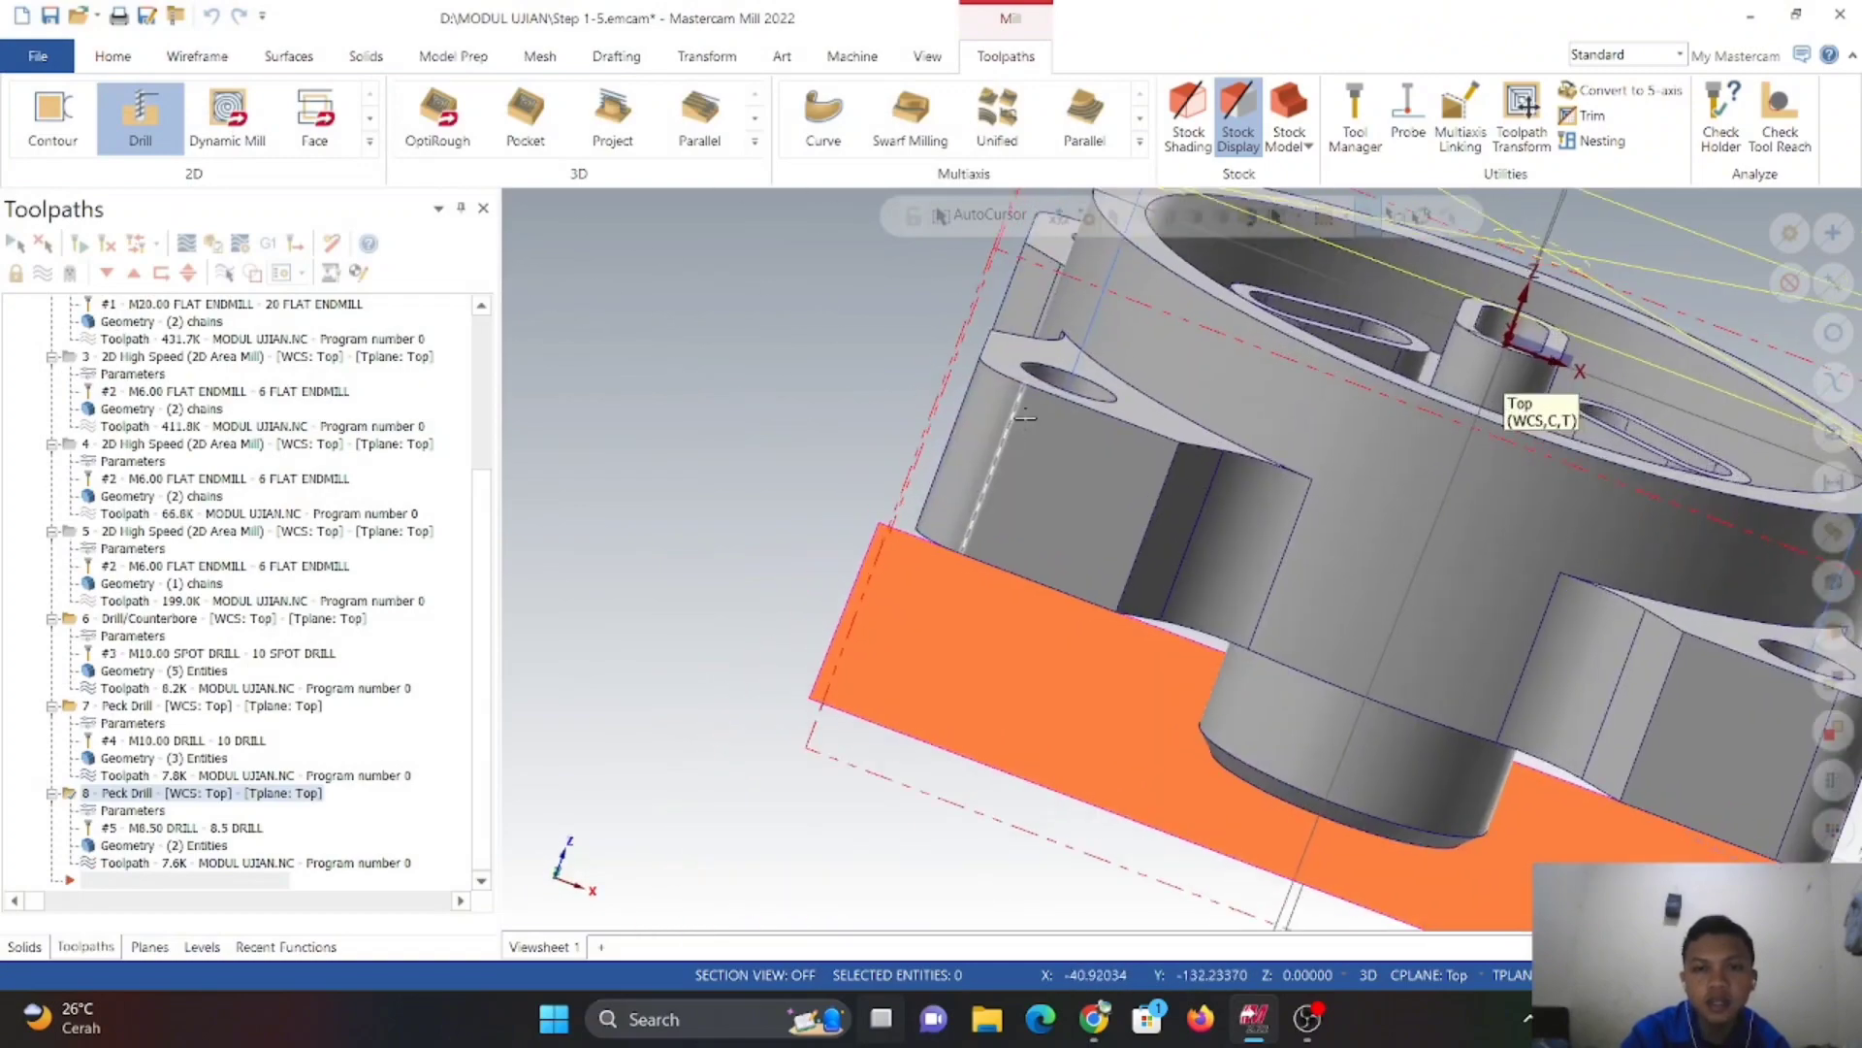
scroll(1026, 417, down, 3)
right_click(722, 299)
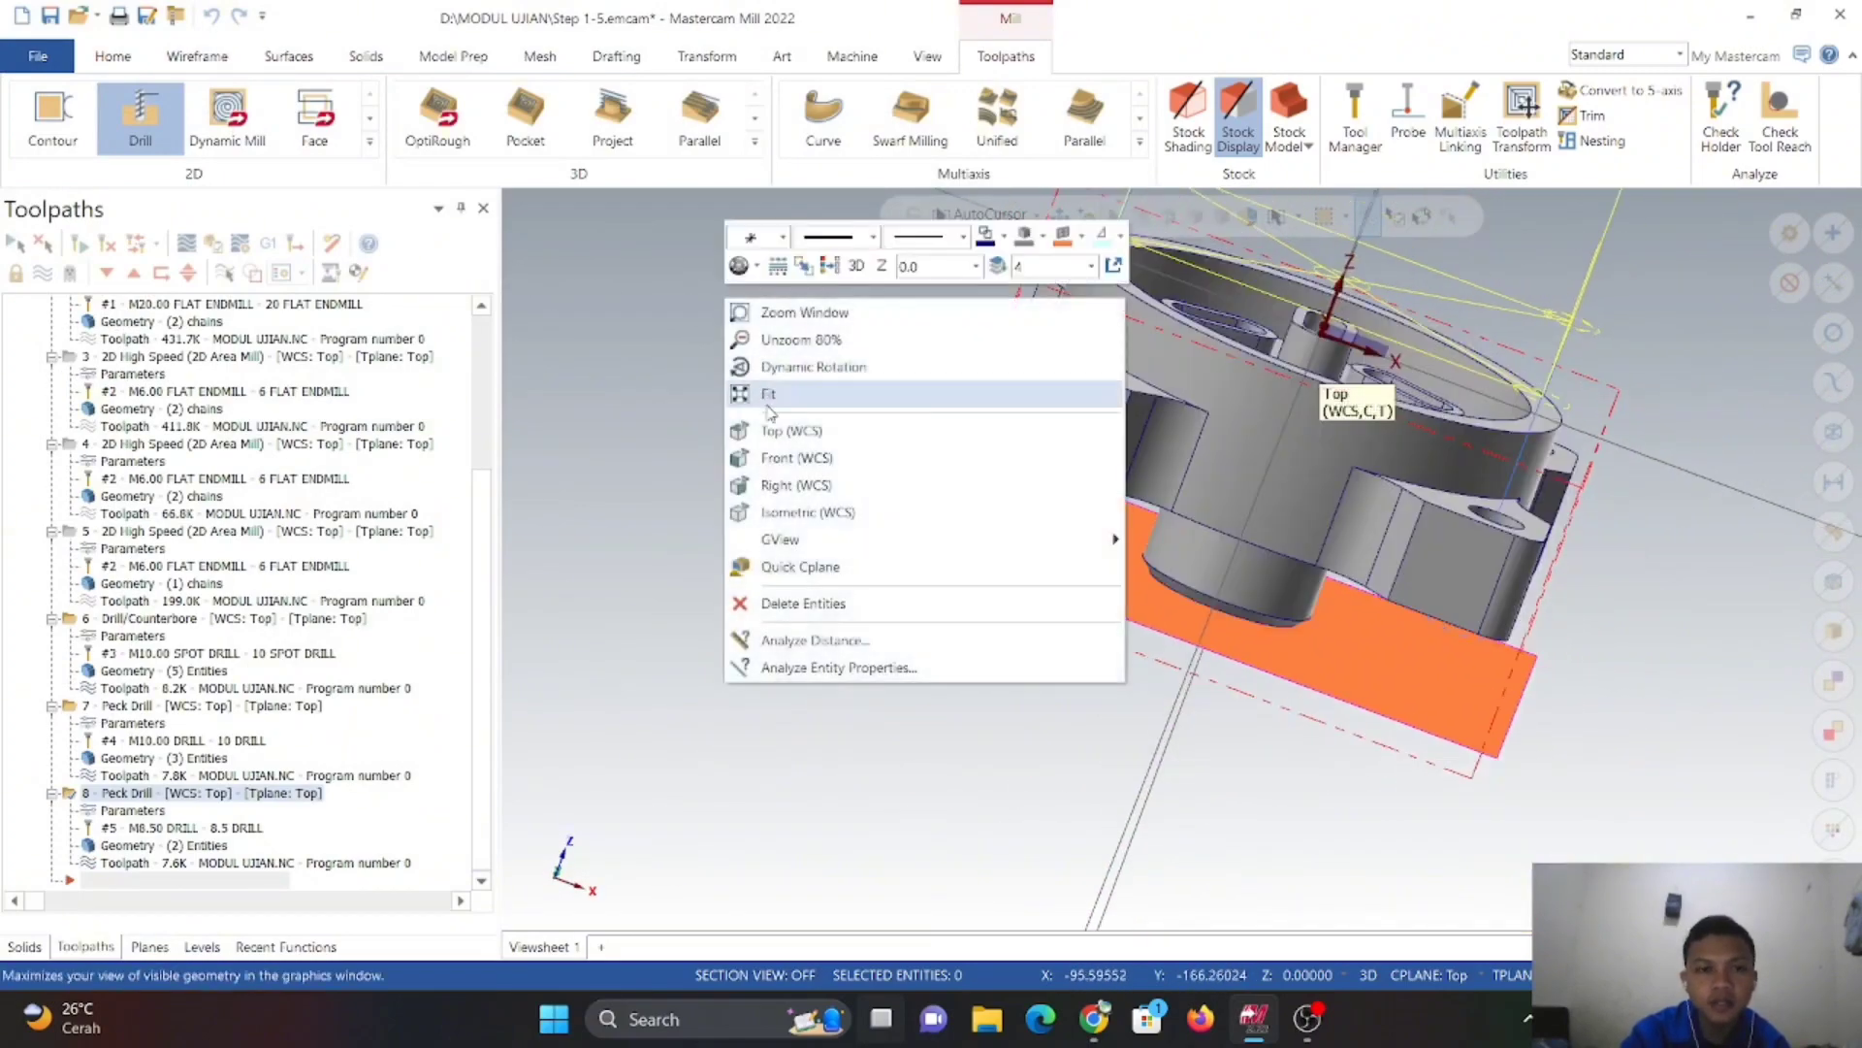
click(797, 511)
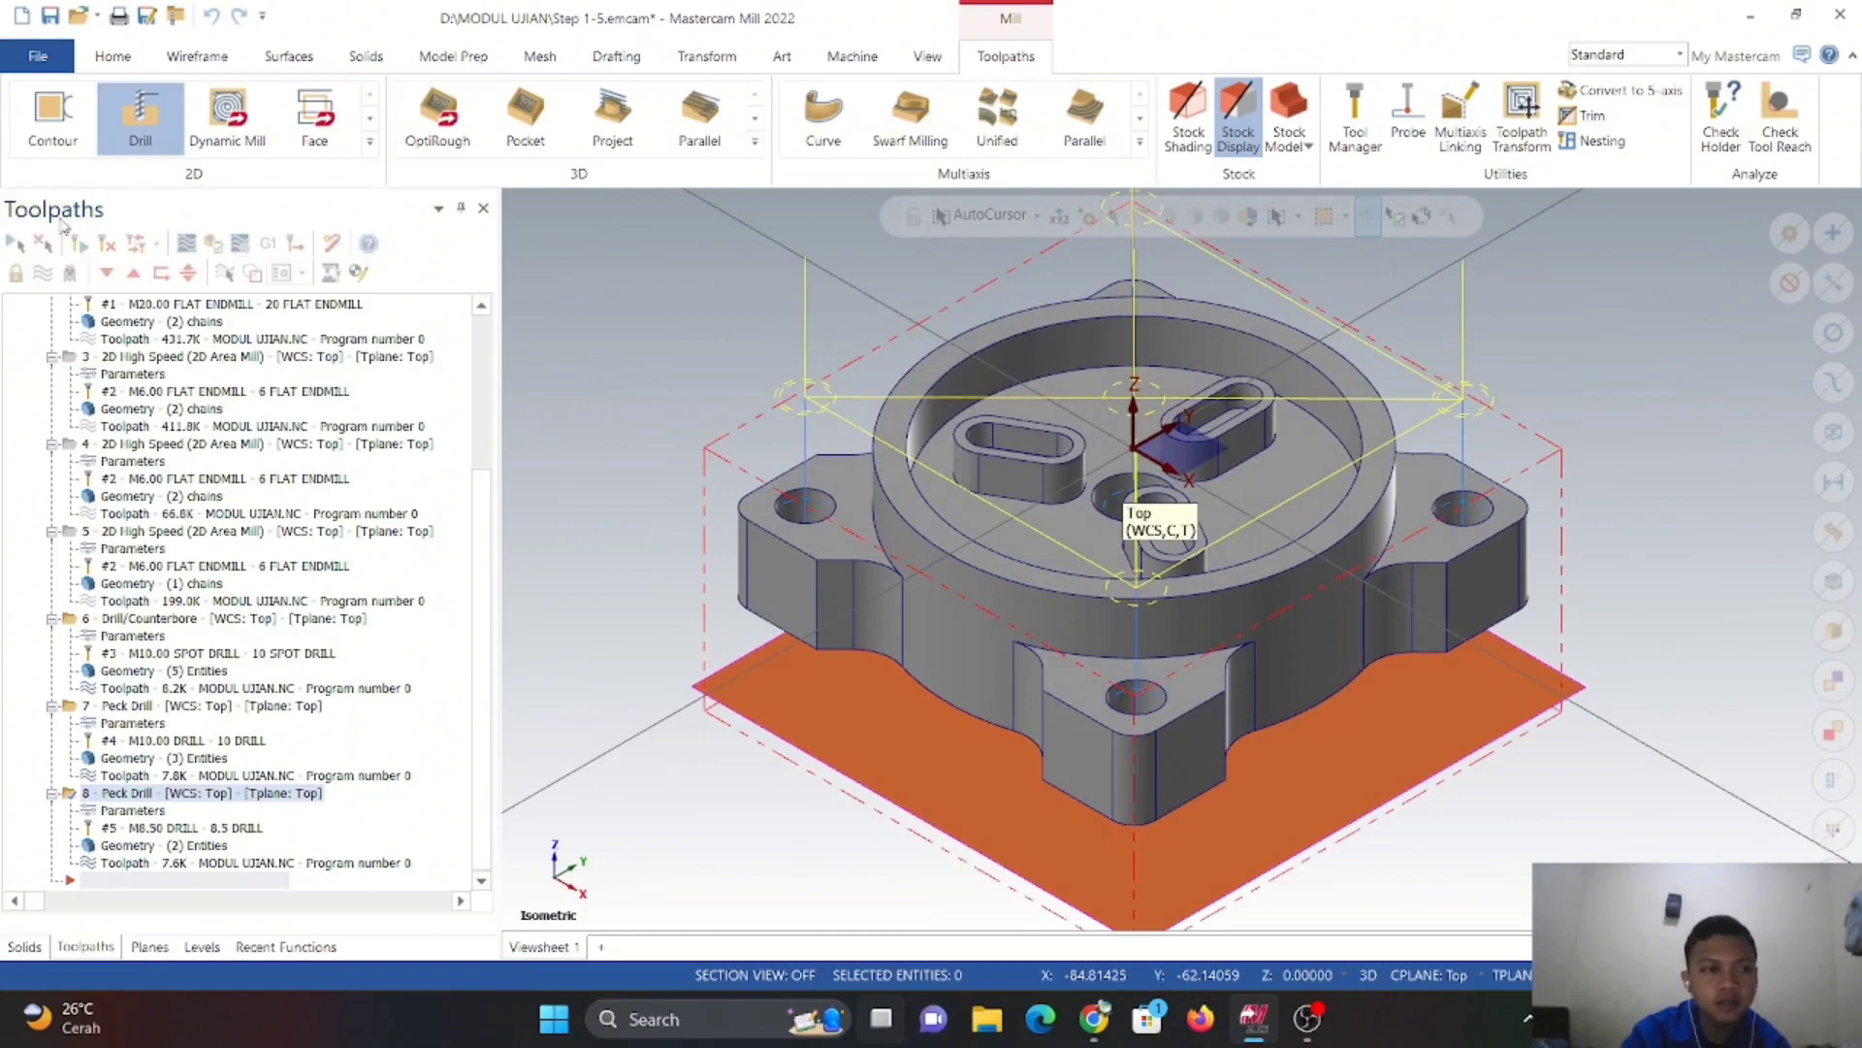
click(15, 244)
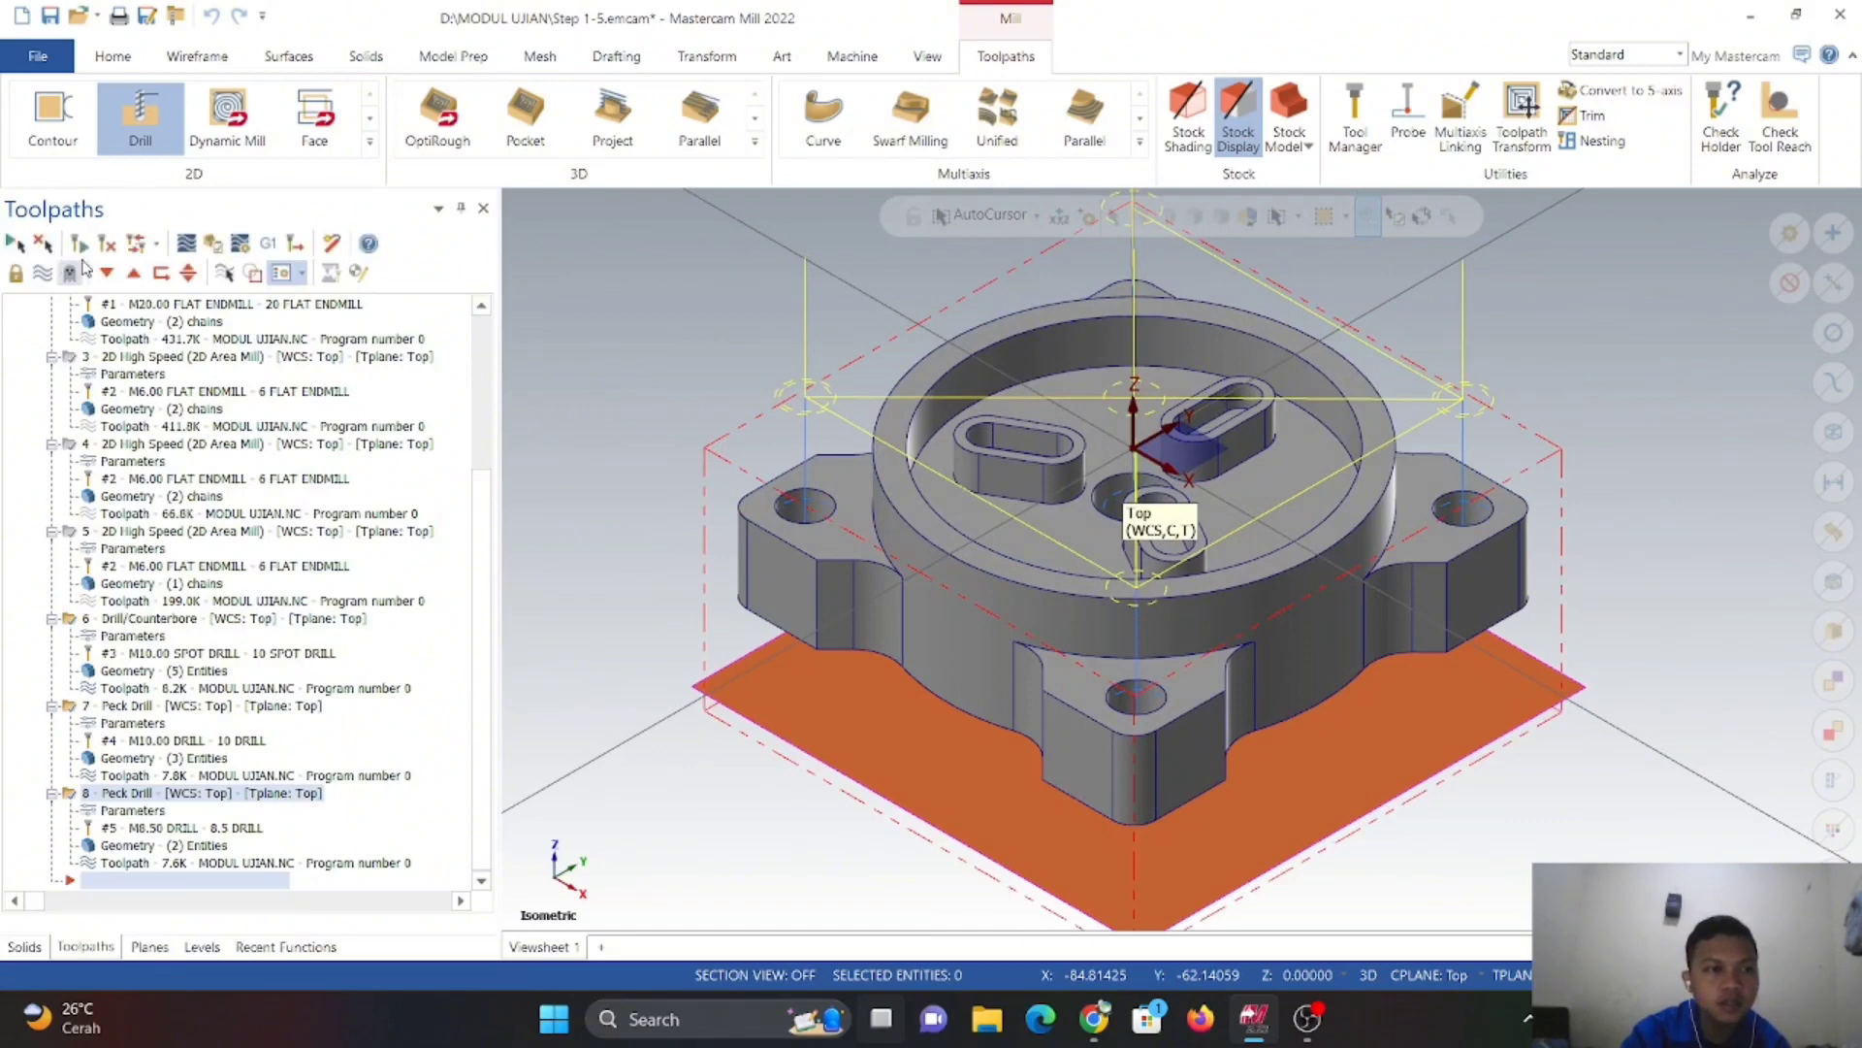
click(214, 245)
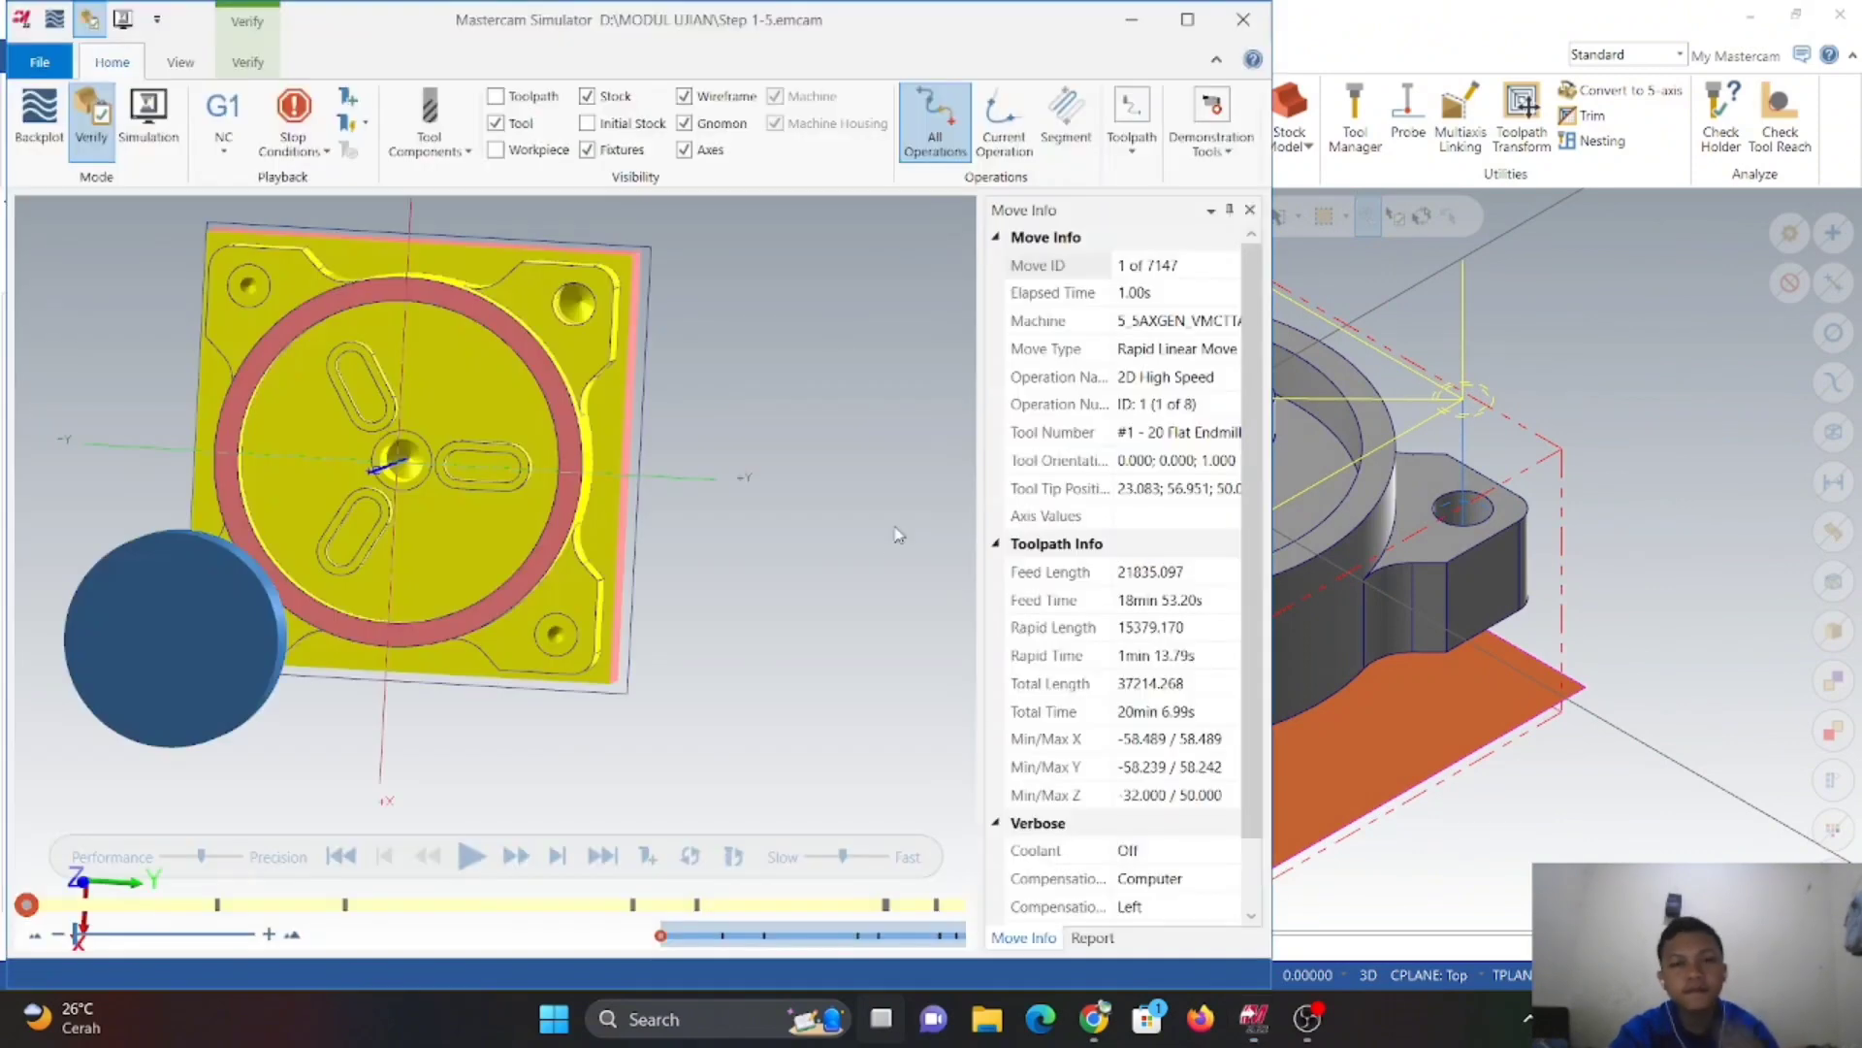
click(471, 856)
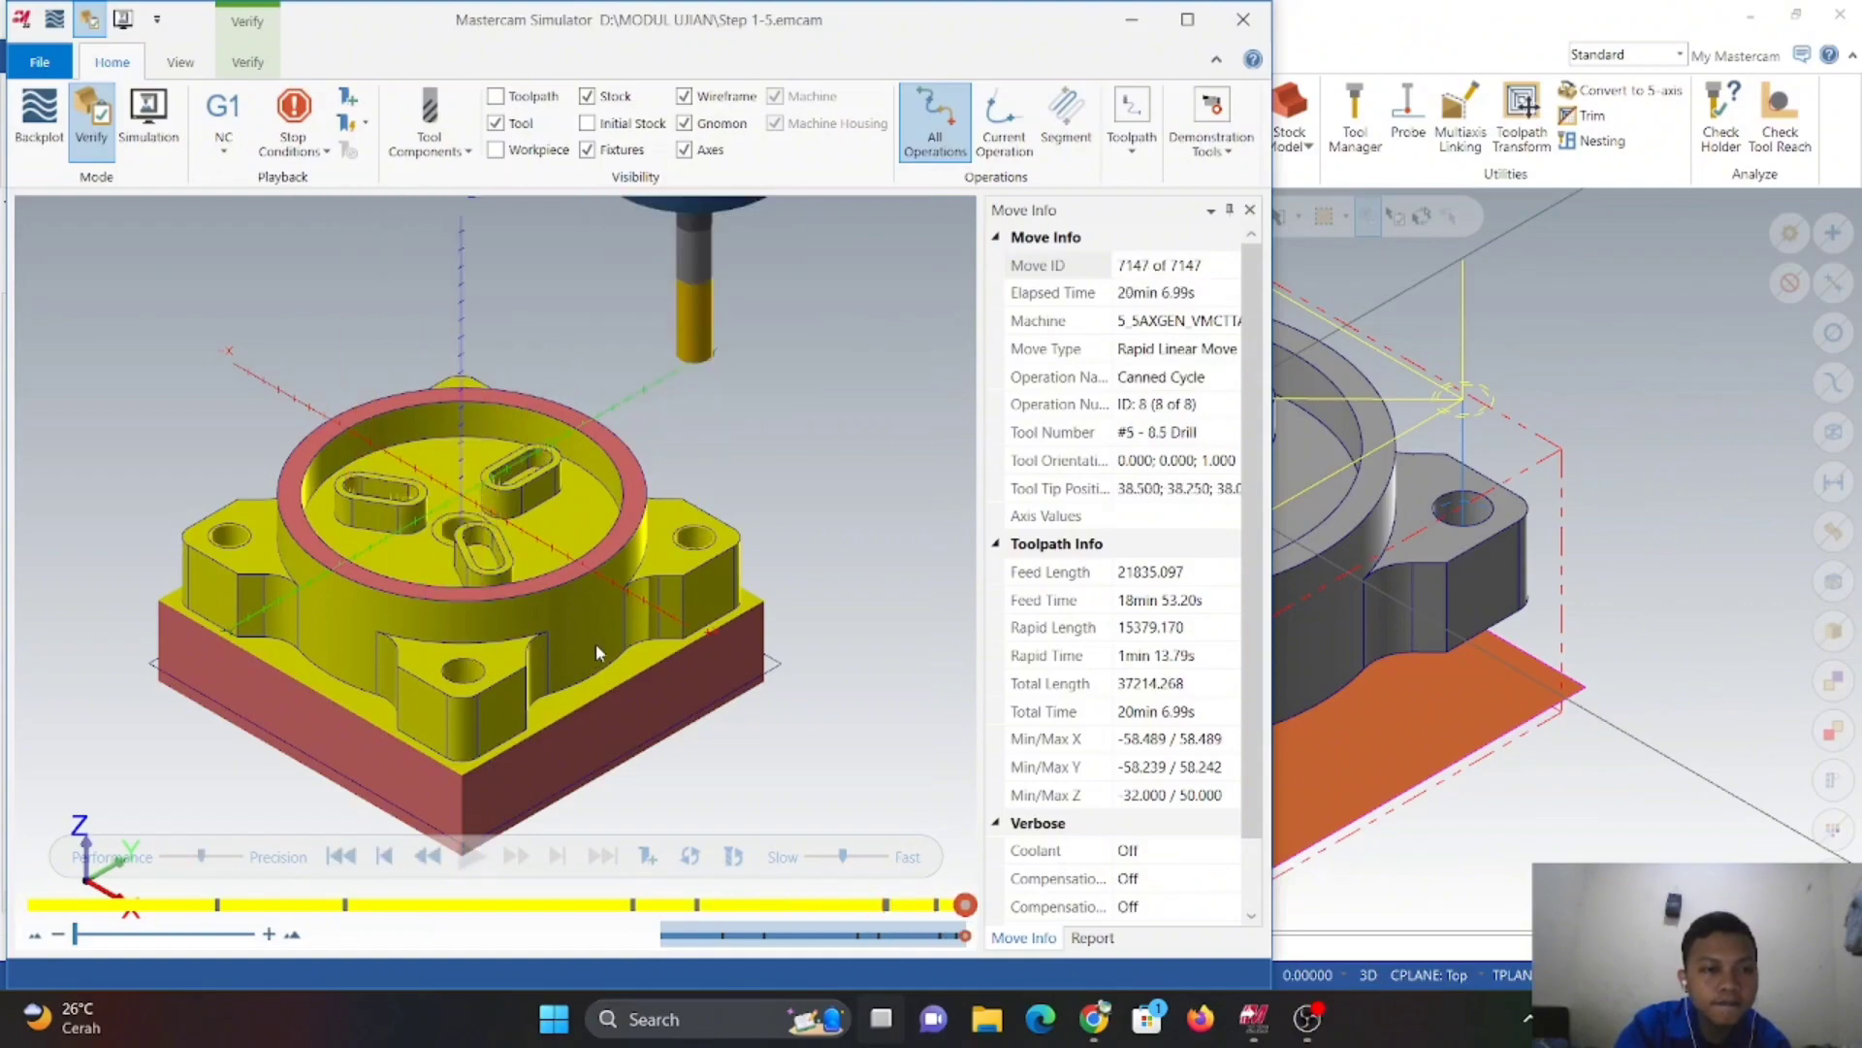
- Inspect the drilled holes on the simulated part from tilted and isometric views, and close the simulator
middle_drag(515, 654, 400, 464)
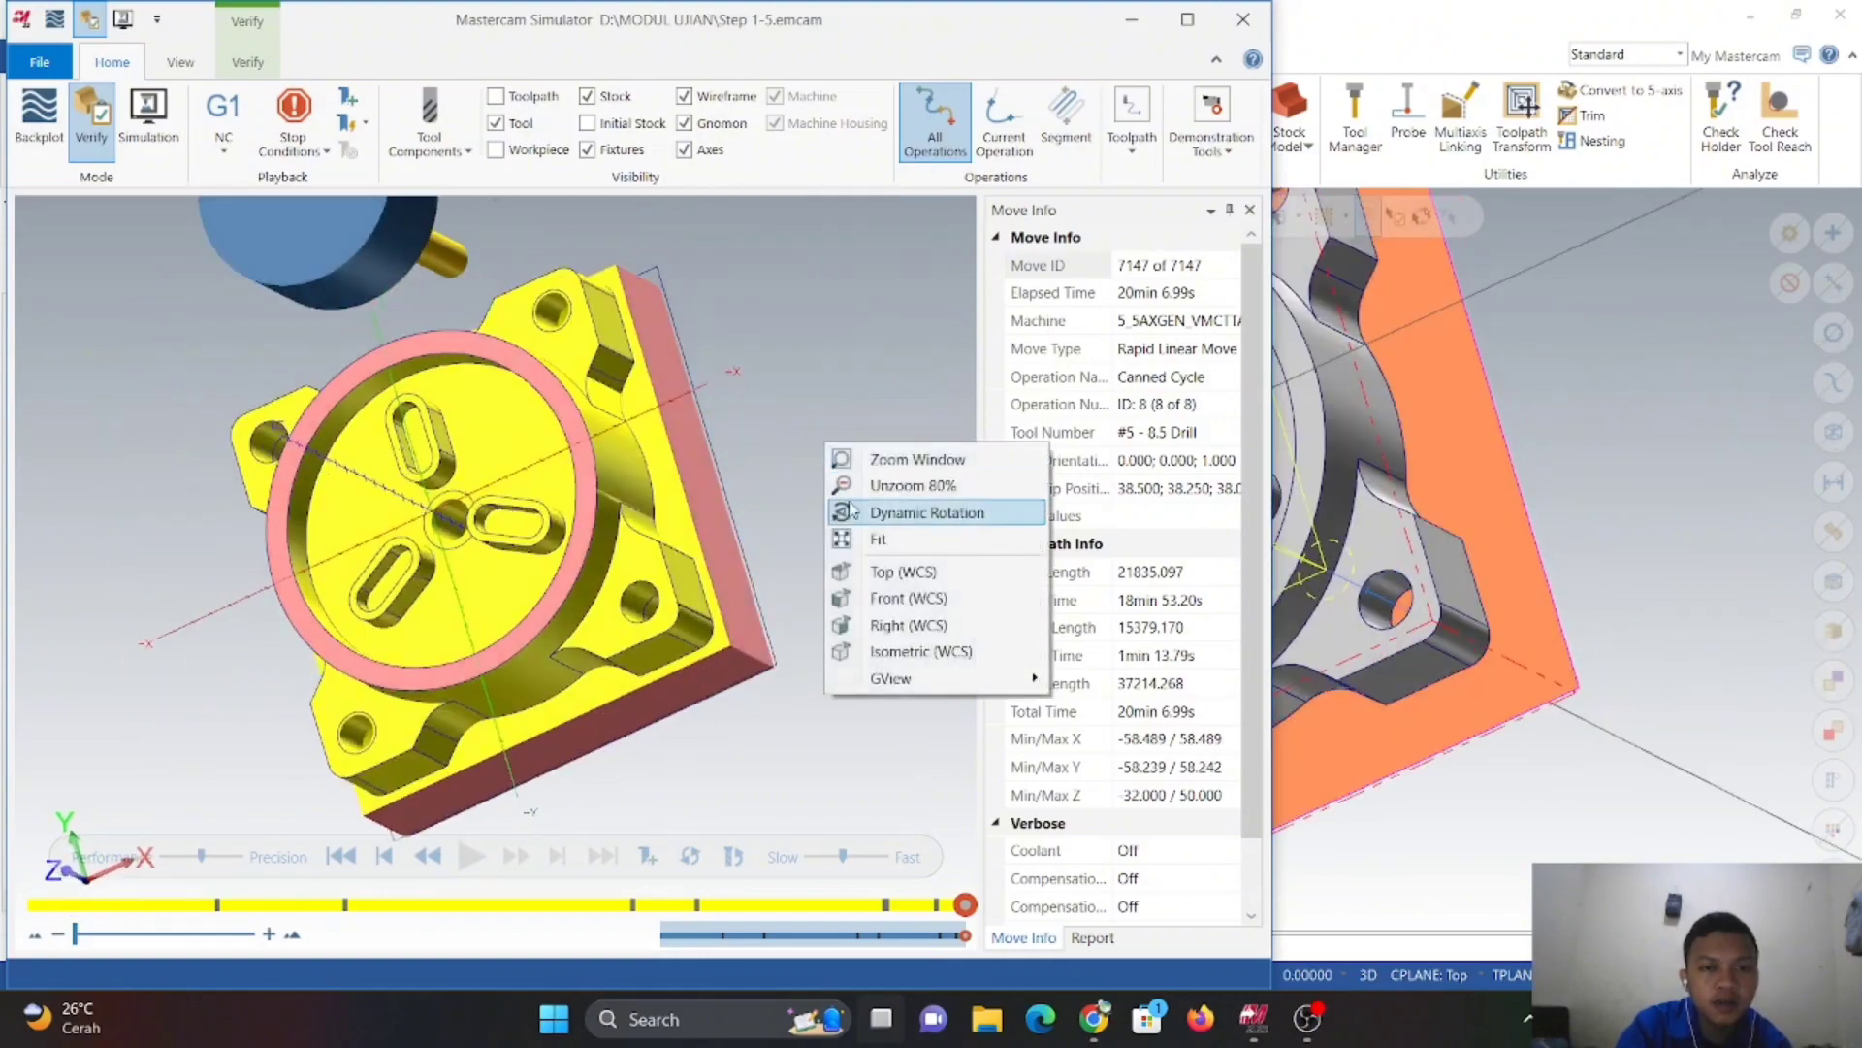
right_click(825, 443)
click(902, 653)
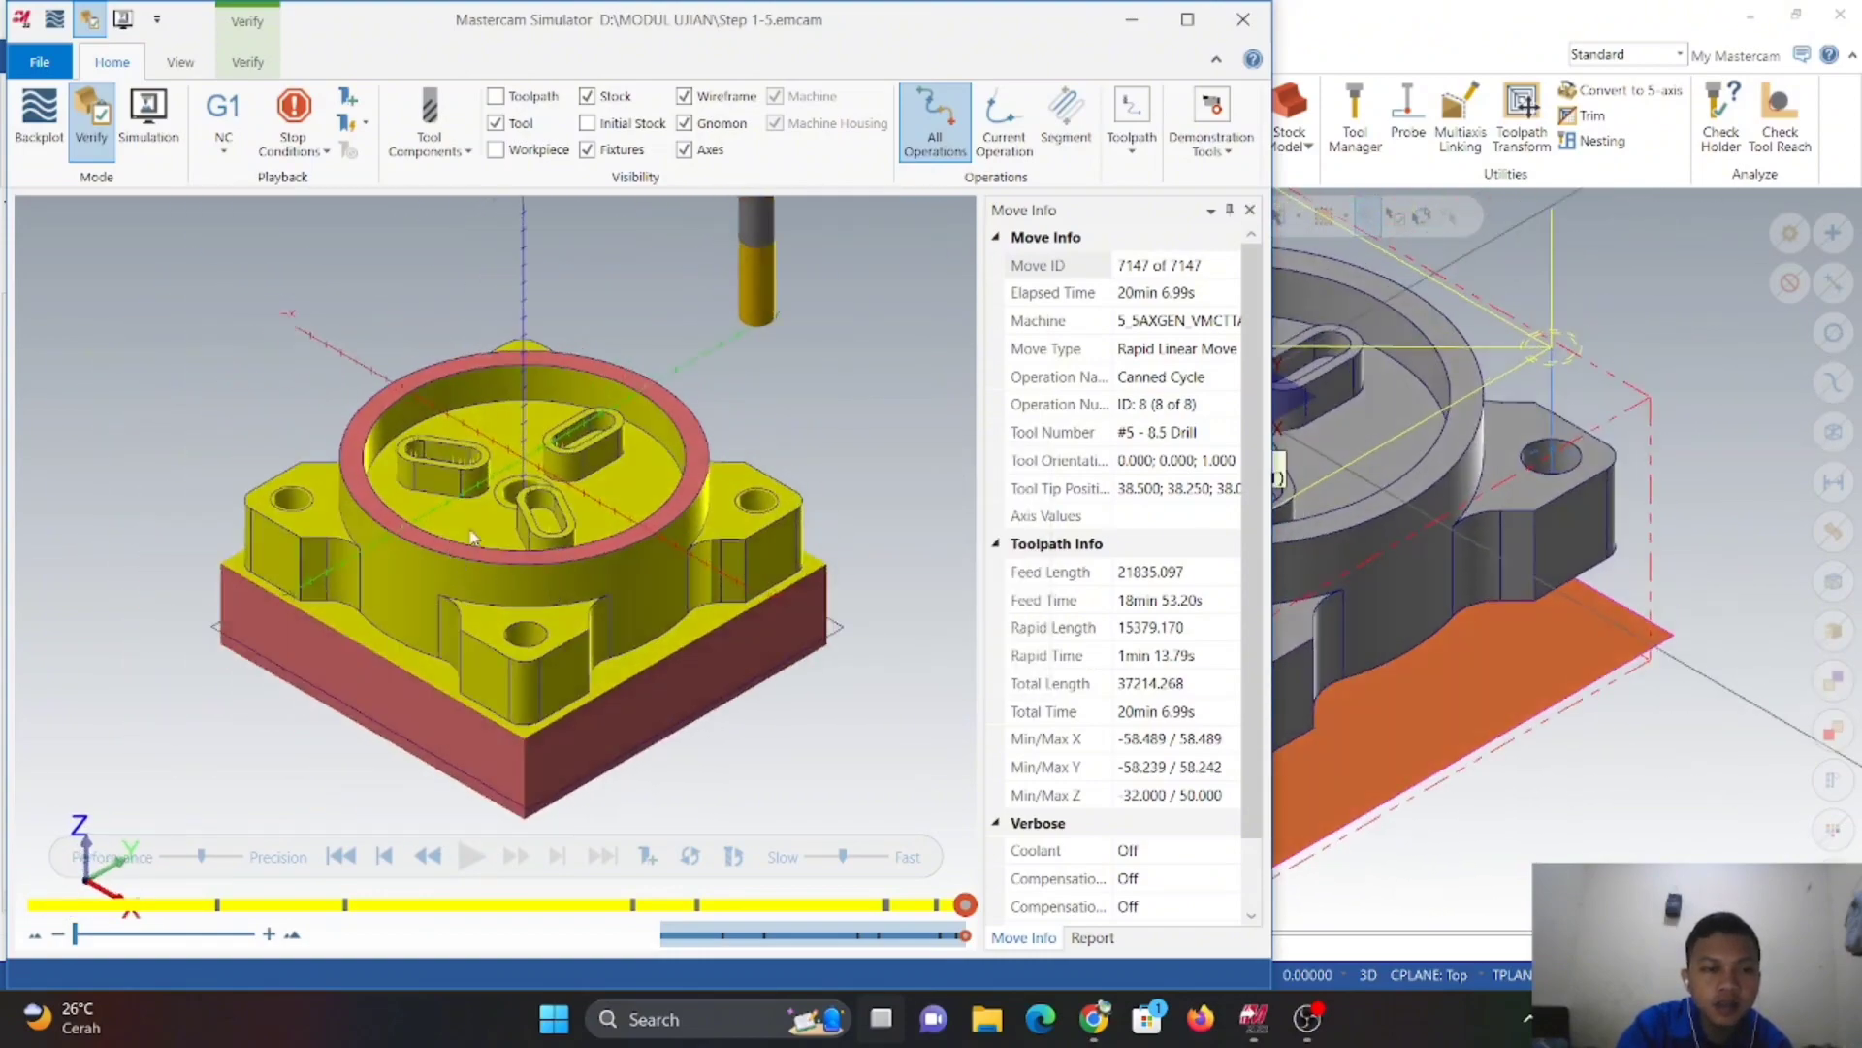
click(1242, 19)
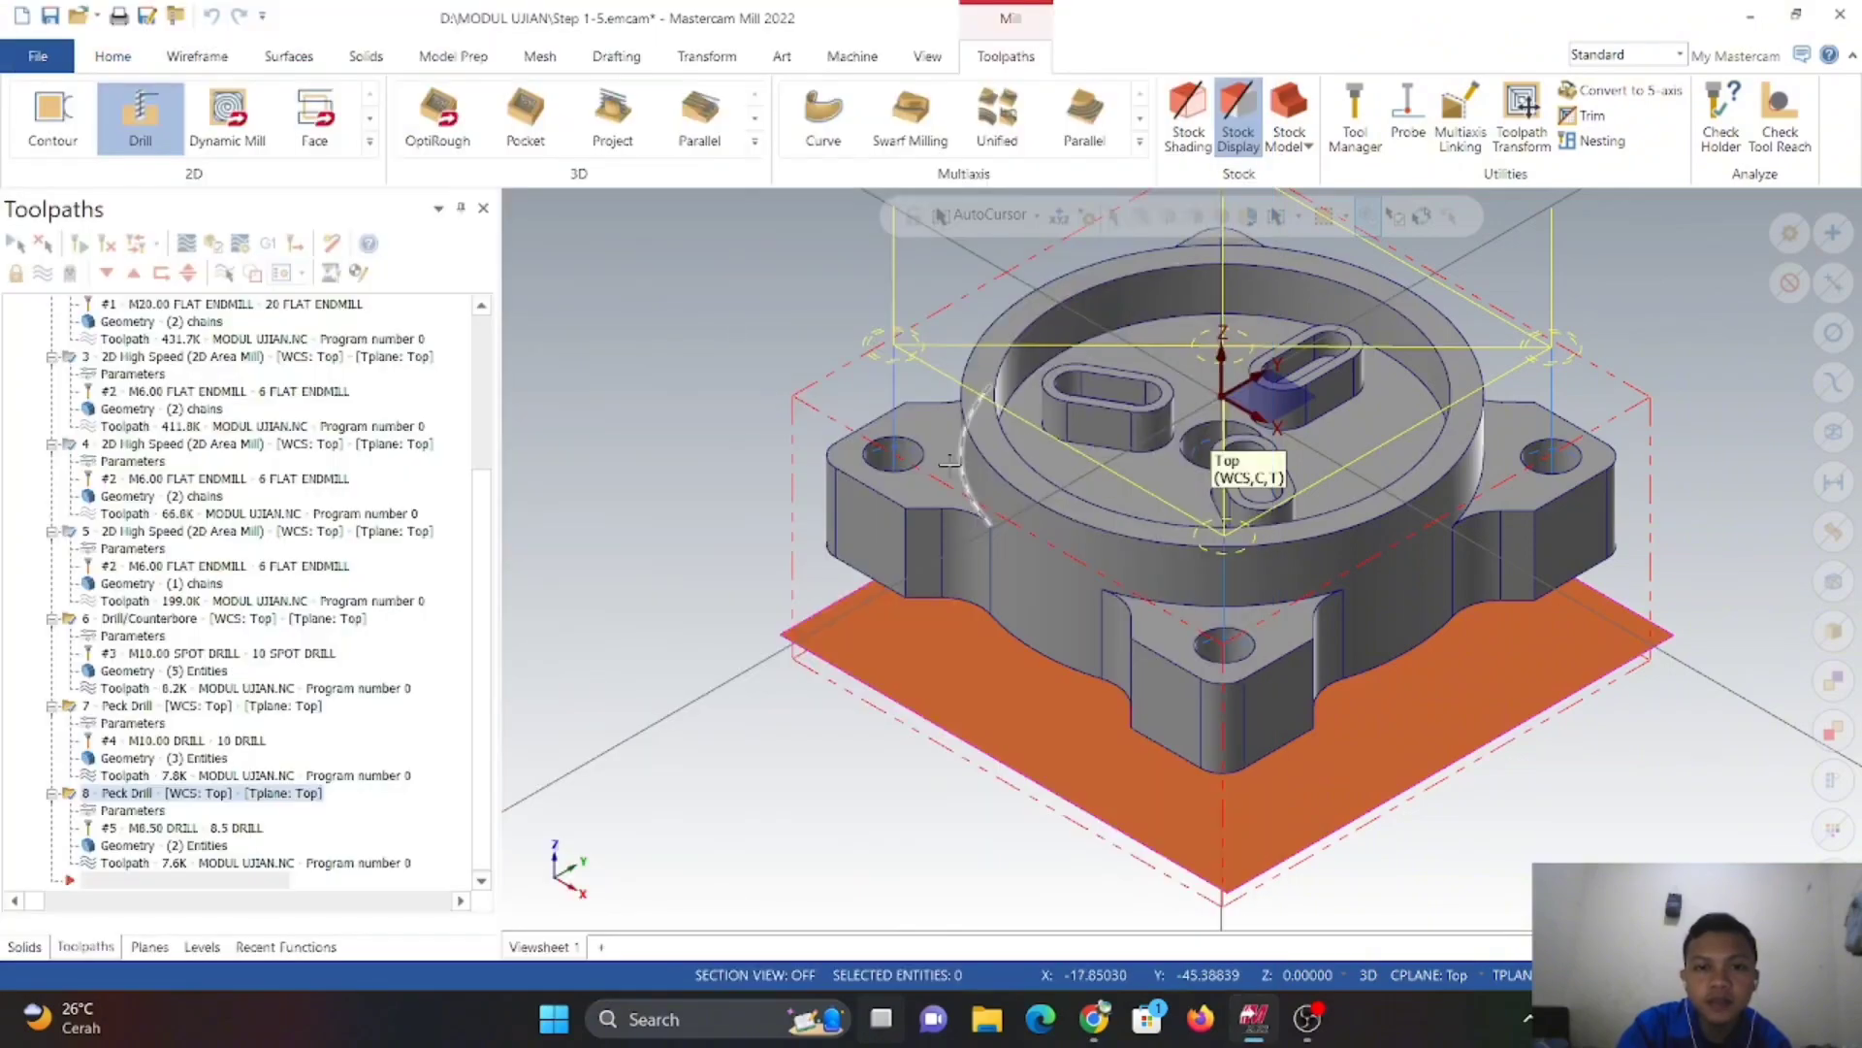
- View the flange from the top, start a Thread Mill toolpath, and pick the lower-left corner hole's edge
right_click(630, 337)
click(671, 469)
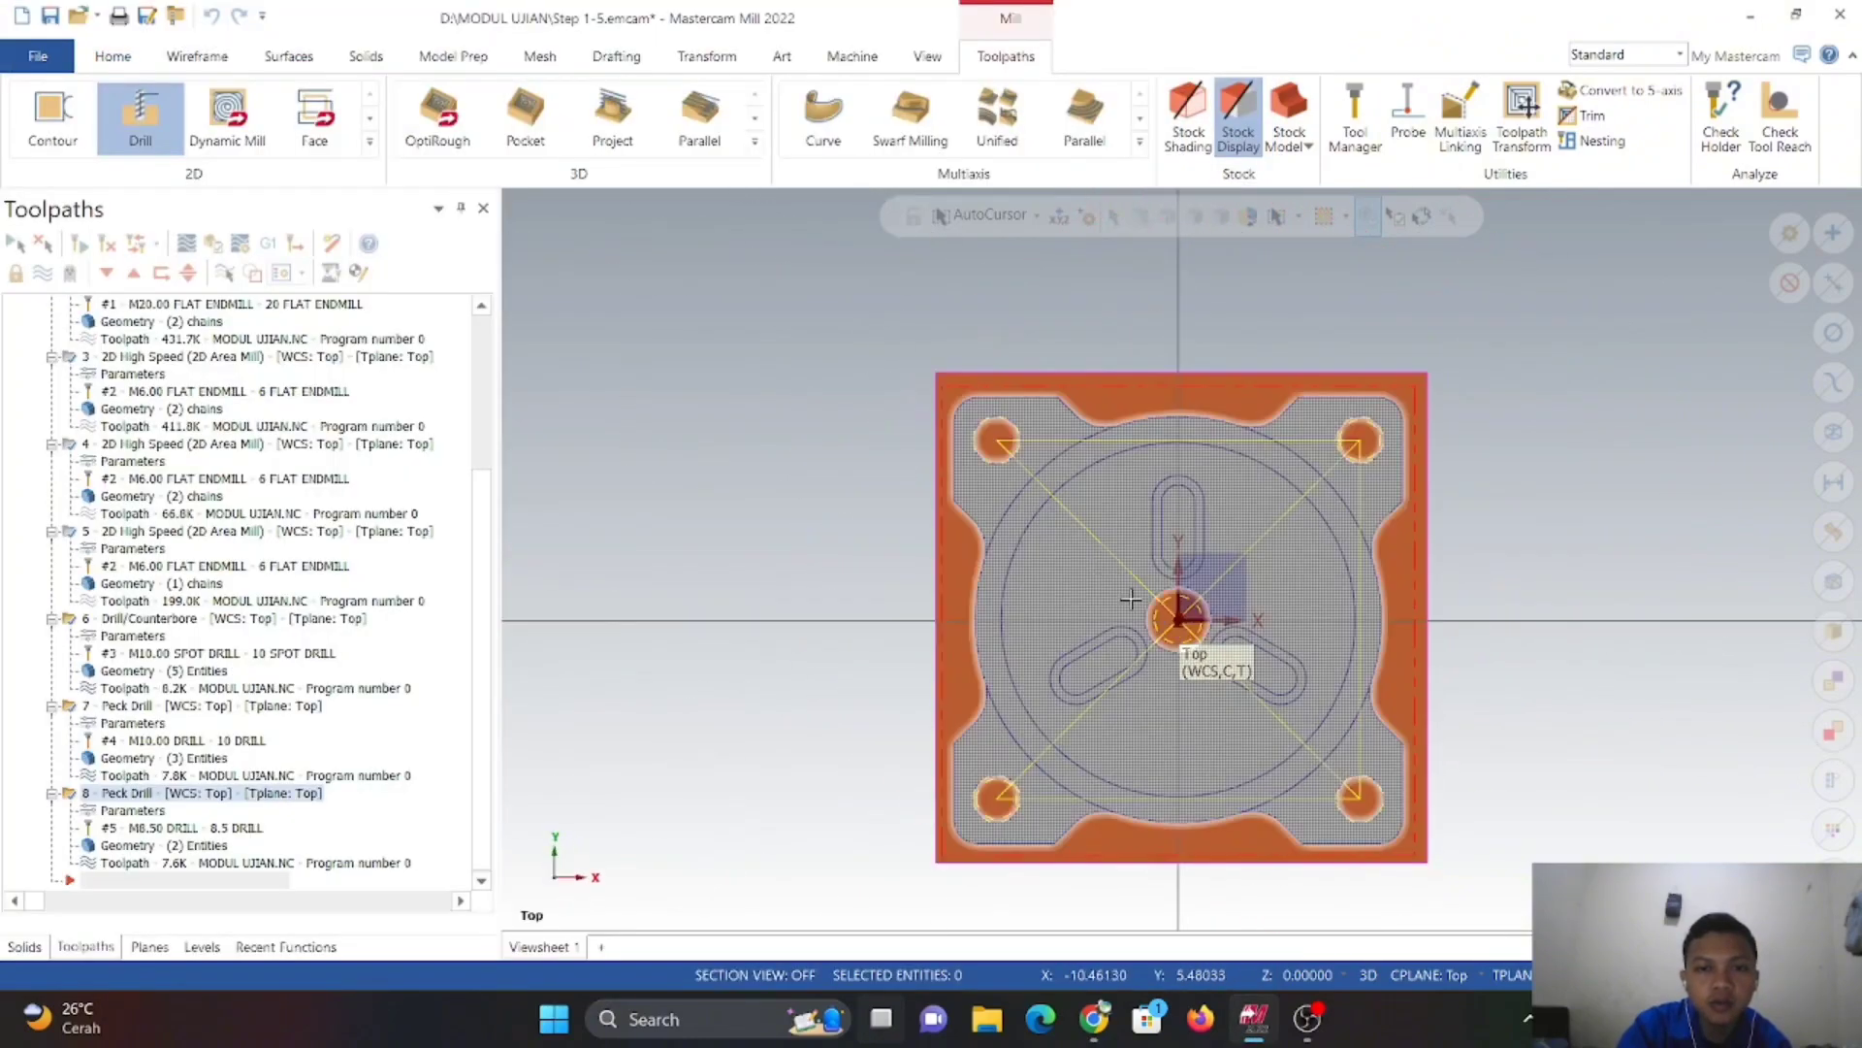
scroll(976, 803, up, 3)
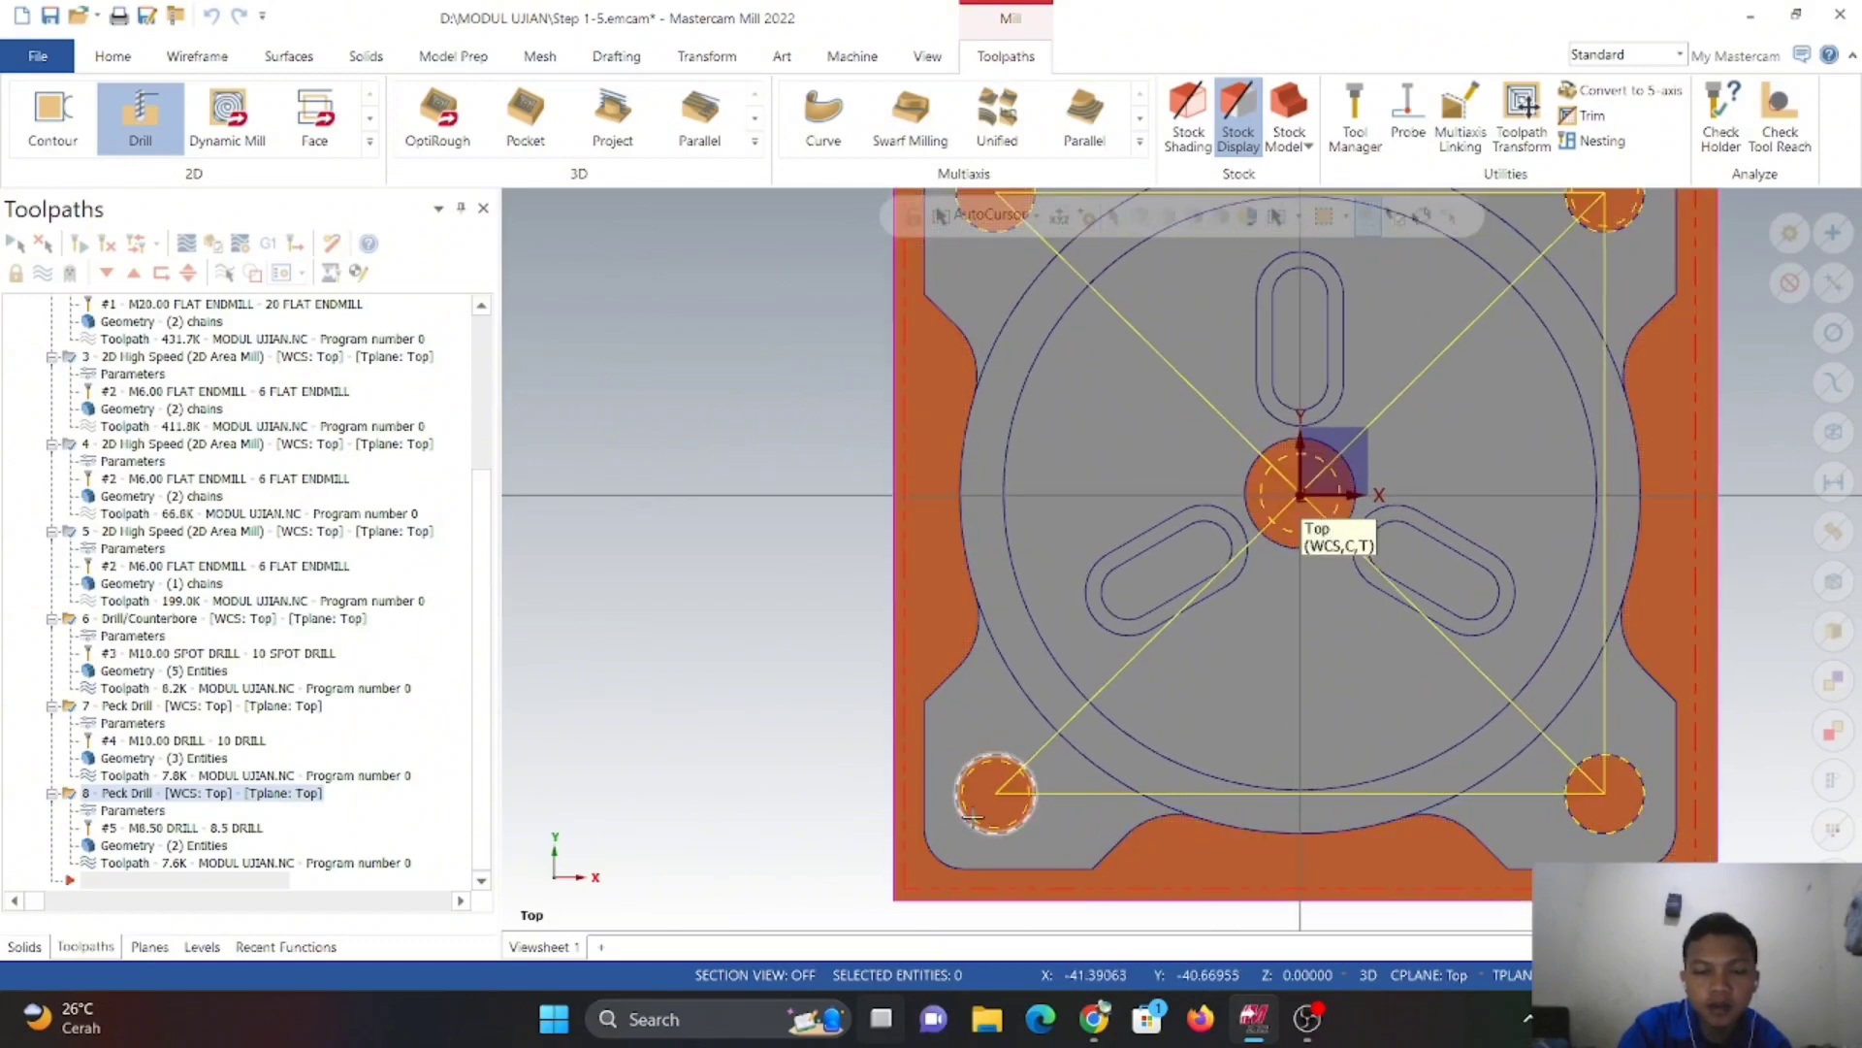
scroll(979, 804, down, 1)
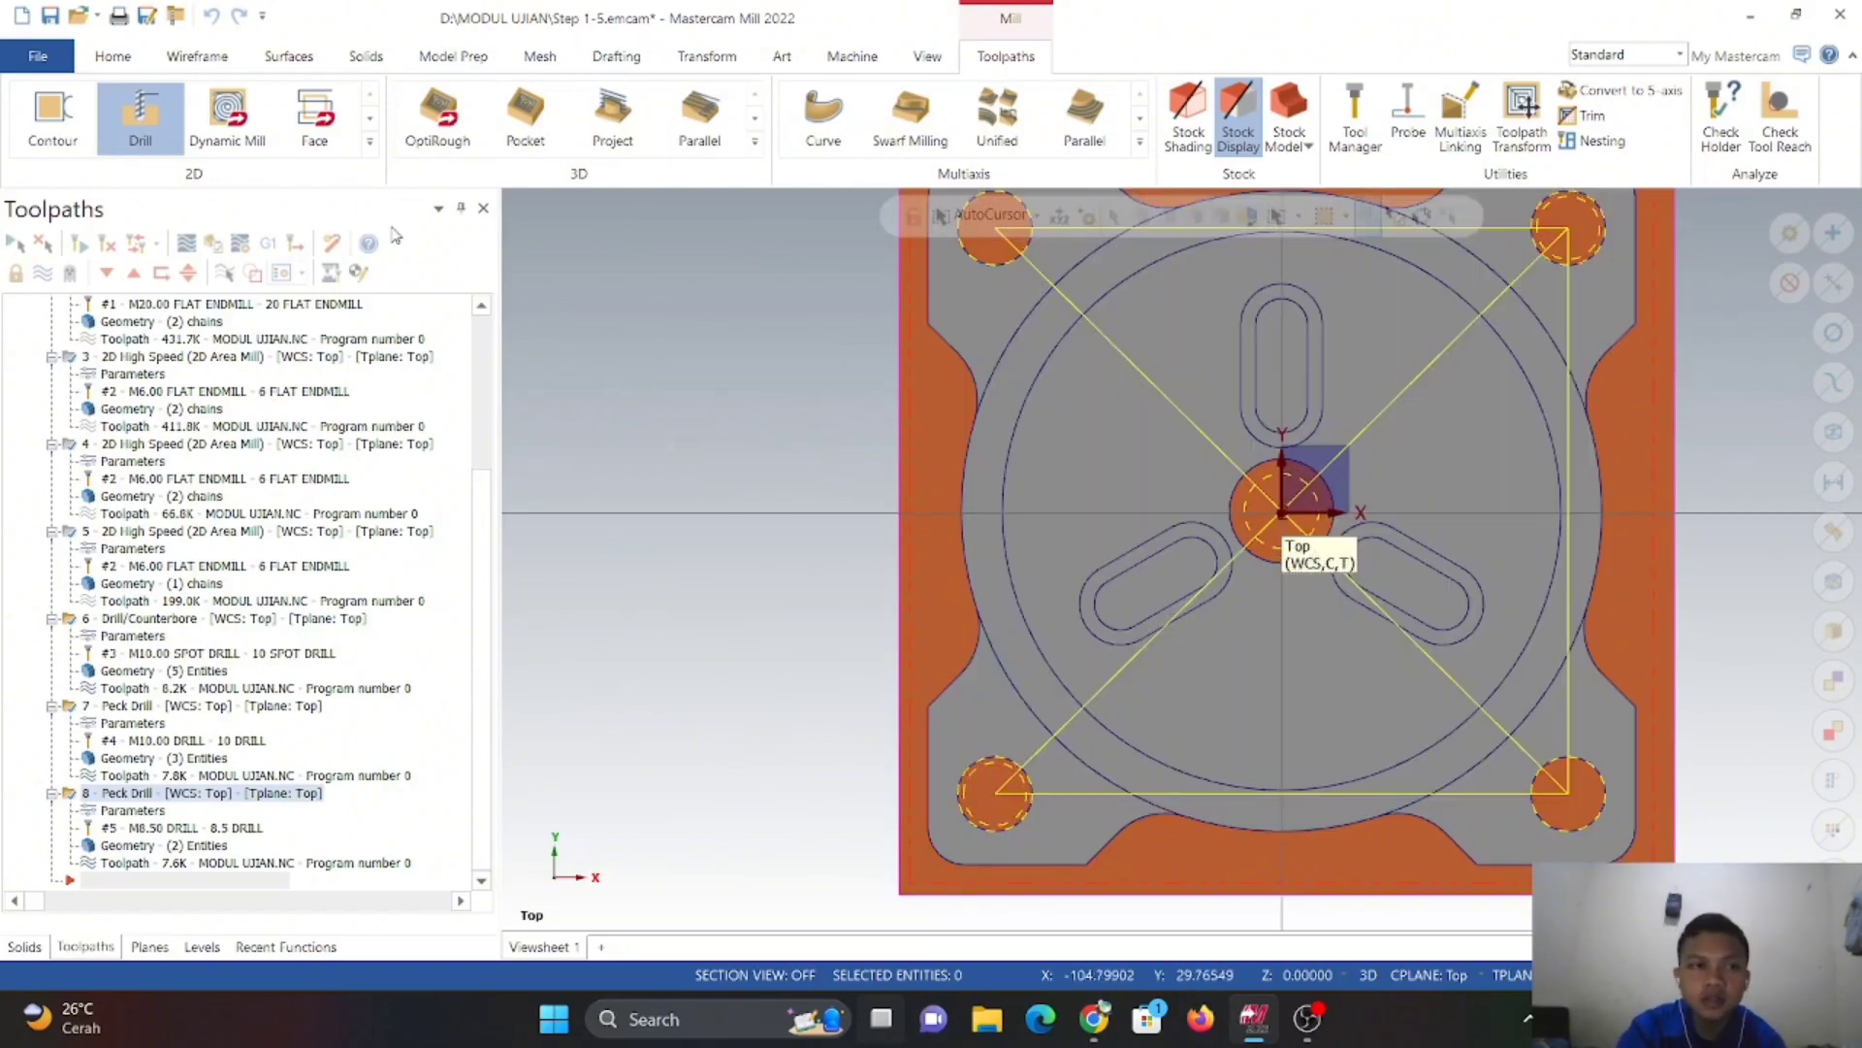
click(369, 141)
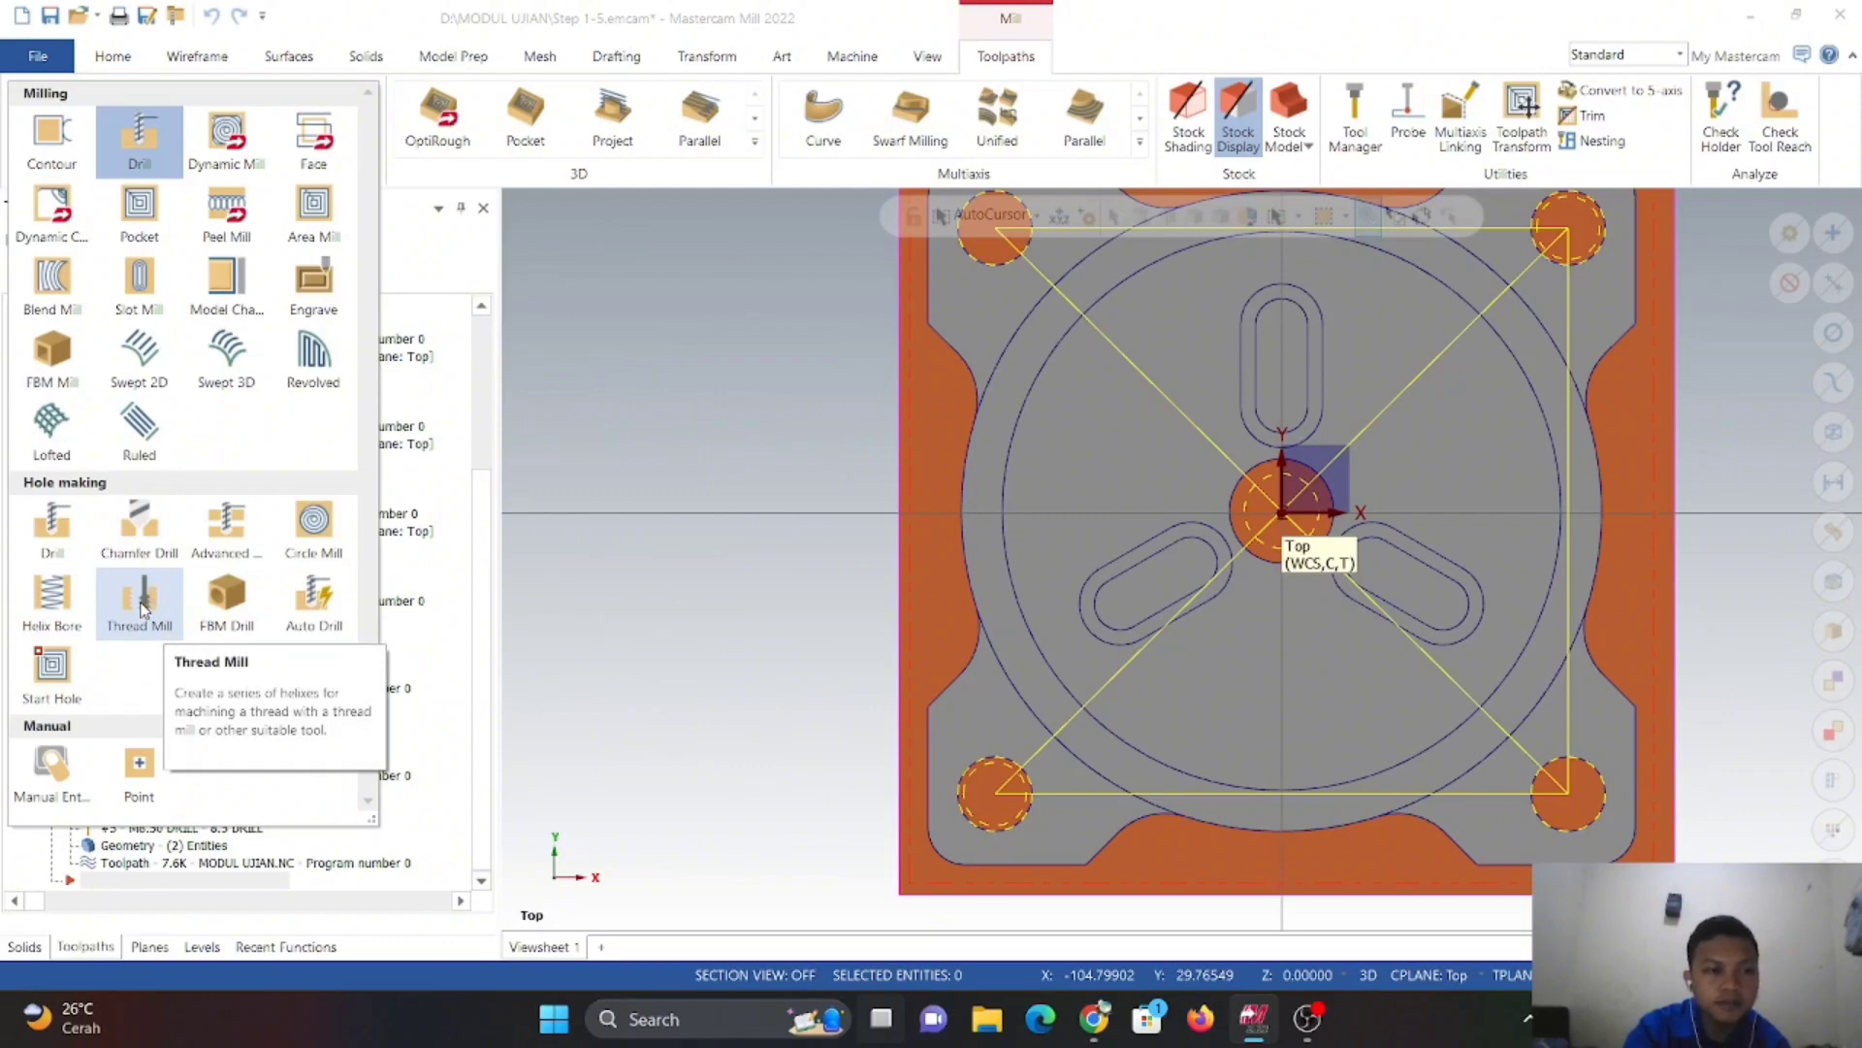
click(140, 609)
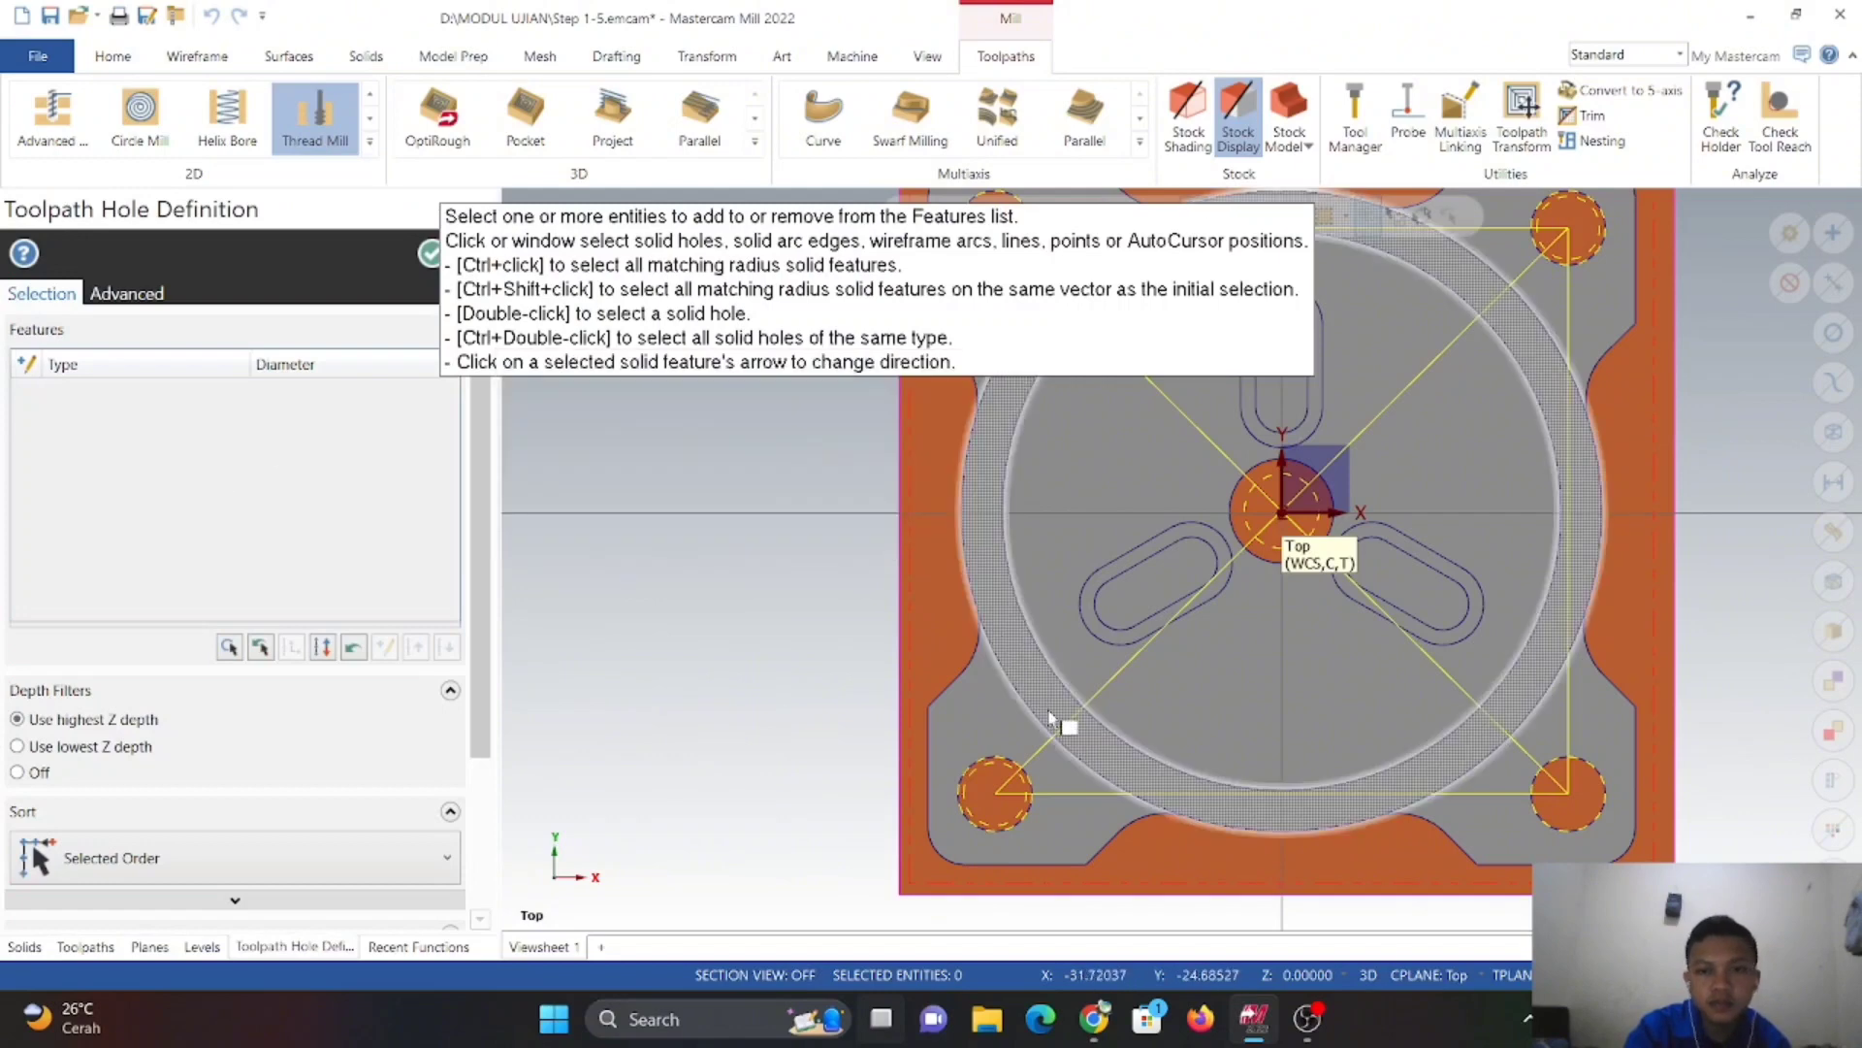
scroll(1038, 773, up, 1)
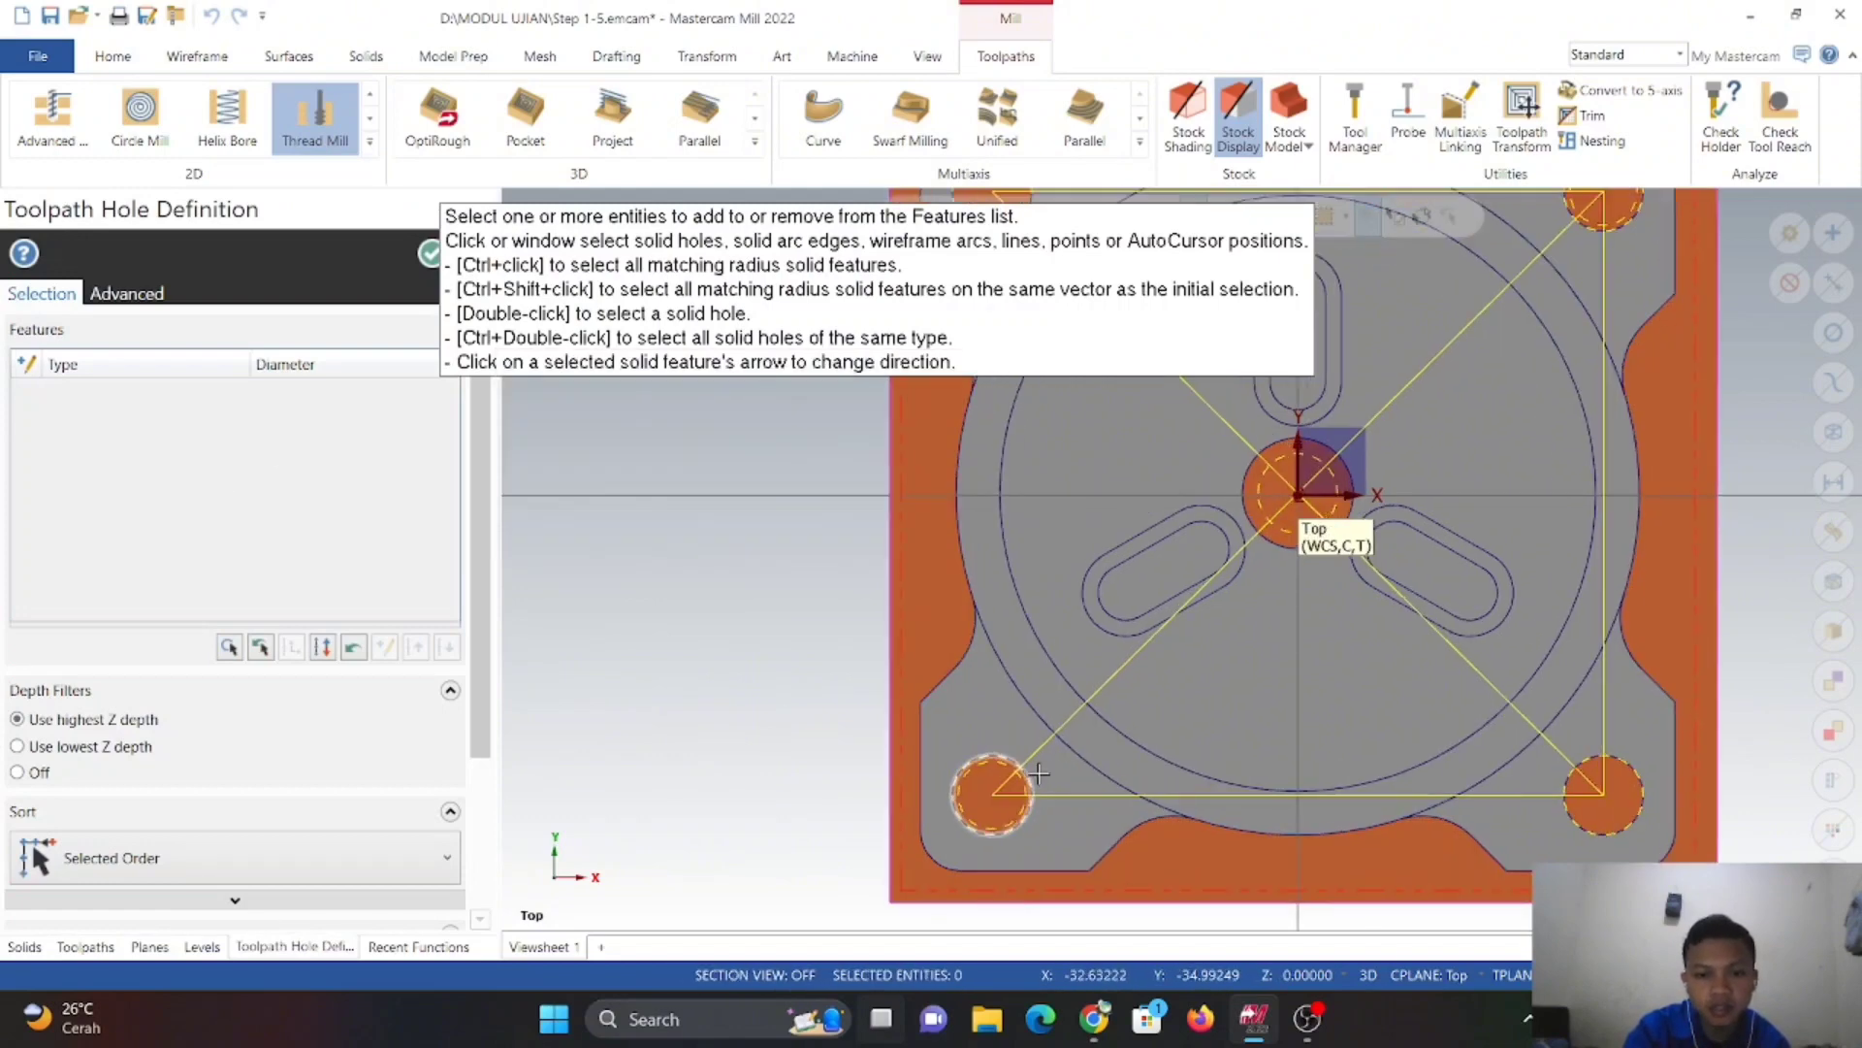
scroll(1038, 773, up, 2)
click(1034, 783)
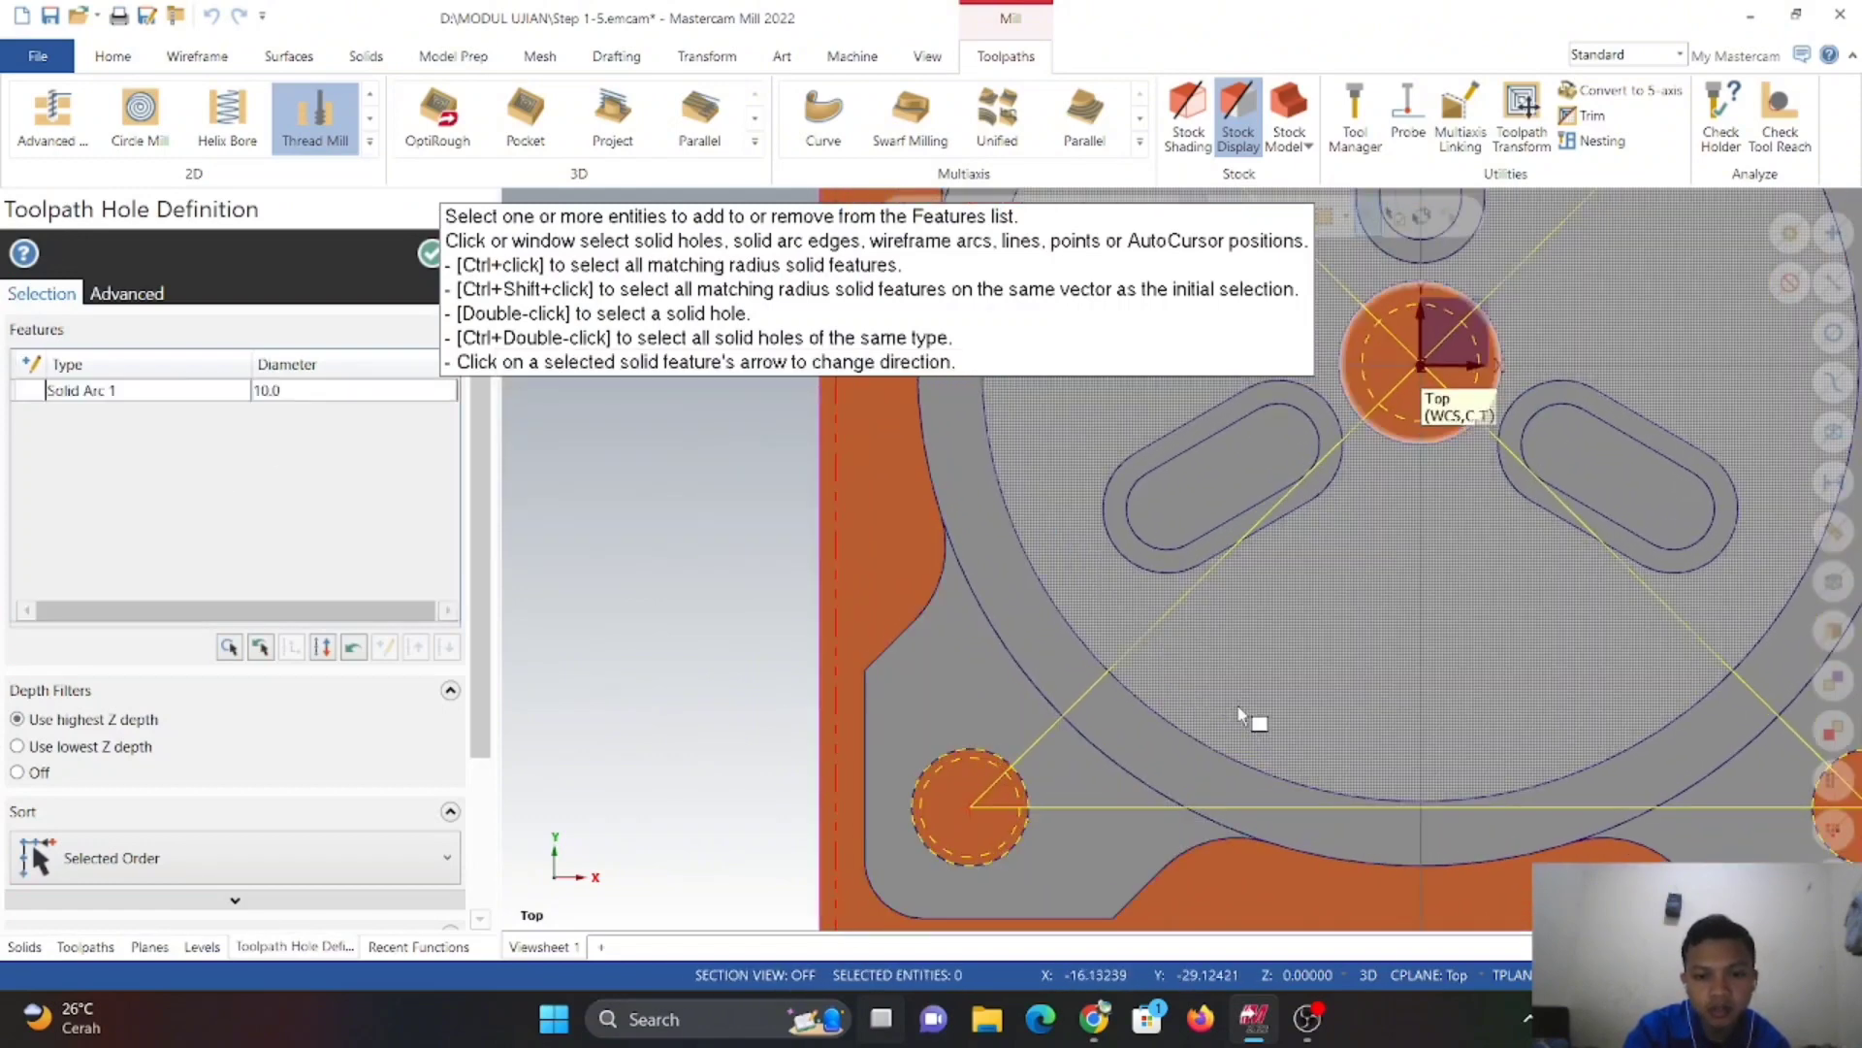
- Add the diagonally opposite upper-right corner hole to the thread mill features and accept the hole selection
scroll(1552, 475, down, 3)
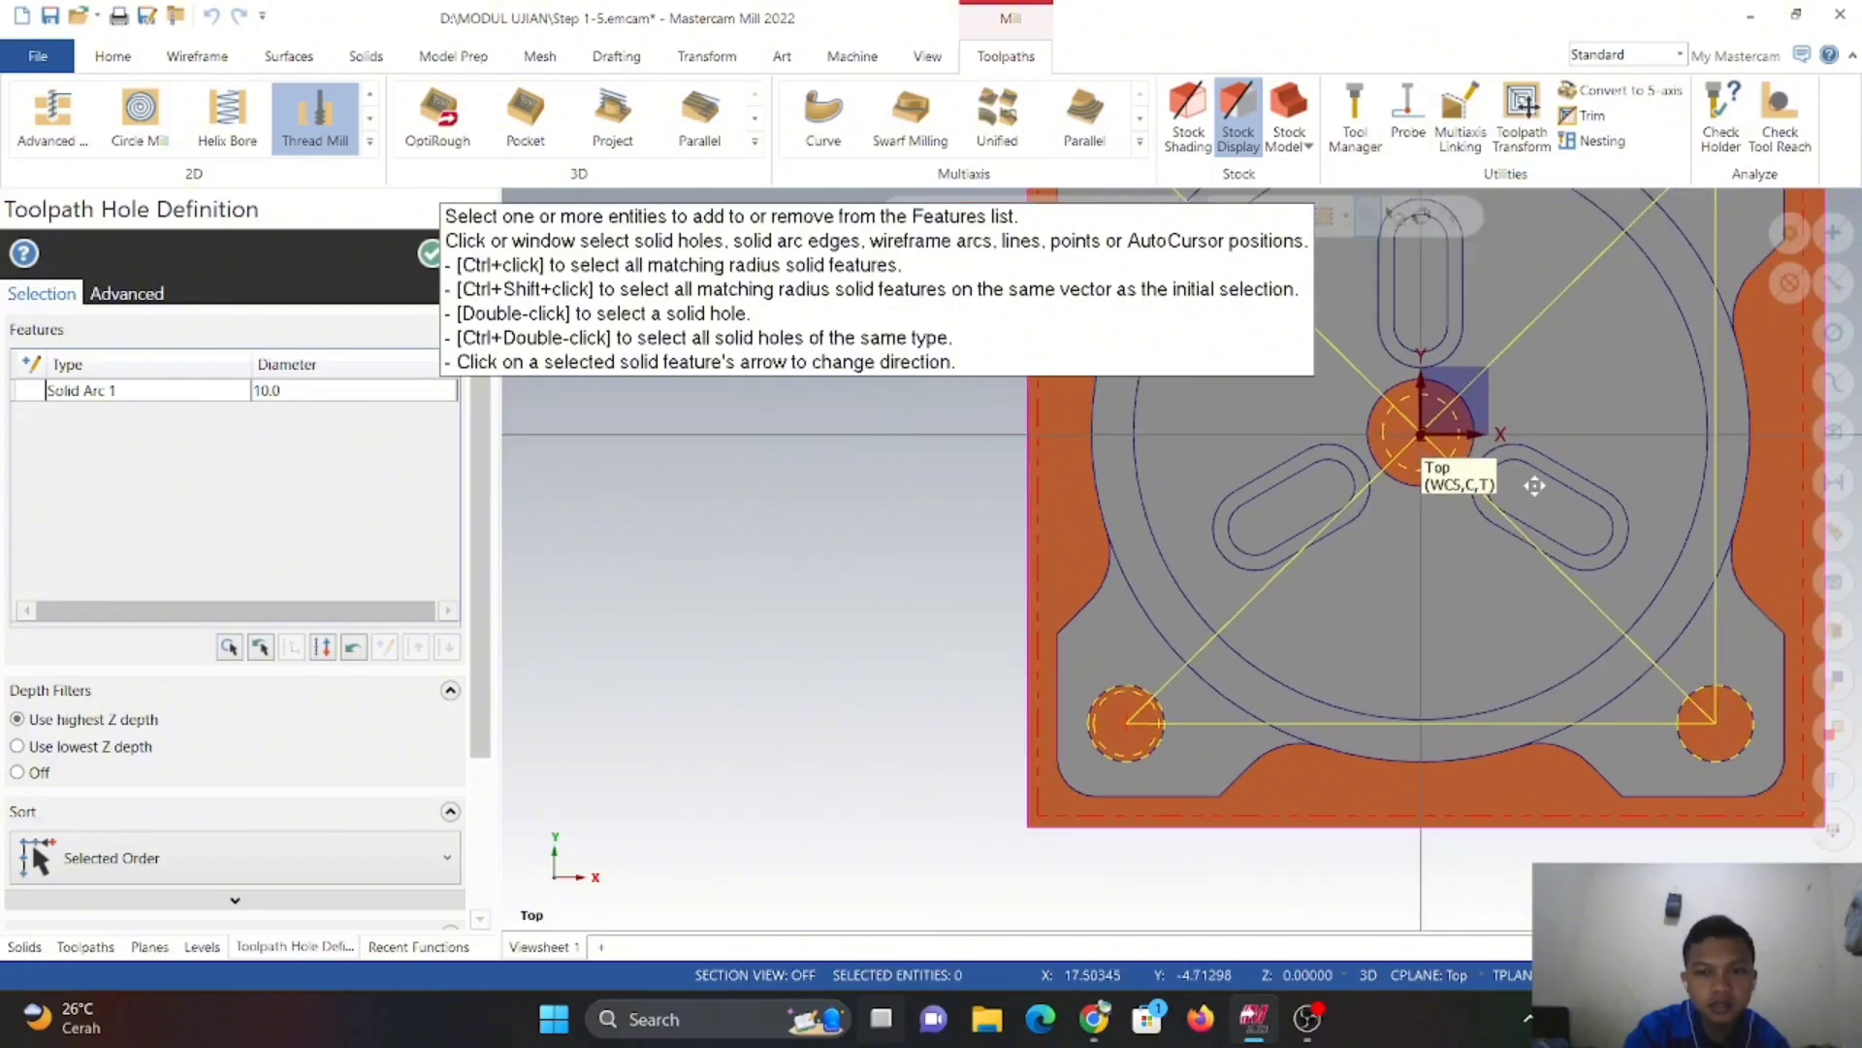
middle_drag(1534, 486, 1179, 776)
scroll(1341, 487, up, 5)
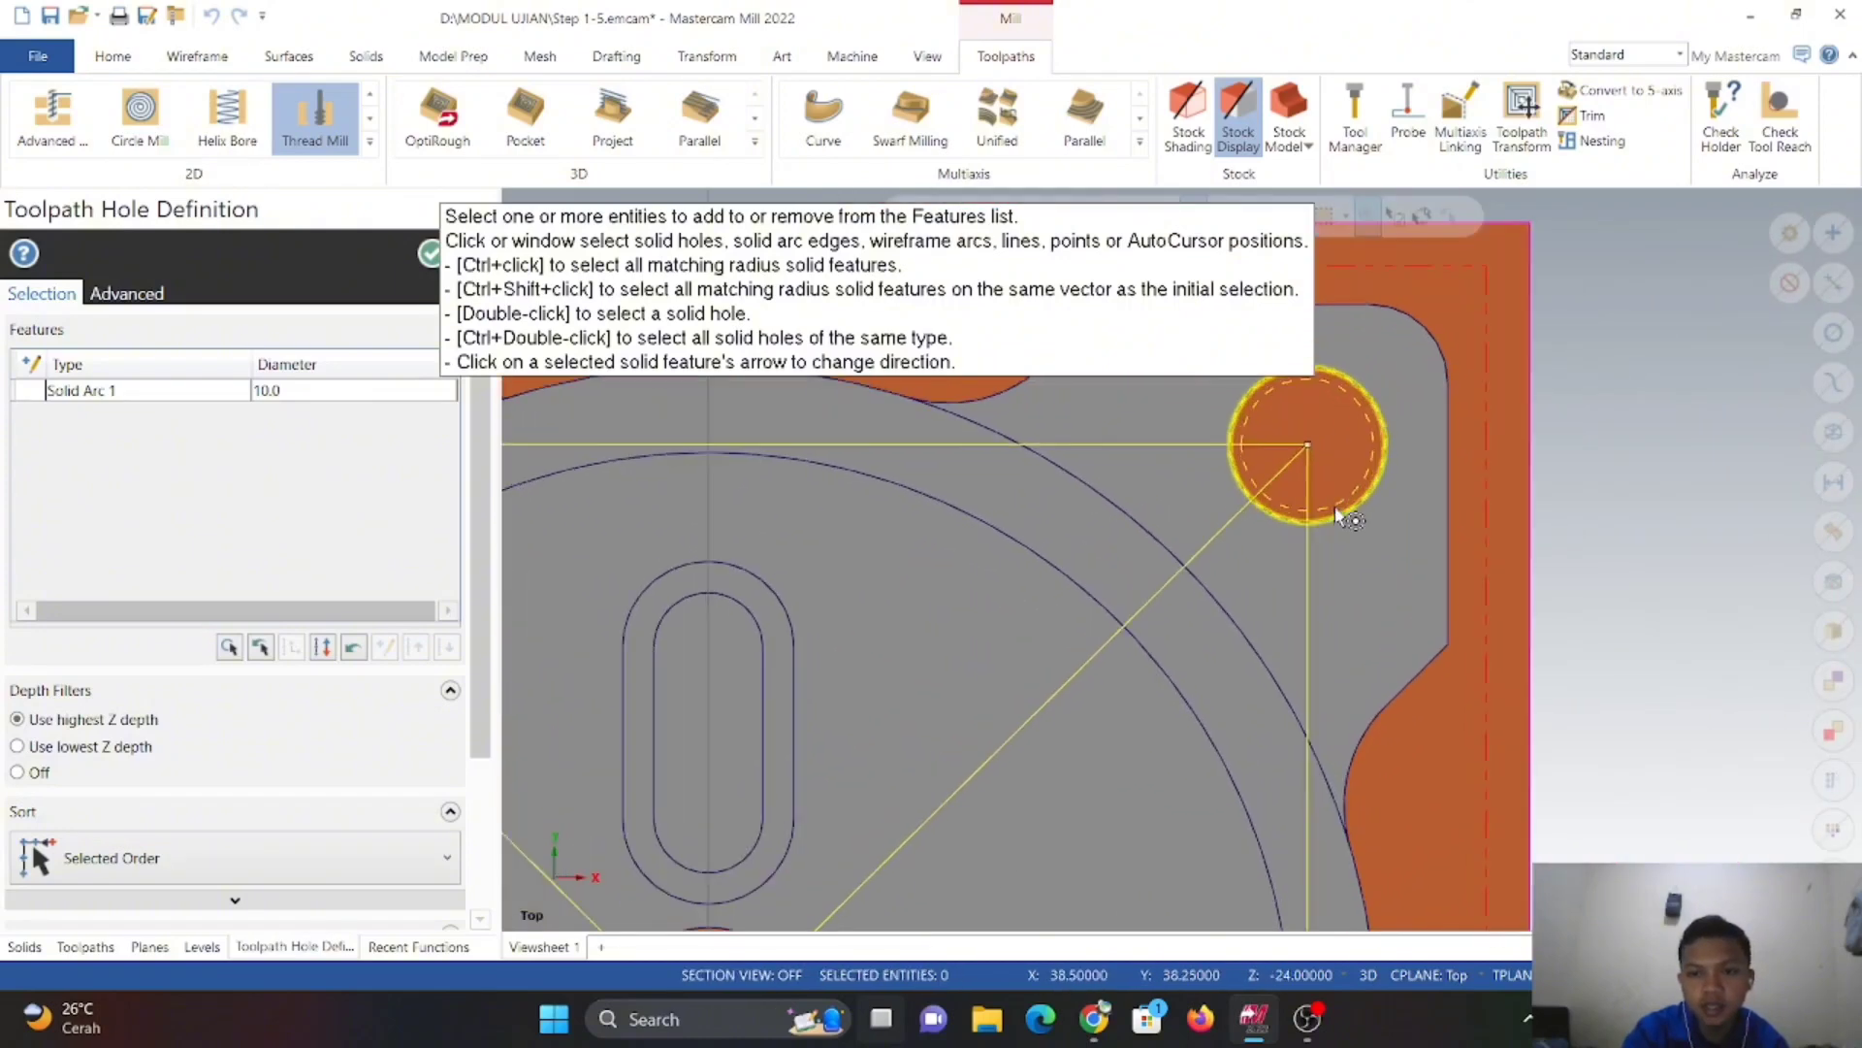
click(1339, 524)
scroll(1310, 539, up, 1)
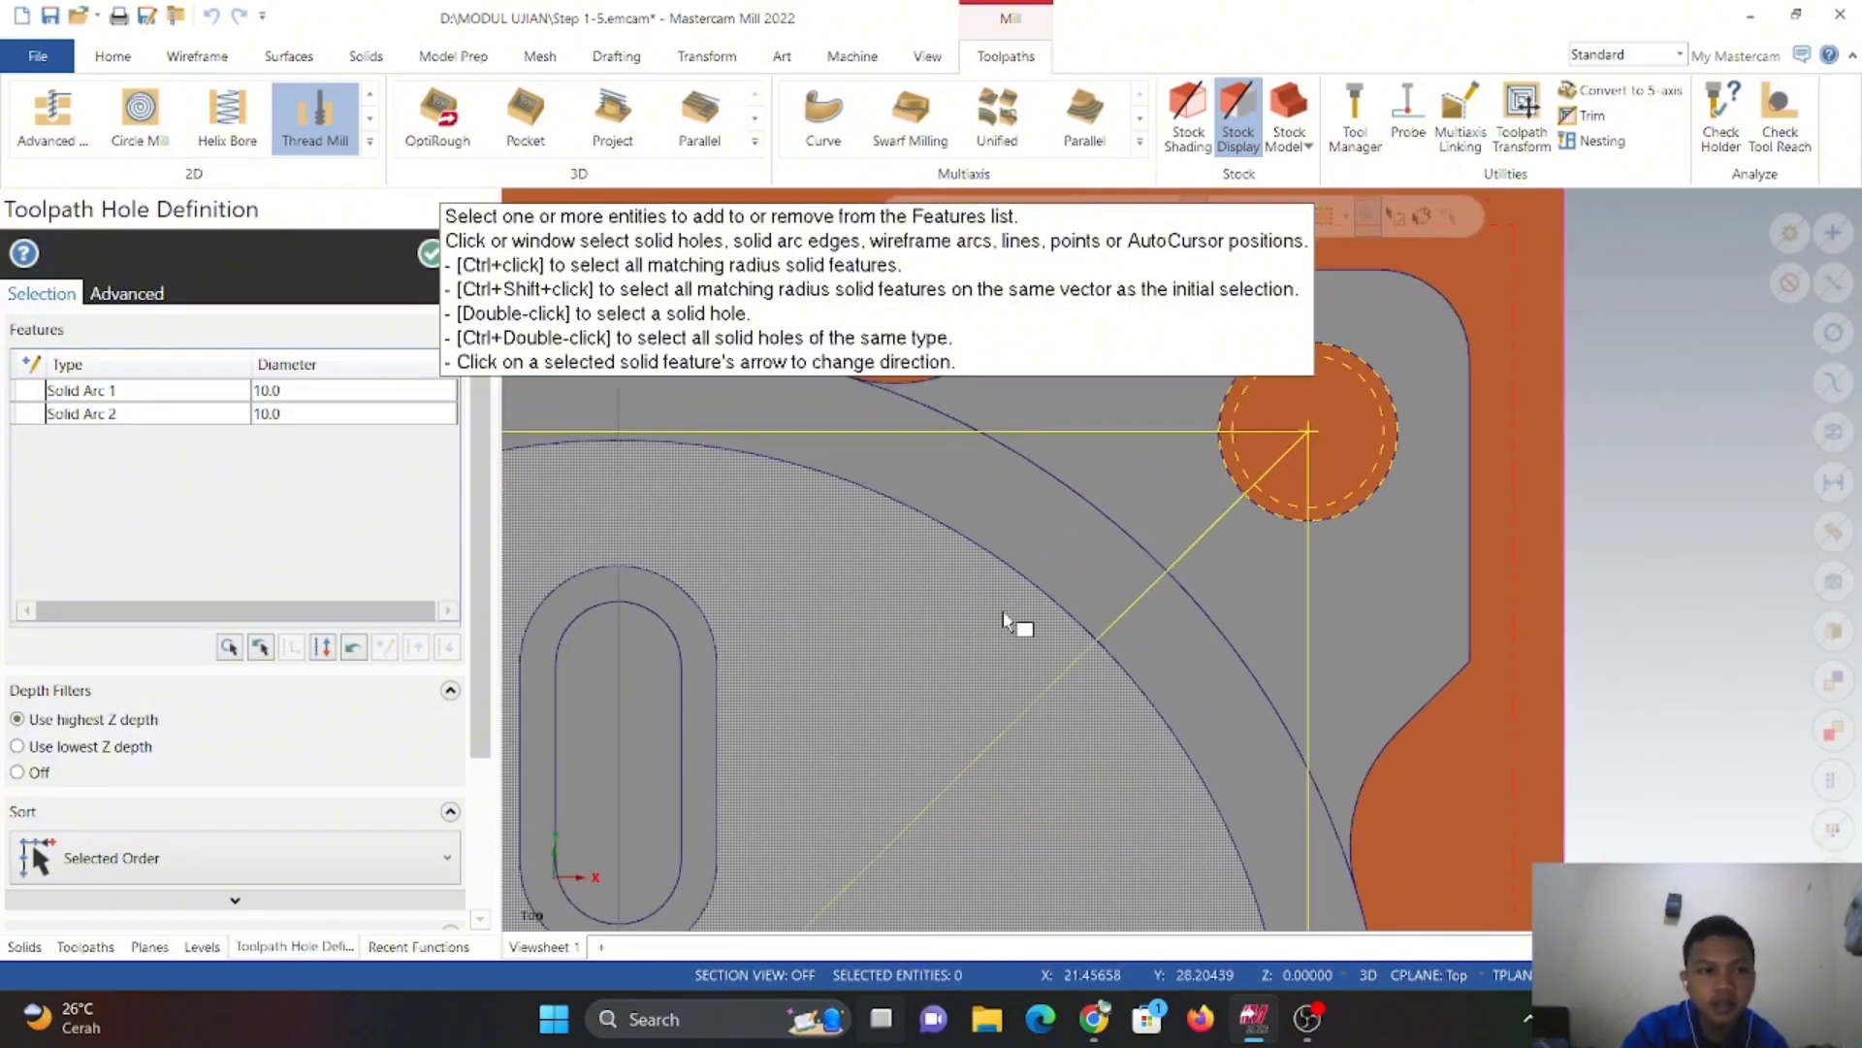
click(429, 255)
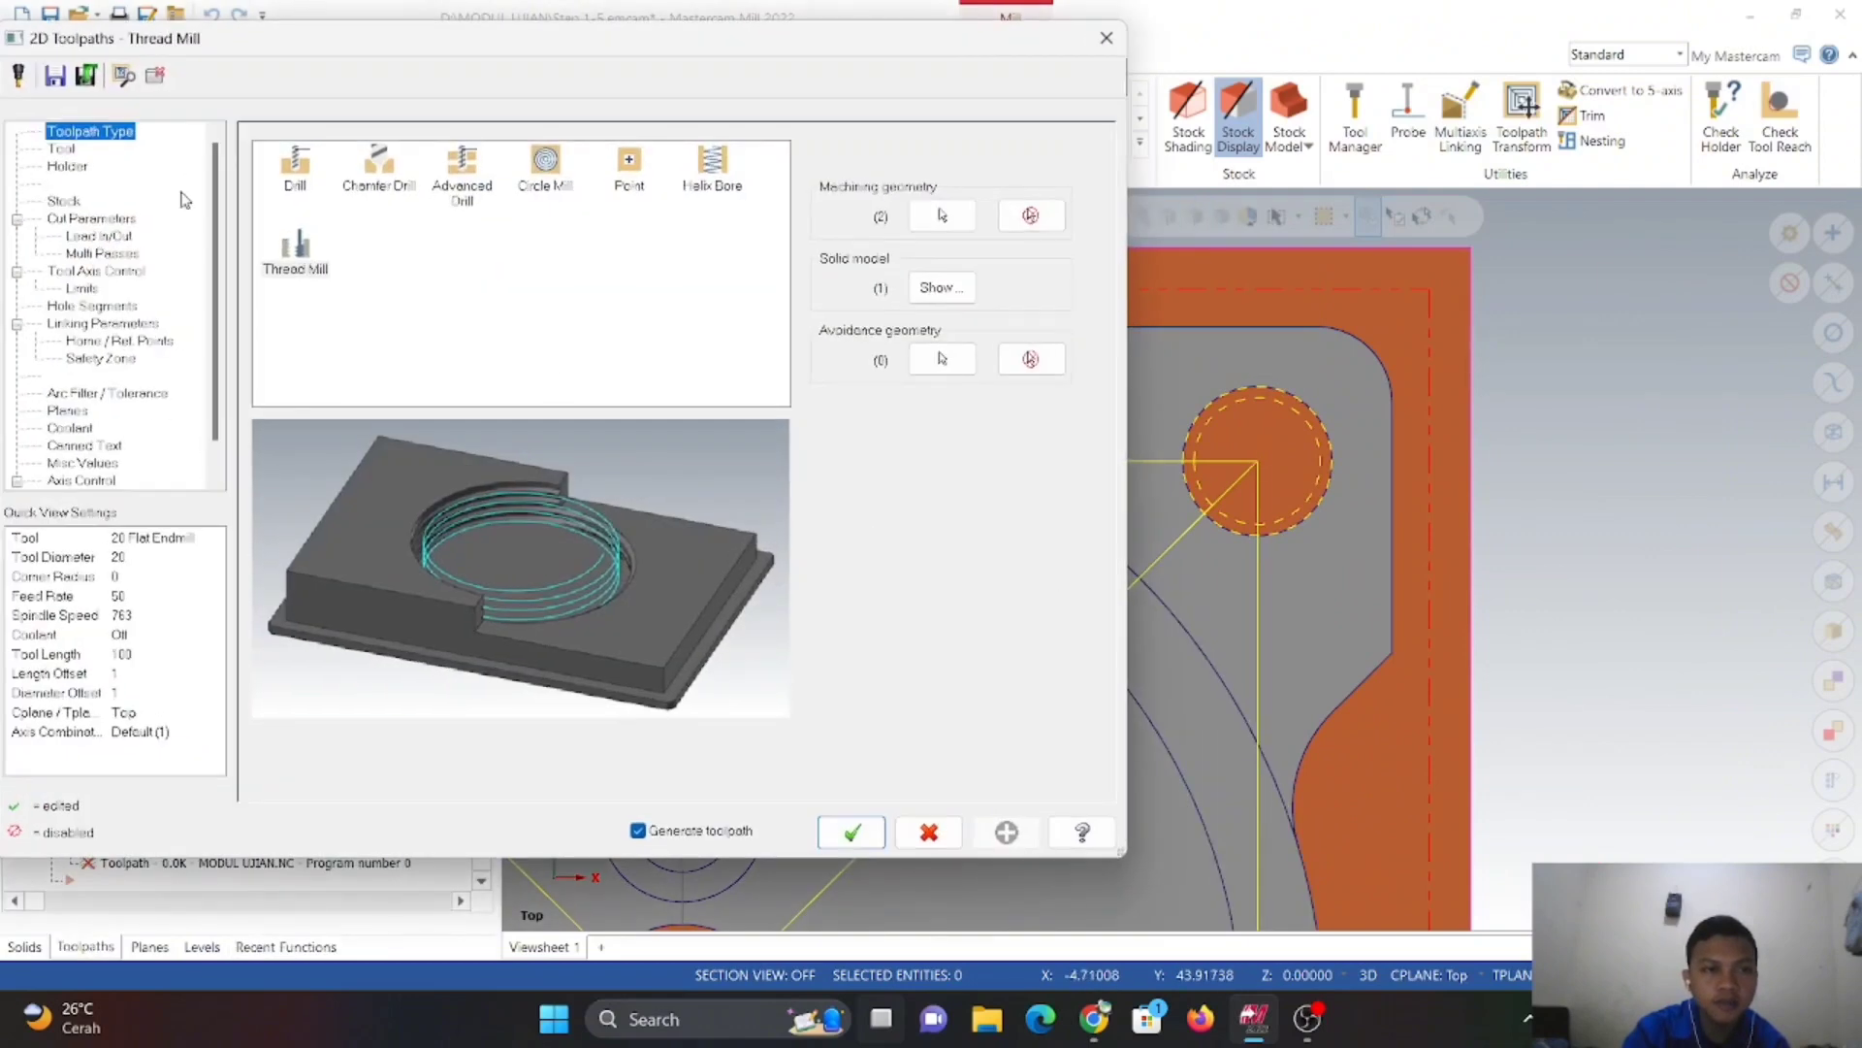
- Create a new tool of the Thread mill type for the toolpath and proceed to its geometry definition
click(62, 149)
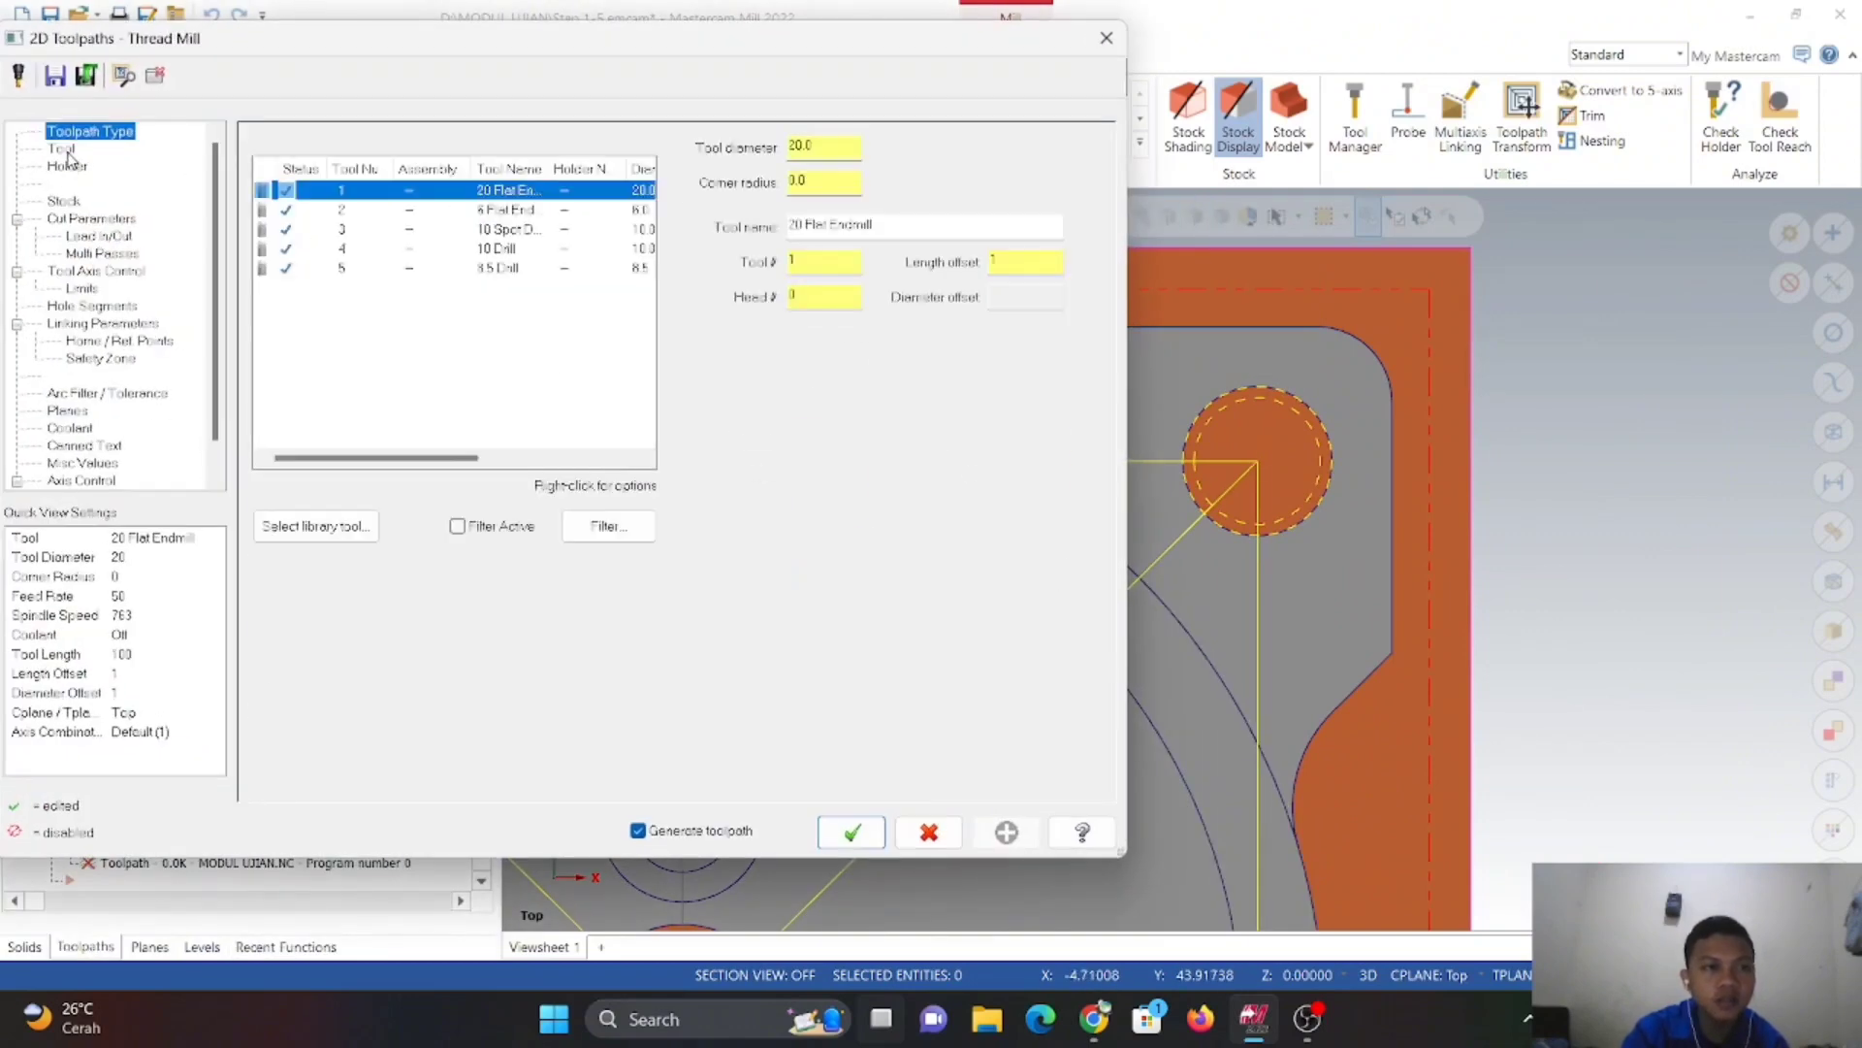
right_click(393, 341)
click(469, 376)
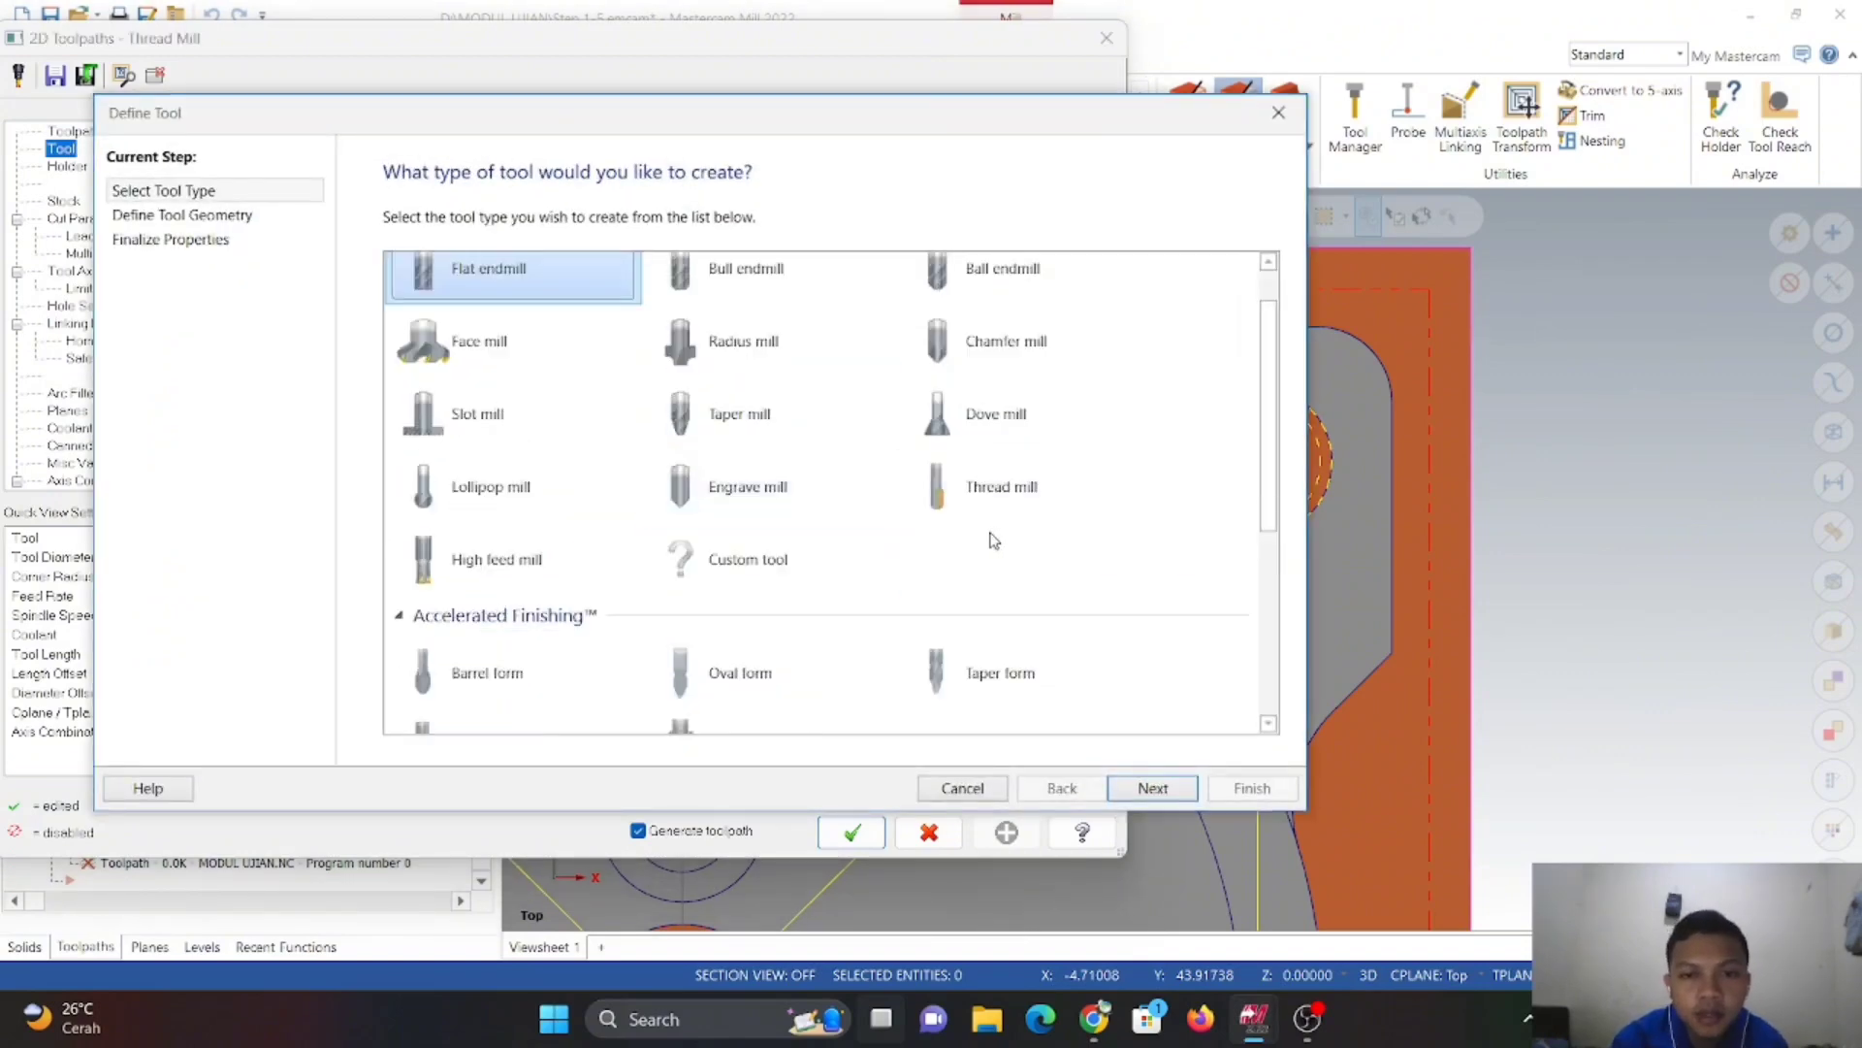
click(1016, 493)
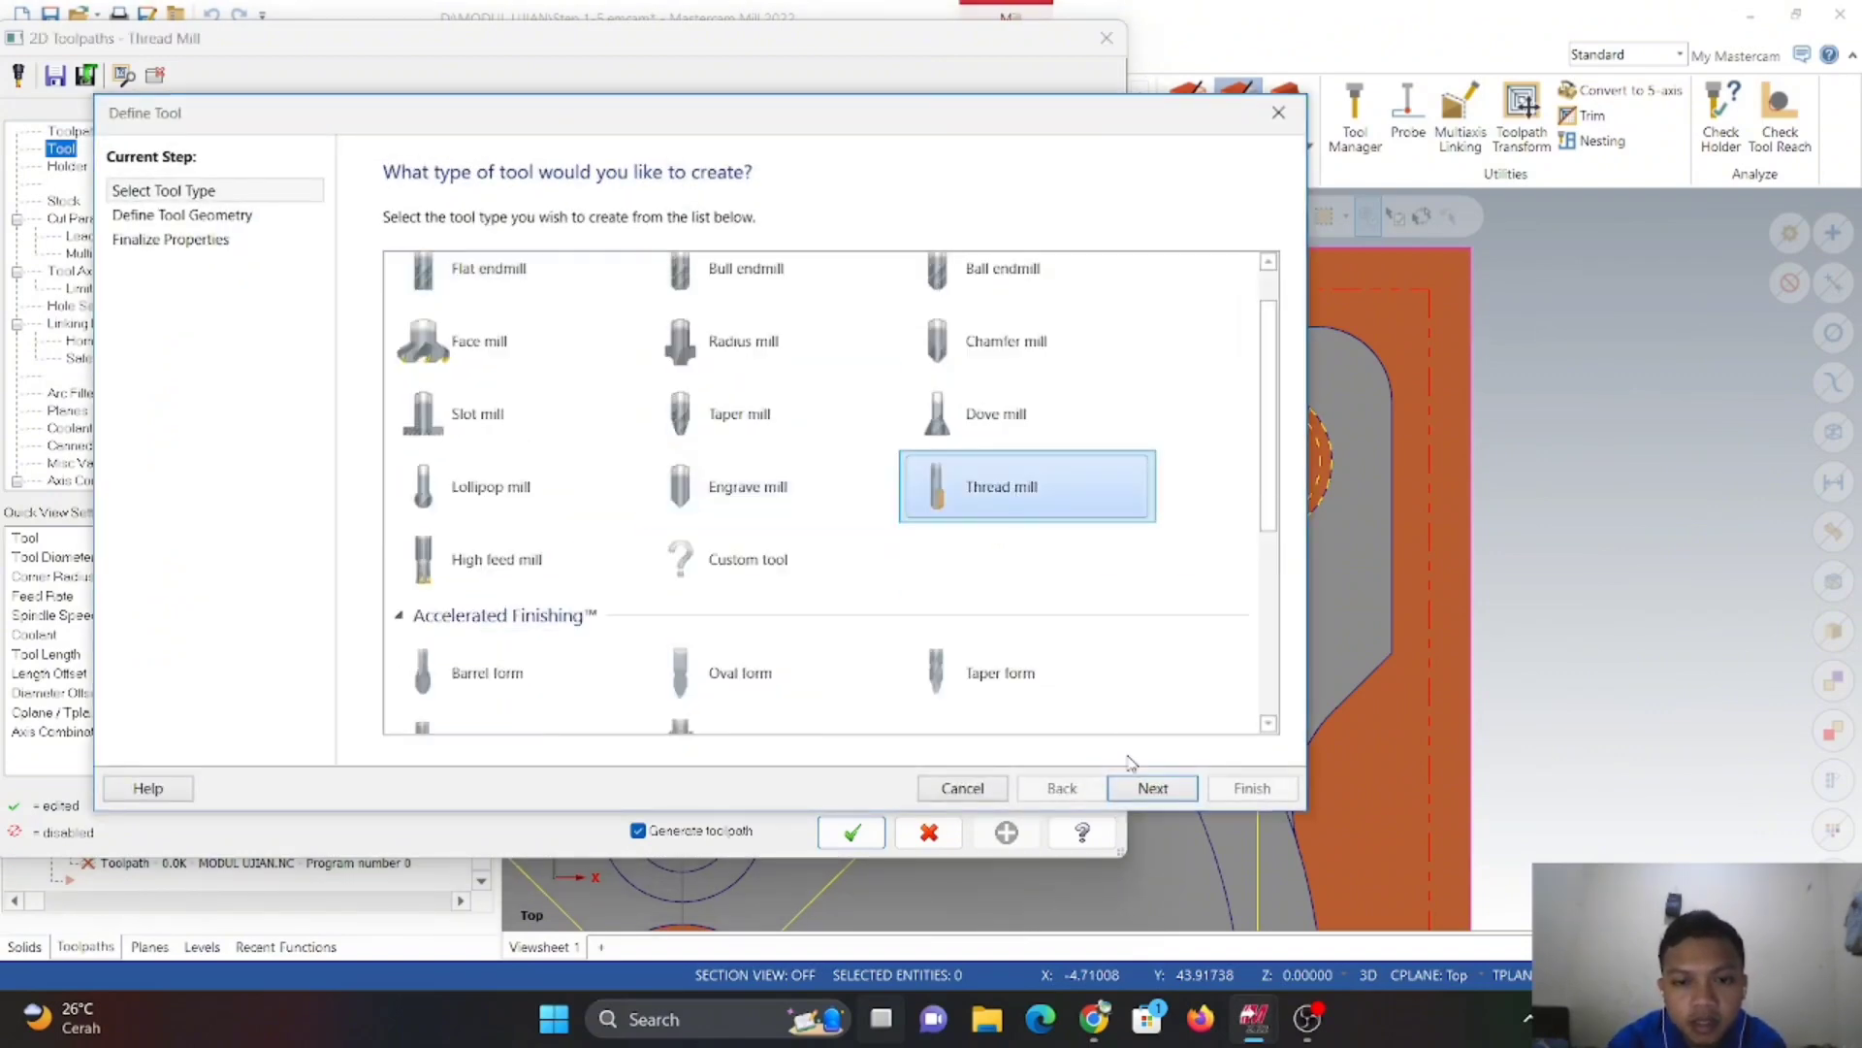
click(1135, 789)
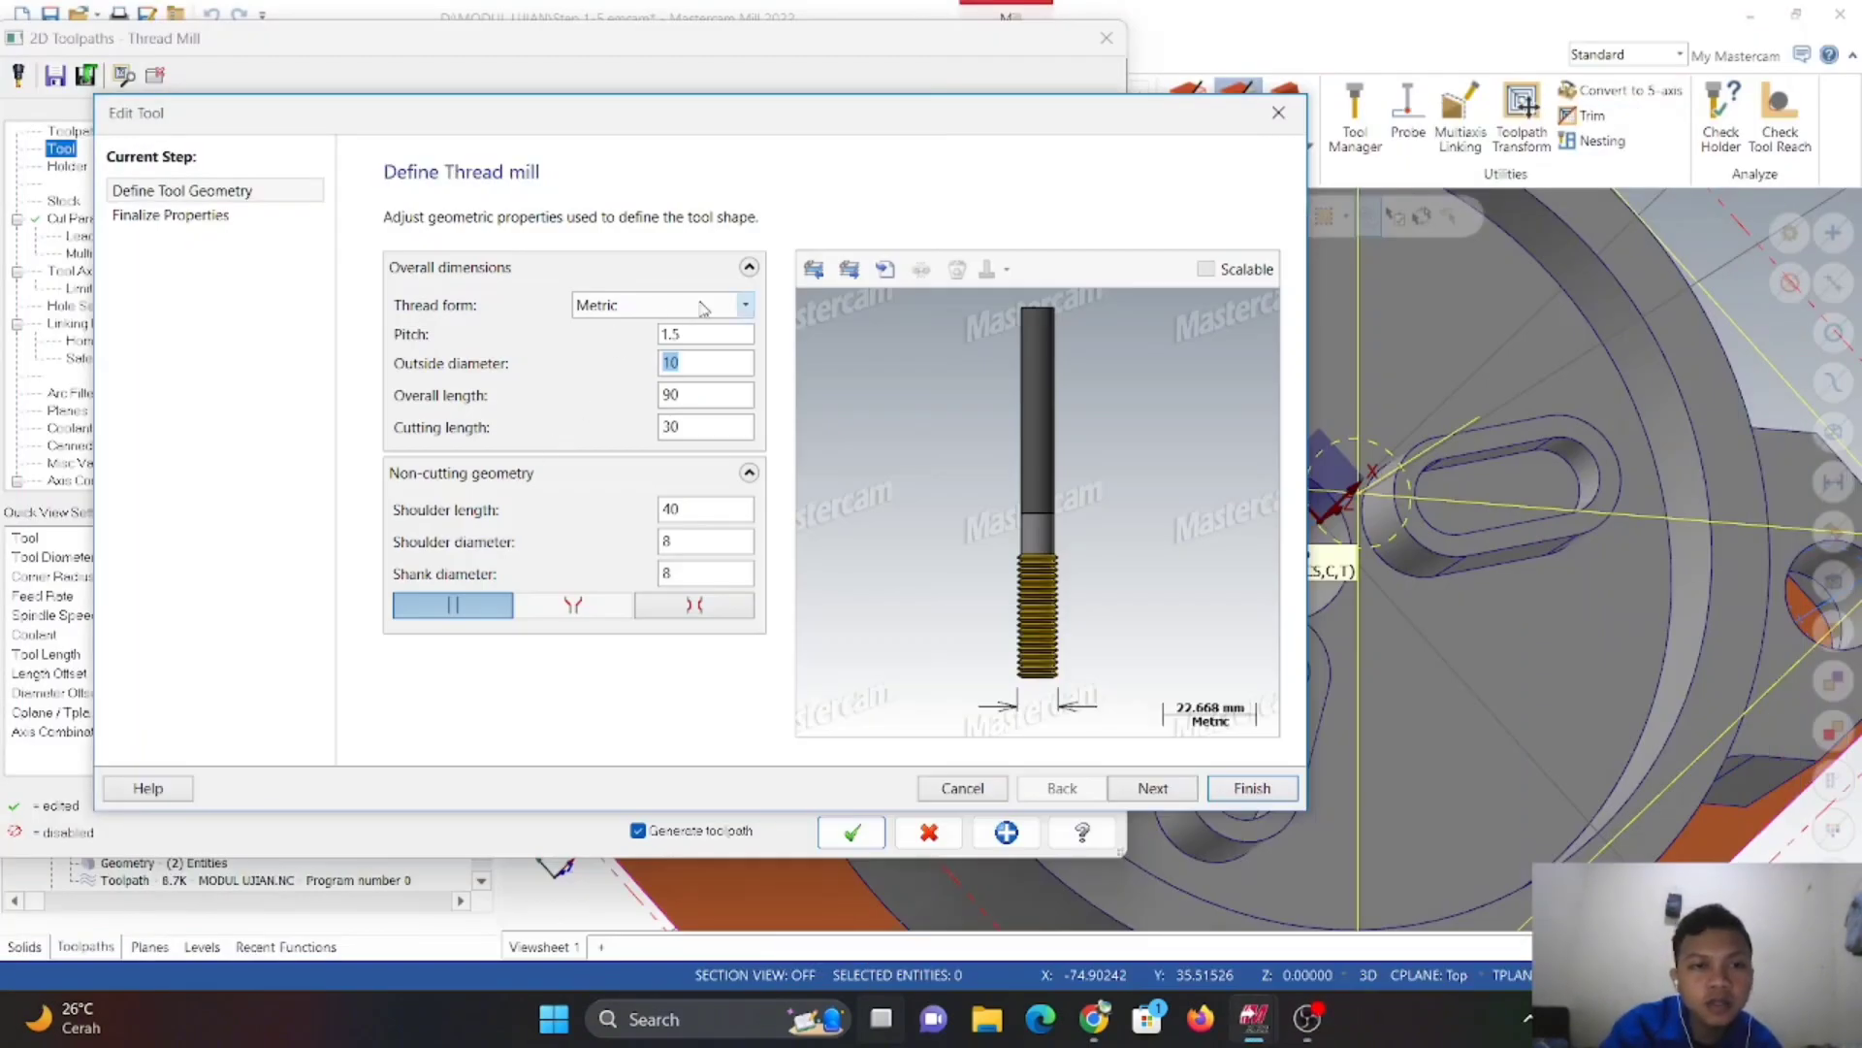
- Keep the Metric thread form and review the thread mill's pitch, outside diameter, overall length and cutting length
click(696, 306)
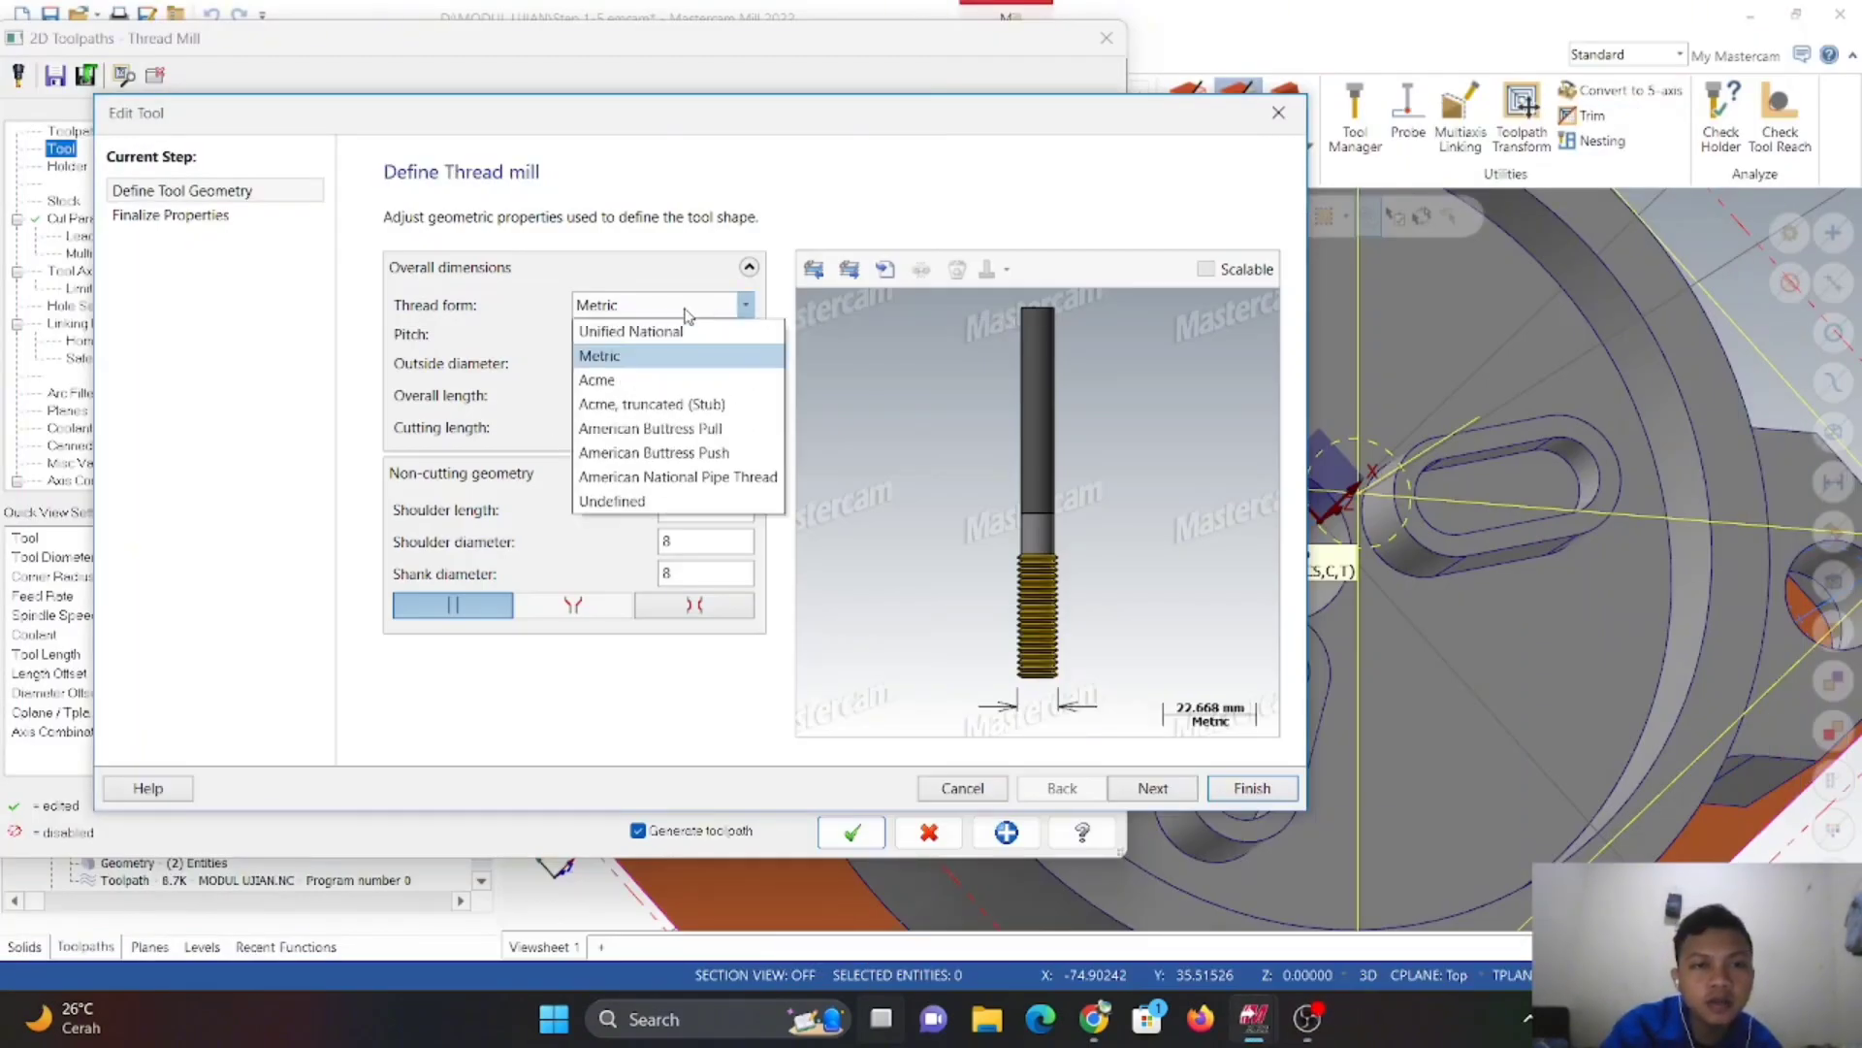
click(637, 359)
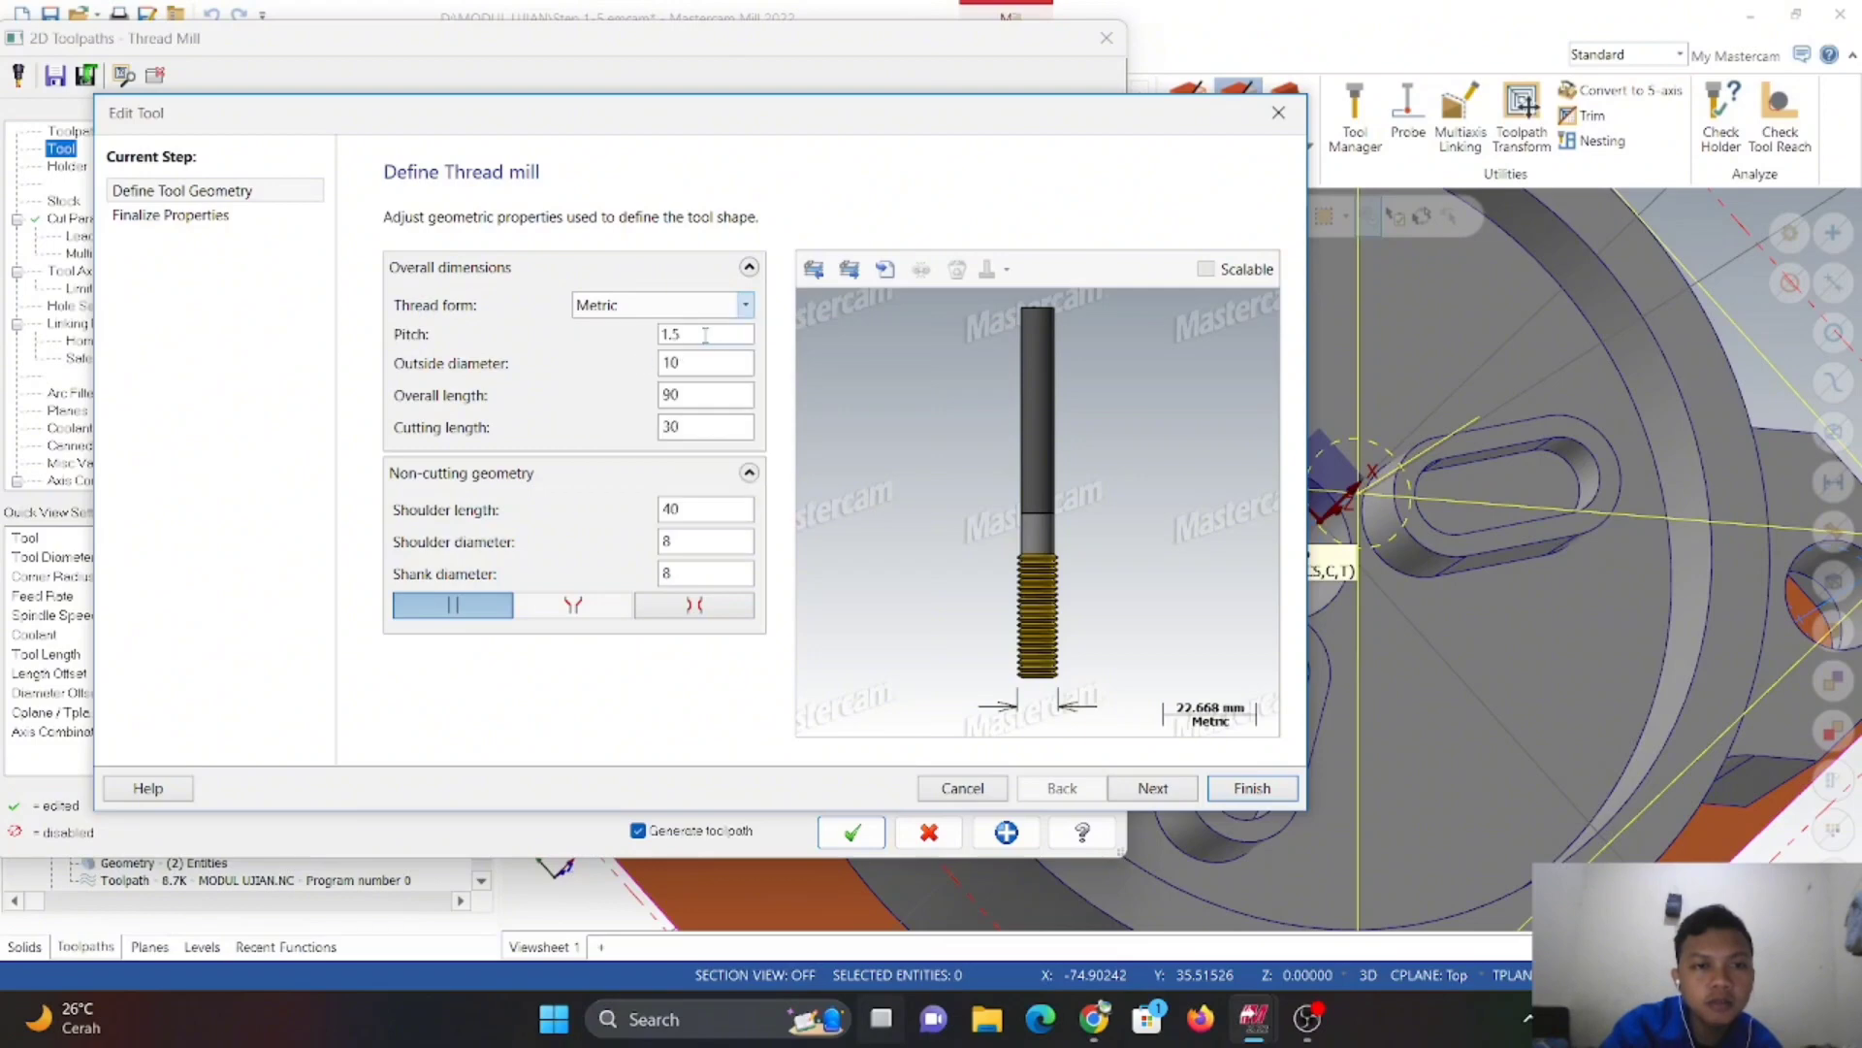
click(705, 335)
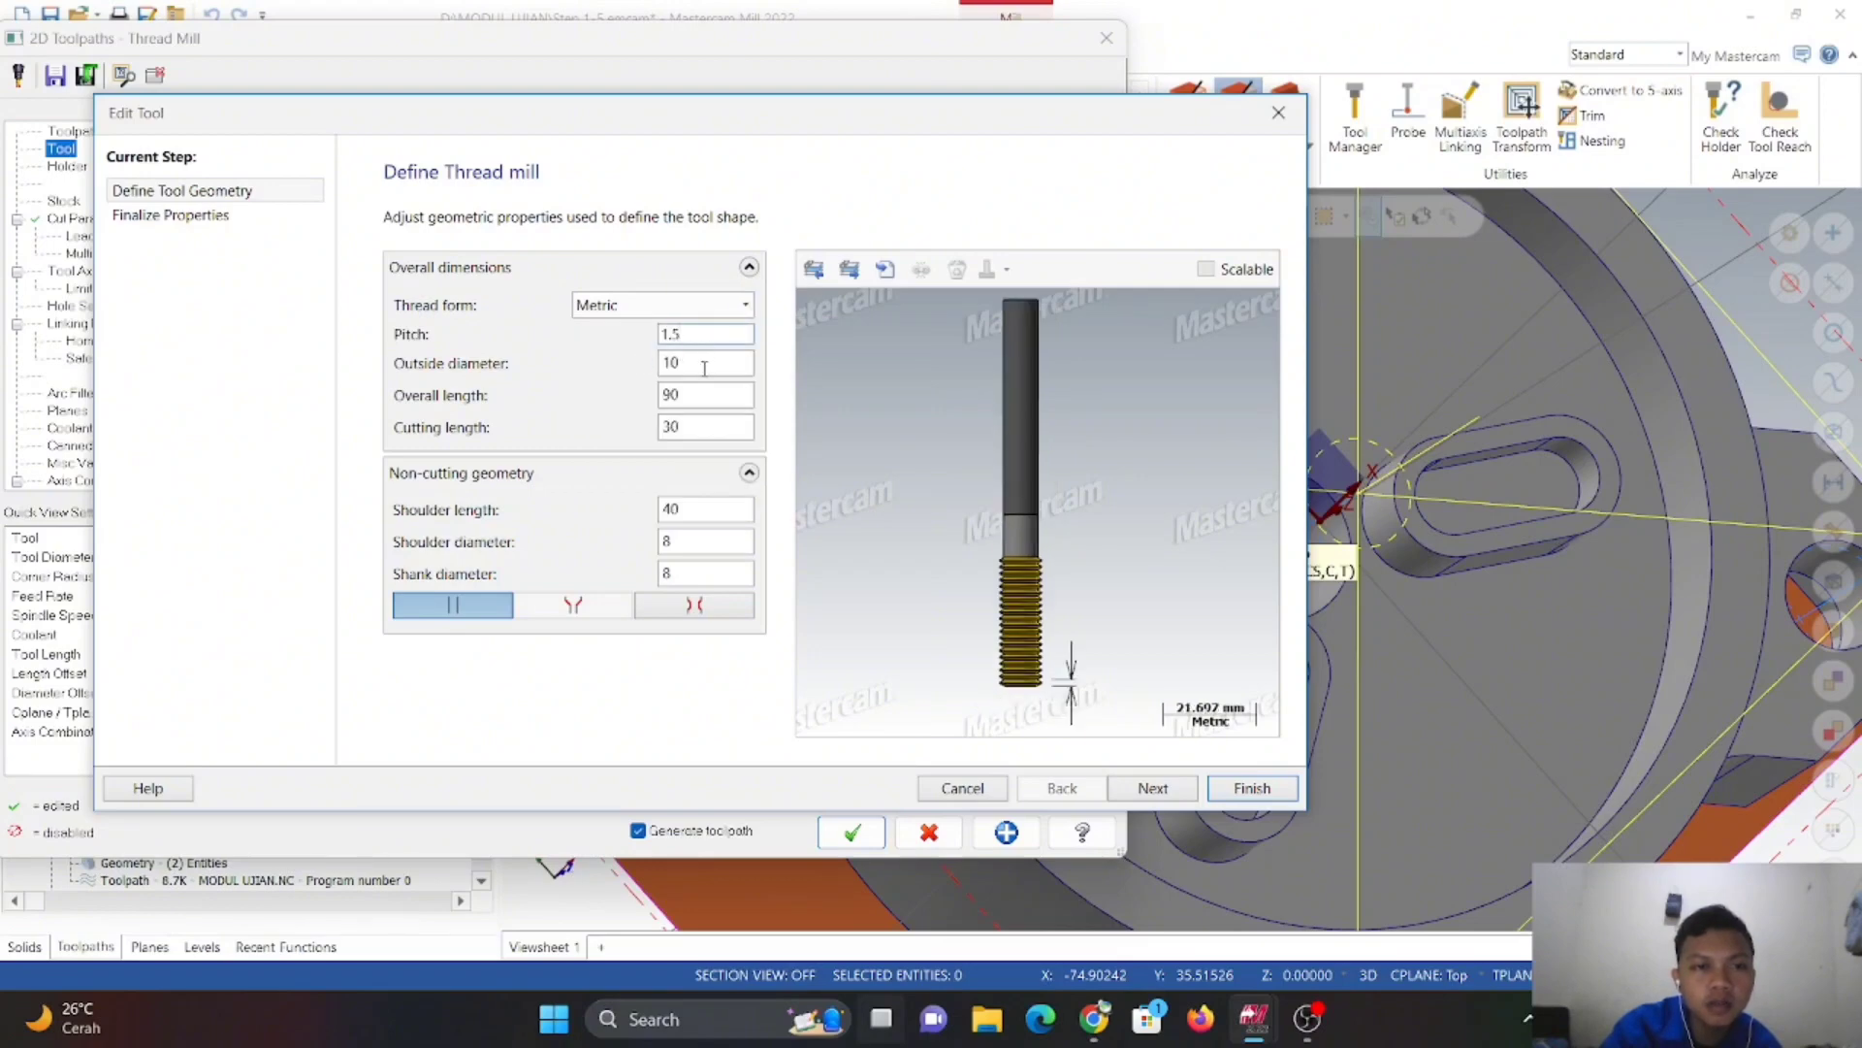
click(718, 366)
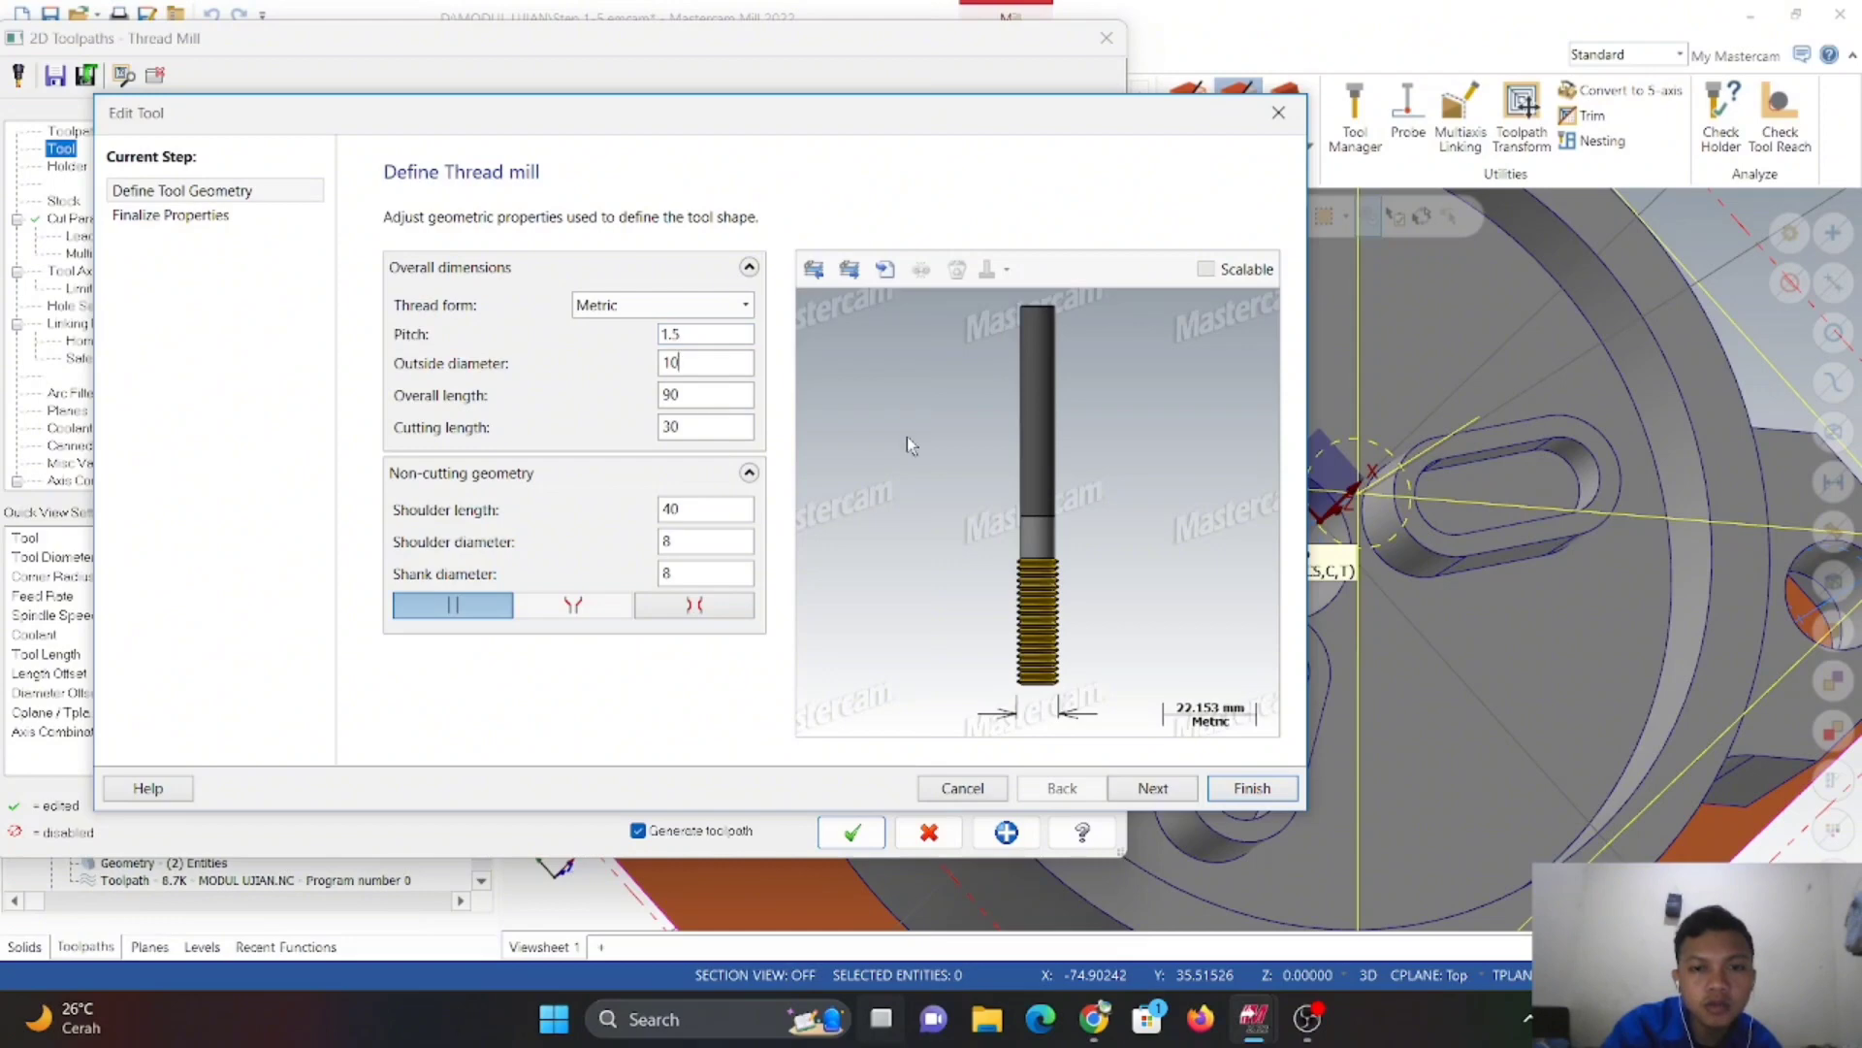
click(692, 394)
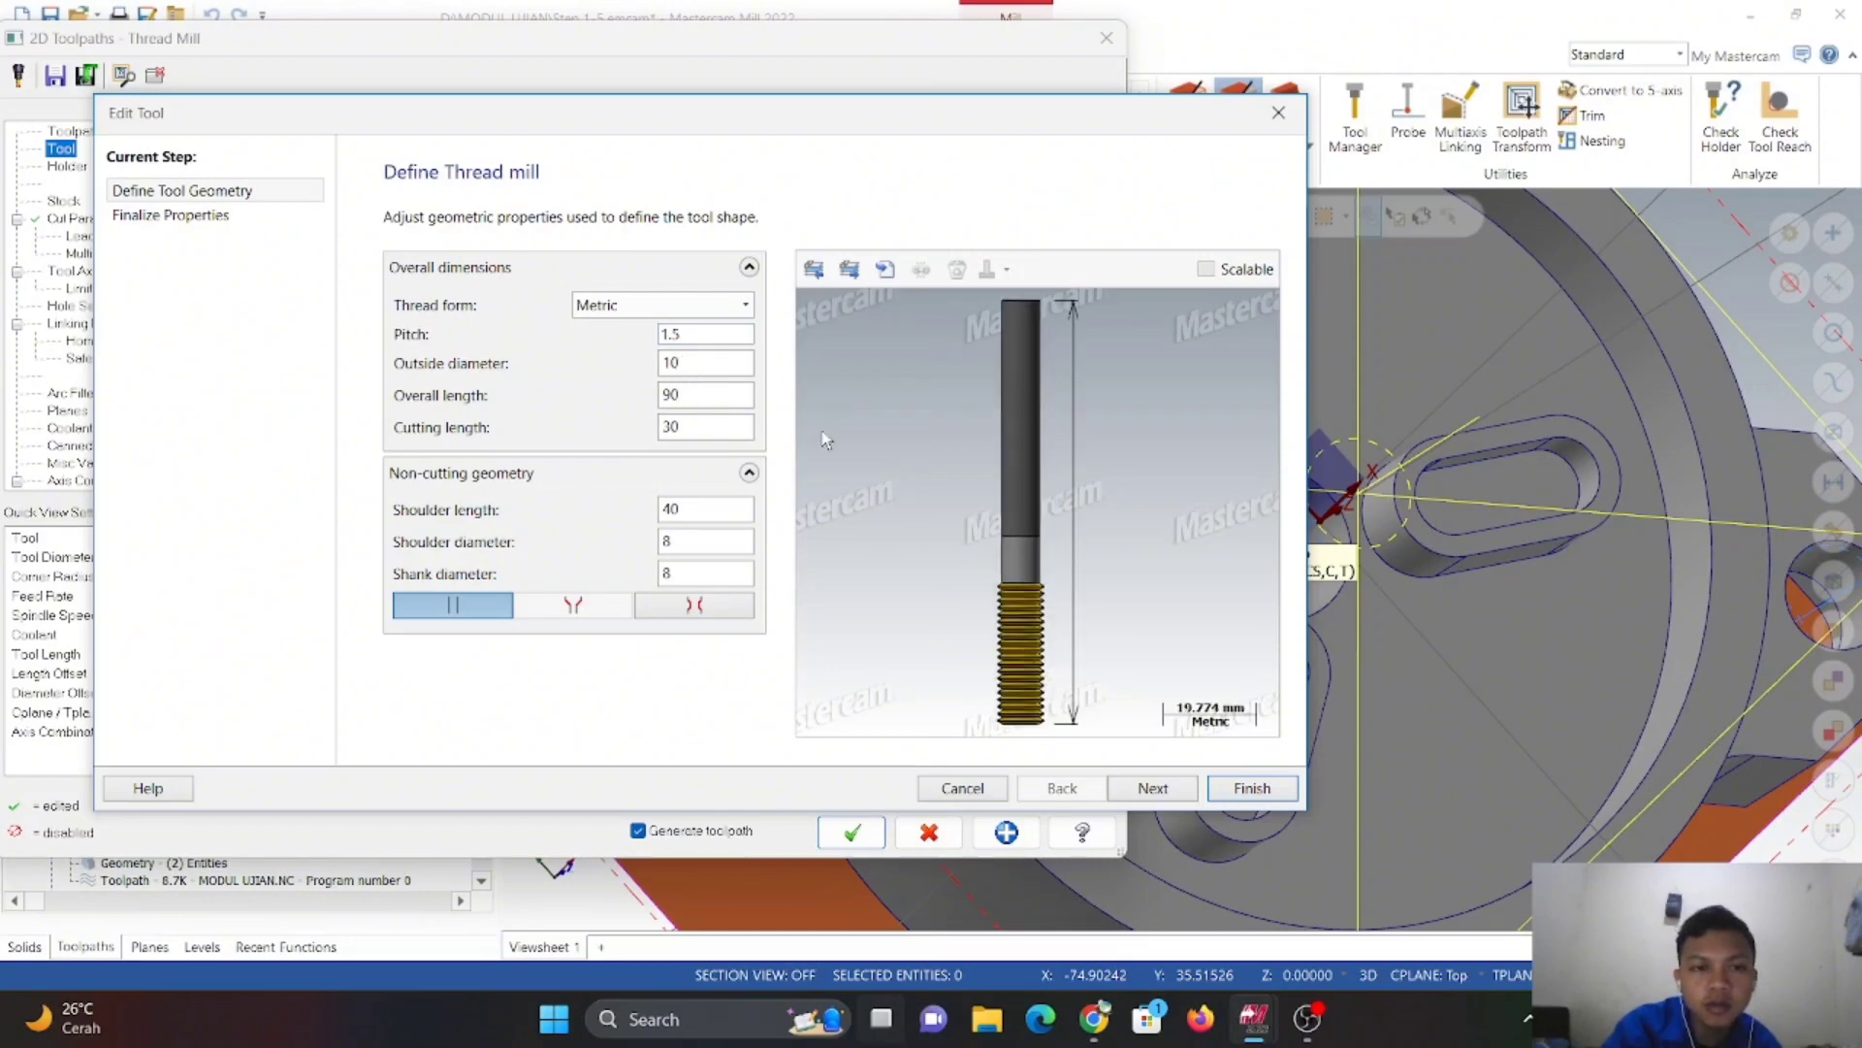
click(695, 427)
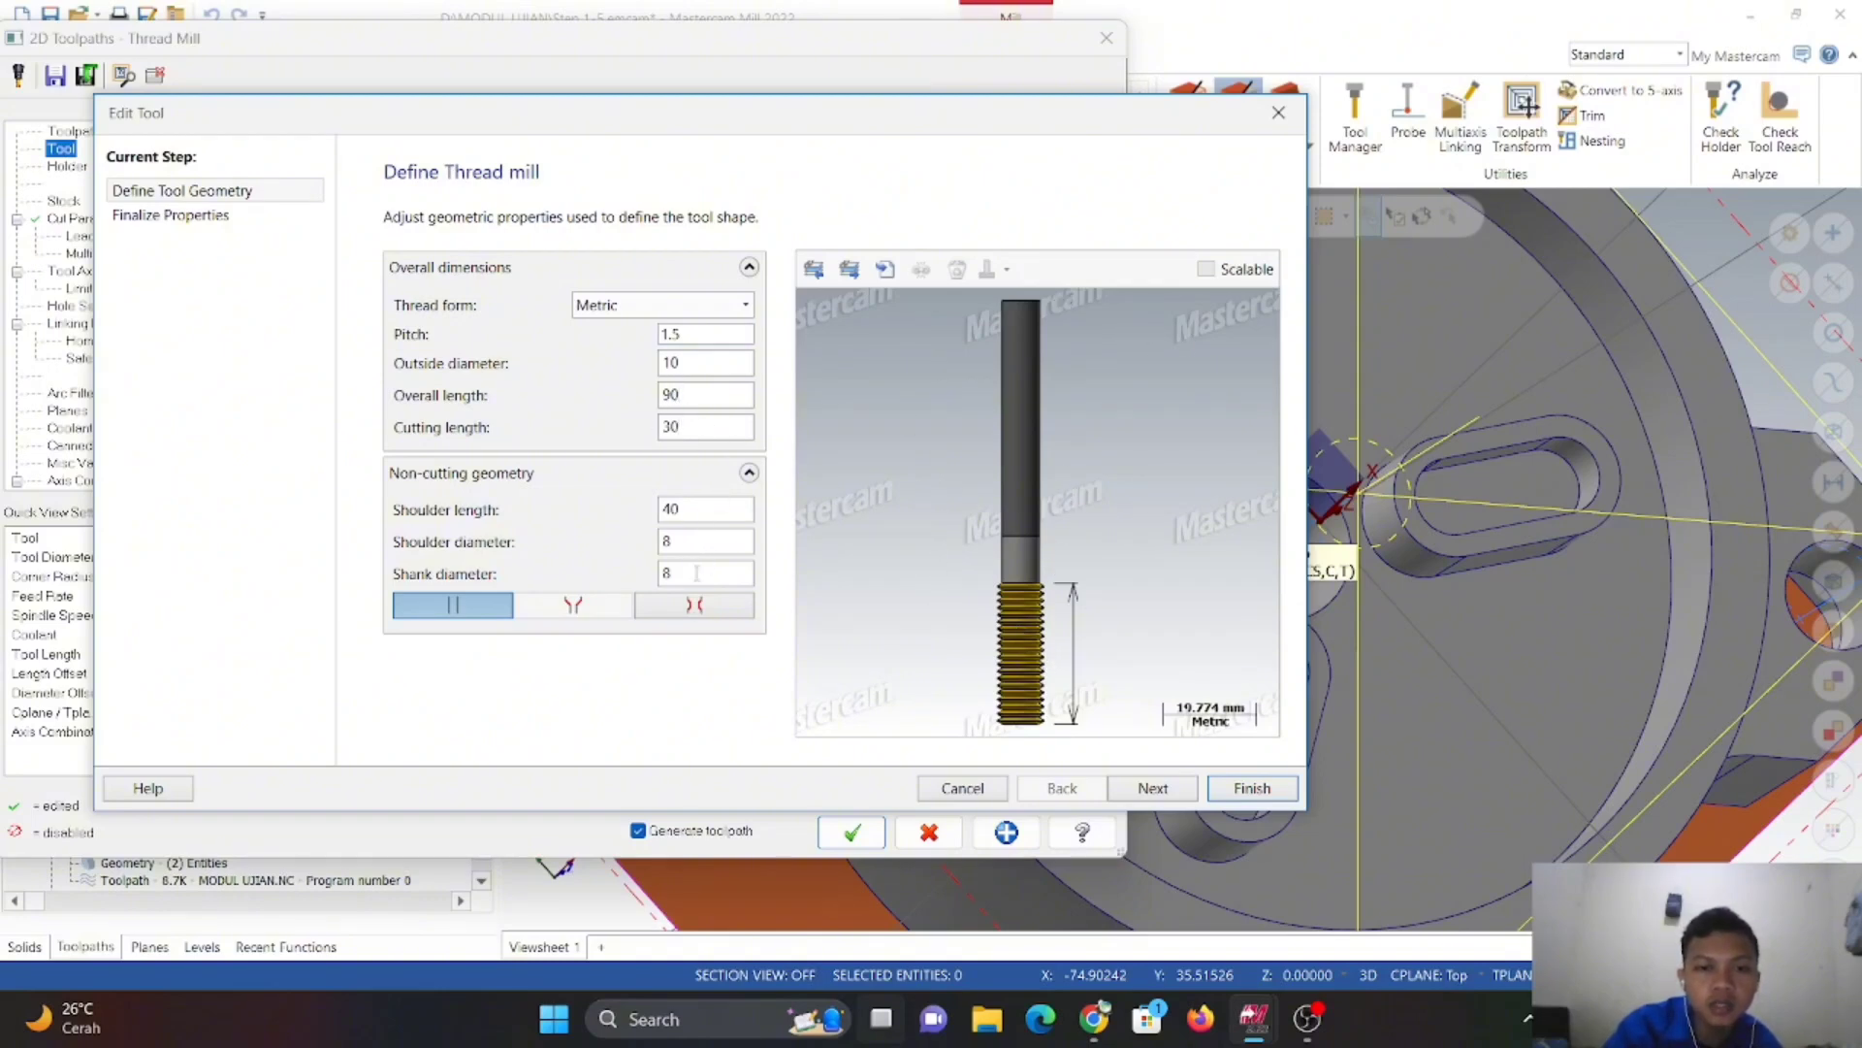
- Check the thread mill's feed rate and spindle speed in its final properties, and finish creating the tool
click(1116, 787)
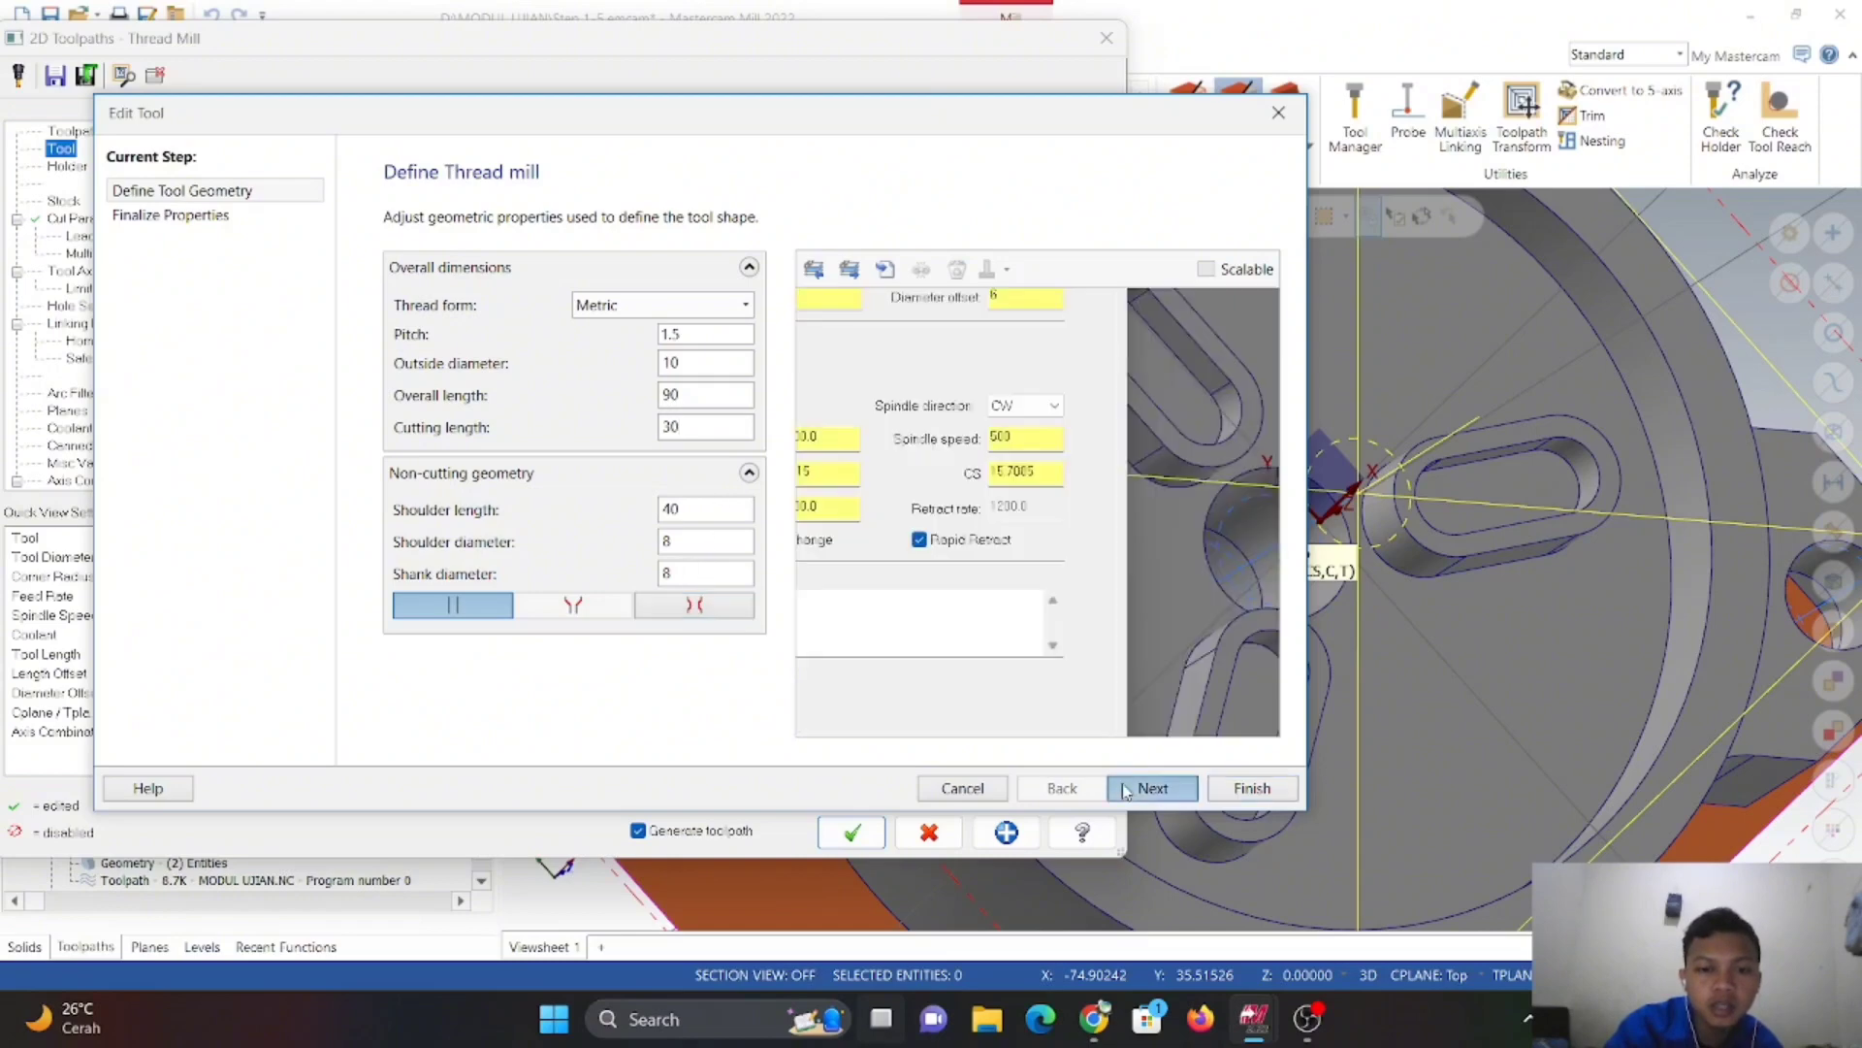
click(728, 526)
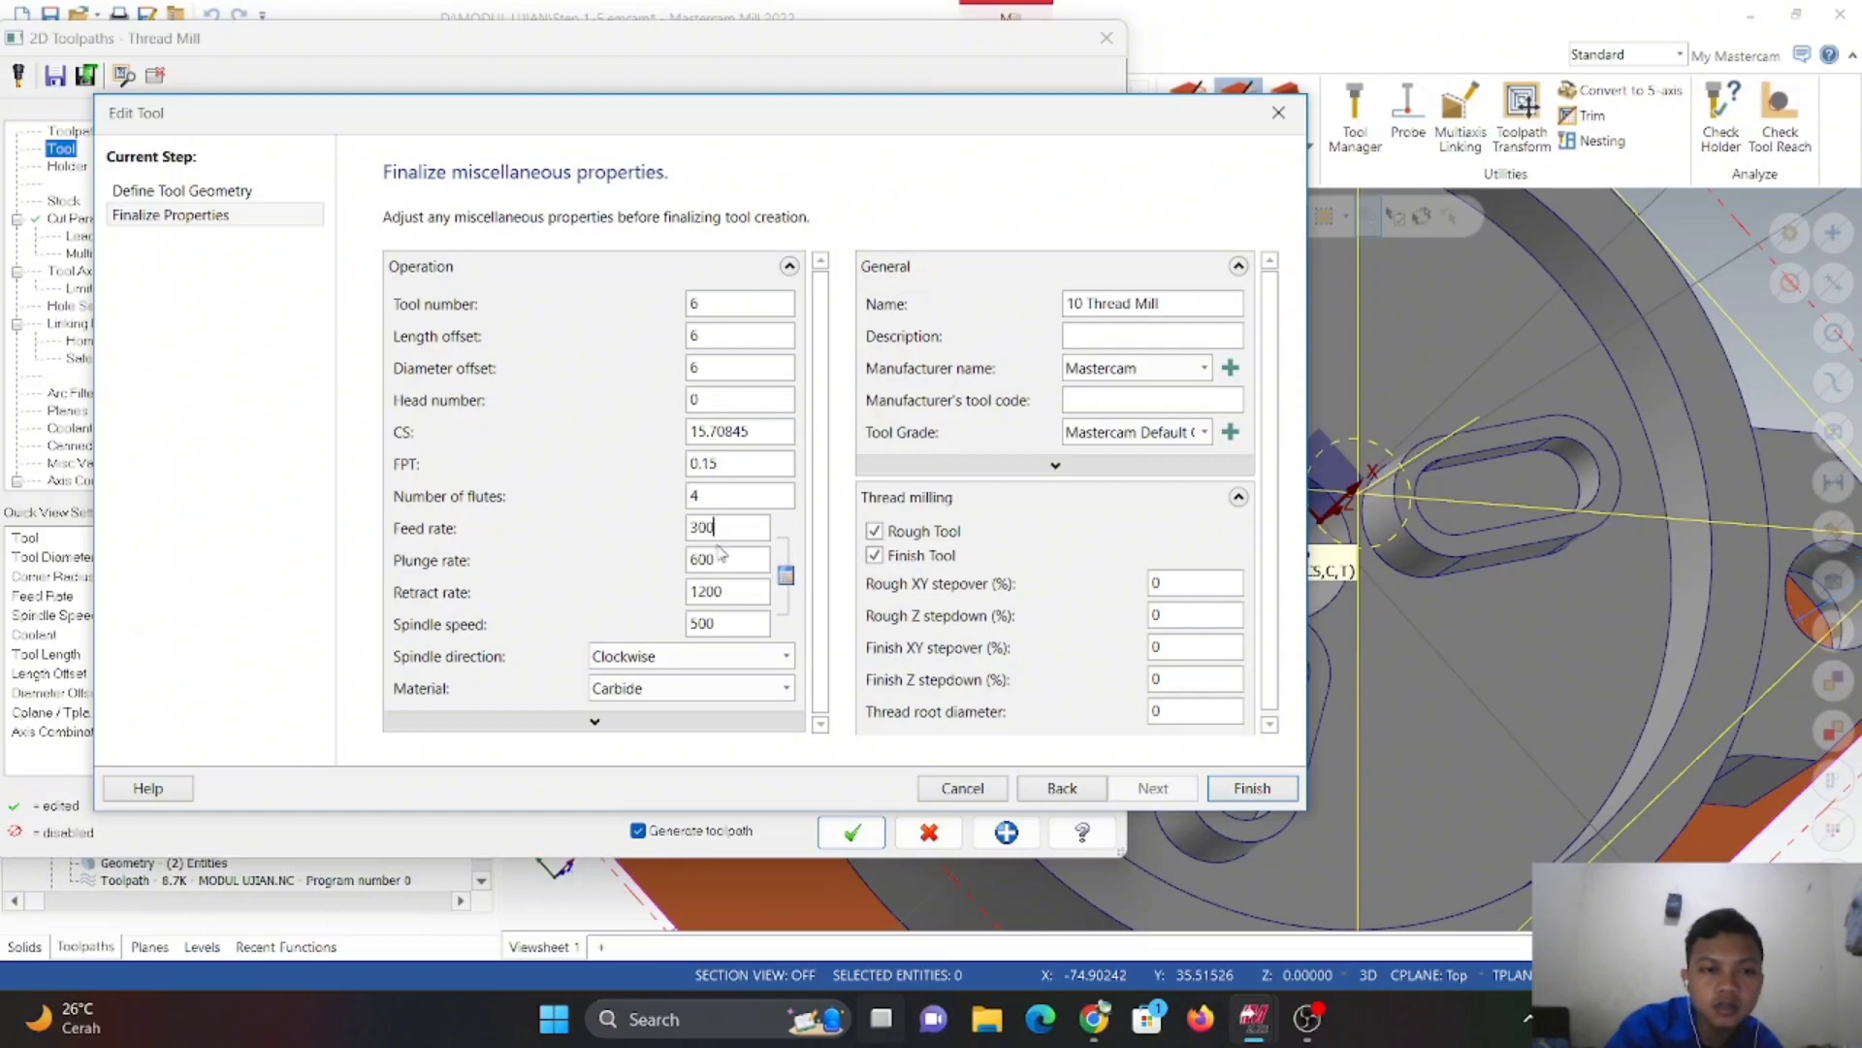
double_click(719, 623)
click(735, 622)
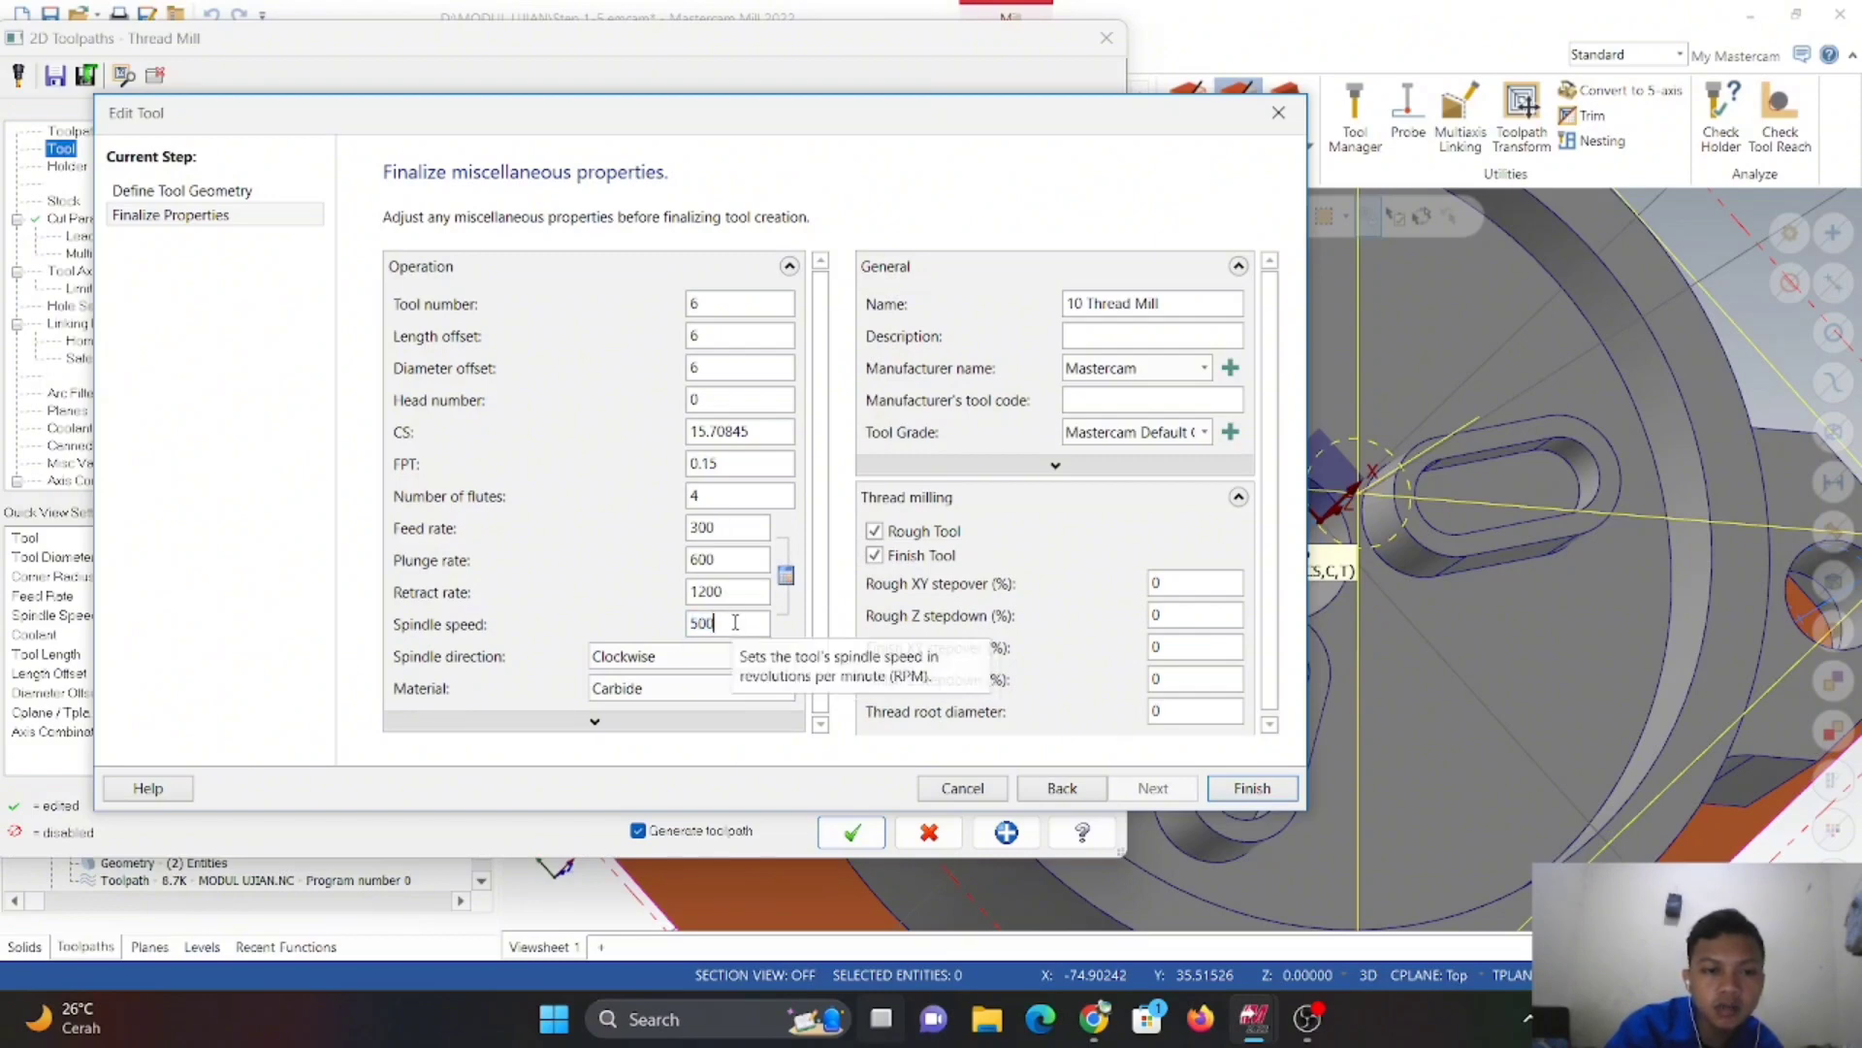
click(1249, 790)
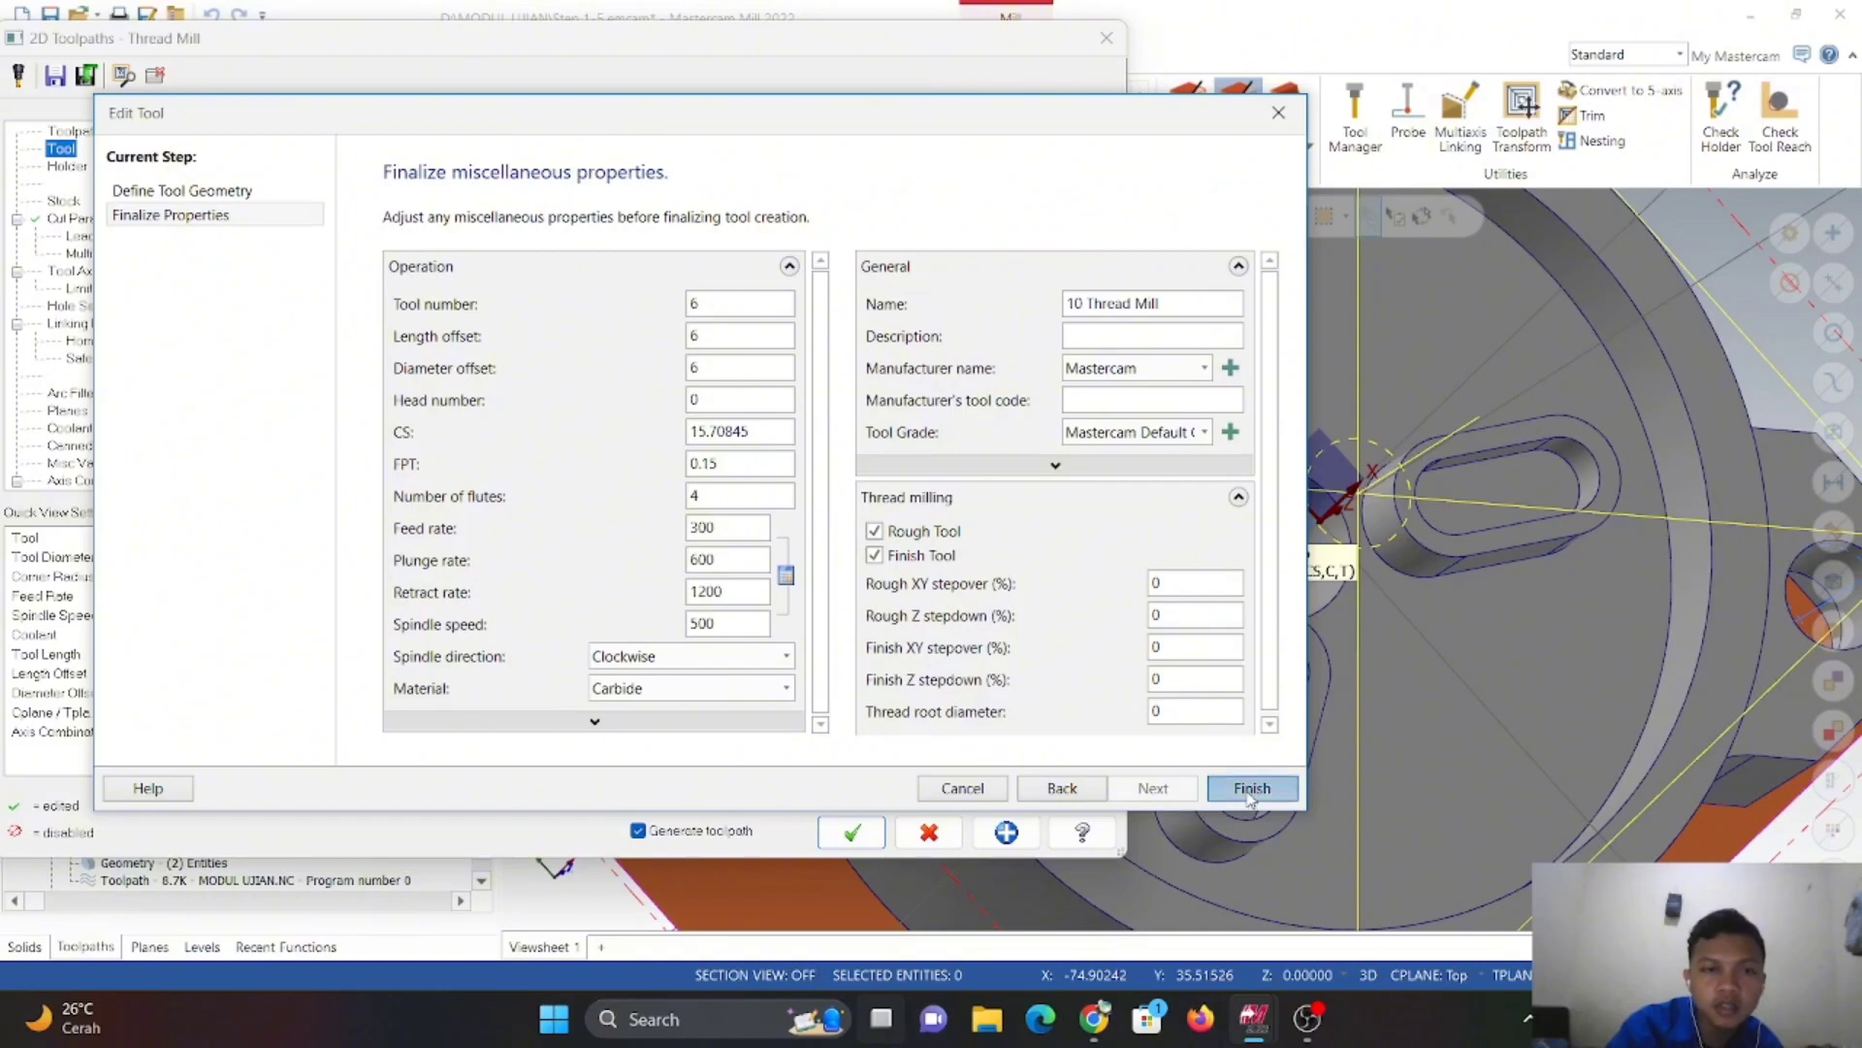
- Review the stock settings and cut parameters, comparing the OD thread option before returning to ID thread
click(68, 202)
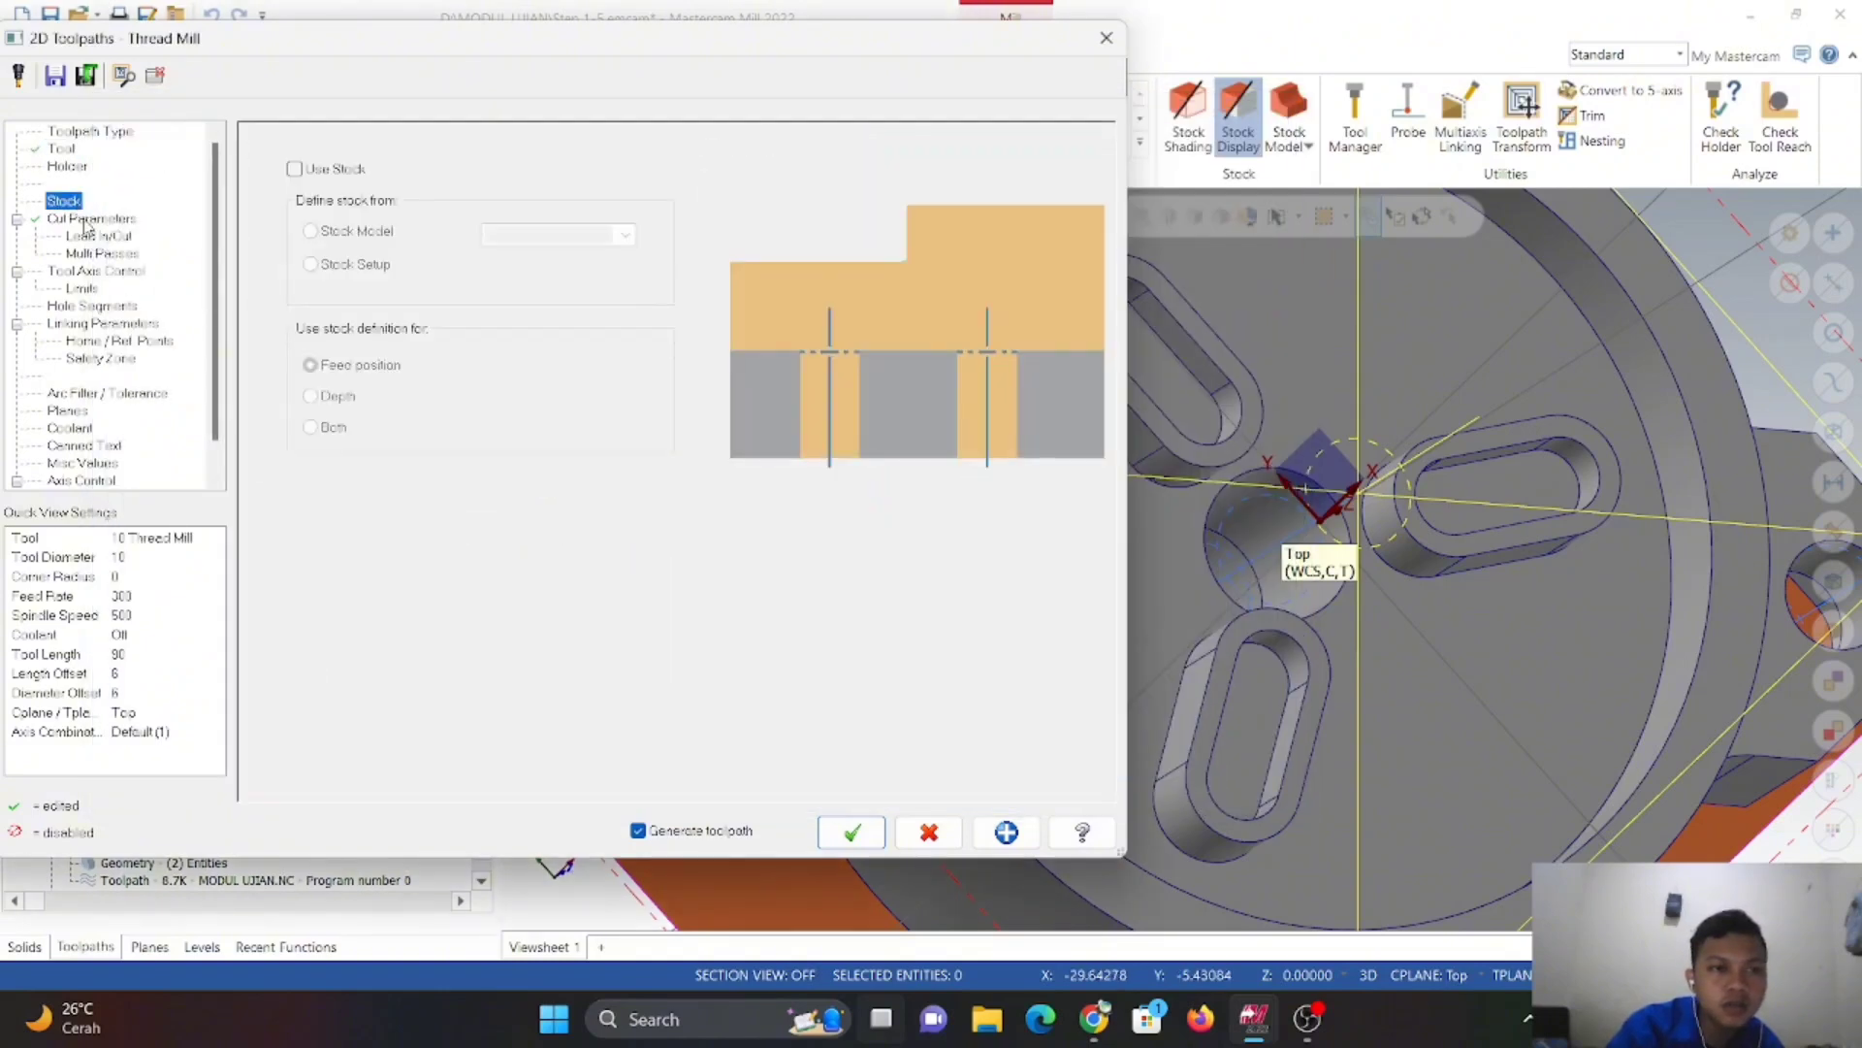
click(87, 220)
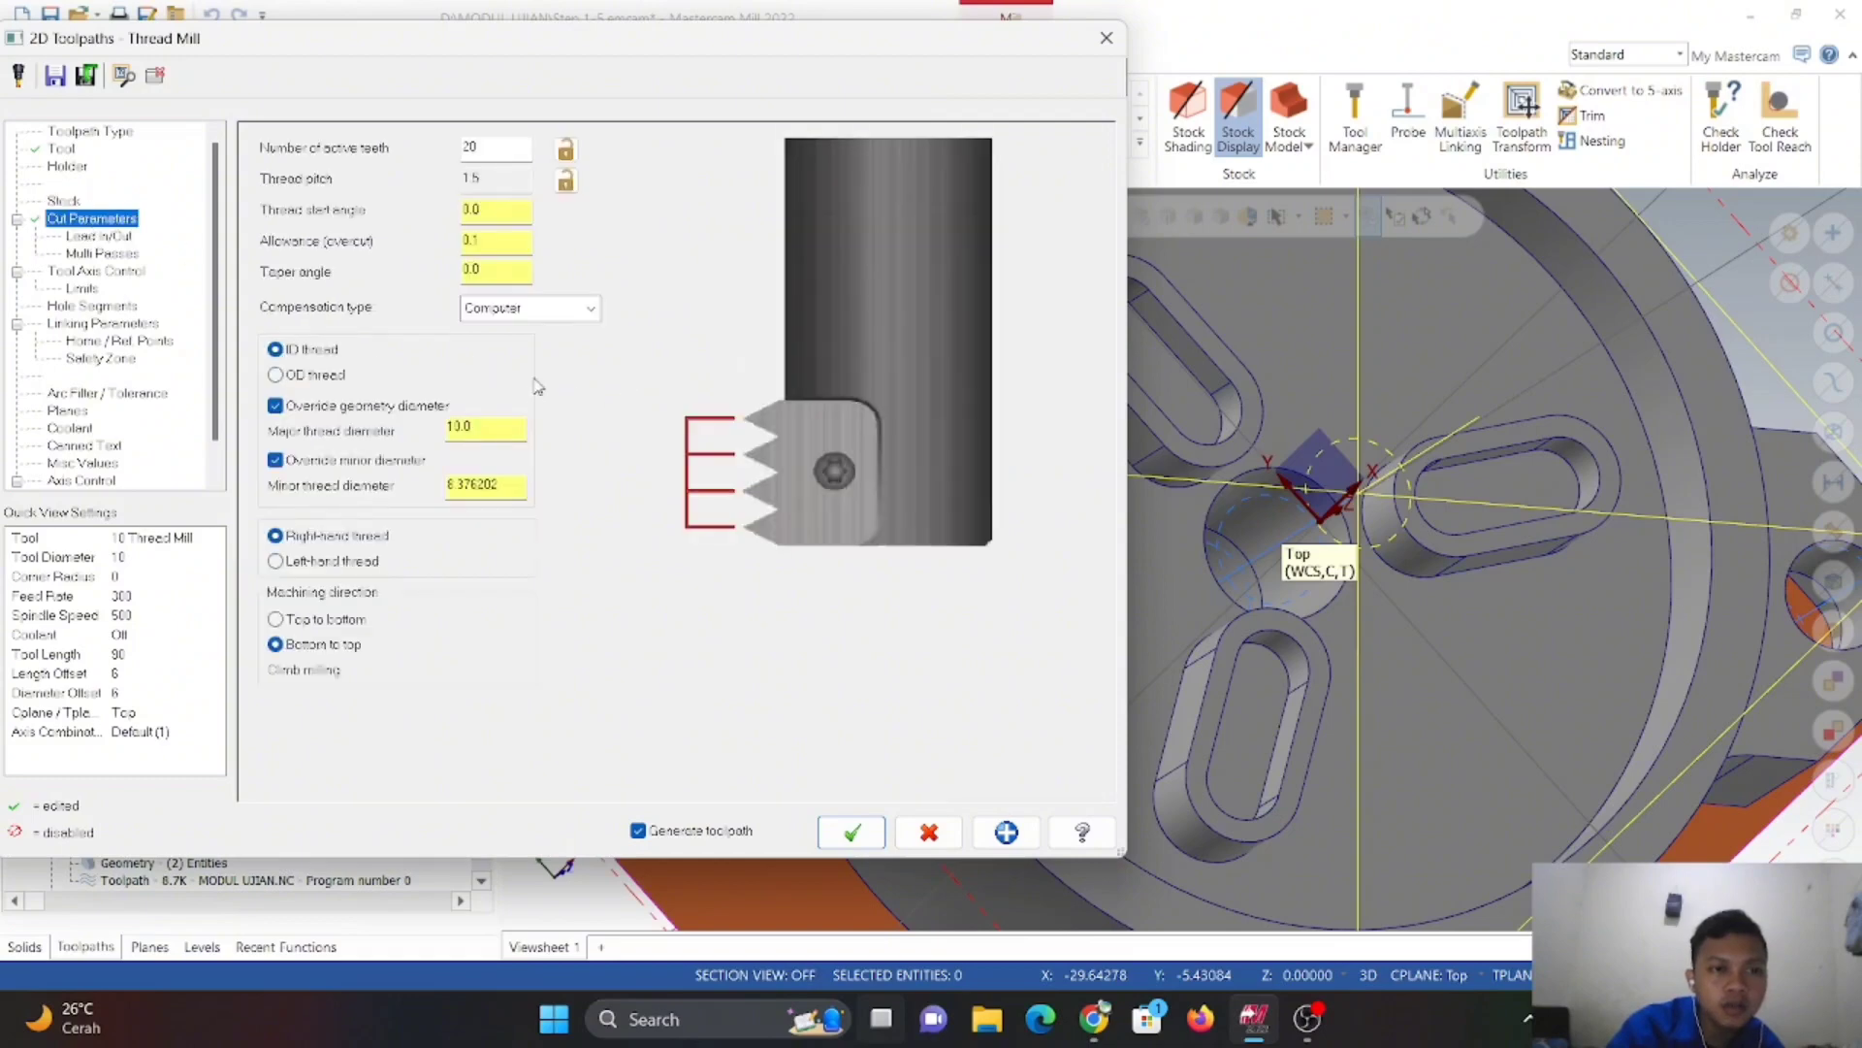
click(304, 378)
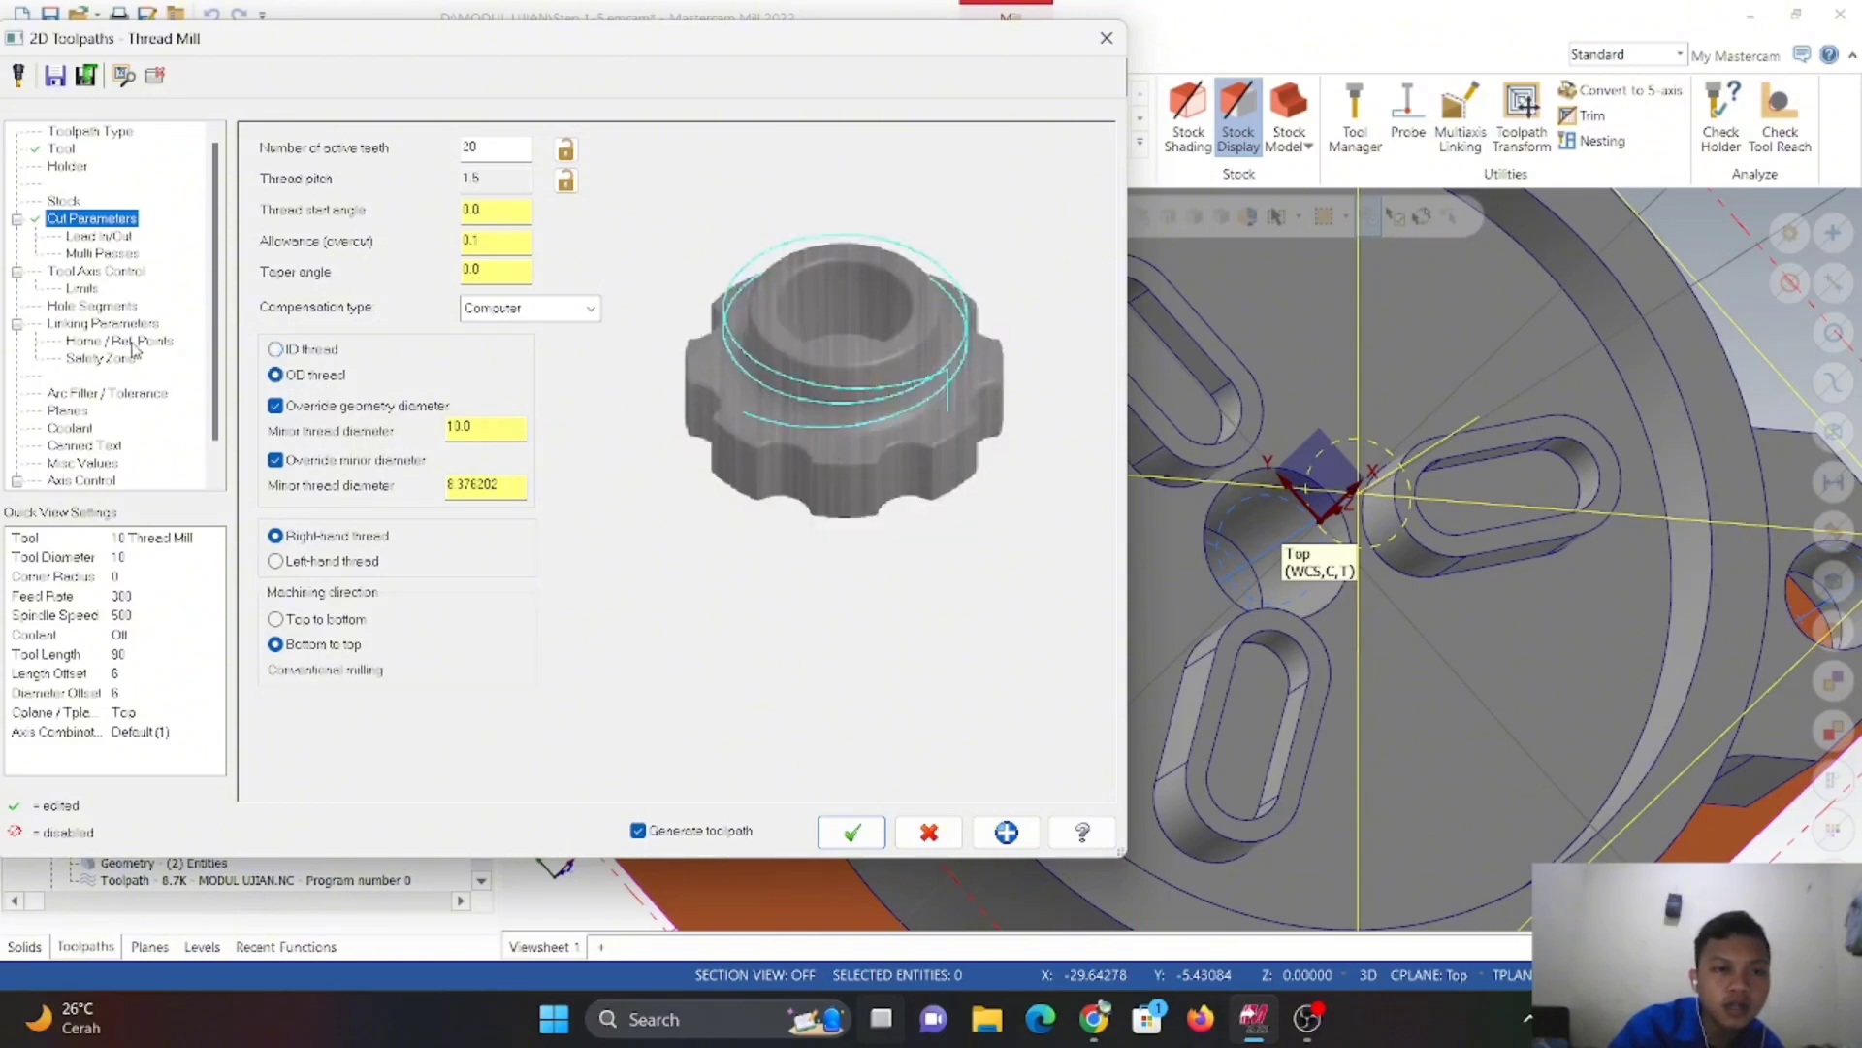
click(277, 350)
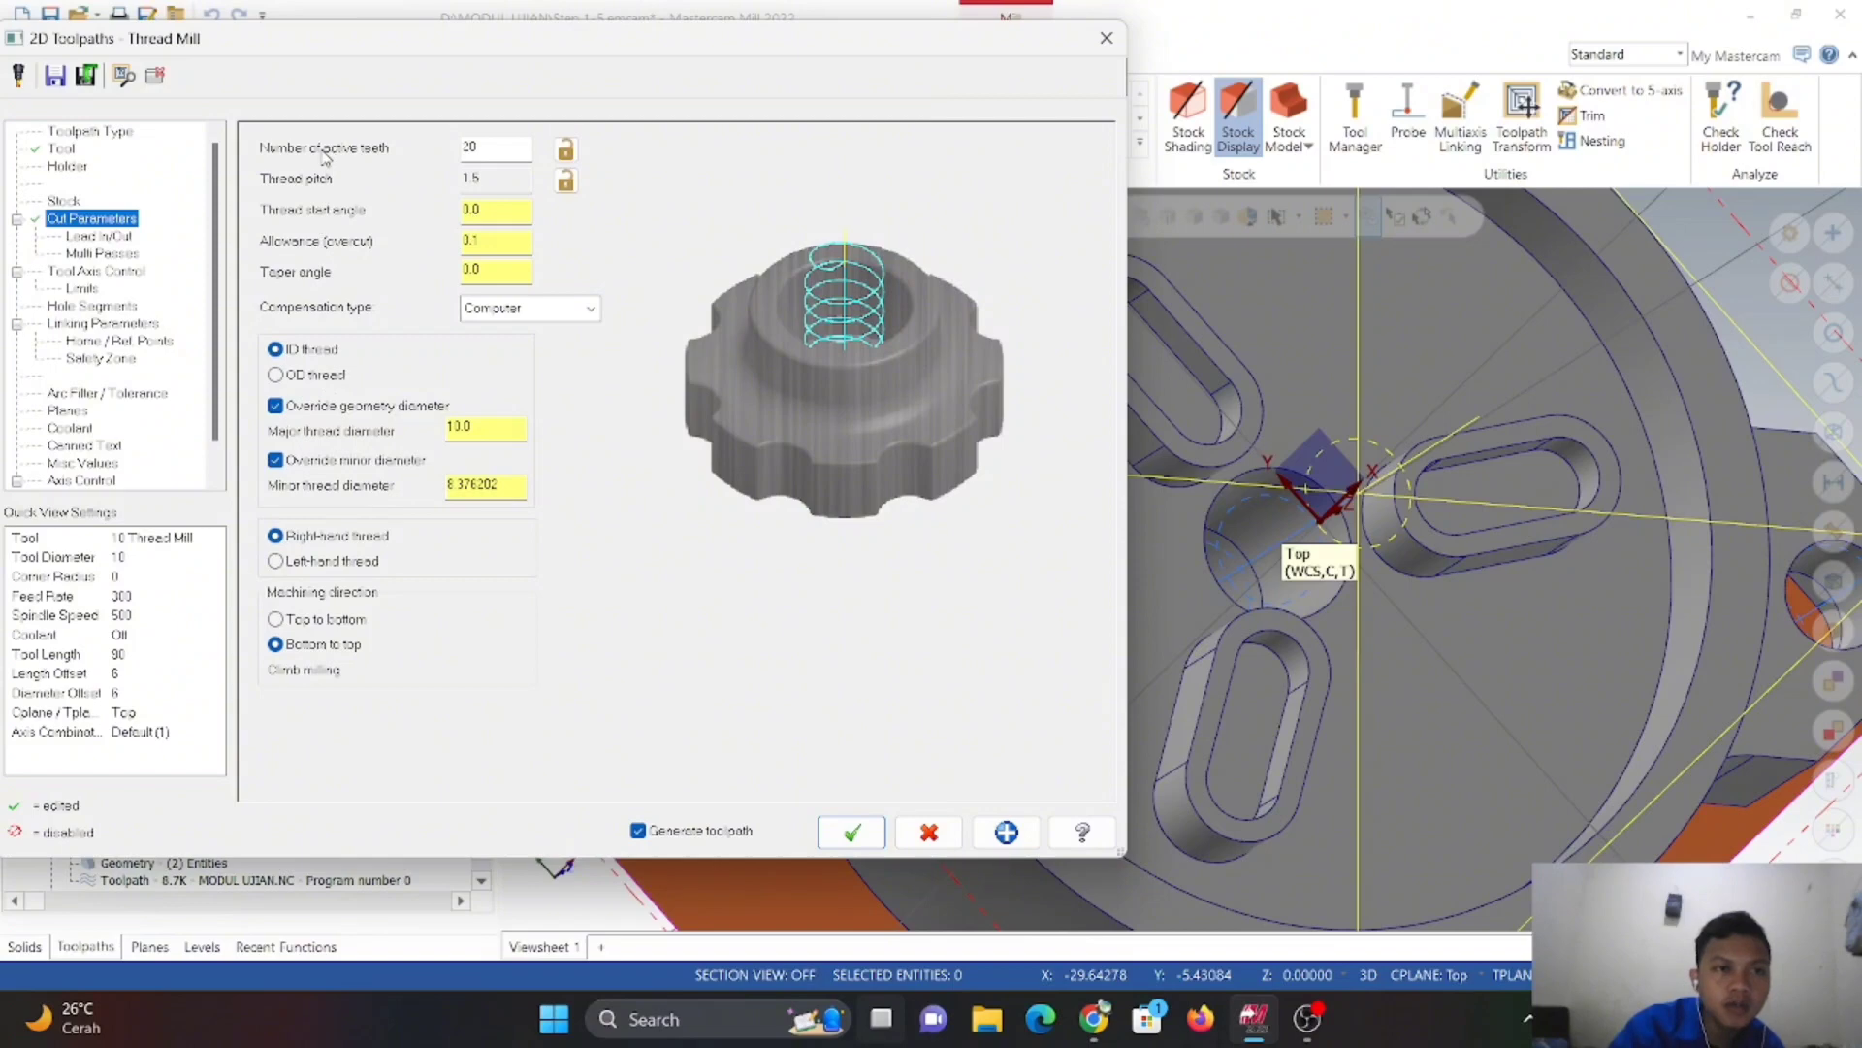
- Check the number of active teeth, thread pitch, thread start angle and overcut allowance of the thread milling
click(509, 153)
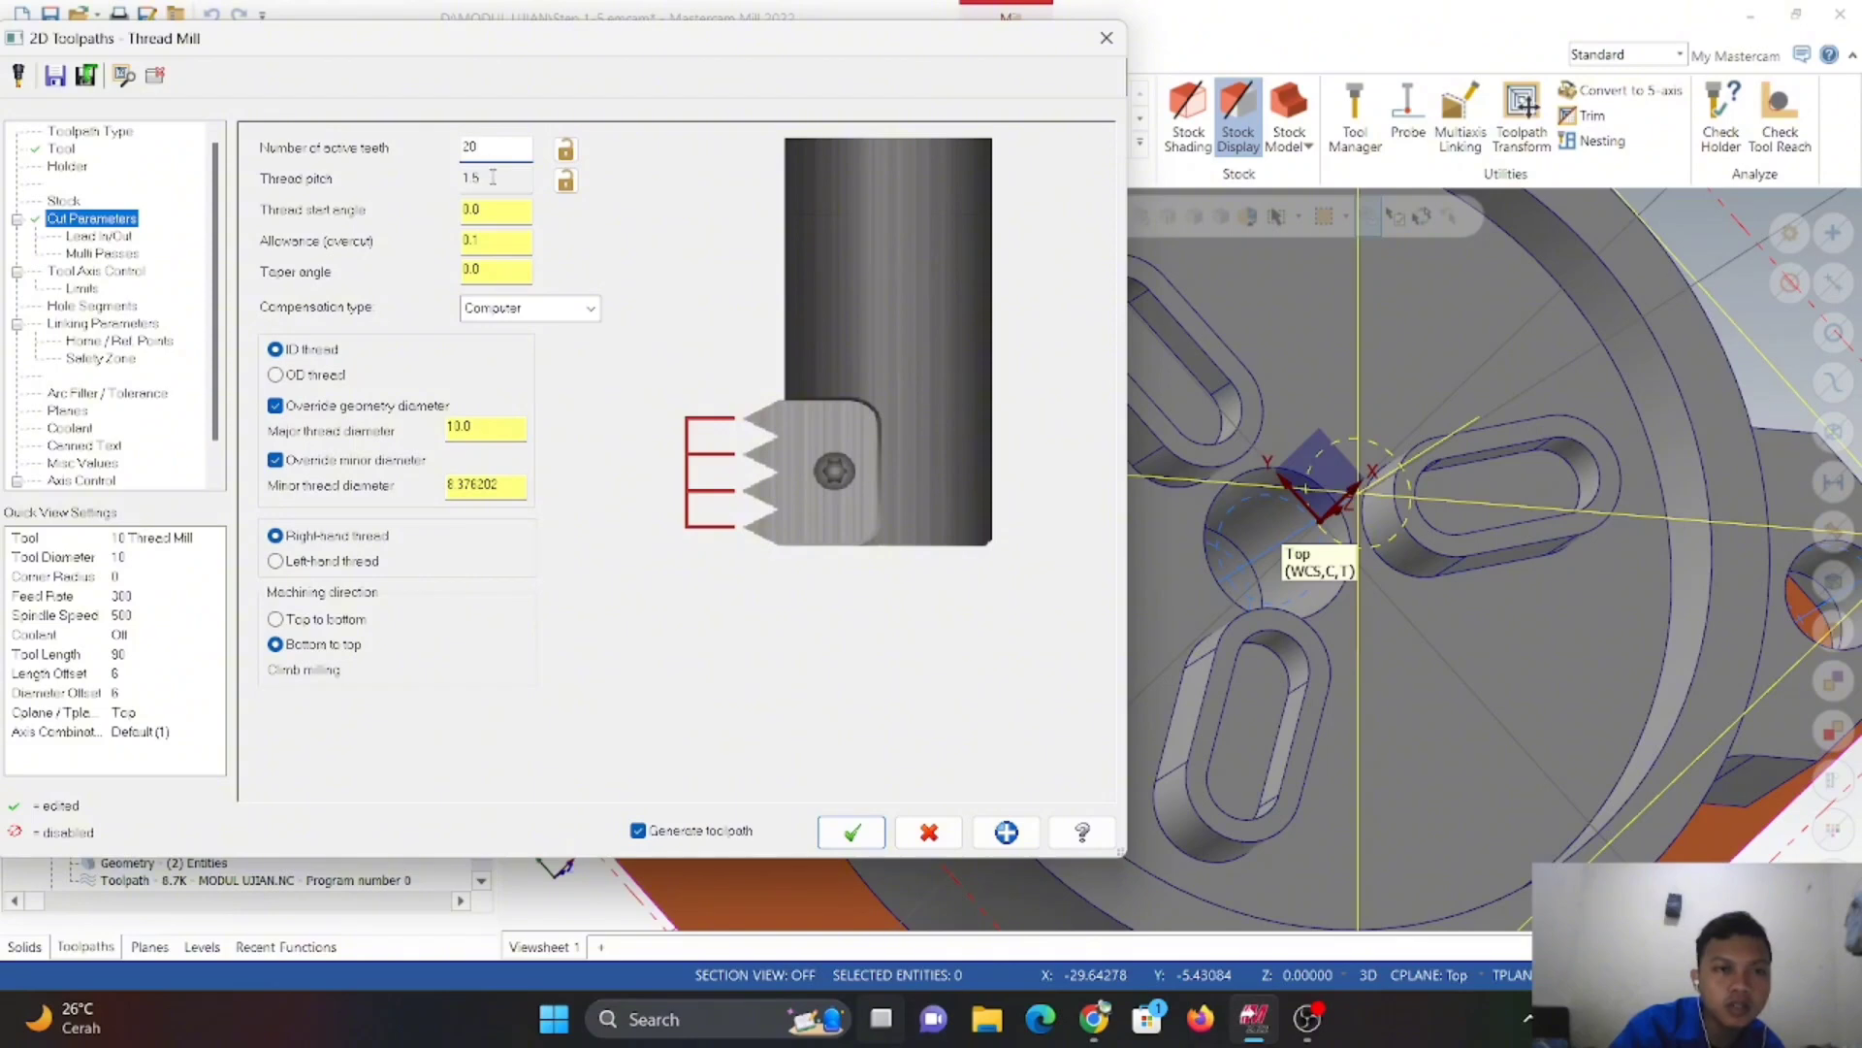
click(493, 177)
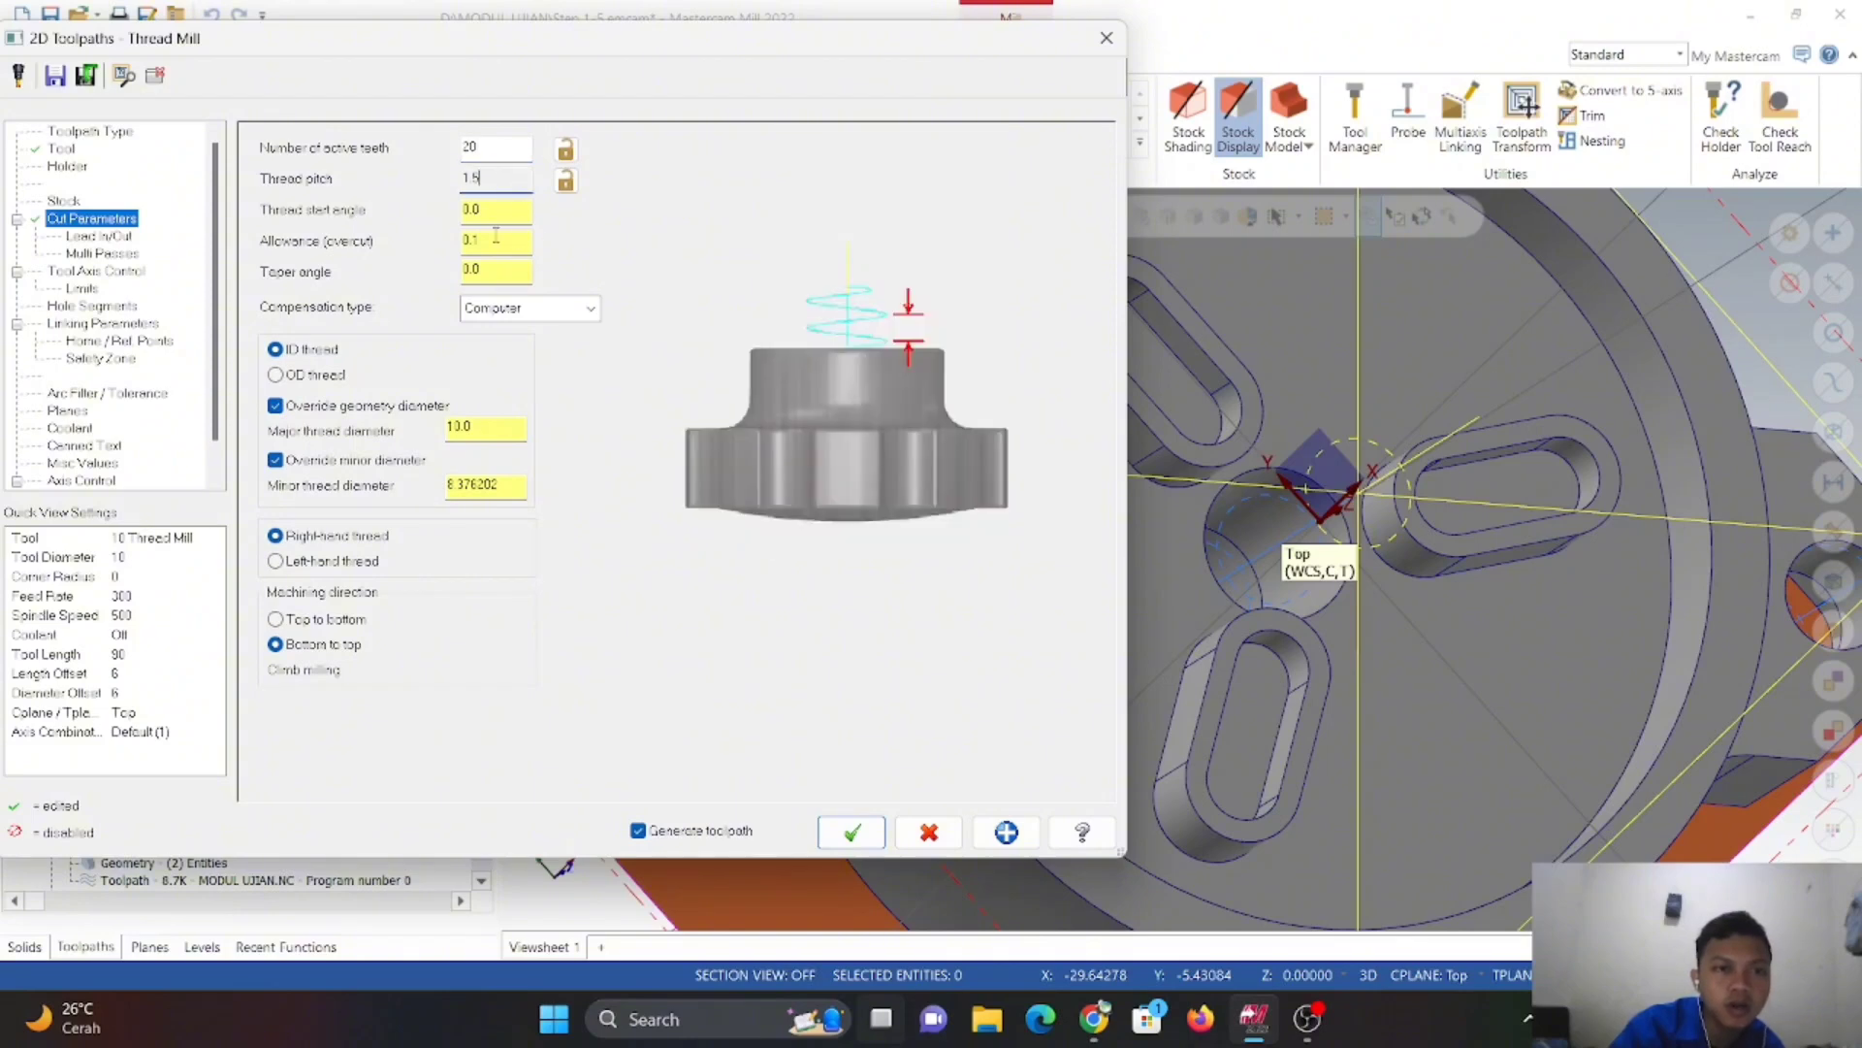
click(505, 211)
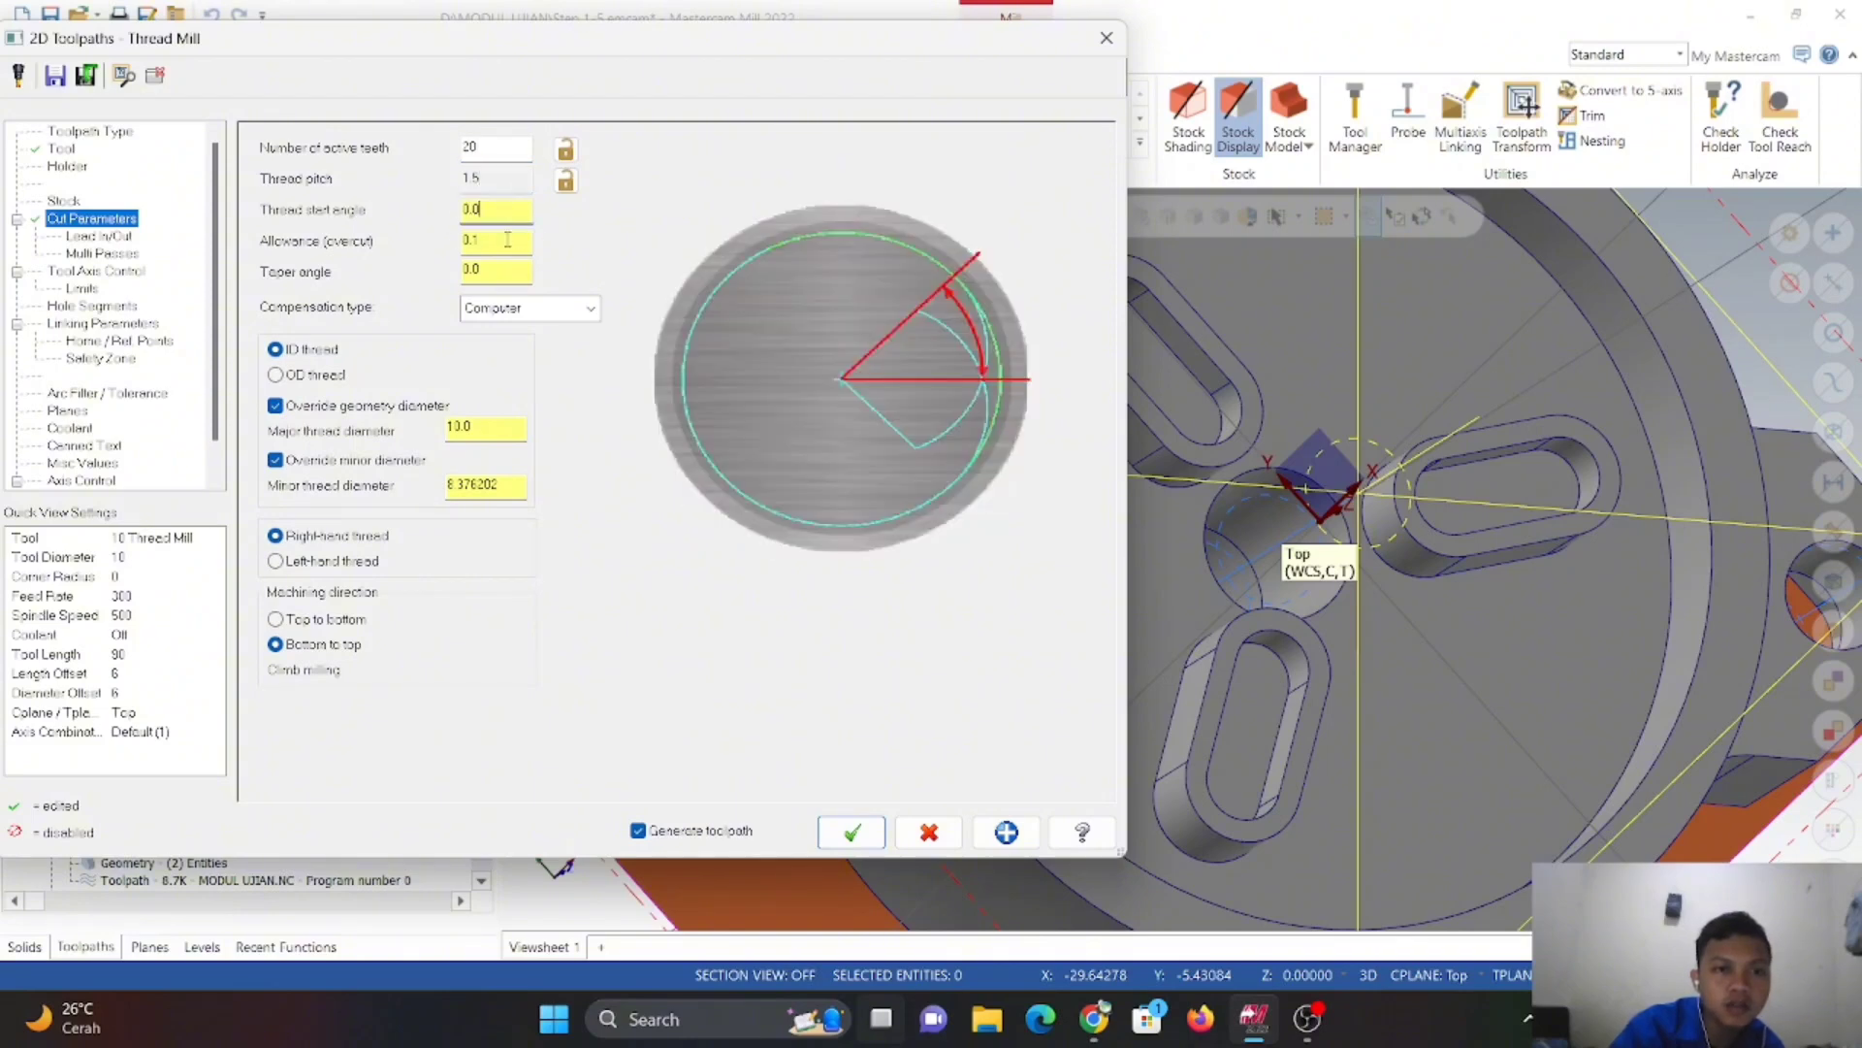
click(504, 243)
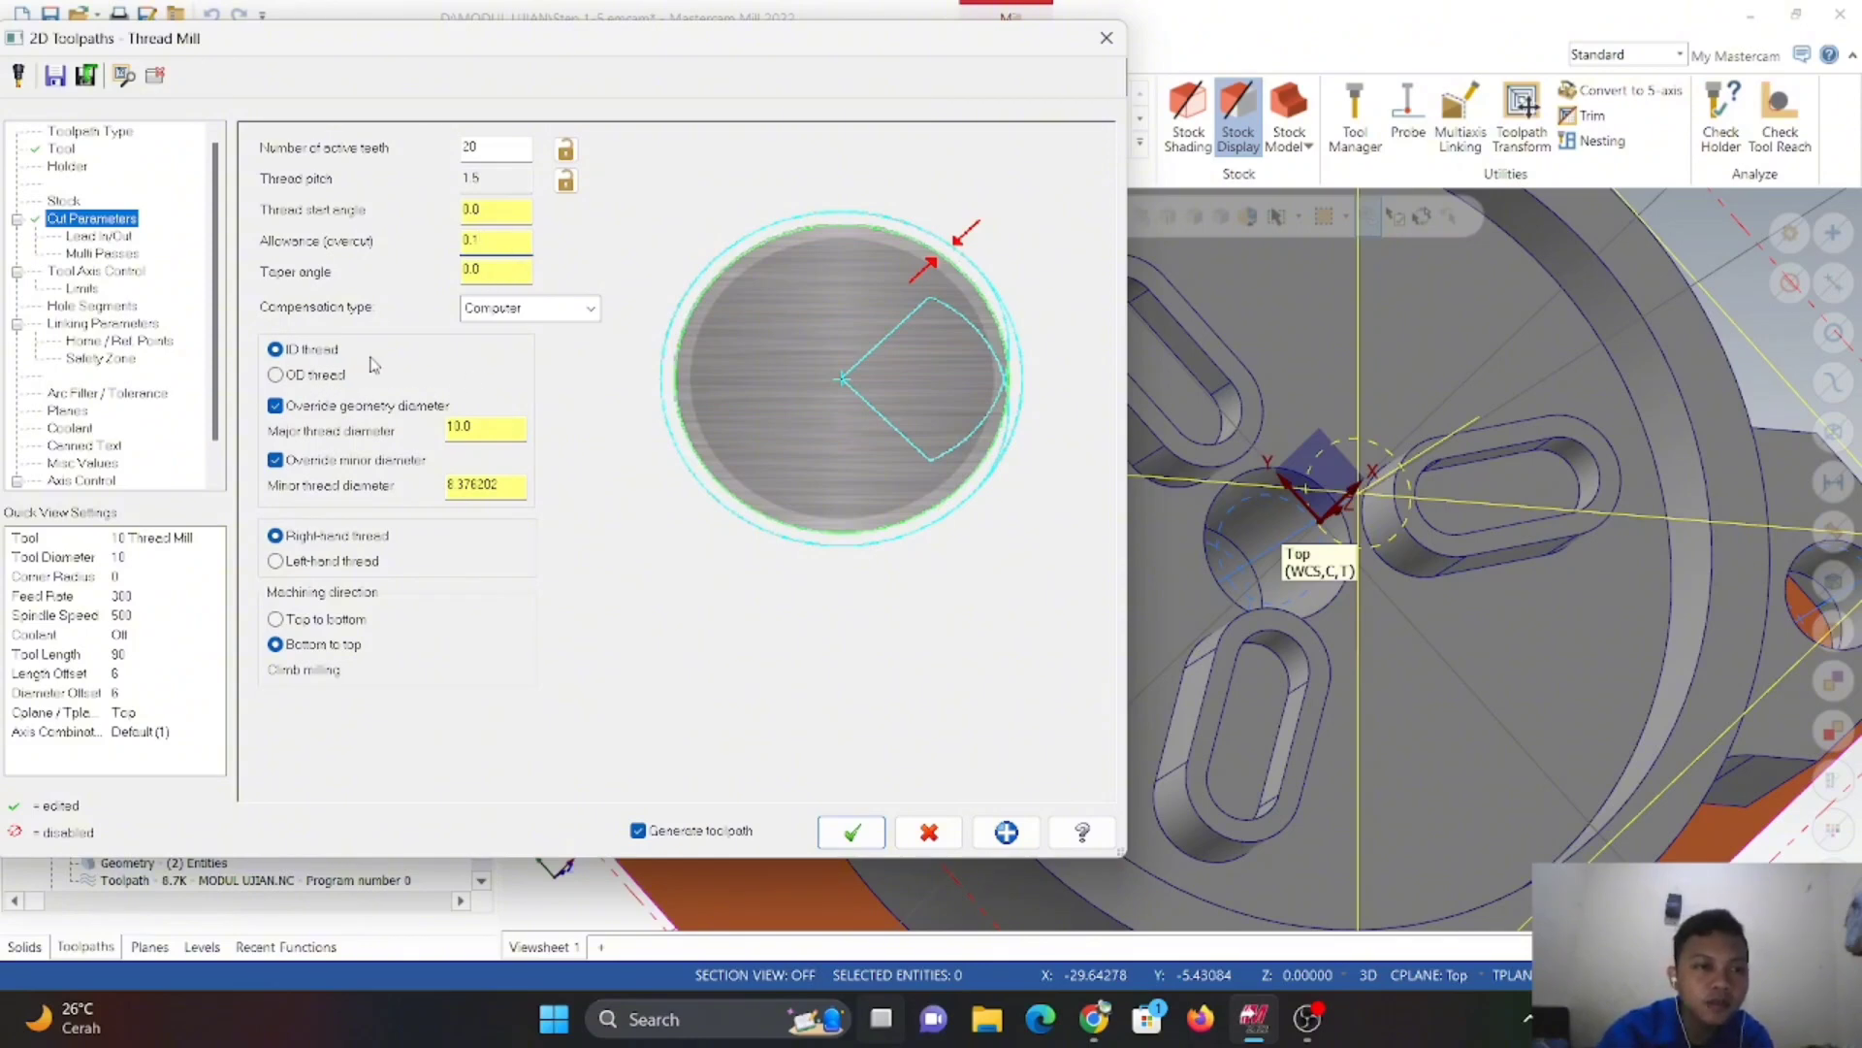
- Switch the geometry diameter and minor diameter overrides off and back on for the internal thread
click(276, 407)
click(276, 460)
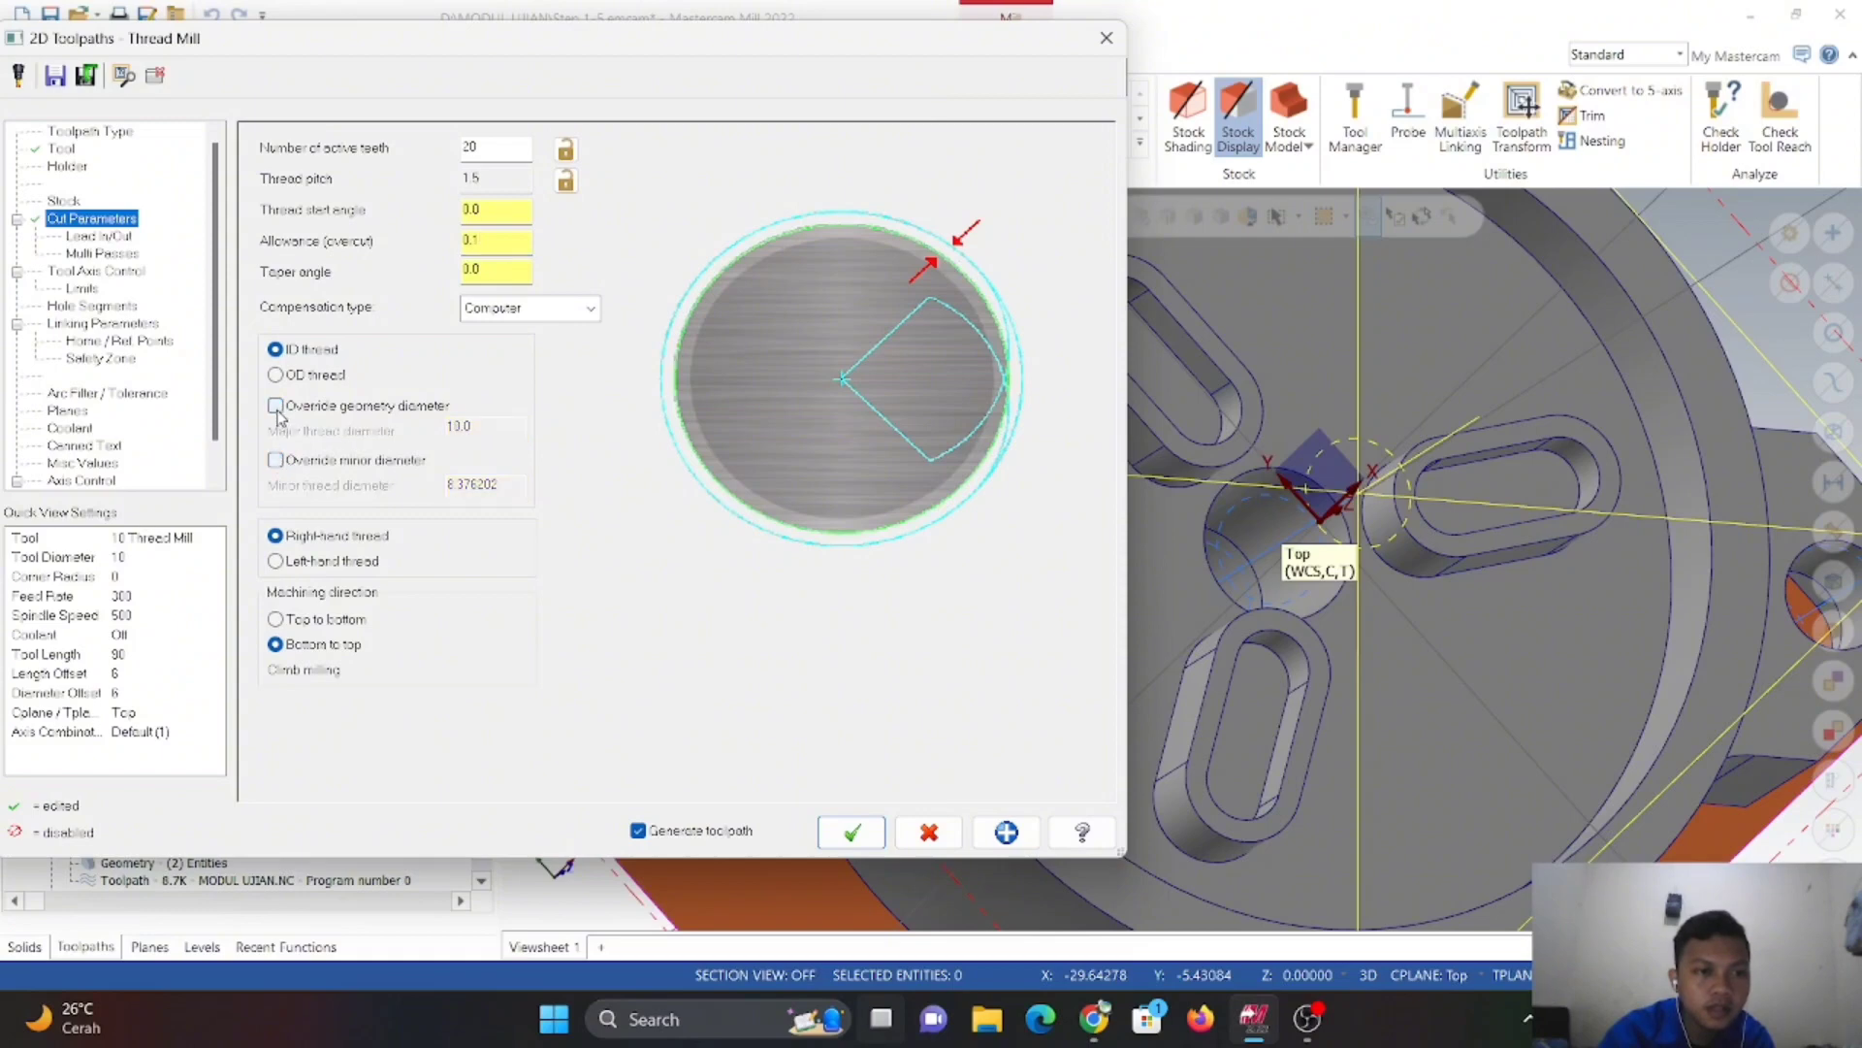
click(276, 407)
click(275, 460)
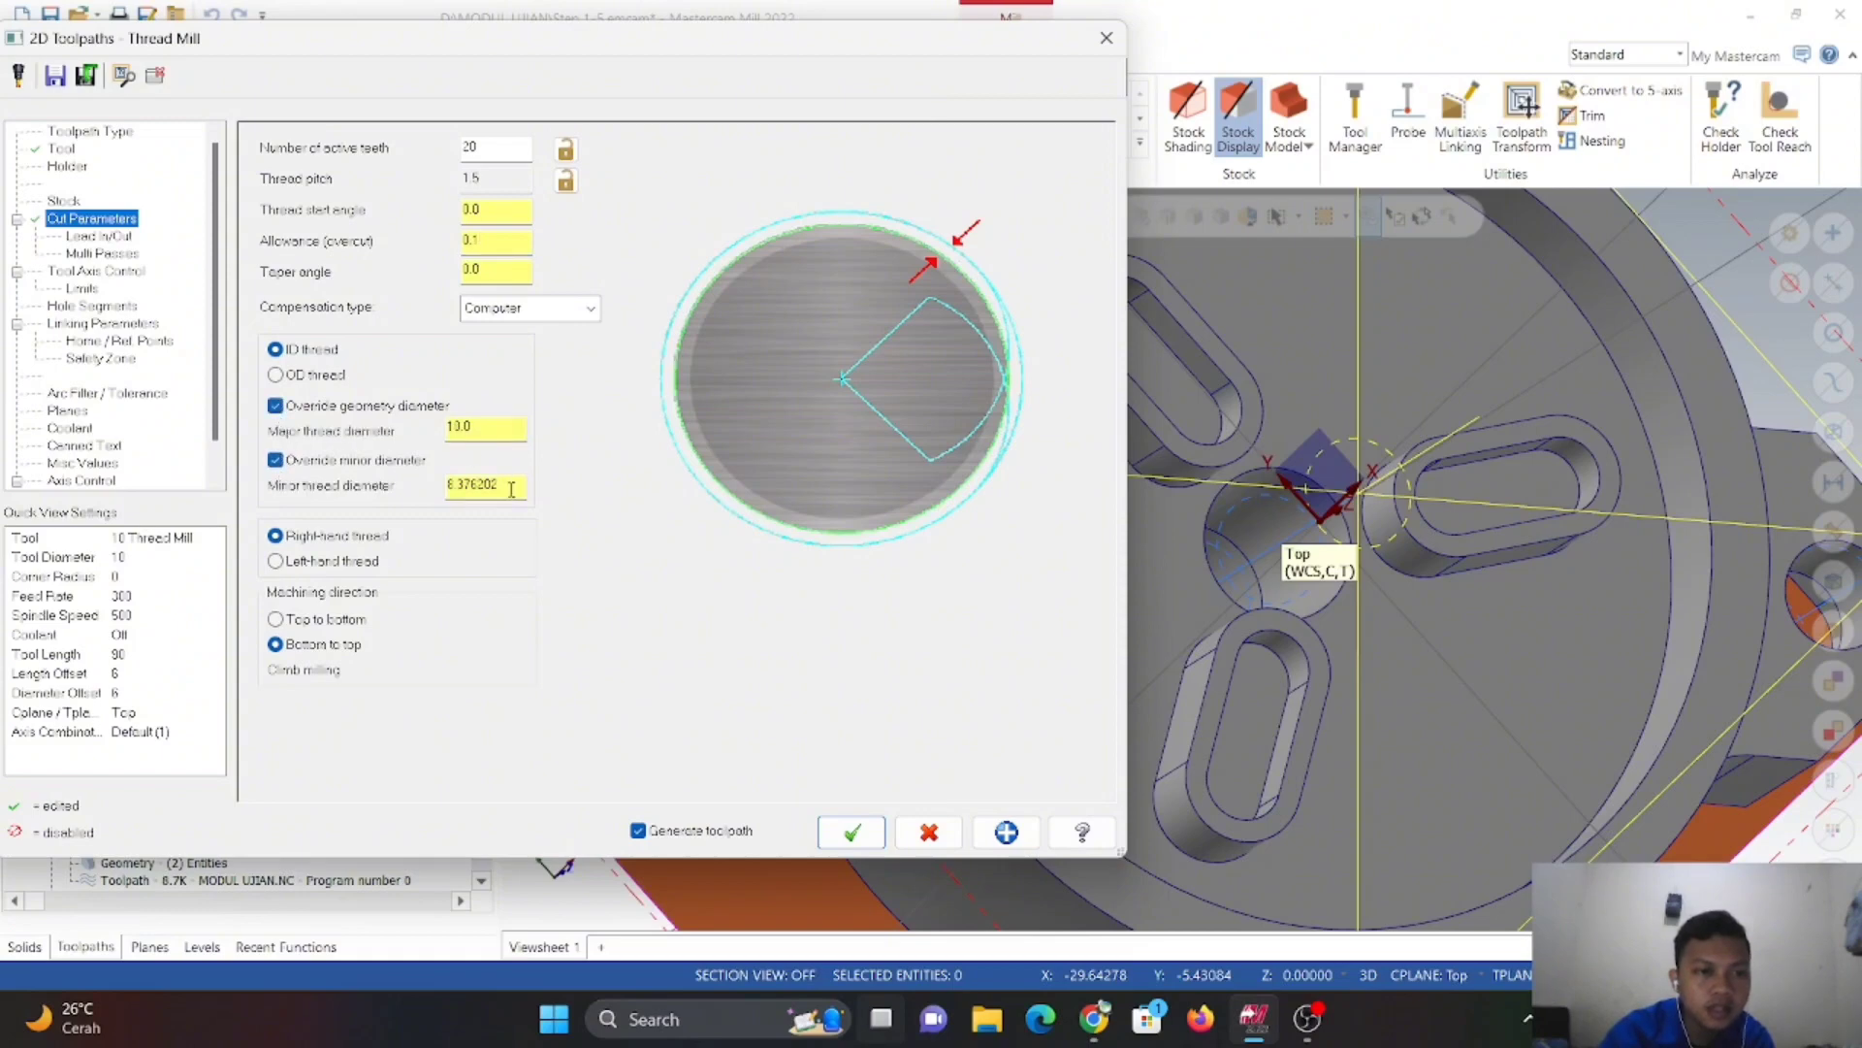
- Highlight the minor thread diameter and switch only its override off and back on
drag(500, 489, 466, 506)
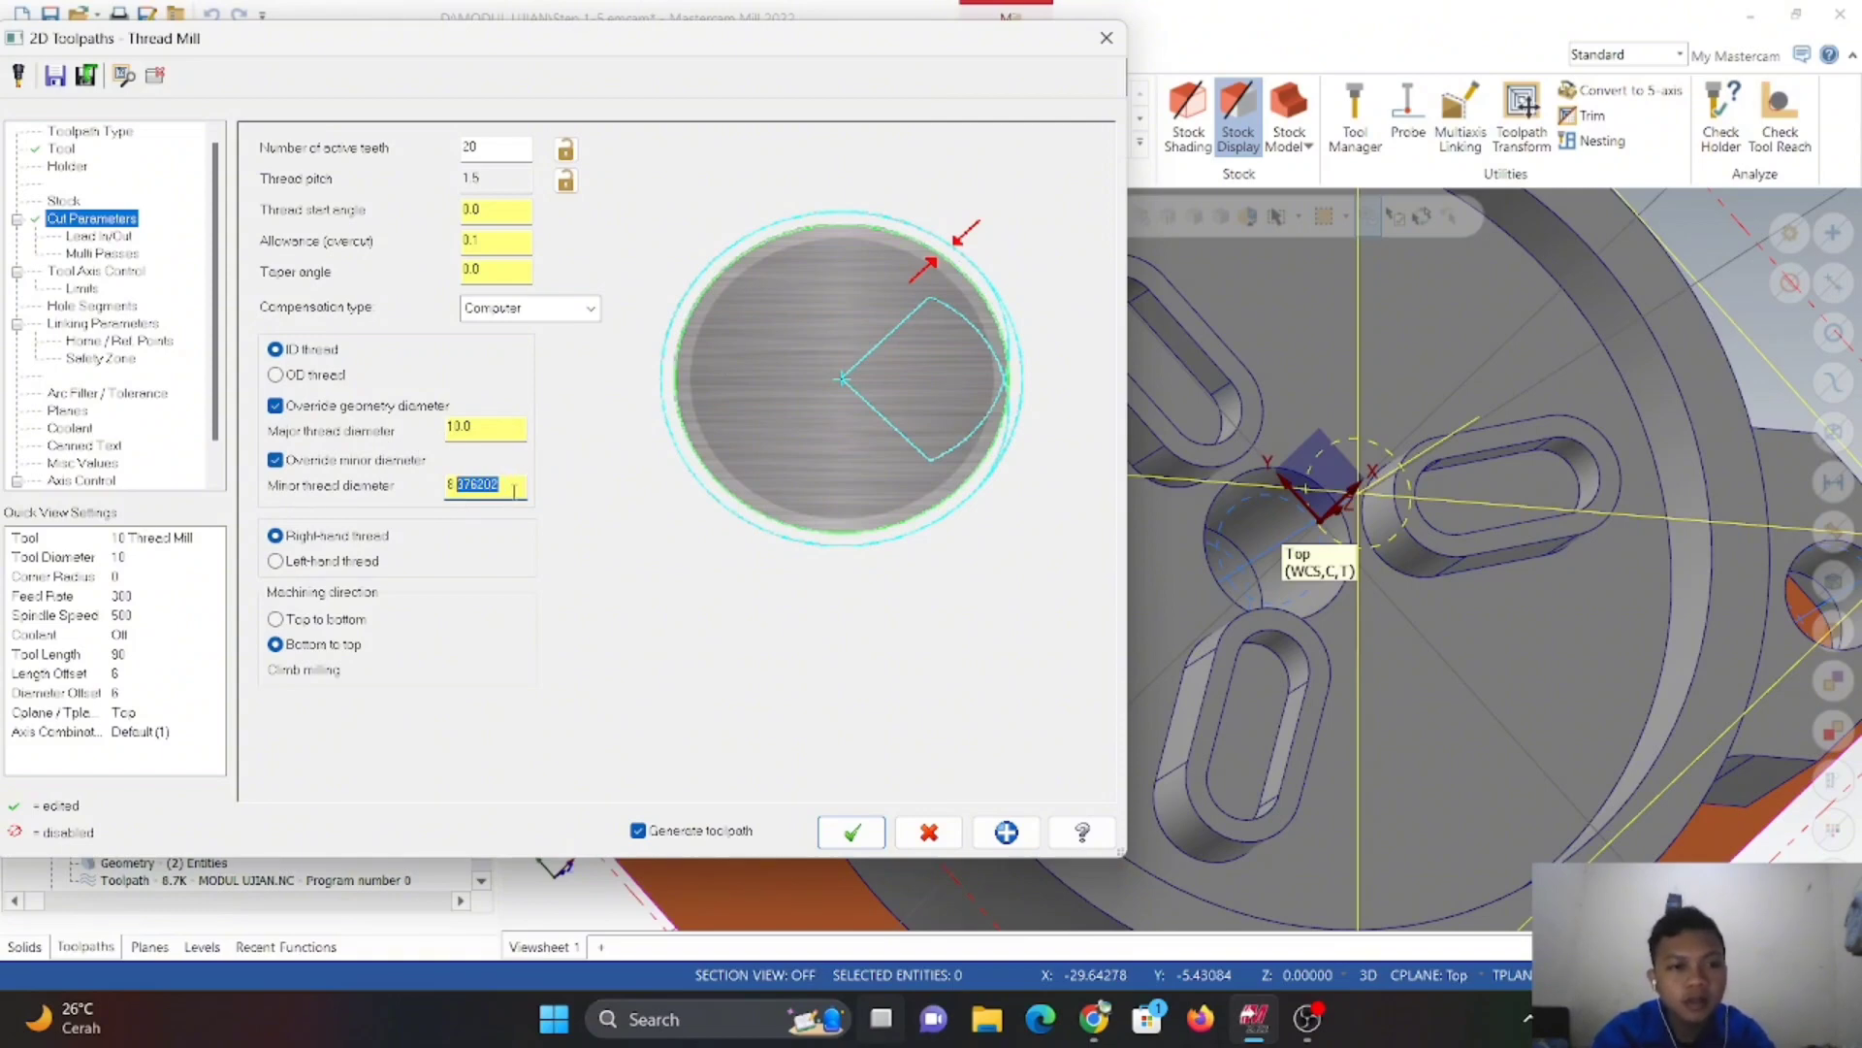
click(276, 460)
click(276, 459)
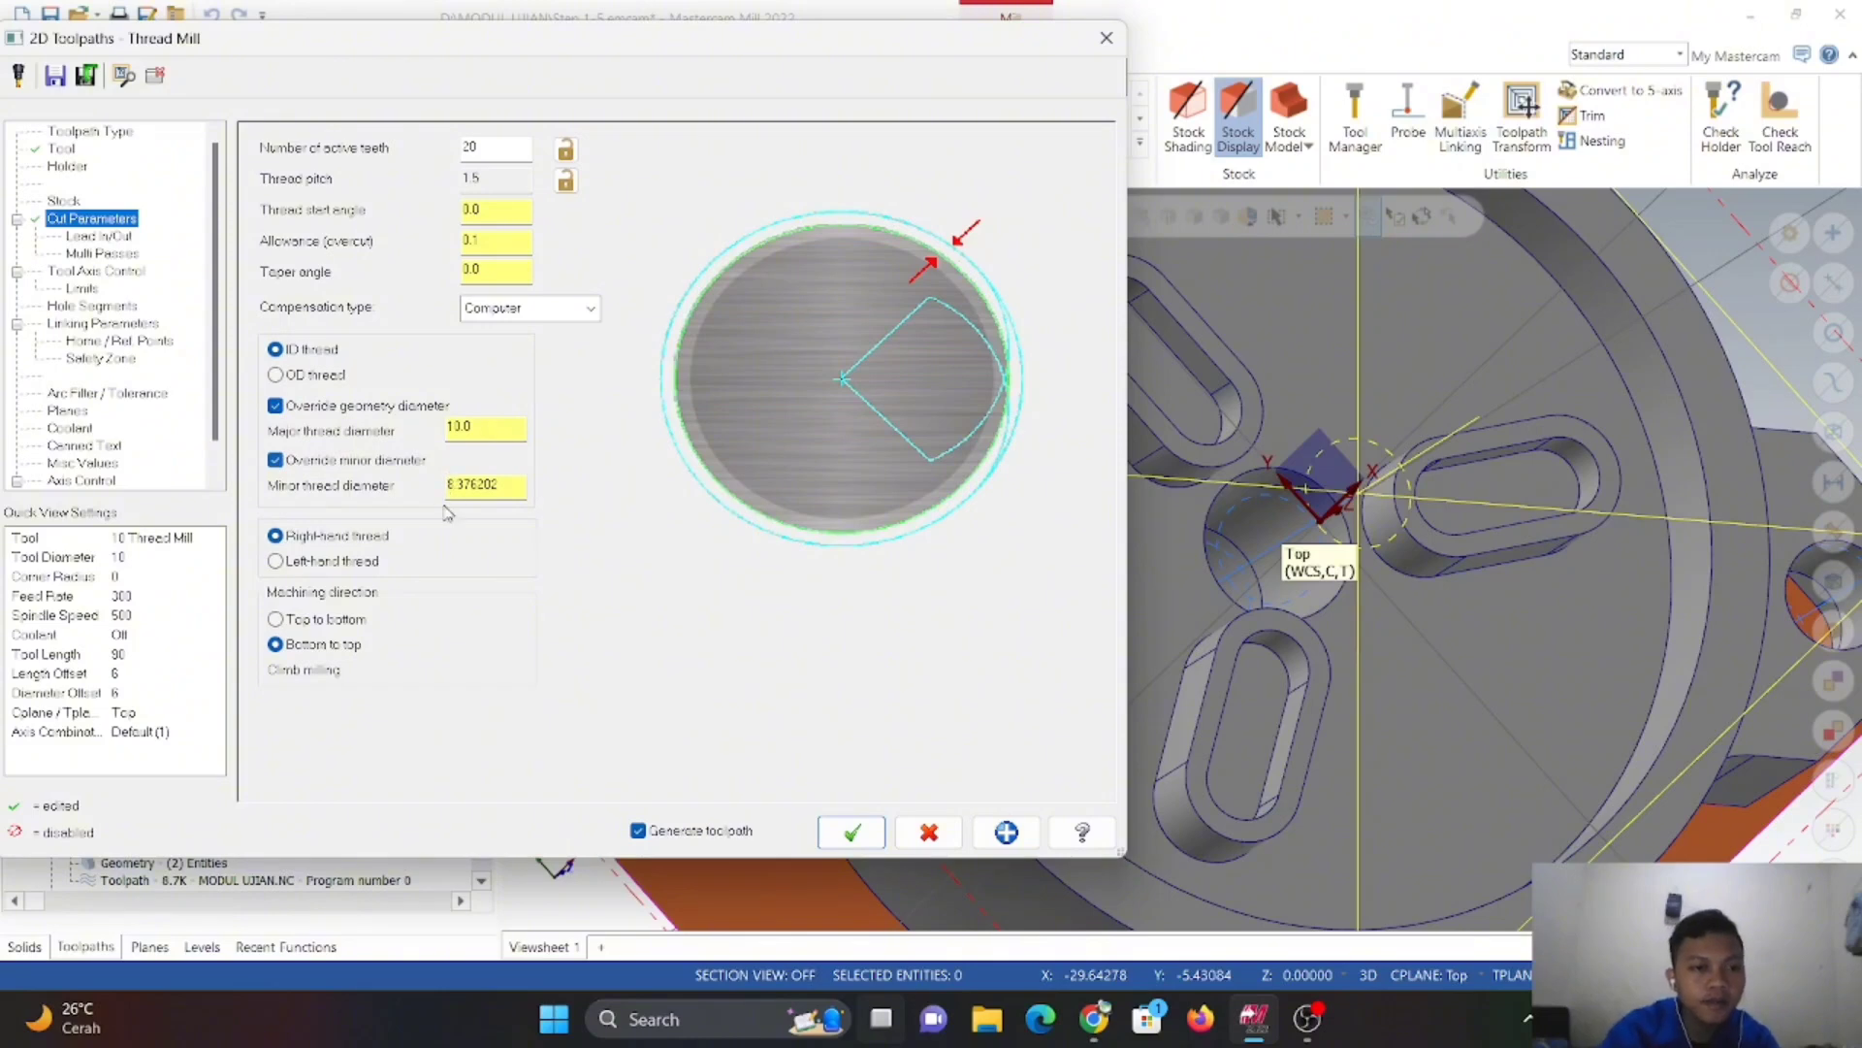
- Review the thread mill's lead in/out, multi passes, tool axis control, limits and hole segment settings
click(89, 237)
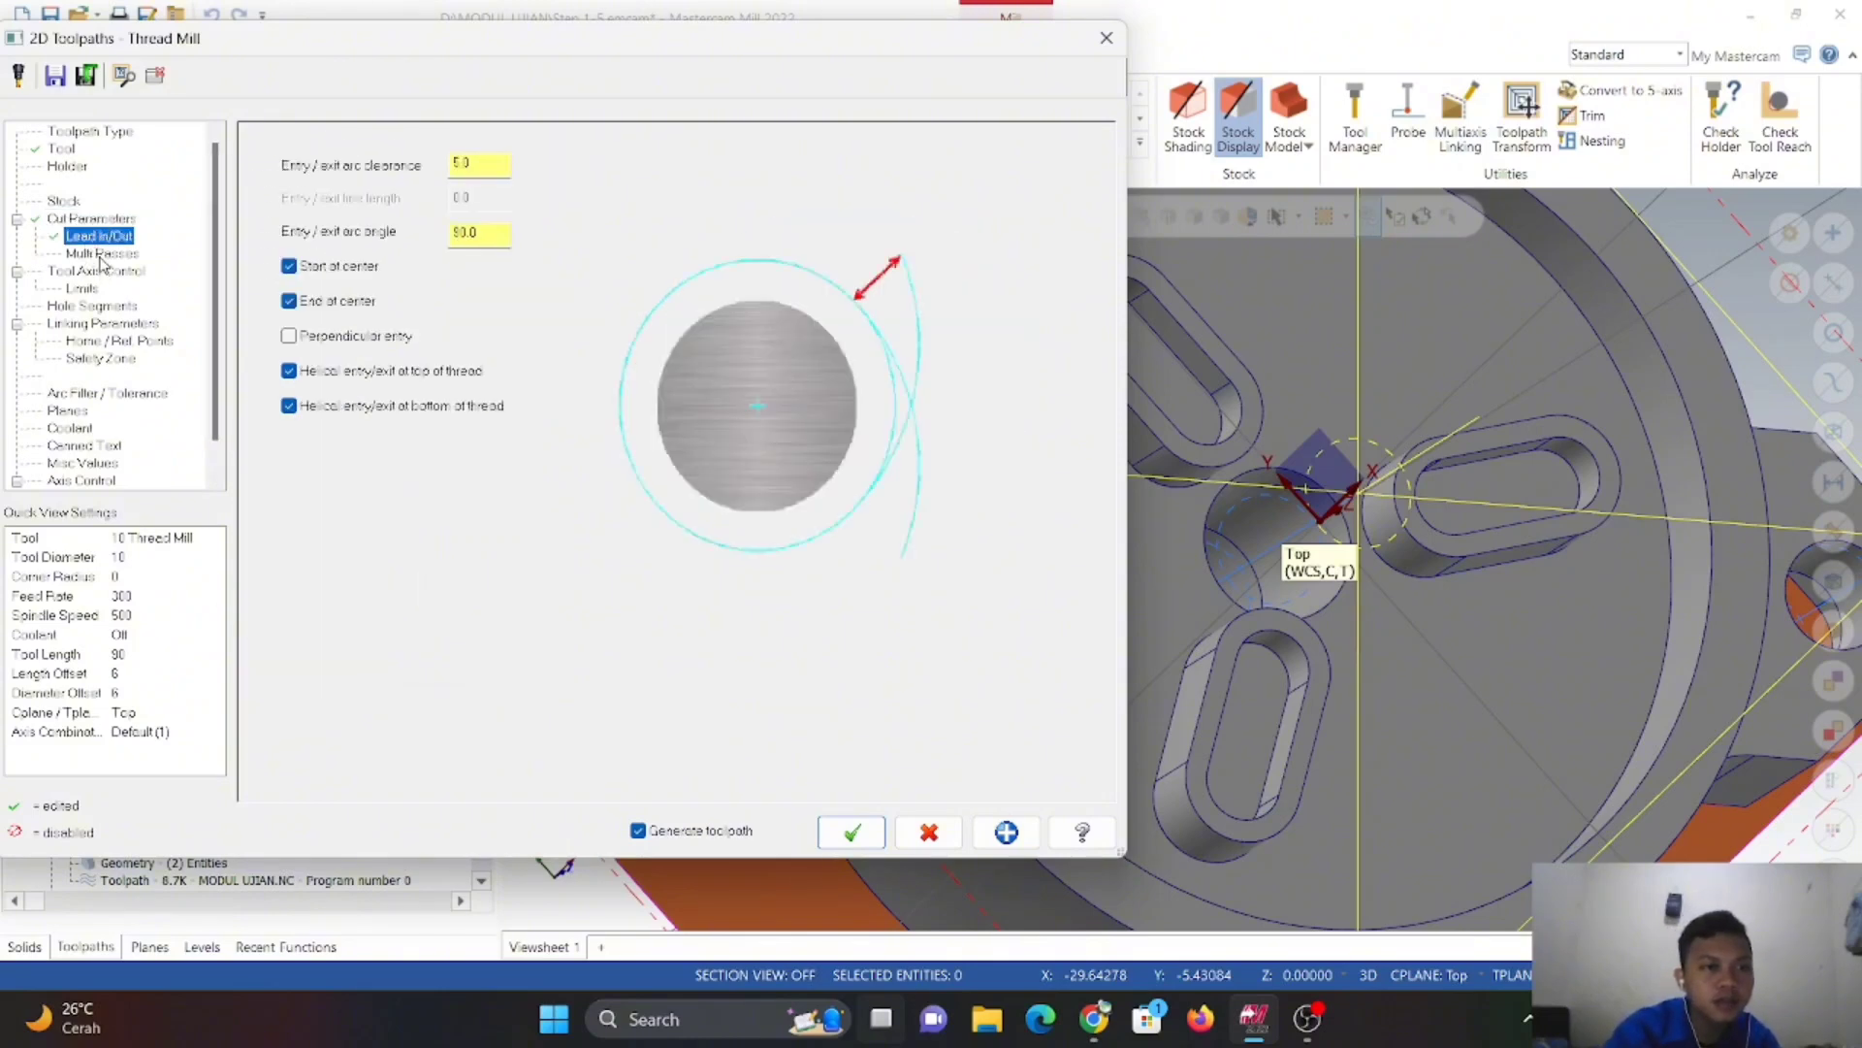
click(102, 254)
click(112, 273)
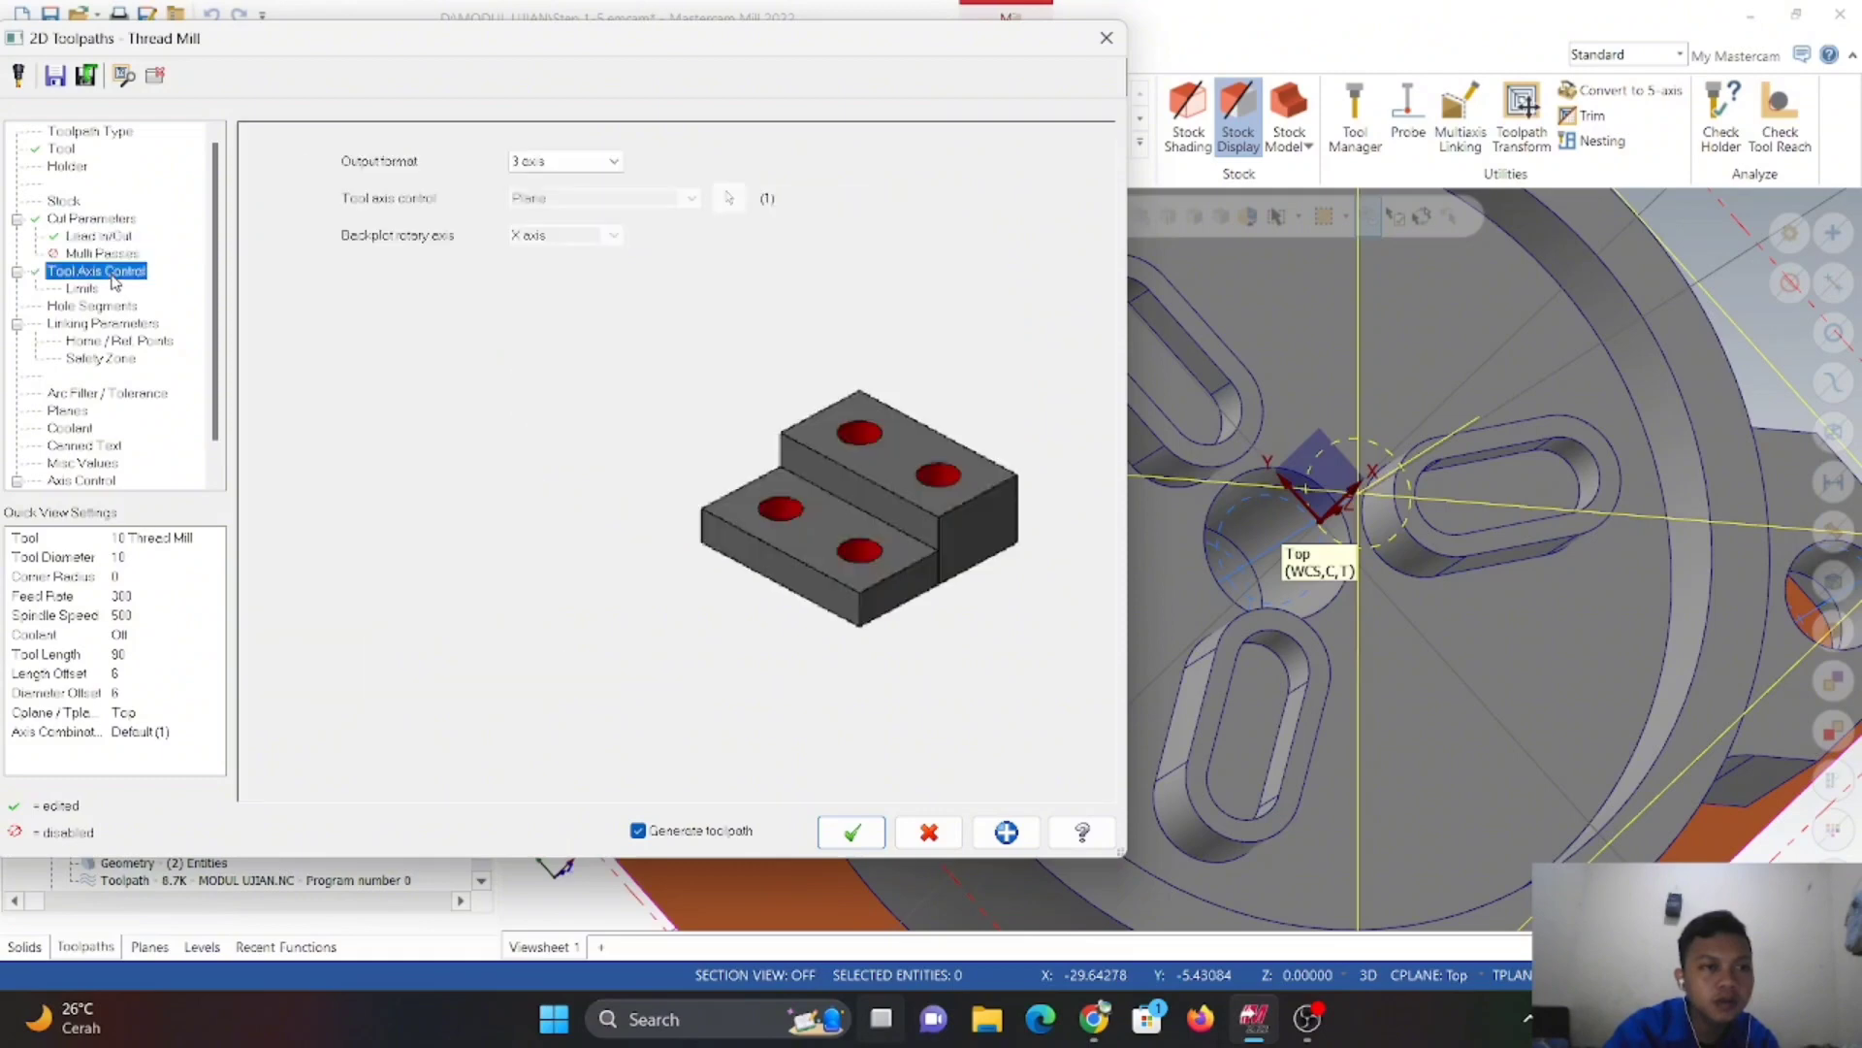
click(79, 293)
click(92, 307)
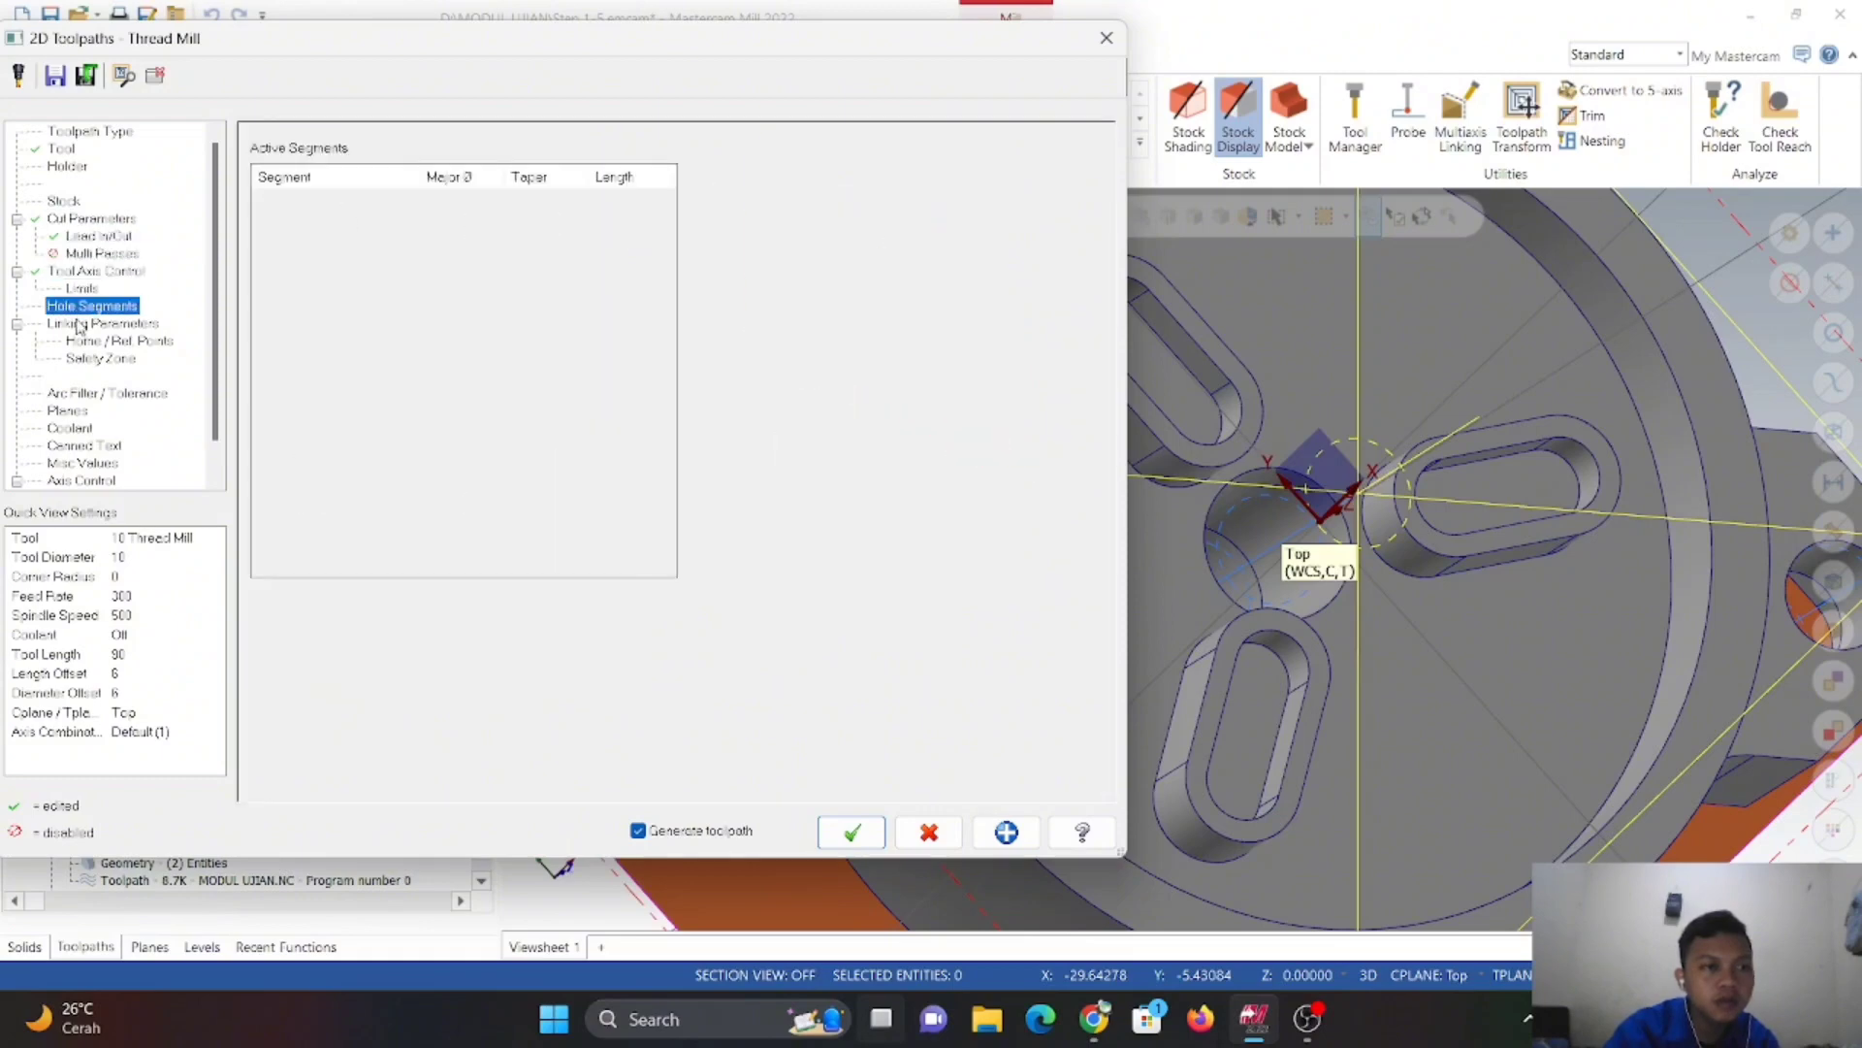
- In the linking parameters, pick the top of thread from a corner hole on the model, at -12 absolute
click(102, 324)
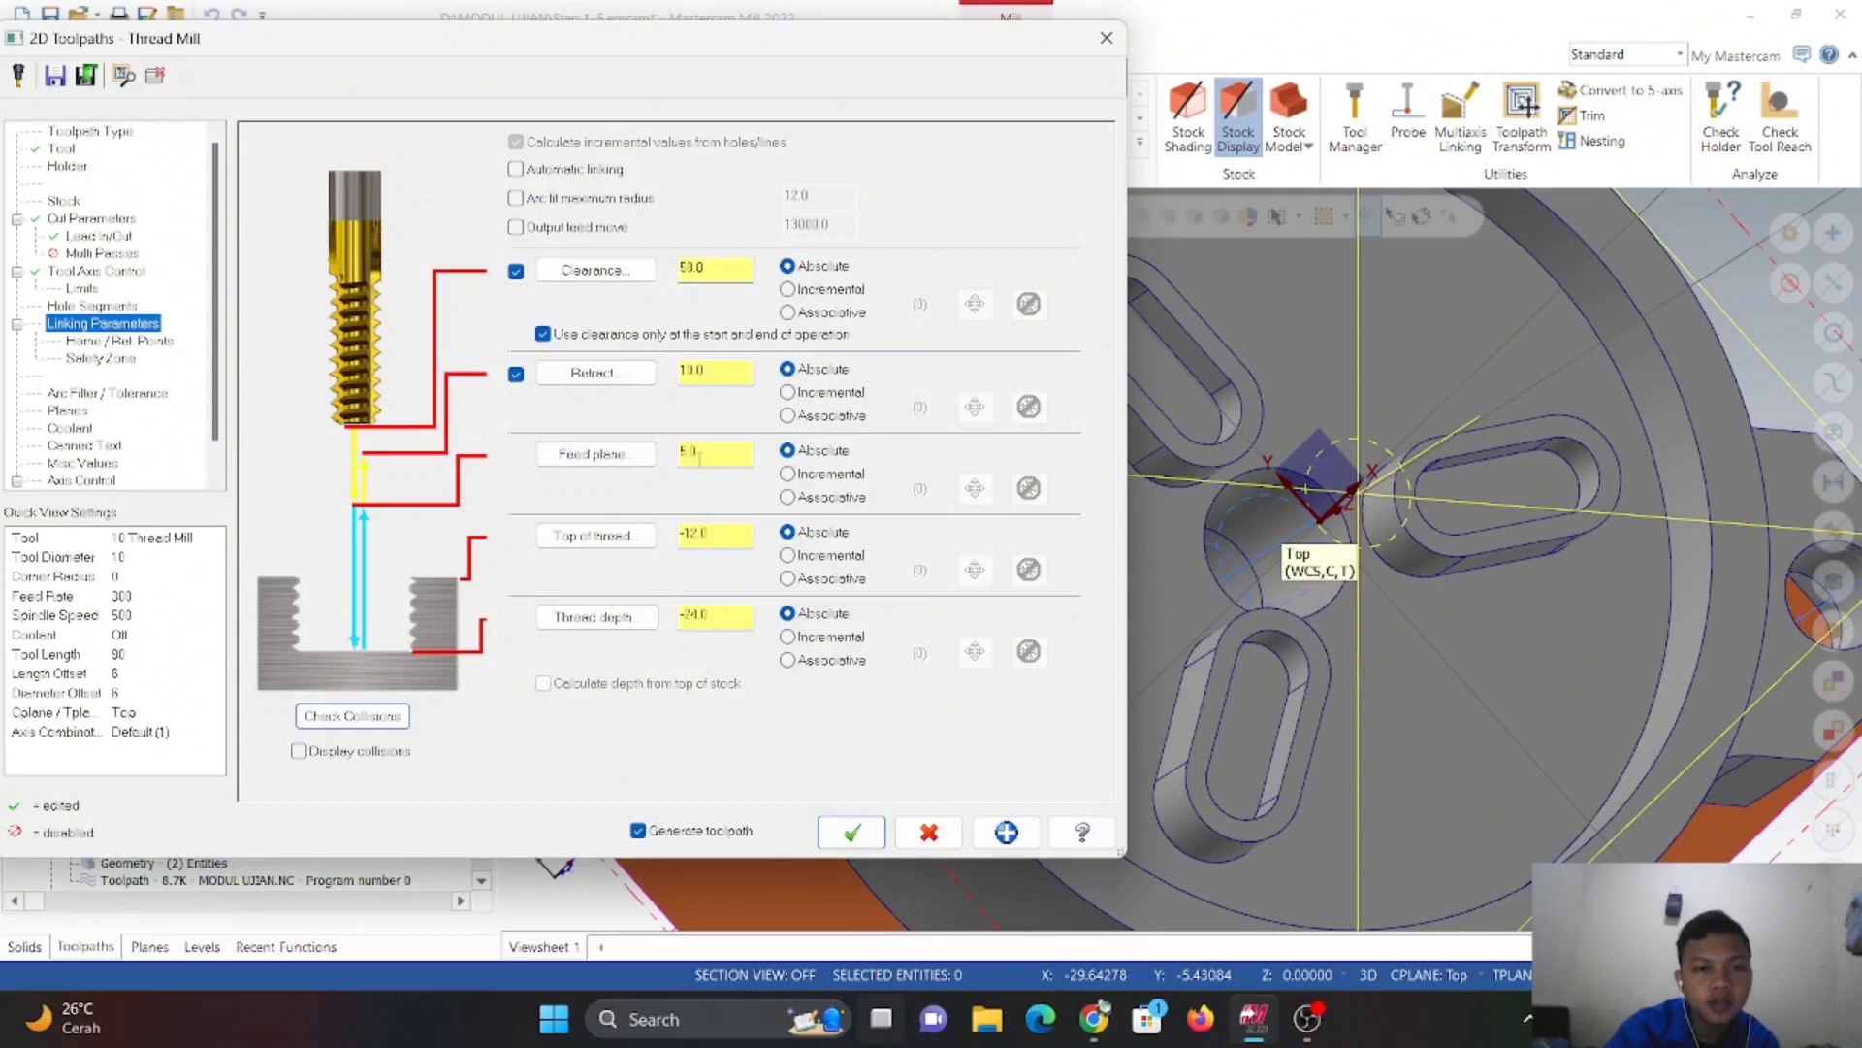
click(618, 548)
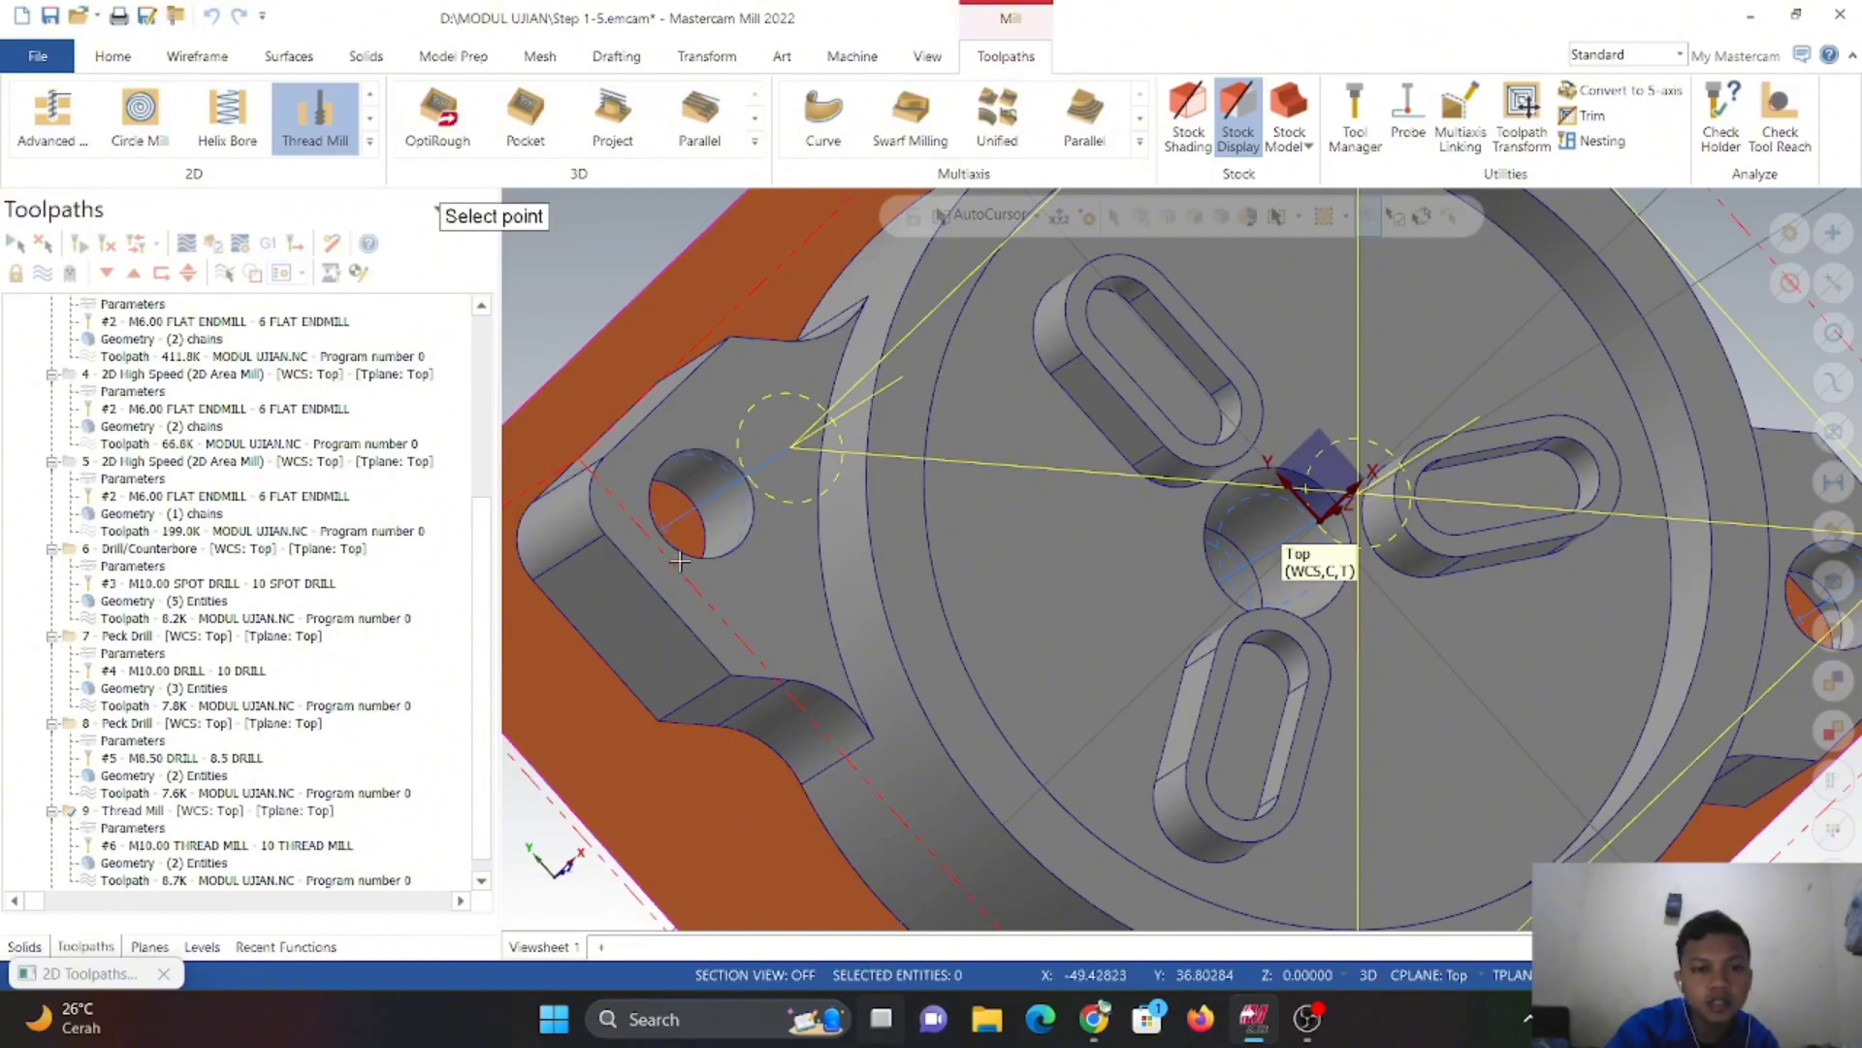
scroll(955, 538, up, 1)
right_click(576, 258)
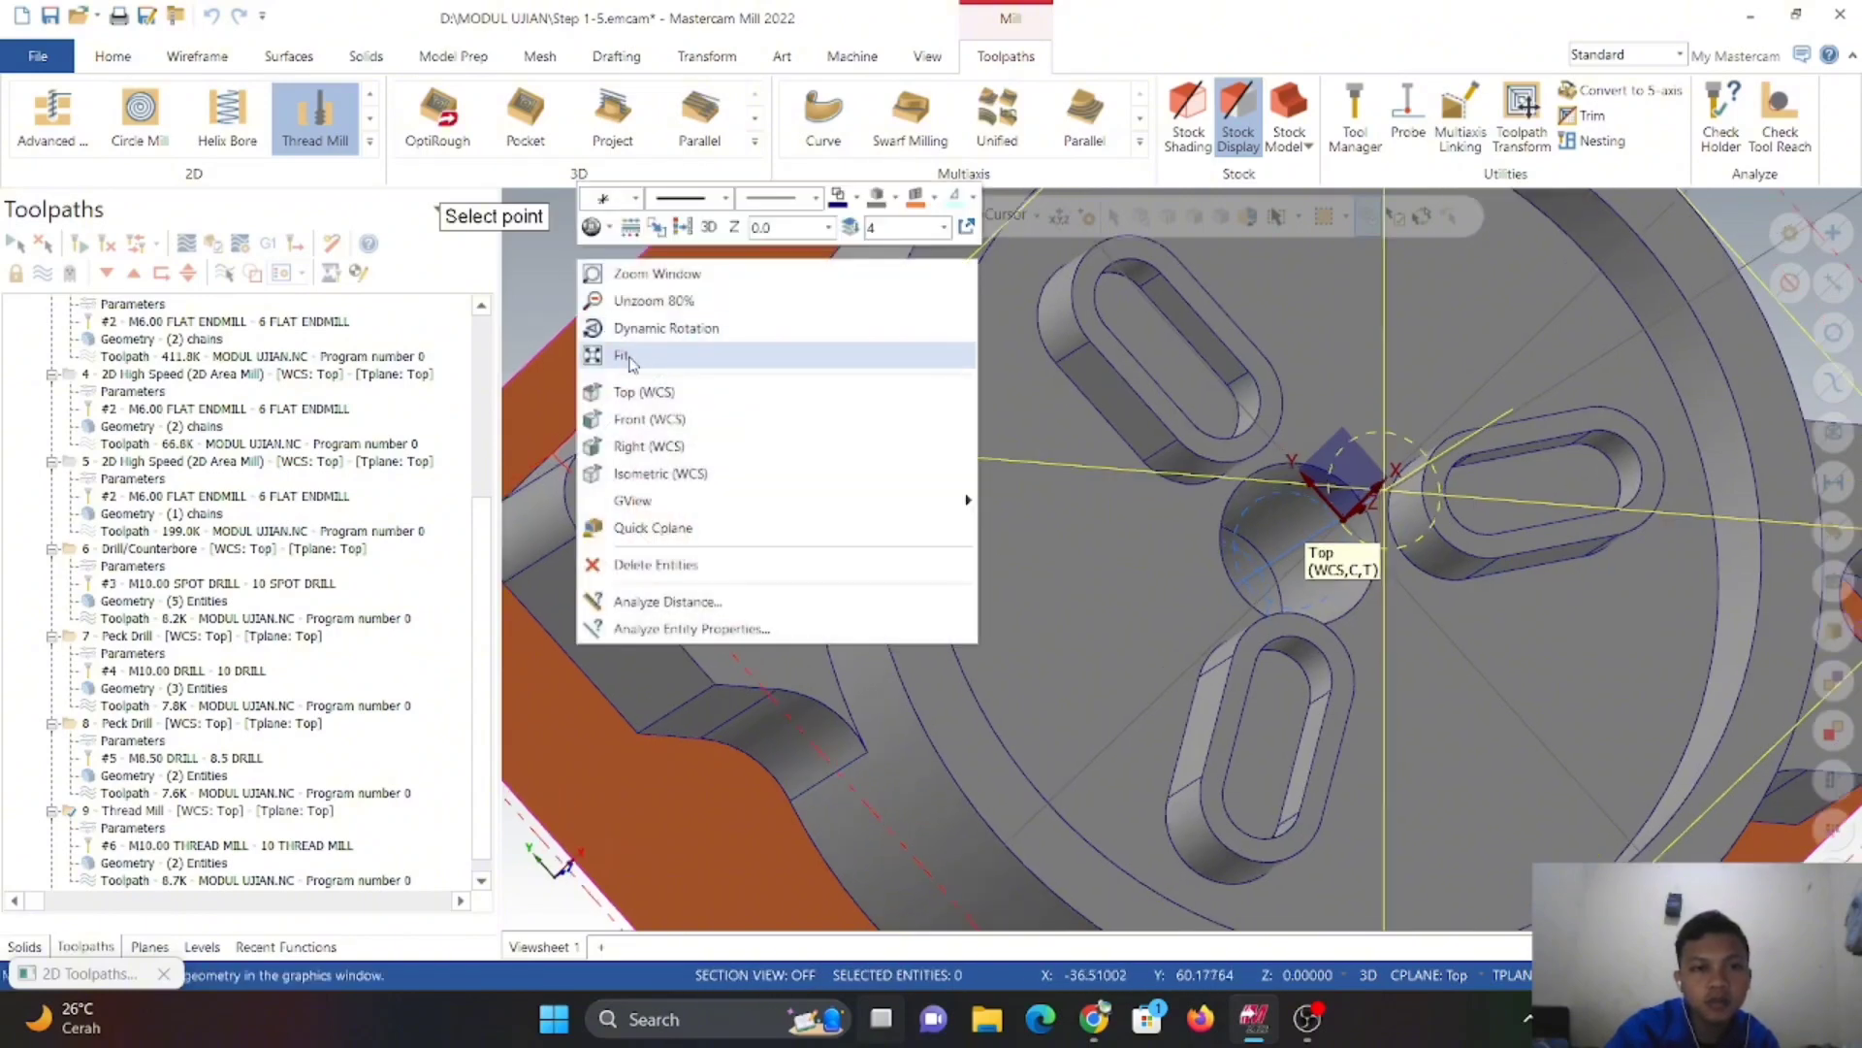
click(630, 391)
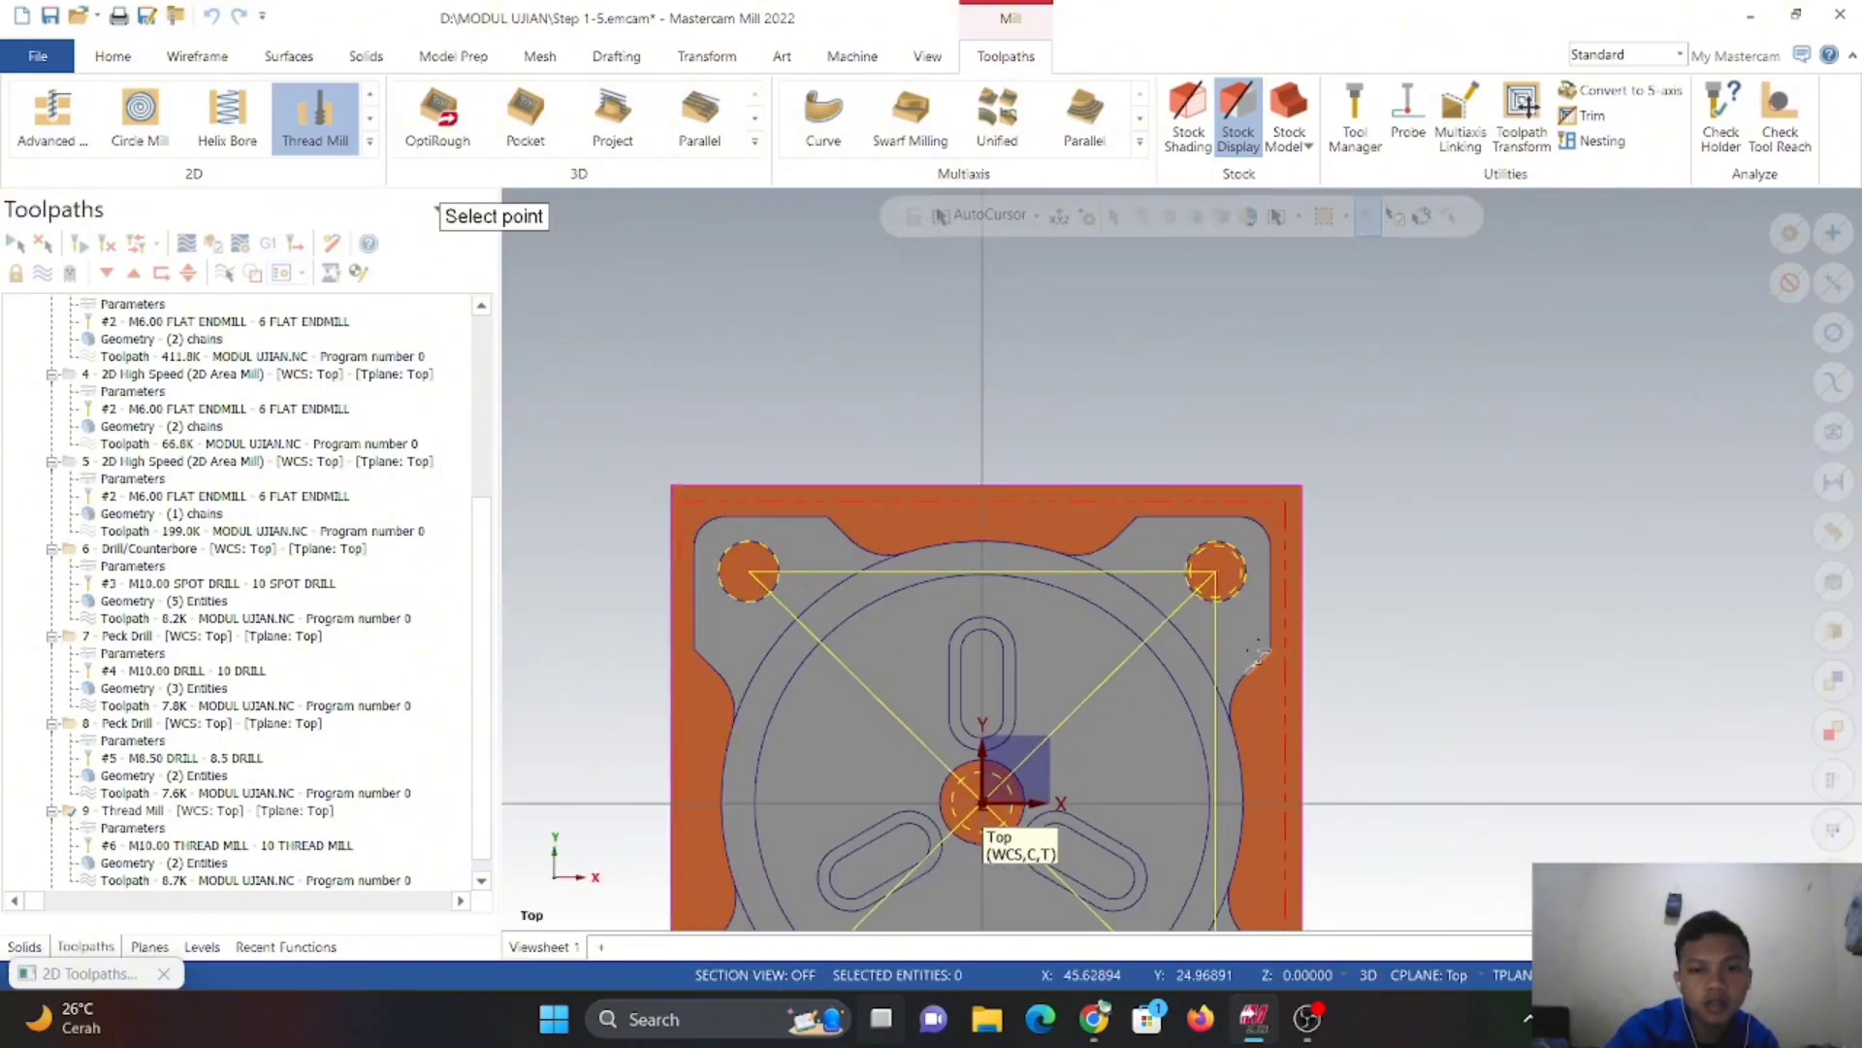
scroll(961, 563, down, 1)
scroll(1232, 606, up, 2)
middle_drag(1238, 615, 1237, 583)
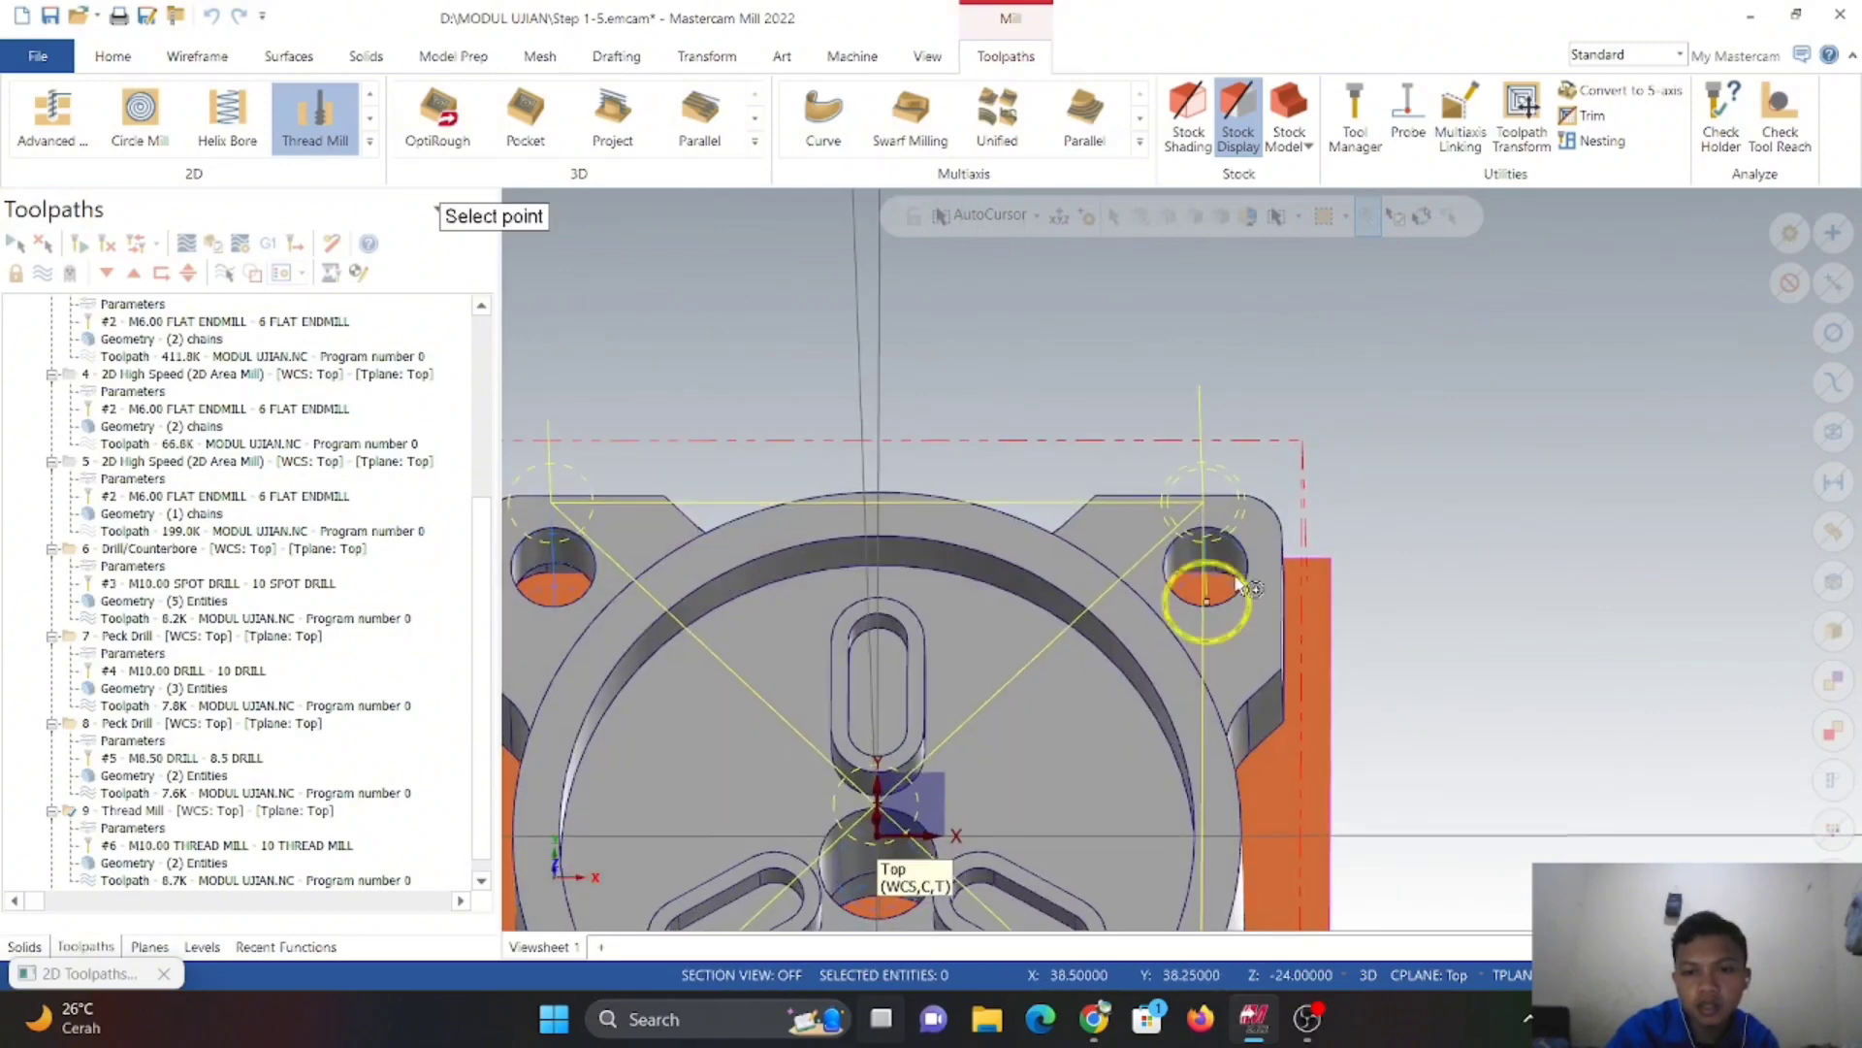
click(1237, 591)
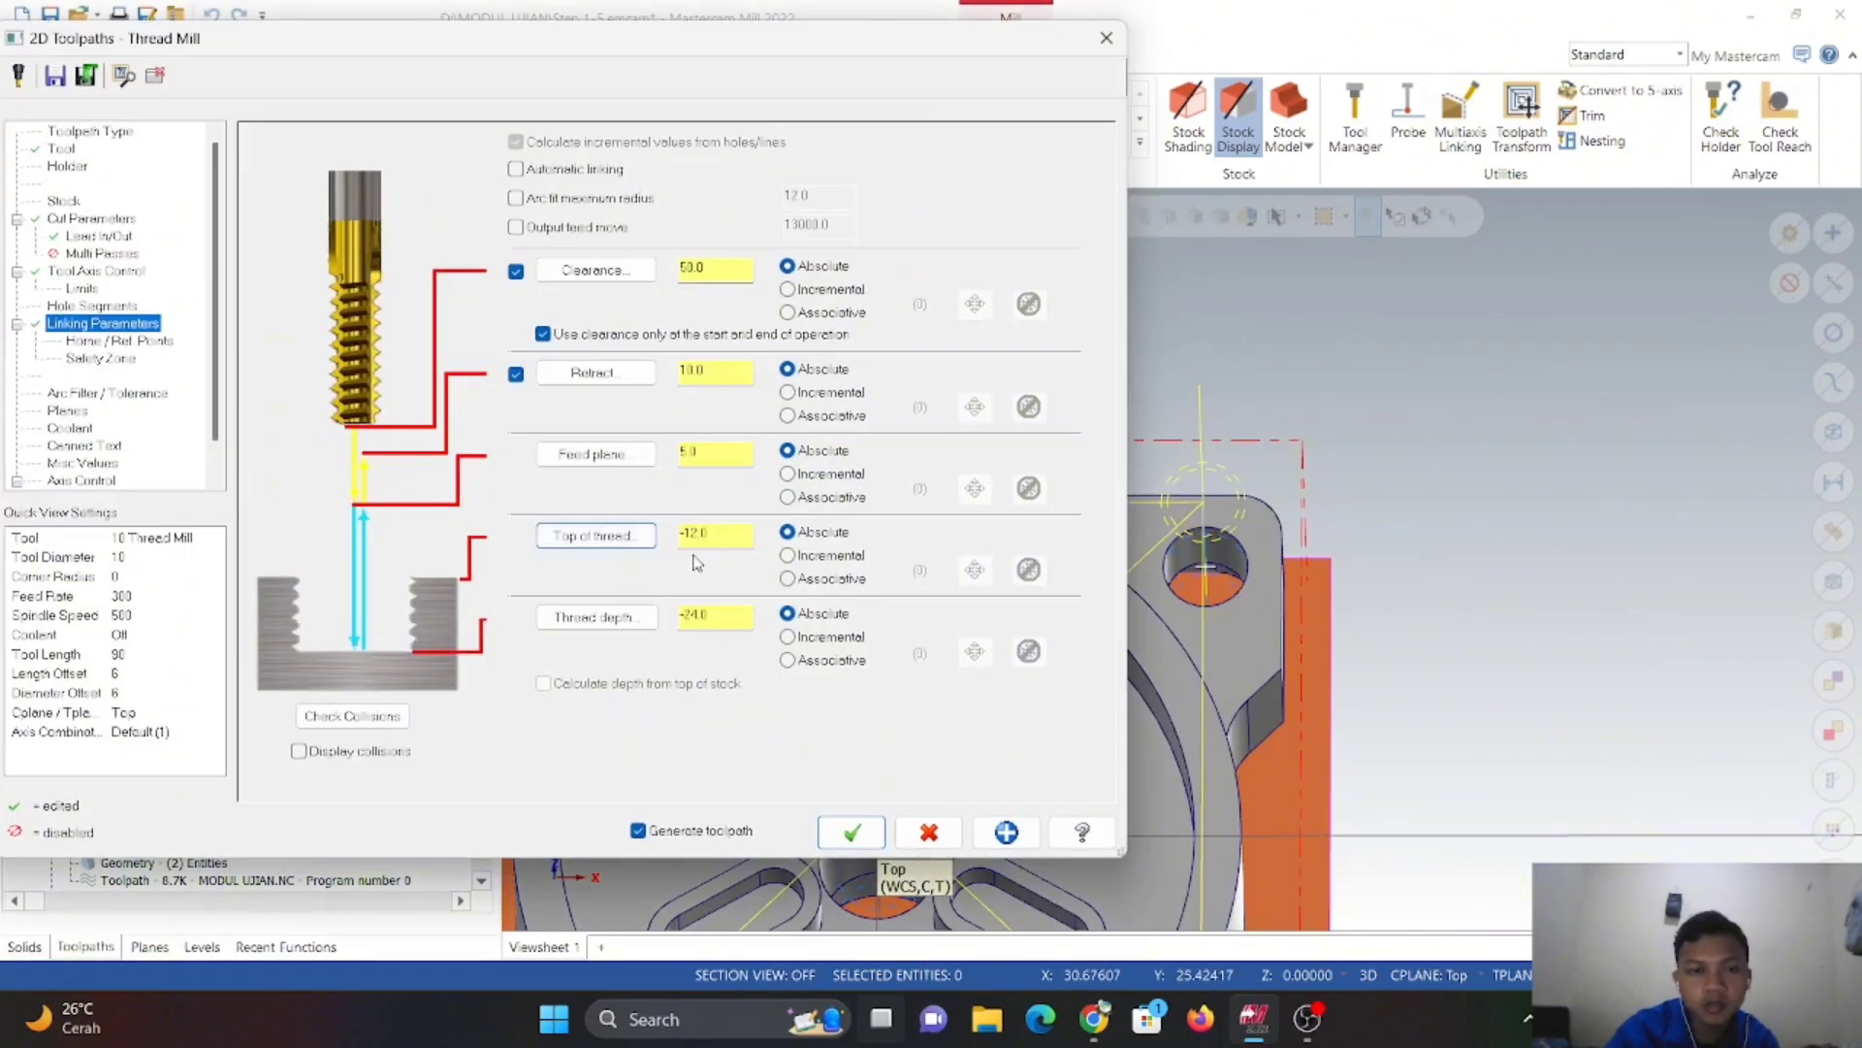
- Pick the thread depth from the lower edge of the corner hole, and change the depth to -26
click(618, 631)
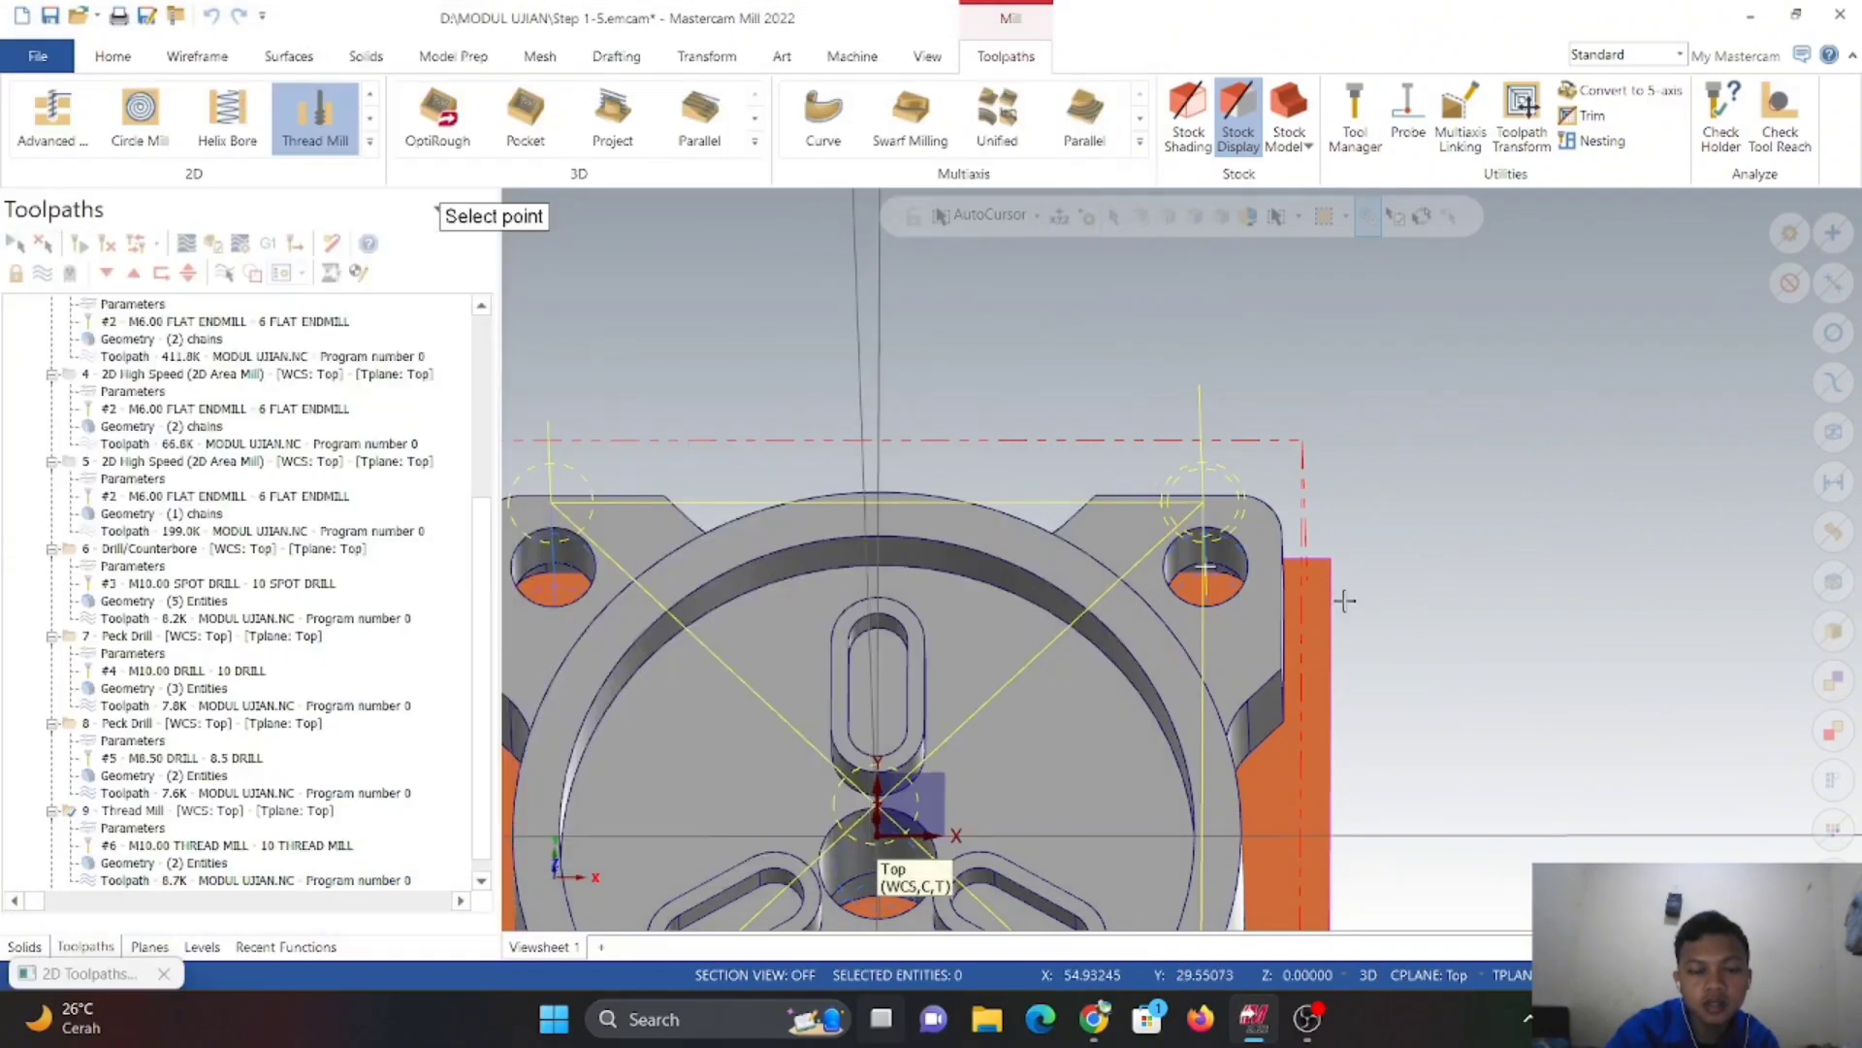
shift+middle_drag(1357, 594, 1019, 674)
scroll(1018, 674, up, 3)
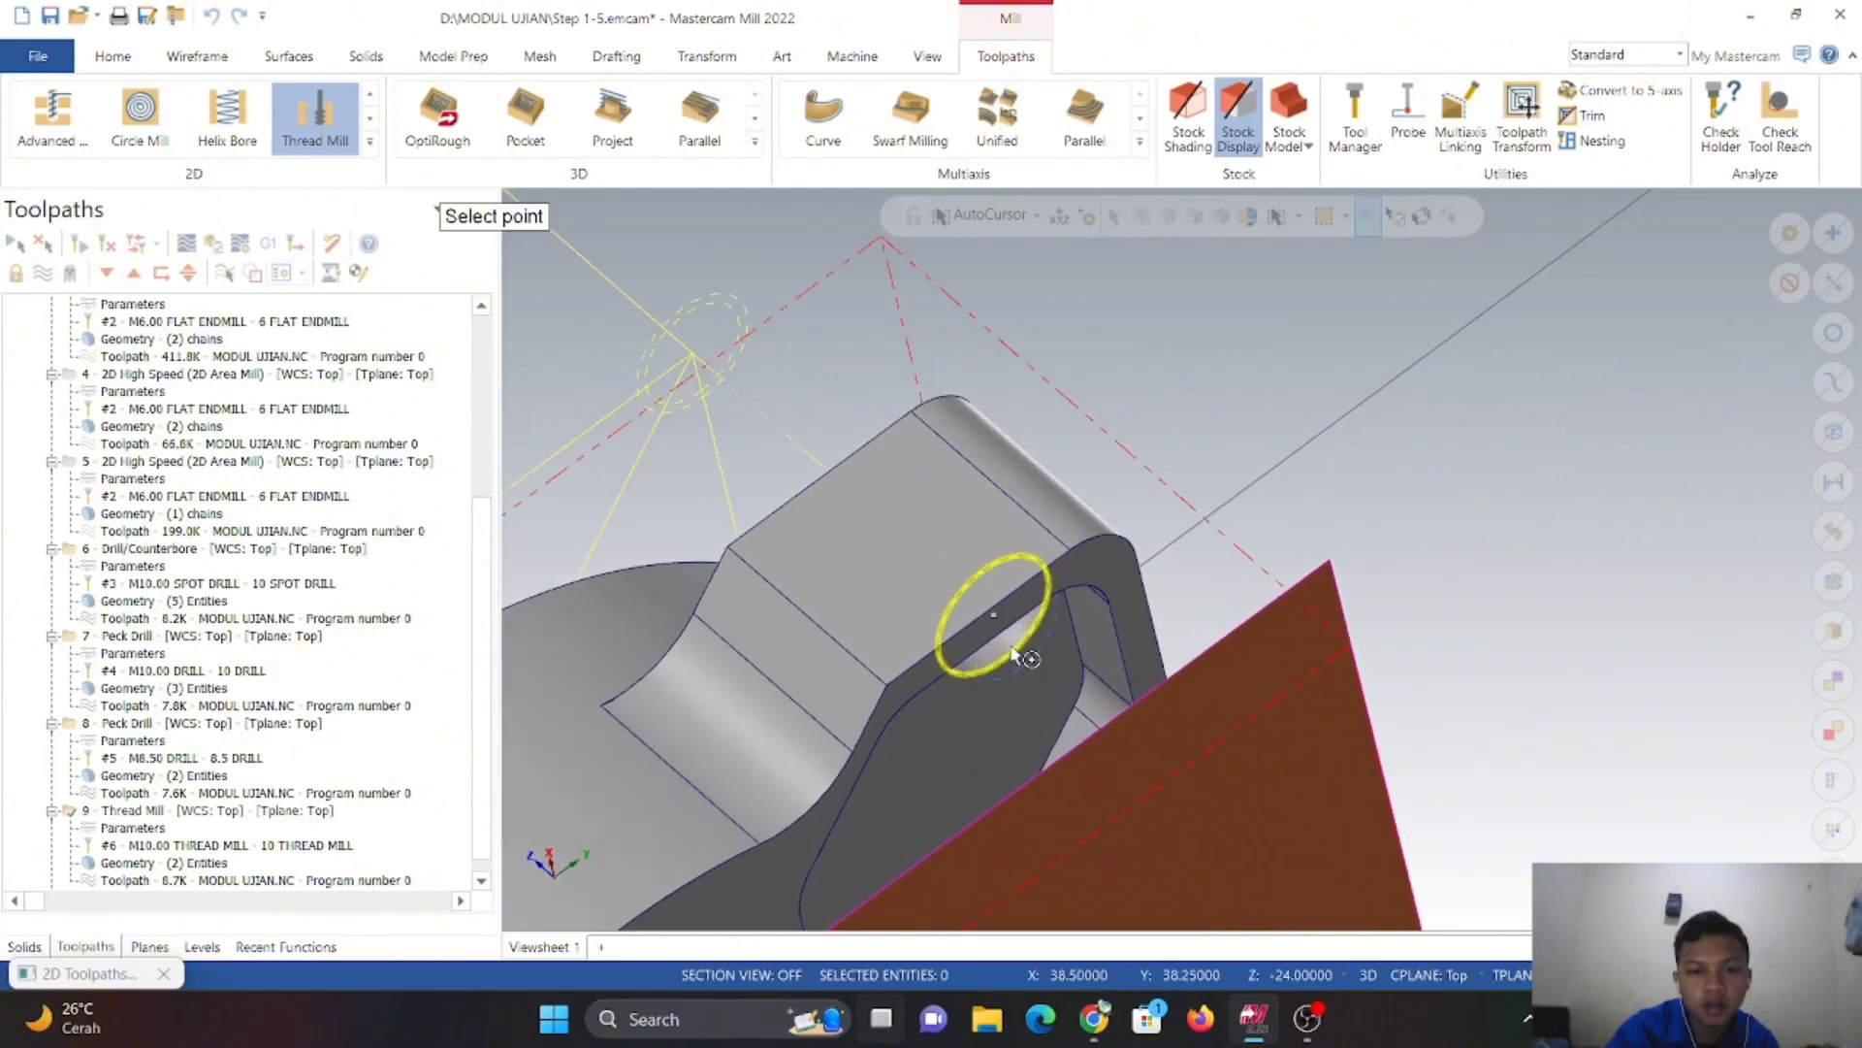
click(1009, 650)
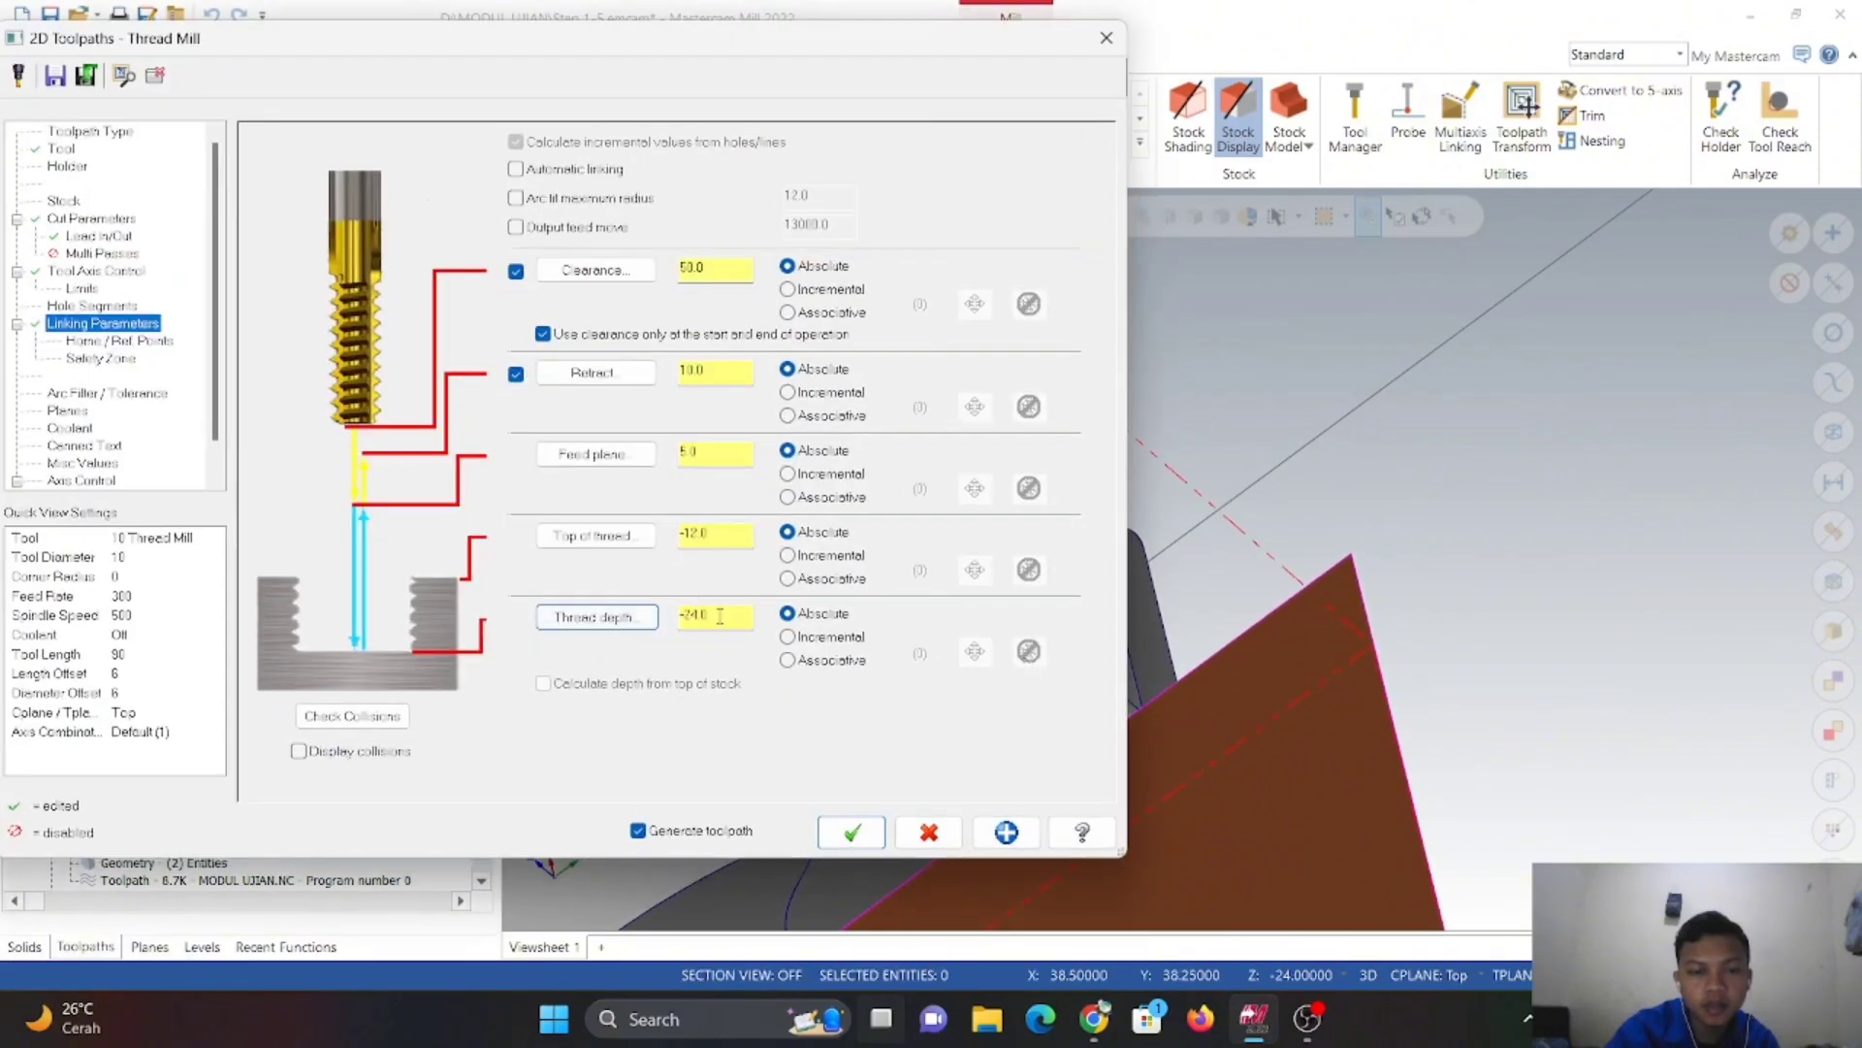
drag(720, 616, 698, 634)
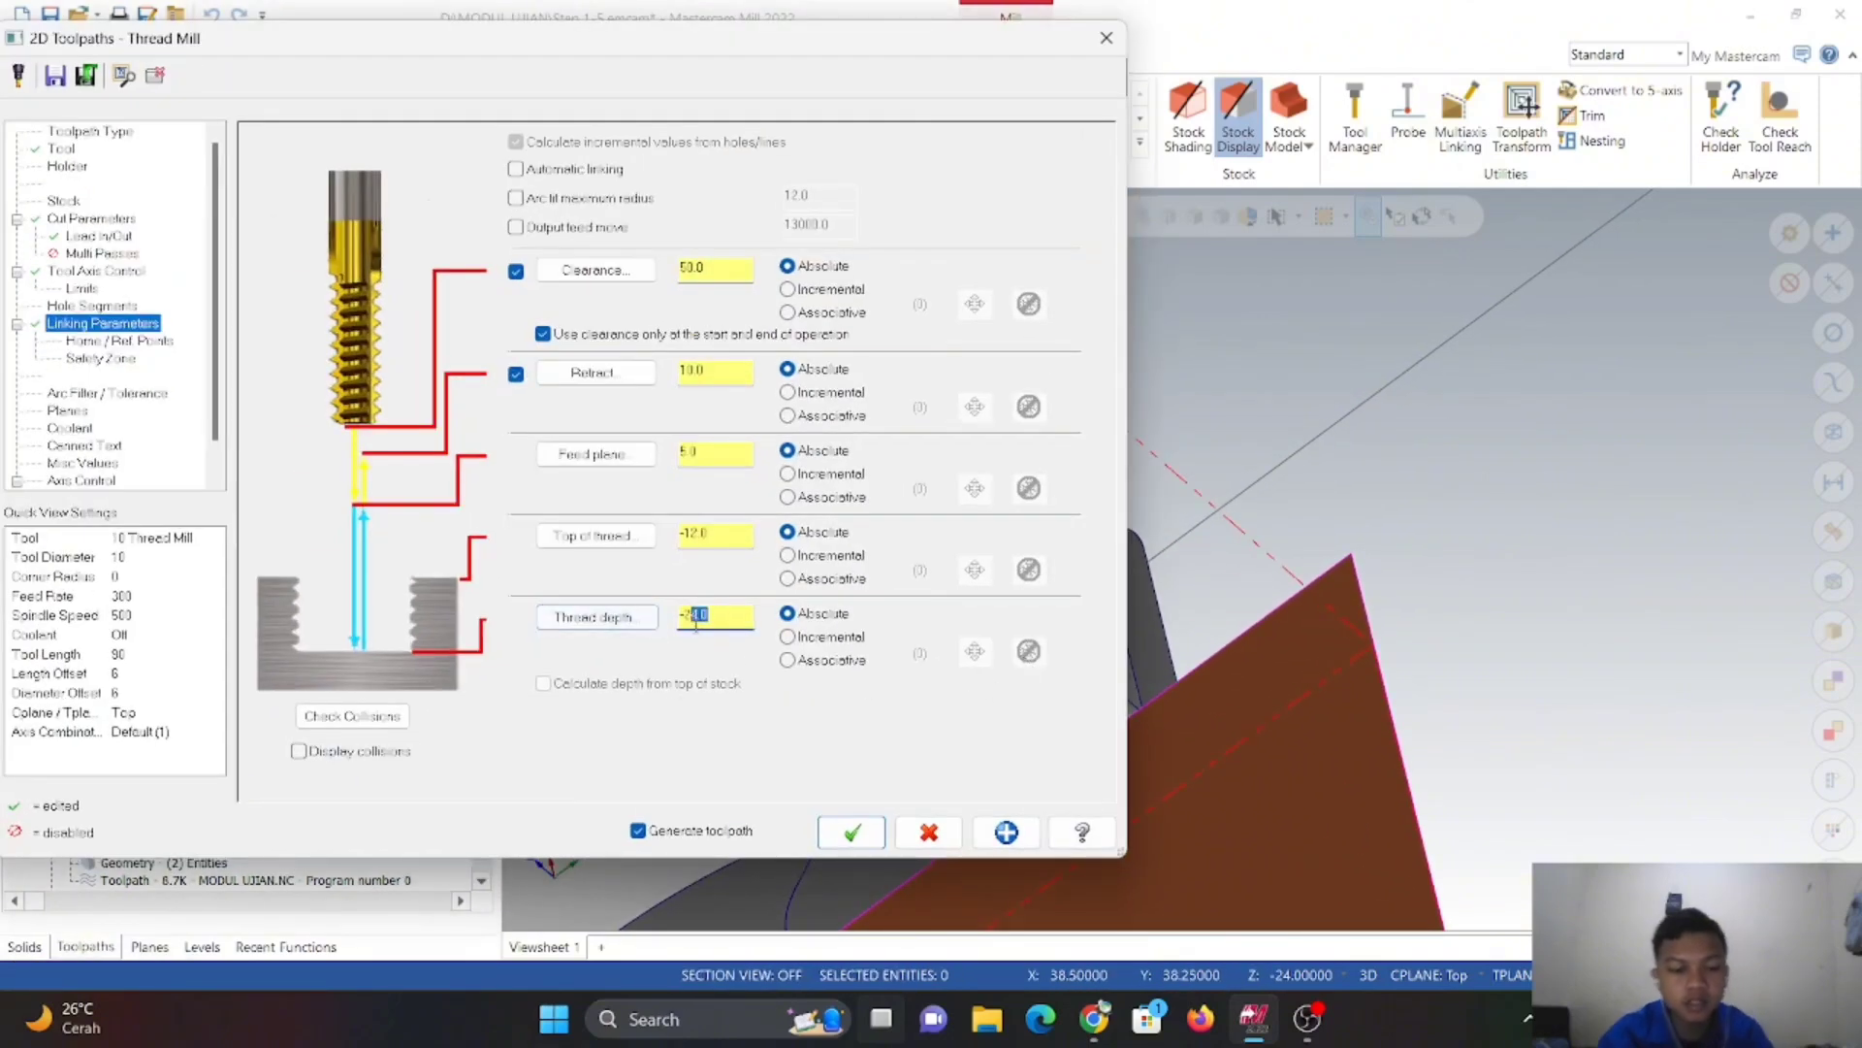
text(6.0)
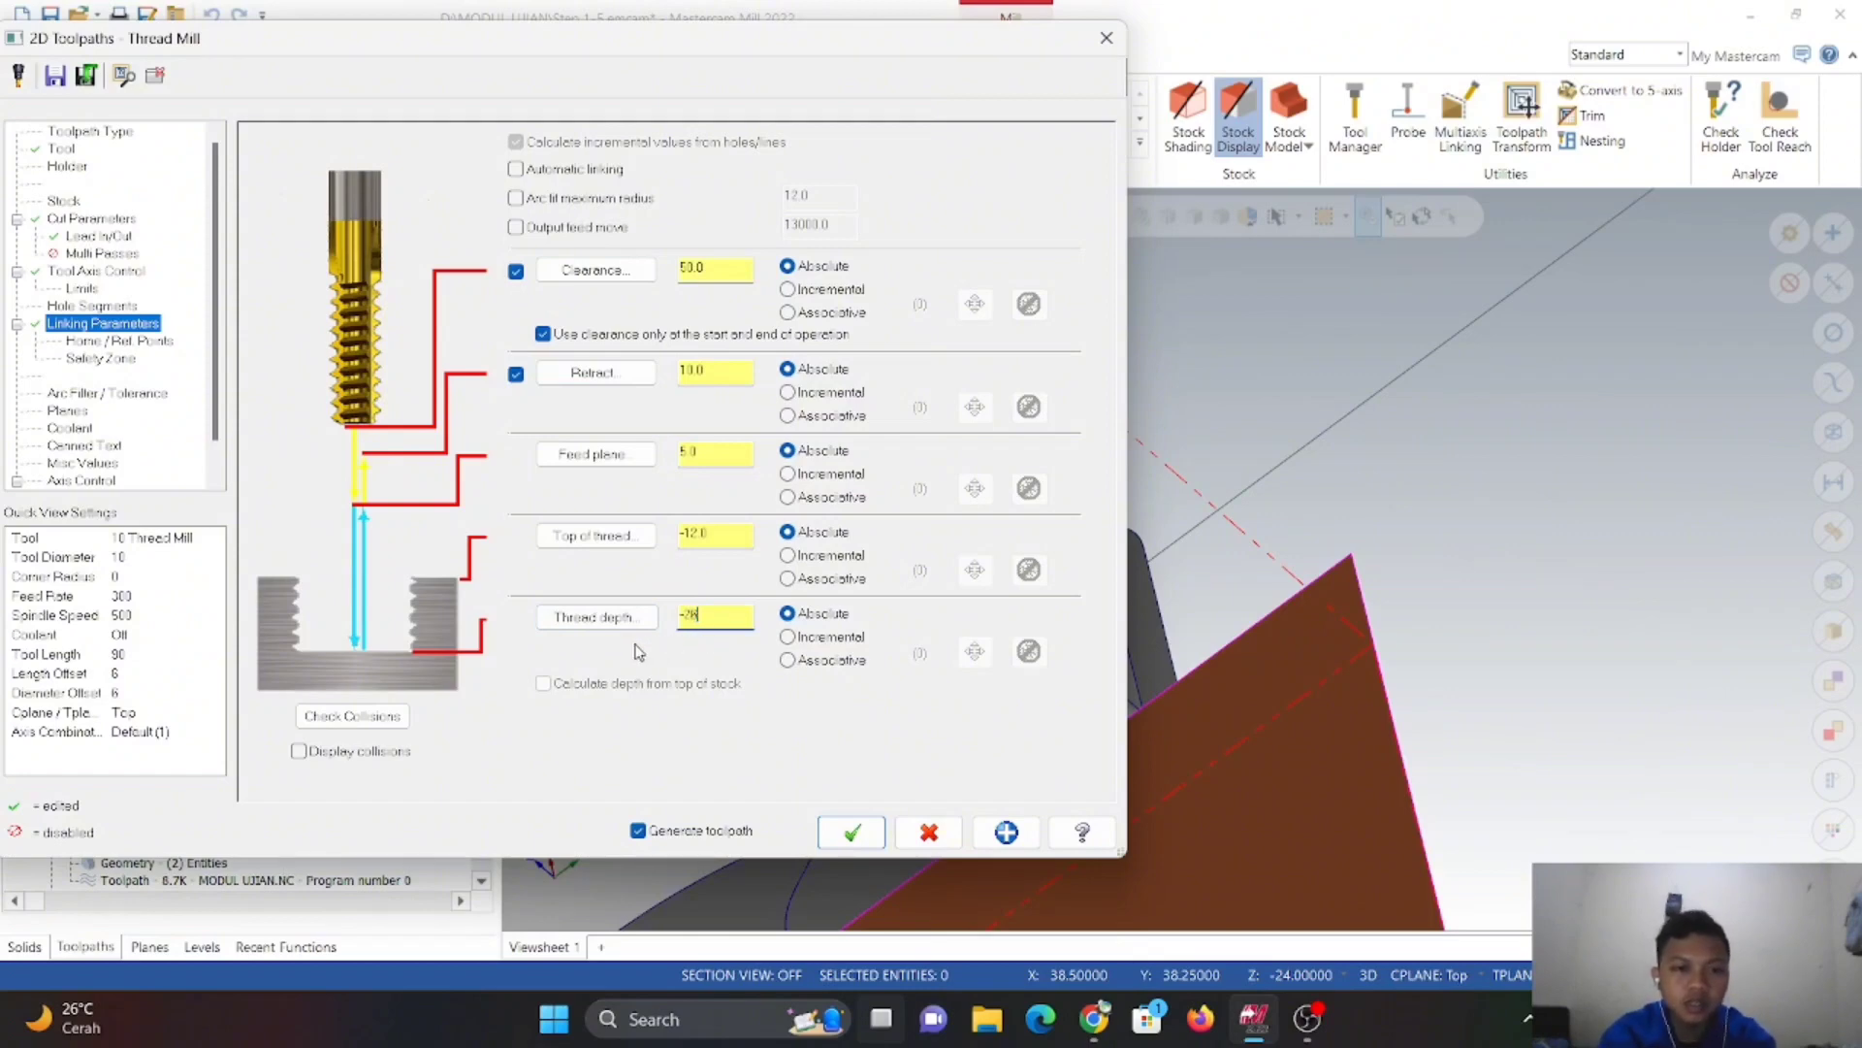
- Look through the reference point, safety zone, arc filter and planes settings, and accept the thread mill toolpath
click(104, 339)
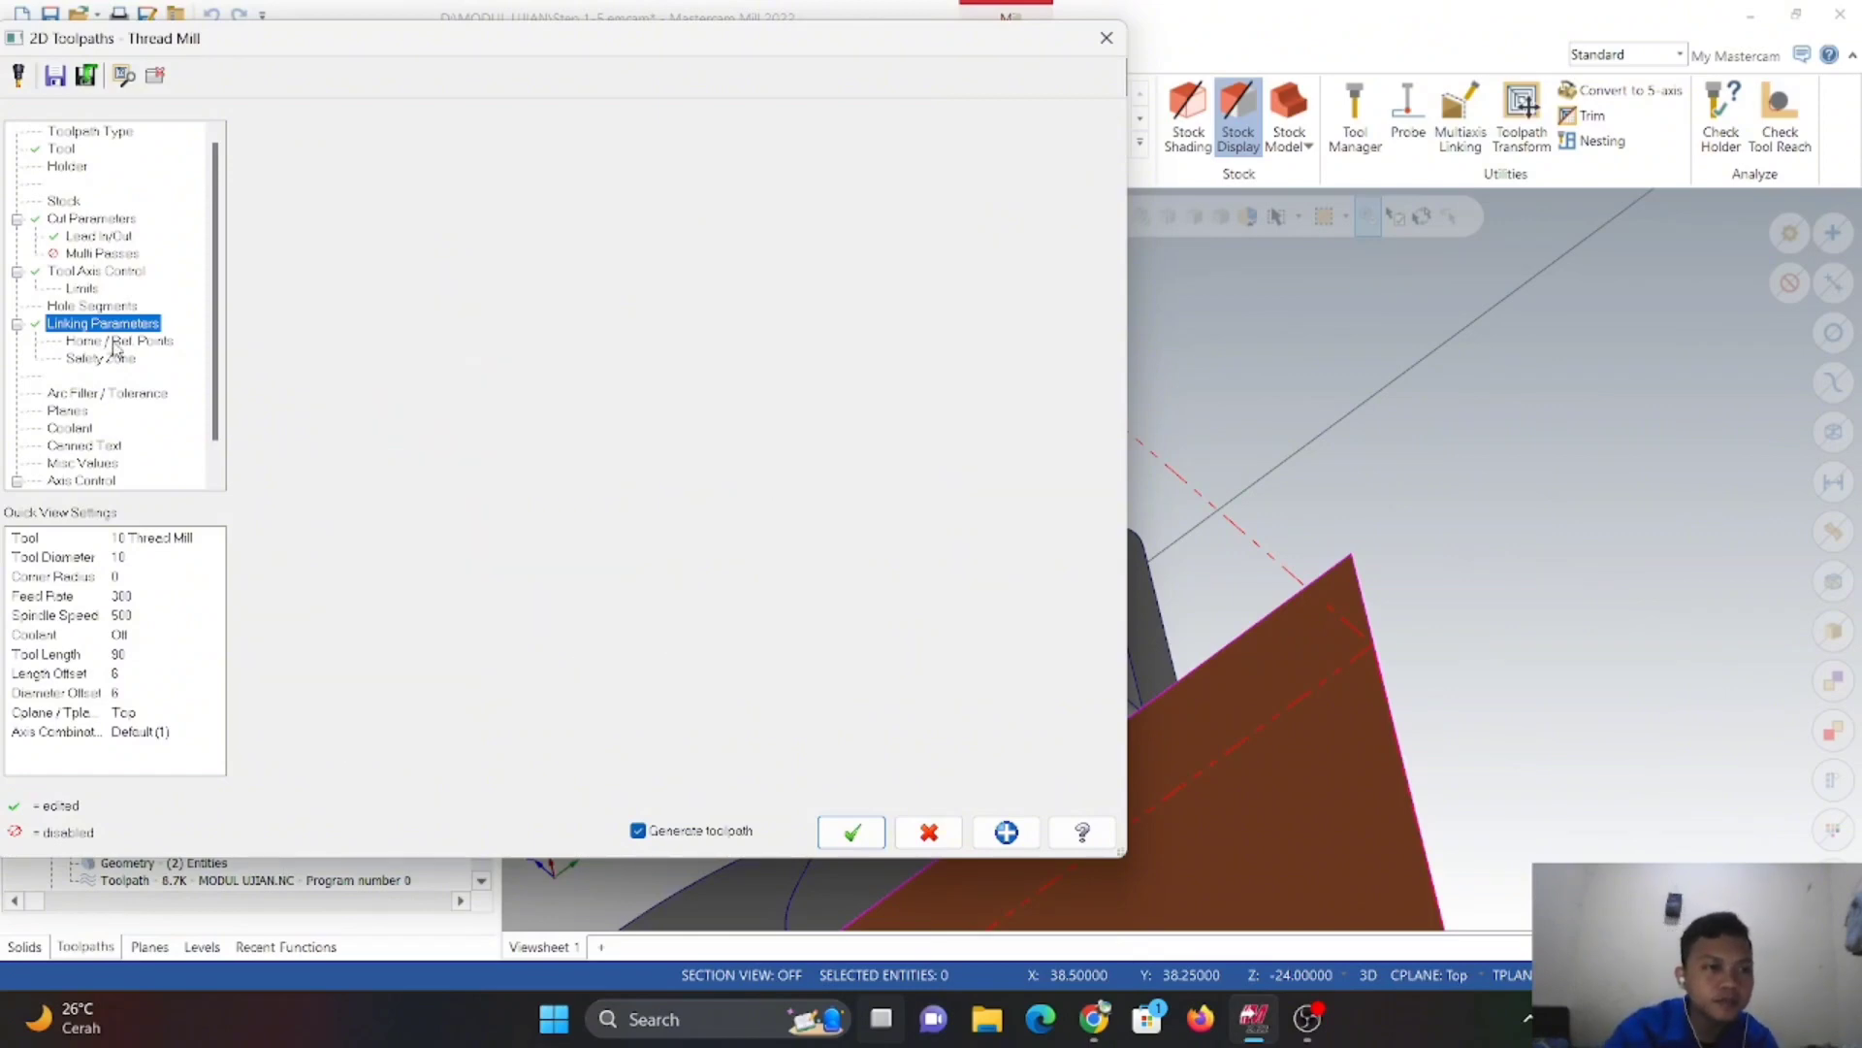
click(99, 358)
click(97, 393)
click(68, 411)
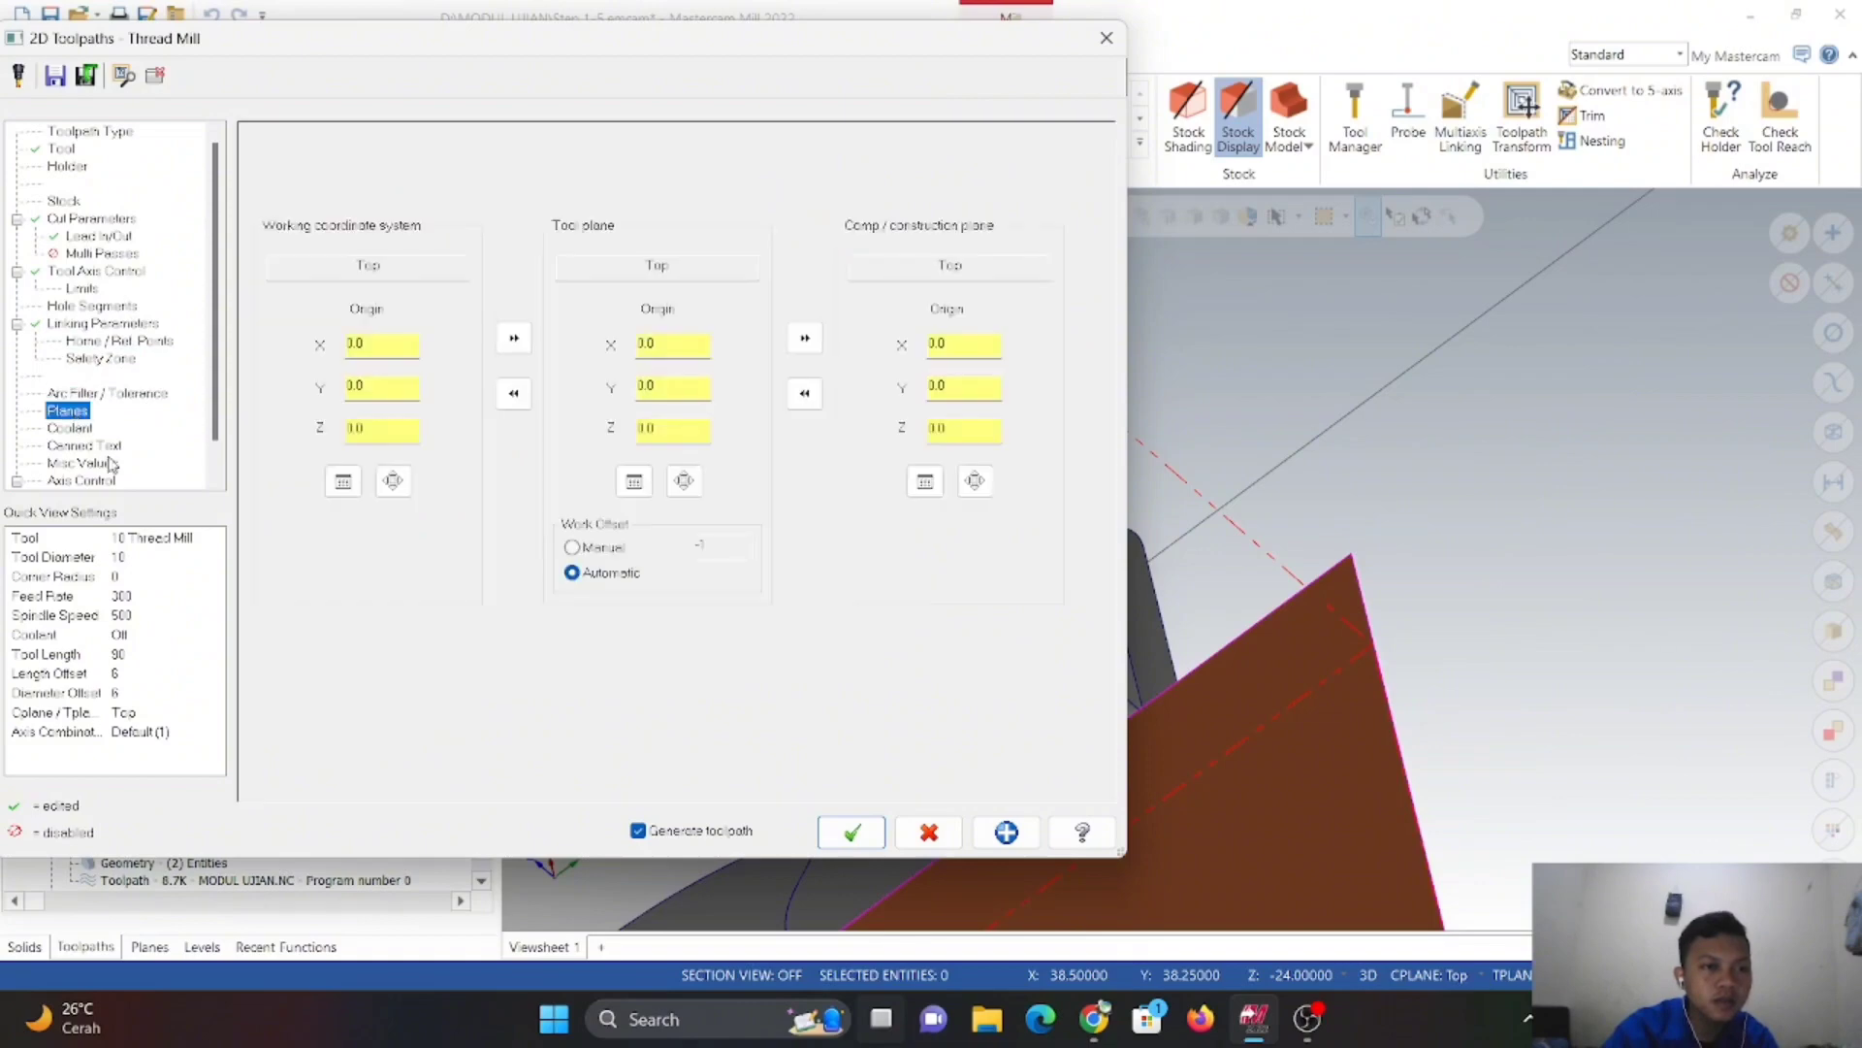
click(851, 832)
- Show the part in isometric view and run the verification of all operations through the thread milling
right_click(1332, 355)
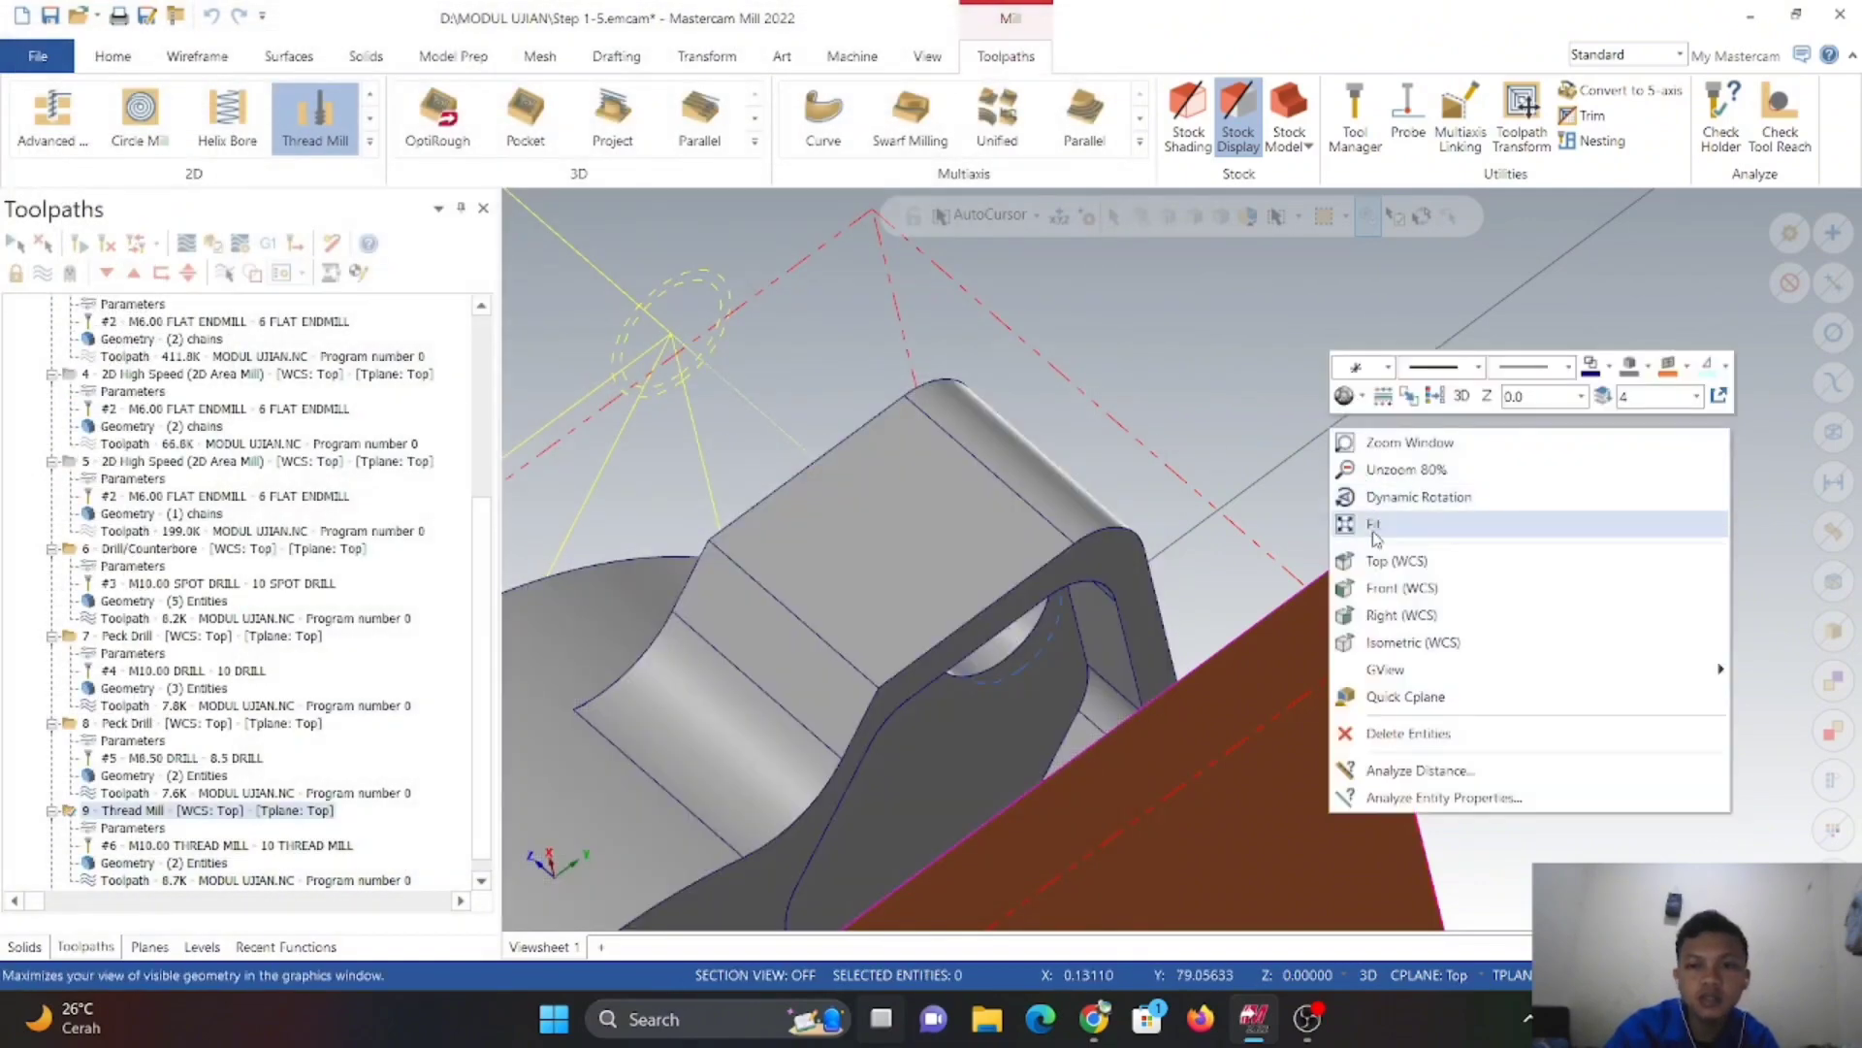
click(1370, 646)
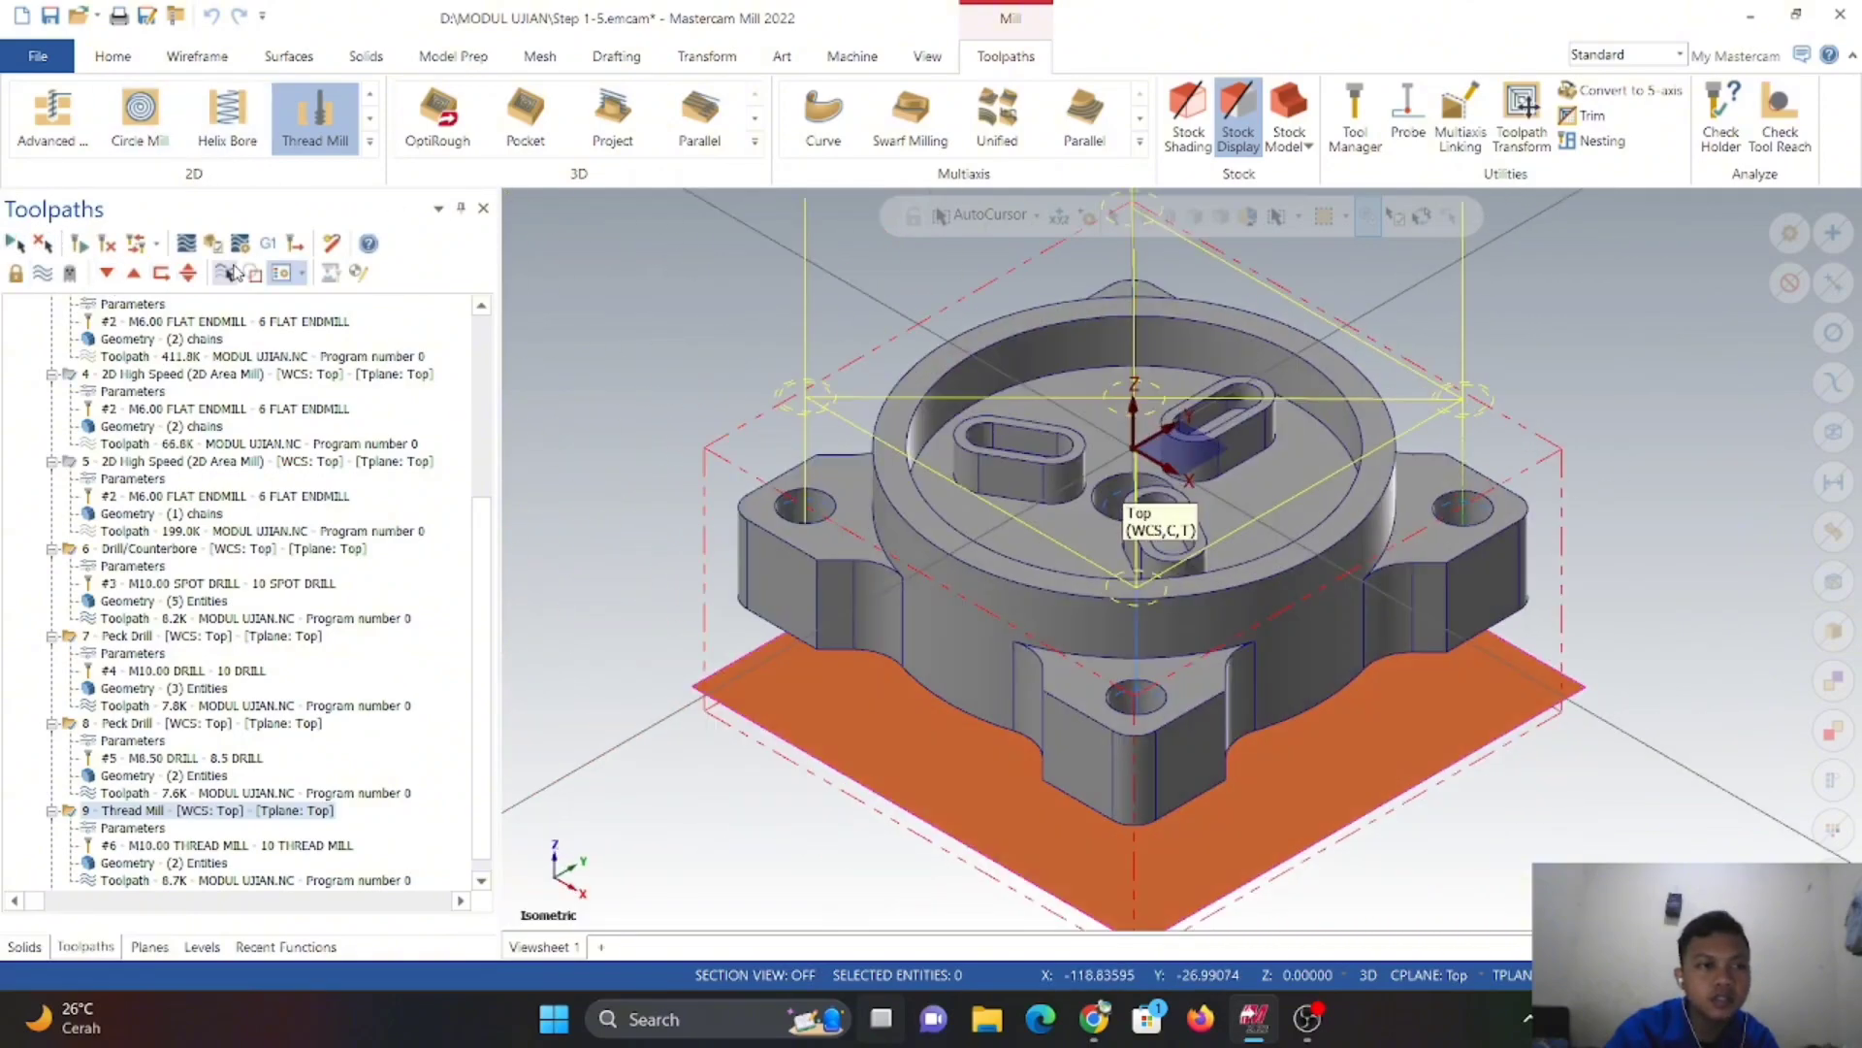
click(215, 250)
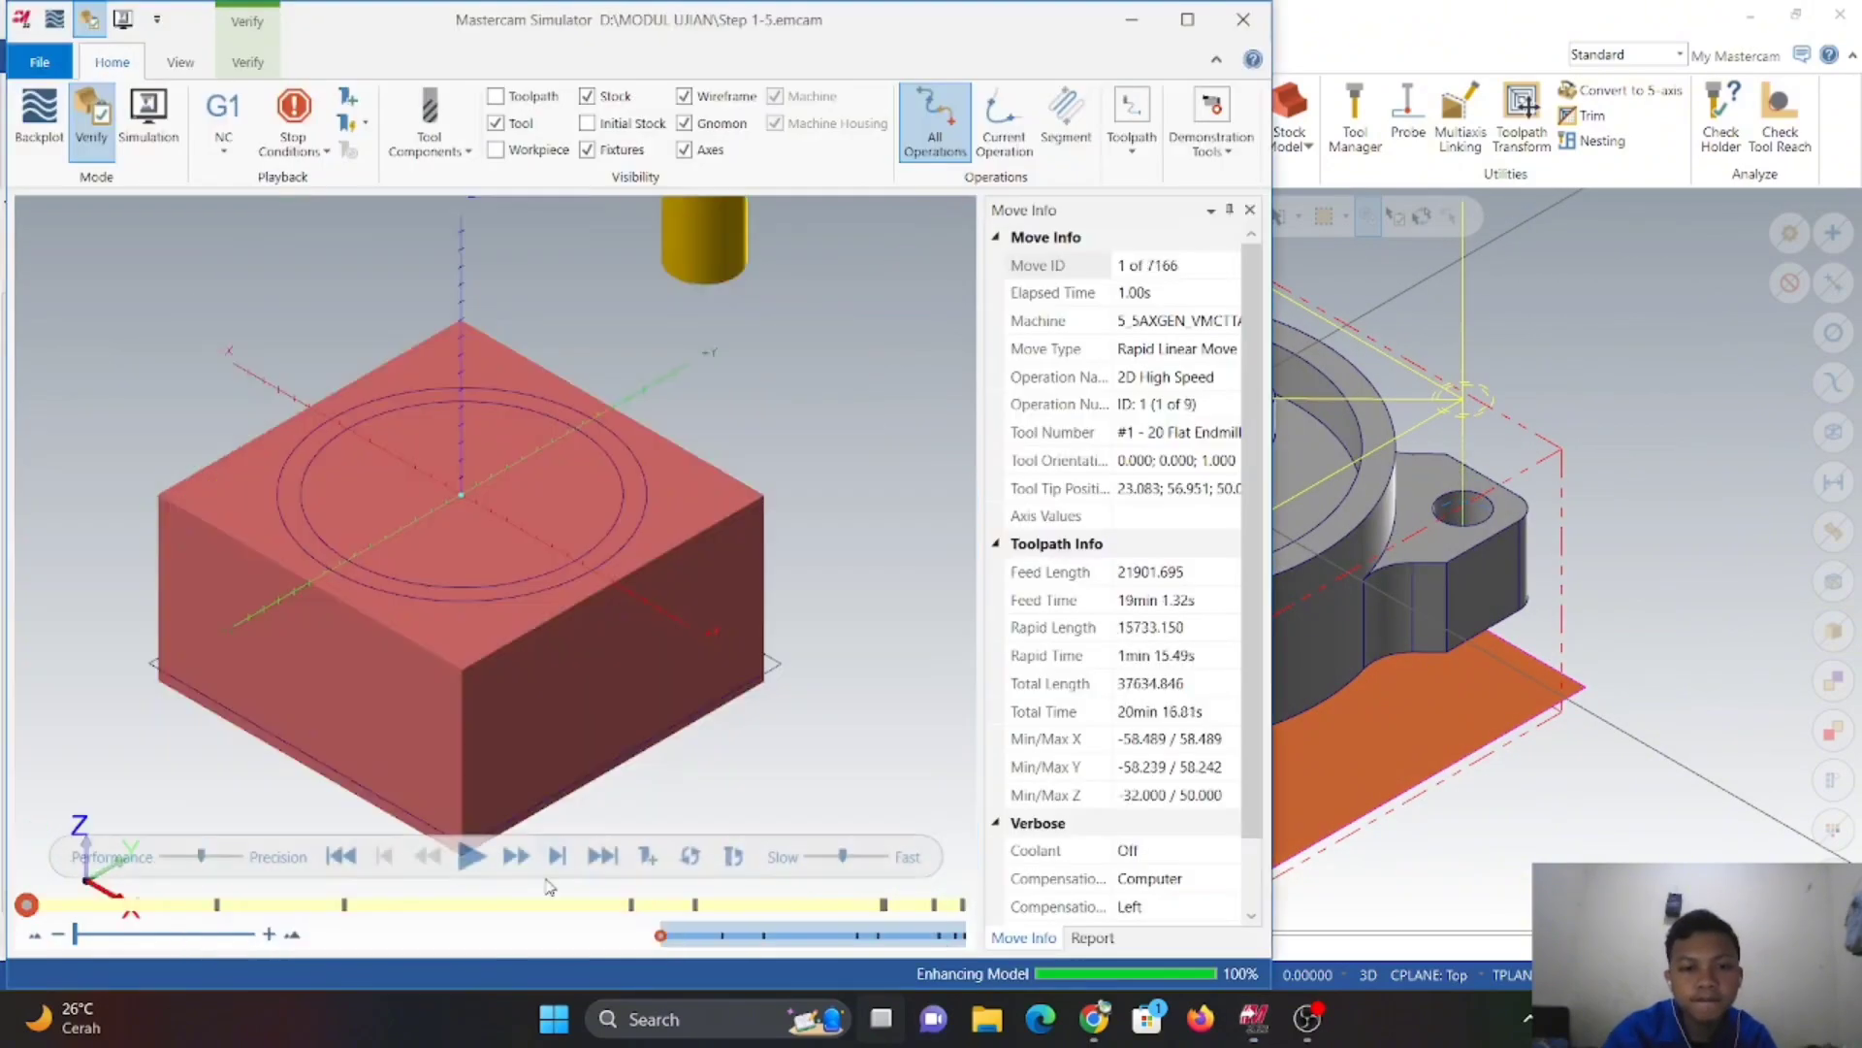
click(470, 856)
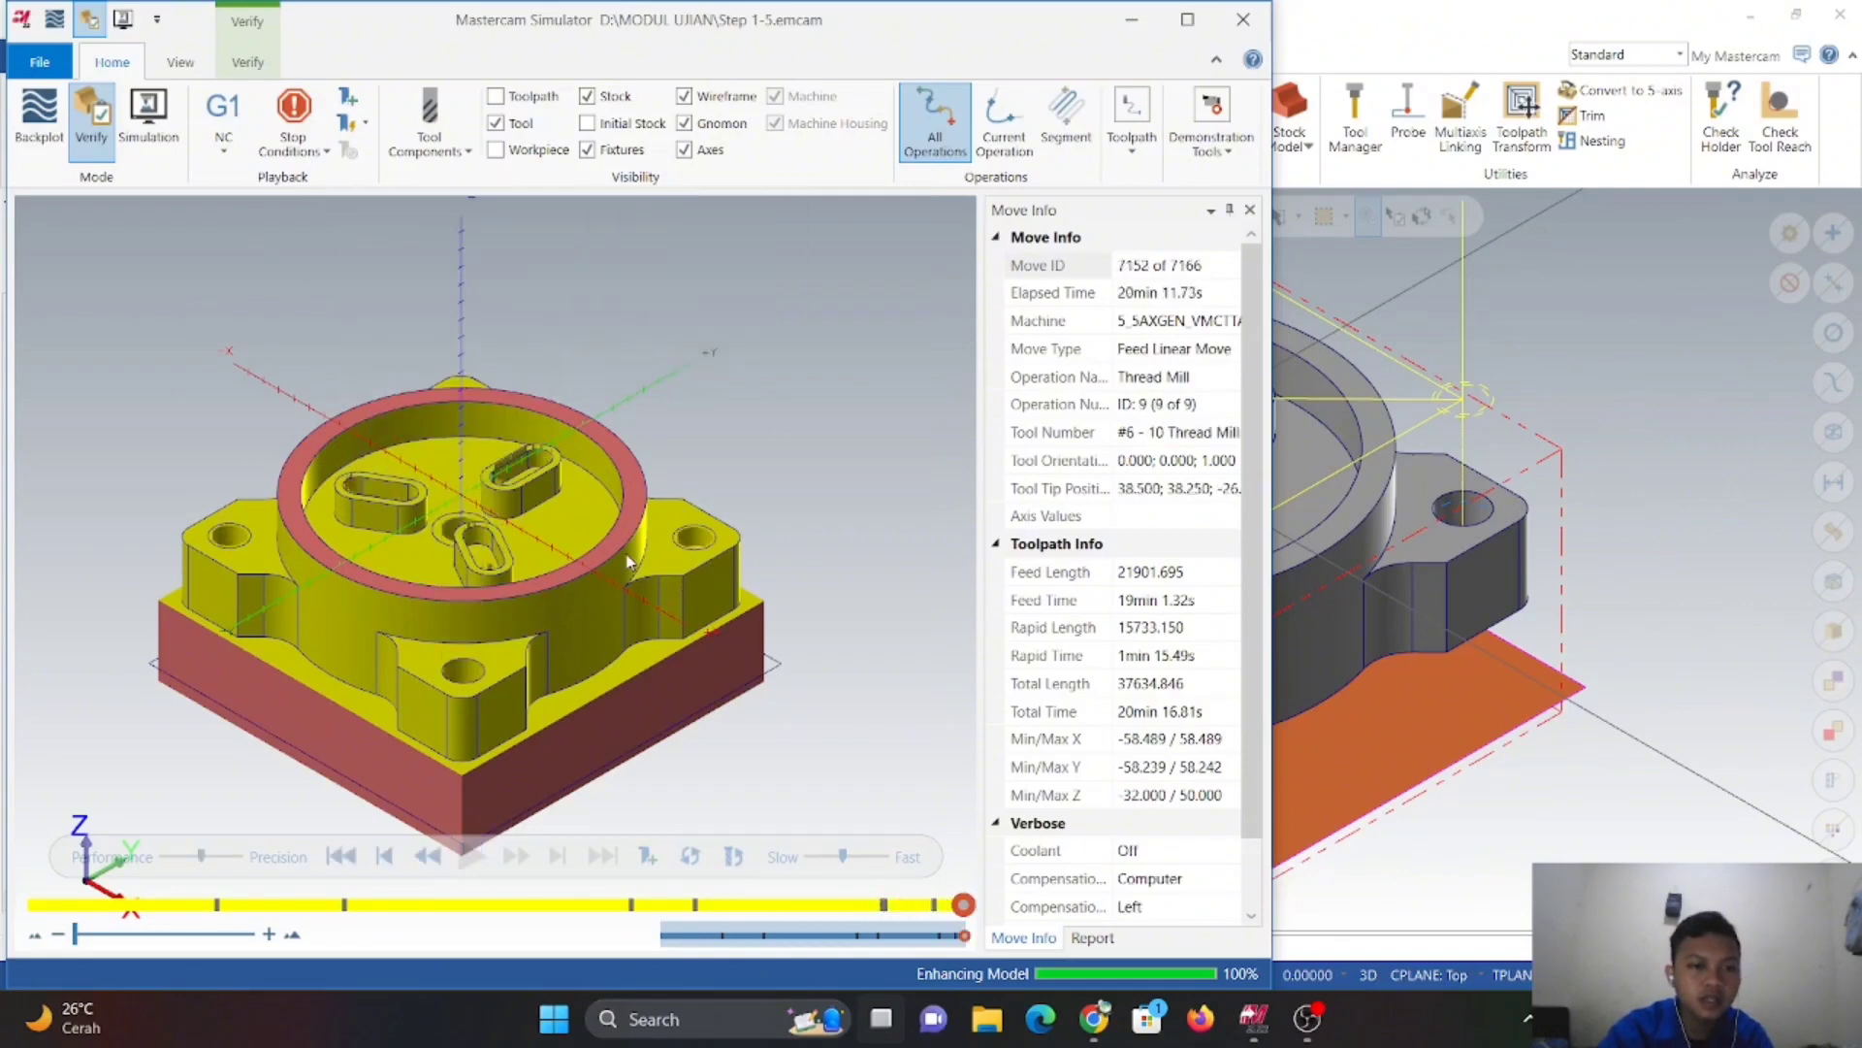
- Examine the corner holes of the verified part up close, comparing the threaded ones with the plain ones
middle_drag(429, 300, 456, 376)
scroll(457, 344, up, 3)
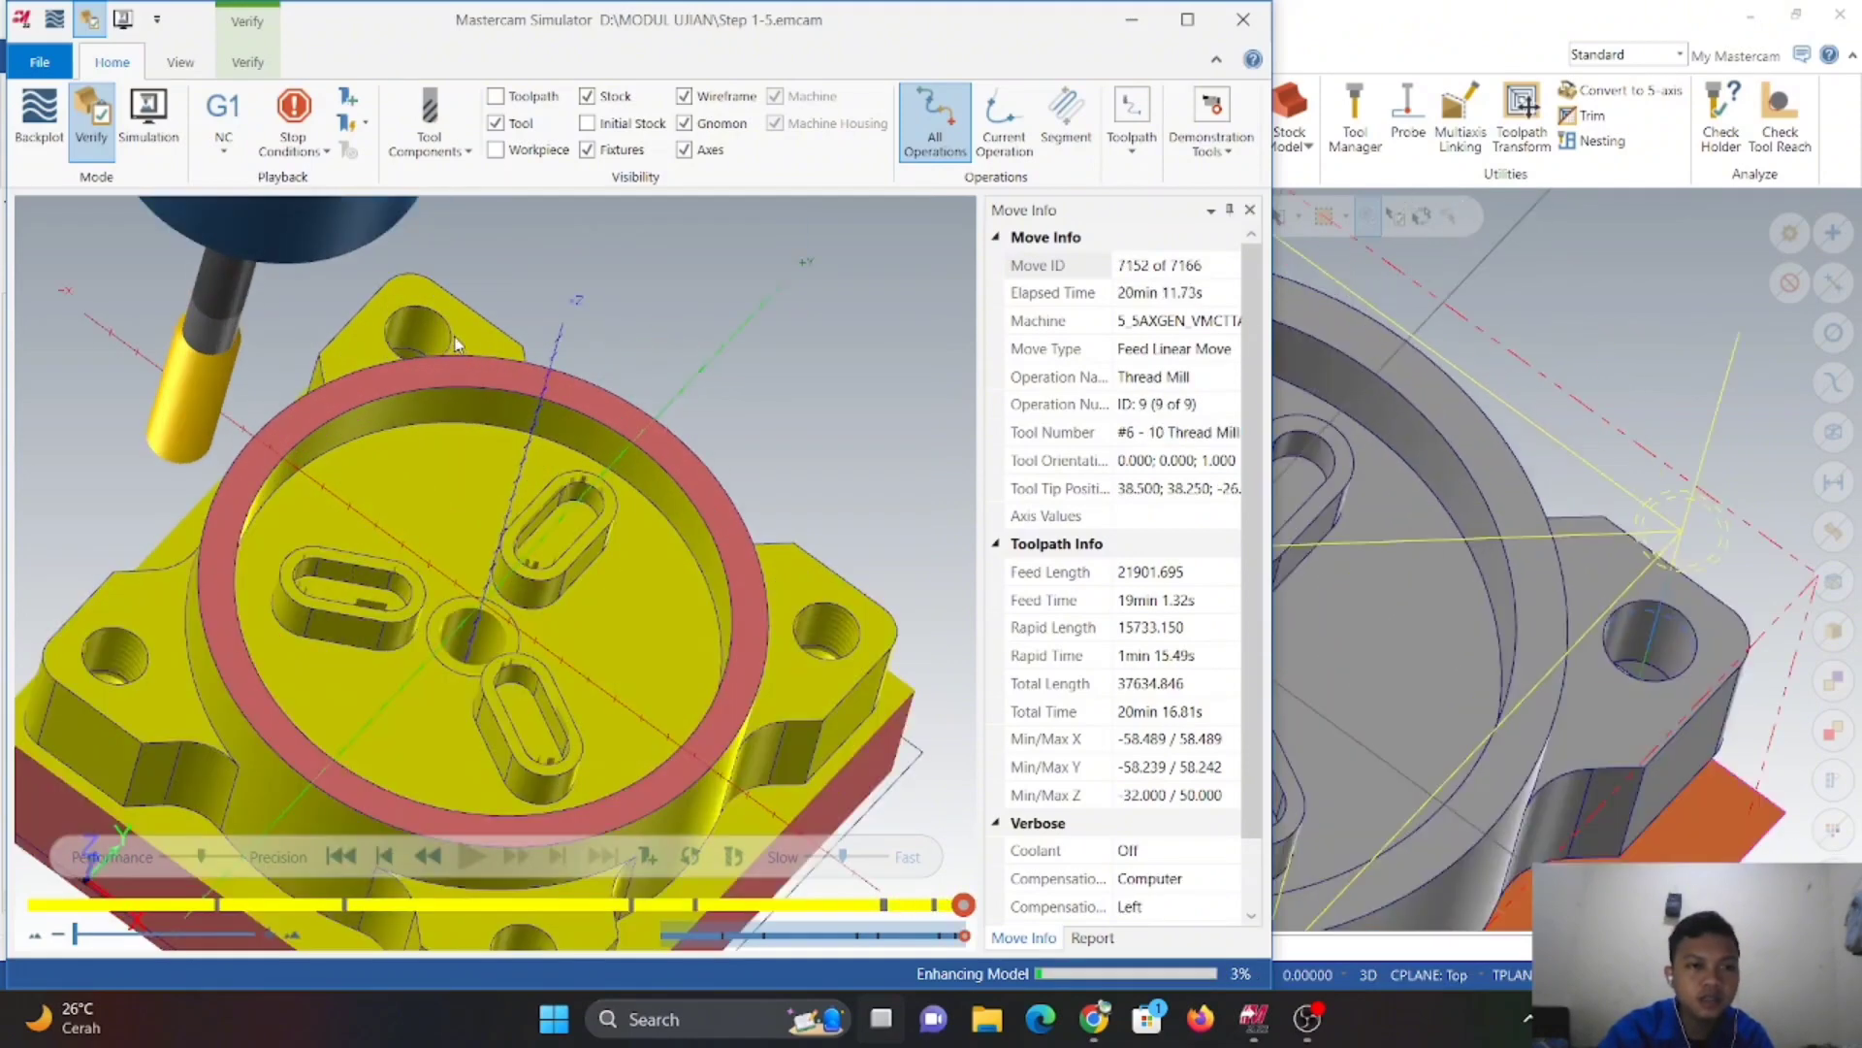
scroll(419, 369, down, 3)
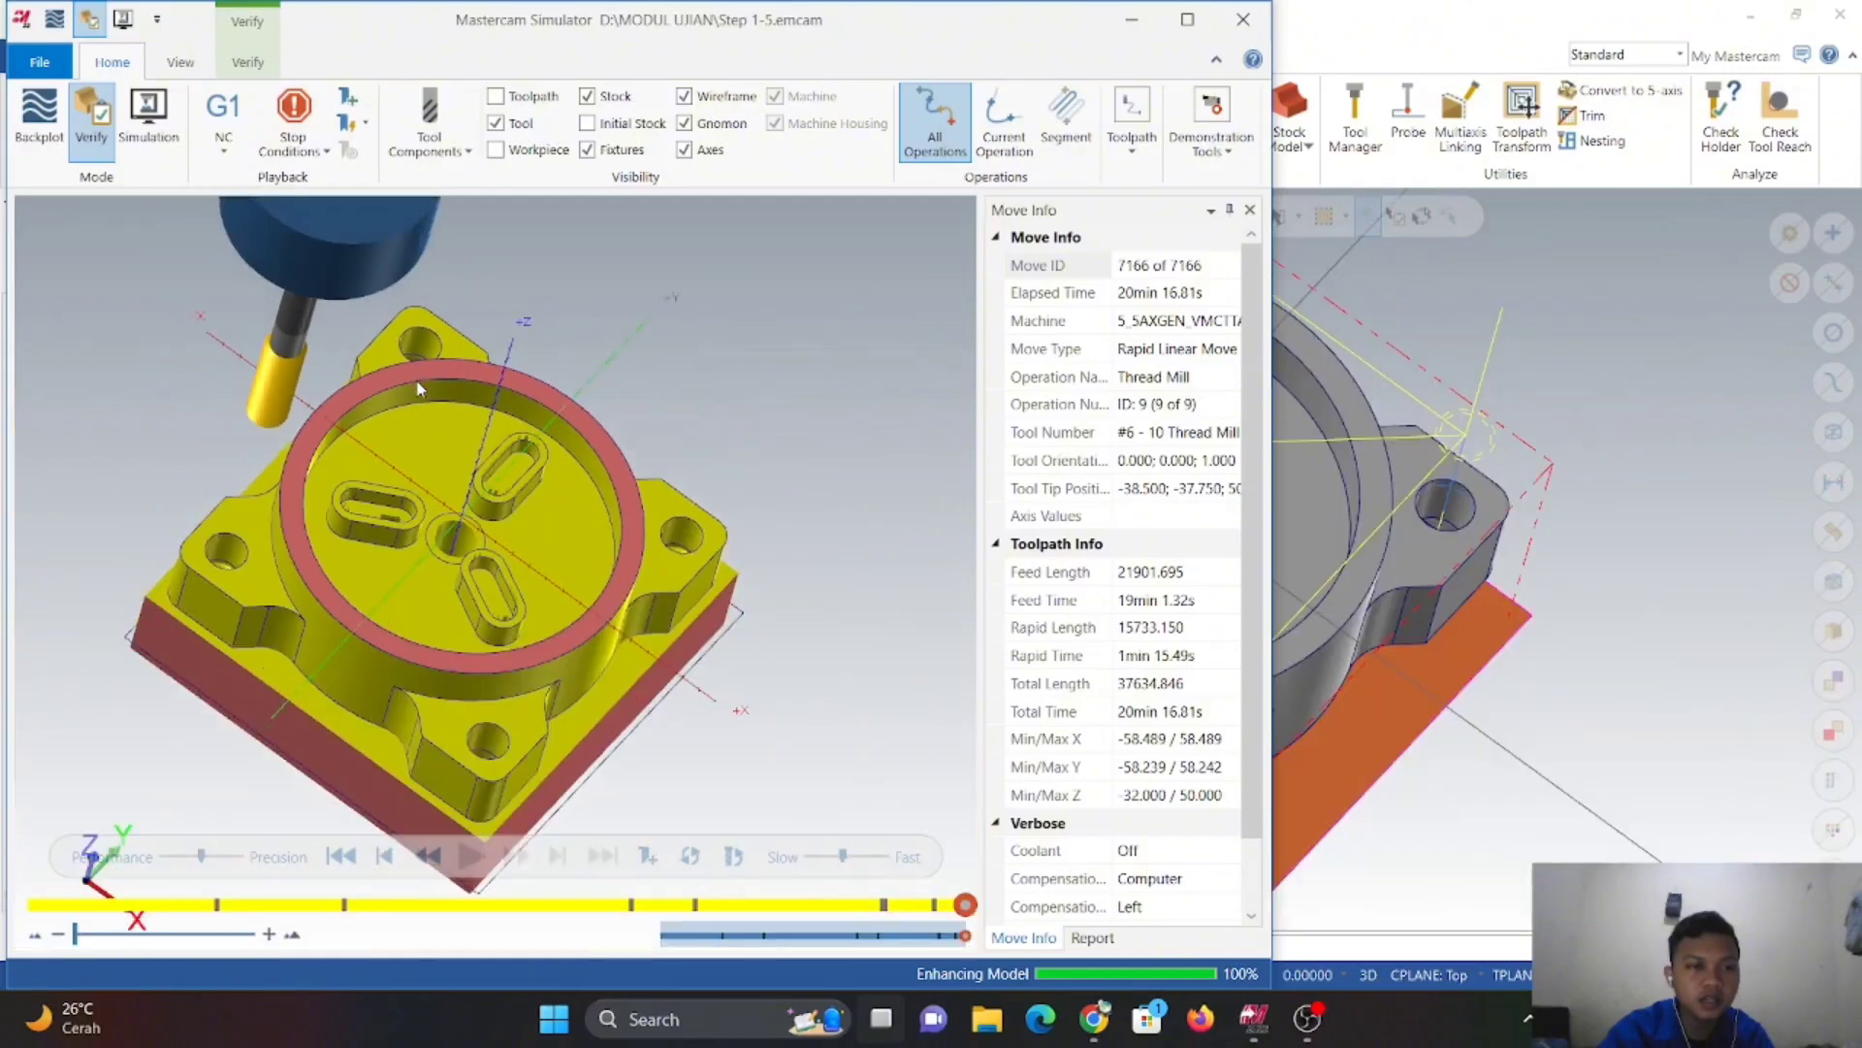
scroll(479, 731, up, 5)
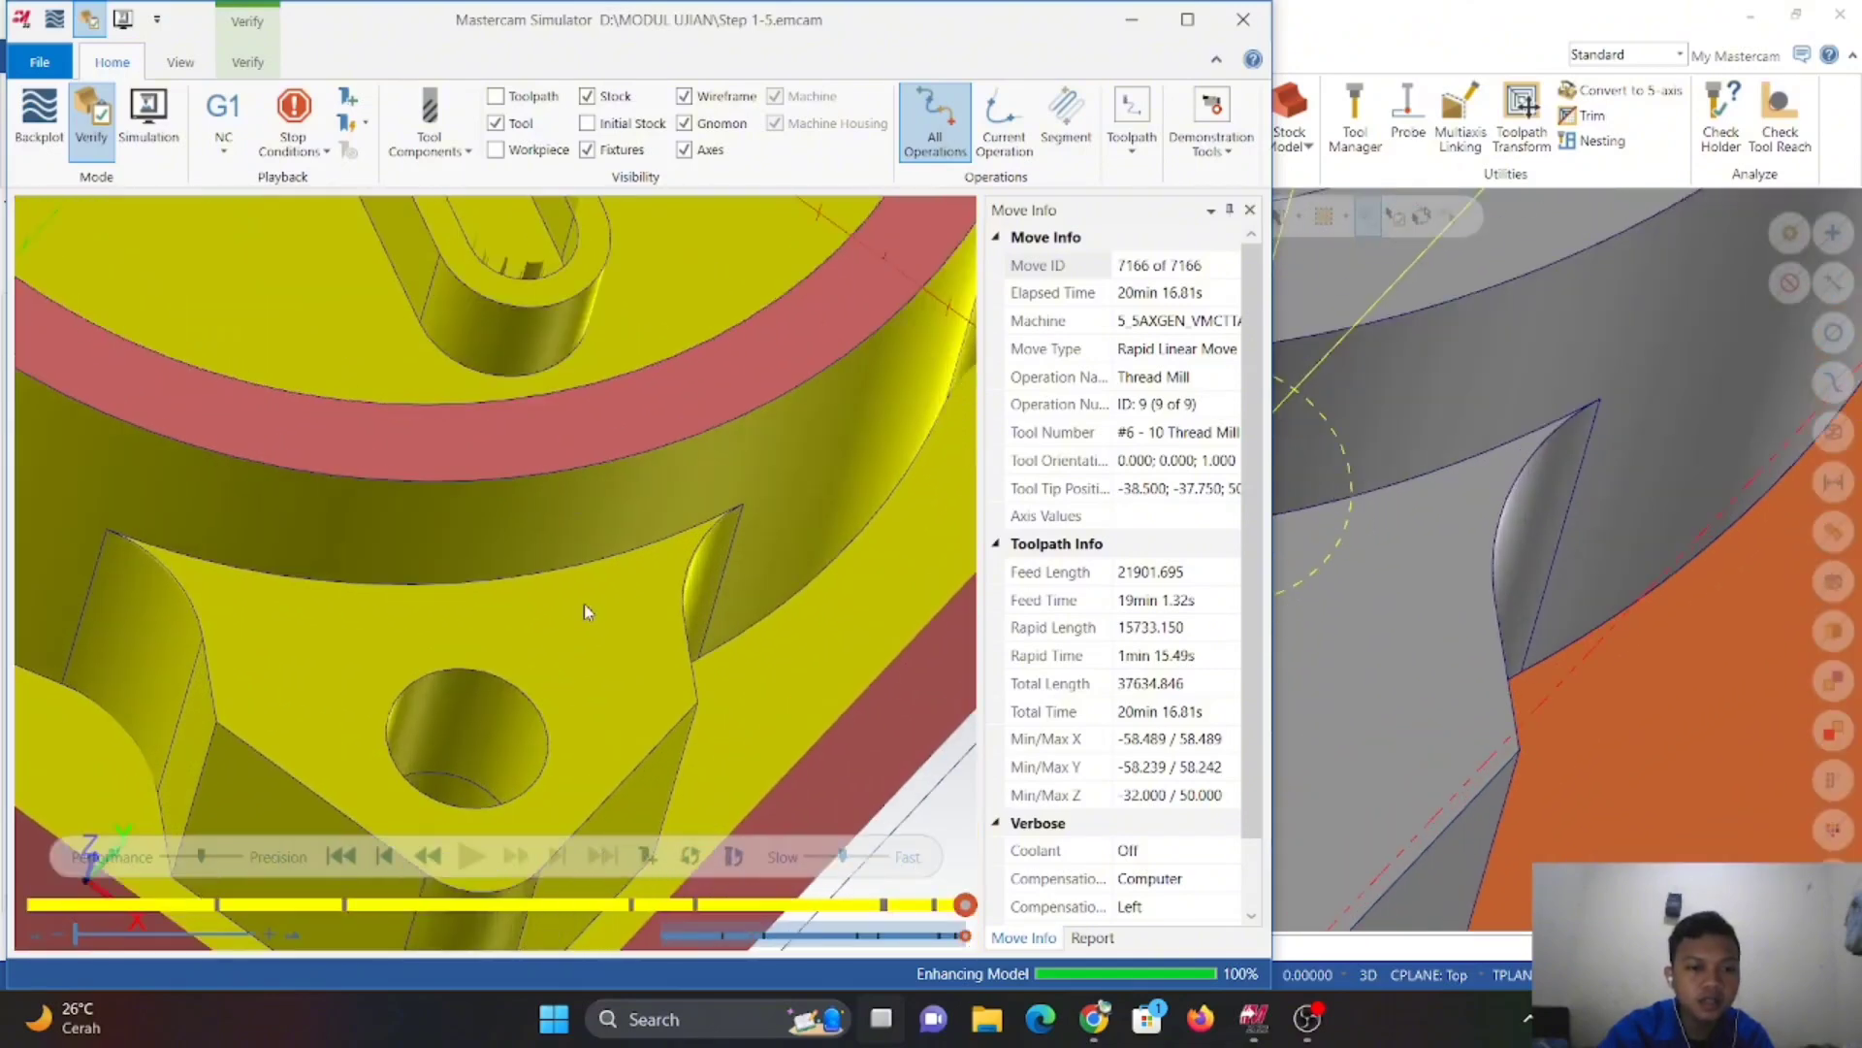
scroll(741, 427, down, 5)
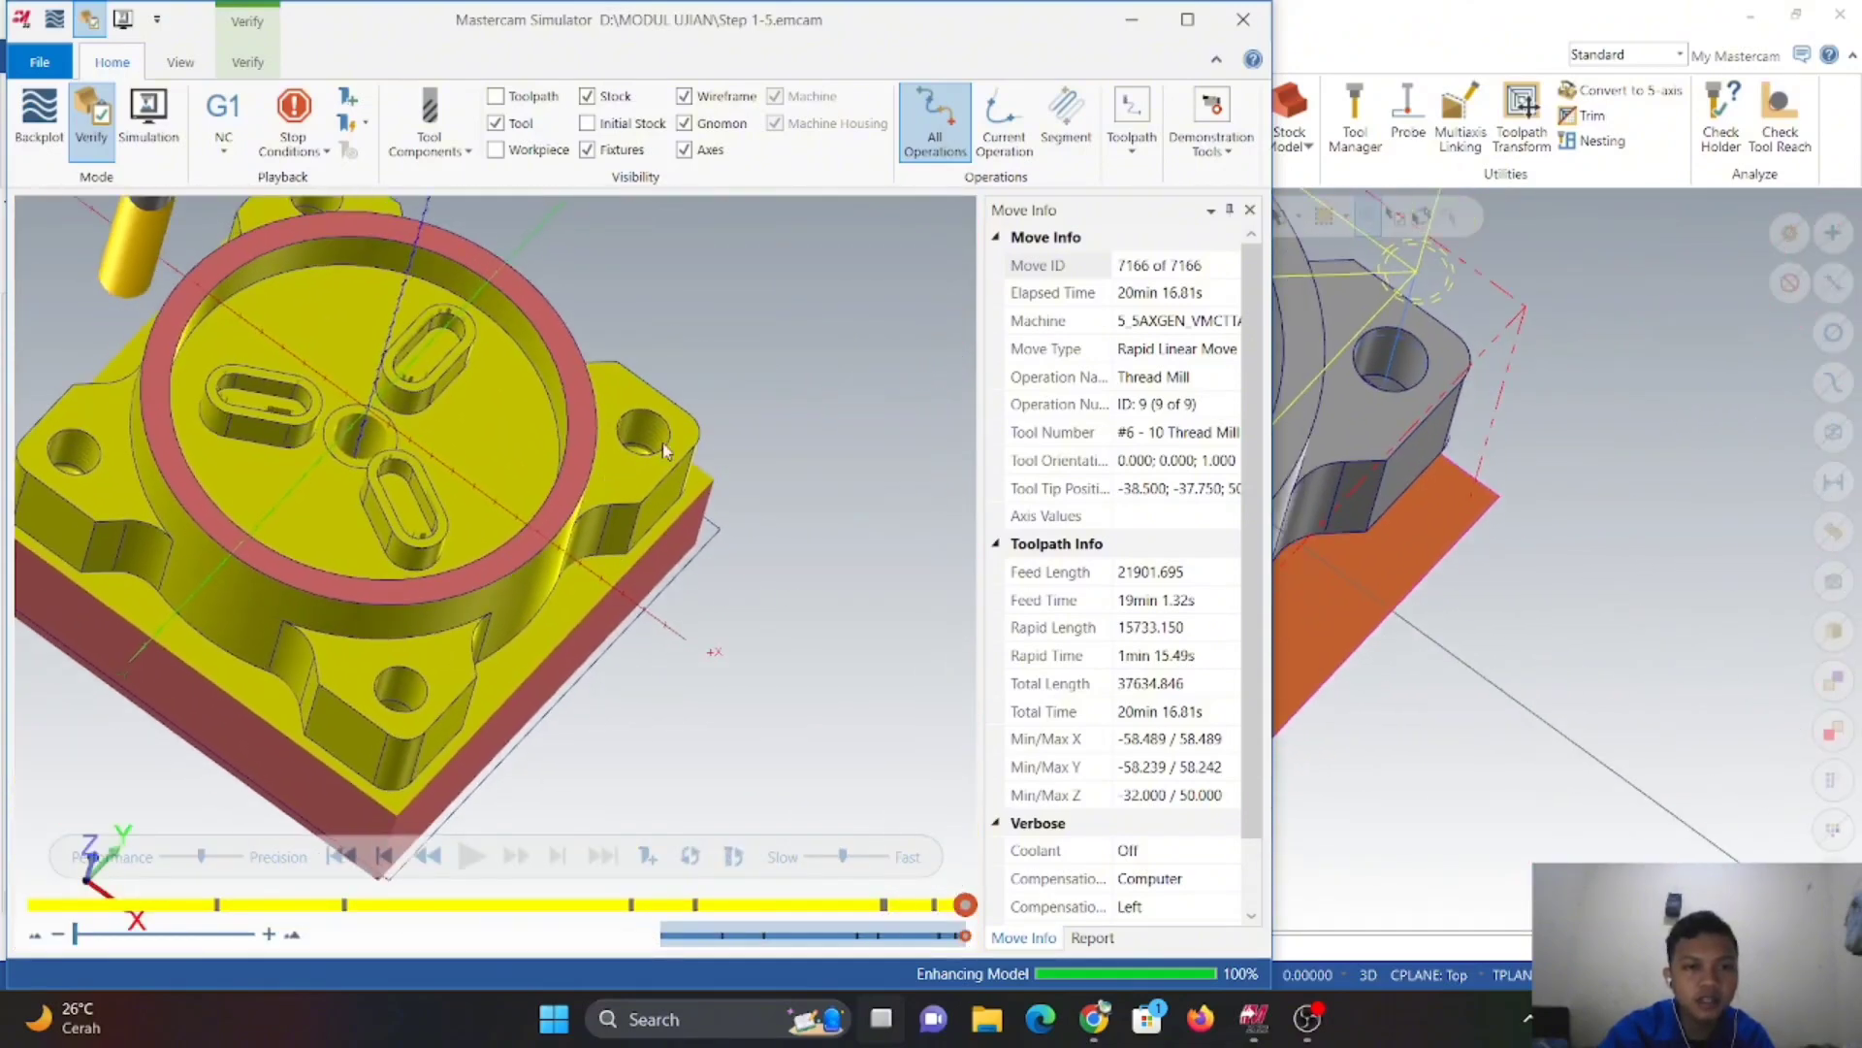
scroll(659, 438, up, 5)
scroll(603, 509, down, 5)
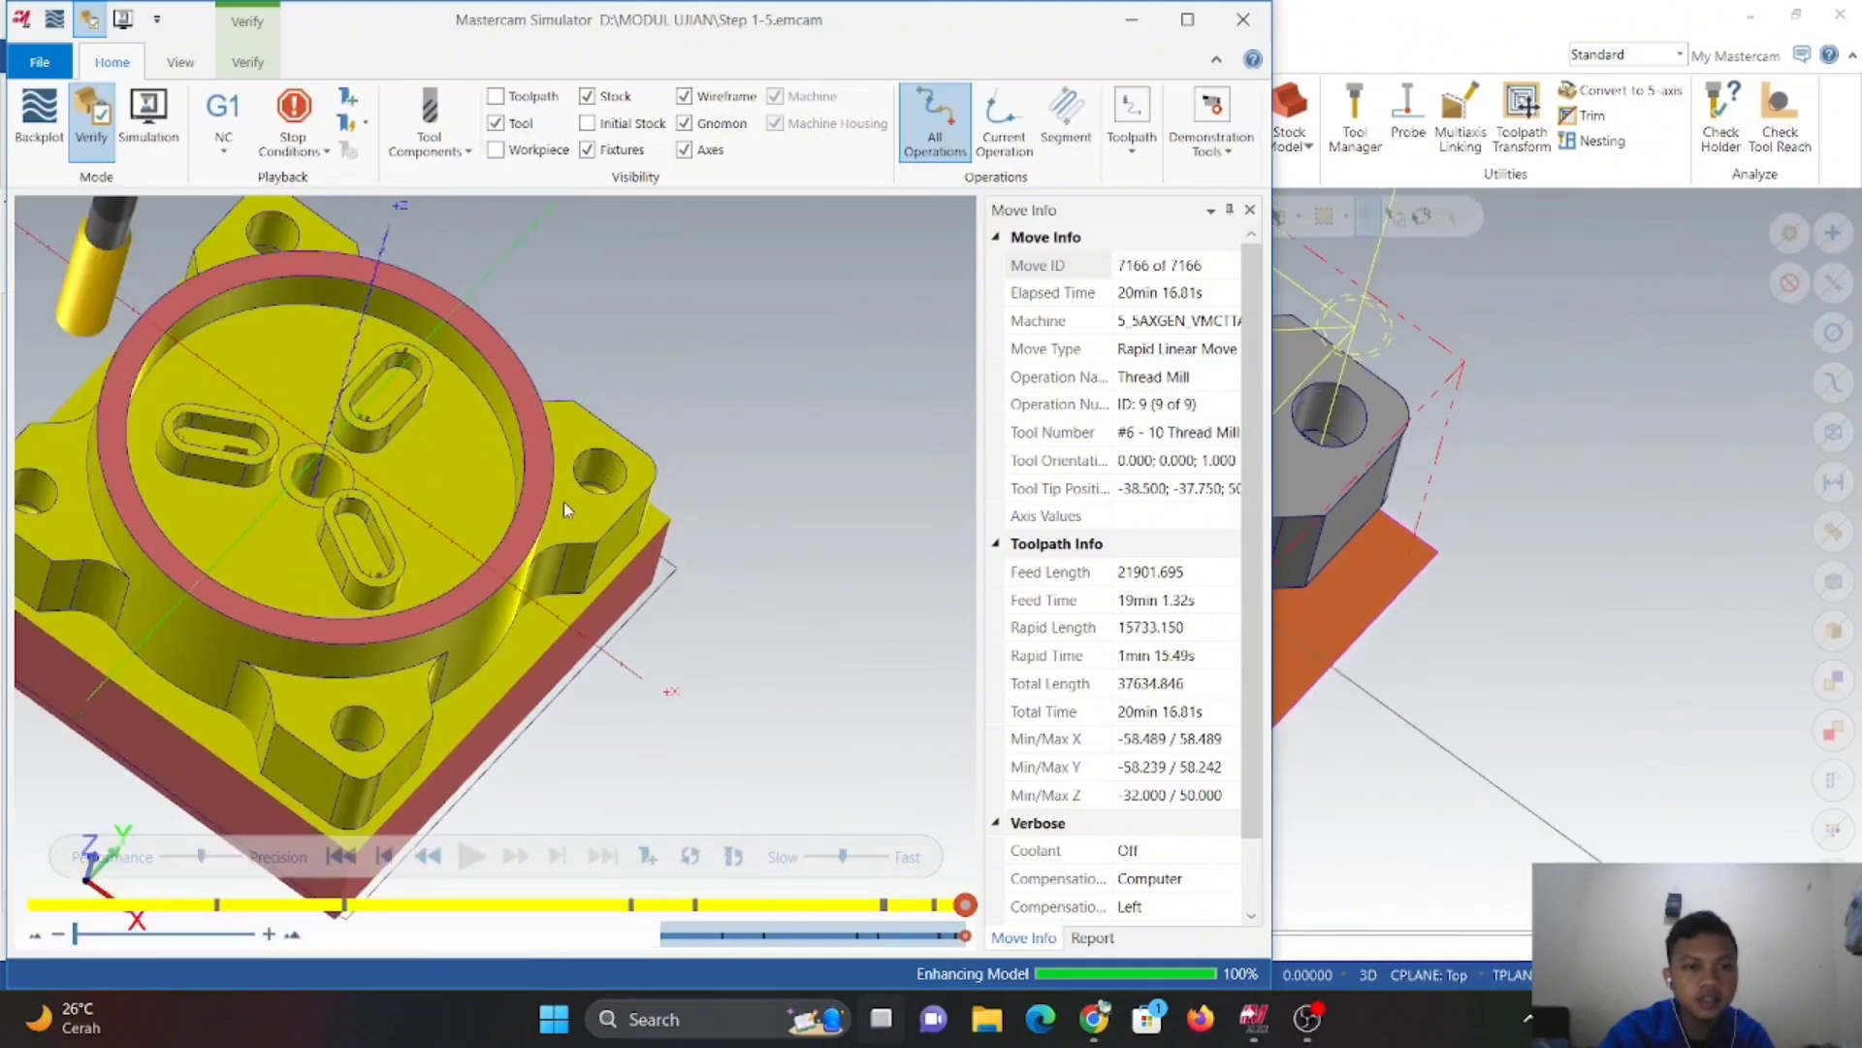
scroll(483, 550, up, 5)
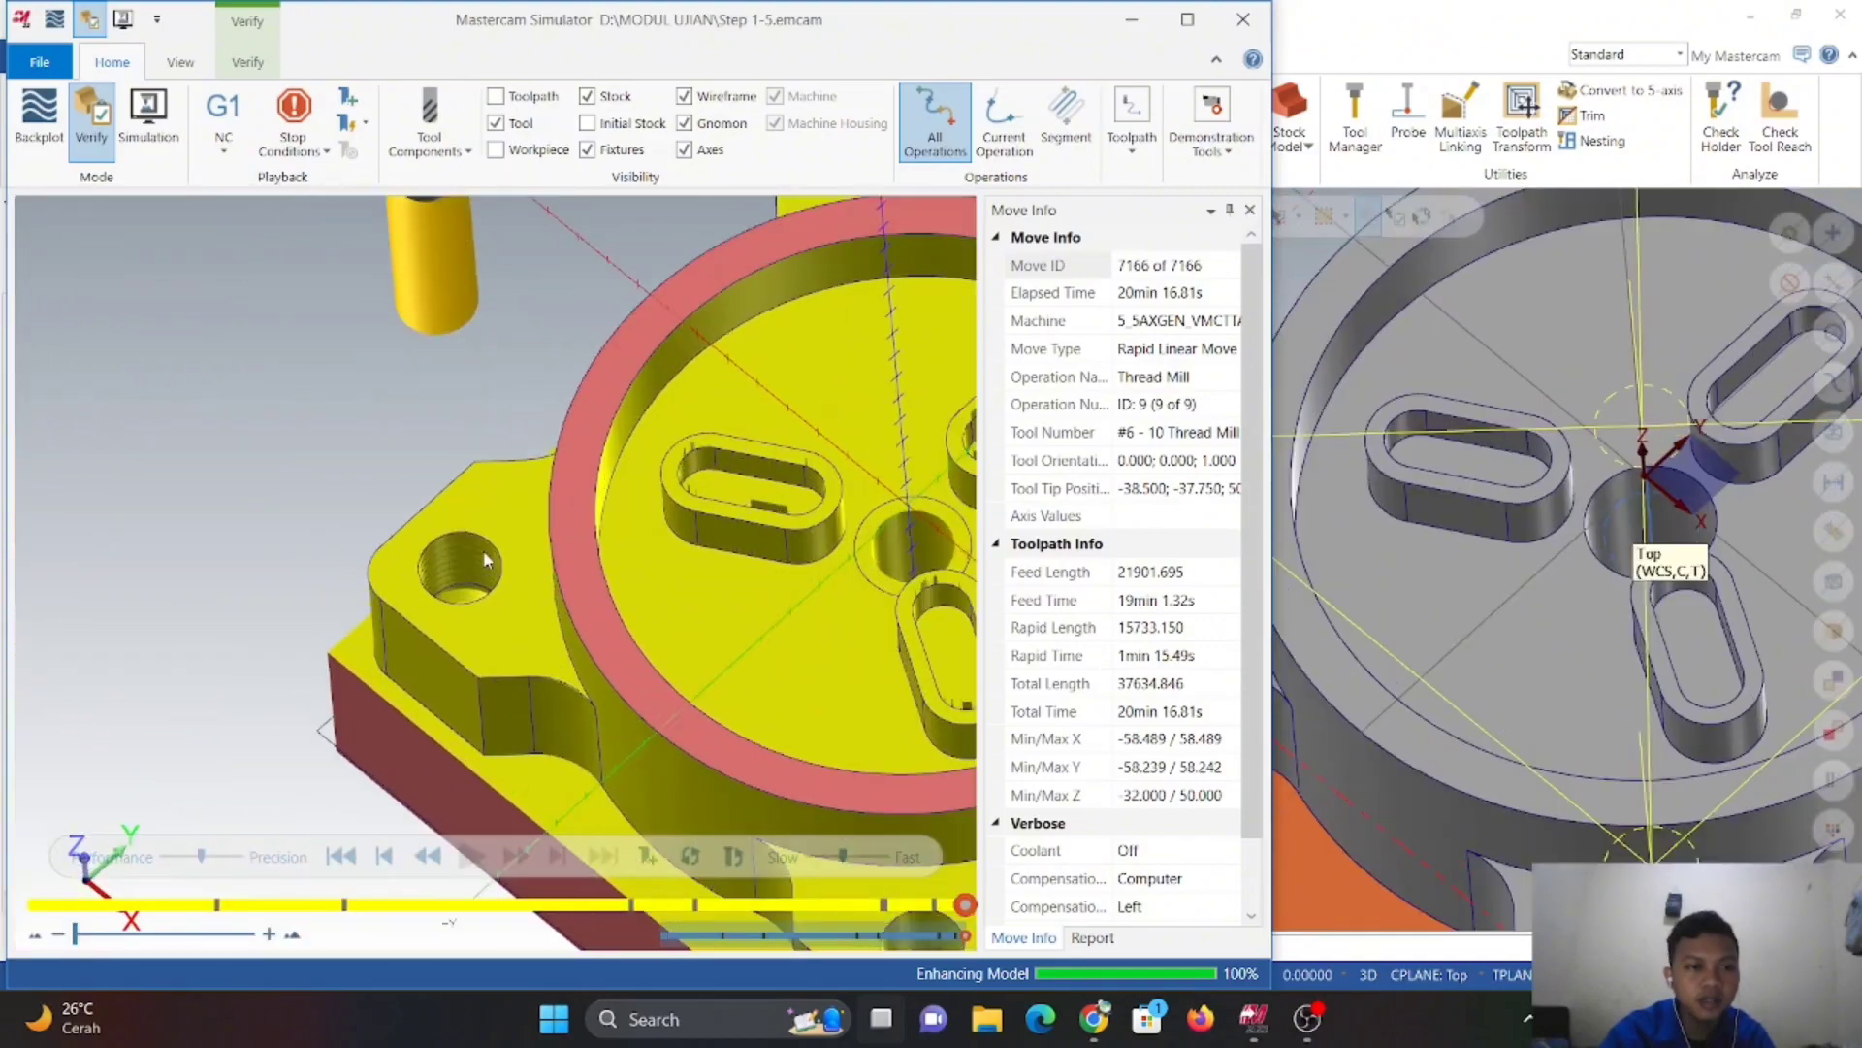
scroll(483, 550, down, 5)
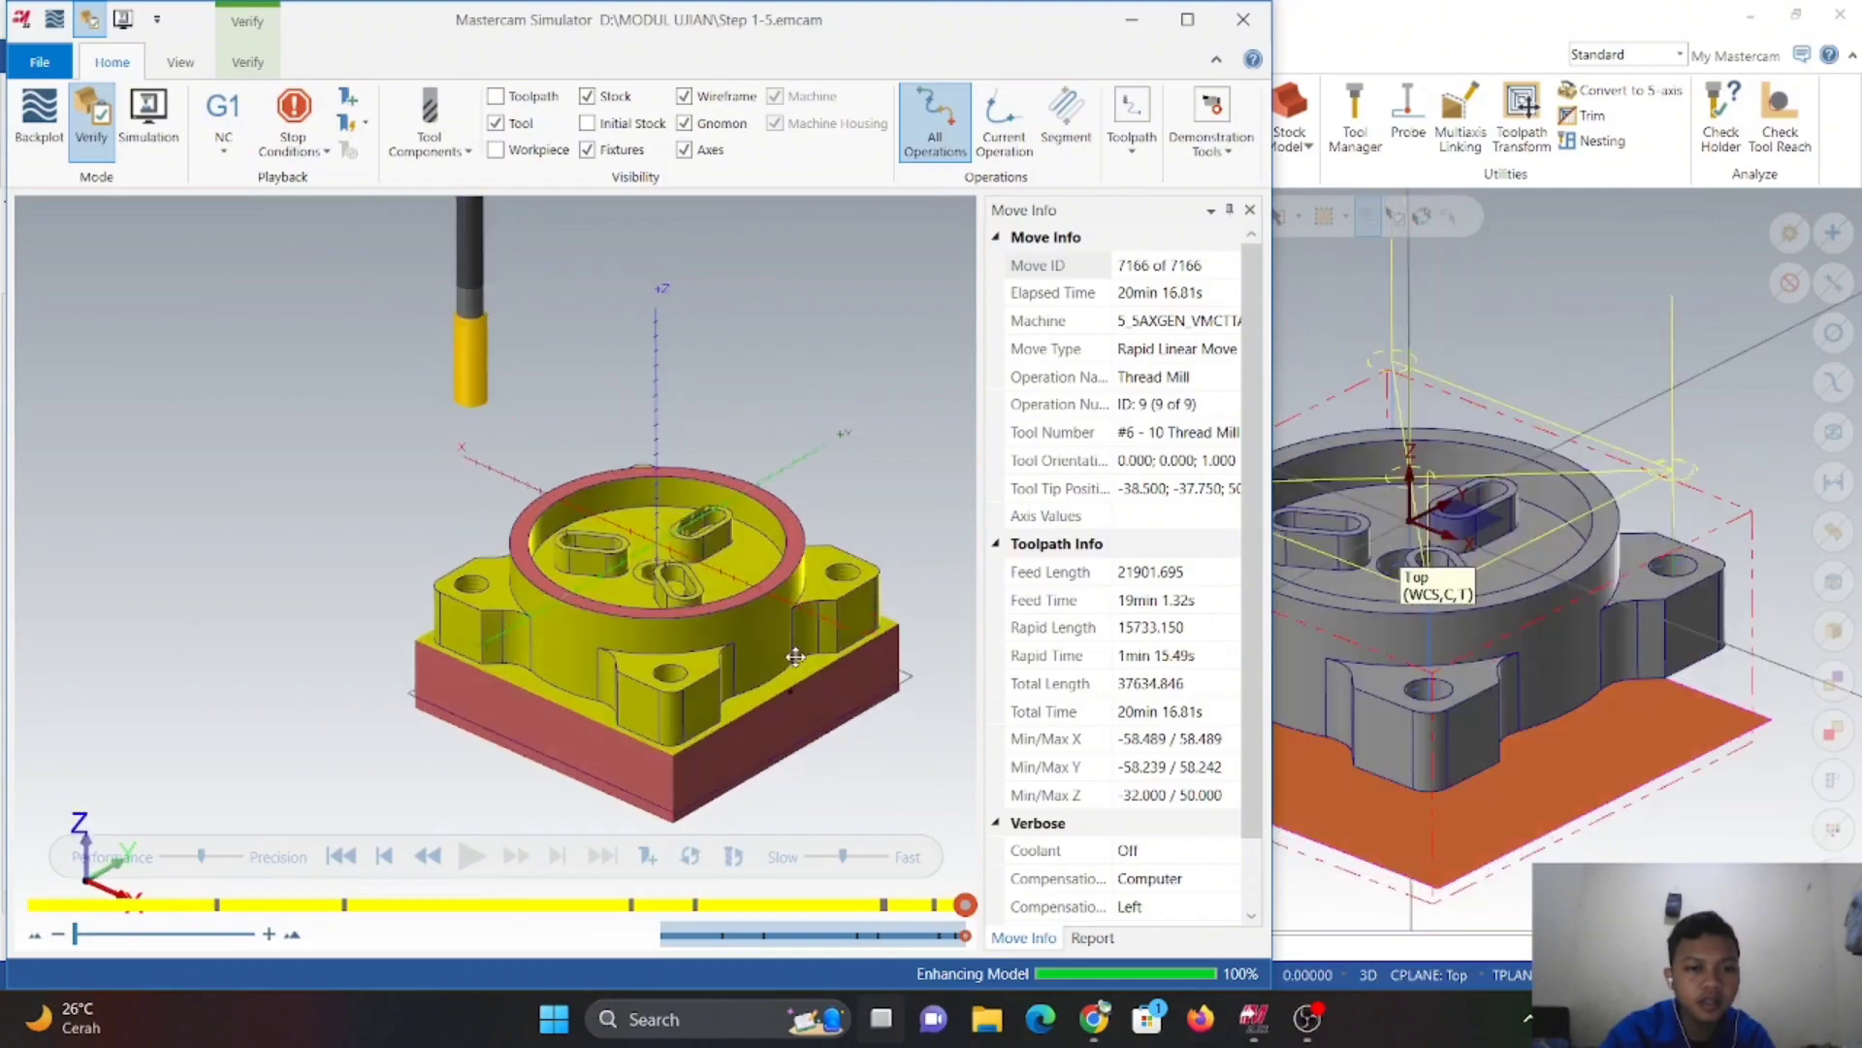
mouse_move(795, 658)
middle_down()
mouse_move(791, 697)
mouse_move(788, 667)
middle_up()
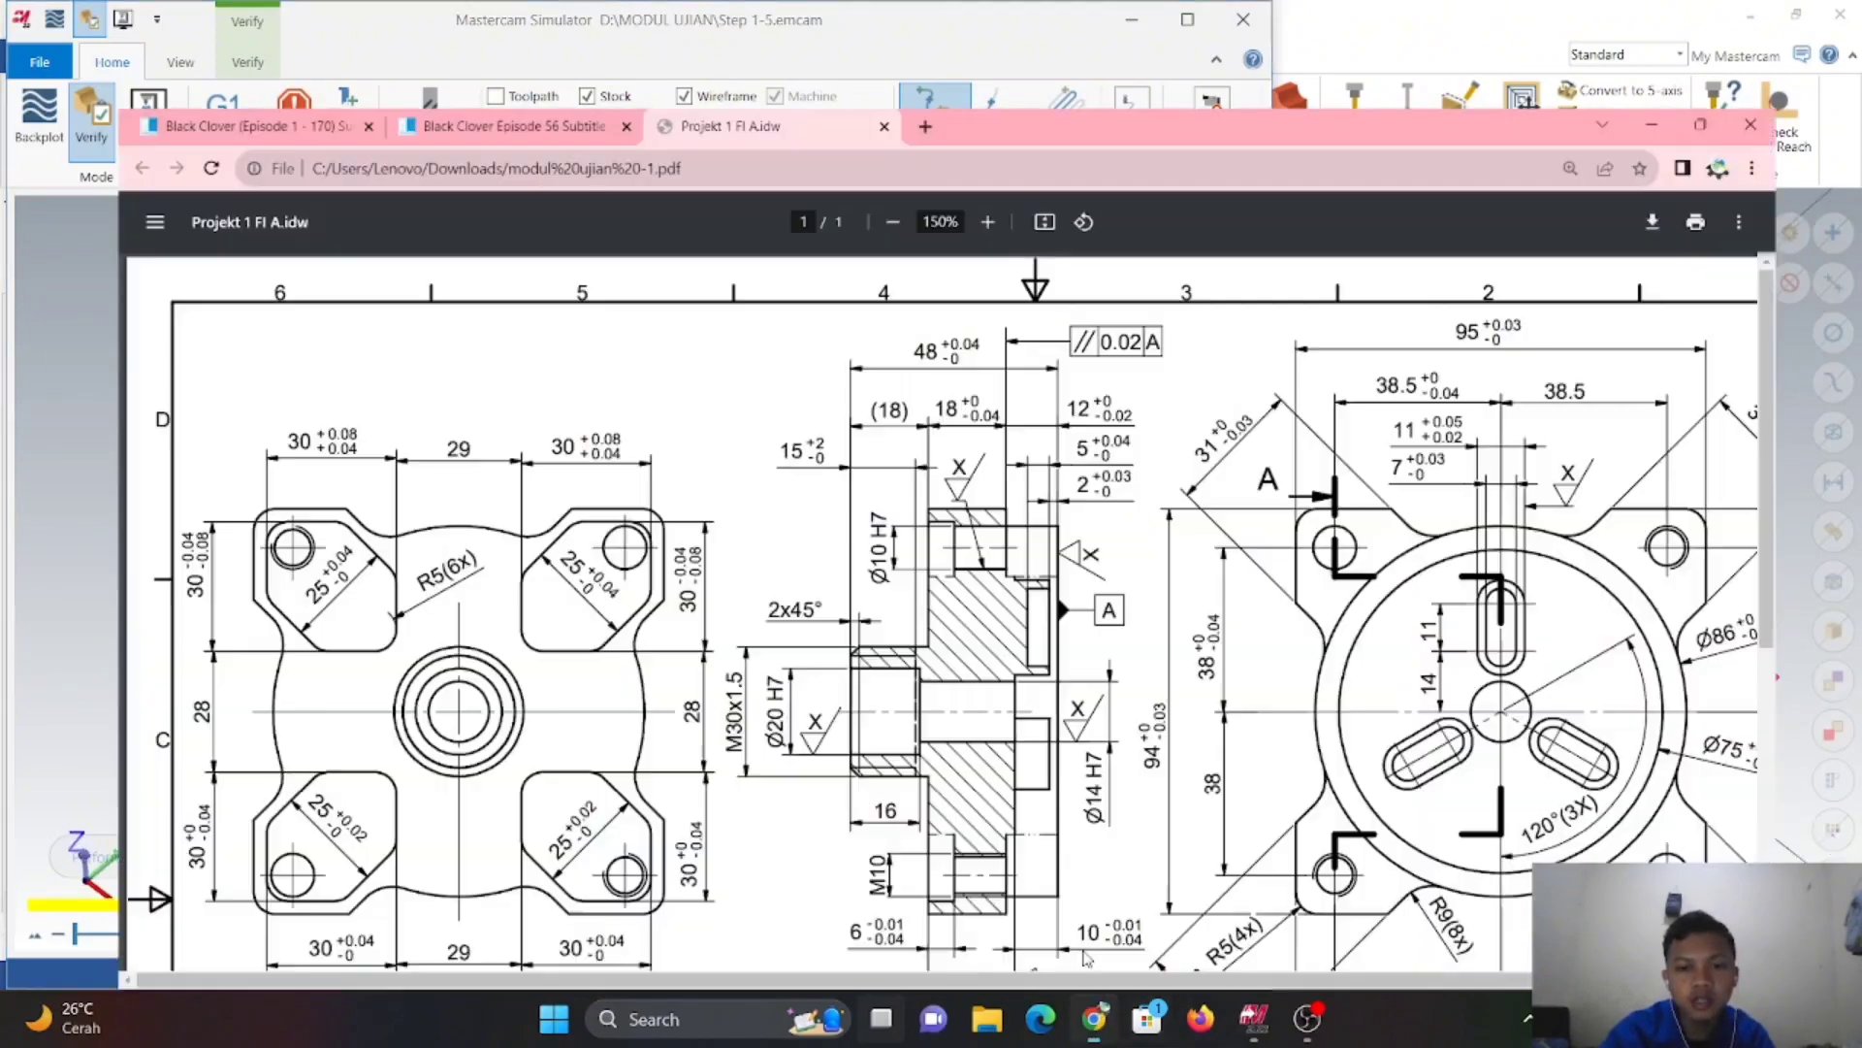
- Consult the part drawing PDF in the browser, and examine the central bore and slots in the simulator
click(1093, 1018)
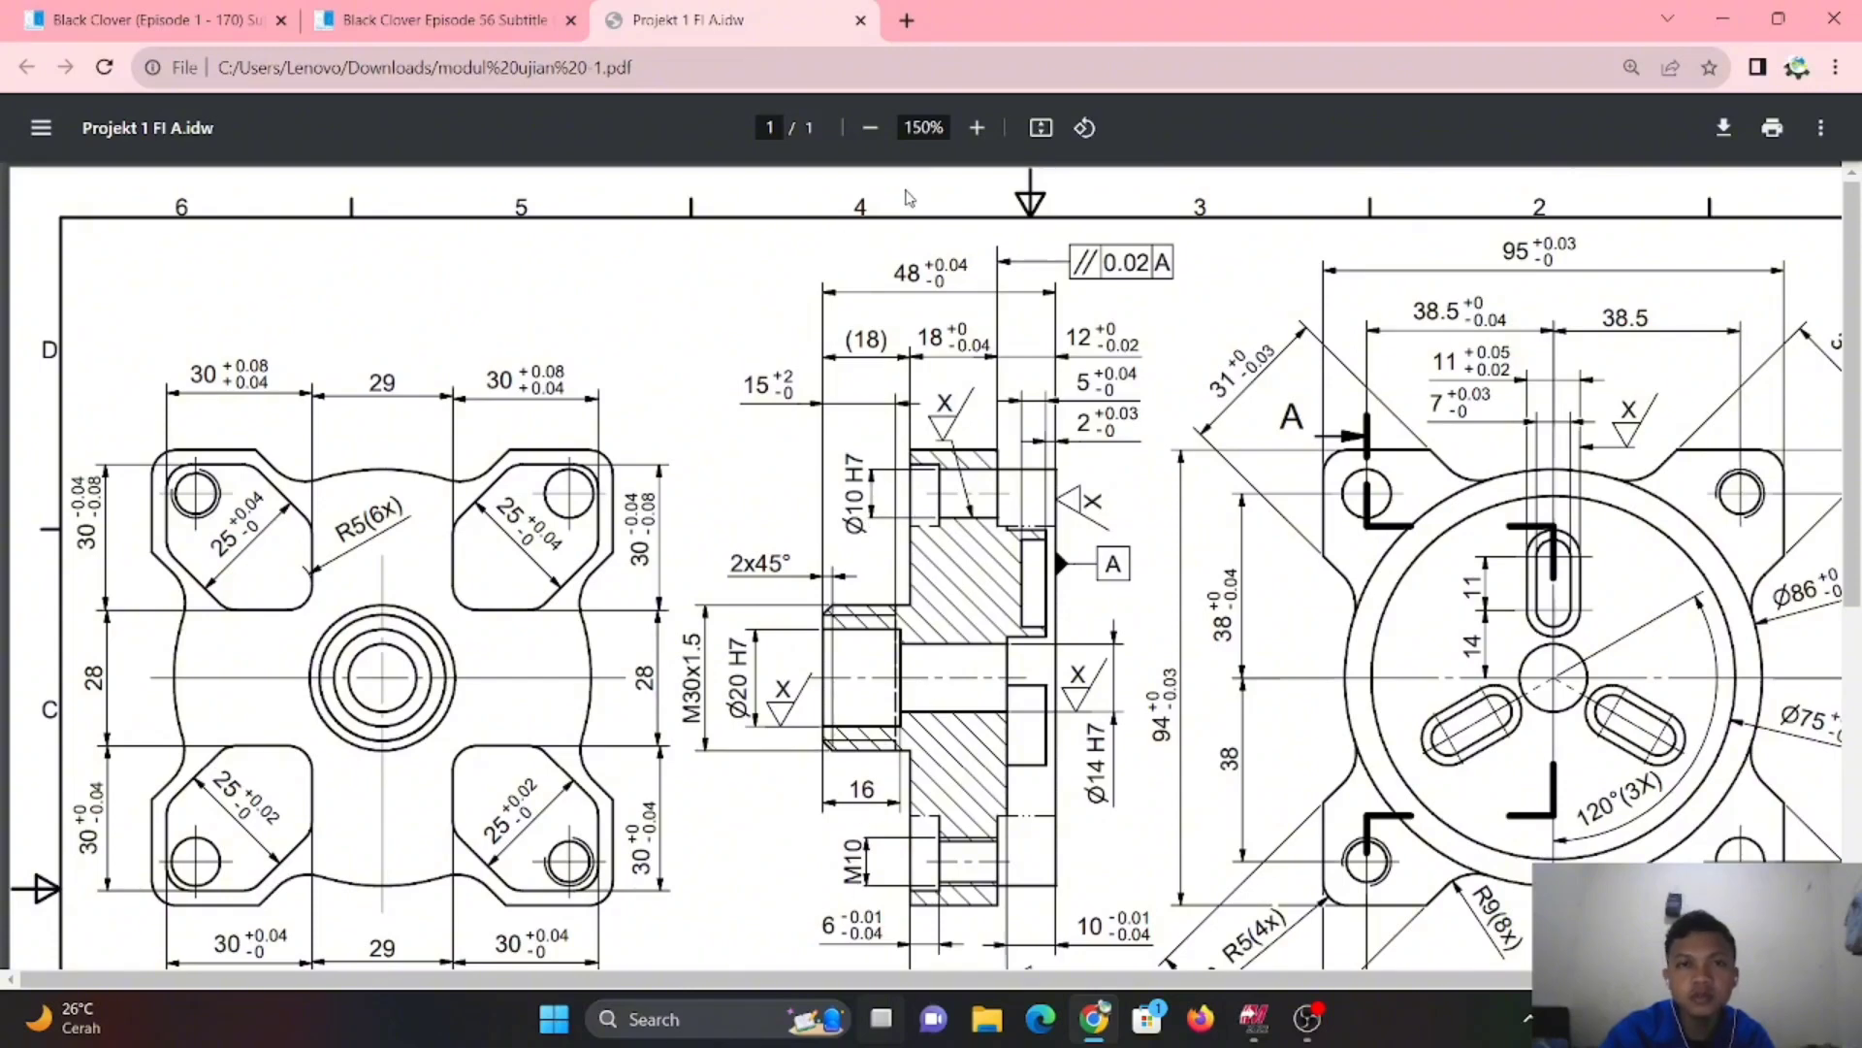
click(1722, 19)
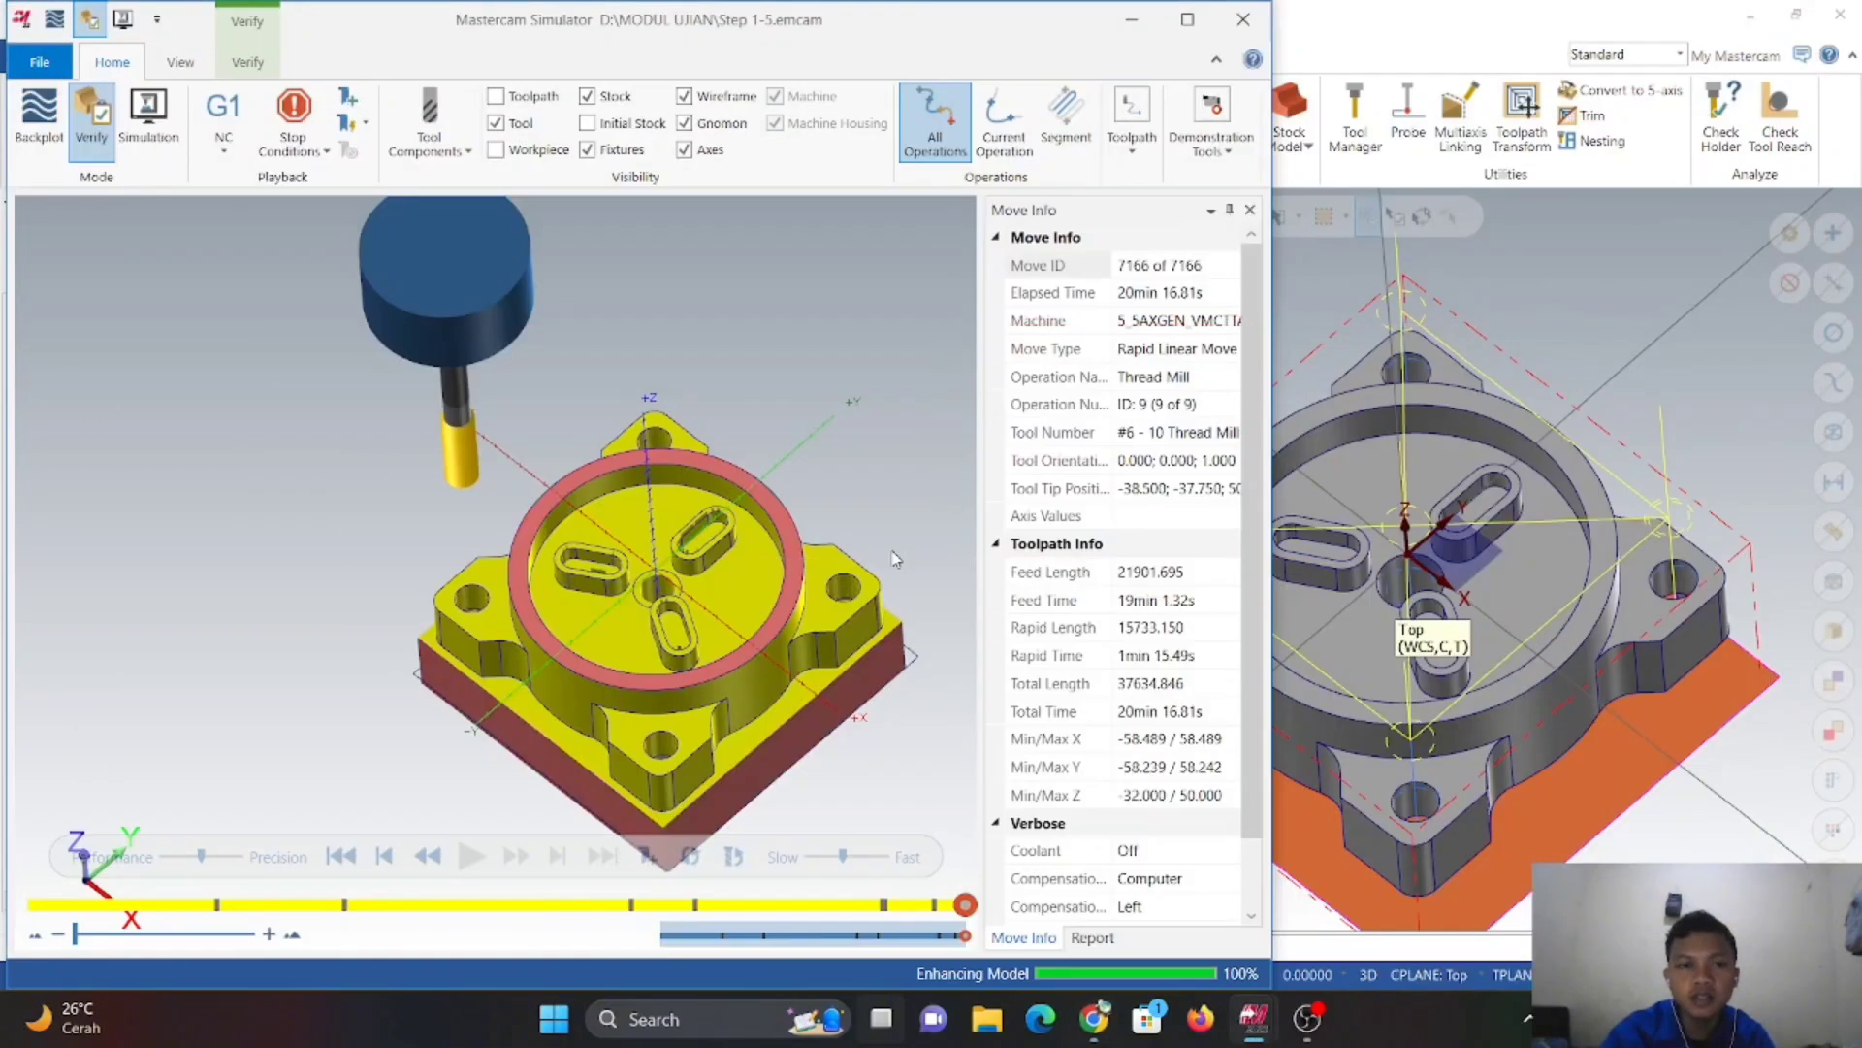
scroll(682, 572, up, 6)
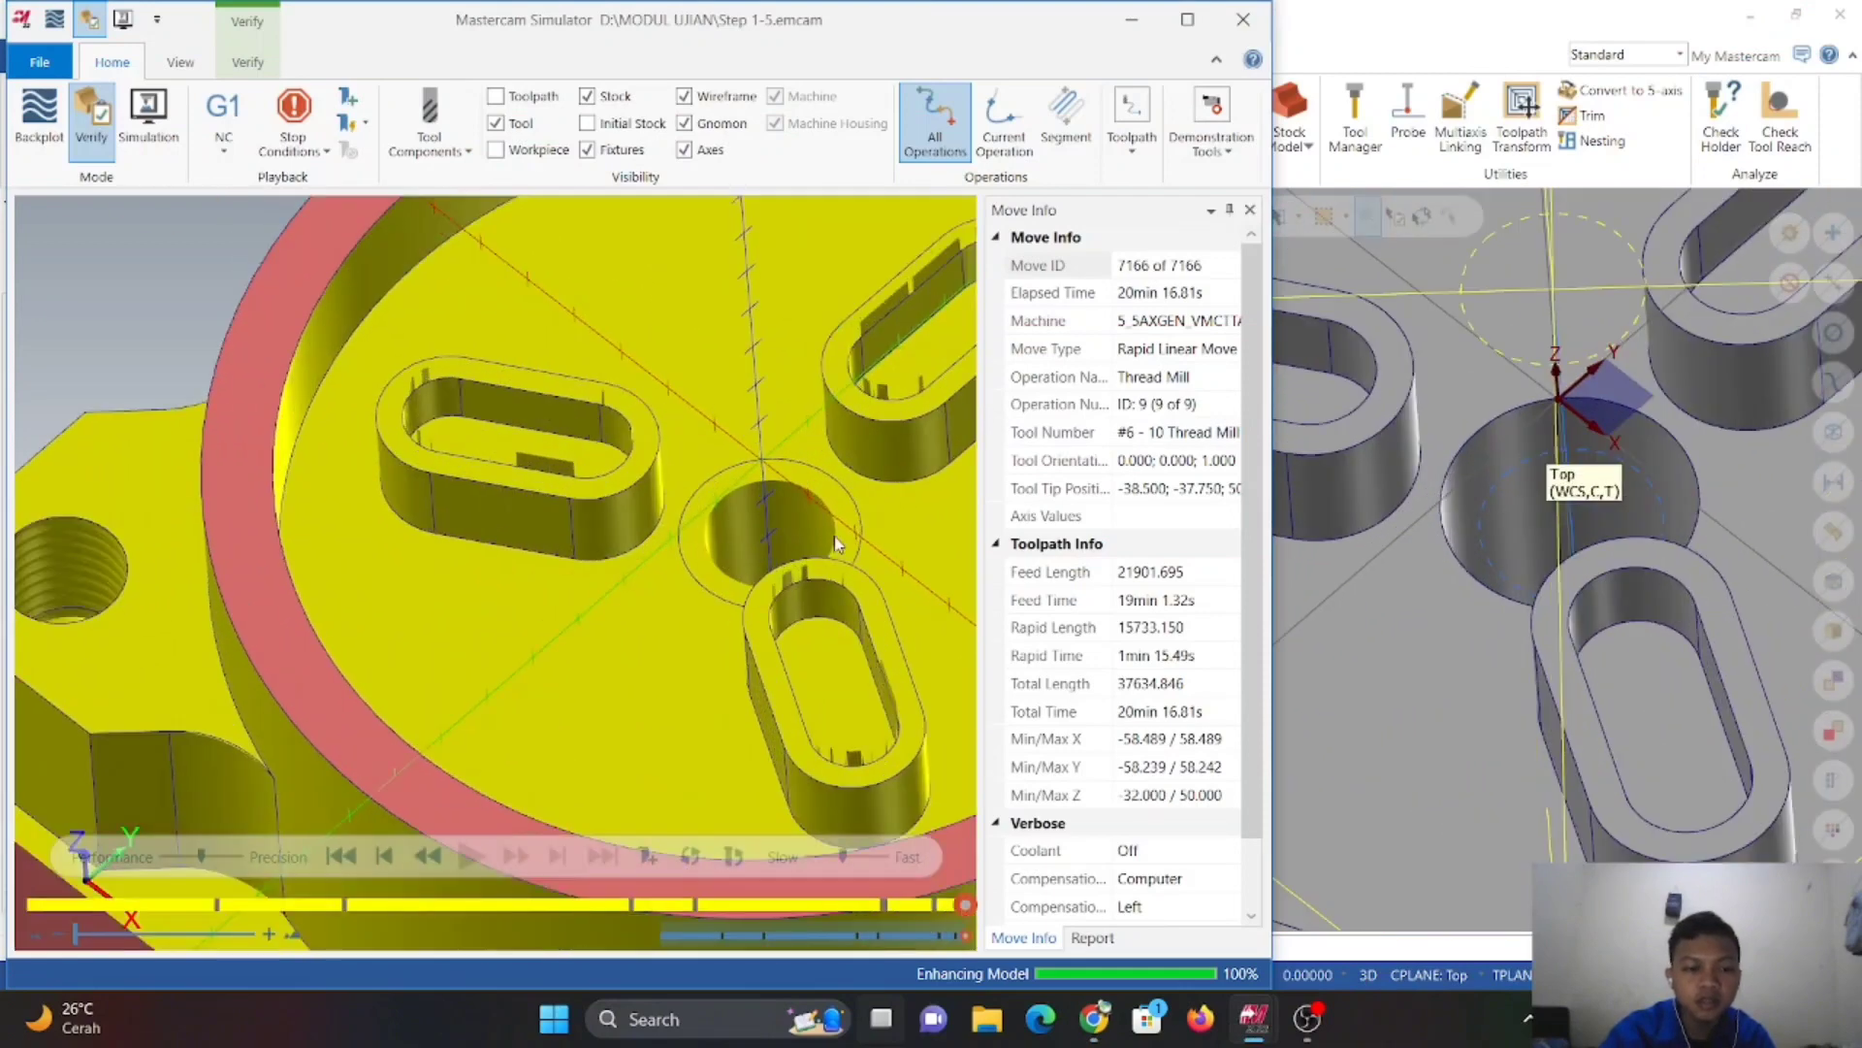
middle_drag(660, 530, 652, 534)
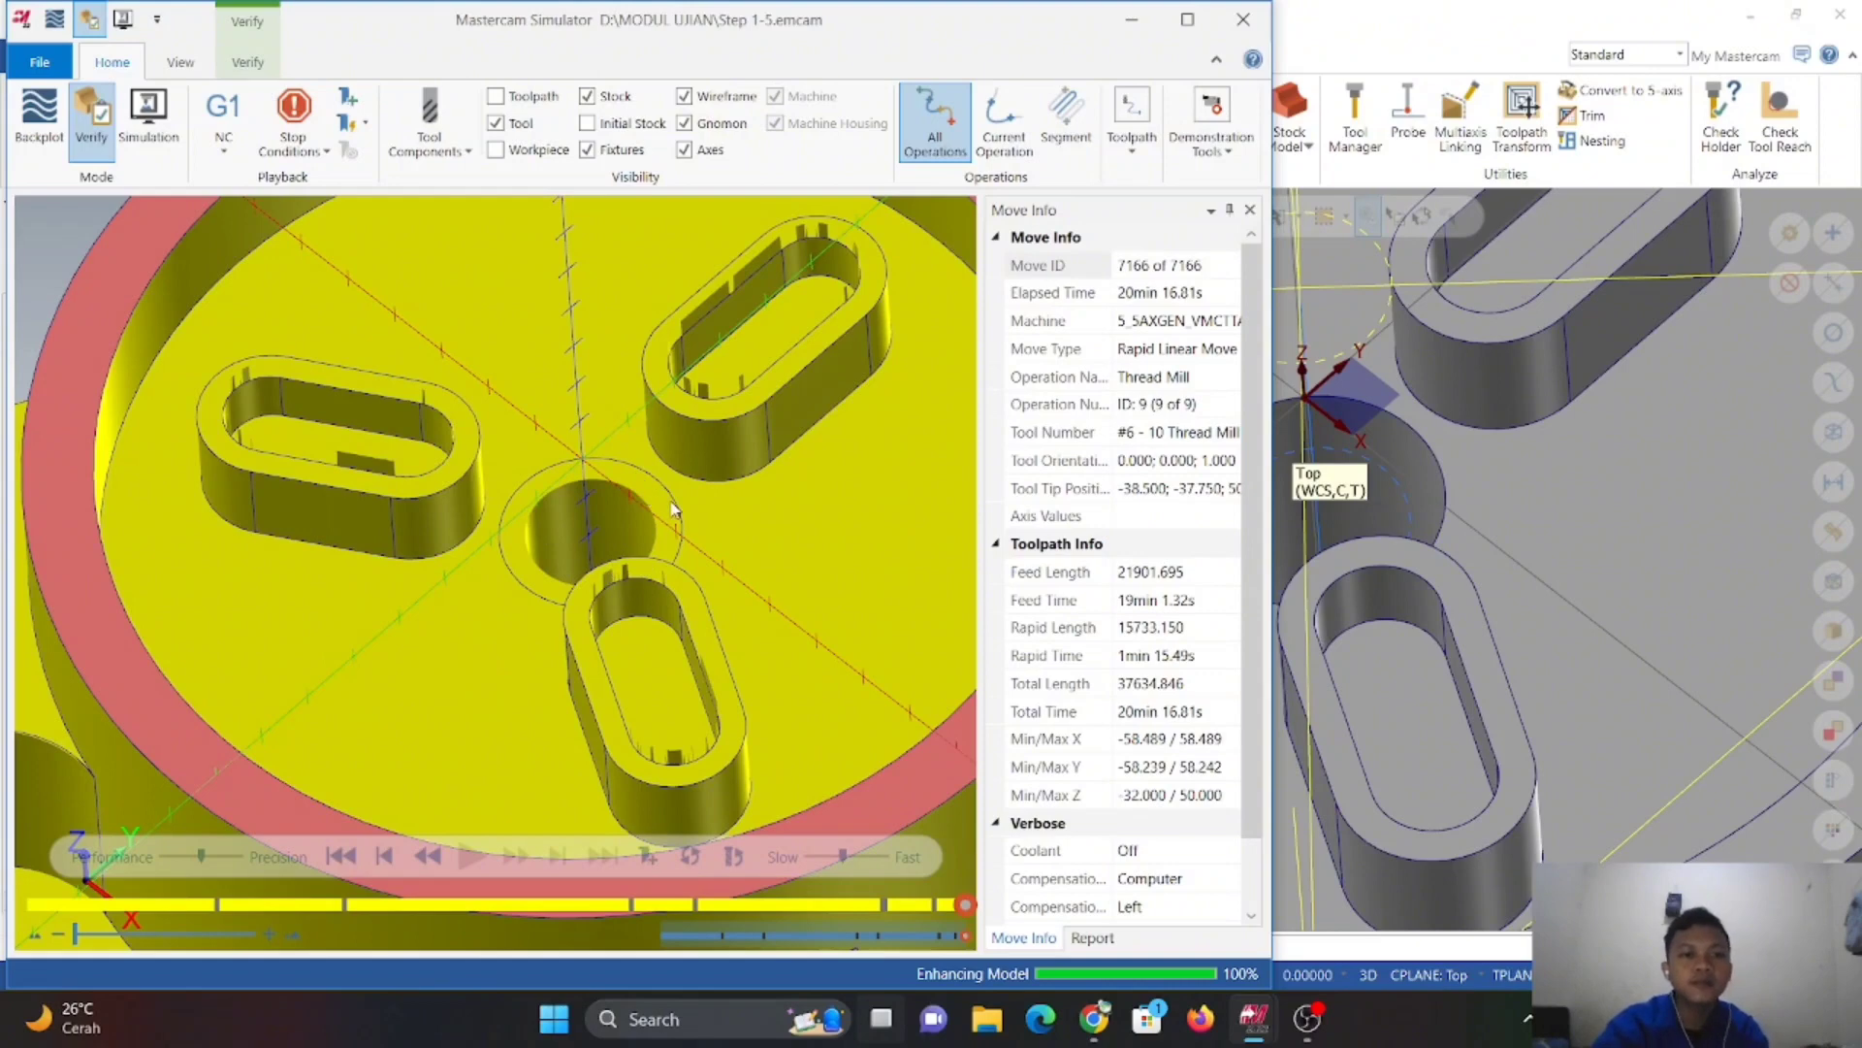
scroll(601, 497, up, 3)
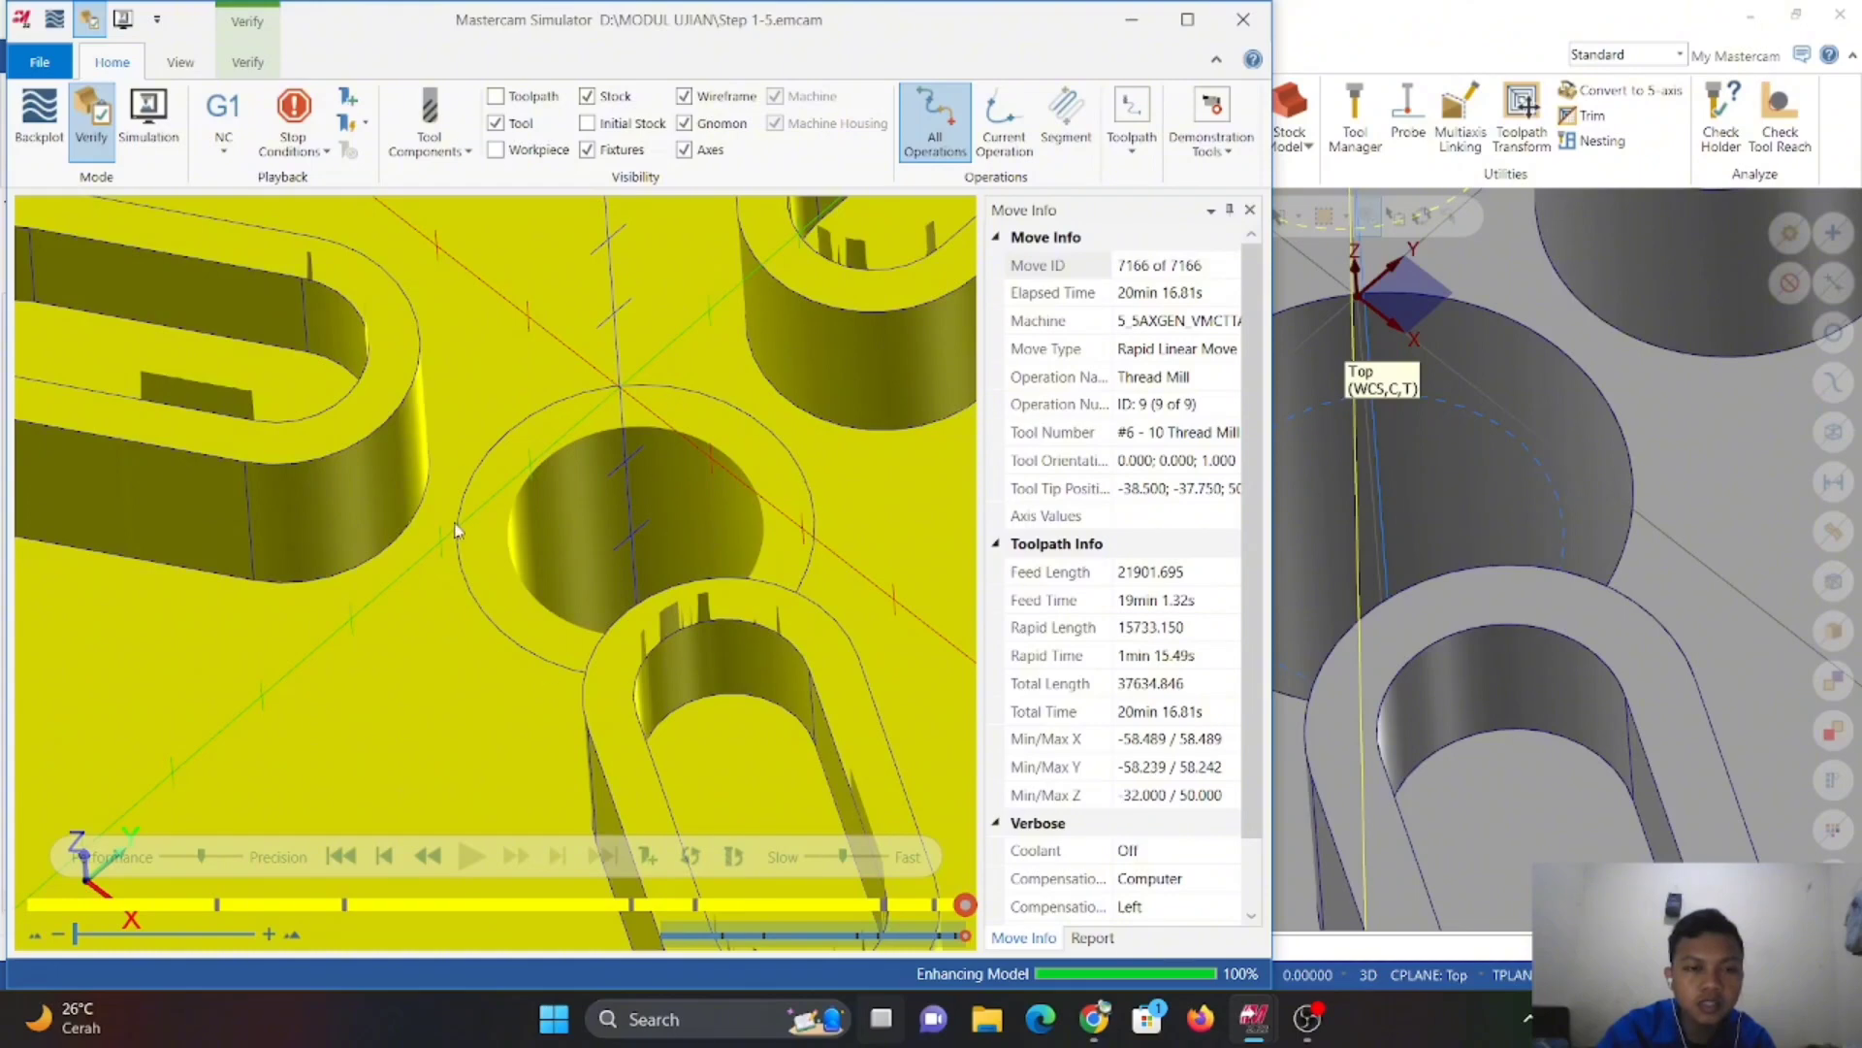
- Close the verification, start a Drill toolpath, and select the edge of the central bore as its hole
click(1243, 20)
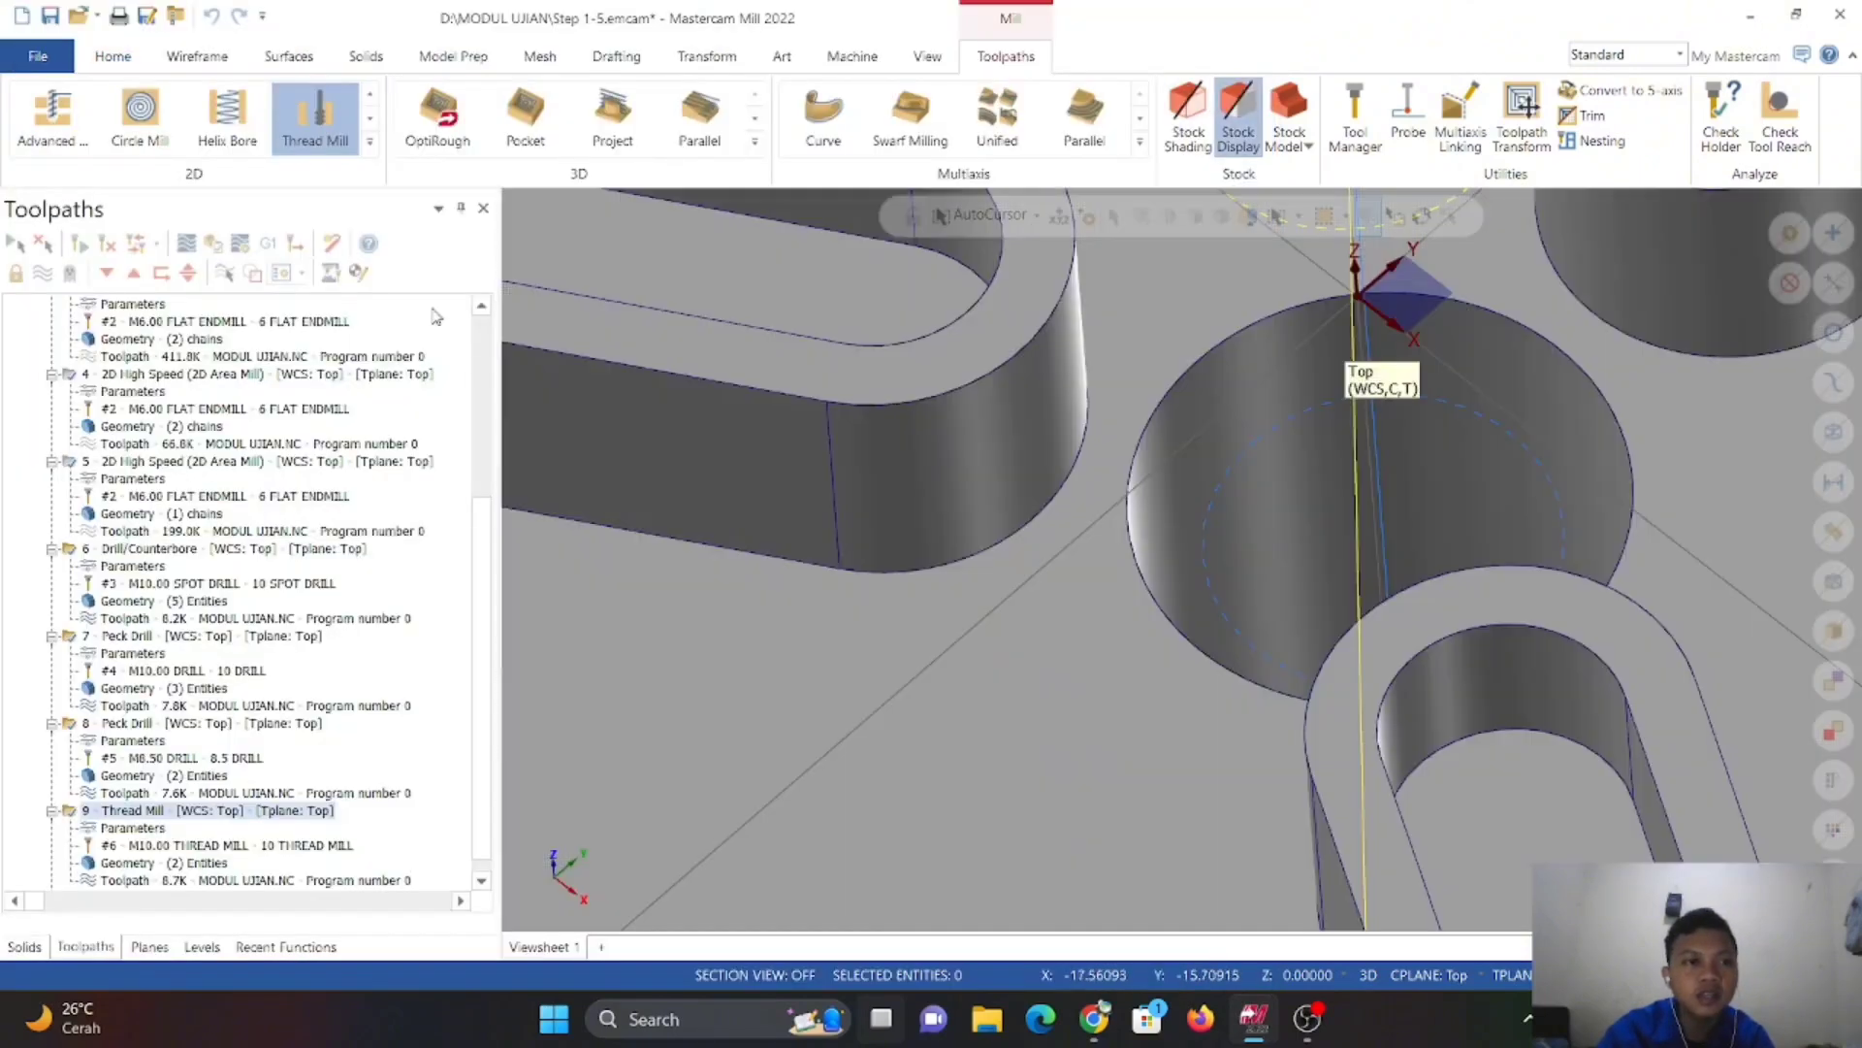
scroll(431, 320, down, 1)
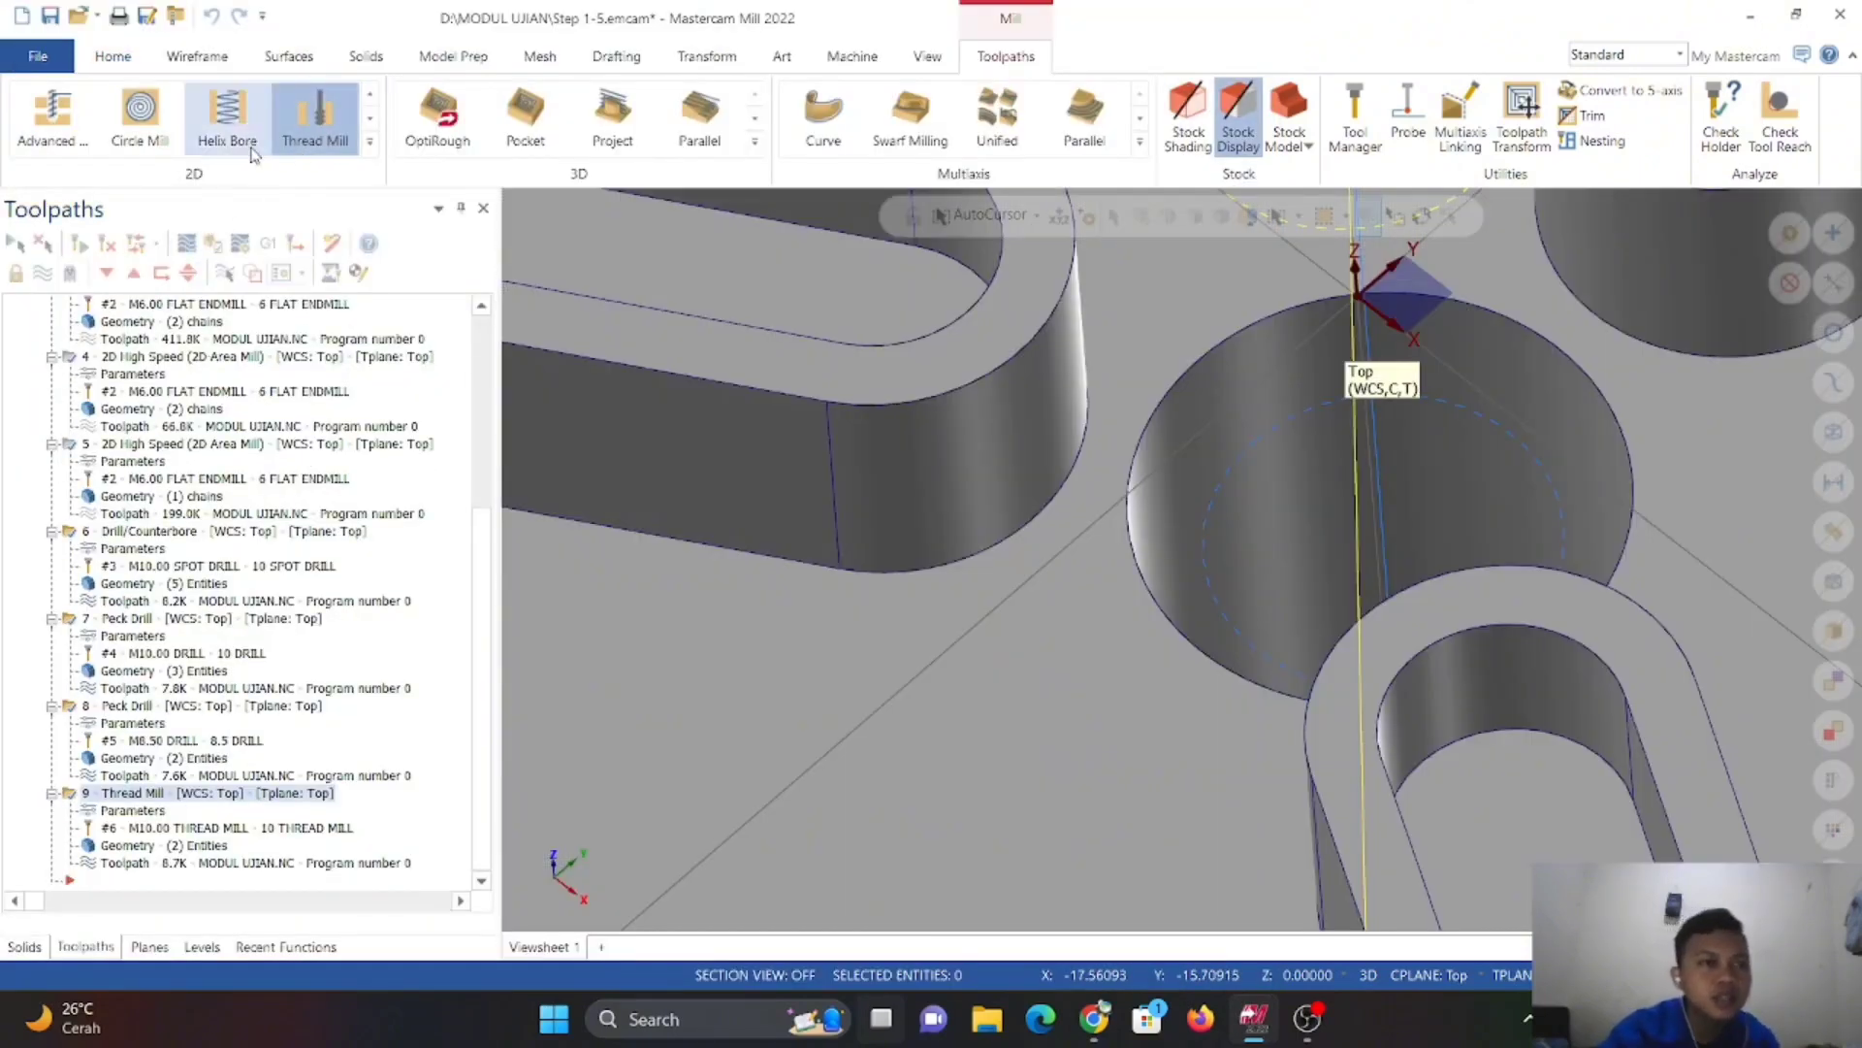
click(369, 142)
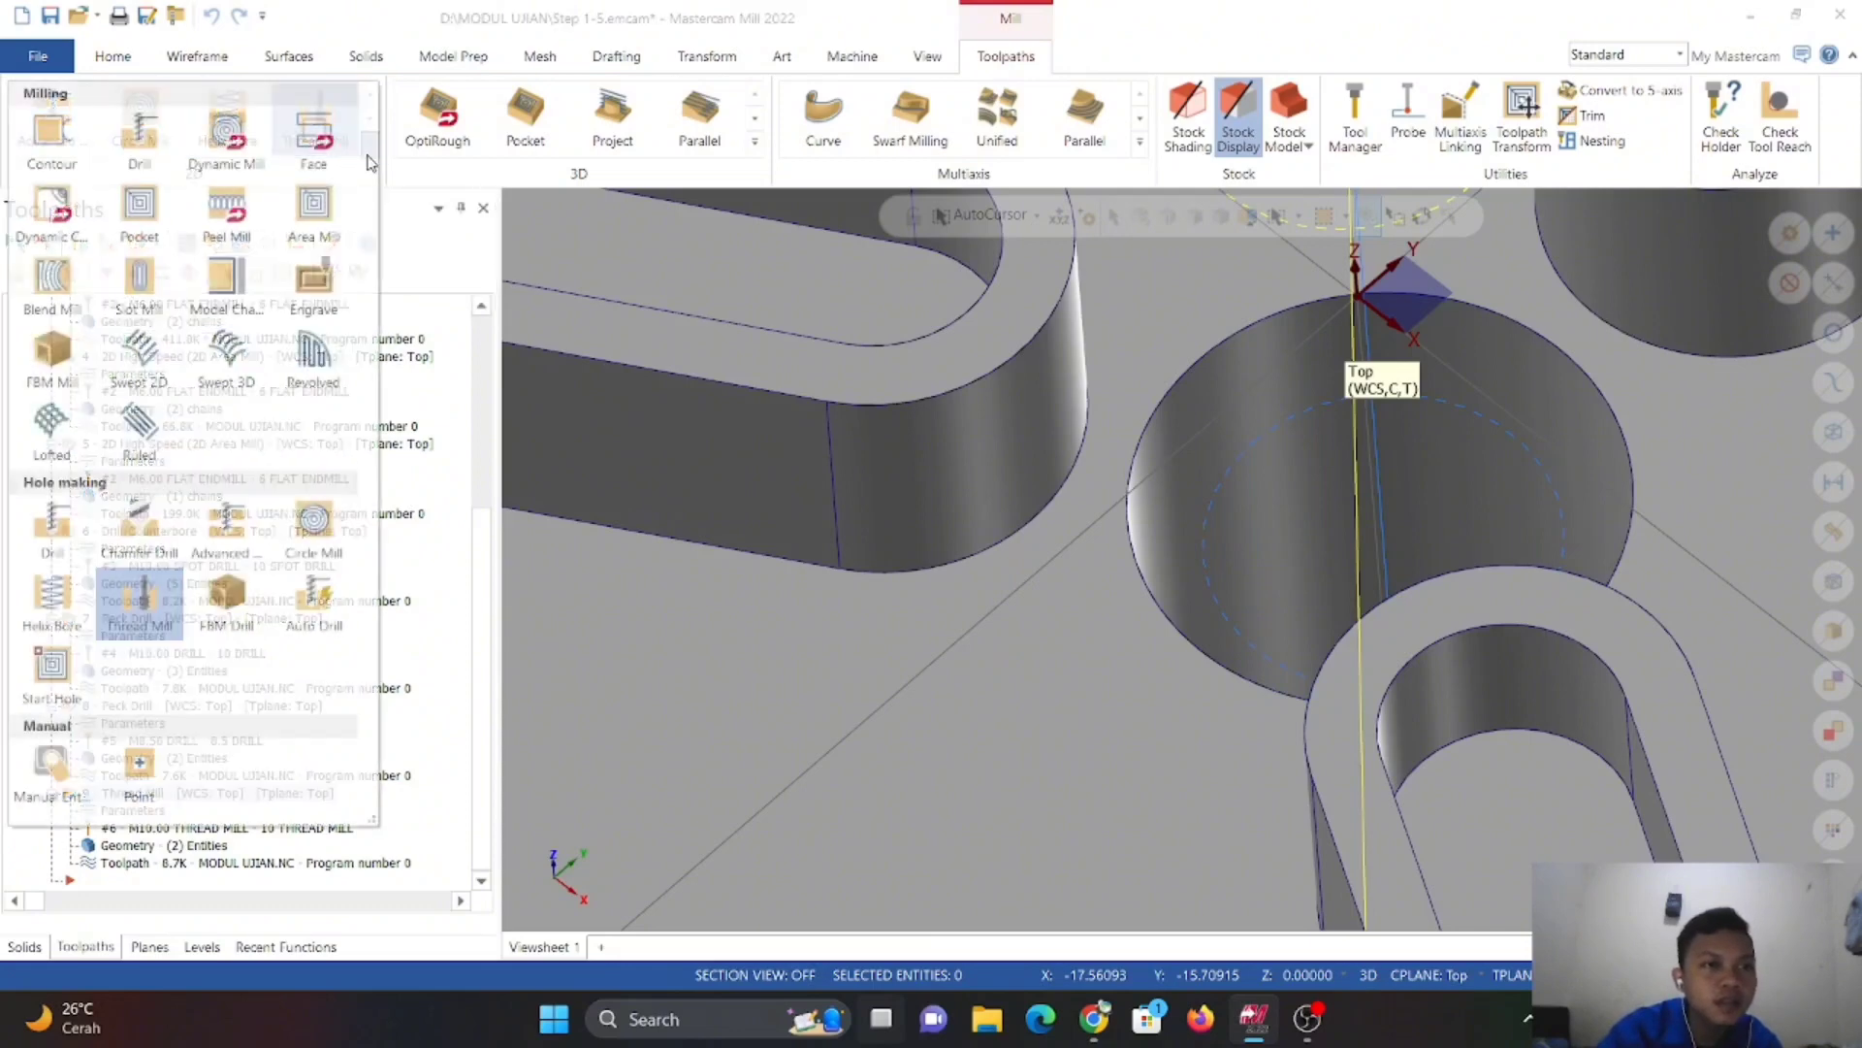
click(139, 136)
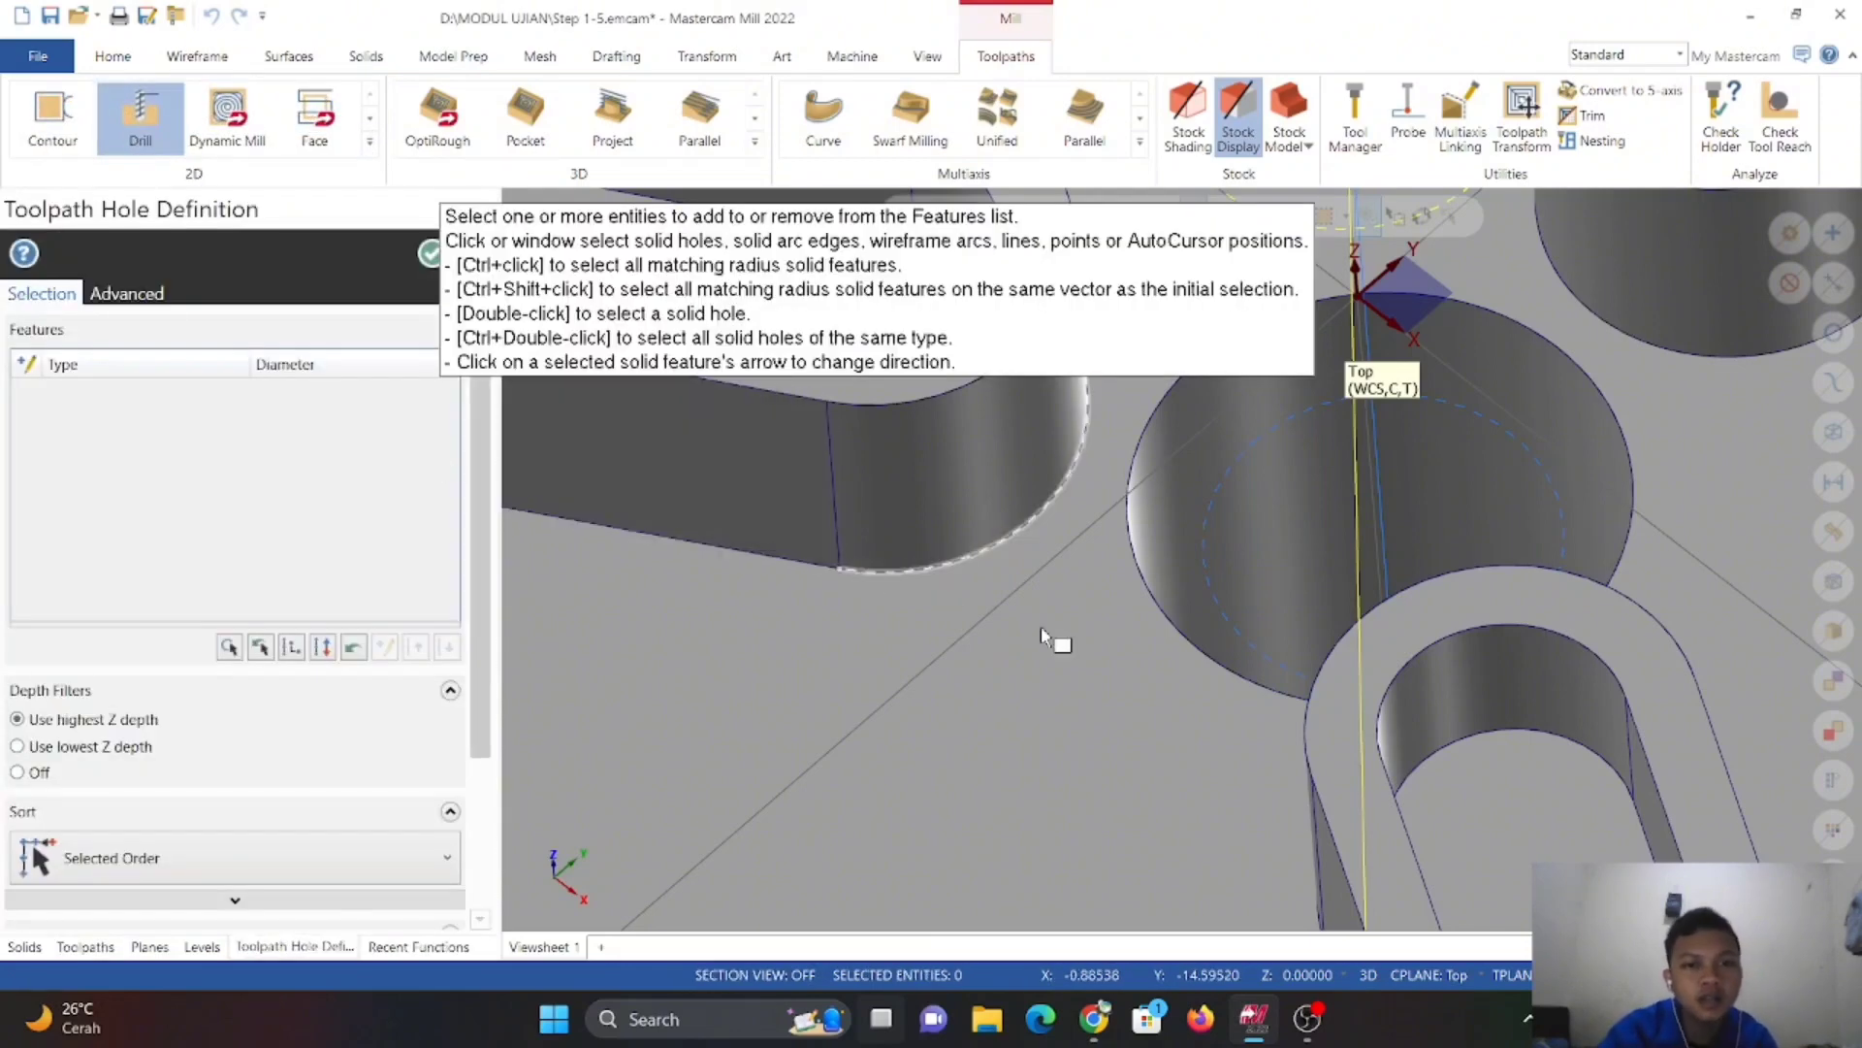
scroll(1064, 641, up, 3)
scroll(1161, 611, down, 4)
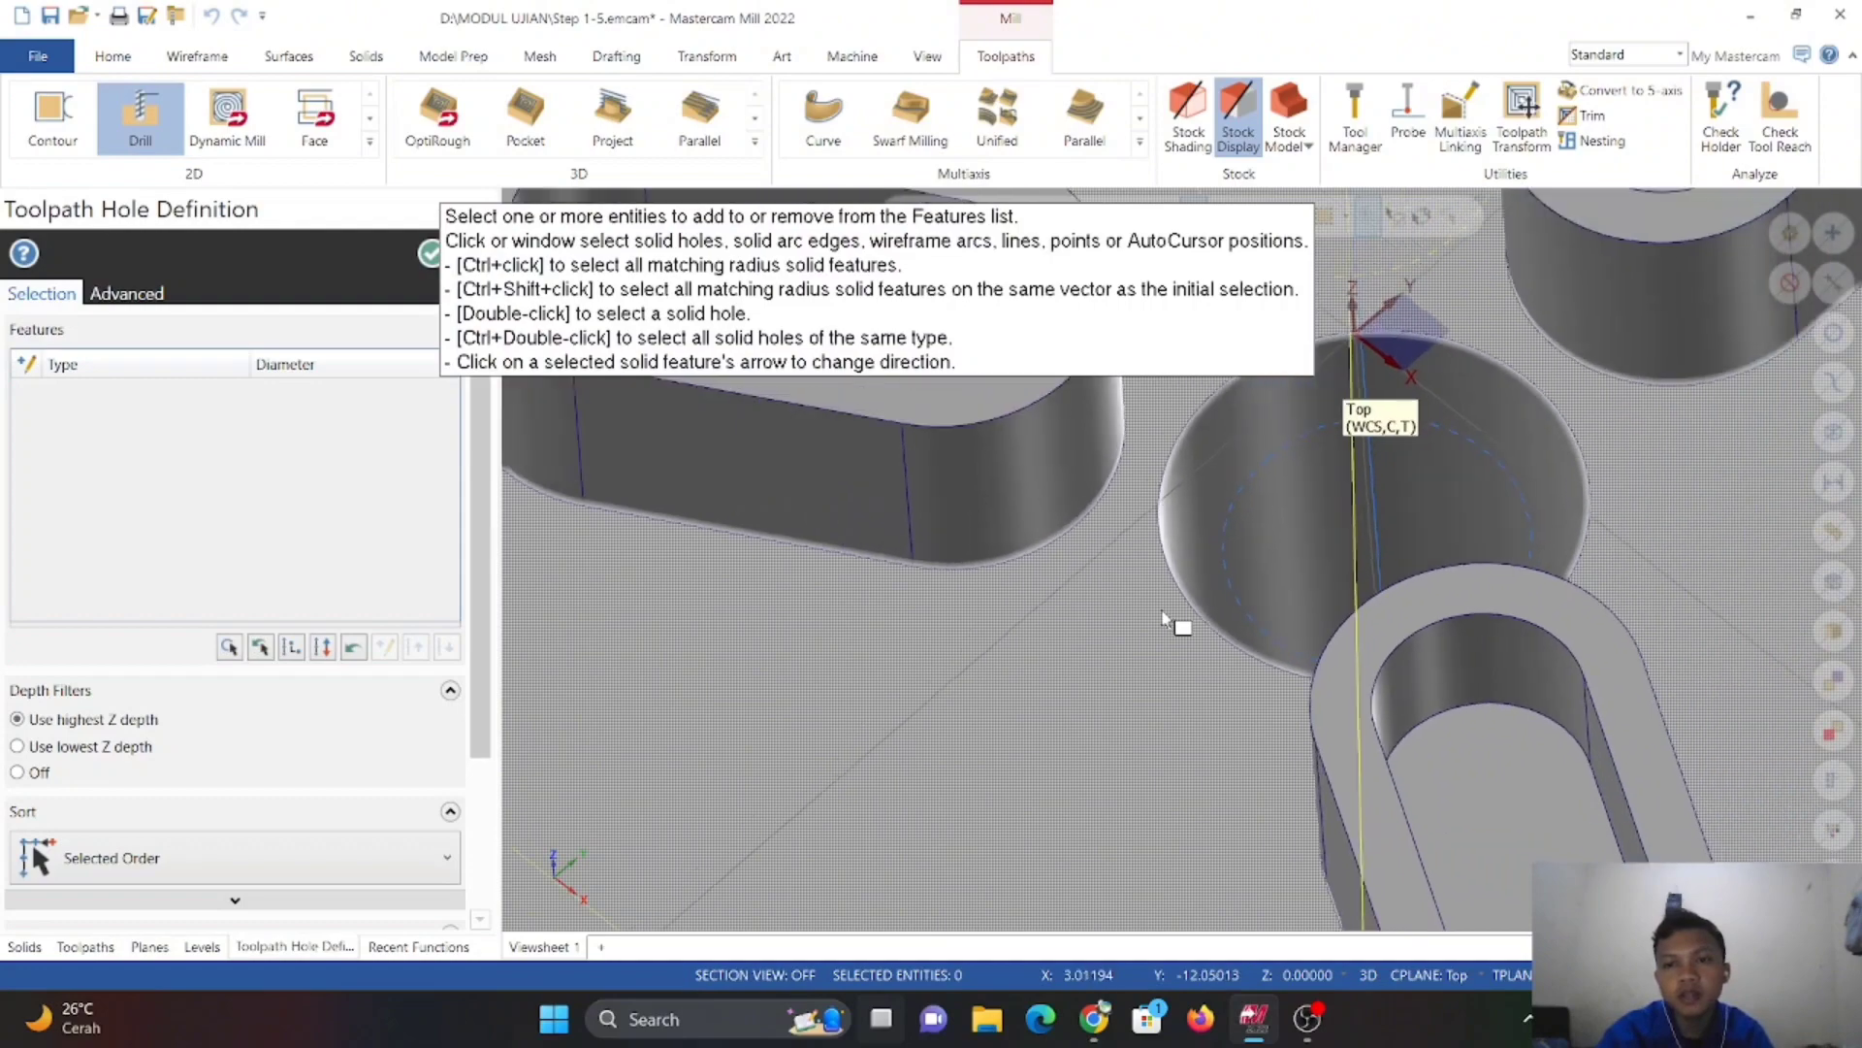
scroll(1161, 612, down, 3)
click(1157, 572)
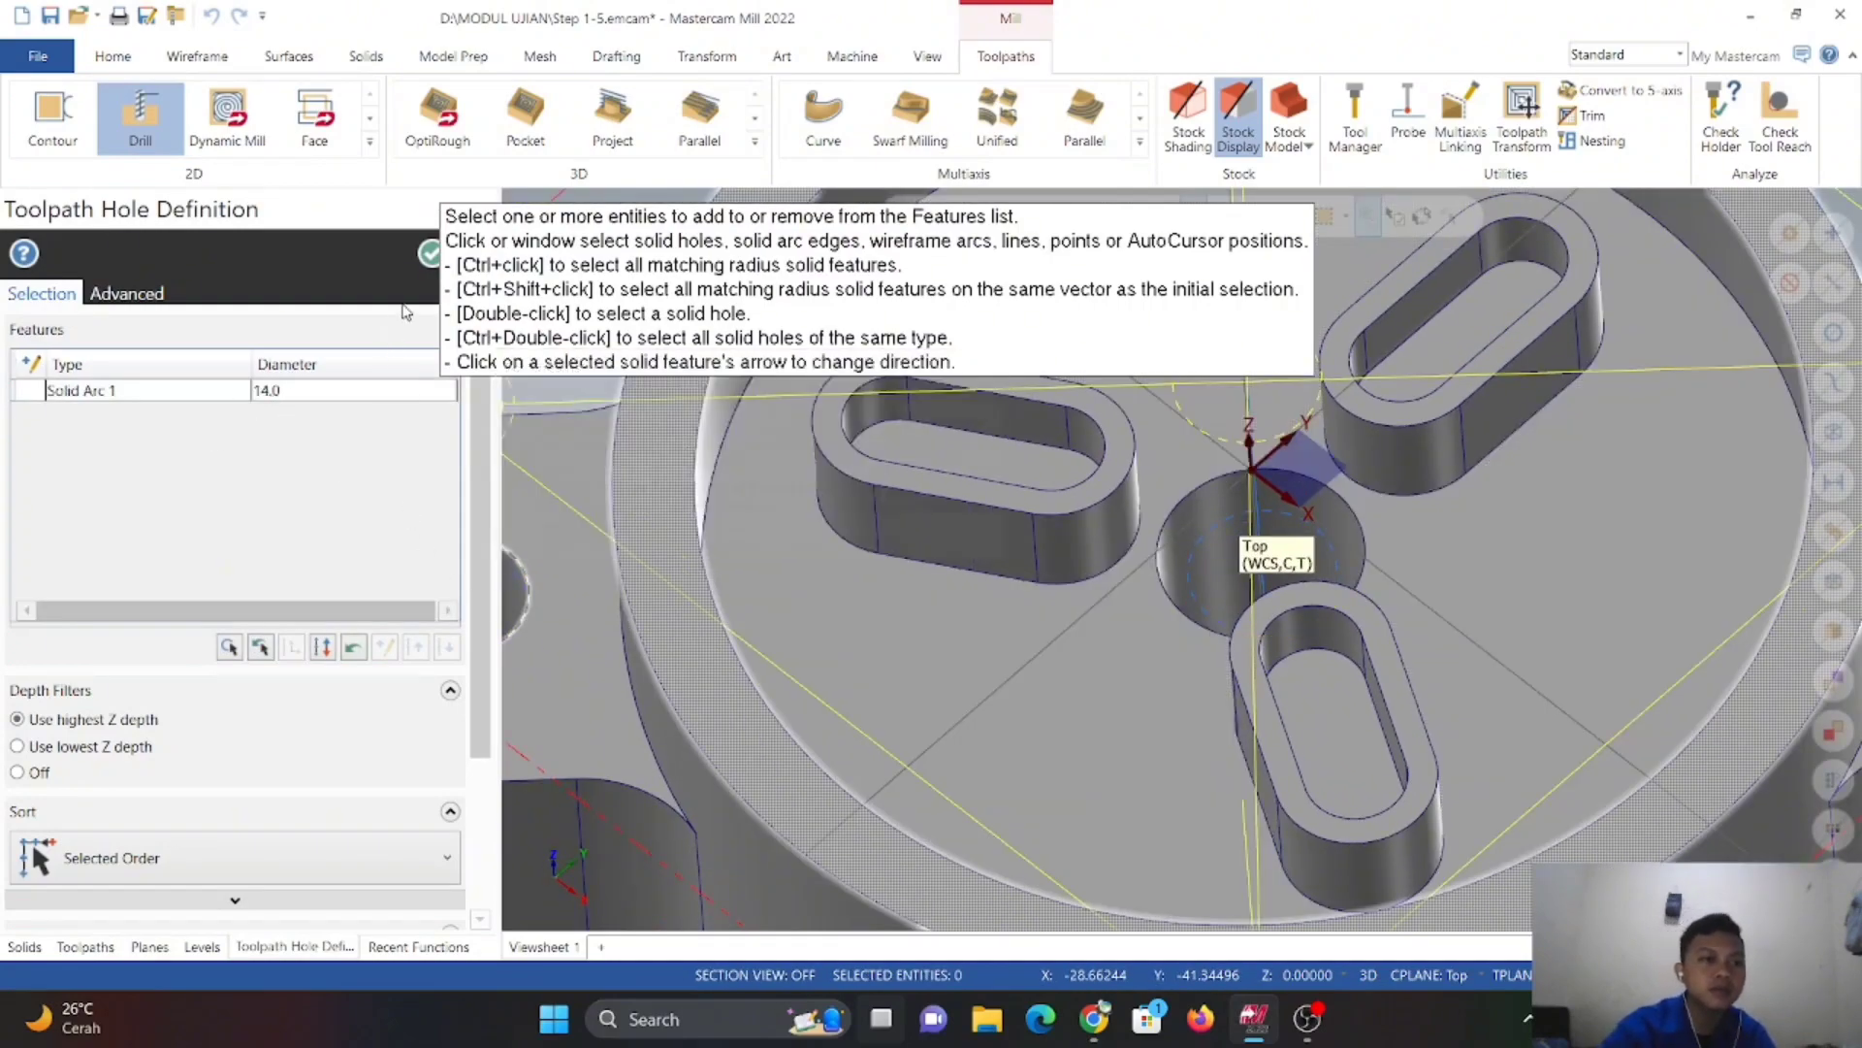
click(430, 256)
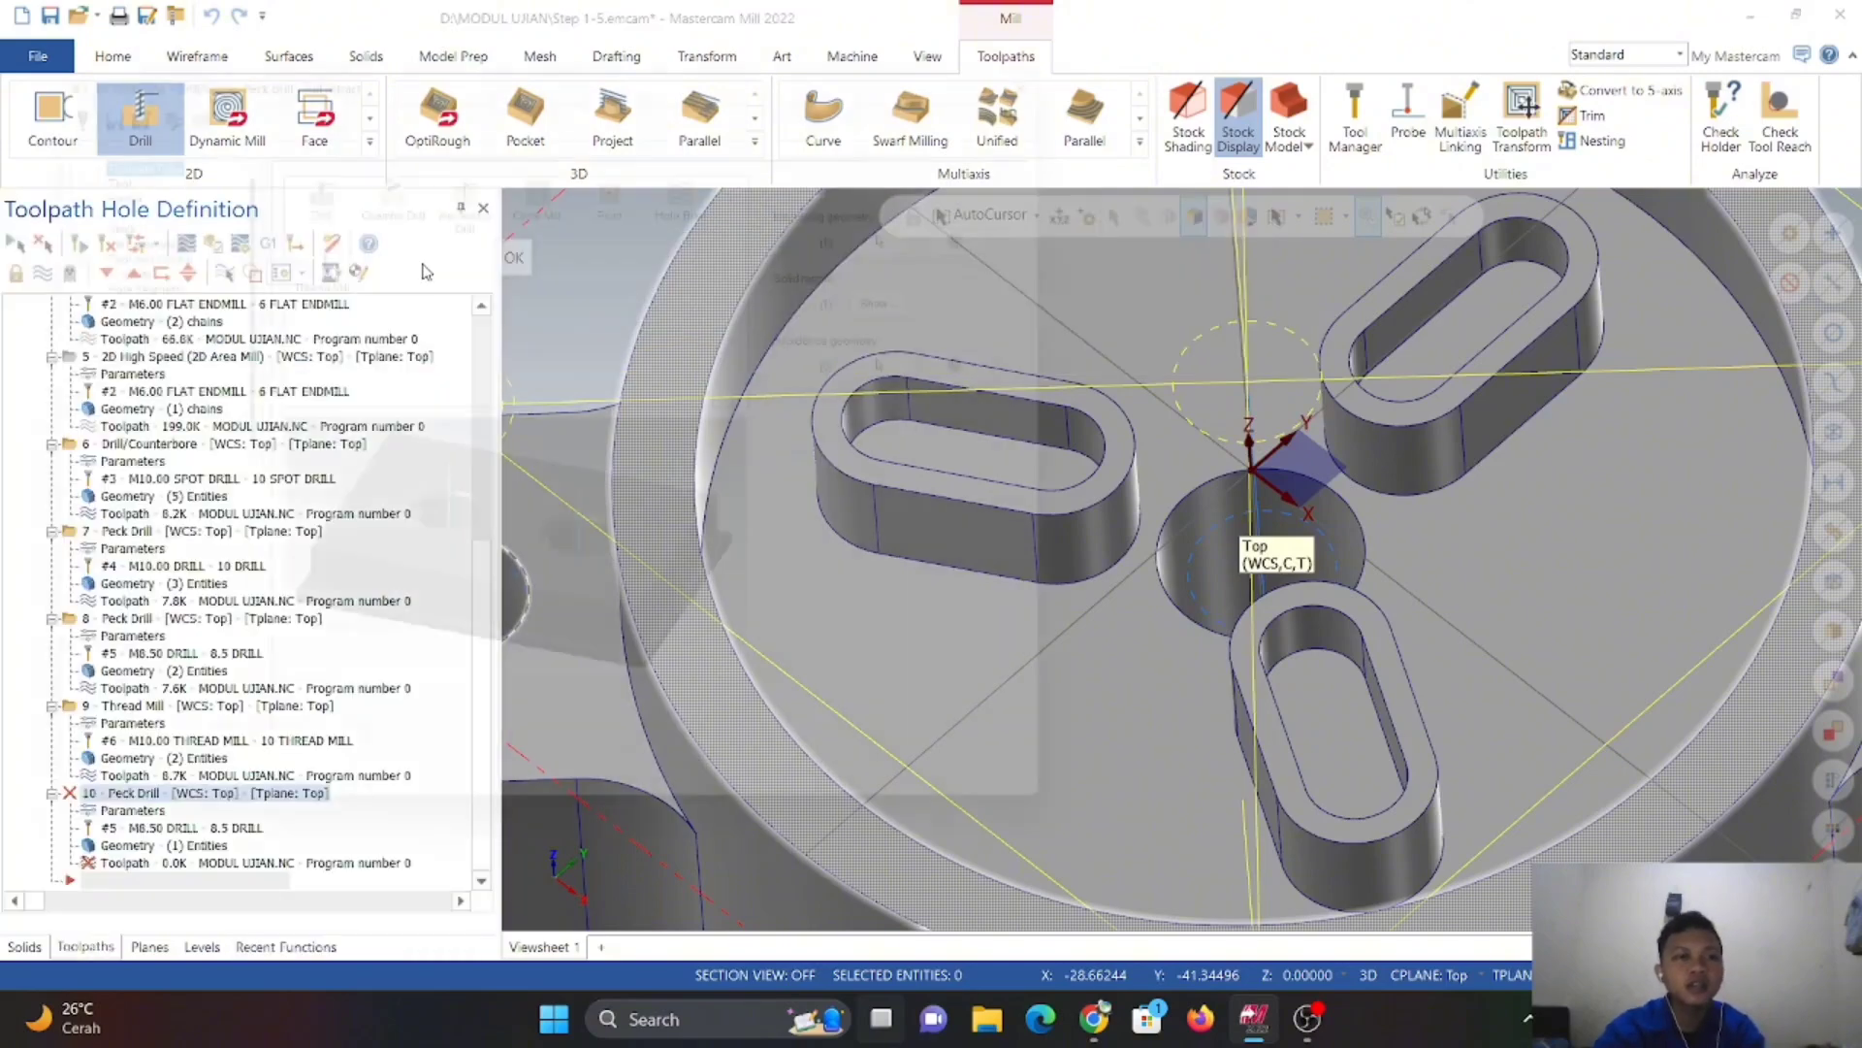
- Start creating a new tool of the Drill type for the peck drill operation
click(61, 149)
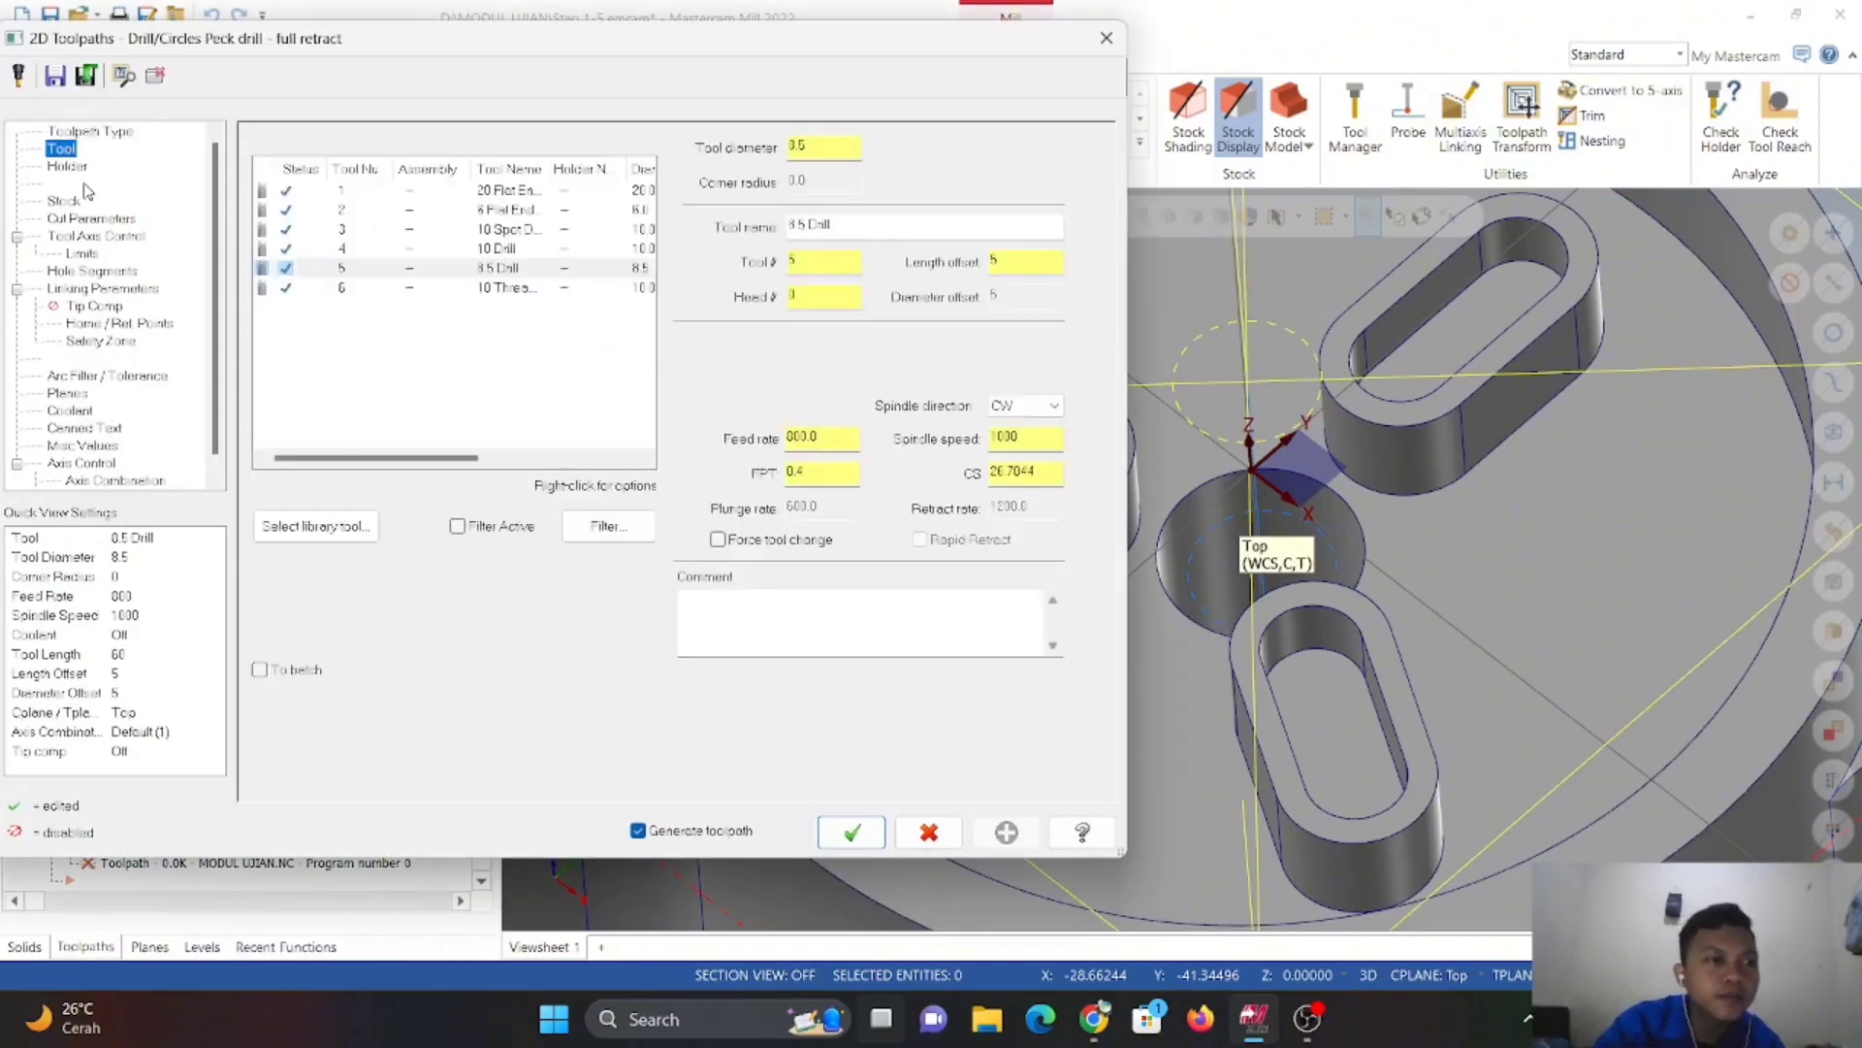
right_click(380, 334)
click(435, 365)
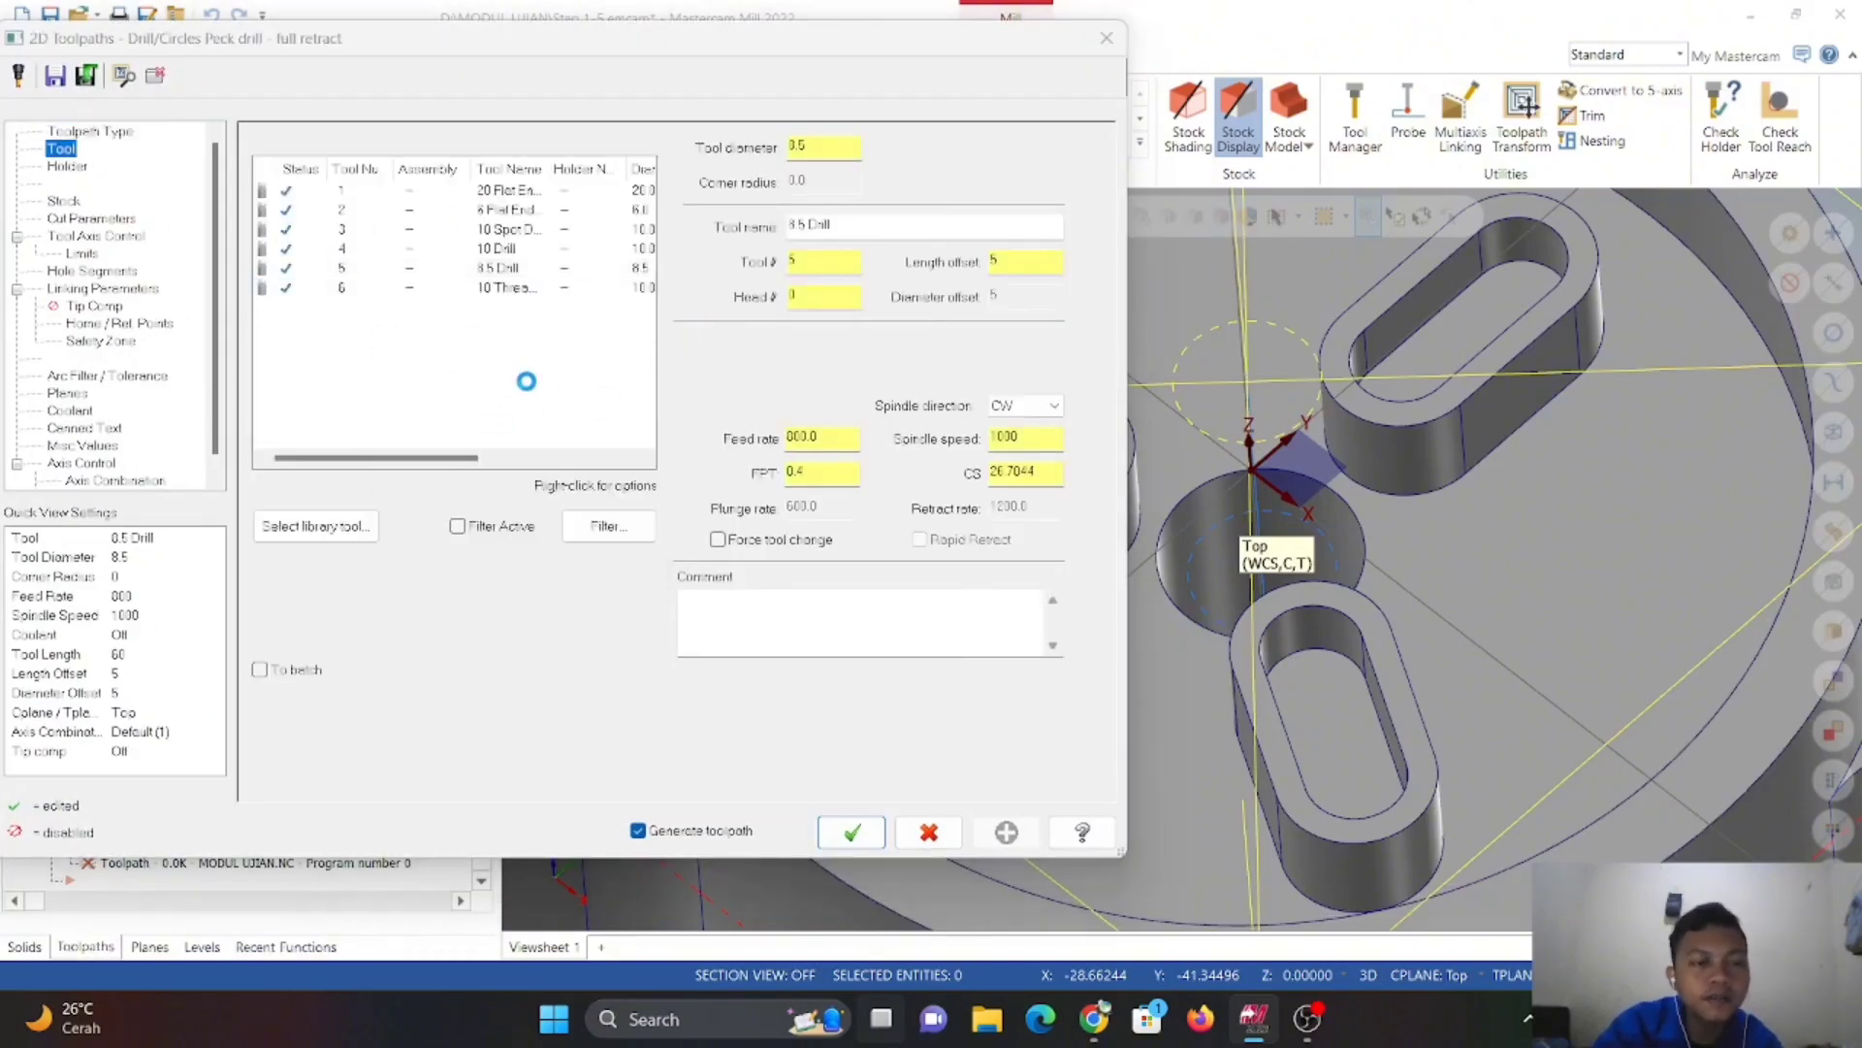
scroll(514, 601, up, 2)
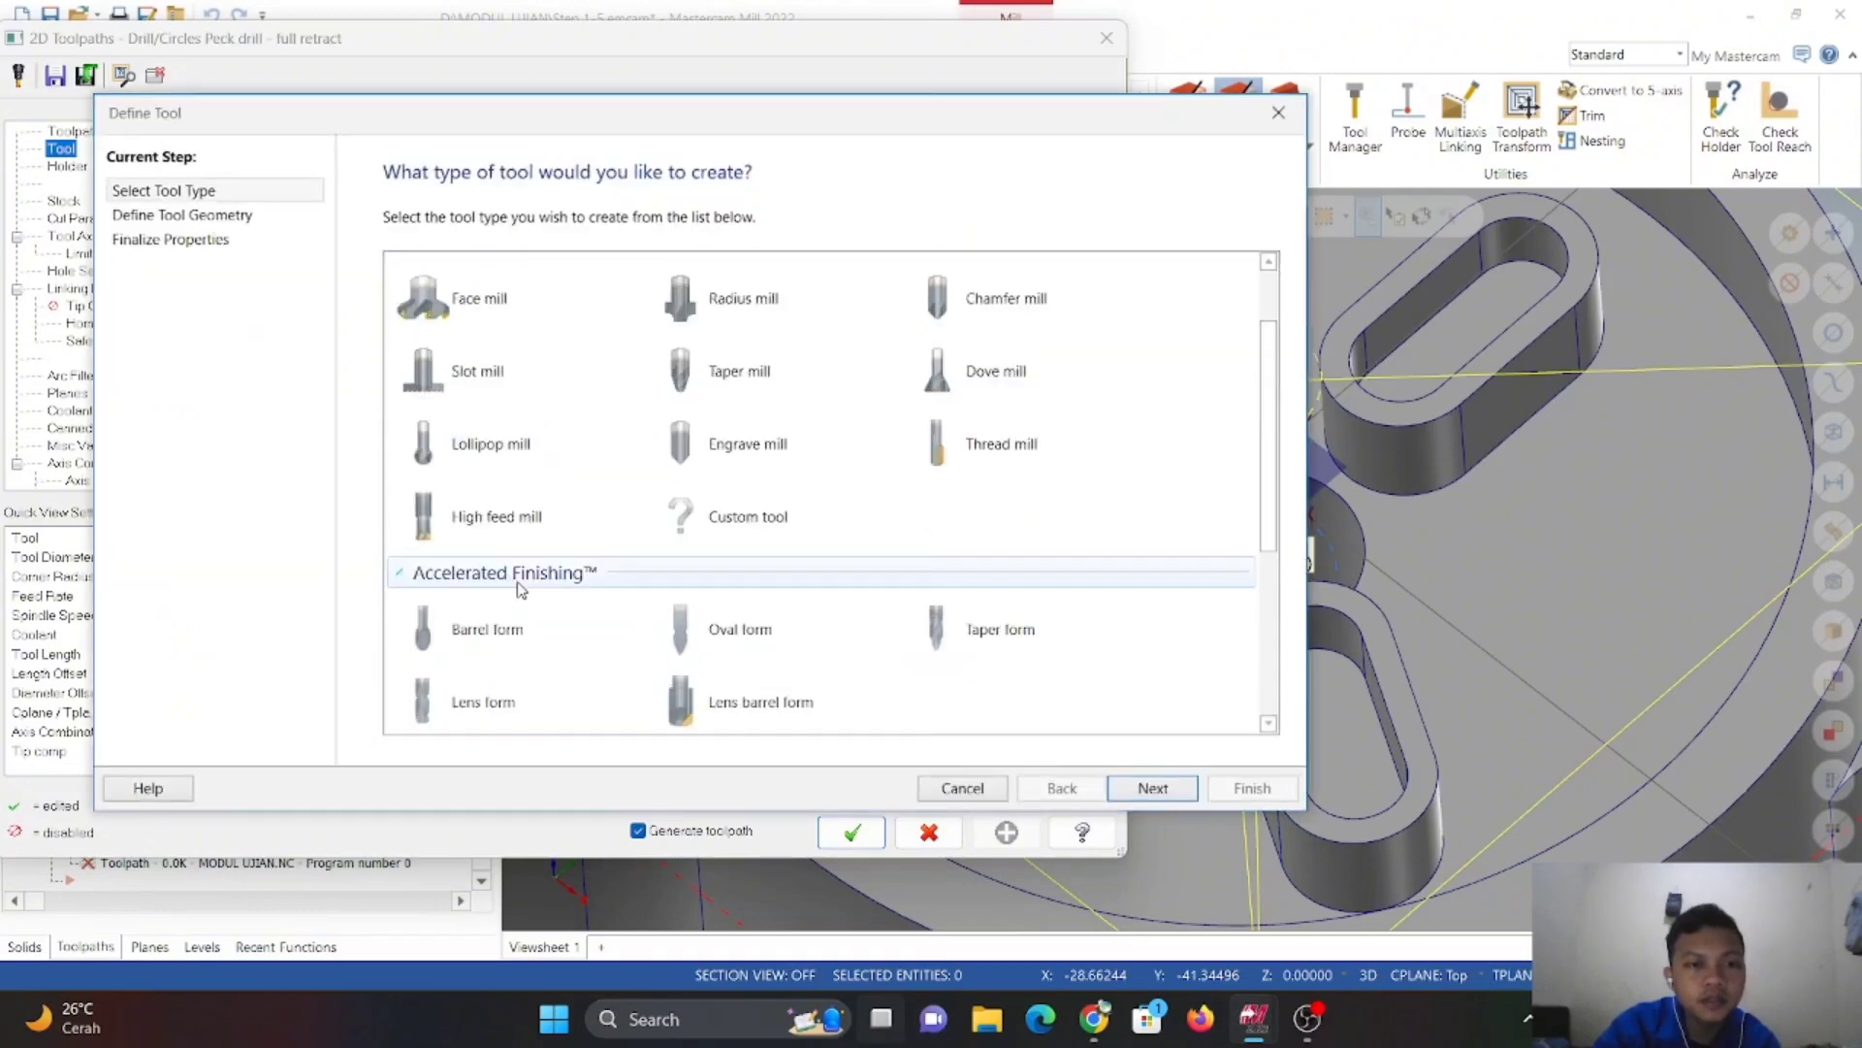
scroll(521, 588, up, 1)
scroll(529, 573, down, 4)
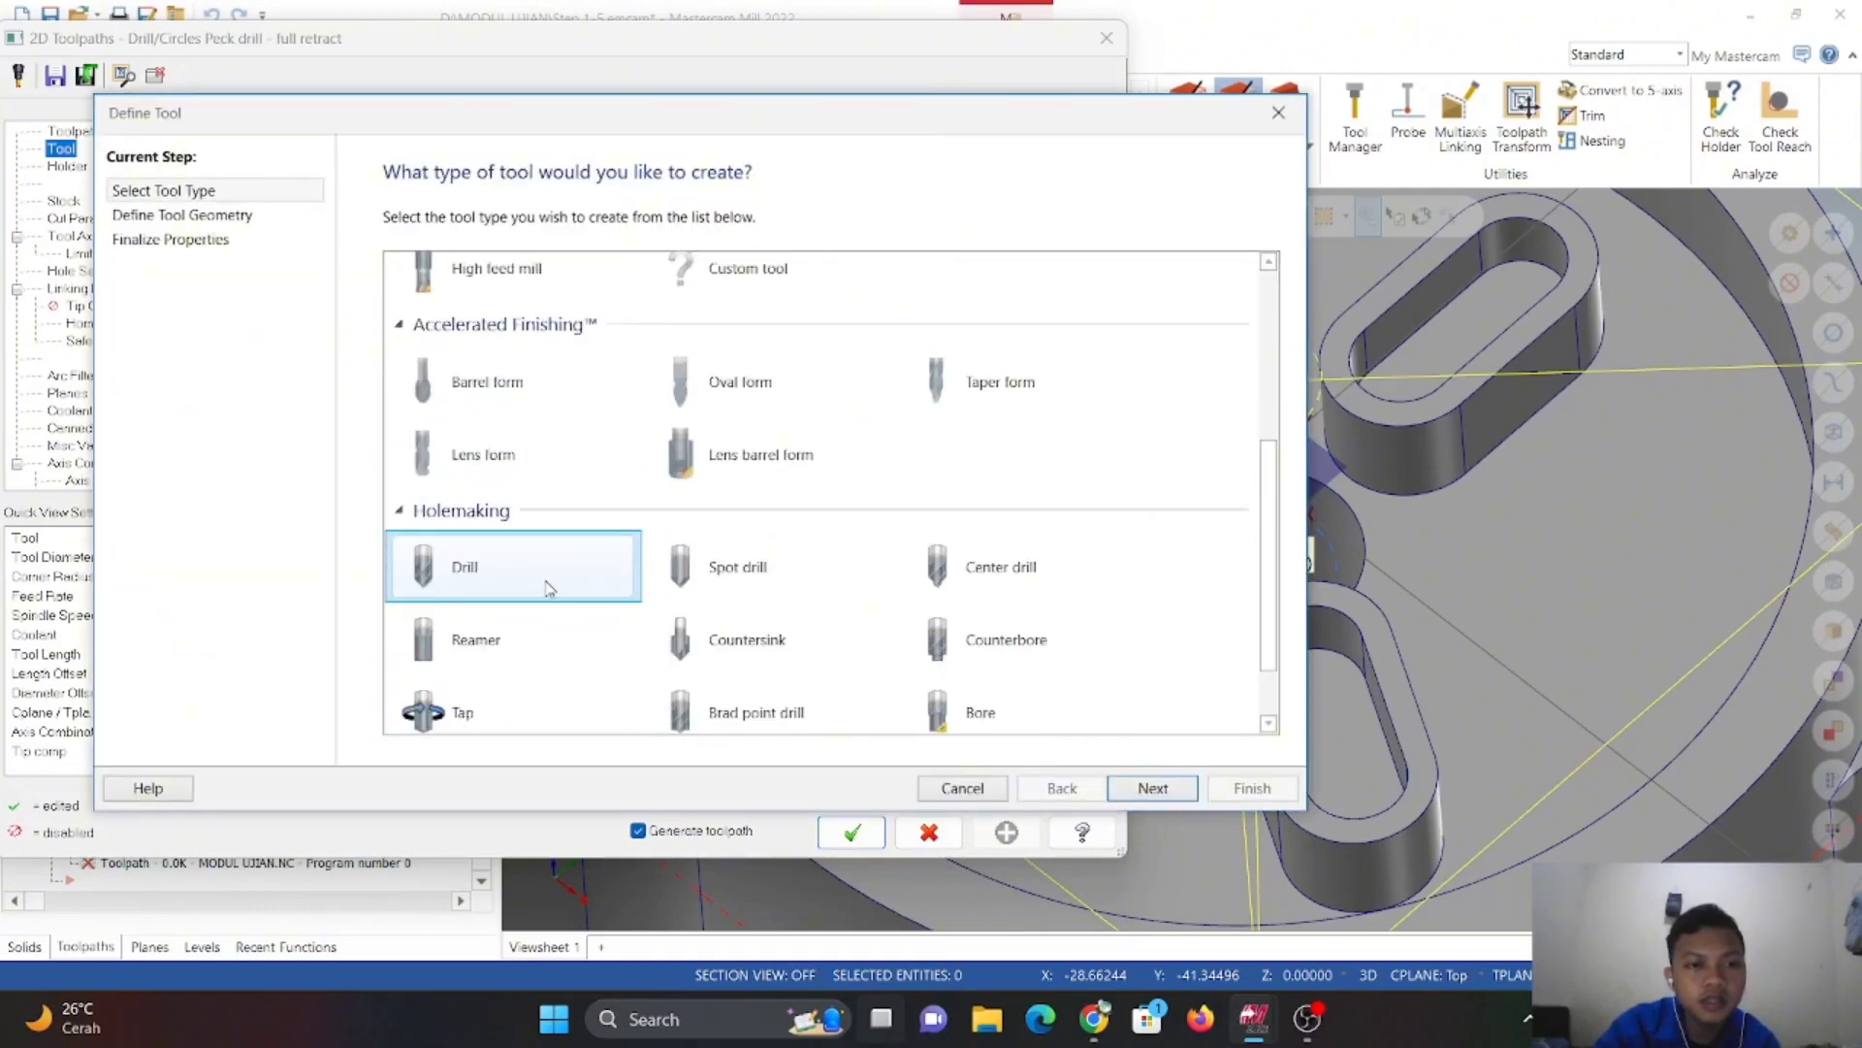
click(548, 588)
click(1152, 788)
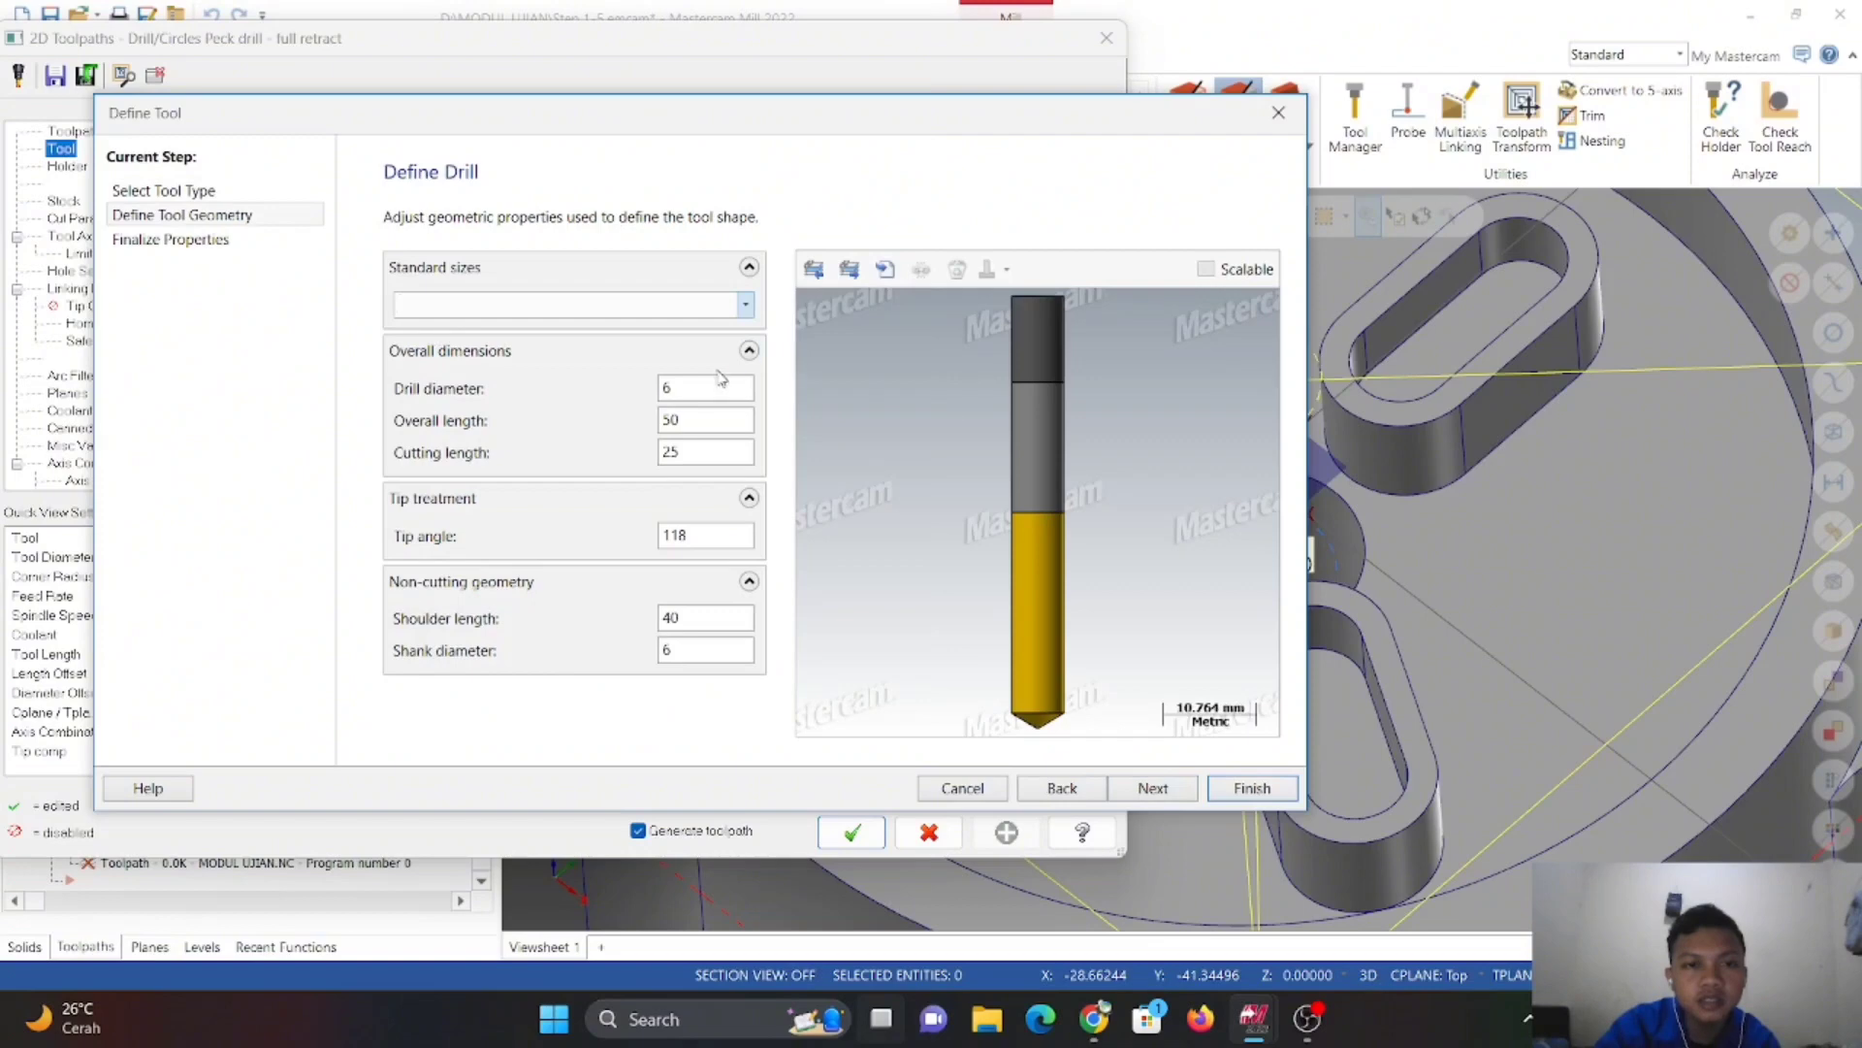
- Define the drill's geometry with a 14 mm diameter, 90 mm overall length and 30 mm cutting length
click(687, 392)
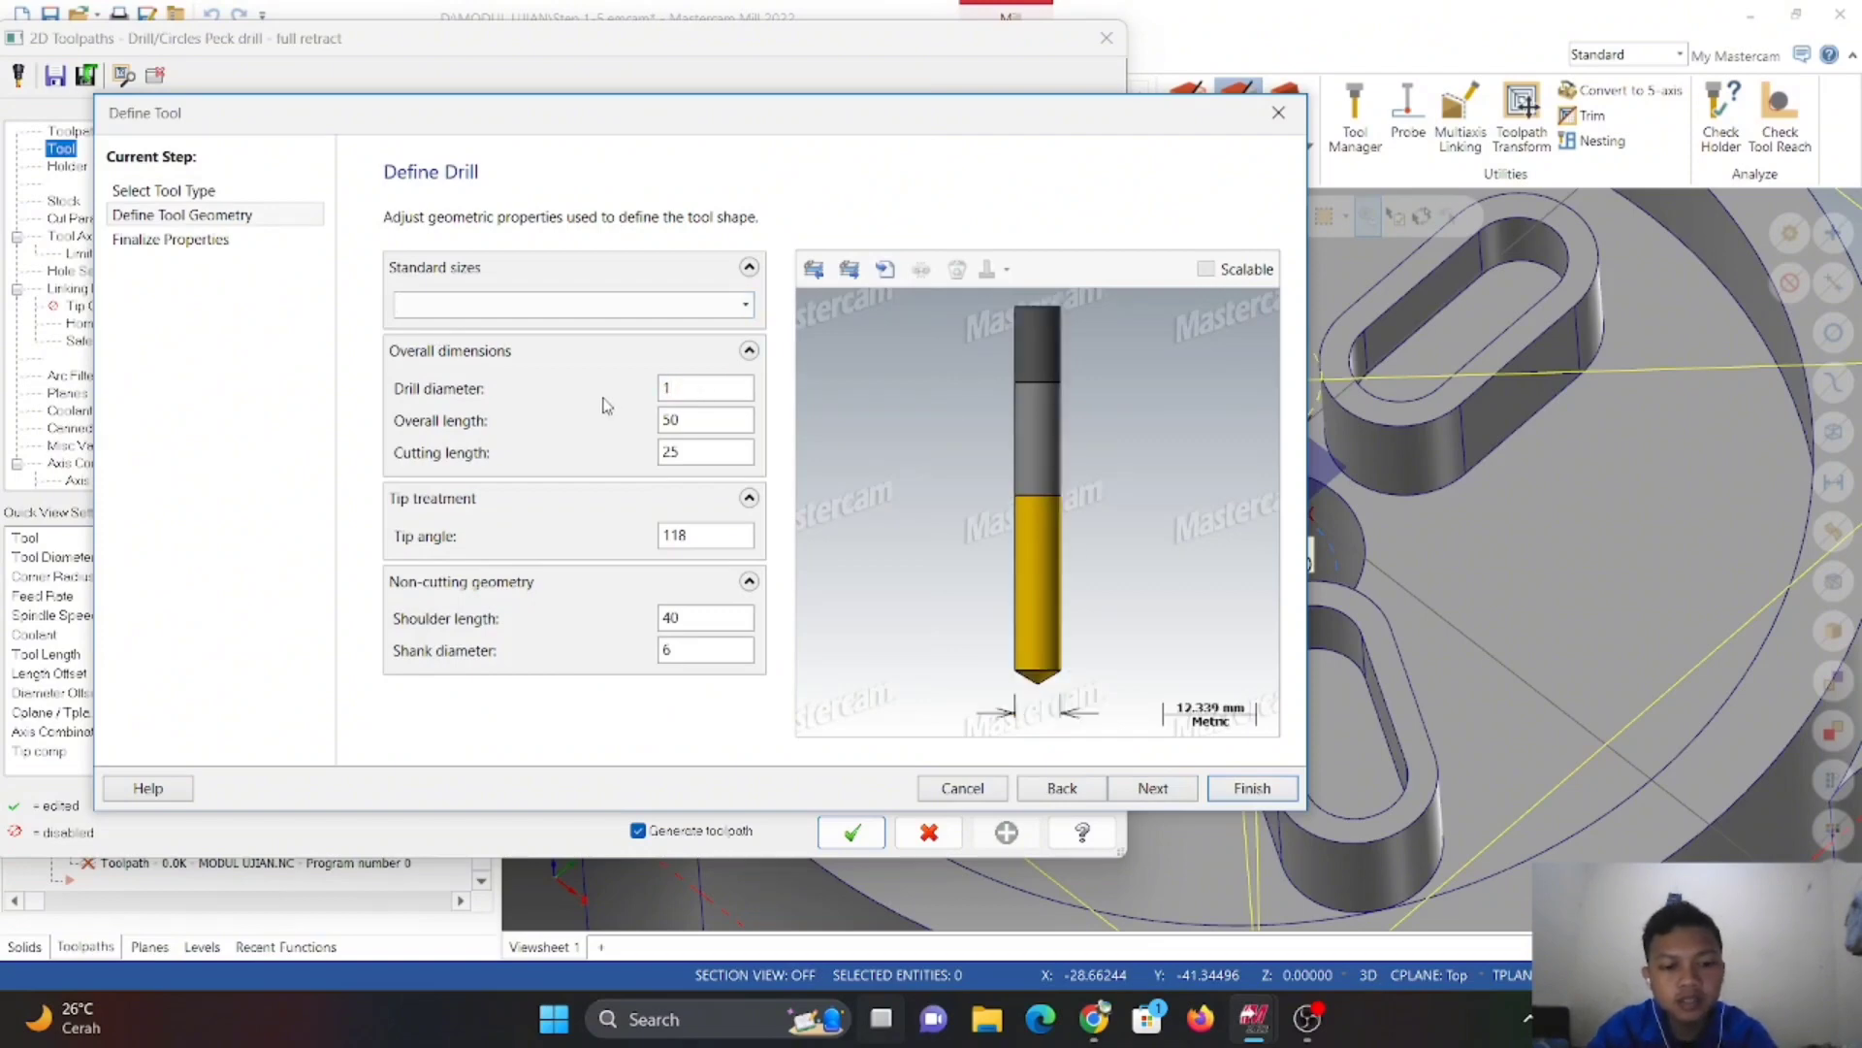
click(718, 424)
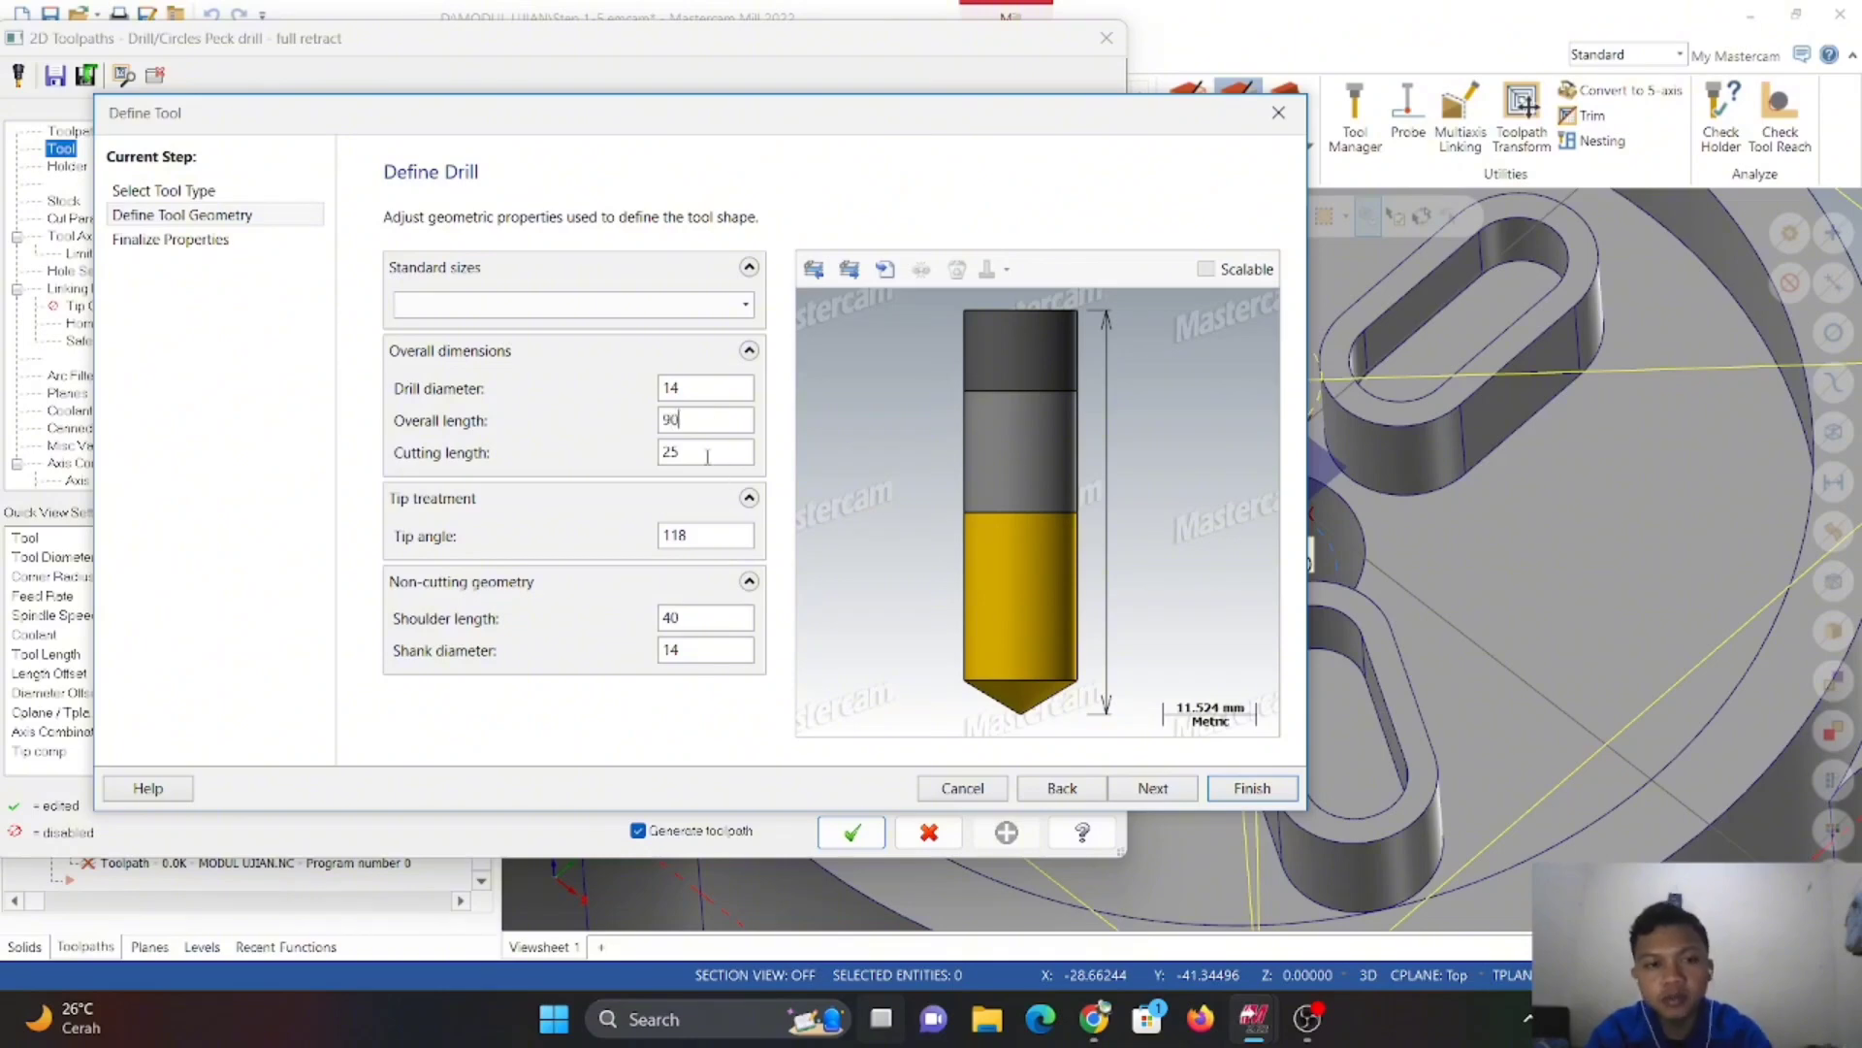
click(715, 456)
key(BackSpace)
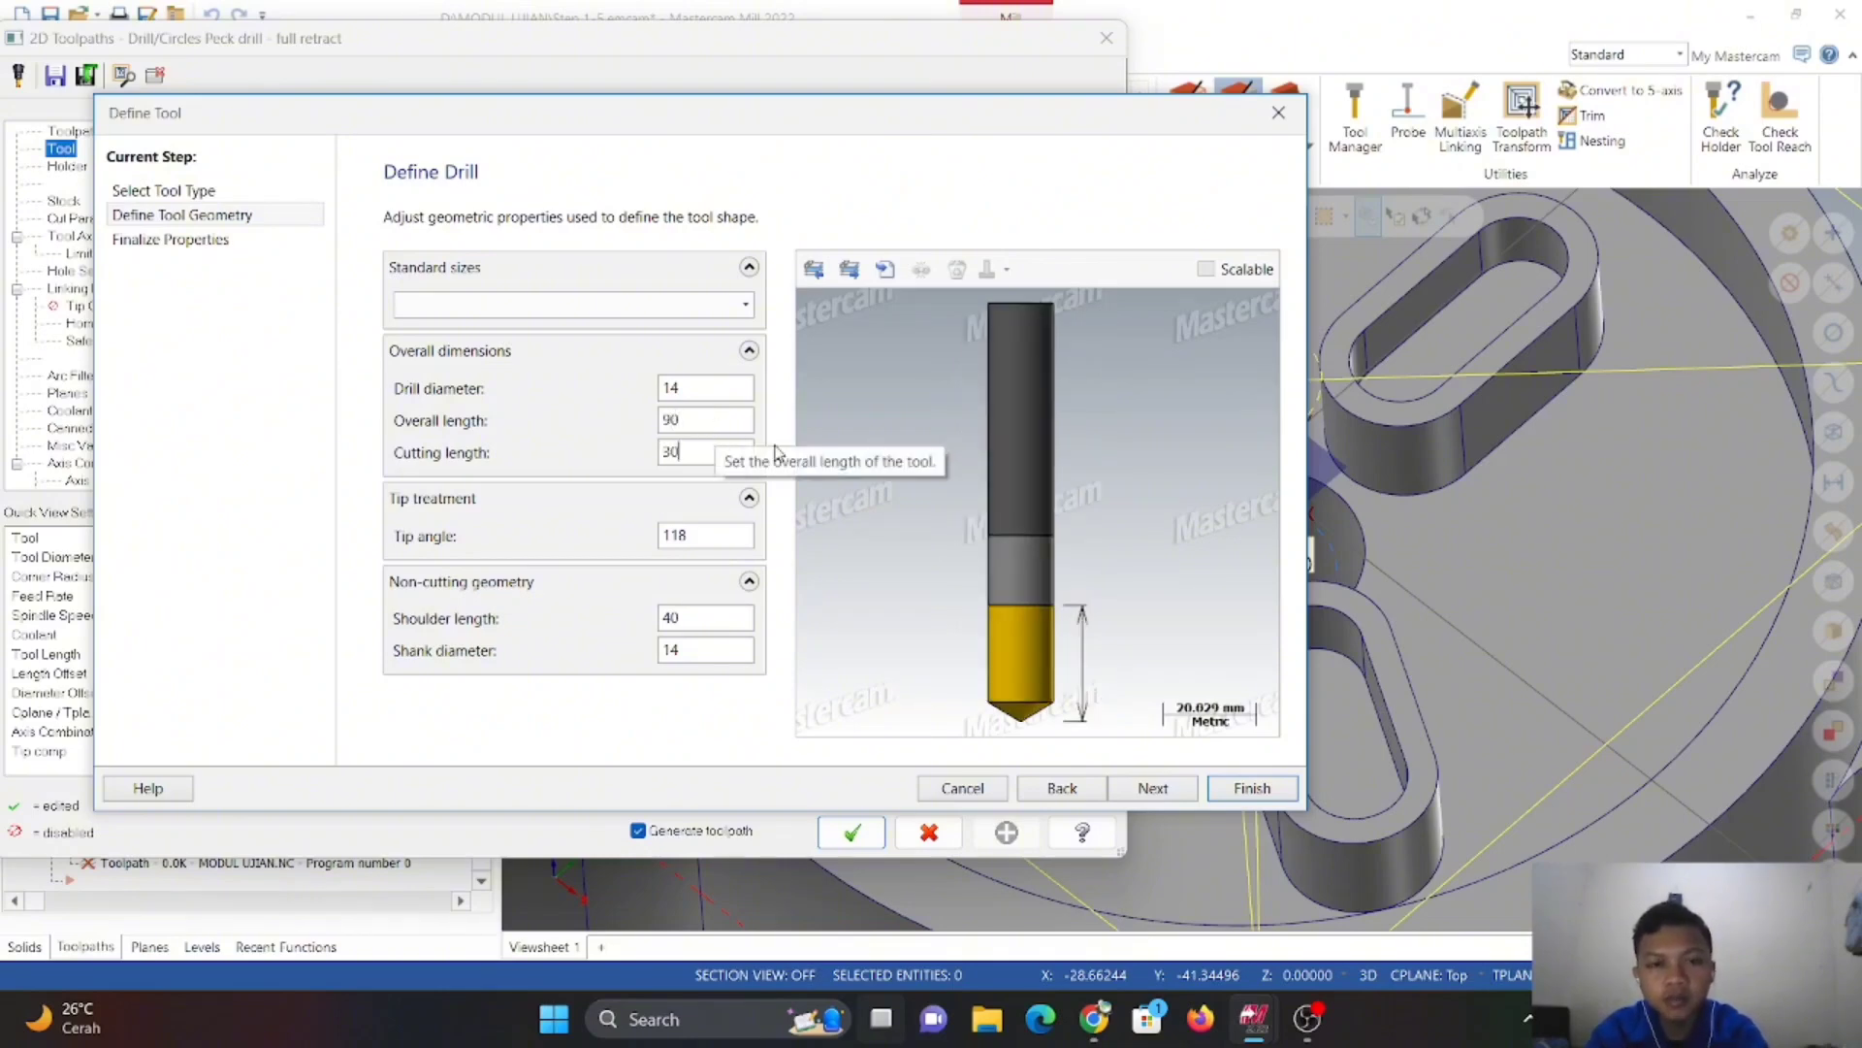
click(730, 419)
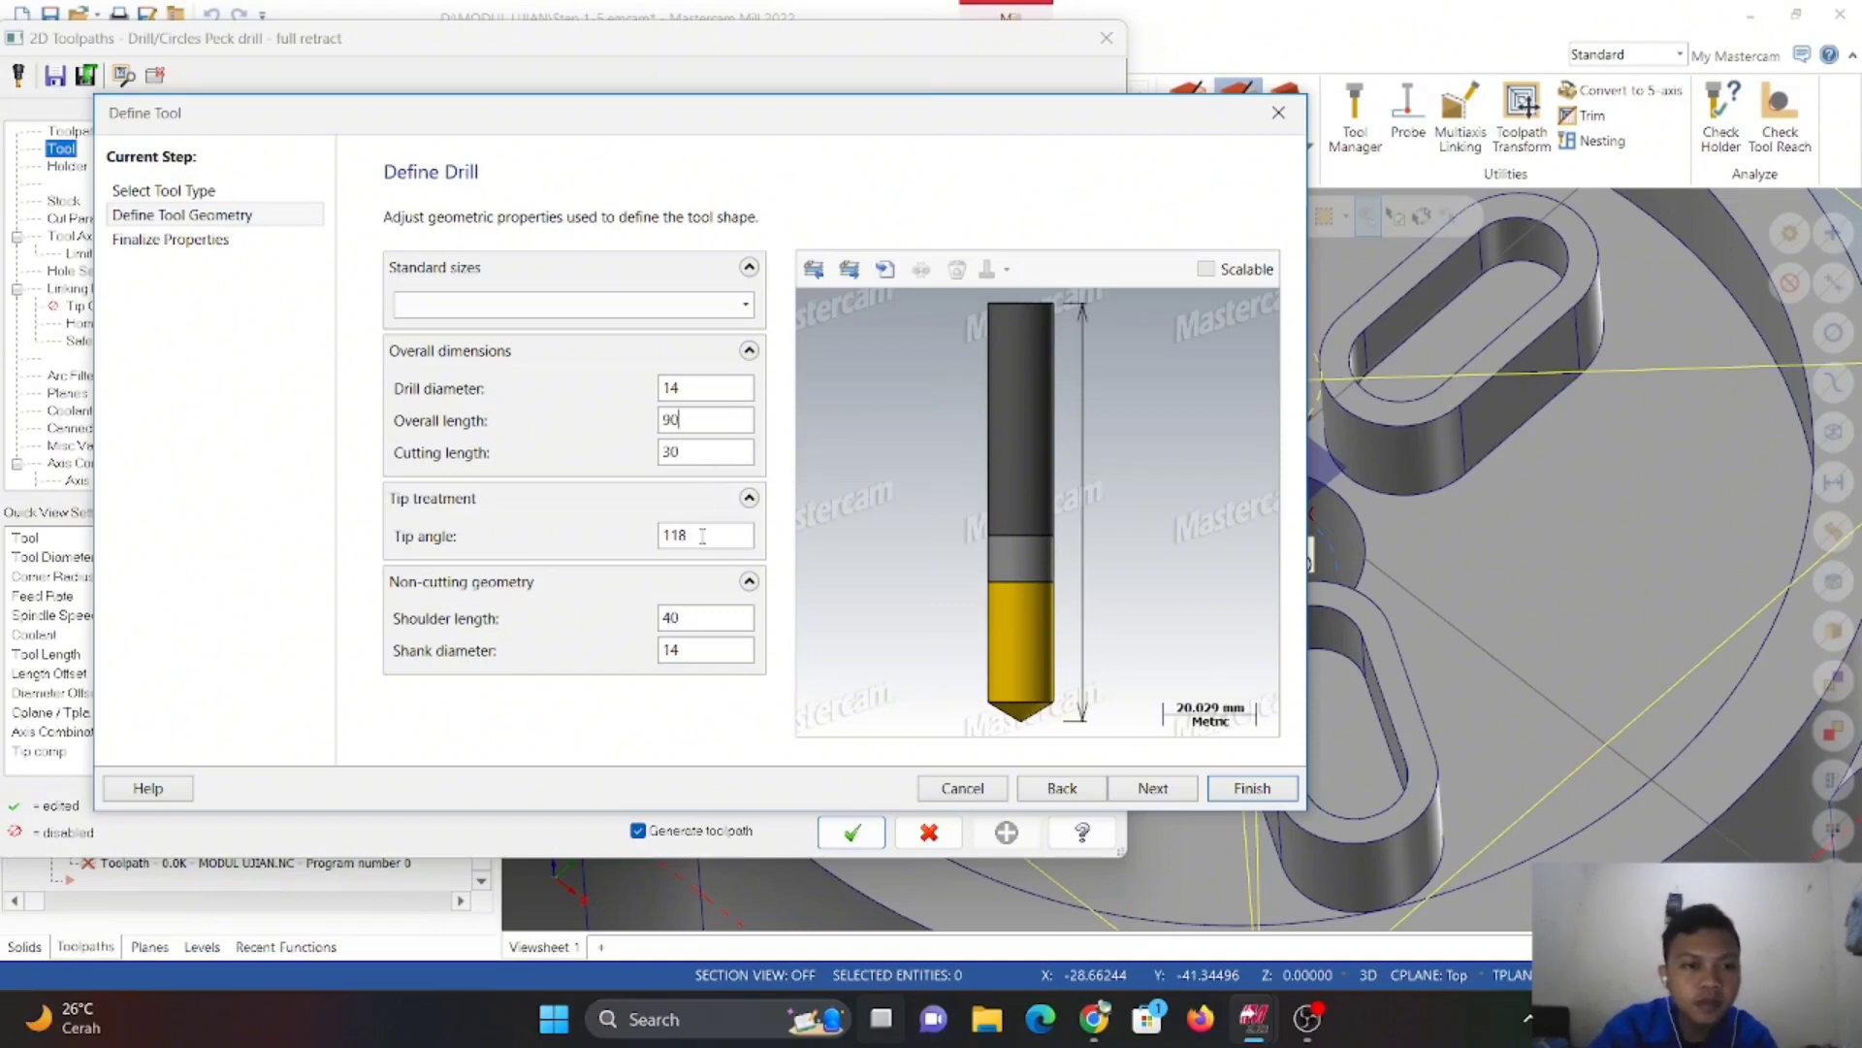
click(1153, 787)
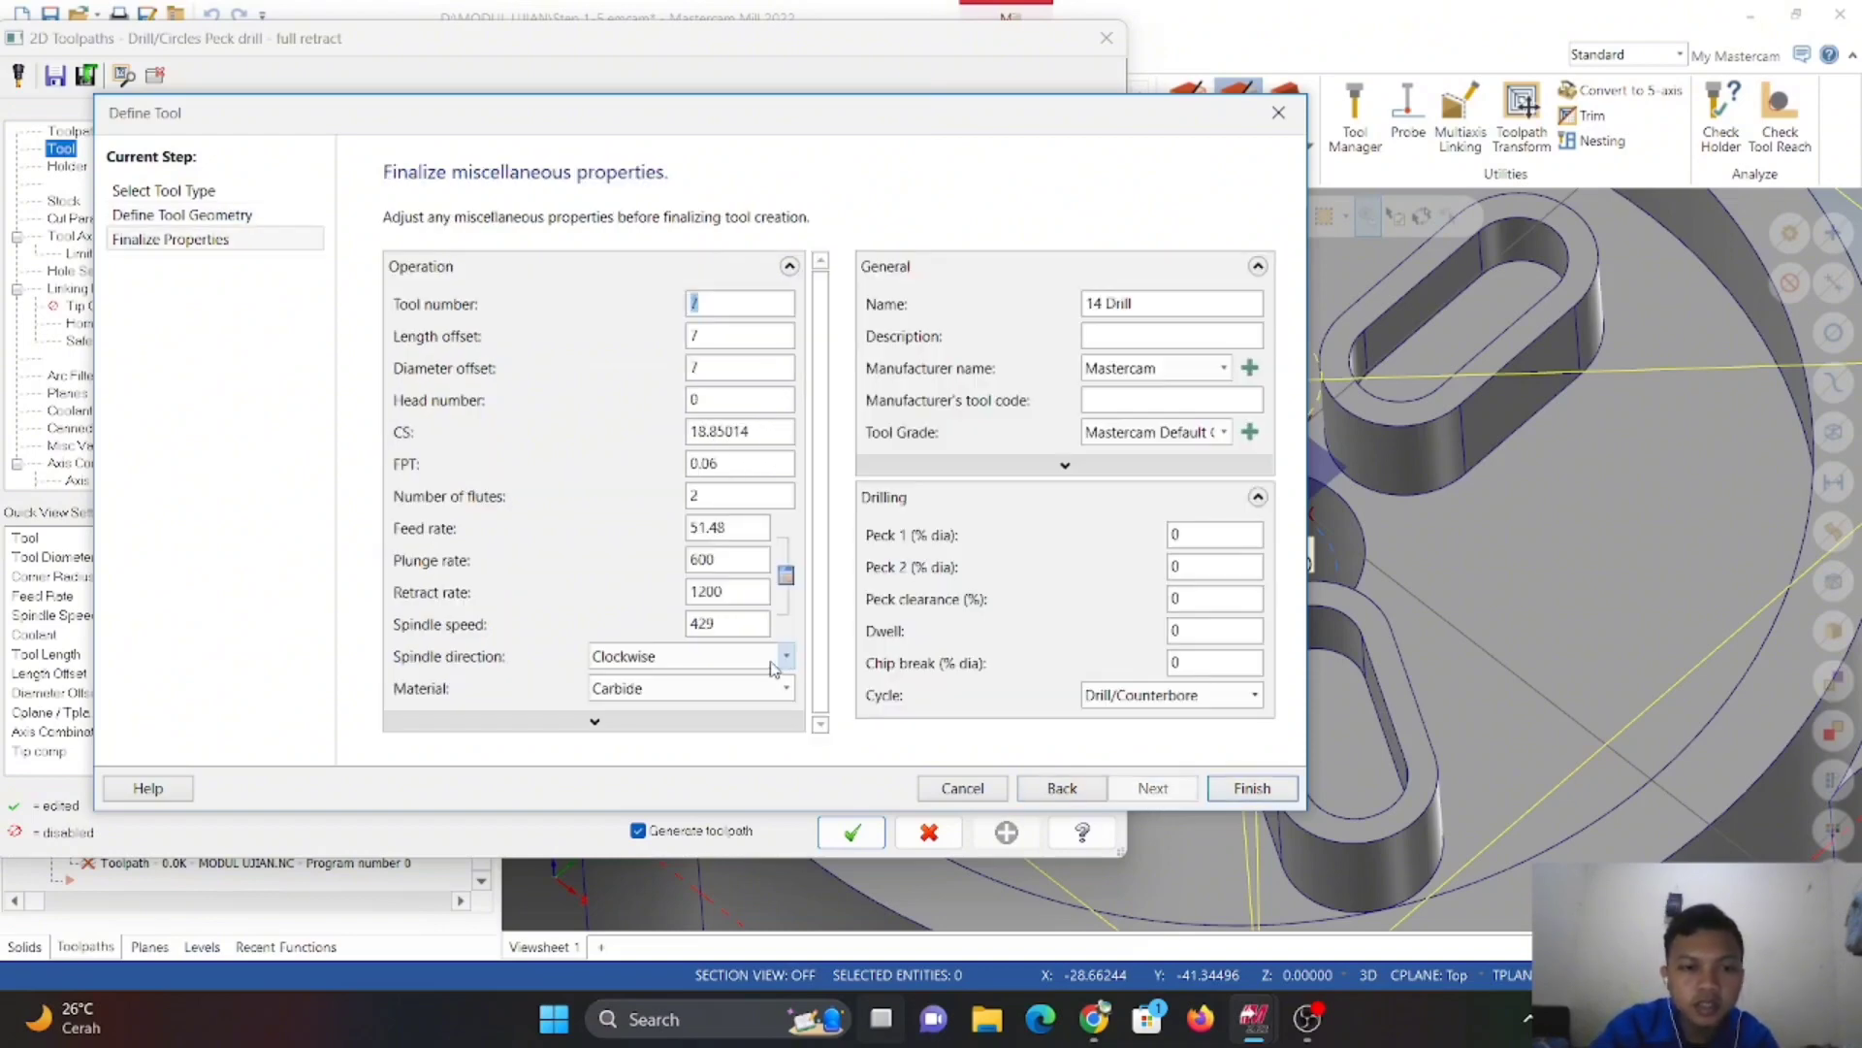
- Set the 14 mm drill's feed rate to 800 and spindle speed to 1000, and finish the tool
double_click(744, 529)
text(800)
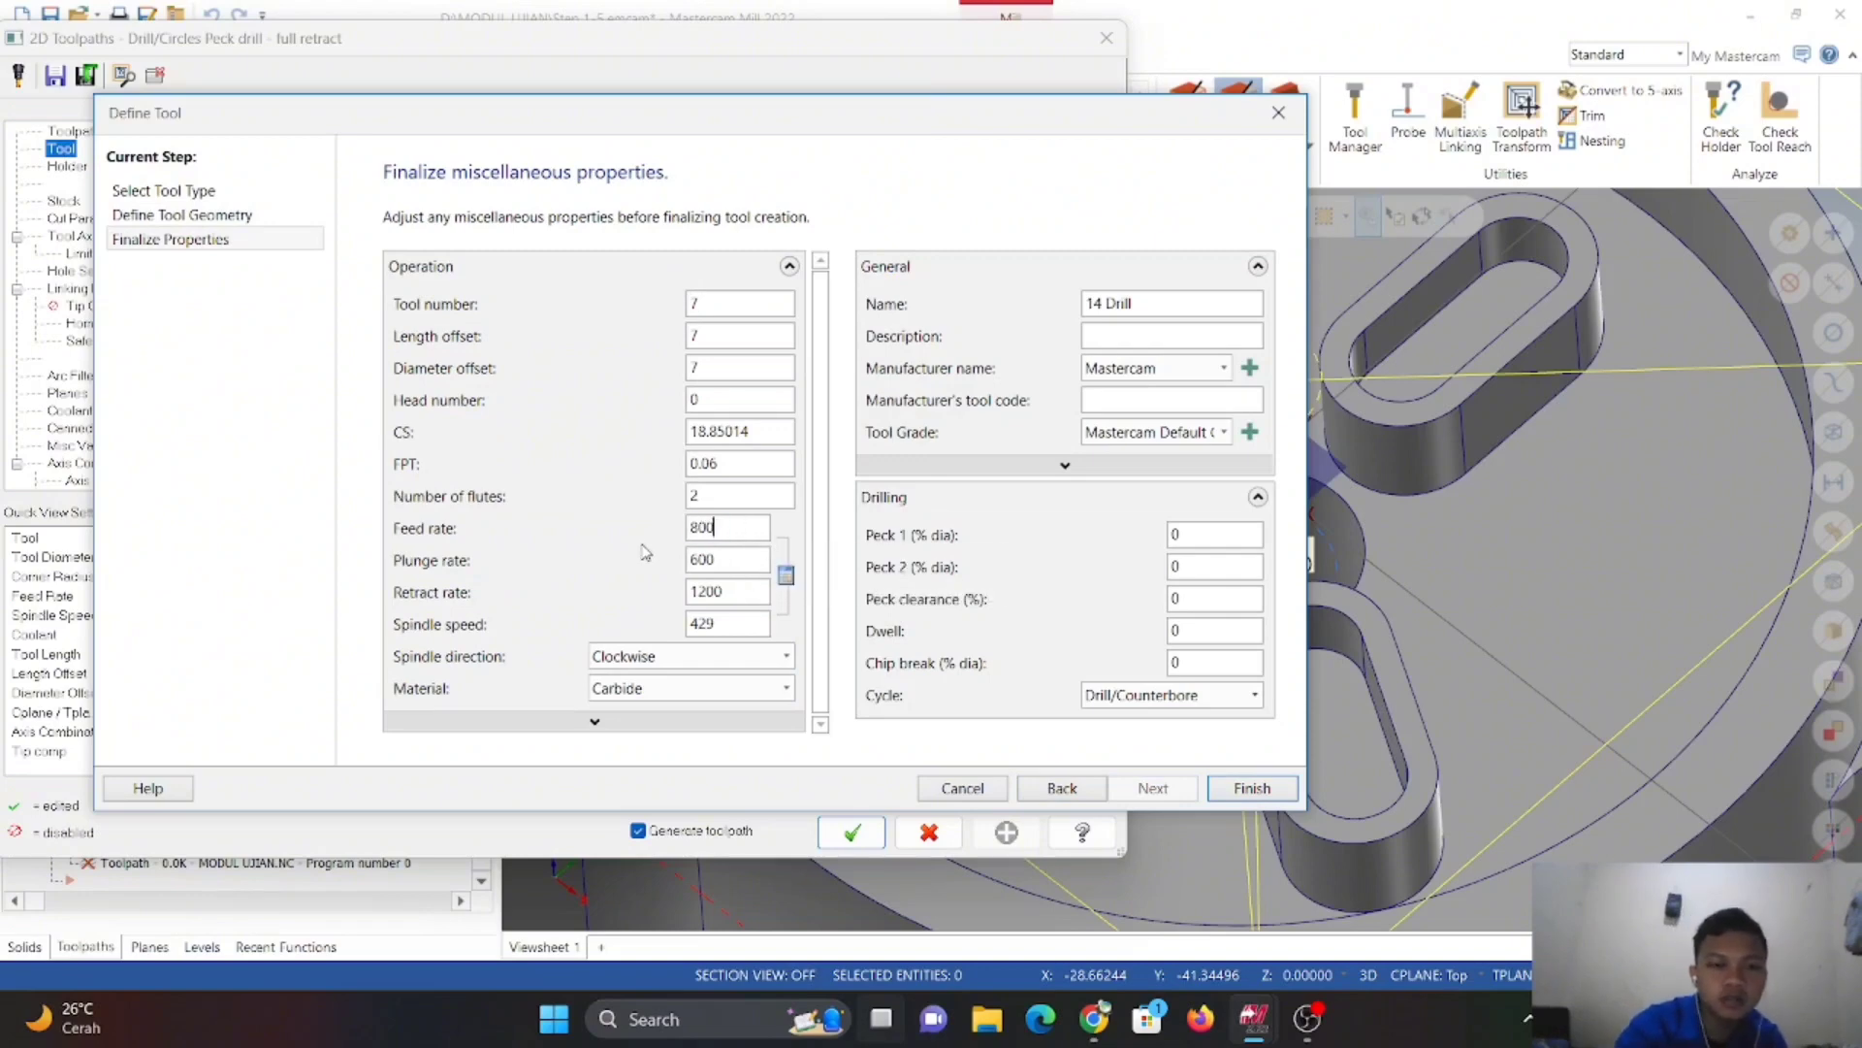
double_click(734, 625)
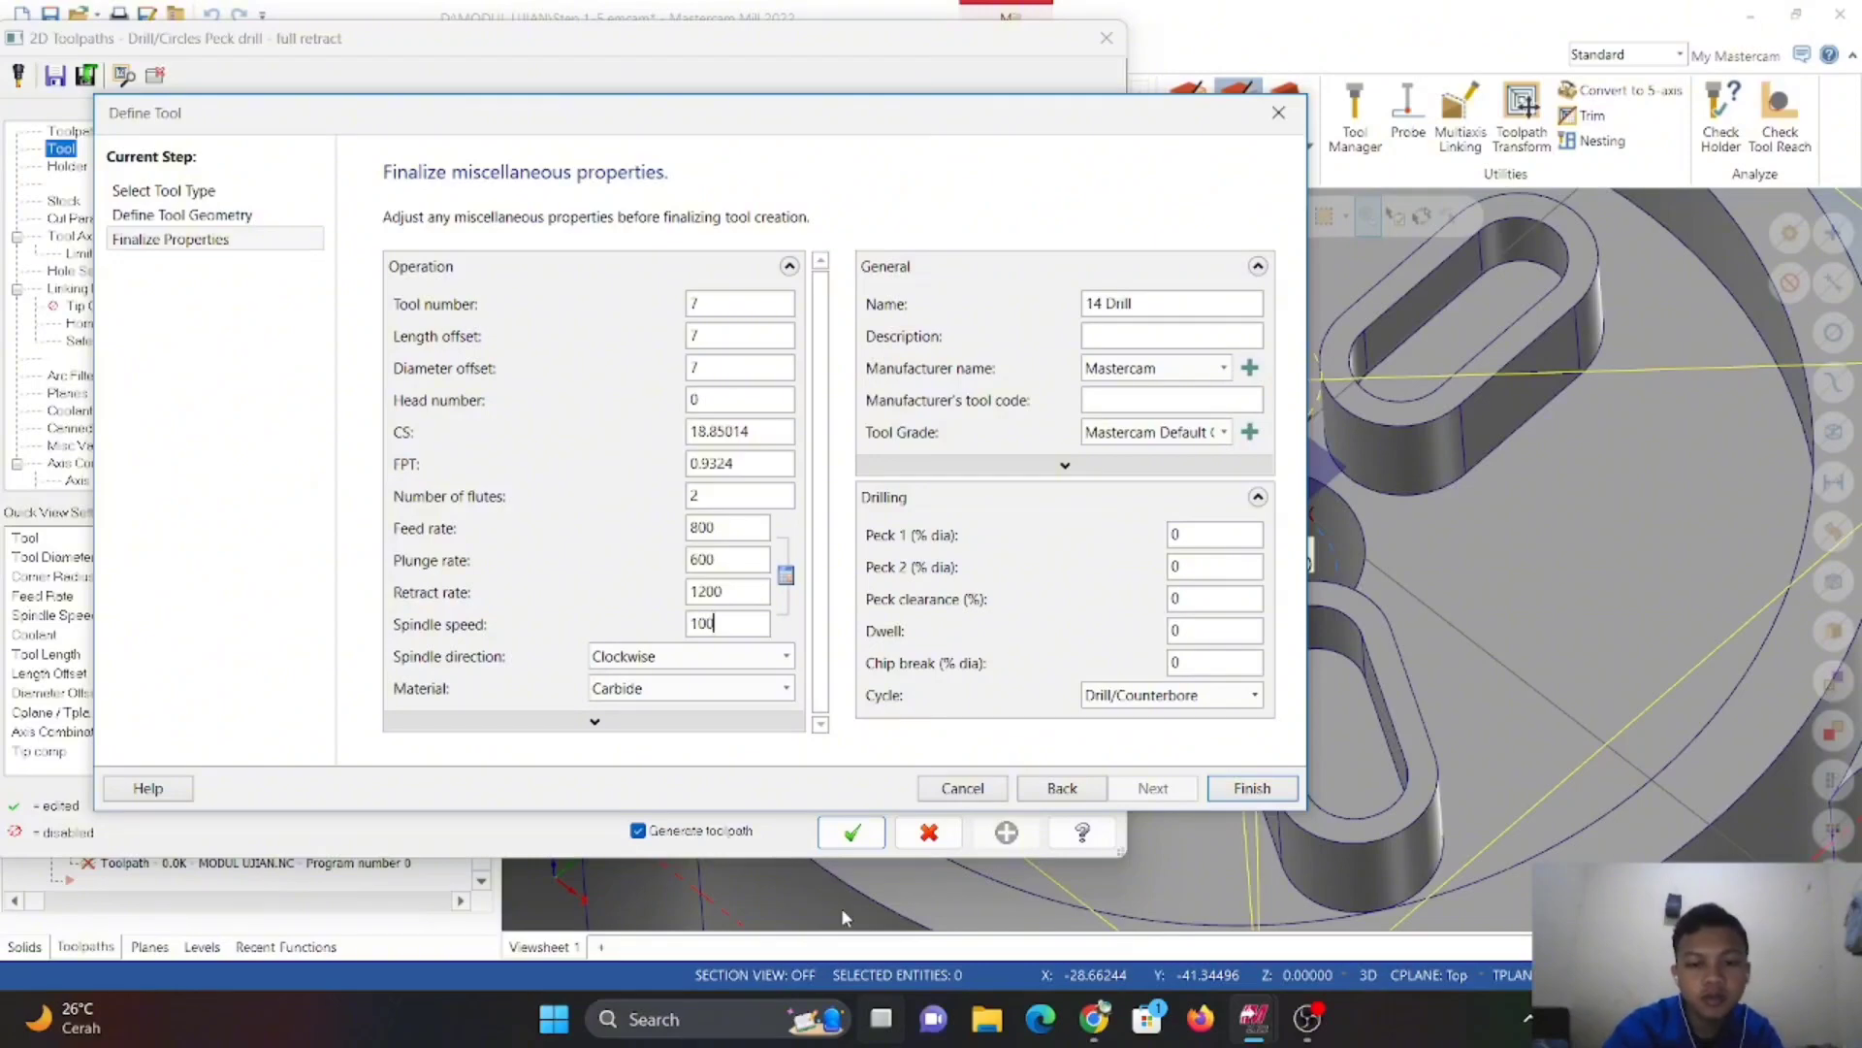
click(1252, 788)
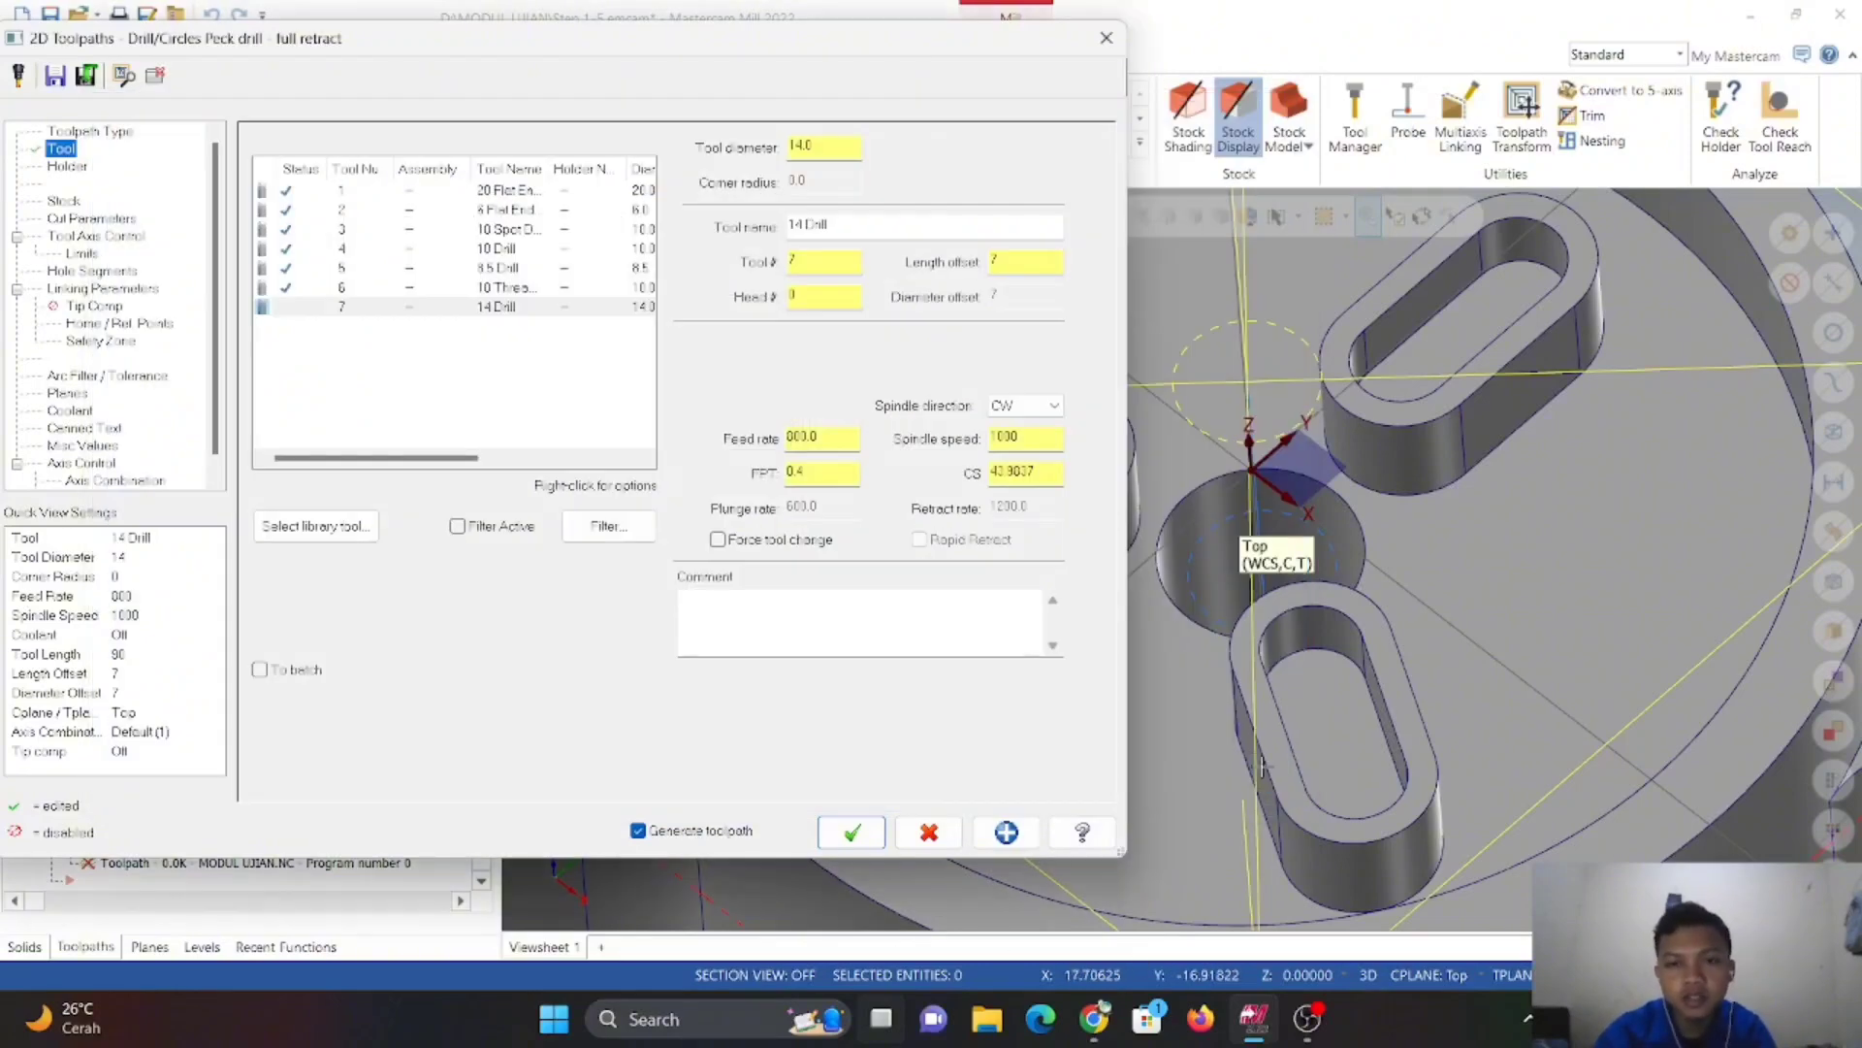
- Look through the holder, stock, cut parameters, axis limits and hole segment settings, keeping the Peck Drill cycle with a 1.0 peck
click(67, 167)
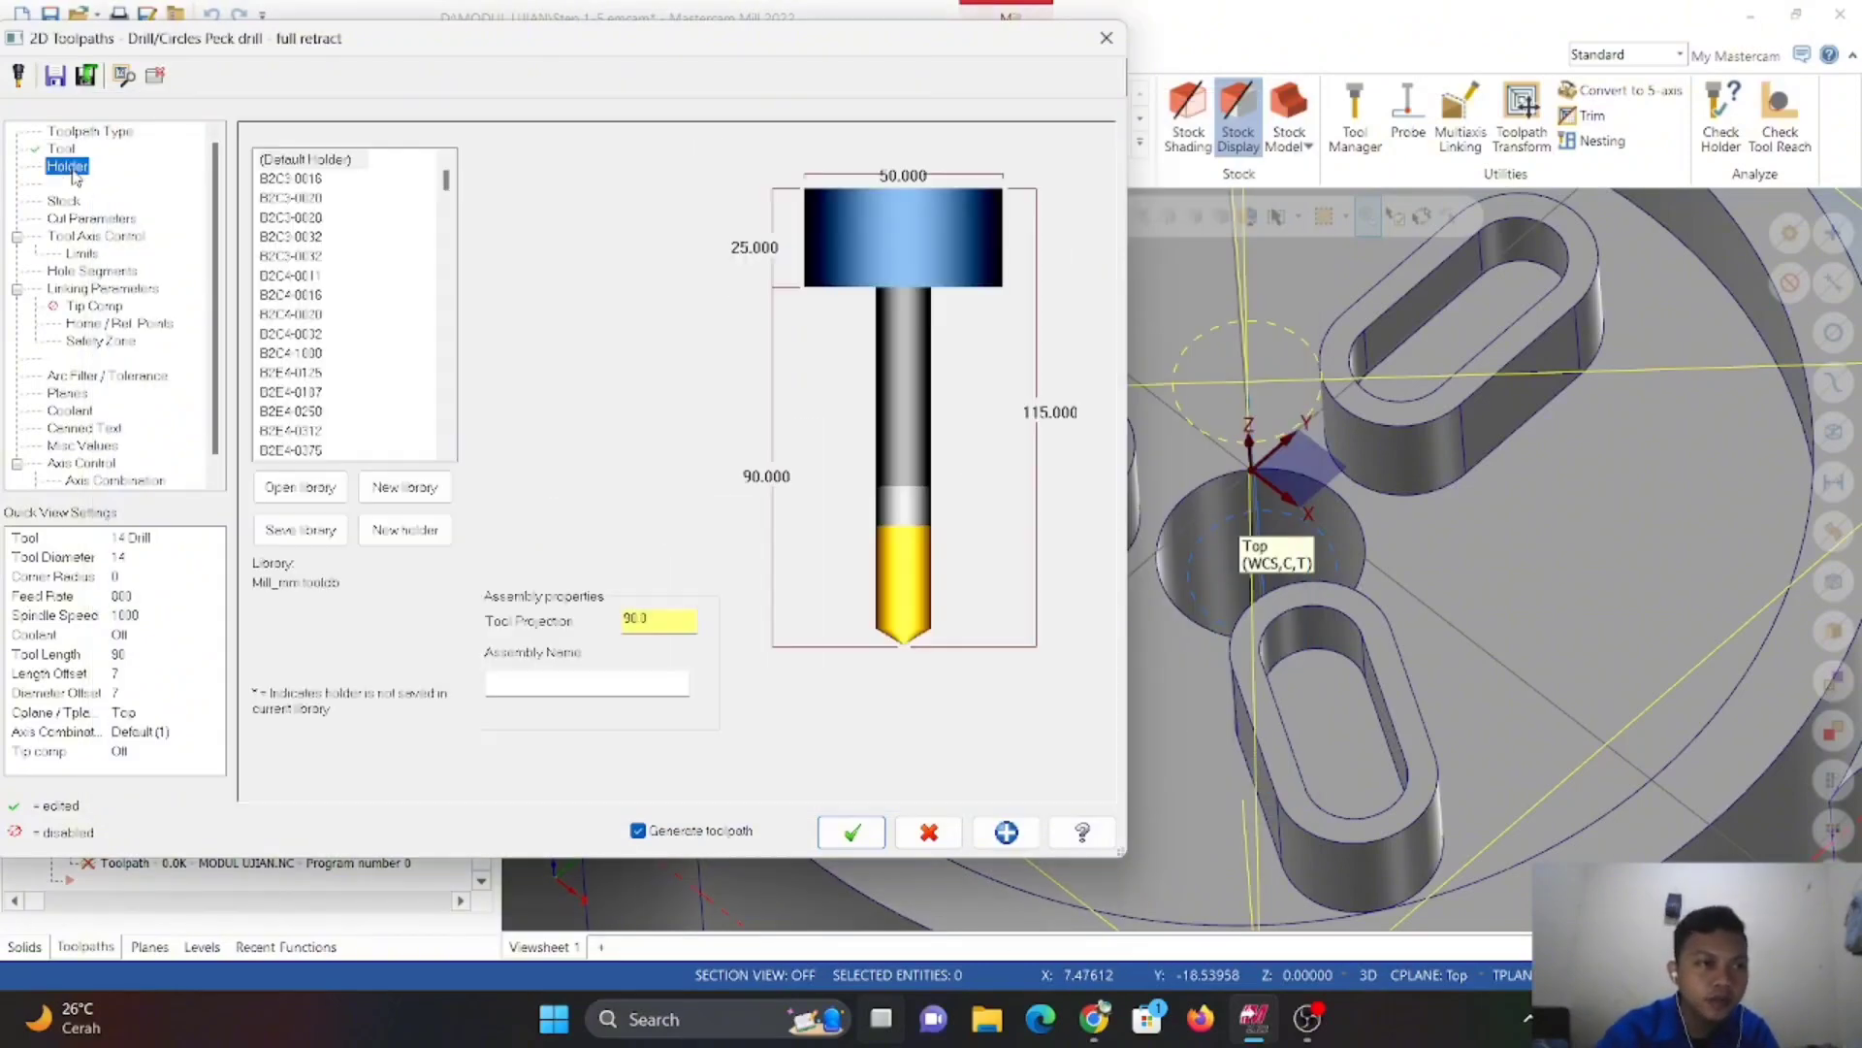
click(64, 201)
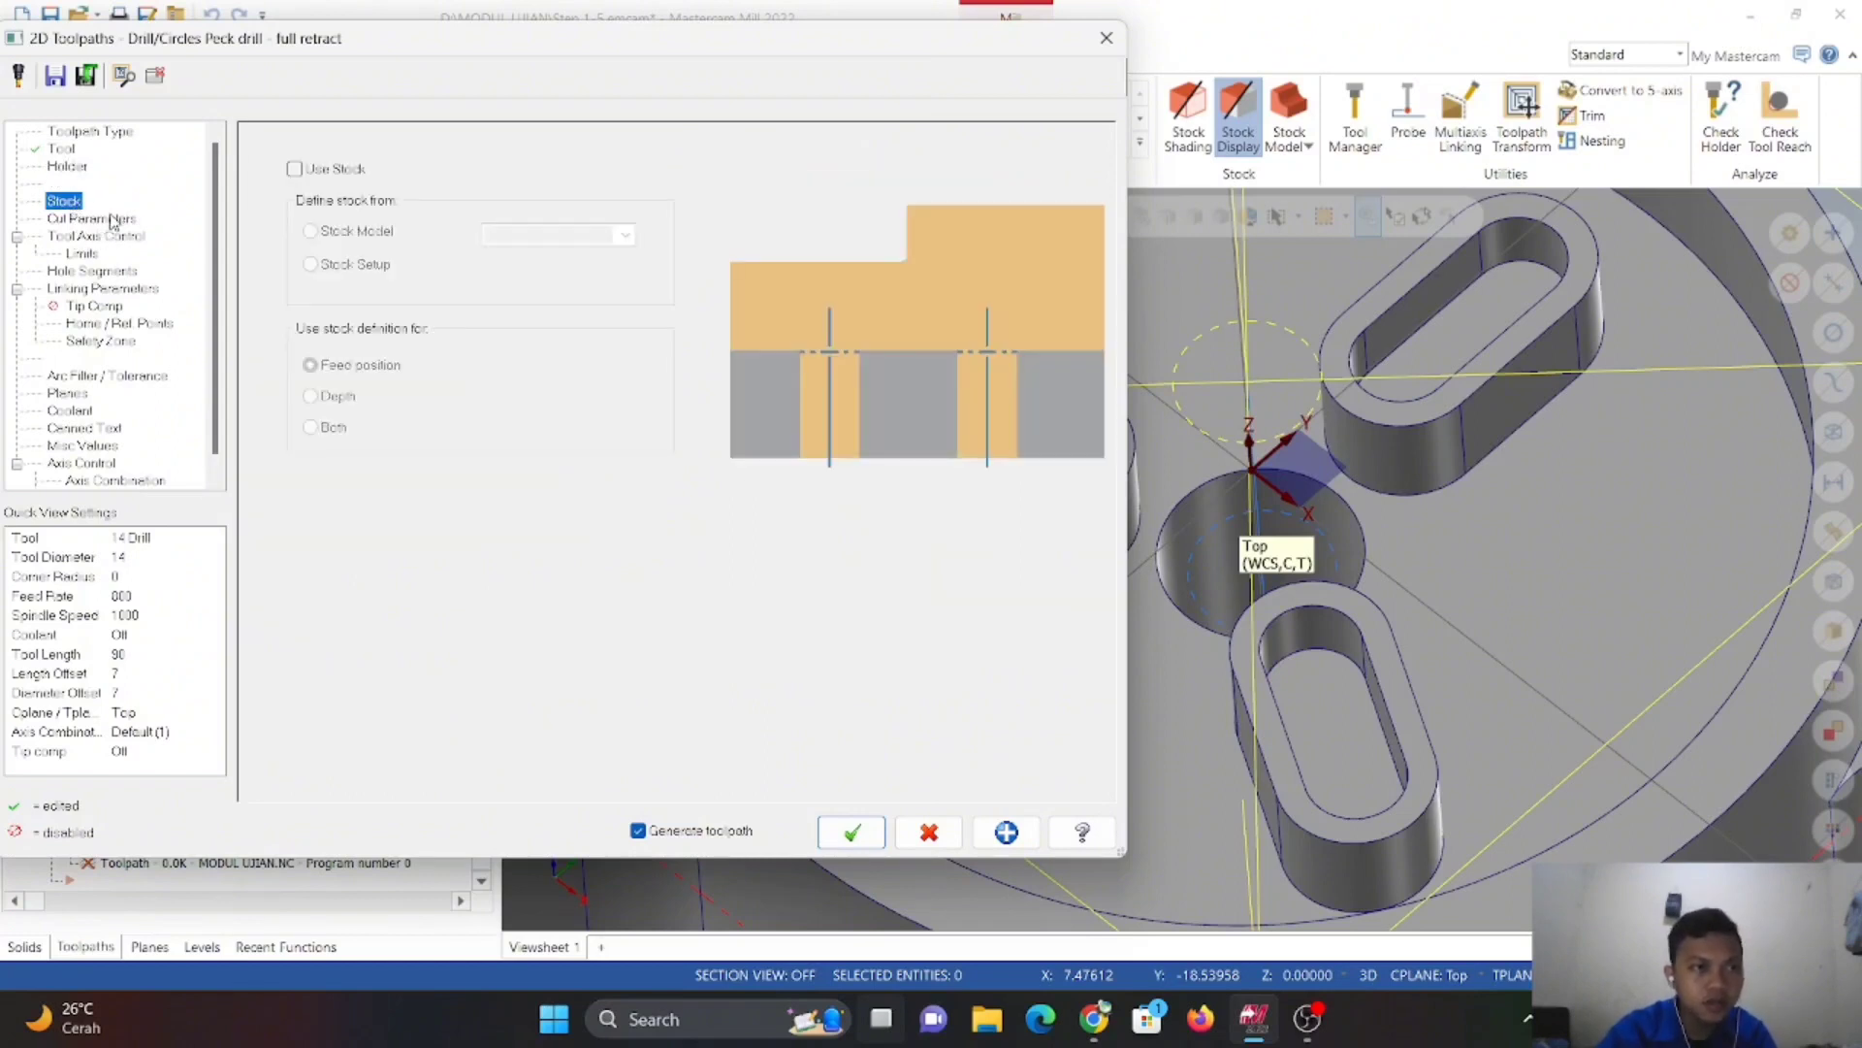
click(92, 219)
click(614, 159)
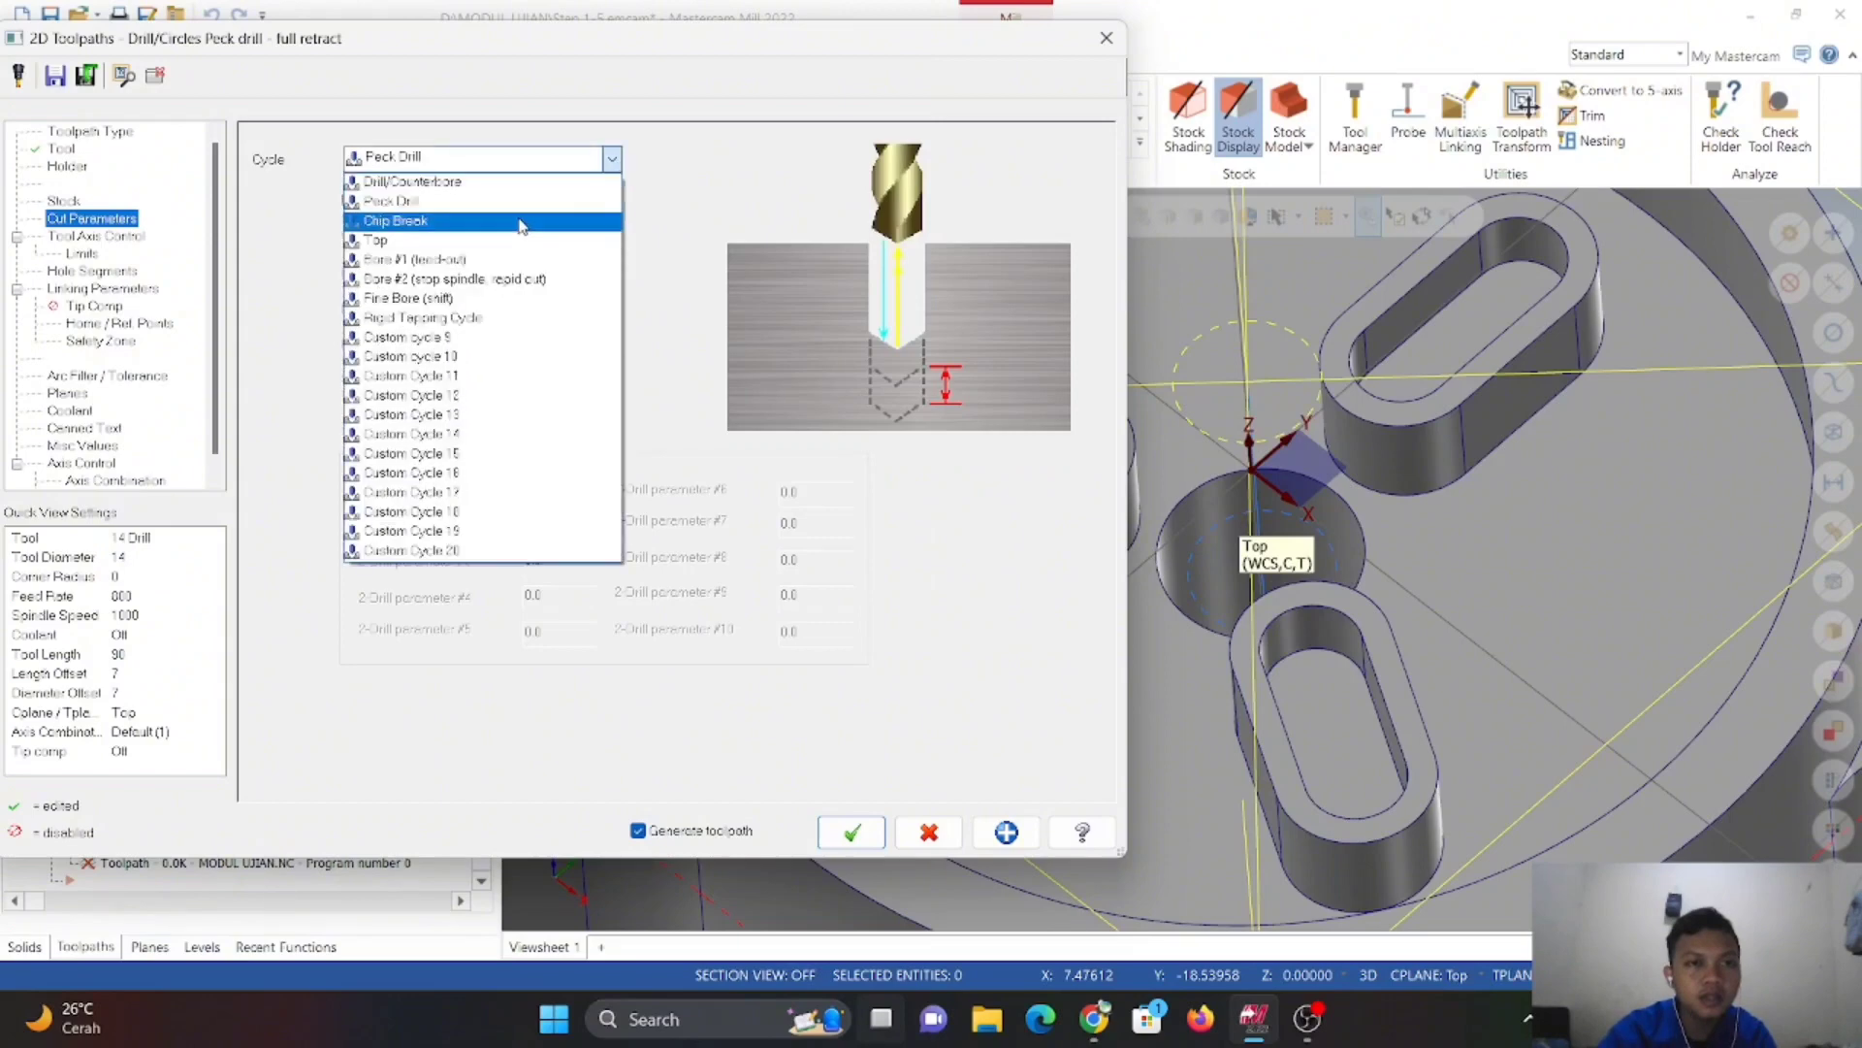
click(482, 222)
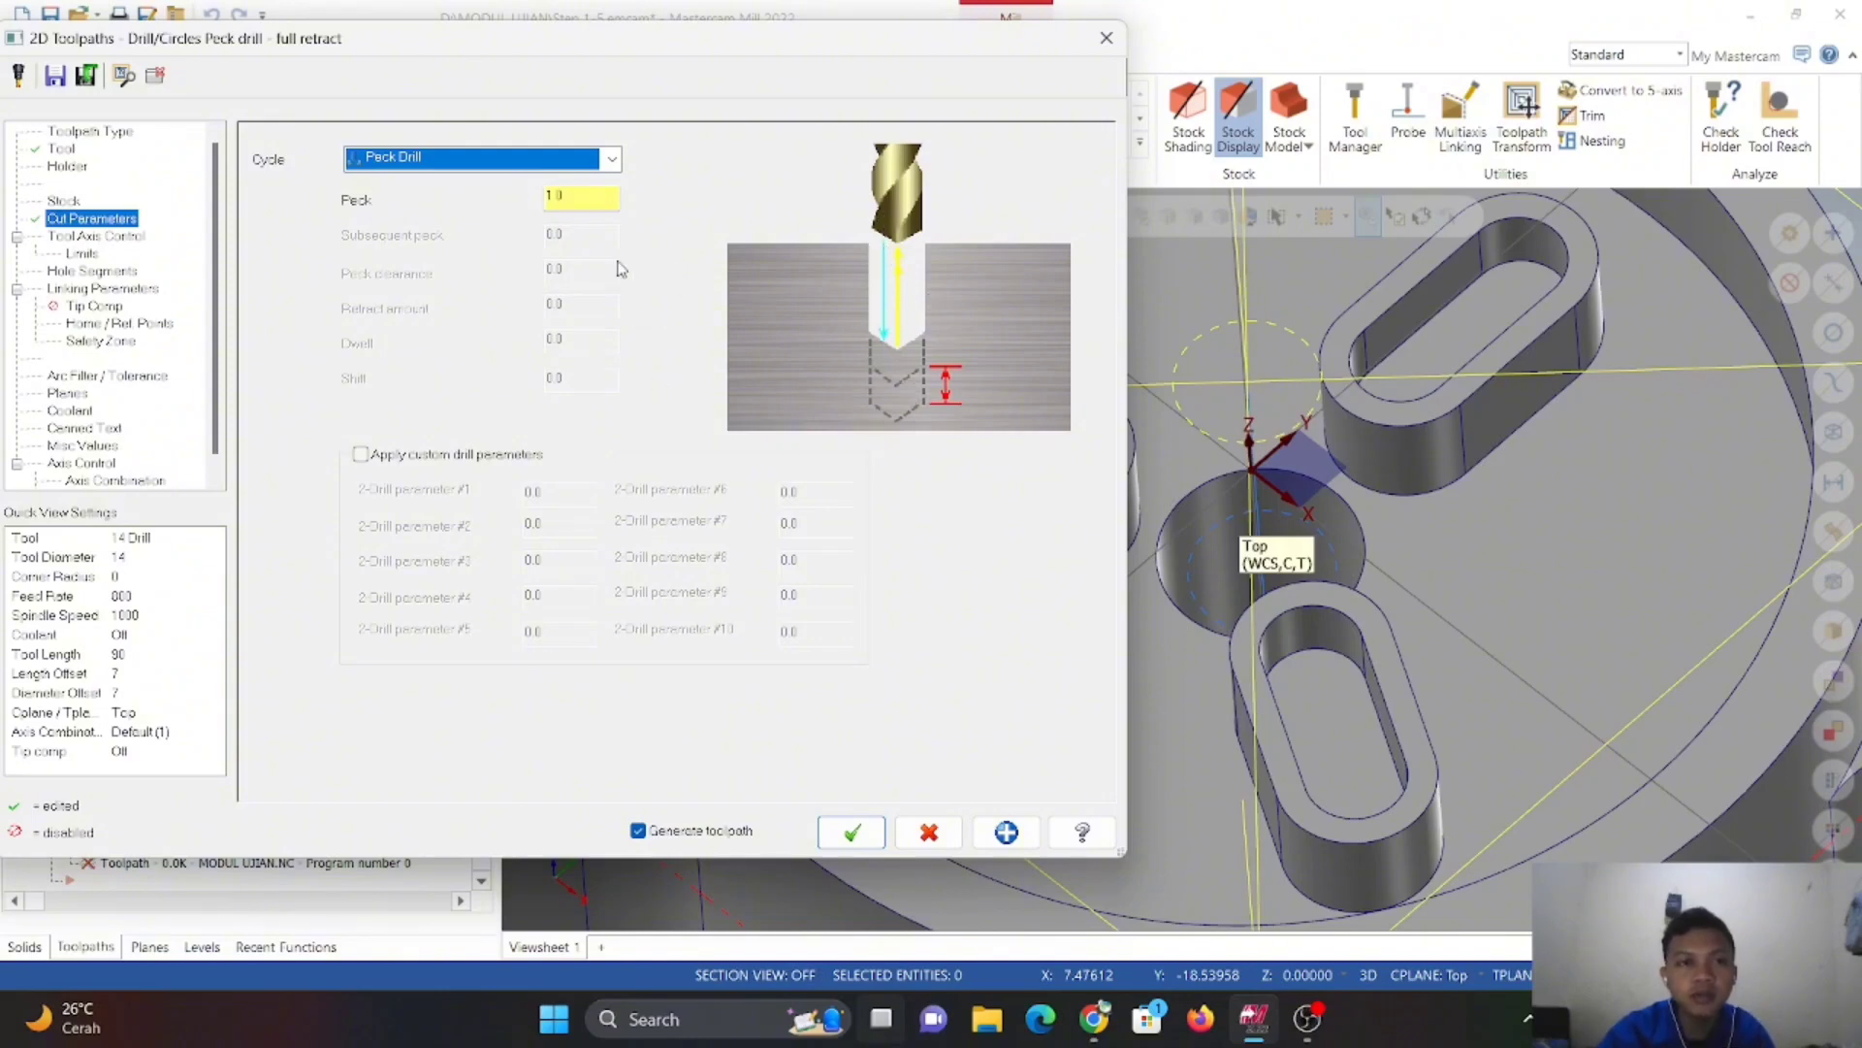
click(588, 195)
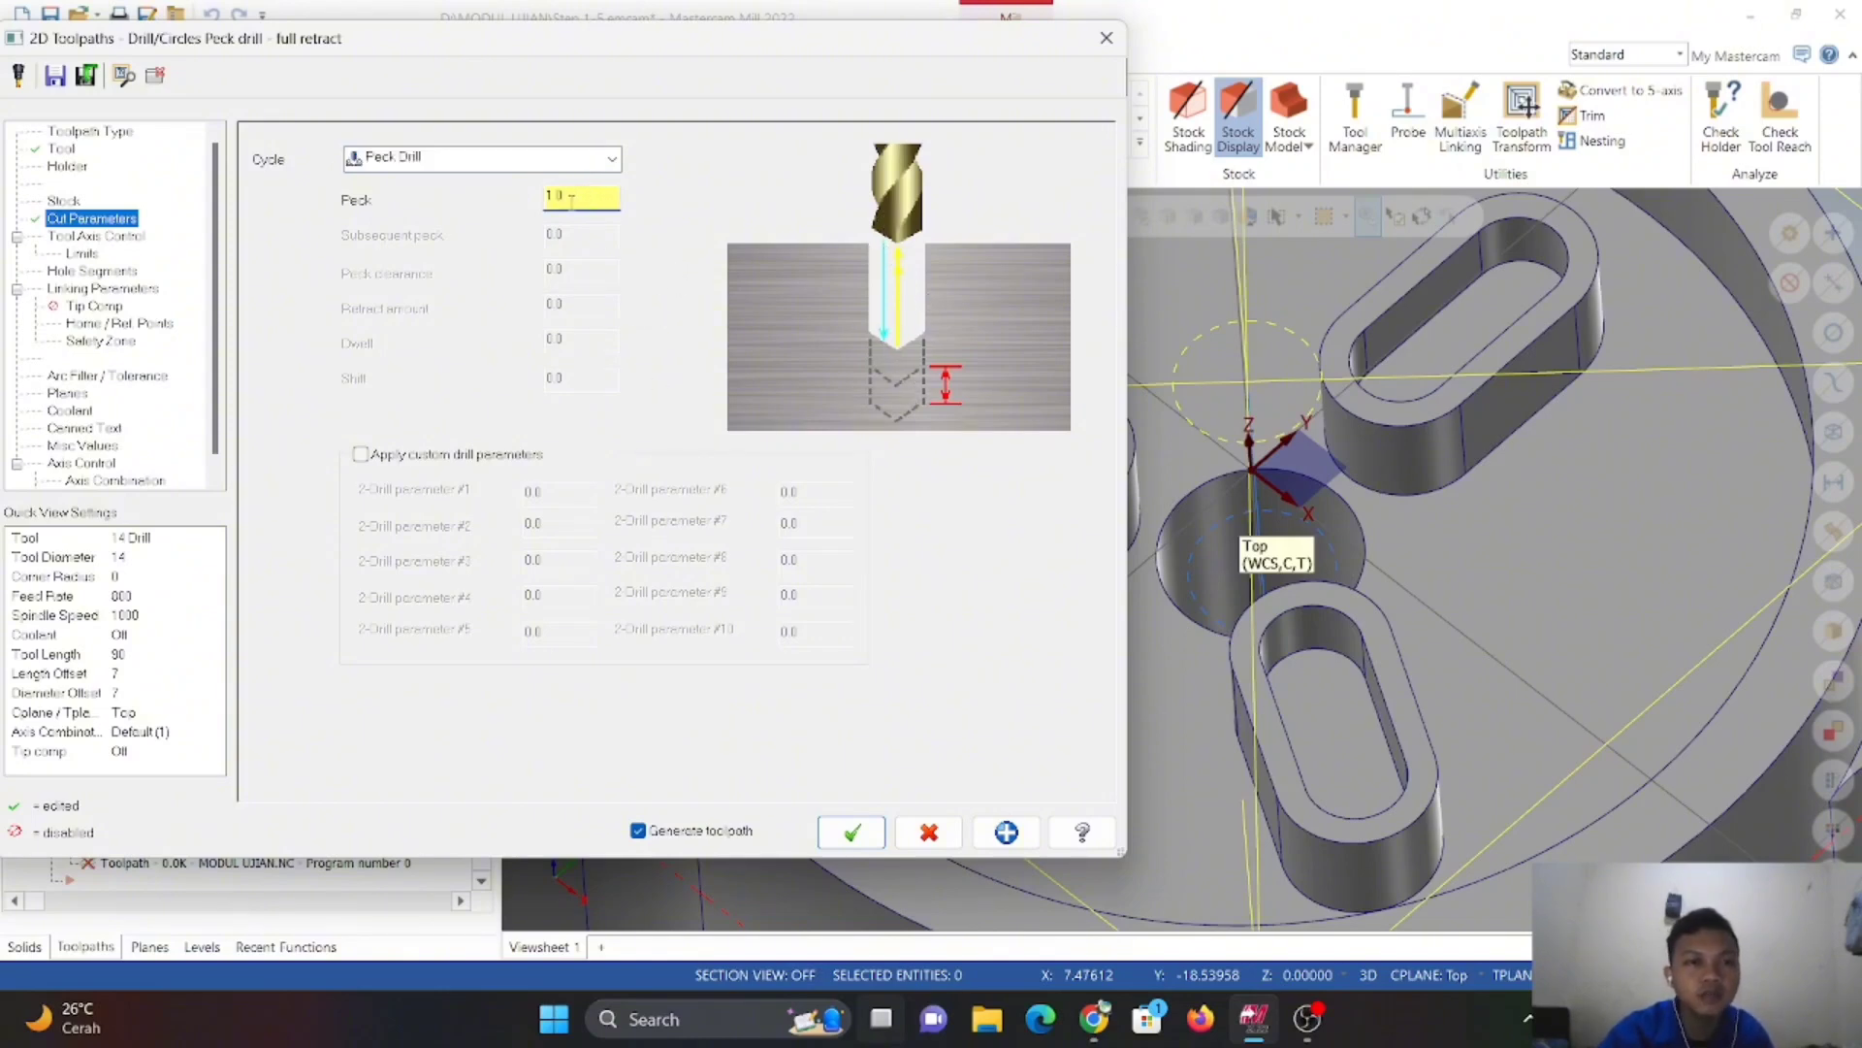
click(95, 236)
click(84, 254)
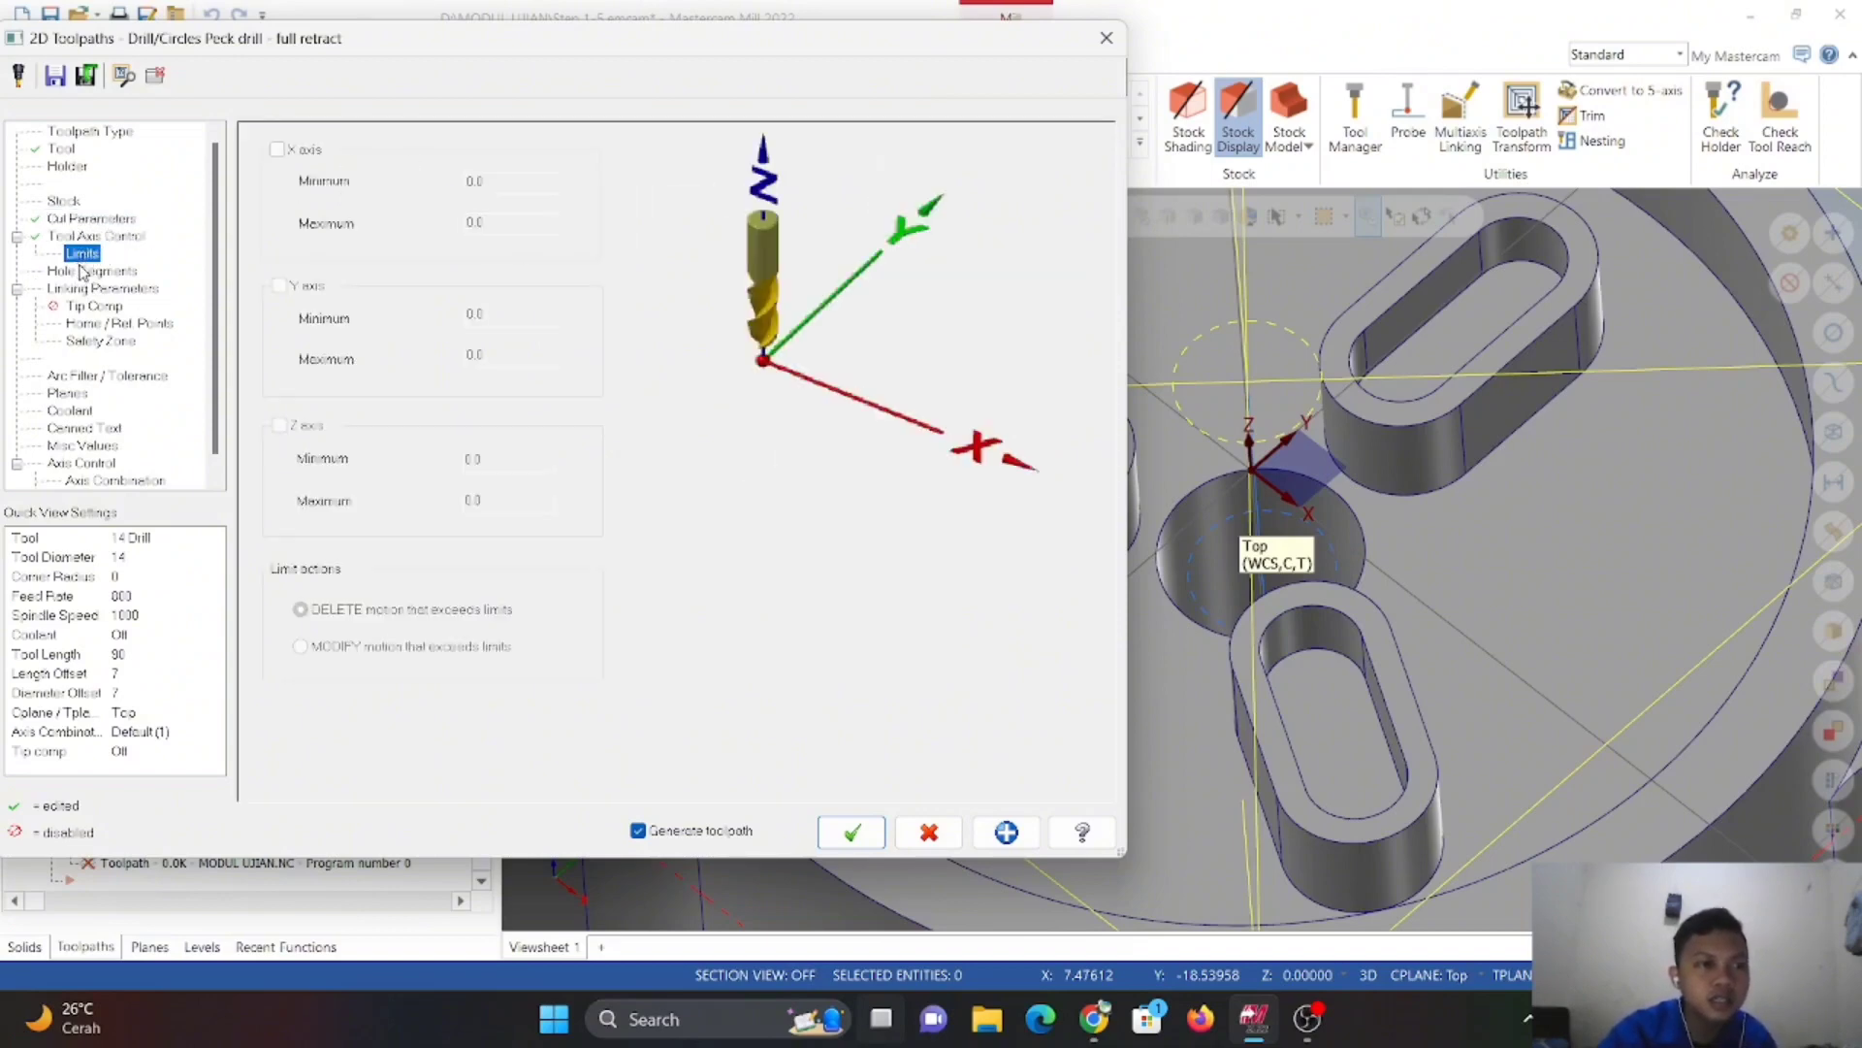
click(84, 273)
- Set the clearance reference to absolute and take the top of stock, -10.0, from the central bore's upper edge
click(75, 289)
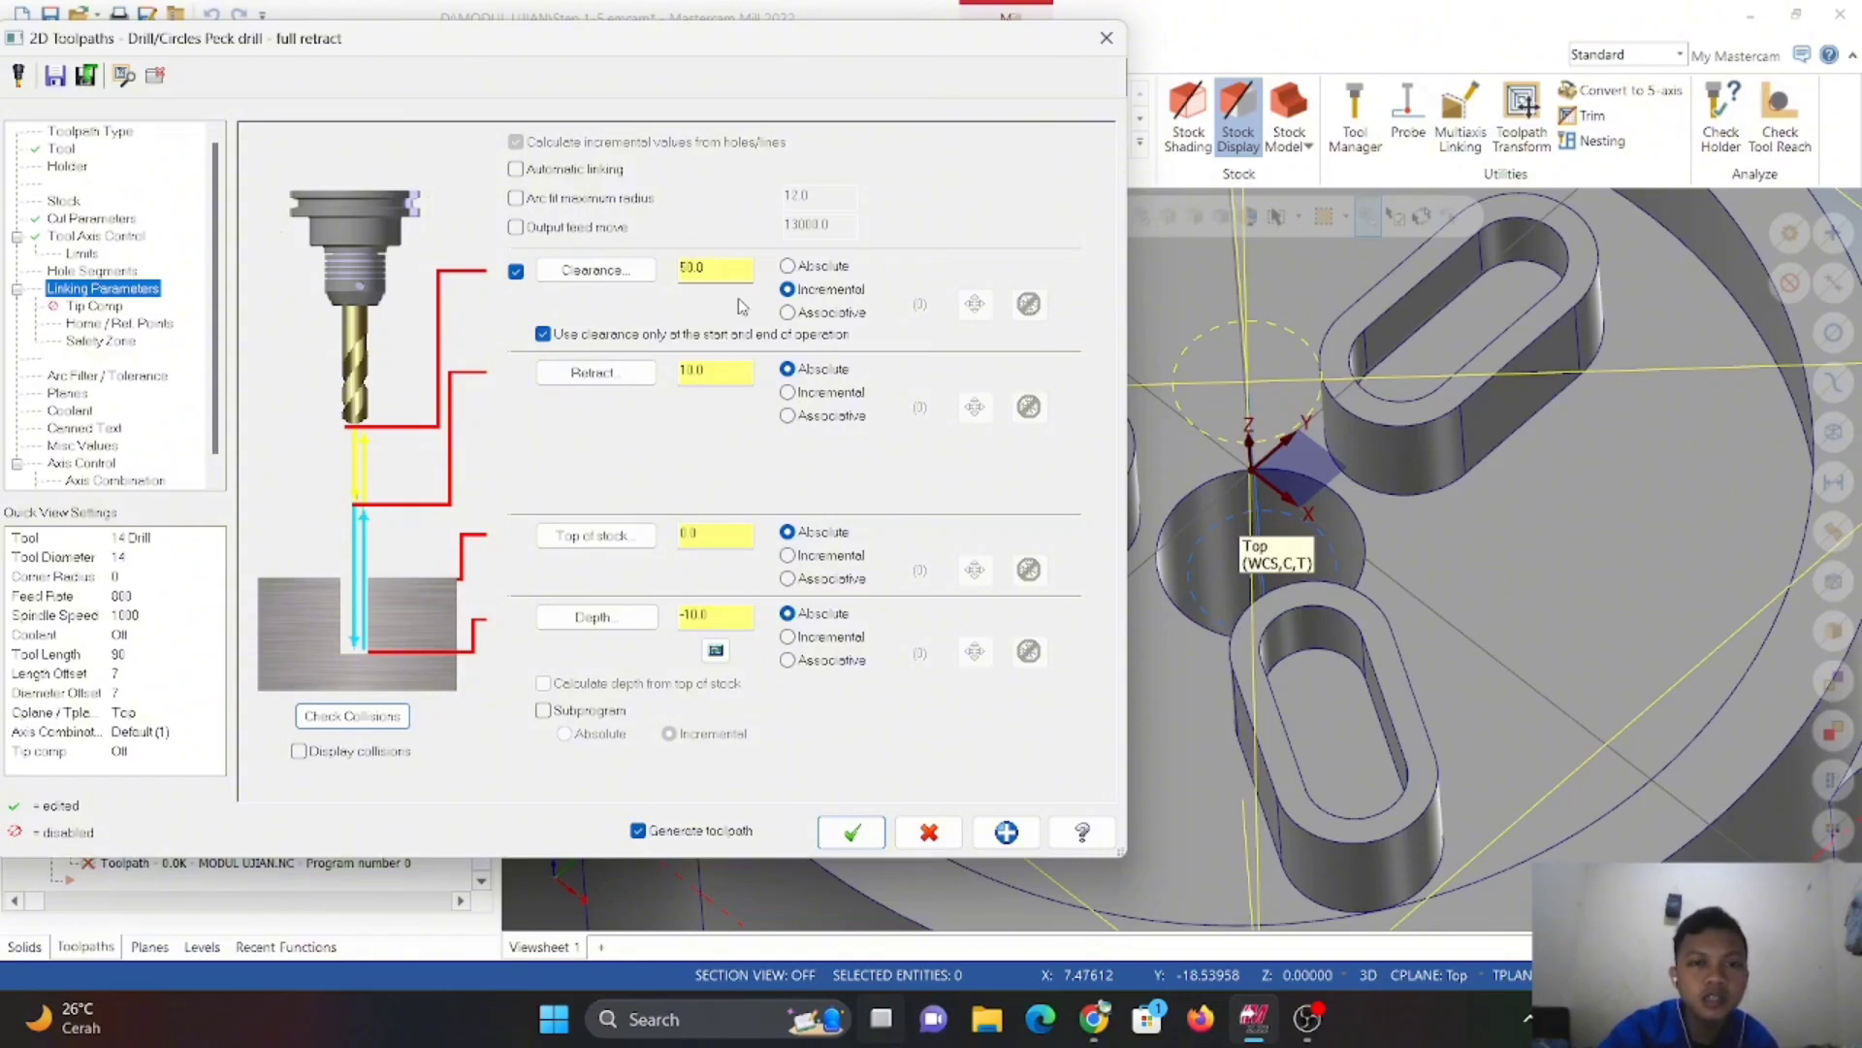
click(617, 539)
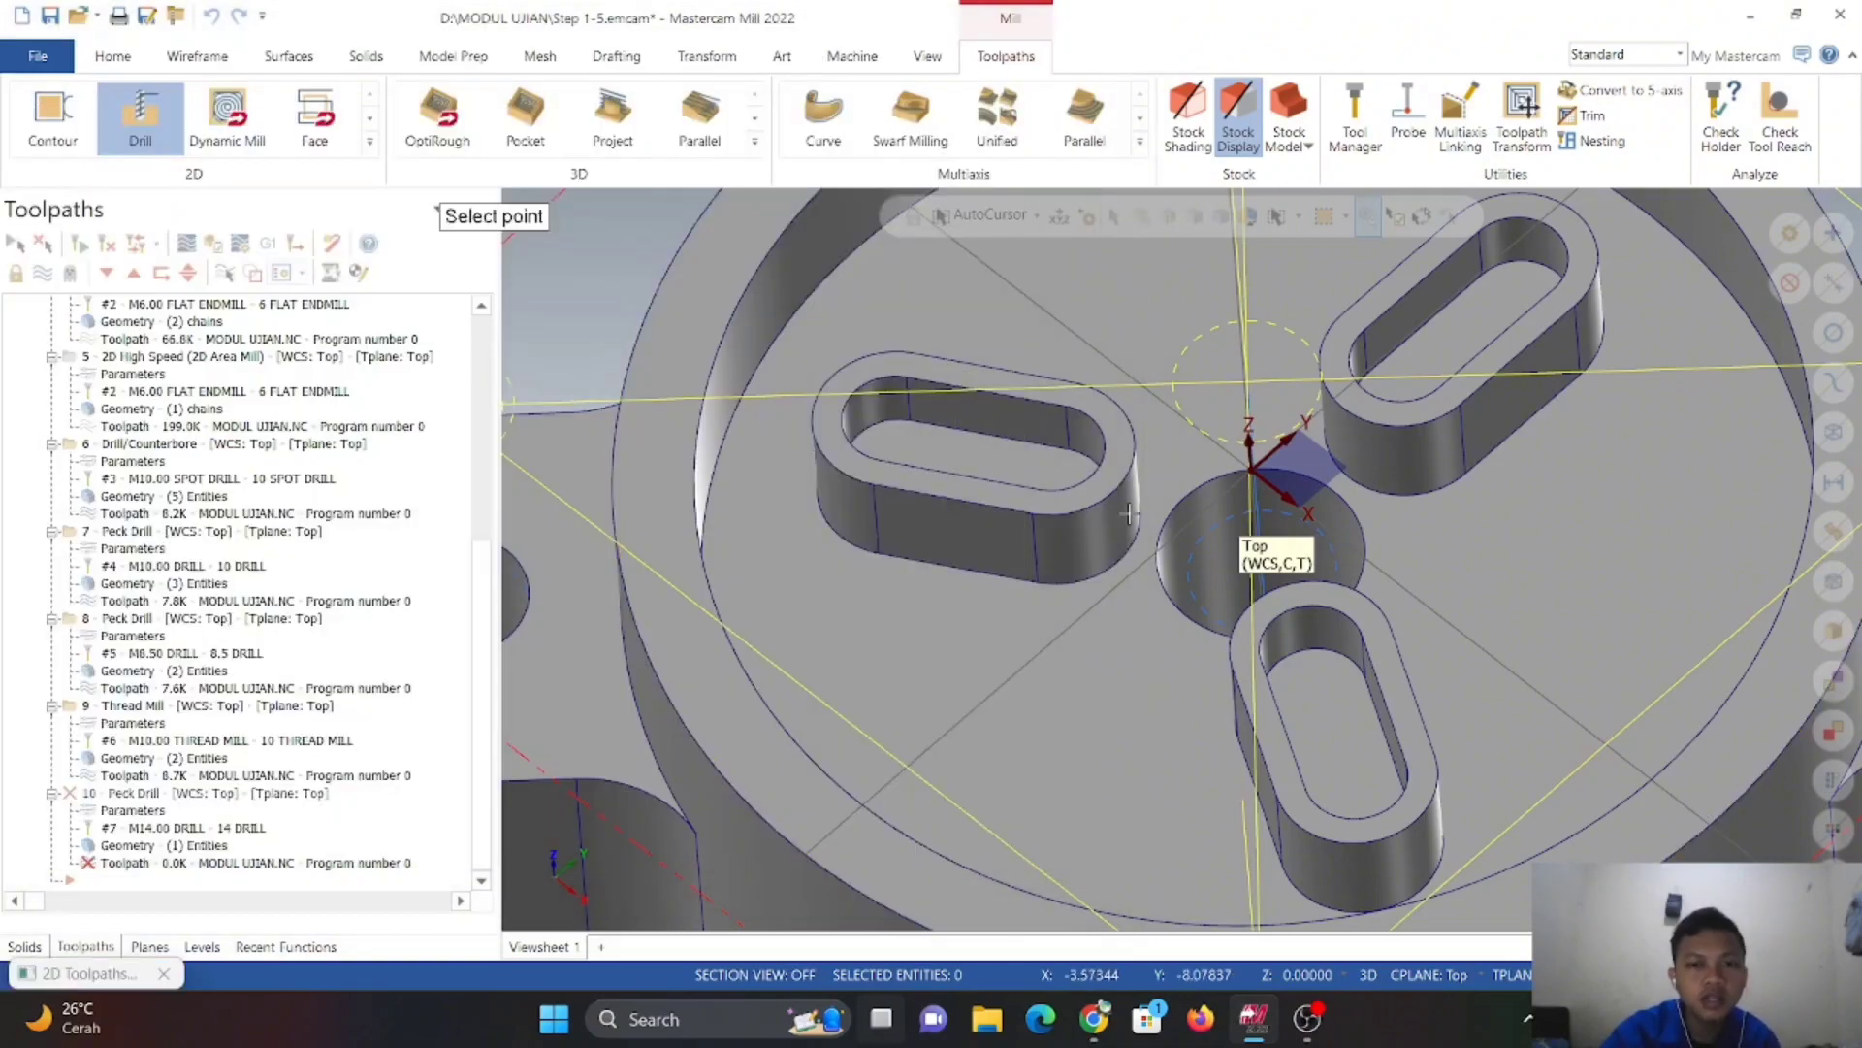
click(1160, 560)
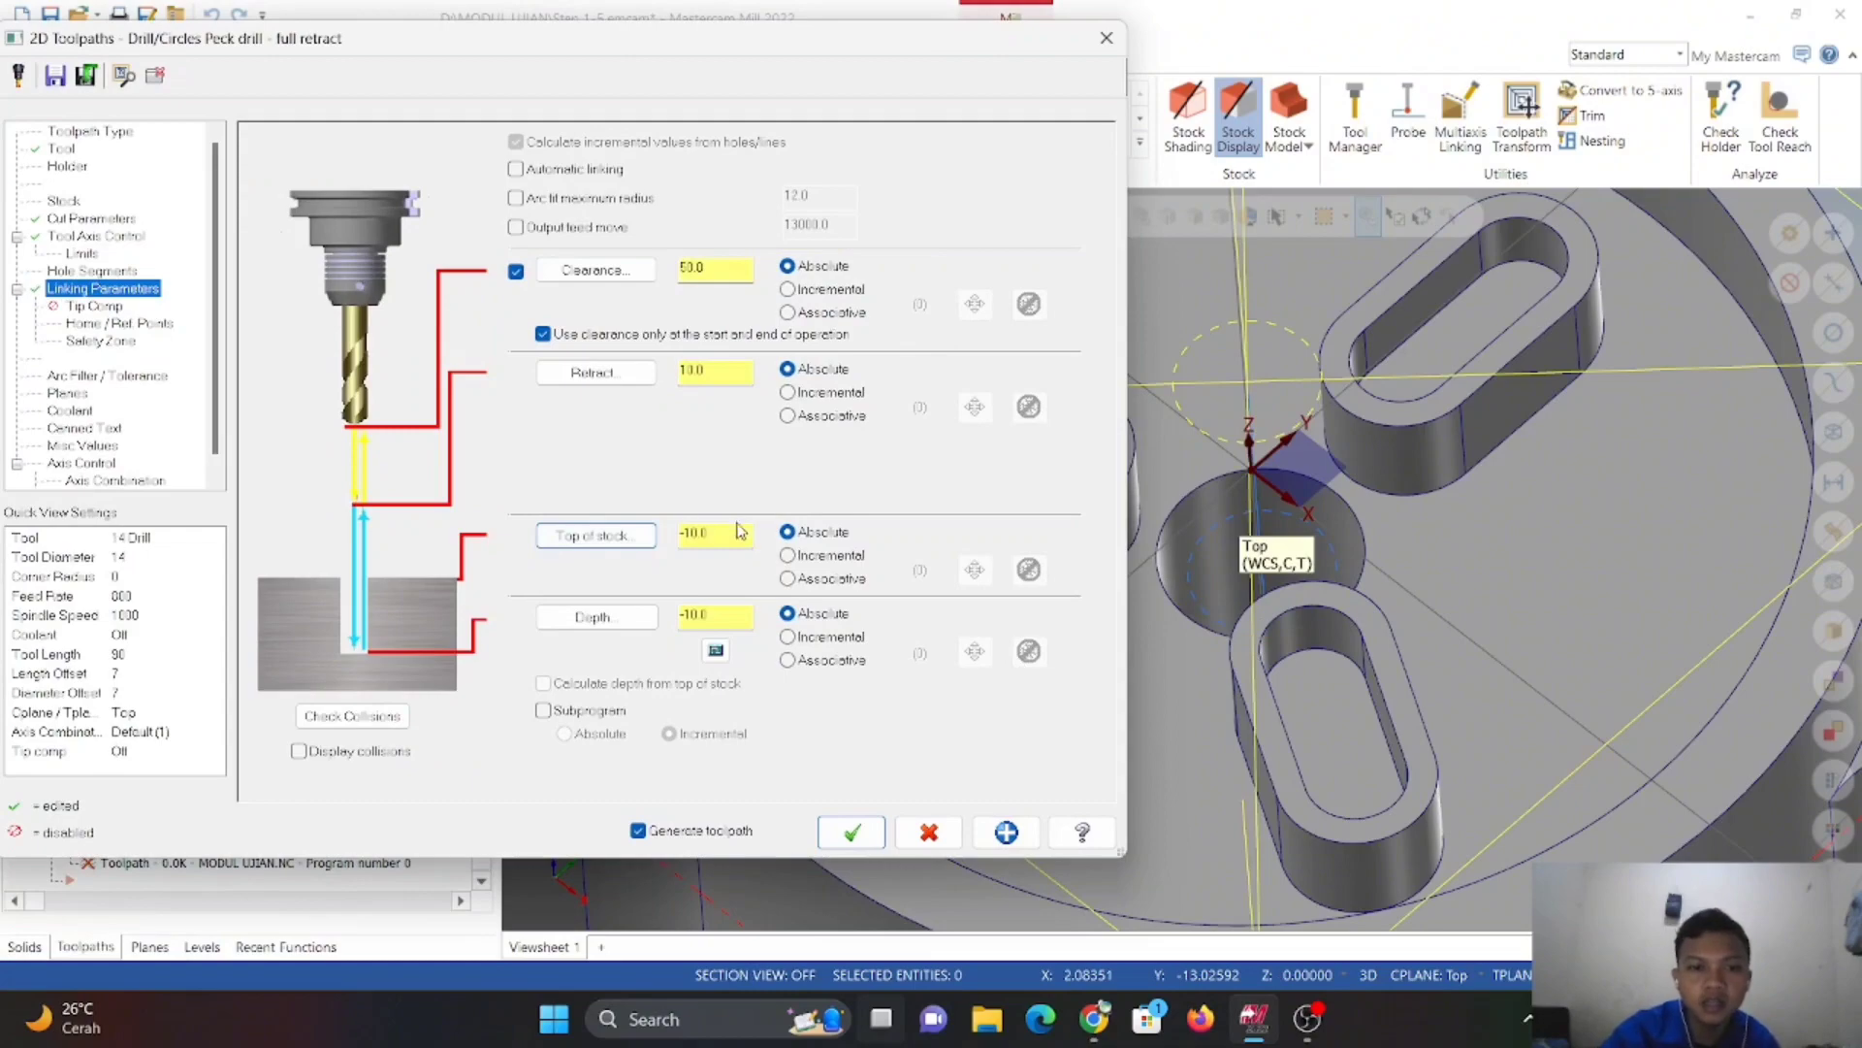
click(594, 618)
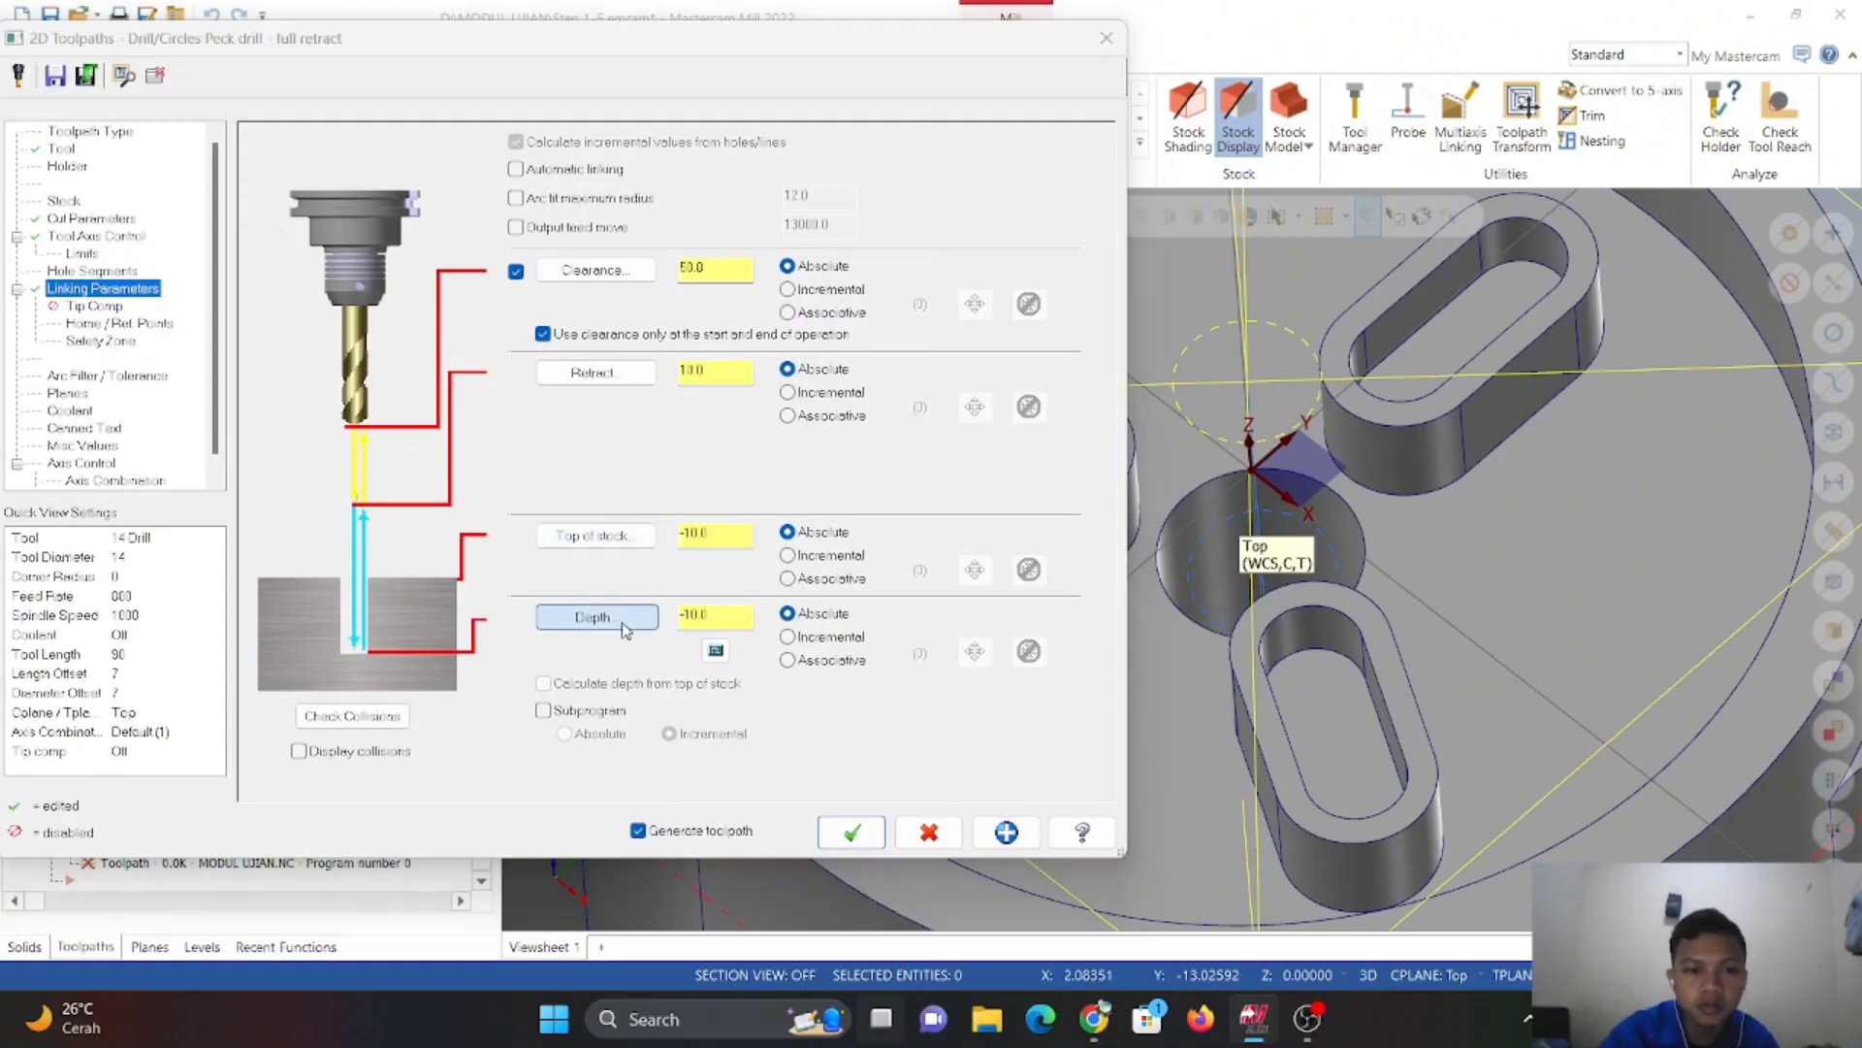
scroll(1108, 672, down, 4)
middle_drag(1108, 671, 1261, 466)
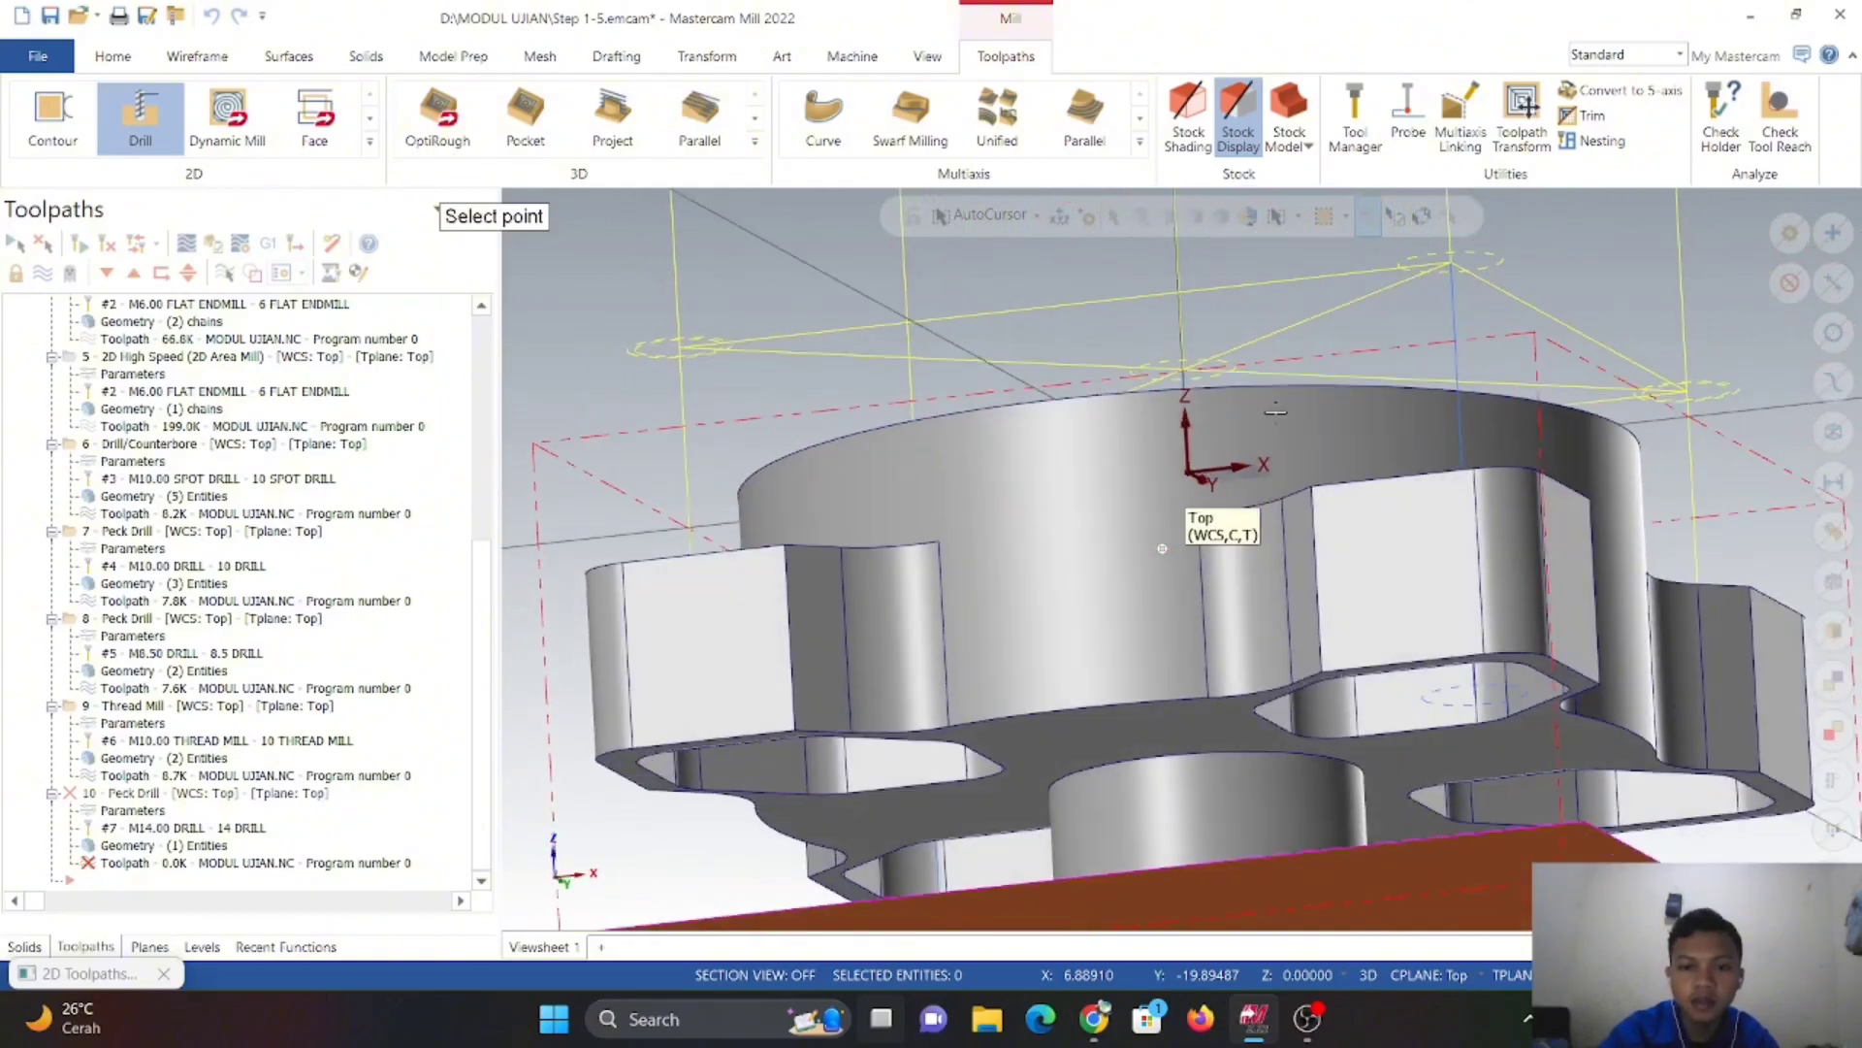
mouse_move(1211, 774)
middle_down()
mouse_move(1237, 743)
mouse_move(1276, 749)
mouse_move(1275, 679)
mouse_move(1200, 777)
middle_up()
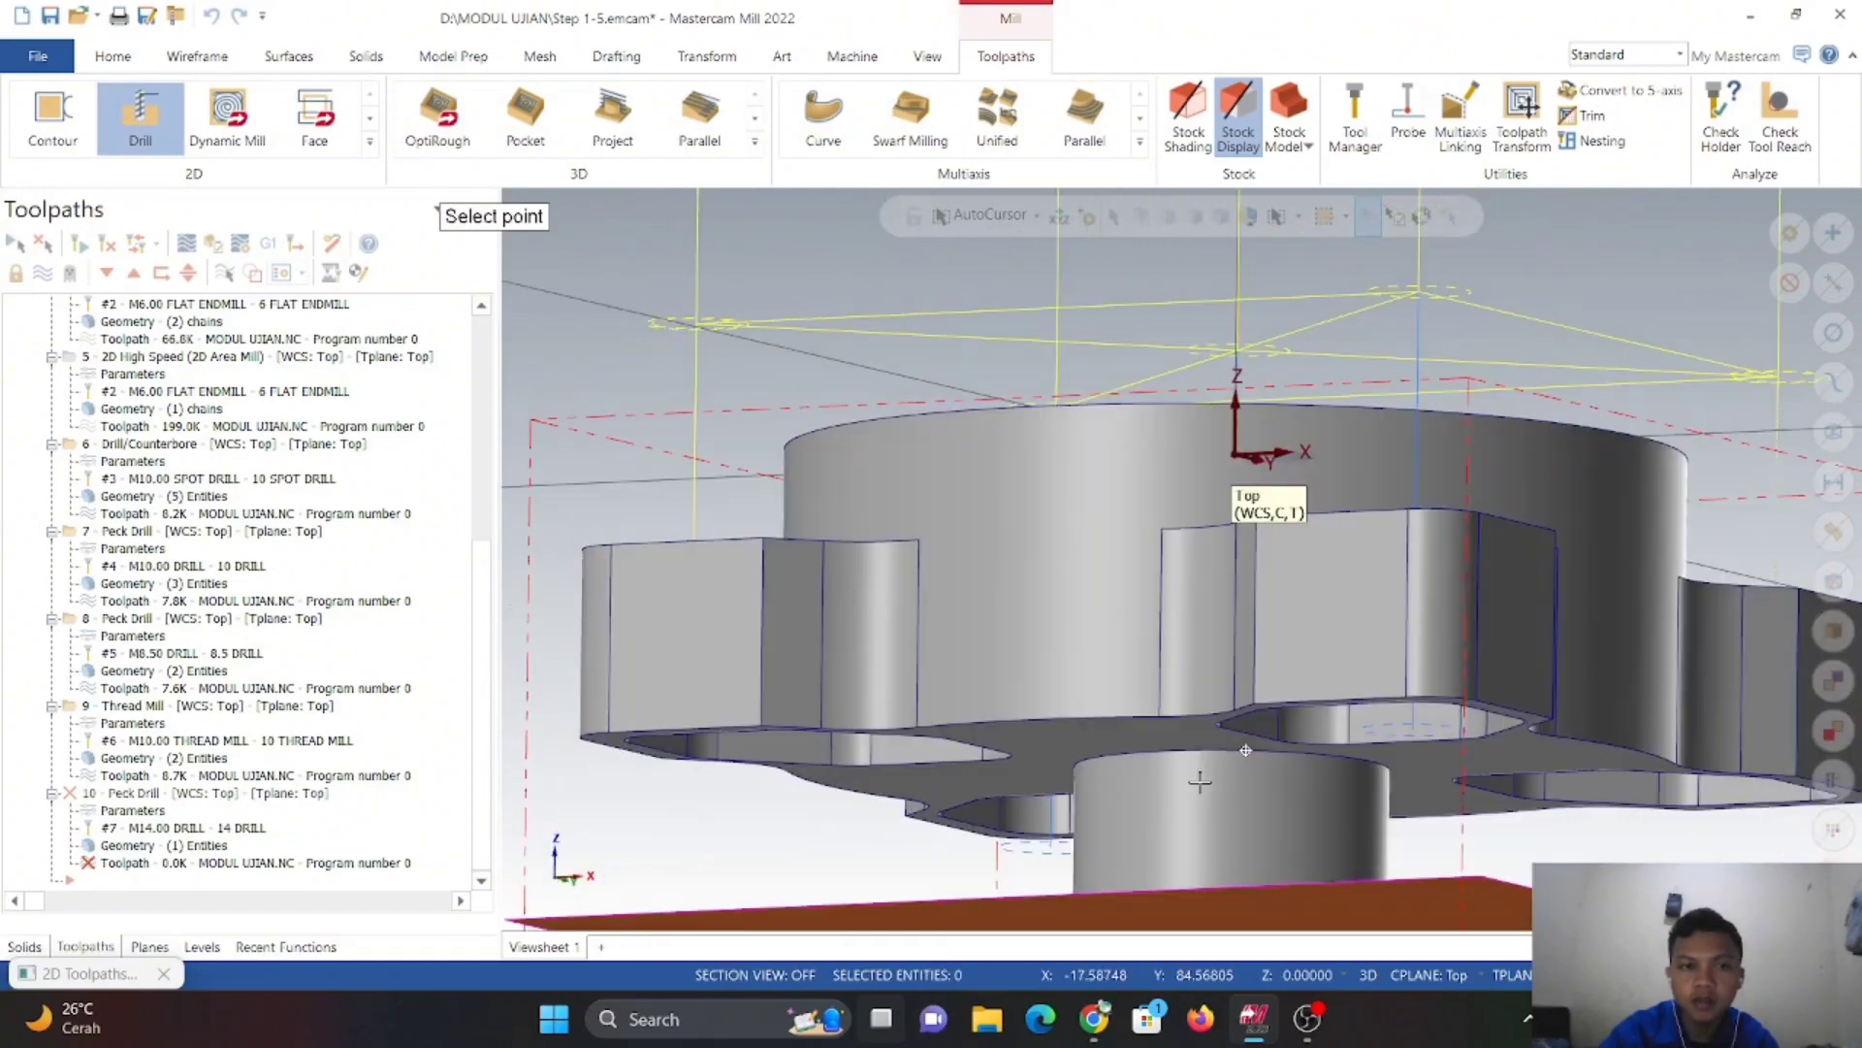
key(Escape)
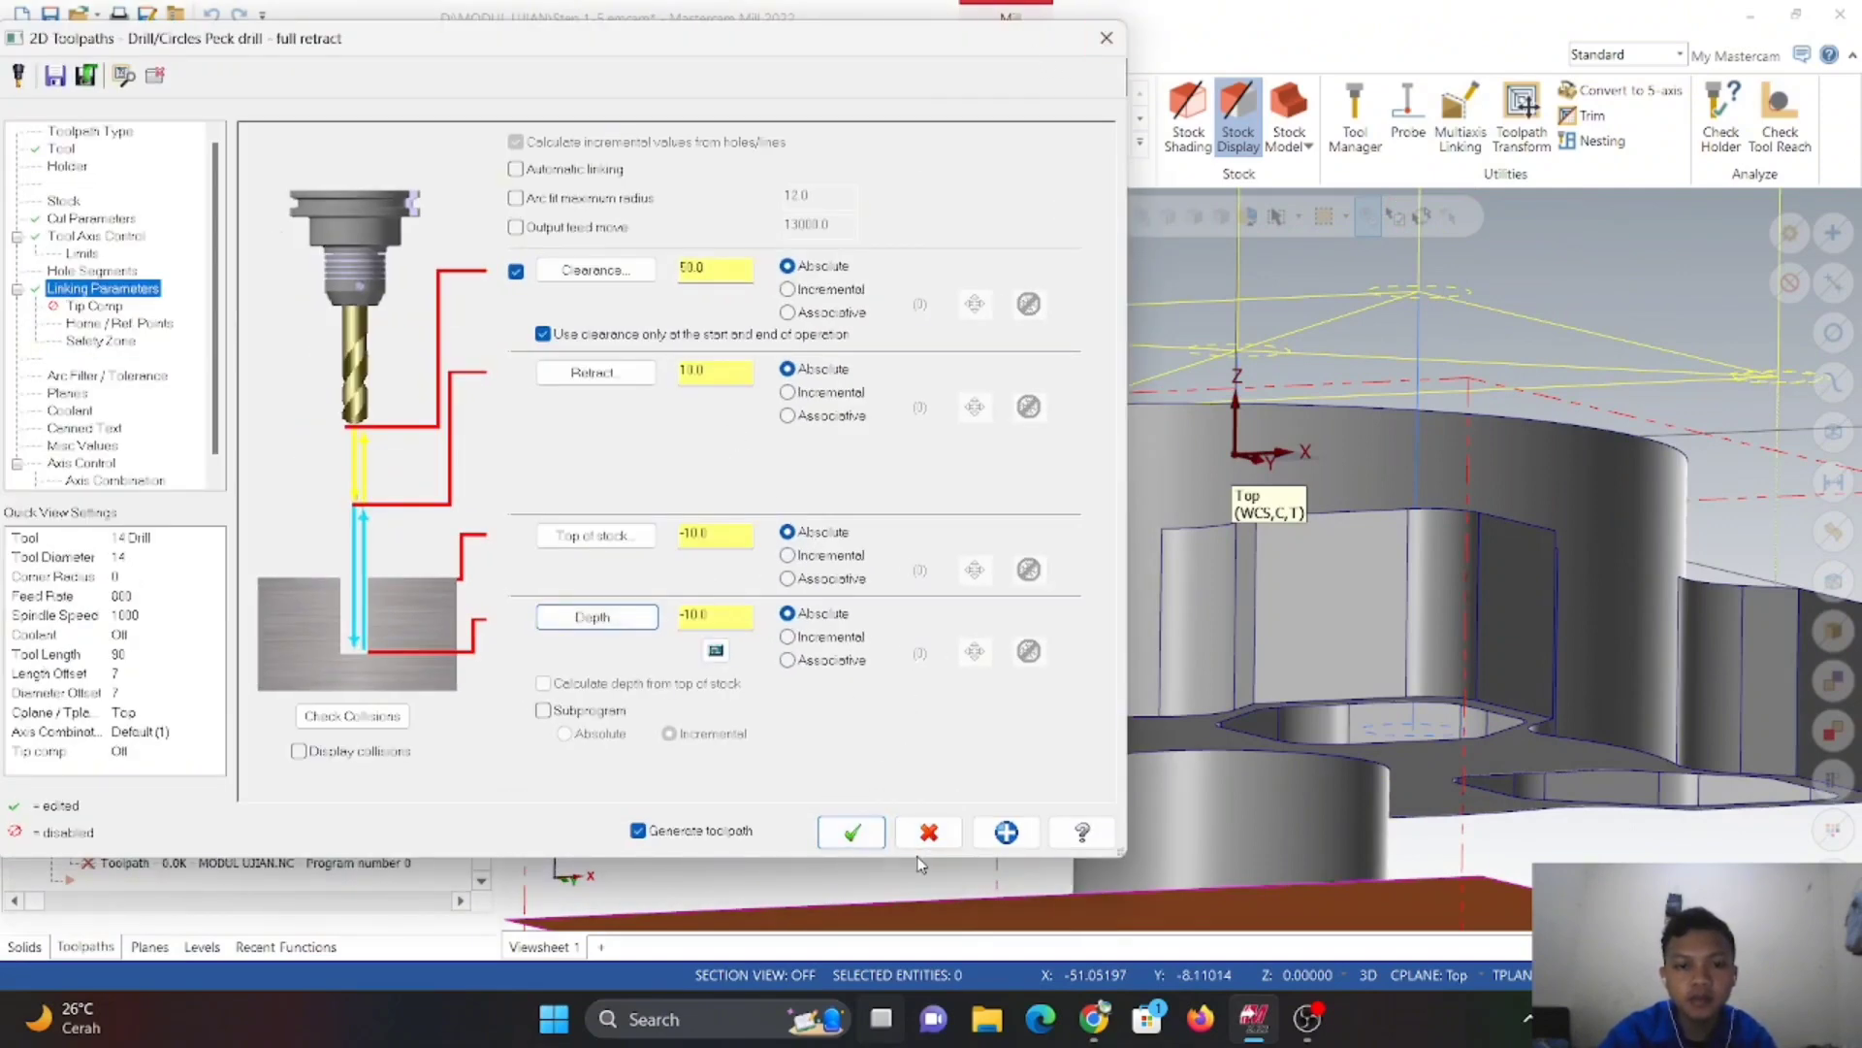
- Accept the peck drill settings and generate the toolpath for the central bore
click(865, 834)
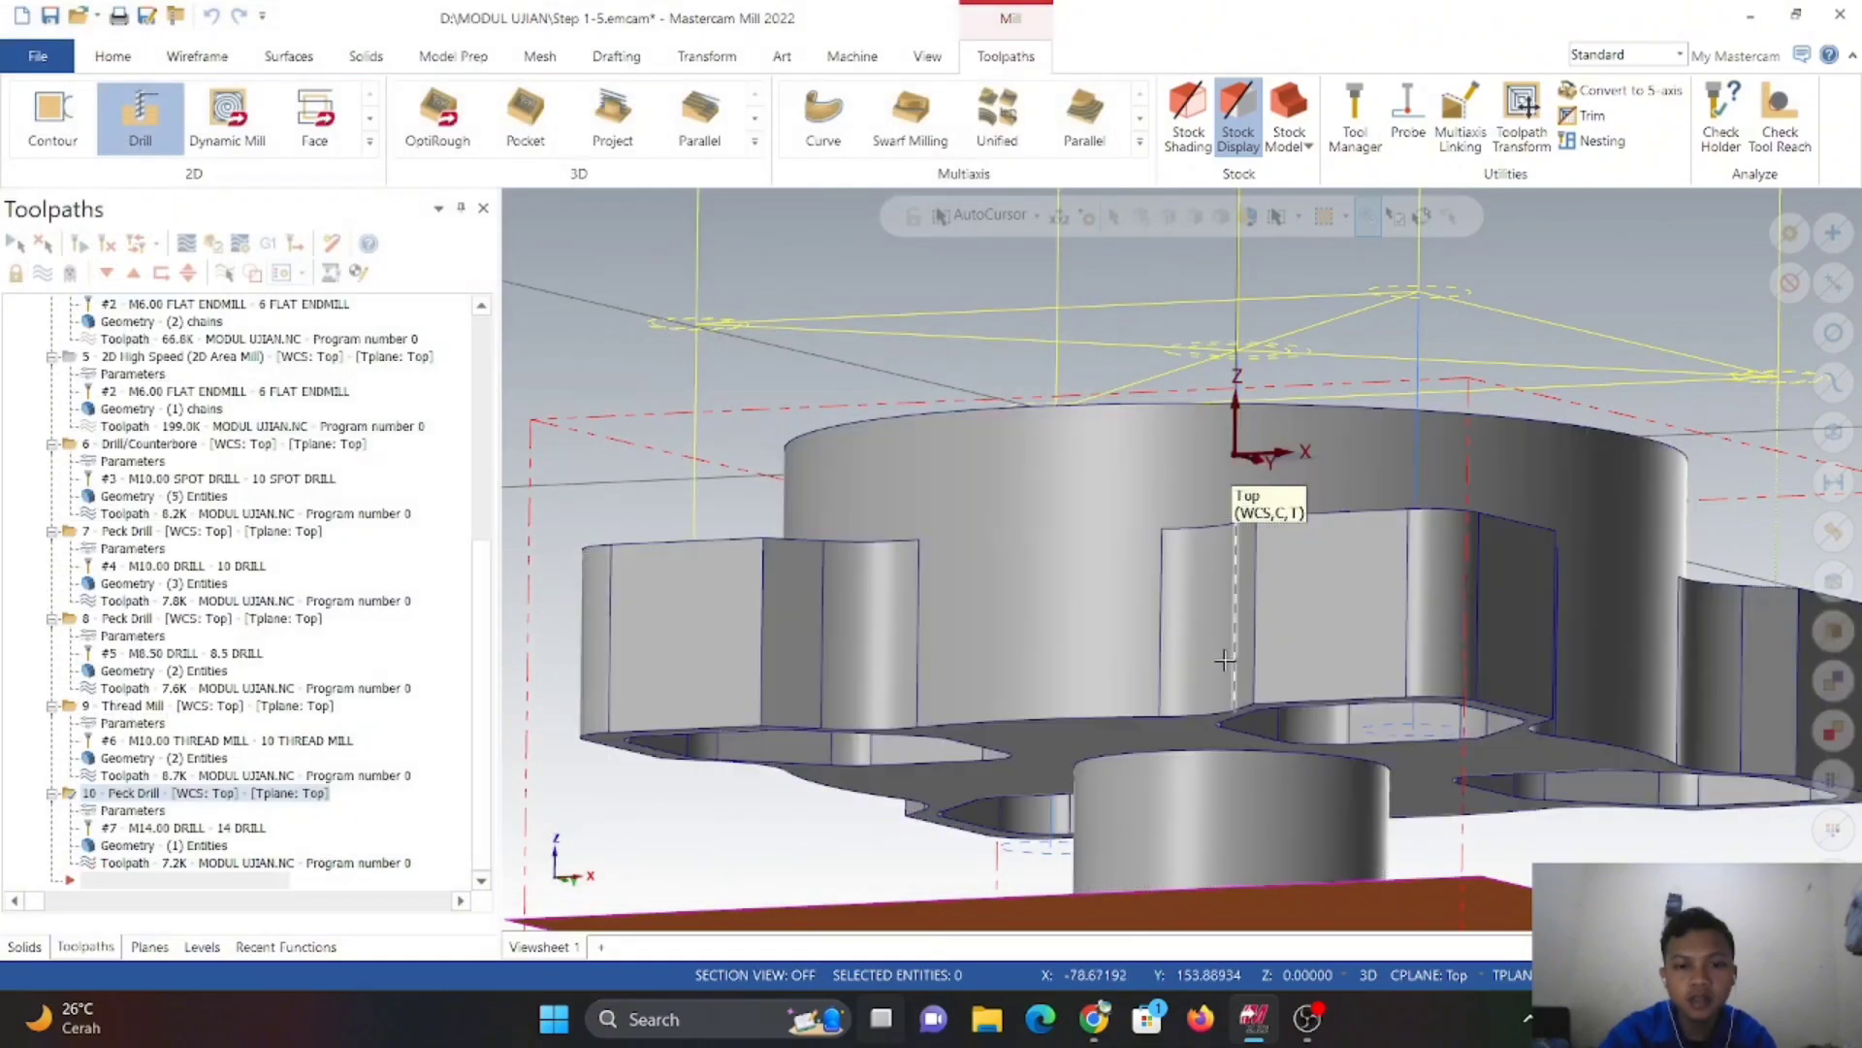
middle_drag(1224, 660, 1342, 623)
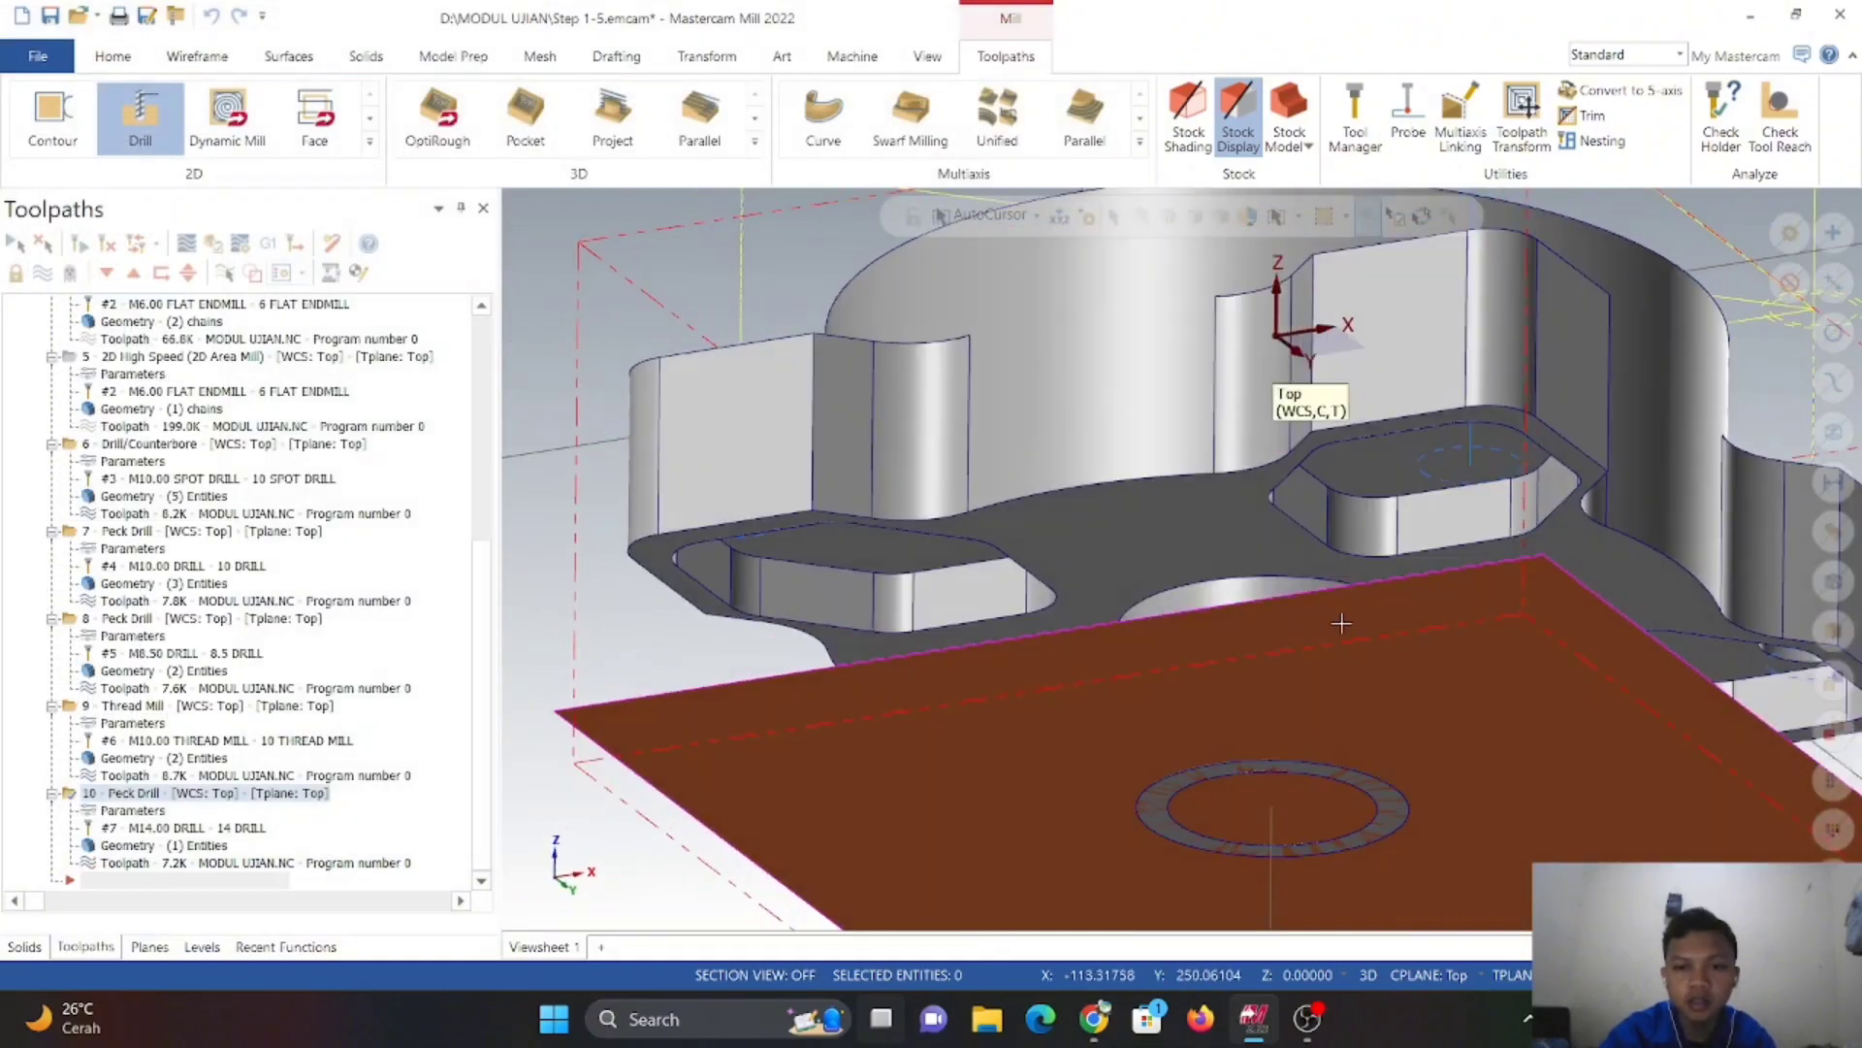
- Hide level 3, which holds the solid plate covering the flange's underside, and return to the toolpath list
click(199, 948)
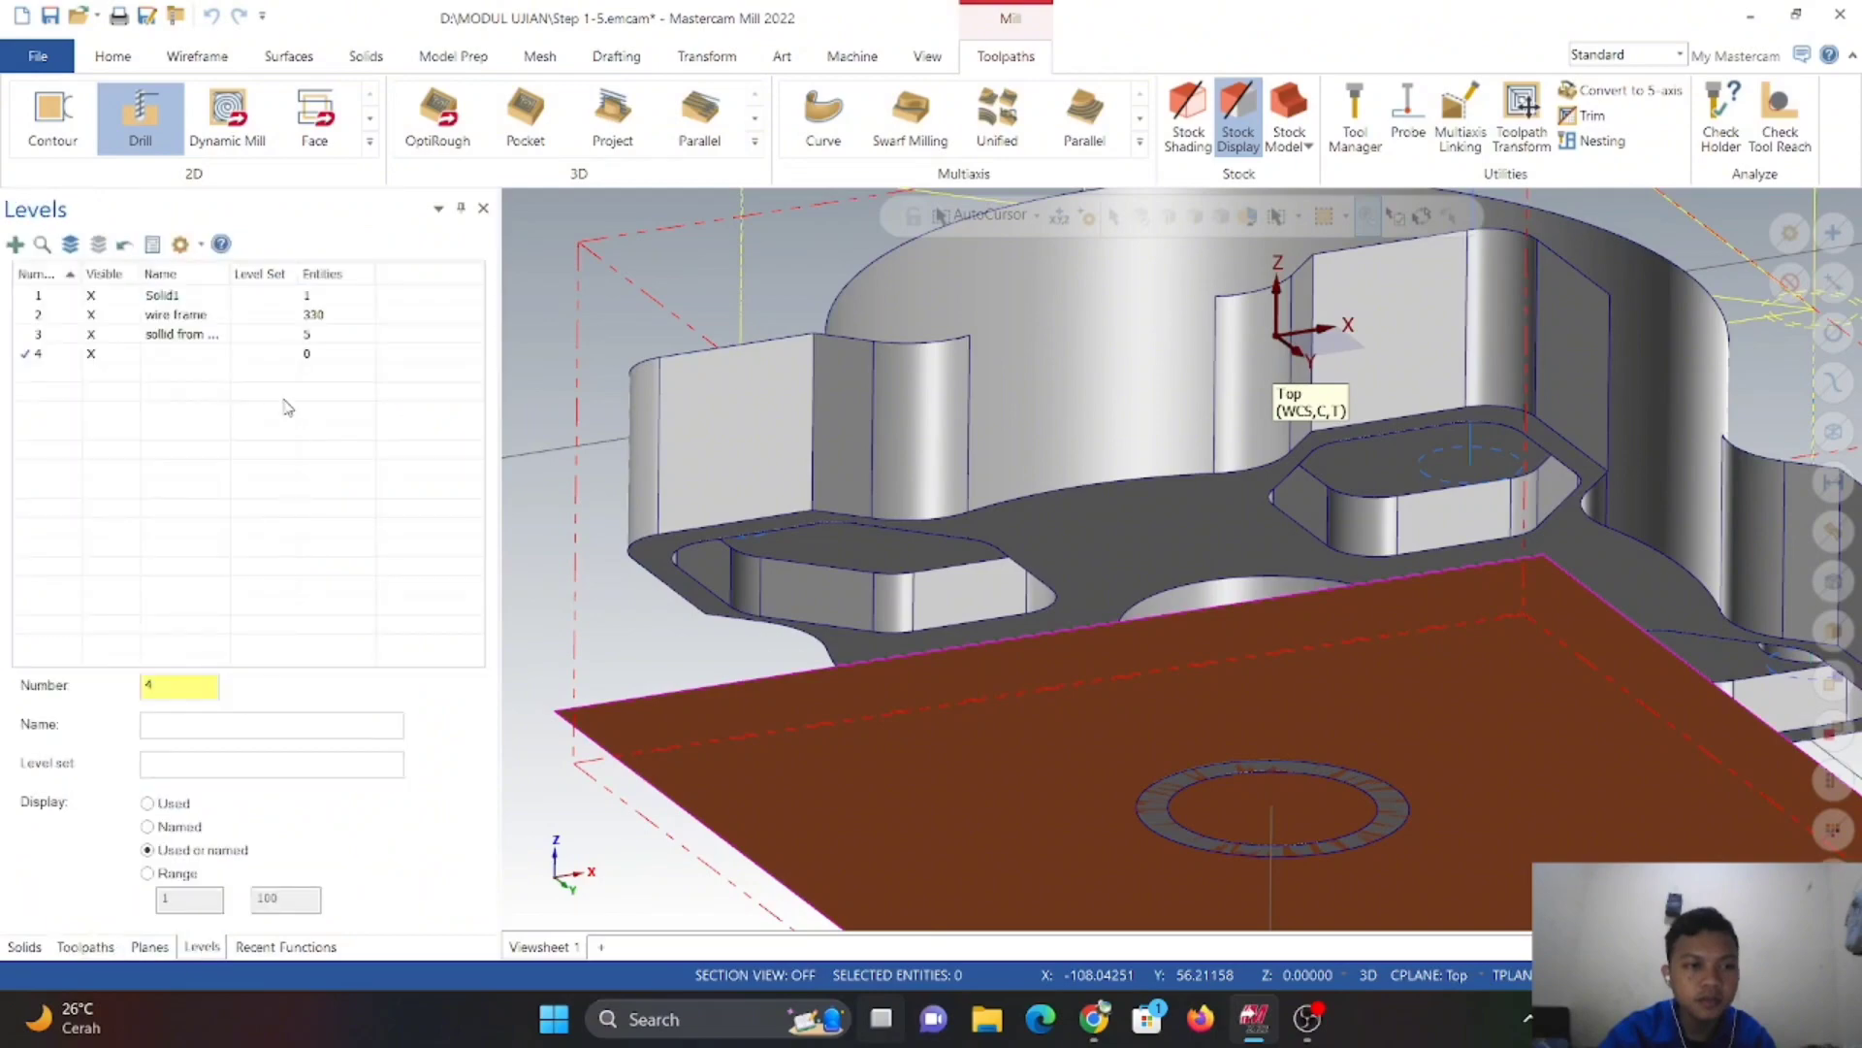
click(92, 334)
middle_drag(1261, 805, 1116, 698)
click(85, 947)
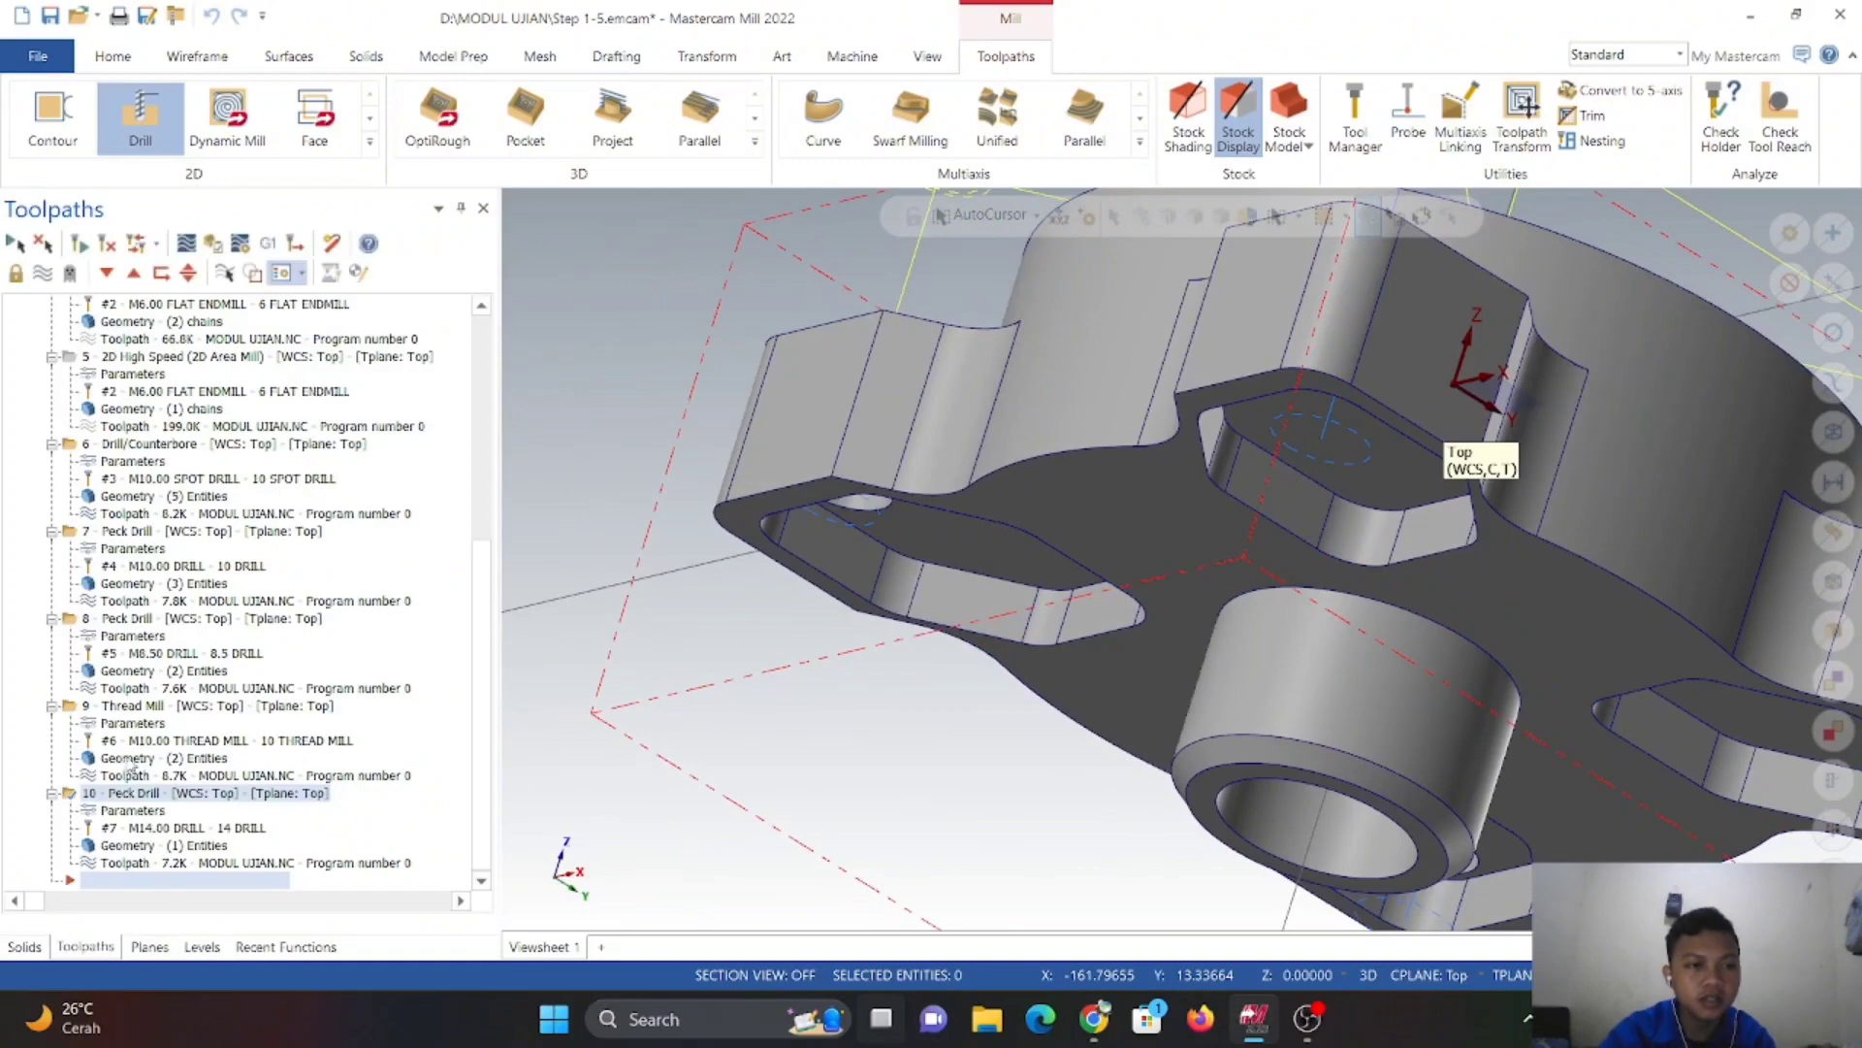
- Reopen the 14 mm peck drill's linking parameters and pick the top of stock, -10.0, from the central bore's upper edge
click(136, 810)
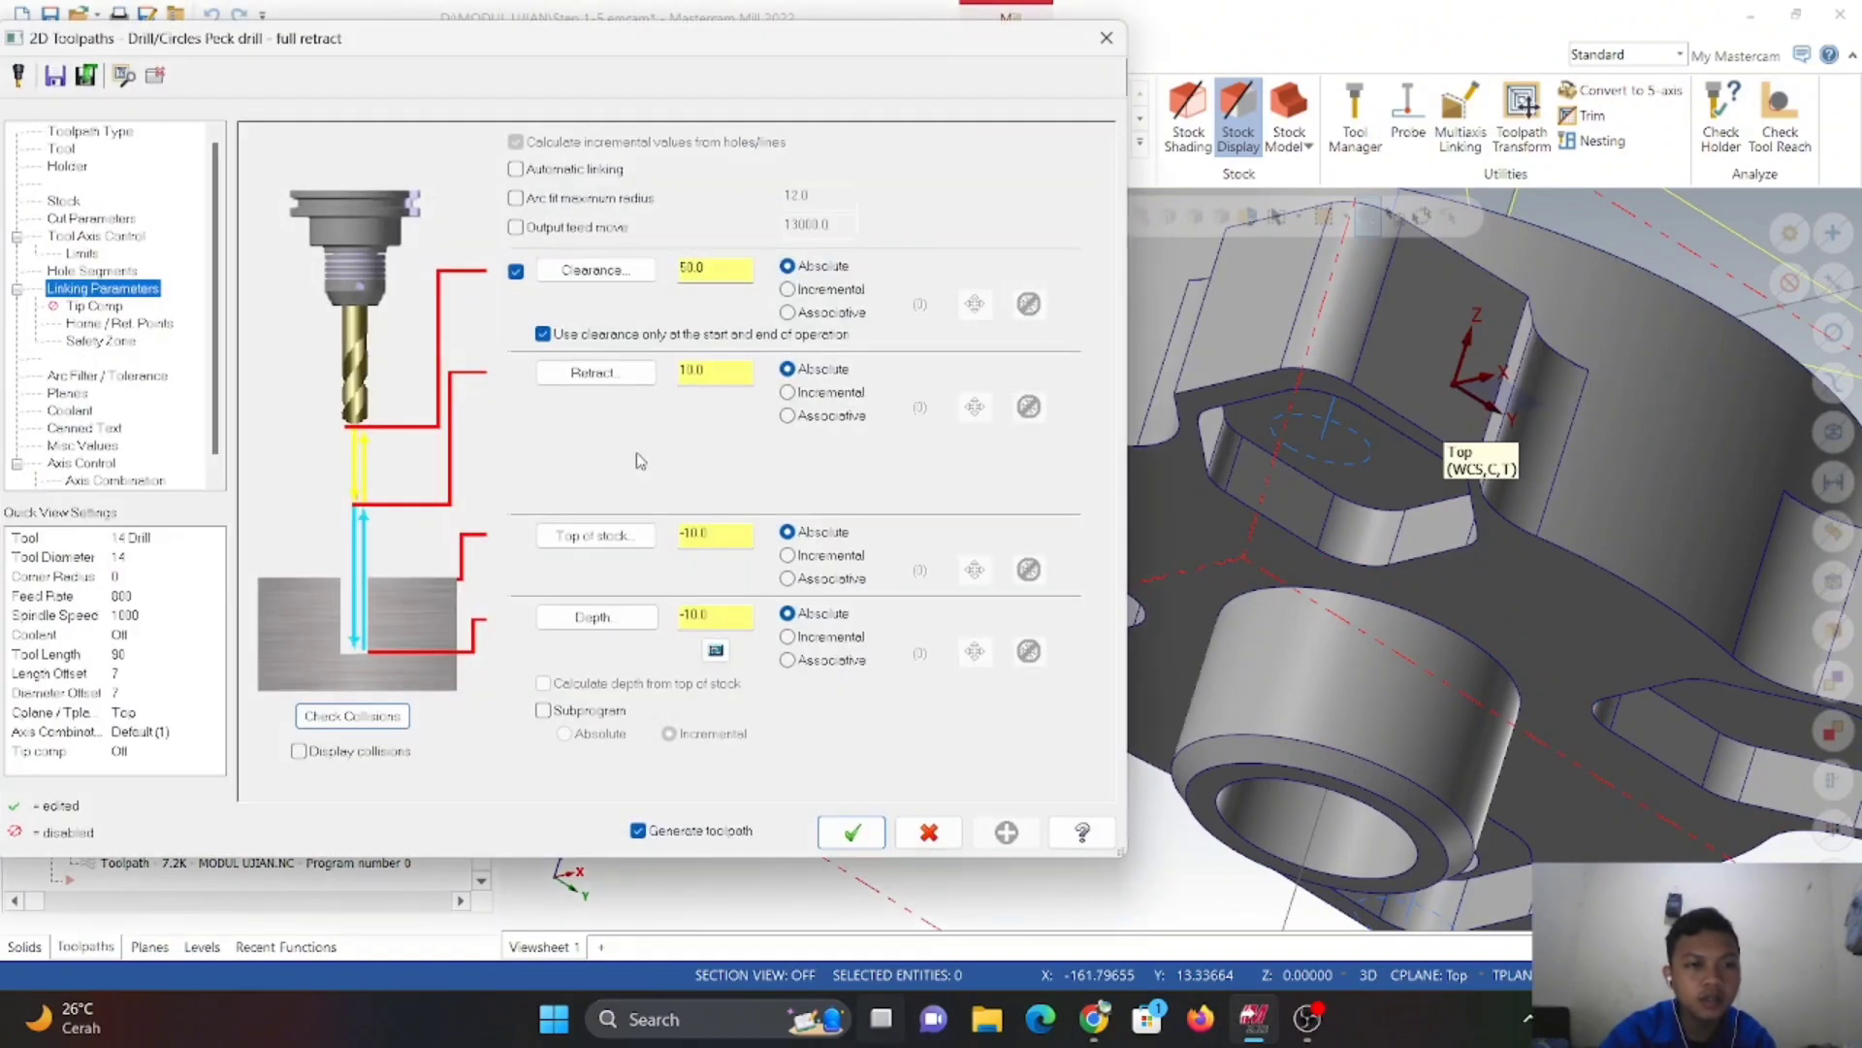
click(601, 548)
scroll(1259, 695, up, 4)
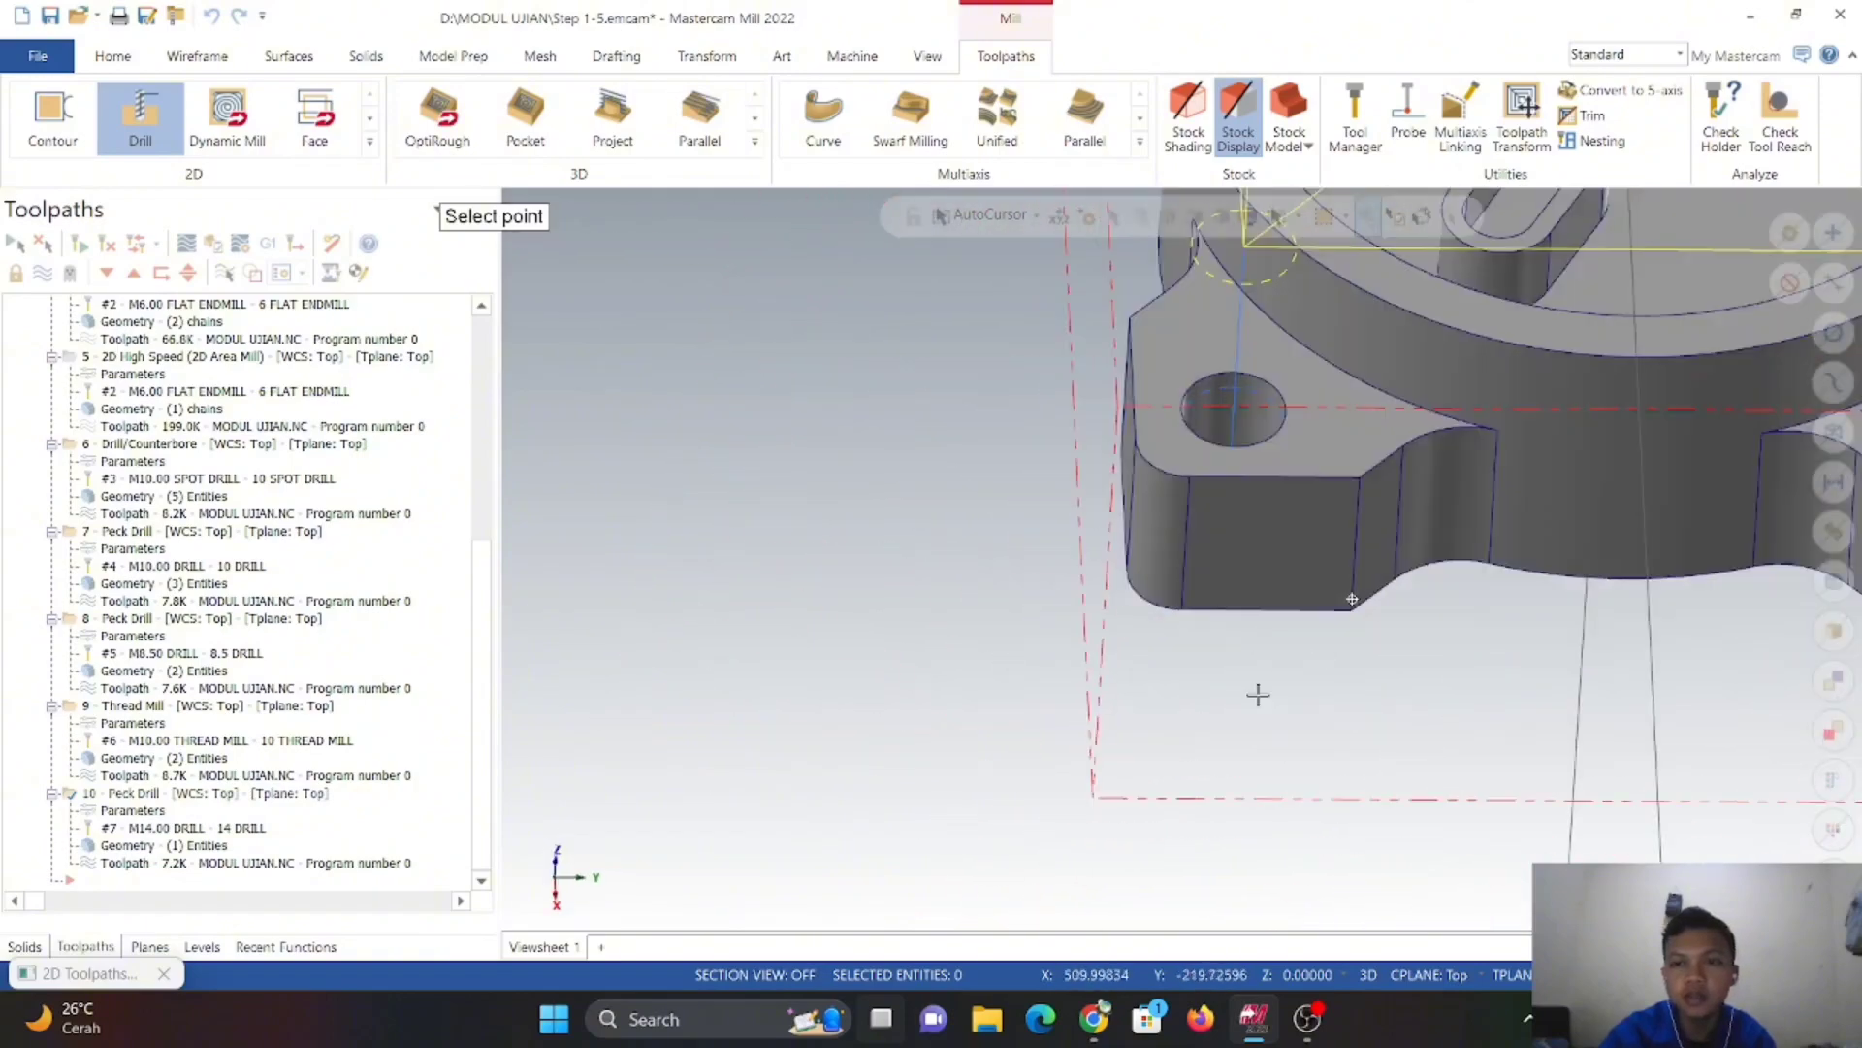
scroll(1517, 491, down, 4)
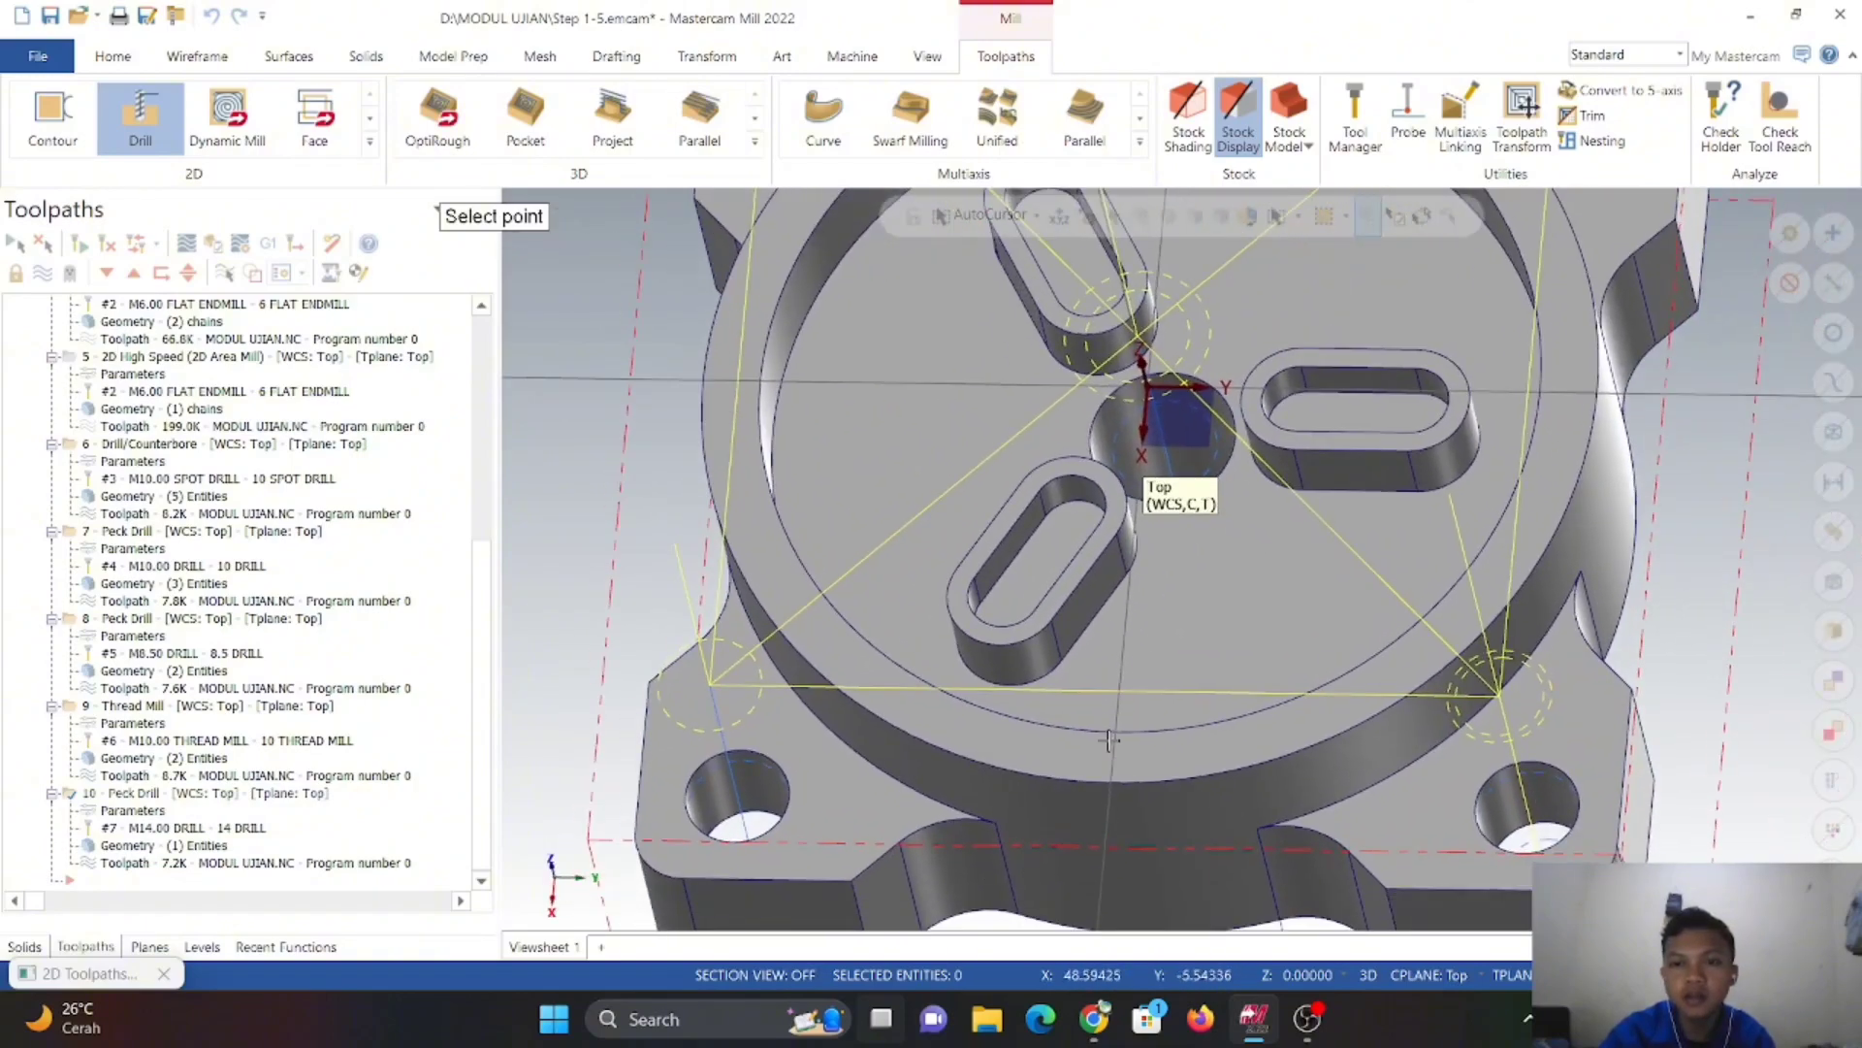
click(1095, 426)
- Pick the drilling depth from the central bore's lower edge on the underside, then set the absolute depth to -34
click(597, 617)
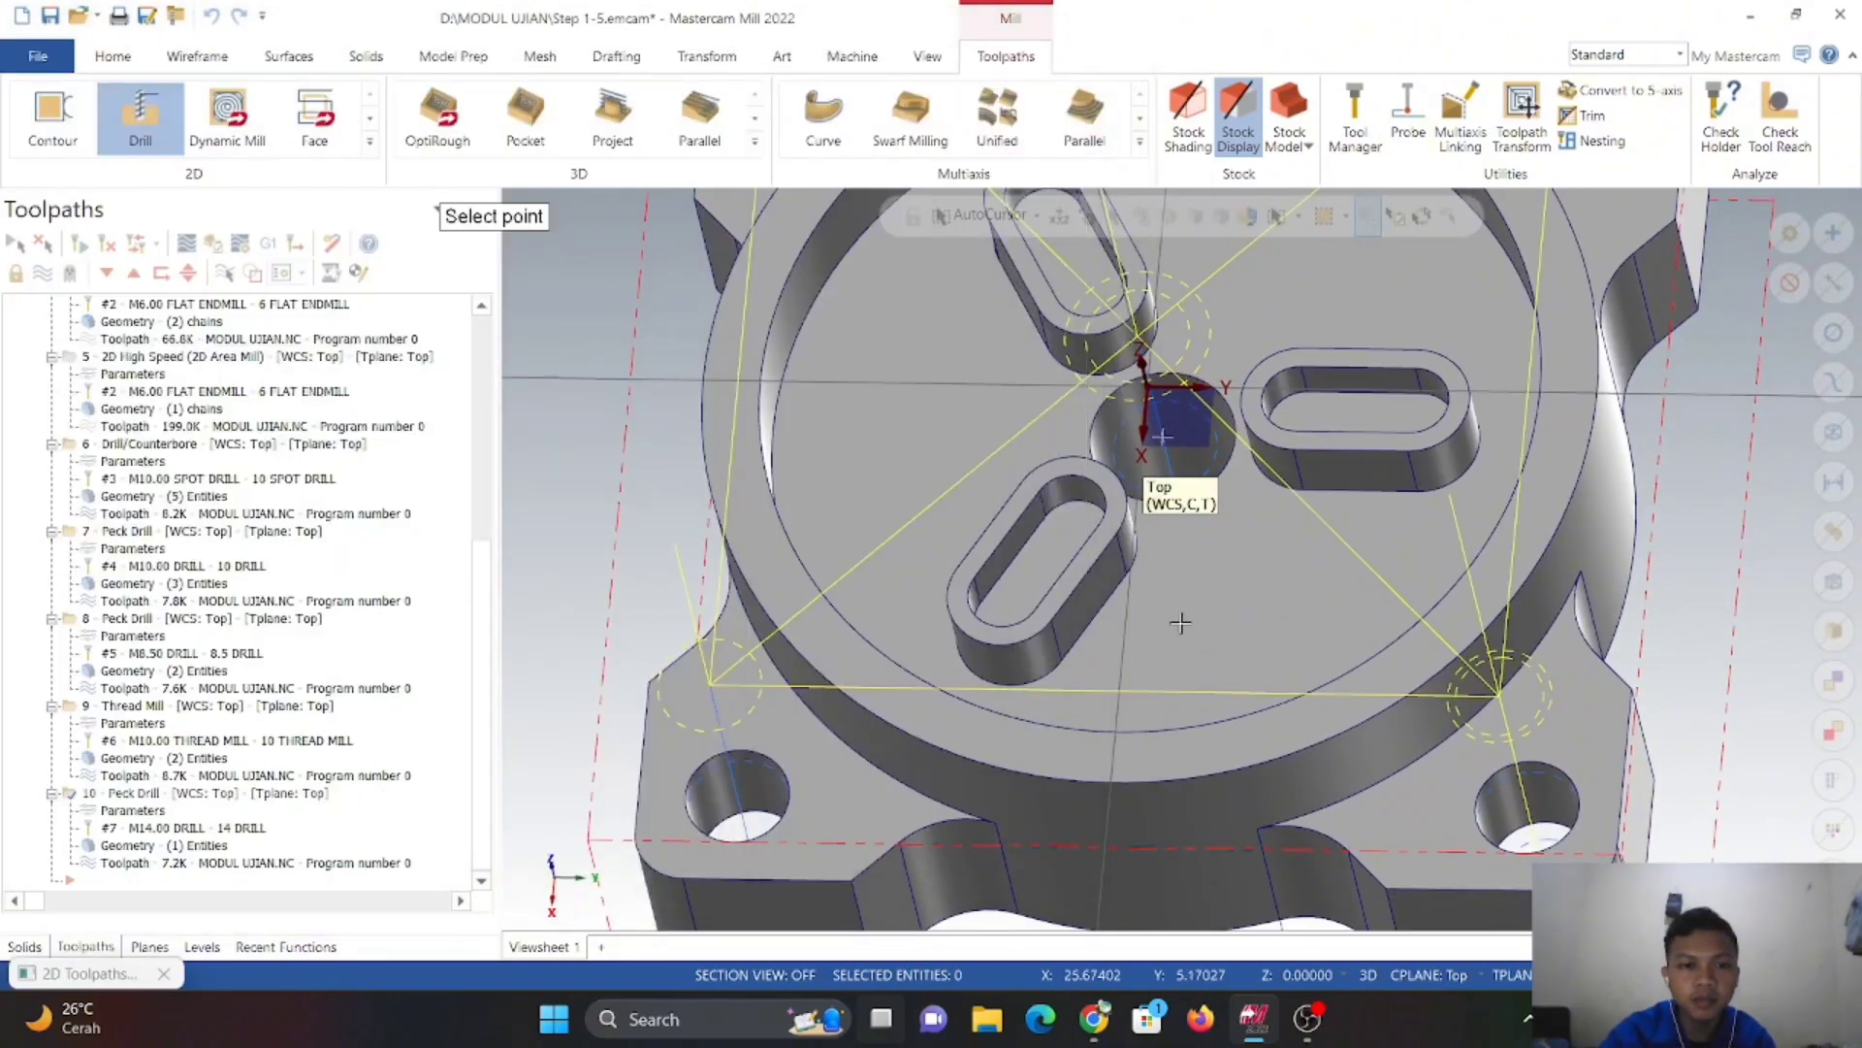
scroll(1151, 554, up, 5)
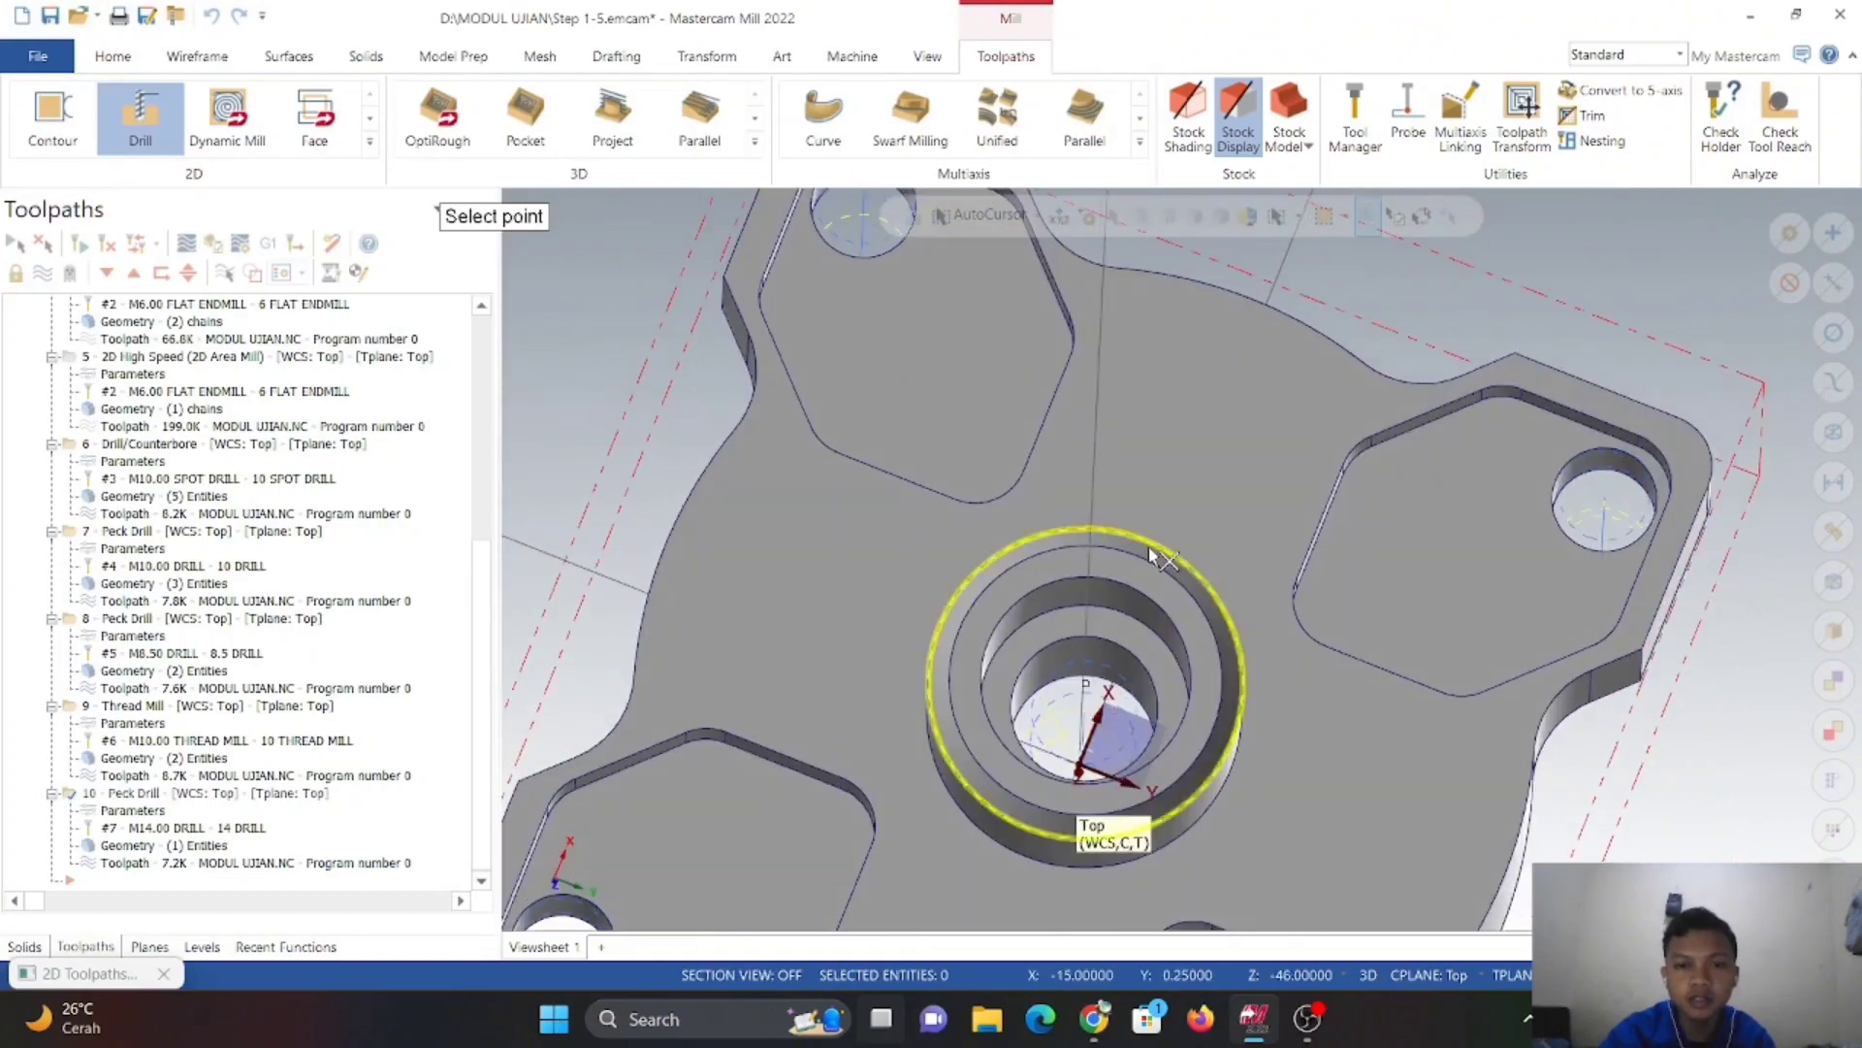
click(1130, 652)
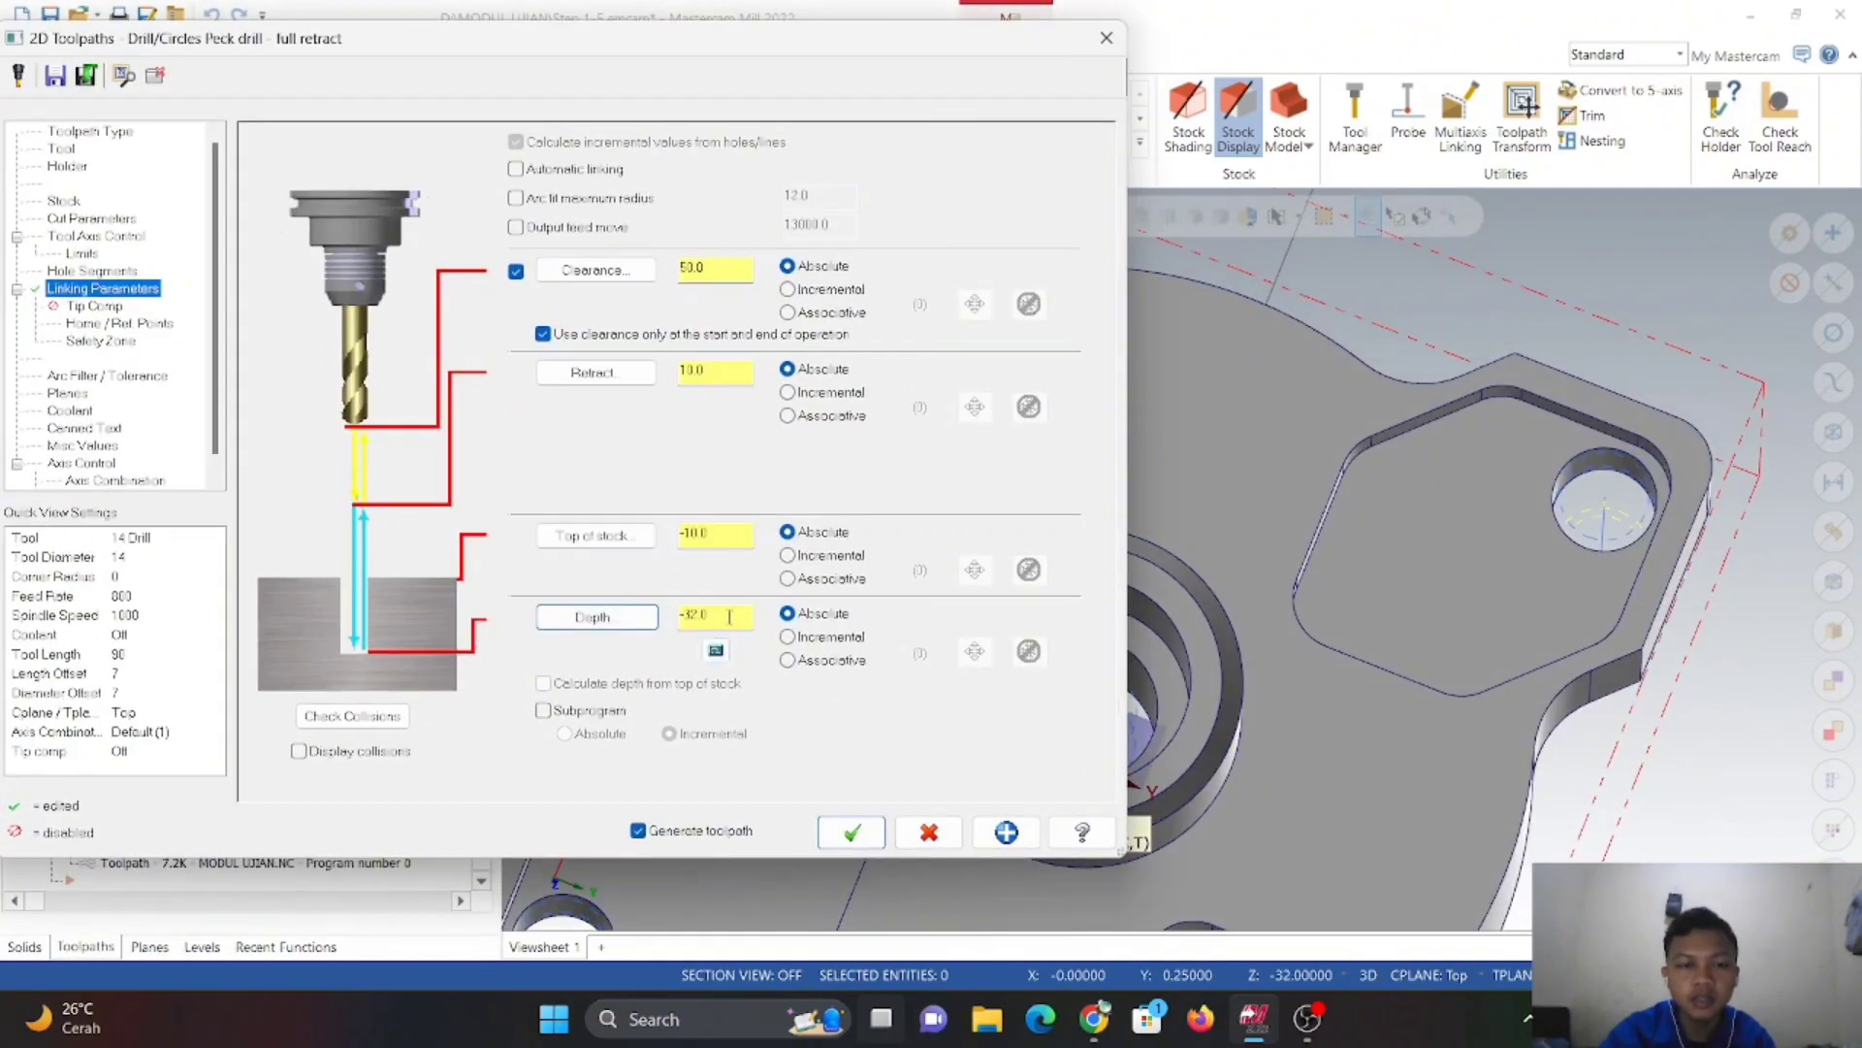
click(729, 617)
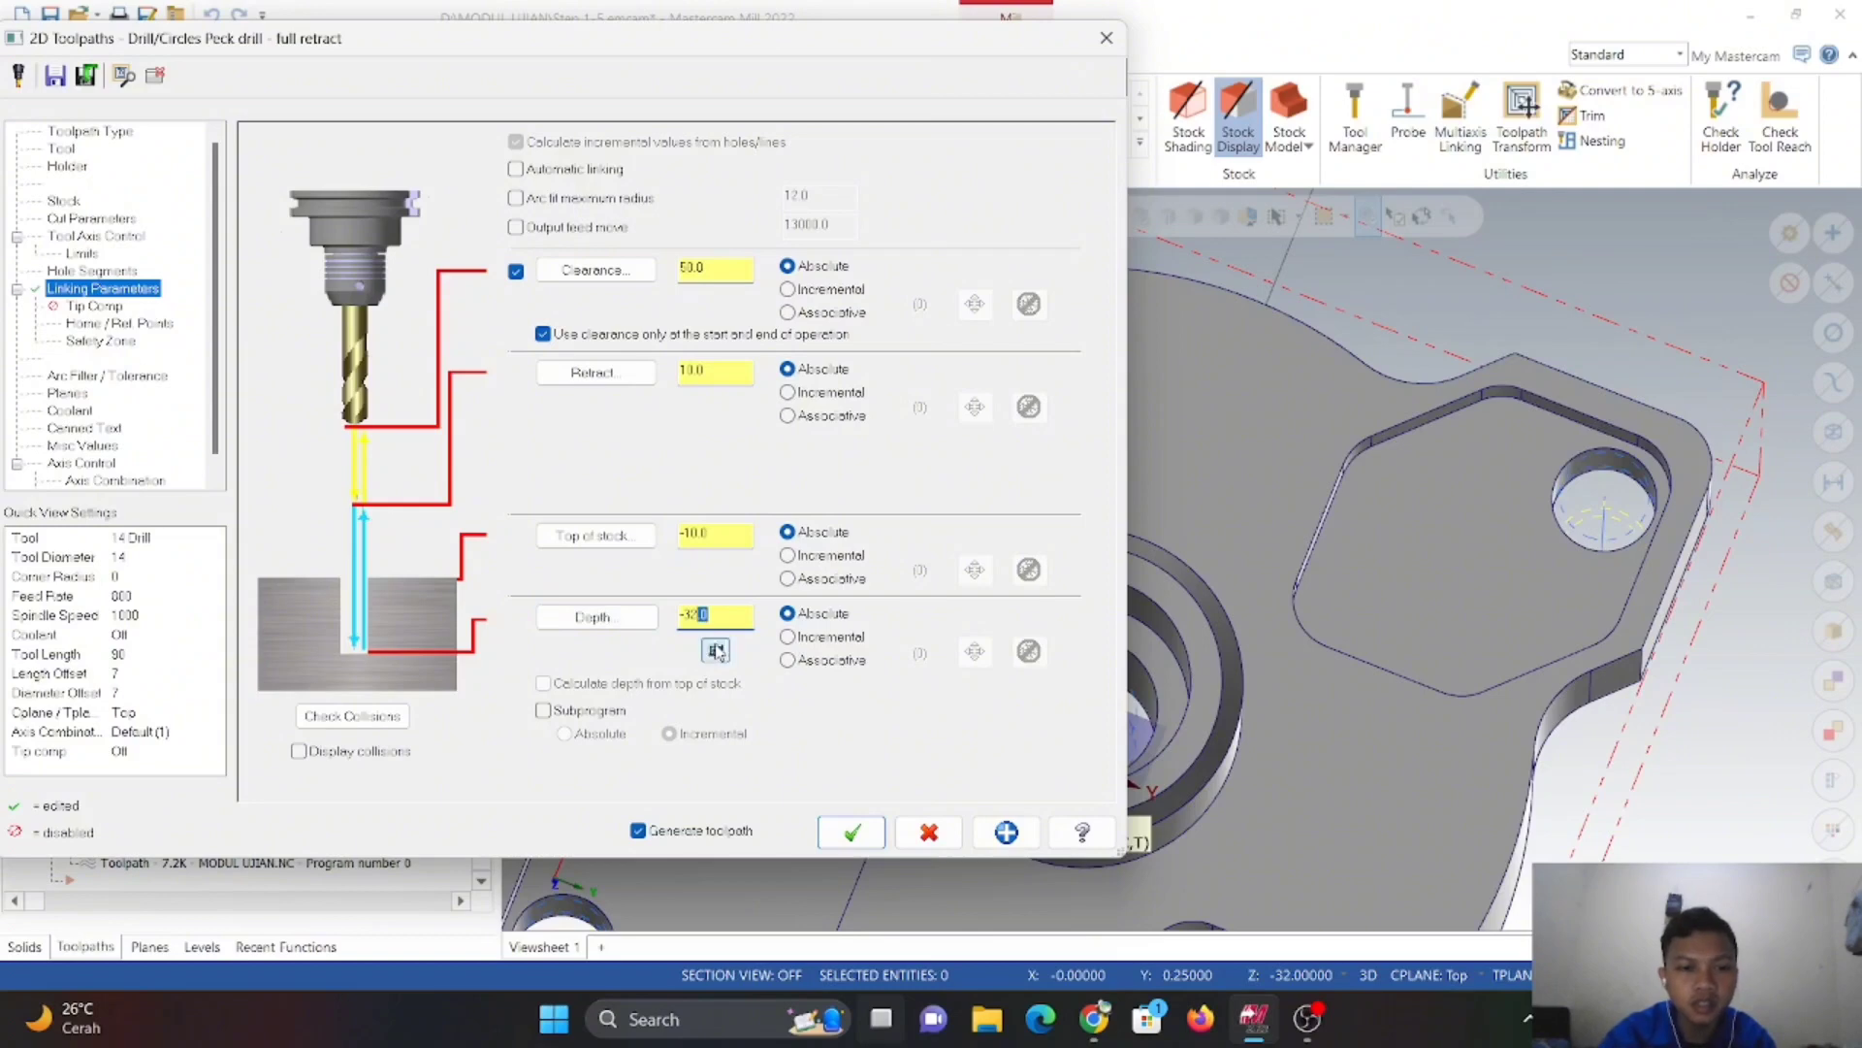
click(734, 617)
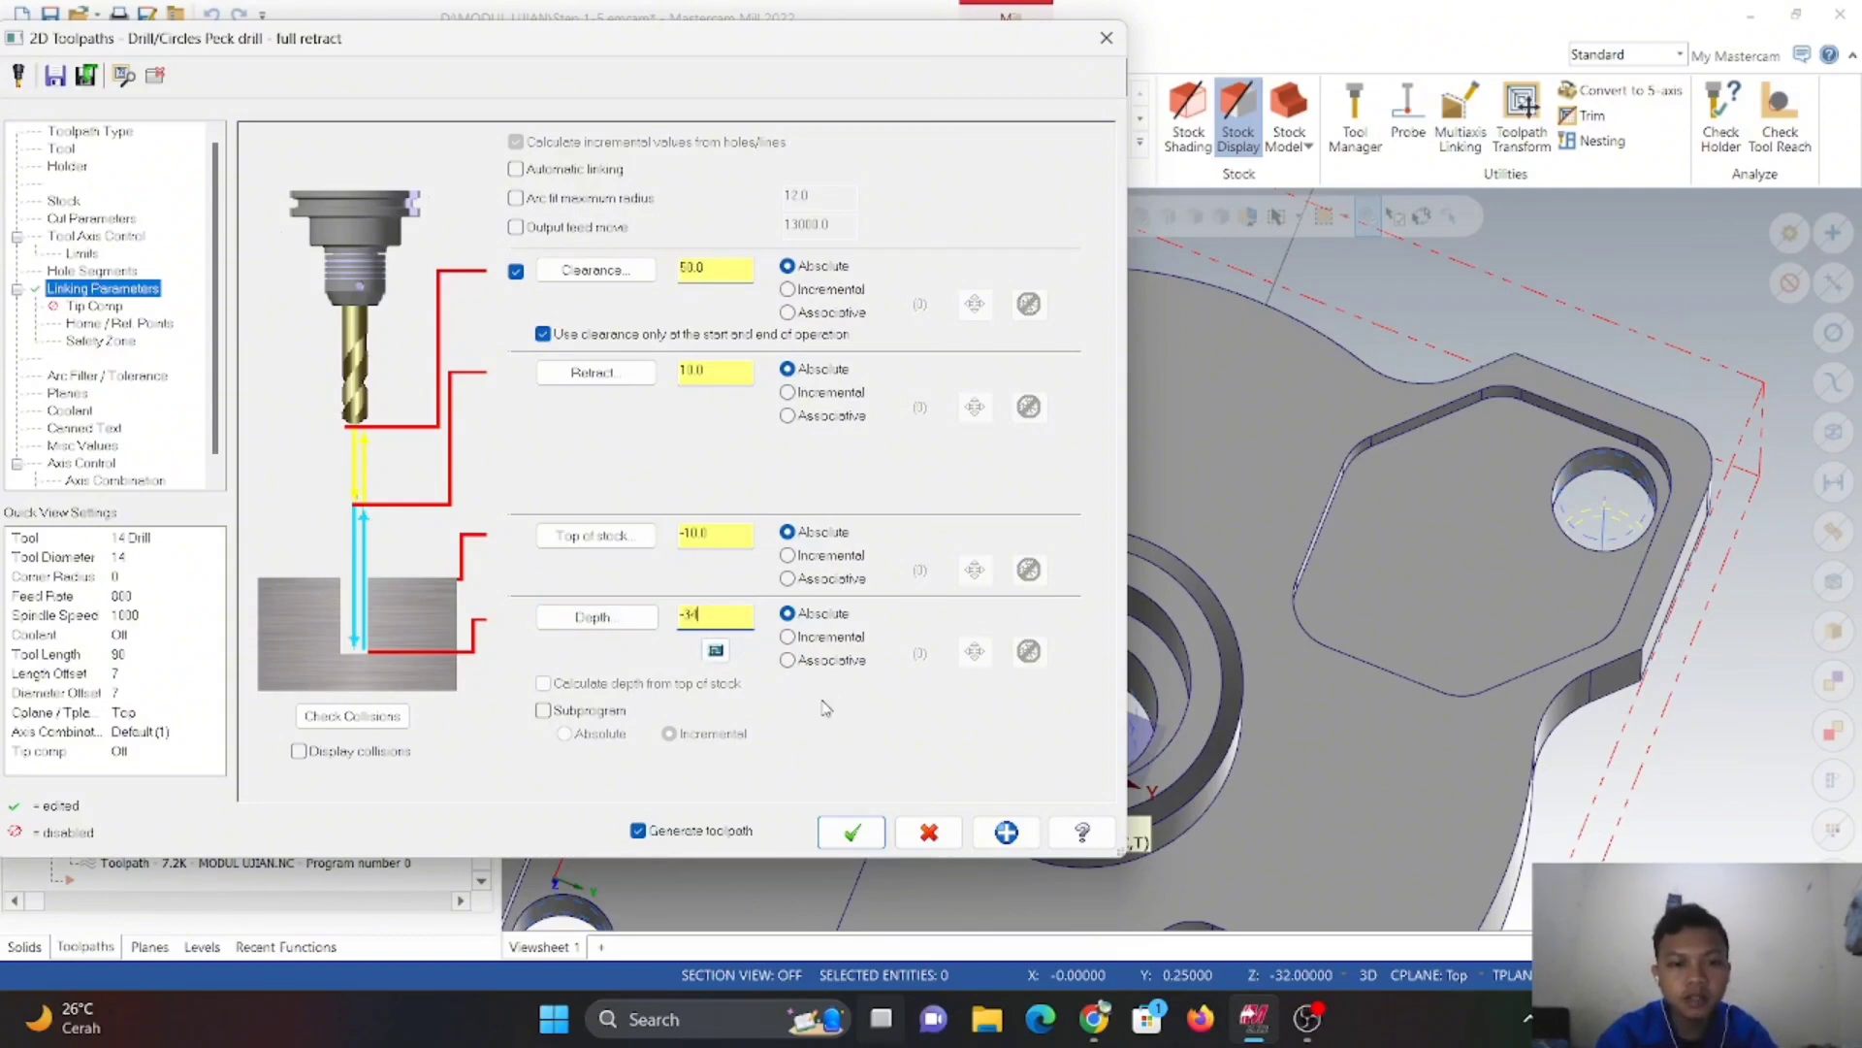
- Look through the tip compensation, home position, safety zone, arc filter and planes settings, then accept the peck drill and regenerate its toolpath
click(113, 307)
click(114, 324)
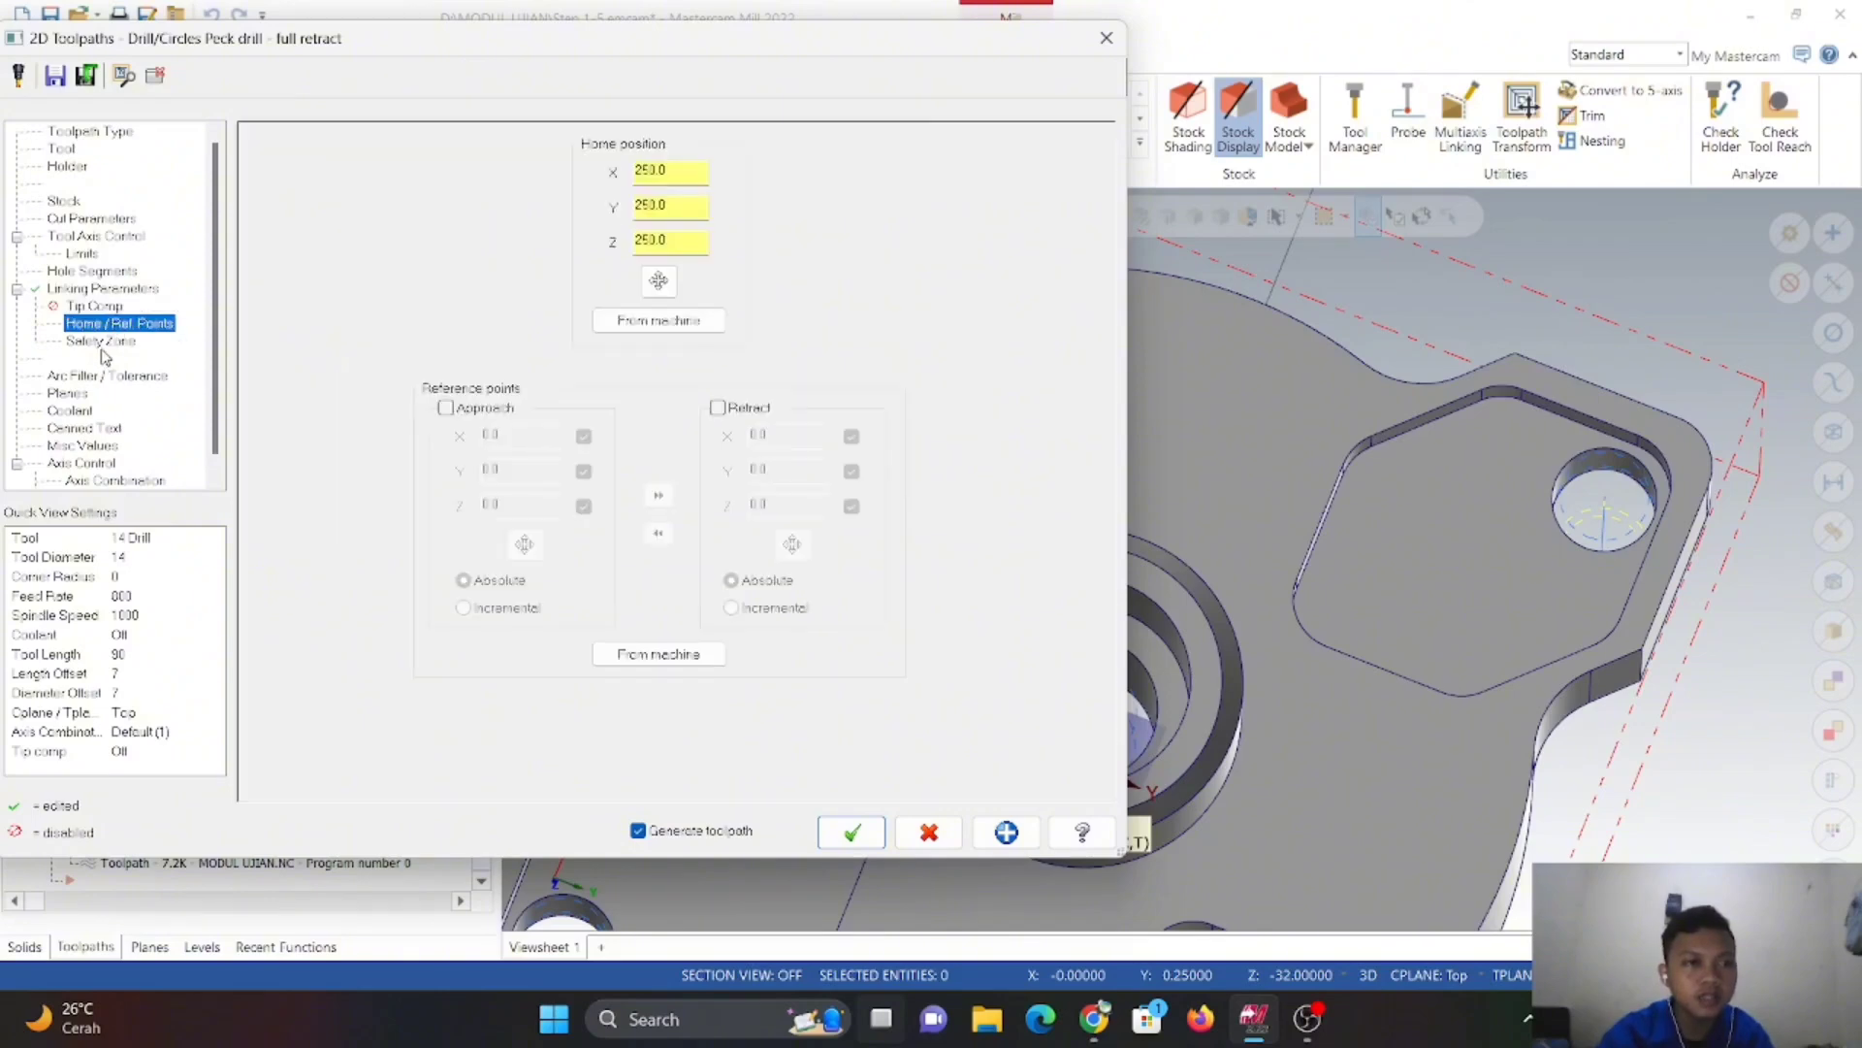
click(103, 342)
click(93, 376)
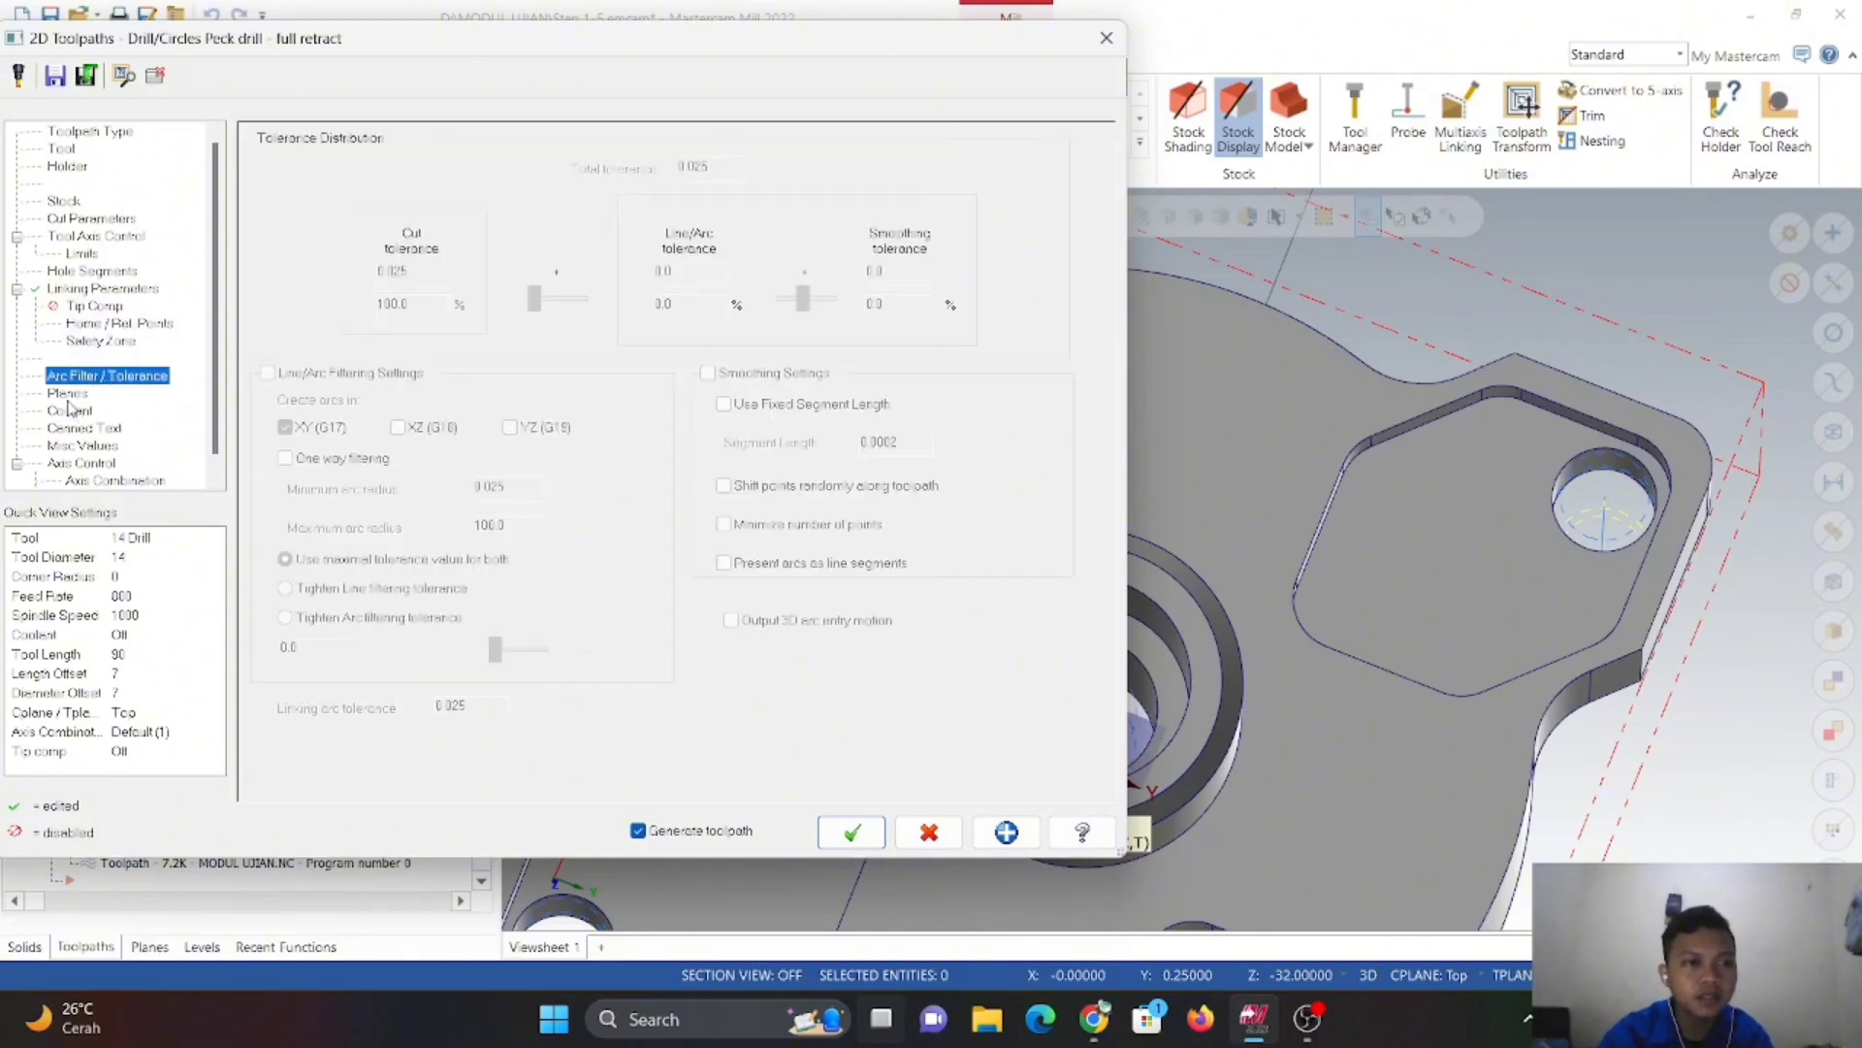
click(68, 394)
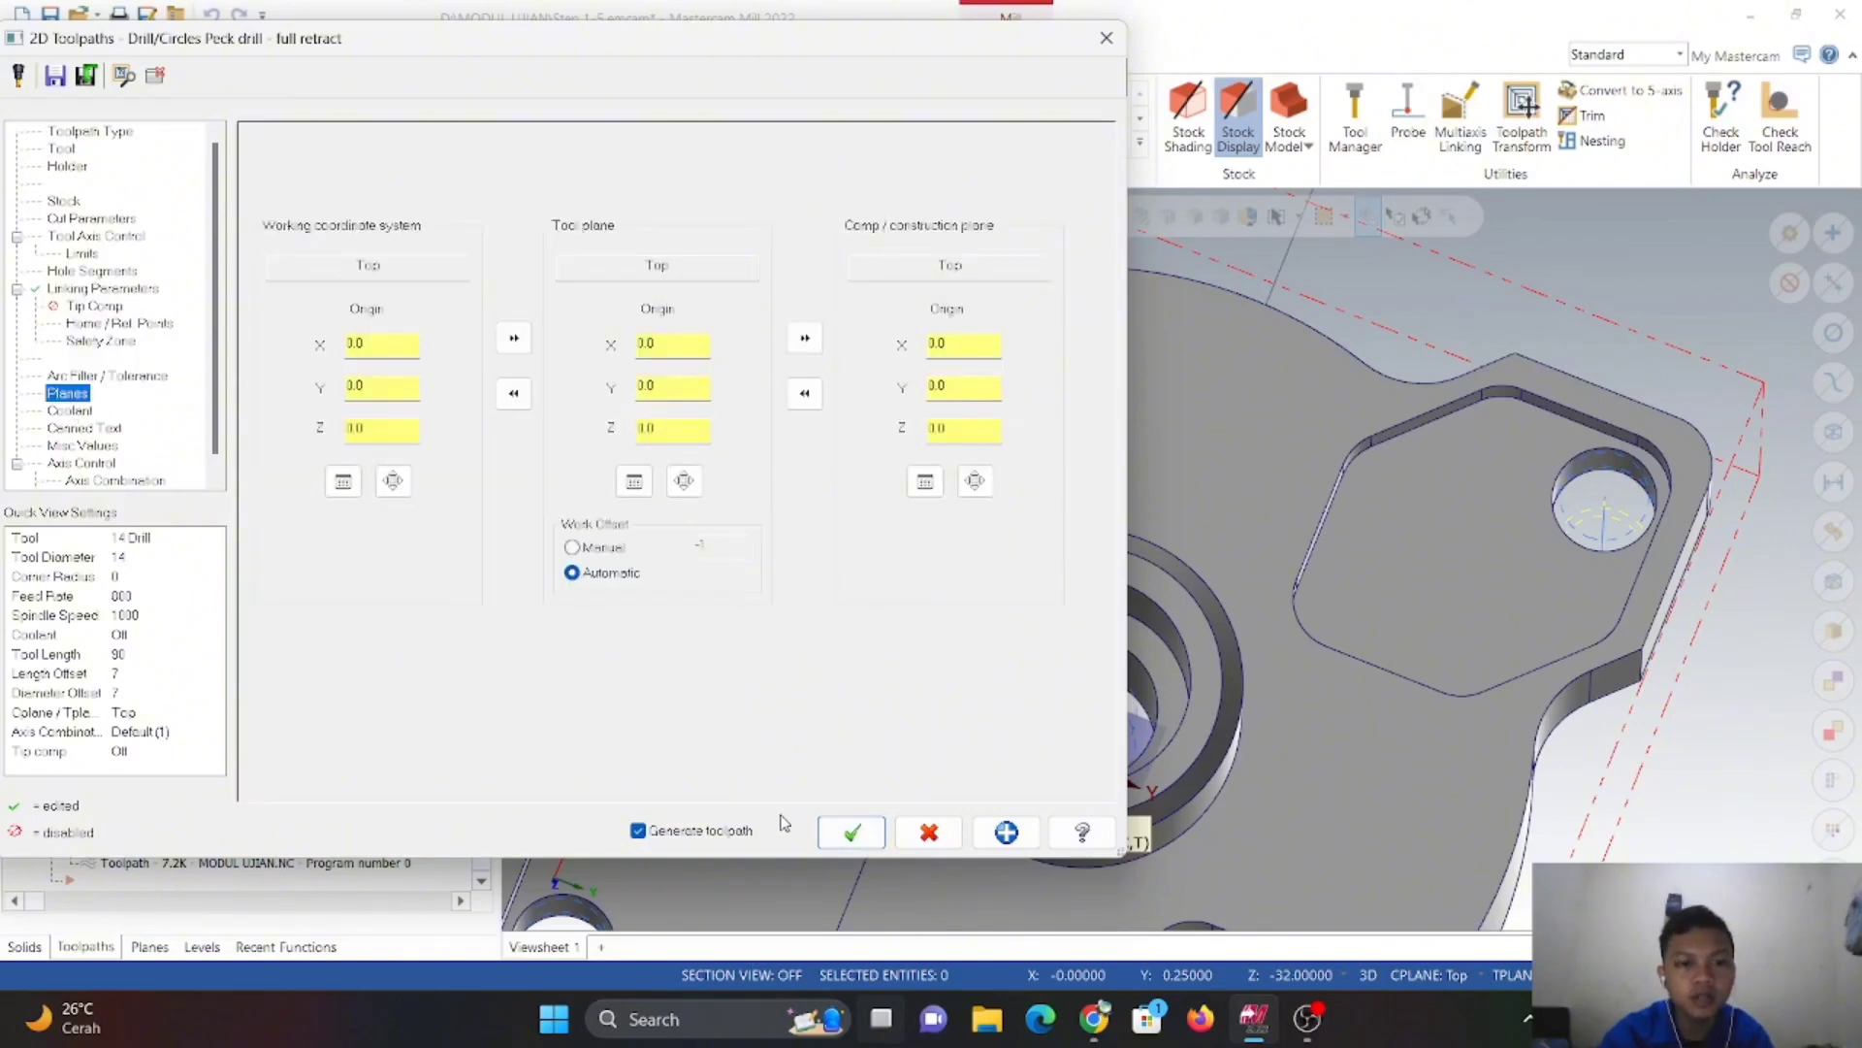
click(867, 835)
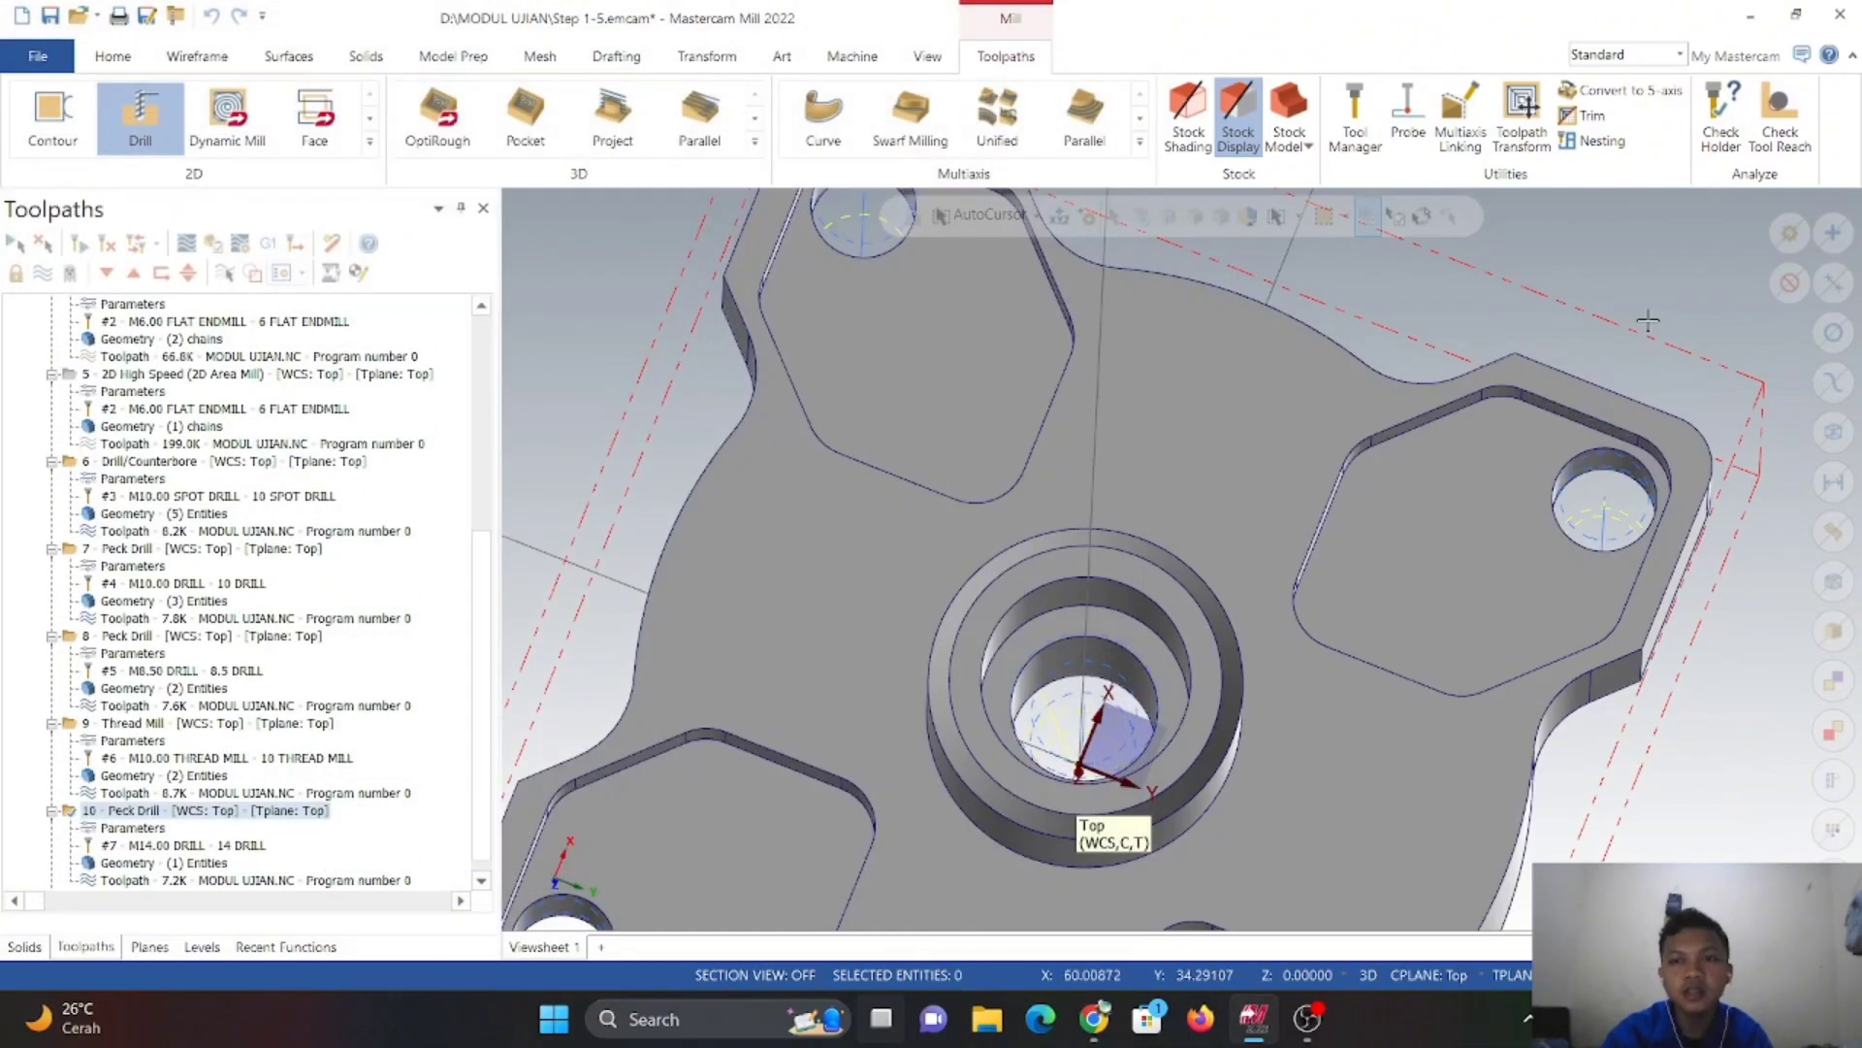
- Run the verify simulation of all operations from the isometric view and inspect the drilled central bore
right_click(1664, 273)
click(1531, 489)
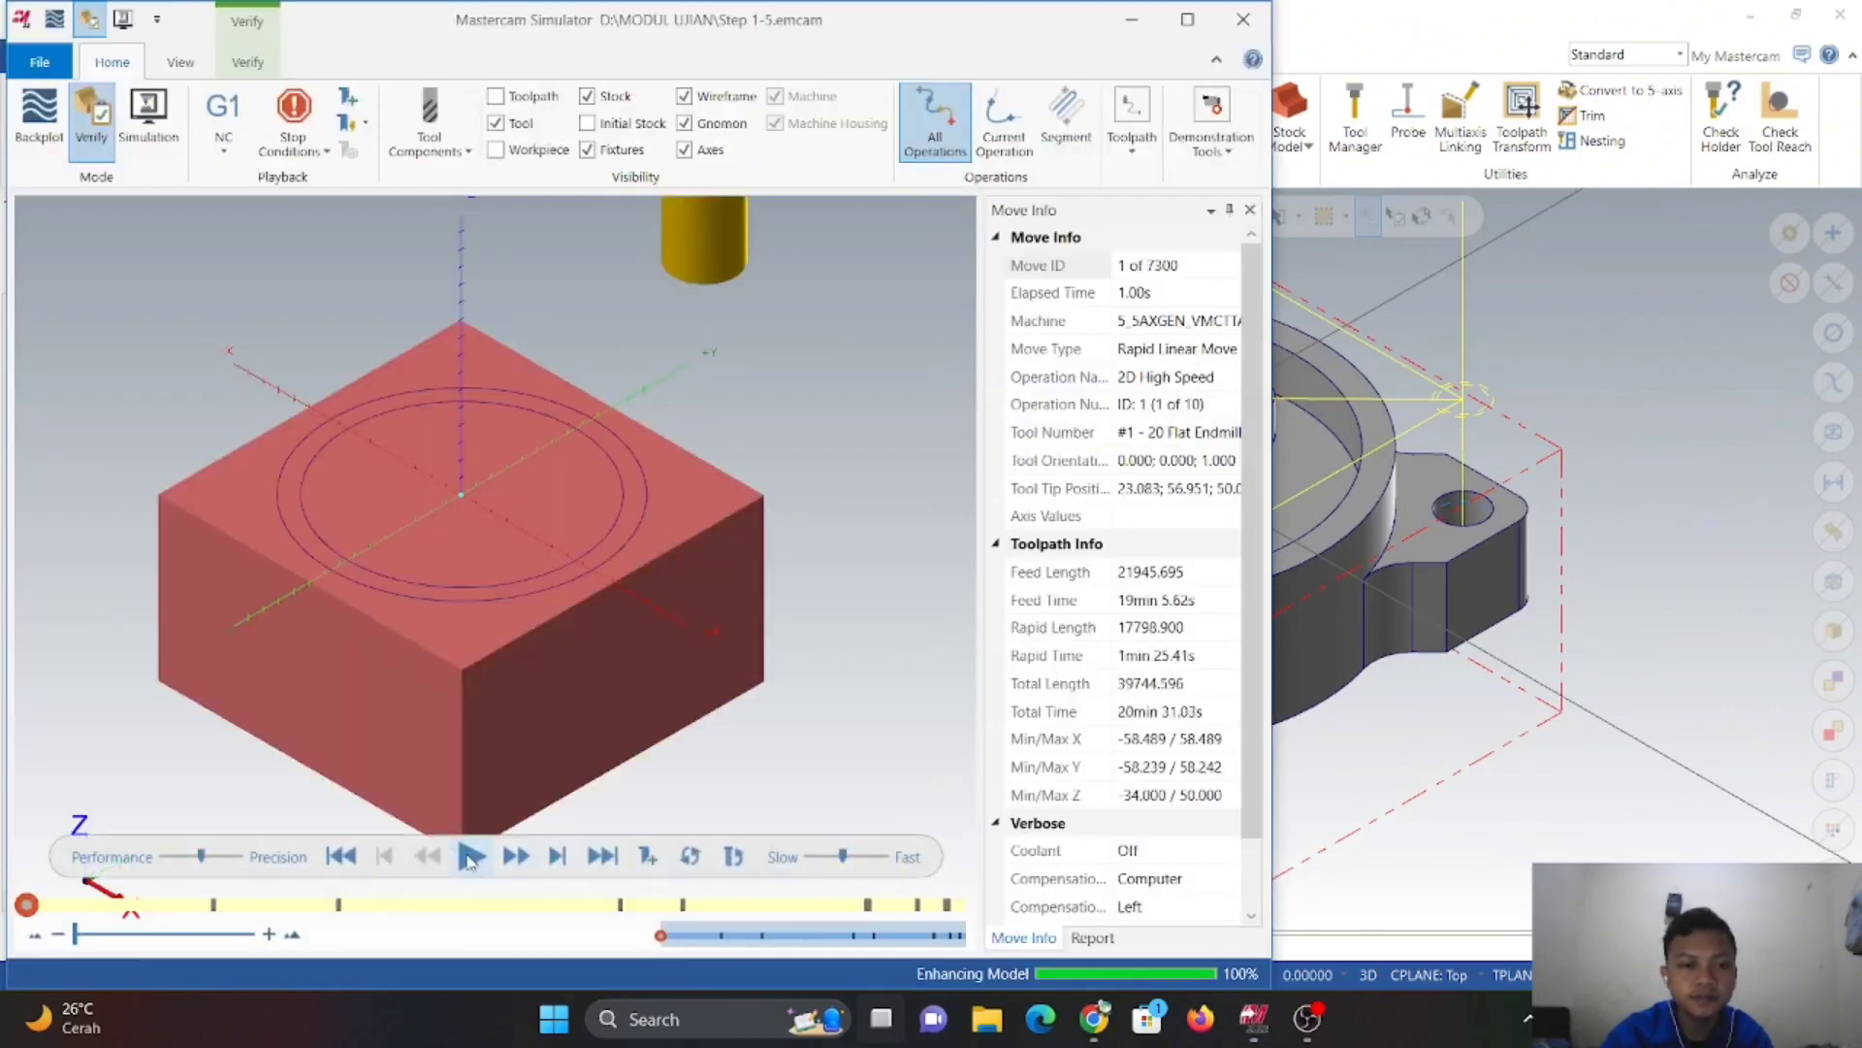
click(472, 858)
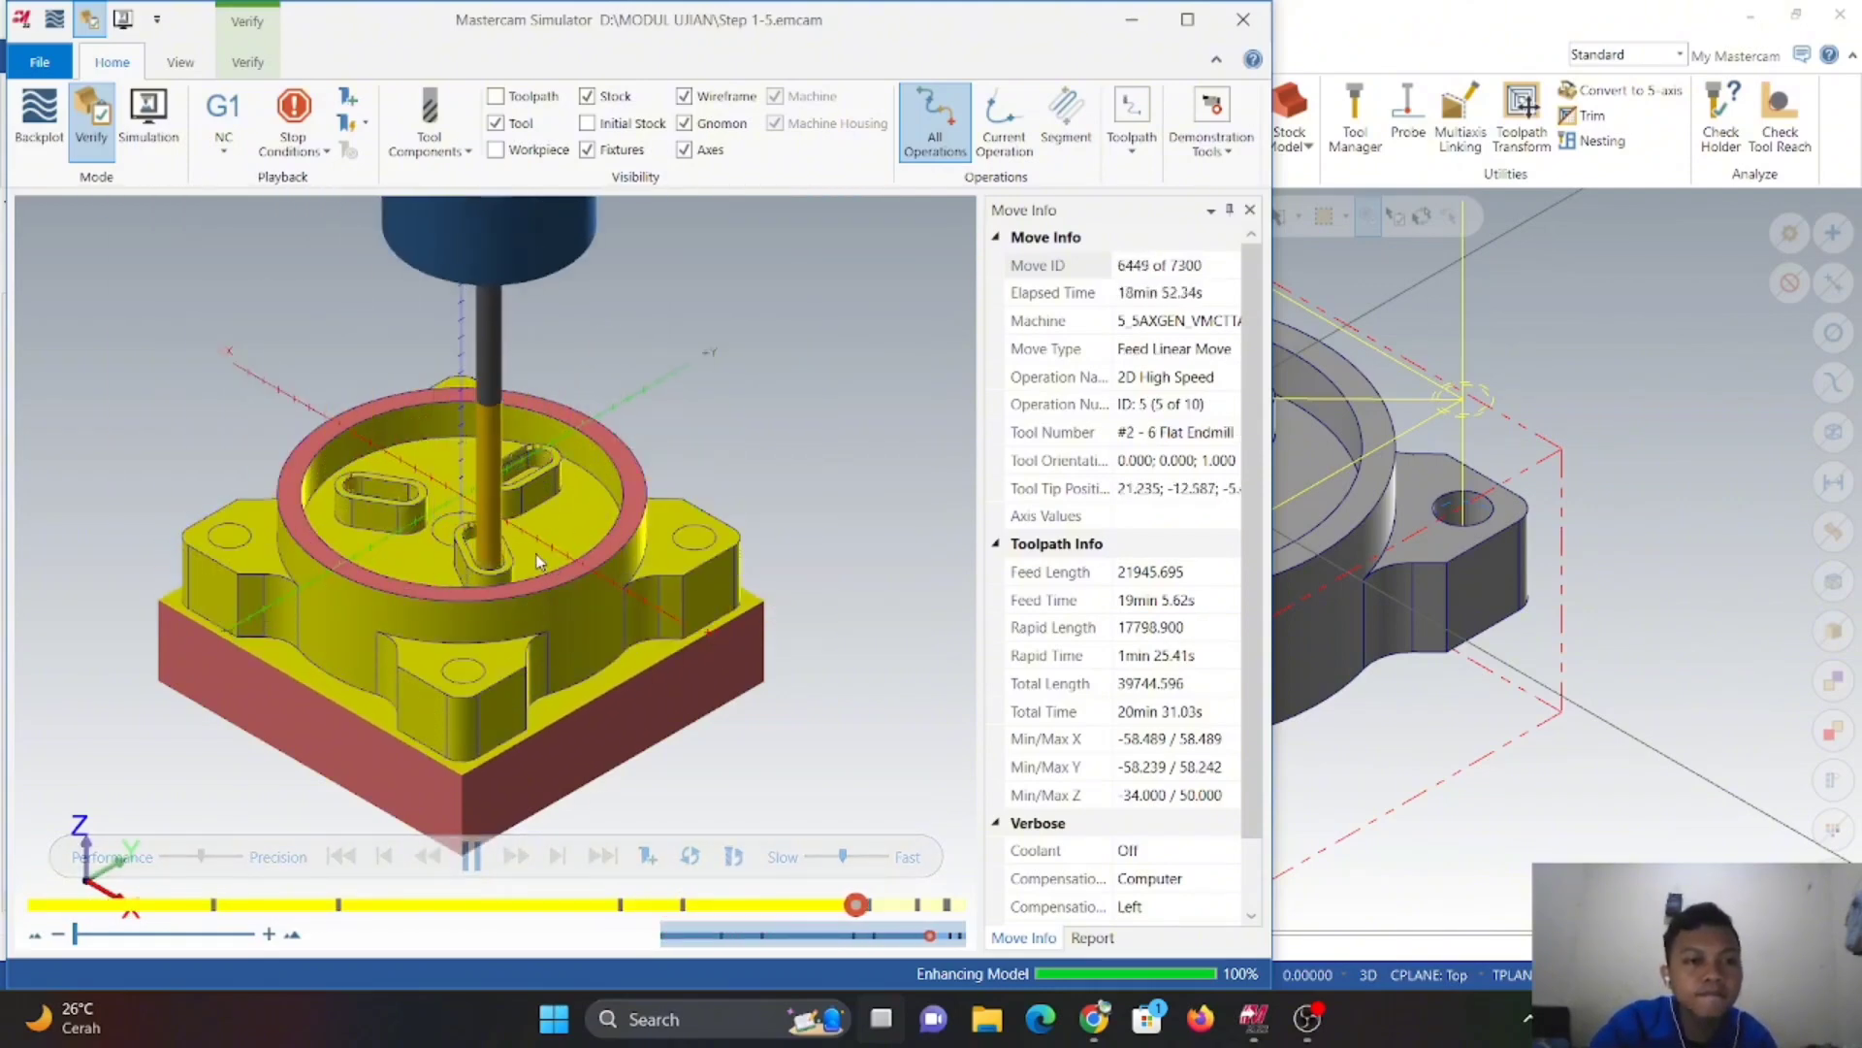
middle_drag(529, 580, 685, 508)
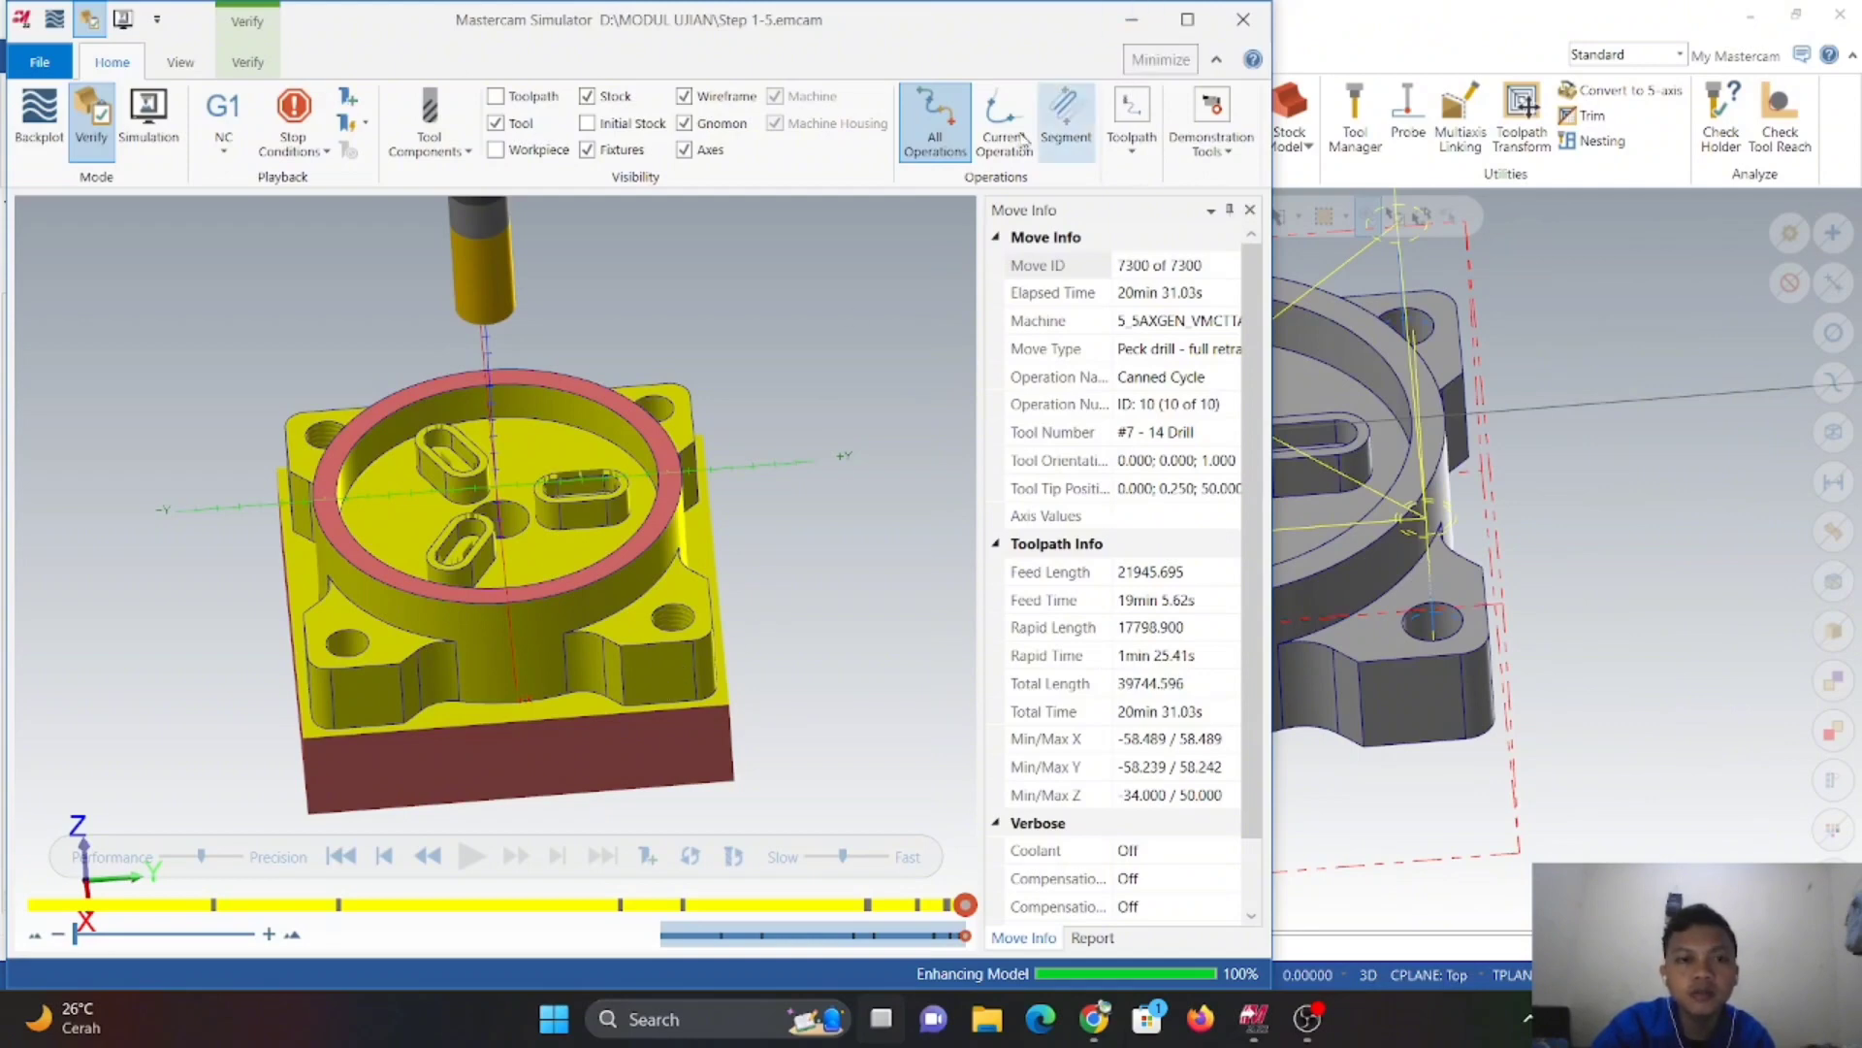
right_click(744, 495)
click(819, 699)
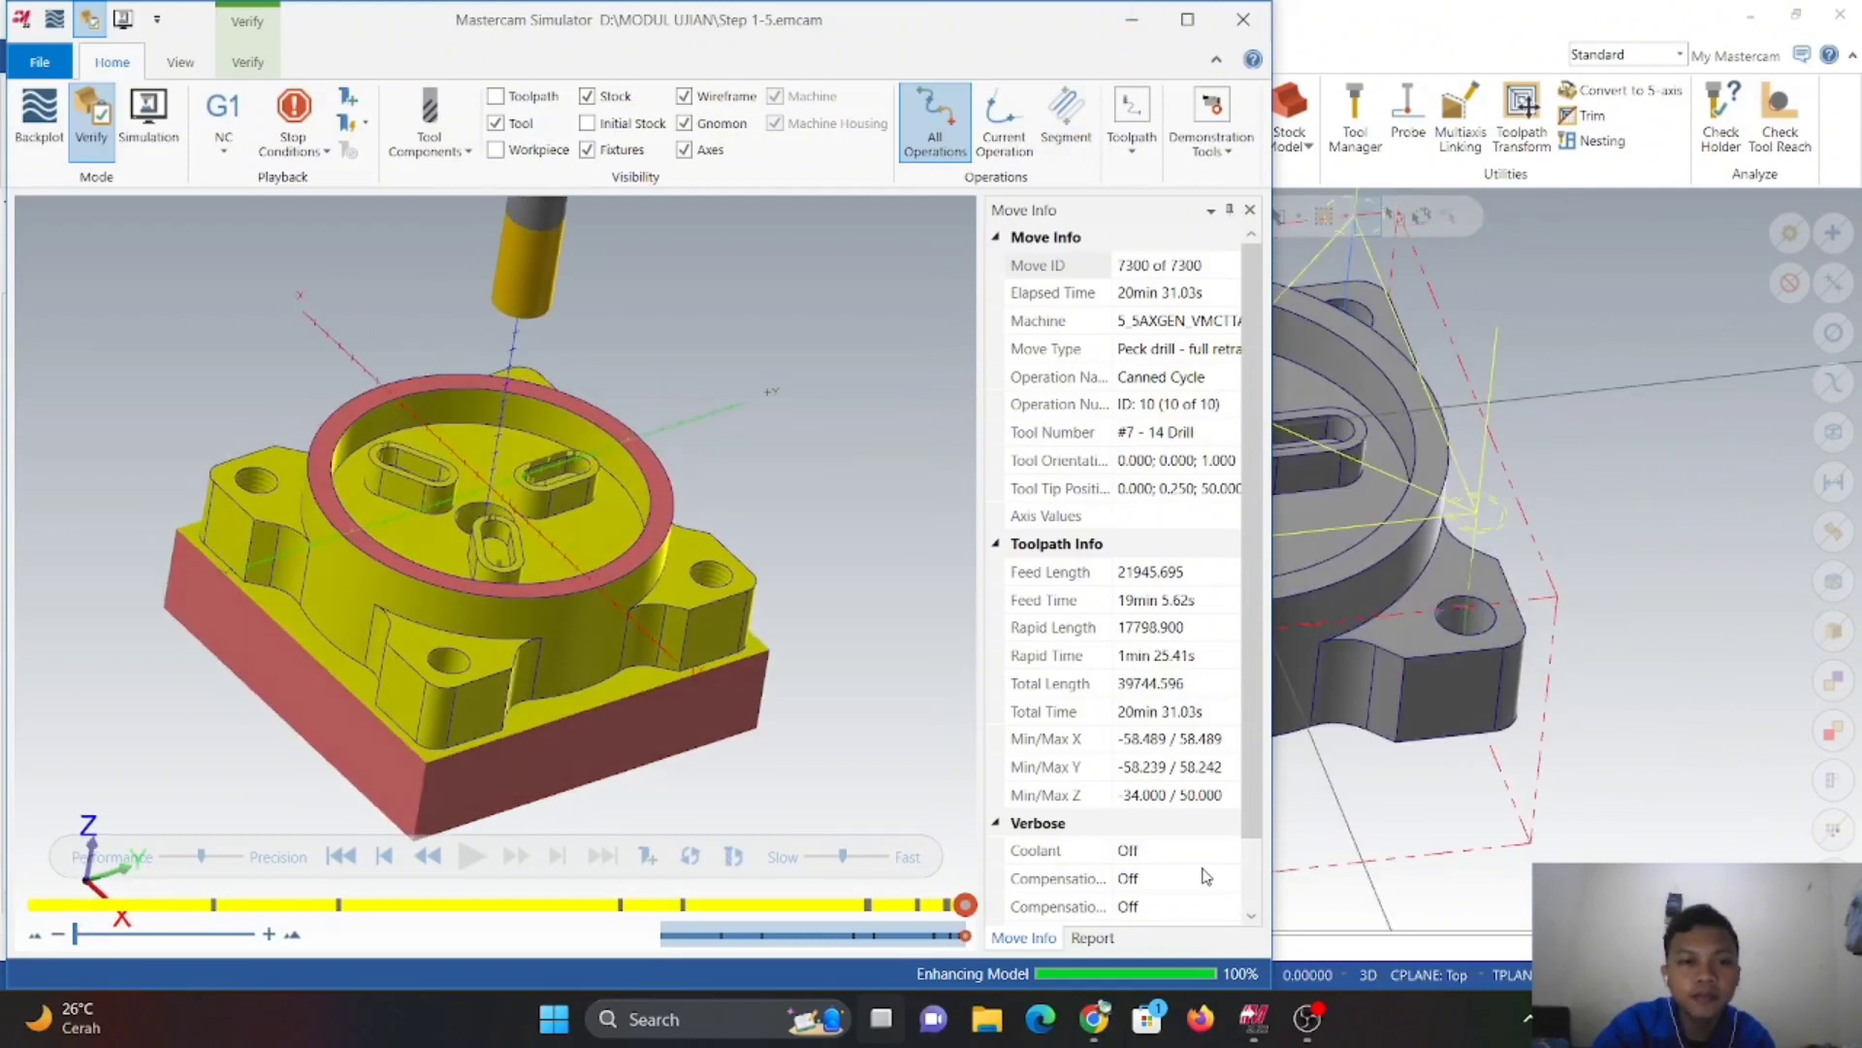
click(1308, 1020)
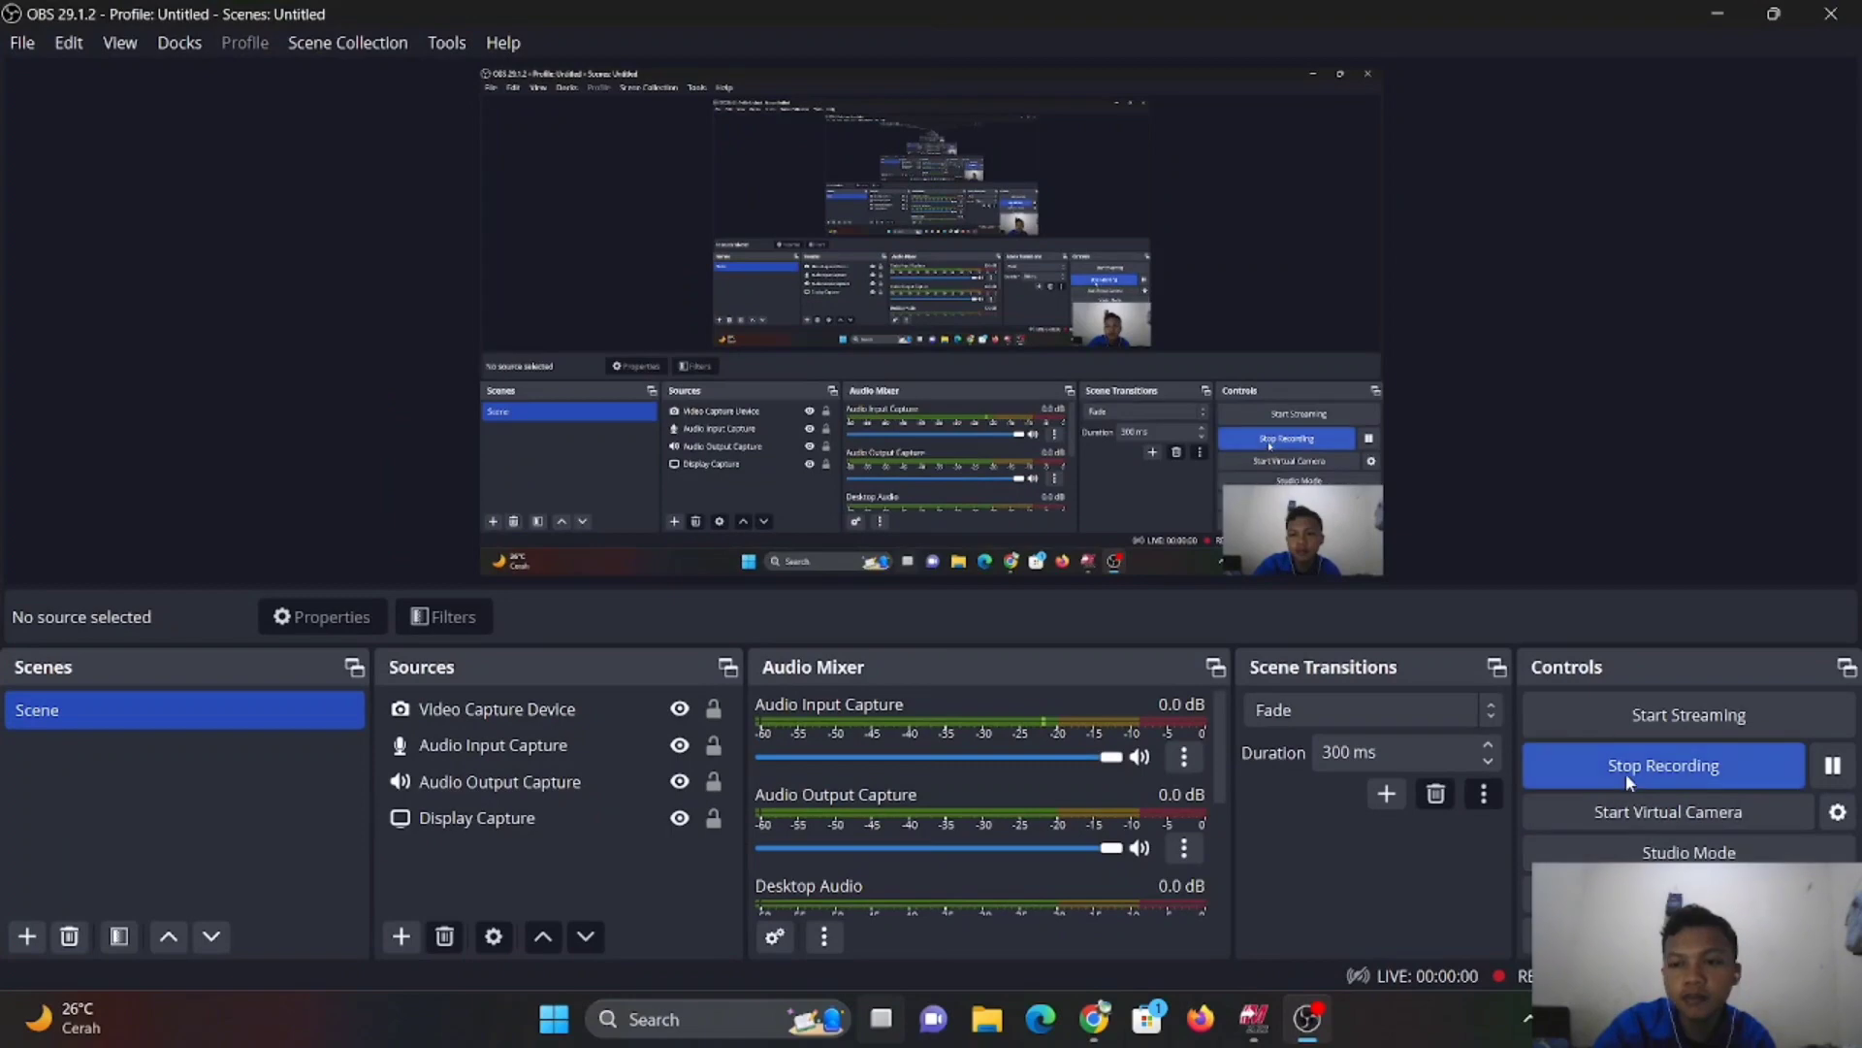
click(1625, 772)
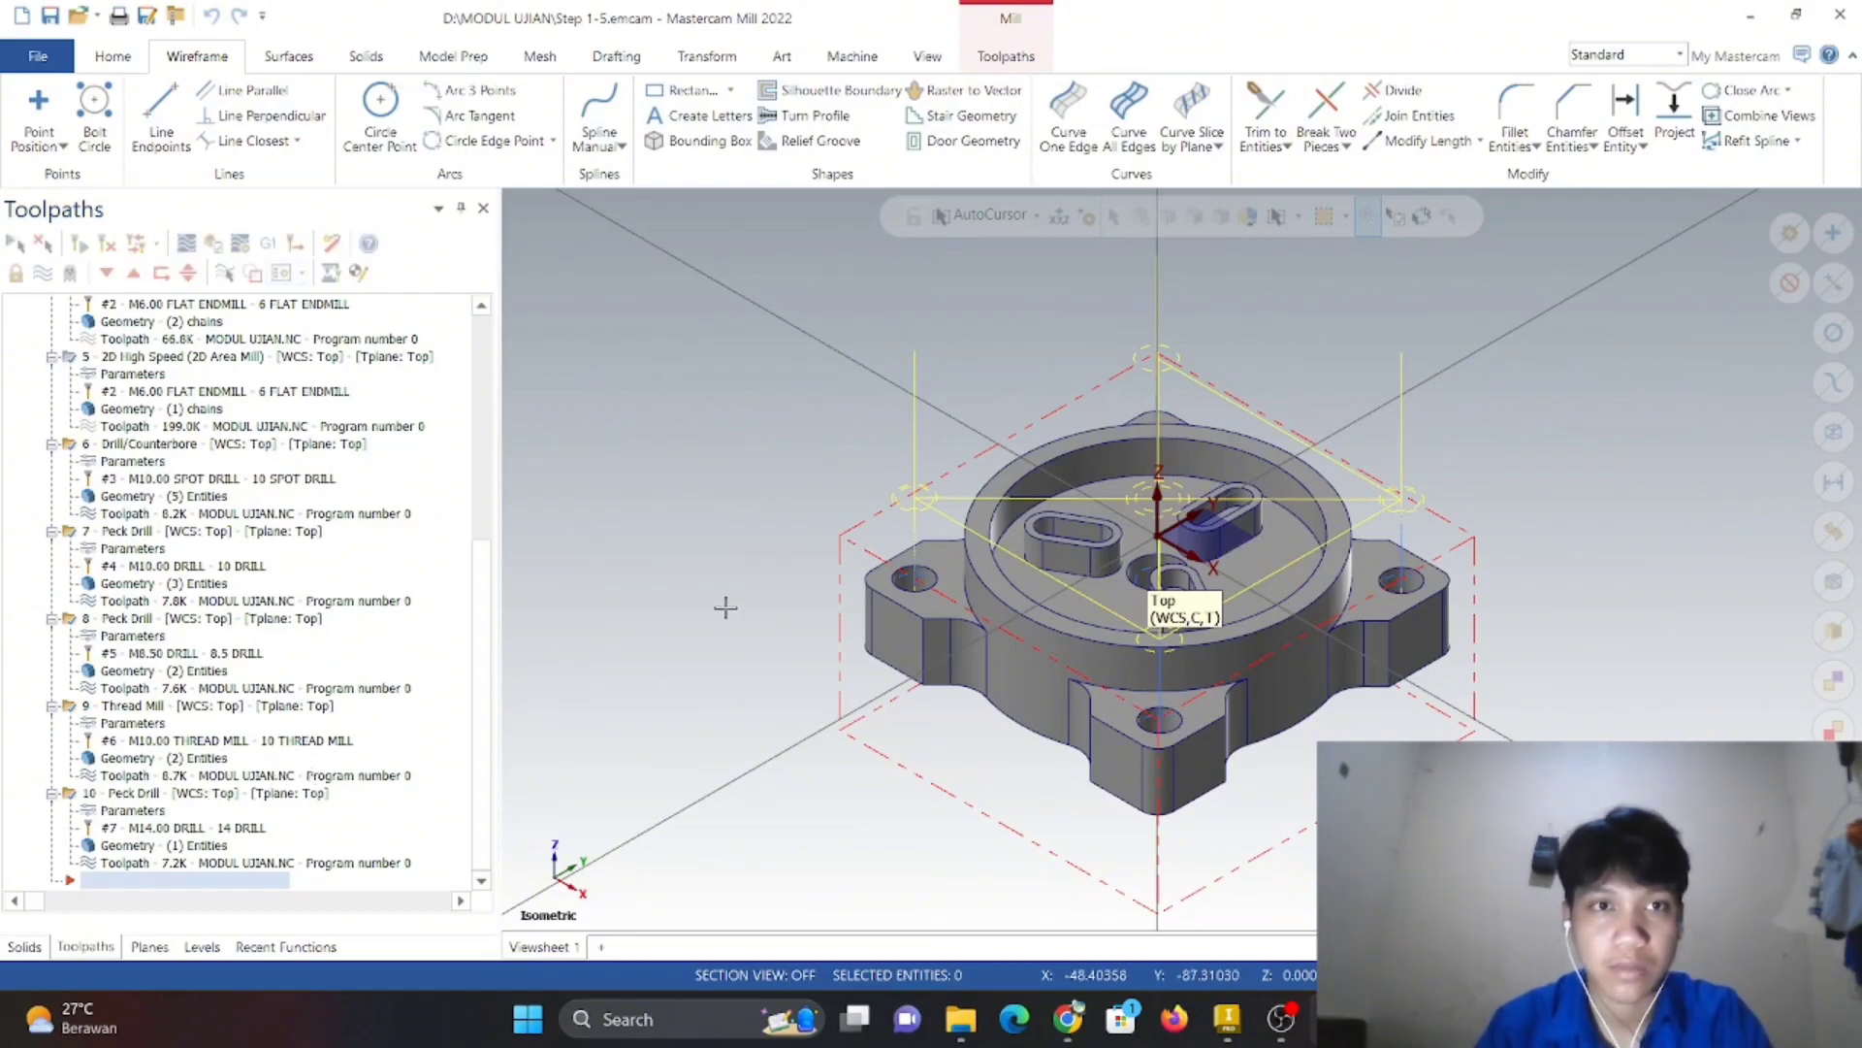
- Rerun the verify simulation of all ten operations, examine the stock's uncut underside and close the simulator
middle_drag(726, 607, 739, 283)
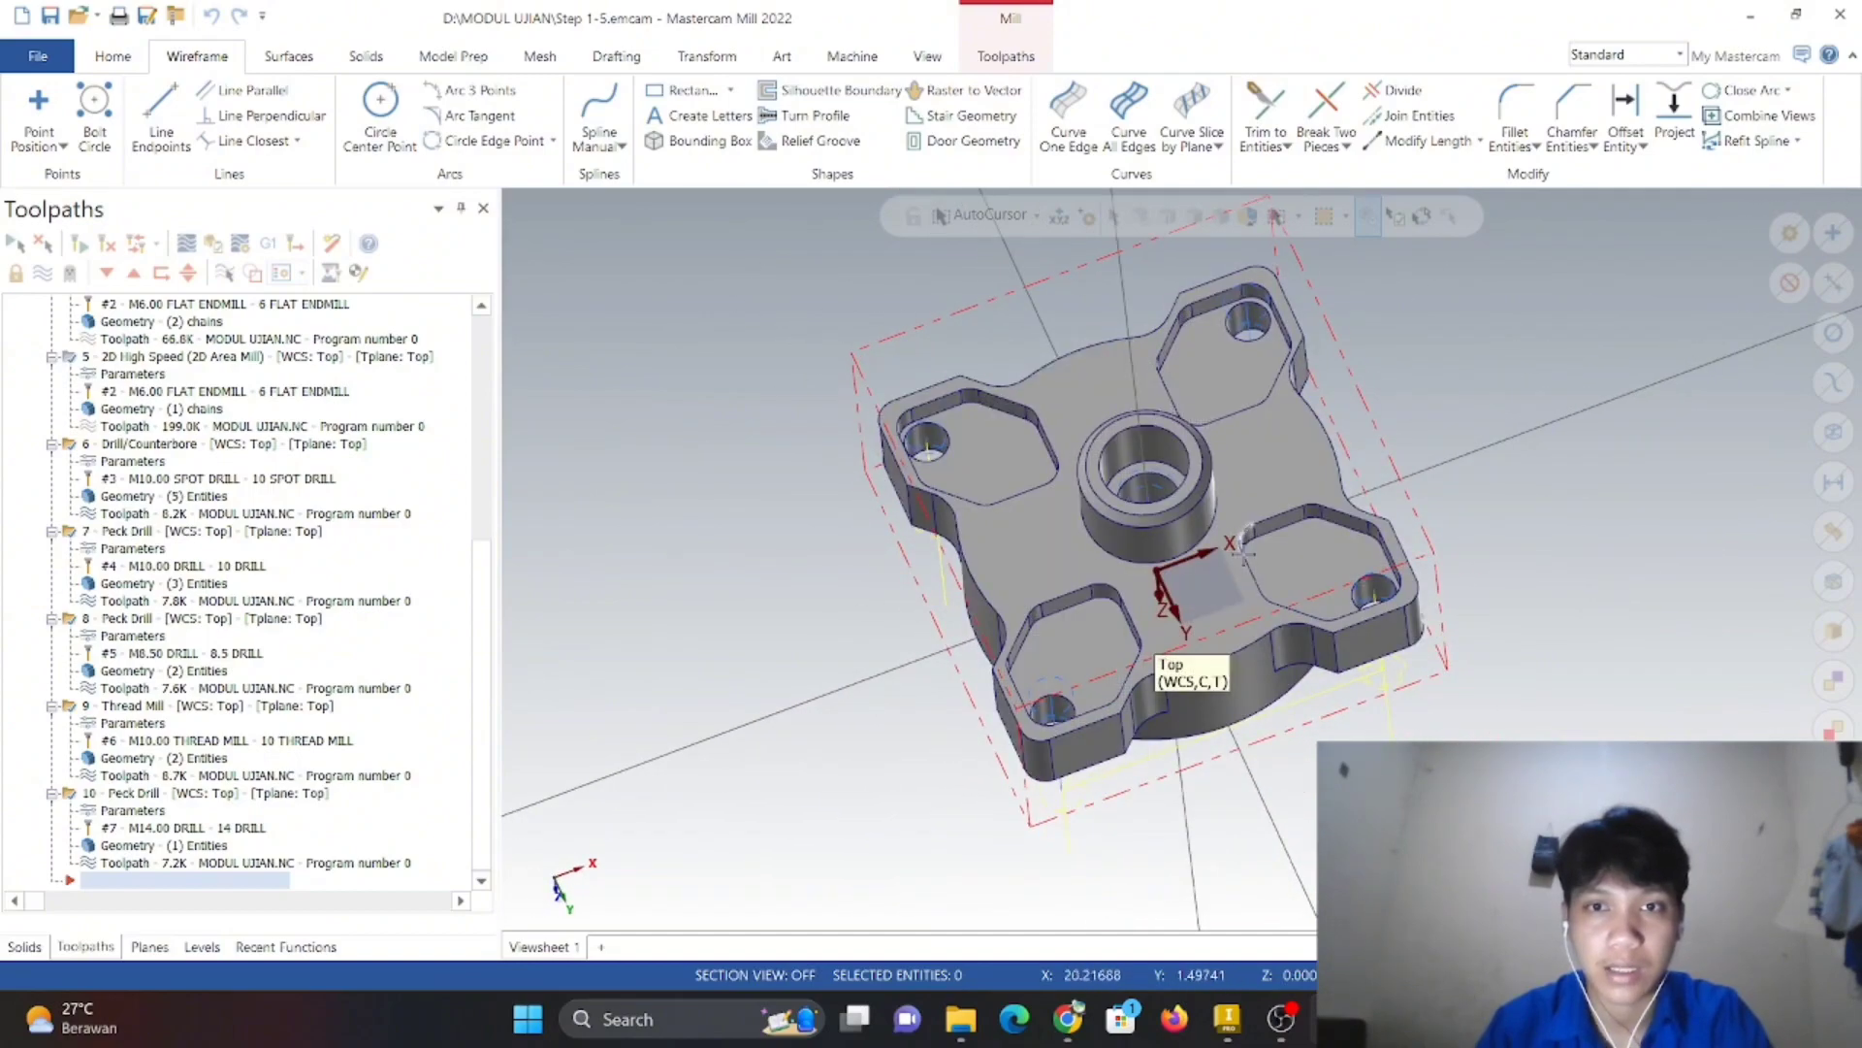
right_click(734, 475)
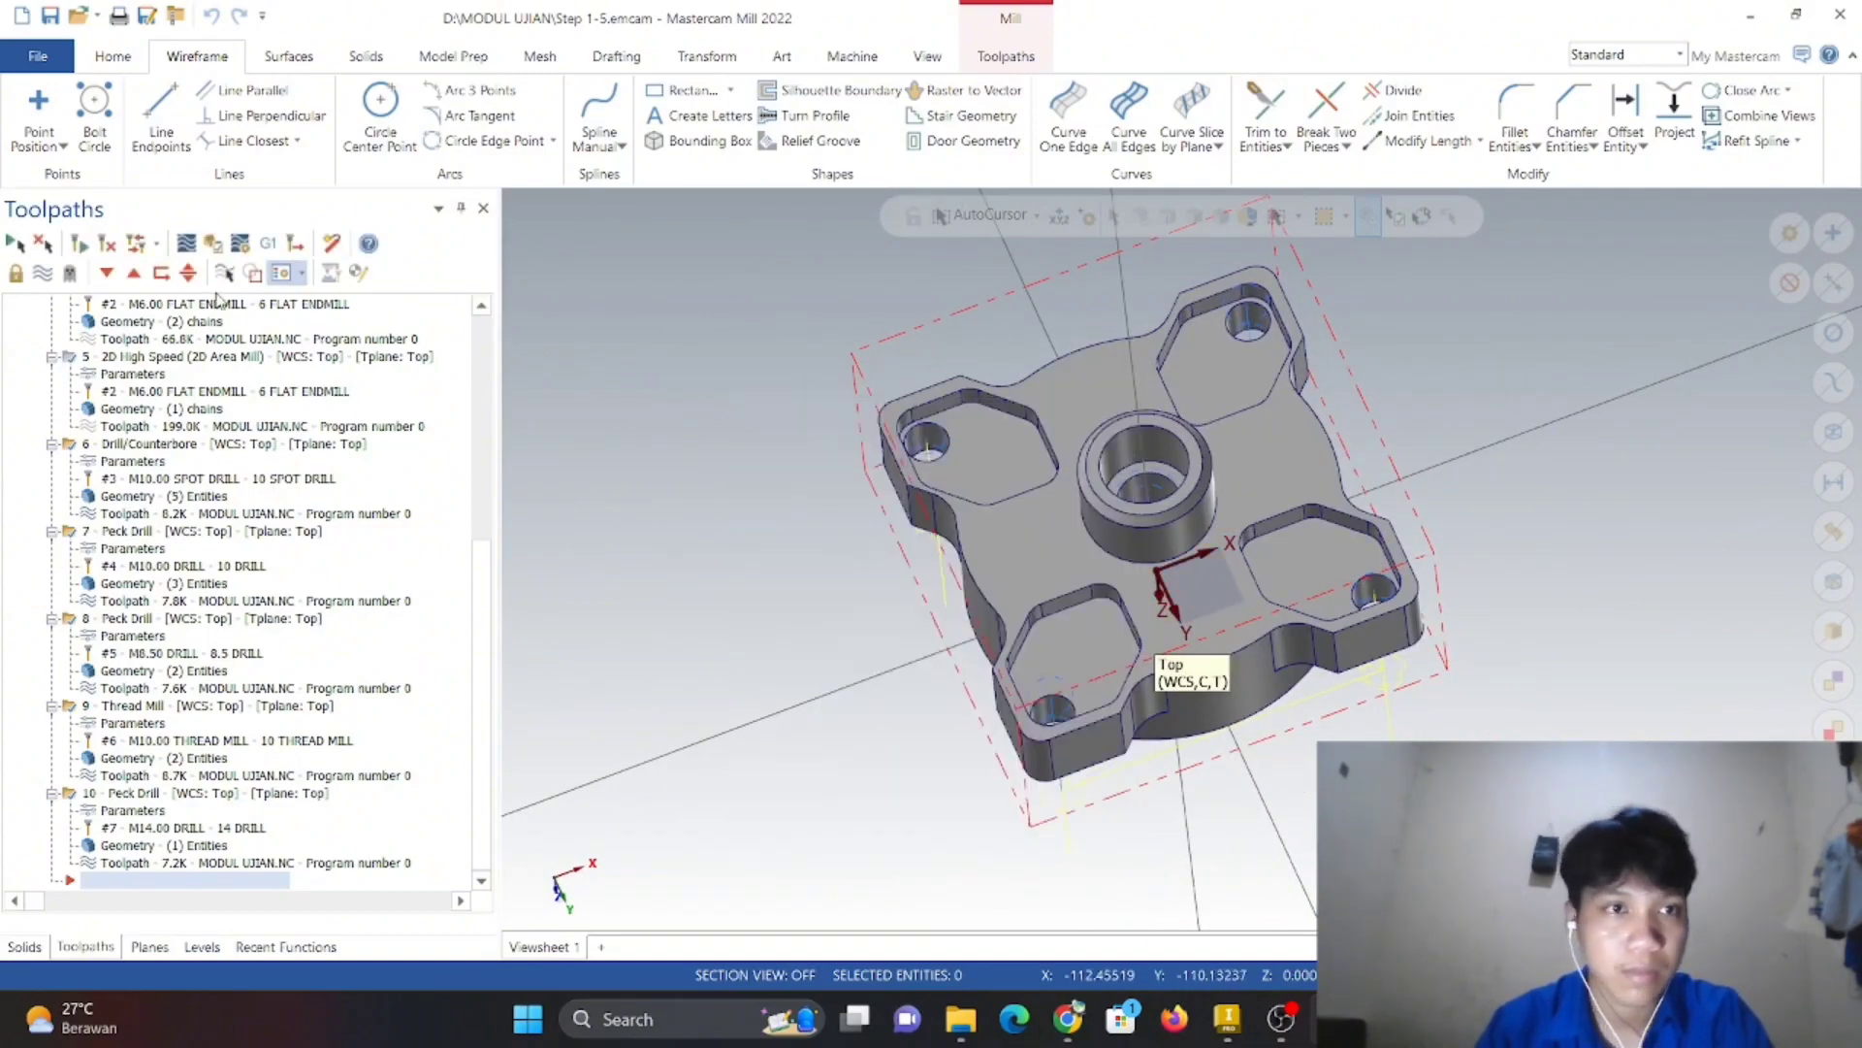
click(214, 245)
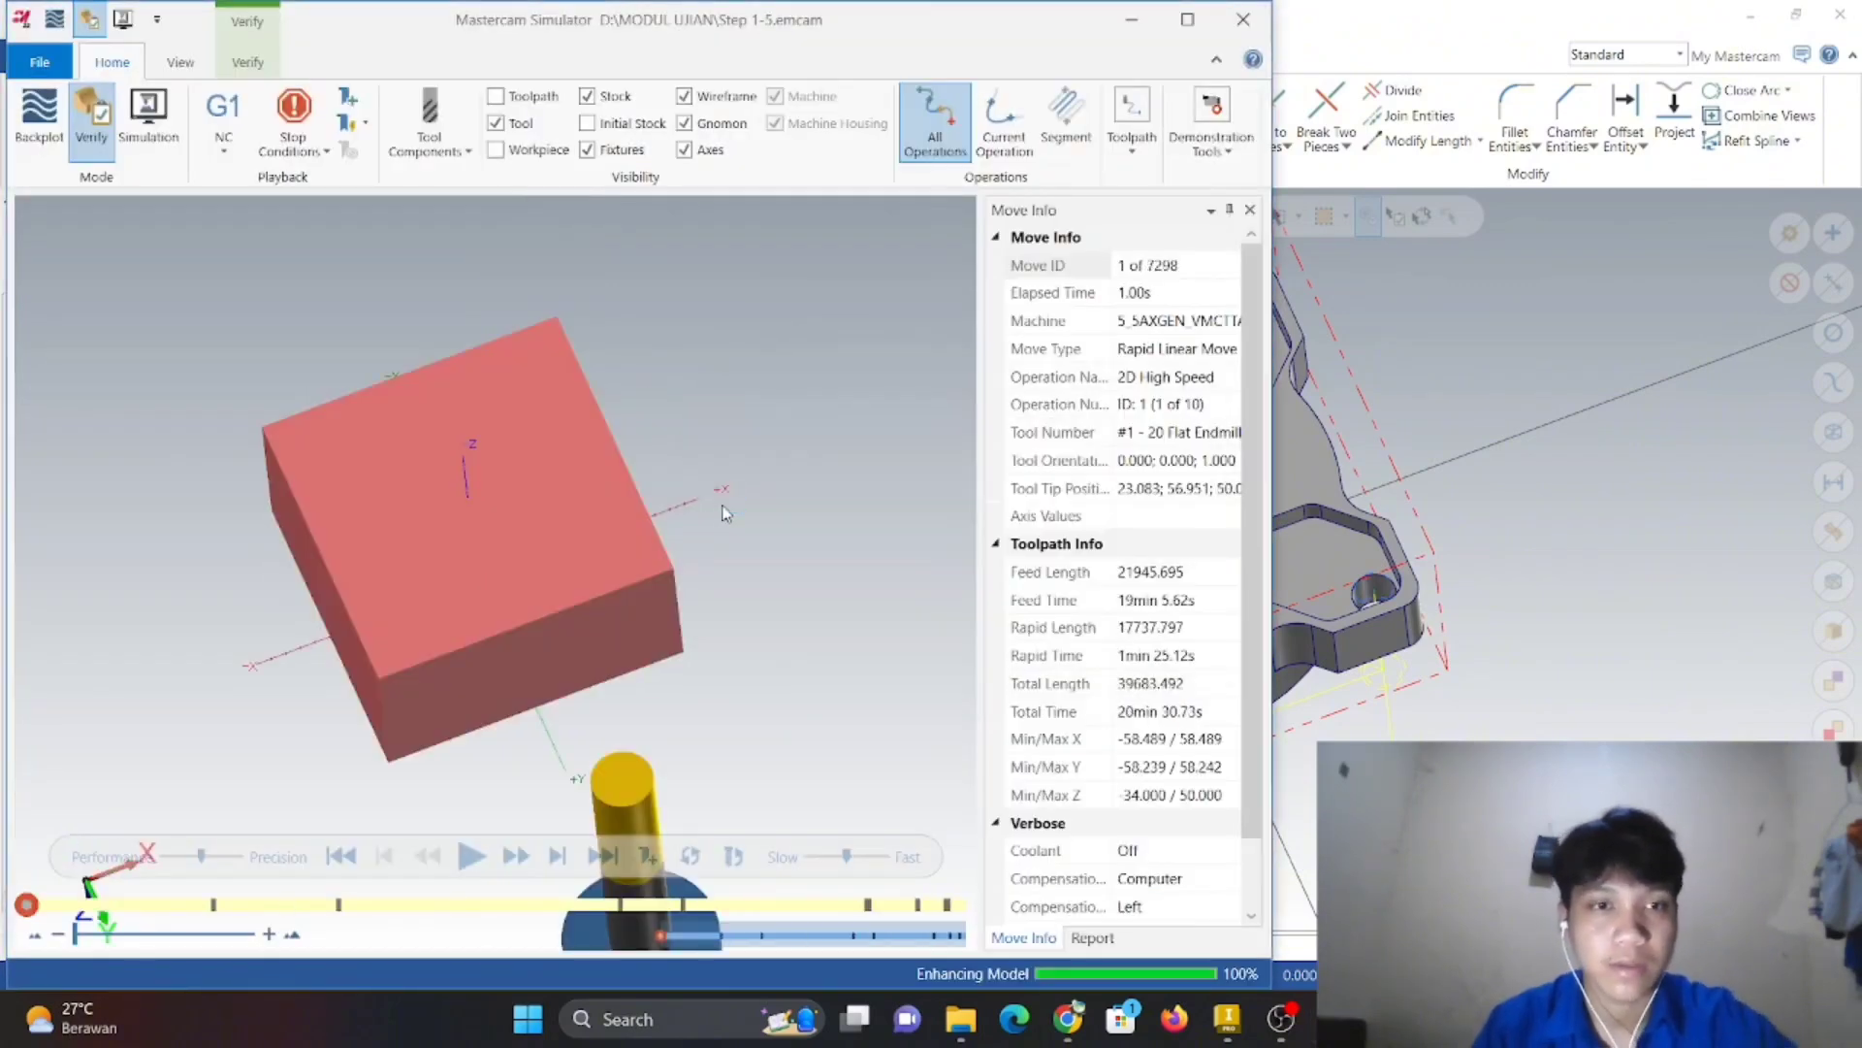
right_click(714, 575)
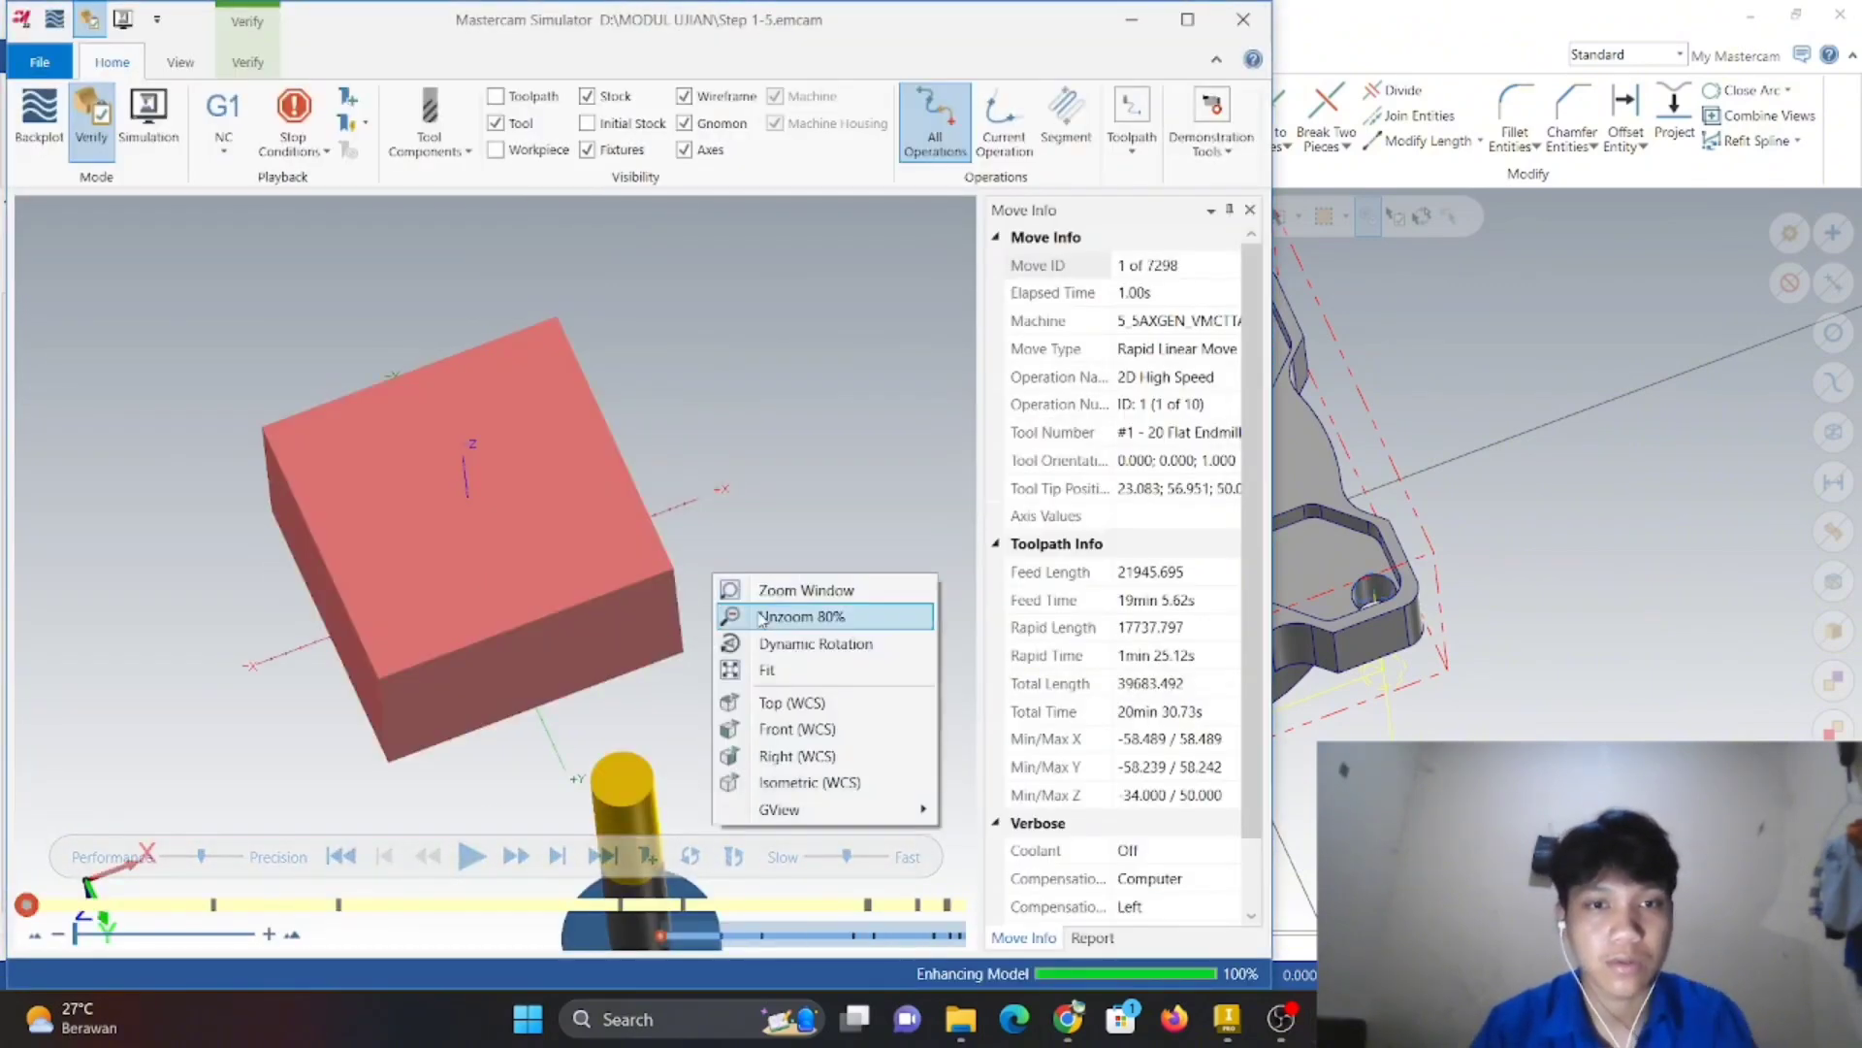
click(810, 782)
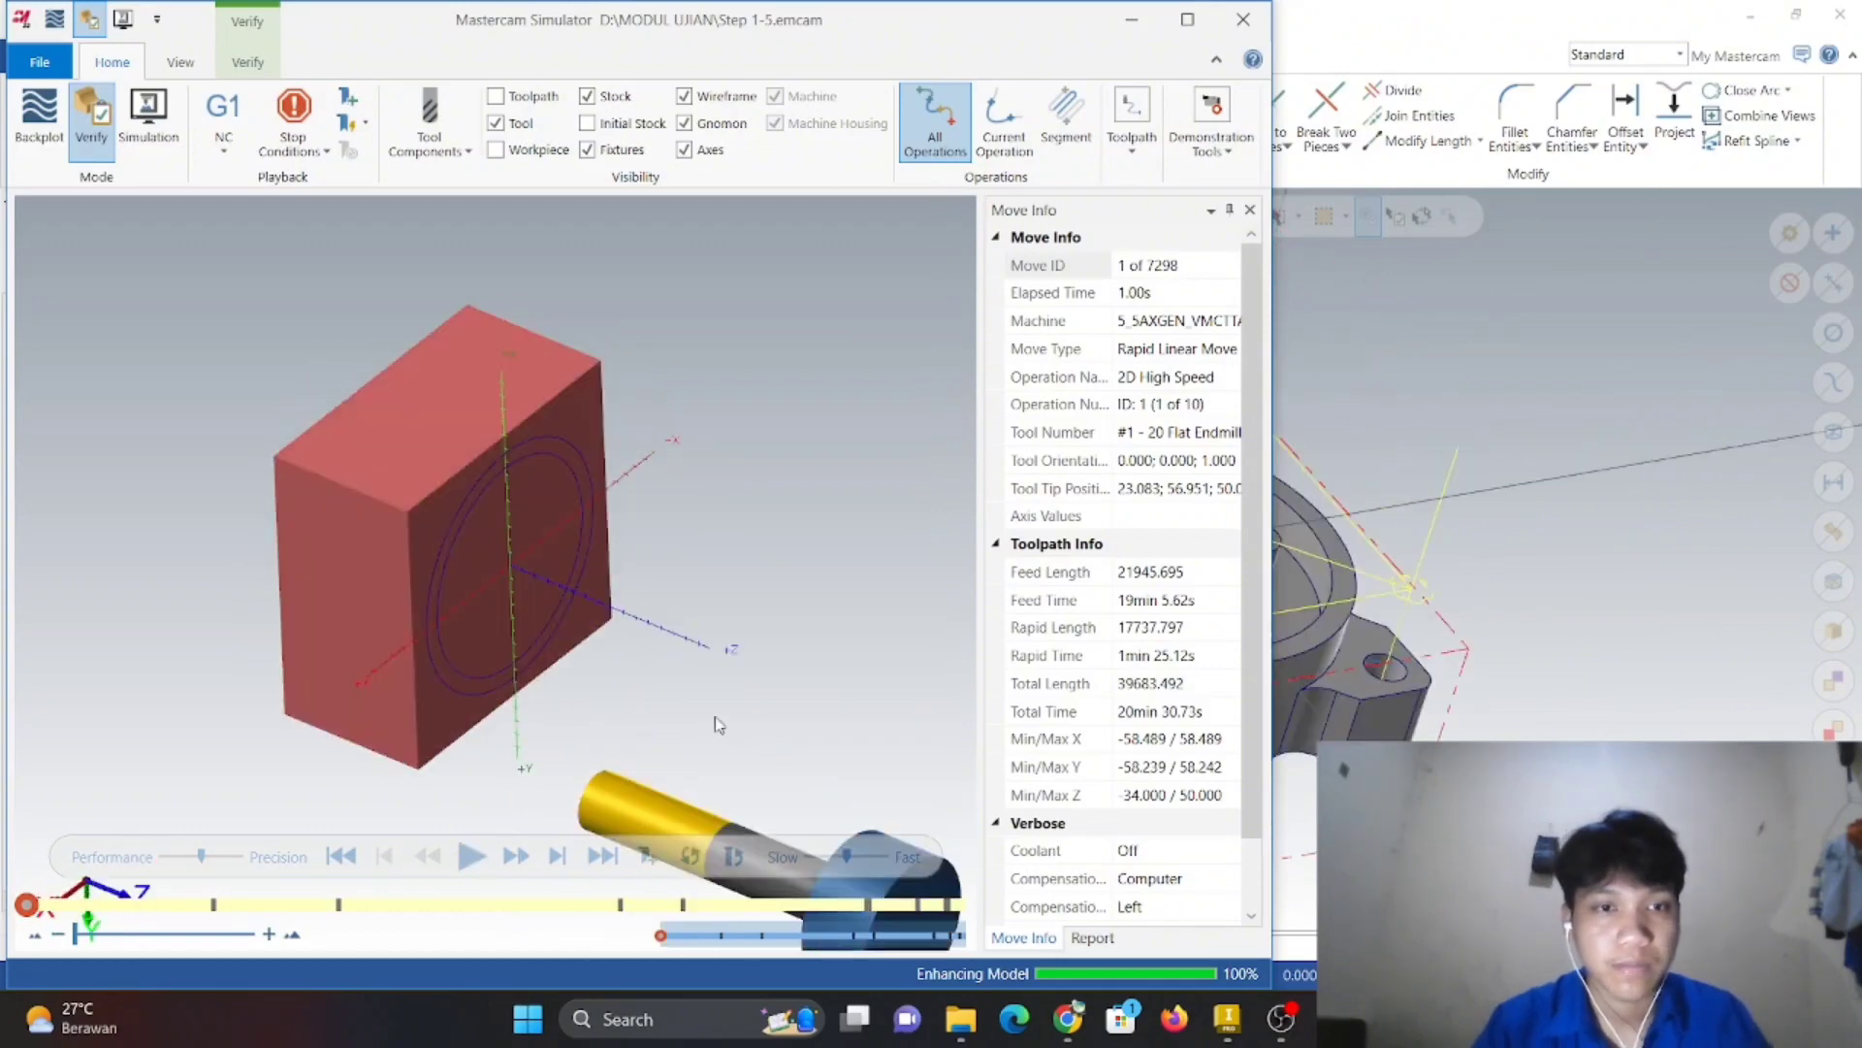
click(472, 854)
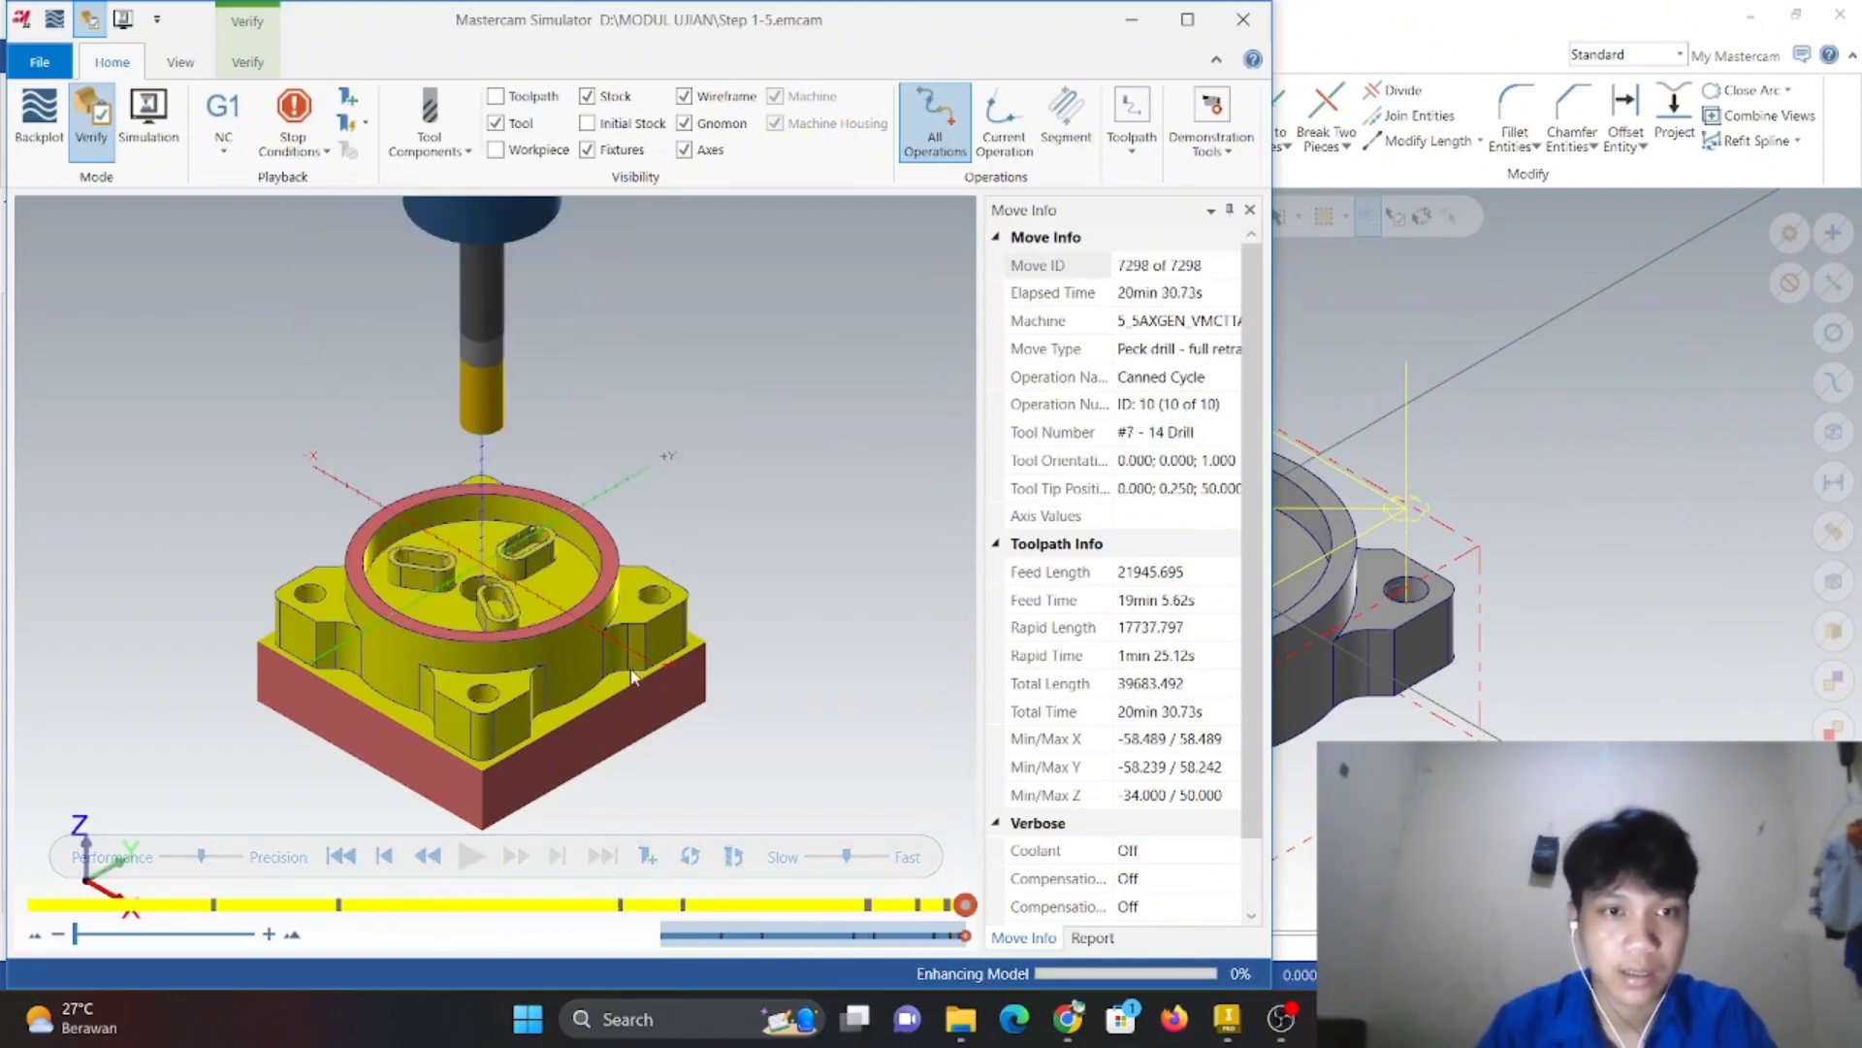
middle_drag(621, 662, 642, 548)
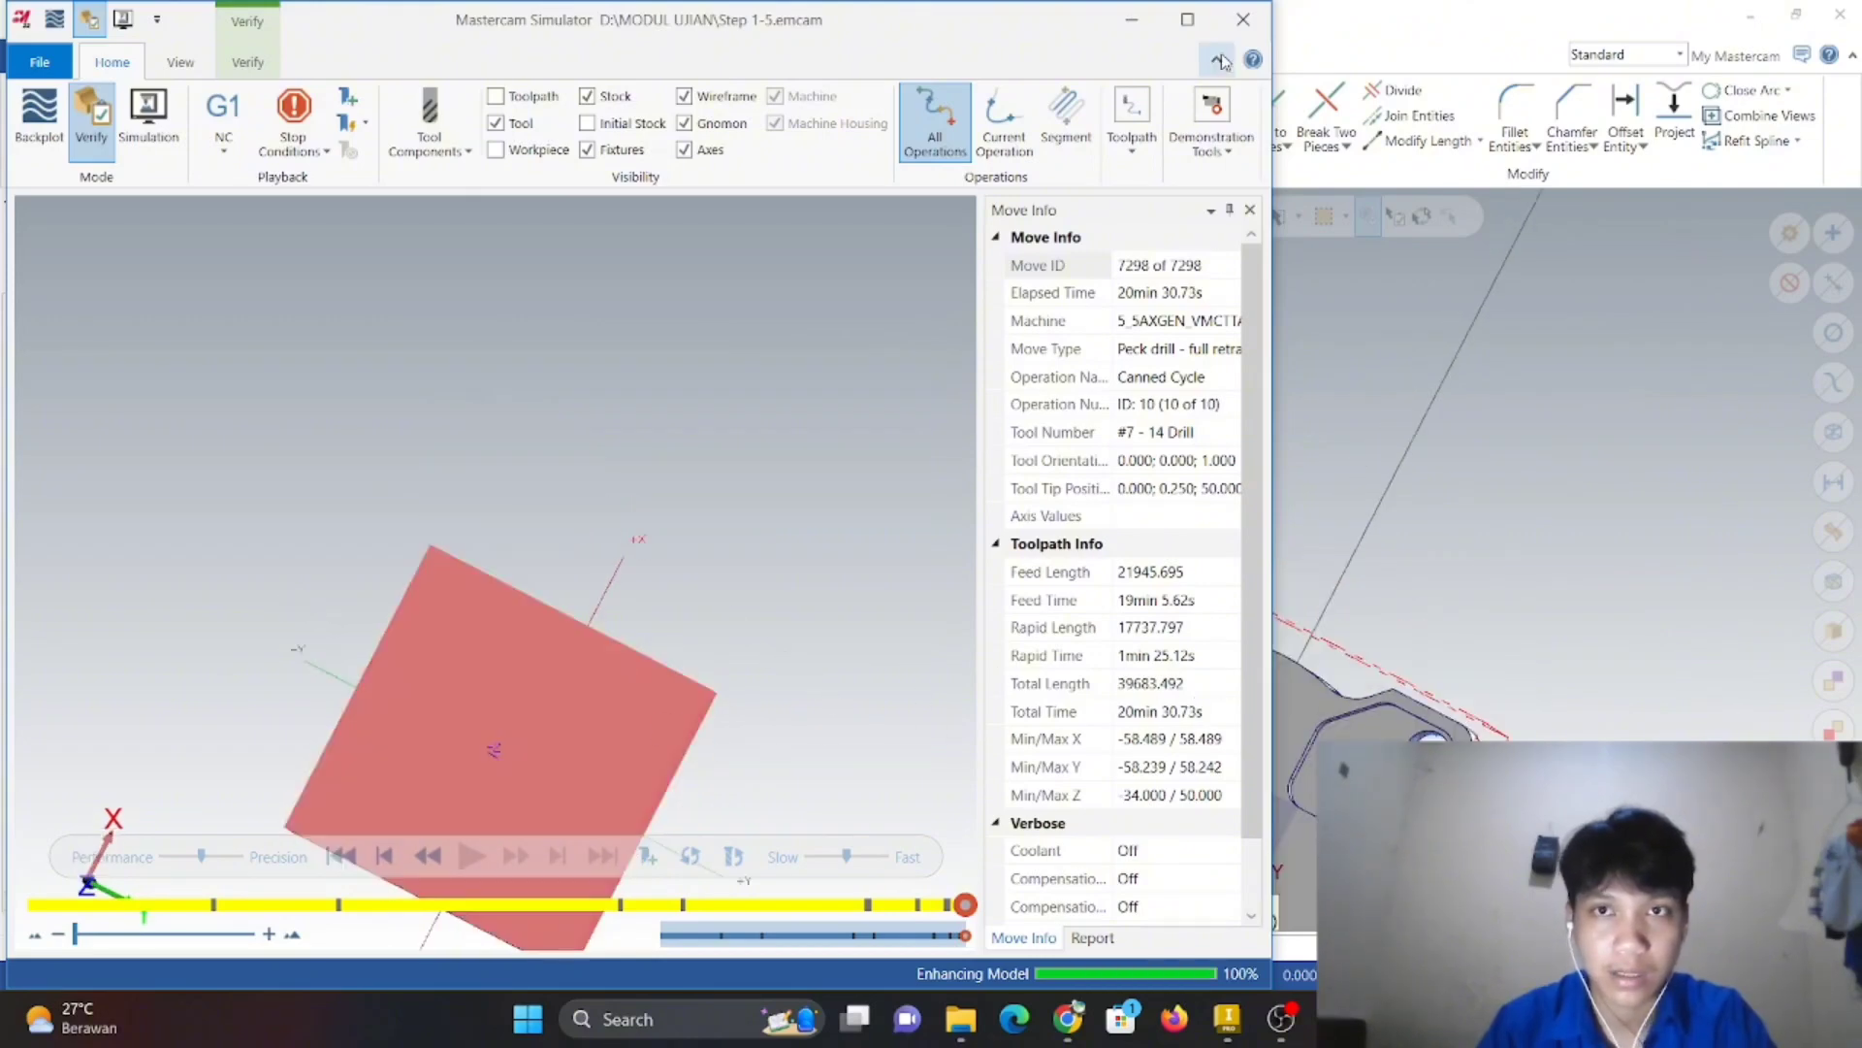
click(1242, 20)
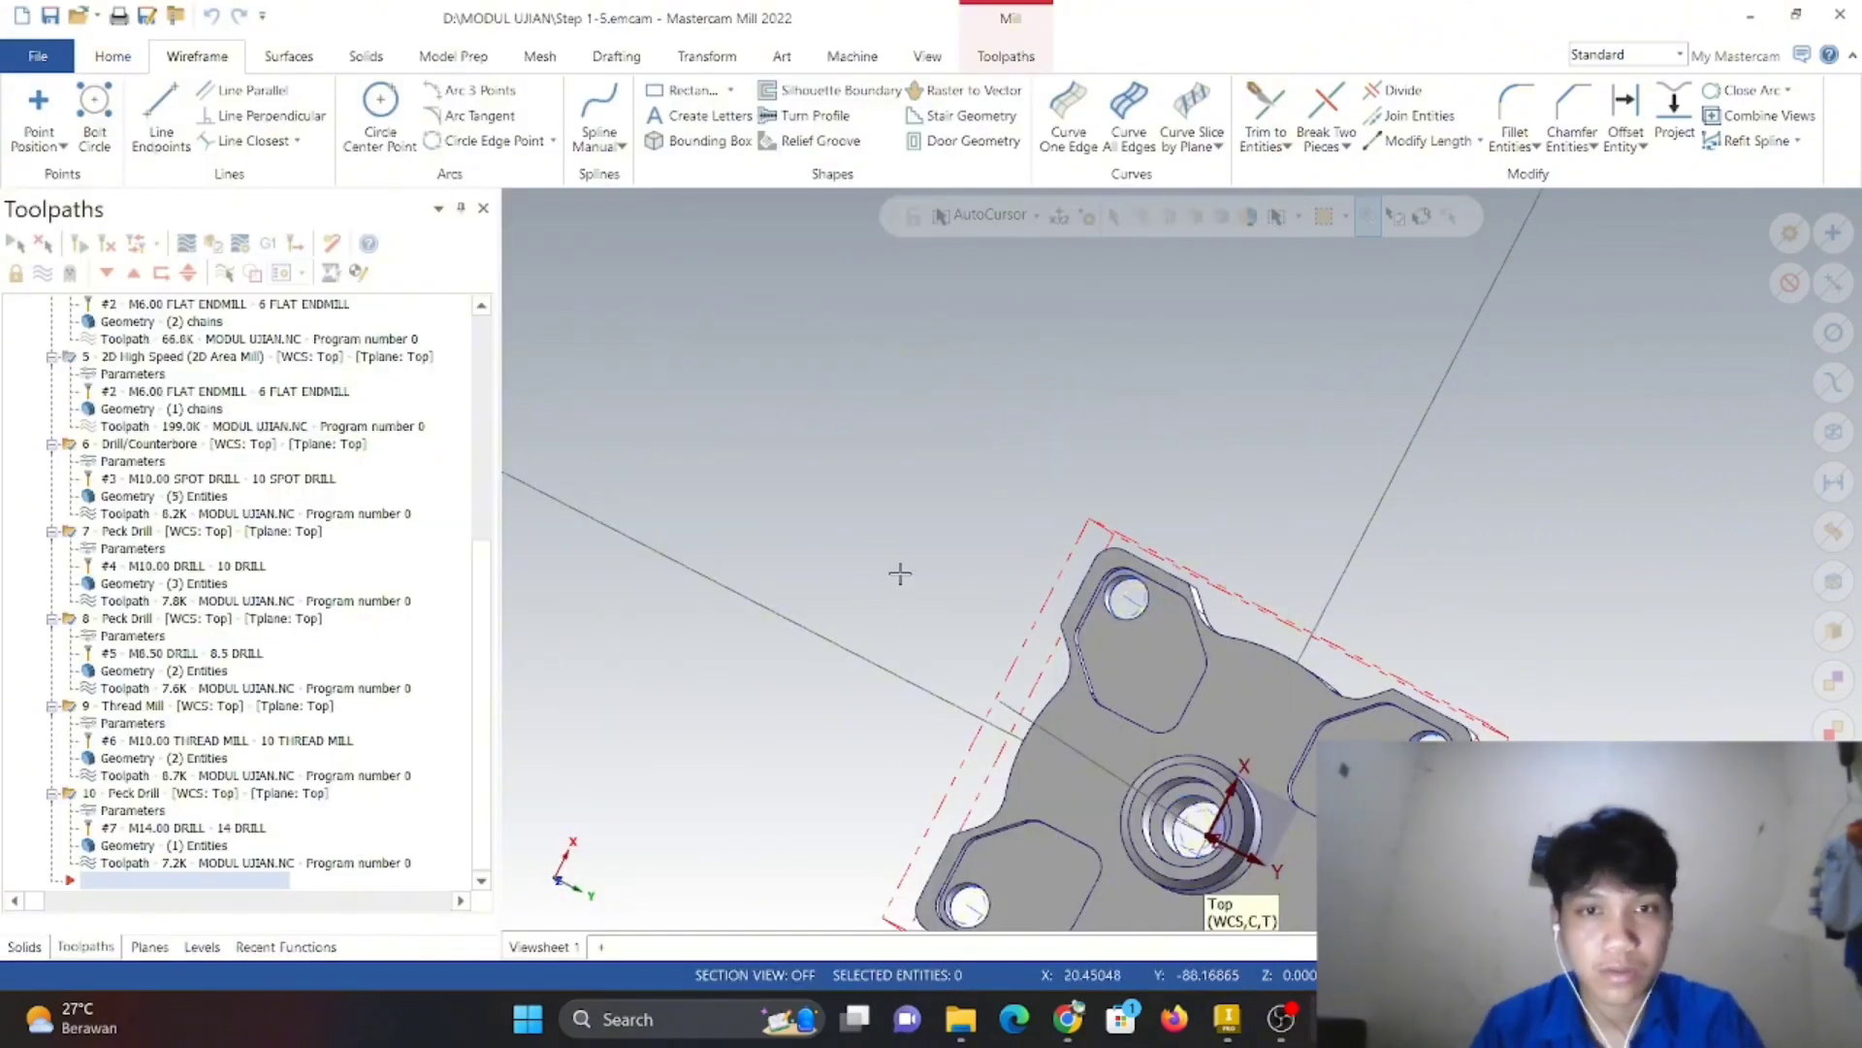
- Examine the pockets and central boss on the flange's underside and restore the isometric view
right_click(900, 573)
click(1006, 793)
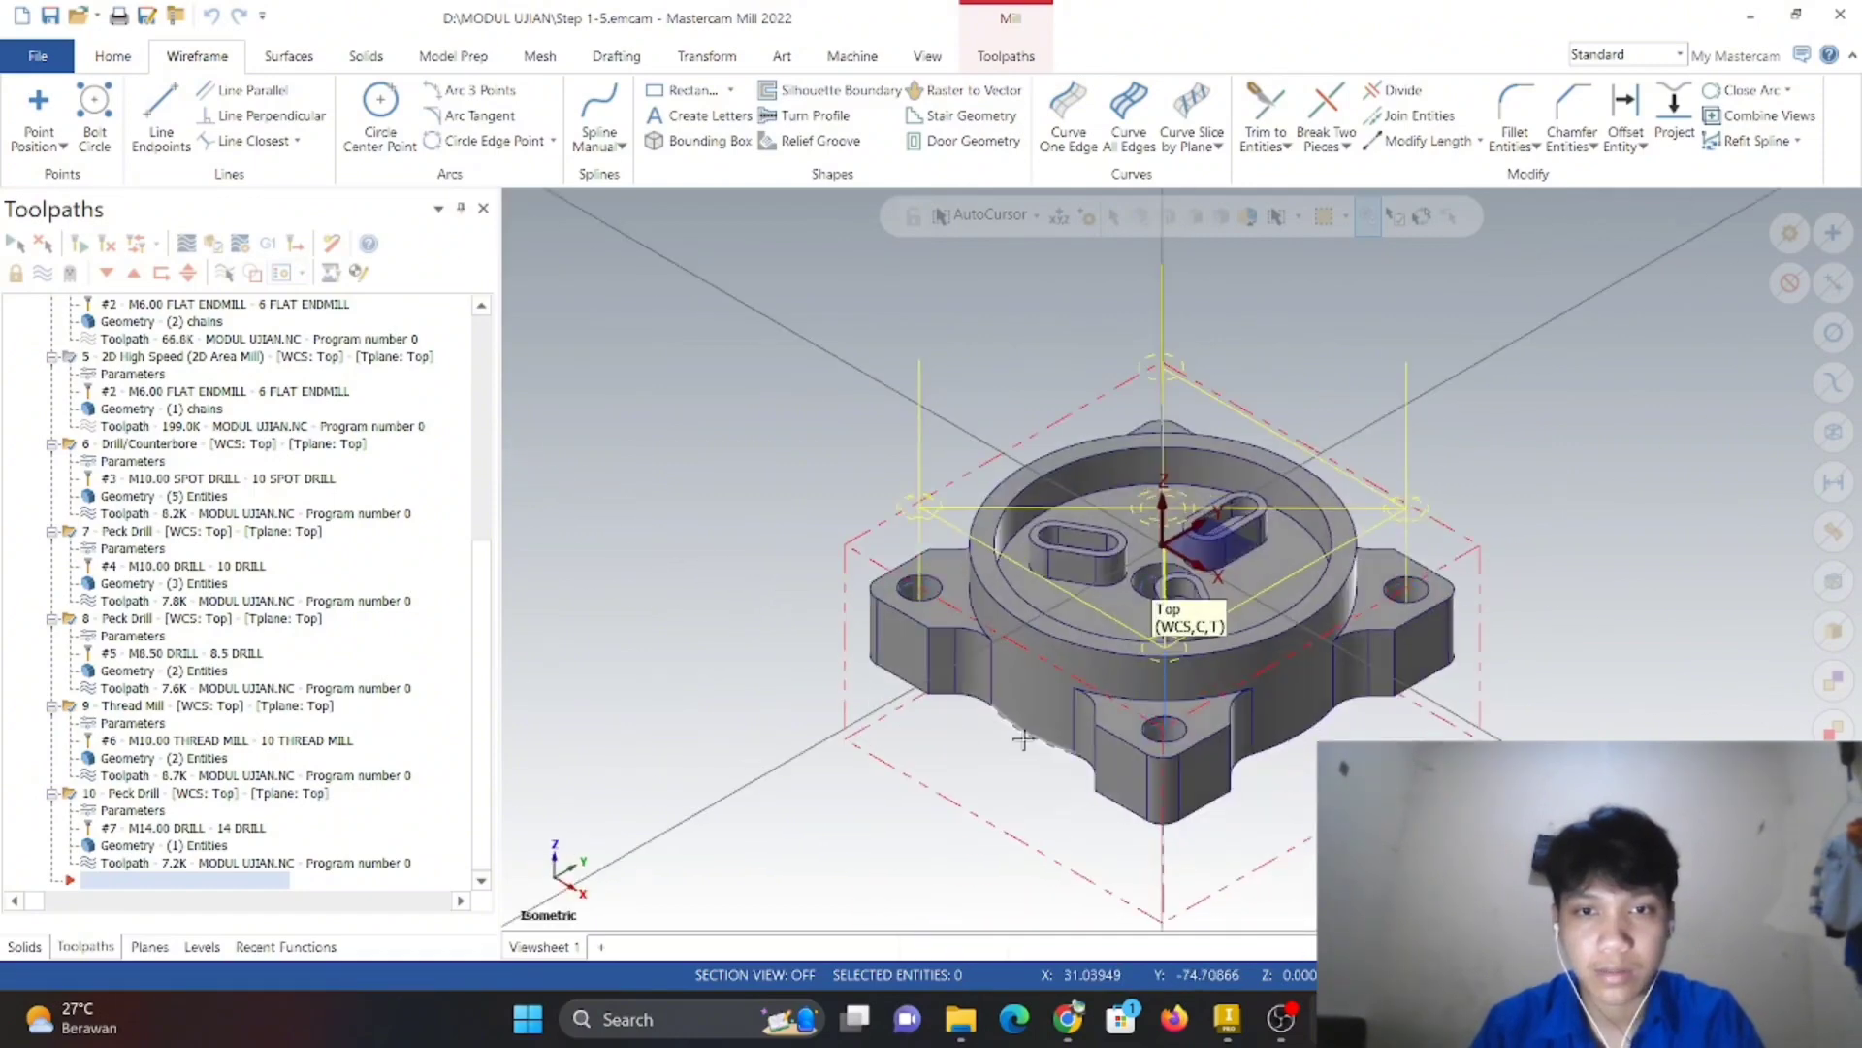
middle_drag(1024, 739, 979, 456)
right_click(704, 431)
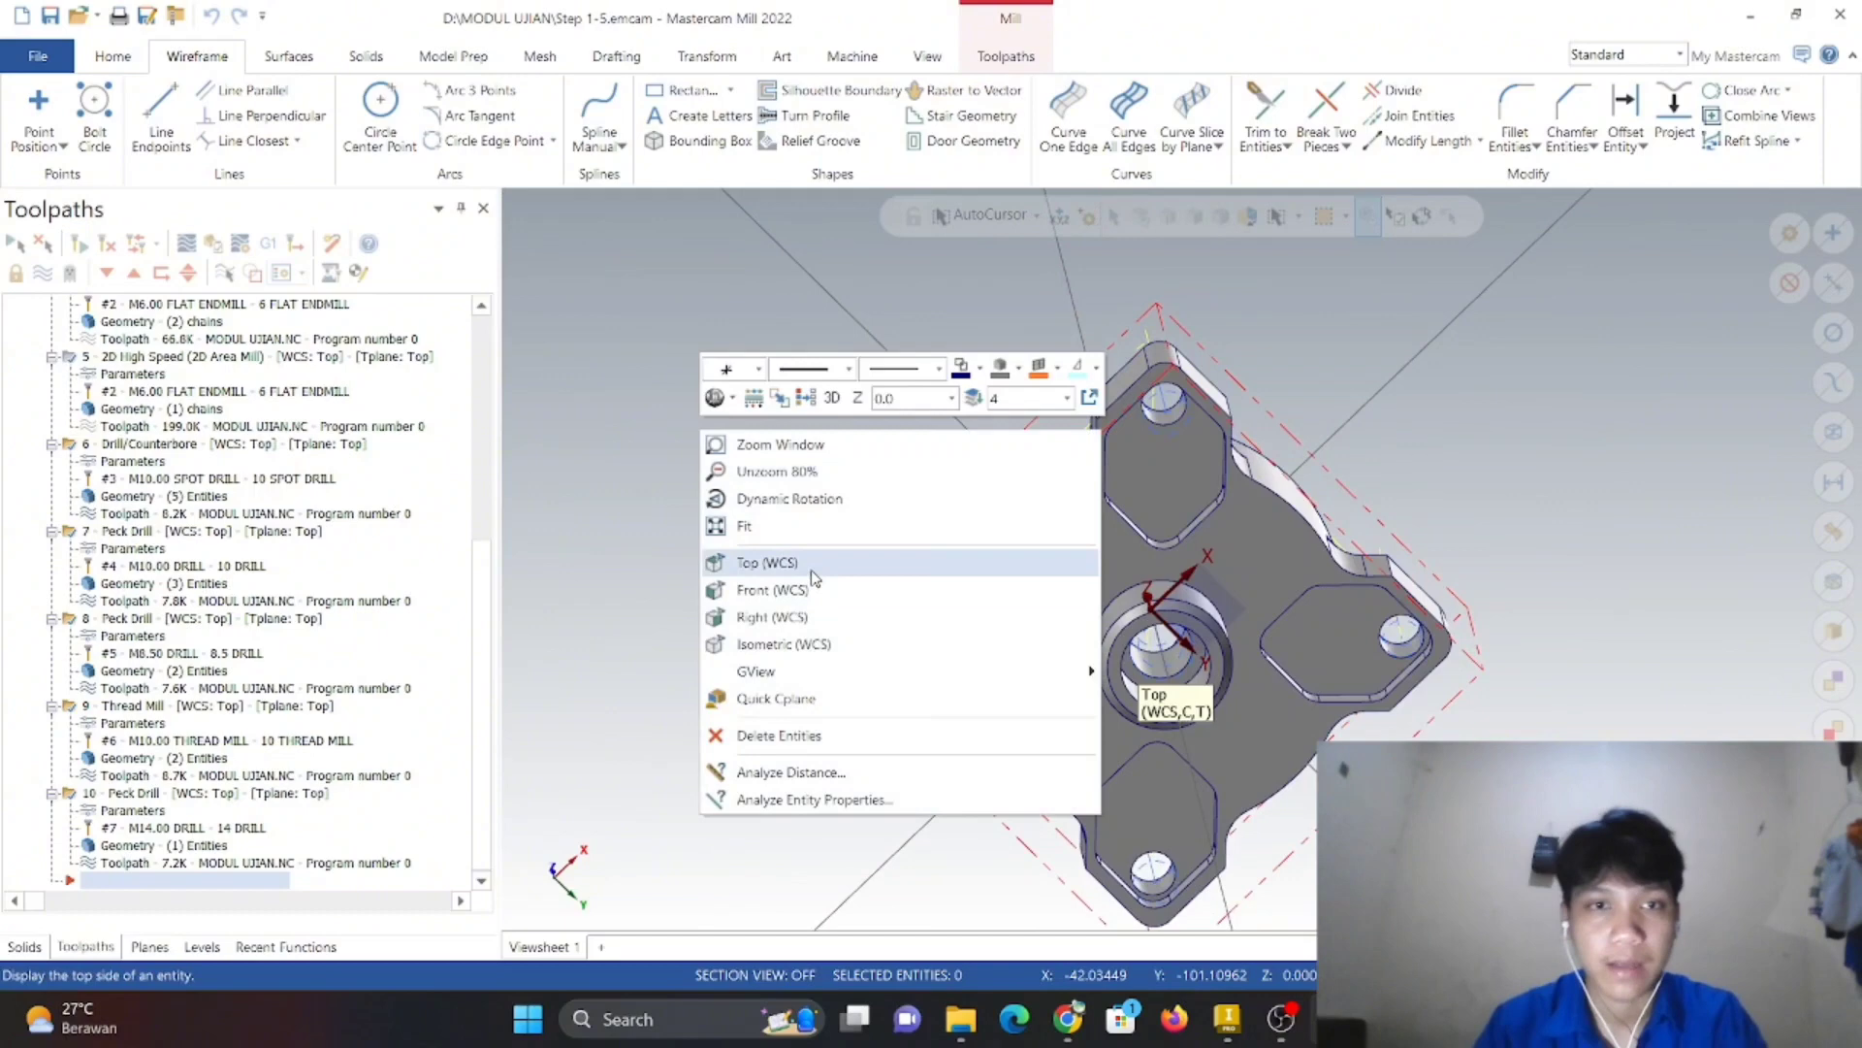
click(827, 647)
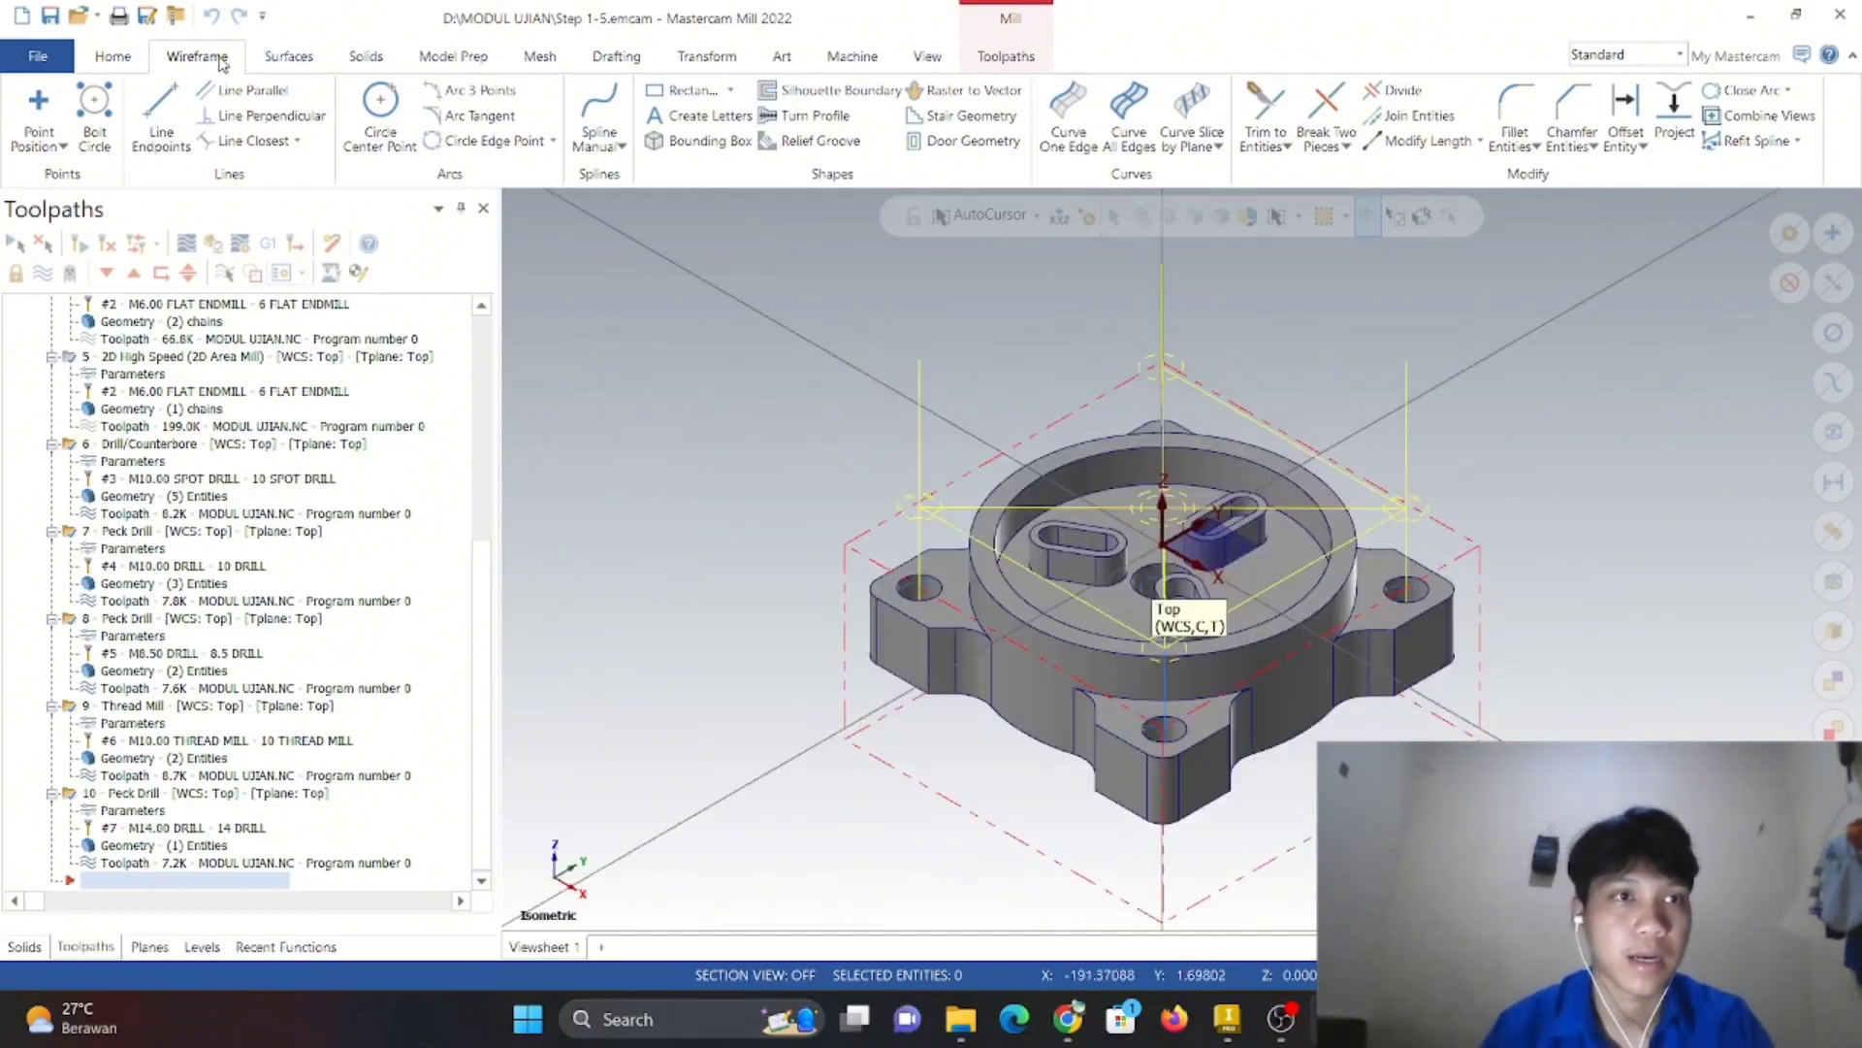
click(112, 56)
click(197, 56)
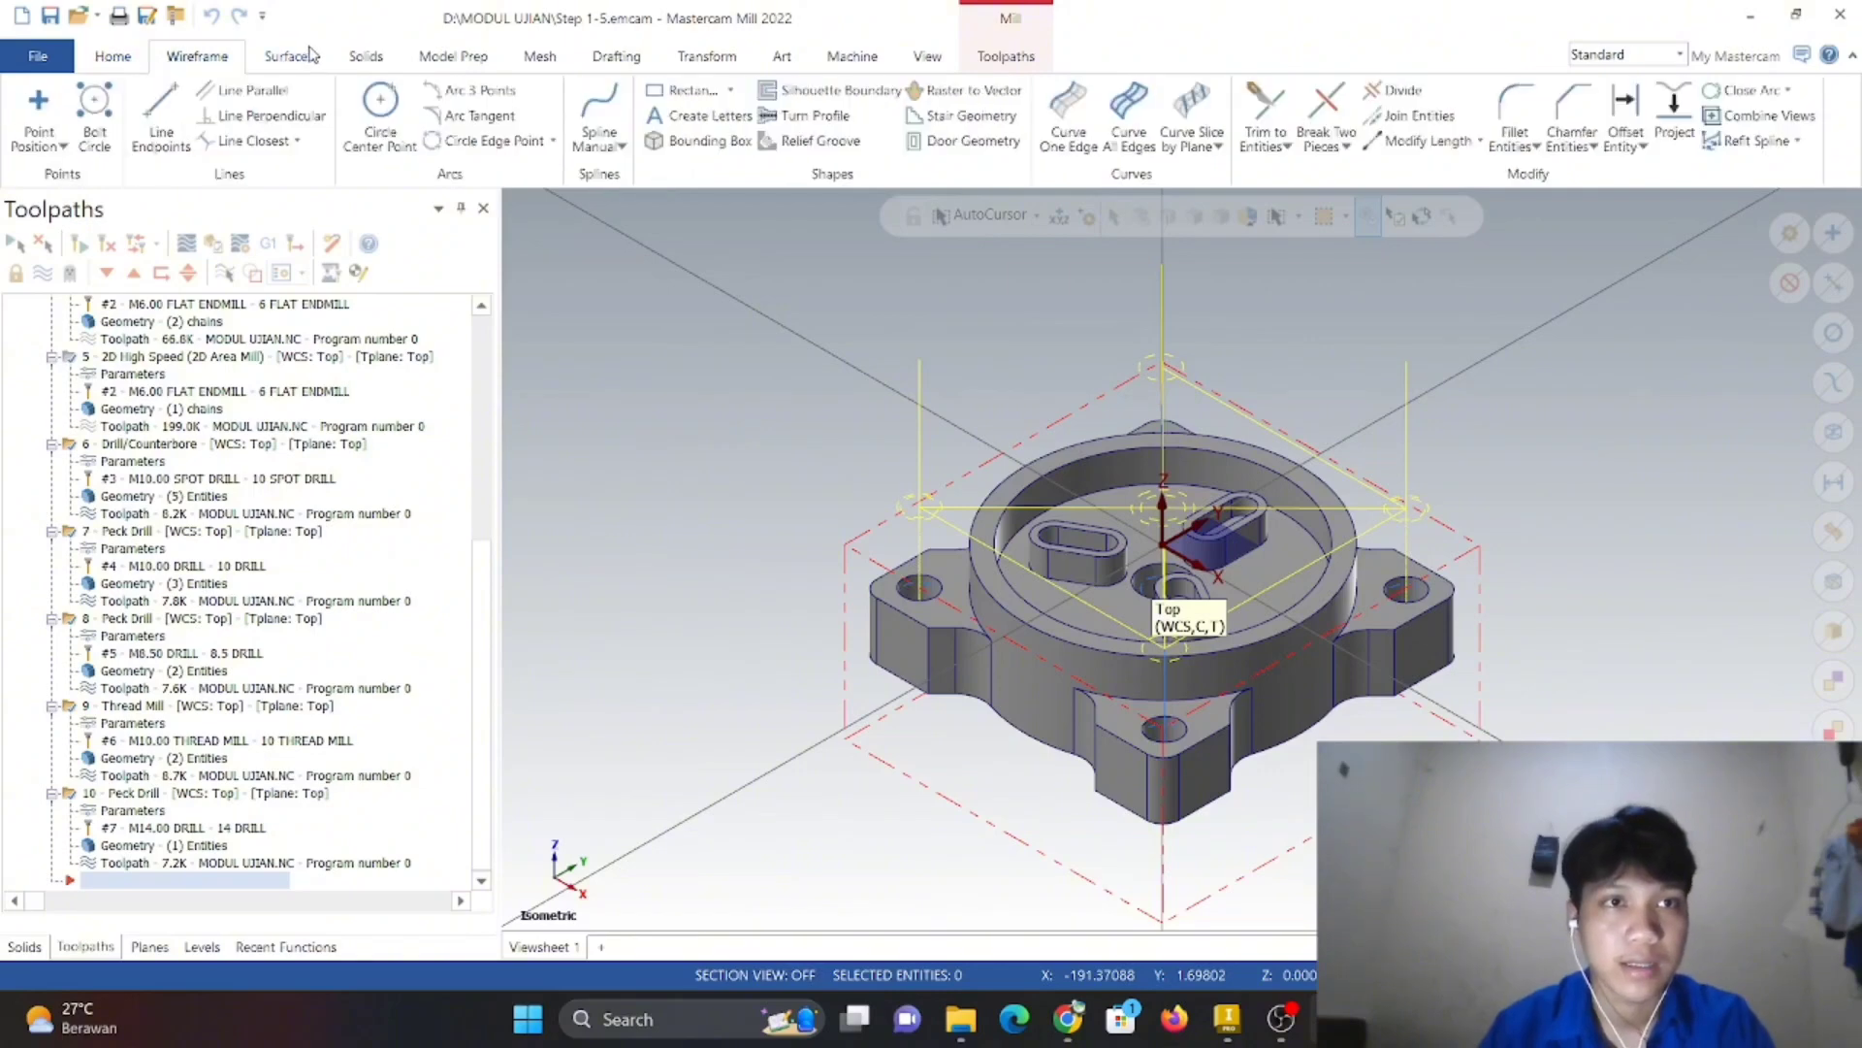
click(289, 56)
click(366, 56)
click(934, 56)
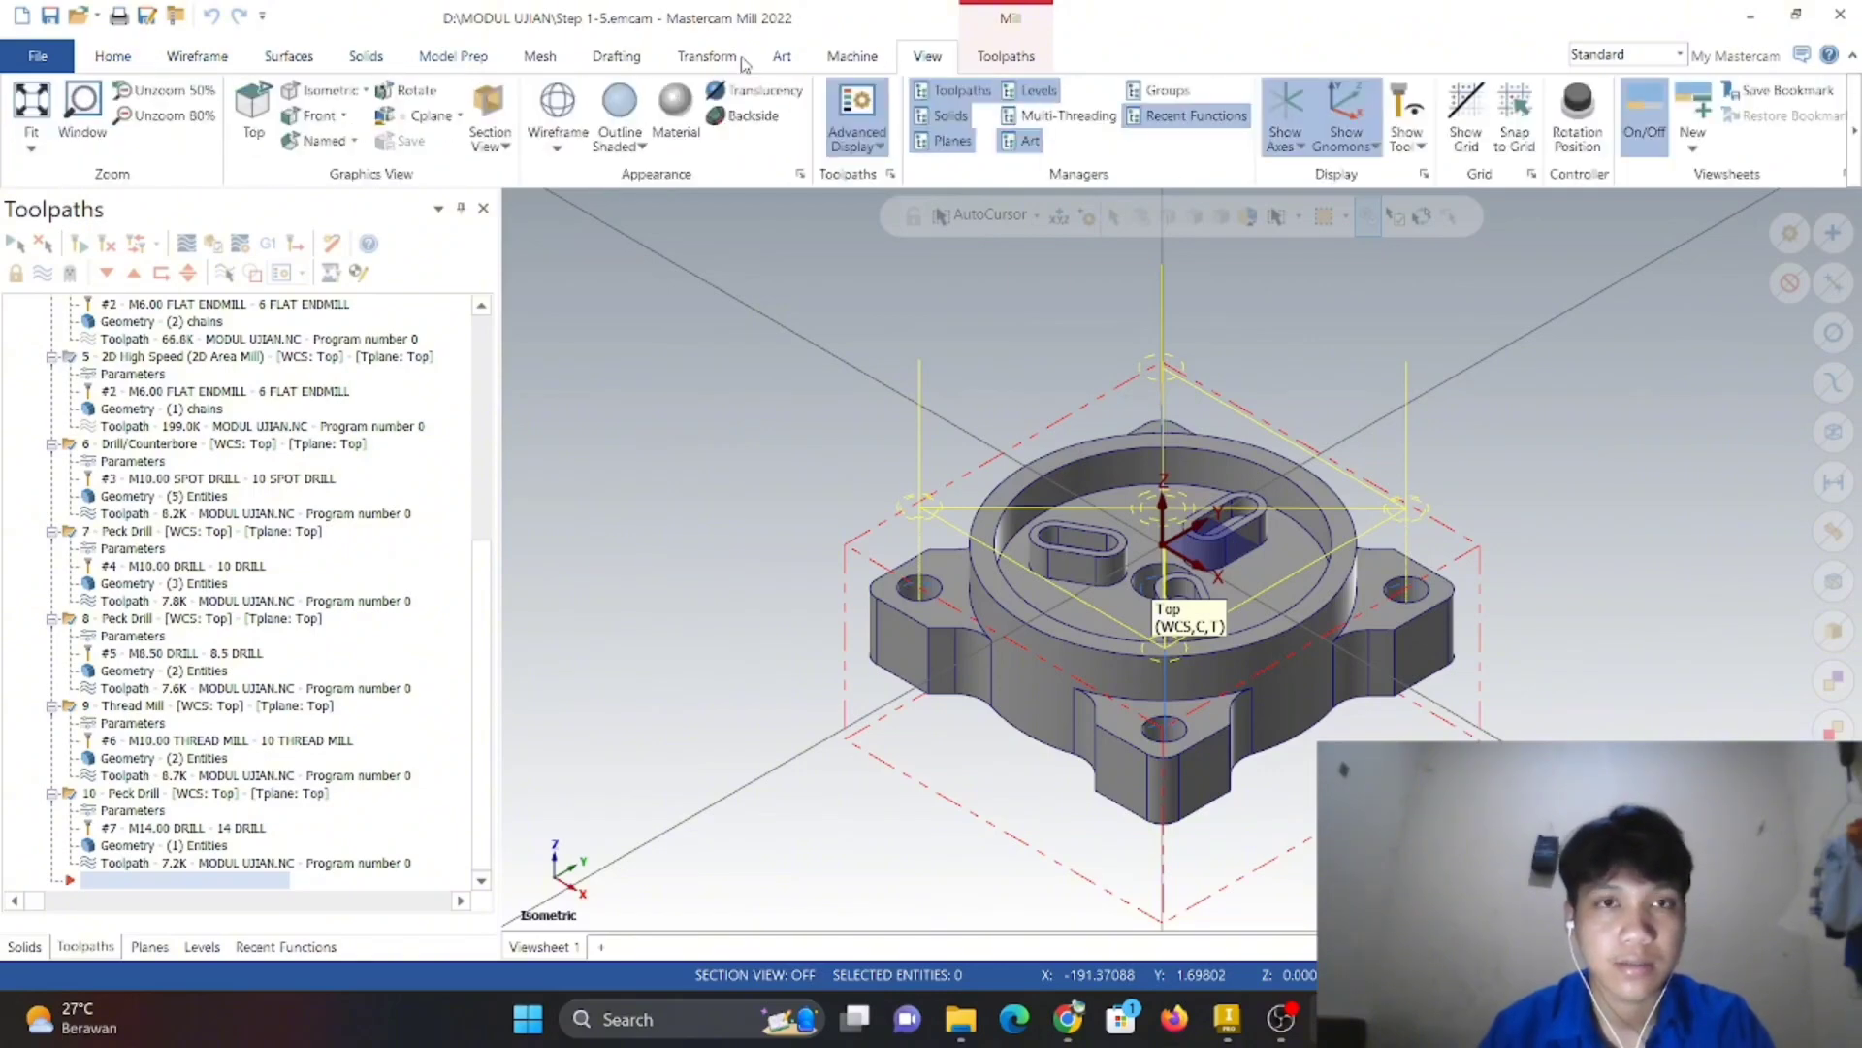
click(112, 56)
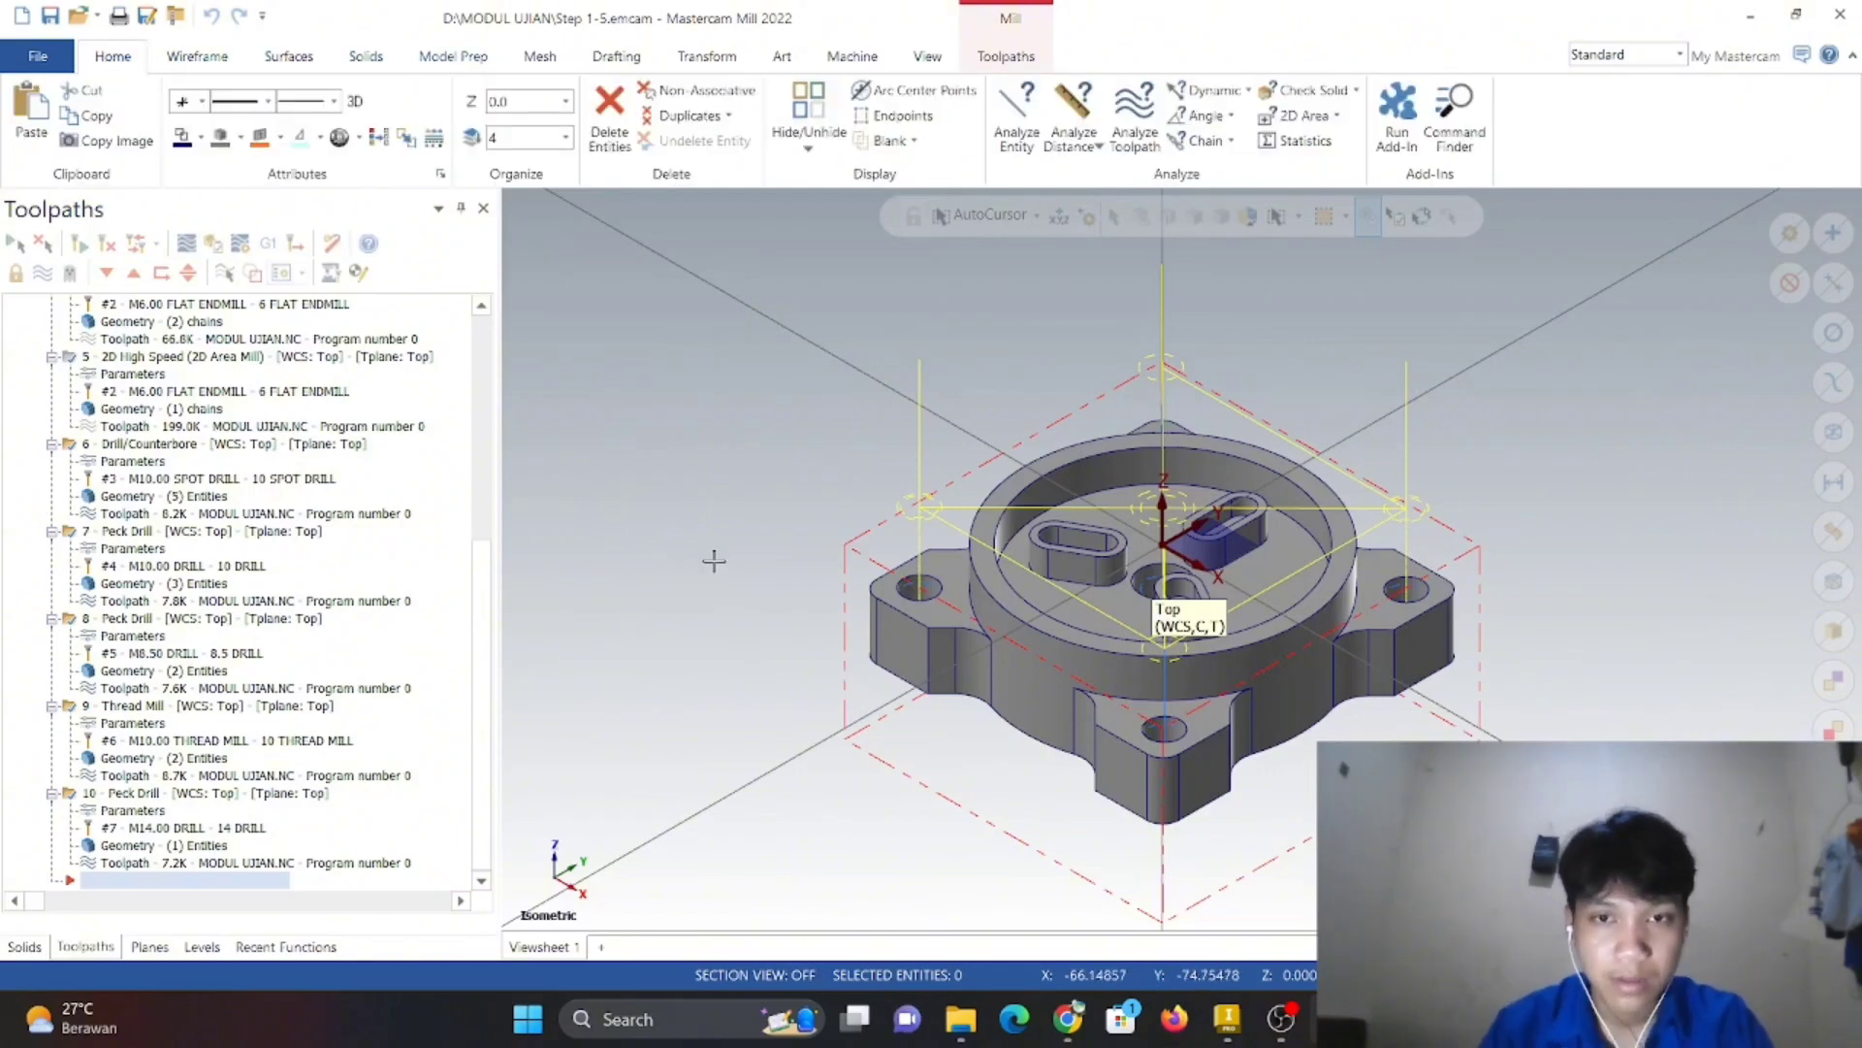
middle_drag(718, 568, 717, 439)
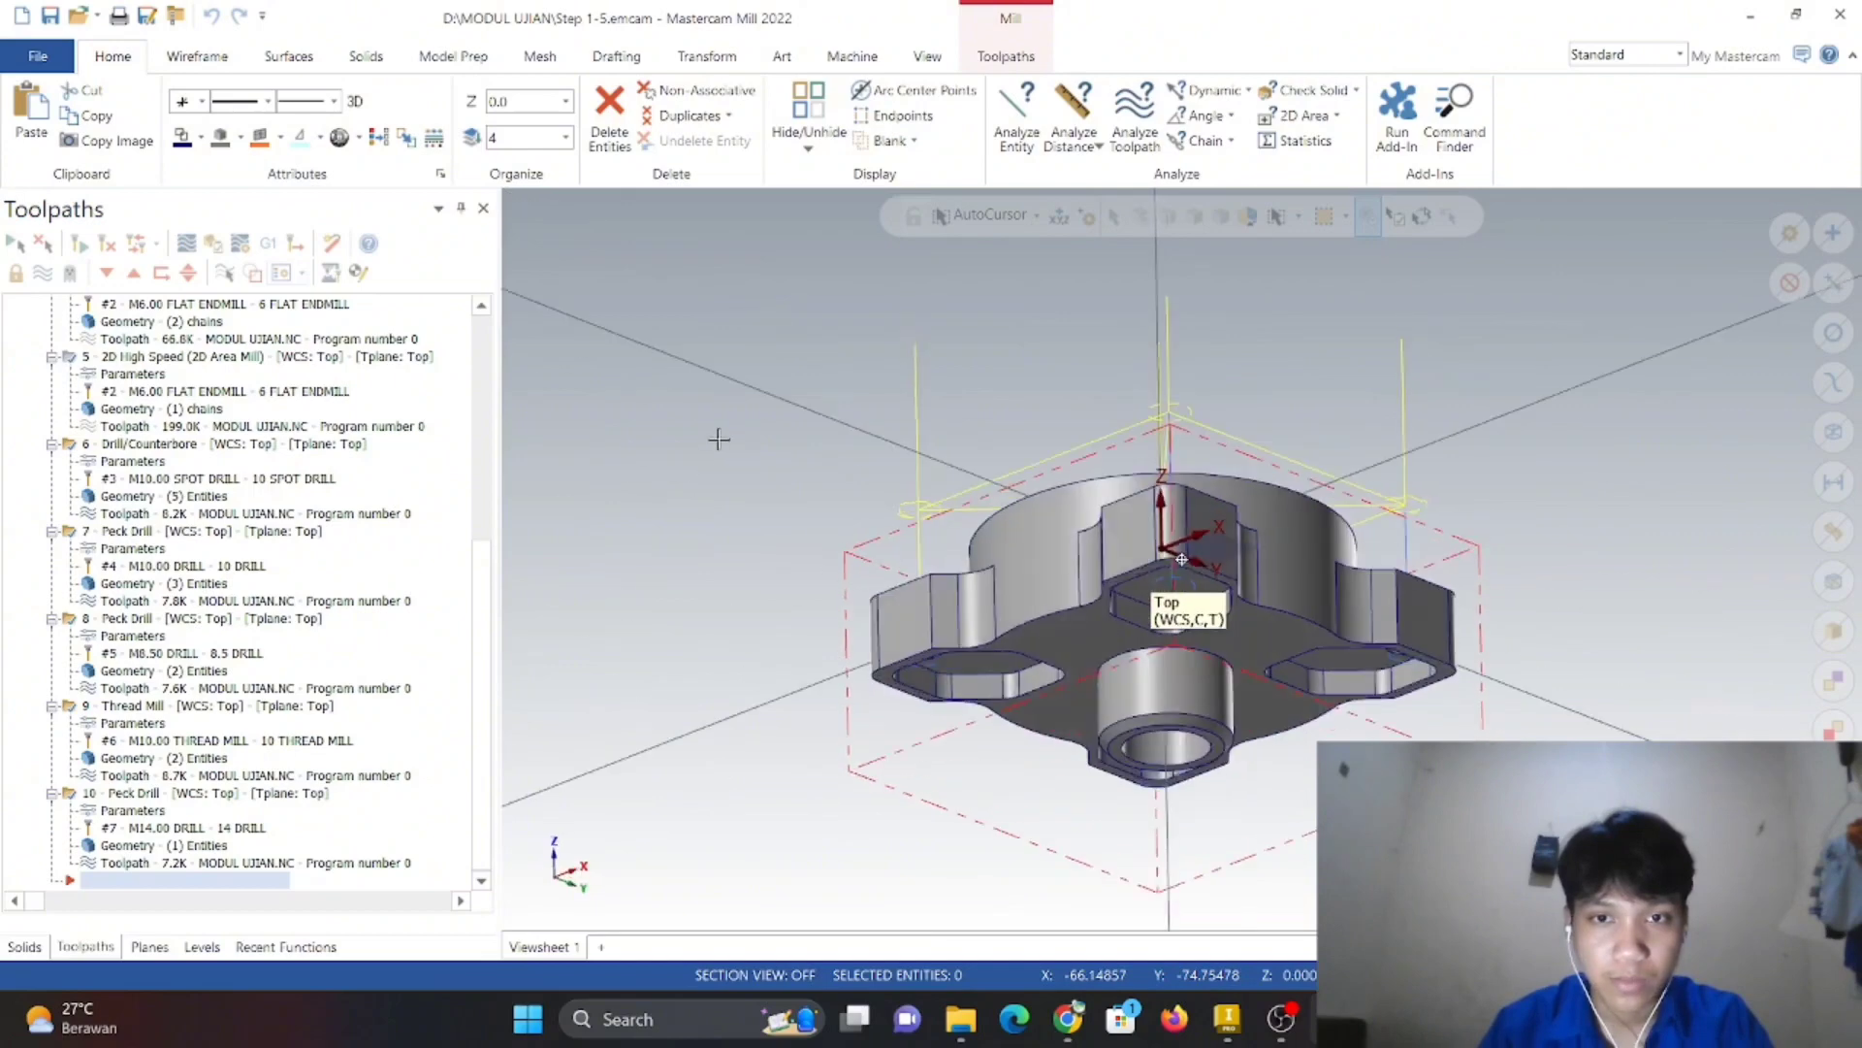
- Start a new dynamic plane with its origin at the center of the bore circle on the underside boss's end face
click(165, 944)
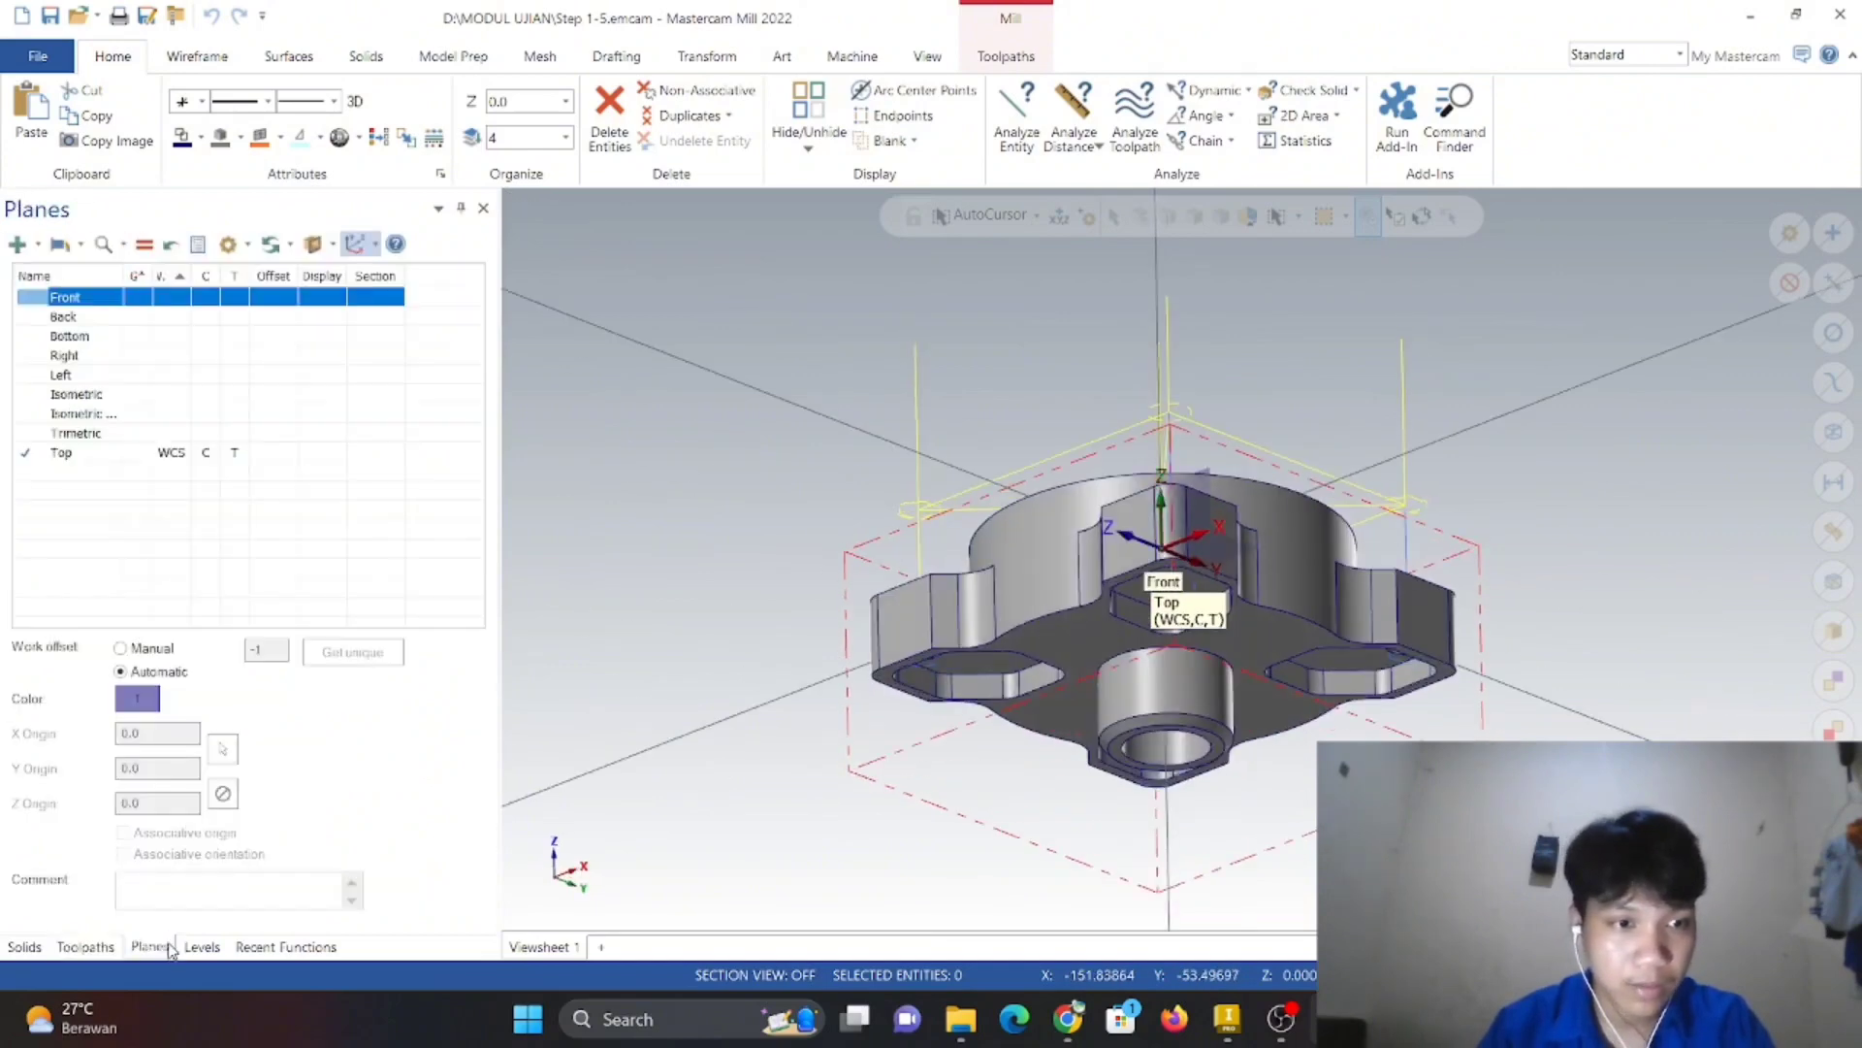
click(19, 246)
click(152, 474)
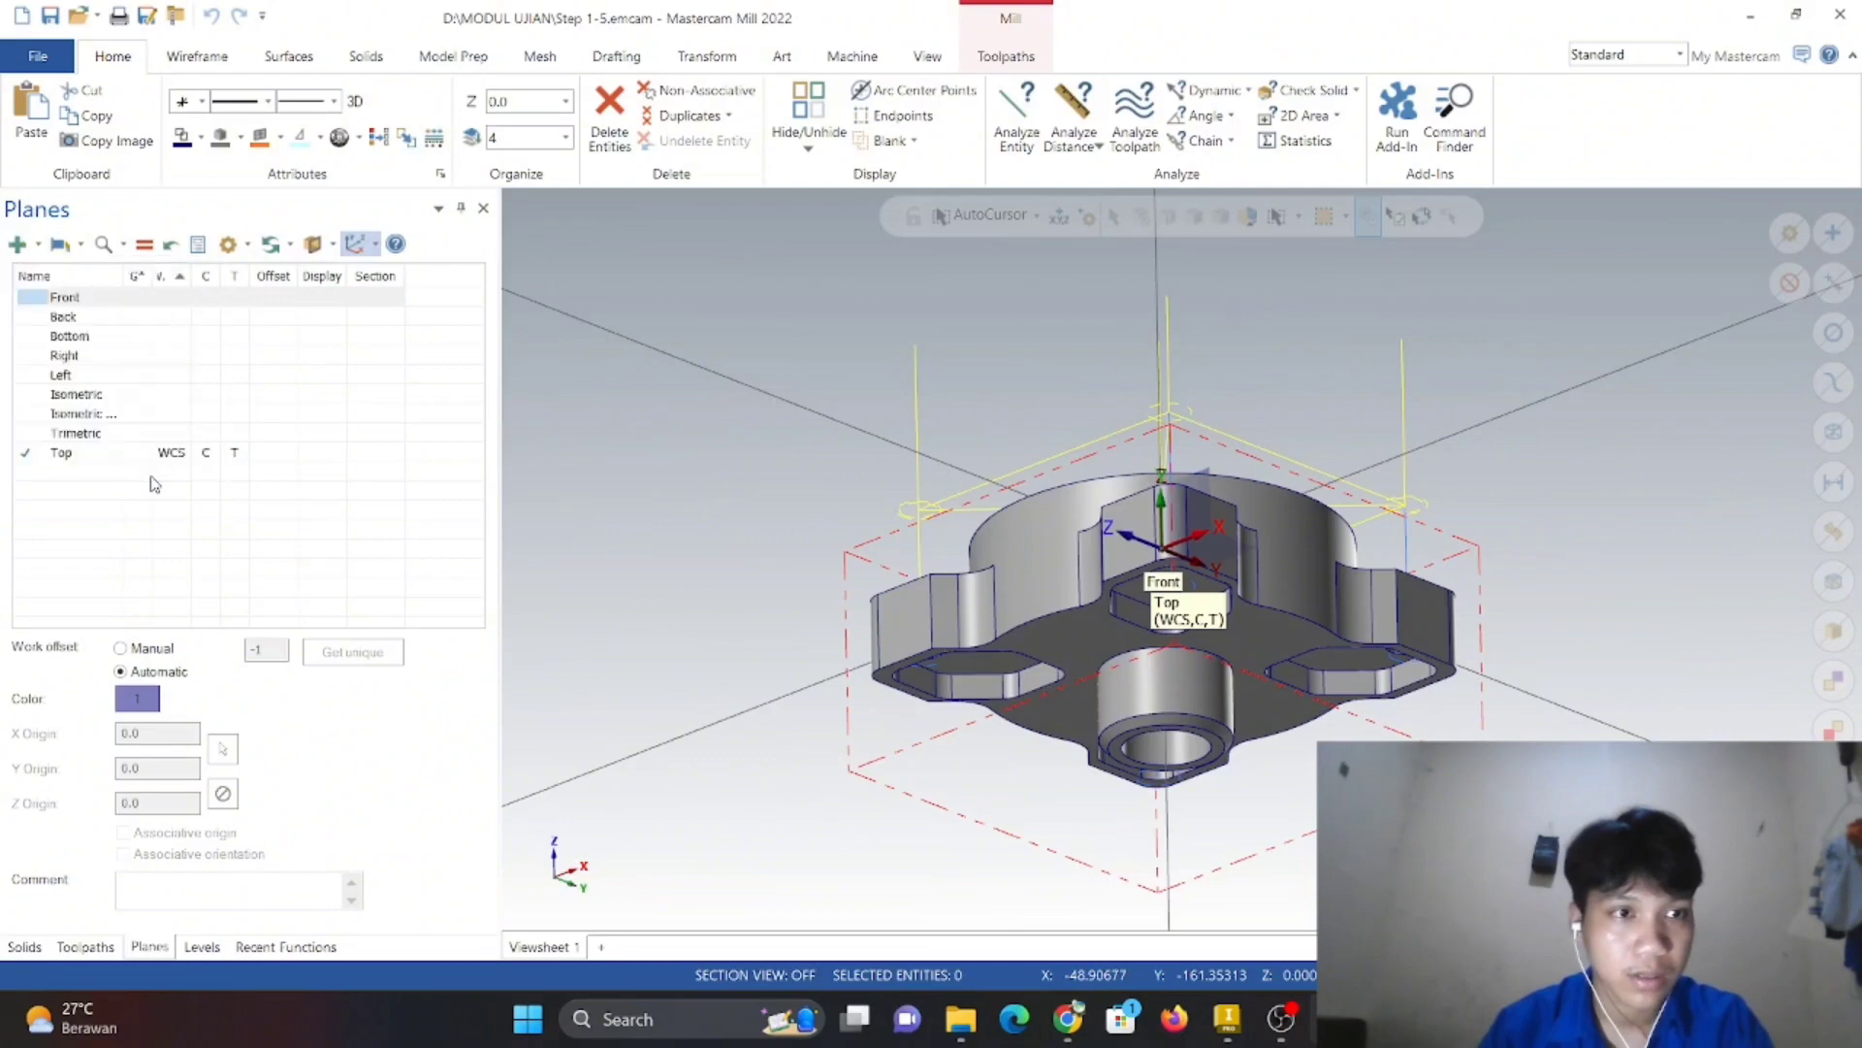
middle_drag(854, 727, 873, 669)
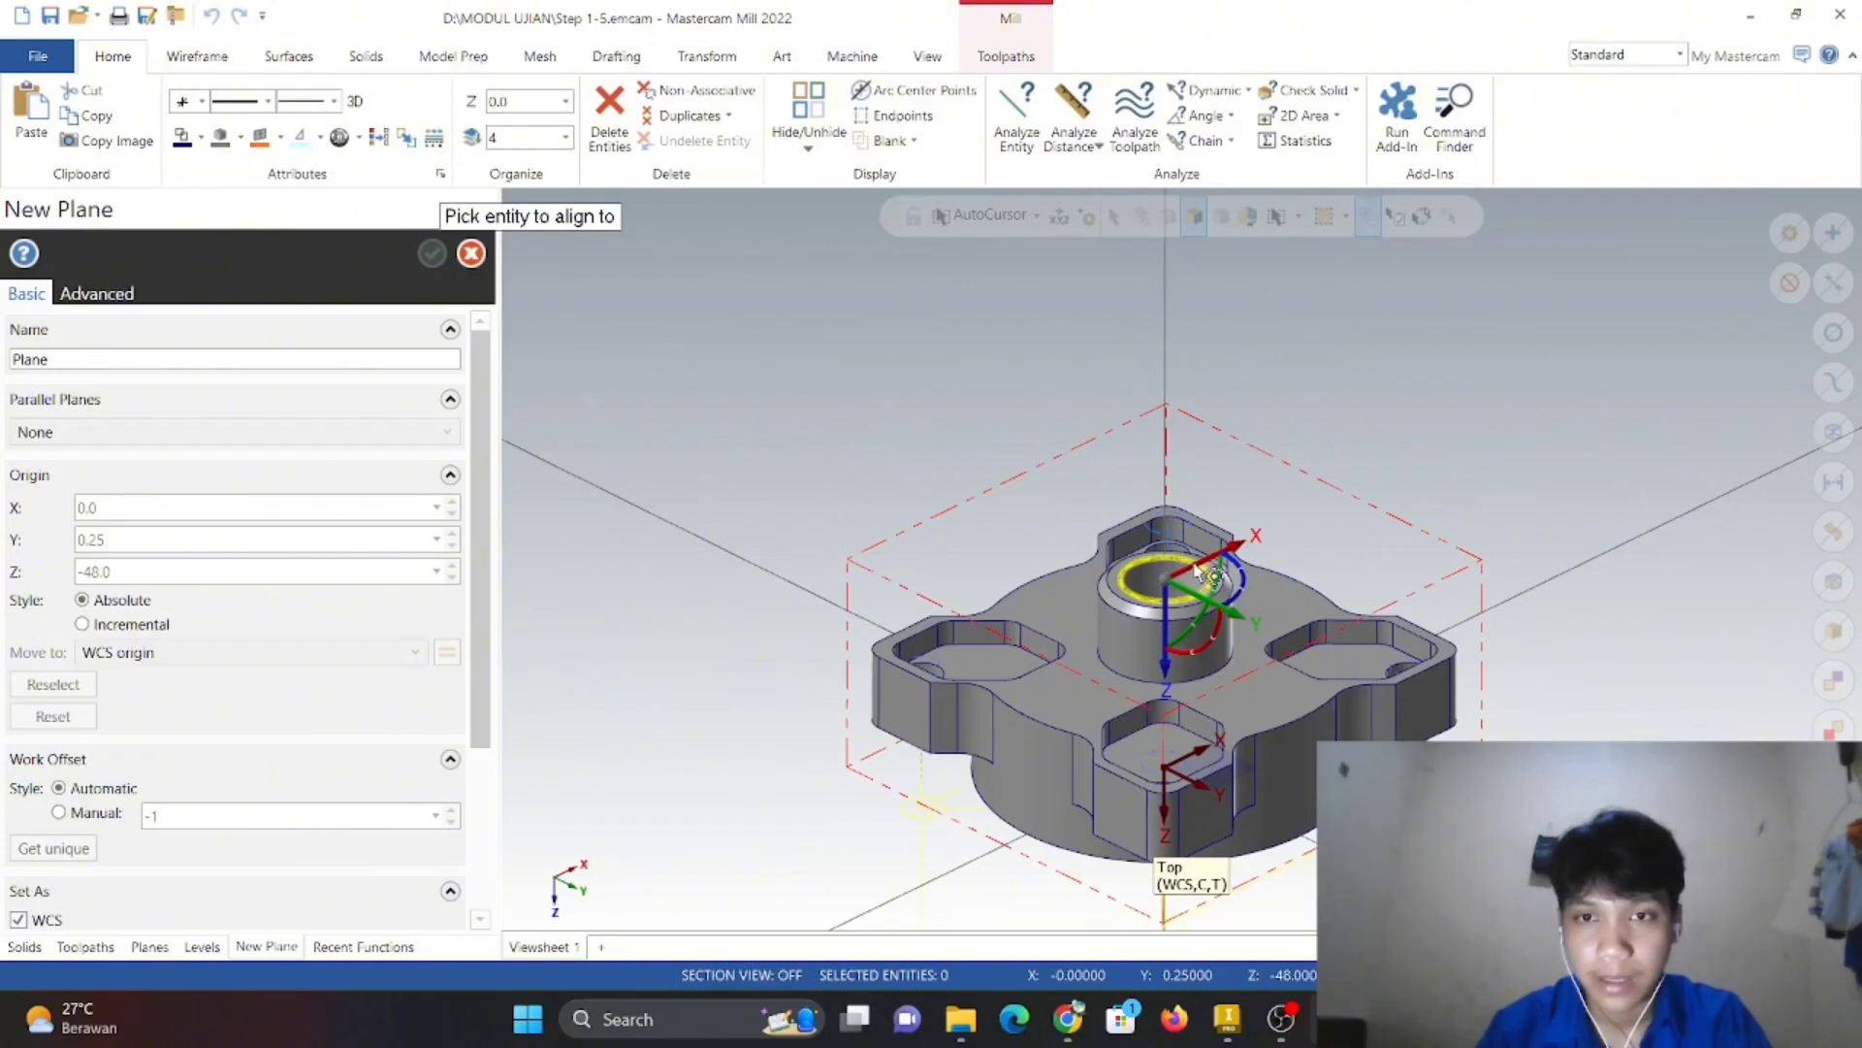
click(1206, 575)
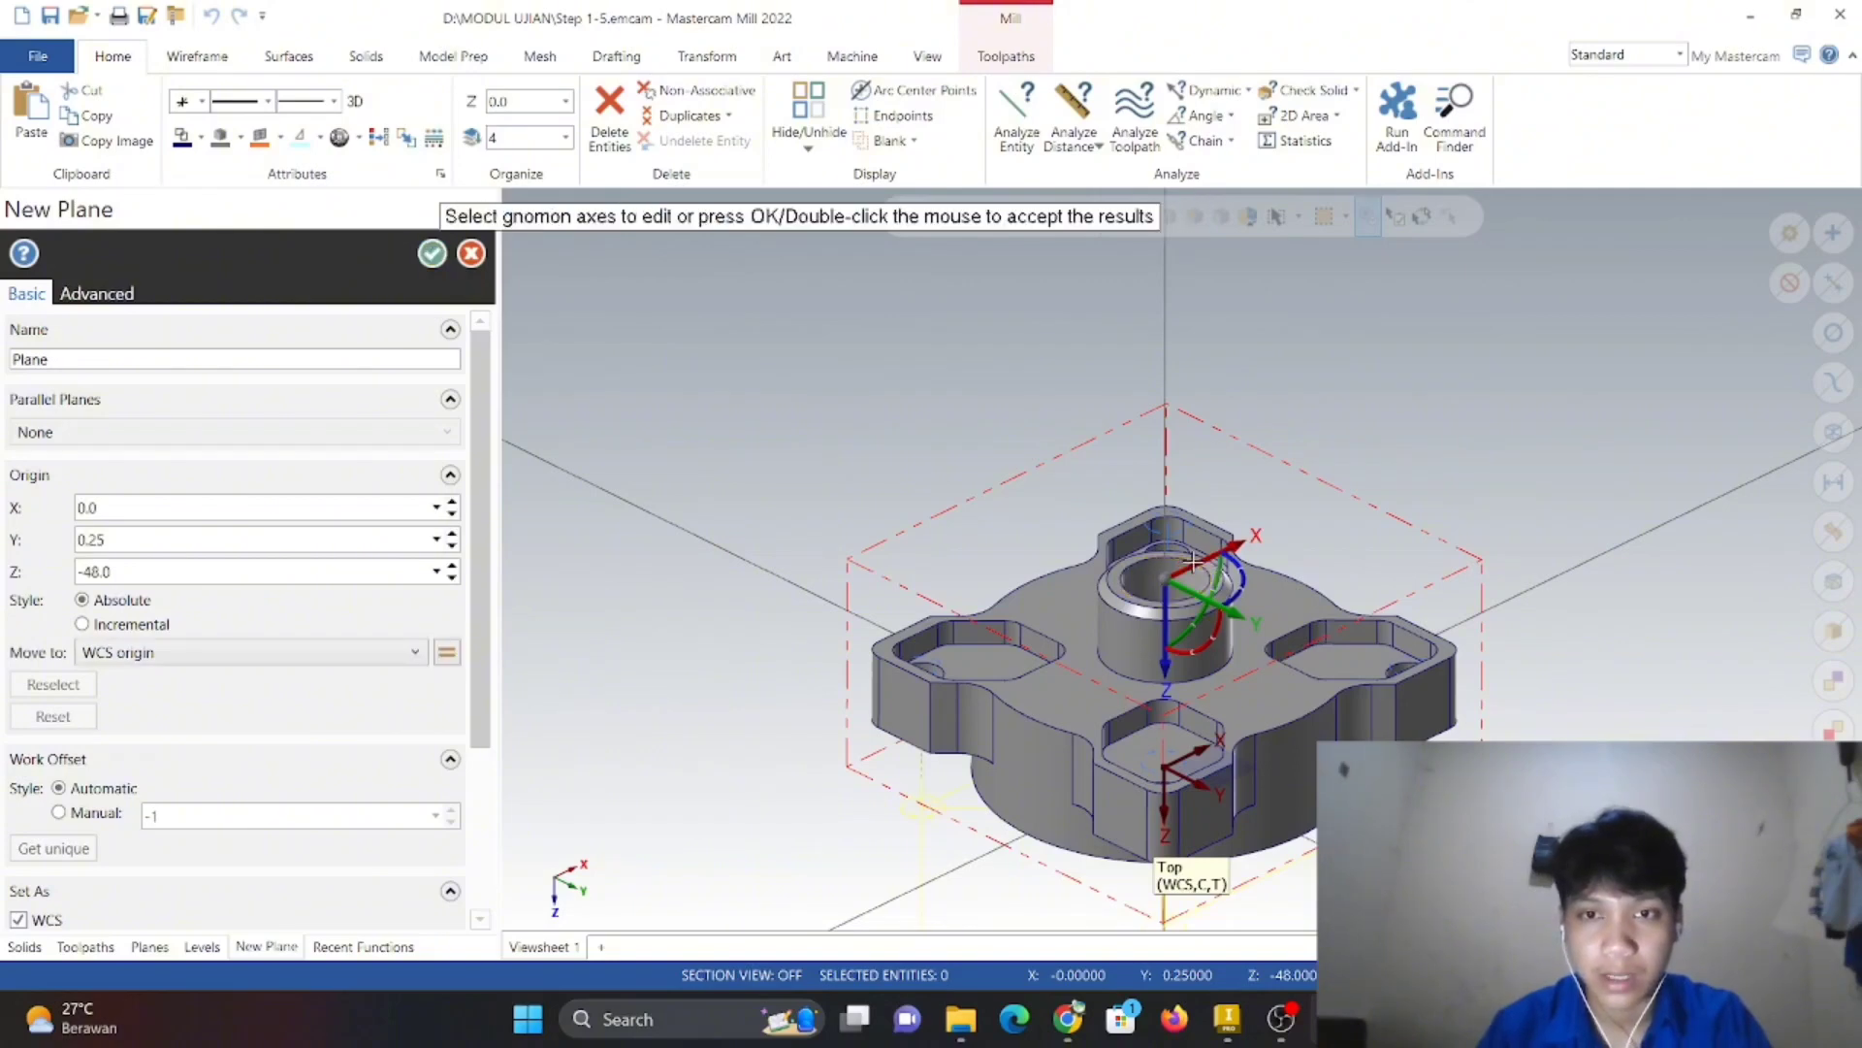
- Rotate the new plane 180 degrees about its X axis so Z points away from the flange's underside, and accept the plane
click(1208, 646)
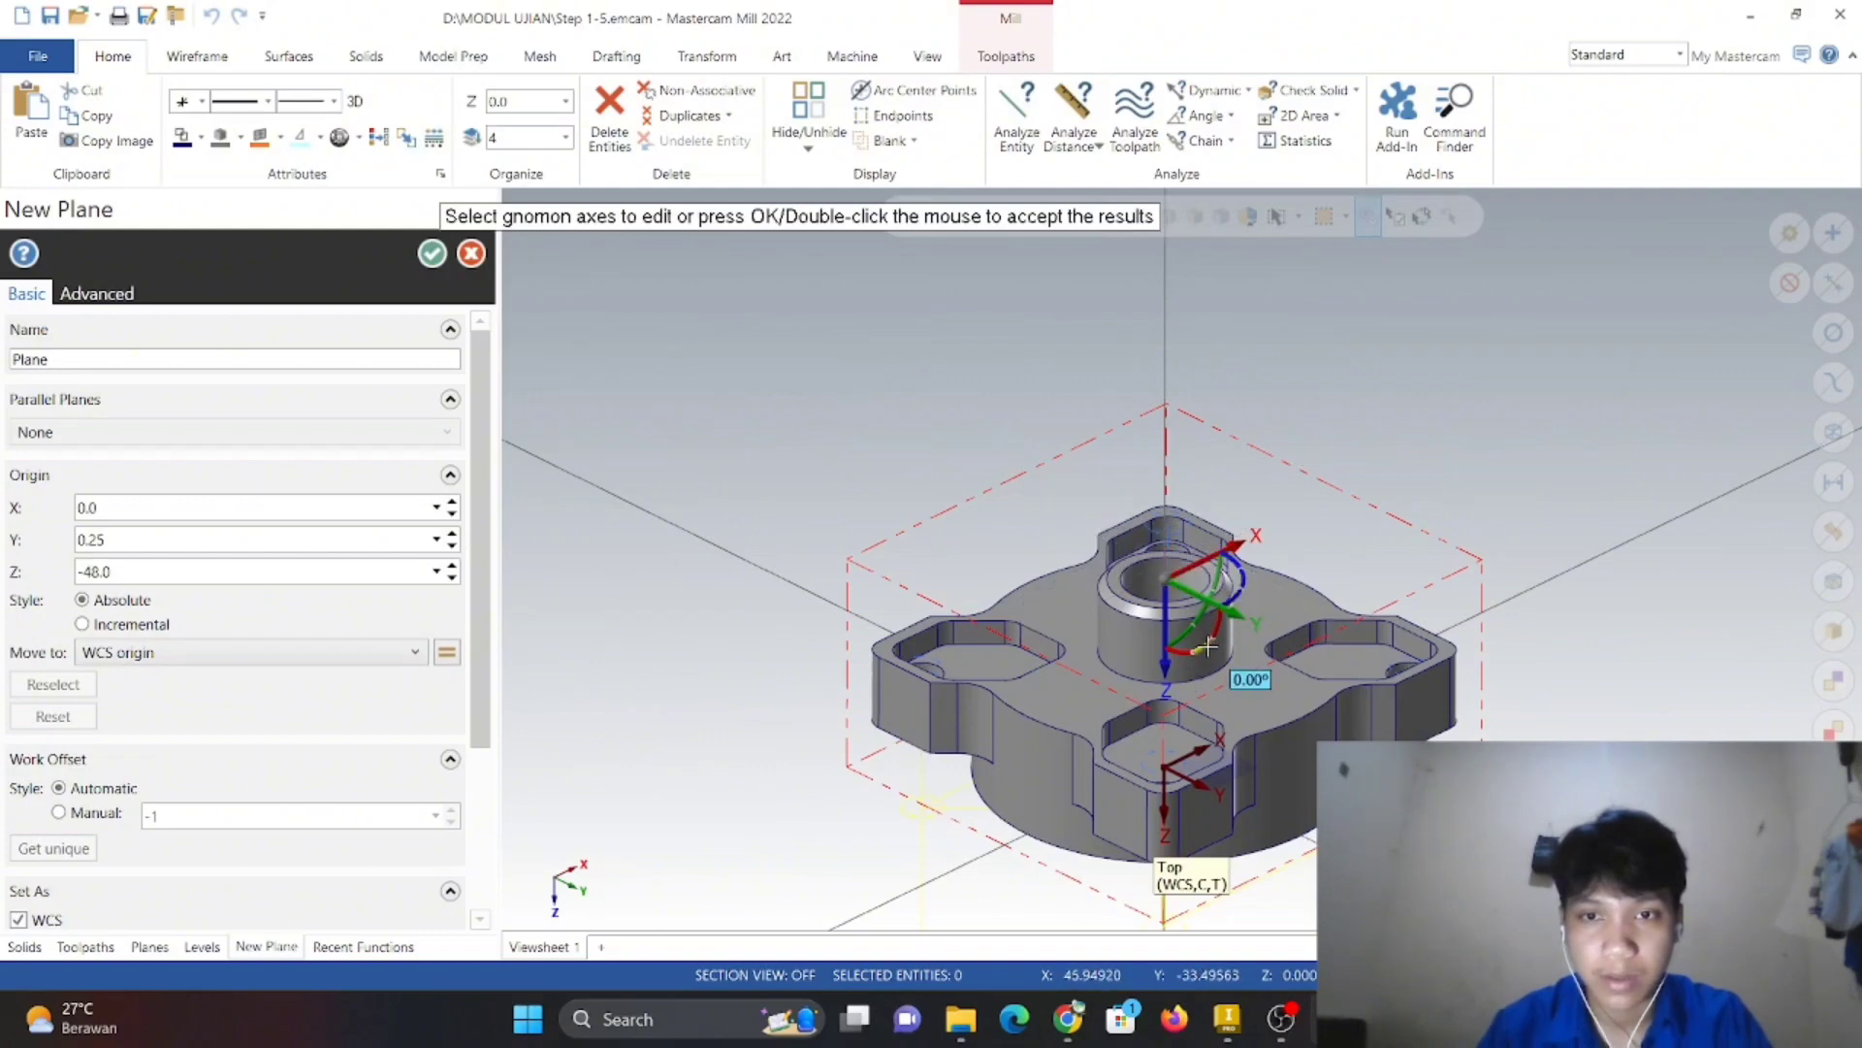
click(1208, 646)
text(180)
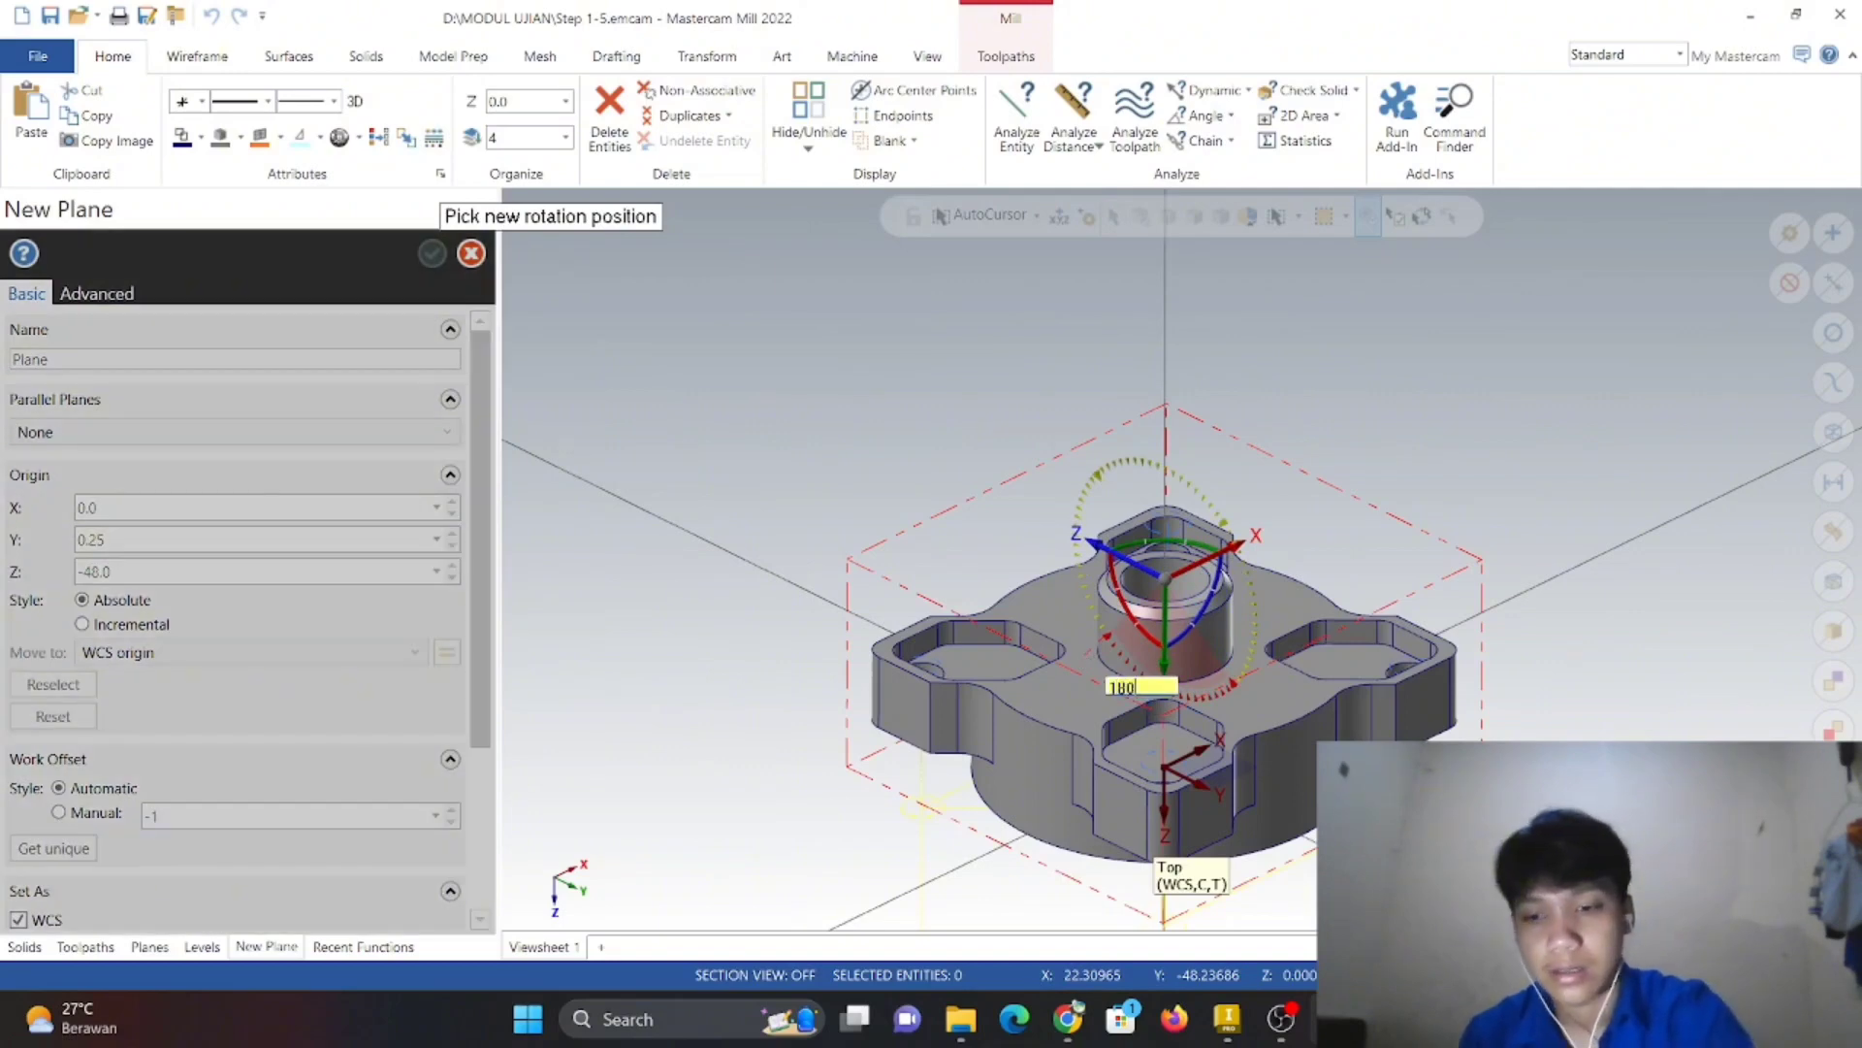
key(Return)
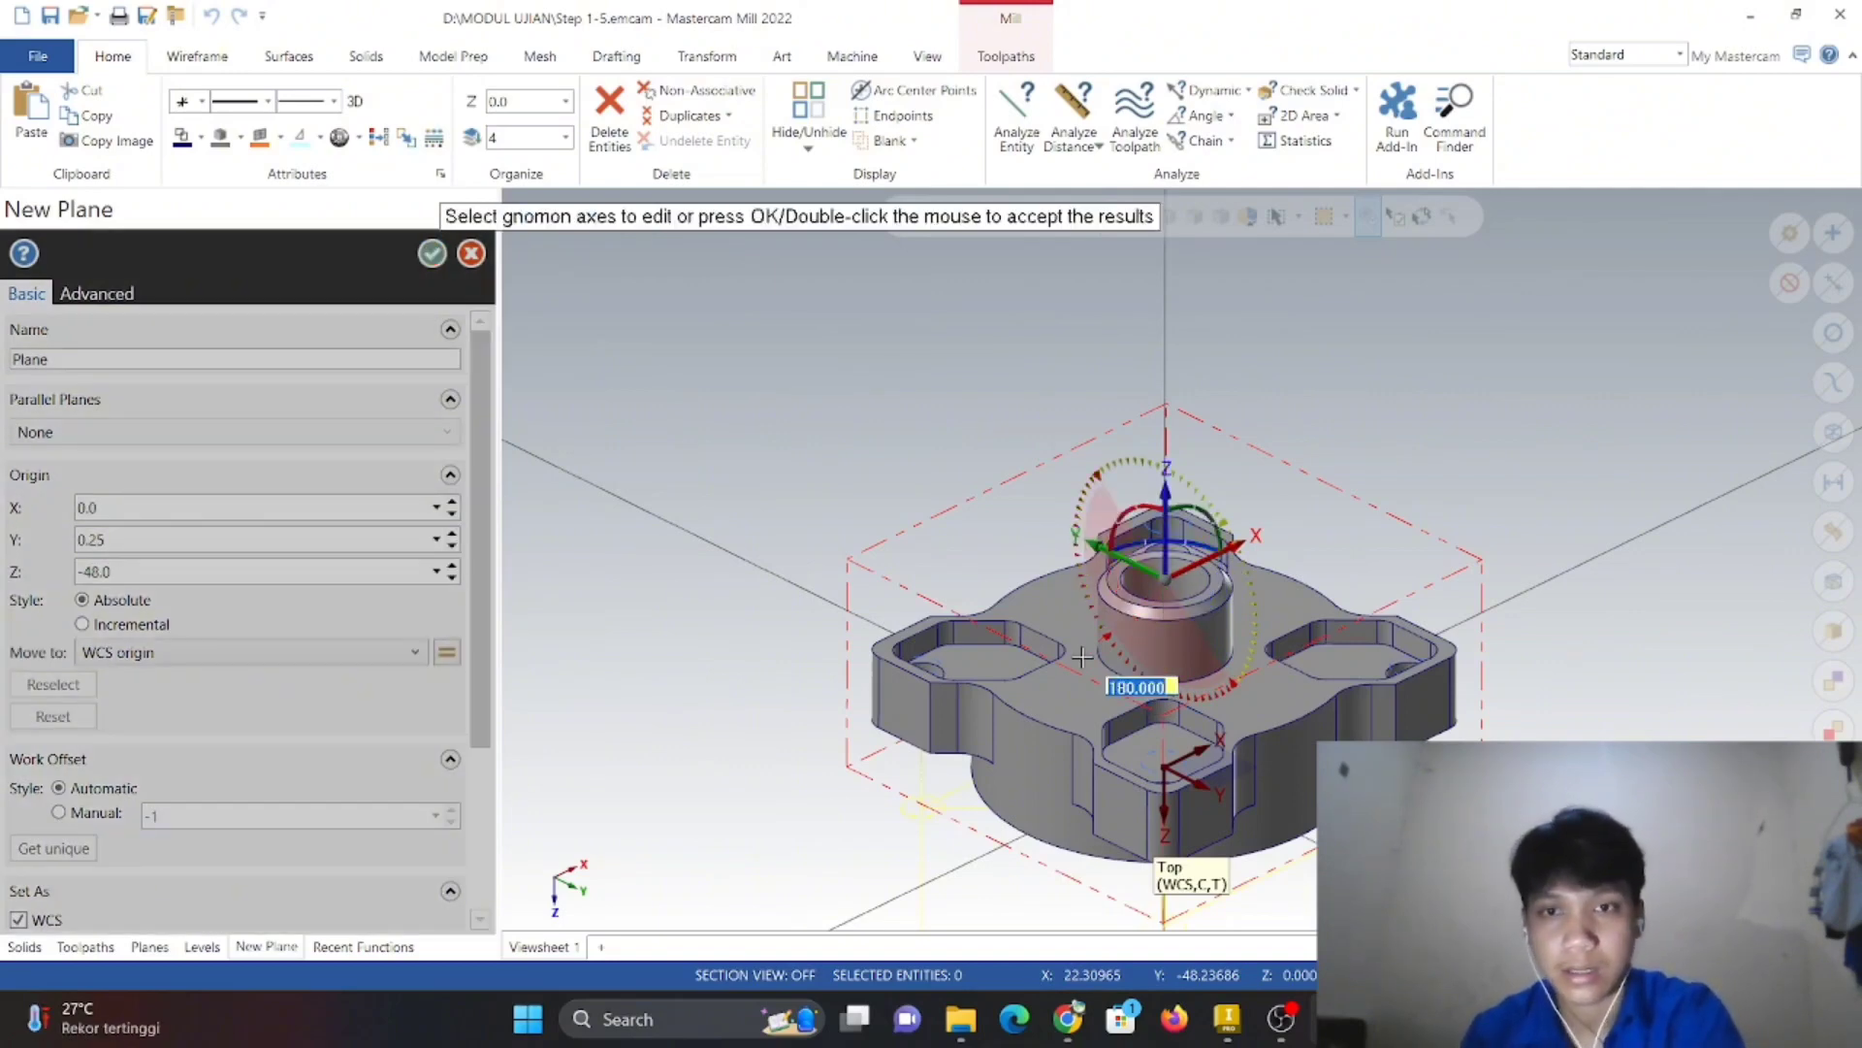
click(1081, 657)
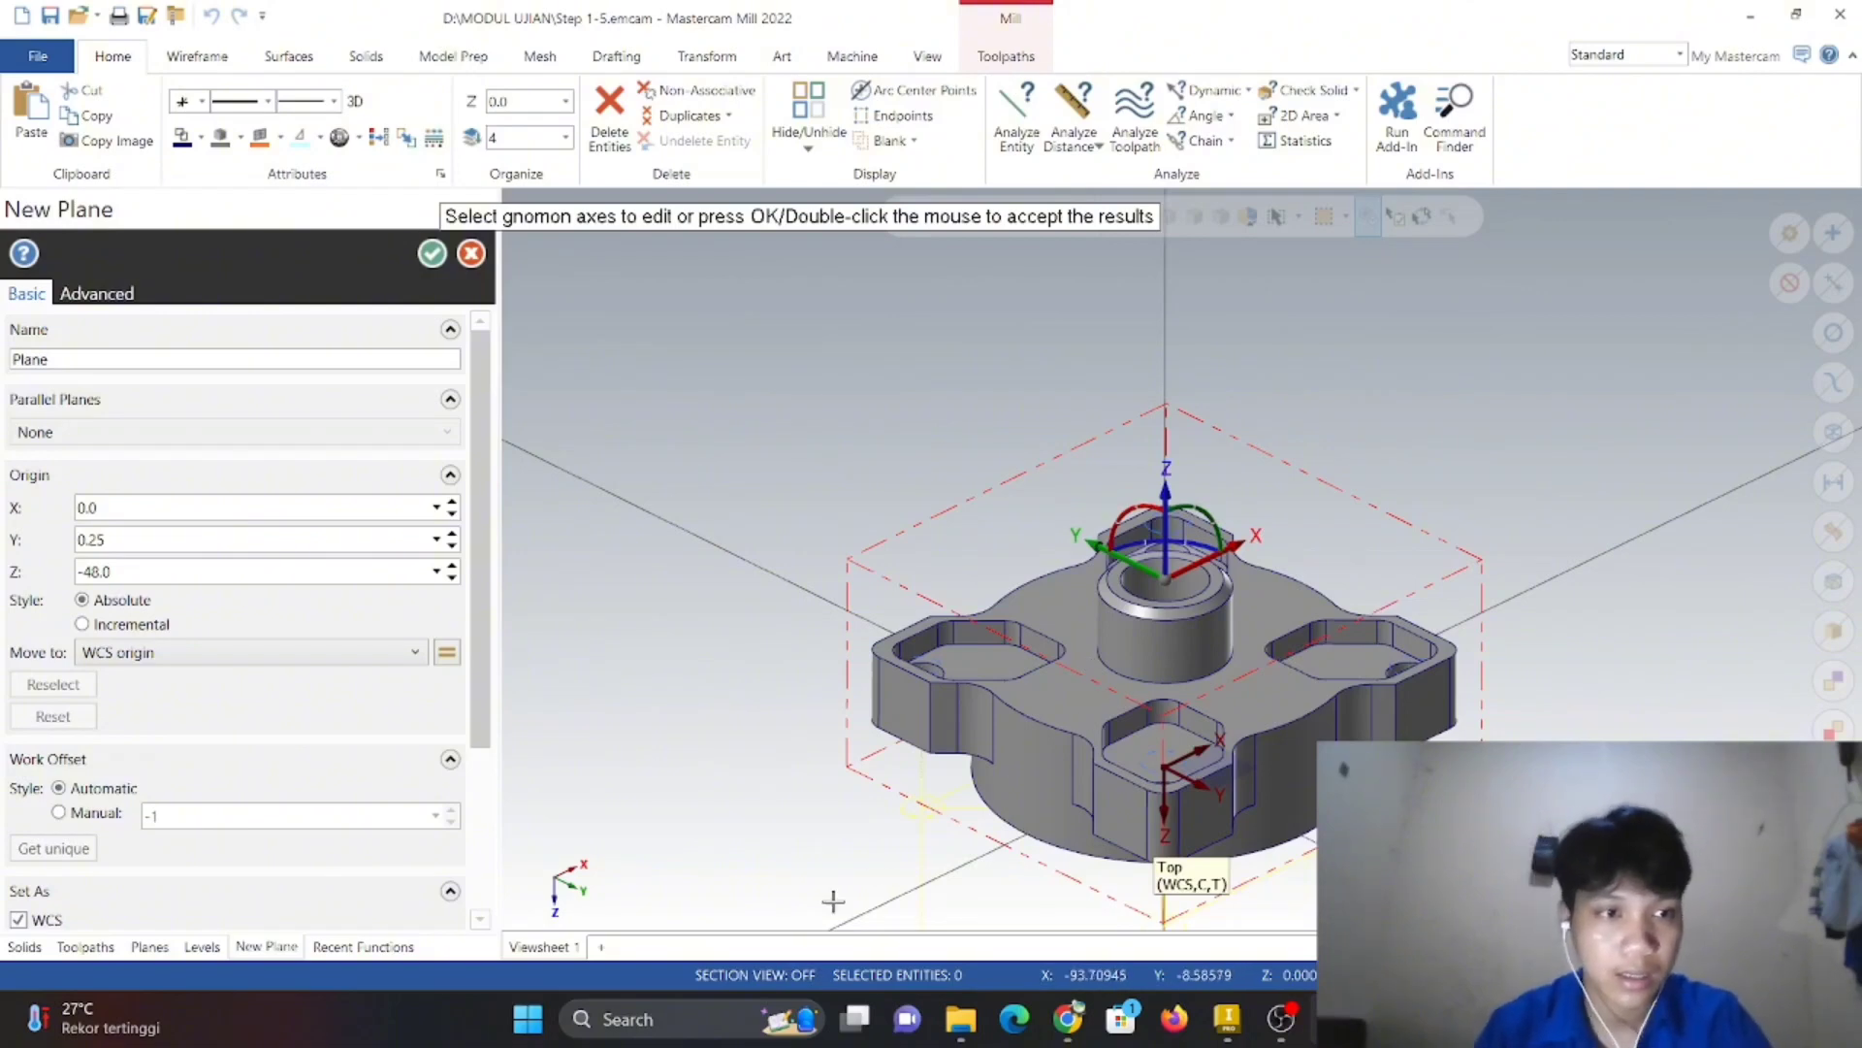
scroll(211, 773, down, 3)
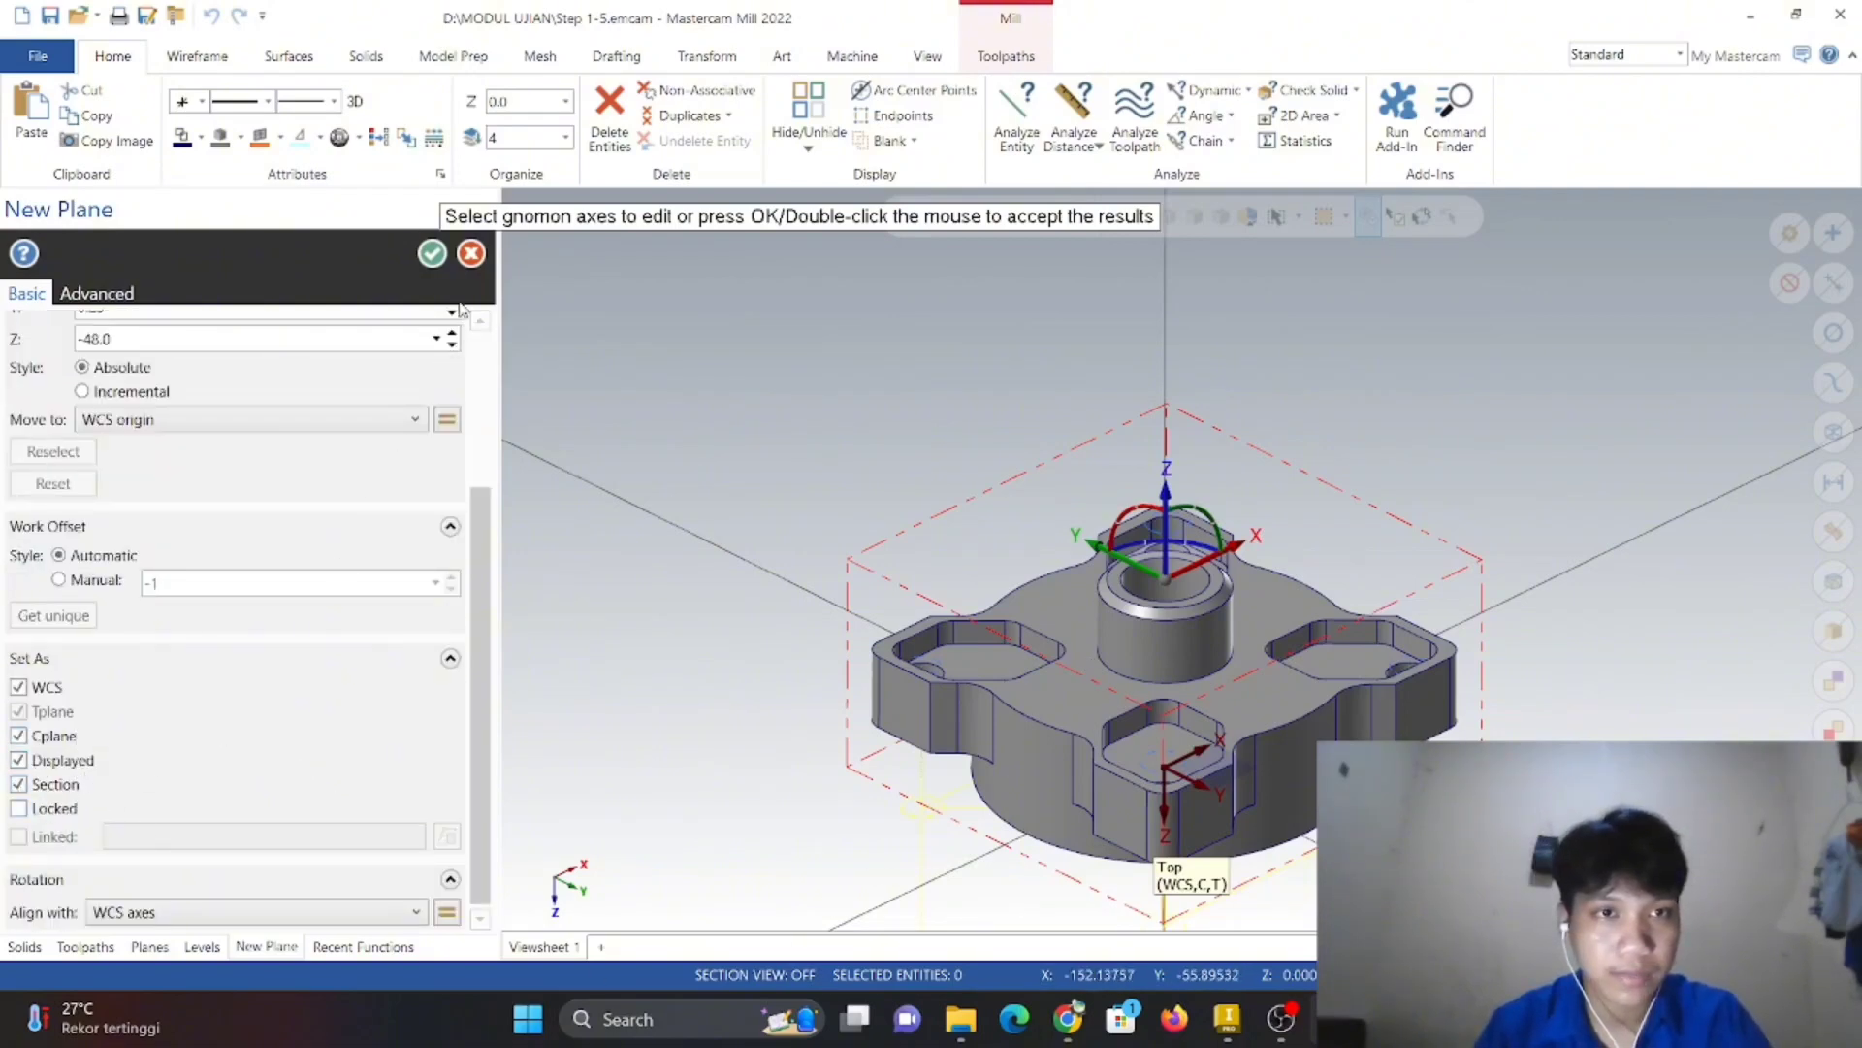
click(433, 254)
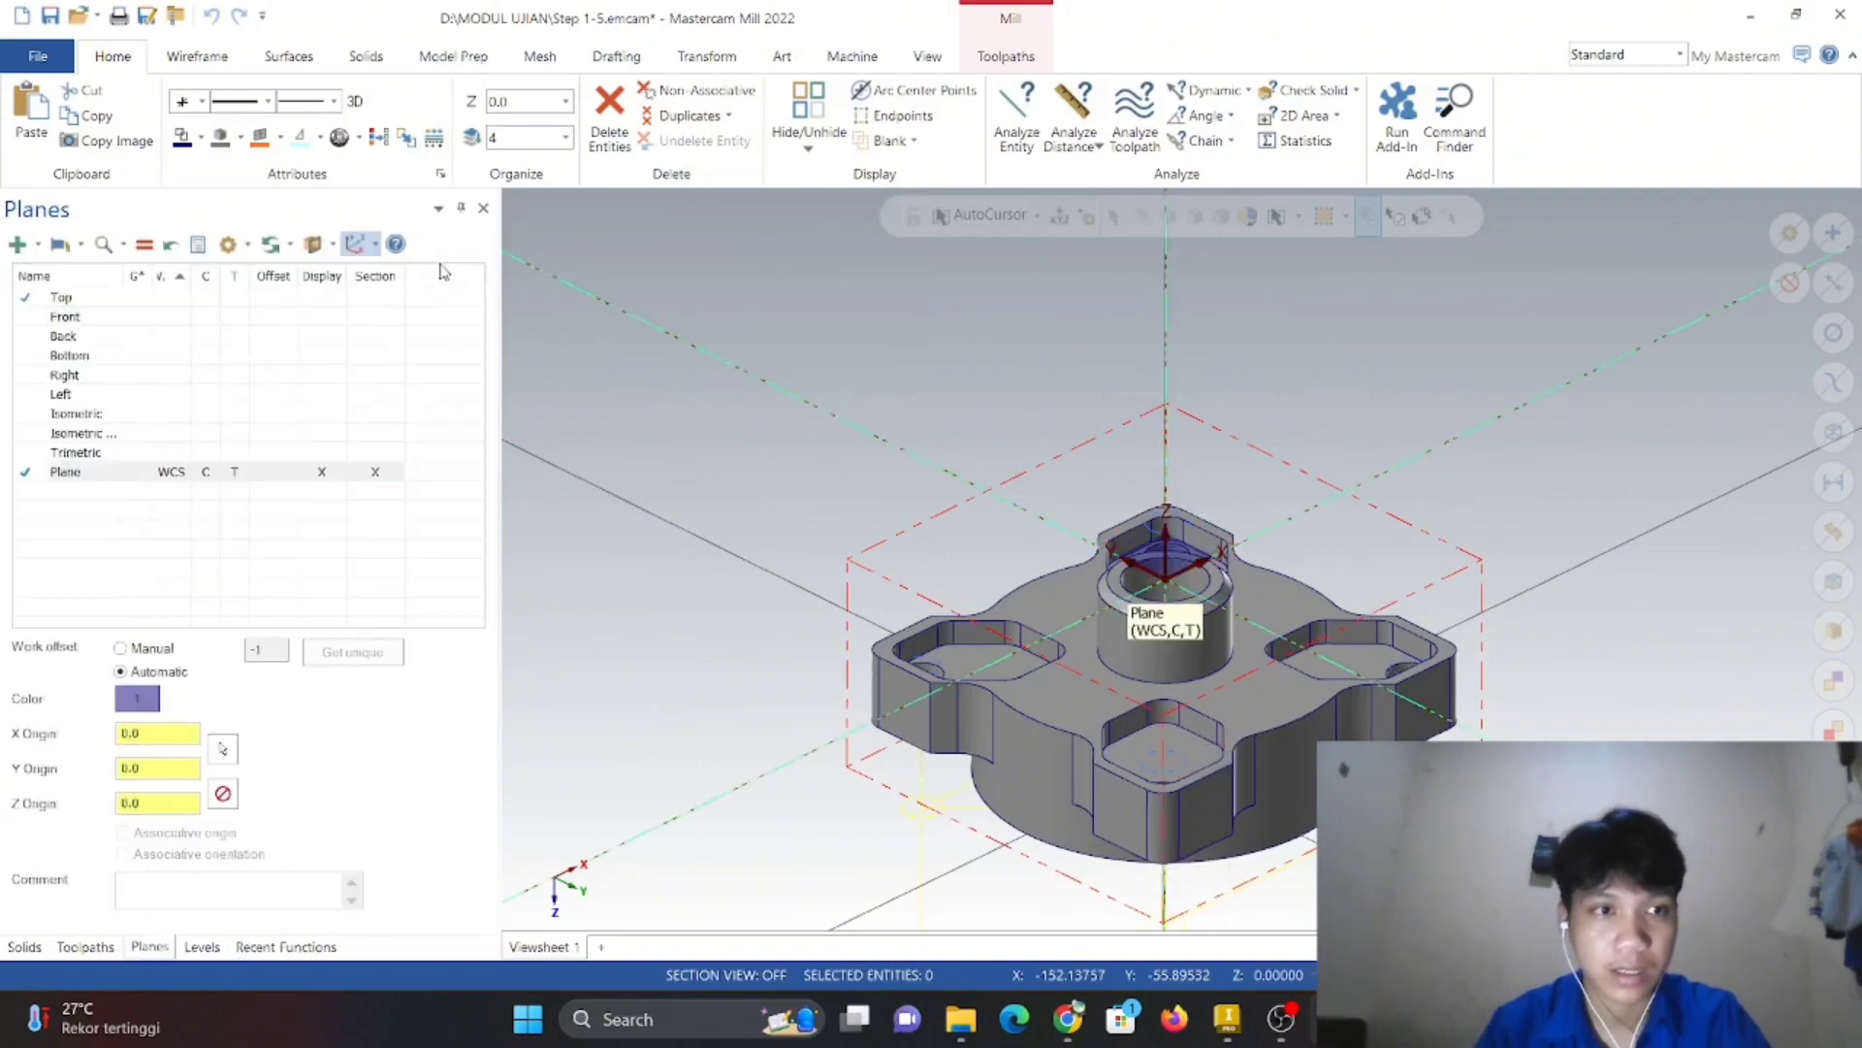
- Rename the new underside plane as belakang and show its isometric view
double_click(67, 473)
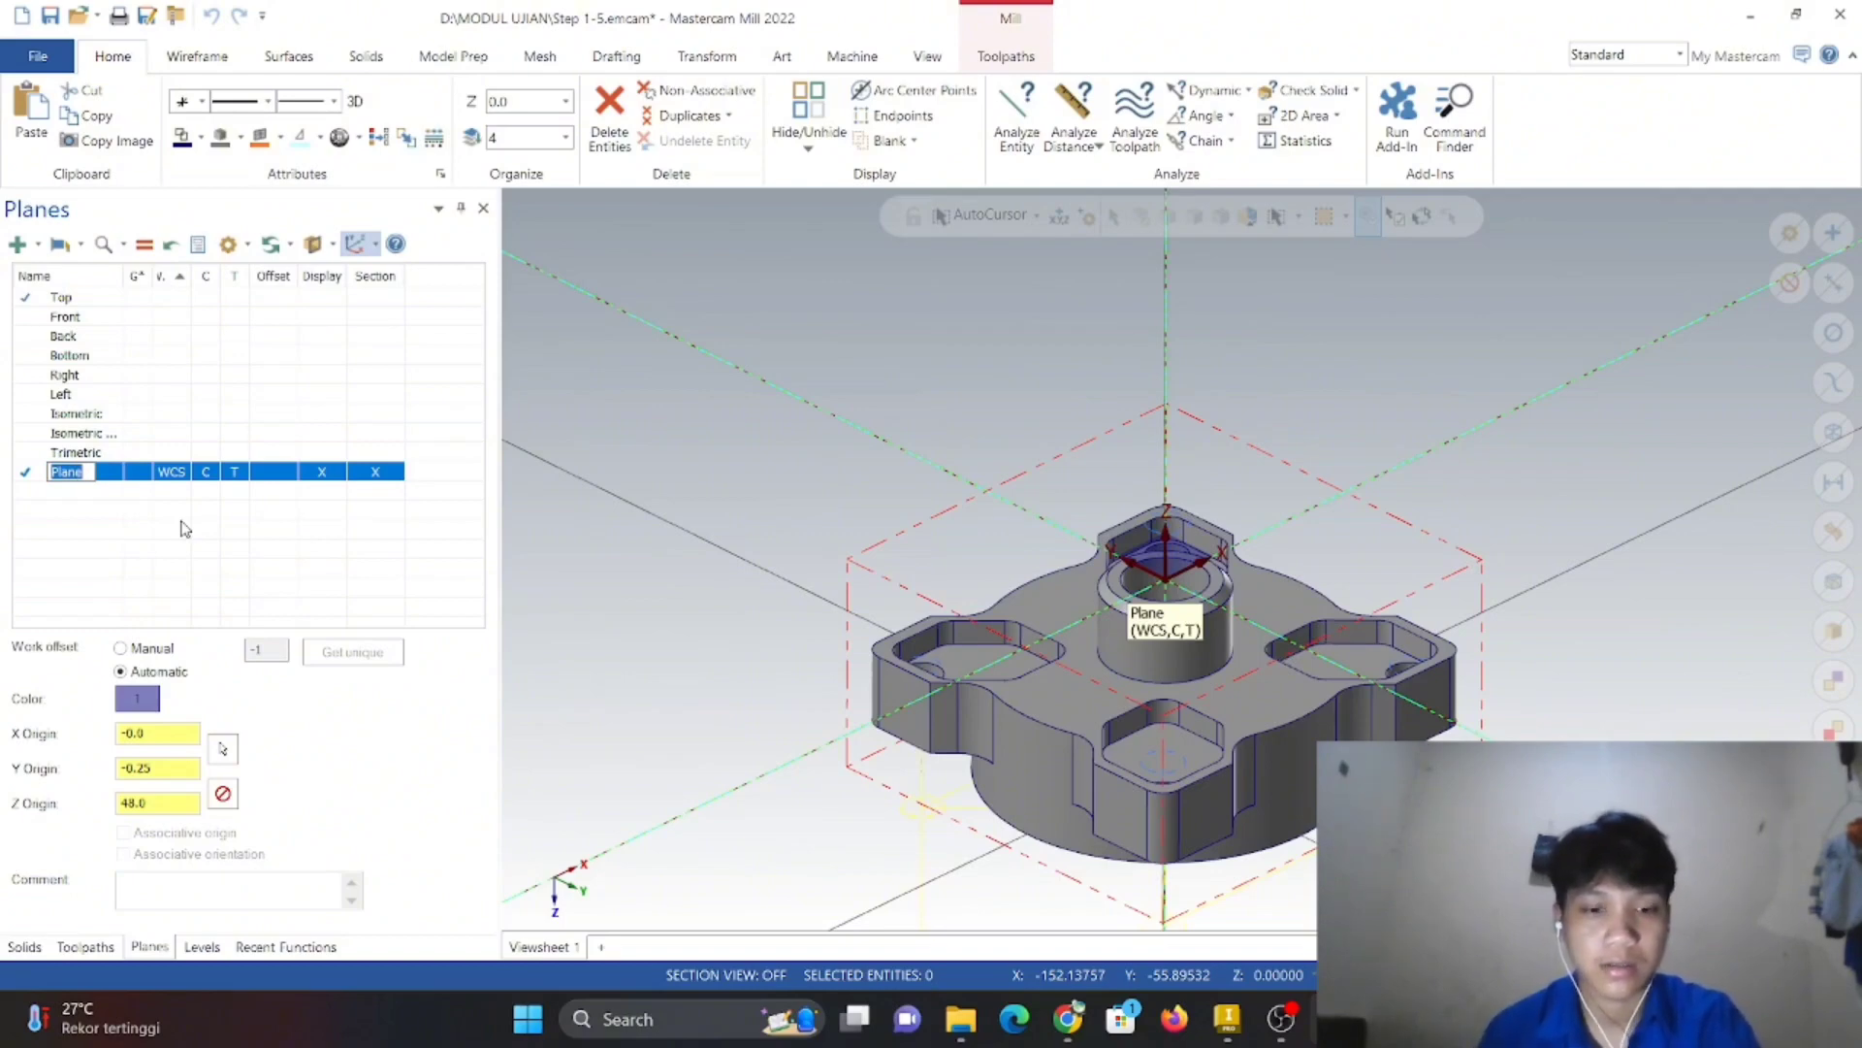
text(belakang)
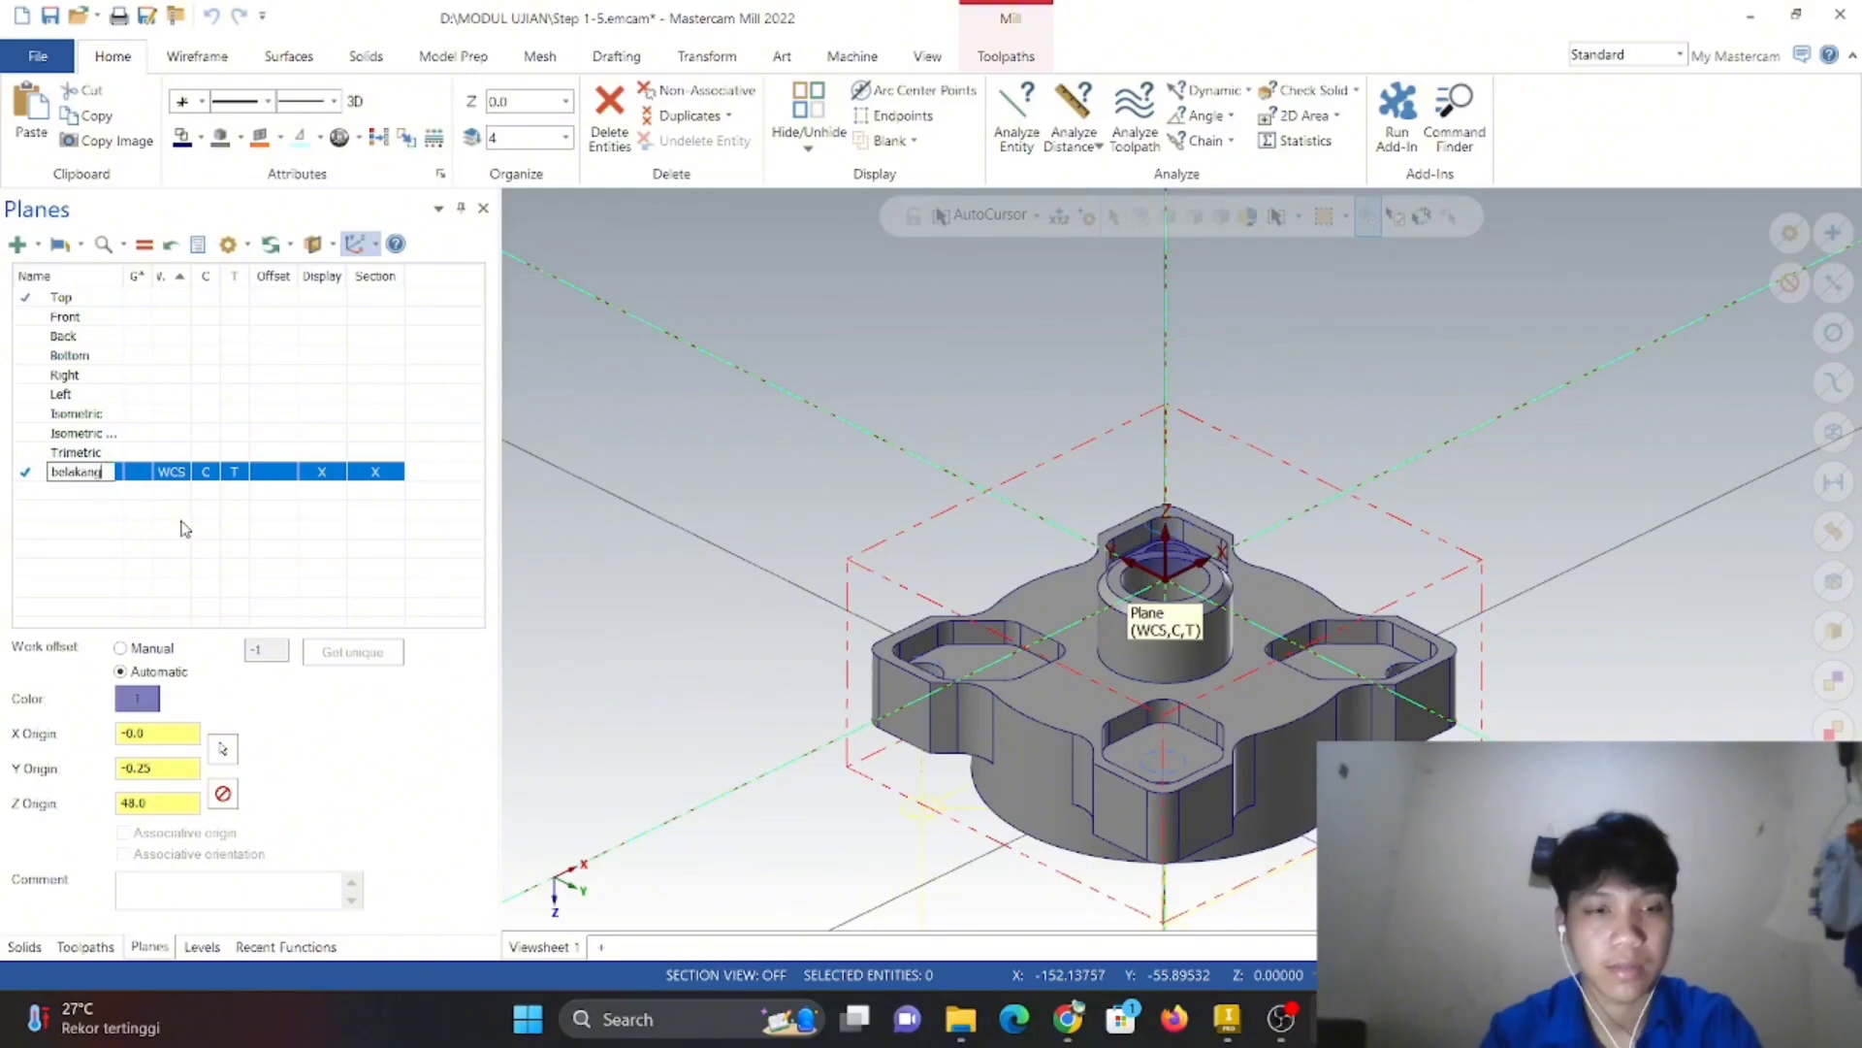
key(Return)
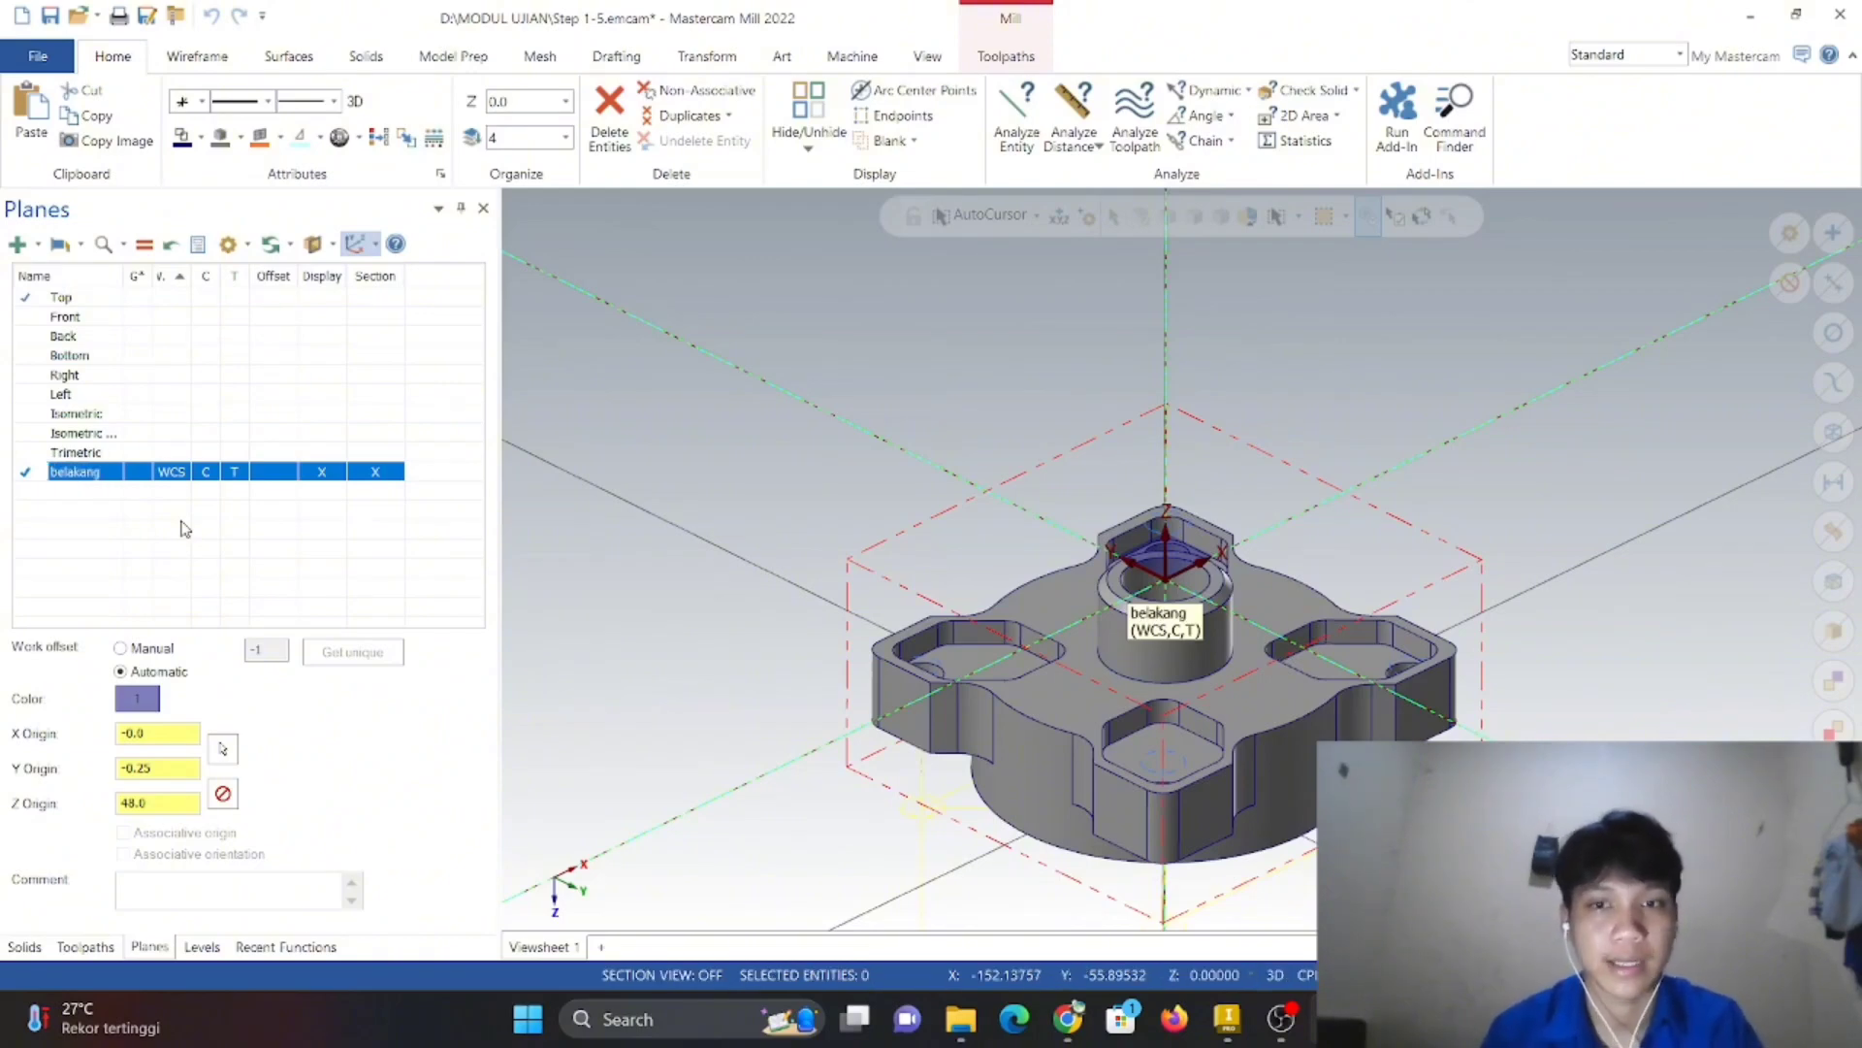
right_click(700, 419)
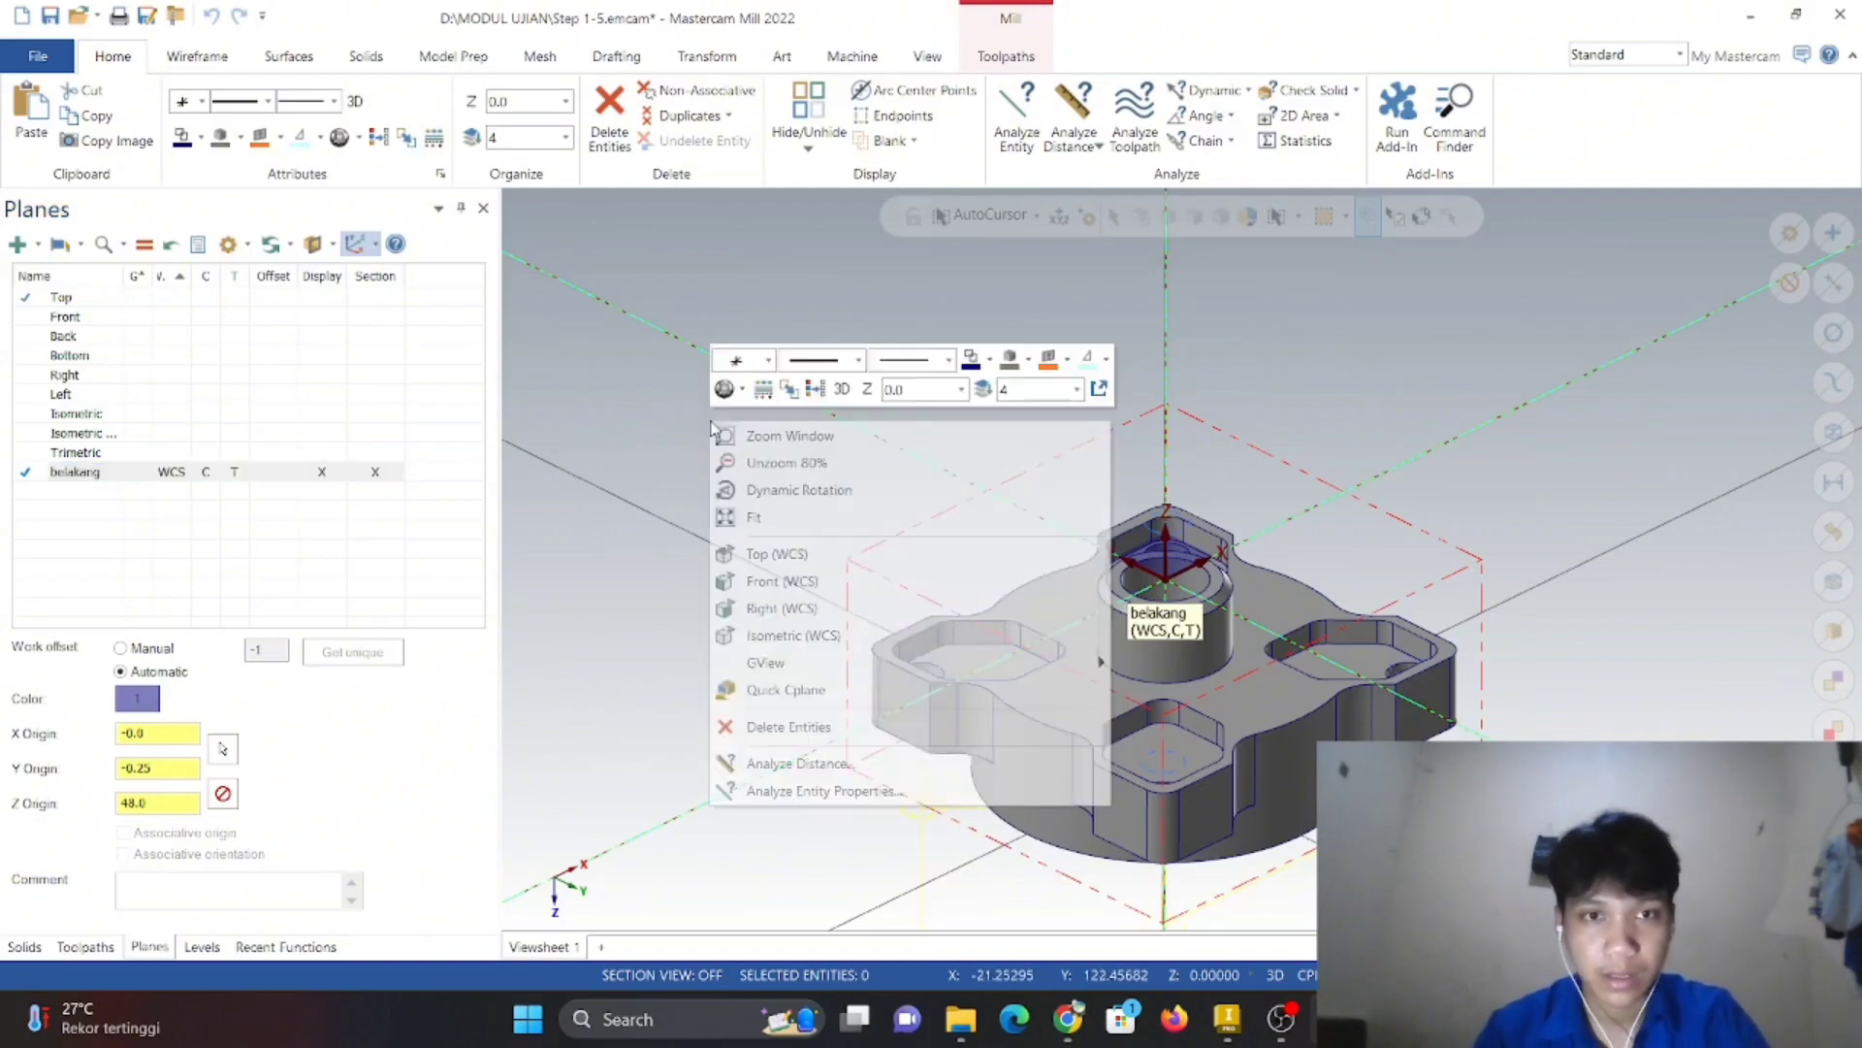
click(829, 639)
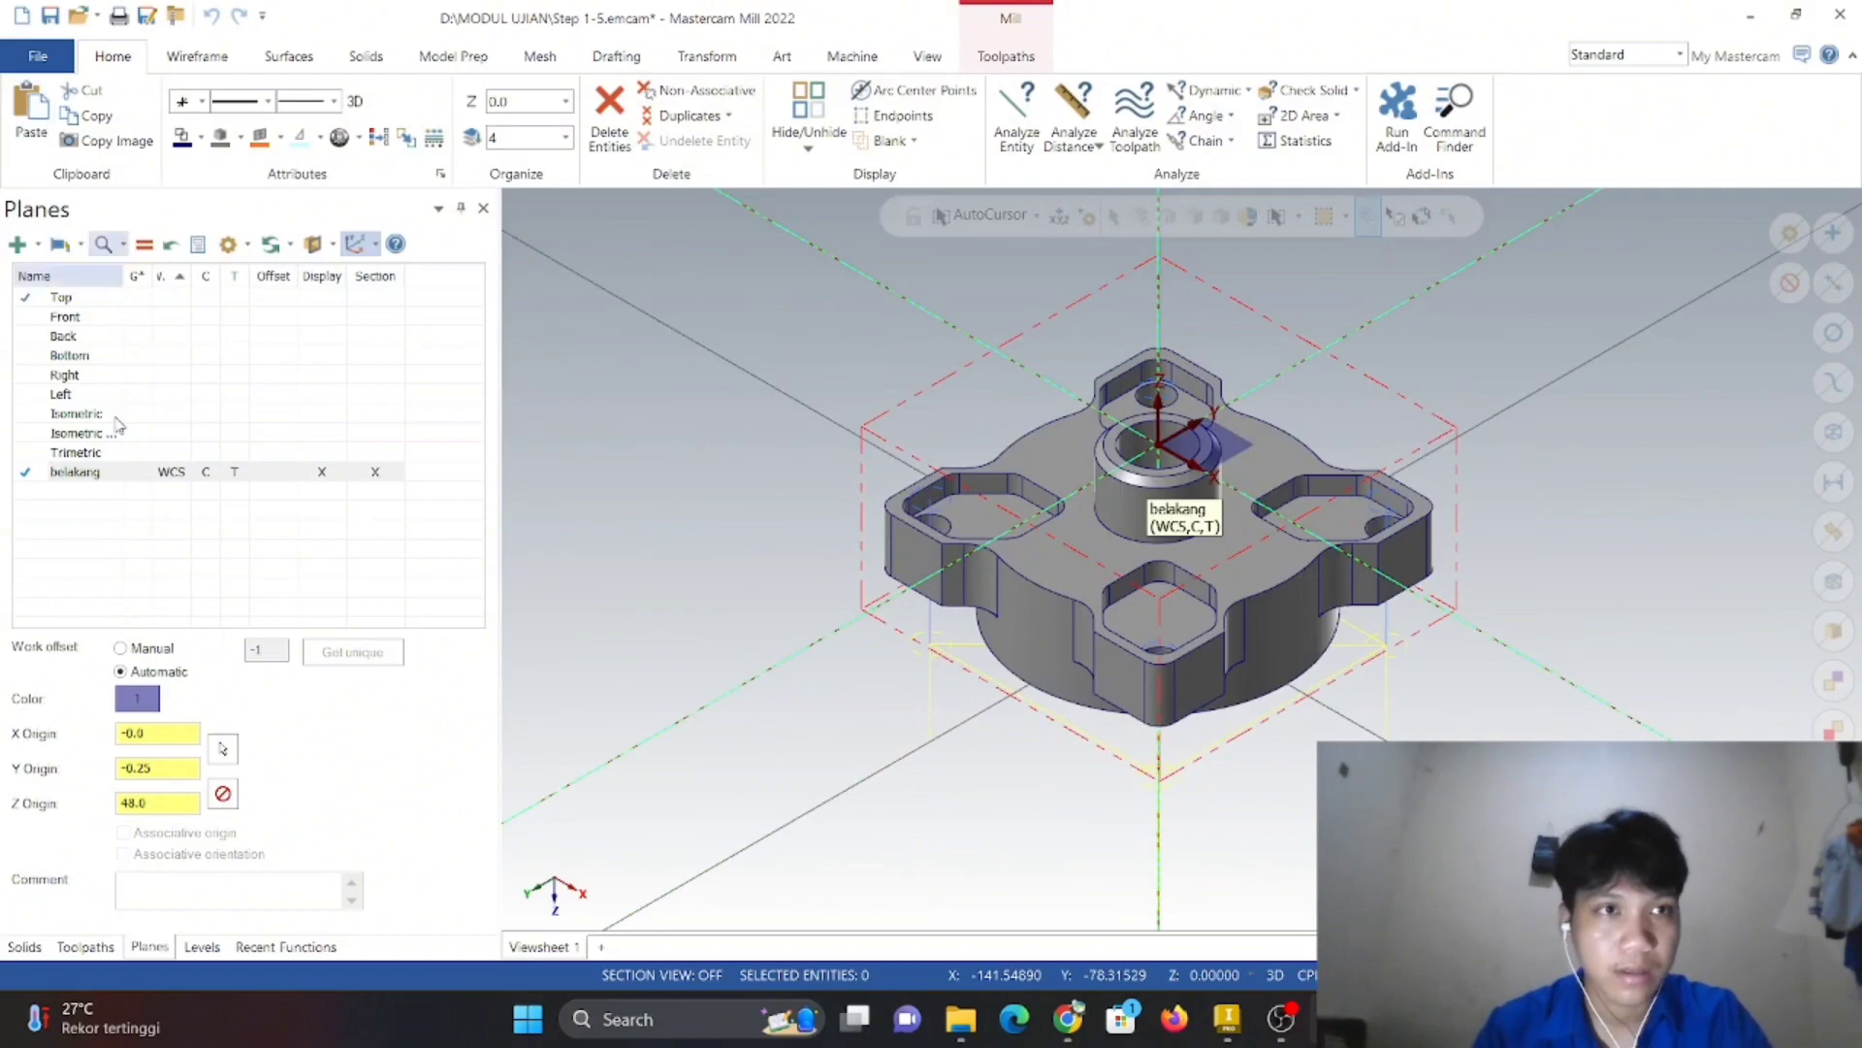
- Sketch a rectangle about 102.6 by 102.4 mm just outside the stock boundary in the belakang plane's top view
click(85, 946)
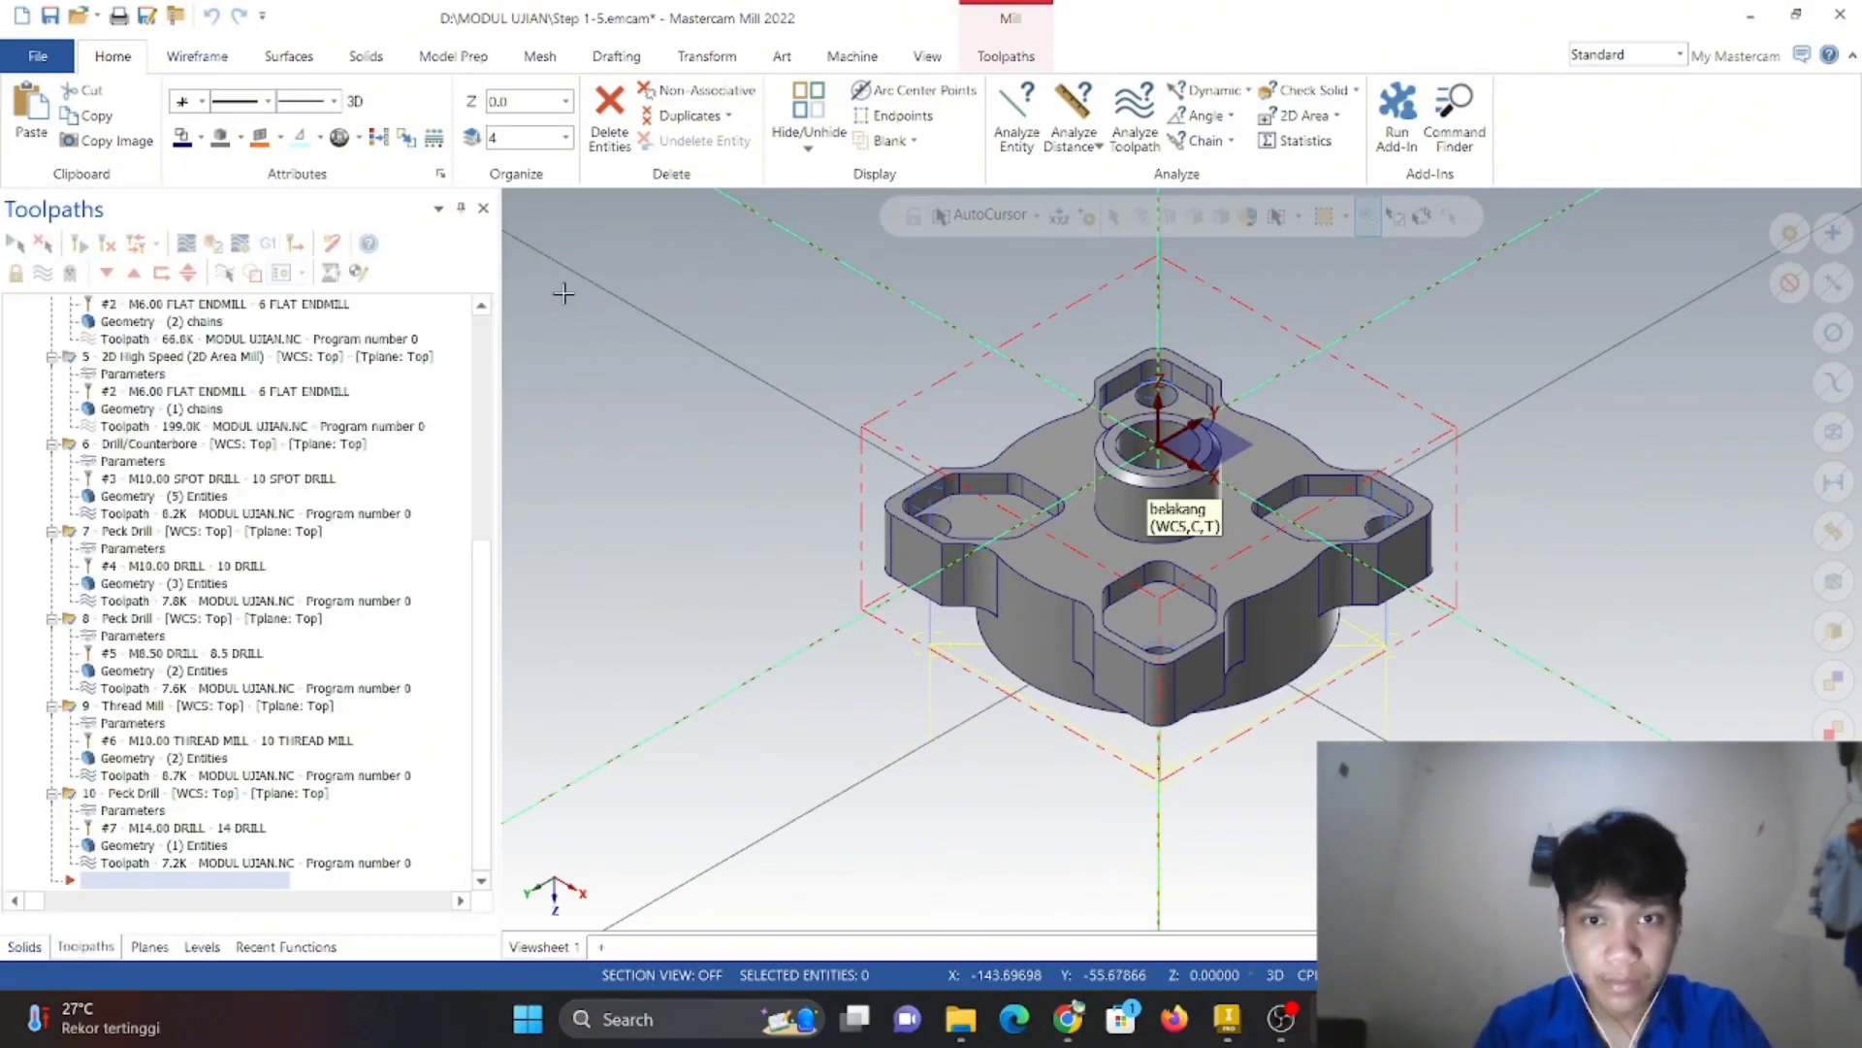
right_click(822, 363)
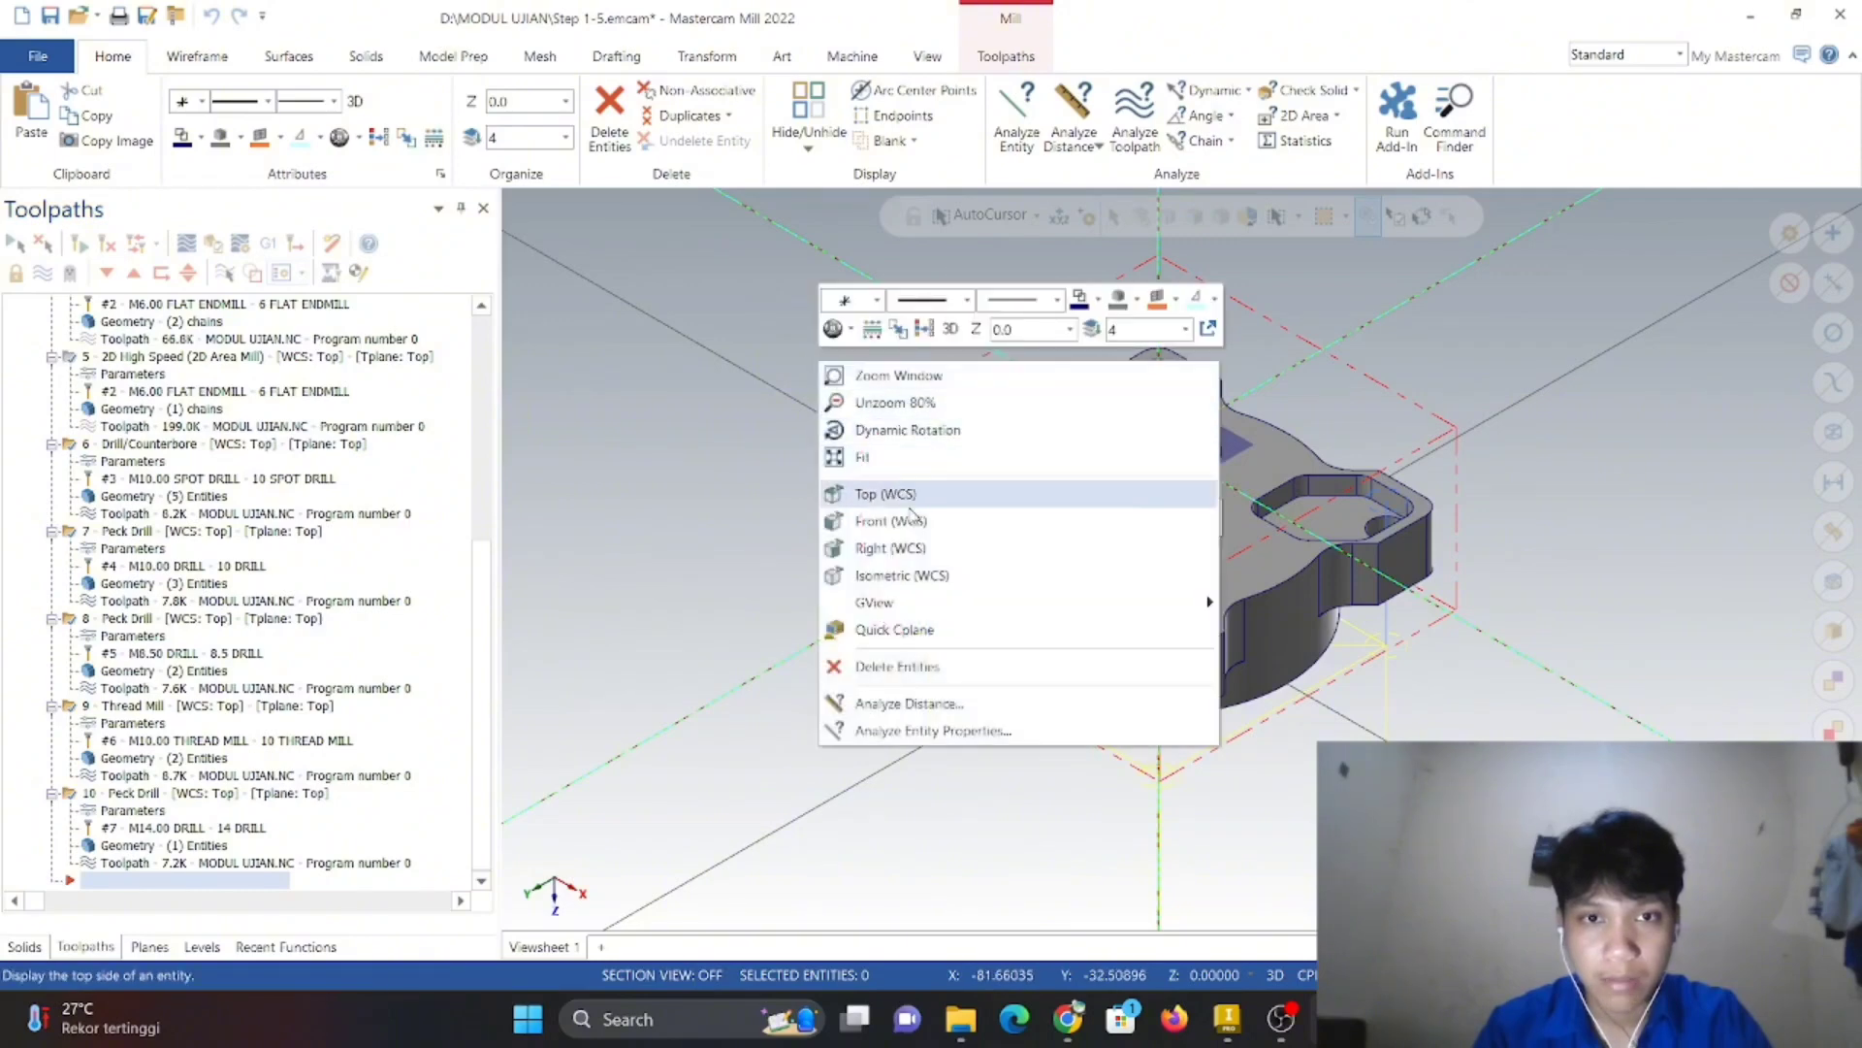
click(797, 500)
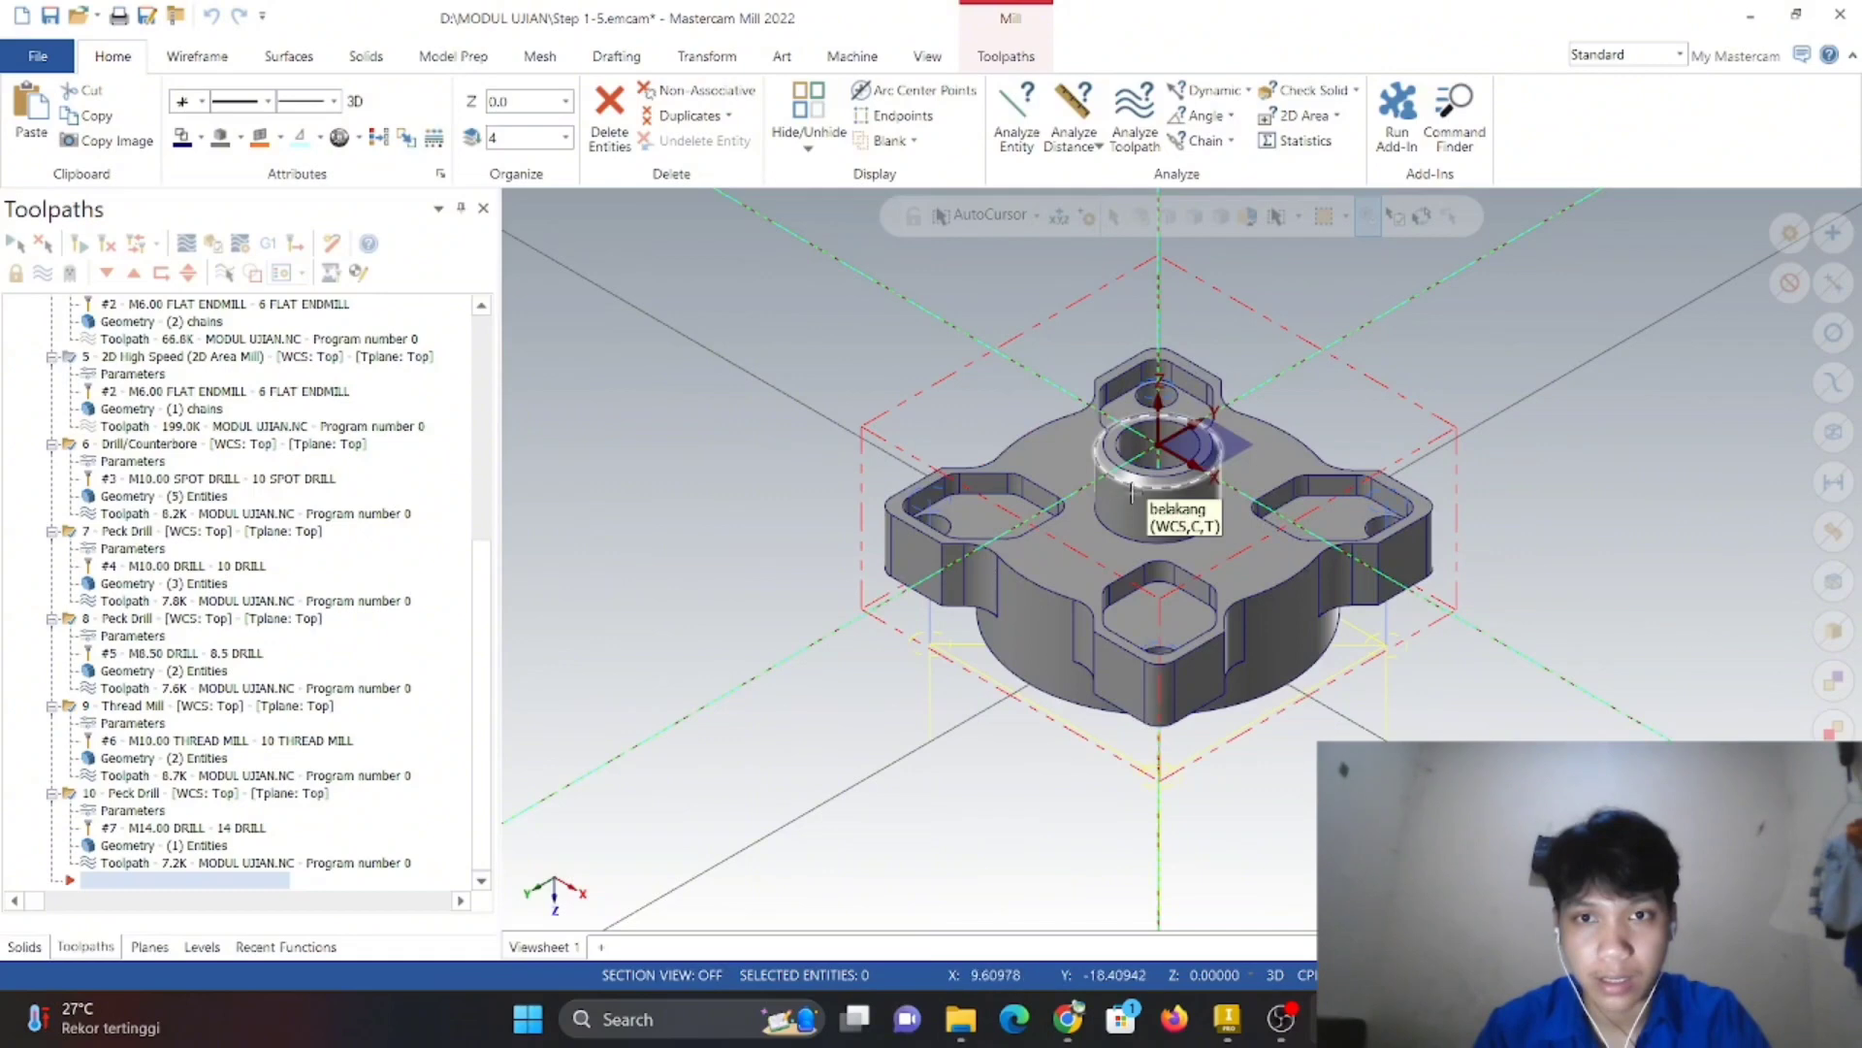
right_click(788, 357)
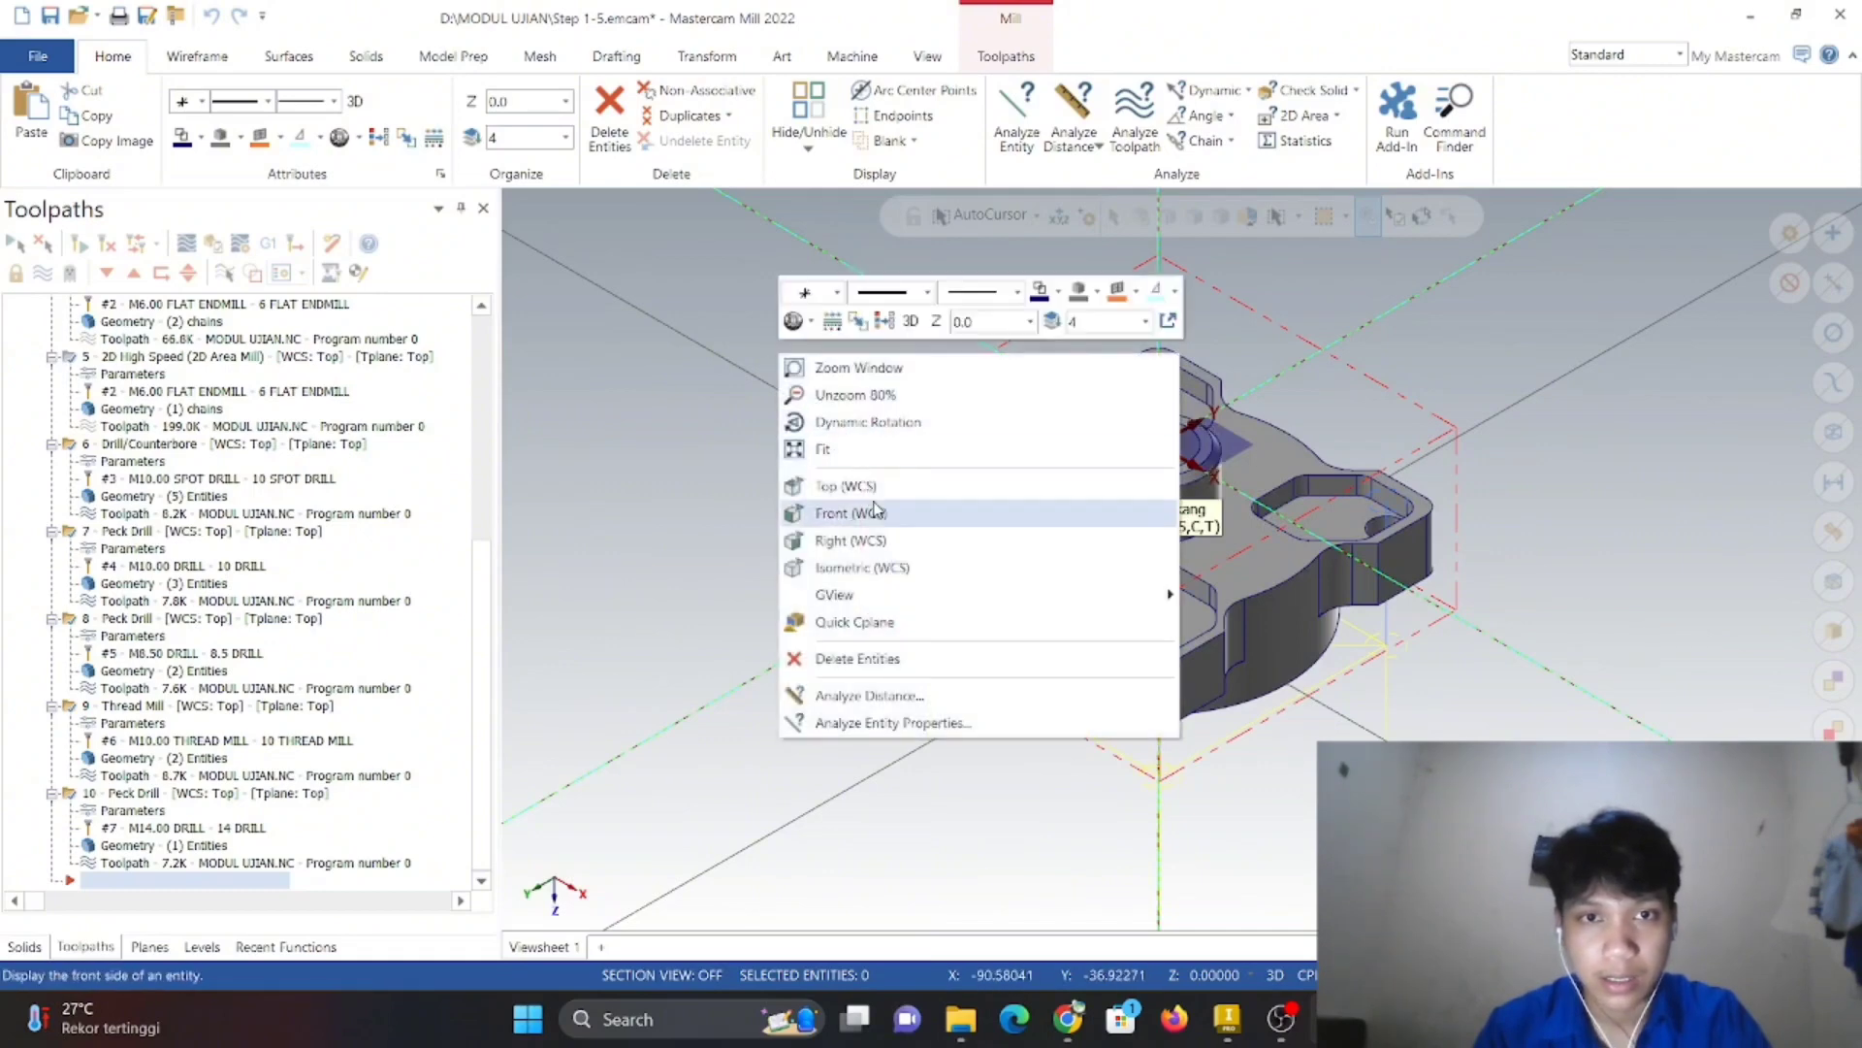
click(876, 496)
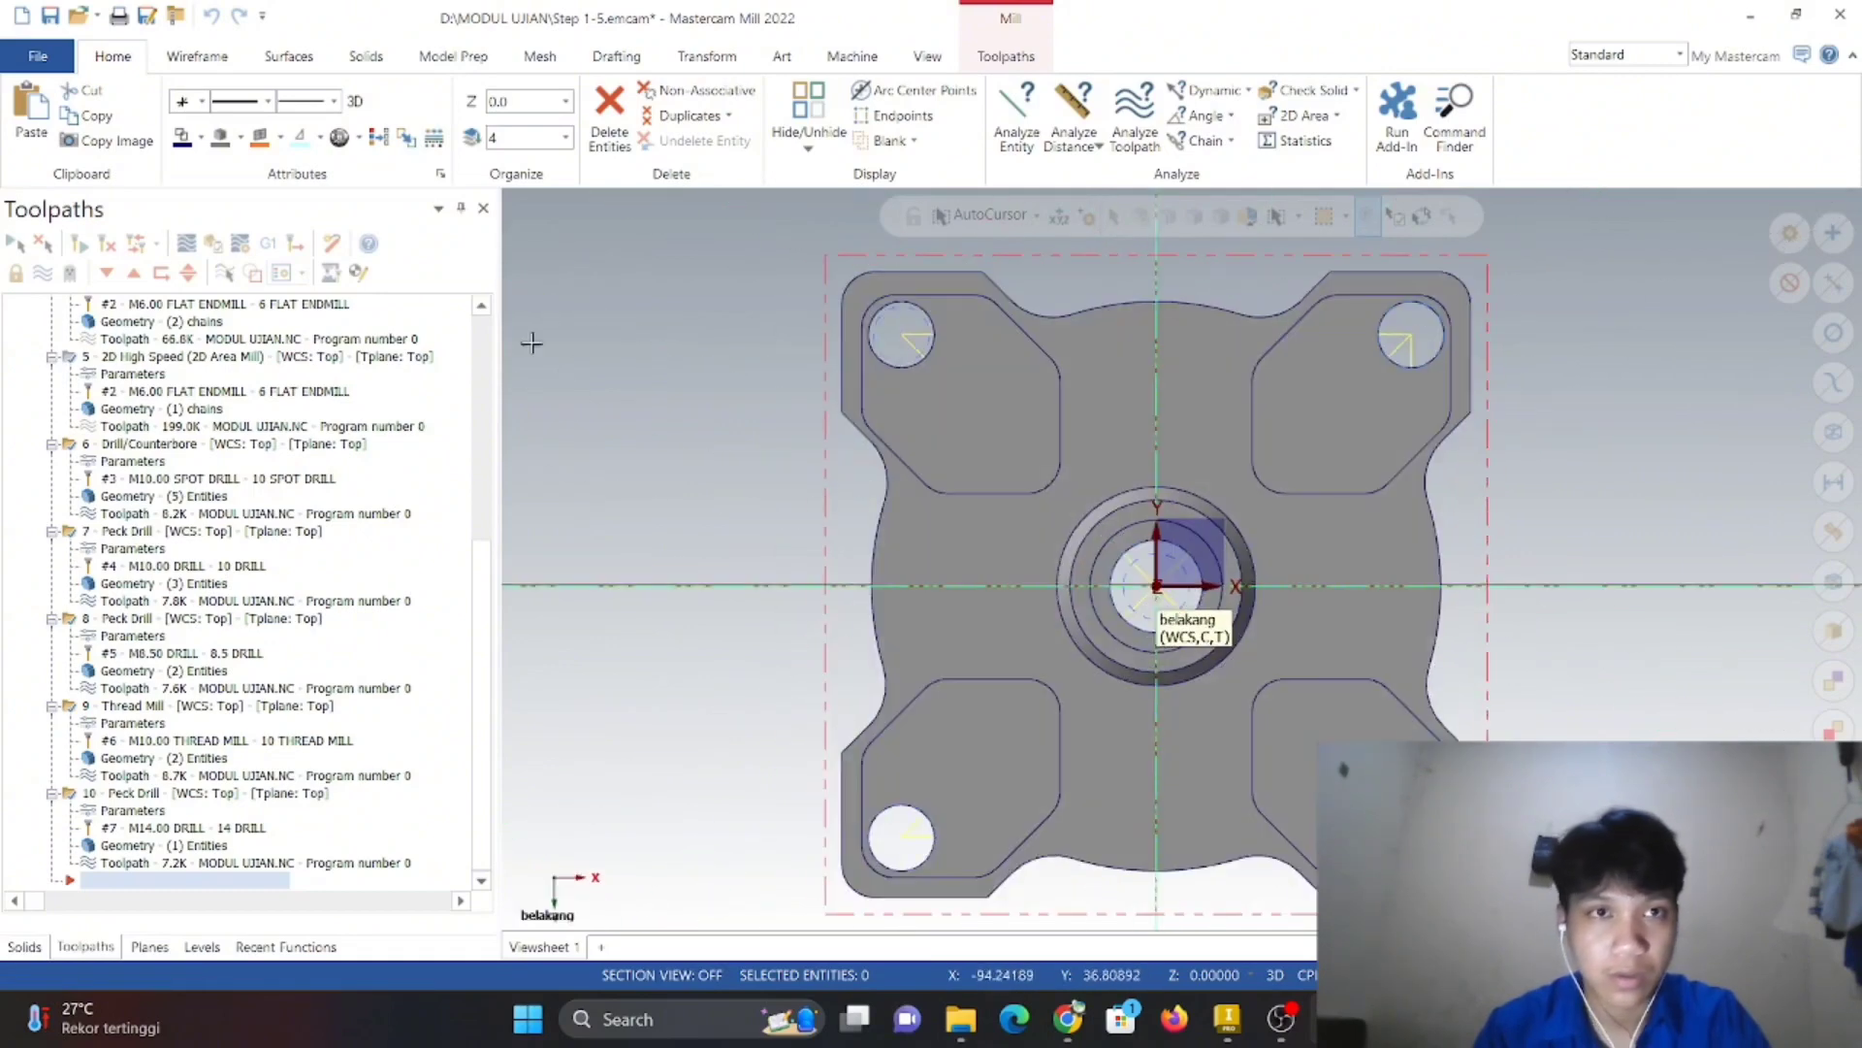
click(212, 60)
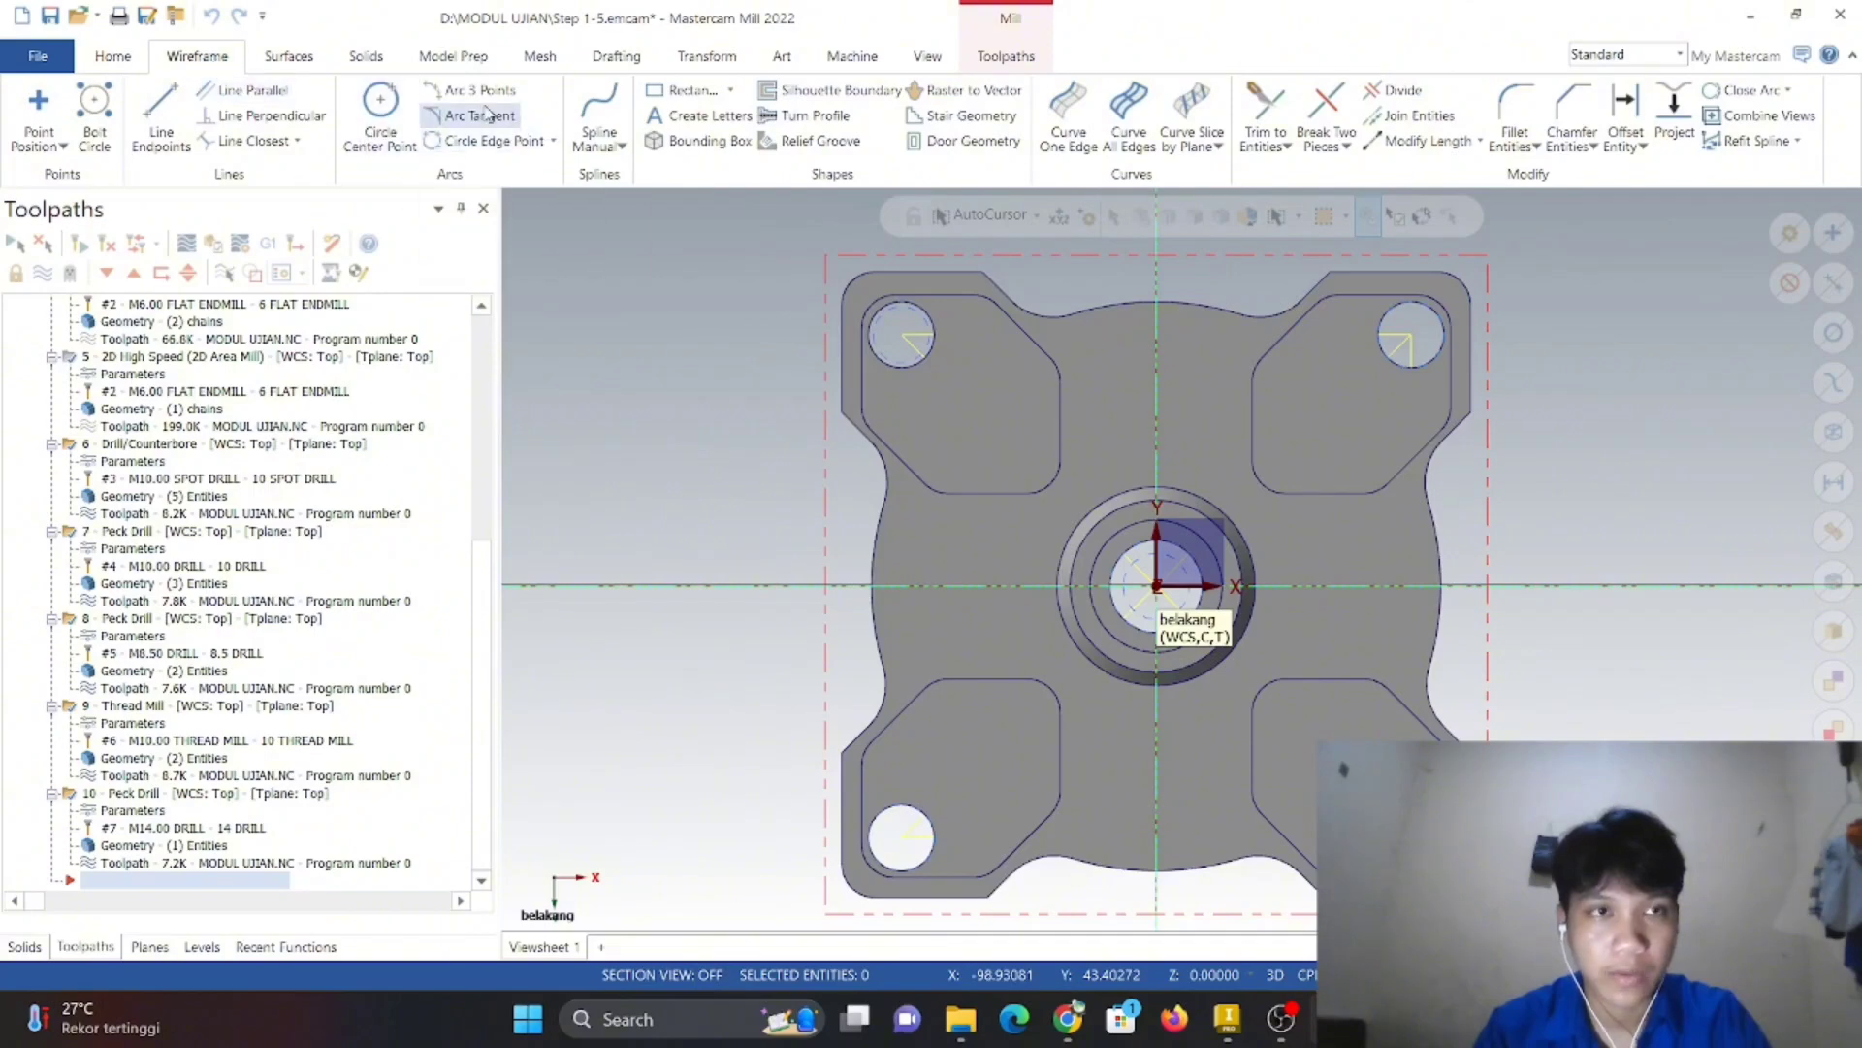
click(681, 91)
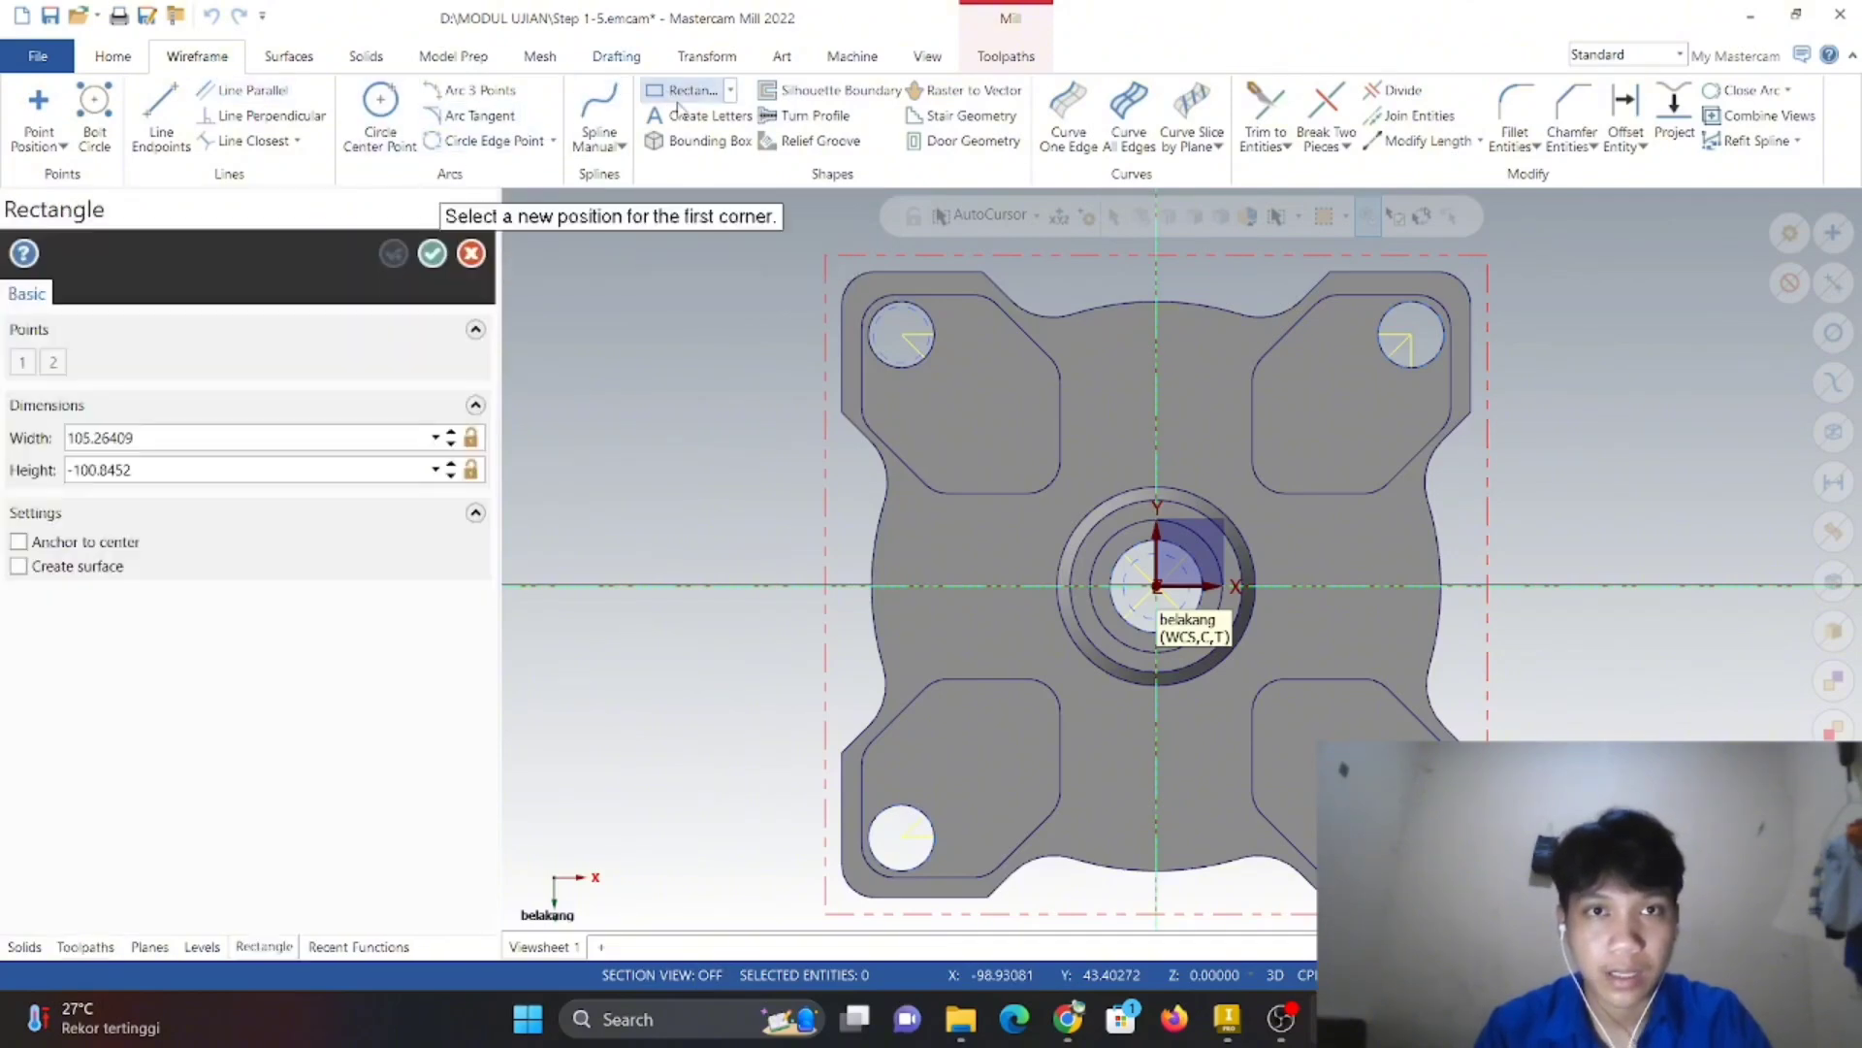
click(817, 246)
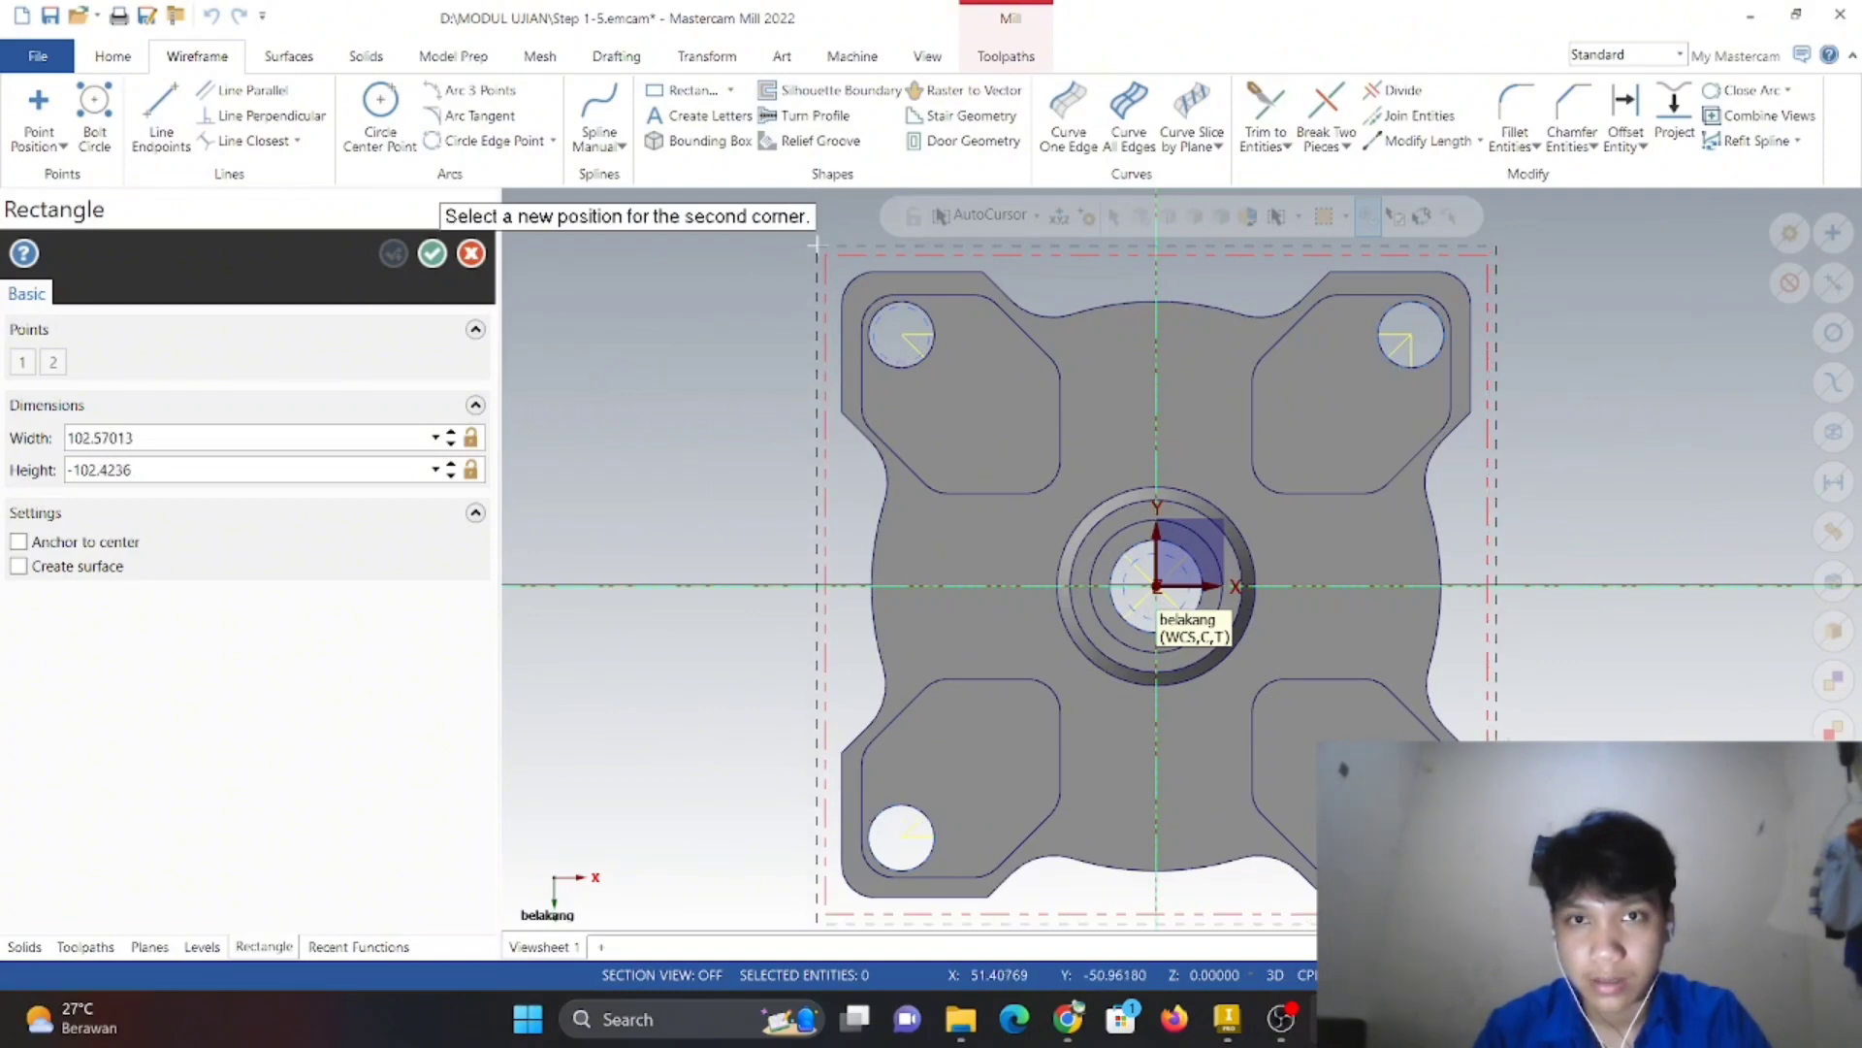
click(817, 246)
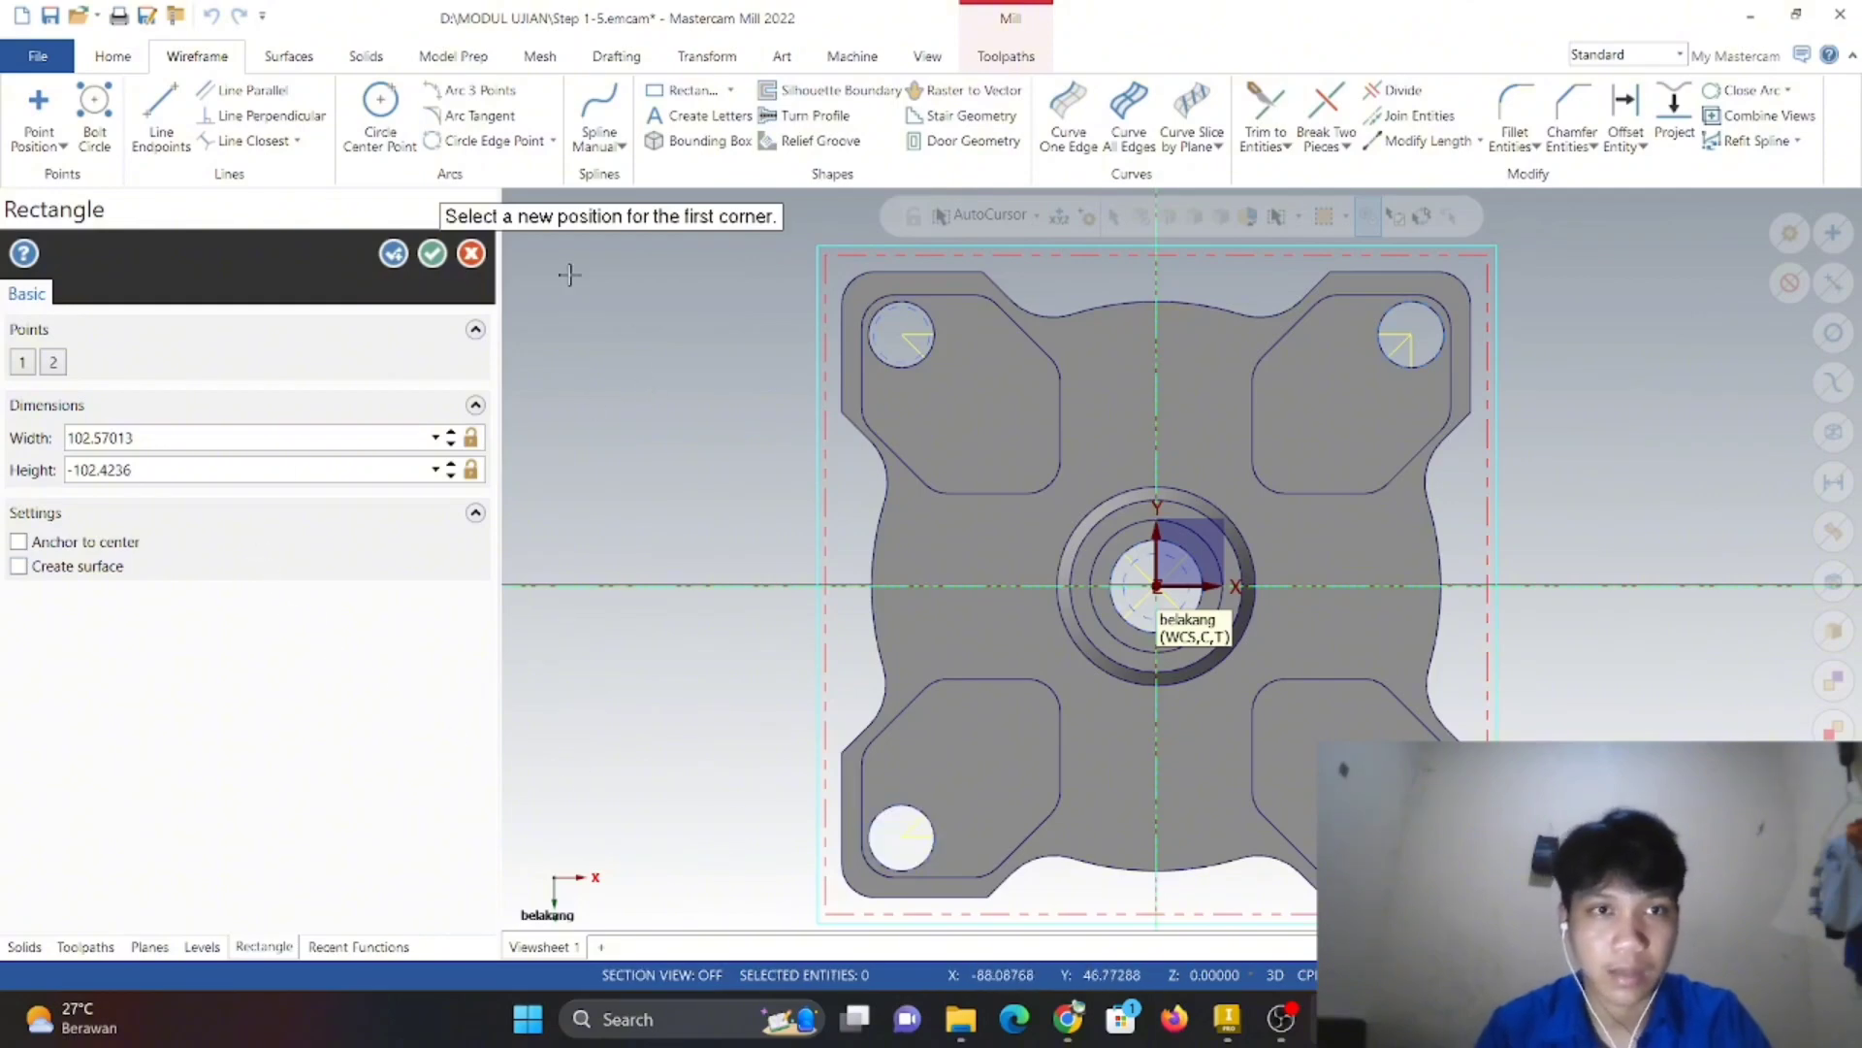
click(433, 254)
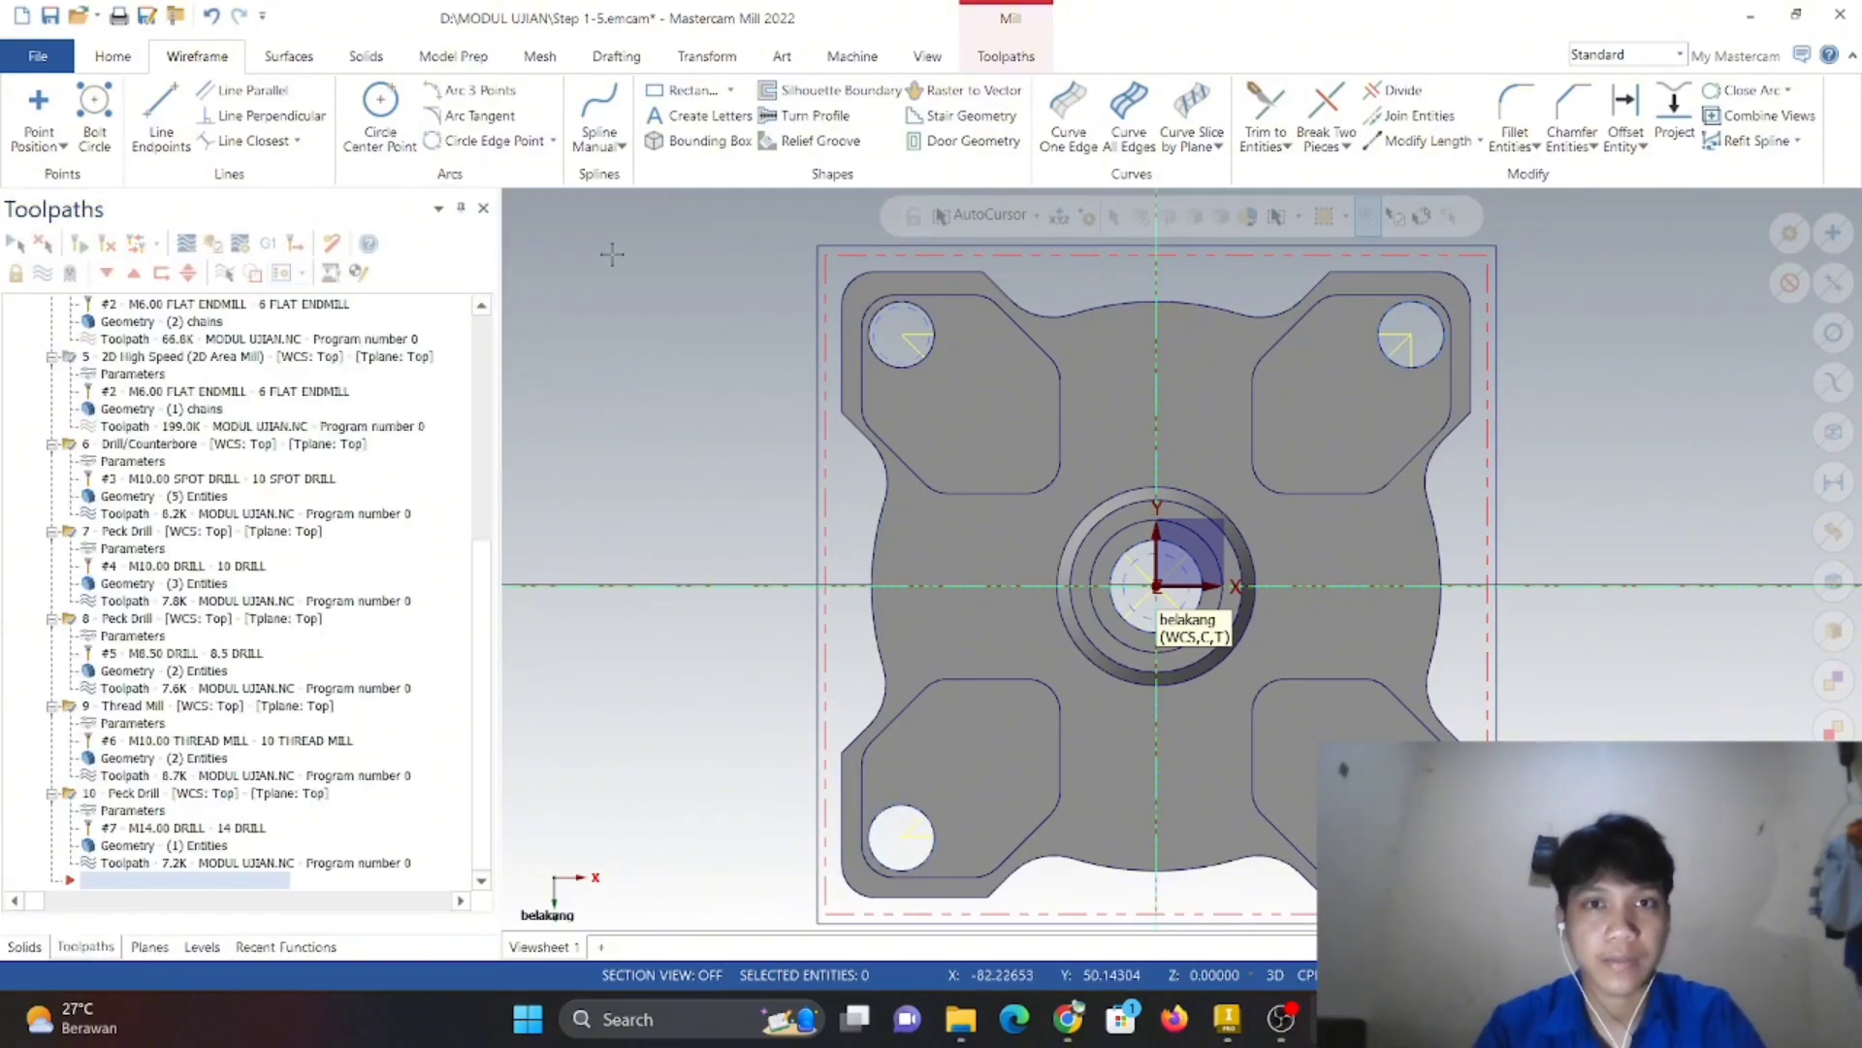
- Start the Project transform and select the whole rectangle around the stock as the entities to project
click(290, 56)
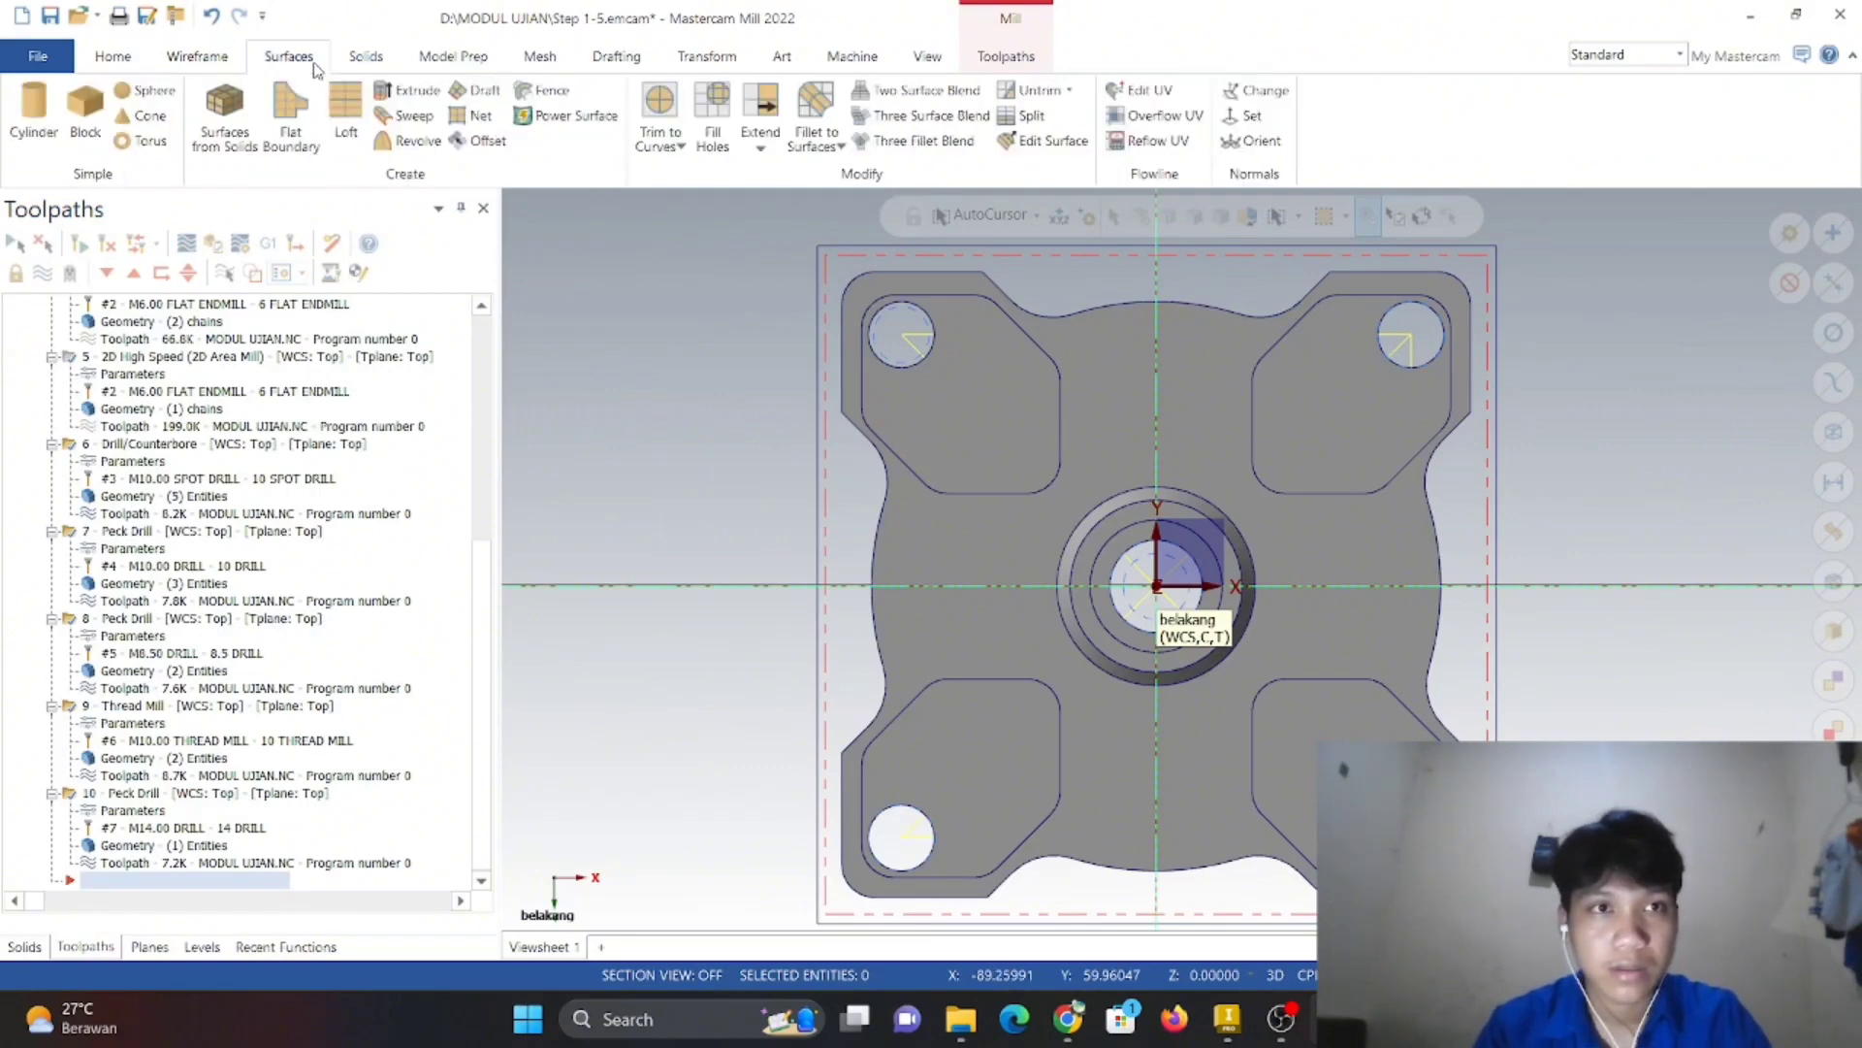
click(702, 62)
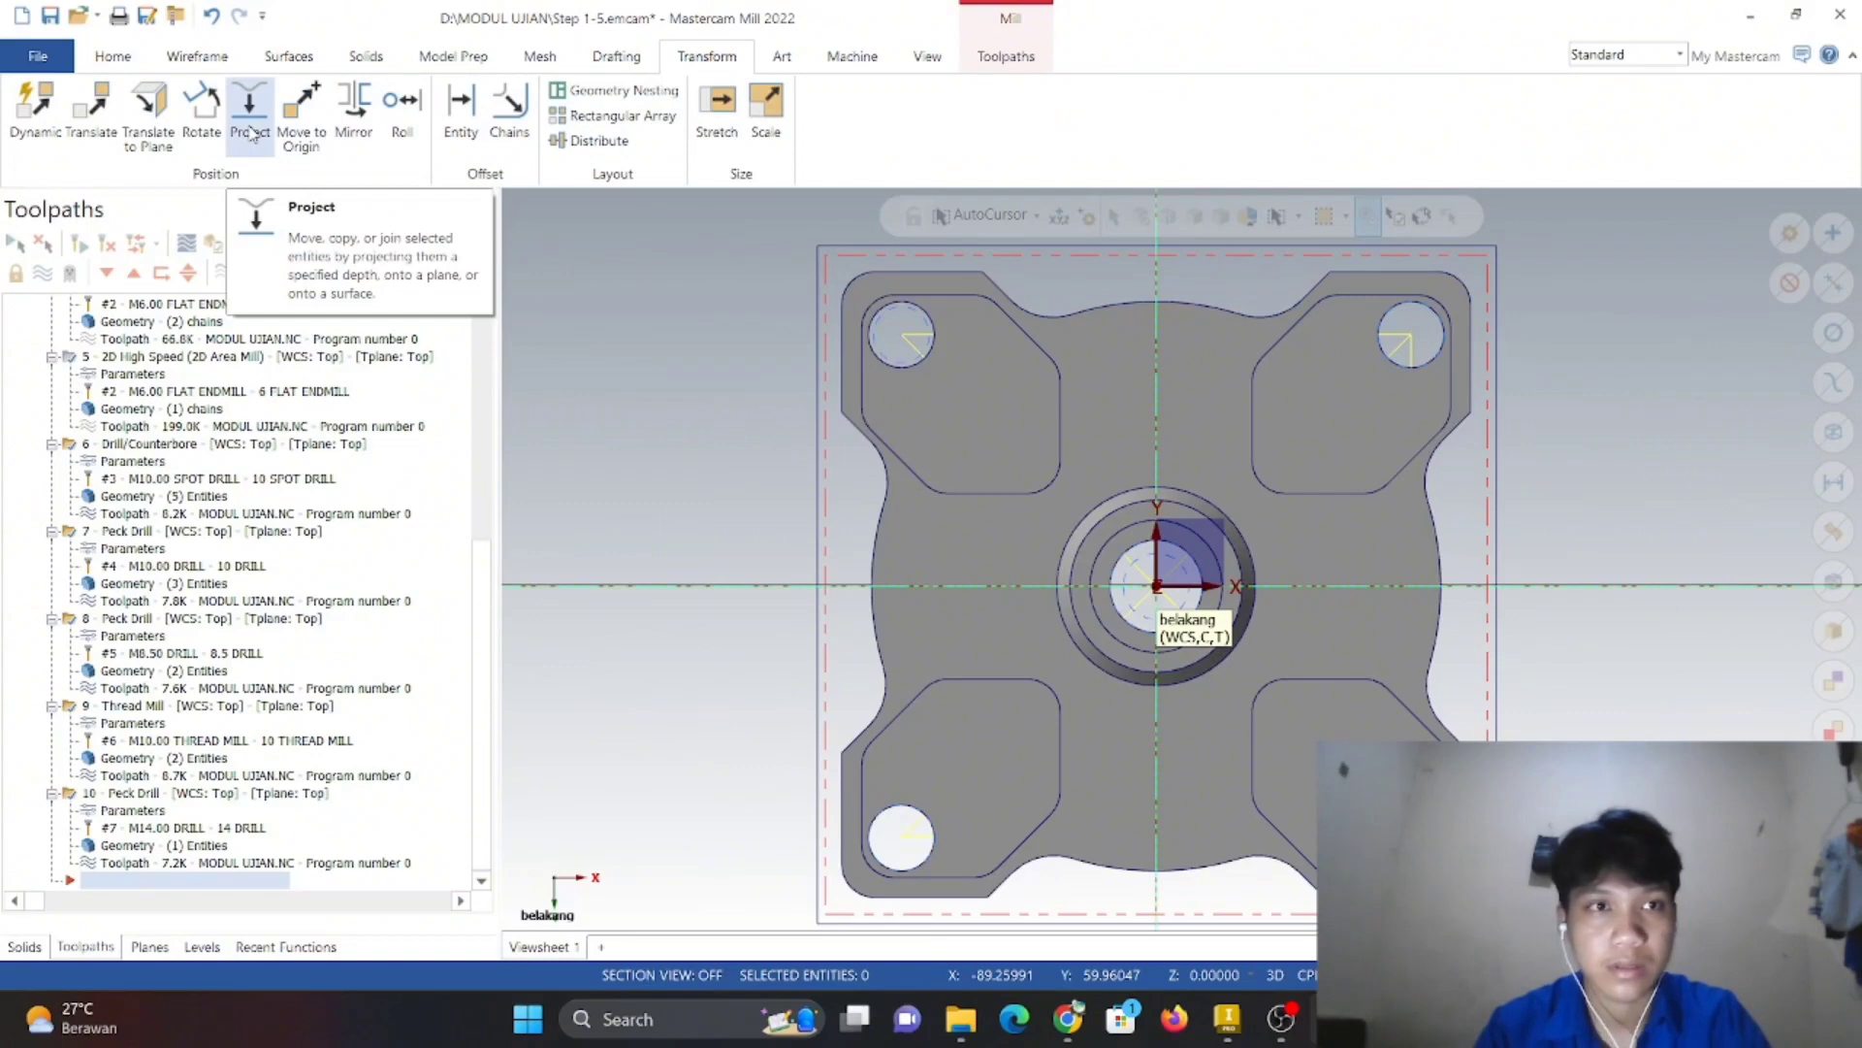
click(250, 132)
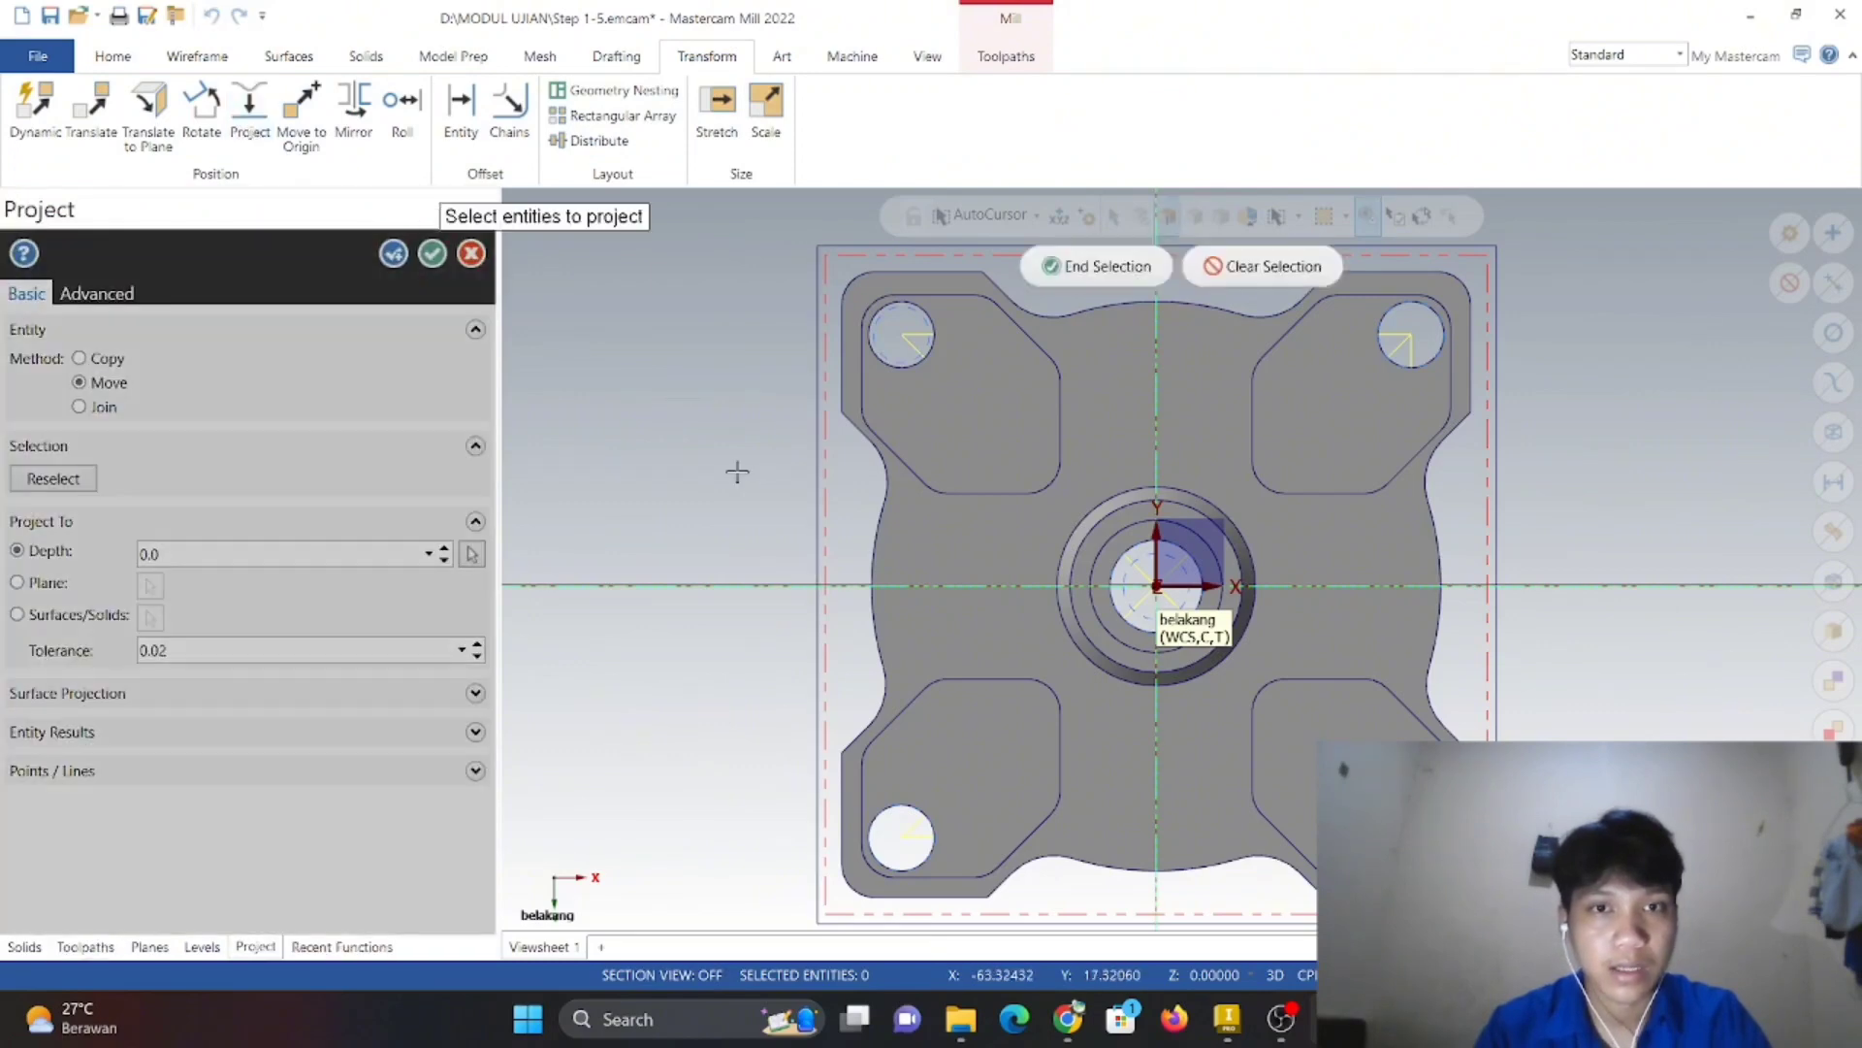
middle_drag(735, 470, 711, 404)
right_click(713, 405)
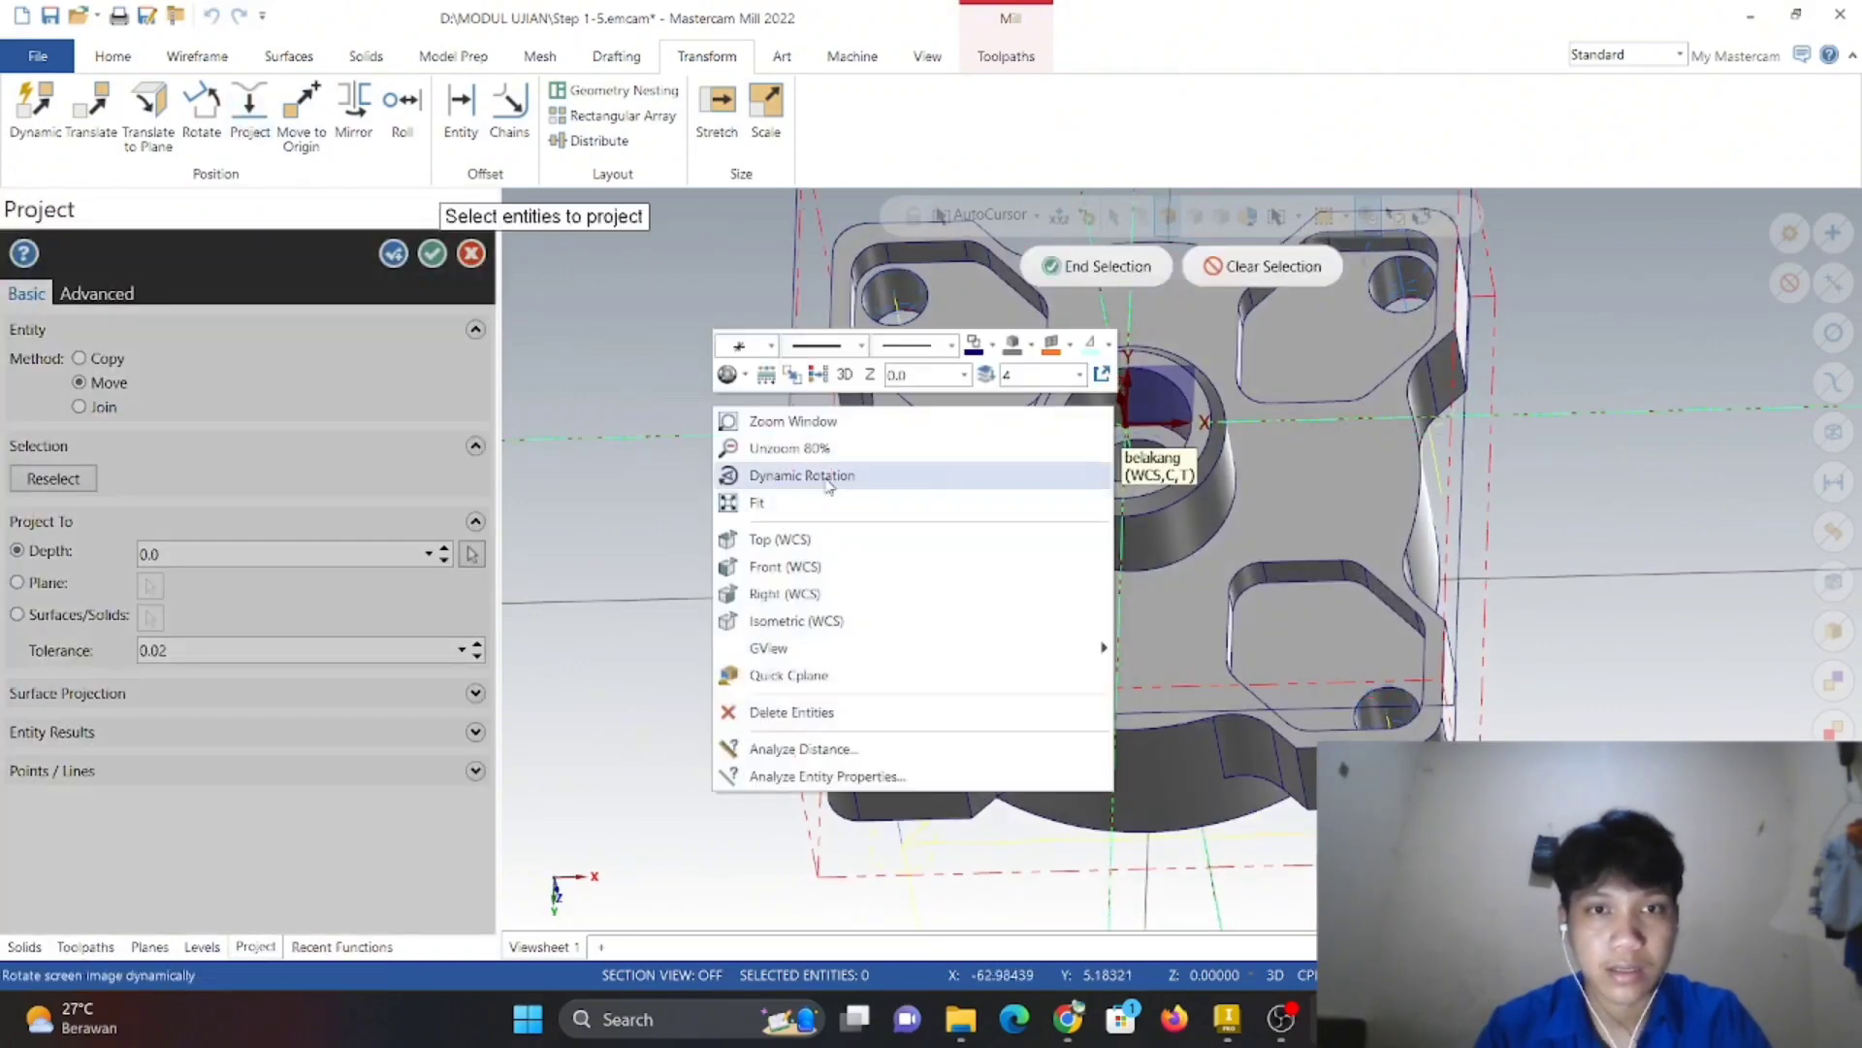
click(858, 622)
scroll(760, 501, up, 2)
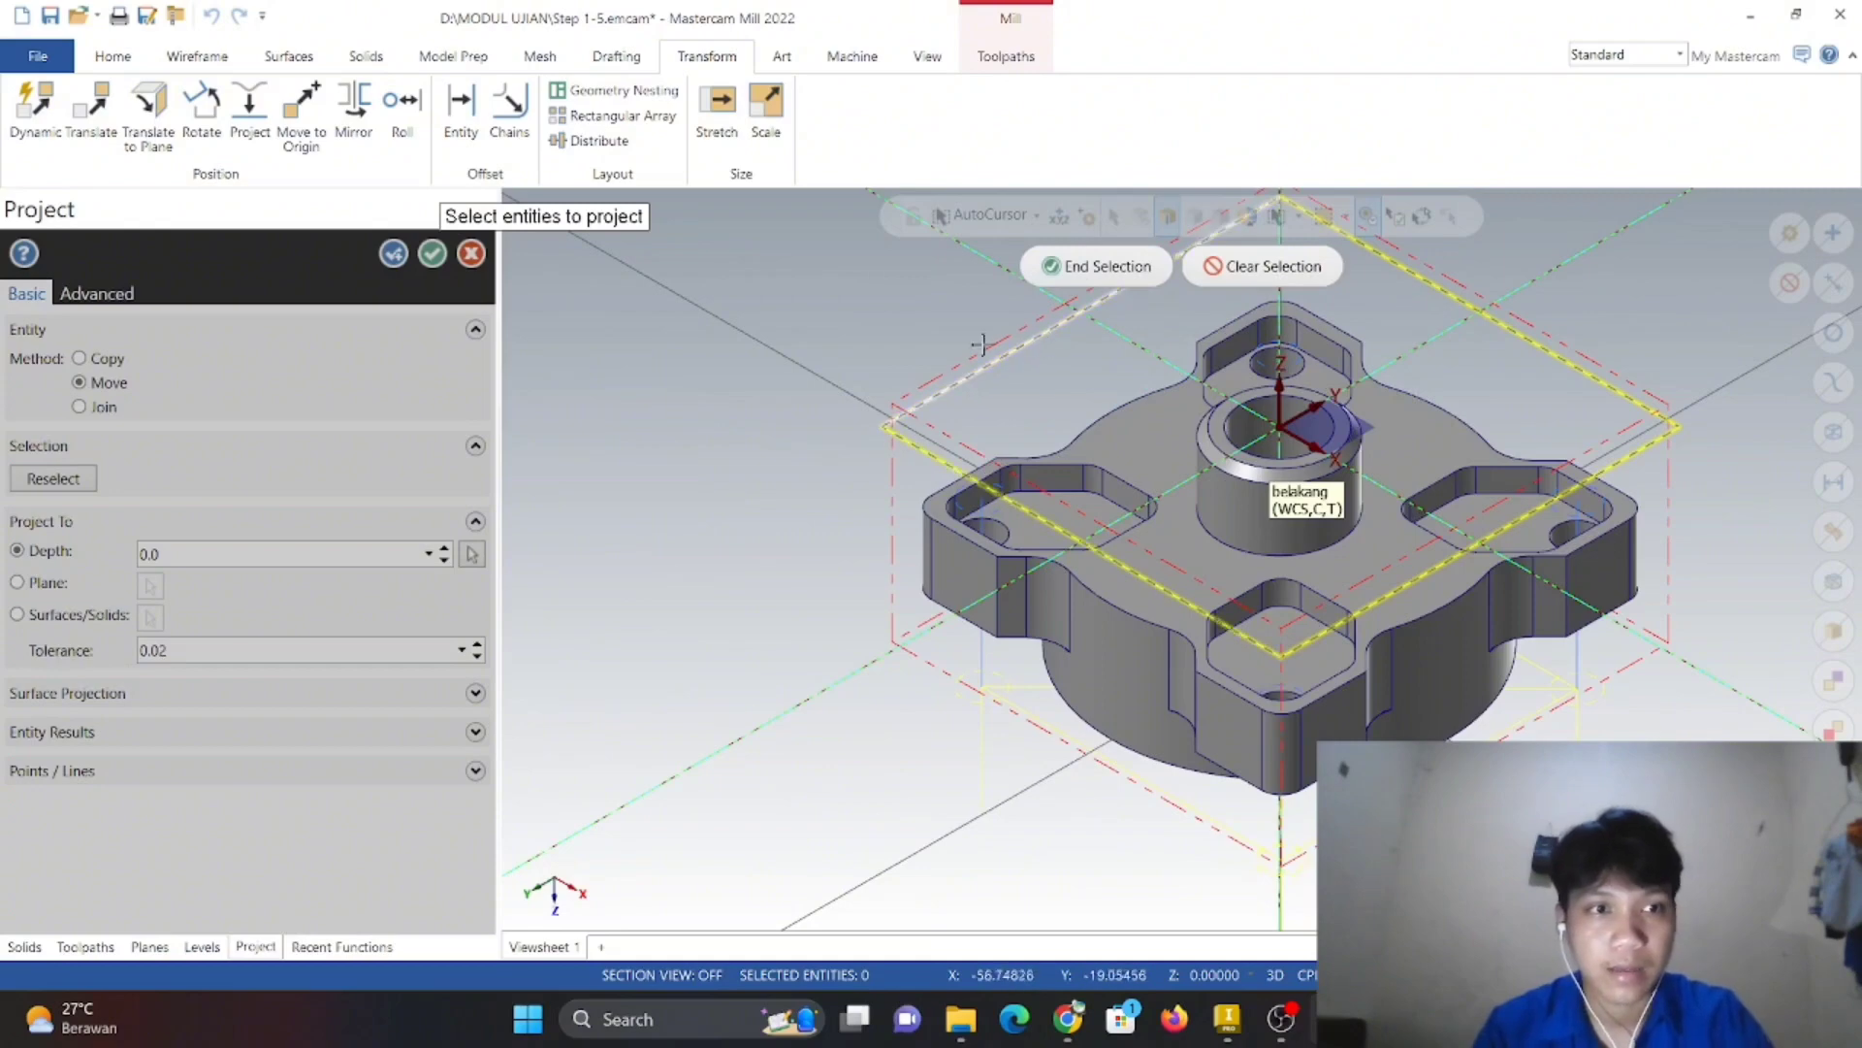
click(1140, 280)
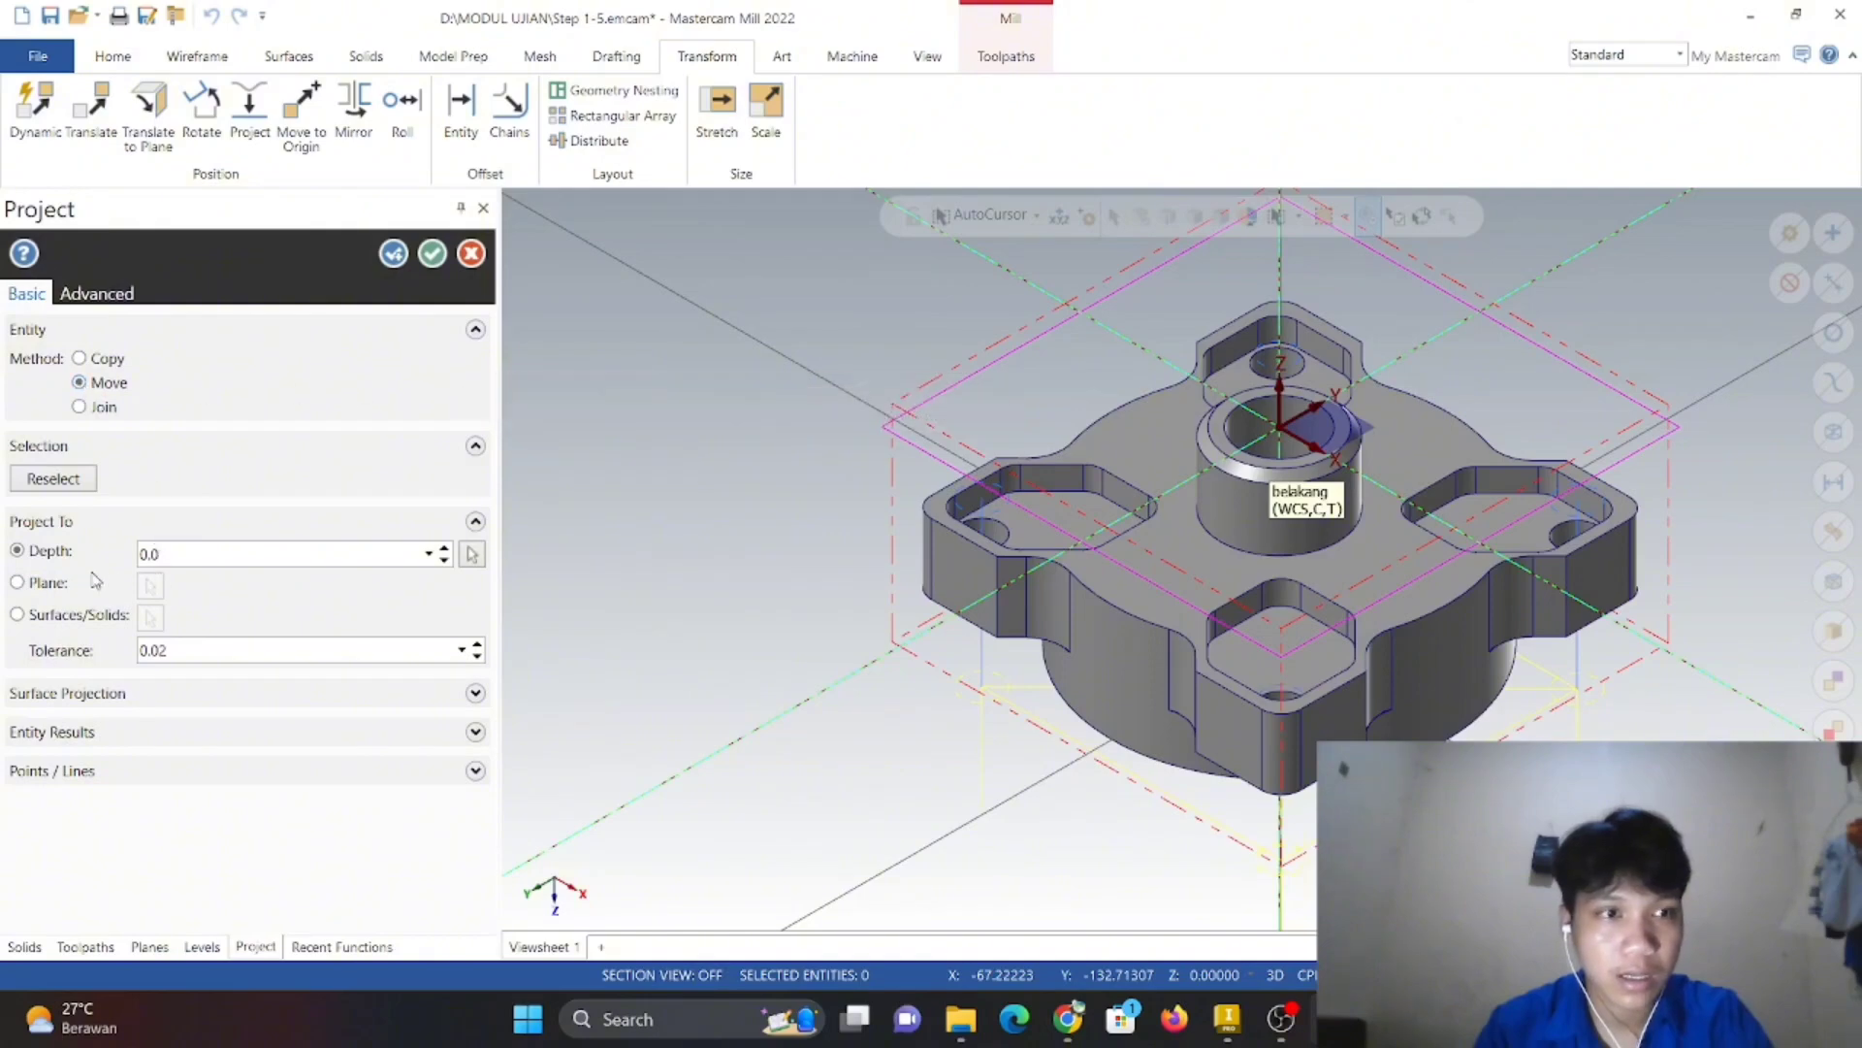
- Project the rectangle by moving it to depth -18, picked on the flange's upper face in the belakang plane
click(474, 557)
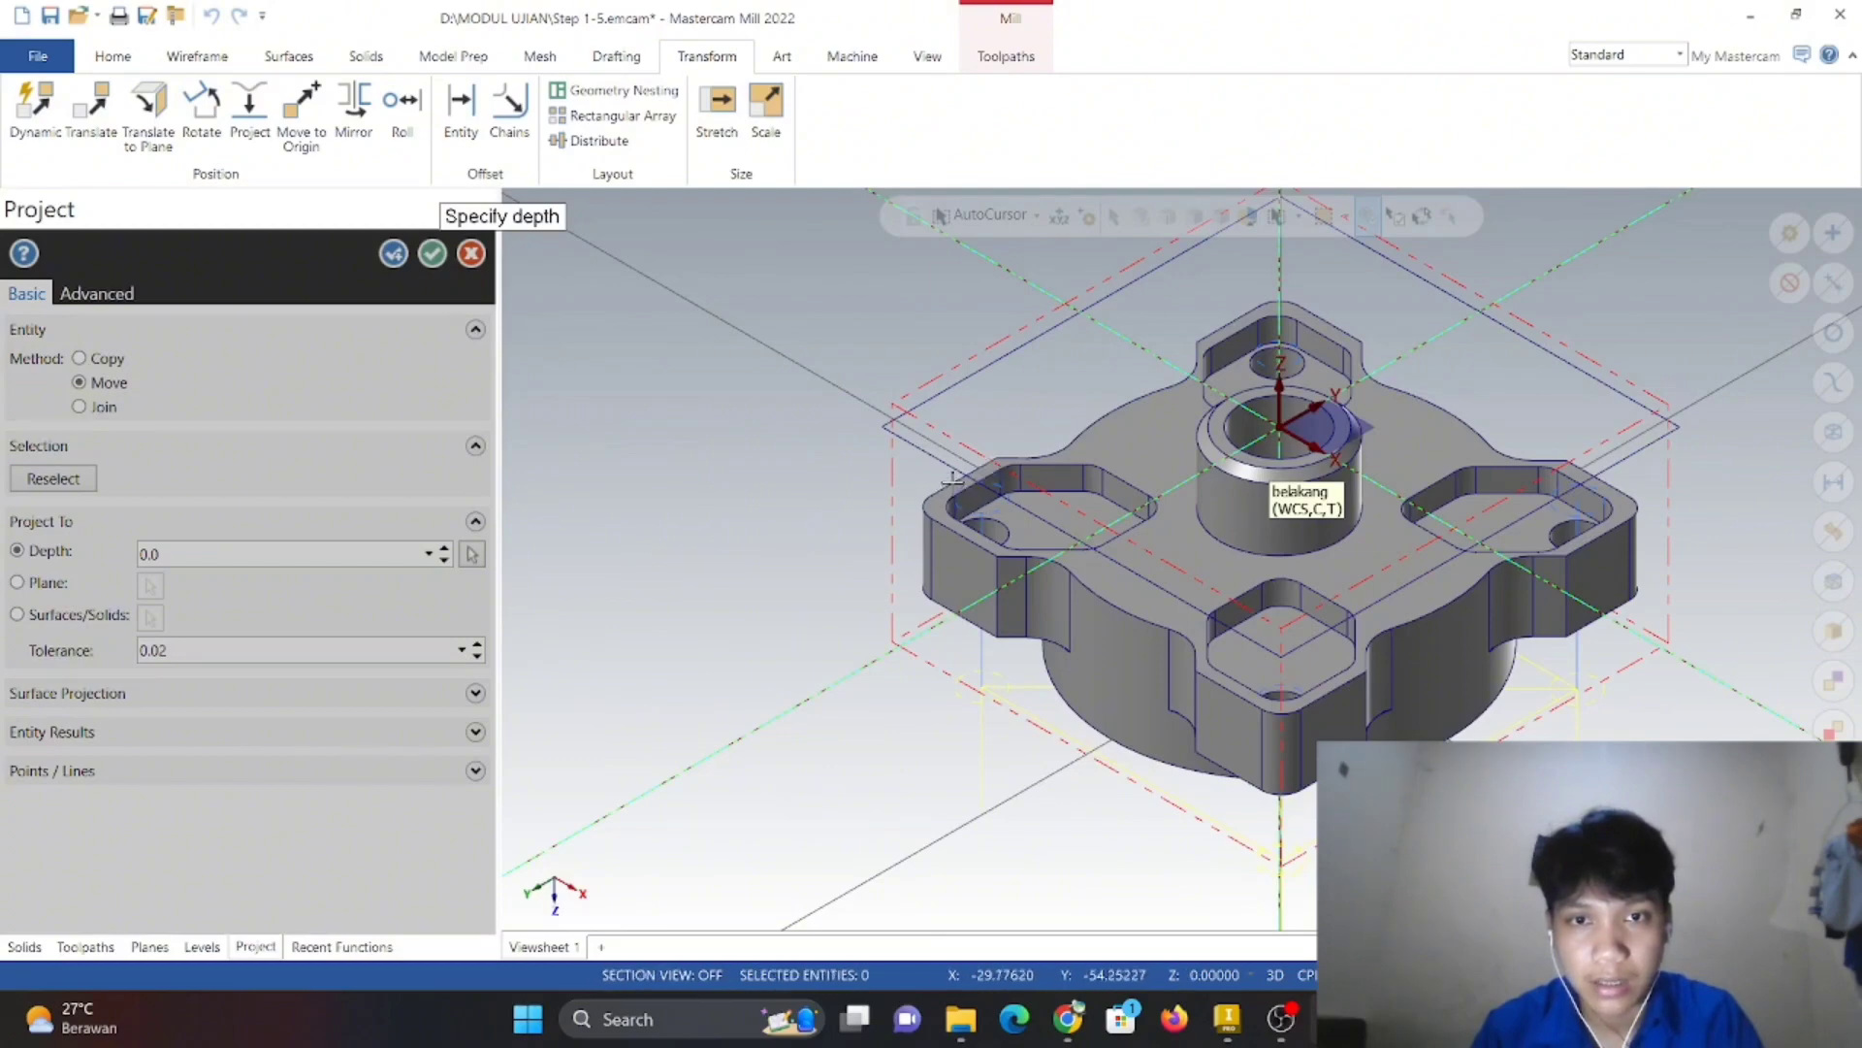
middle_drag(869, 503, 853, 571)
click(1010, 533)
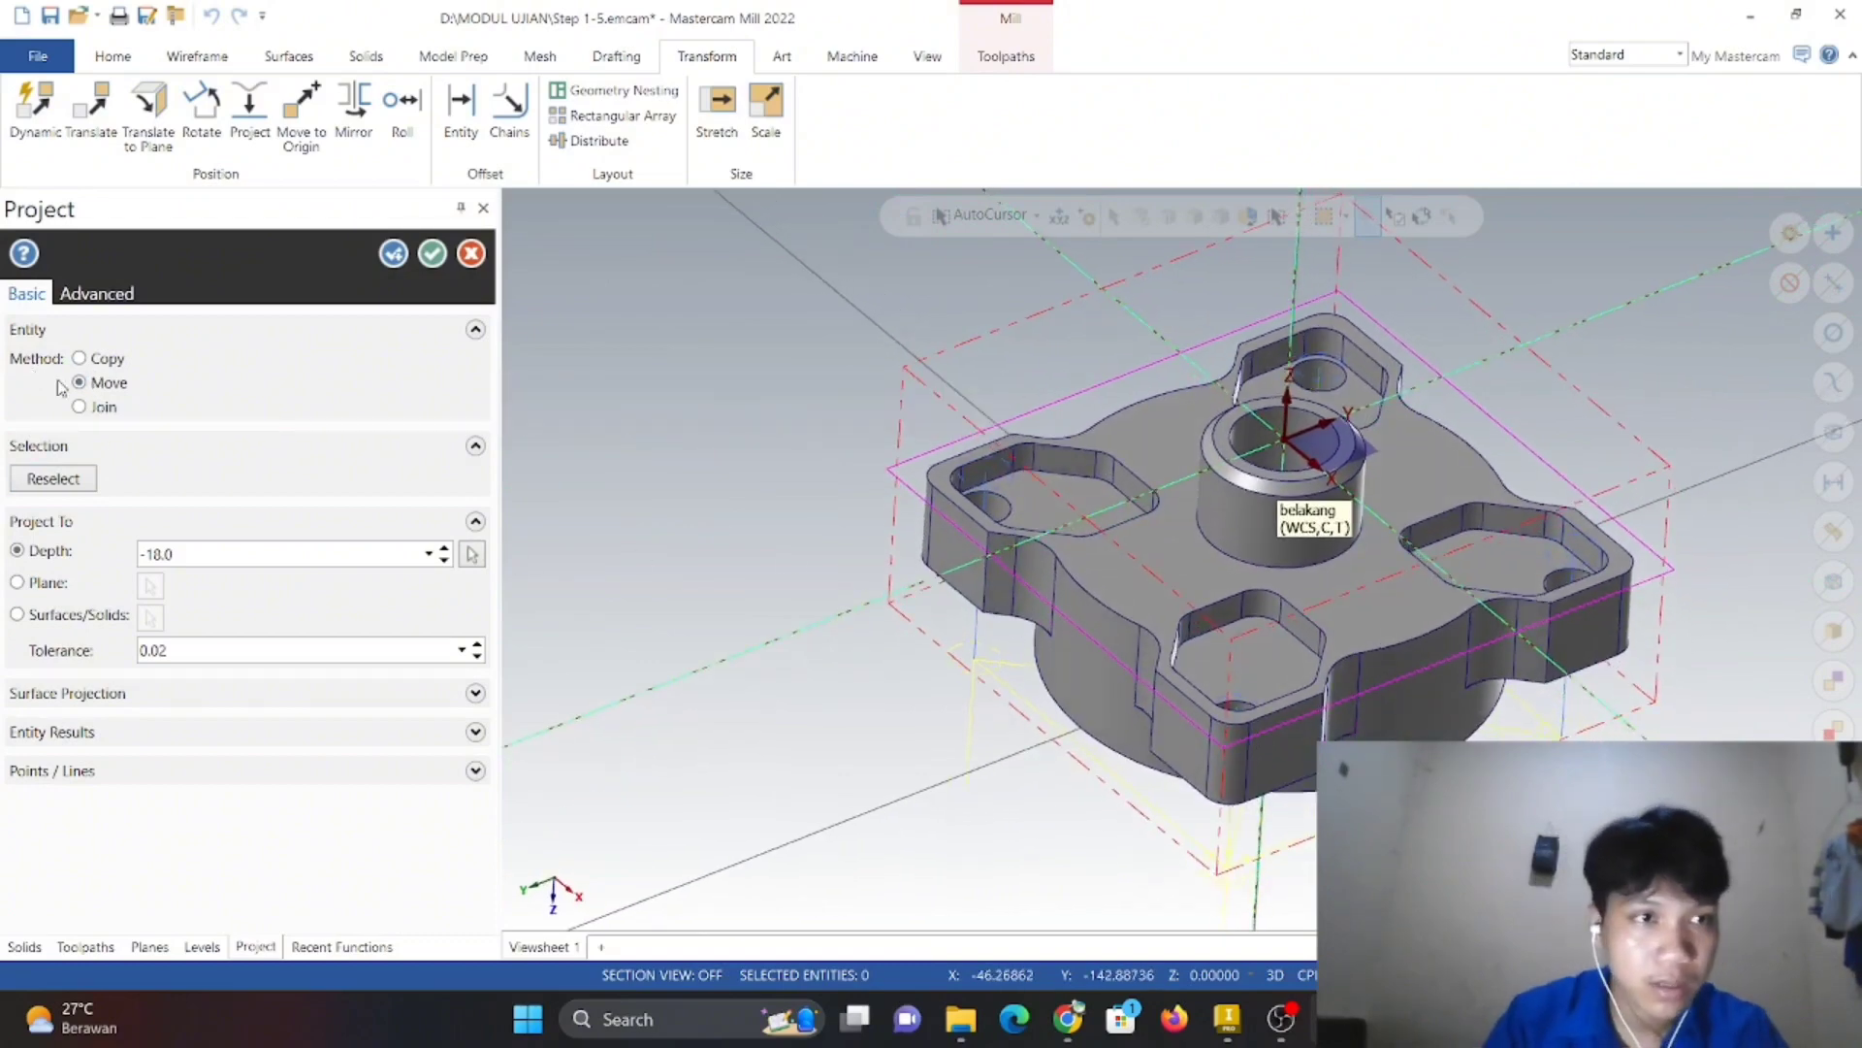
click(79, 359)
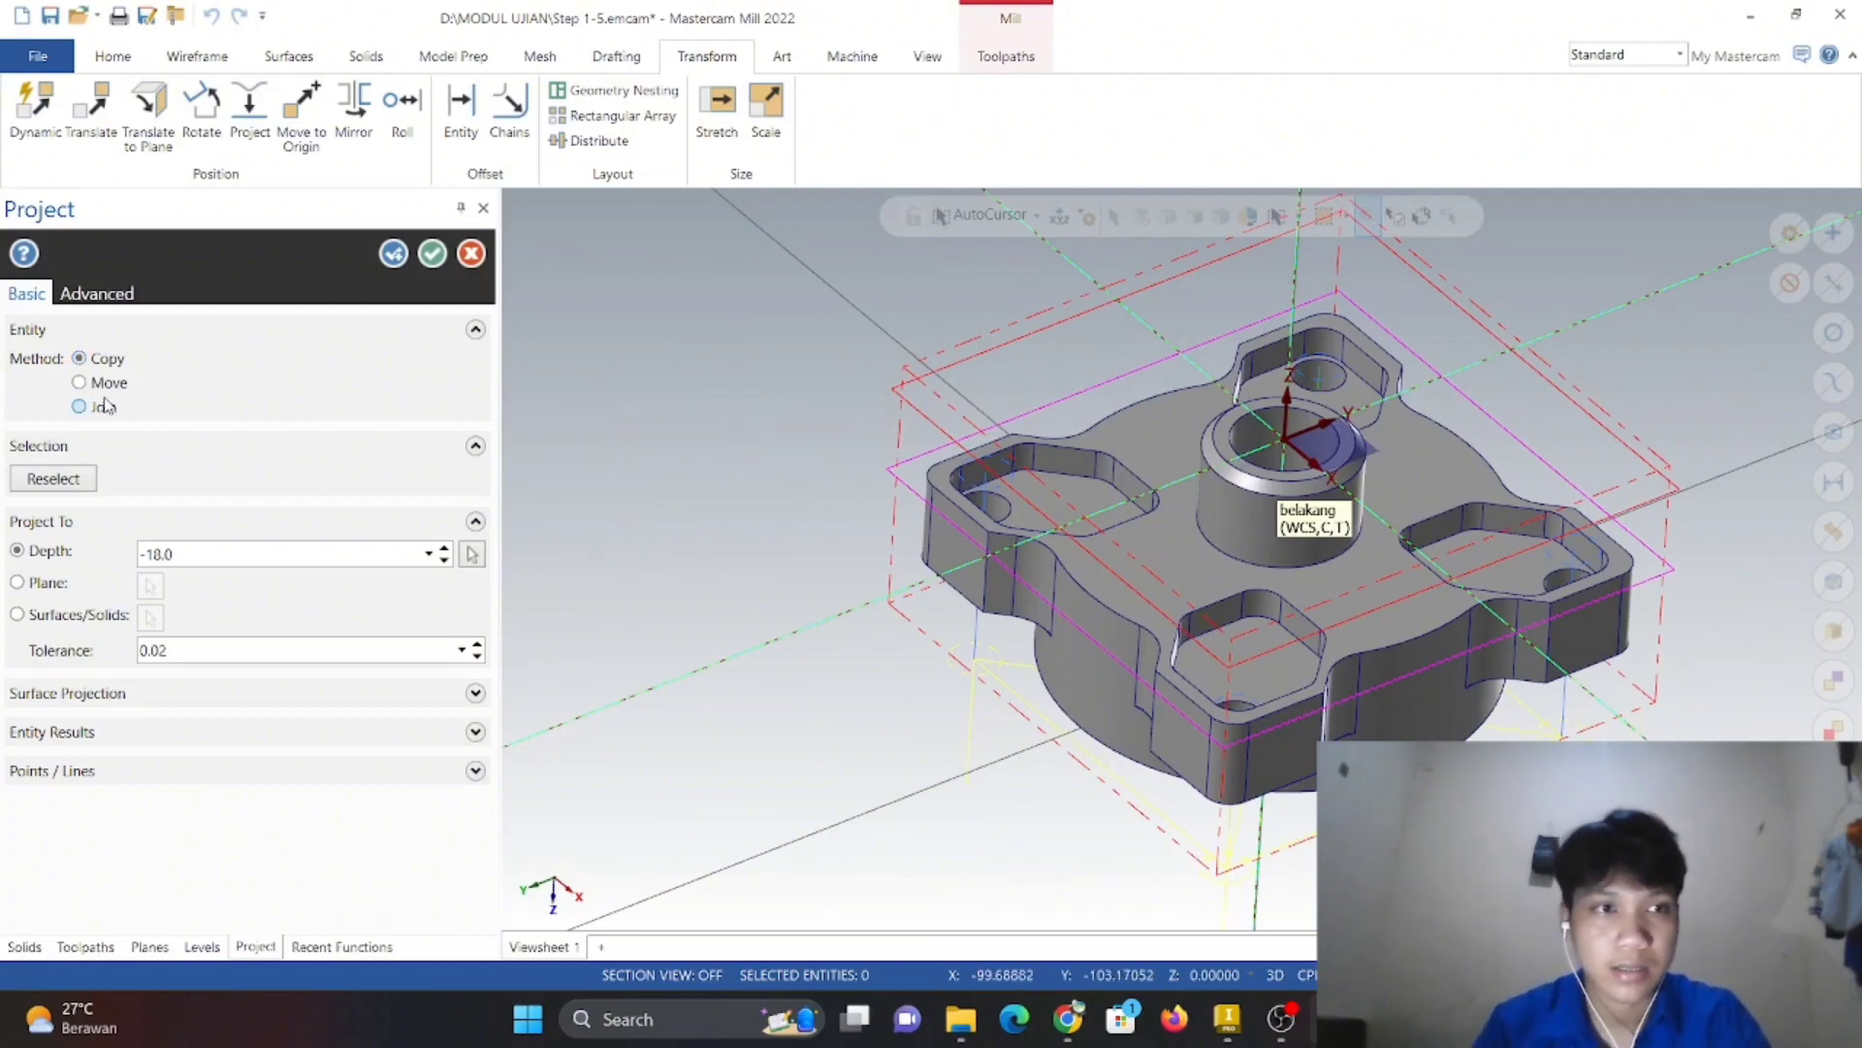
click(96, 388)
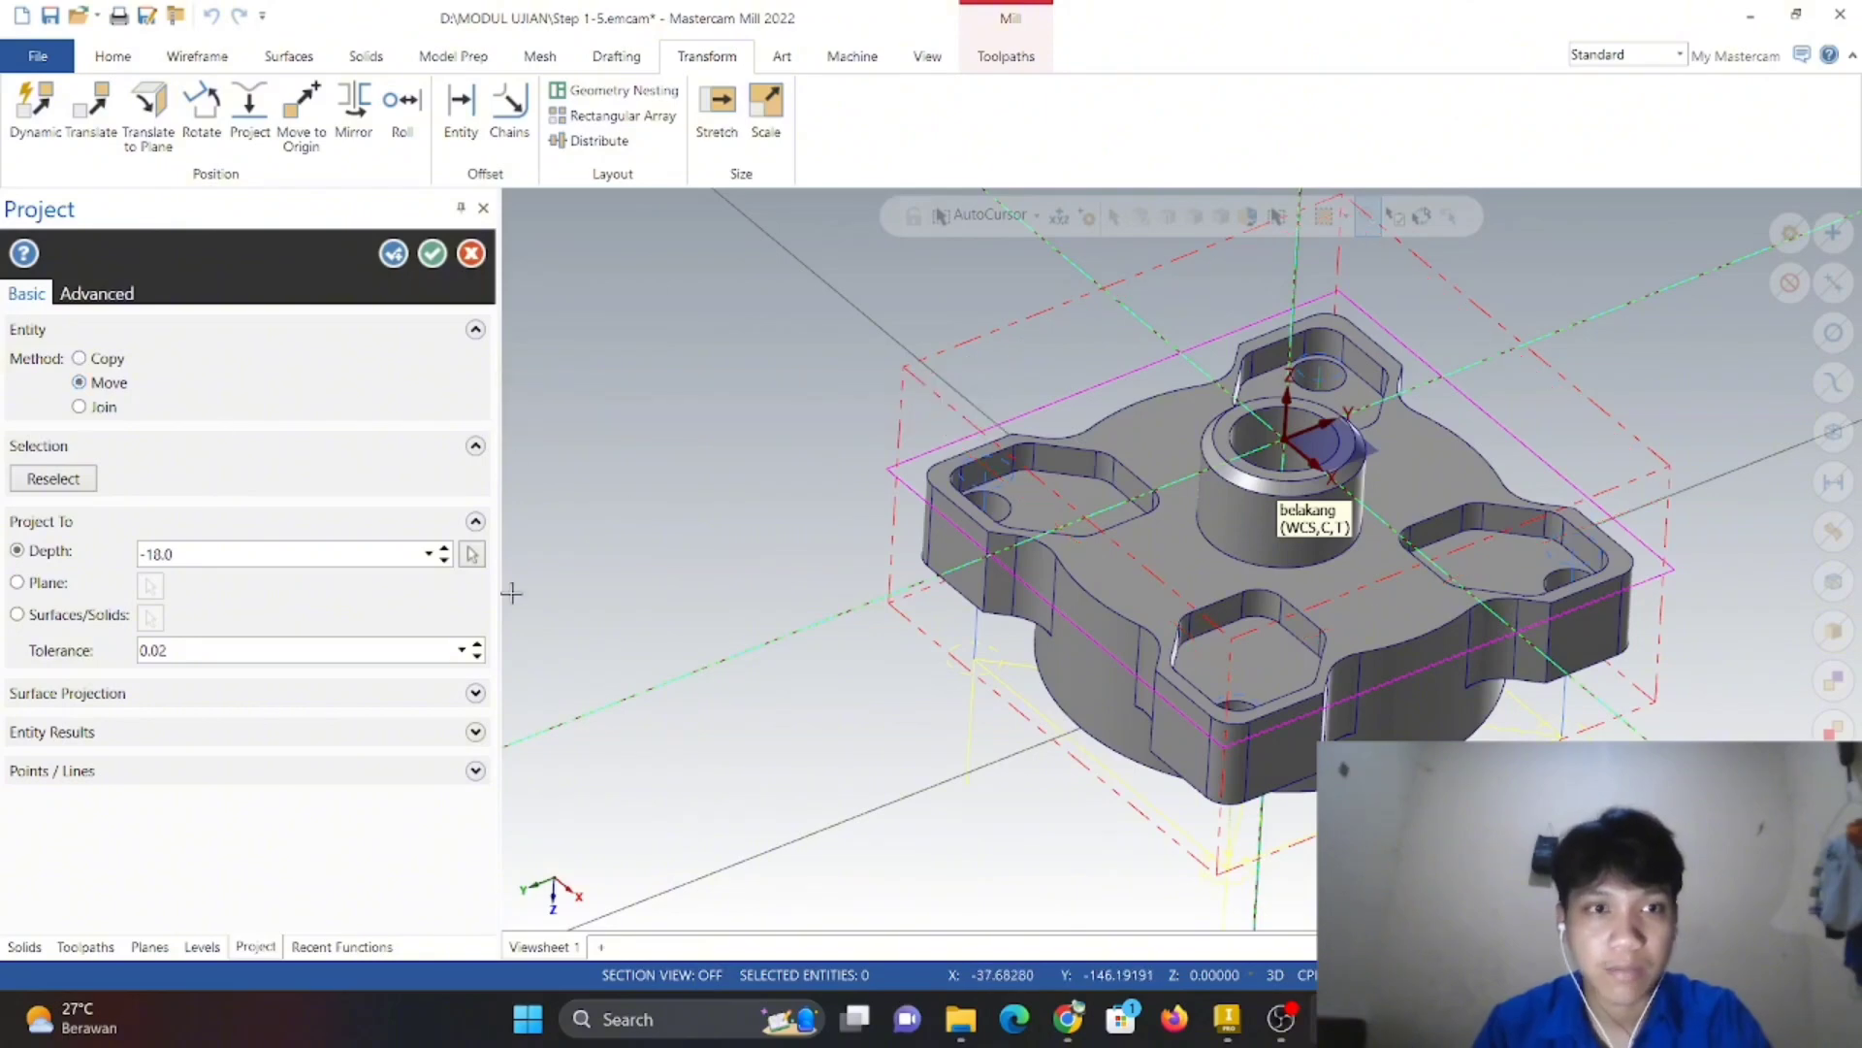
click(433, 255)
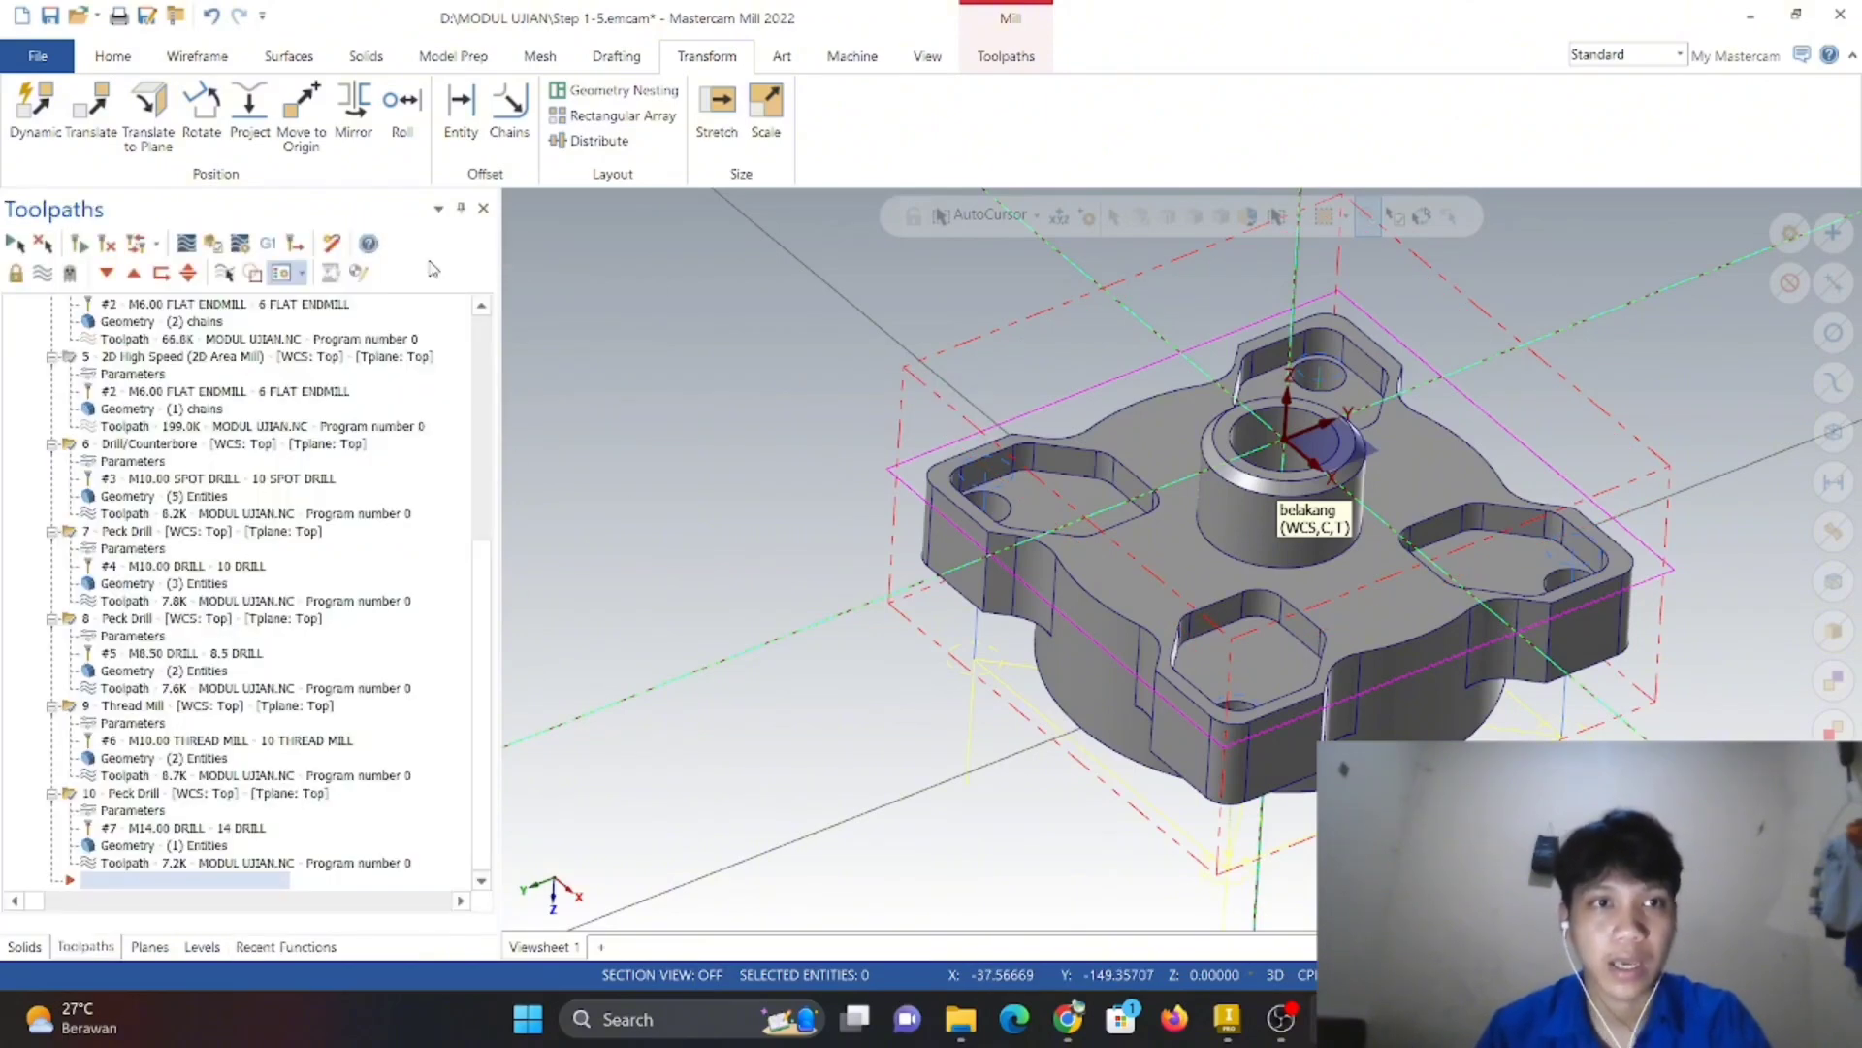
click(366, 56)
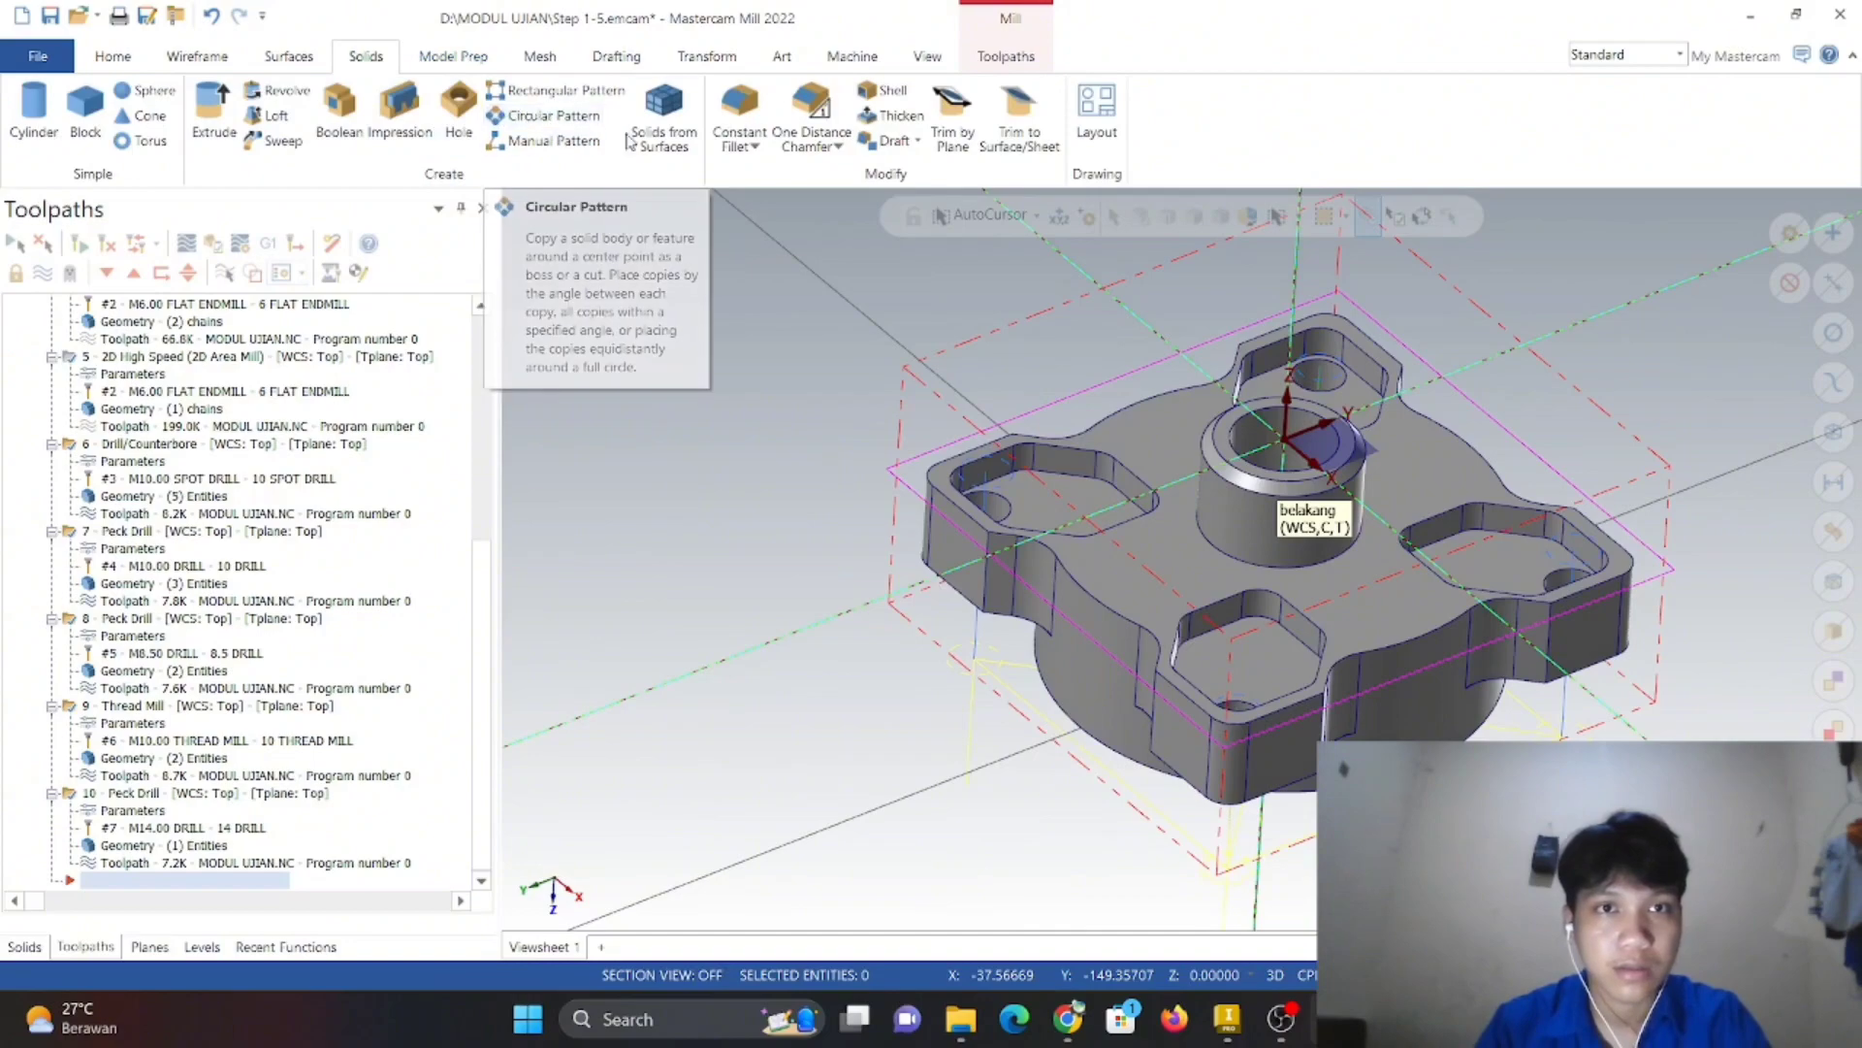
right_click(785, 451)
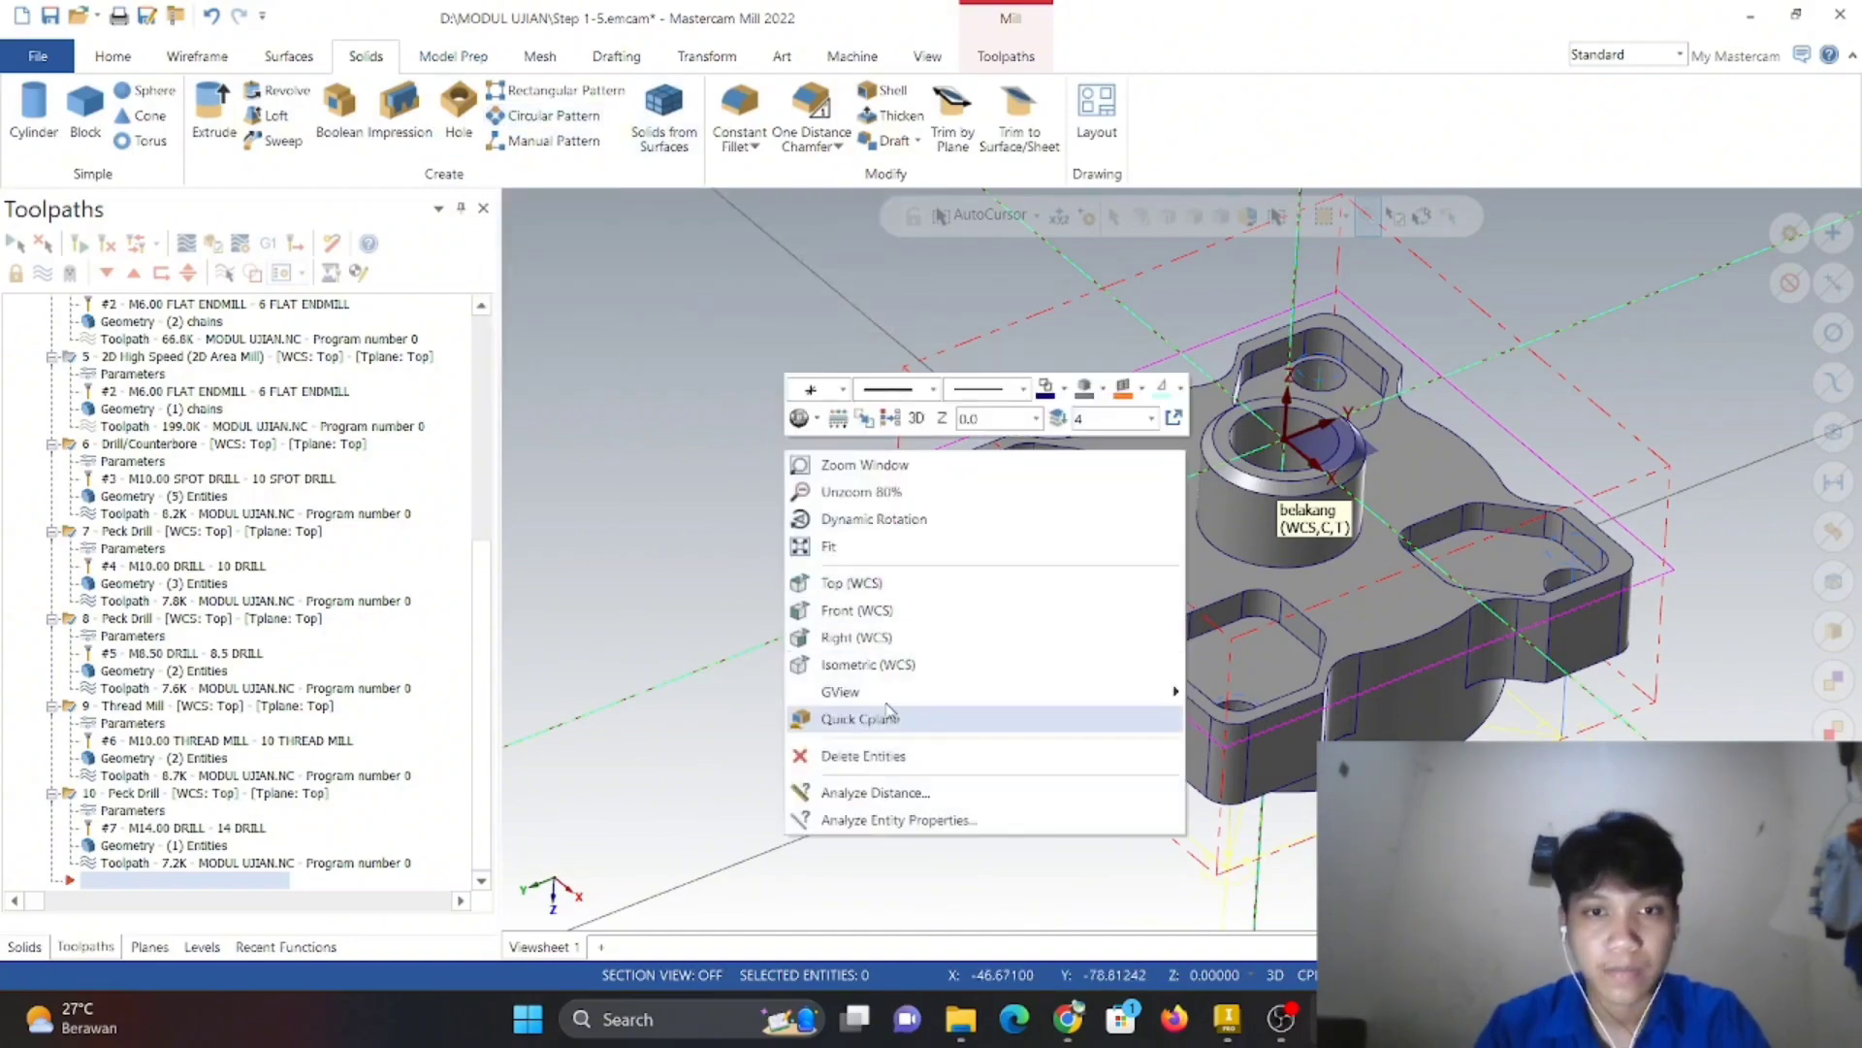
click(883, 675)
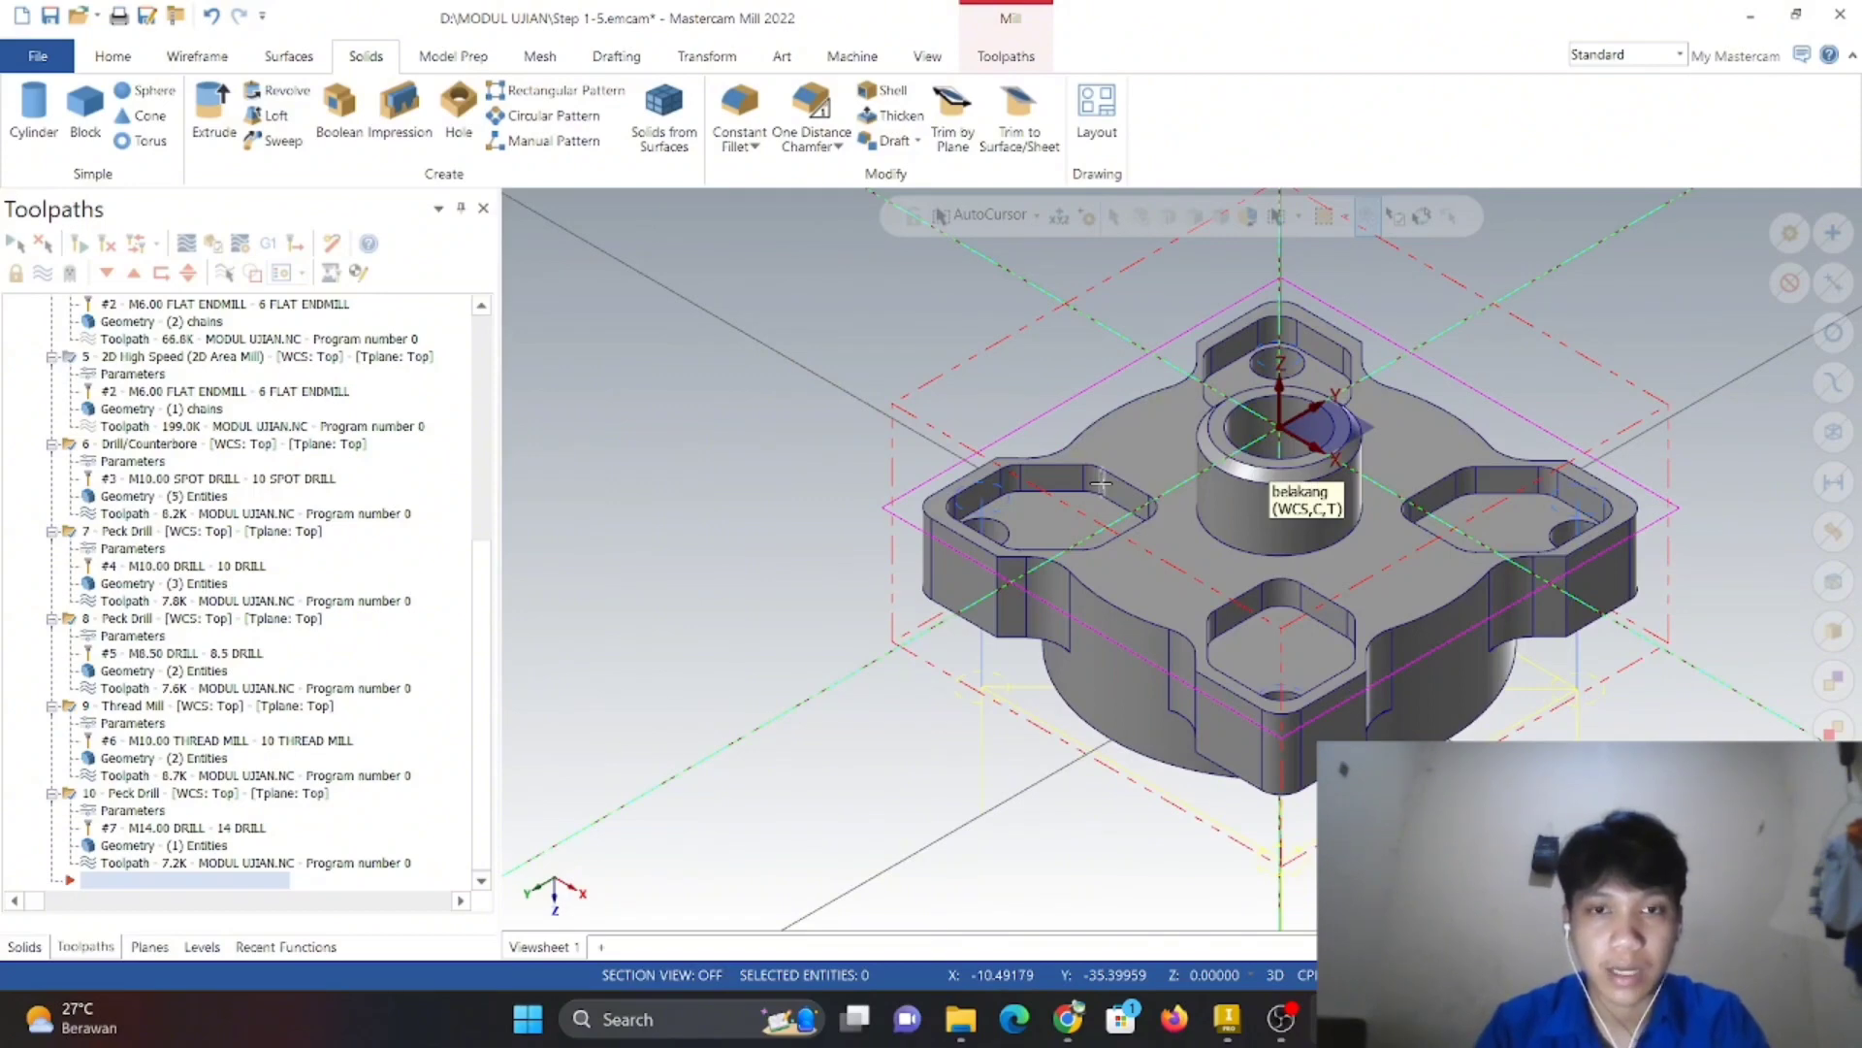
click(647, 123)
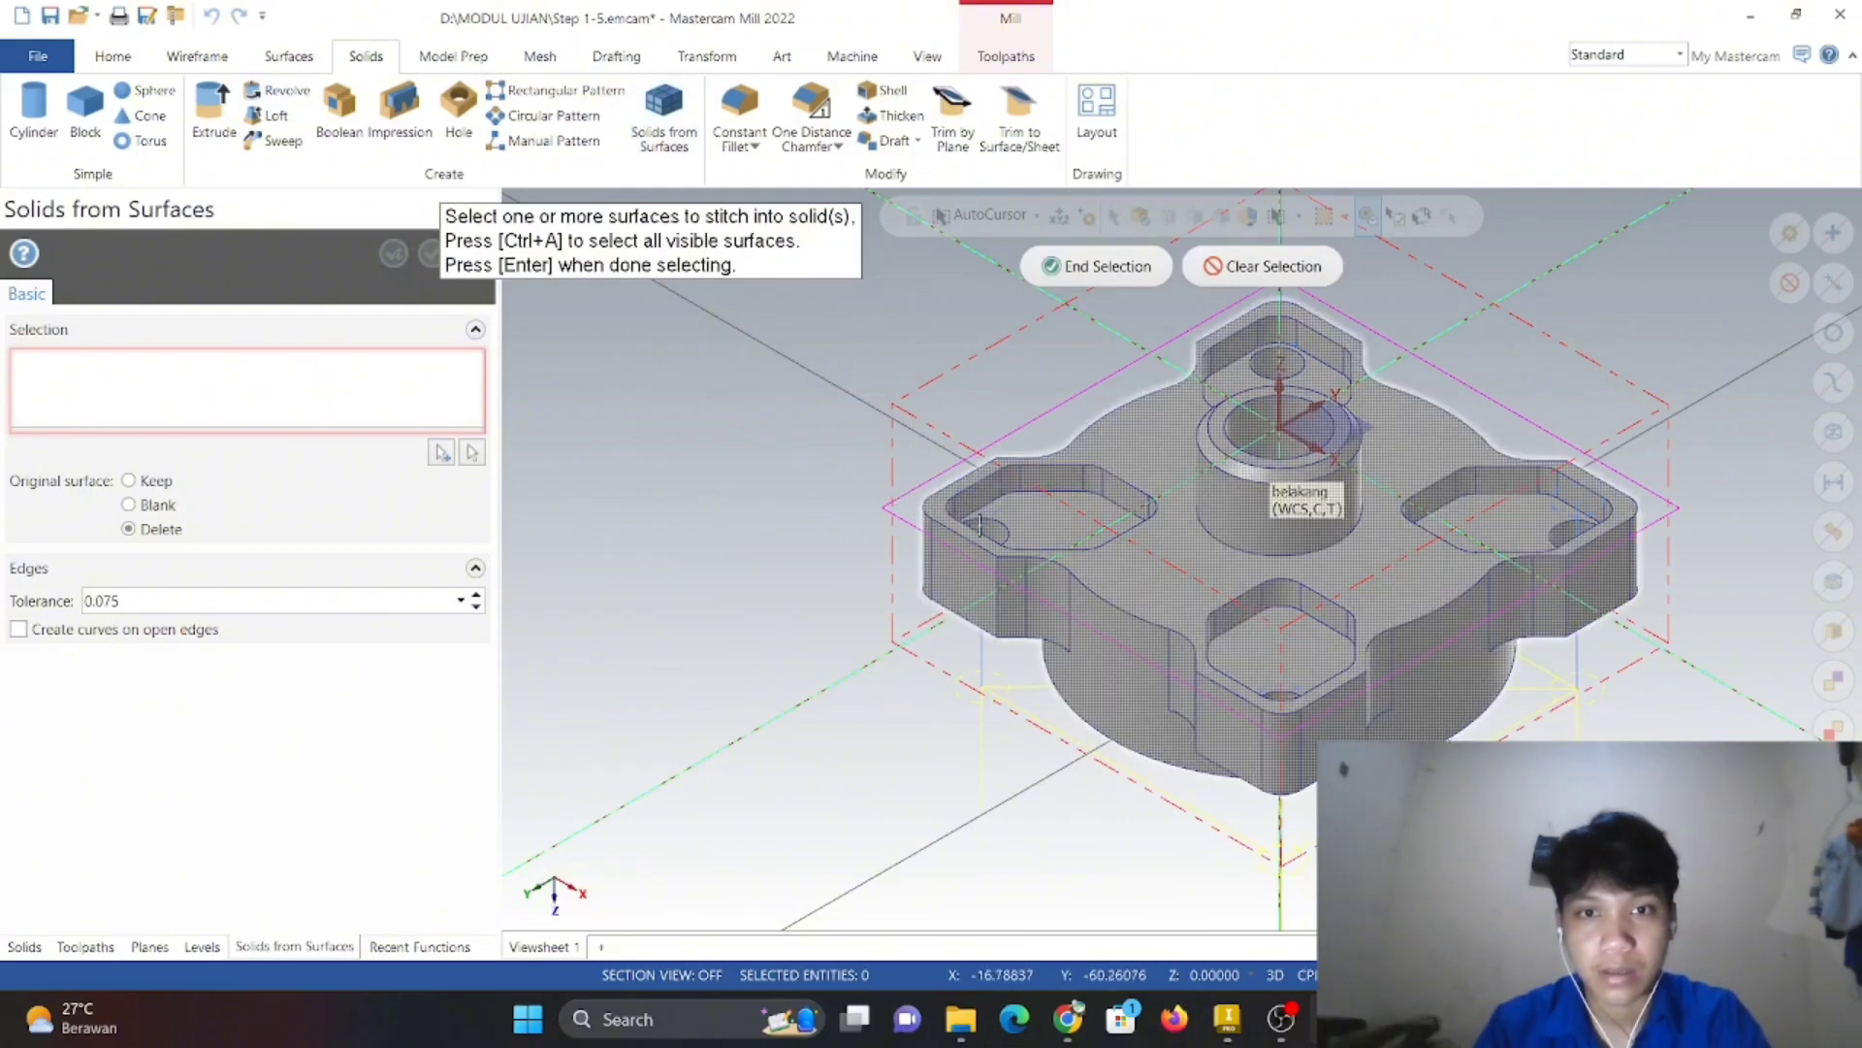
middle_drag(980, 524, 929, 514)
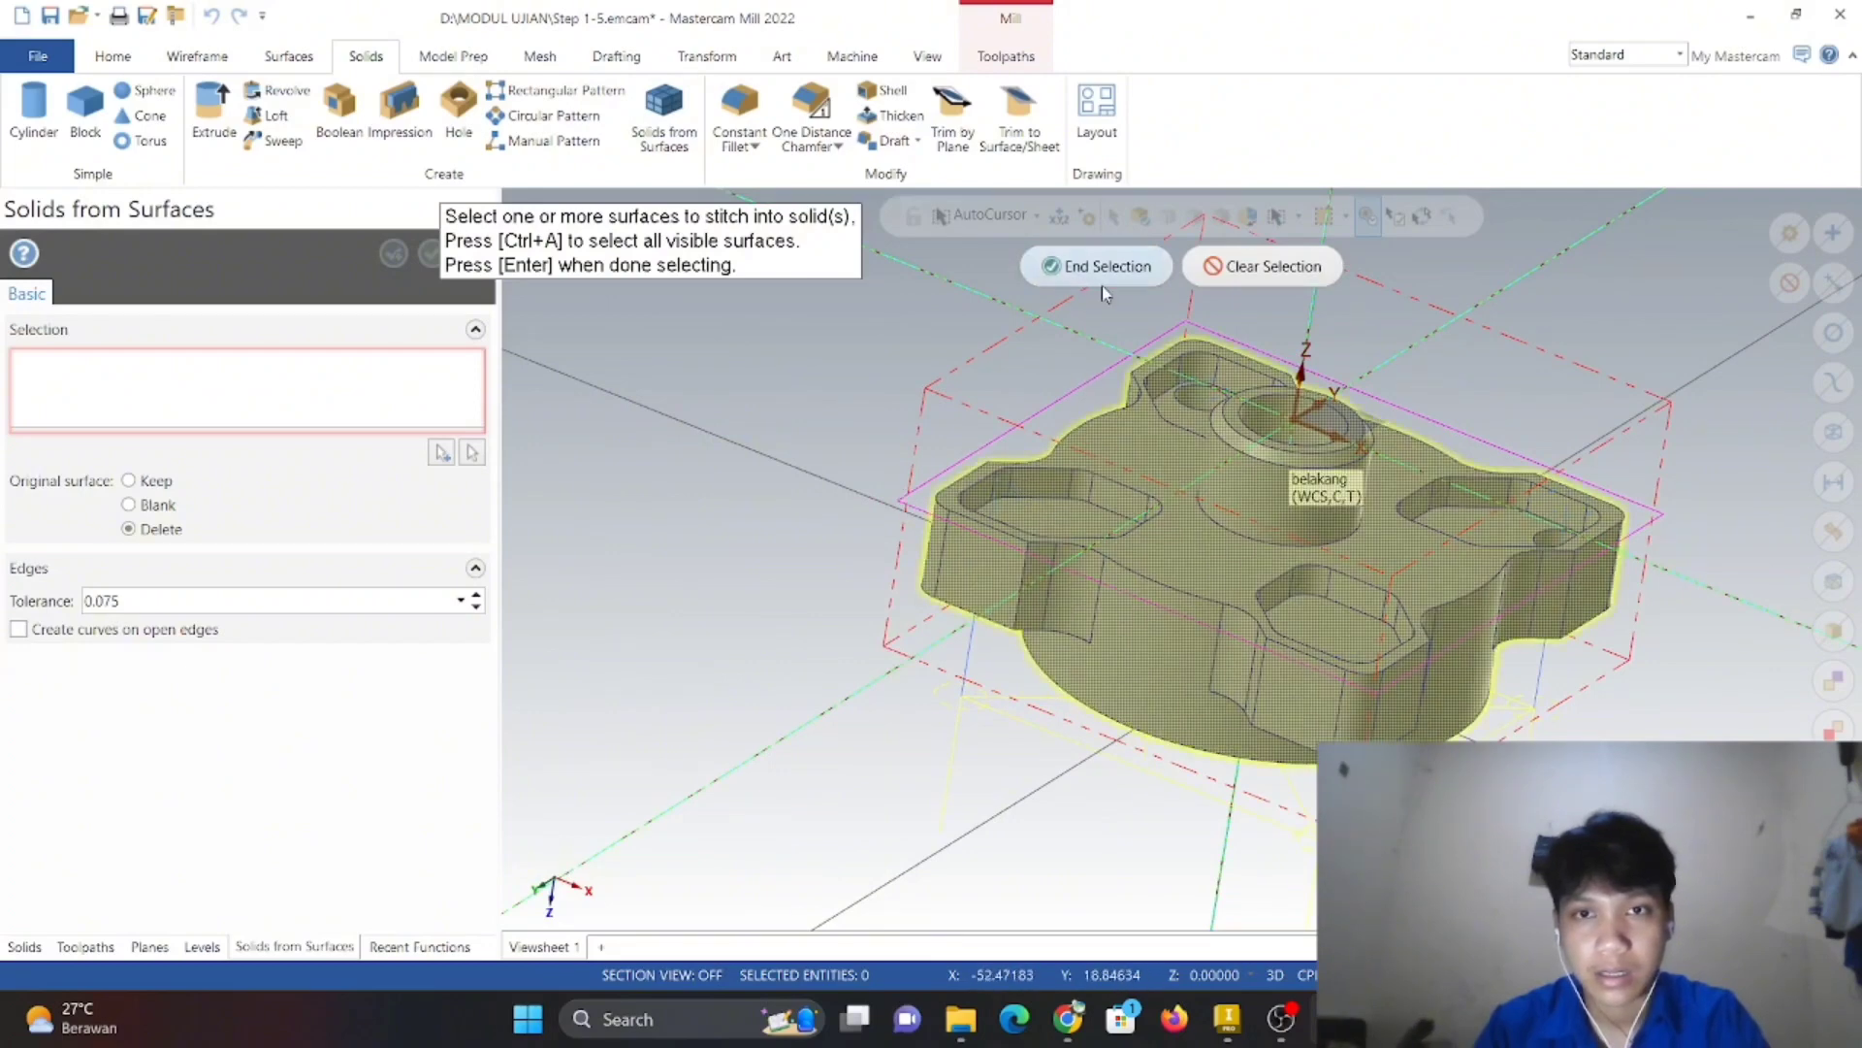
key(Return)
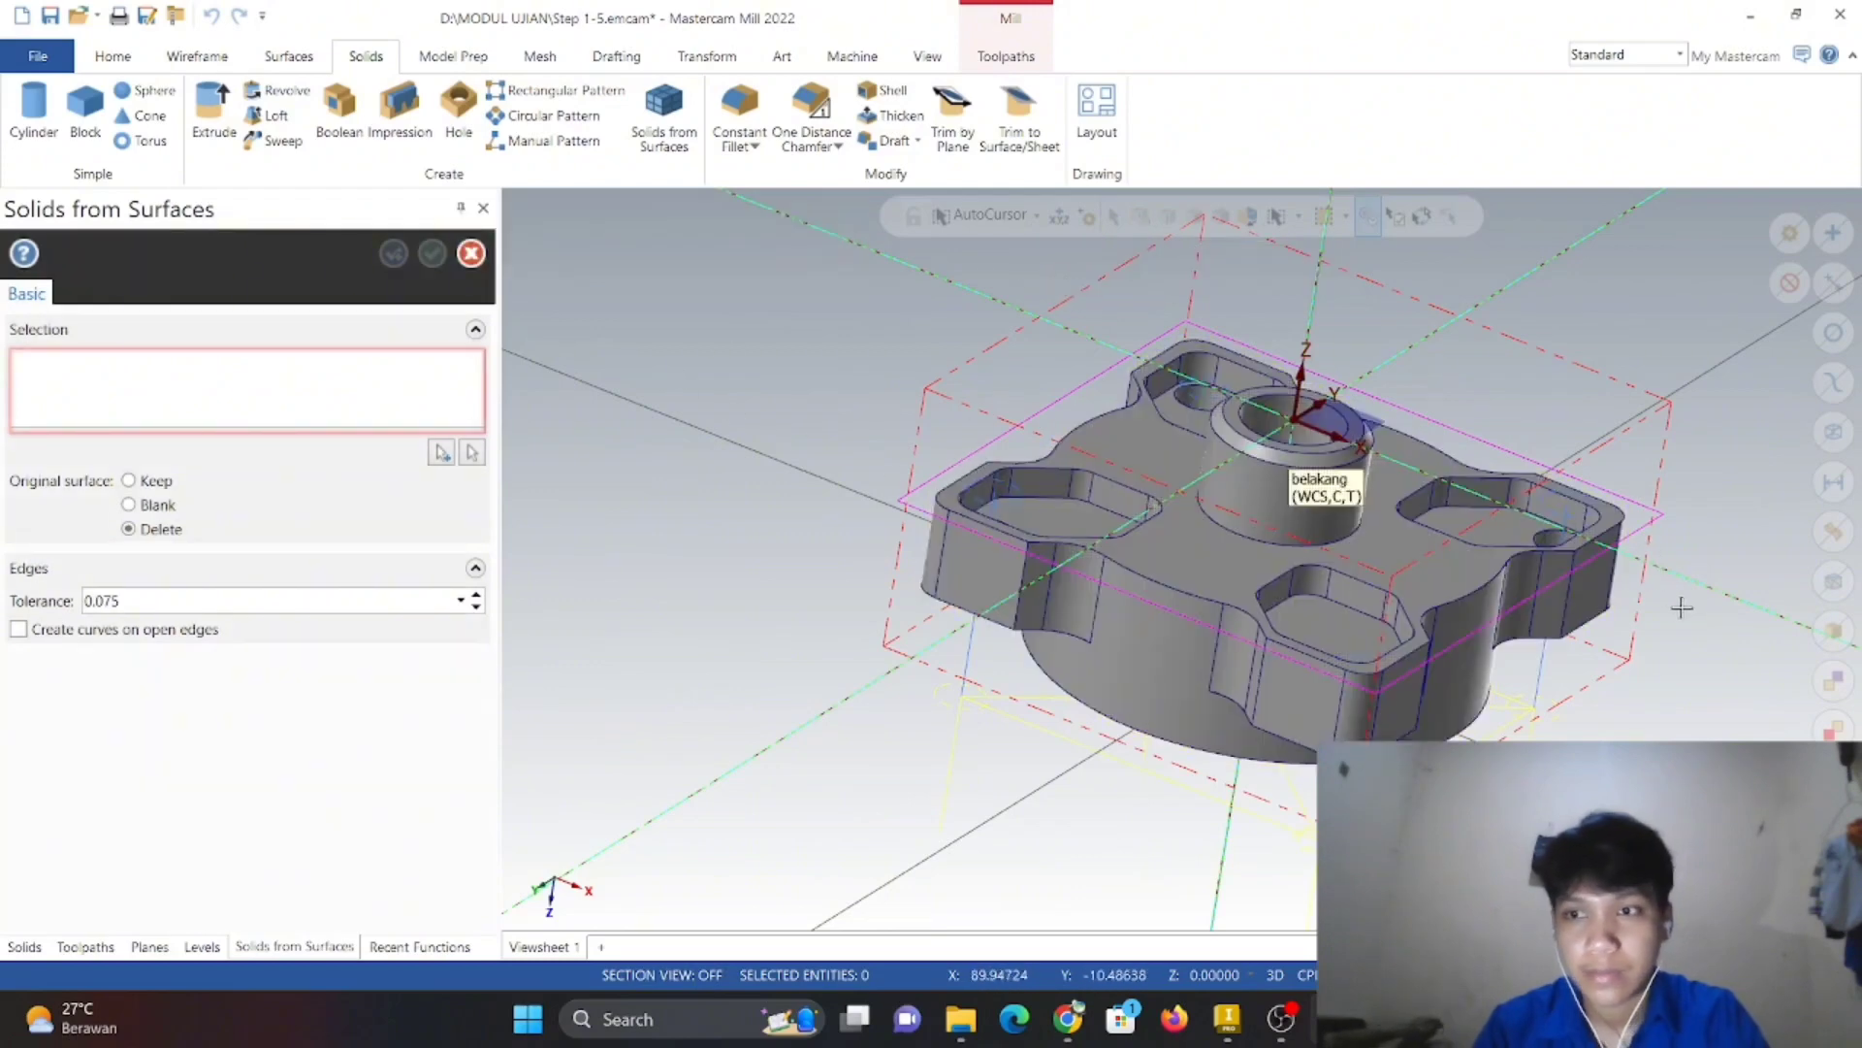
click(1290, 1026)
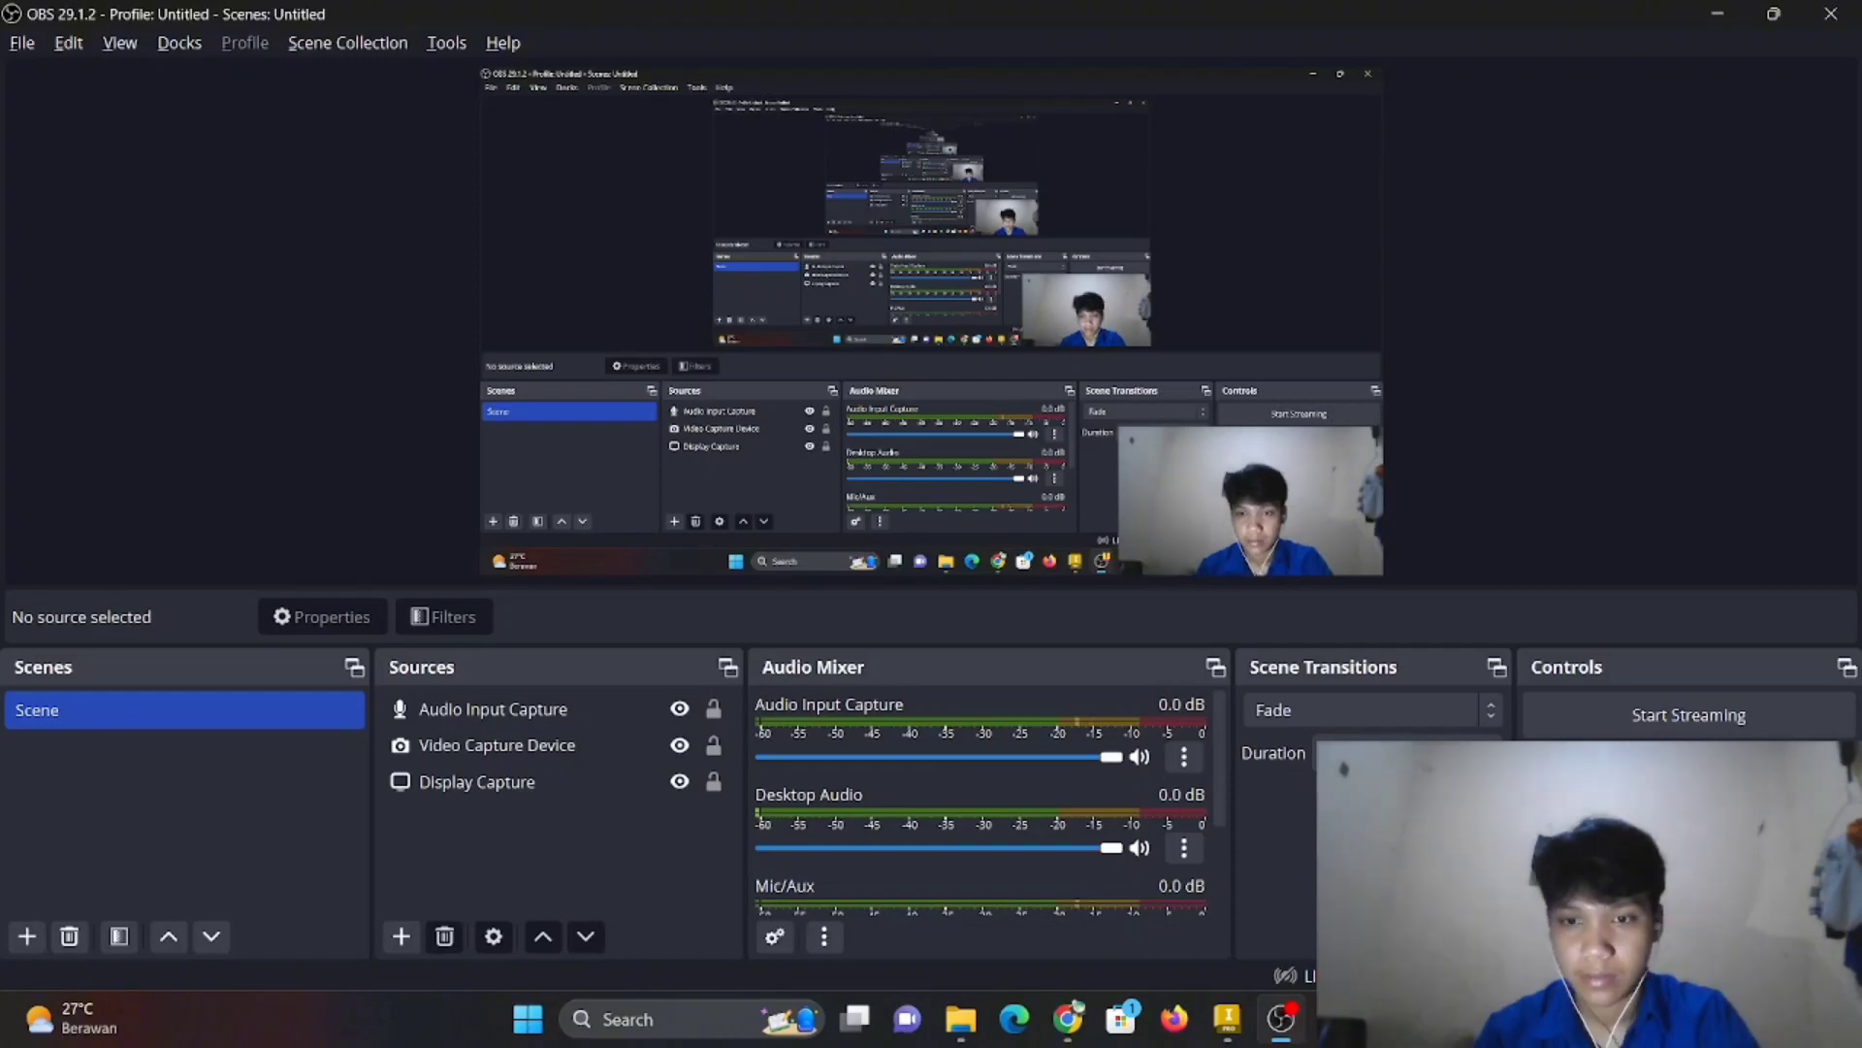
click(1280, 1018)
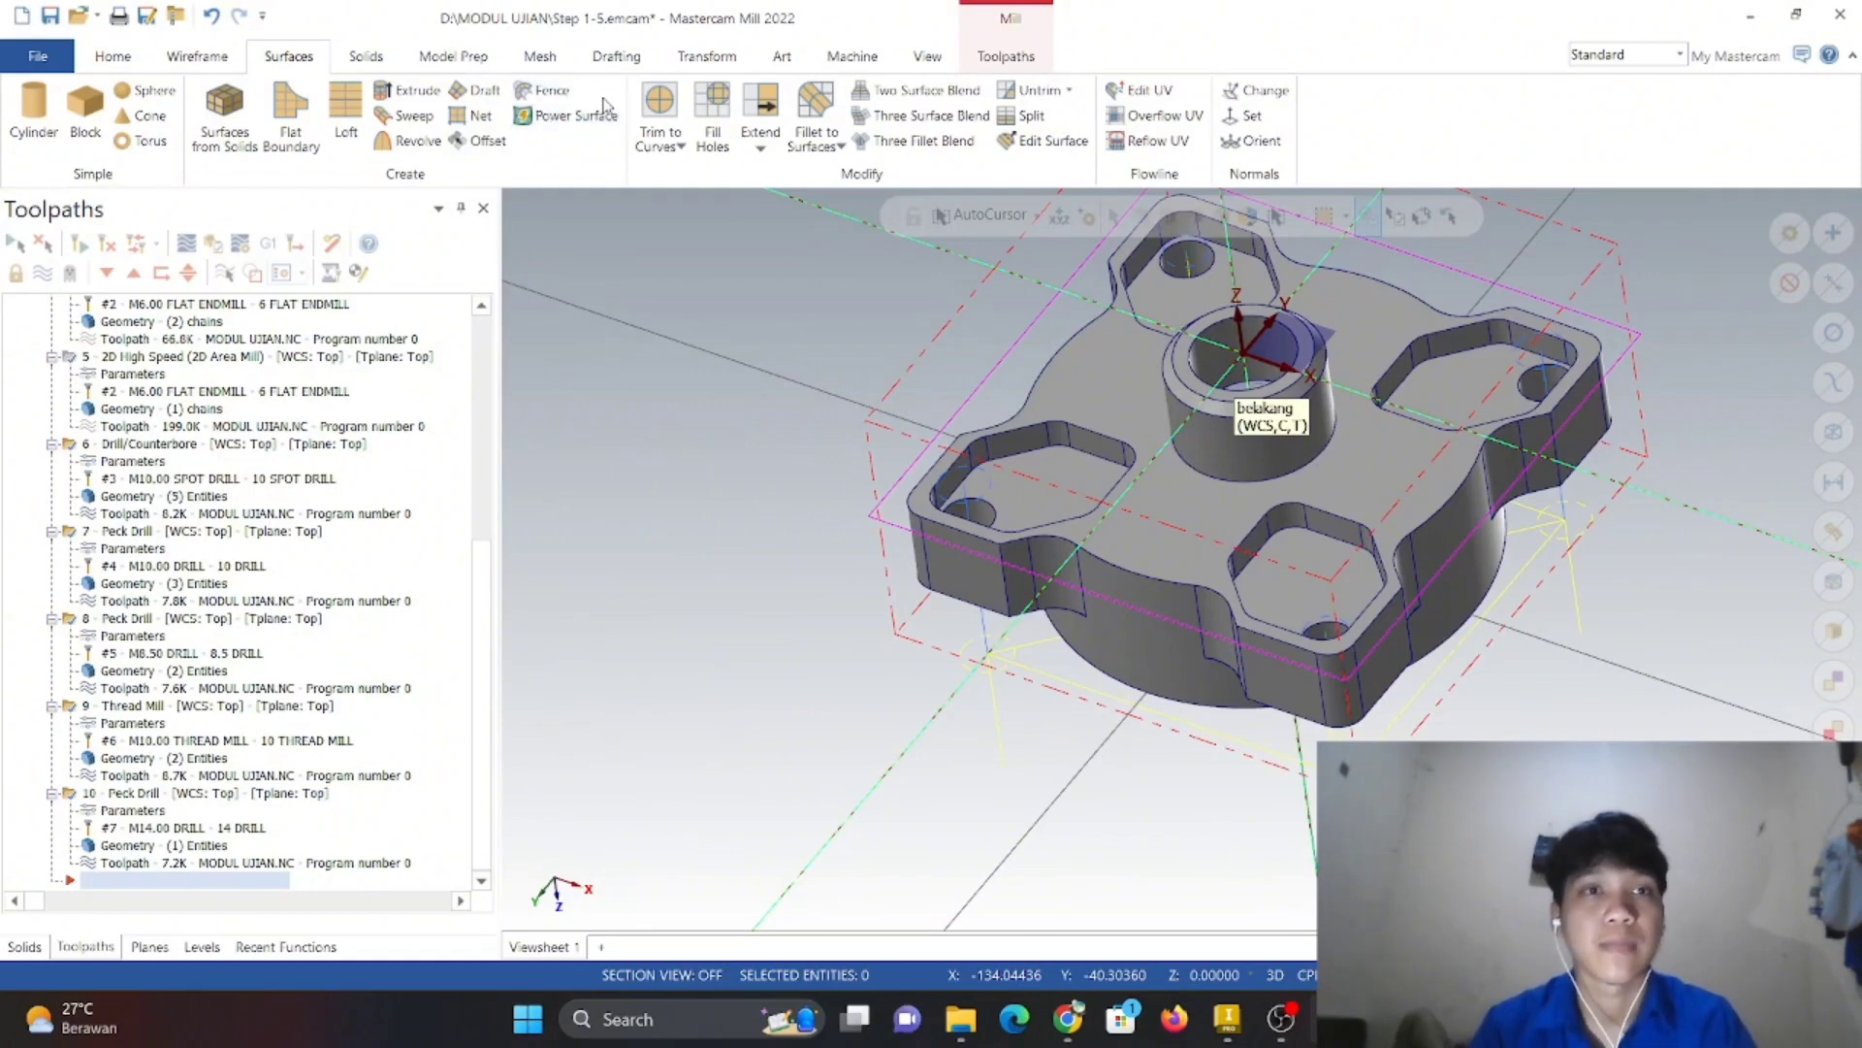
- Create a flat boundary surface from the projected rectangle chain and show it in isometric view
click(285, 115)
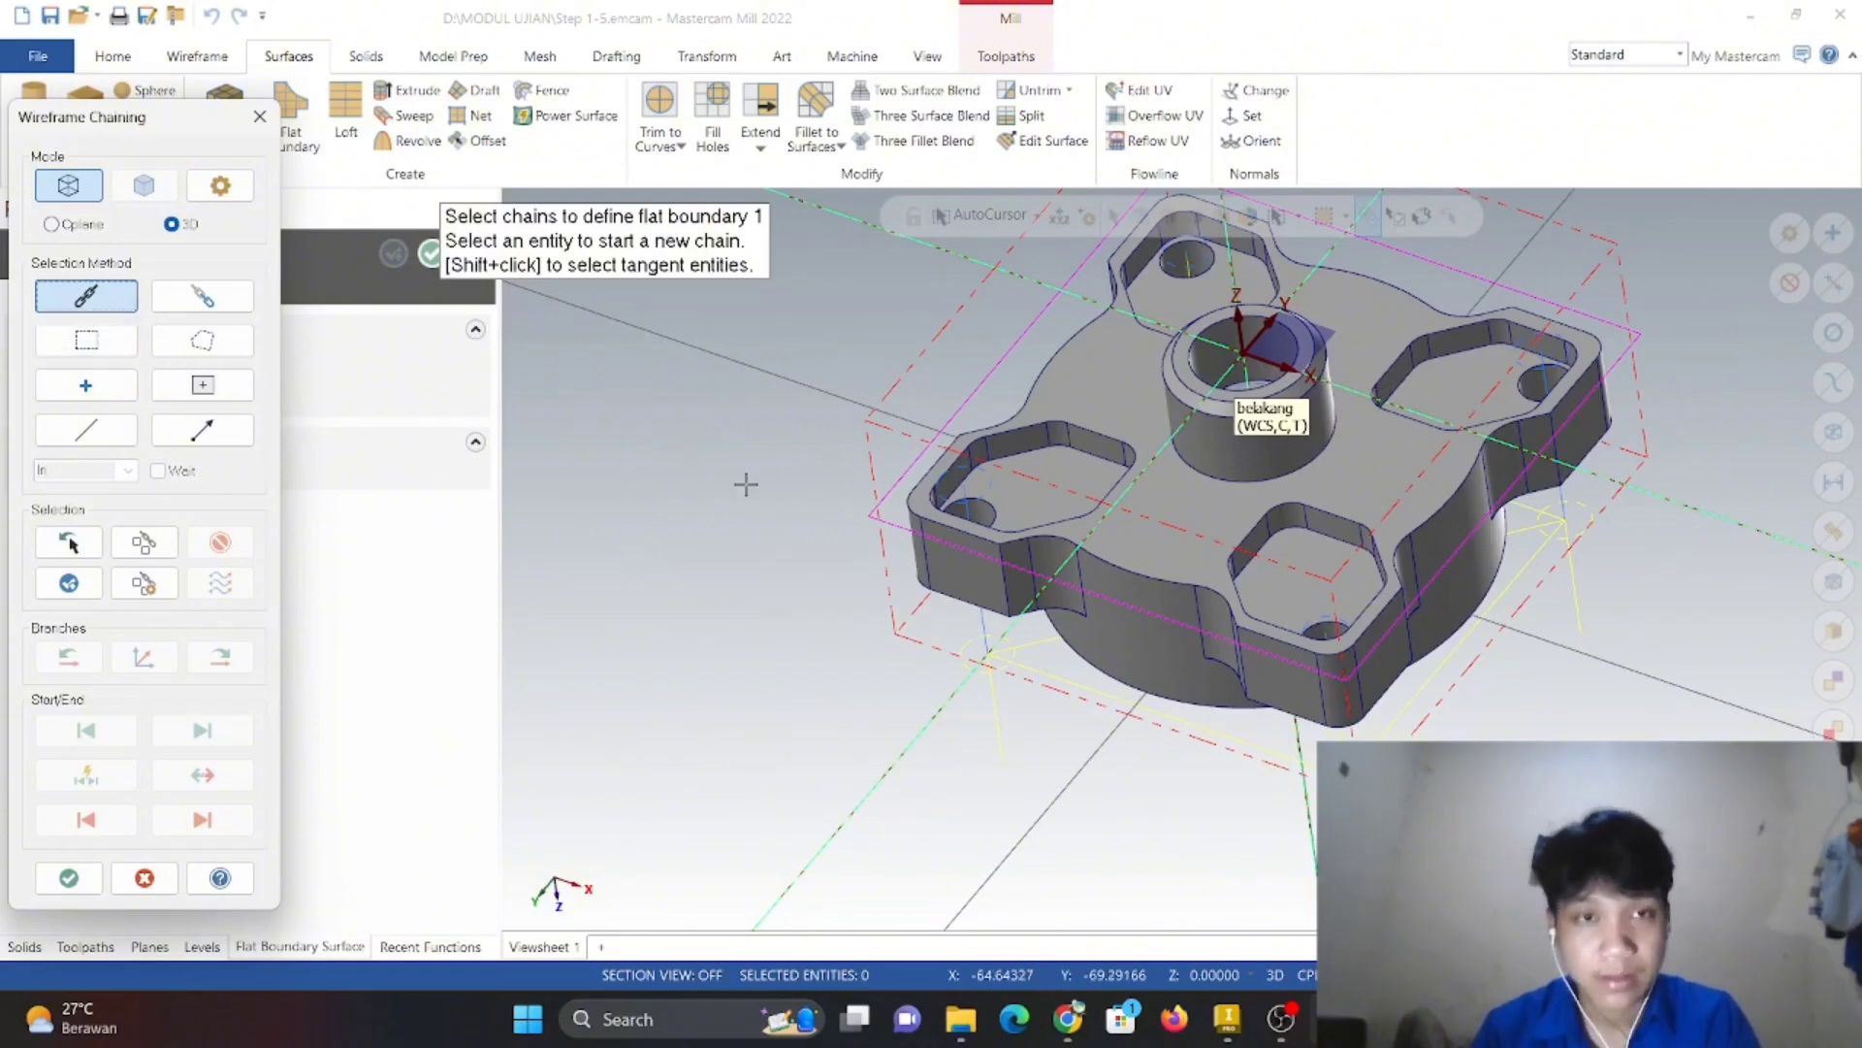
click(891, 524)
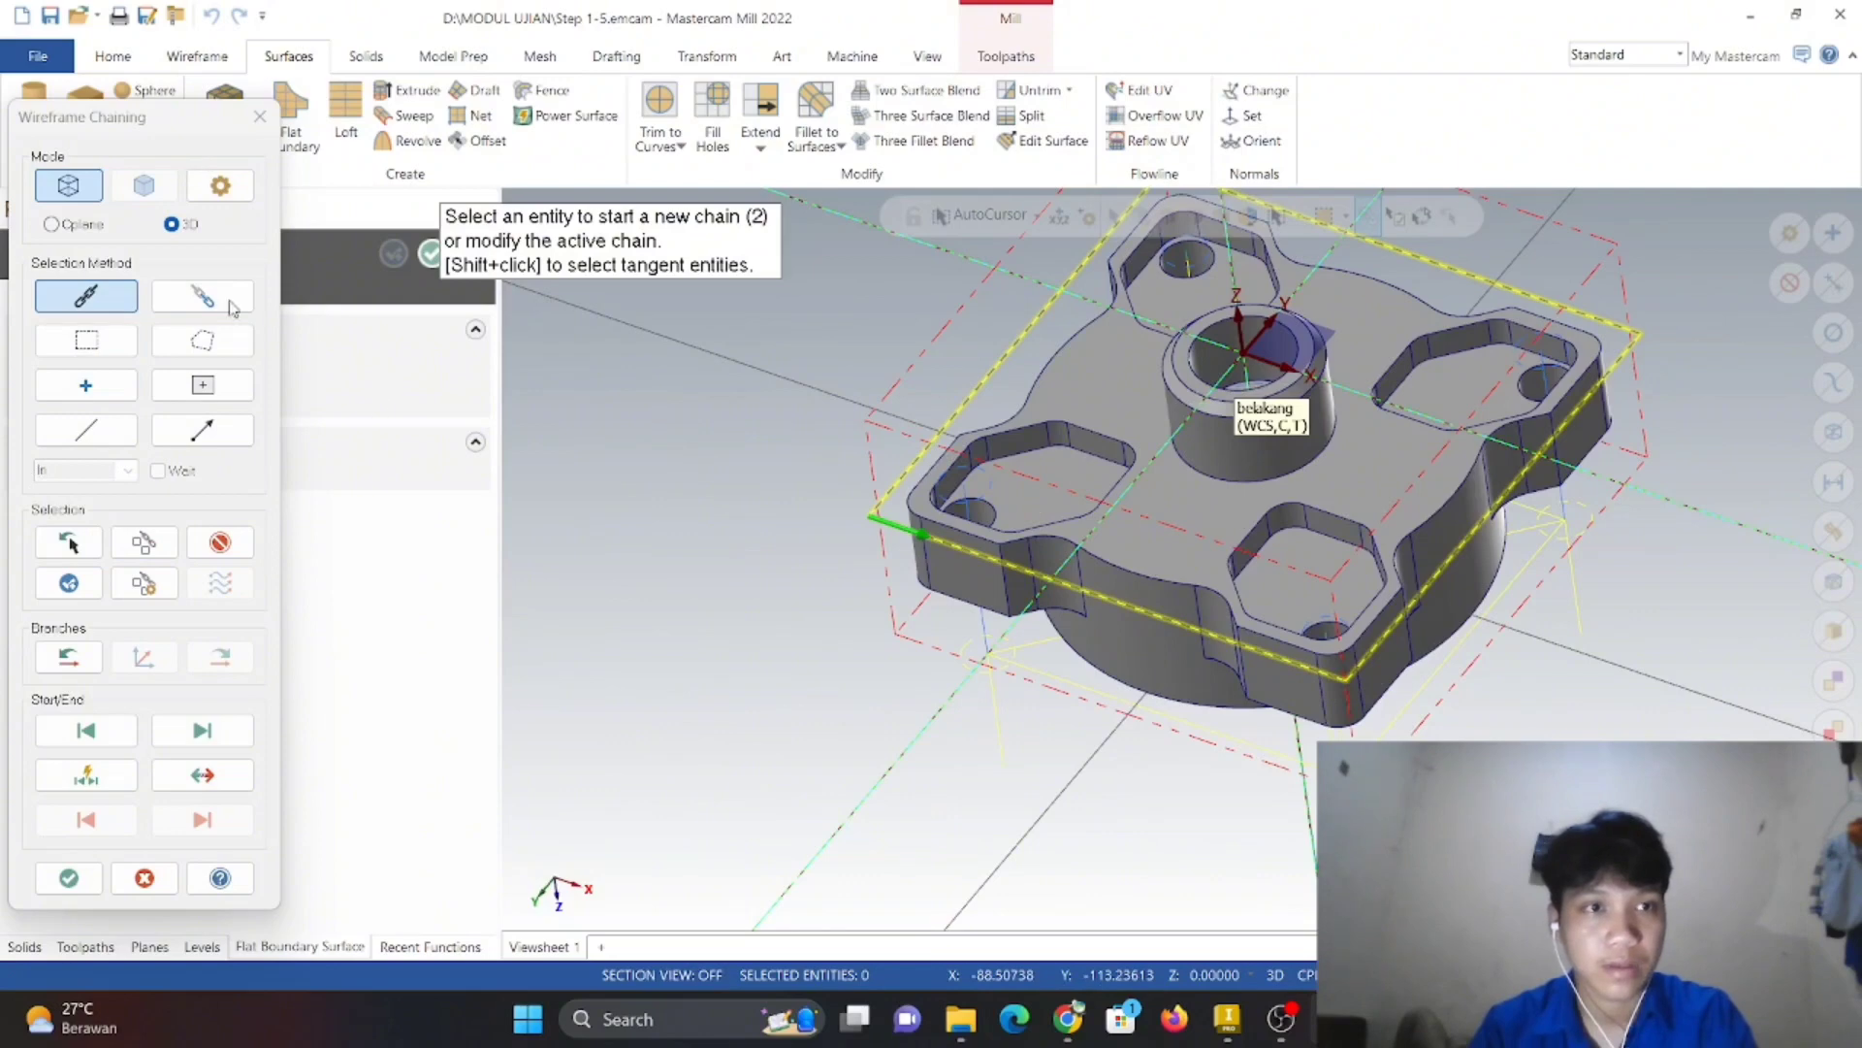
click(69, 877)
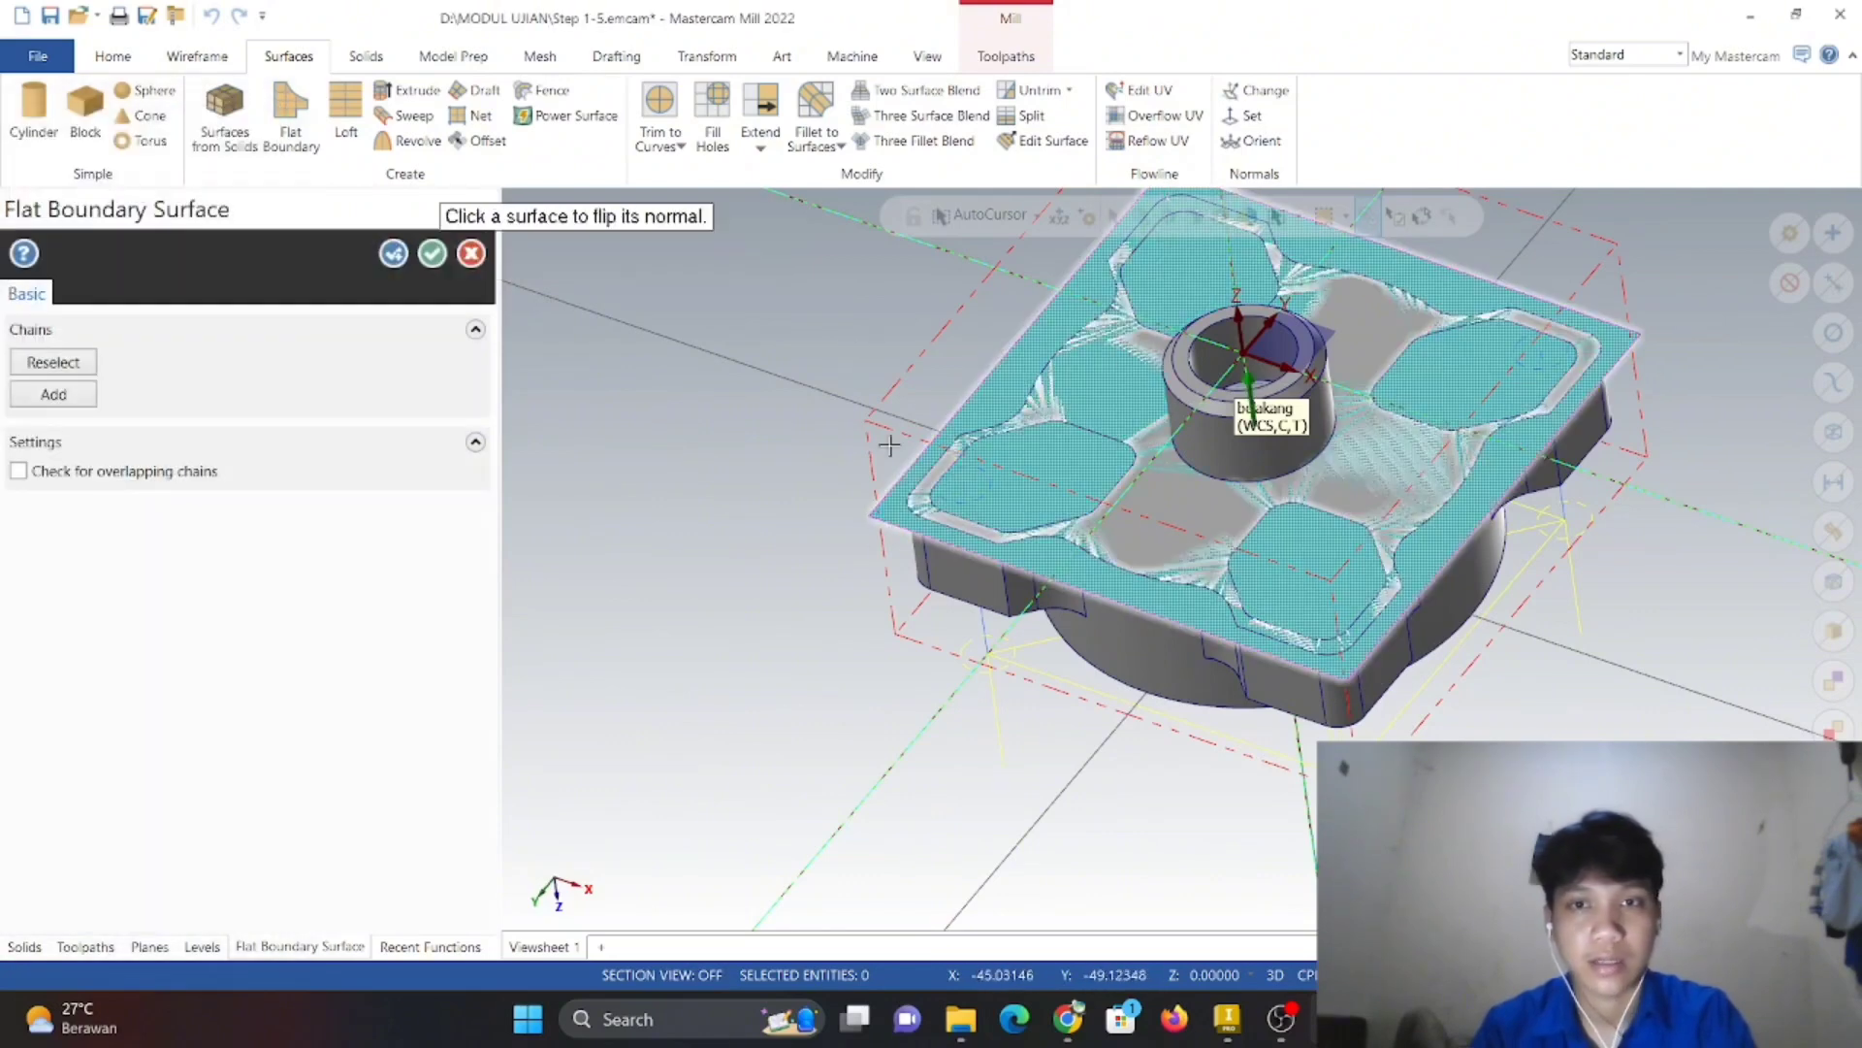
right_click(719, 561)
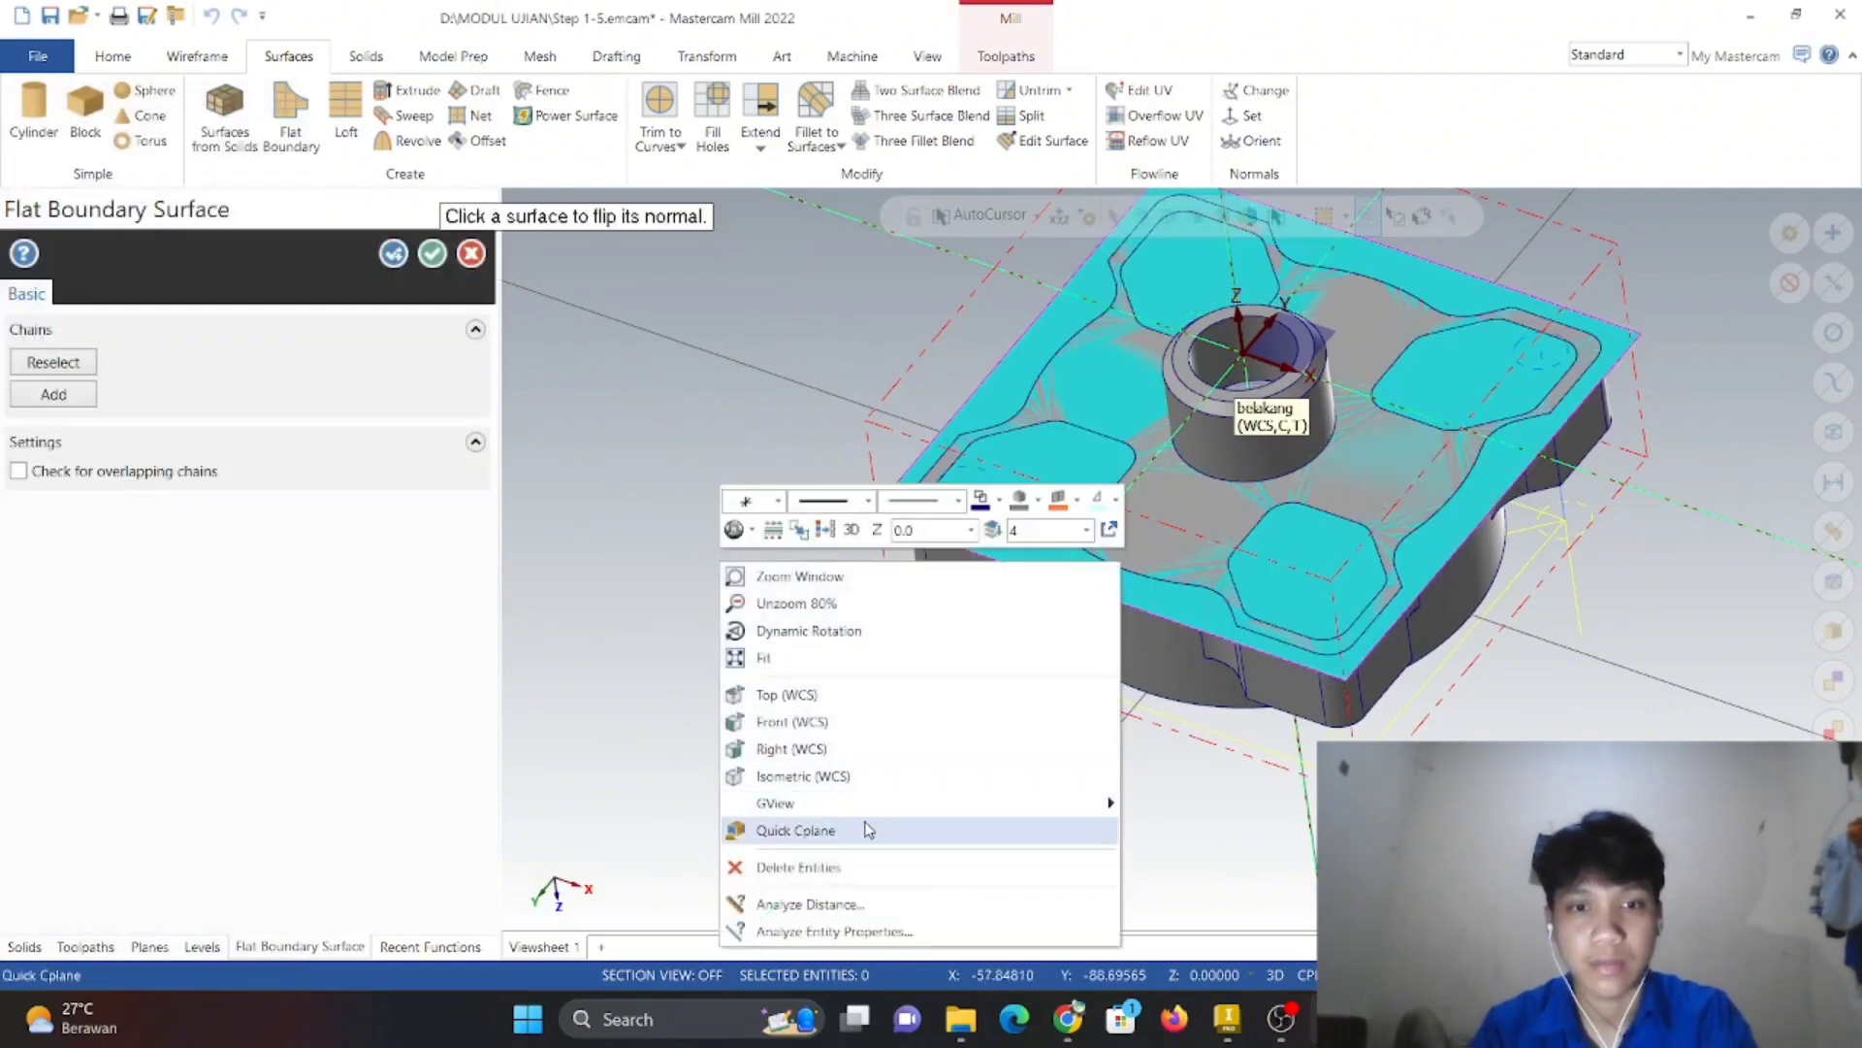
click(825, 767)
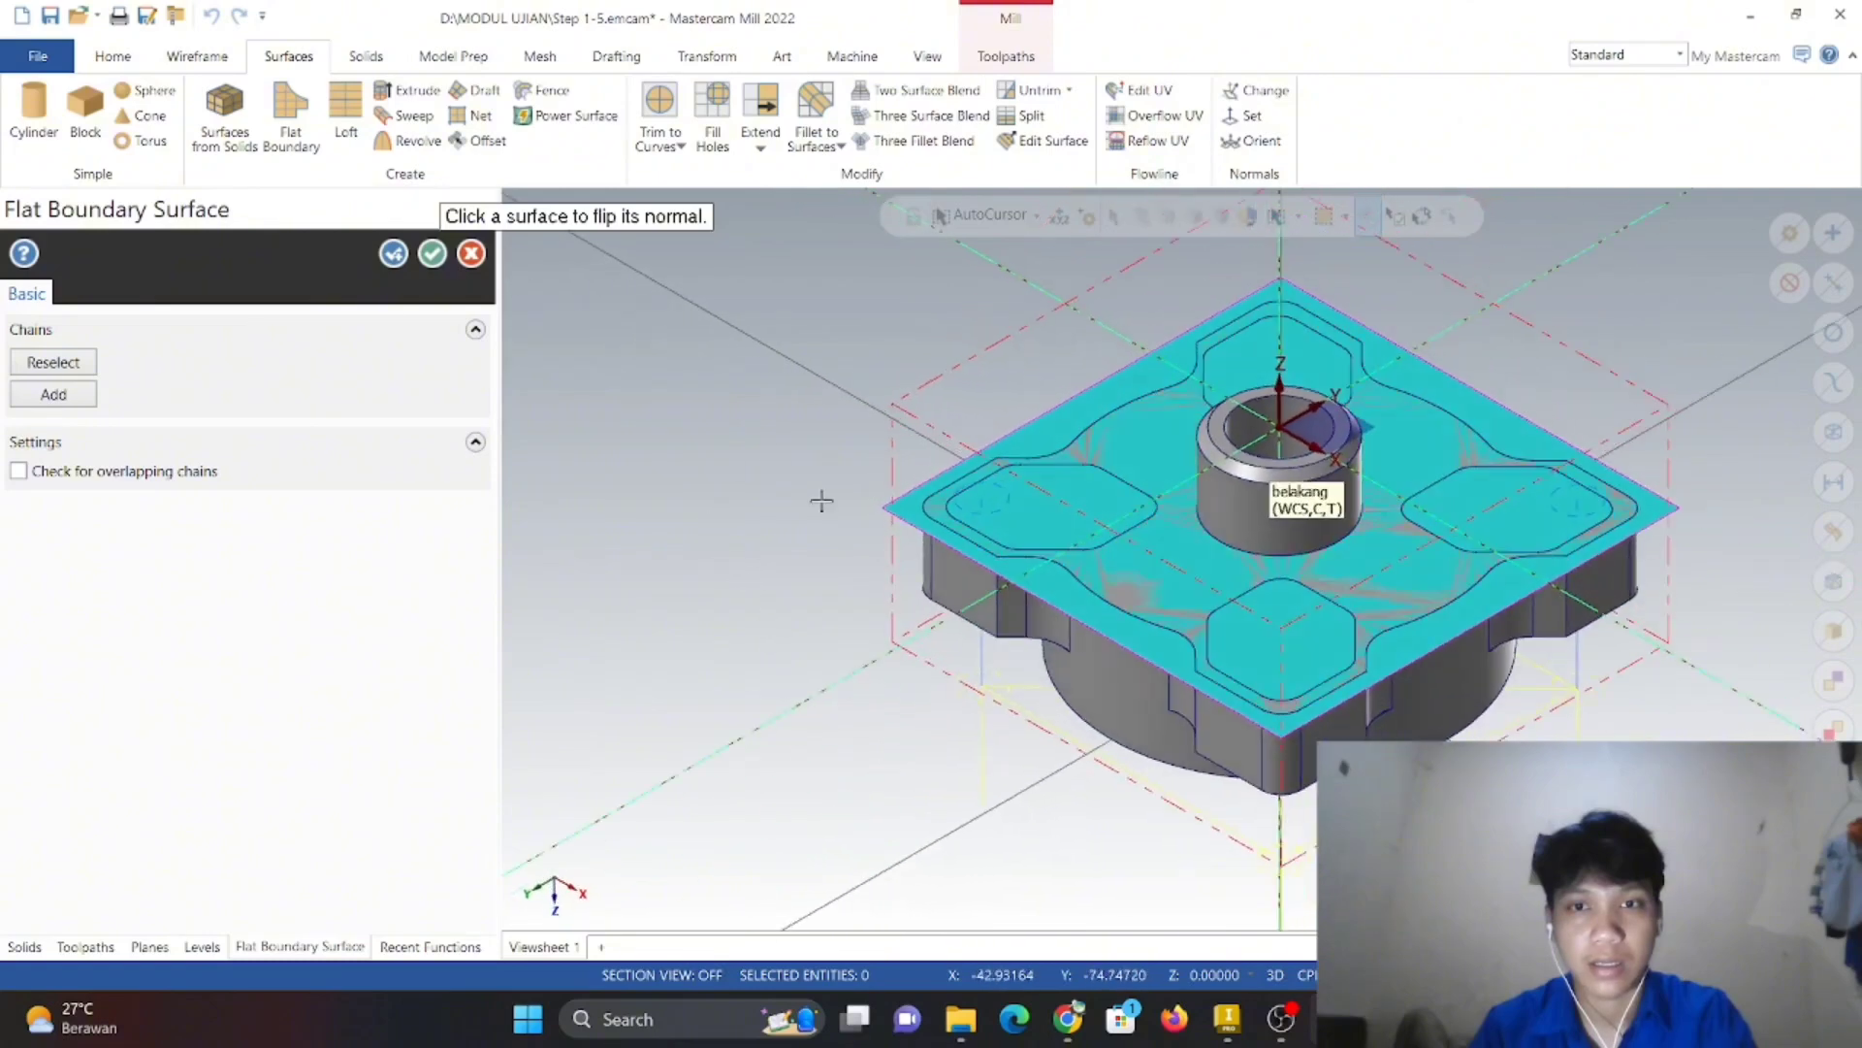
click(432, 254)
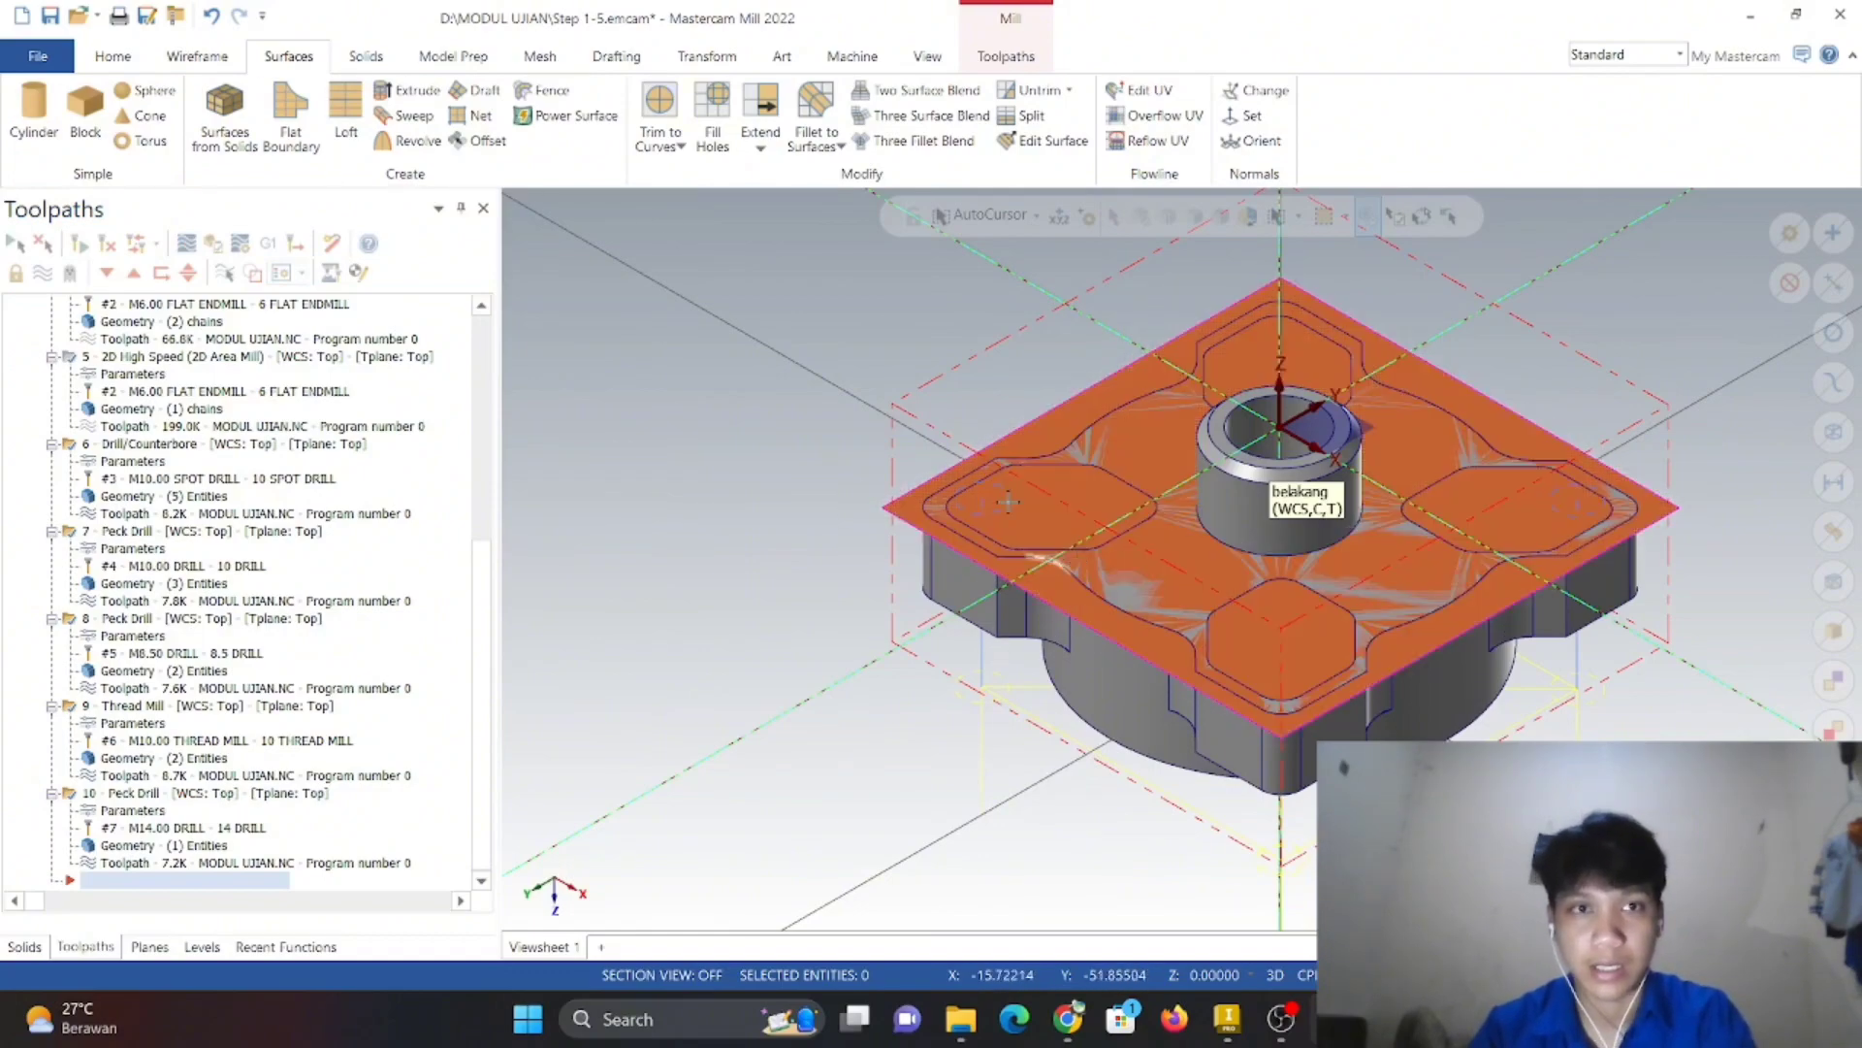
- Convert the flat boundary surface into a solid with a 0.075 tolerance, deleting the original surface
click(365, 56)
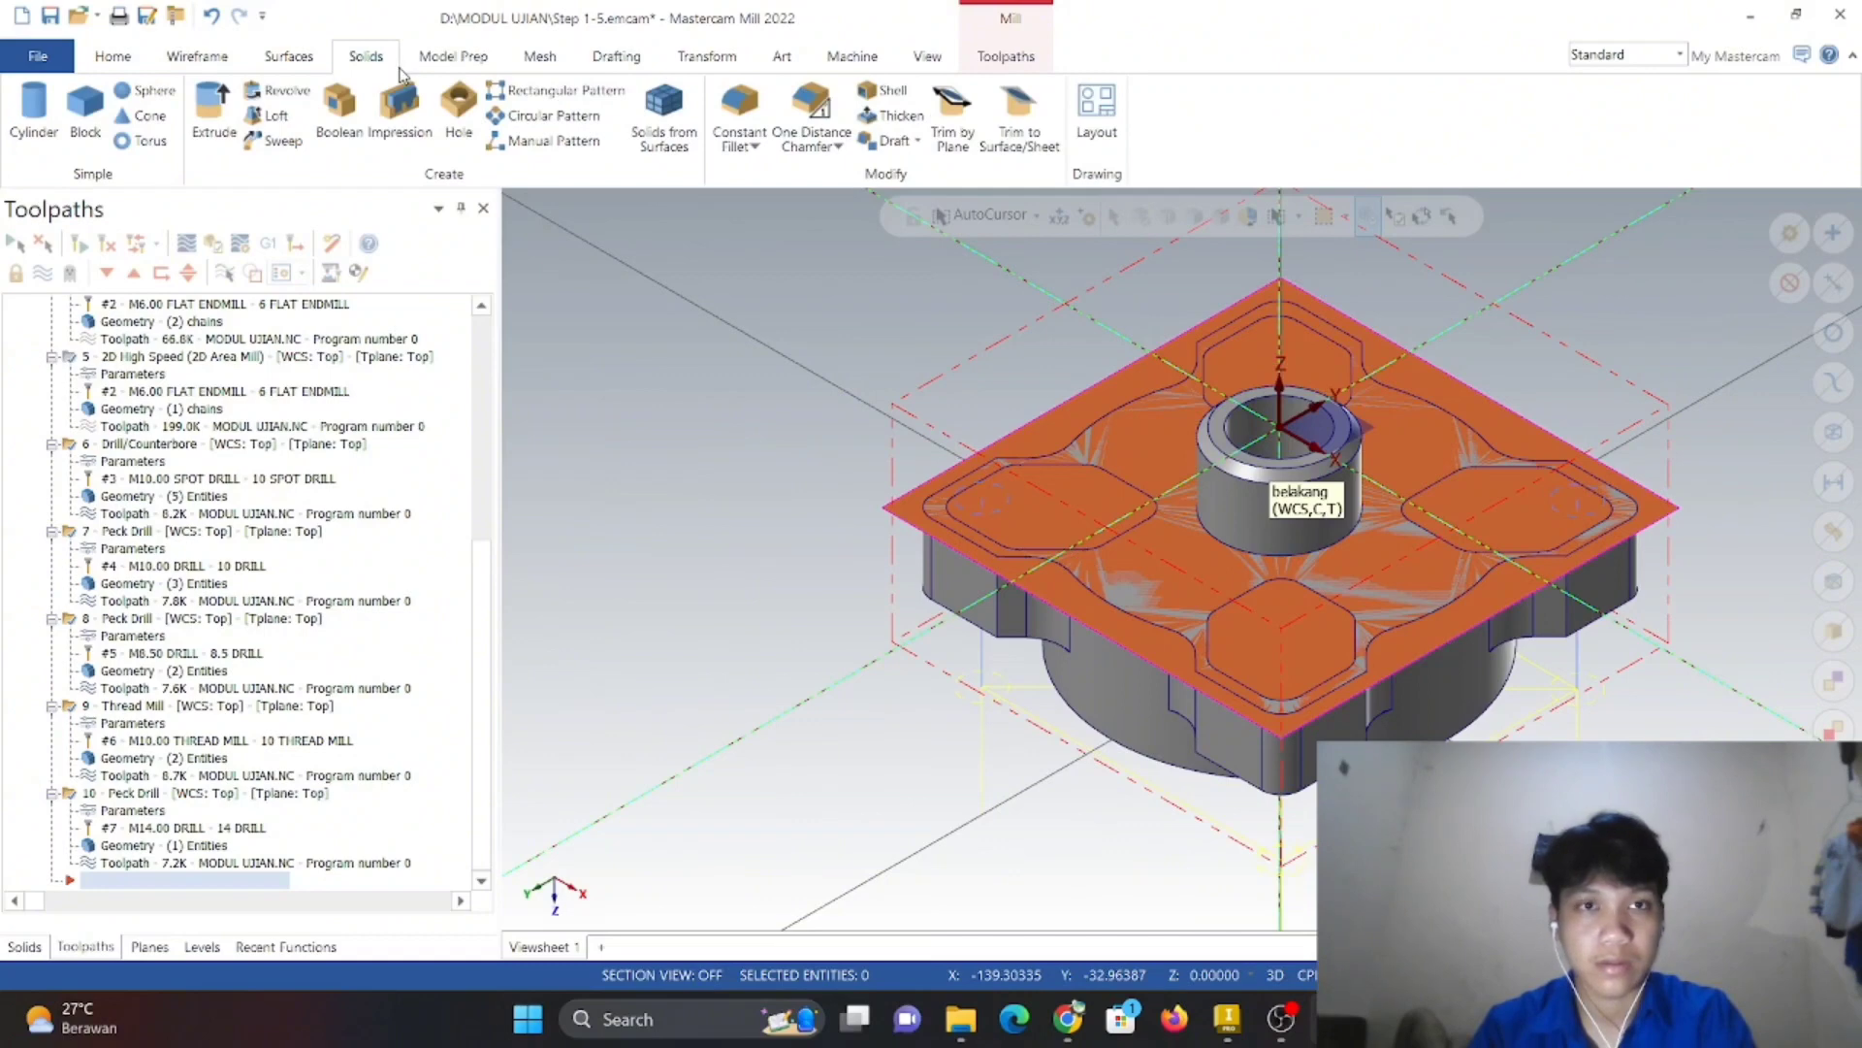
click(664, 121)
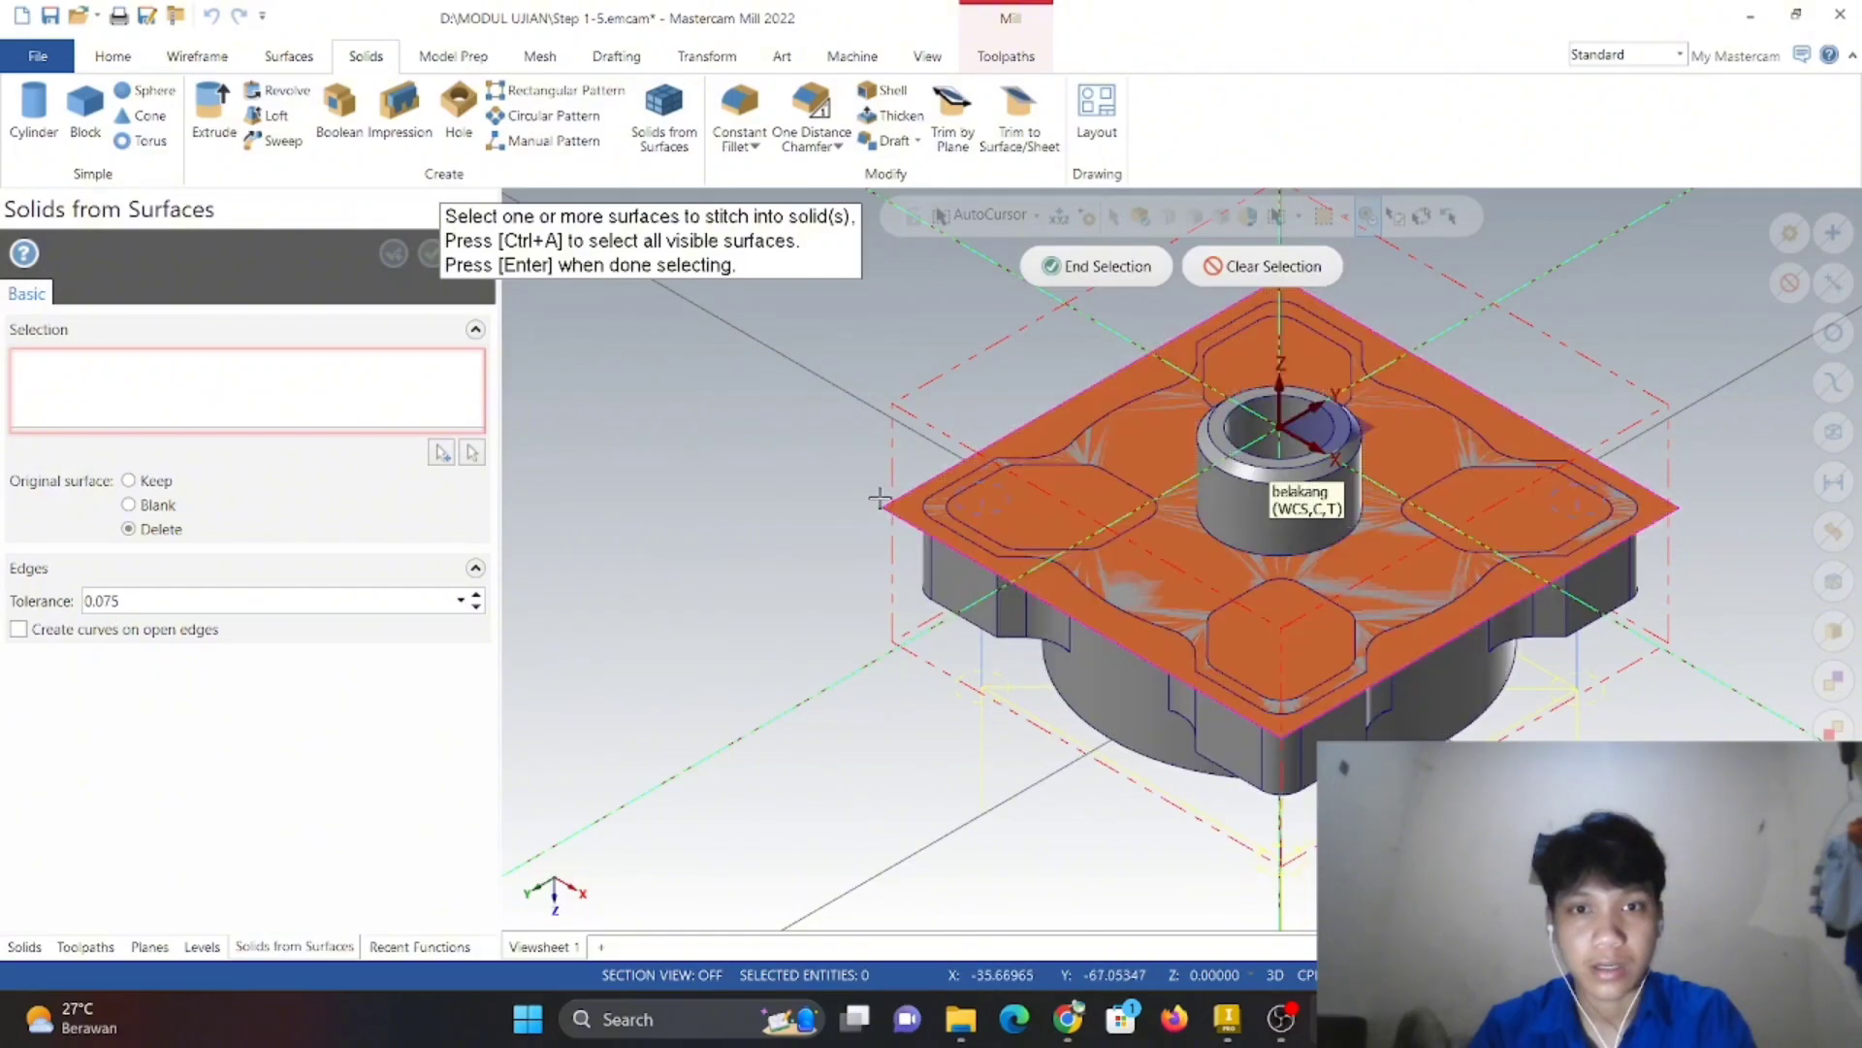
scroll(888, 499, up, 1)
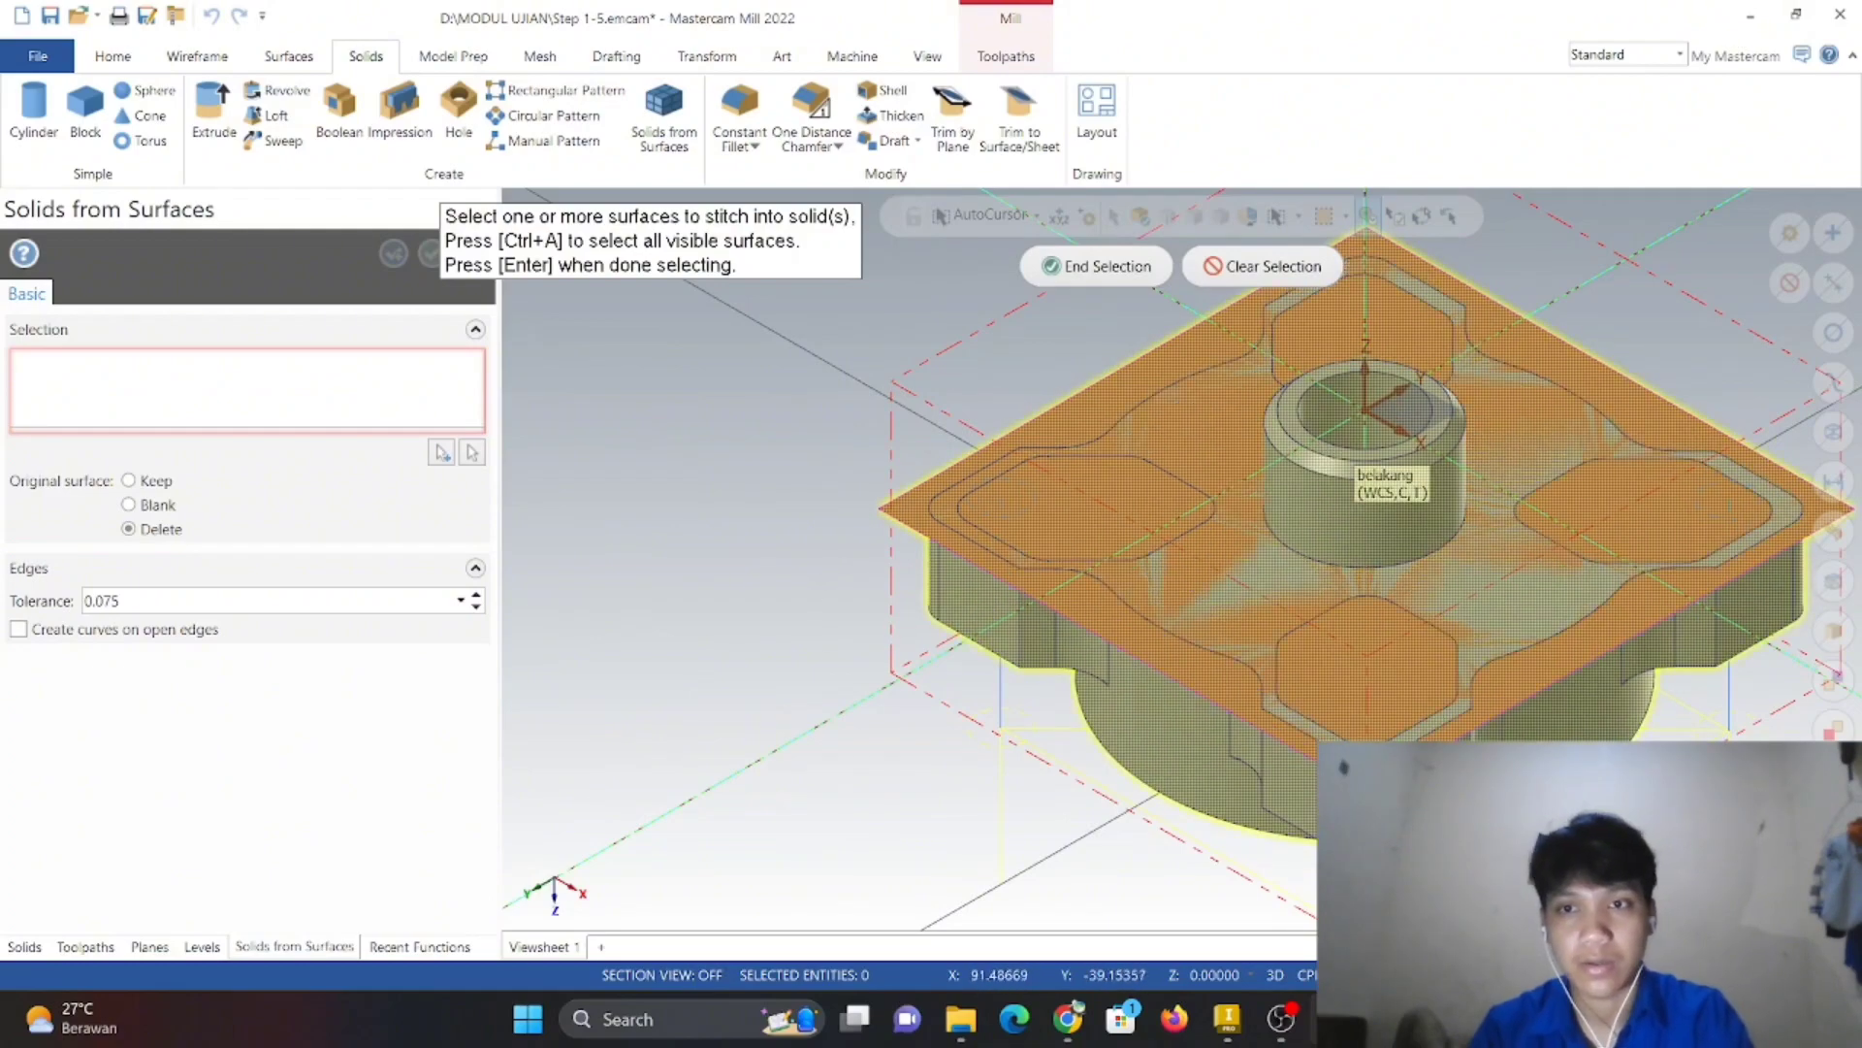
click(1101, 267)
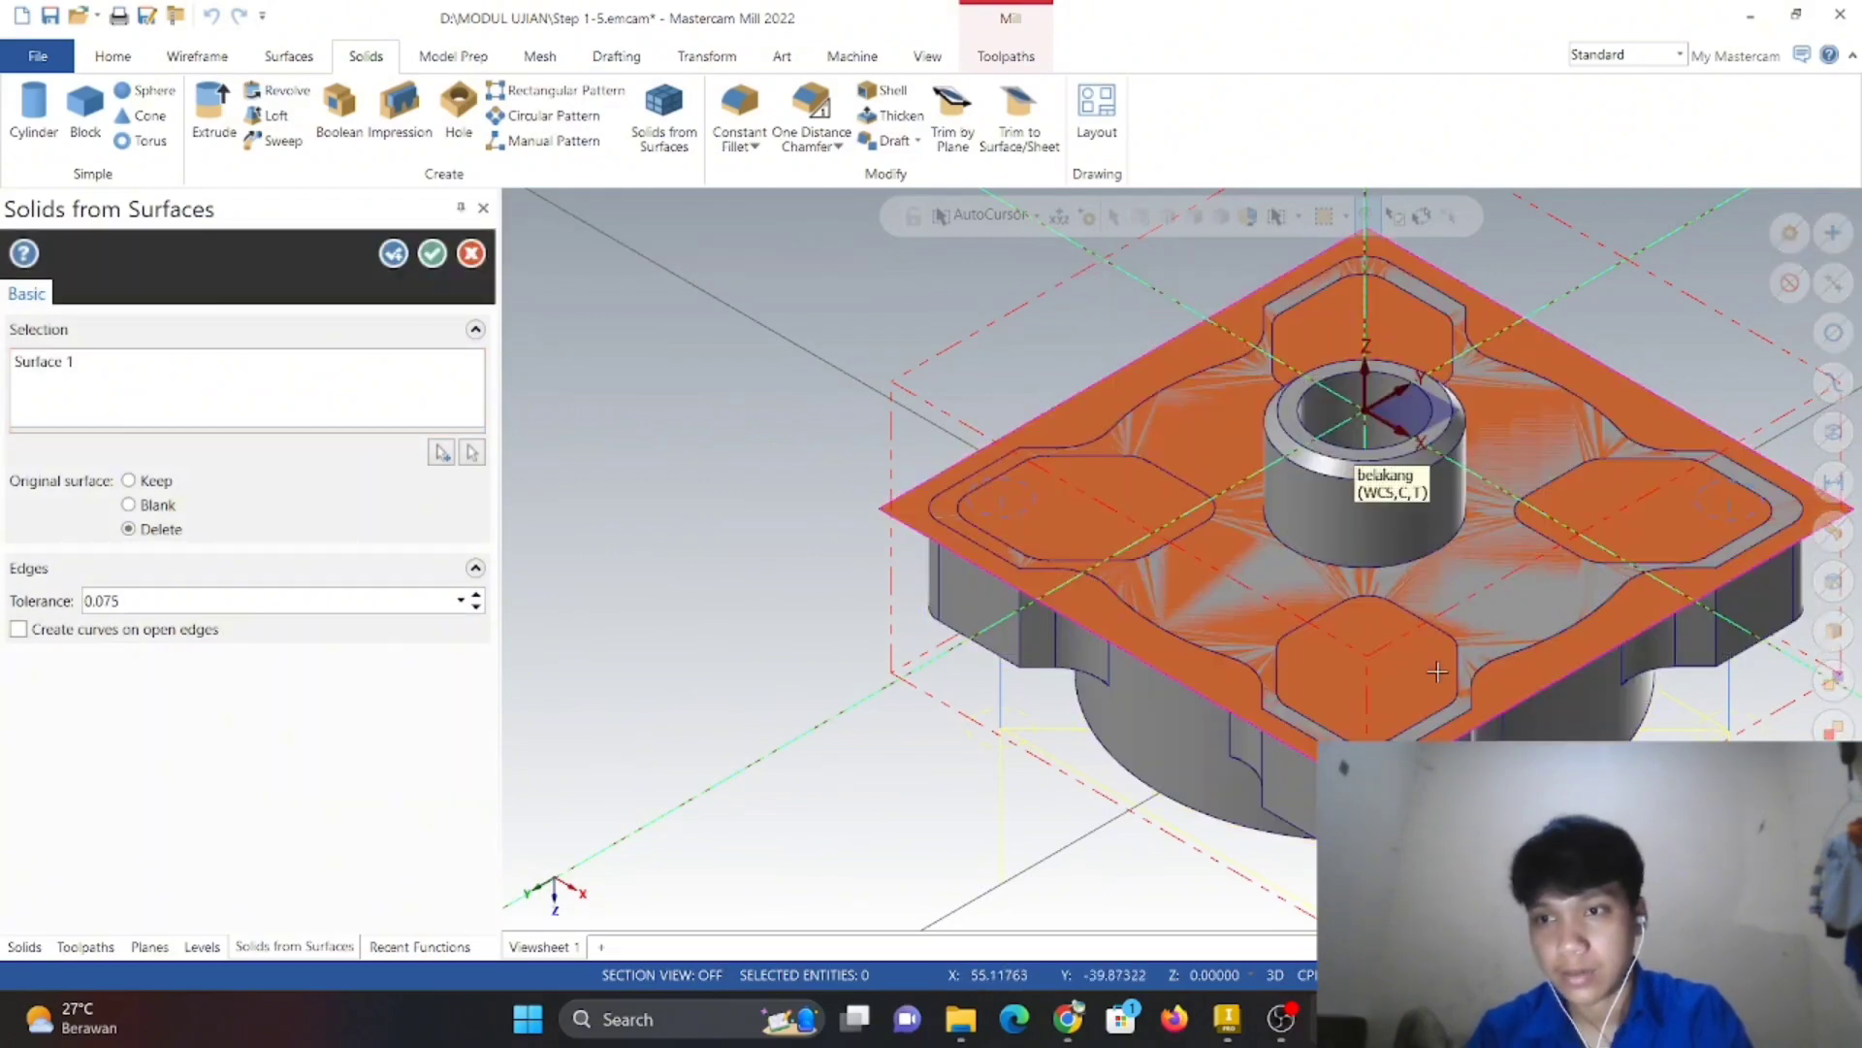
middle_drag(1279, 553, 1274, 614)
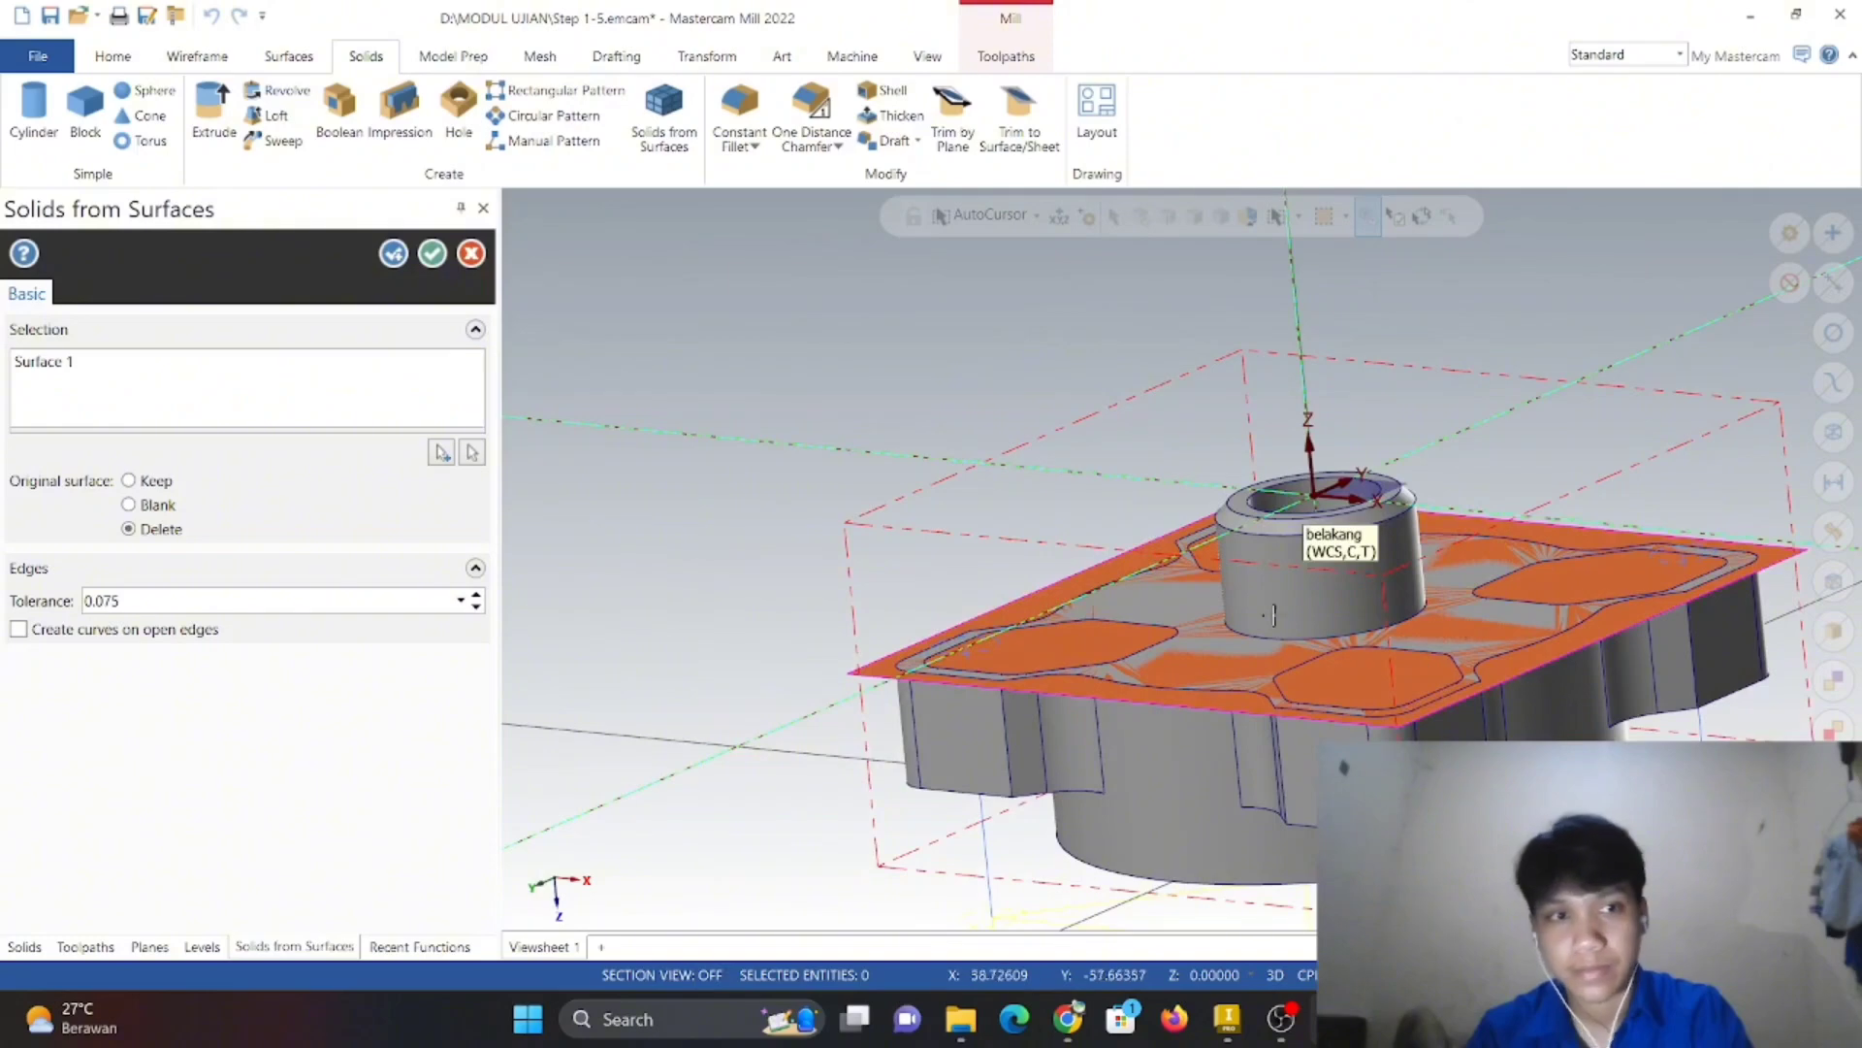
click(434, 256)
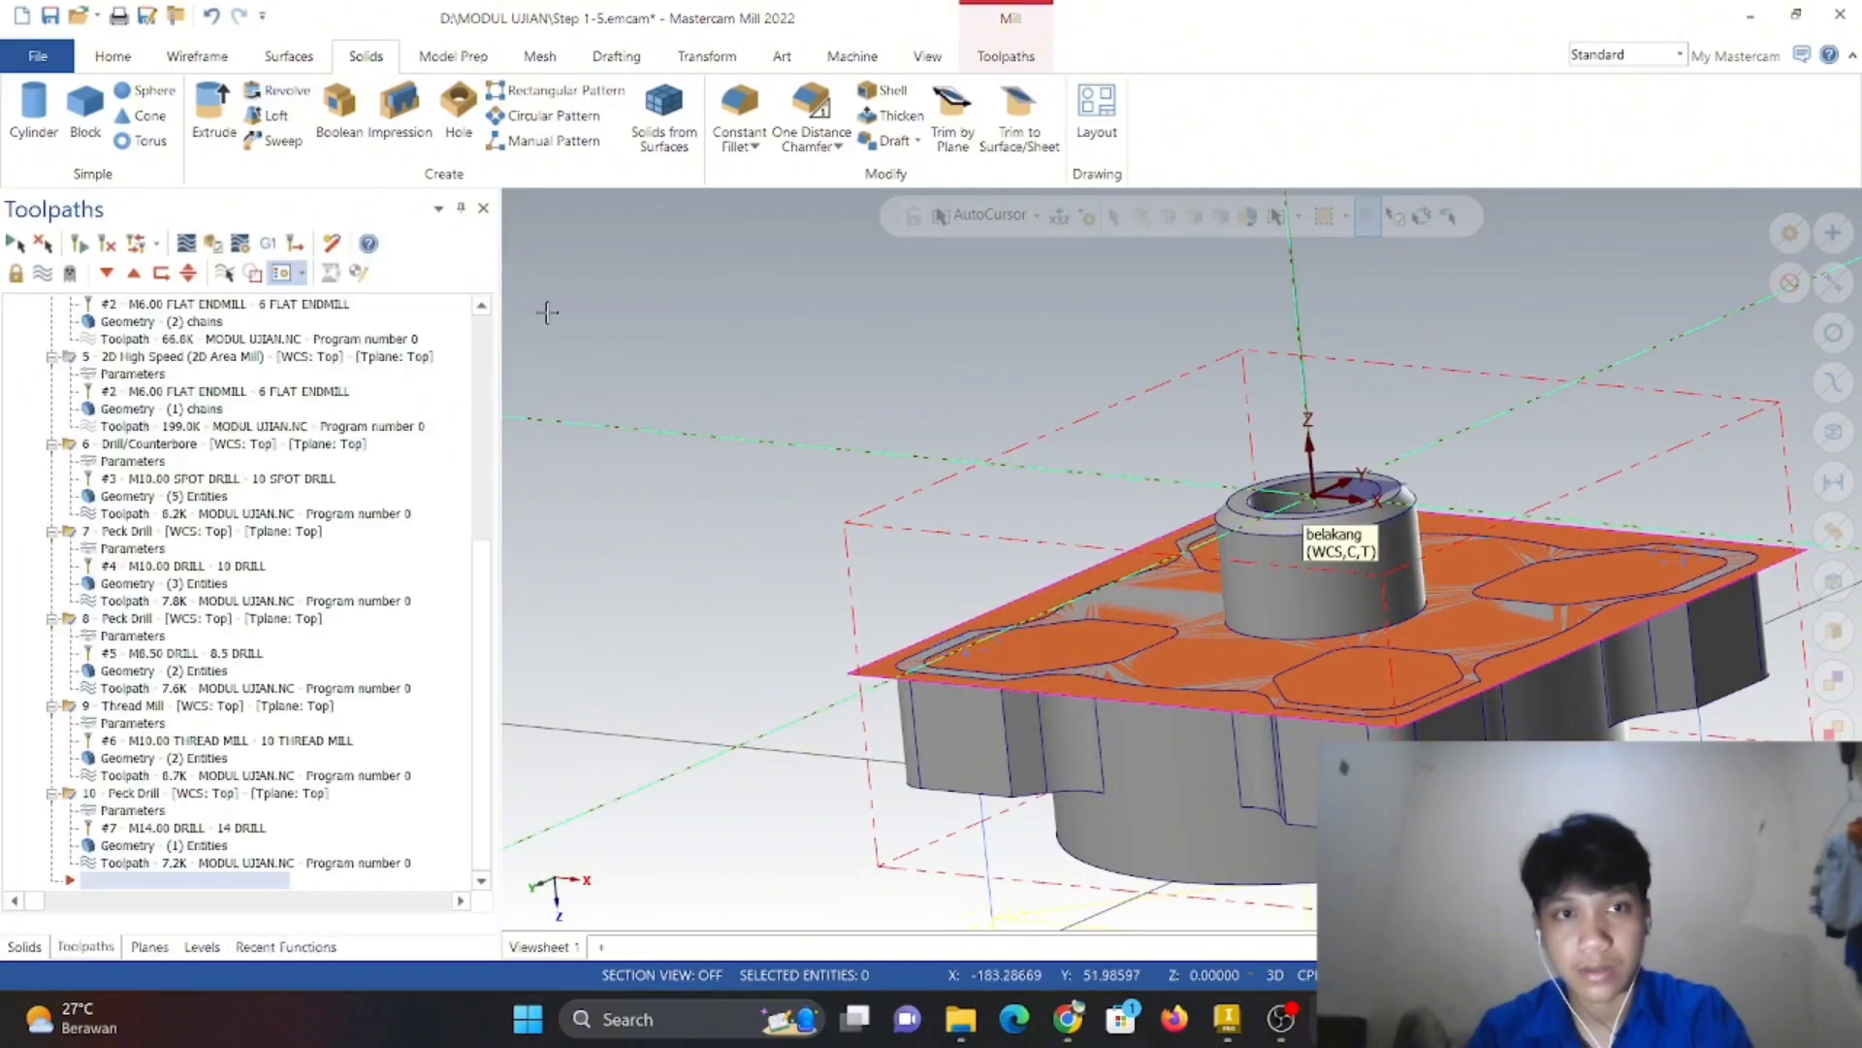
- Select all solid entities, covering the flange and the rectangular sheet, and show the isometric view
click(1833, 632)
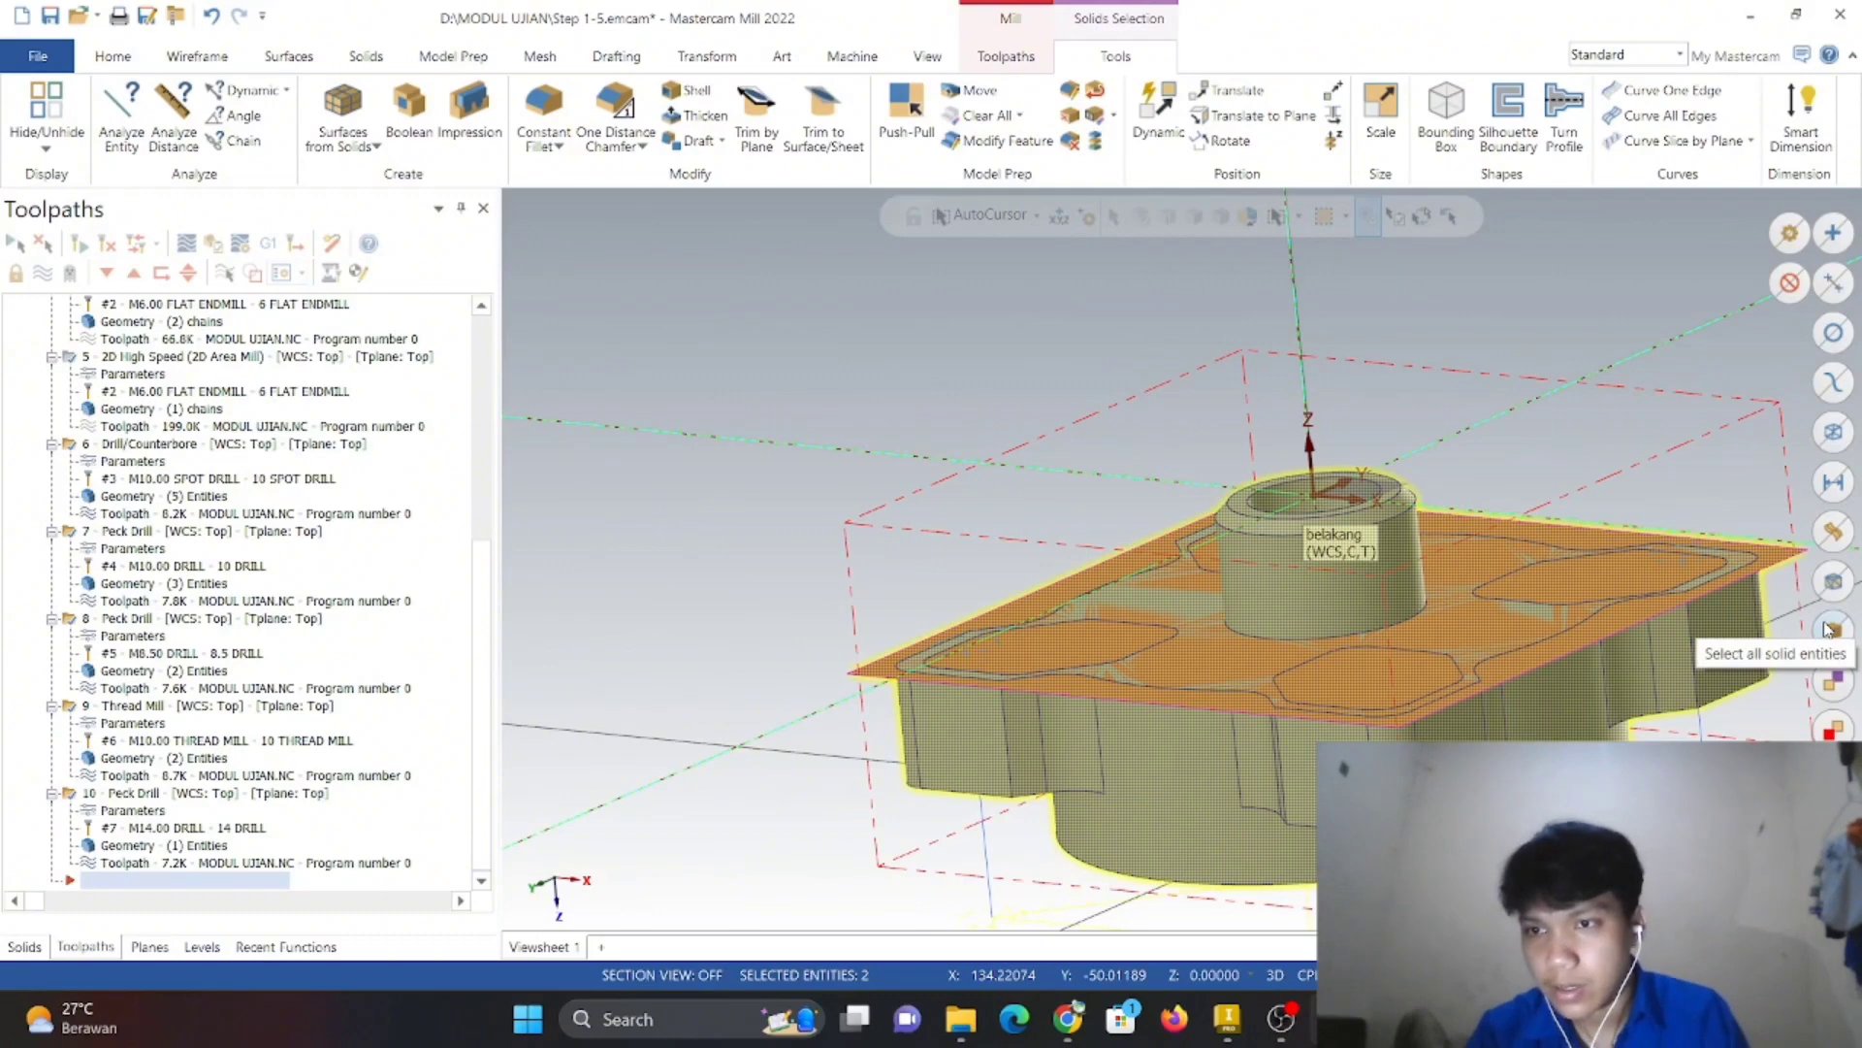
middle_drag(947, 508, 837, 475)
right_click(811, 446)
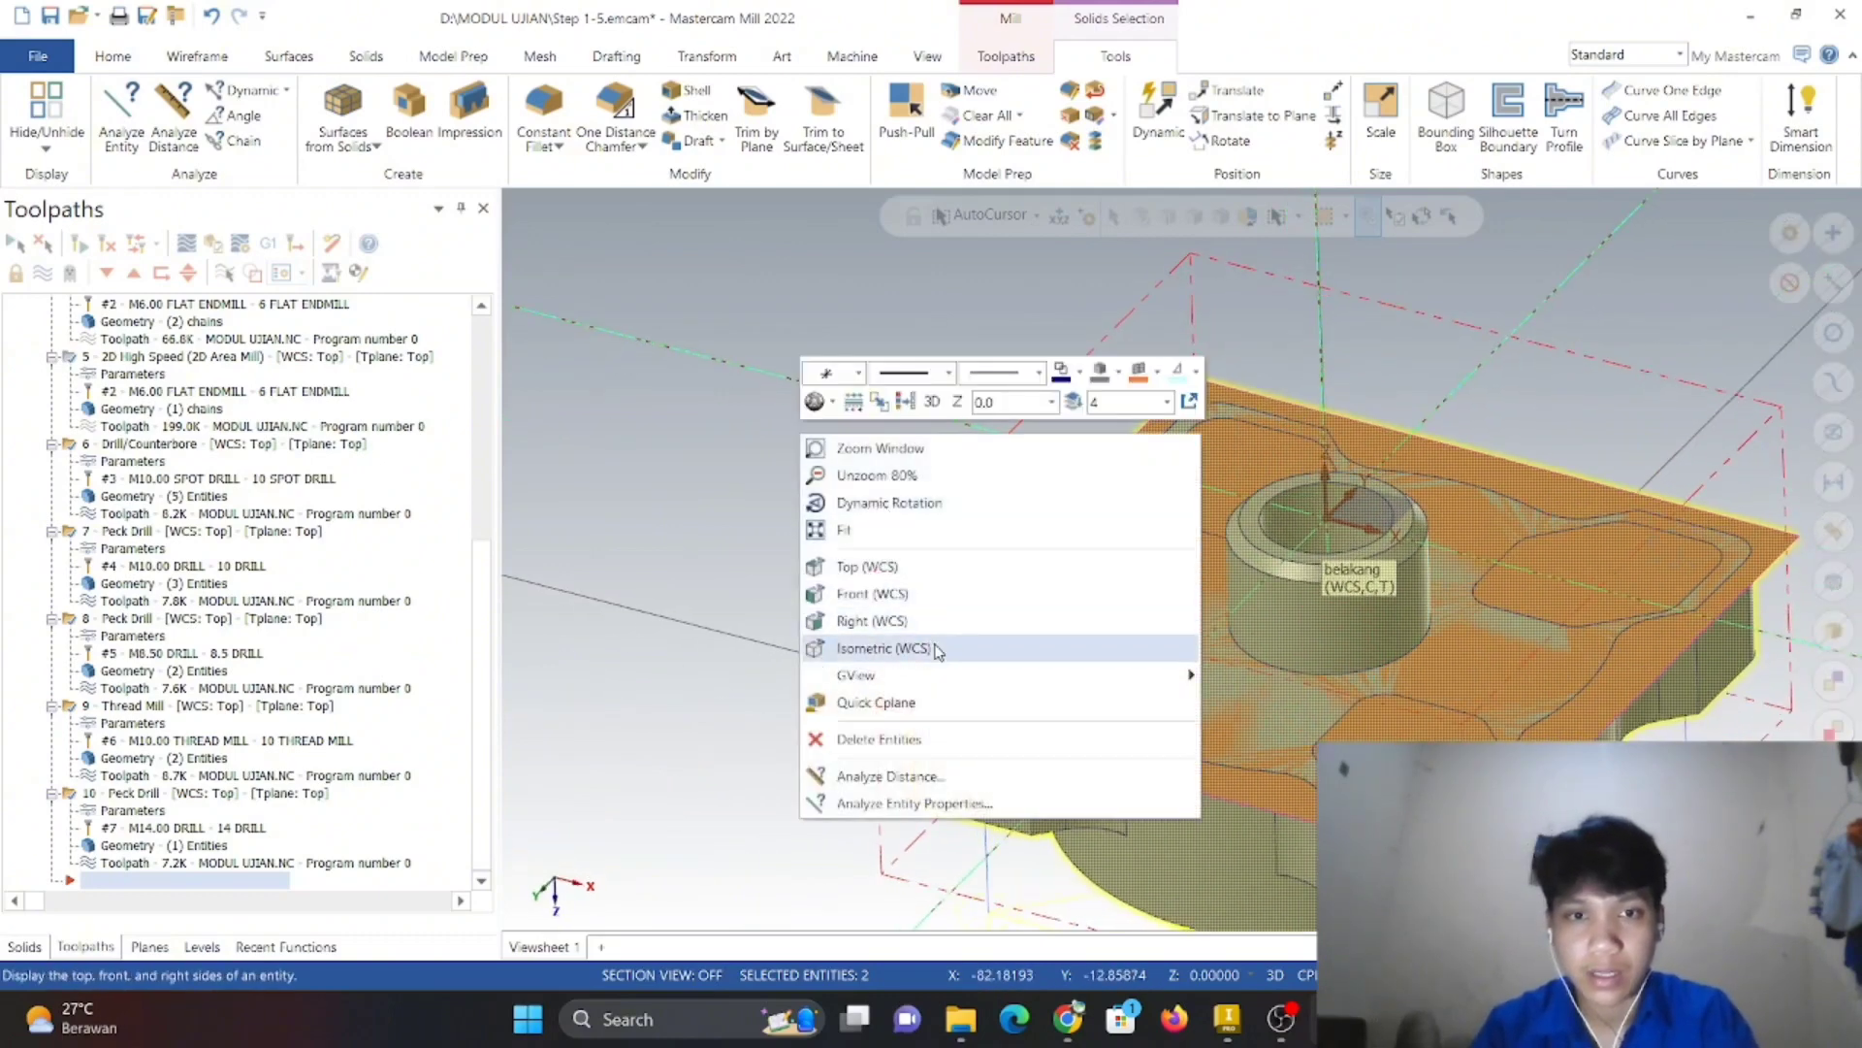
click(898, 647)
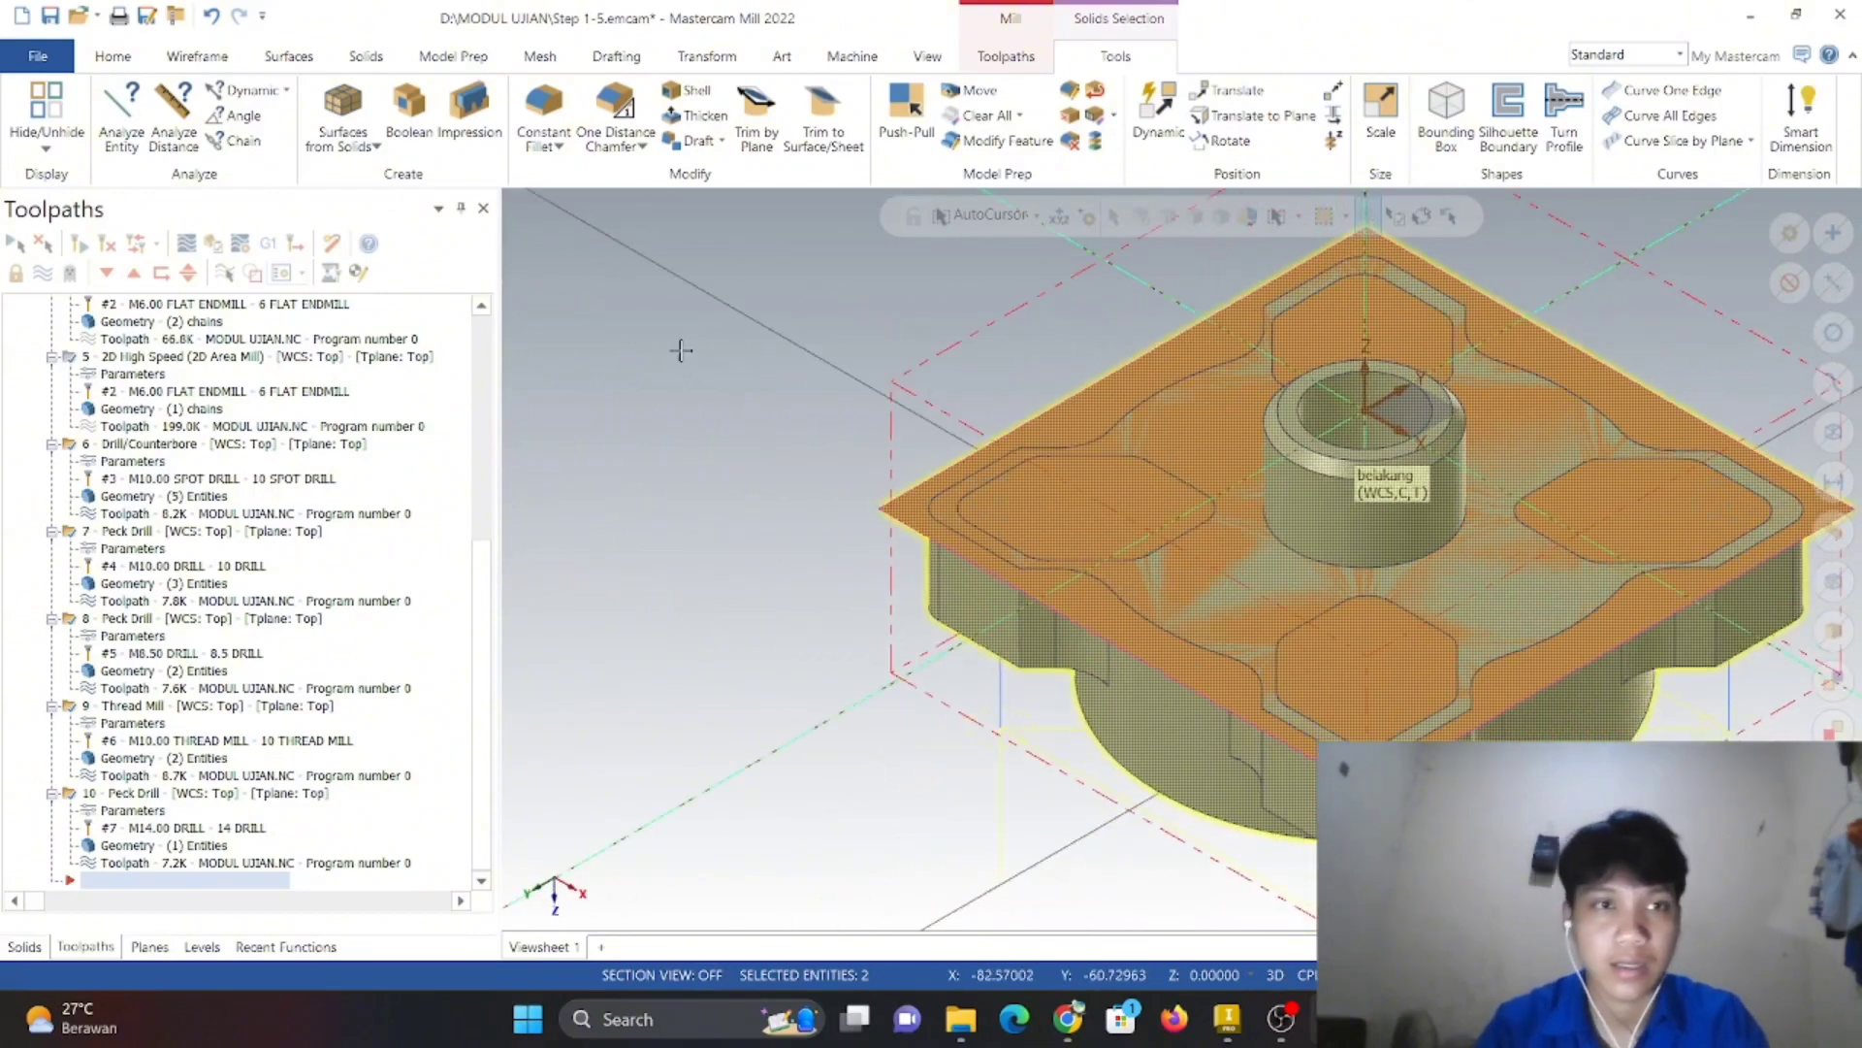
right_click(594, 335)
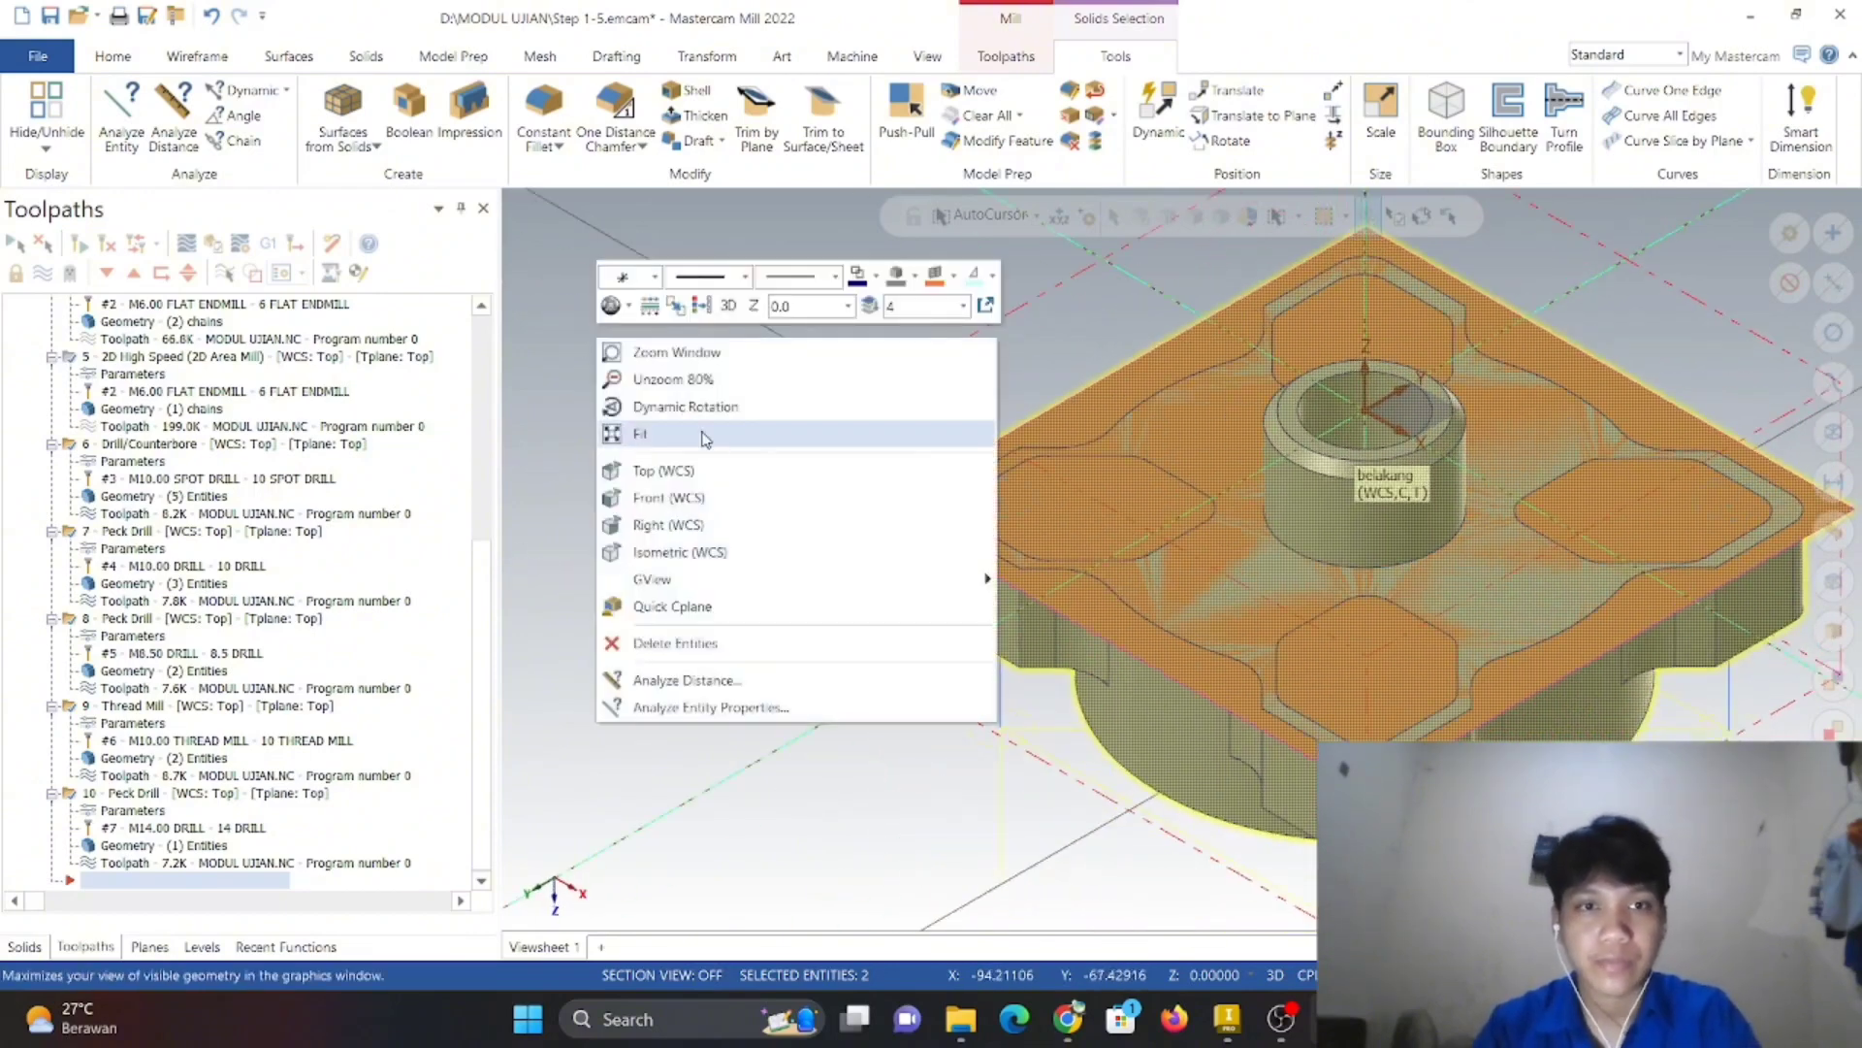
click(569, 482)
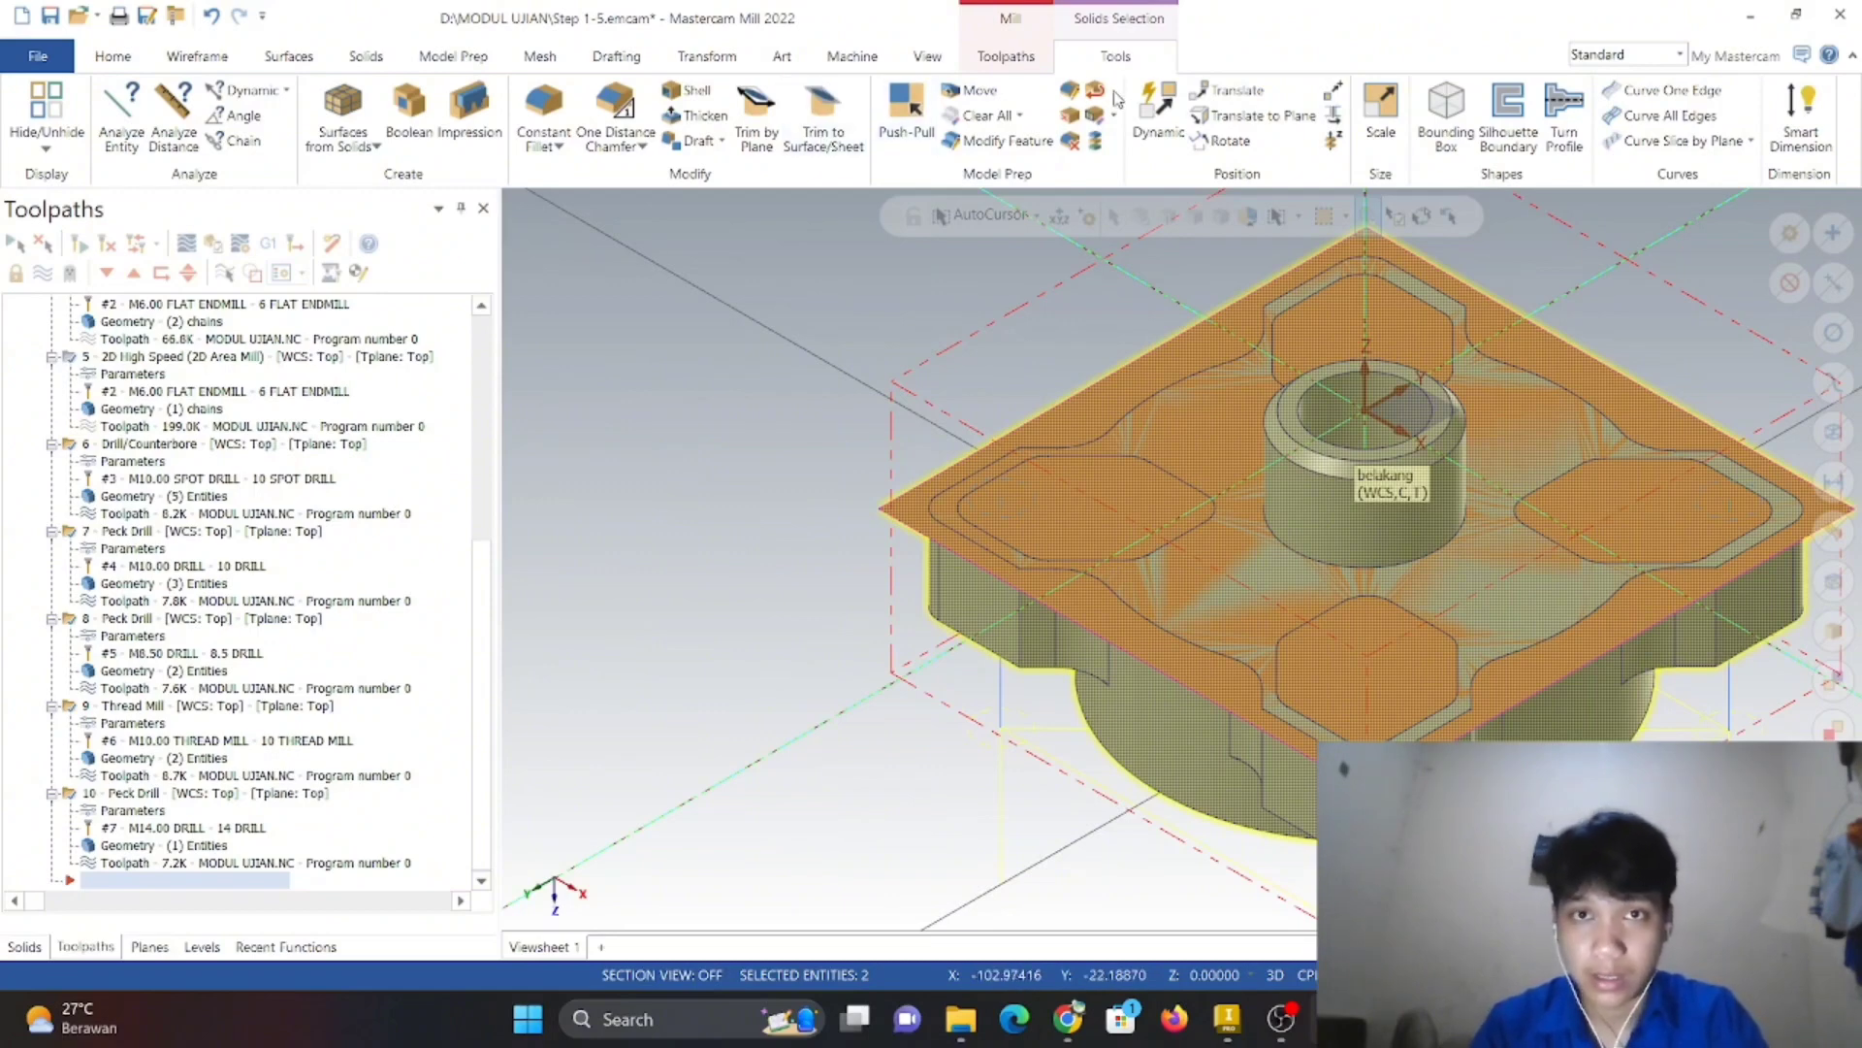
- Start a 2D Area Mill toolpath and set machining region chaining to solid faces only, with loop selection off
click(990, 59)
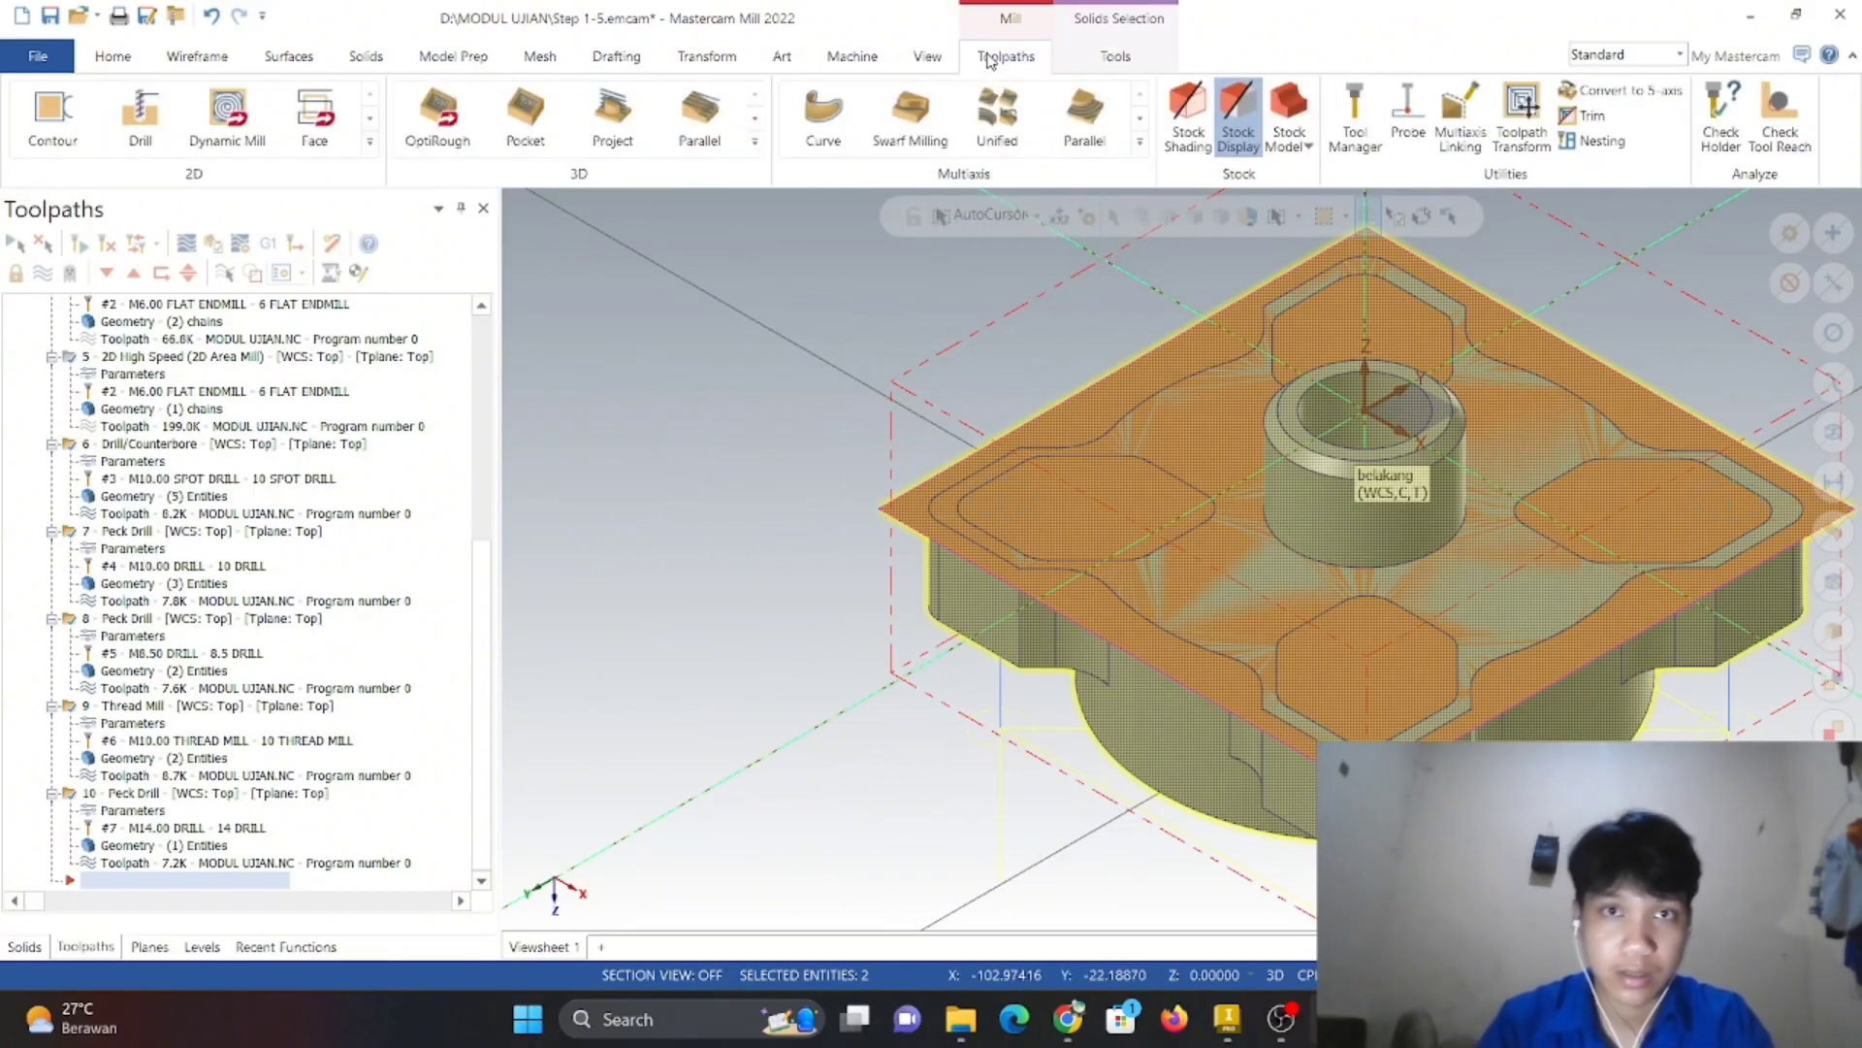
click(370, 145)
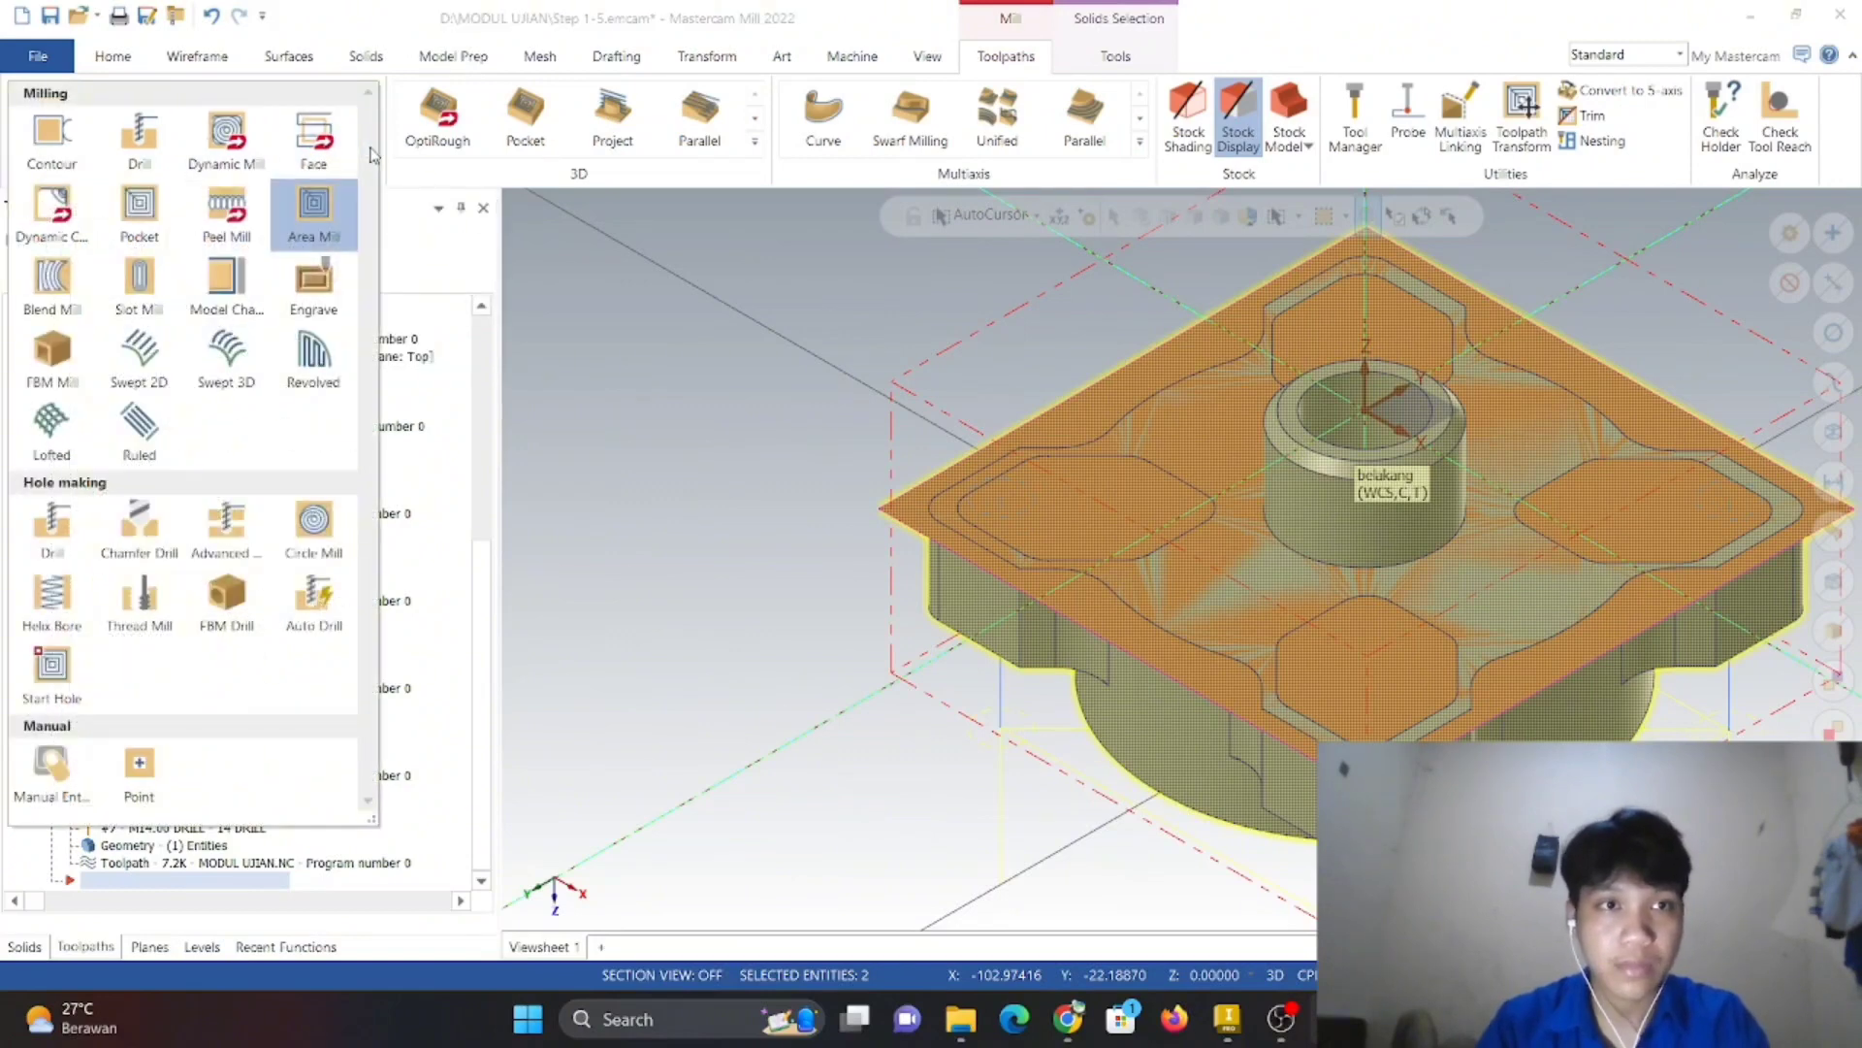
click(313, 215)
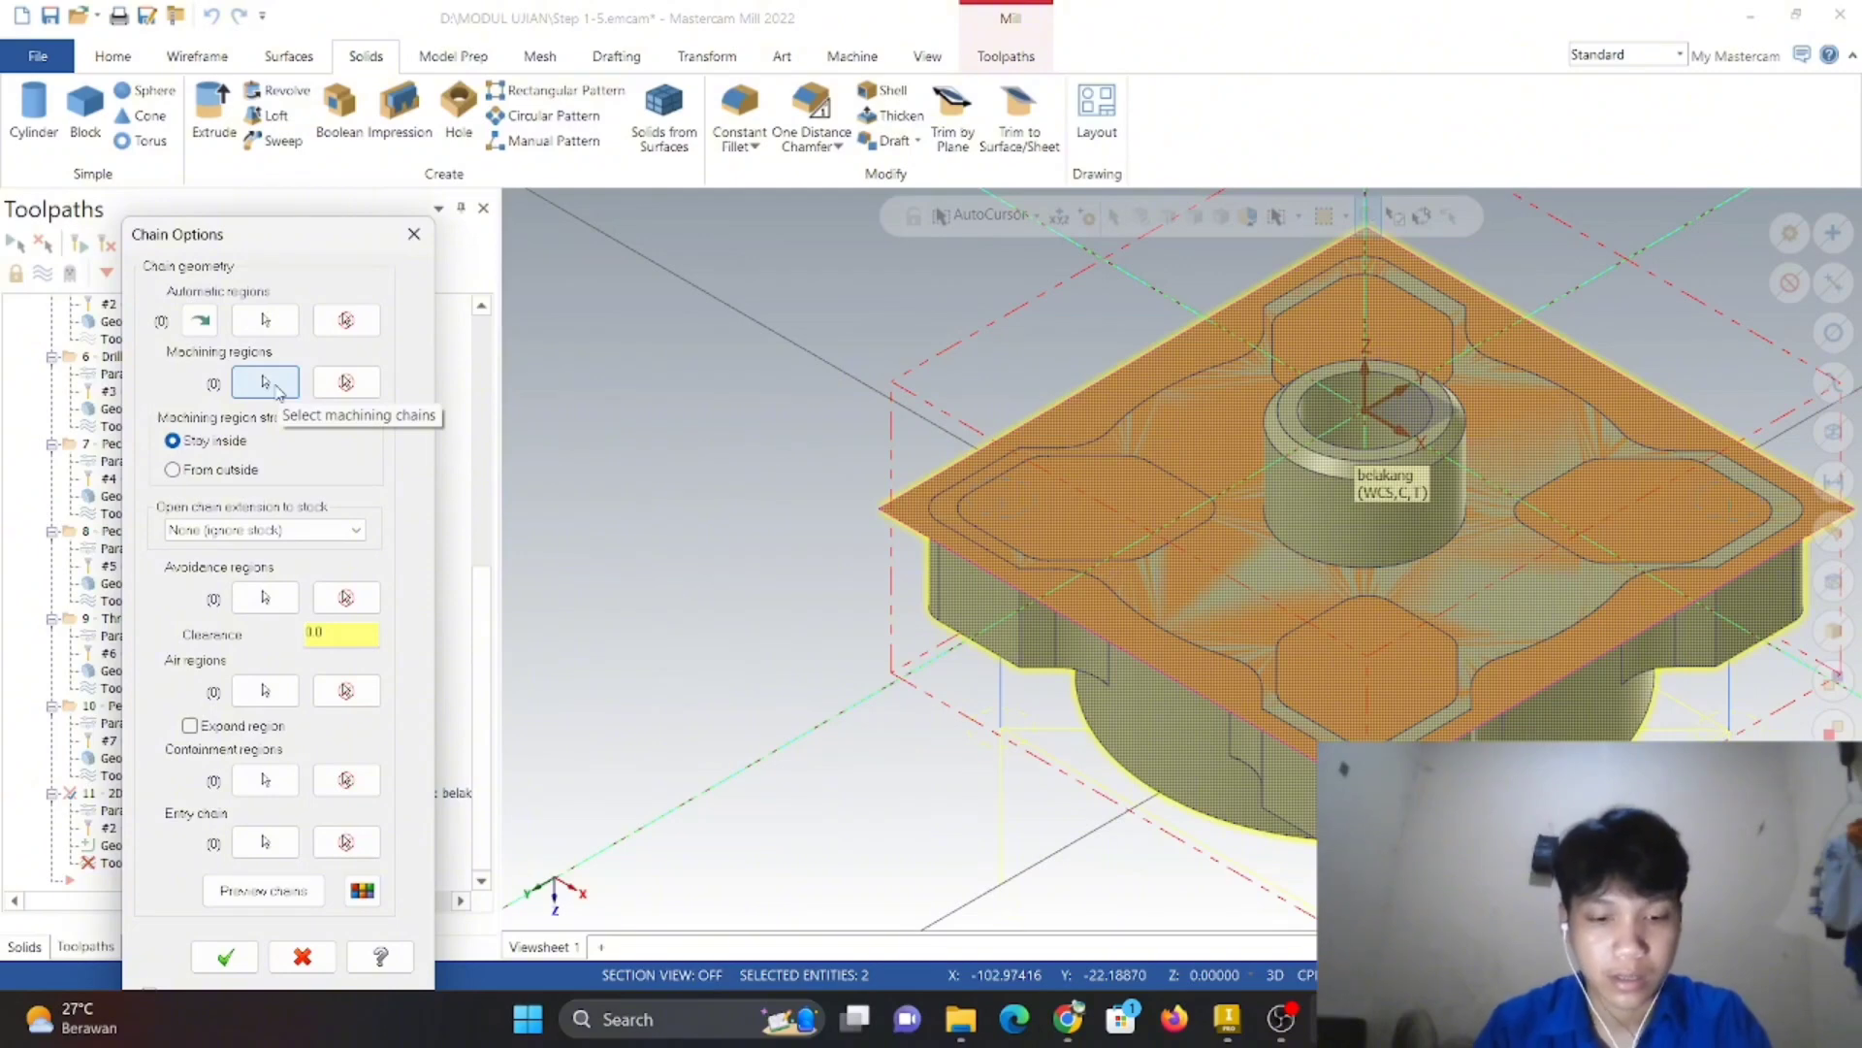
click(264, 382)
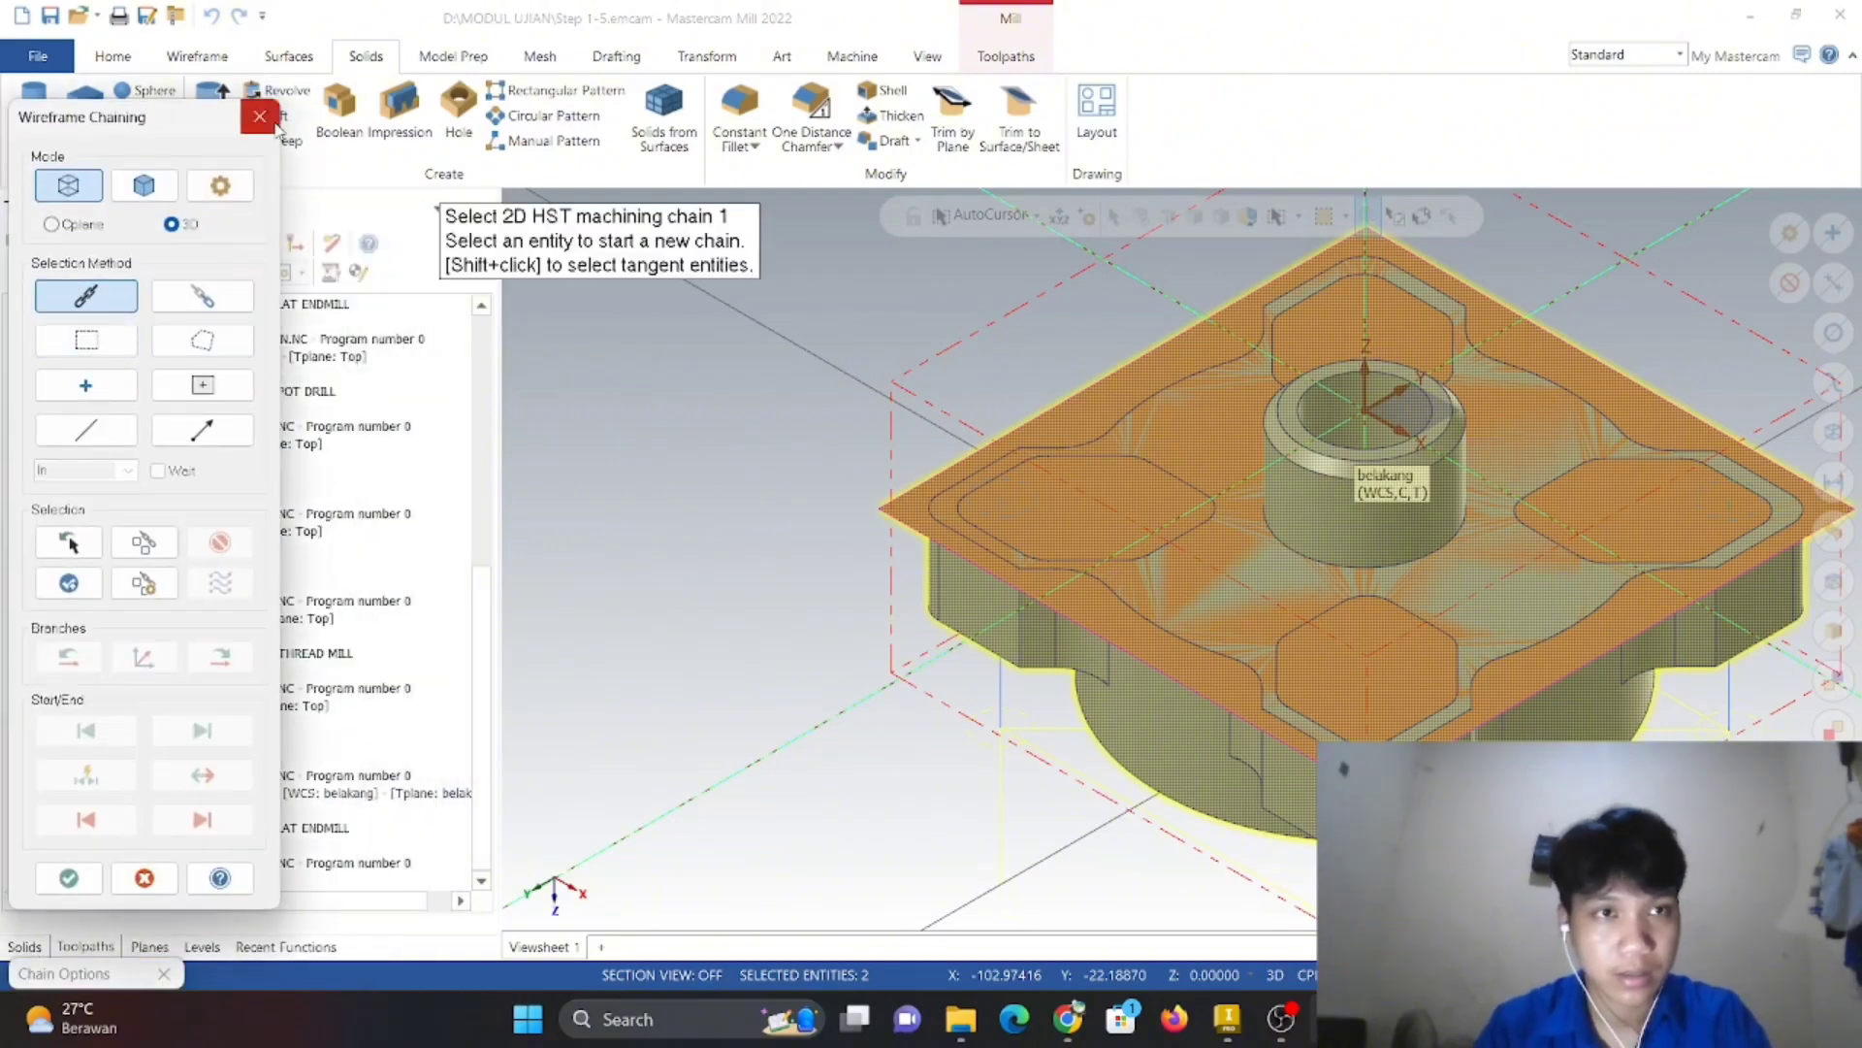
click(262, 117)
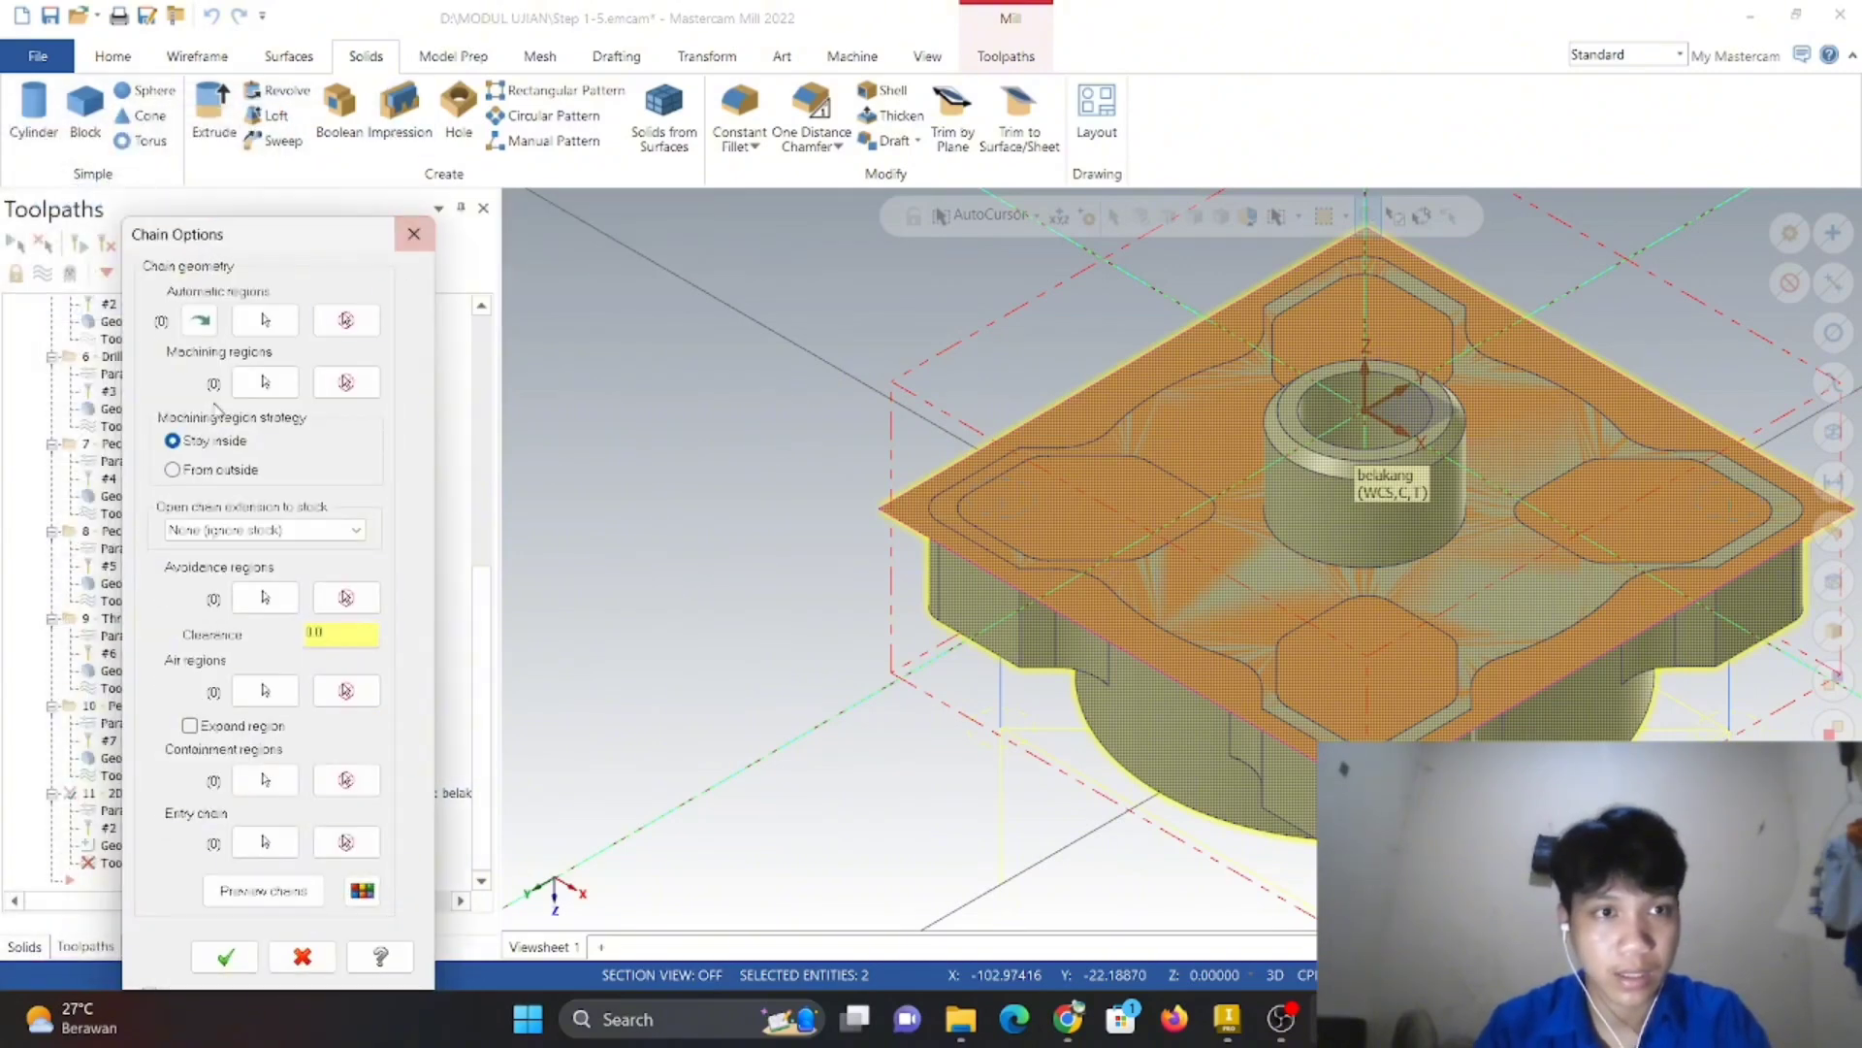
click(265, 382)
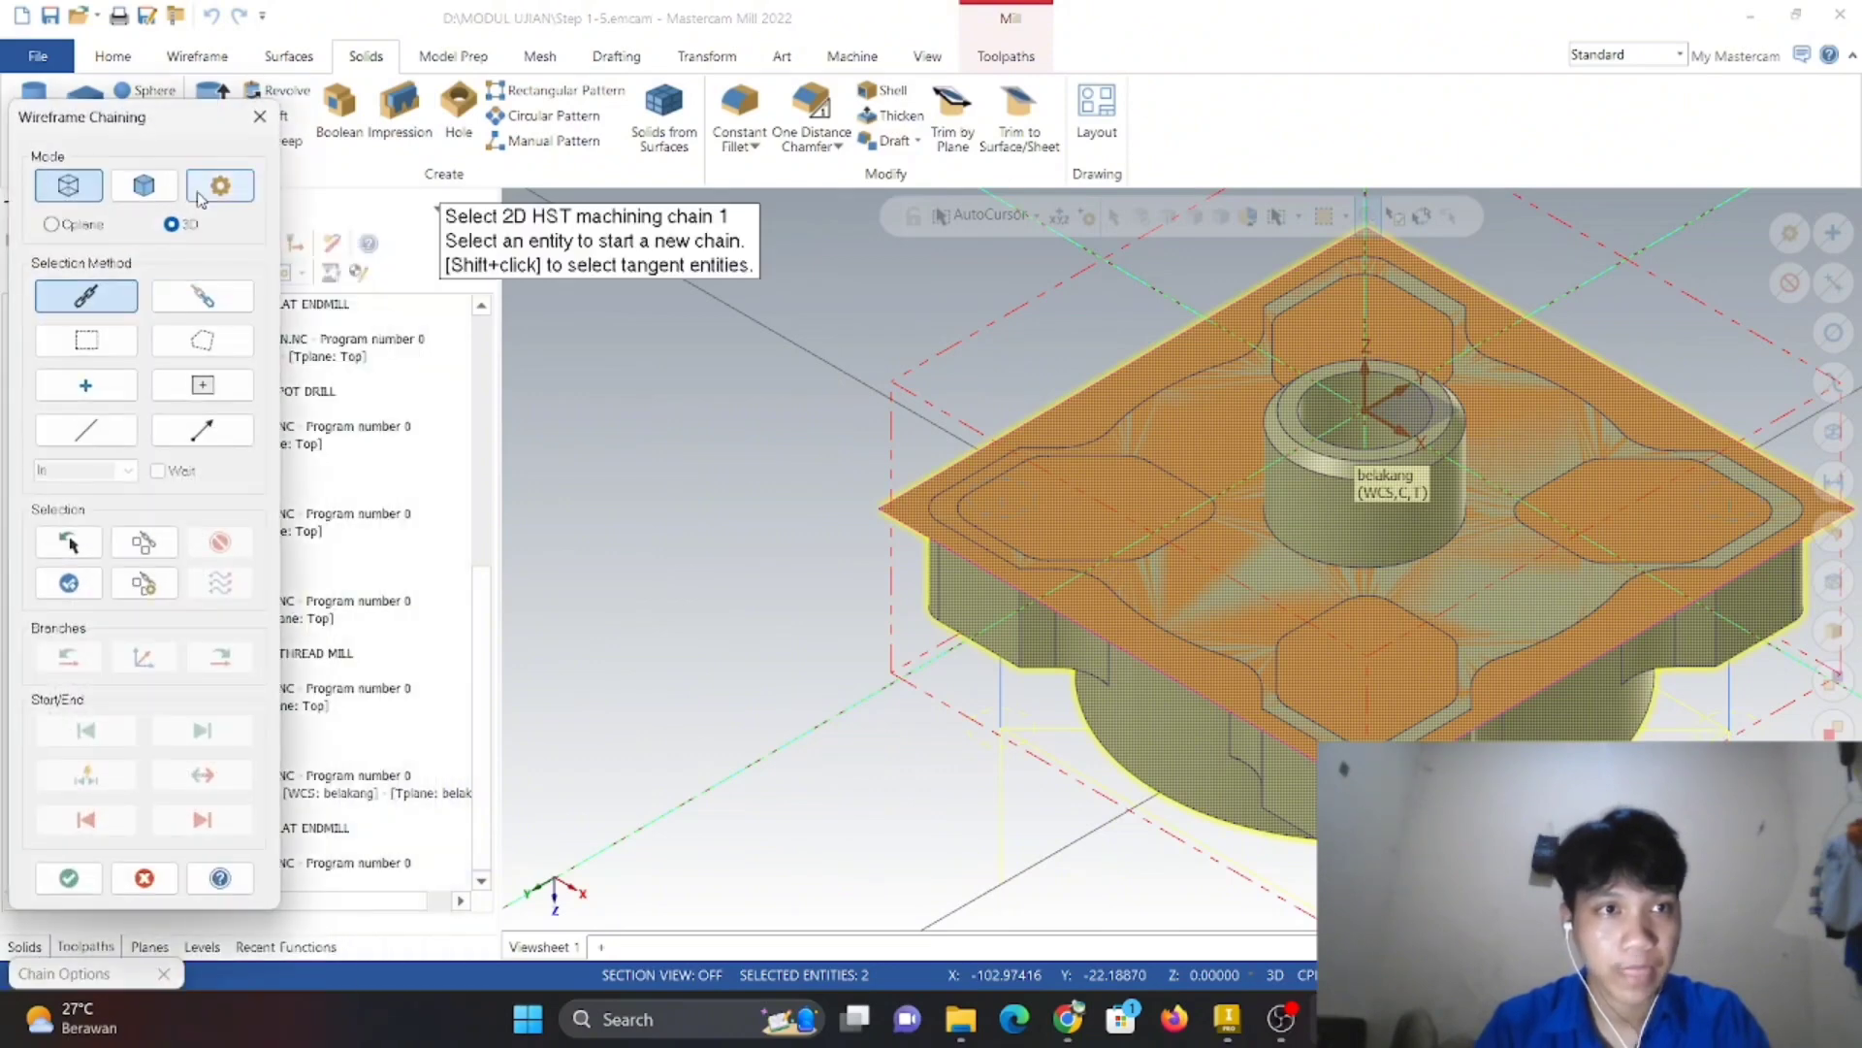
click(144, 186)
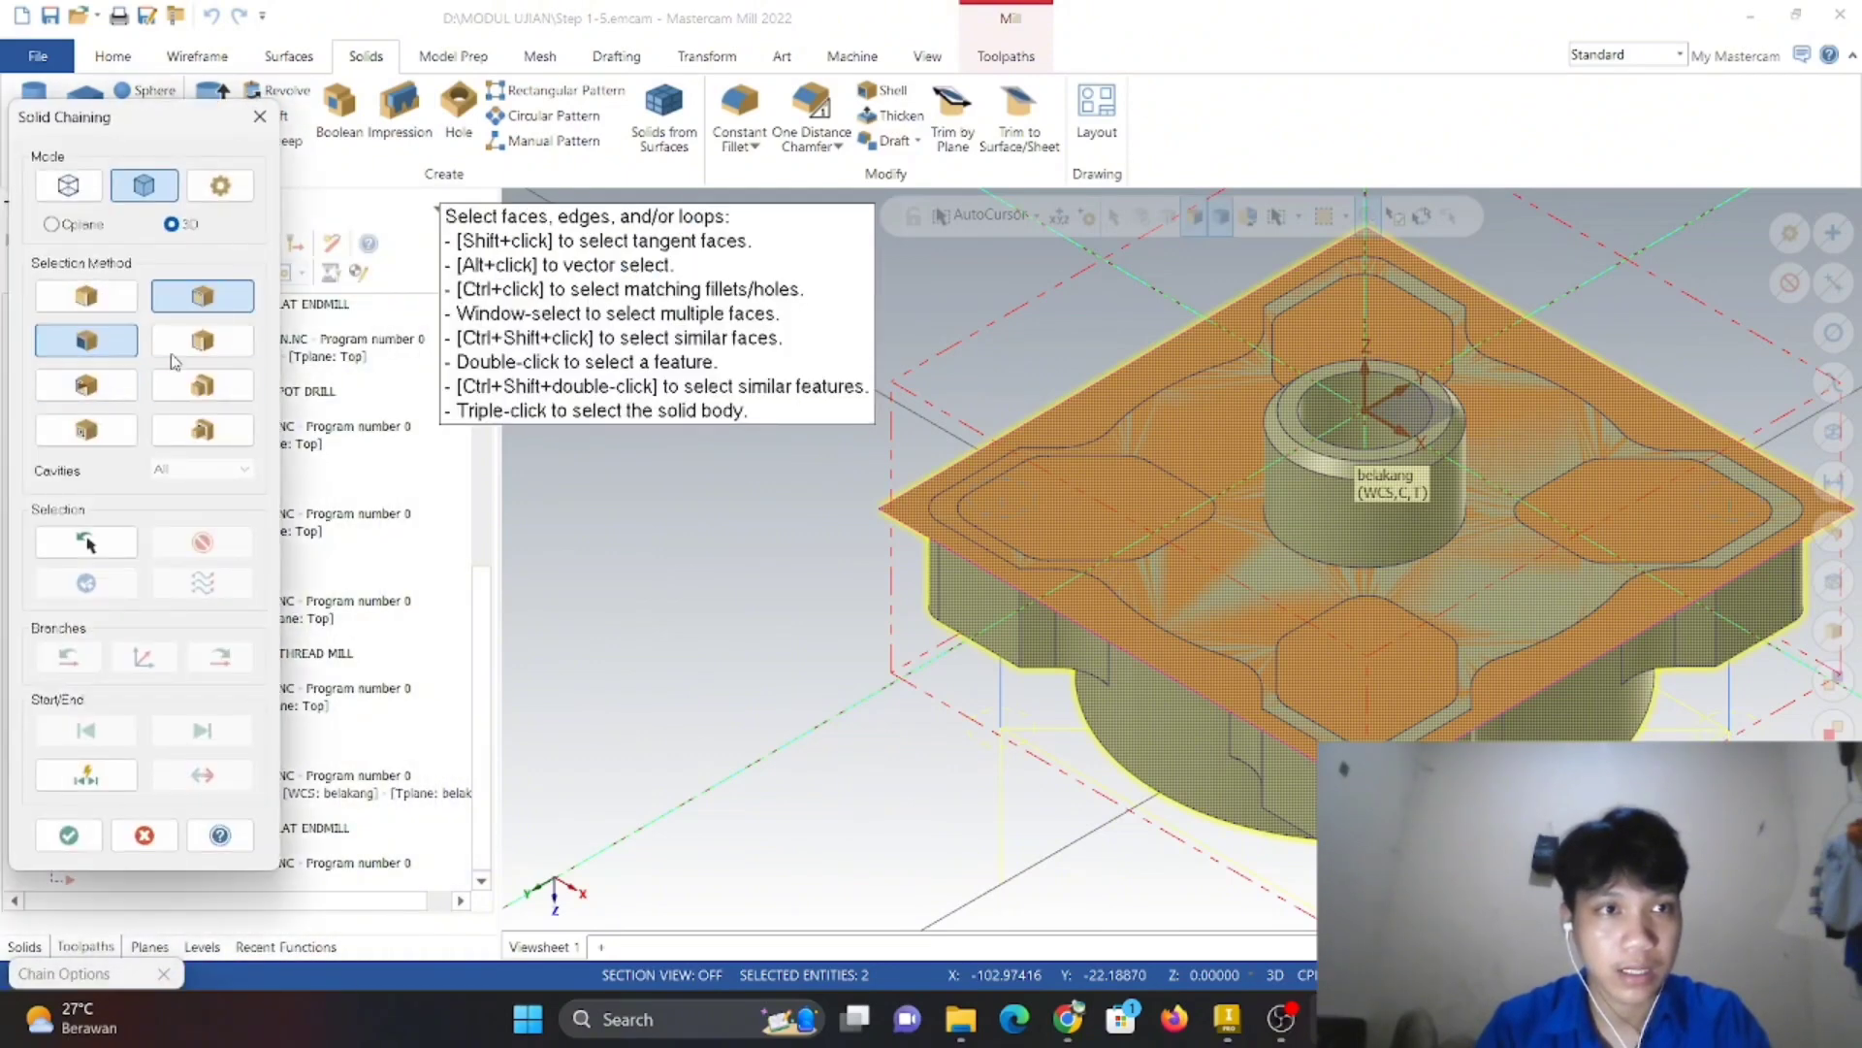
click(203, 306)
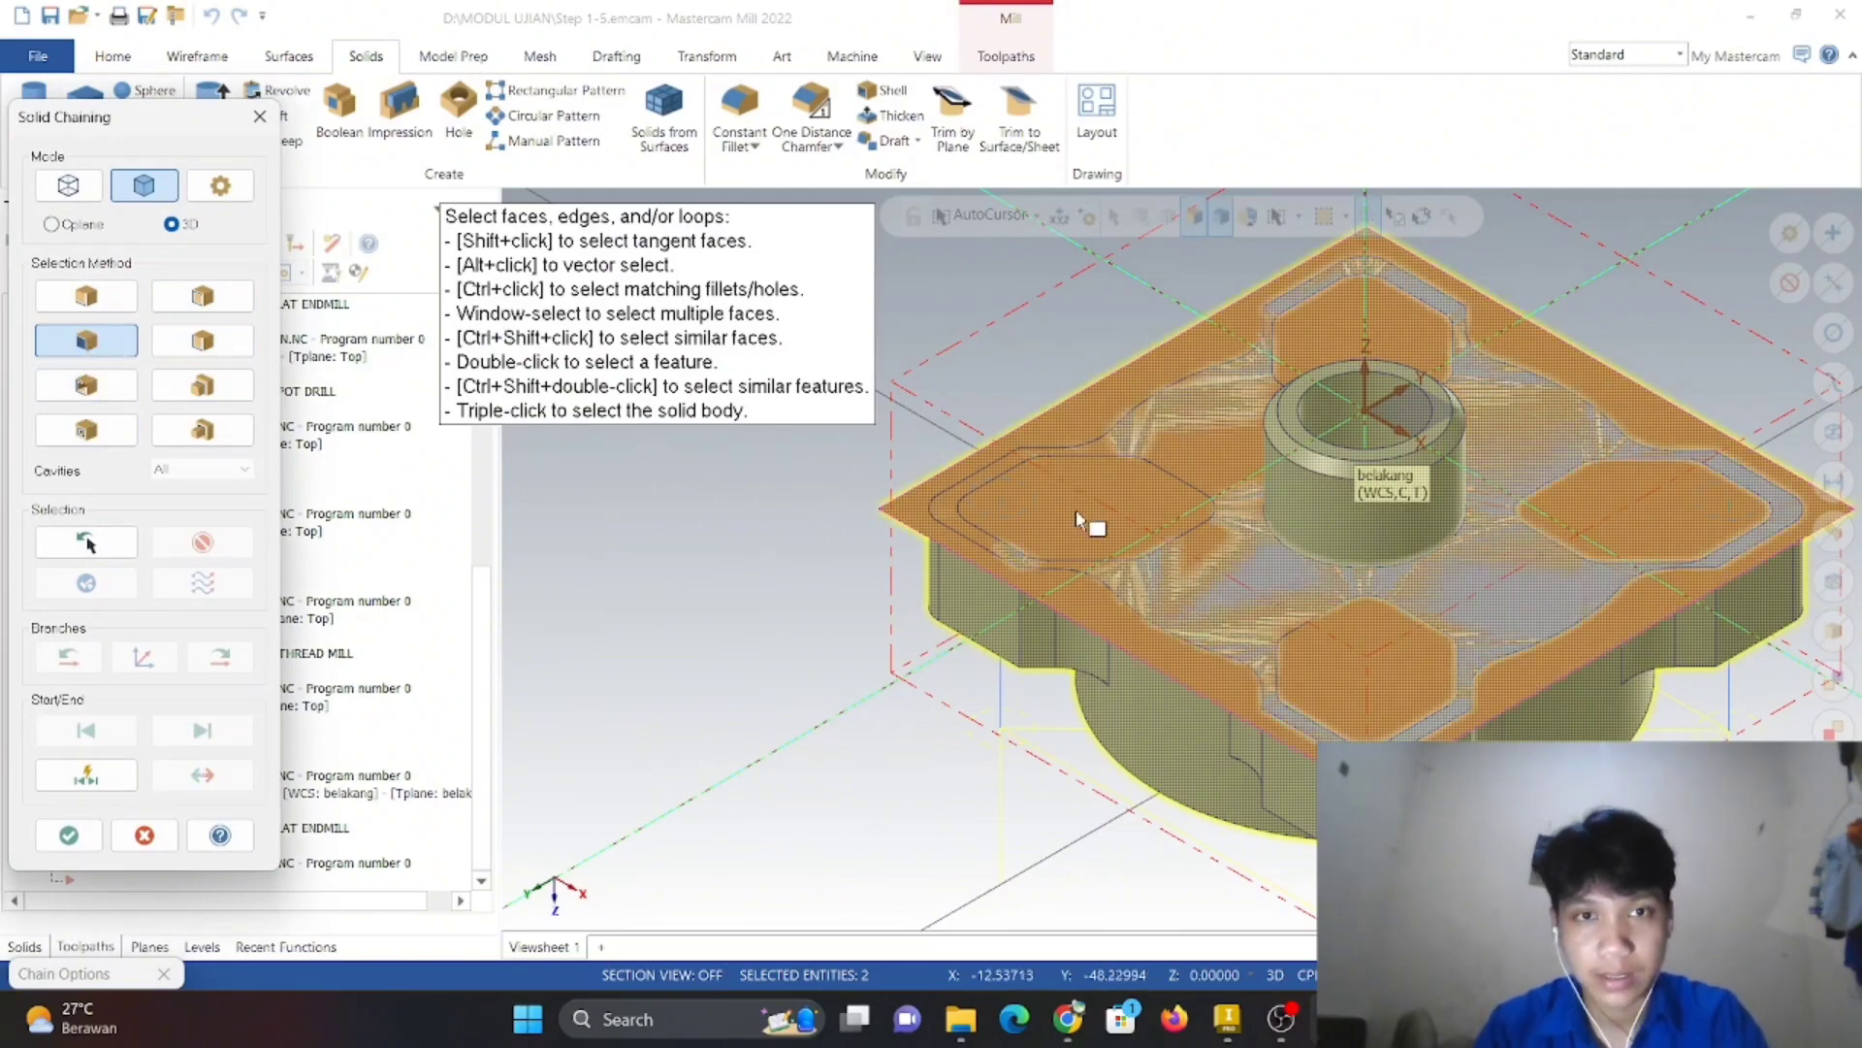
click(68, 836)
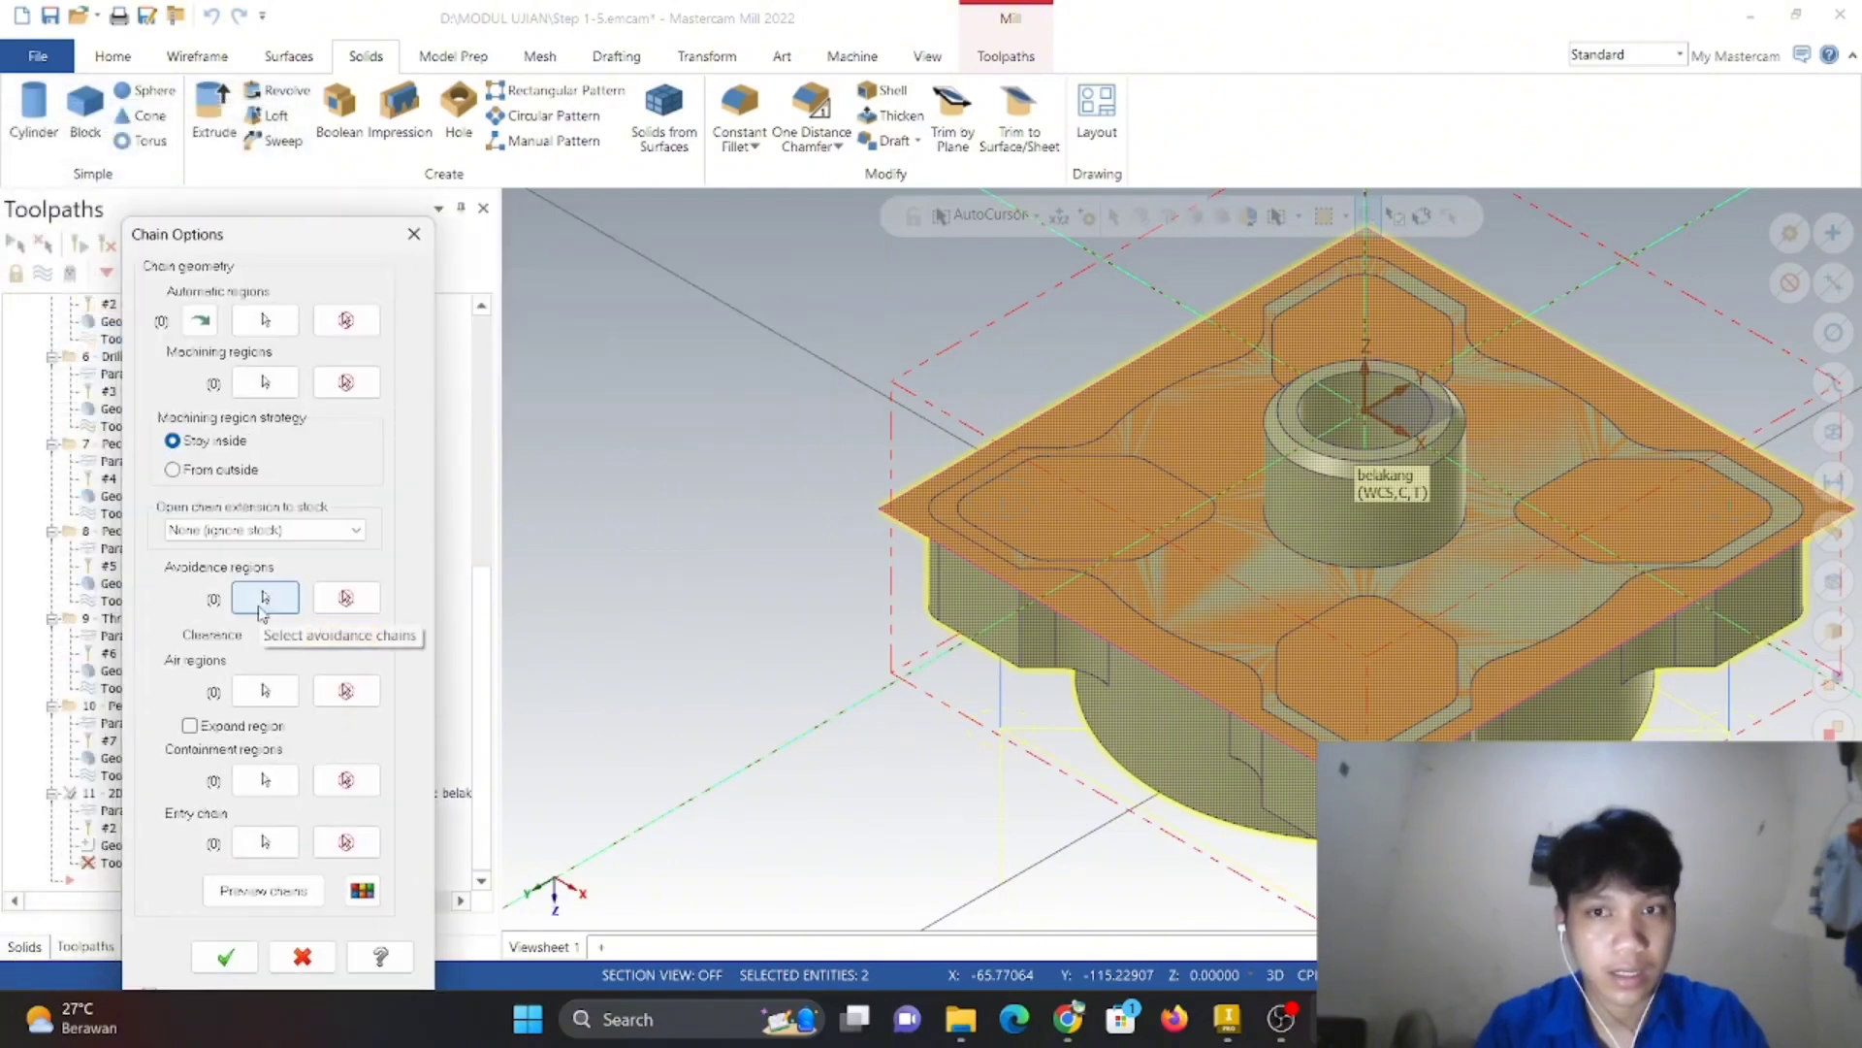
- Add the rectangular sheet solid's face as the machining region
click(264, 381)
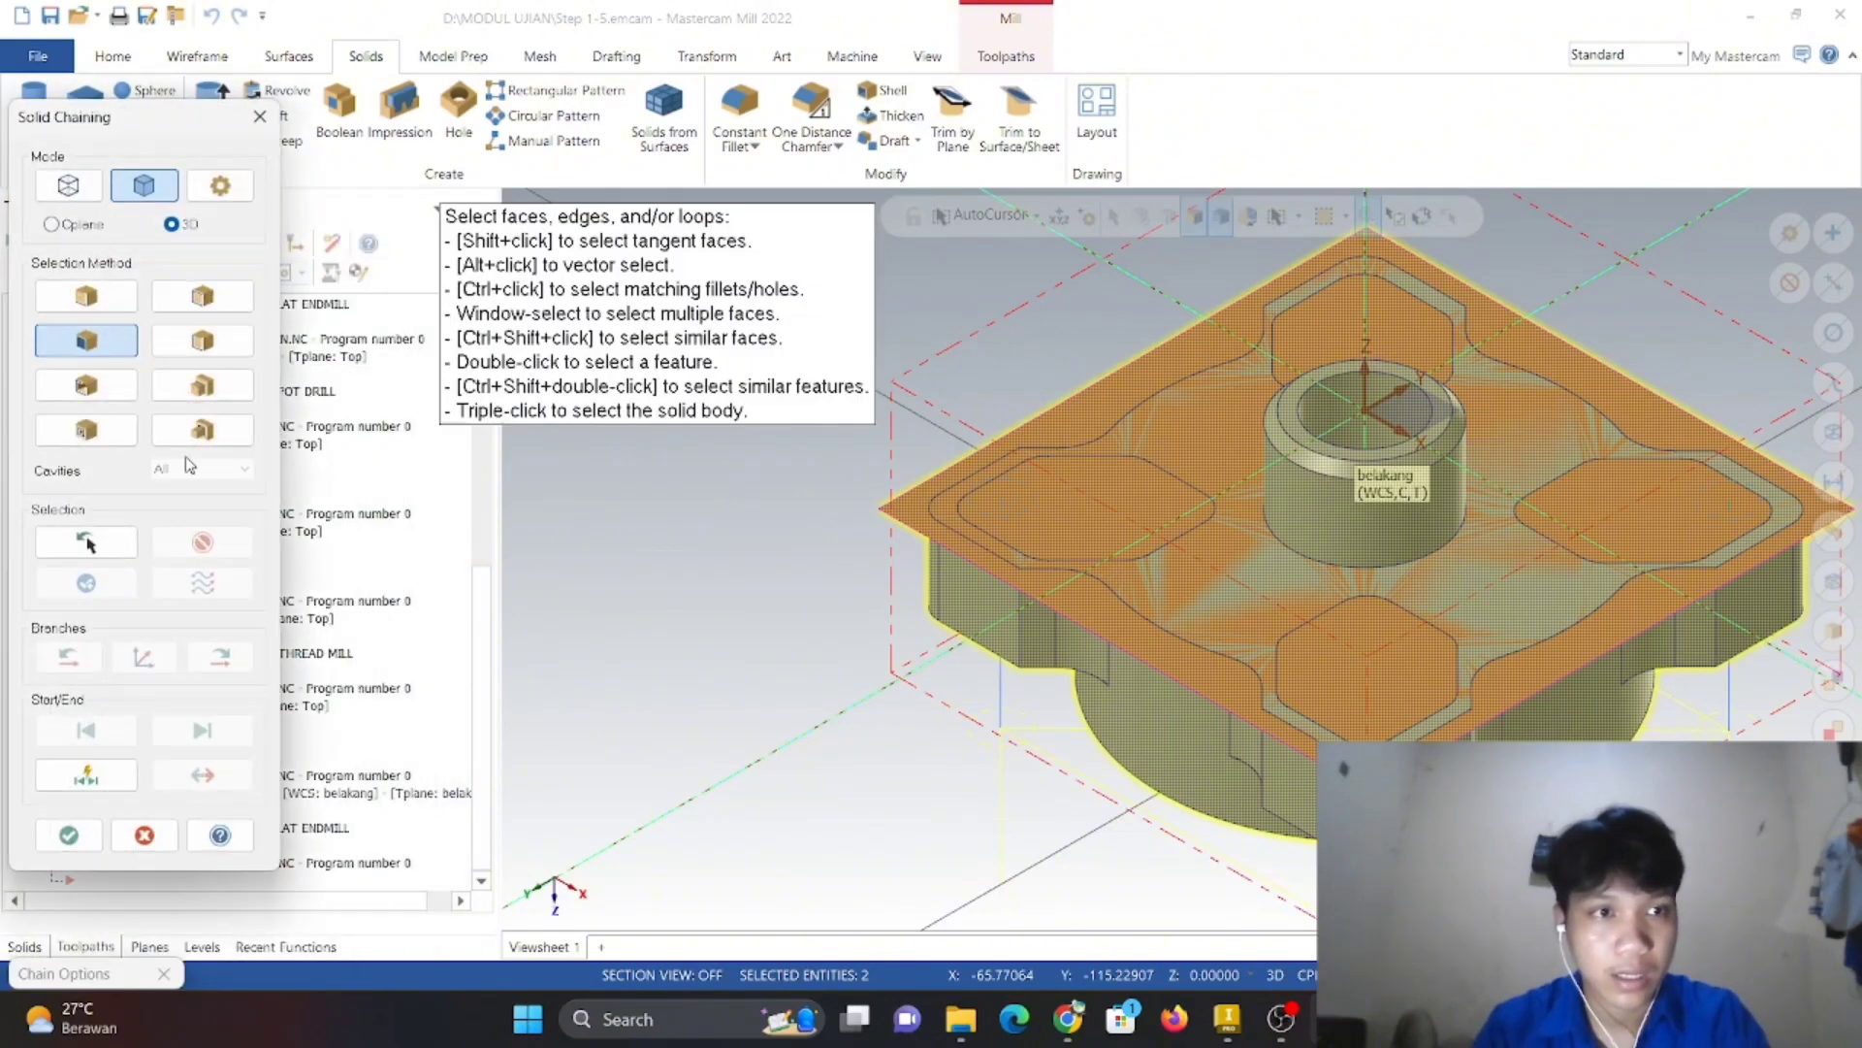
mouse_move(1108, 560)
middle_down()
mouse_move(1116, 503)
mouse_move(1128, 527)
middle_up()
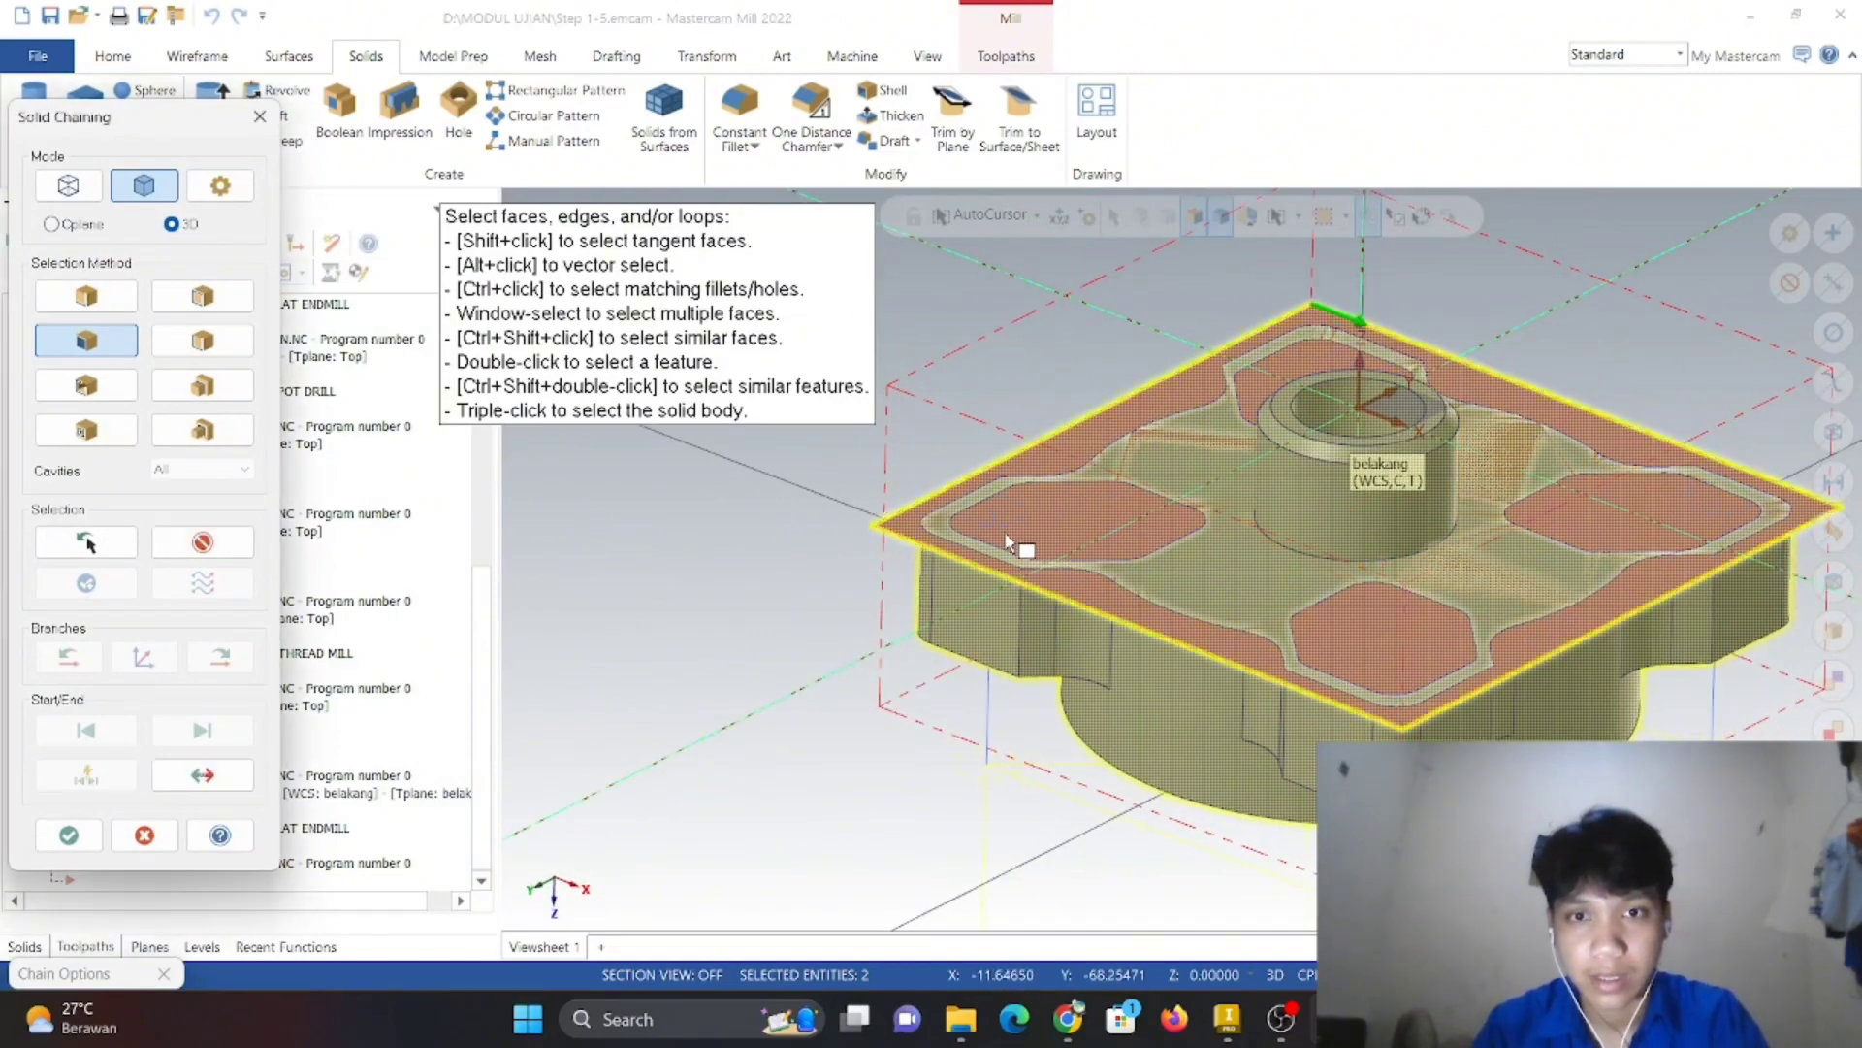
click(1058, 548)
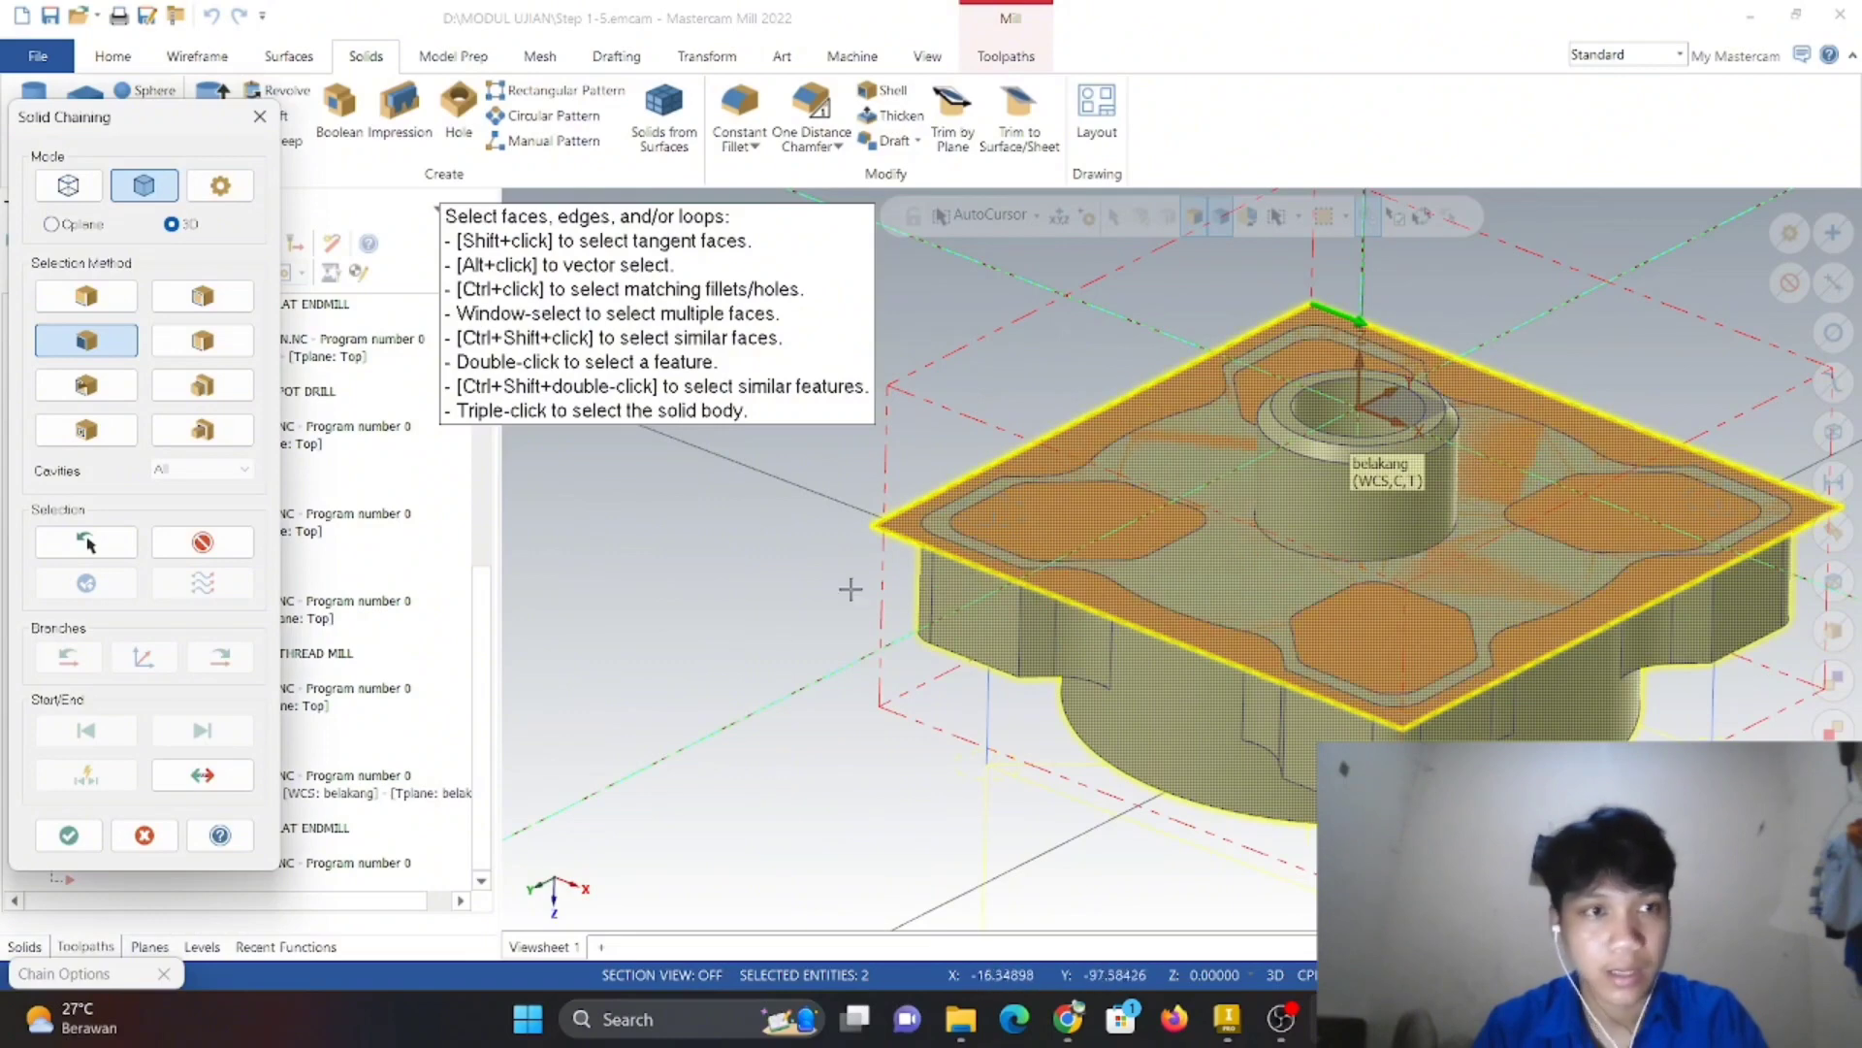
click(67, 834)
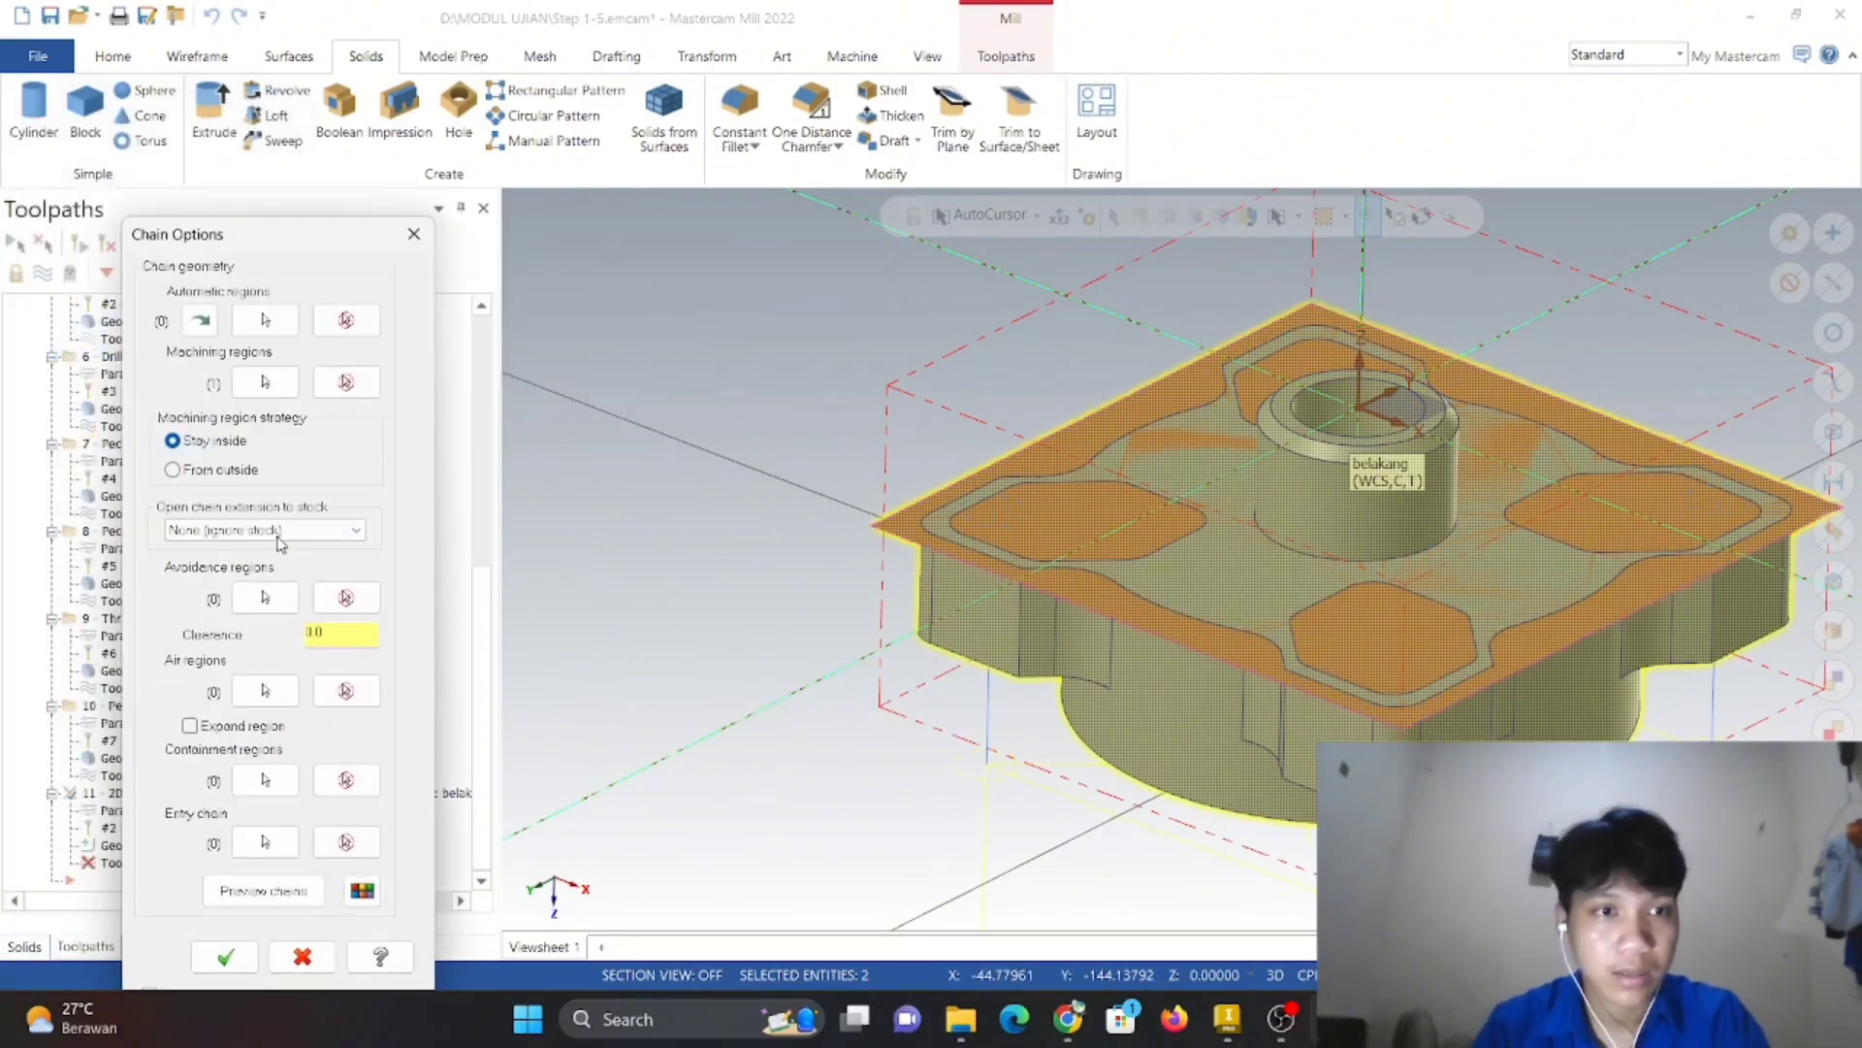
- Add the outer cylindrical wall of the central boss as the avoidance region
click(266, 598)
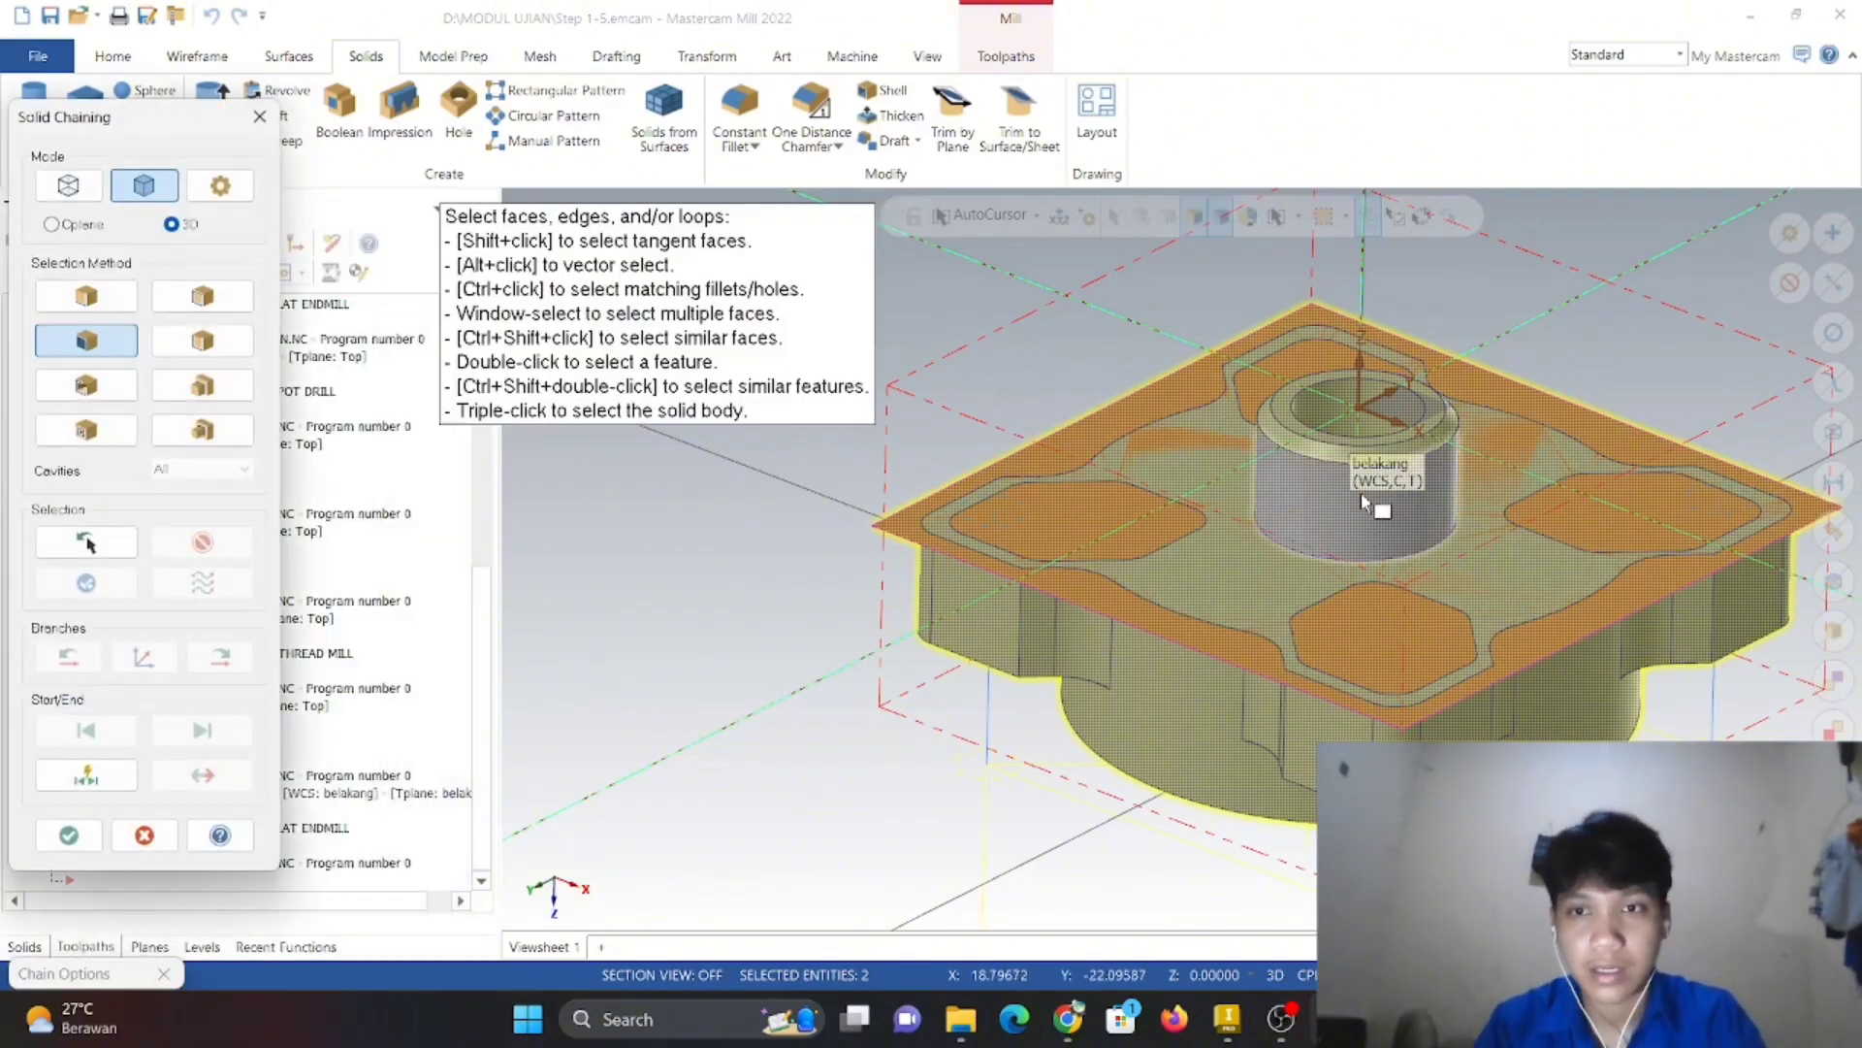
click(1363, 501)
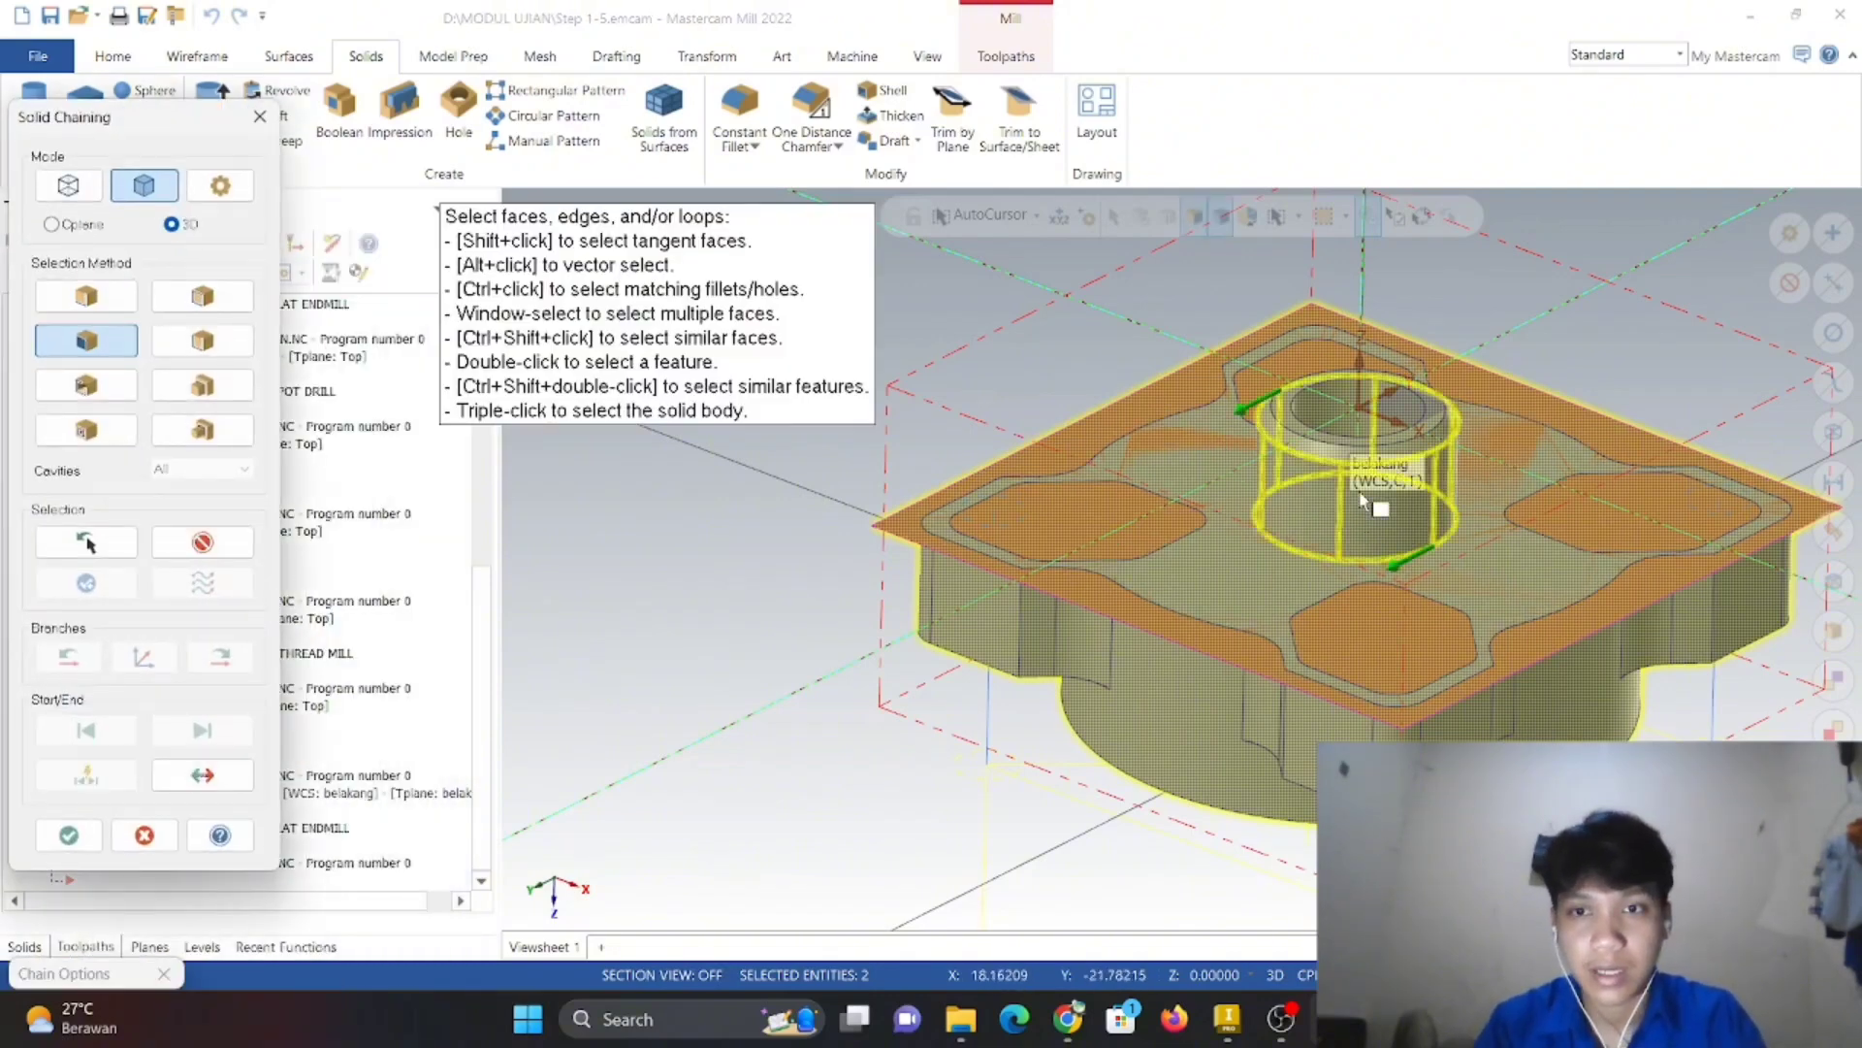
click(69, 836)
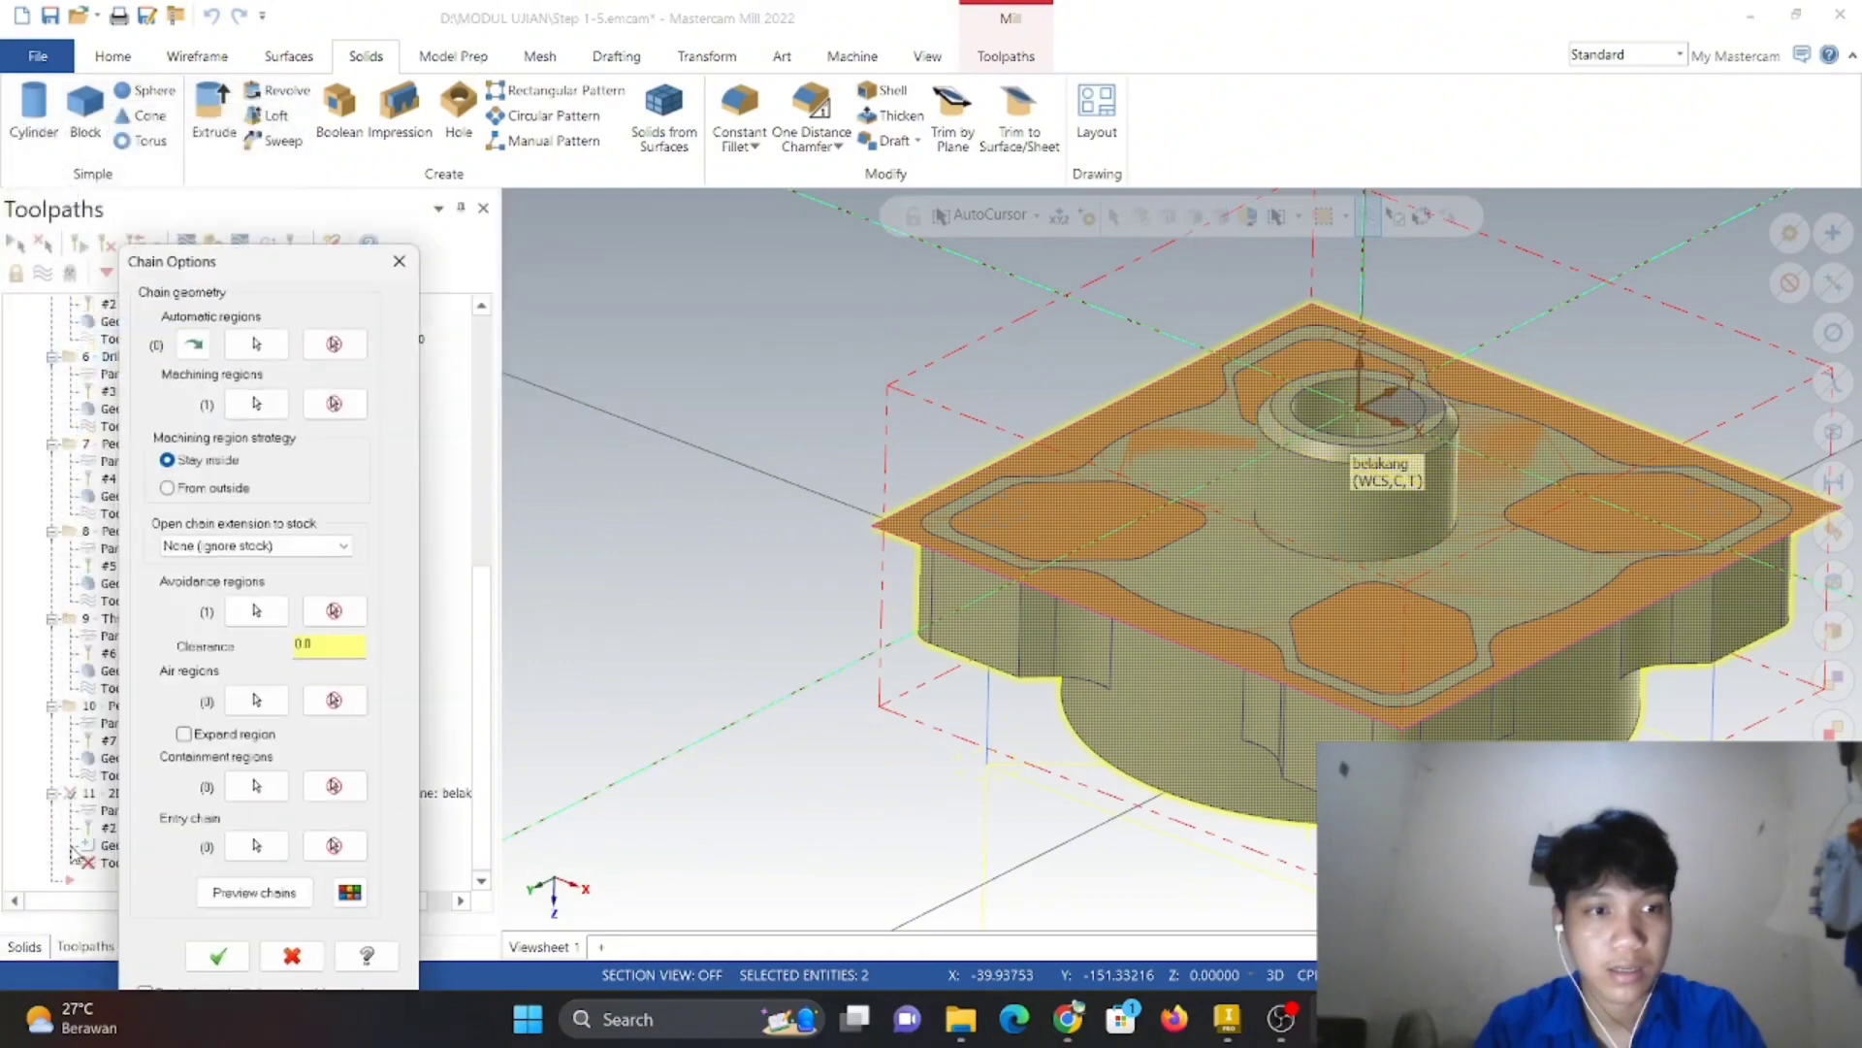
- Preview the machining and avoidance chains from another angle, return to the isometric view, and accept the chain options
click(244, 902)
mouse_move(886, 748)
middle_down()
mouse_move(990, 782)
mouse_move(918, 766)
mouse_move(1182, 553)
mouse_move(1175, 529)
middle_up()
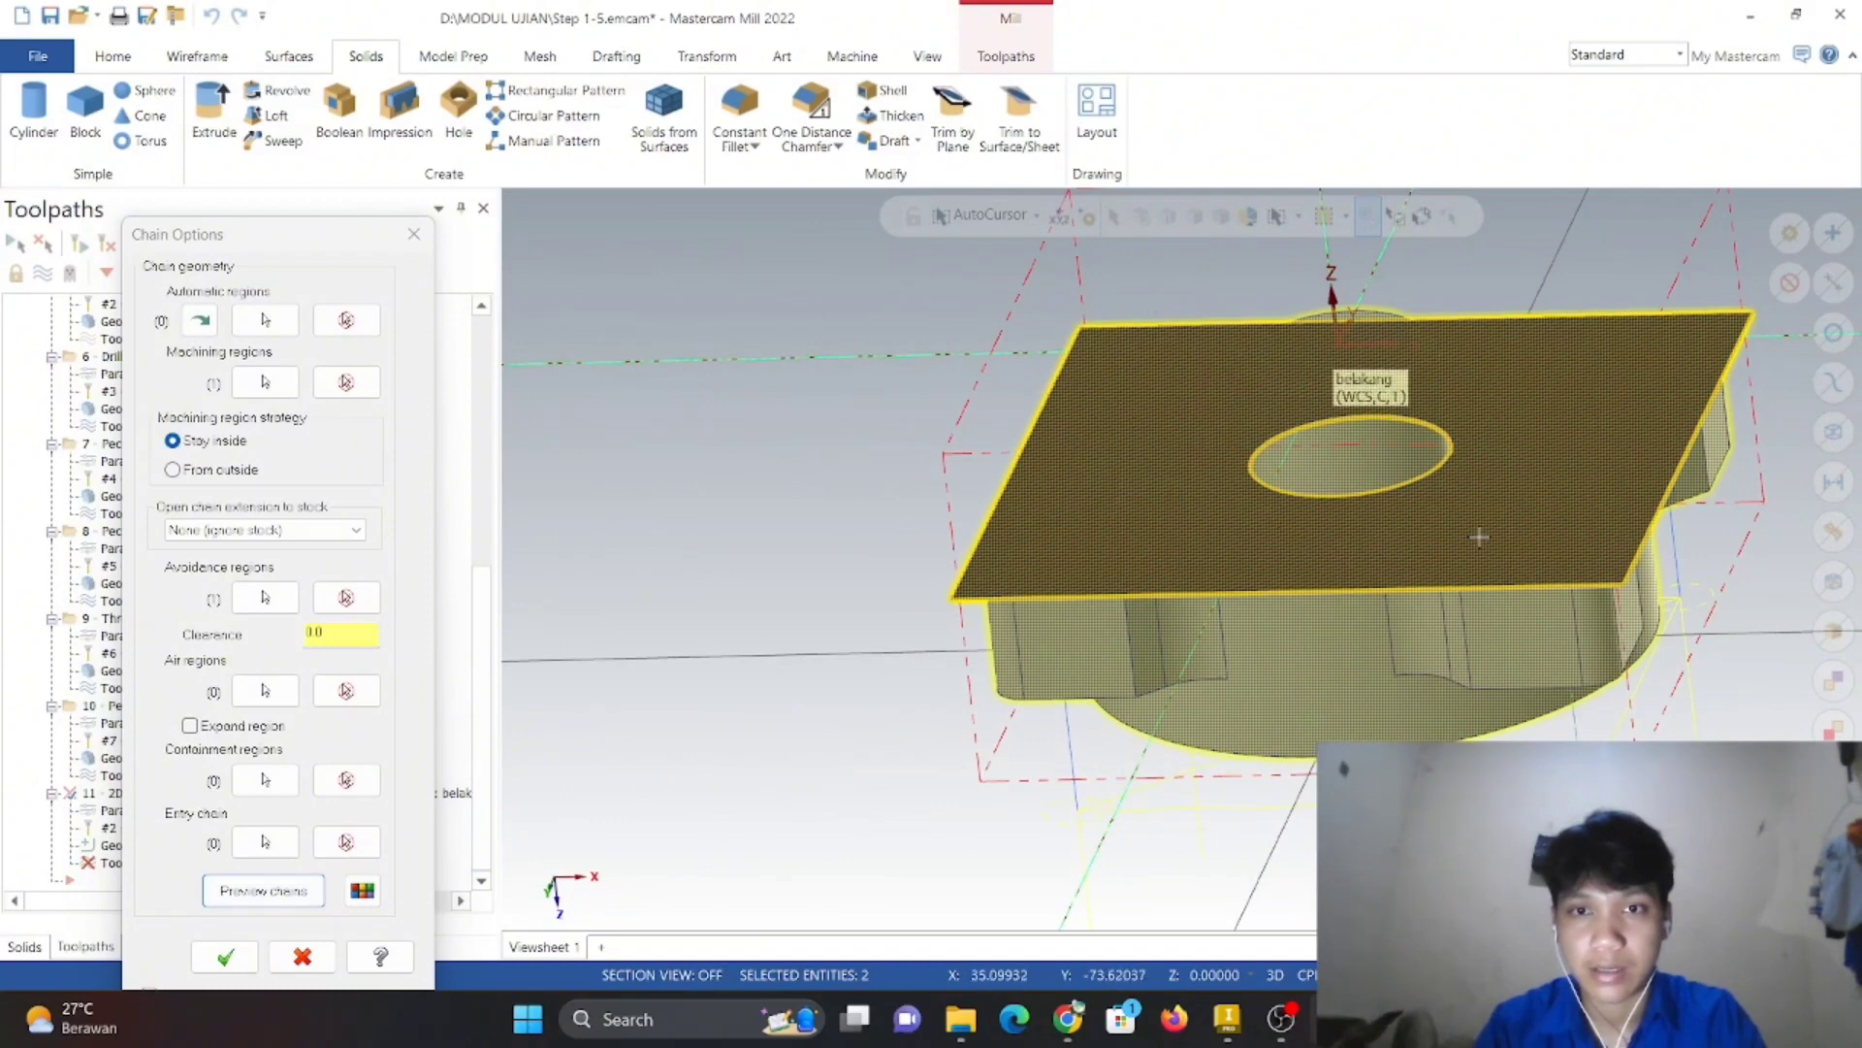
right_click(602, 486)
click(679, 705)
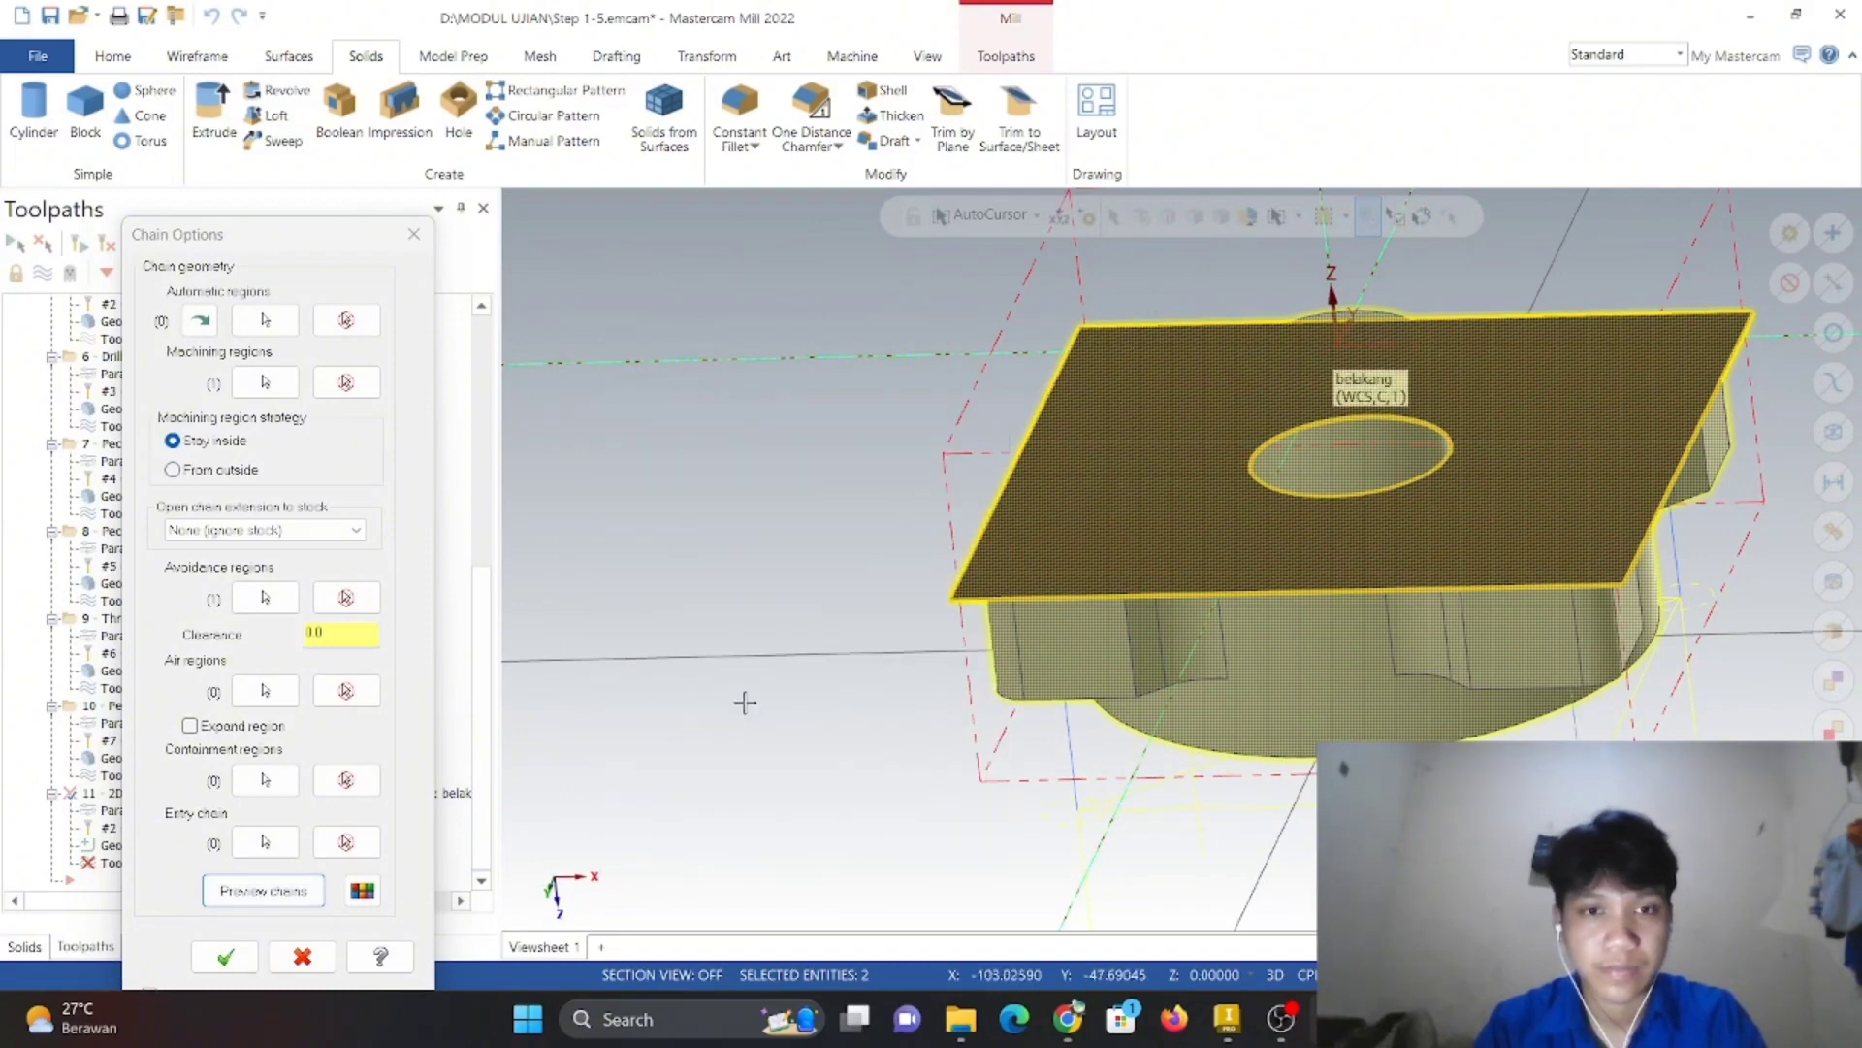
click(224, 956)
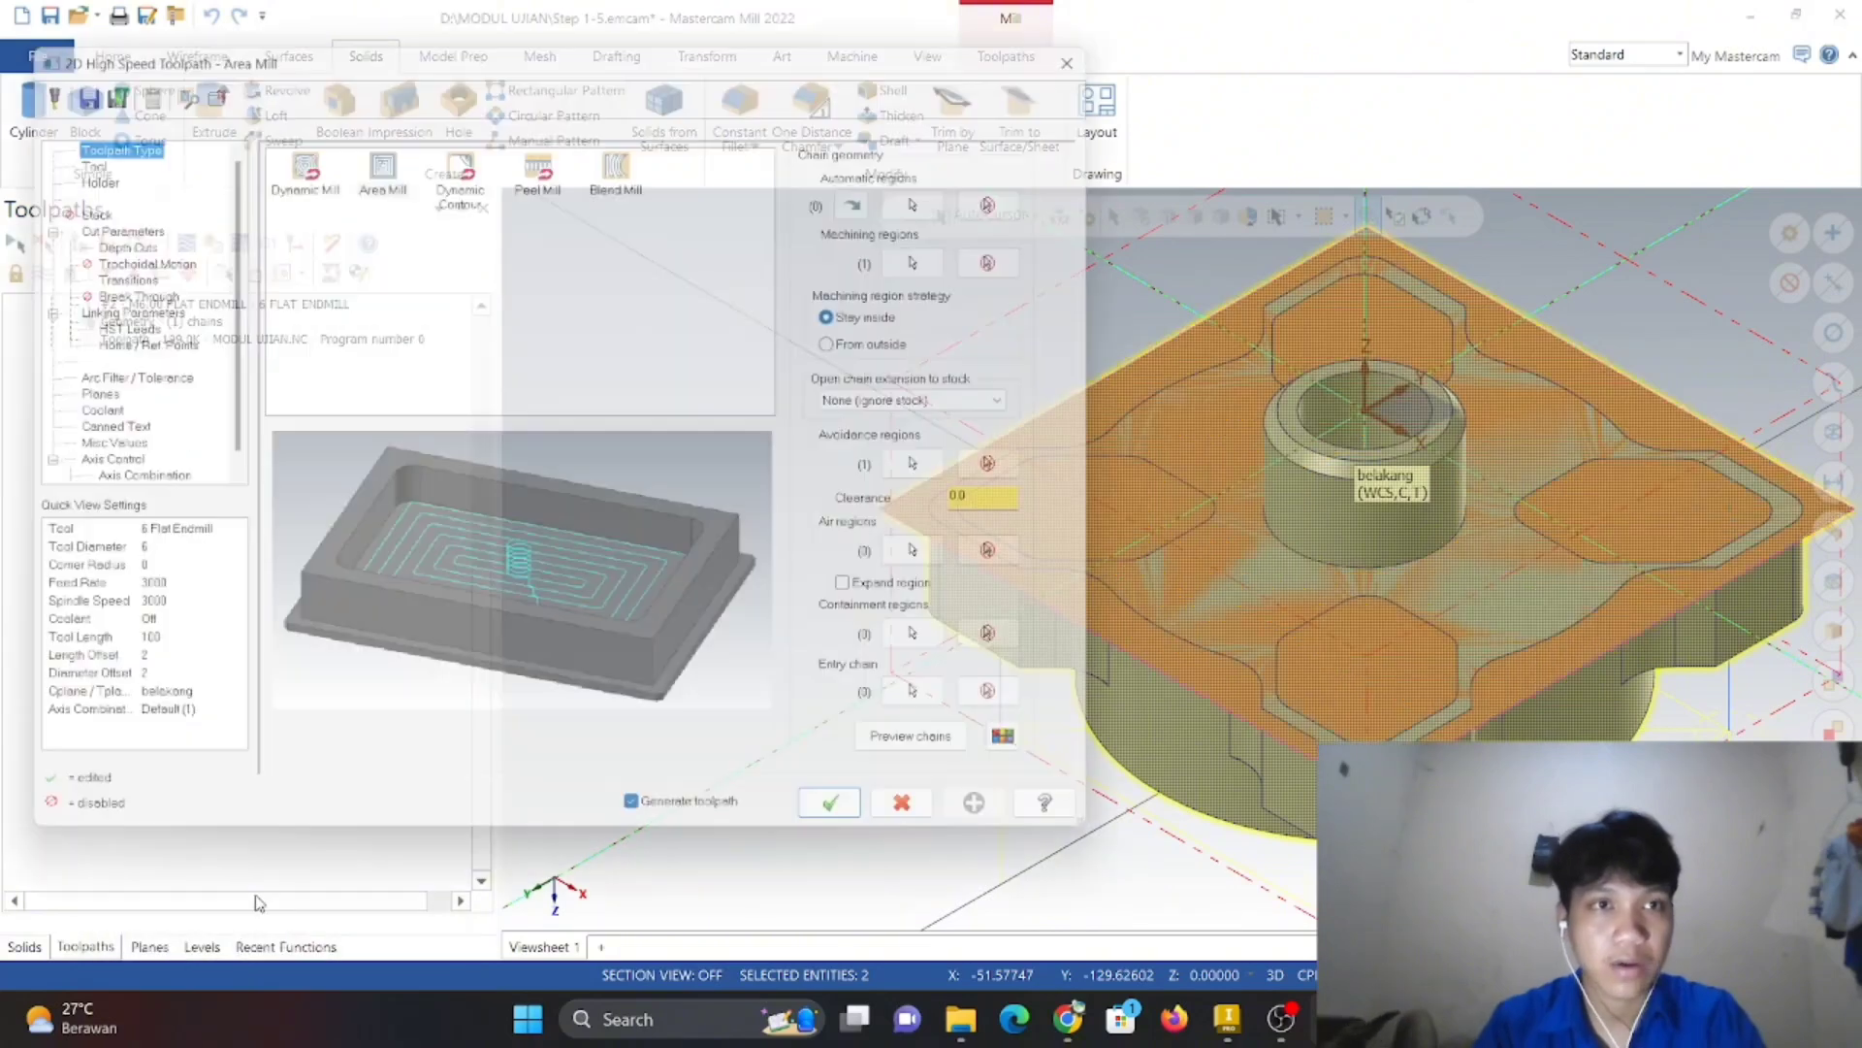
- Begin creating a new flat endmill for the Area Mill toolpath and proceed to its geometry definition
click(65, 151)
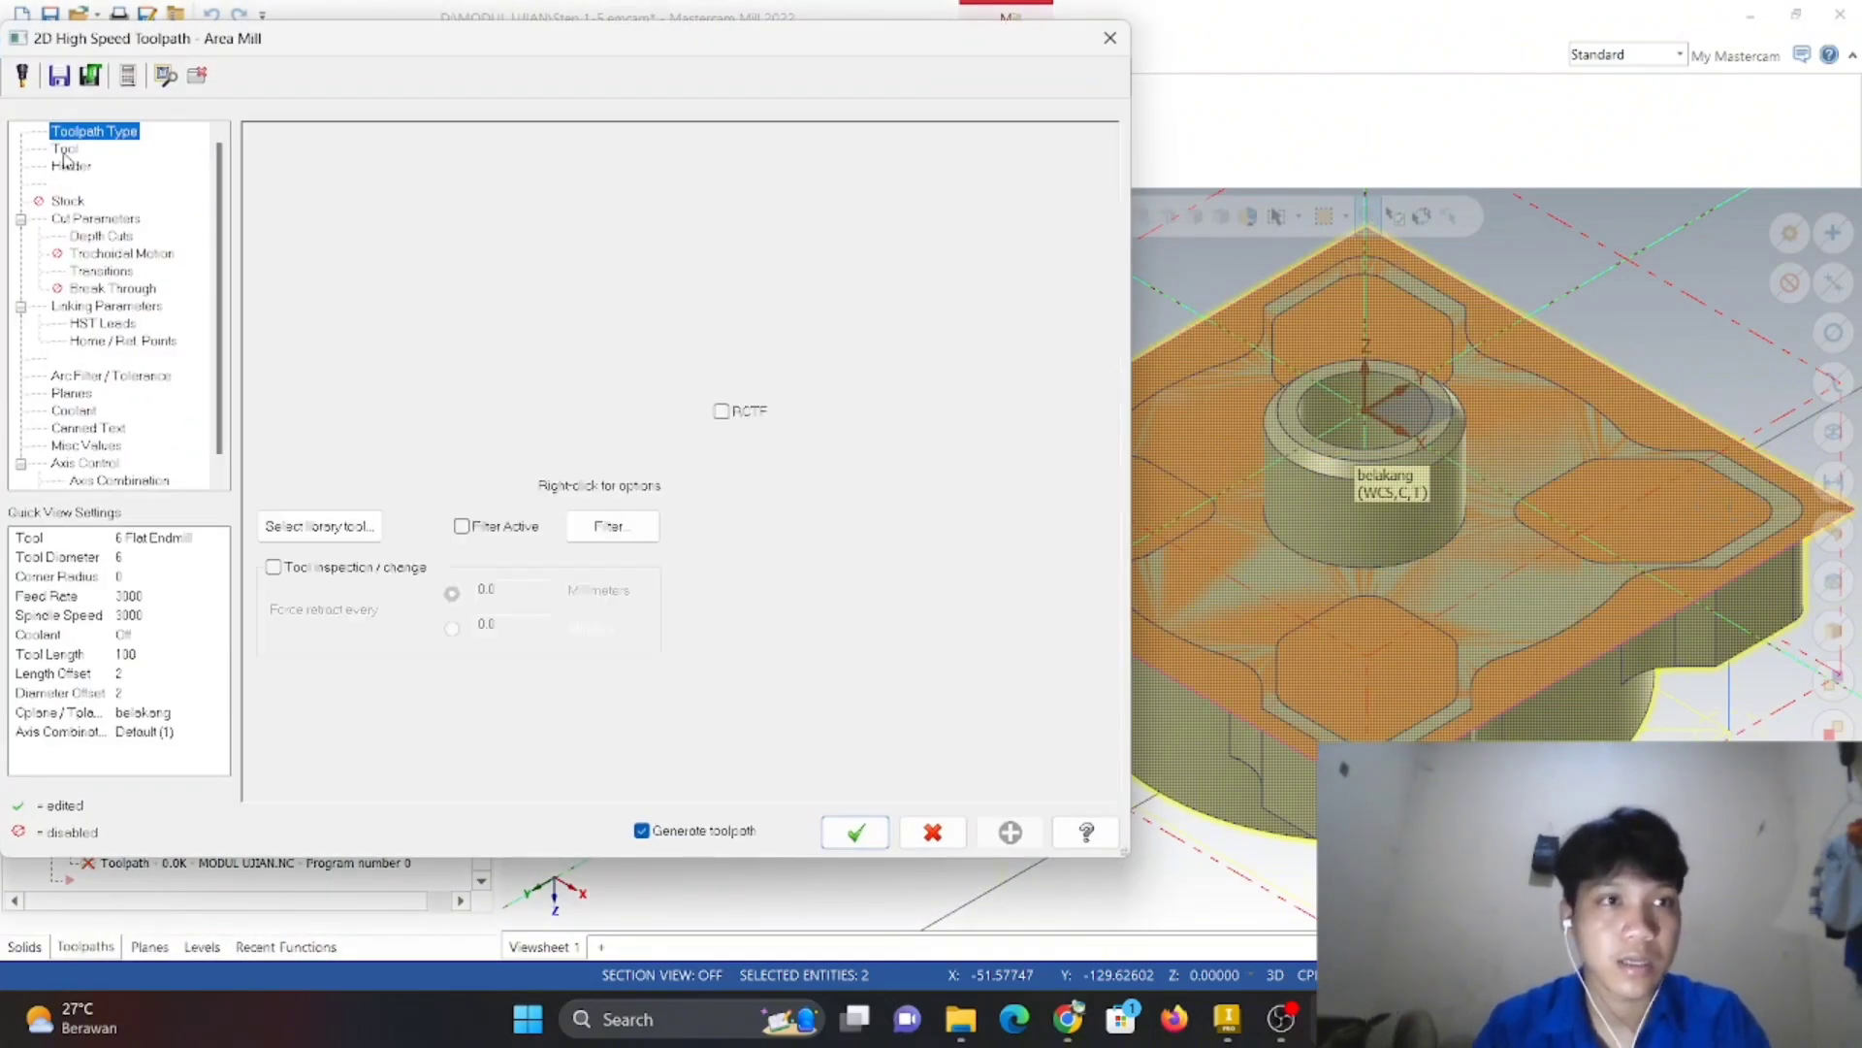
right_click(484, 400)
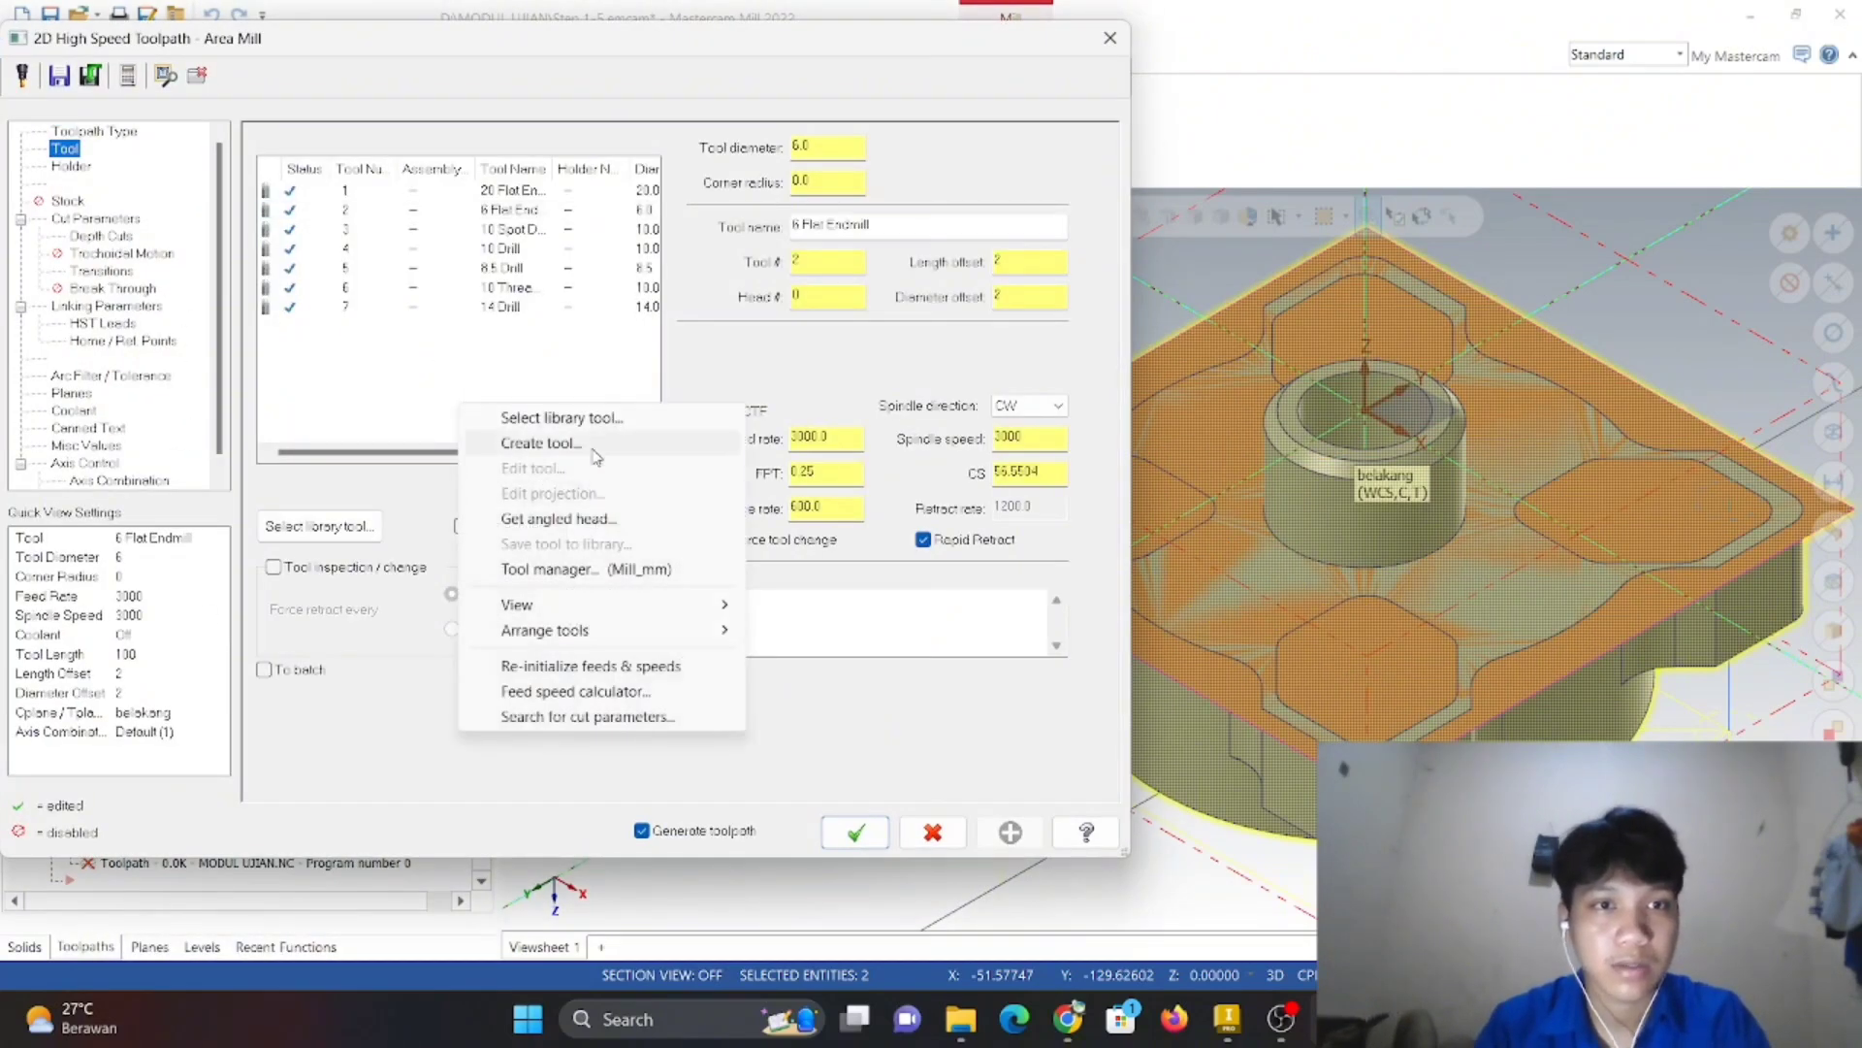
click(529, 439)
click(555, 351)
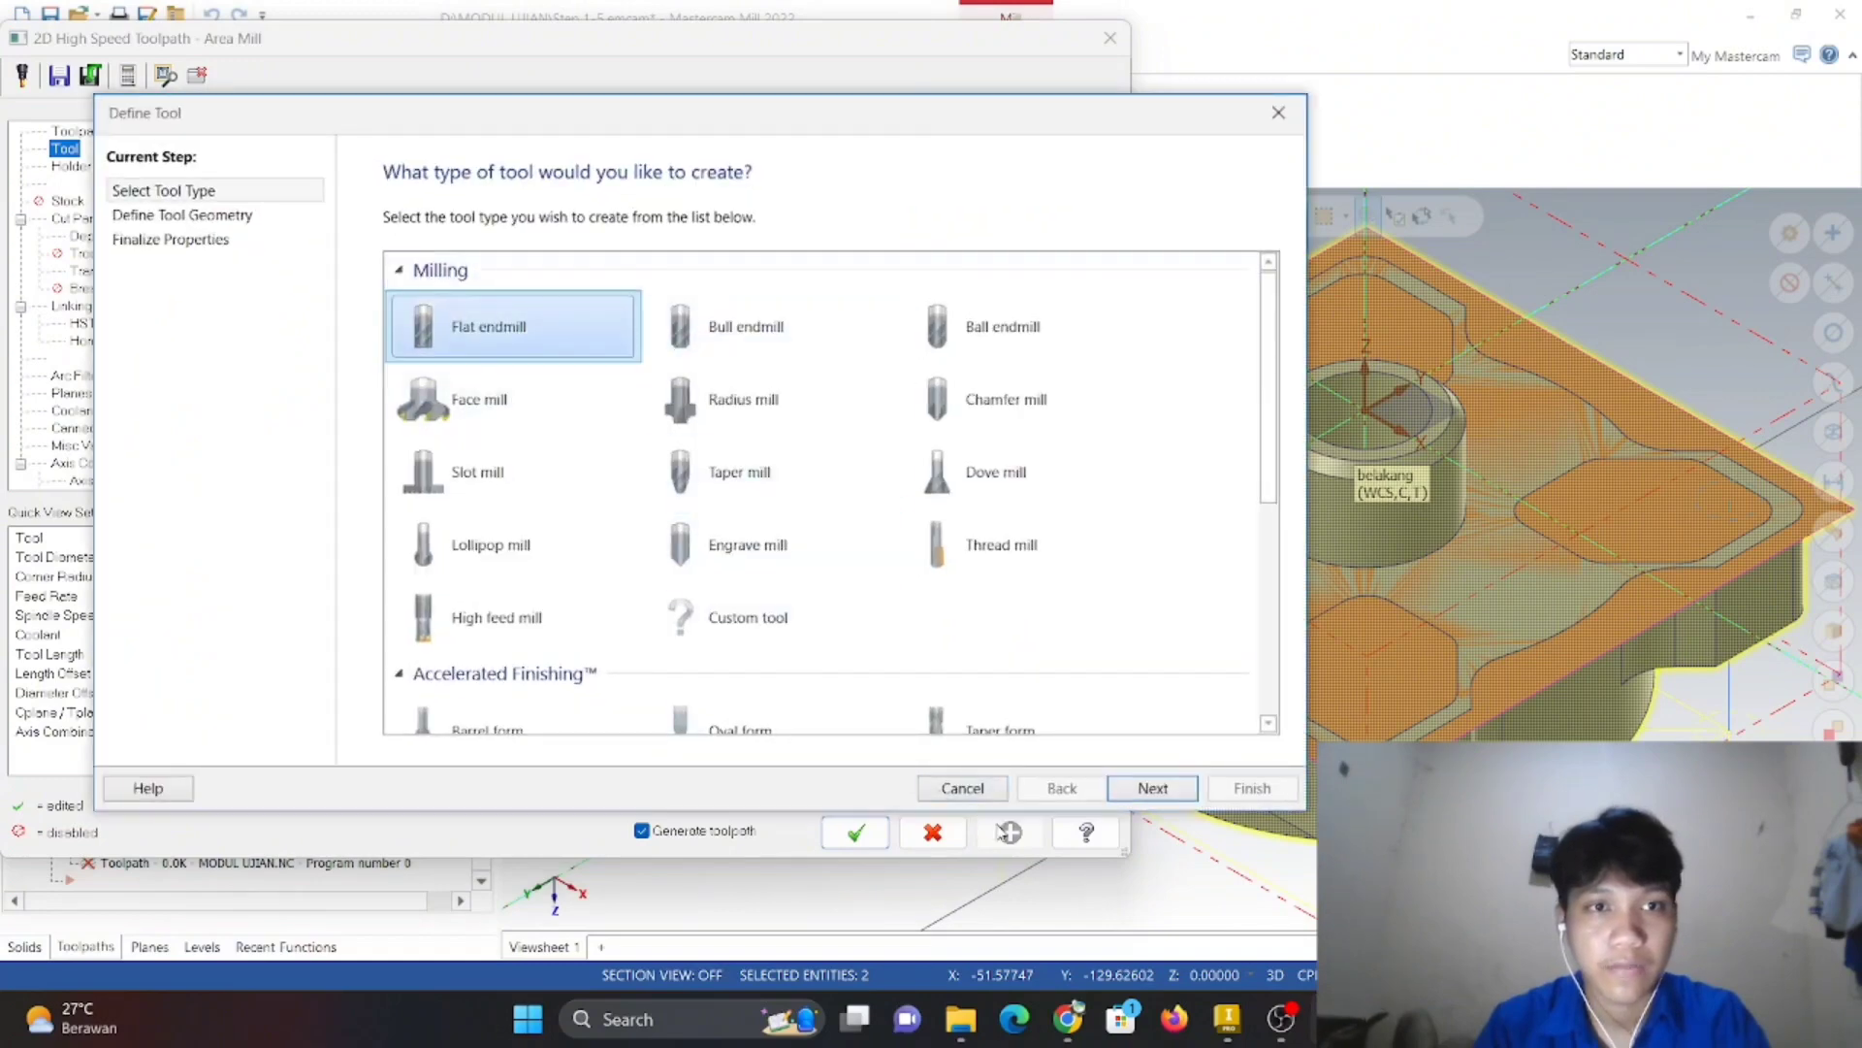
click(1152, 787)
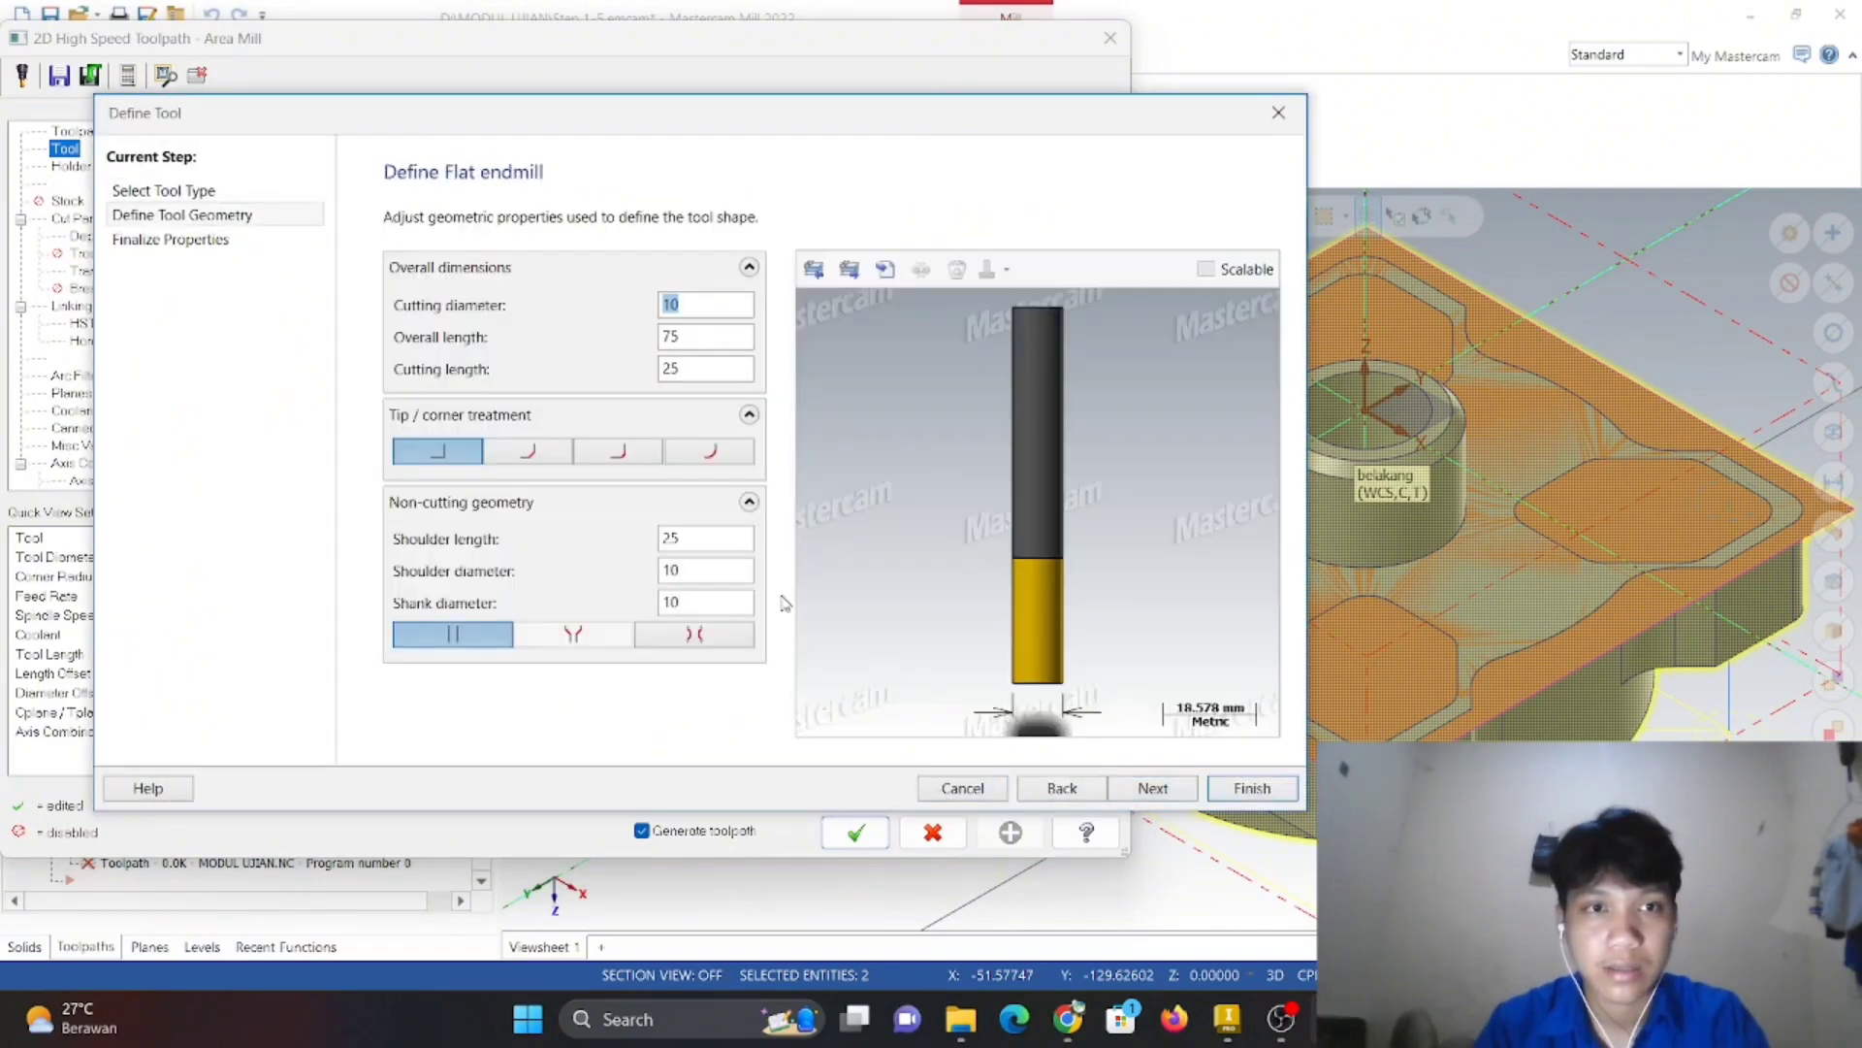
- Set the flat endmill's cutting diameter to 20, overall length to 100, cutting length to 30 and shoulder length to 30
double_click(670, 304)
text(20)
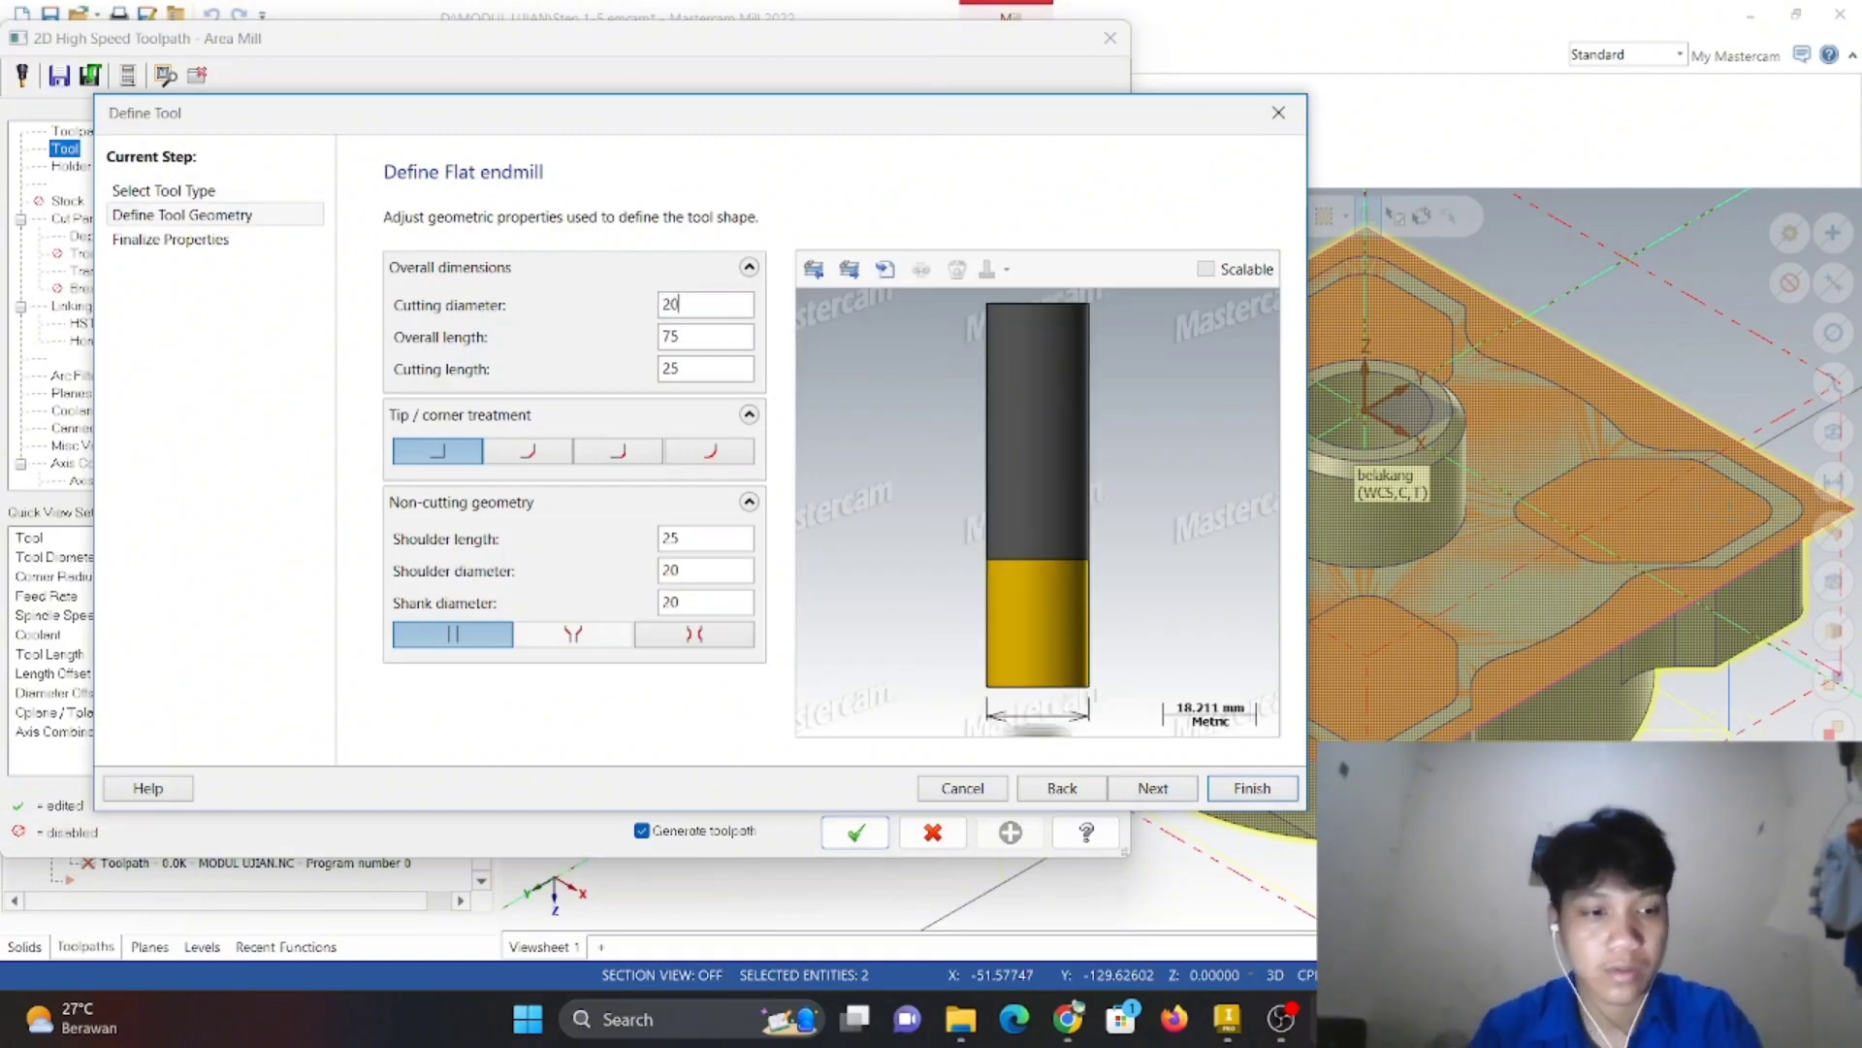
key(Tab)
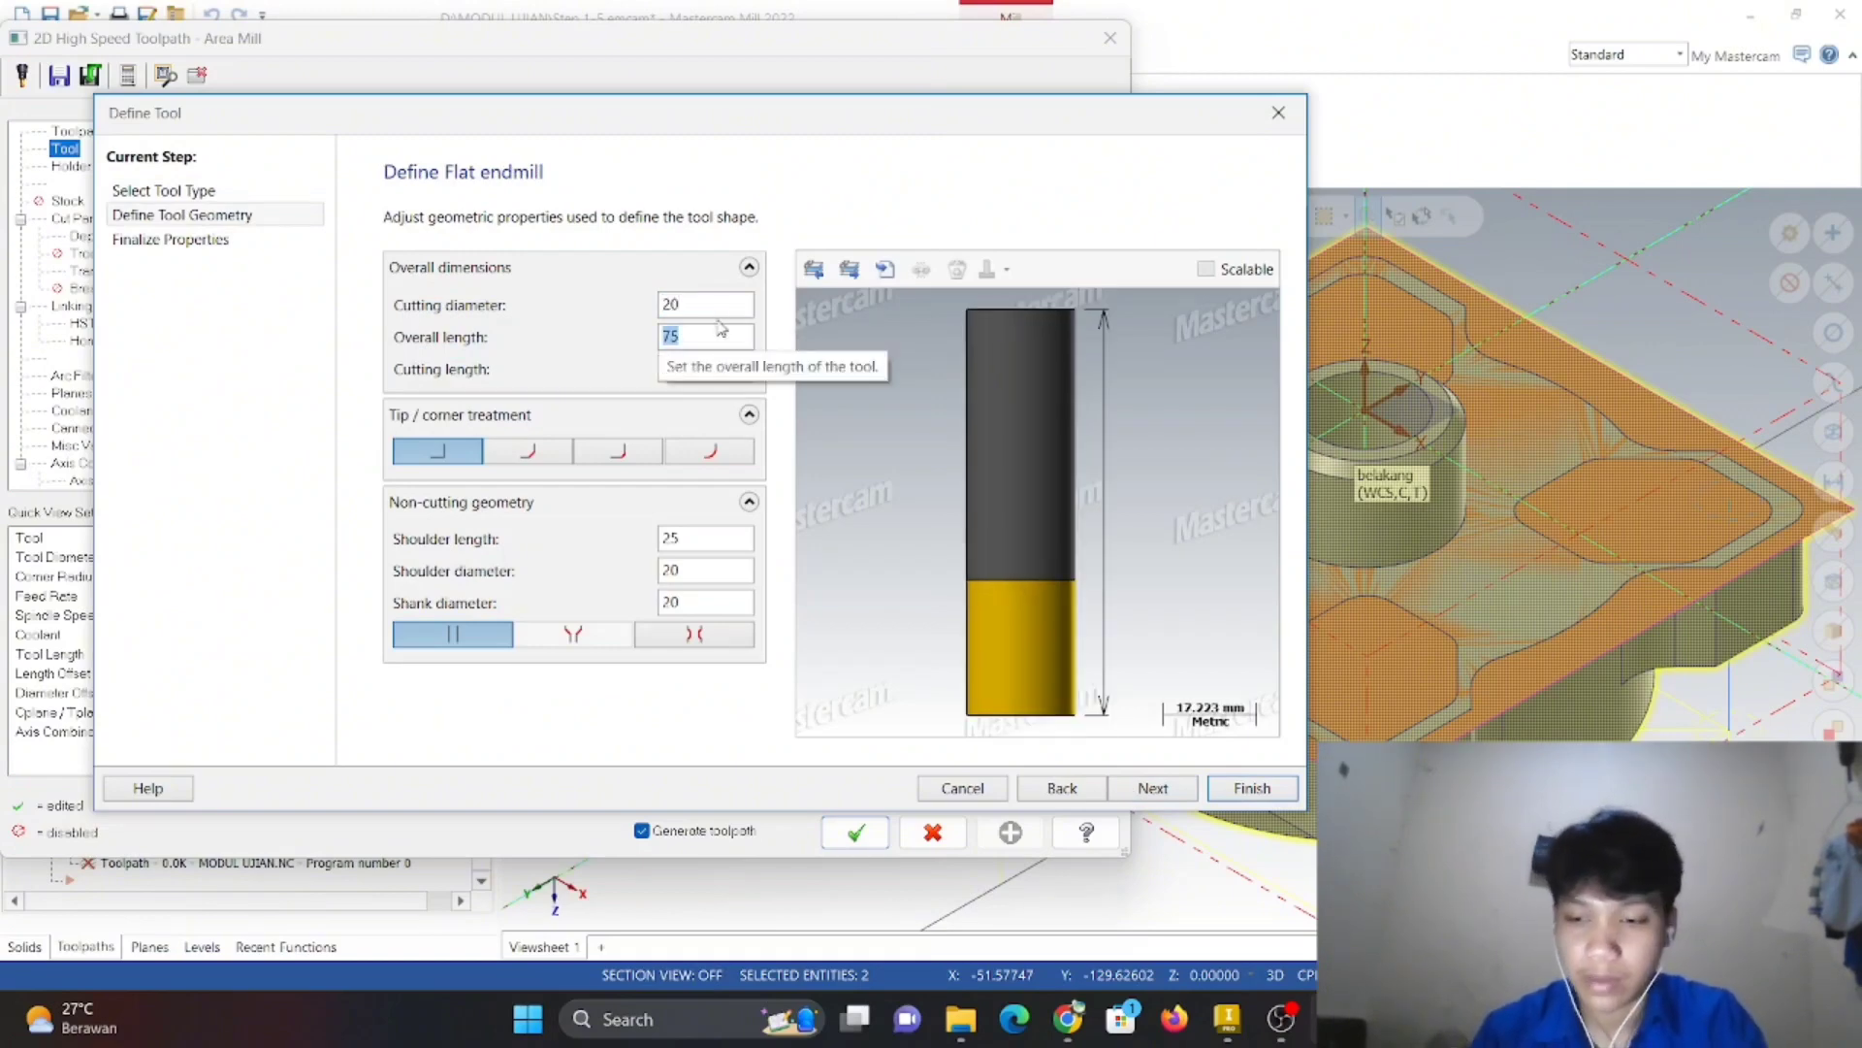
text(10)
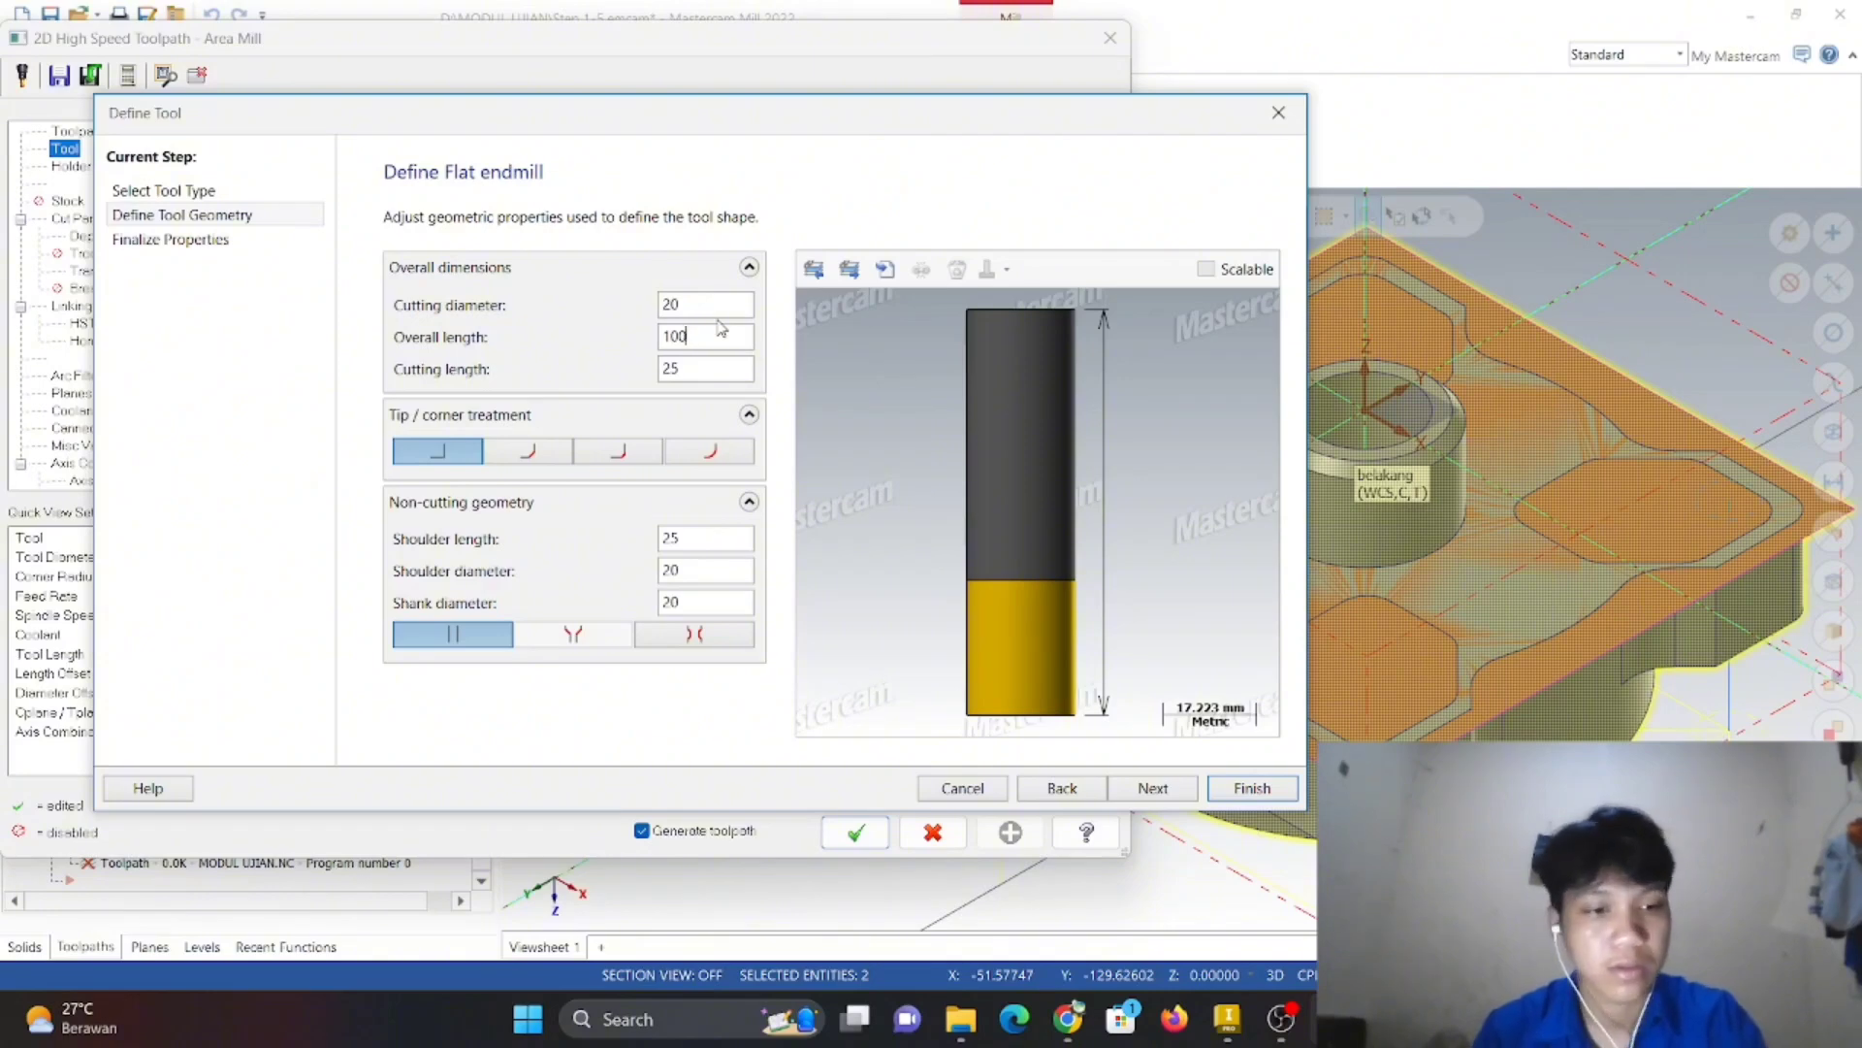
text(0)
key(Tab)
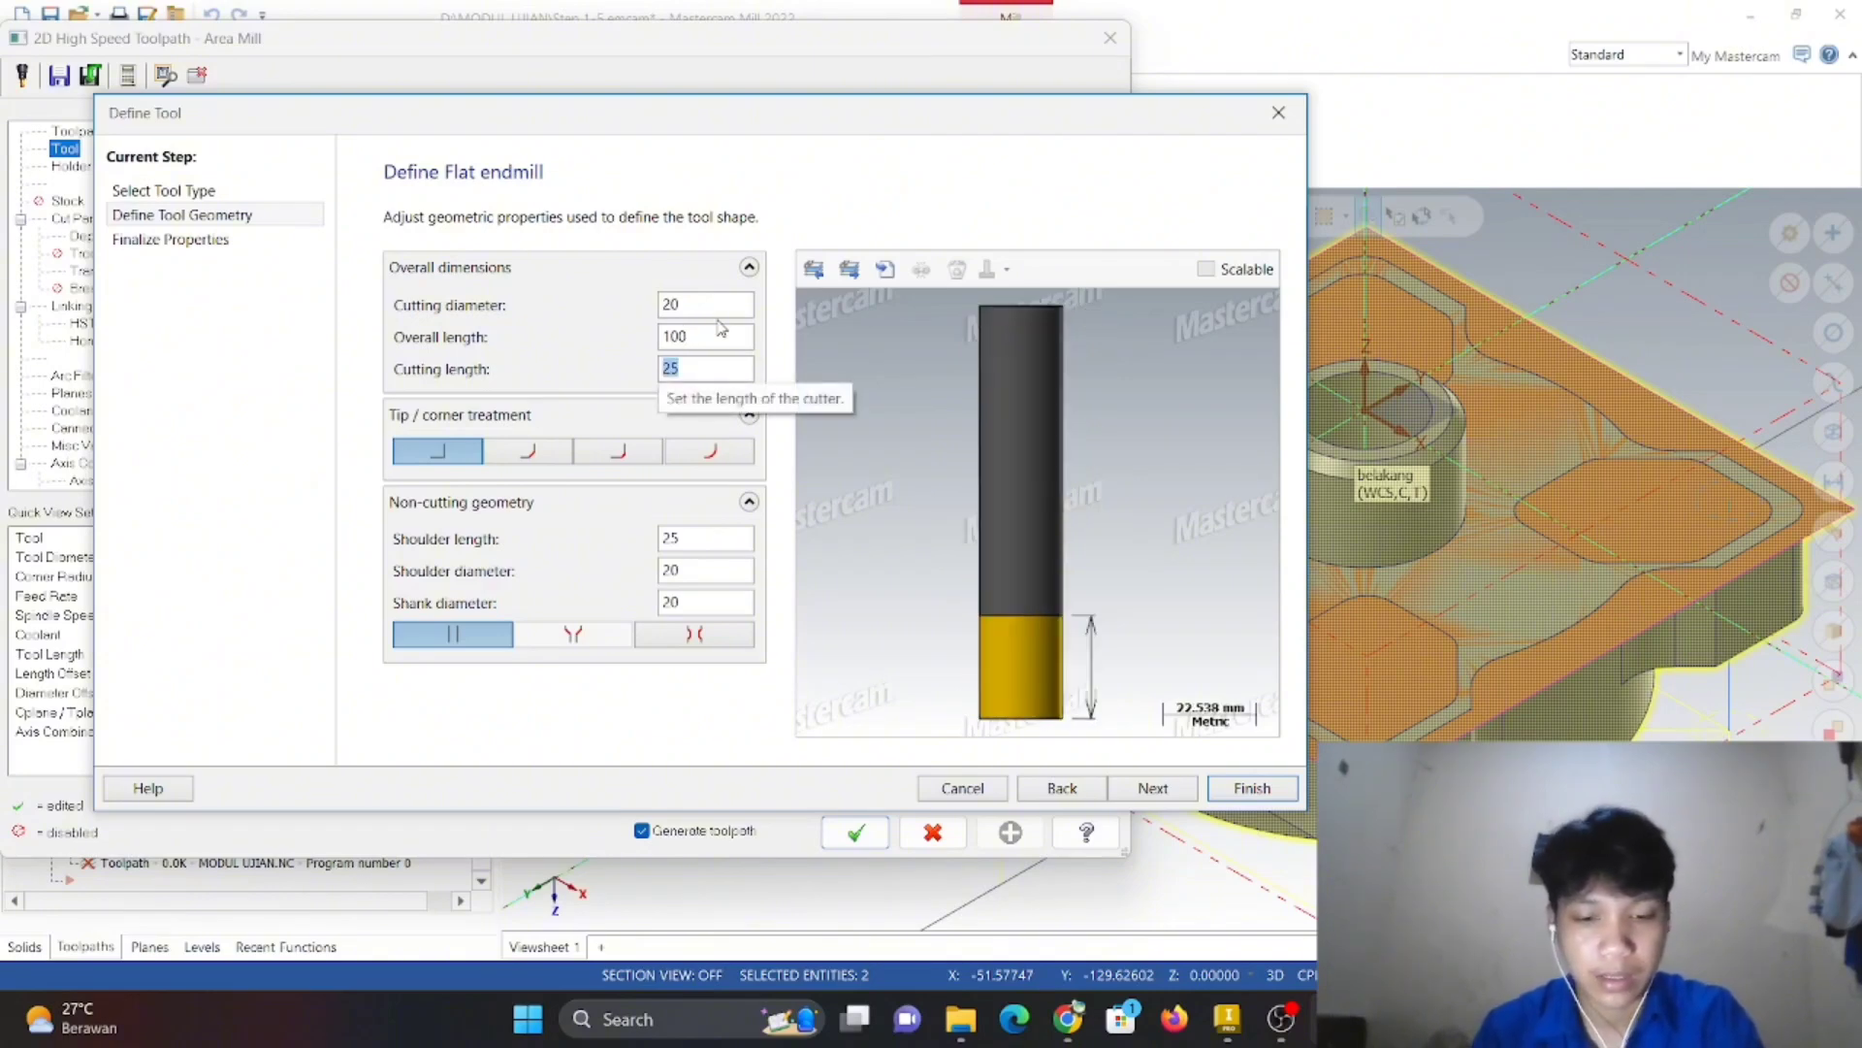
text(30)
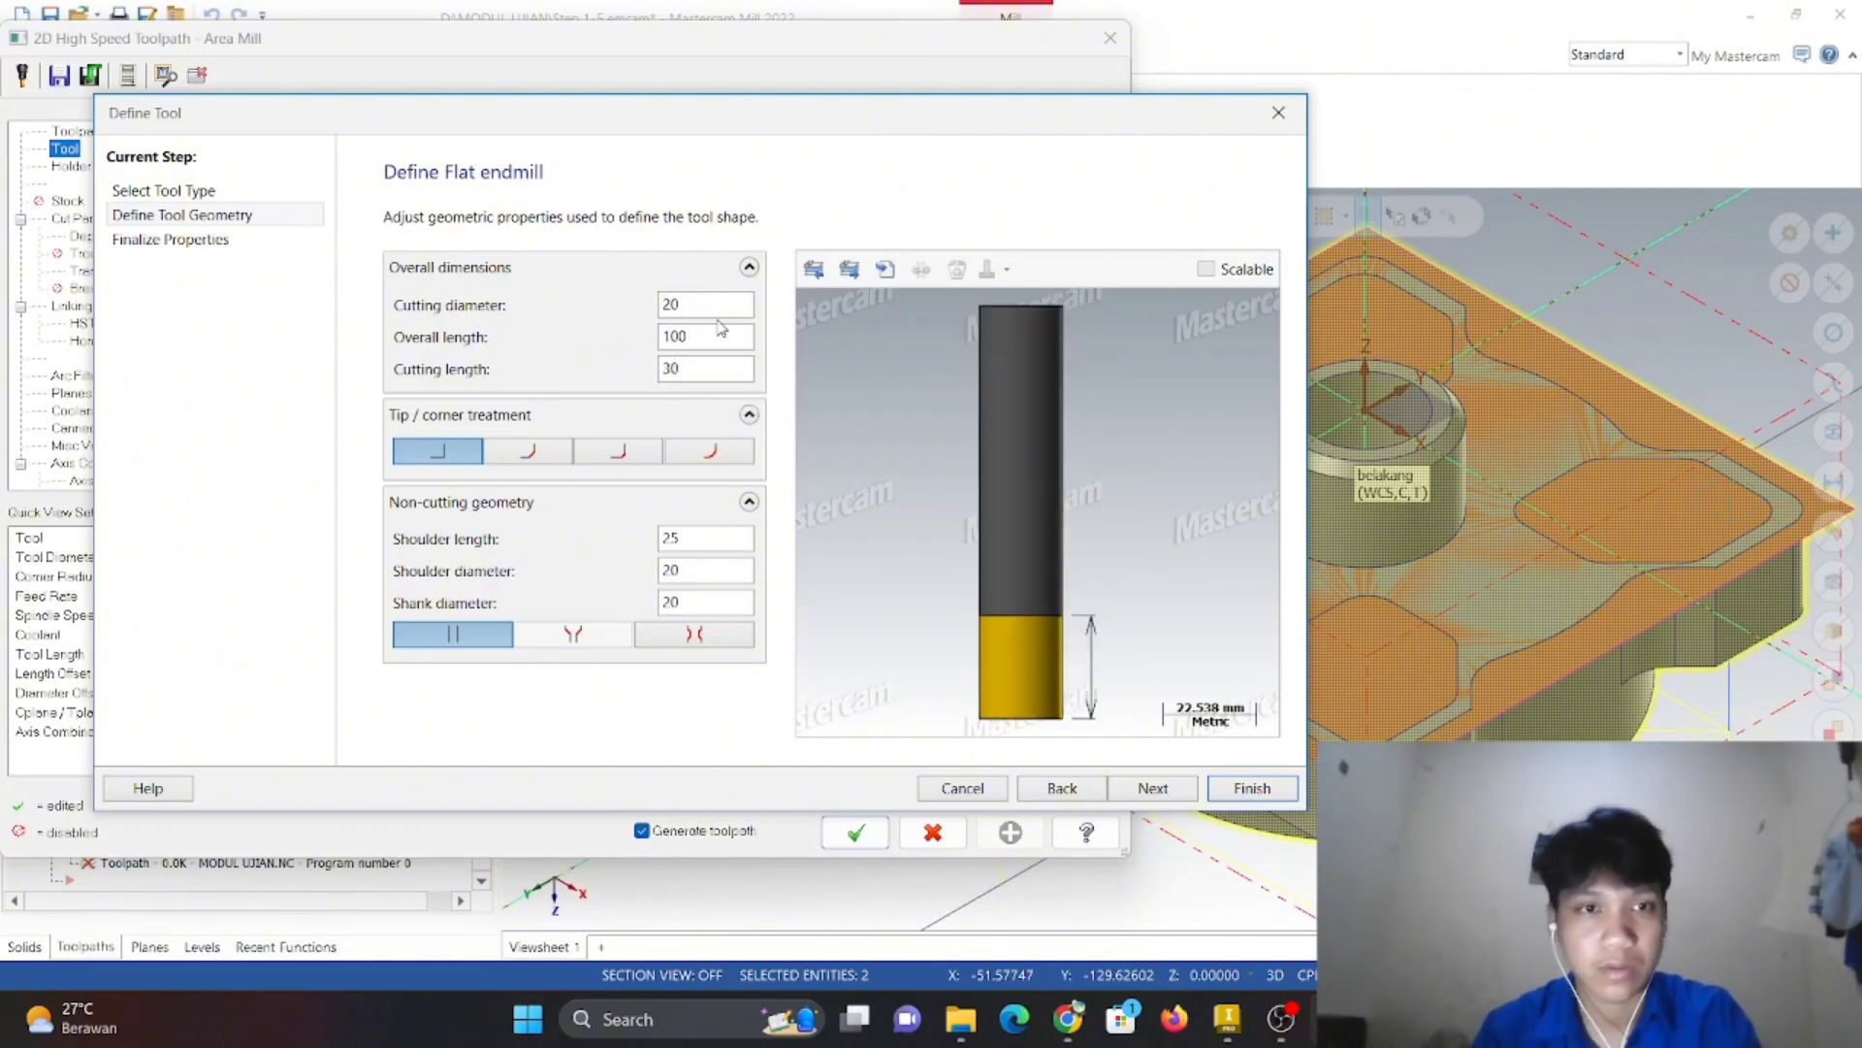
click(728, 539)
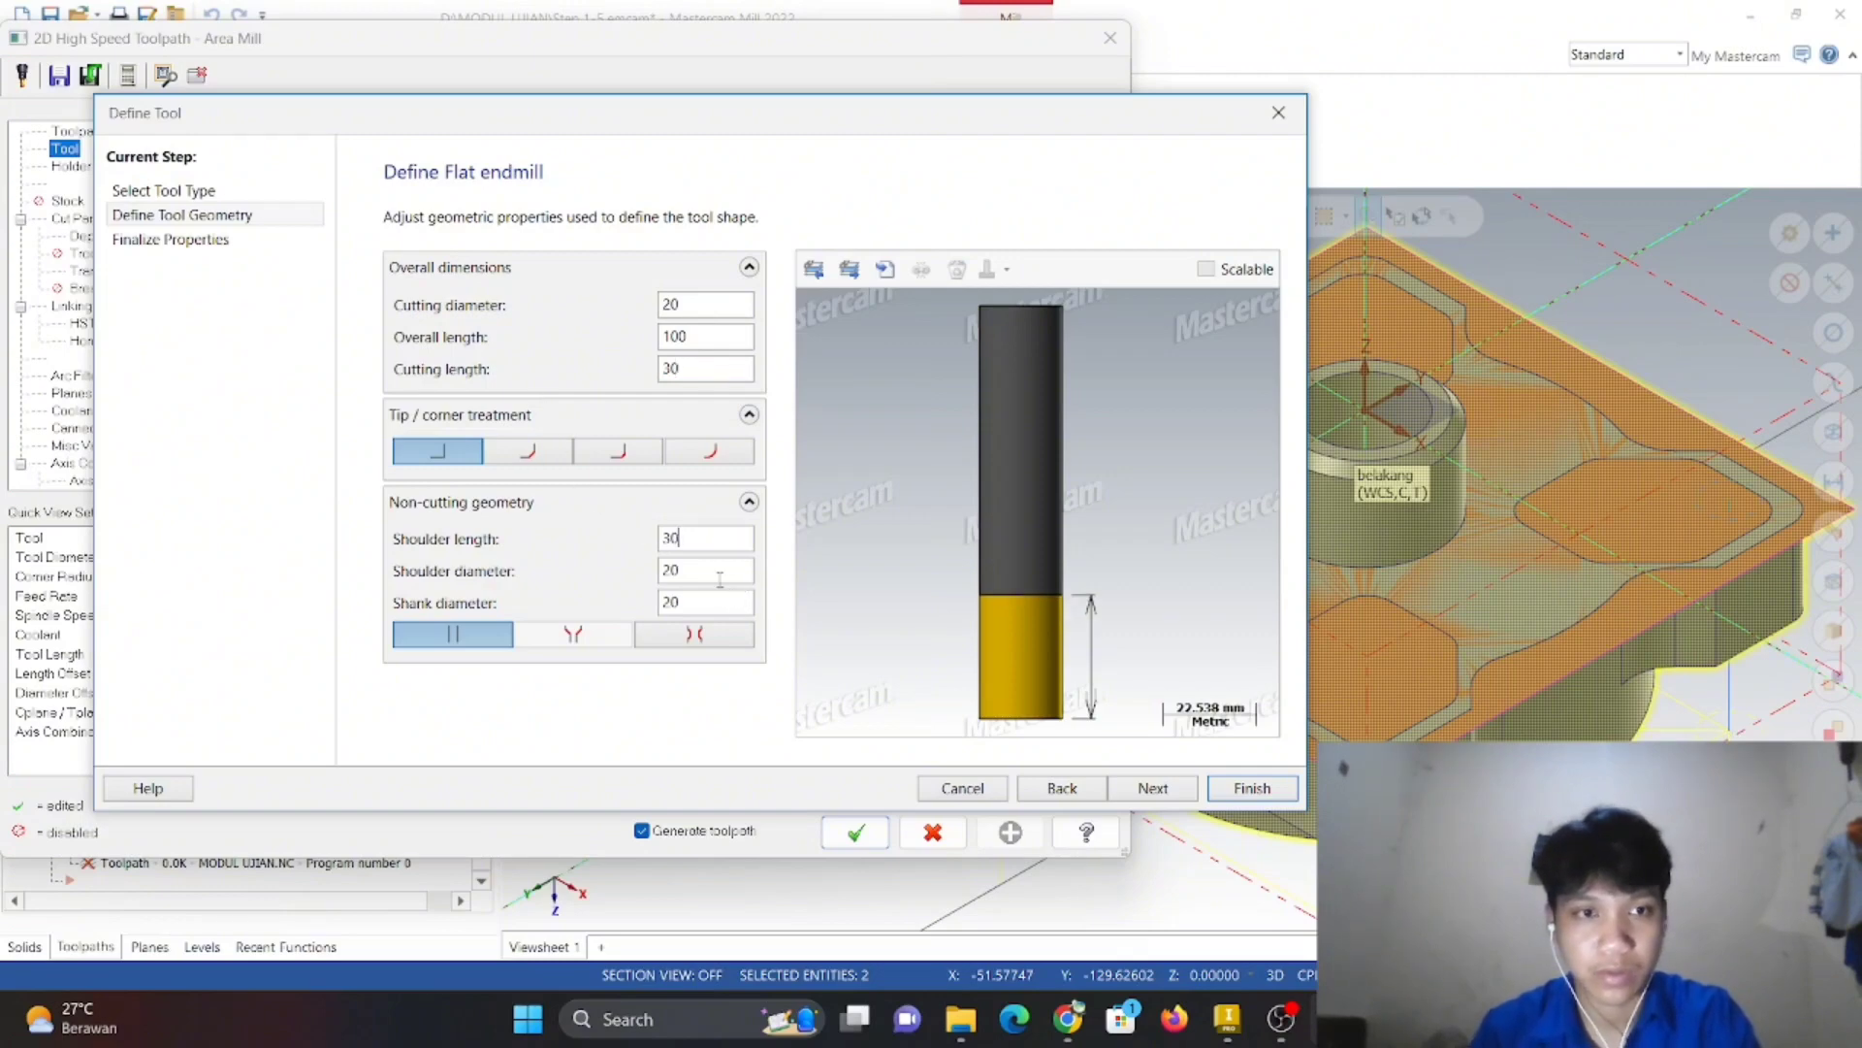
key(Tab)
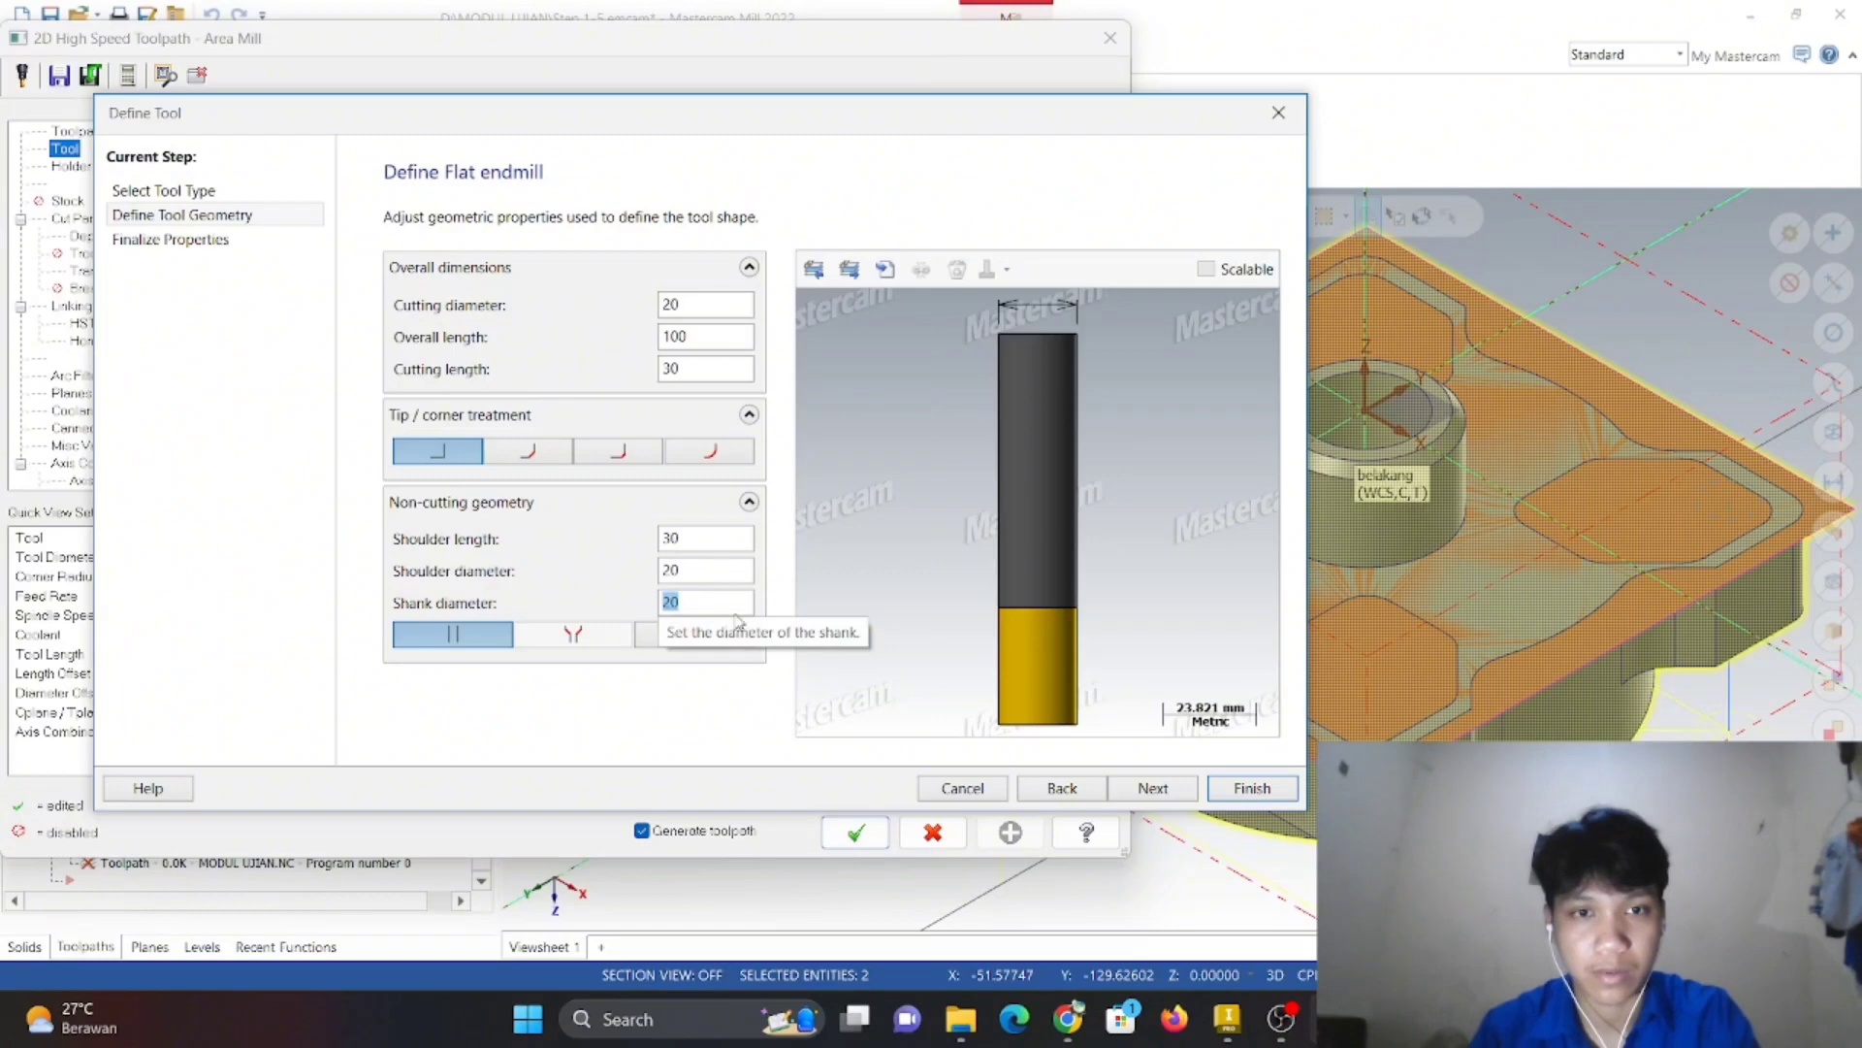
- Set the 20 mm flat endmill's feed rate to 2000 and spindle speed to 2000 in its final properties
click(1155, 788)
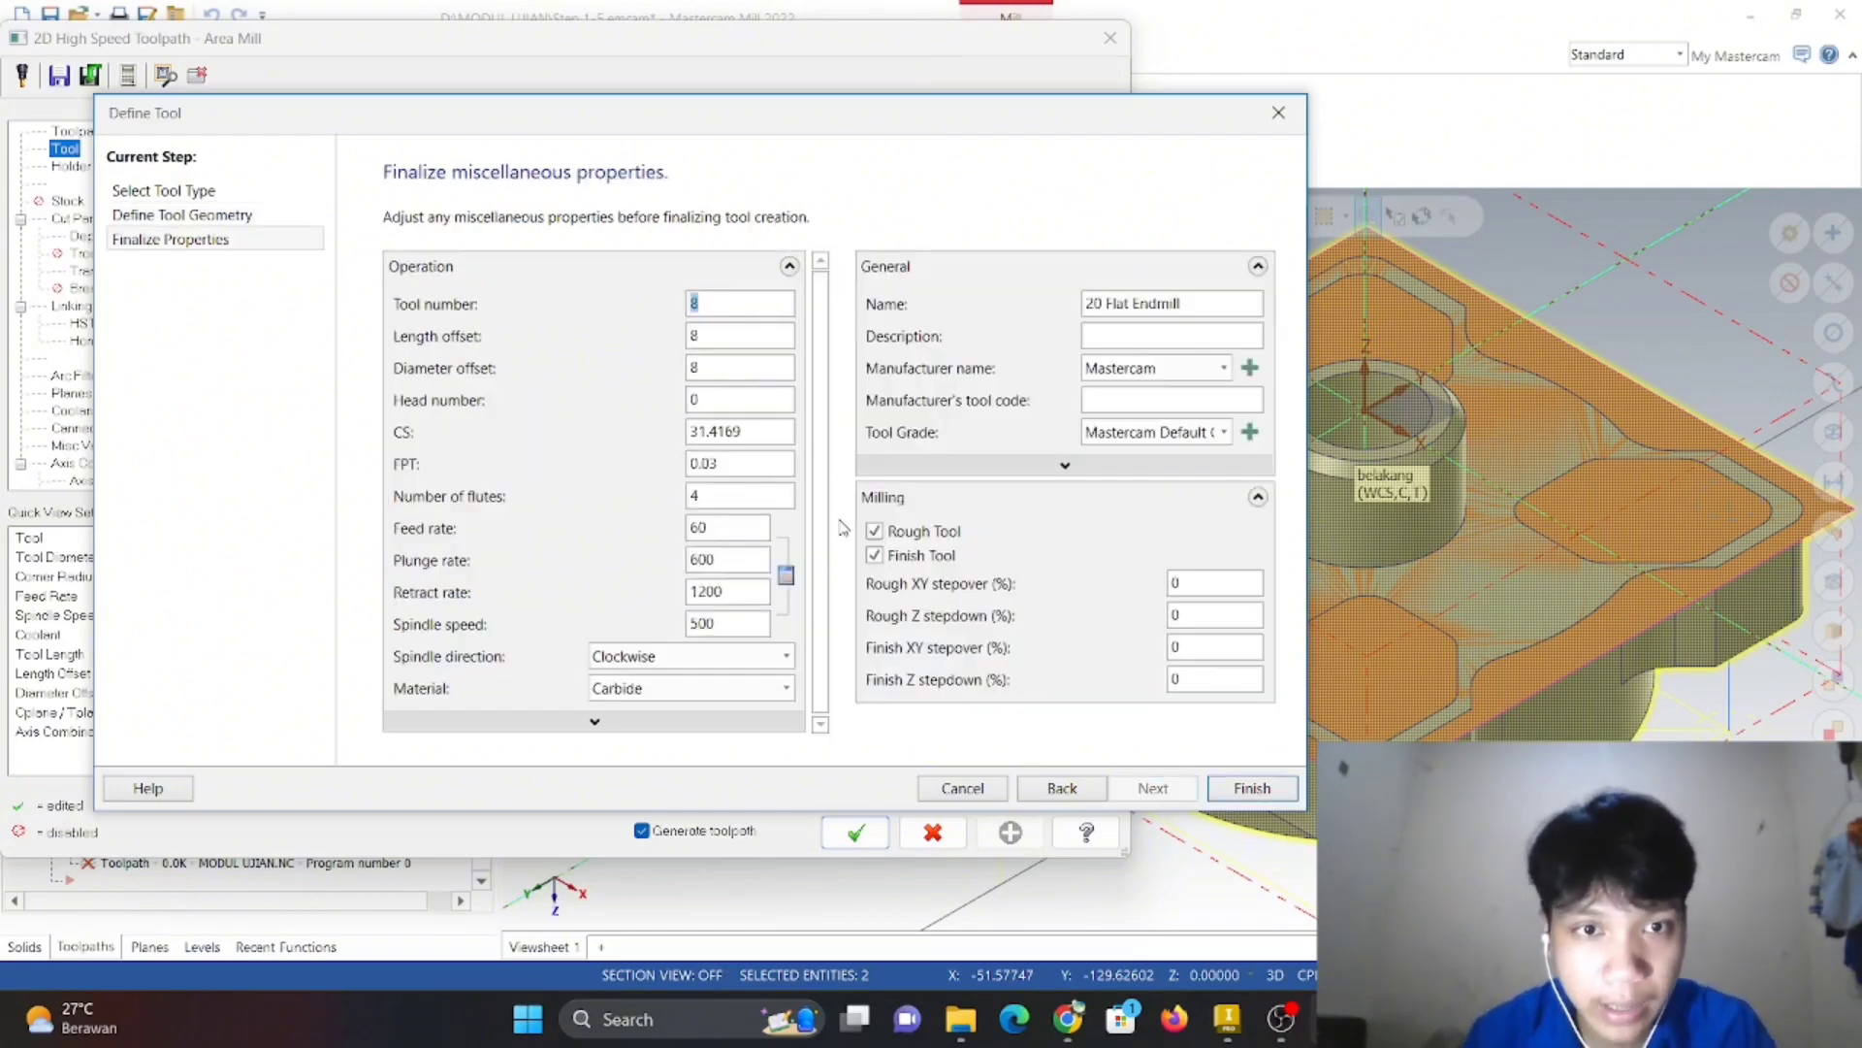
double_click(743, 558)
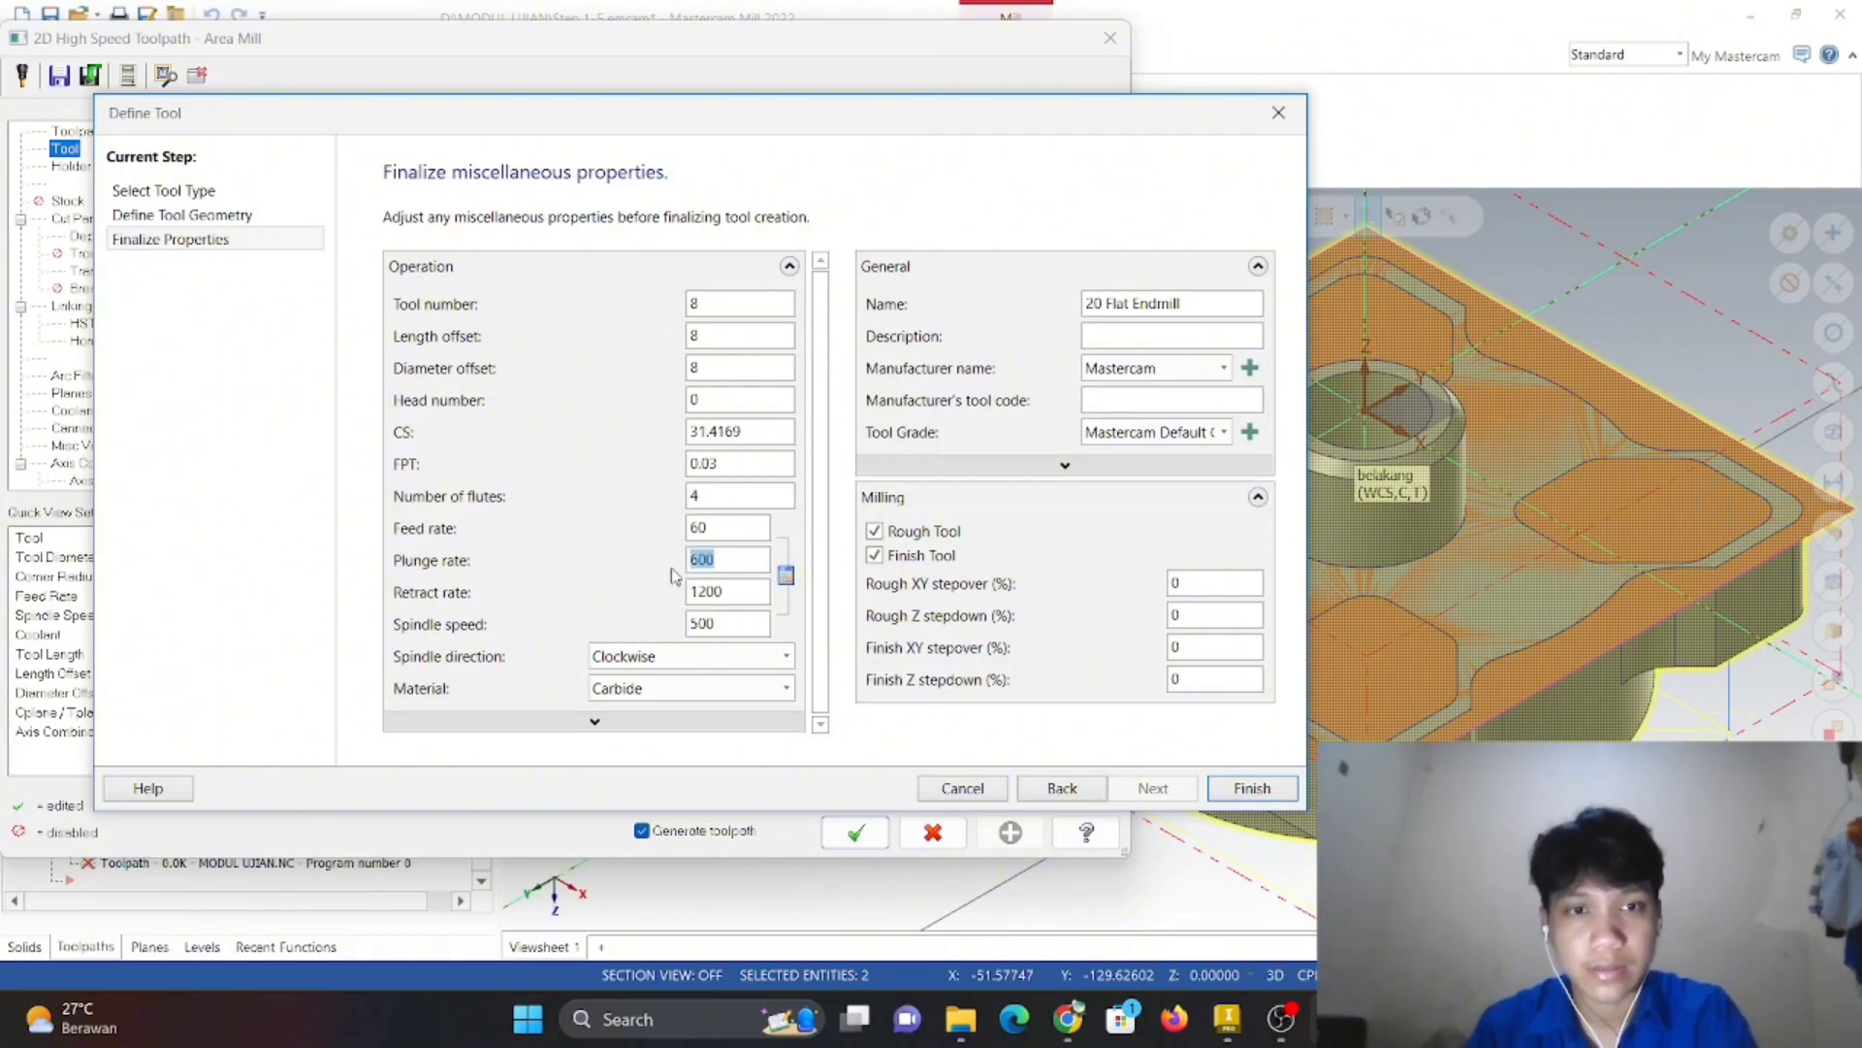
key(shift+Tab)
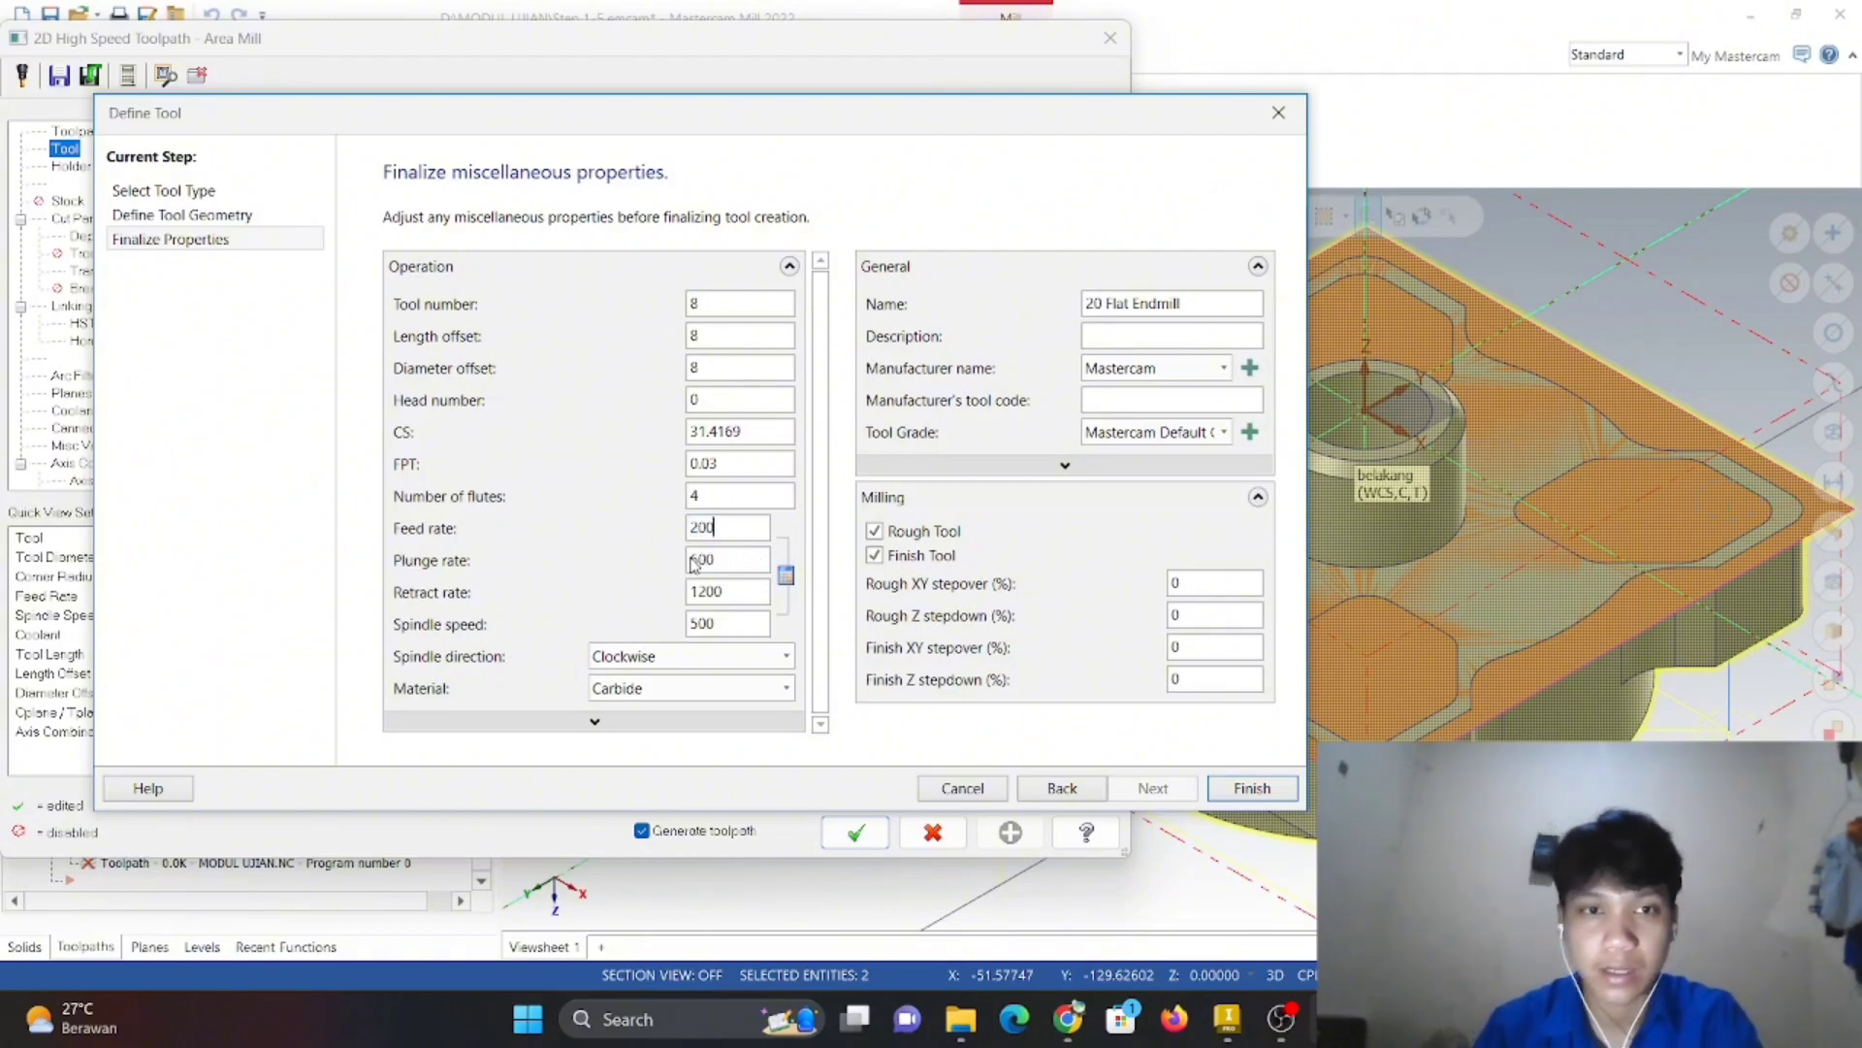
text(2000)
key(Tab)
key(Tab)
key(Tab)
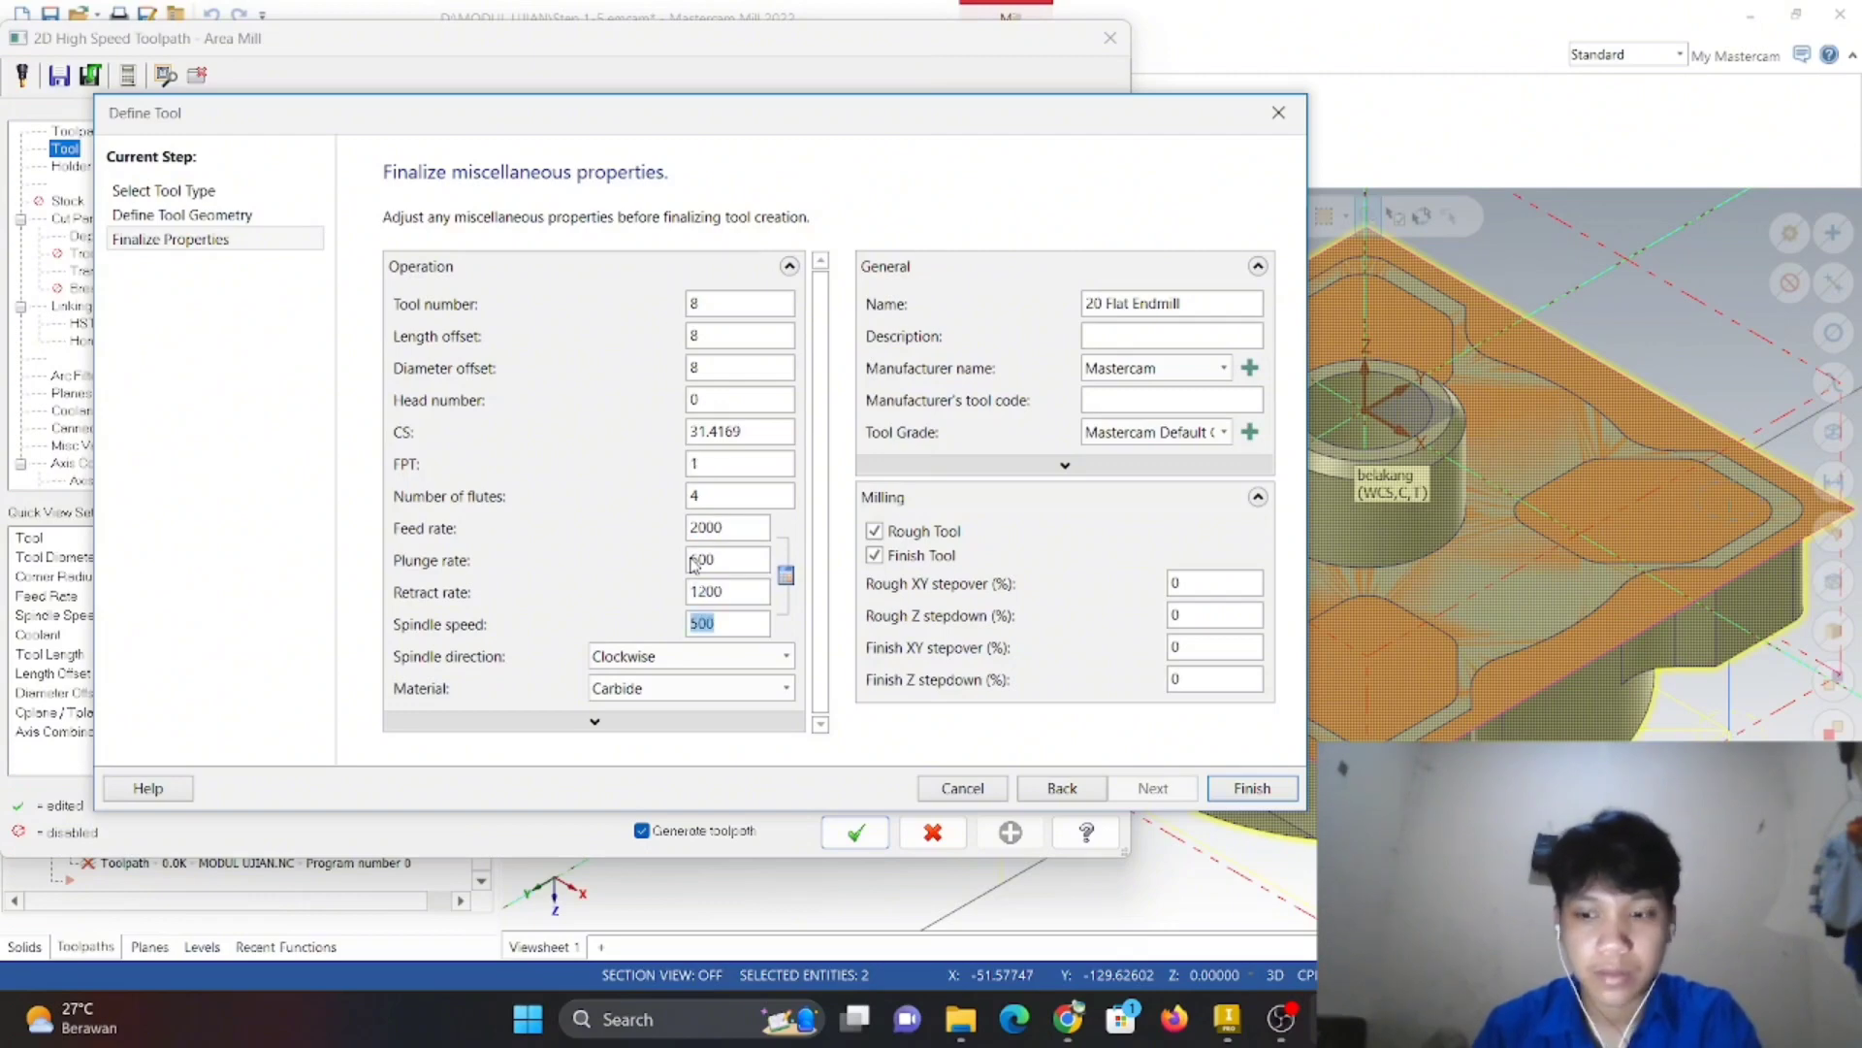
text(2000)
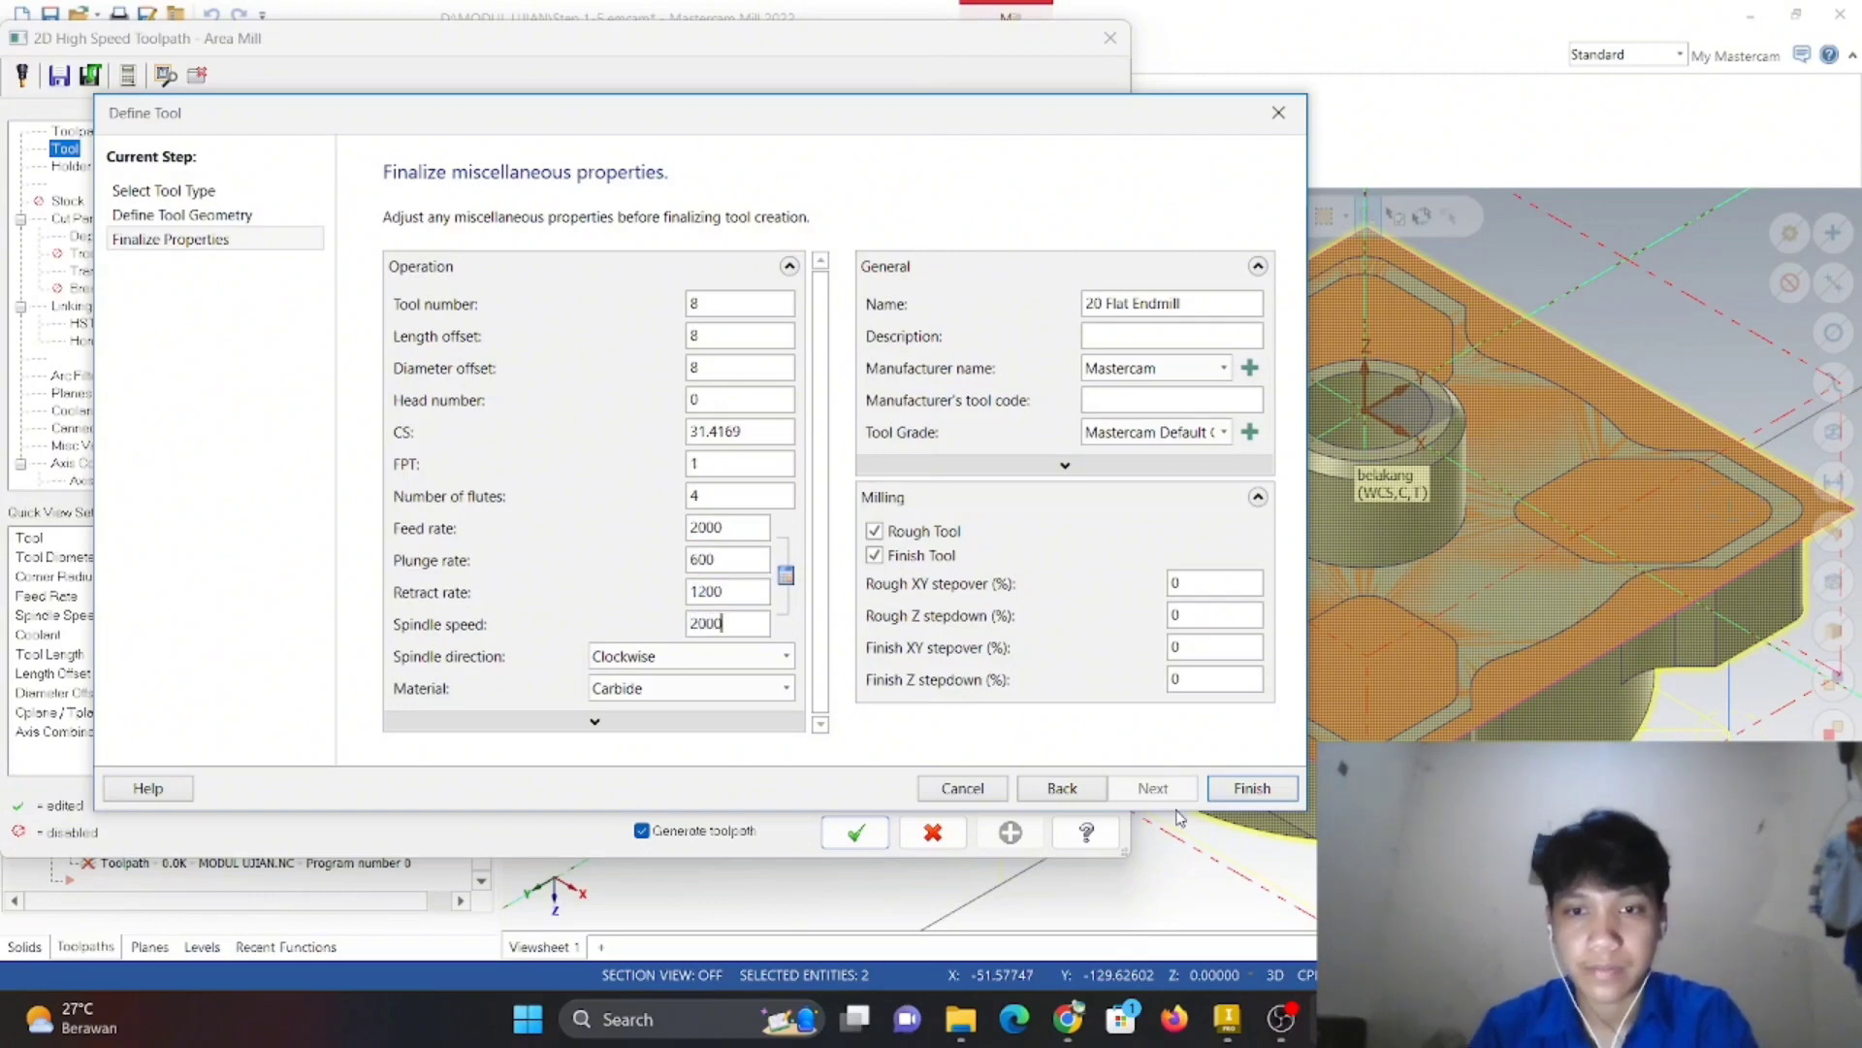
- Finish creating the 20 mm flat endmill and set the Area Mill XY stepover to 80% of the tool diameter
click(1251, 788)
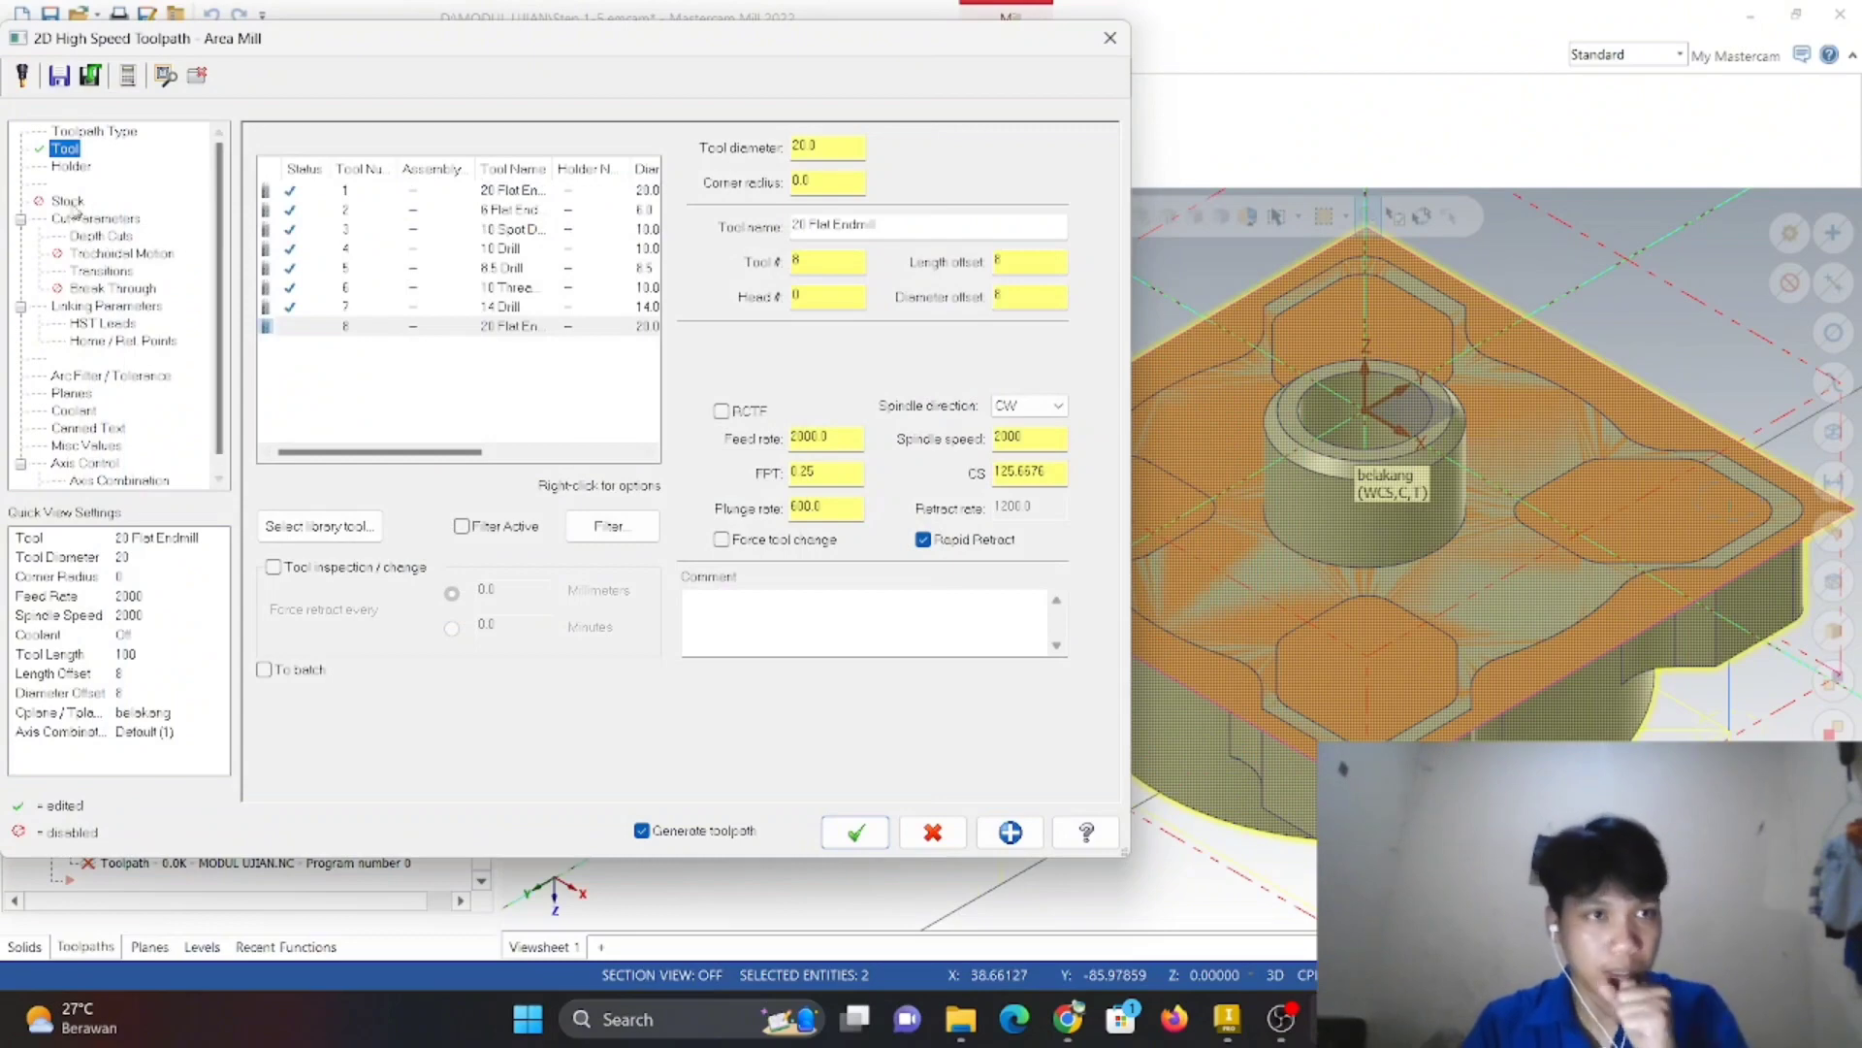
click(104, 219)
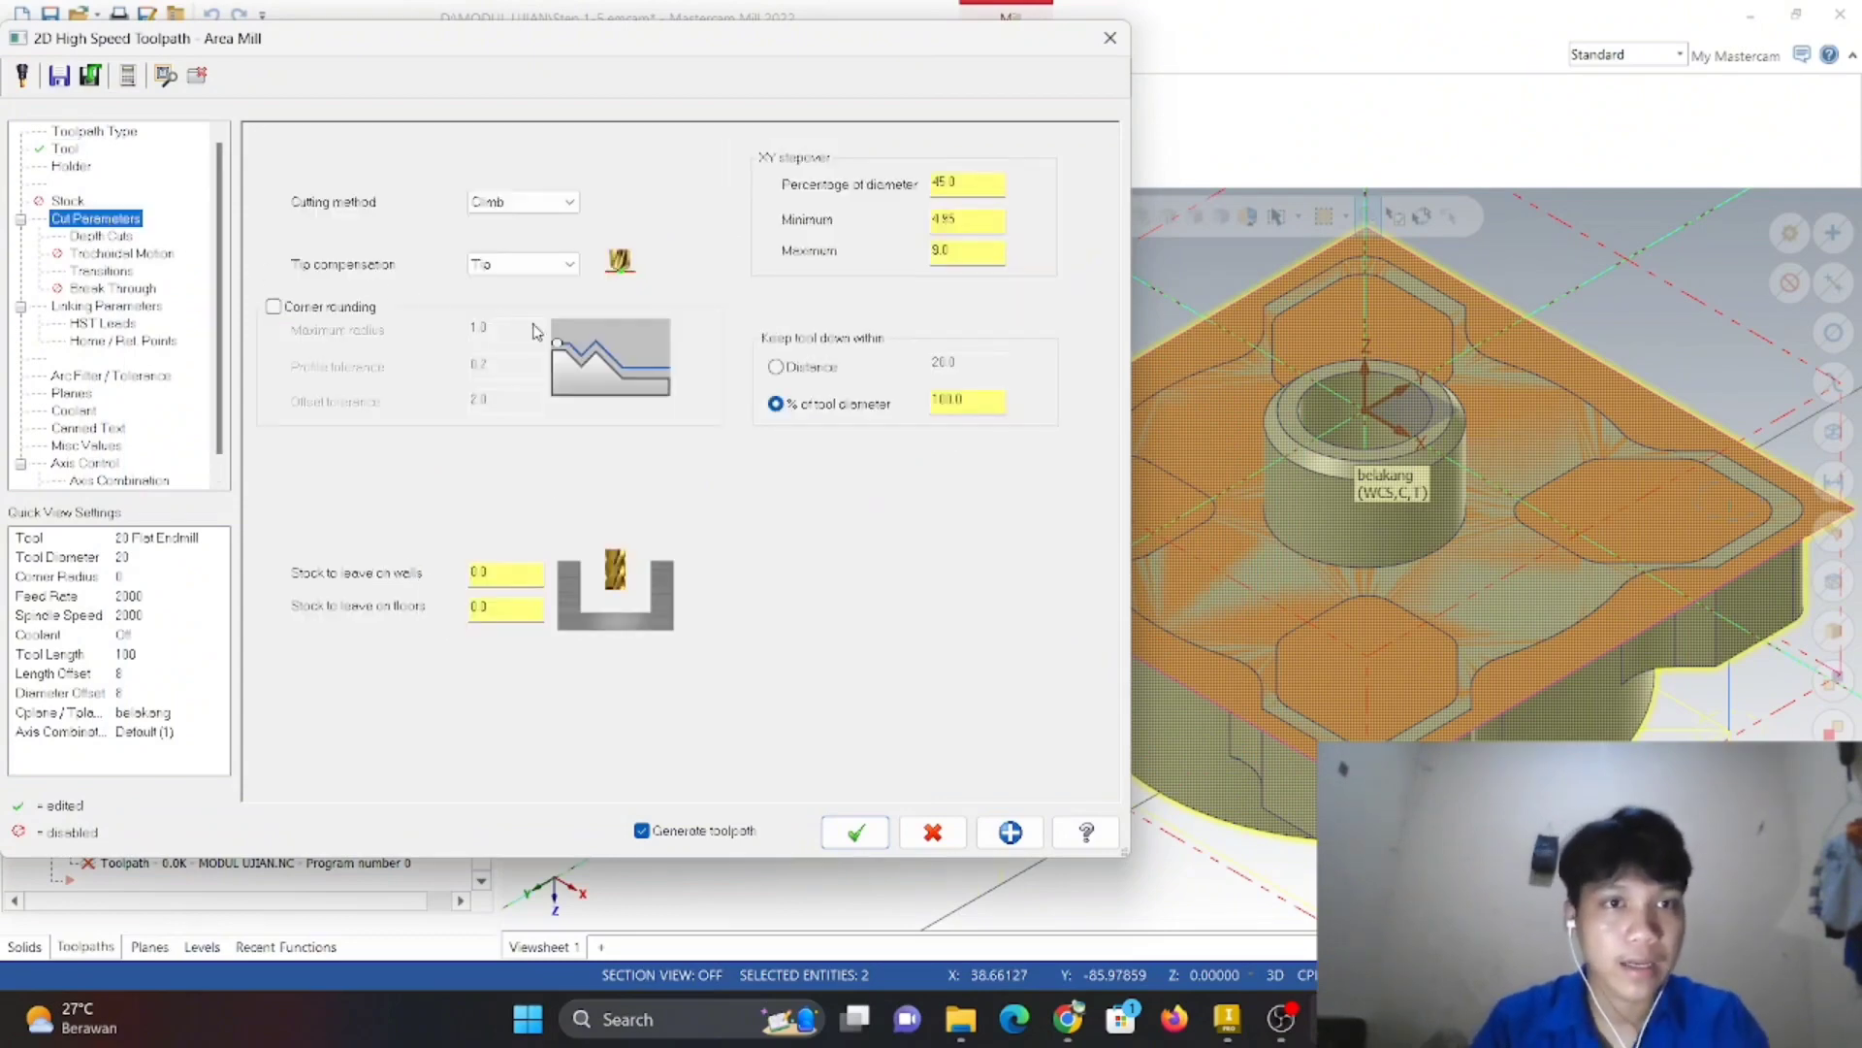
double_click(990, 184)
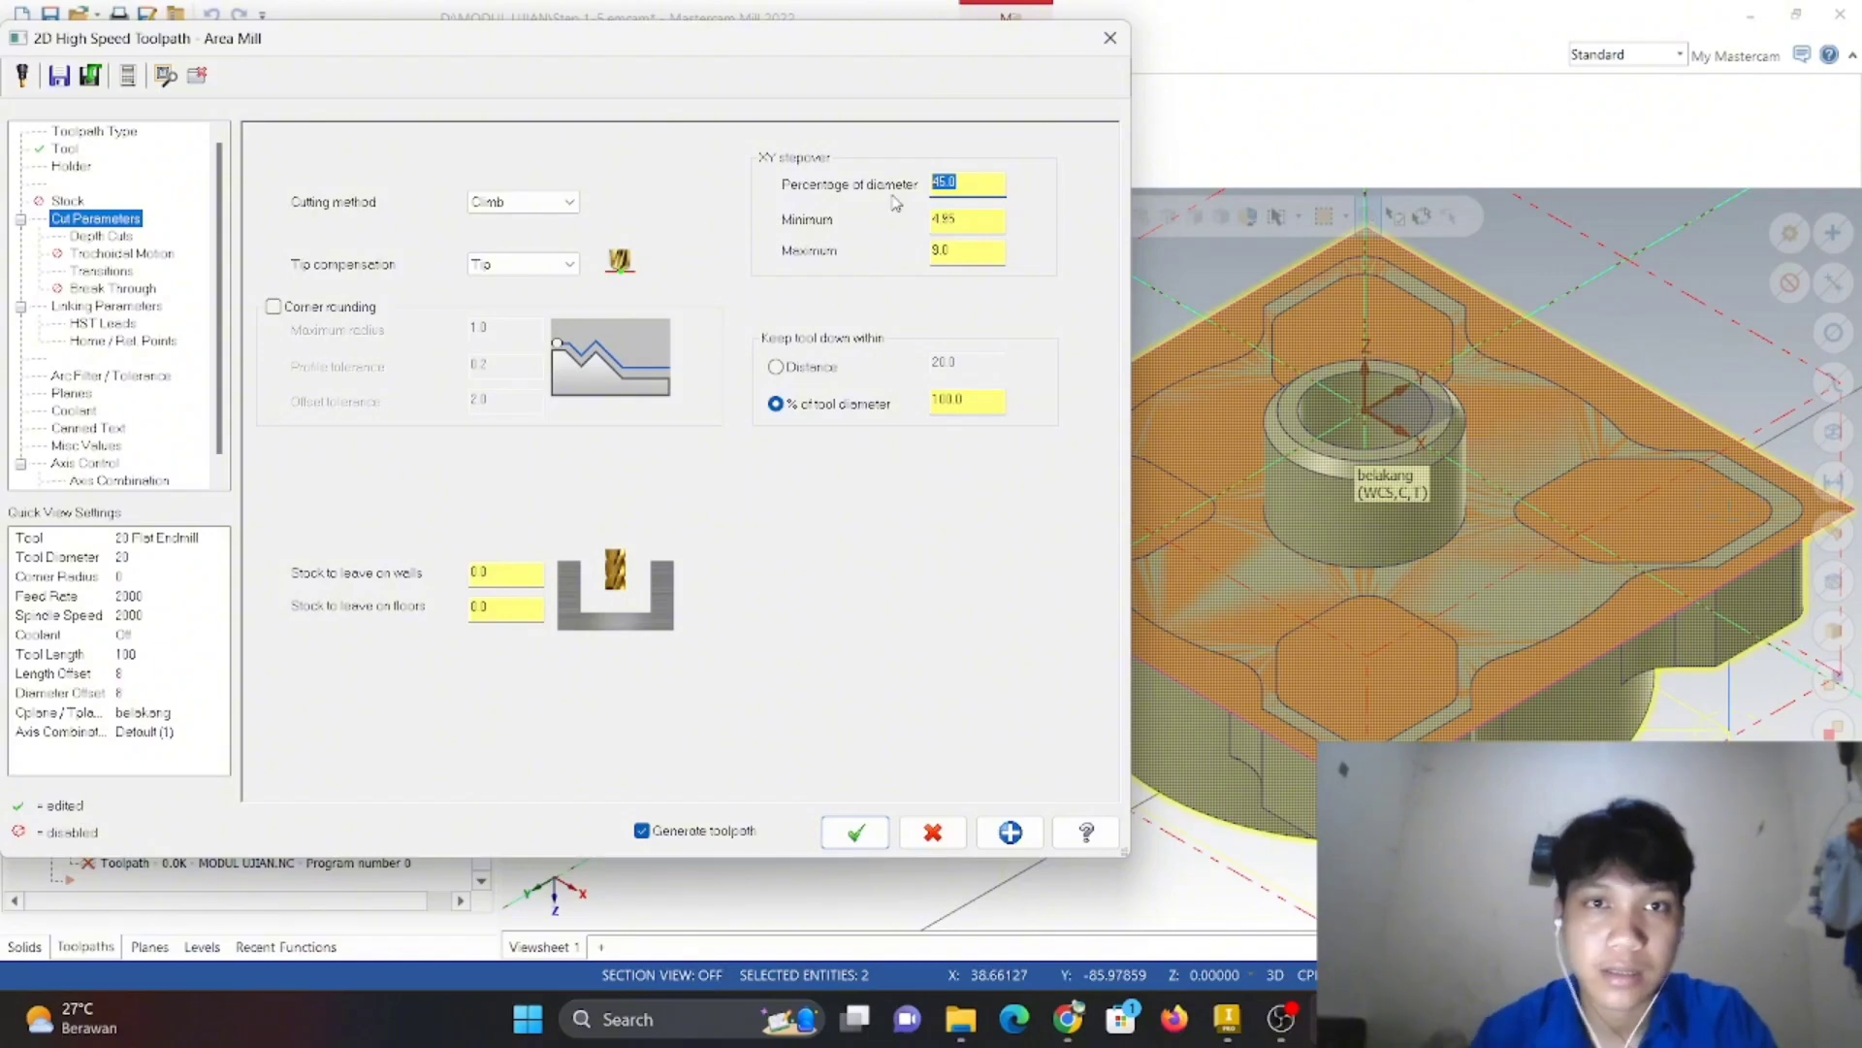
text(80)
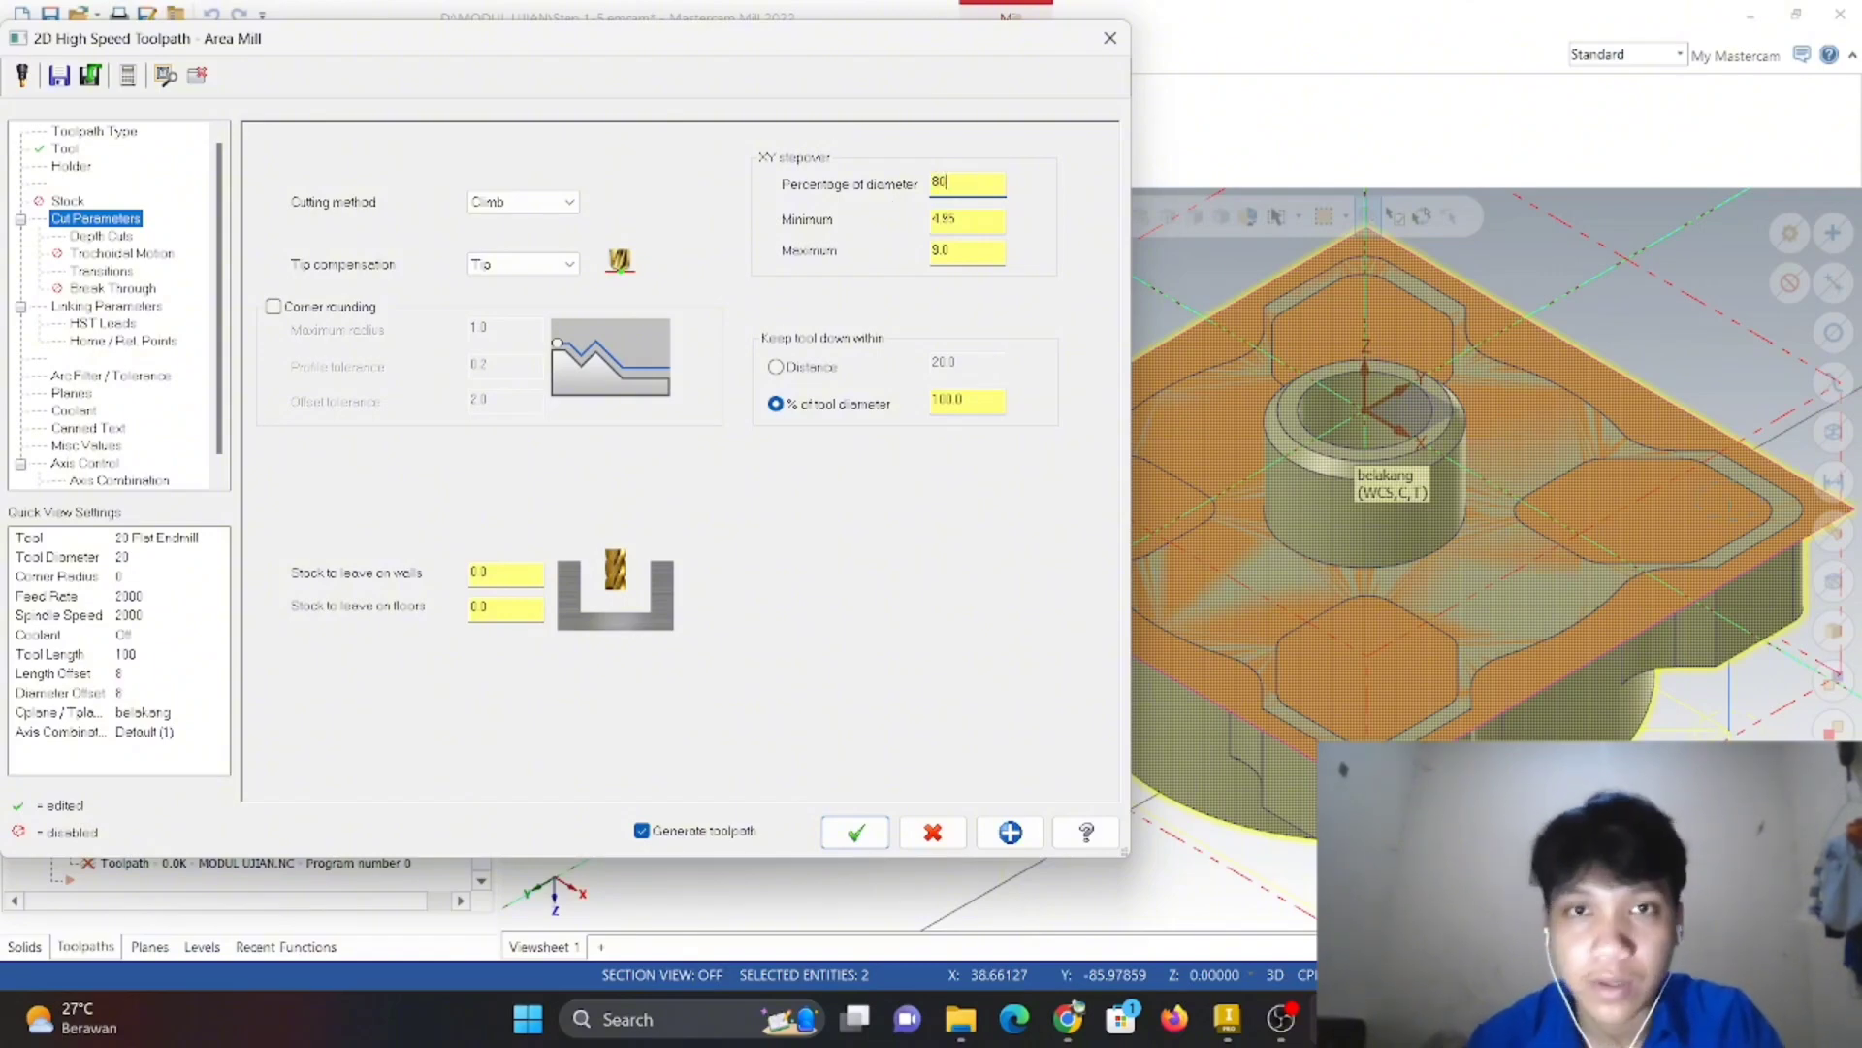
key(Return)
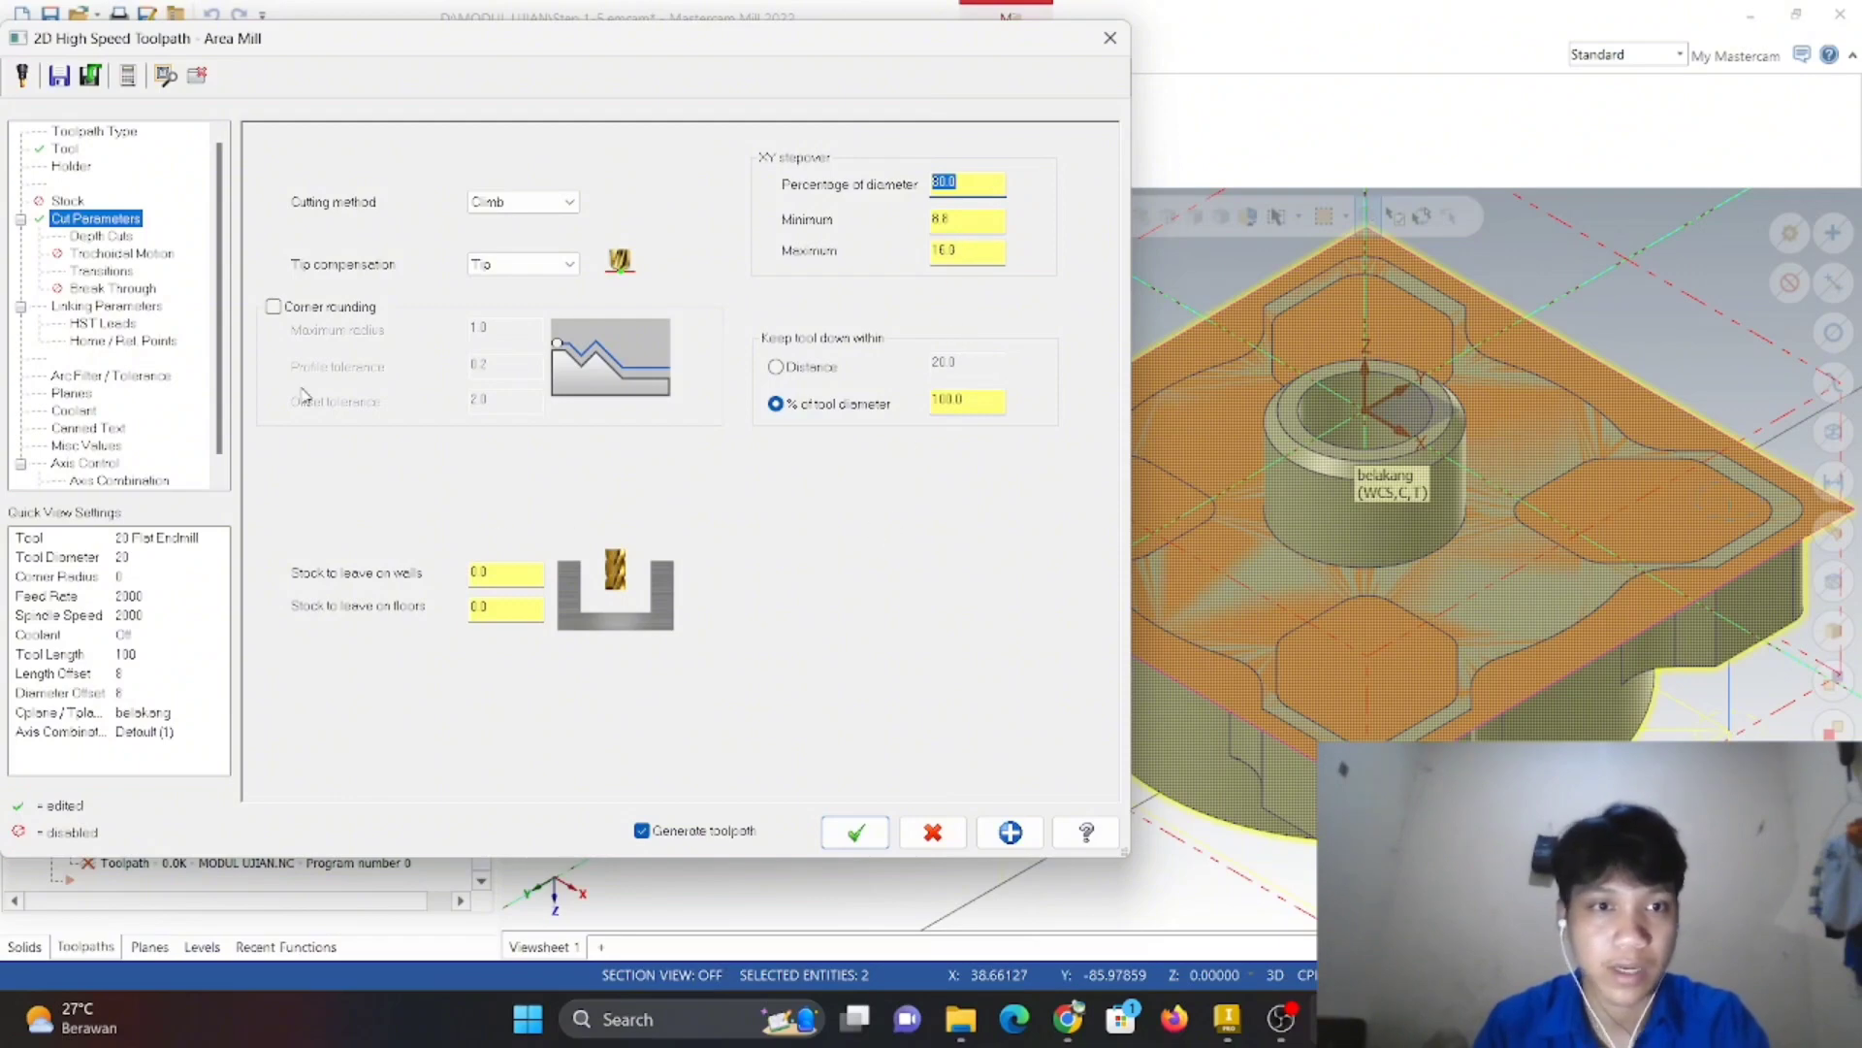
- Set the Area Mill transition's entry method to Entry helix
click(102, 237)
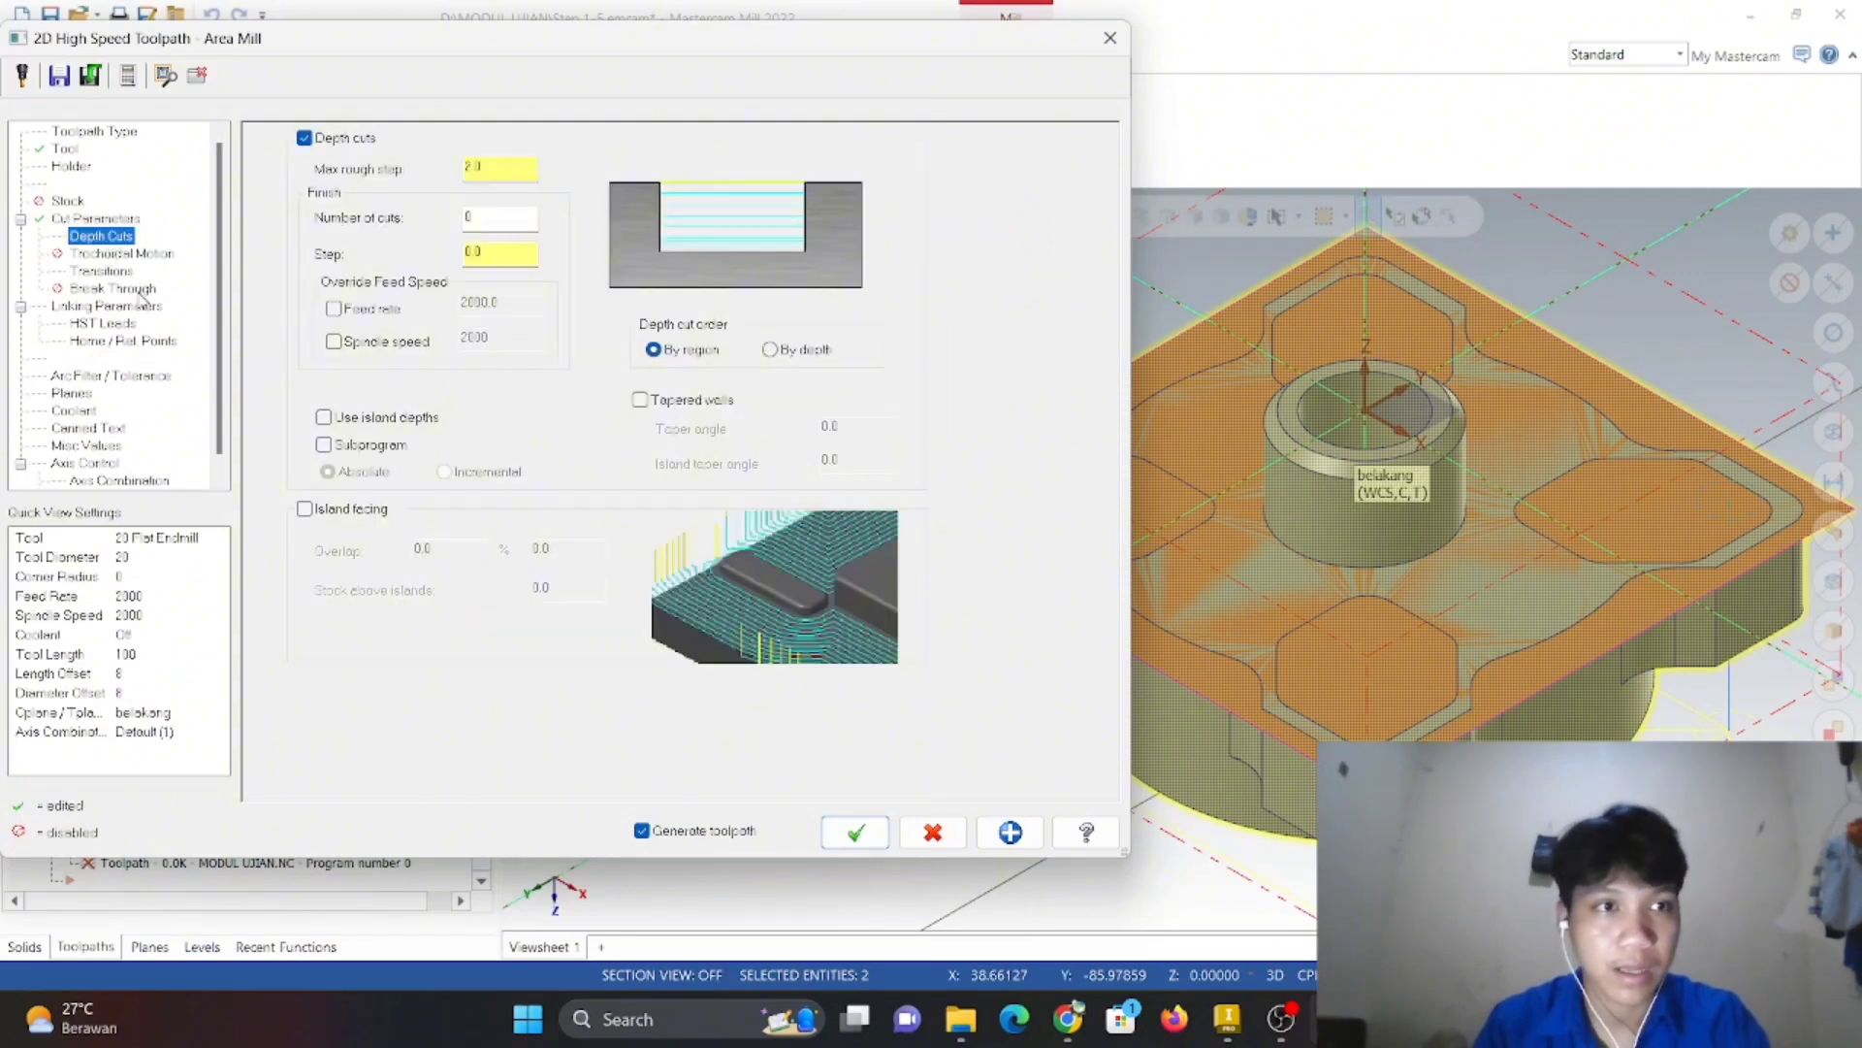
click(120, 273)
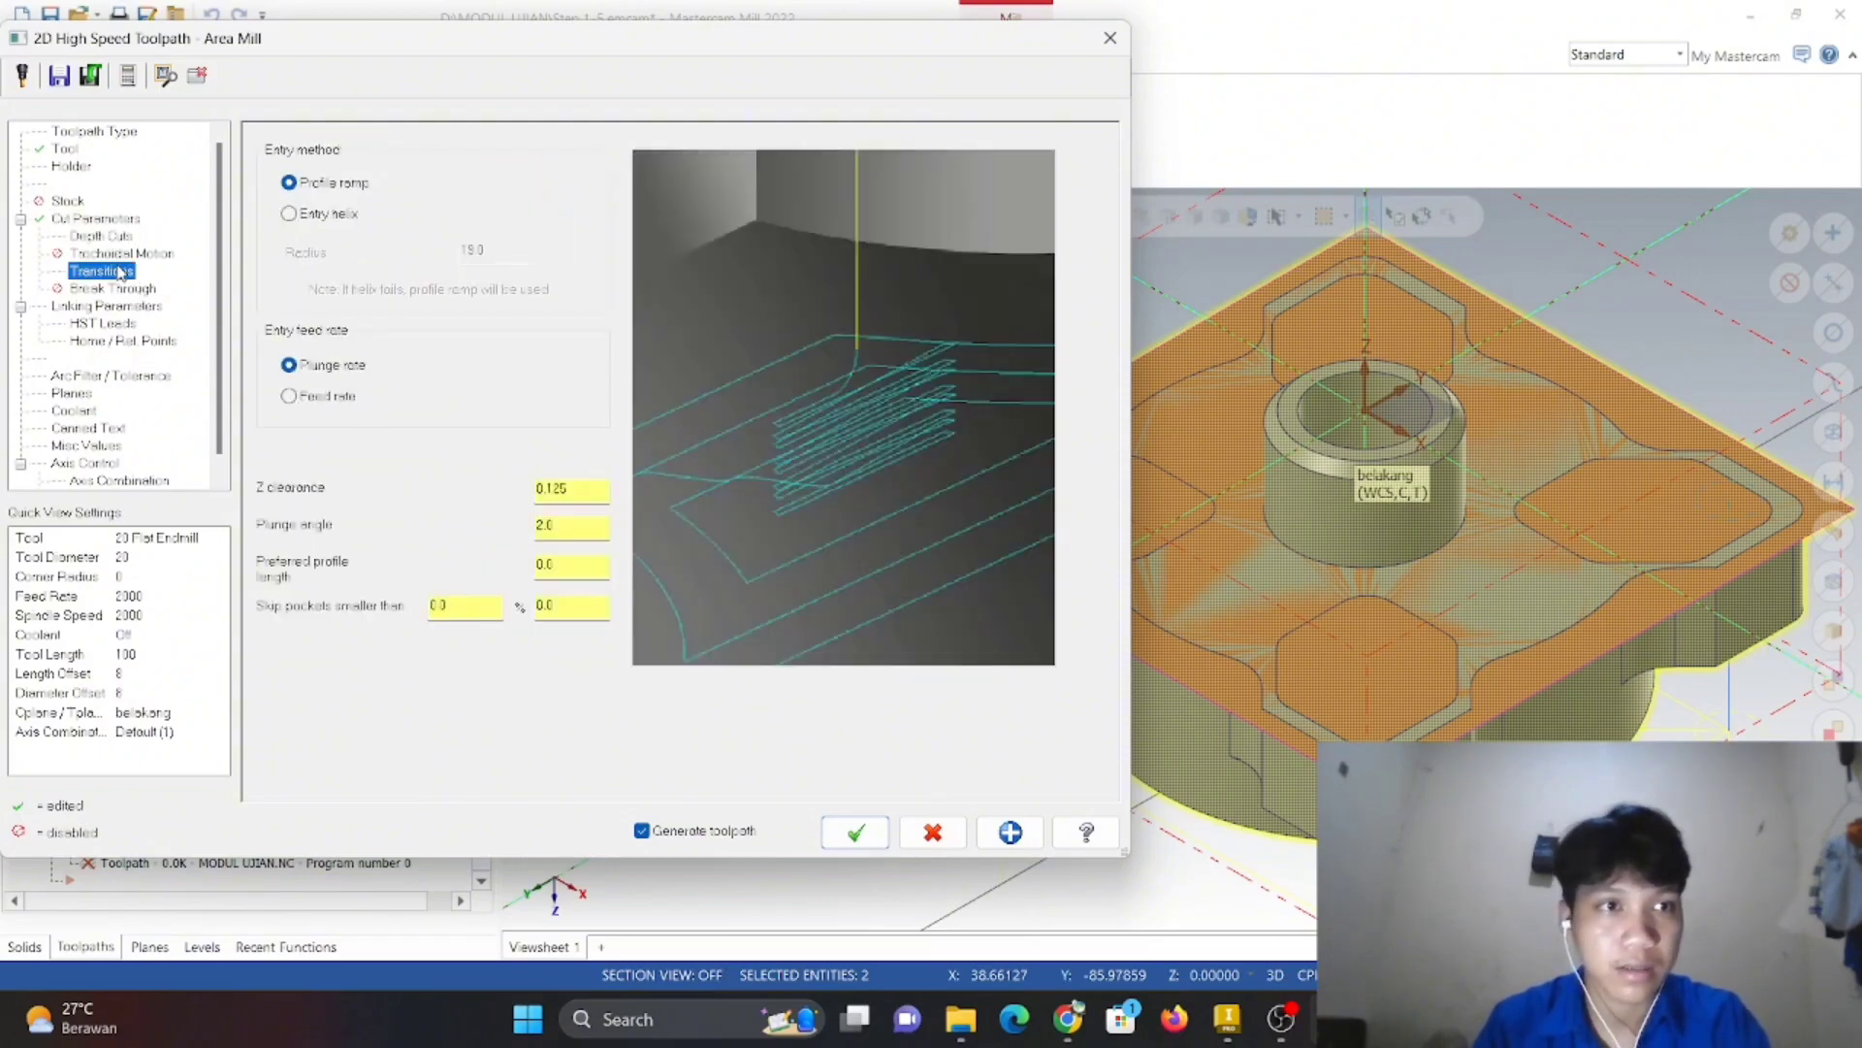
click(330, 223)
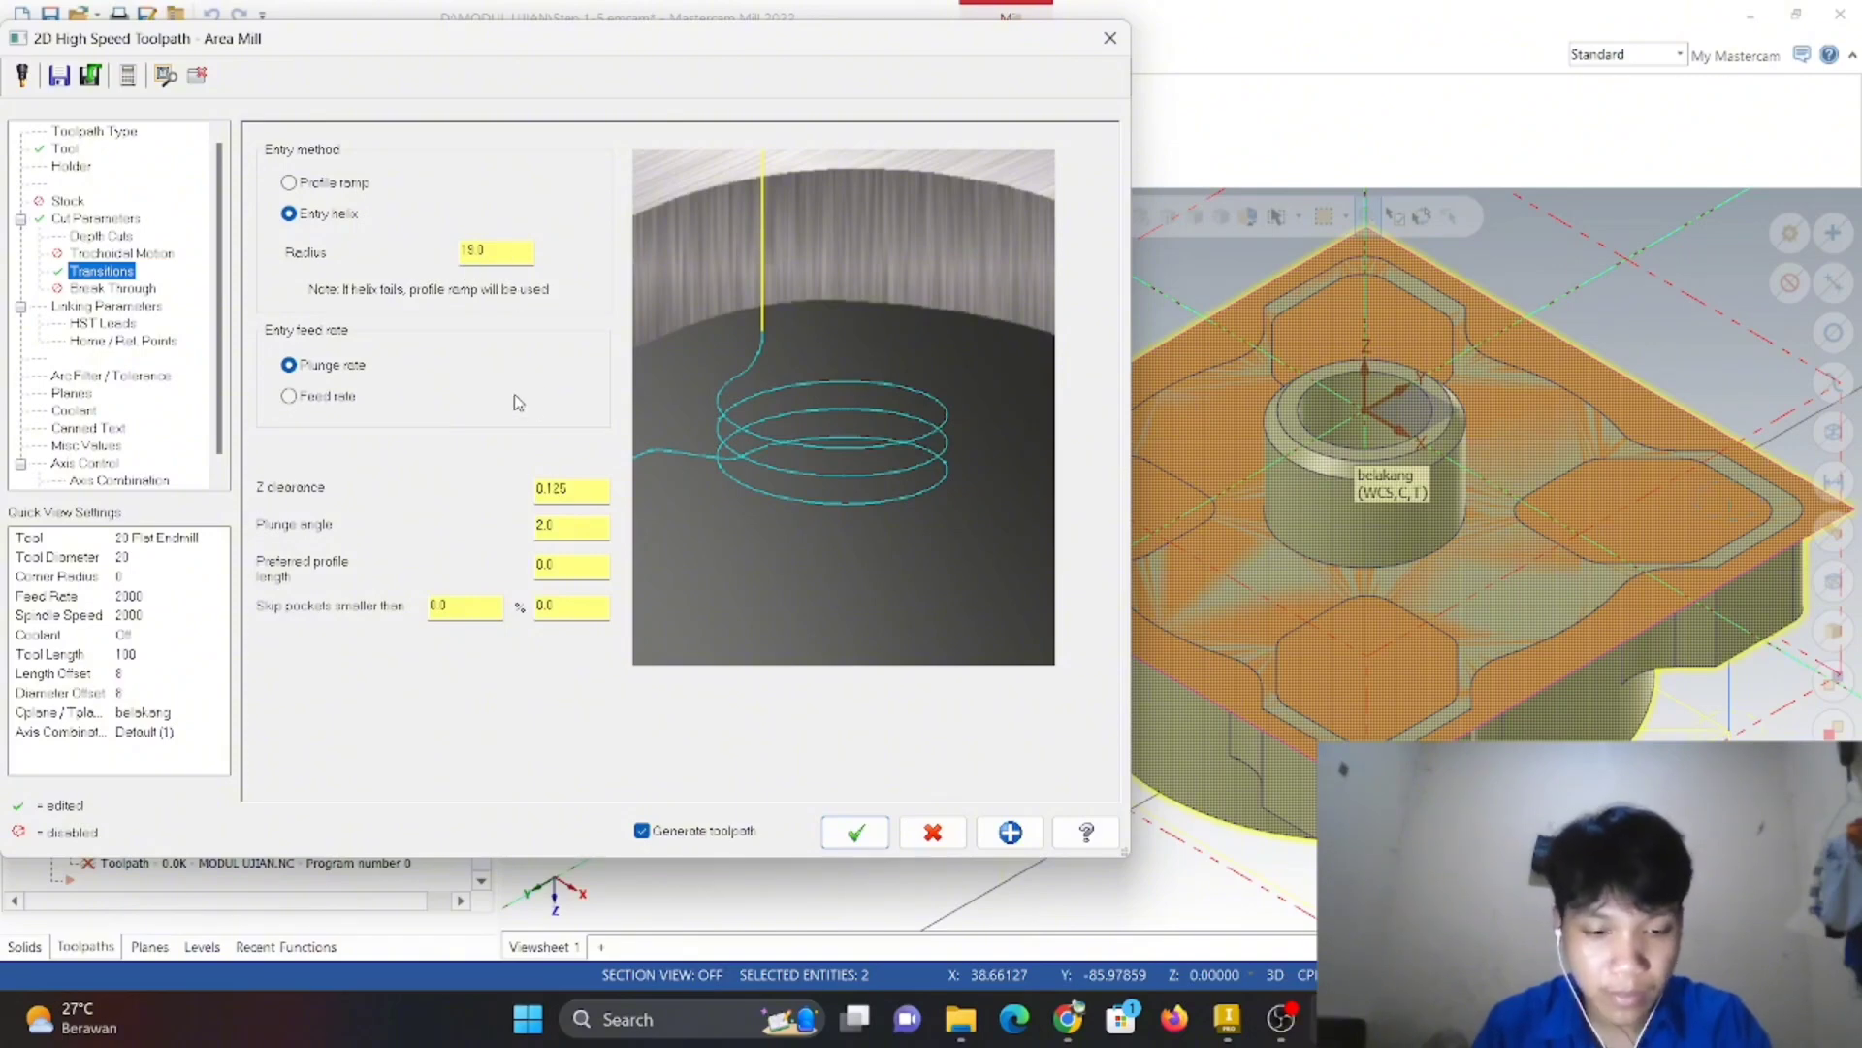
- Make the feed plane incremental, take the top of stock from the central boss's upper bore edge, and generate the Area Mill toolpath
click(109, 306)
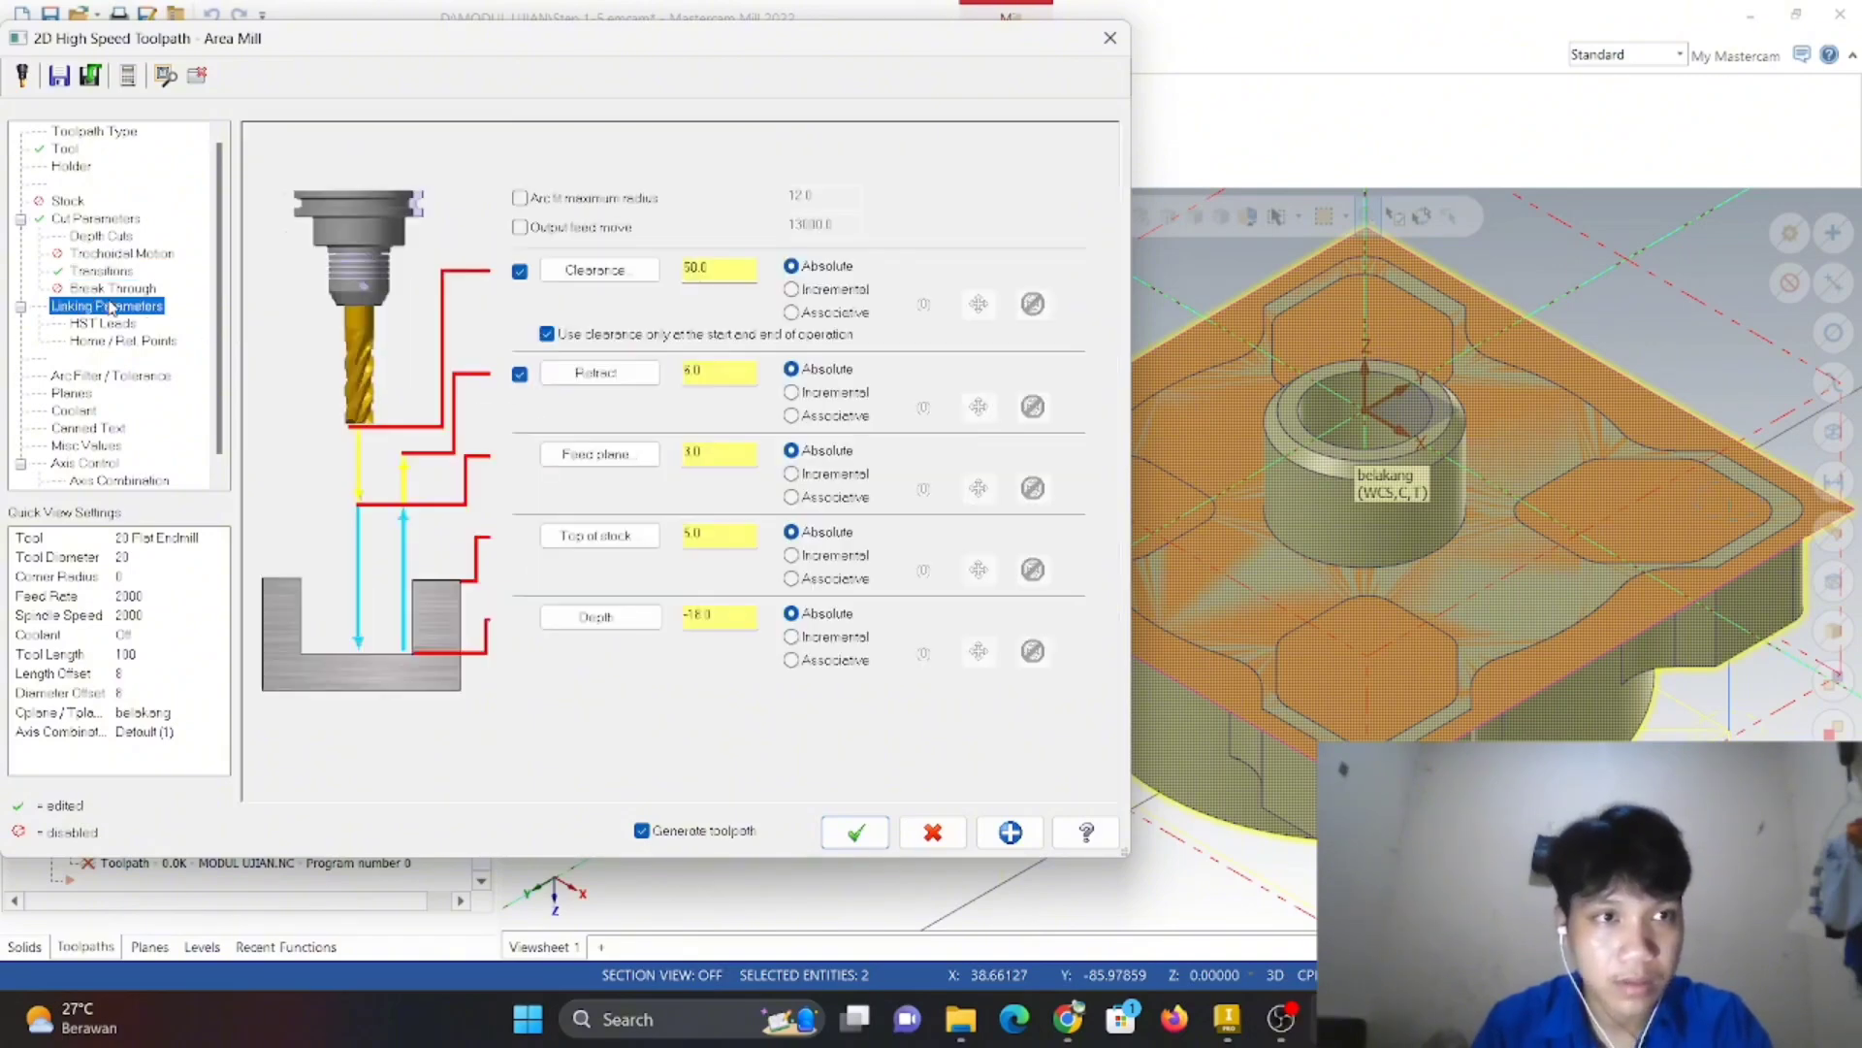
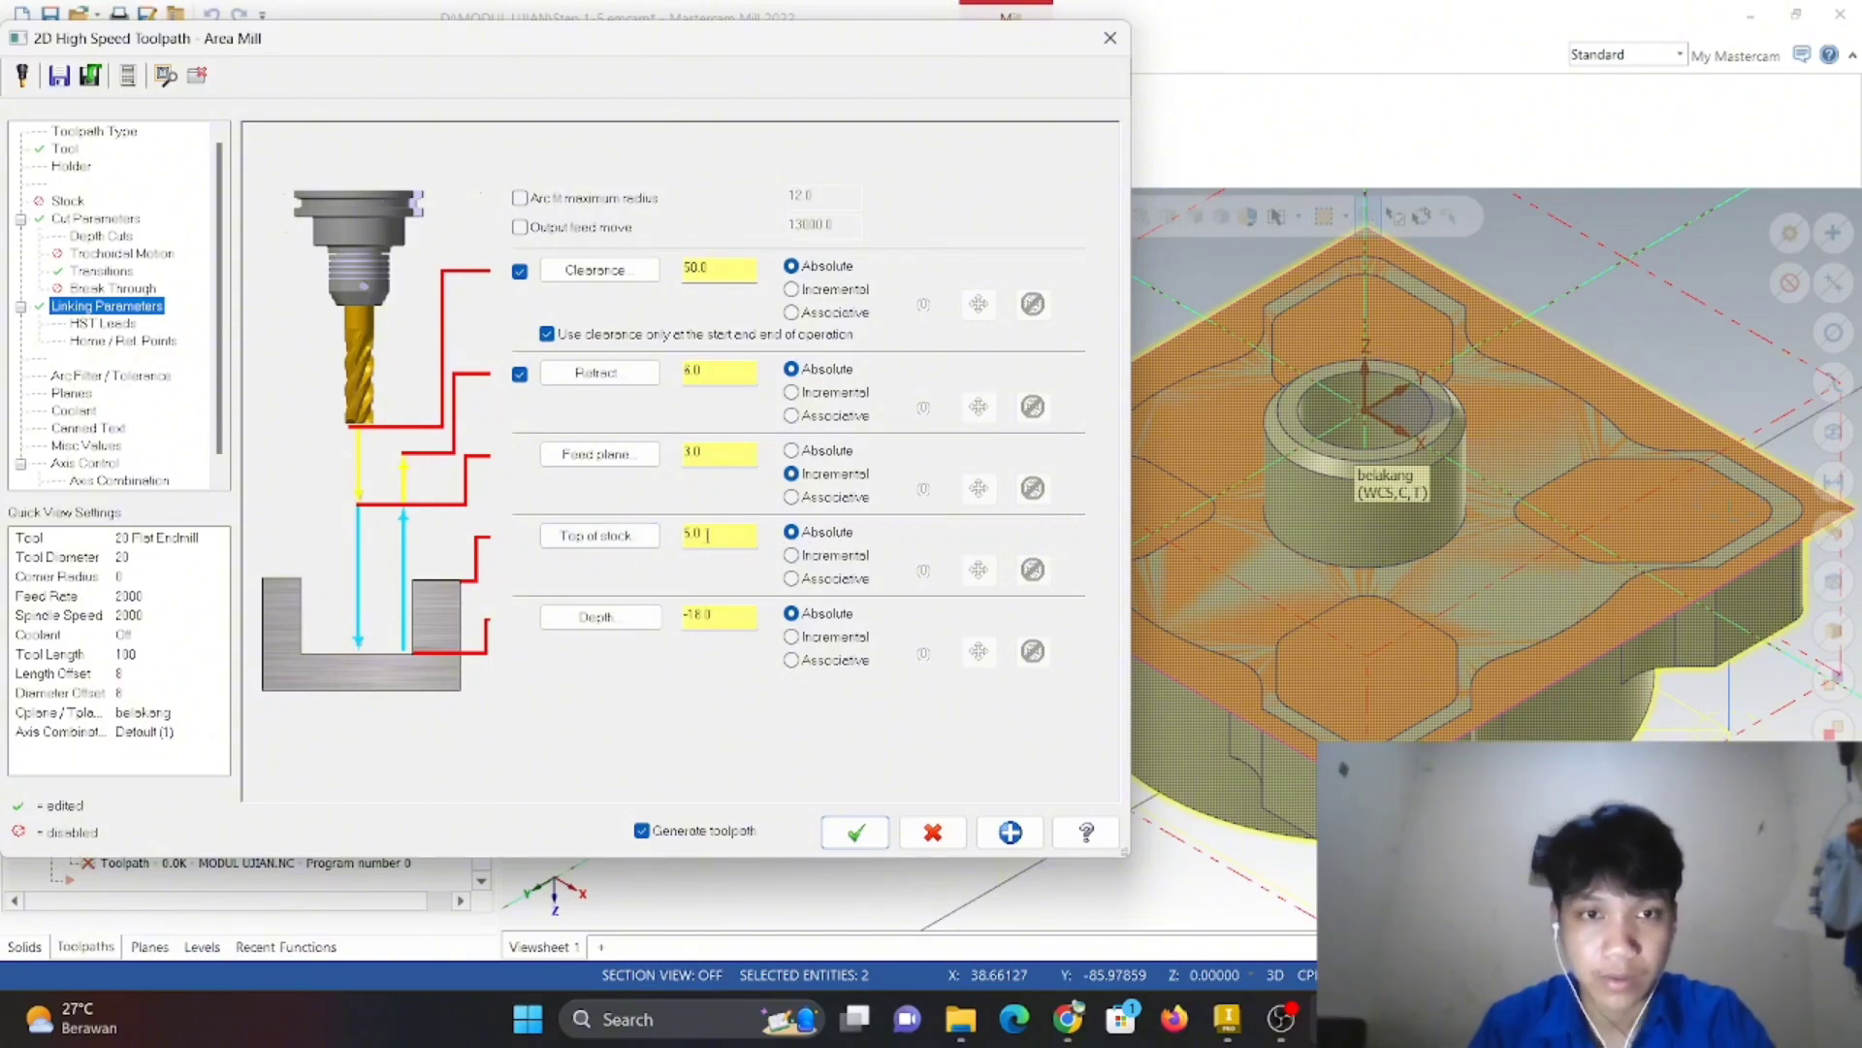
click(600, 537)
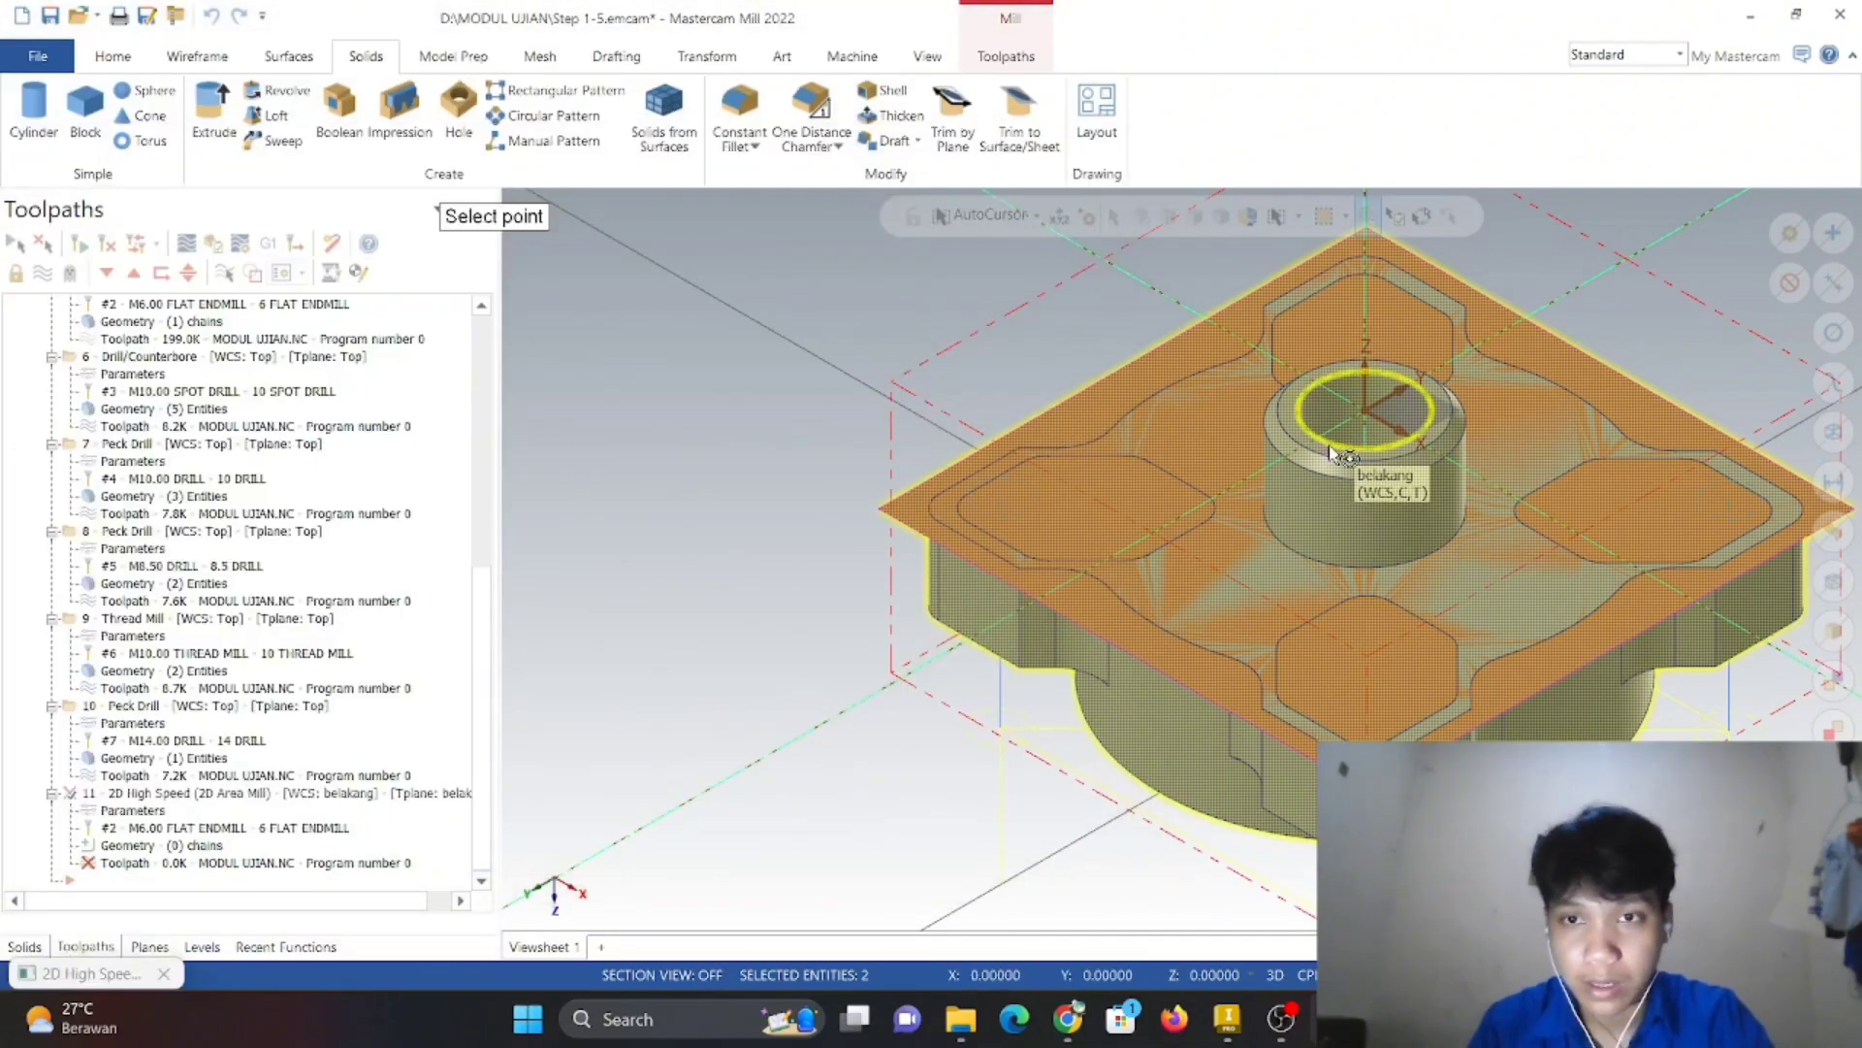
click(1331, 449)
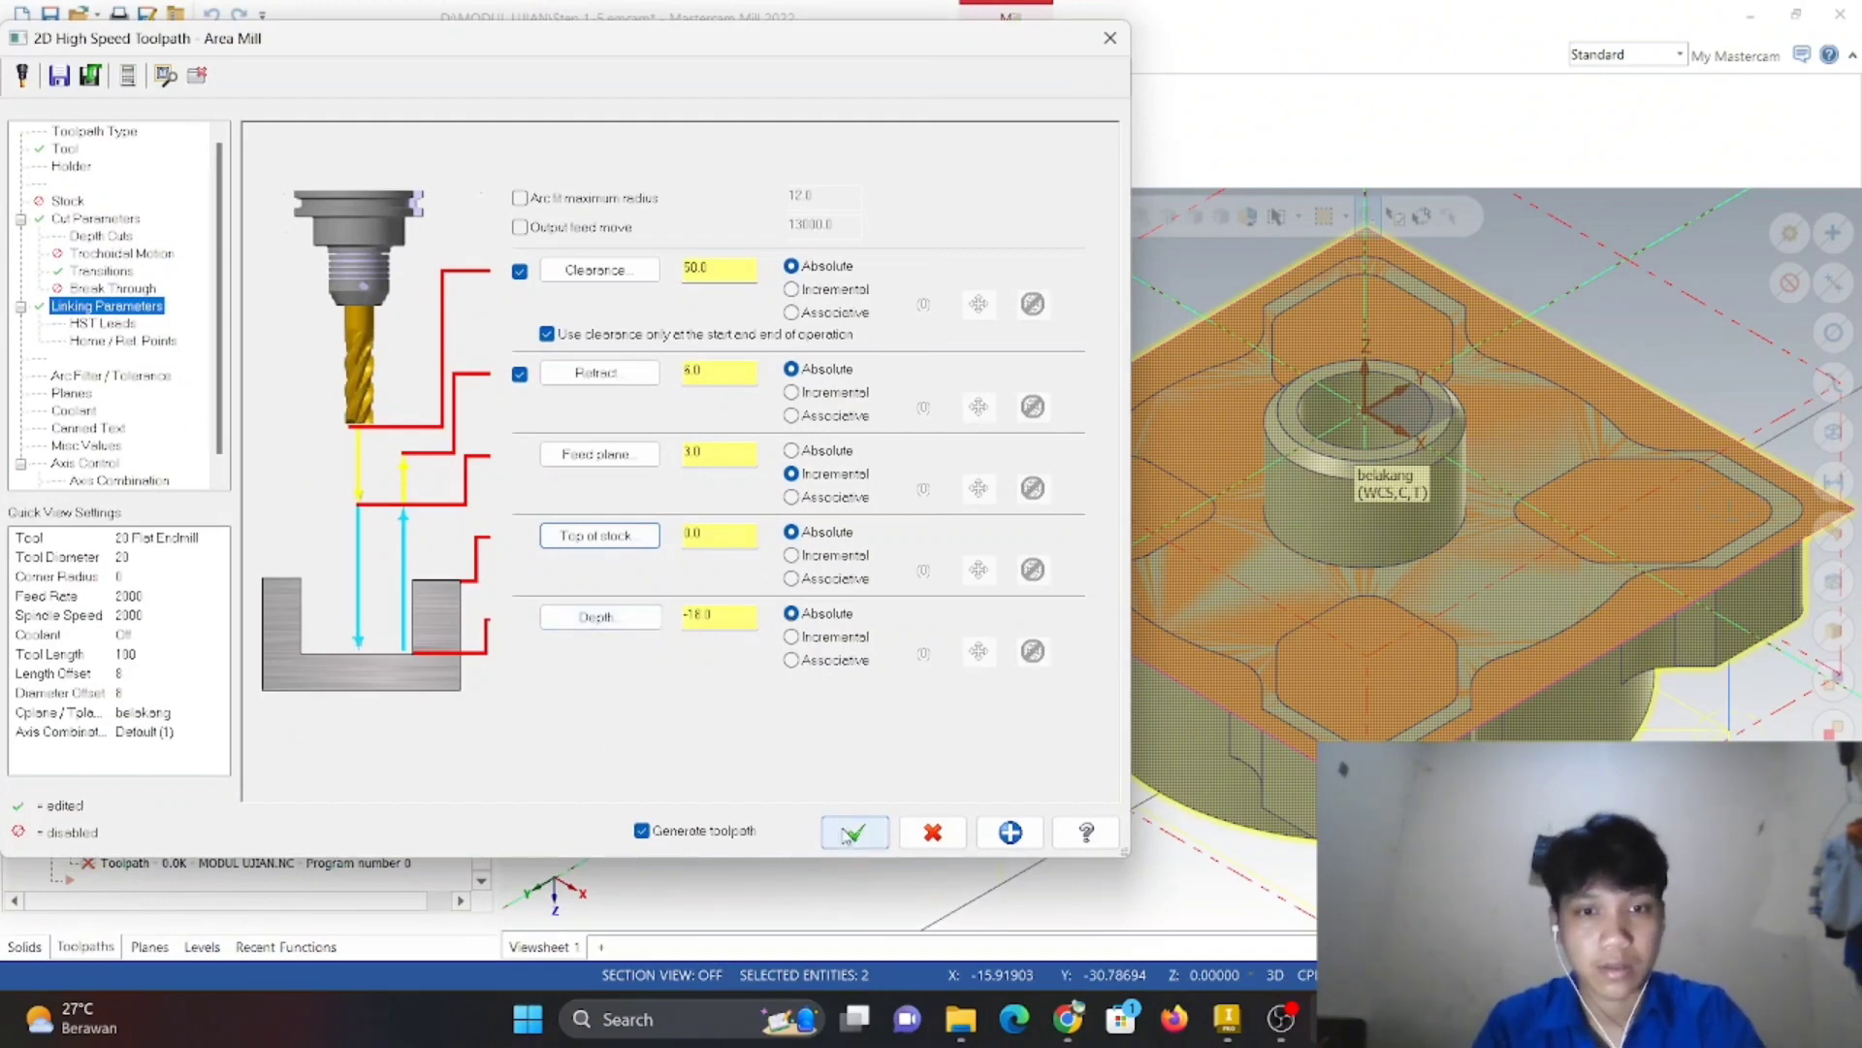
click(83, 394)
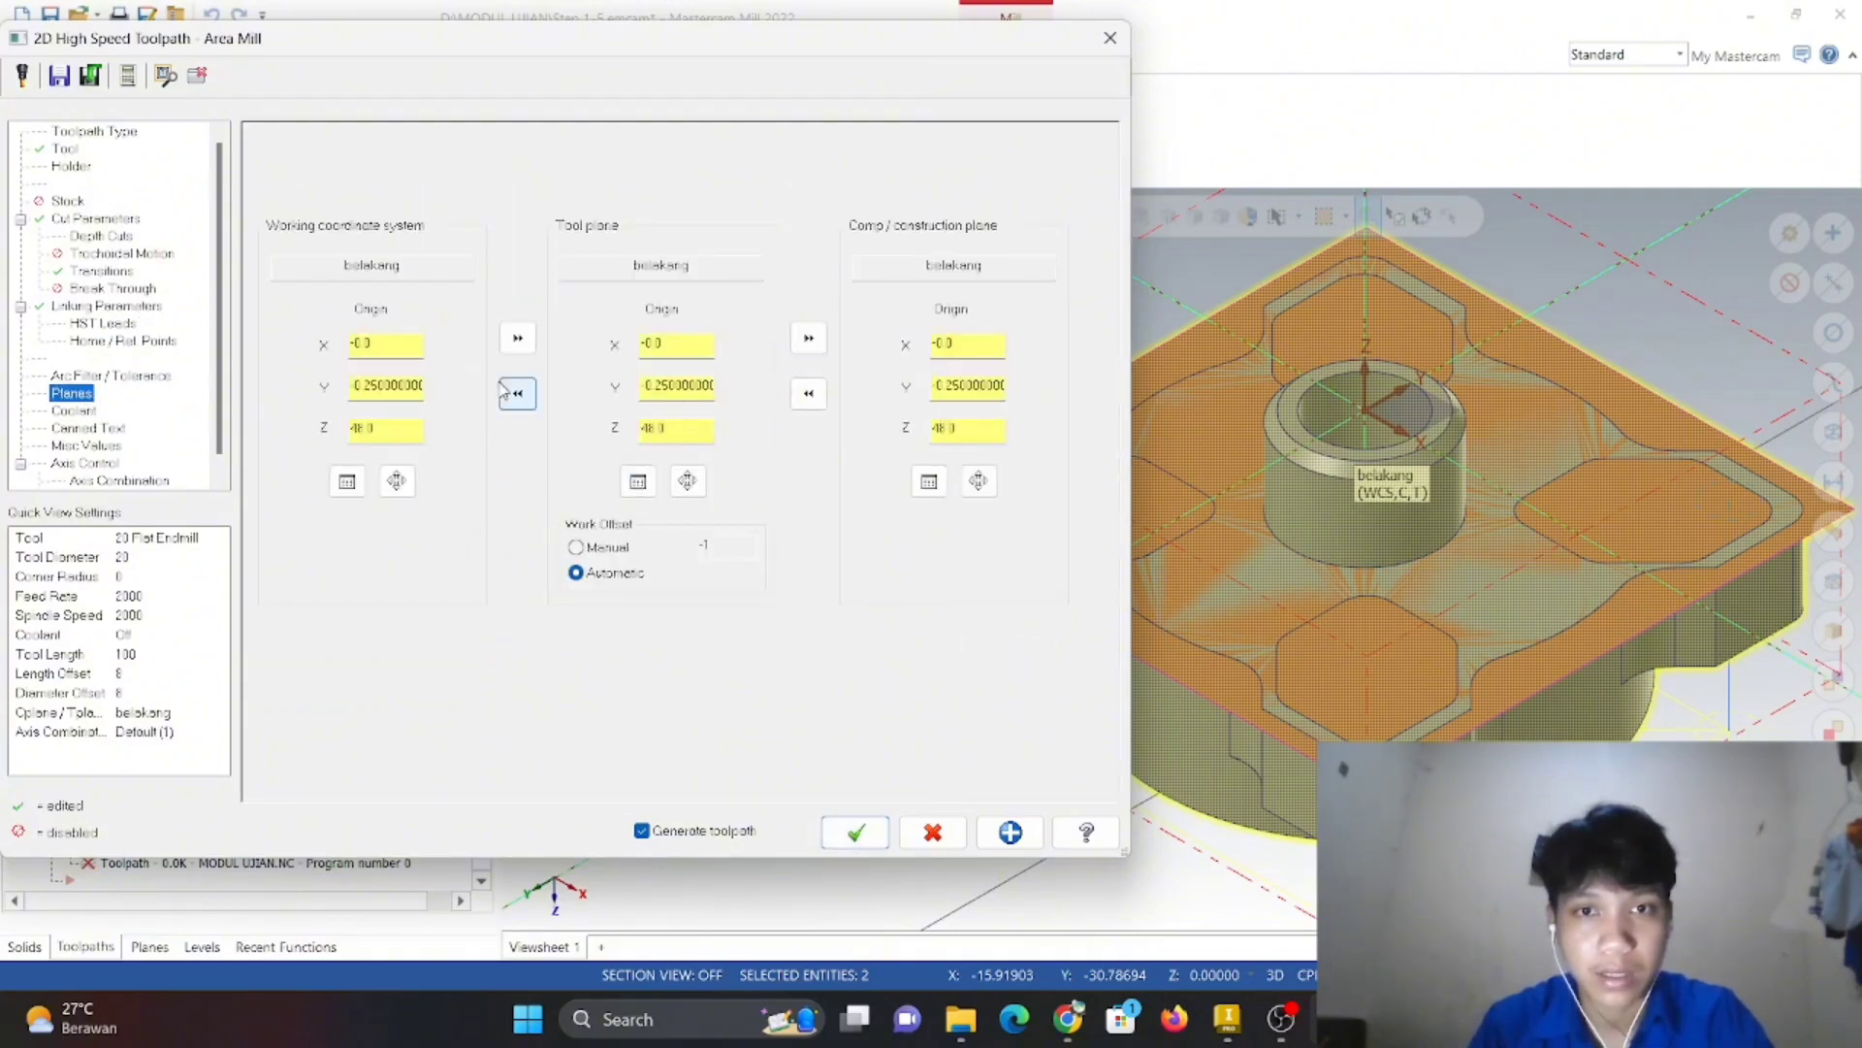
click(856, 832)
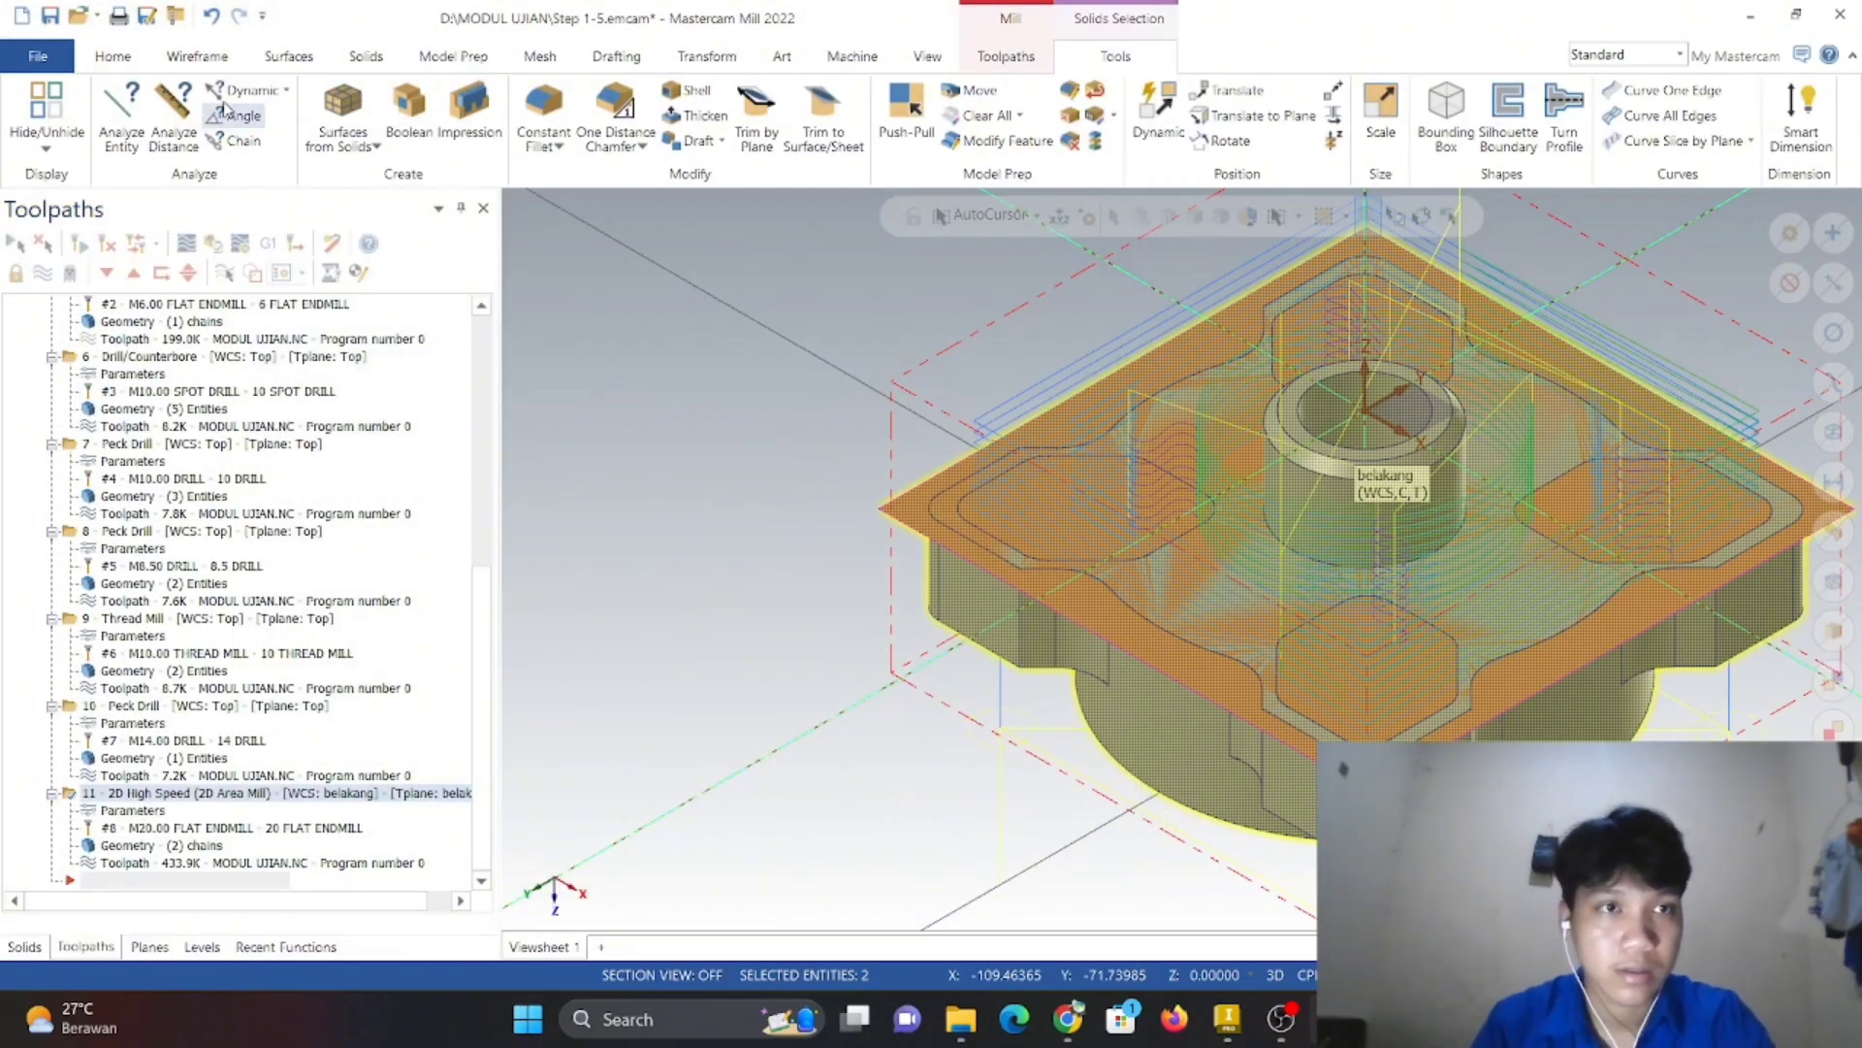
- Verify the underside Area Mill operation by running its full material-removal simulation on the stock
click(281, 273)
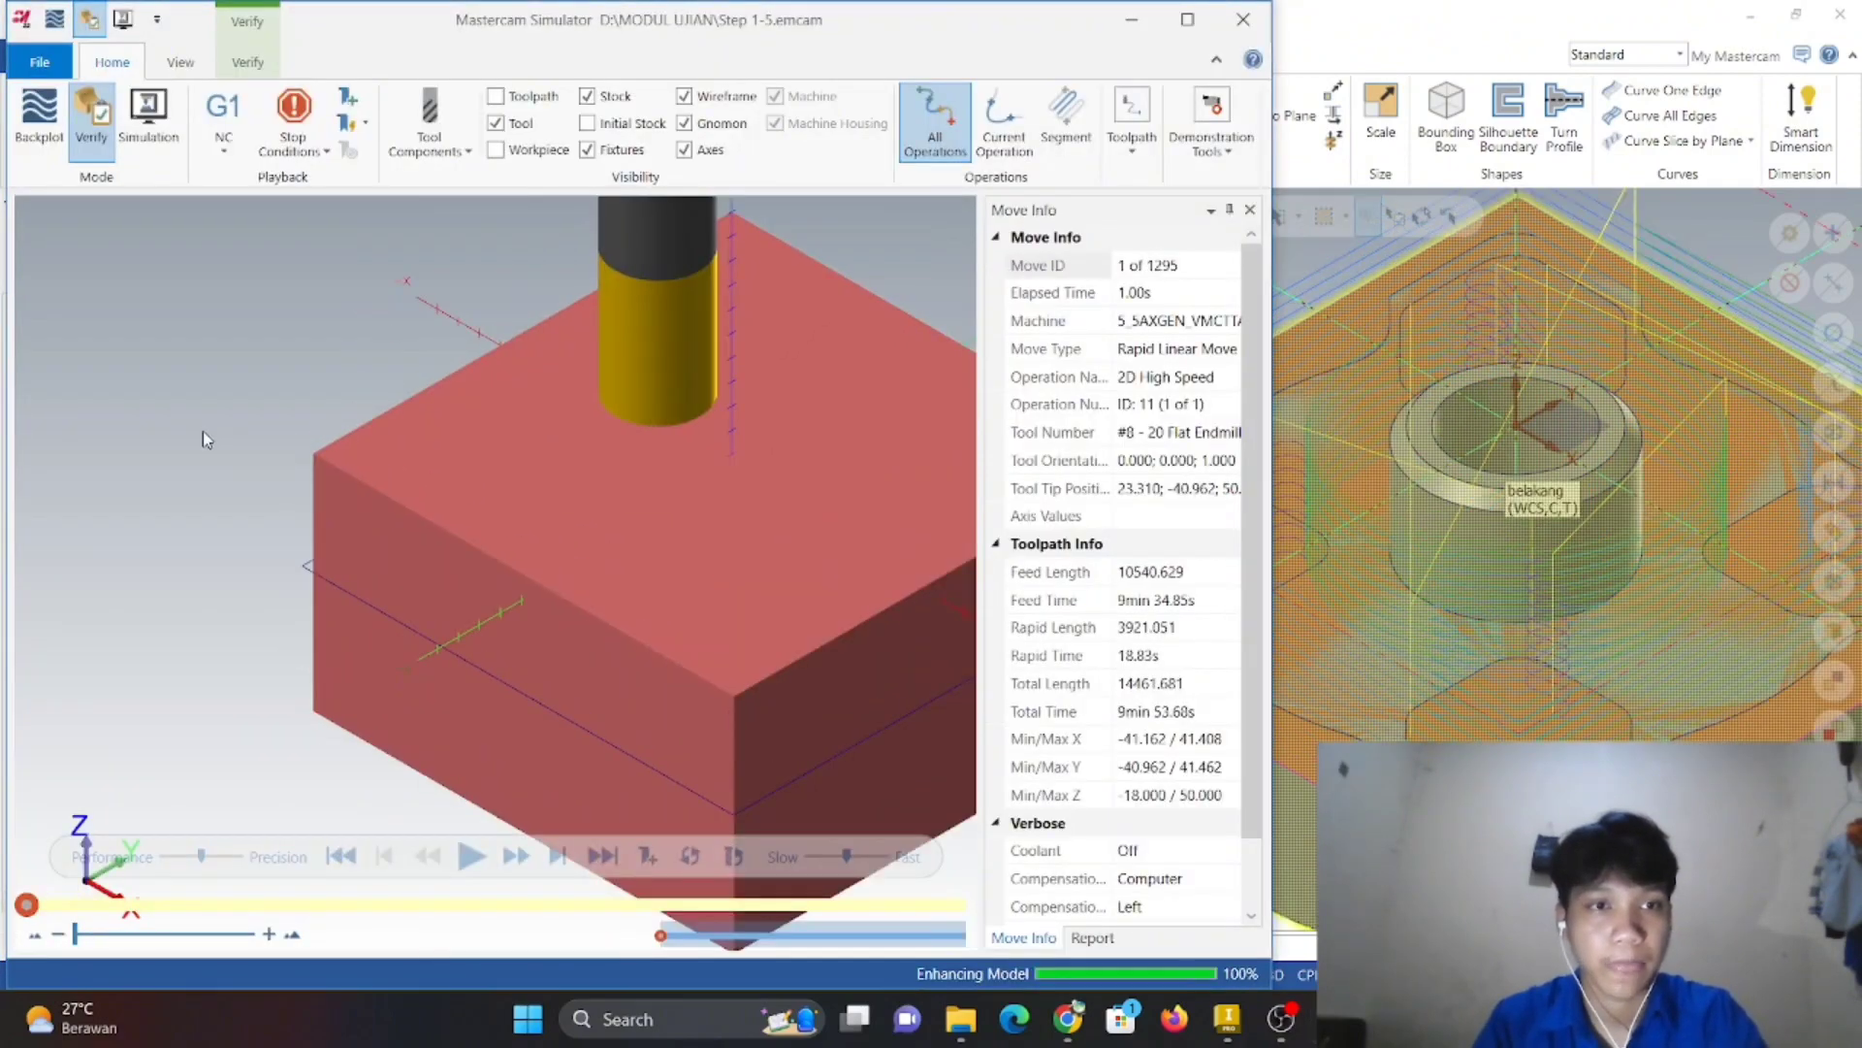
right_click(214, 423)
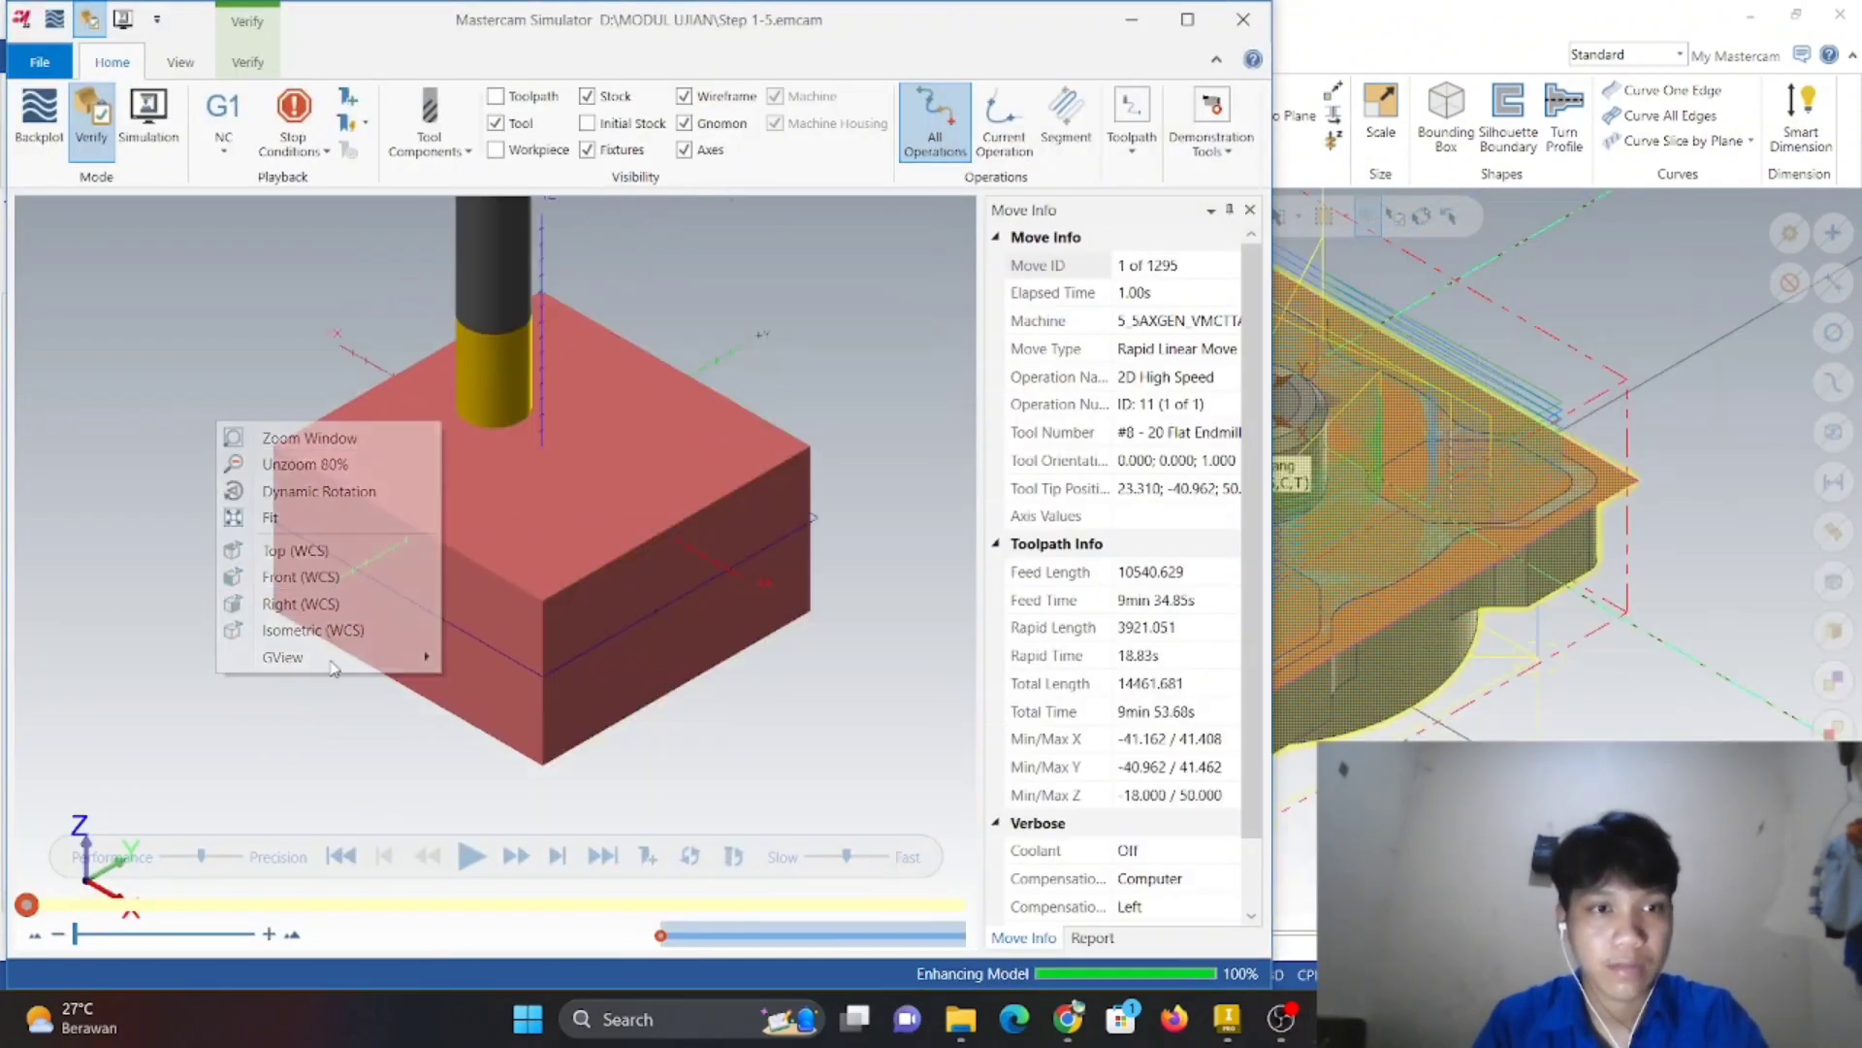
click(470, 855)
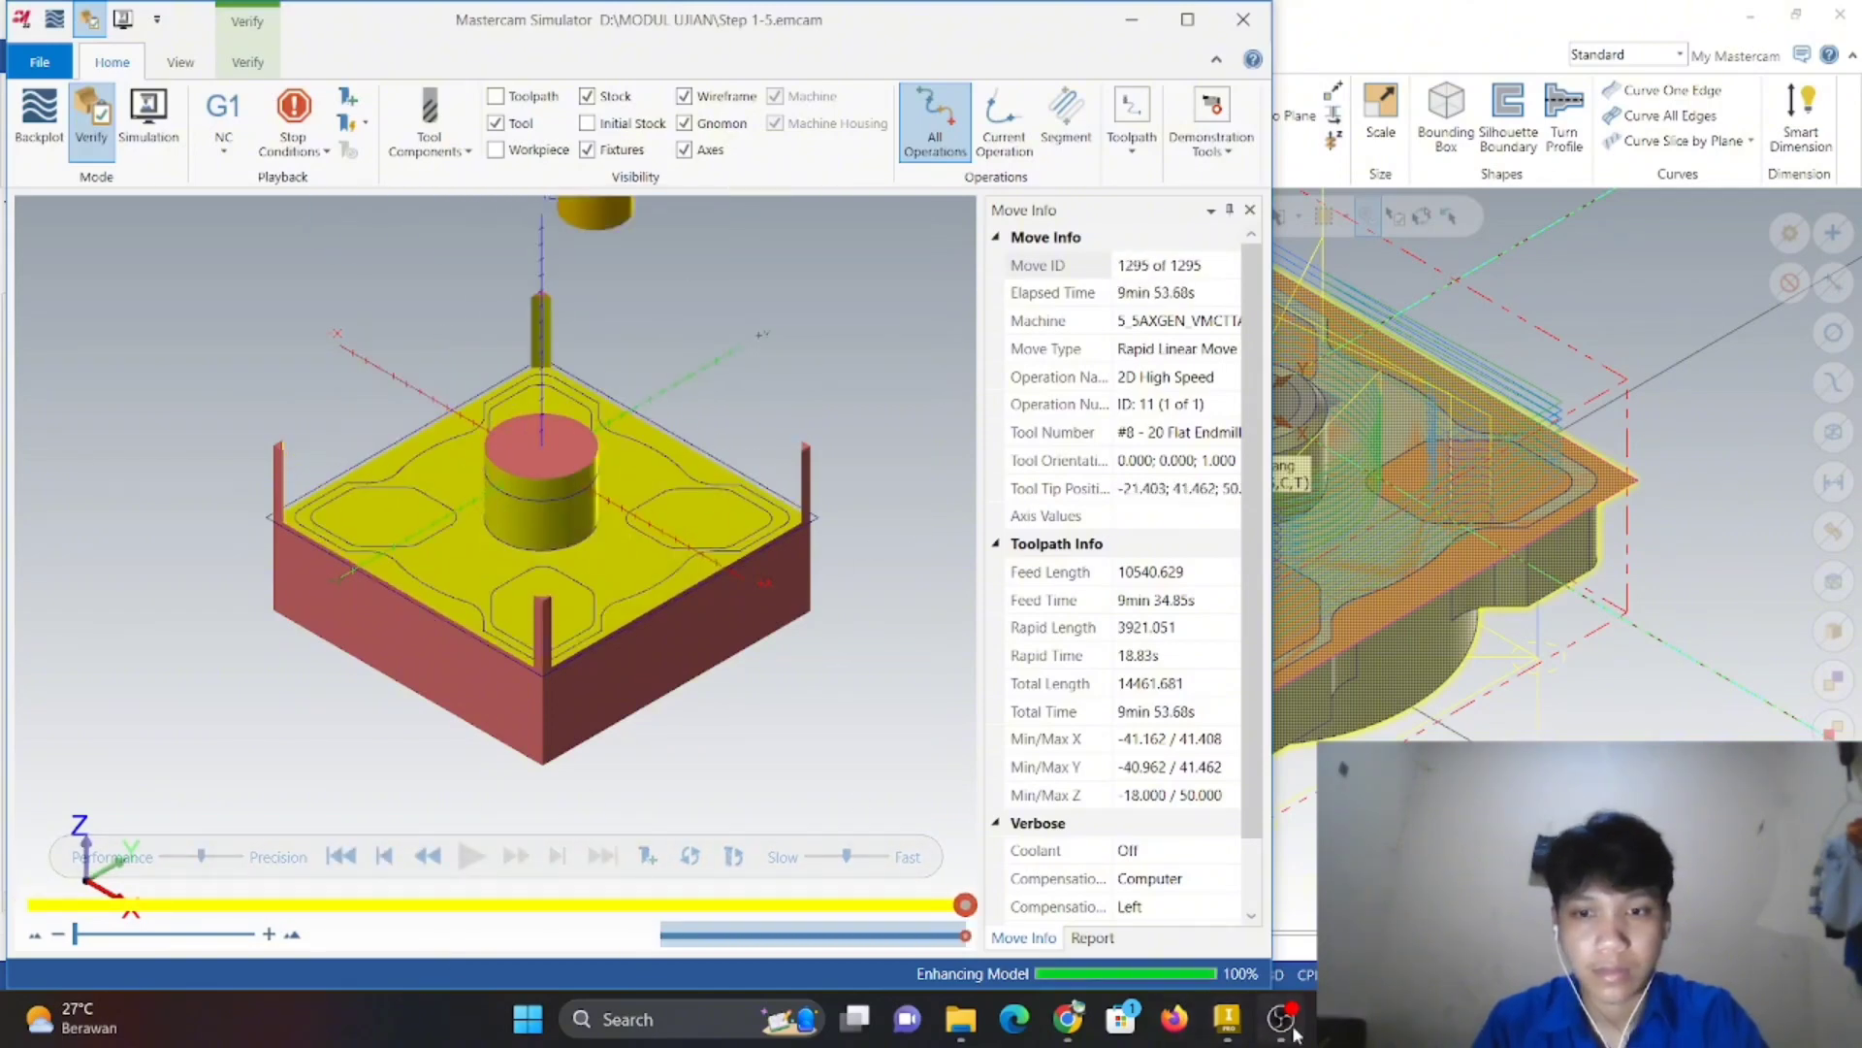
click(1244, 22)
click(1281, 1019)
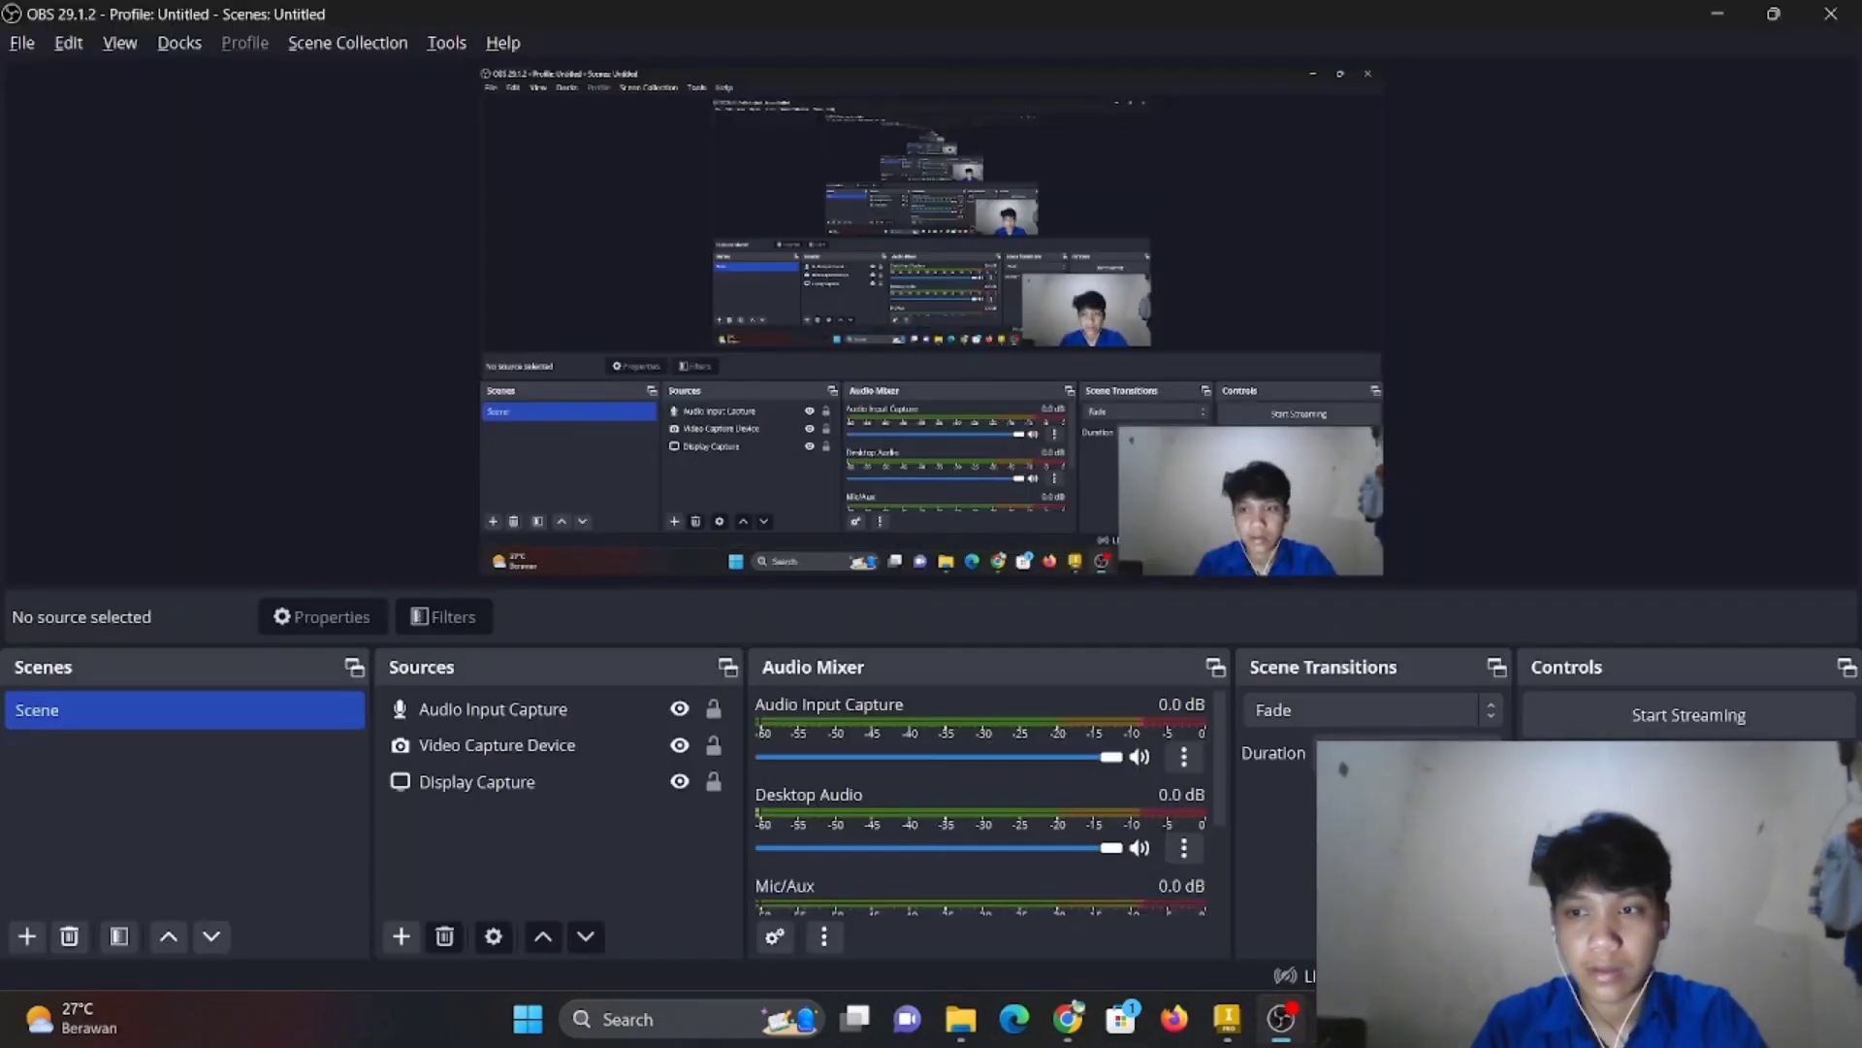
click(1335, 1018)
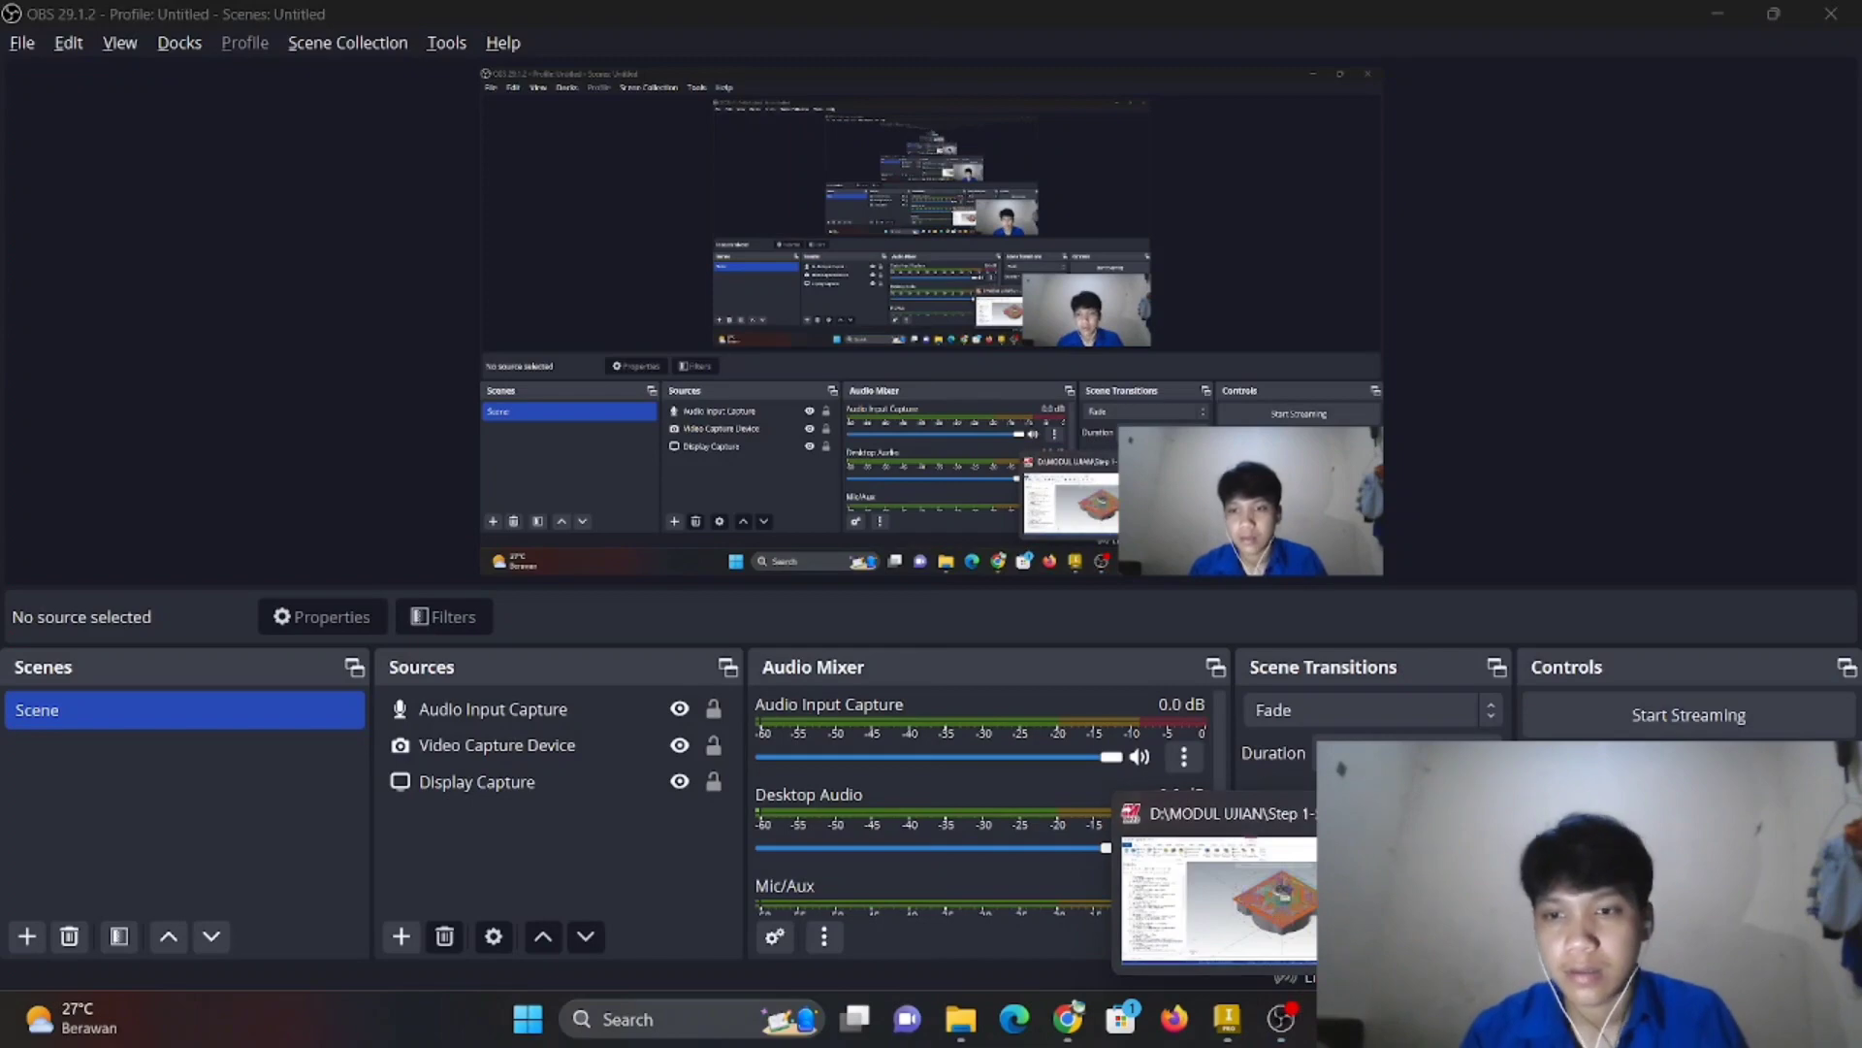
click(1455, 897)
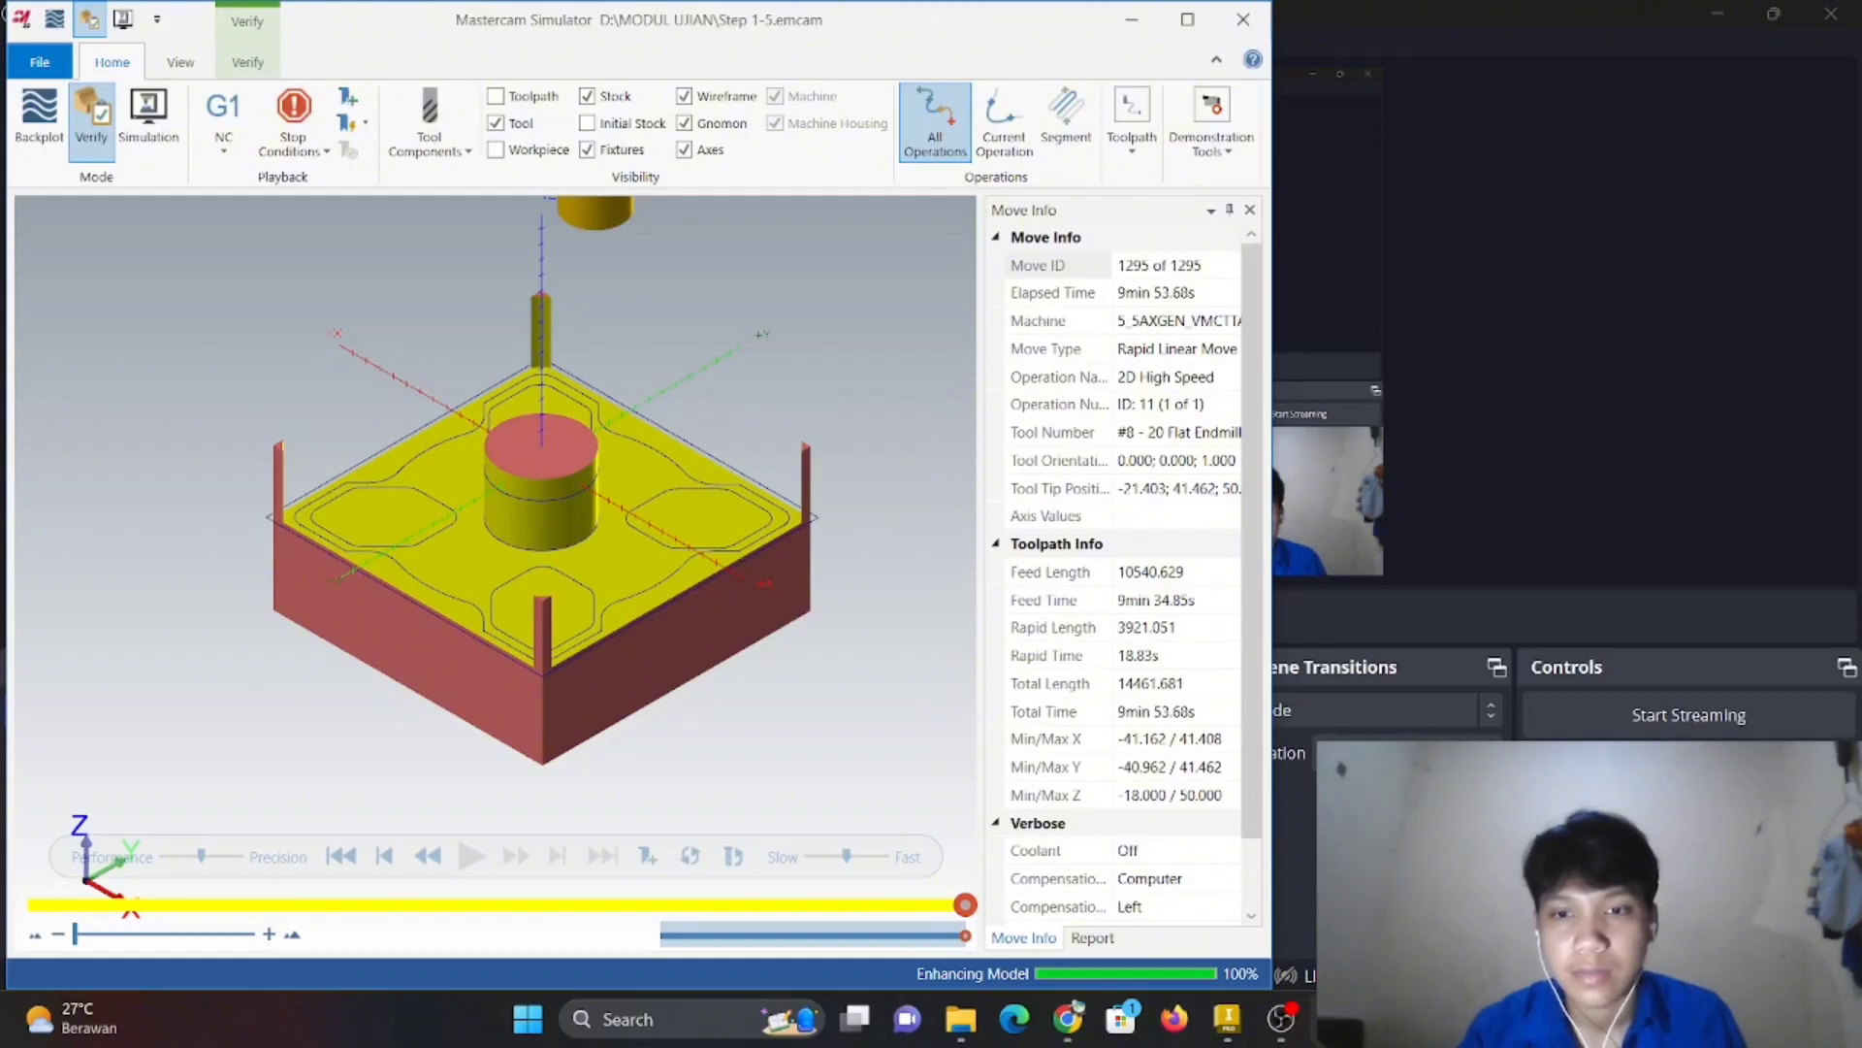
mouse_move(1335, 1022)
click(1290, 936)
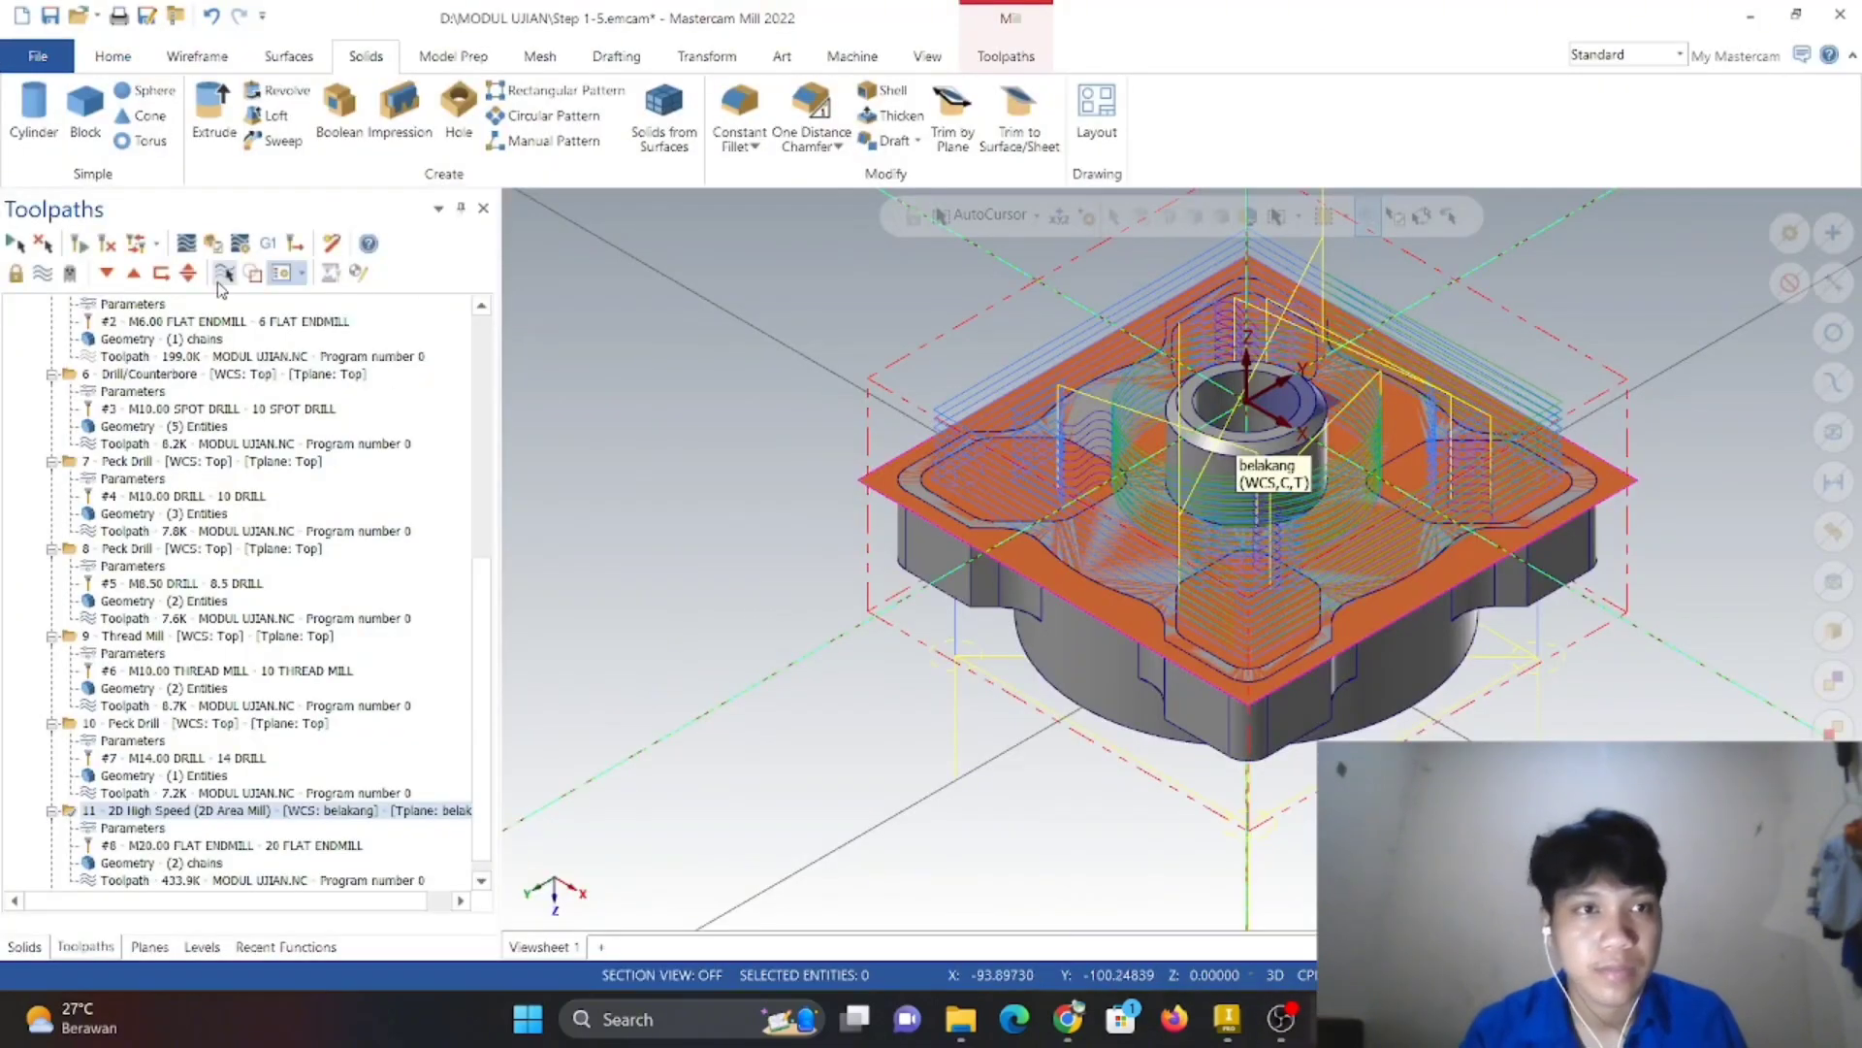
mouse_move(1227, 1020)
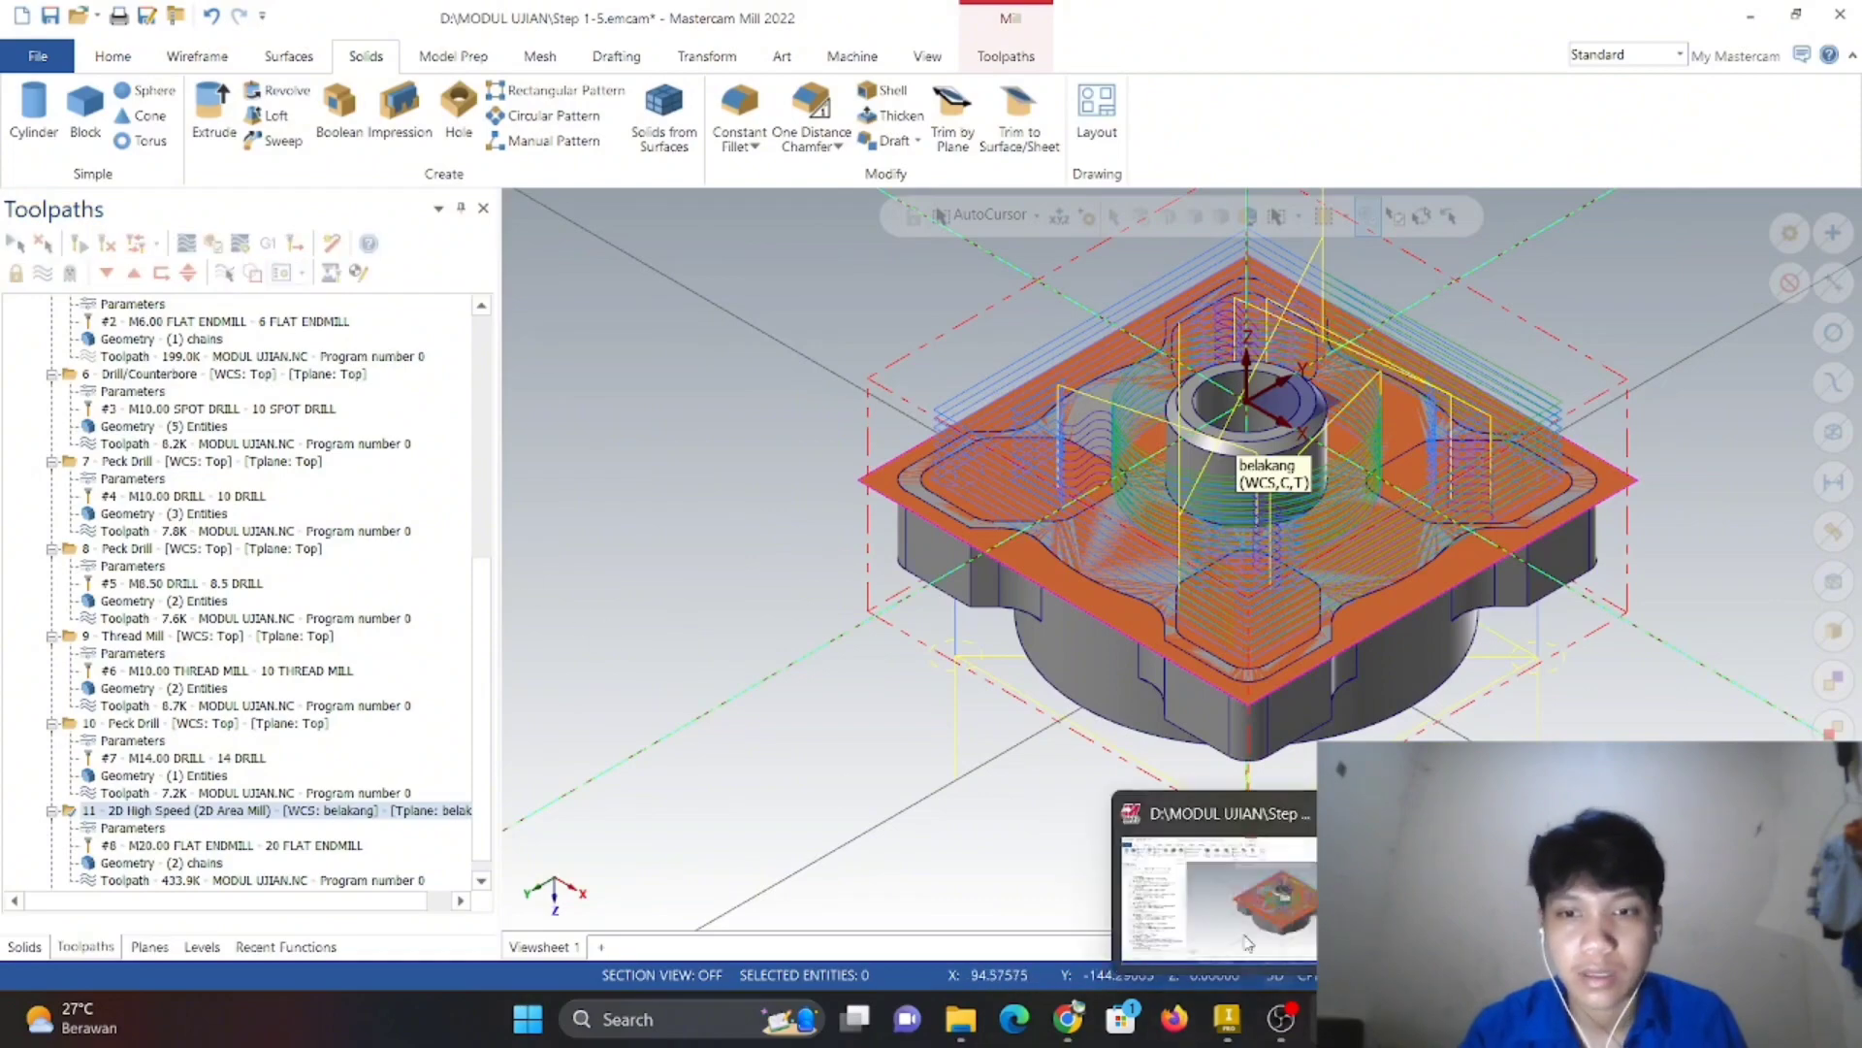
click(1246, 936)
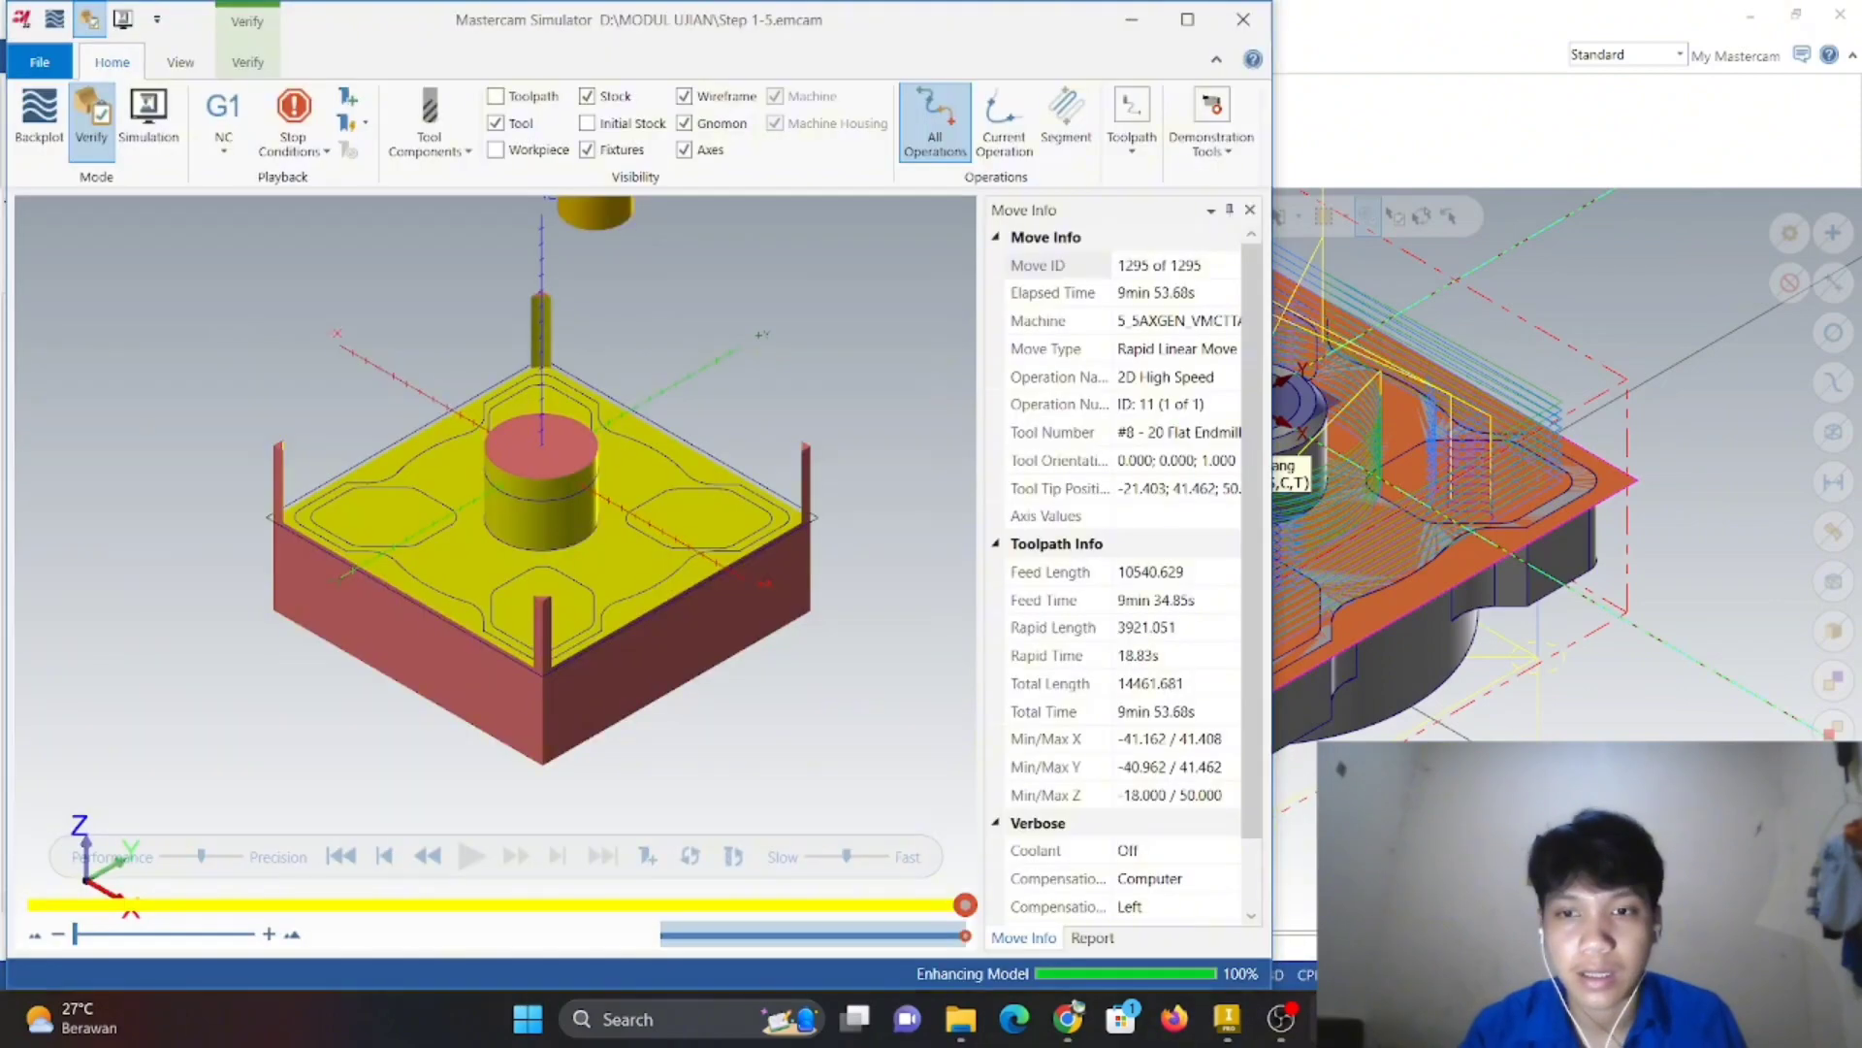
- Change the machining region strategy of the 2D High Speed Area Mill operation 11 to From outside, preview its chains and regenerate the toolpath
click(1327, 10)
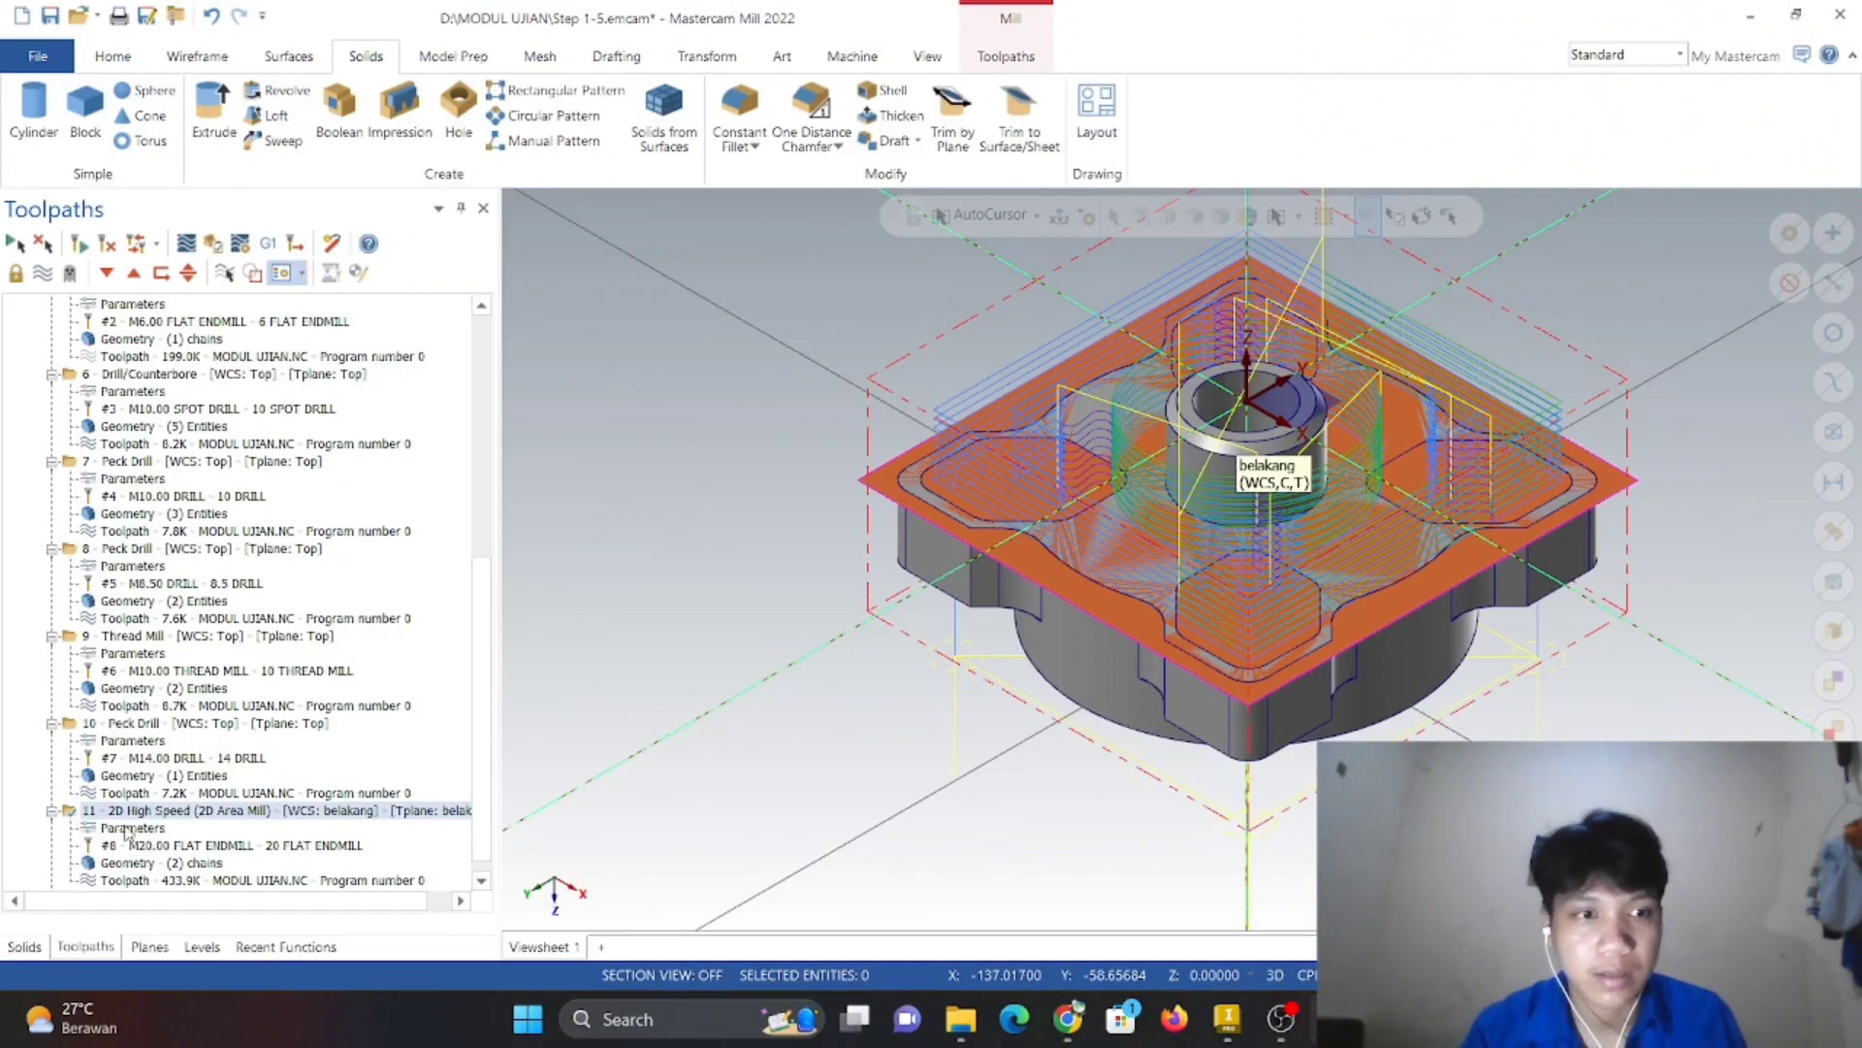
click(126, 830)
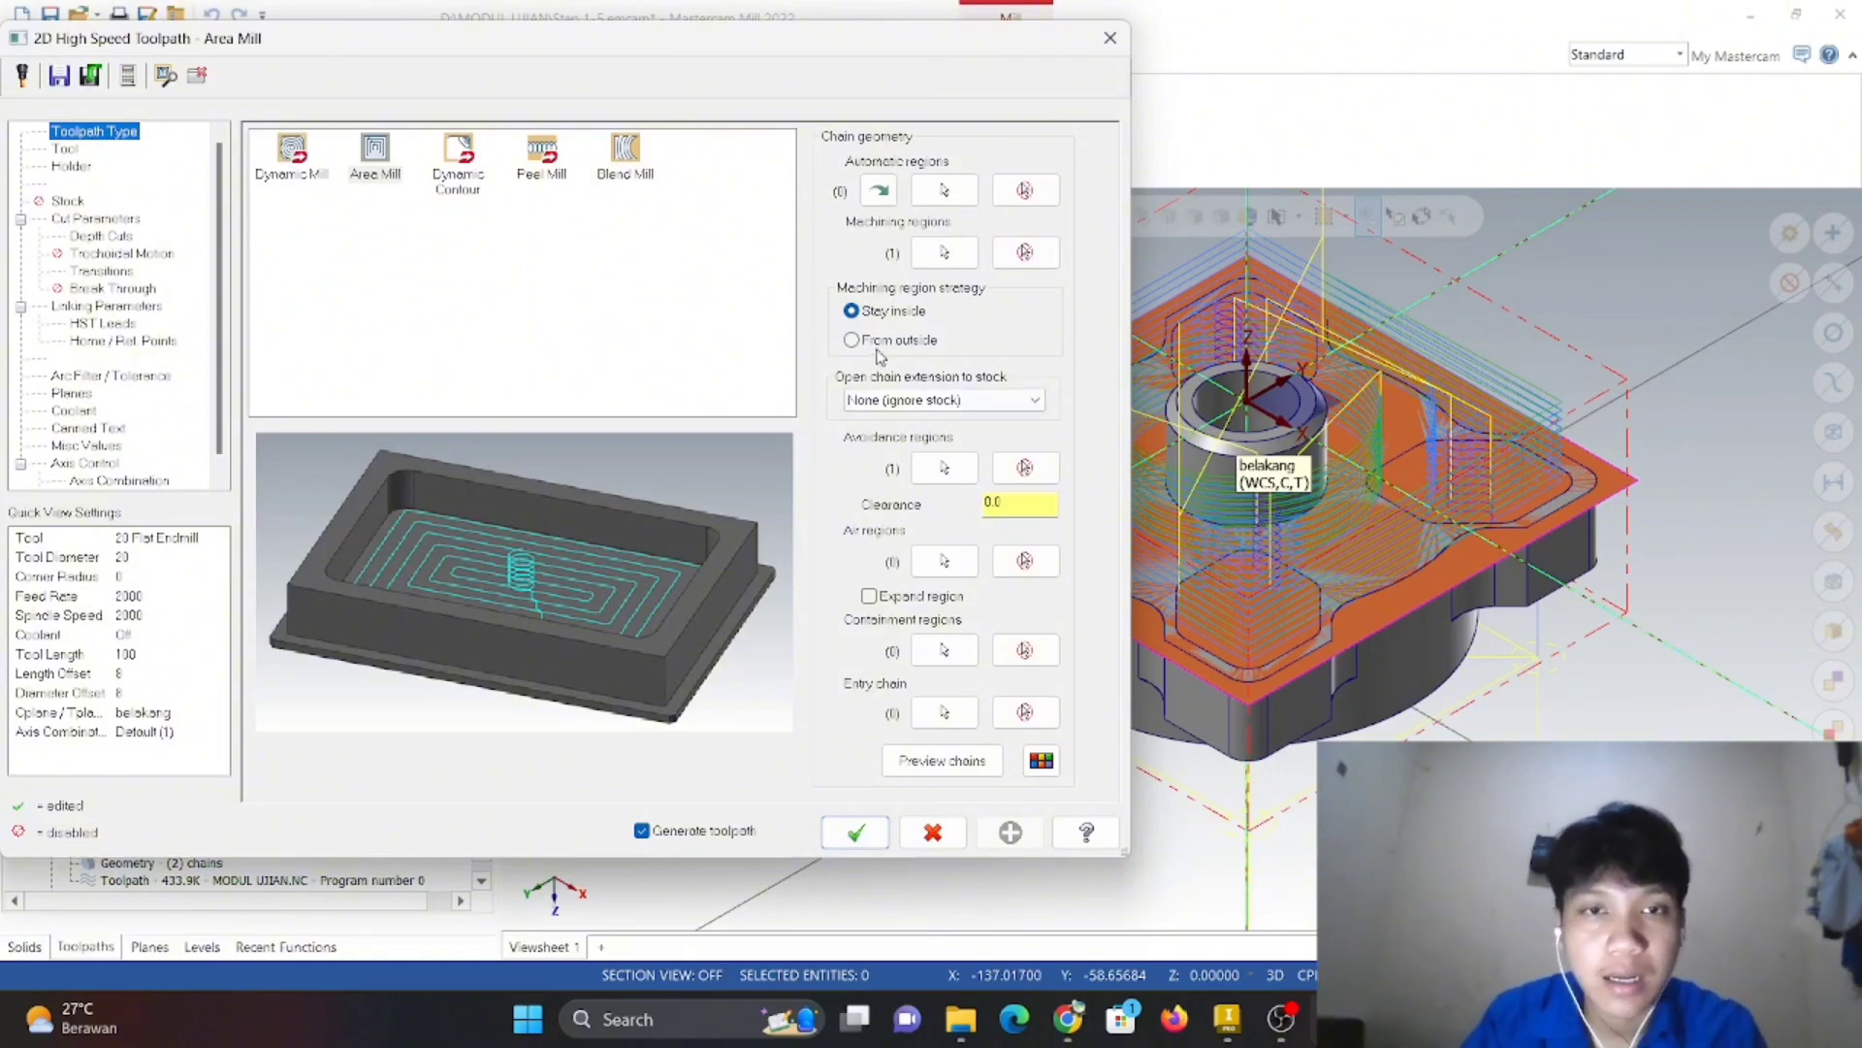
mouse_move(859, 345)
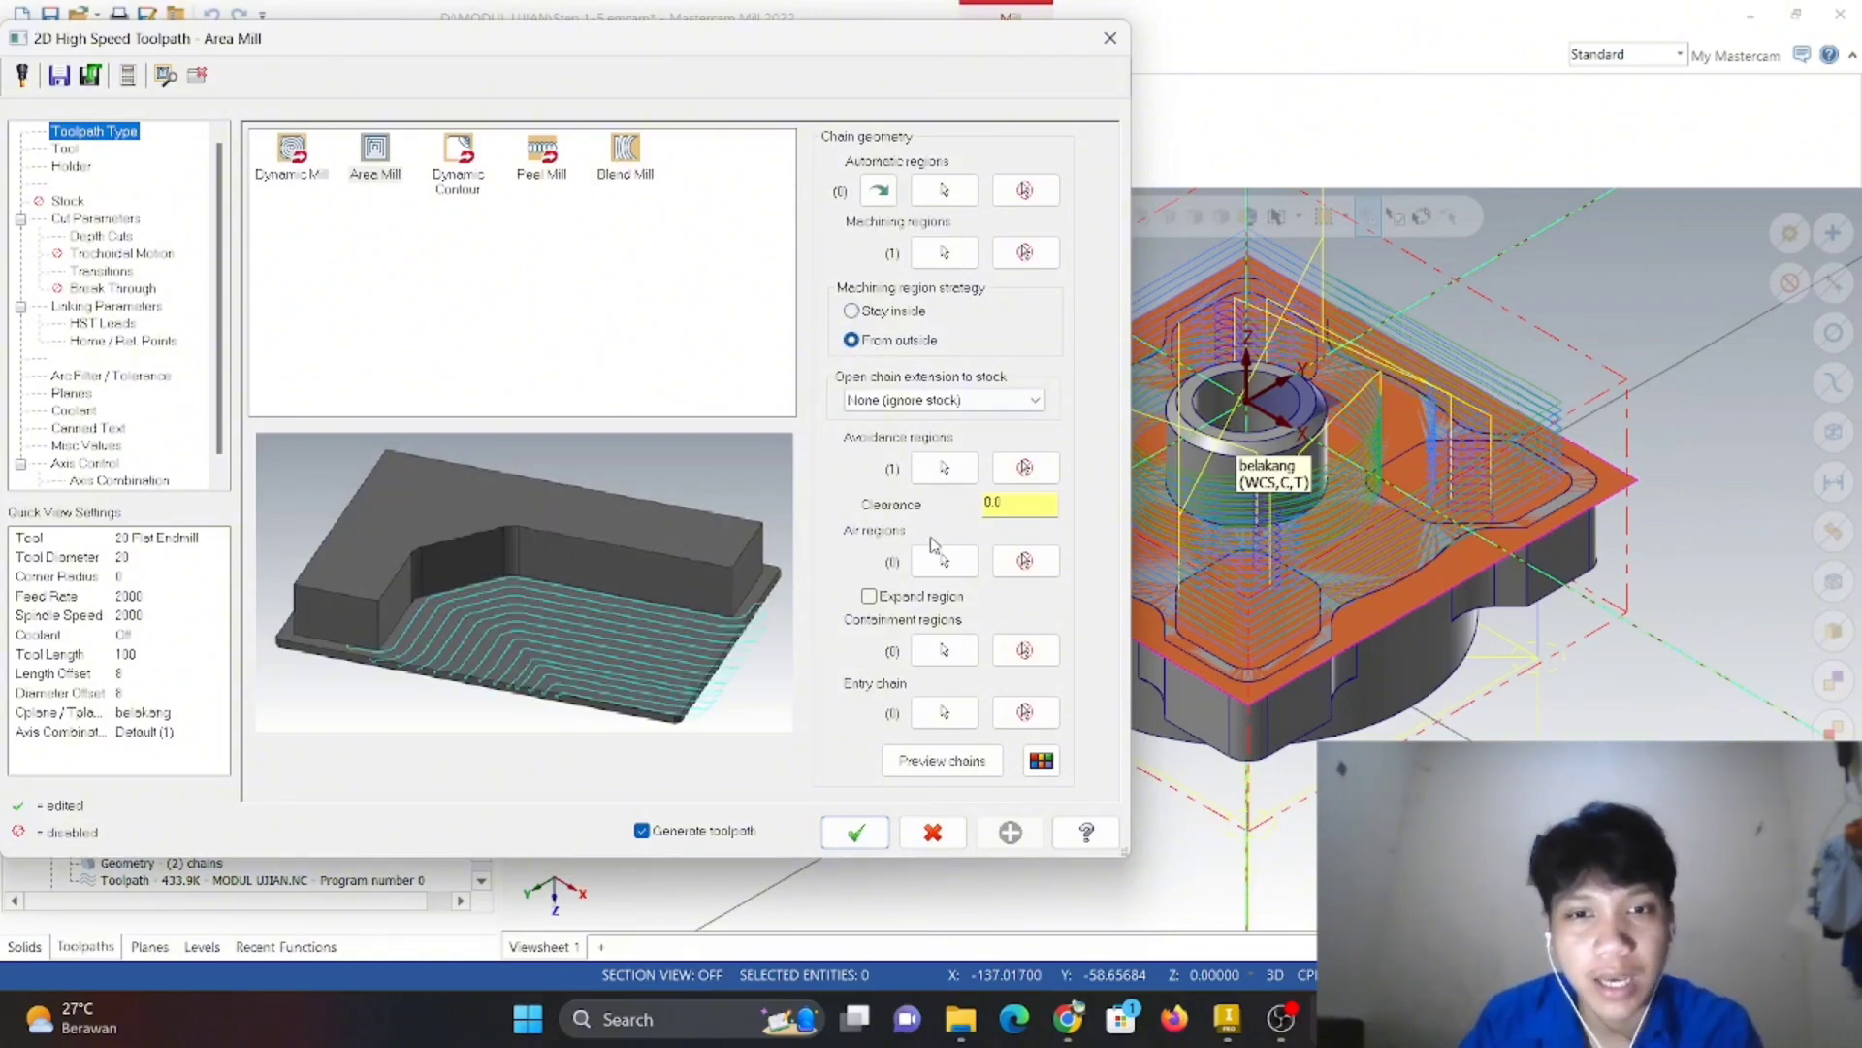
click(941, 761)
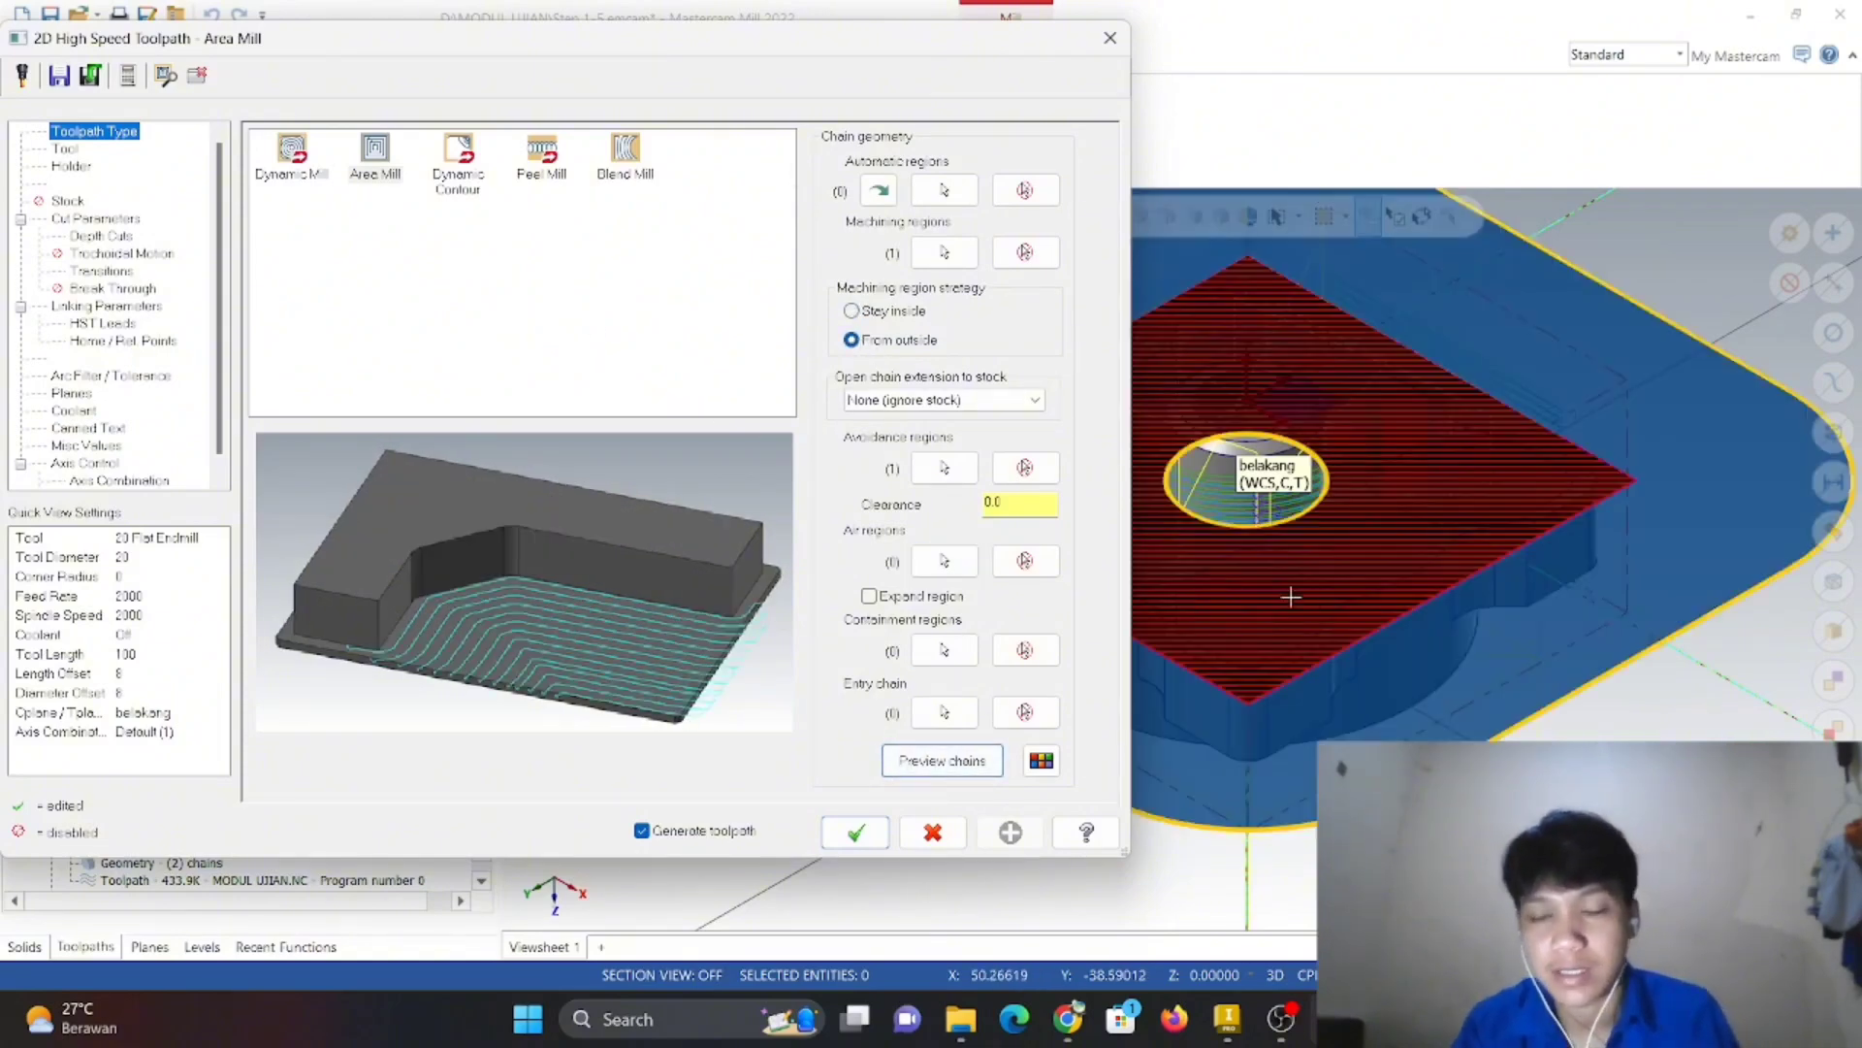
scroll(1290, 596, down, 3)
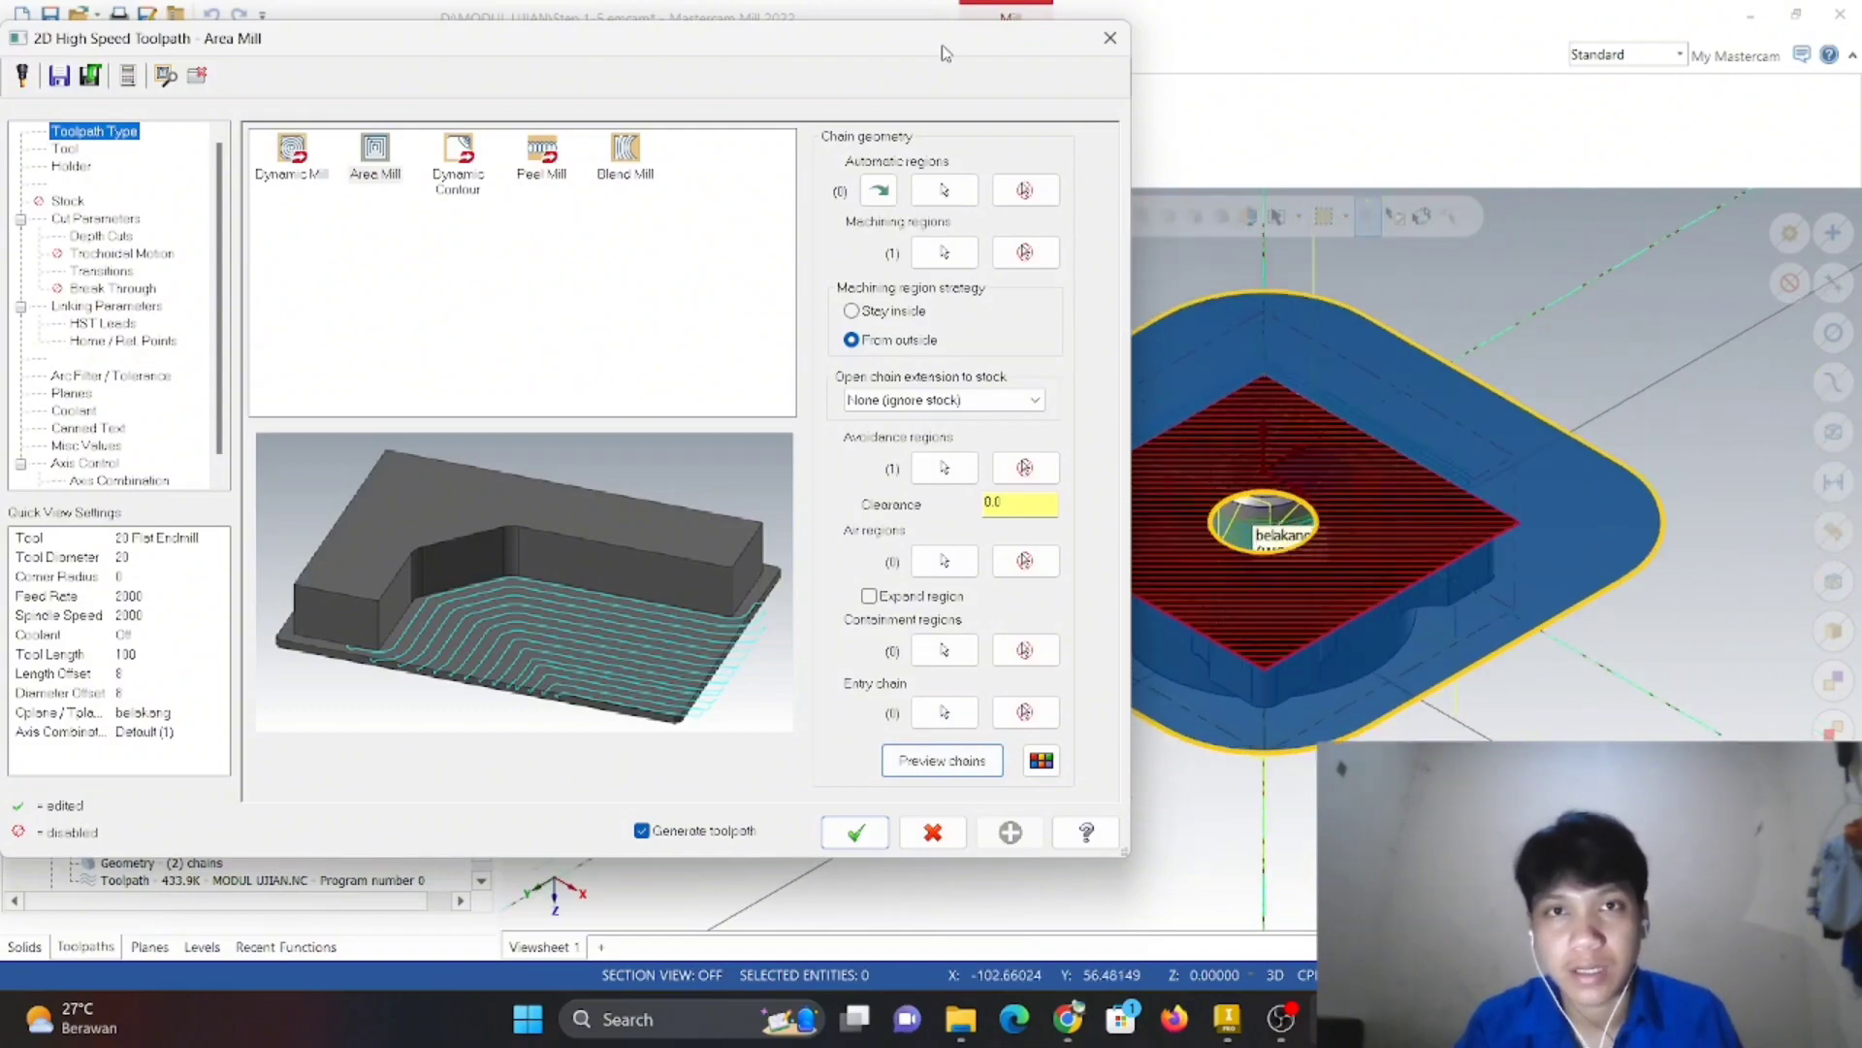
drag(945, 53, 717, 60)
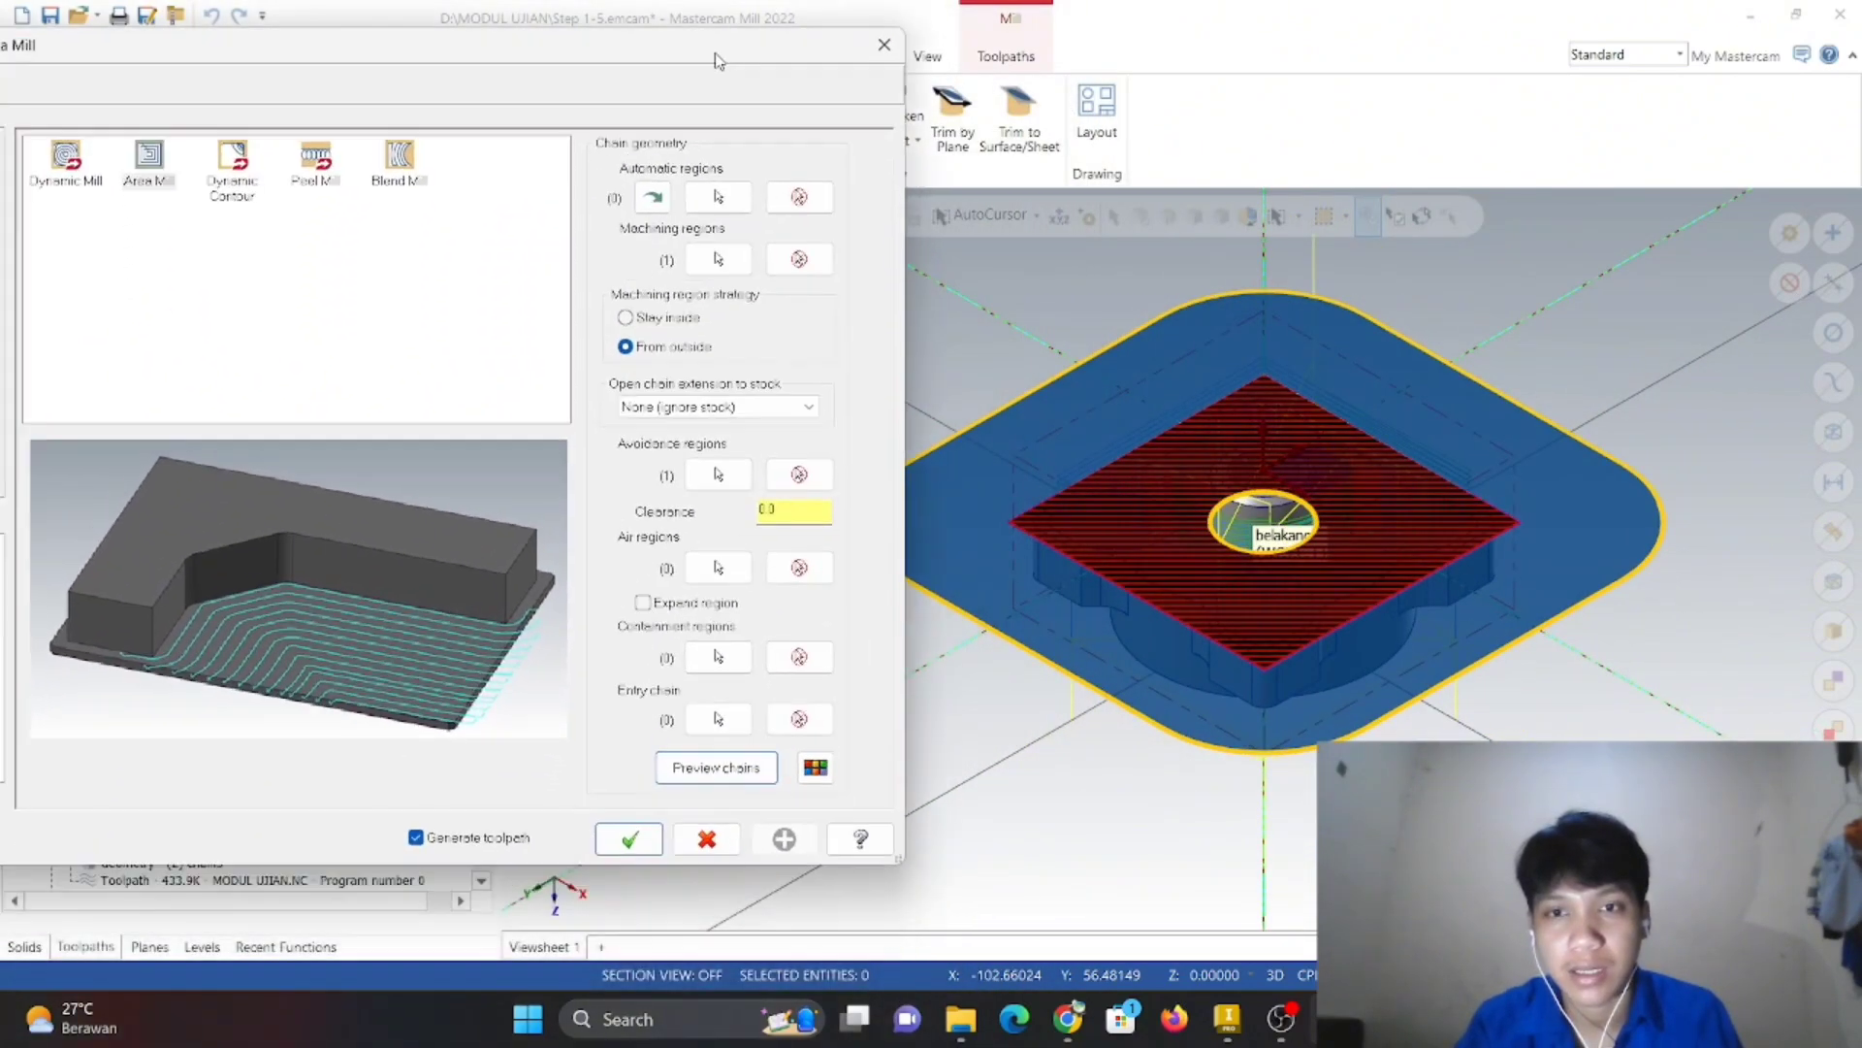
click(630, 838)
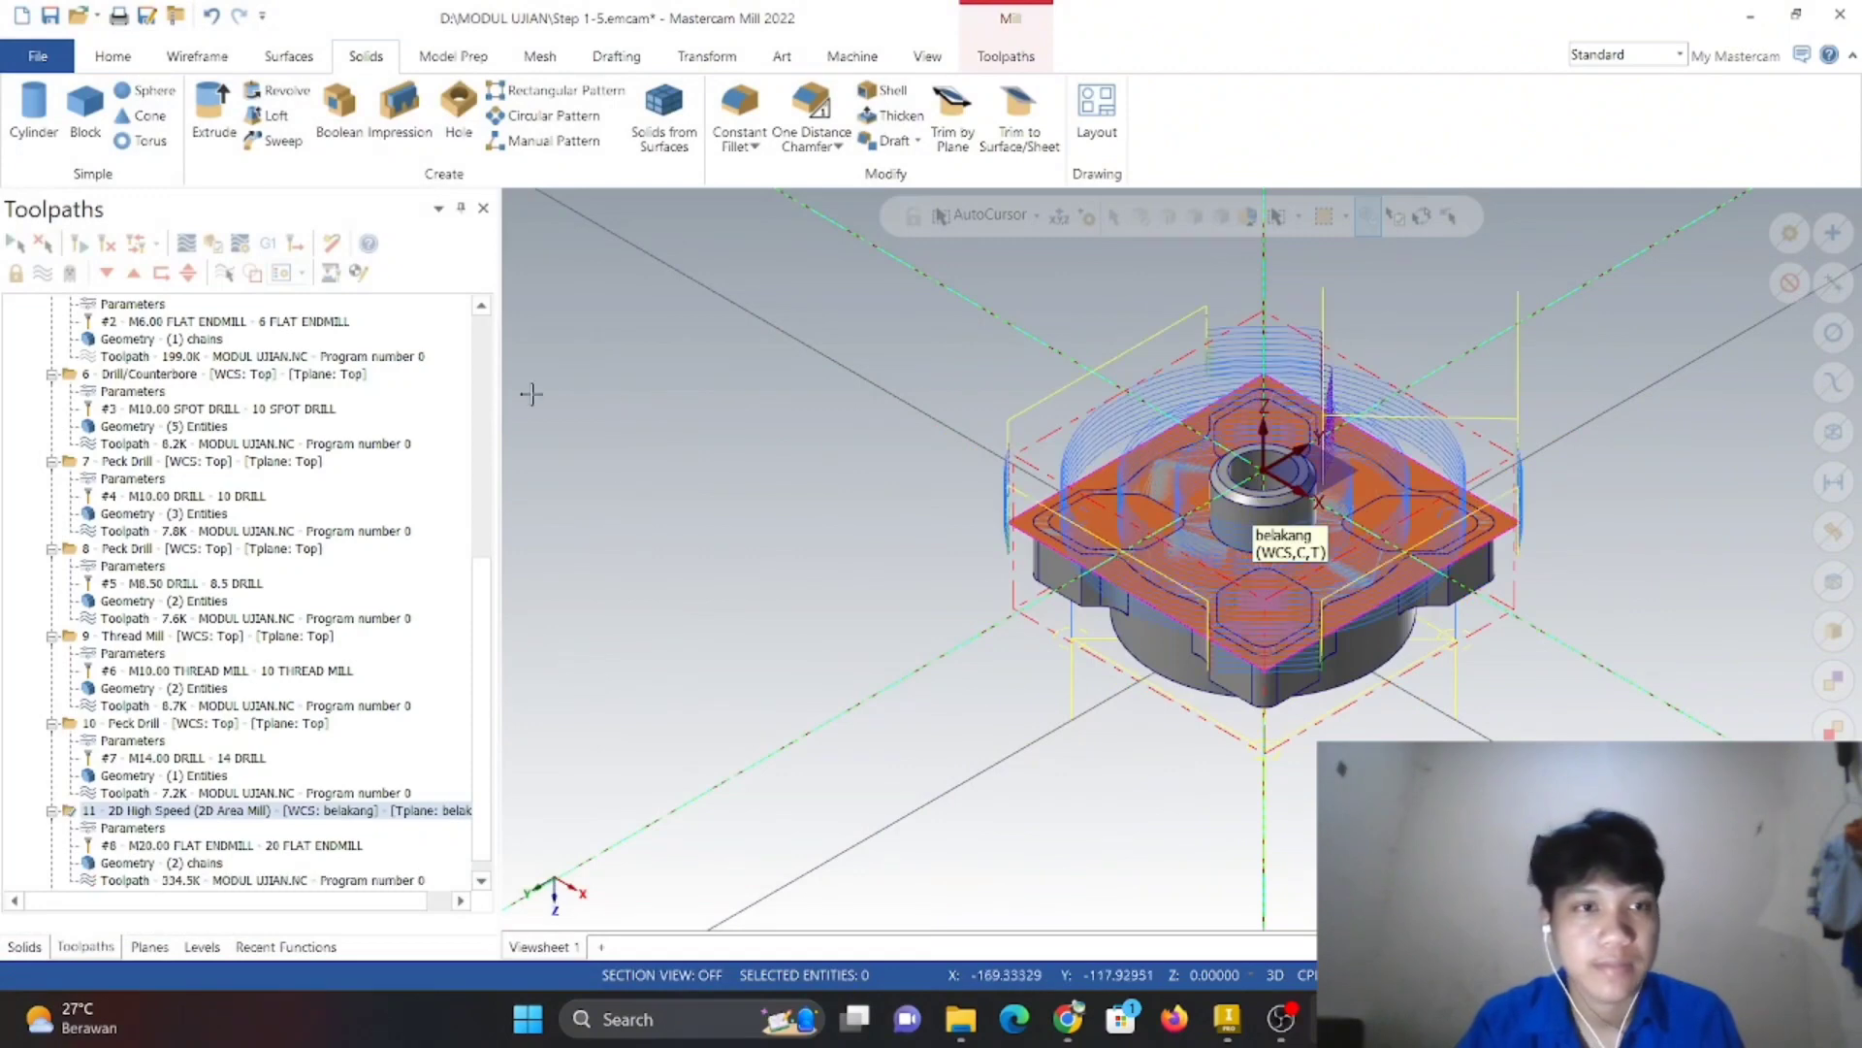
- Simulate Area Mill operation 11 in Verify, inspect the machined stock from another angle, and return the model to the isometric view
click(212, 243)
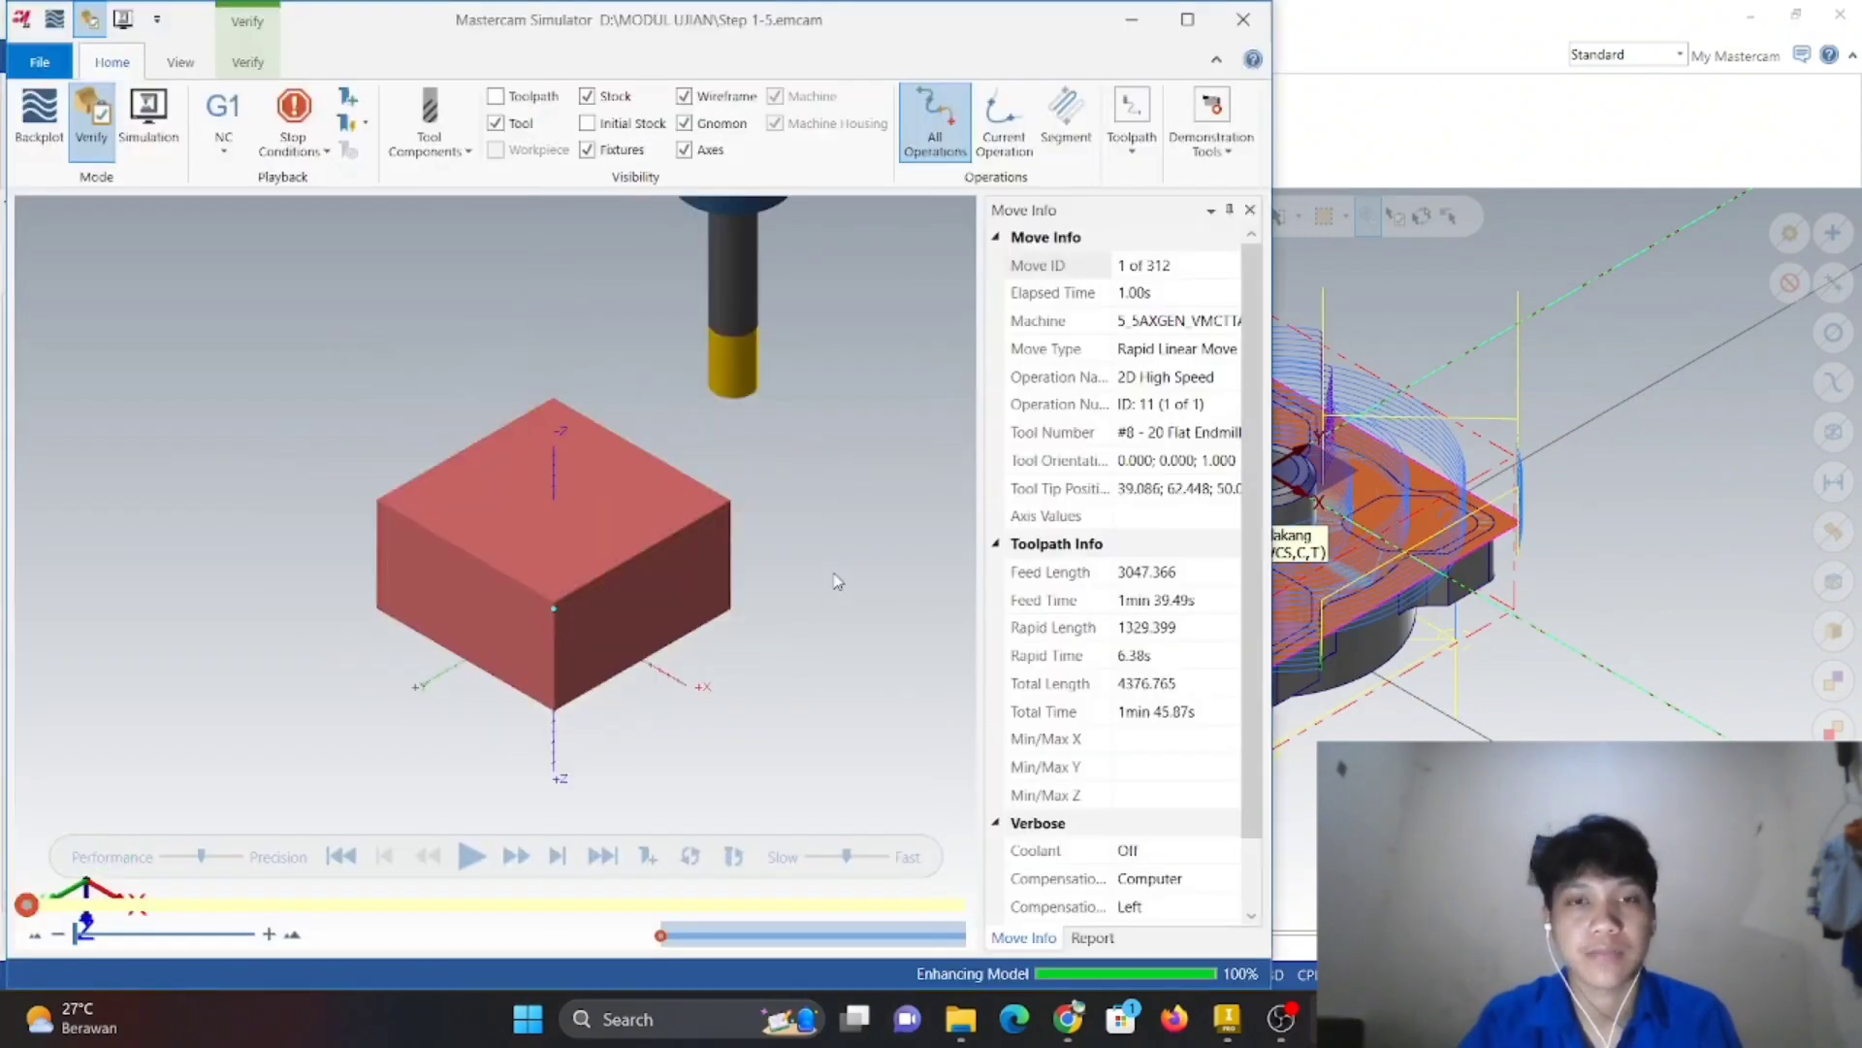
click(472, 856)
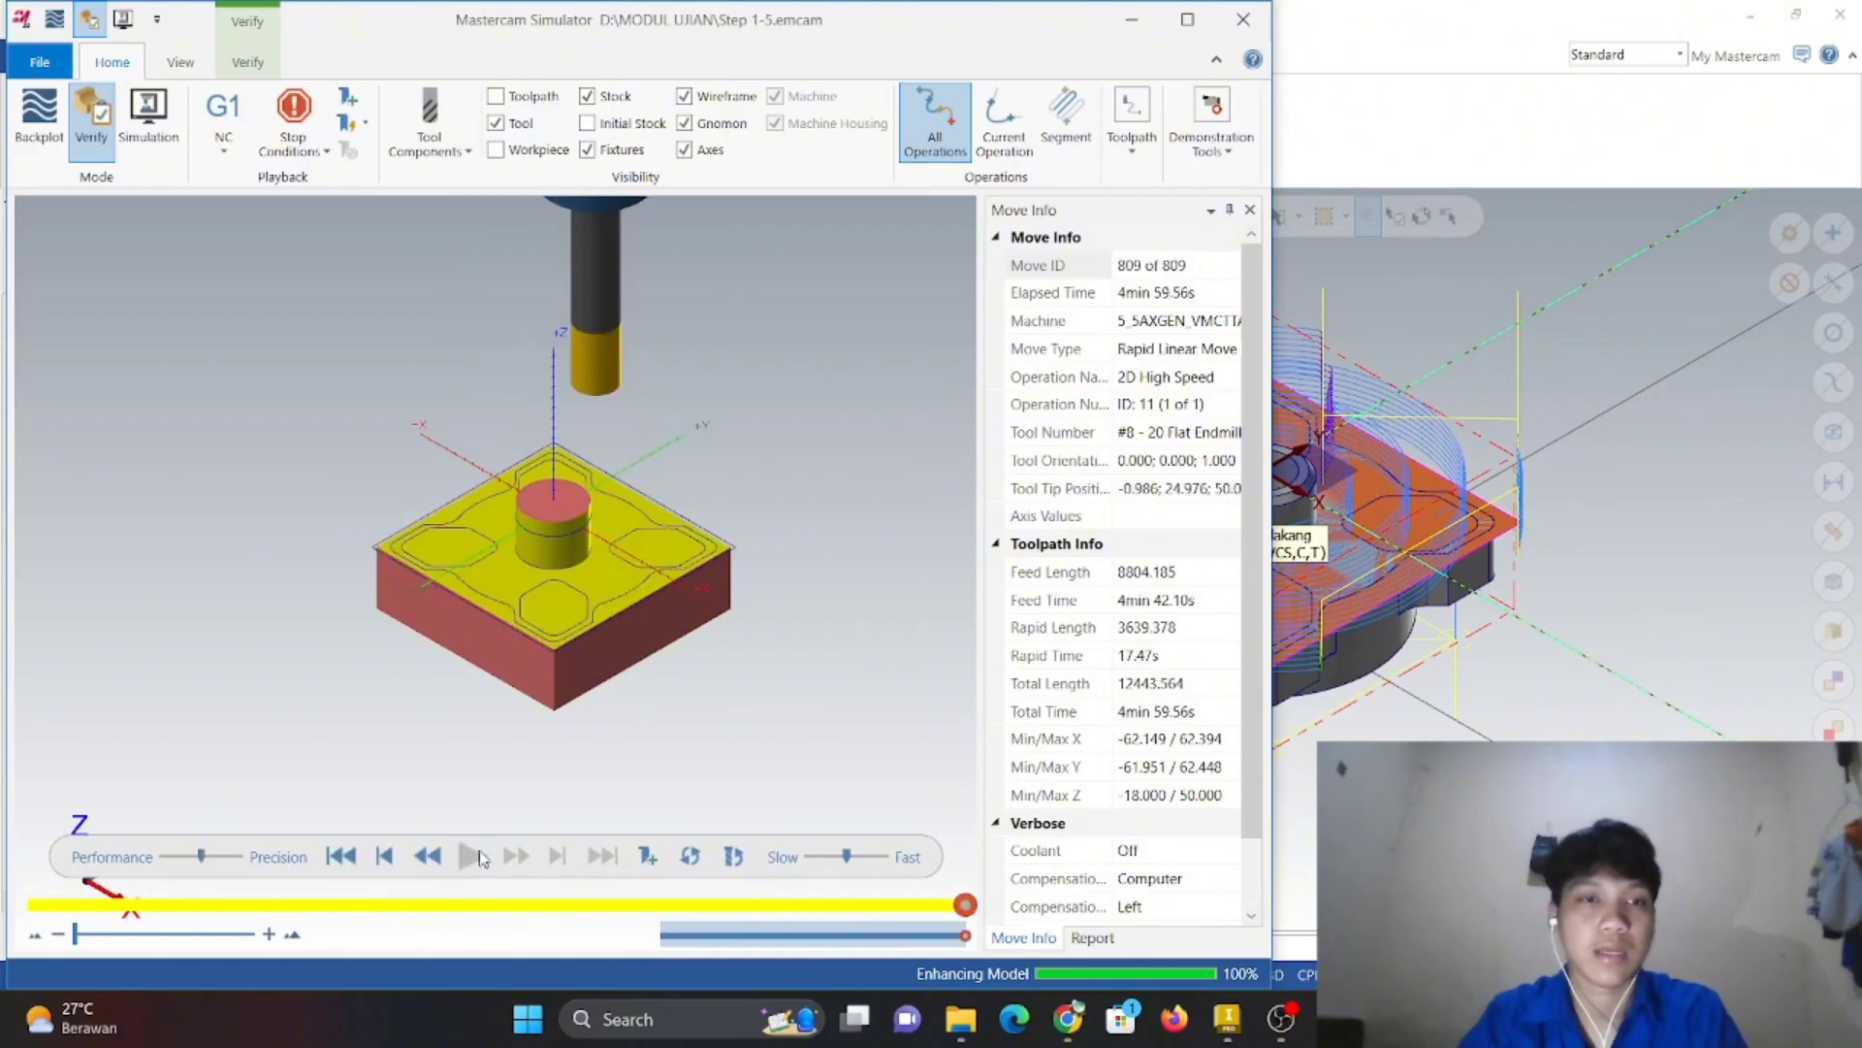
middle_drag(558, 766, 611, 683)
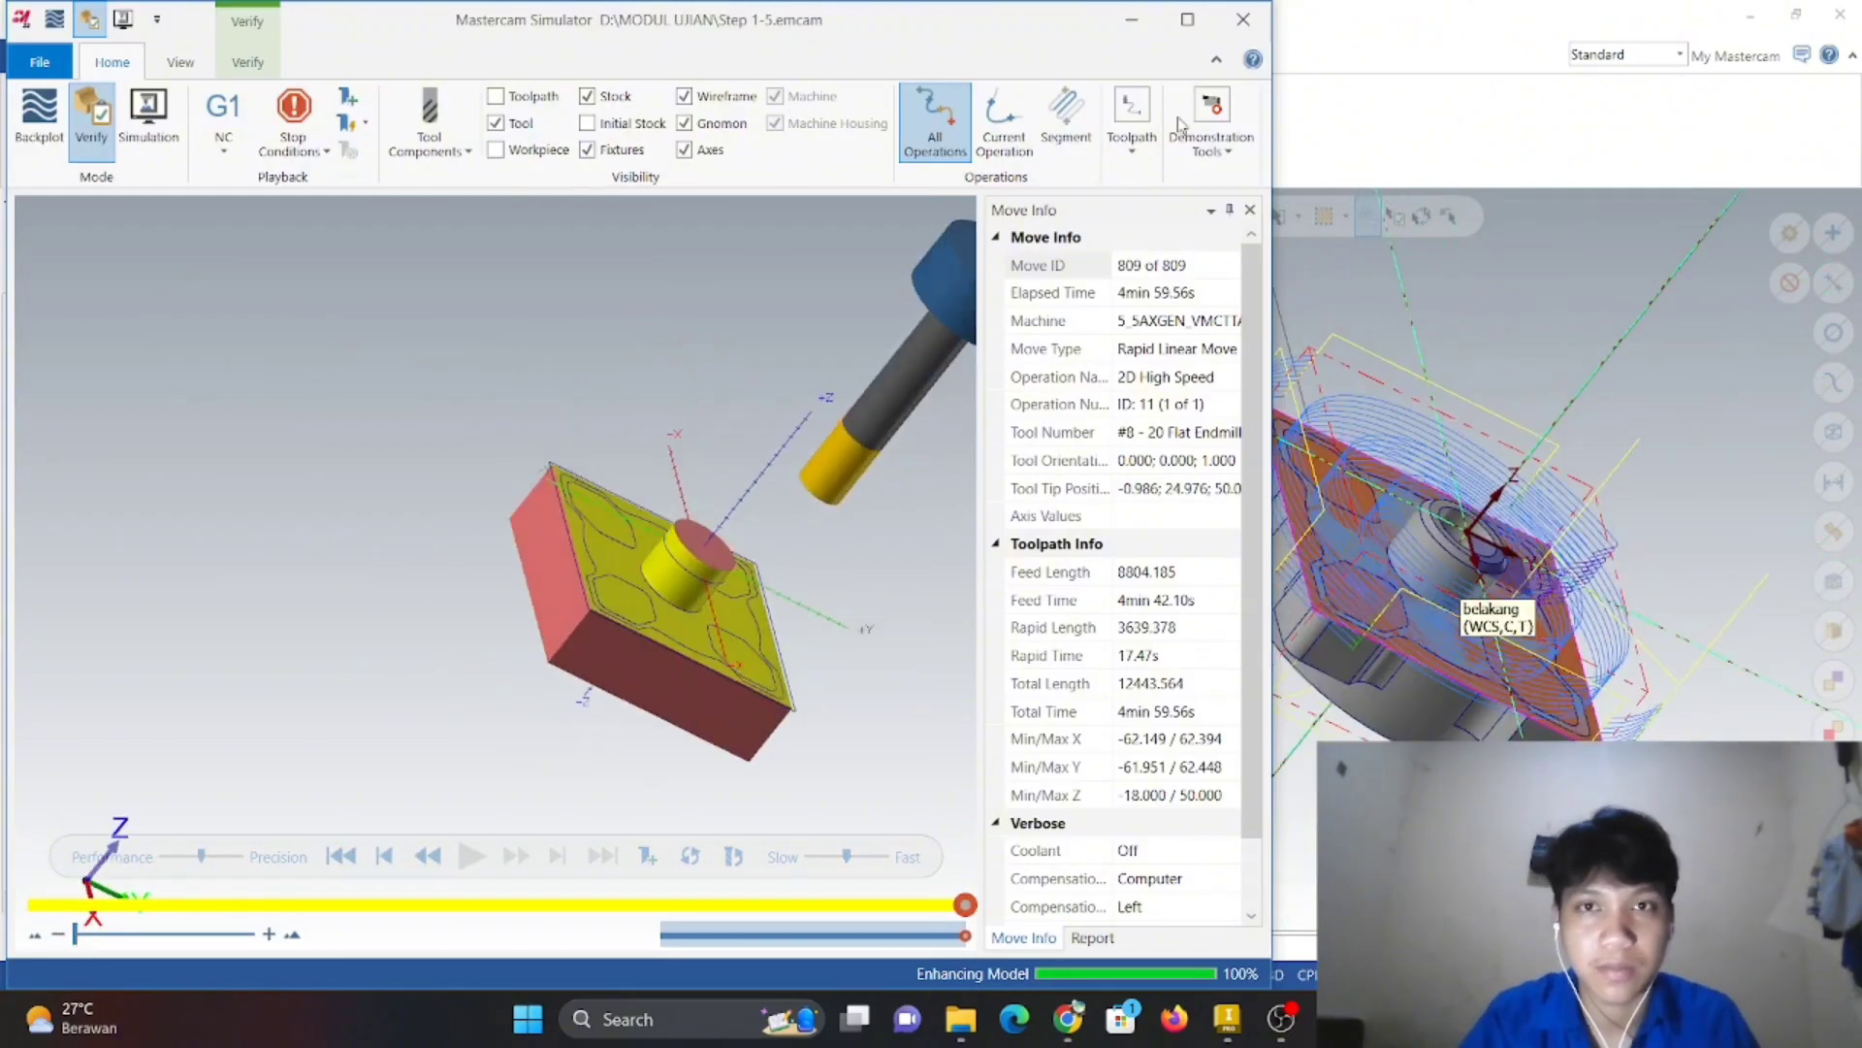
click(1244, 19)
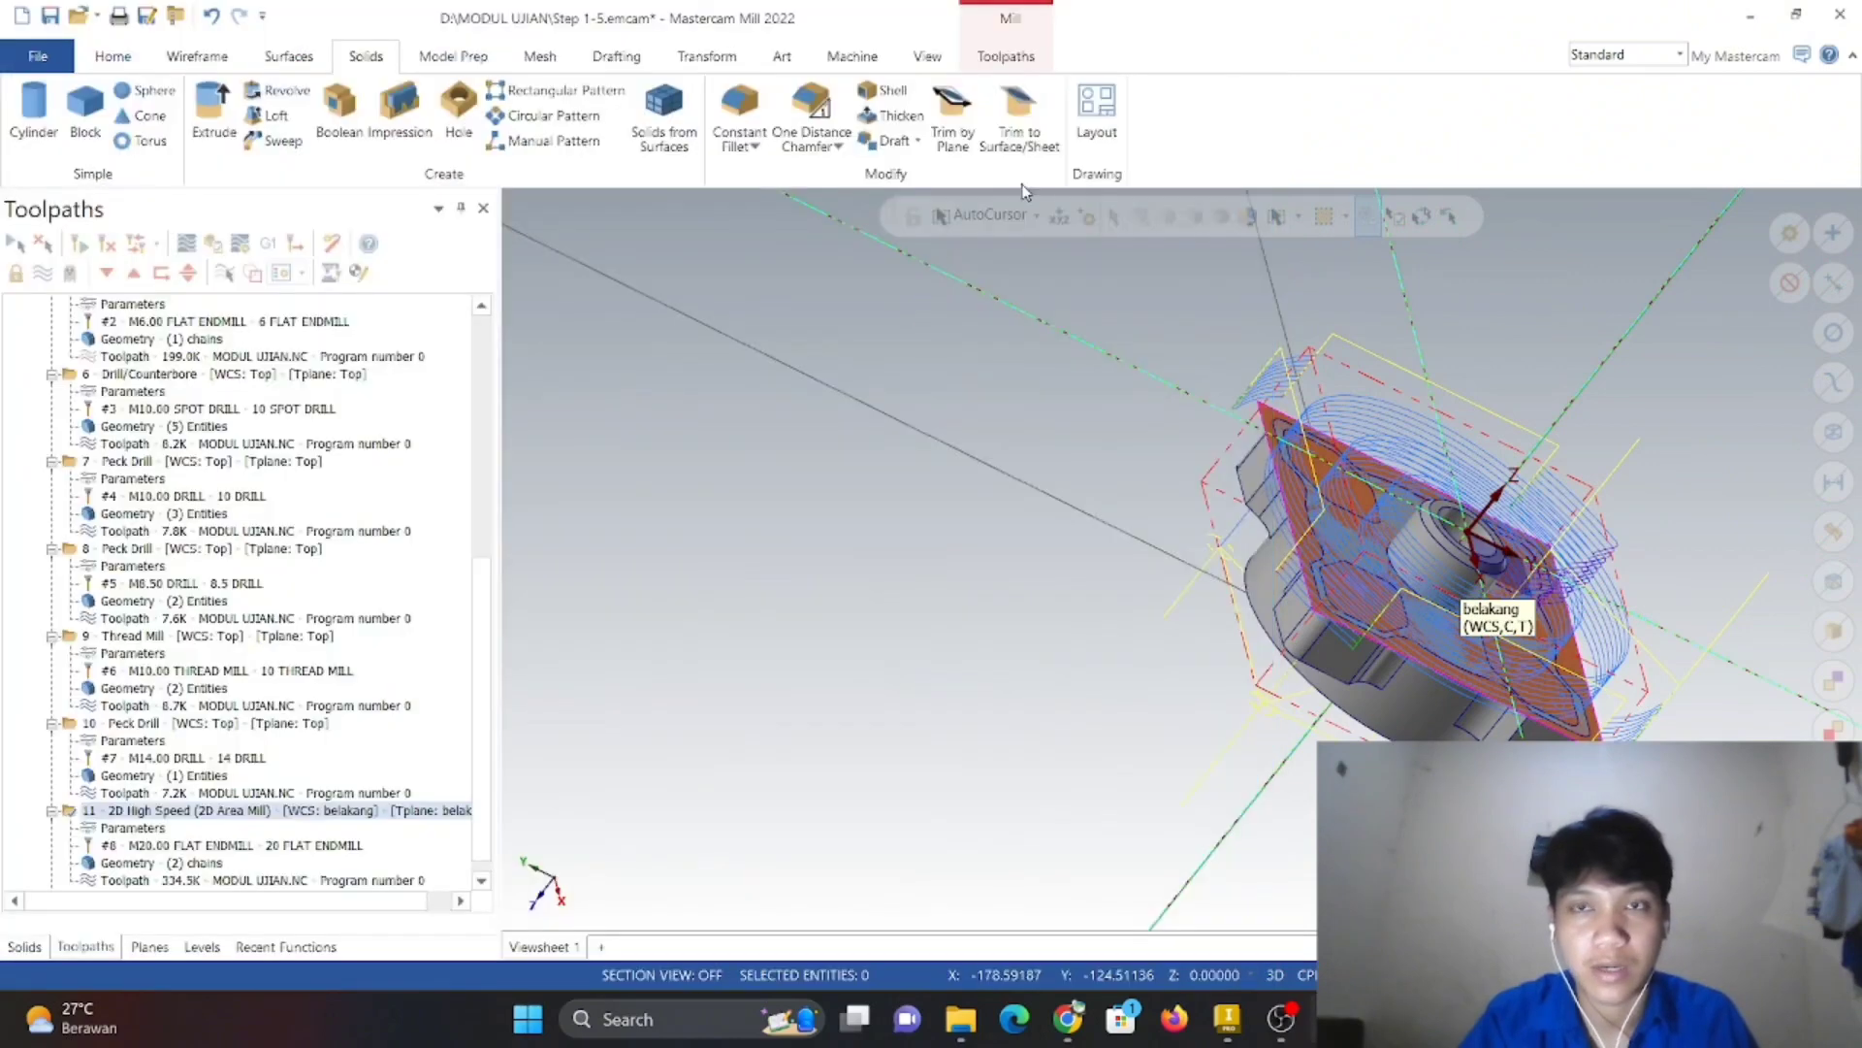
right_click(723, 476)
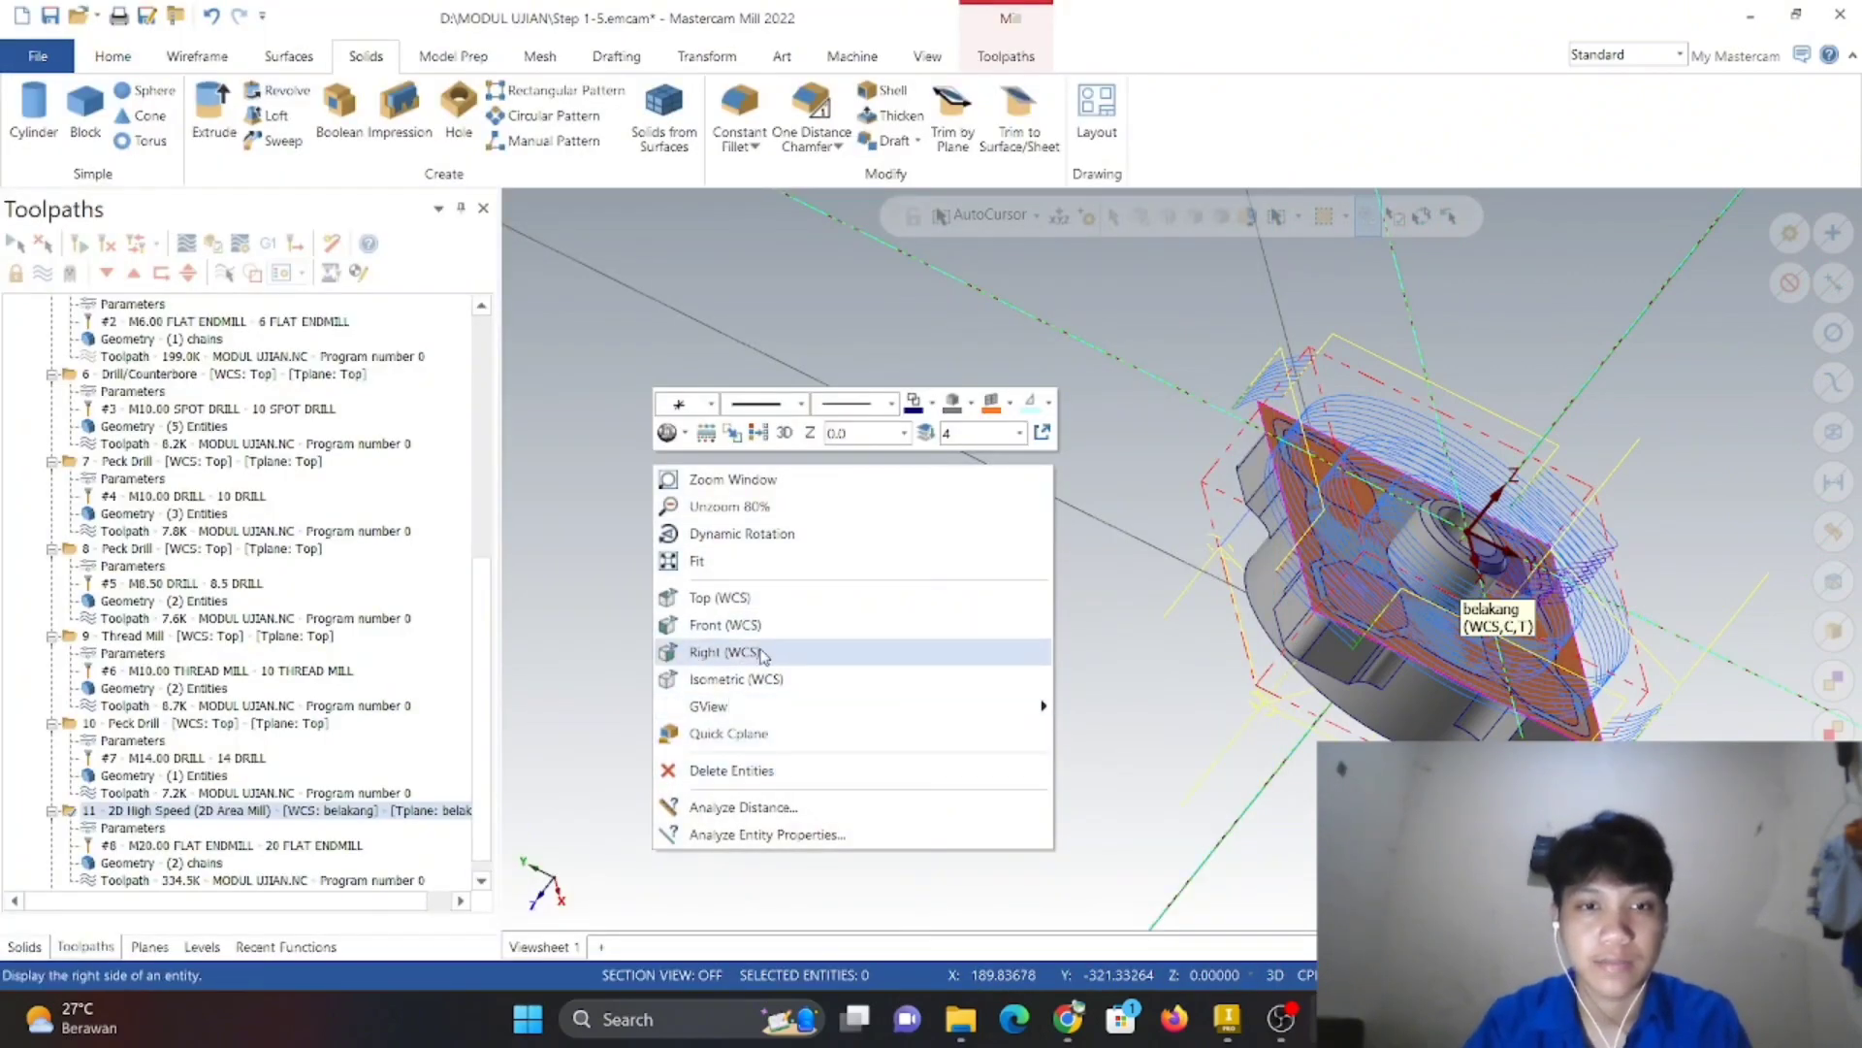
click(737, 679)
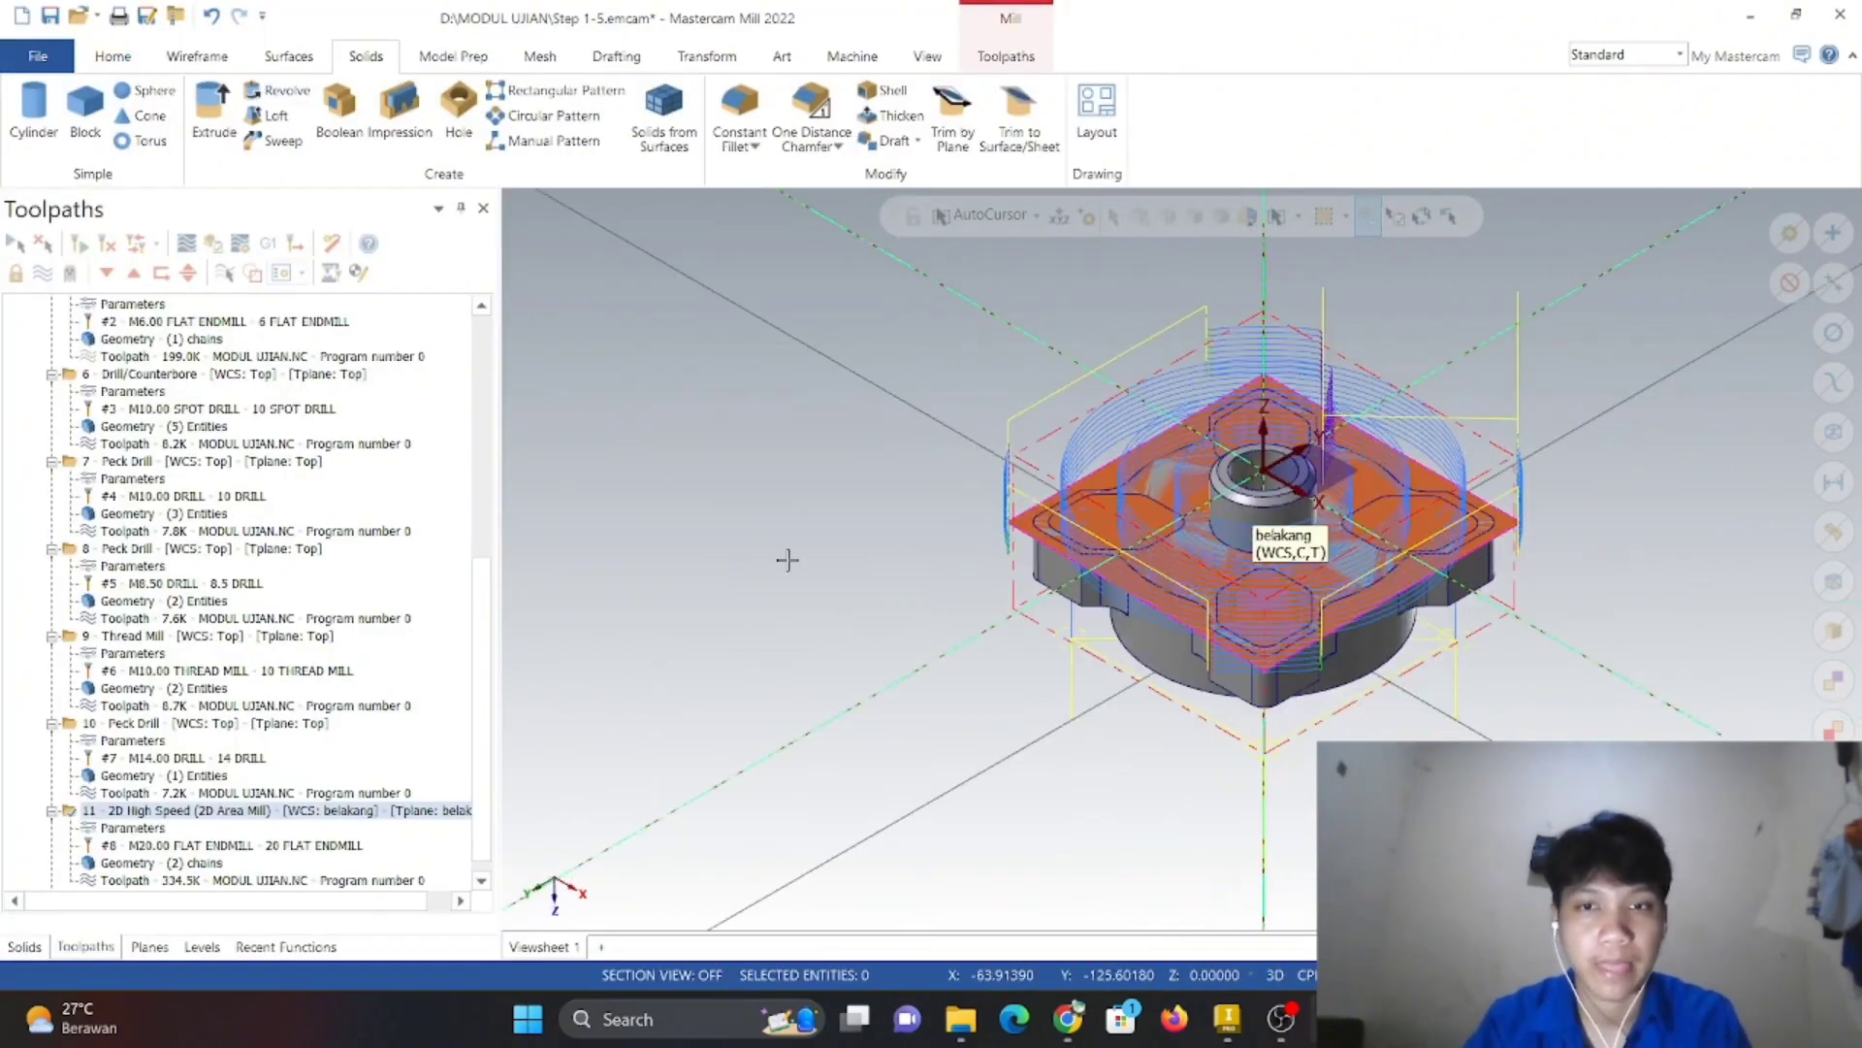
click(1283, 1033)
click(1282, 1019)
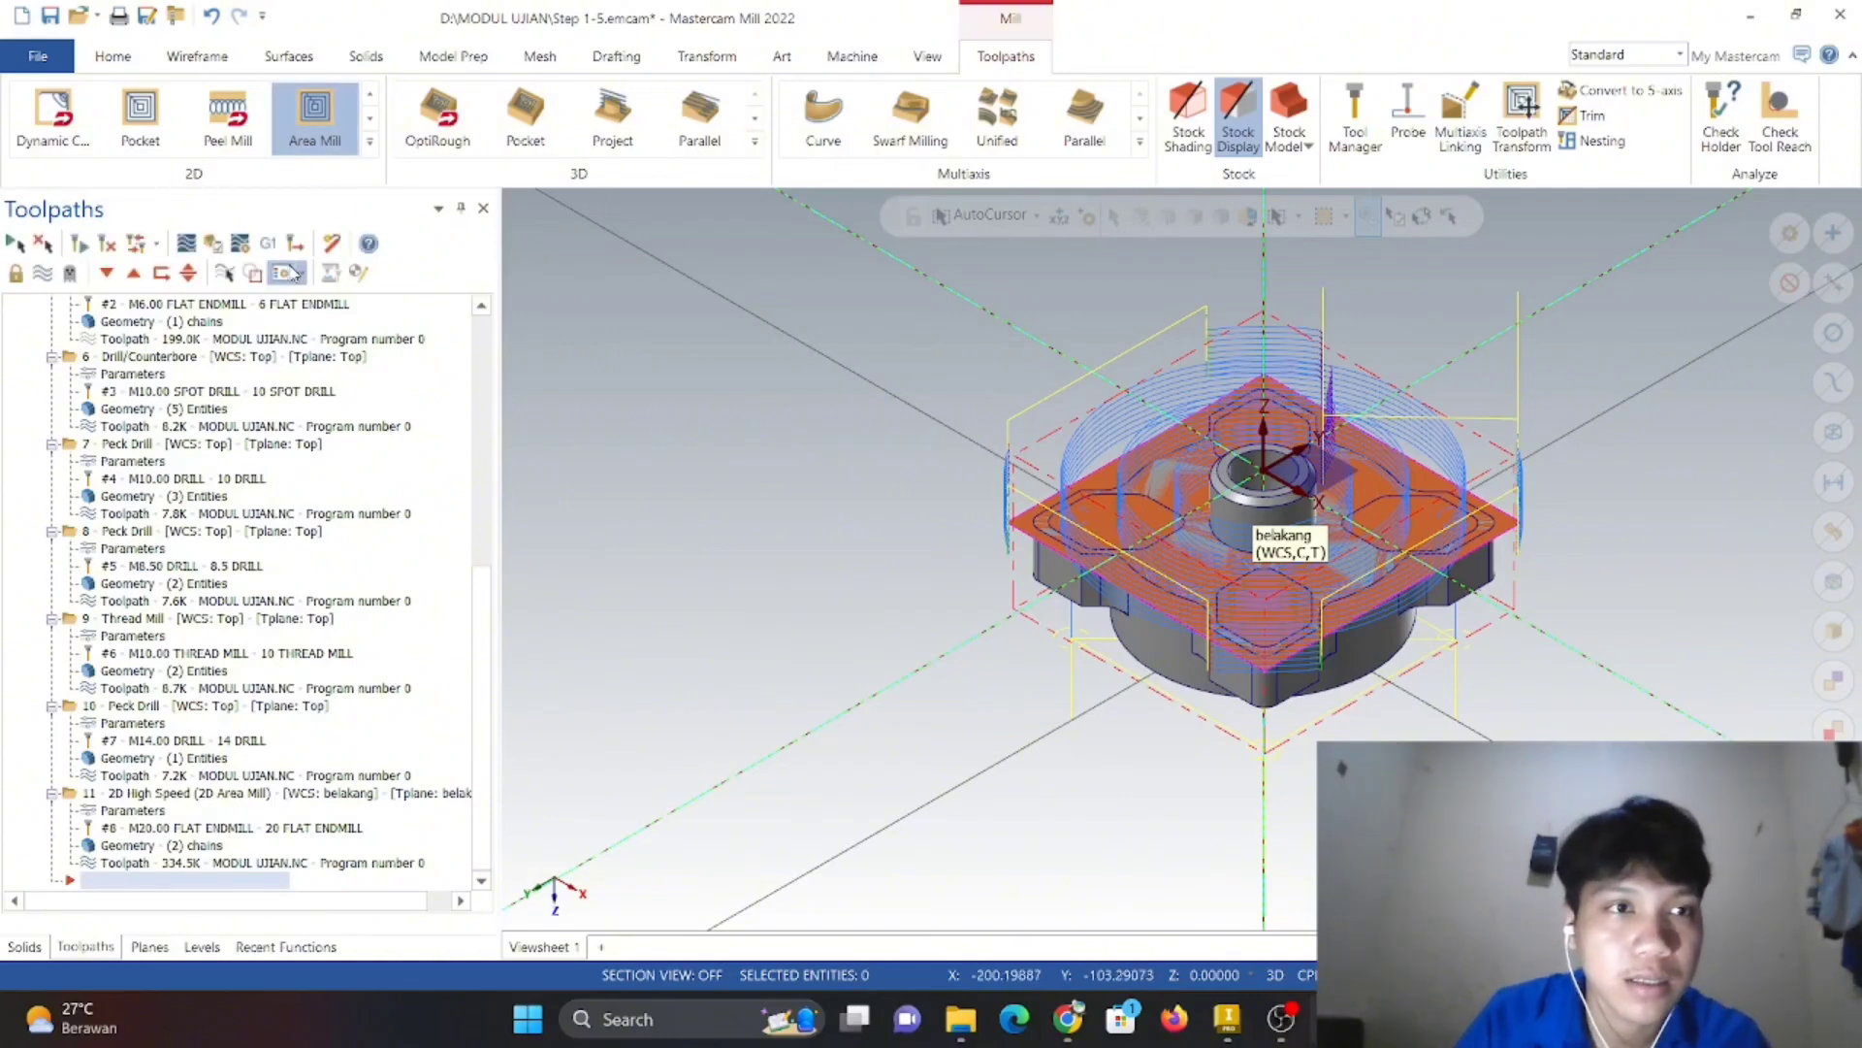
- Simulate all eleven operations in Verify from an isometric view and inspect the finished stock up close
click(215, 244)
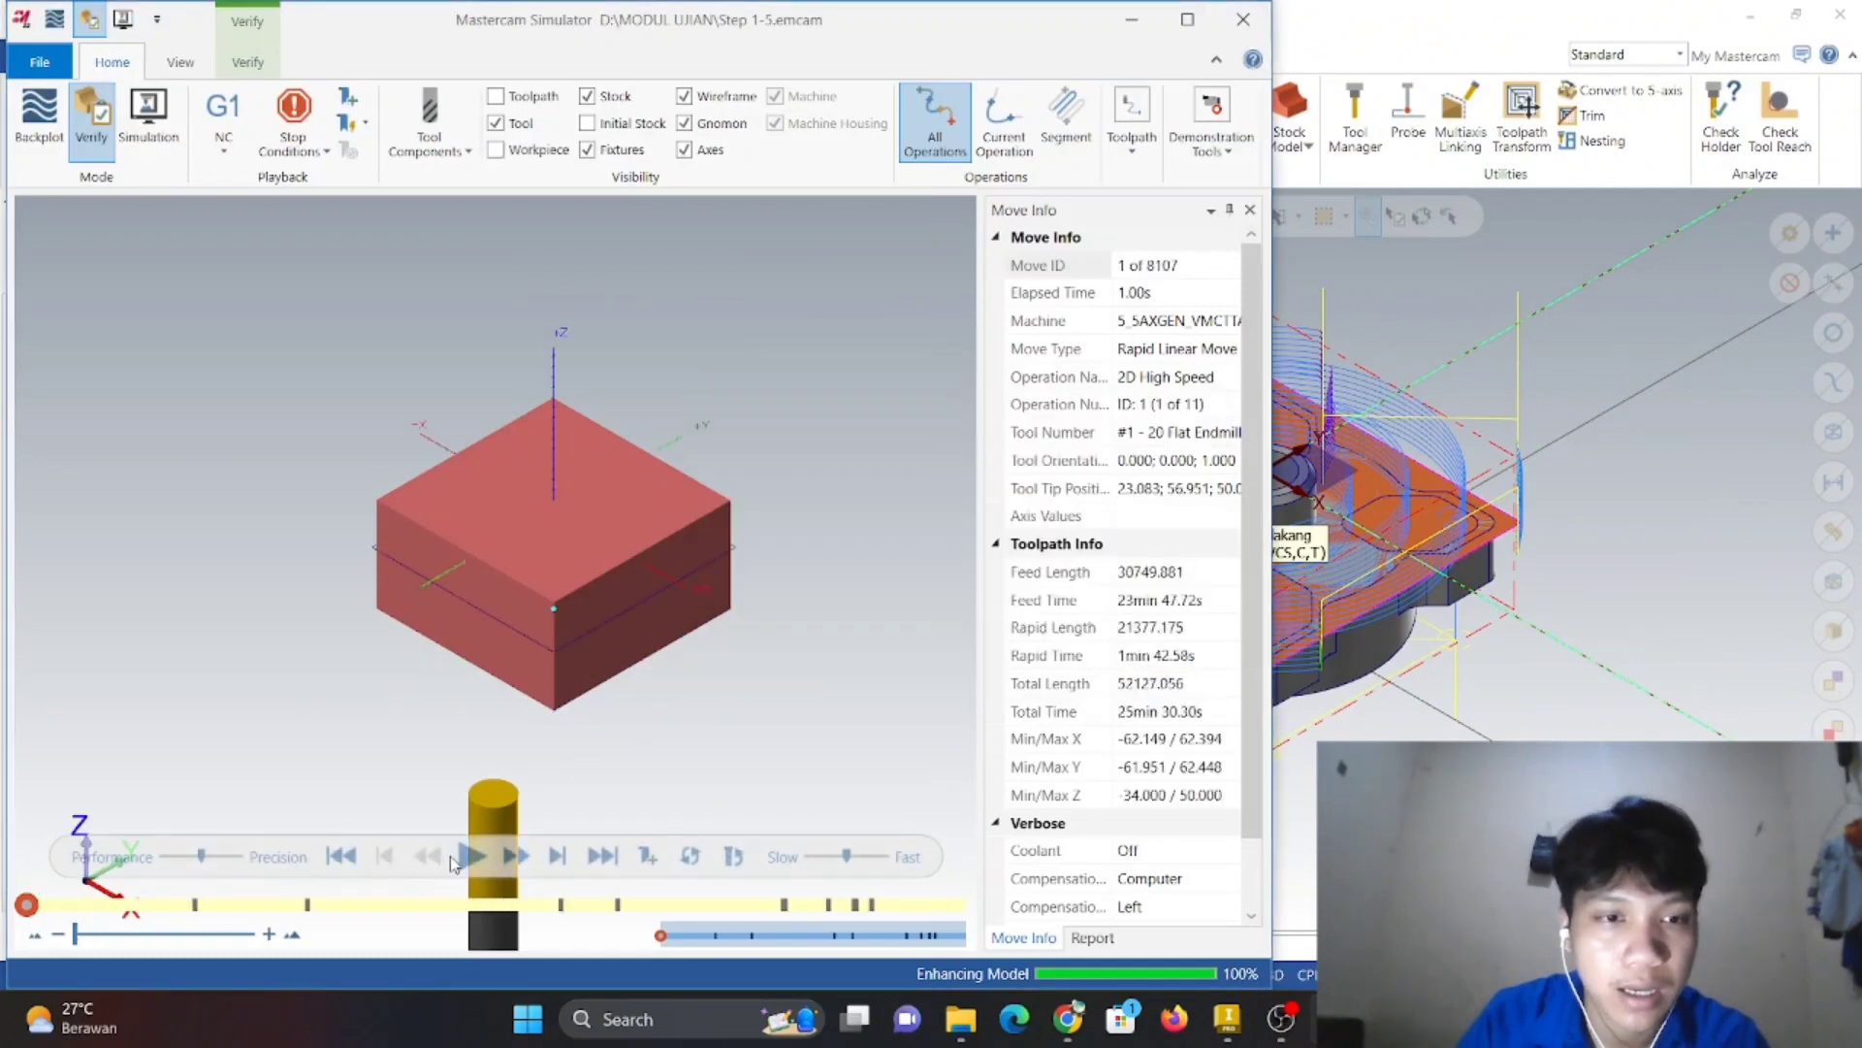
click(470, 858)
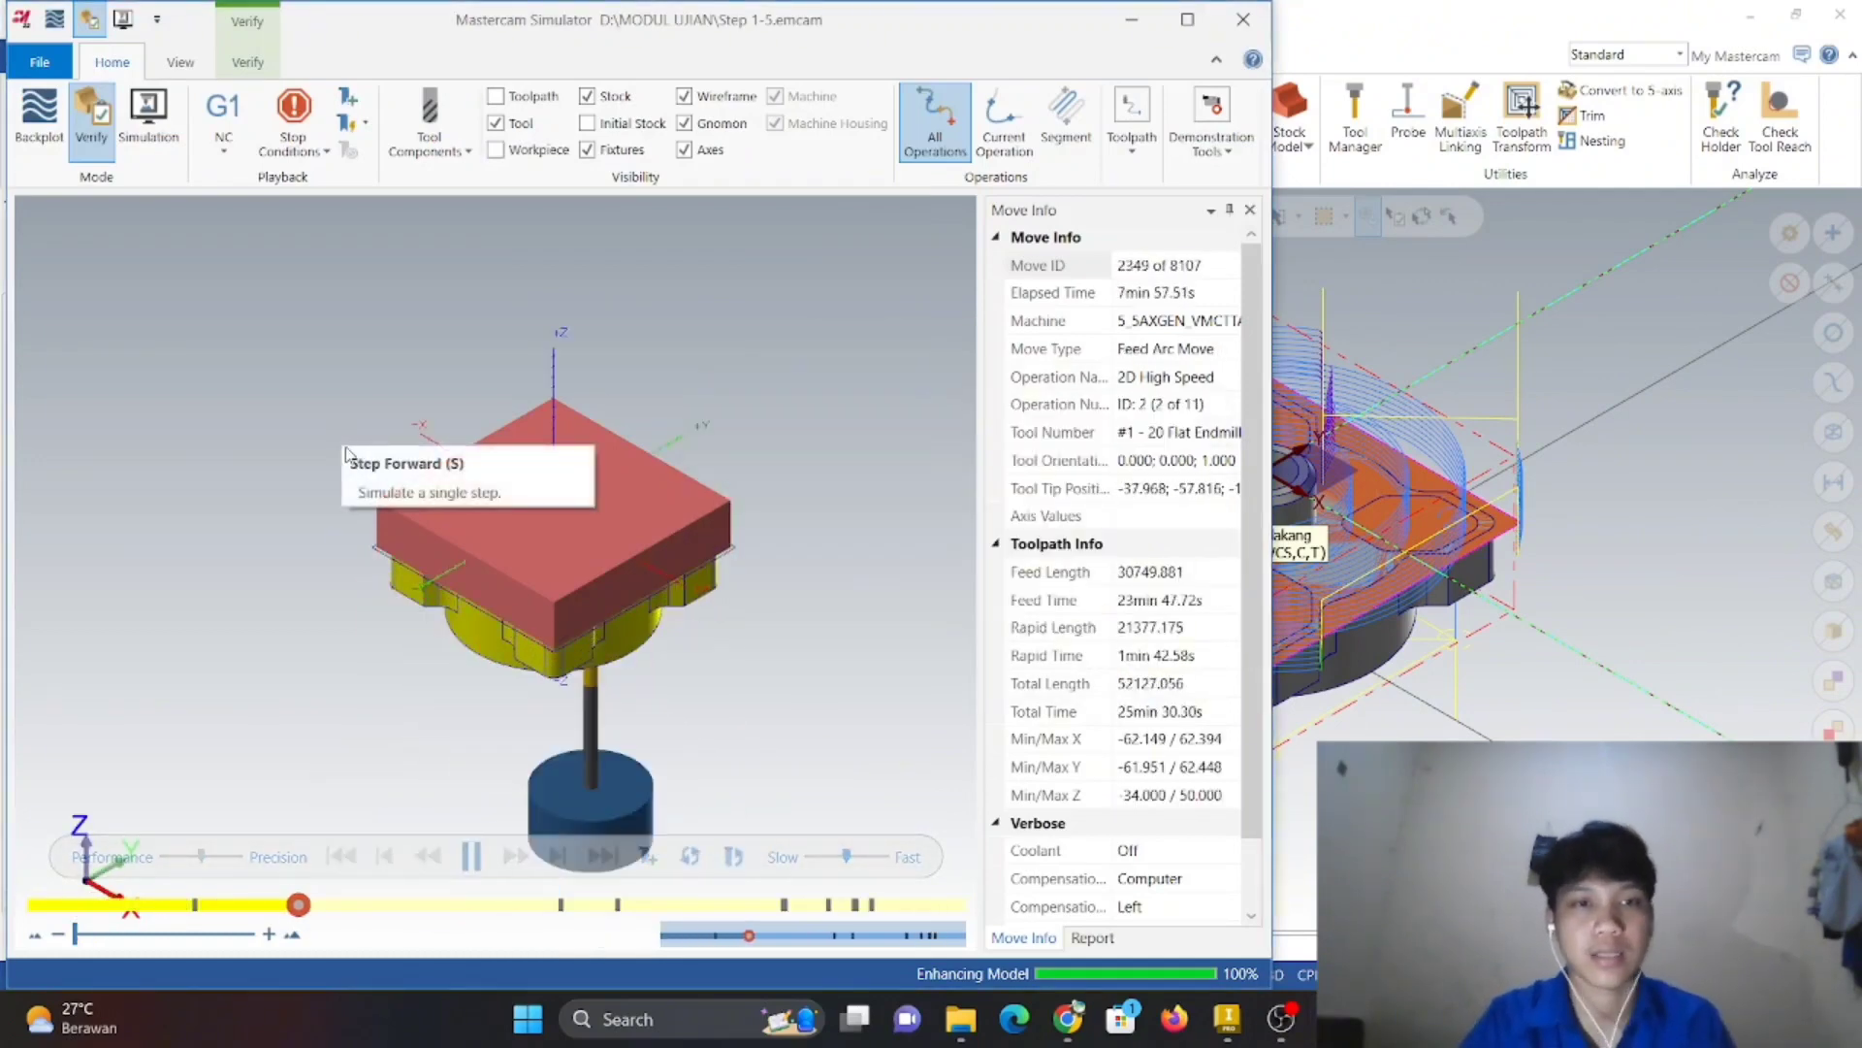
right_click(359, 468)
click(487, 674)
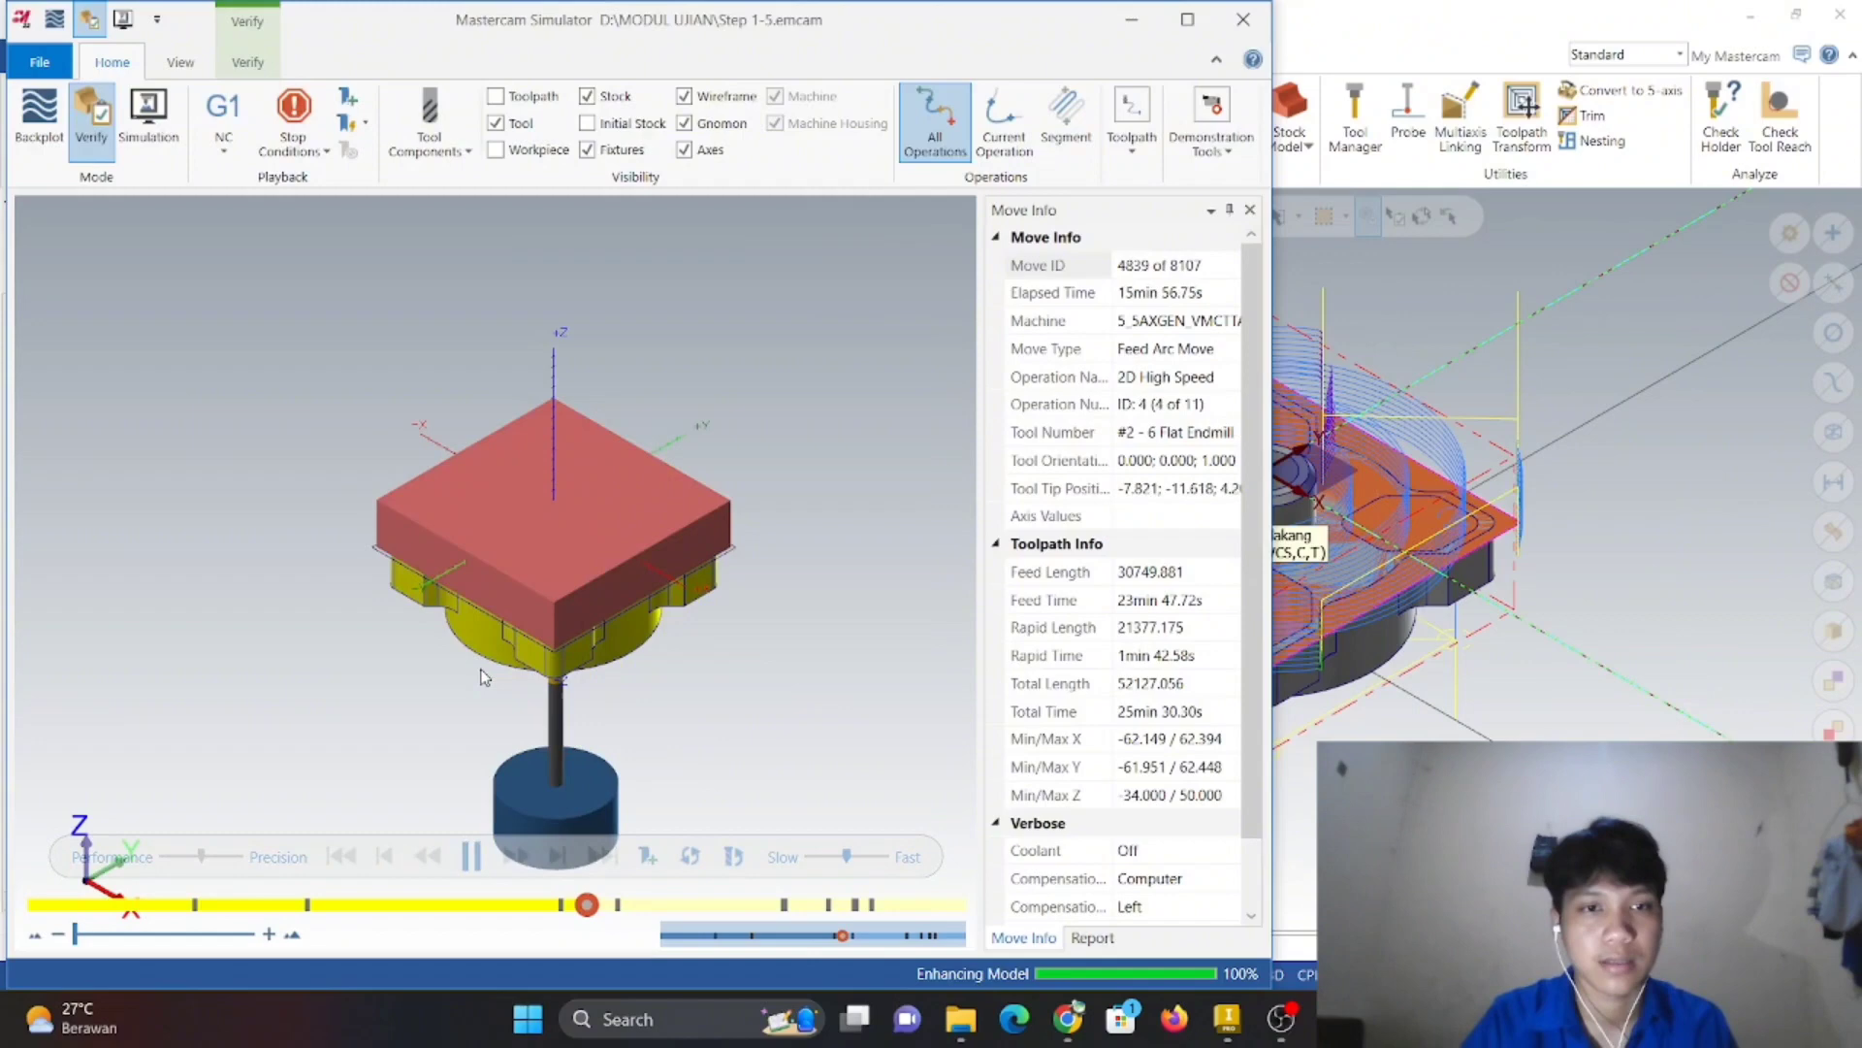
right_click(281, 575)
click(396, 778)
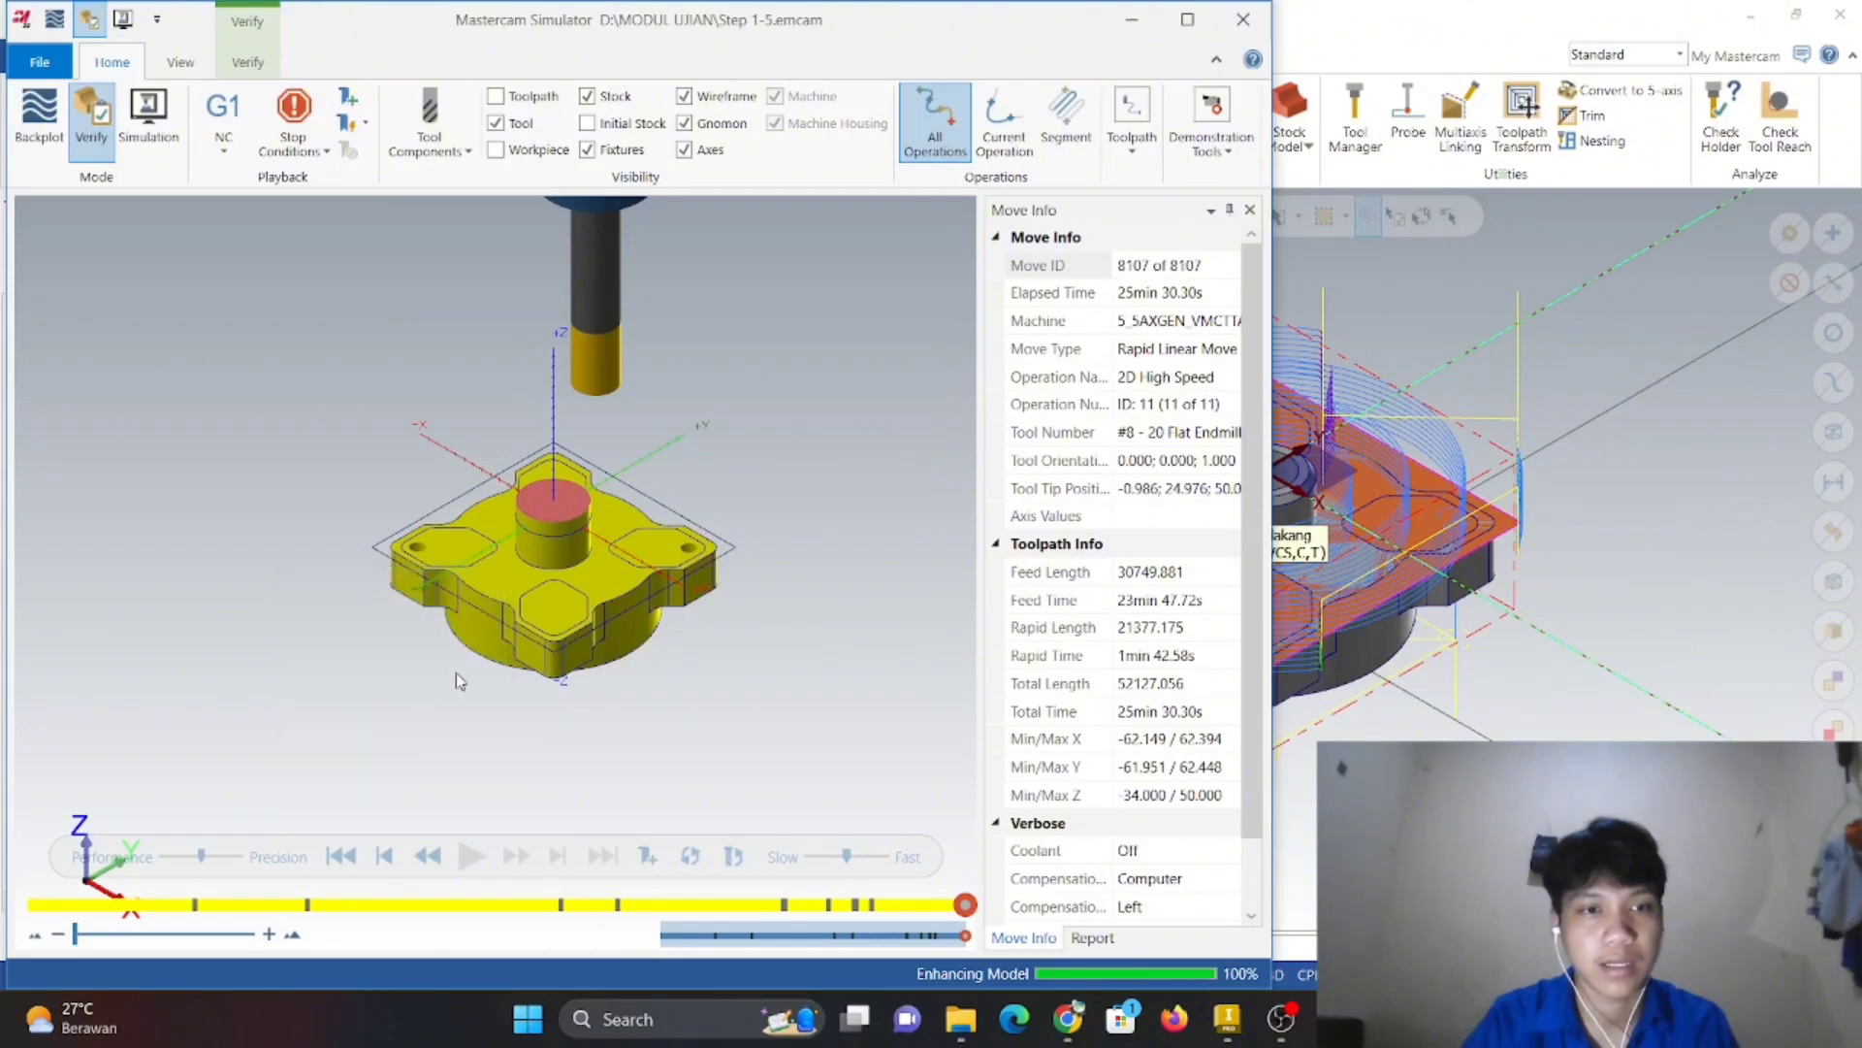
scroll(517, 524, down, 2)
scroll(517, 524, up, 5)
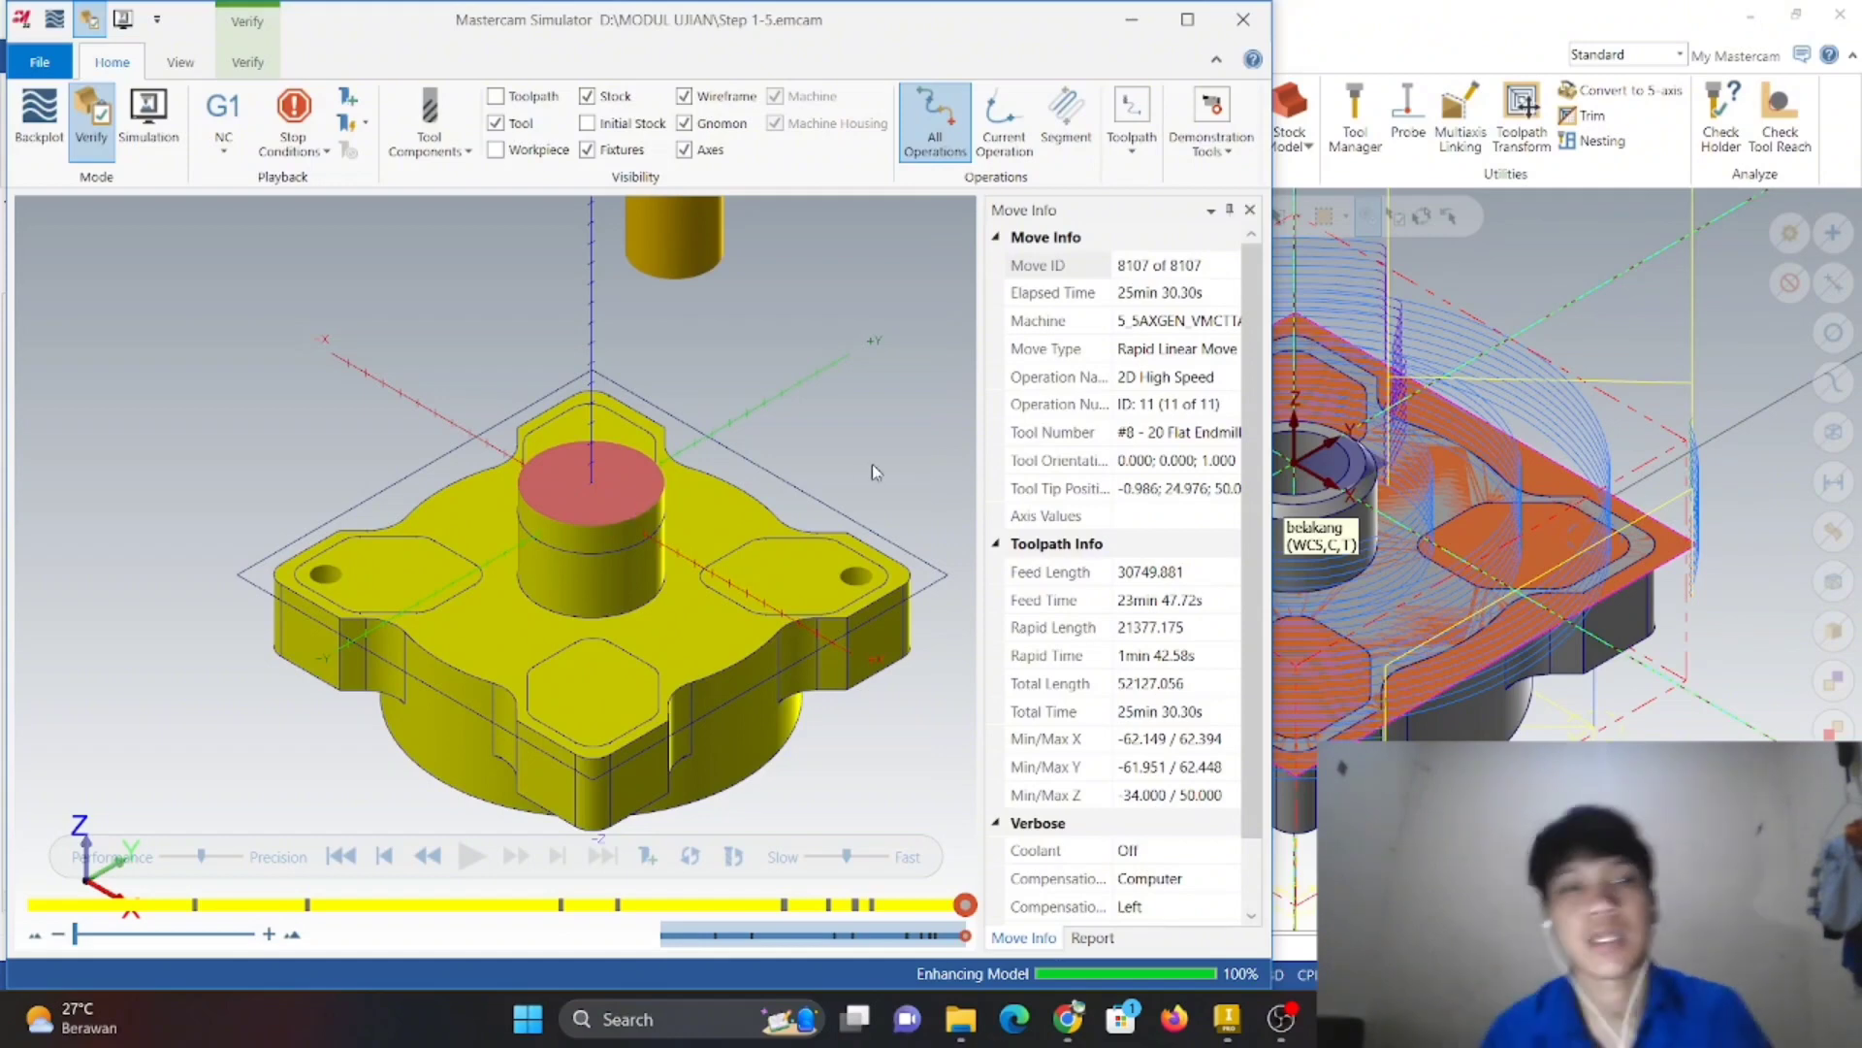
click(1234, 21)
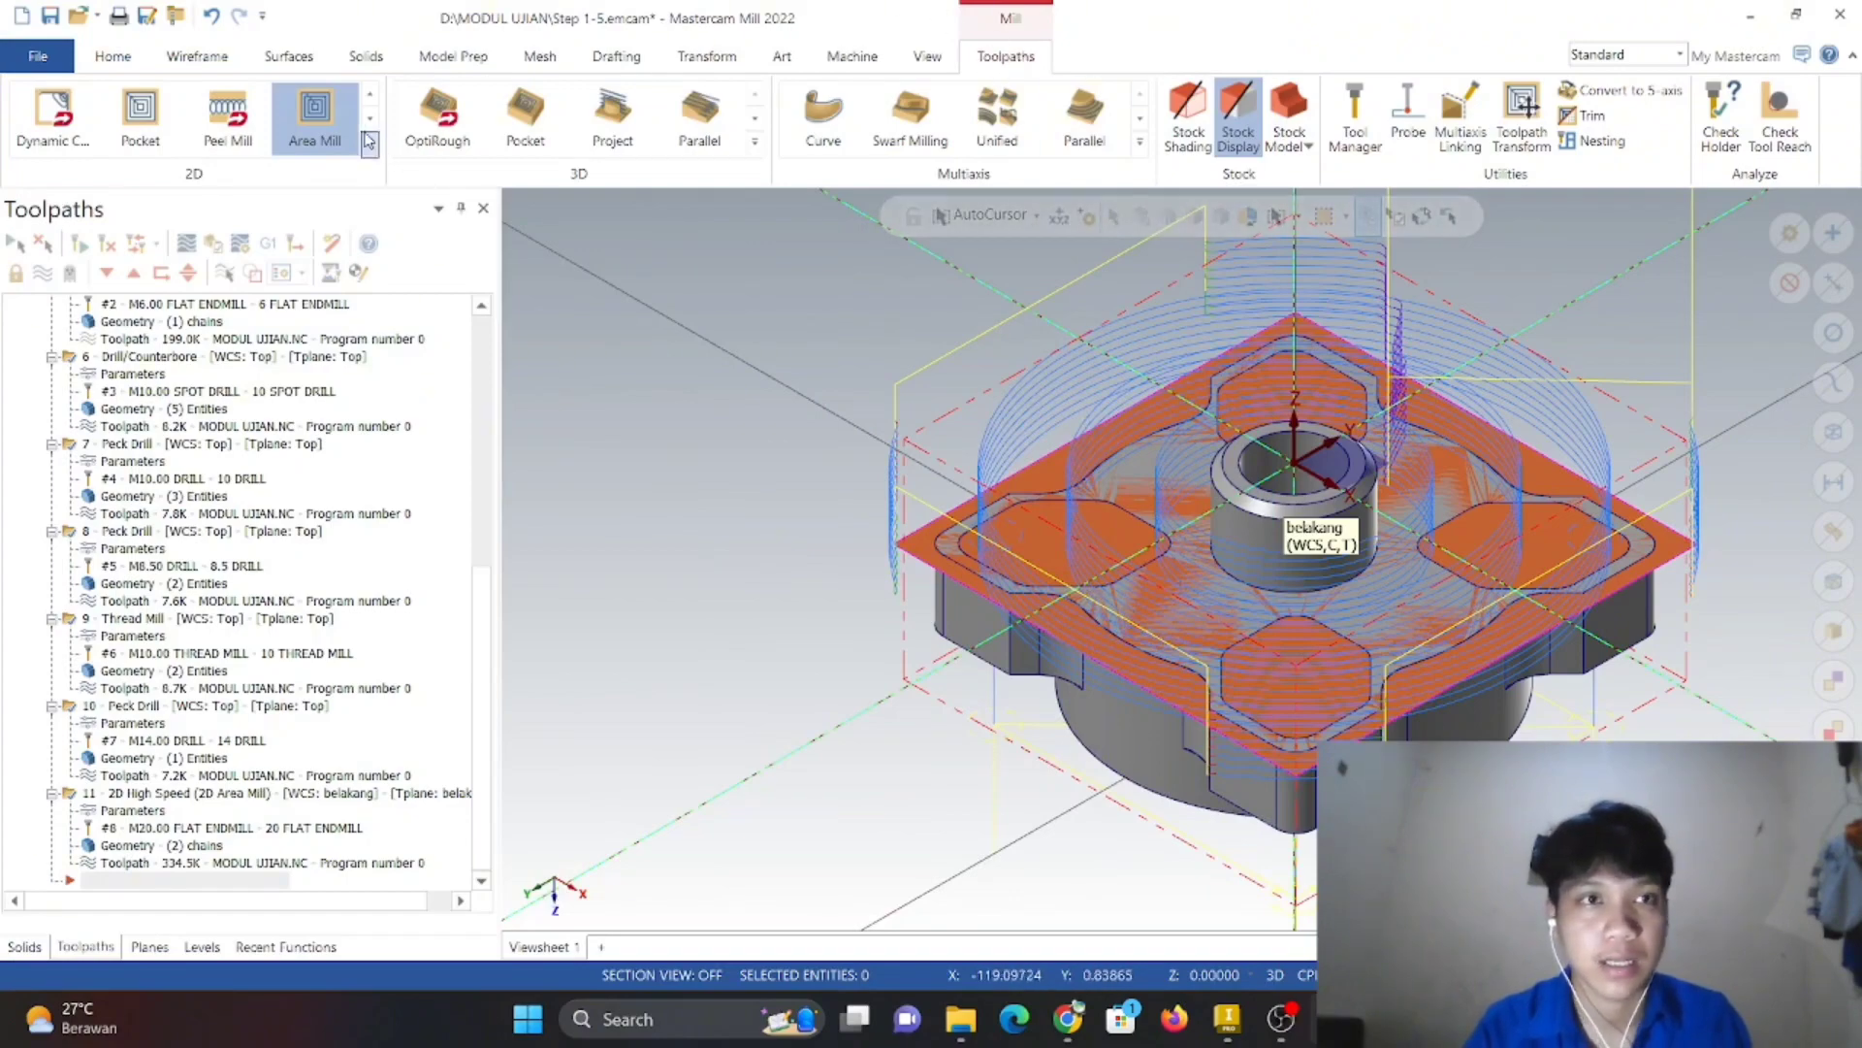
- Start a new Area Mill toolpath with the central boss's top ring face as machining region, preview the chains and accept them
click(315, 112)
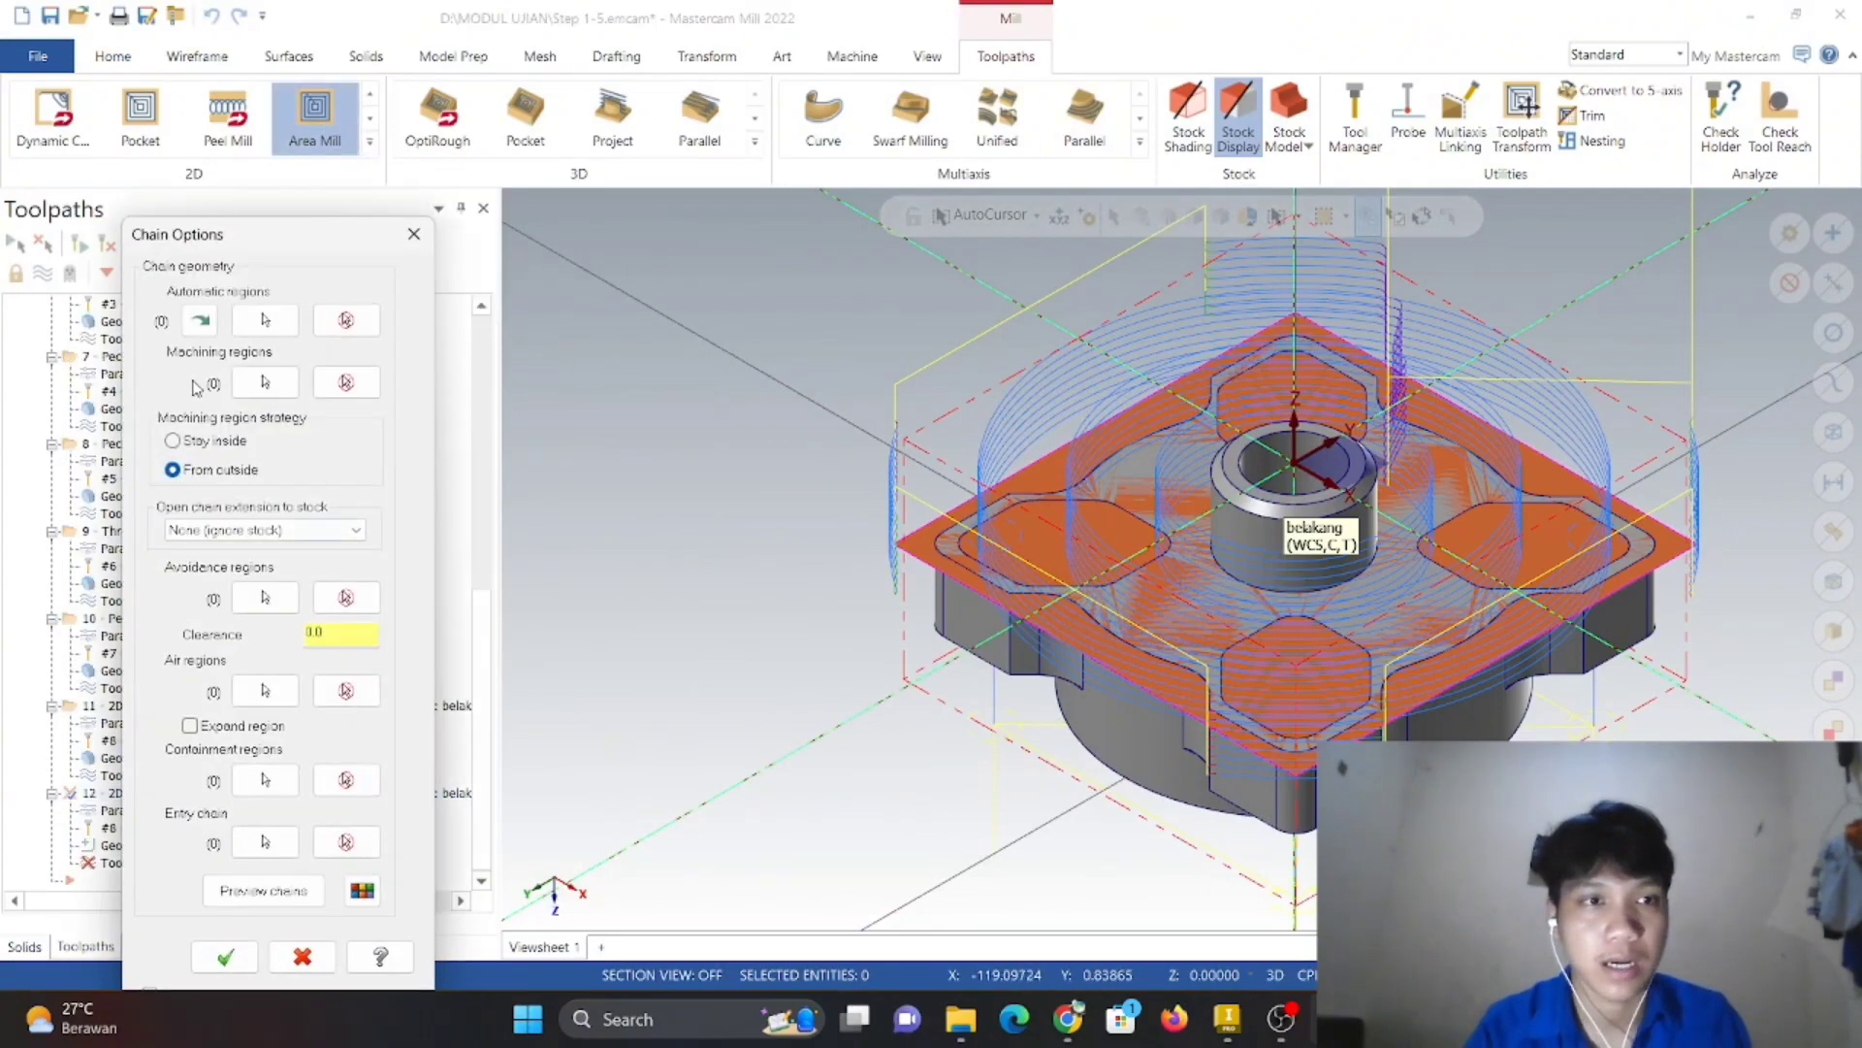
click(265, 382)
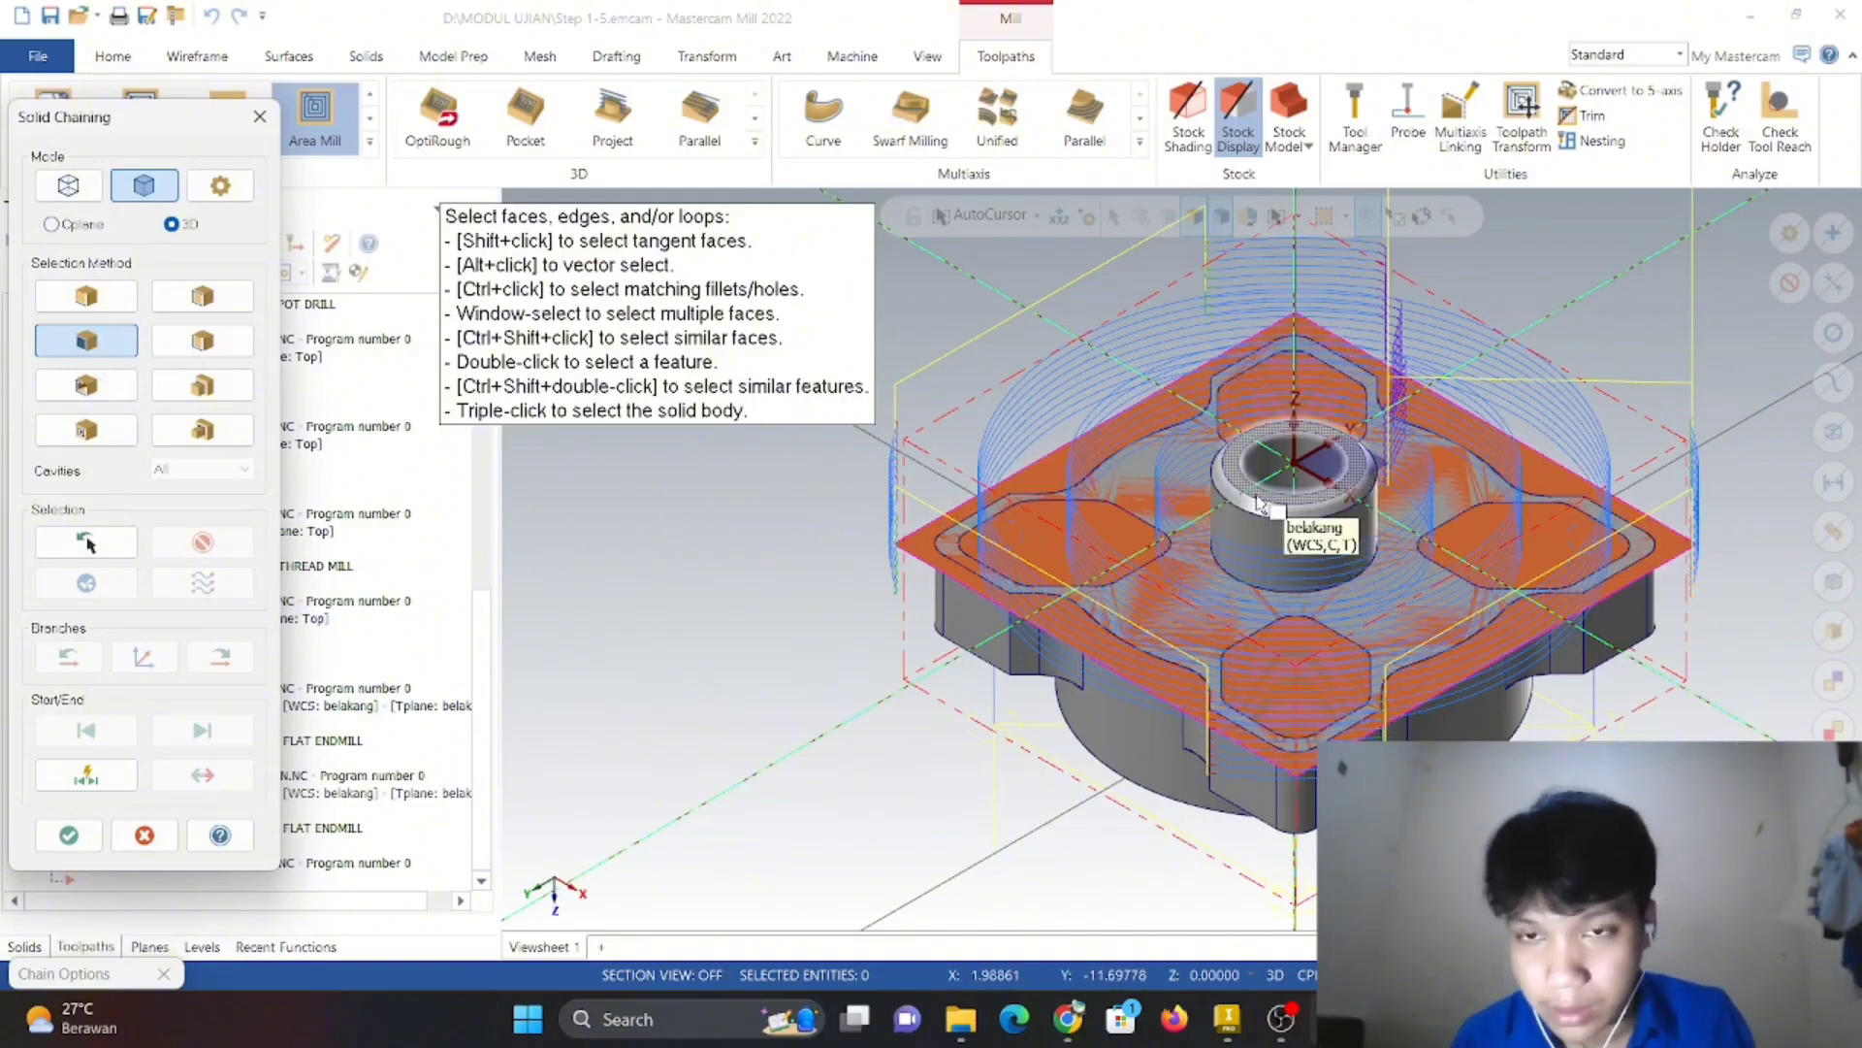
scroll(1258, 496, up, 1)
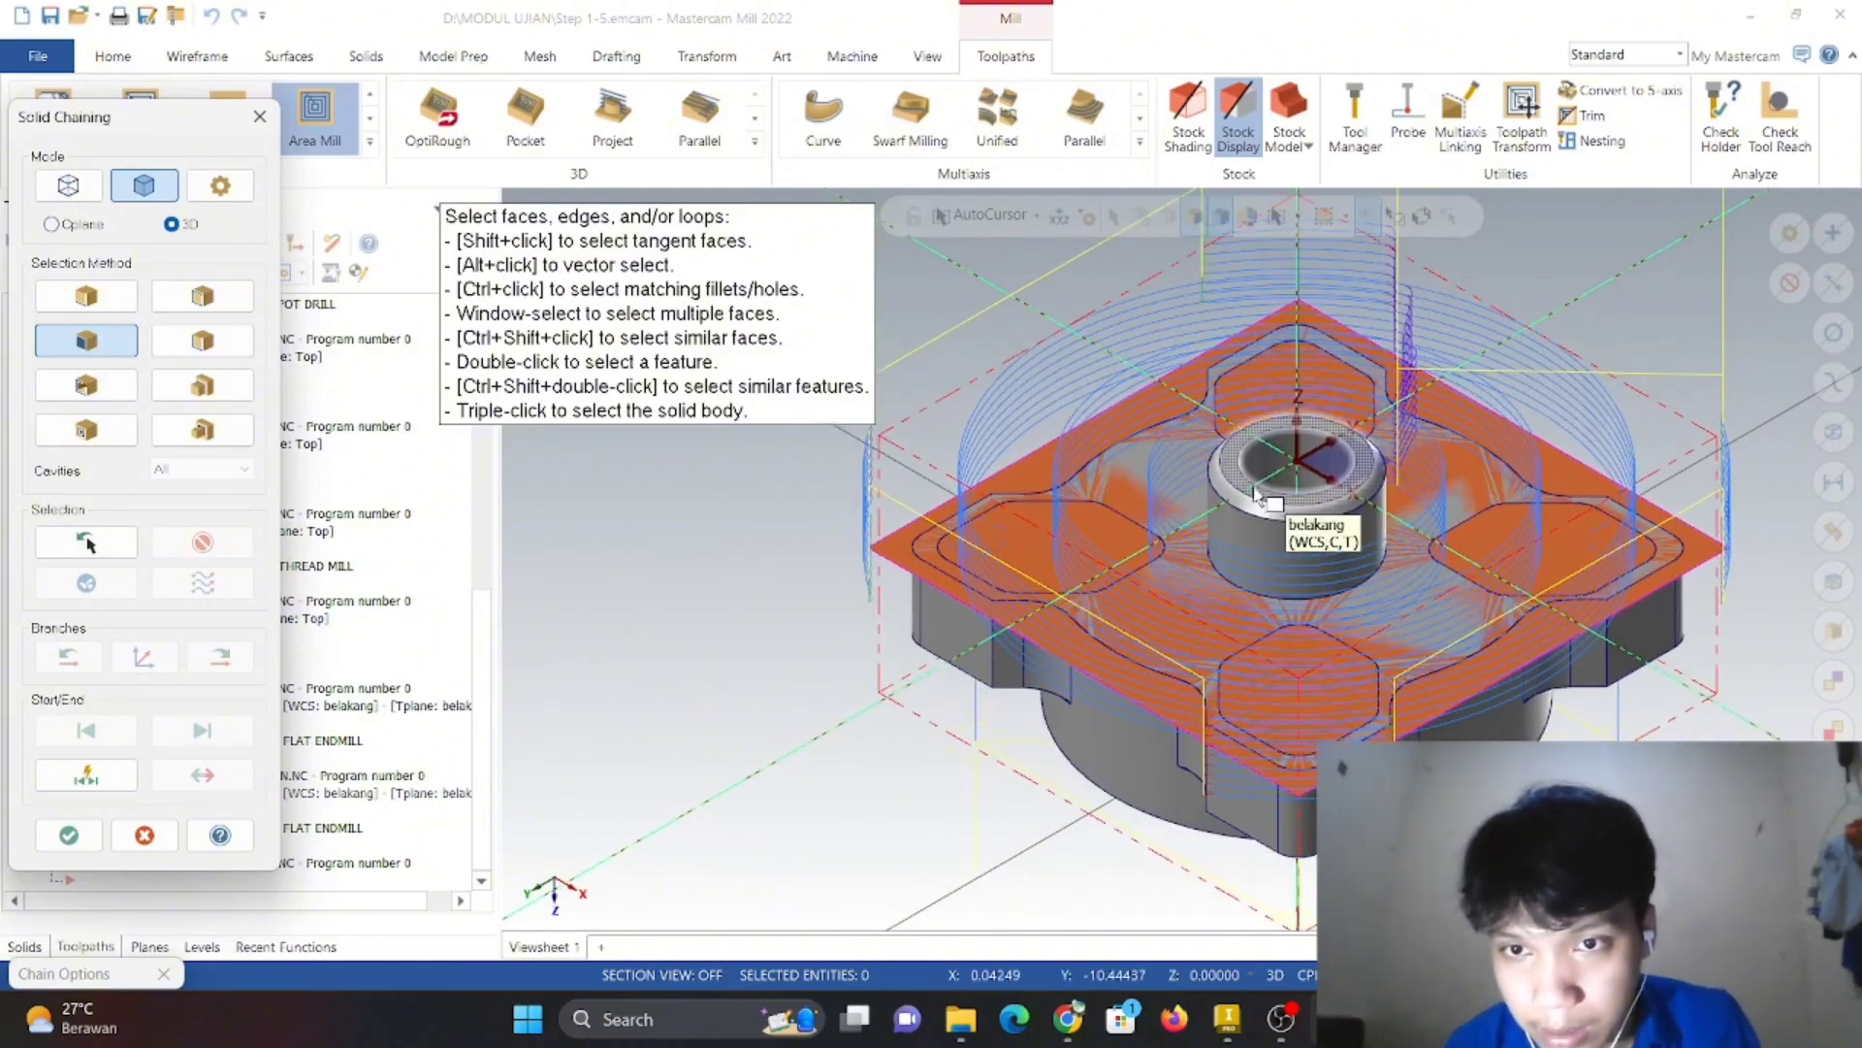
click(1258, 491)
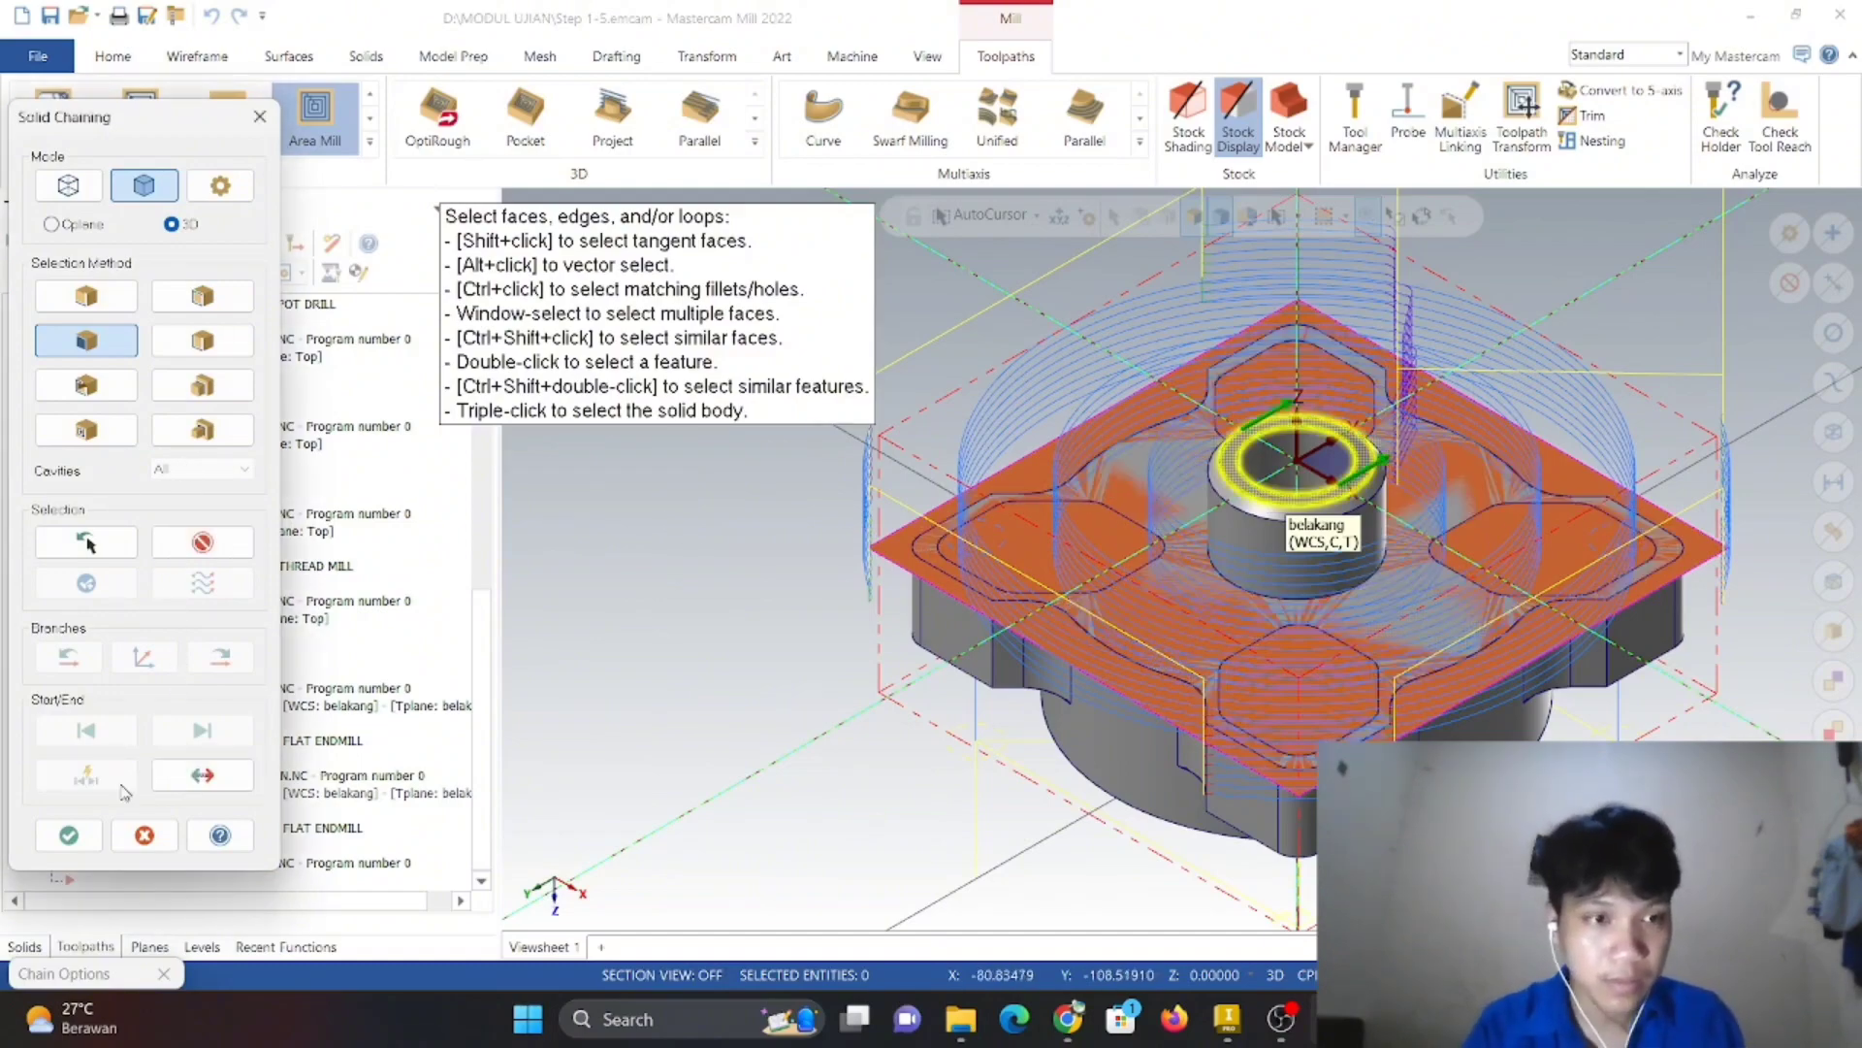
click(68, 834)
click(308, 890)
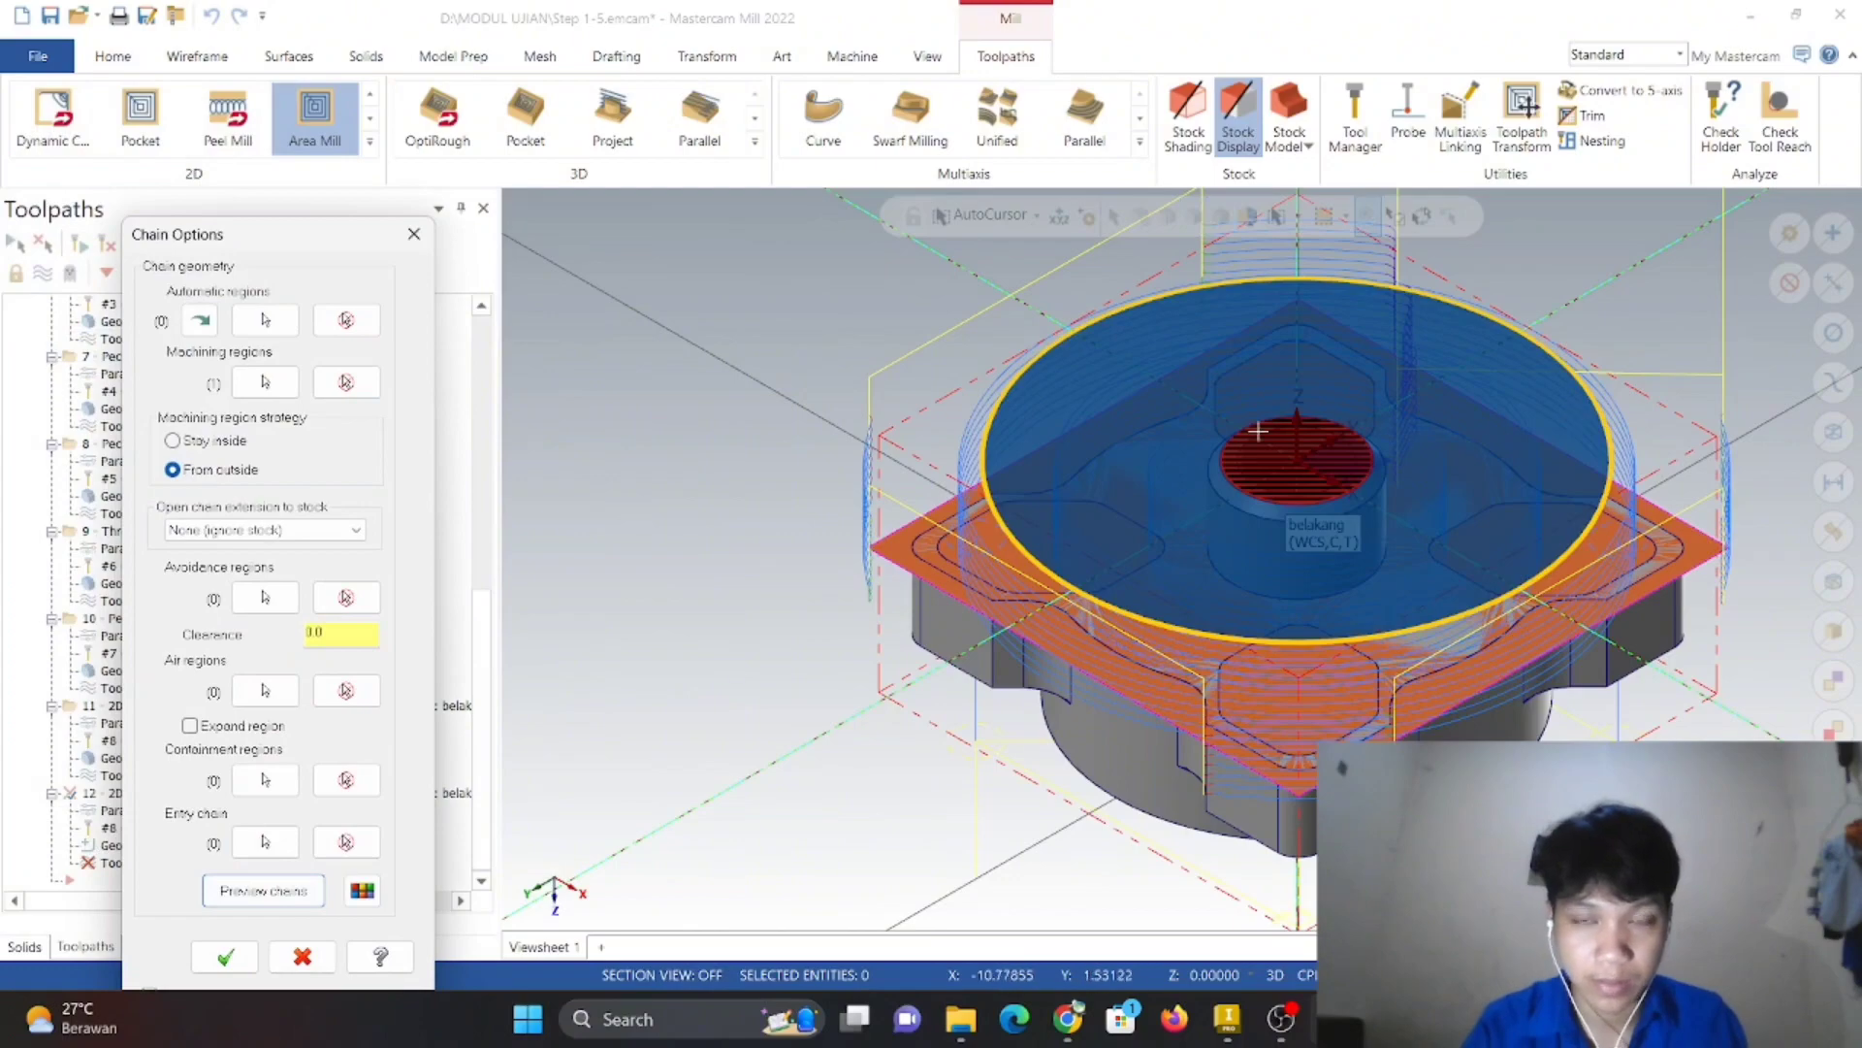
click(225, 957)
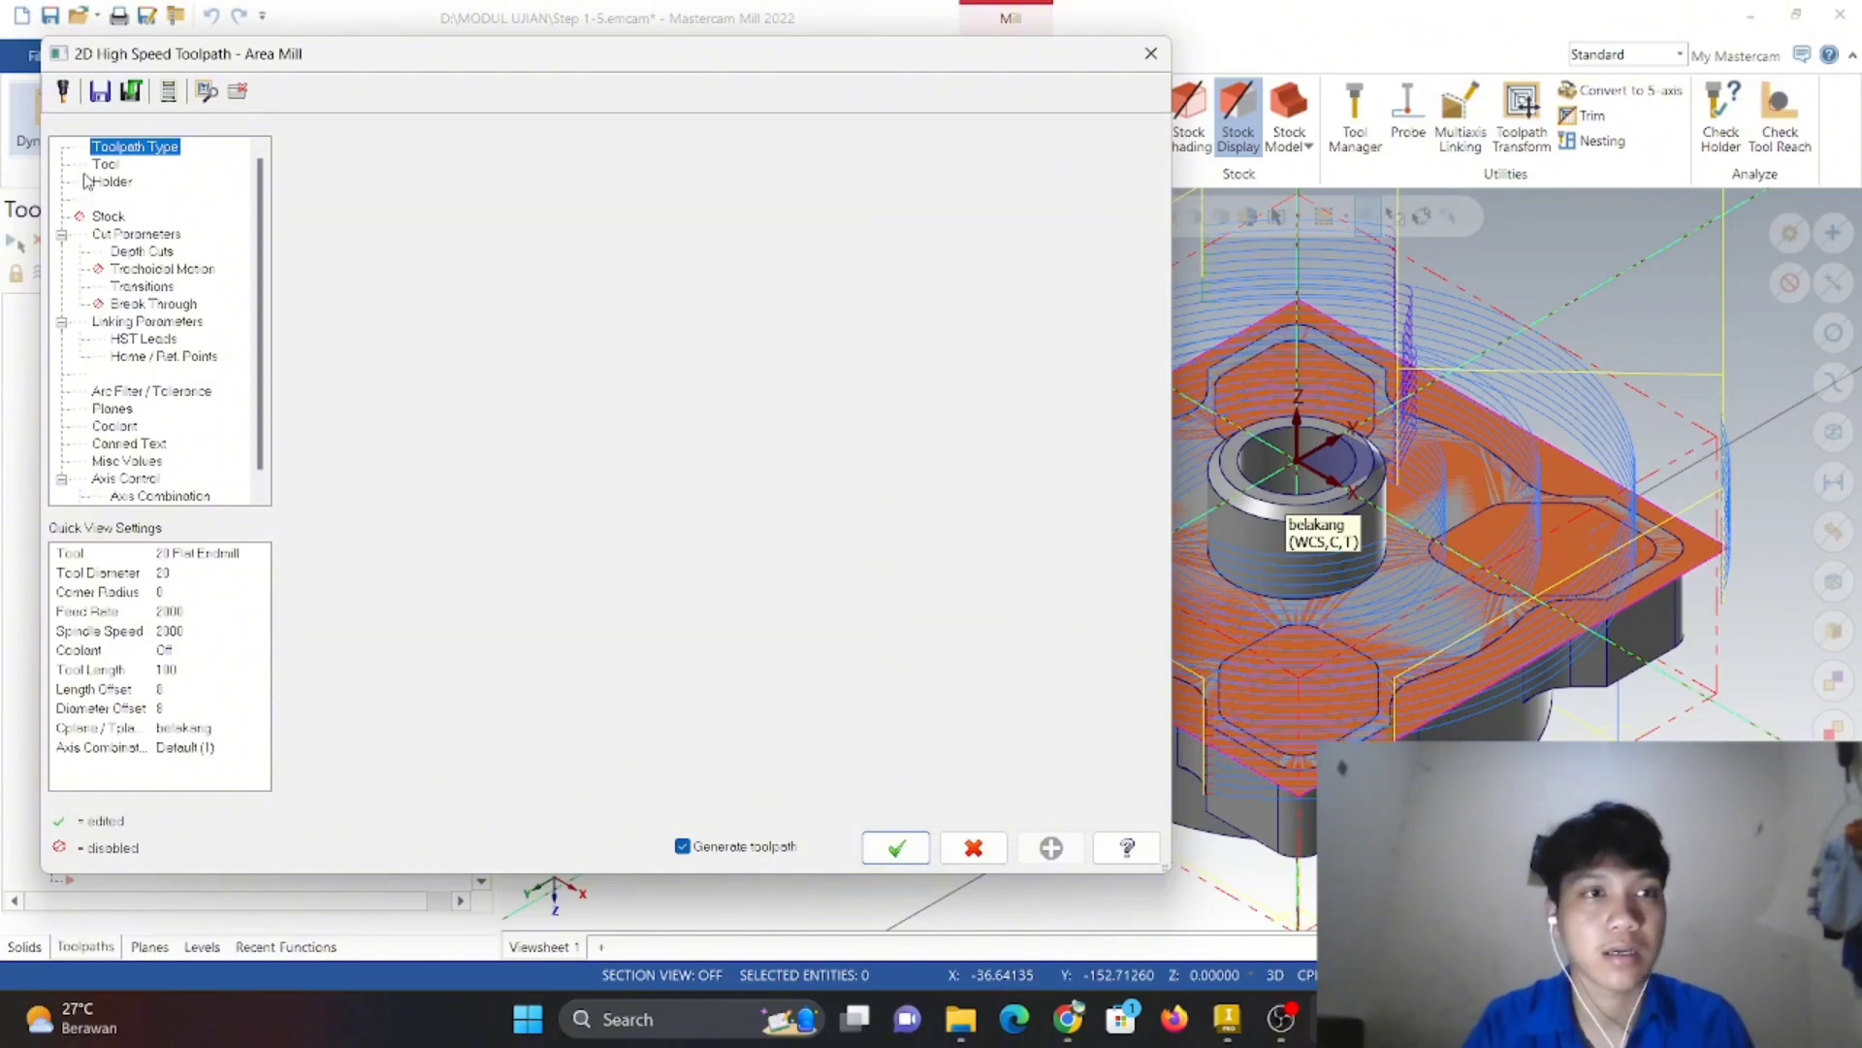
click(105, 165)
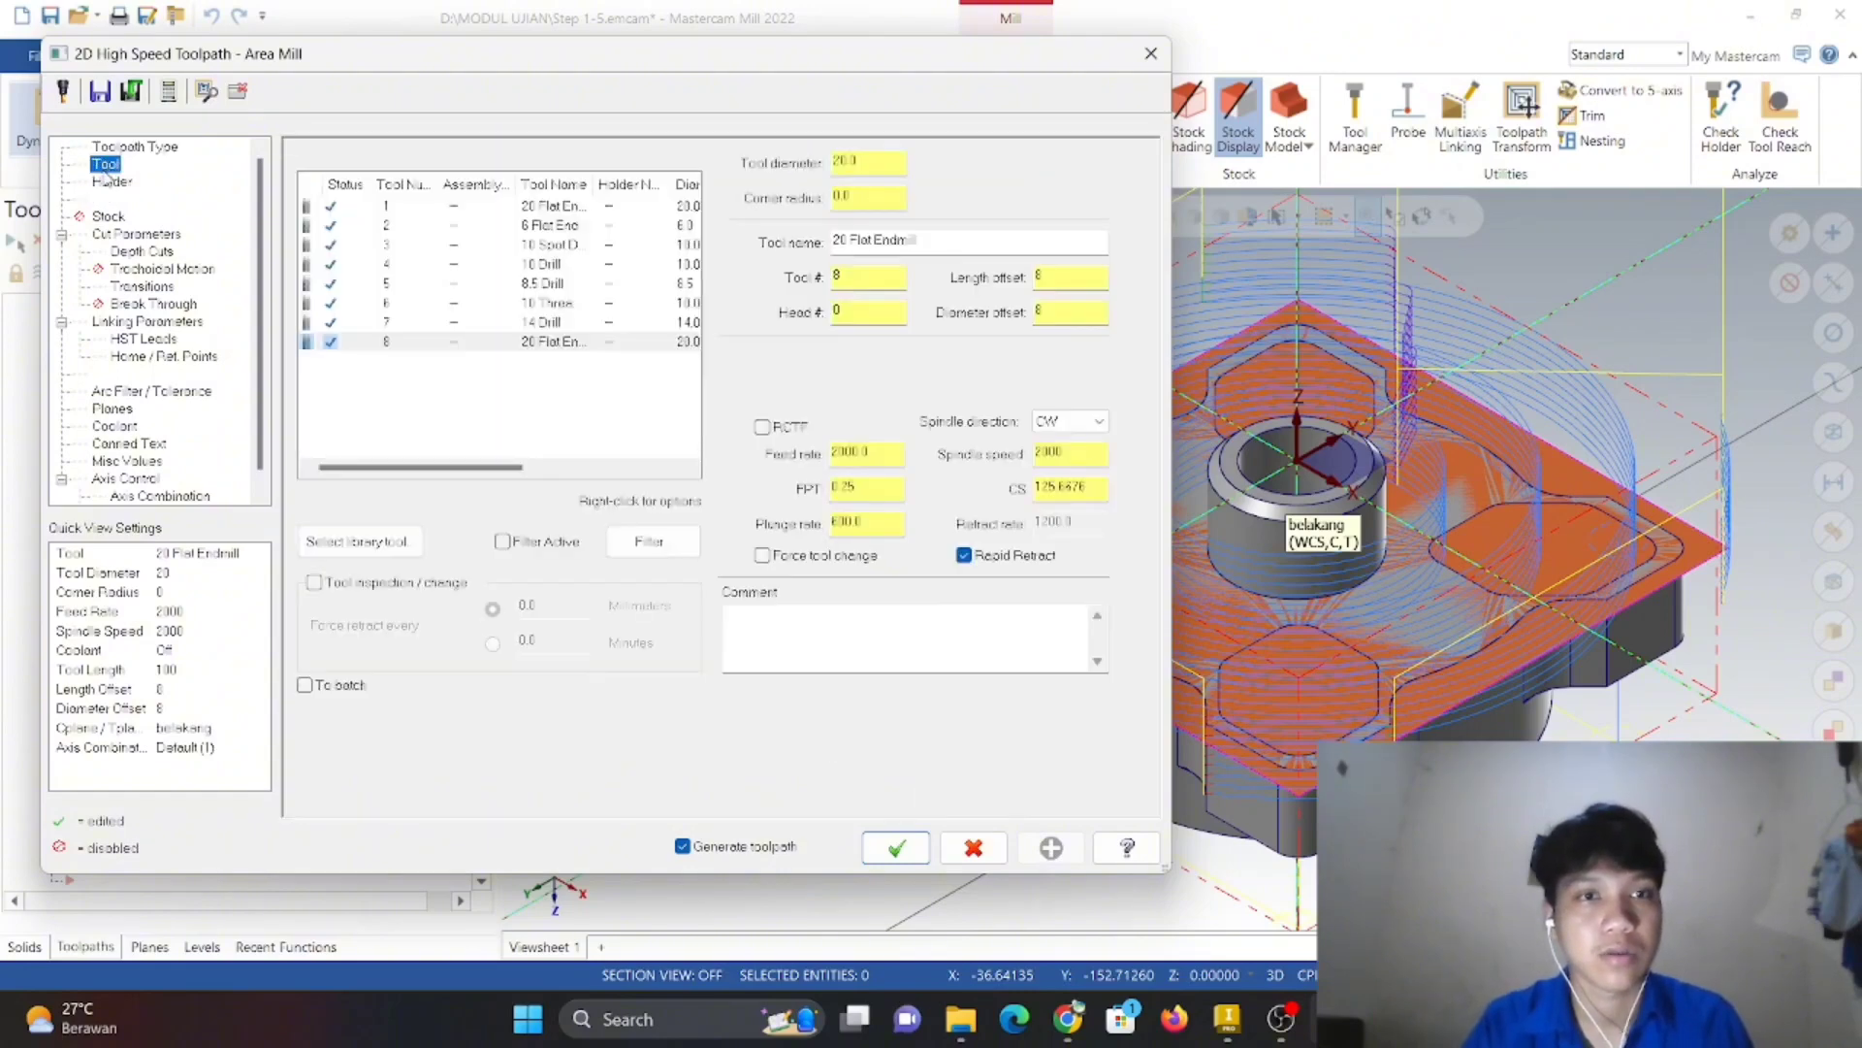
right_click(435, 382)
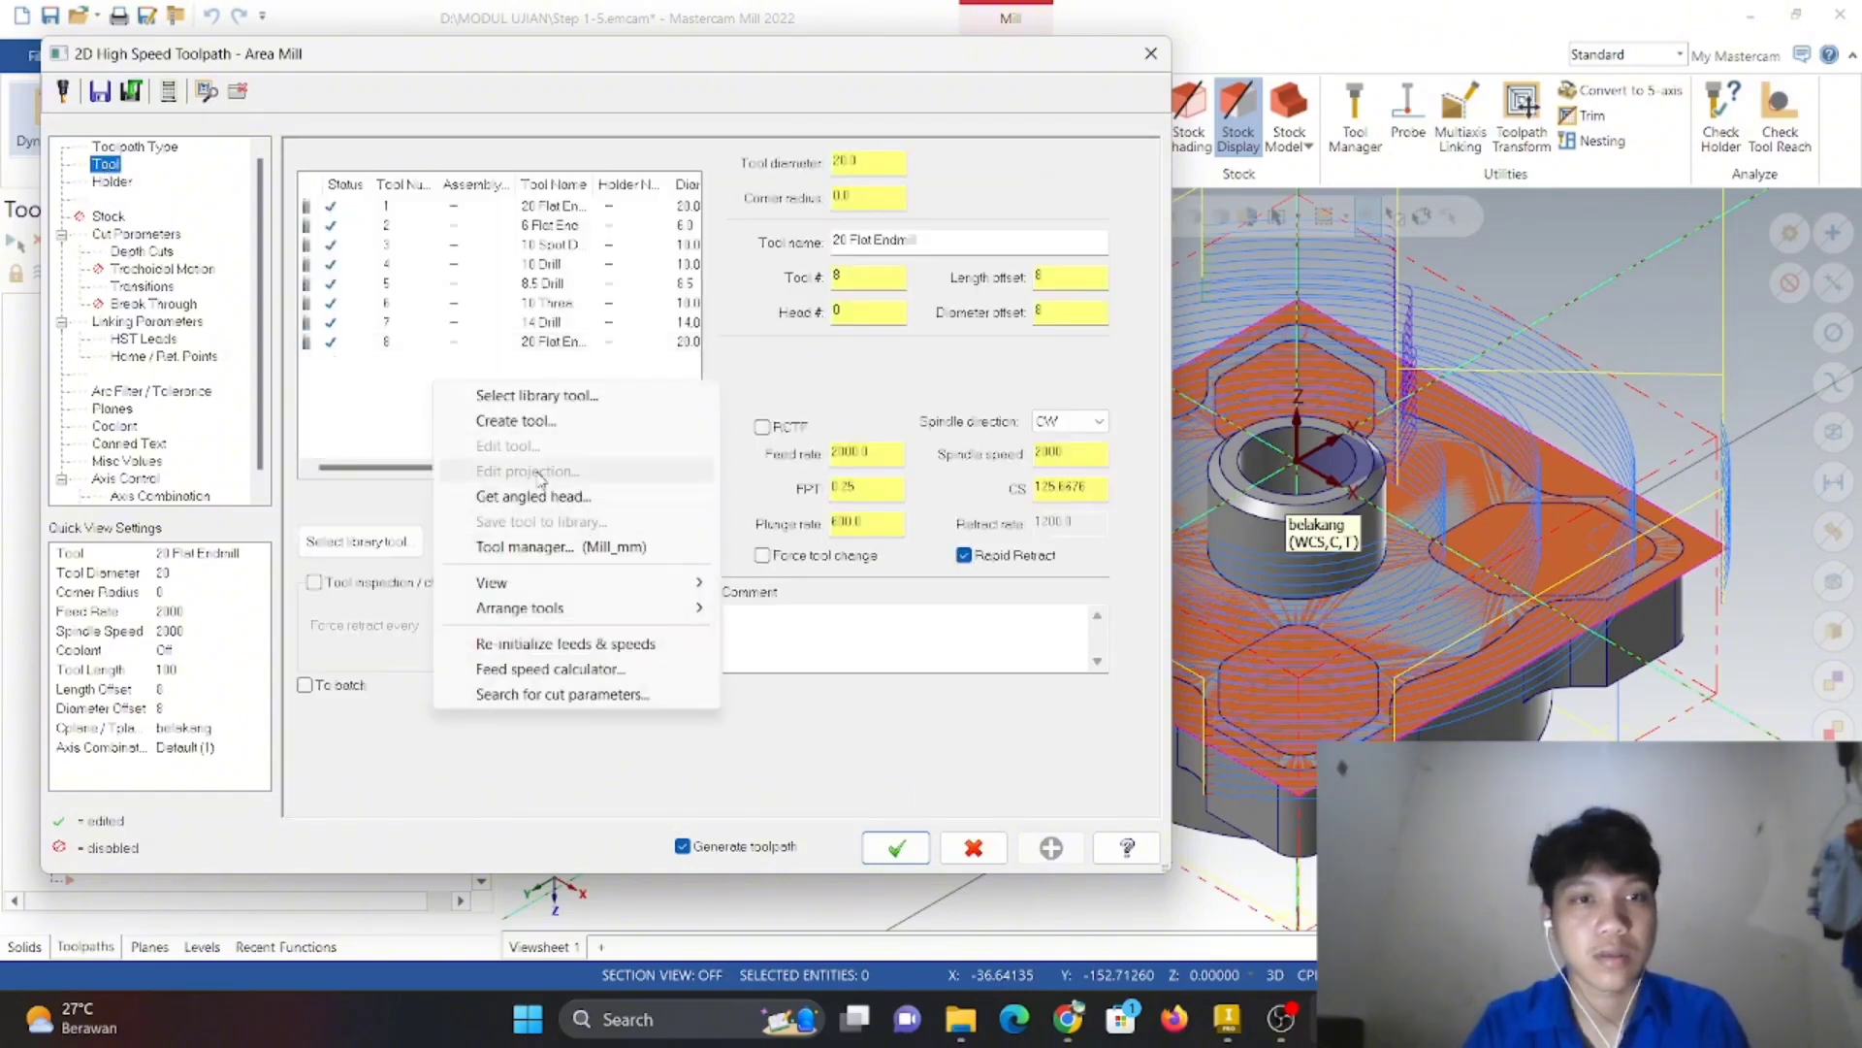
click(515, 420)
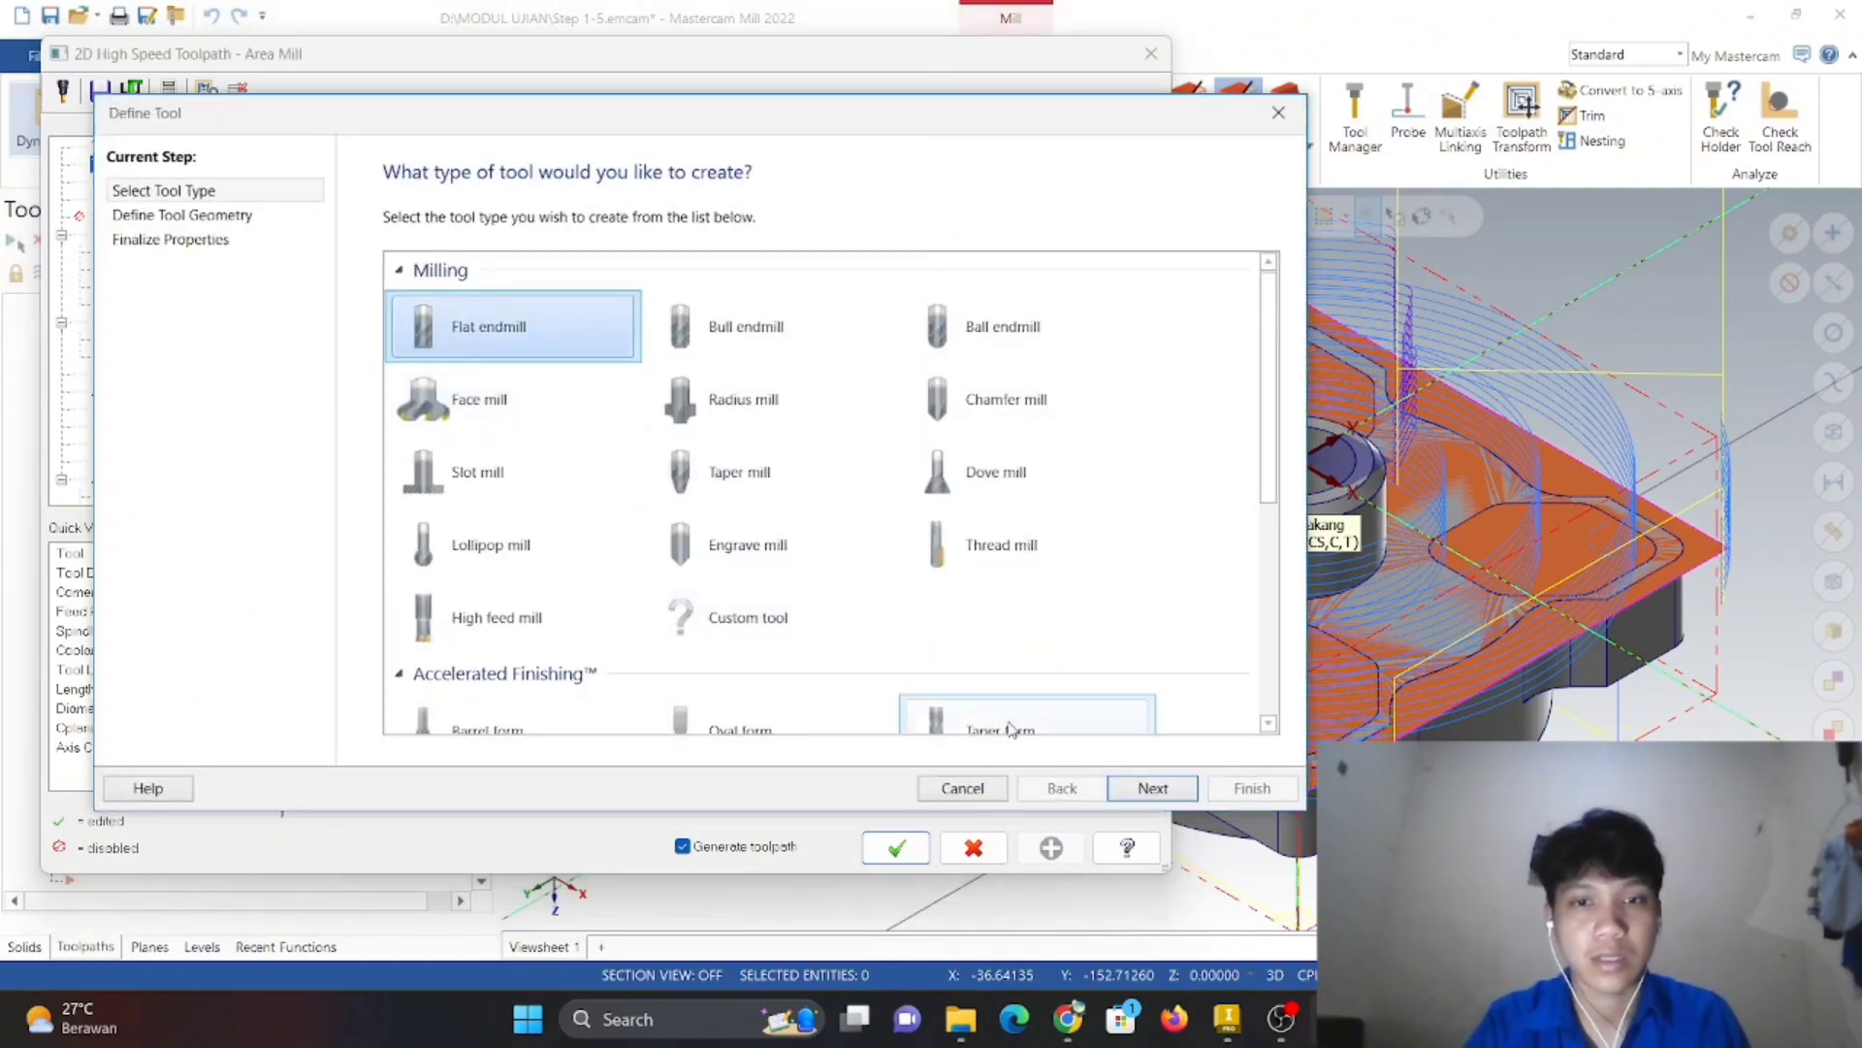
click(1153, 788)
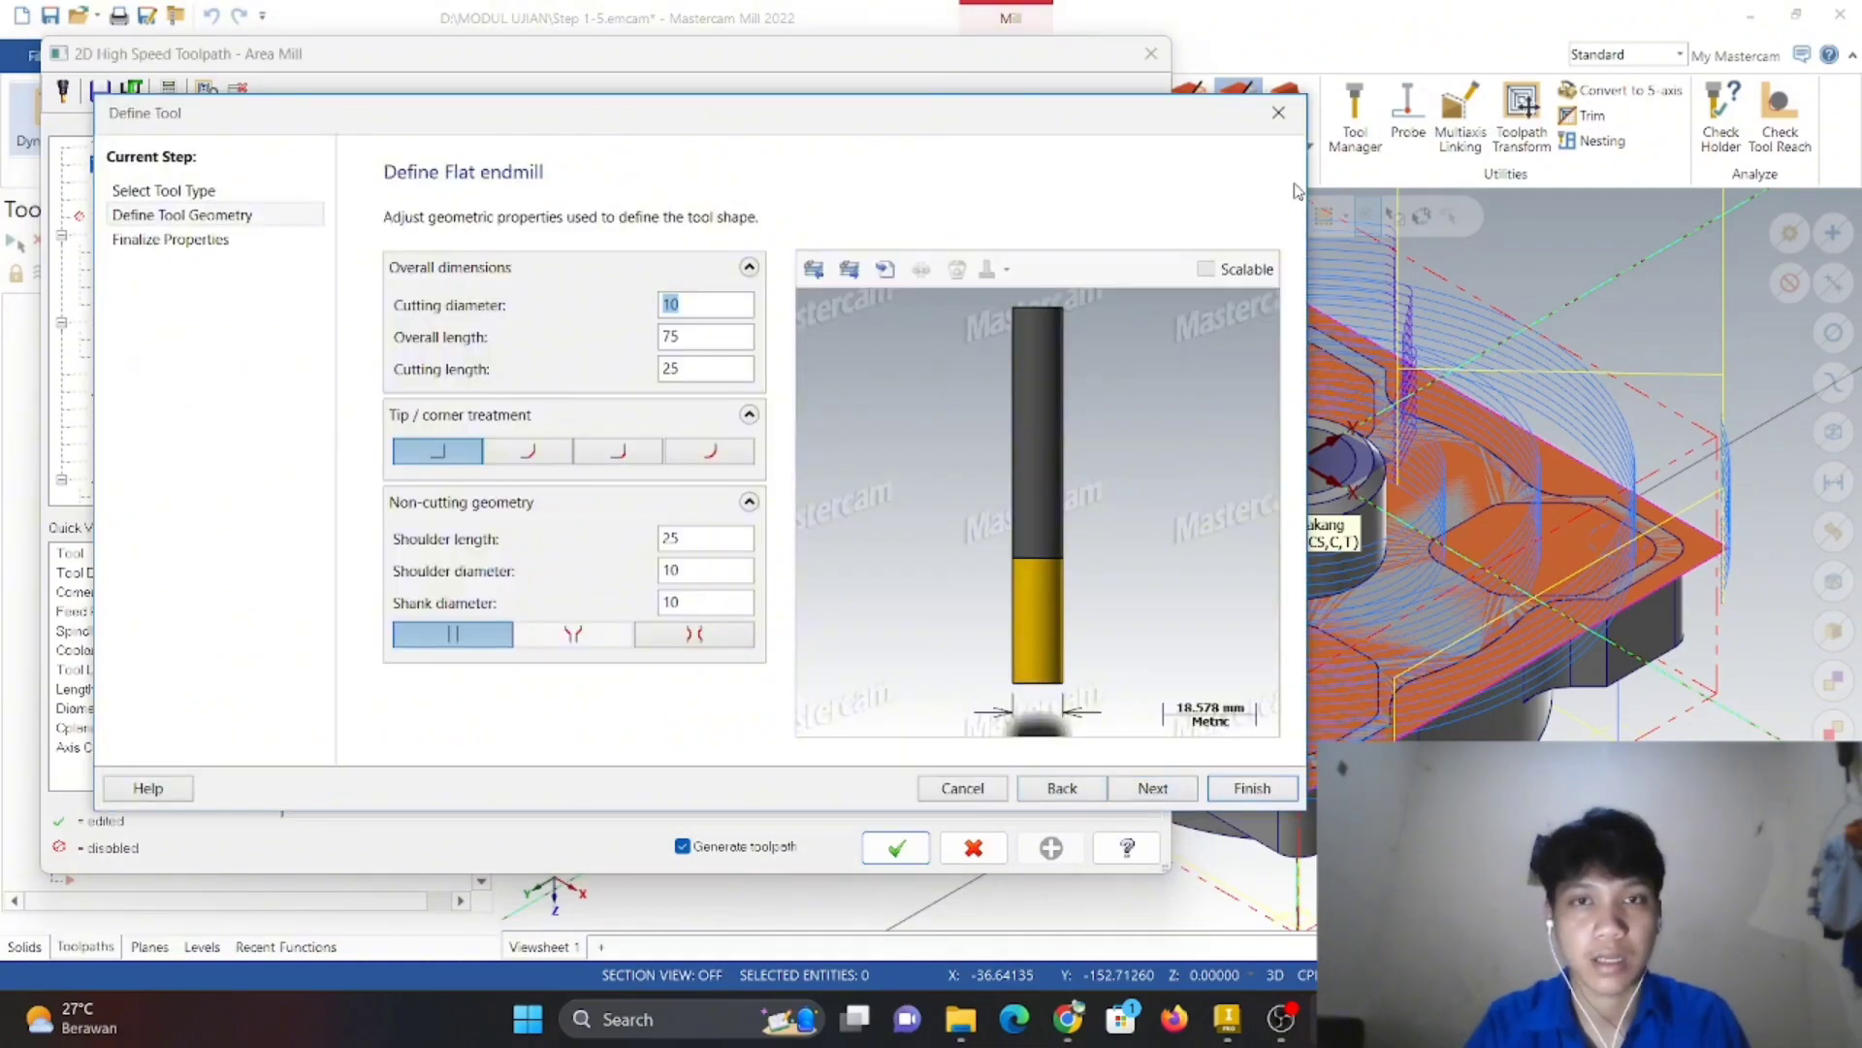
click(1278, 114)
- Choose tool 8, the 20 flat endmill, for the Area Mill toolpath and review its holder, cut, depth-cut, transition and linking parameters
click(434, 343)
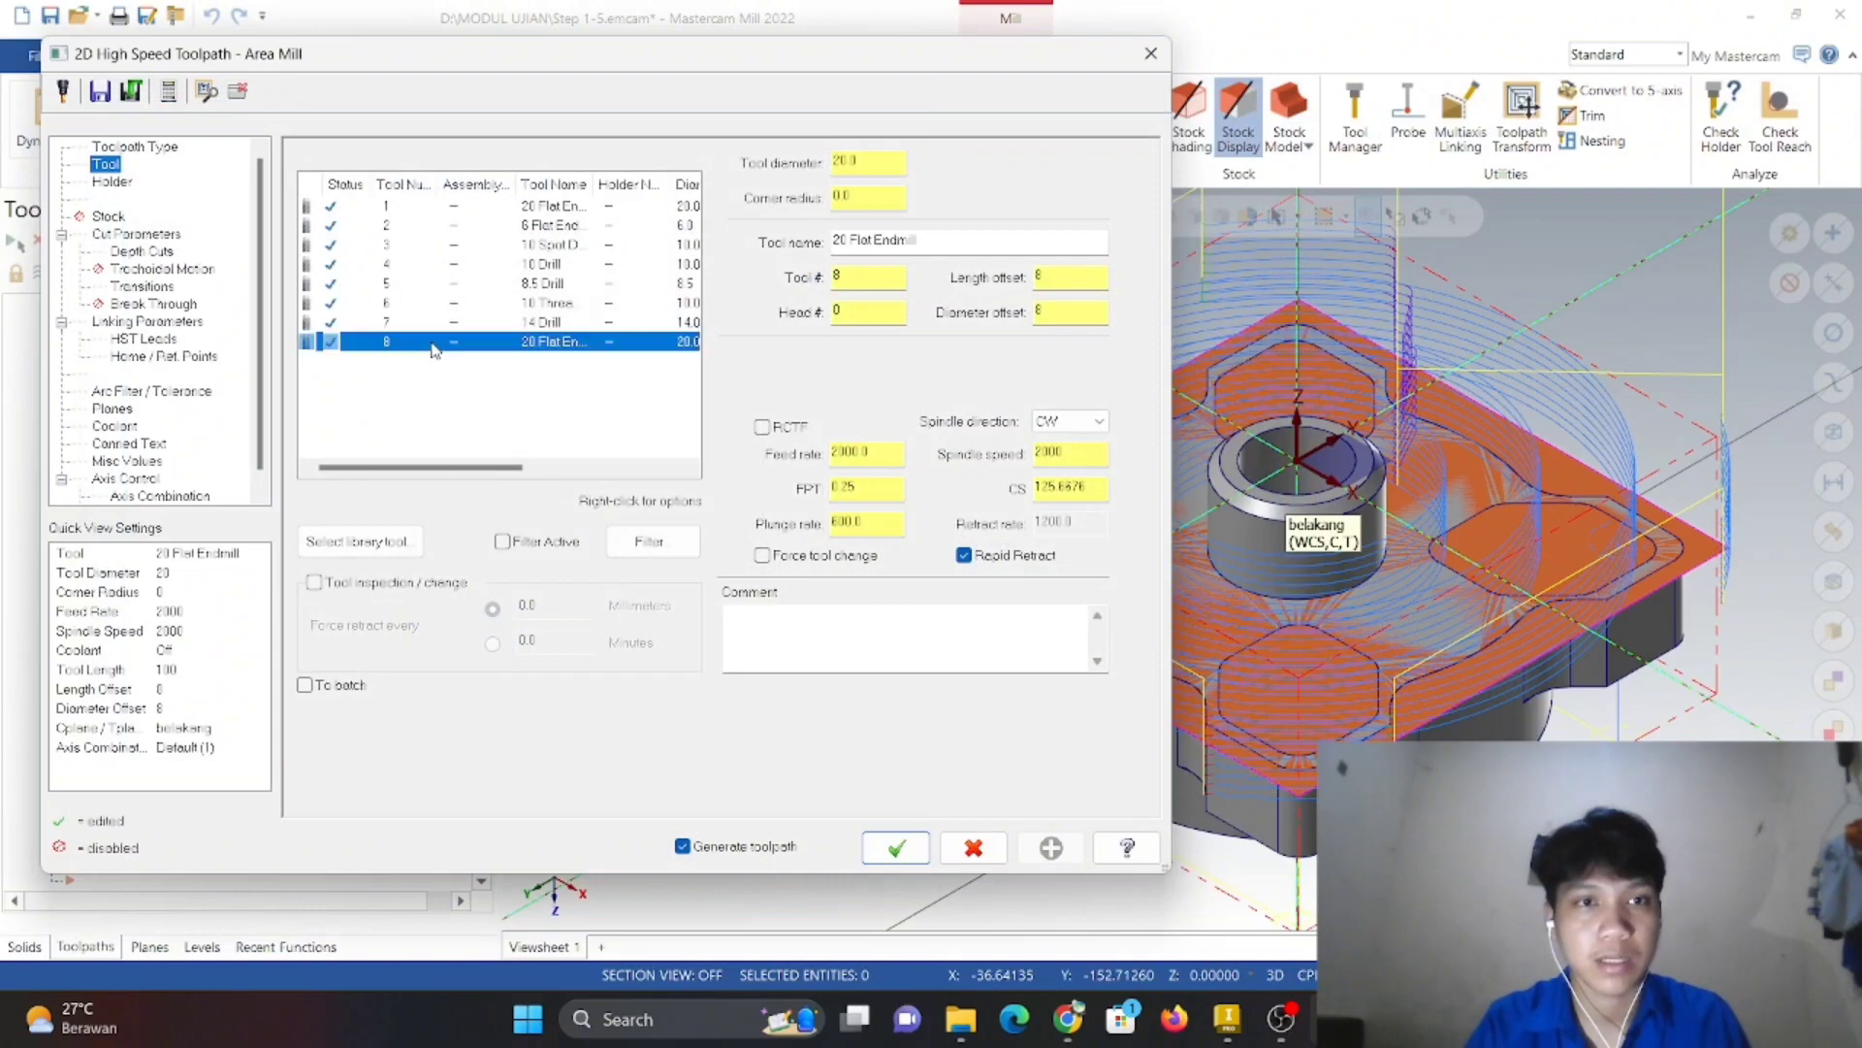
click(109, 181)
click(105, 165)
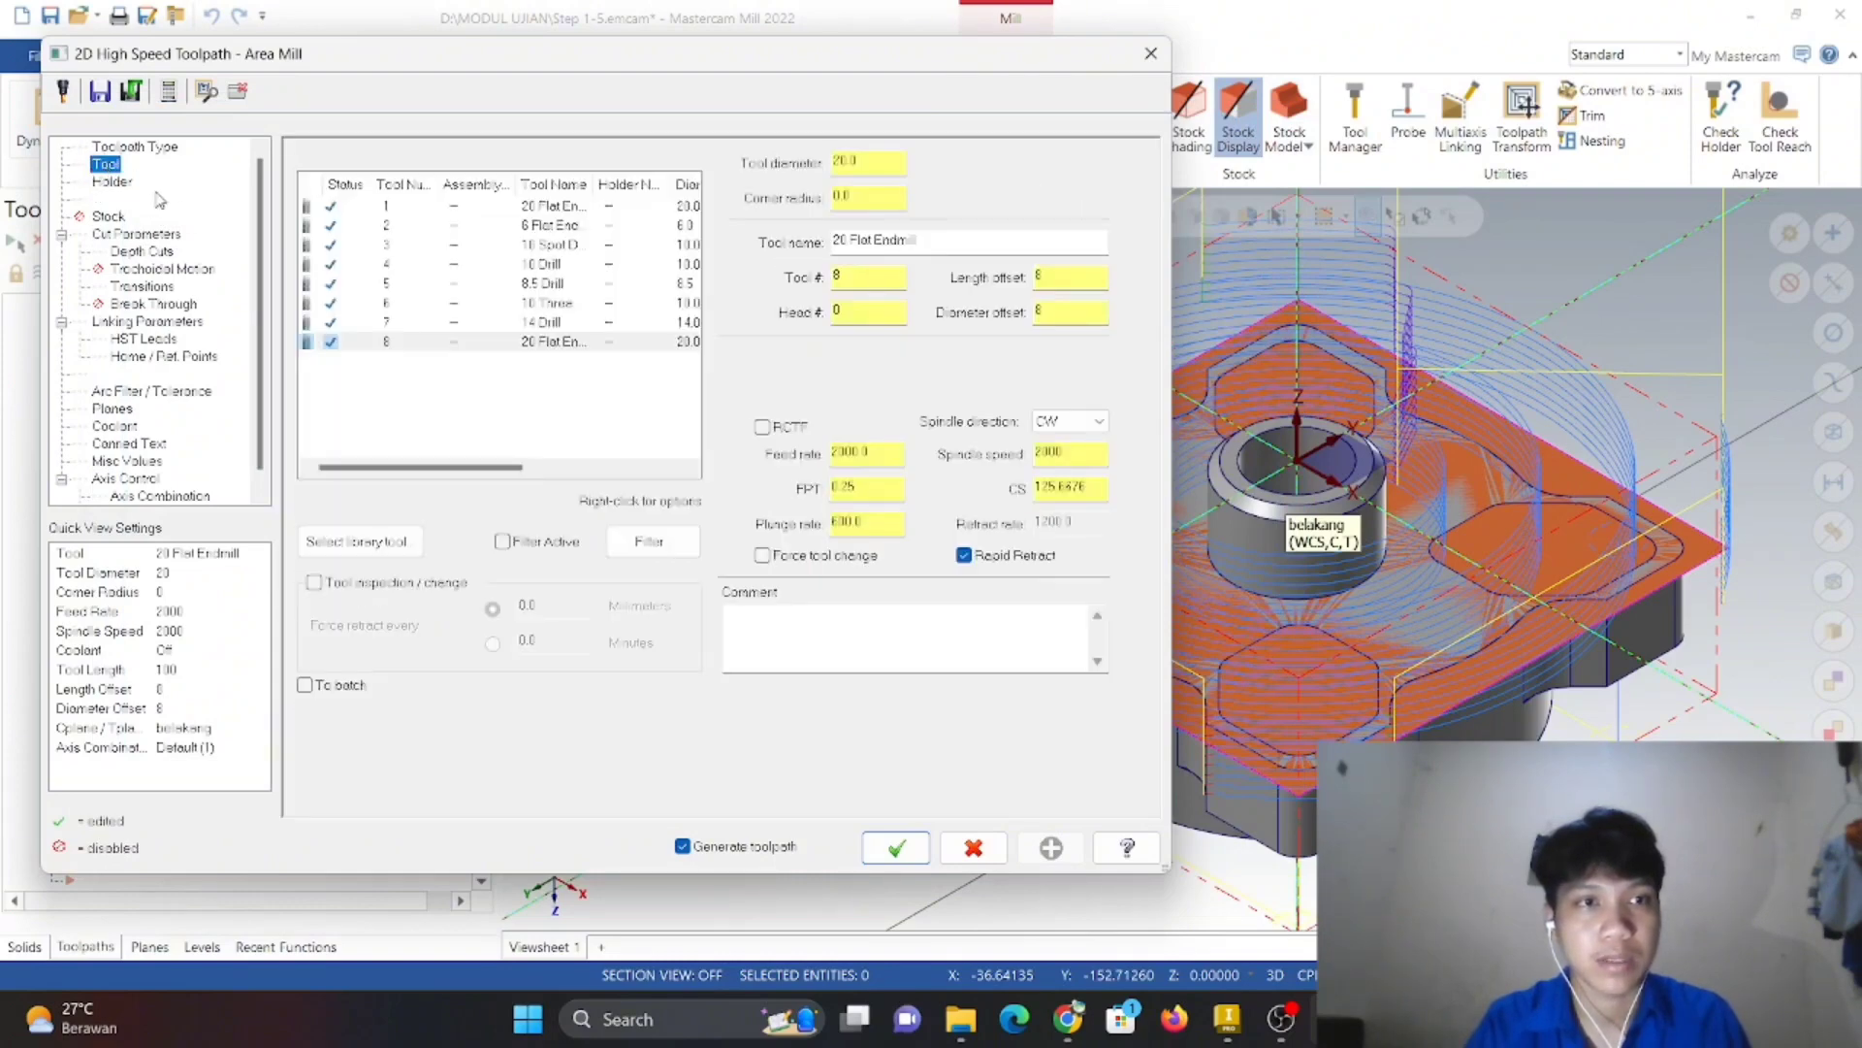
click(122, 186)
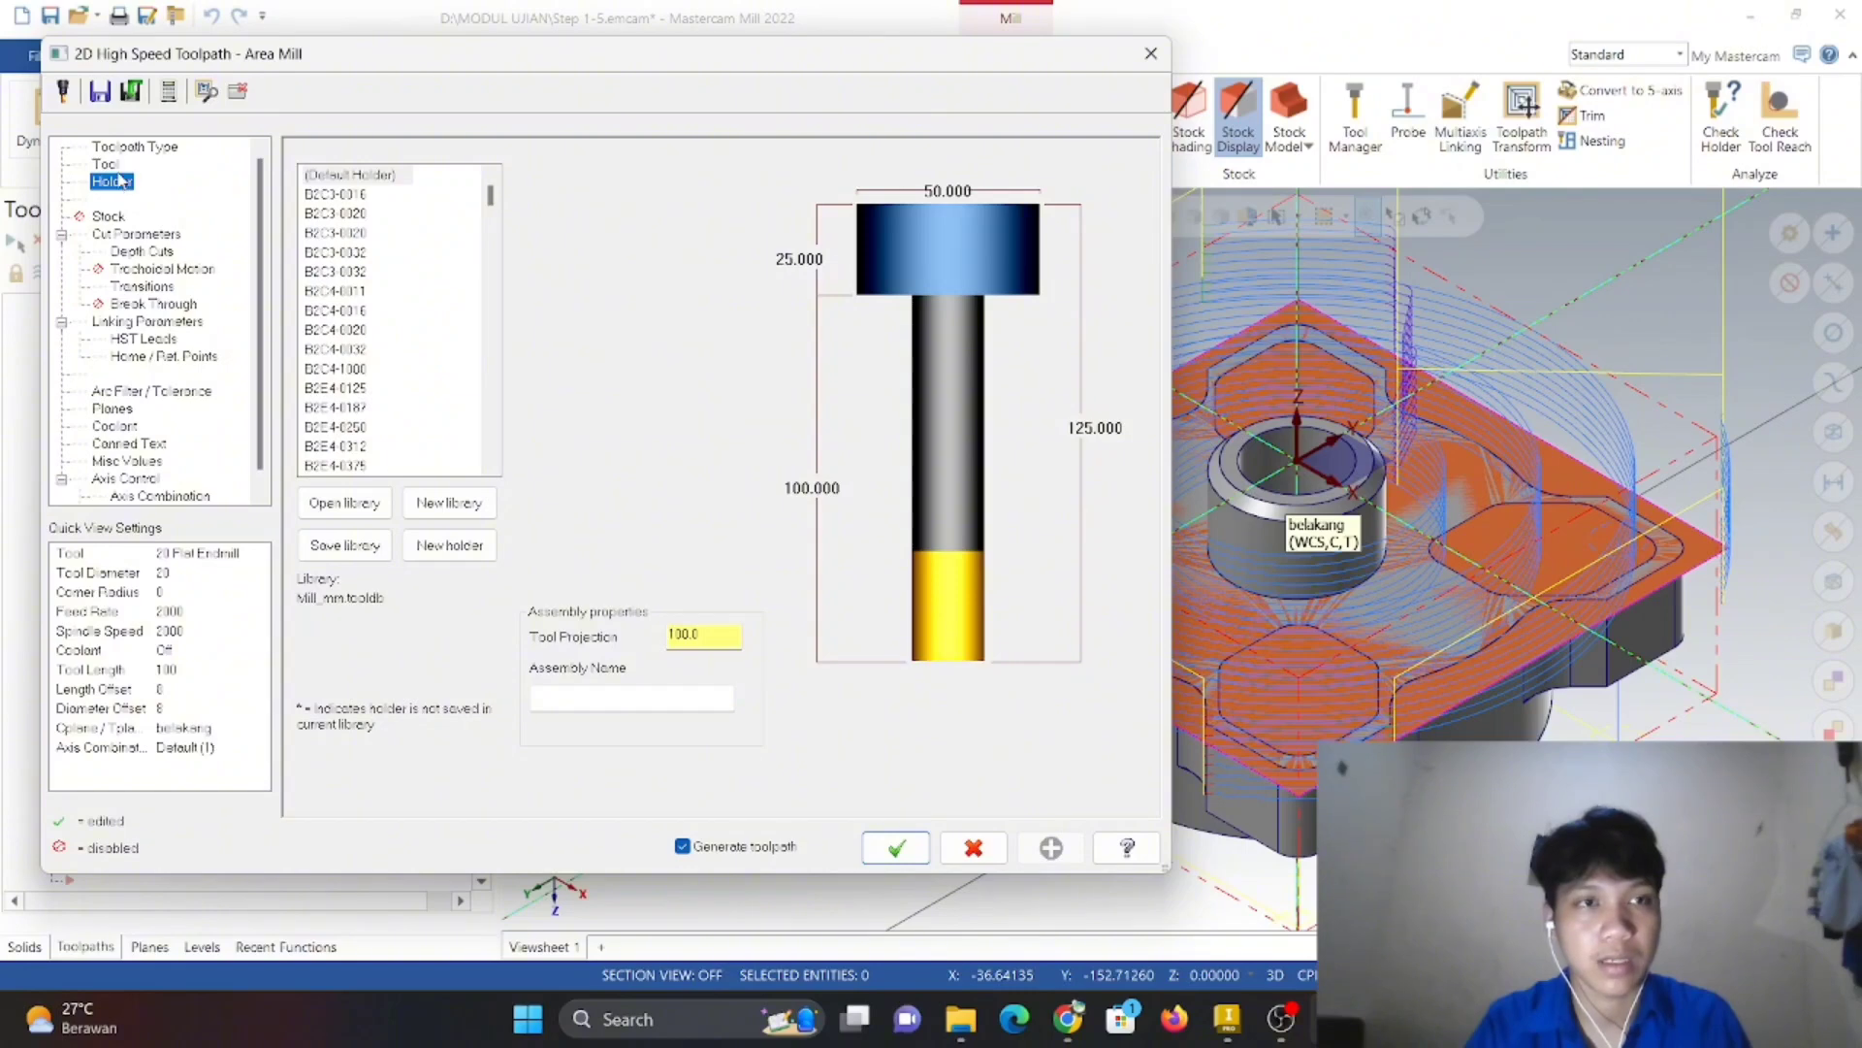
click(101, 235)
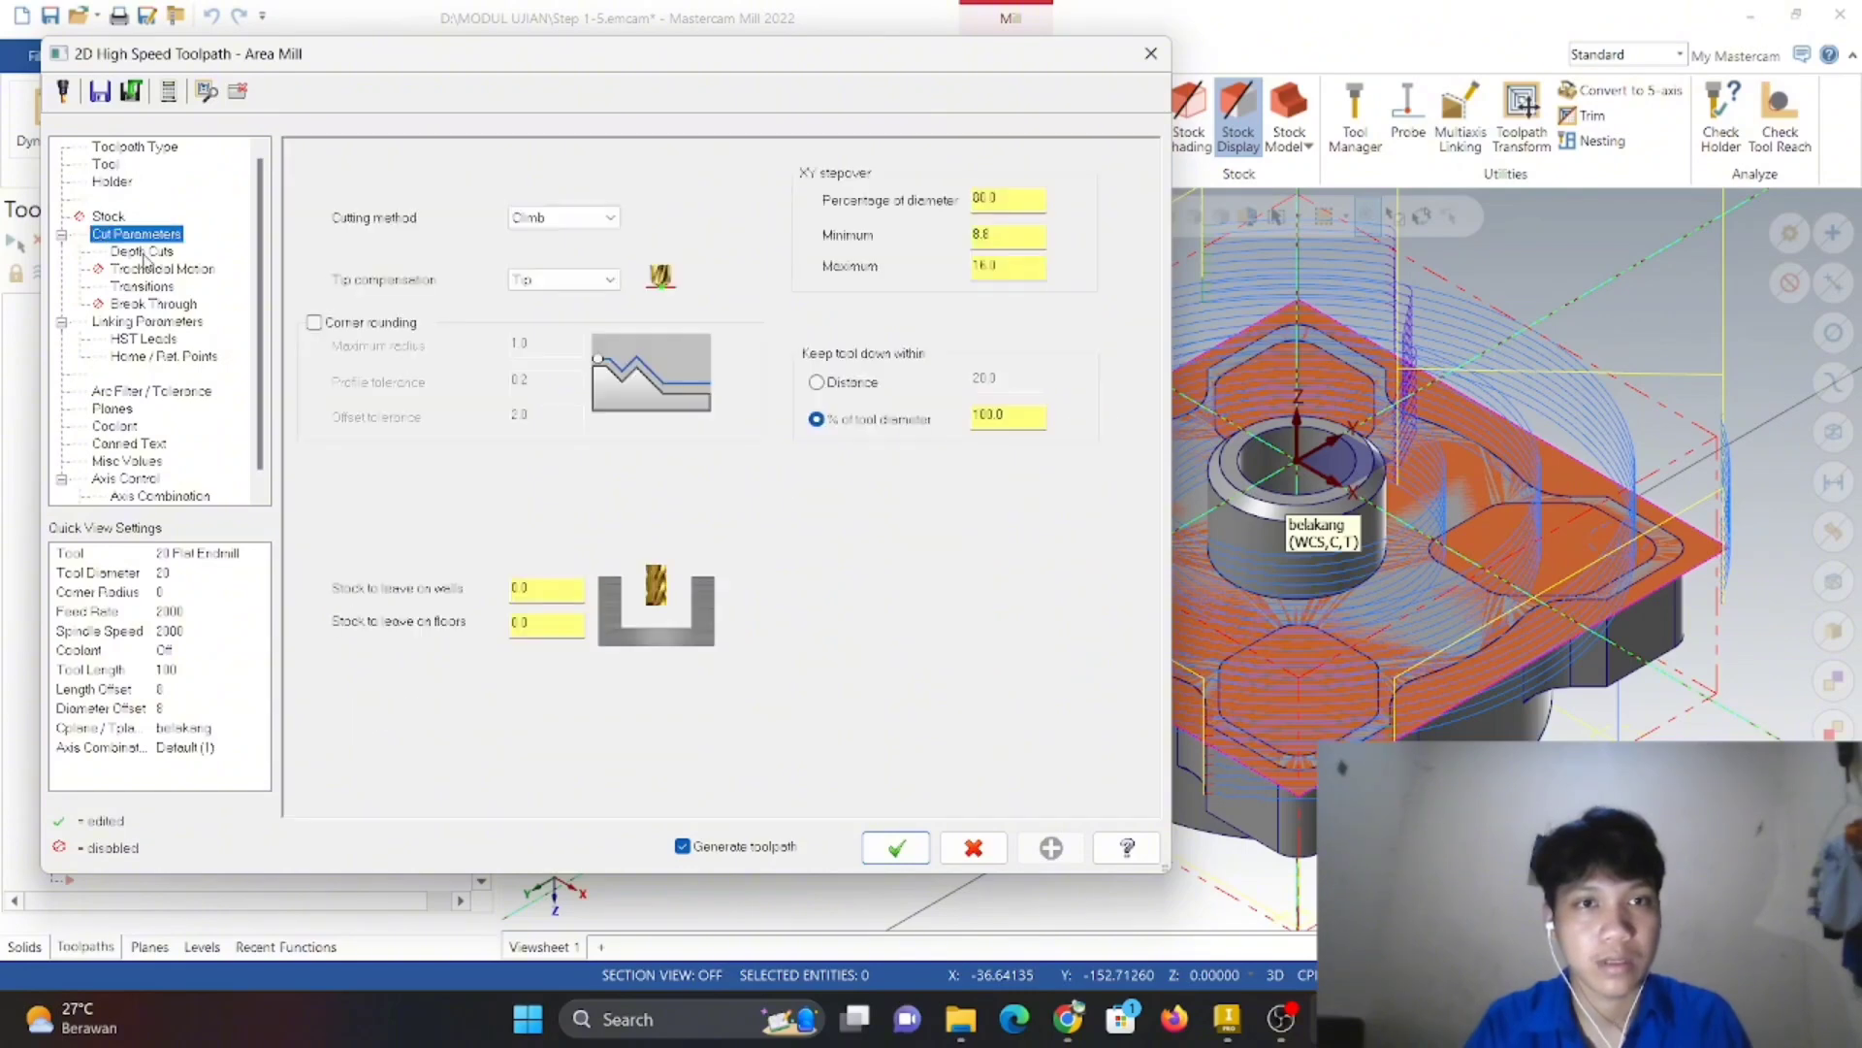
click(136, 256)
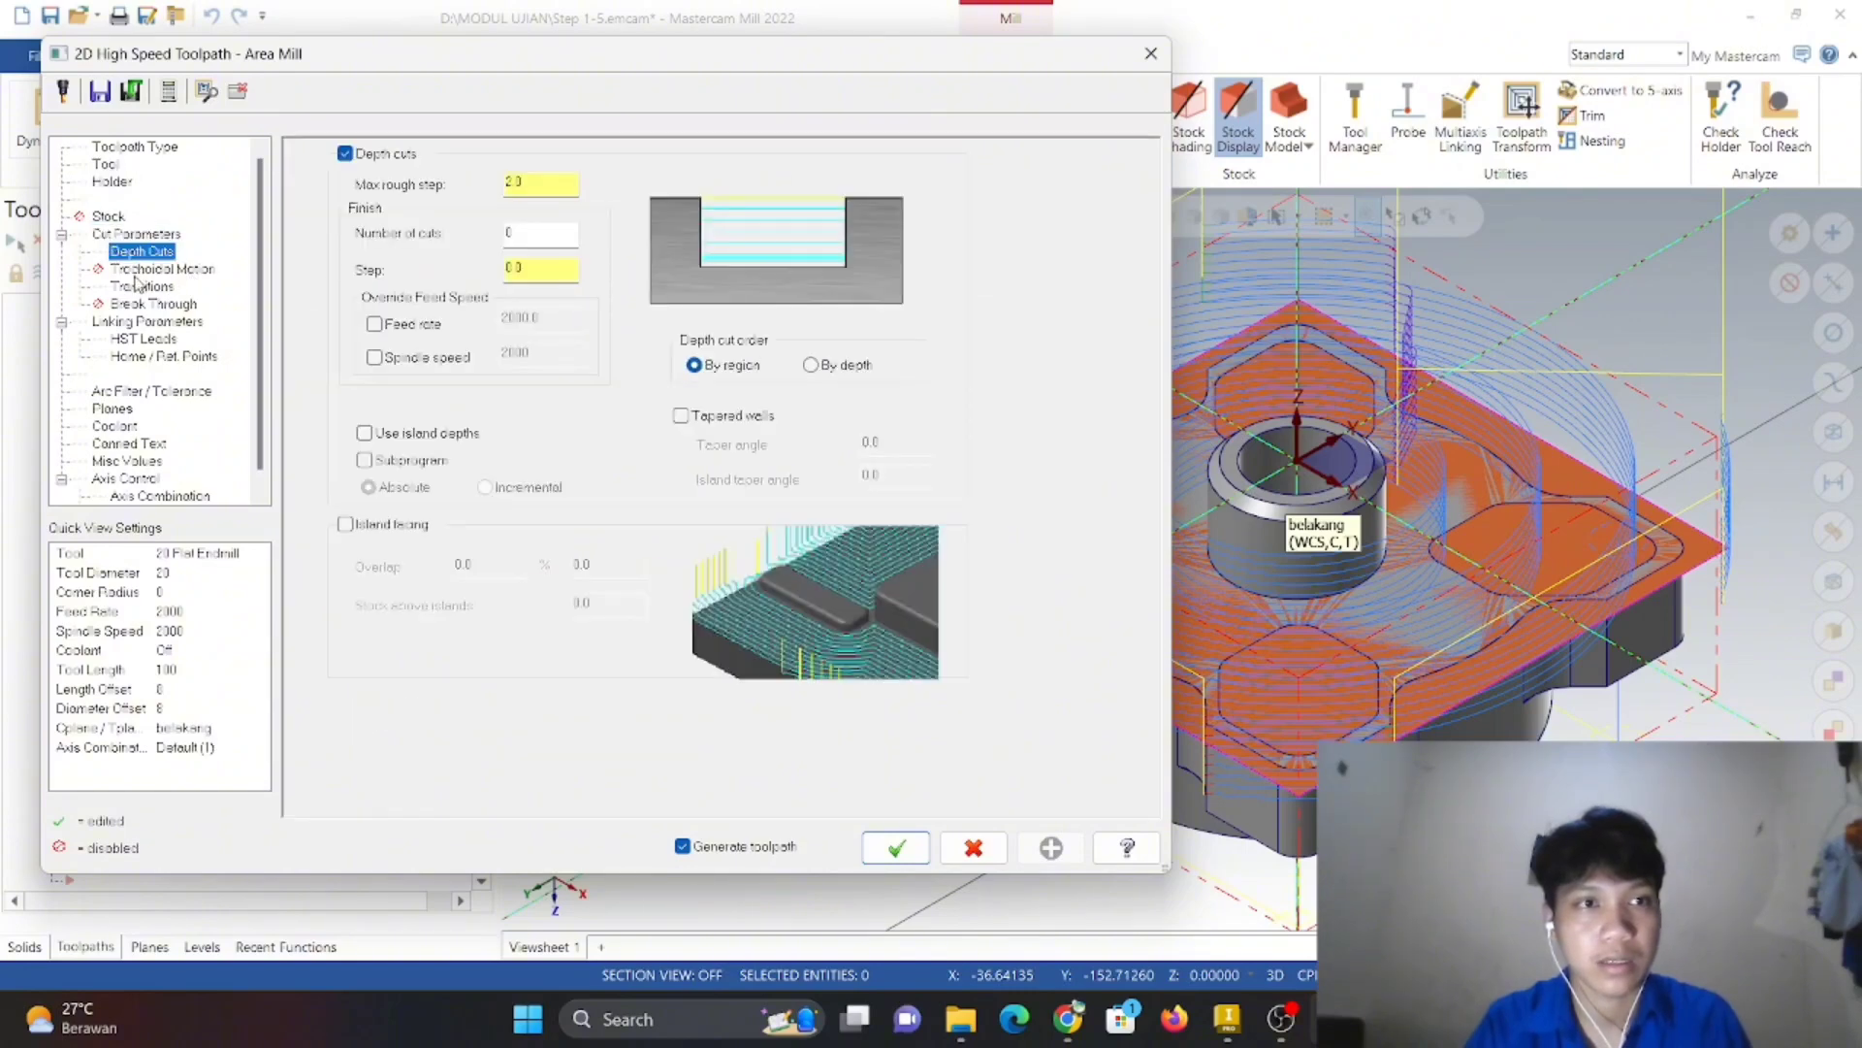
click(138, 271)
click(141, 290)
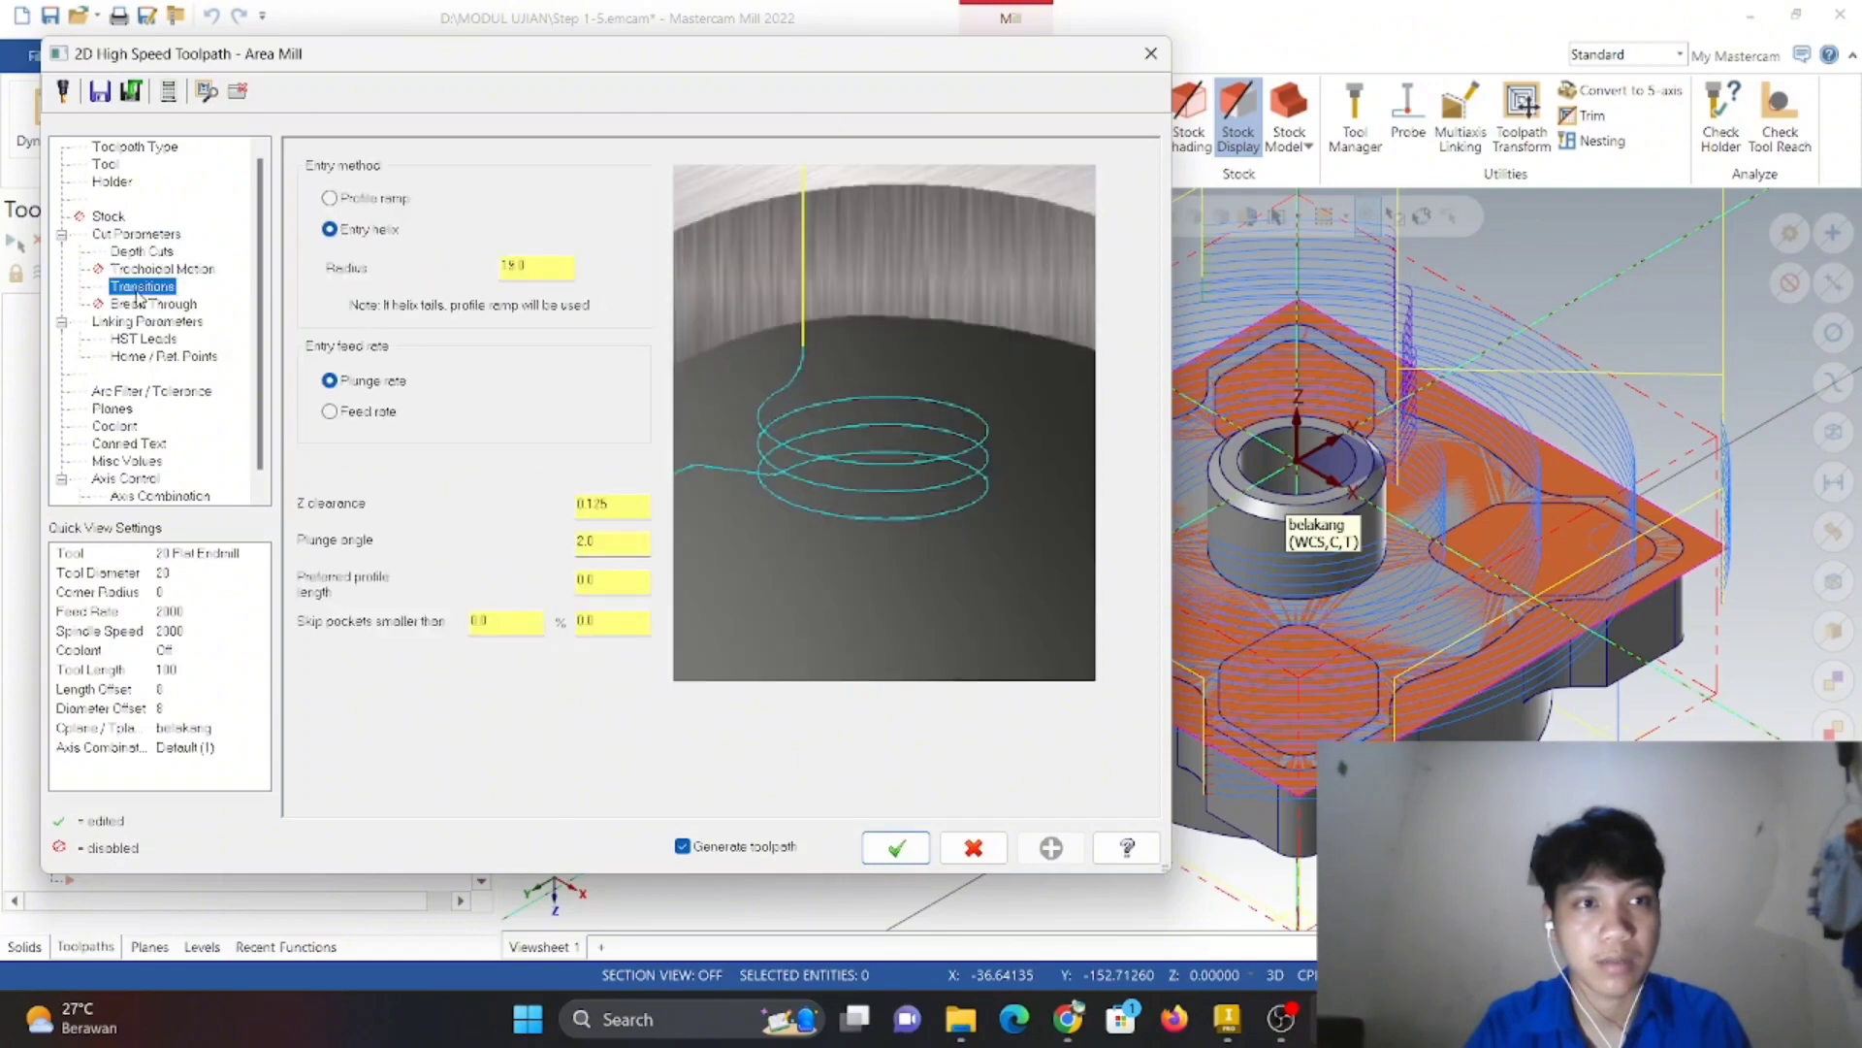
click(179, 323)
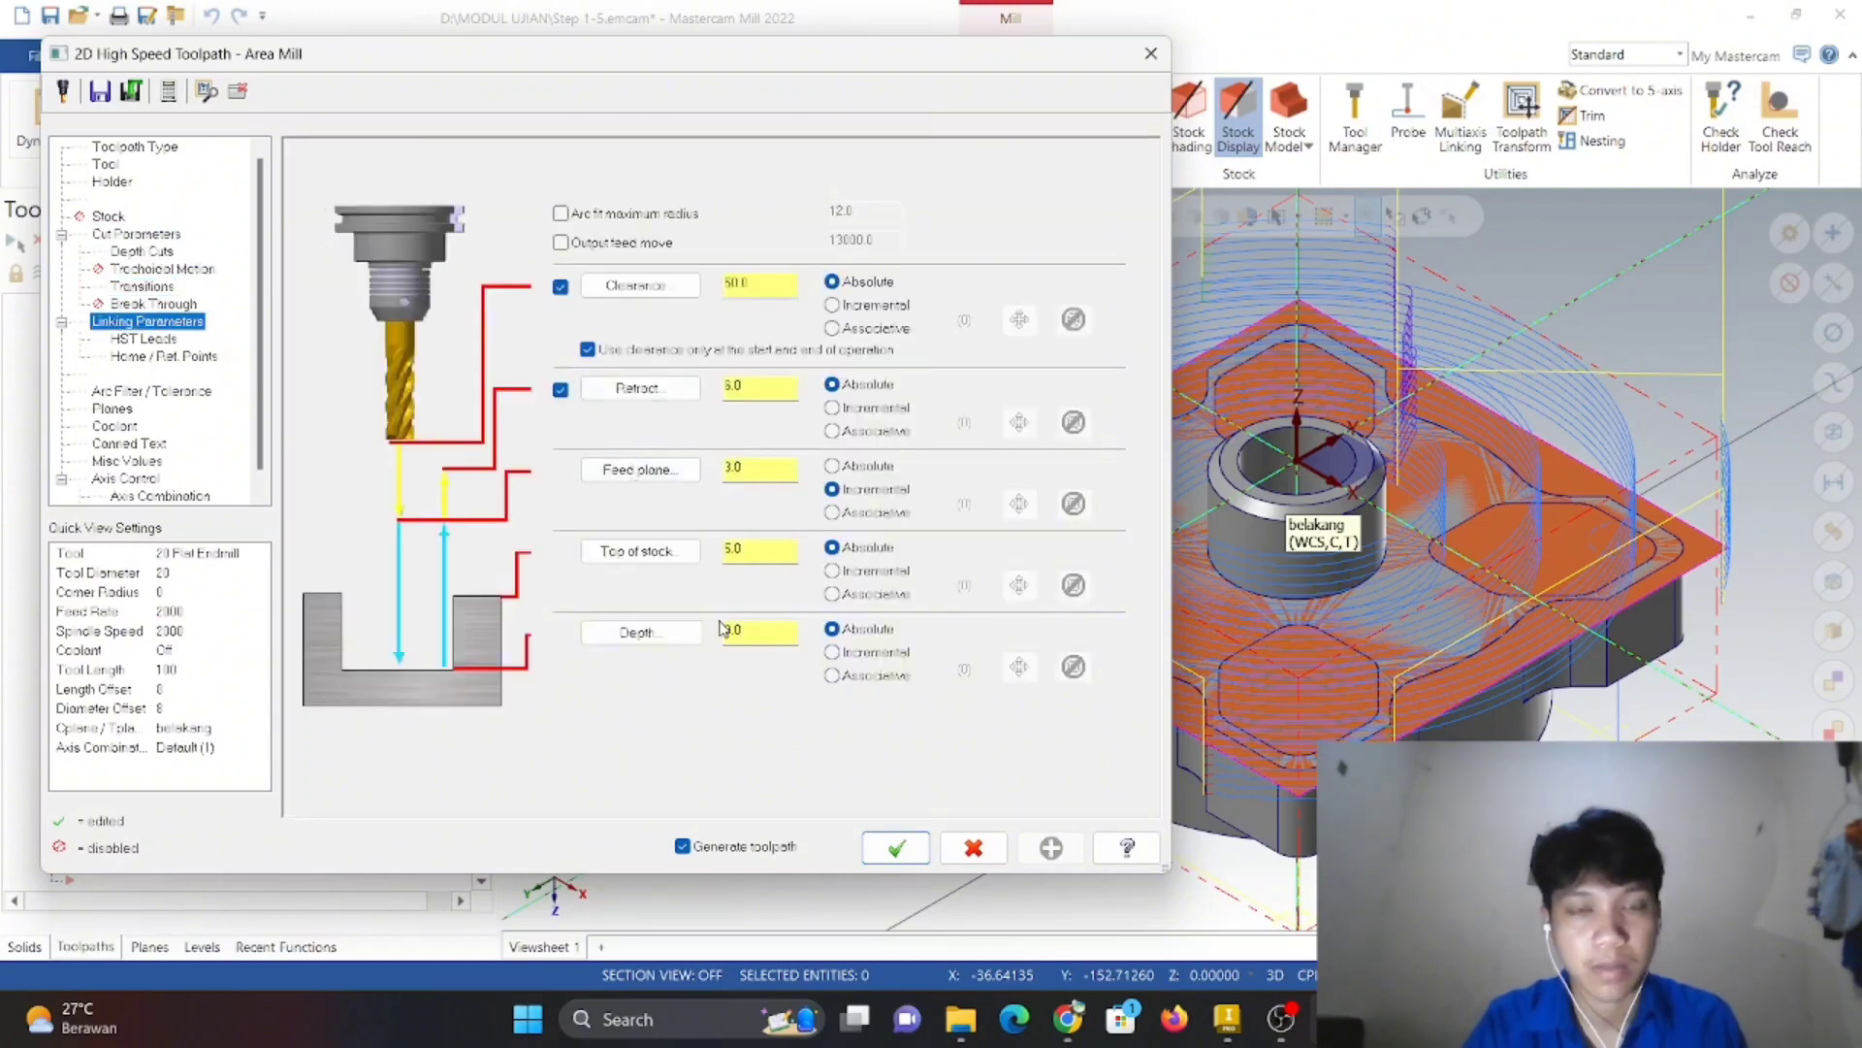
- Set the top of stock from a point on the boss's top ring, and simulate the generated Area Mill toolpath in Verify
click(692, 560)
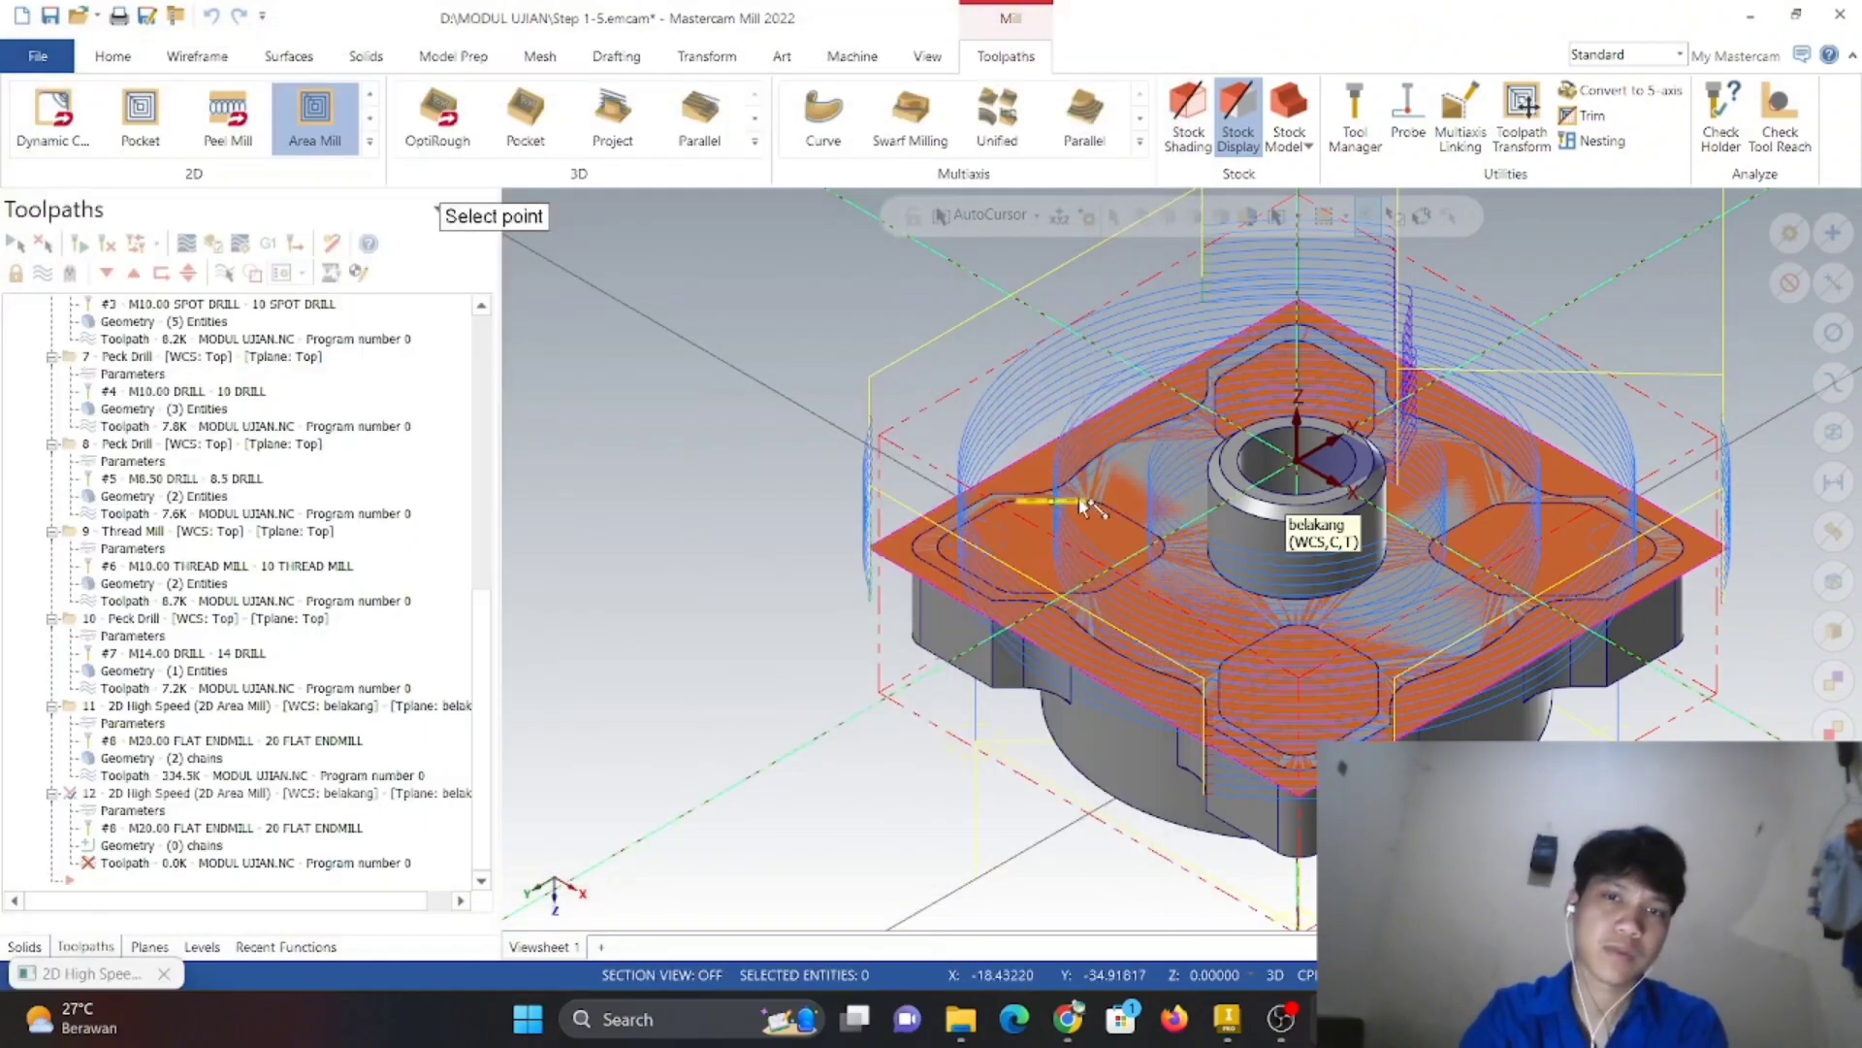
click(1253, 482)
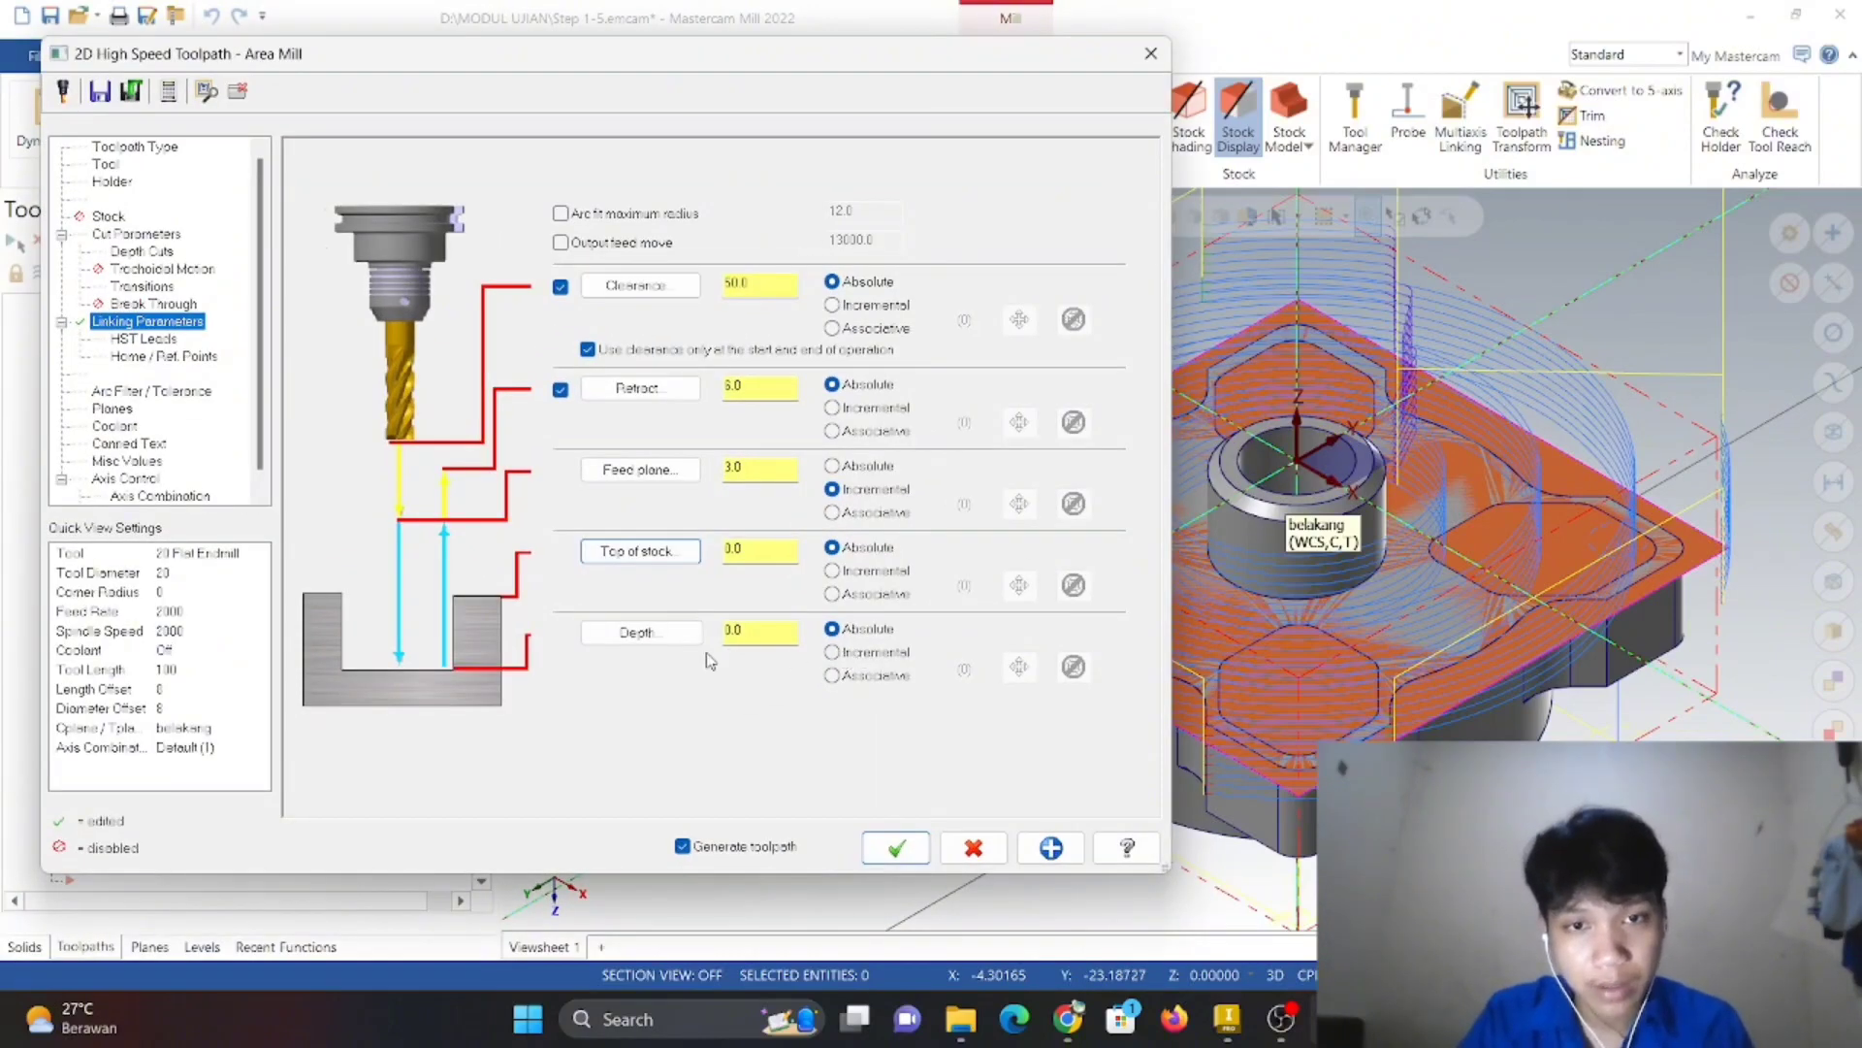
click(895, 847)
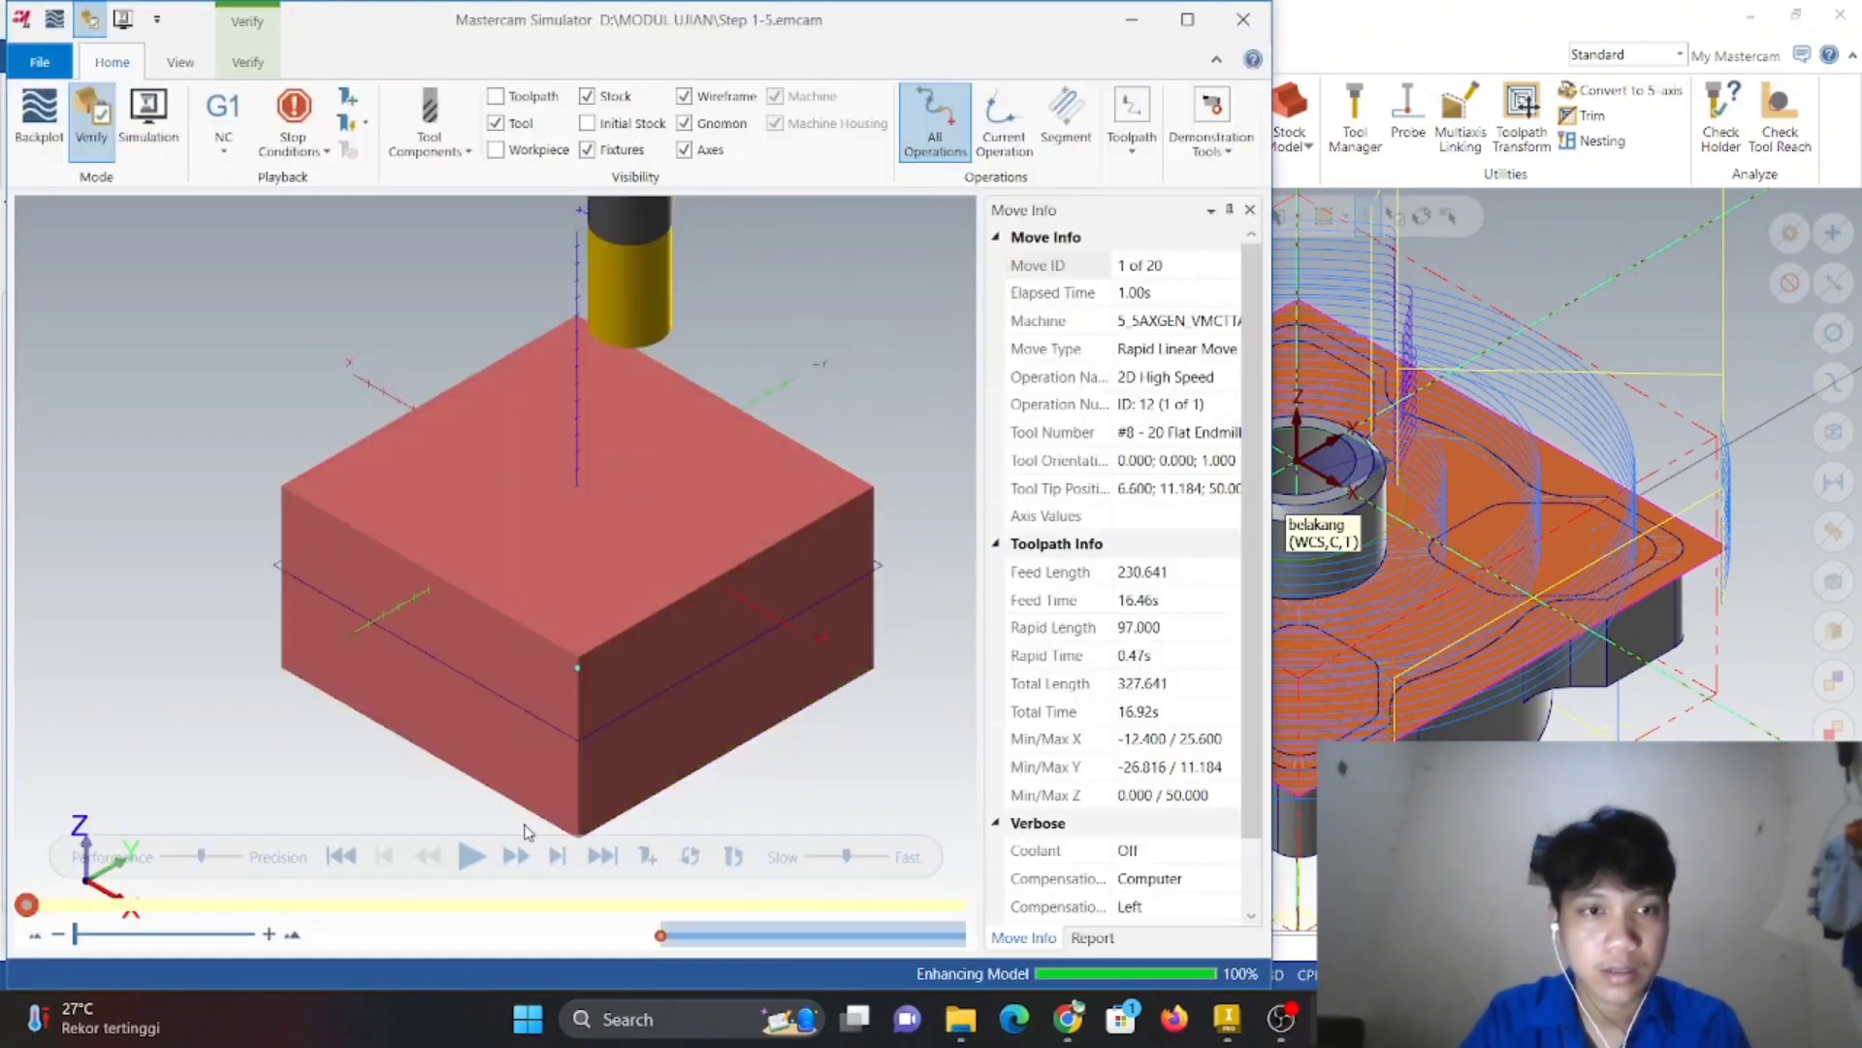
click(472, 856)
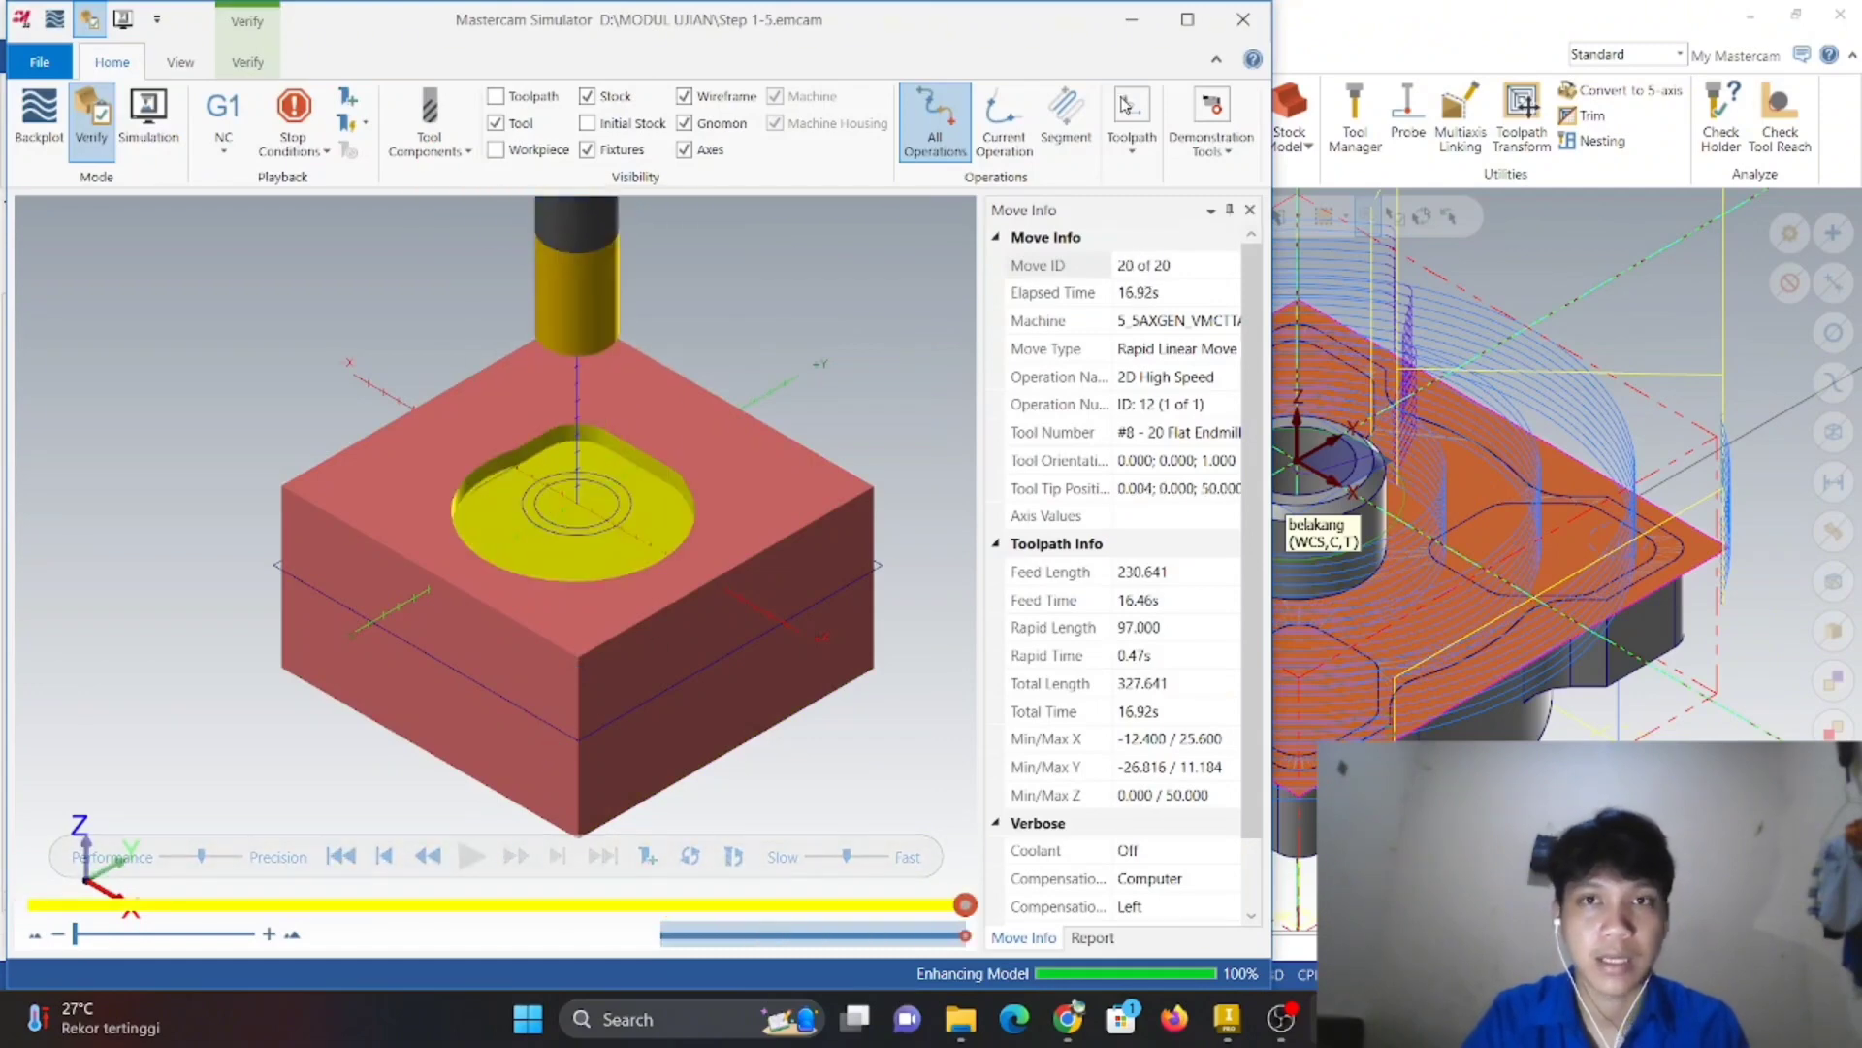
click(1244, 20)
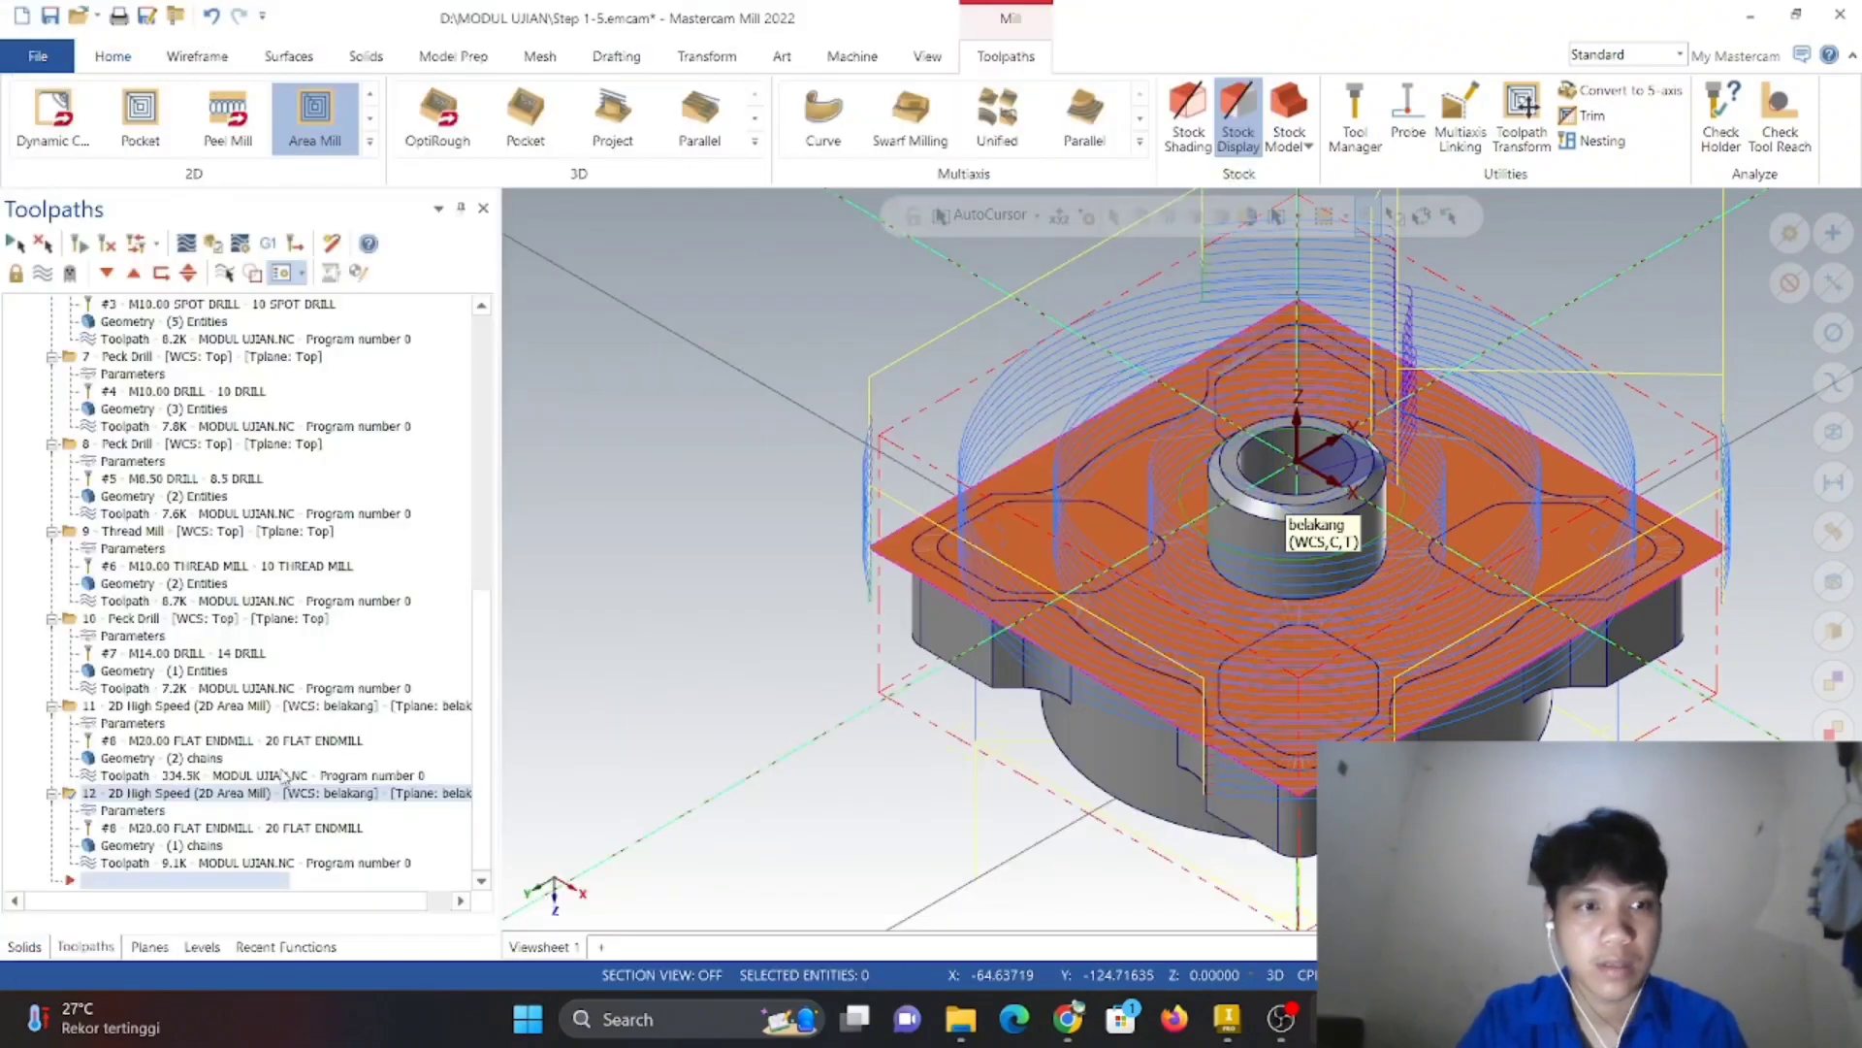
- Simulate Area Mill operations 11 and 12 together in Verify and inspect the machined stock around the central boss
click(68, 705)
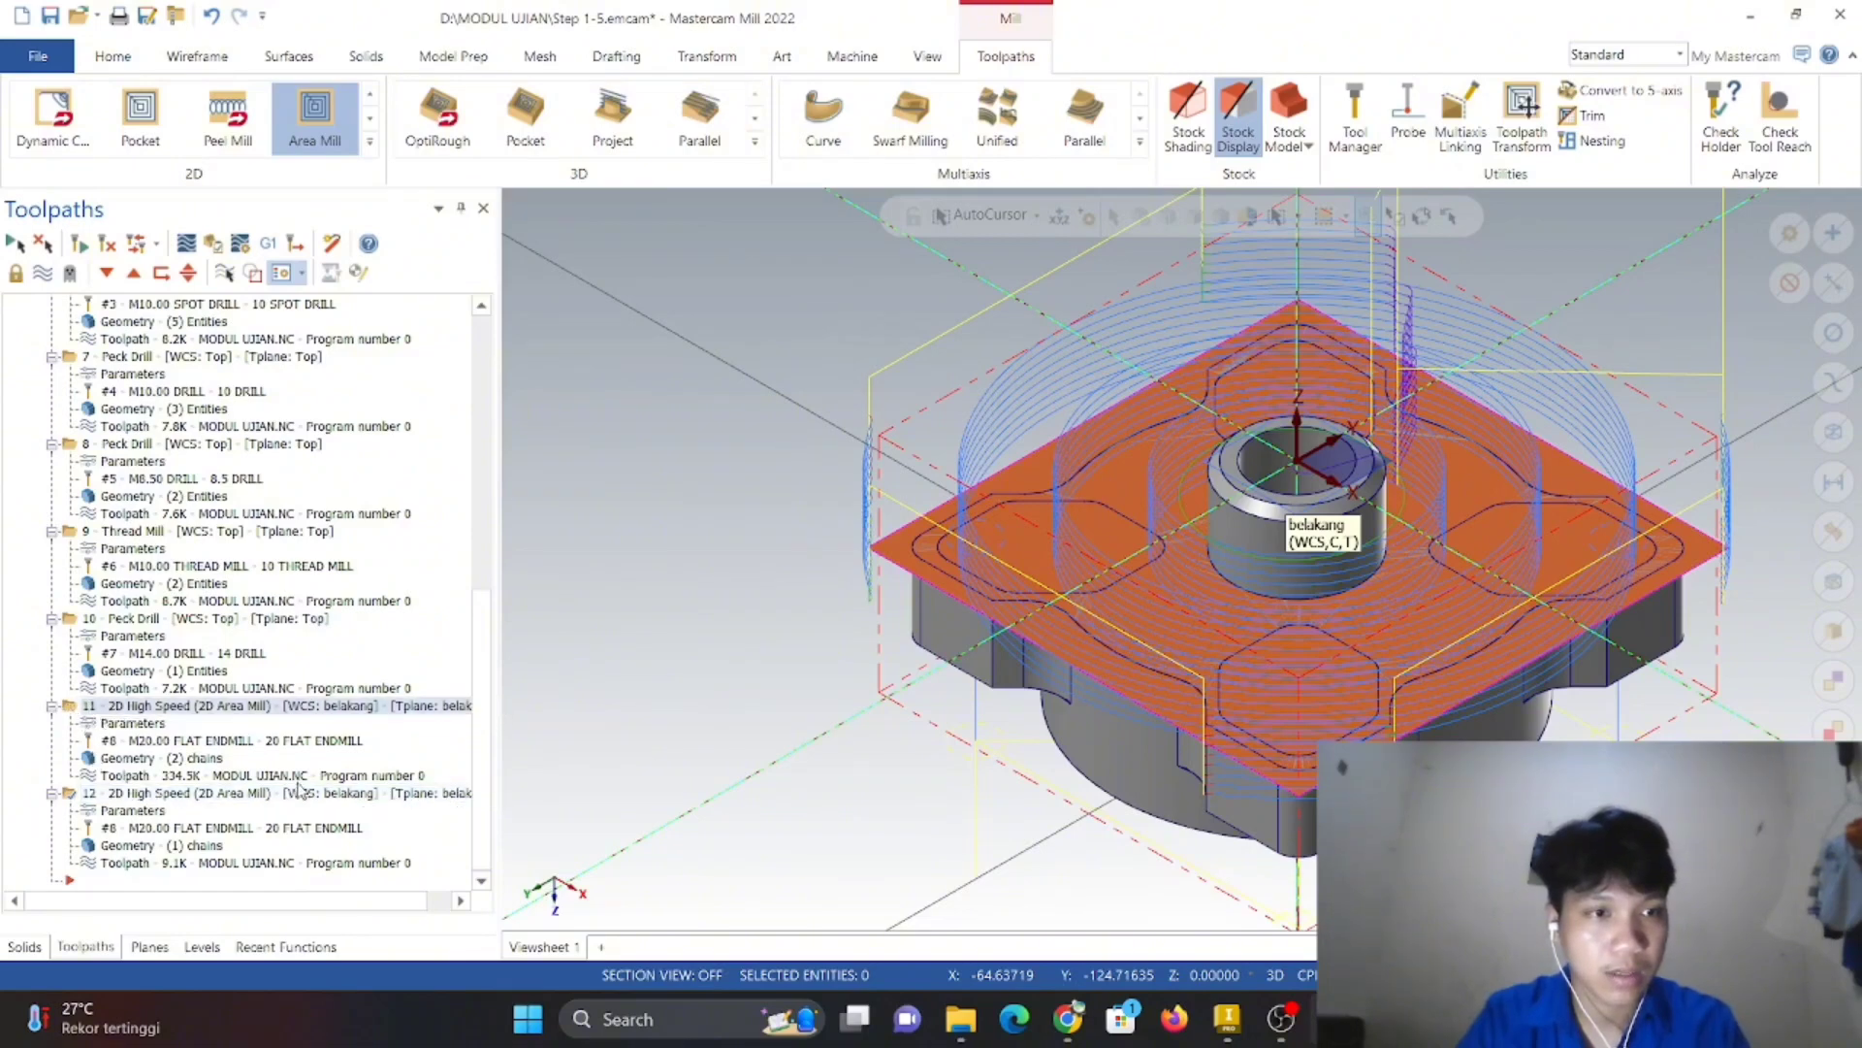
double_click(69, 710)
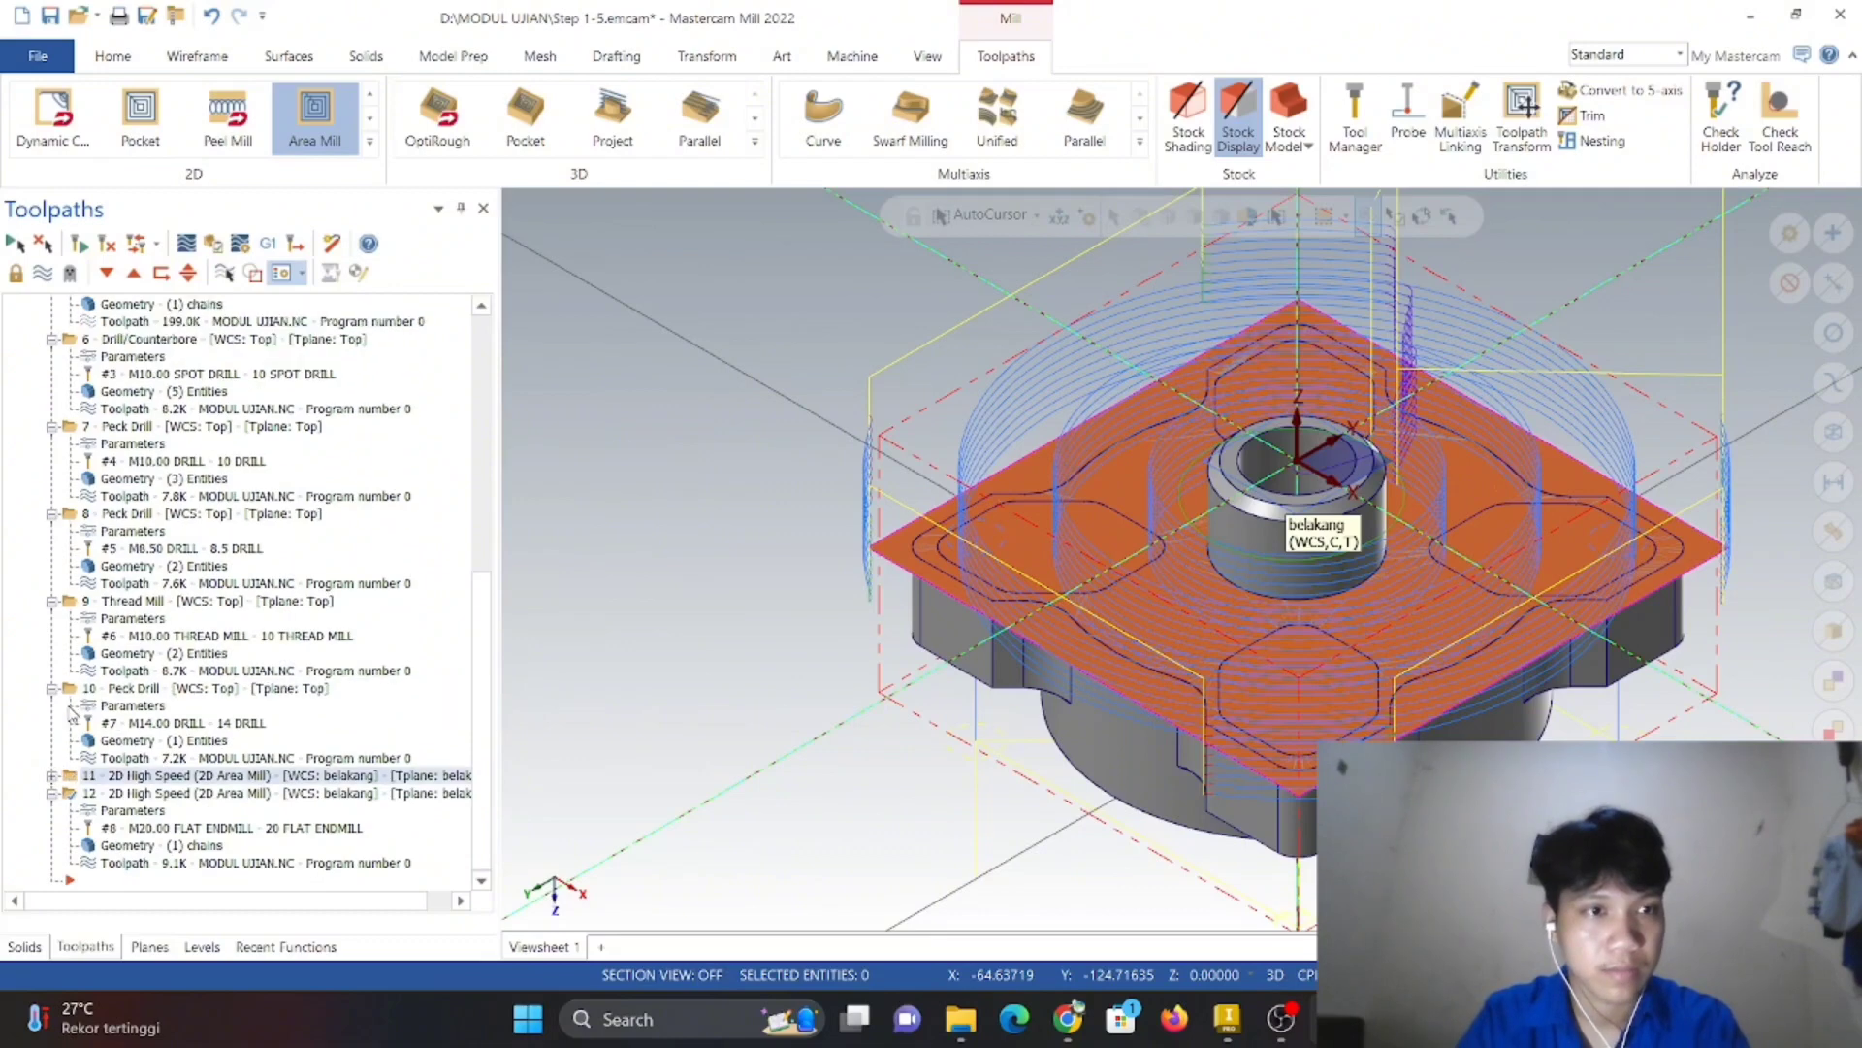
double_click(69, 777)
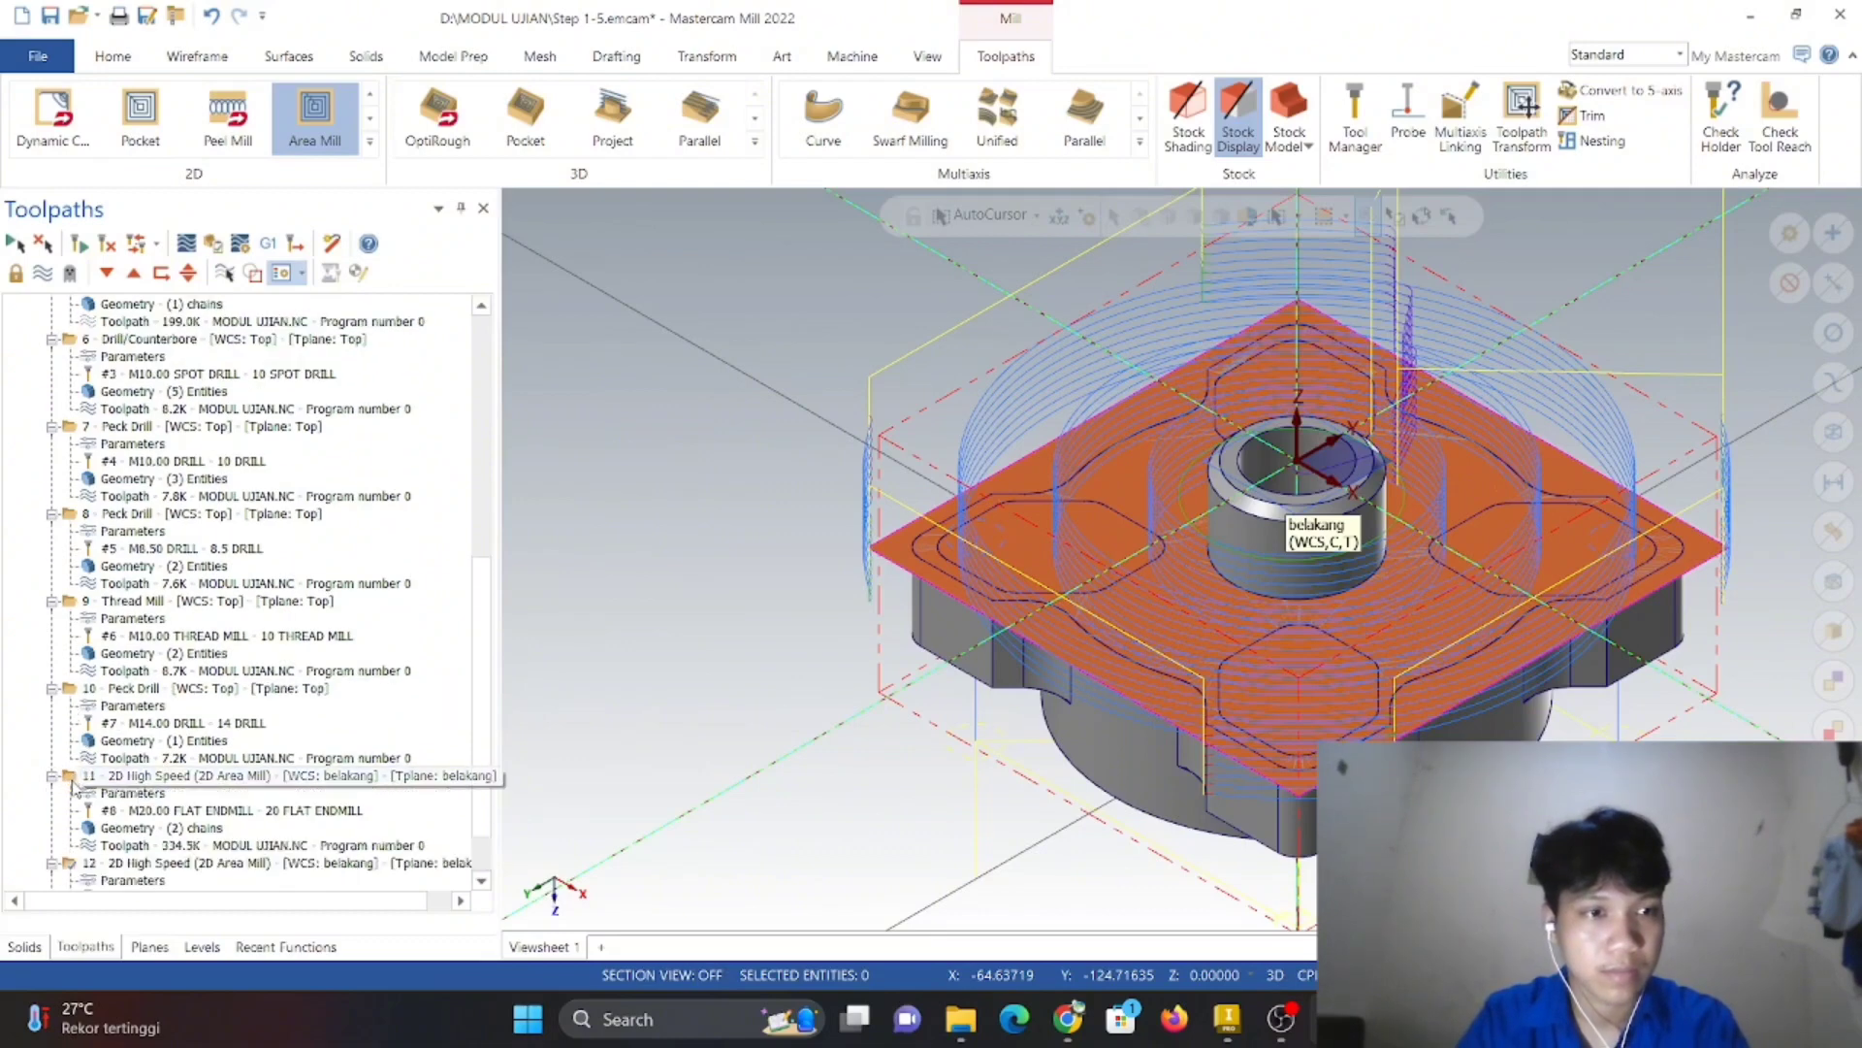
click(70, 866)
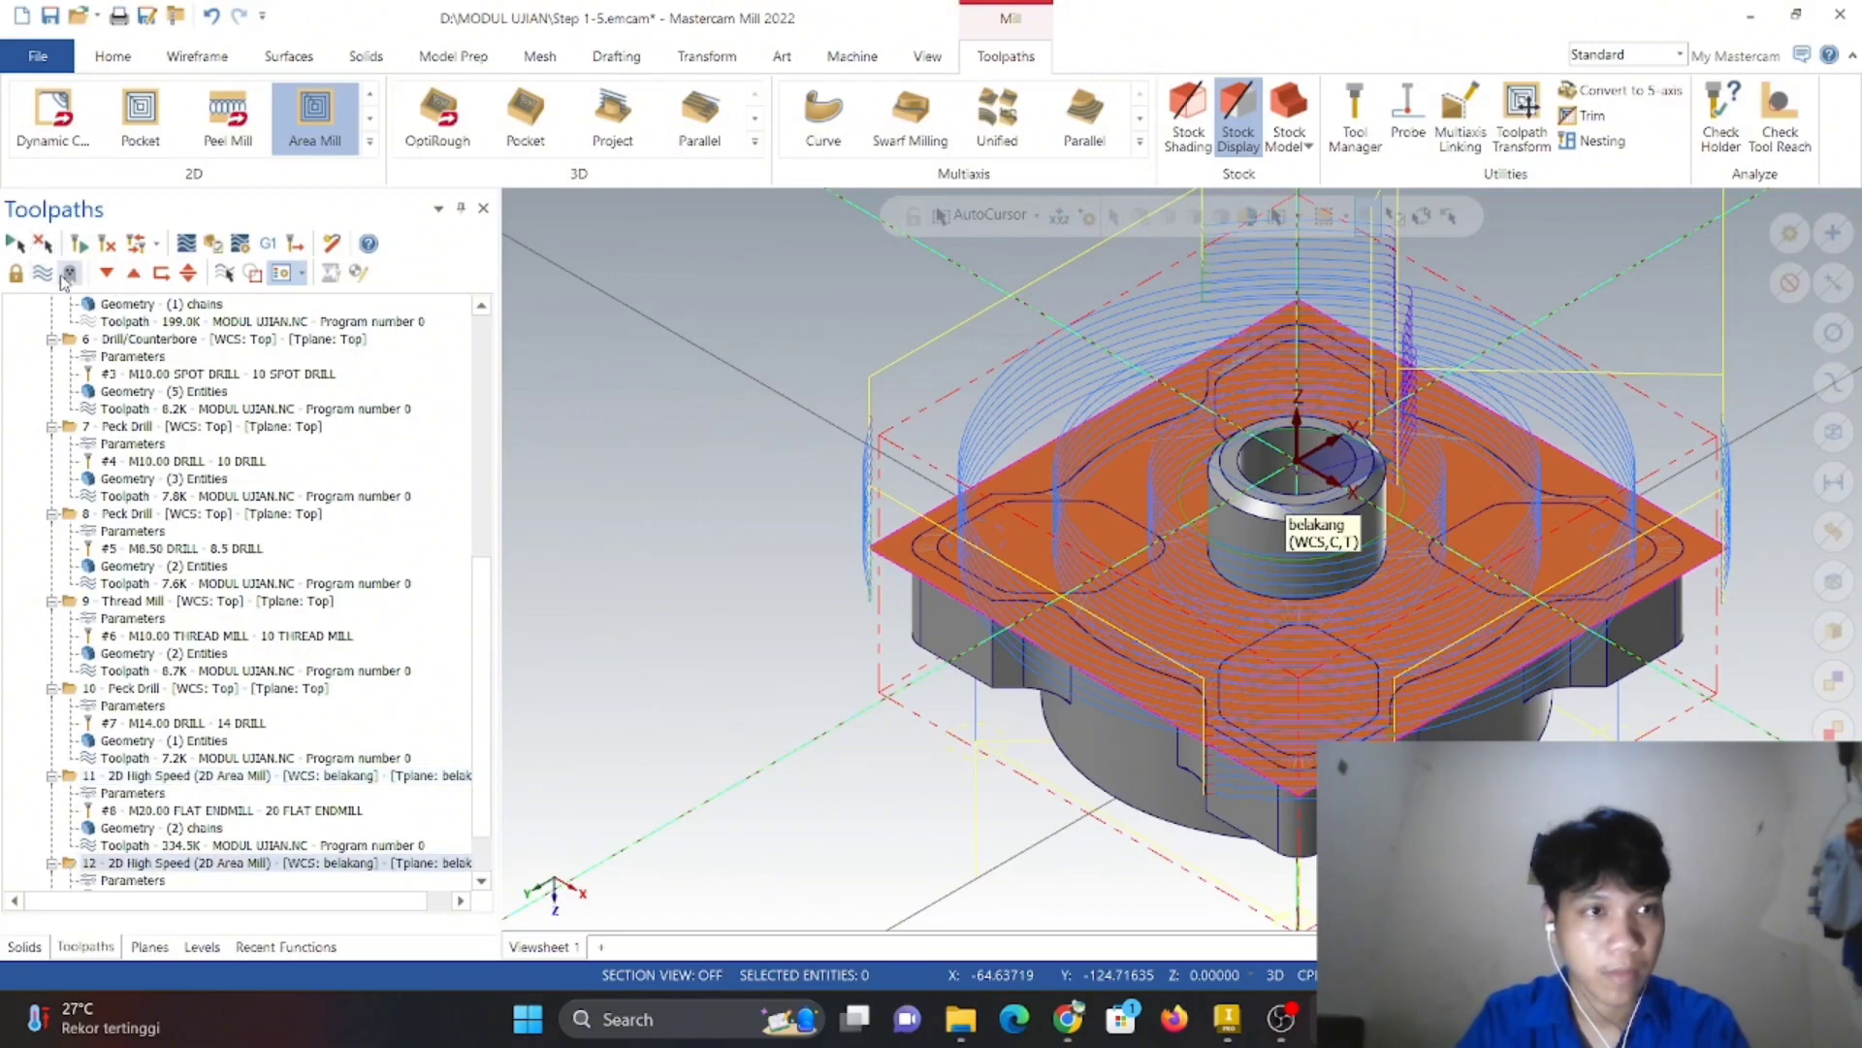
click(74, 775)
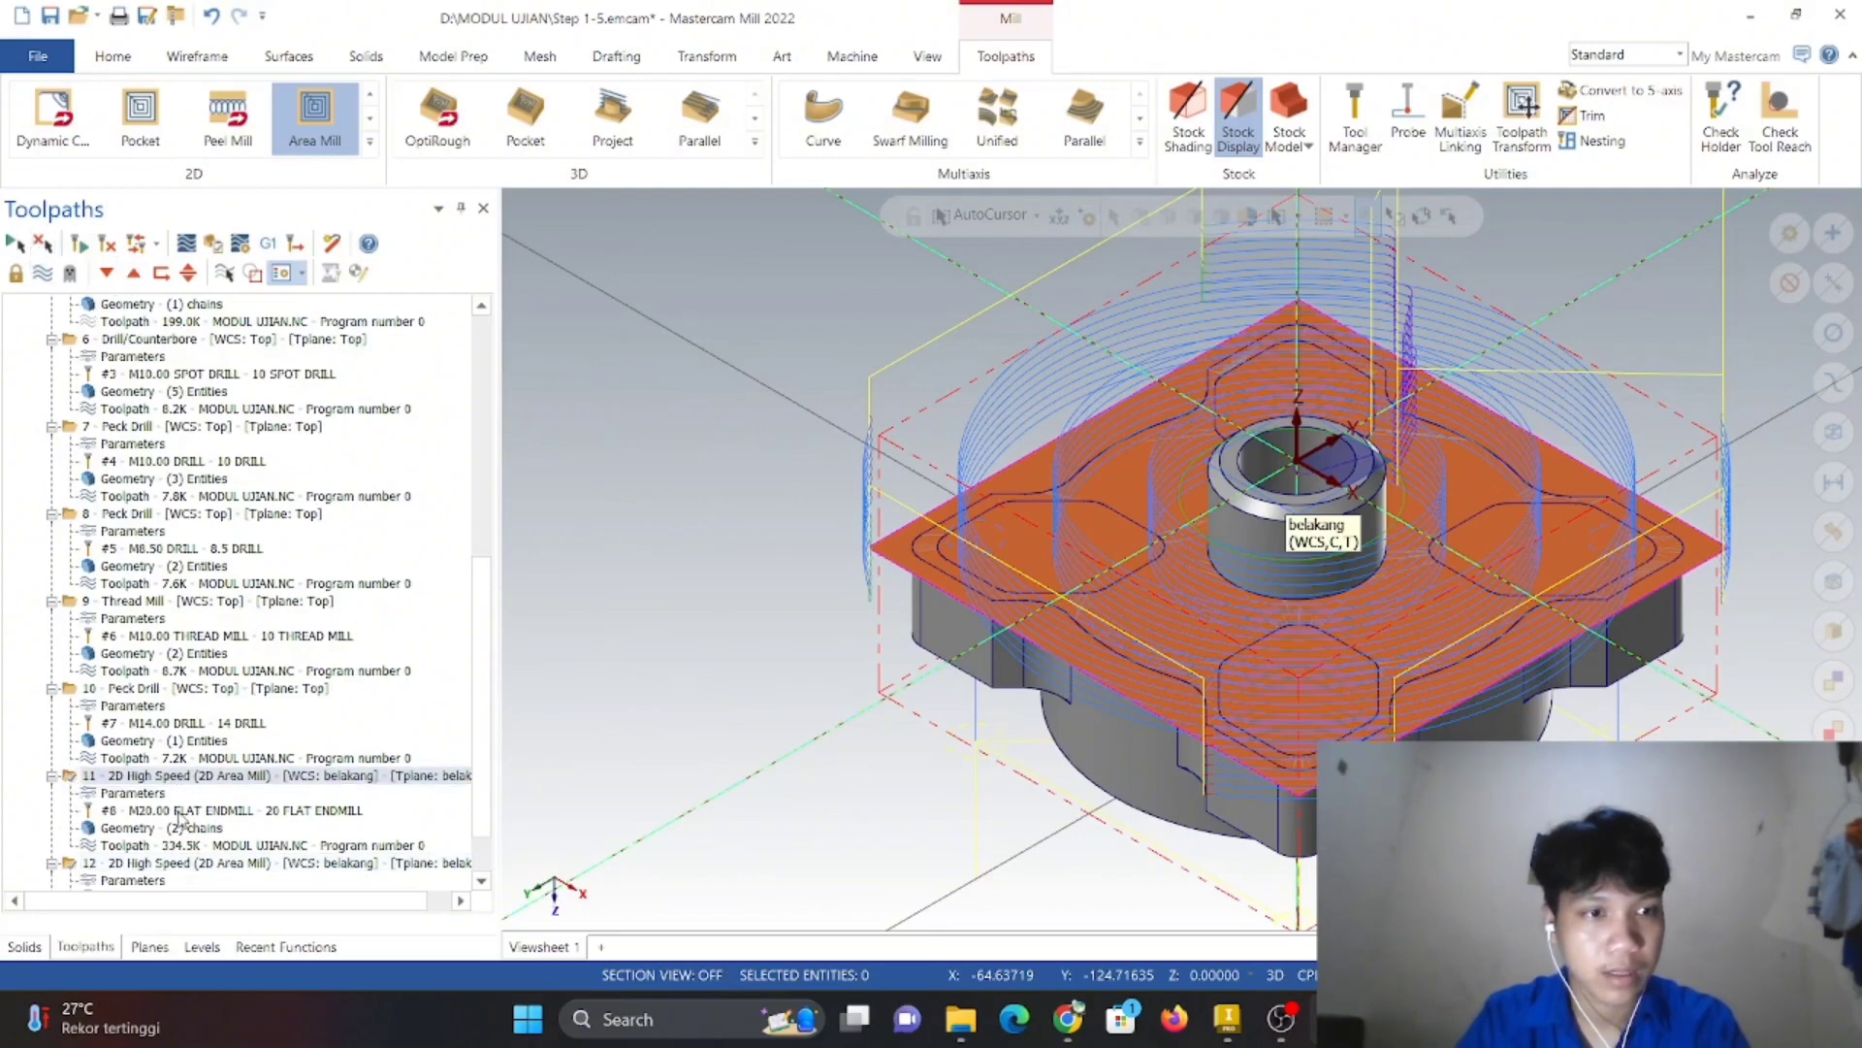
scroll(173, 776, down, 2)
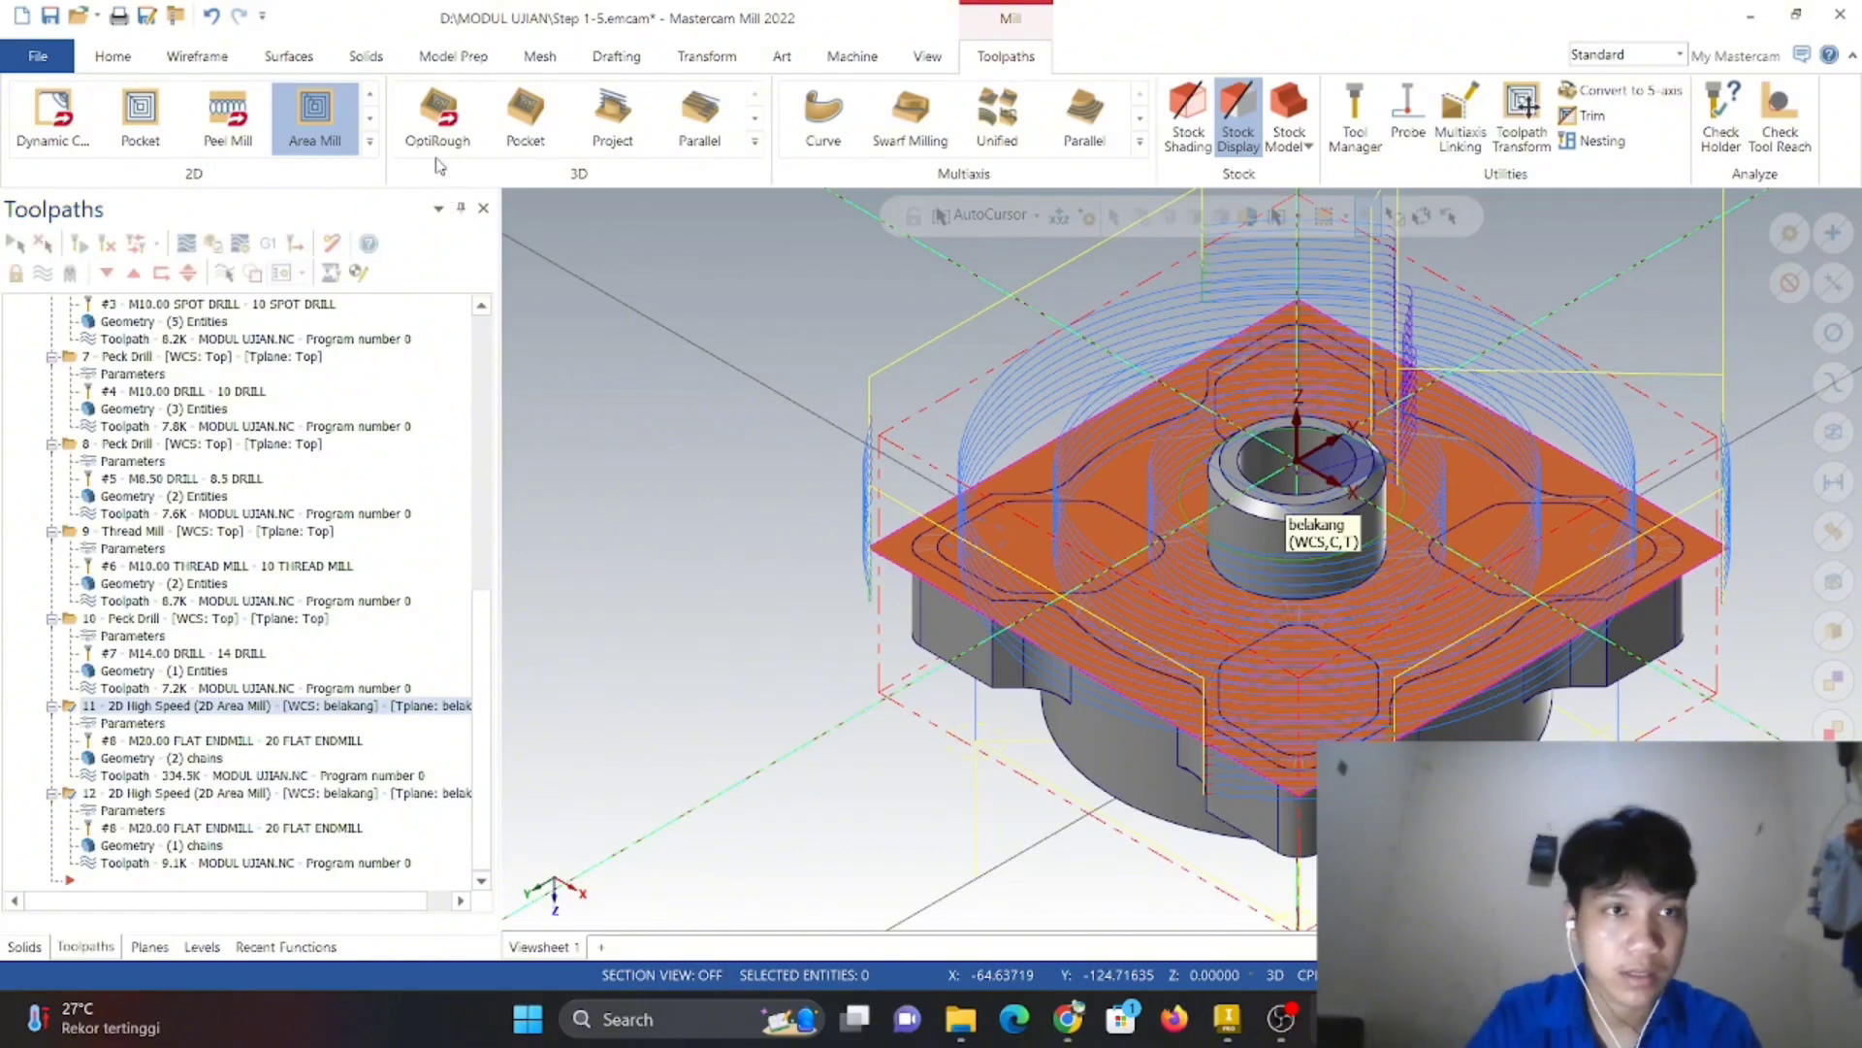
click(214, 250)
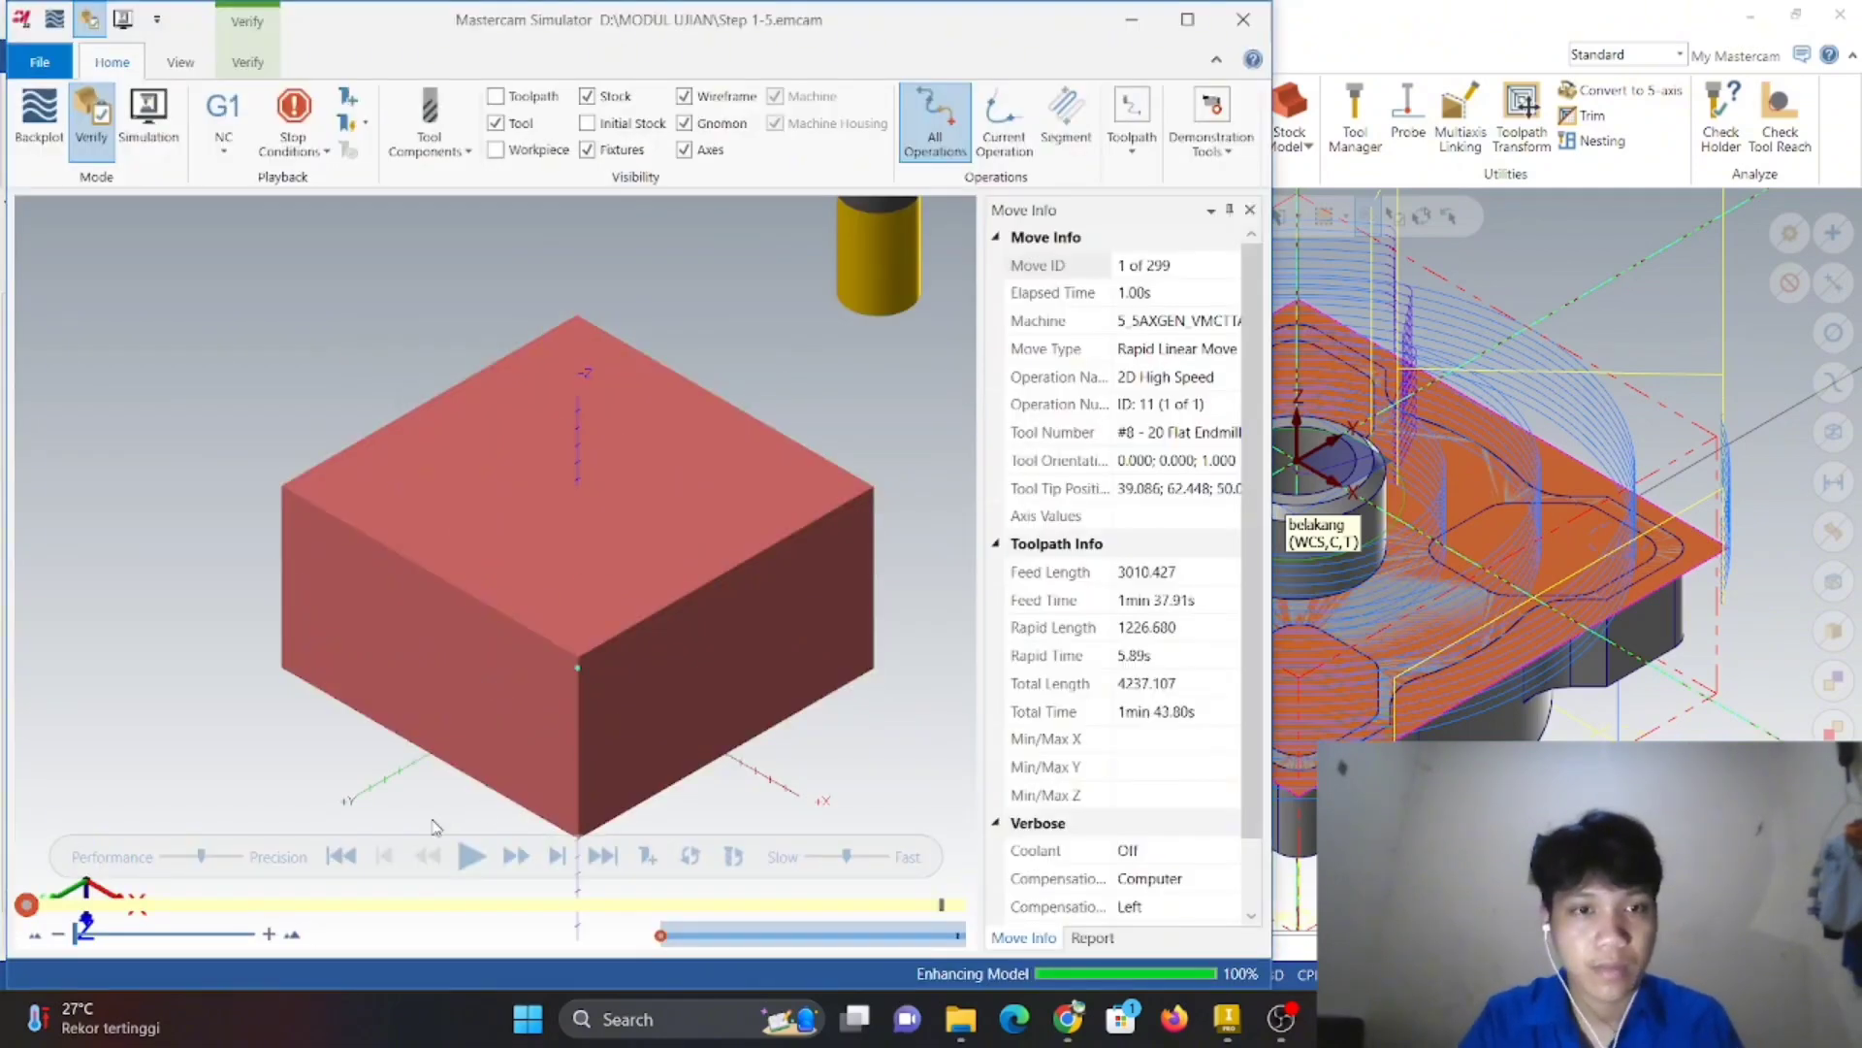
click(471, 855)
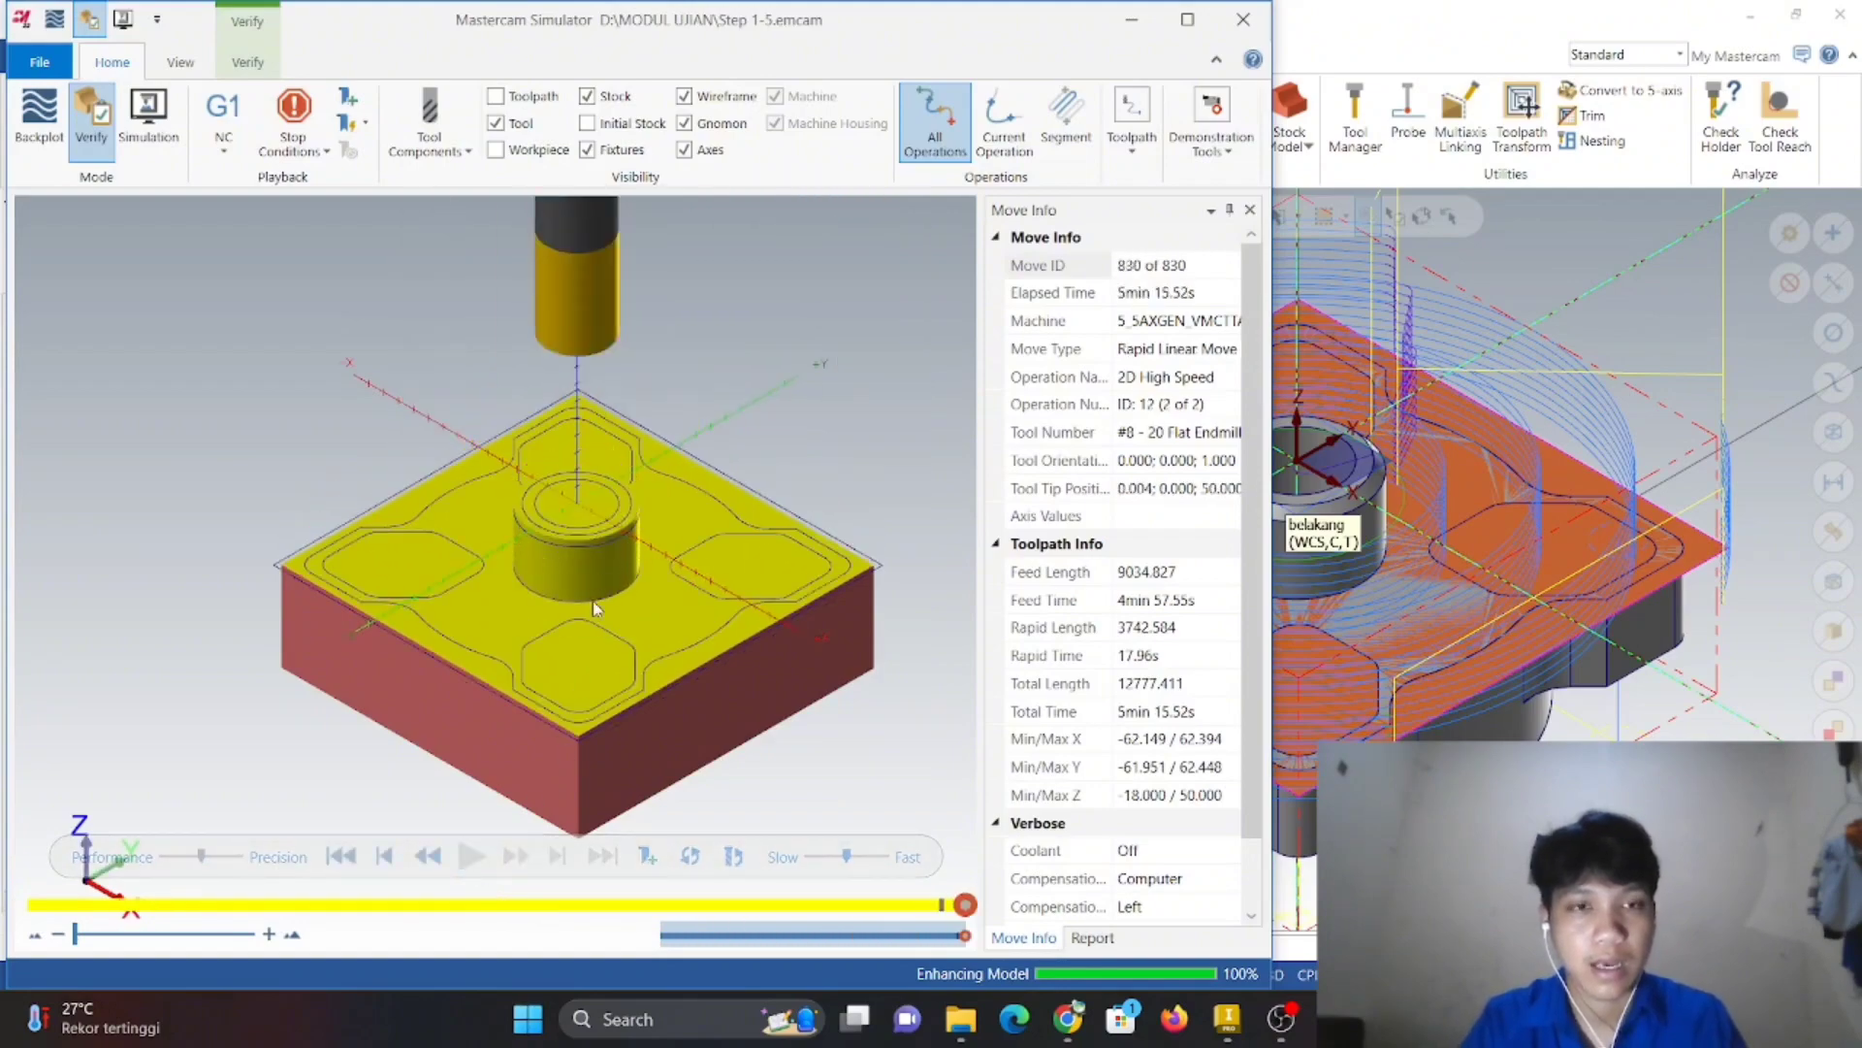
scroll(600, 584, down, 2)
scroll(604, 582, up, 5)
scroll(600, 573, down, 2)
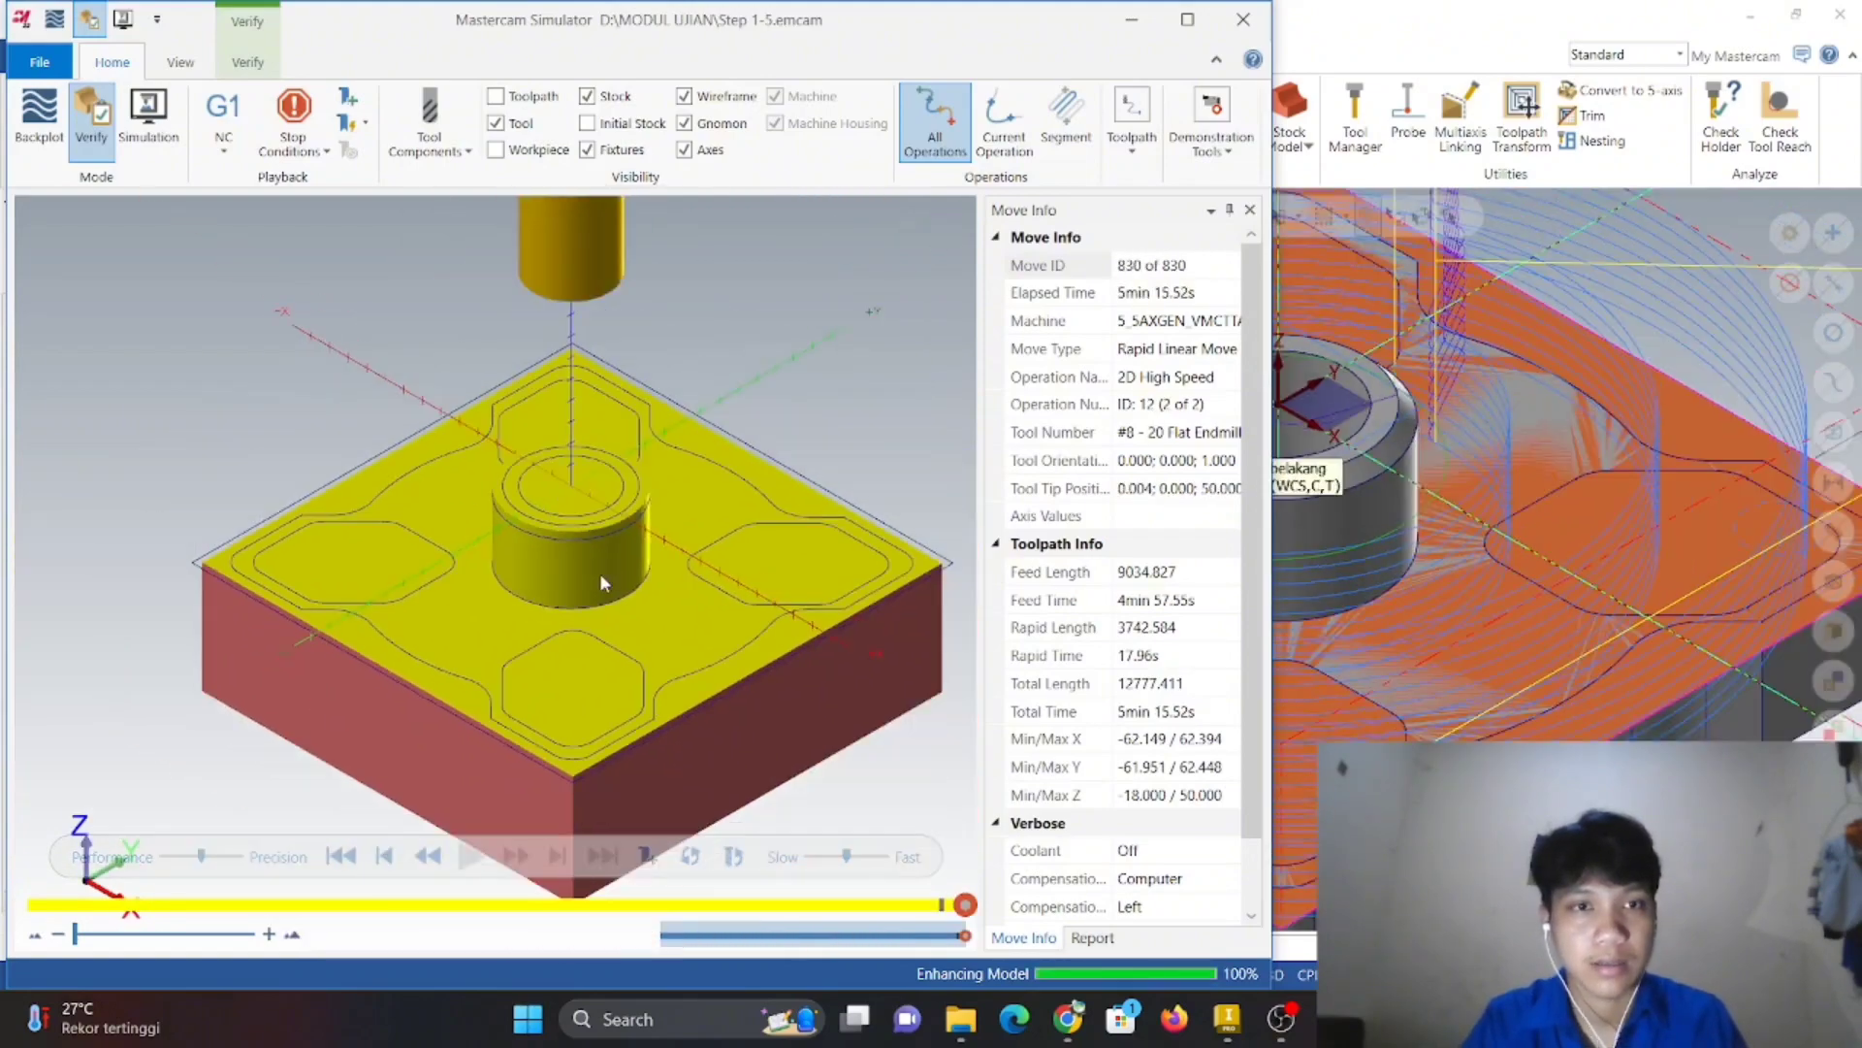
scroll(601, 578, down, 1)
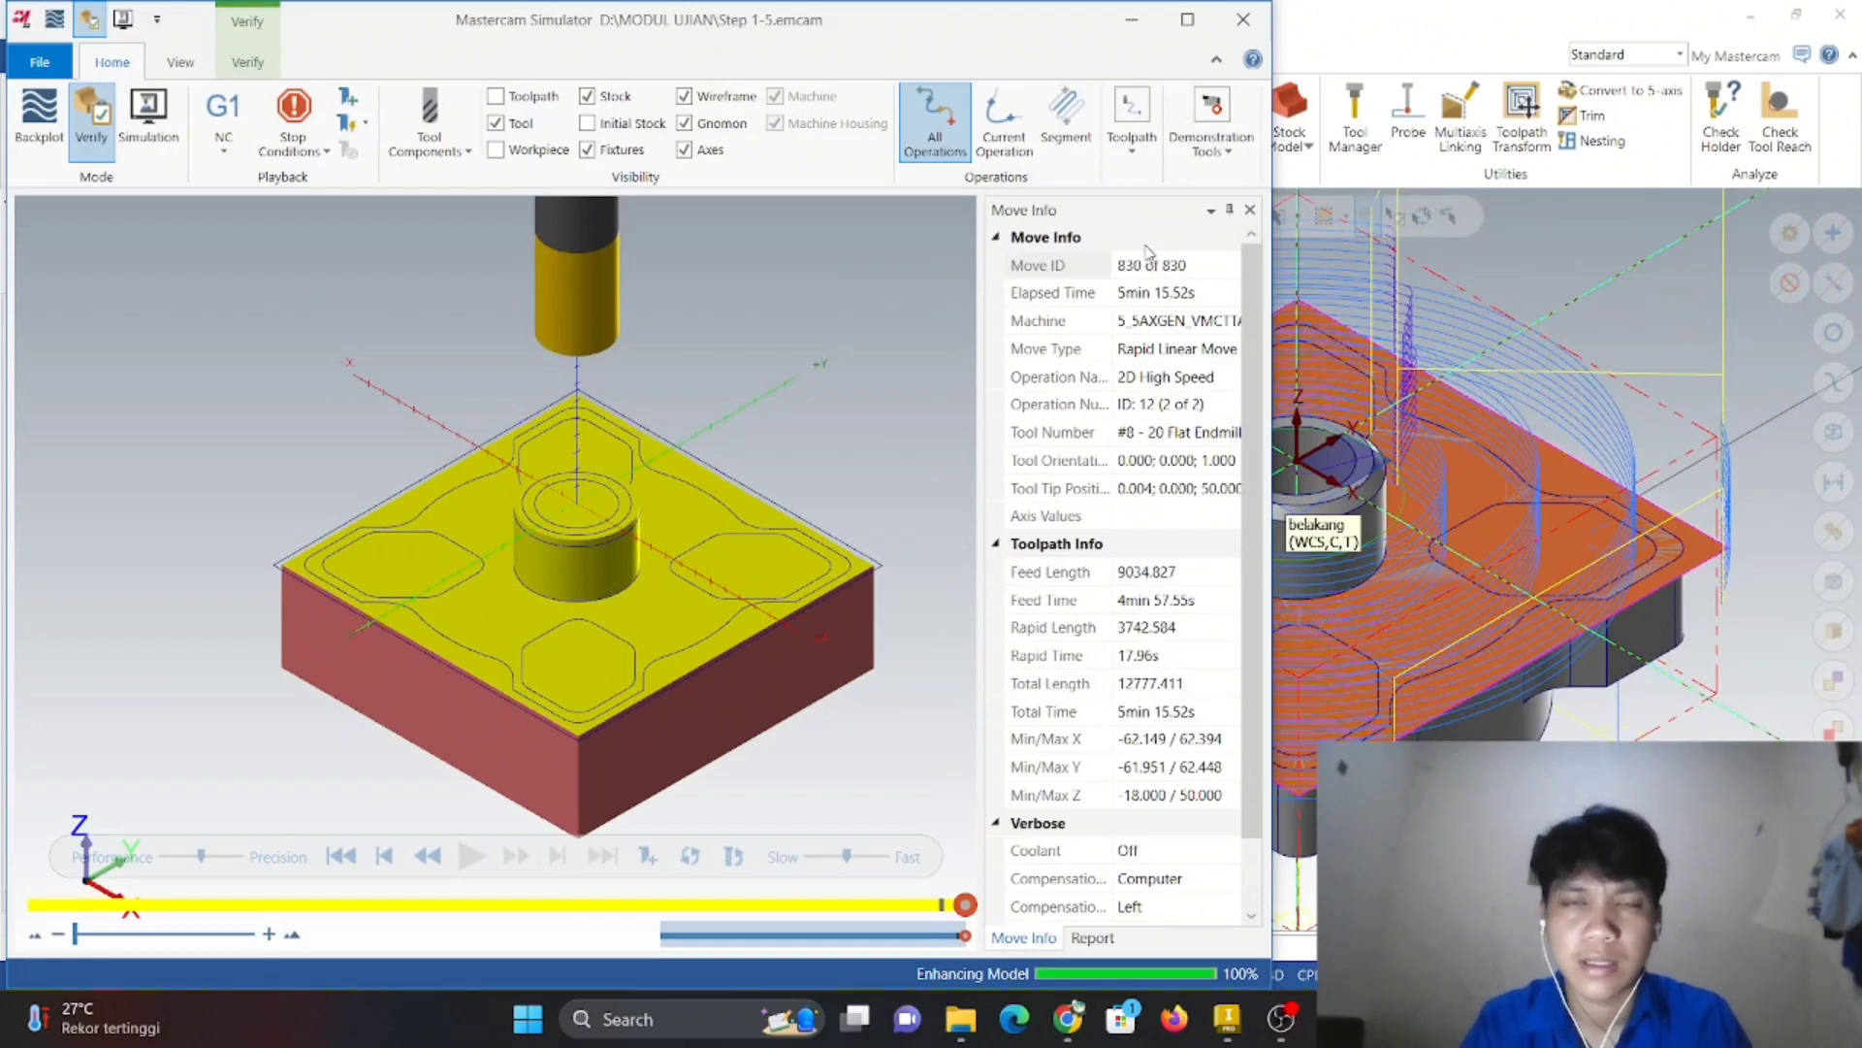
click(1246, 19)
- Return the model to the isometric view and examine the central boss and its chamfered top edge up close
right_click(714, 494)
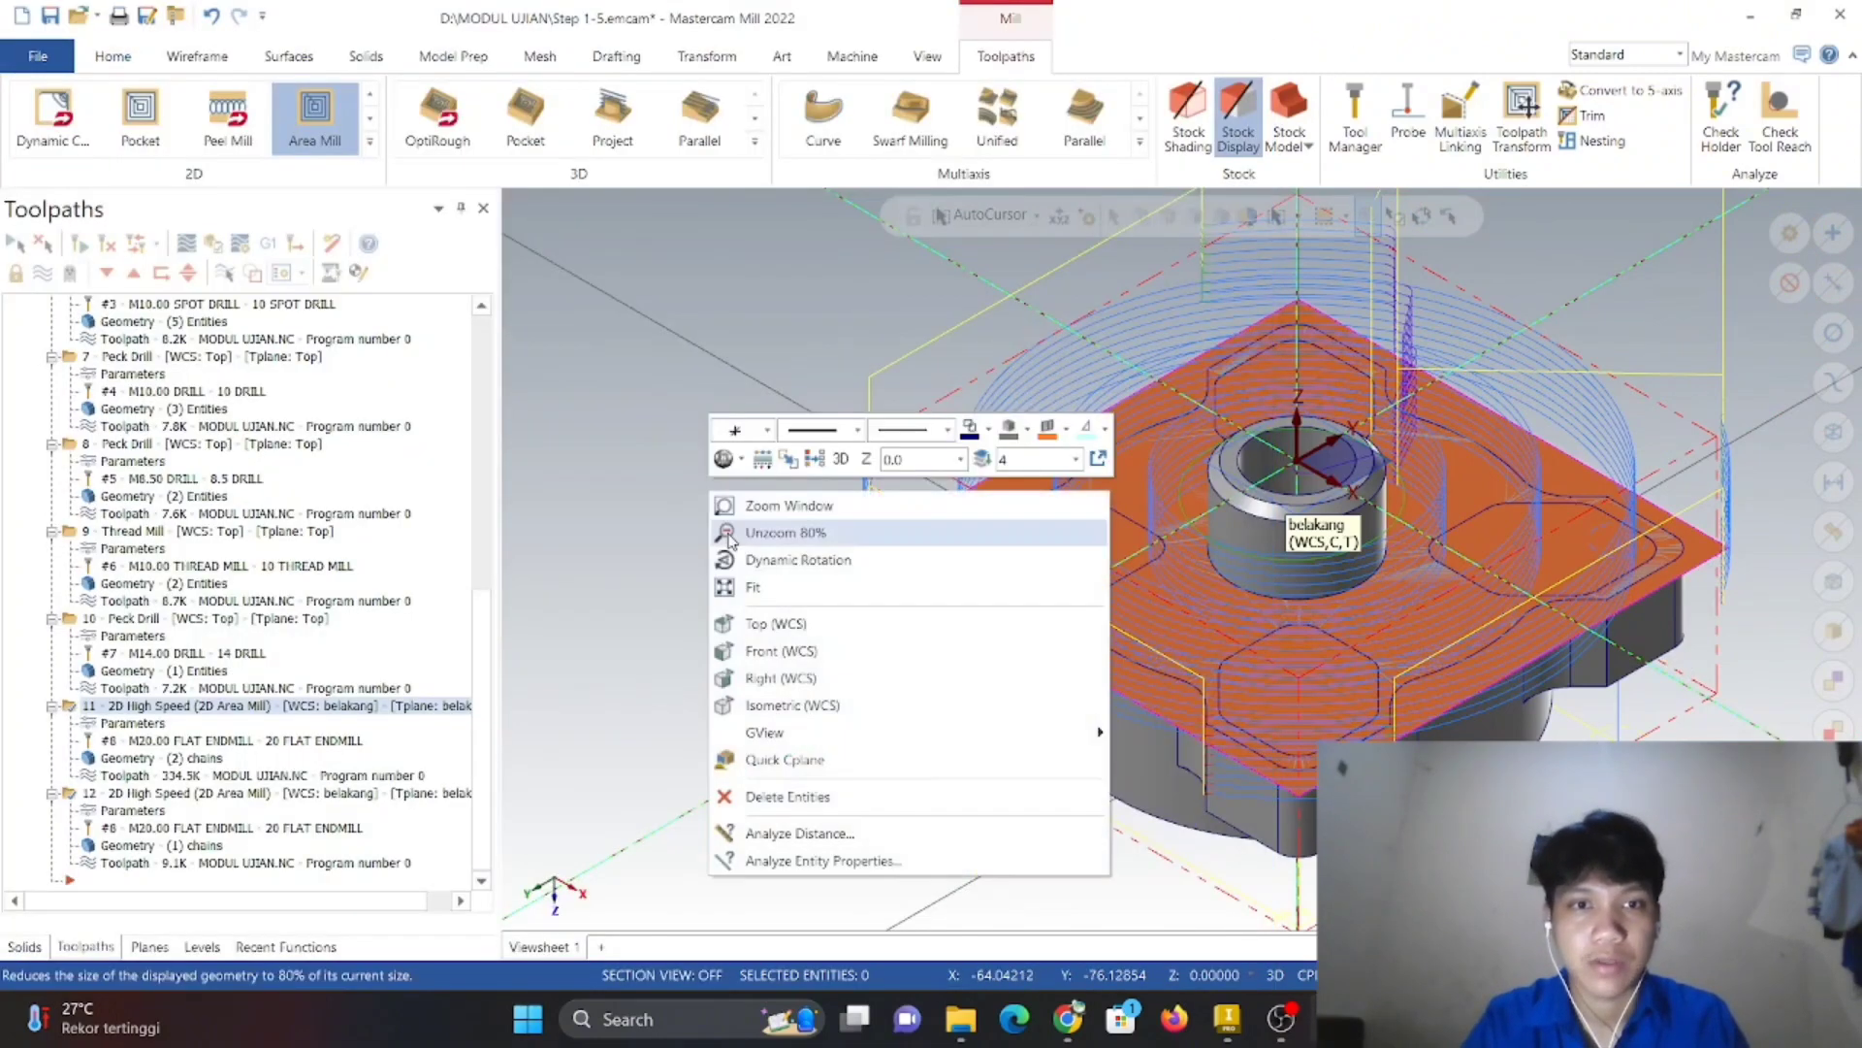
click(778, 704)
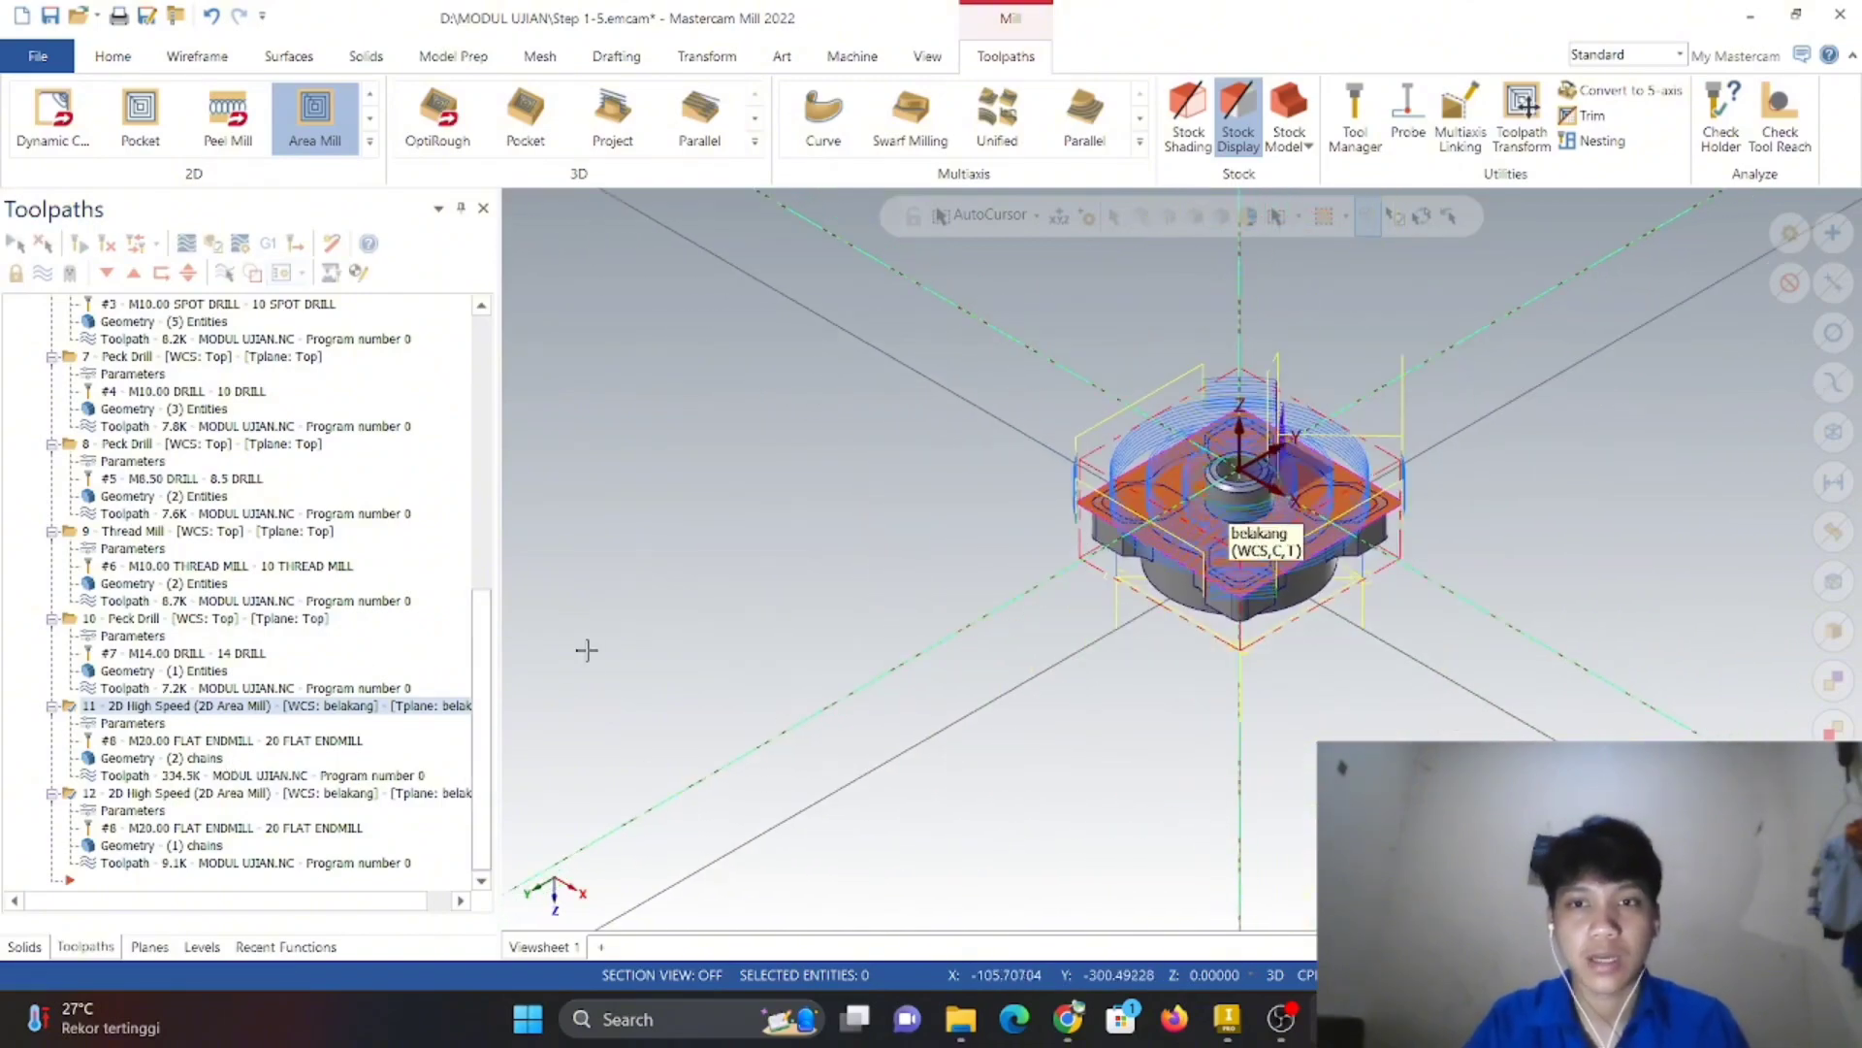
scroll(636, 569, down, 3)
right_click(746, 601)
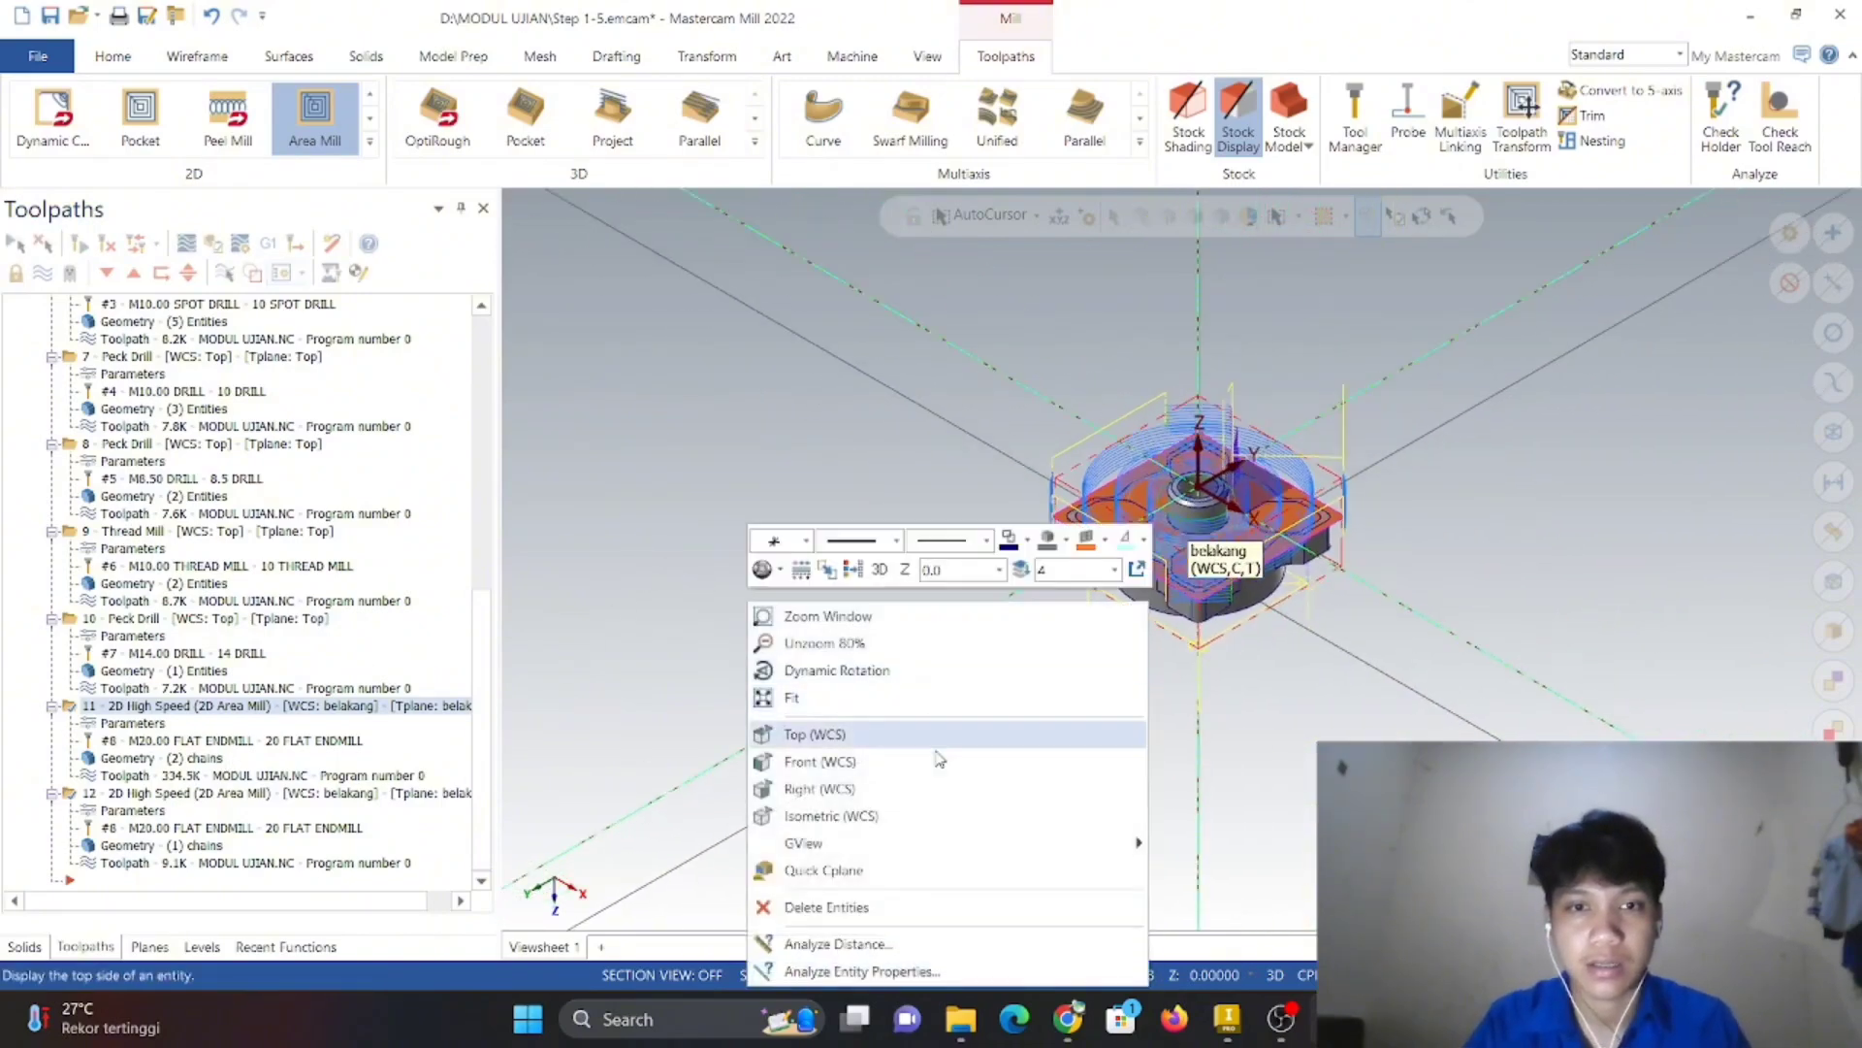
click(916, 823)
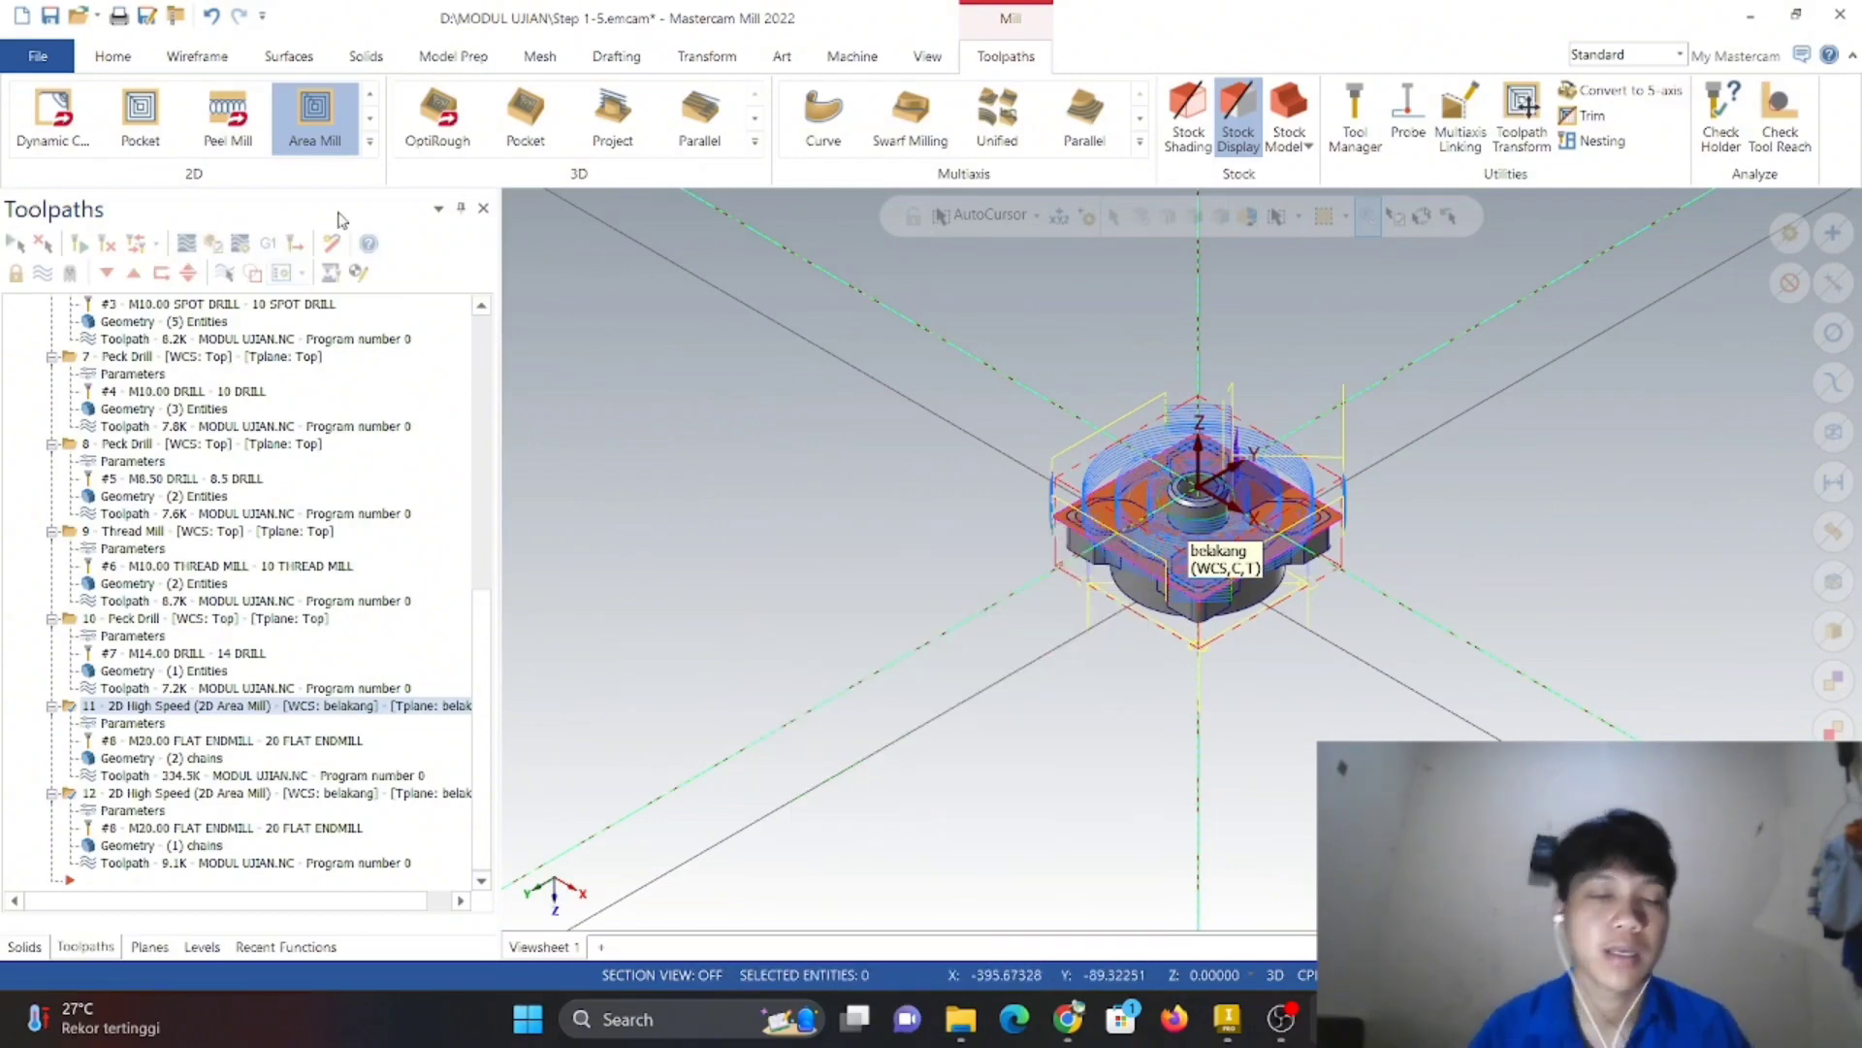
scroll(1004, 499, up, 3)
scroll(1056, 551, up, 5)
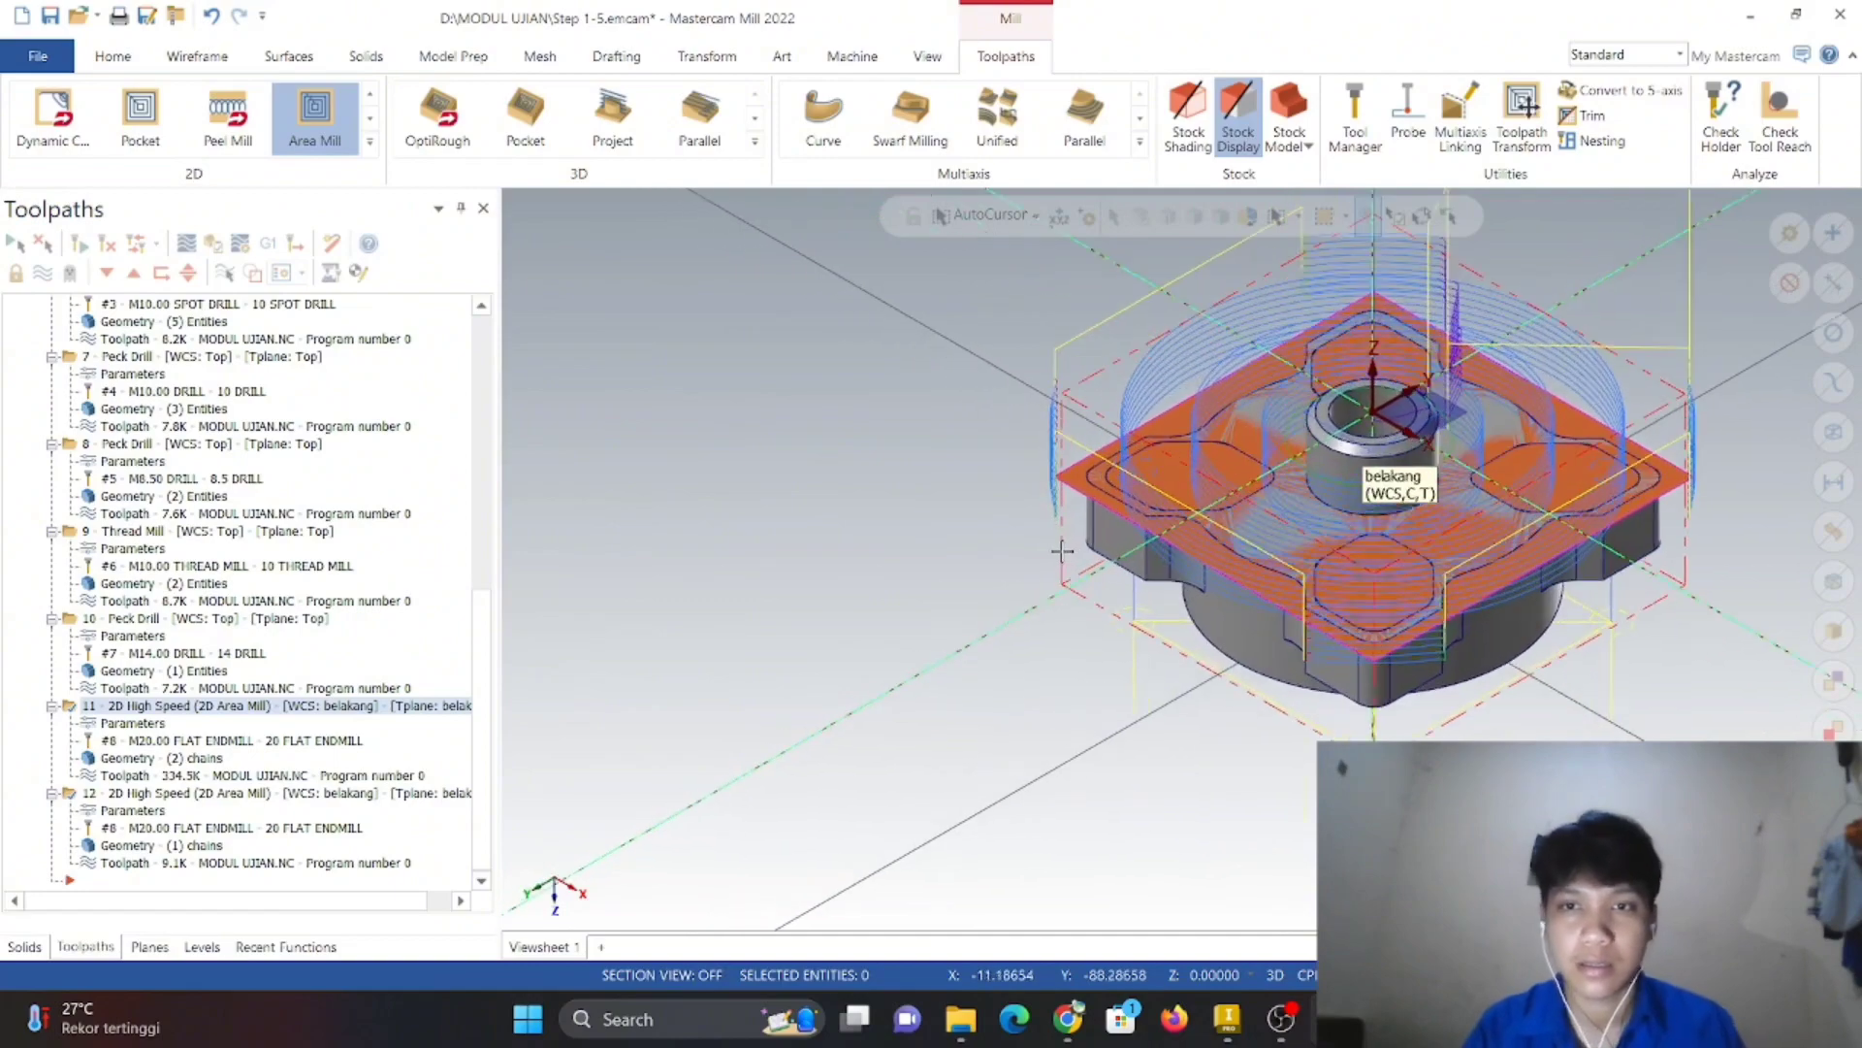
scroll(939, 601, up, 2)
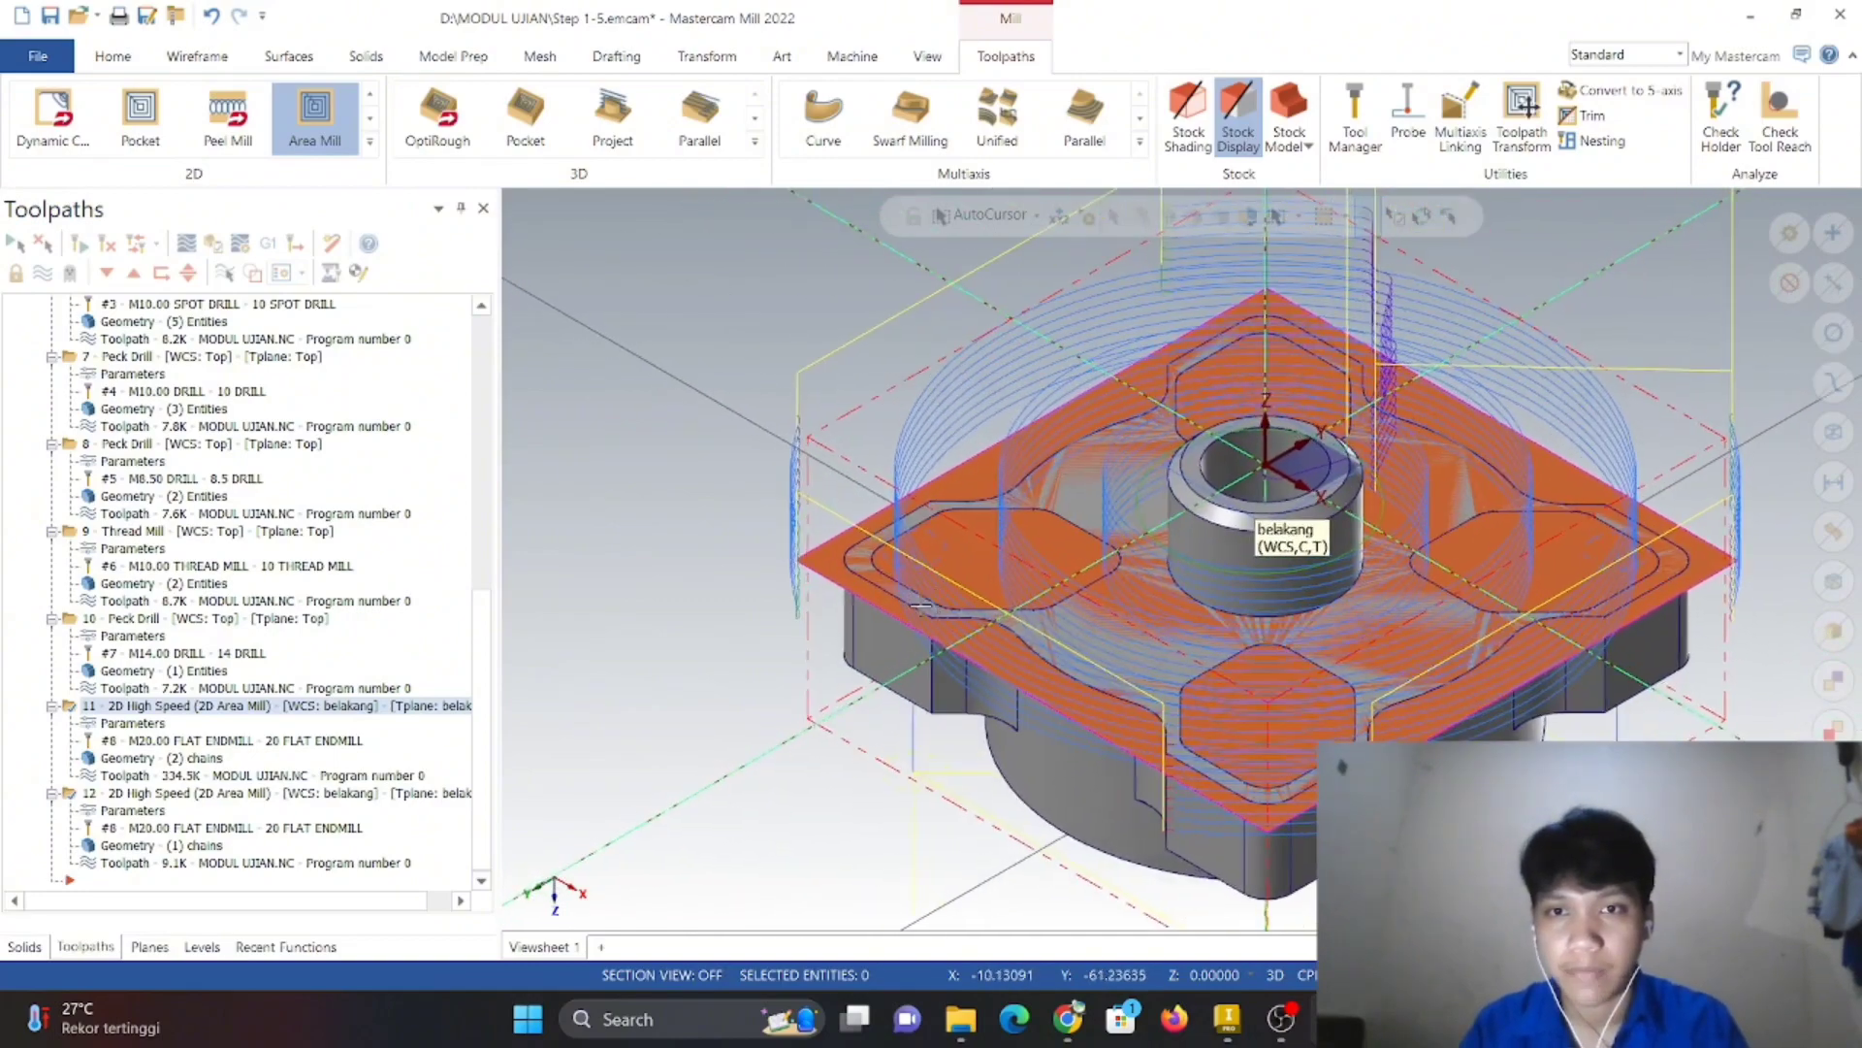
- Start a Model Chamfer toolpath and begin creating a new tool for it
click(371, 144)
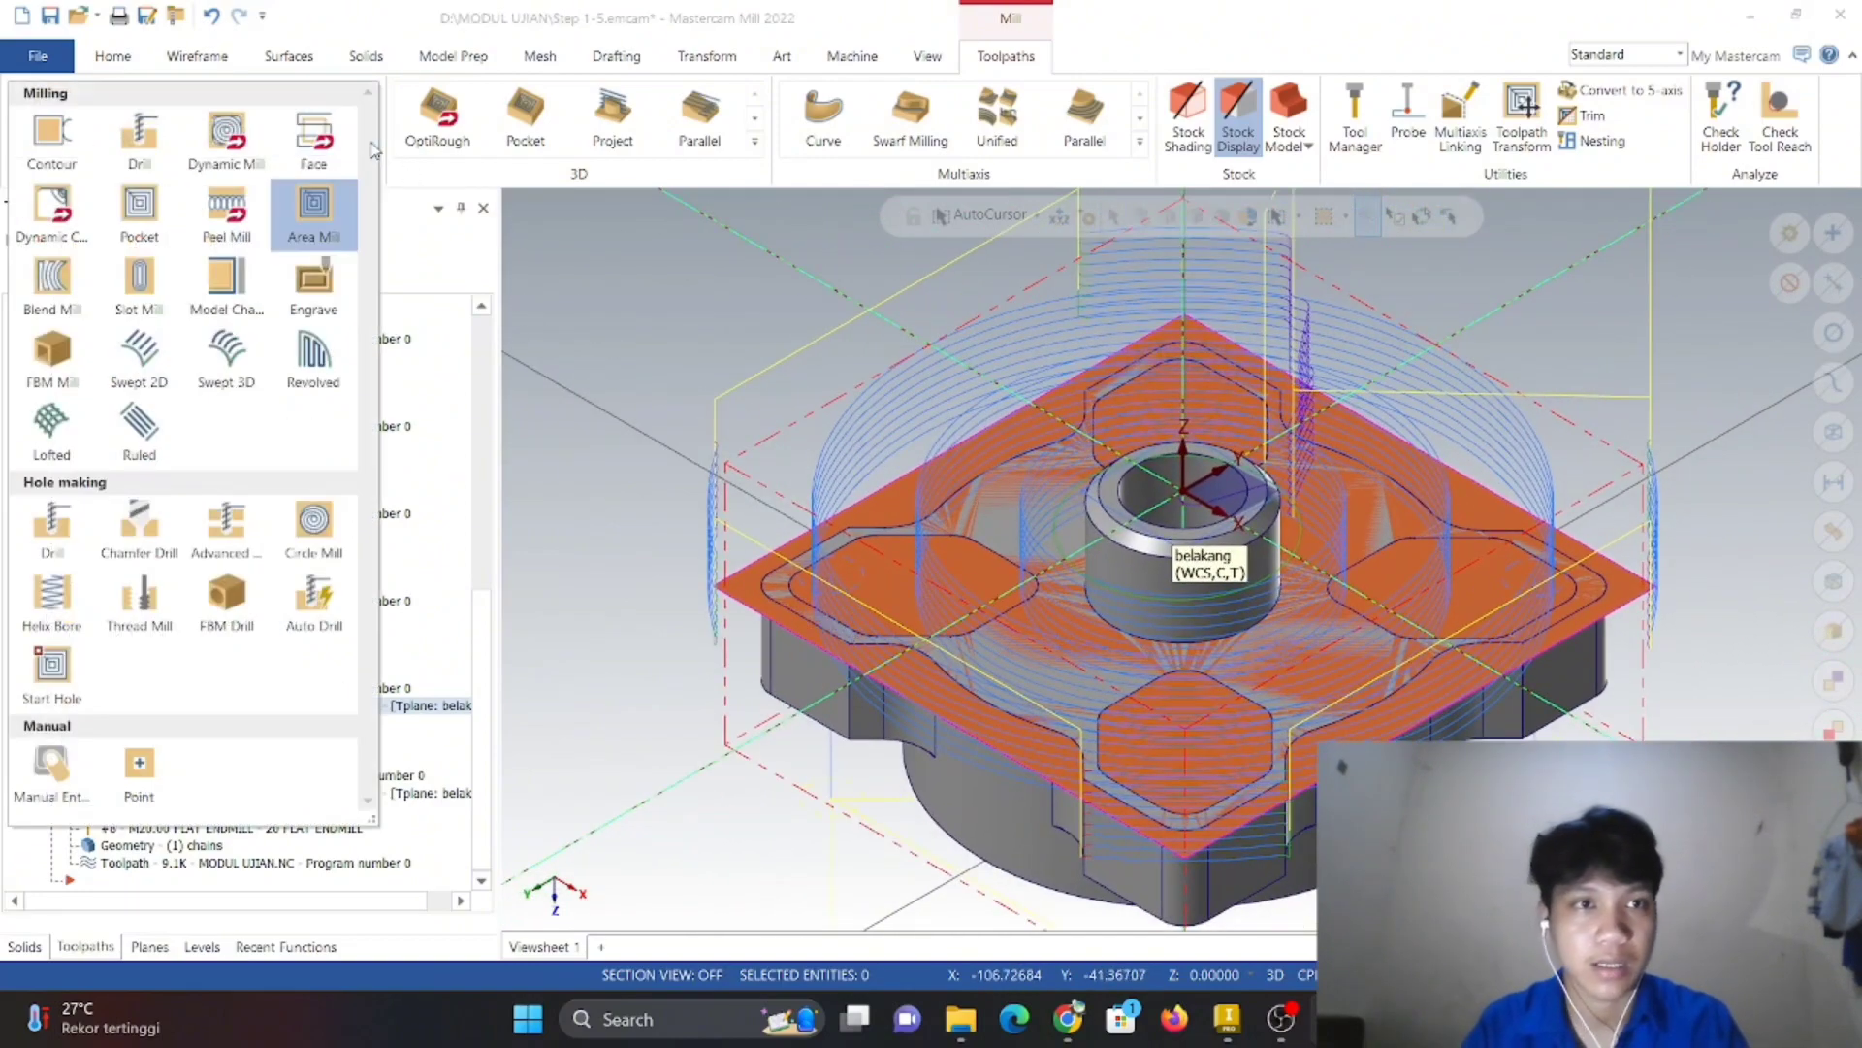
click(517, 223)
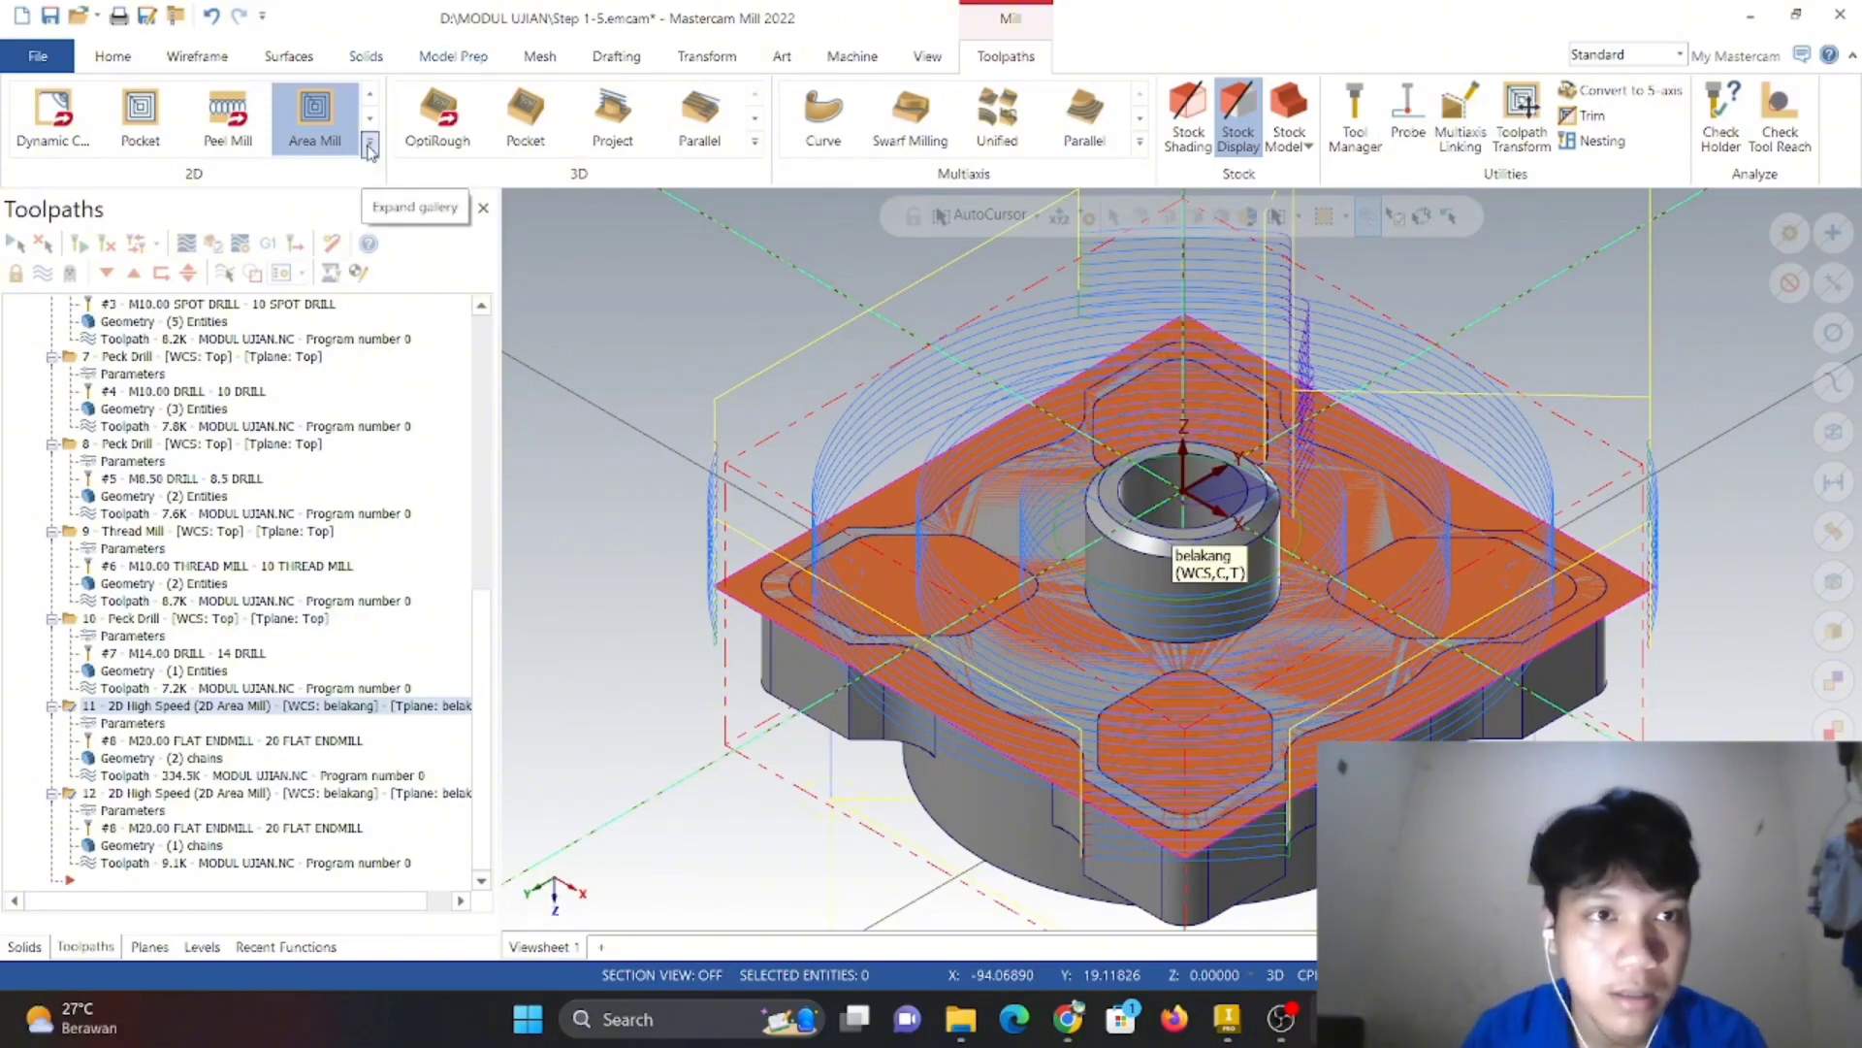
click(370, 145)
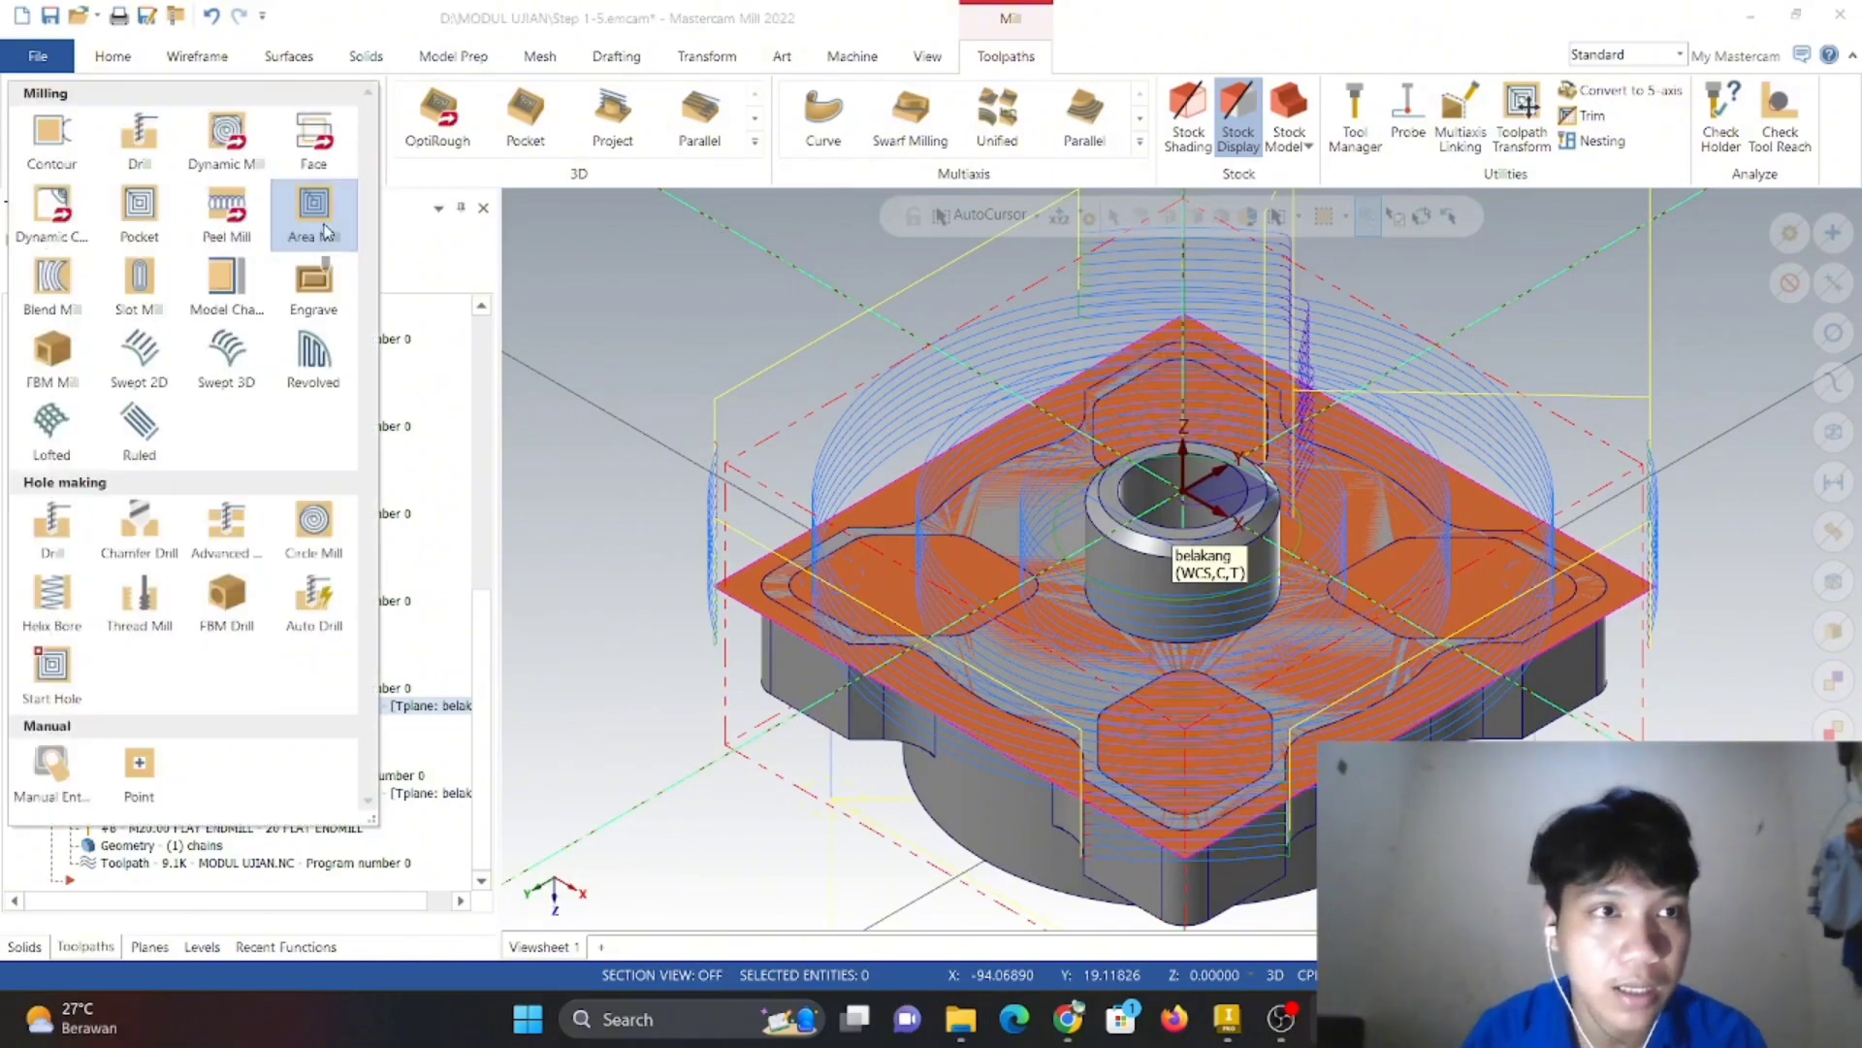
click(225, 302)
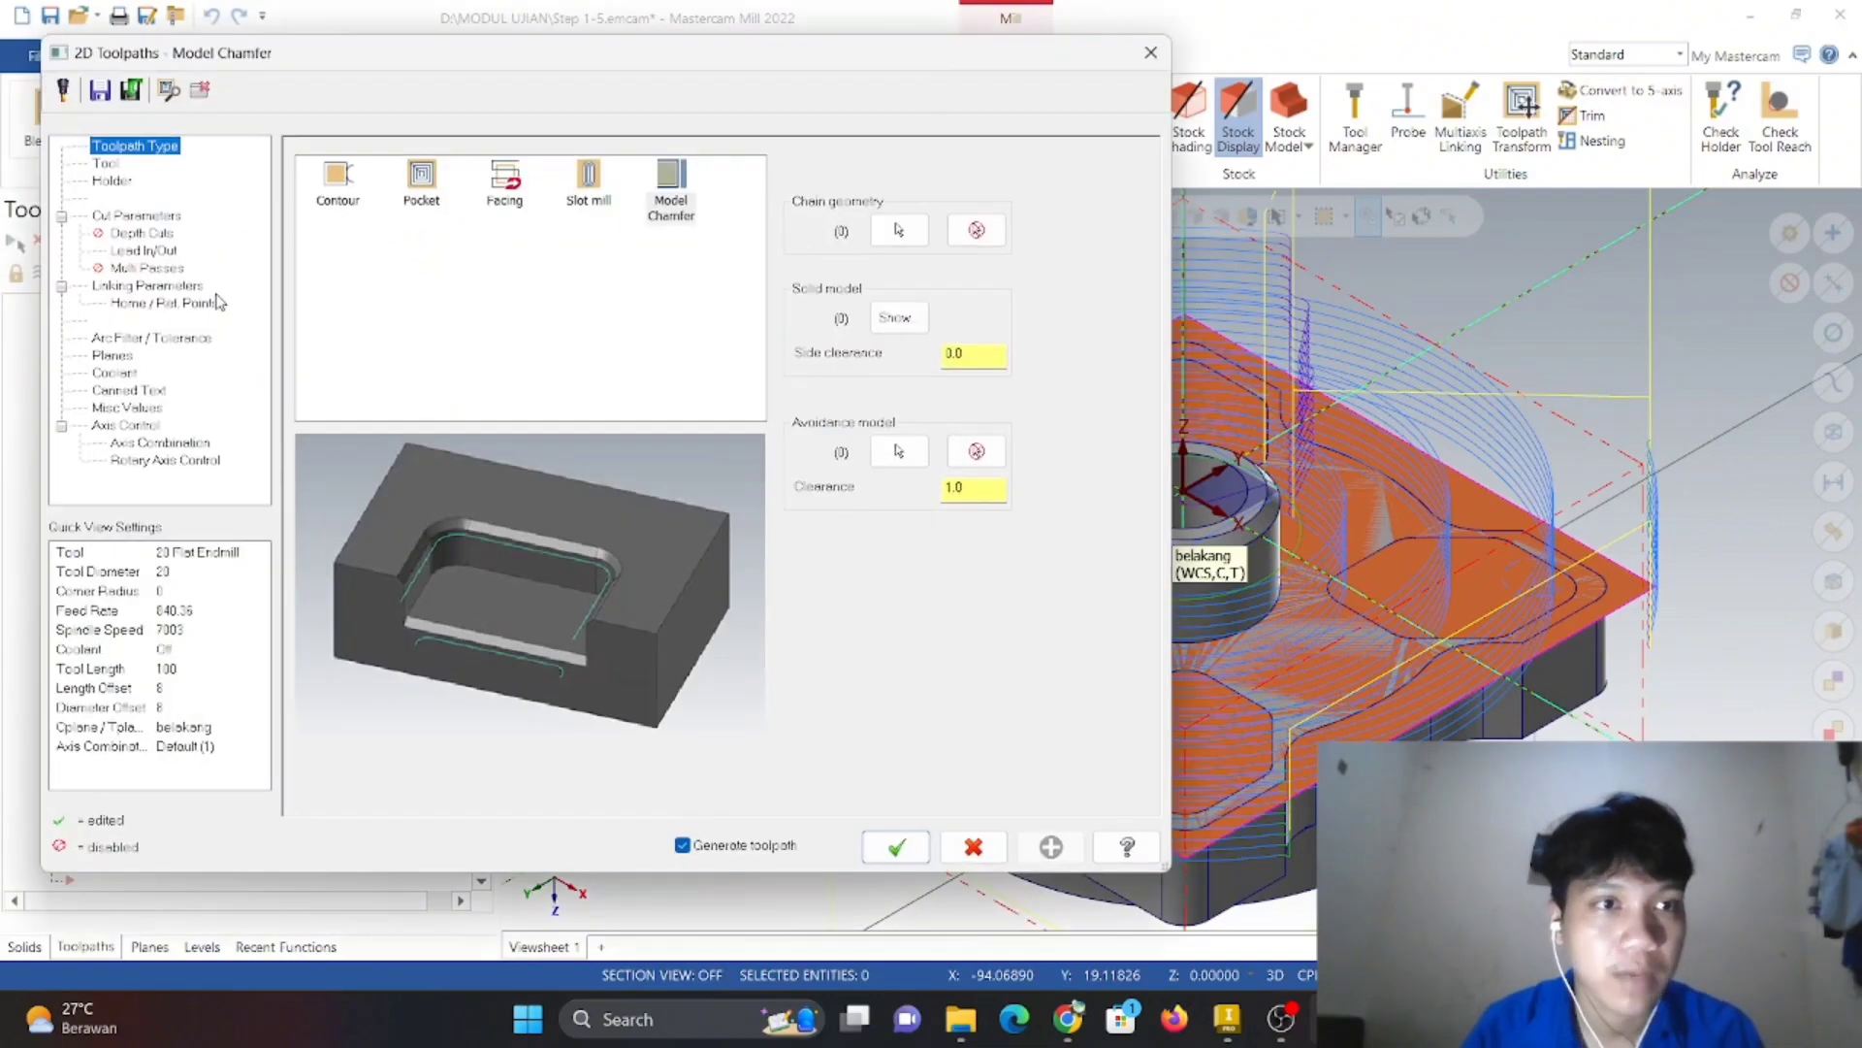
click(107, 164)
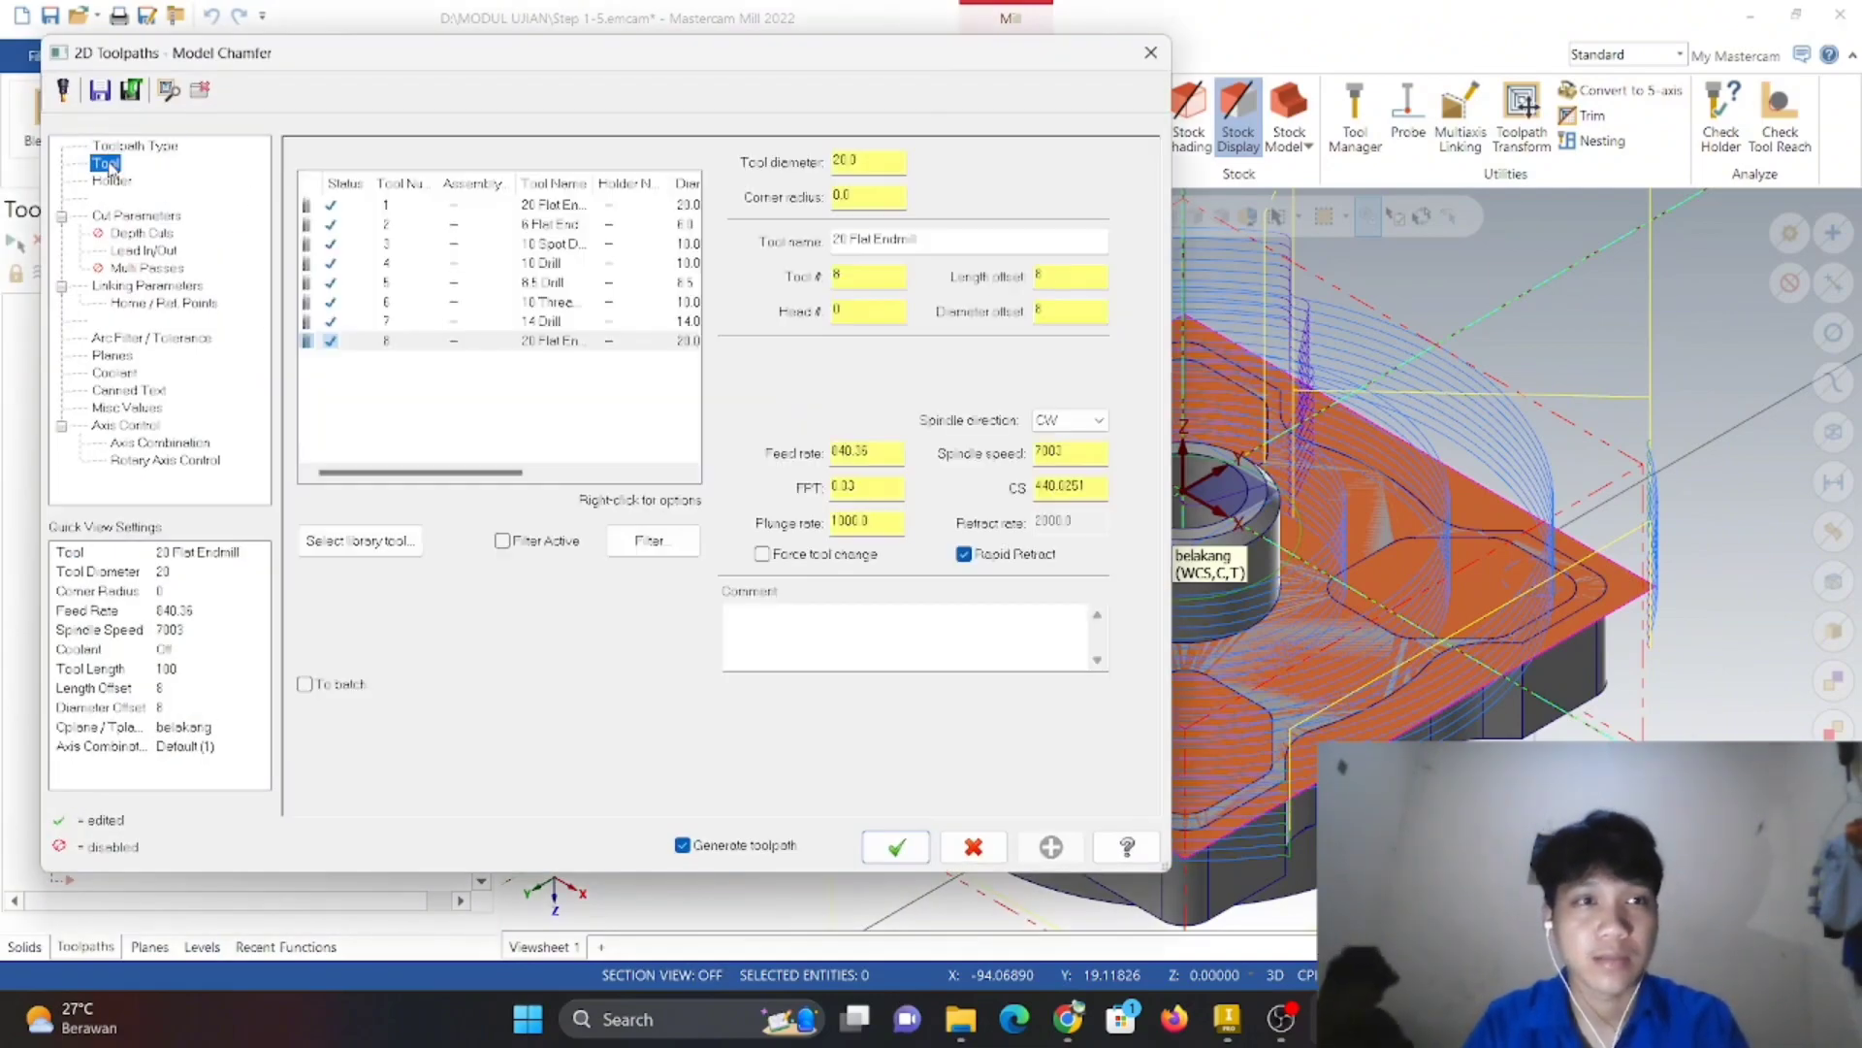
right_click(466, 397)
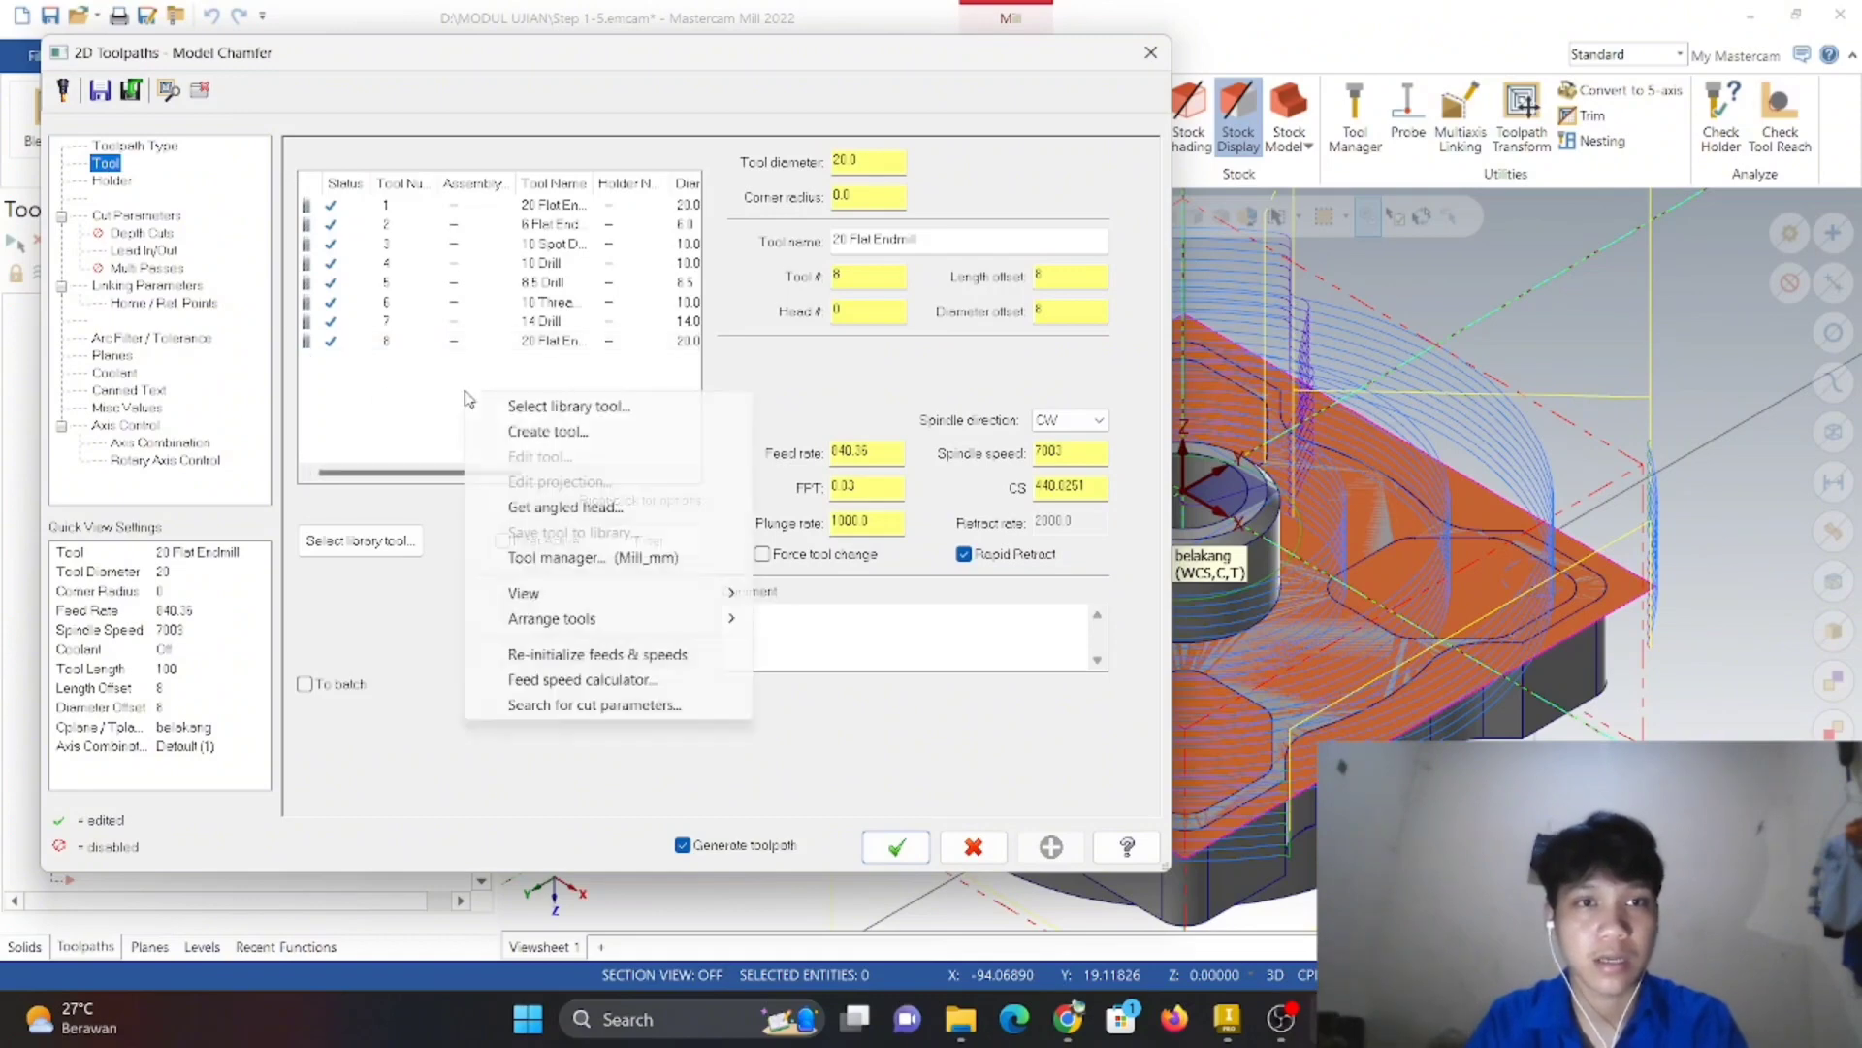
click(549, 435)
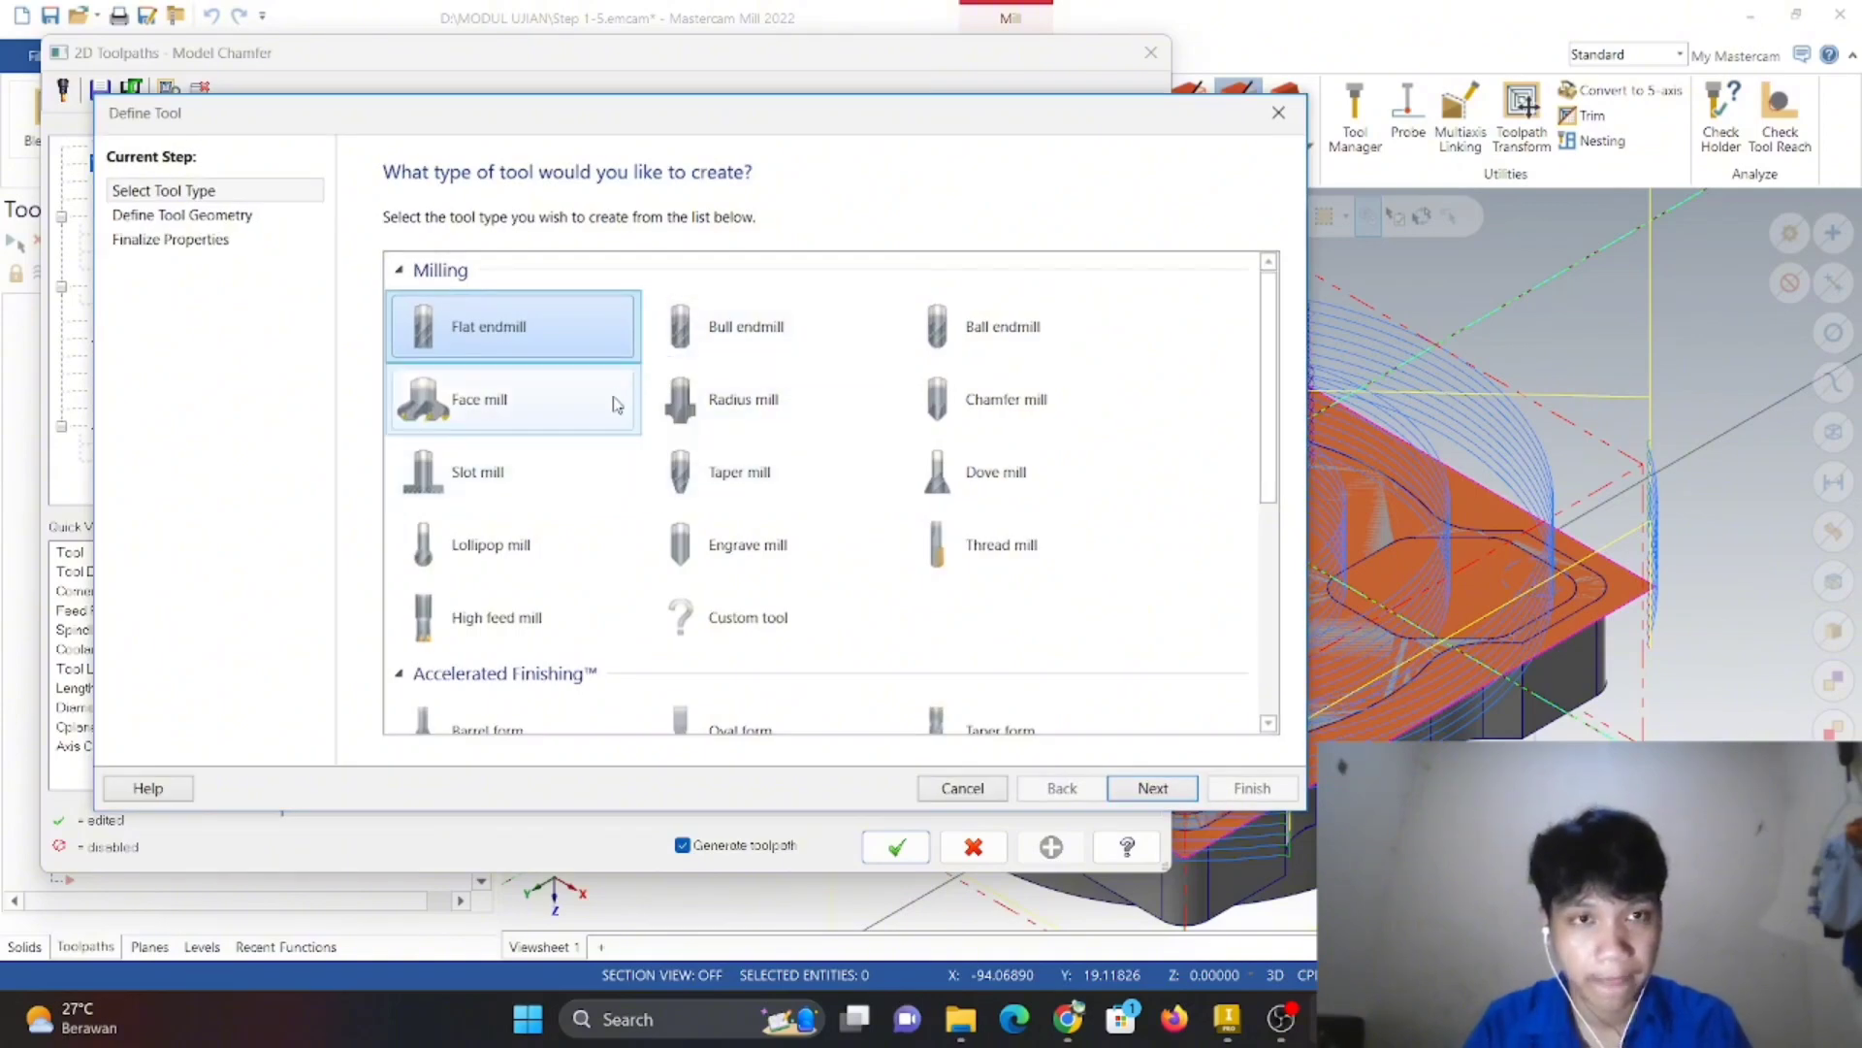
- Look through the milling, accelerated finishing and holemaking tool types offered for the new tool
scroll(679, 465, down, 3)
scroll(708, 519, down, 3)
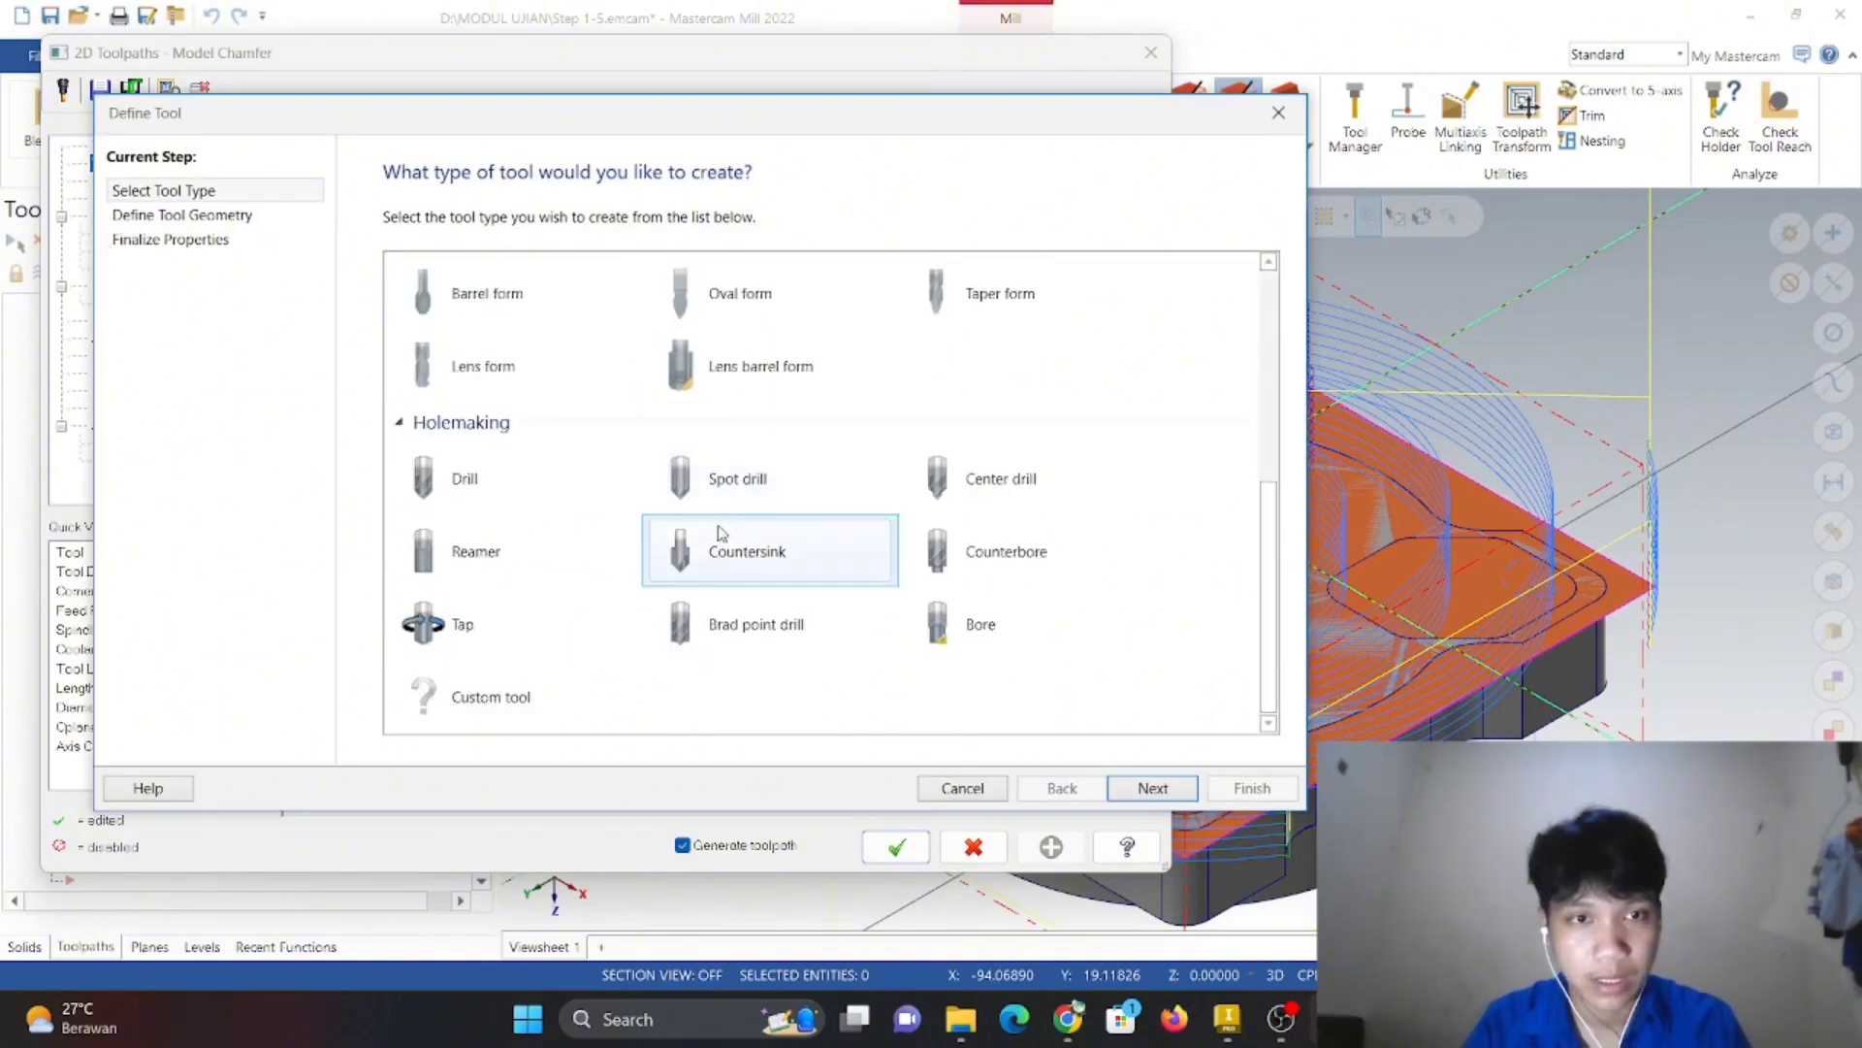
scroll(720, 533, up, 6)
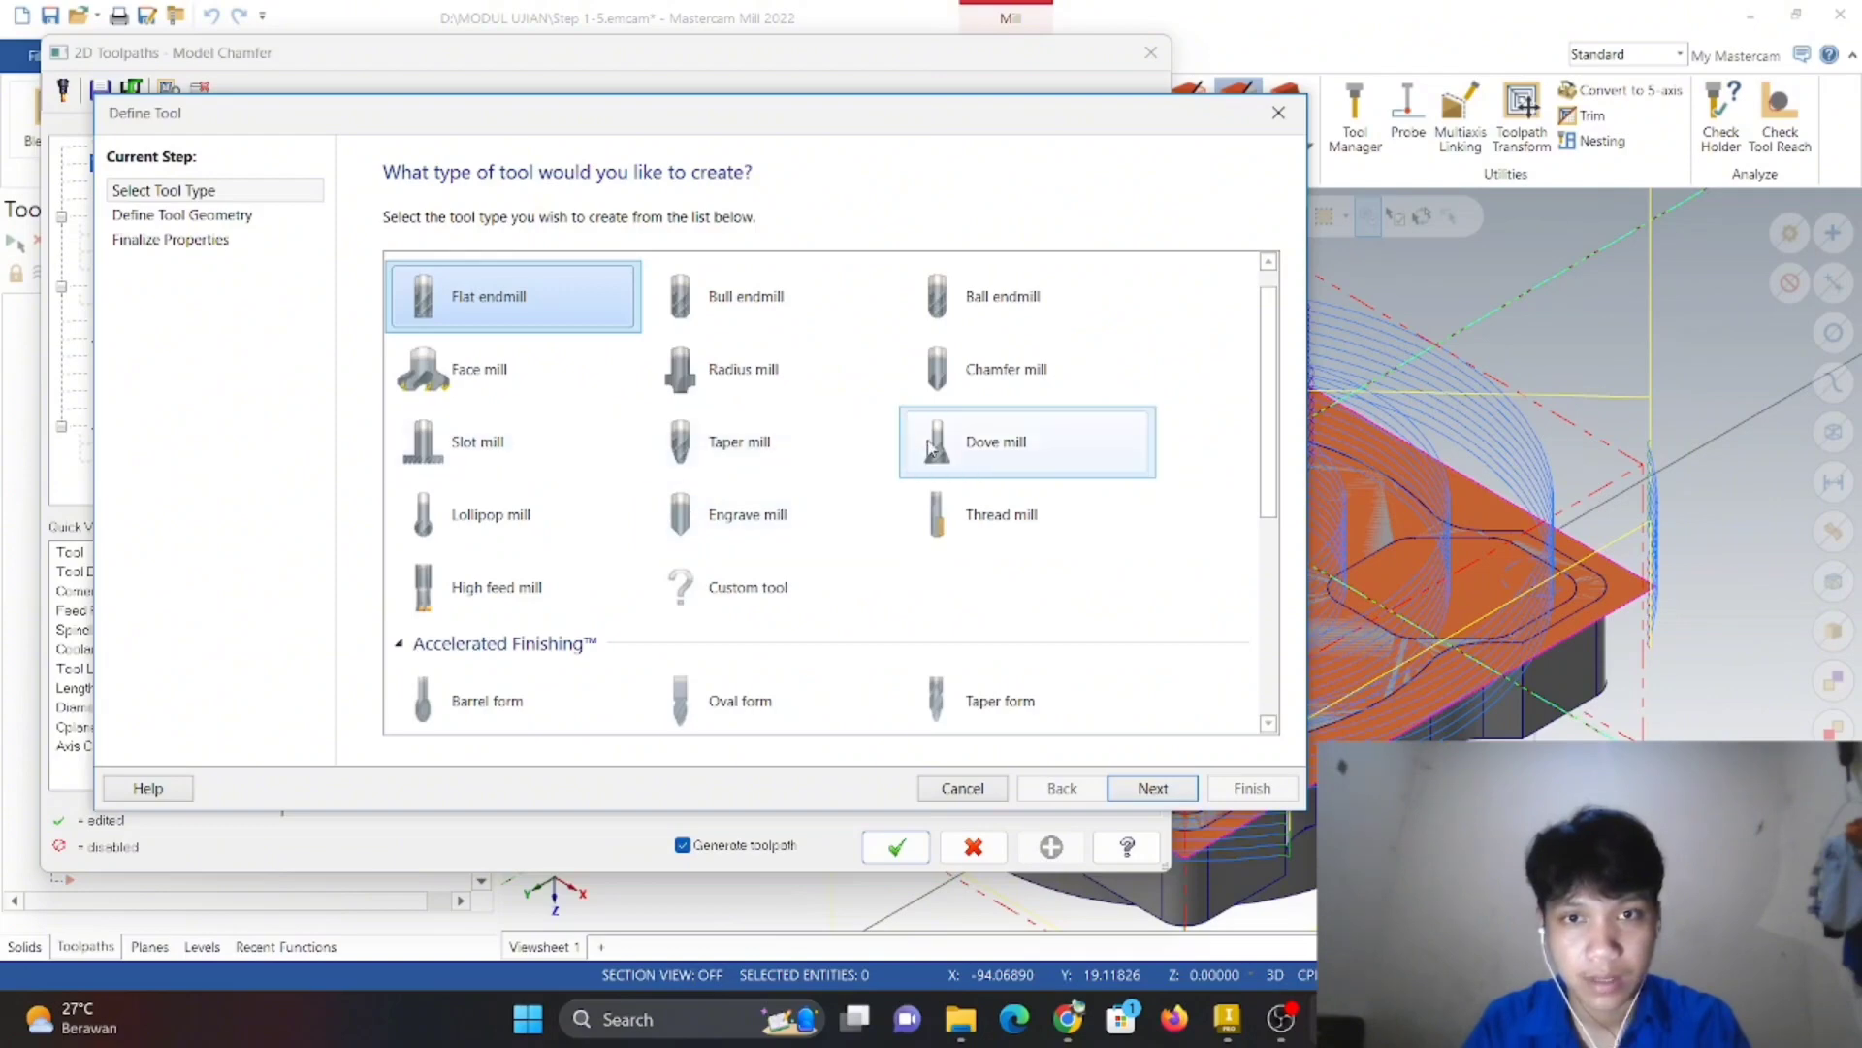
scroll(684, 648, down, 1)
scroll(684, 648, down, 3)
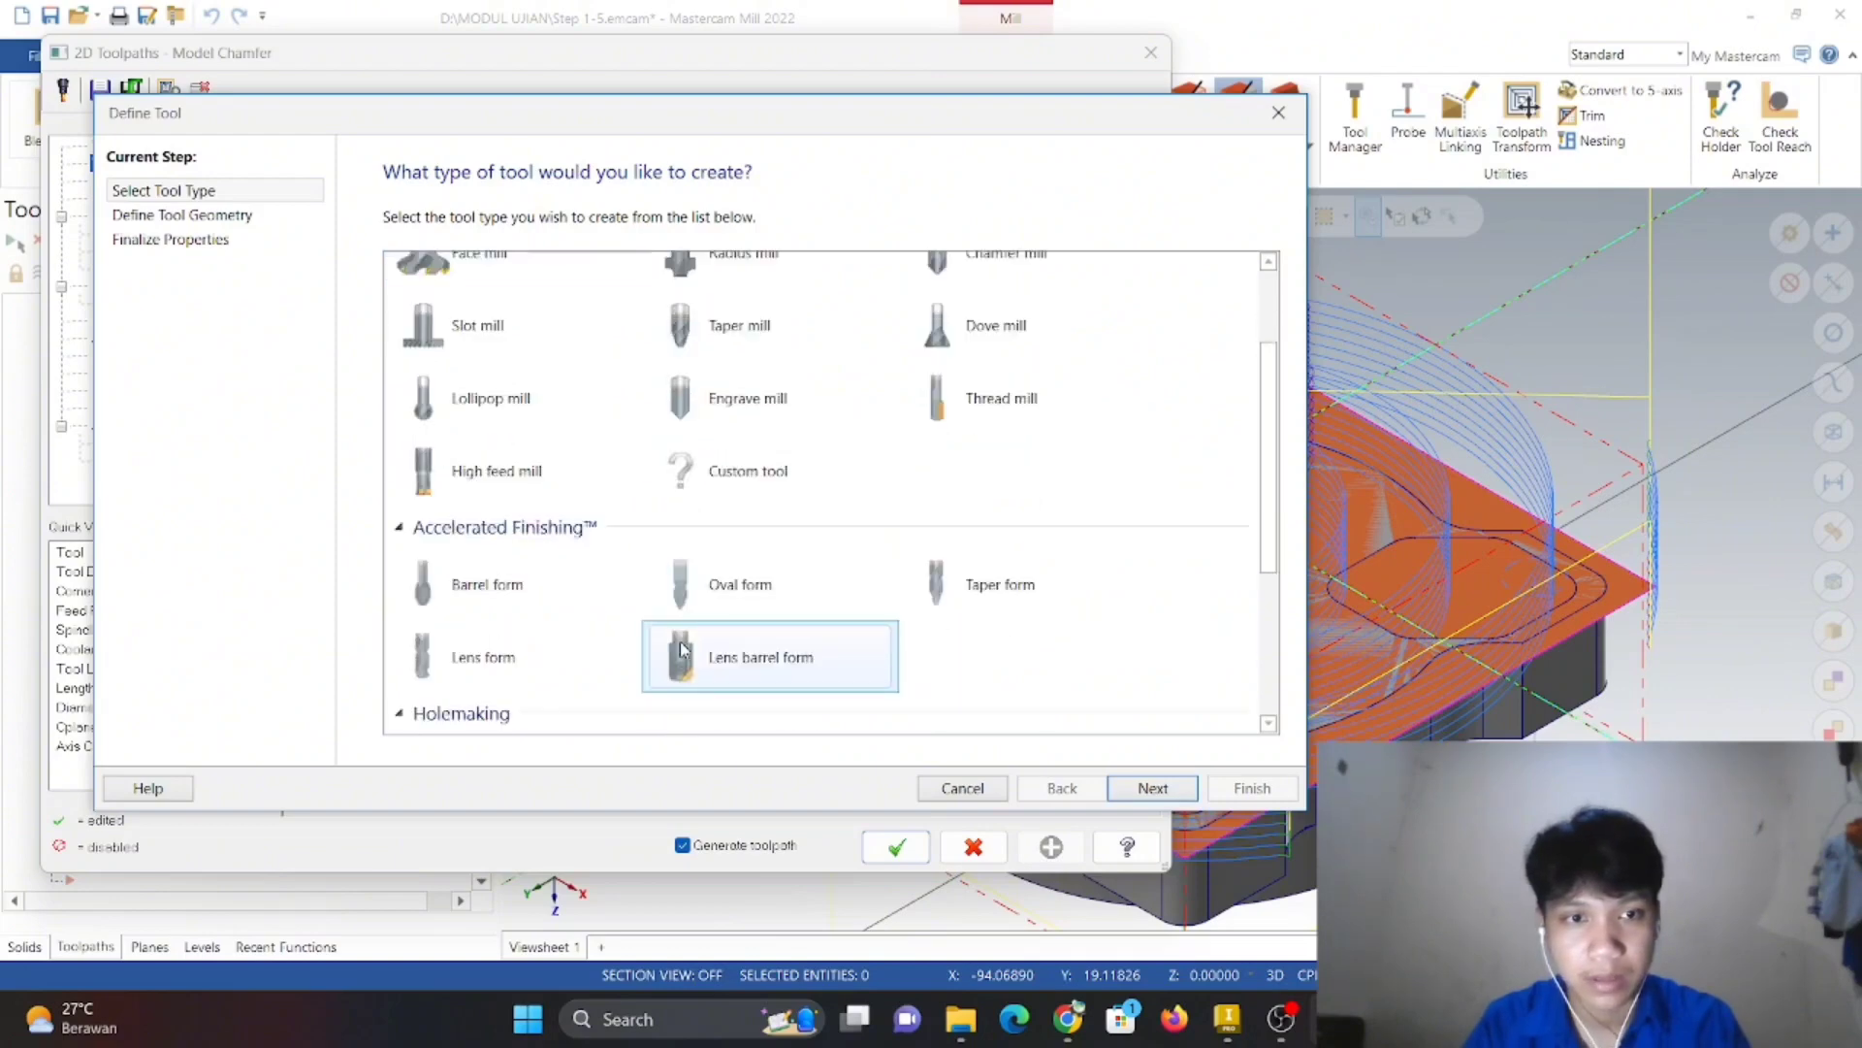
scroll(684, 650, down, 1)
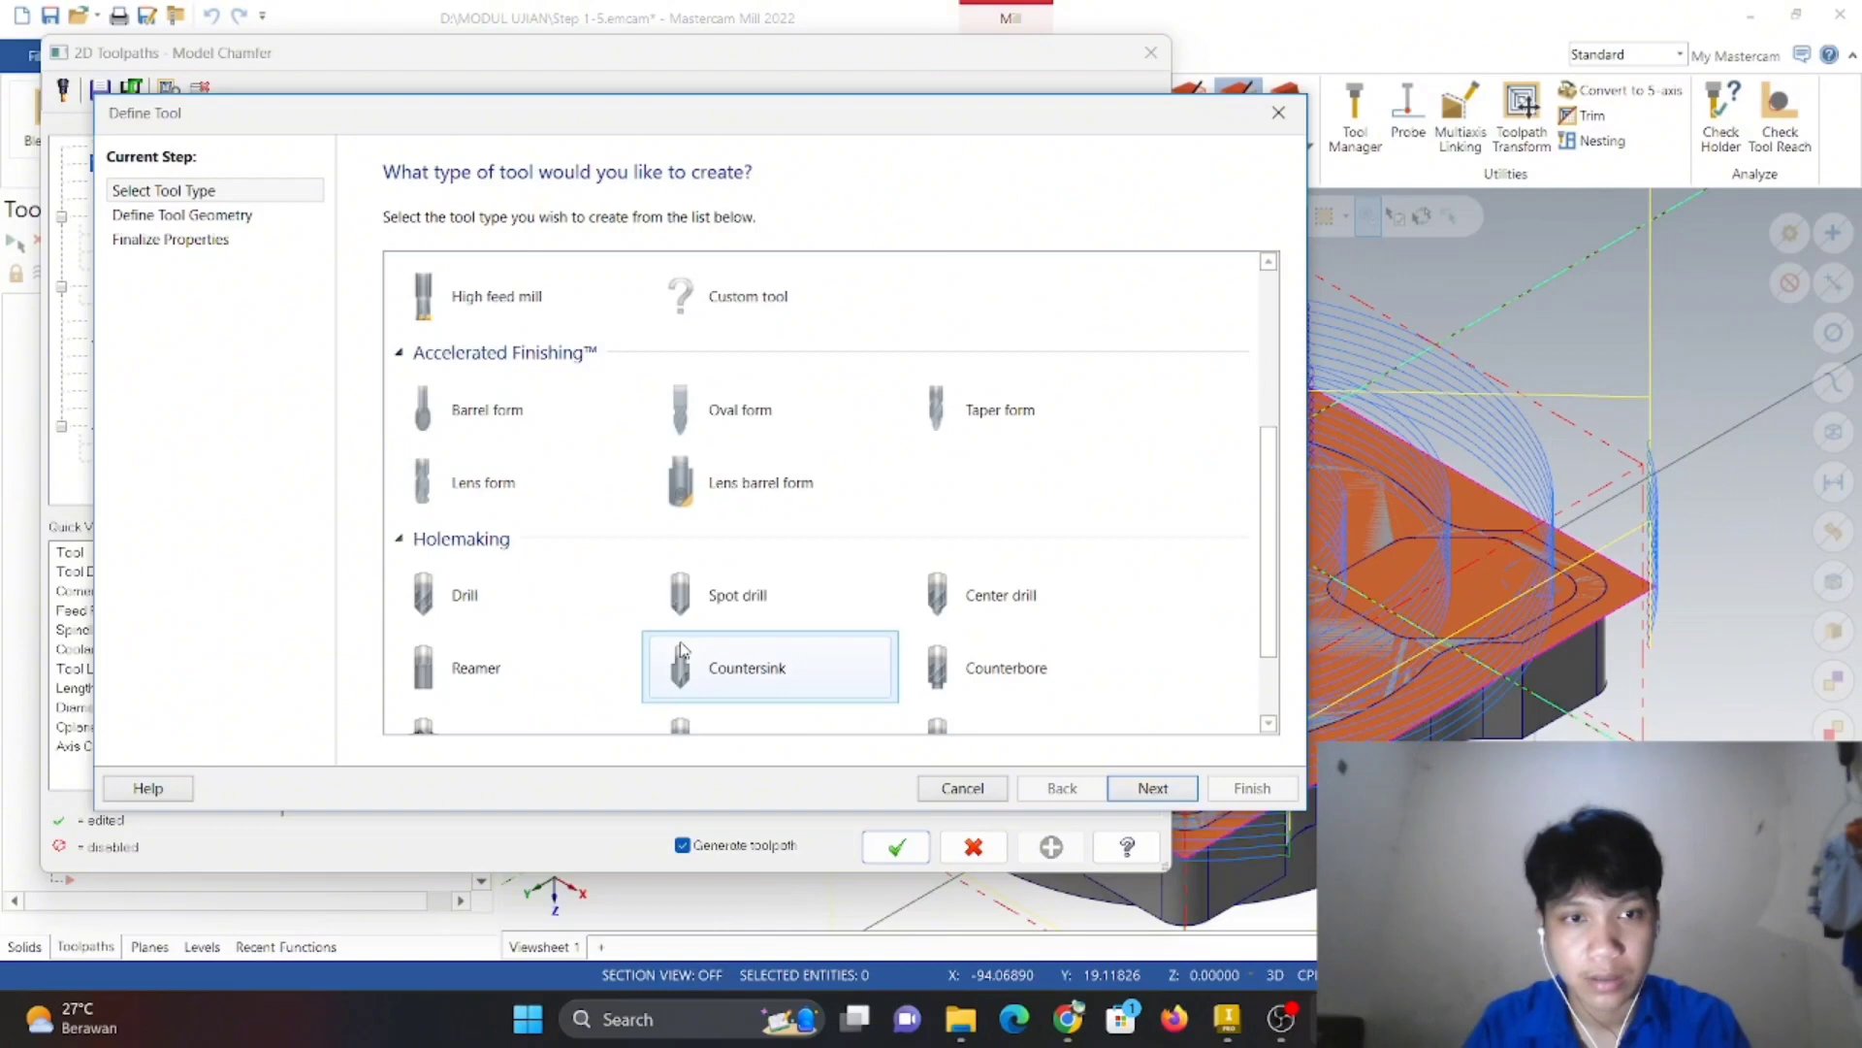
scroll(682, 648, down, 1)
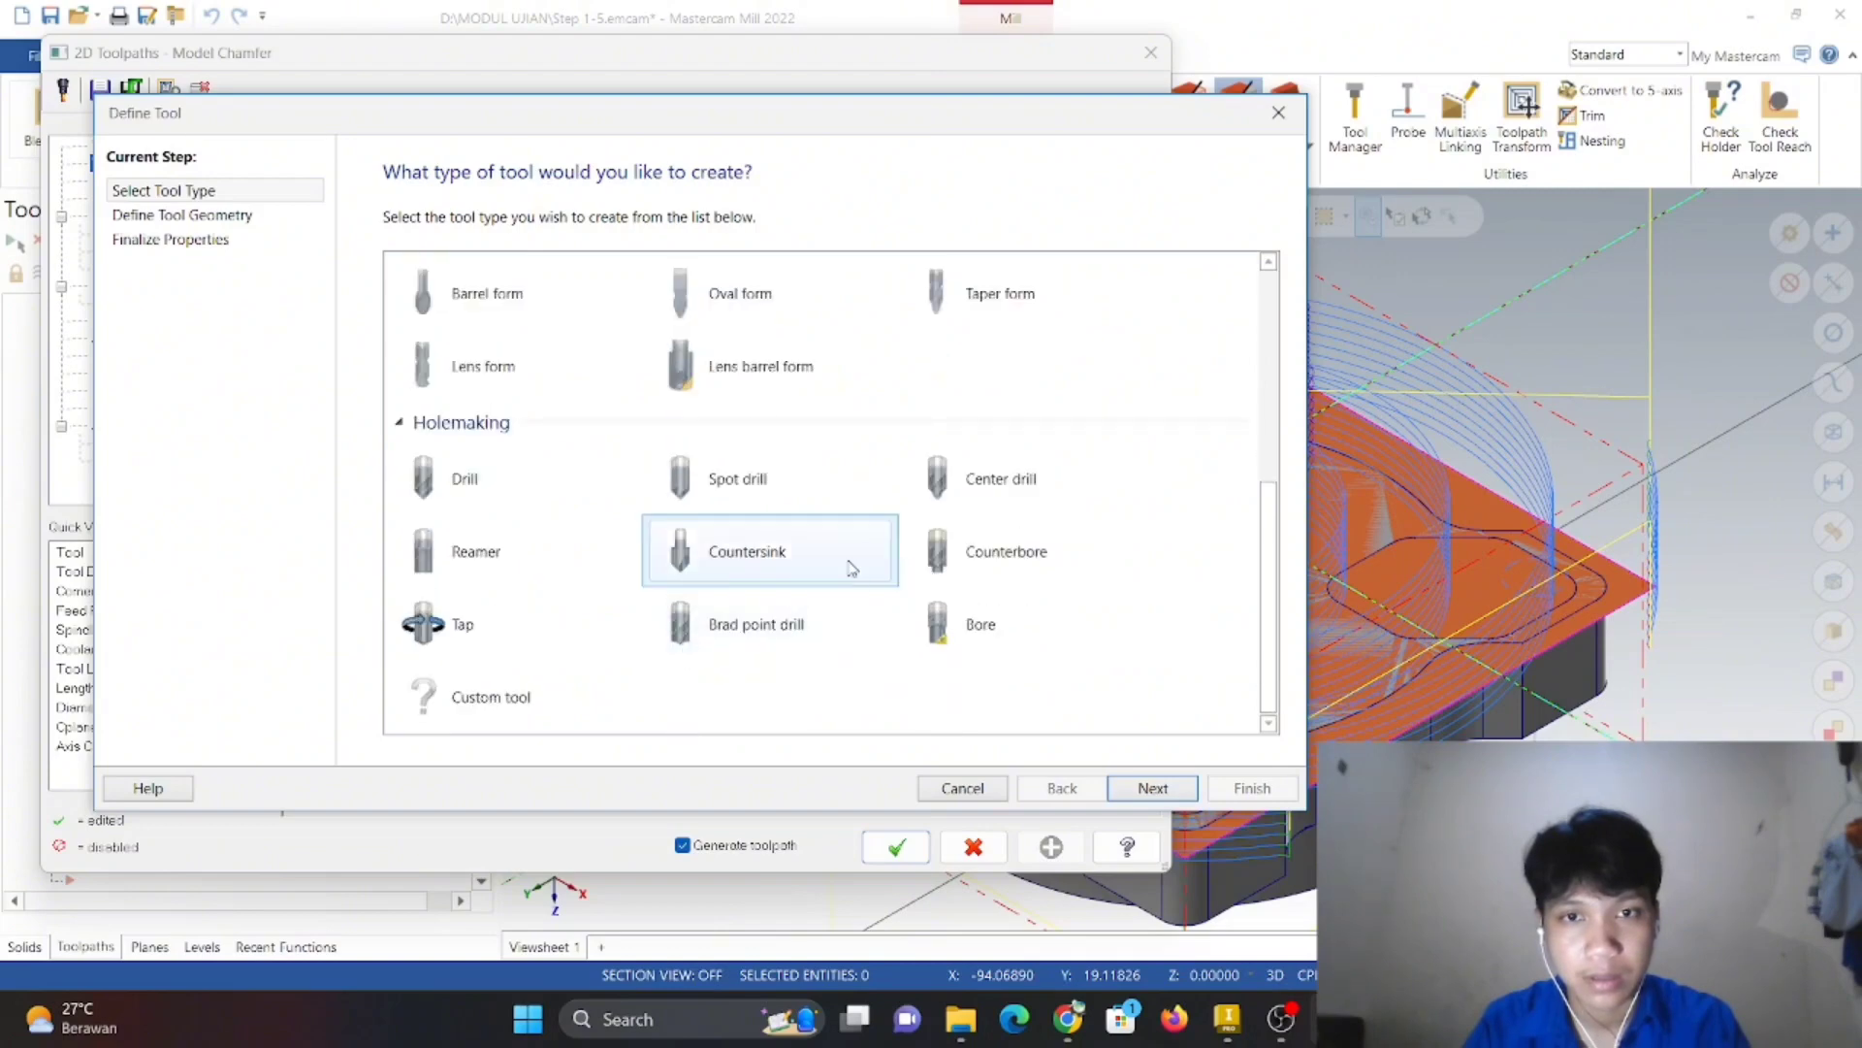
scroll(864, 546, up, 3)
scroll(869, 553, up, 3)
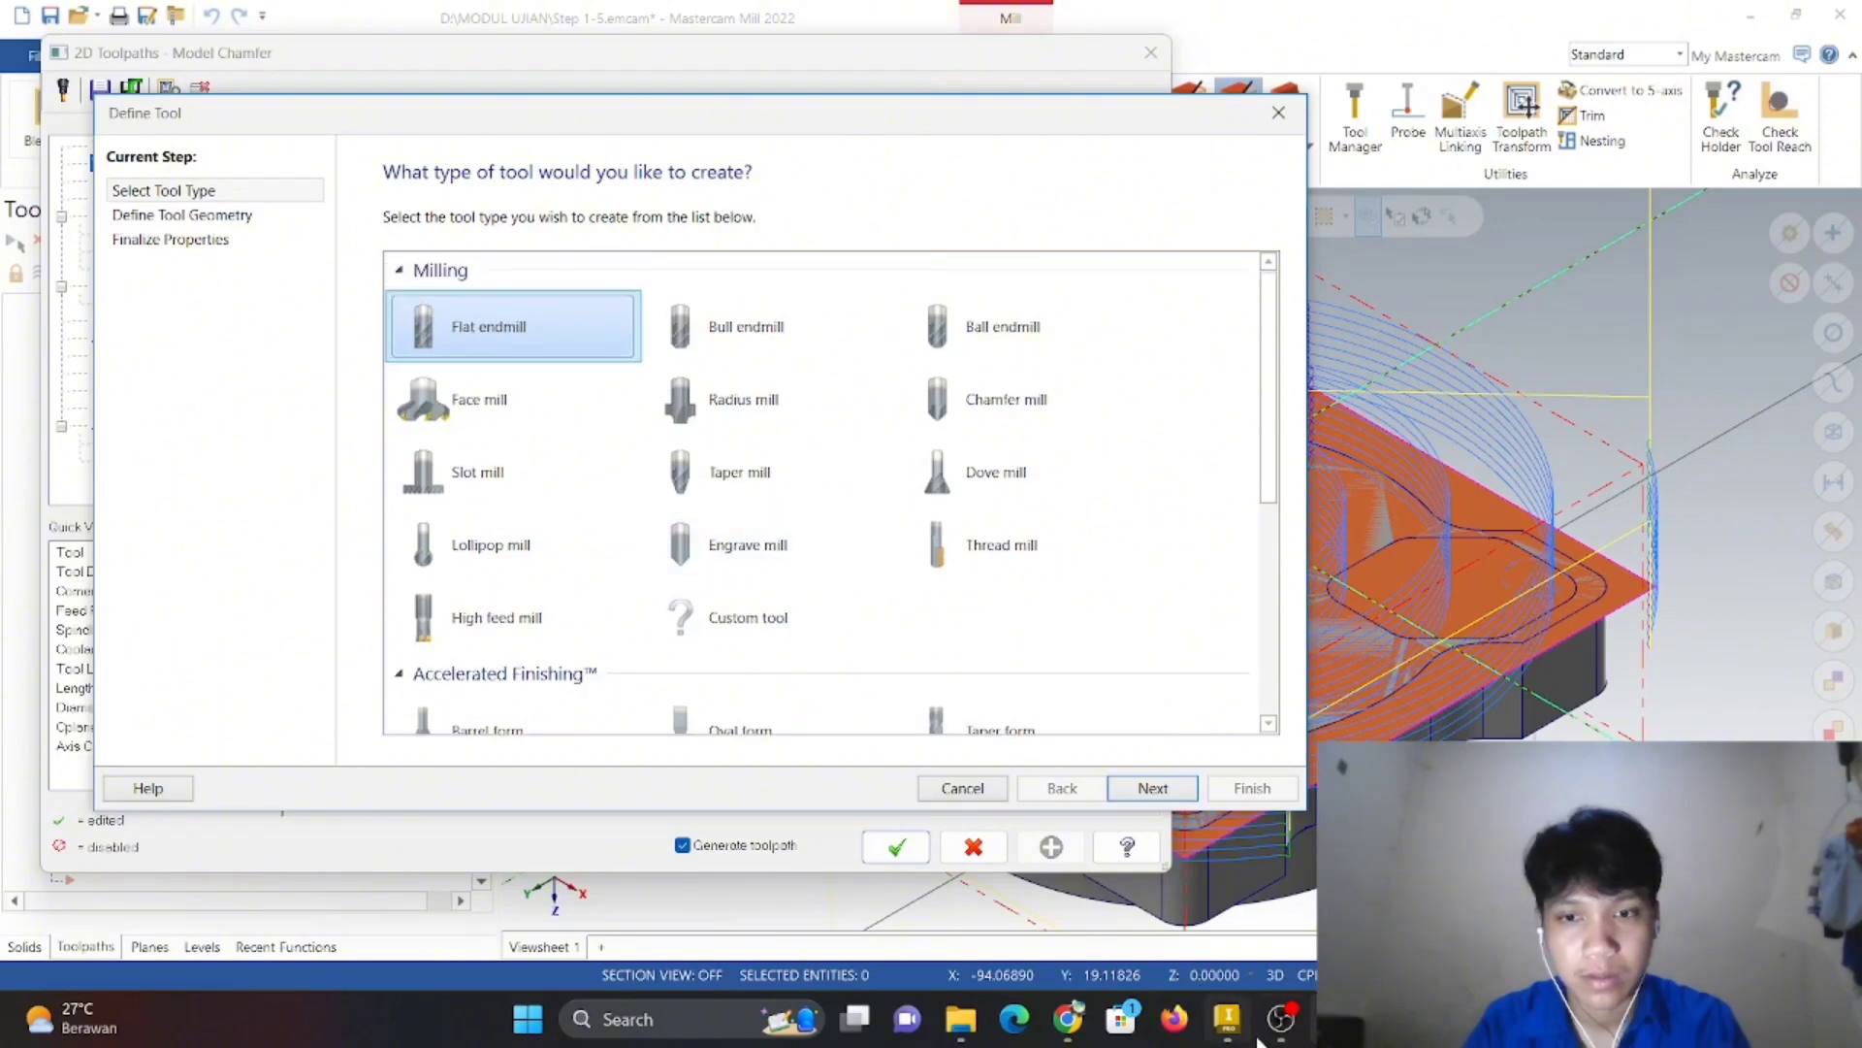
click(1281, 1018)
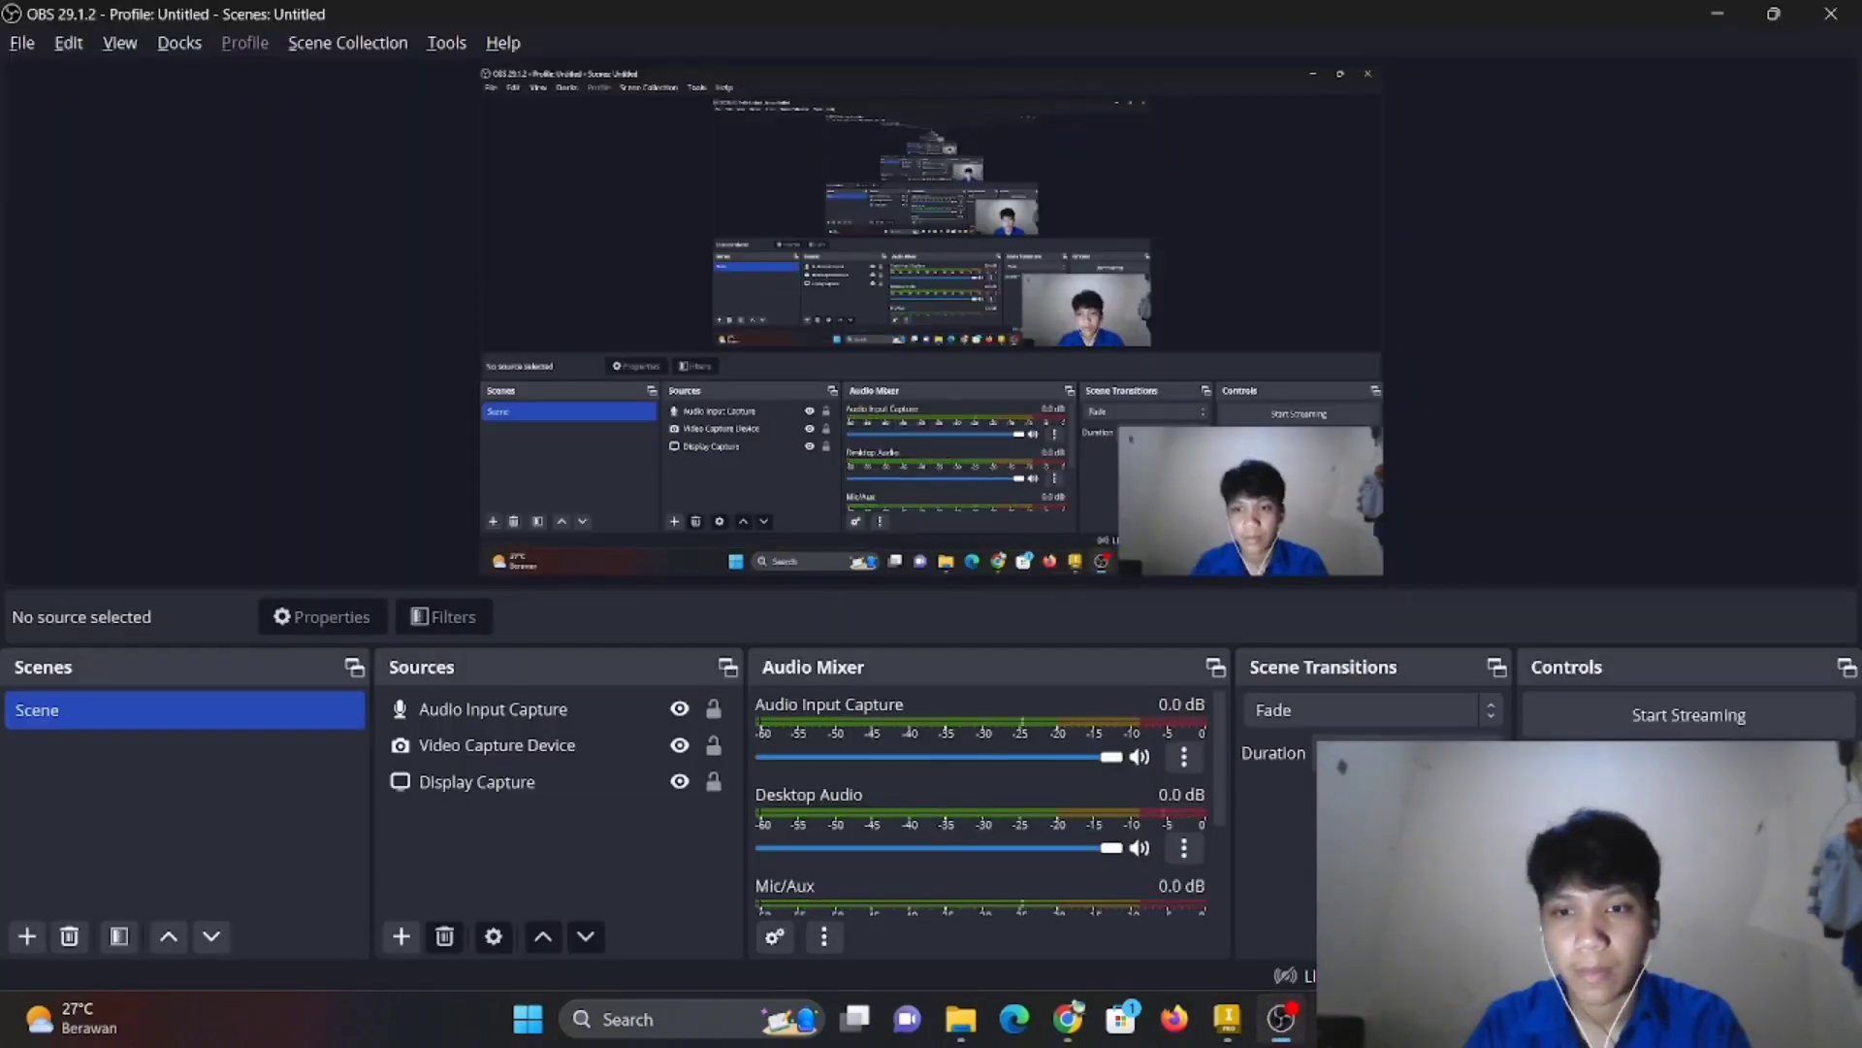
click(1303, 936)
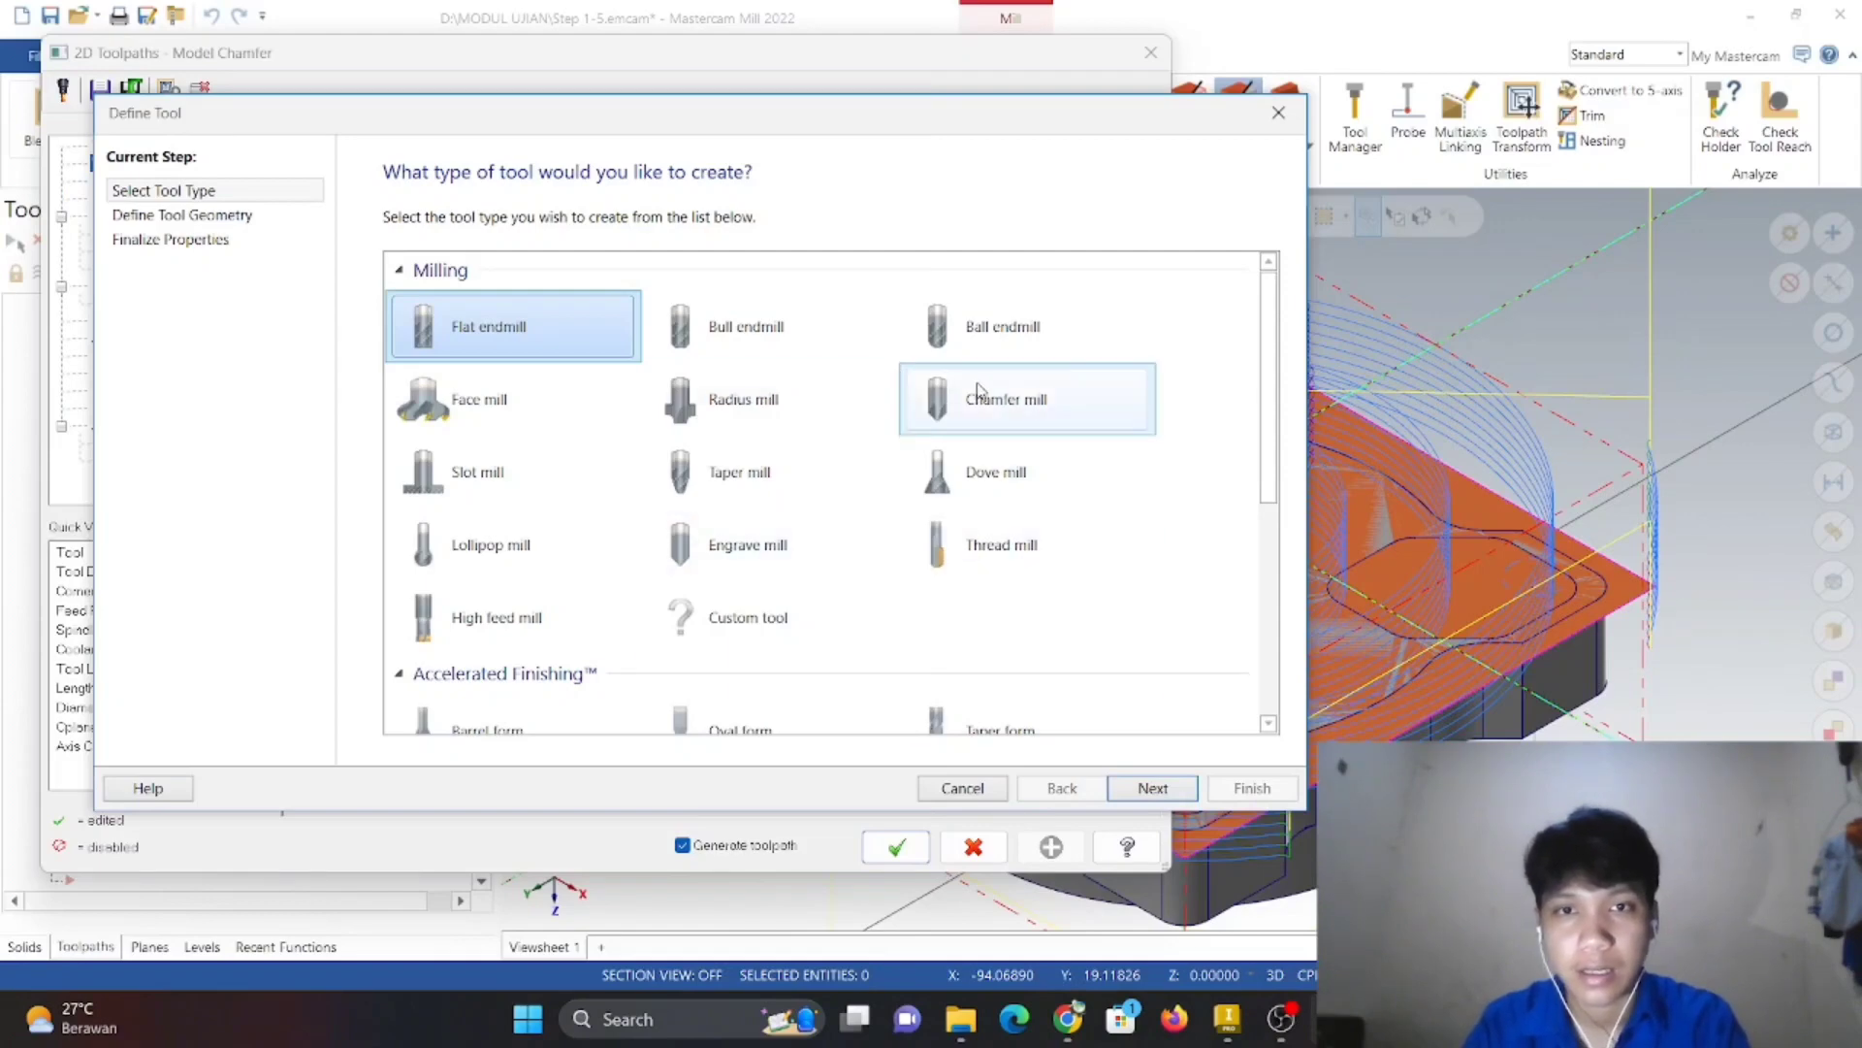
- Choose Chamfer mill as the tool type and set outer diameter 20, overall length 50 and shank diameter 20
click(953, 415)
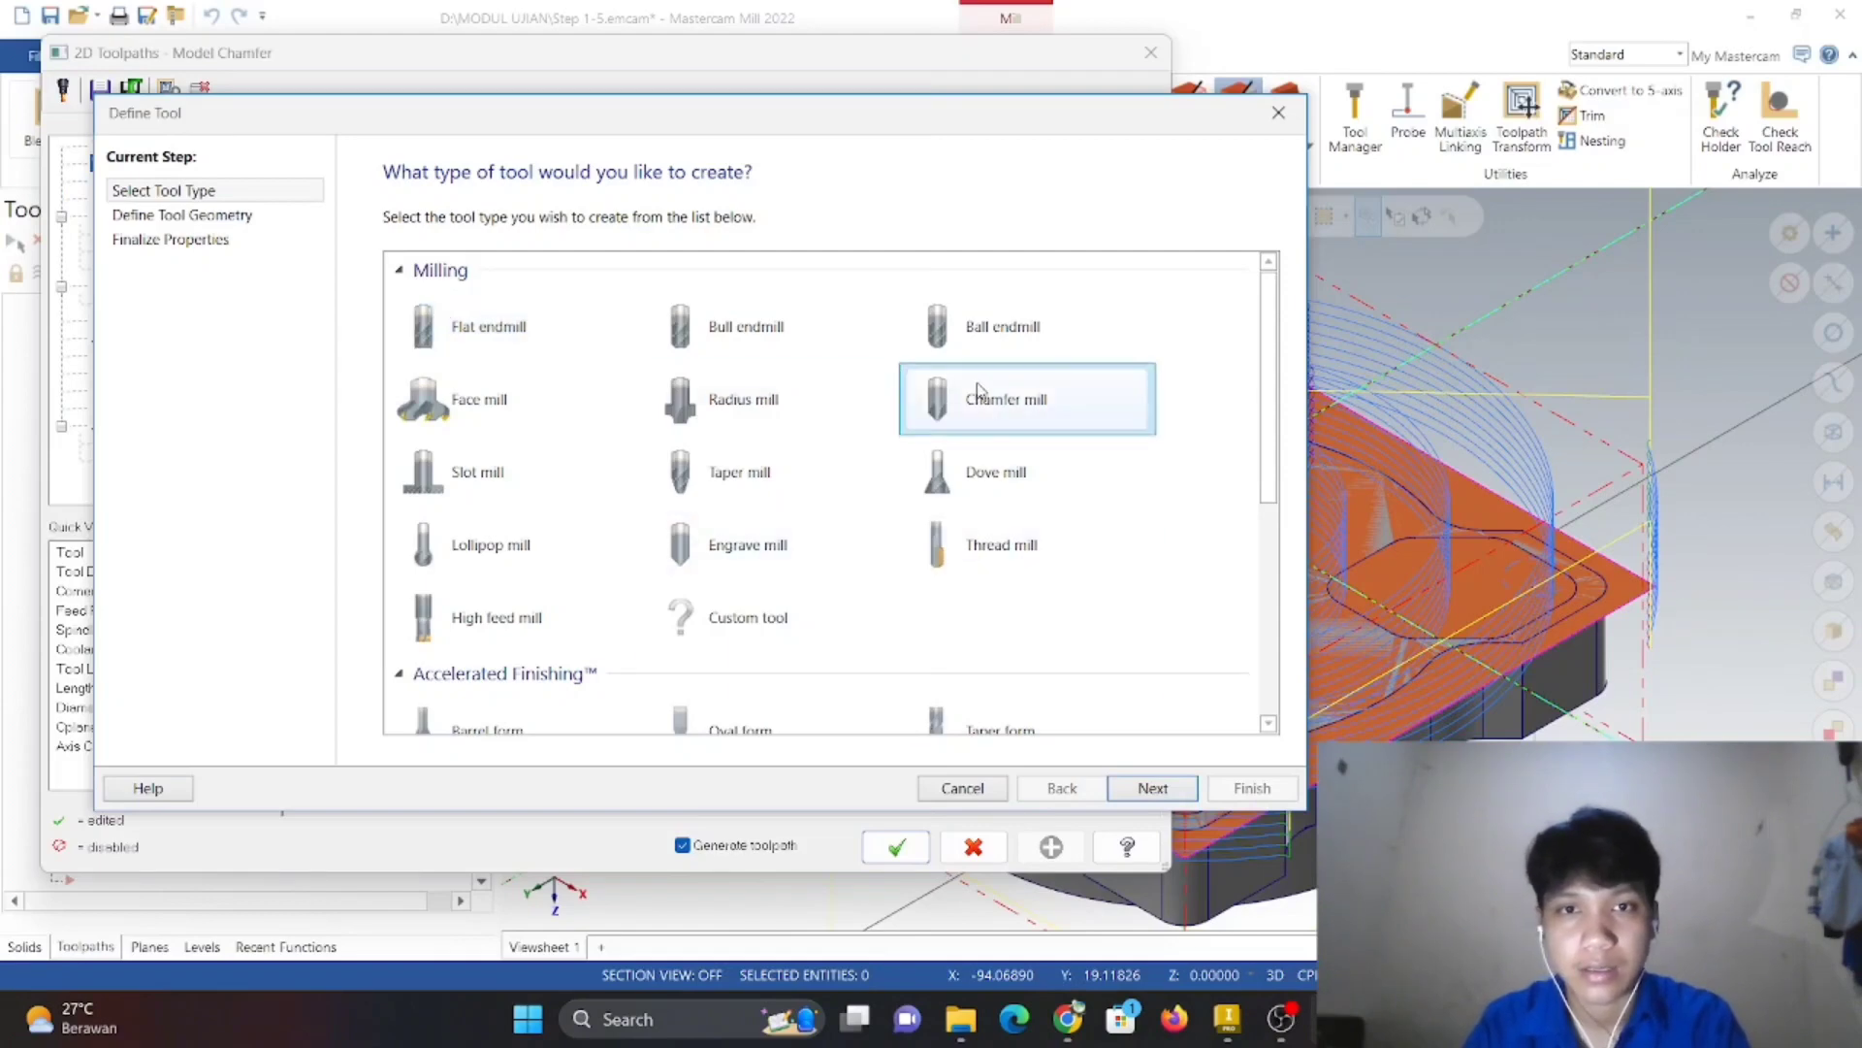
click(1153, 788)
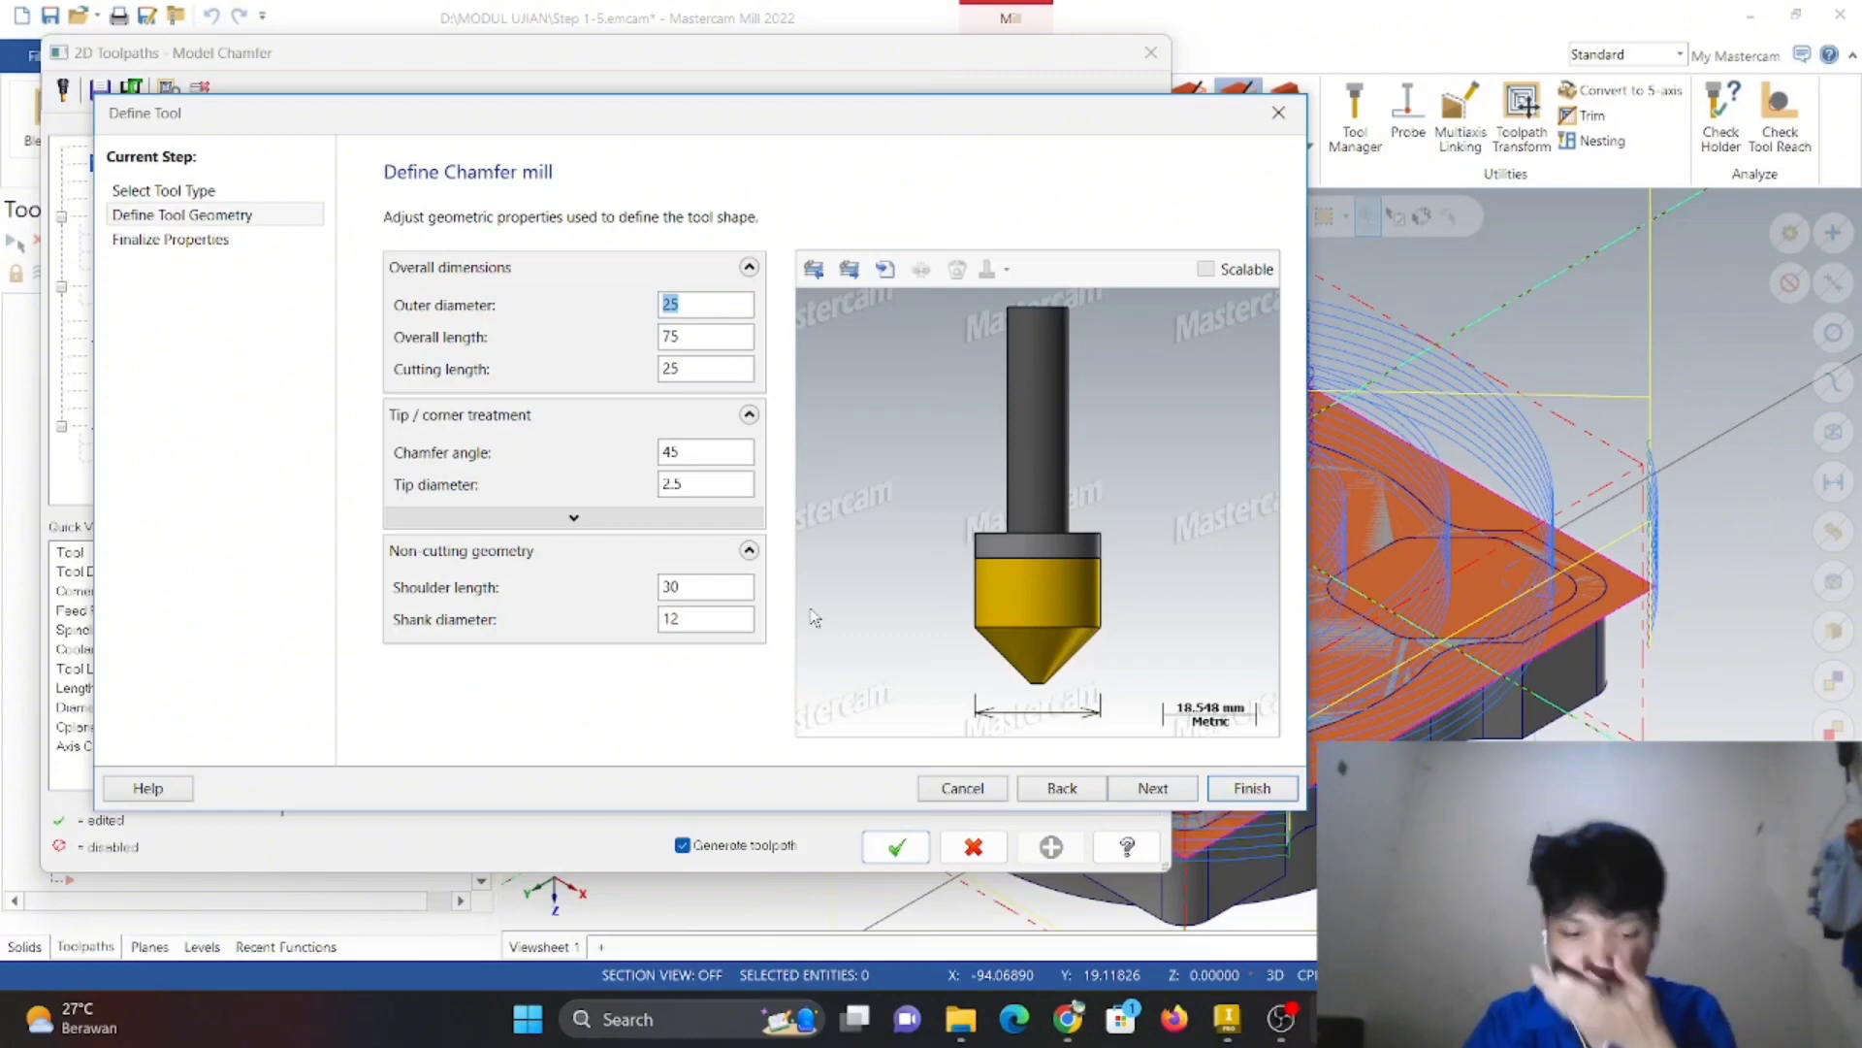
text(20)
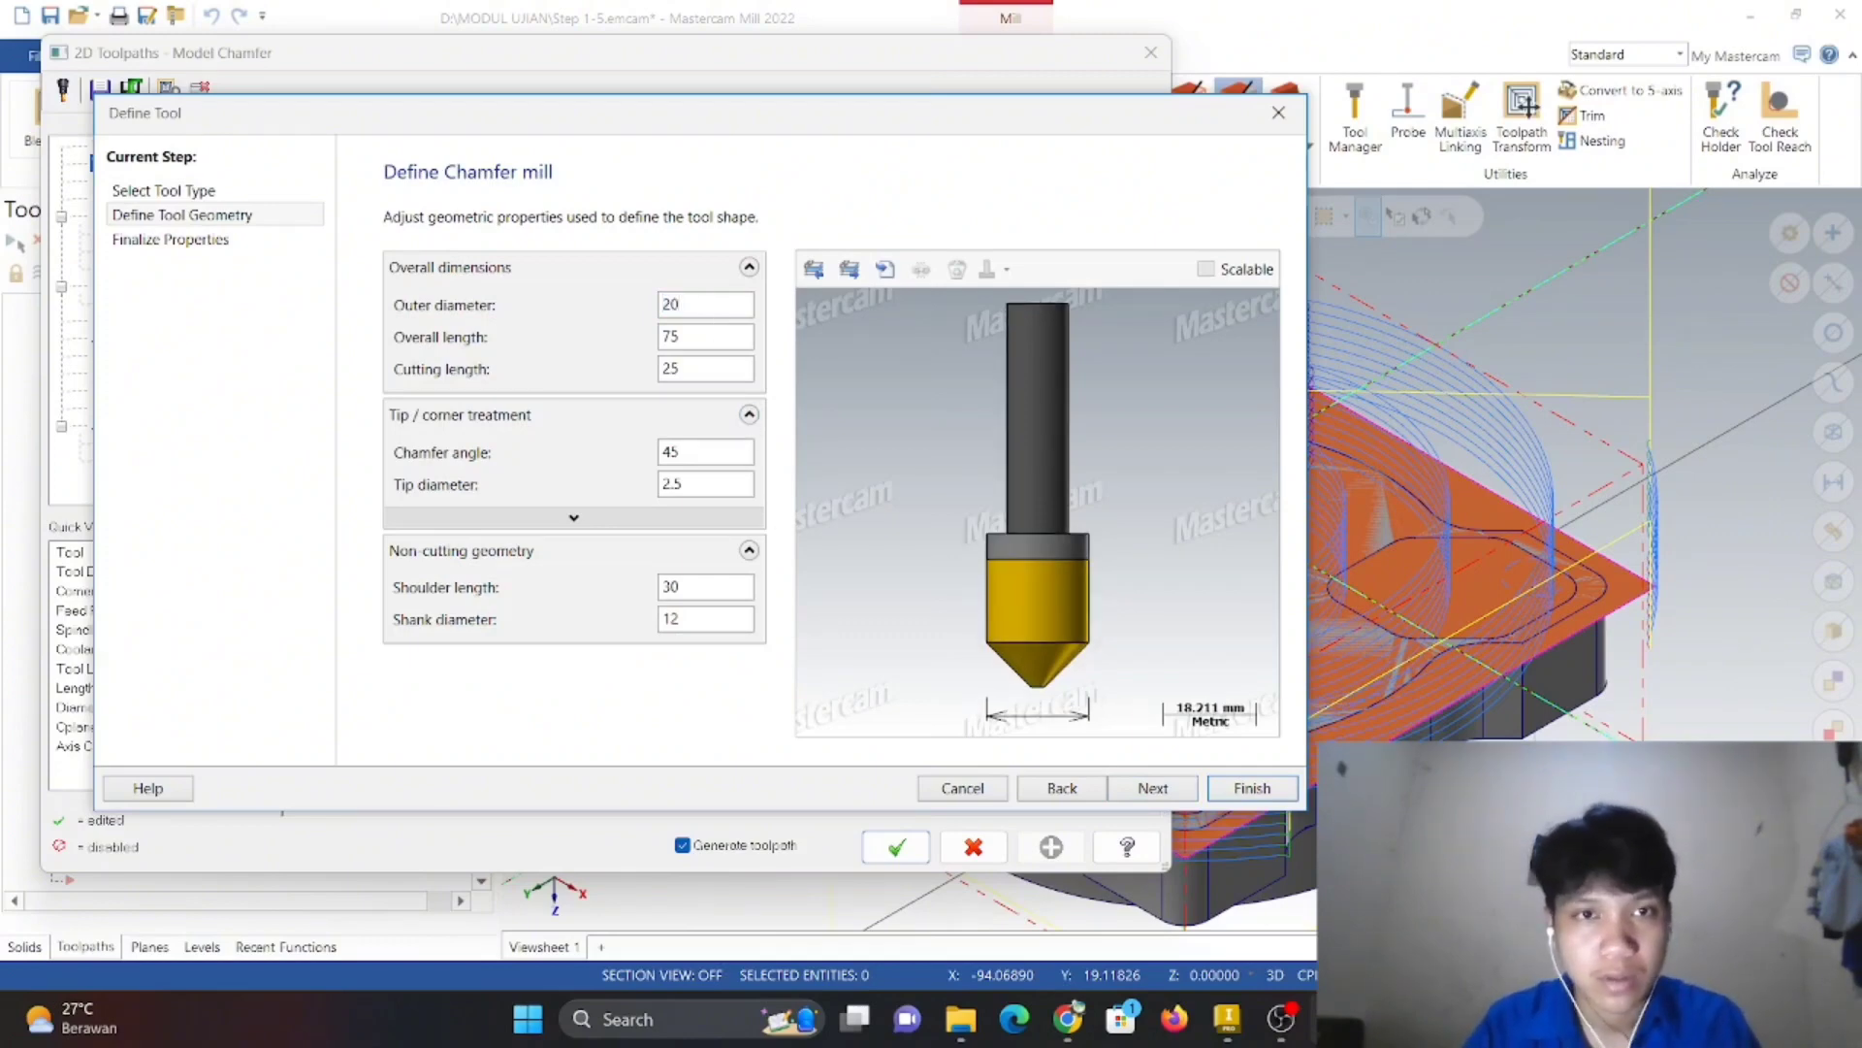
key(Tab)
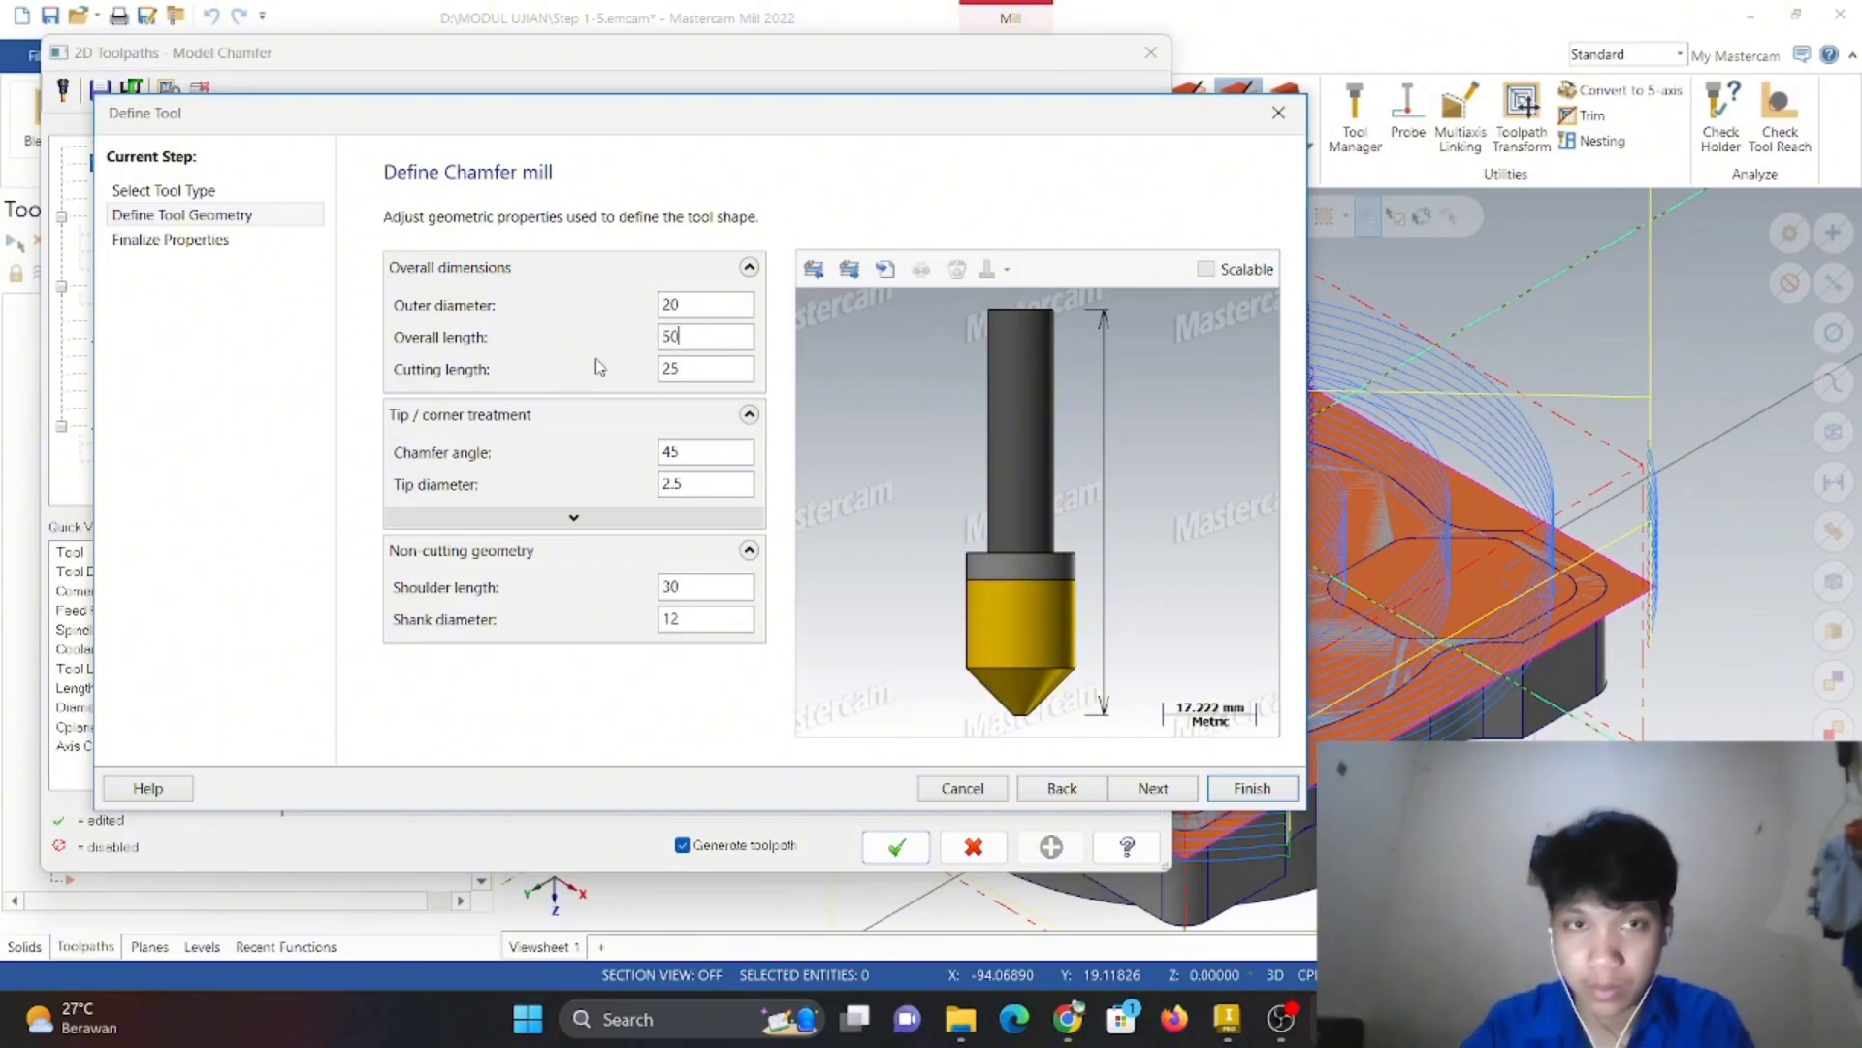
text(50)
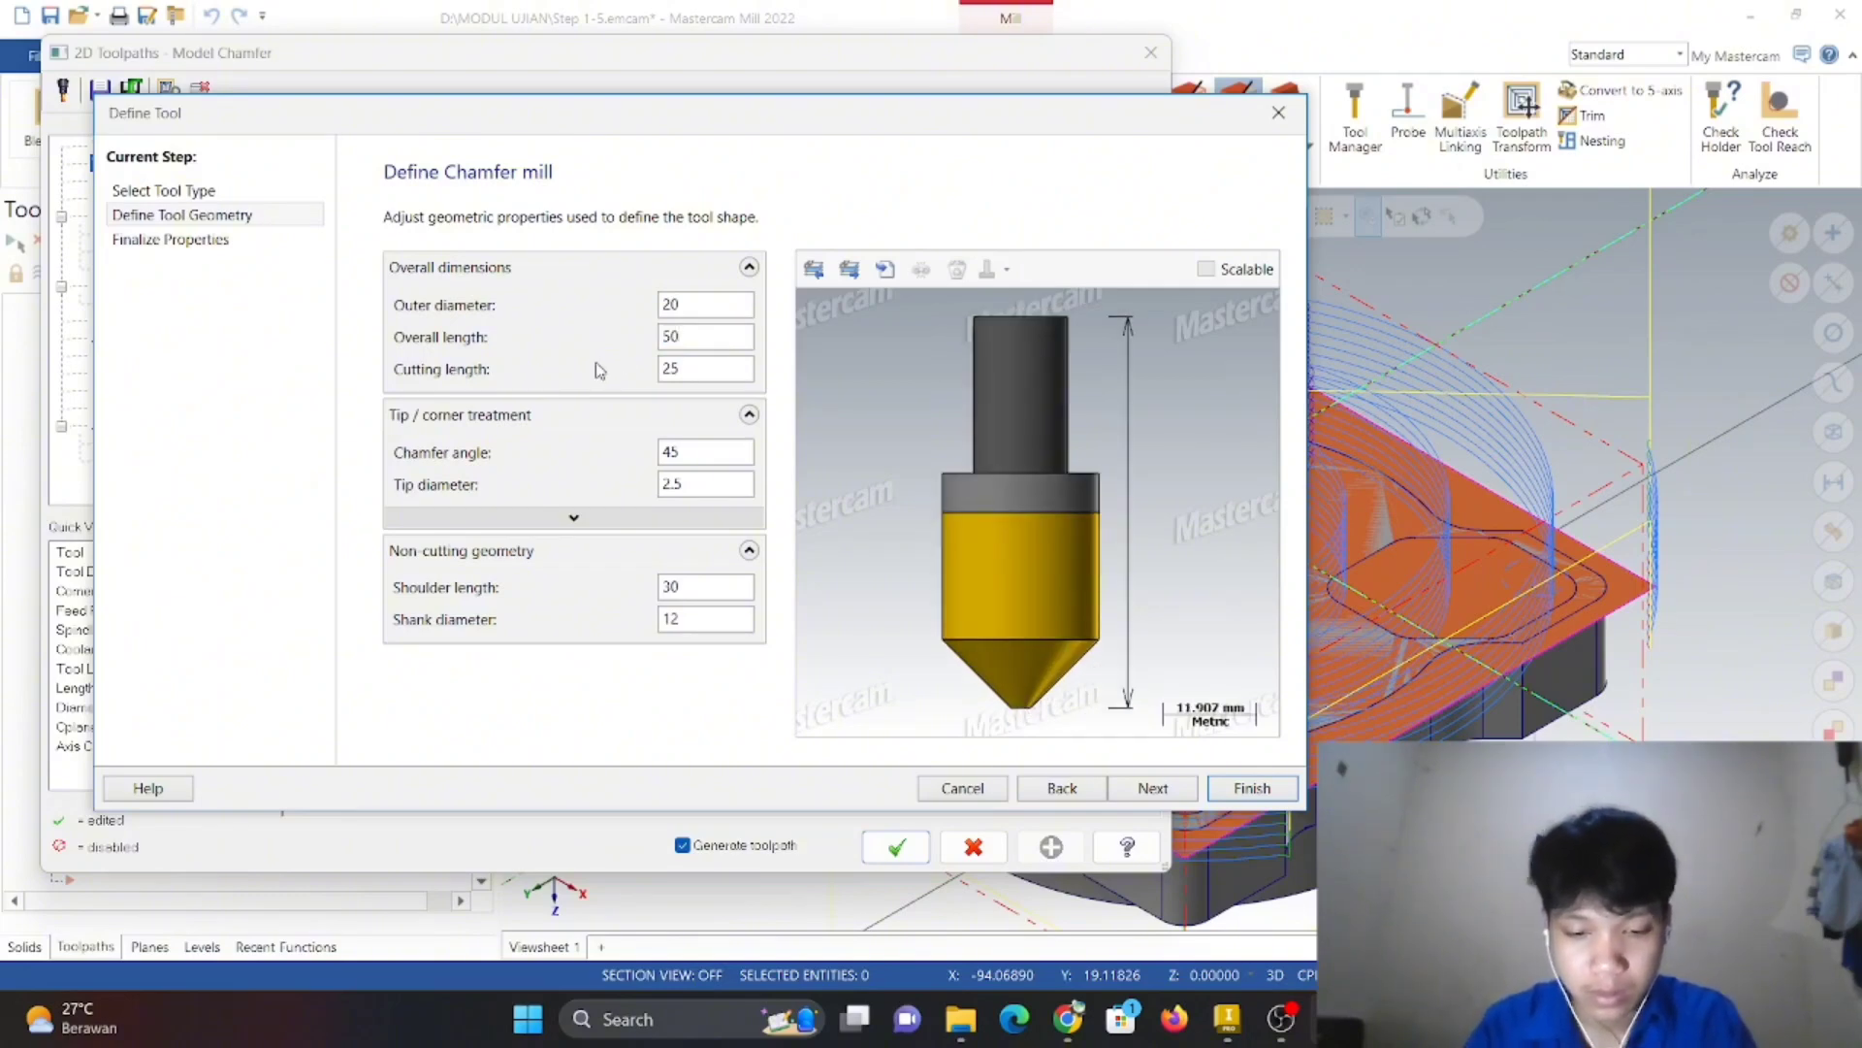
key(Tab)
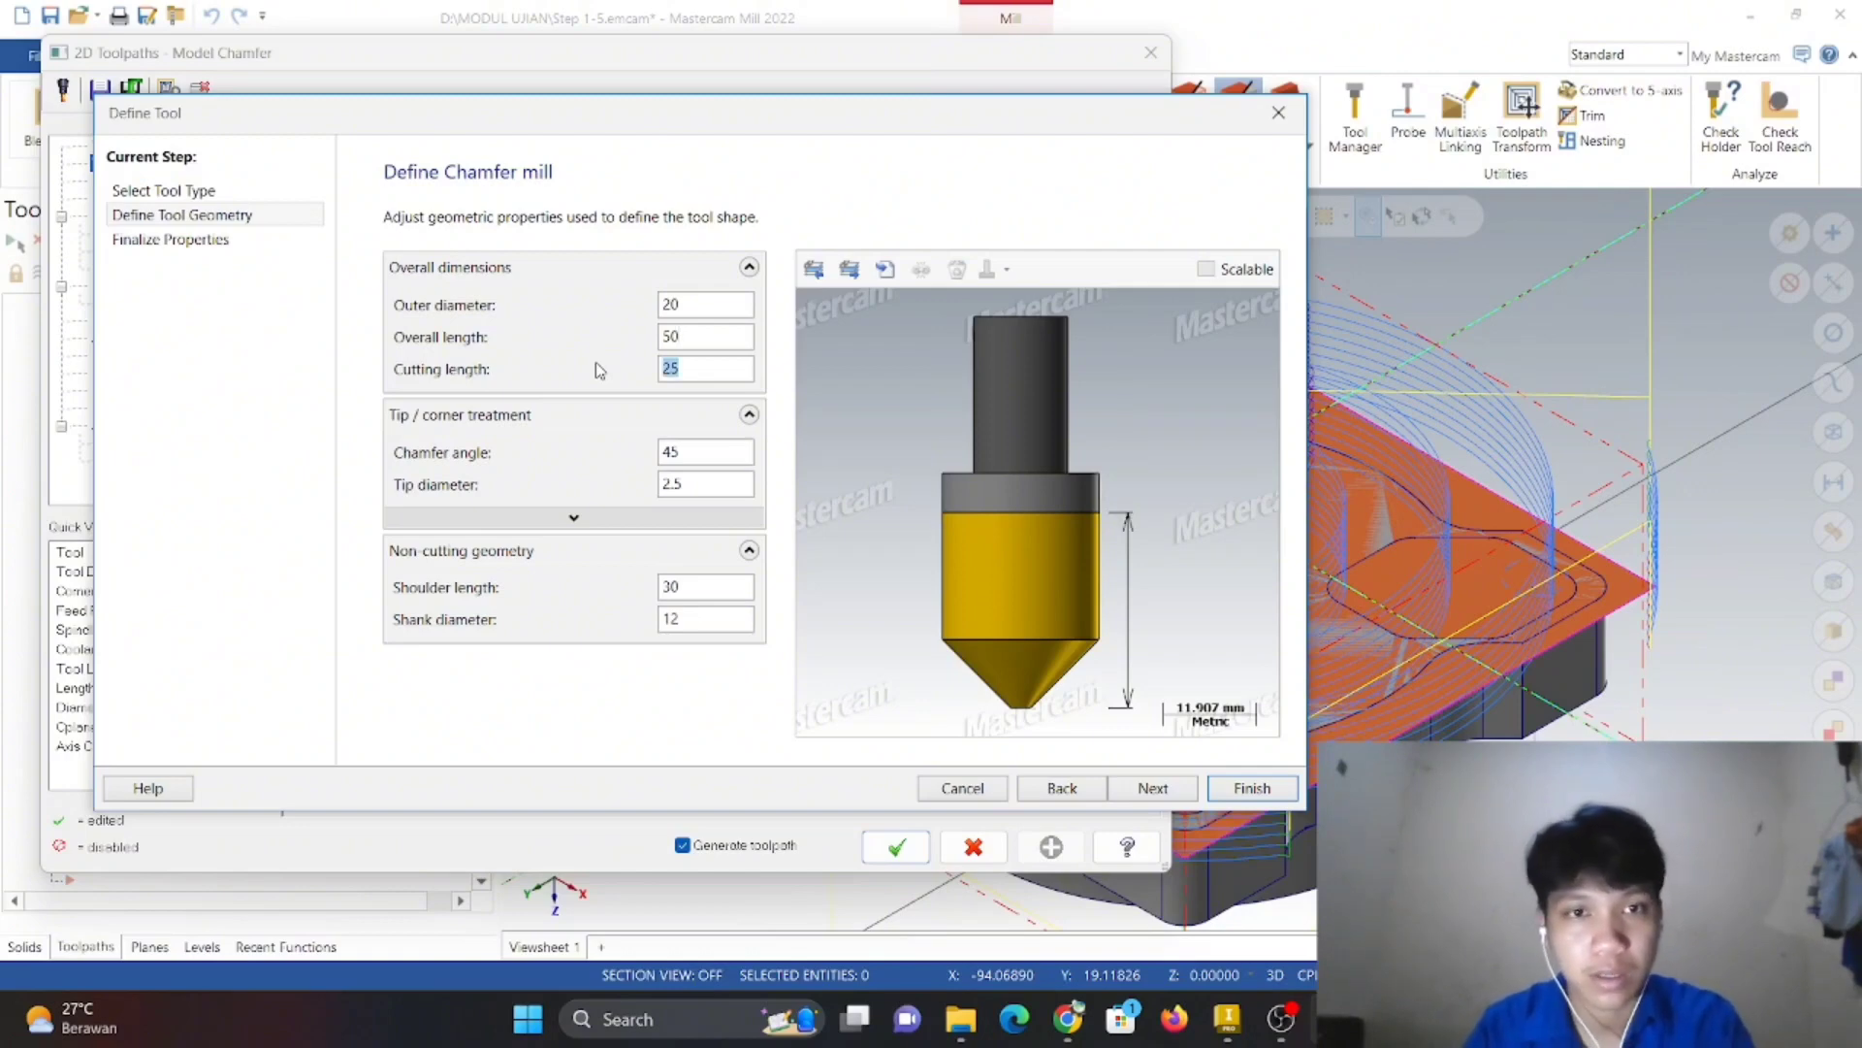
key(Tab)
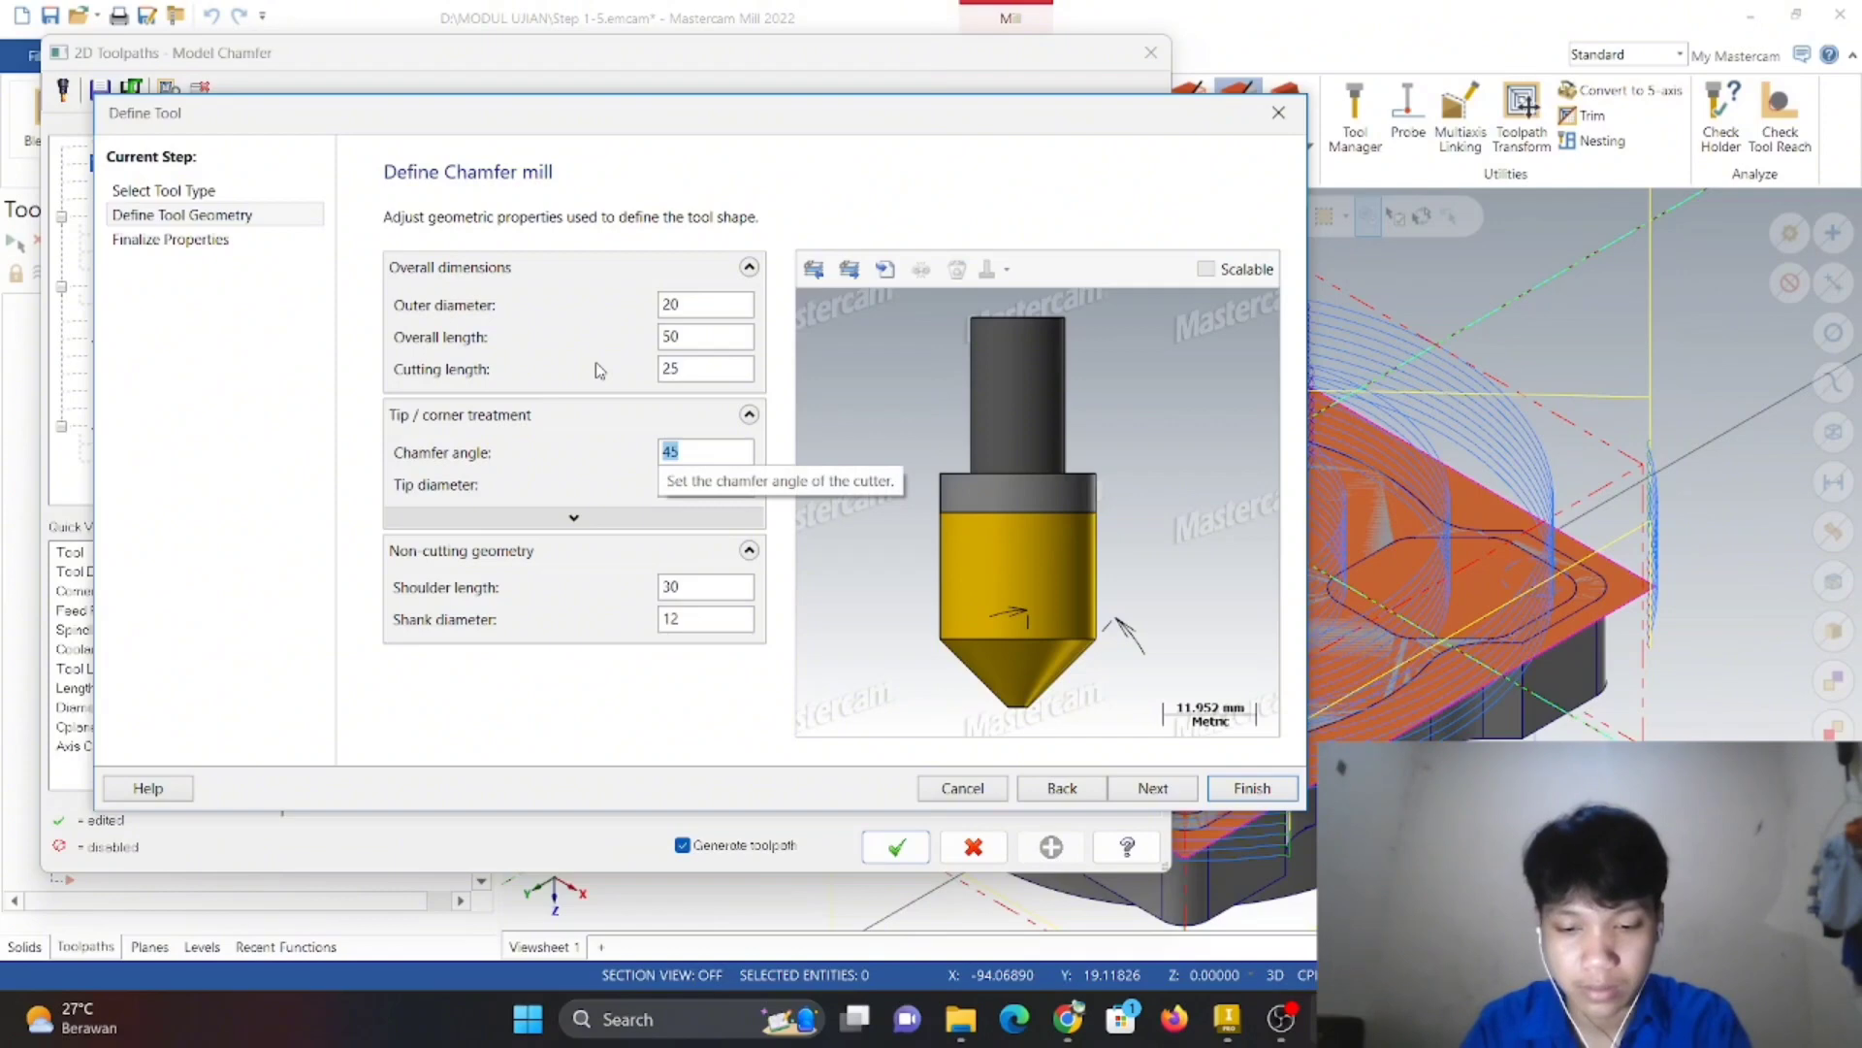
key(Tab)
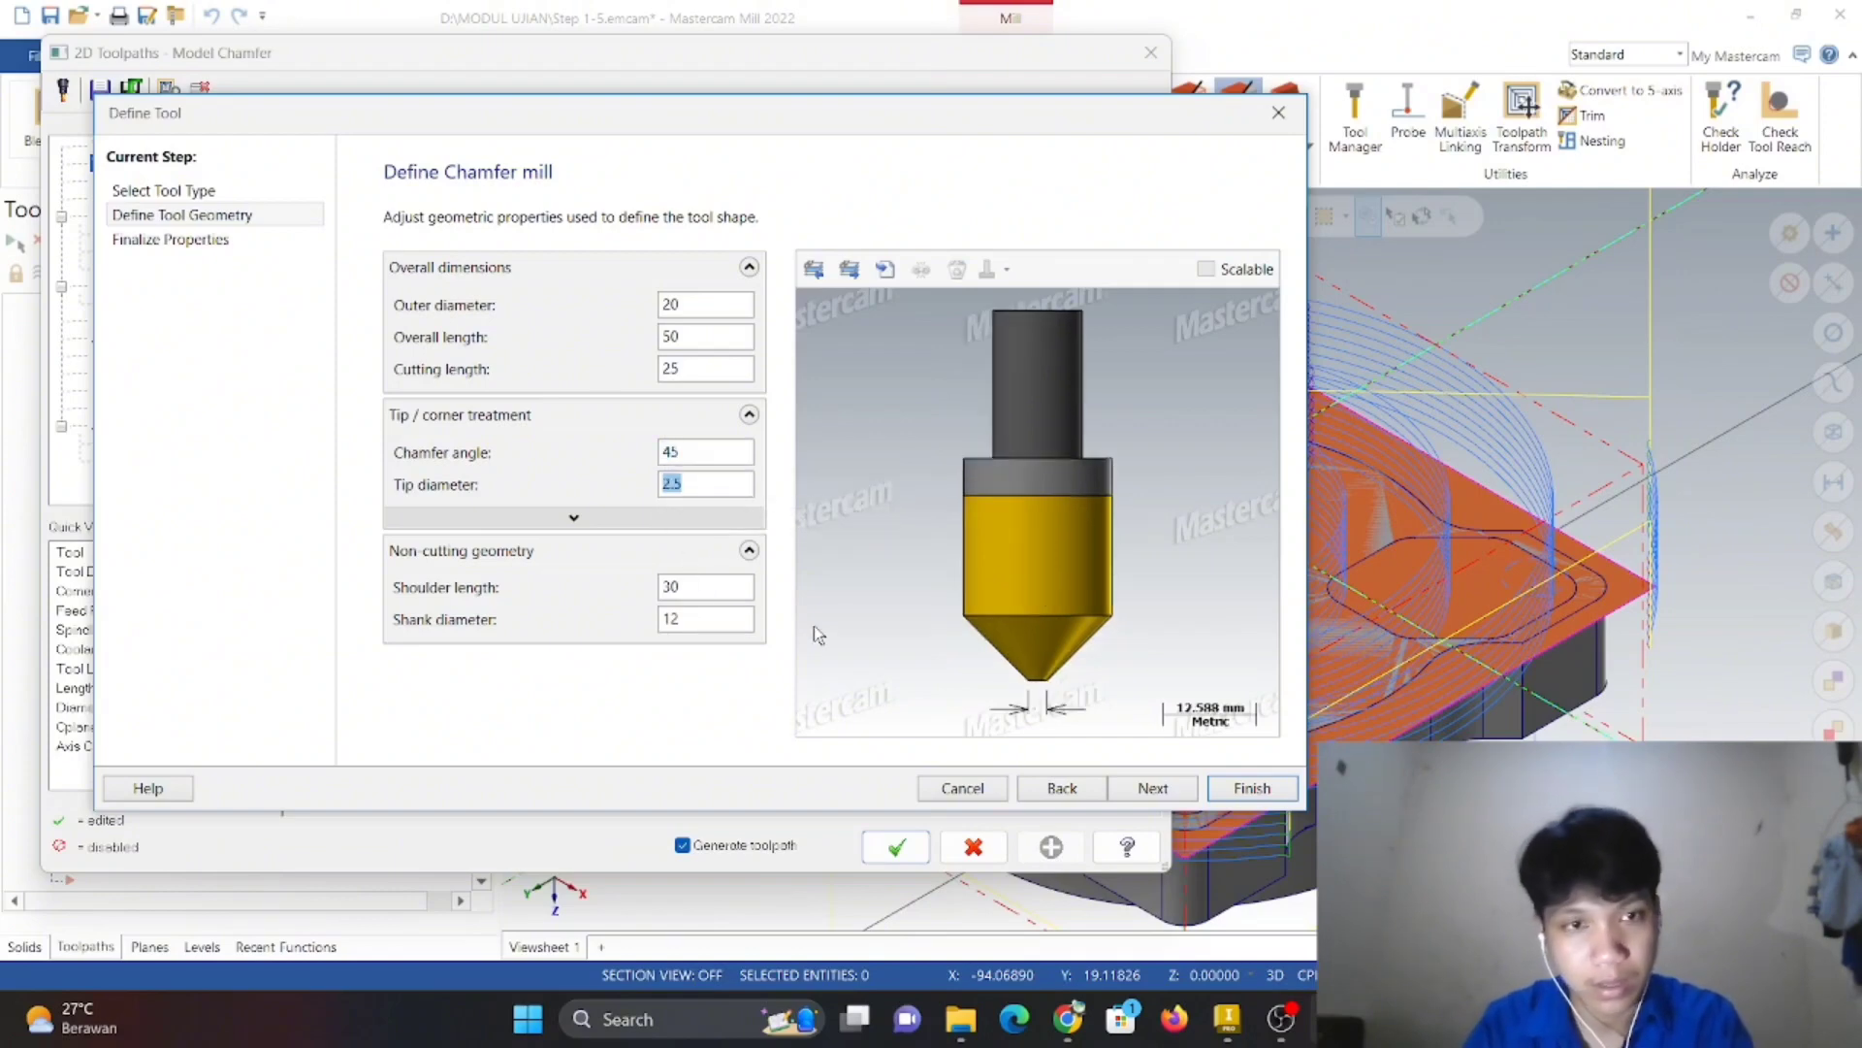
key(Tab)
key(Tab)
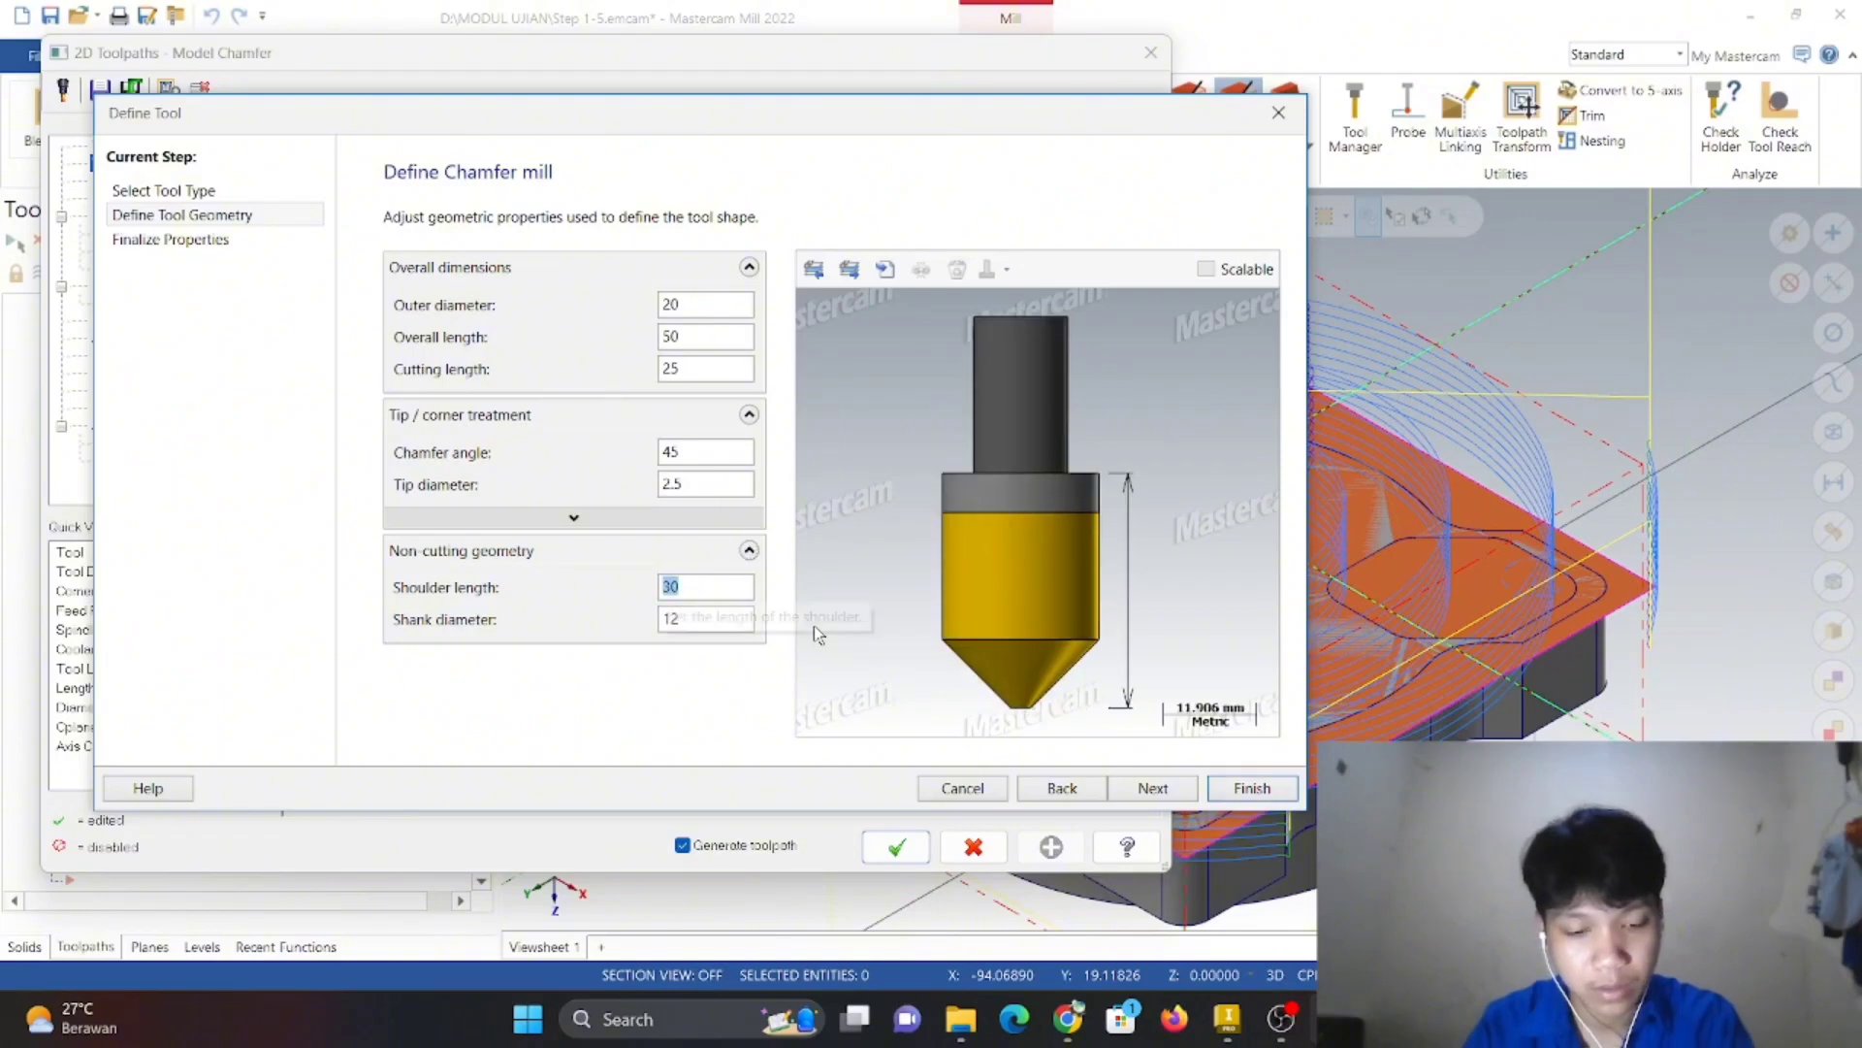
key(Tab)
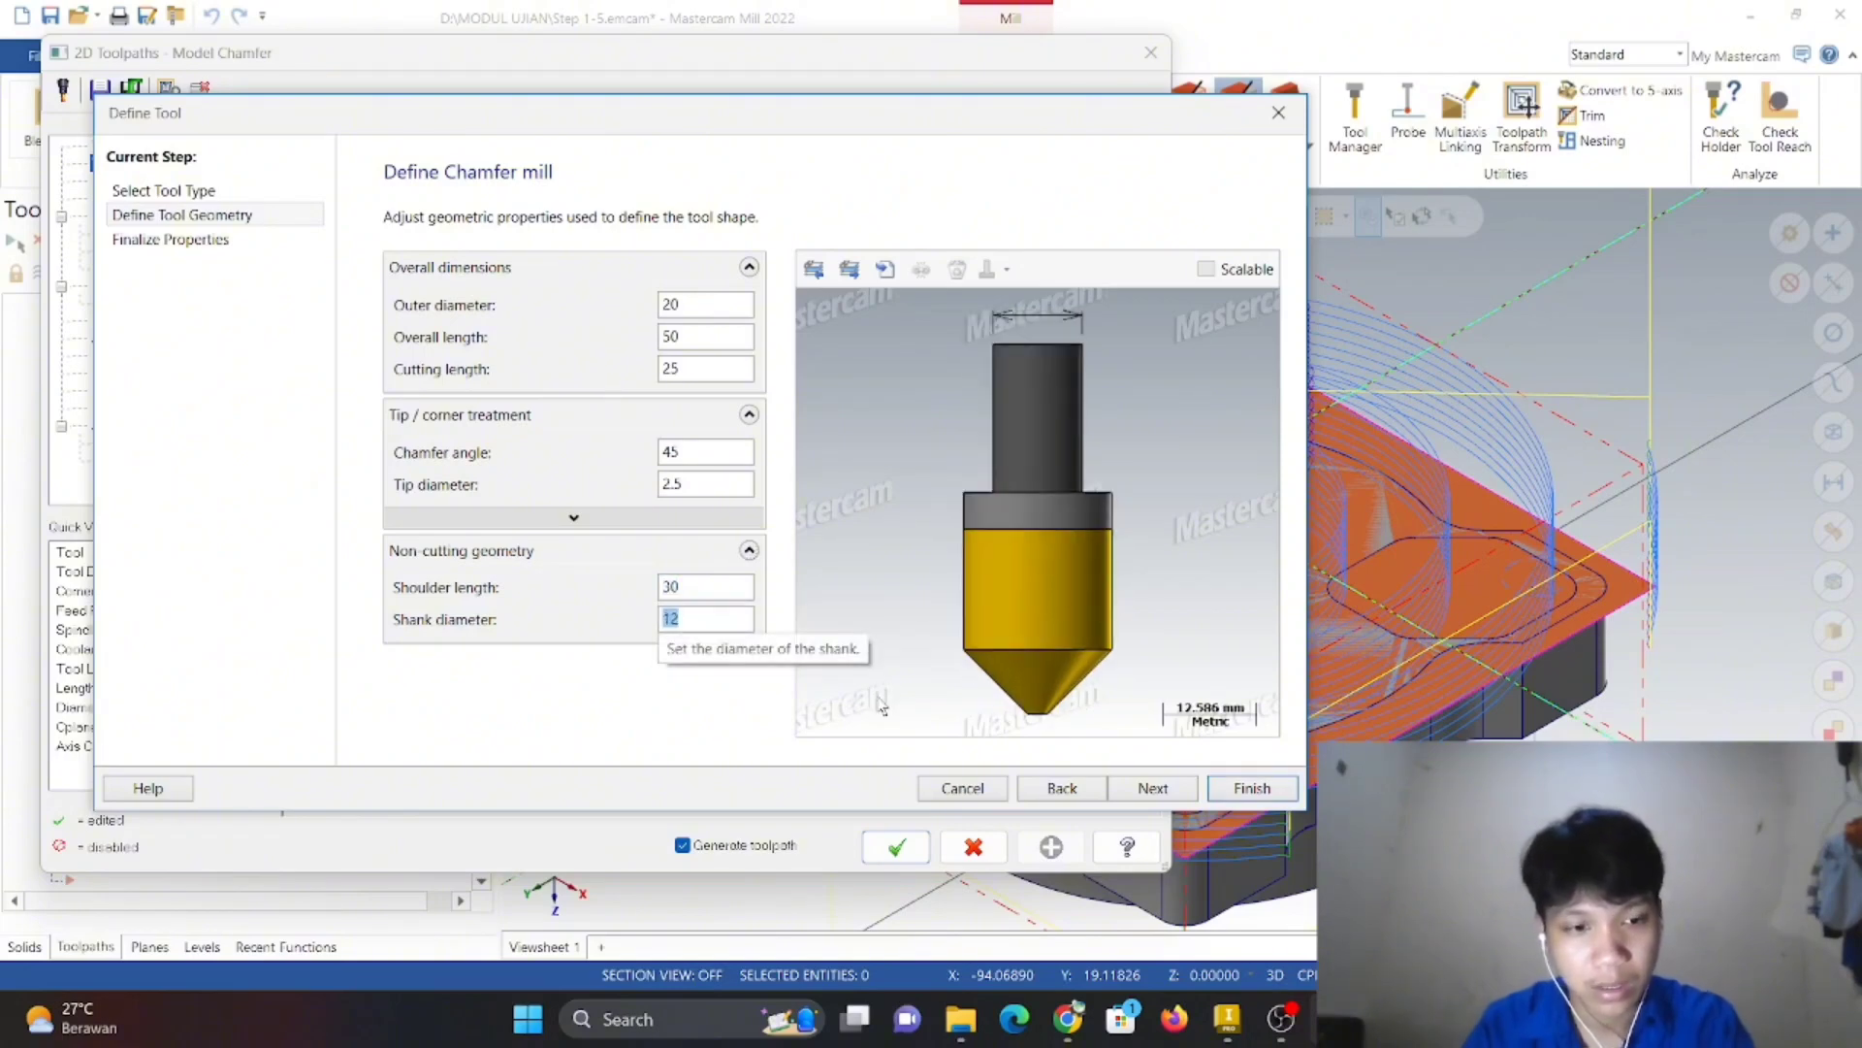
text(20)
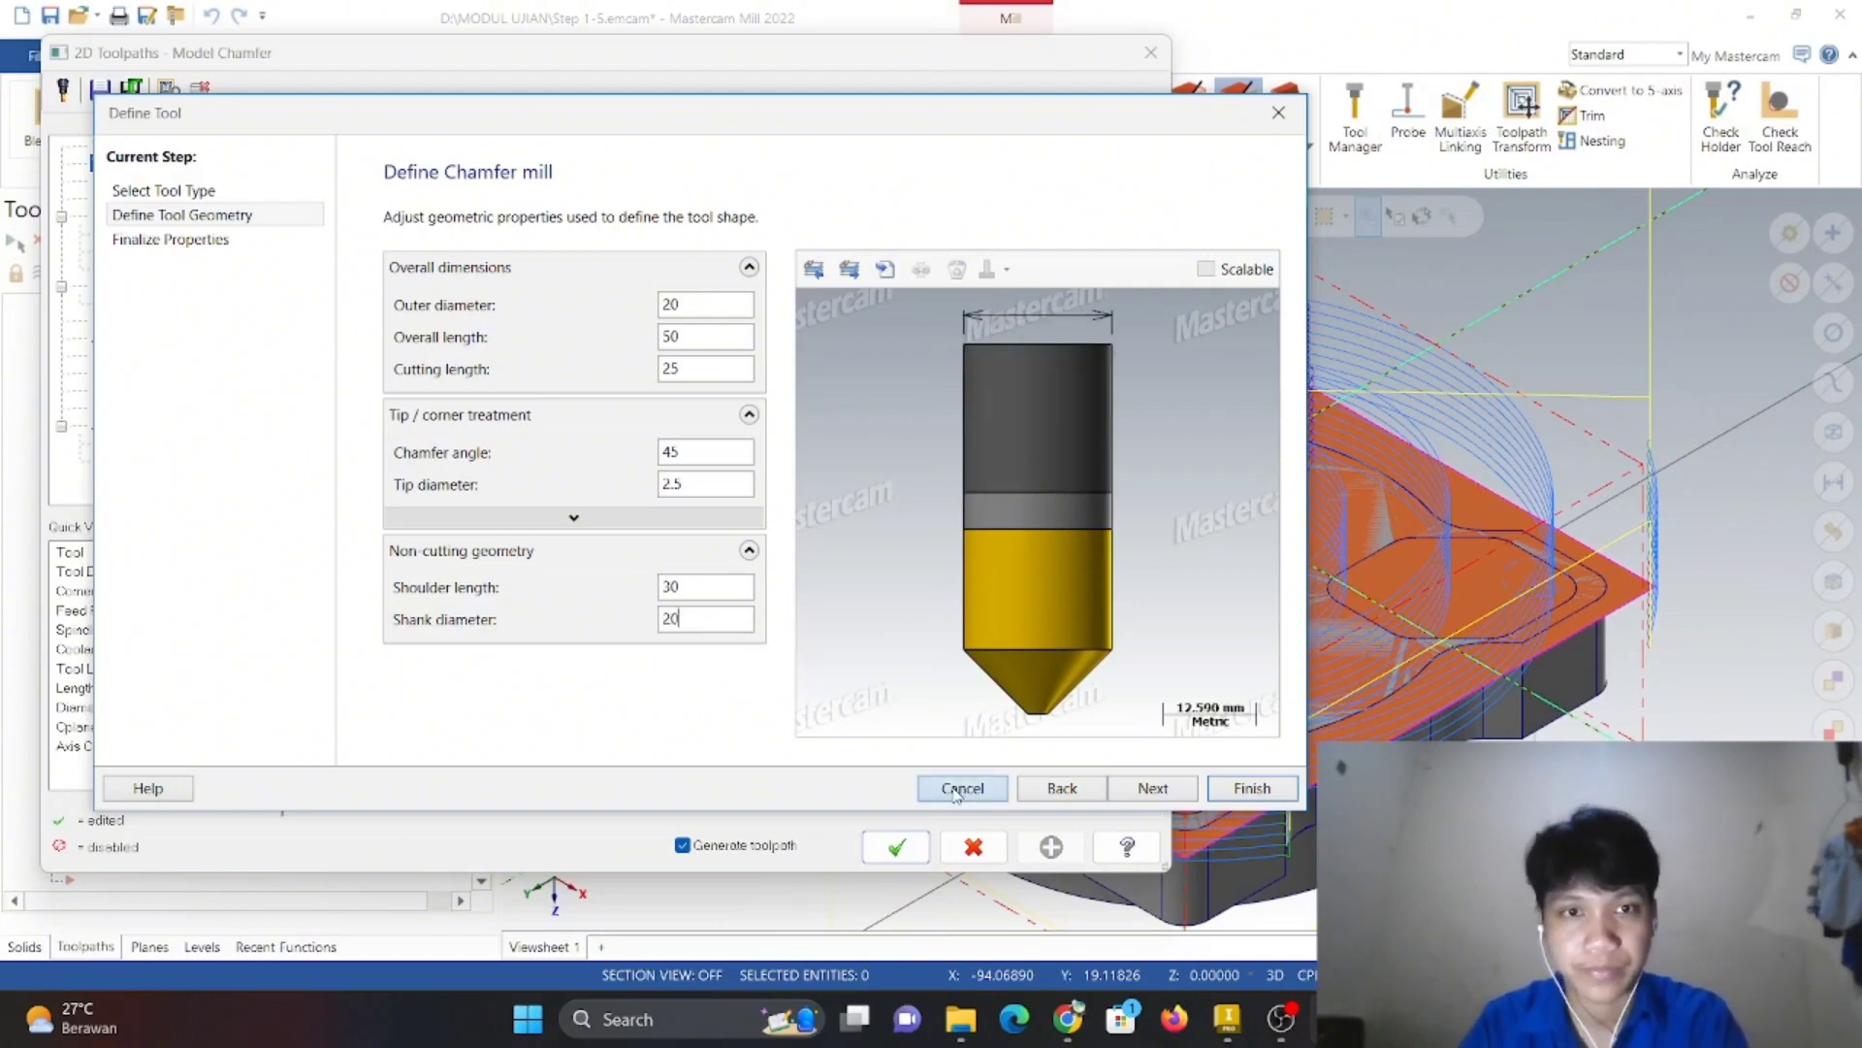
- Set the chamfer mill's feed rate to 1000 and spindle speed to 2000, and finish creating the tool
click(1150, 787)
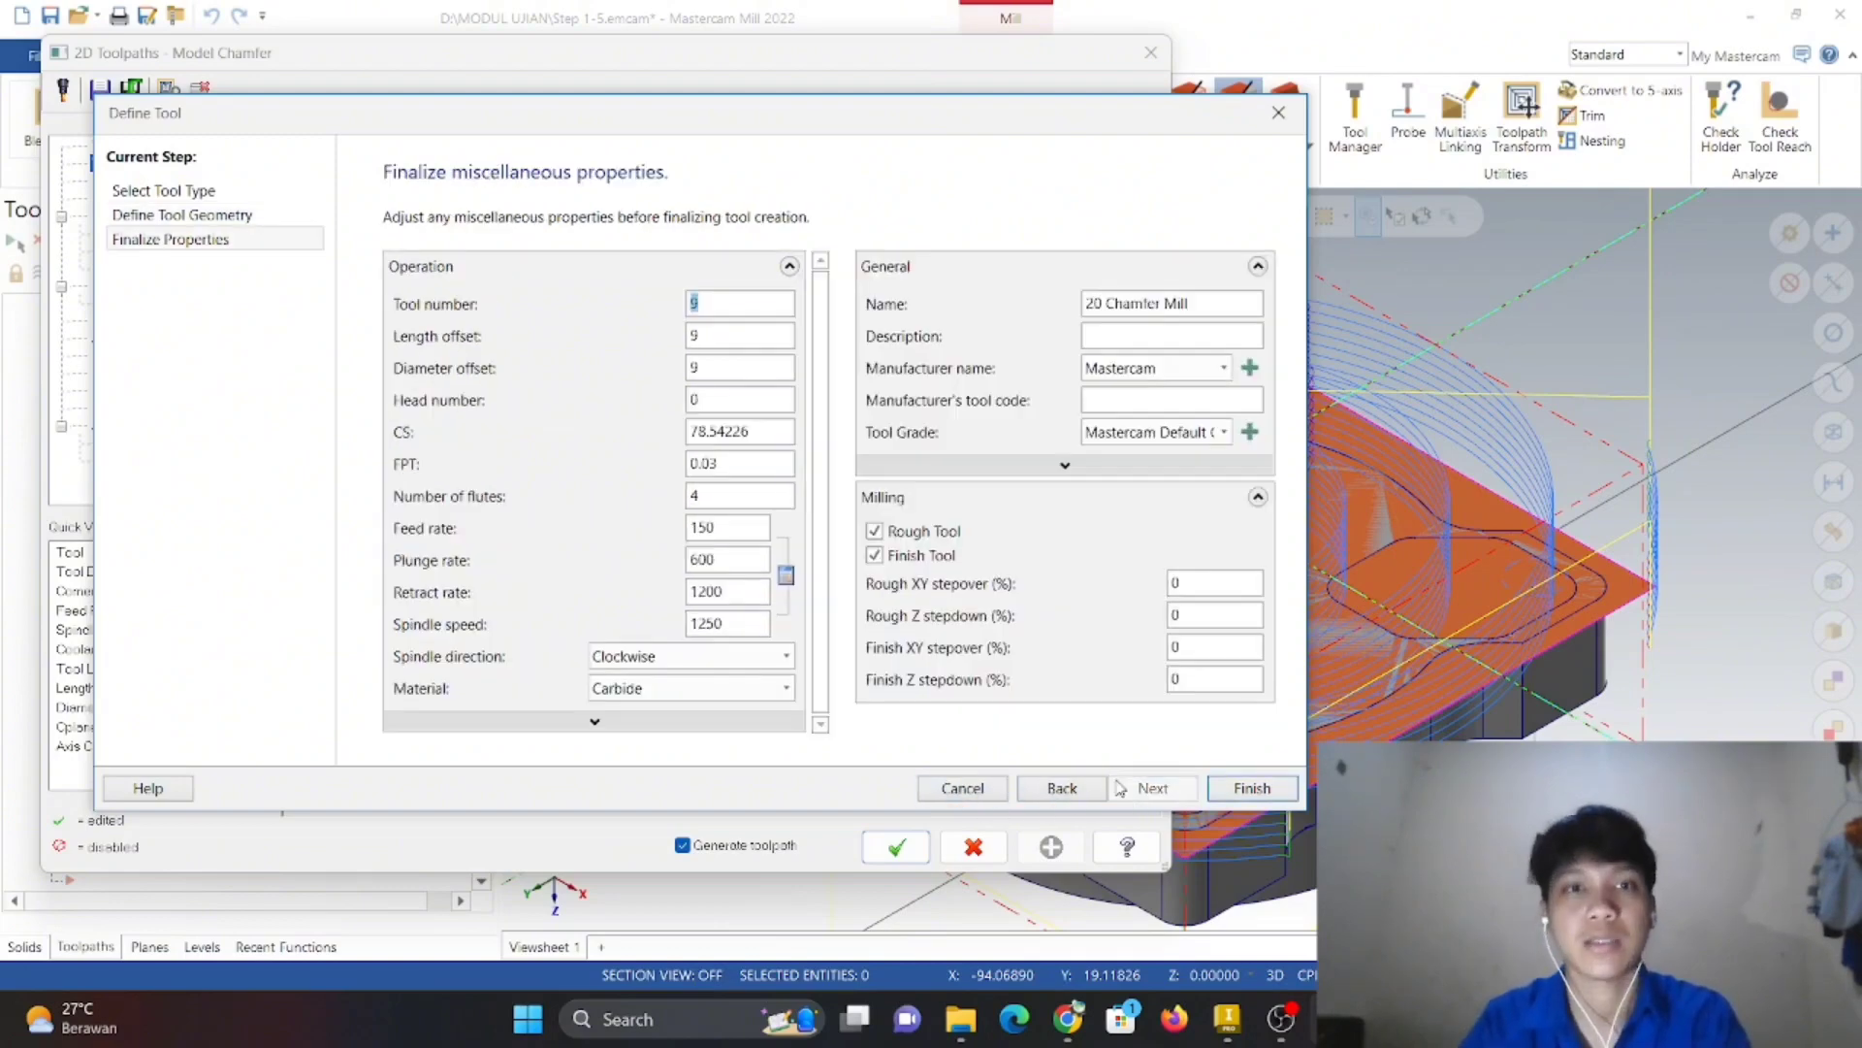
double_click(730, 529)
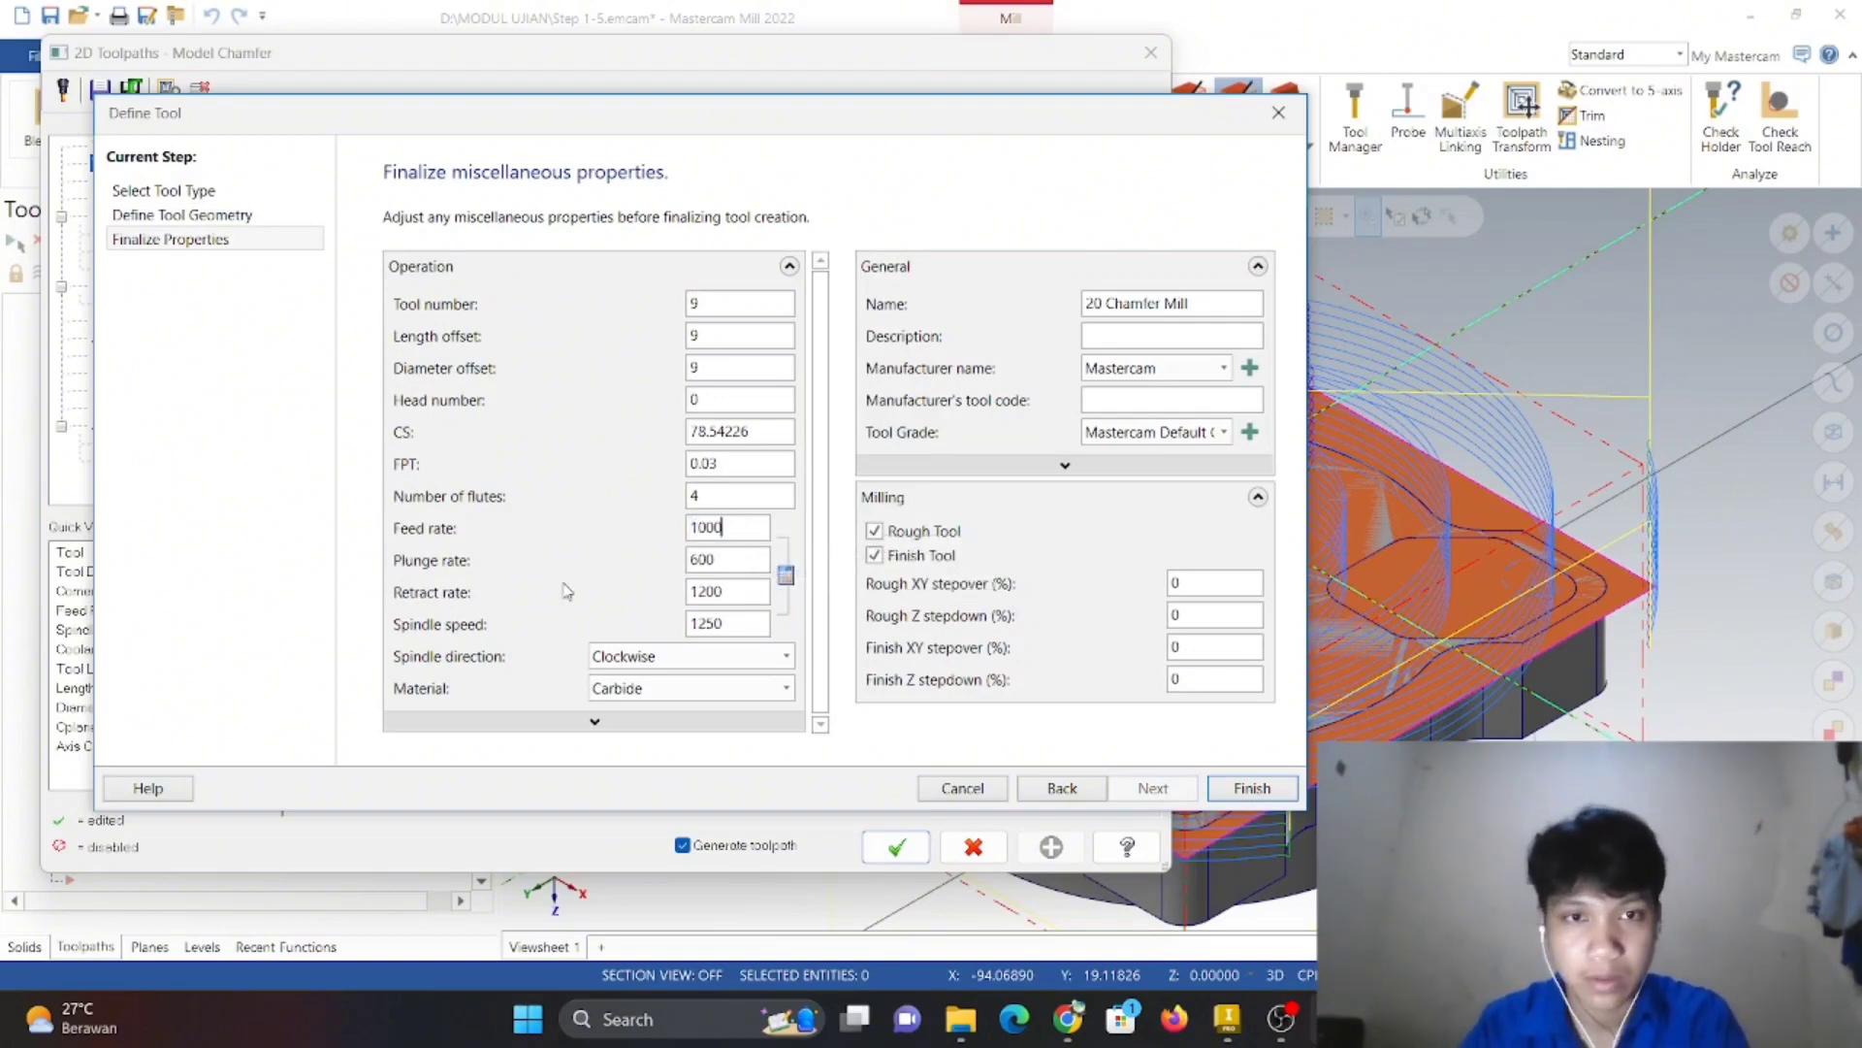
key(Tab)
key(Tab)
key(Tab)
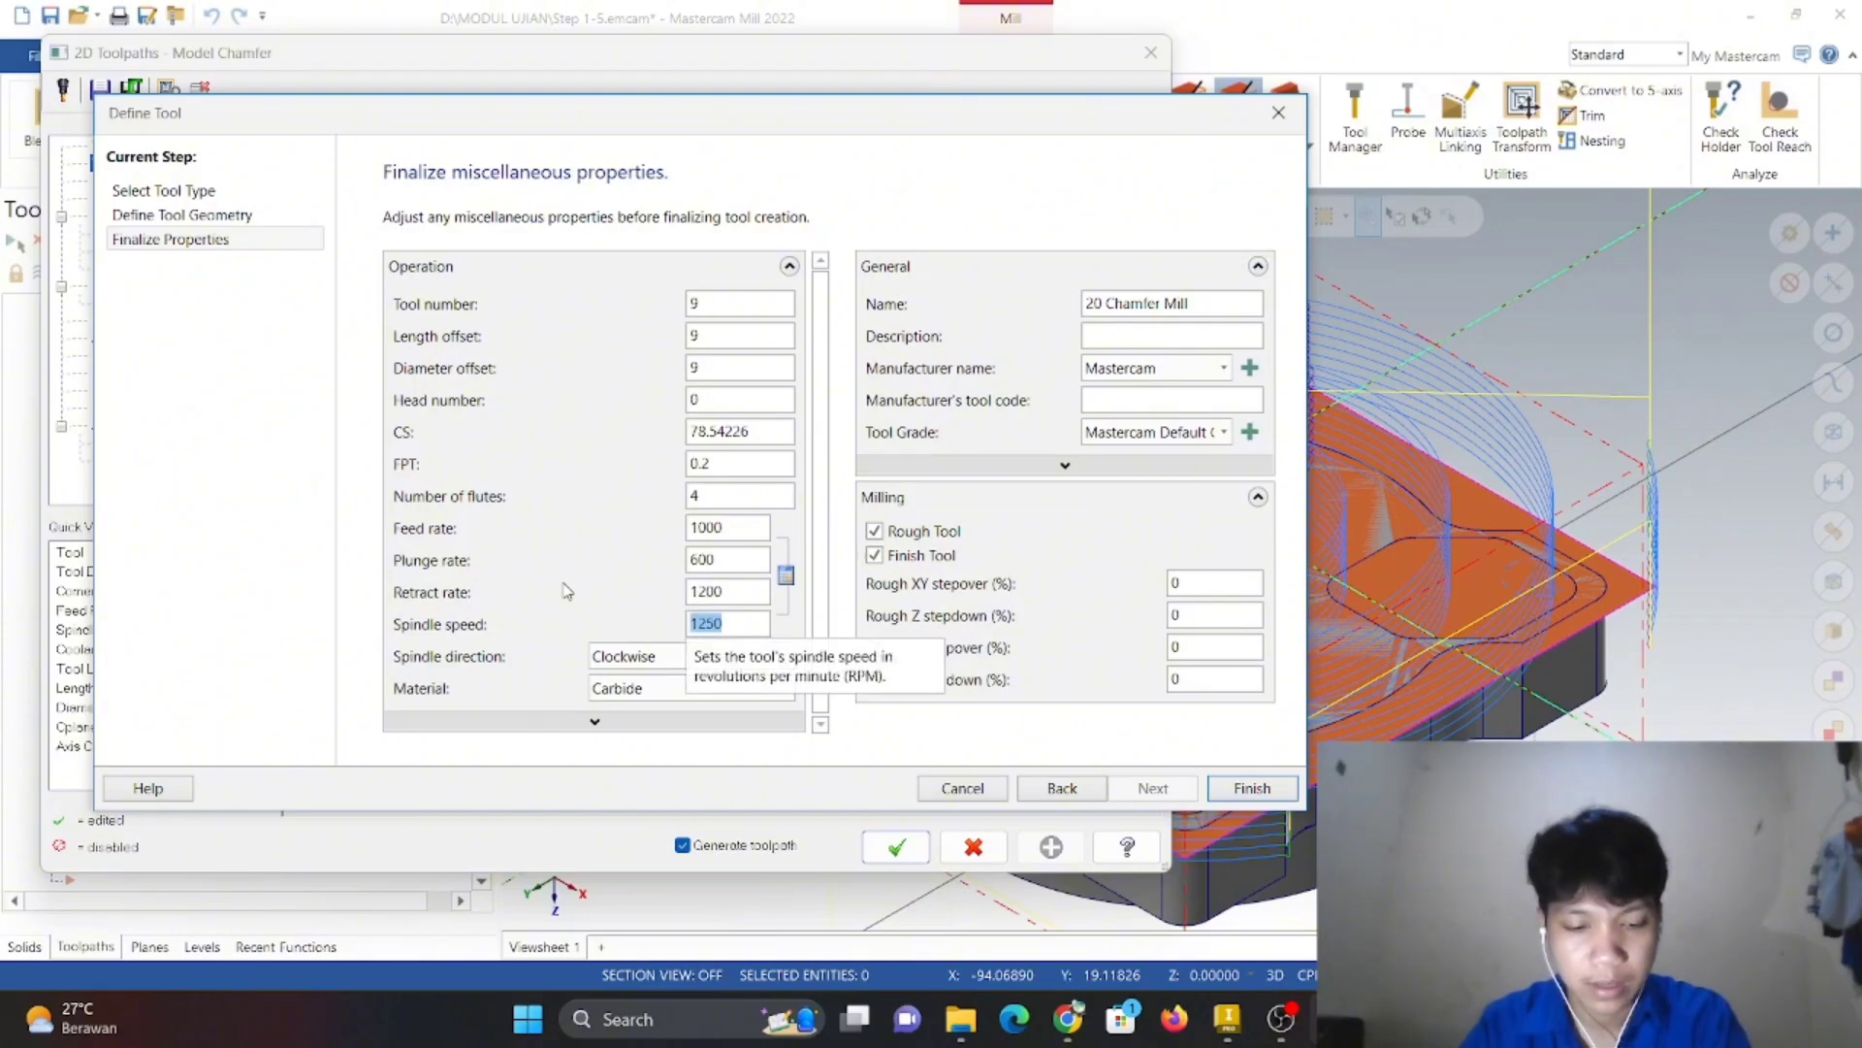
text(2)
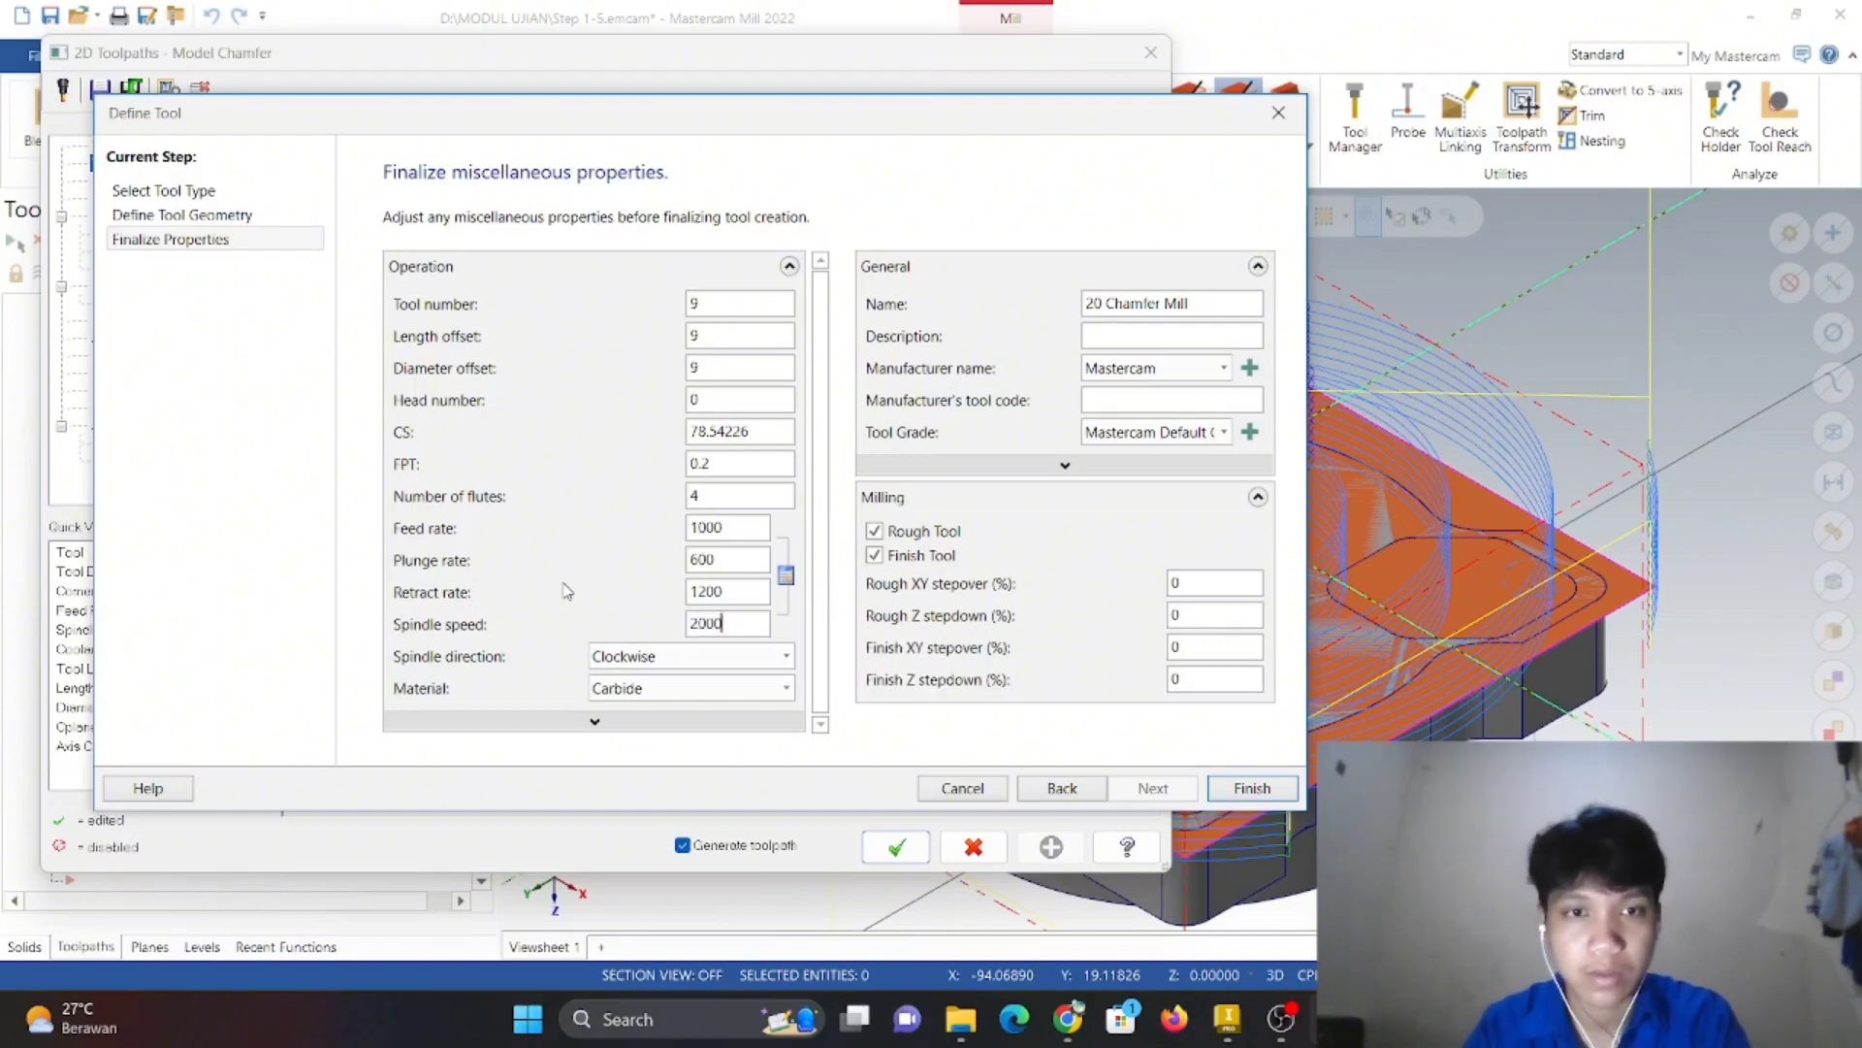
click(1251, 786)
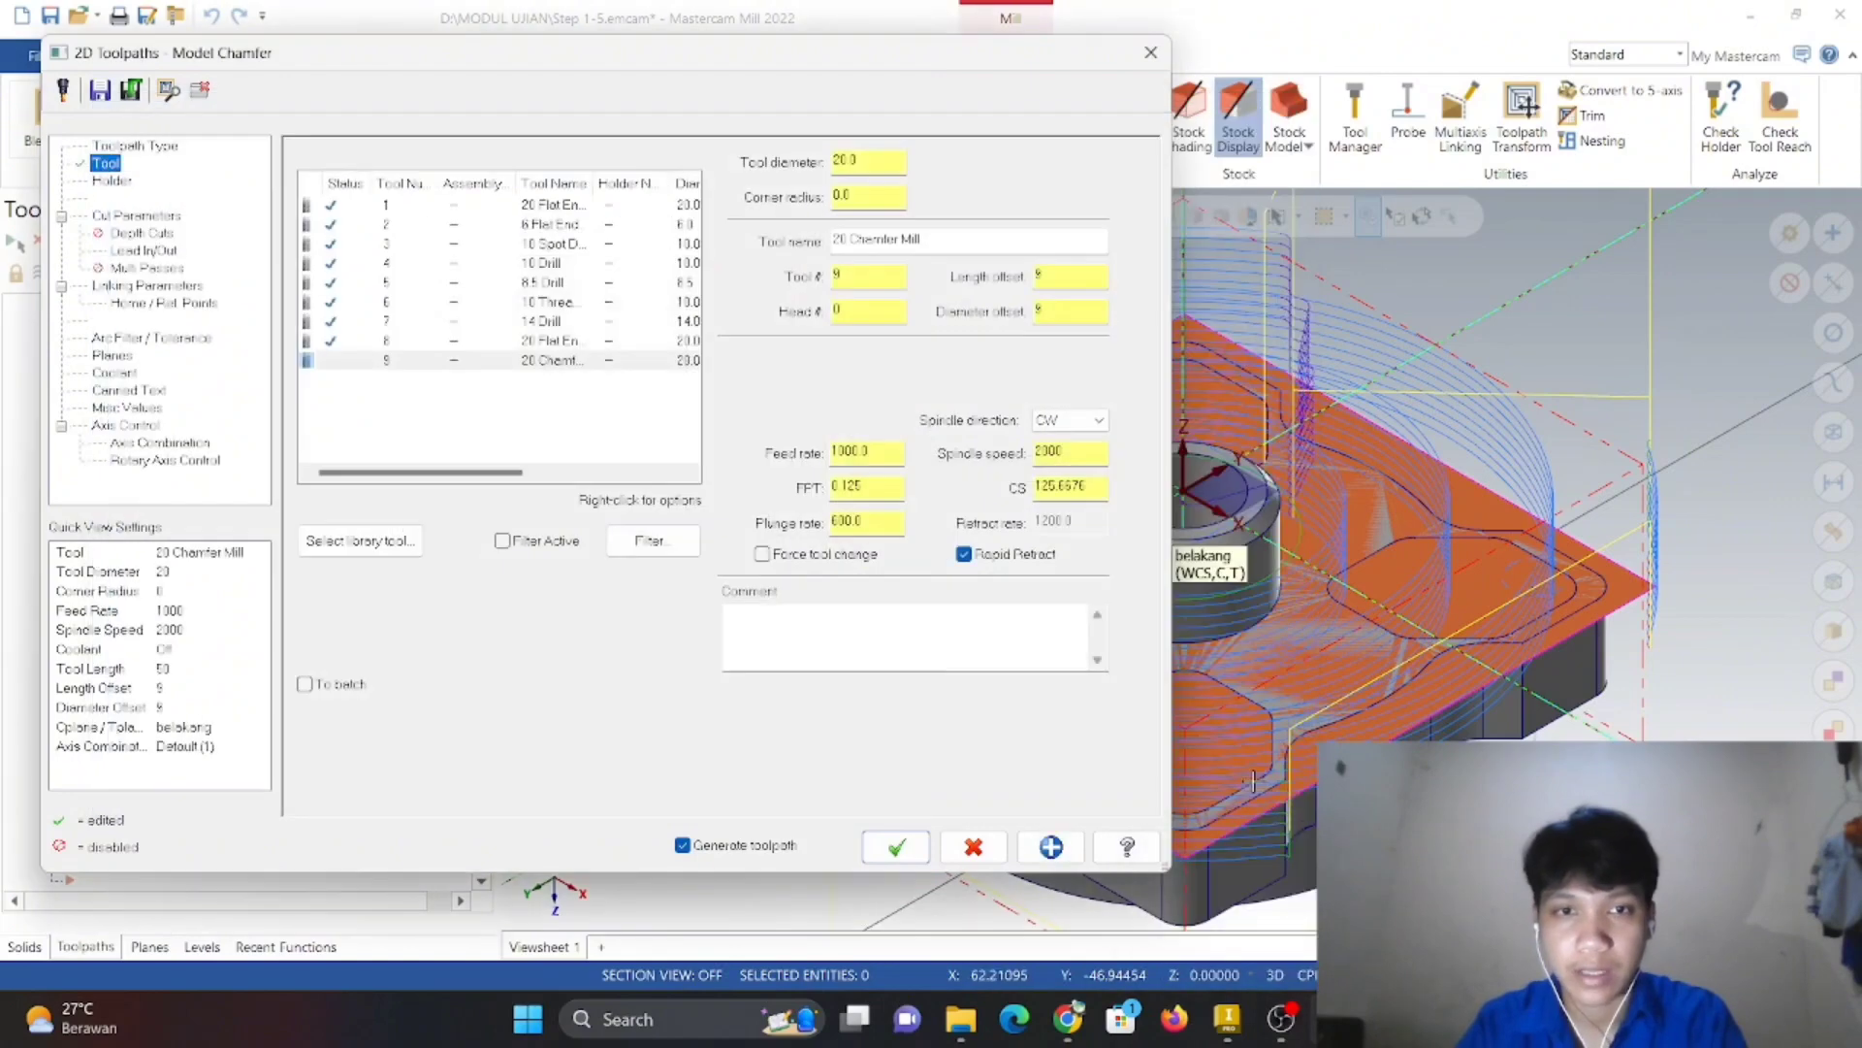
- Review the Model Chamfer's compensation type, direction and tip compensation options, and its lead in/out settings
click(137, 215)
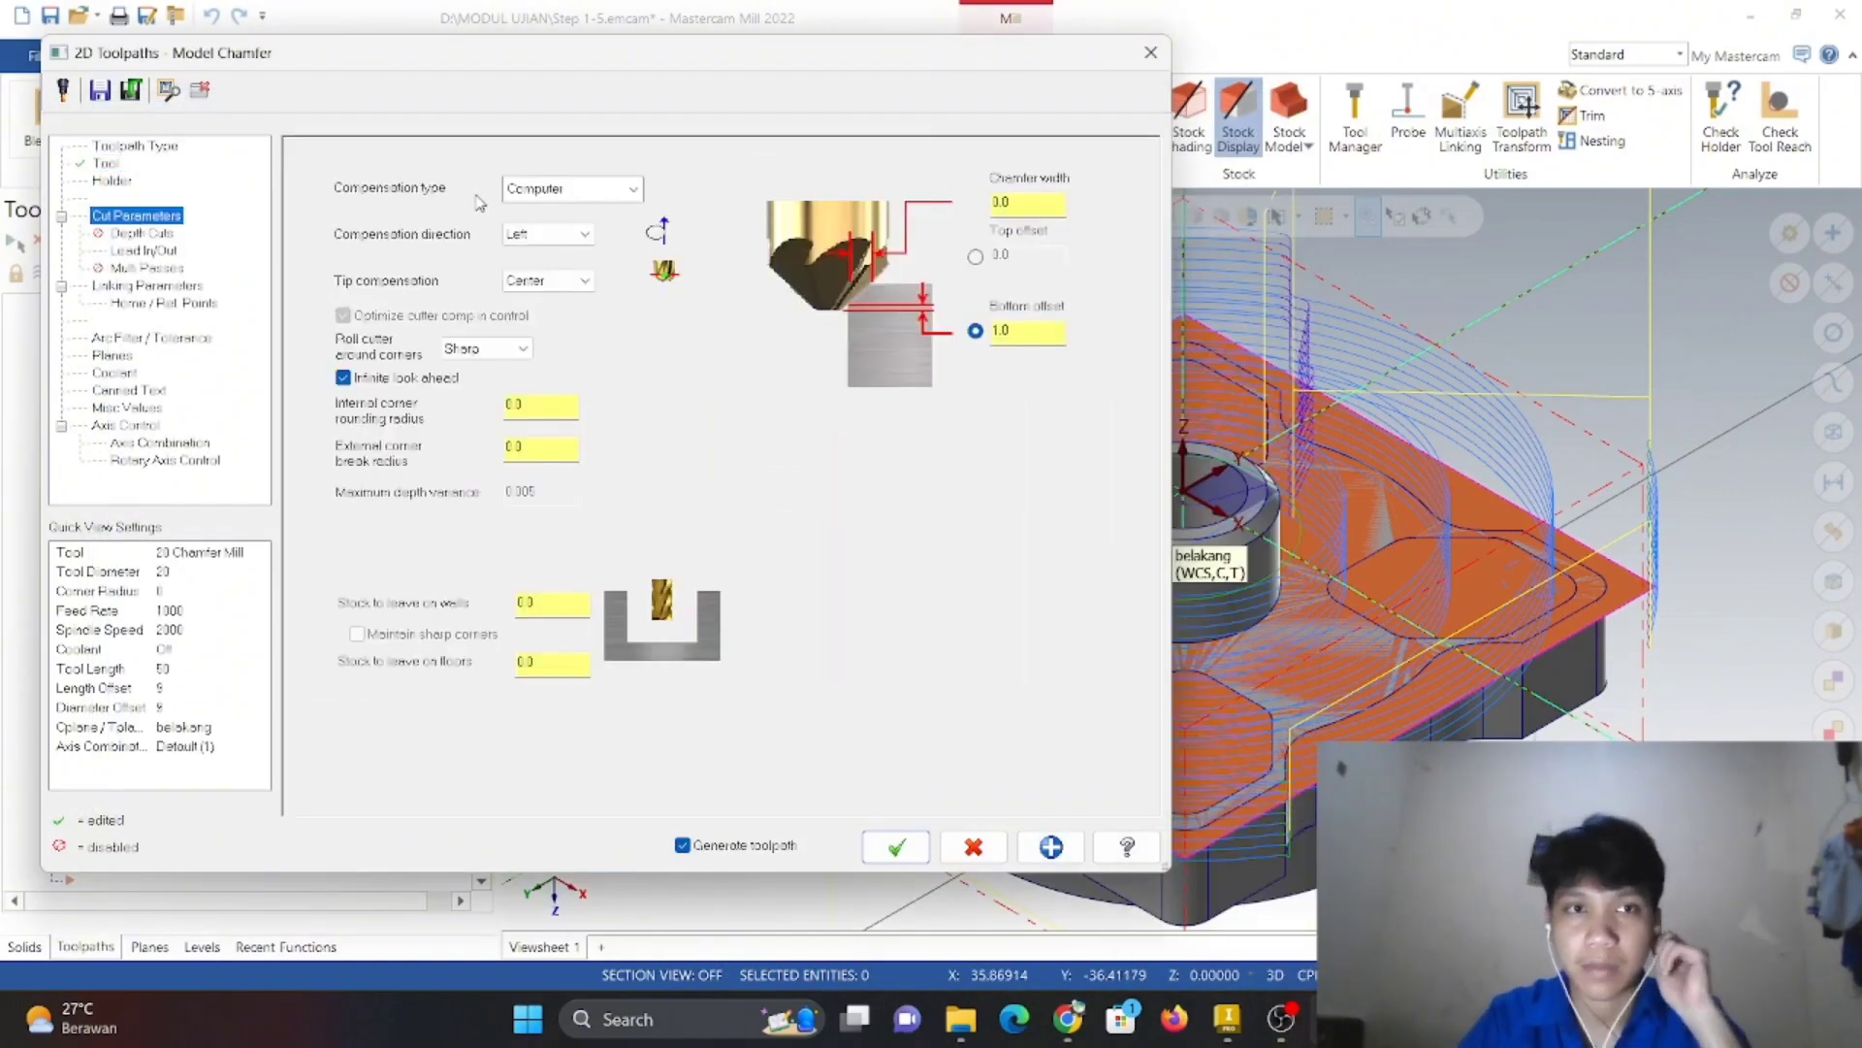
click(562, 194)
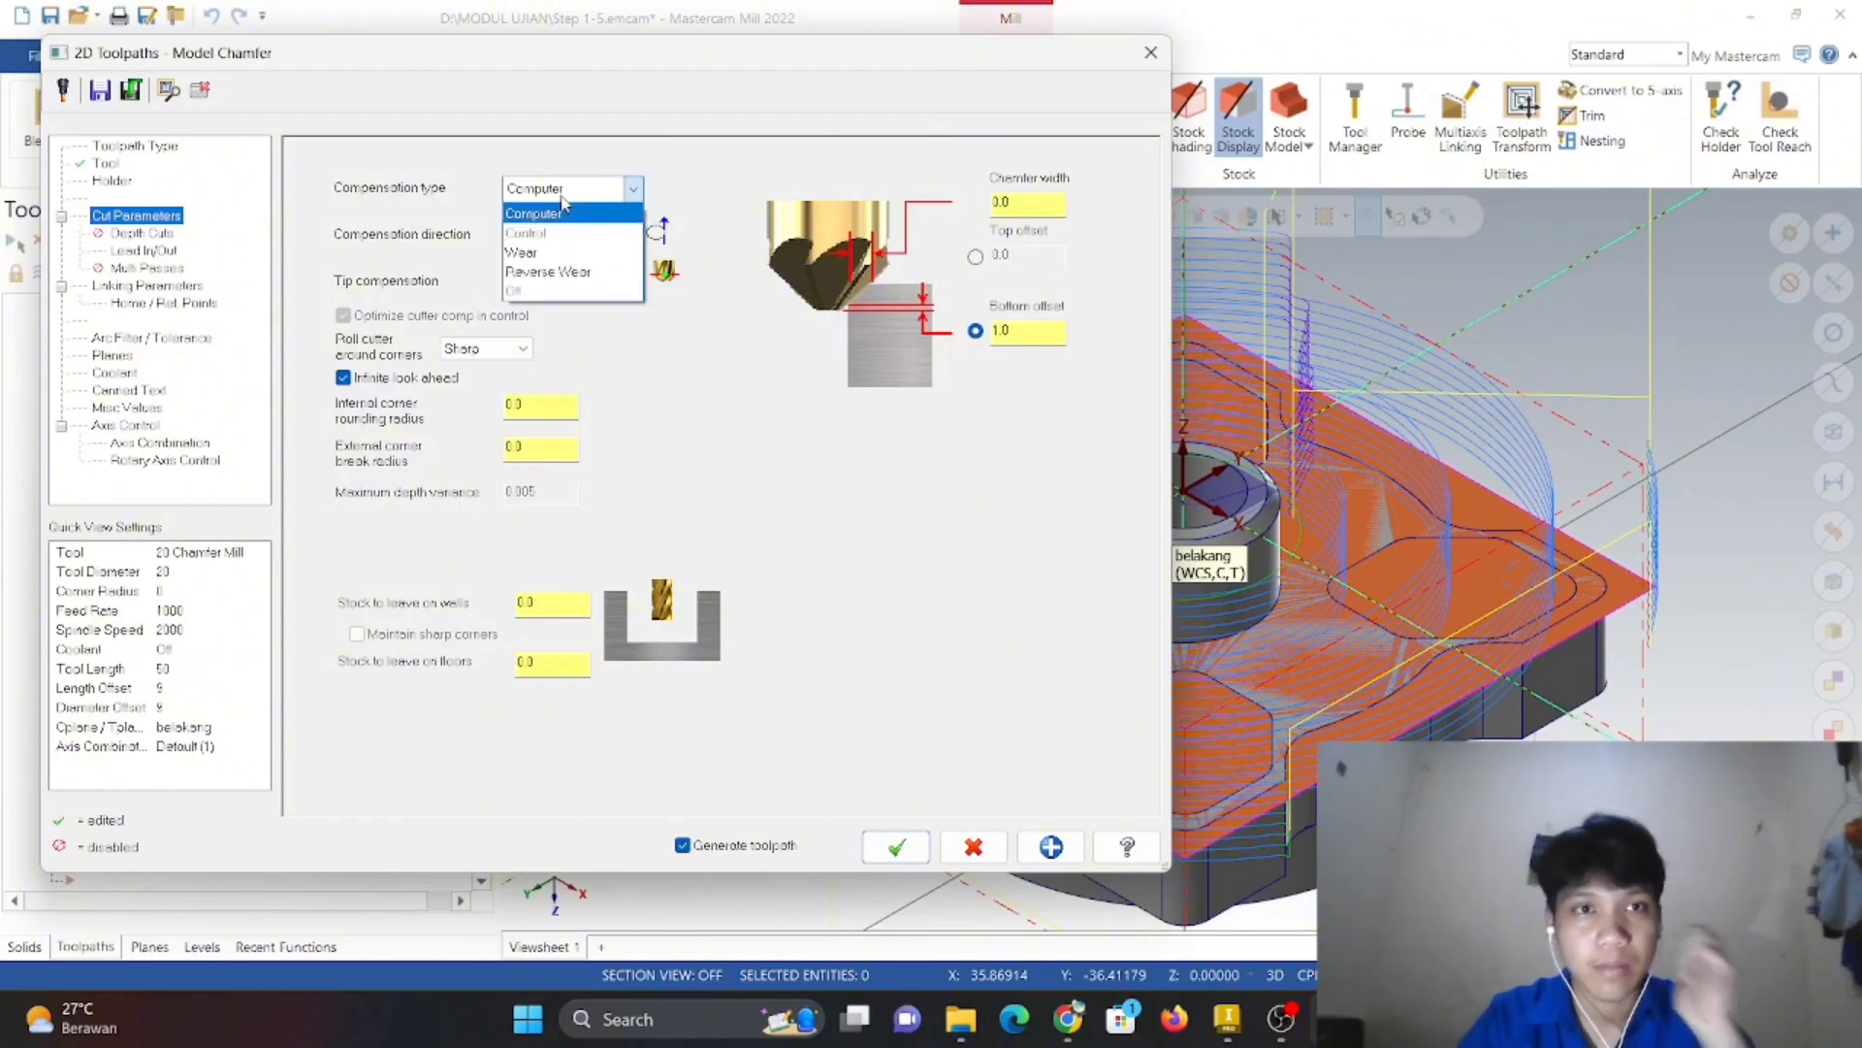
click(564, 204)
click(567, 236)
click(567, 237)
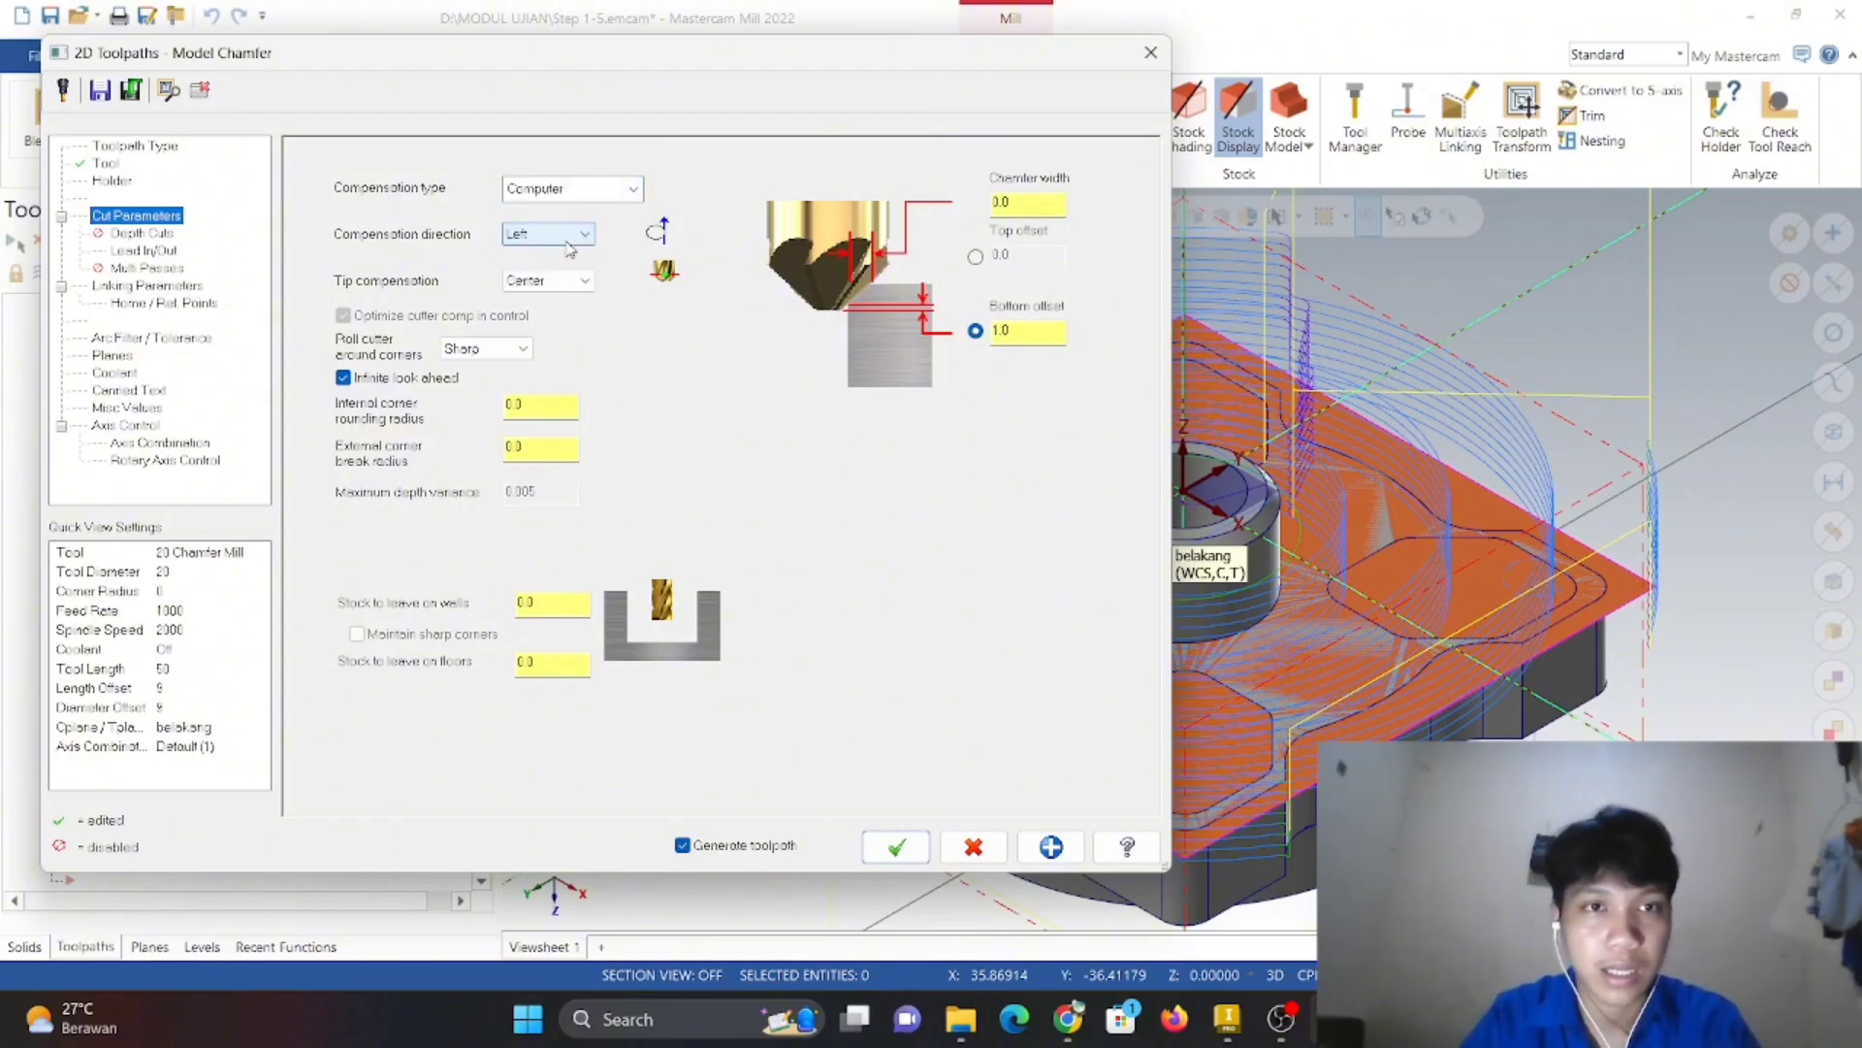
click(549, 285)
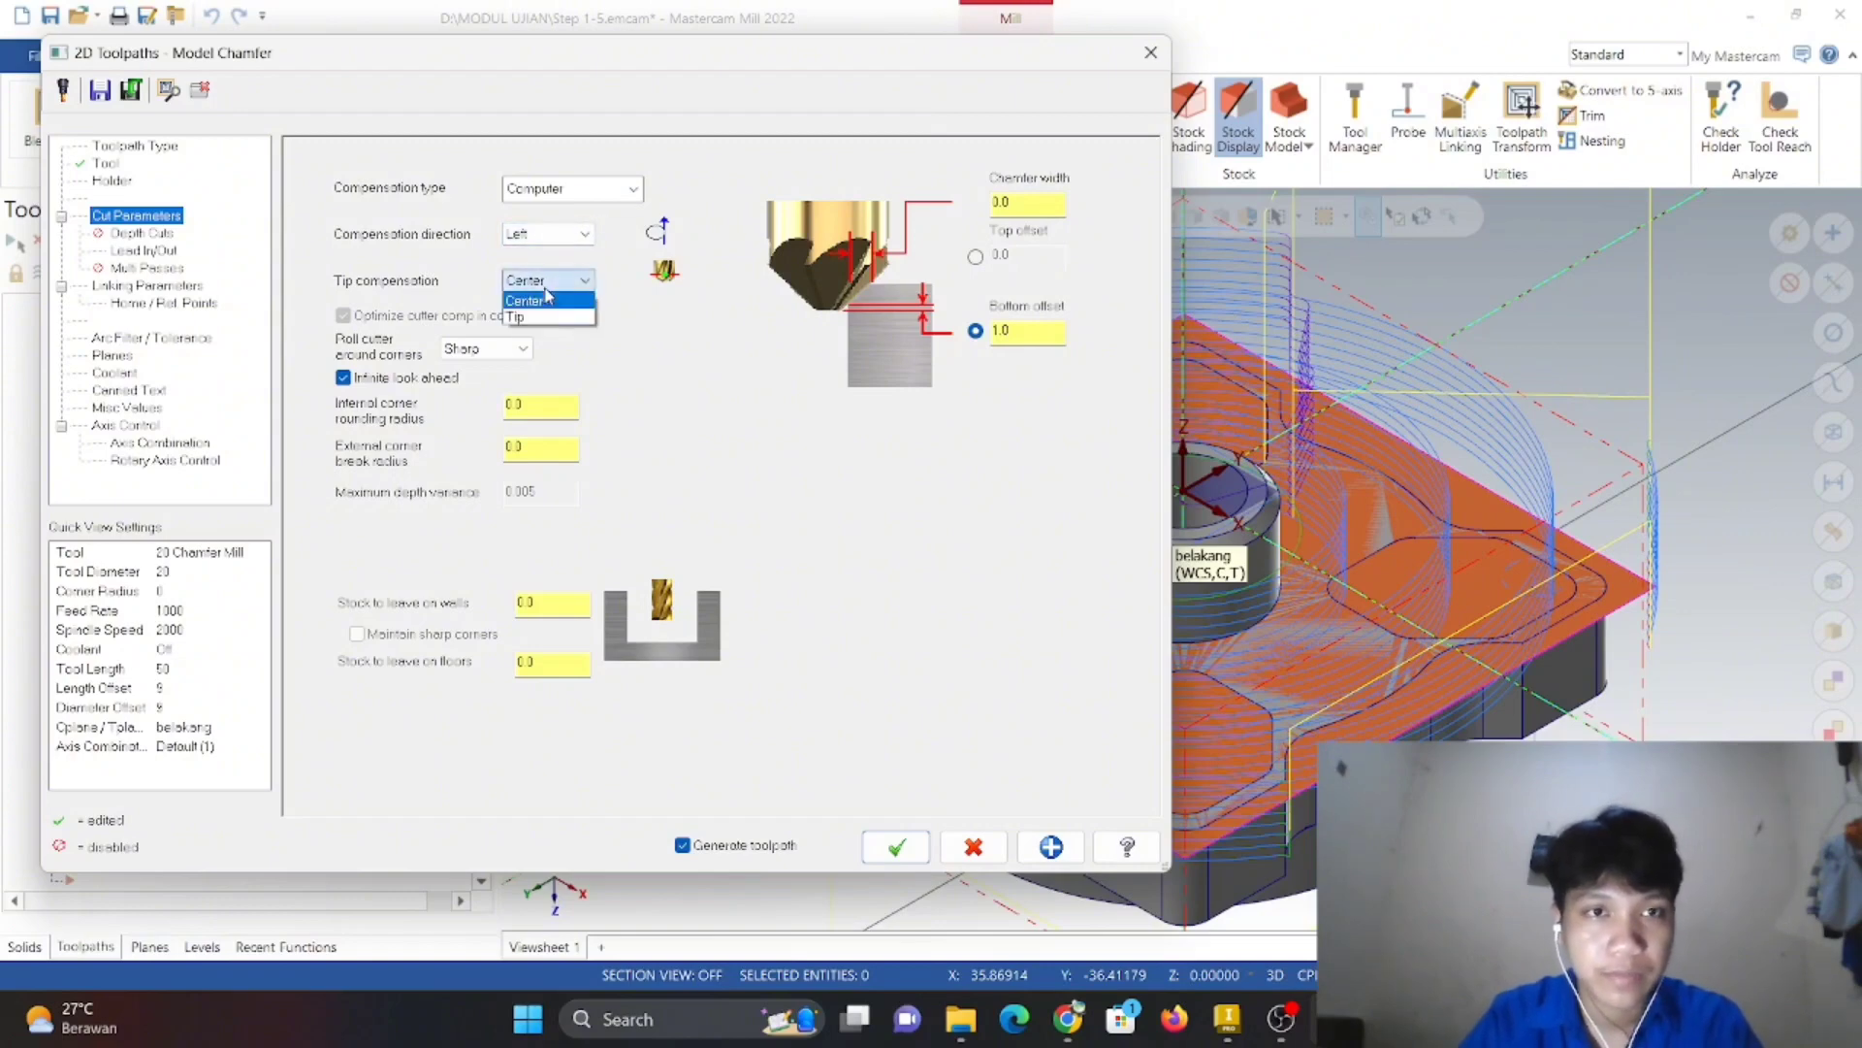
click(548, 295)
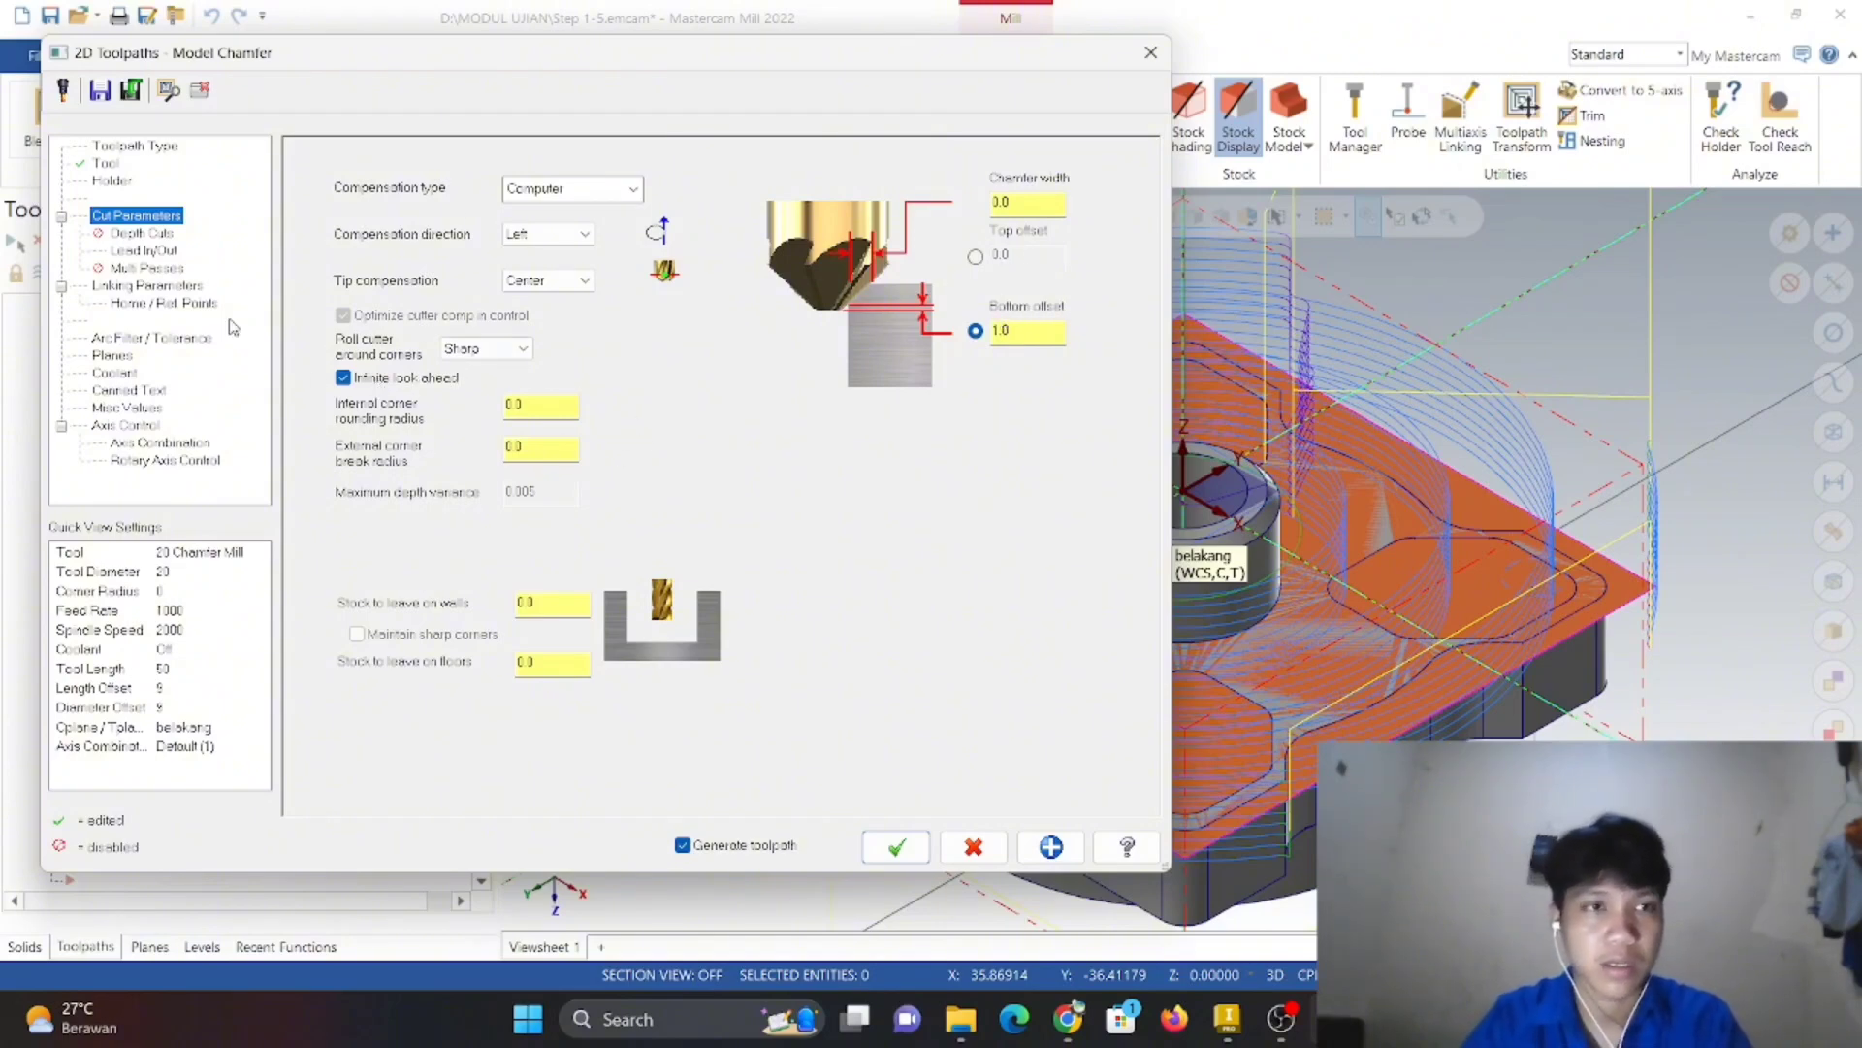
click(145, 251)
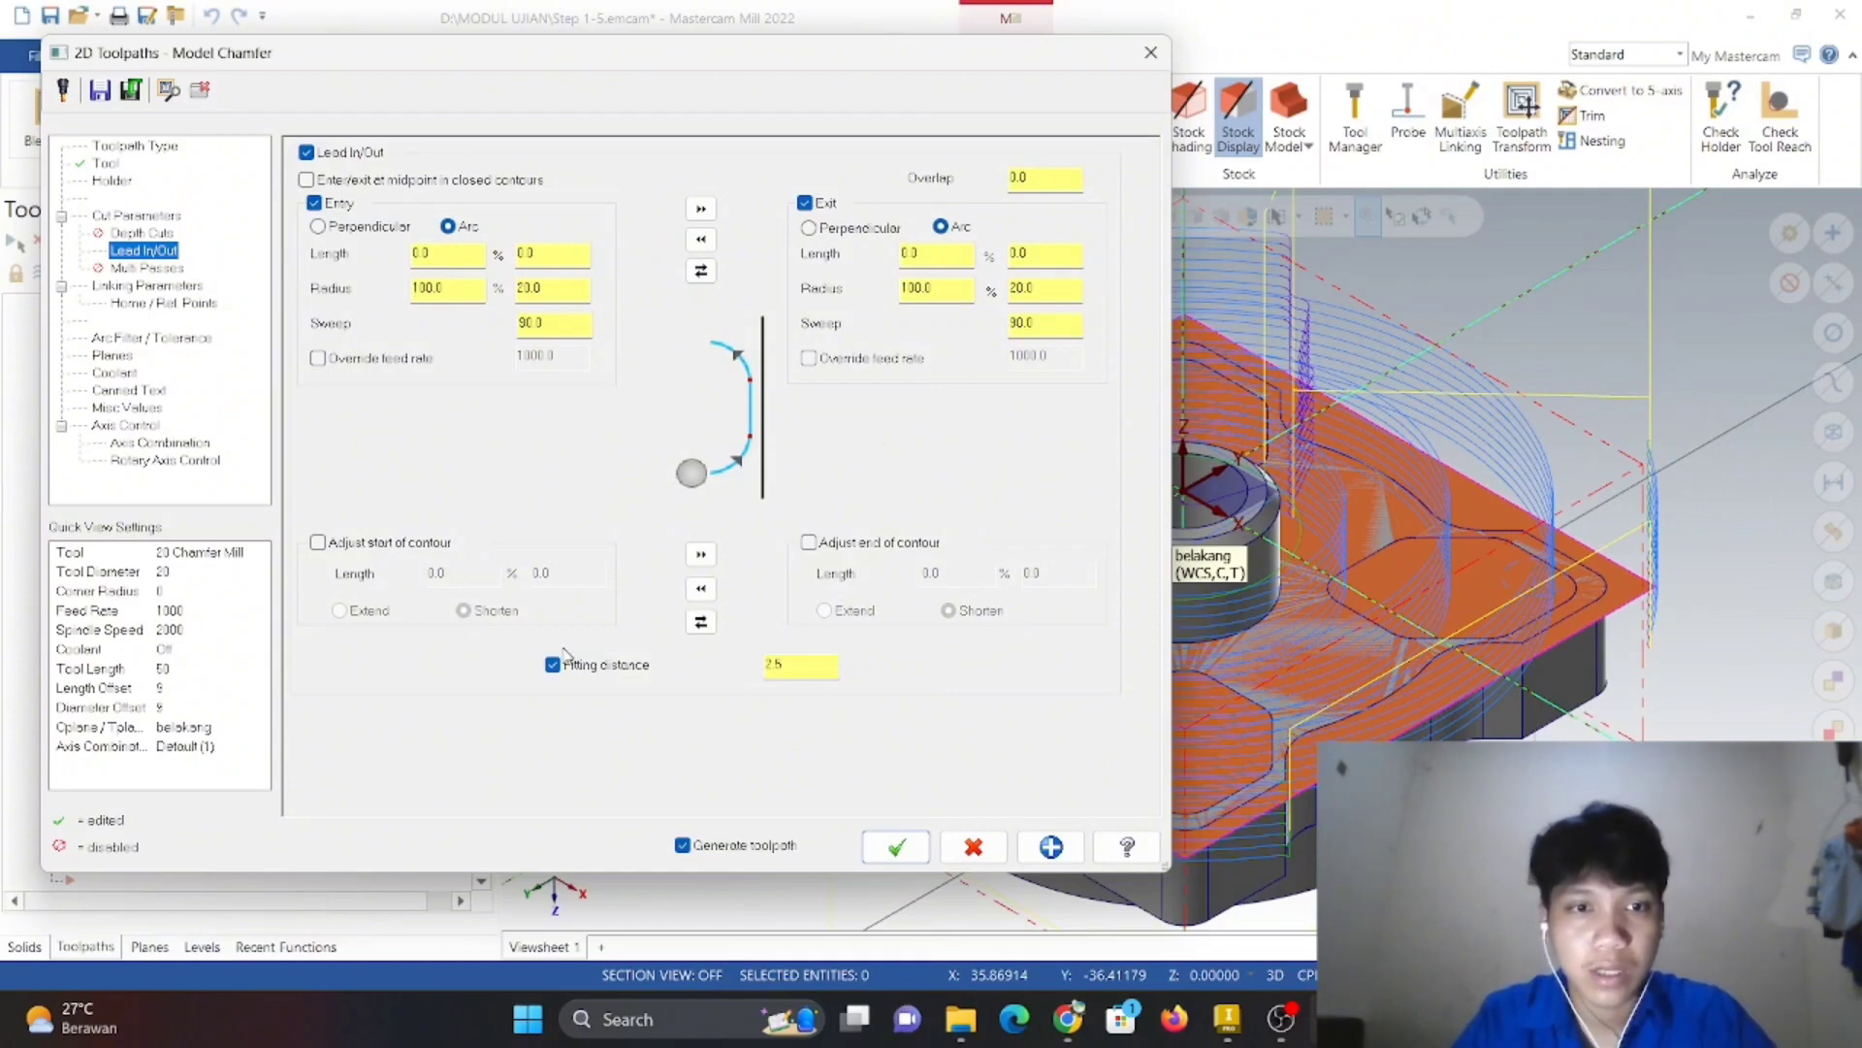
- Set the Model Chamfer's retract height to 2, accept the parameters and keep the operation
click(141, 295)
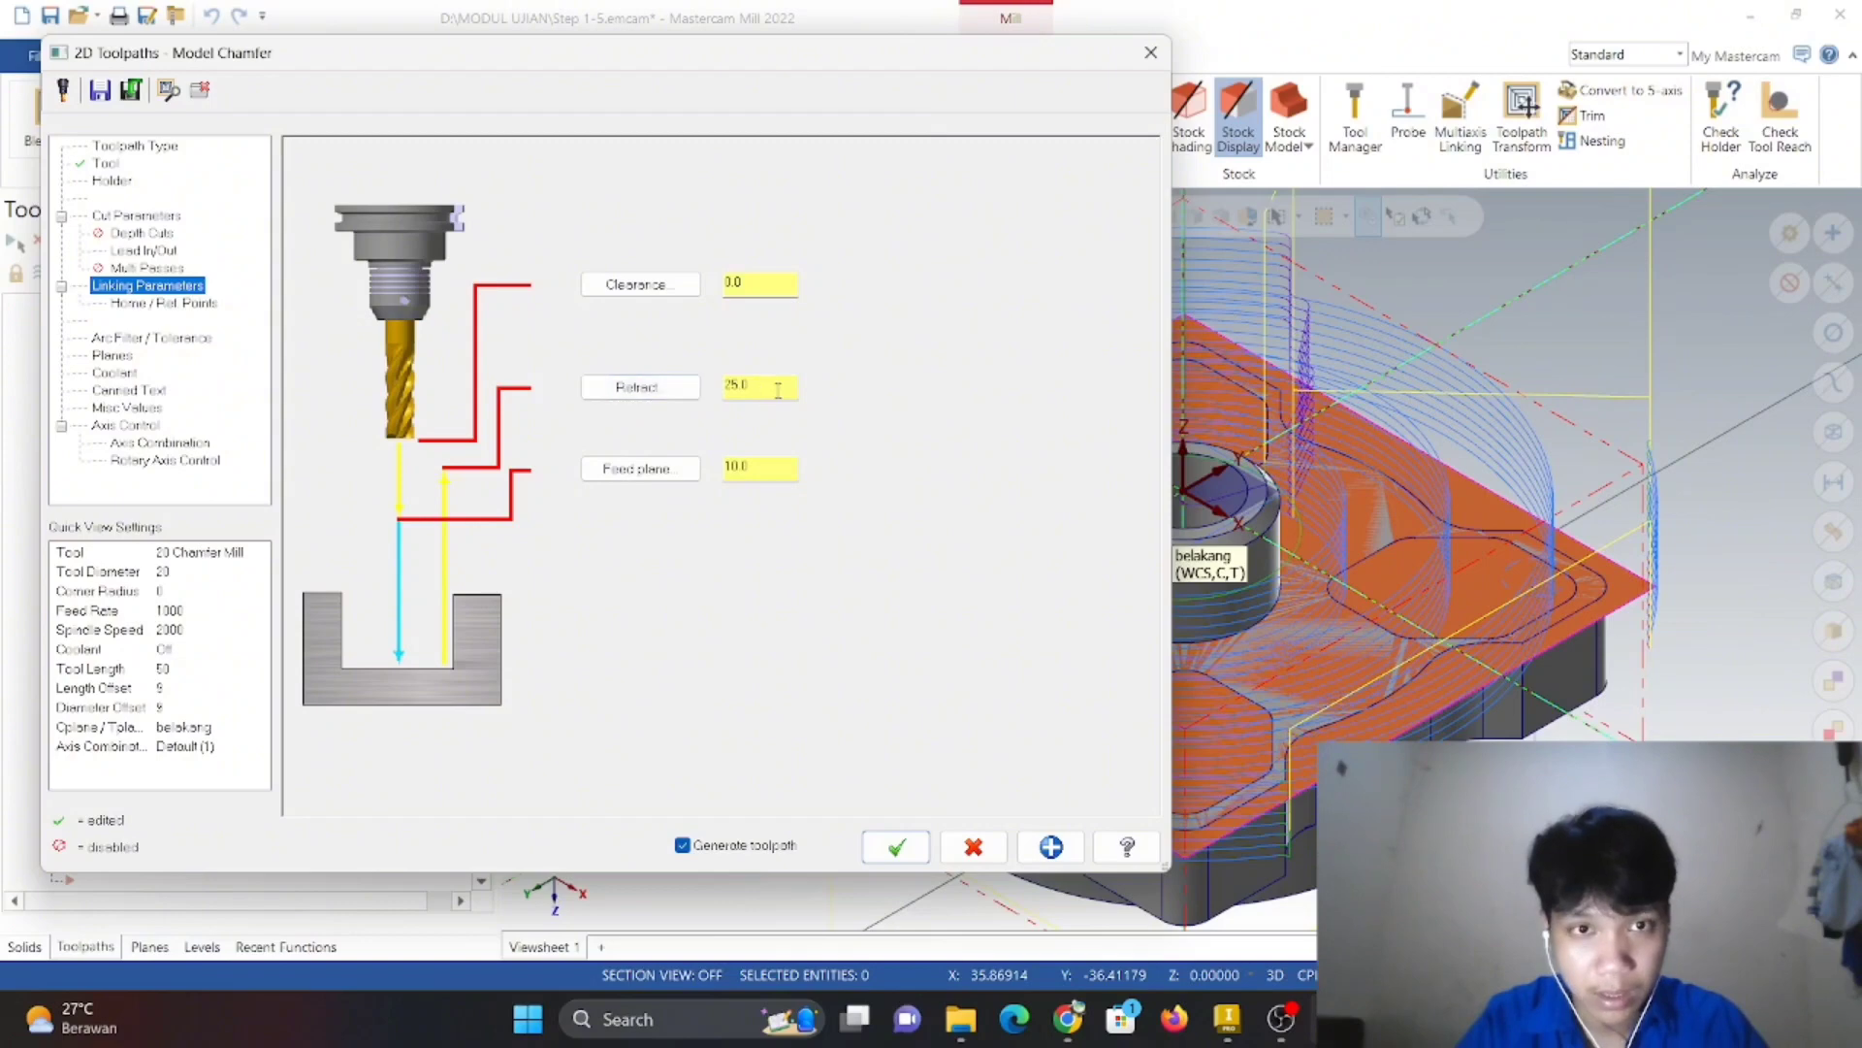
click(660, 400)
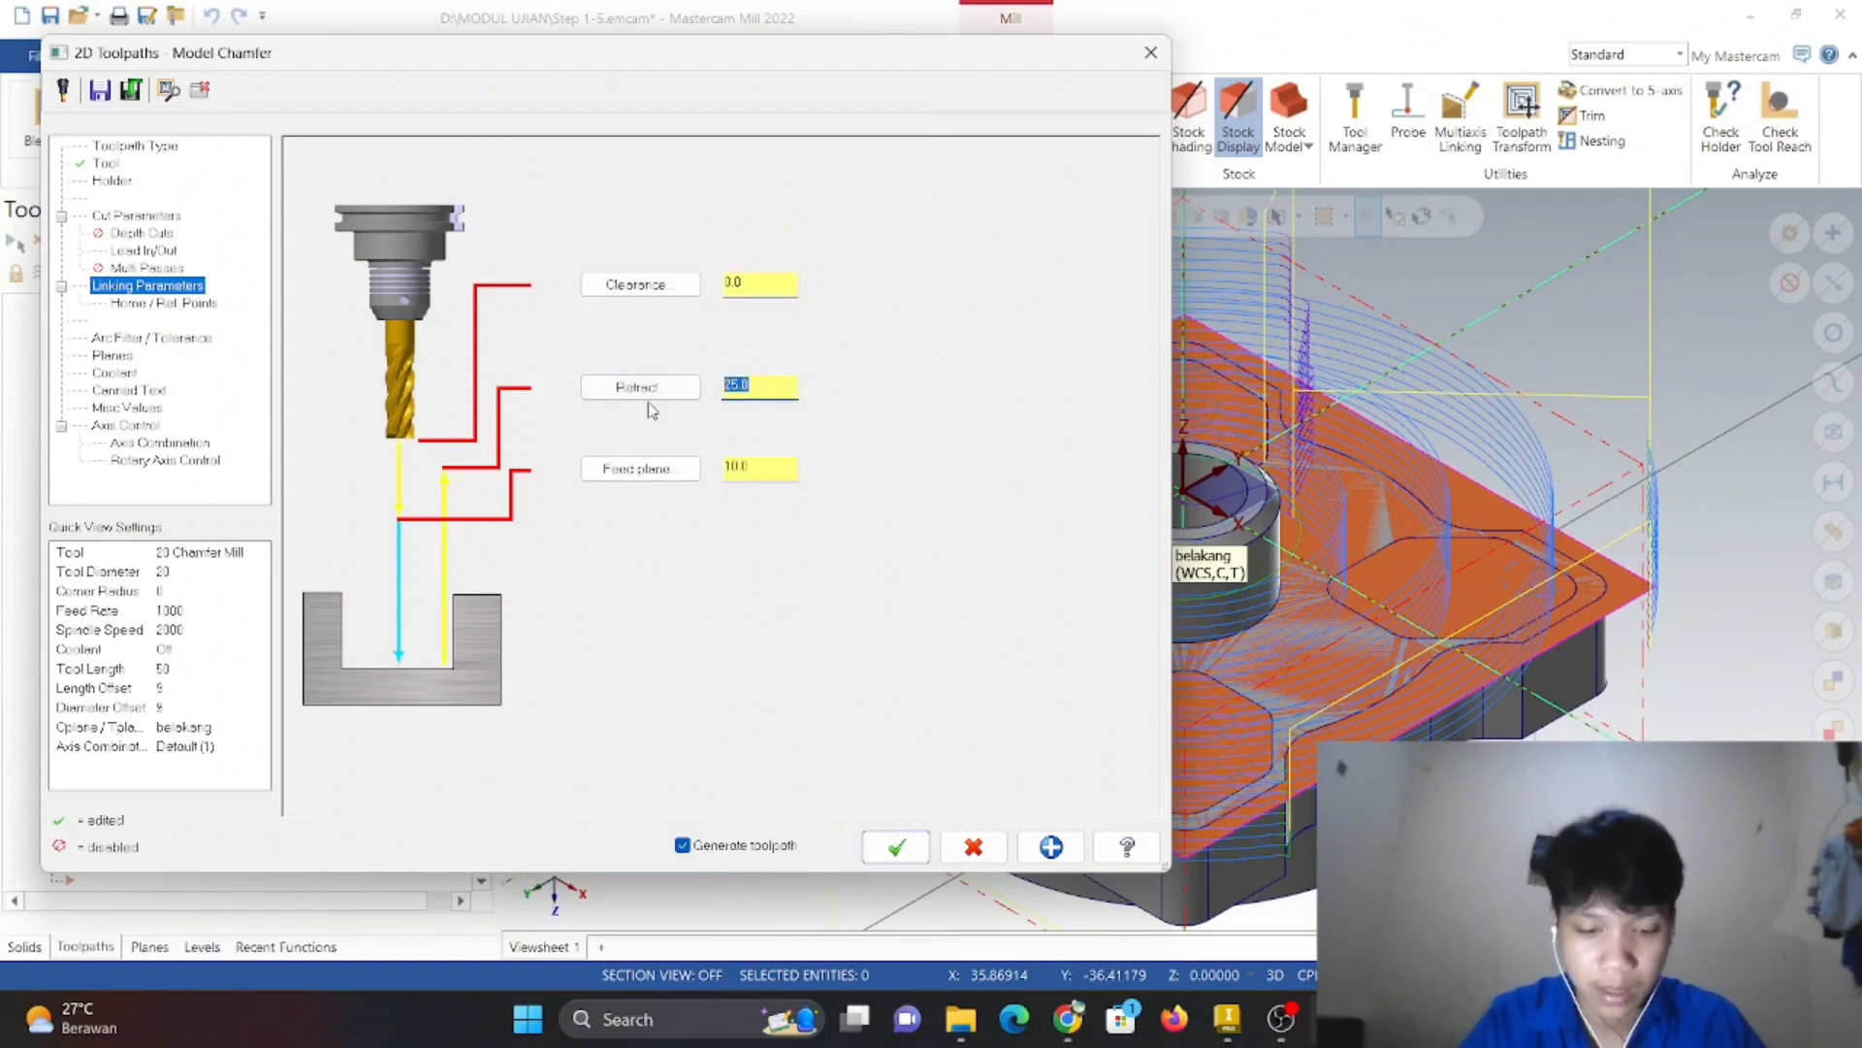
text(2)
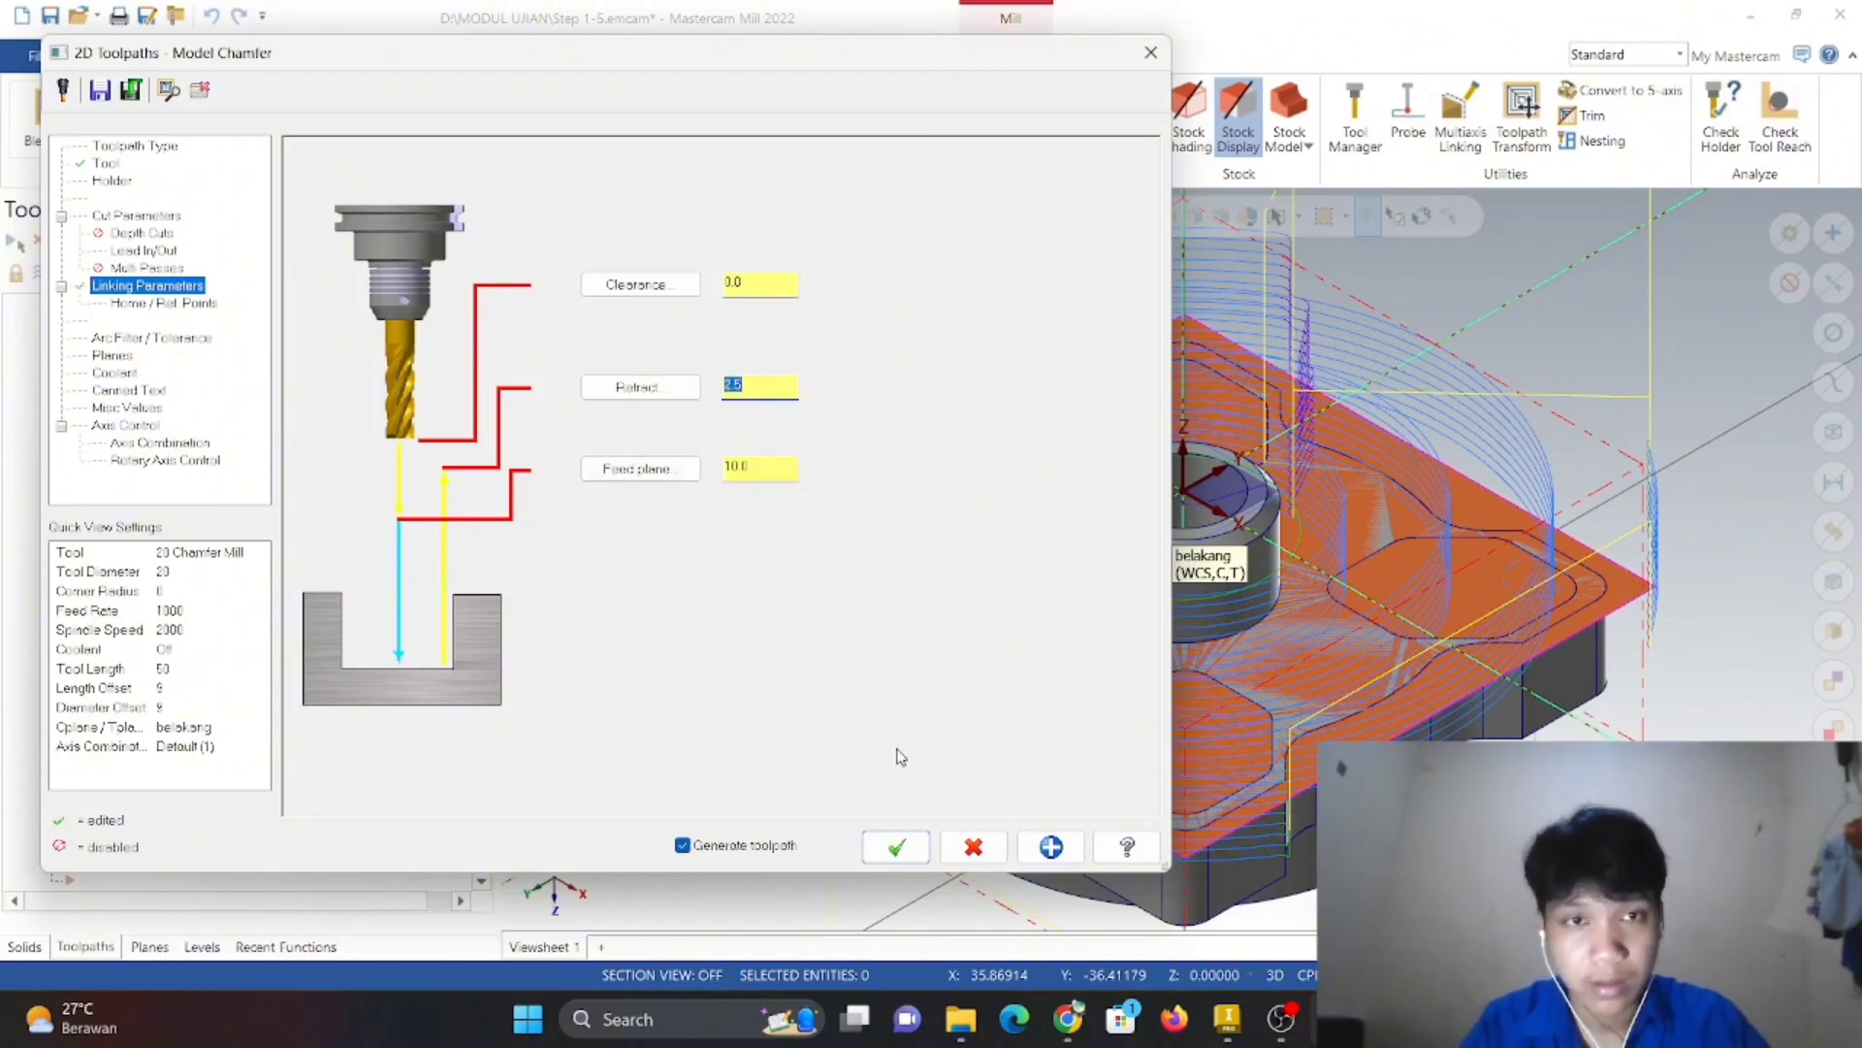
click(877, 854)
click(1093, 569)
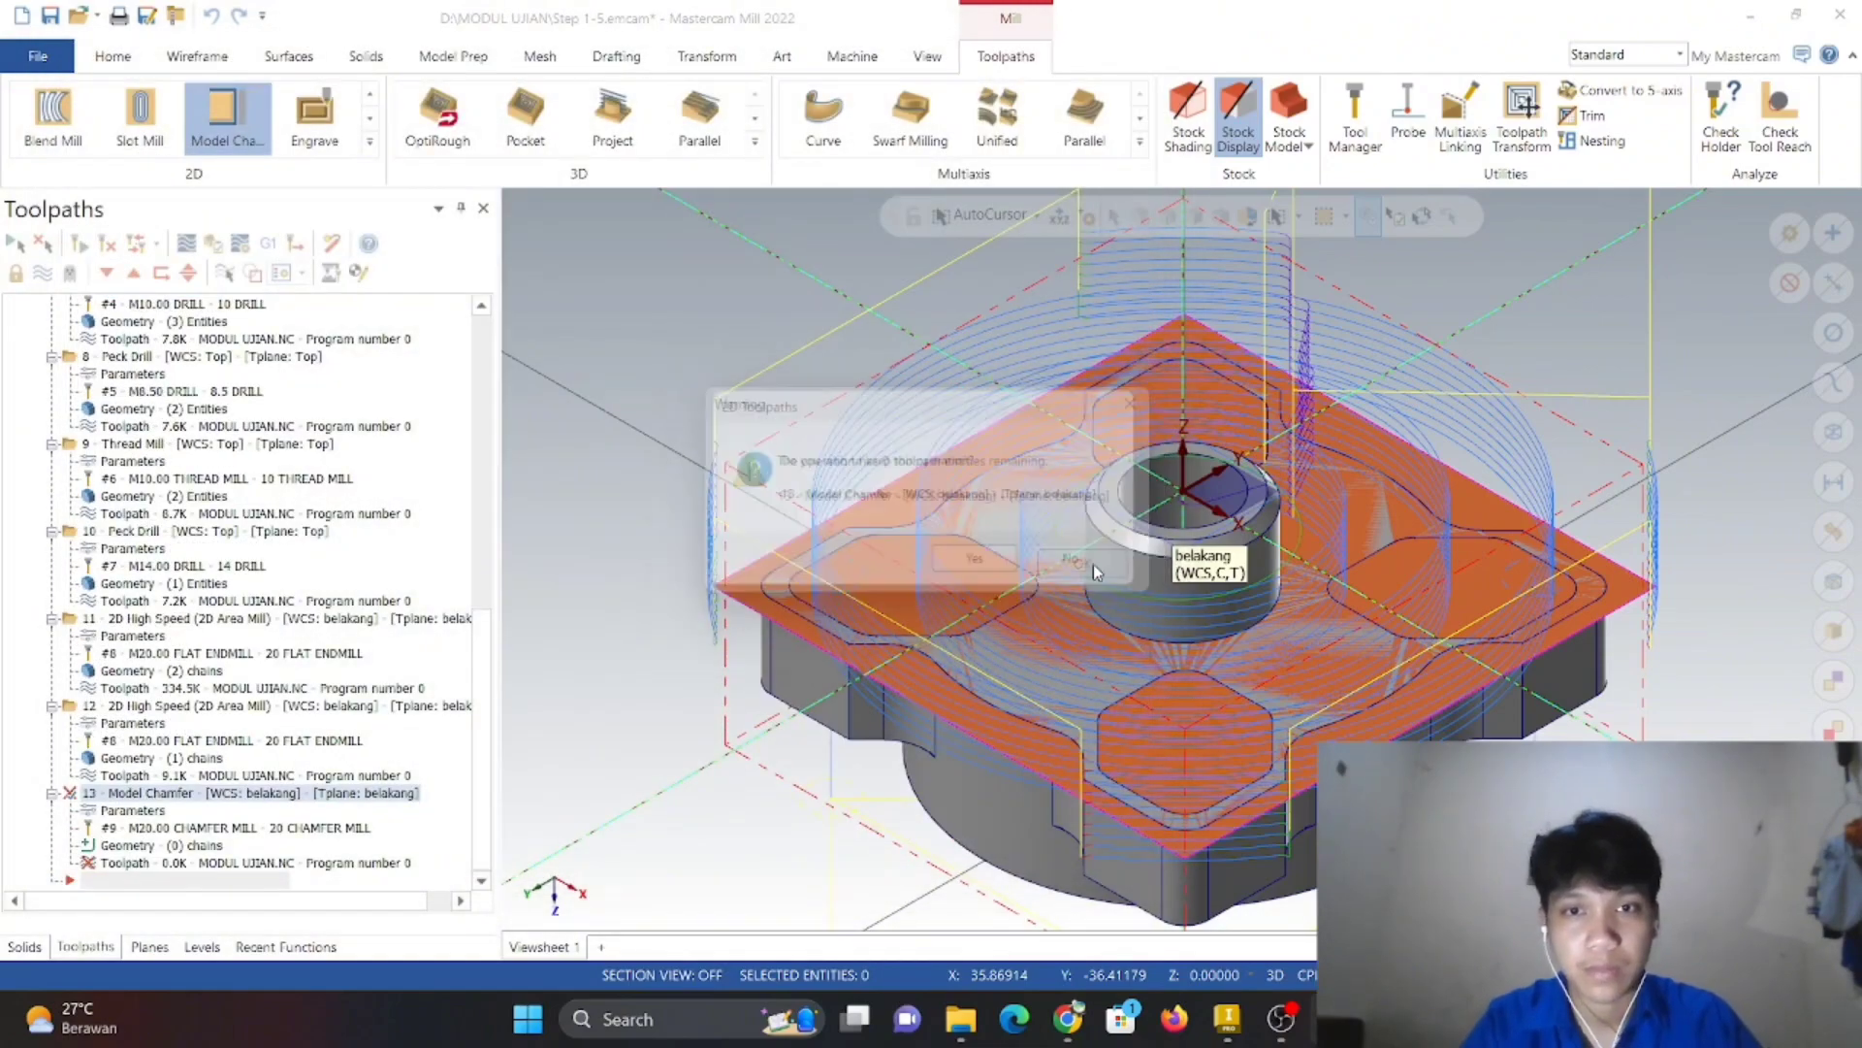
click(982, 566)
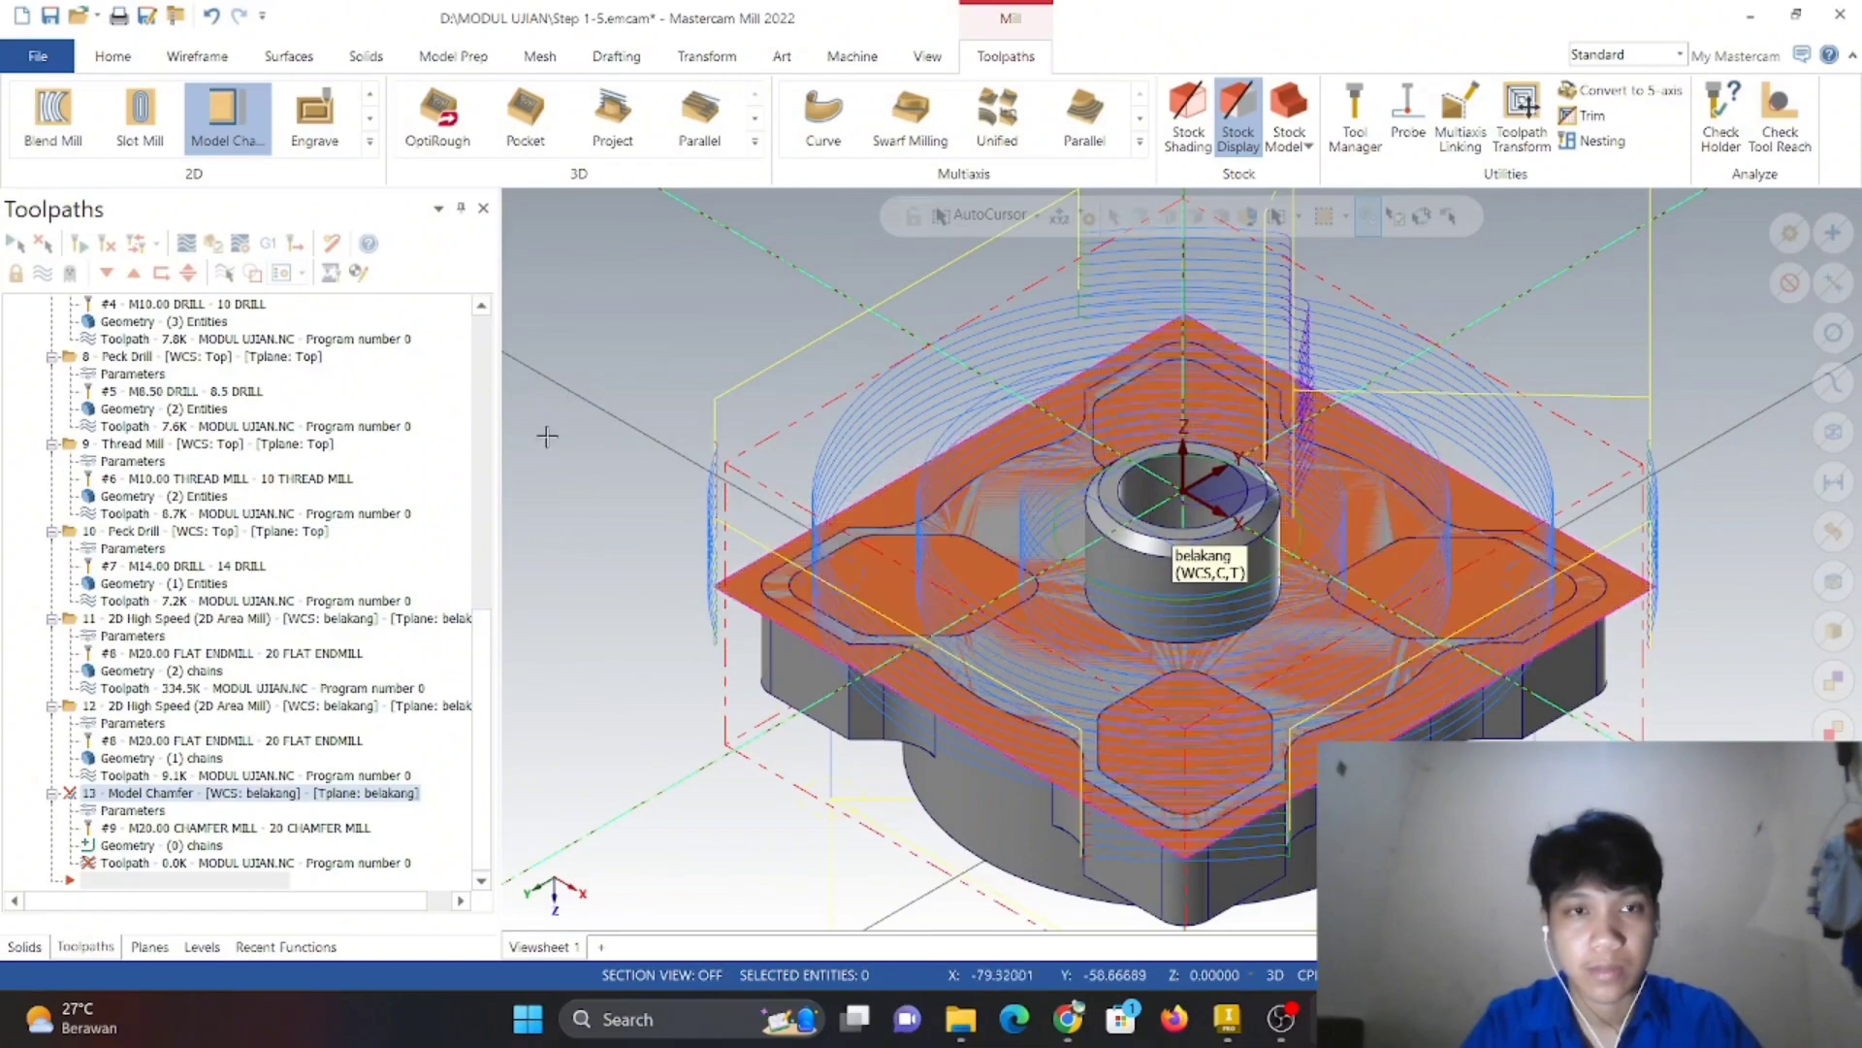
- Try to regenerate the Model Chamfer operation and verify the toolpaths in the simulator
right_click(555, 379)
click(516, 262)
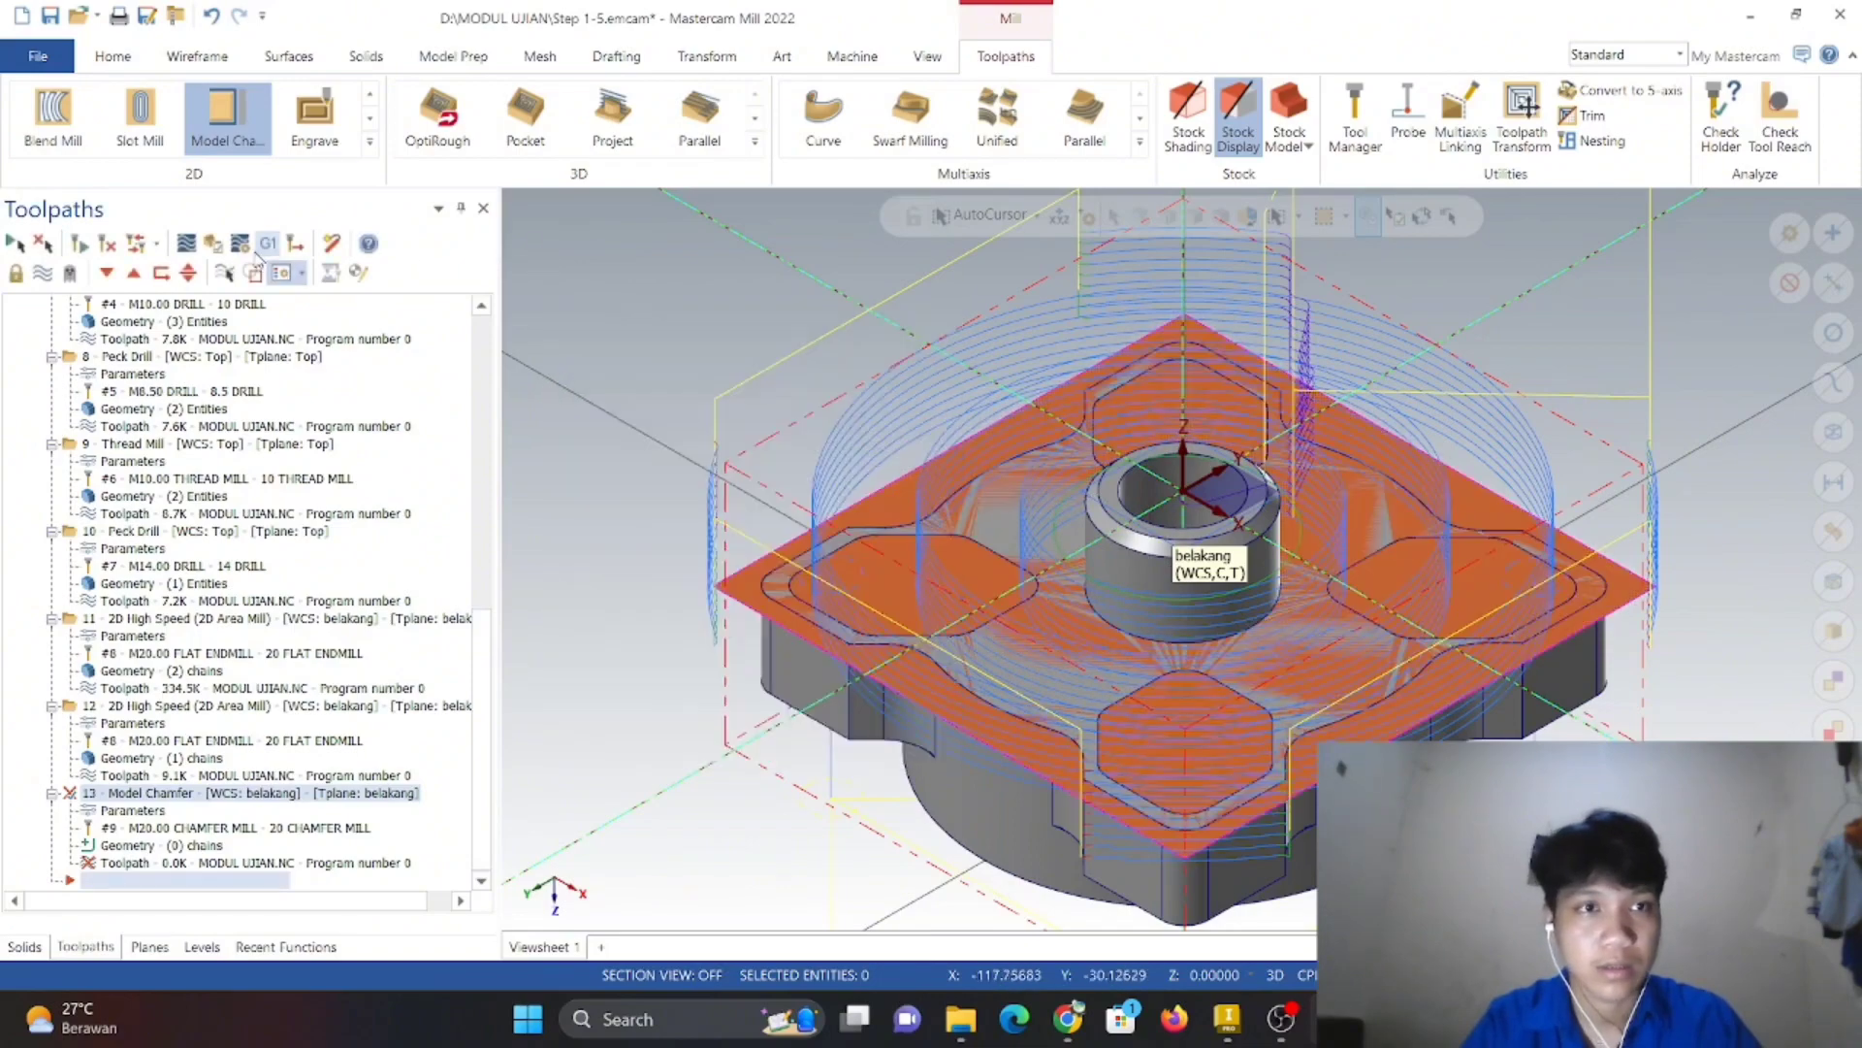
click(214, 246)
click(344, 547)
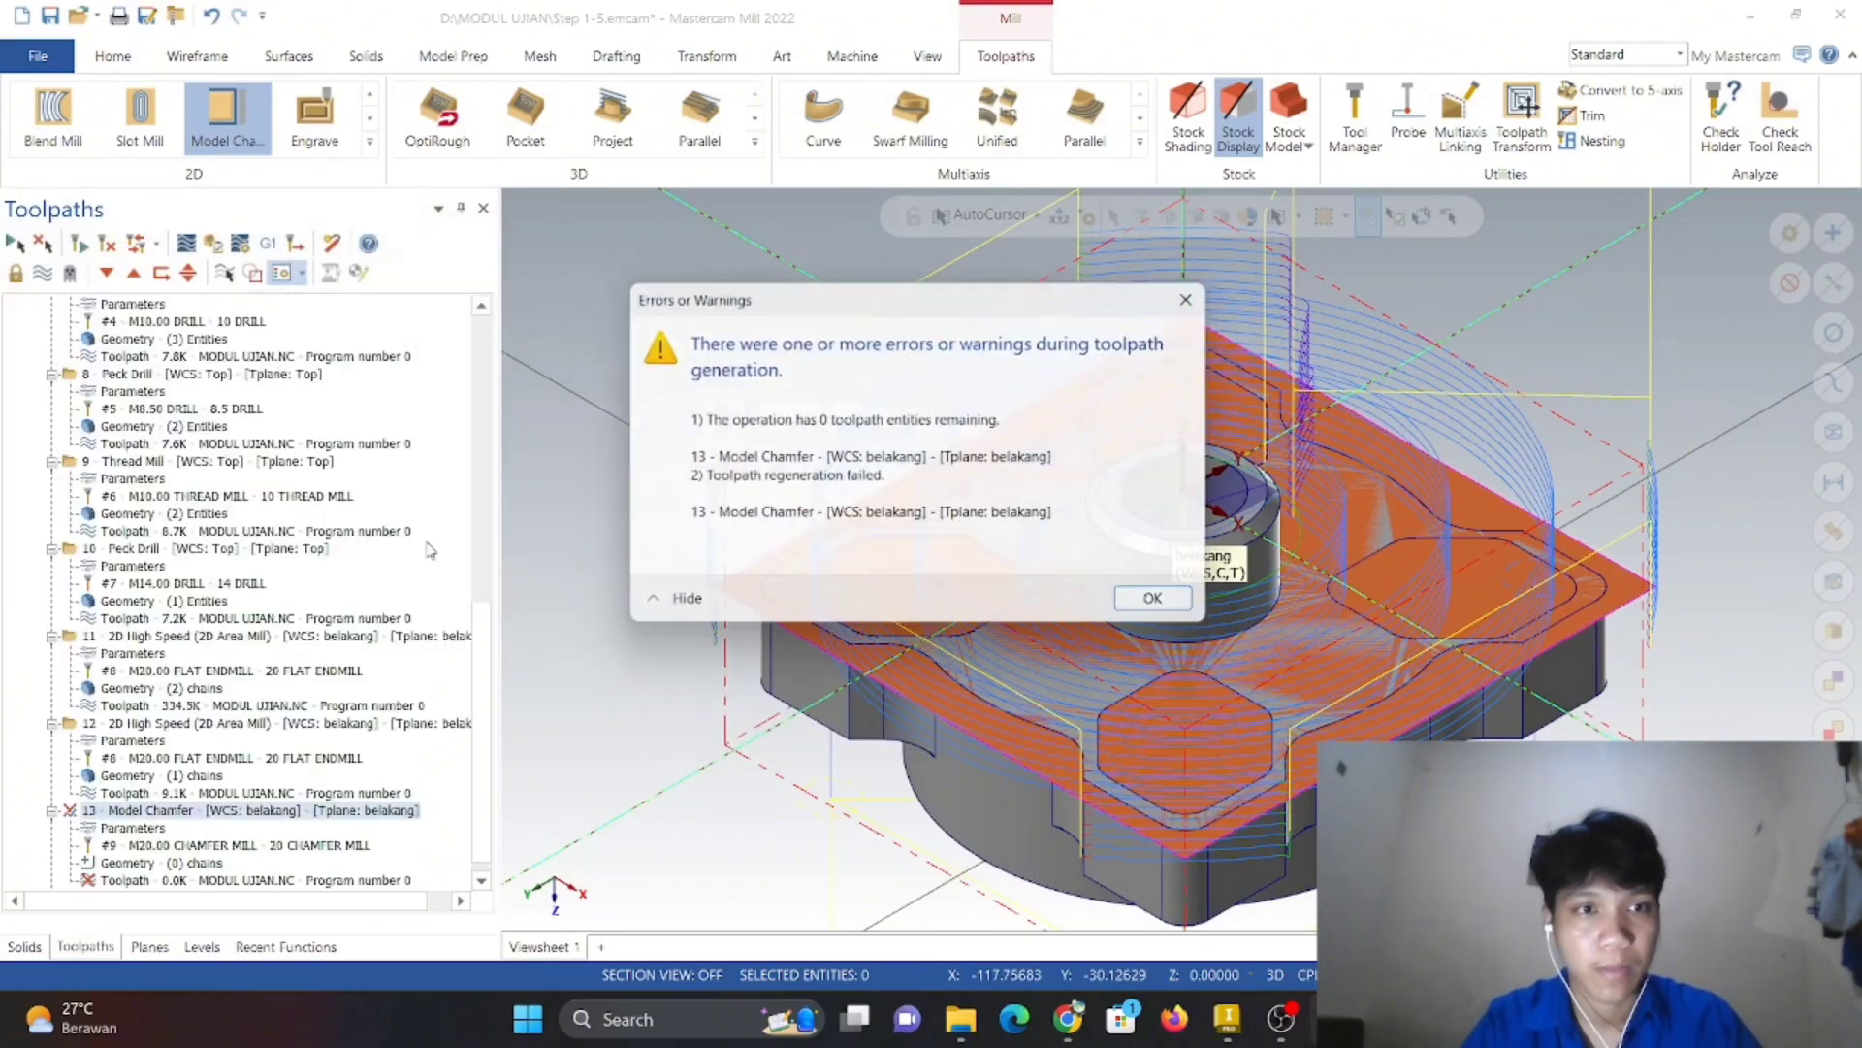
click(1159, 599)
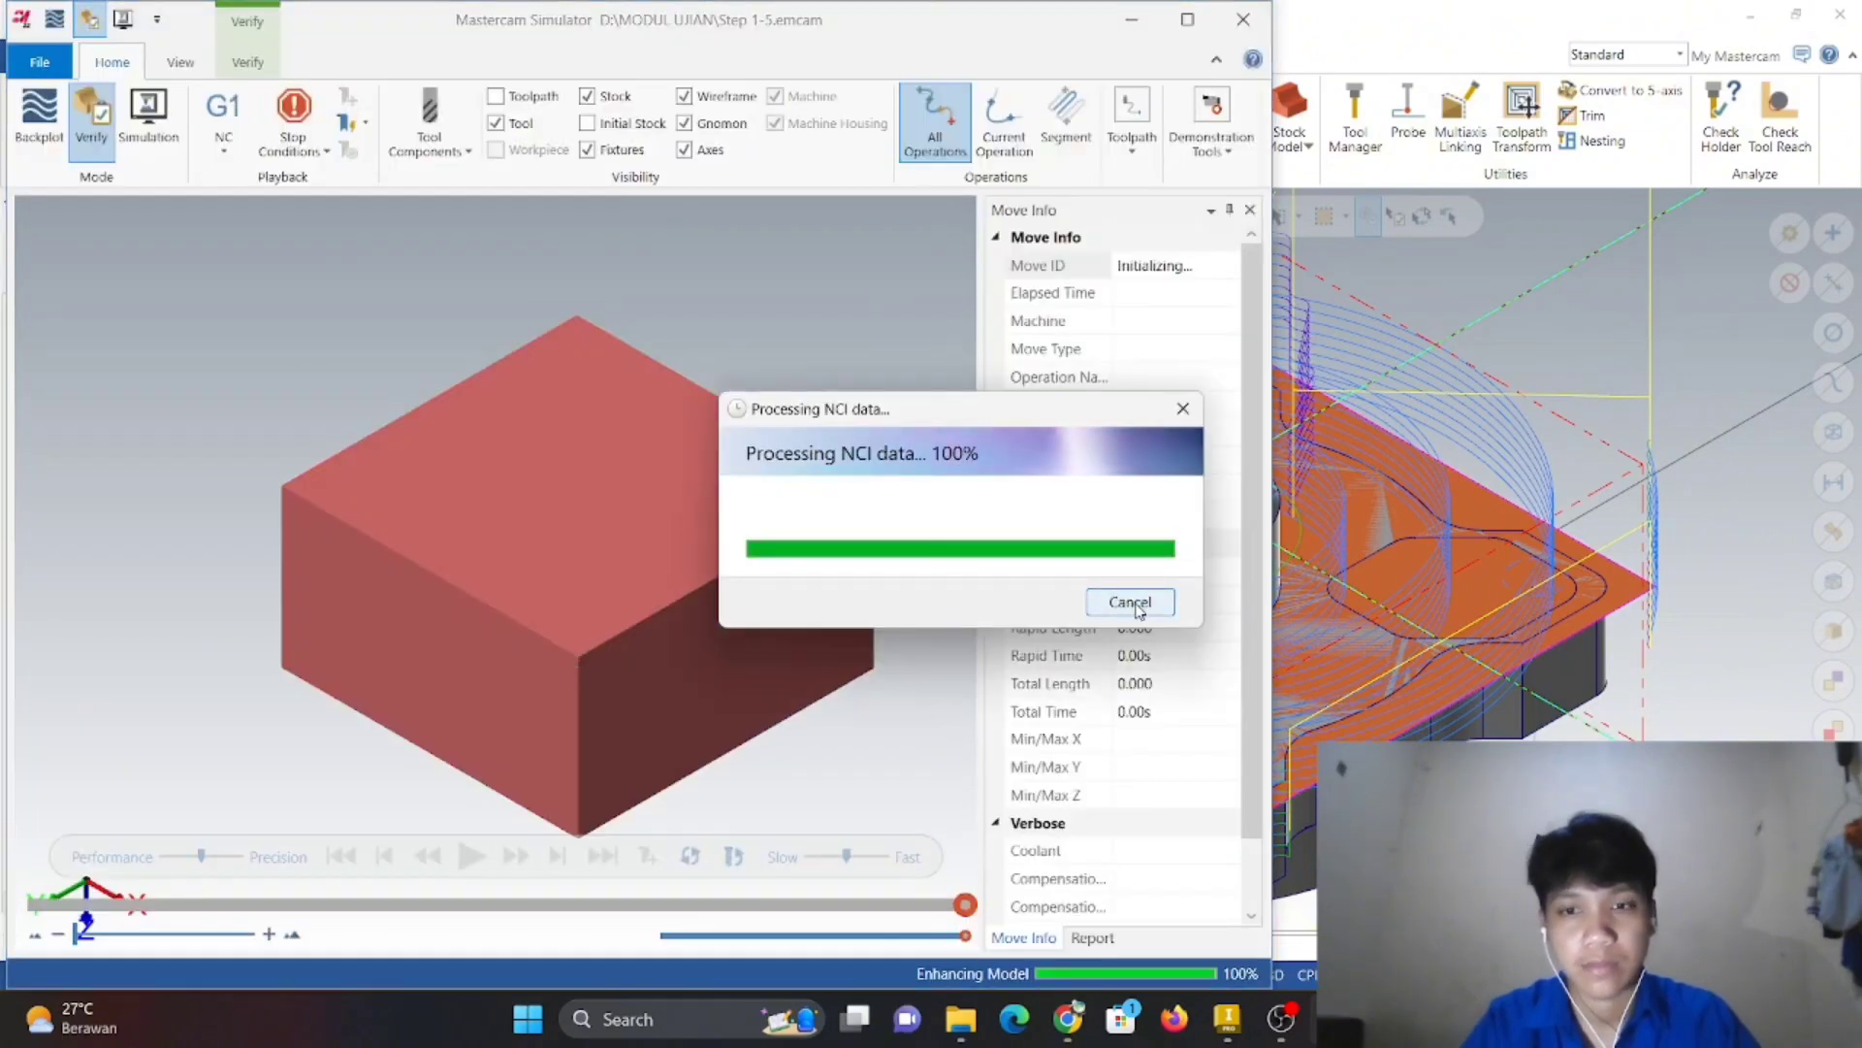
click(1136, 603)
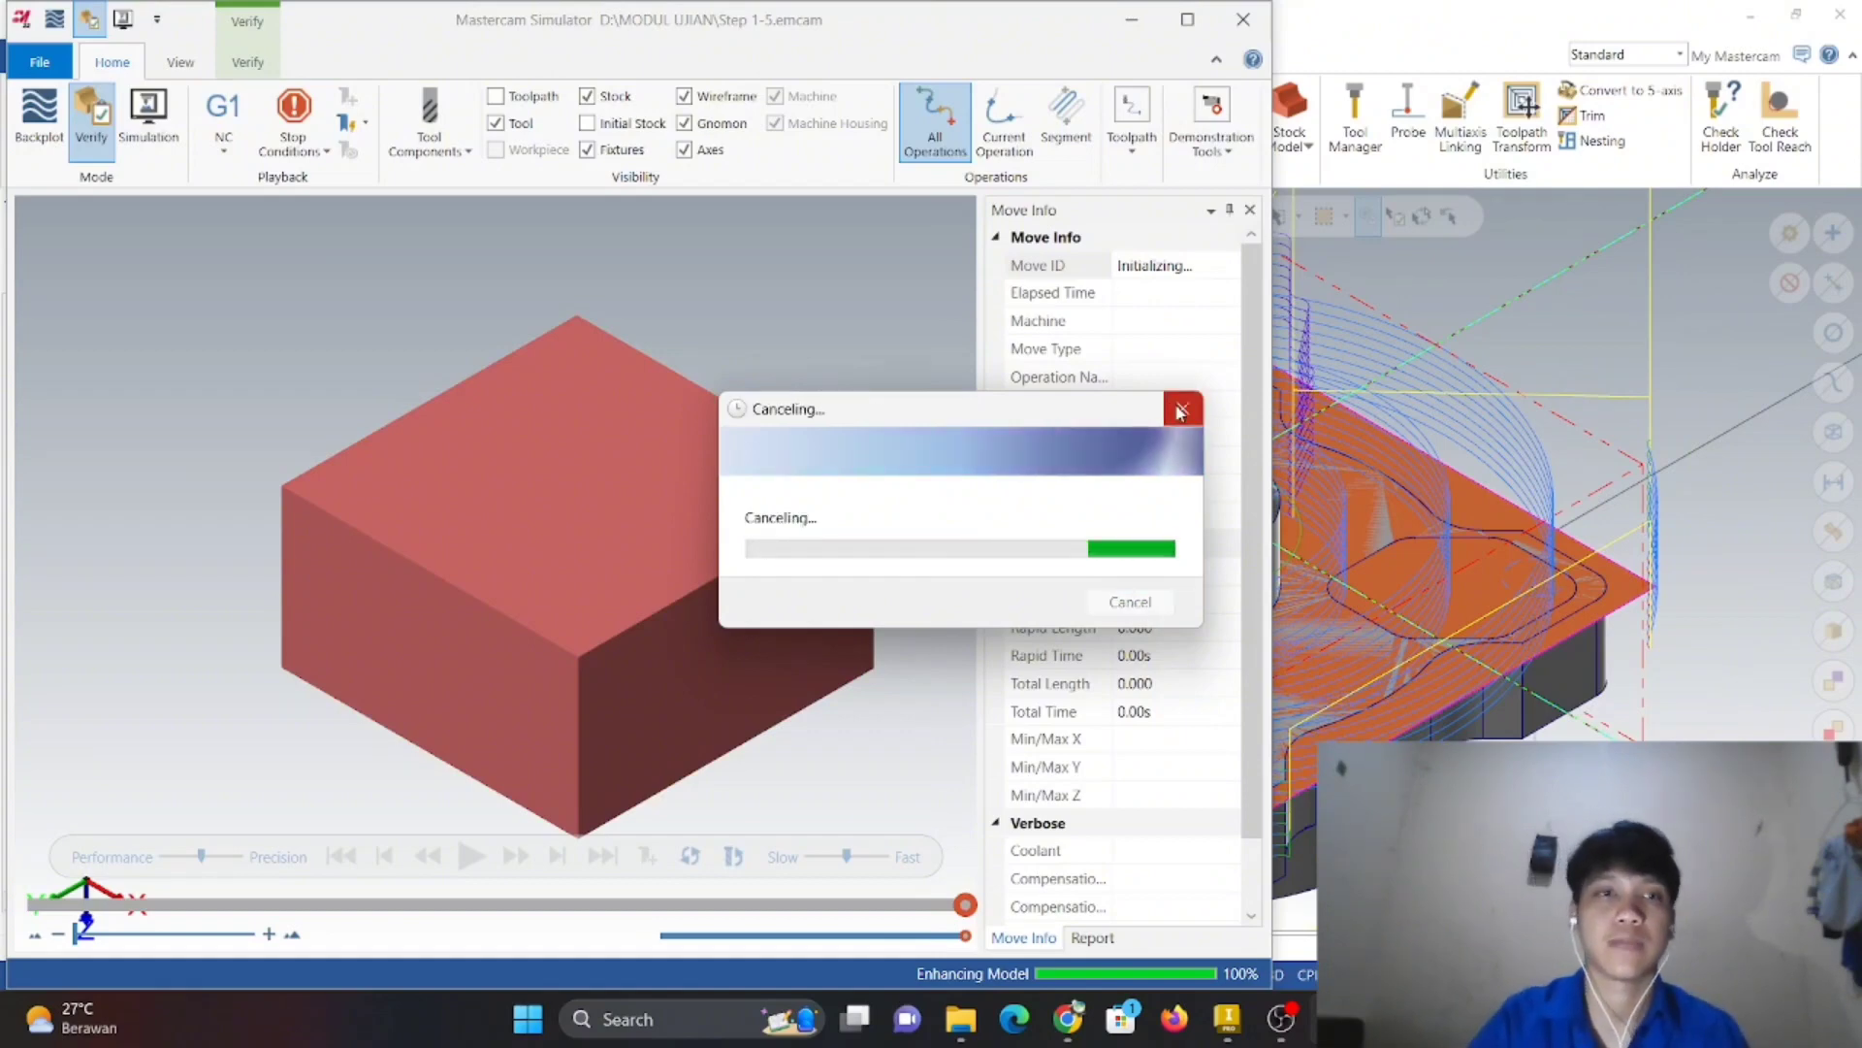
click(1281, 1019)
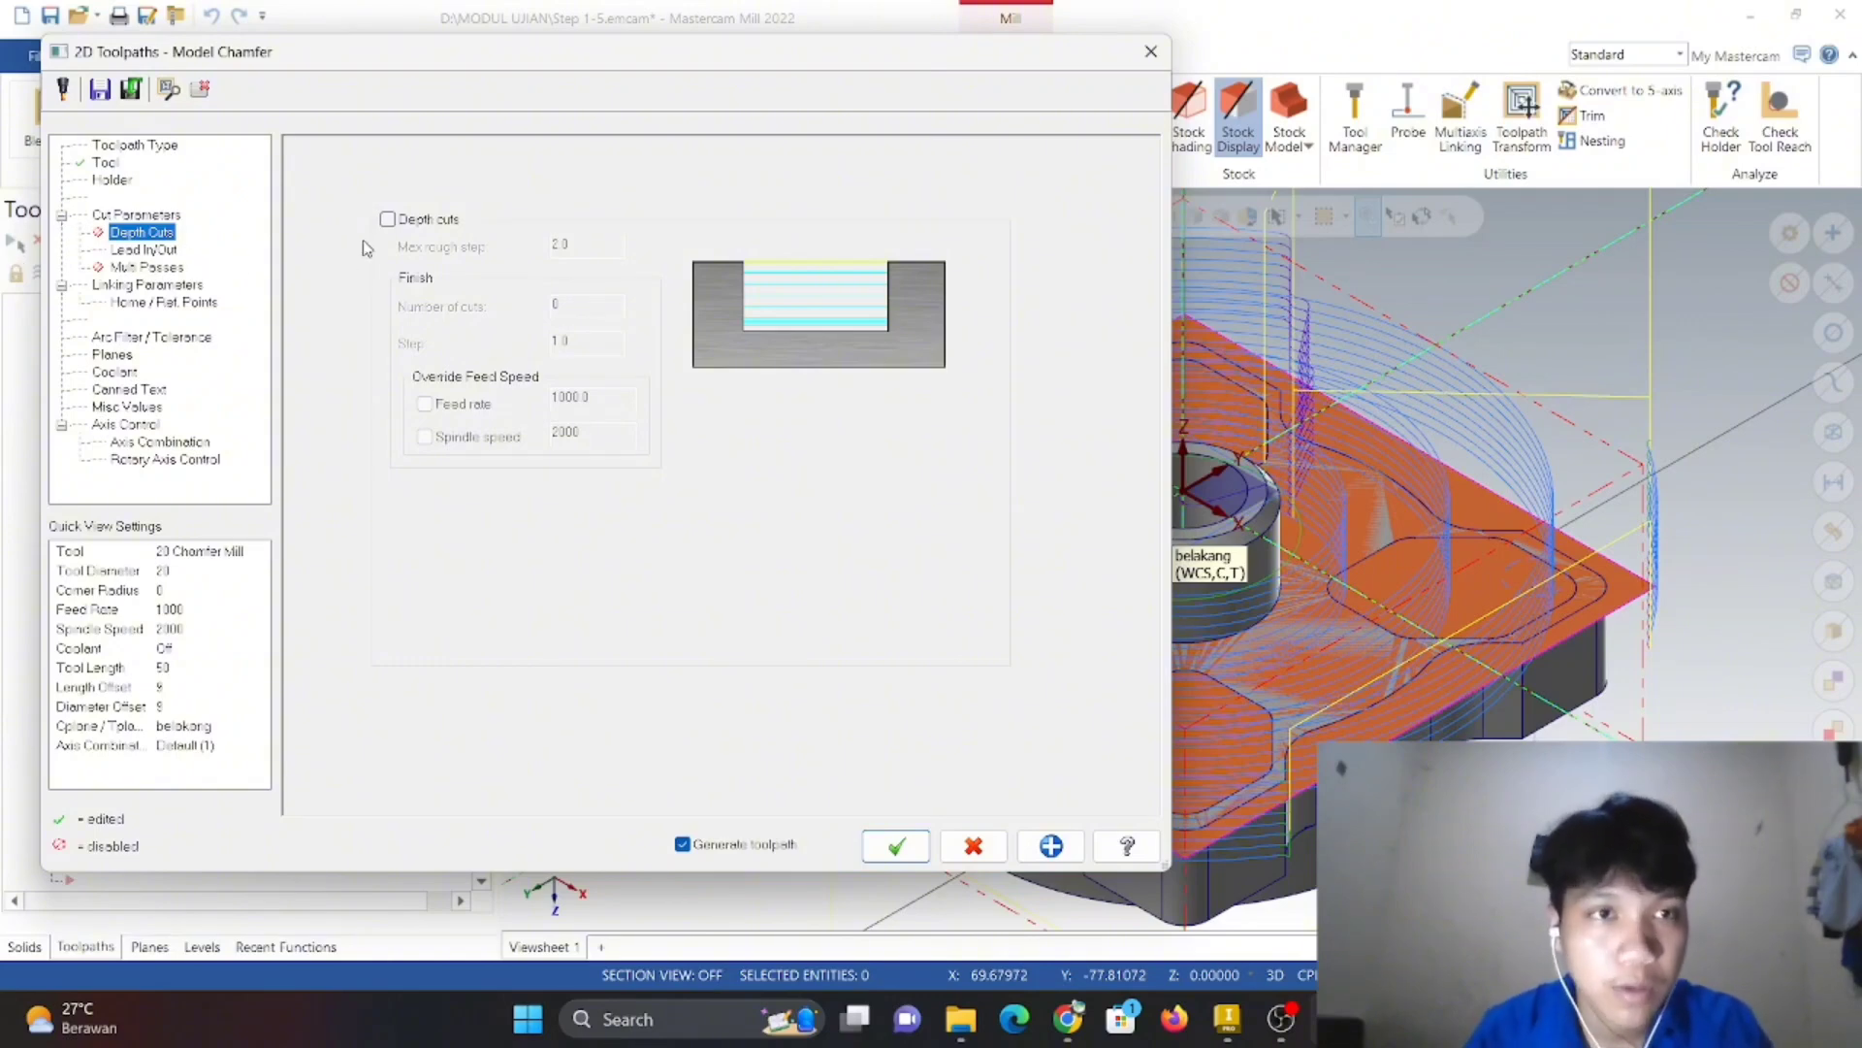
- Enable depth cuts for the Model Chamfer, accept the parameters and discard the operation
click(388, 220)
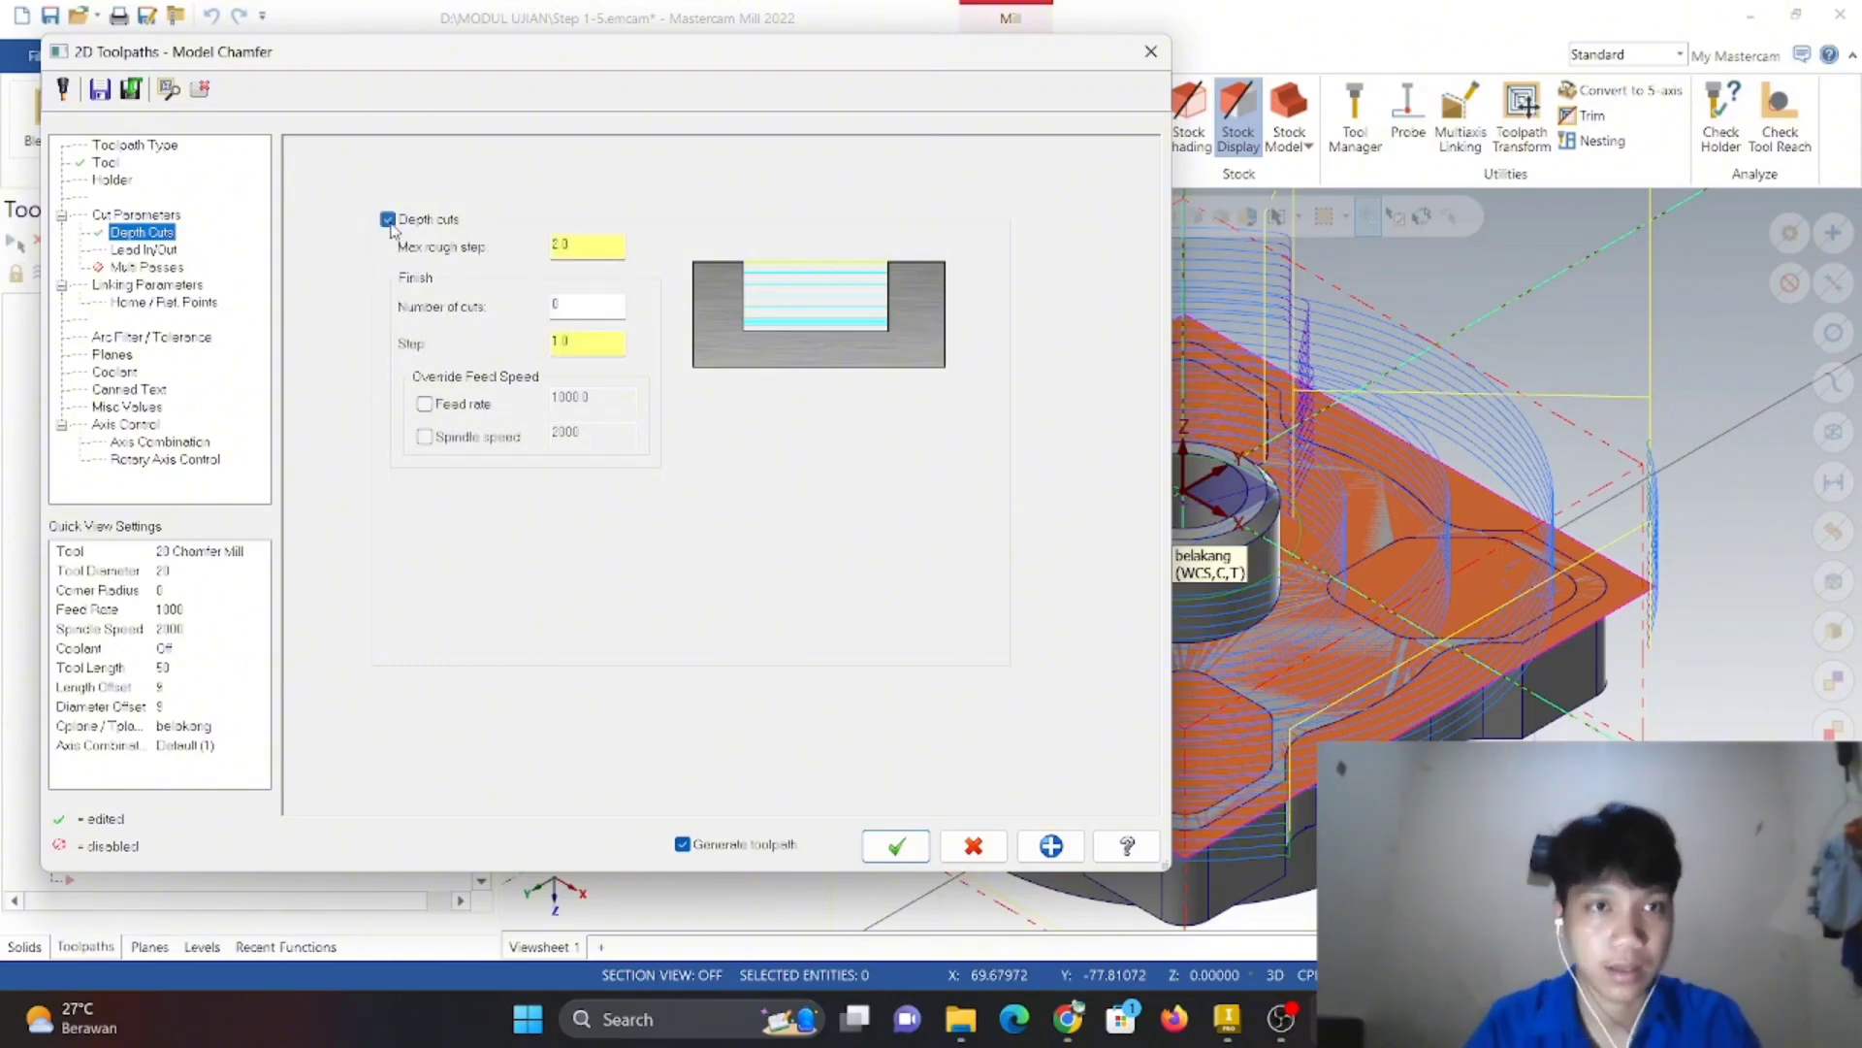
click(146, 251)
click(156, 286)
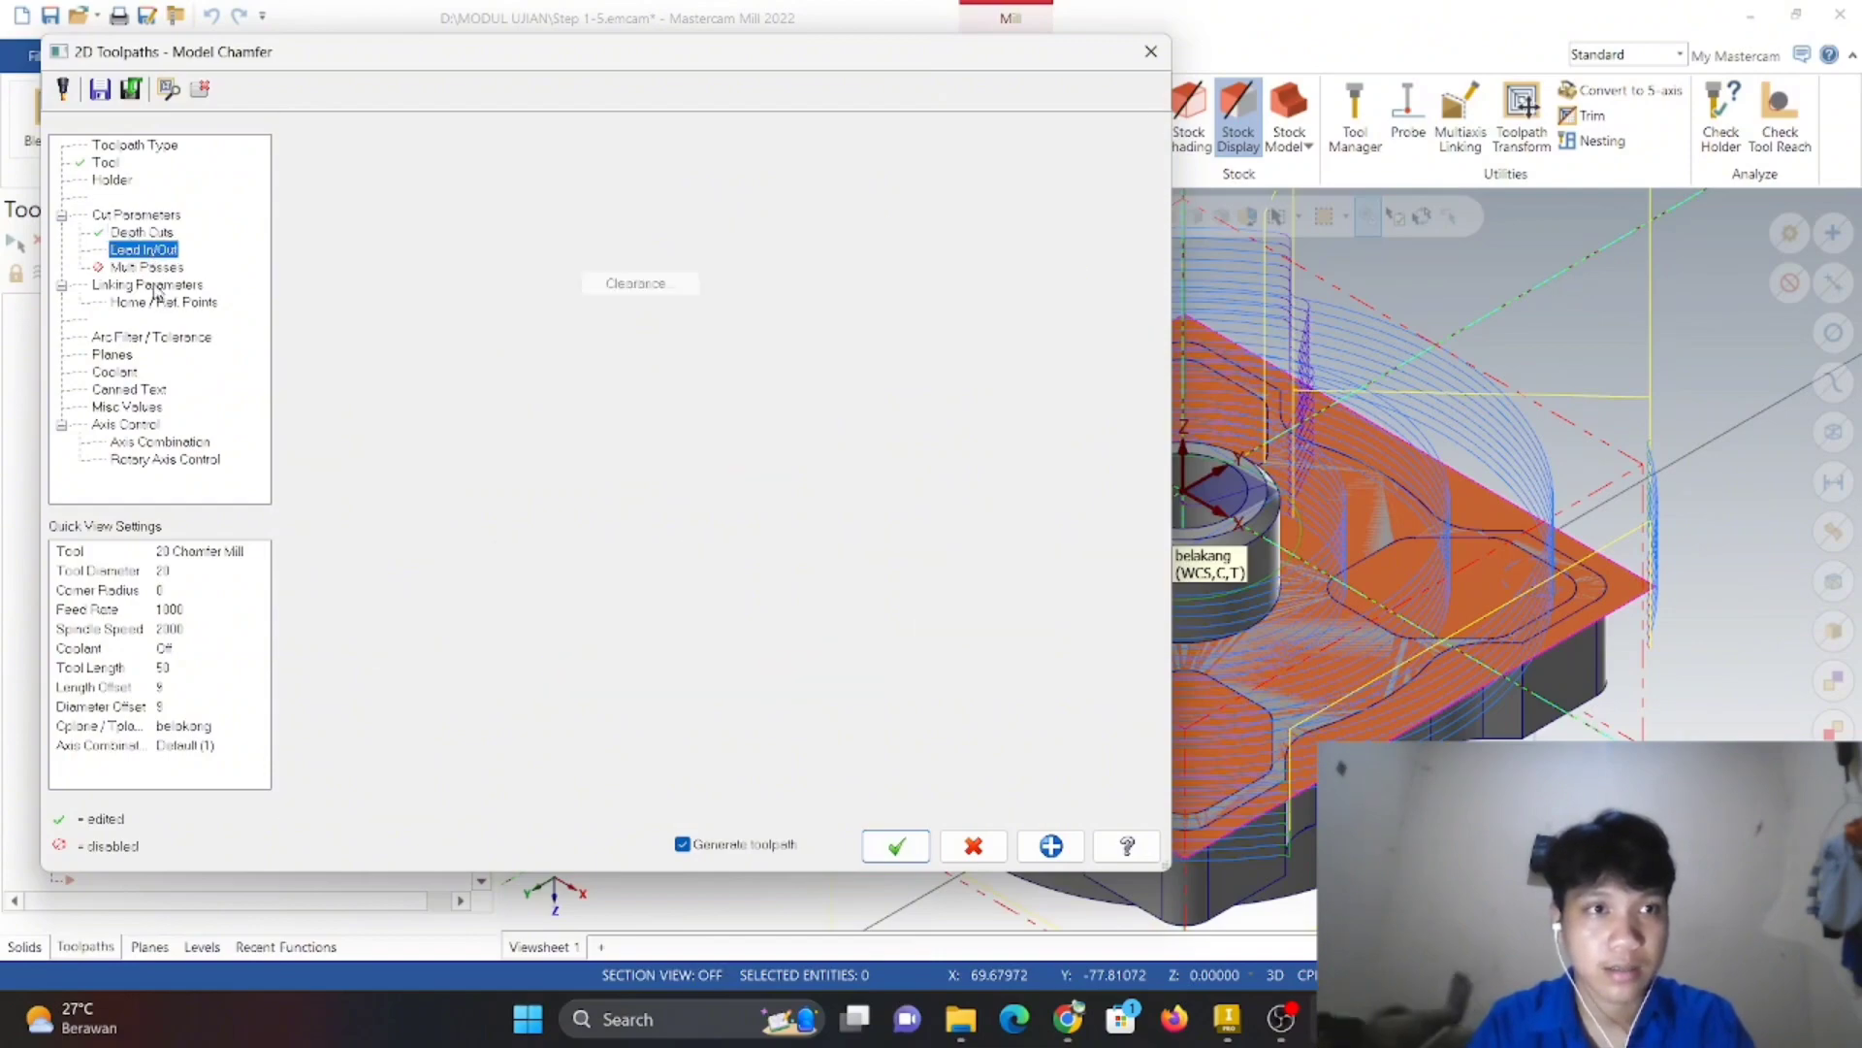
click(896, 846)
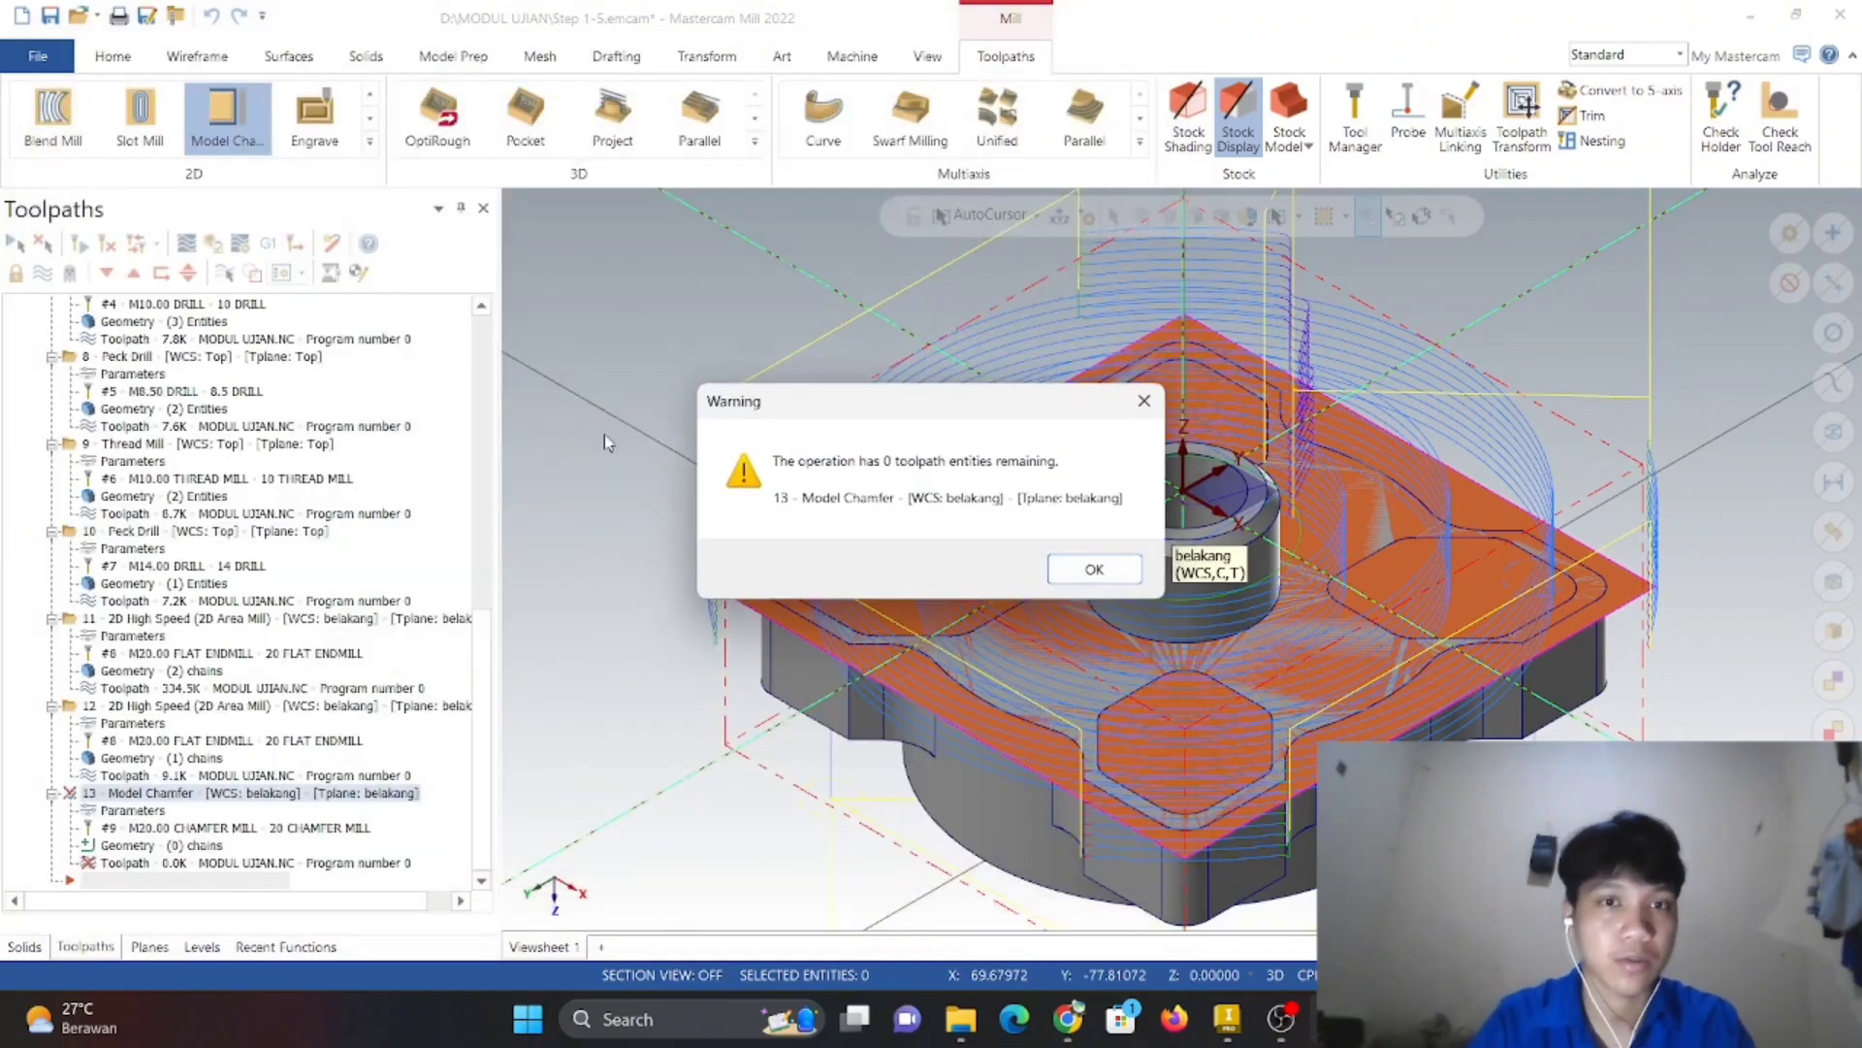
click(1092, 568)
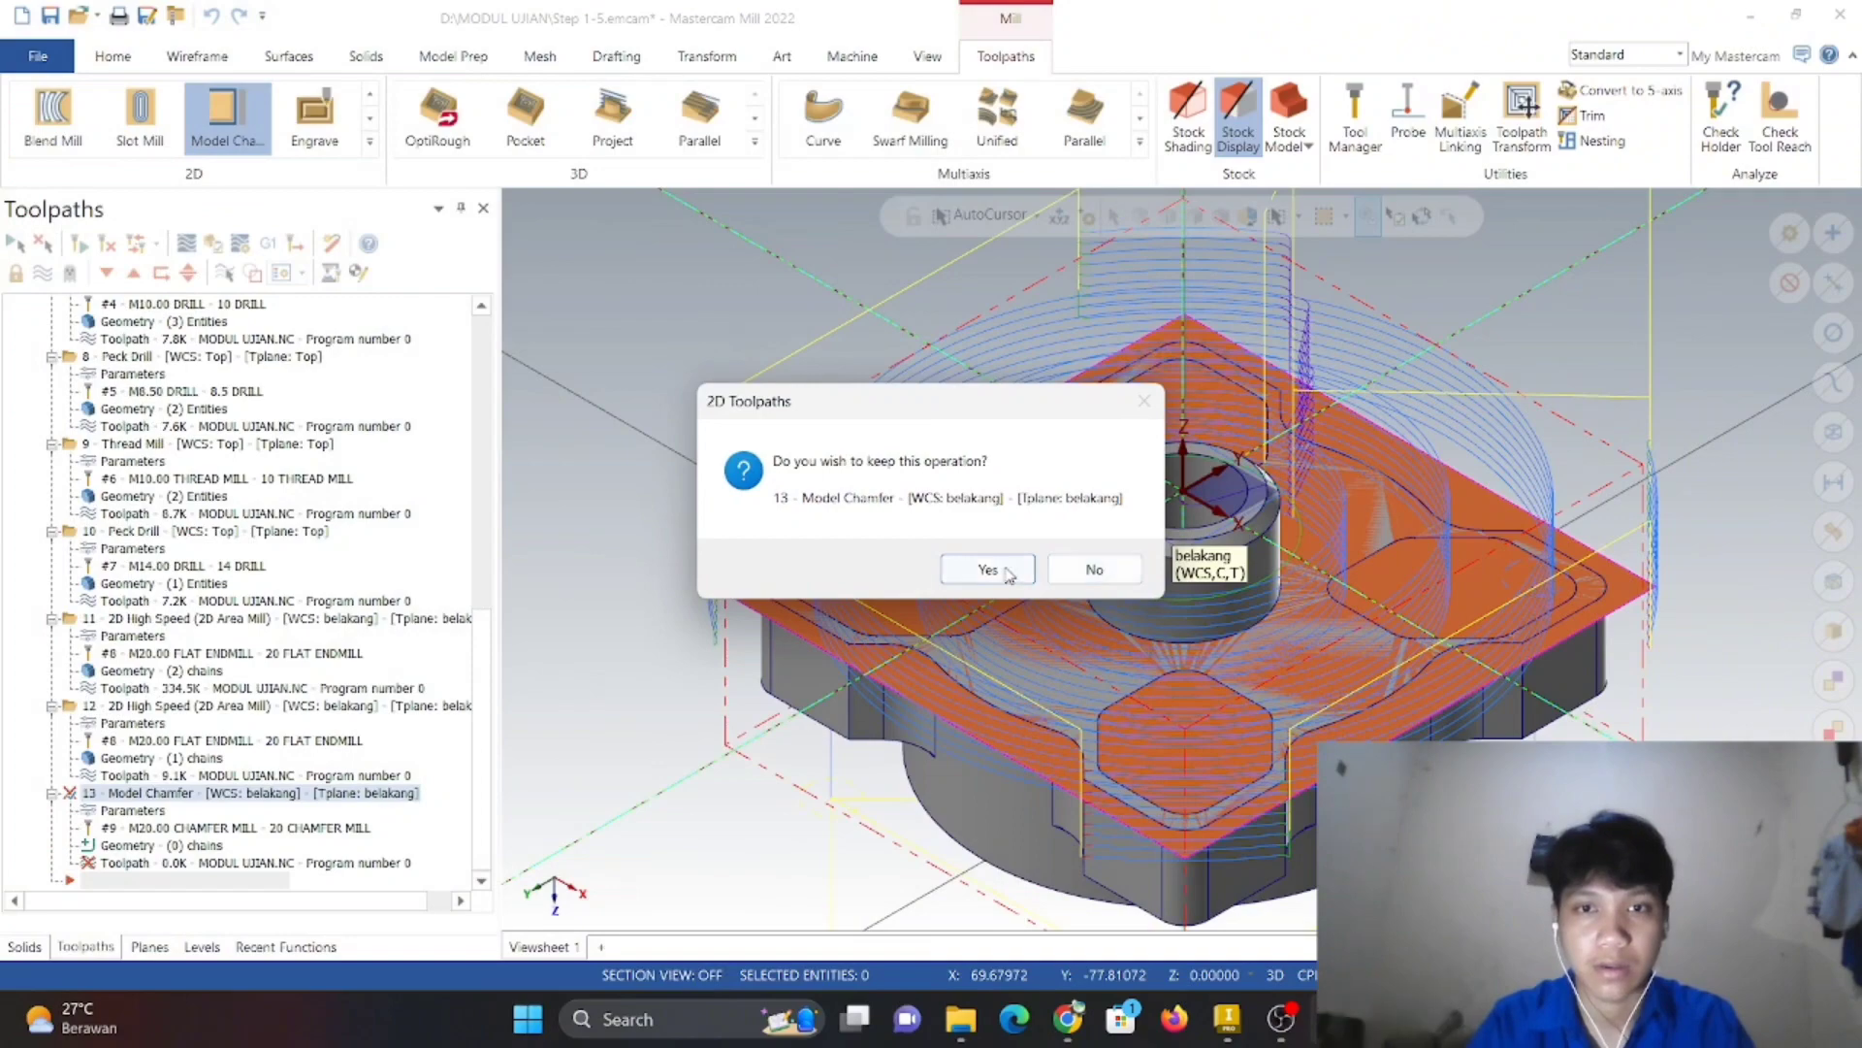
click(1094, 569)
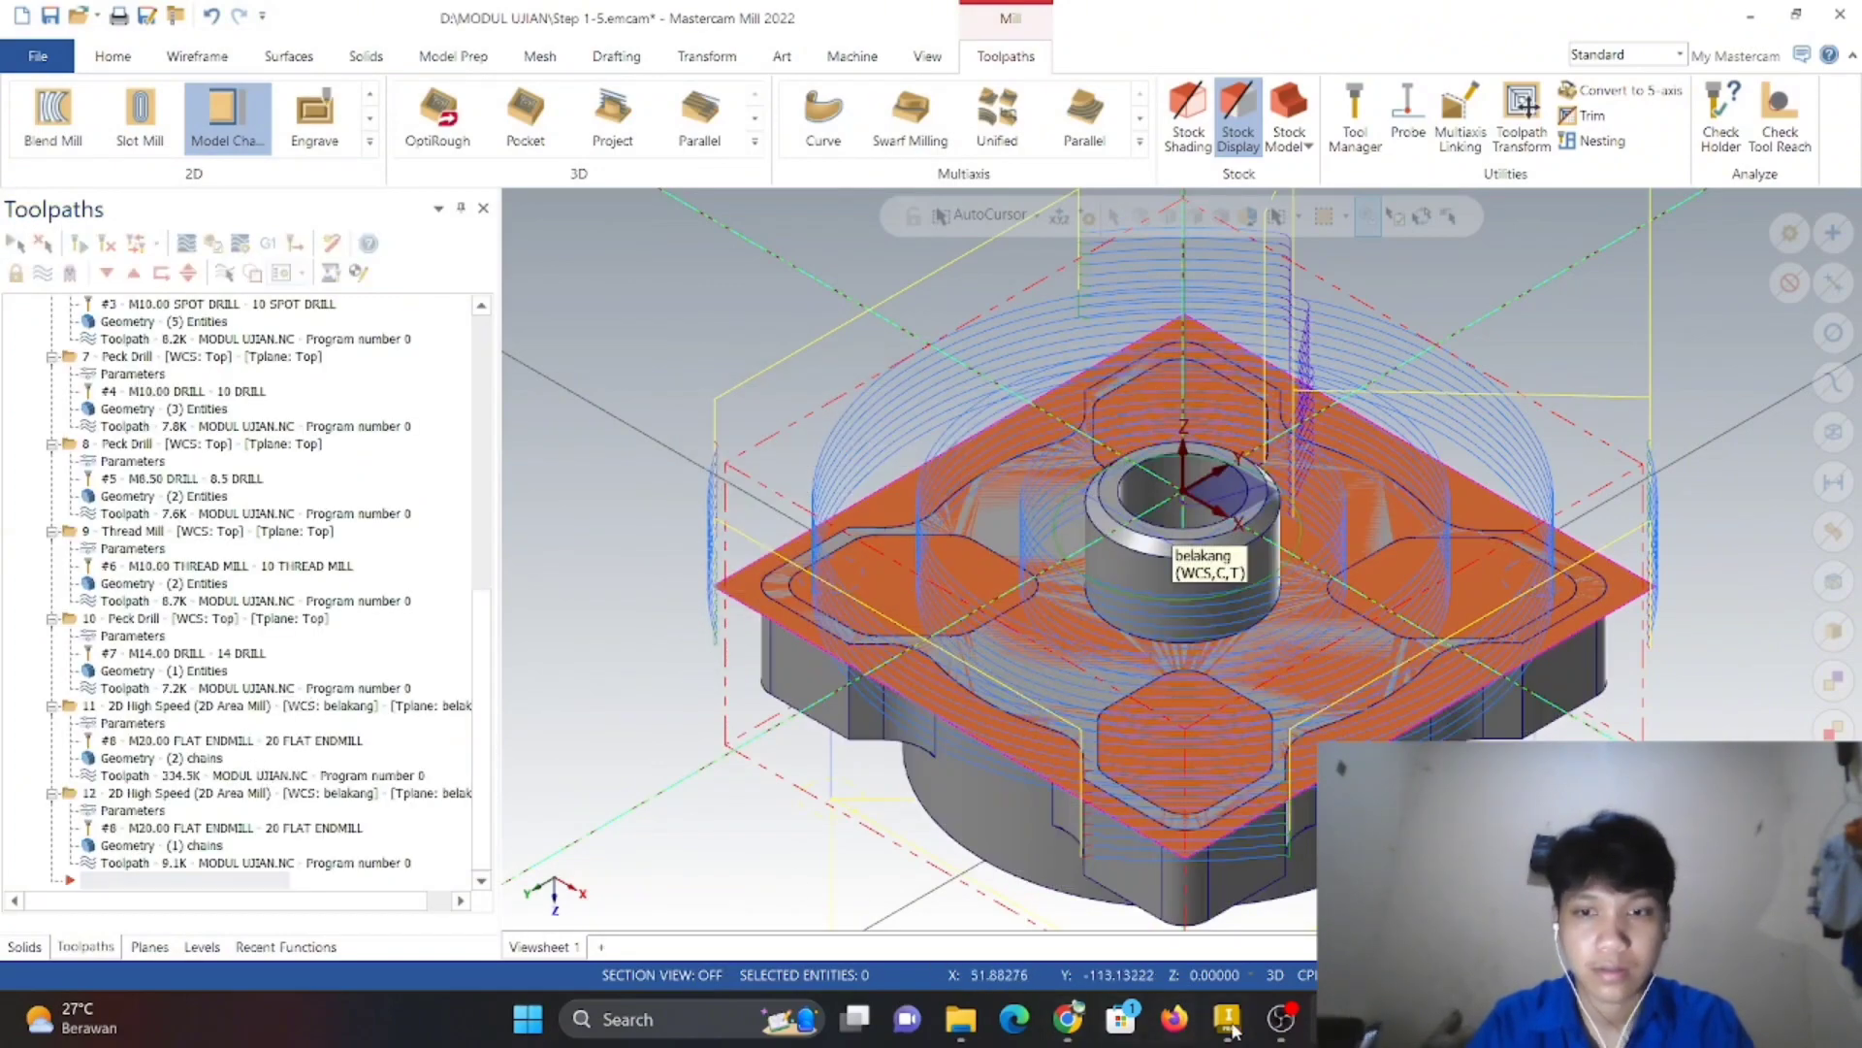
click(1280, 1019)
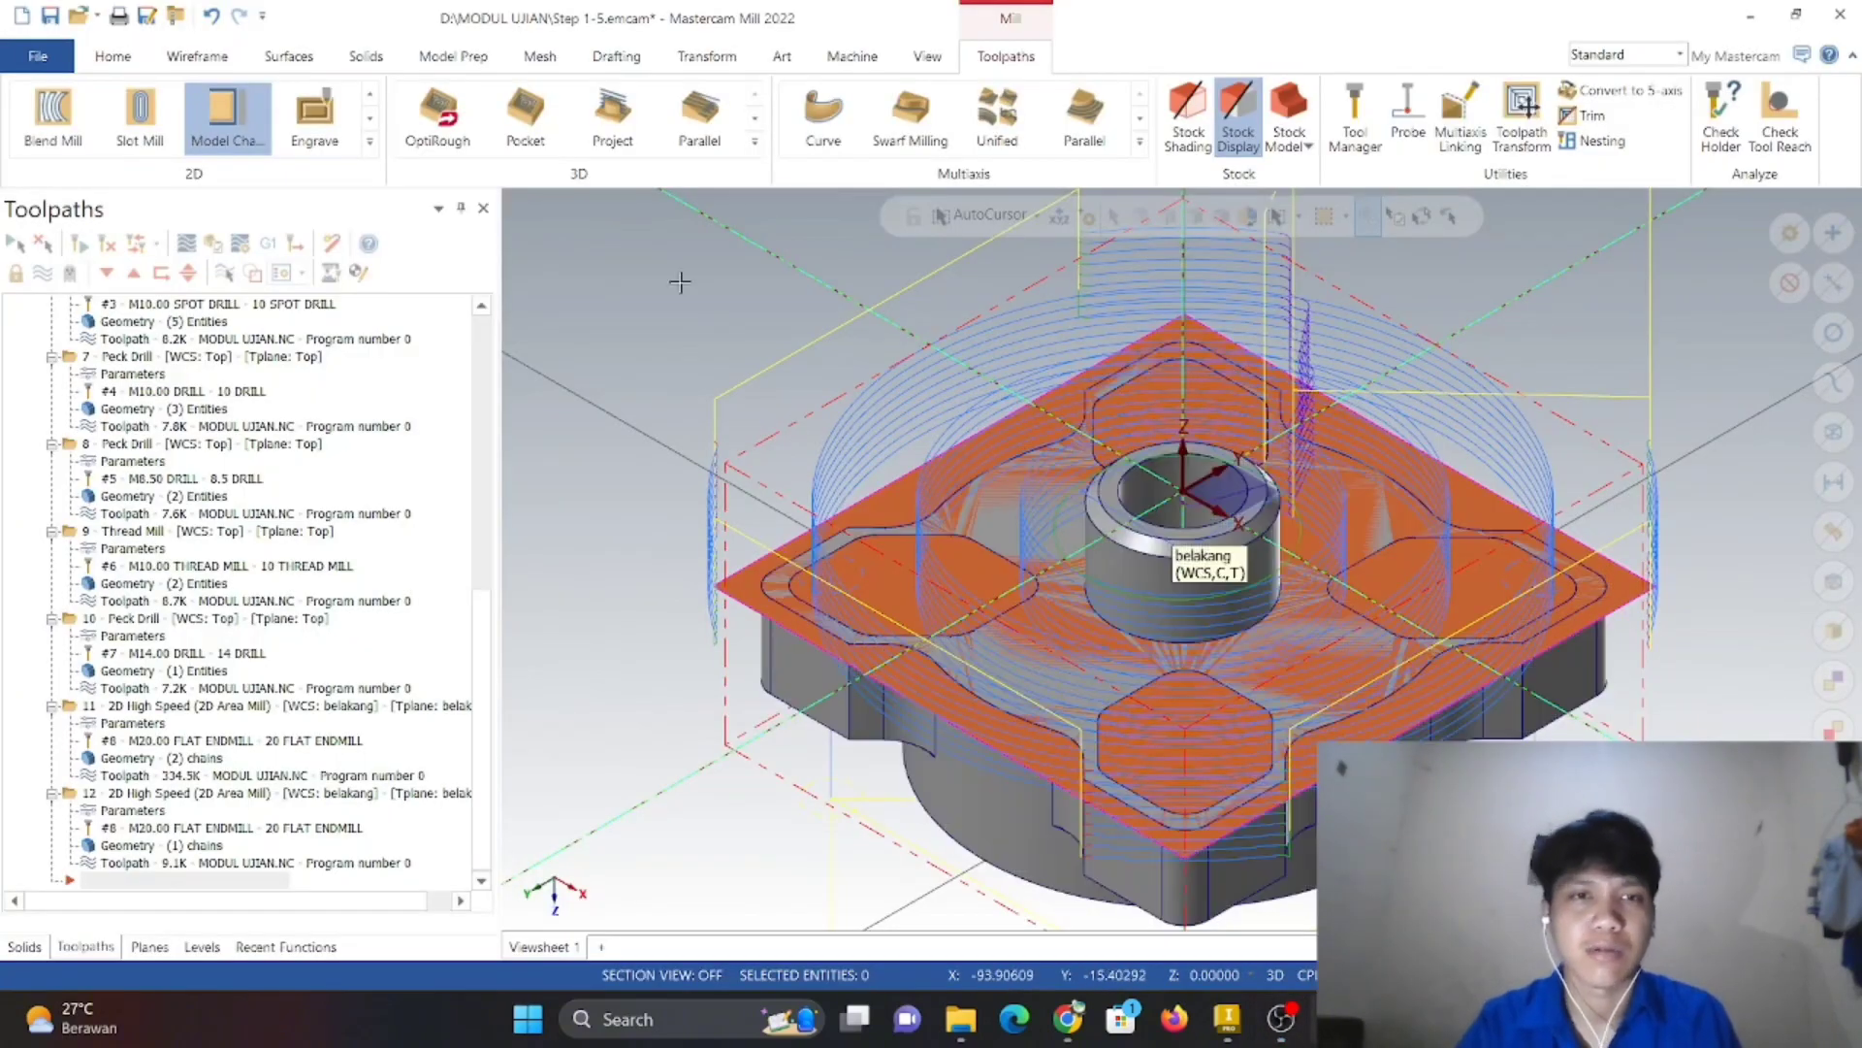
right_click(690, 289)
click(807, 497)
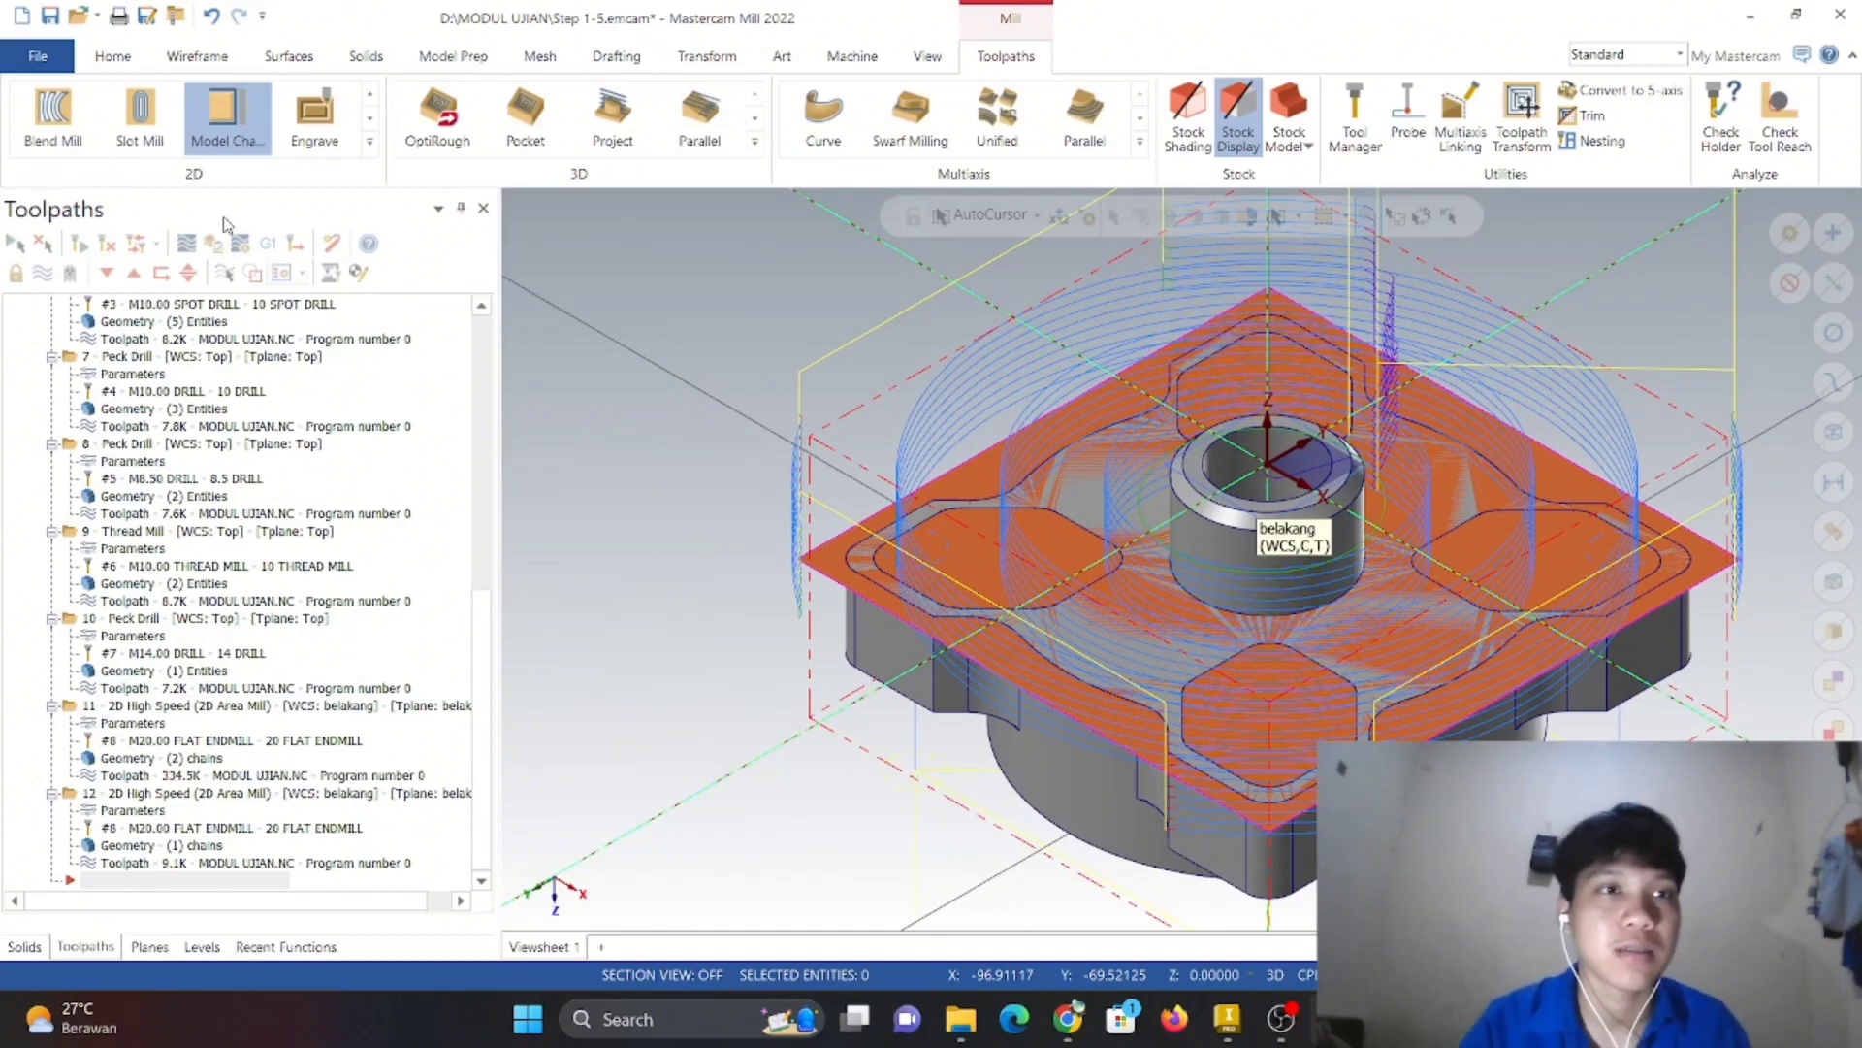
click(246, 117)
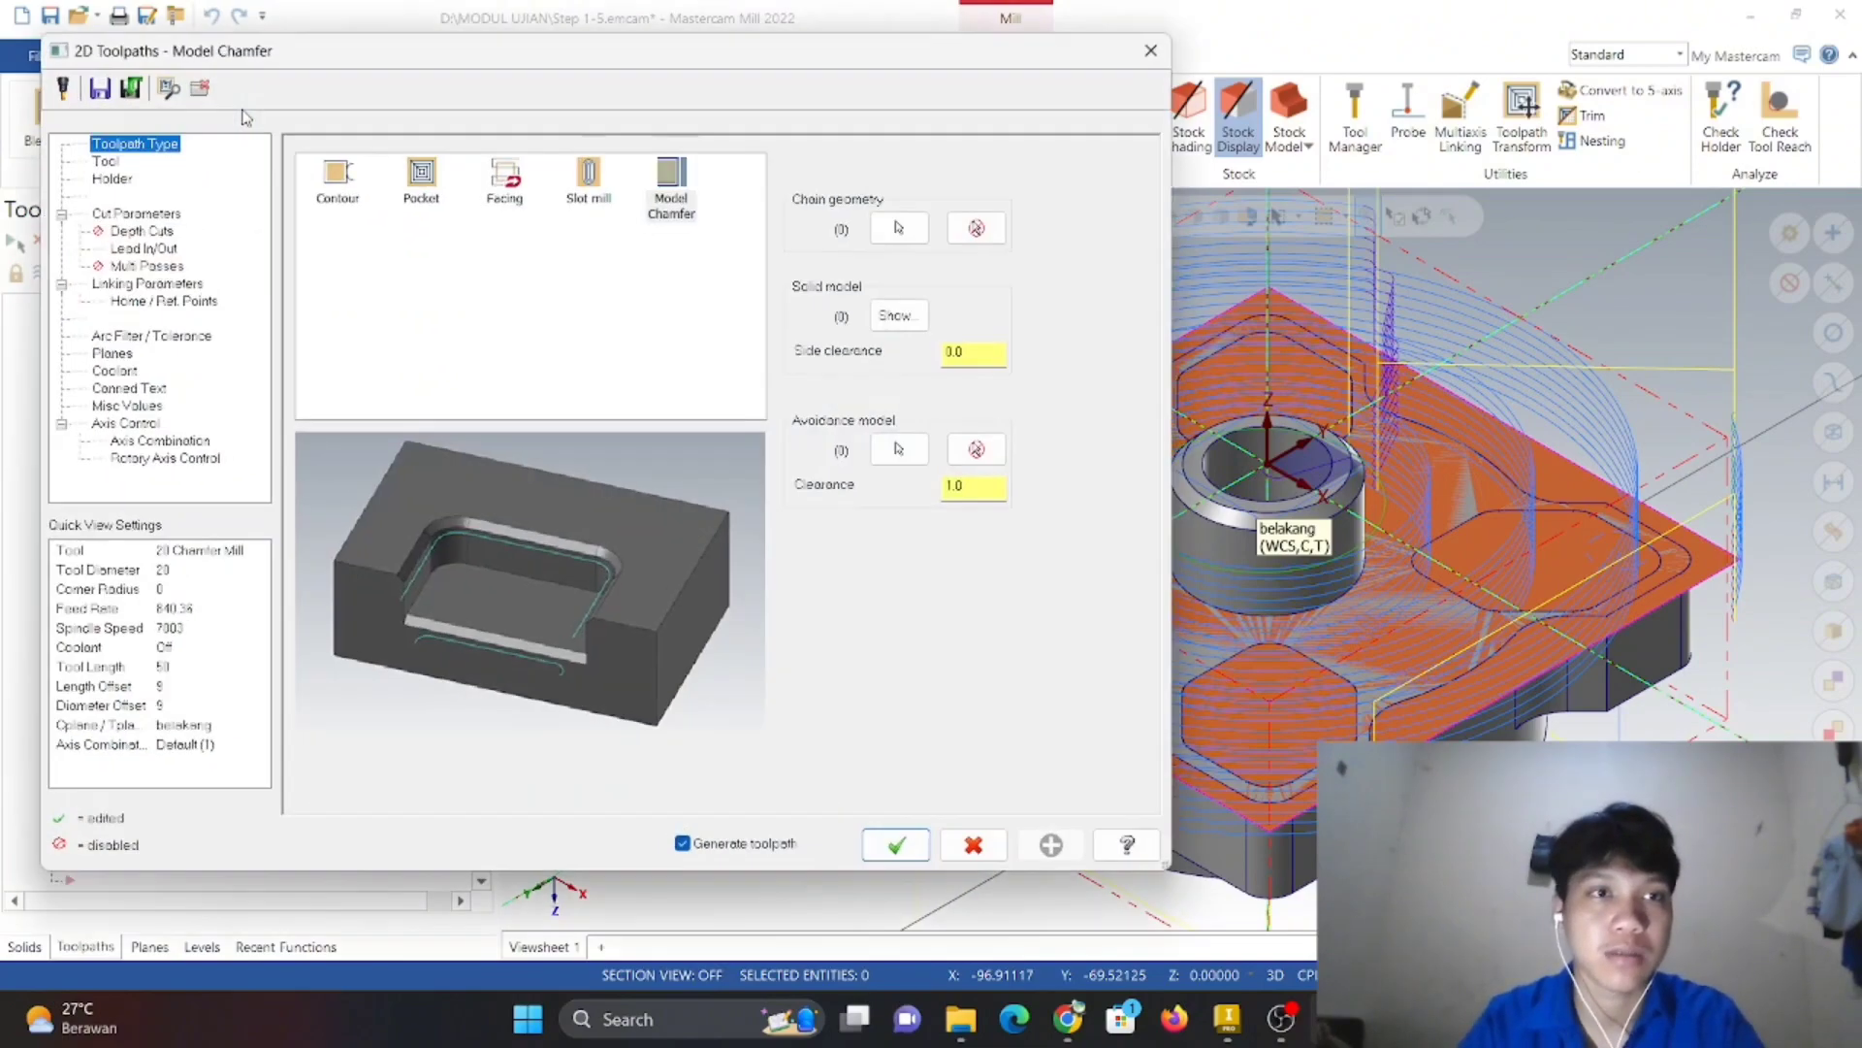
click(927, 234)
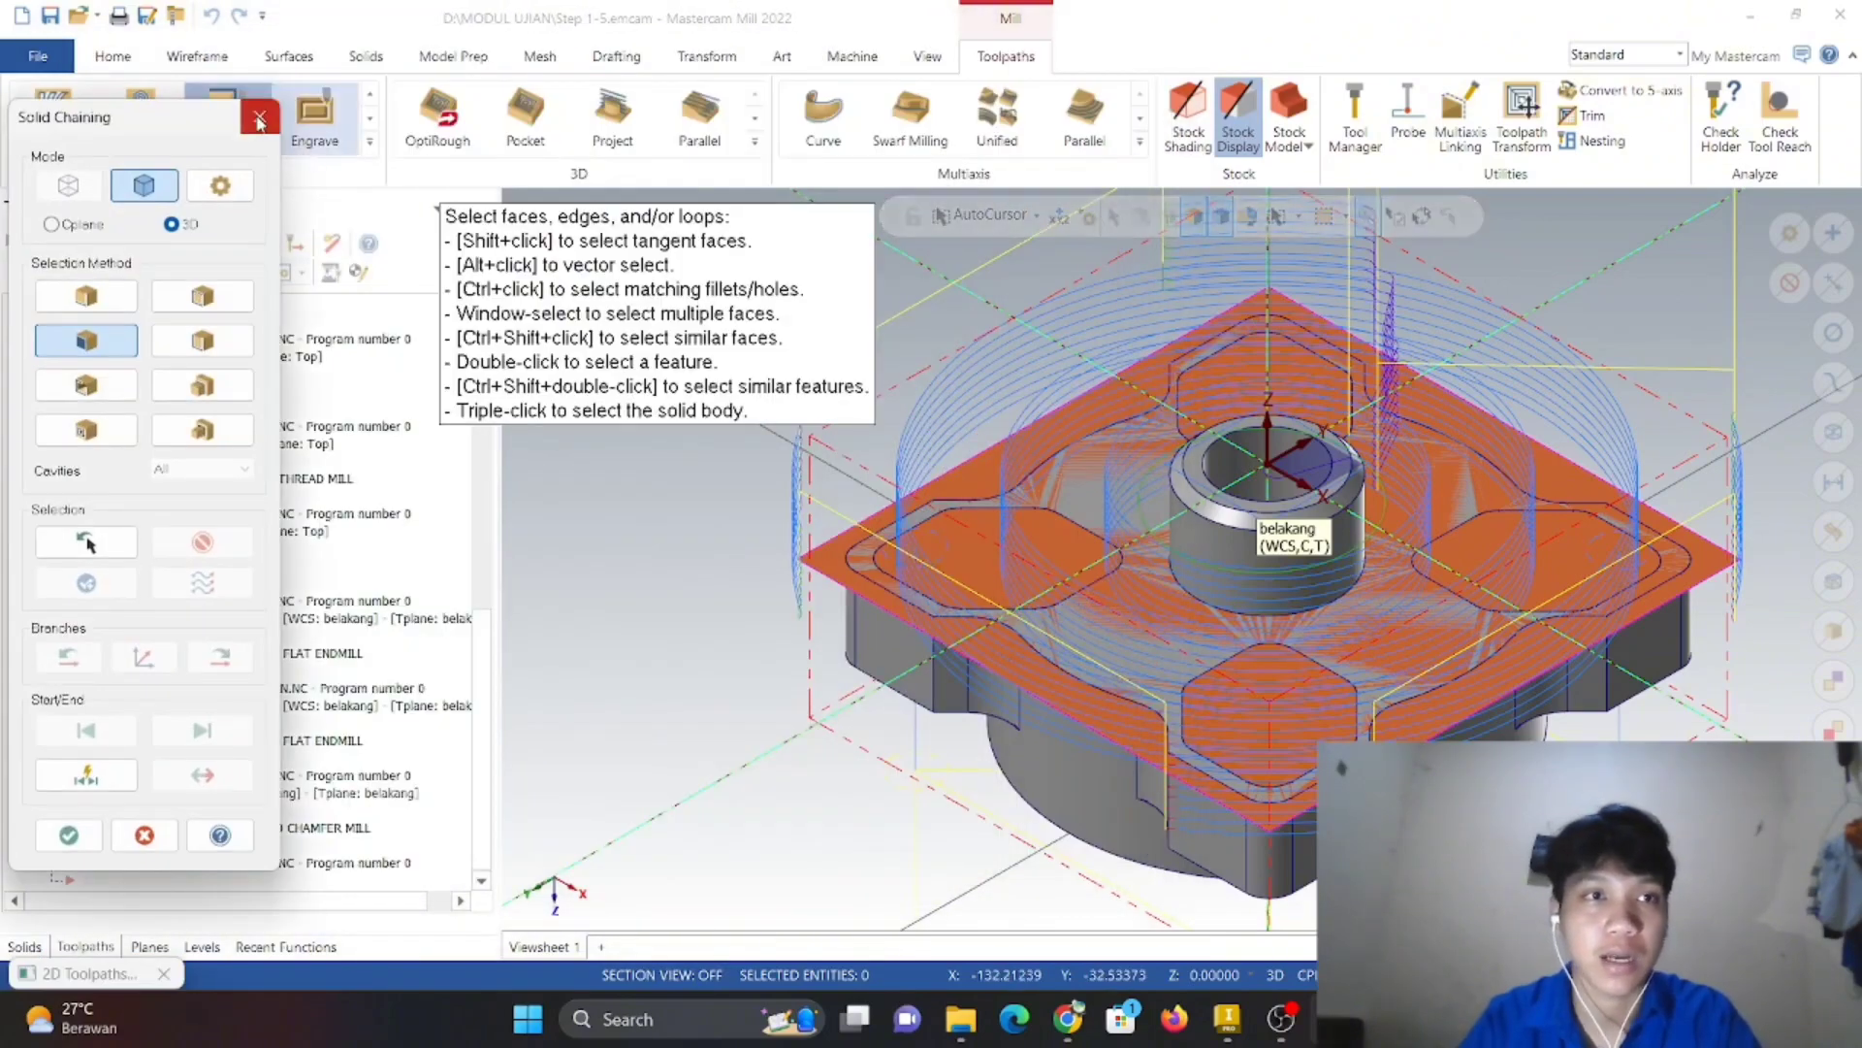
click(259, 118)
click(1151, 51)
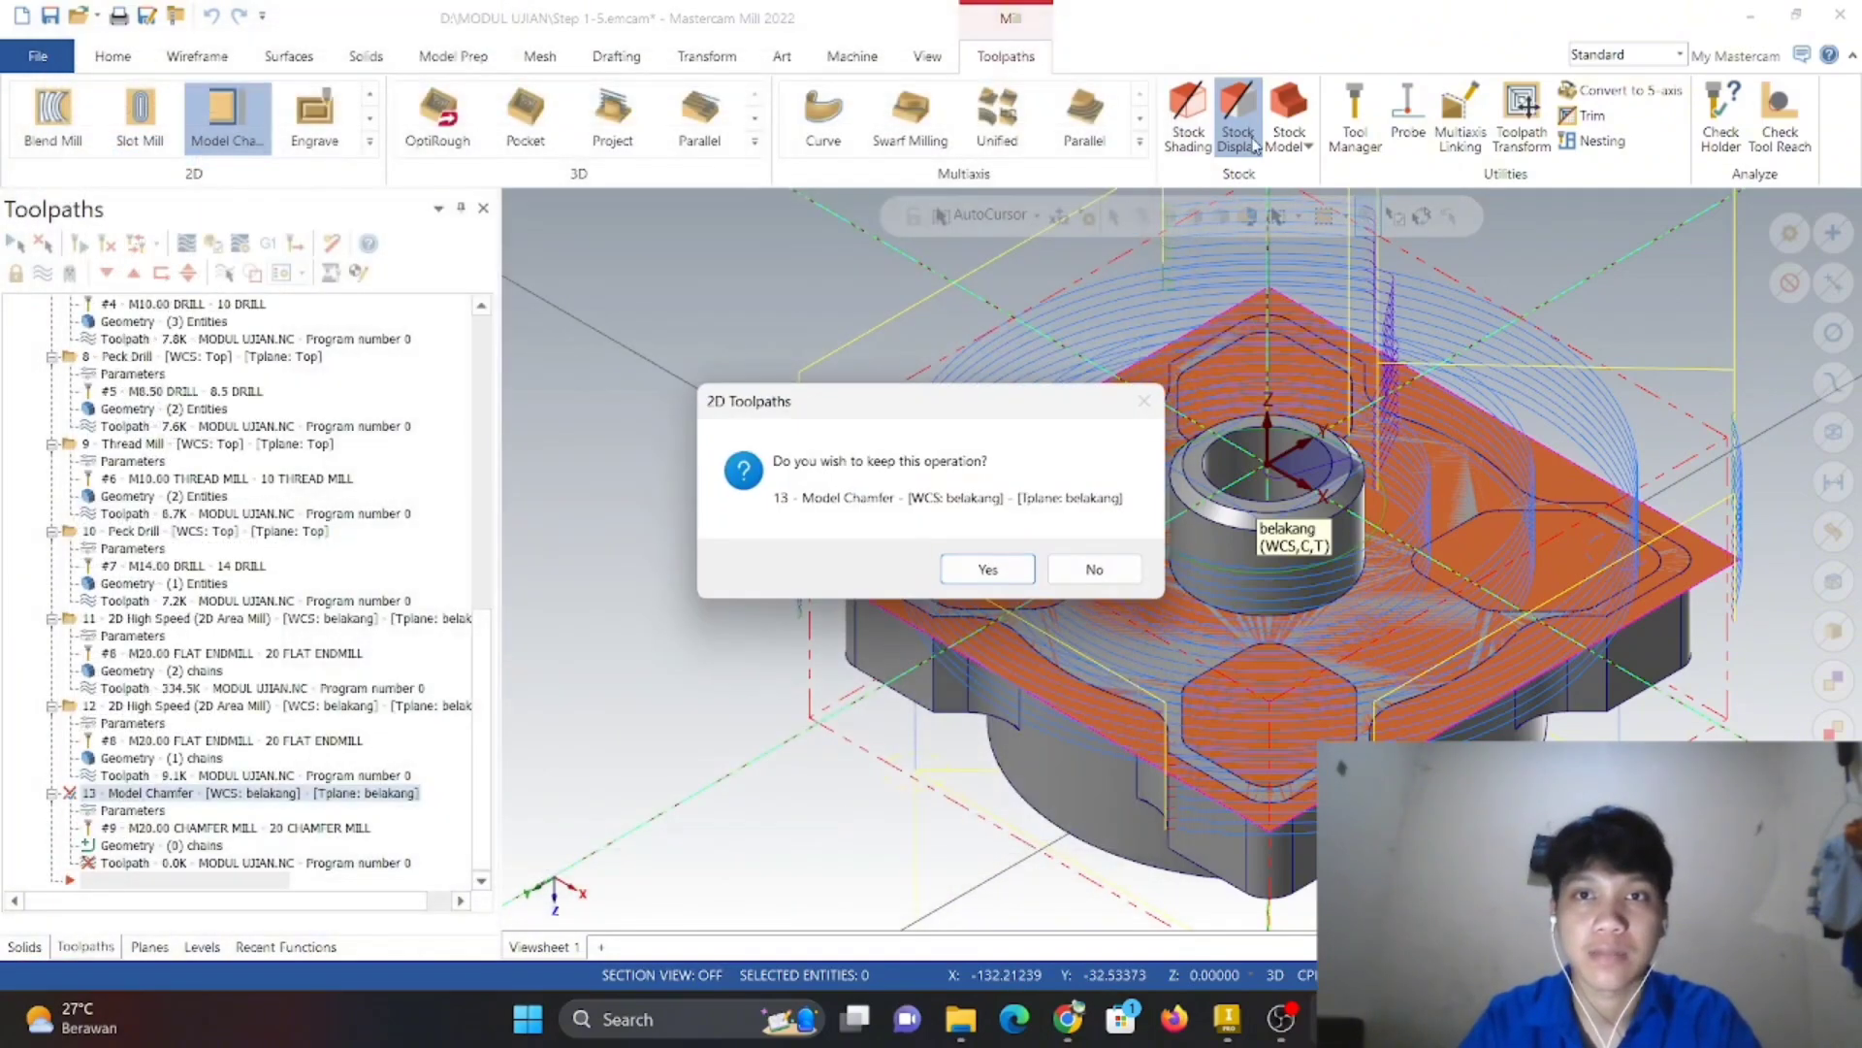
click(1090, 568)
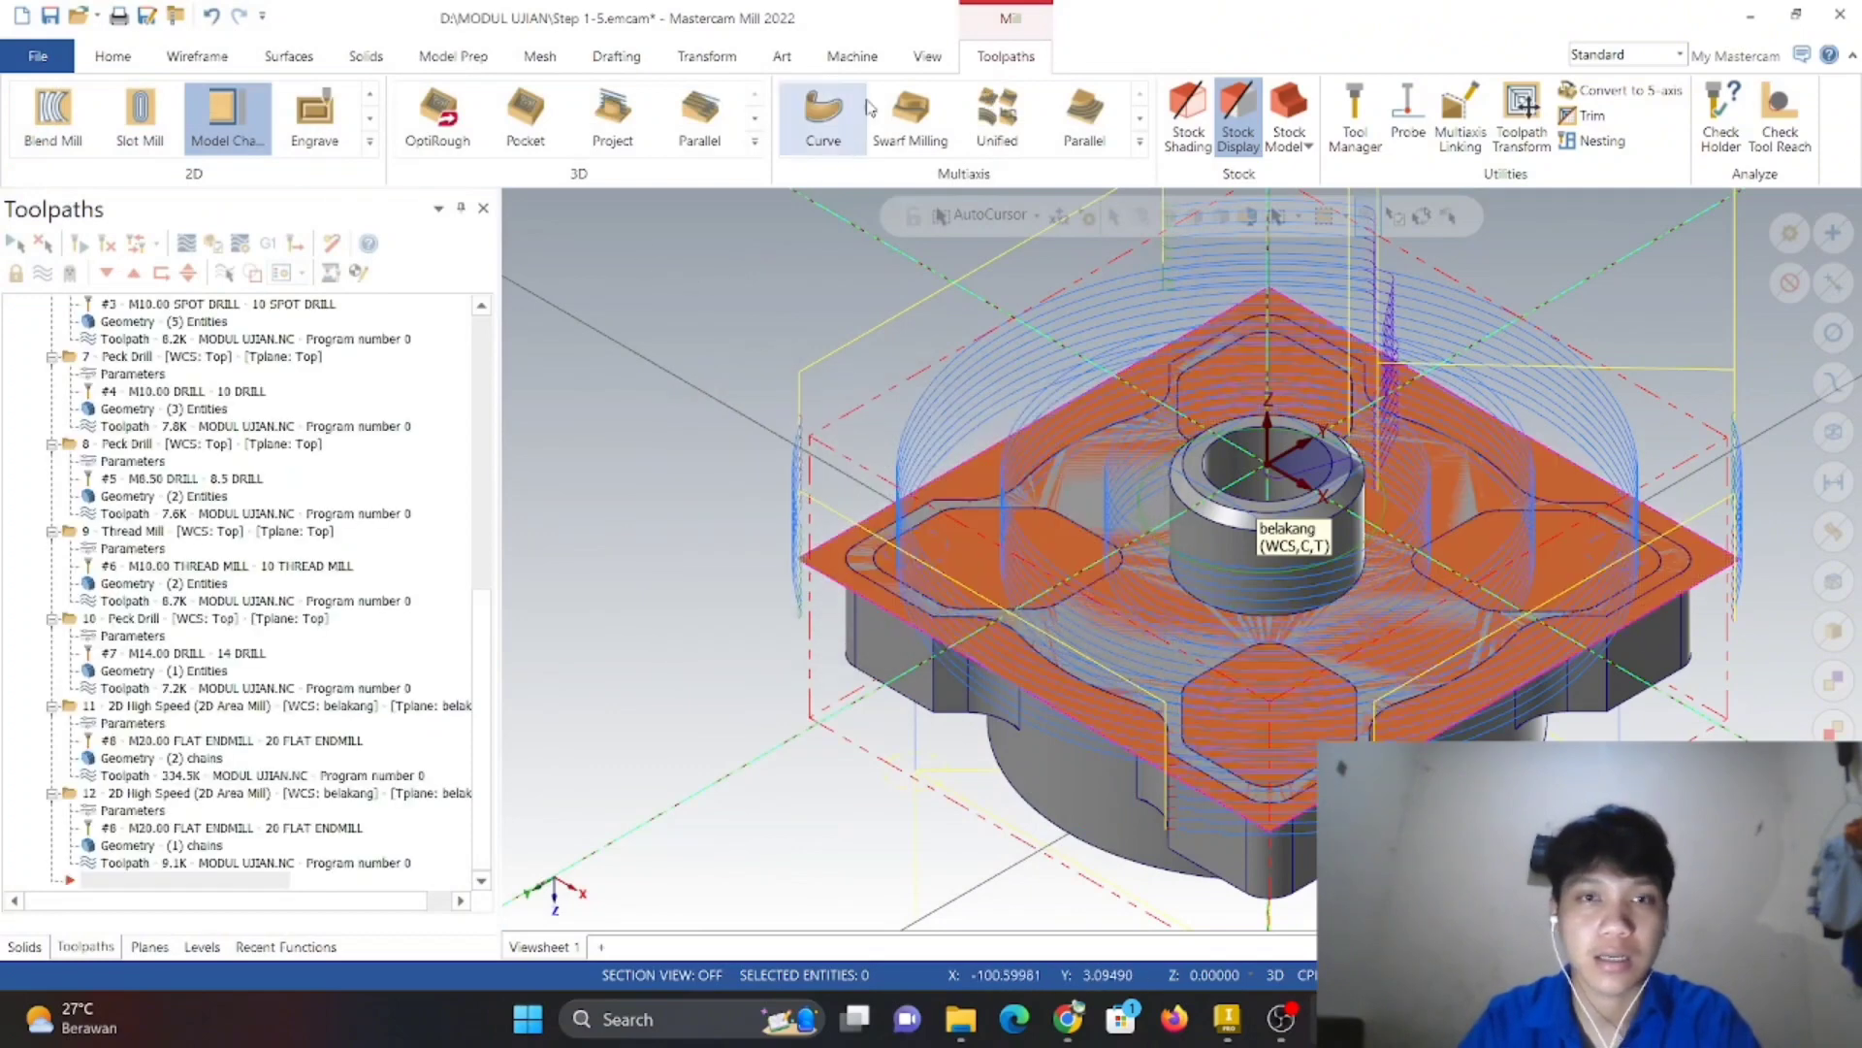
- Start a Model Chamfer toolpath and chain the chamfer face around the central boss's upper rim as its geometry
click(370, 142)
click(226, 282)
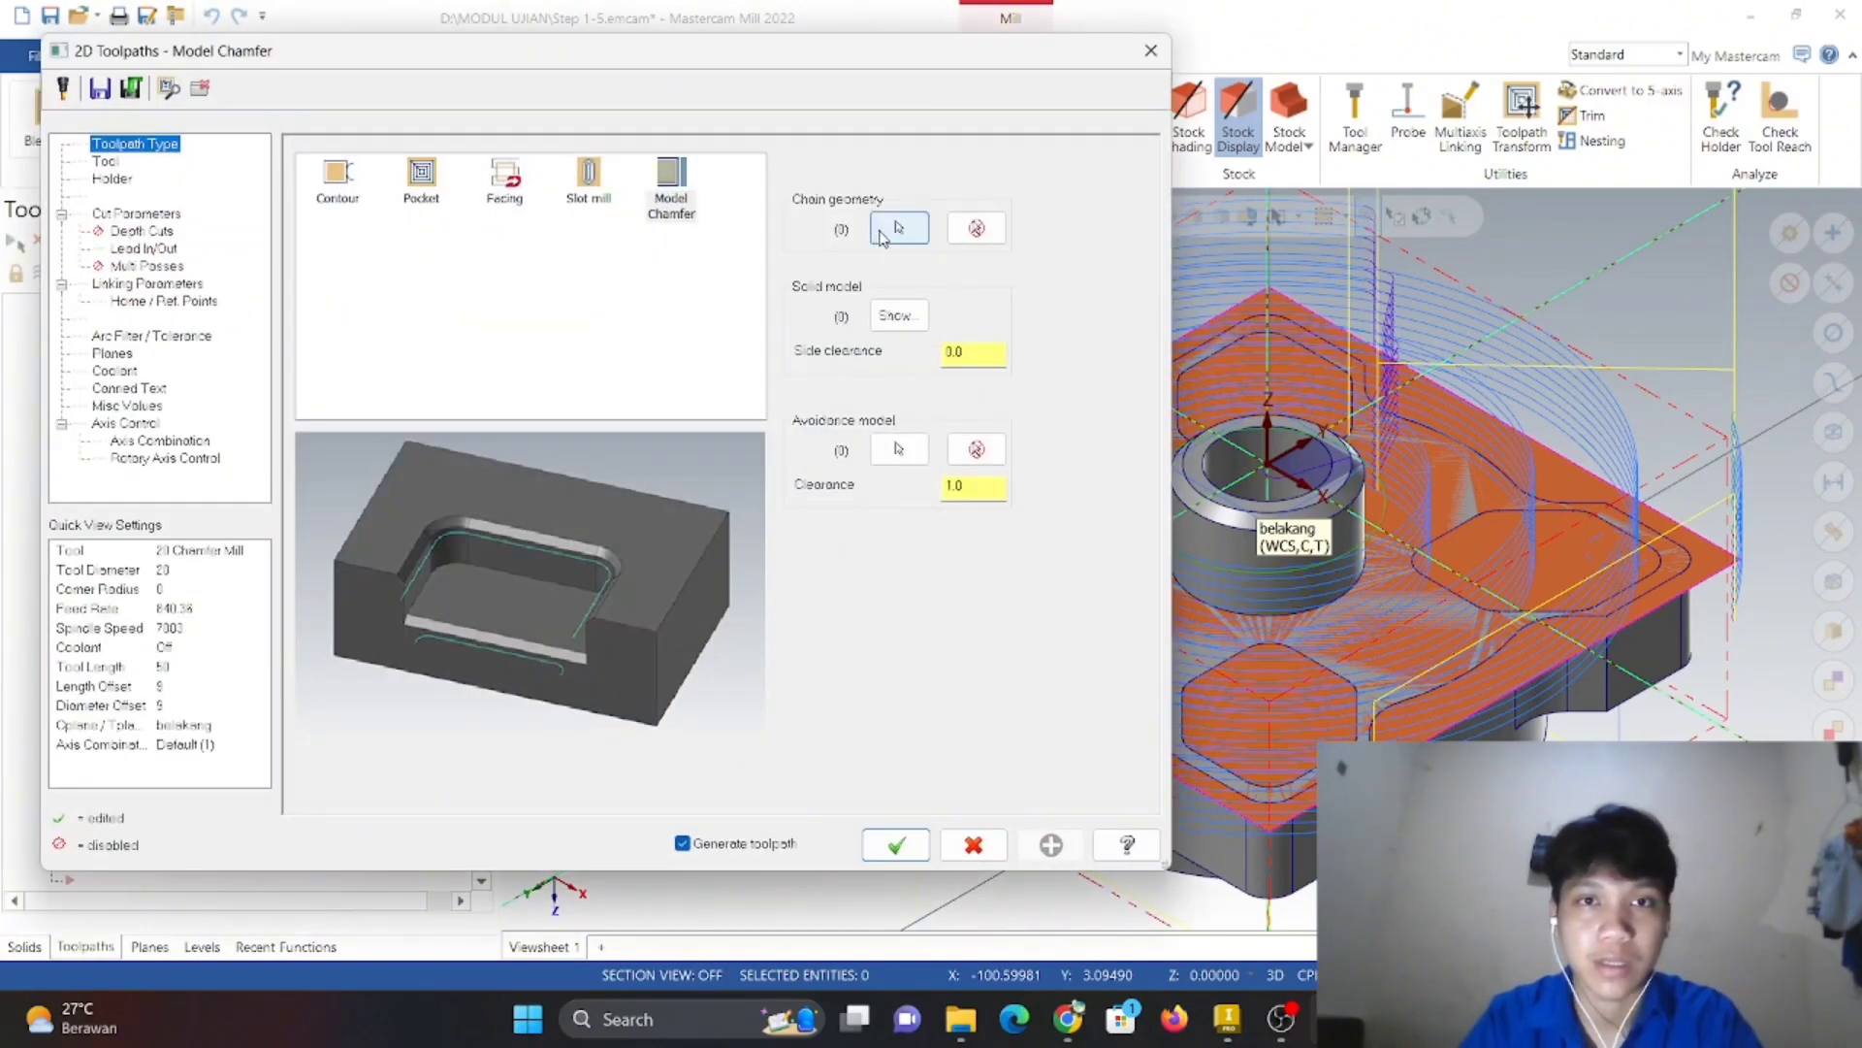
click(897, 229)
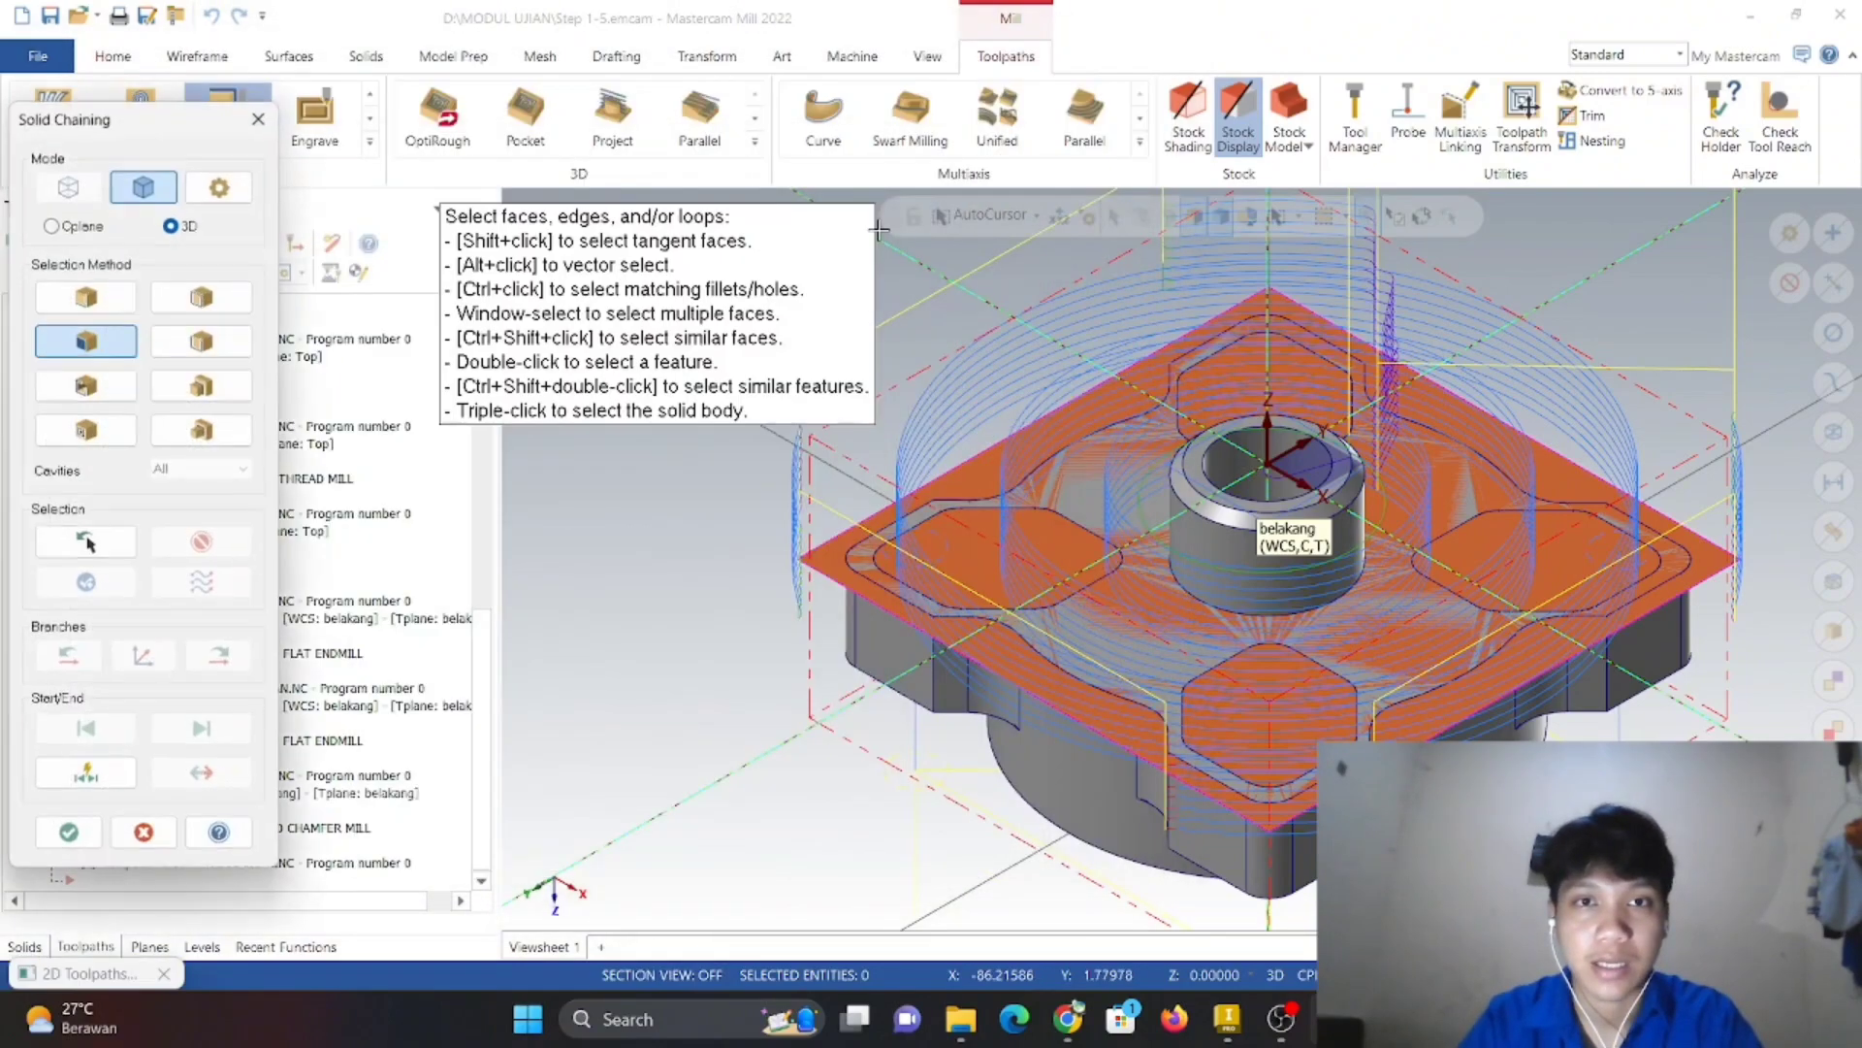
click(1223, 510)
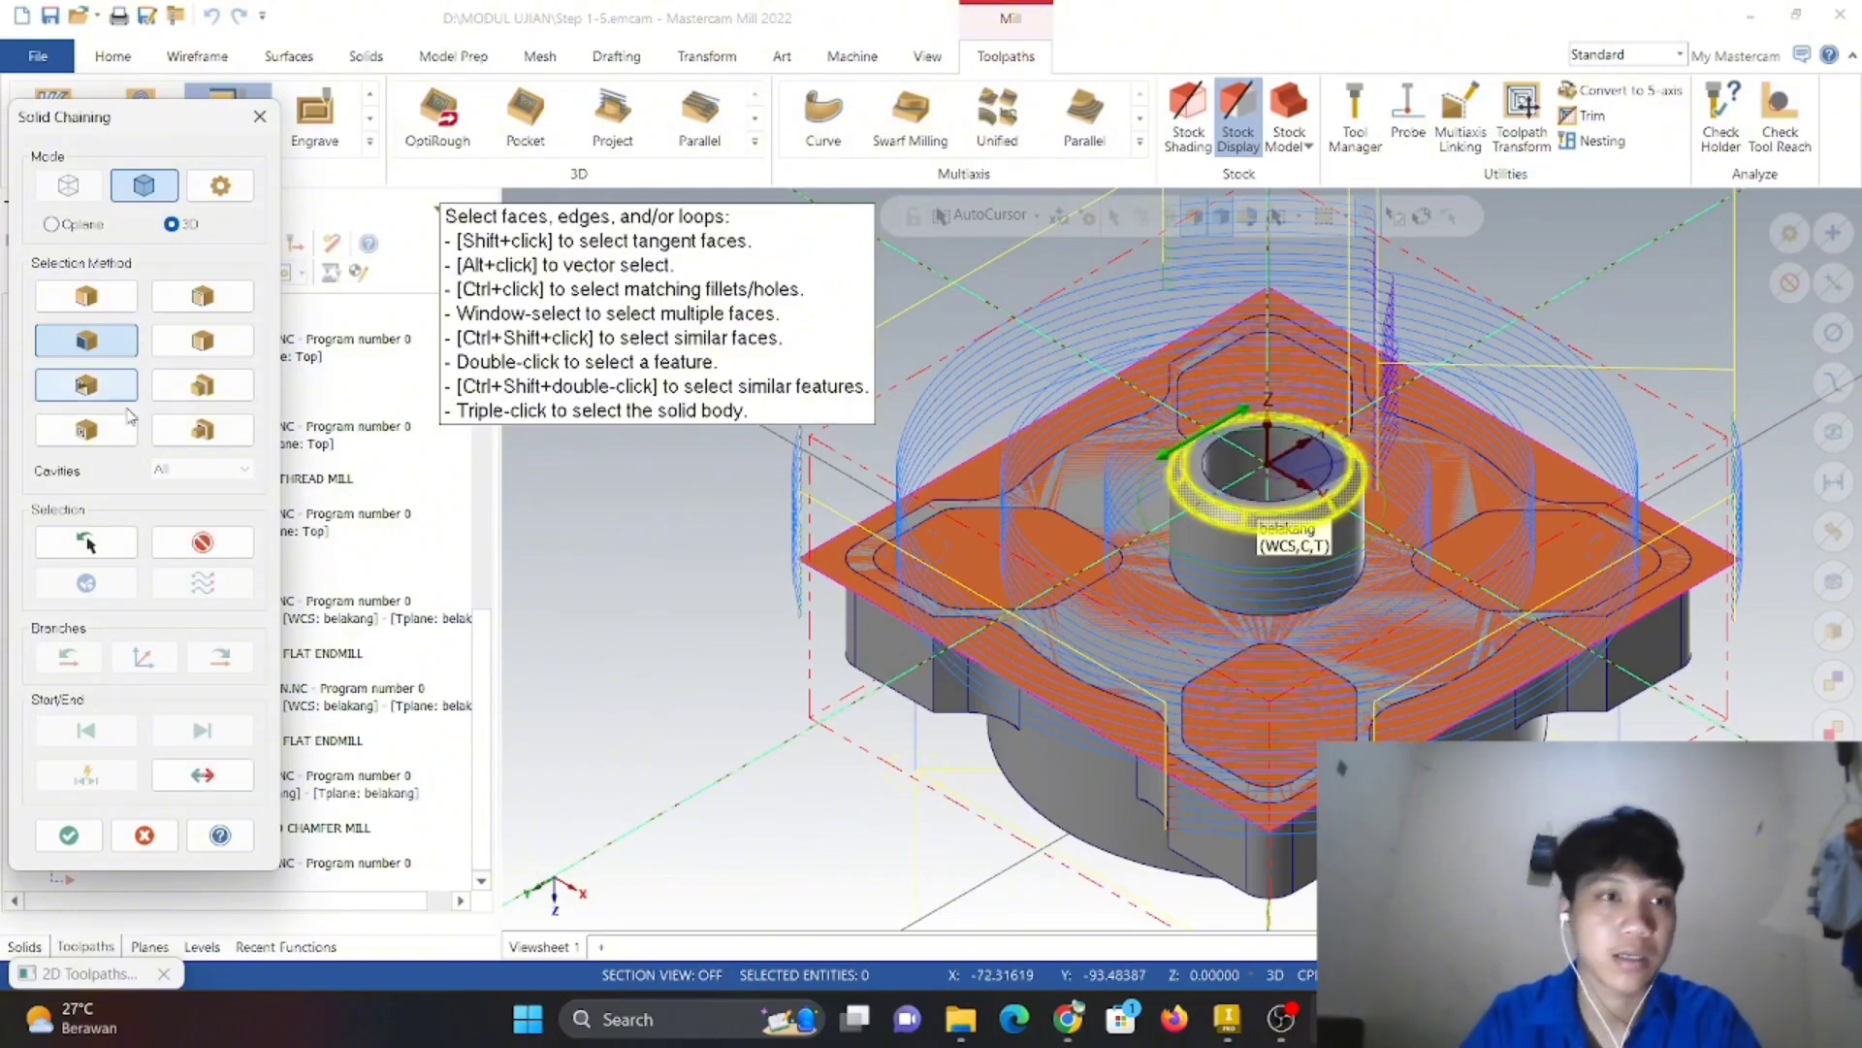
click(68, 835)
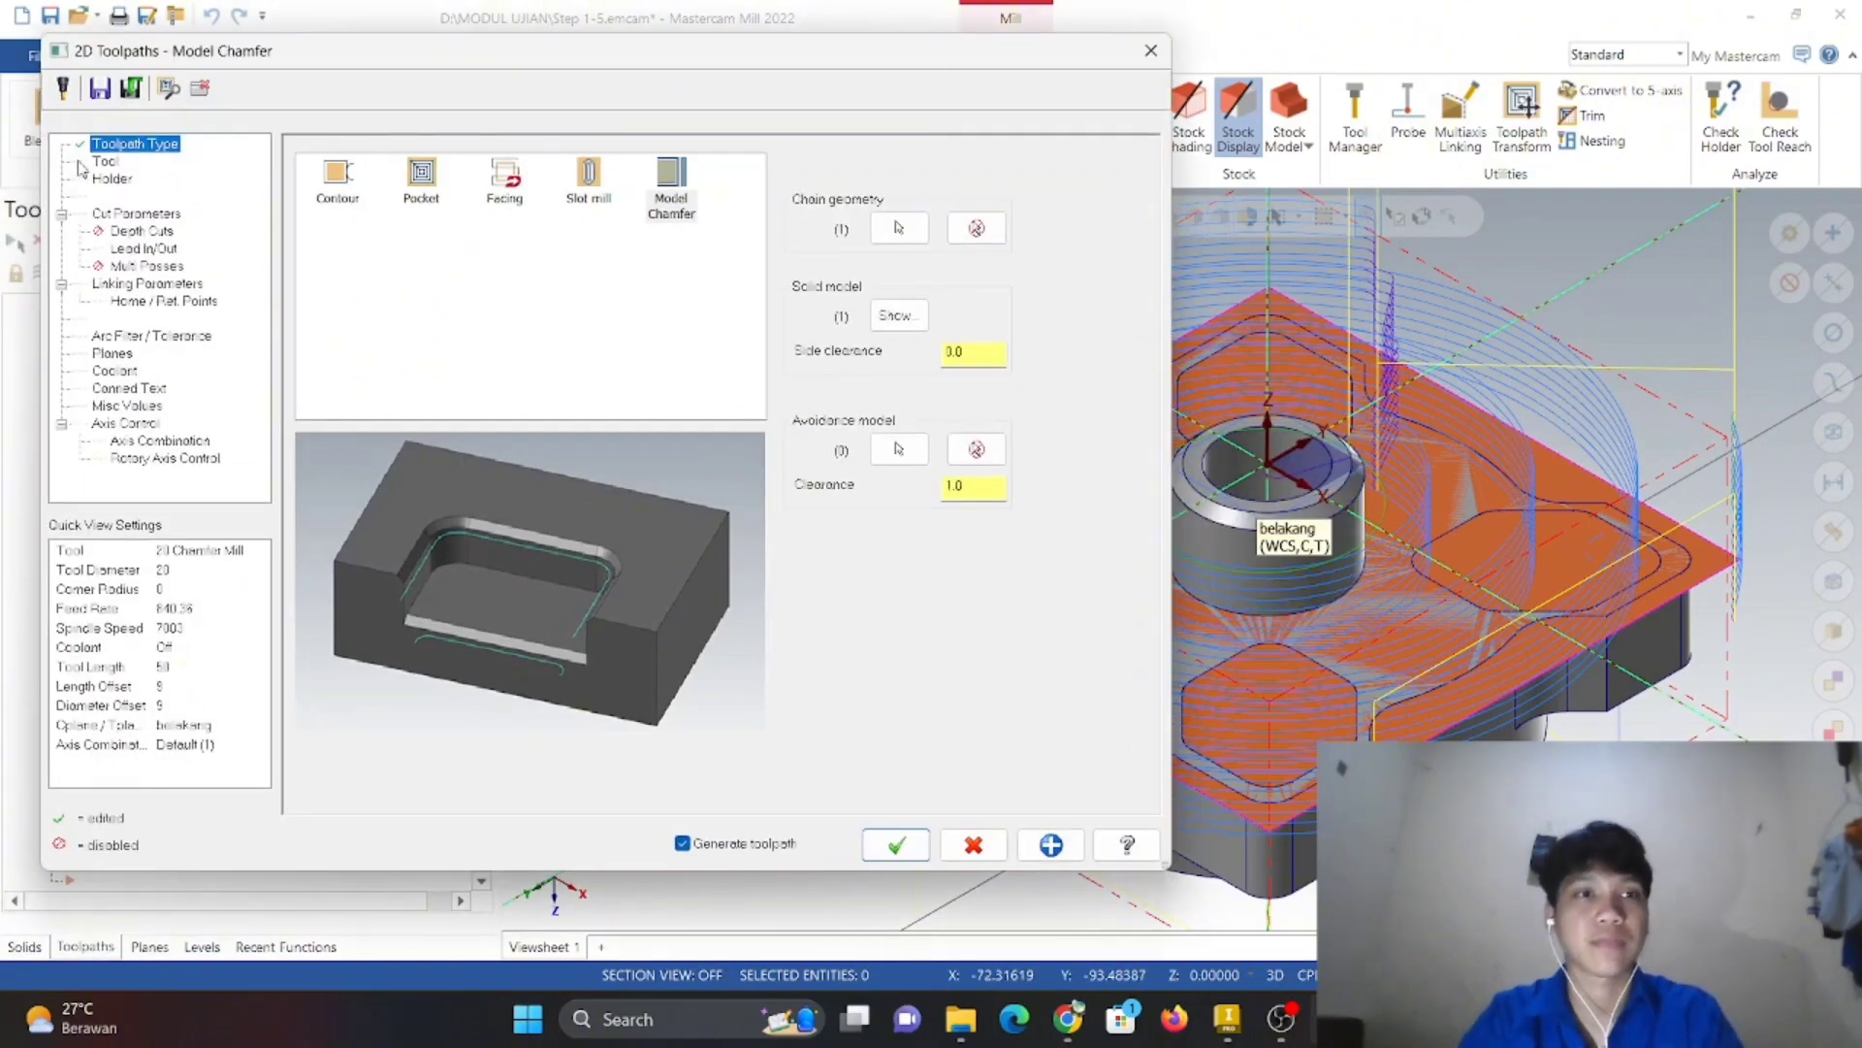
- Reapply the 20 mm chamfer mill's stored feed rate of 1000 and spindle speed of 2000 to the Model Chamfer
click(81, 162)
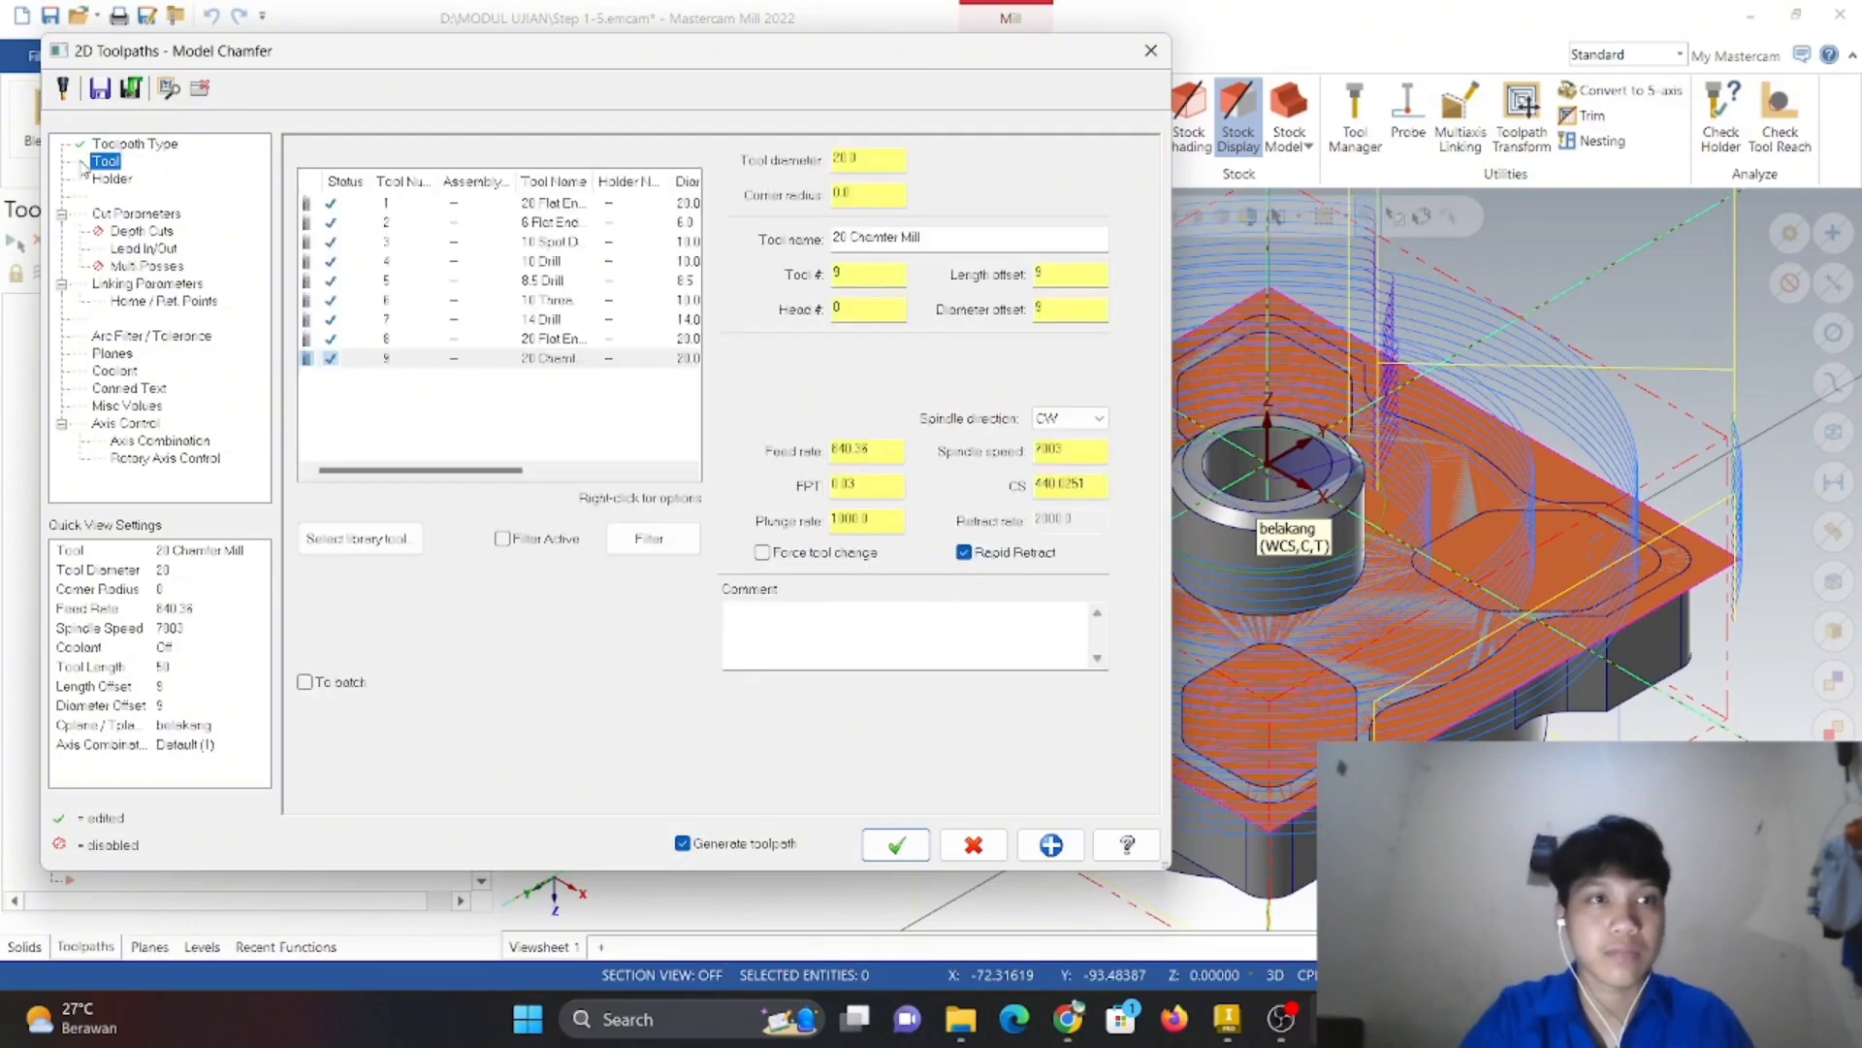
double_click(626, 363)
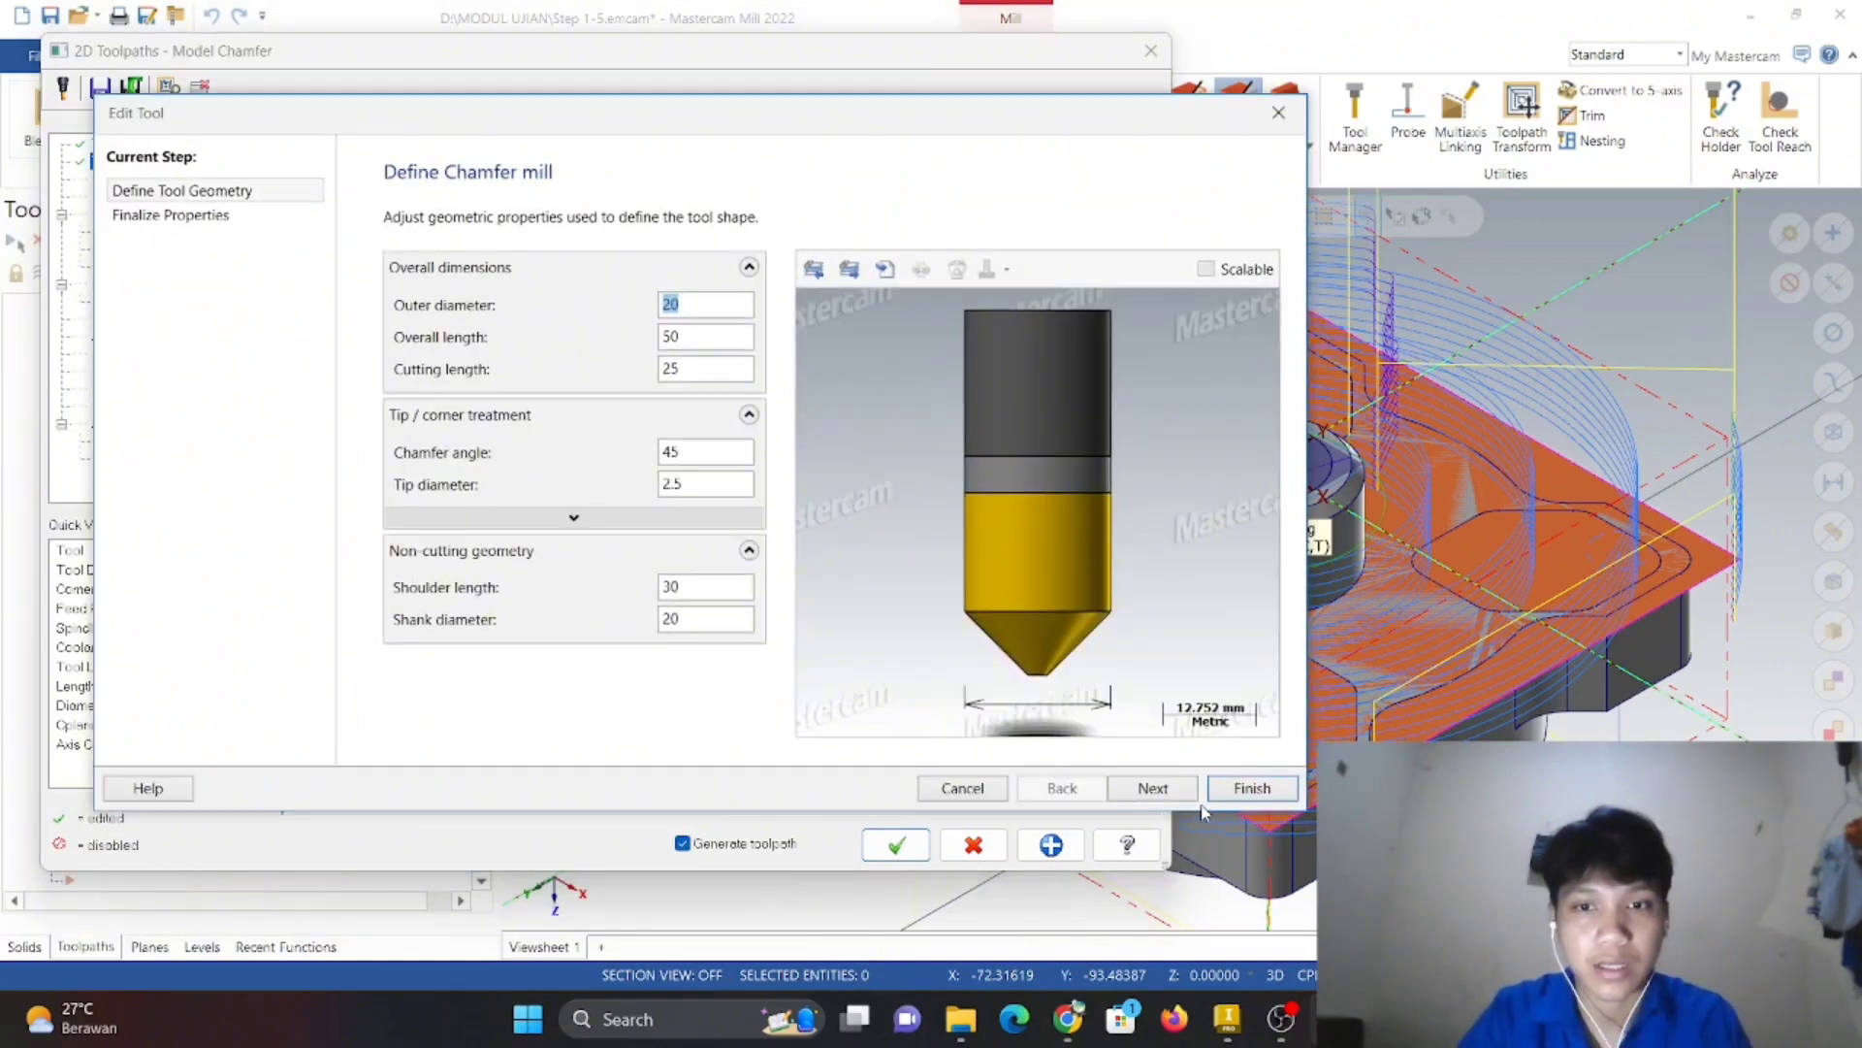
click(1151, 787)
click(1251, 787)
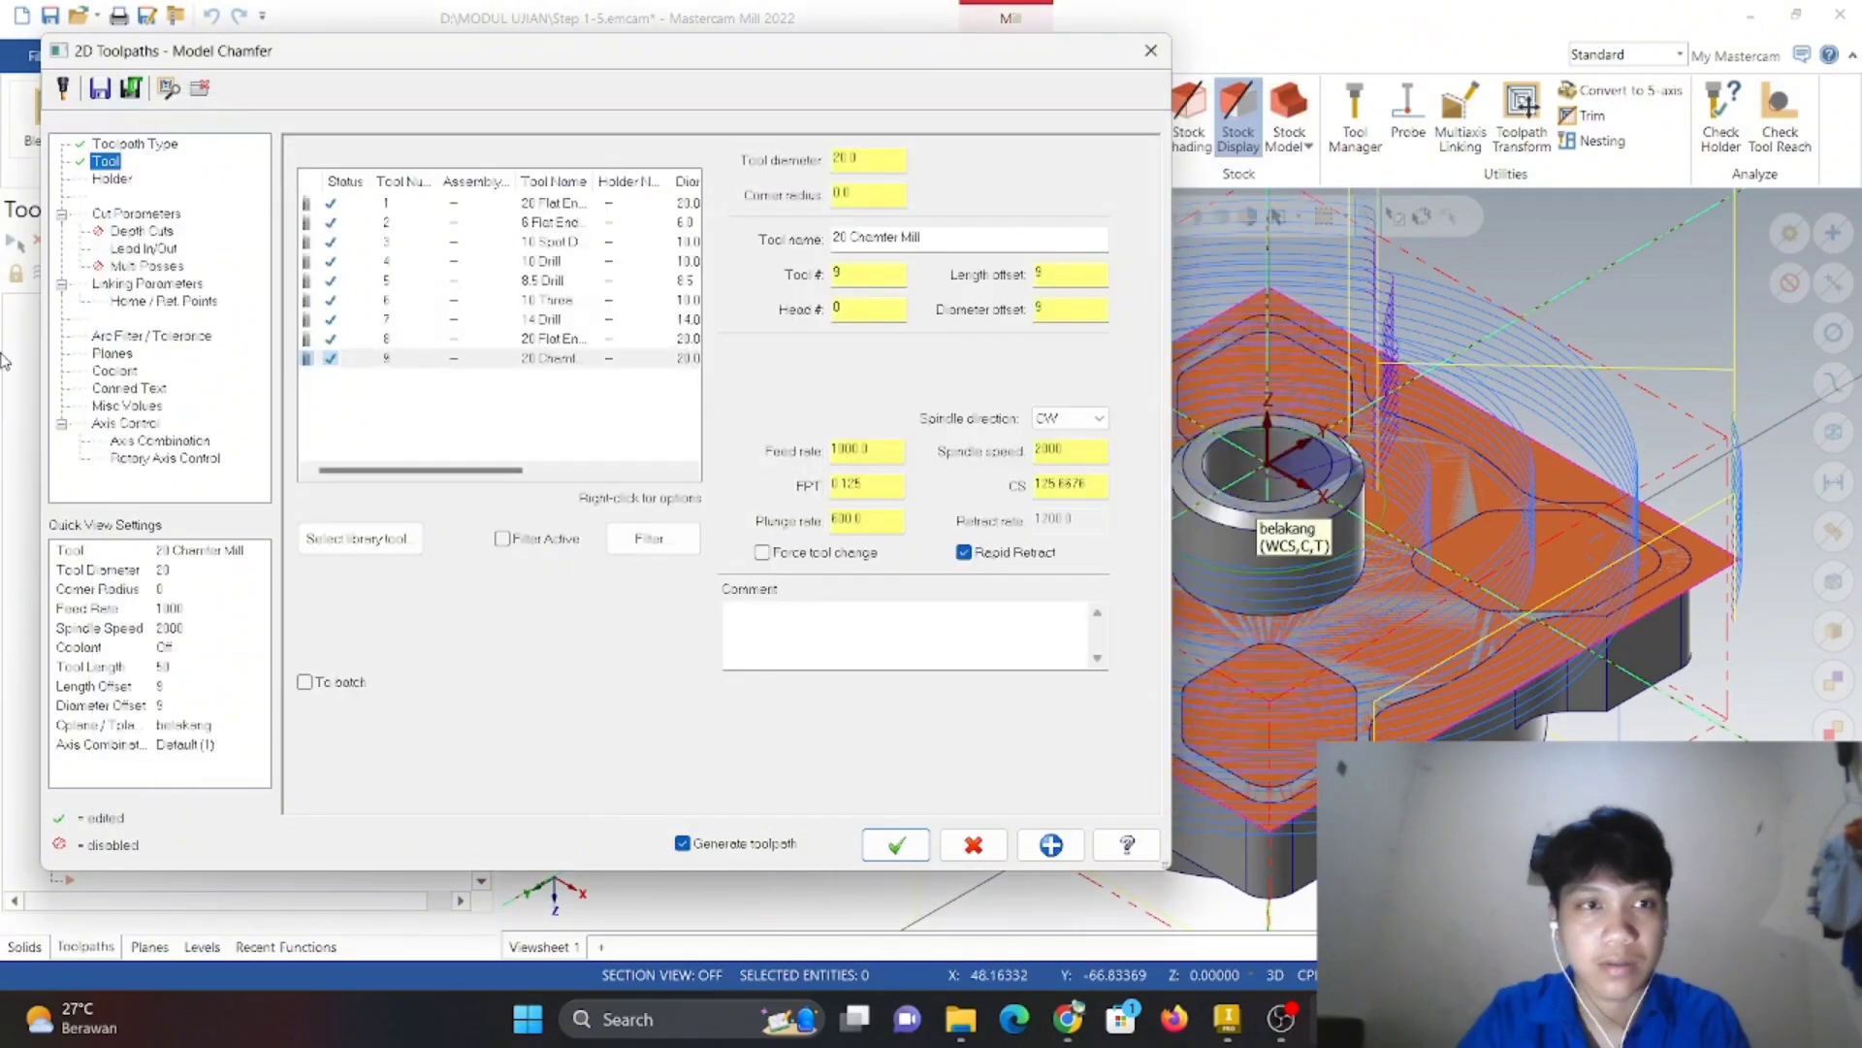
- Enable depth cuts for the Model Chamfer and review its lead in/out and plane settings
click(136, 232)
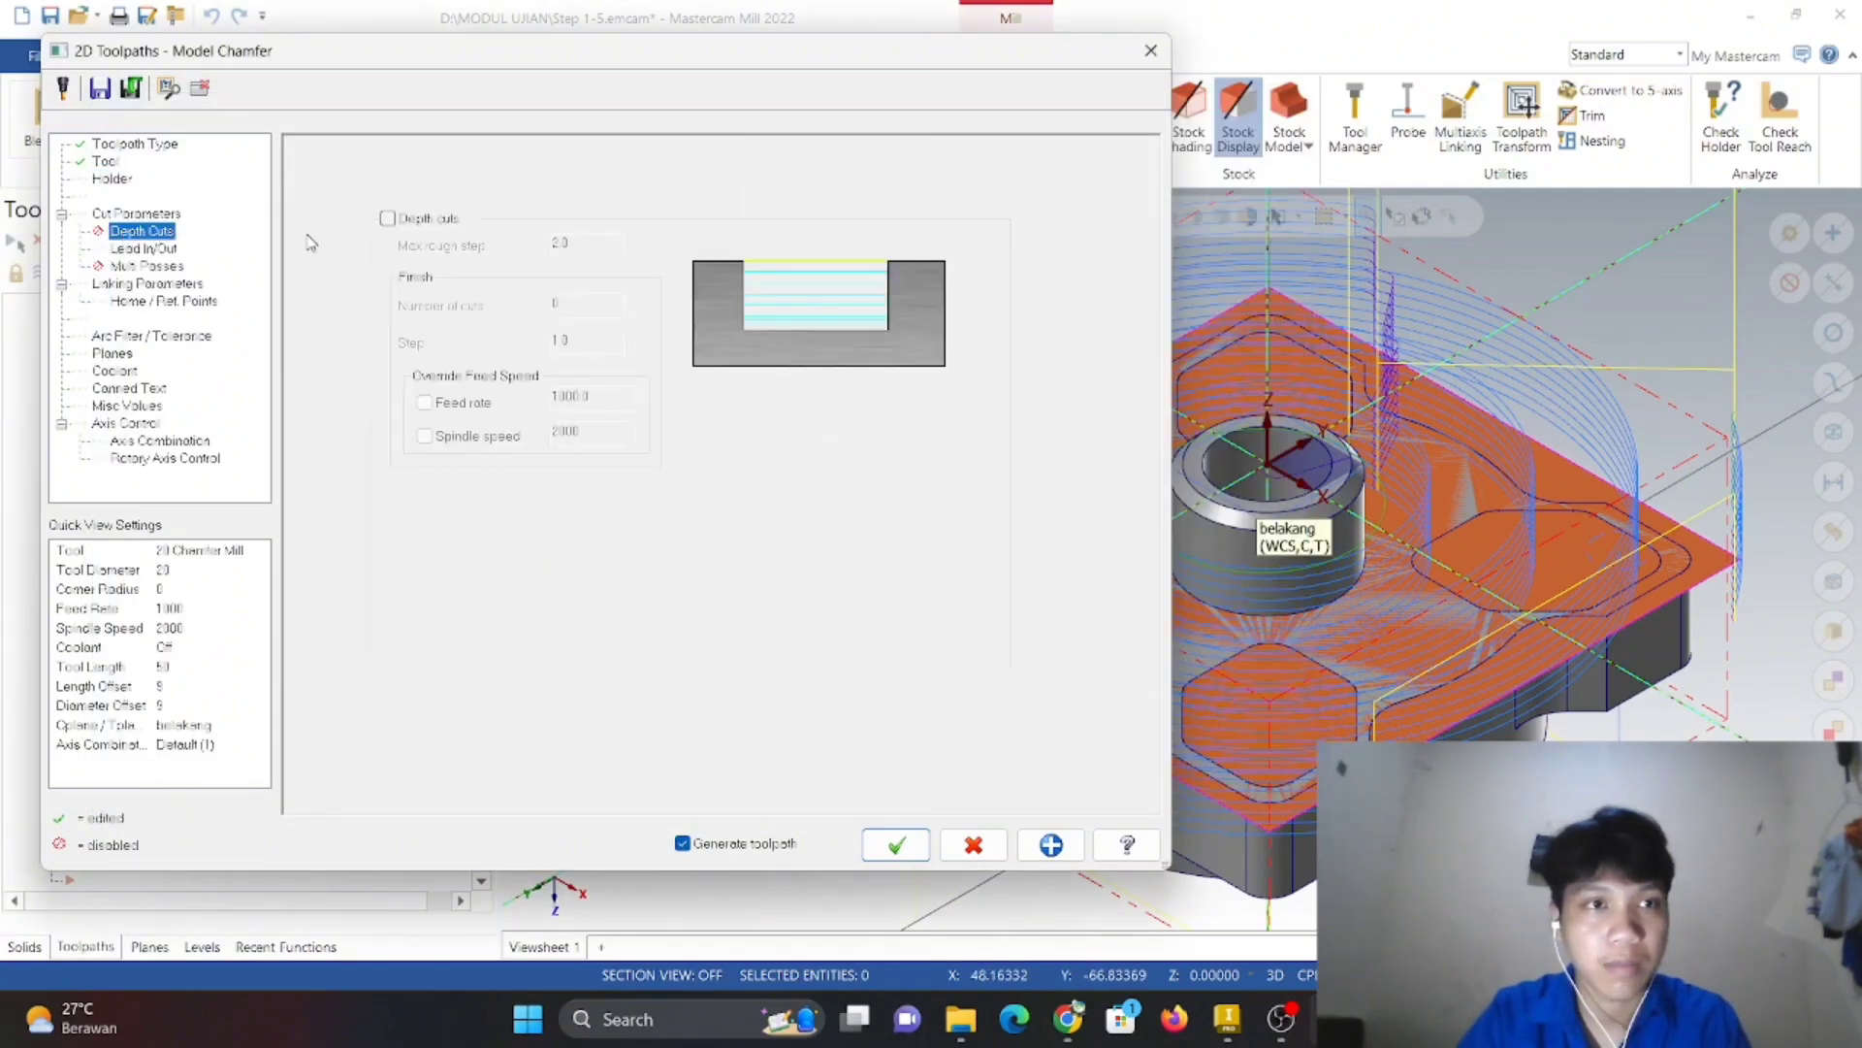
click(388, 219)
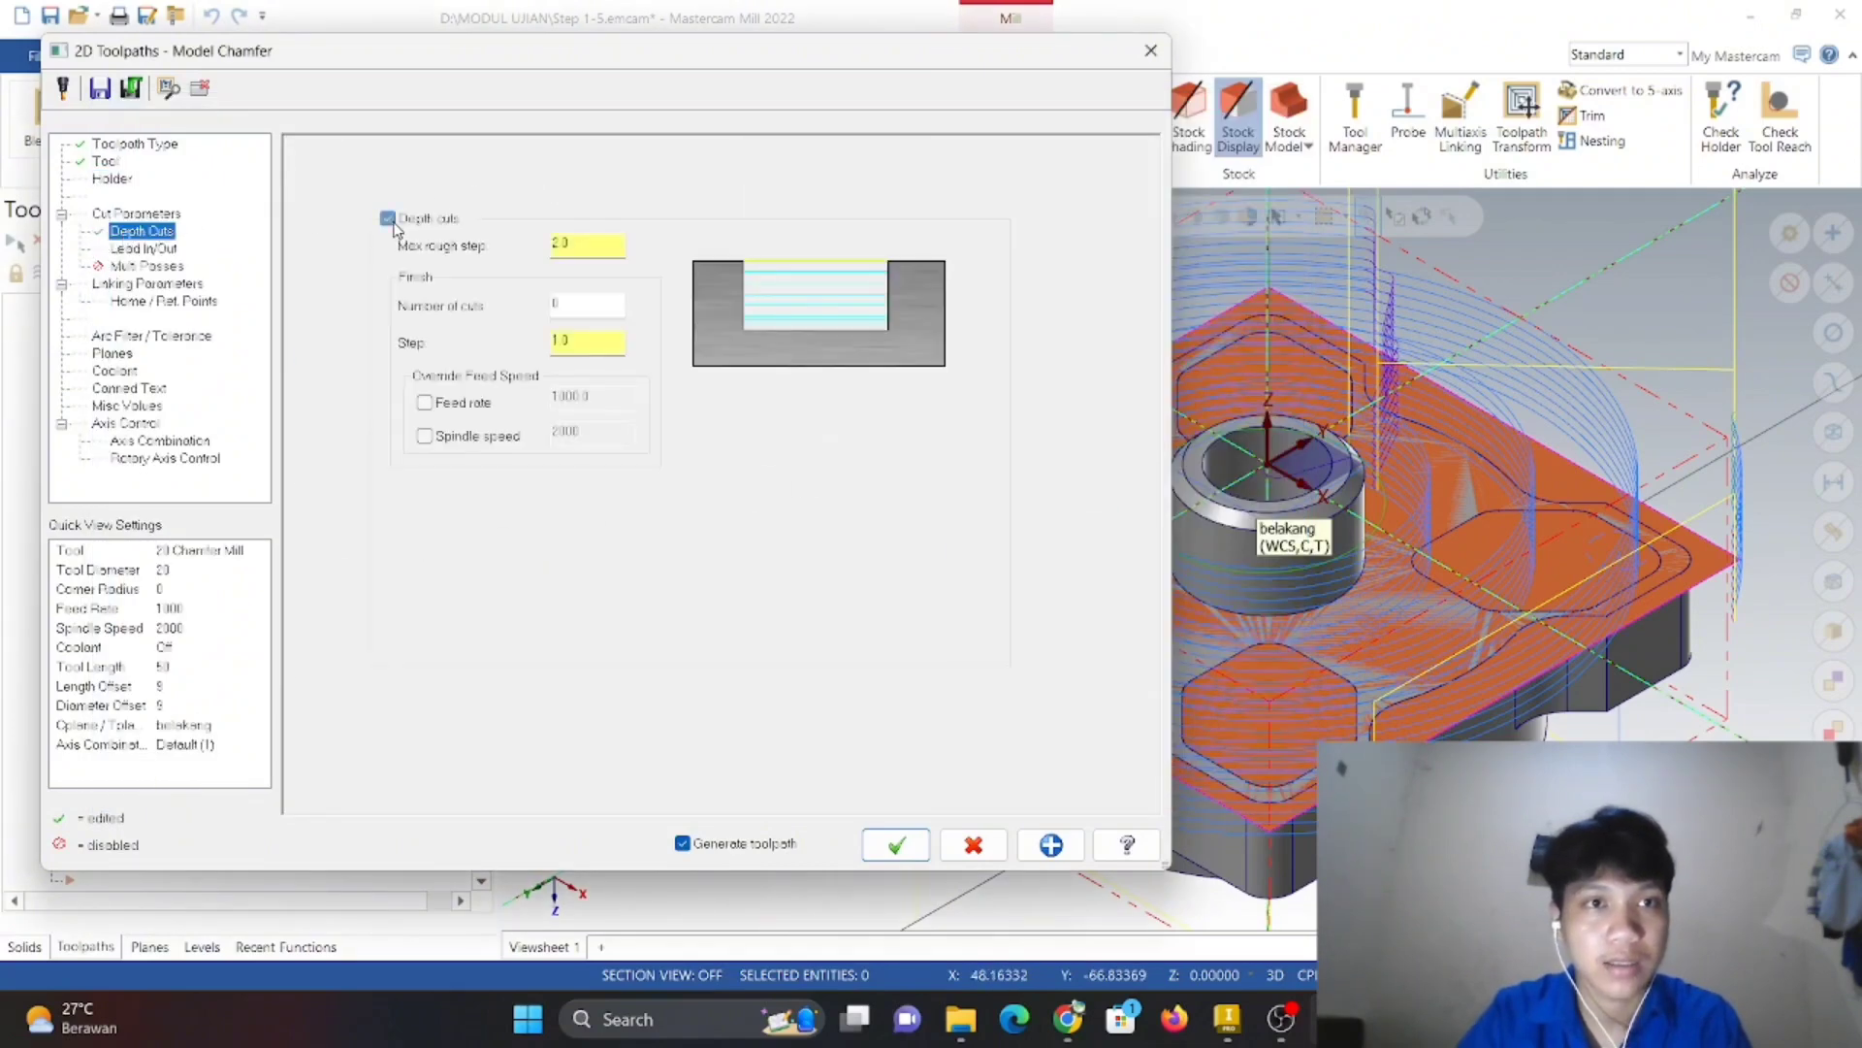
click(118, 250)
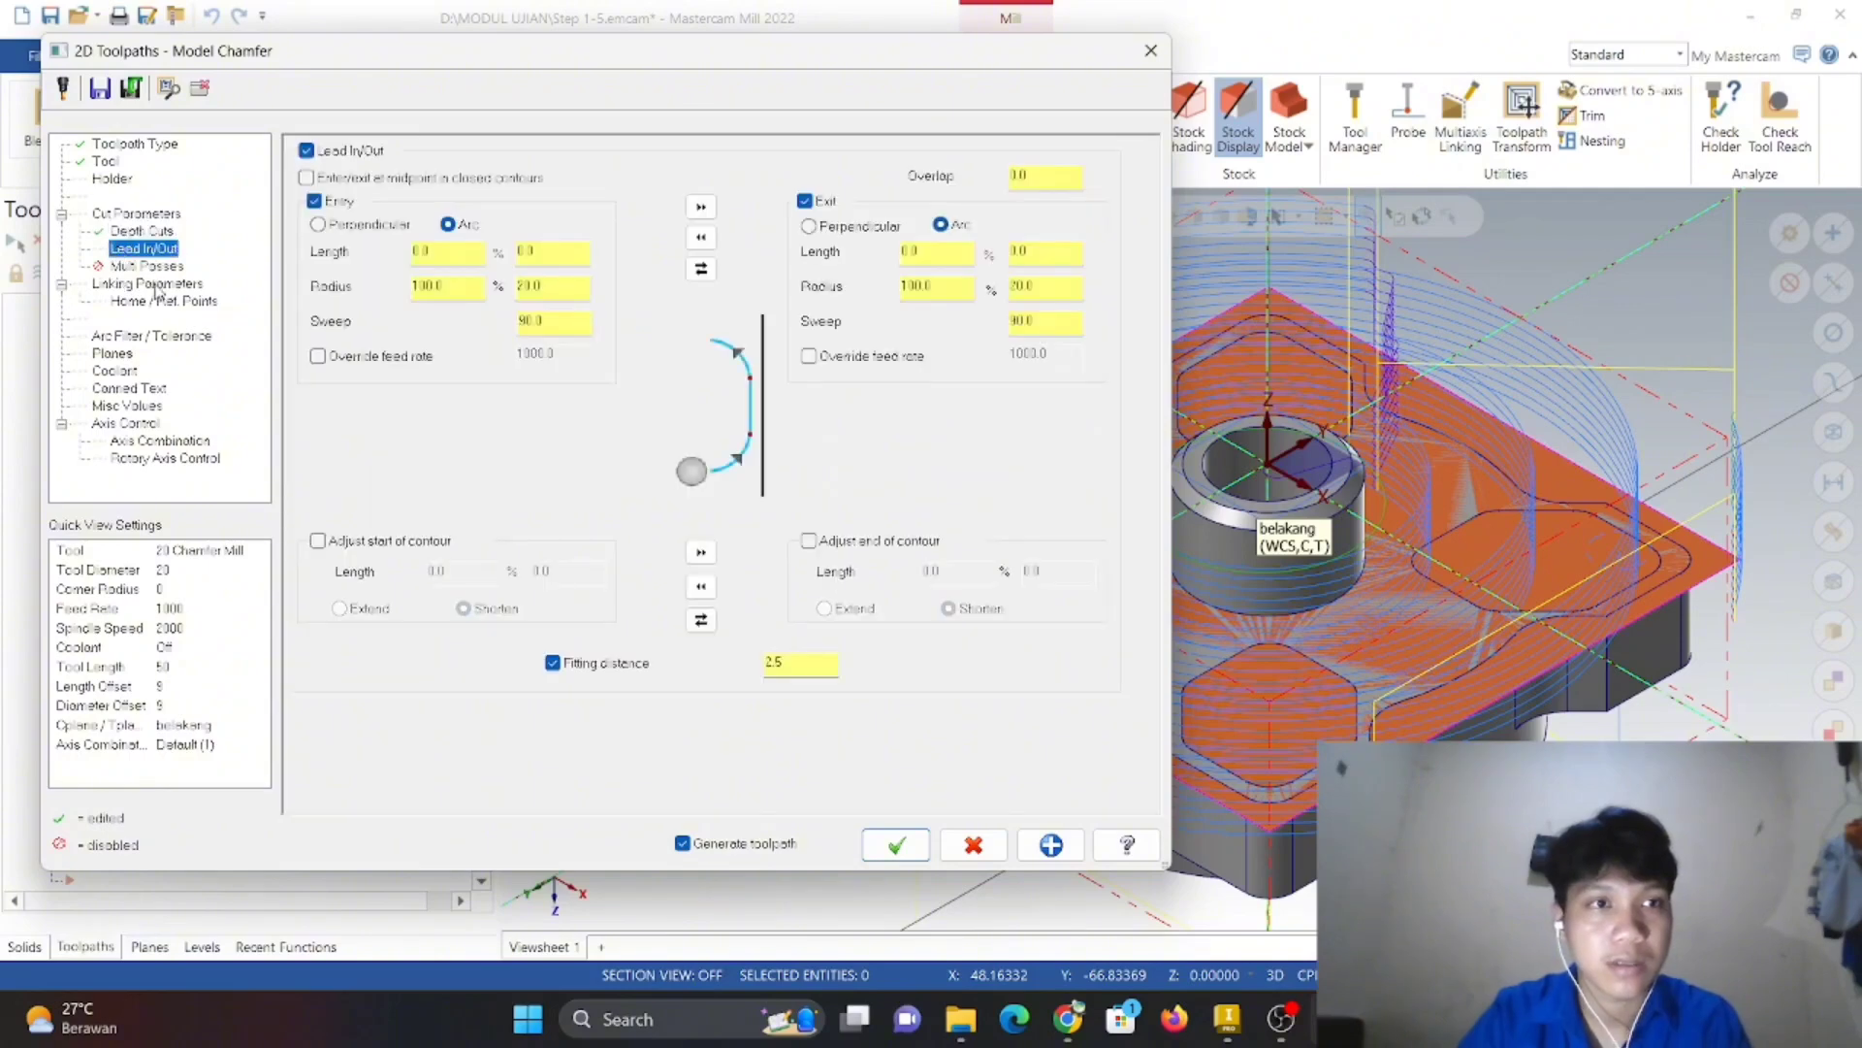
click(162, 302)
click(112, 354)
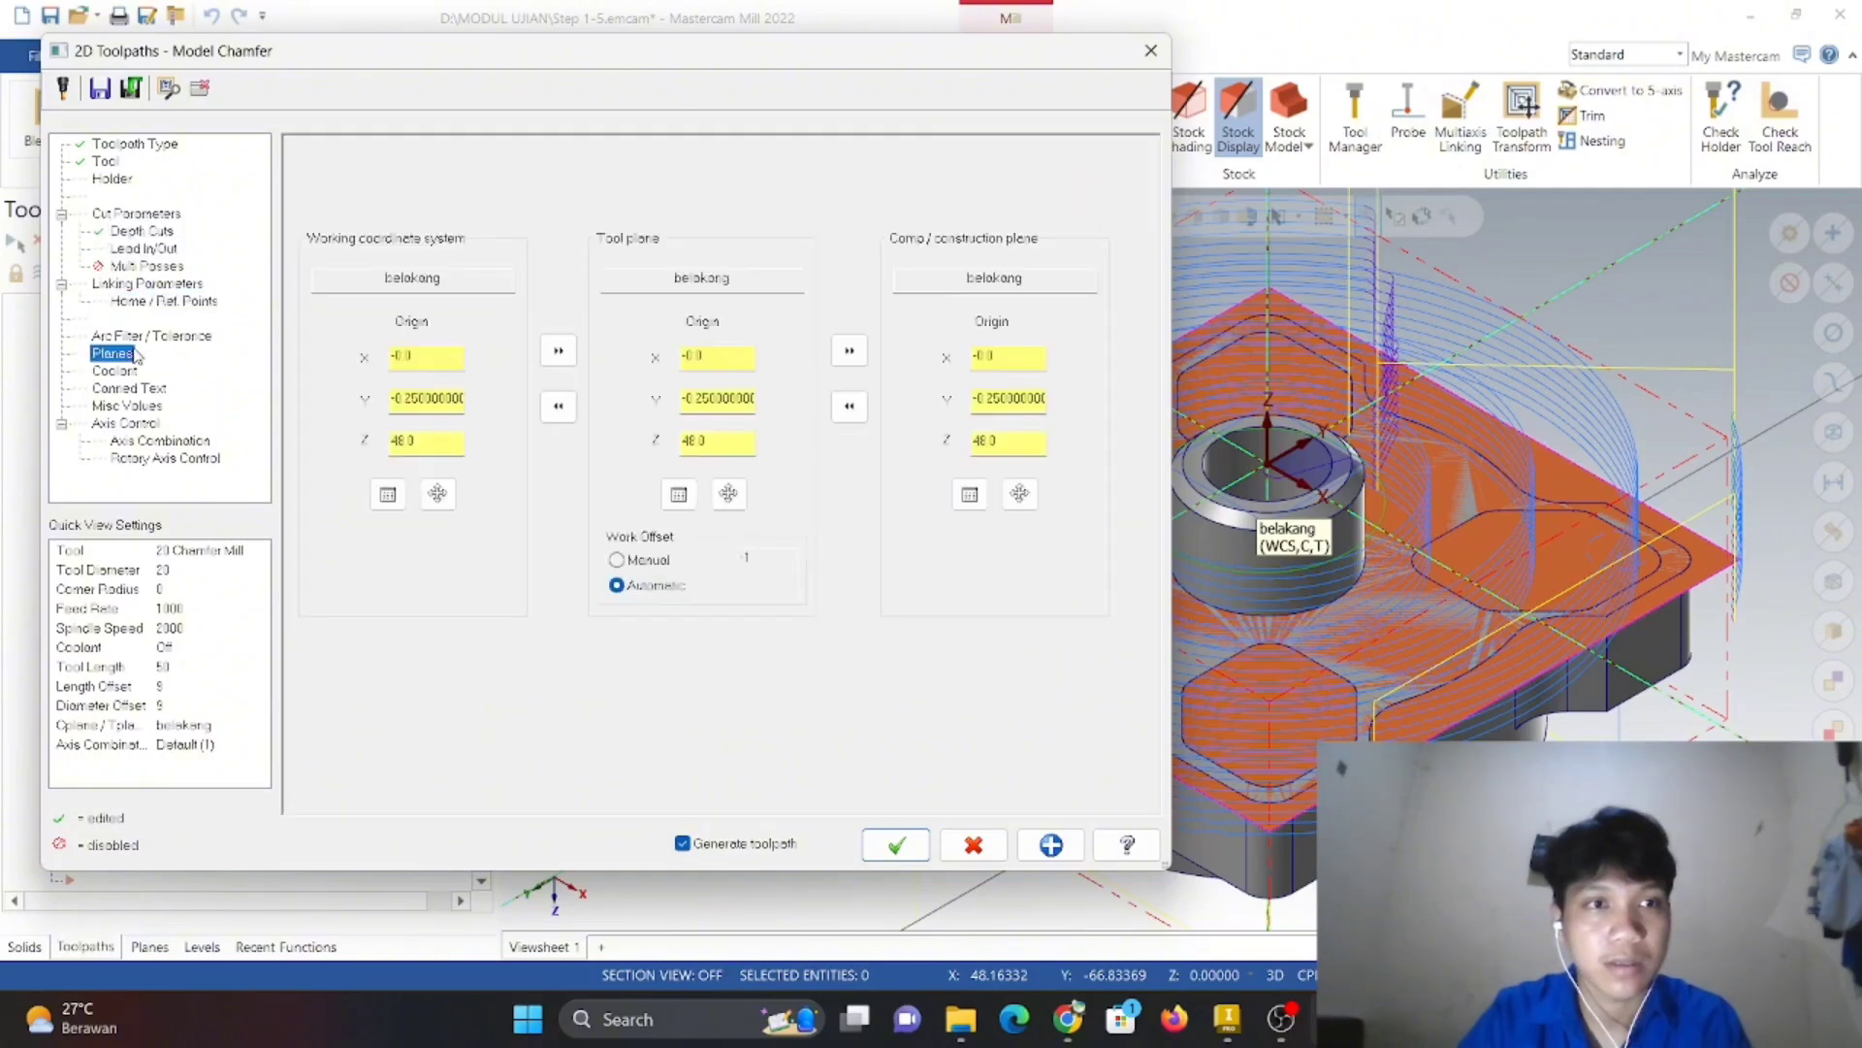
click(143, 301)
- Set the Model Chamfer's retract height to 2 and accept the parameters to generate the toolpath
click(146, 283)
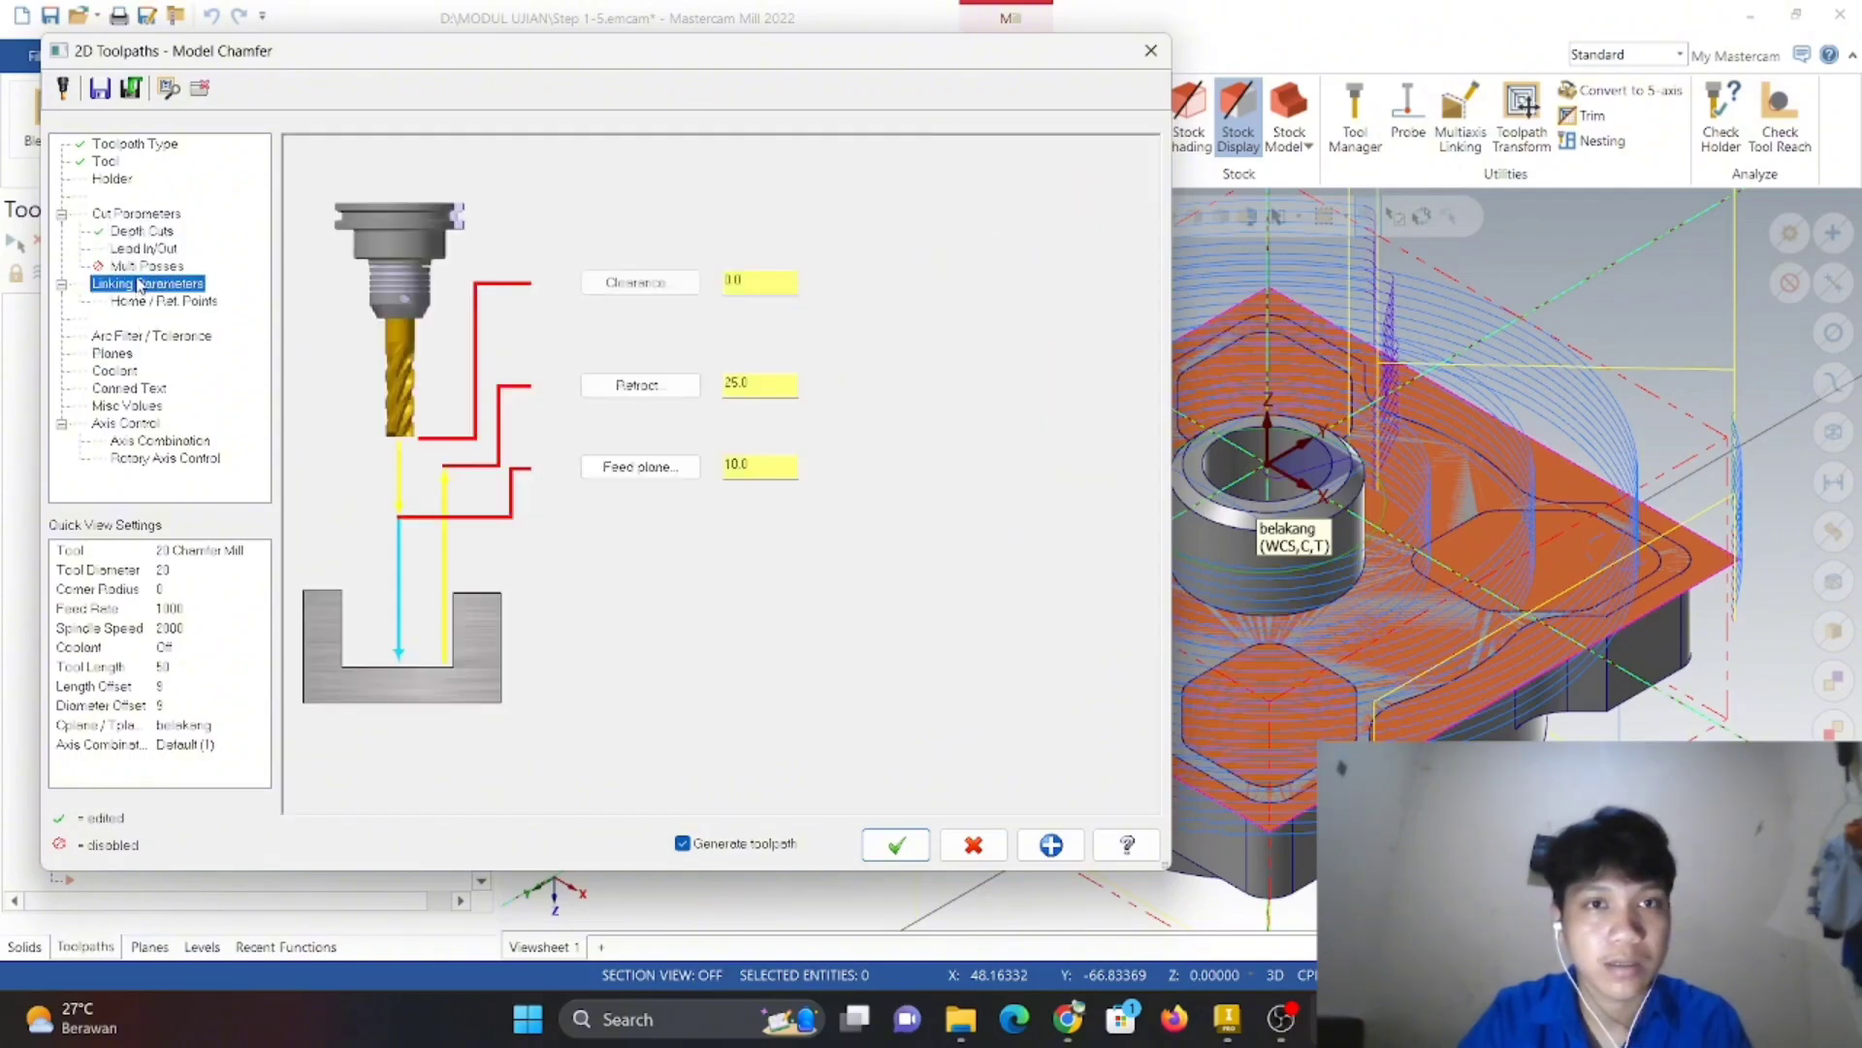
double_click(768, 387)
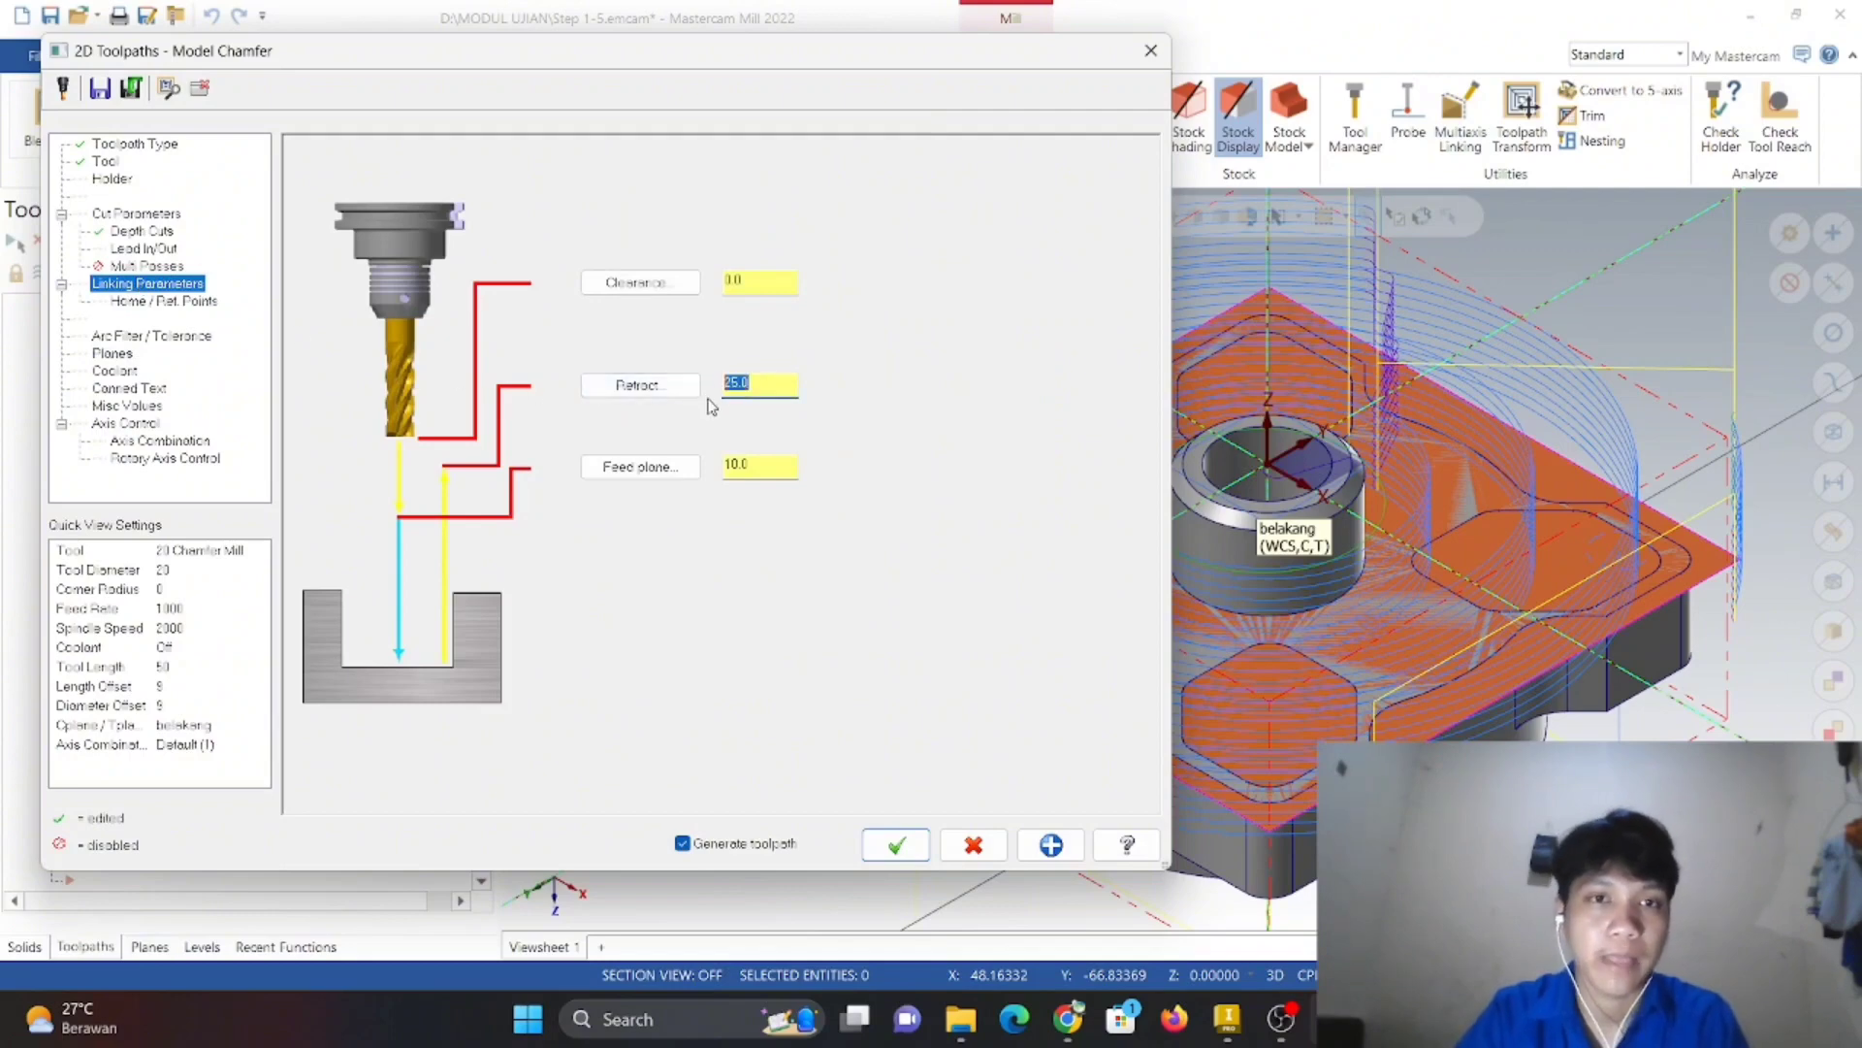
text(2)
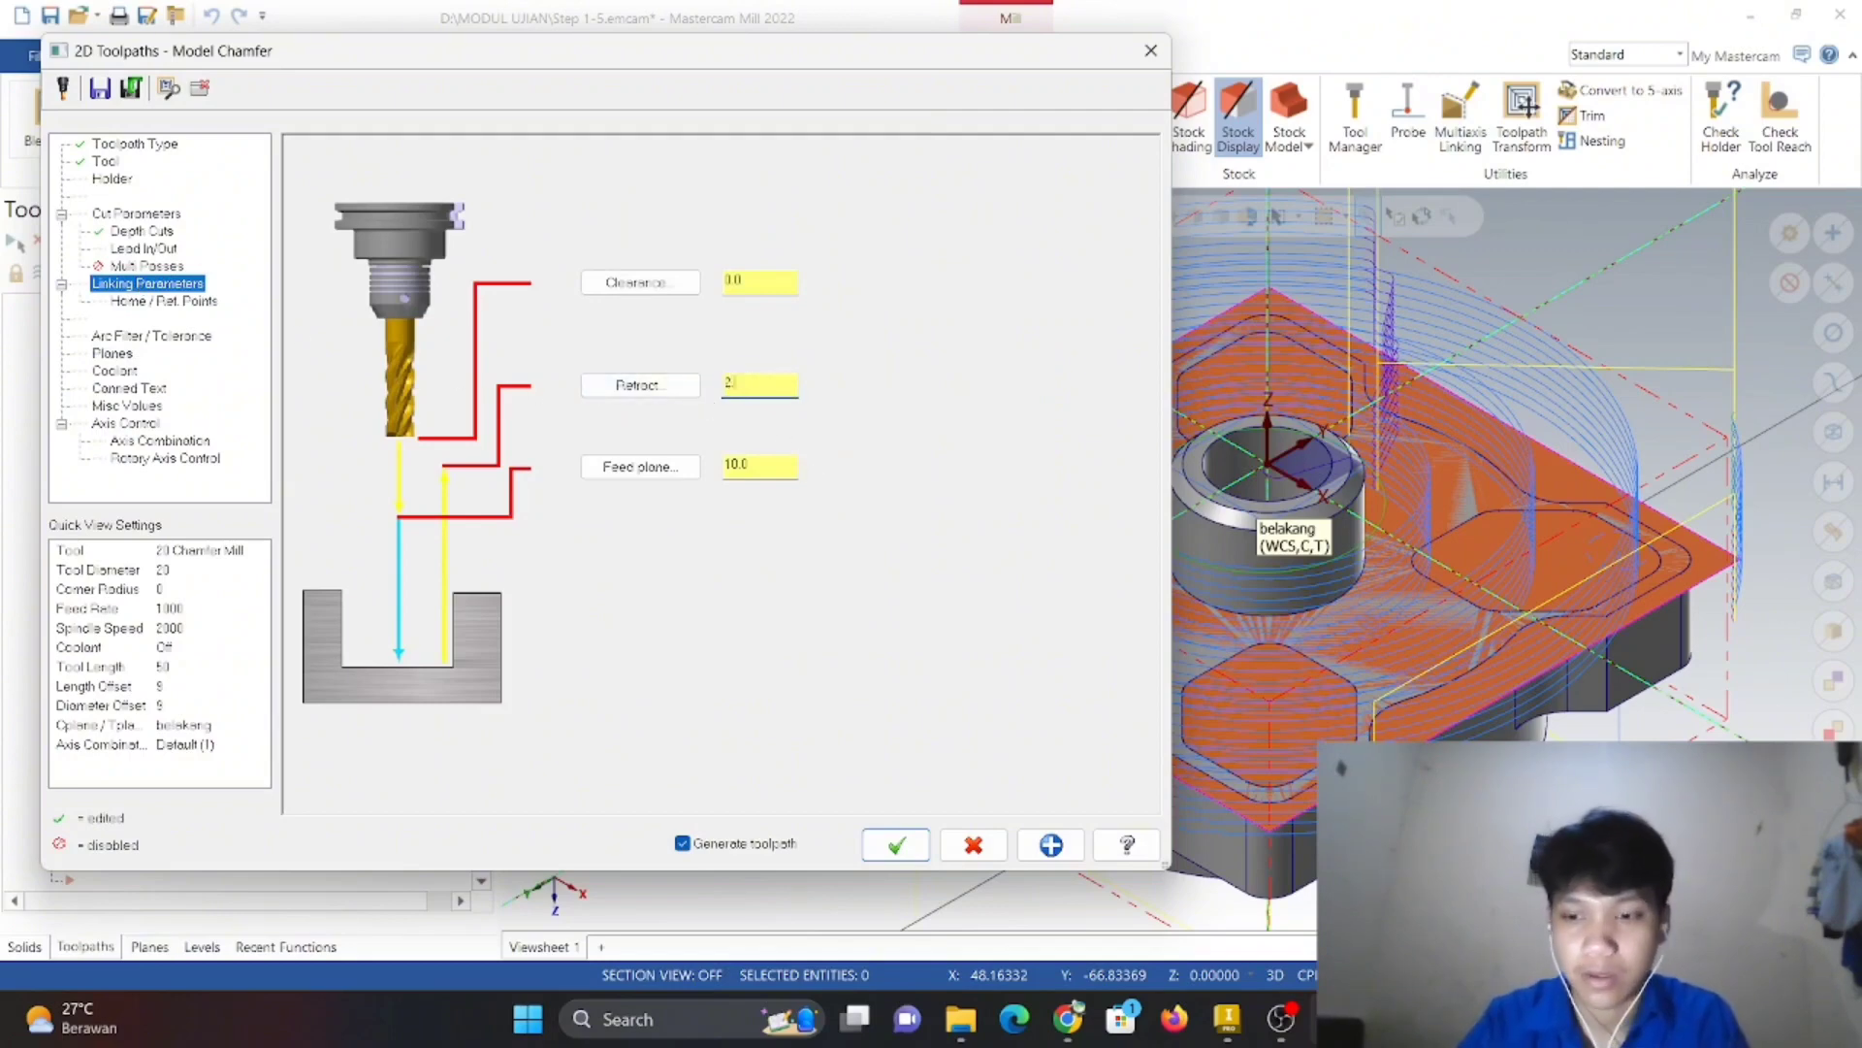
click(896, 844)
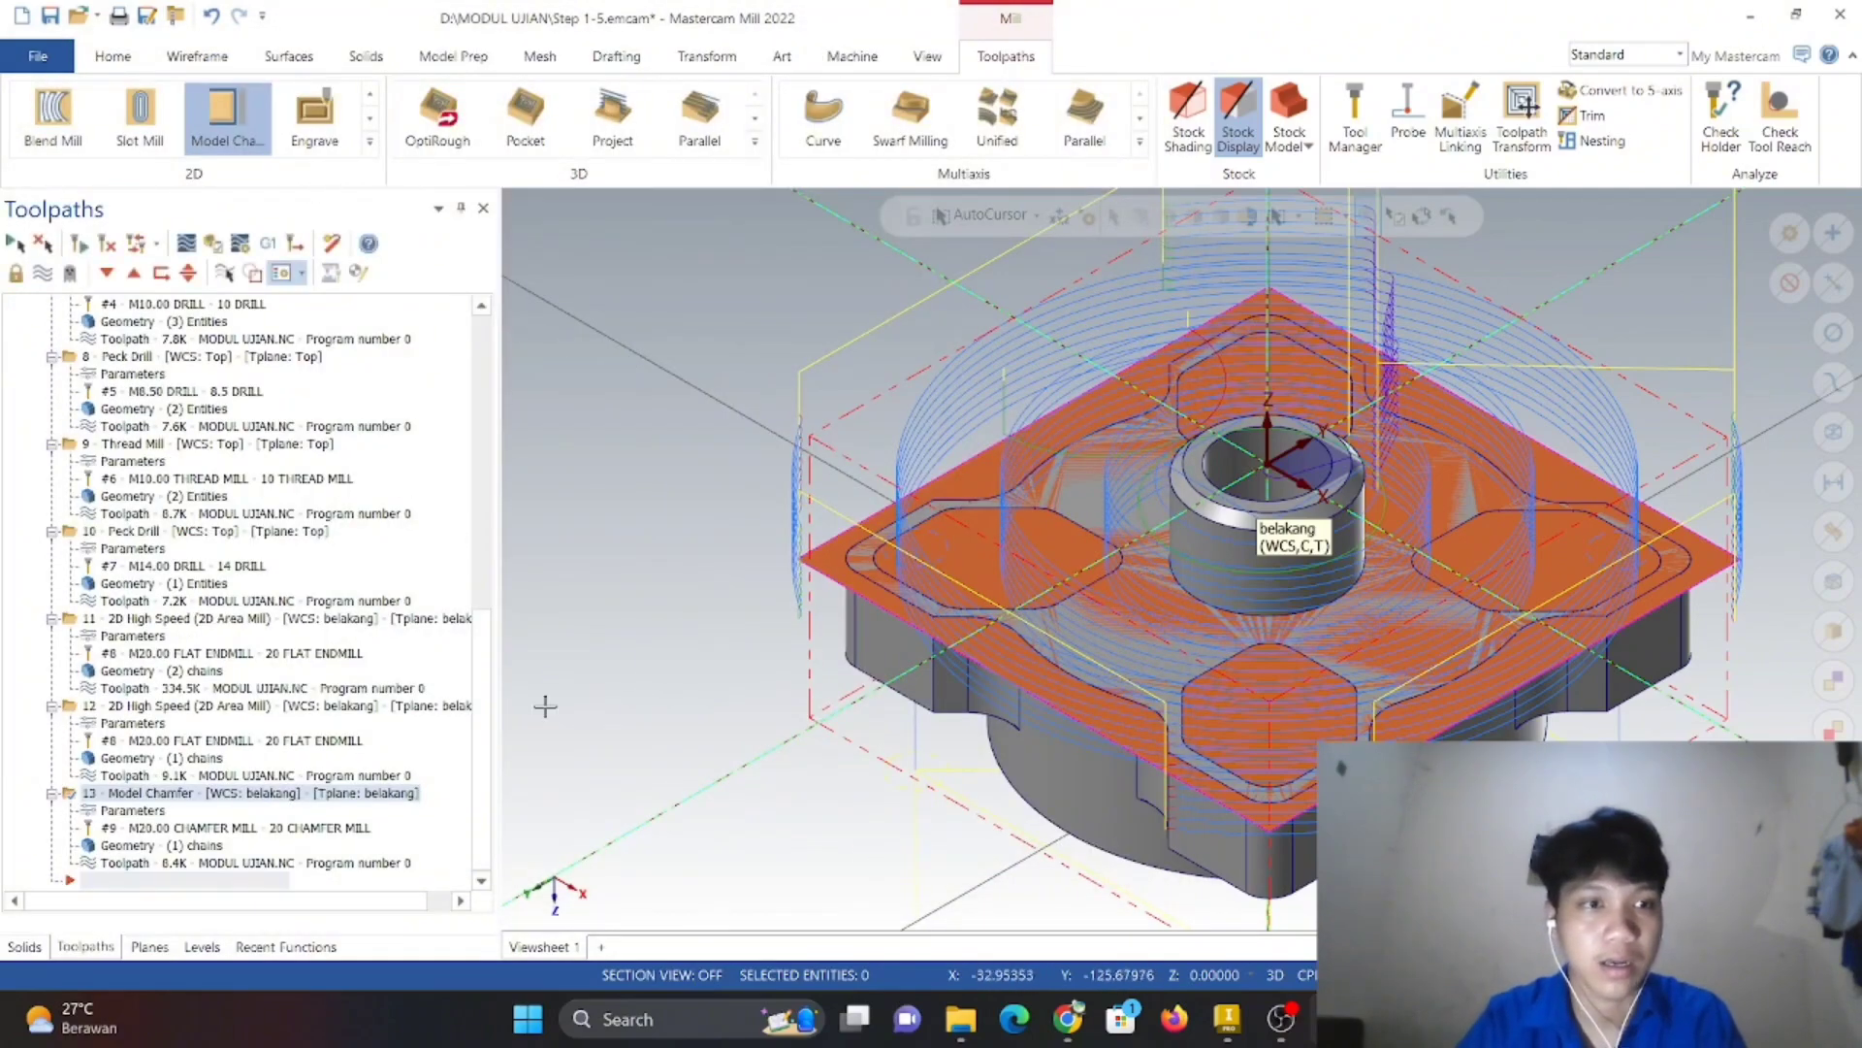
- Verify the regenerated Model Chamfer toolpath in the simulator
click(213, 242)
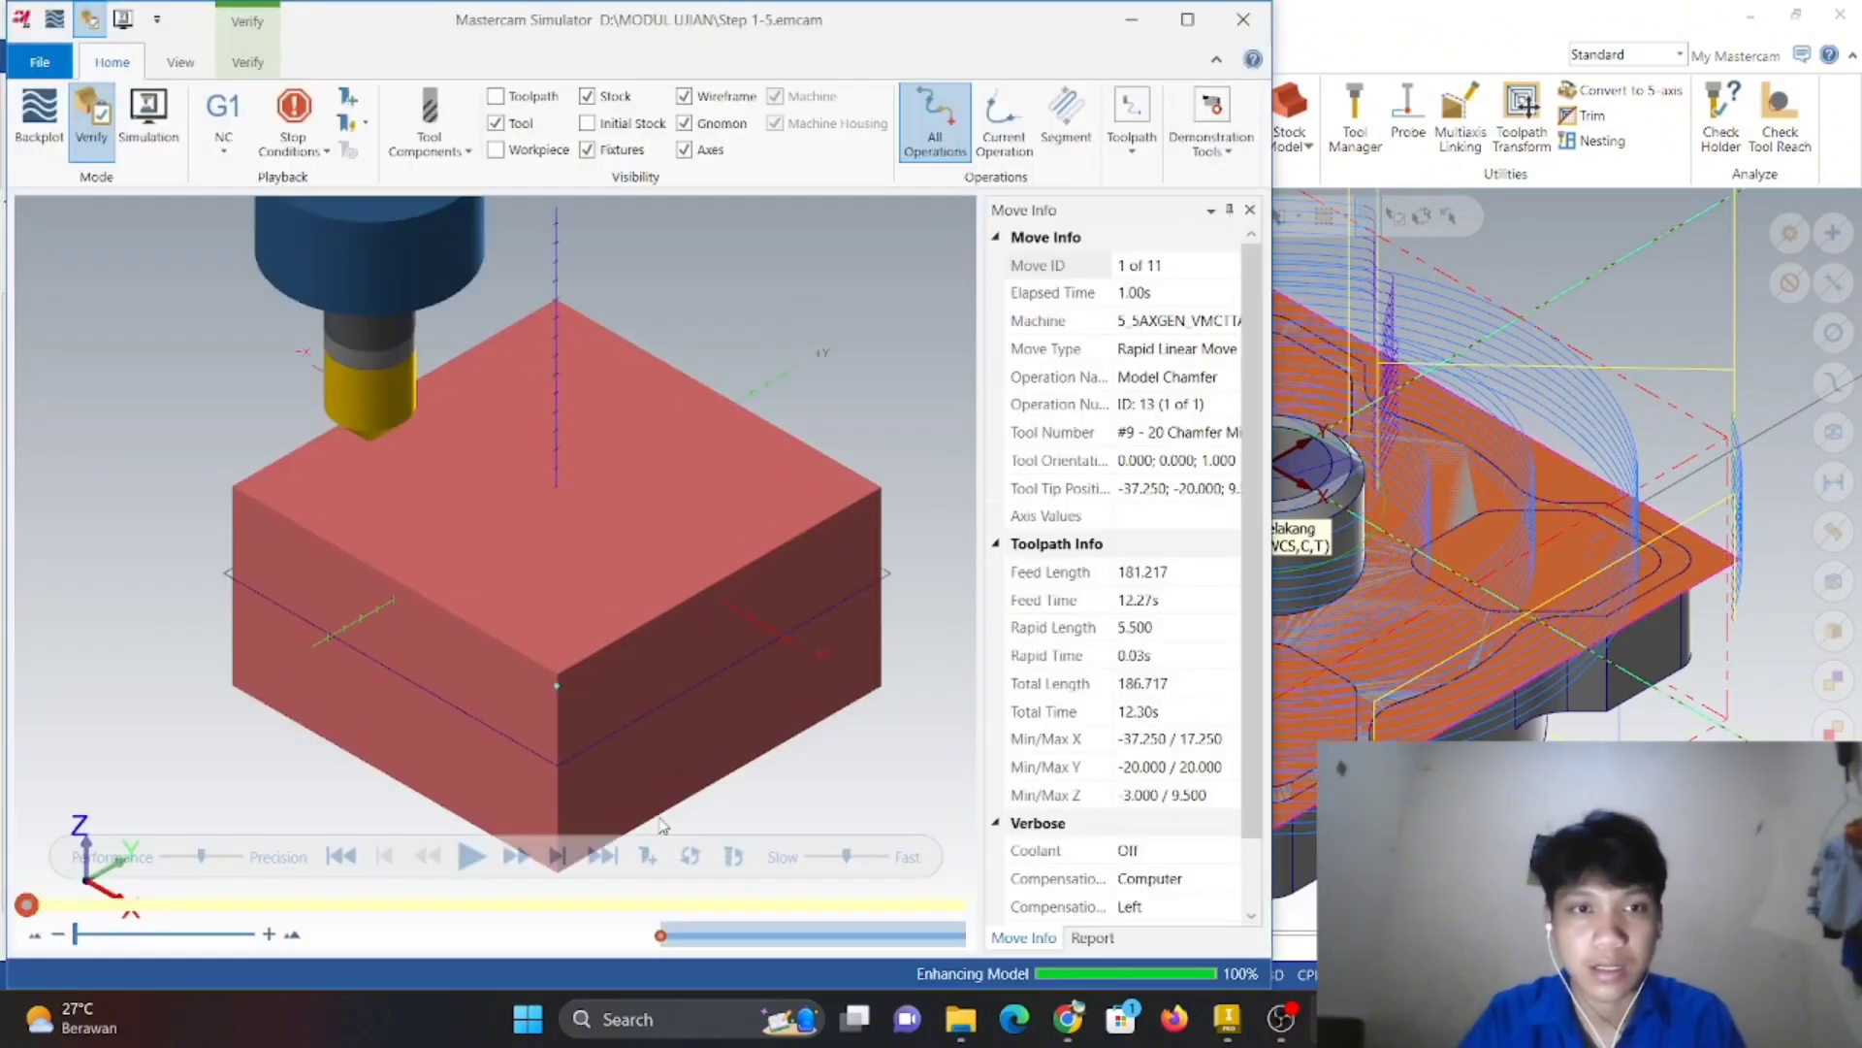
click(472, 856)
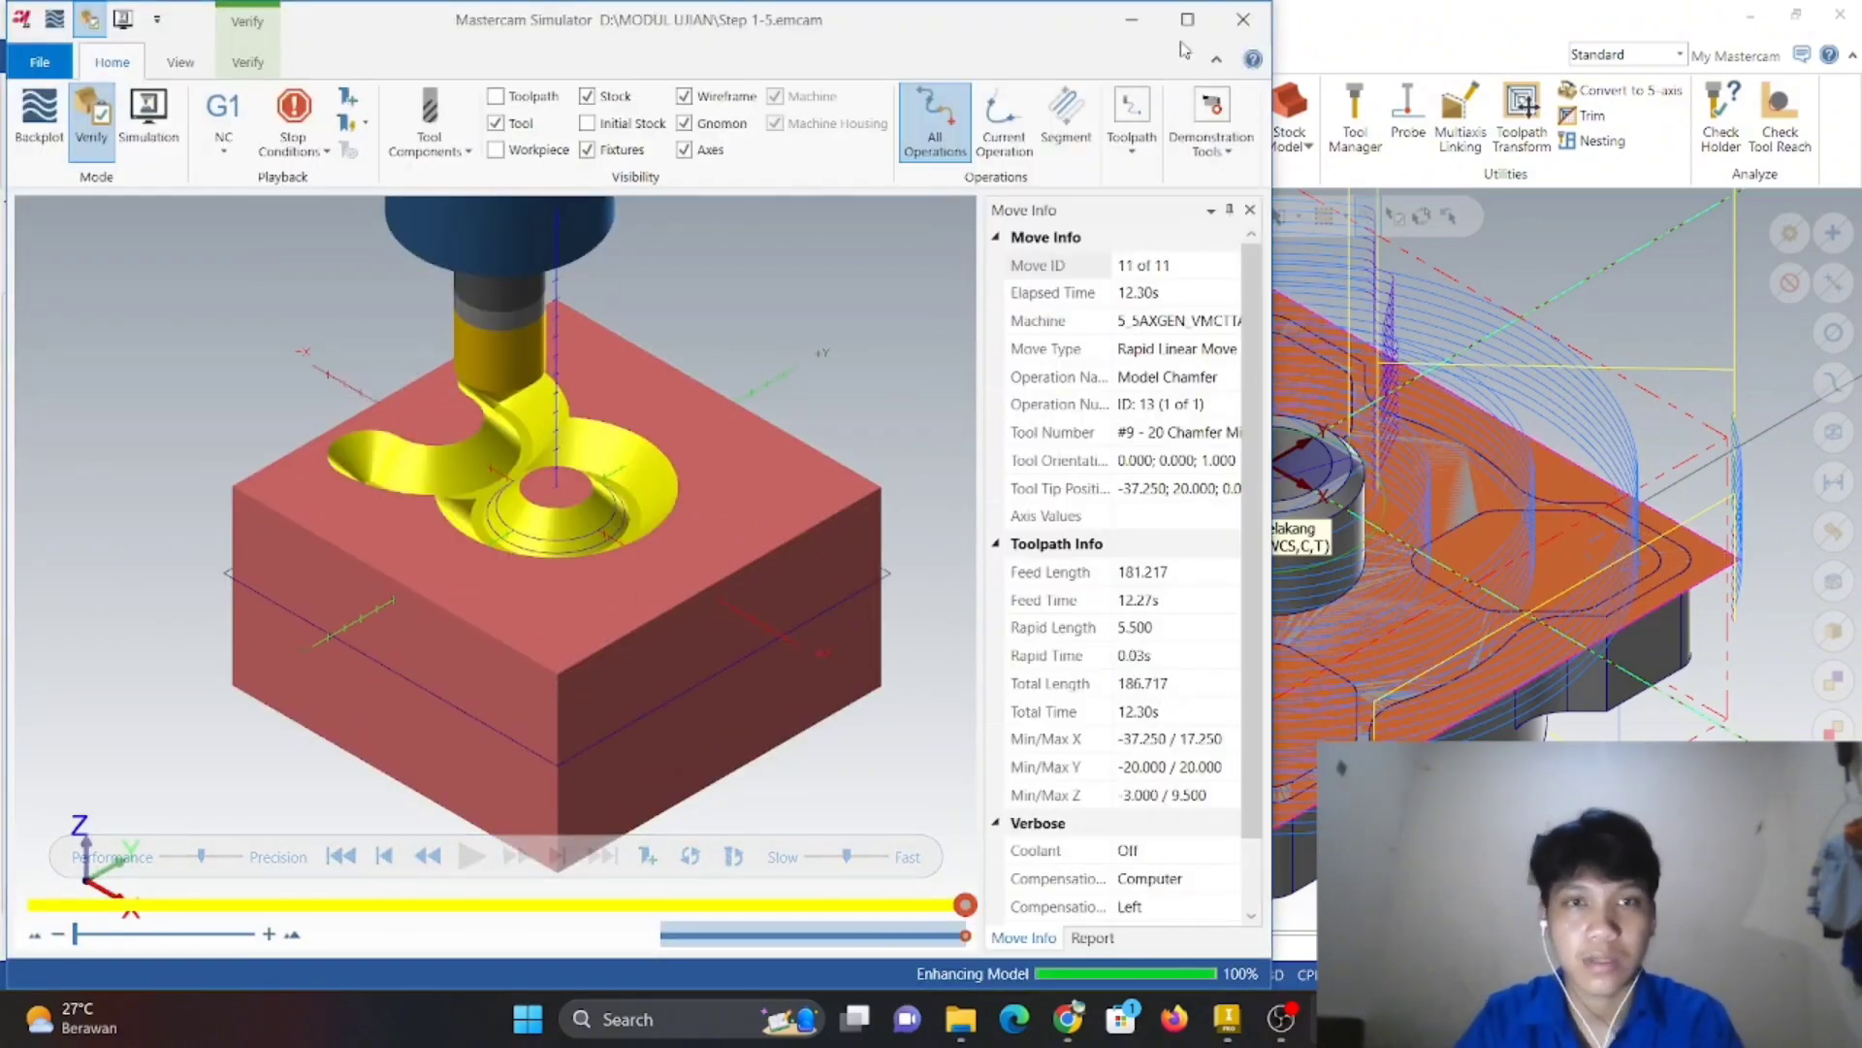
click(1241, 20)
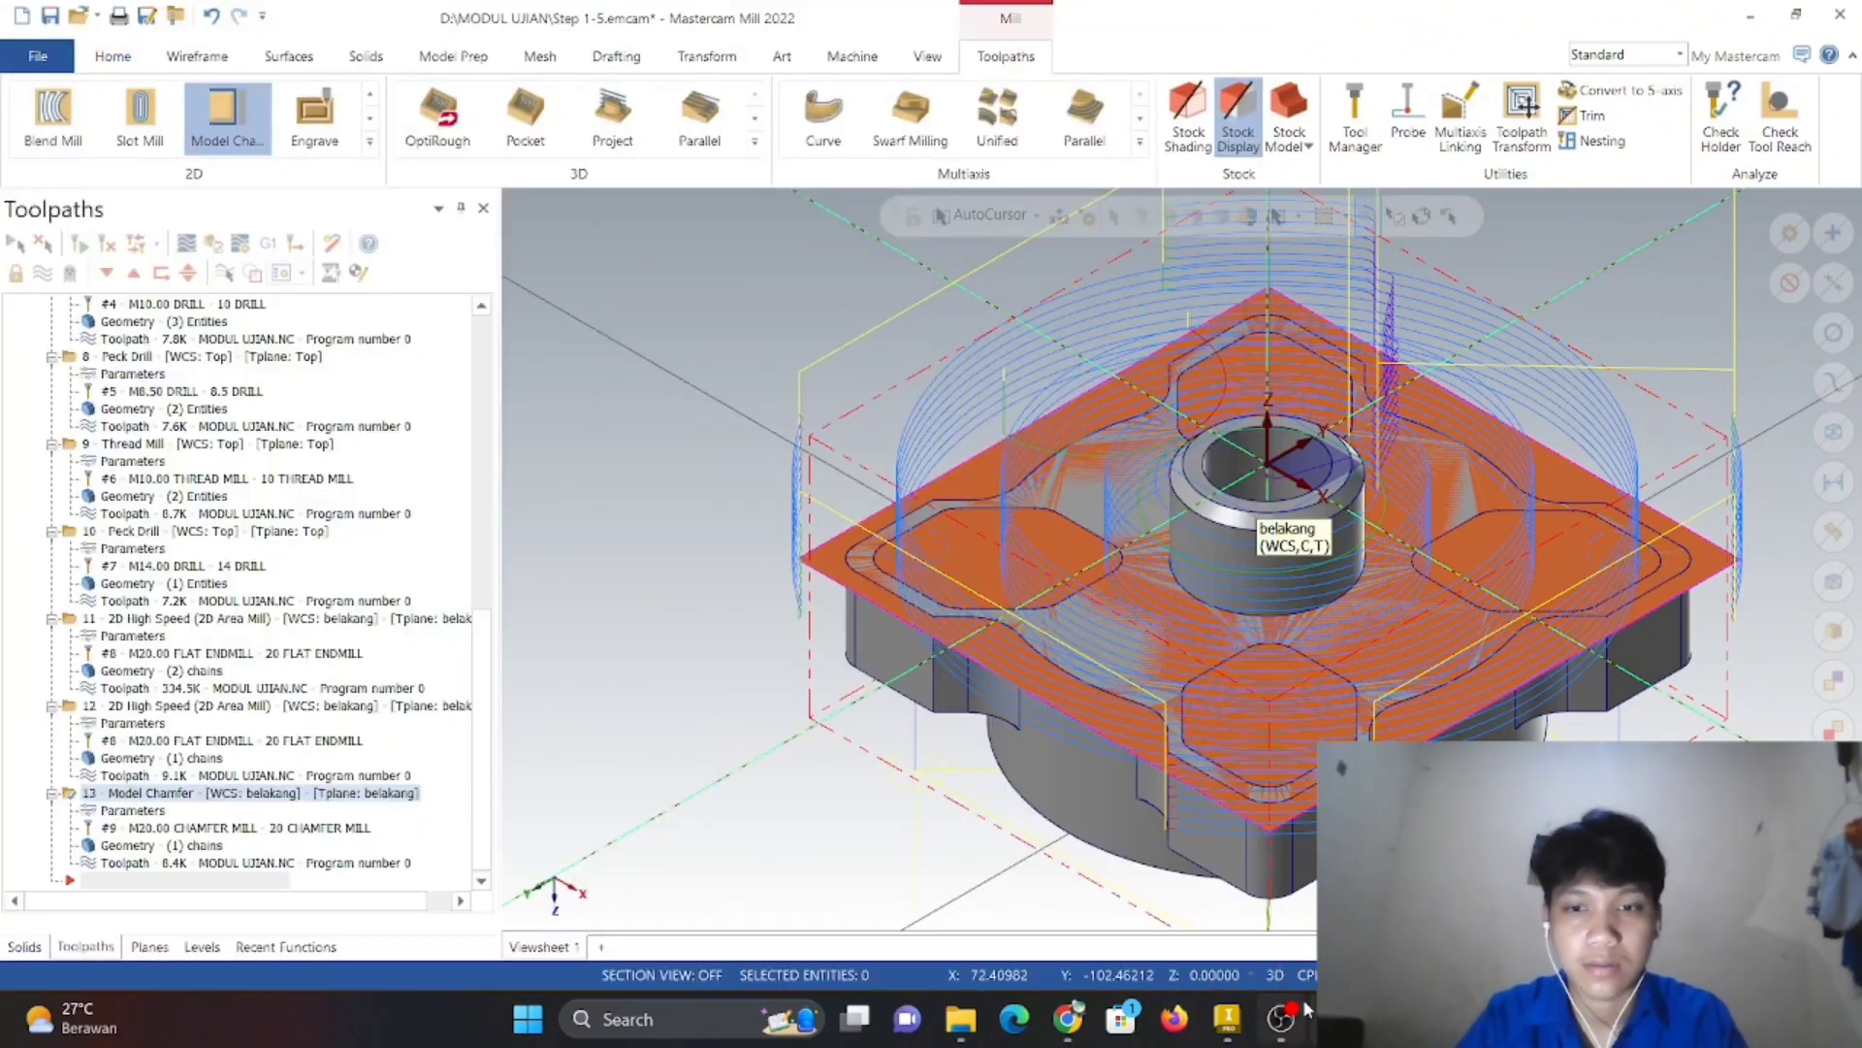
click(1274, 1032)
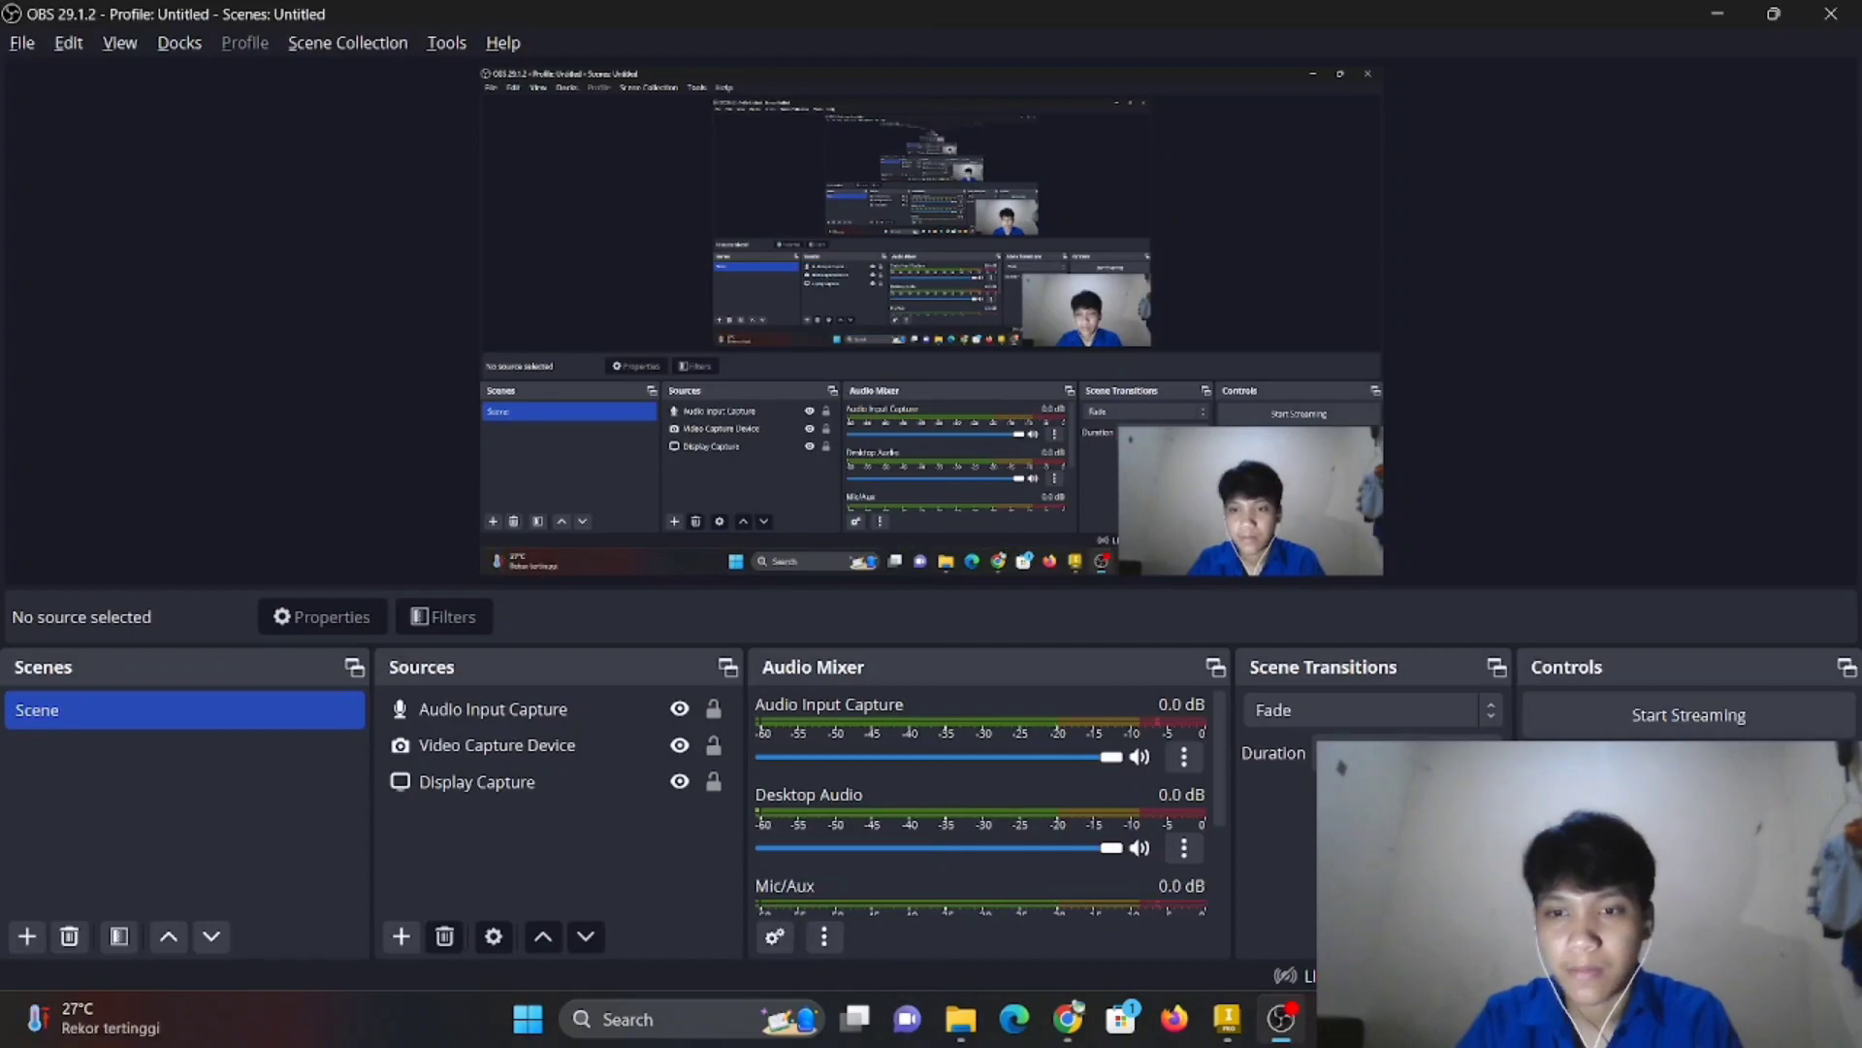
click(1280, 1019)
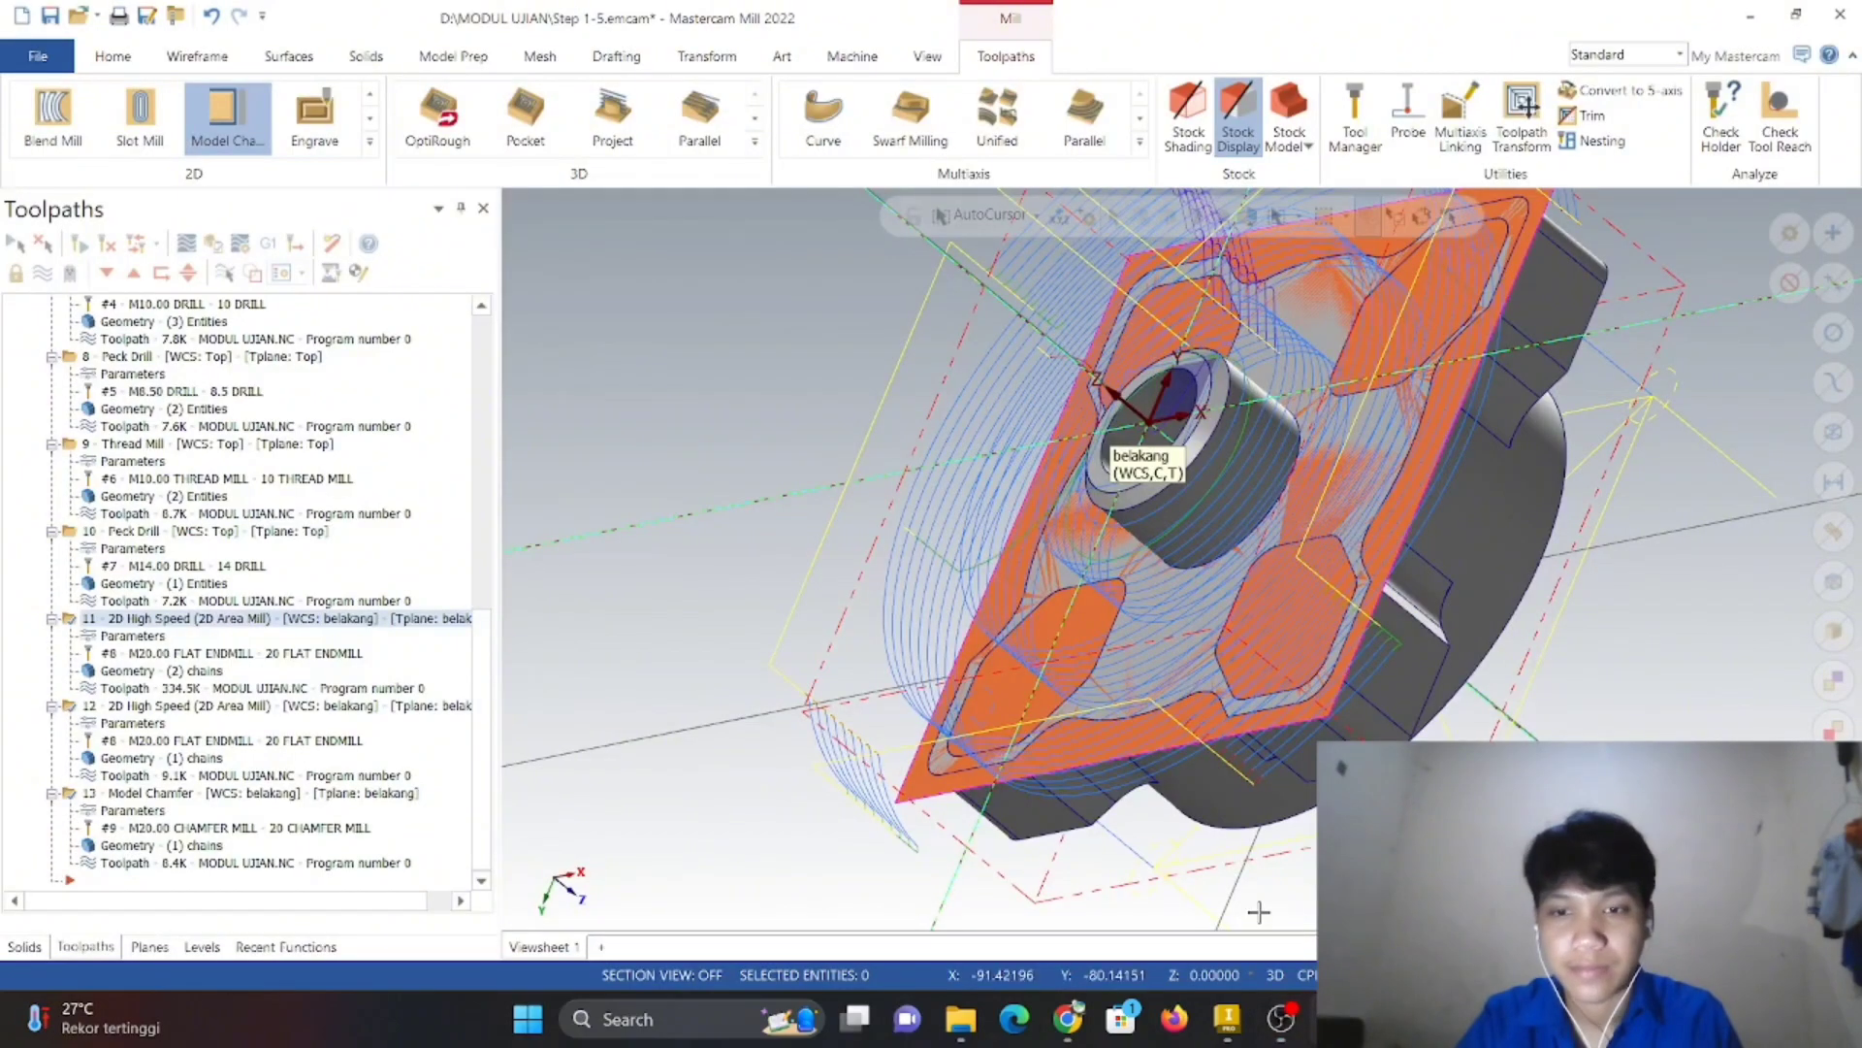
right_click(663, 367)
click(766, 581)
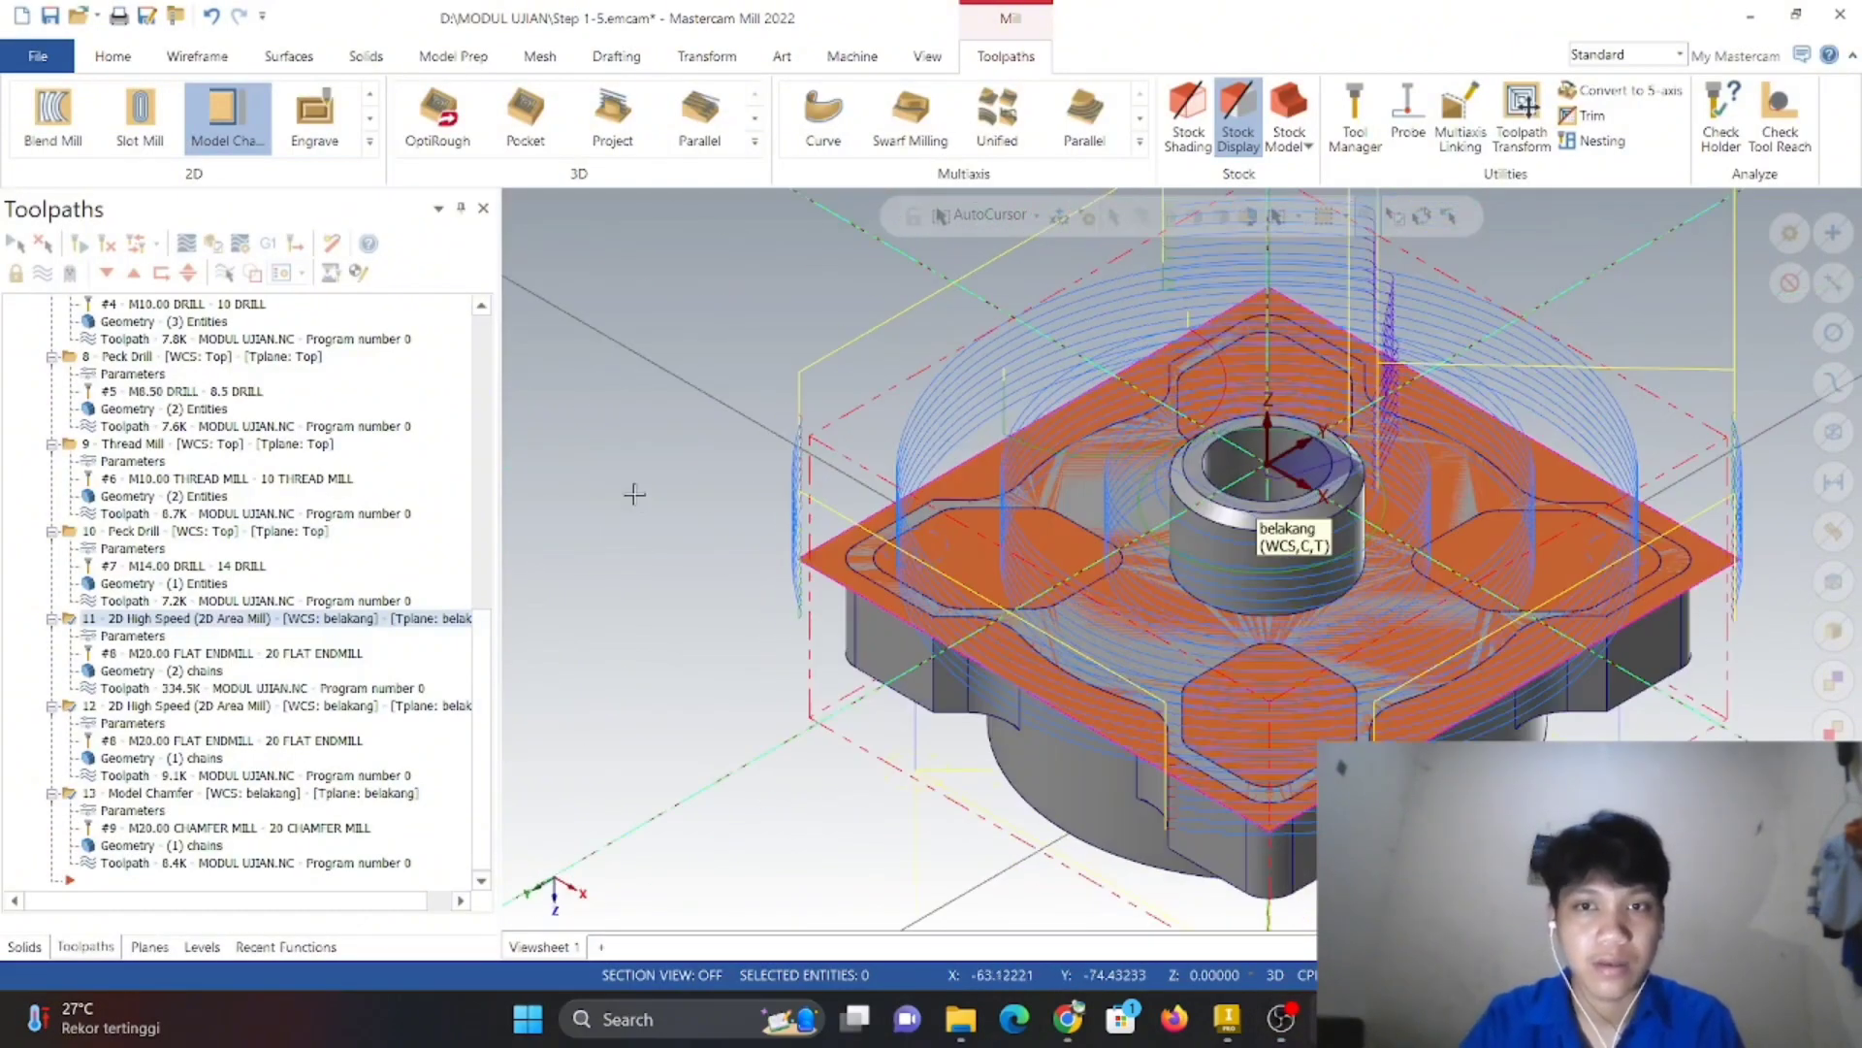
click(725, 647)
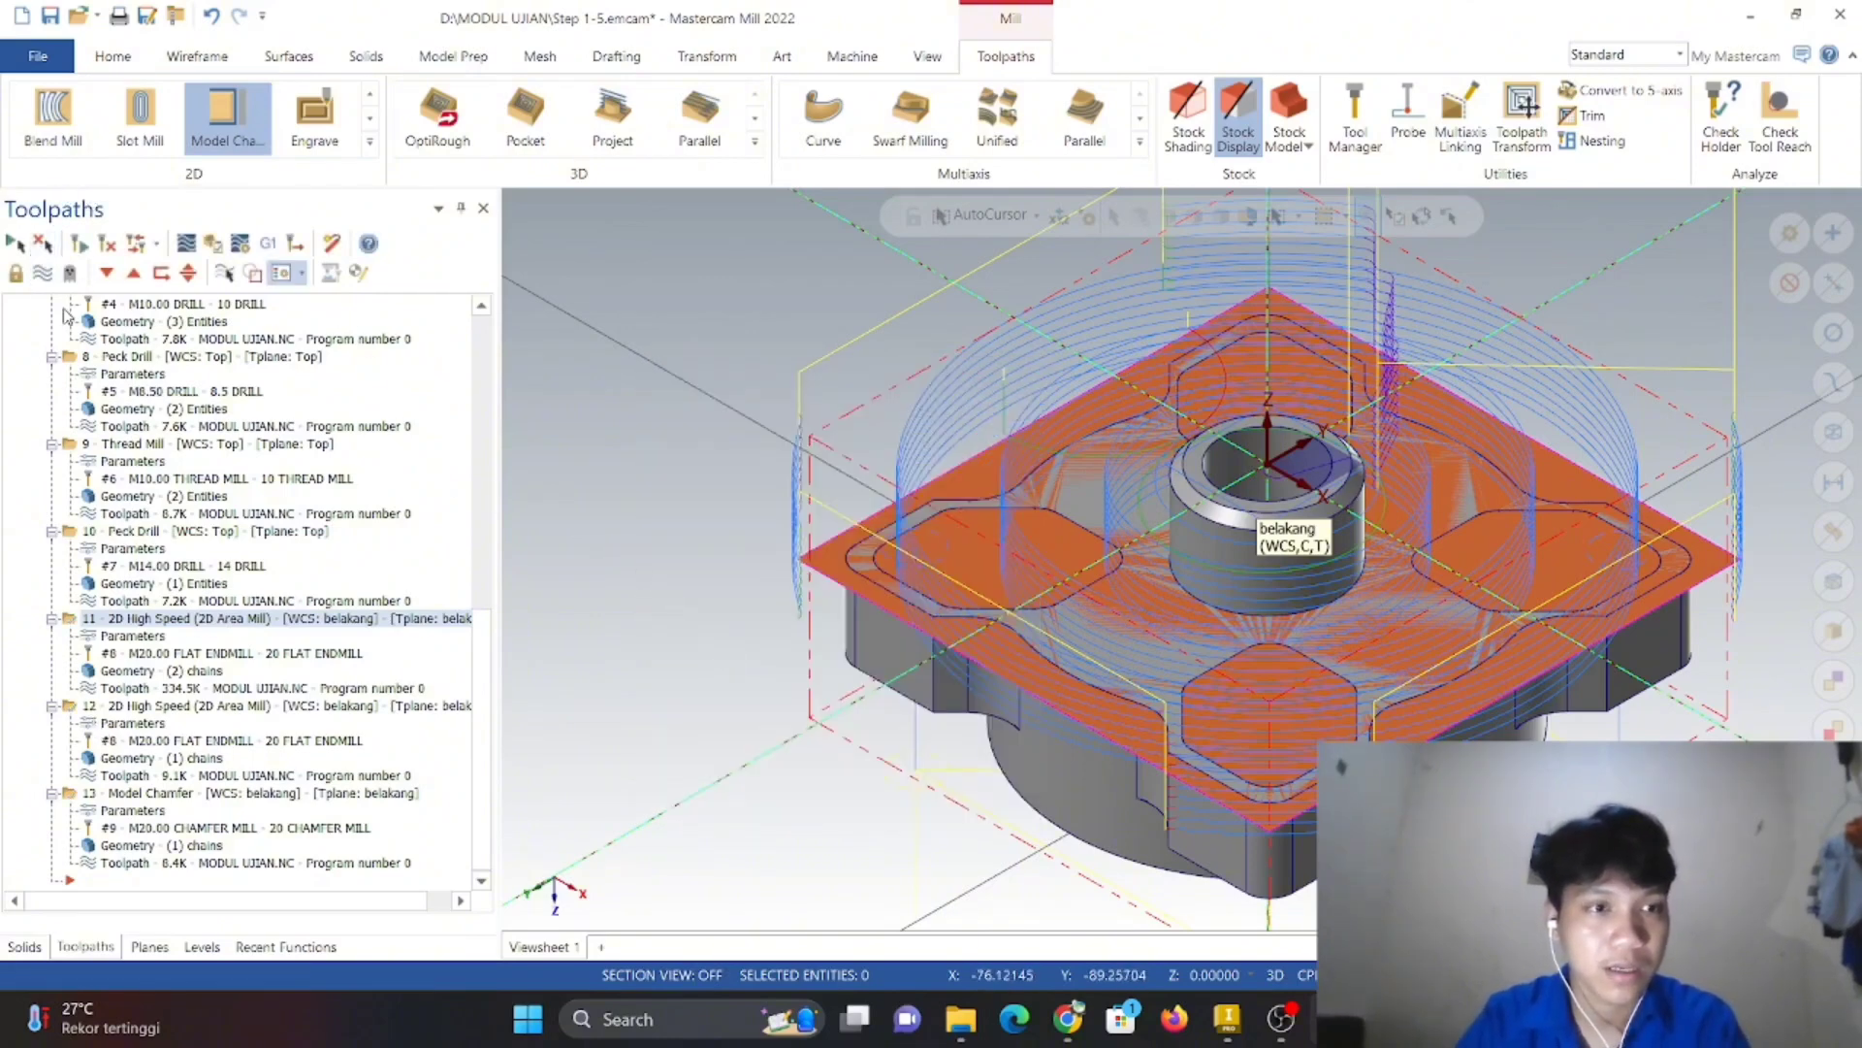
- Limit the toolpath display to the selected Model Chamfer operation and replay its cut in the simulator
click(76, 795)
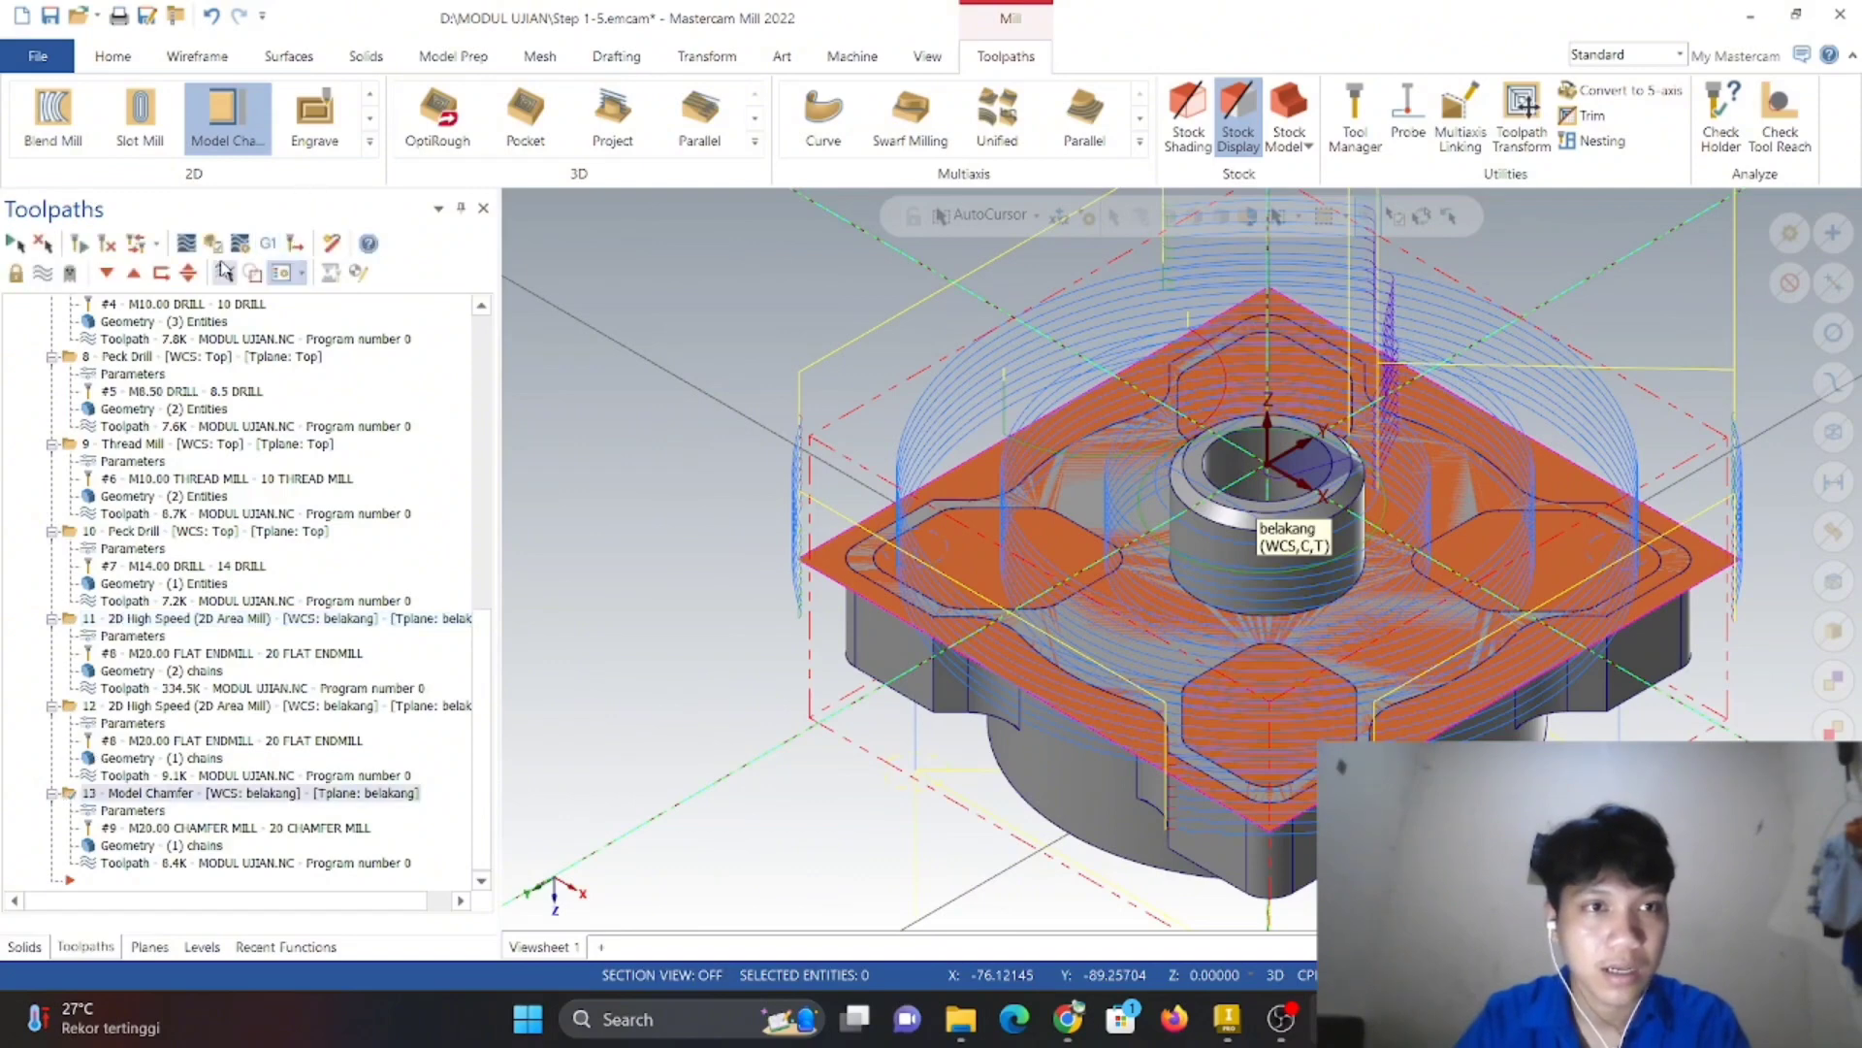
click(224, 272)
click(212, 243)
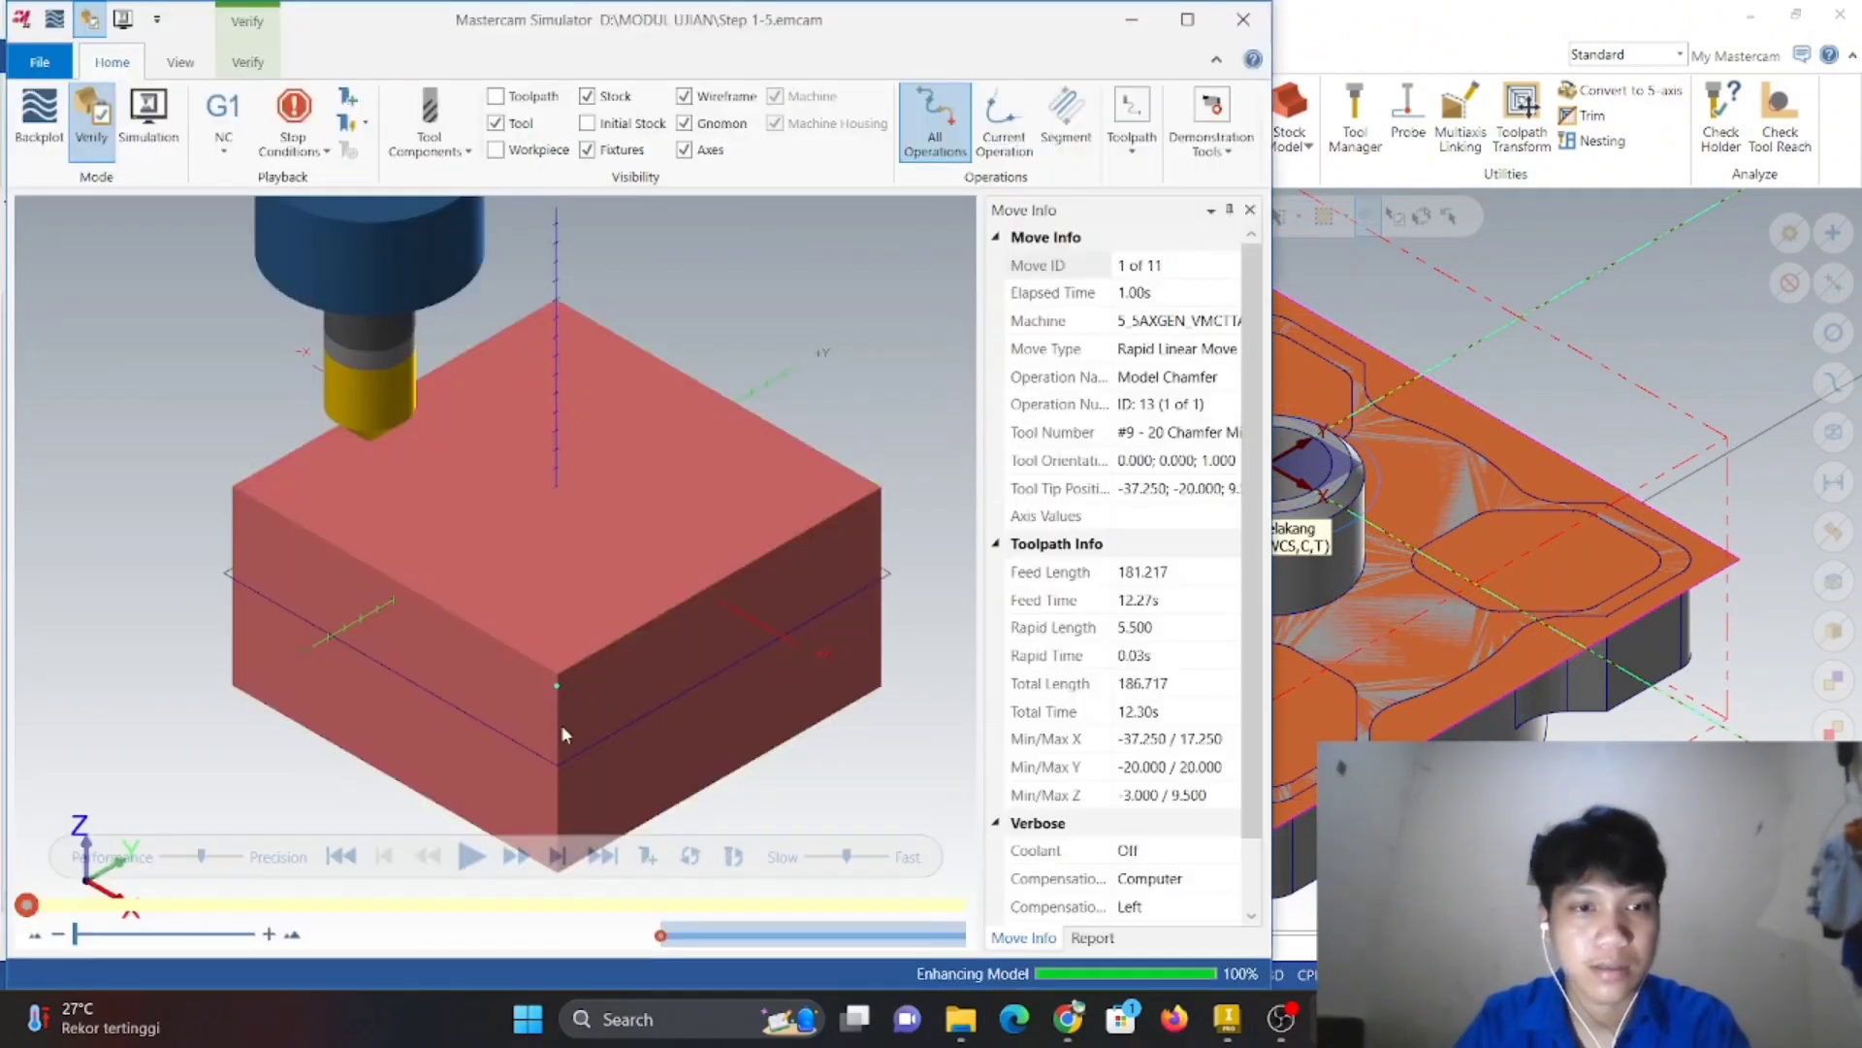
click(471, 855)
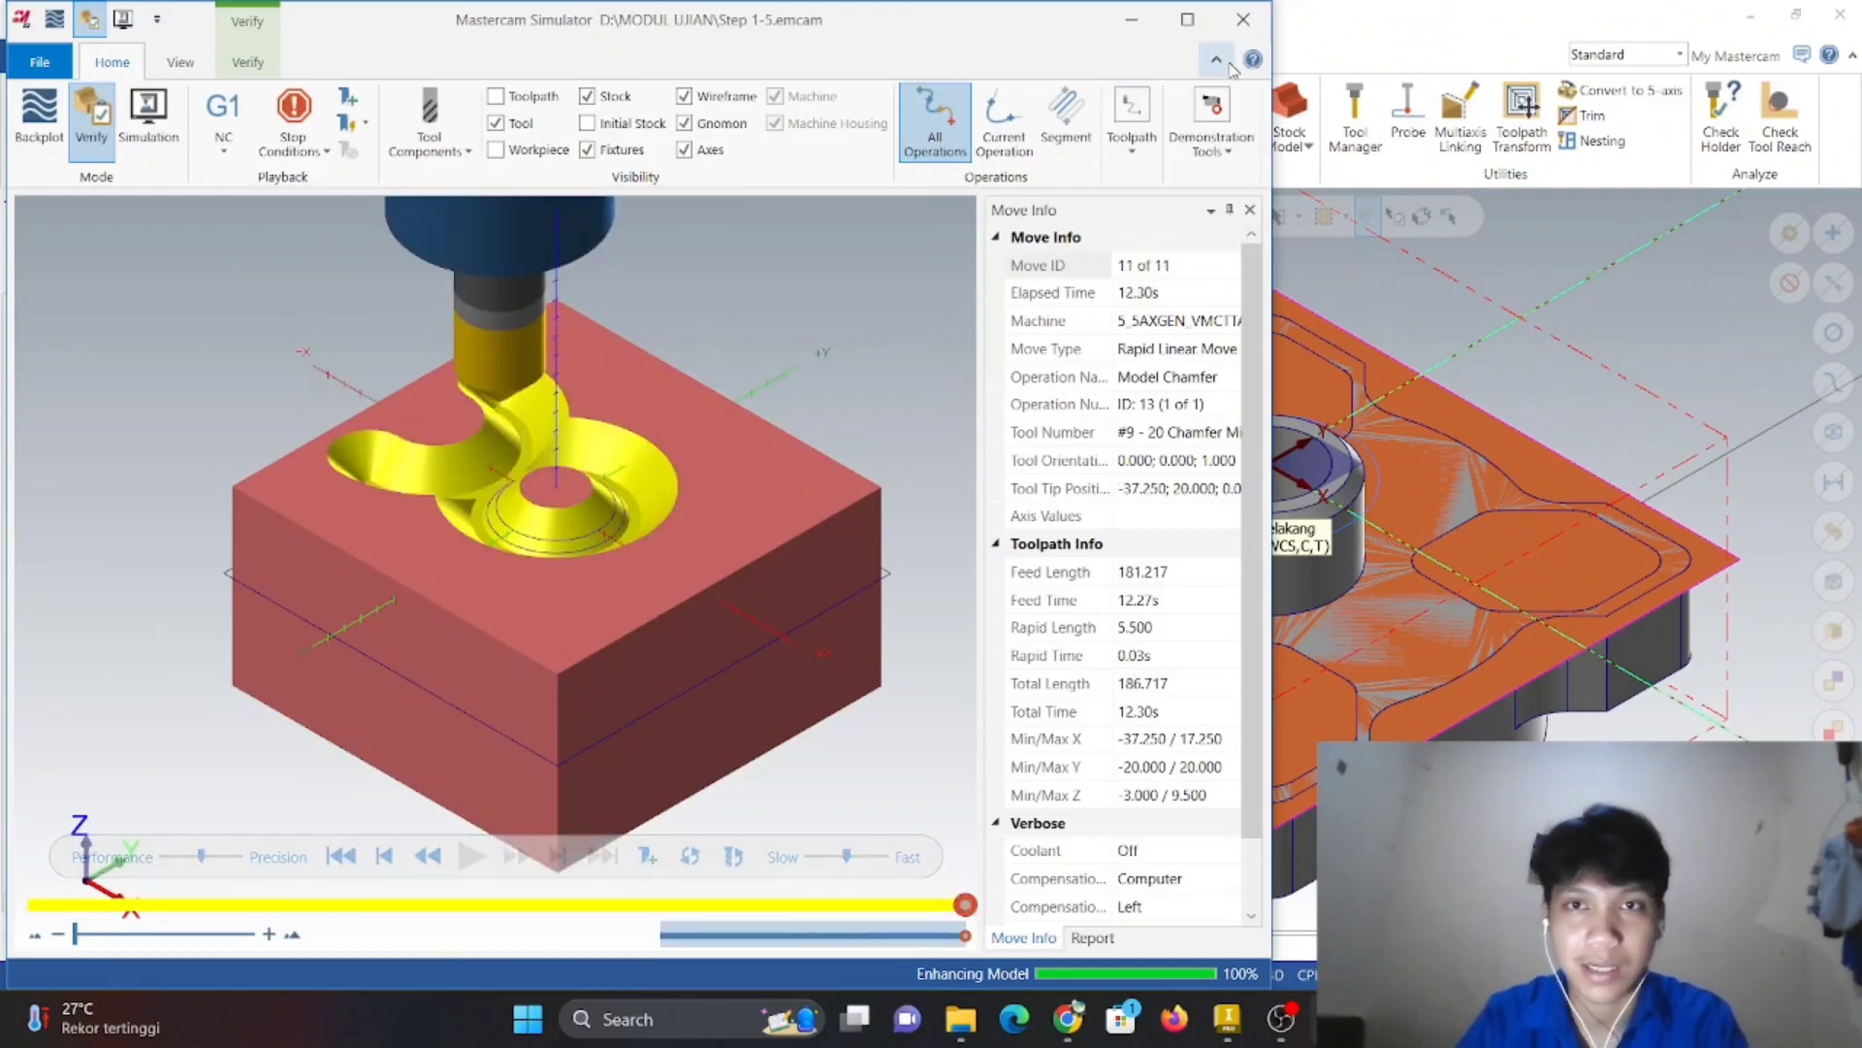
click(1243, 19)
right_click(650, 375)
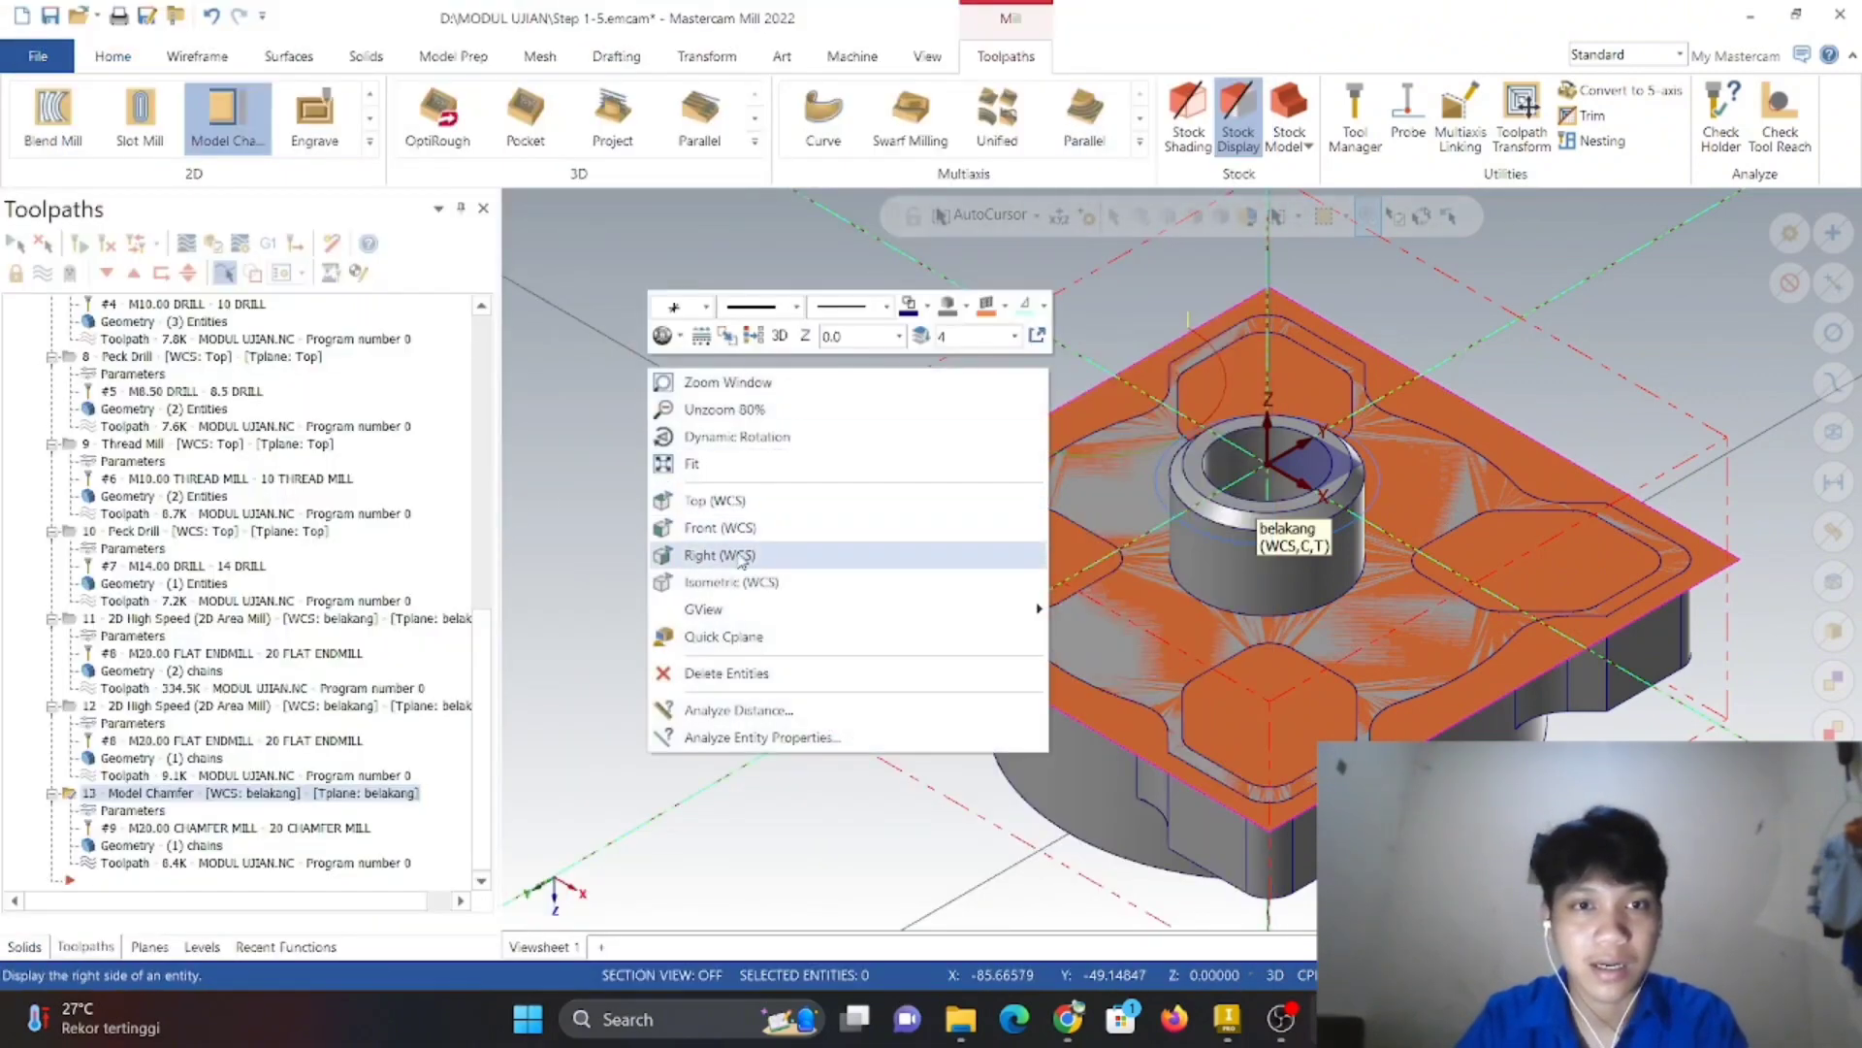
click(716, 579)
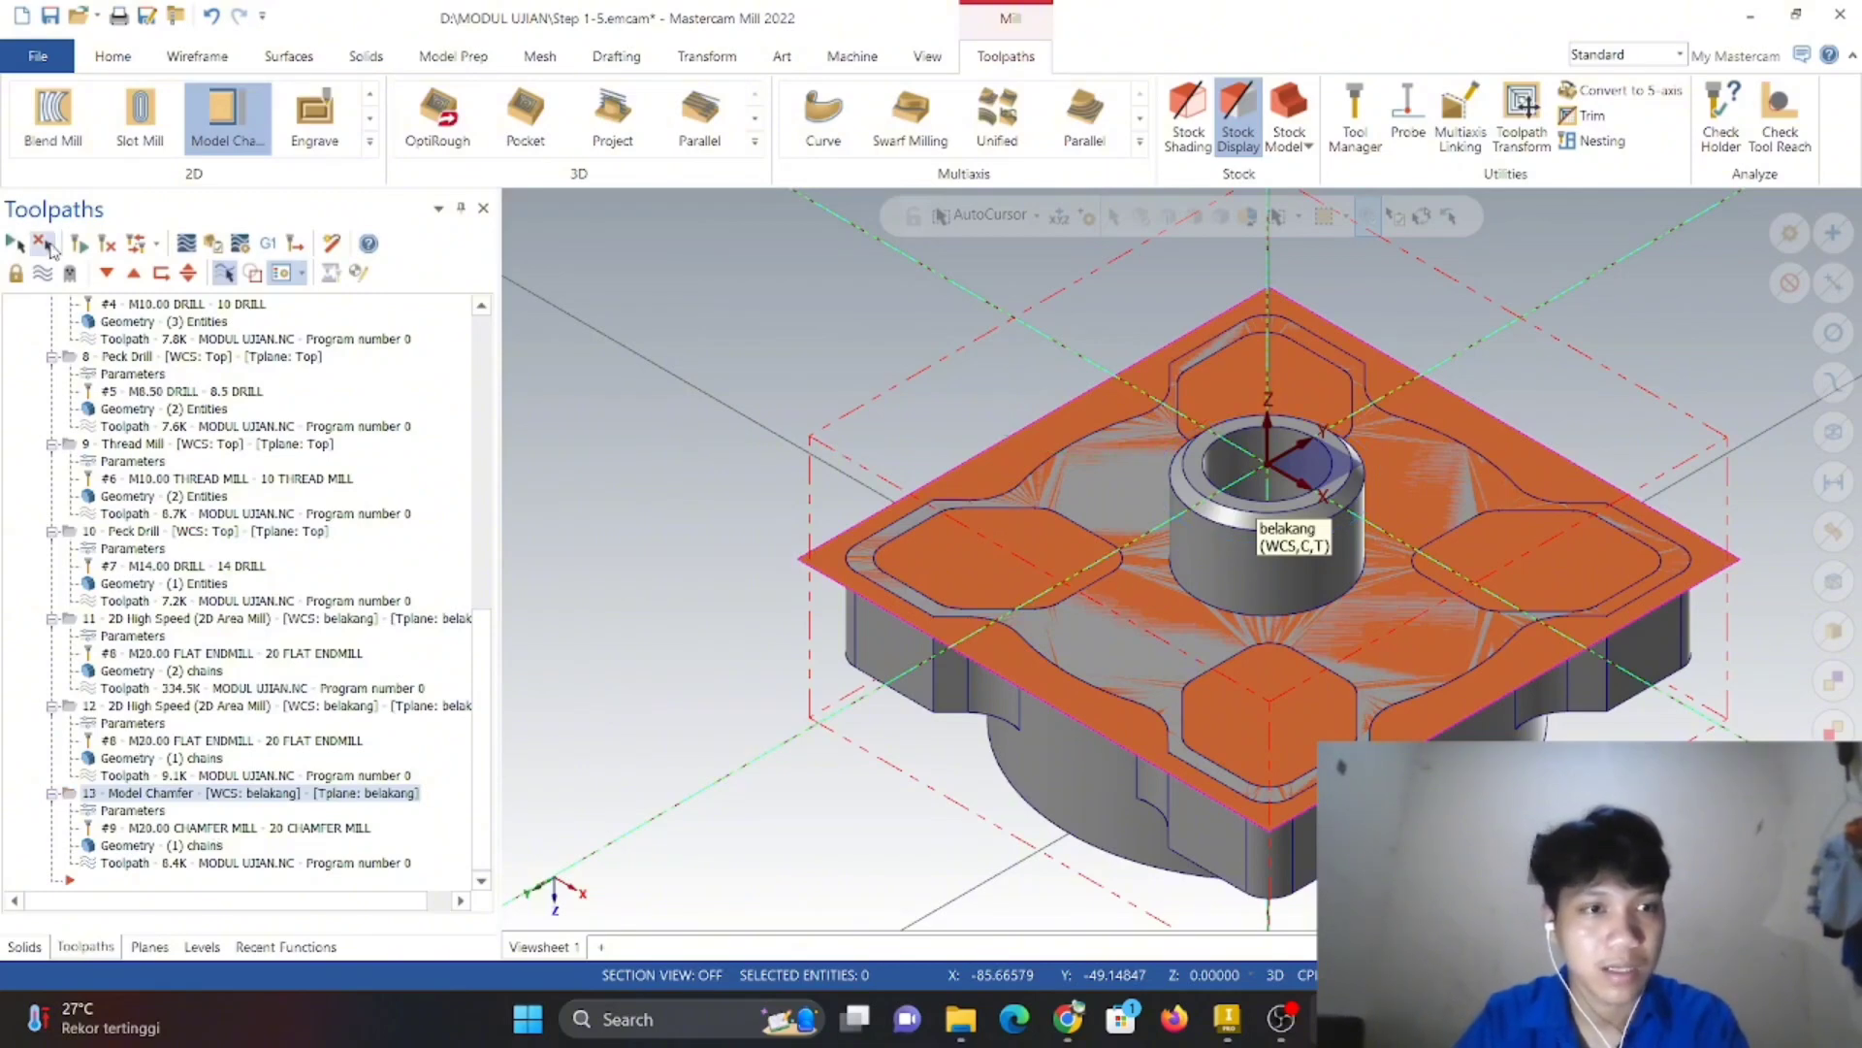
- Select back-side operations 11 to 13 and verify them together in the simulator, examining the machined central boss
click(74, 709)
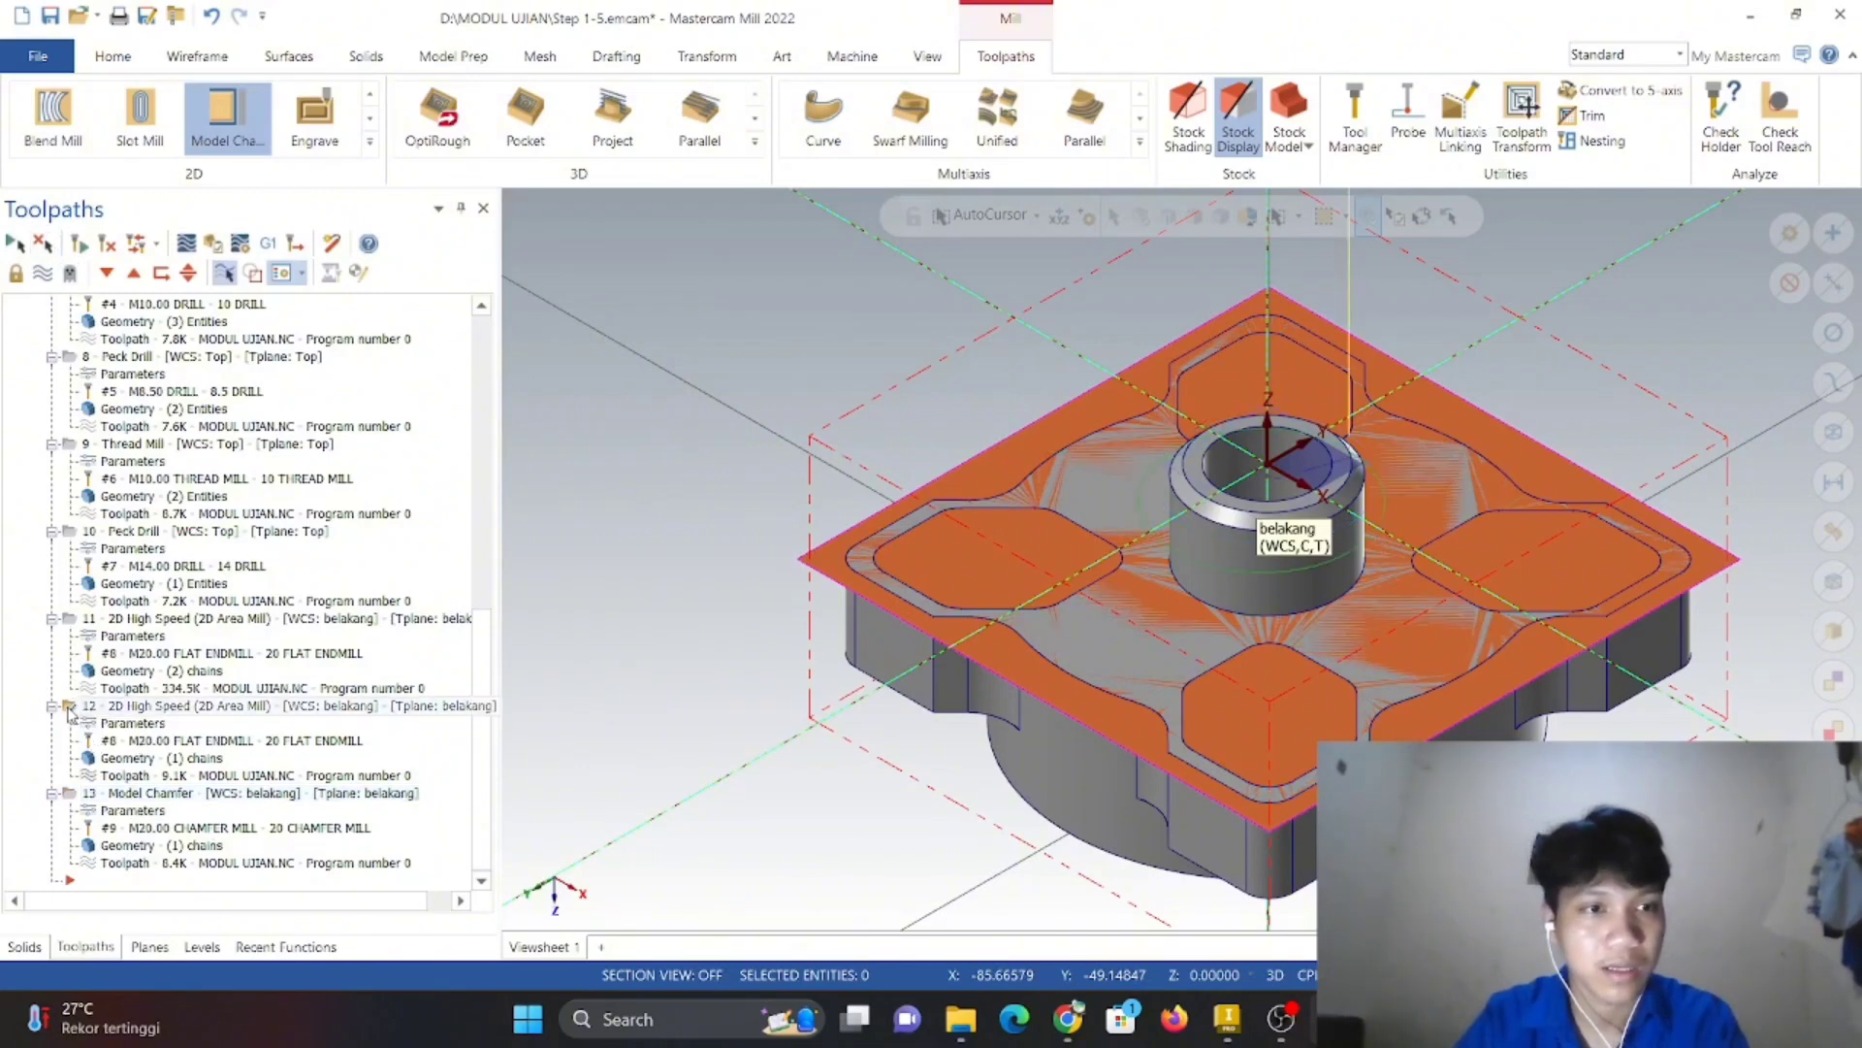
click(70, 618)
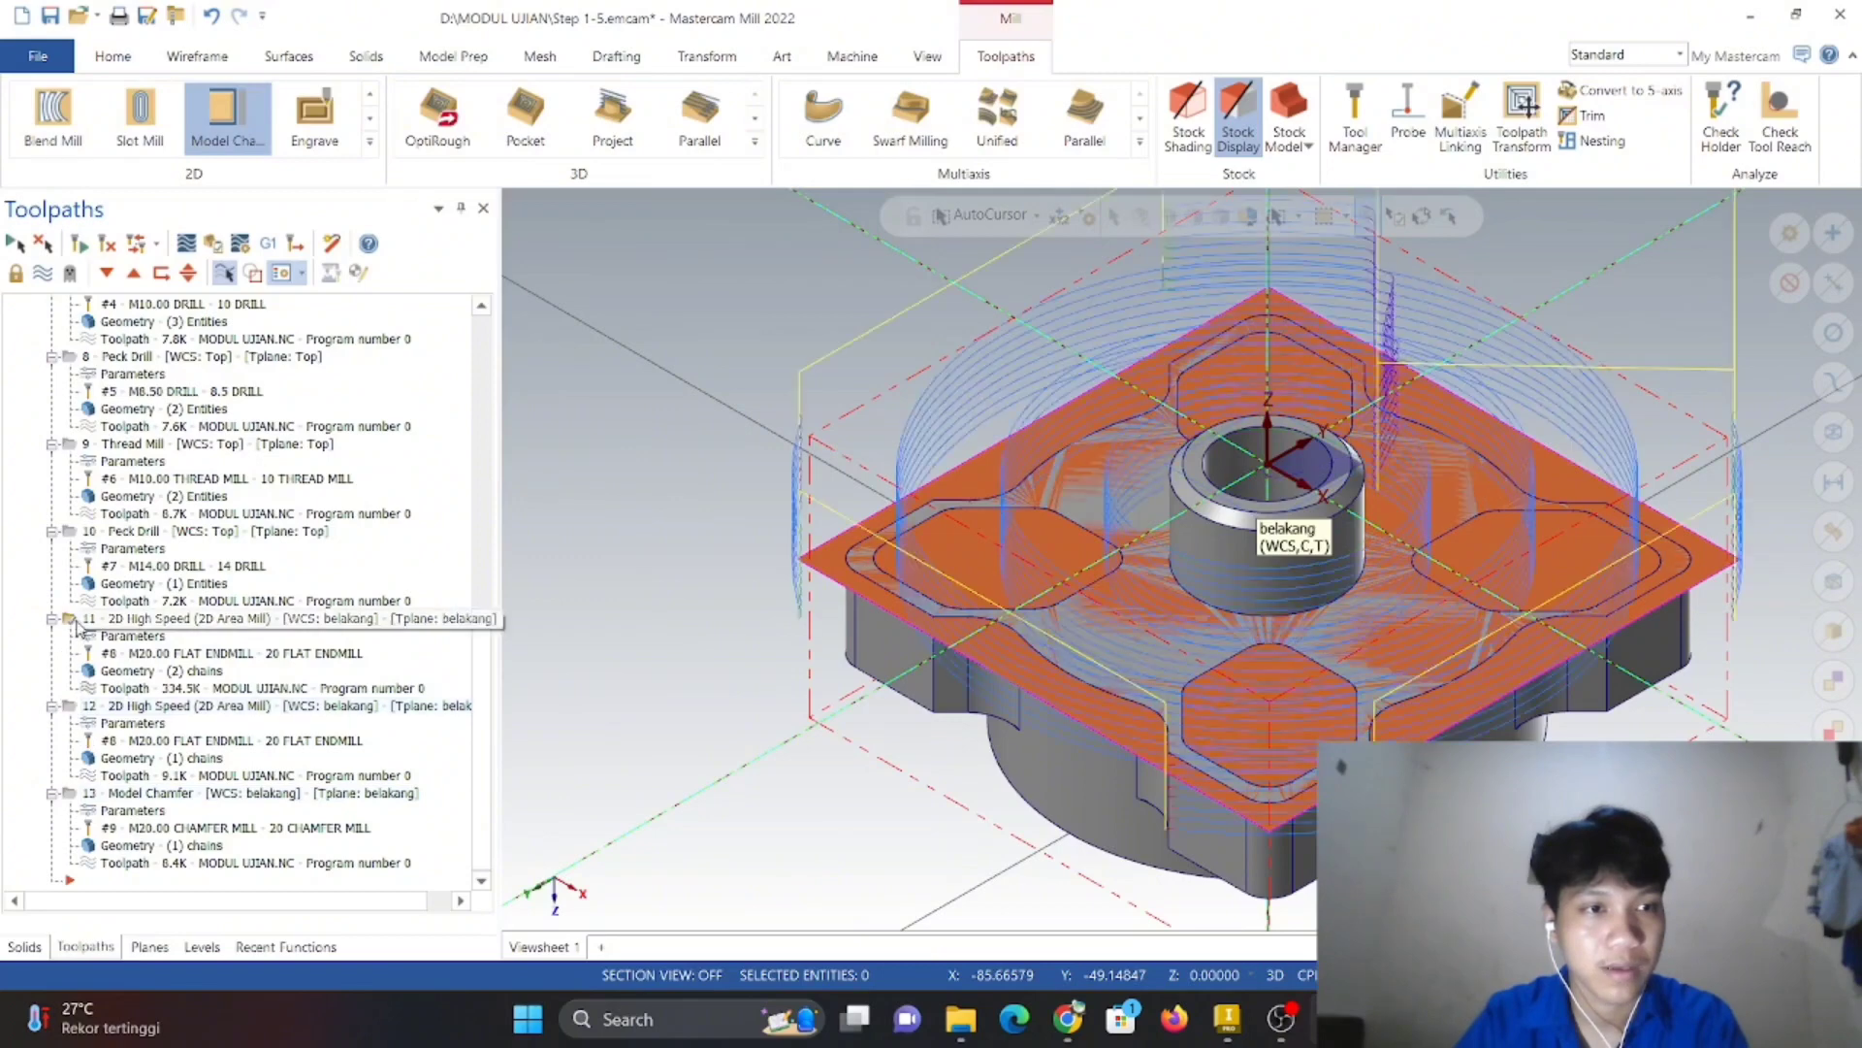
ctrl+click(69, 708)
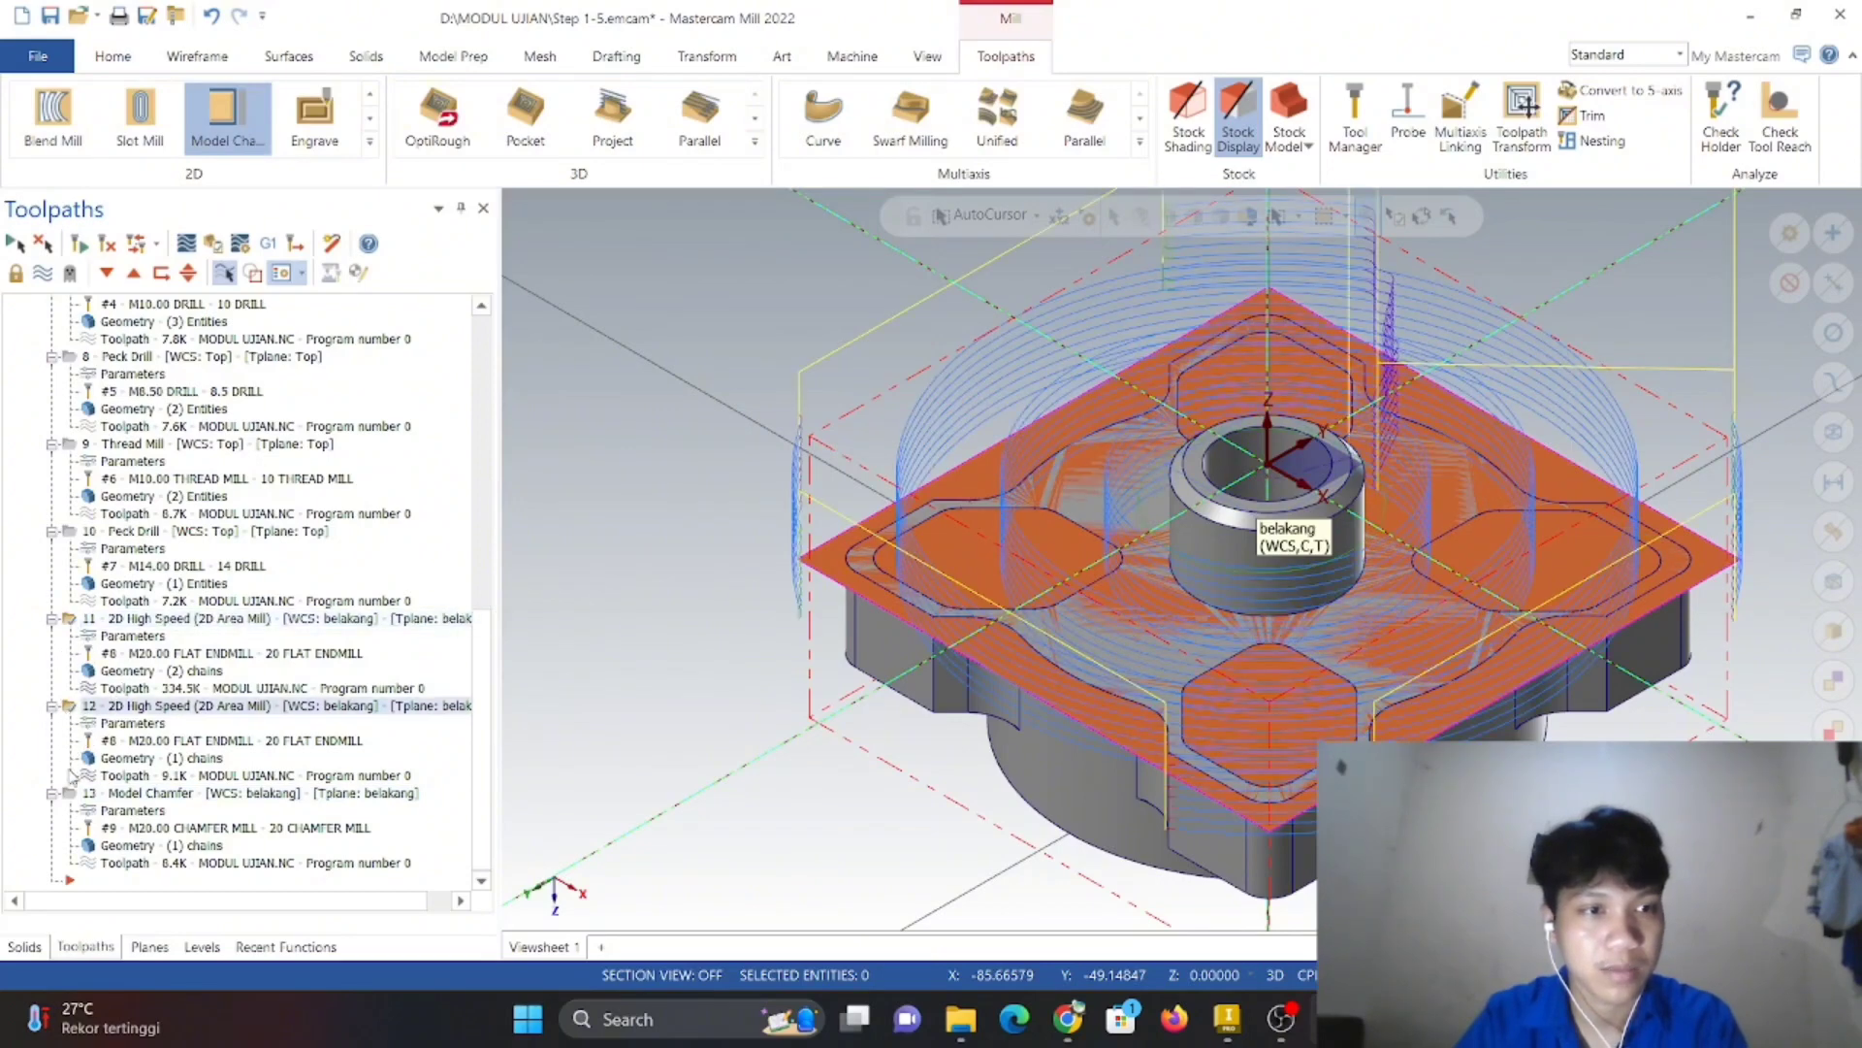
click(70, 795)
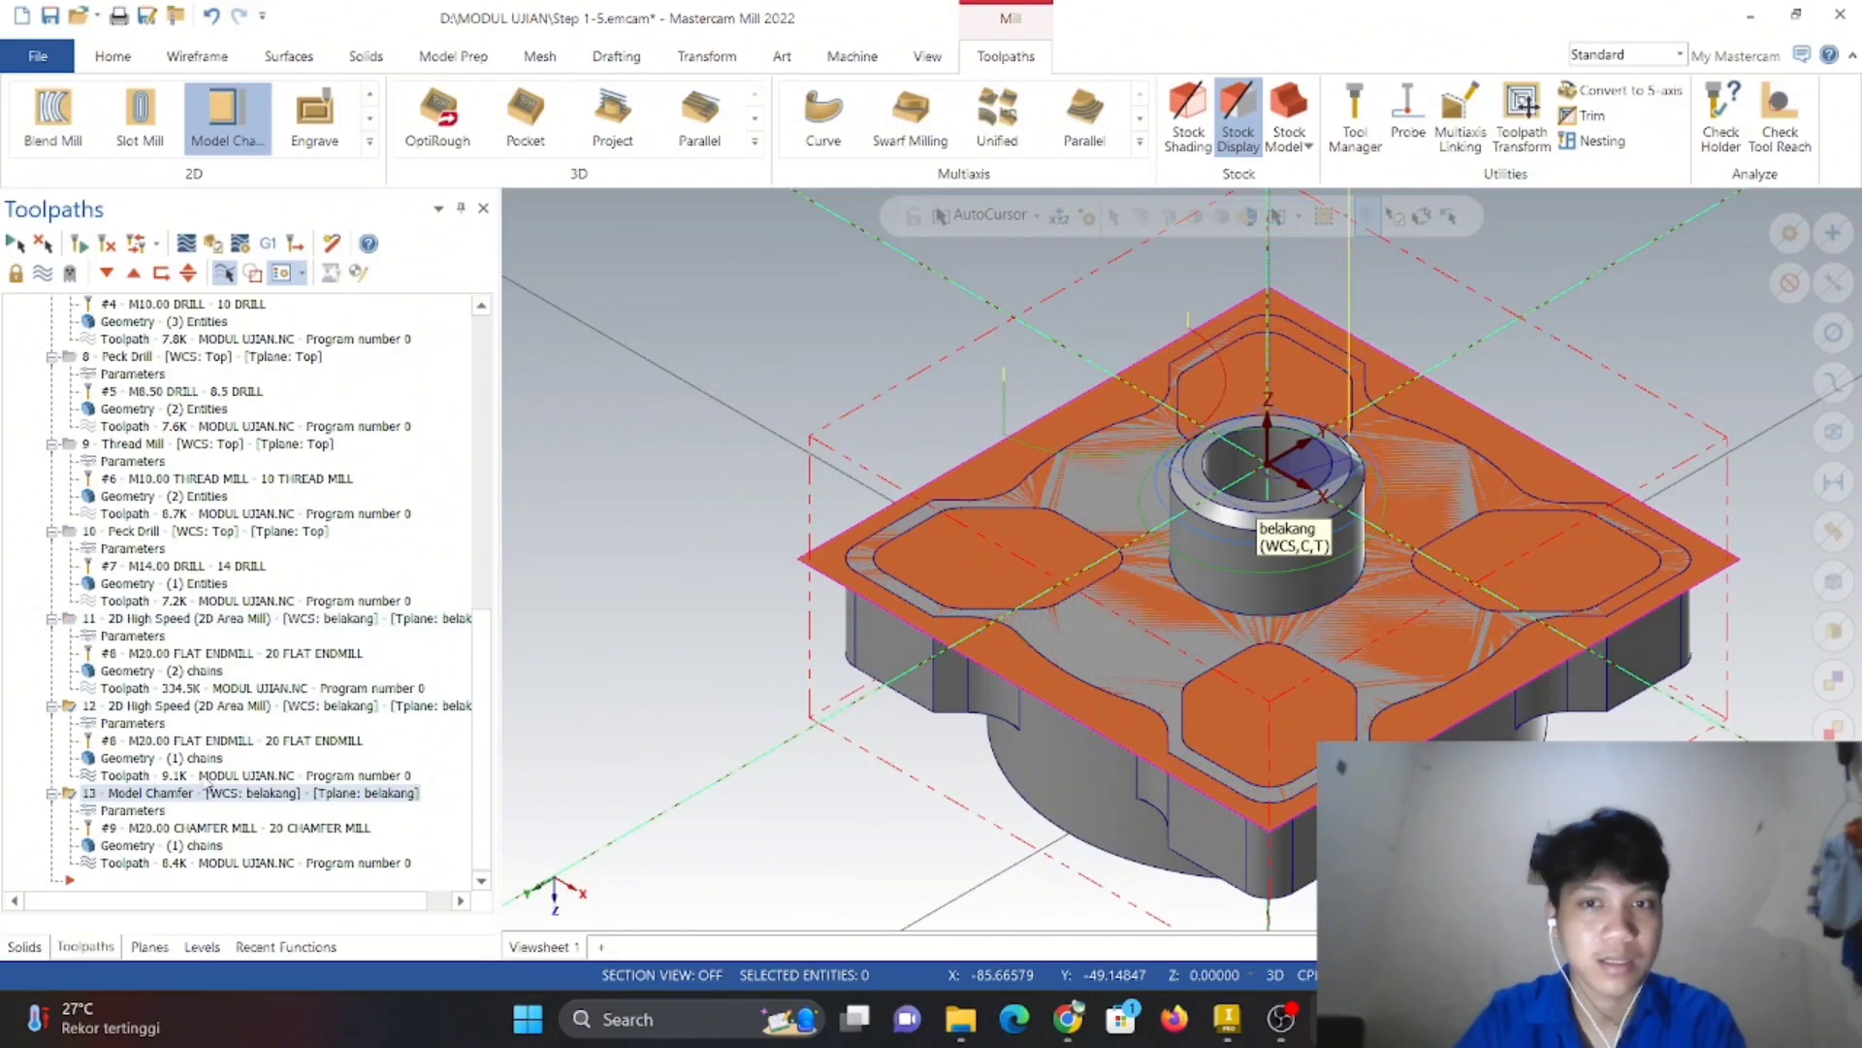
click(70, 618)
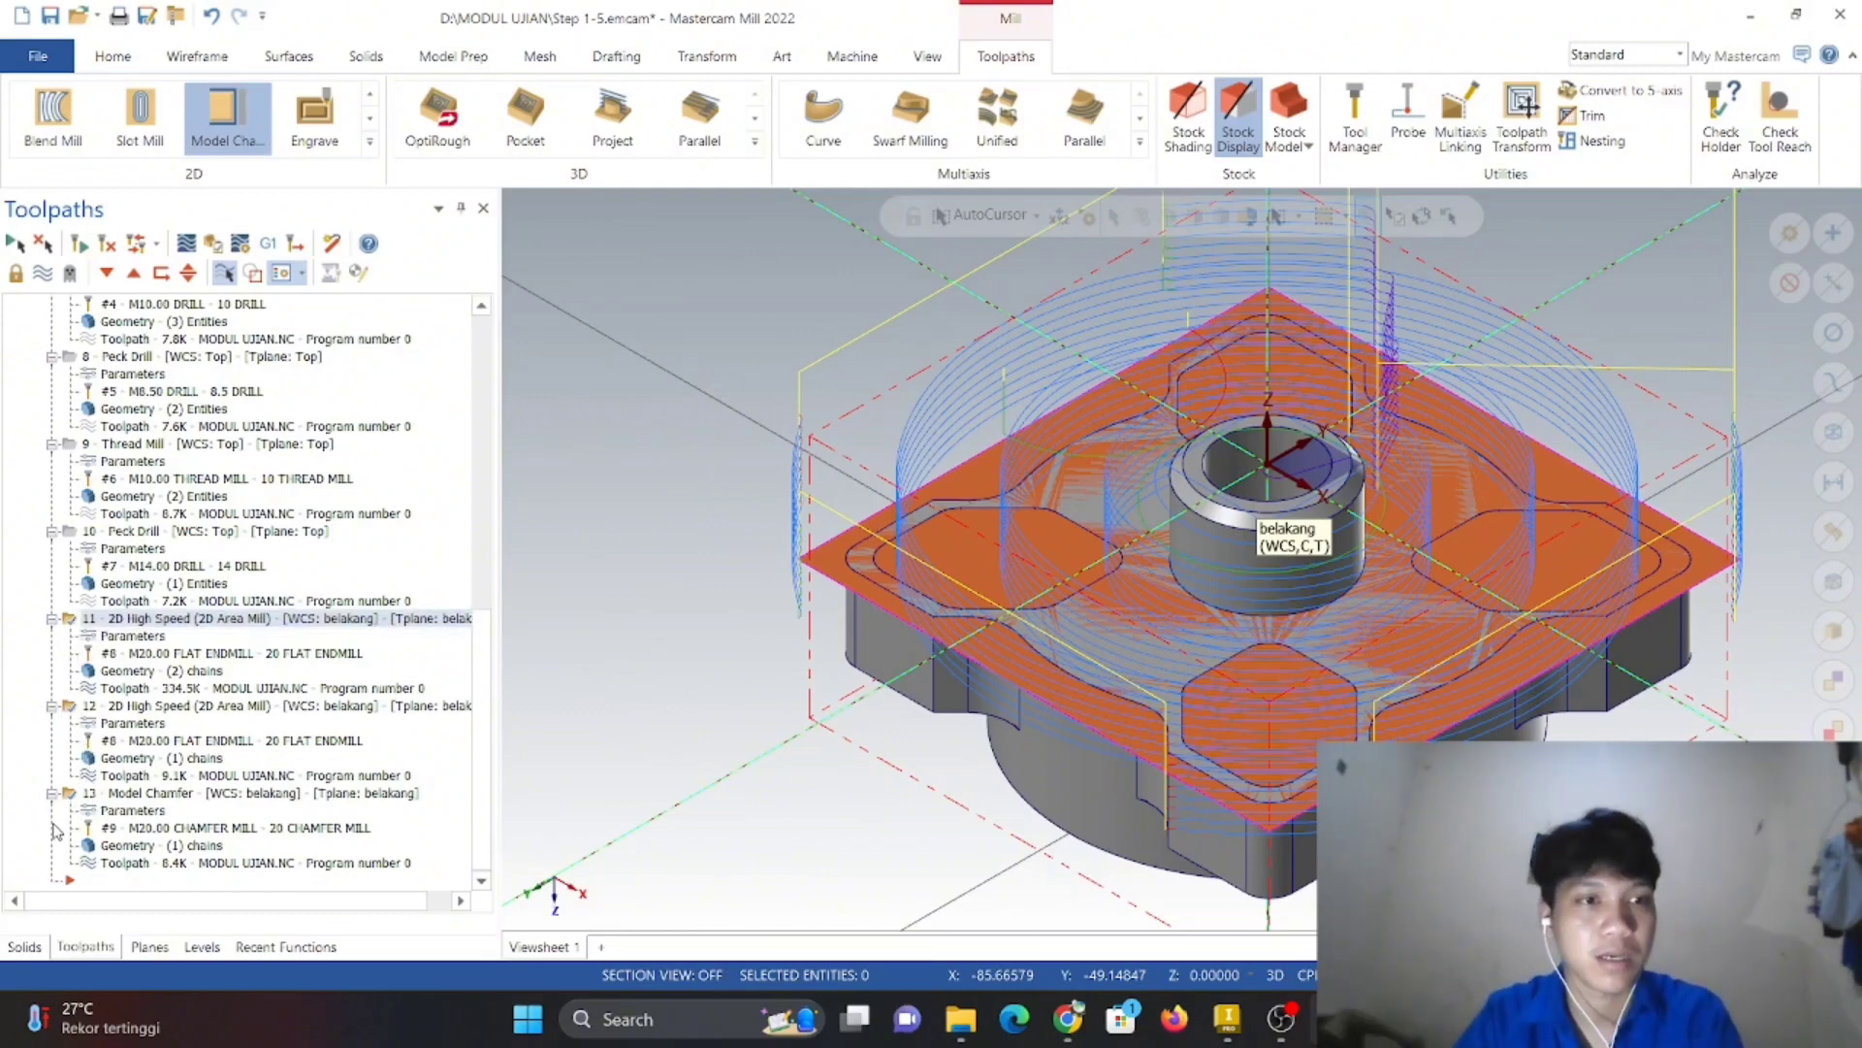
click(215, 242)
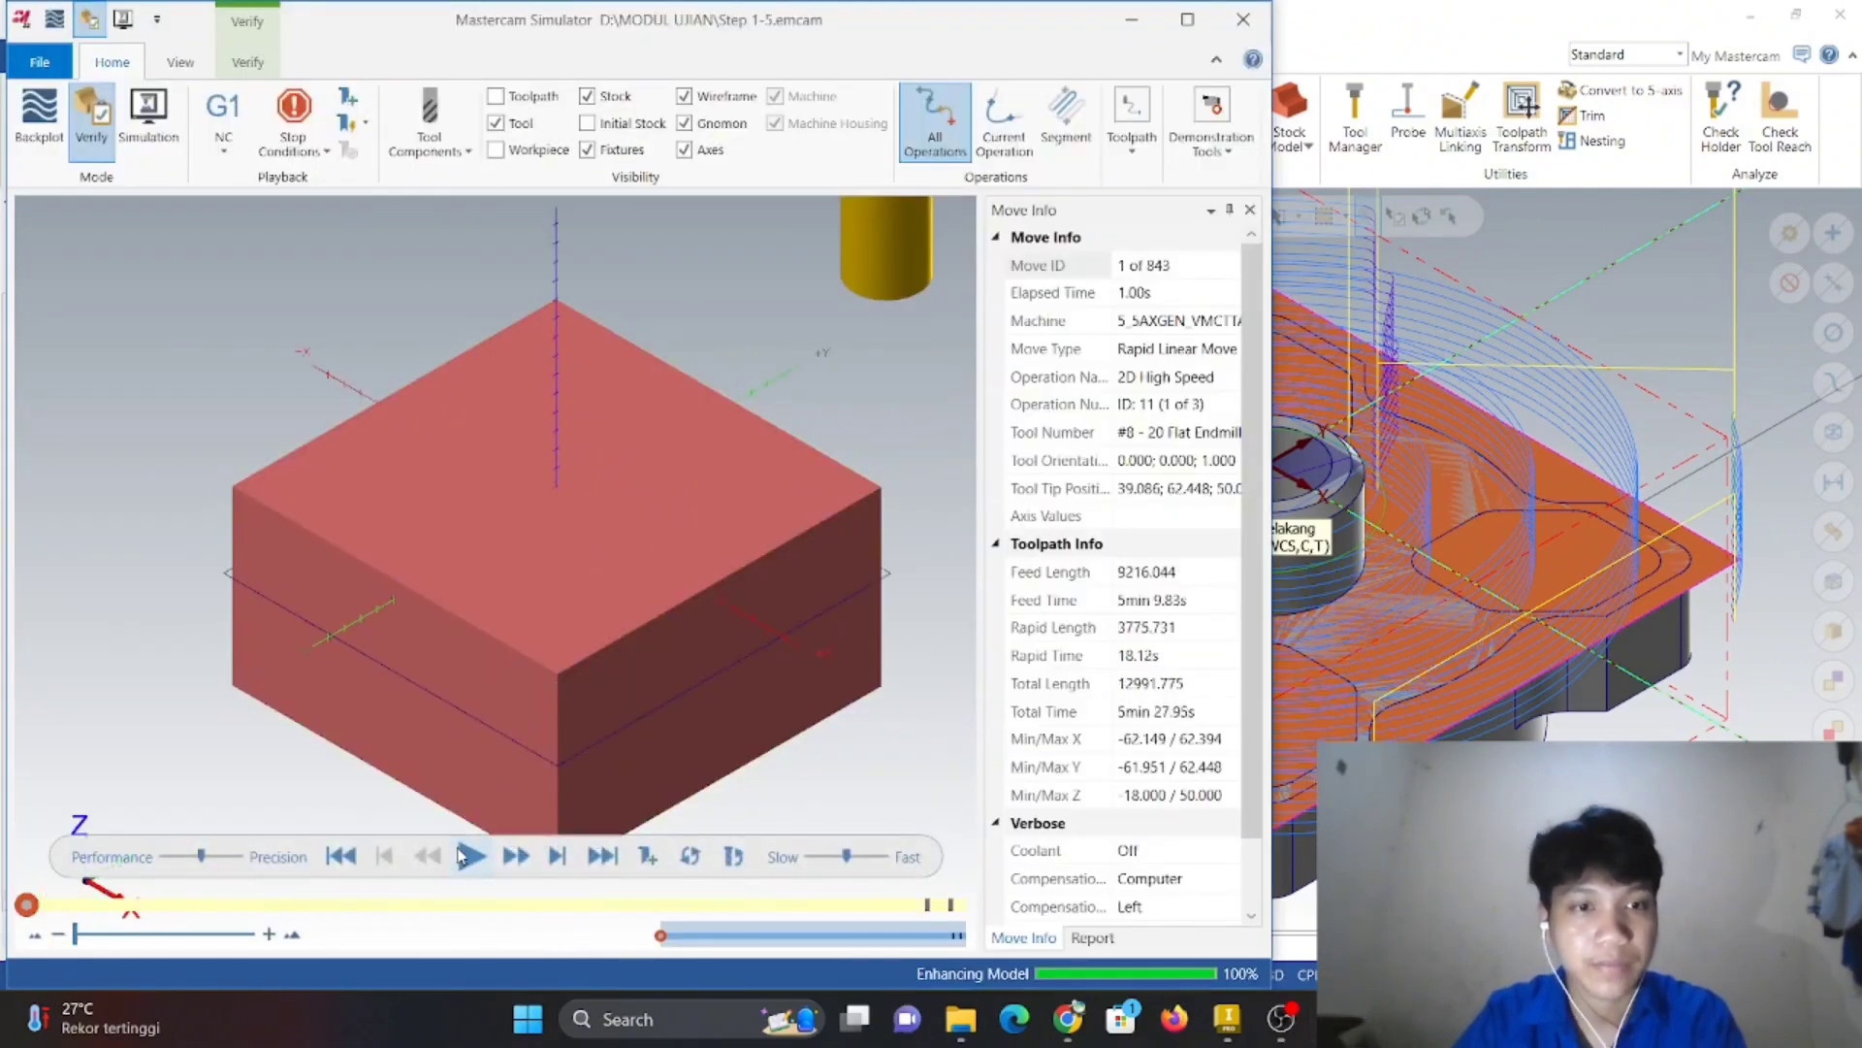
click(472, 856)
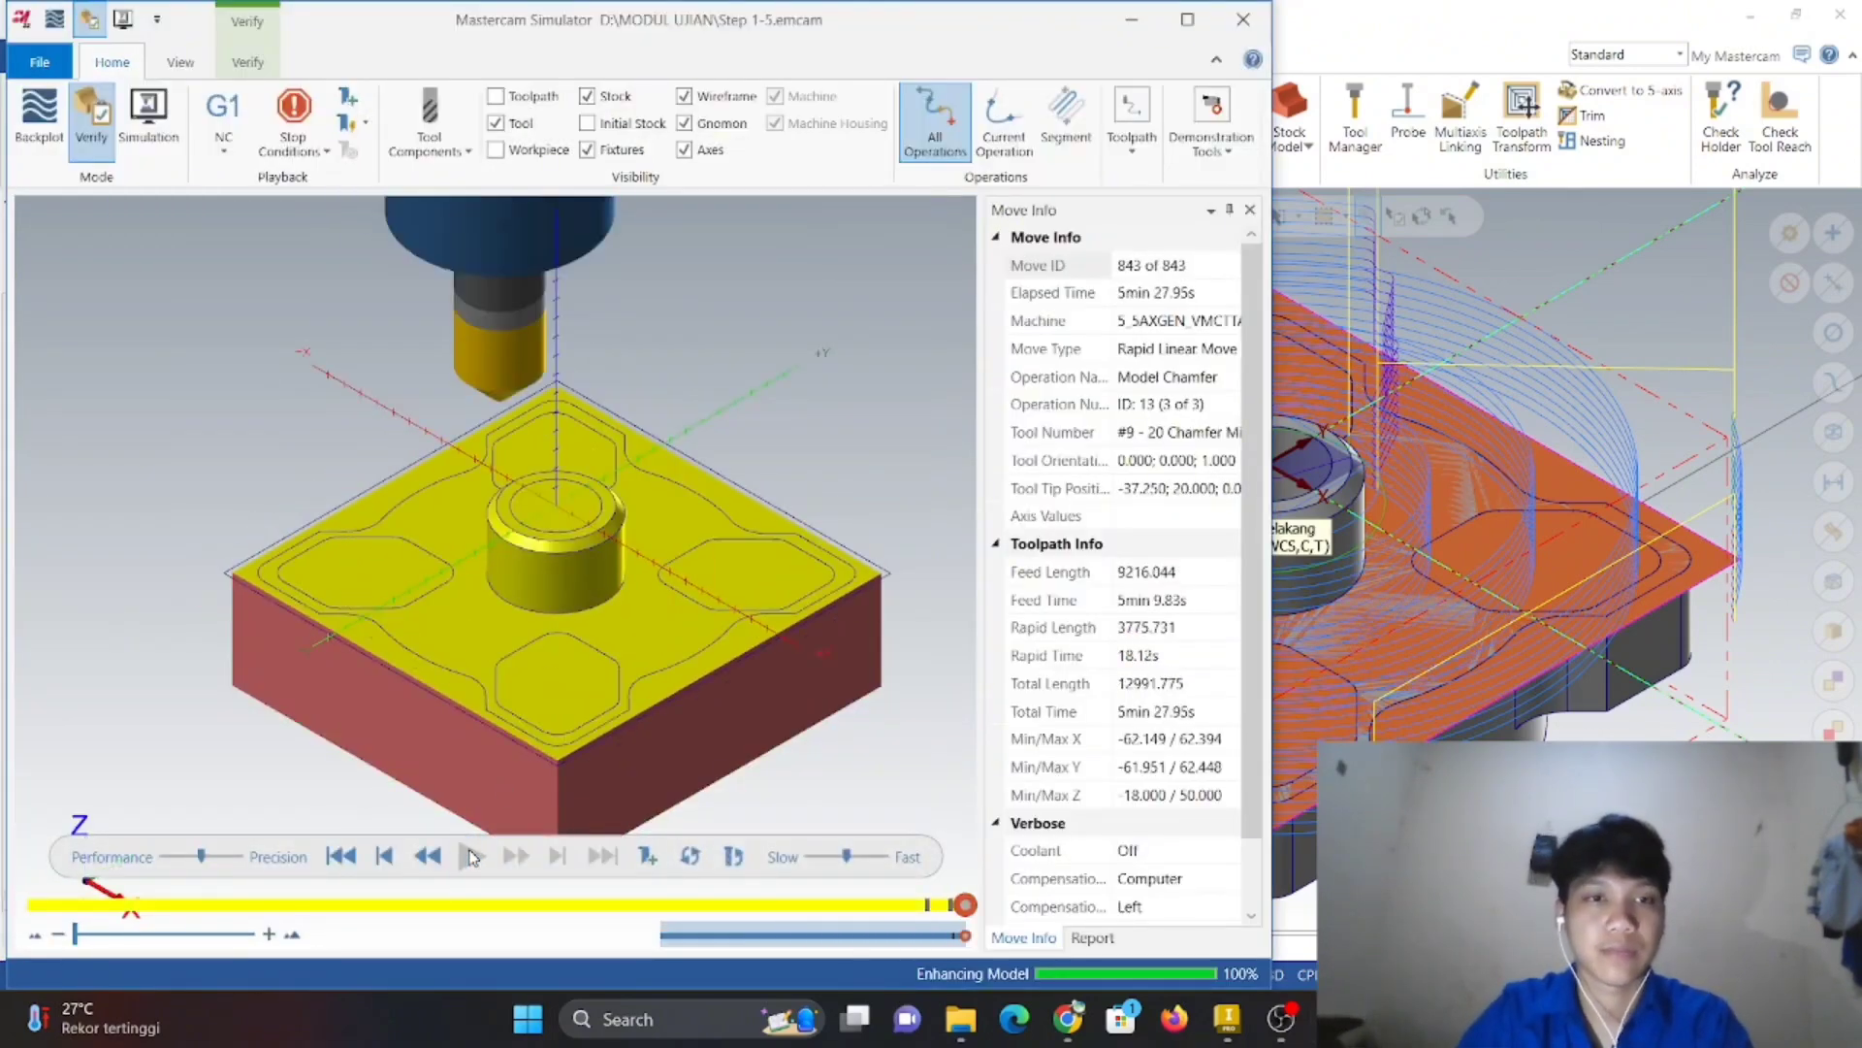
mouse_move(720, 646)
middle_down()
mouse_move(724, 595)
mouse_move(739, 623)
middle_up()
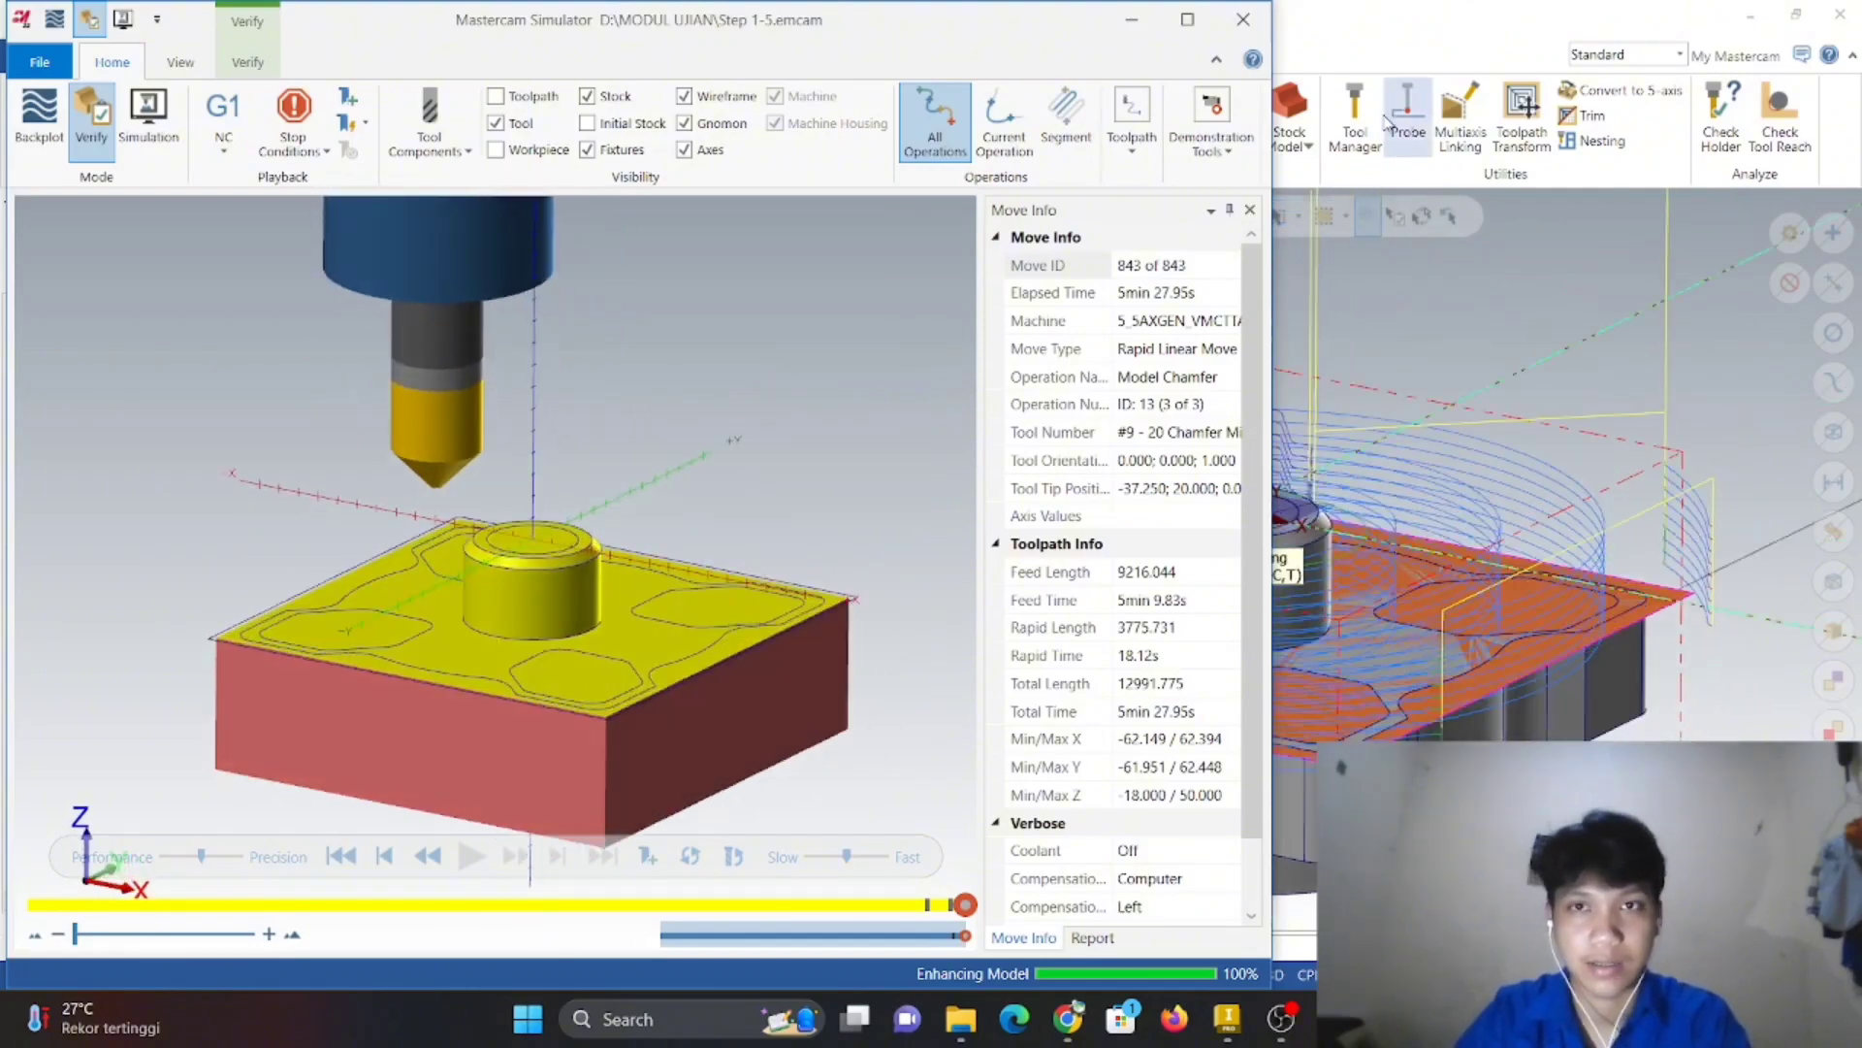
click(1243, 20)
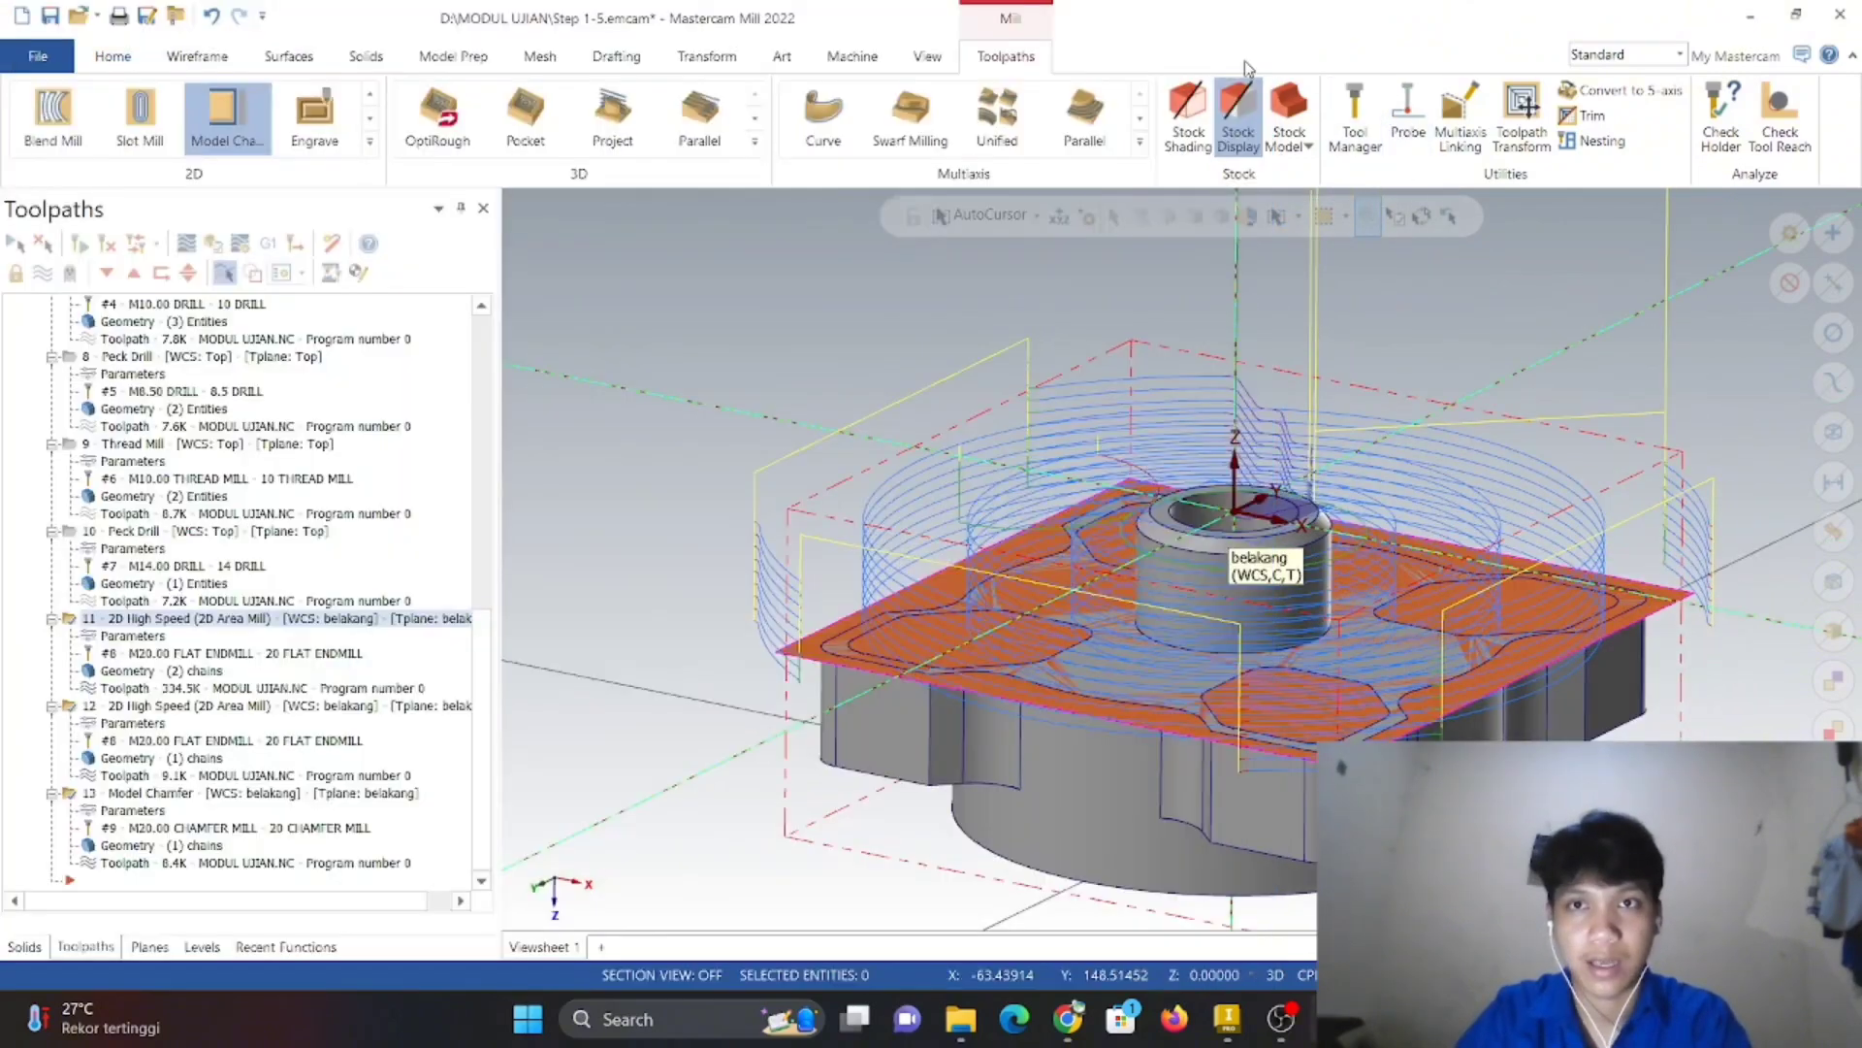
click(1281, 1016)
click(1280, 1017)
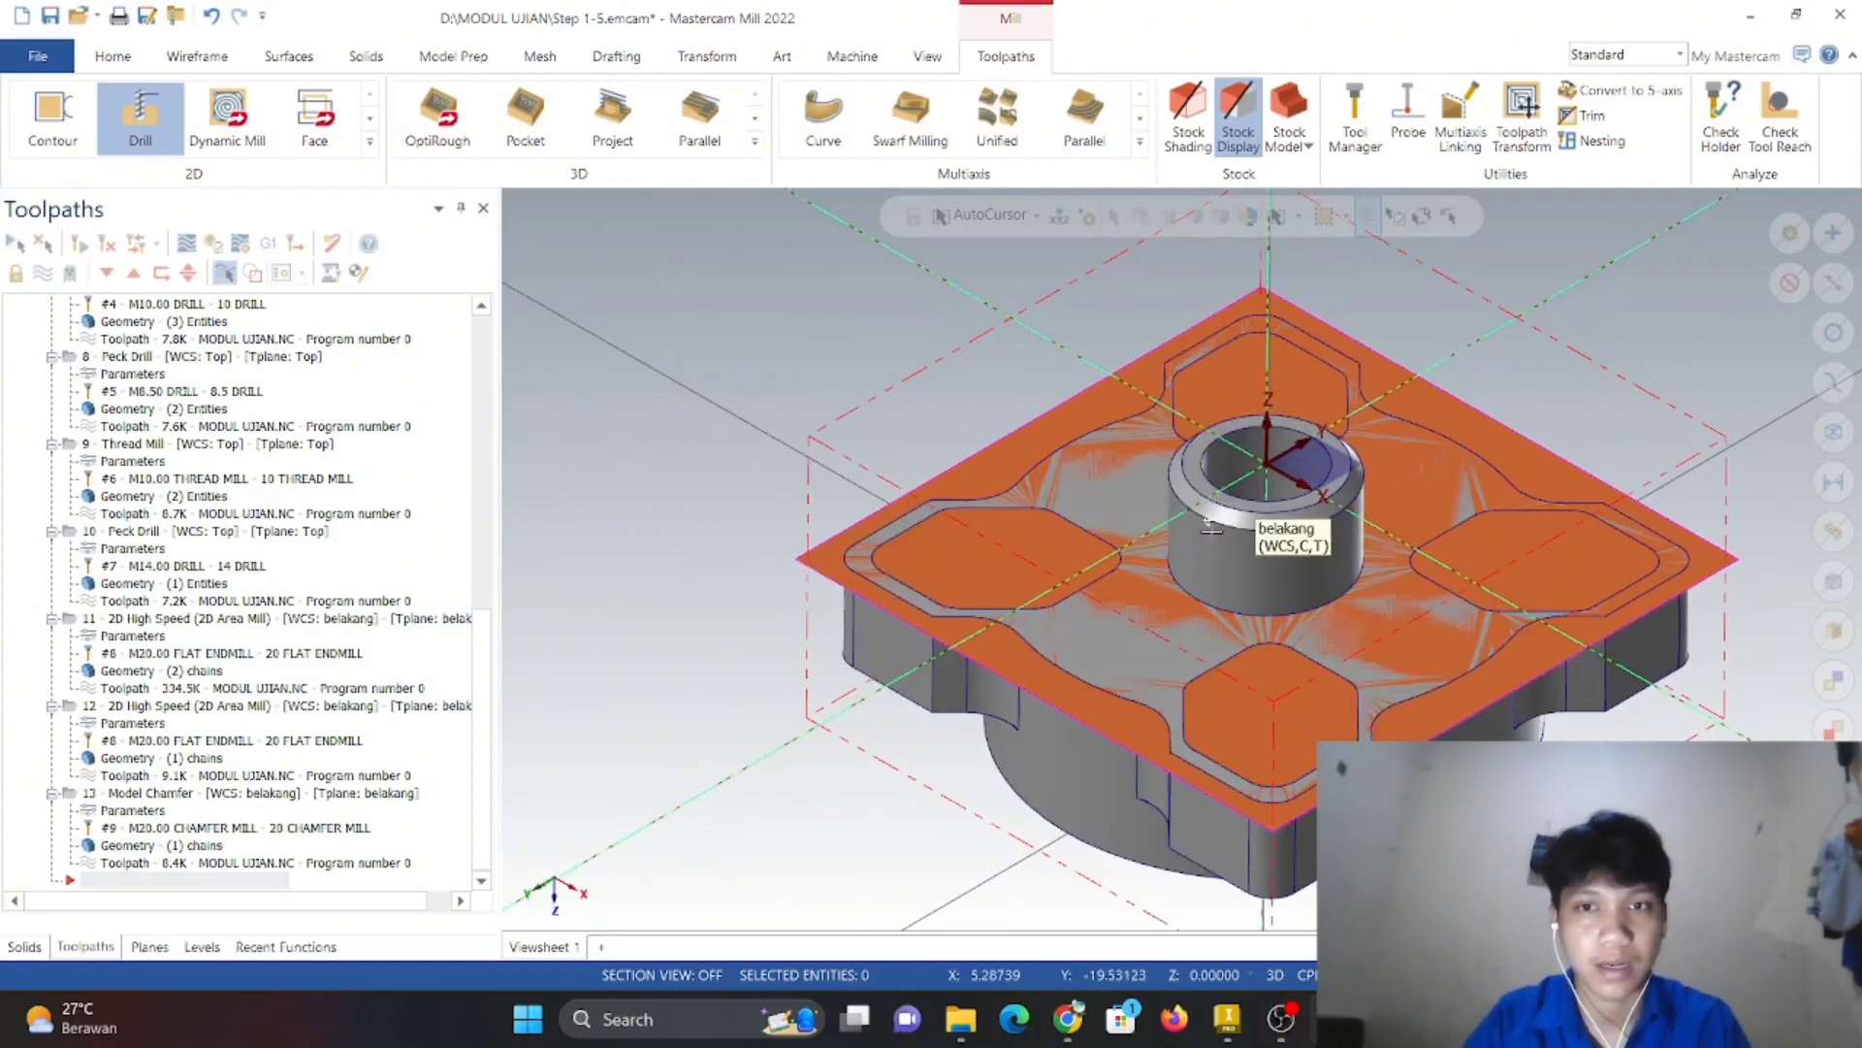
- Start a drill toolpath on the bore's upper circular edge in the central boss and accept the hole selection
mouse_move(1019, 582)
middle_down()
mouse_move(1139, 628)
mouse_move(1125, 620)
mouse_move(1170, 572)
middle_up()
scroll(1224, 444, up, 5)
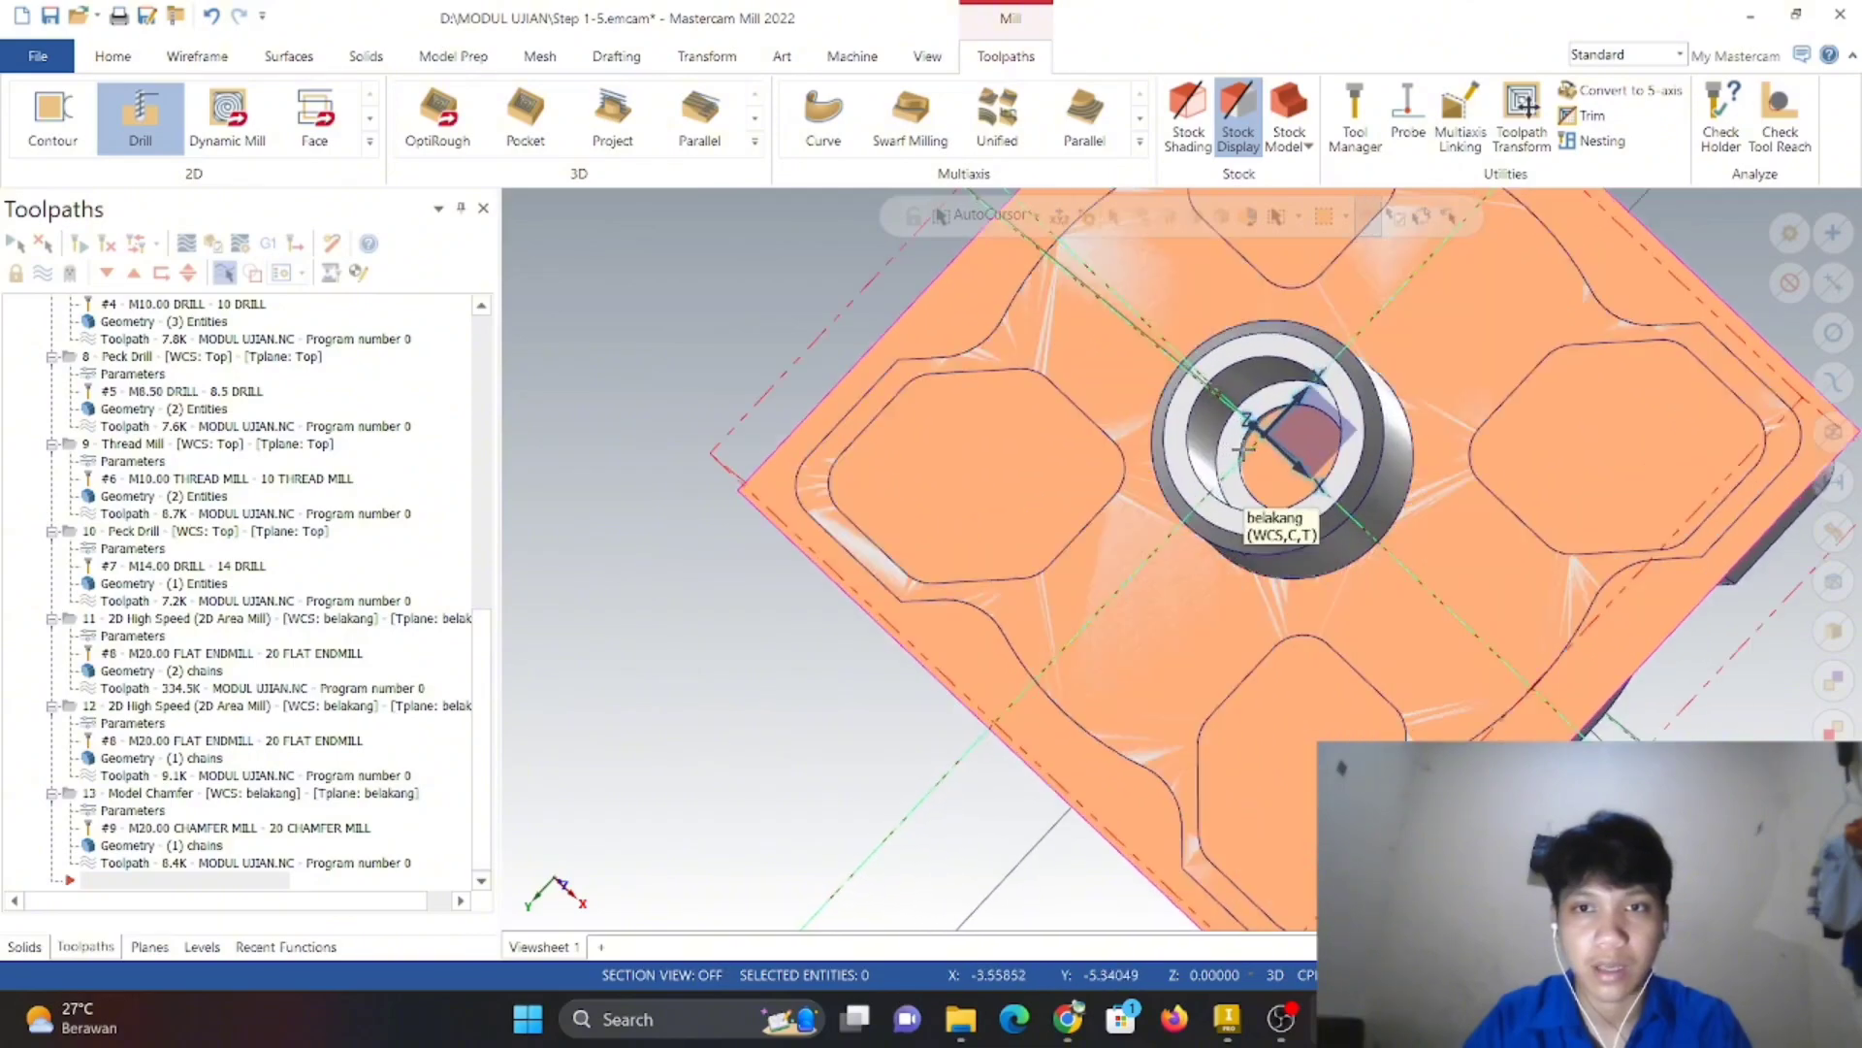
scroll(1230, 450, down, 3)
middle_drag(1230, 450, 625, 335)
right_click(626, 335)
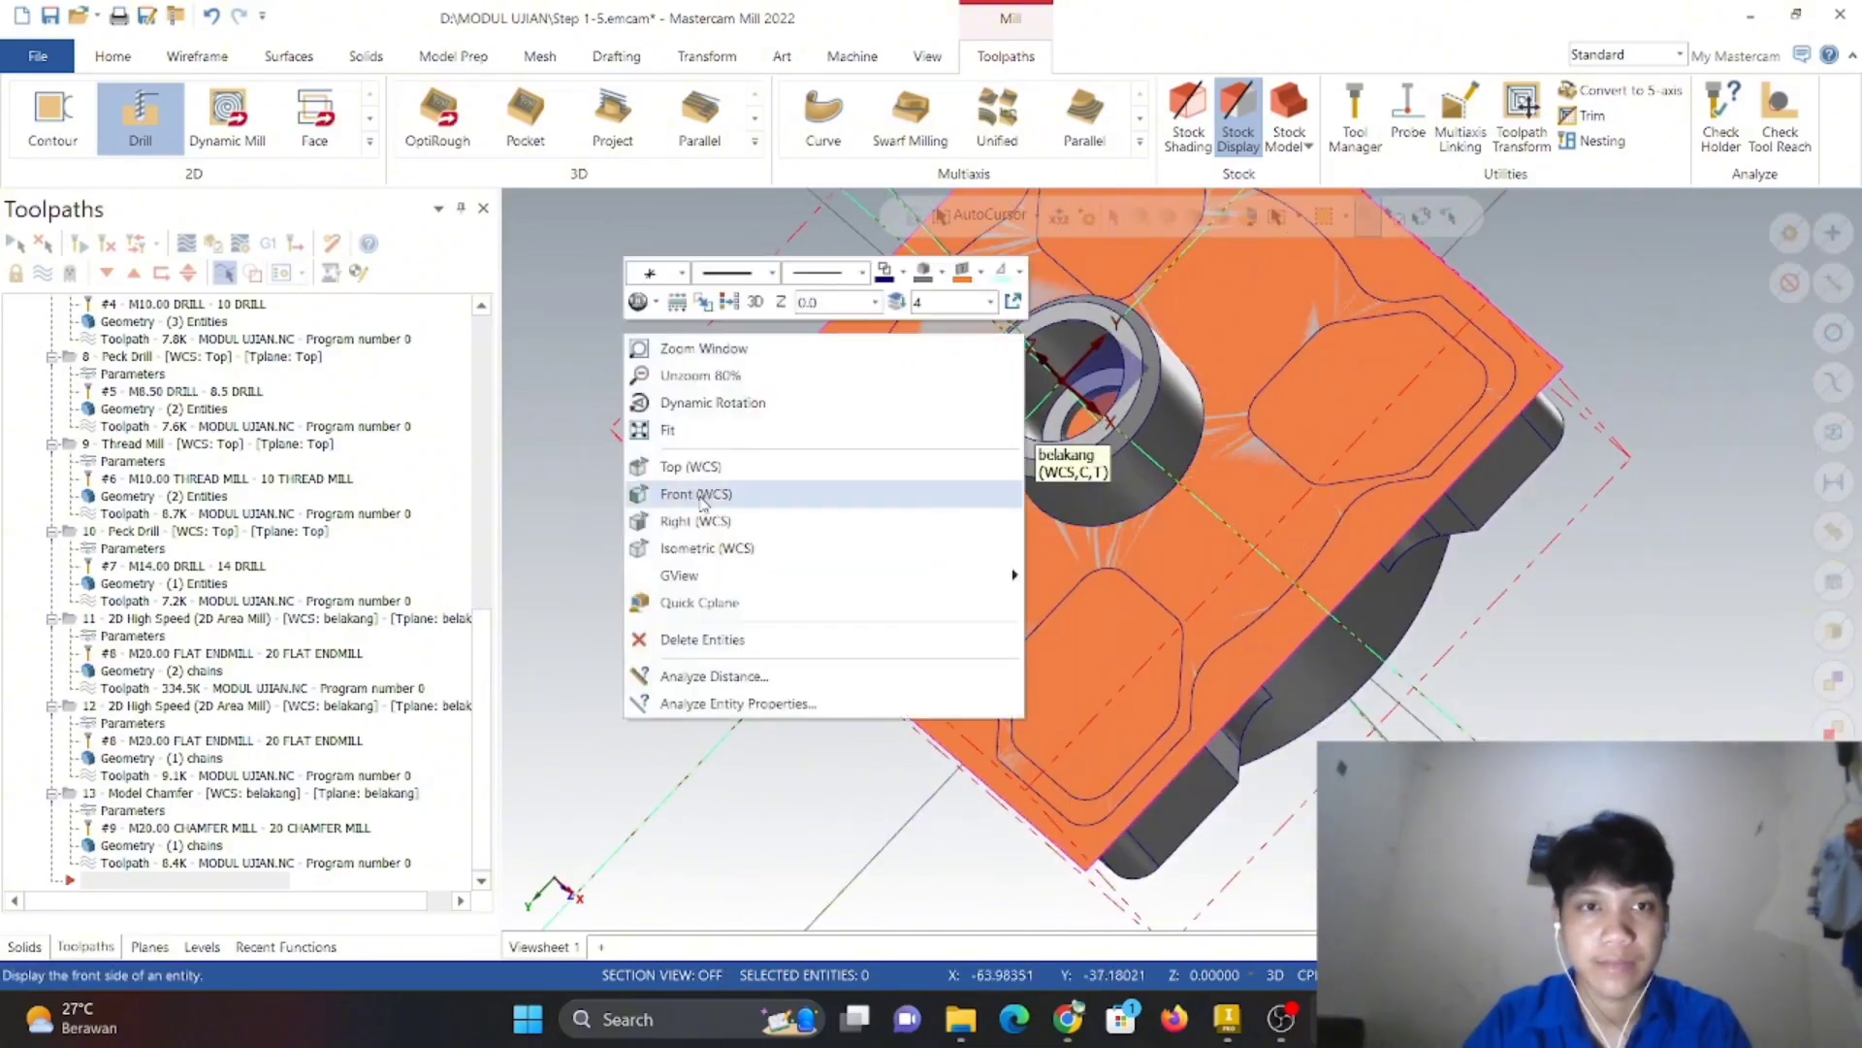
click(718, 547)
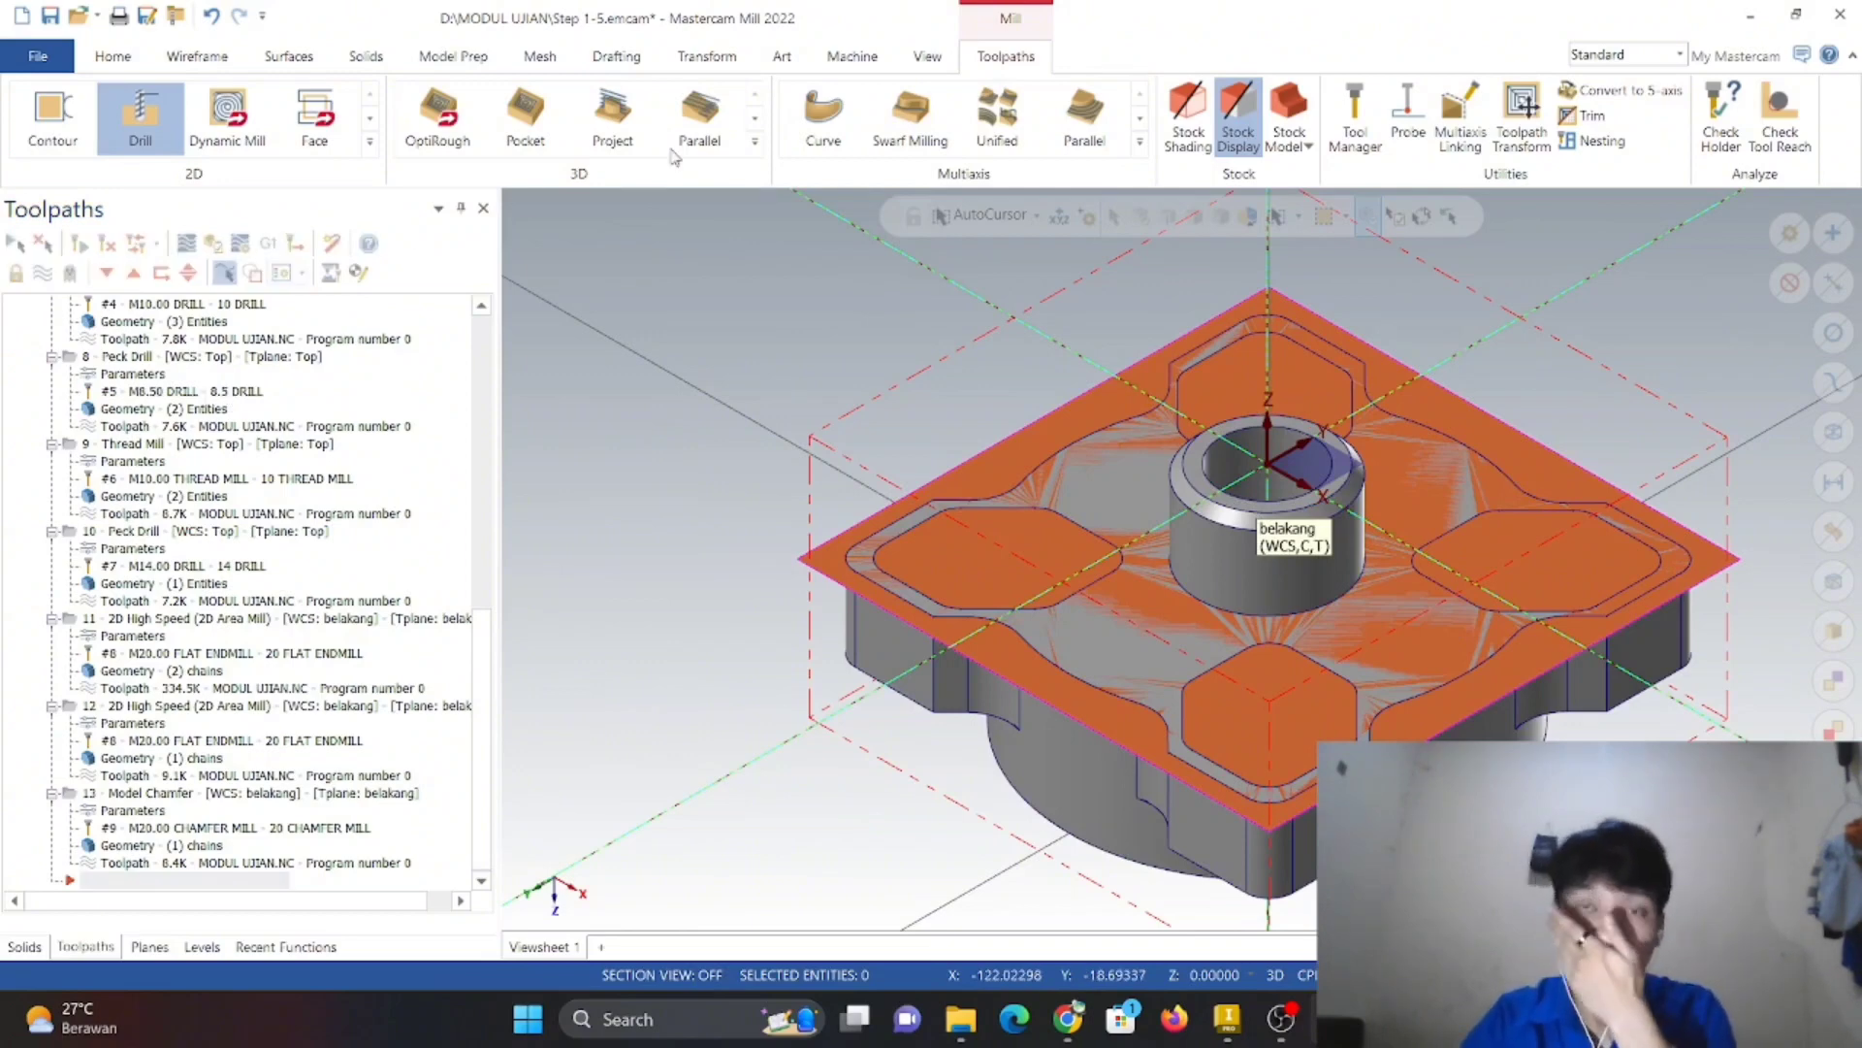
click(369, 146)
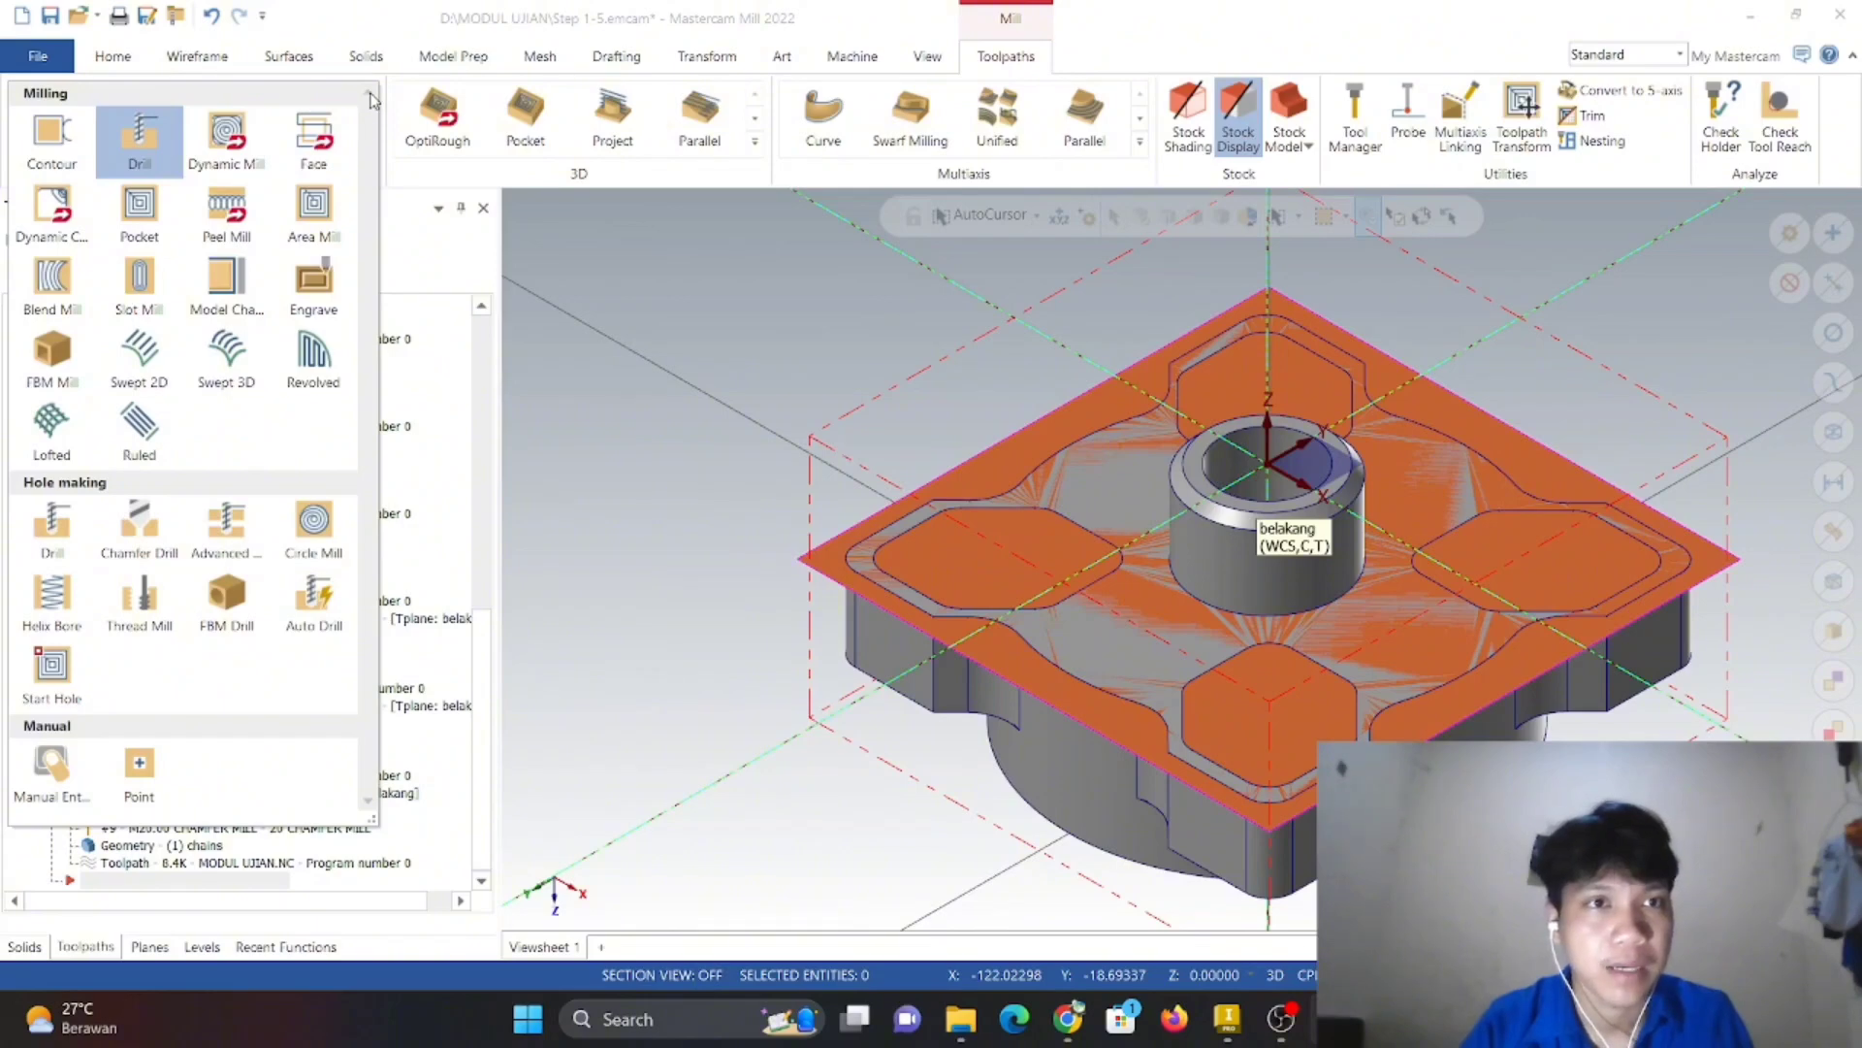
click(138, 136)
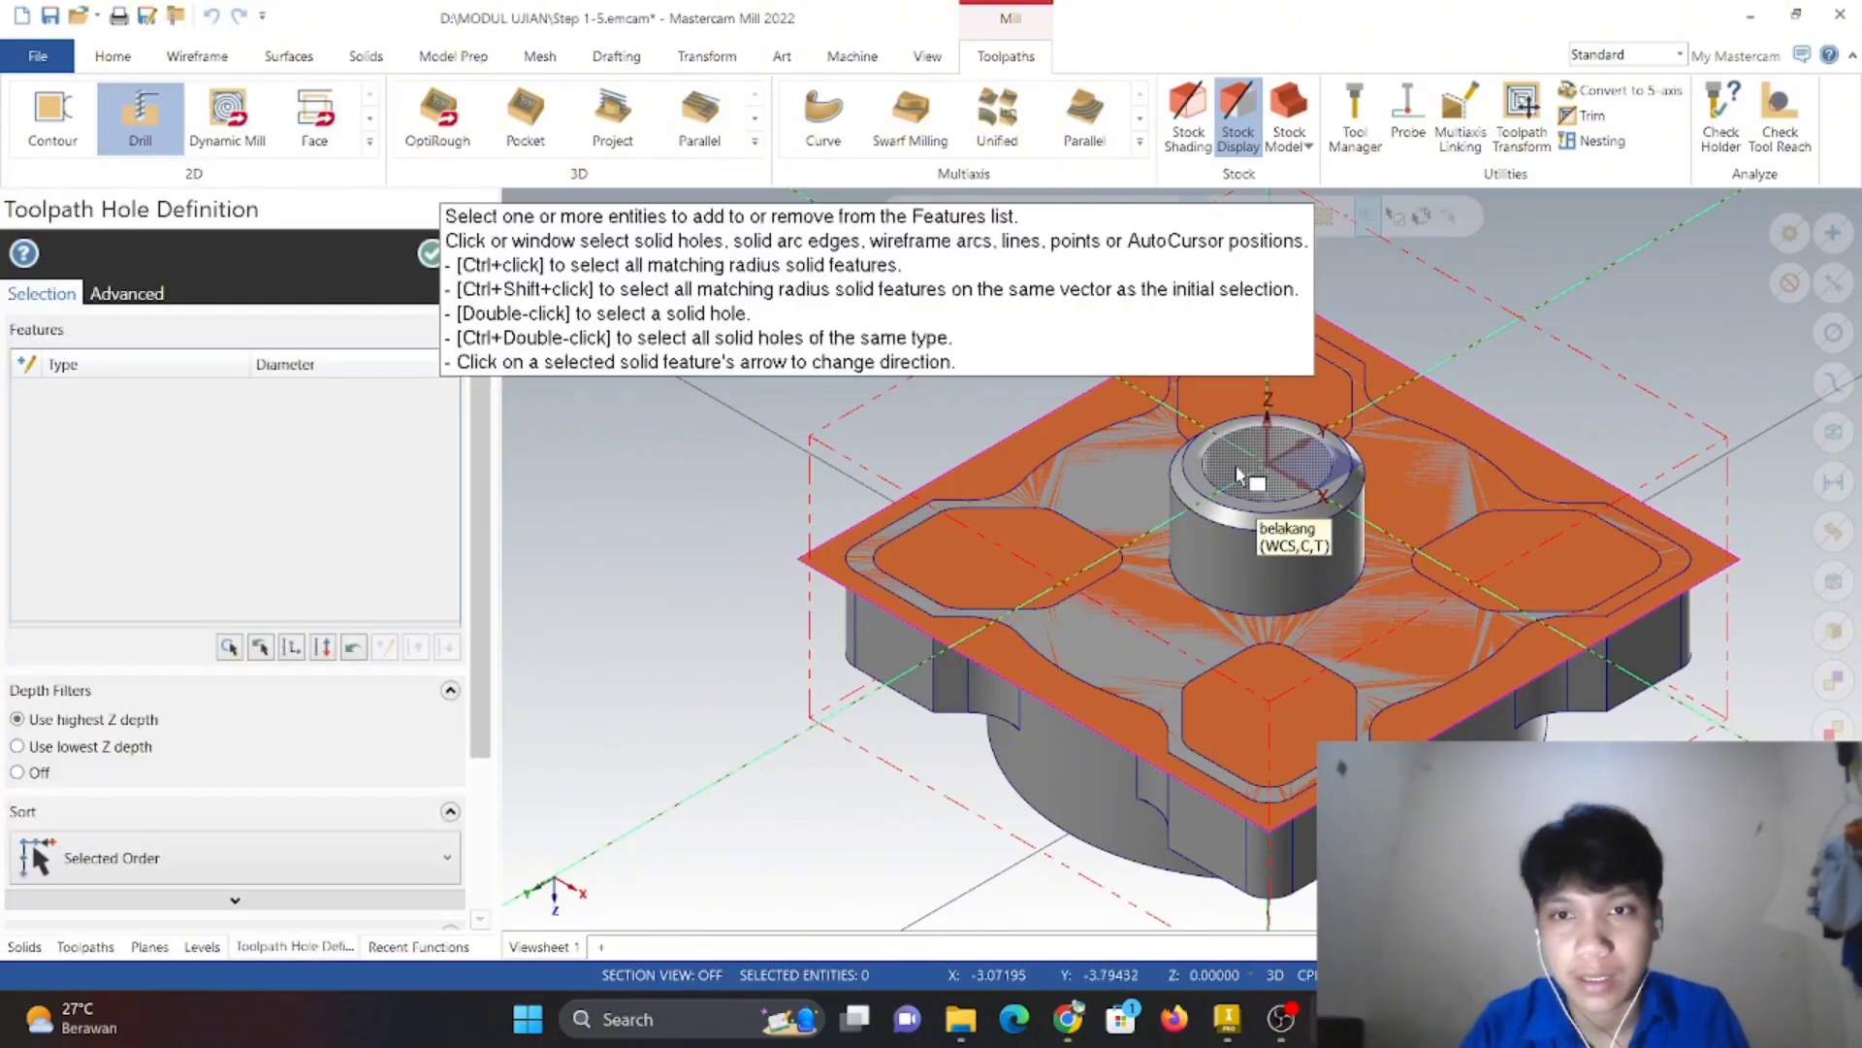
mouse_move(1238, 475)
middle_down()
mouse_move(1173, 503)
mouse_move(1217, 488)
middle_up()
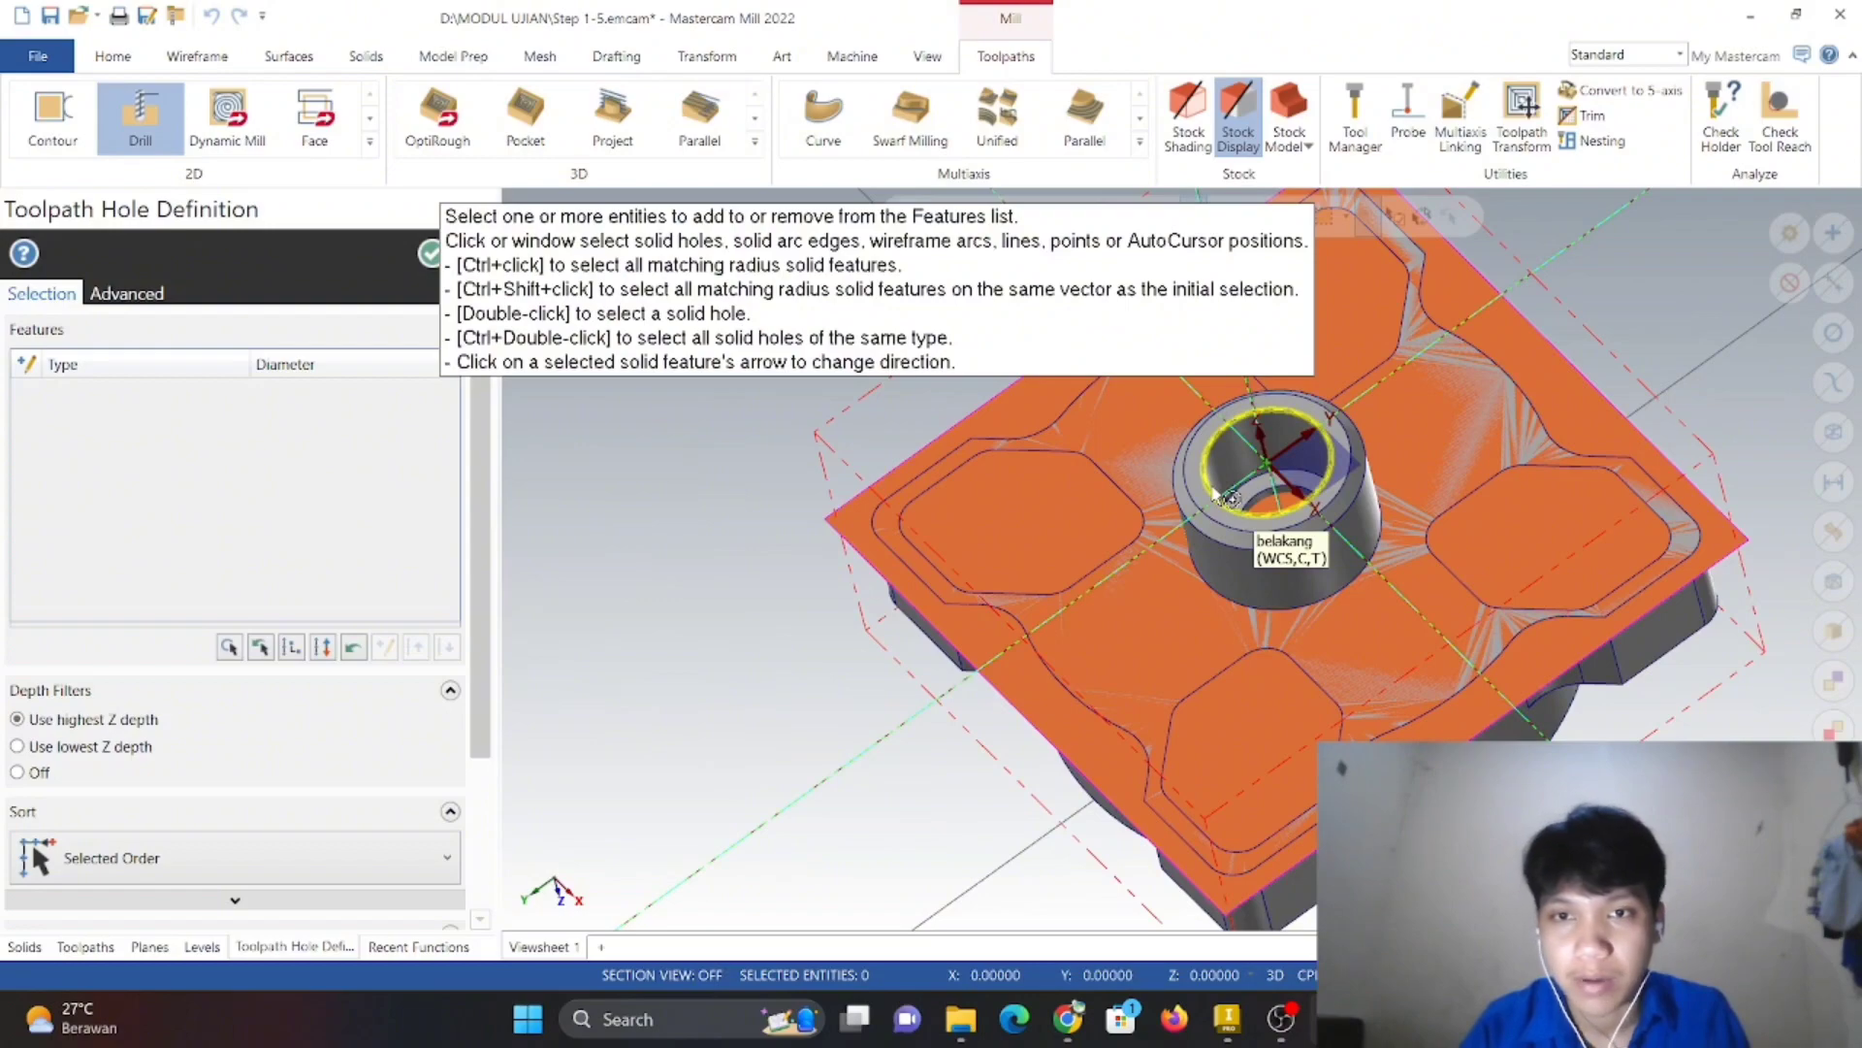
click(1224, 497)
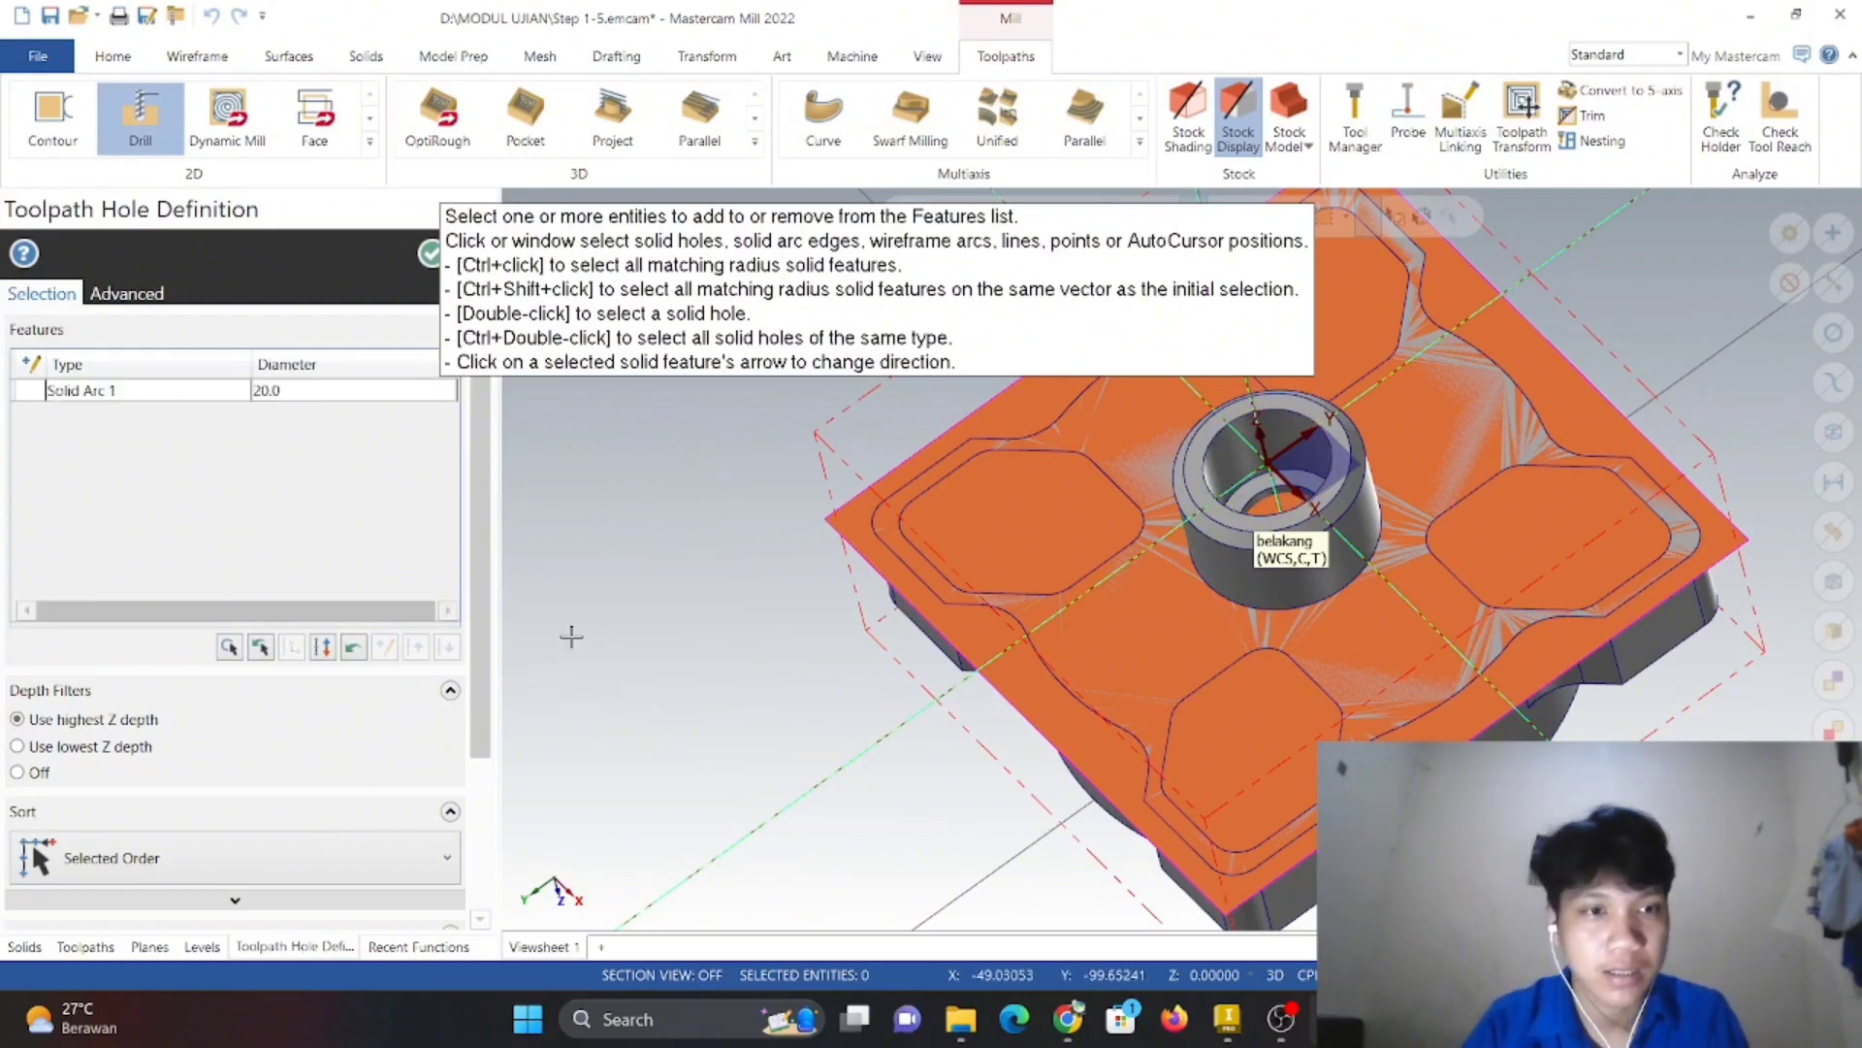
click(429, 254)
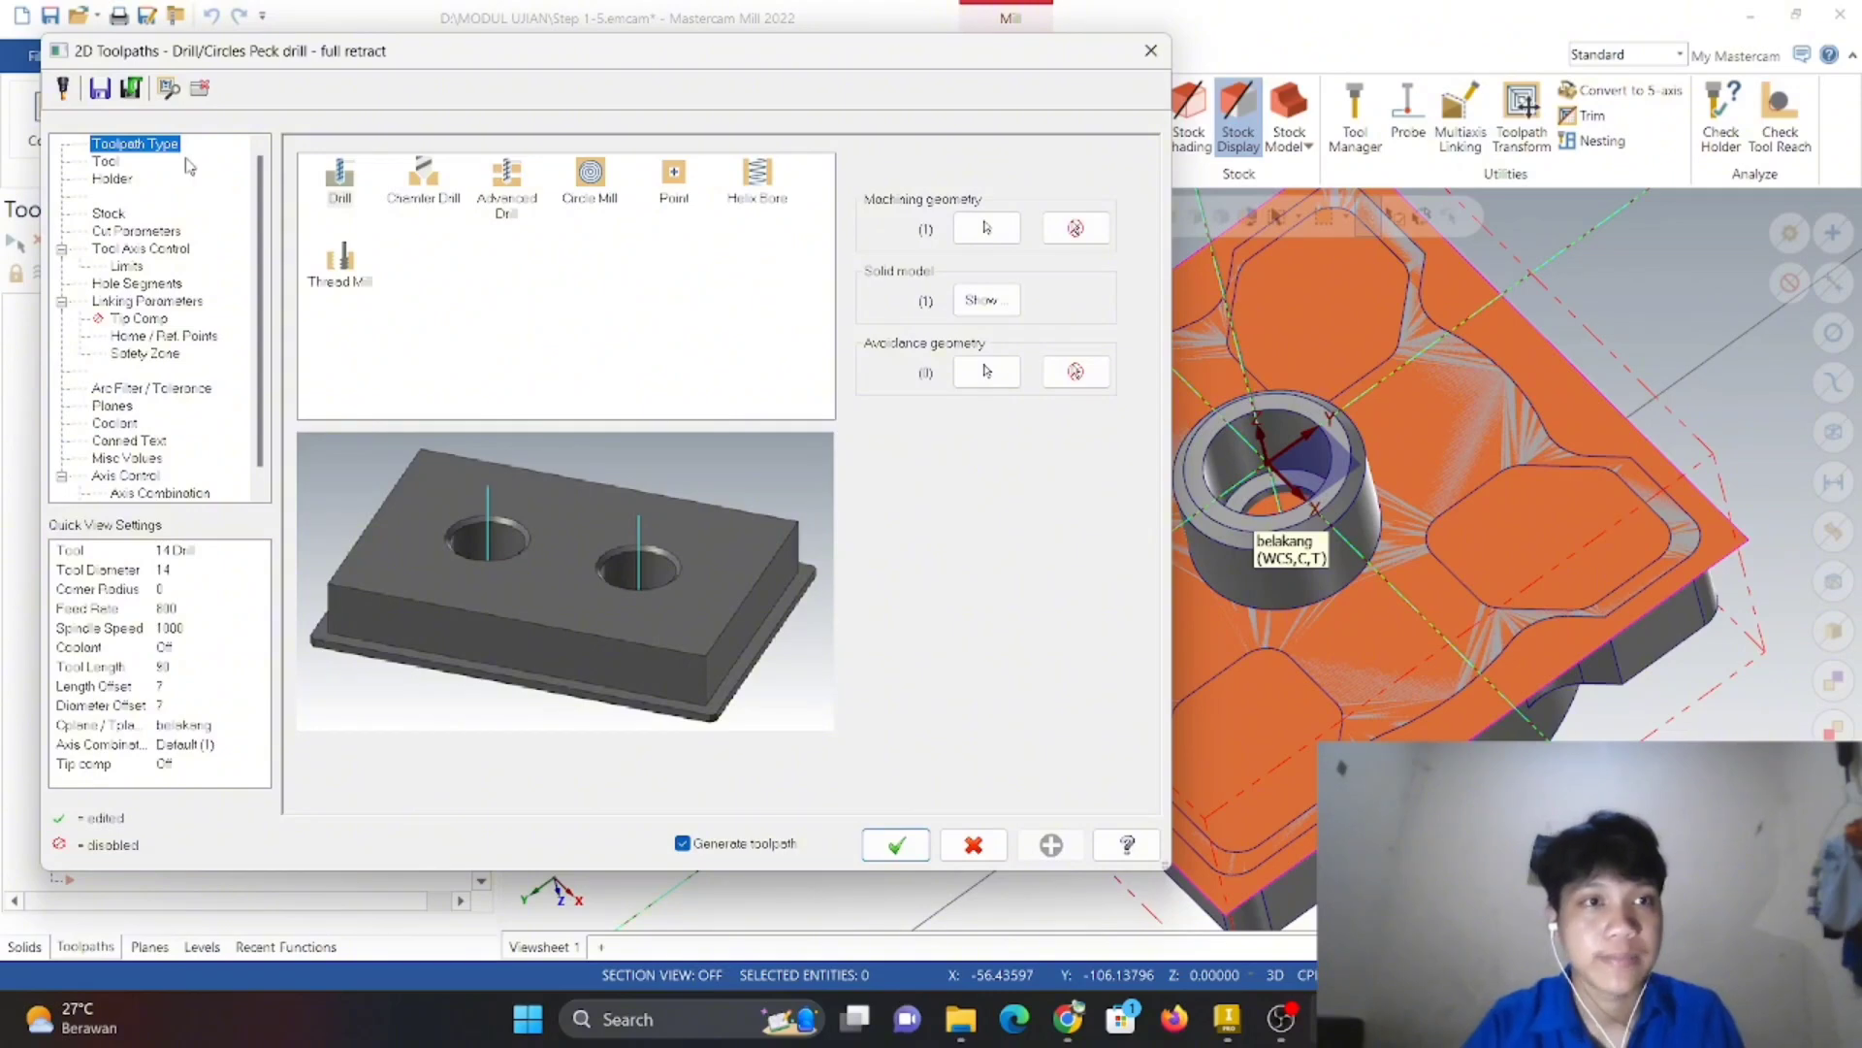
- Start creating a new tool of type Spot drill for the drill toolpath
click(103, 162)
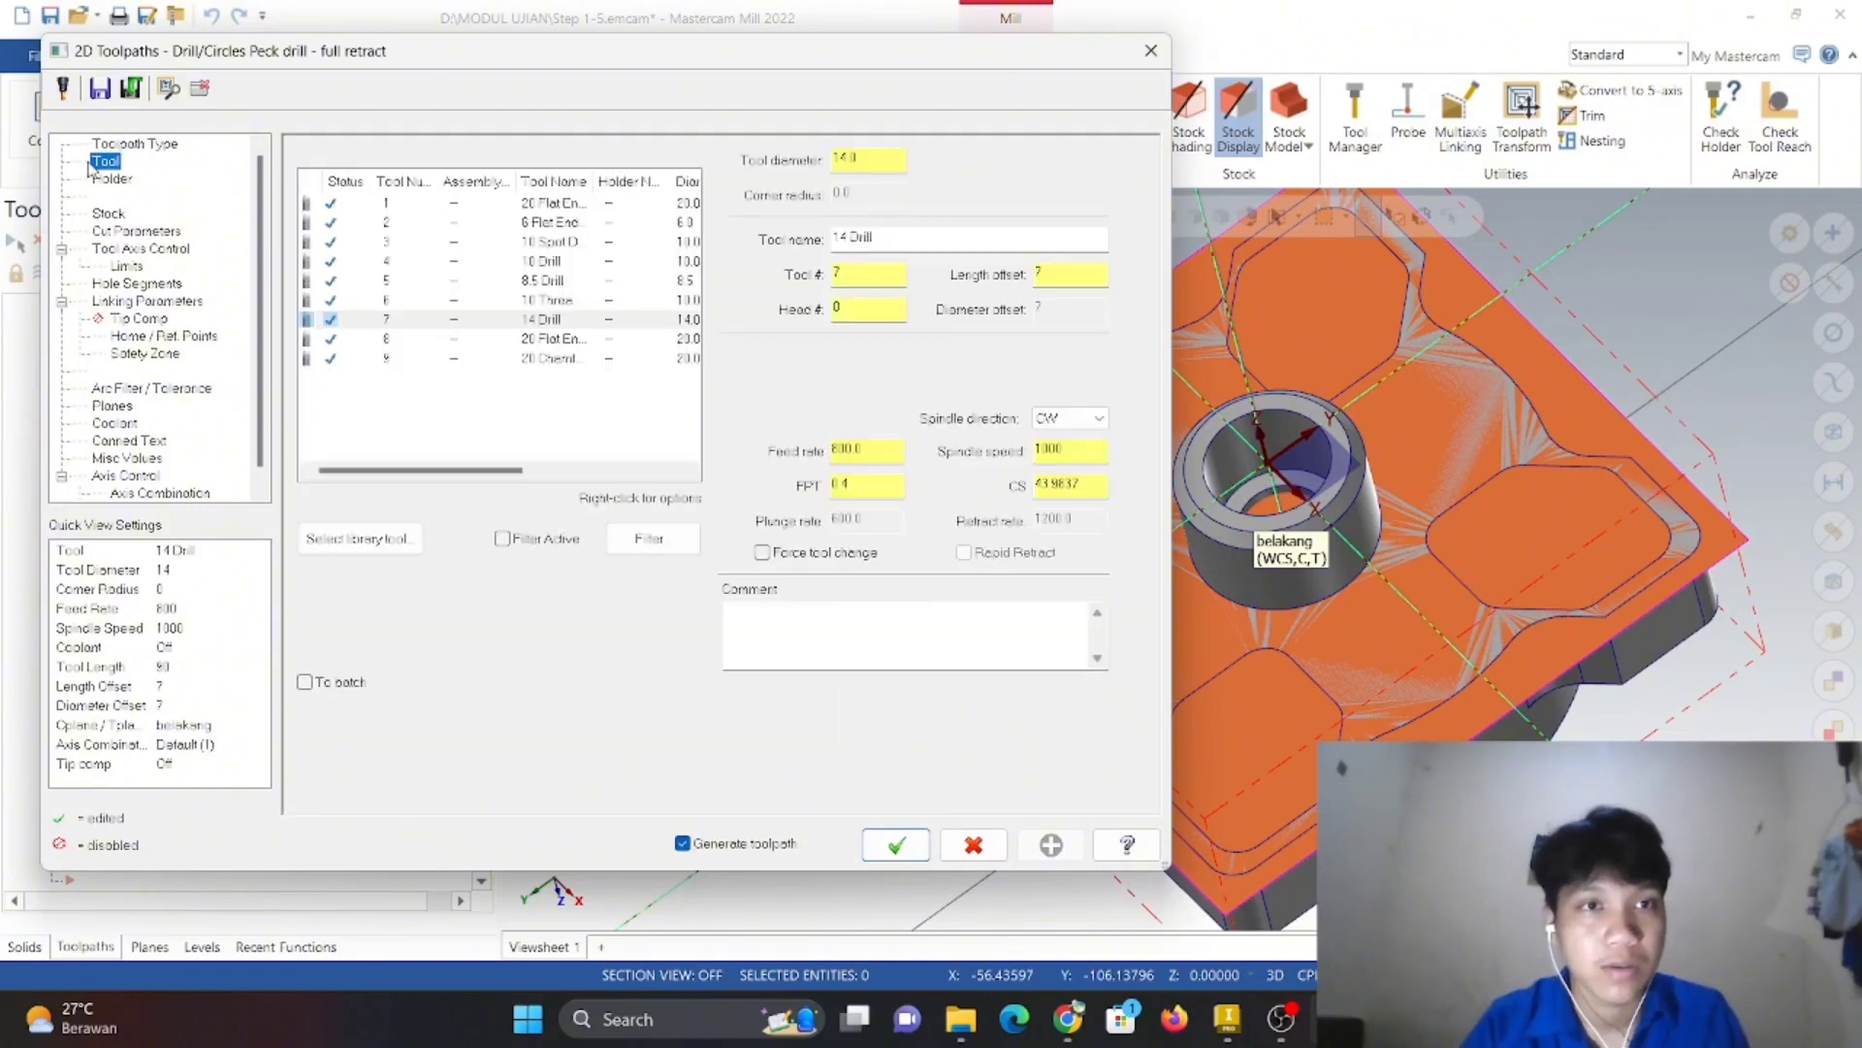
click(524, 245)
right_click(454, 400)
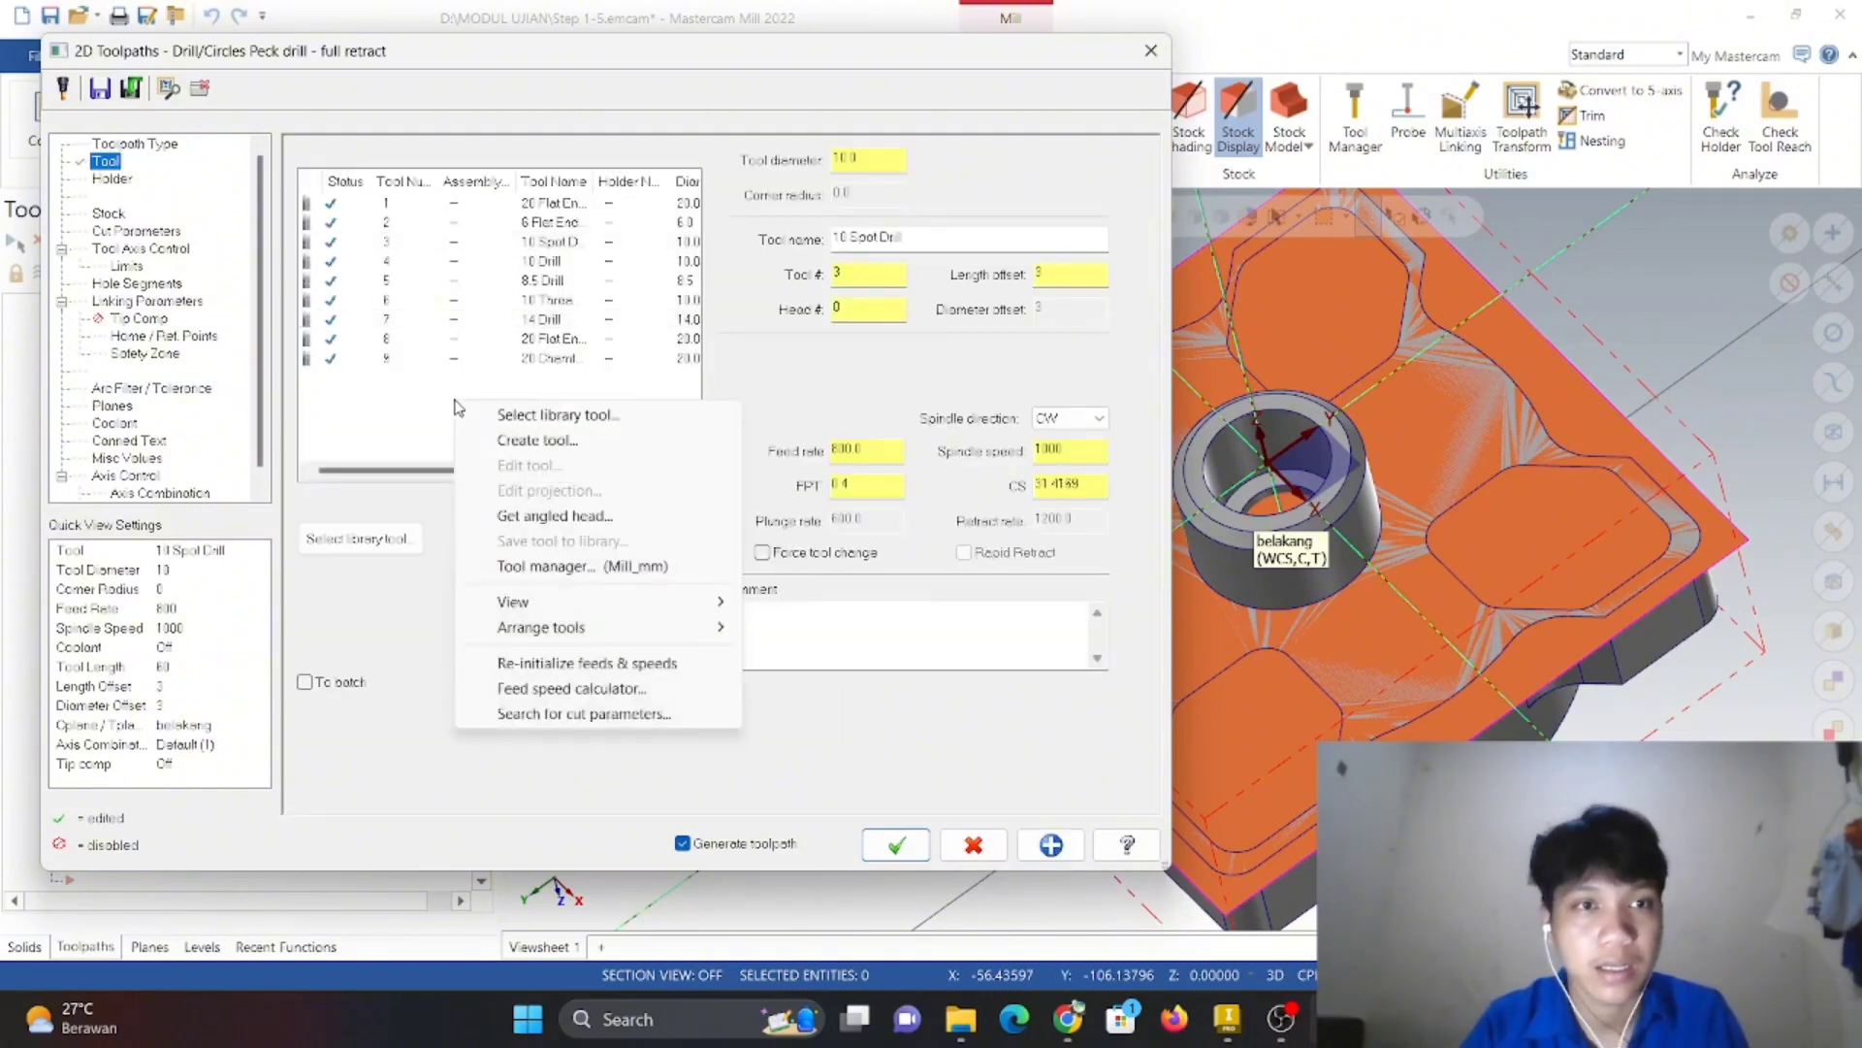
click(546, 443)
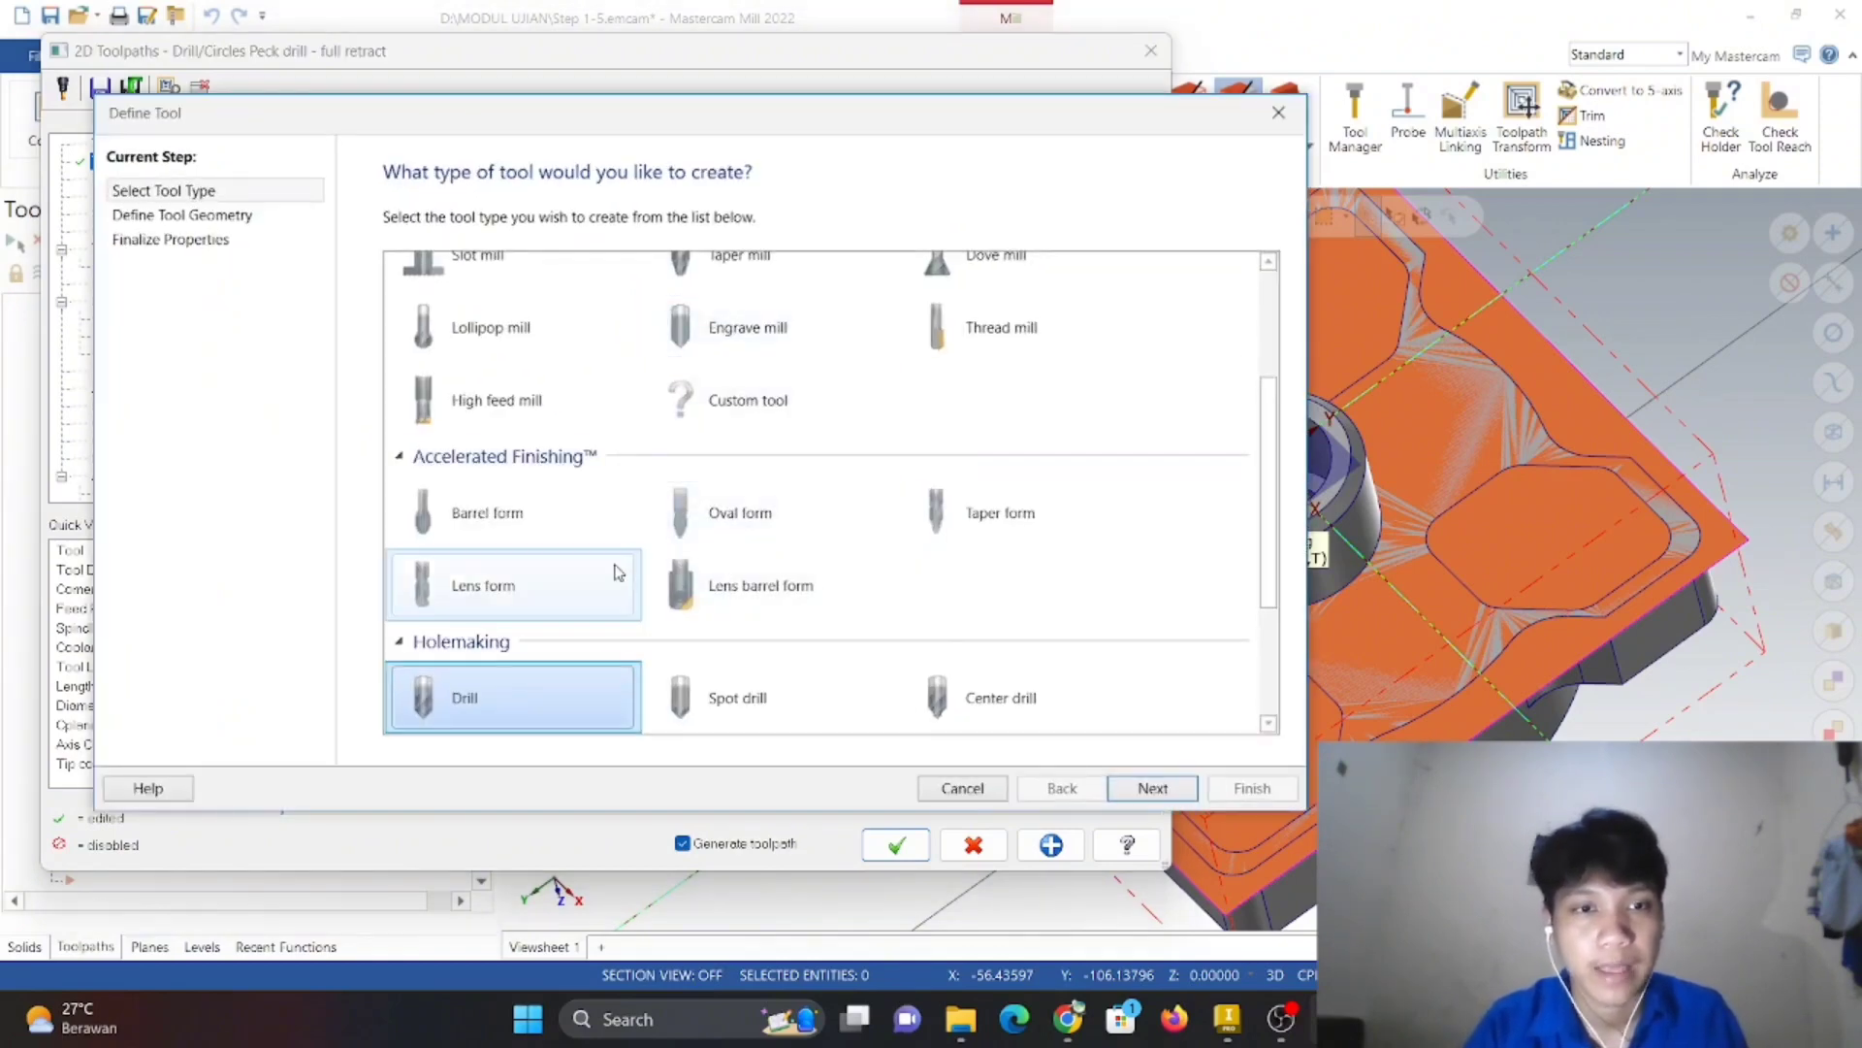
scroll(615, 570, down, 1)
click(730, 580)
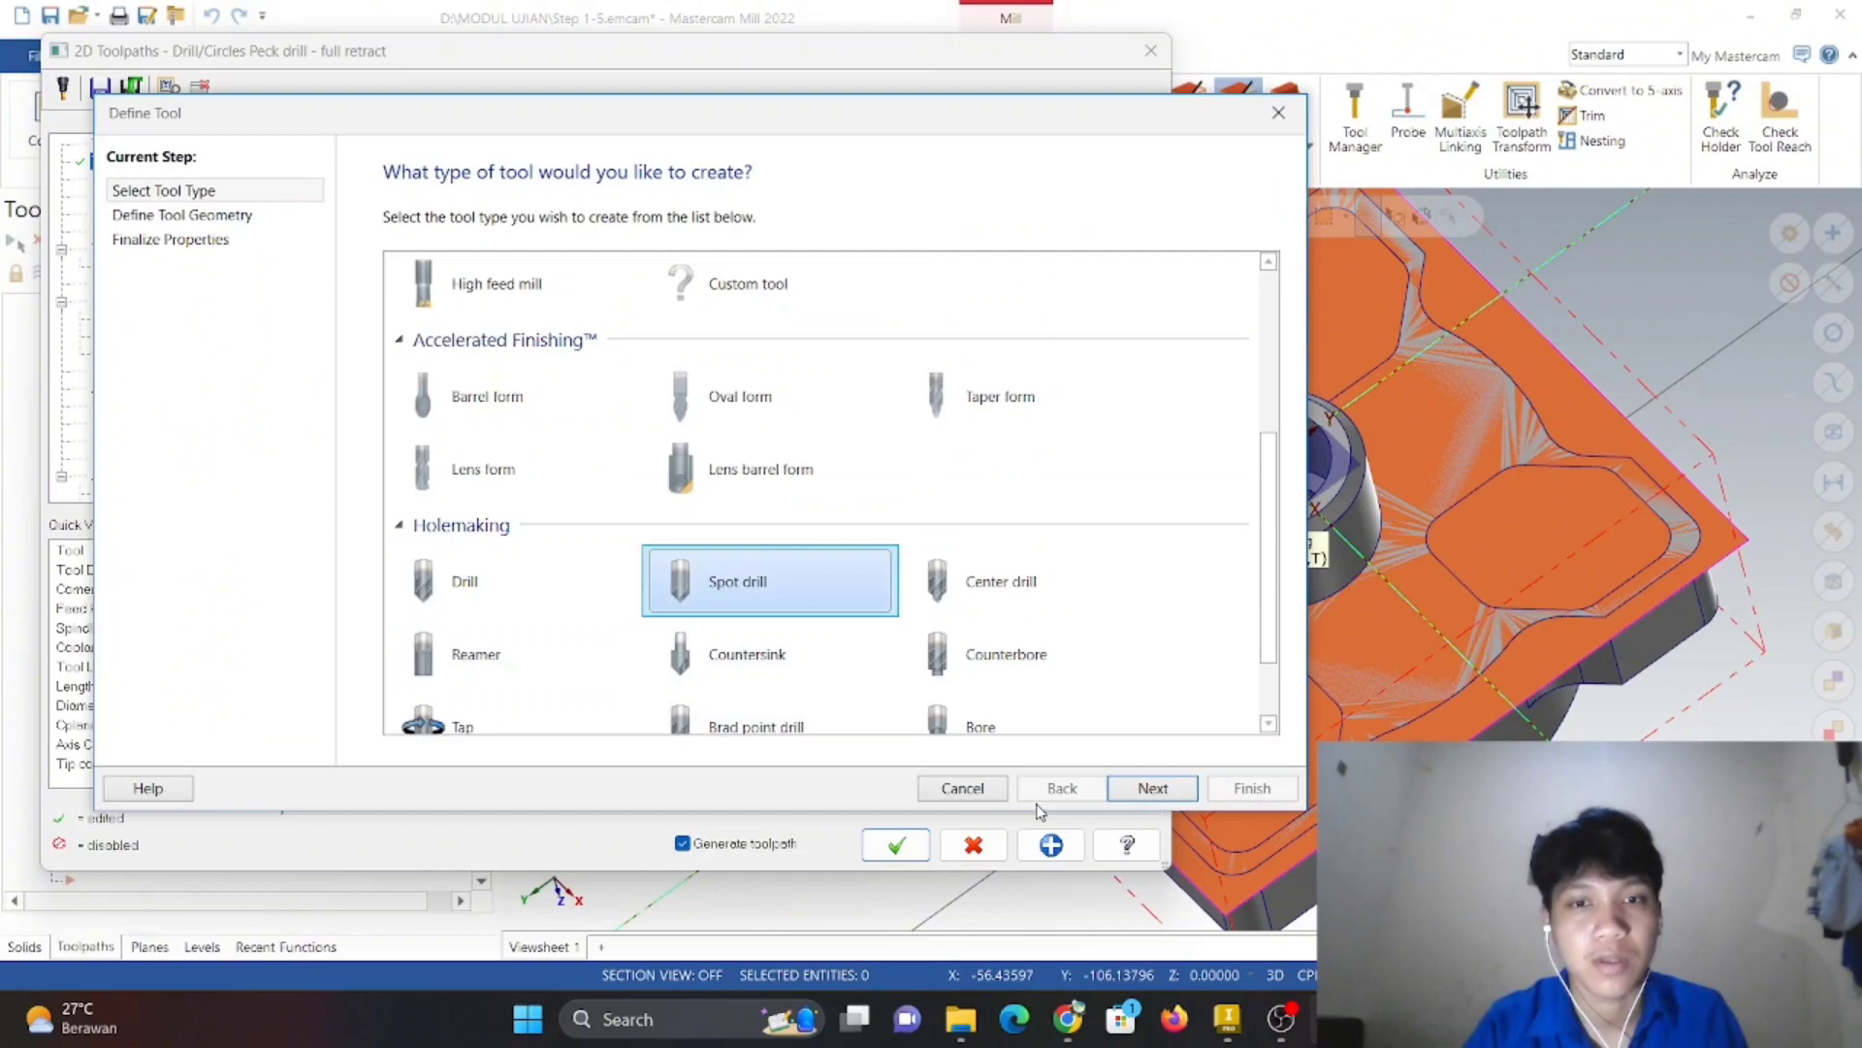
click(1149, 788)
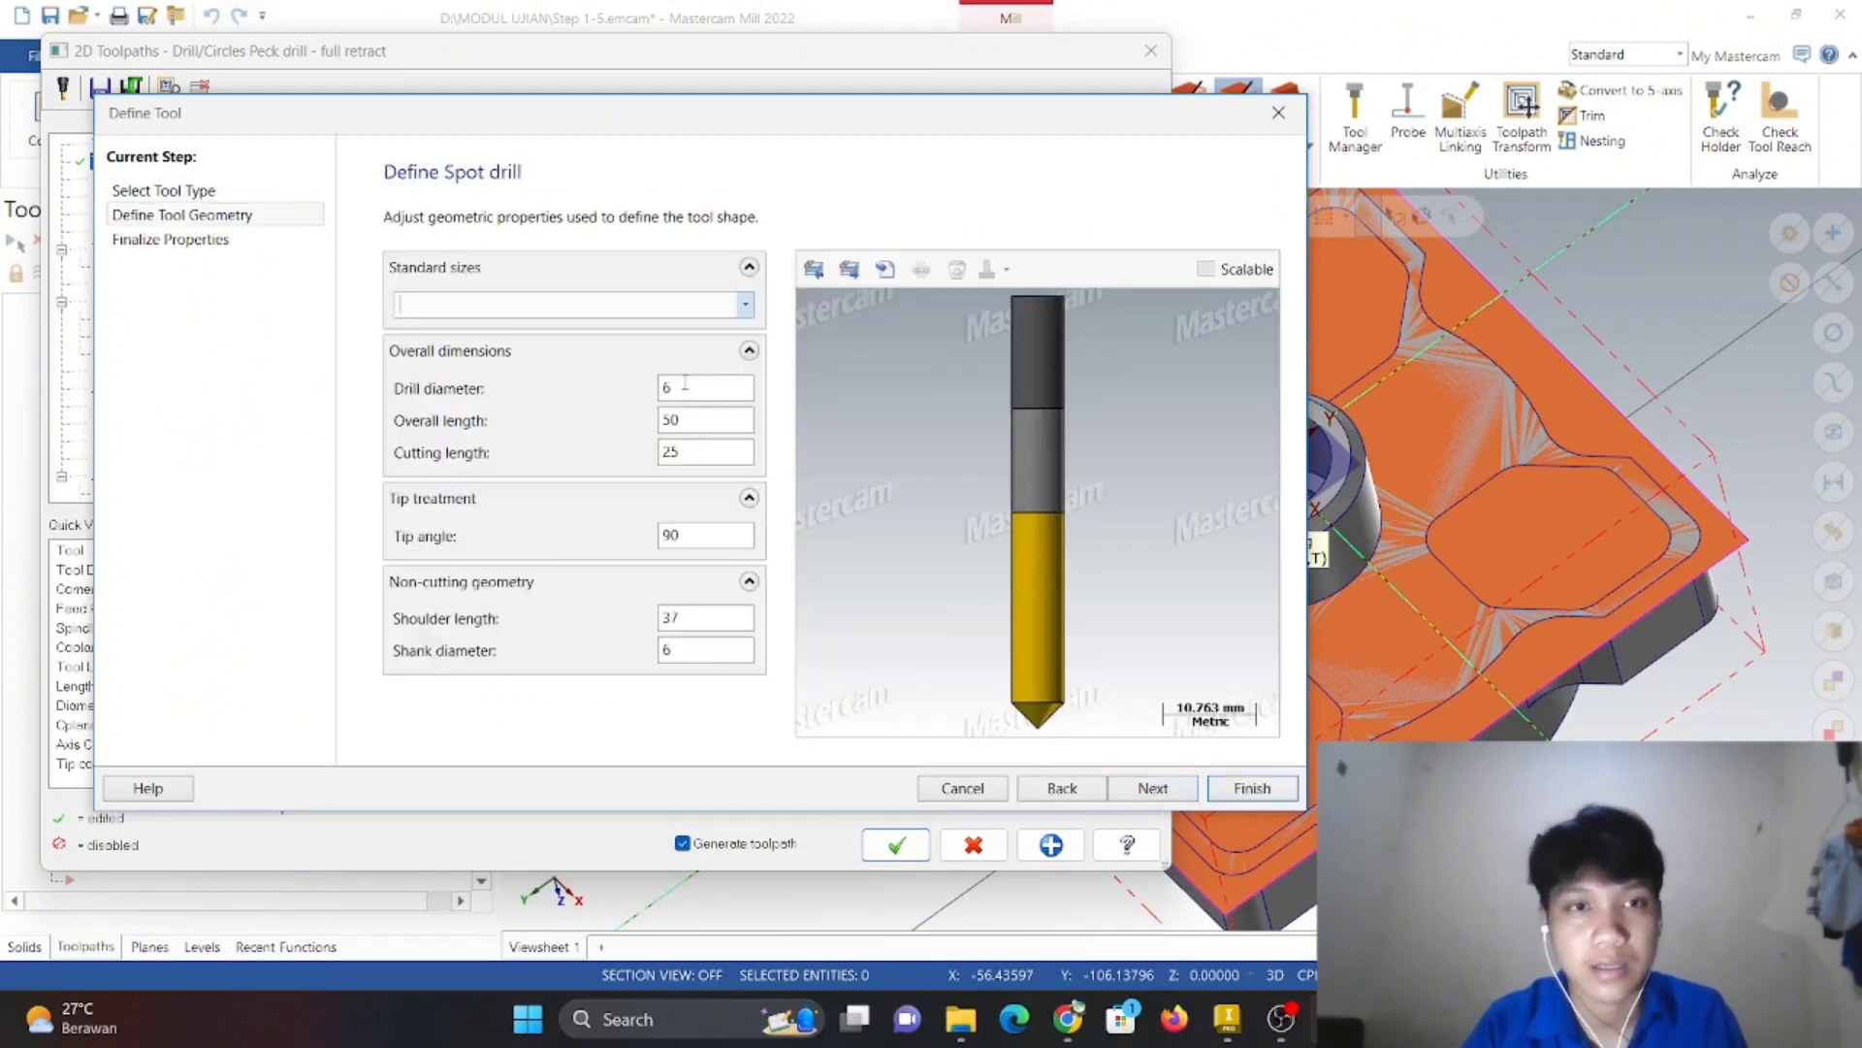
- Define the spot drill with diameter 10, overall length 90, cutting length 25 and shoulder length 25
double_click(732, 387)
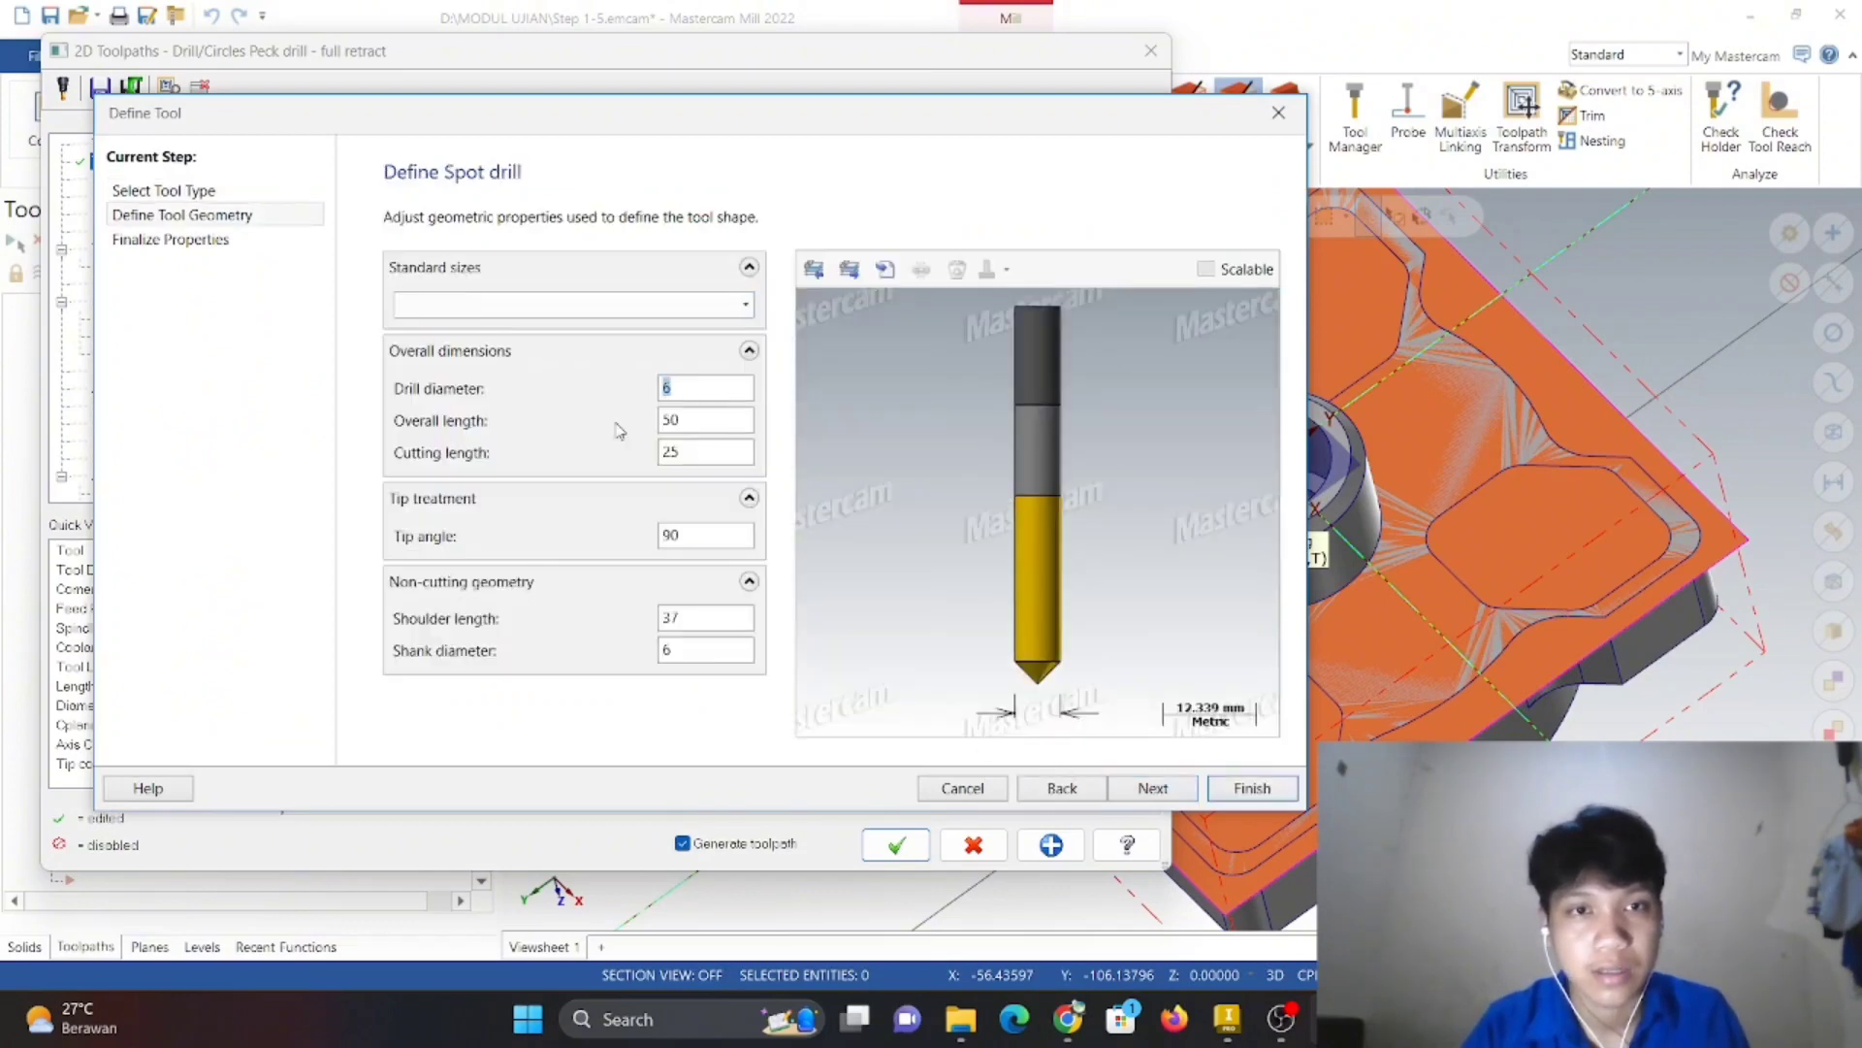
text(10)
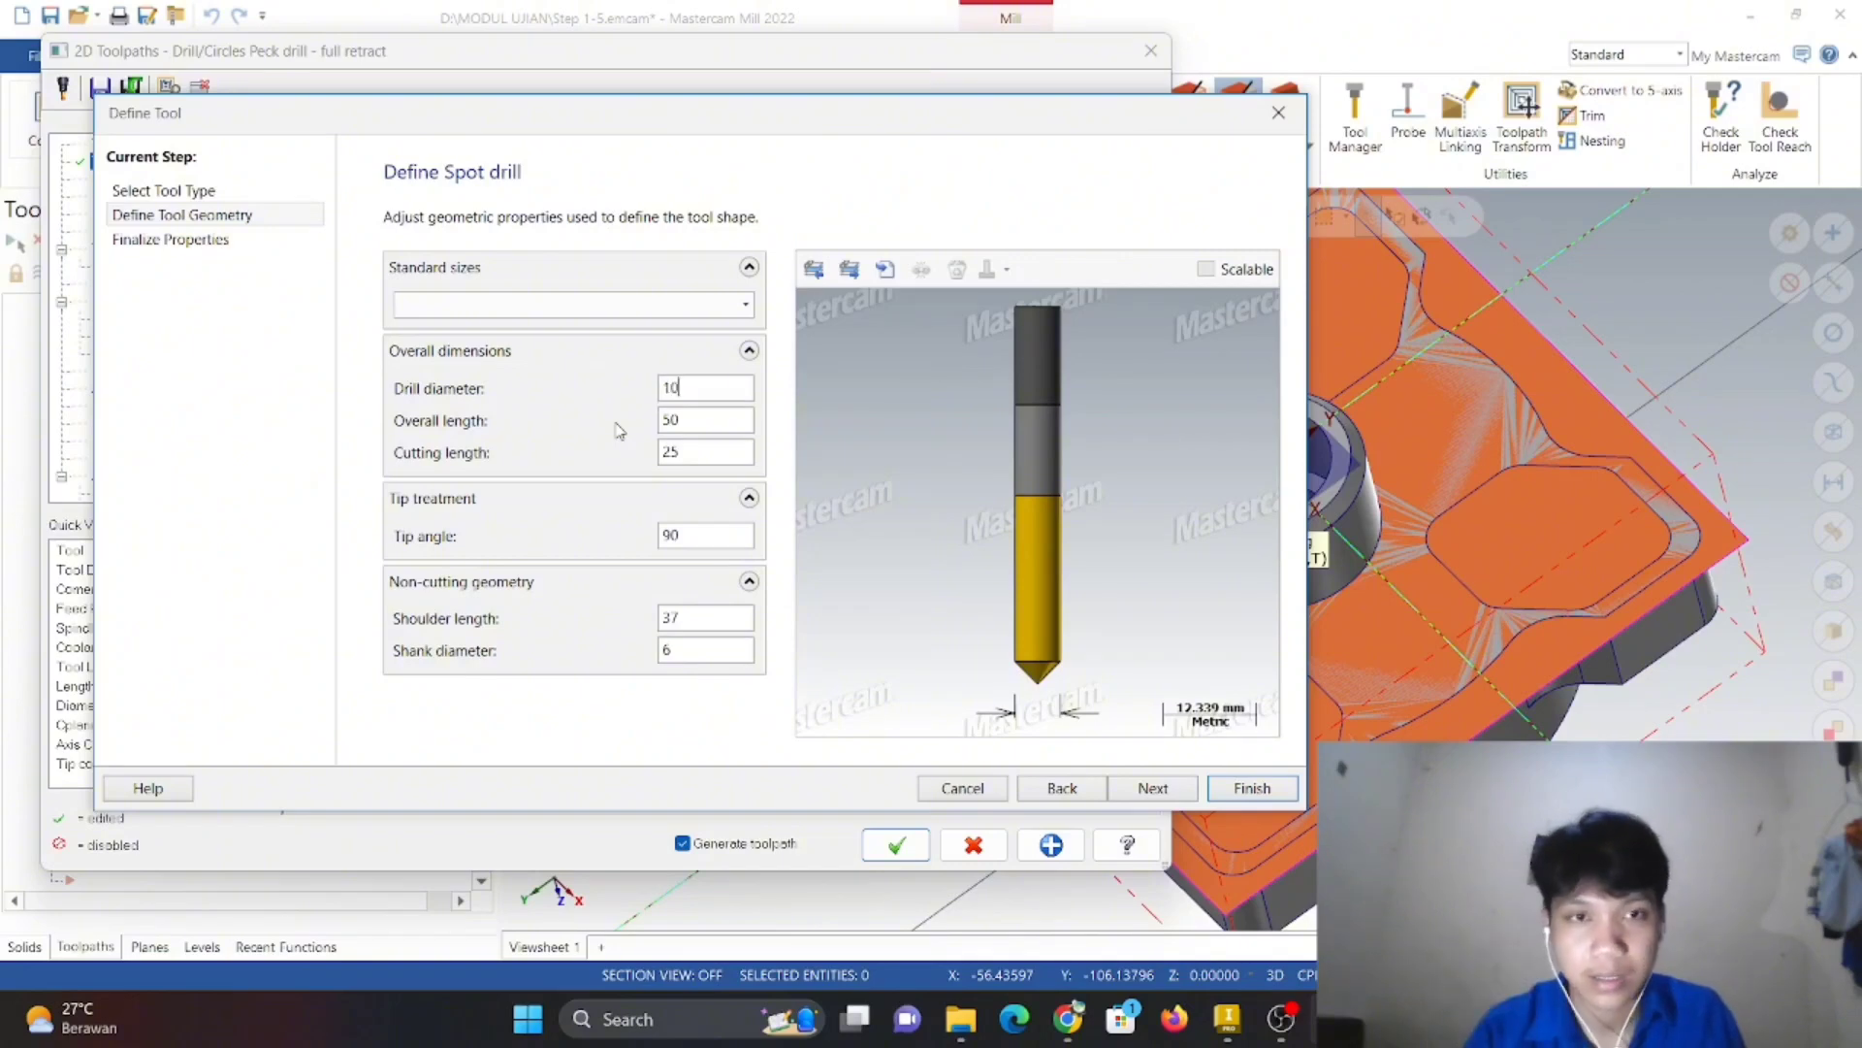
key(Tab)
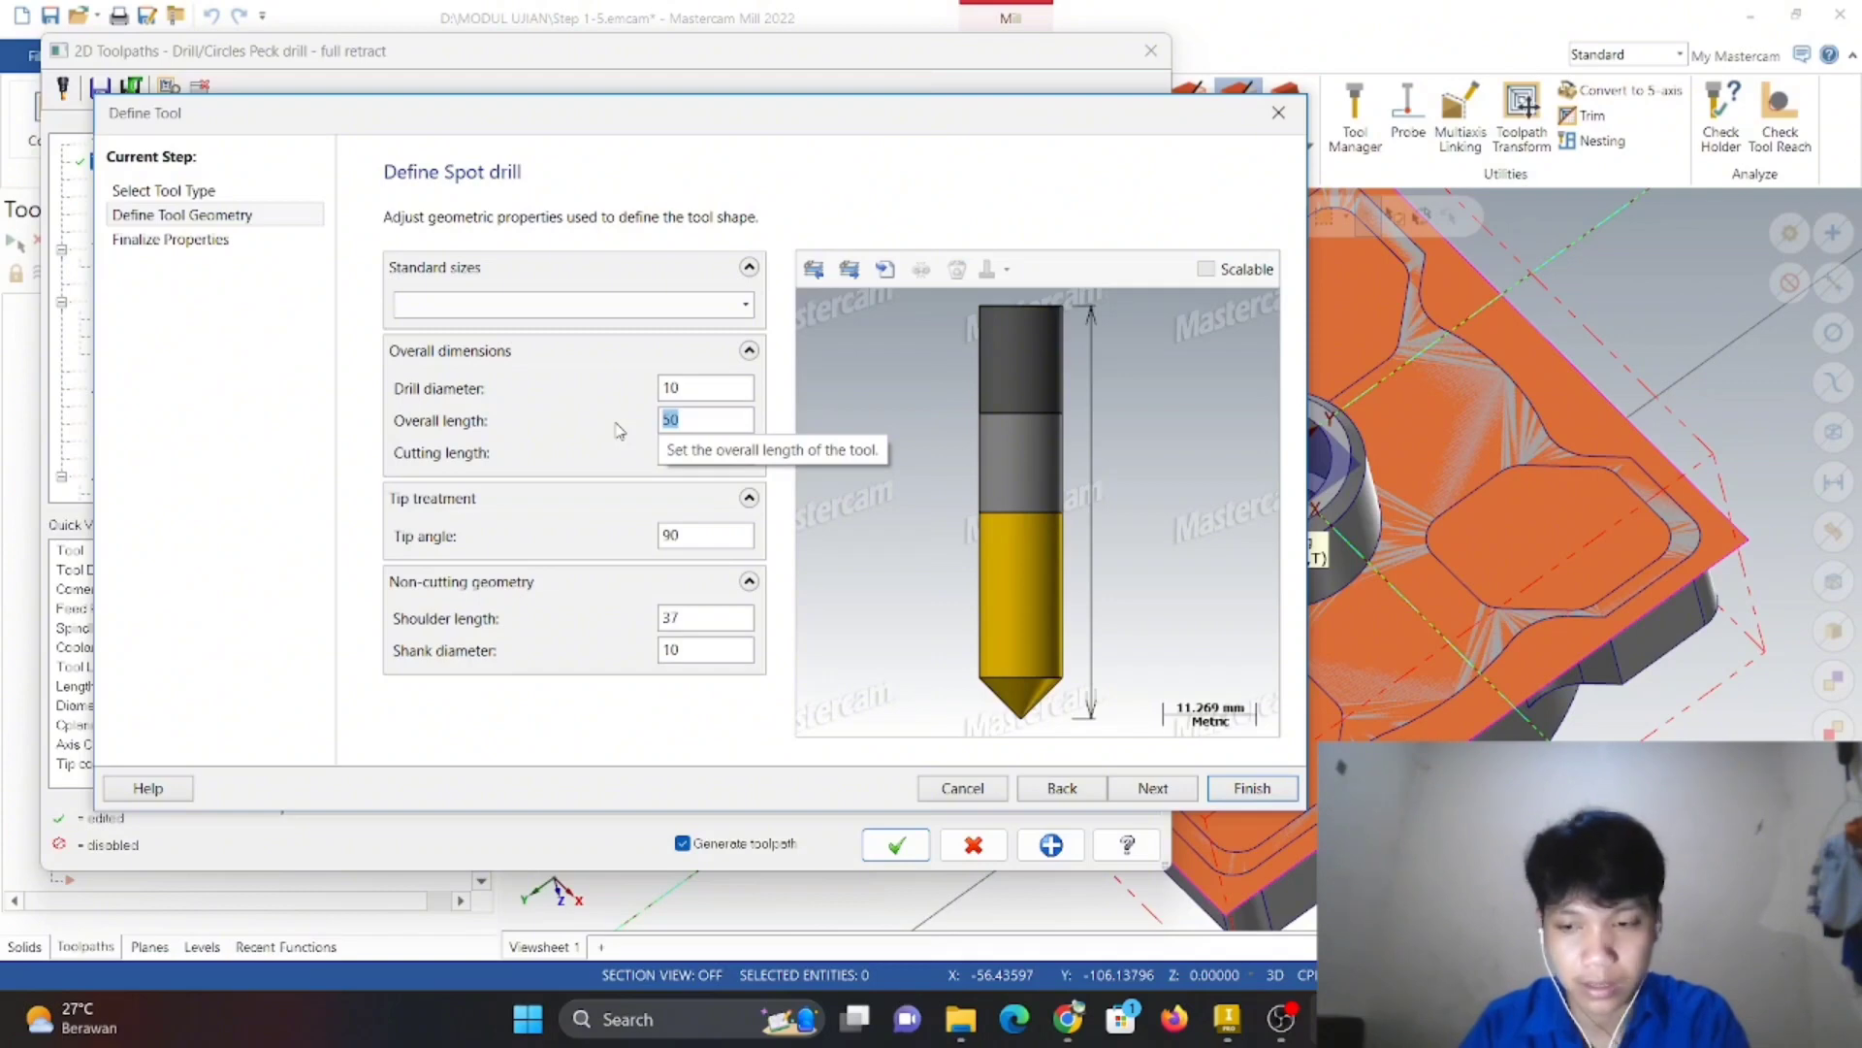
text(90)
key(Tab)
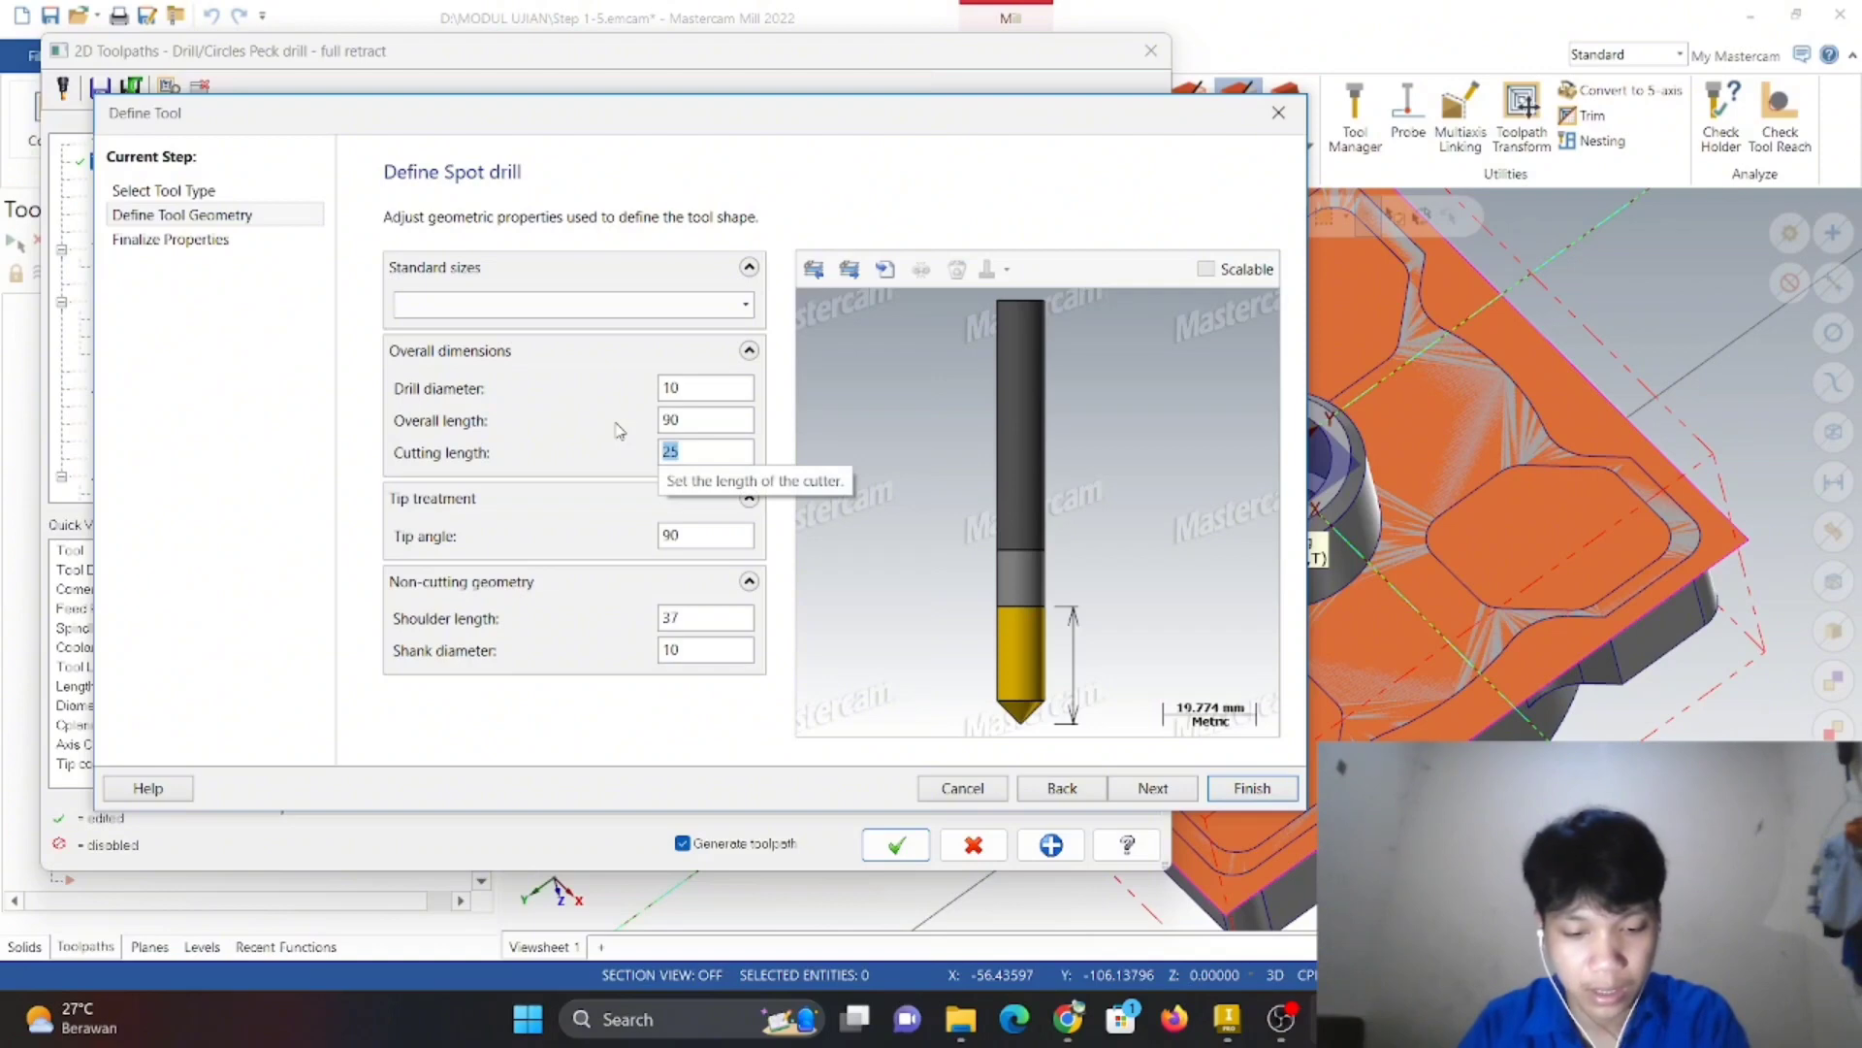
text(2)
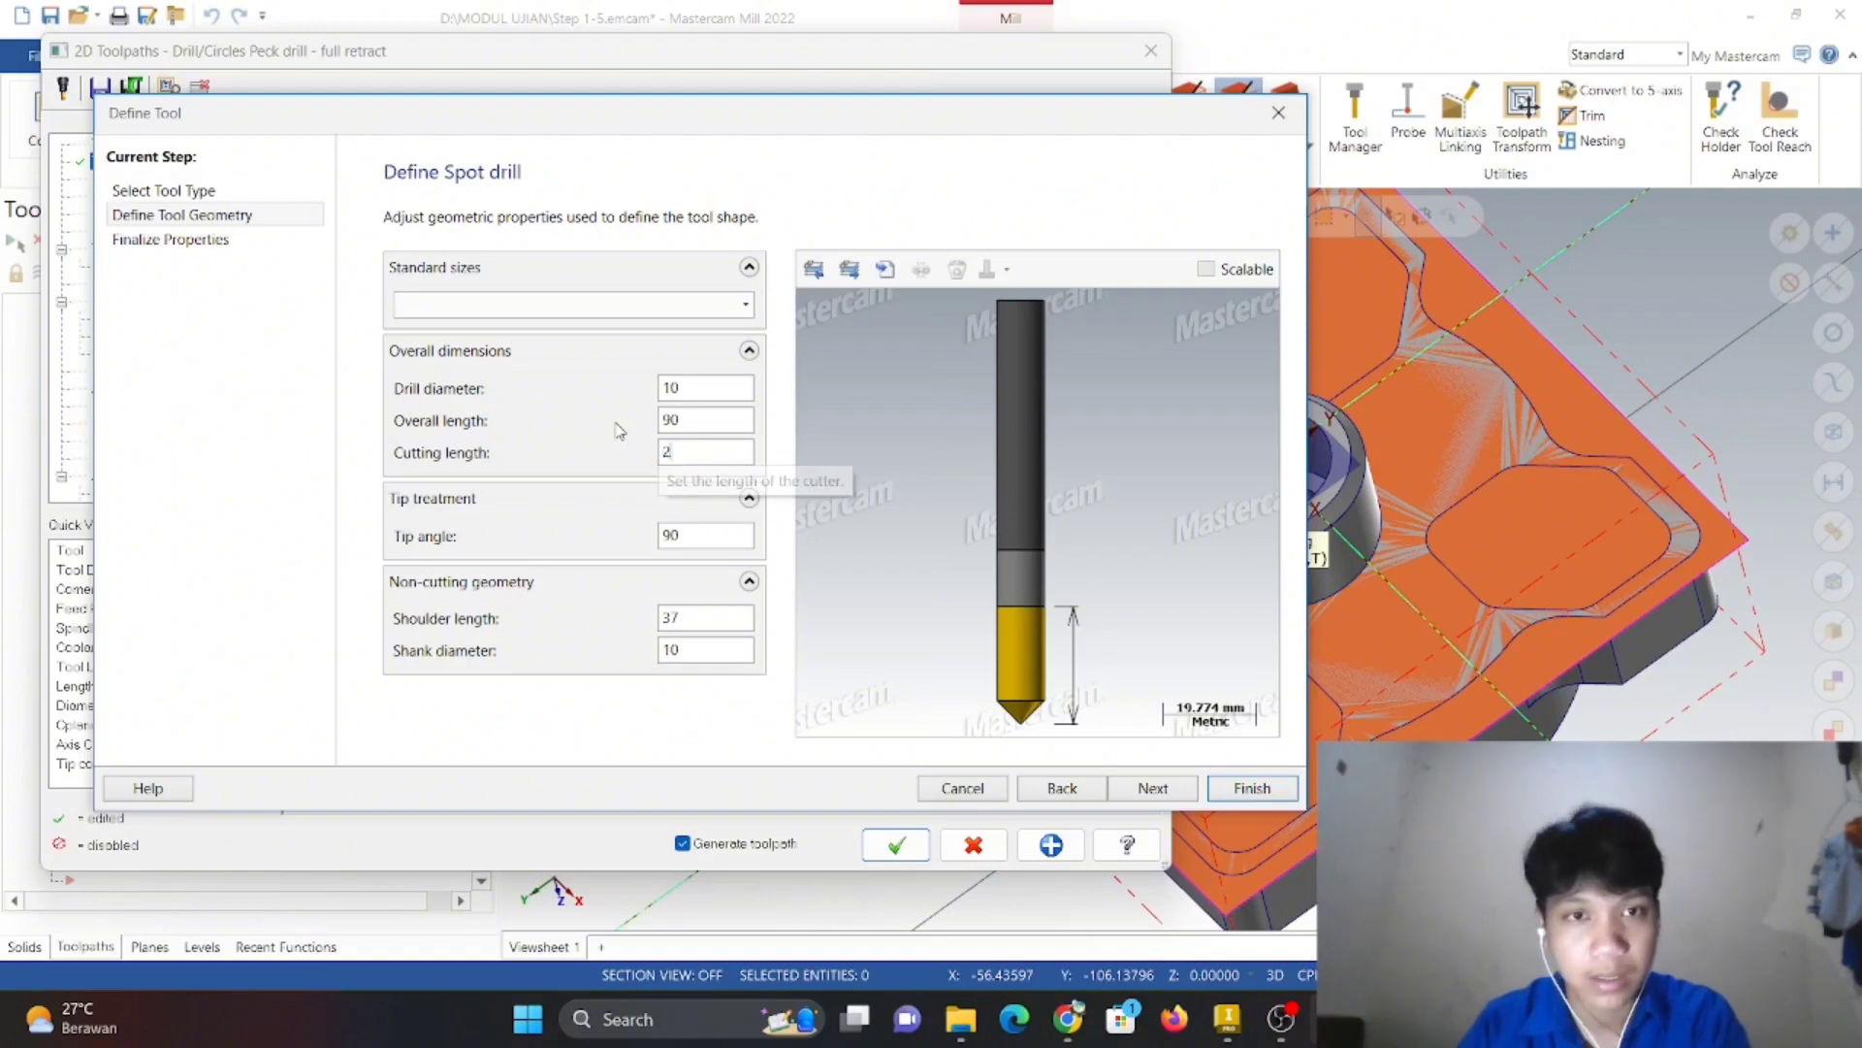
key(Tab)
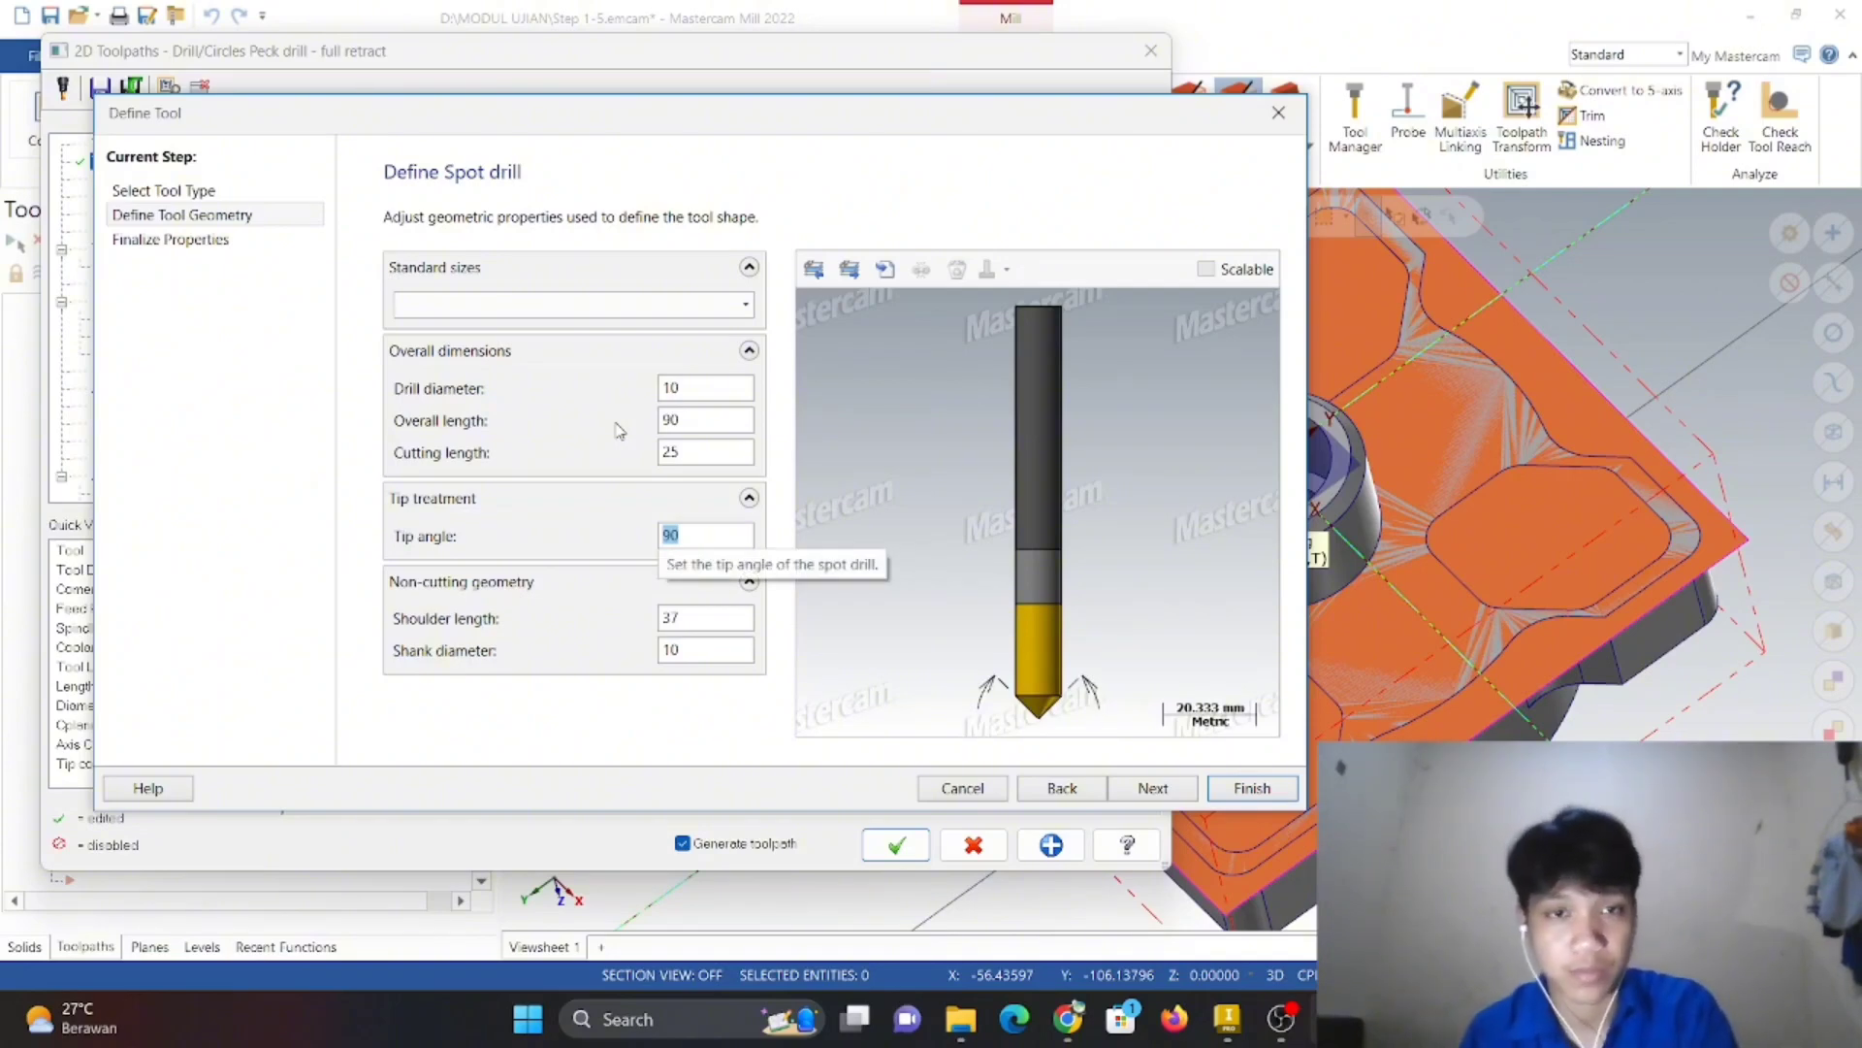
key(Tab)
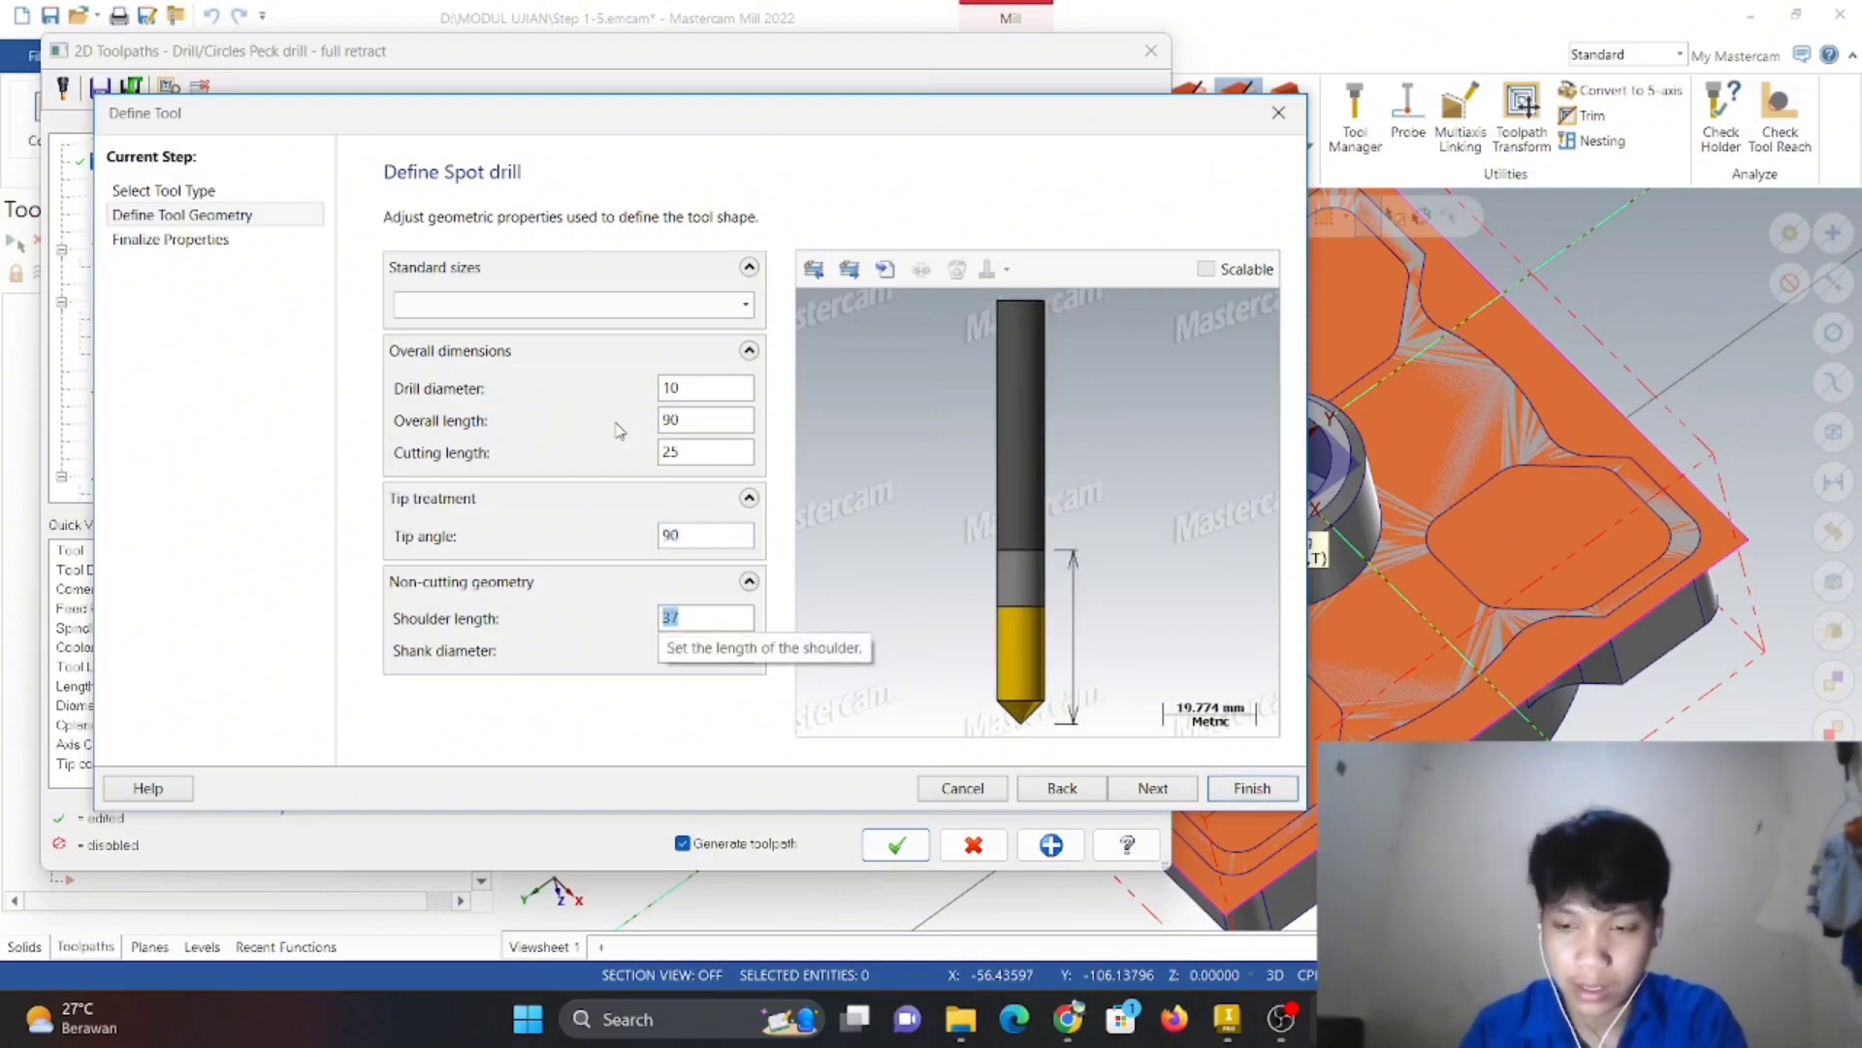
text(25)
key(Tab)
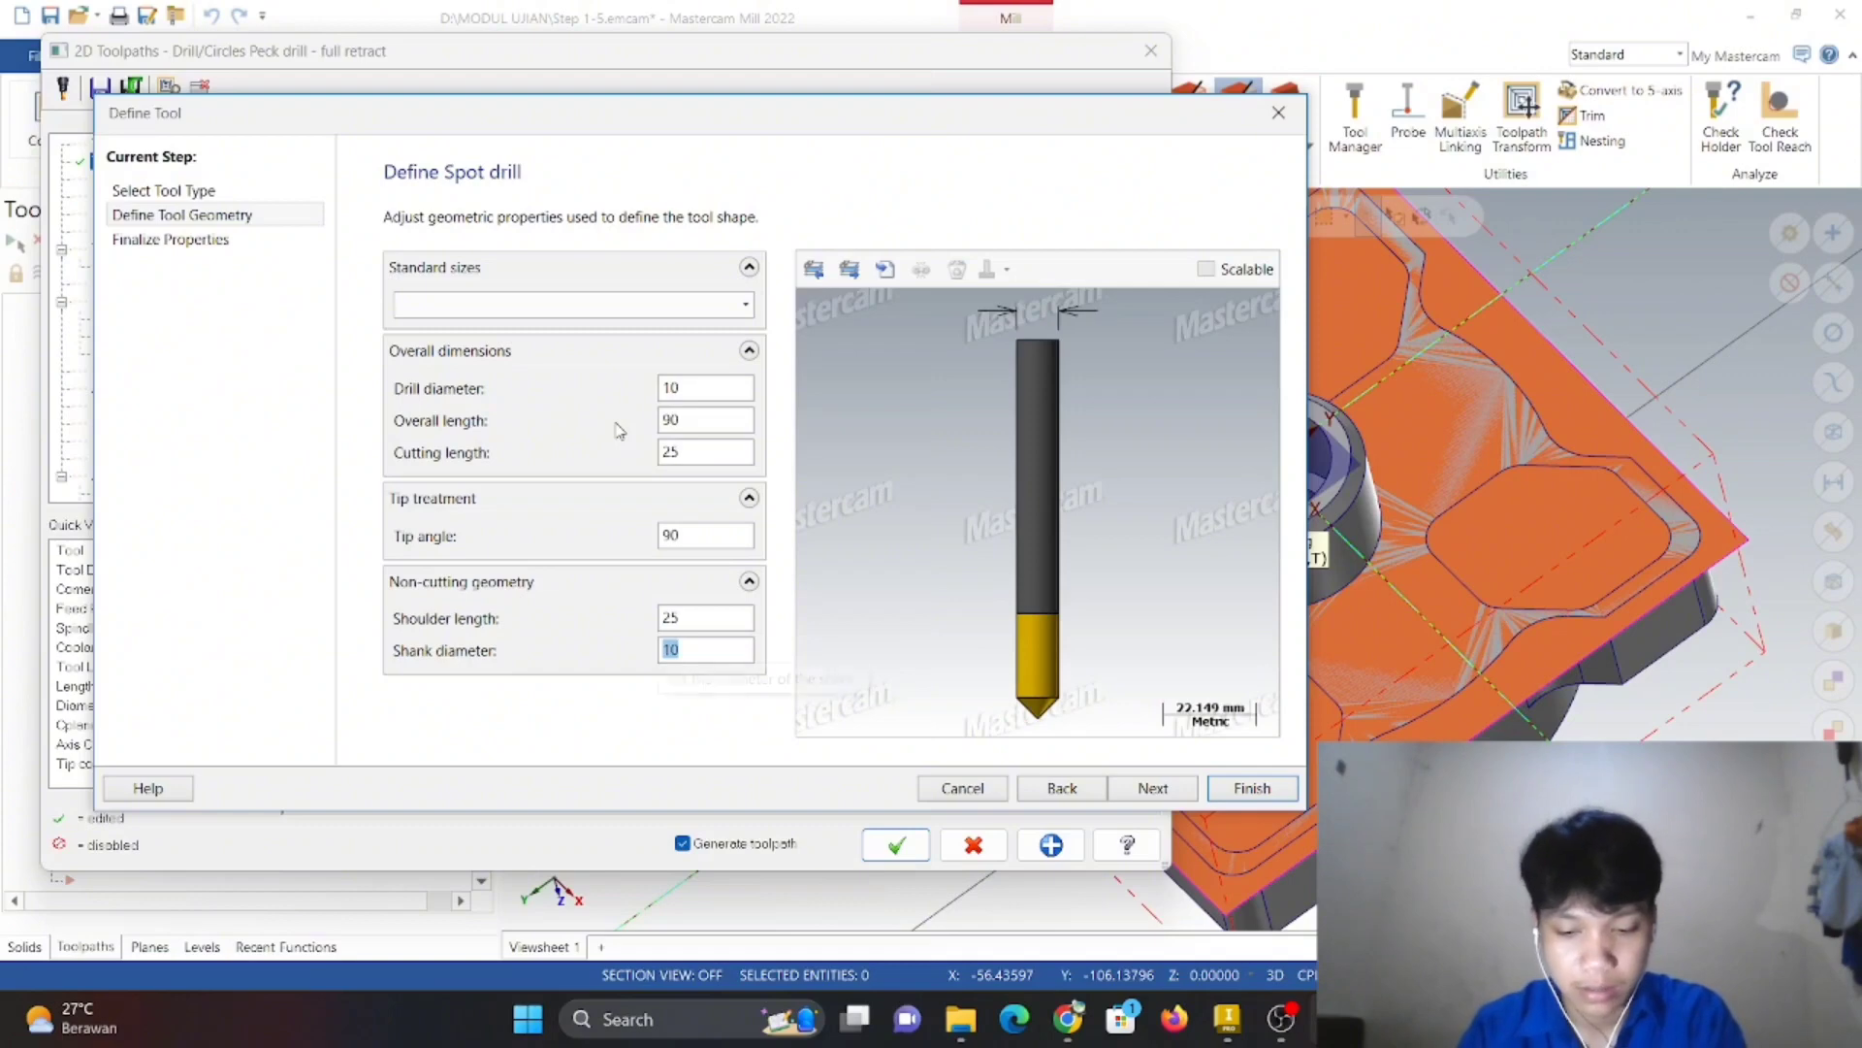
click(1190, 790)
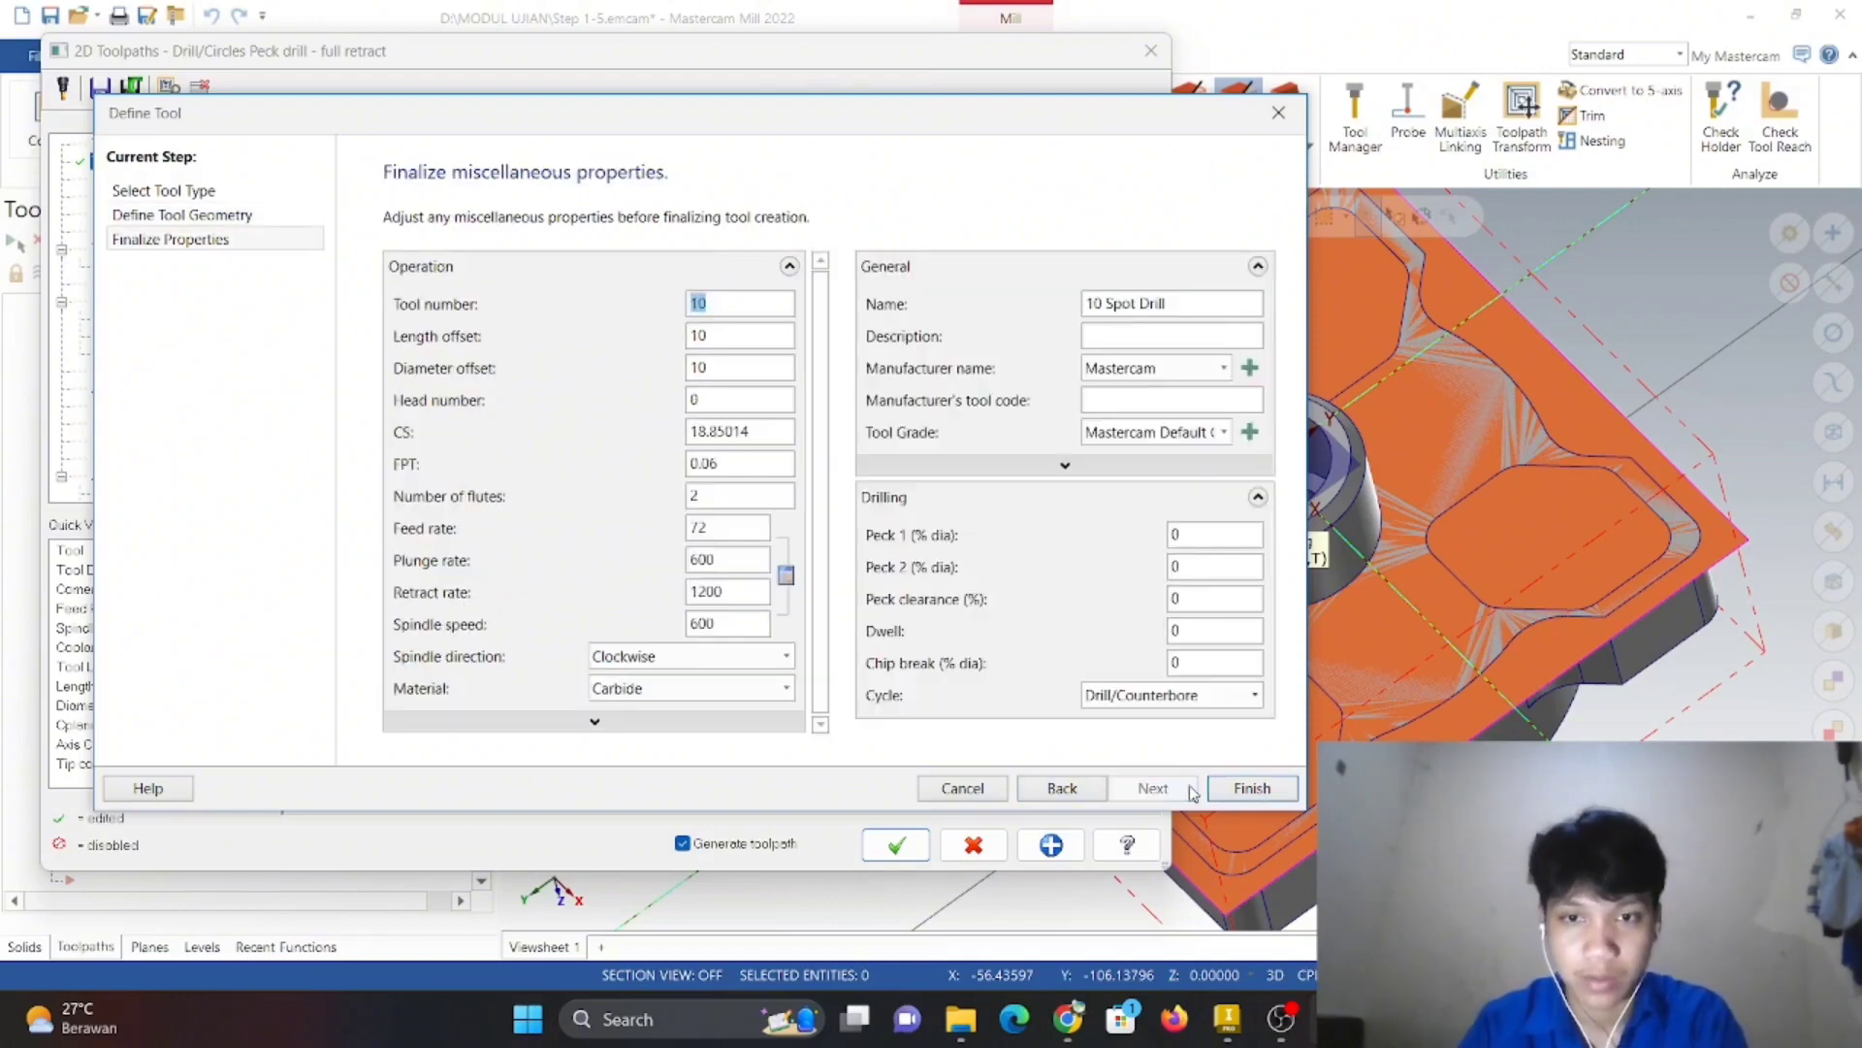
- Set the spot drill's feed rate to 1000 and spindle speed to 2000, and add it as another tool
click(734, 525)
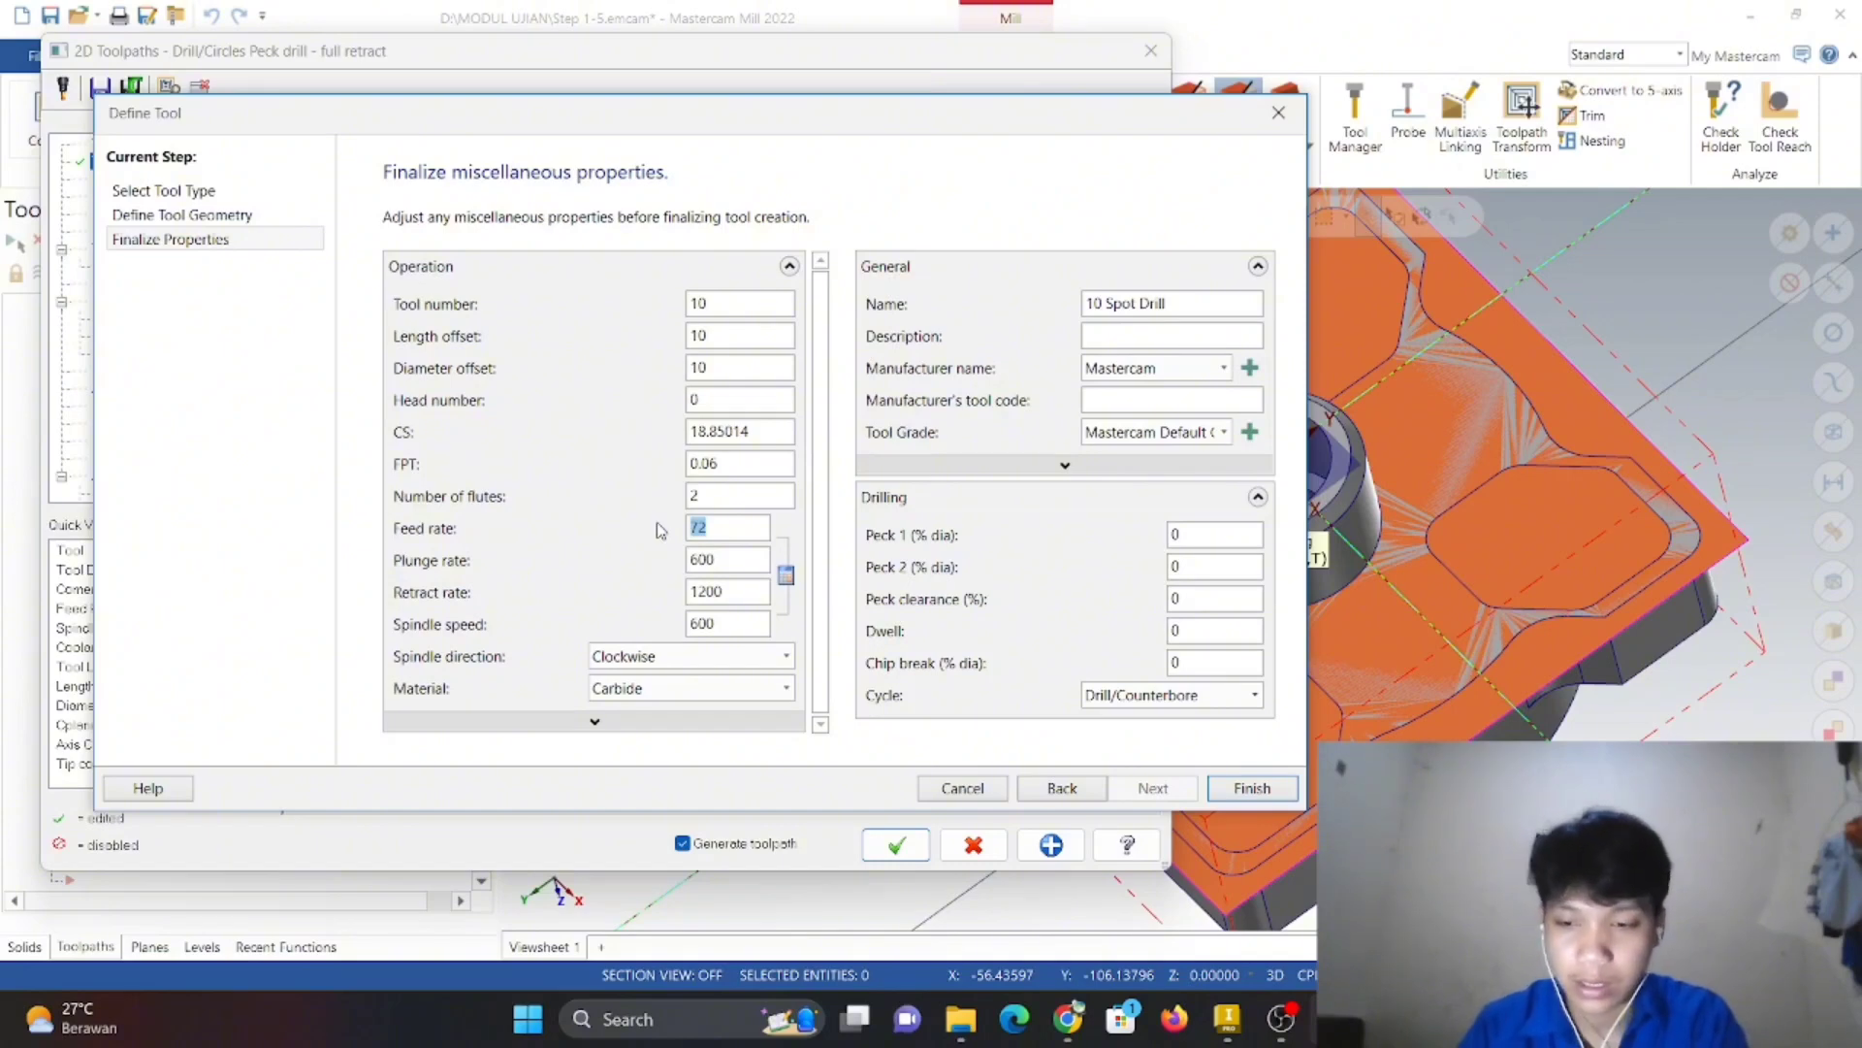
key(Tab)
key(Tab)
key(Tab)
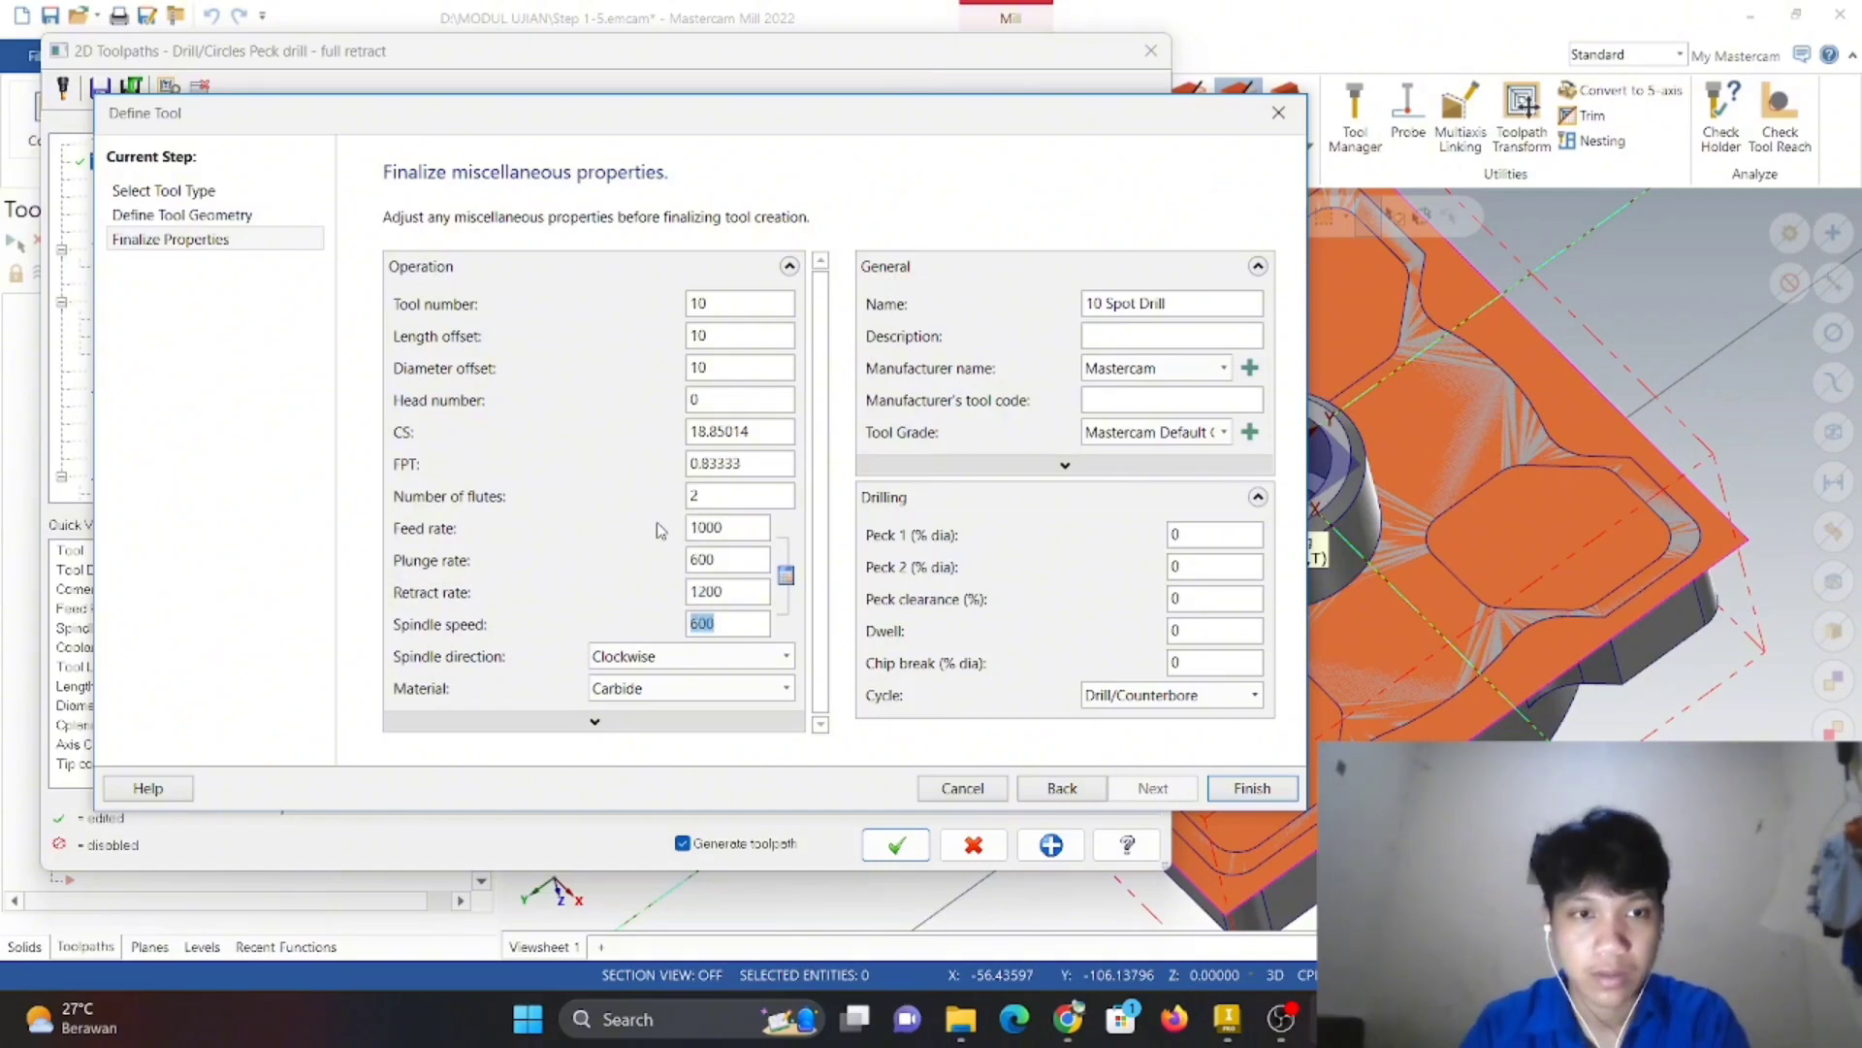
text(2000)
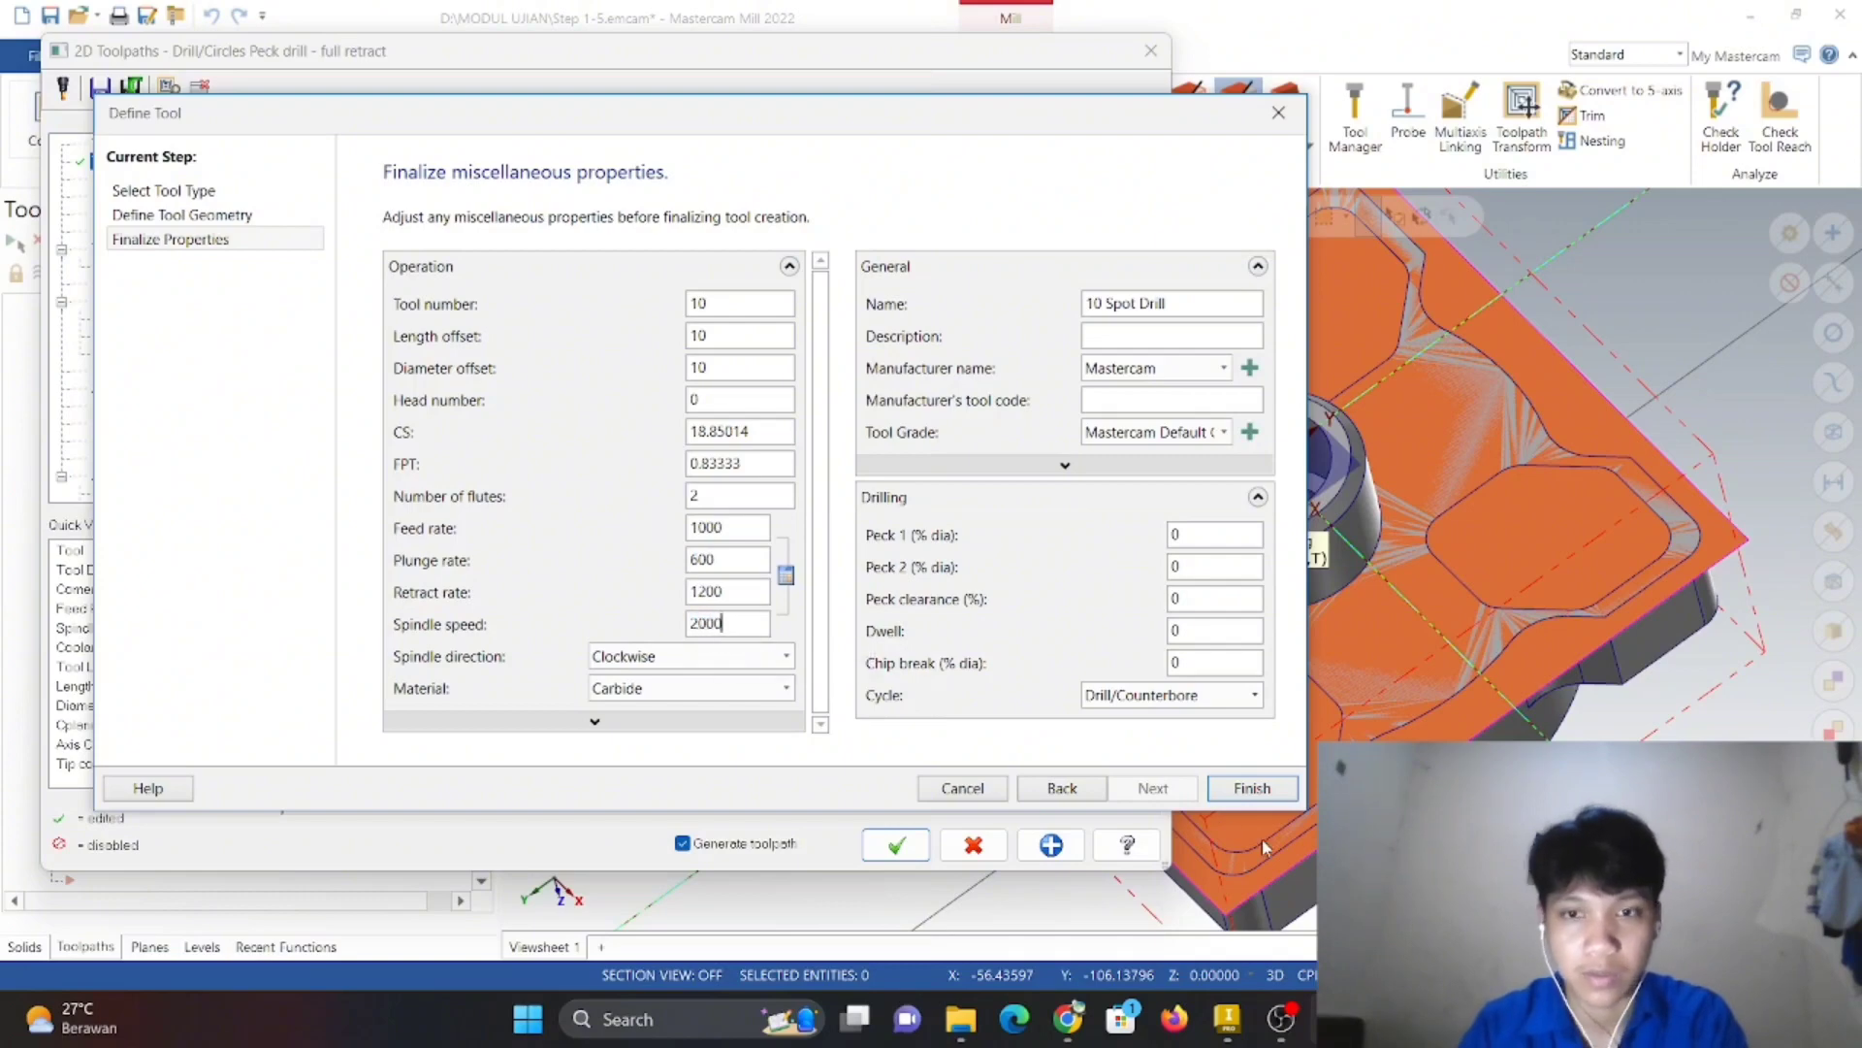
click(1253, 785)
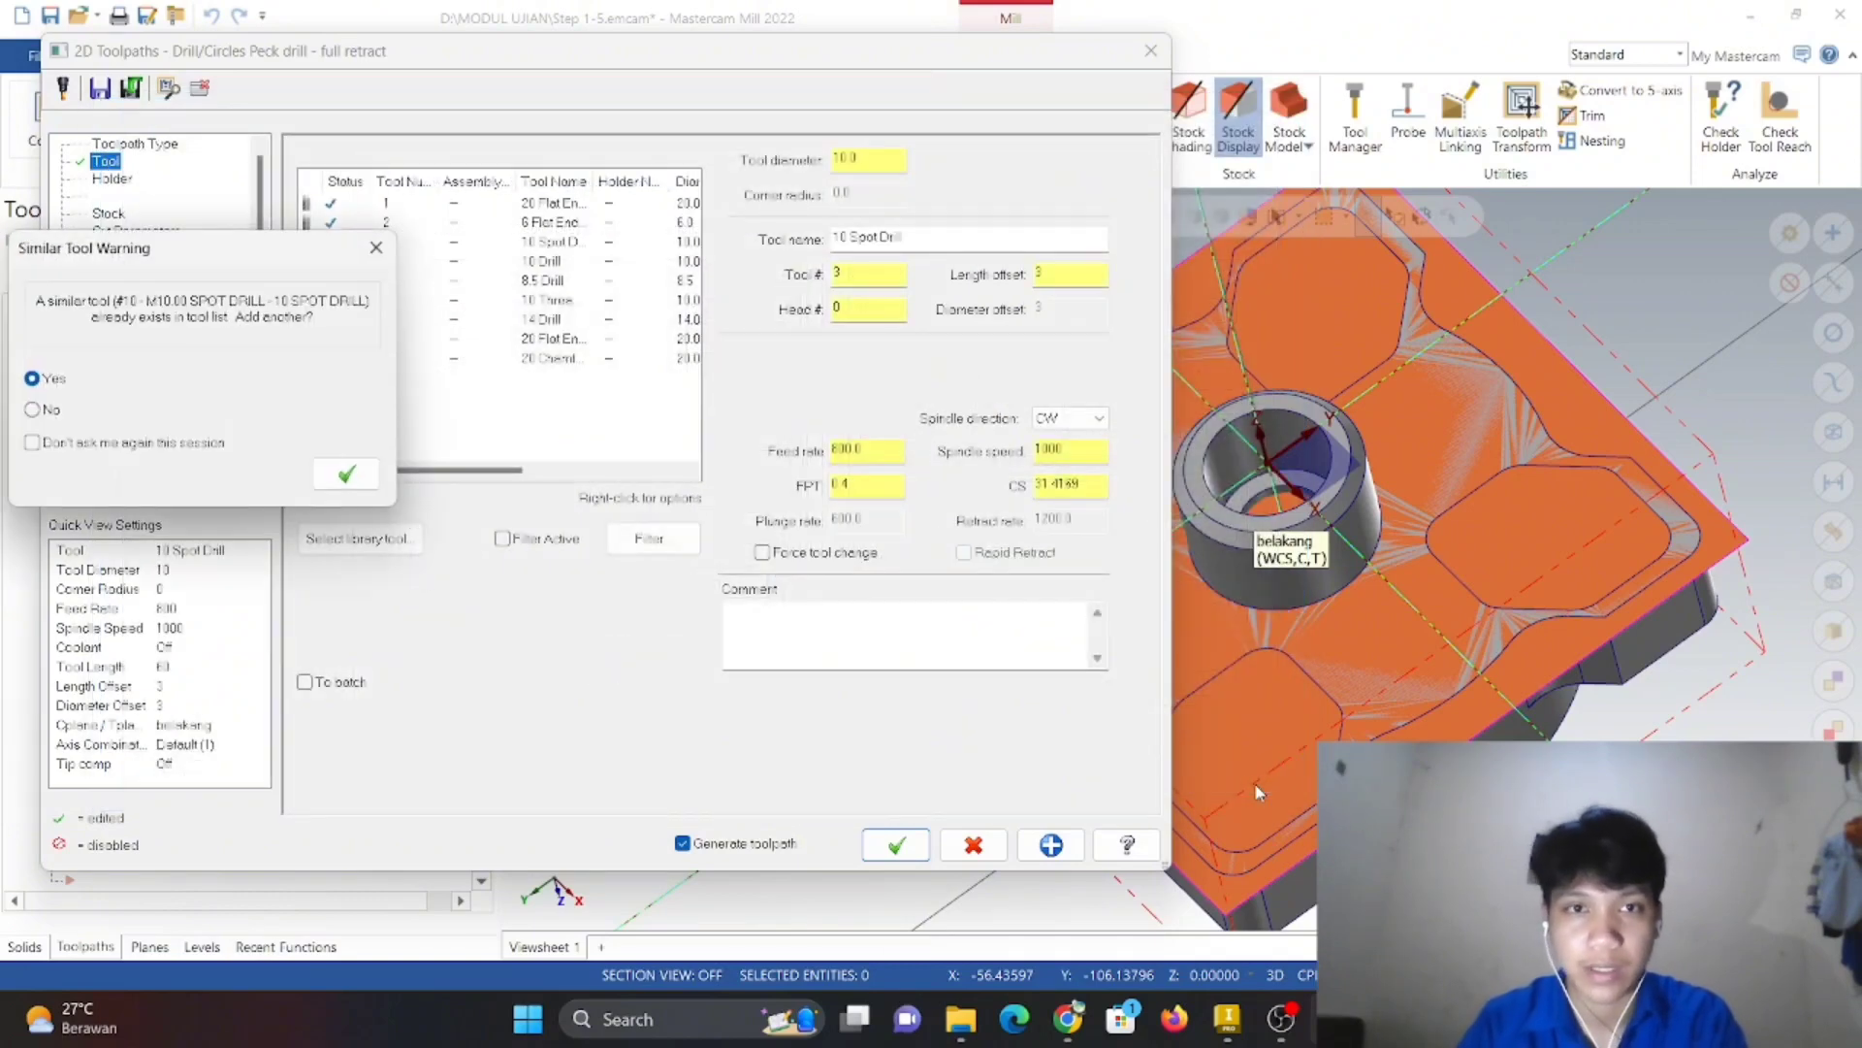
click(347, 474)
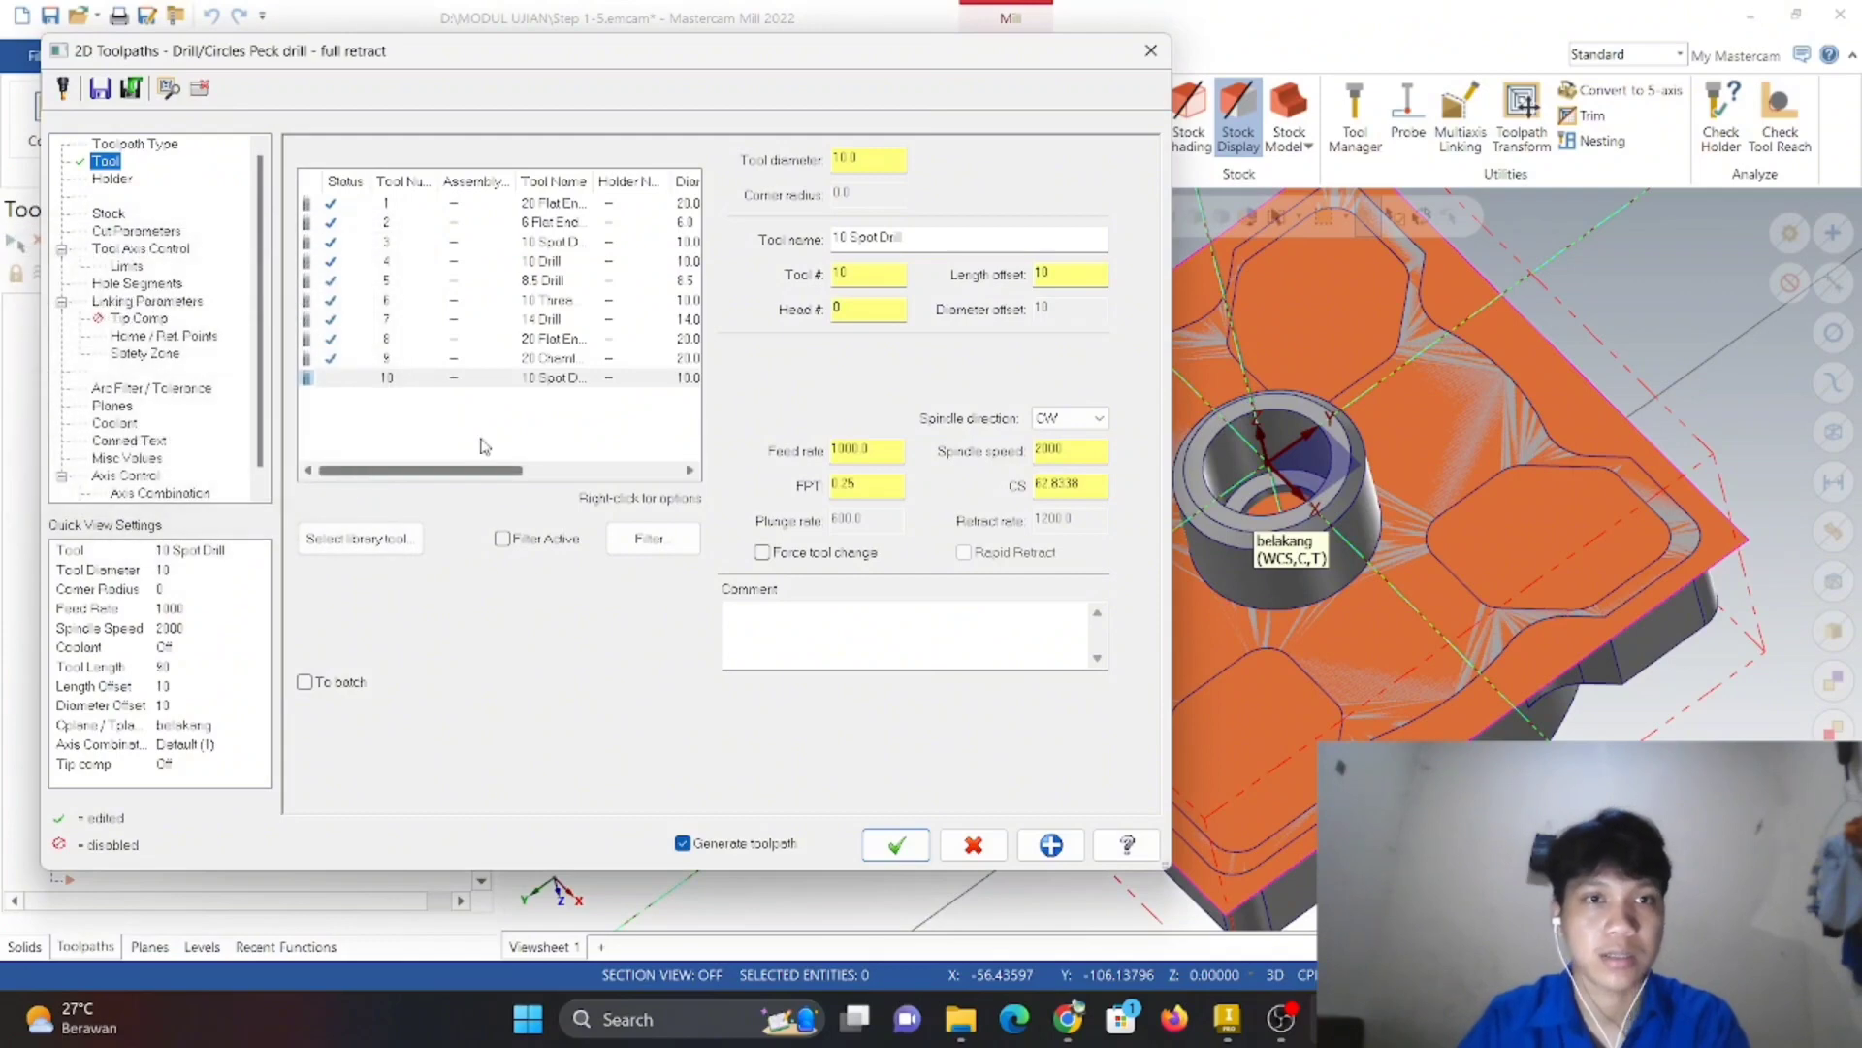
- Compare spot drill tools 3 and 10, keep tool 10 selected and review its geometry
click(467, 385)
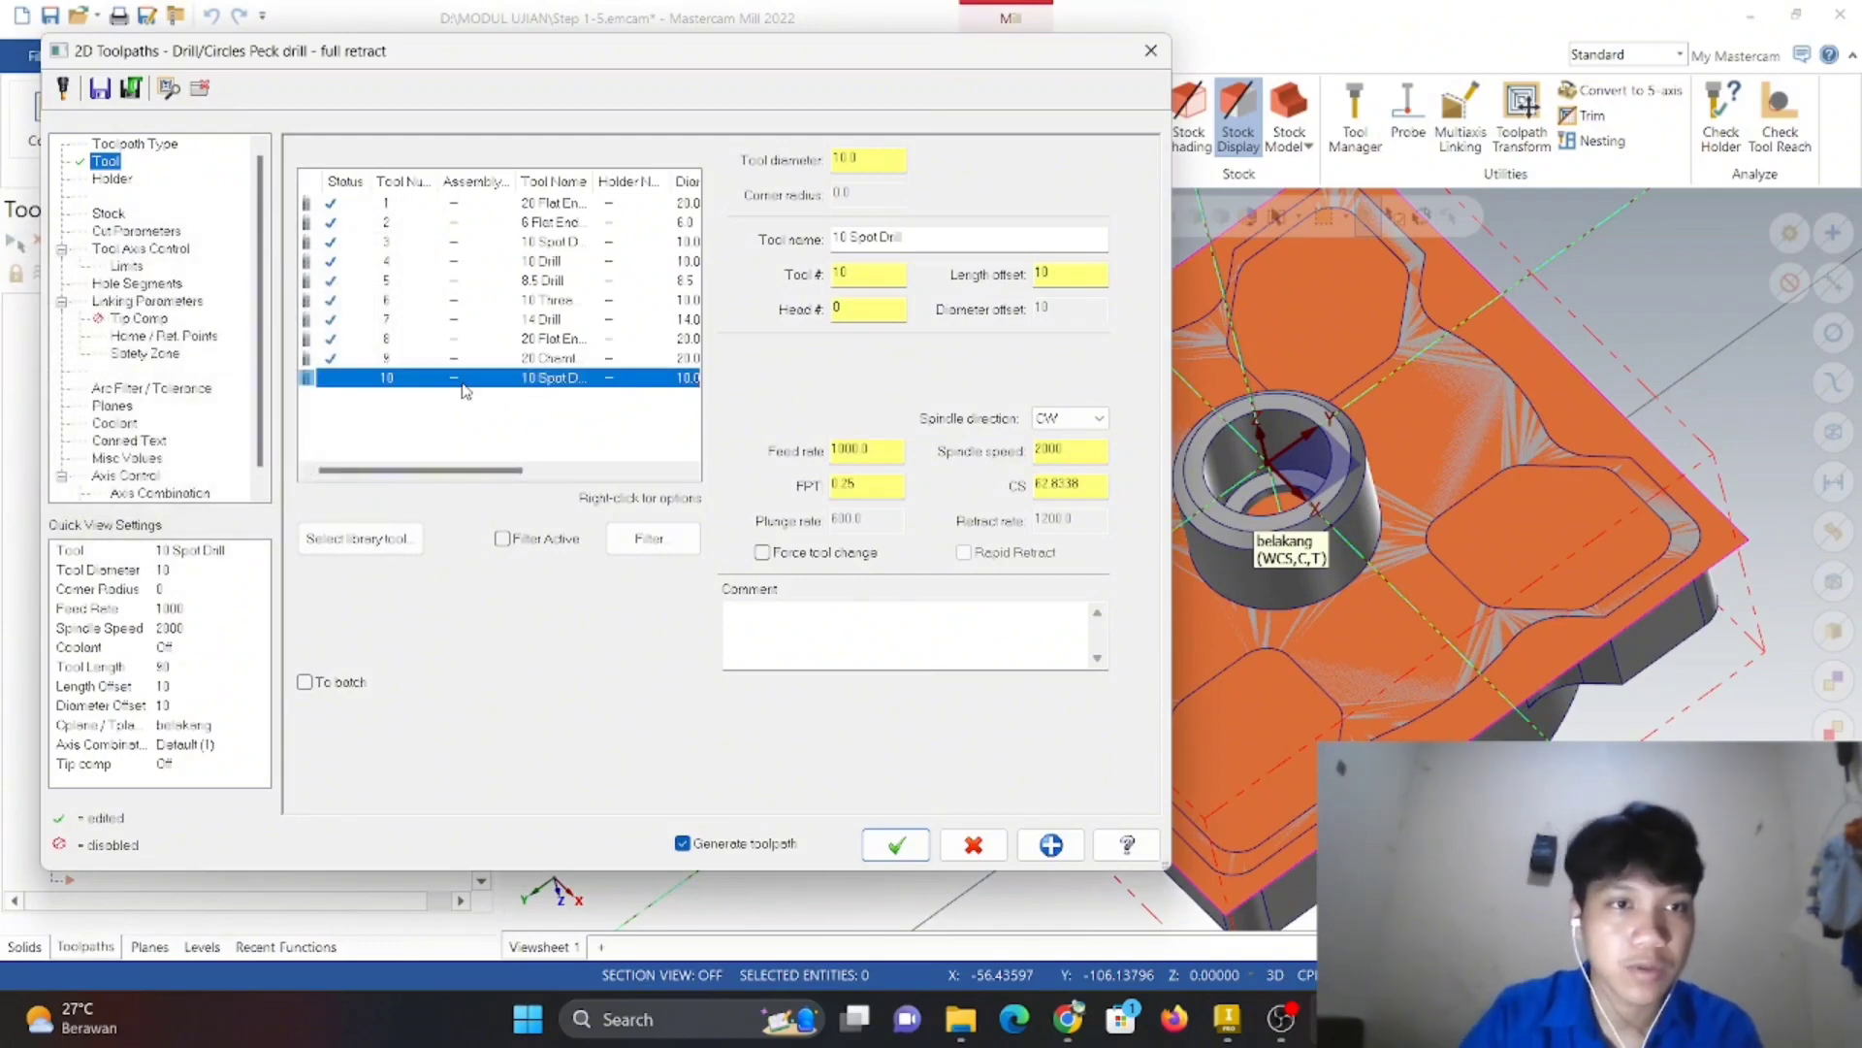
click(512, 241)
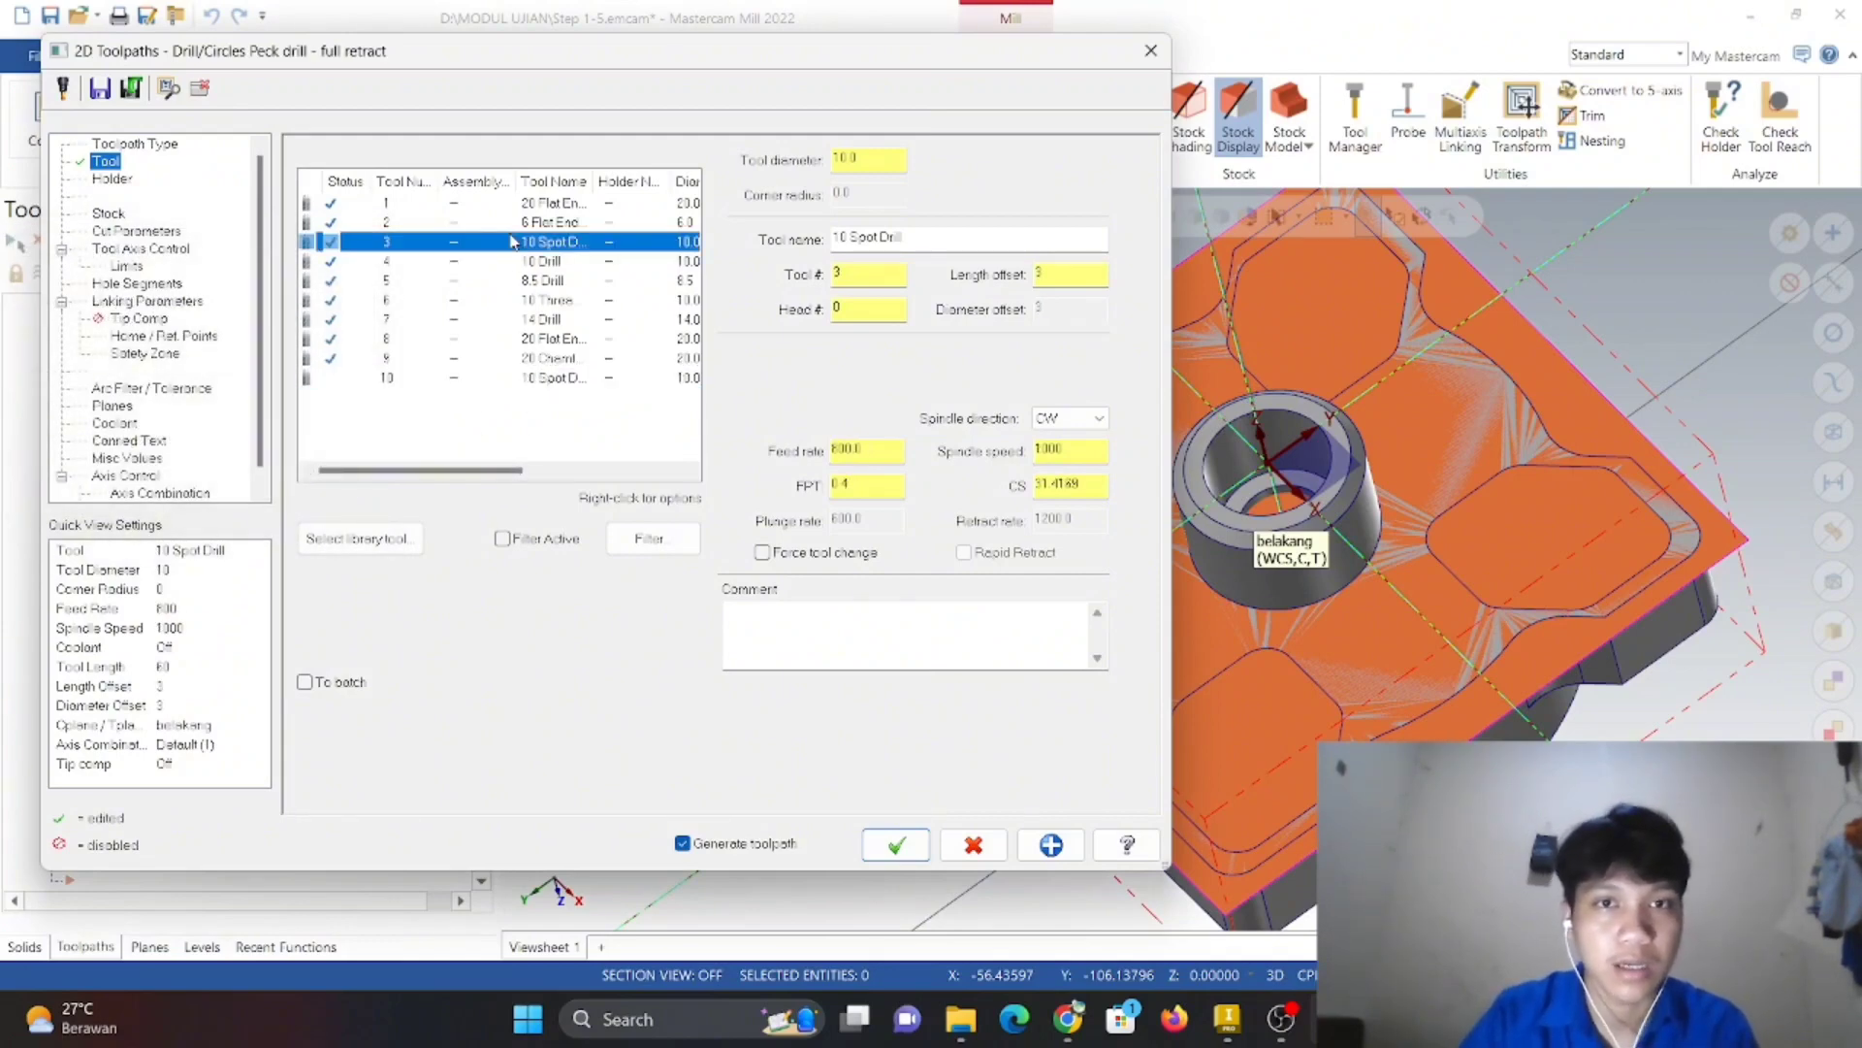
click(503, 382)
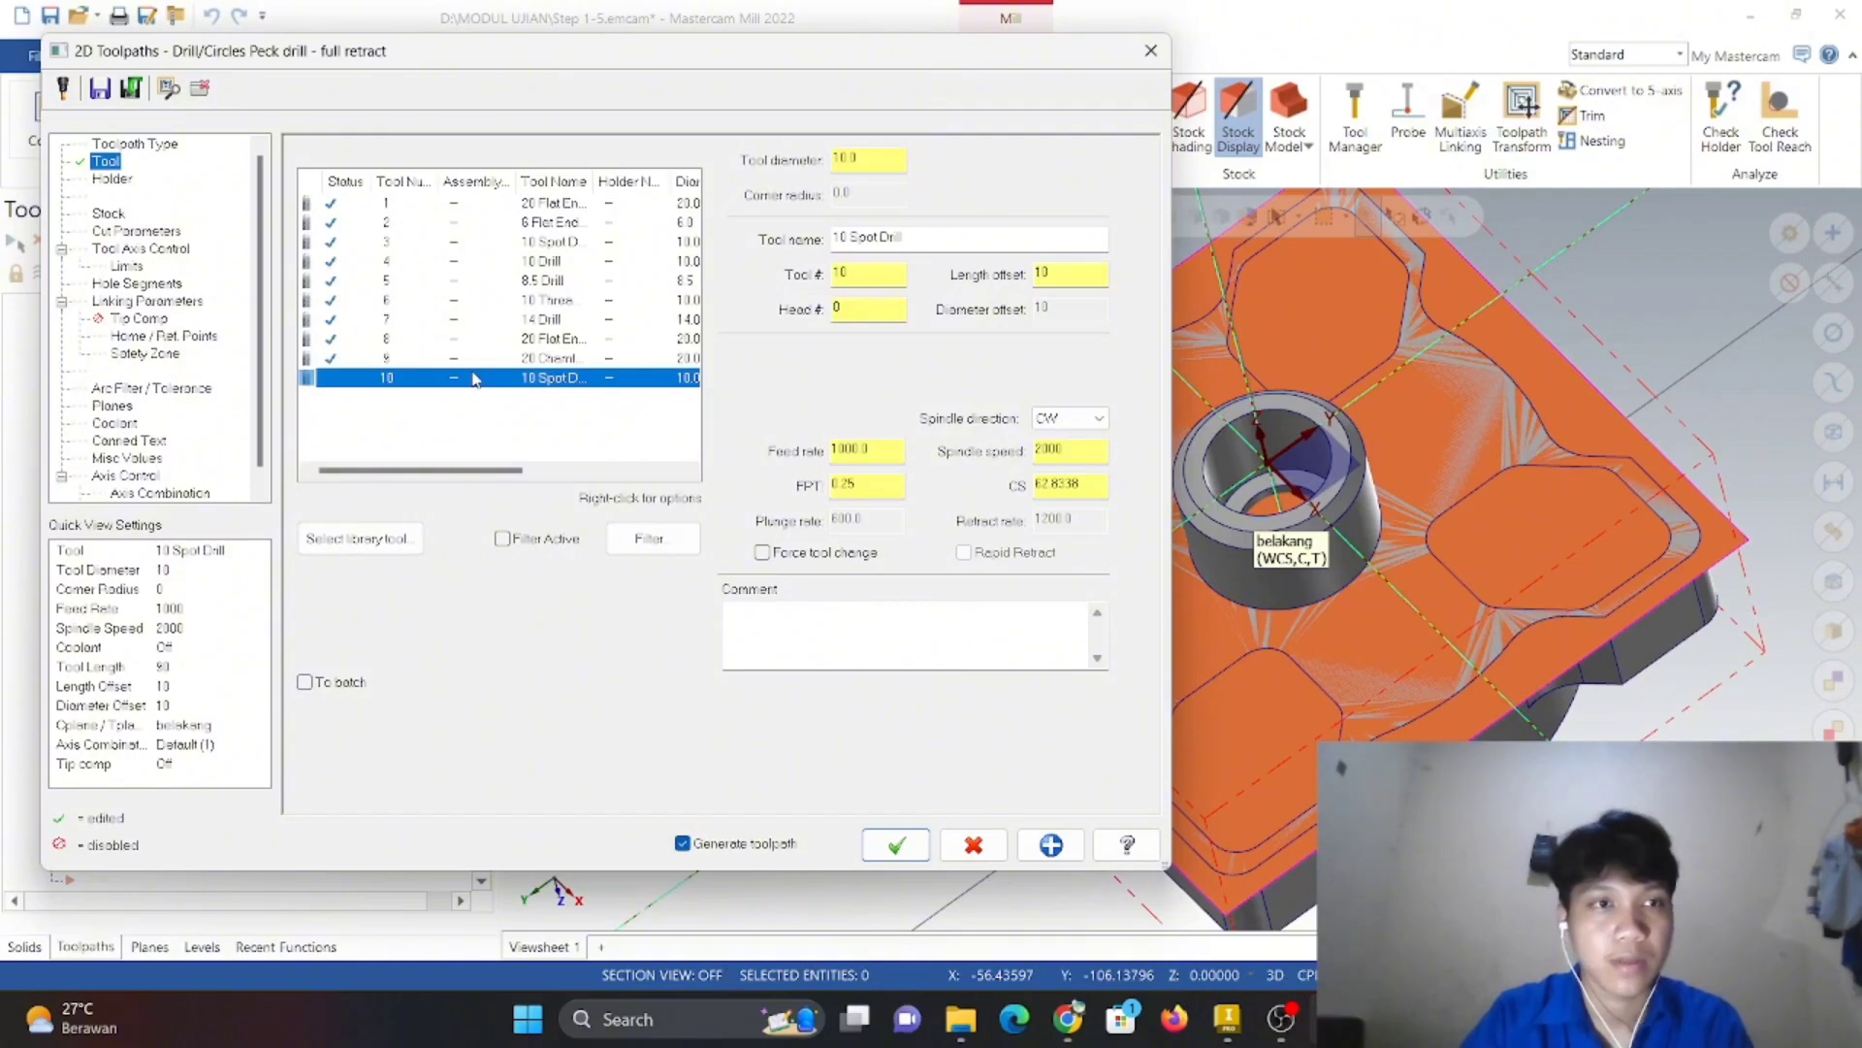
double_click(469, 375)
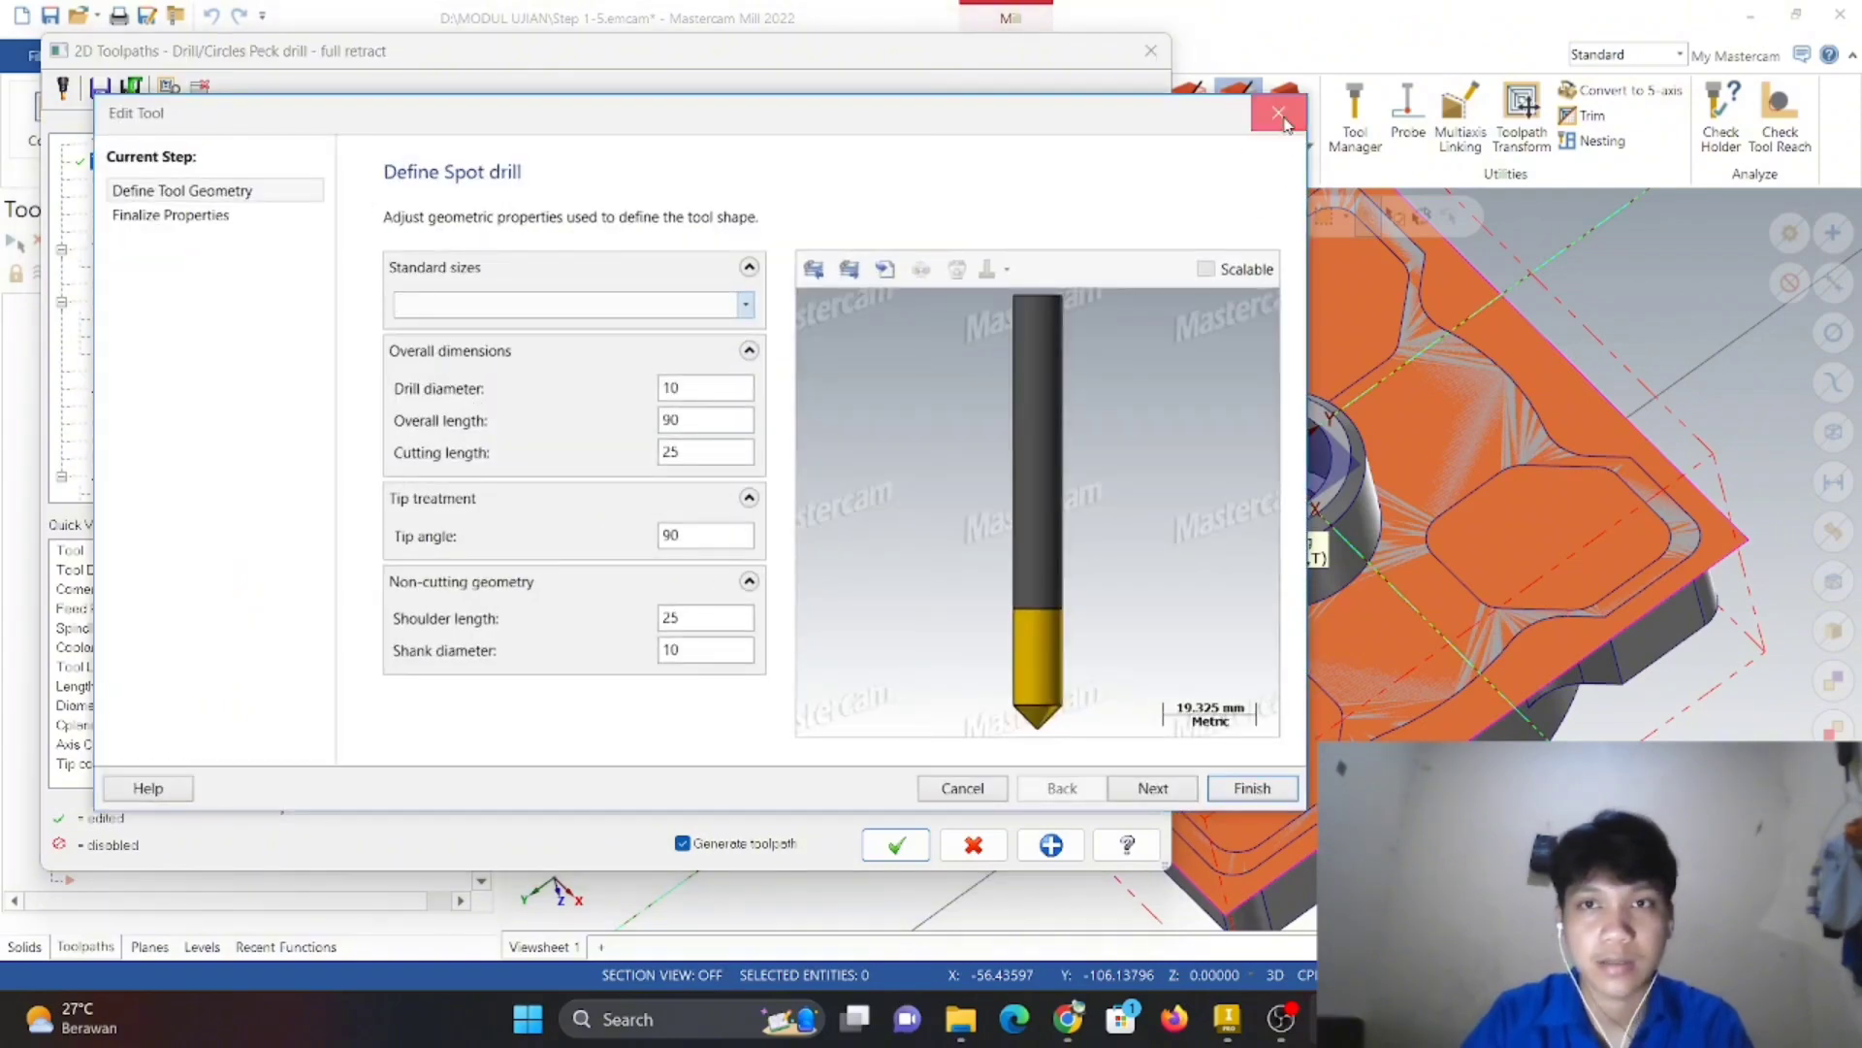
click(1278, 114)
- Change the toolpath's drilling cycle to Drill/Counterbore after reviewing the holder and stock settings
click(110, 178)
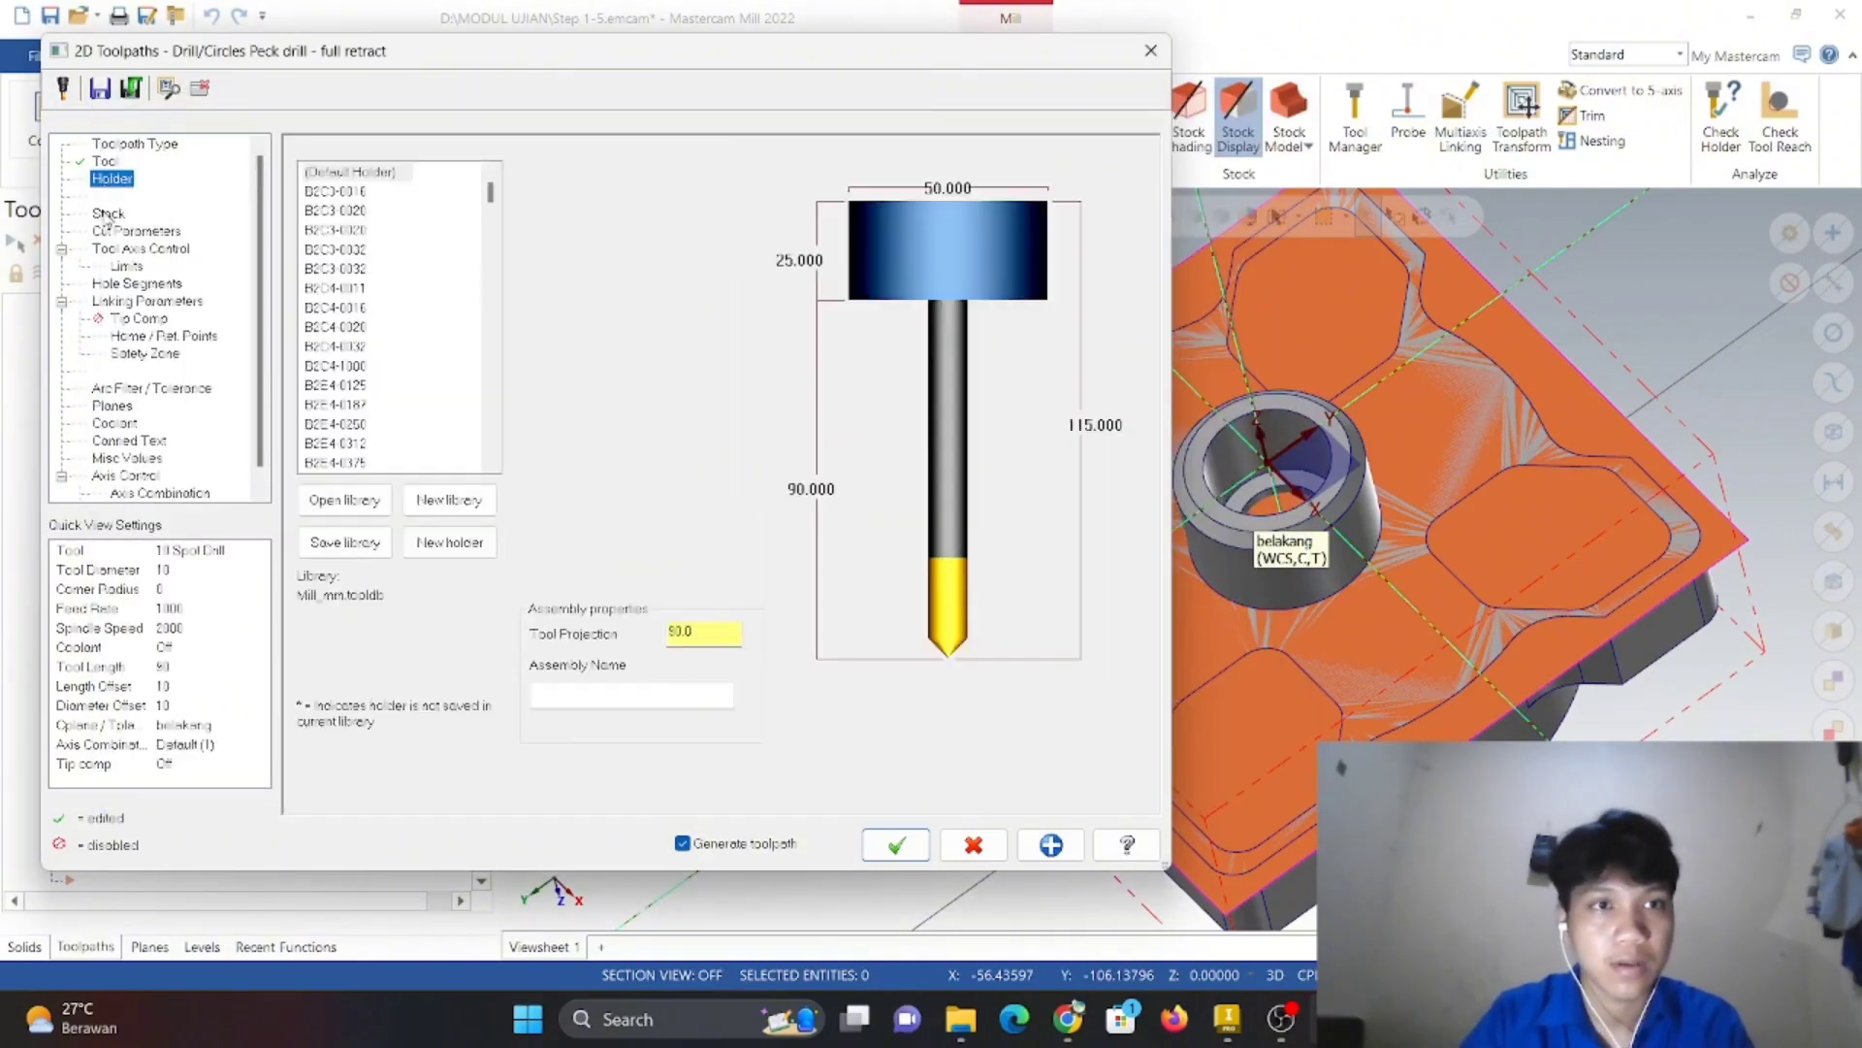
click(108, 213)
click(139, 232)
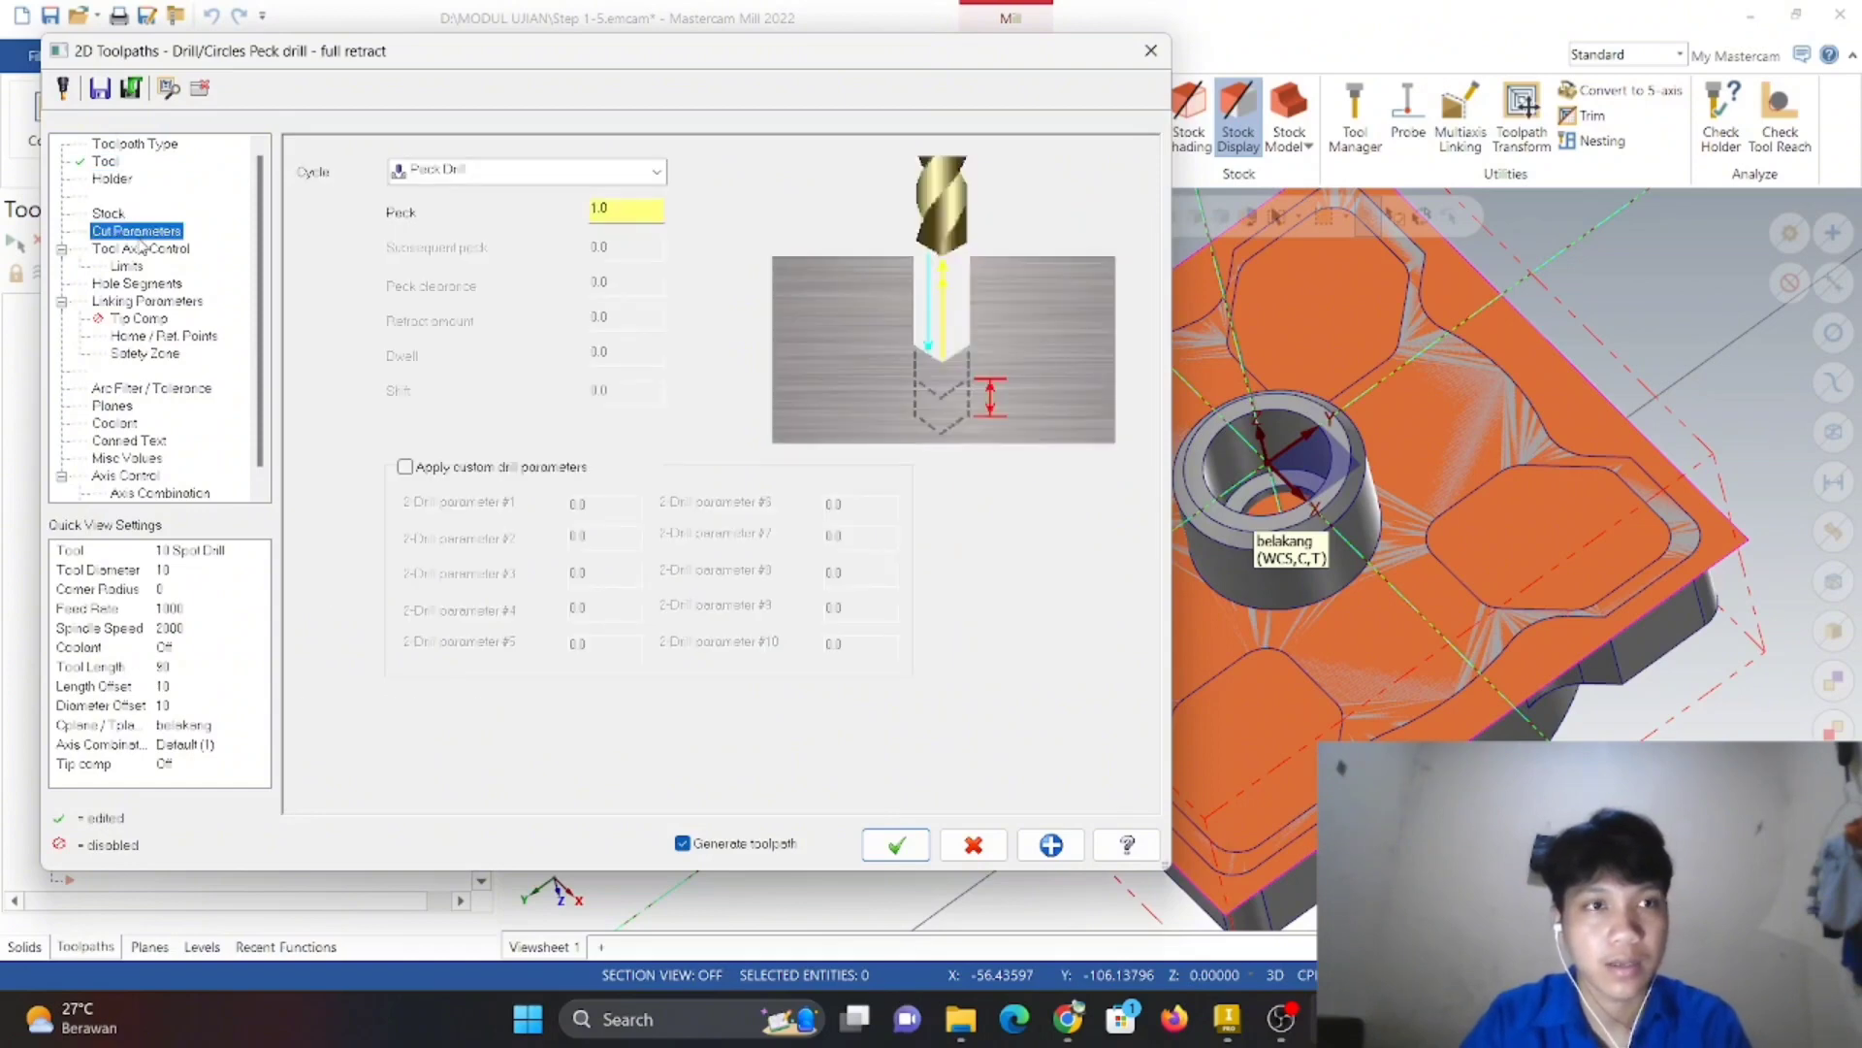
click(548, 176)
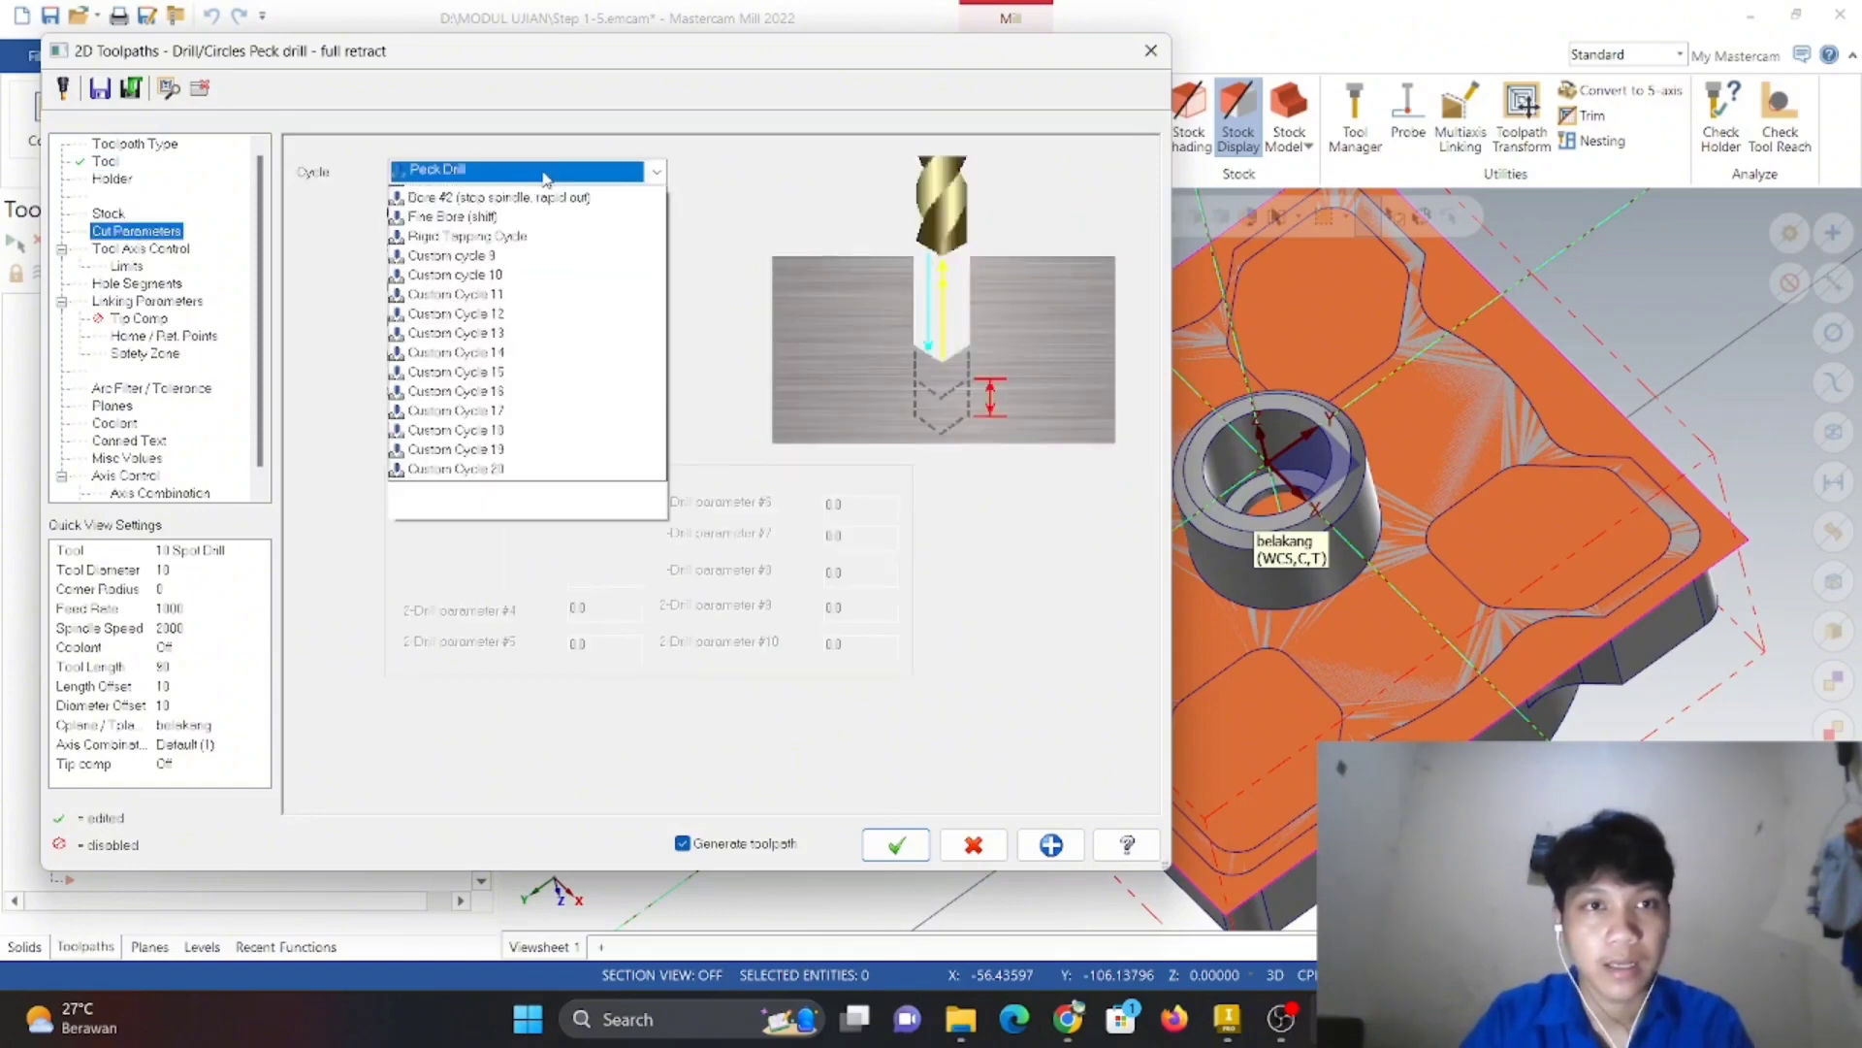
click(543, 194)
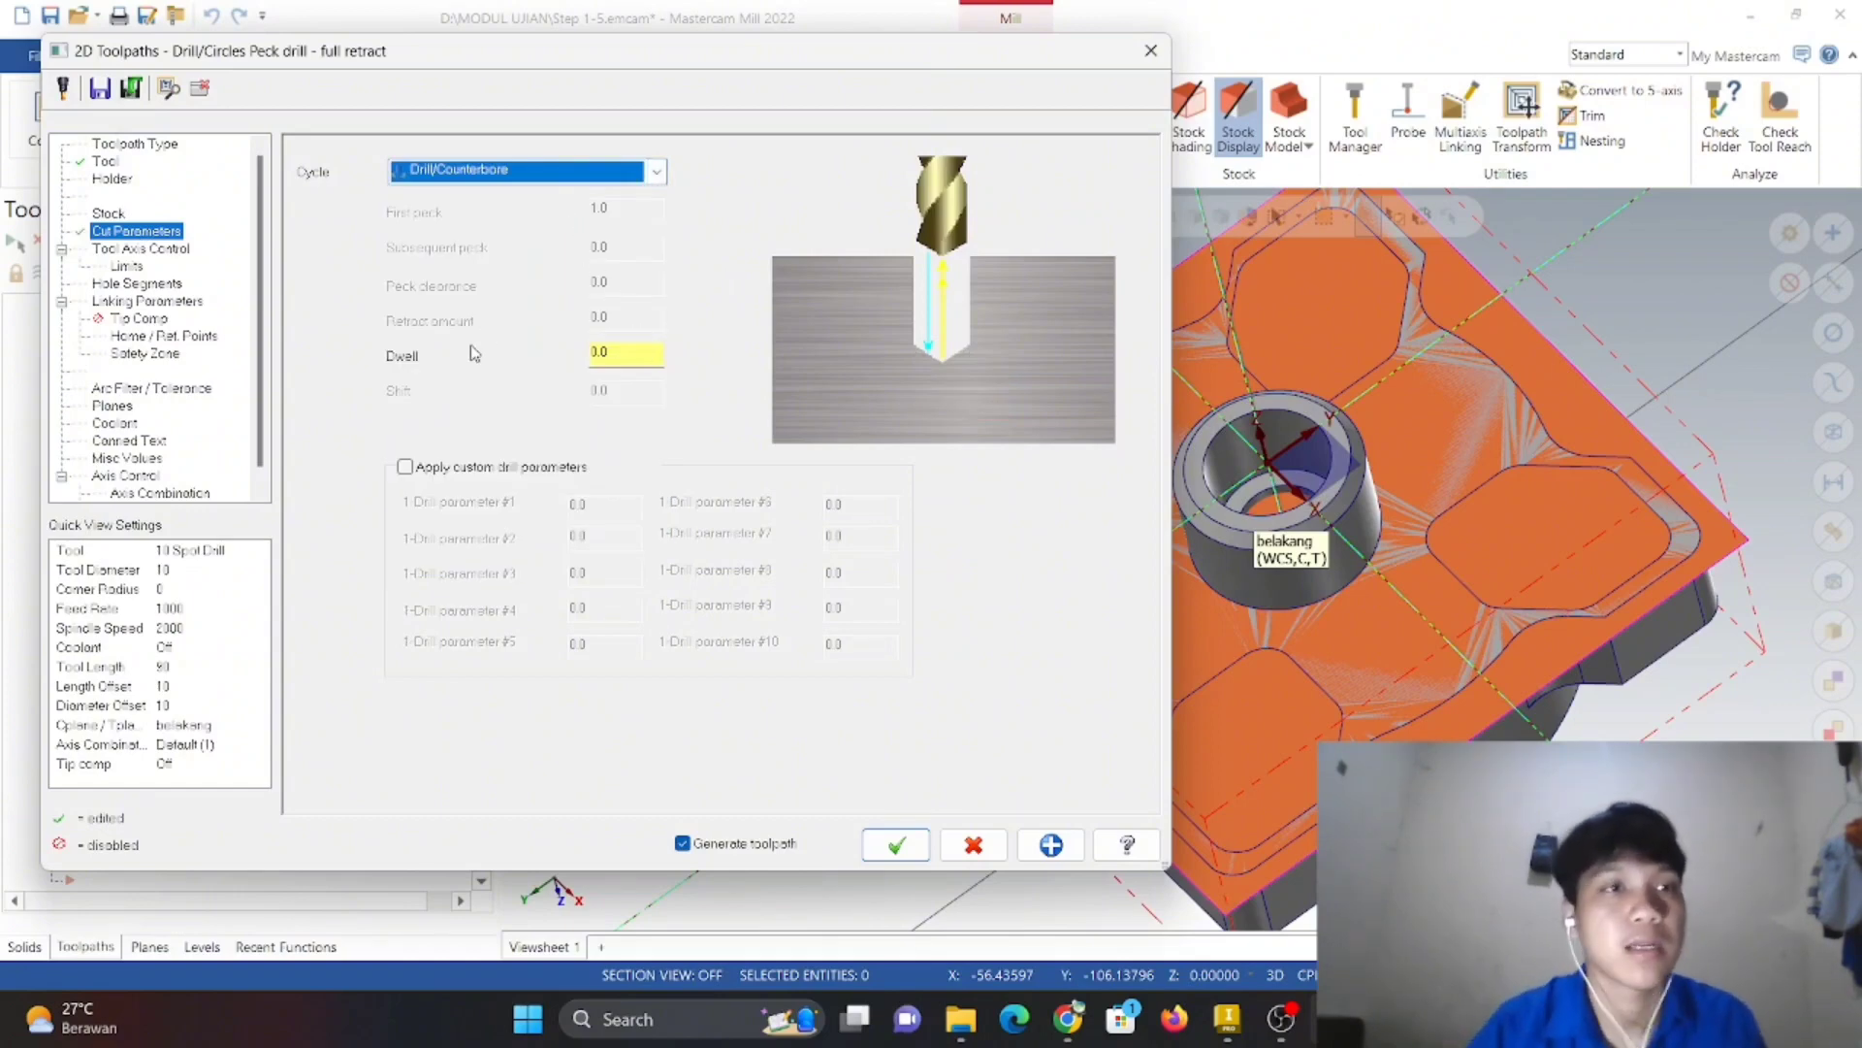
- Review the drill toolpath's axis control, linking, reference point, tolerance and plane settings, and generate the Drill/Counterbore operation
click(145, 249)
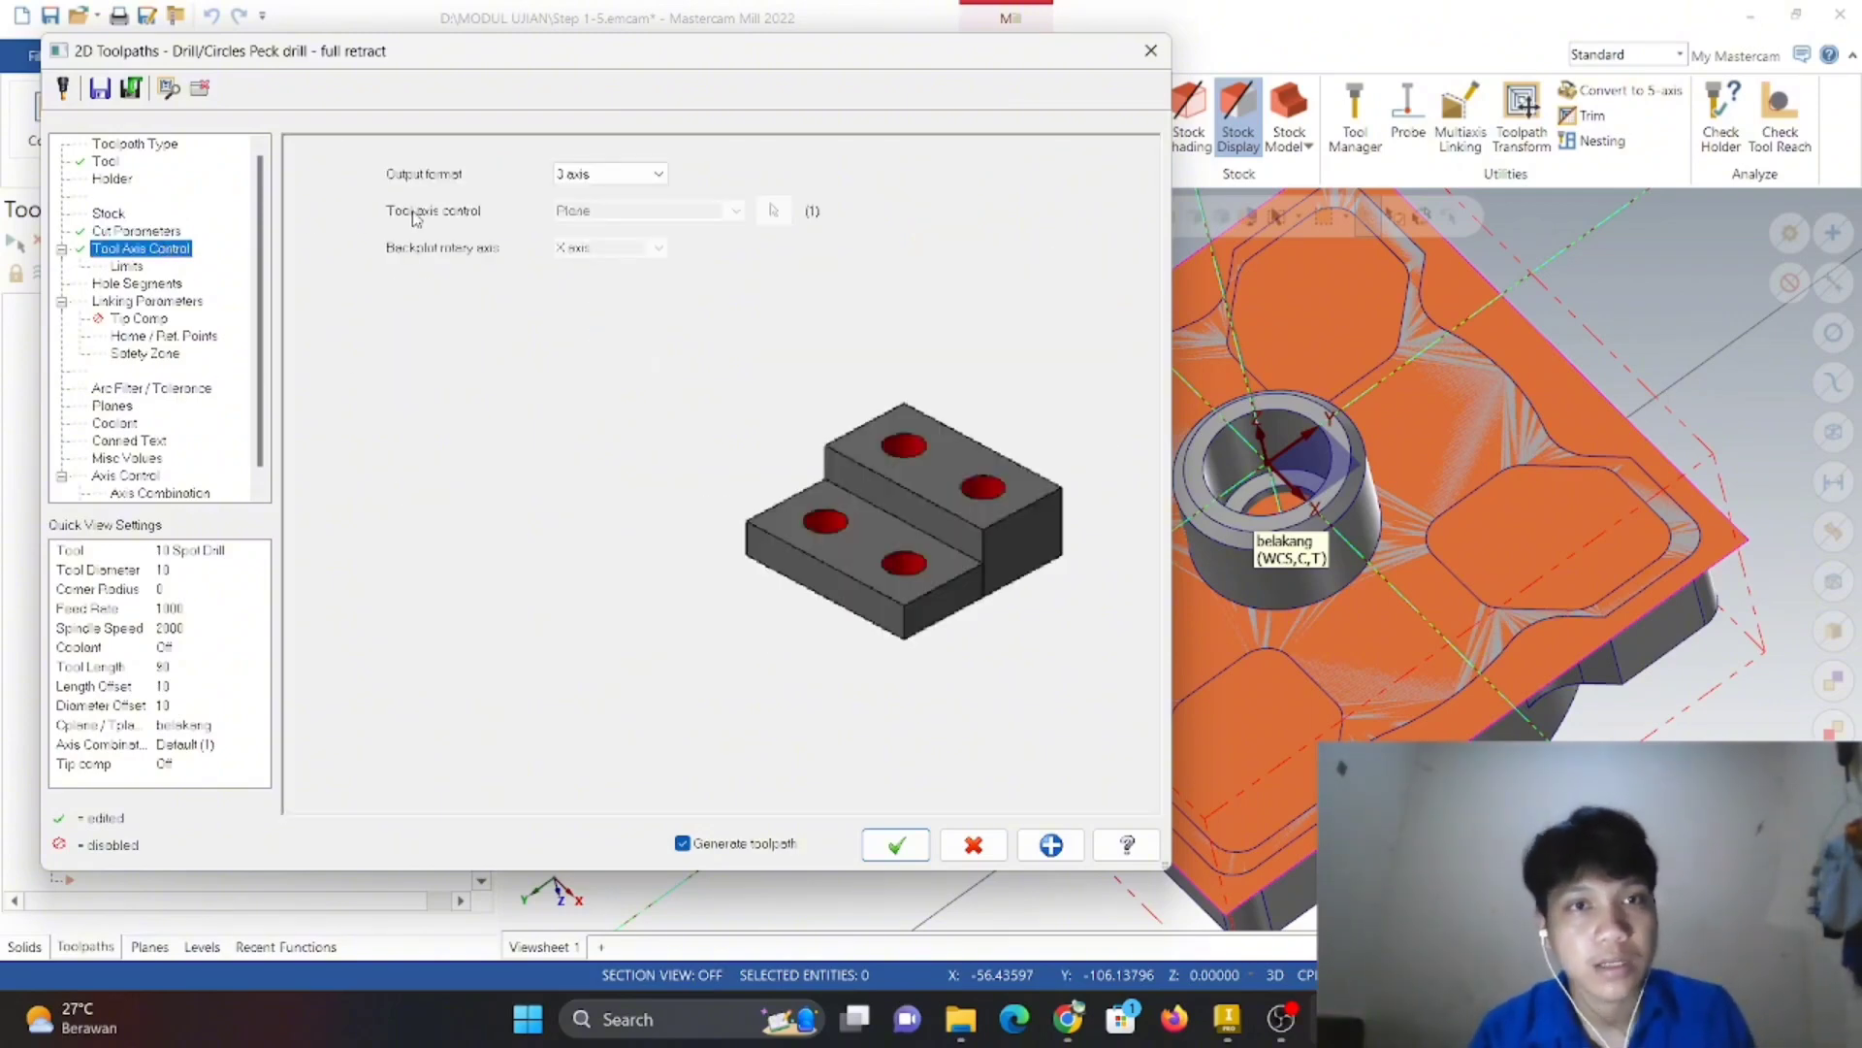
click(127, 267)
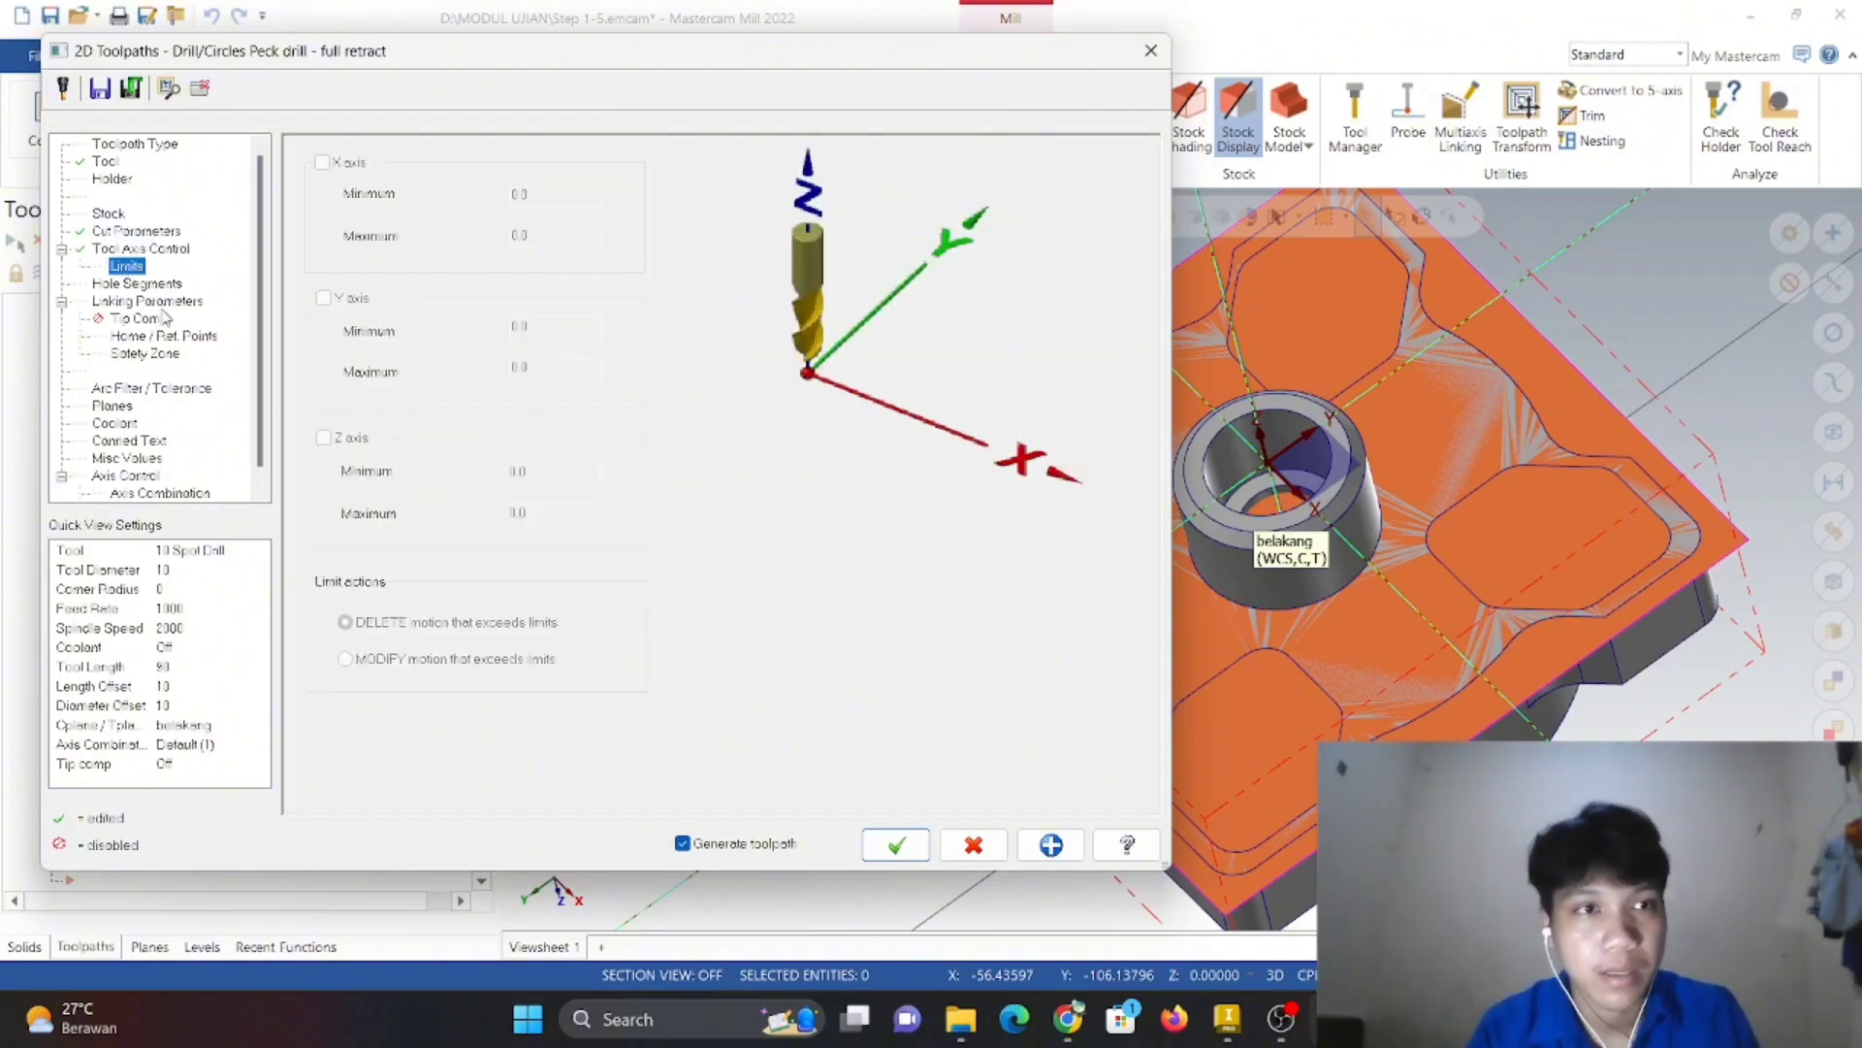
click(132, 285)
click(173, 302)
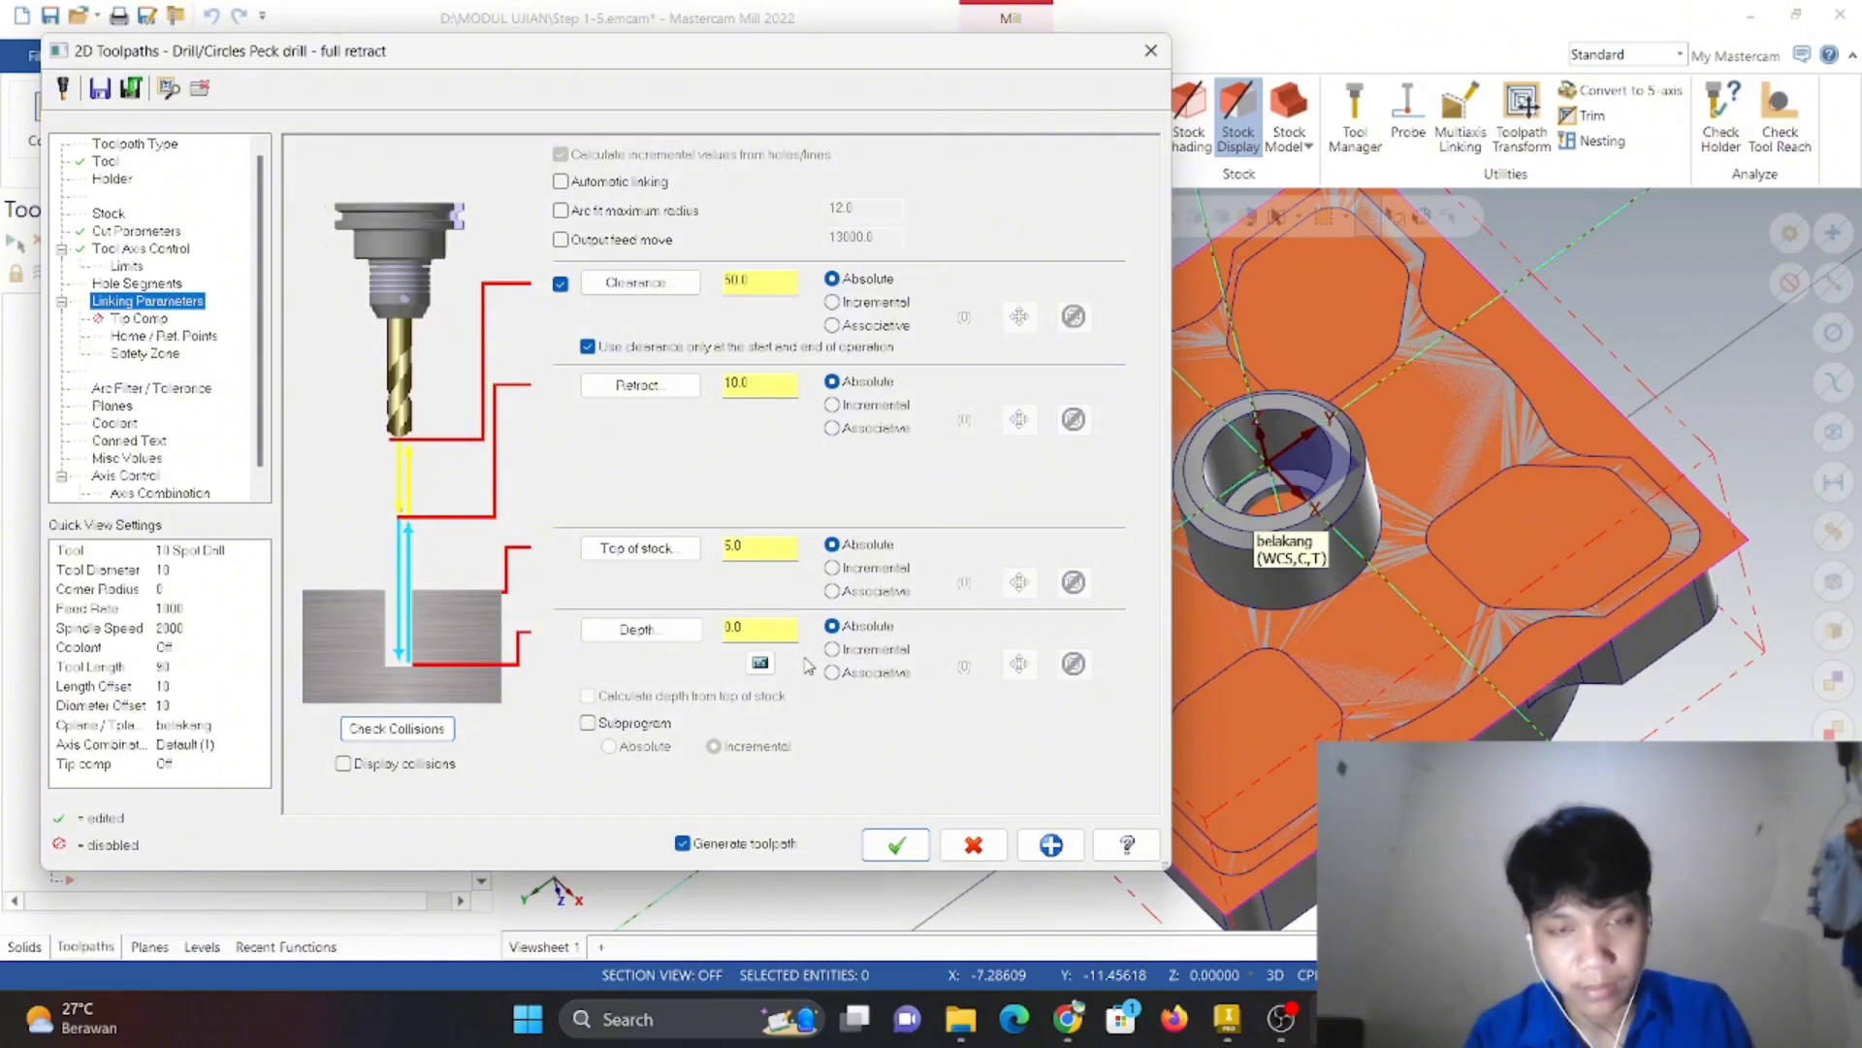
click(162, 336)
click(155, 353)
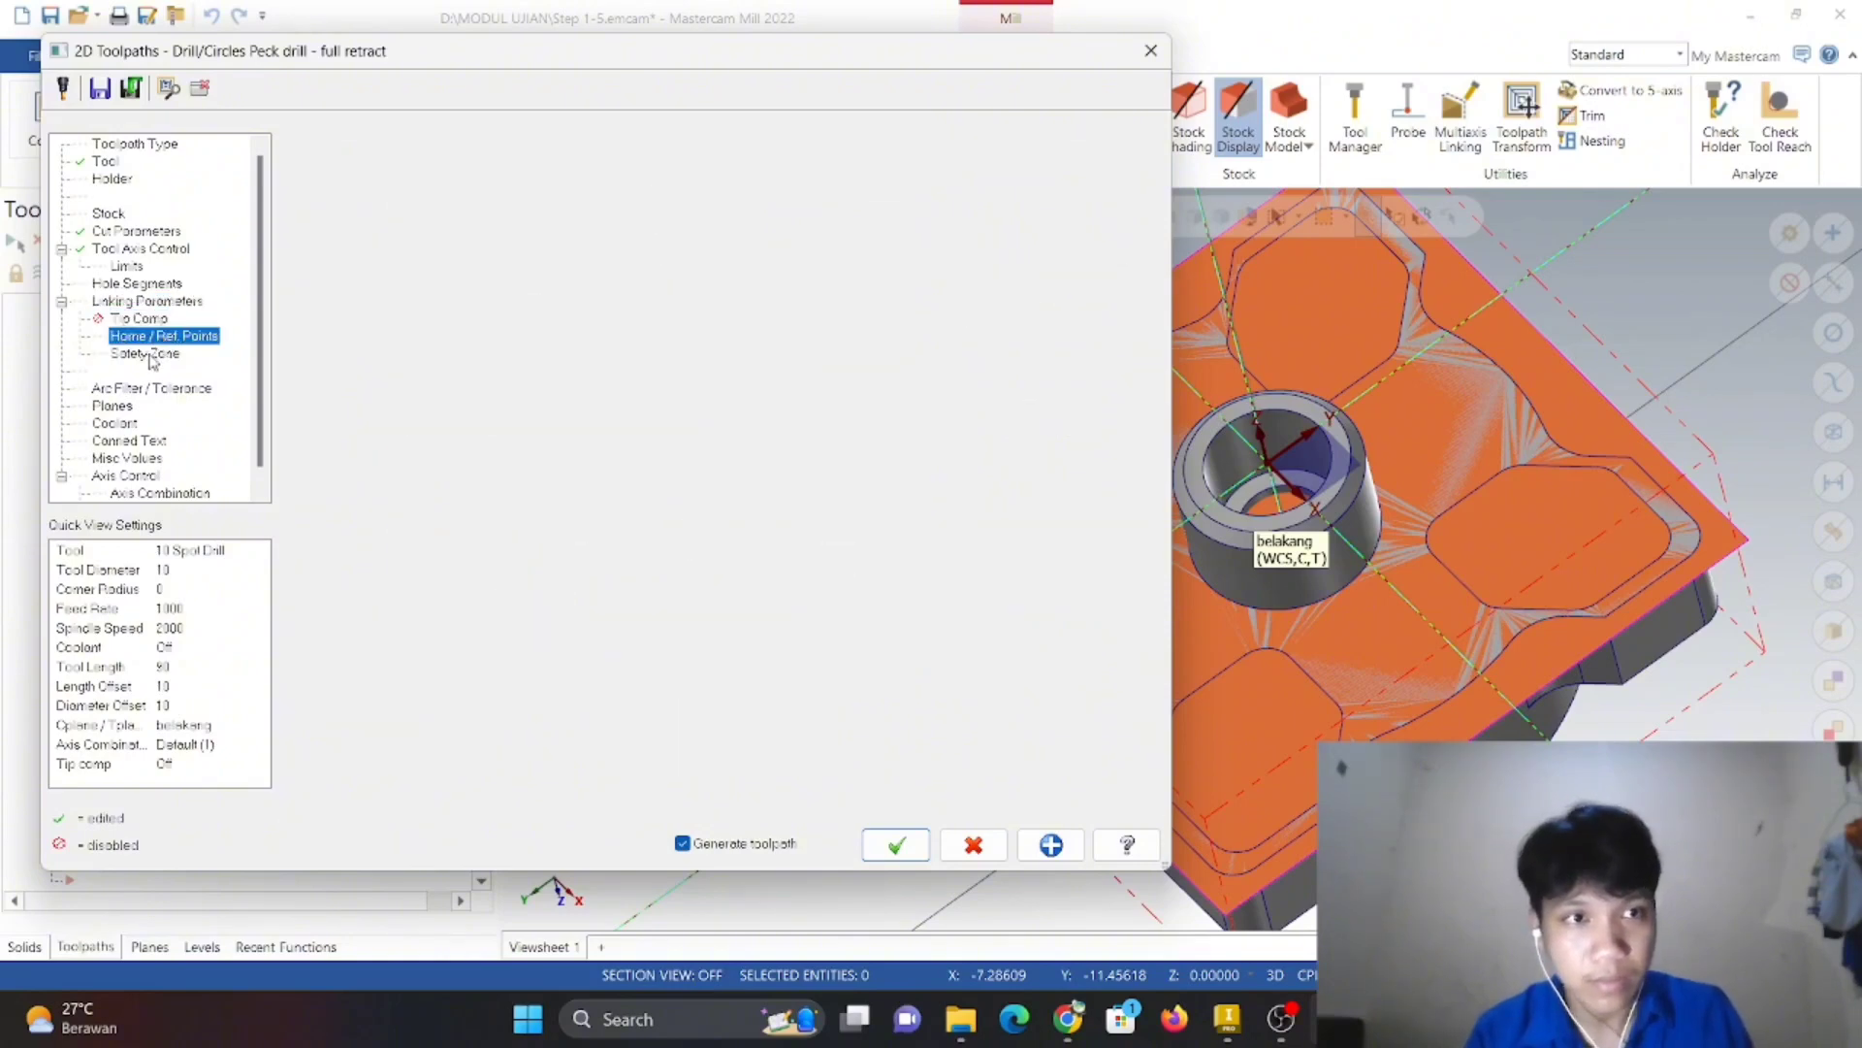
click(160, 389)
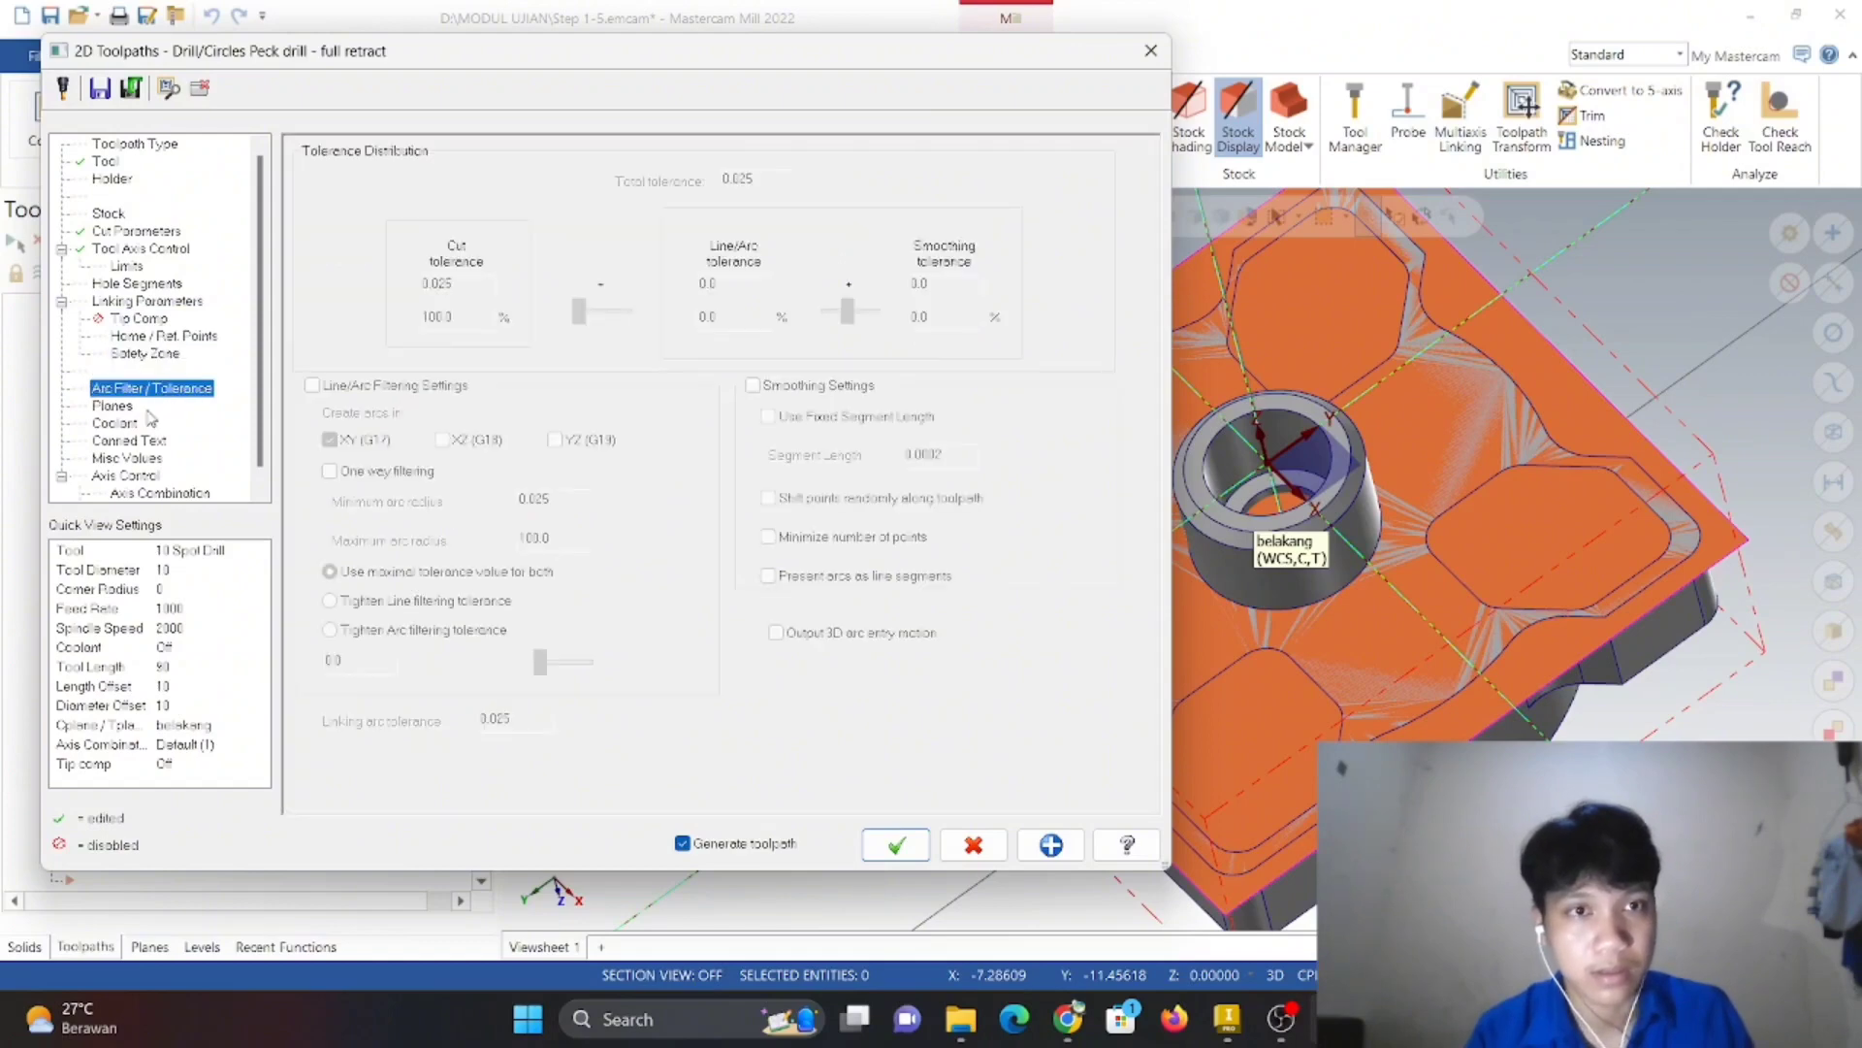
click(112, 409)
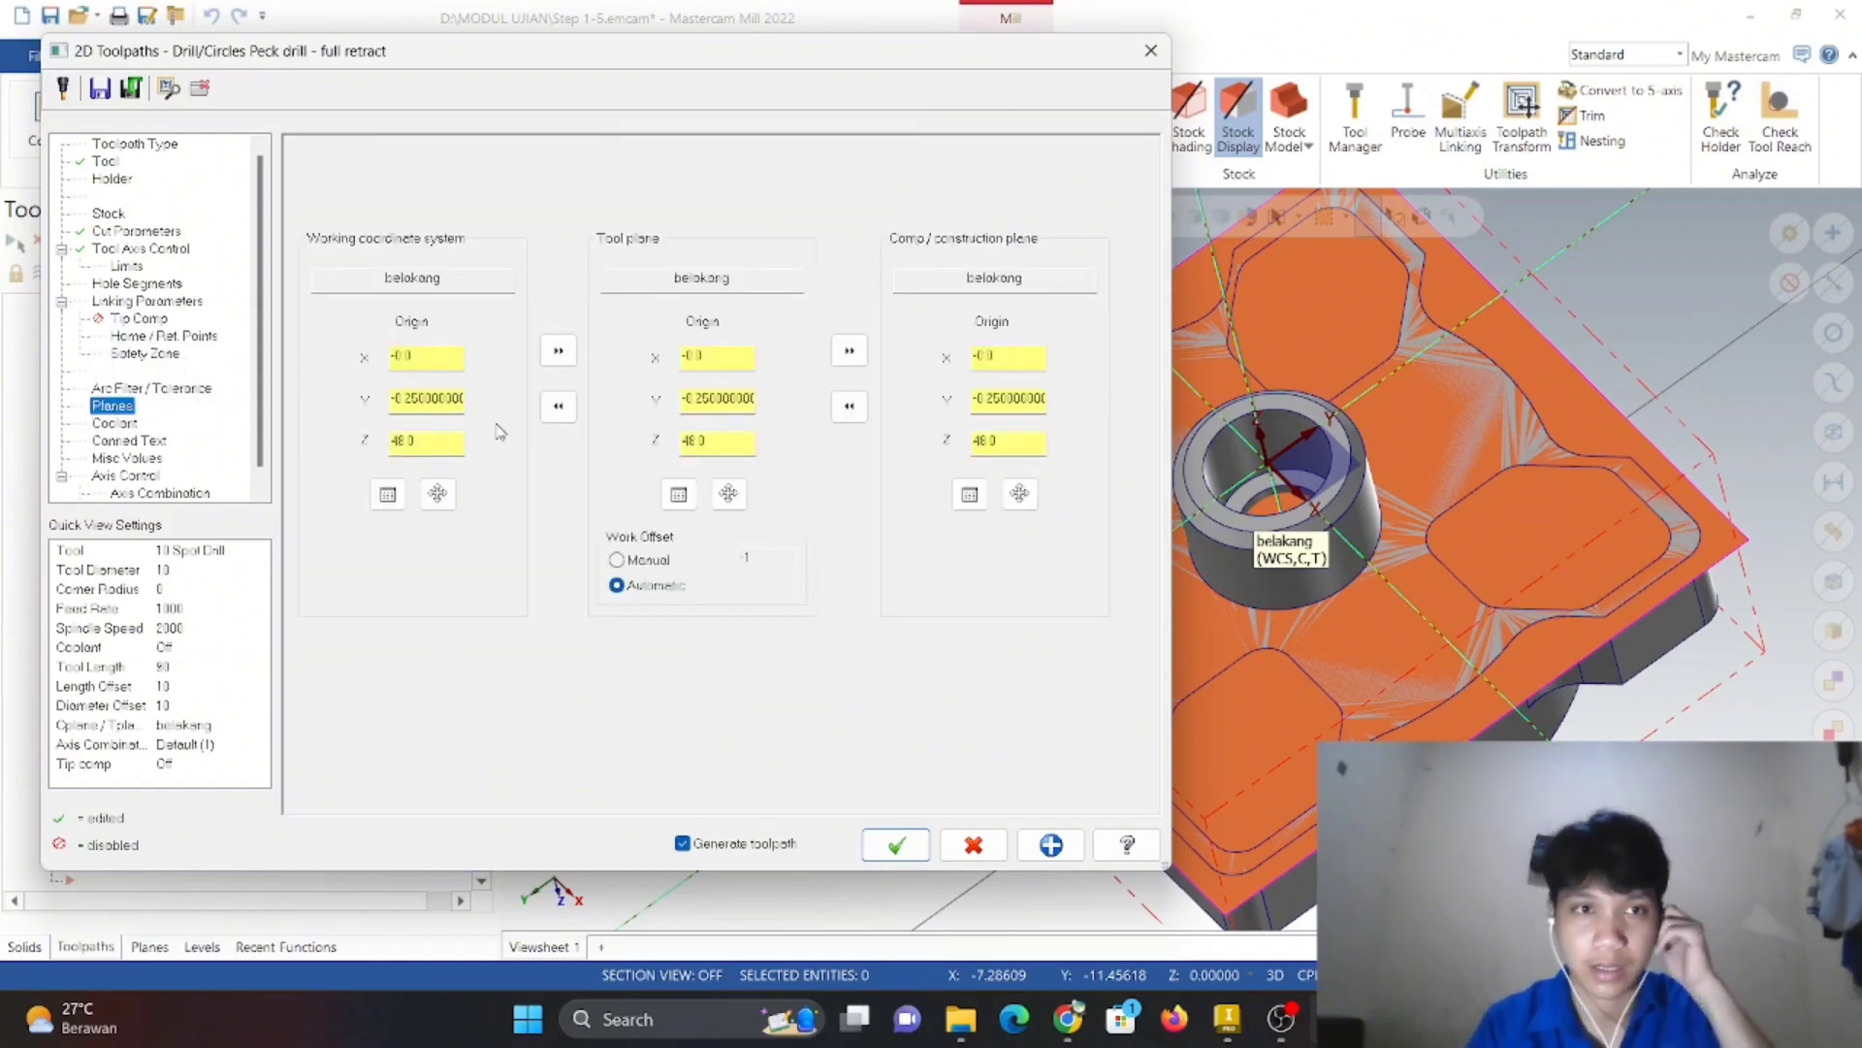
click(921, 852)
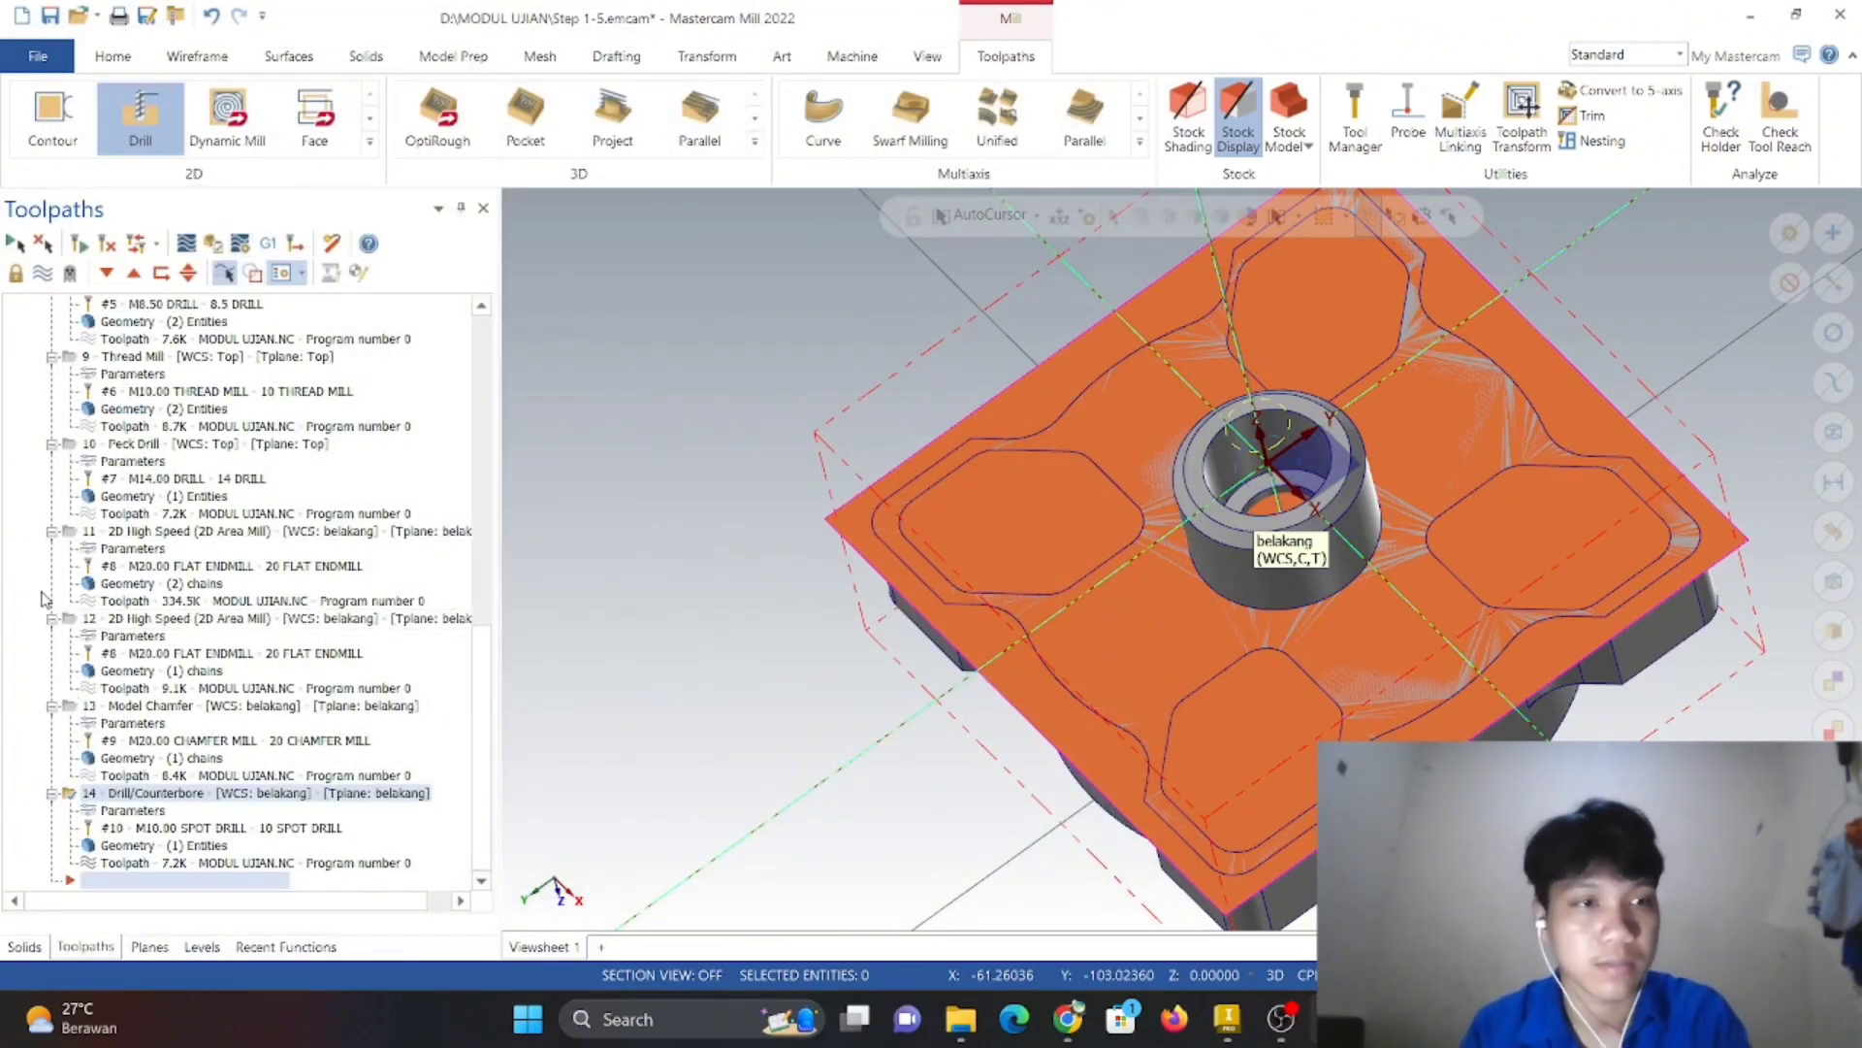
- Select the back-side 2D High Speed operations 11 and 12 and open them for verification
click(87, 532)
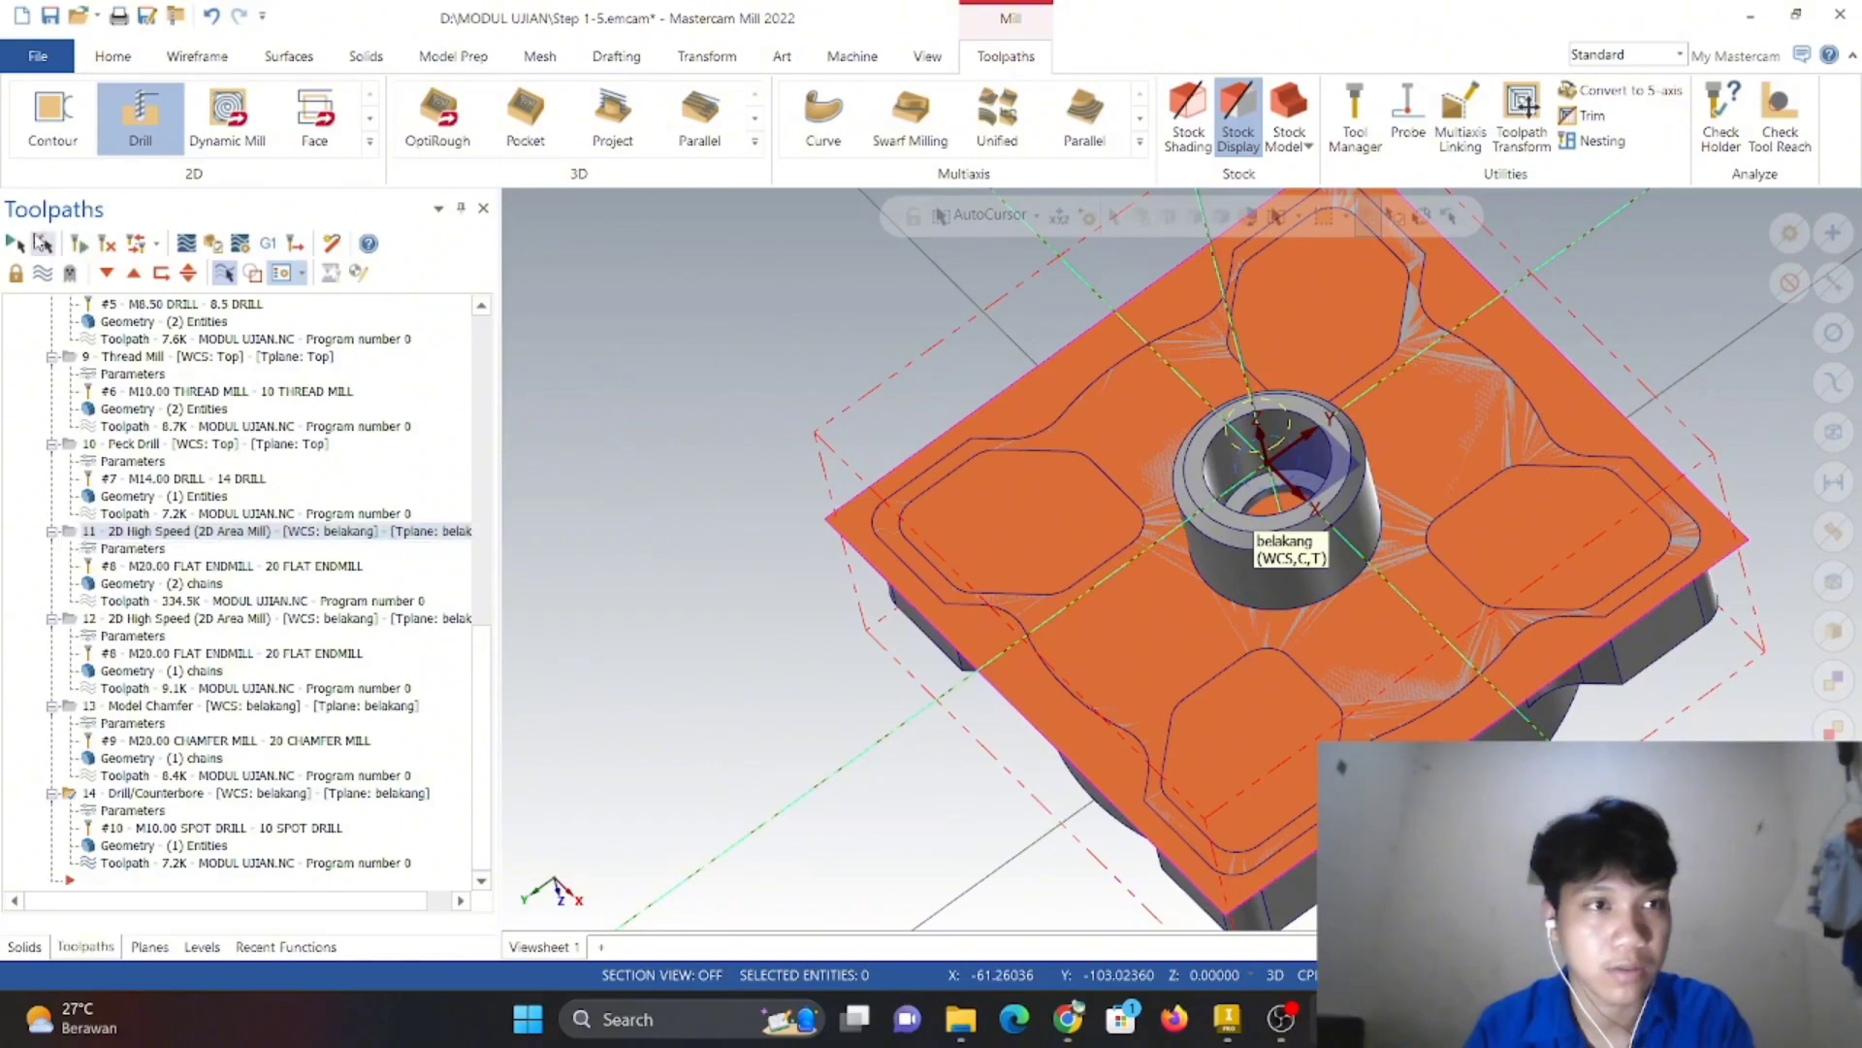
scroll(58, 533, up, 1)
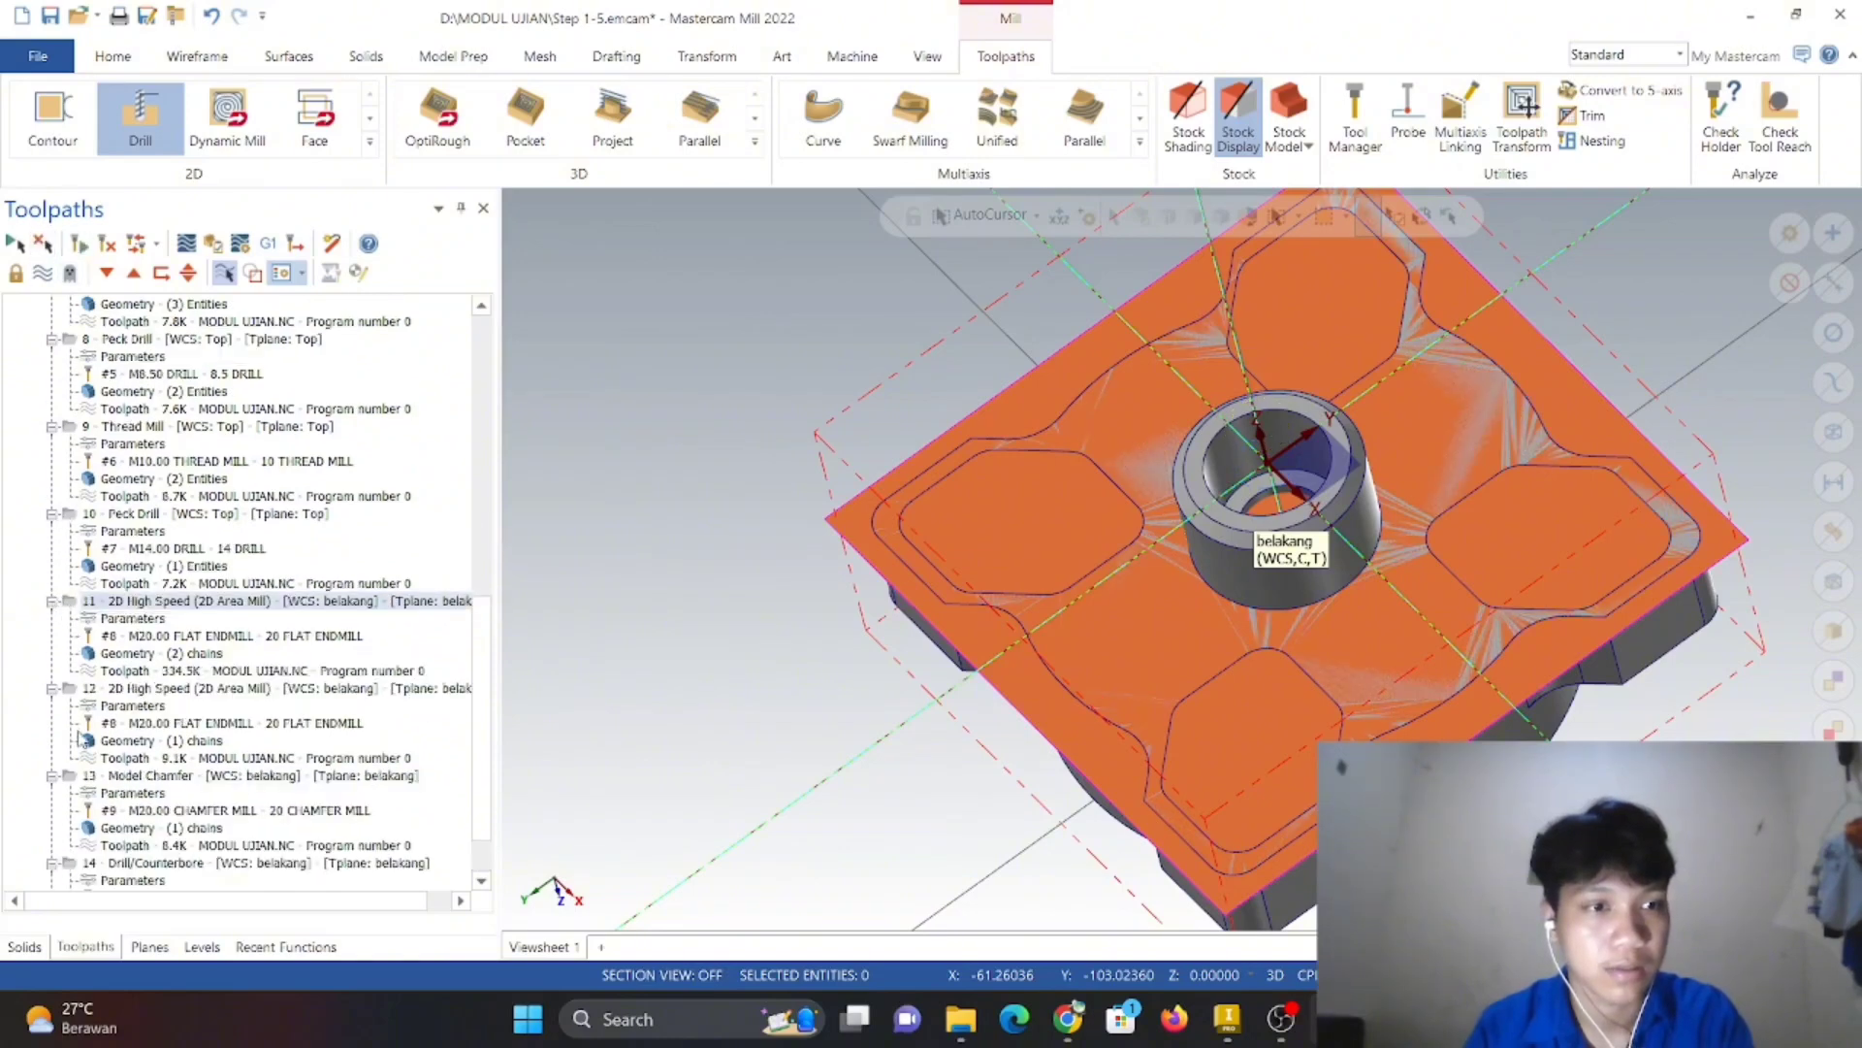
scroll(81, 739, down, 1)
click(68, 797)
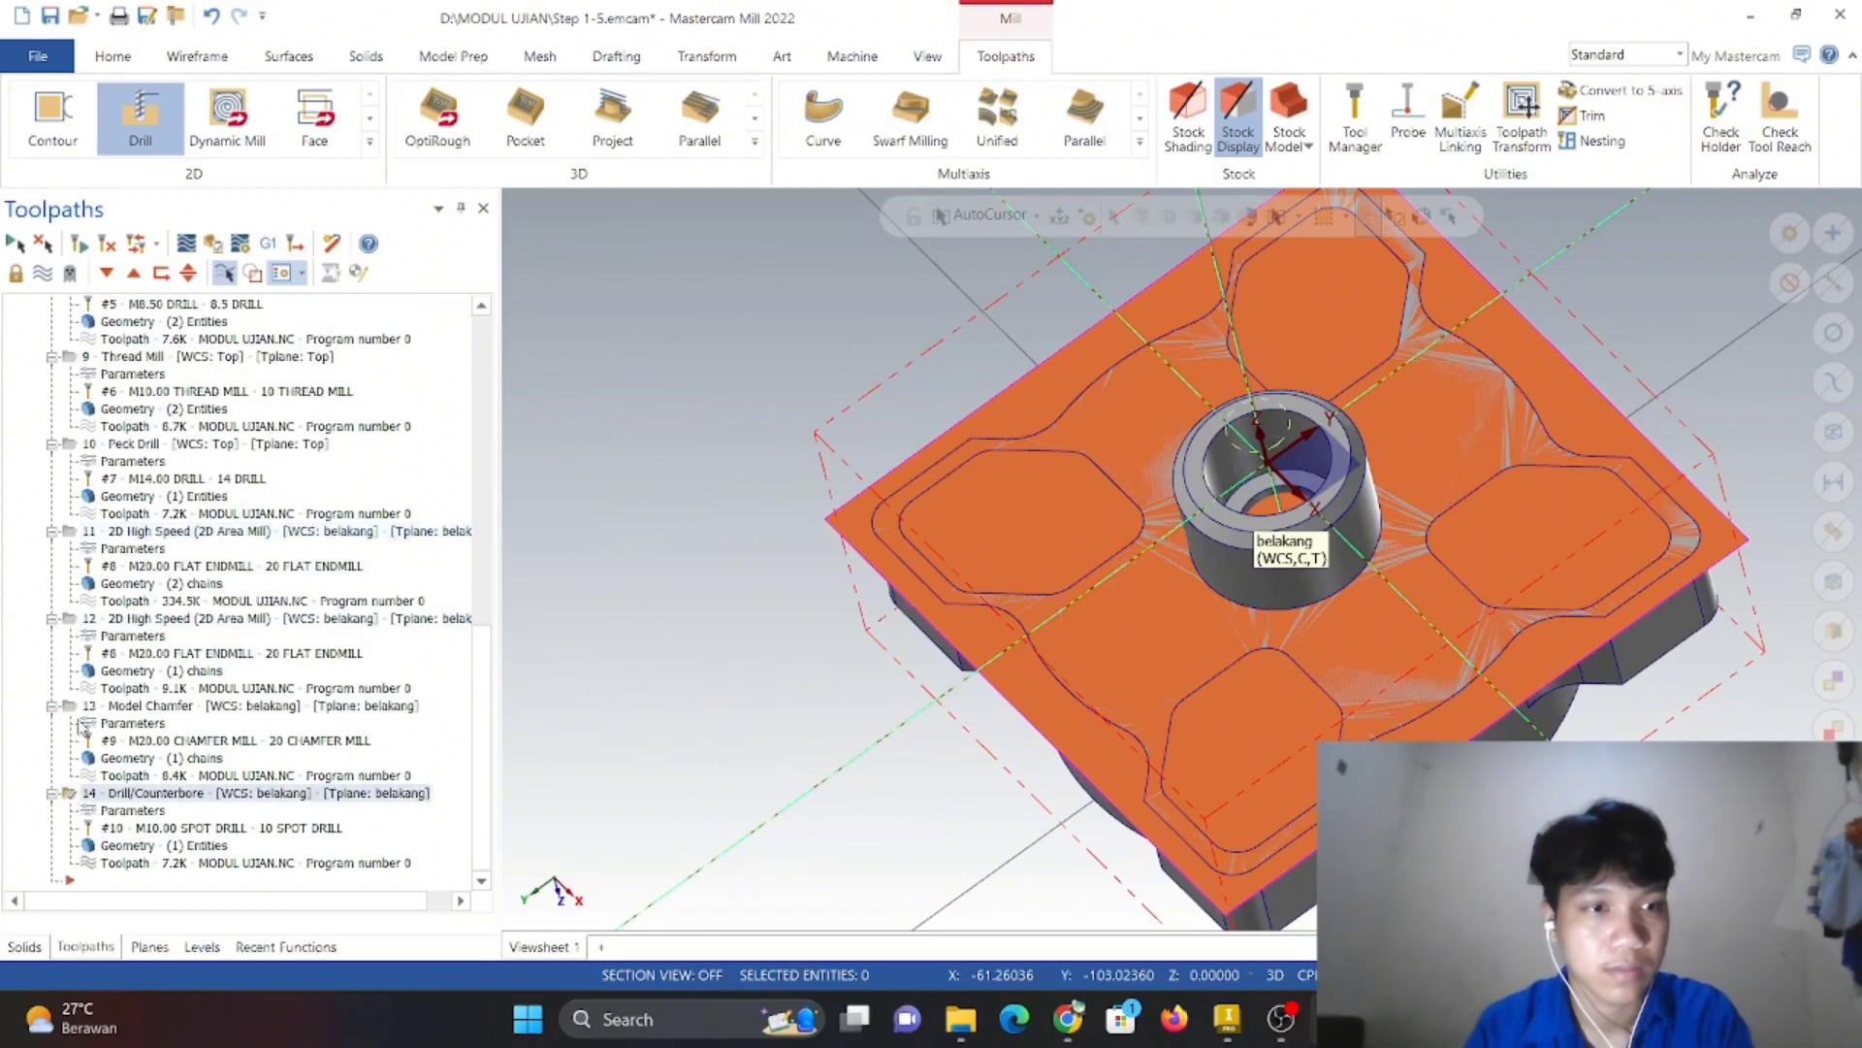
ctrl+click(70, 708)
click(67, 621)
ctrl+click(68, 533)
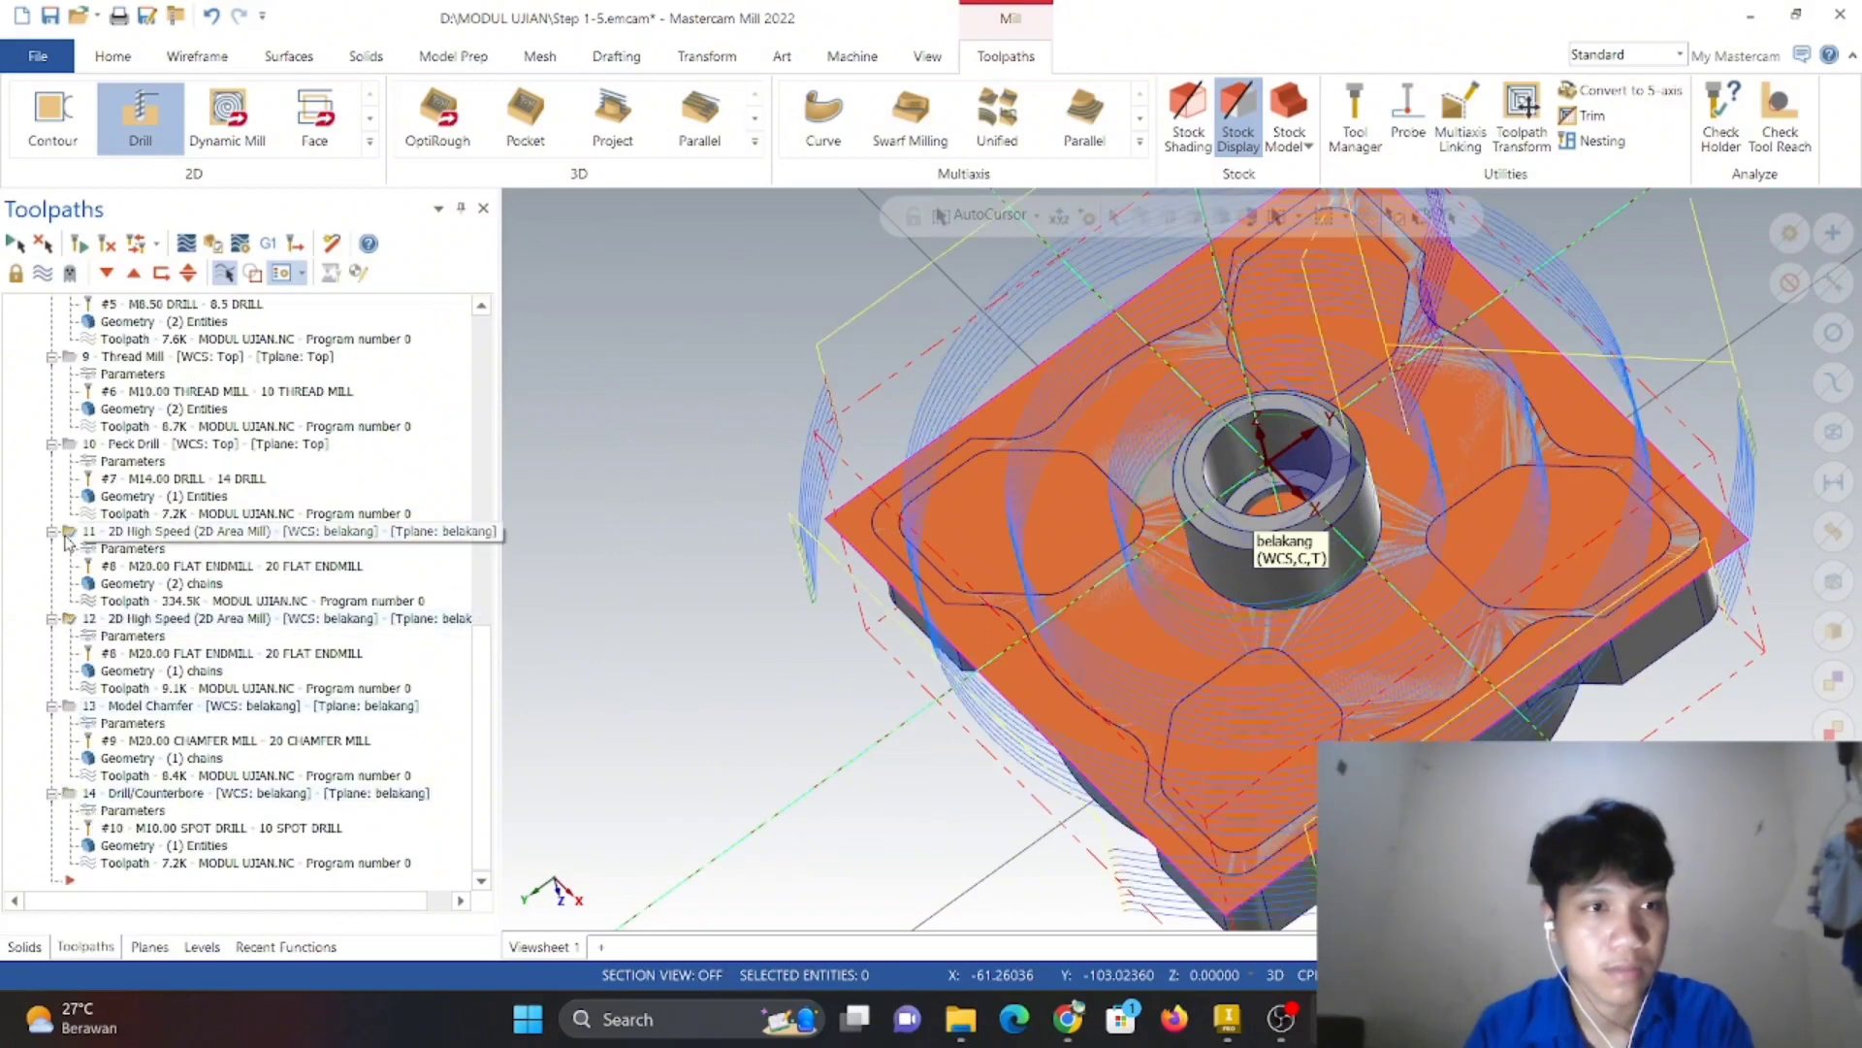
click(224, 249)
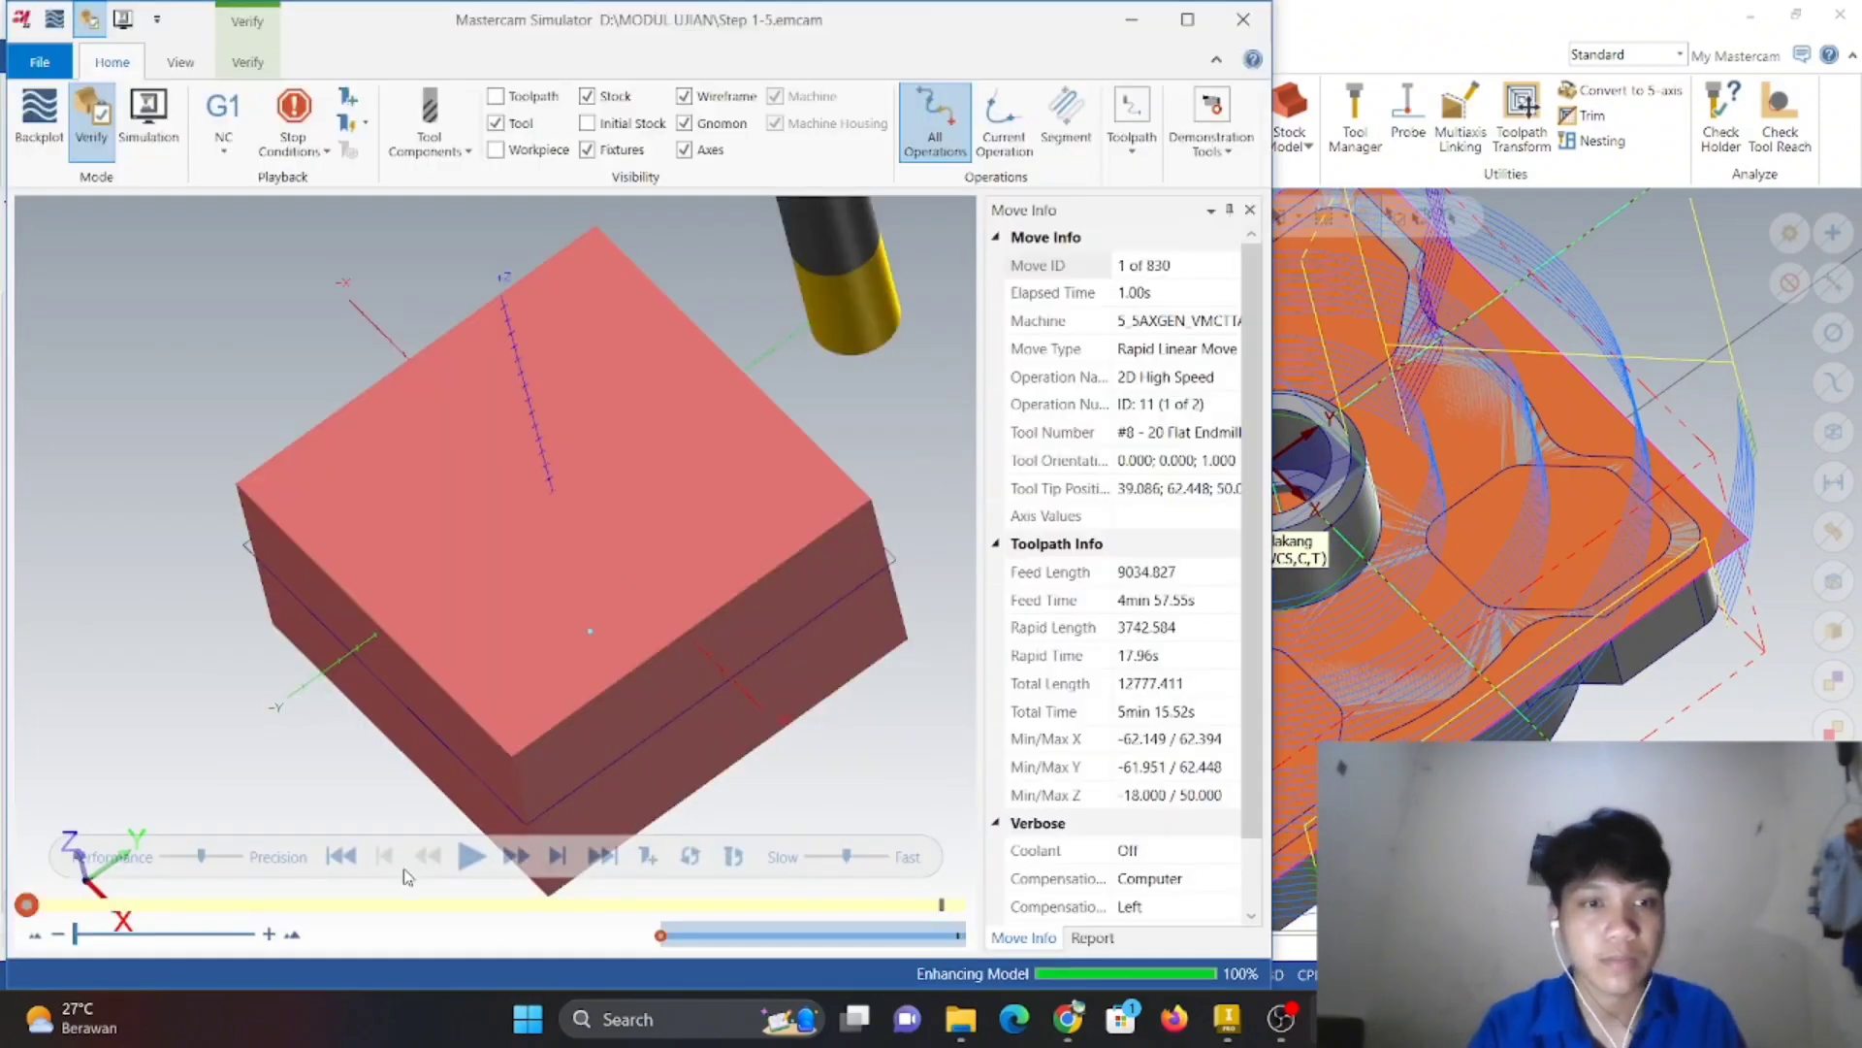
- Run the verification of the two back-side milling operations in isometric view and inspect the machined boss
right_click(406, 876)
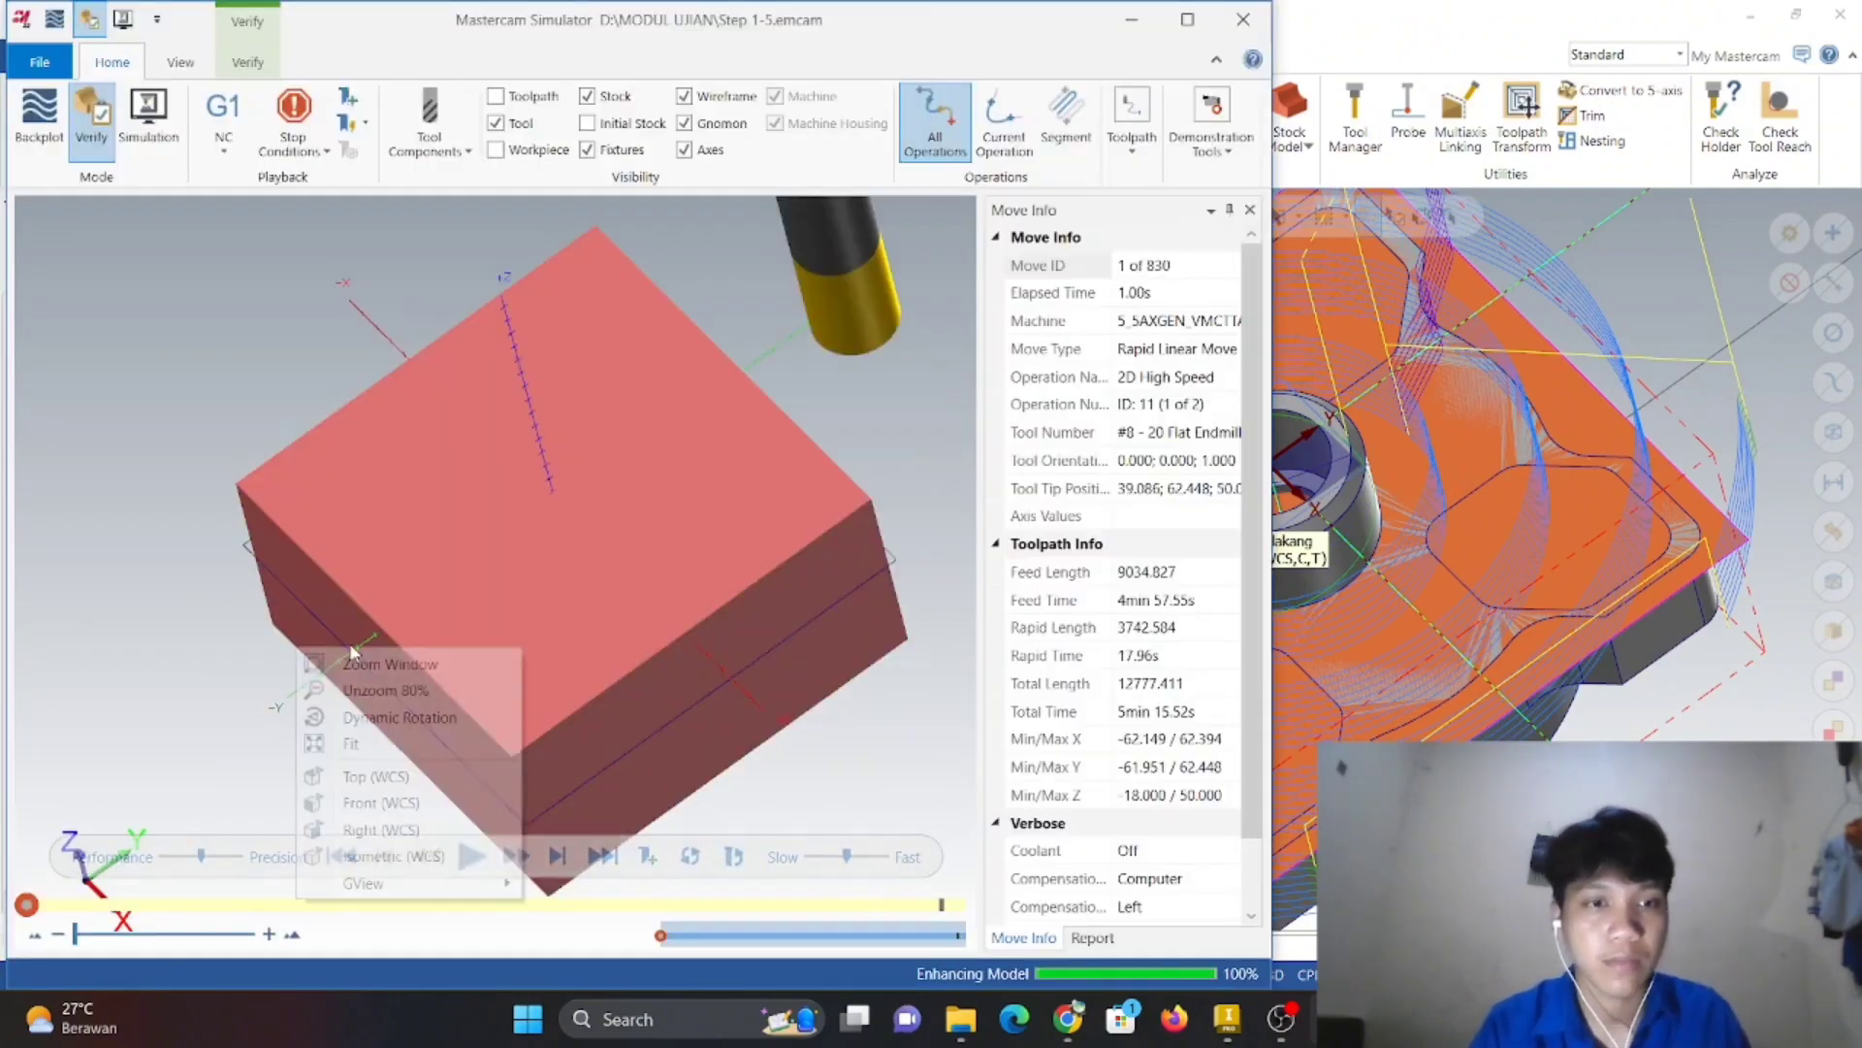
click(490, 853)
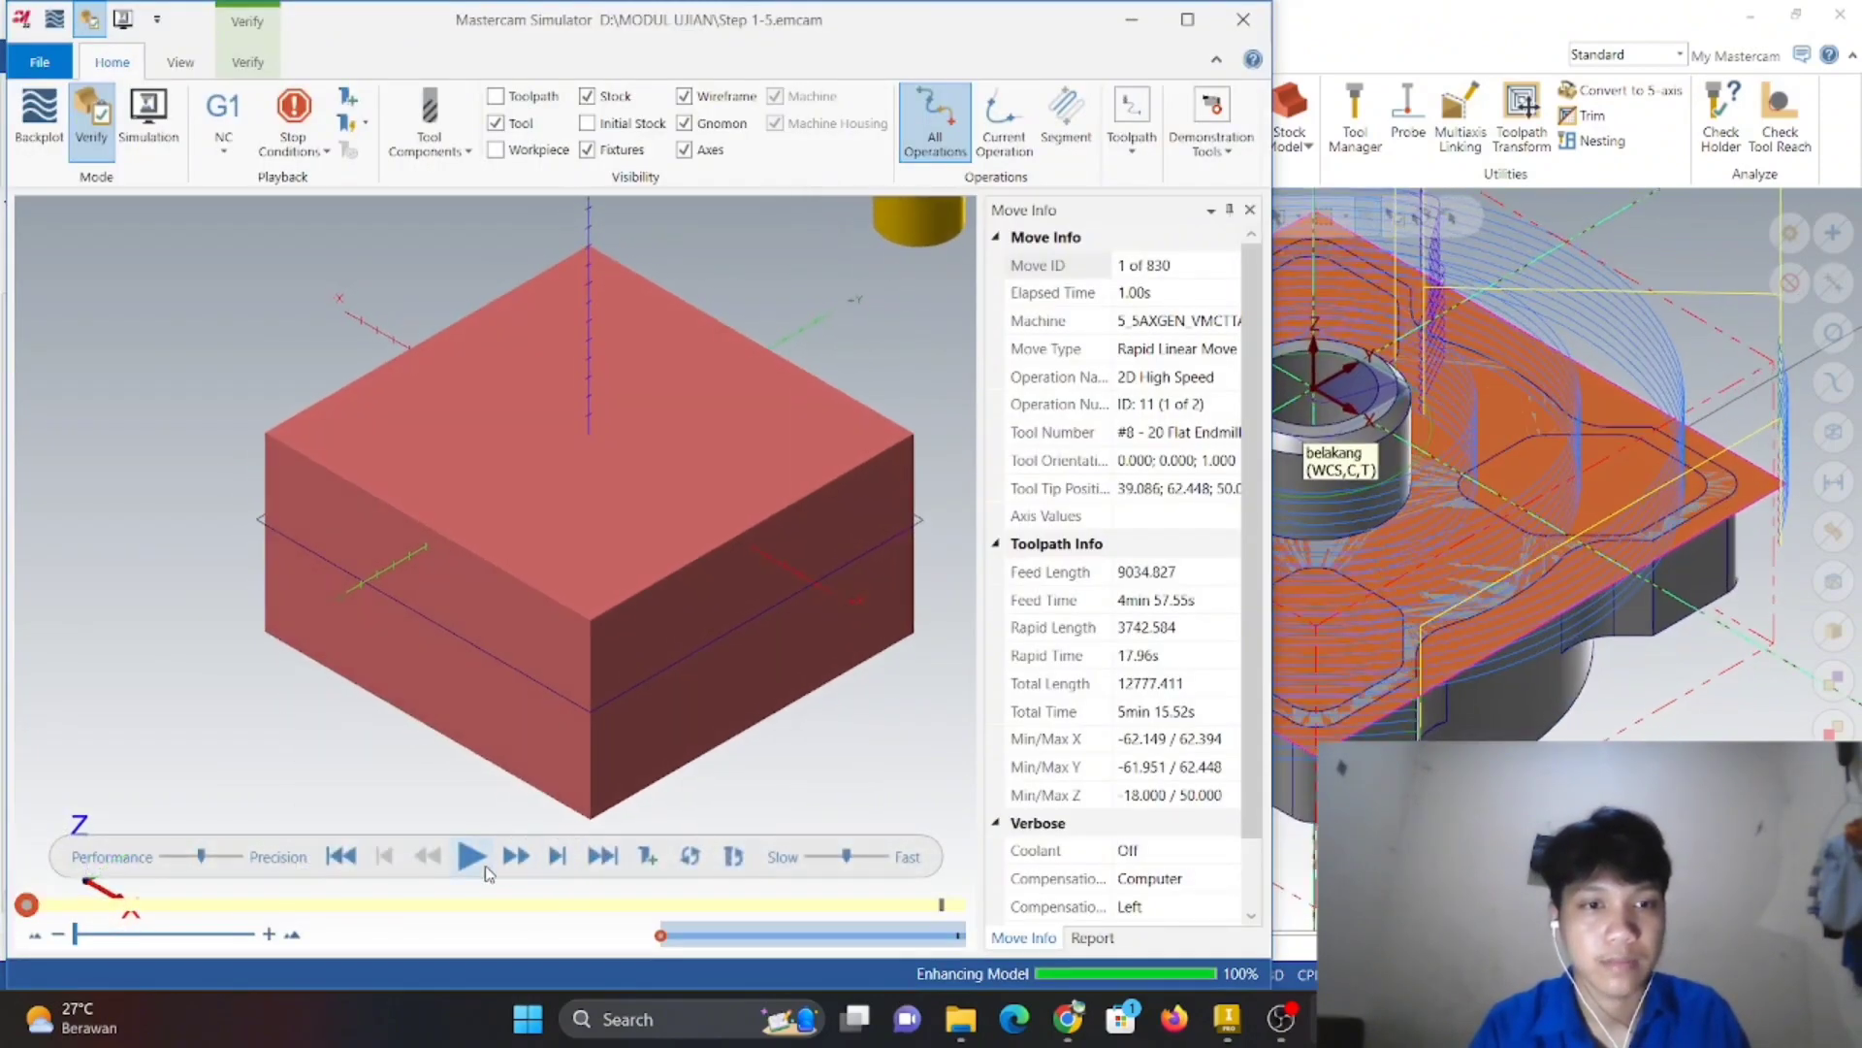
click(488, 860)
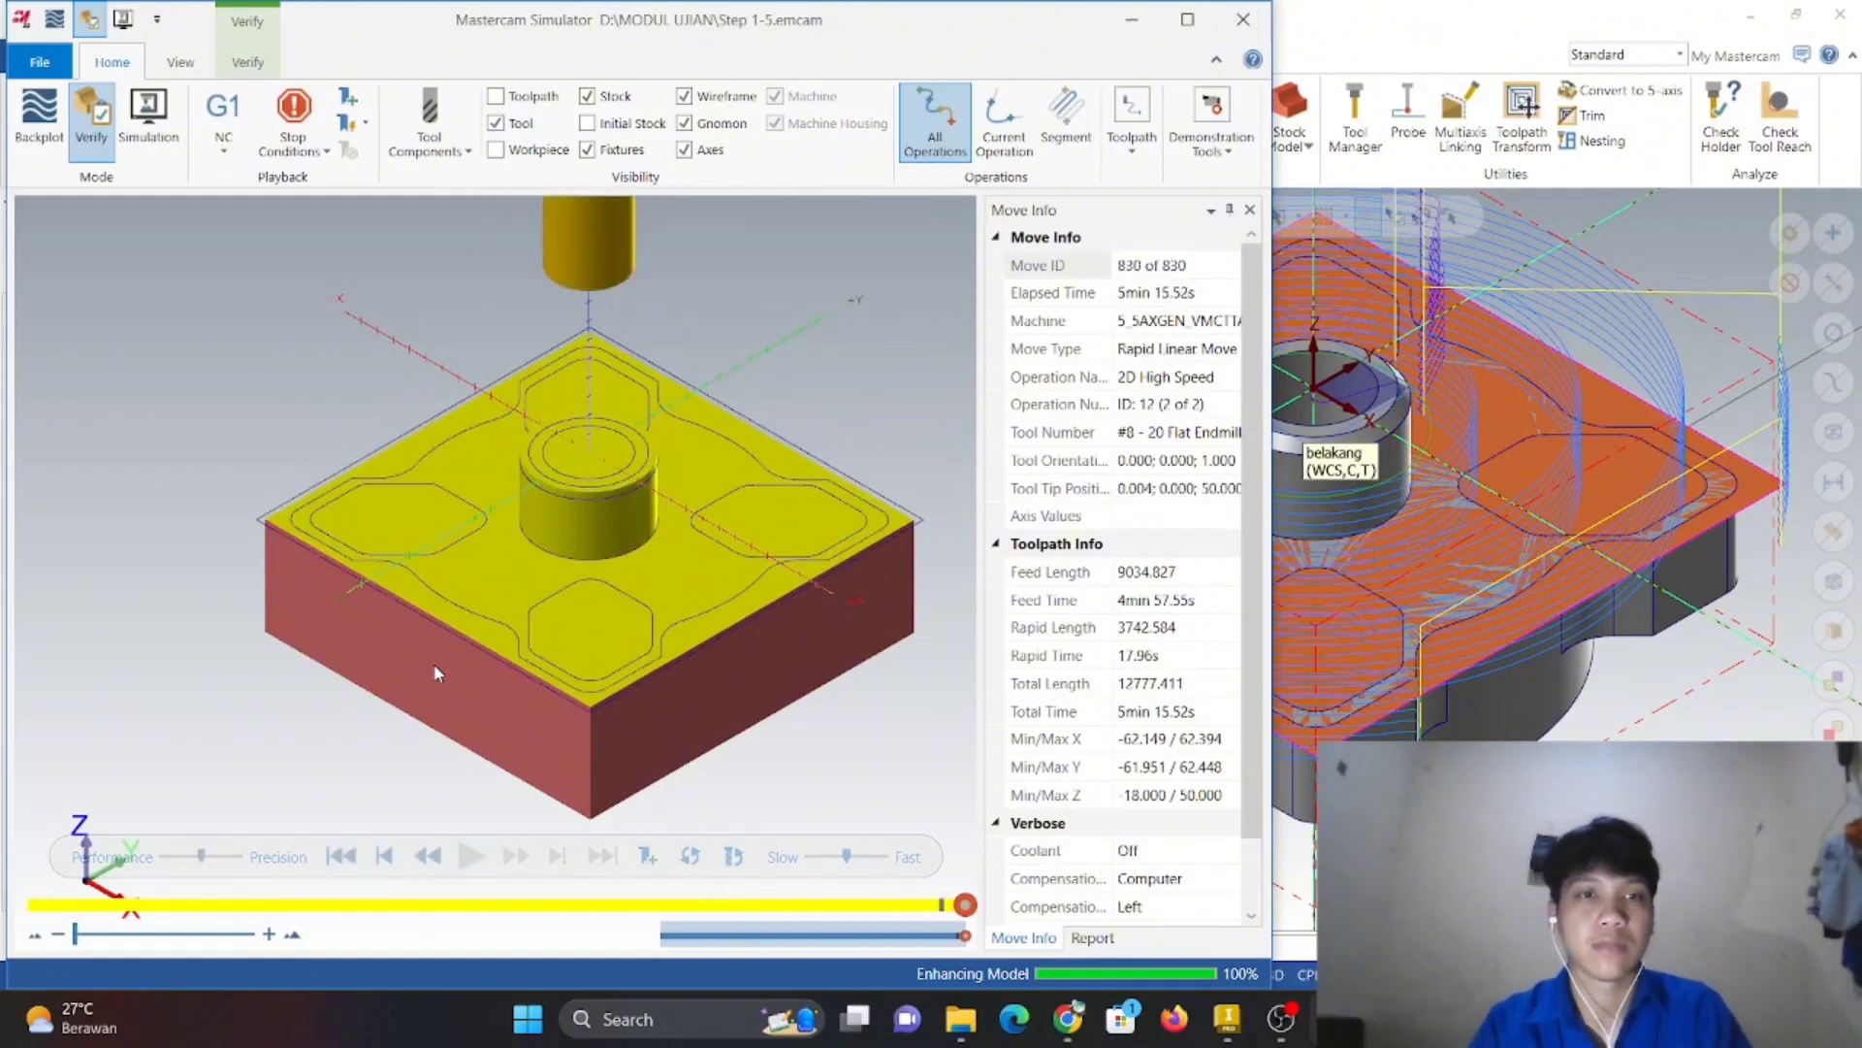
scroll(606, 567, up, 2)
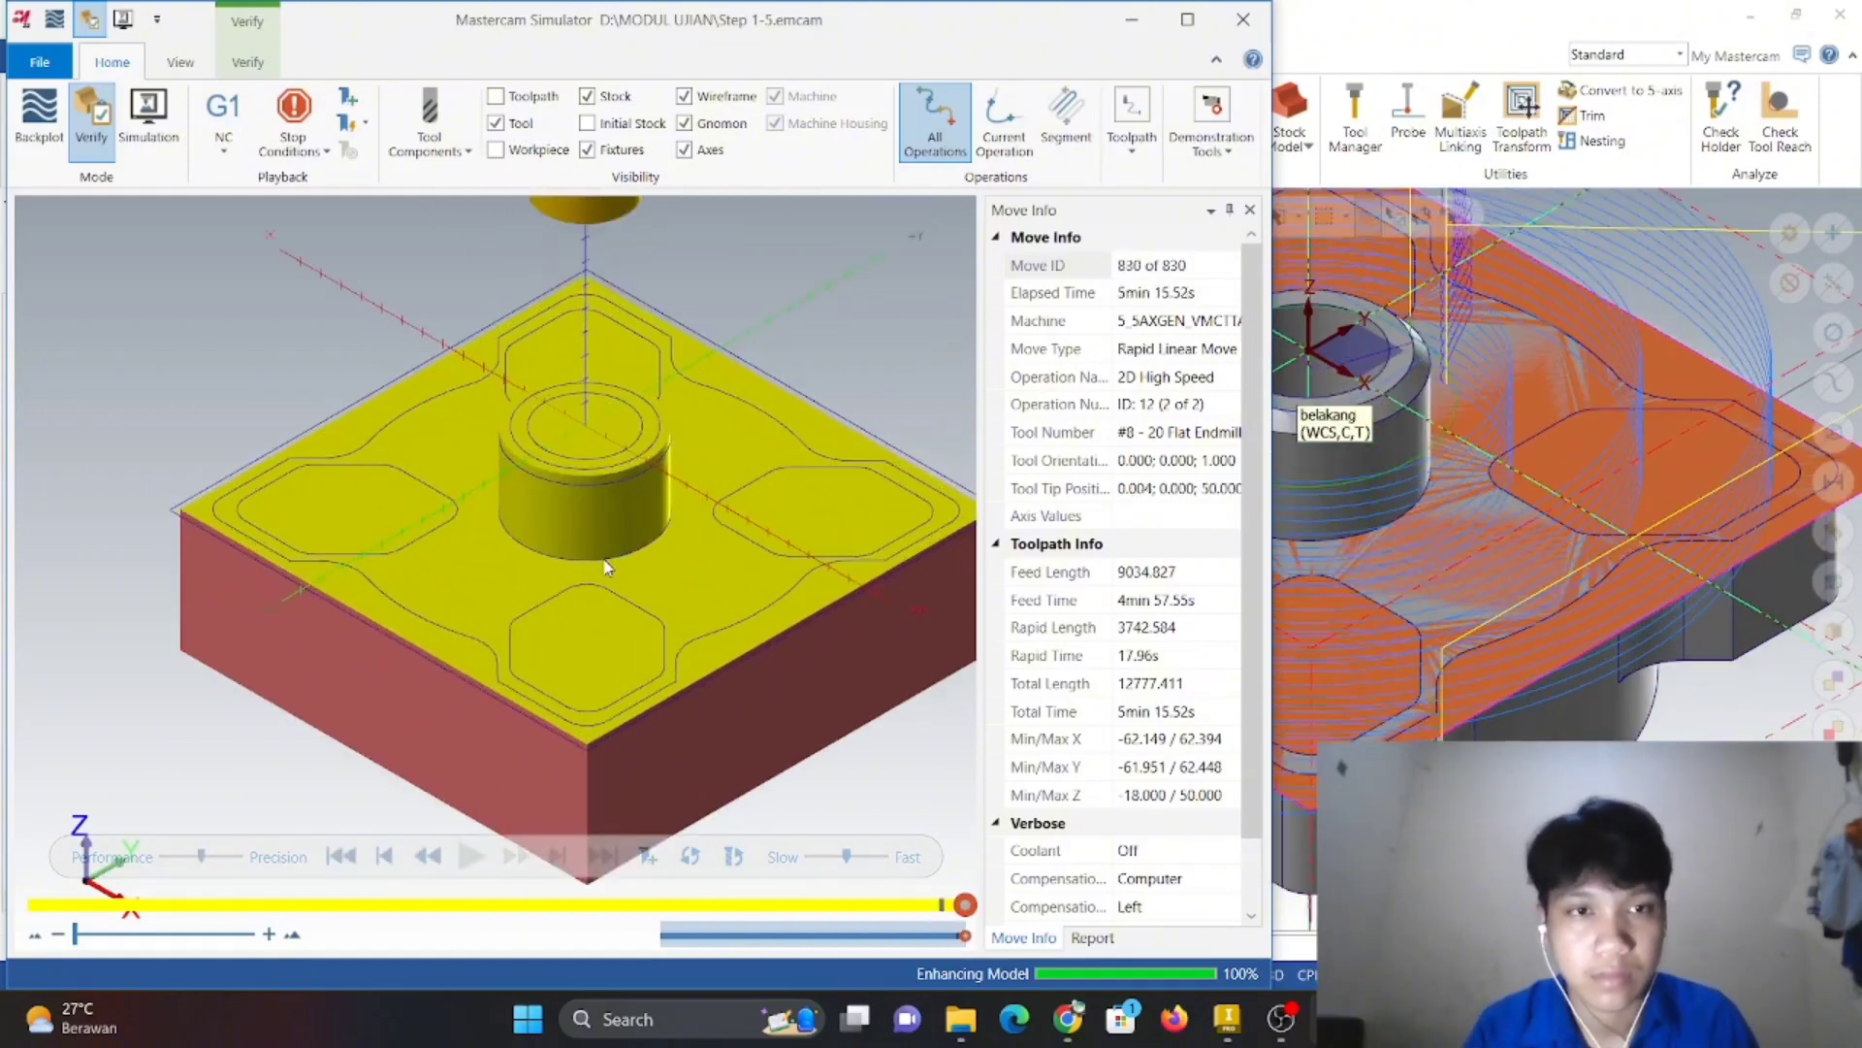
scroll(608, 569, down, 2)
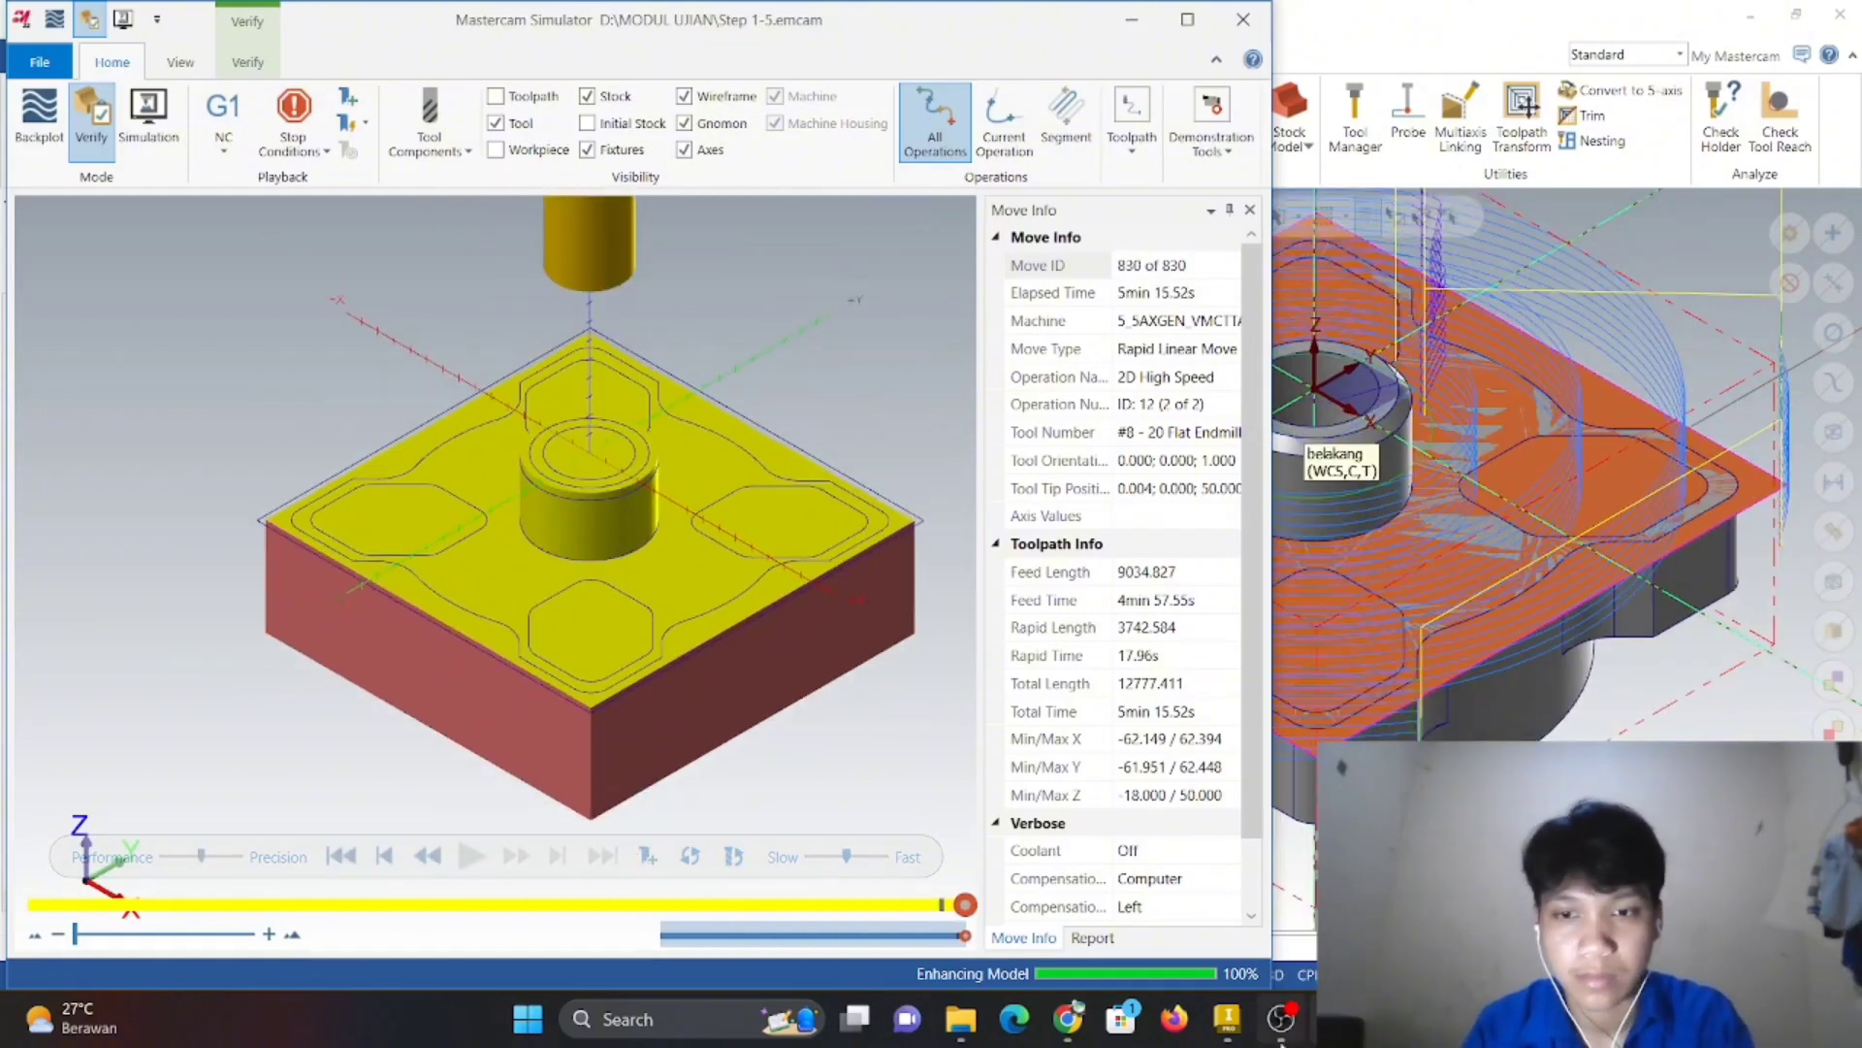
click(1280, 1018)
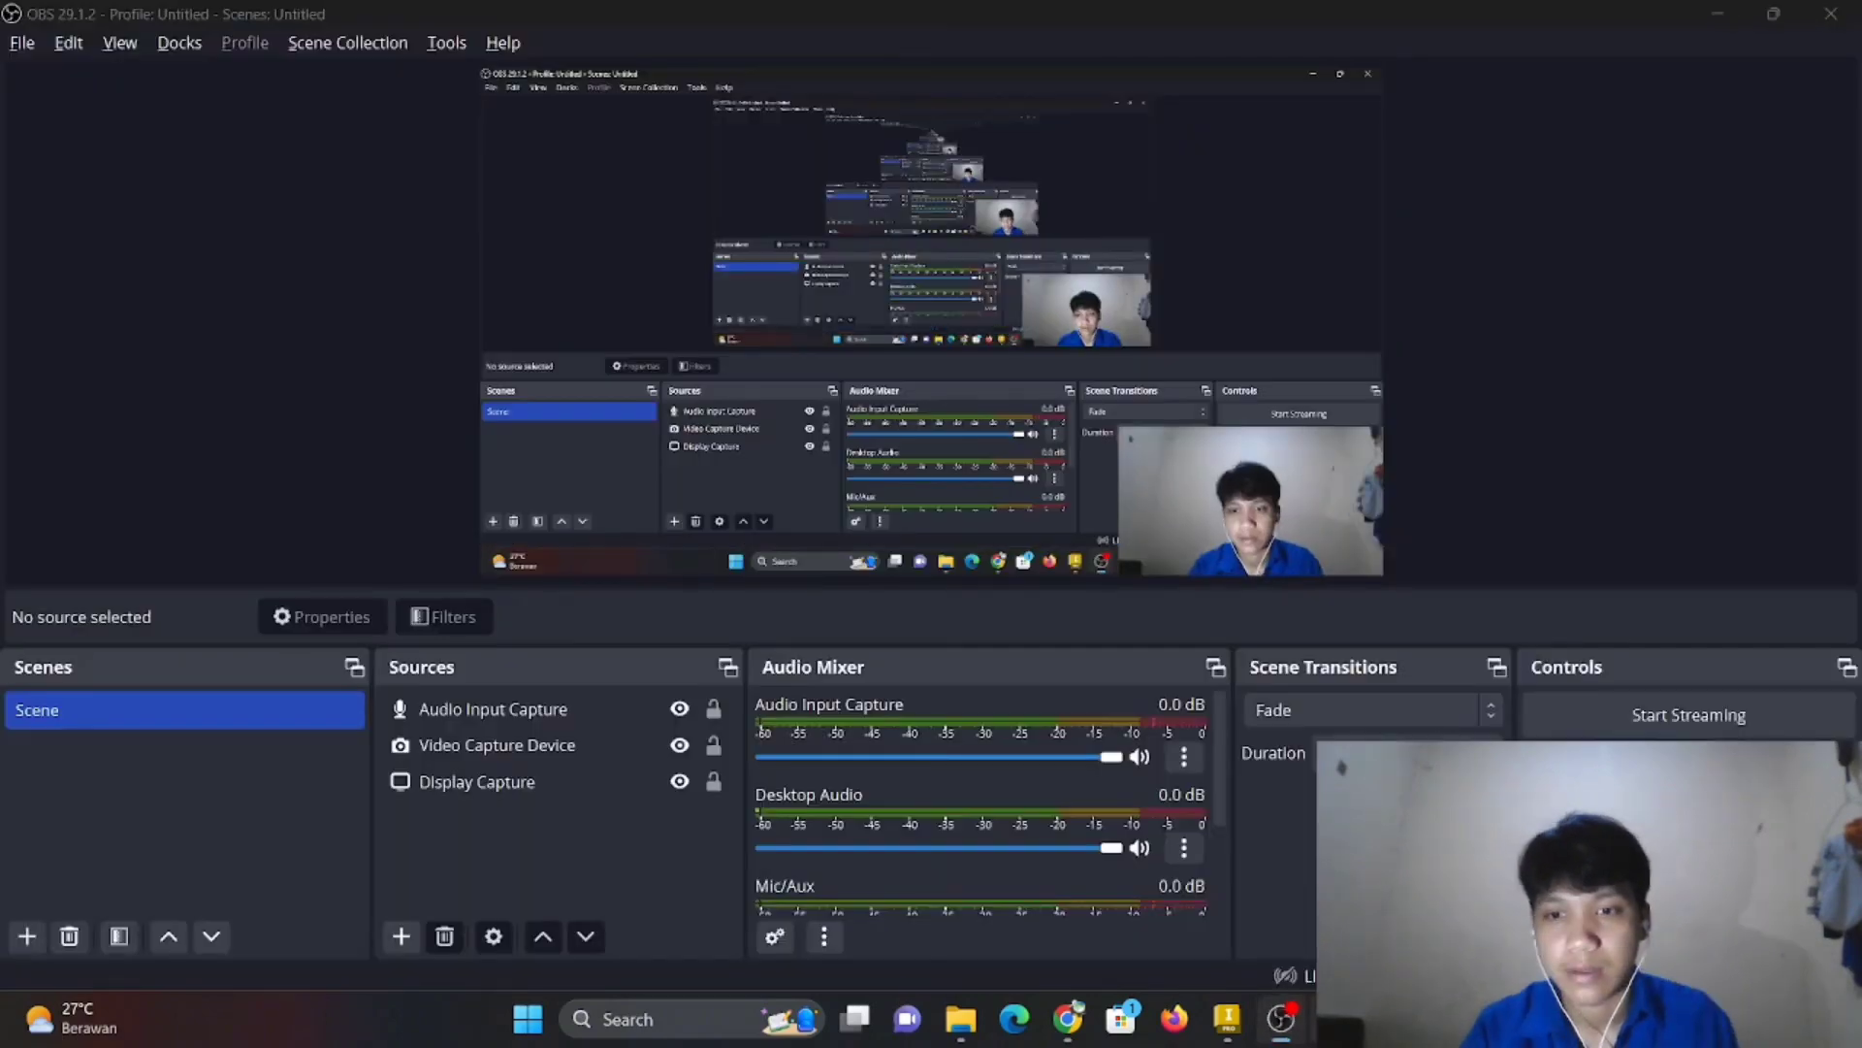
click(1280, 1019)
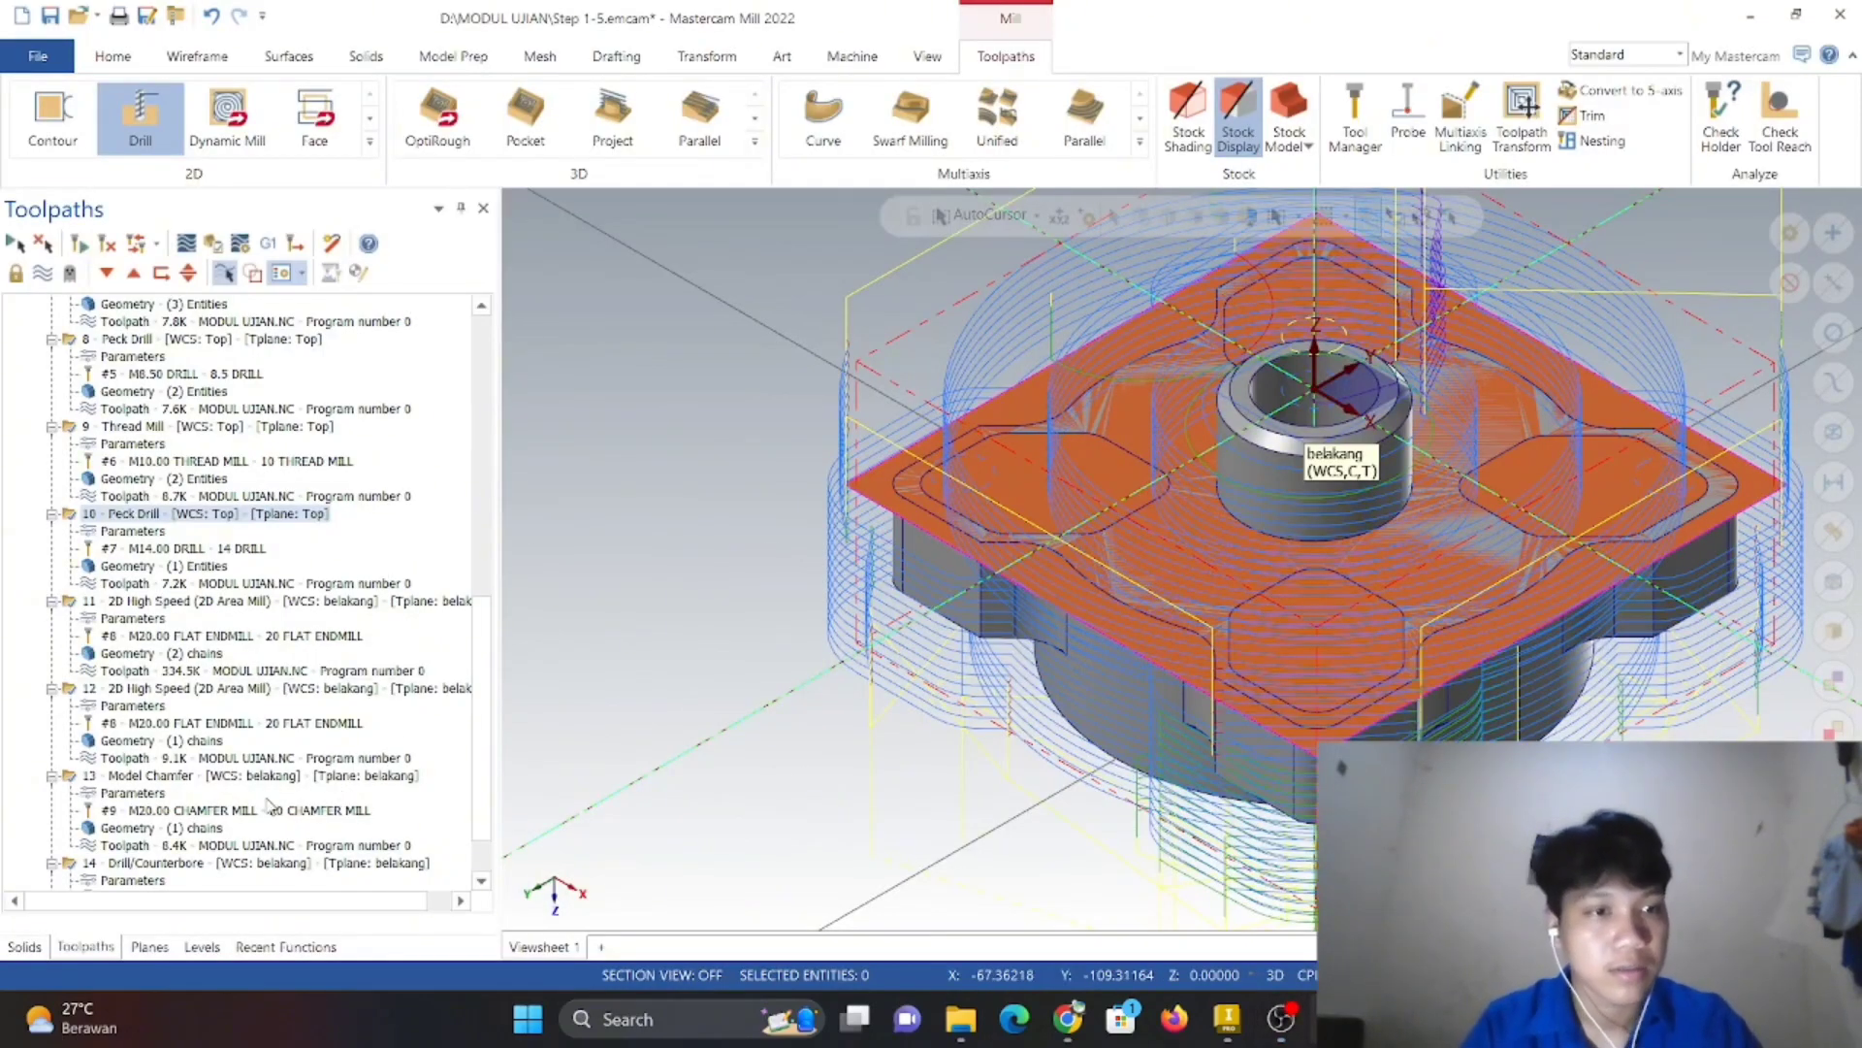
- Verify the full set of front and back operations, starting the simulation from an isometric view
scroll(269, 804, down, 1)
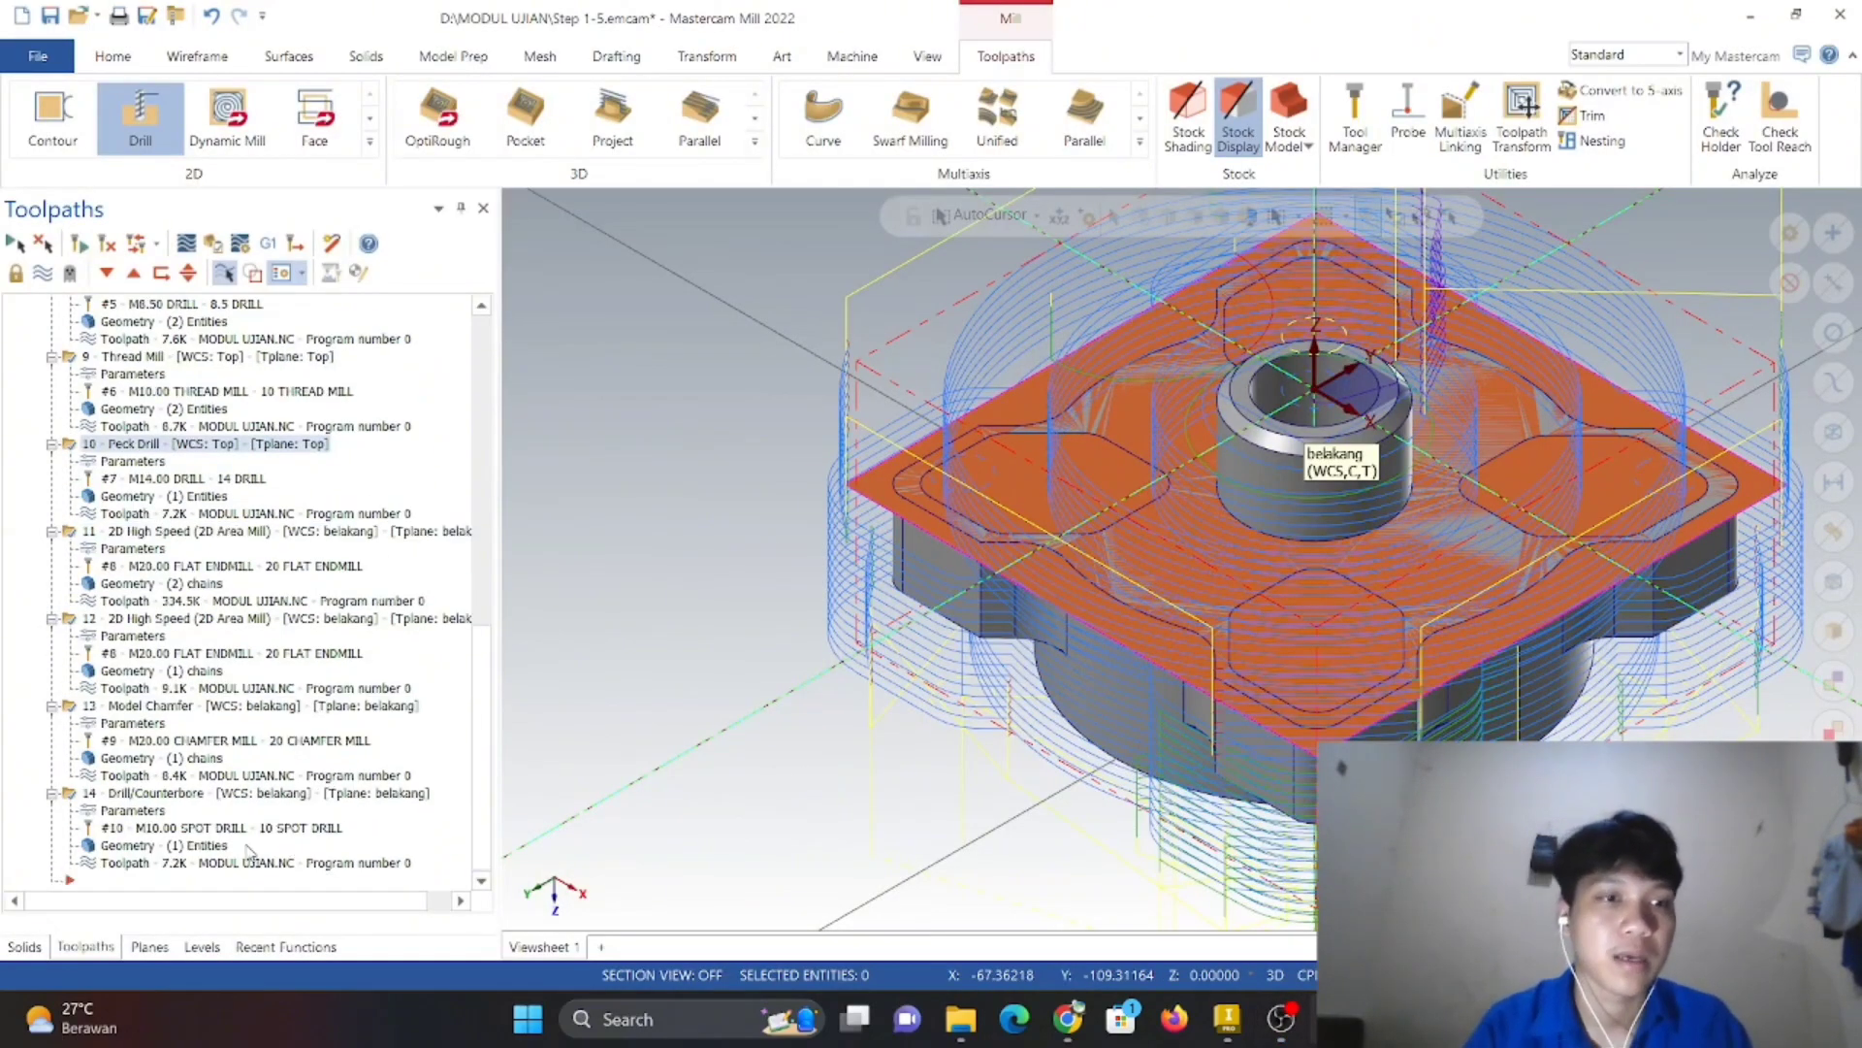
right_click(673, 562)
click(791, 775)
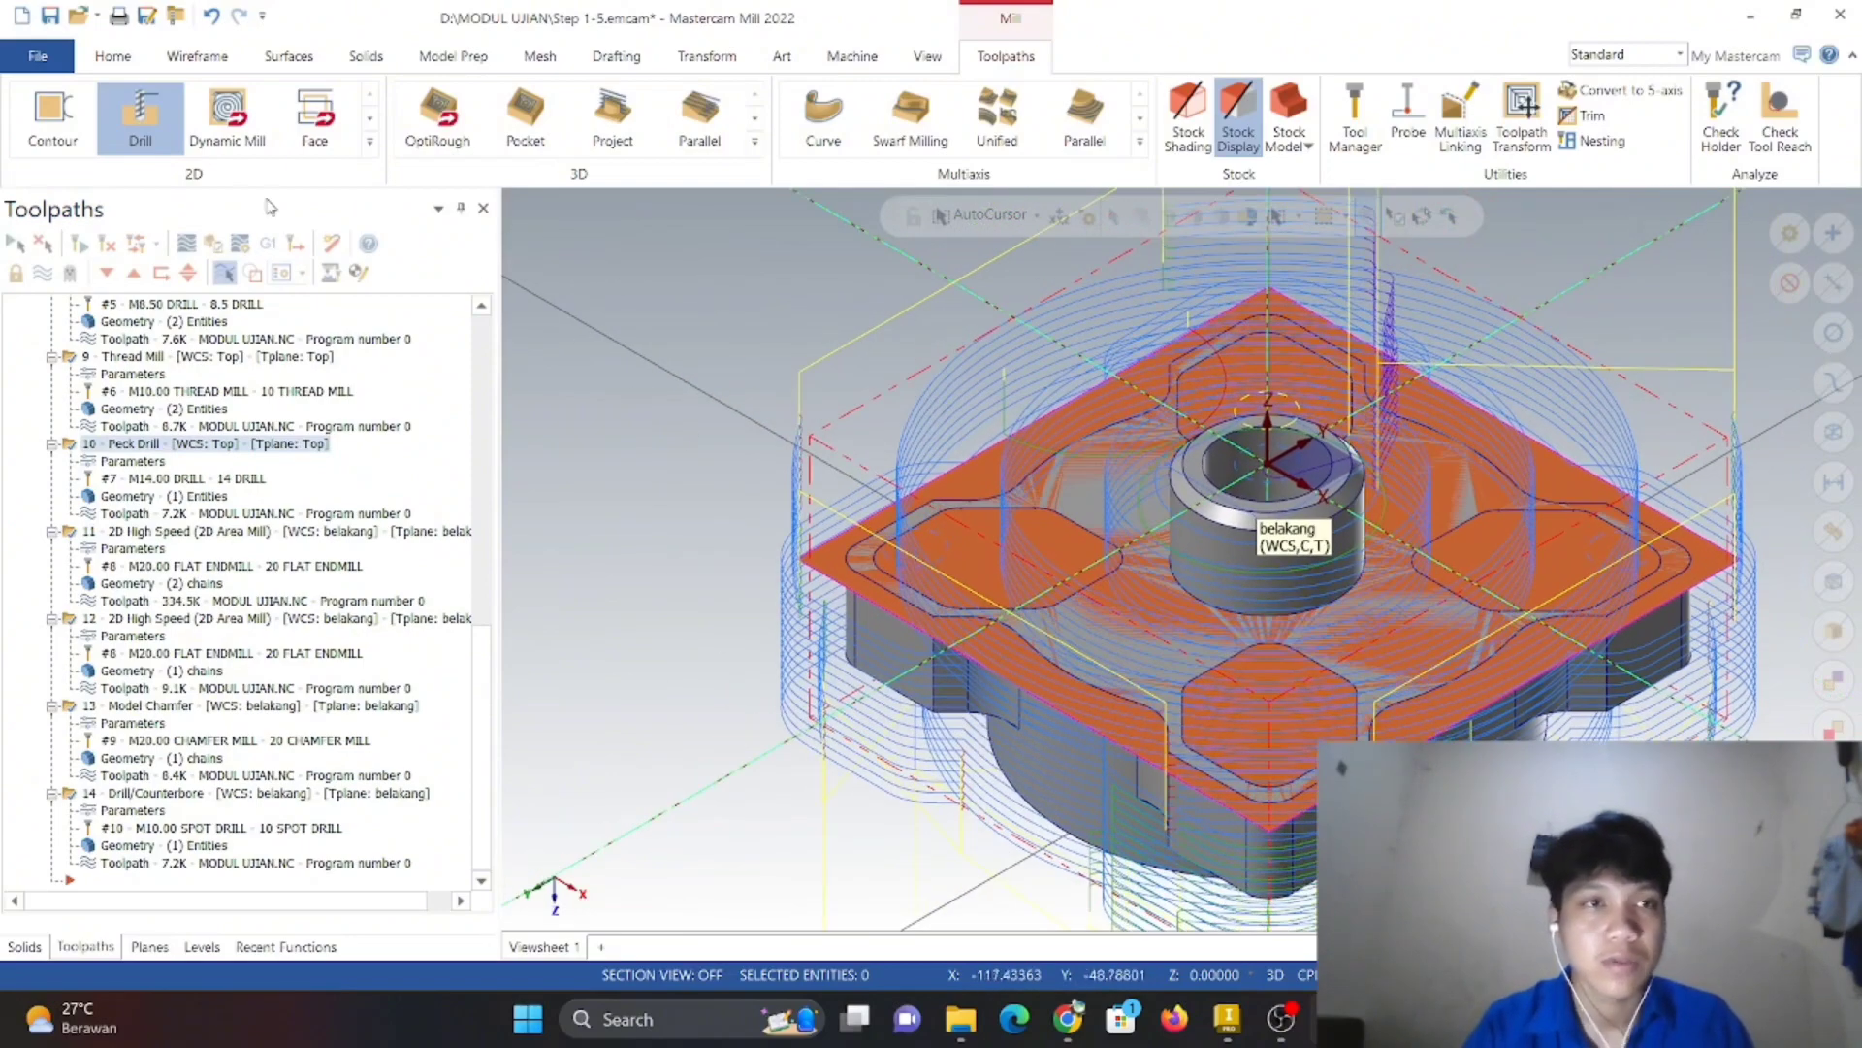
click(214, 247)
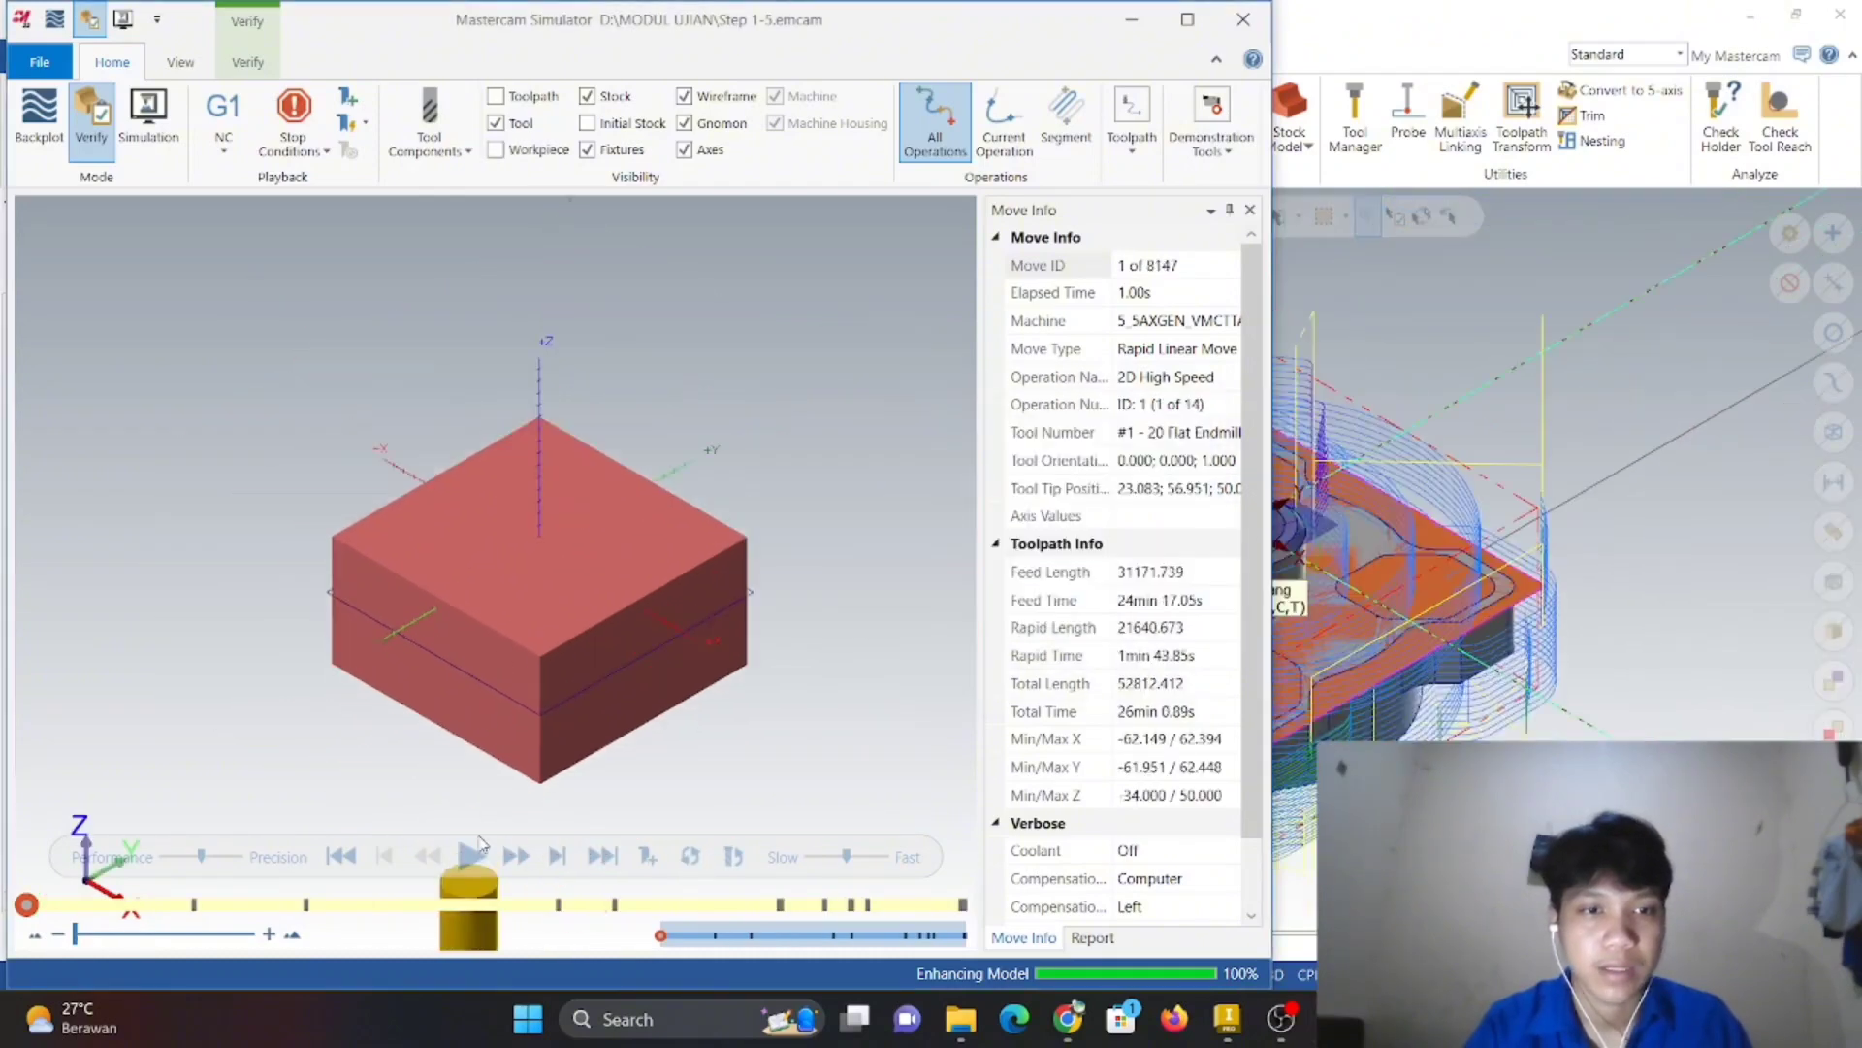
right_click(538, 602)
click(471, 810)
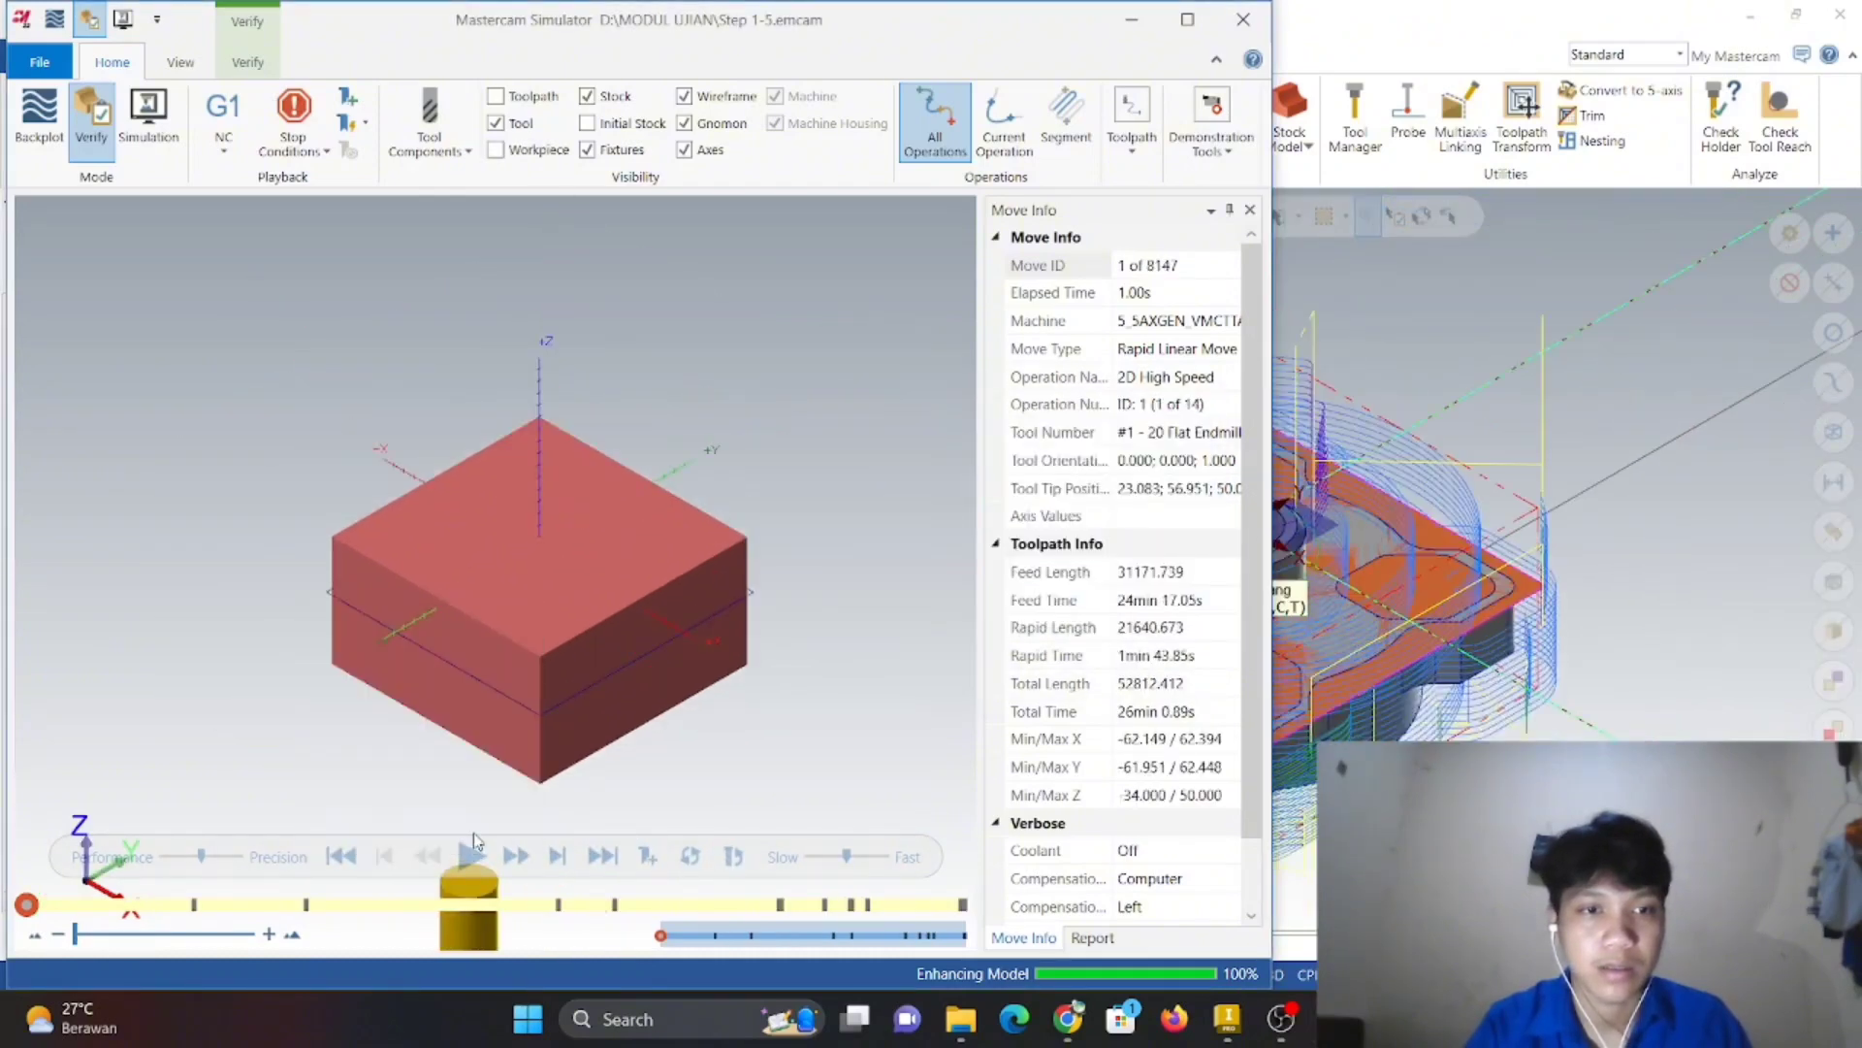
click(473, 852)
- Inspect the simulated part from several angles through the final spot drilling, and close the simulator
middle_drag(385, 742, 403, 481)
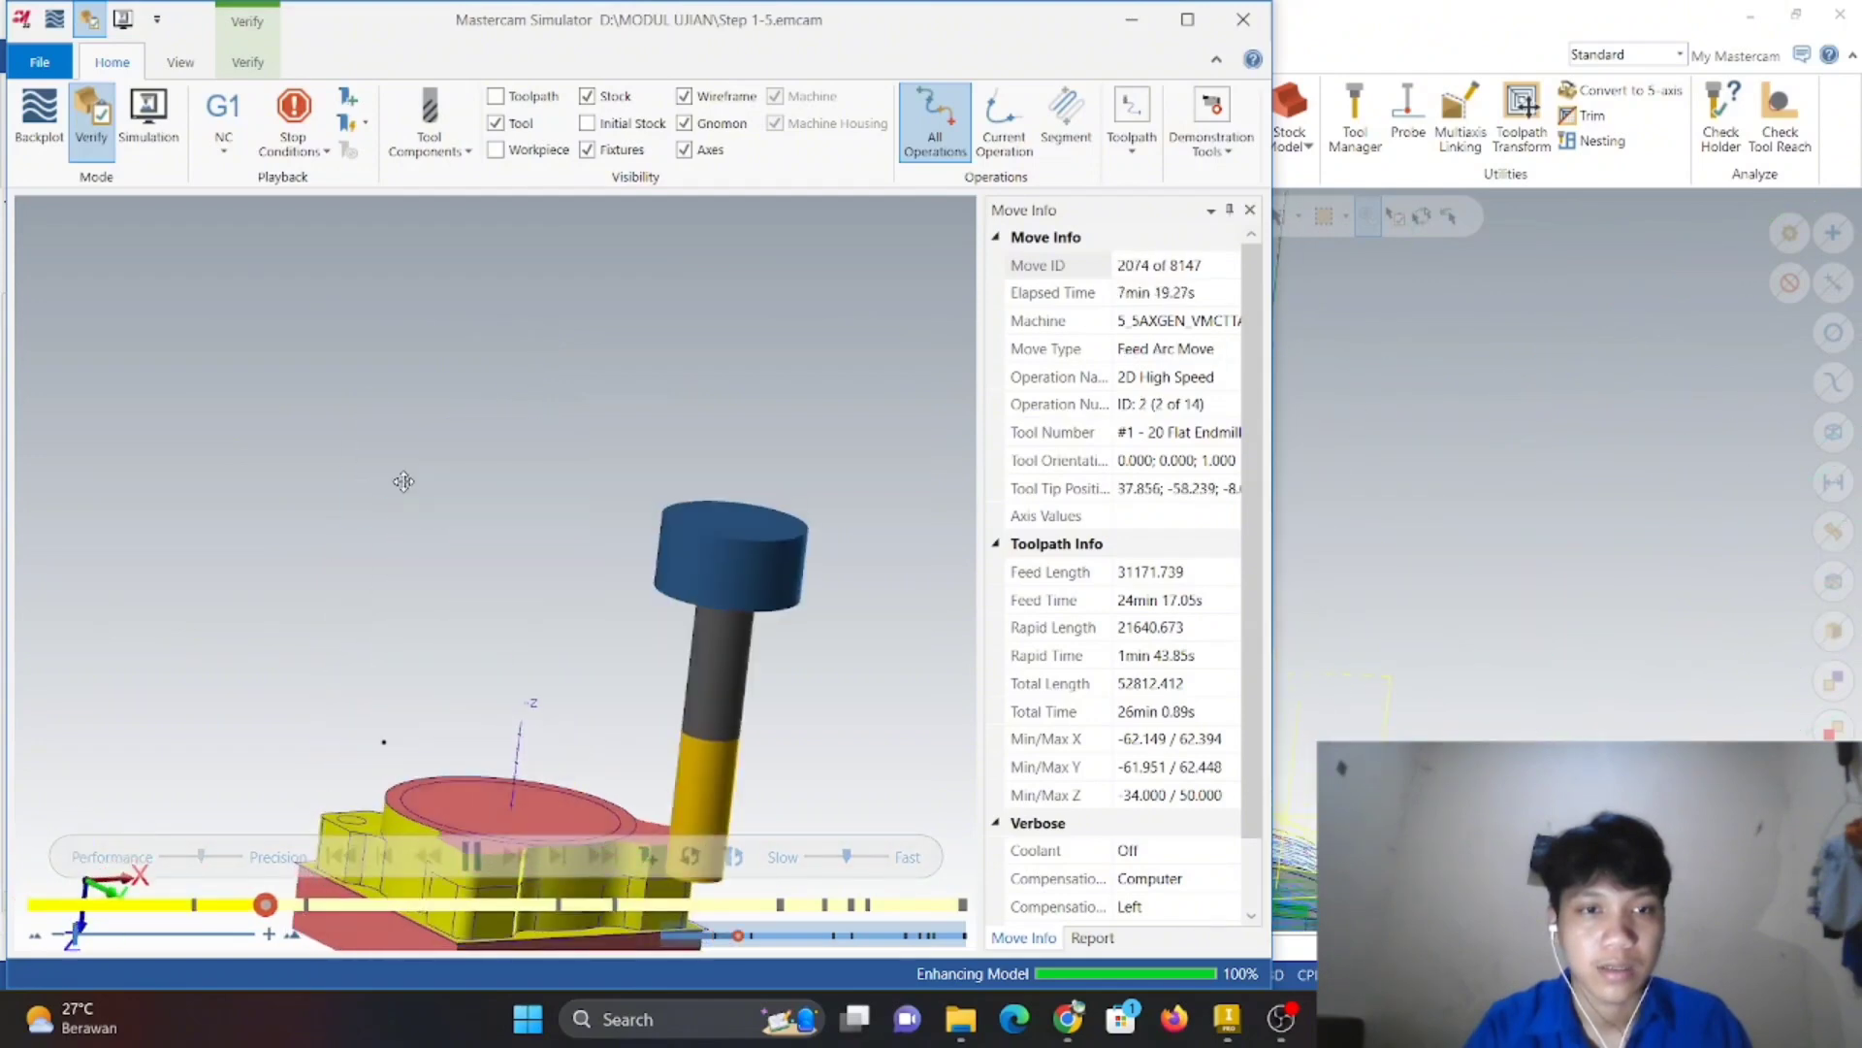
shift+middle_drag(461, 817, 713, 555)
scroll(575, 746, up, 1)
right_click(713, 554)
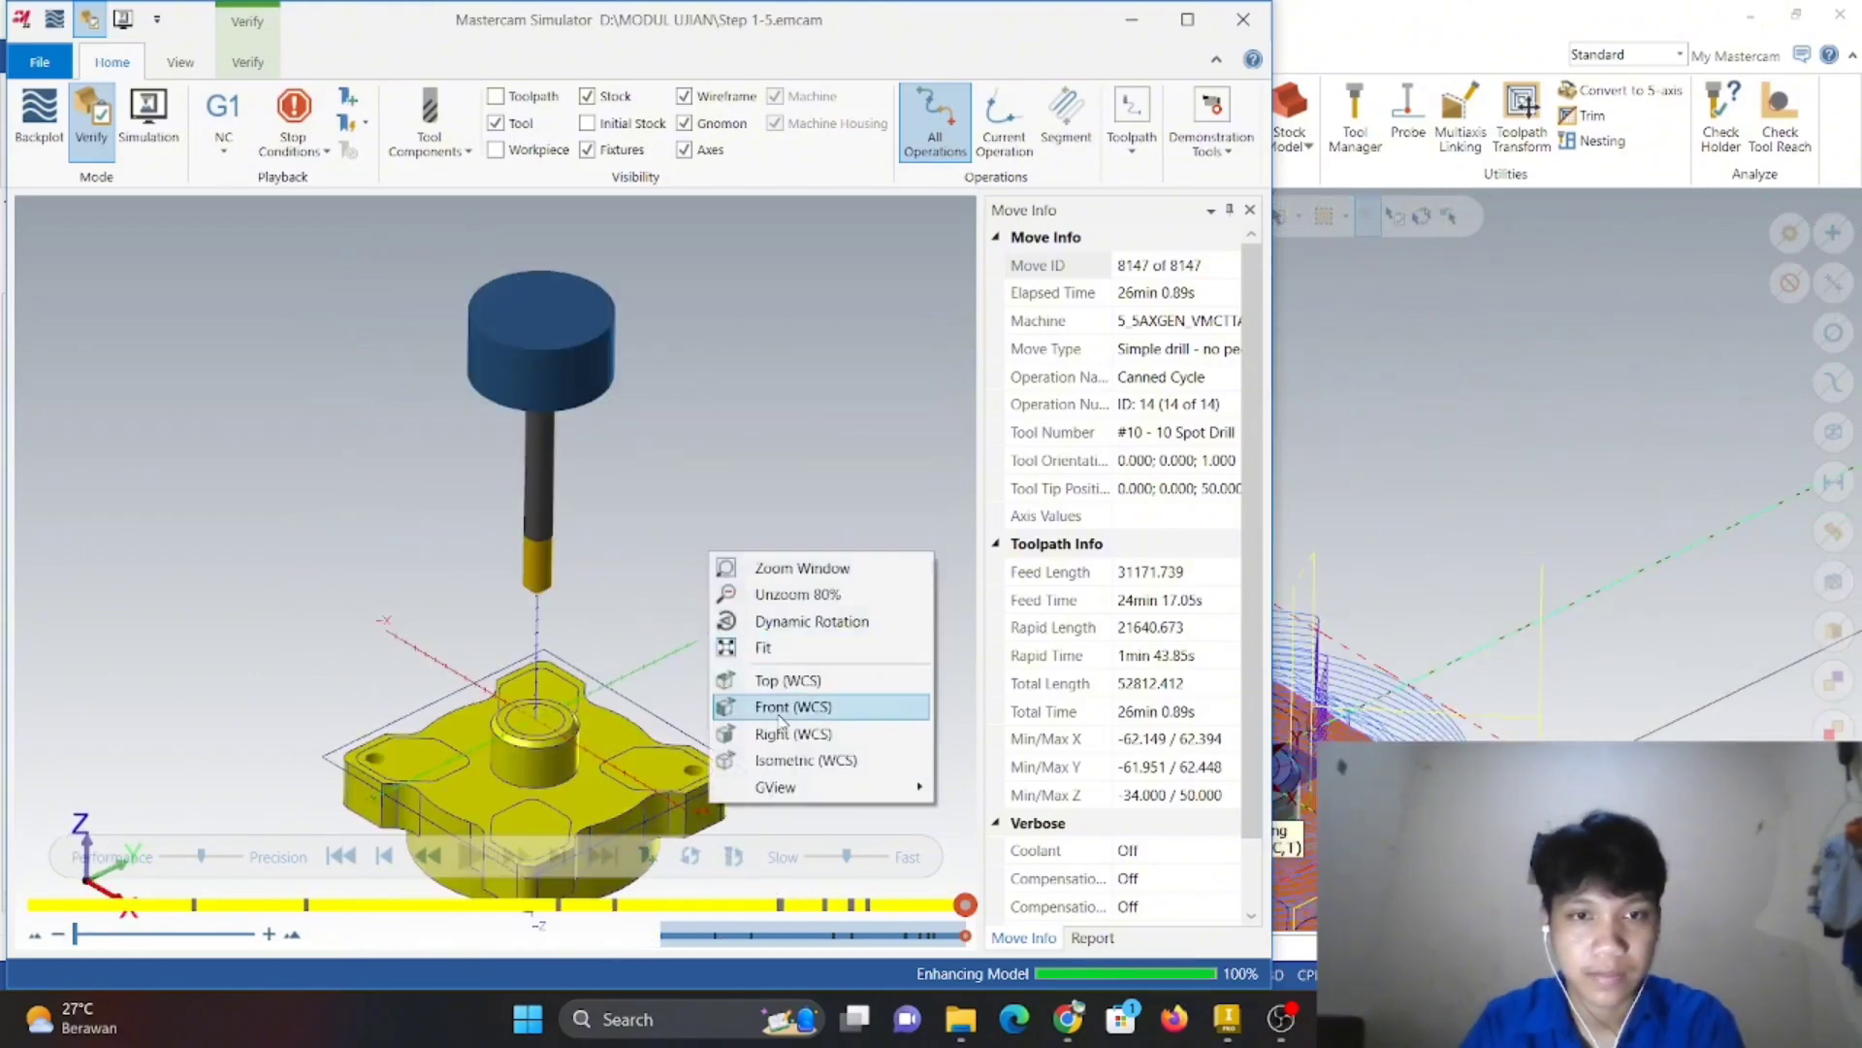
click(801, 766)
middle_drag(737, 776, 594, 749)
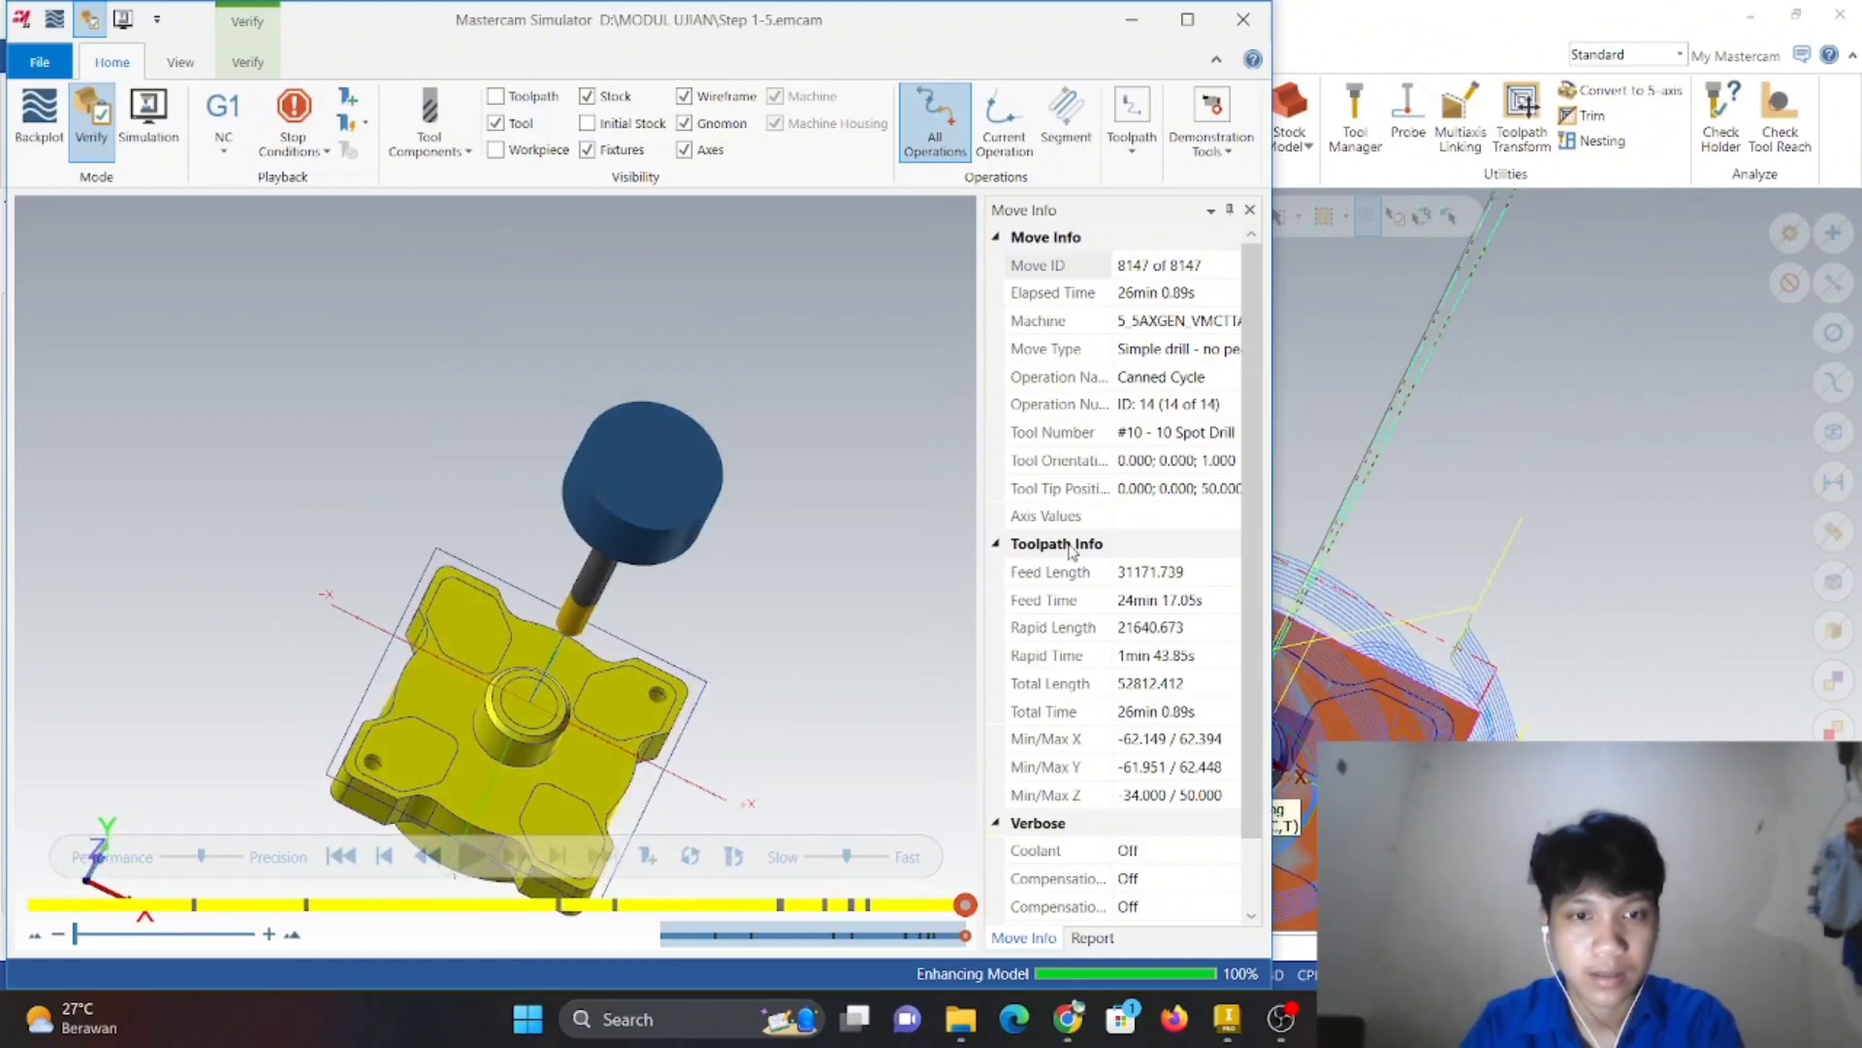
click(1242, 18)
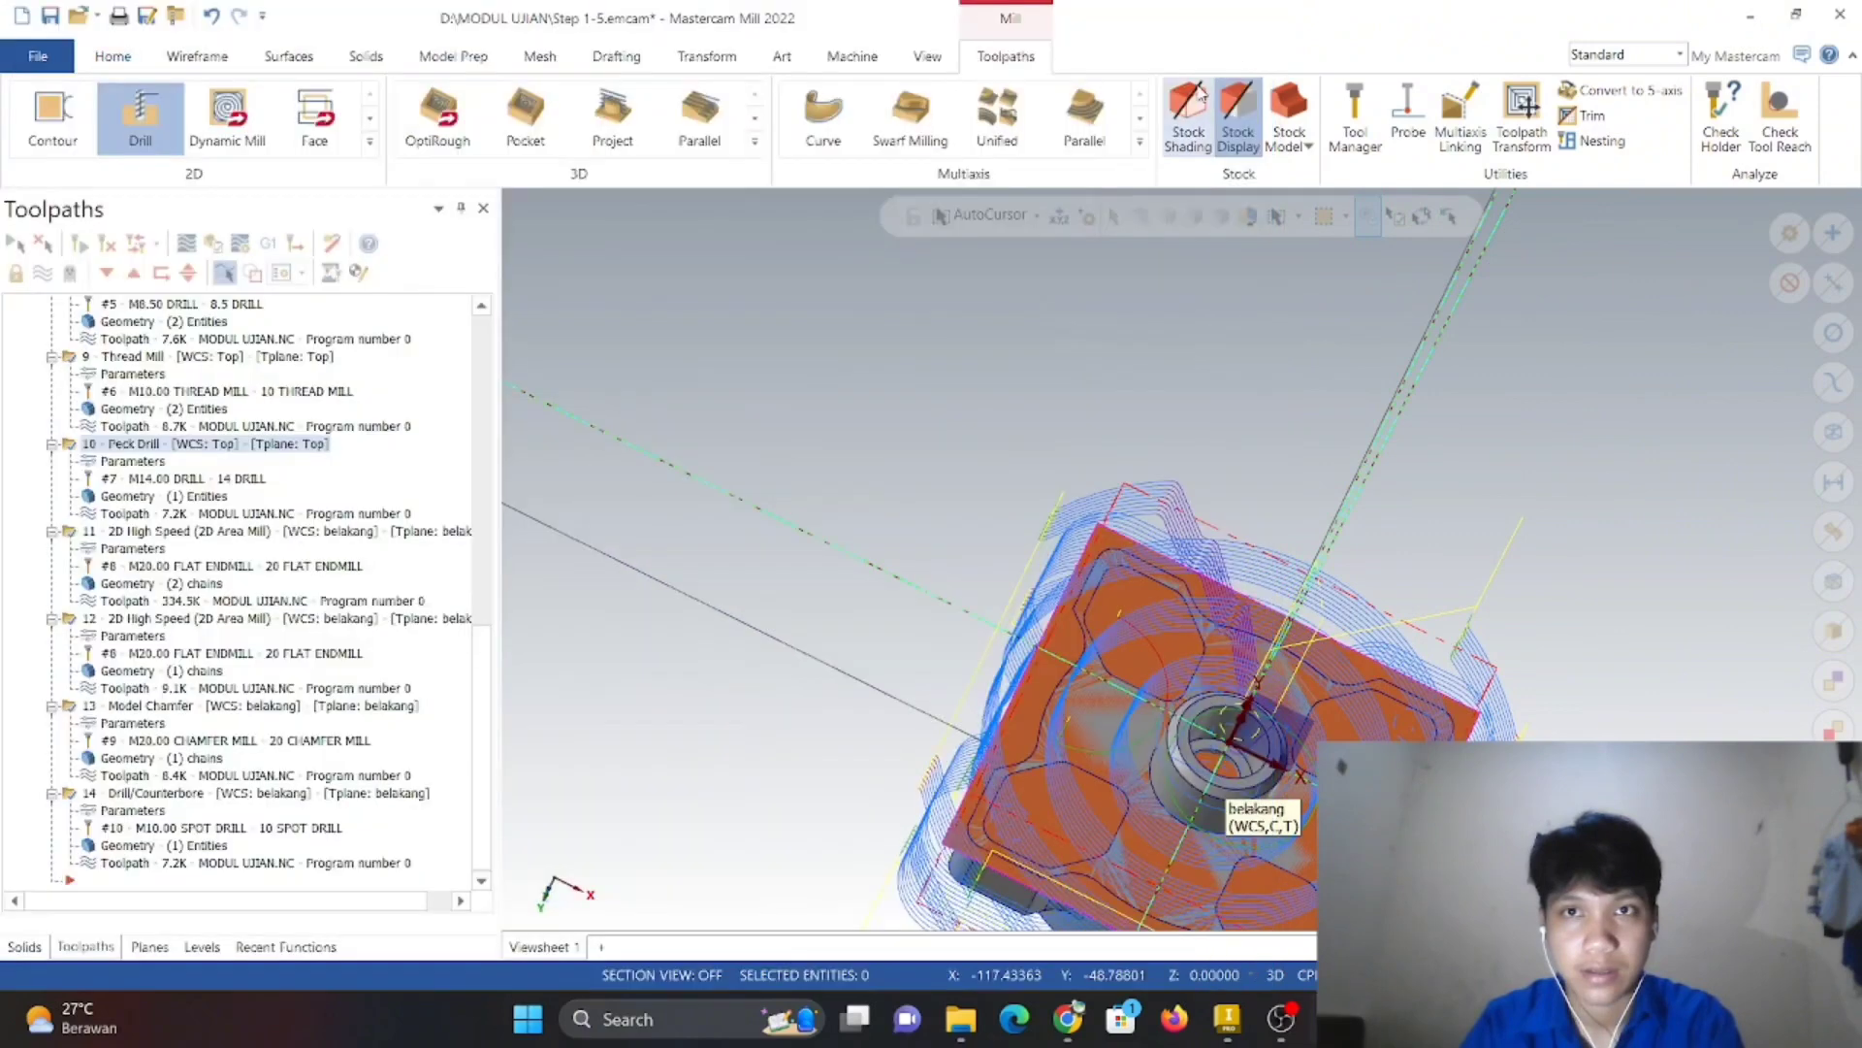
click(1280, 1018)
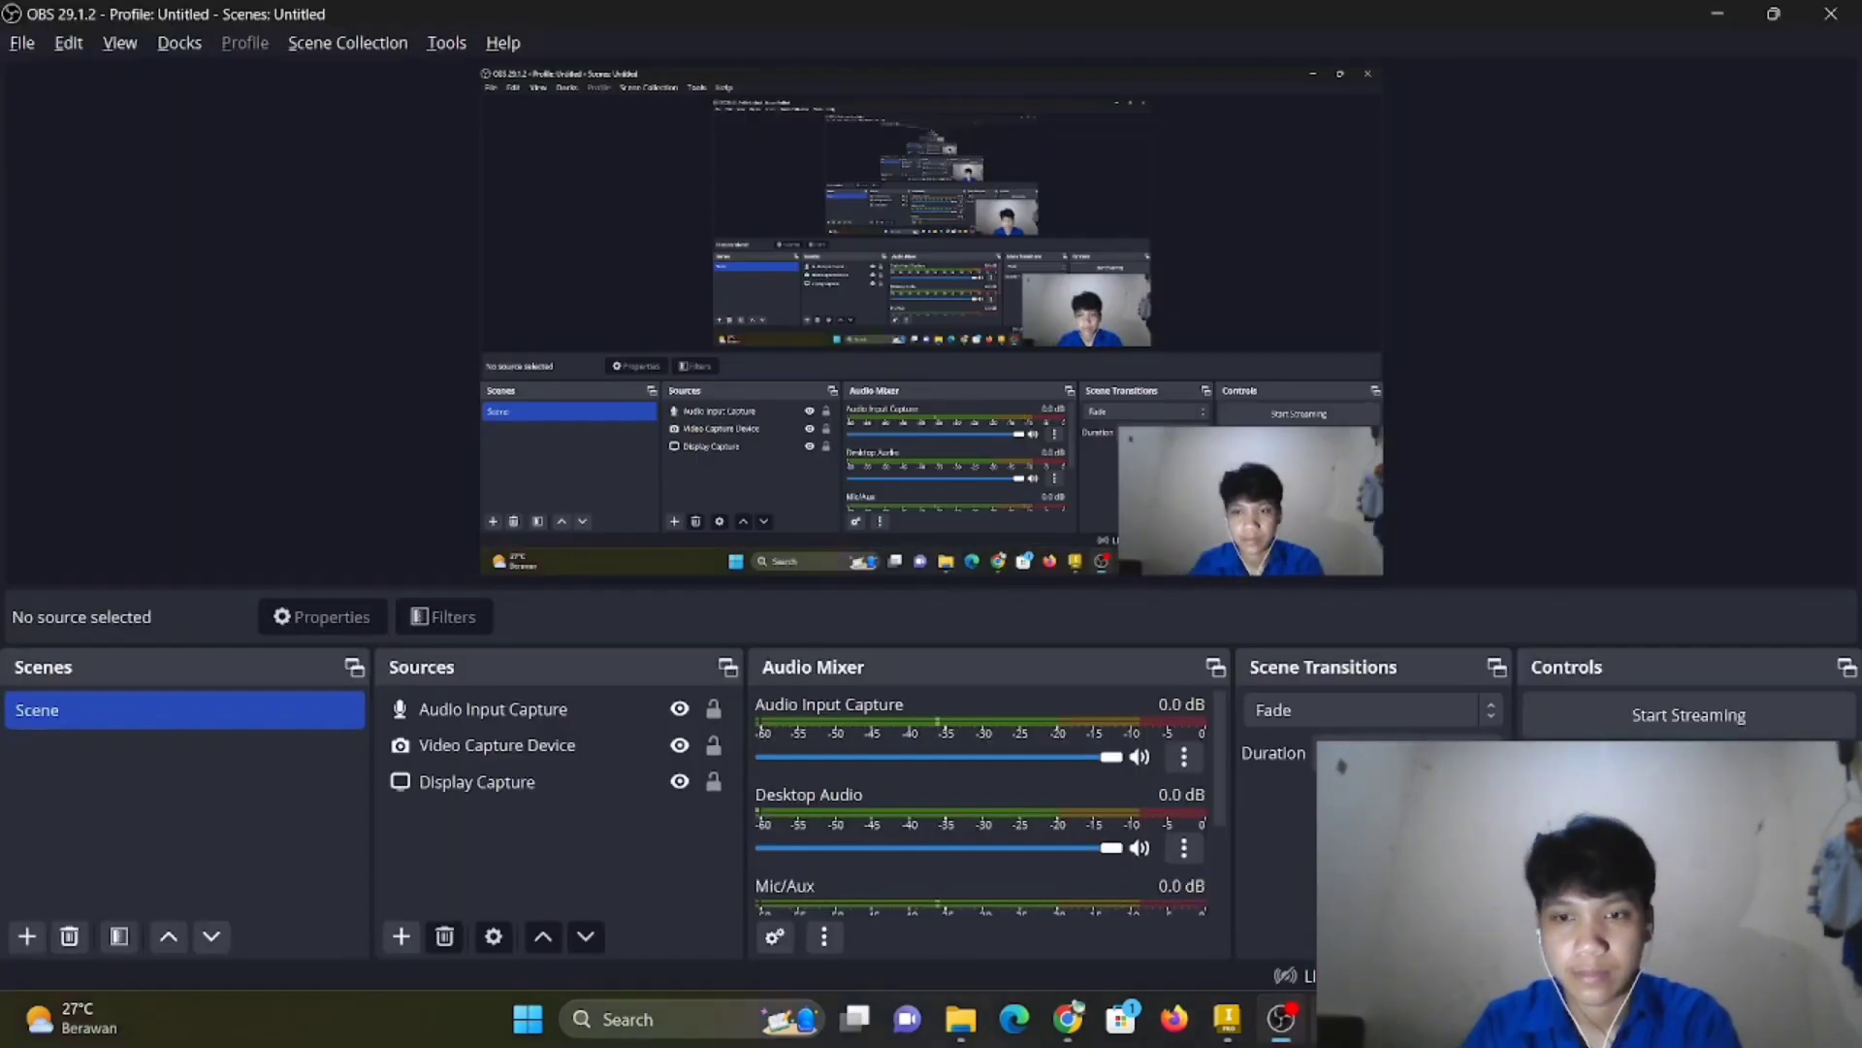
click(1227, 1019)
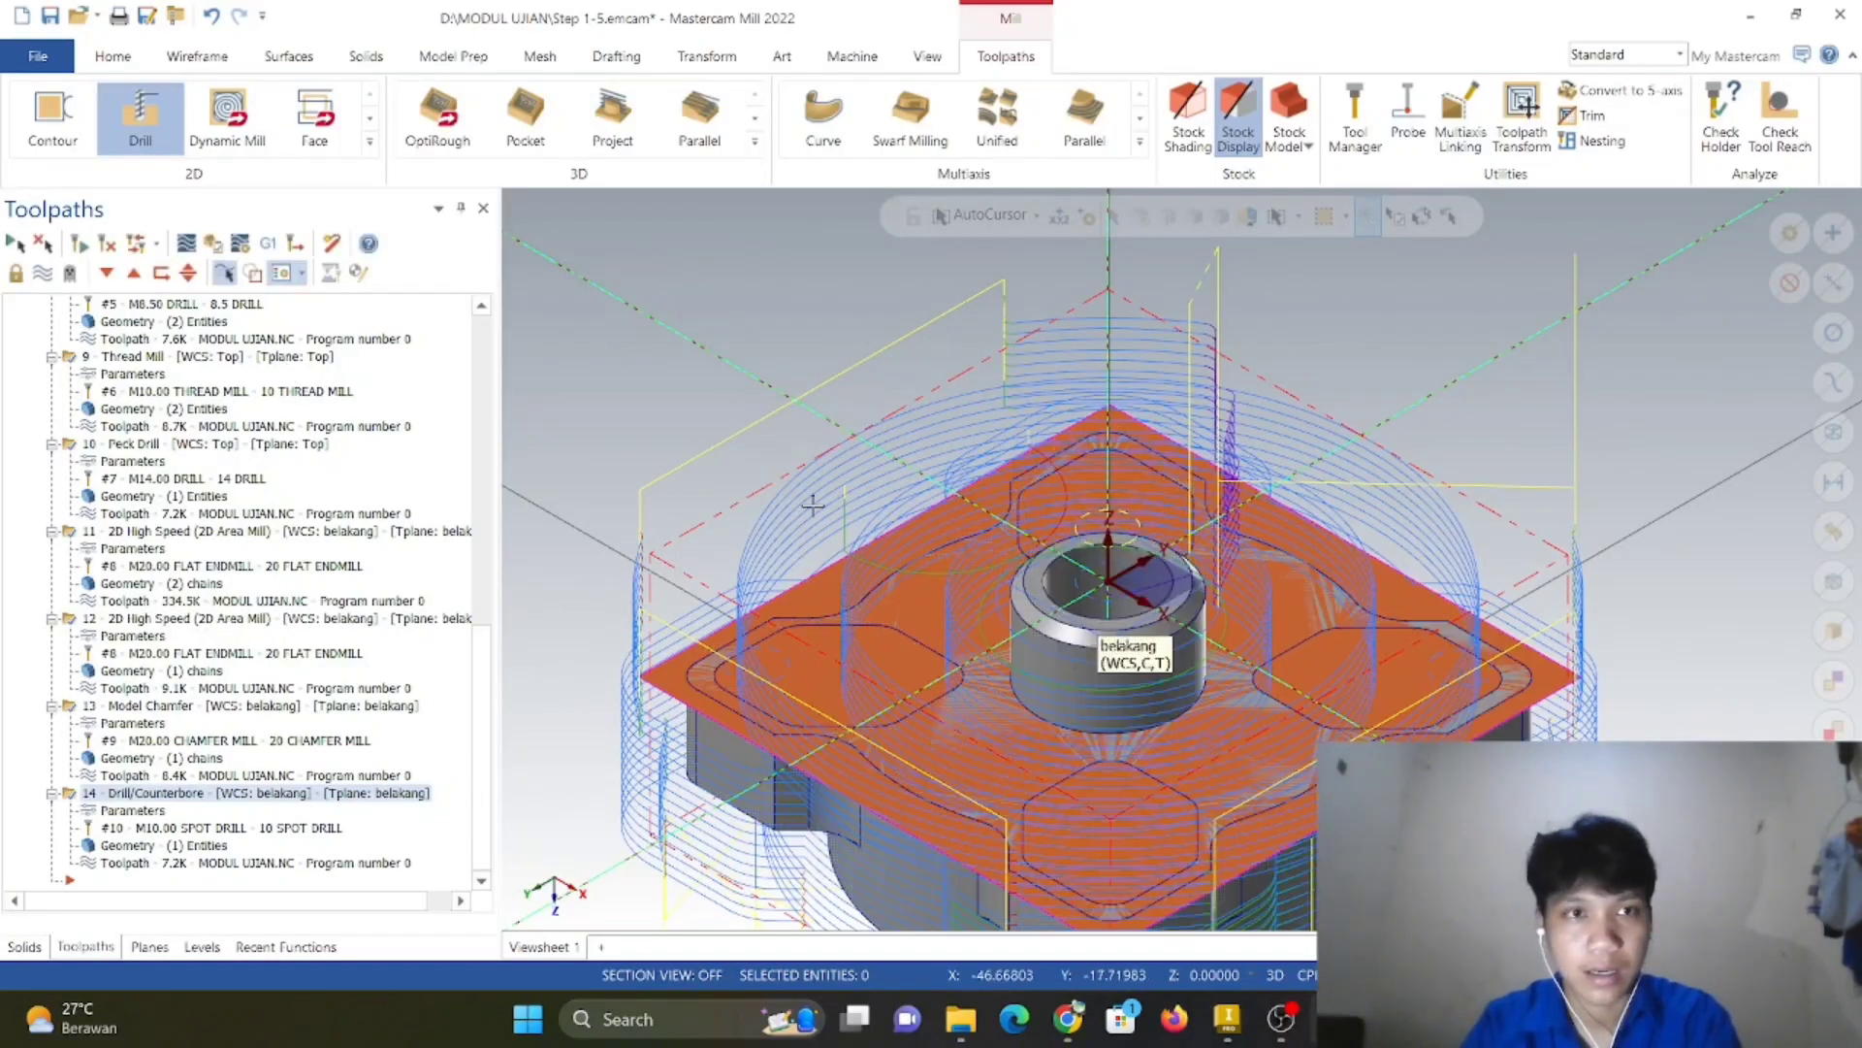
- Bring the finished simulation forward, check the back-side boss from another angle, and close the simulator
mouse_move(1334, 1019)
click(1451, 897)
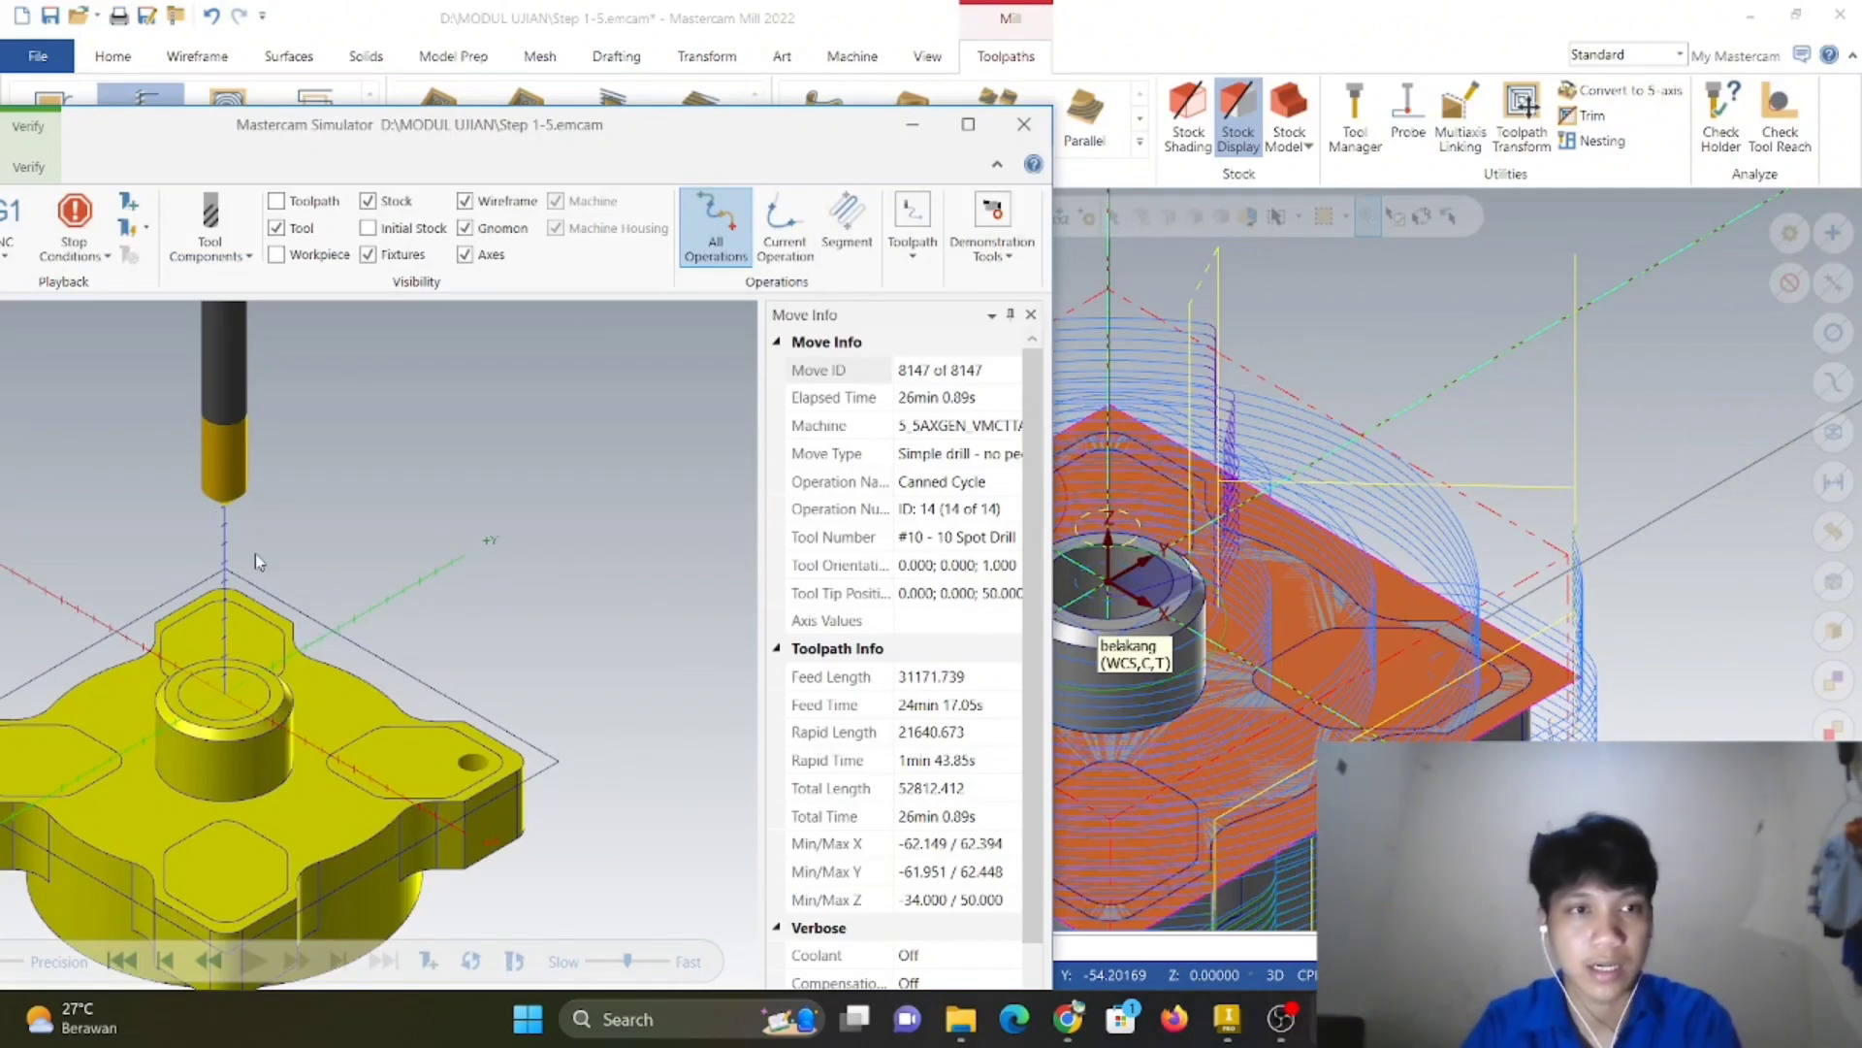
middle_drag(256, 554, 288, 573)
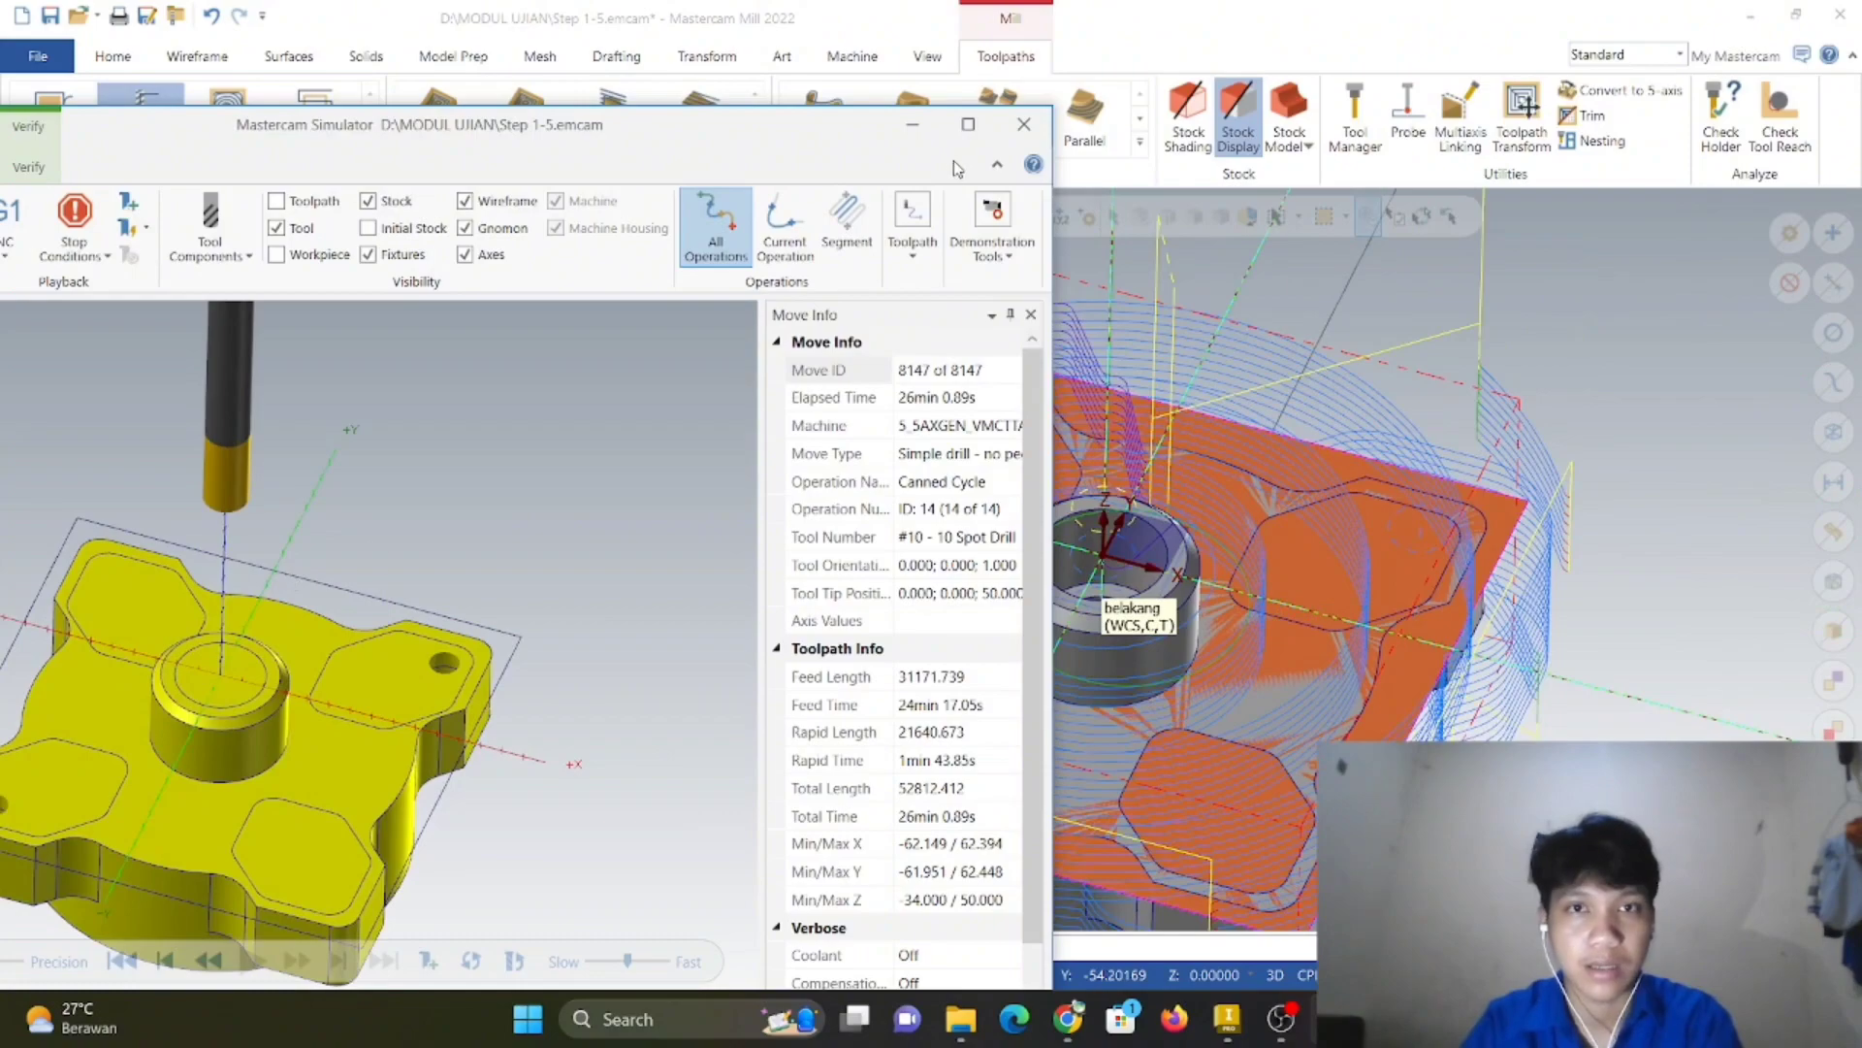
click(1023, 124)
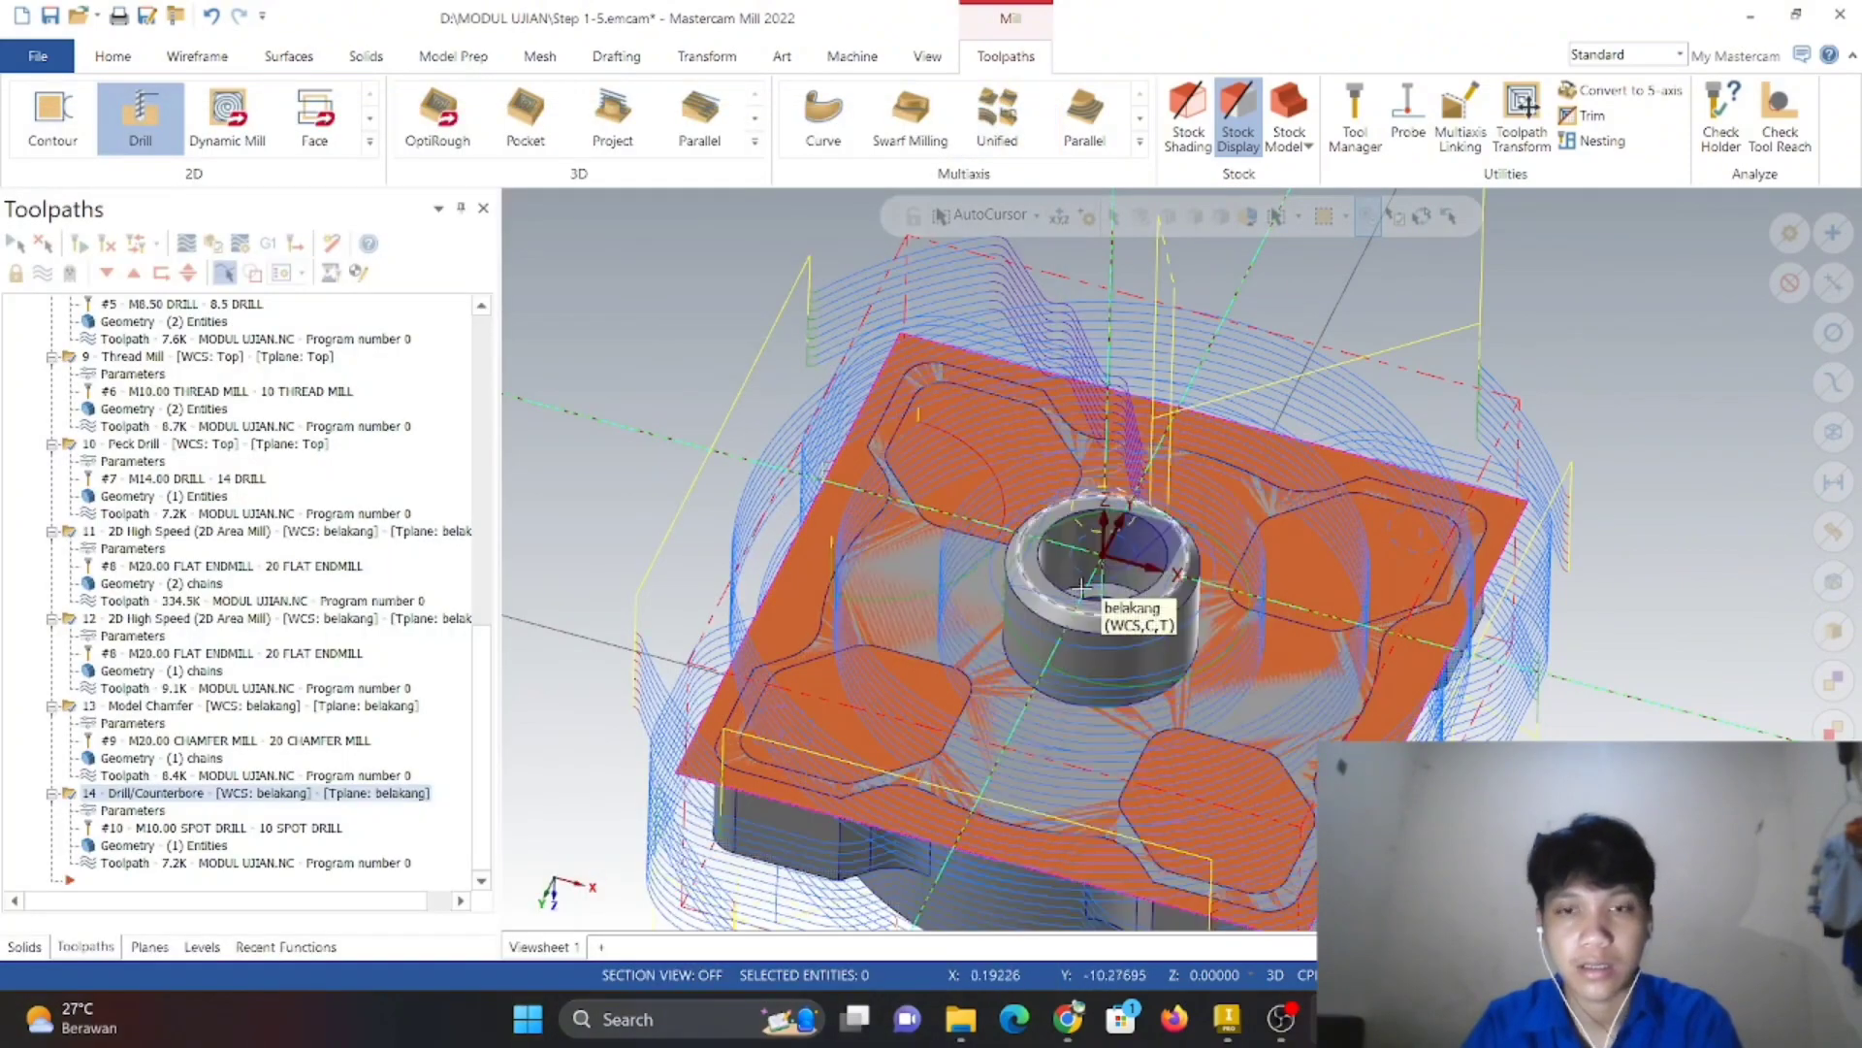
middle_drag(1084, 588, 1024, 567)
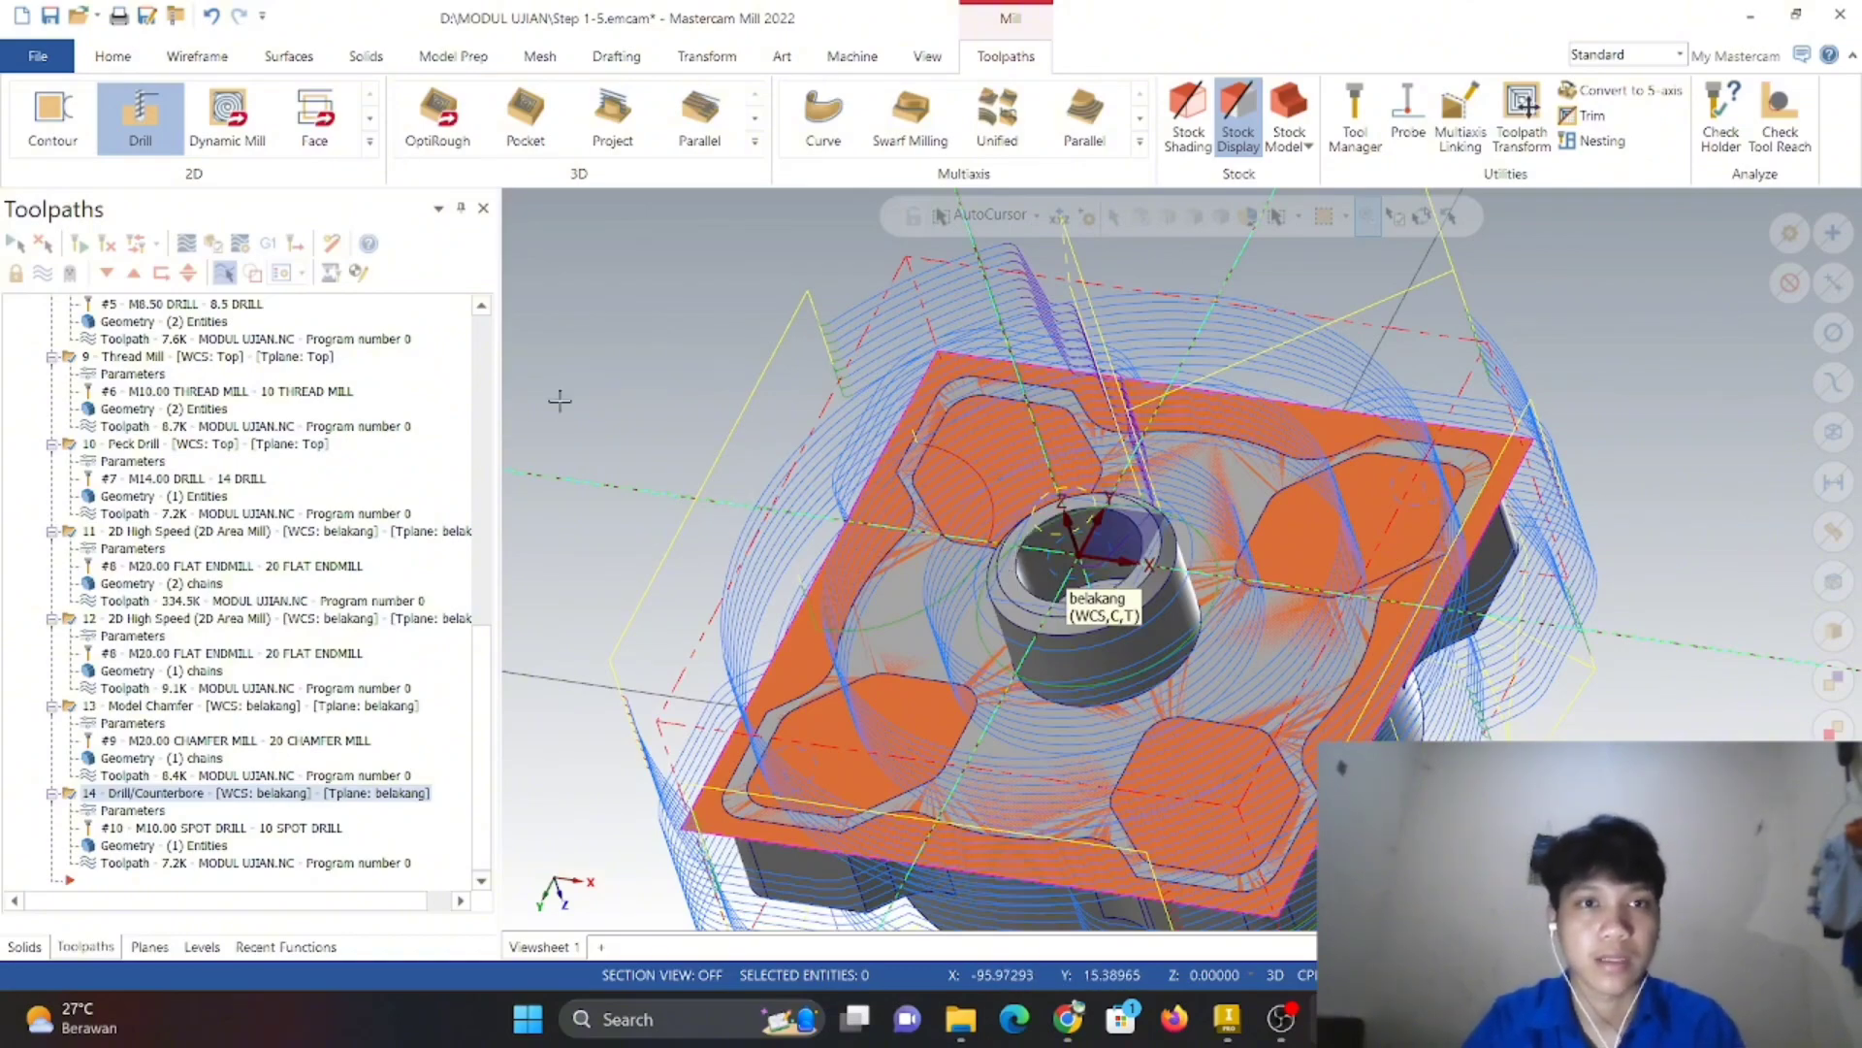
right_click(658, 361)
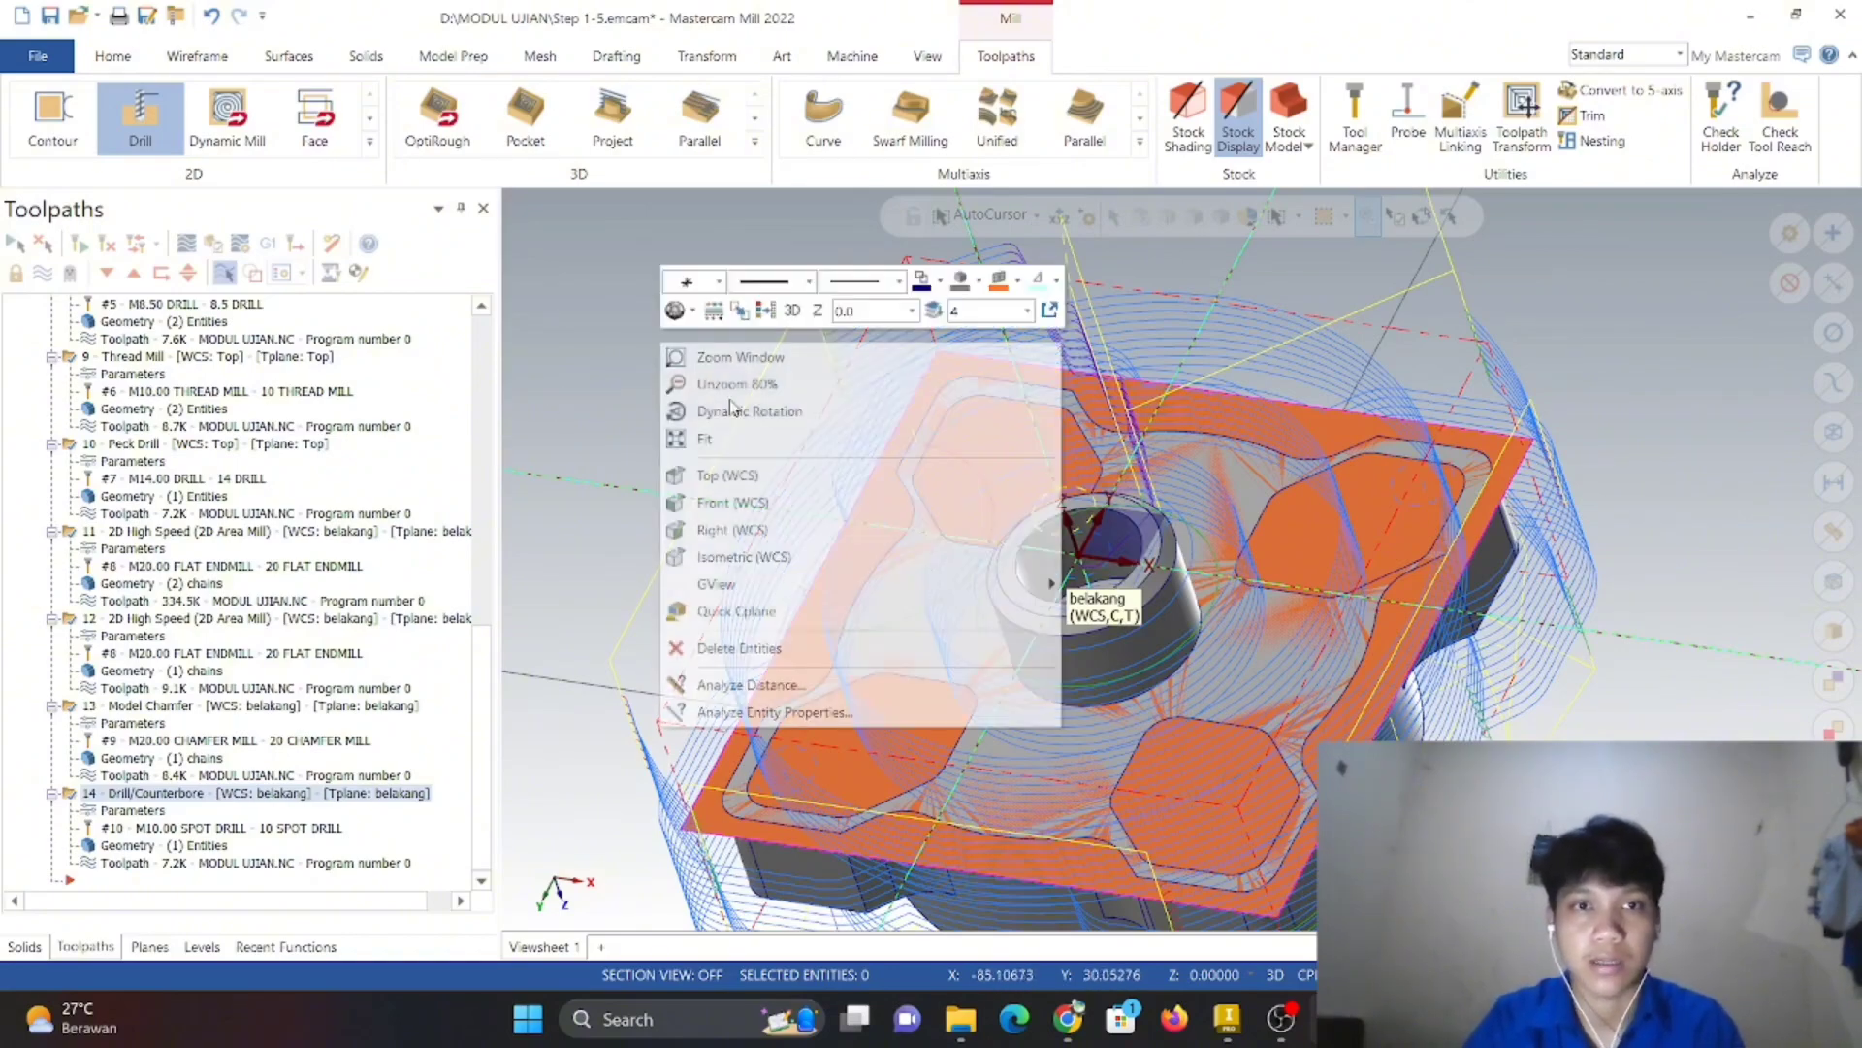
click(801, 563)
right_click(653, 462)
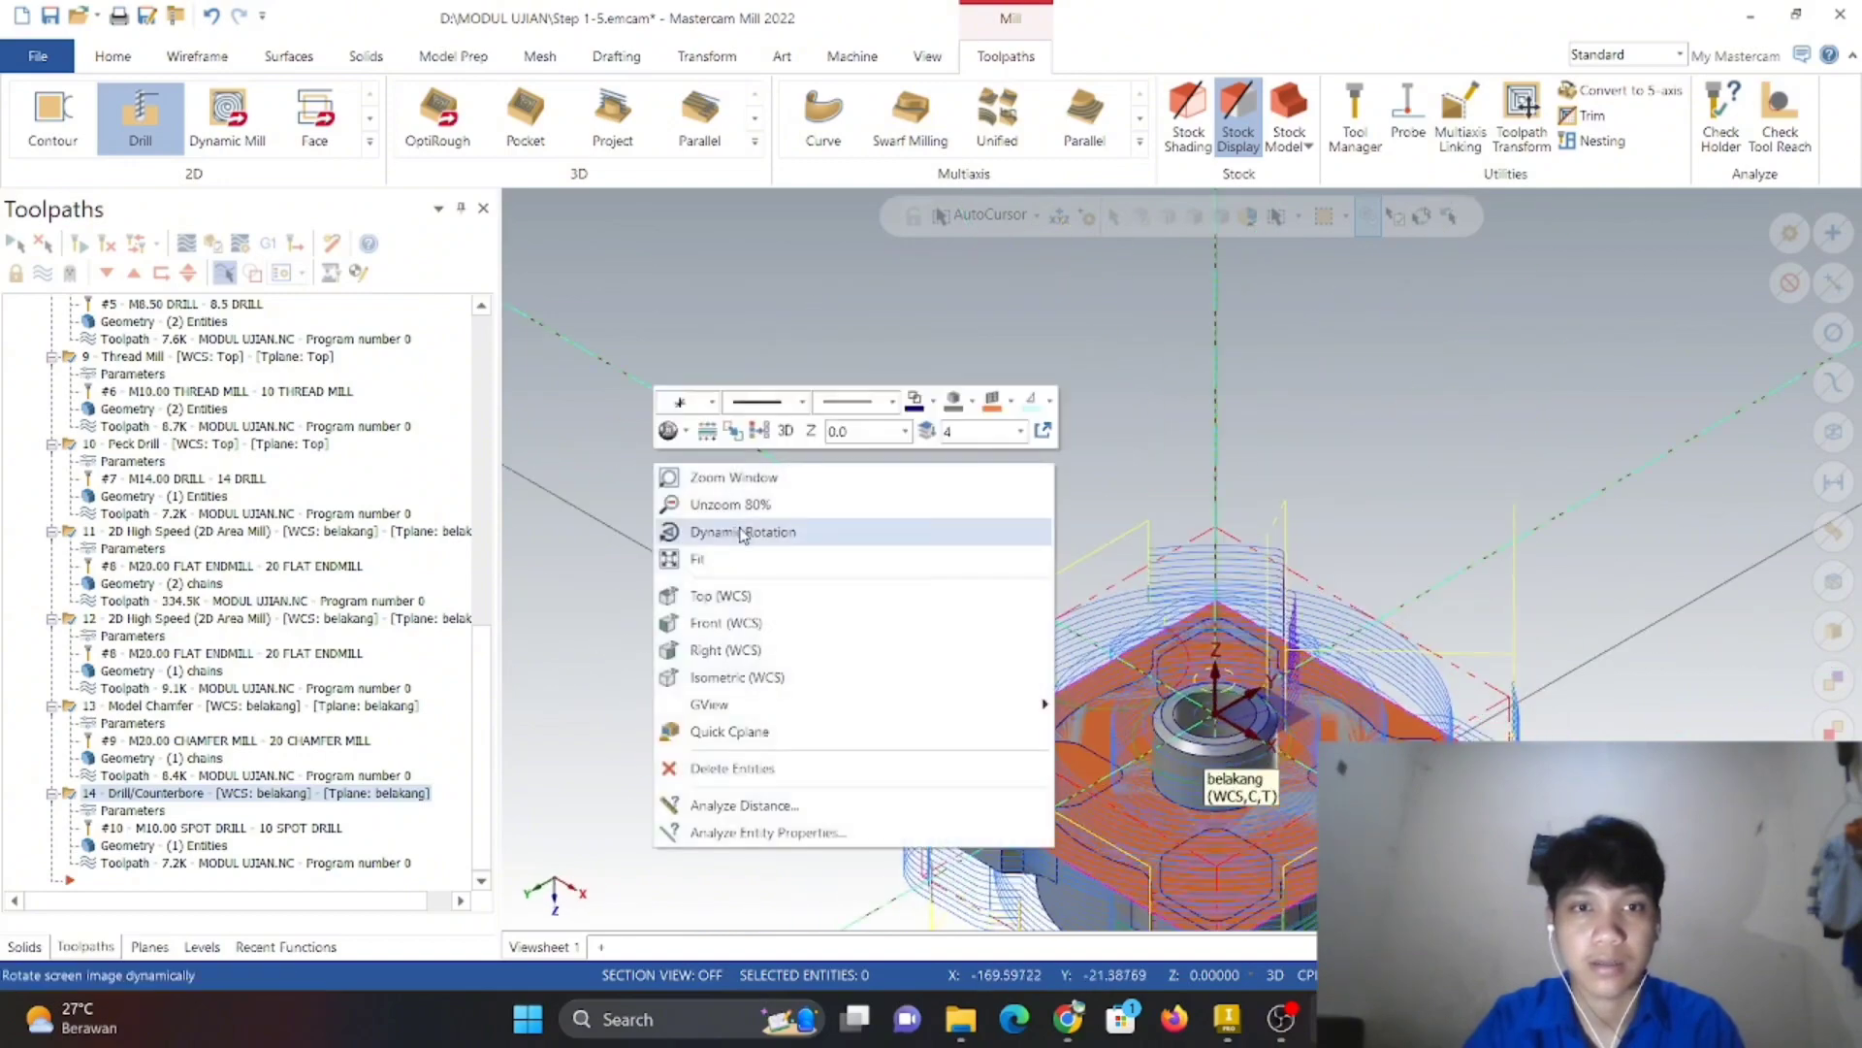
click(798, 673)
right_click(747, 641)
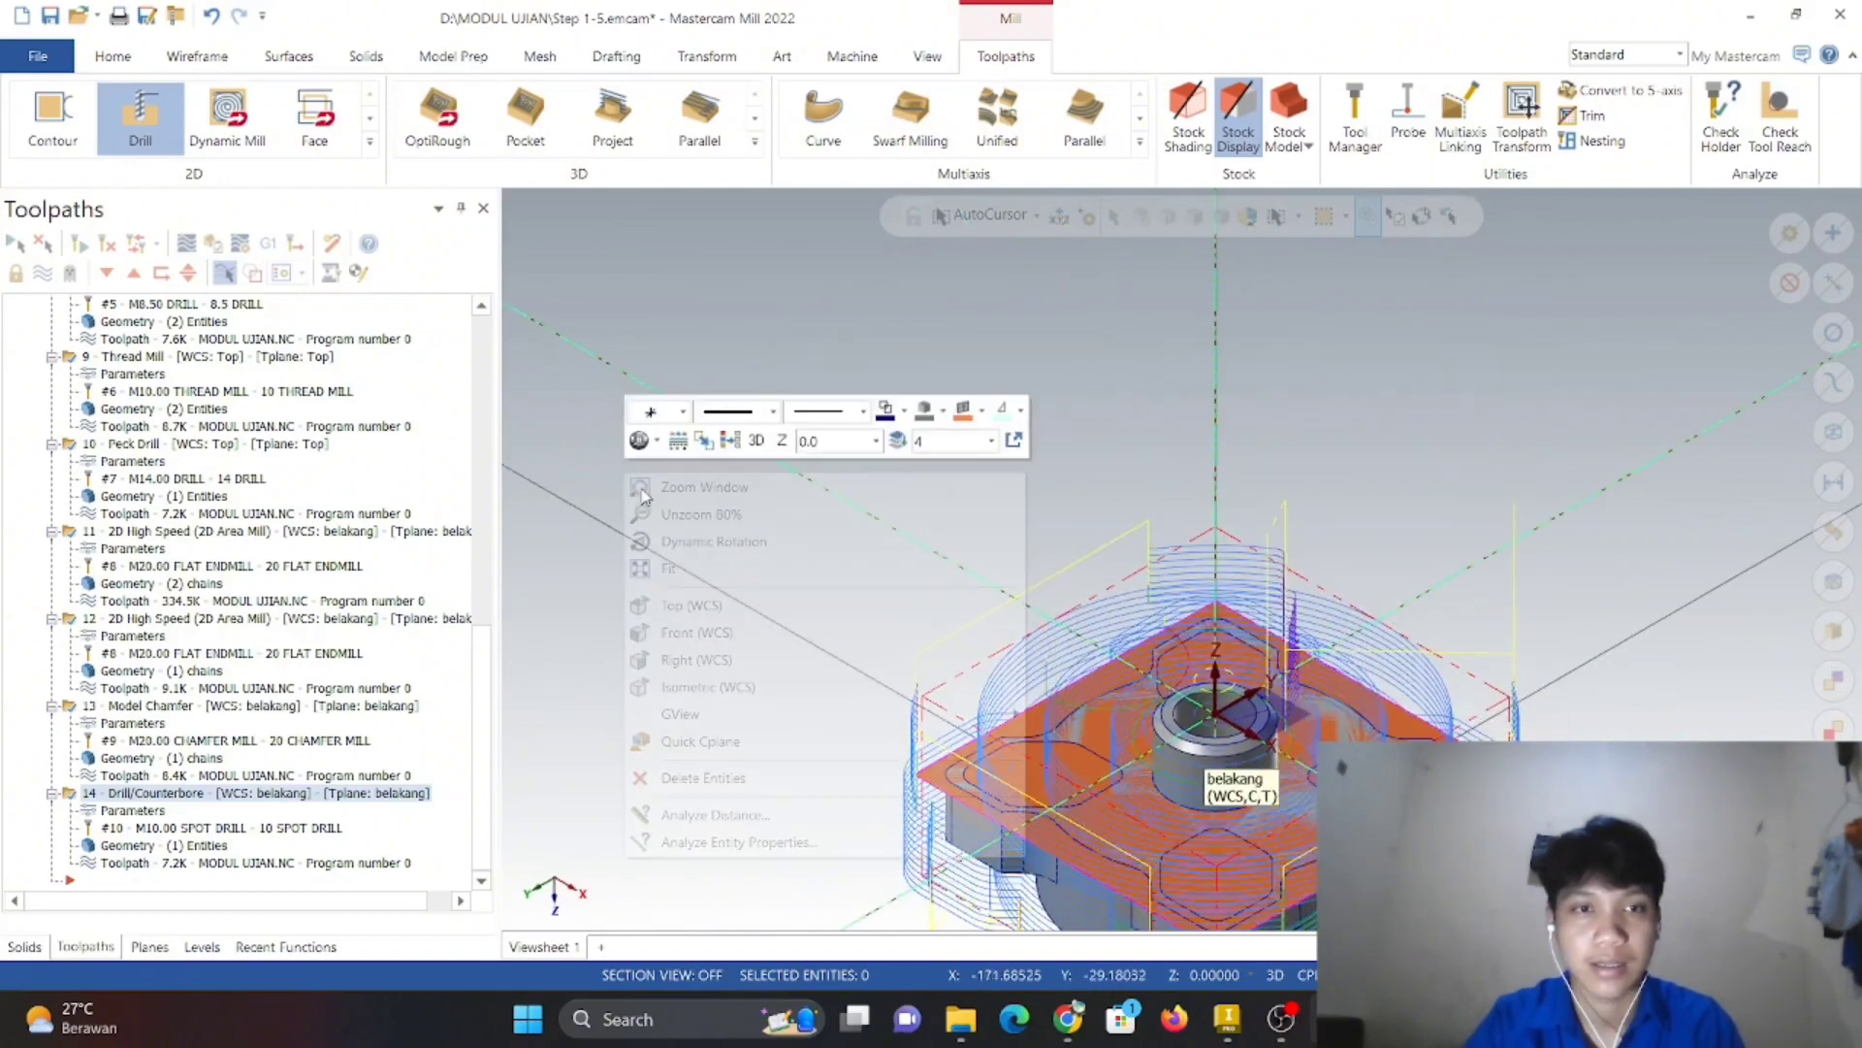
click(749, 687)
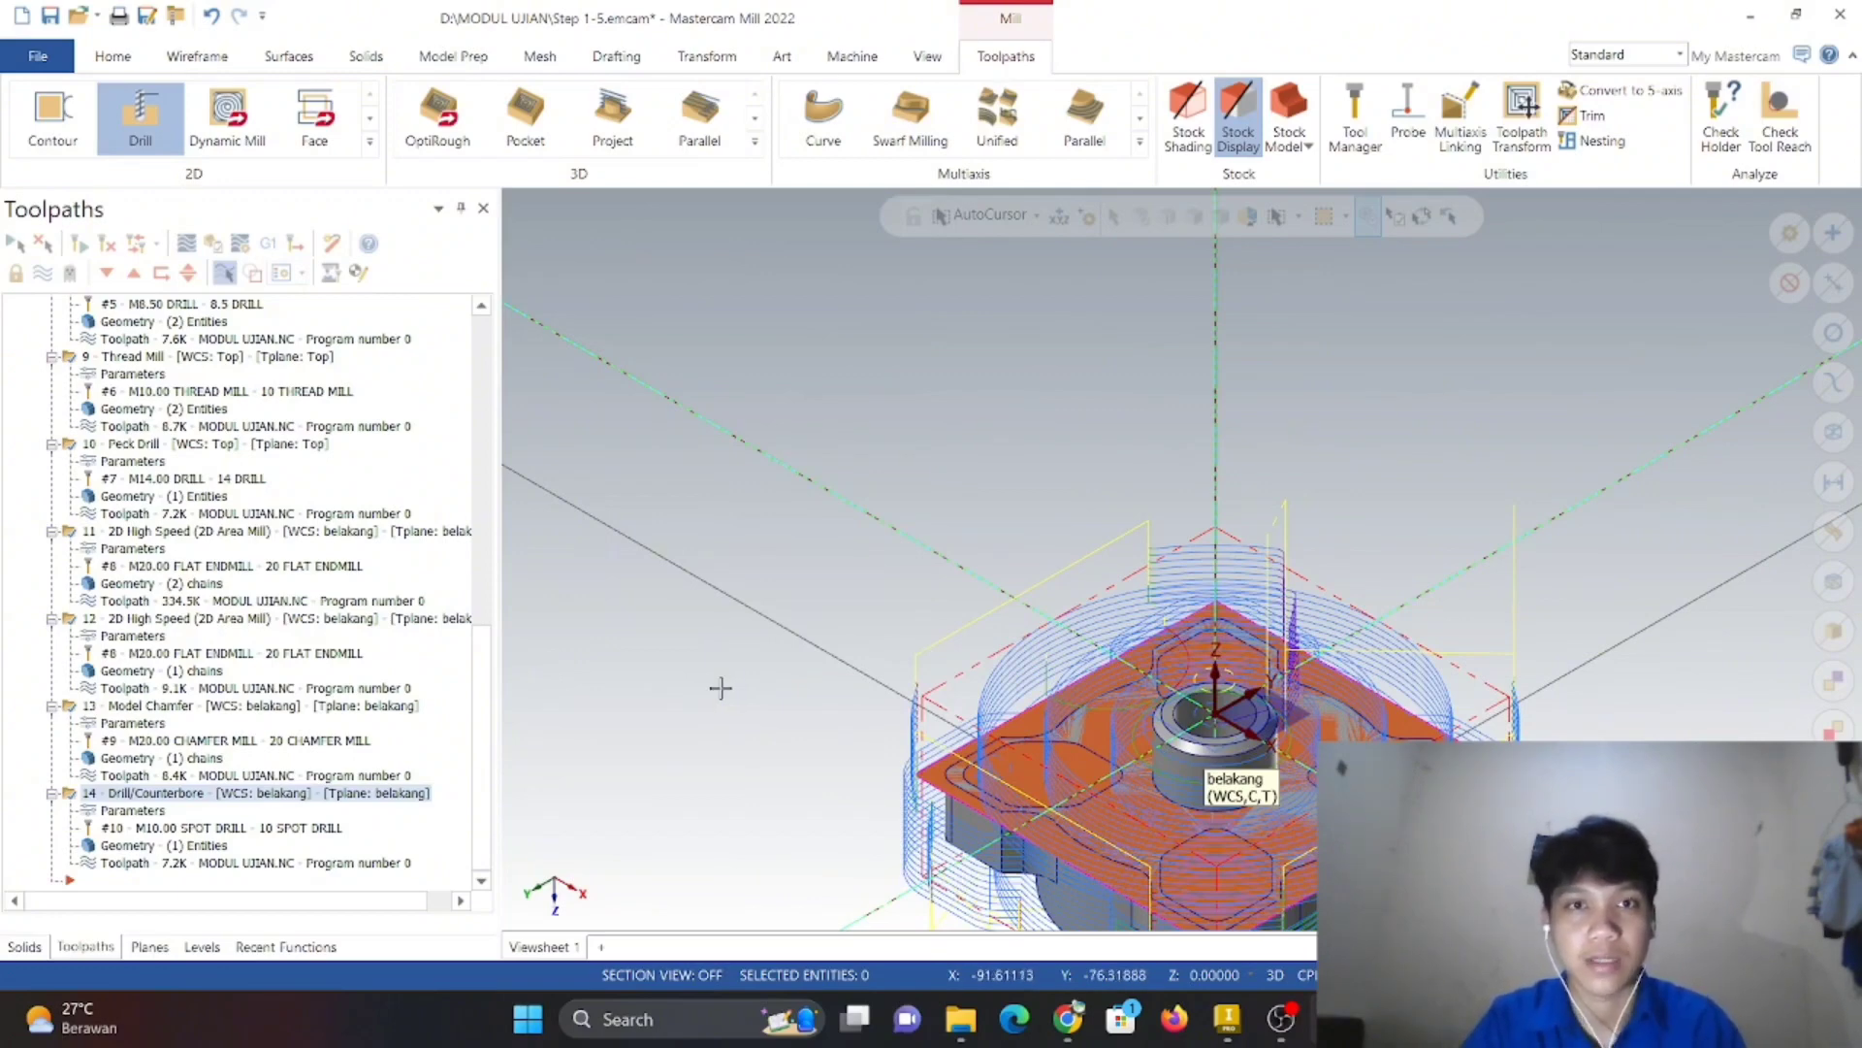
right_click(646, 565)
click(739, 758)
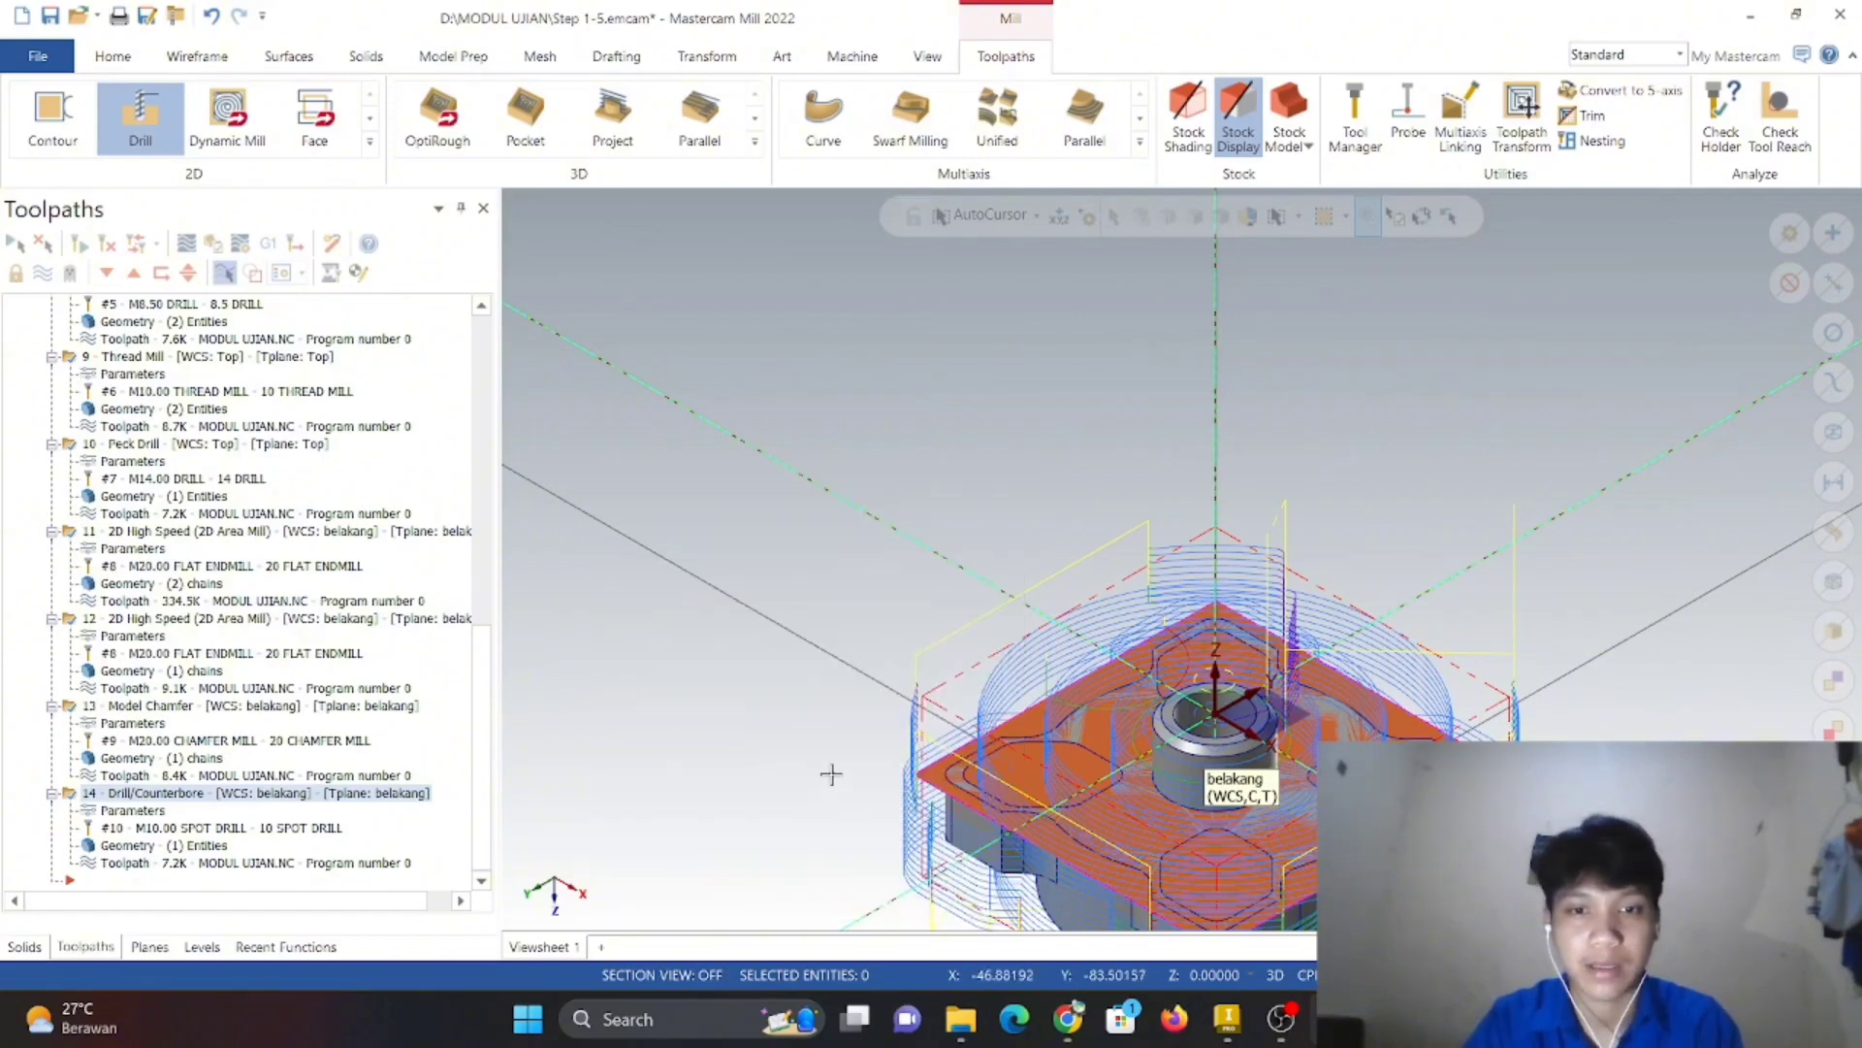
right_click(695, 608)
click(777, 434)
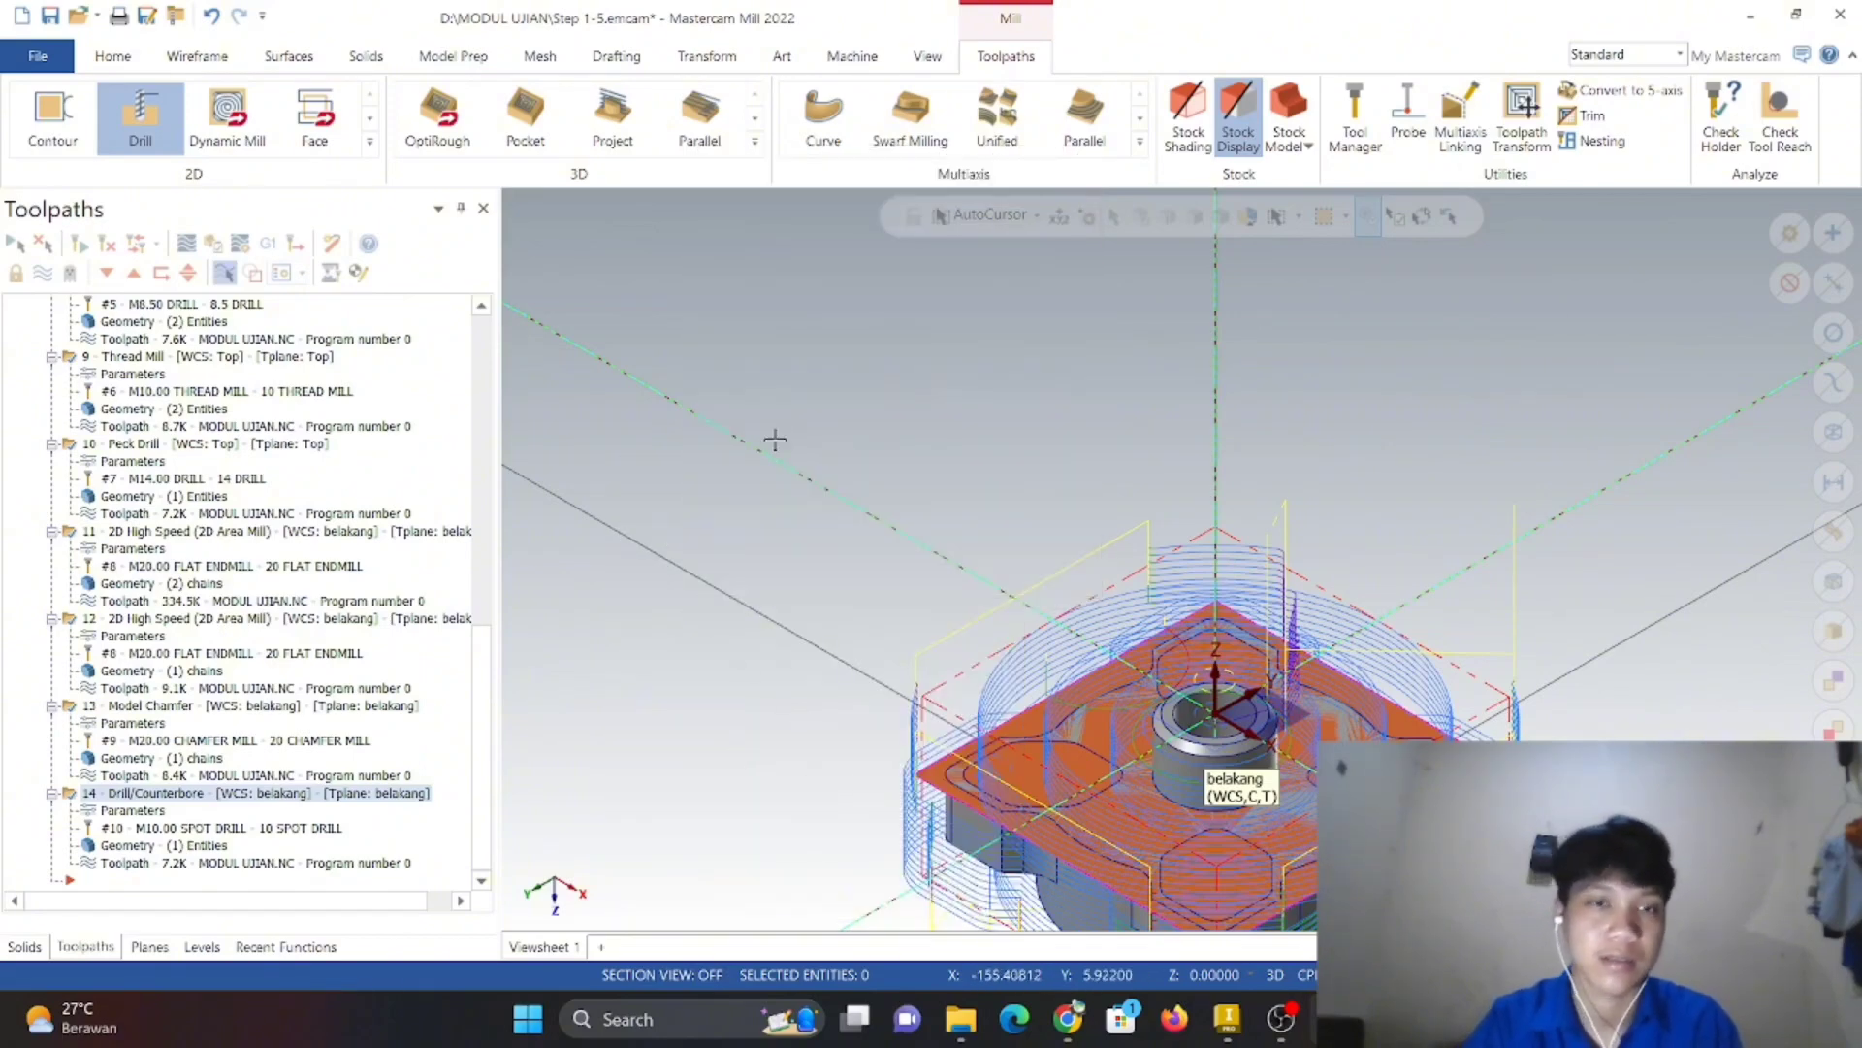
right_click(777, 440)
click(860, 655)
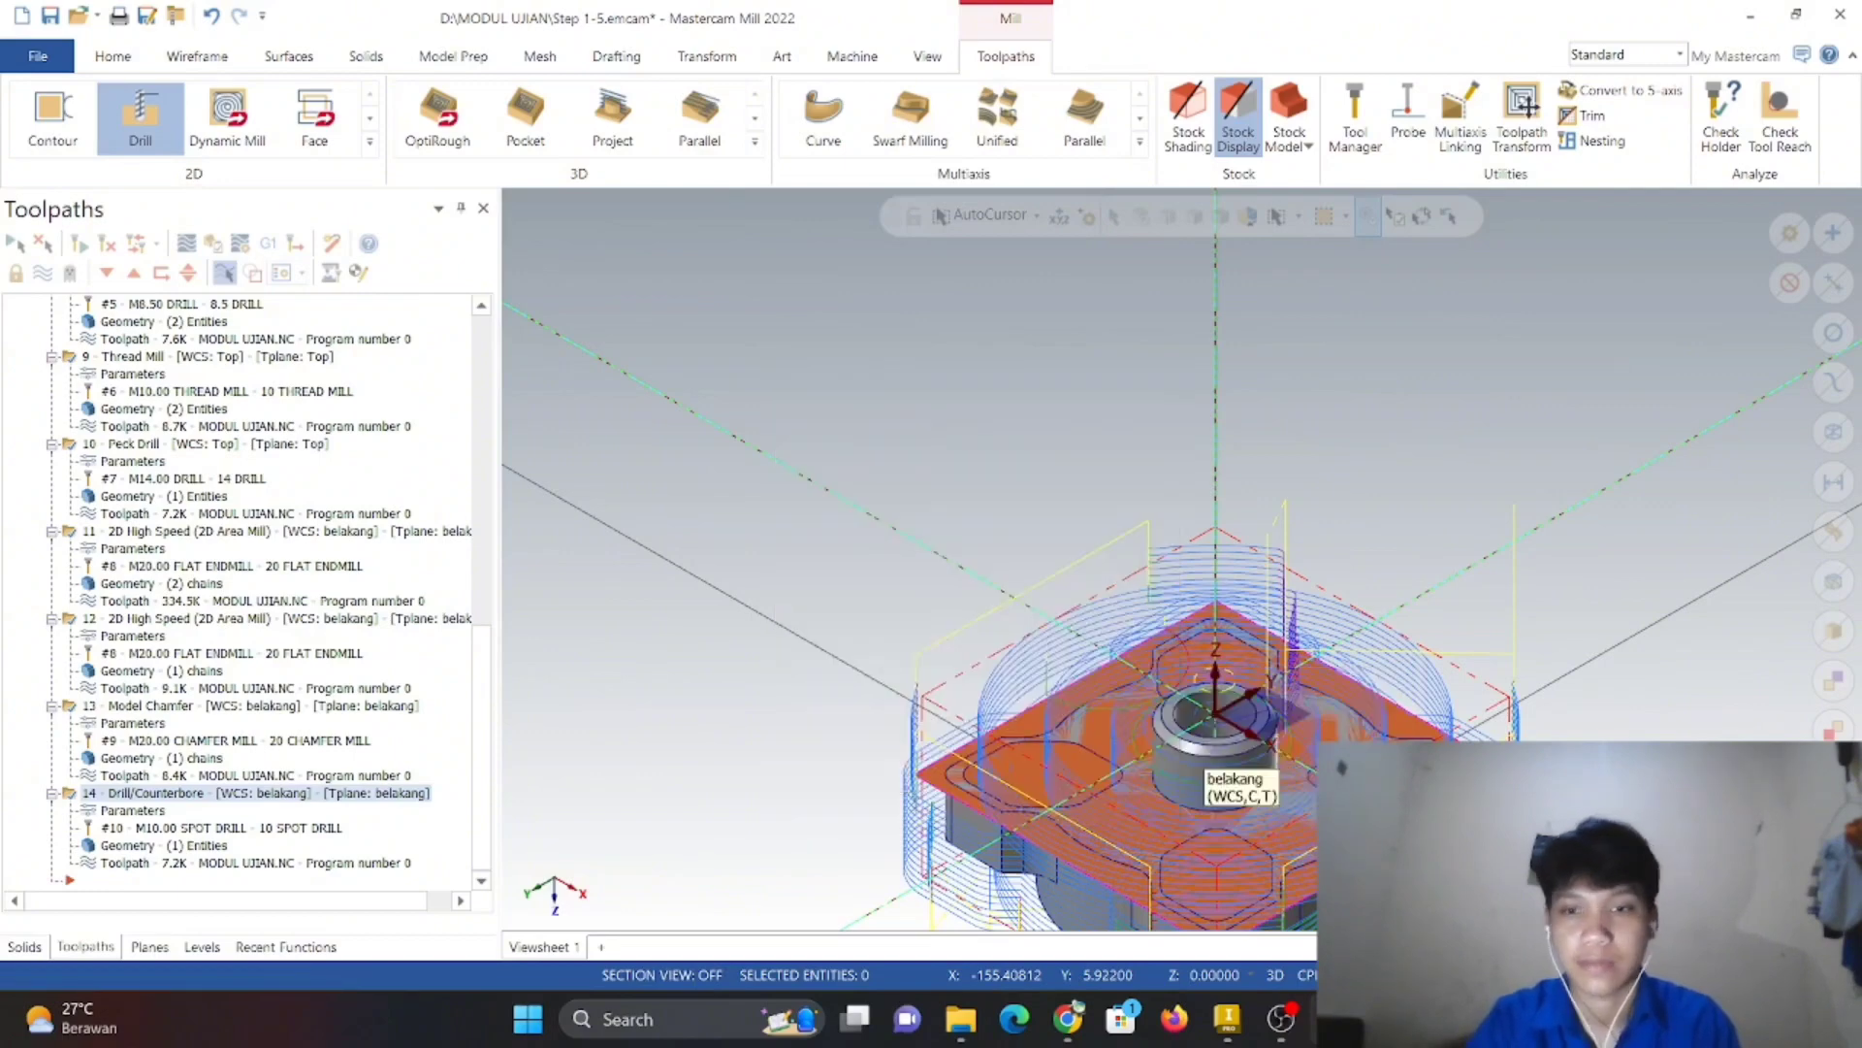
click(1283, 1026)
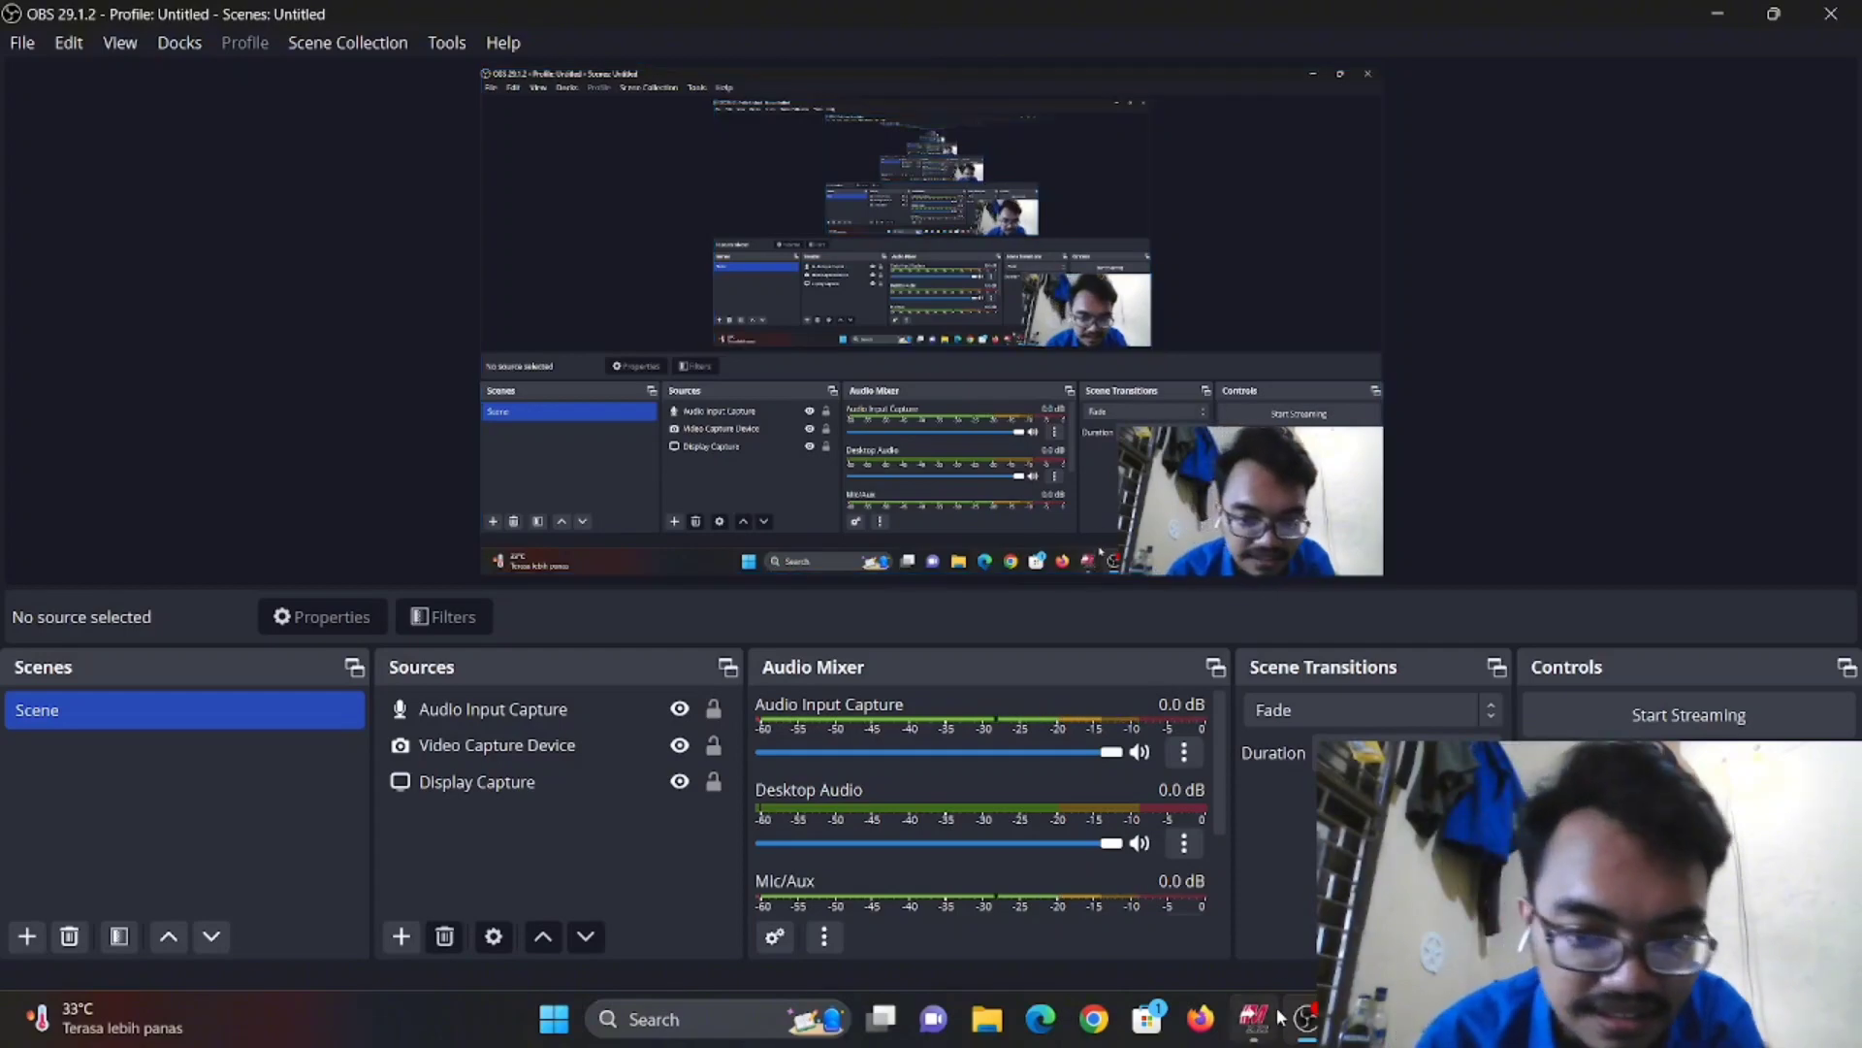
mouse_move(1279, 1023)
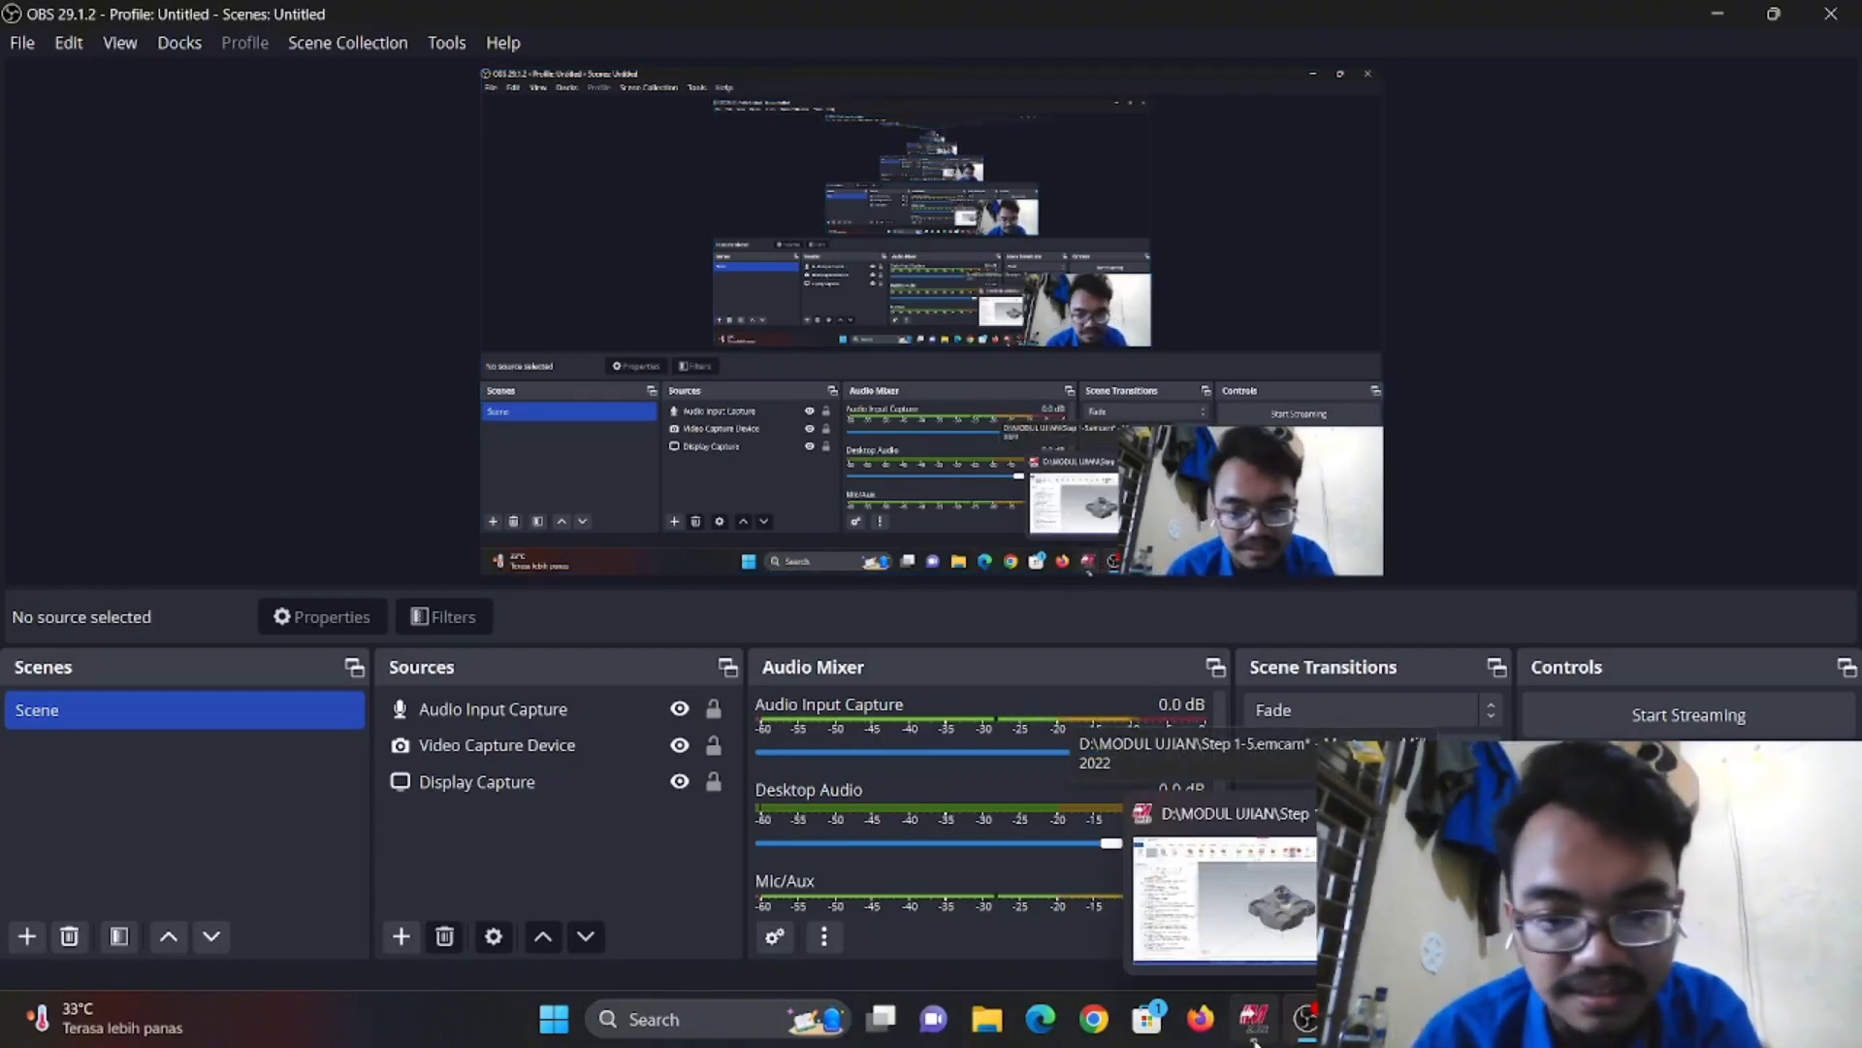
click(1255, 1030)
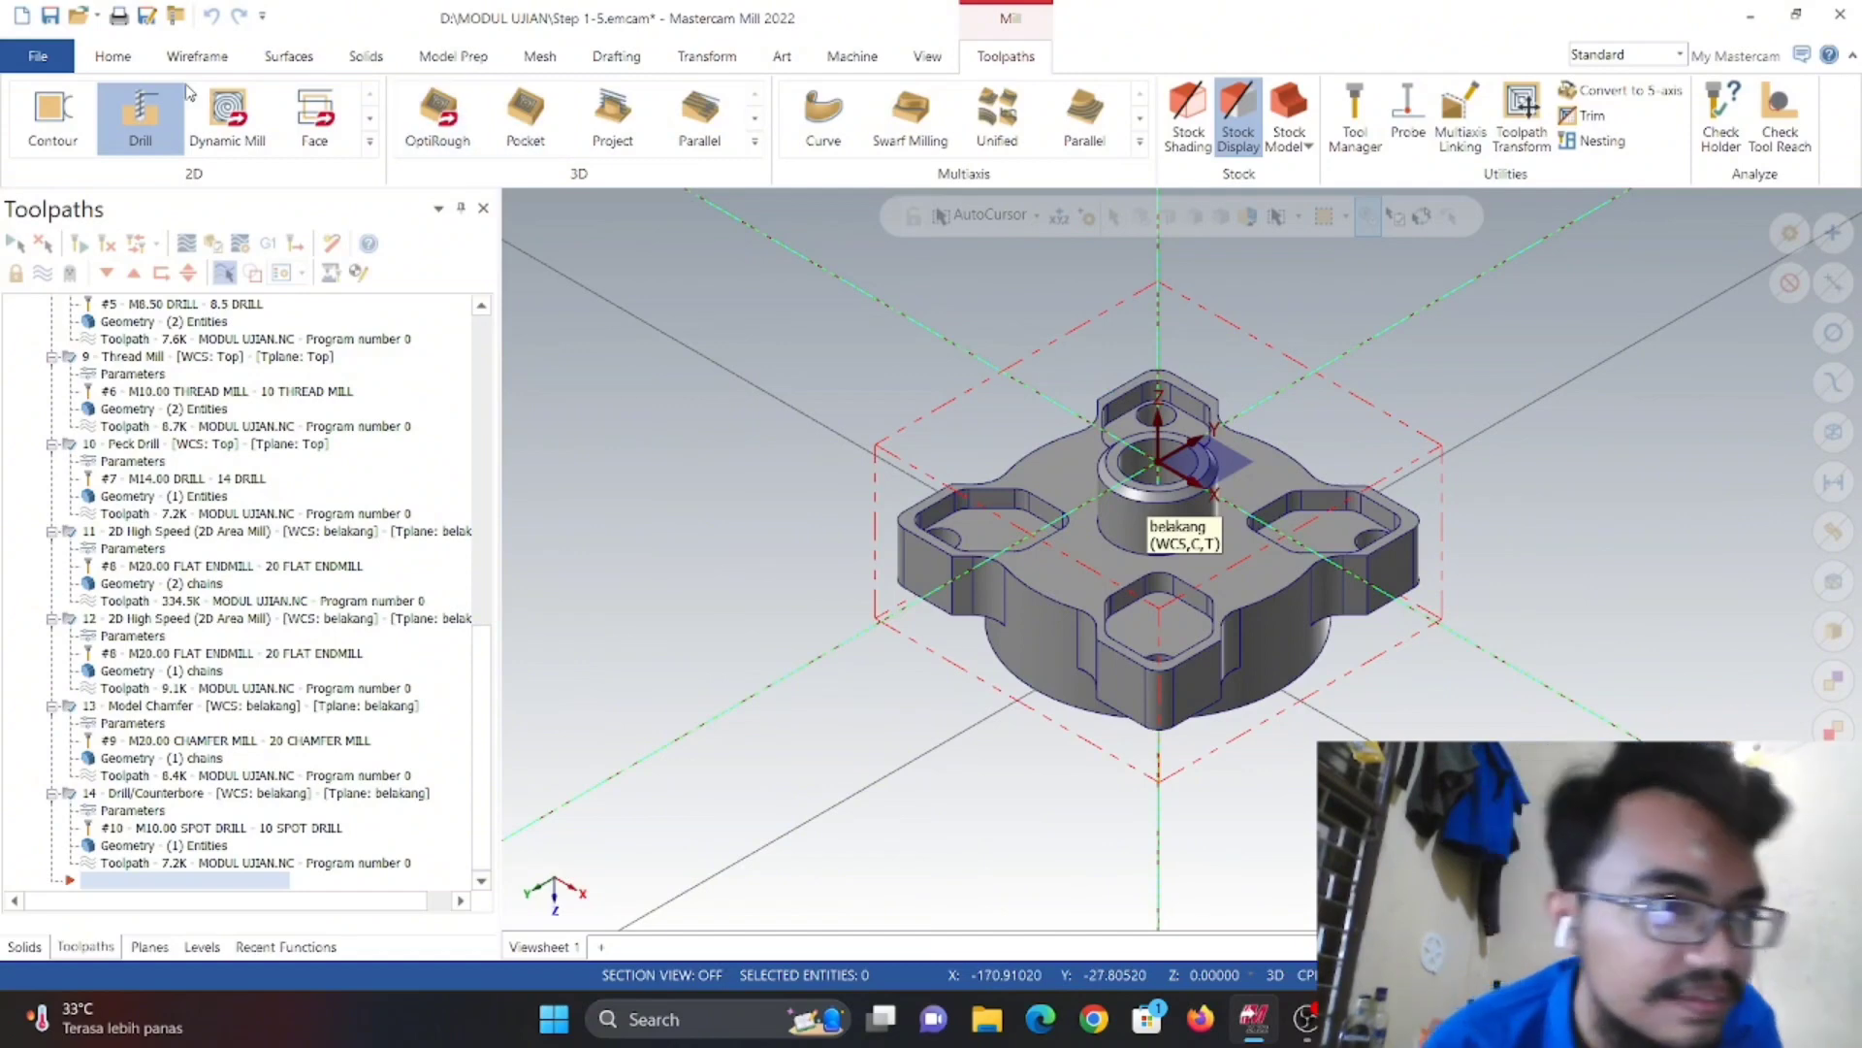
- Start a new drill toolpath on the circular edge of the central boss's bore
click(126, 114)
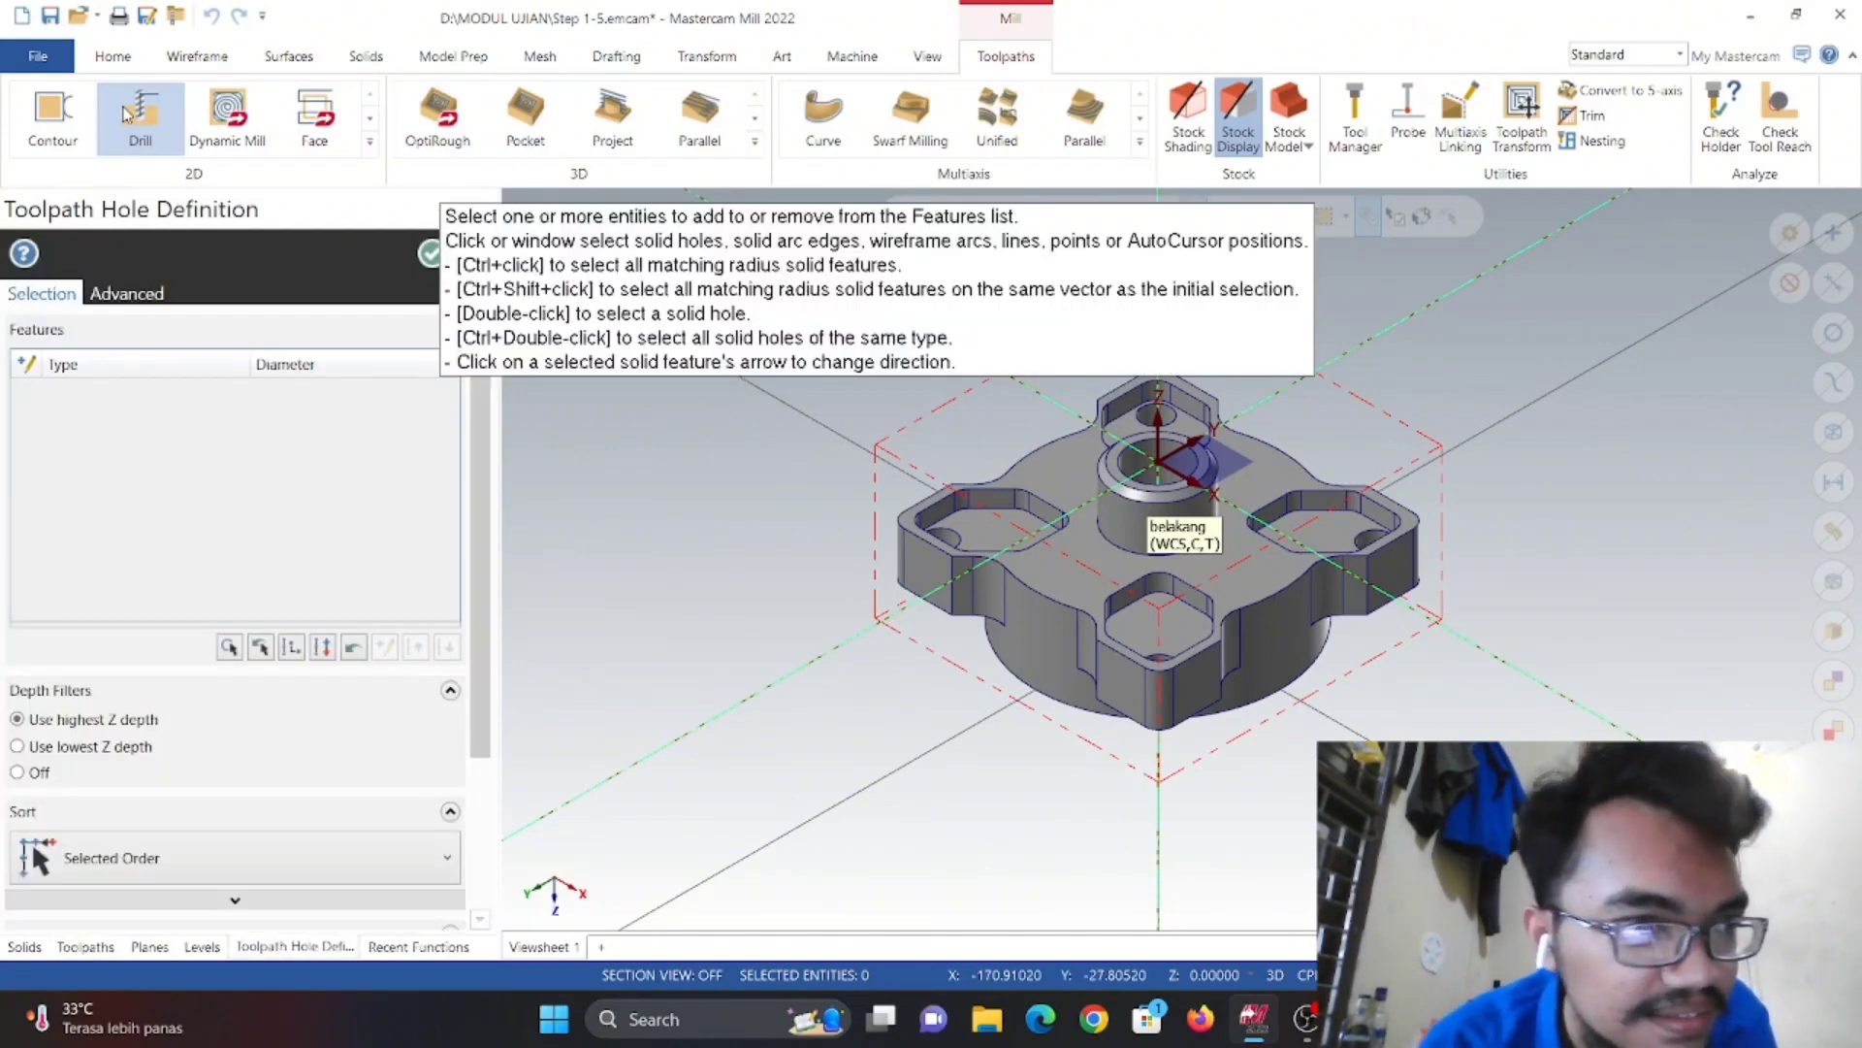
click(1131, 470)
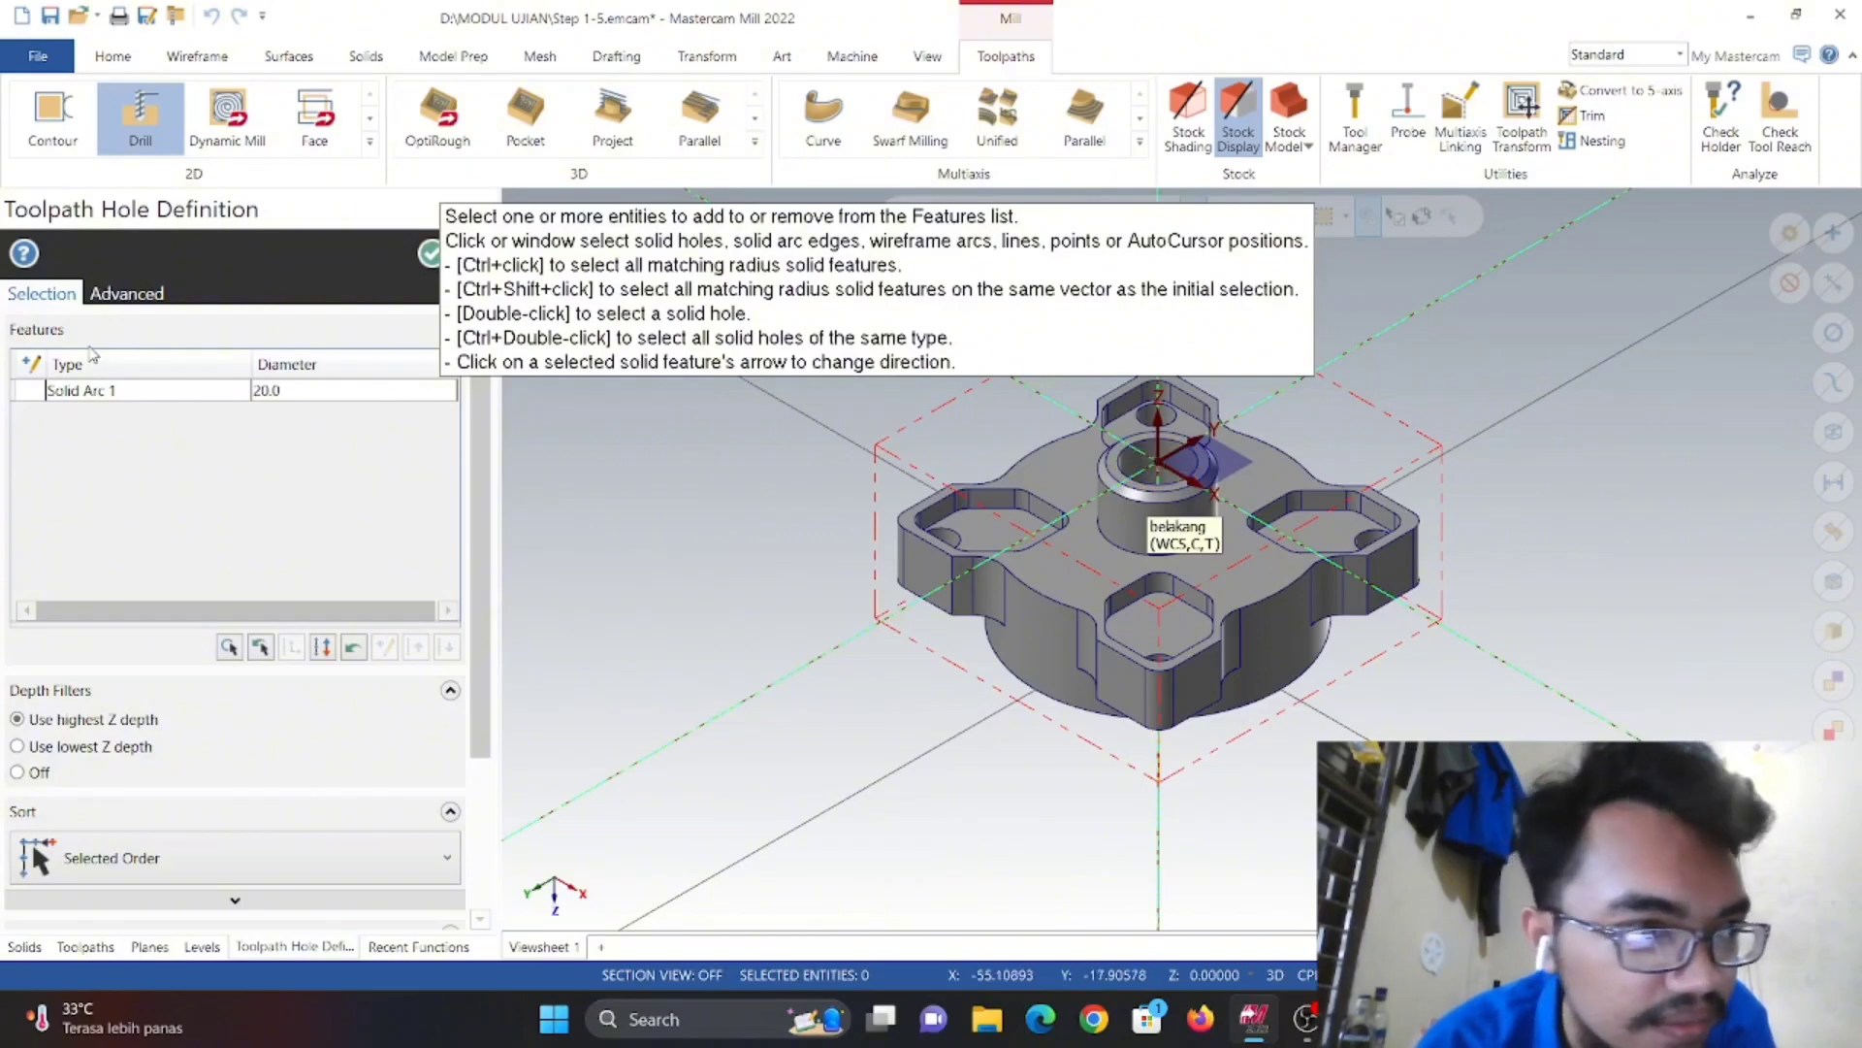
click(428, 255)
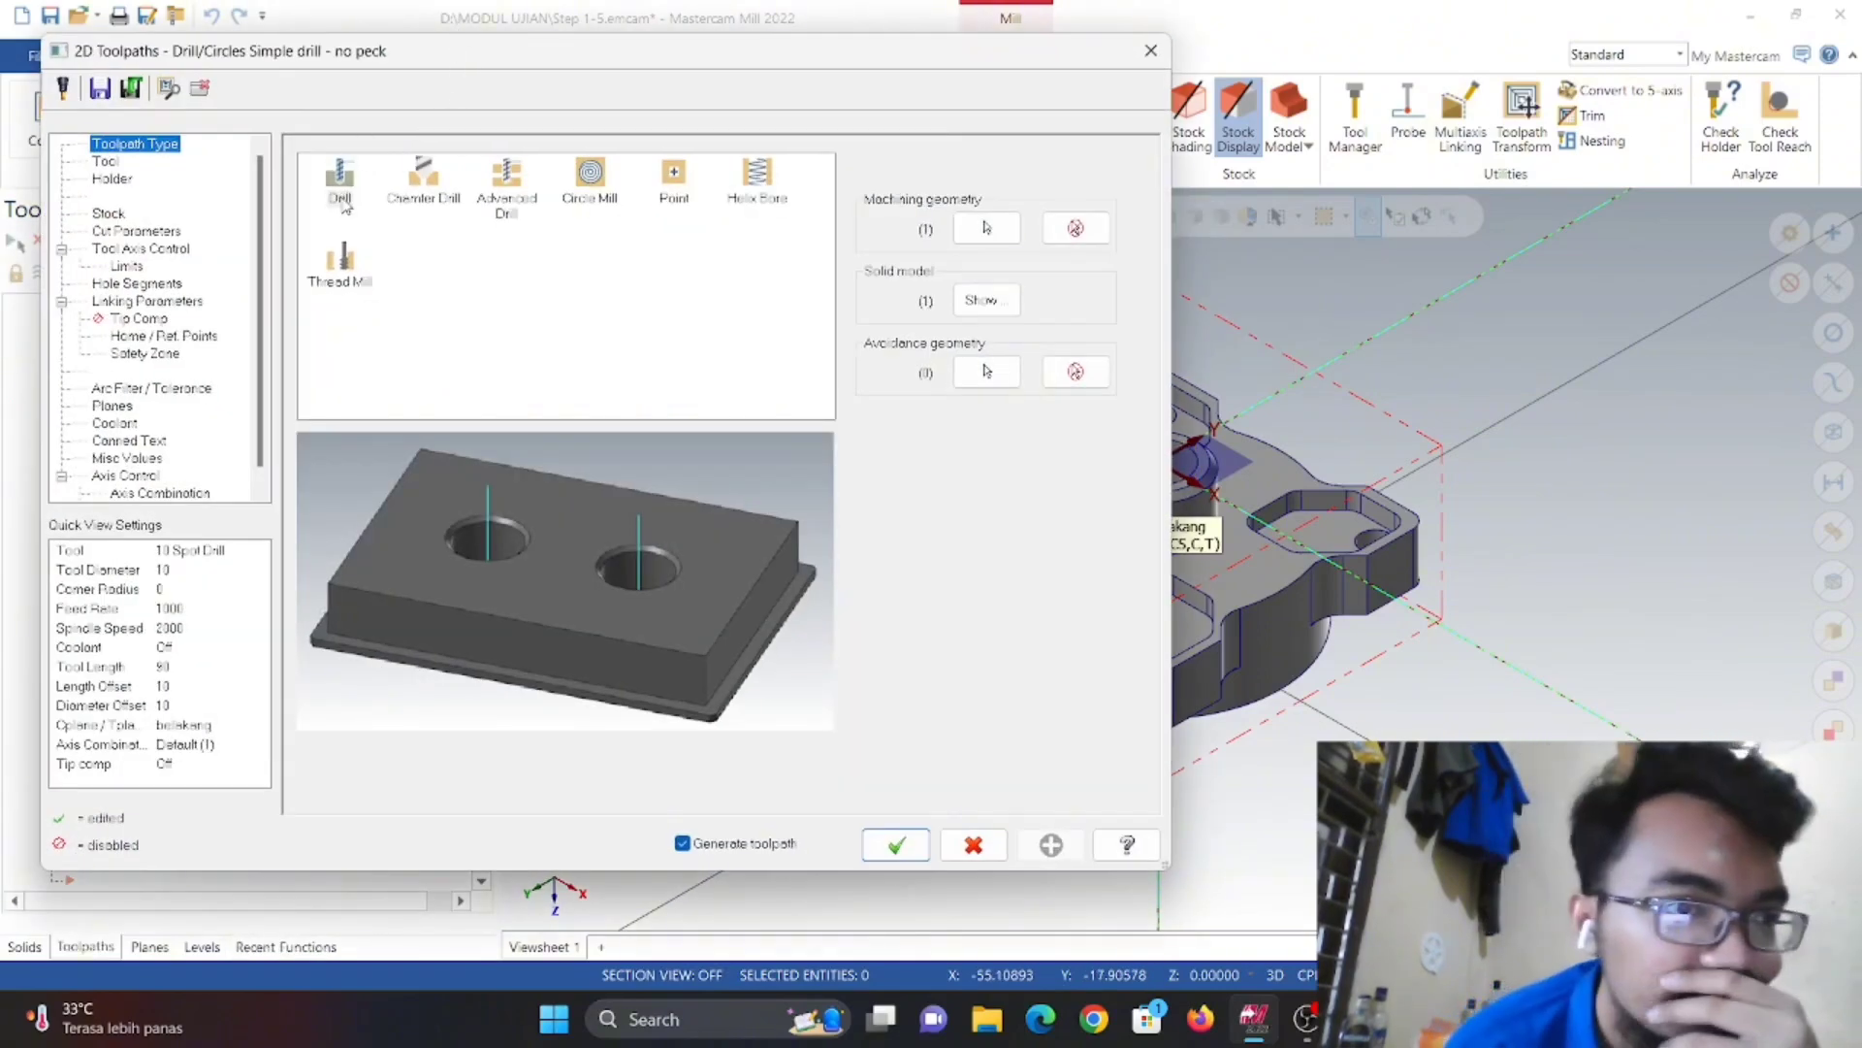
- Create a counterbore tool with cutting diameter 10, cutting length 20, feed rate 800 and spindle speed 1500
click(104, 163)
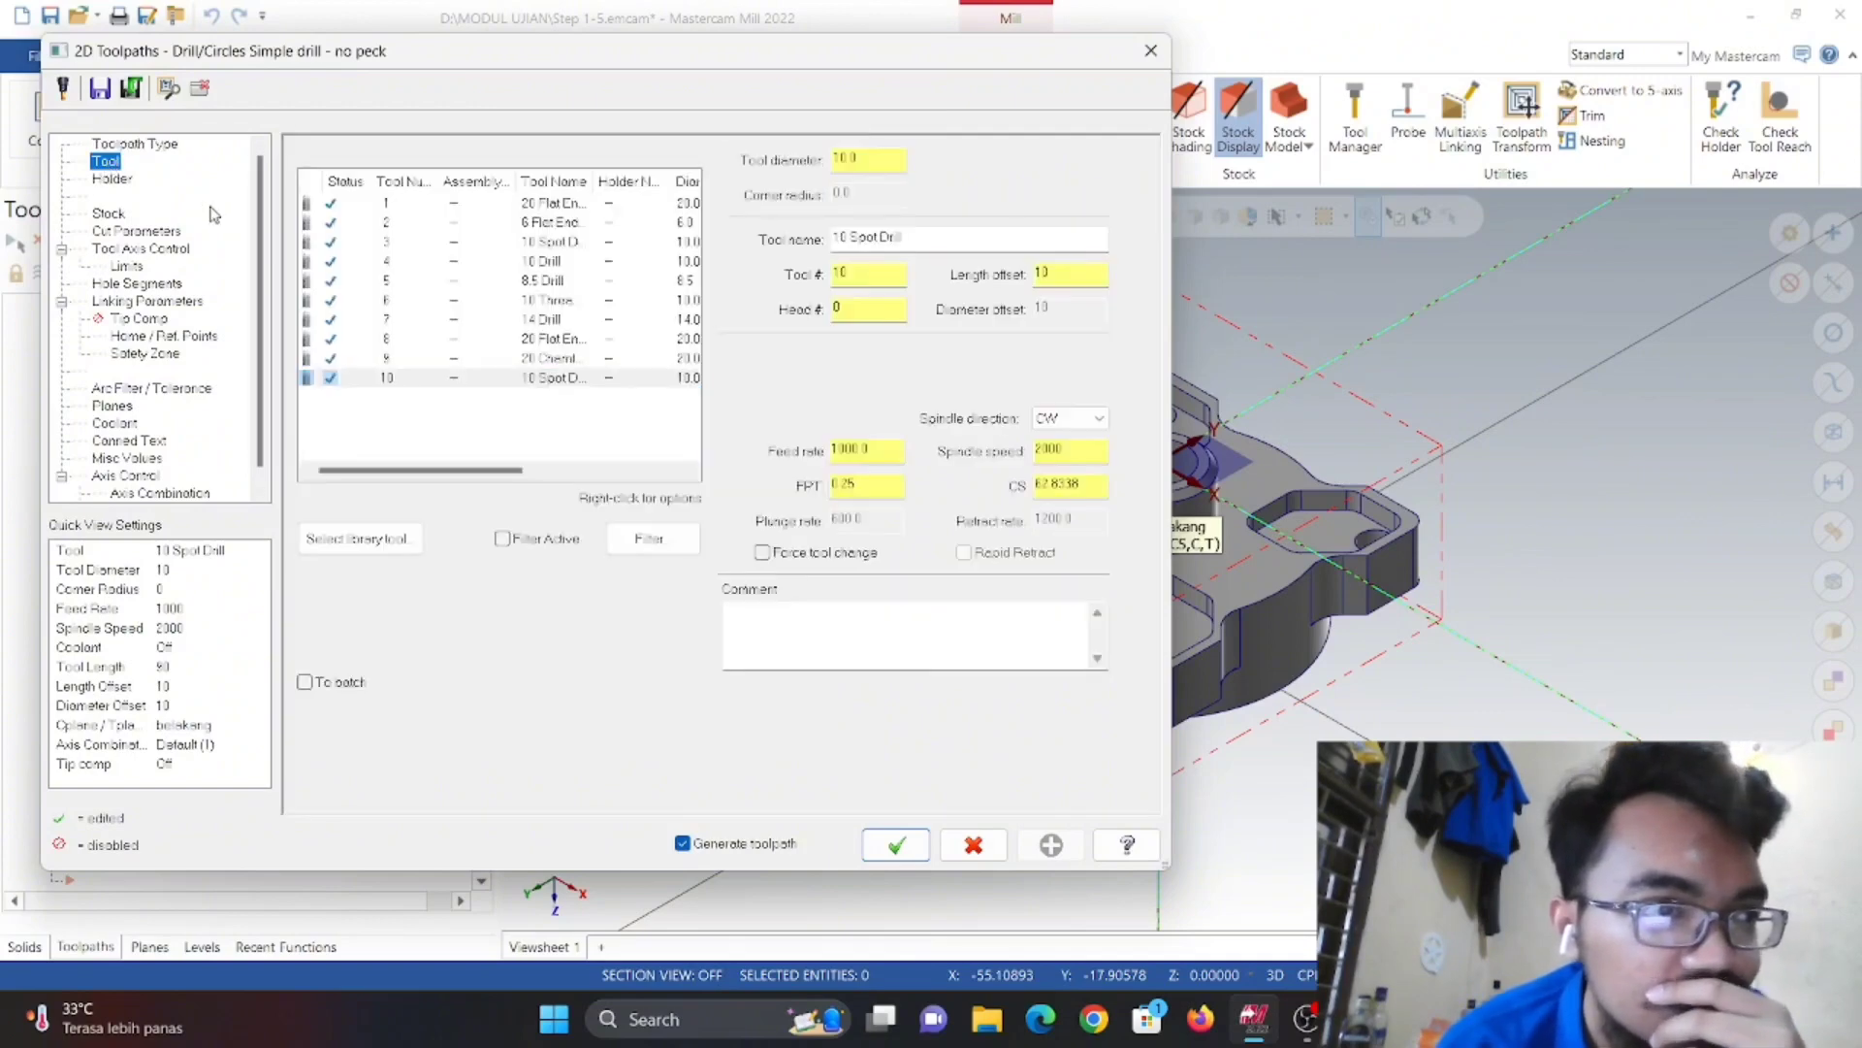
right_click(463, 428)
click(555, 472)
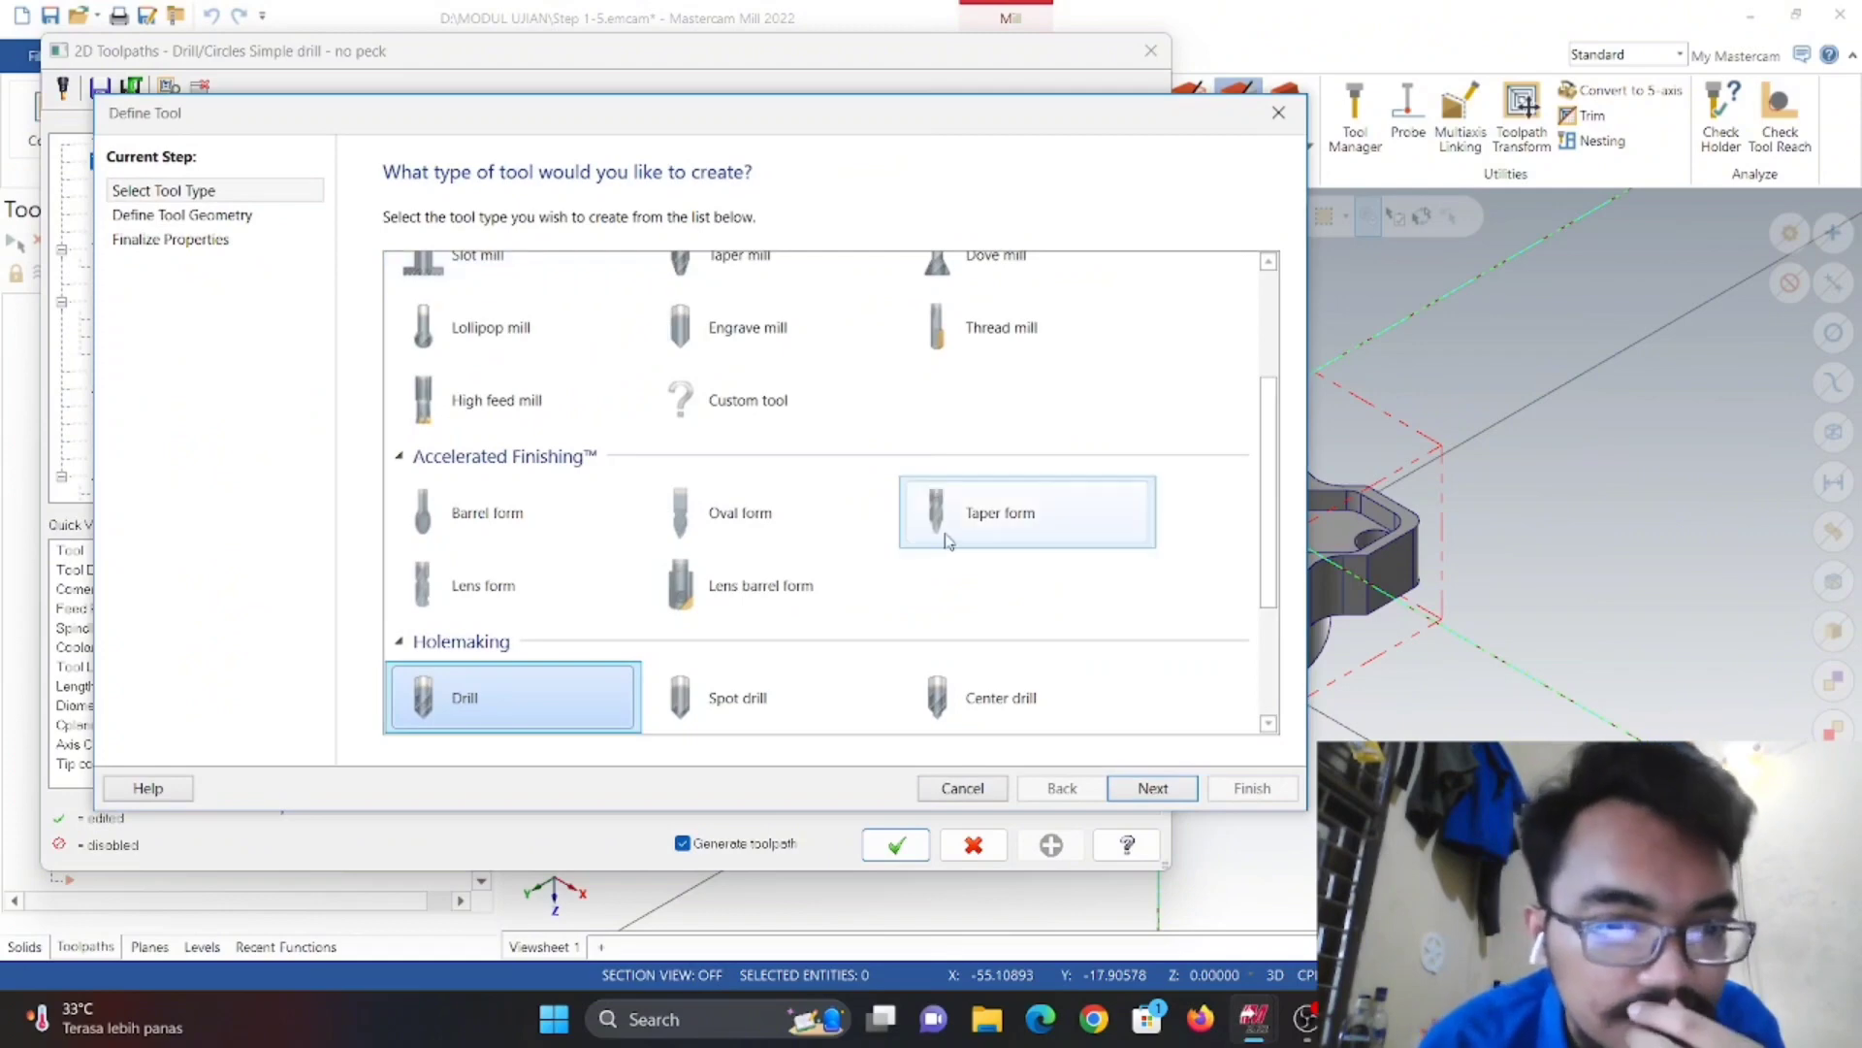
scroll(948, 520, down, 3)
click(1027, 578)
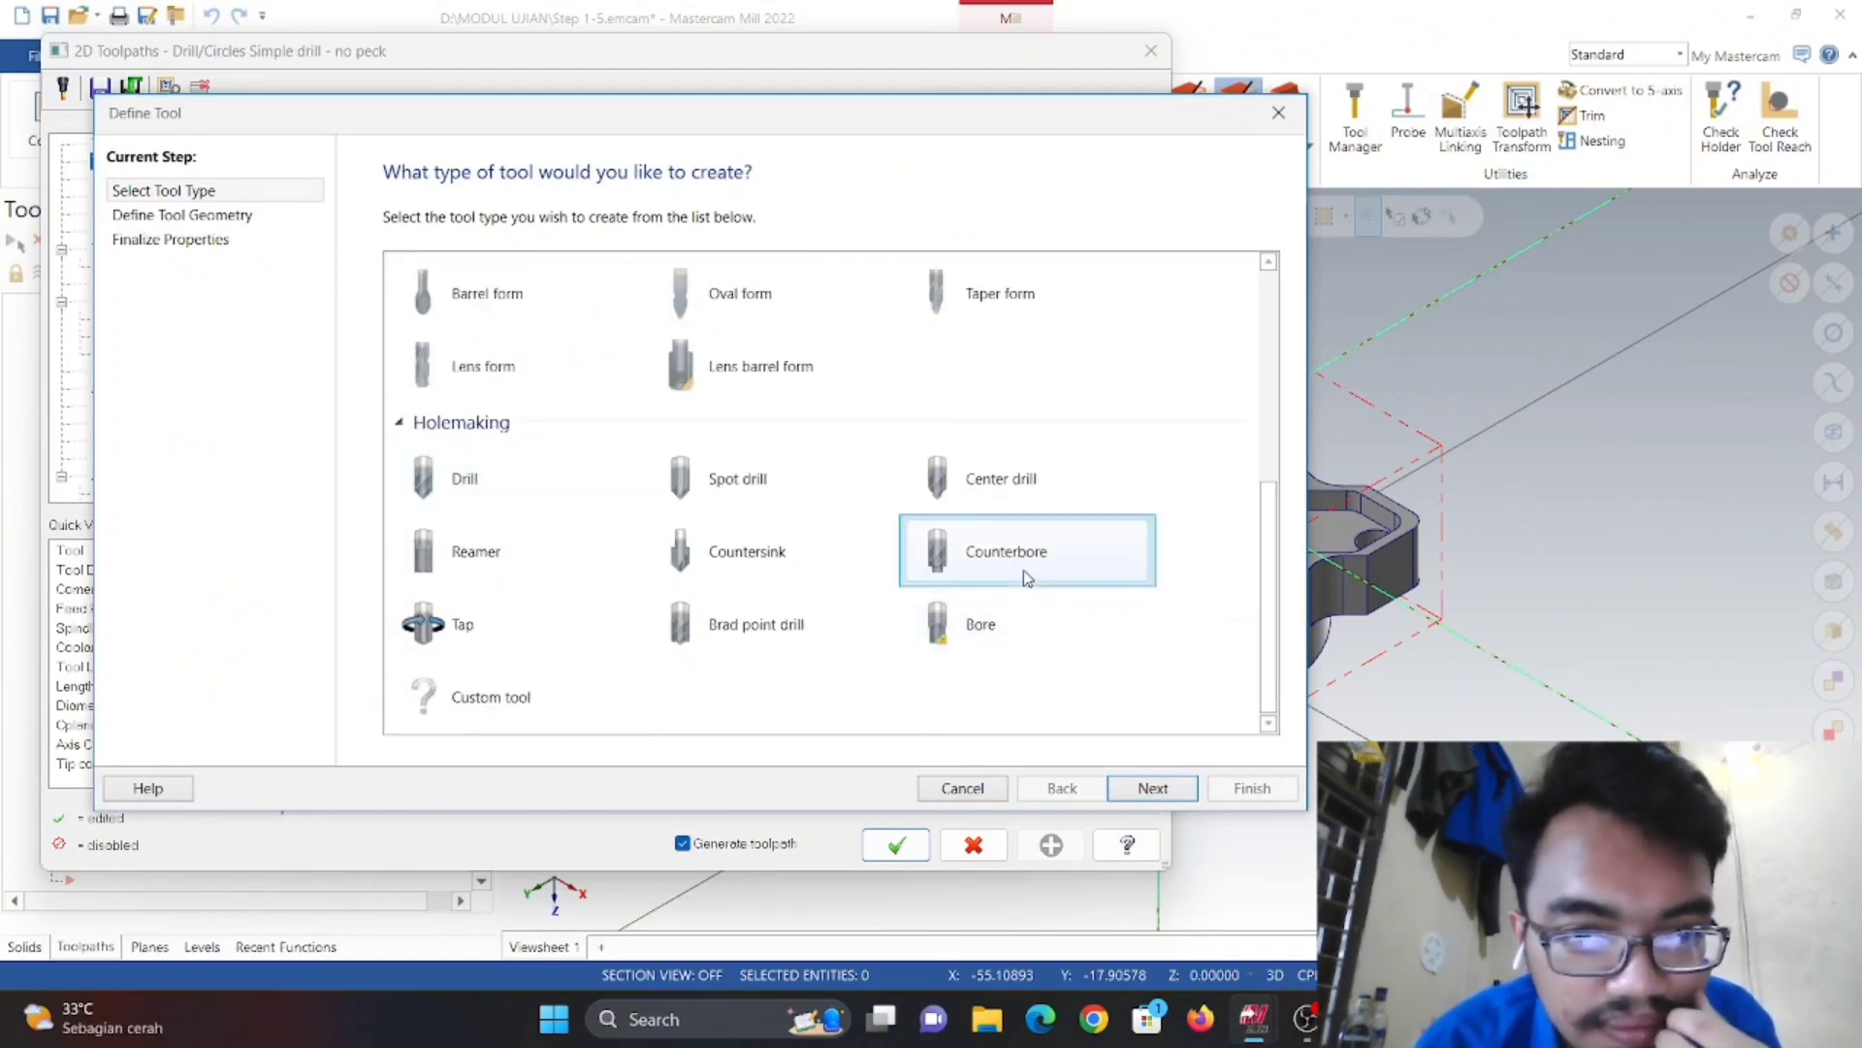
click(1152, 788)
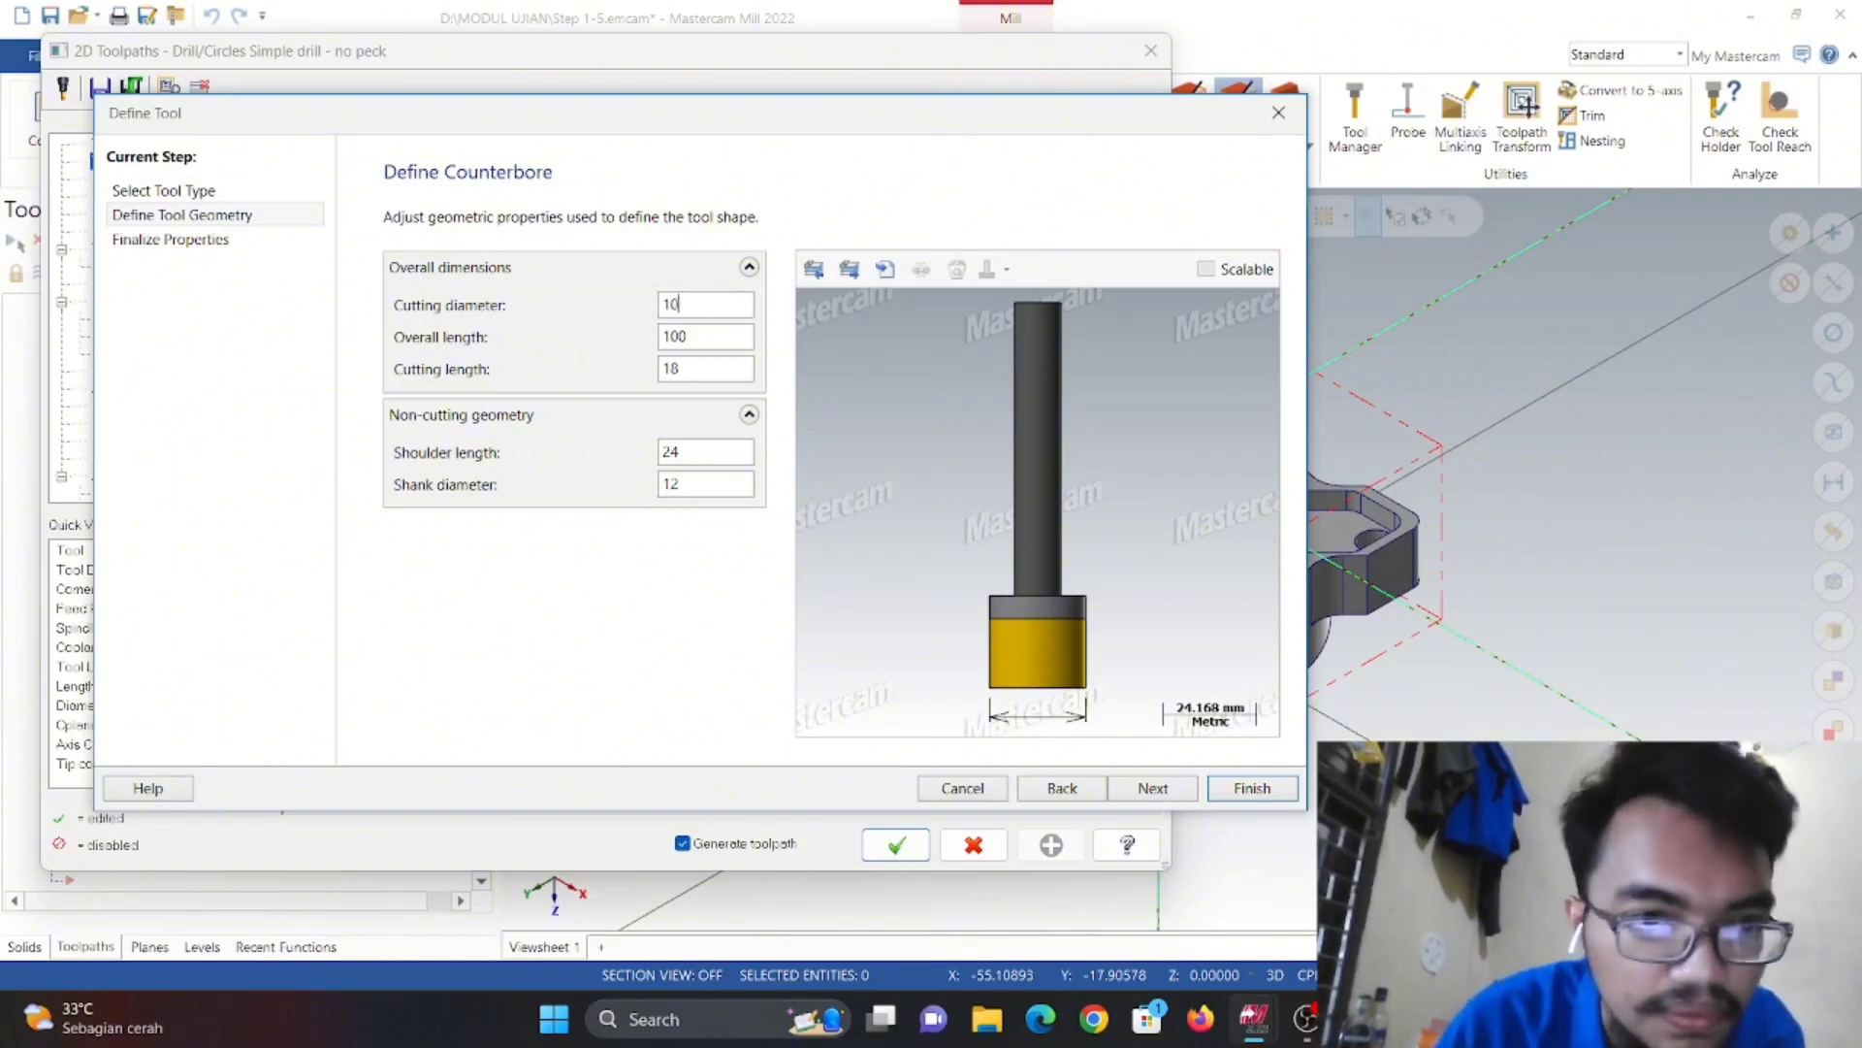
click(684, 371)
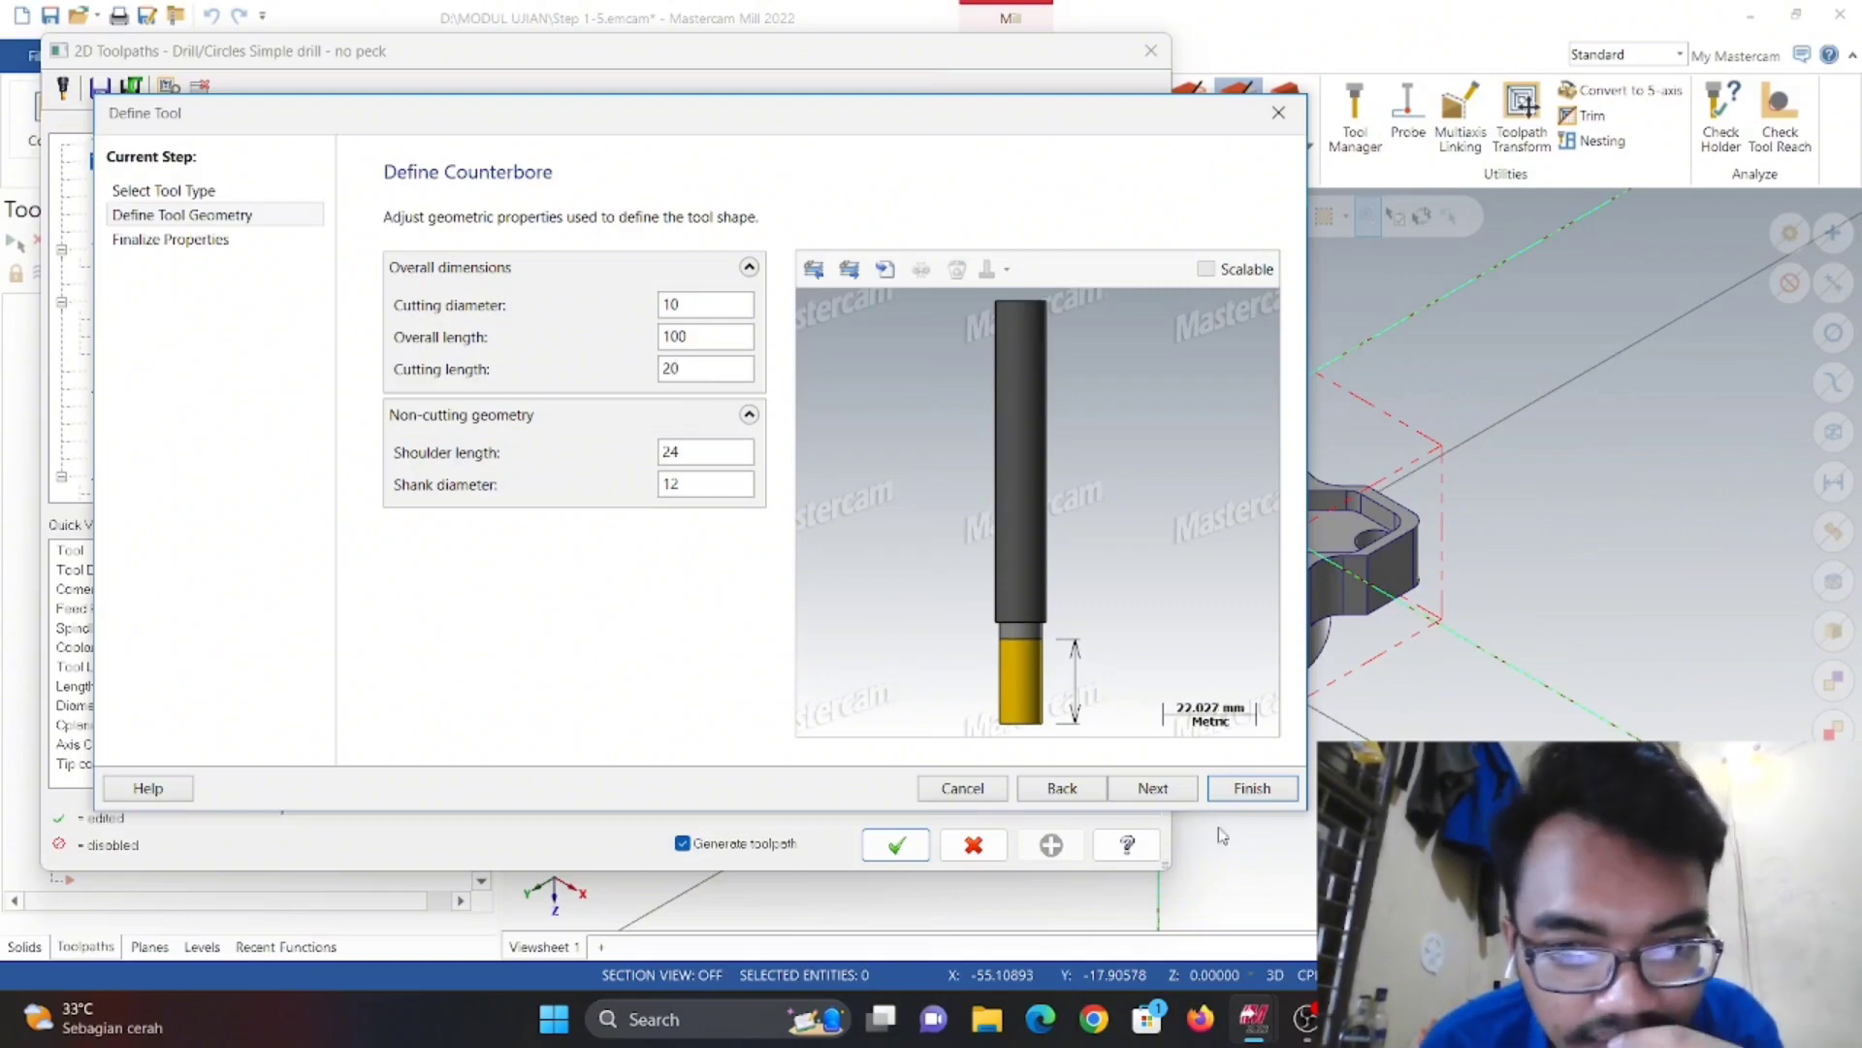
click(1164, 790)
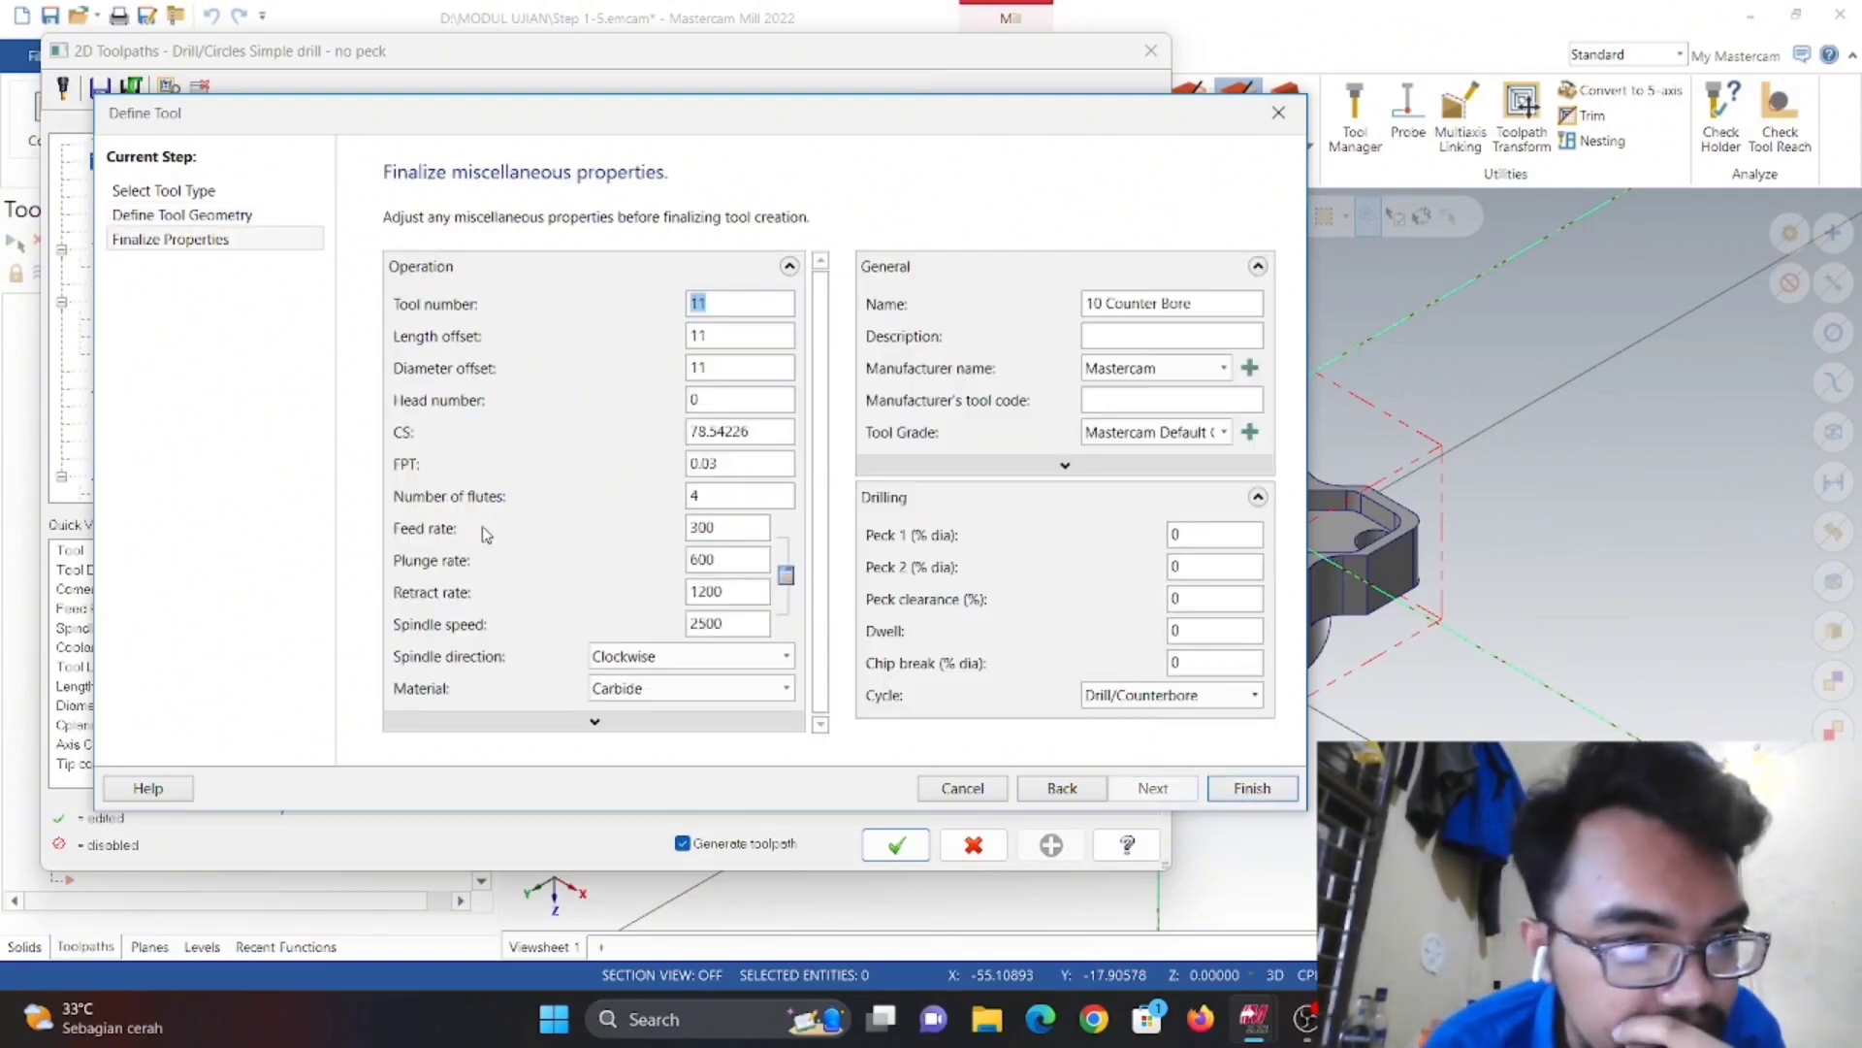
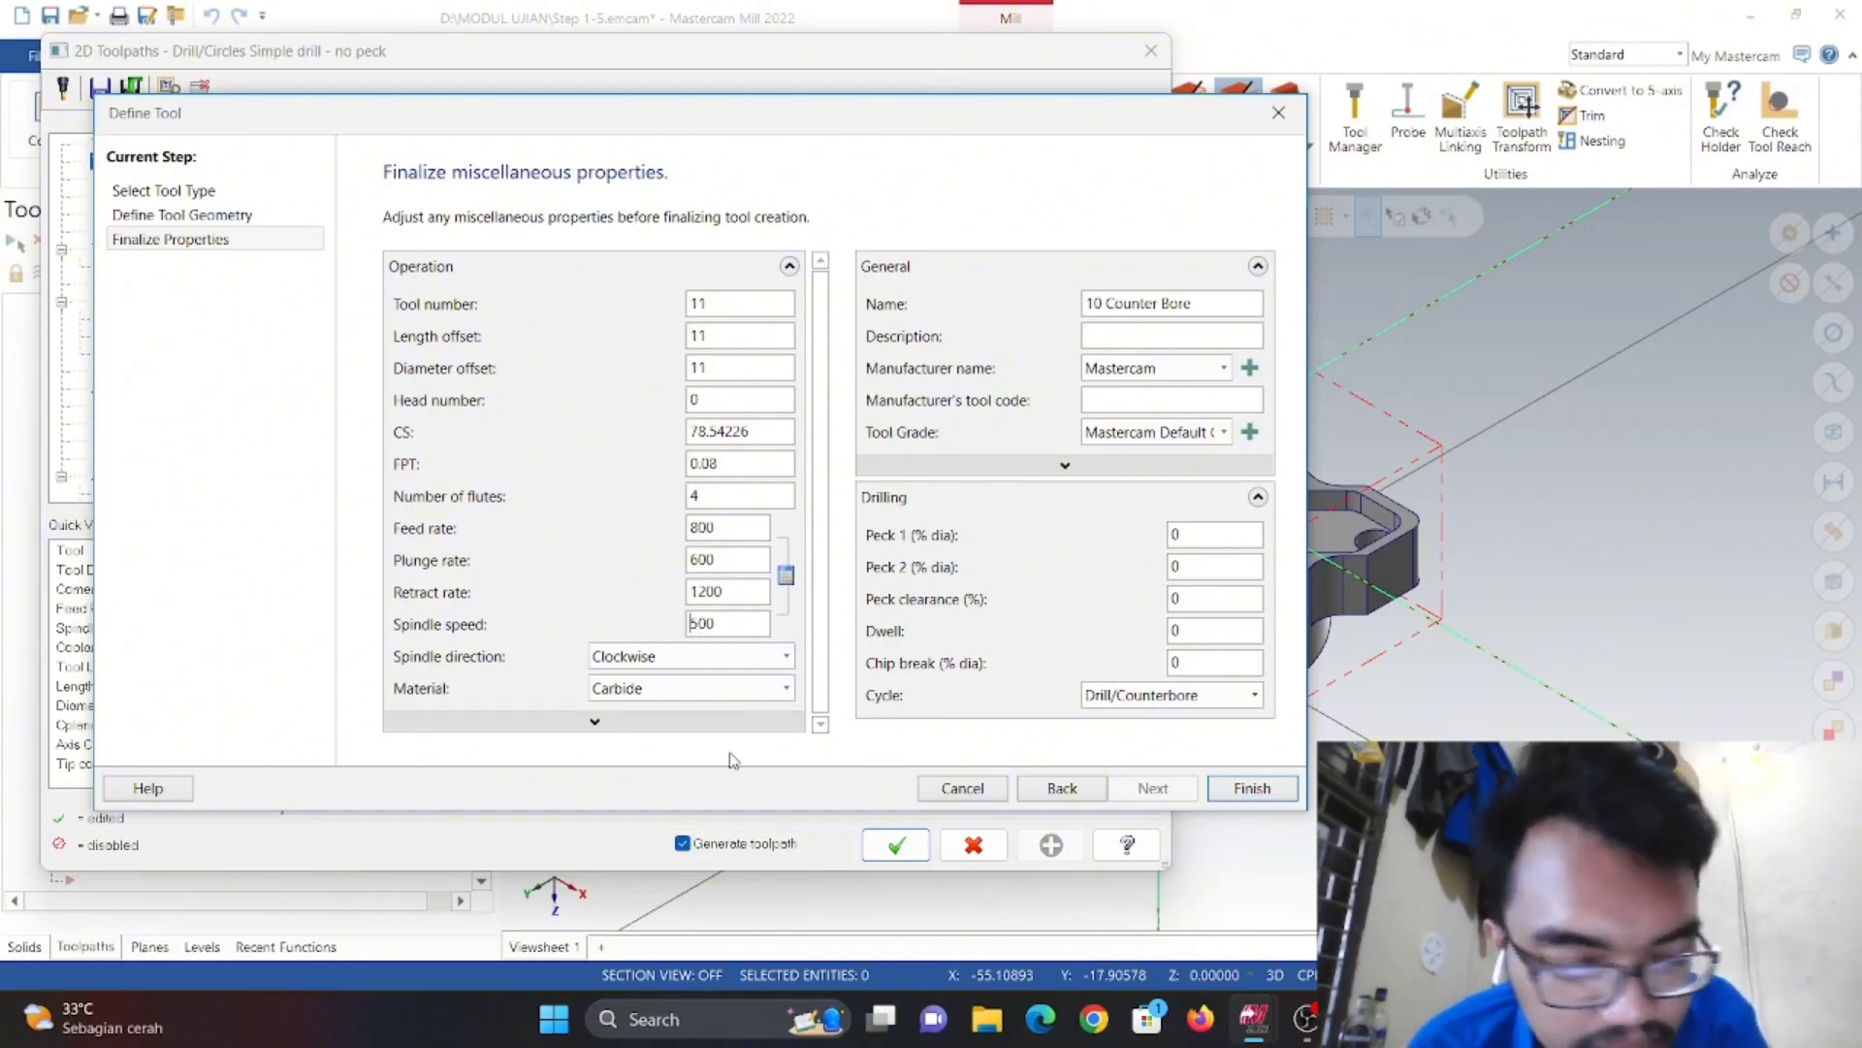
click(1252, 788)
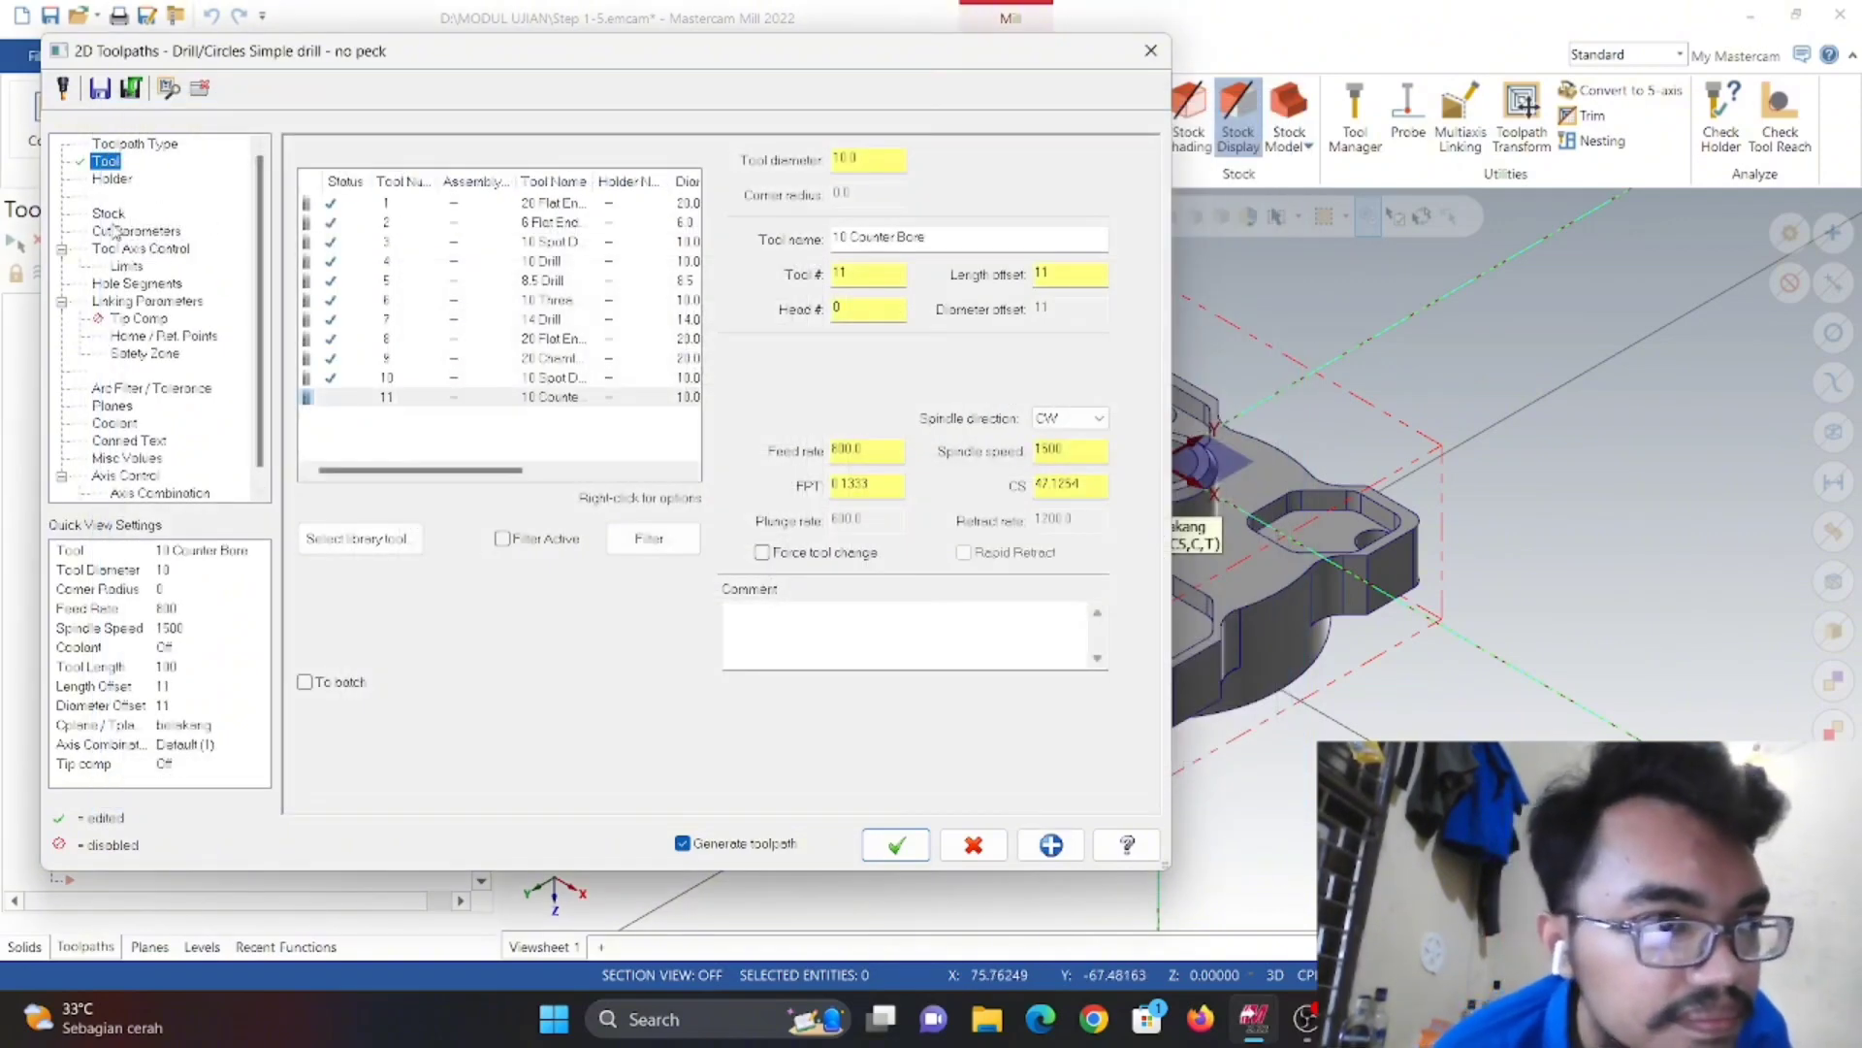
- Set top of stock to 0 from the boss's top and depth to -16 from the bore's inner step, and generate the counterbore toolpath
click(136, 231)
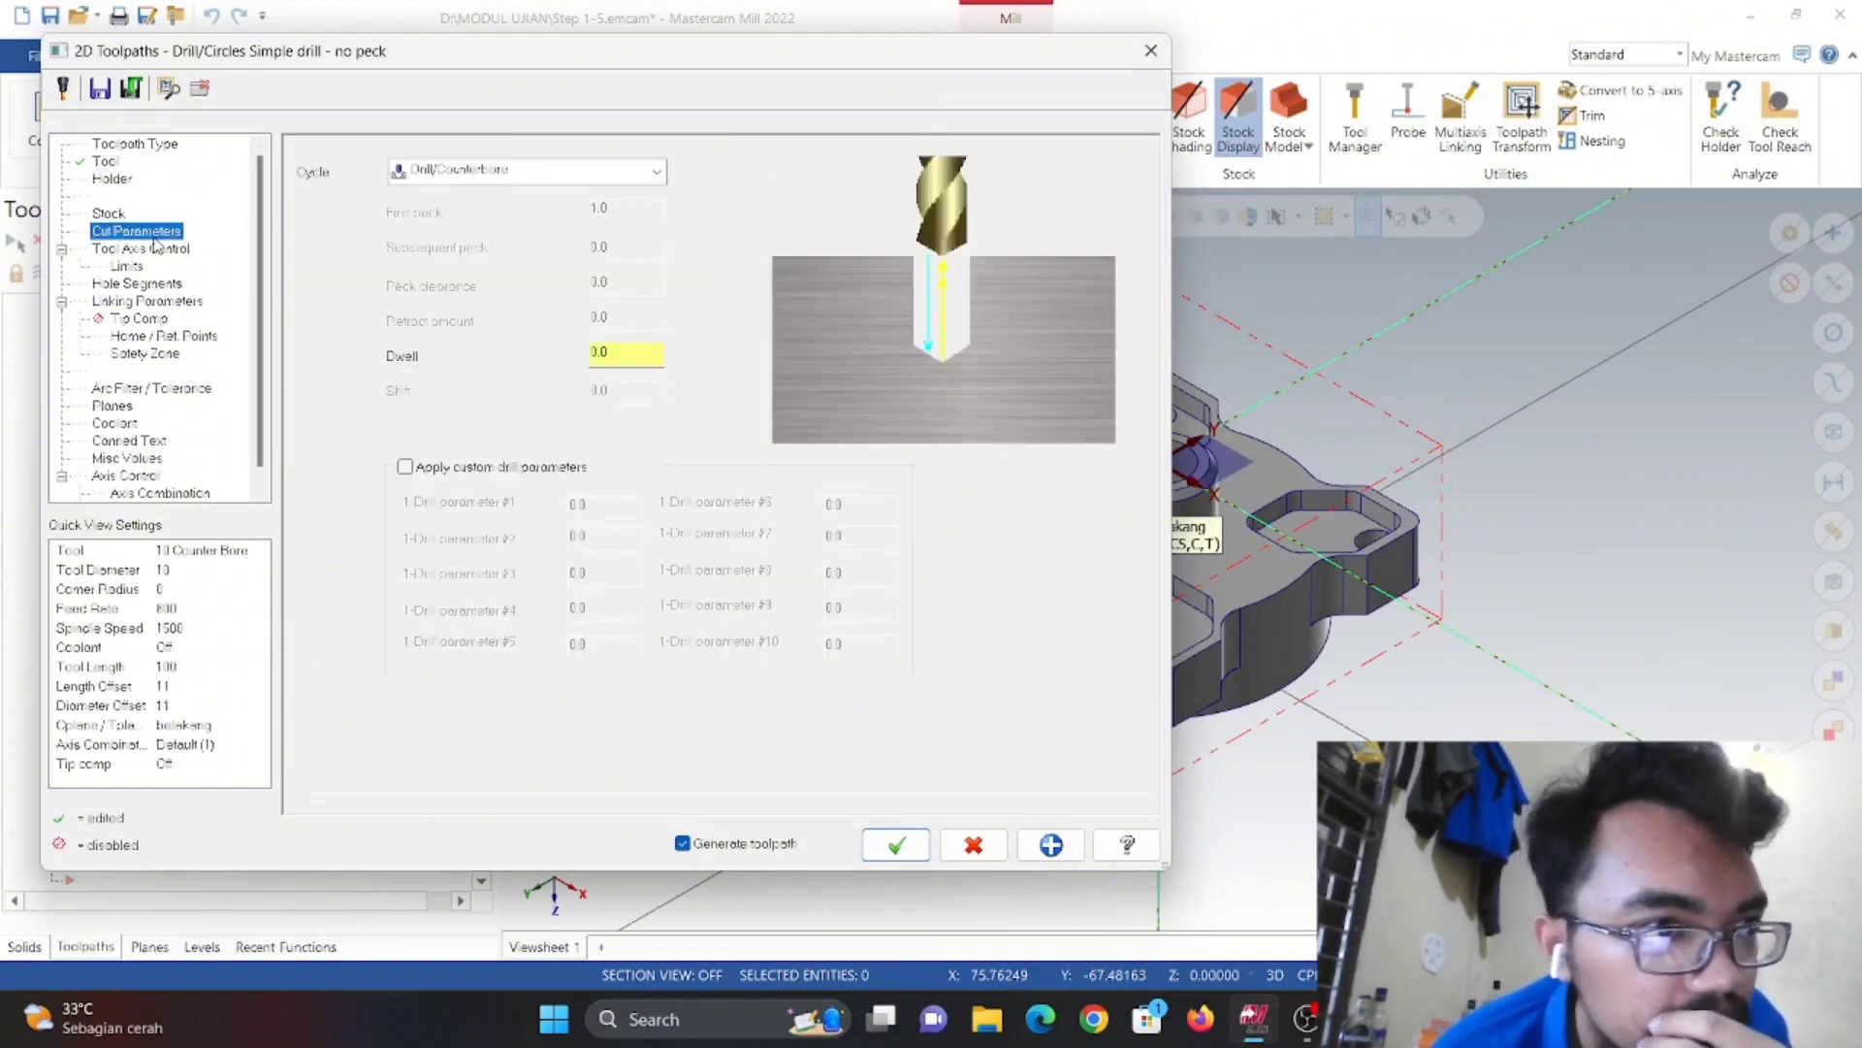
click(137, 283)
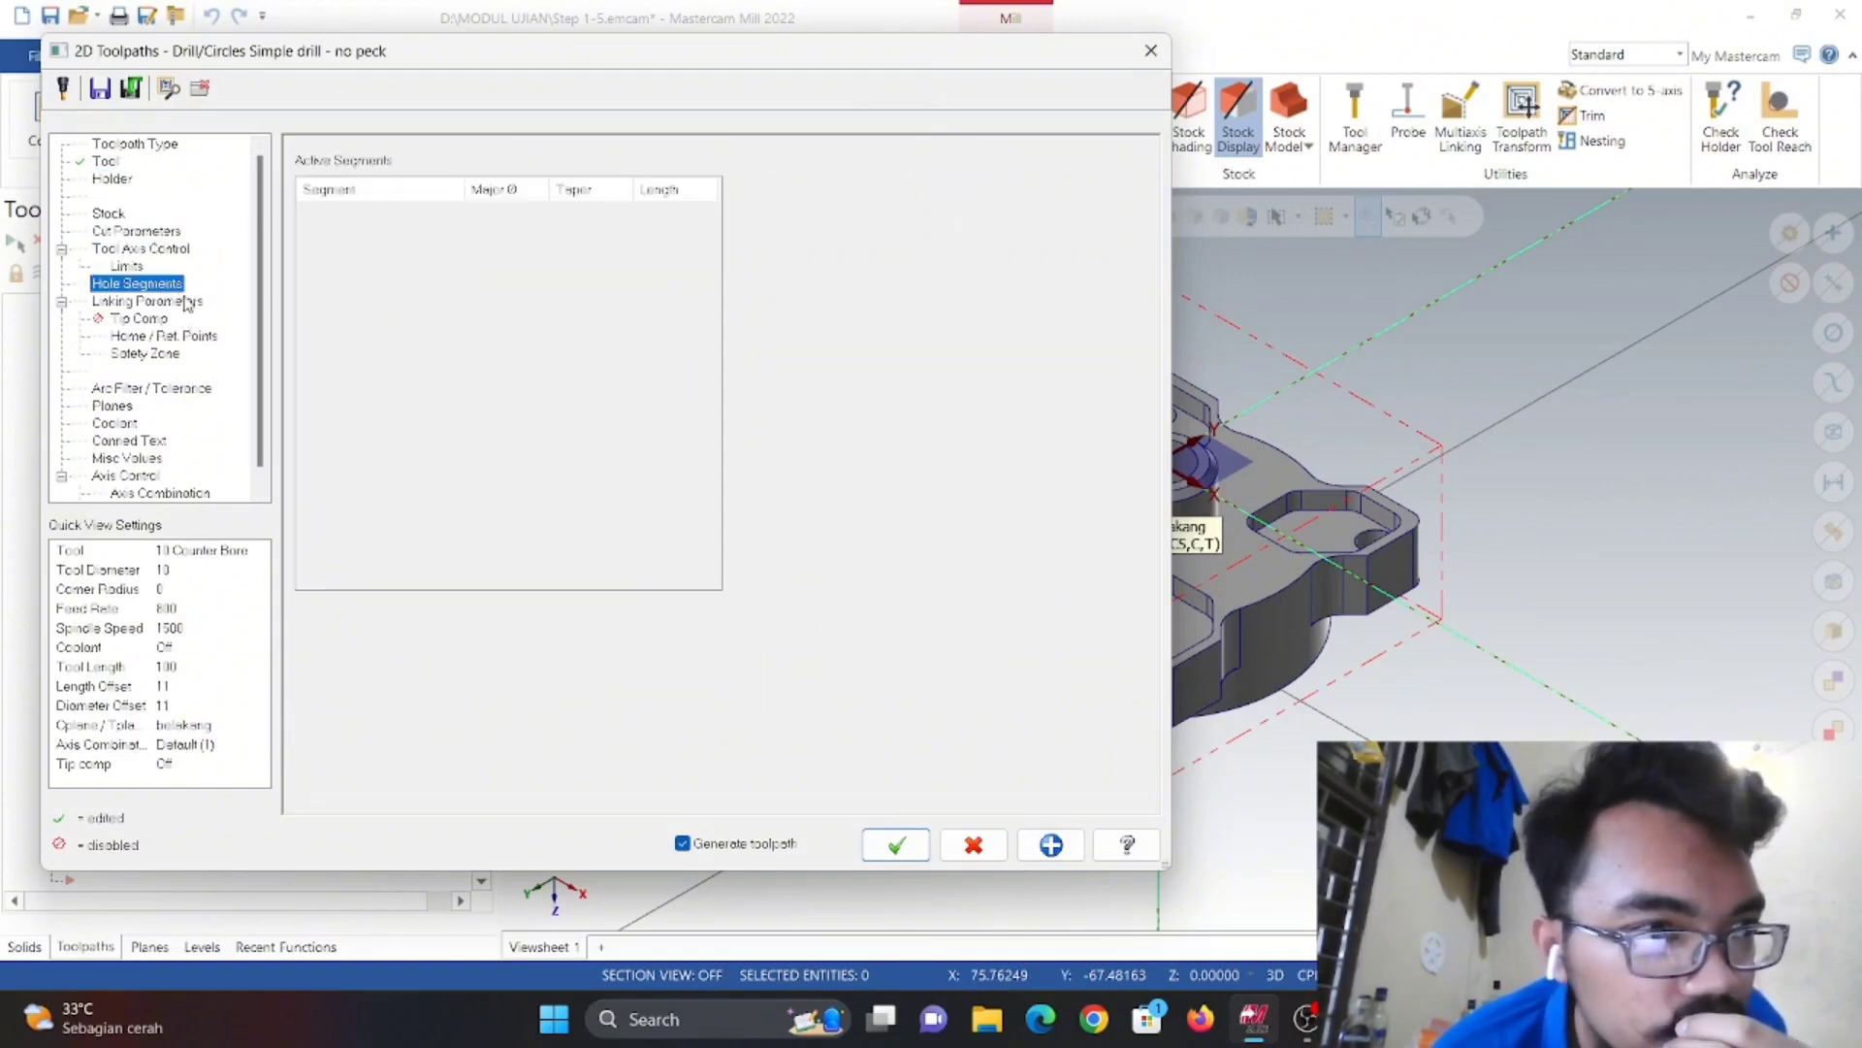
click(187, 302)
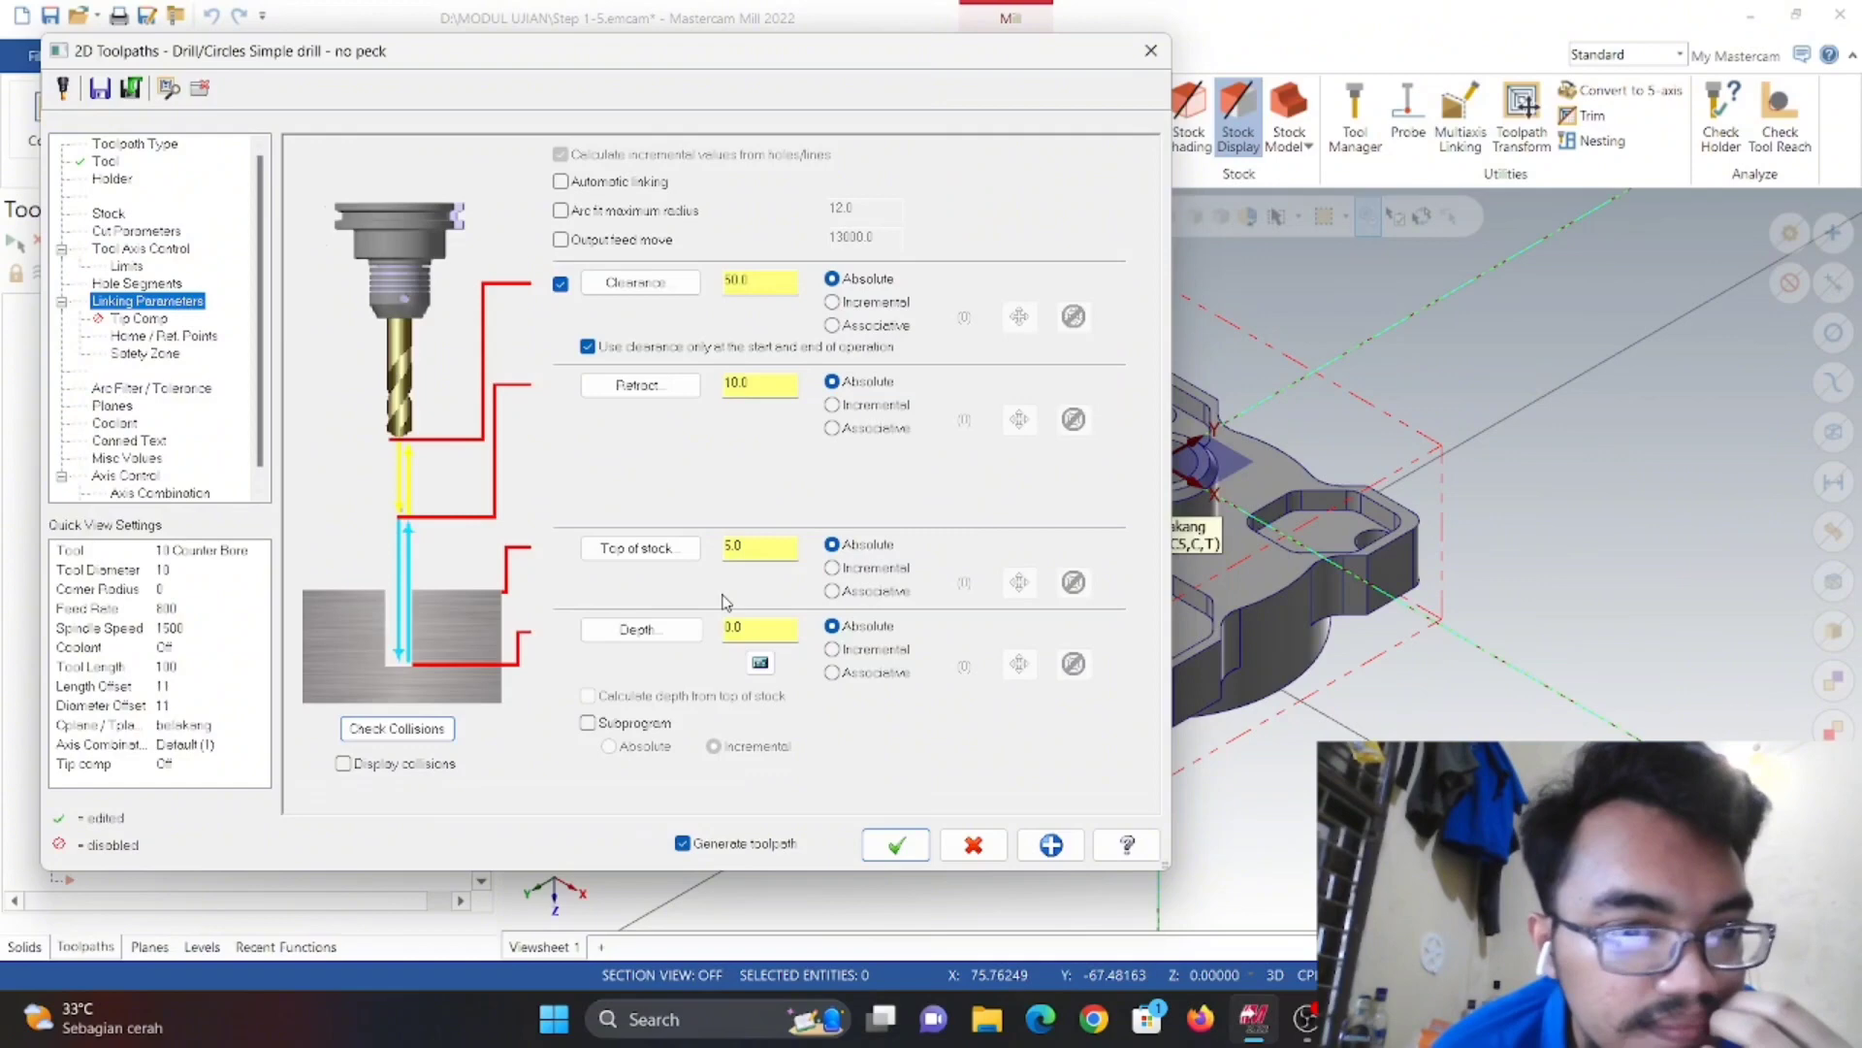
click(669, 549)
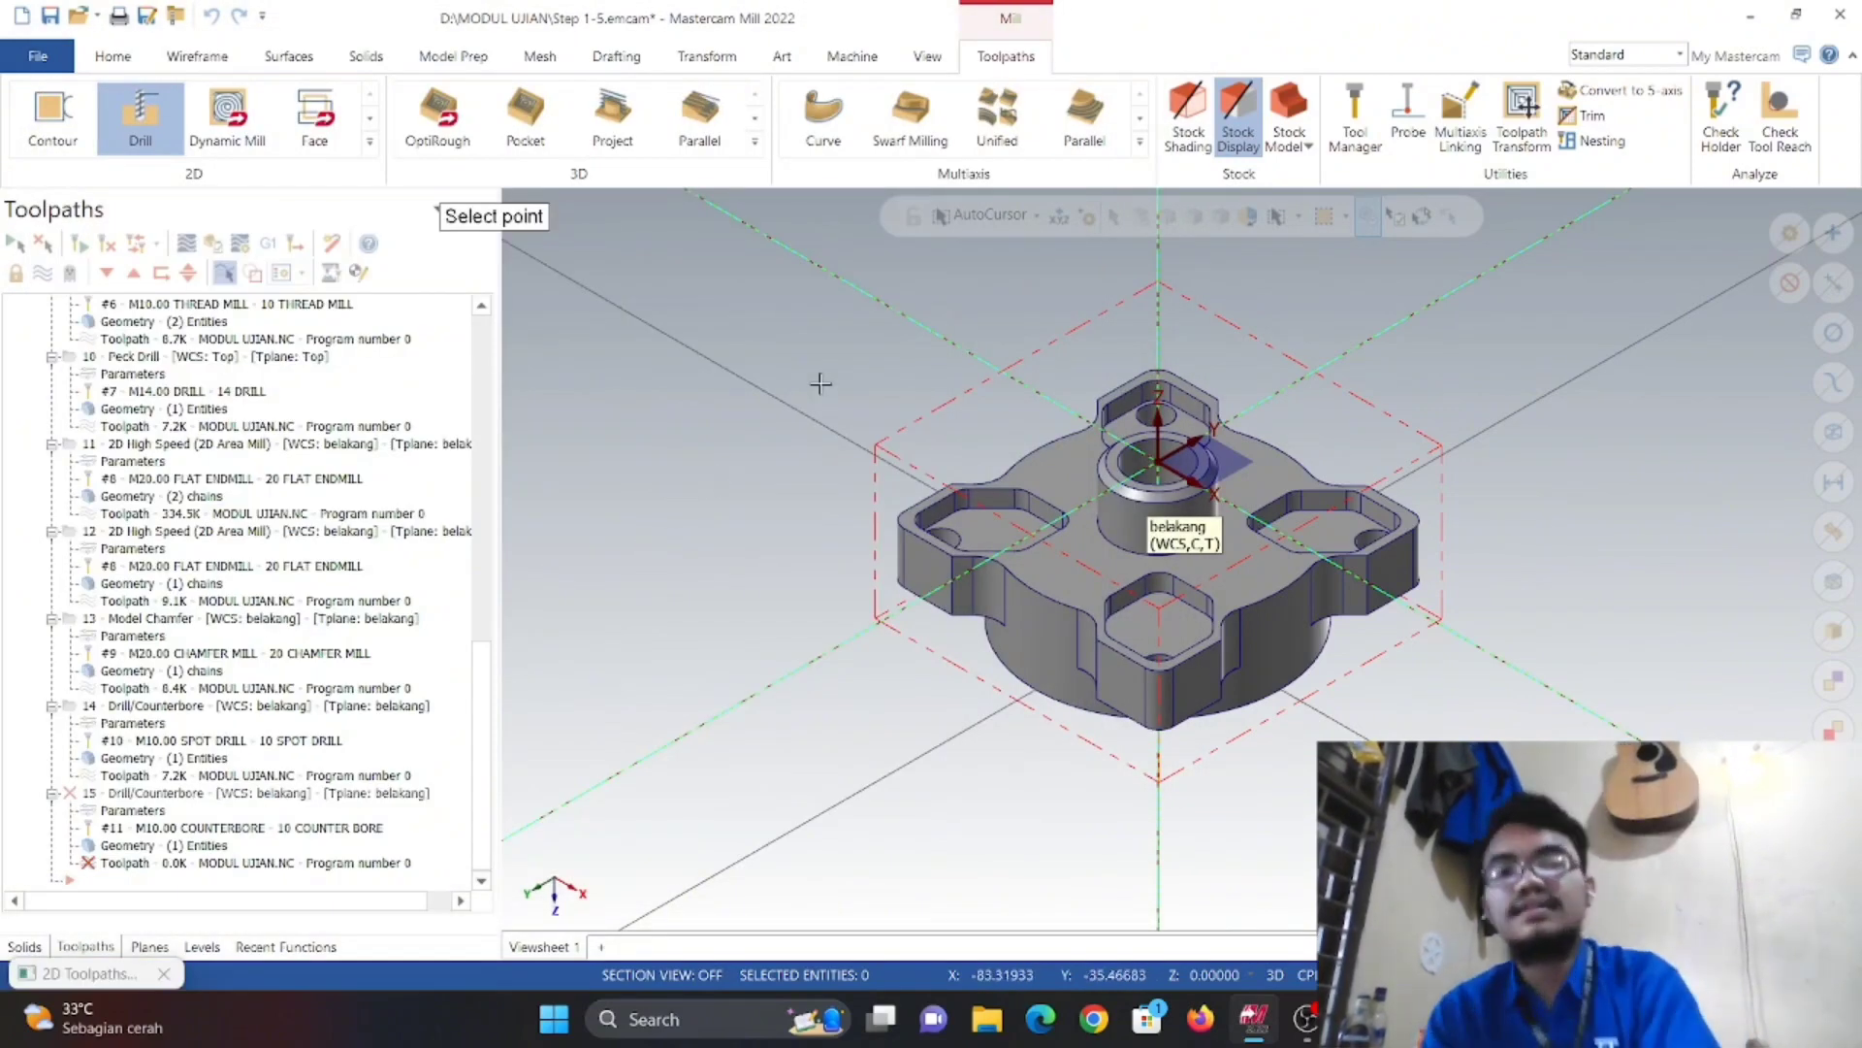
click(1132, 460)
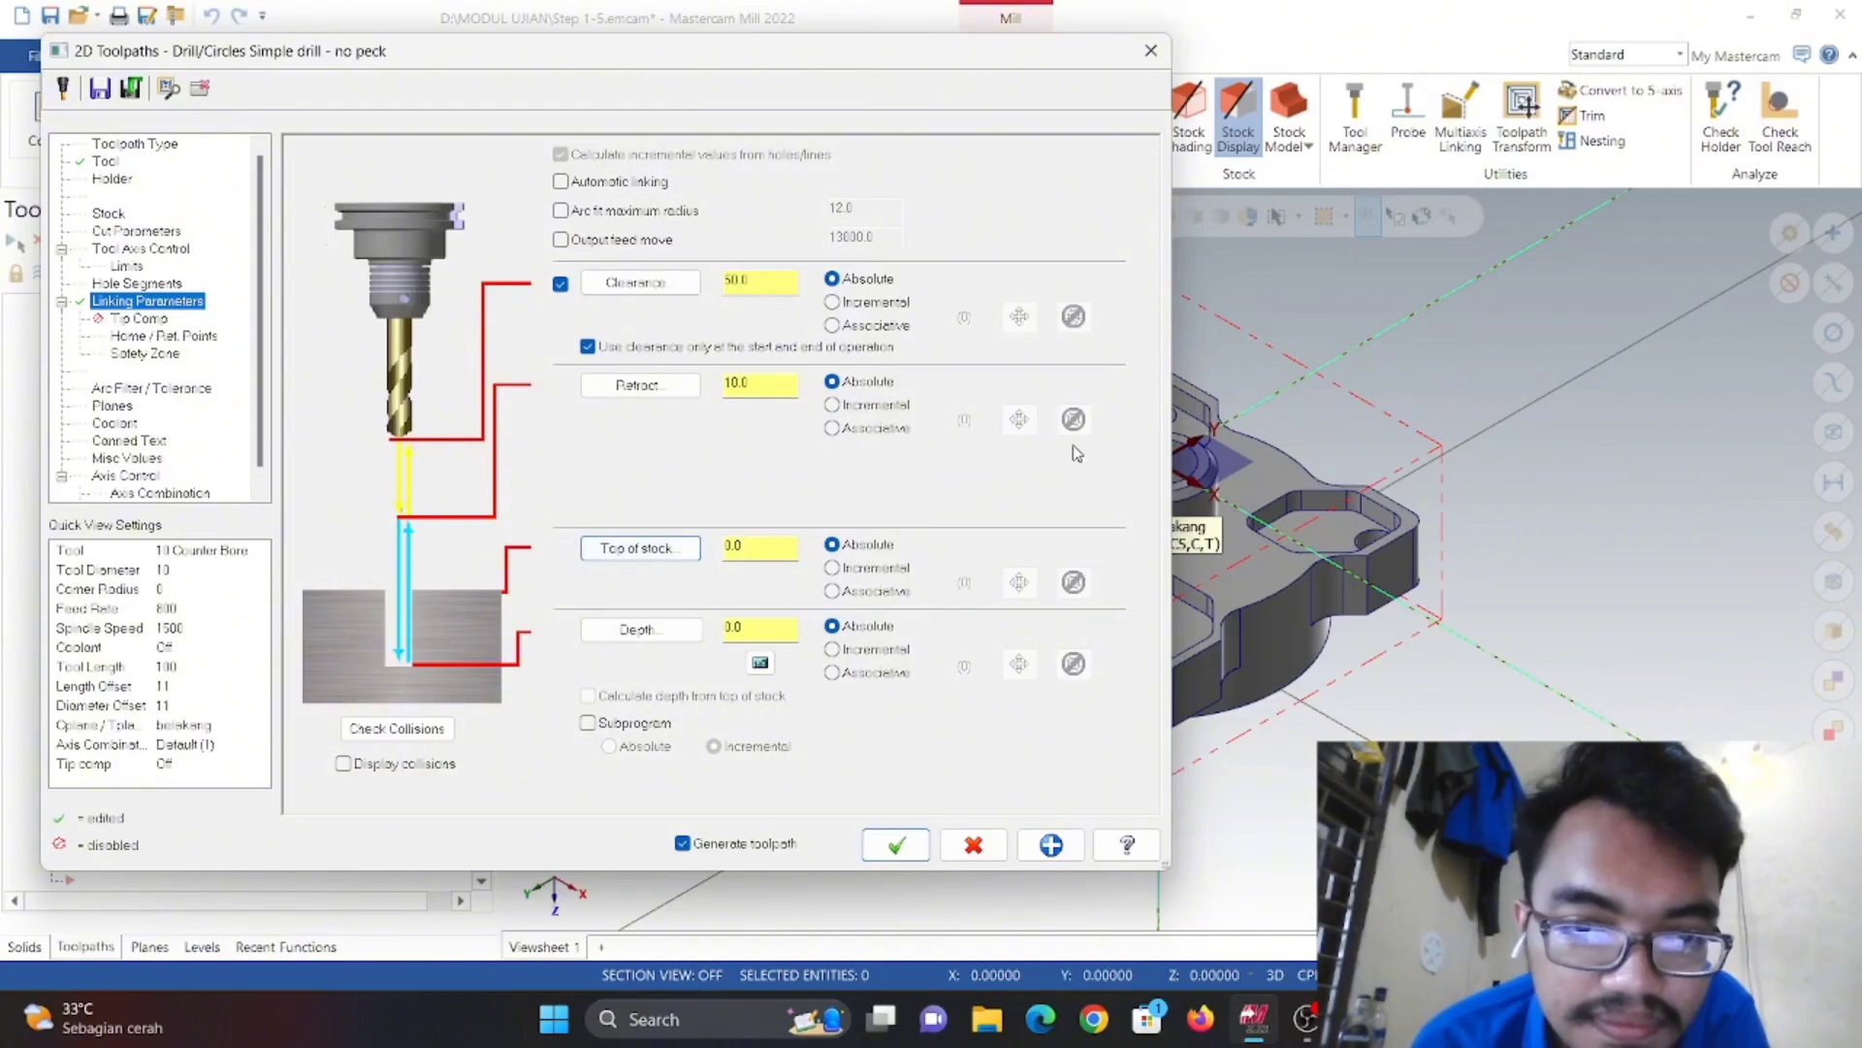
click(669, 630)
middle_drag(881, 327, 885, 398)
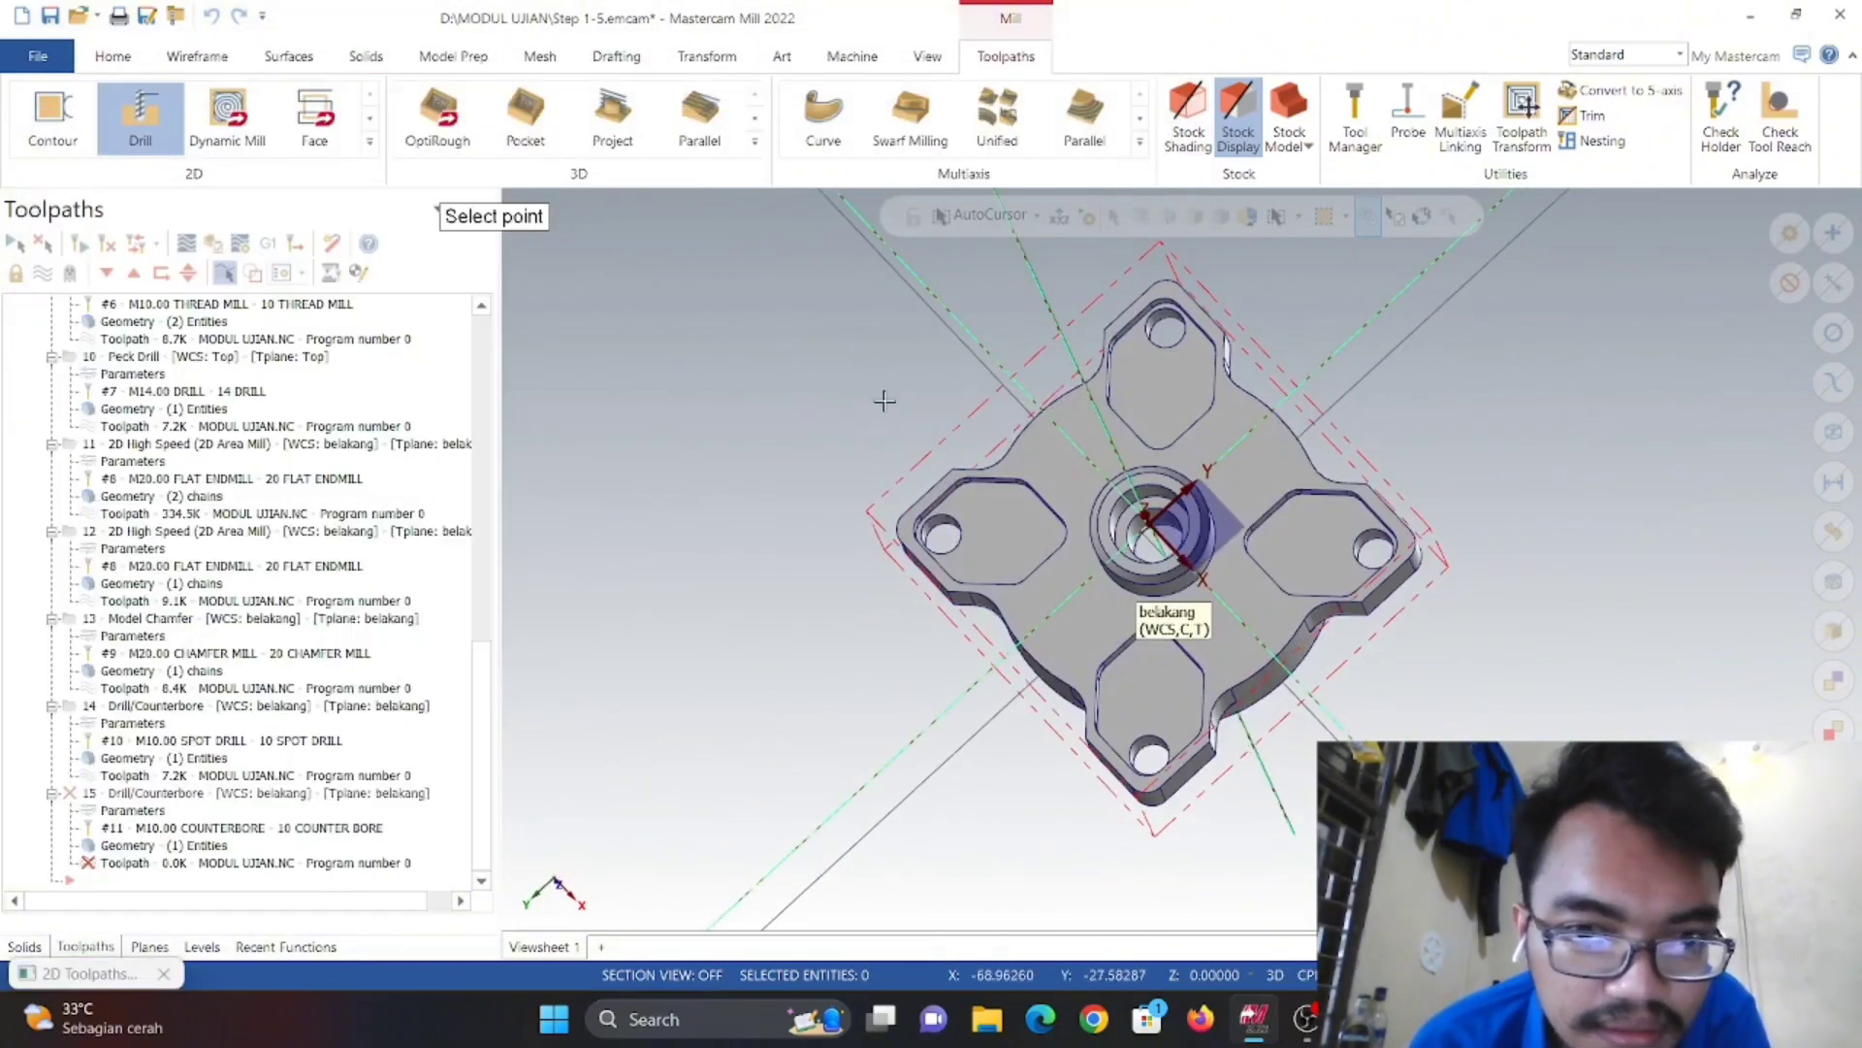
click(1130, 525)
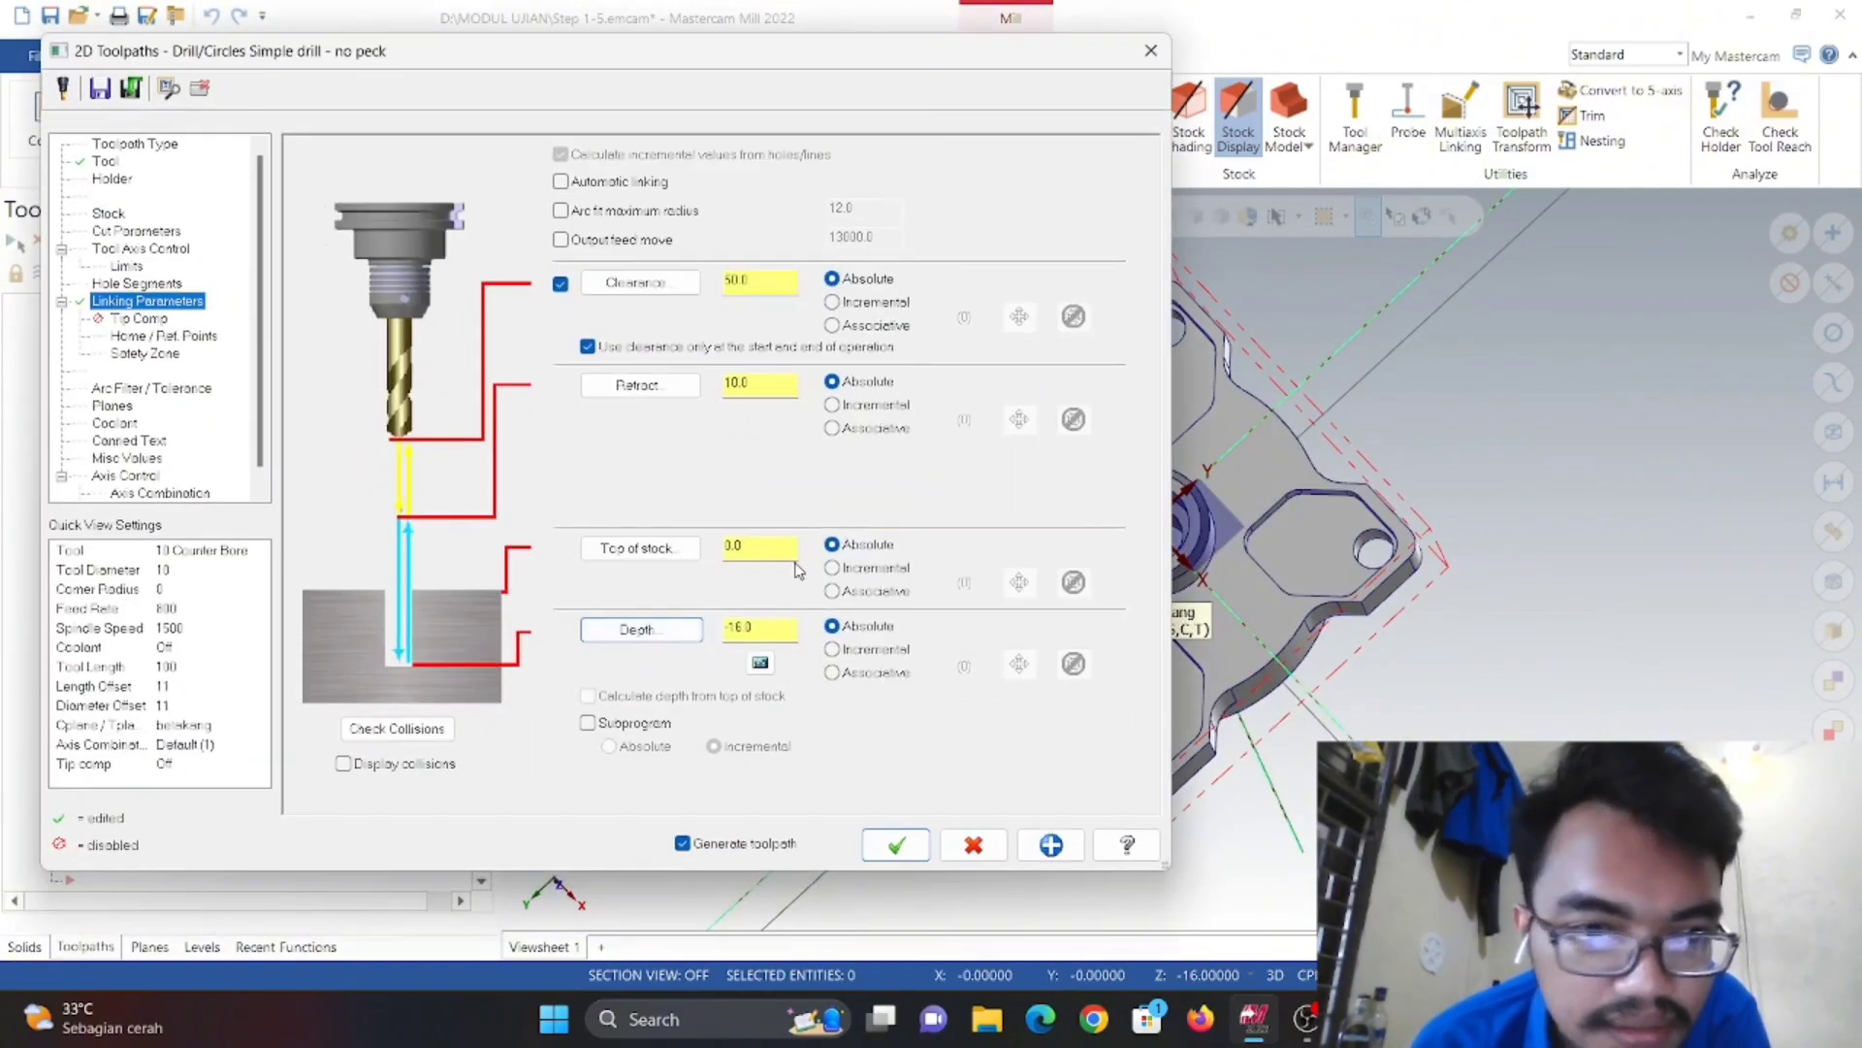
click(895, 844)
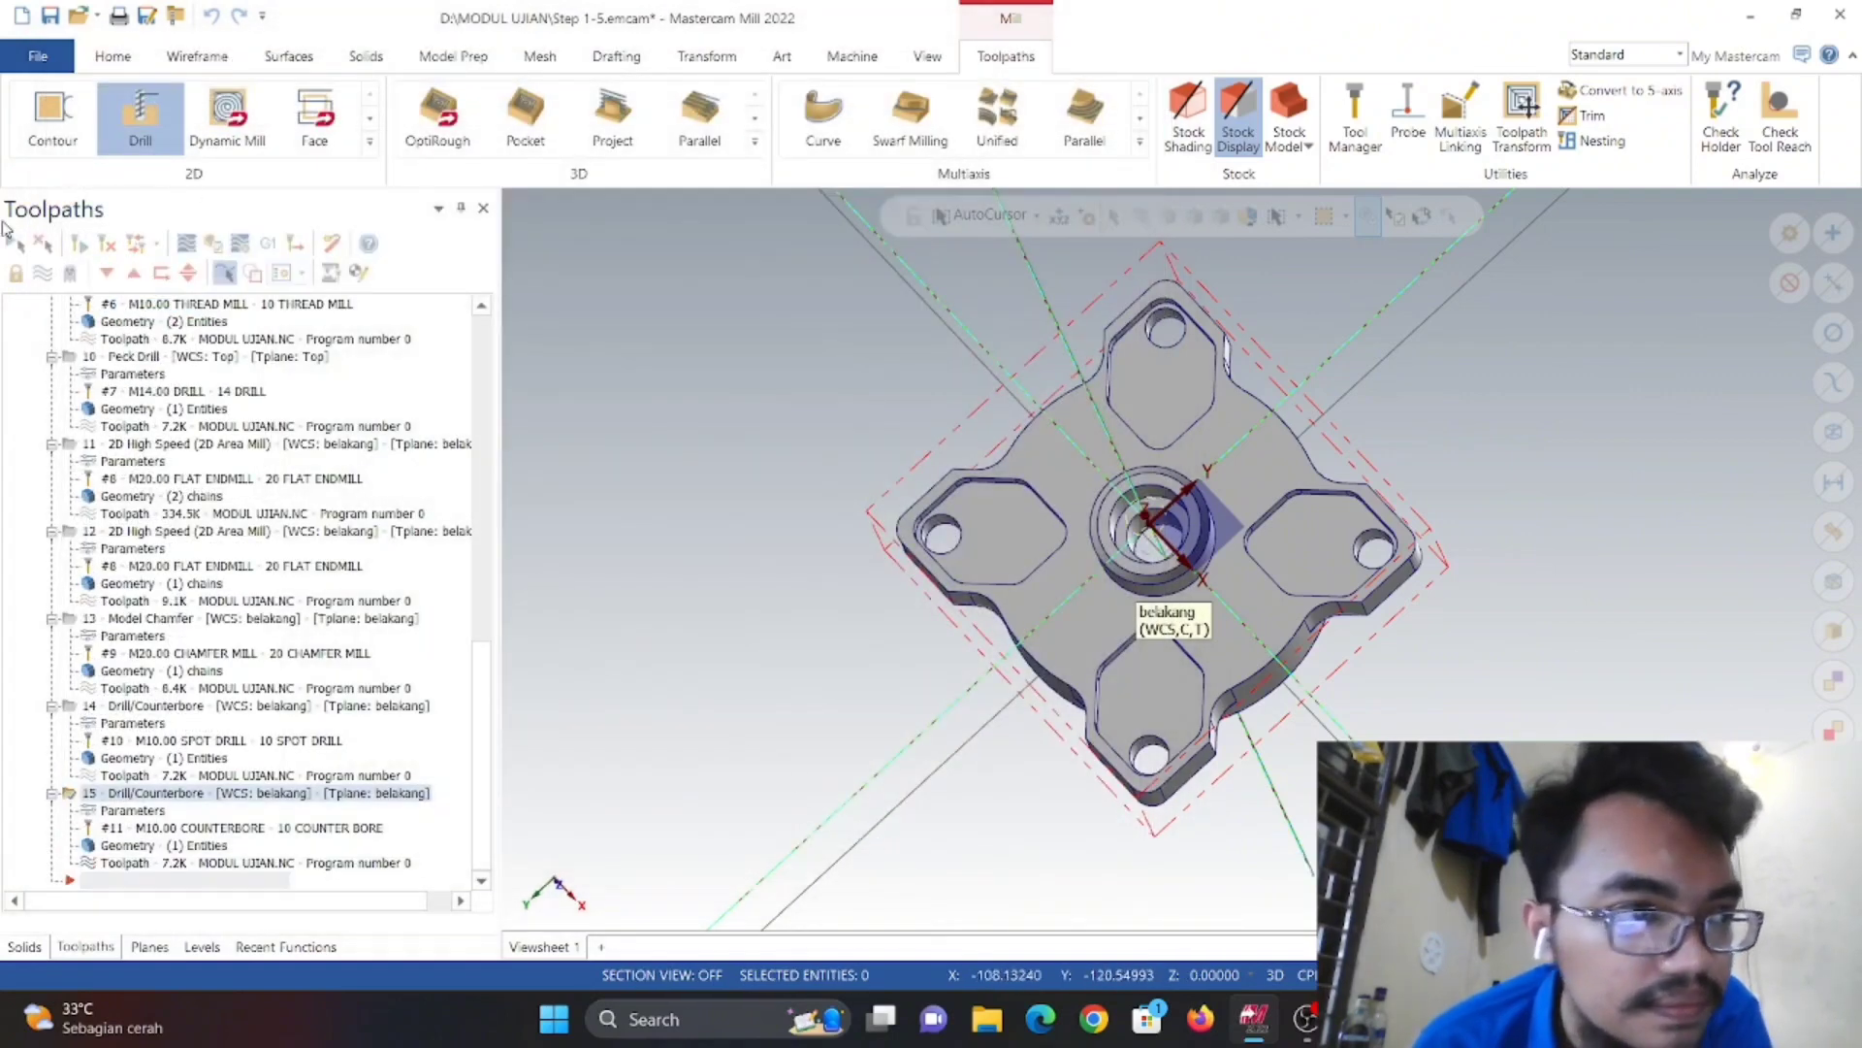
- Verify all front and back operations in isometric view and inspect the counterbored boss from another angle
click(17, 243)
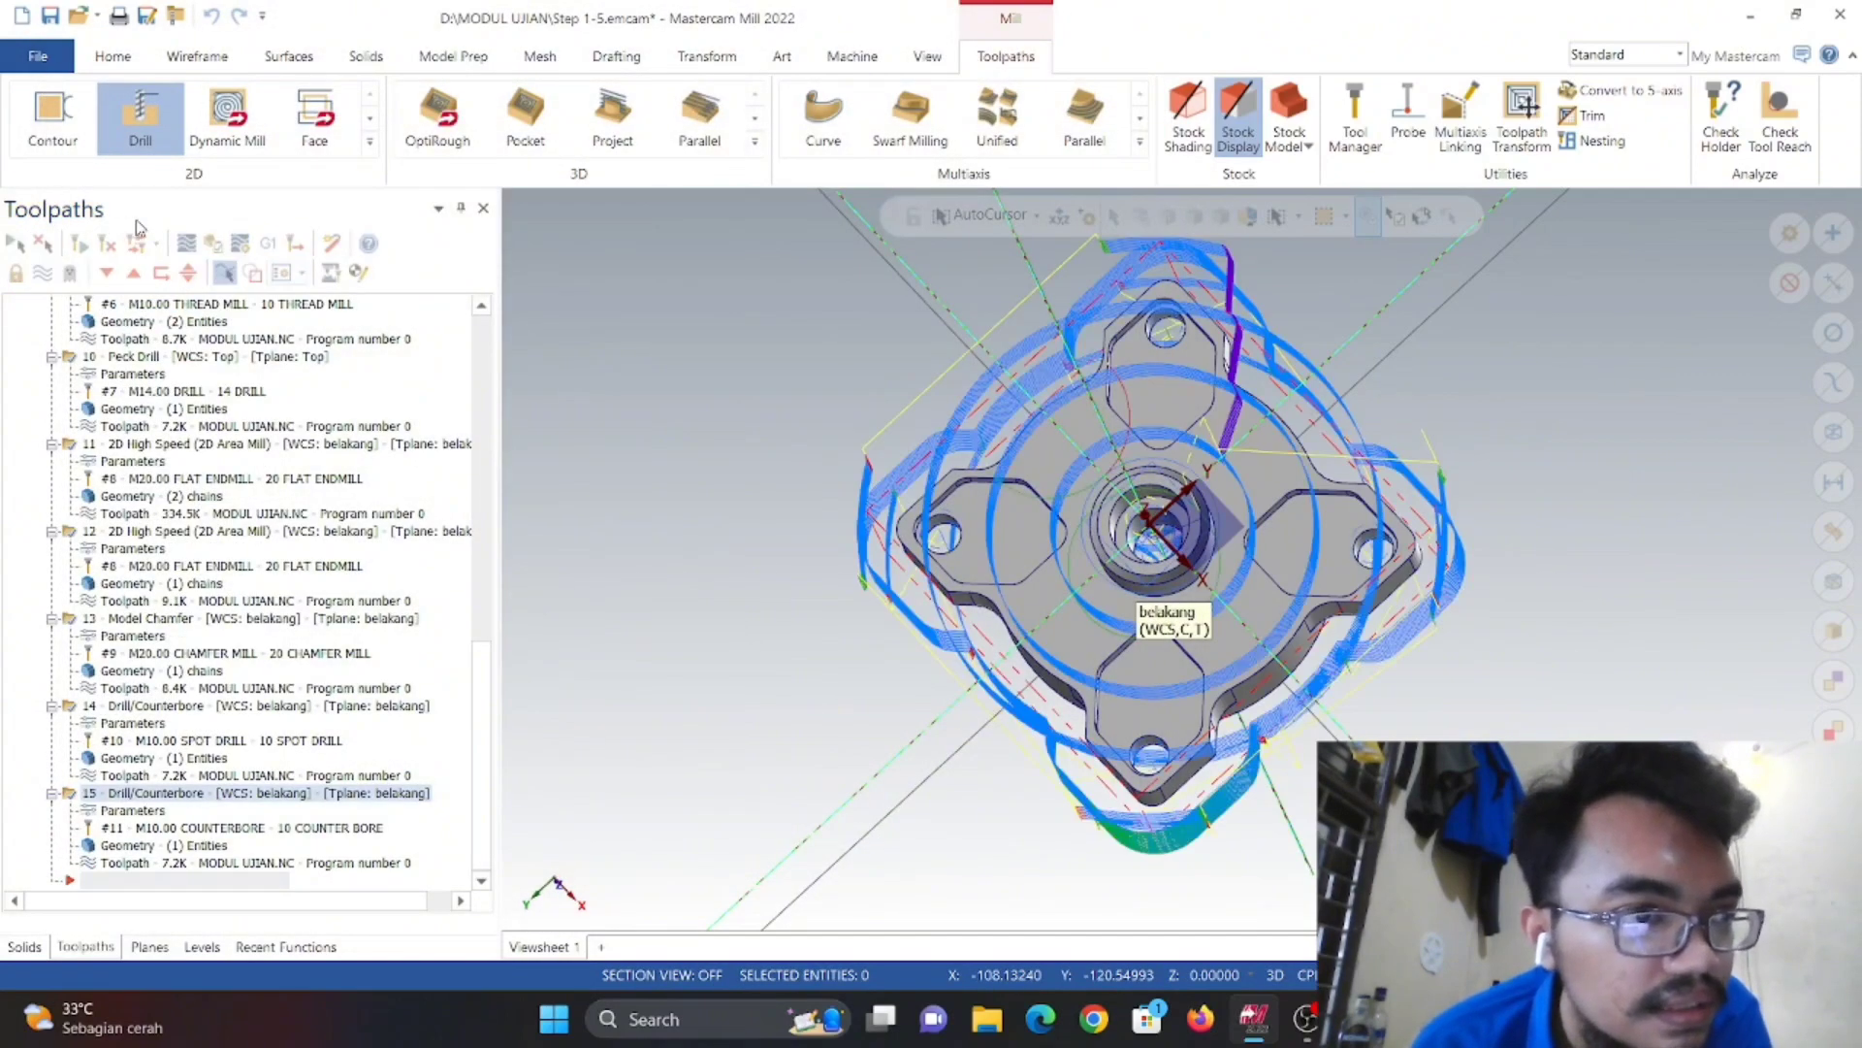
click(216, 256)
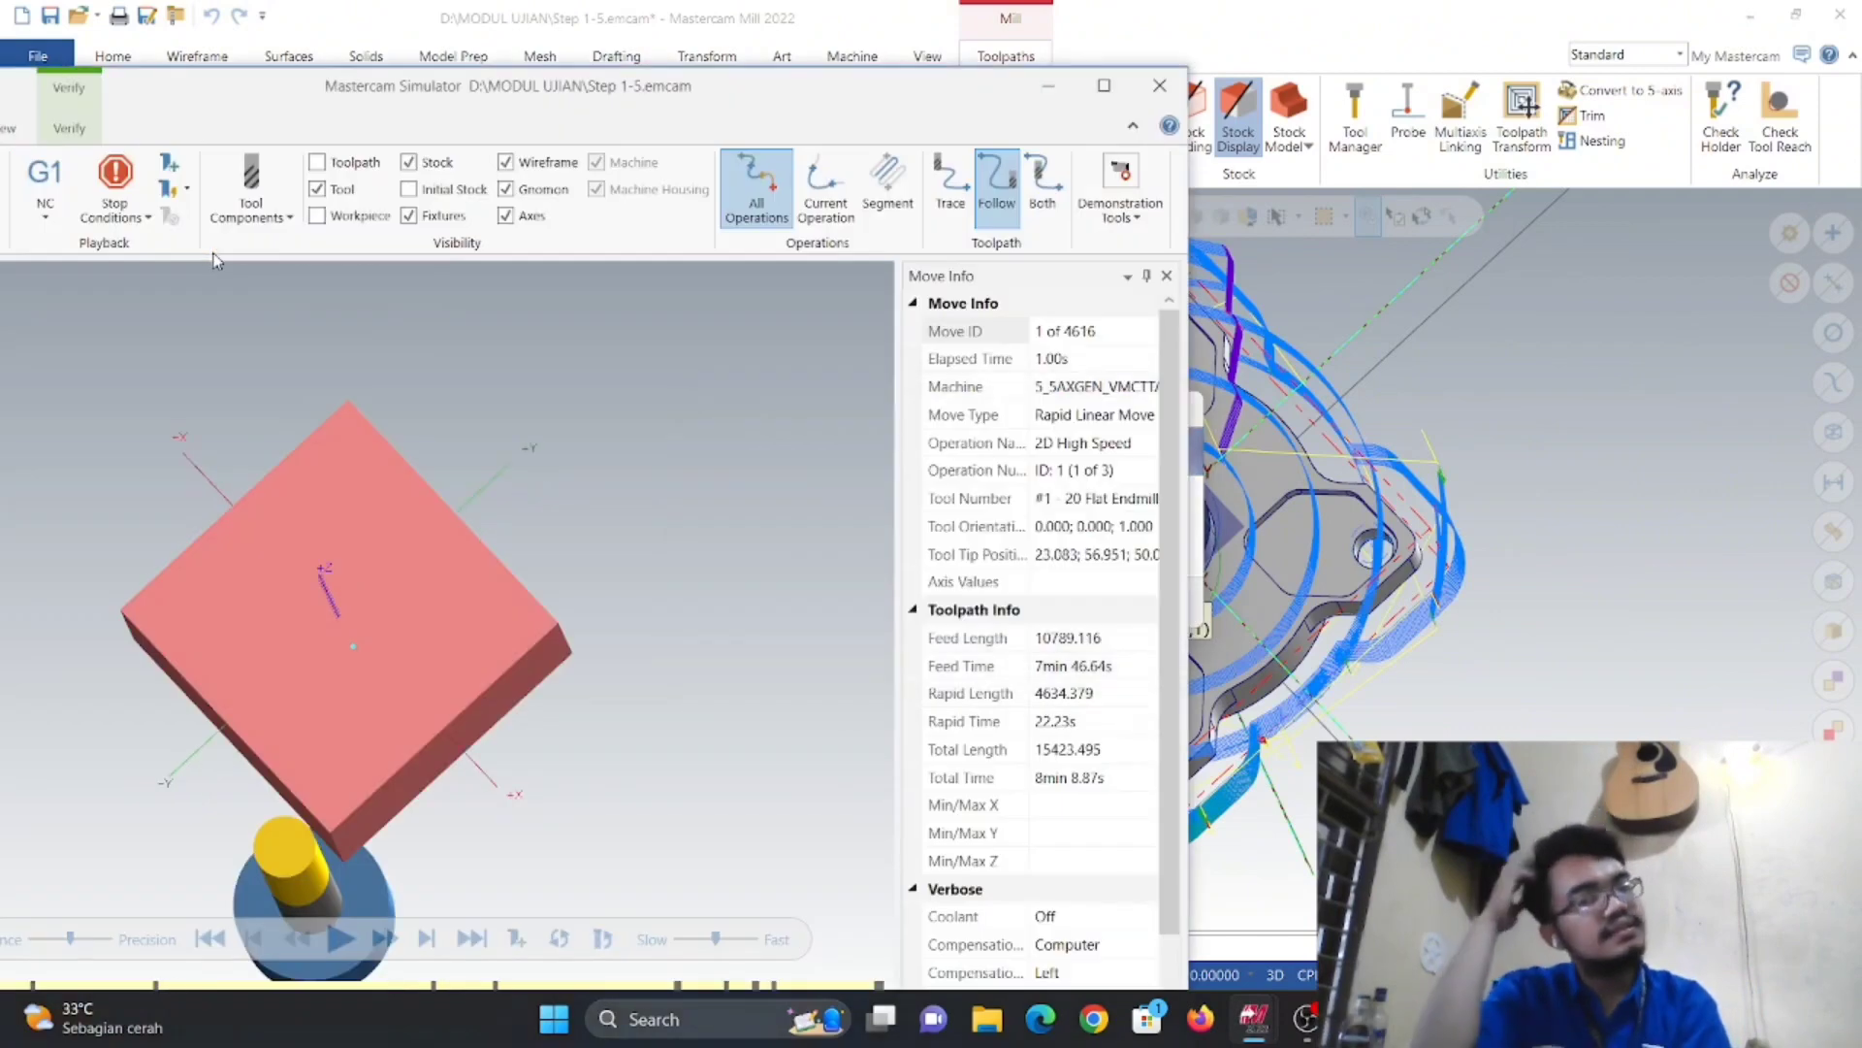
right_click(612, 432)
click(704, 638)
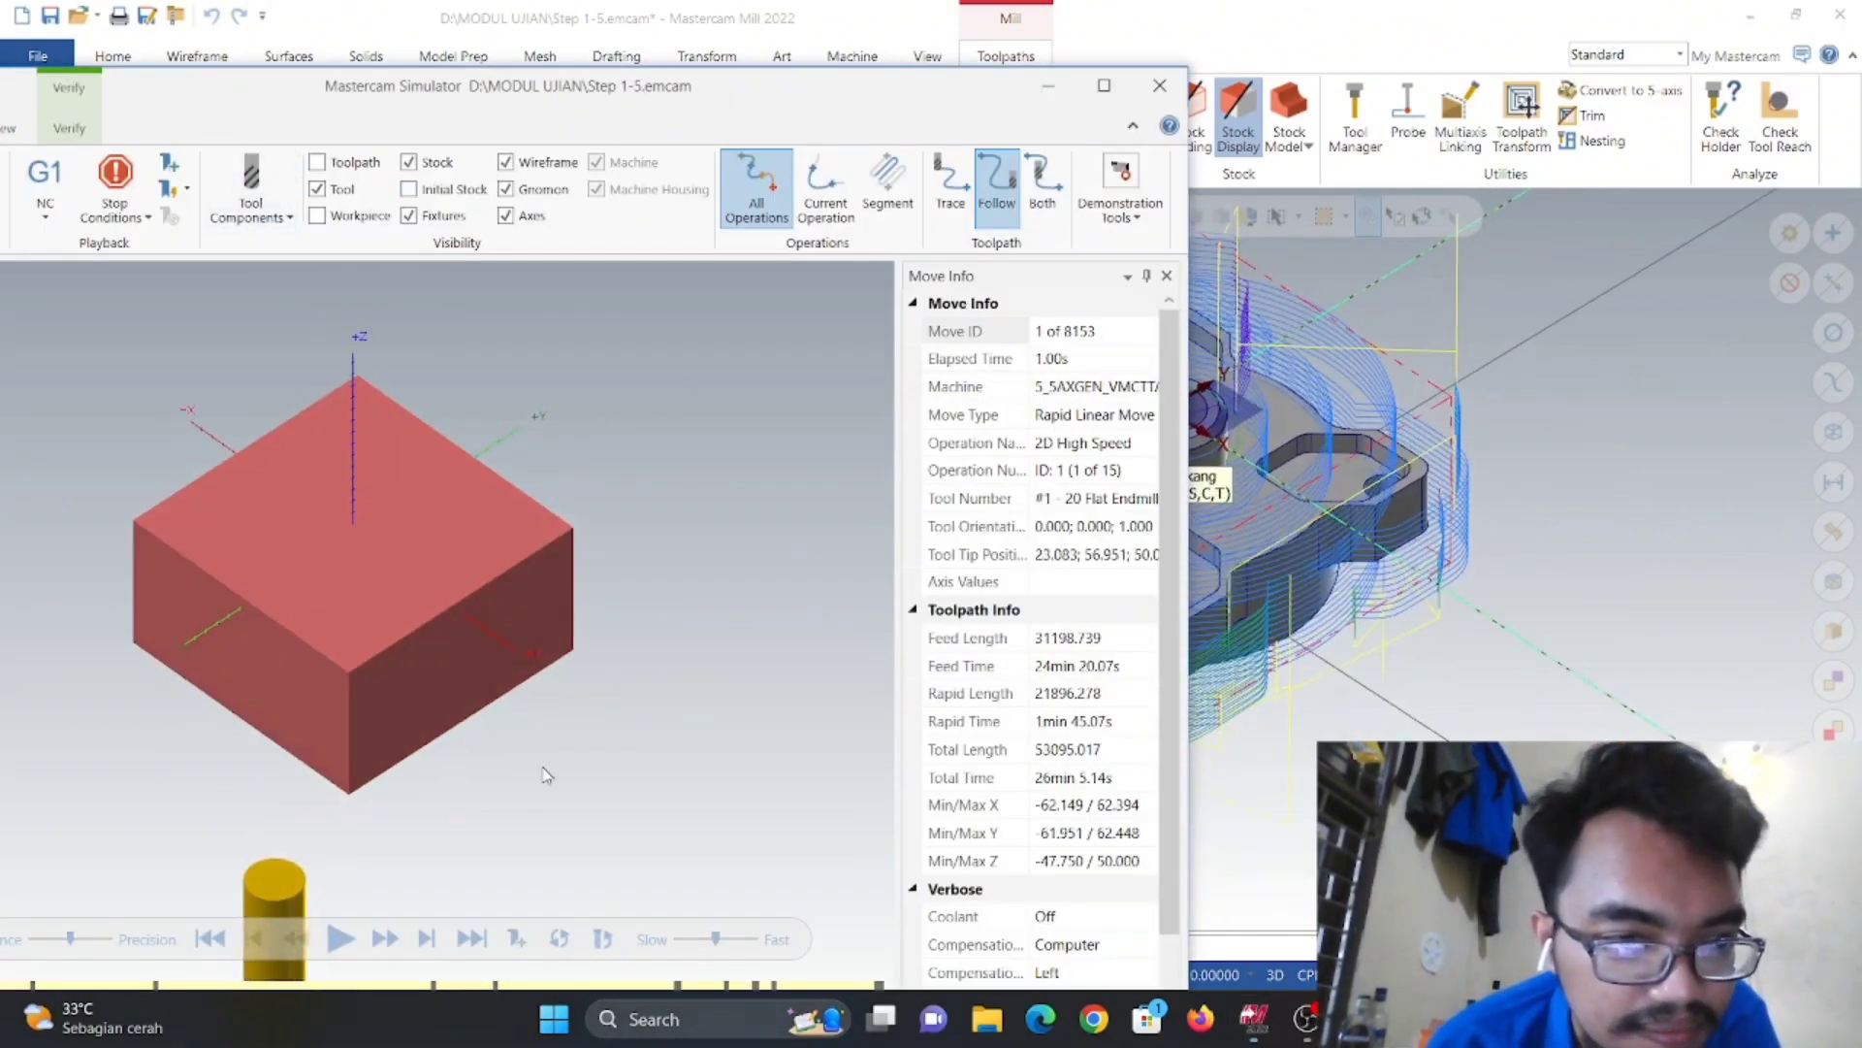
click(334, 939)
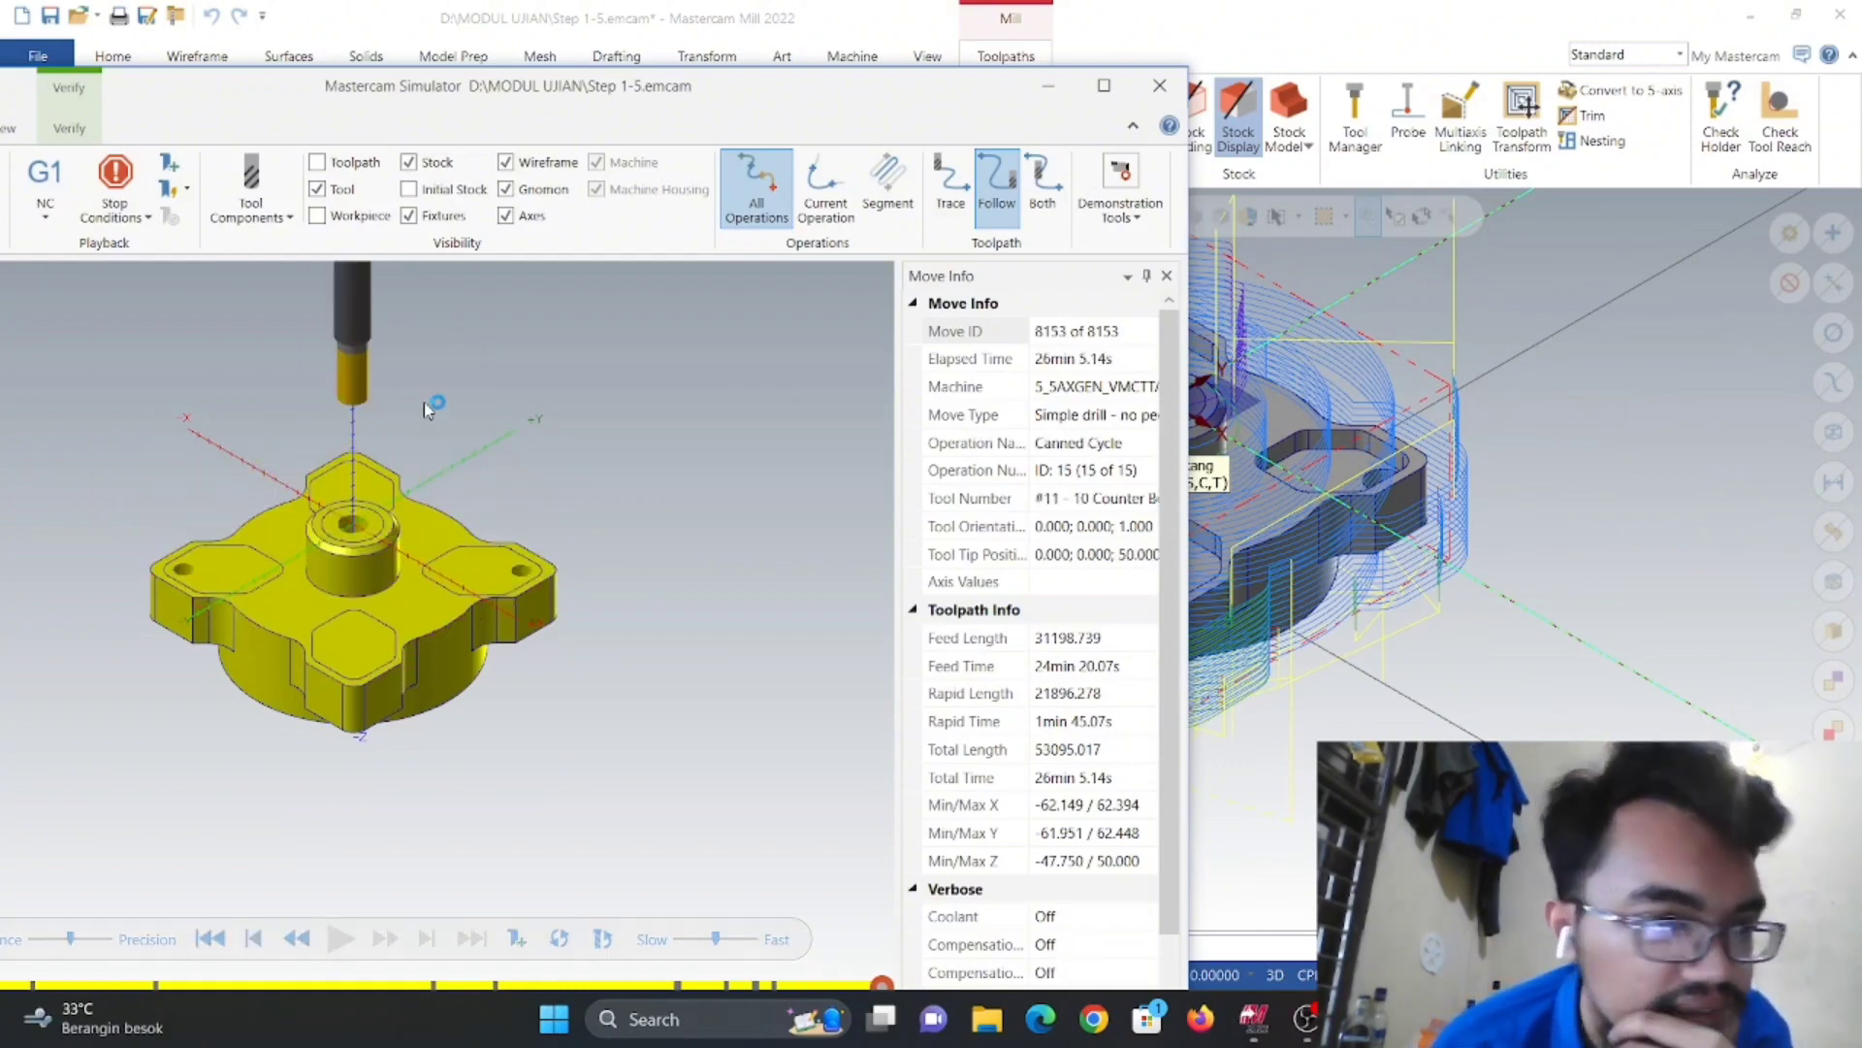
mouse_move(423, 402)
middle_down()
mouse_move(421, 482)
mouse_move(418, 376)
middle_up()
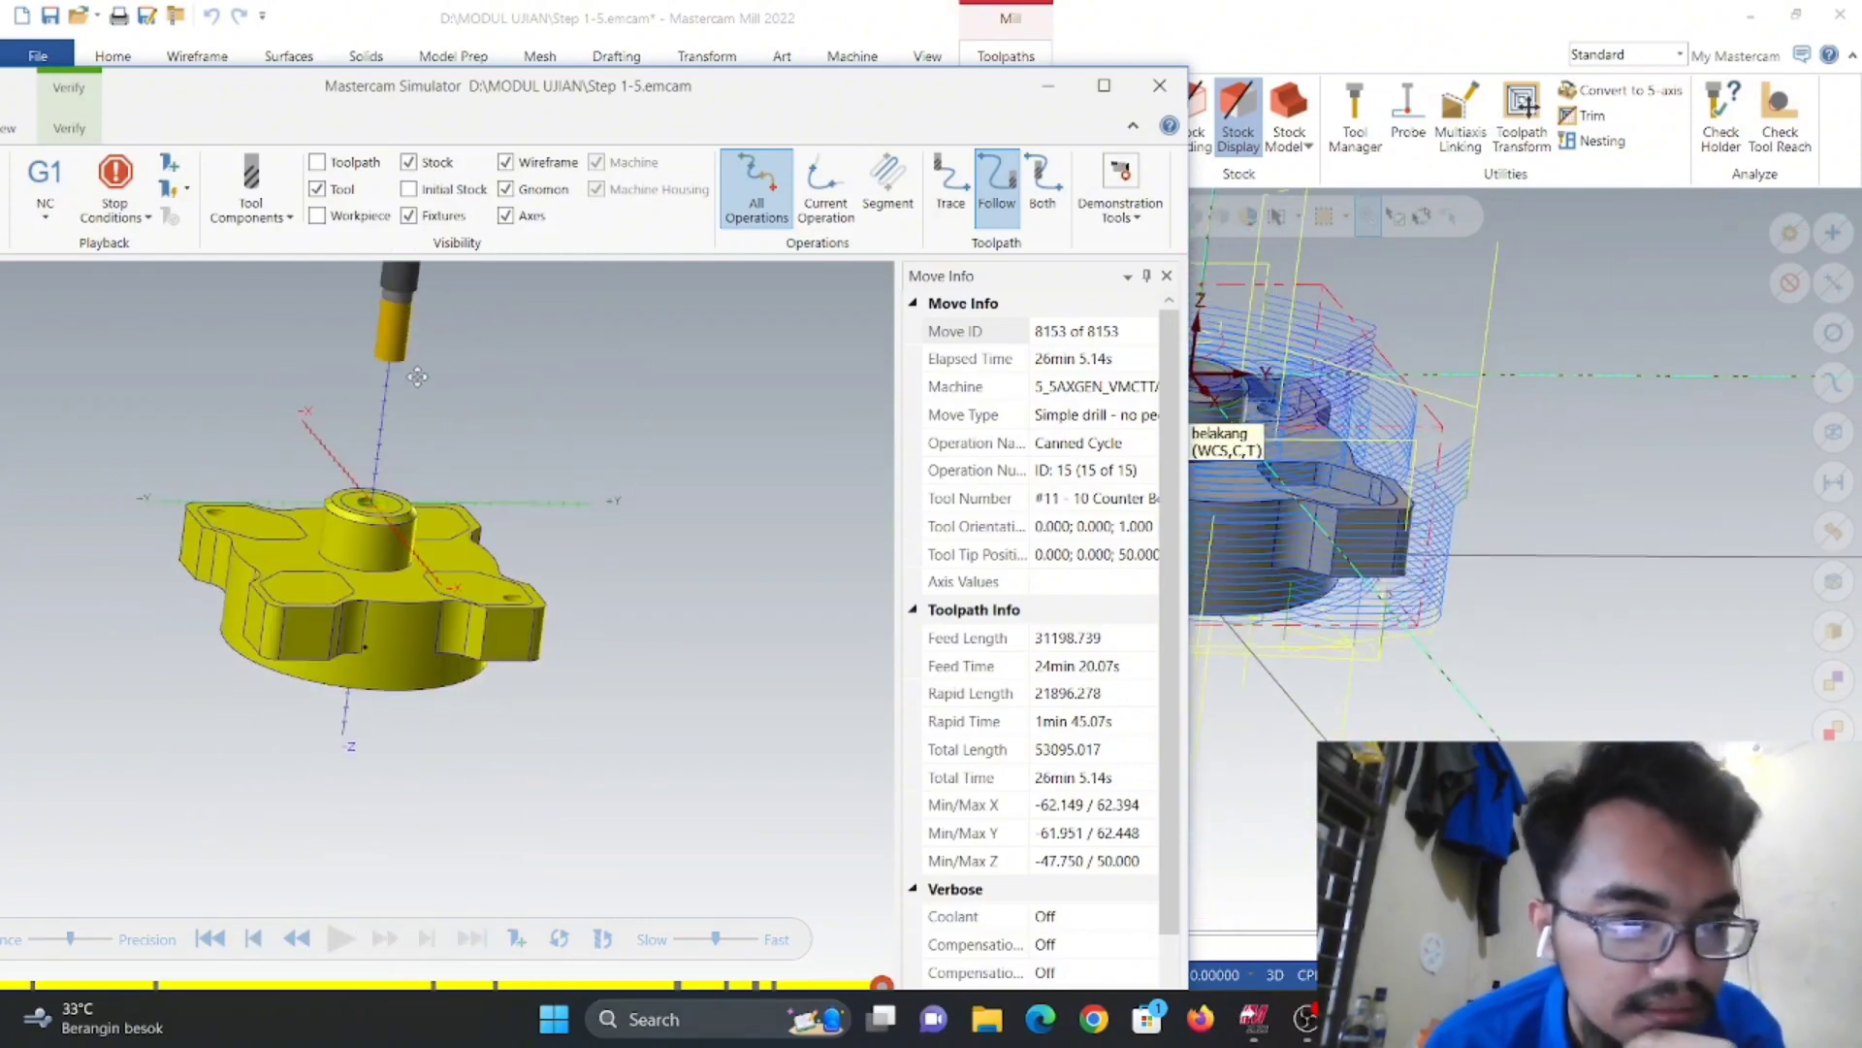
- Close the verification and start another drill toolpath on the 20 mm circular edge at the mouth of the central boss's bore
click(1160, 85)
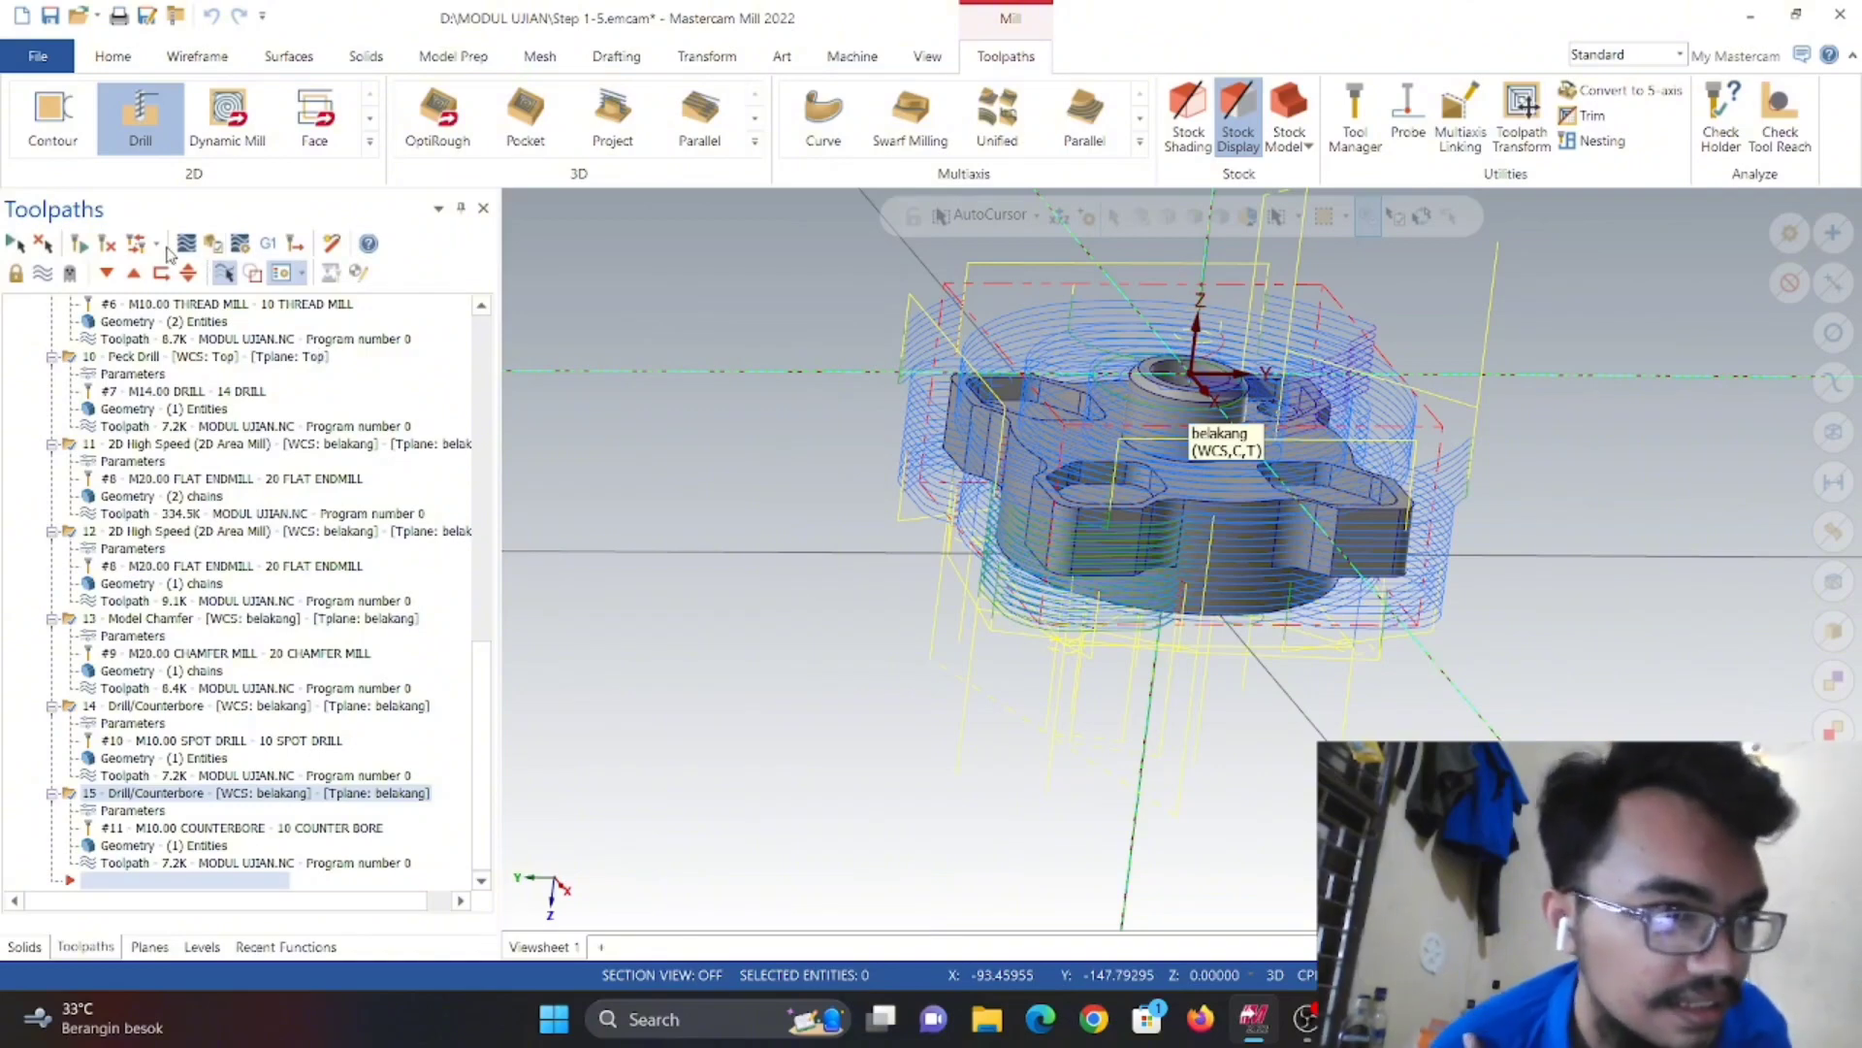
click(142, 112)
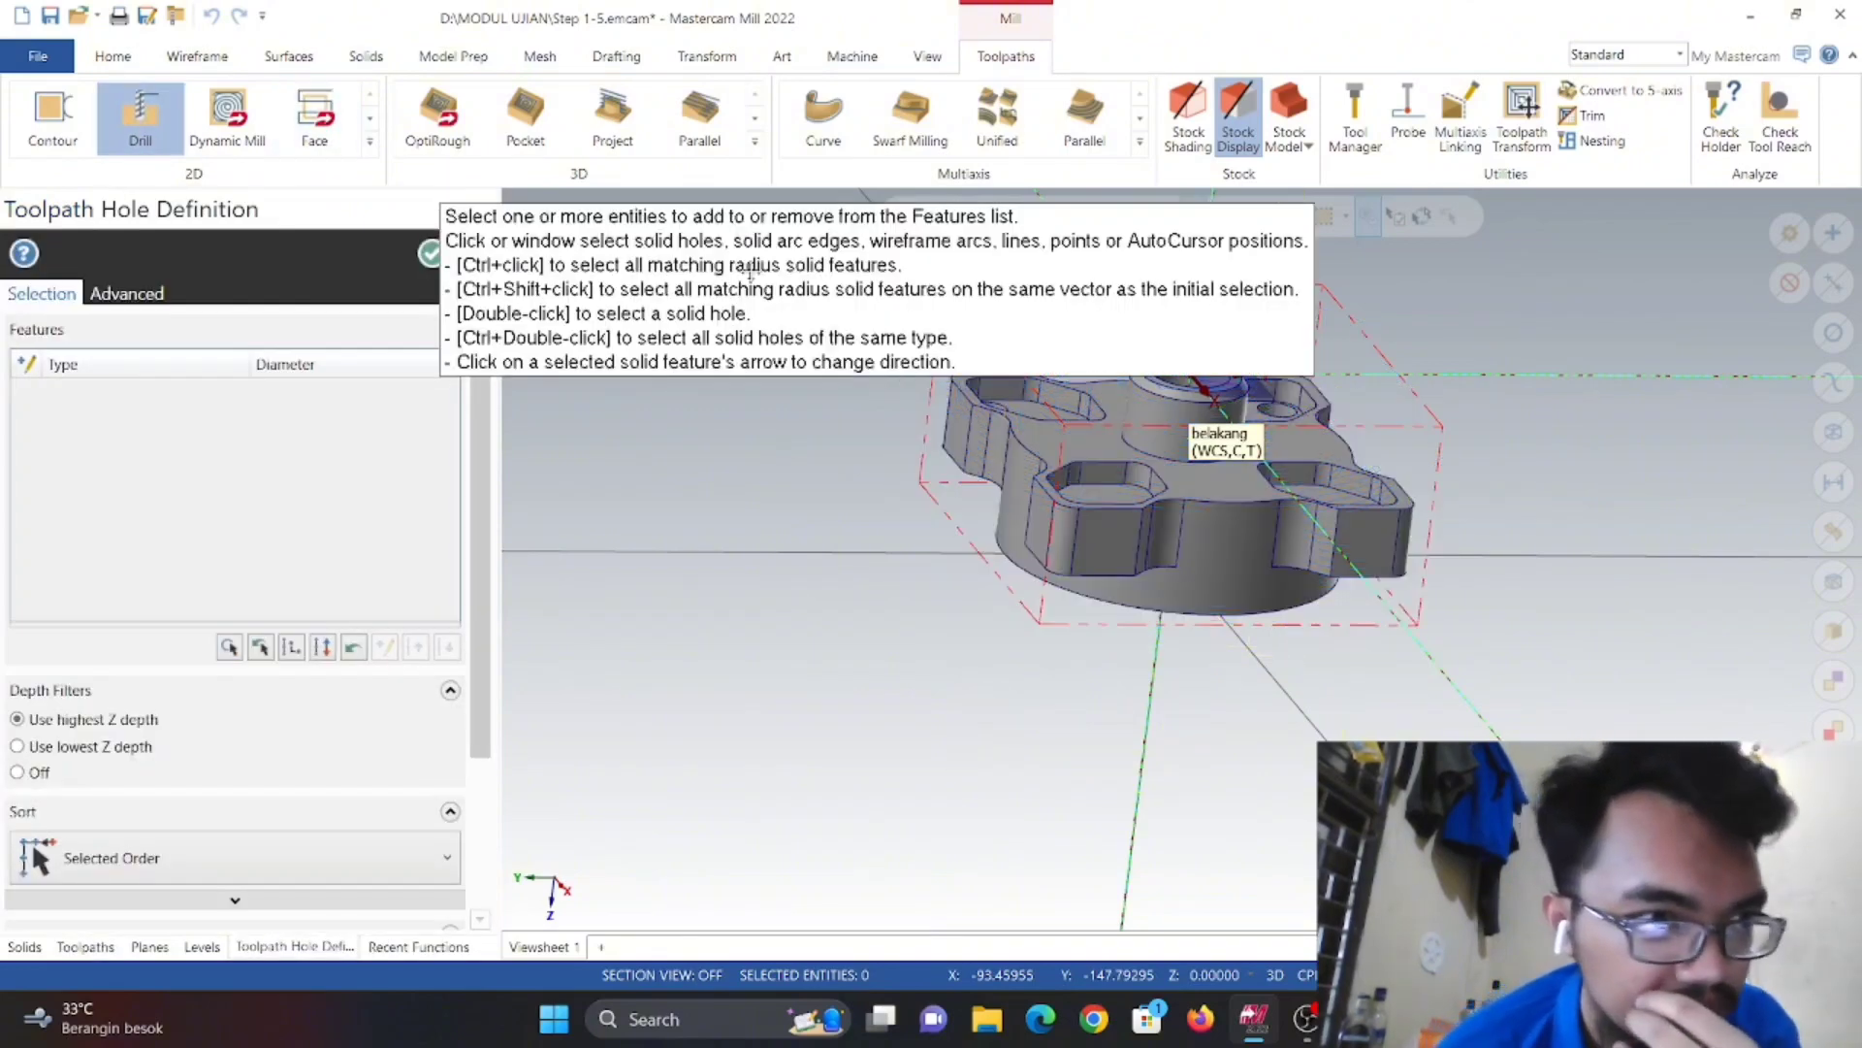
middle_drag(878, 537, 1137, 451)
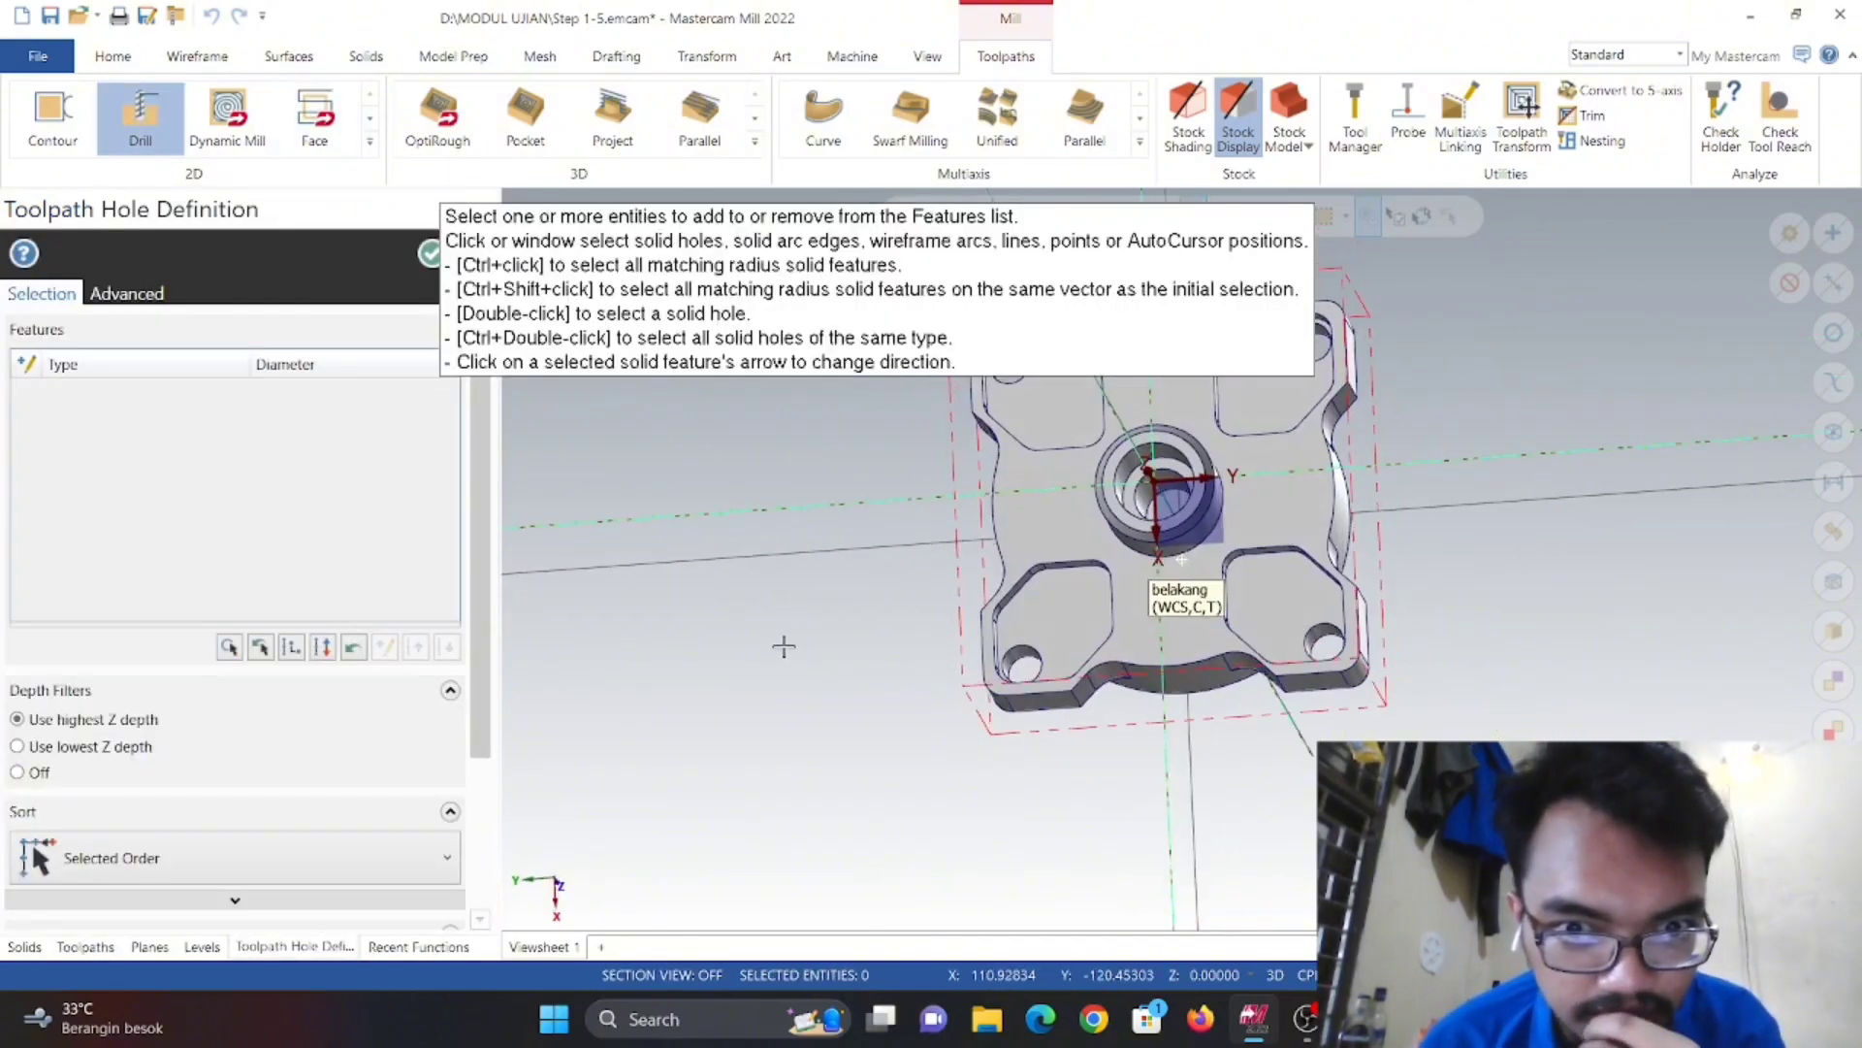
click(1140, 454)
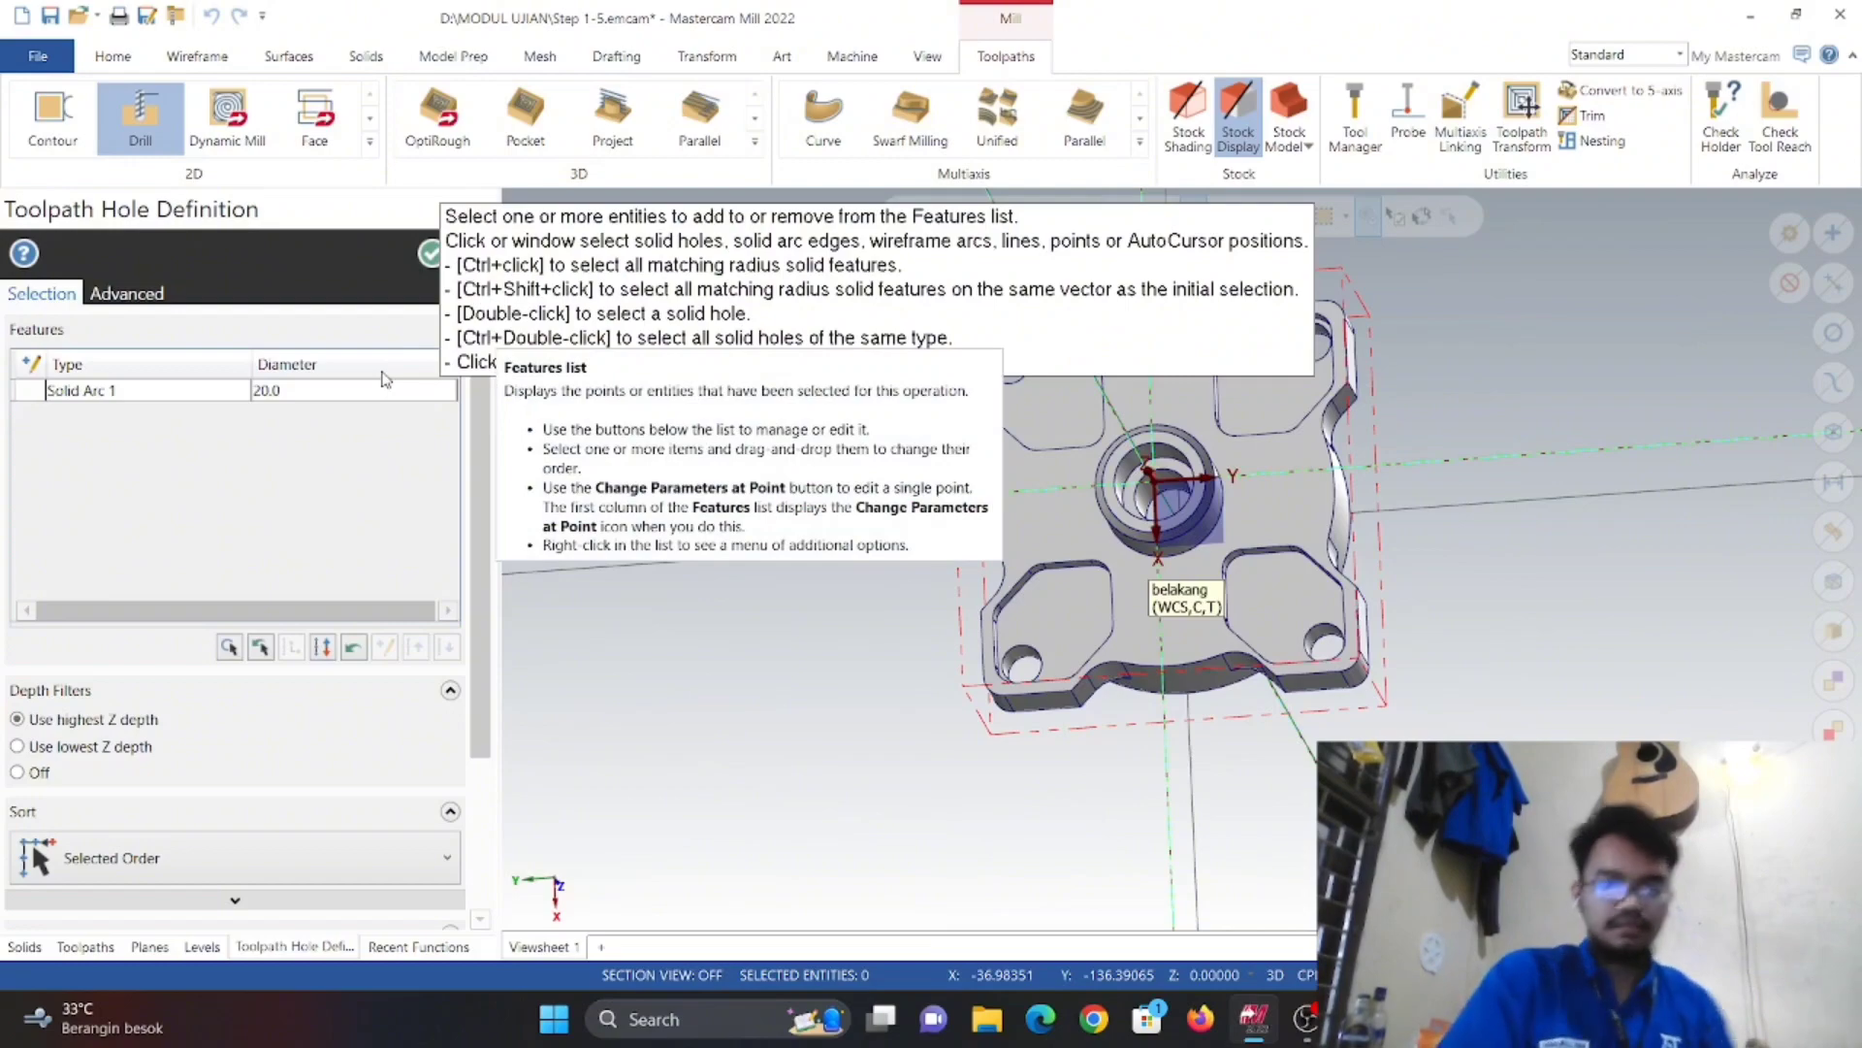
click(428, 254)
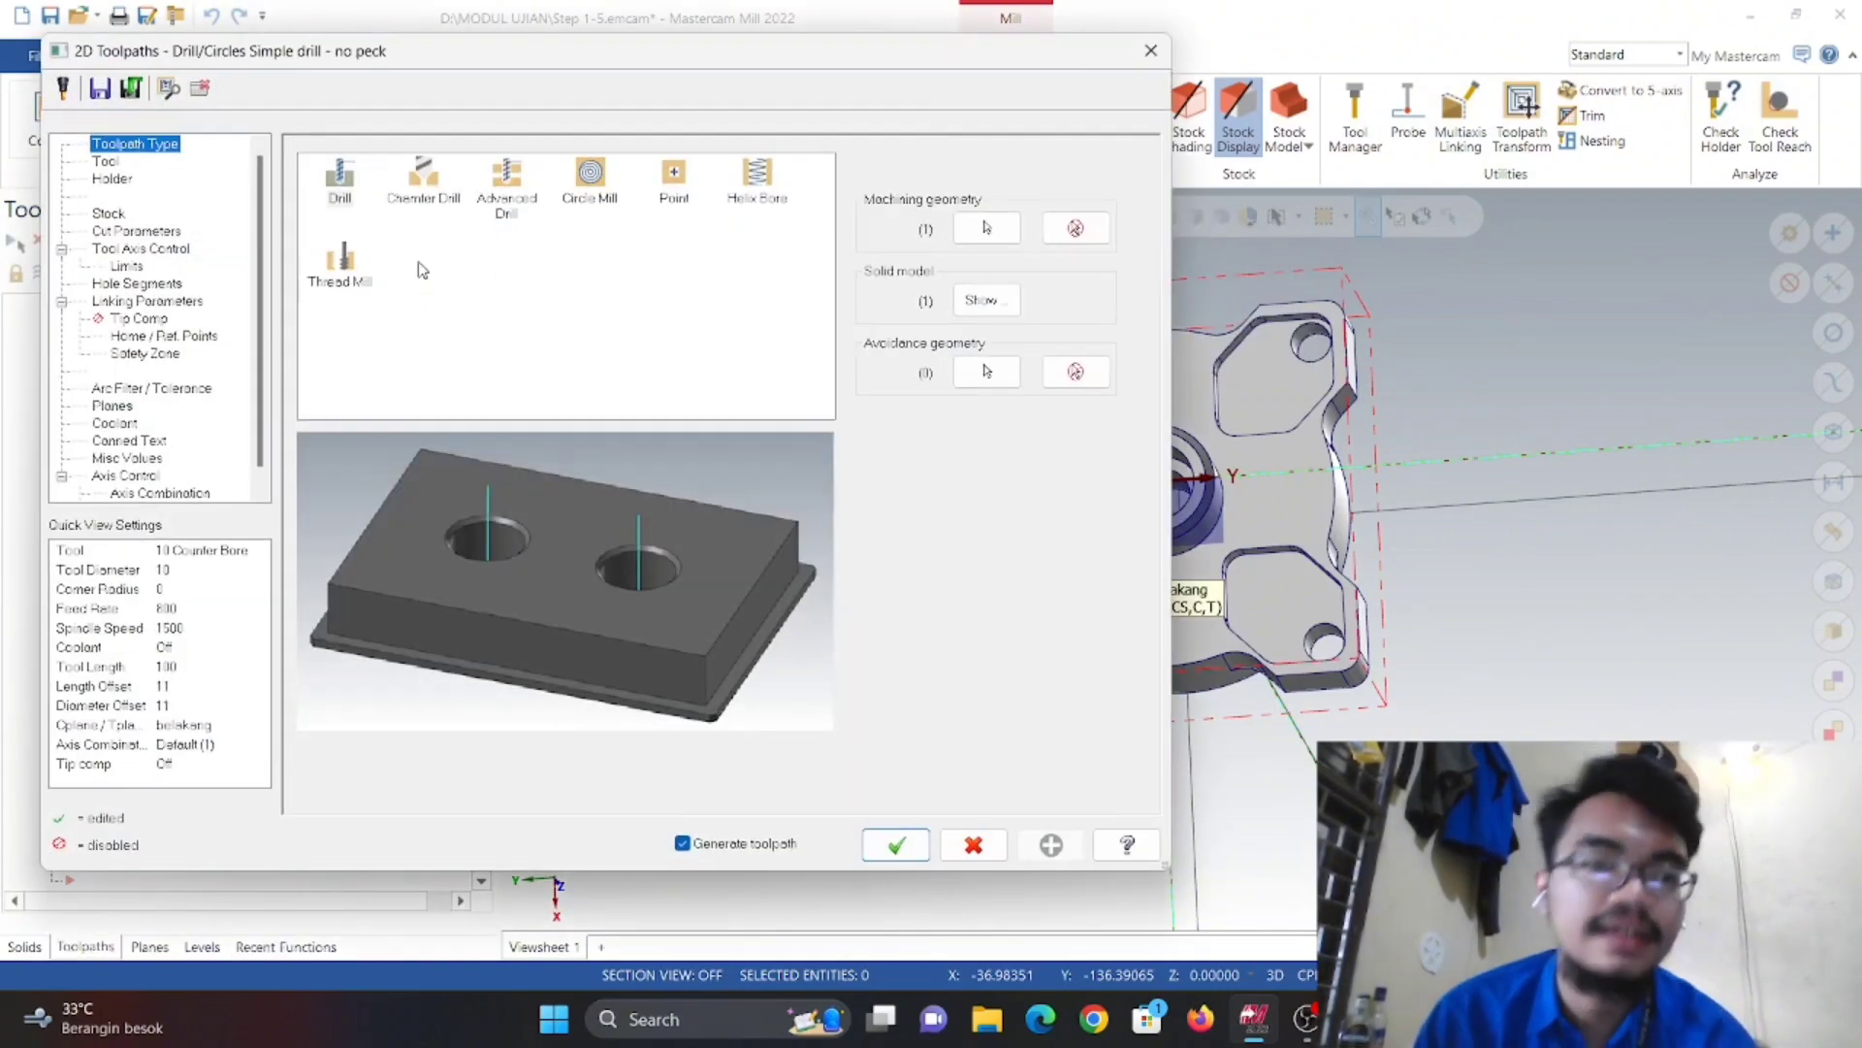
click(339, 179)
- Define a new counterbore tool with cutting diameter 20 and cutting length 20
click(106, 161)
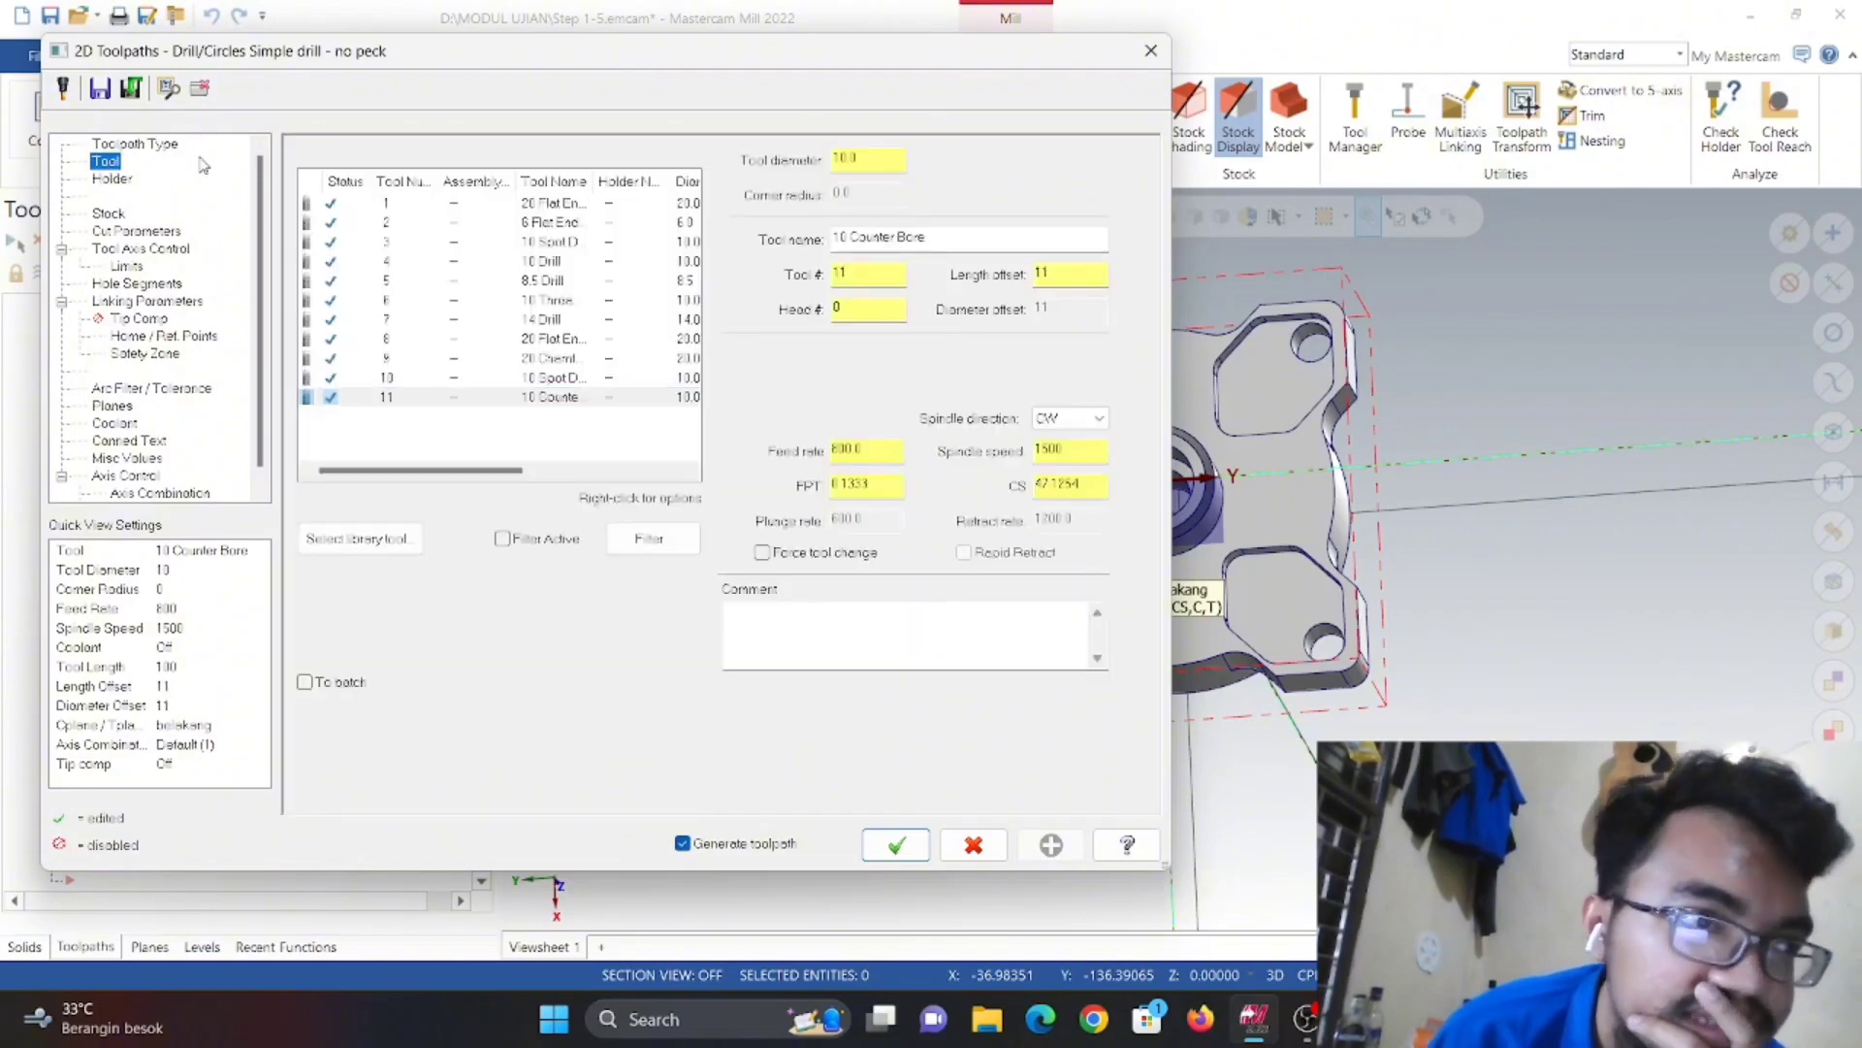
right_click(490, 437)
click(497, 468)
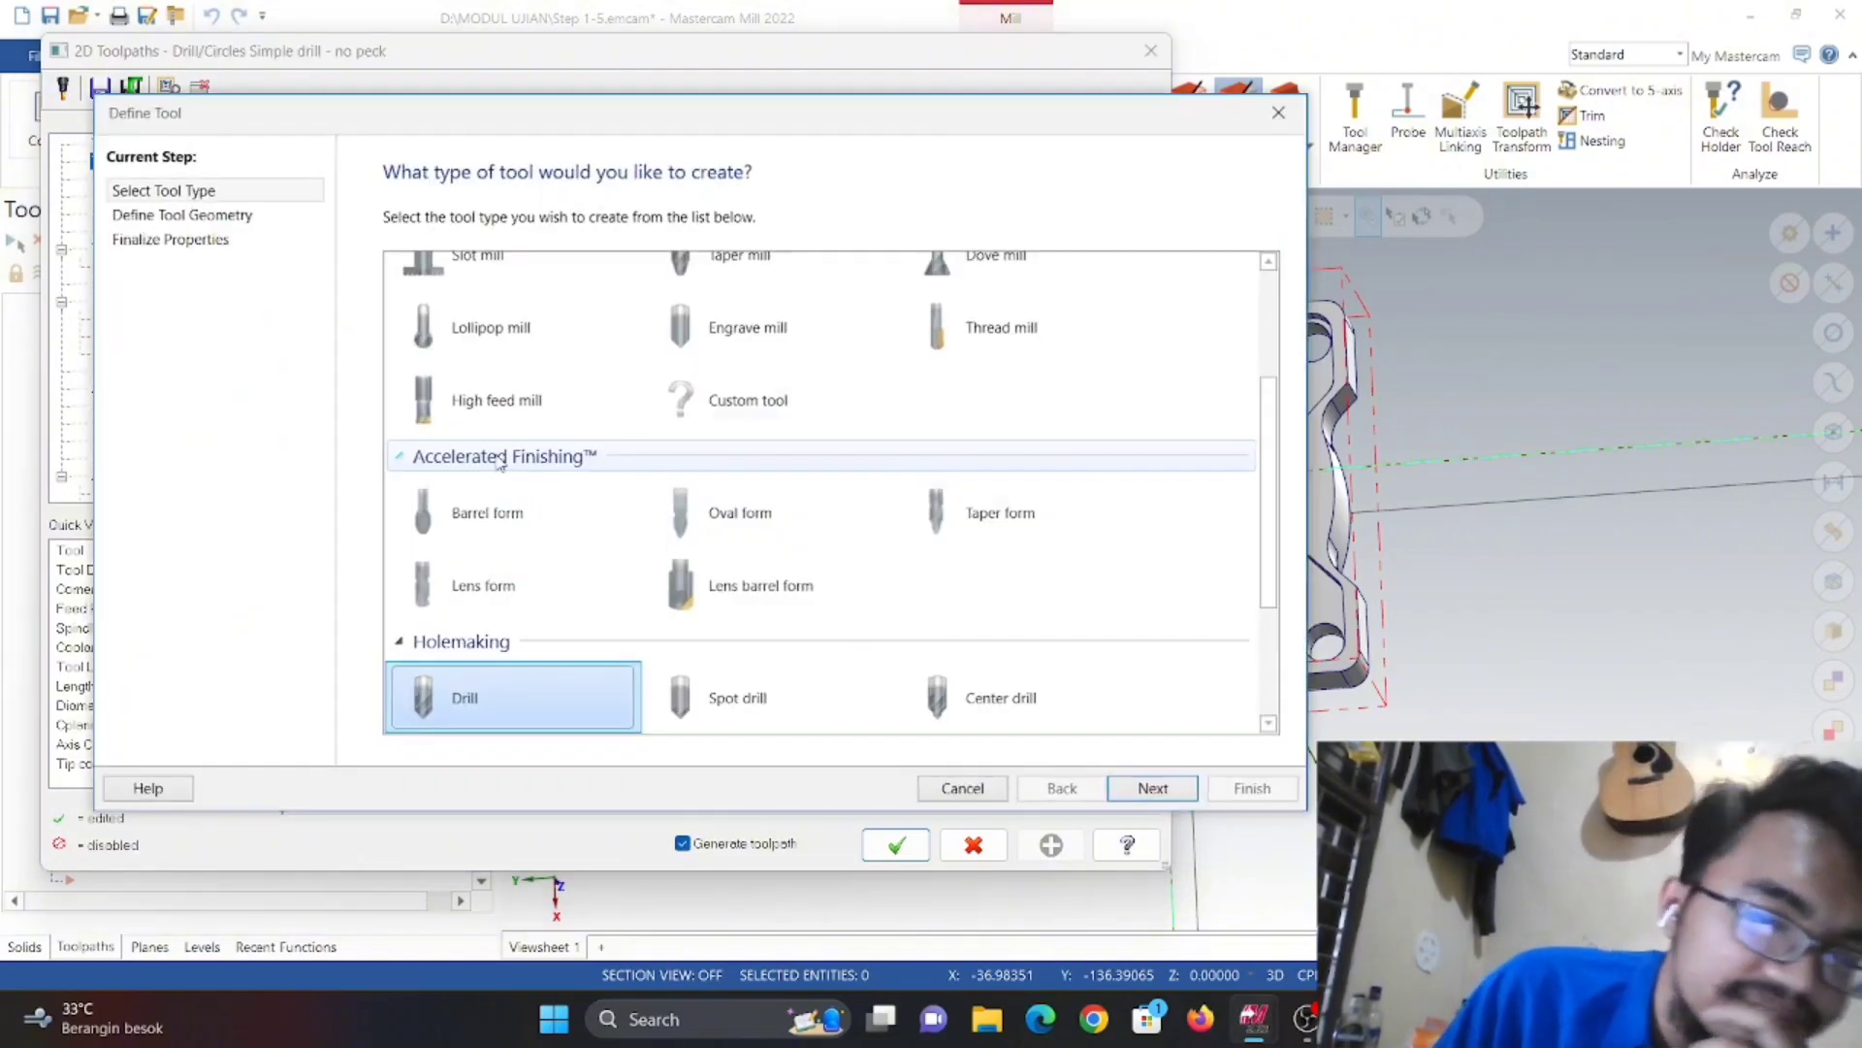
scroll(1096, 661, down, 1)
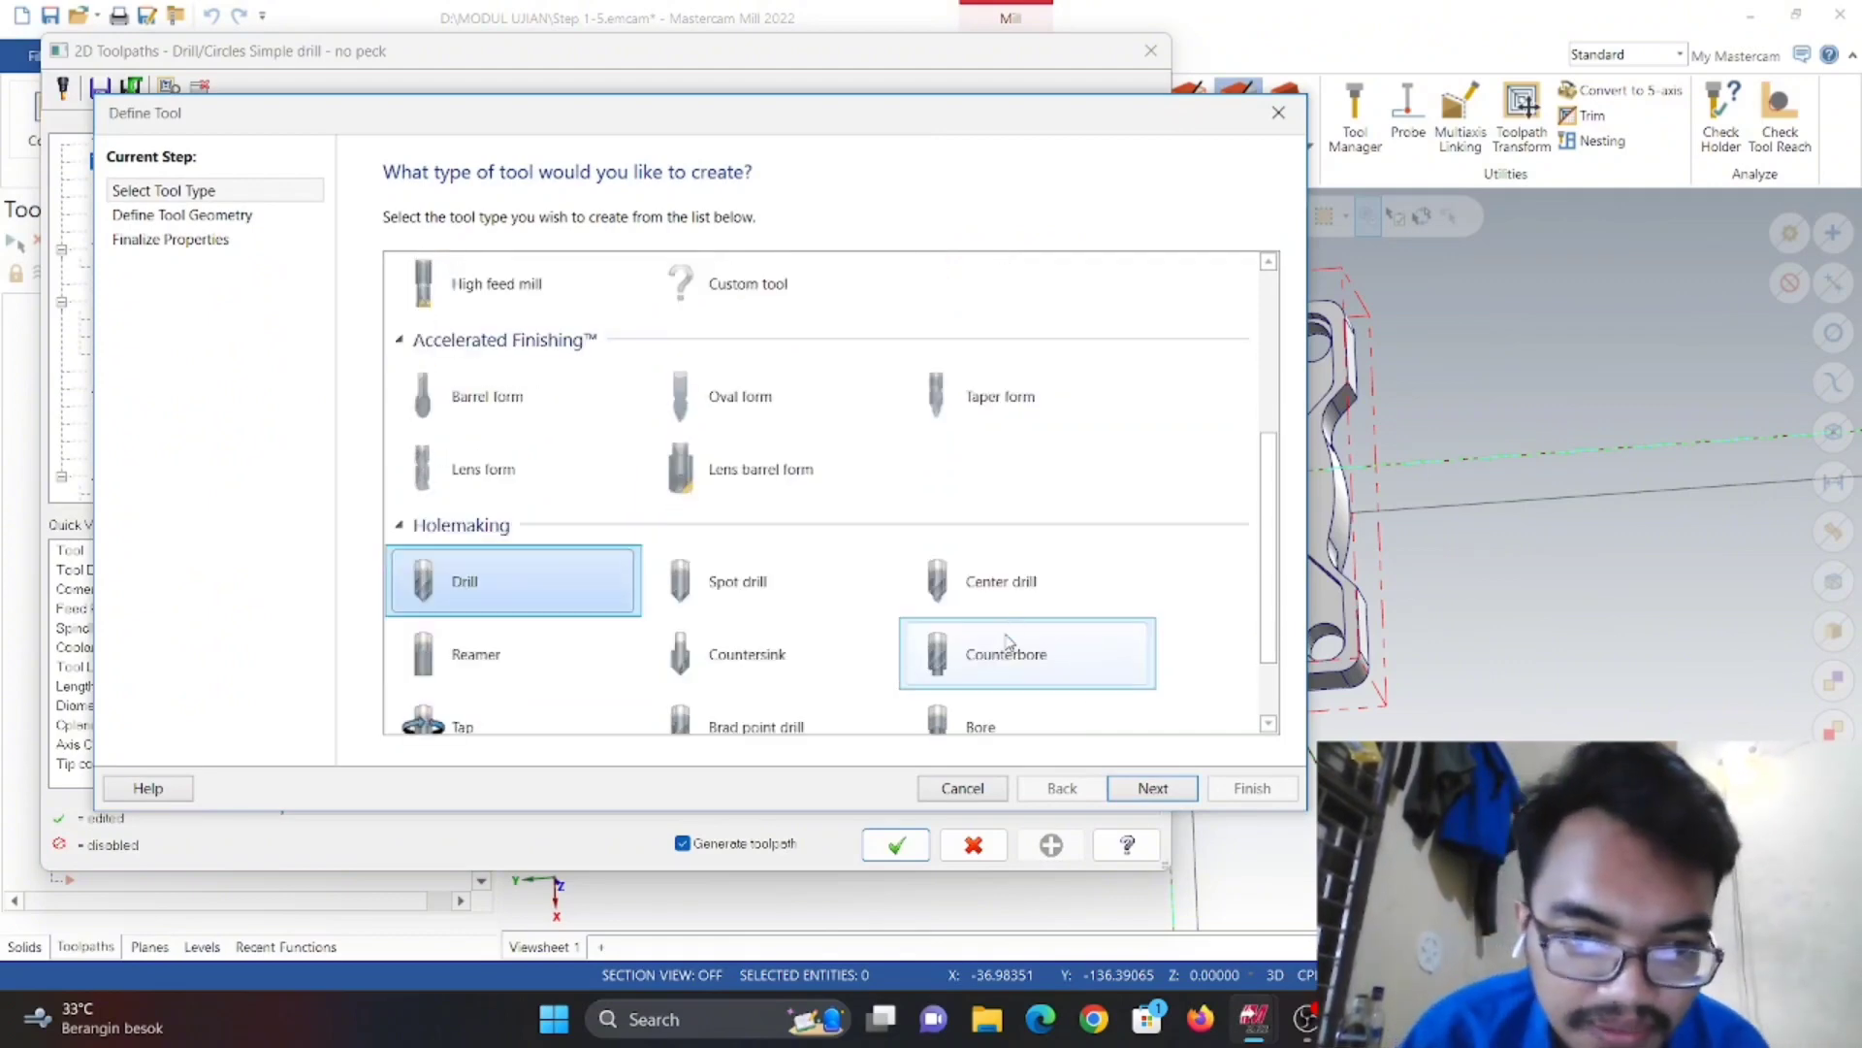
click(997, 667)
click(1150, 788)
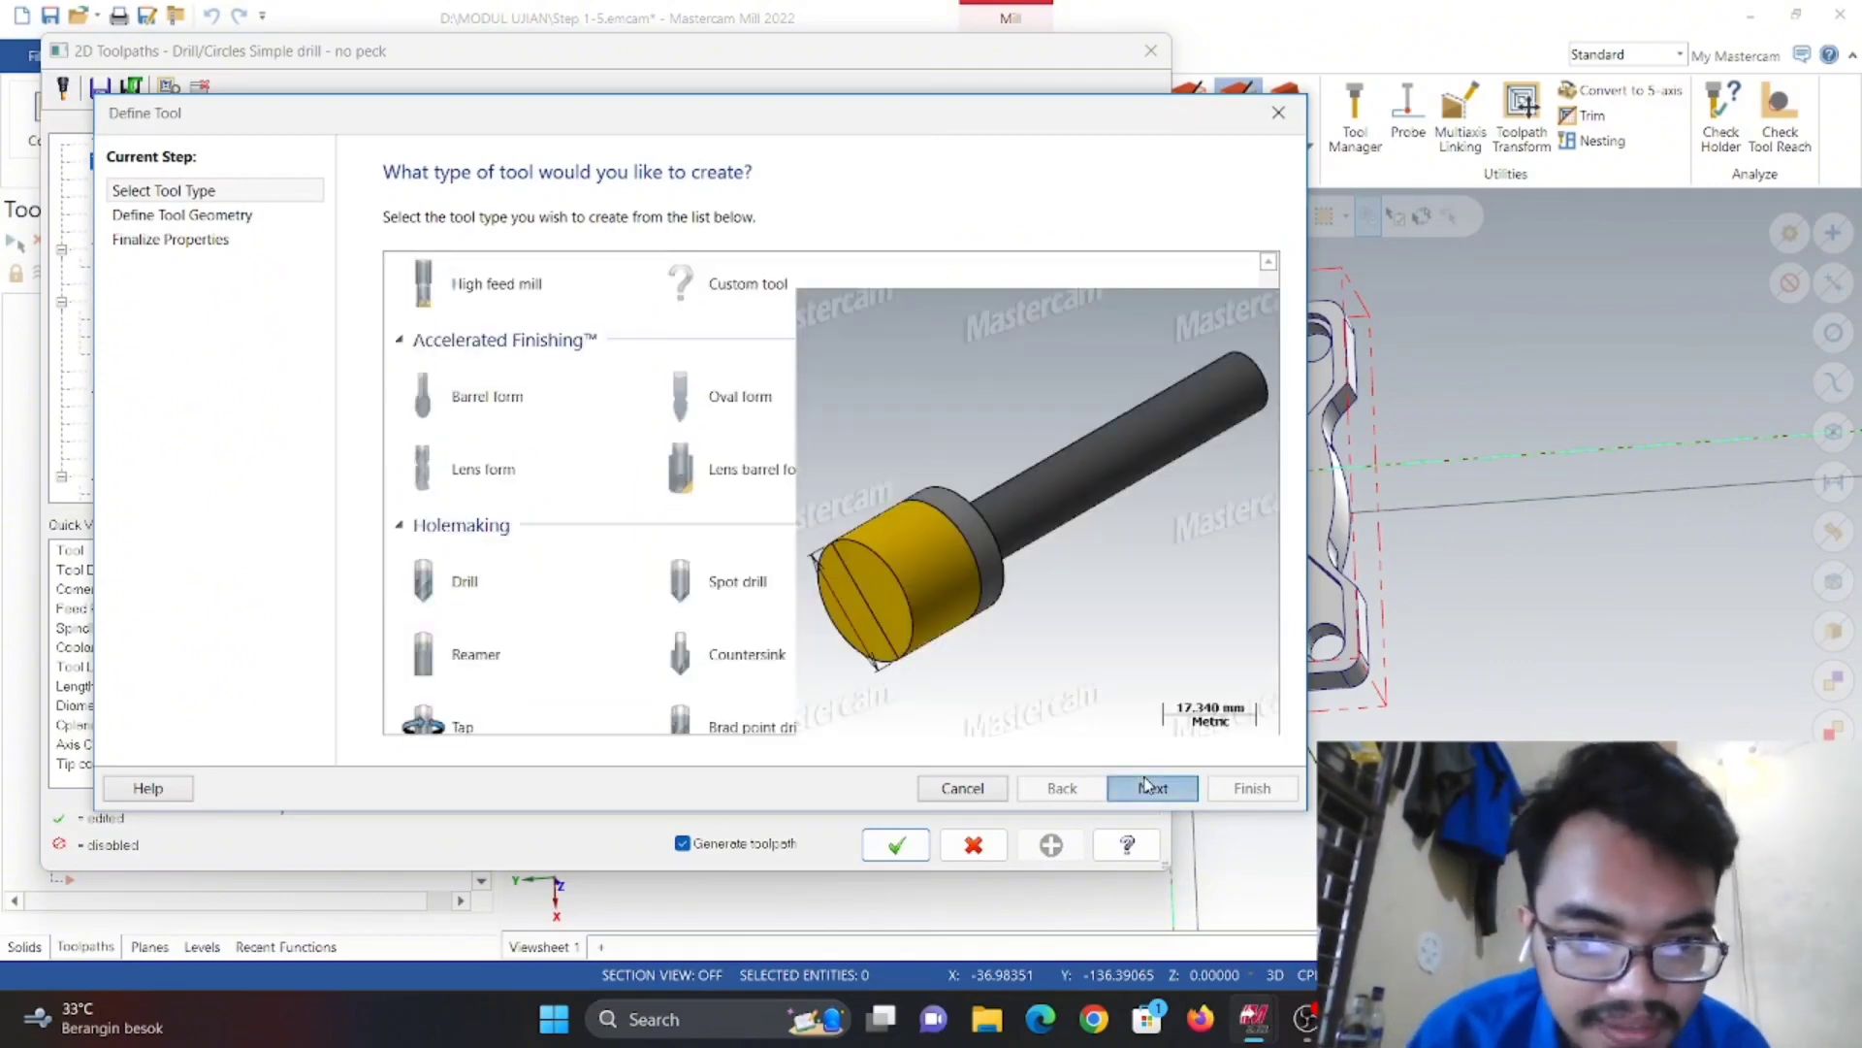
text(20)
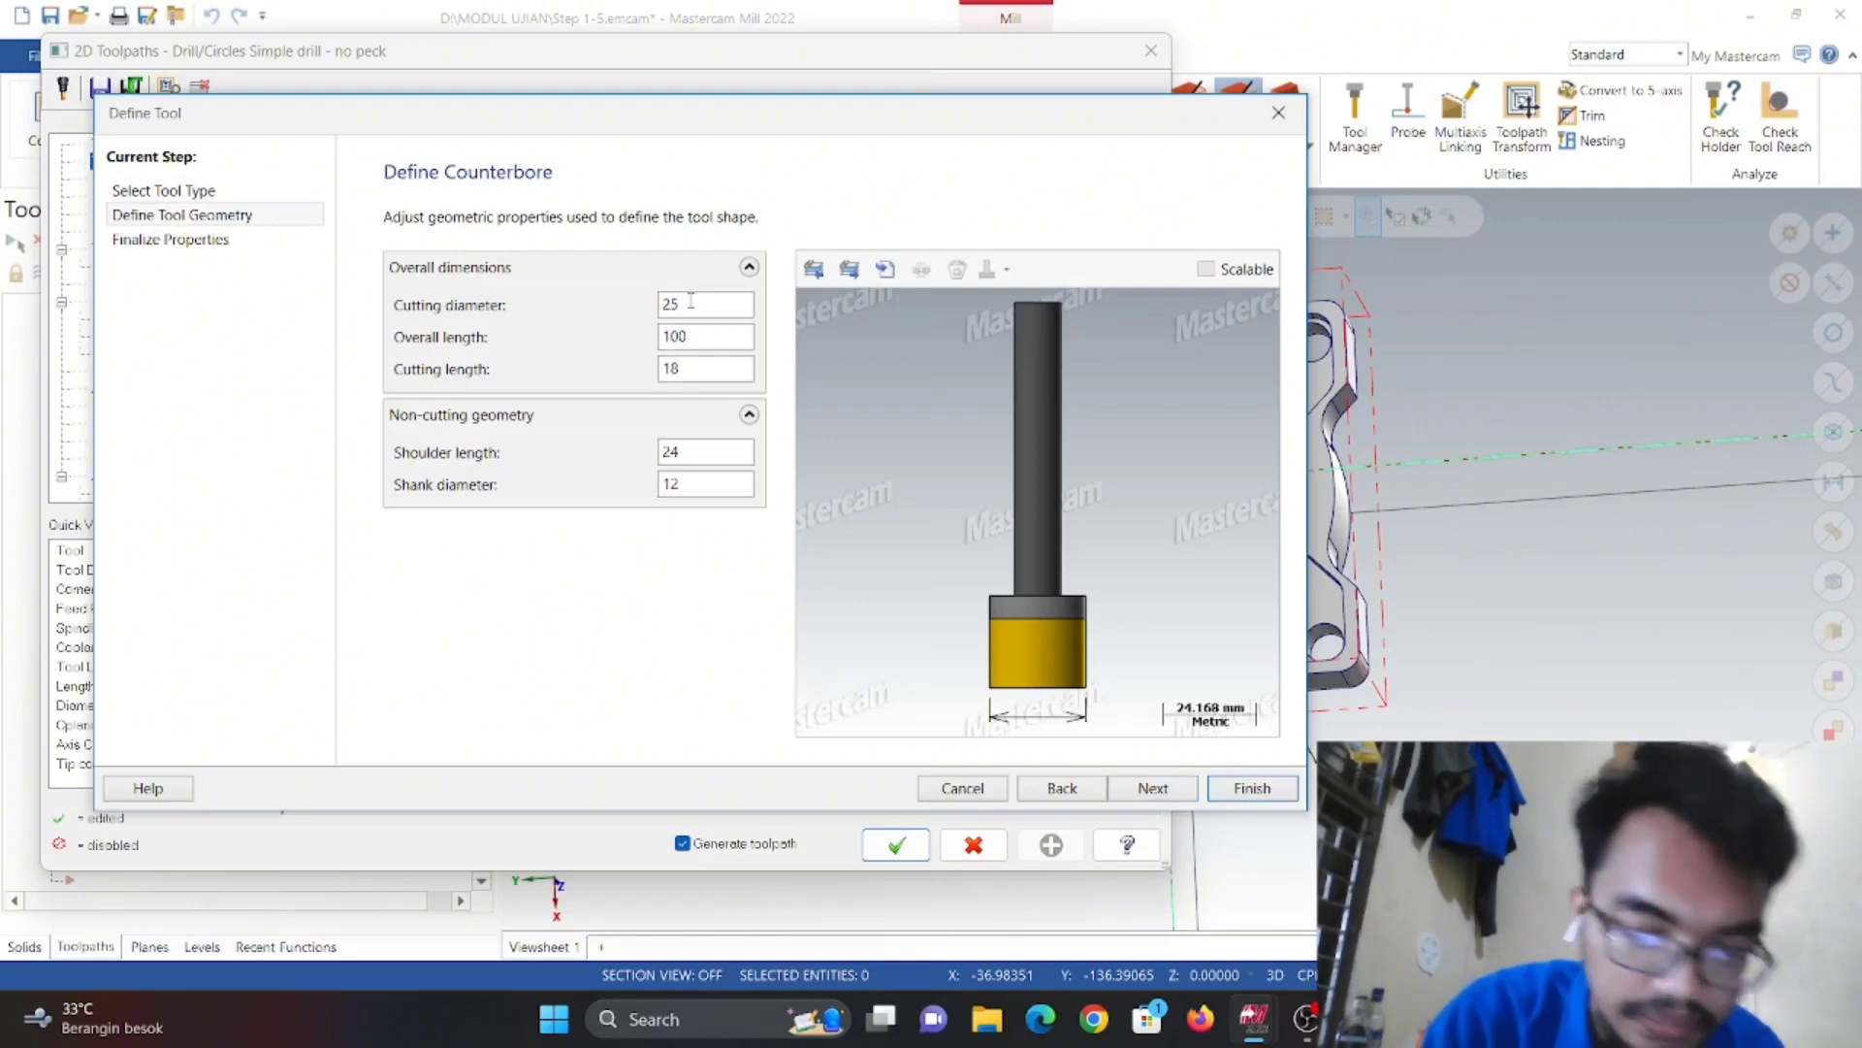
click(697, 364)
key(BackSpace)
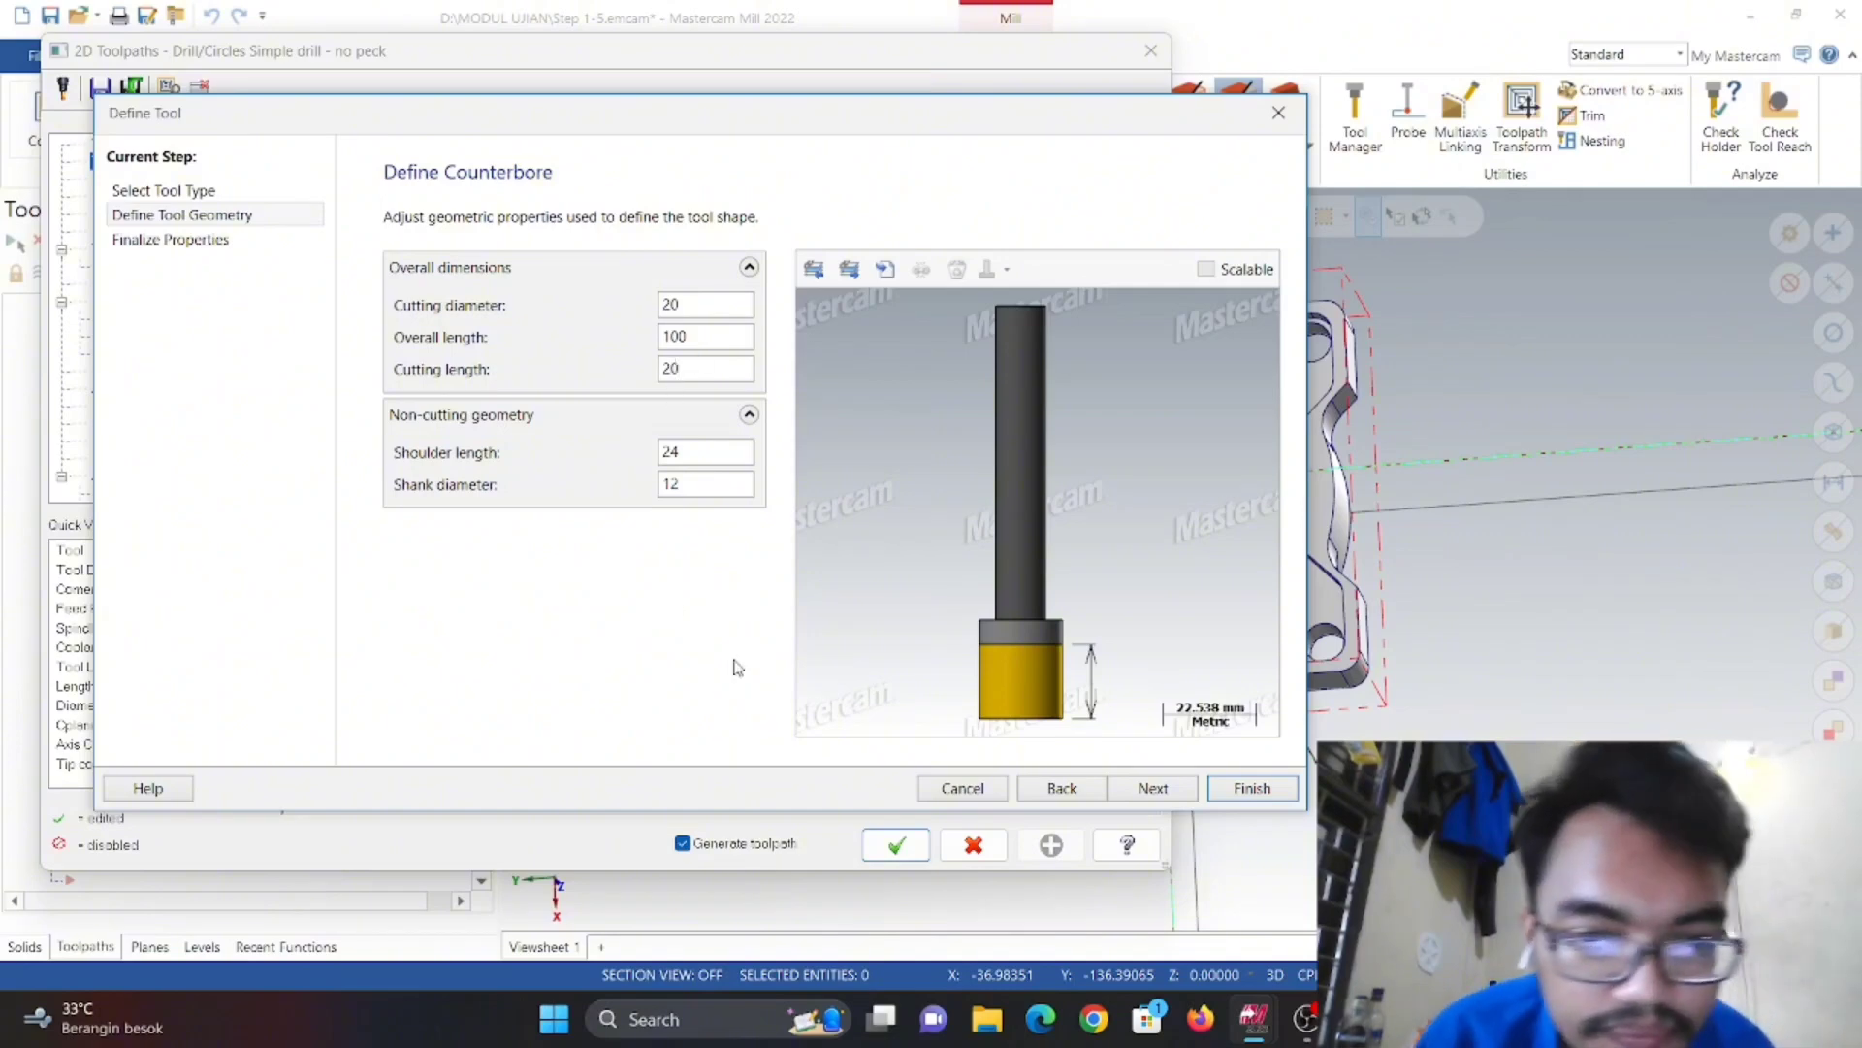
- Set the new counterbore tool's feed rate to 800 and spindle speed to 1500, and finish creating it
click(1150, 788)
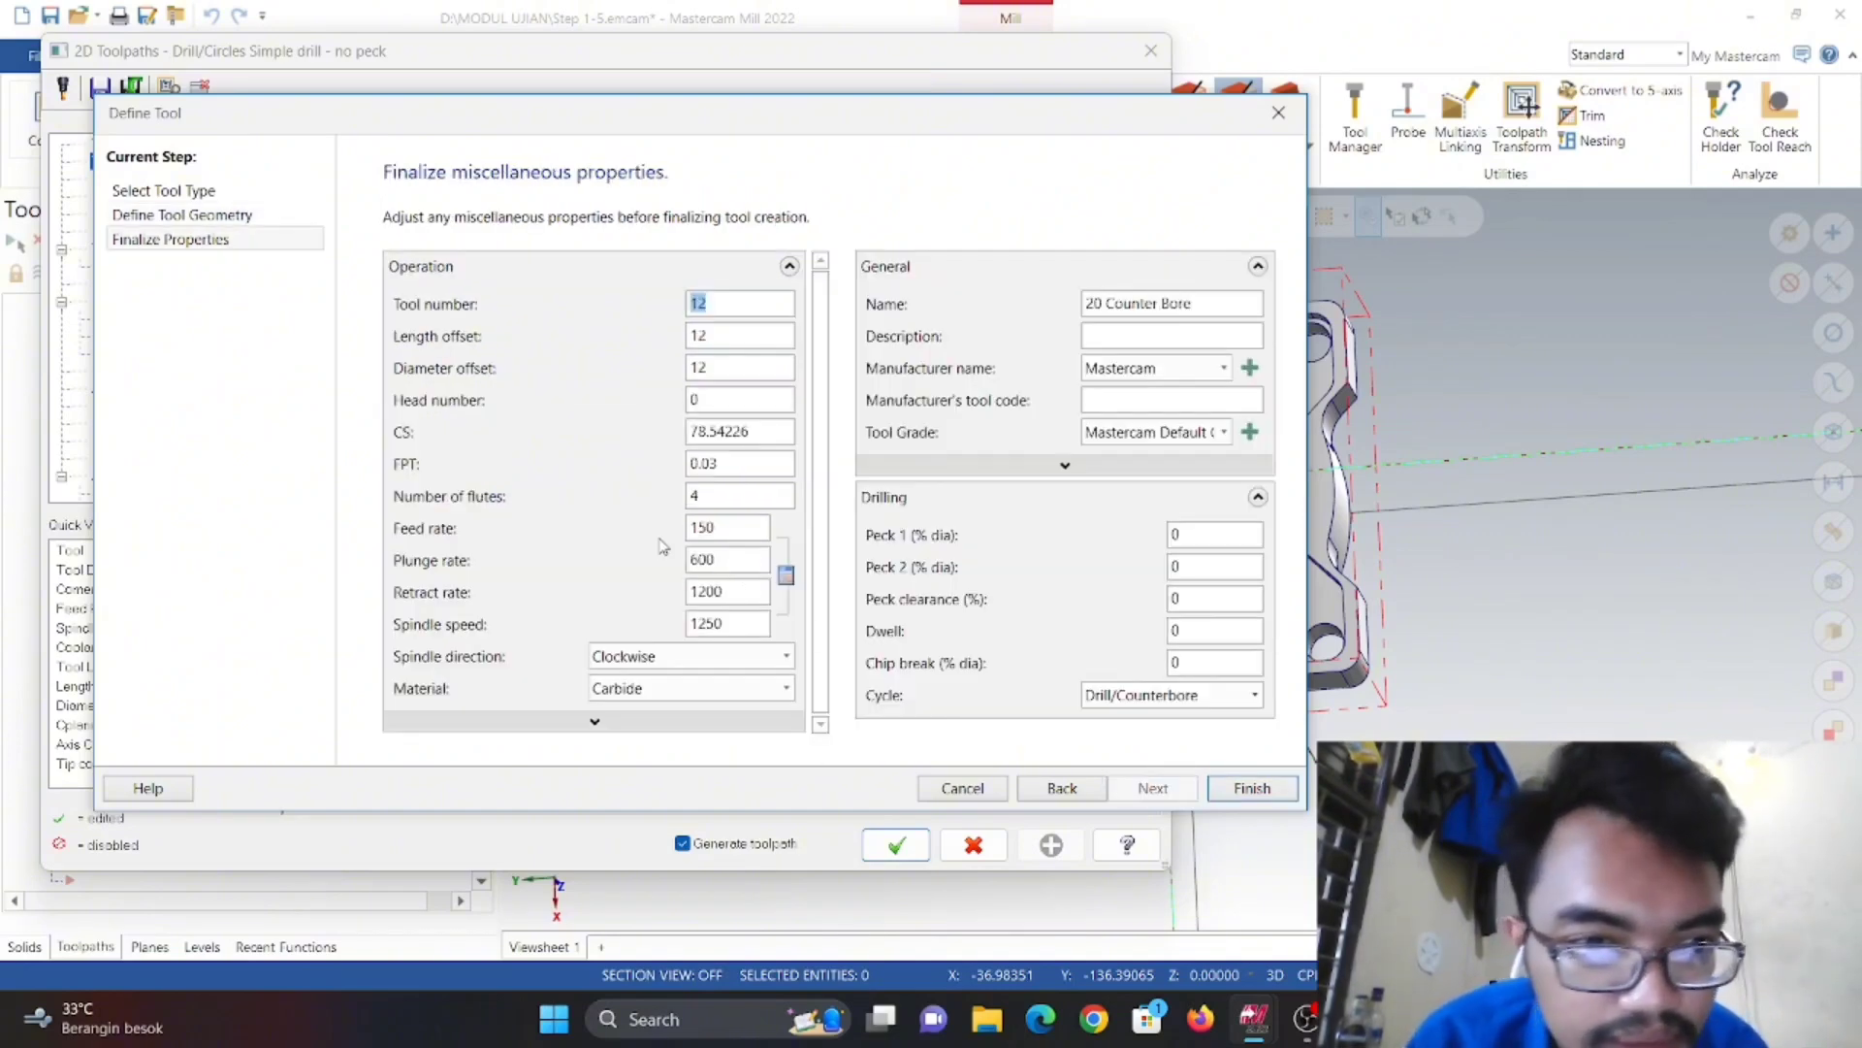
click(724, 525)
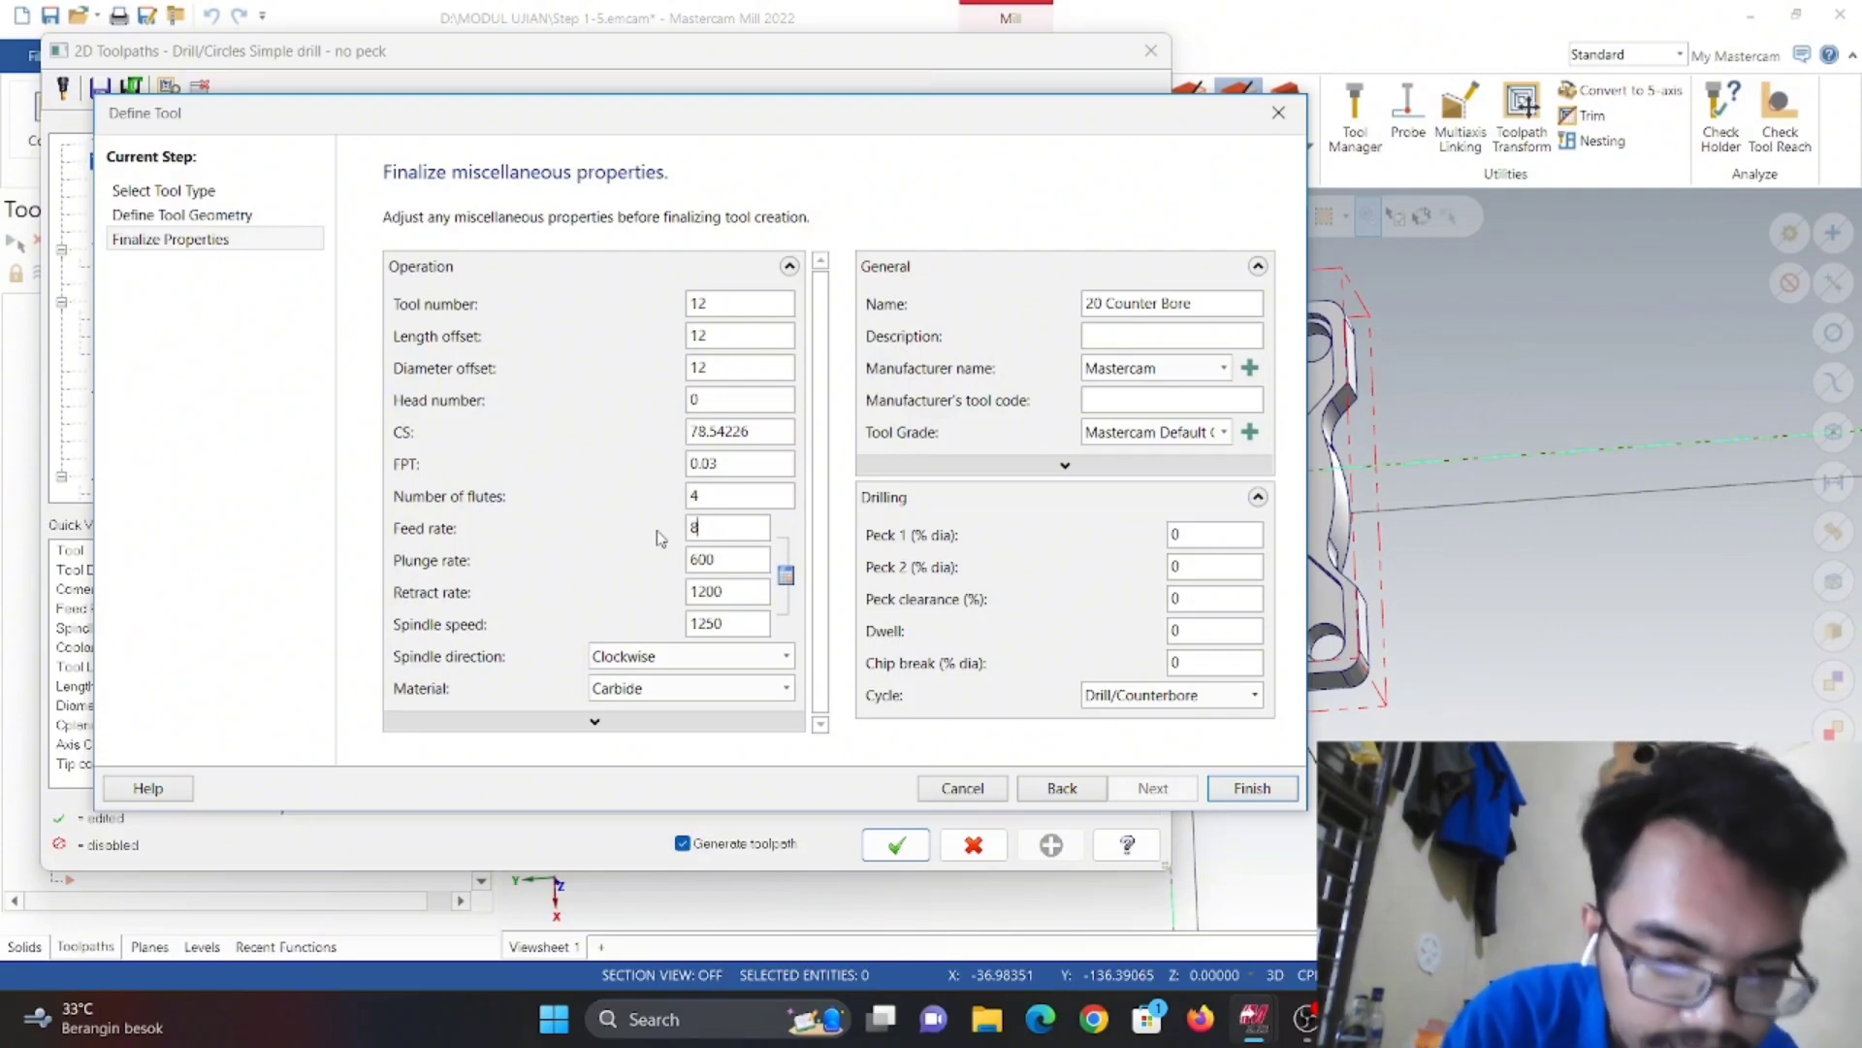
click(732, 623)
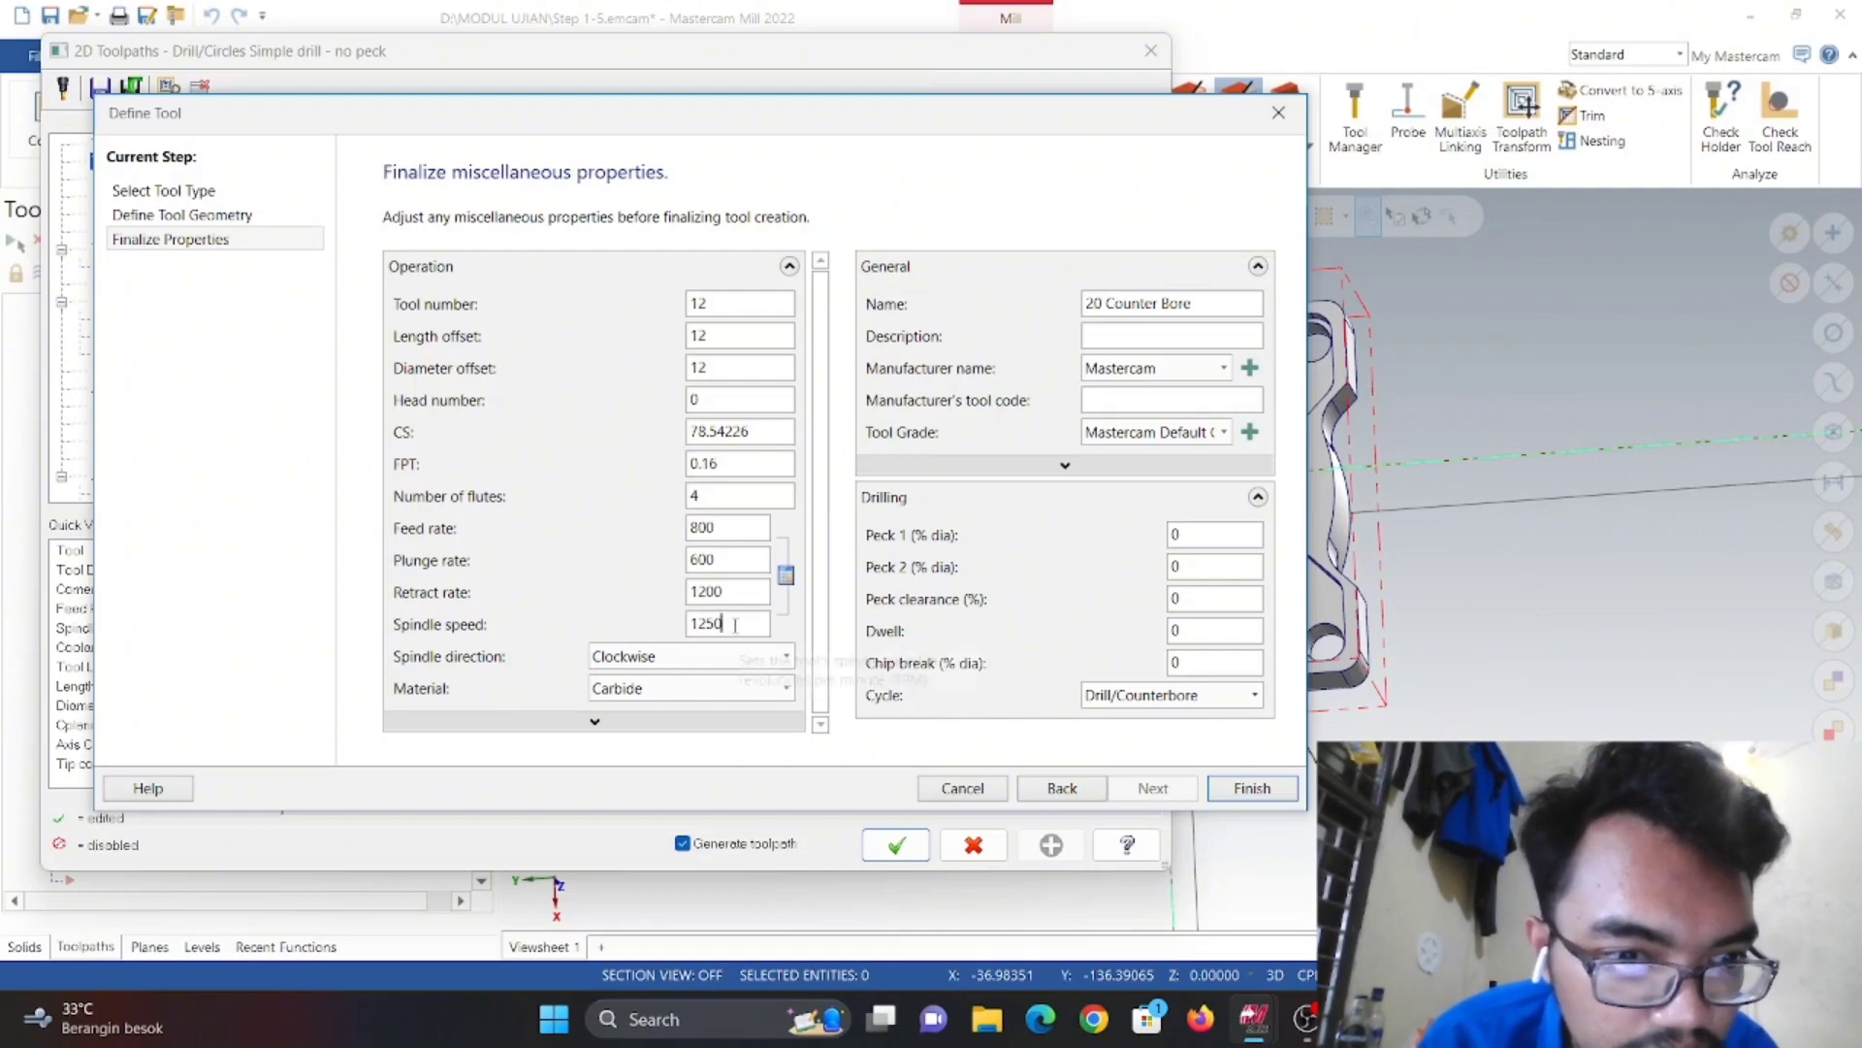
key(BackSpace)
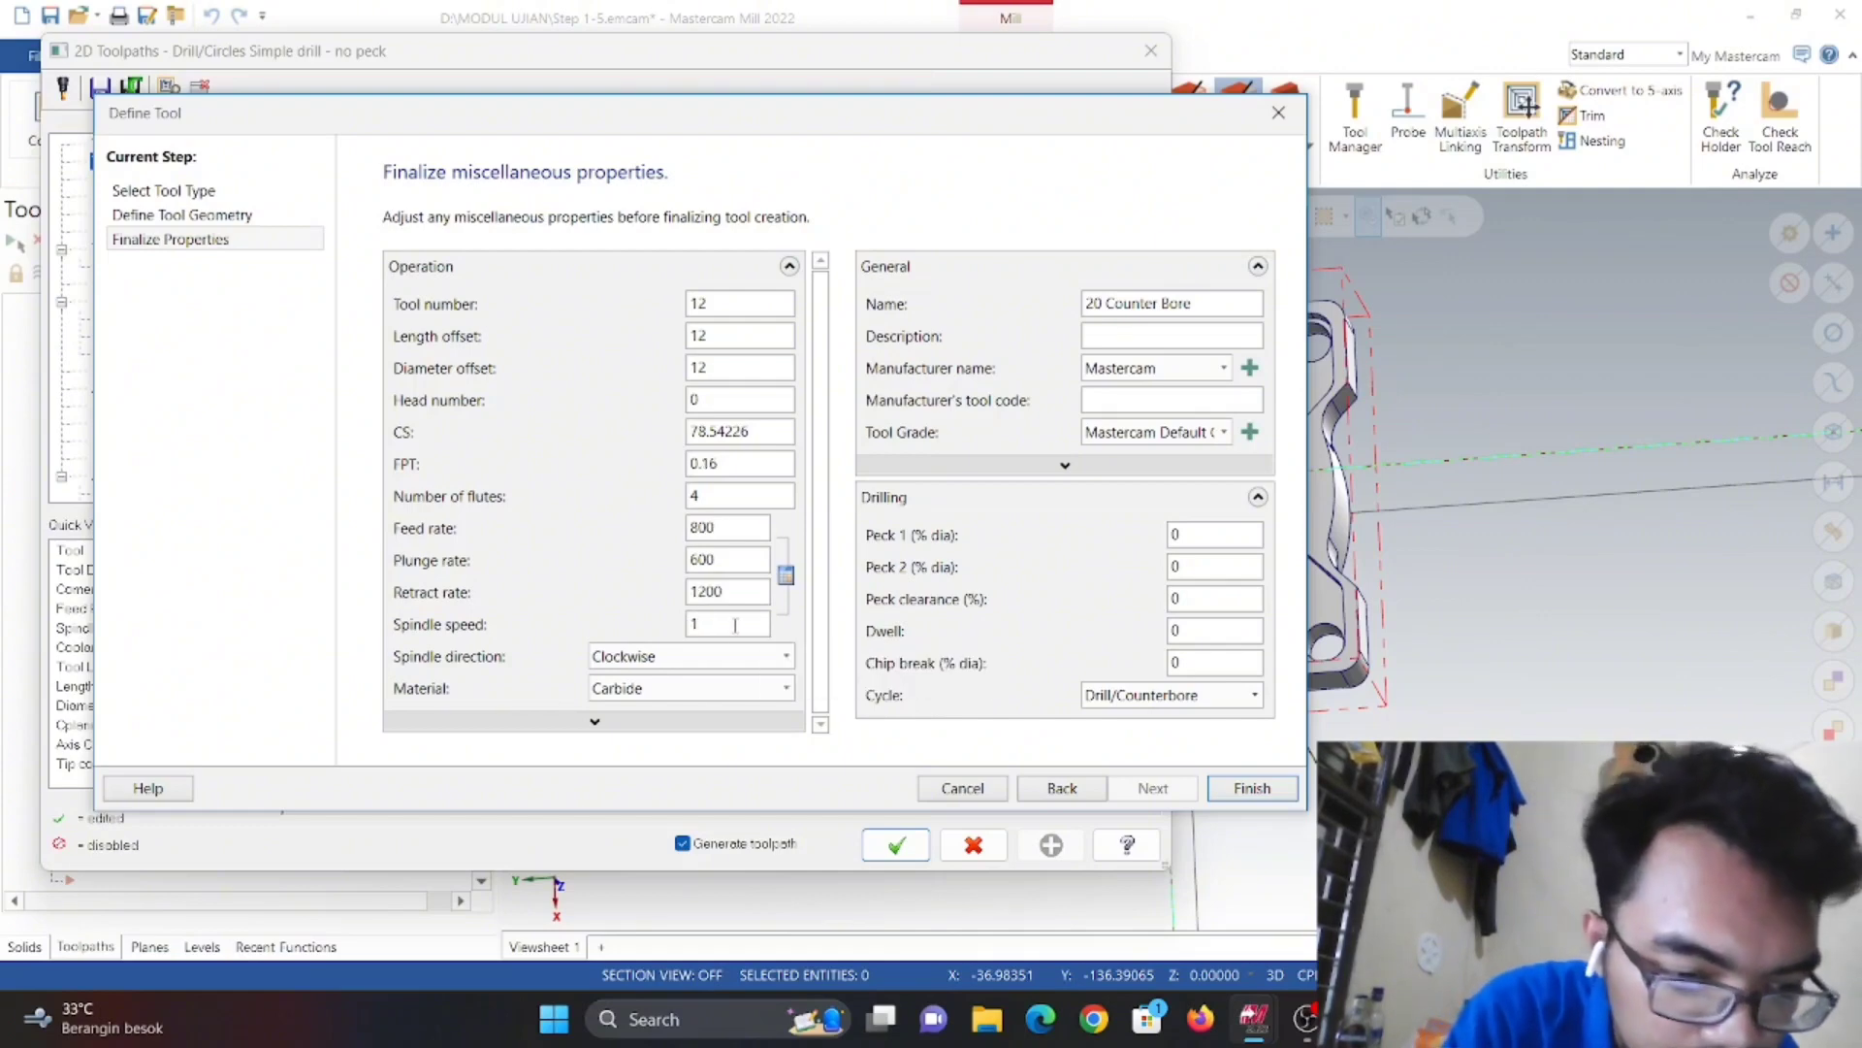
text(500)
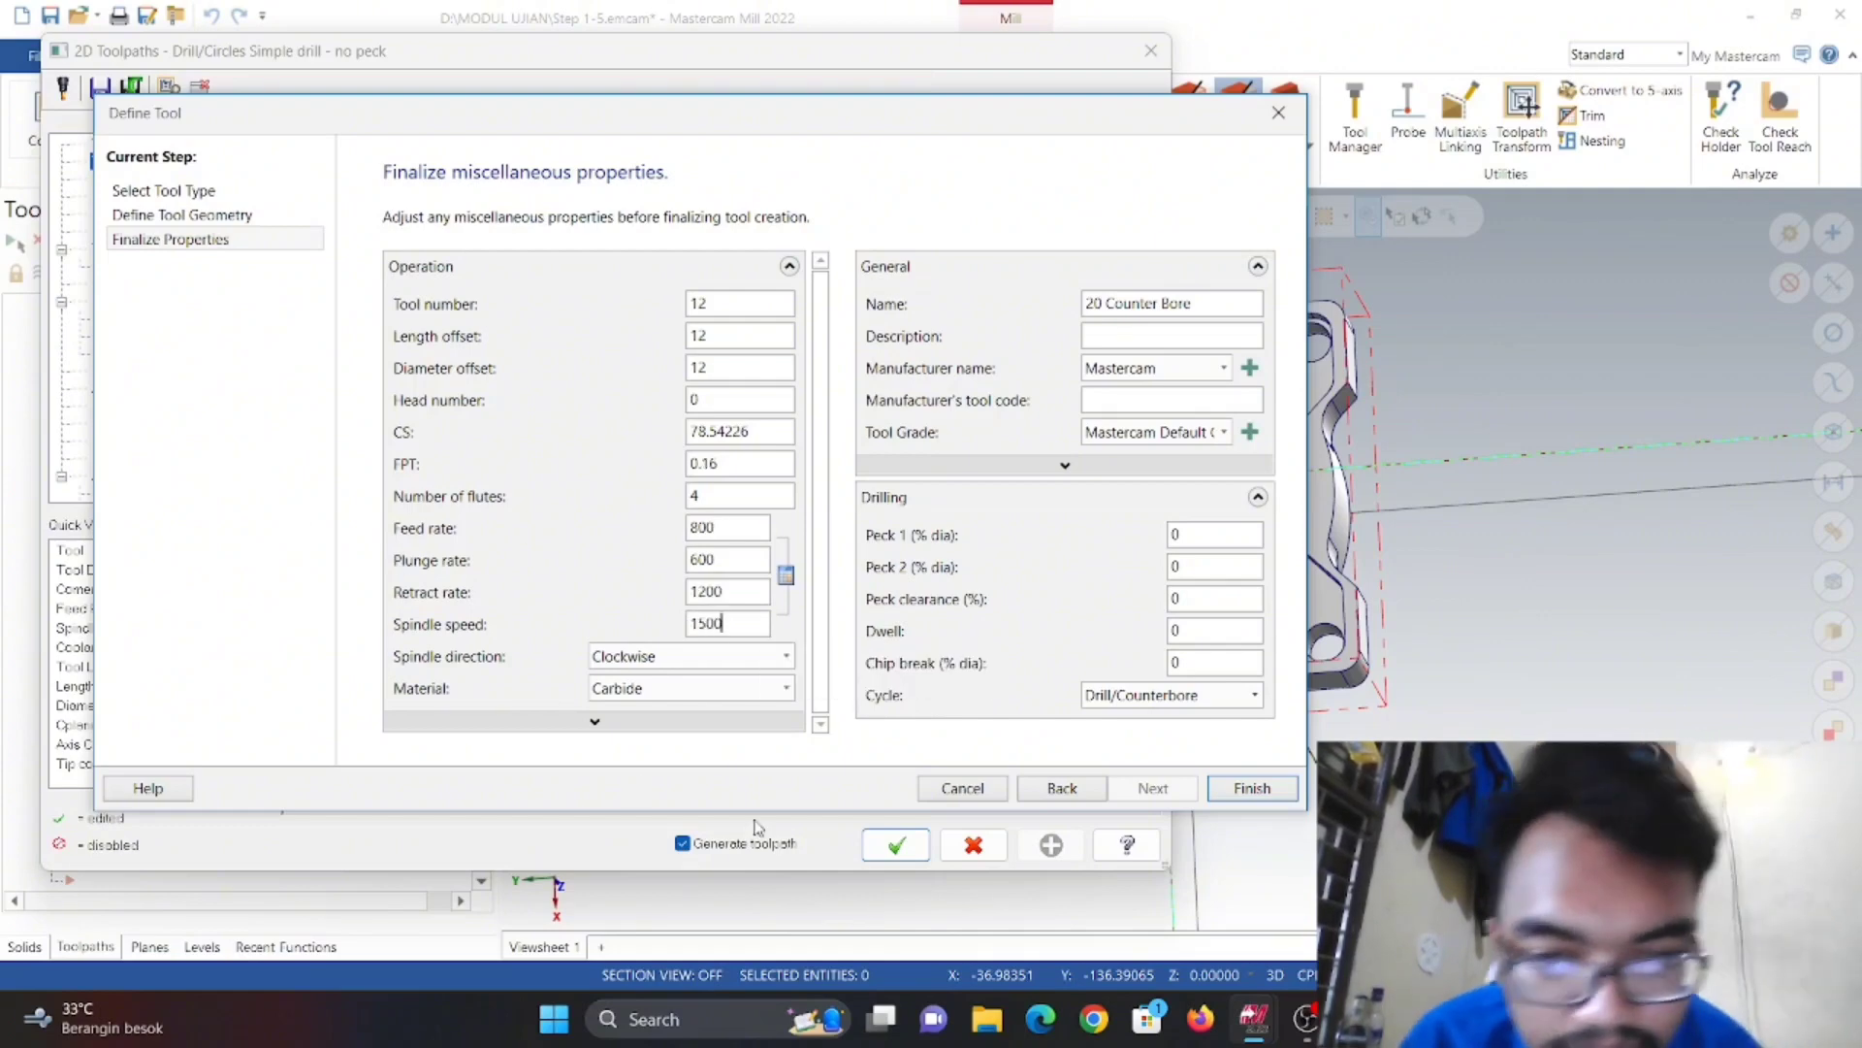
click(1236, 778)
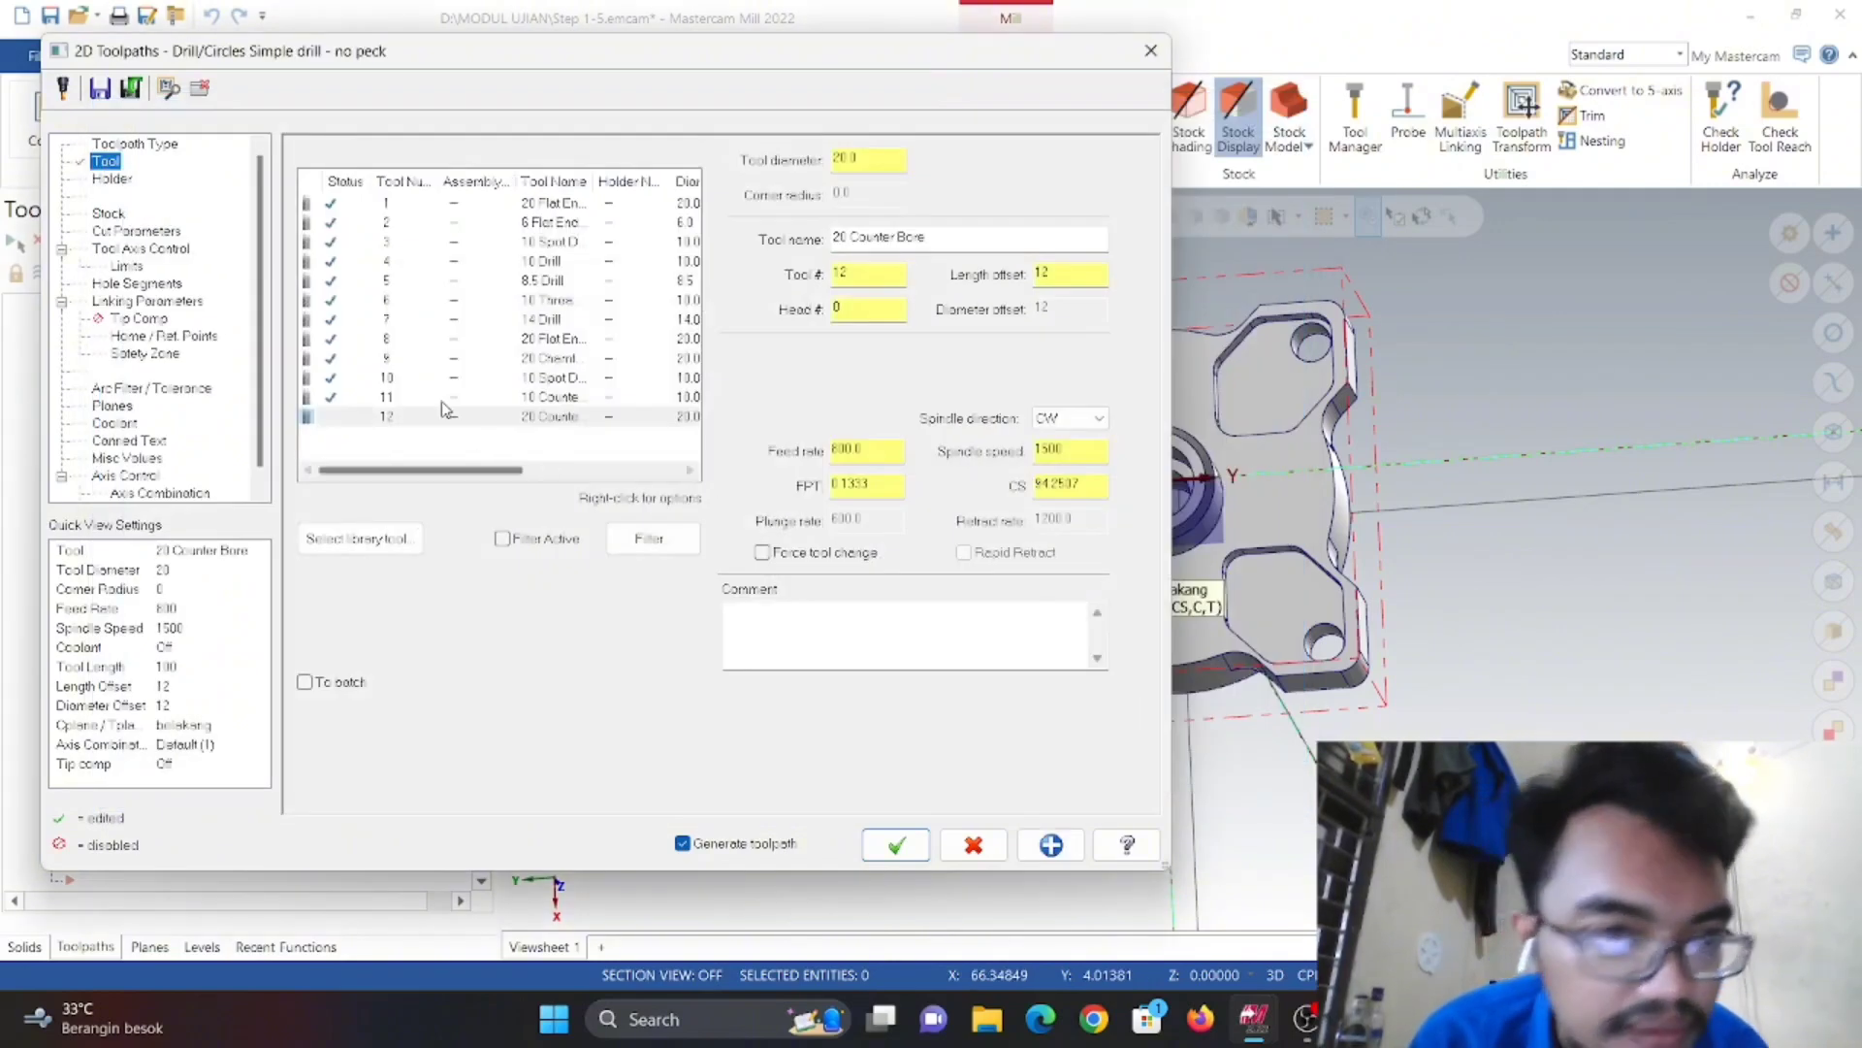
- Set the toolpath's top of stock to 0 by picking a point on the central boss's top
click(158, 233)
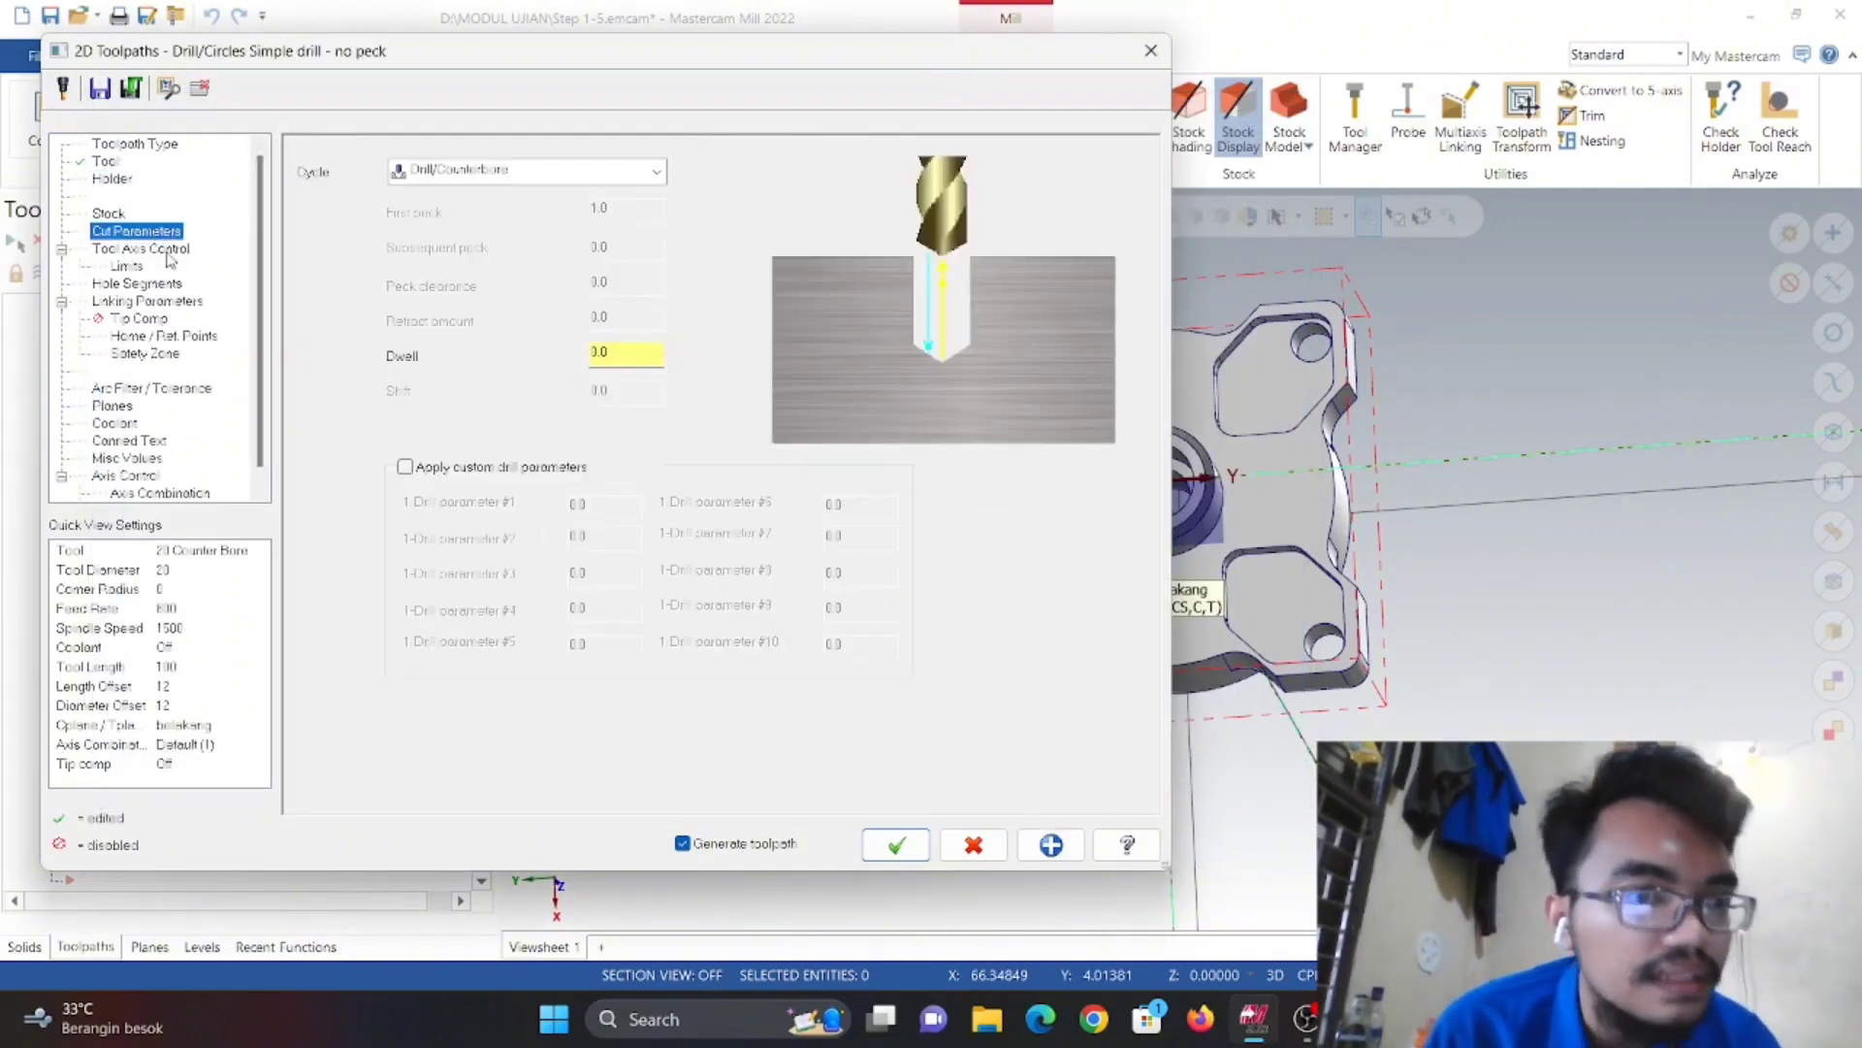
click(165, 250)
click(163, 285)
click(182, 300)
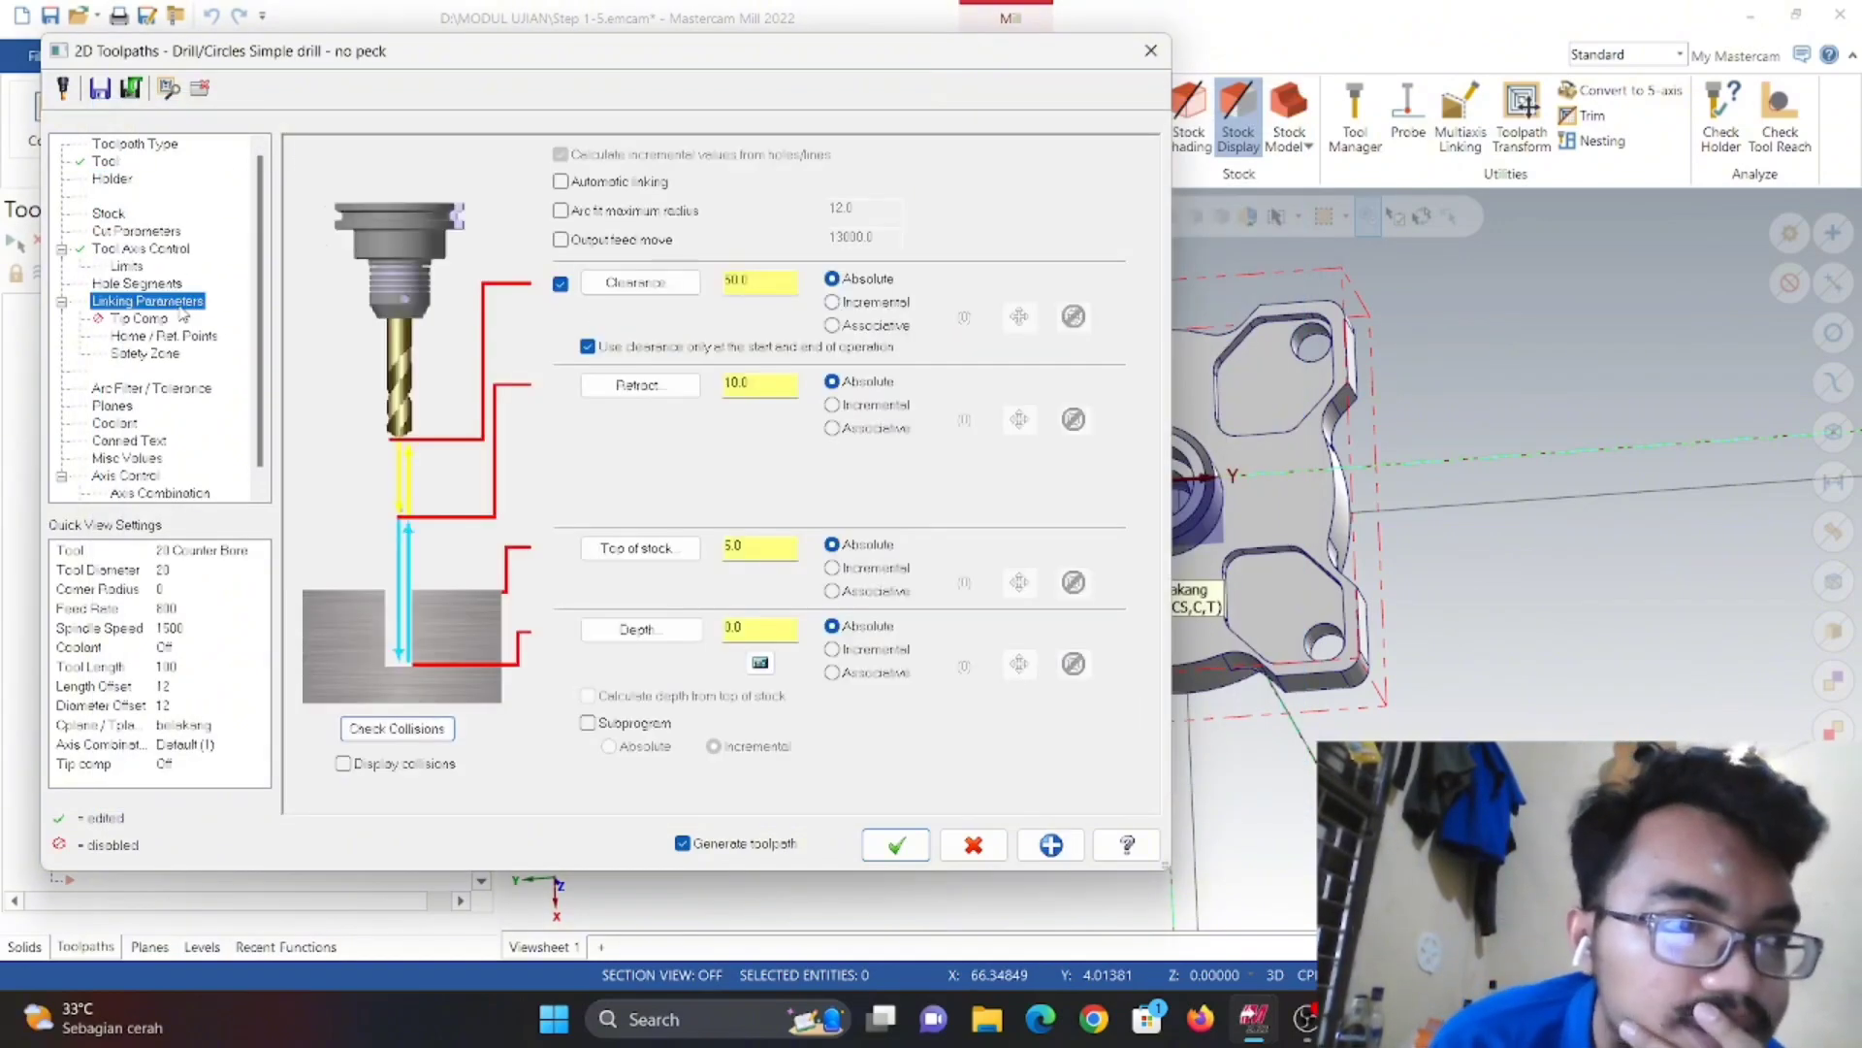
click(648, 546)
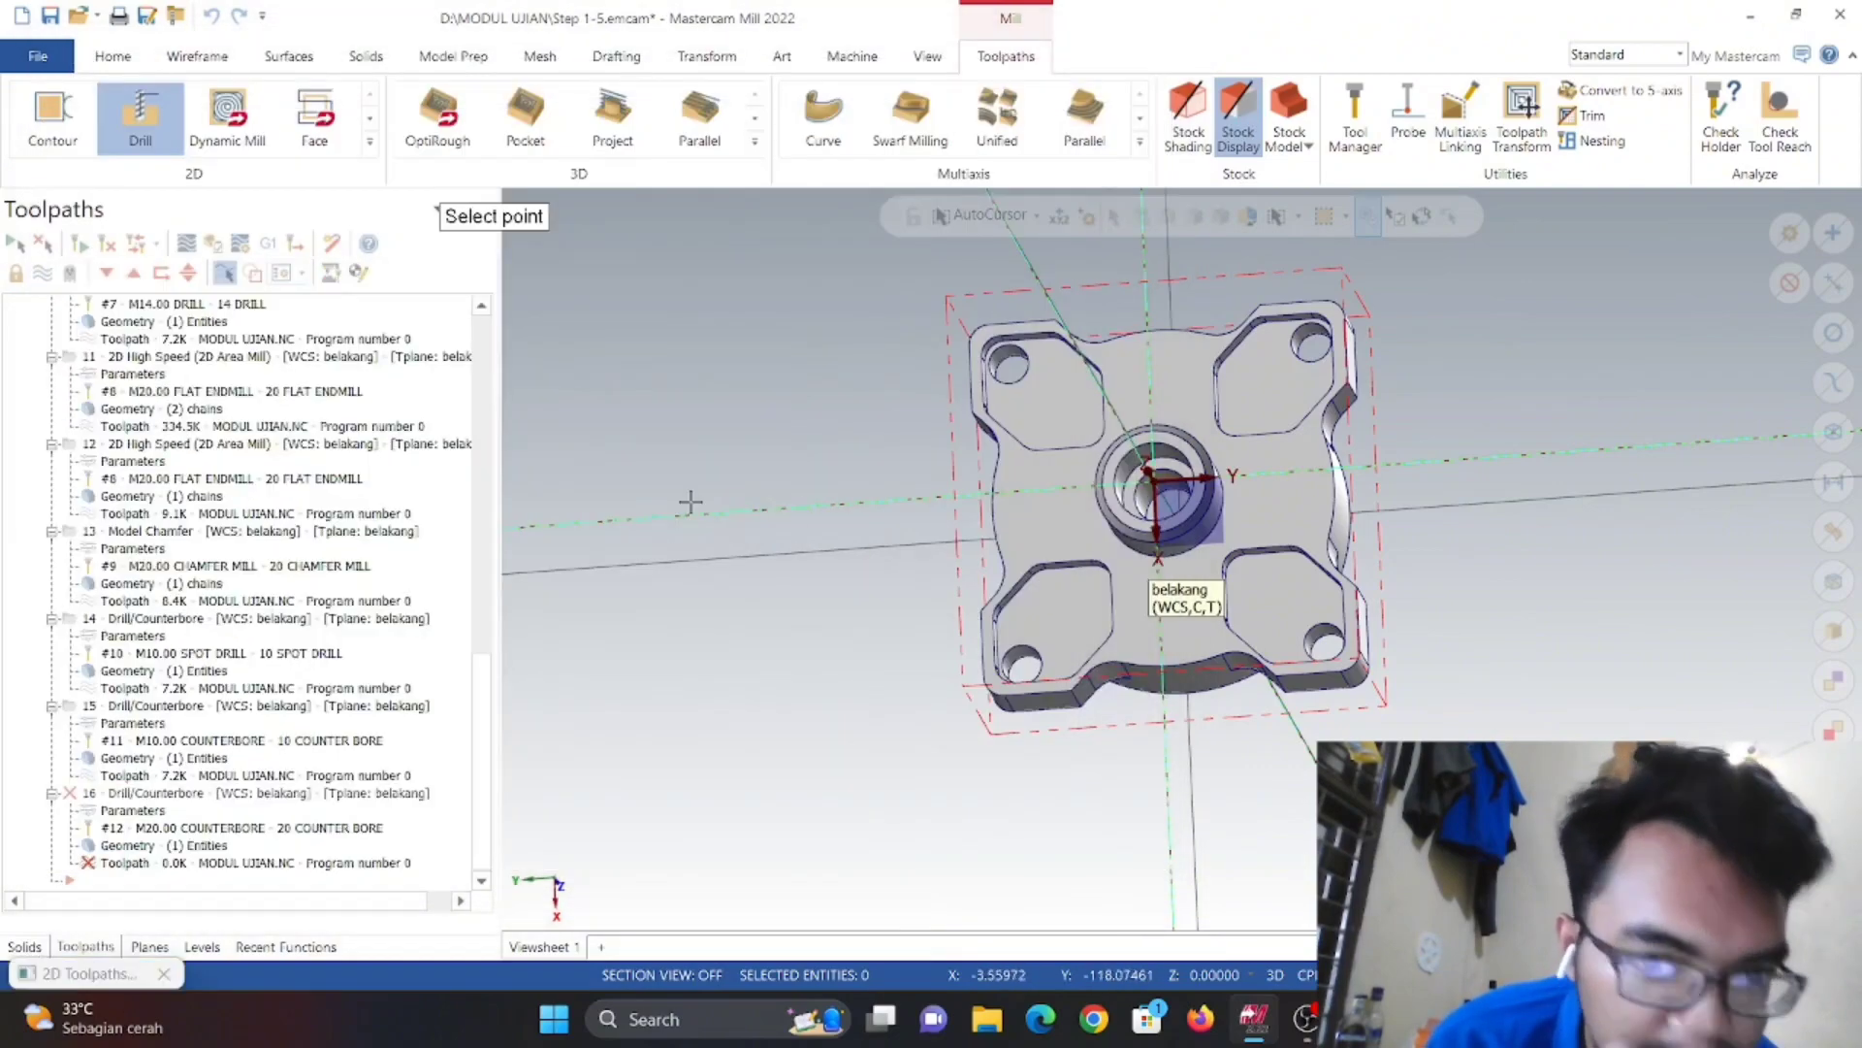
click(1123, 482)
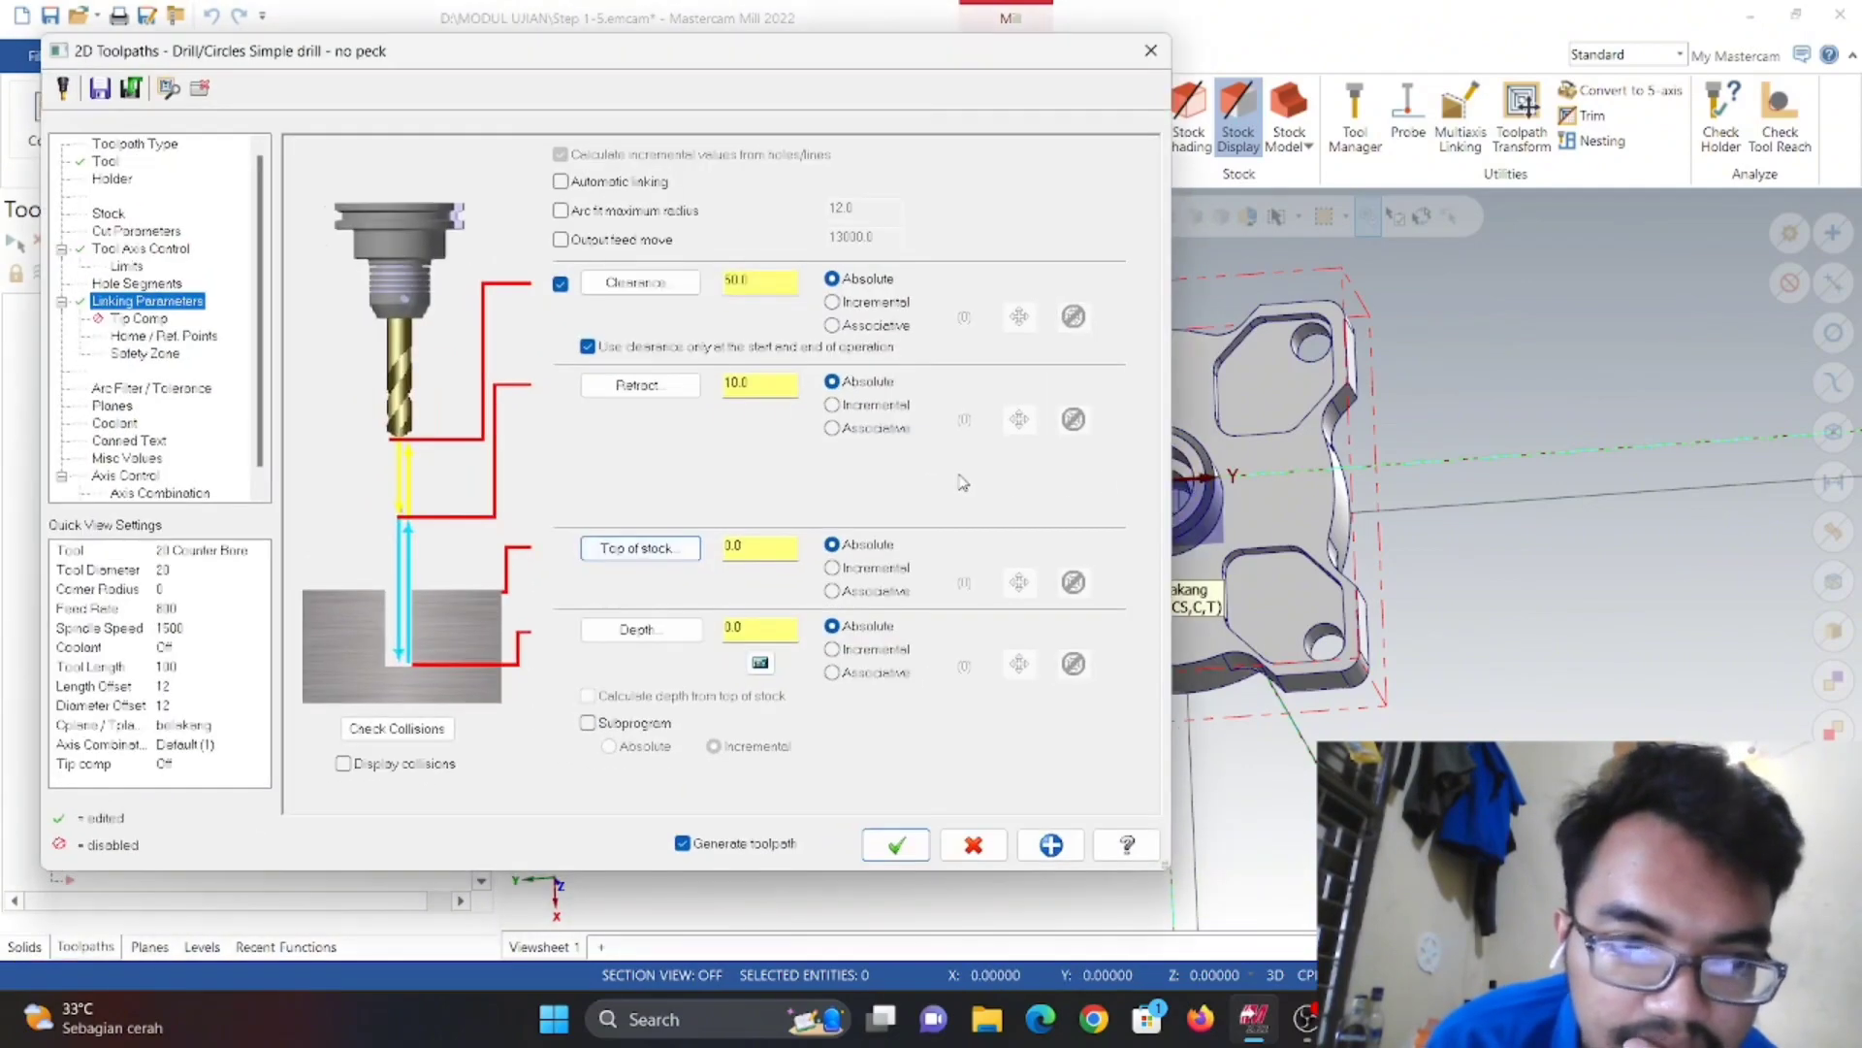
- Set the depth to -16 from the bore's inner step and generate the 20 mm counterbore toolpath
click(679, 630)
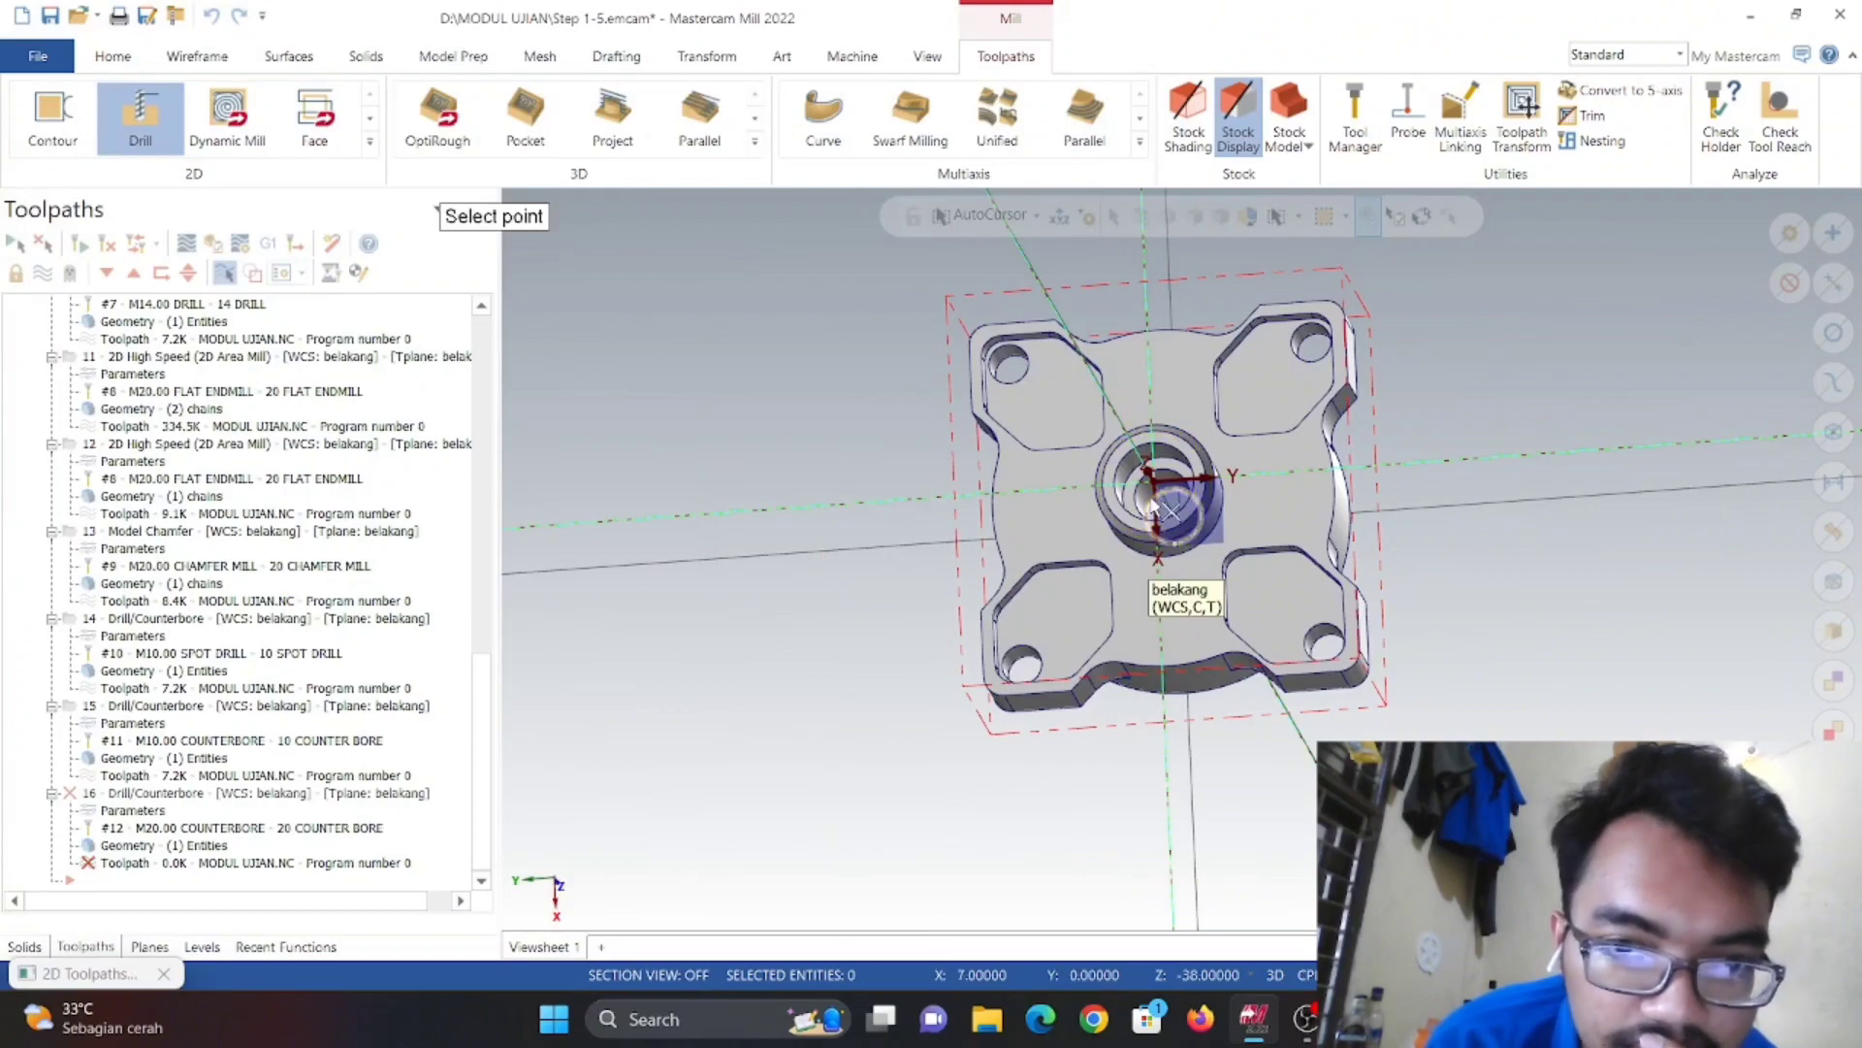
click(1147, 501)
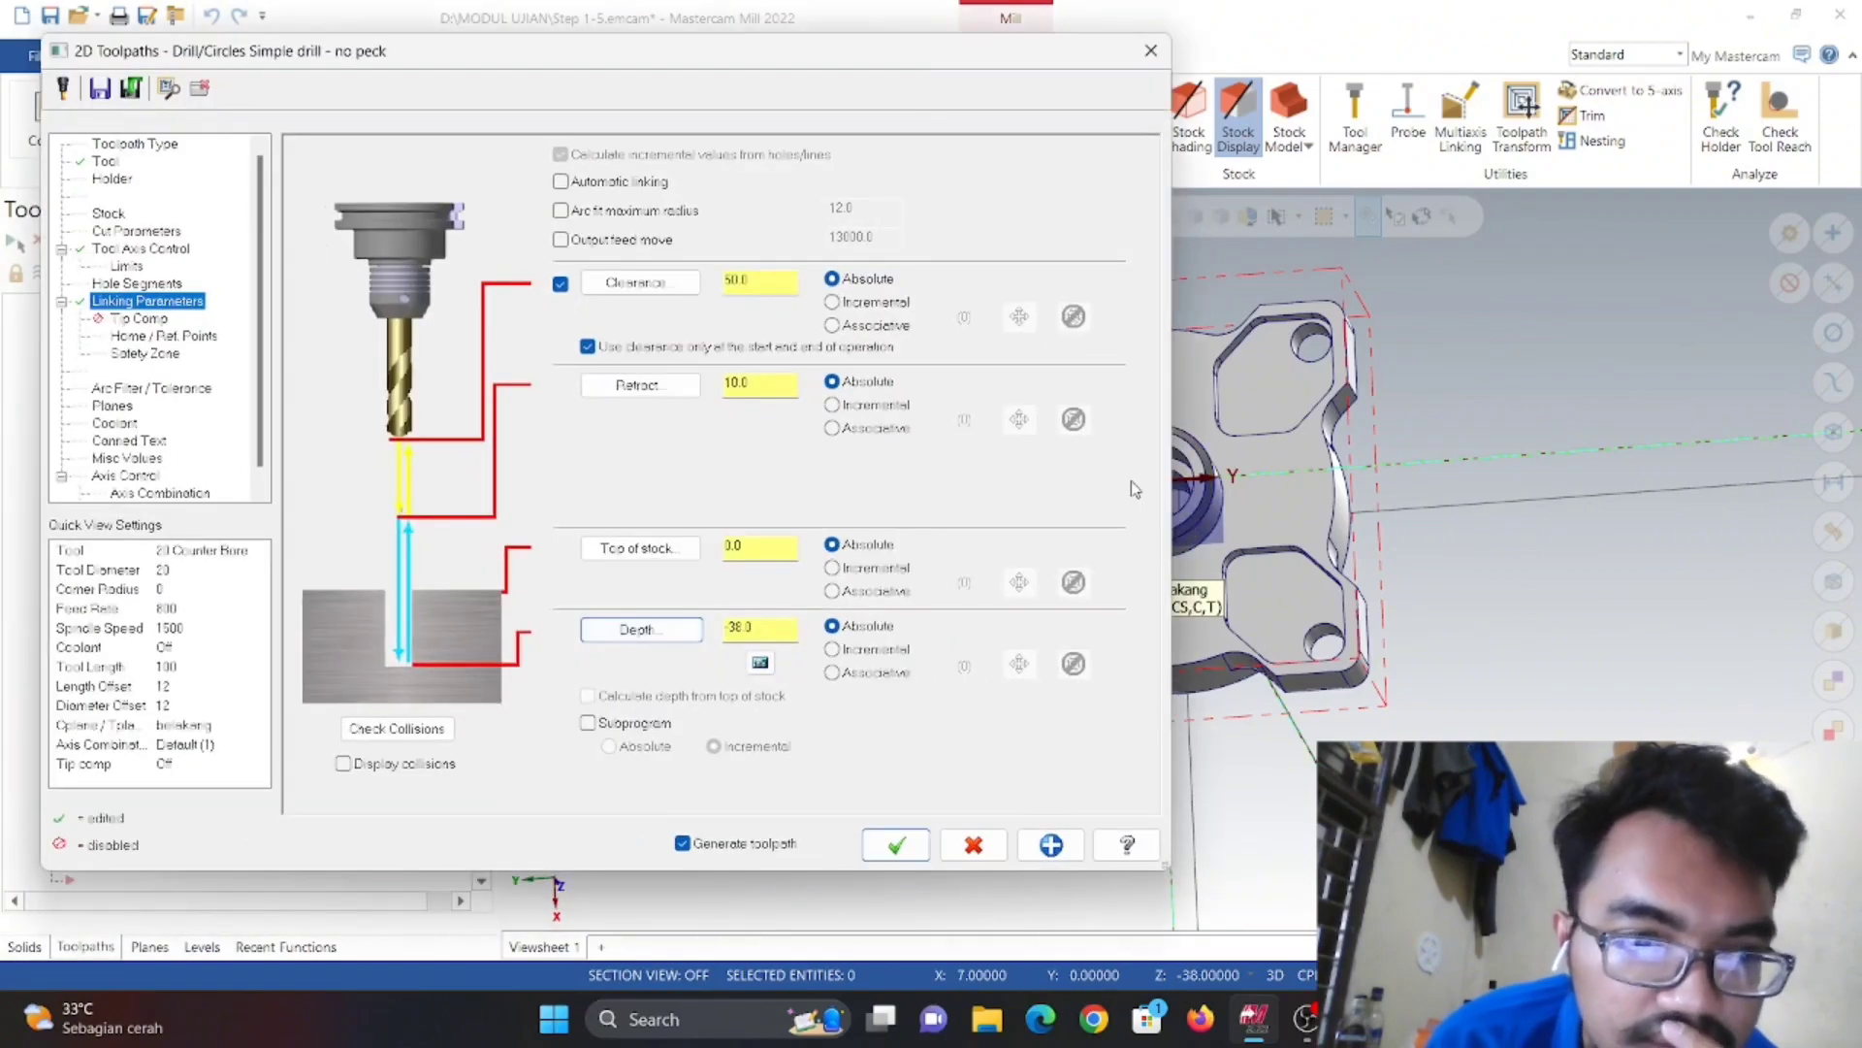
click(656, 631)
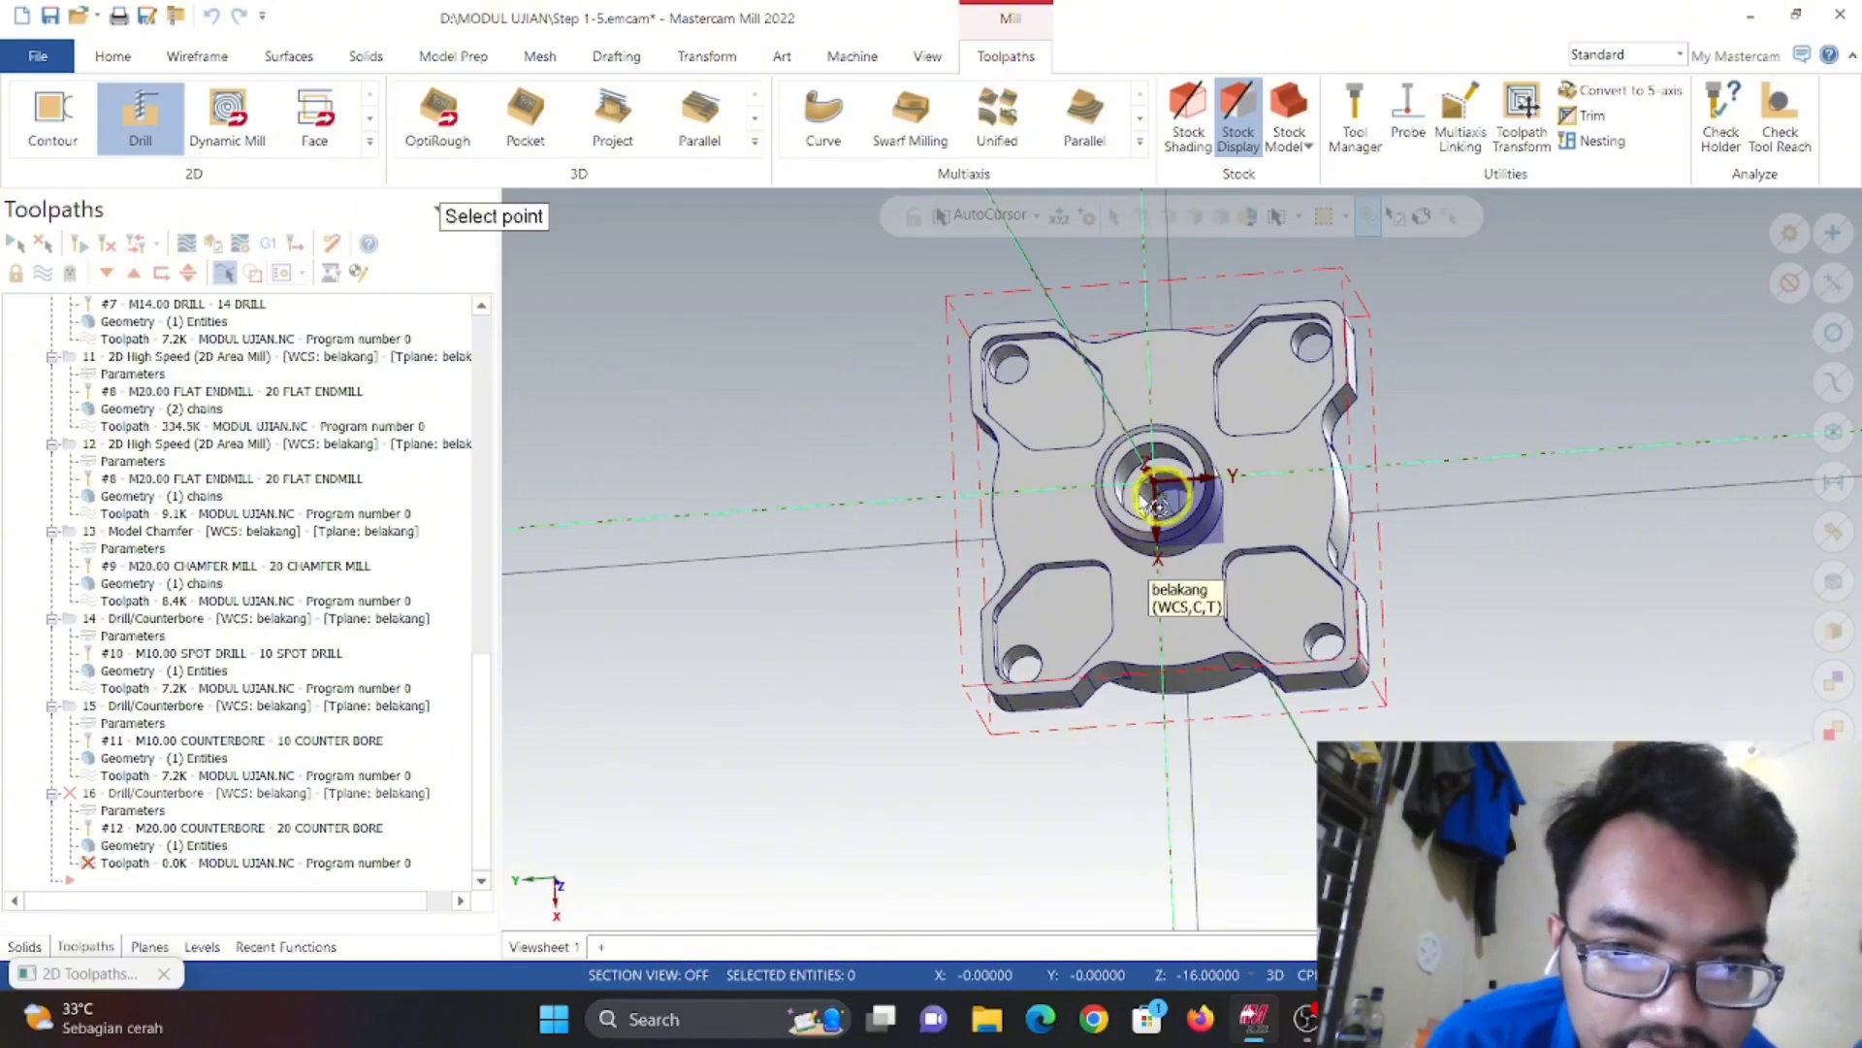
click(1154, 506)
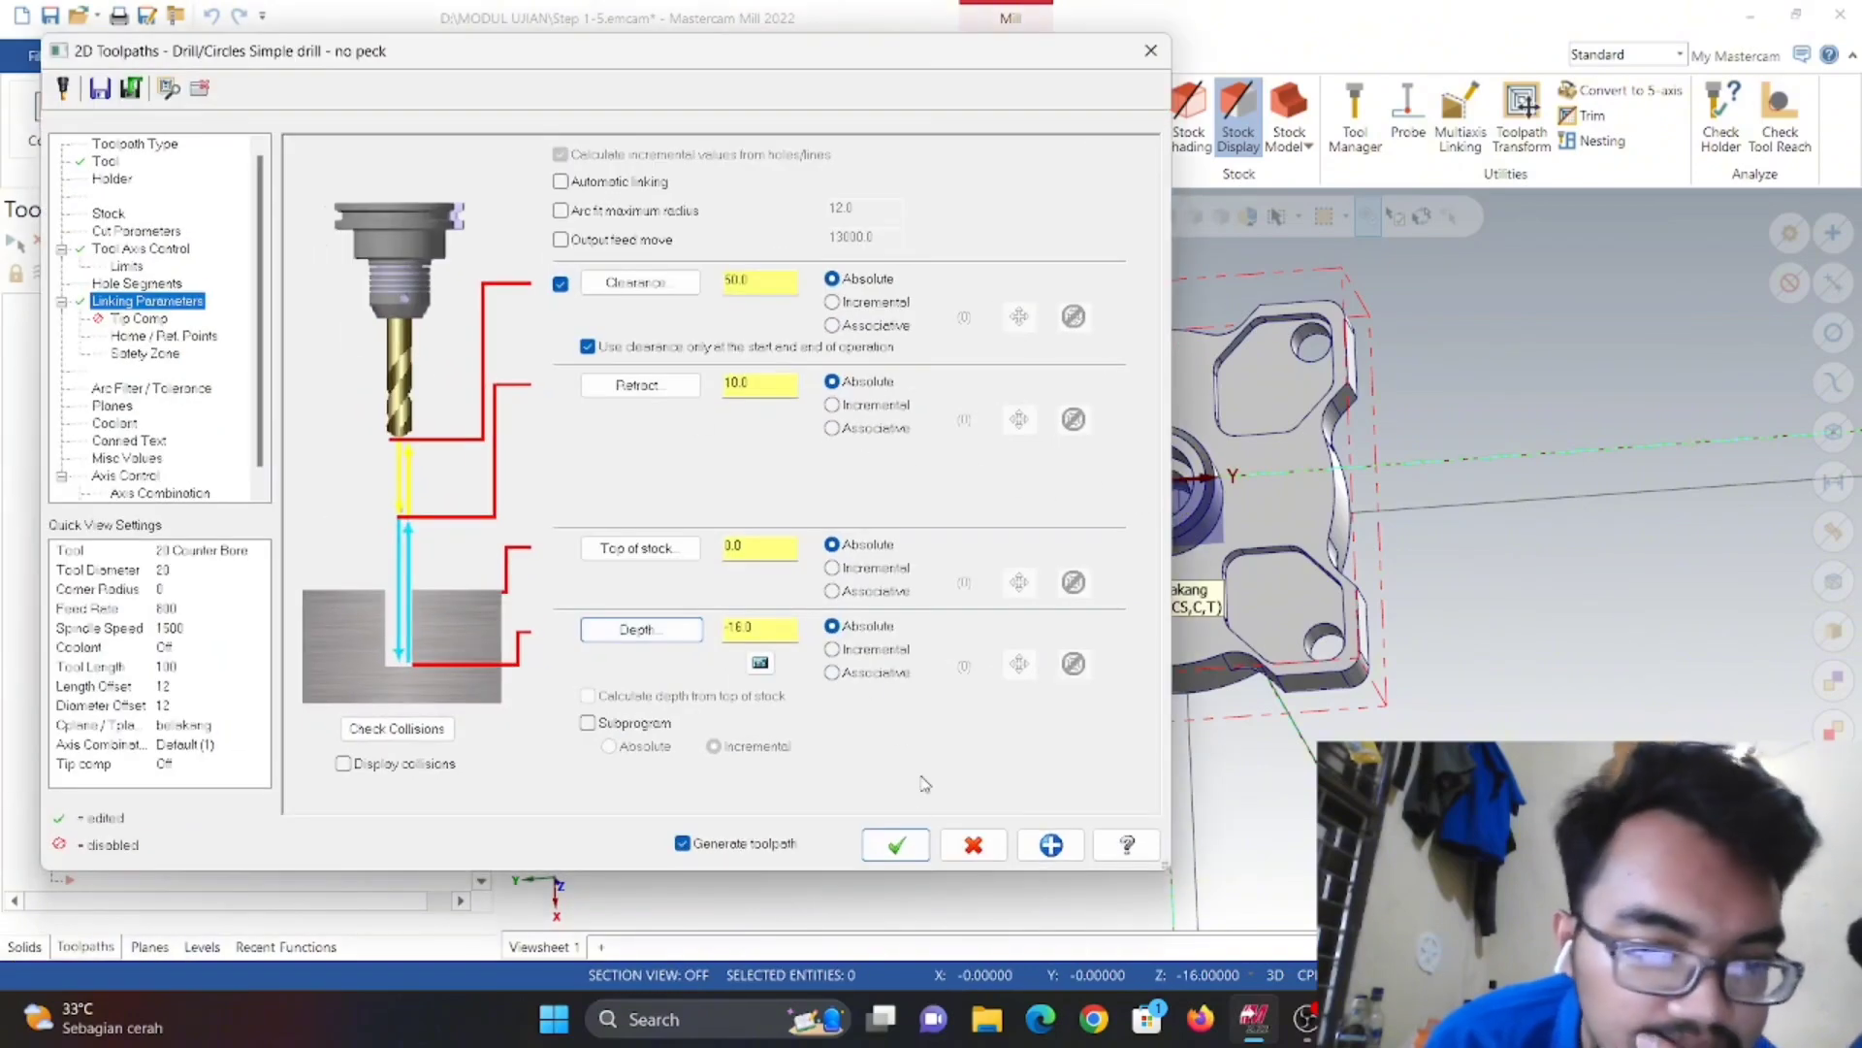
click(900, 846)
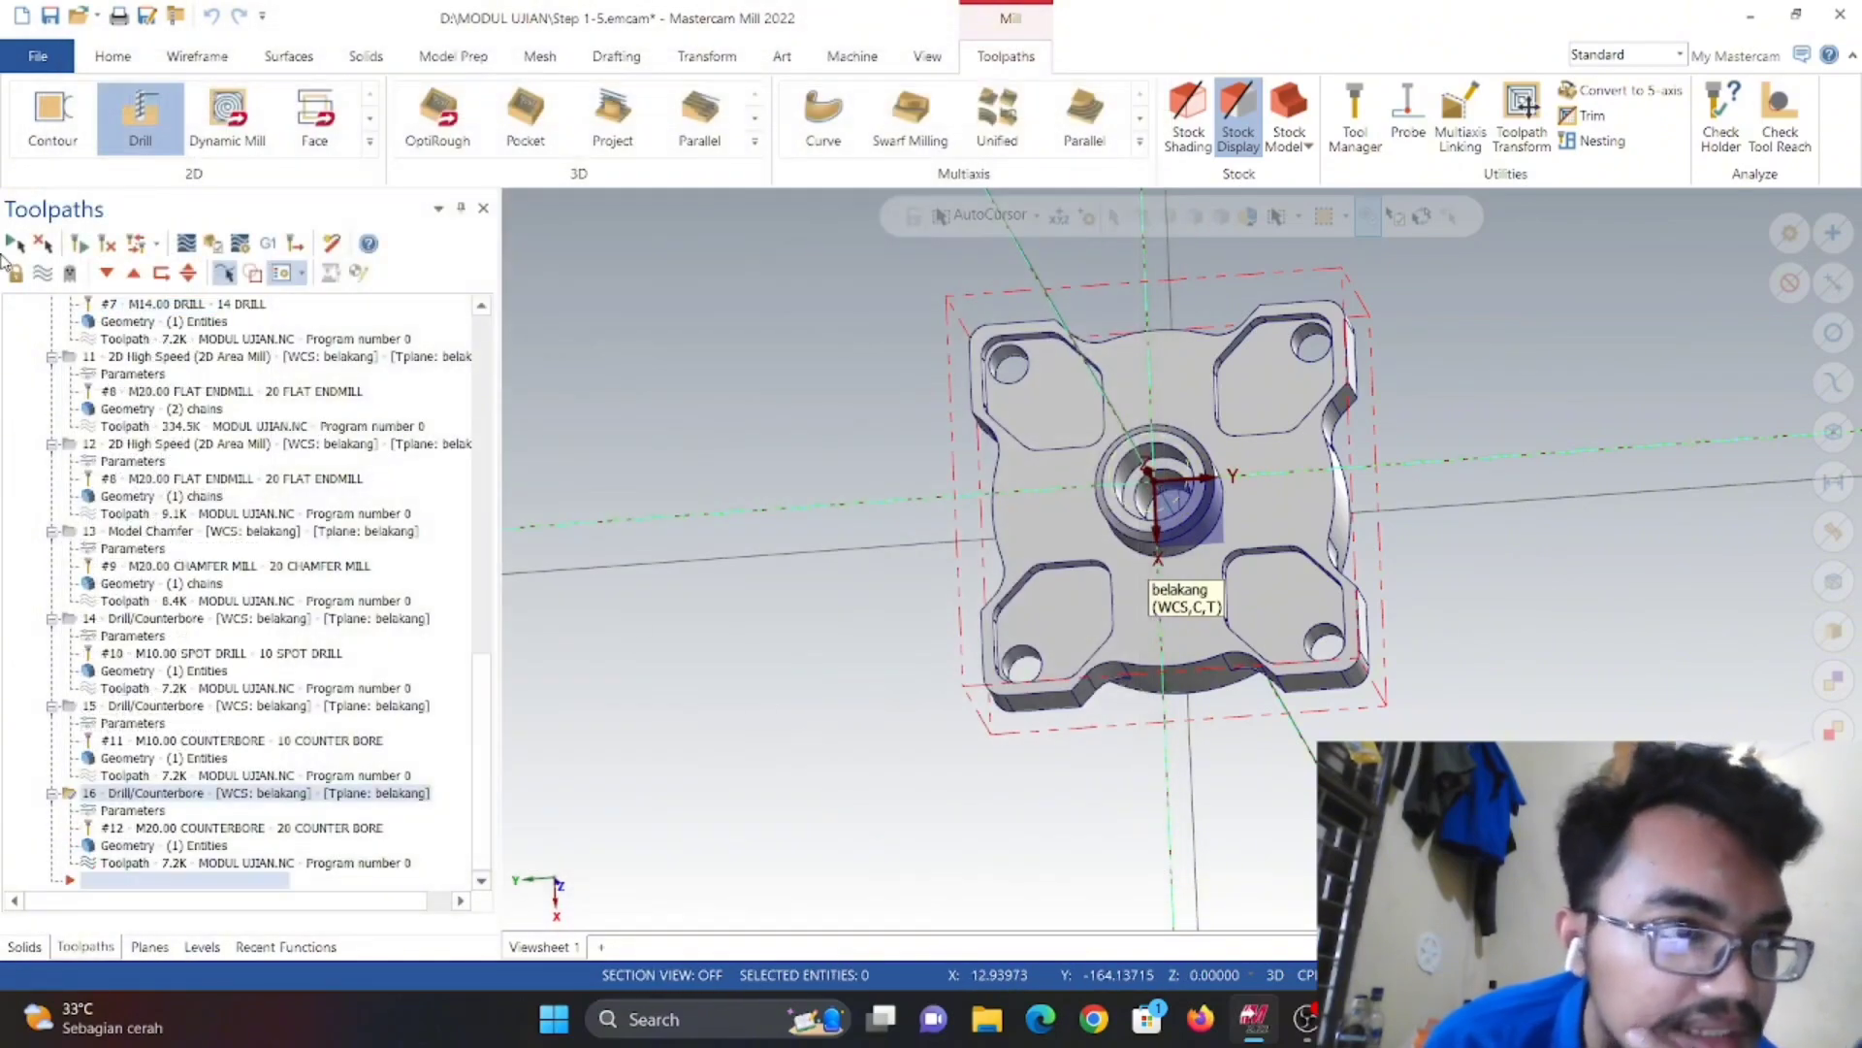
- Verify all operations in isometric view, inspect the enlarged boss bore from another angle, and close the simulation
click(14, 244)
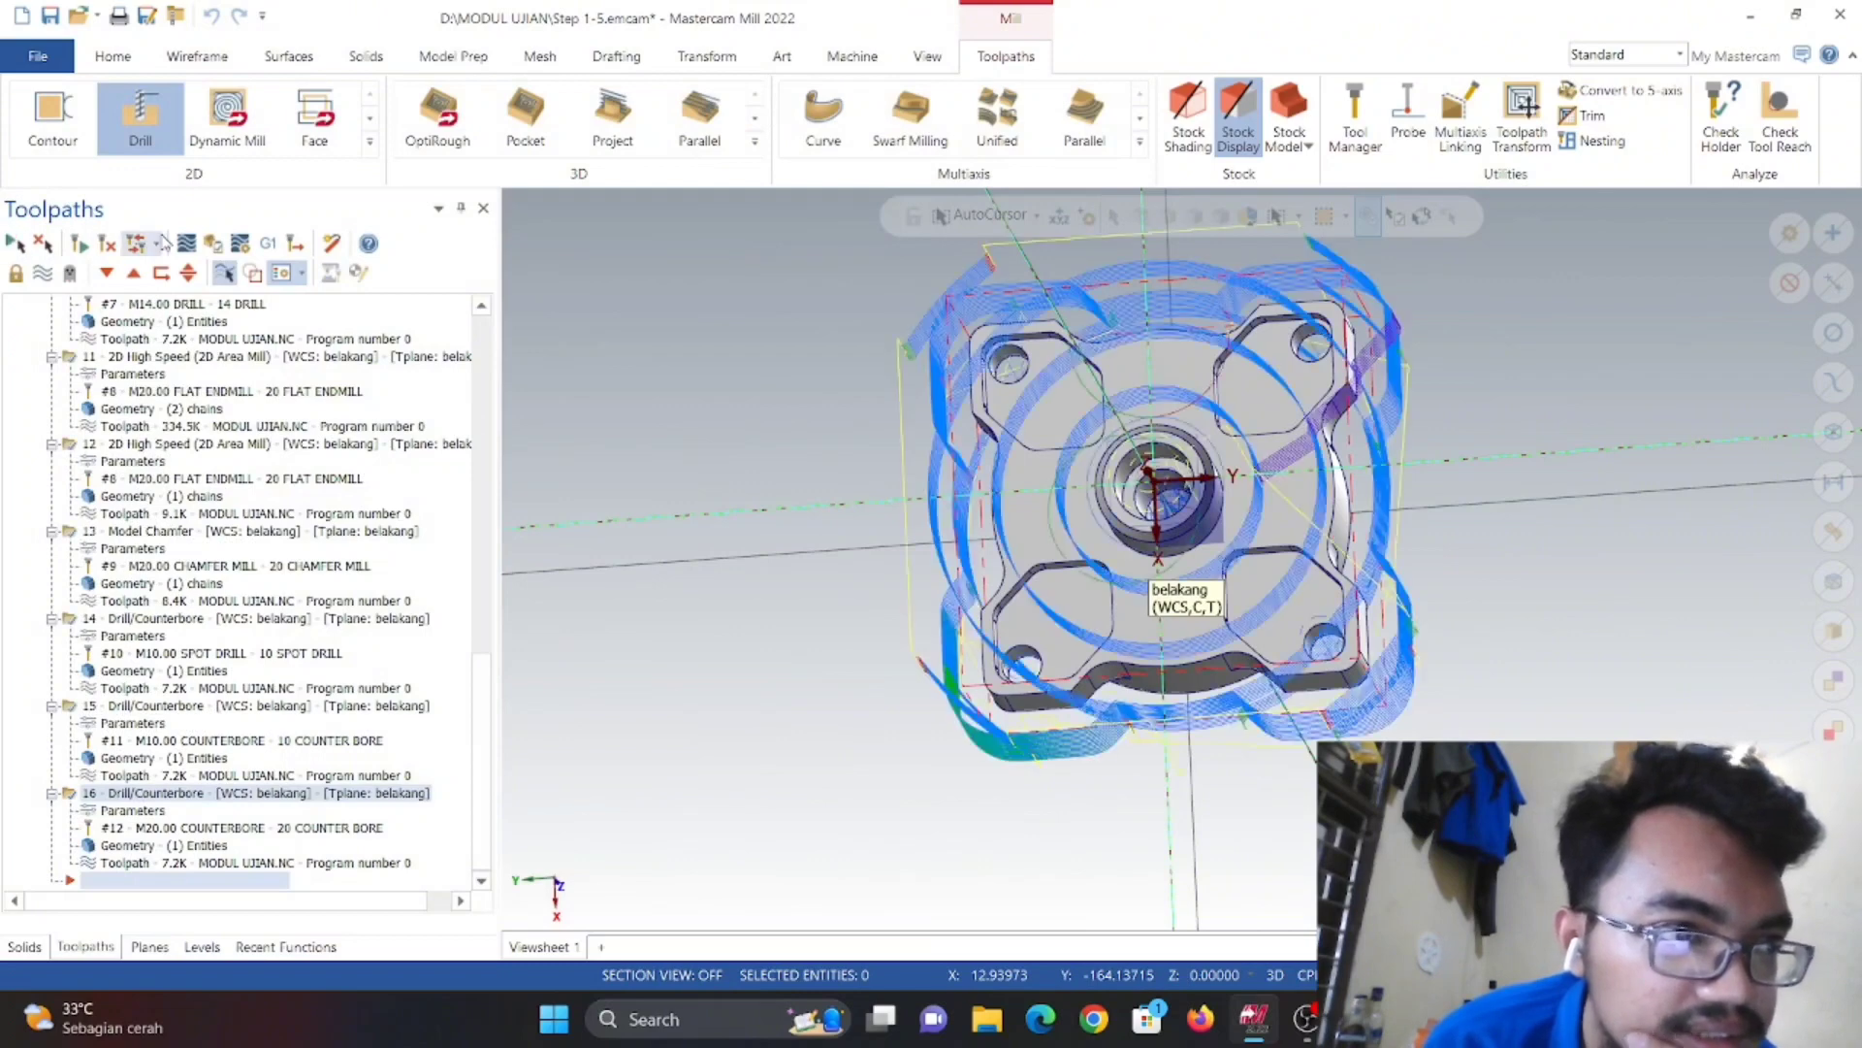
click(212, 245)
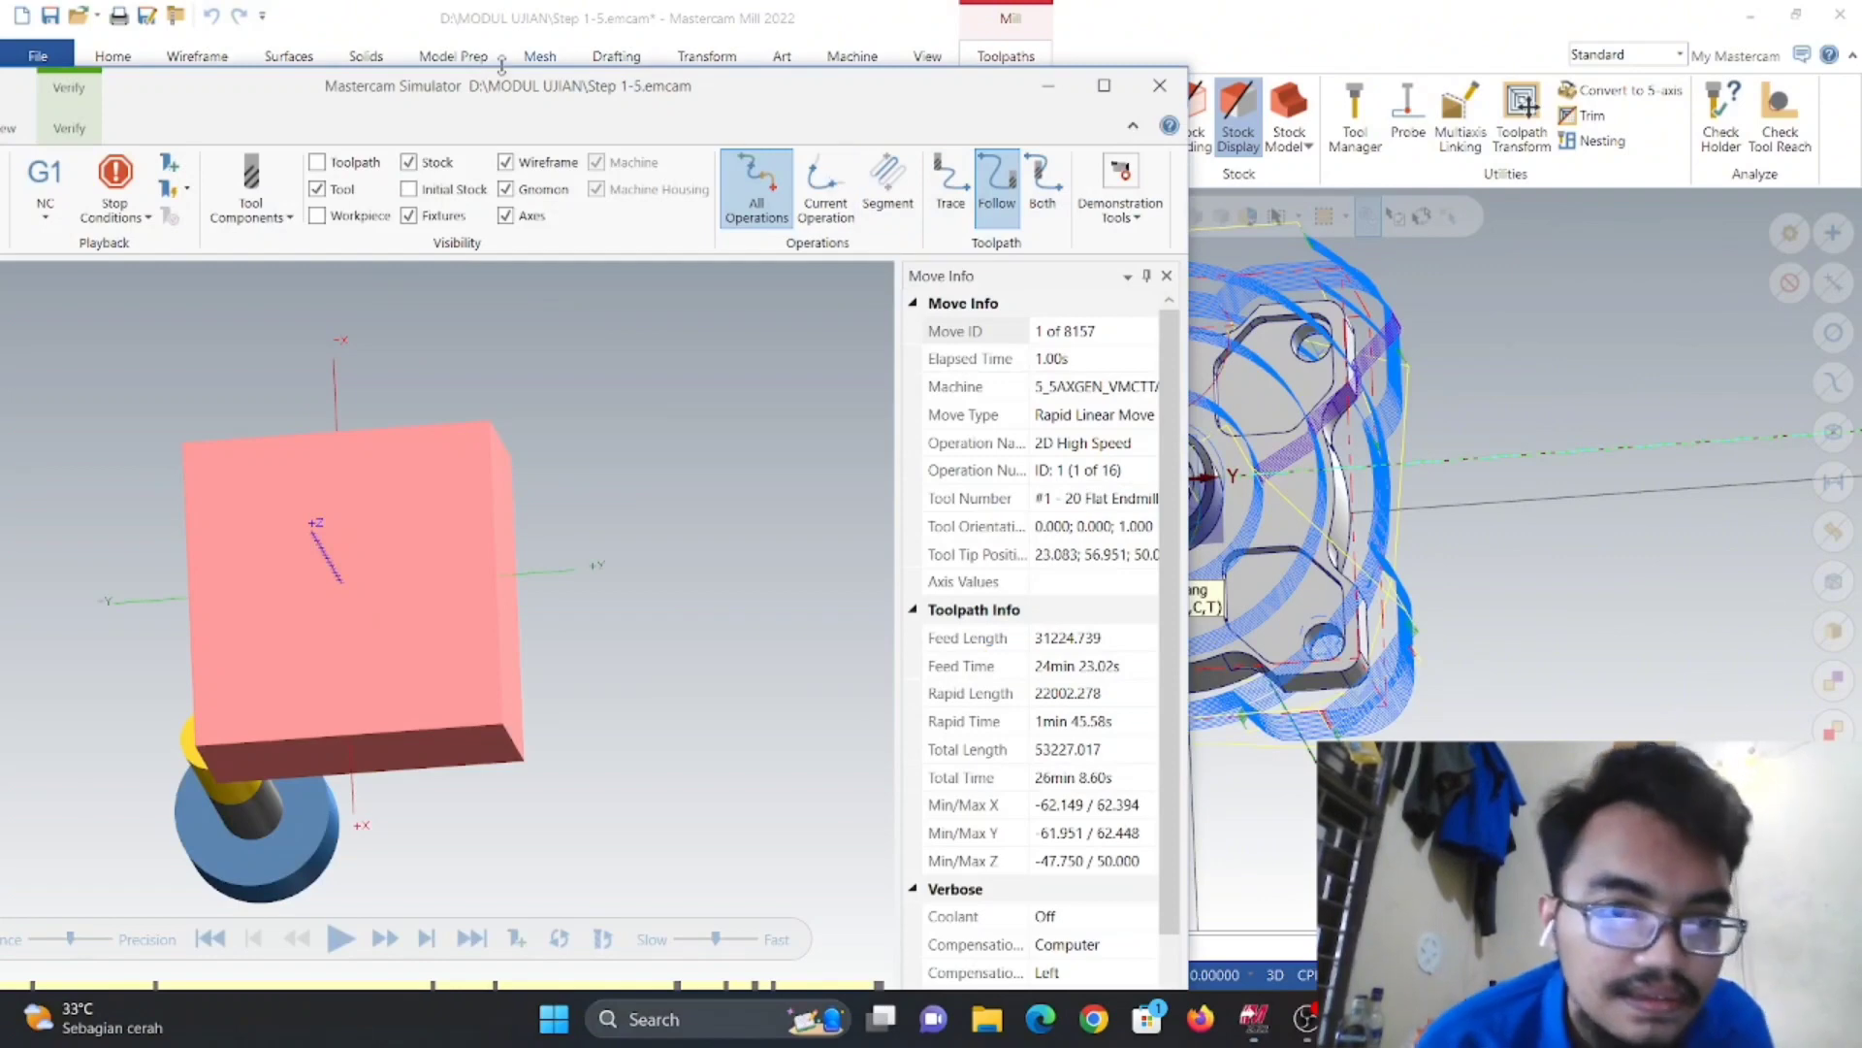
right_click(663, 375)
click(737, 583)
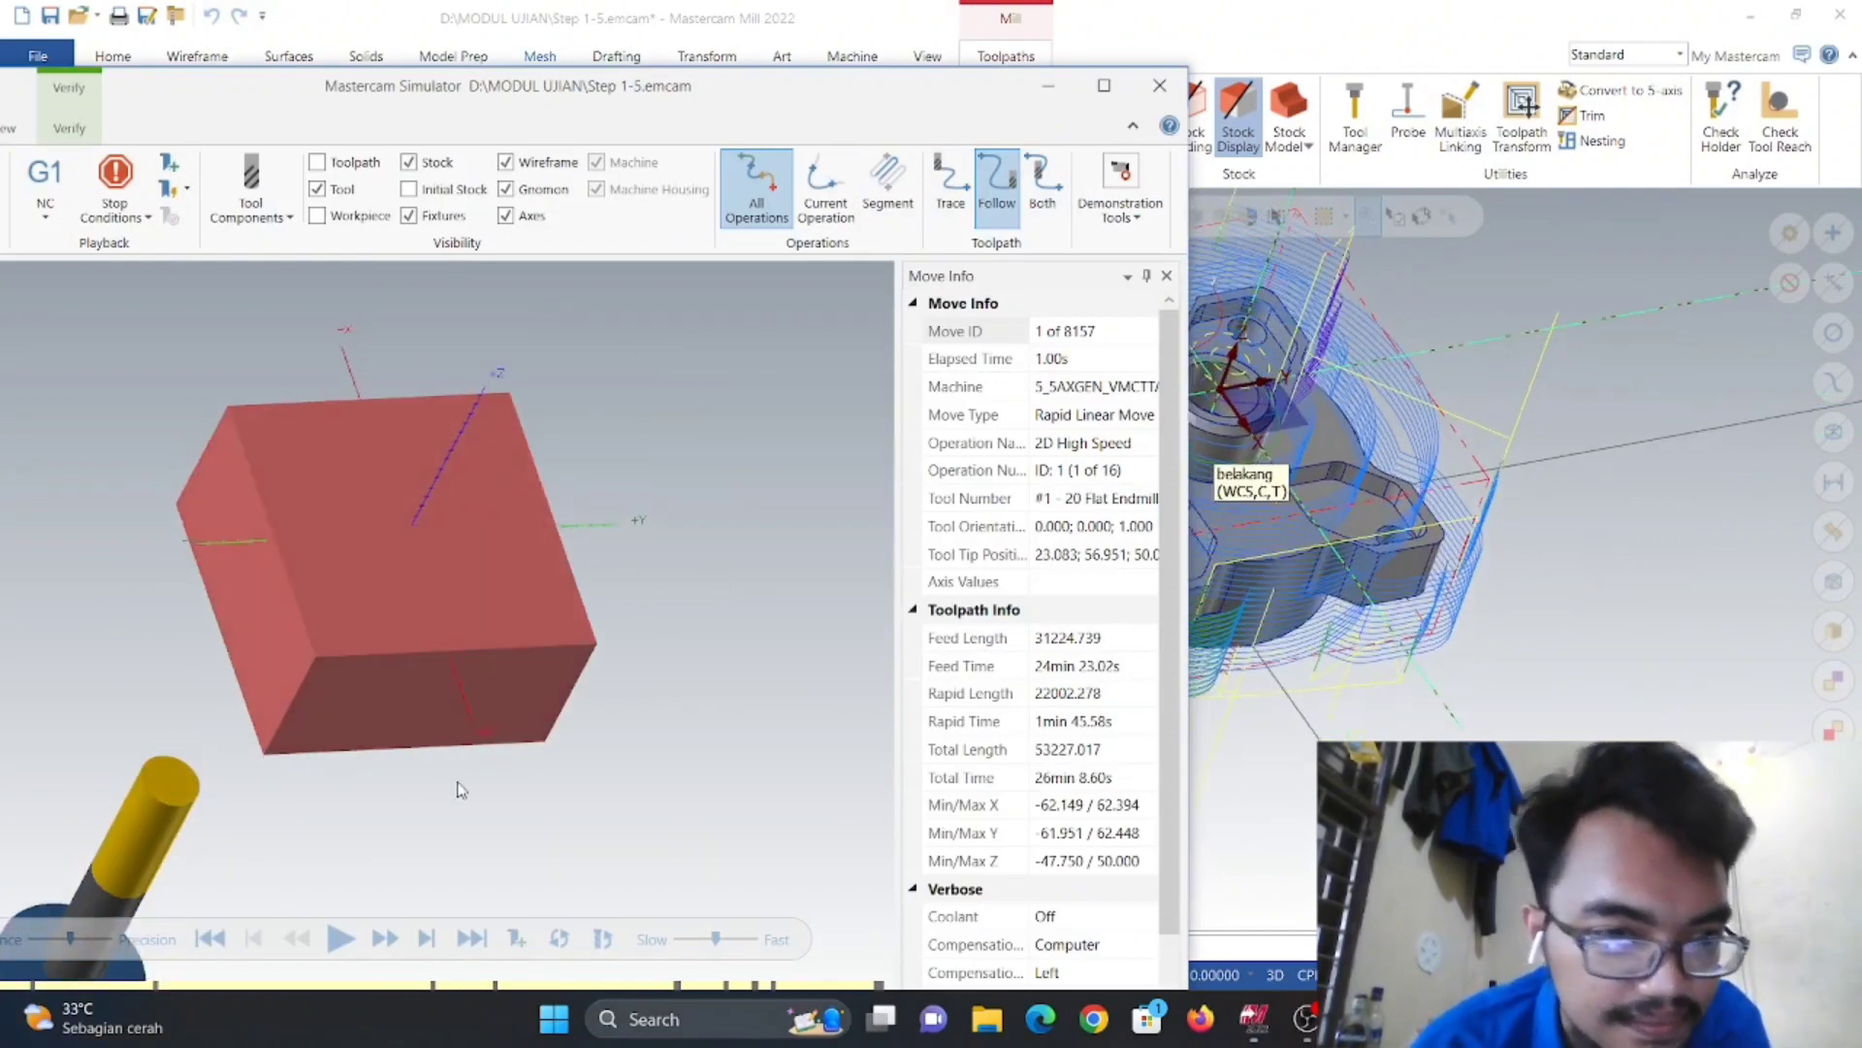
click(344, 937)
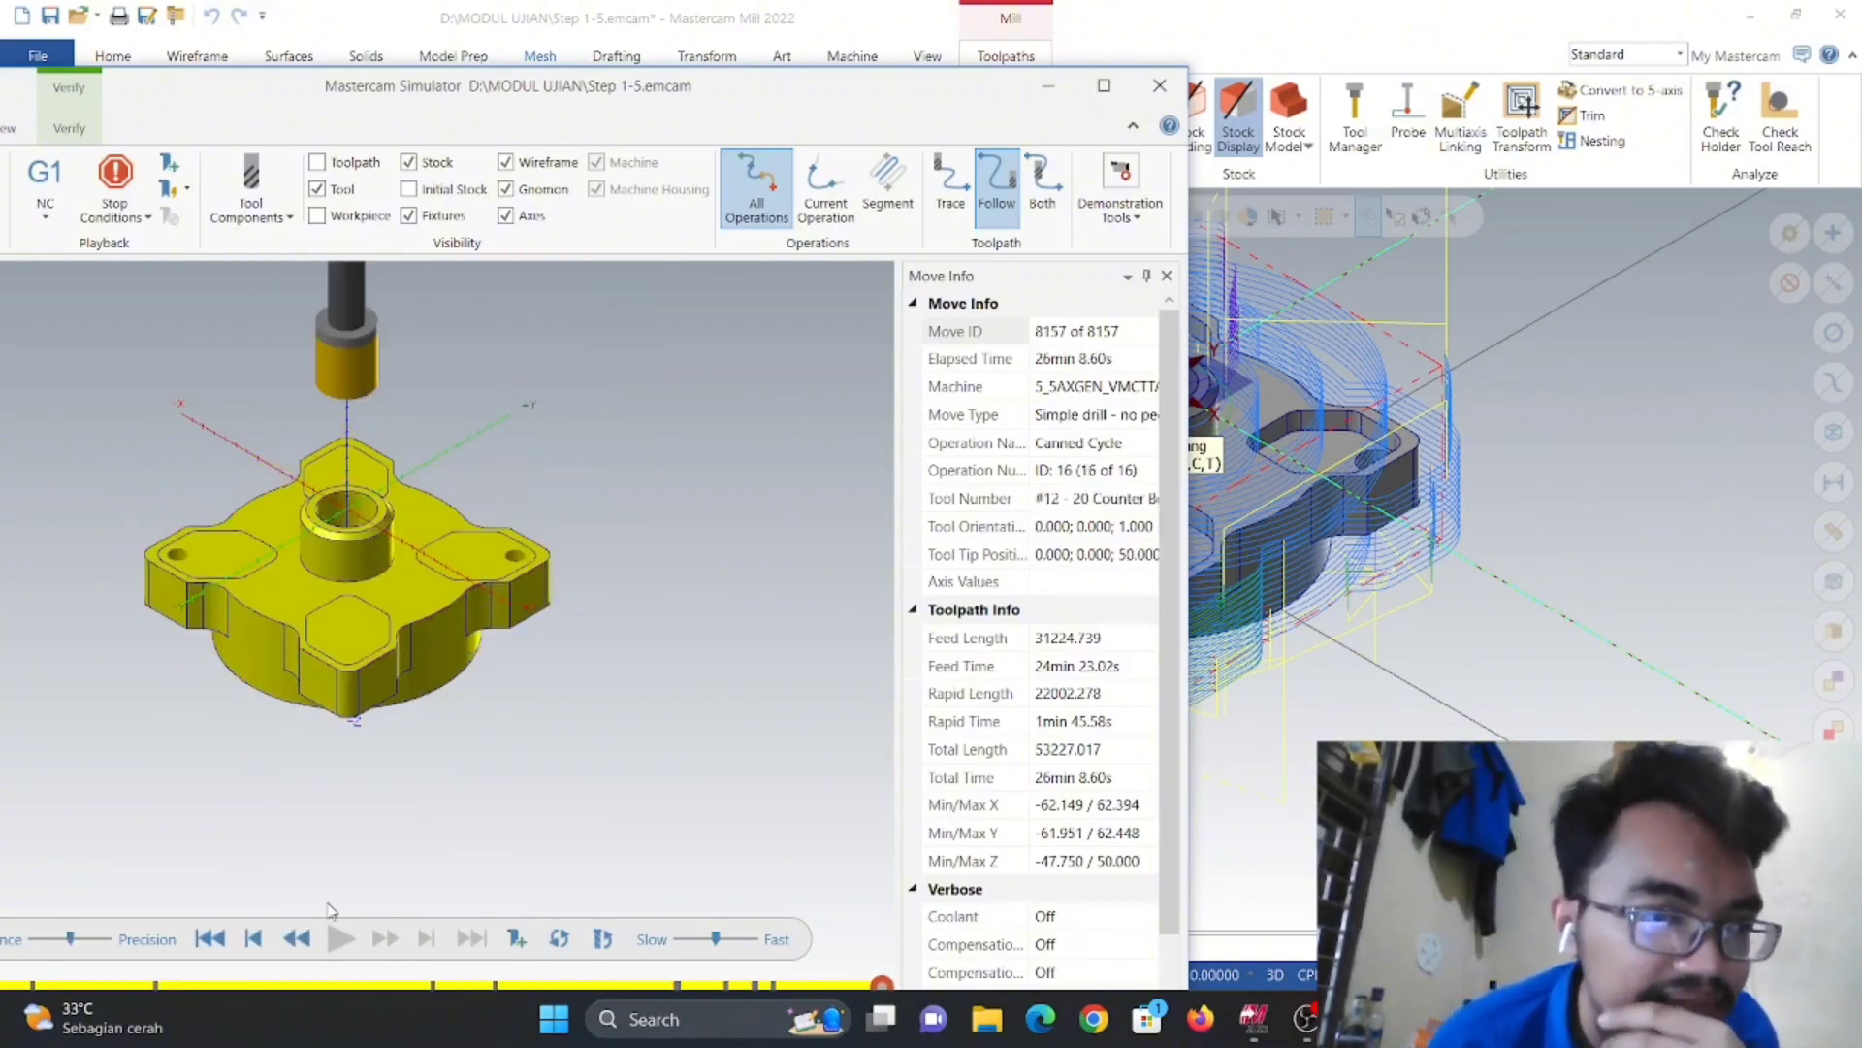
mouse_move(591, 392)
middle_down()
mouse_move(602, 469)
mouse_move(578, 463)
mouse_move(598, 375)
middle_up()
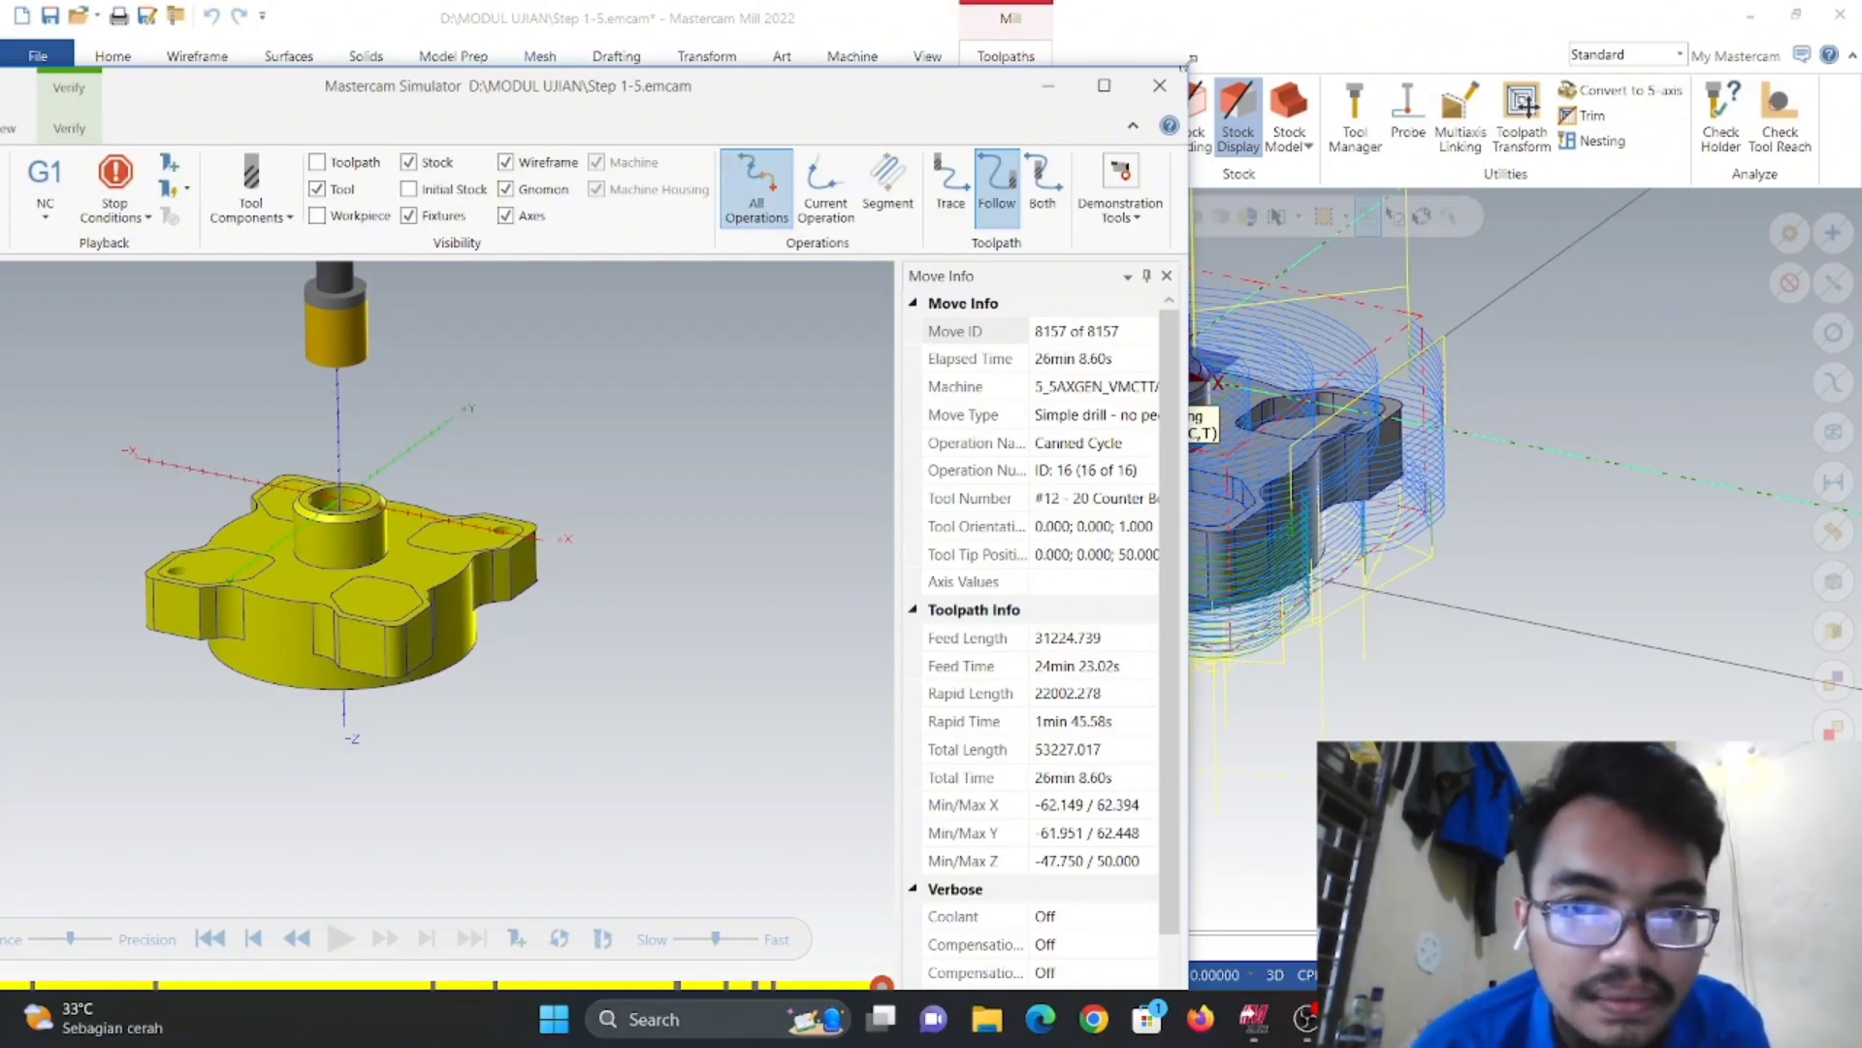
click(1160, 86)
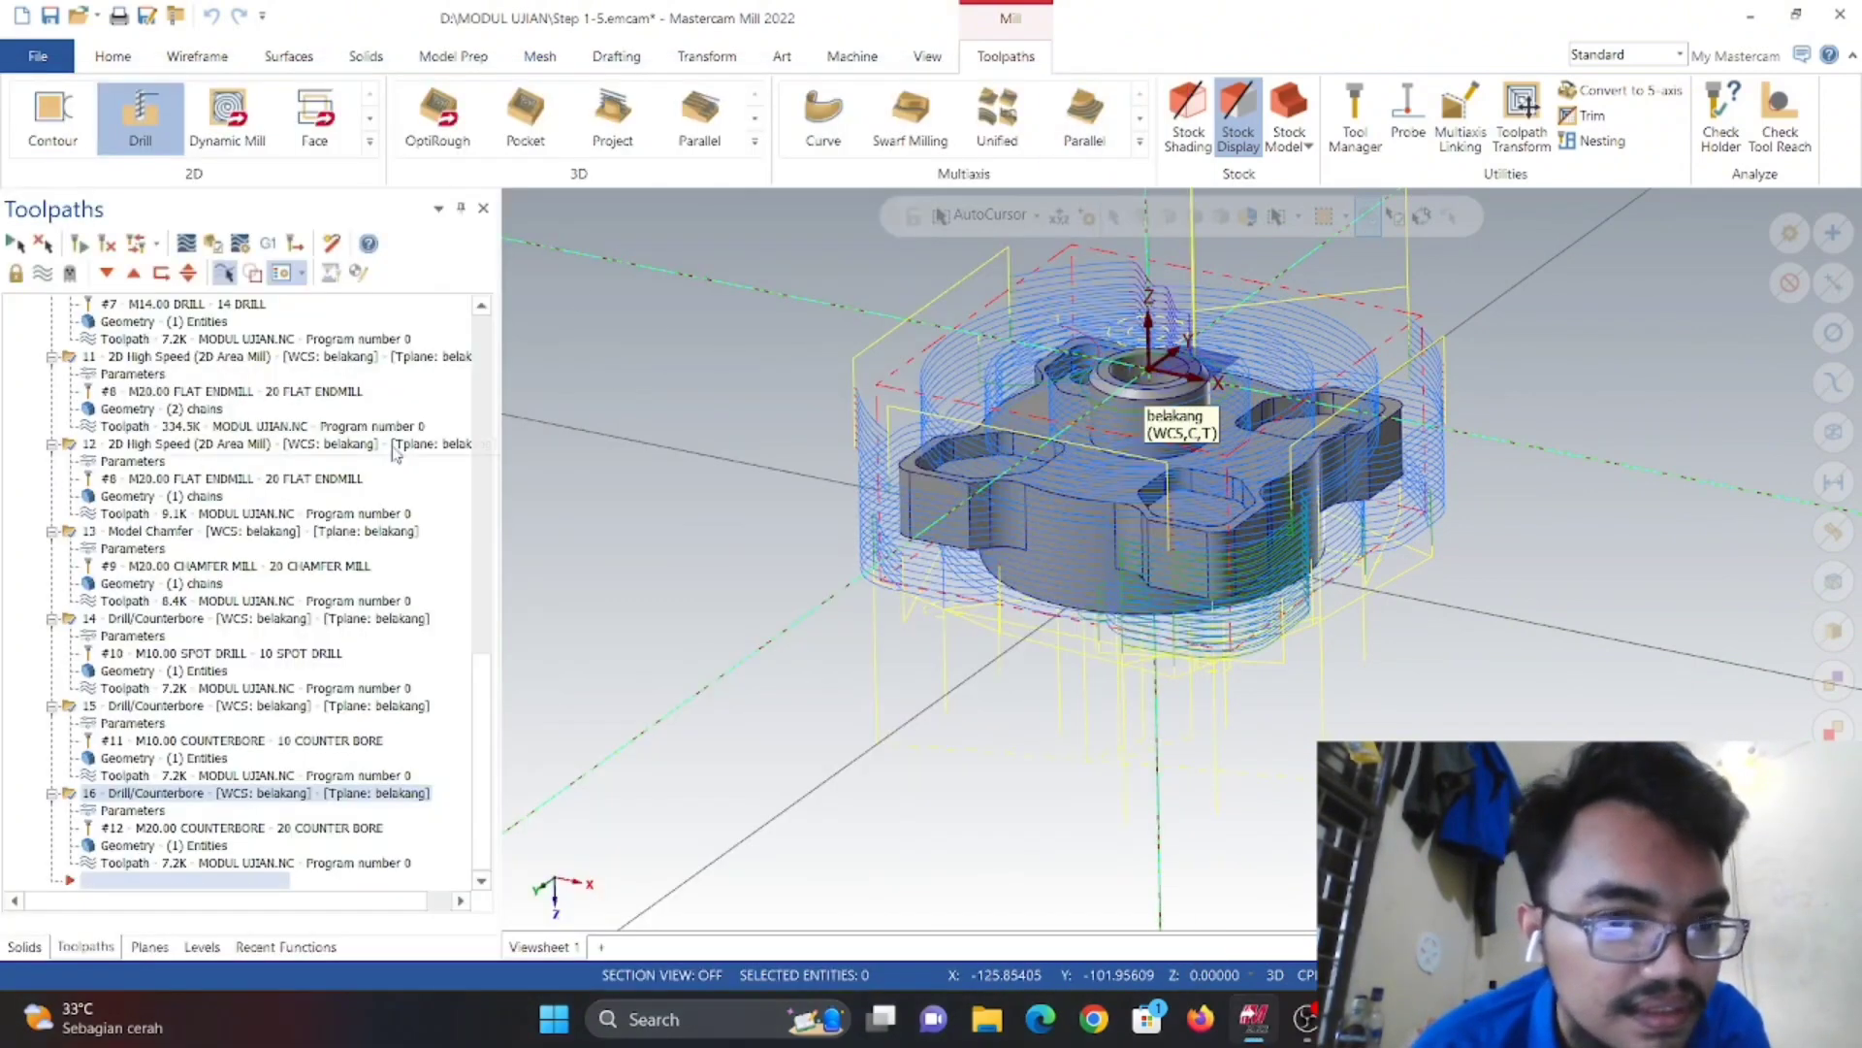
- Hide the displayed toolpaths and start a Thread Mill toolpath on the circle at the central boss's base
click(44, 275)
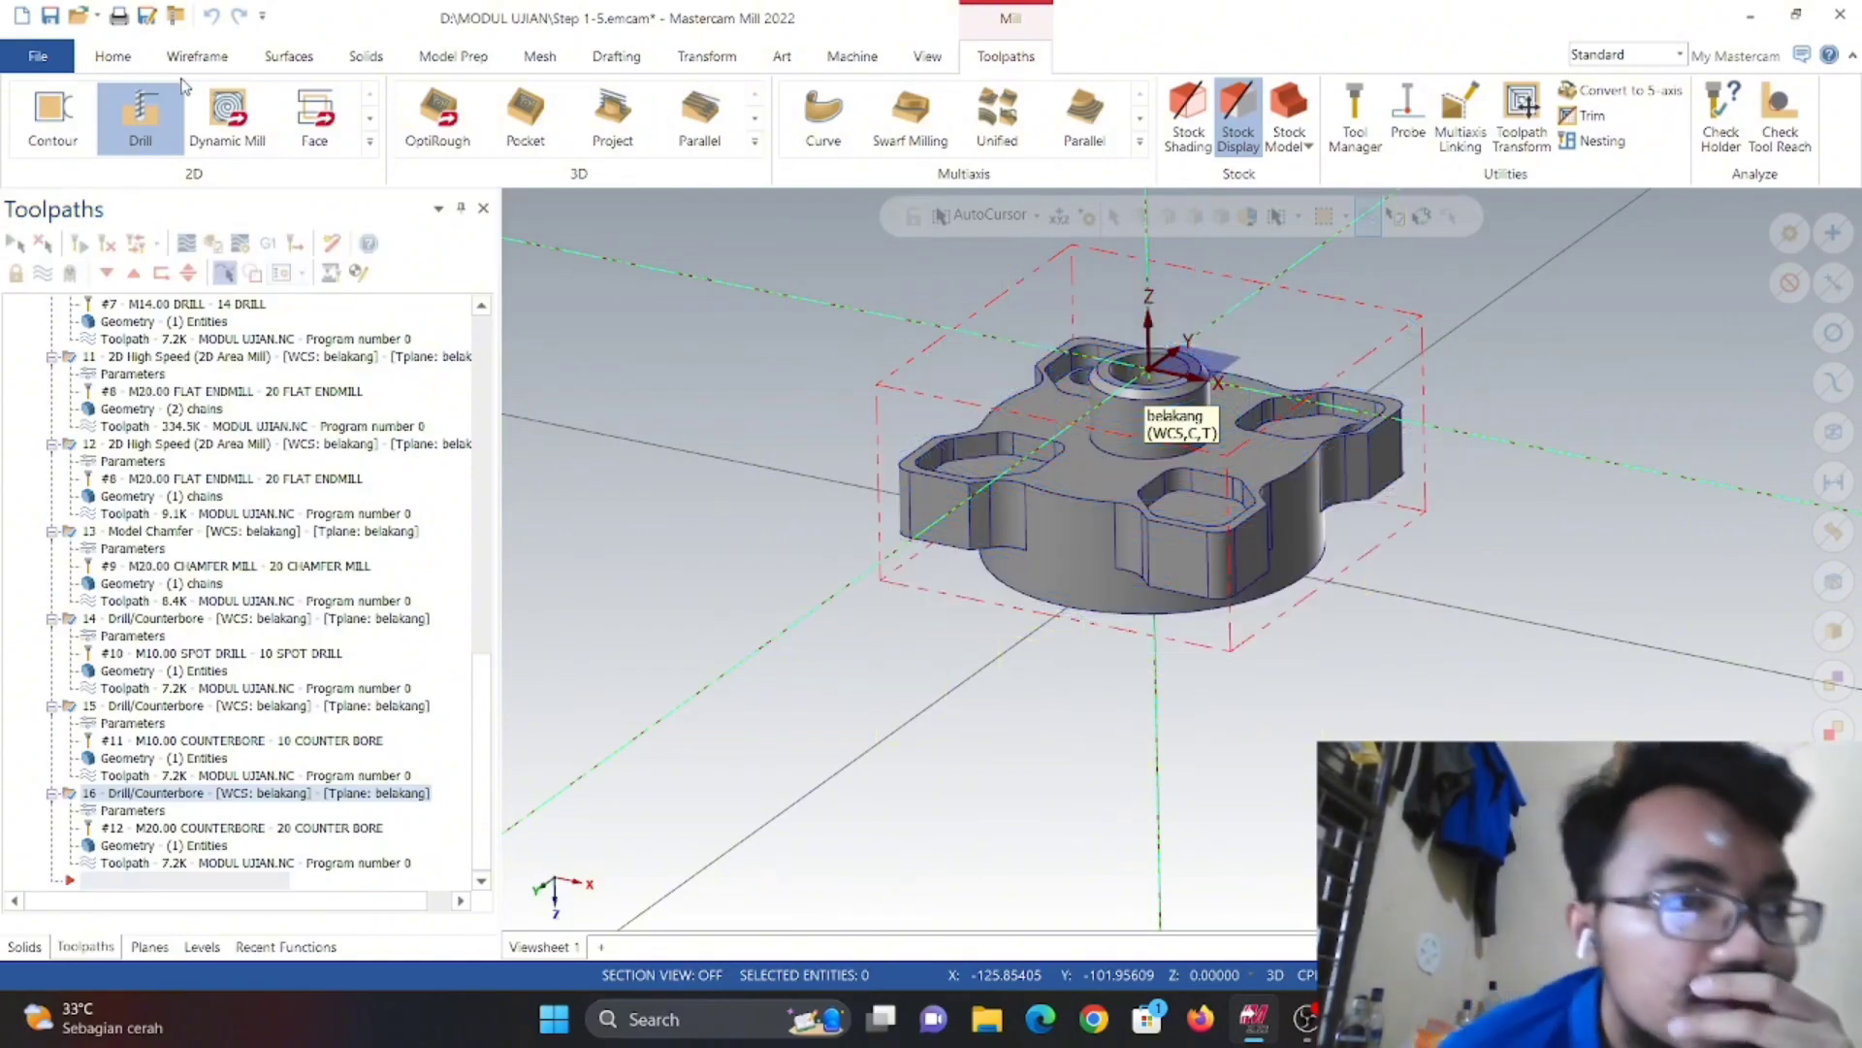
click(370, 143)
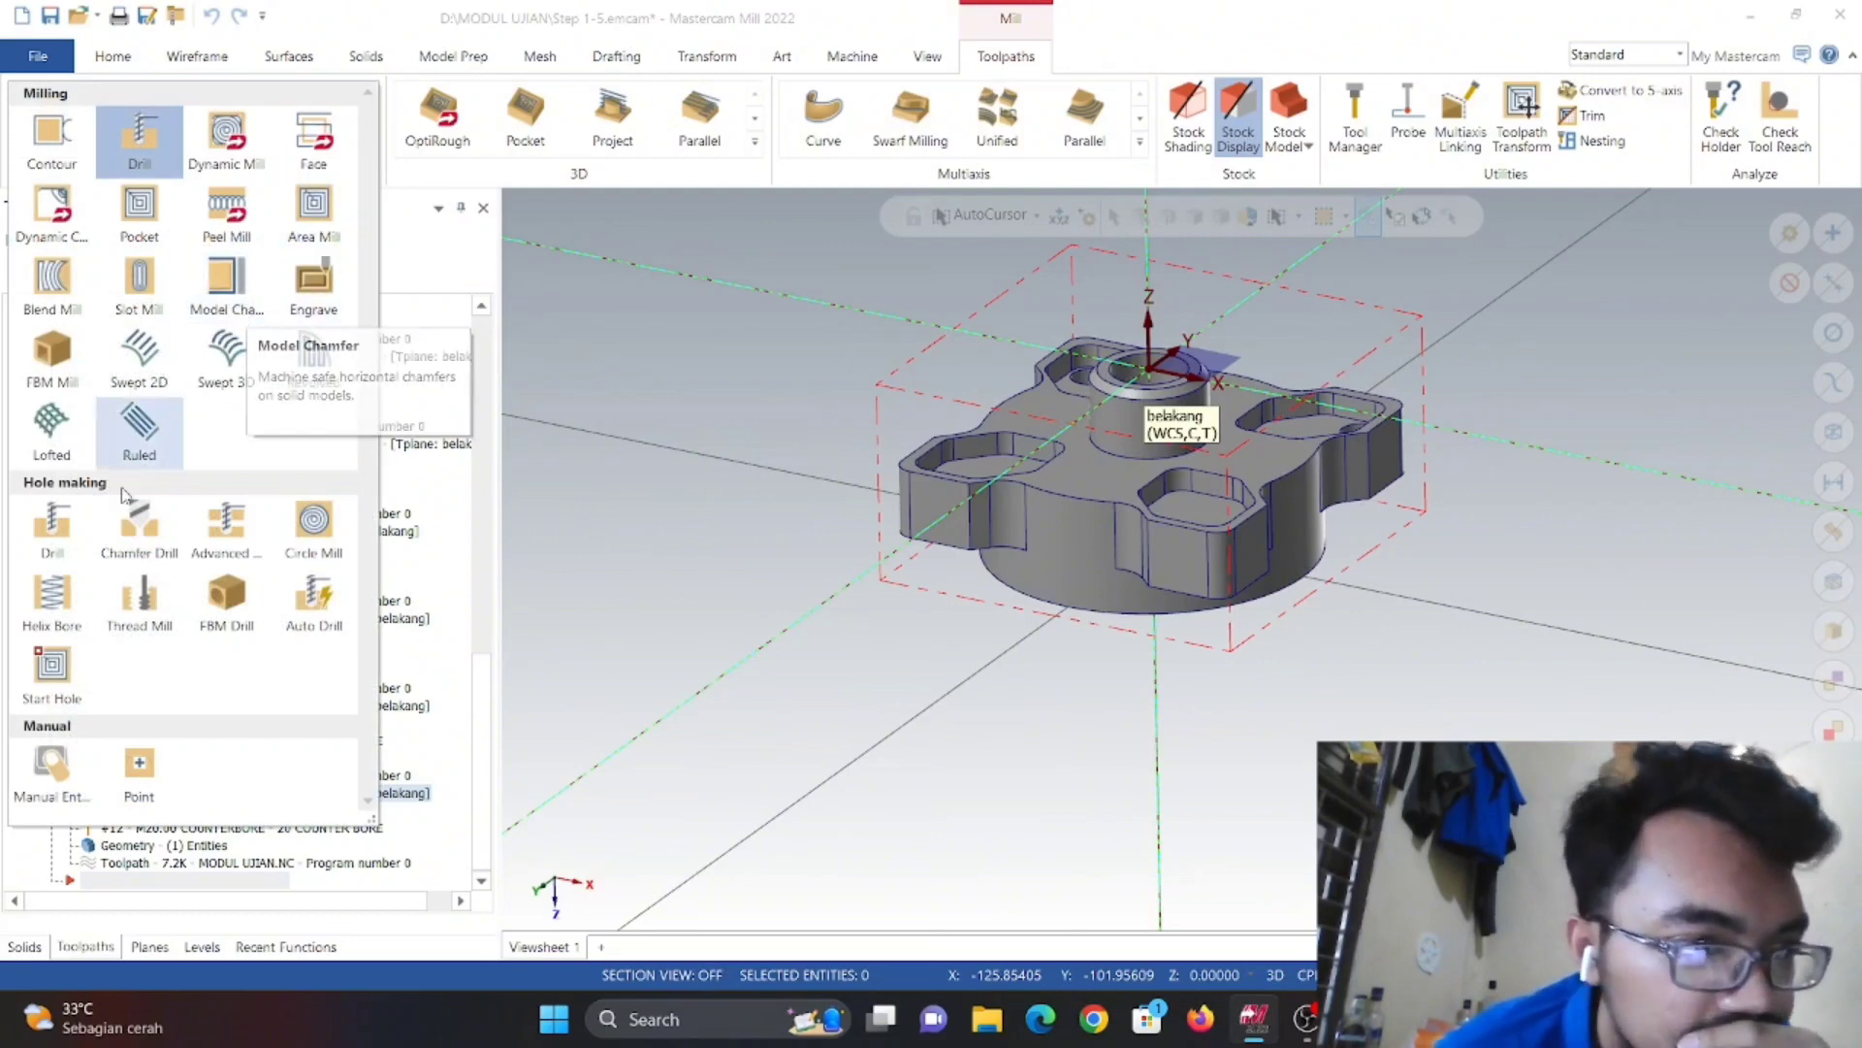
click(133, 594)
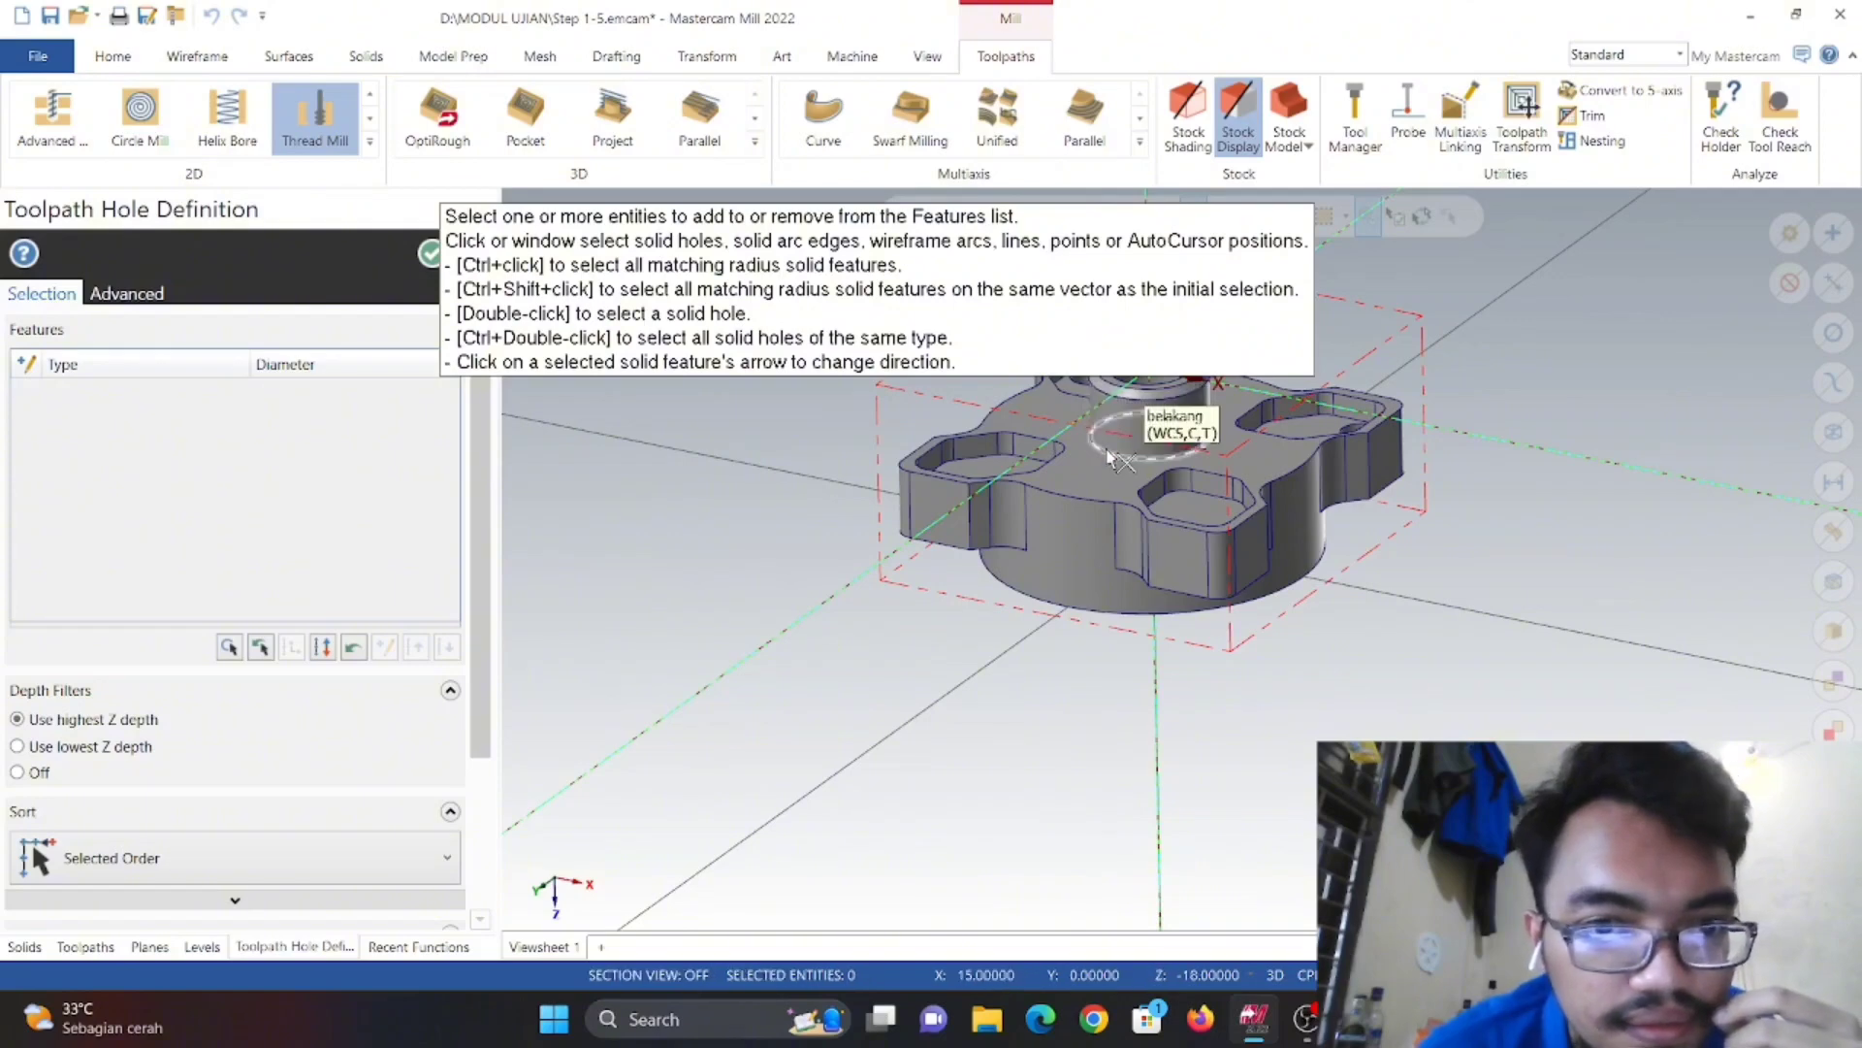
click(1105, 449)
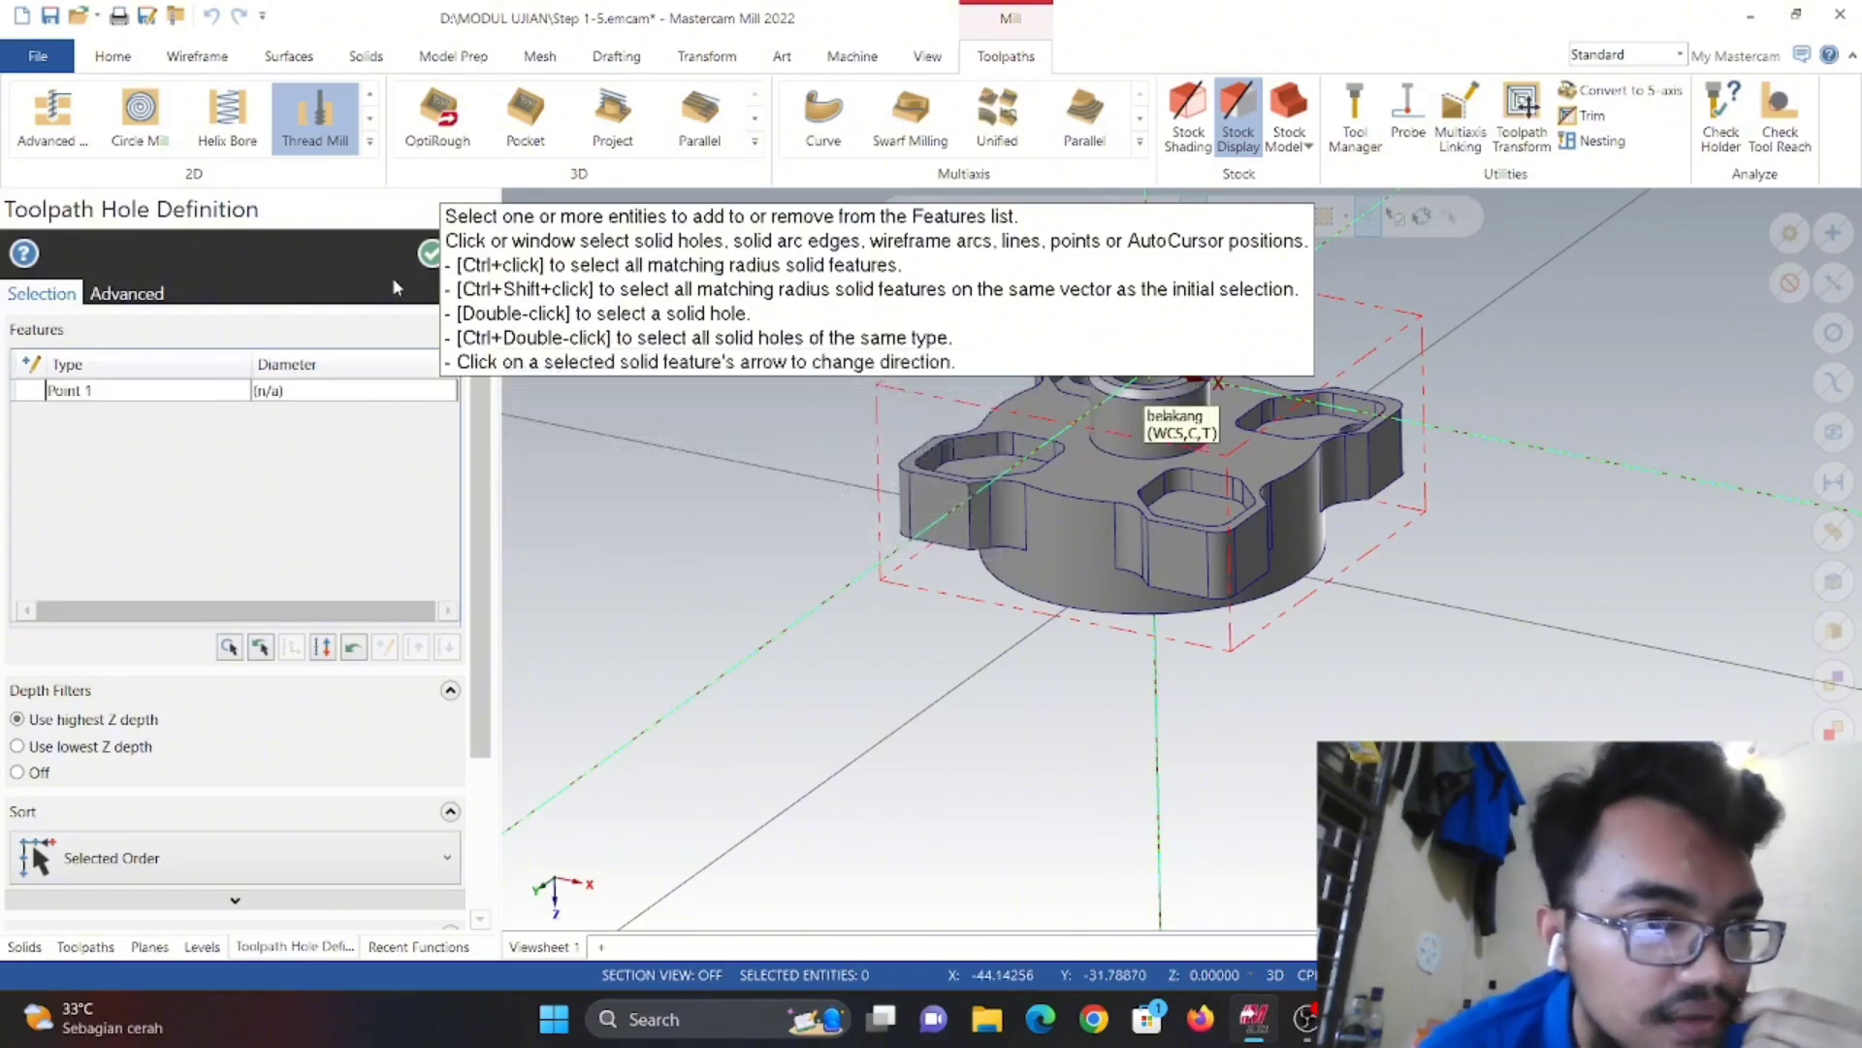
click(435, 251)
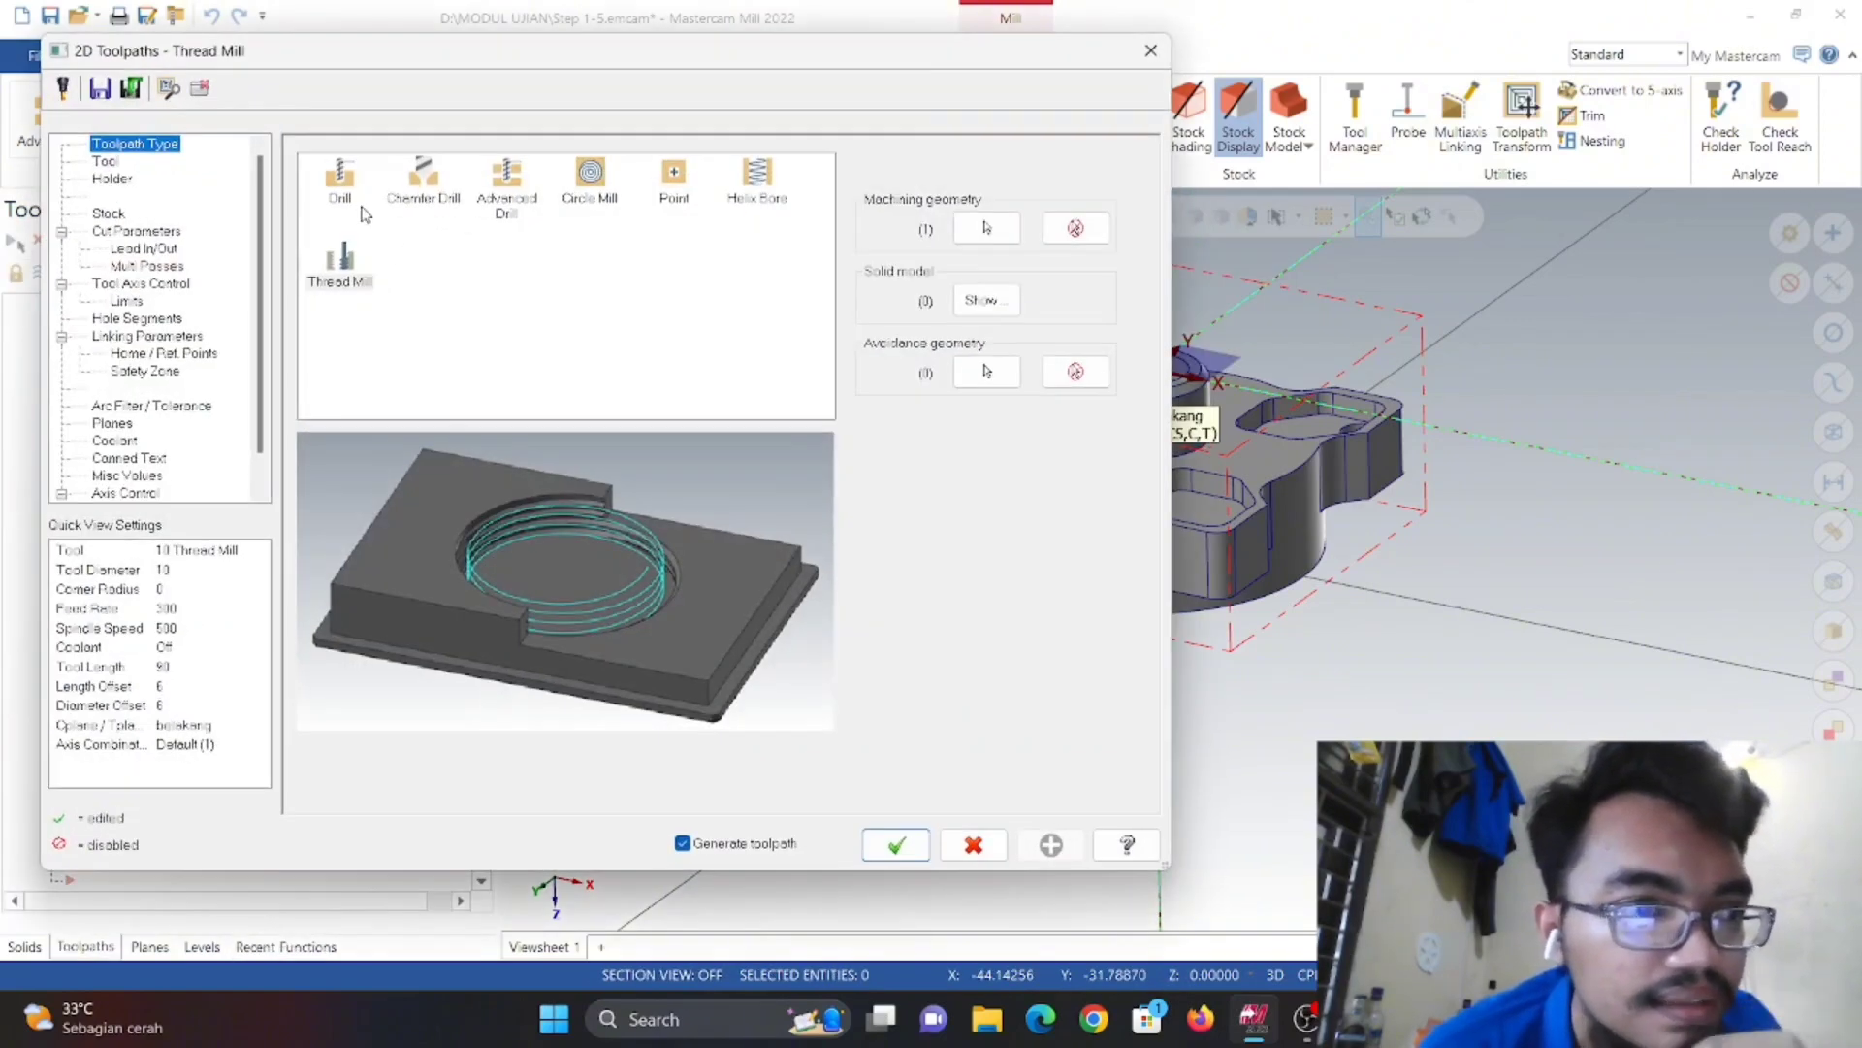
click(347, 261)
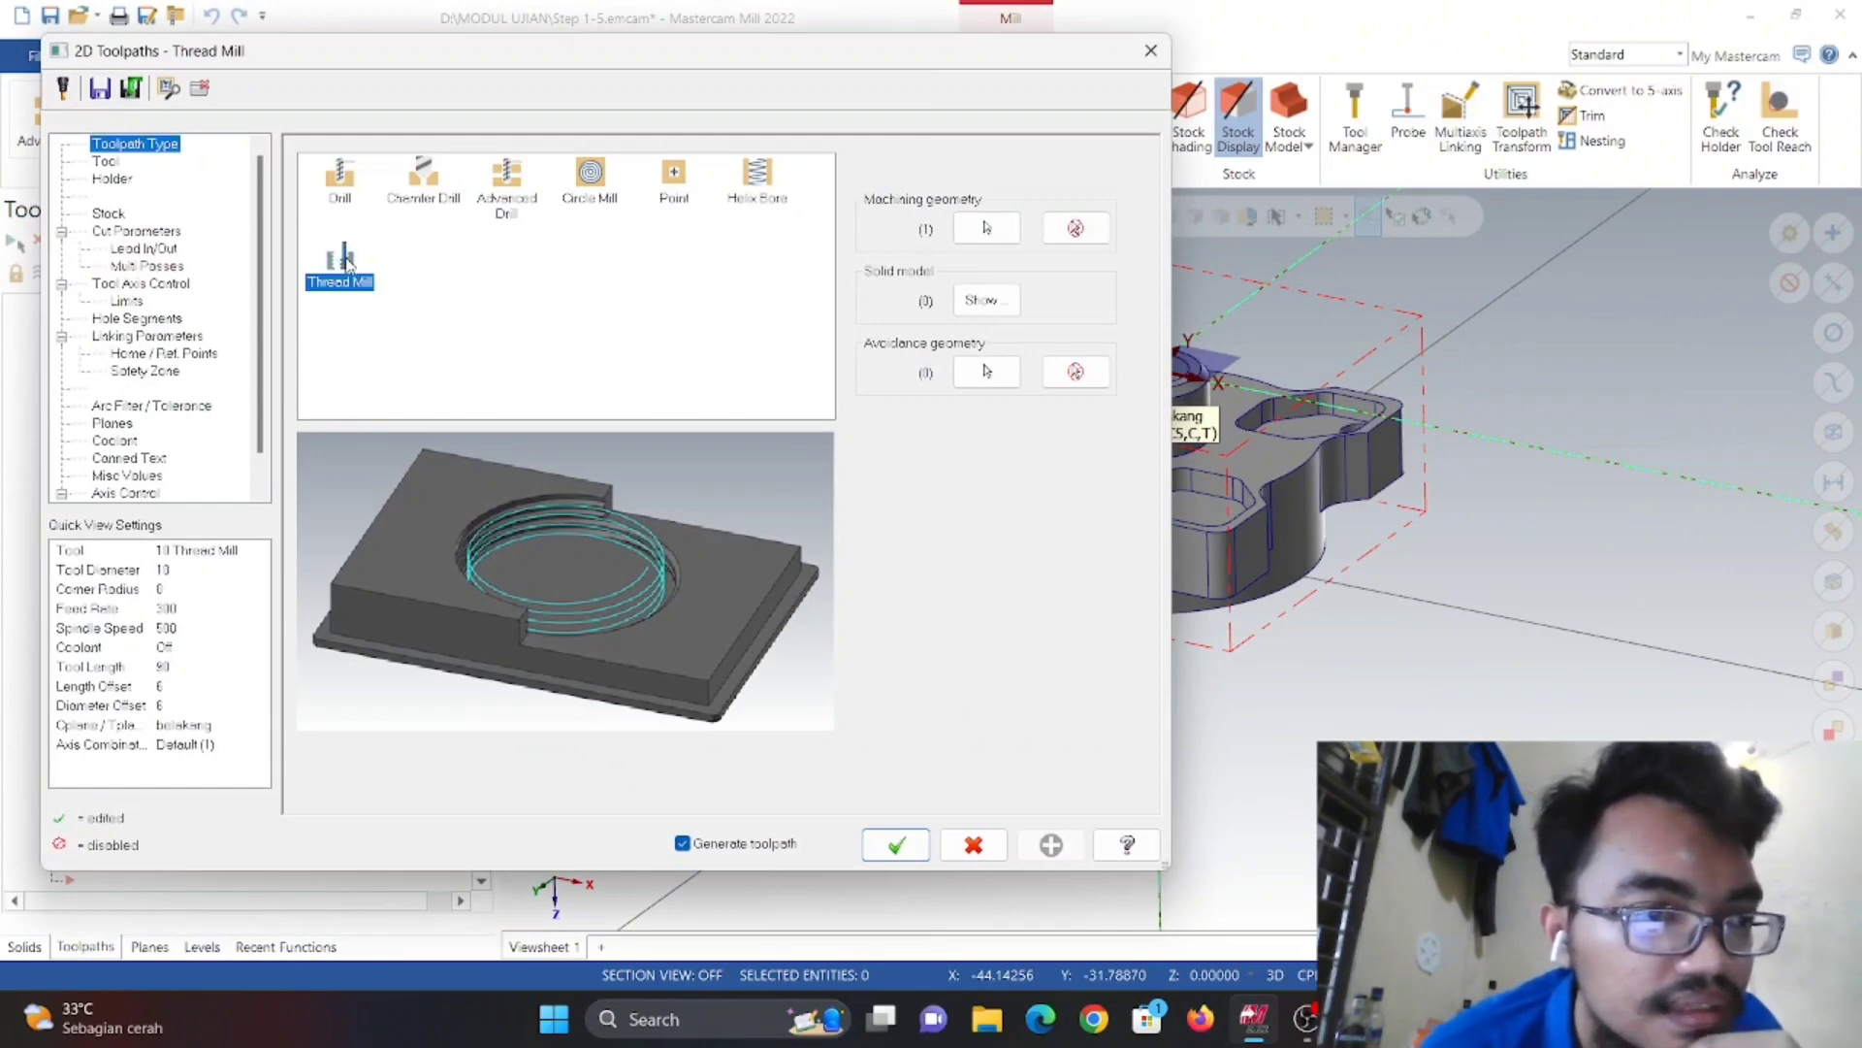
- Create a new tool of the thread mill type for this toolpath and proceed to its geometry definition
click(107, 162)
right_click(458, 439)
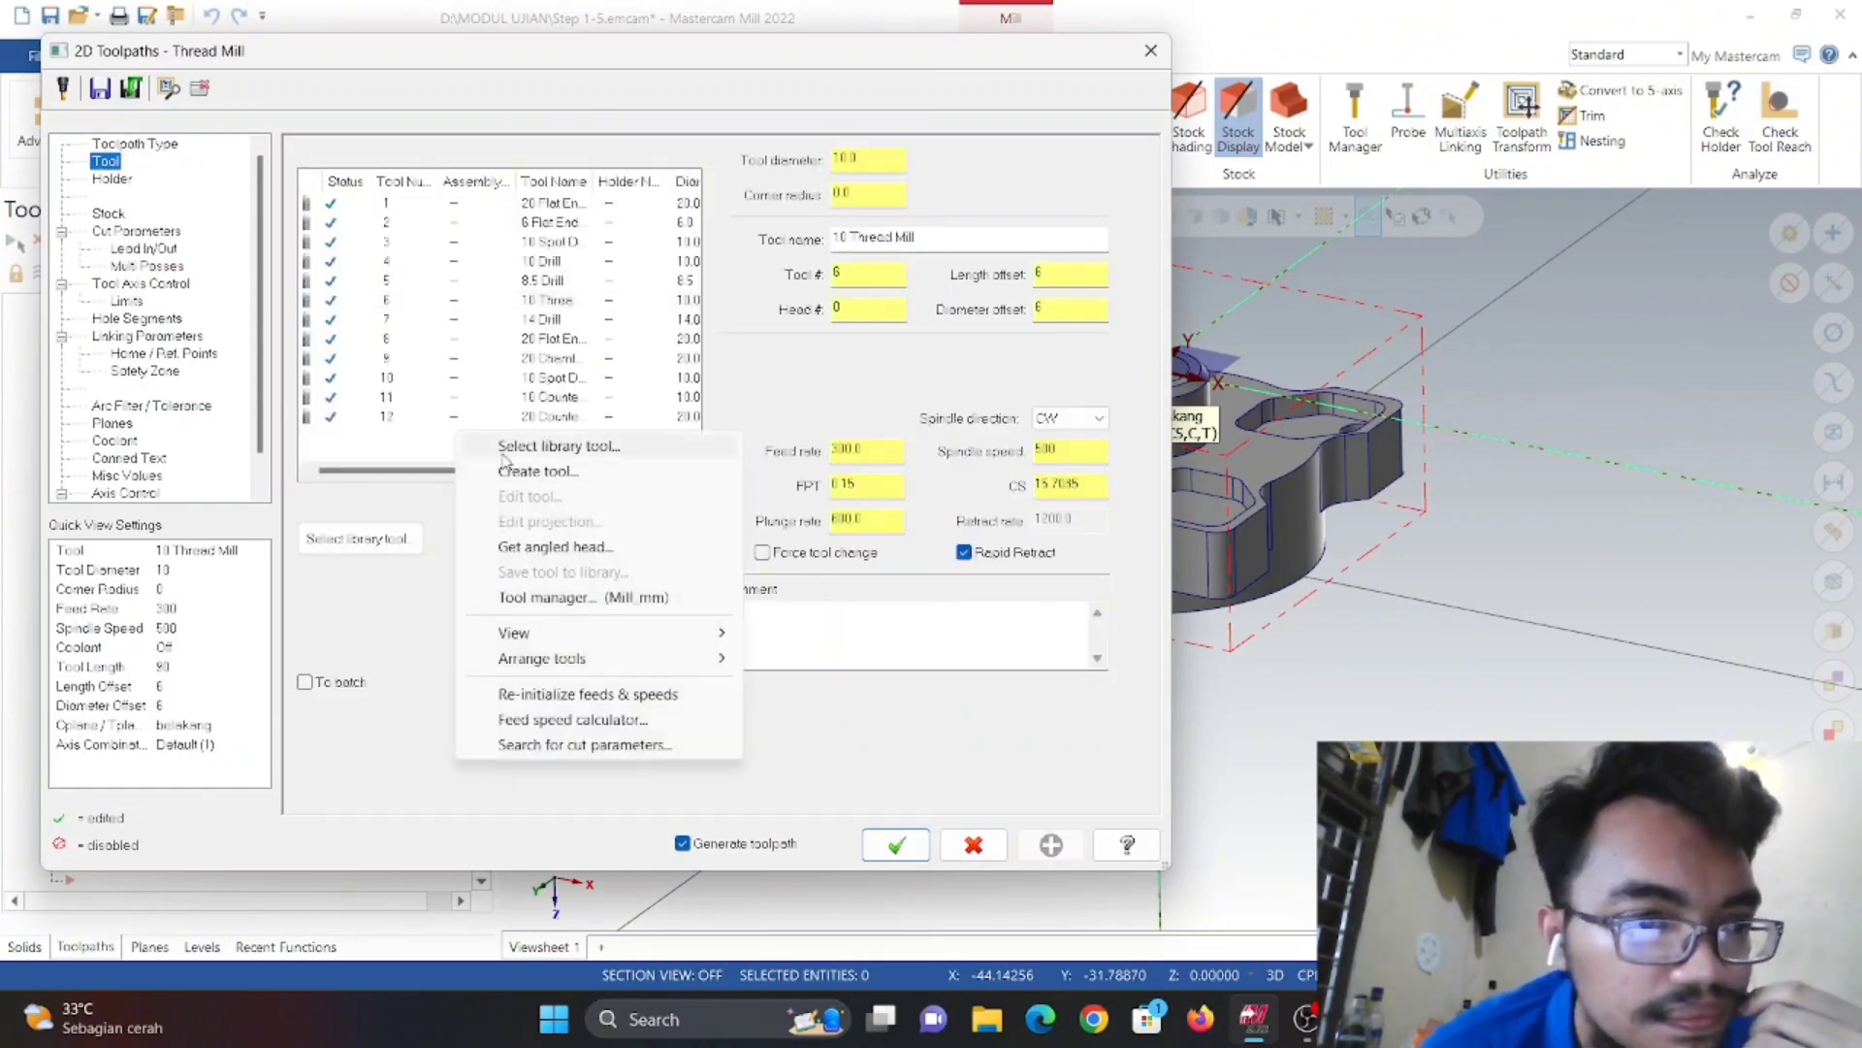
click(561, 471)
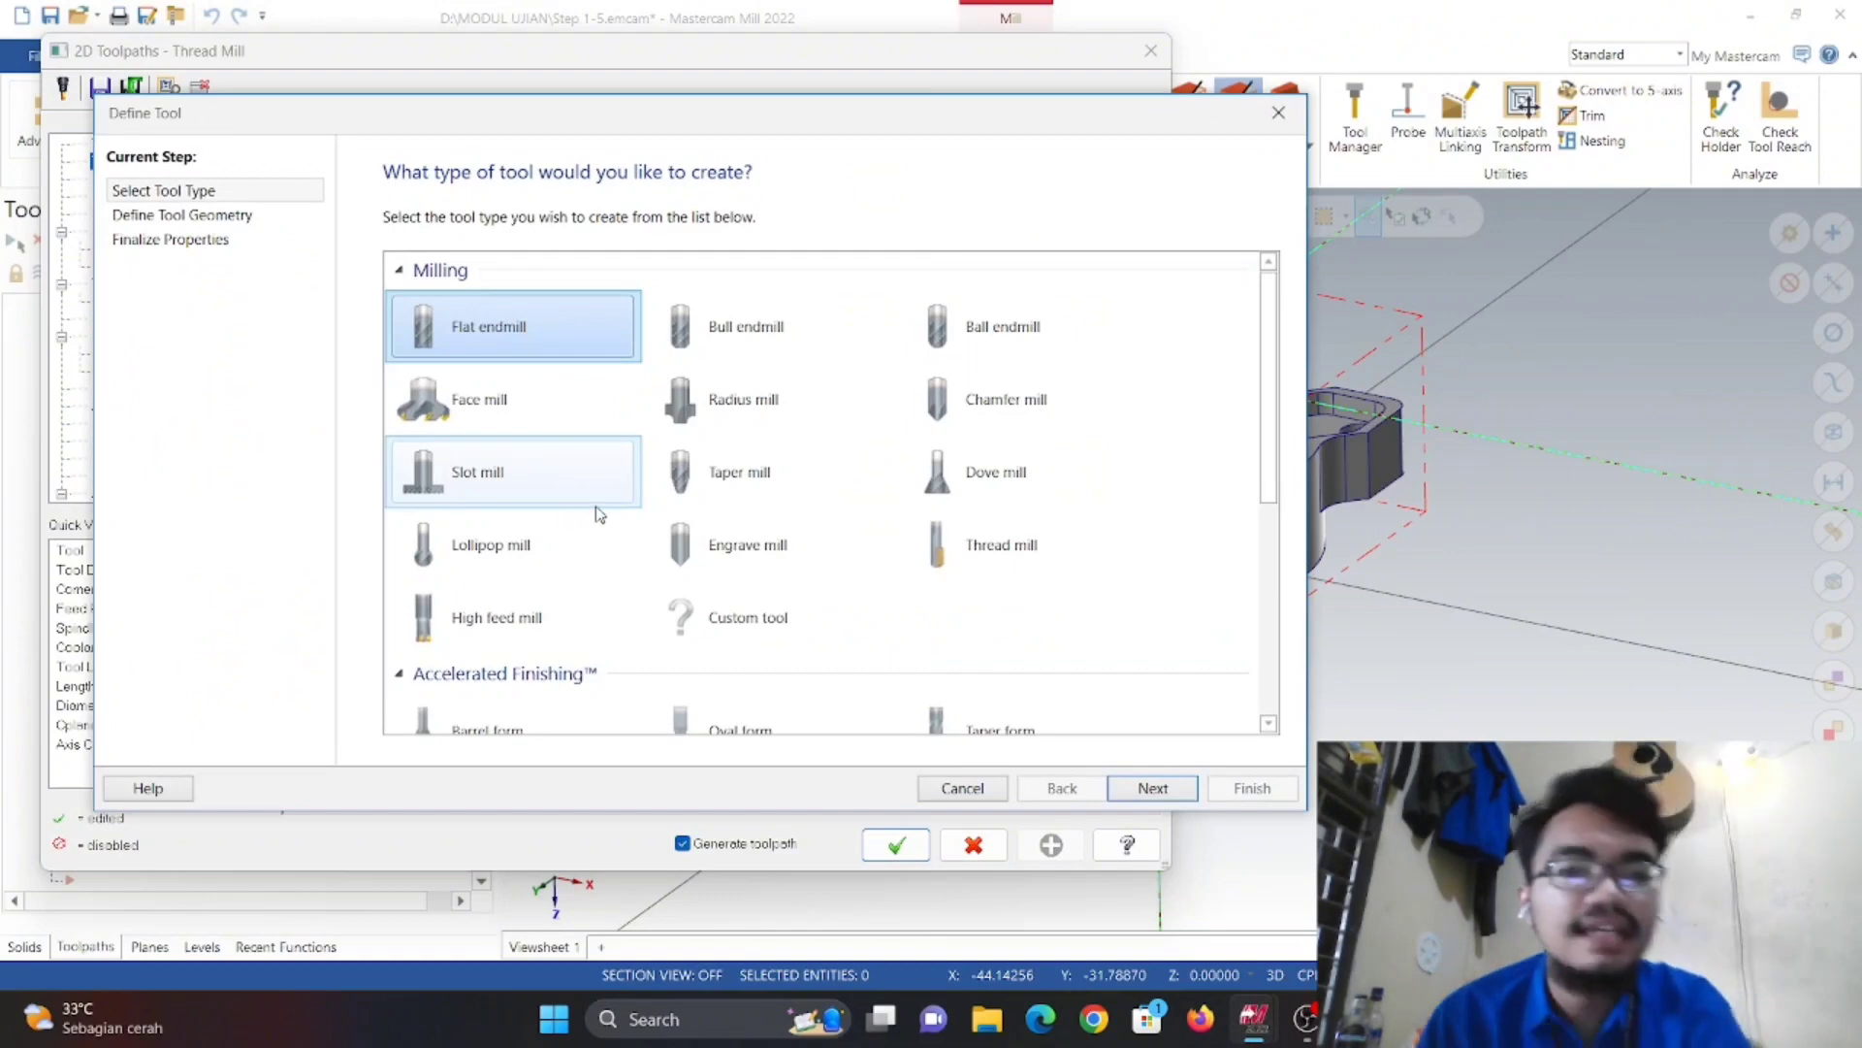
scroll(595, 512, down, 3)
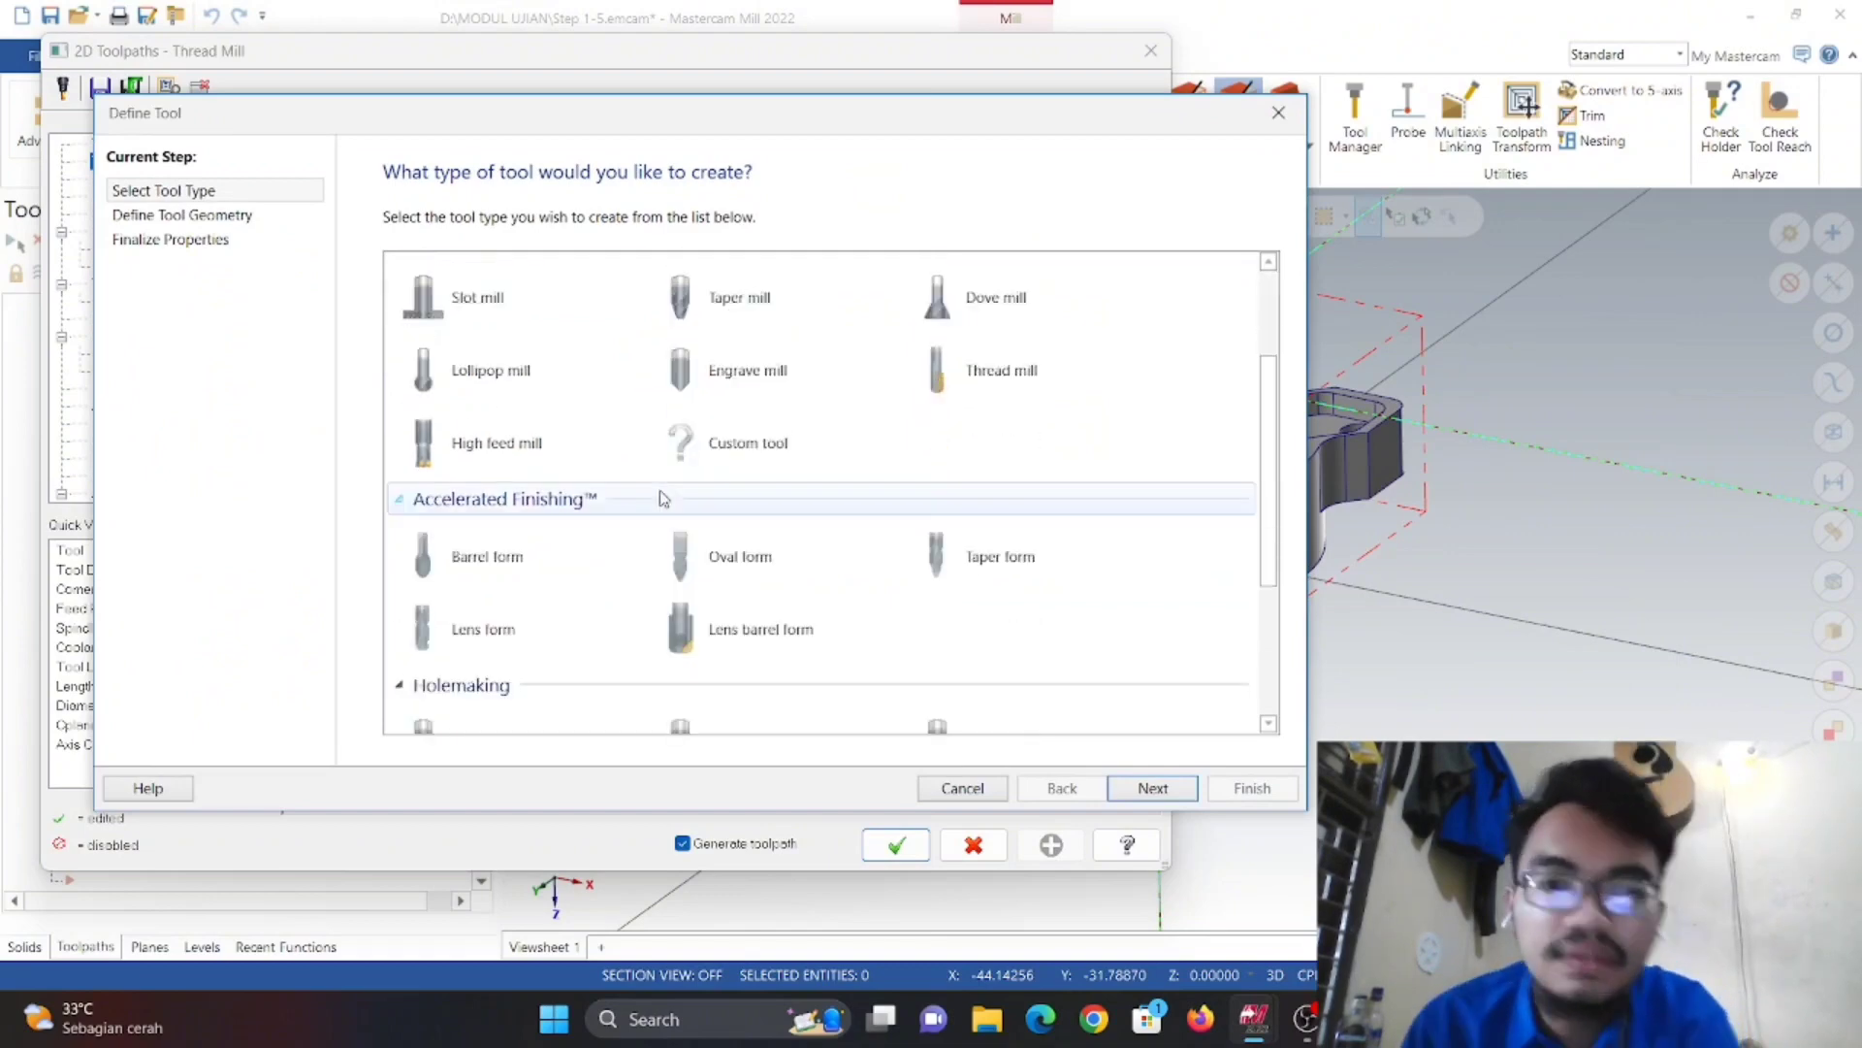
click(1006, 381)
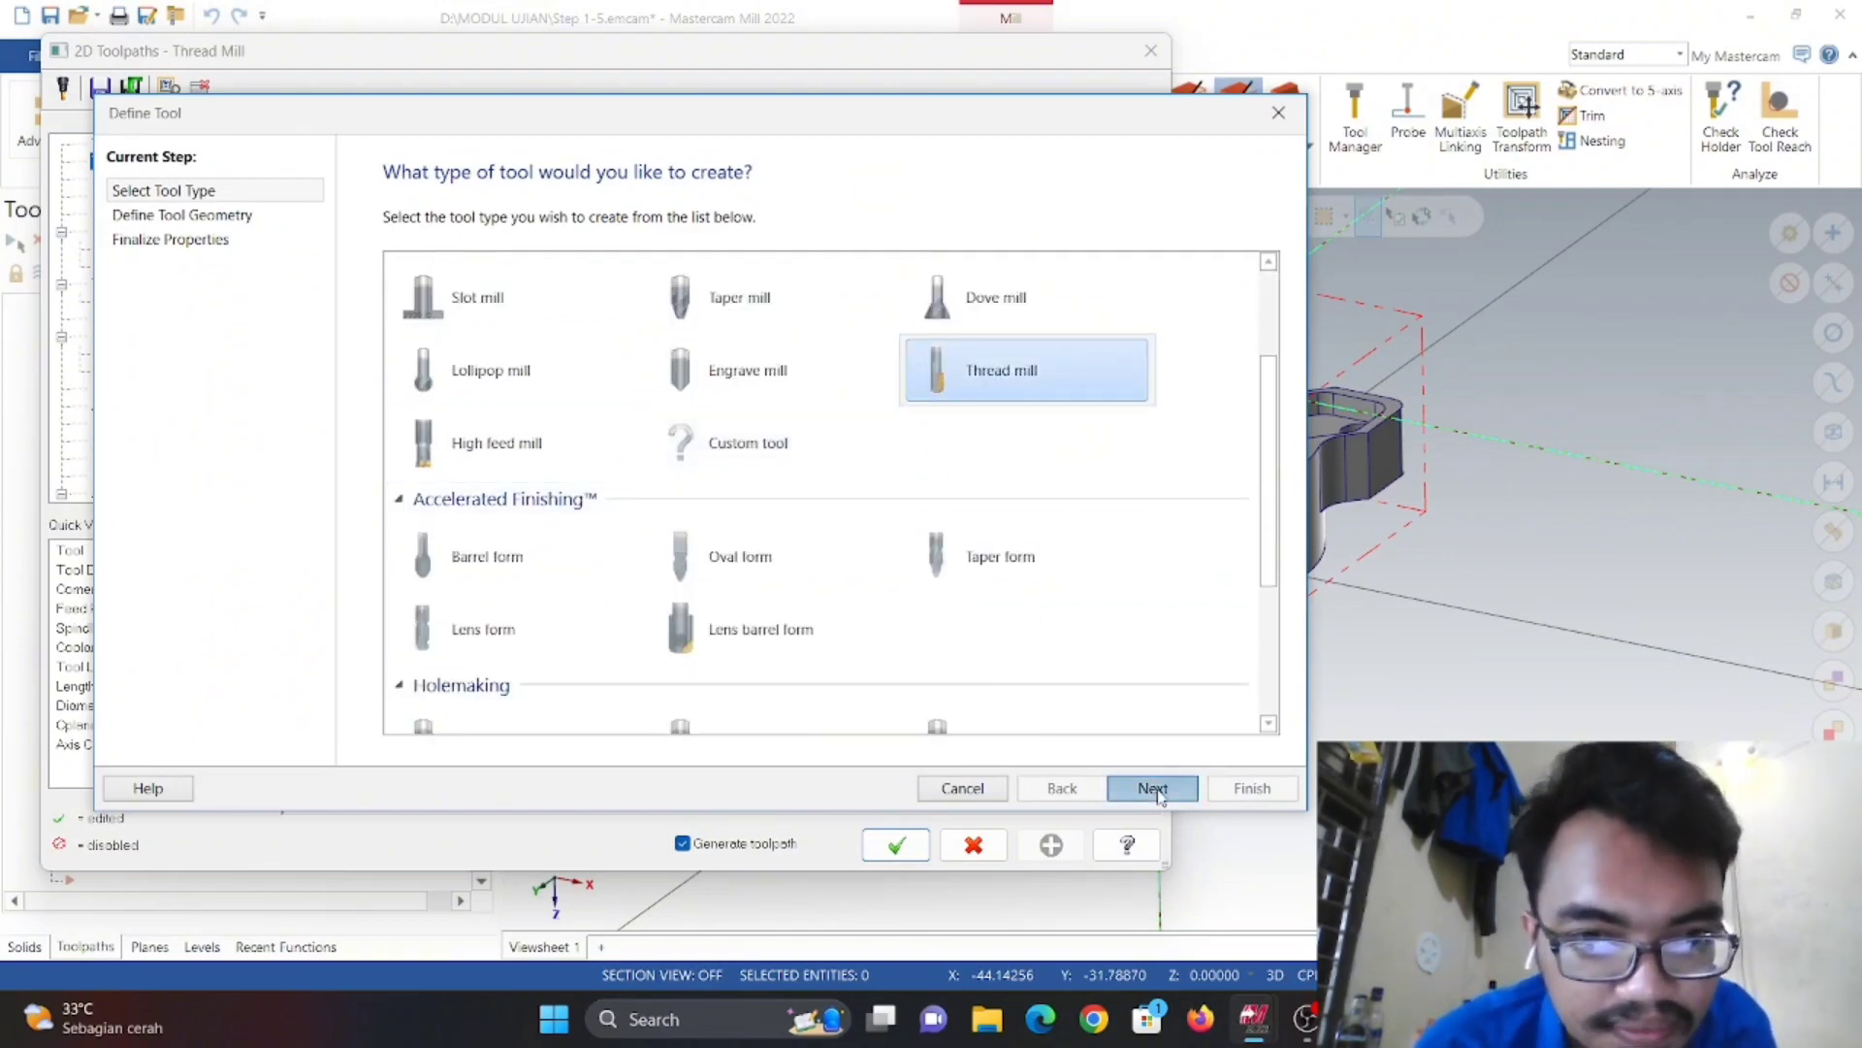
click(1152, 788)
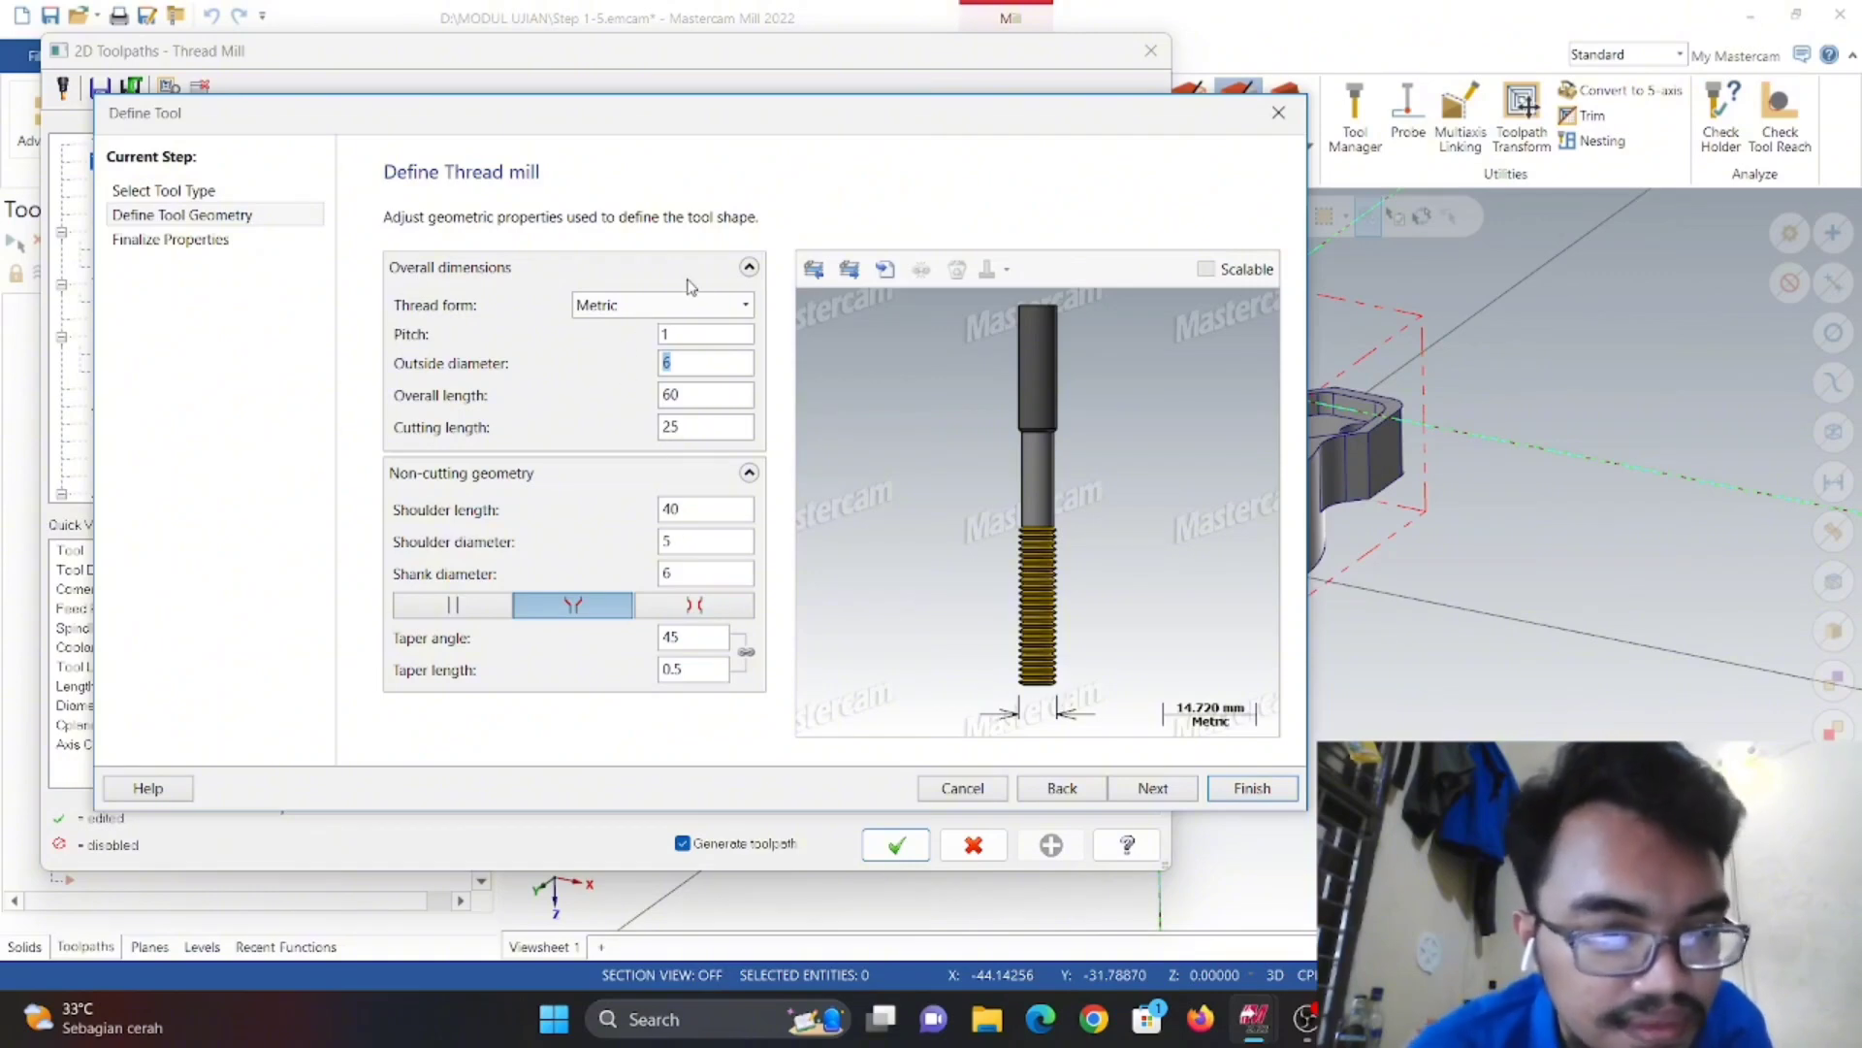
- Set the thread mill's pitch to 1.5 and its outside, shoulder and shank diameters to 30
click(679, 335)
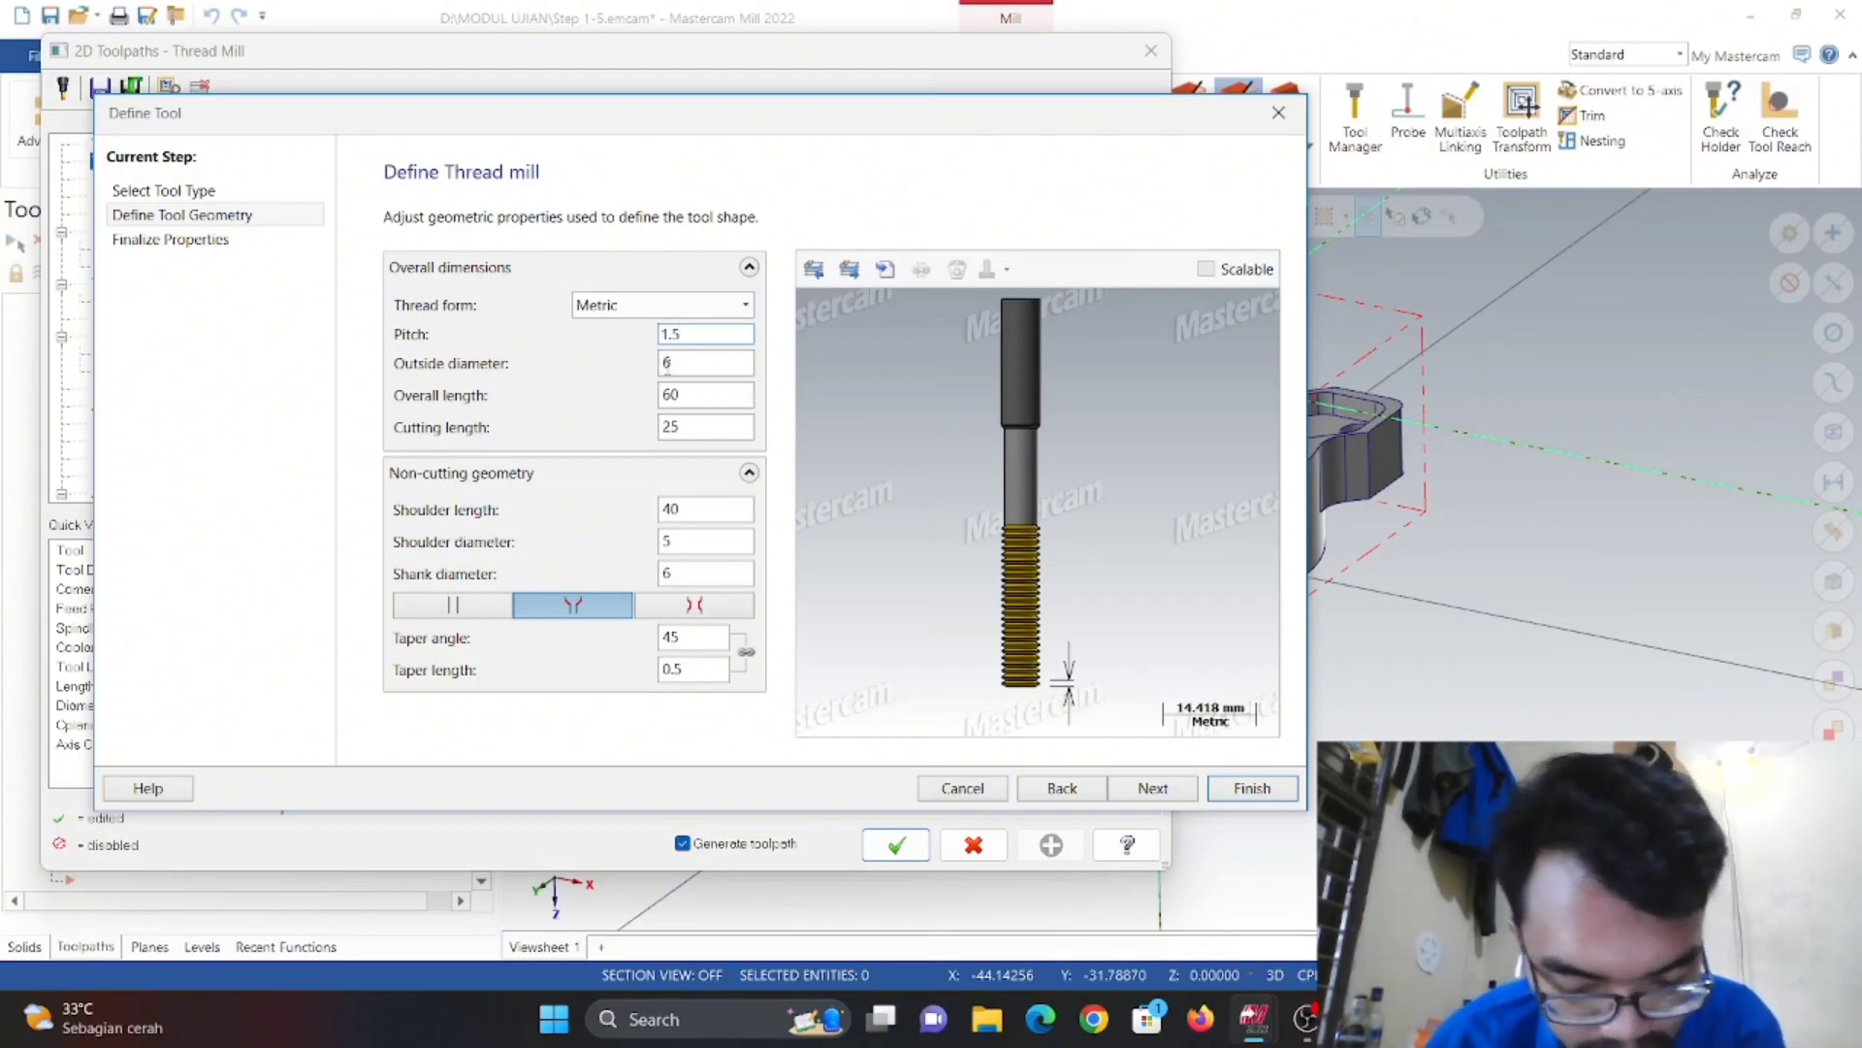
click(689, 362)
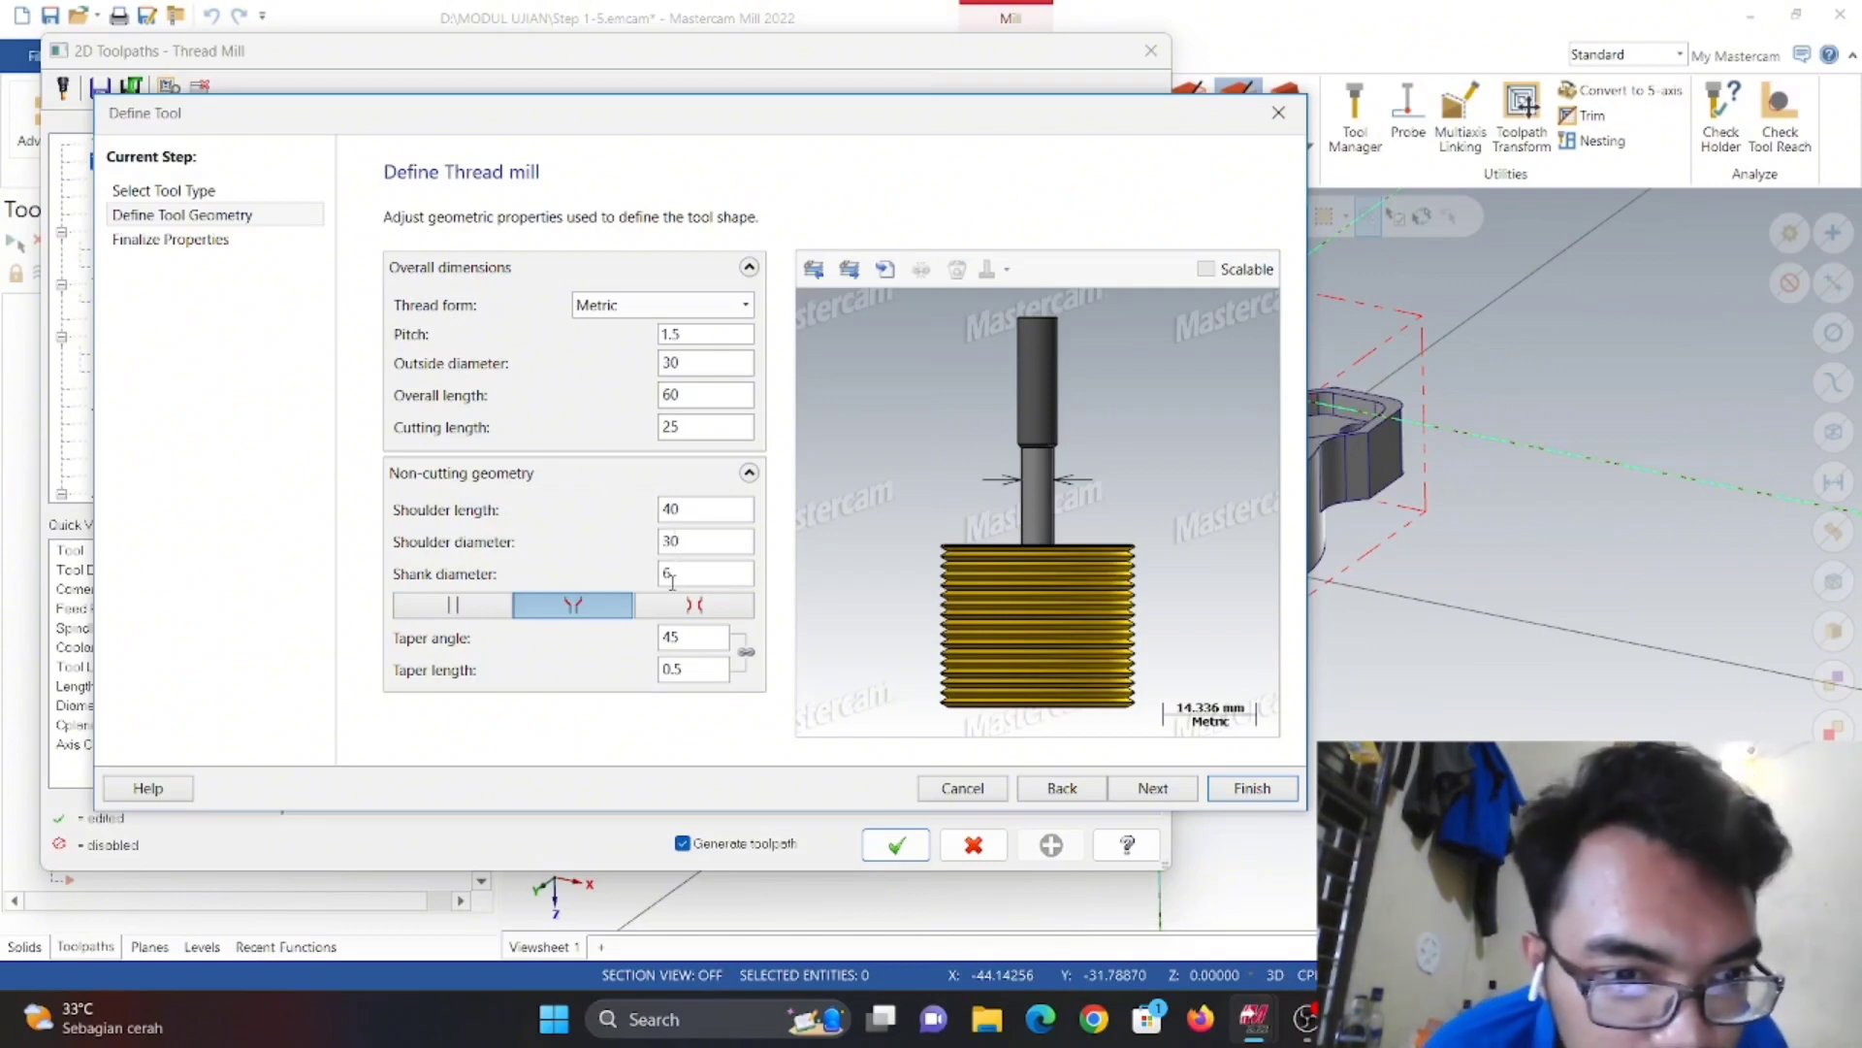
click(672, 582)
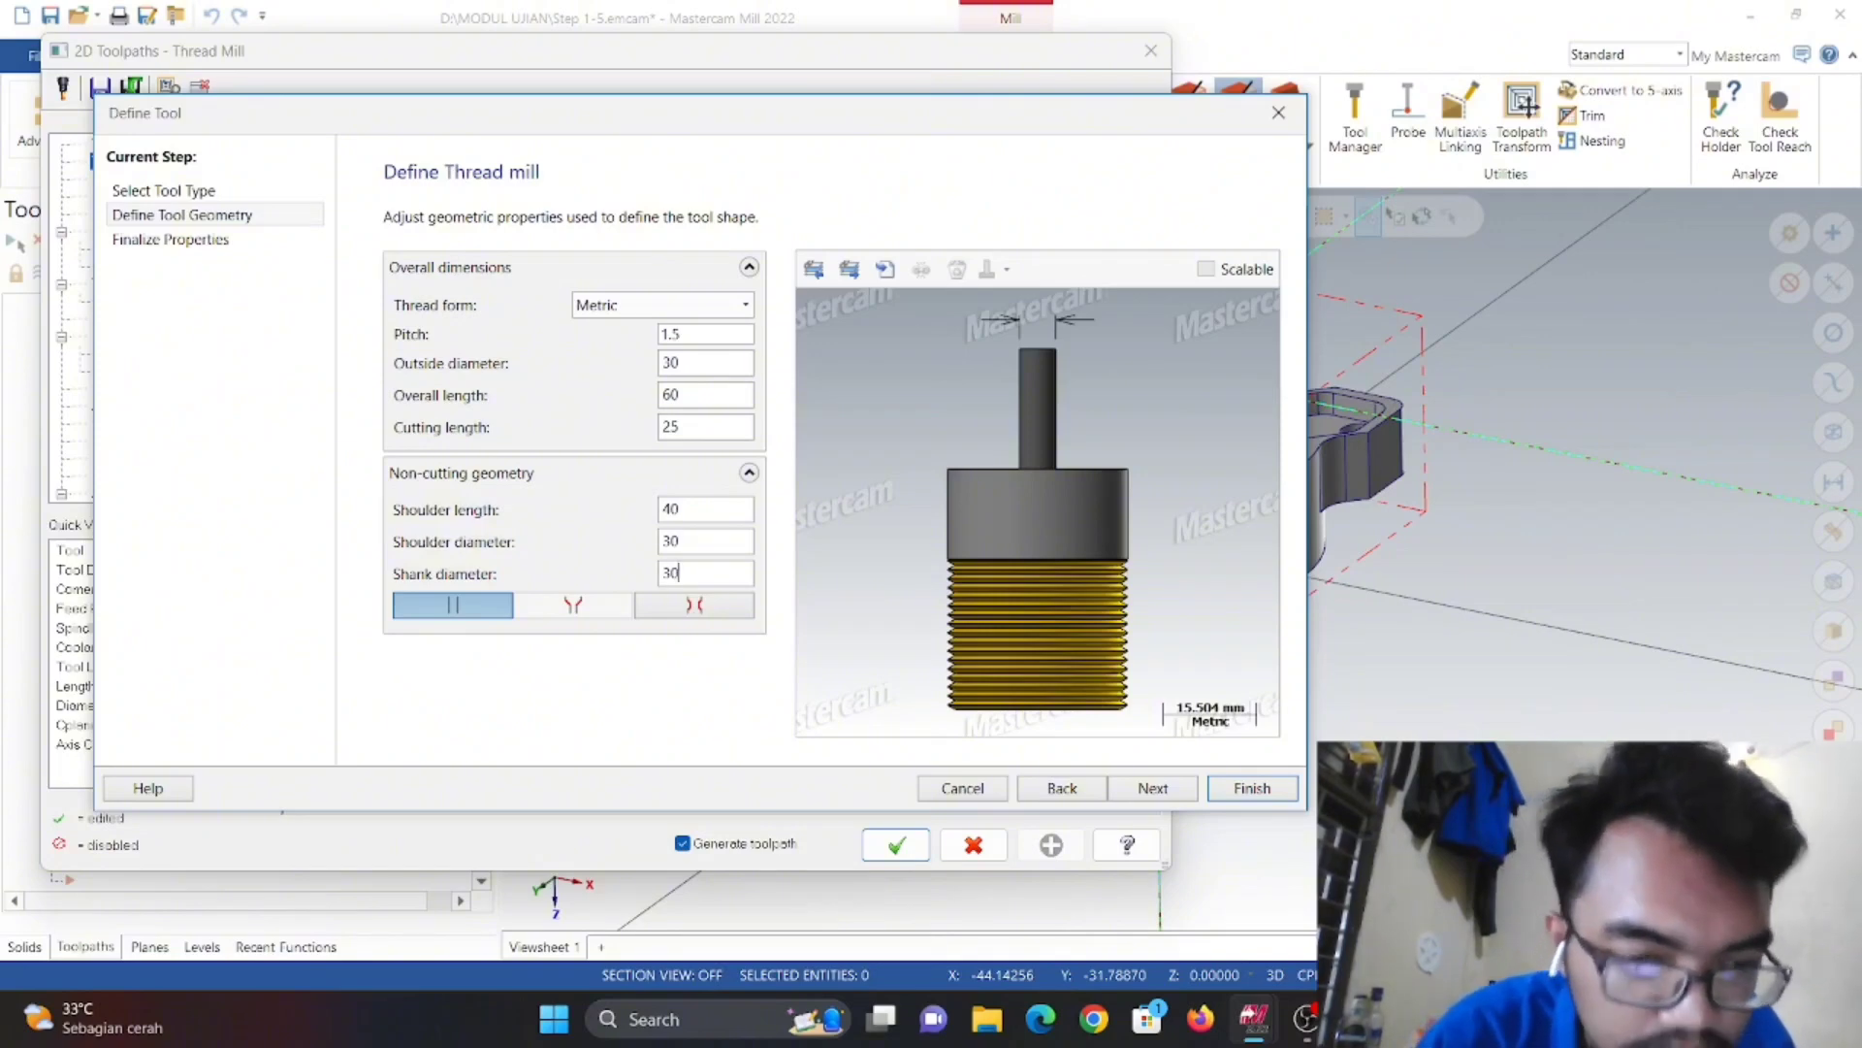
click(725, 705)
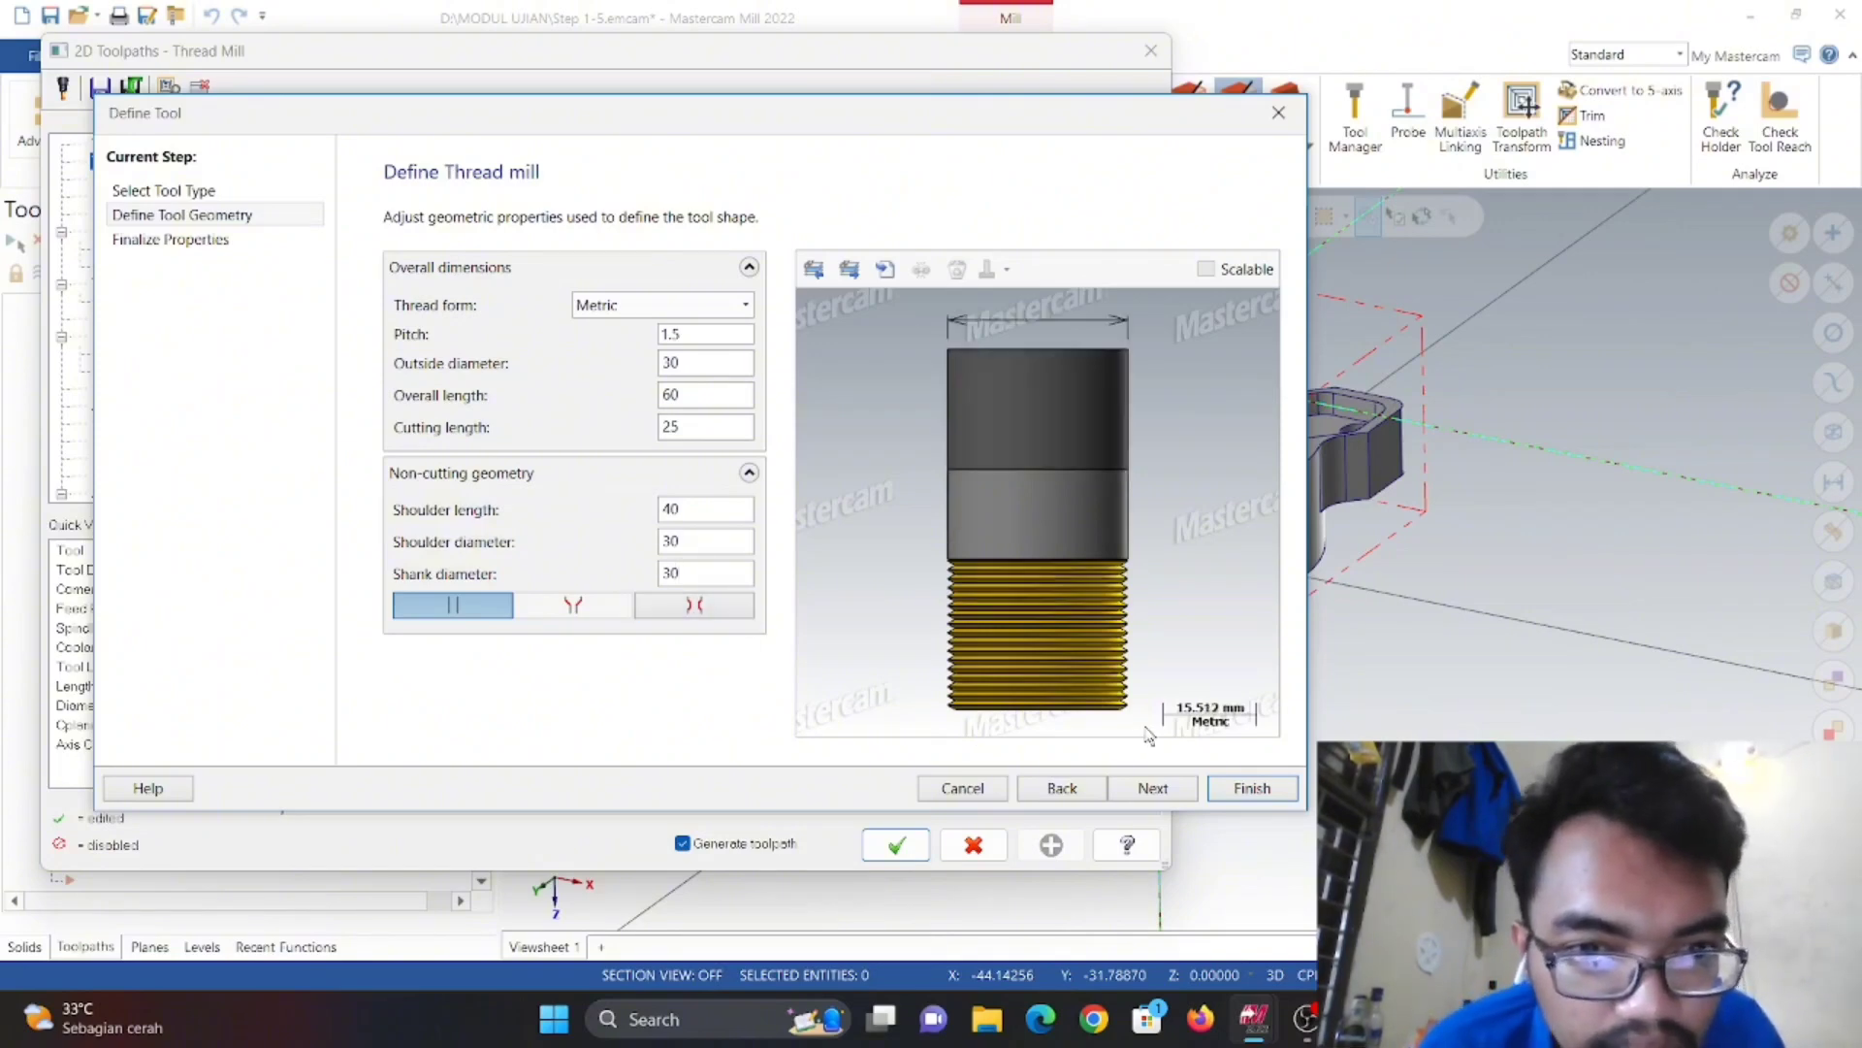
- Set the new thread mill's feed rate to 500 and spindle speed to 800, and finish creating it
click(1181, 795)
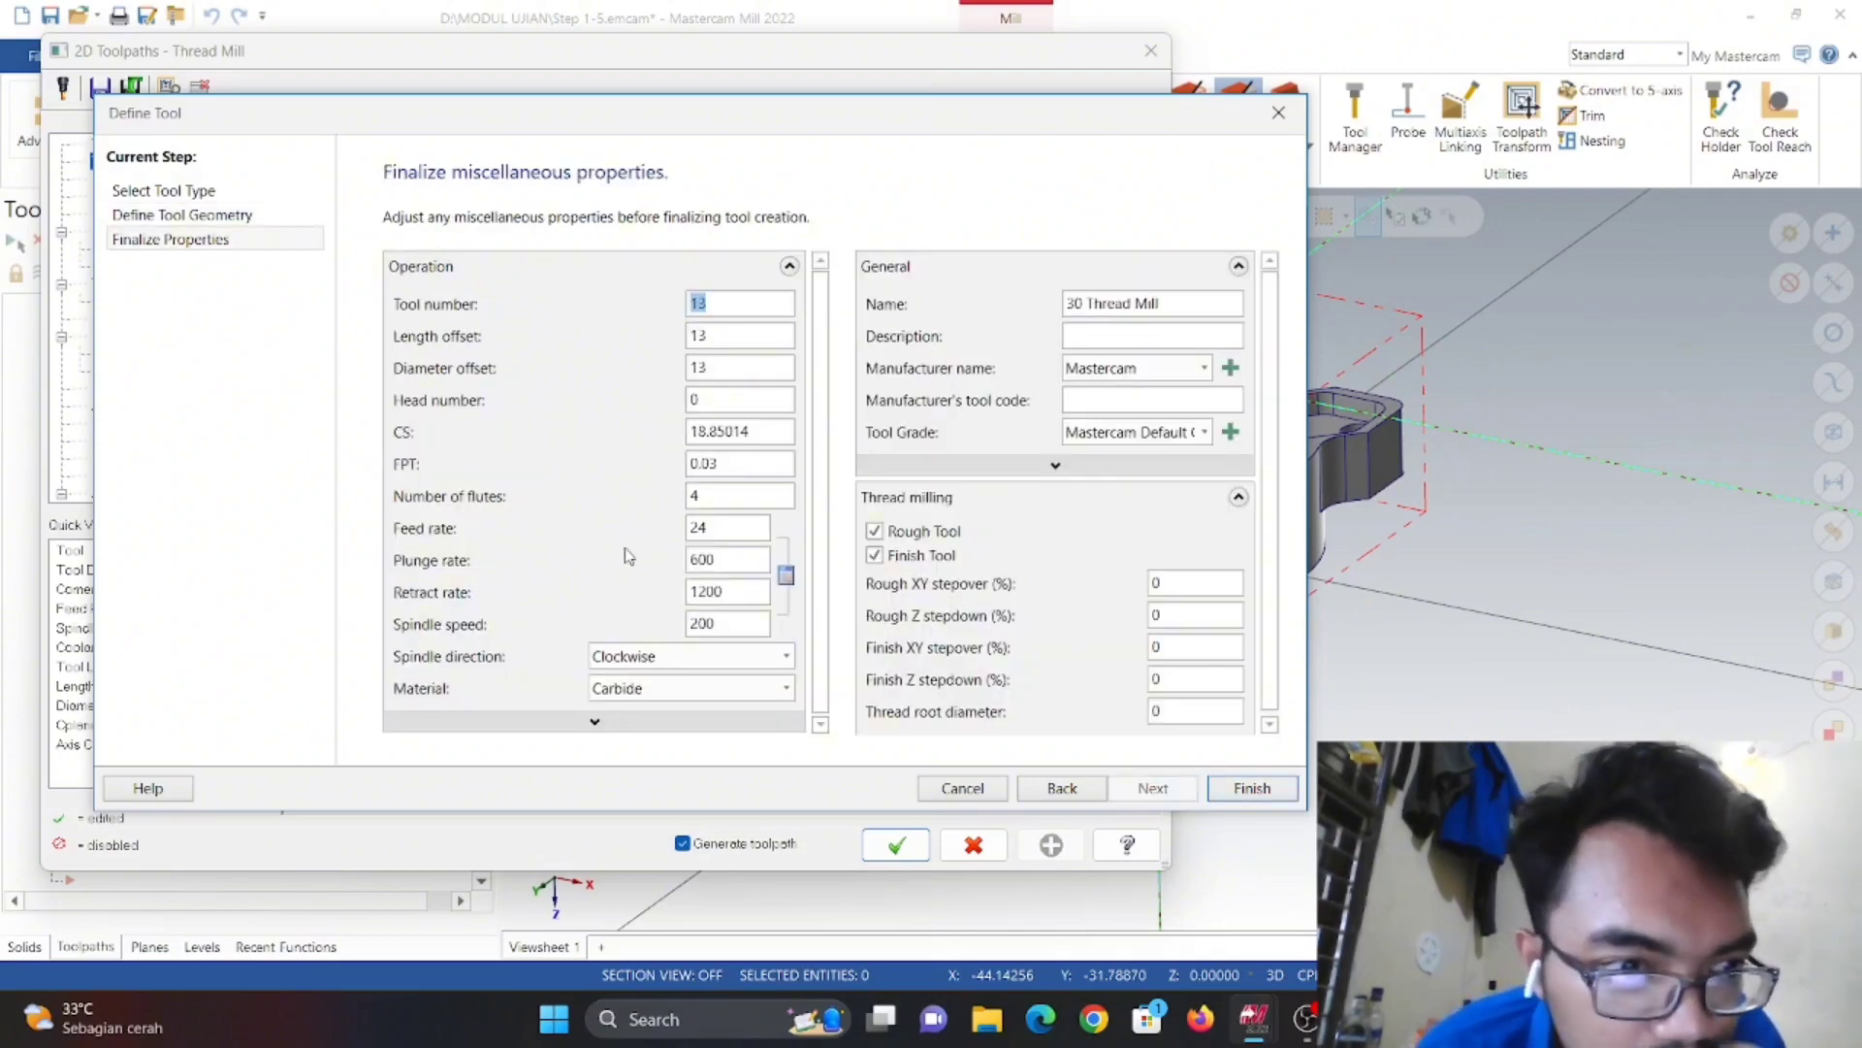
drag(709, 527, 681, 531)
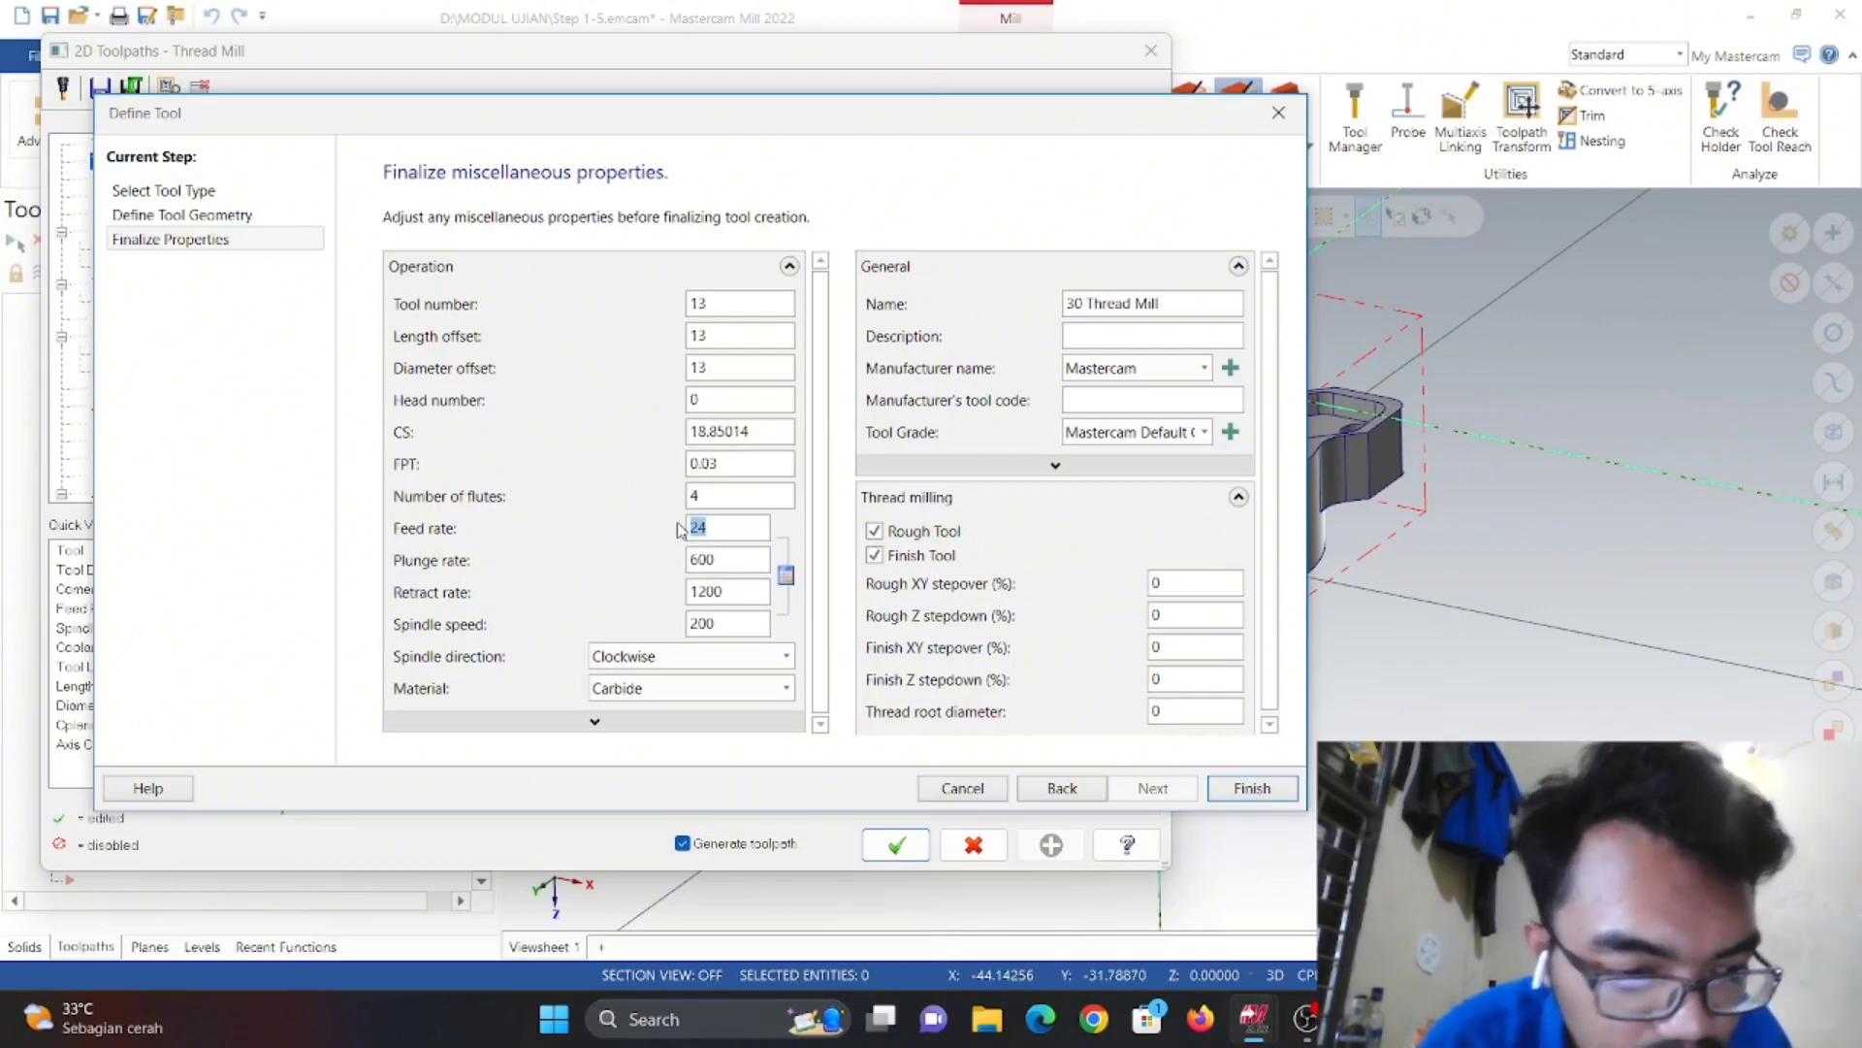
text(500)
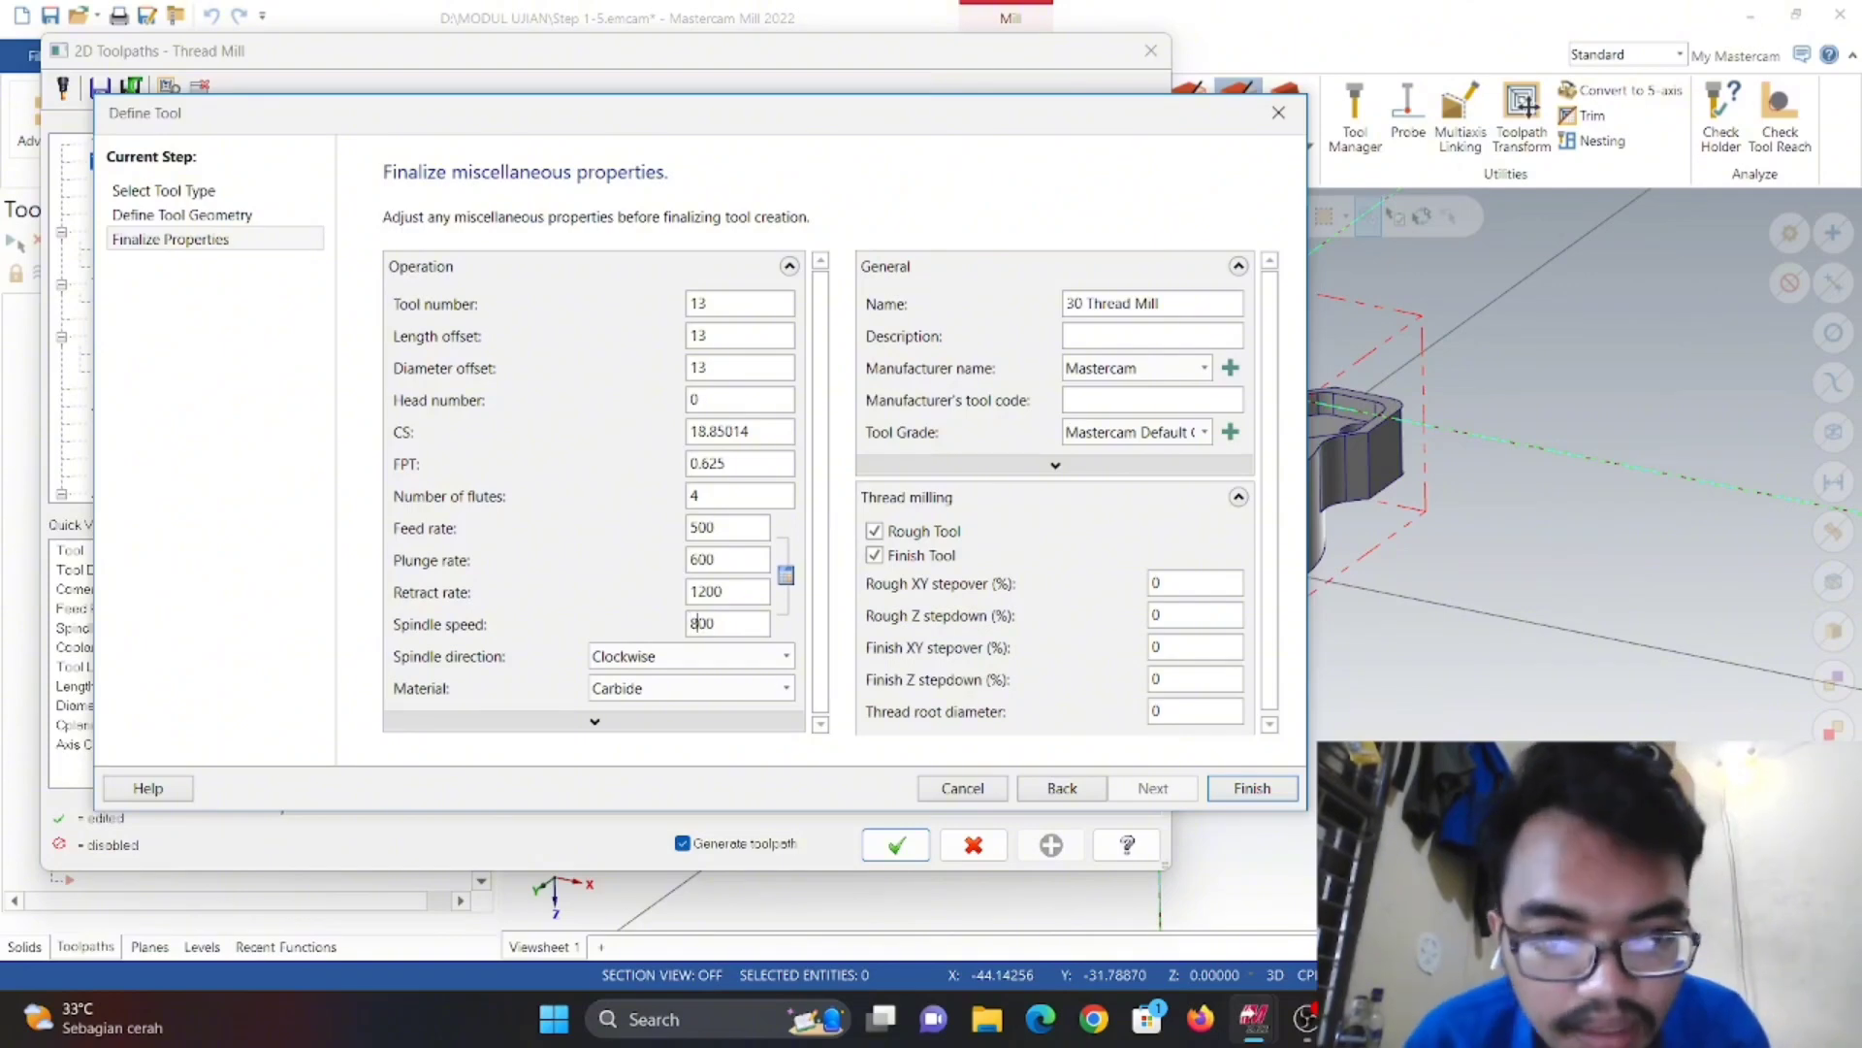
click(1251, 788)
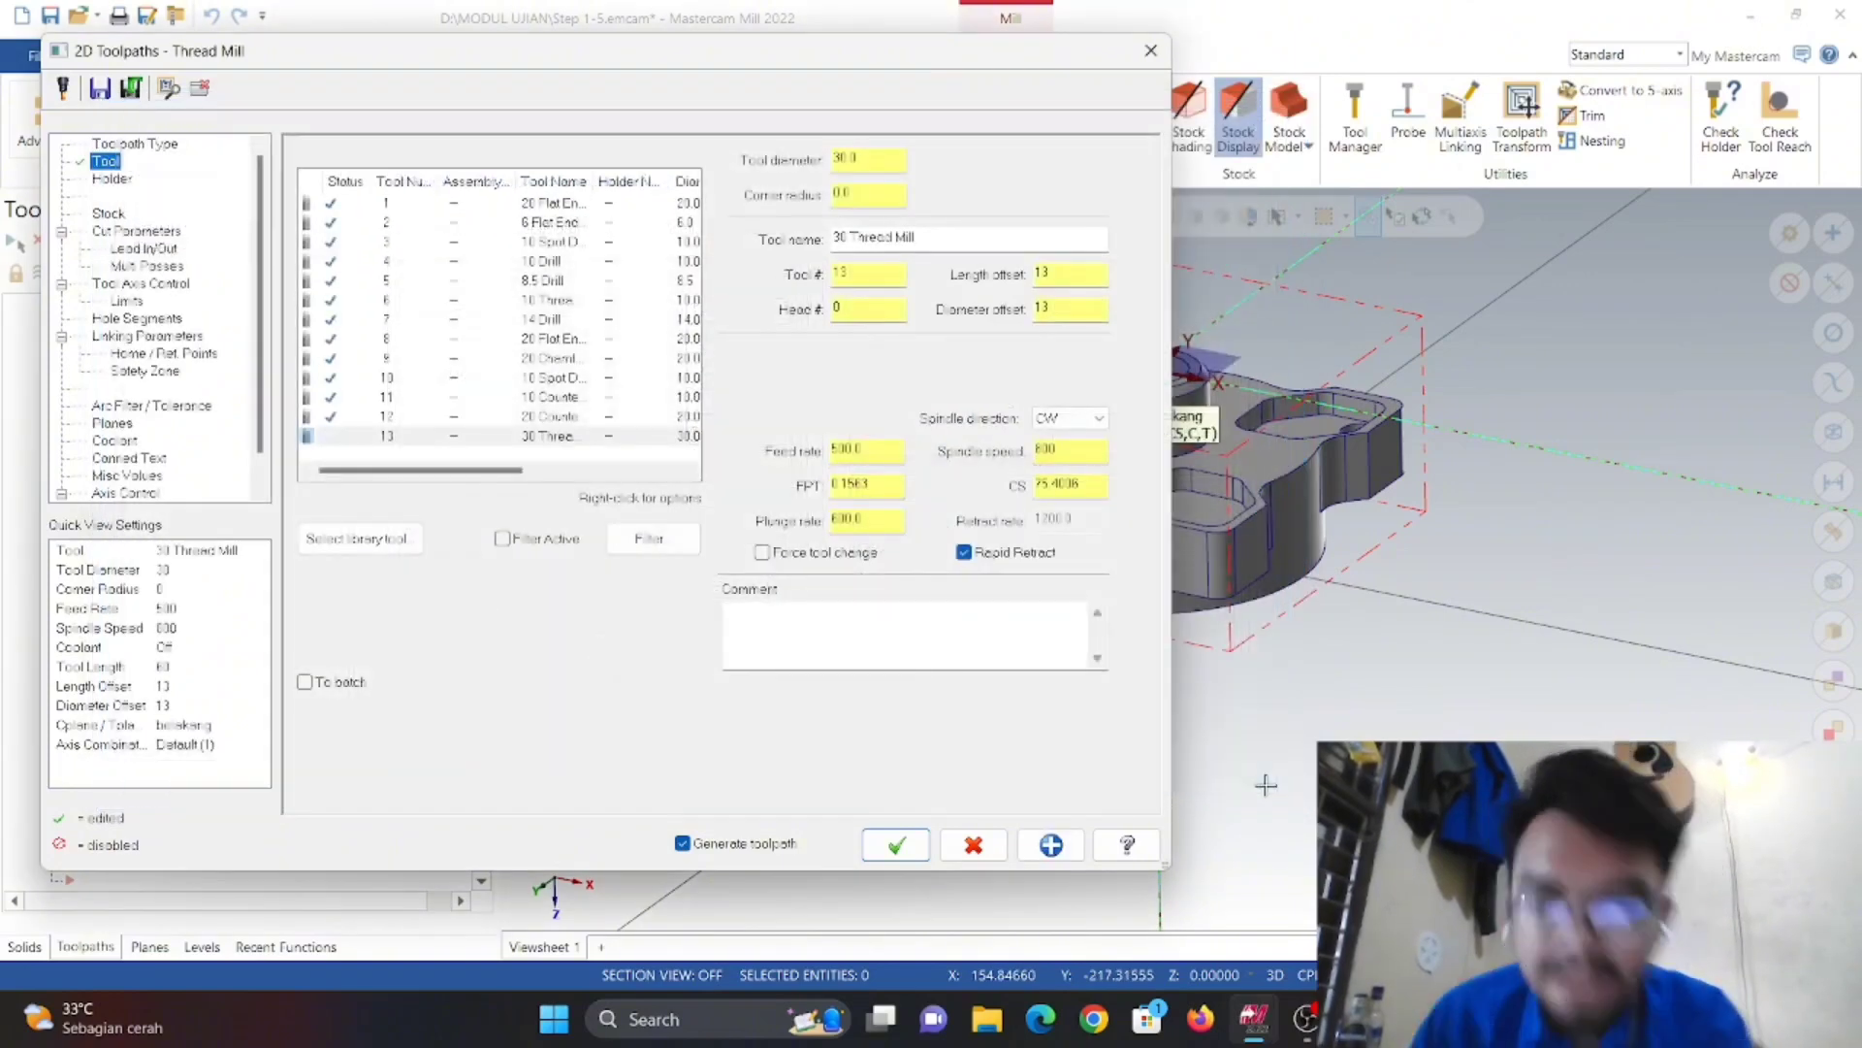
- Switch the cut parameters to an OD thread and set both minor thread diameter values to 28.5
click(111, 233)
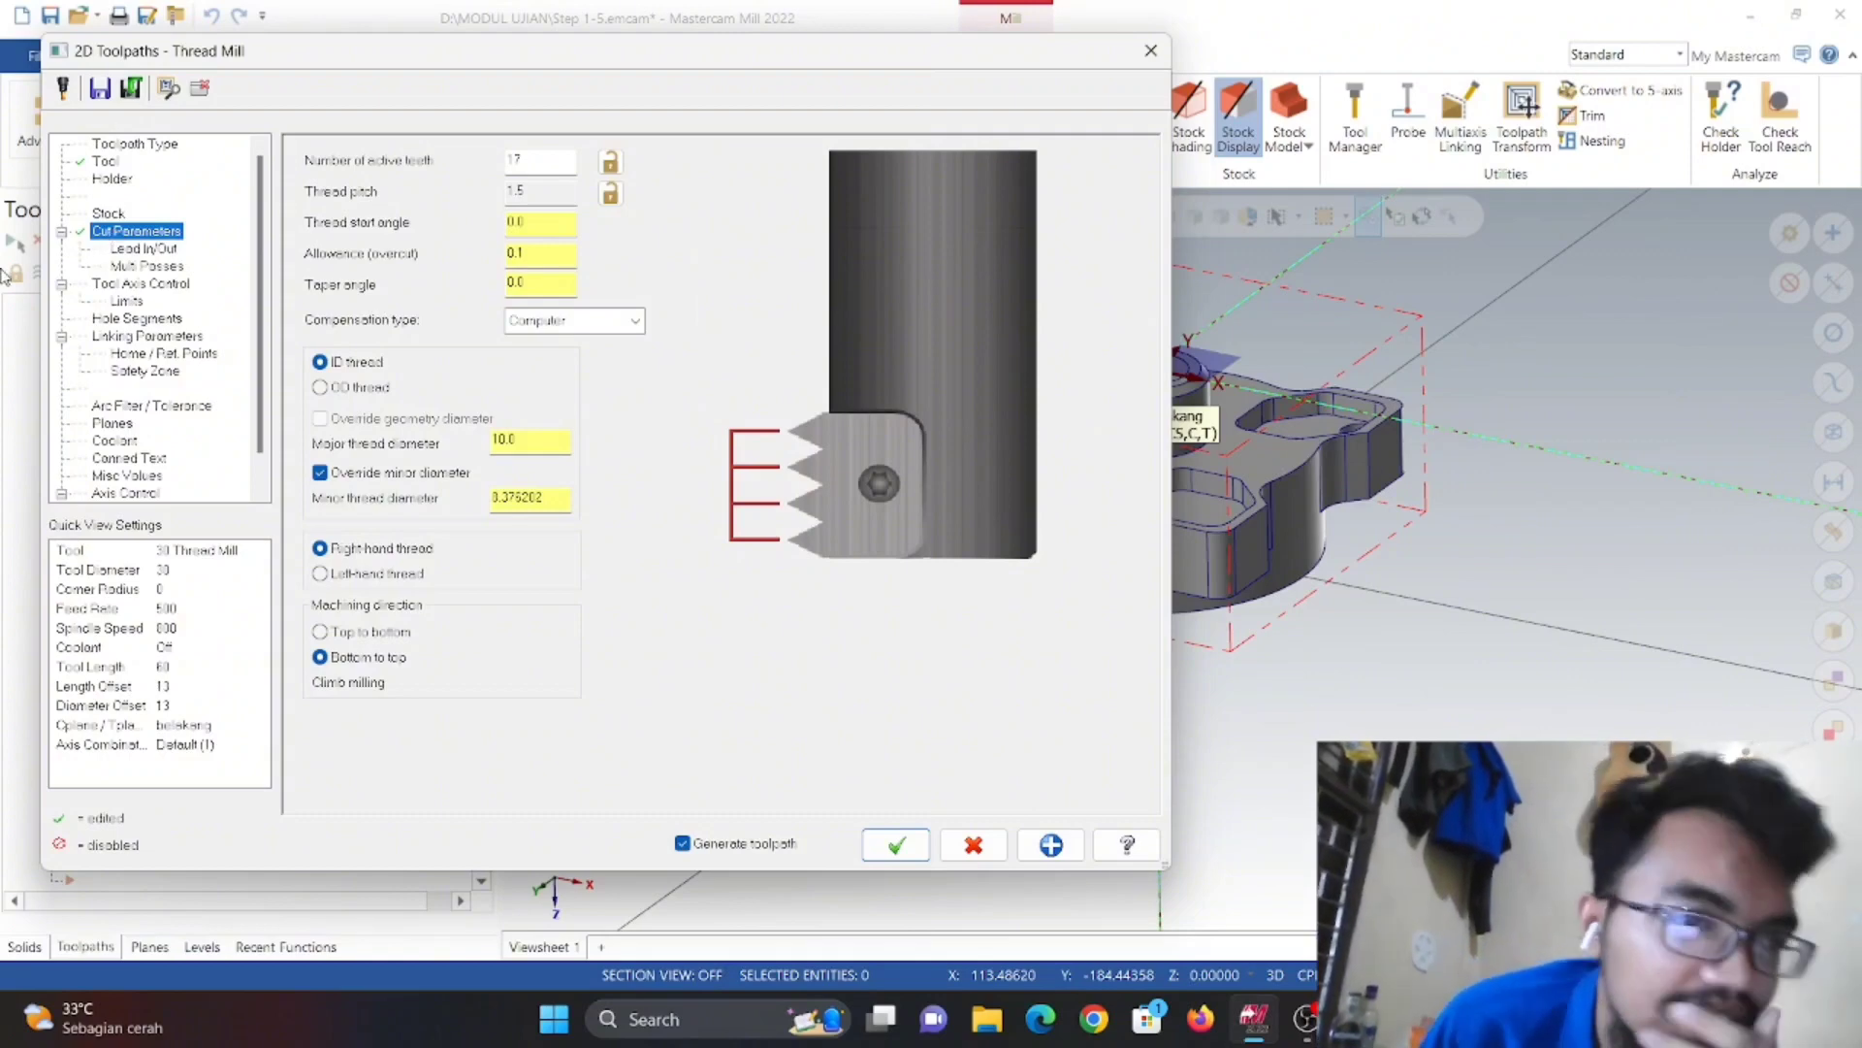
click(320, 388)
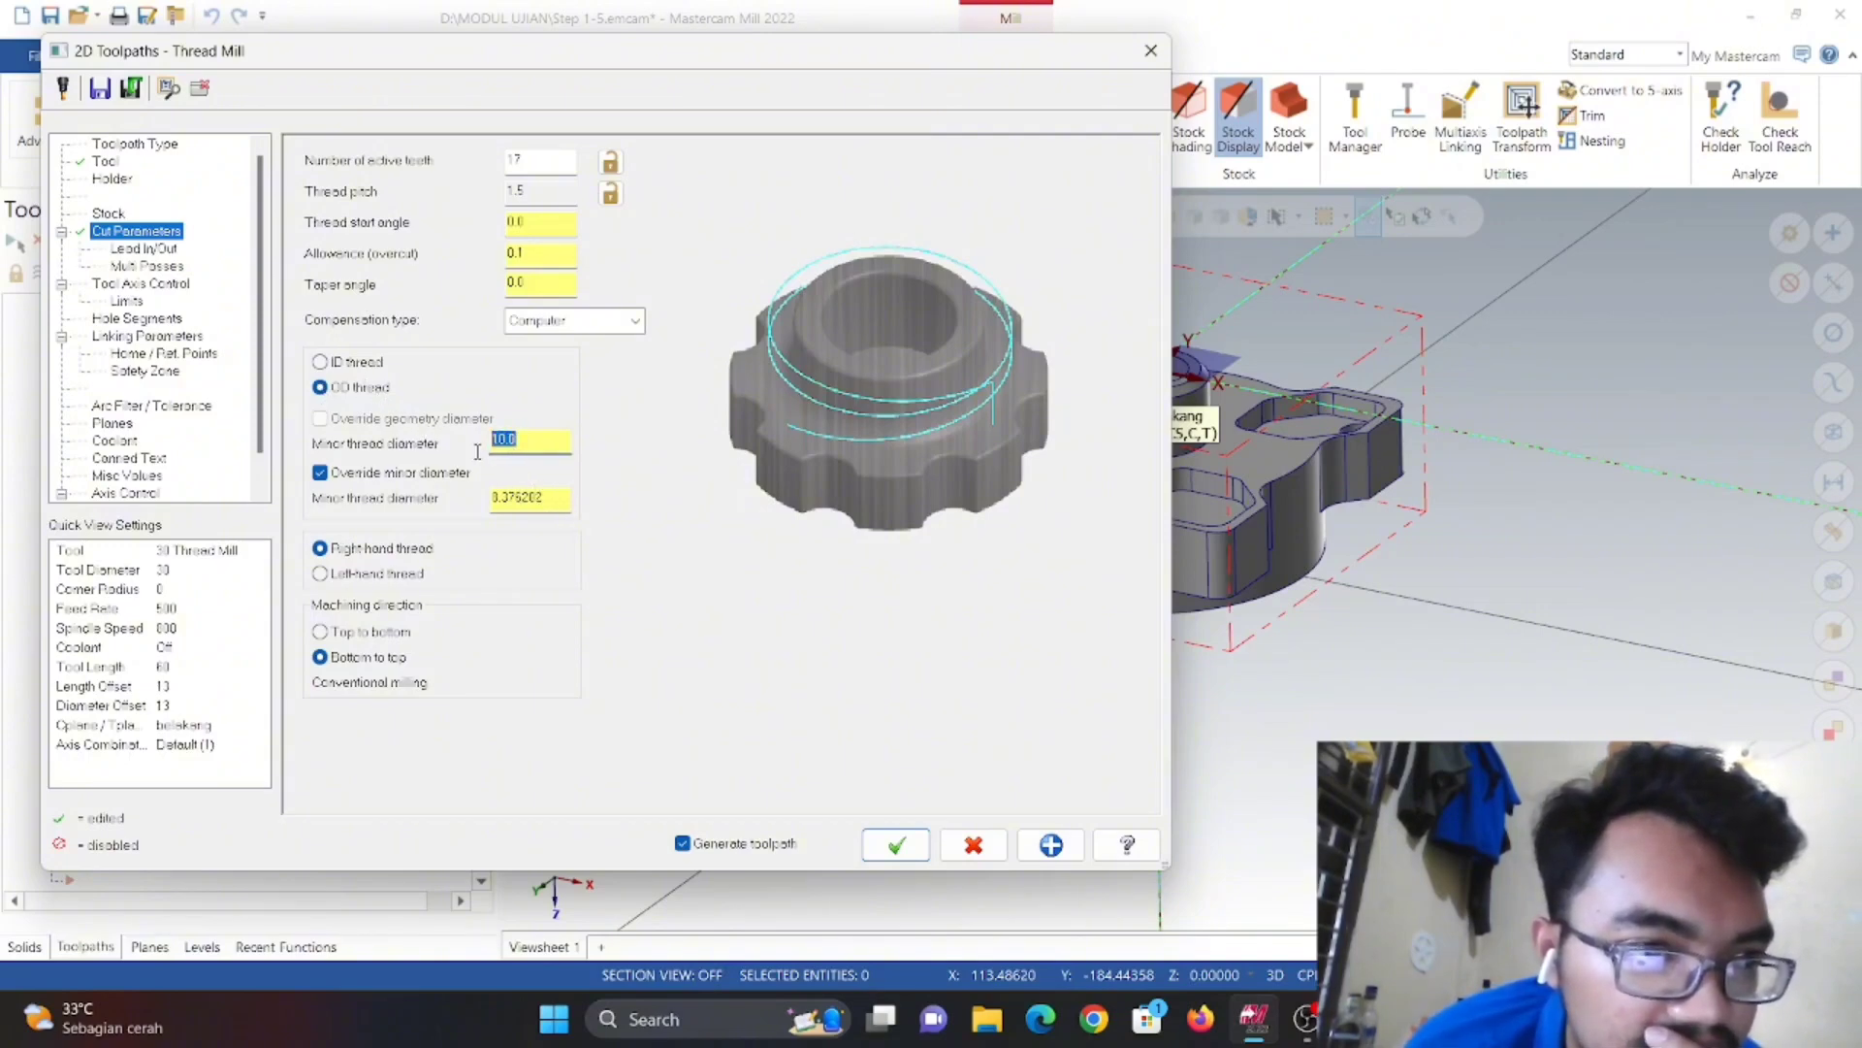
key(BackSpace)
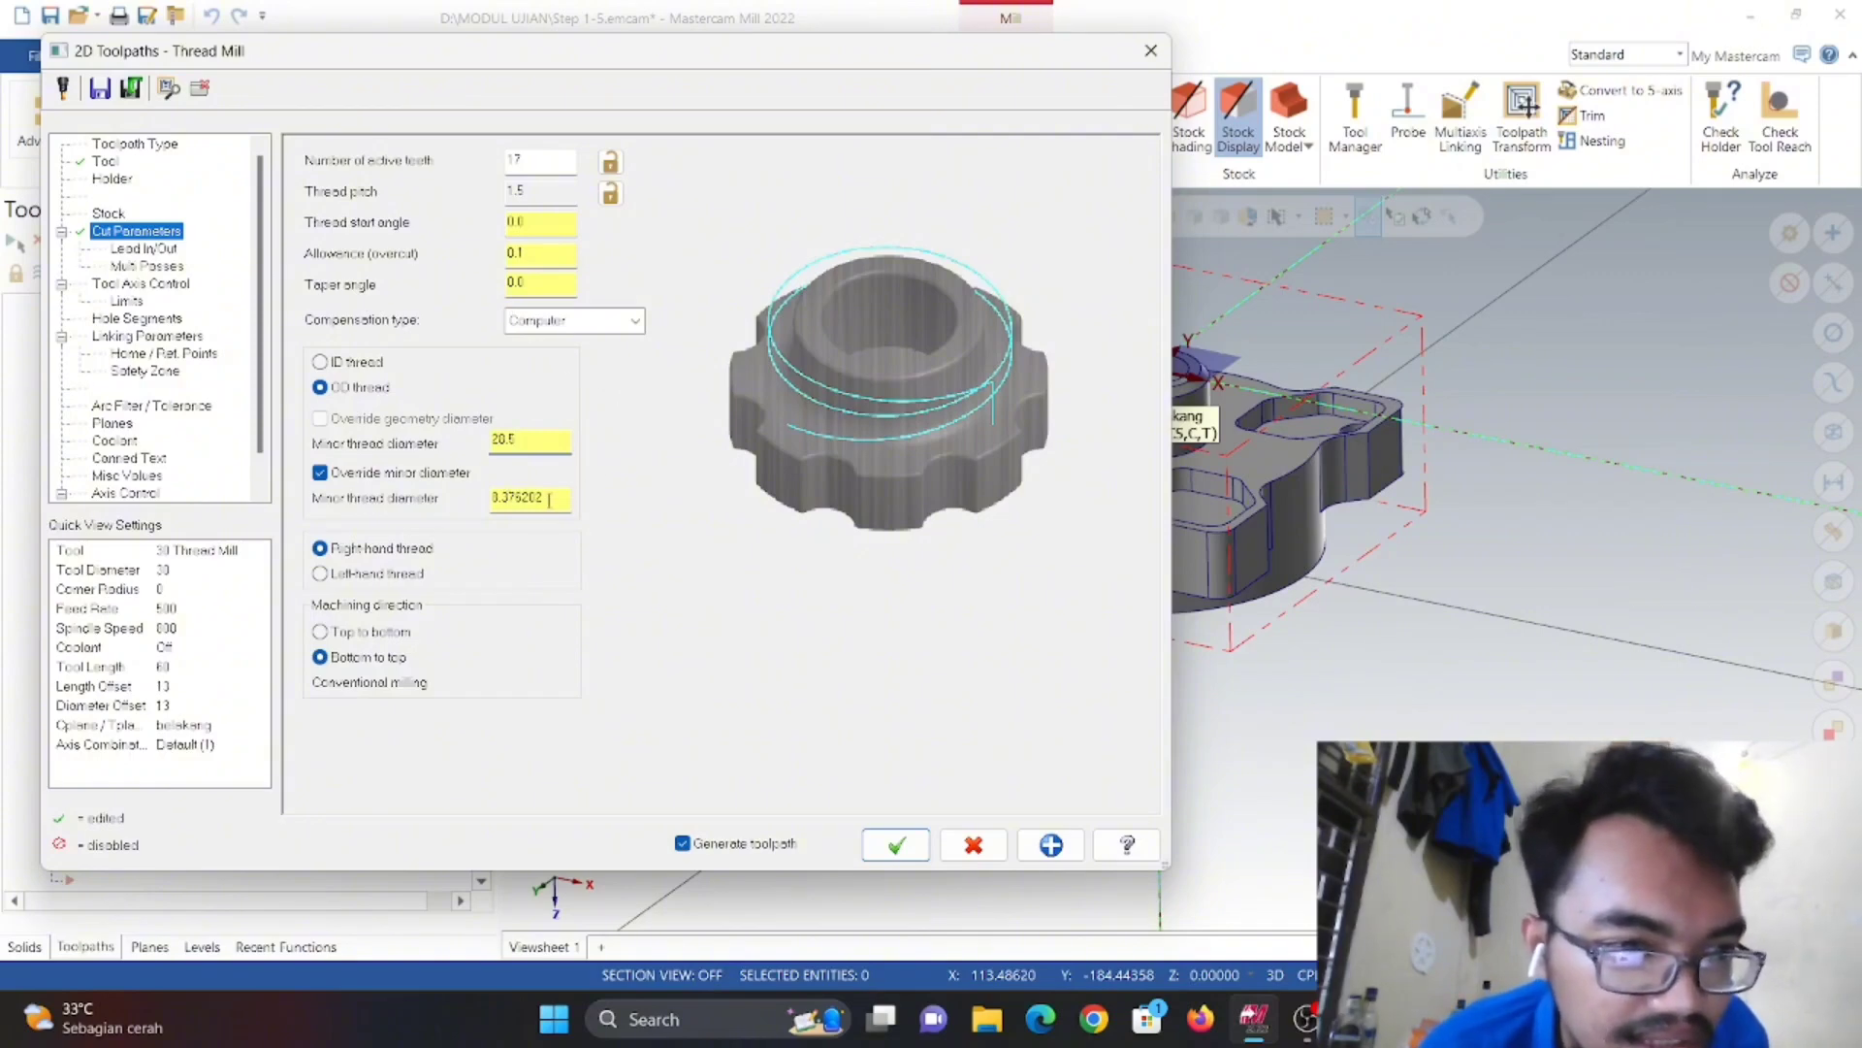
drag(549, 500, 478, 524)
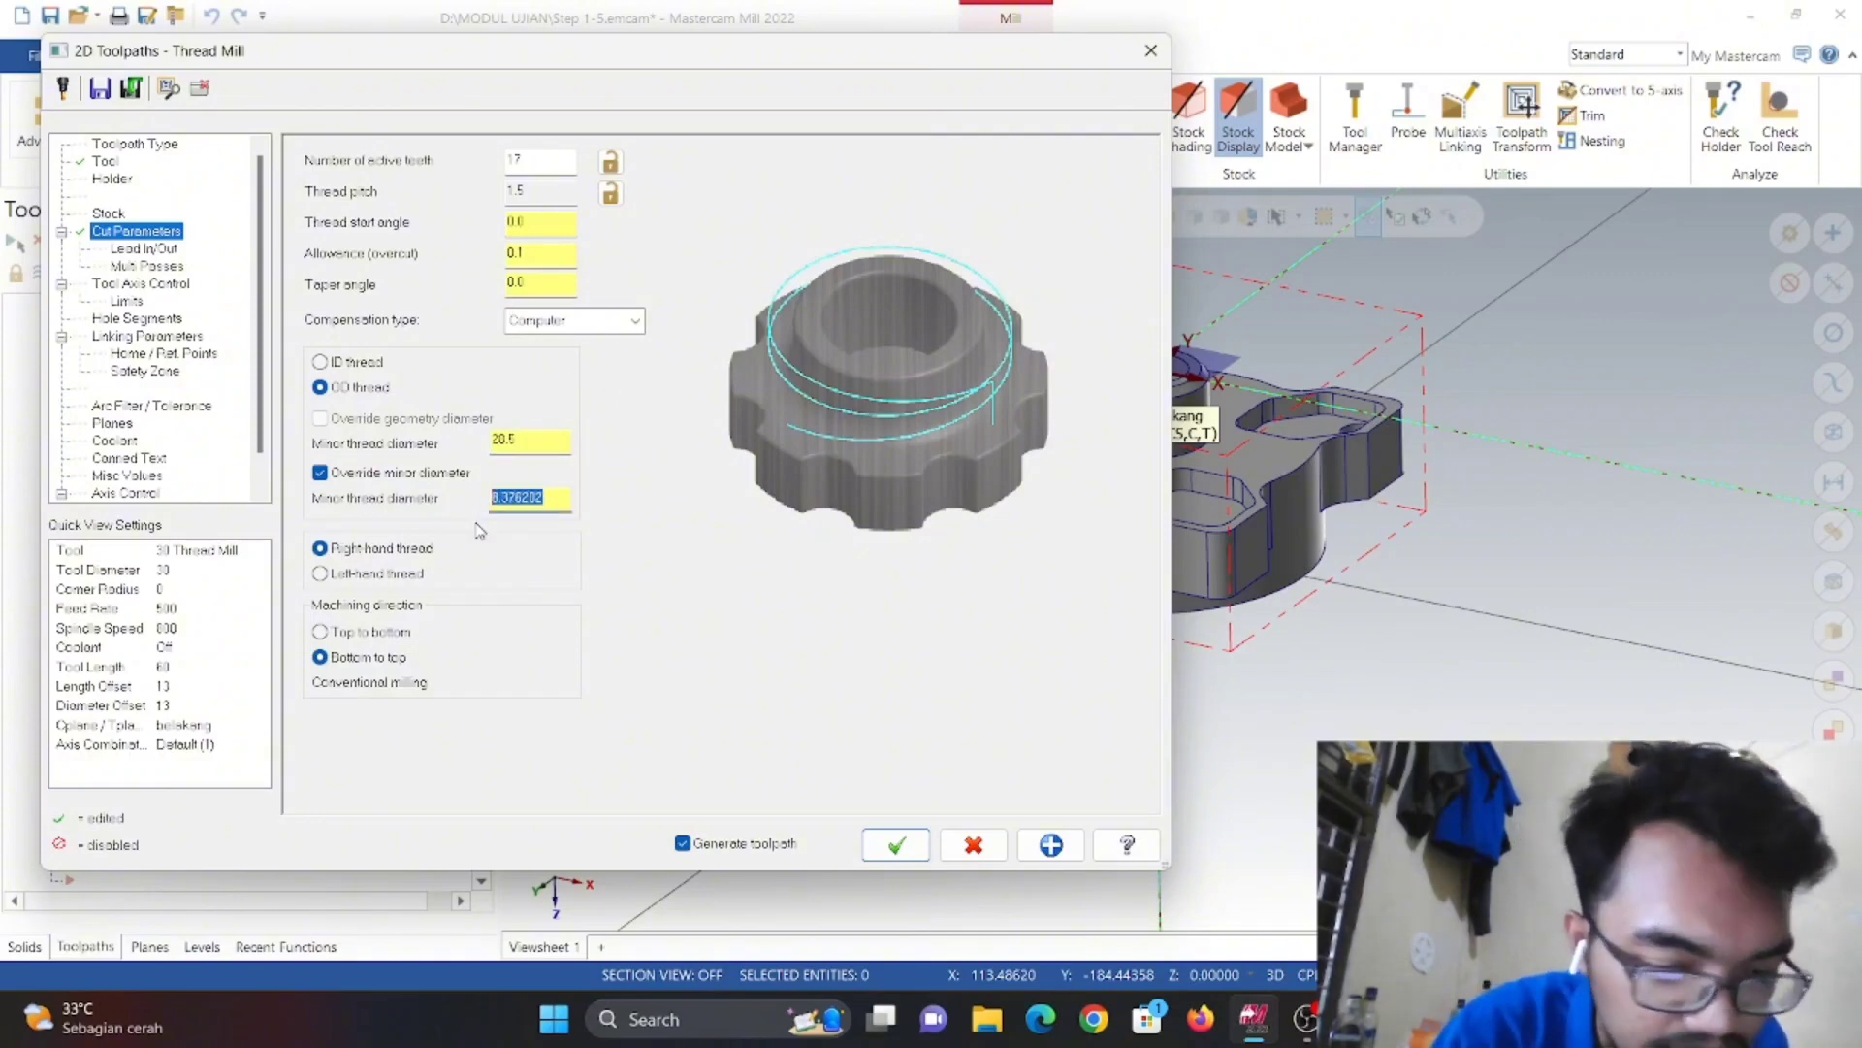
text(20.5)
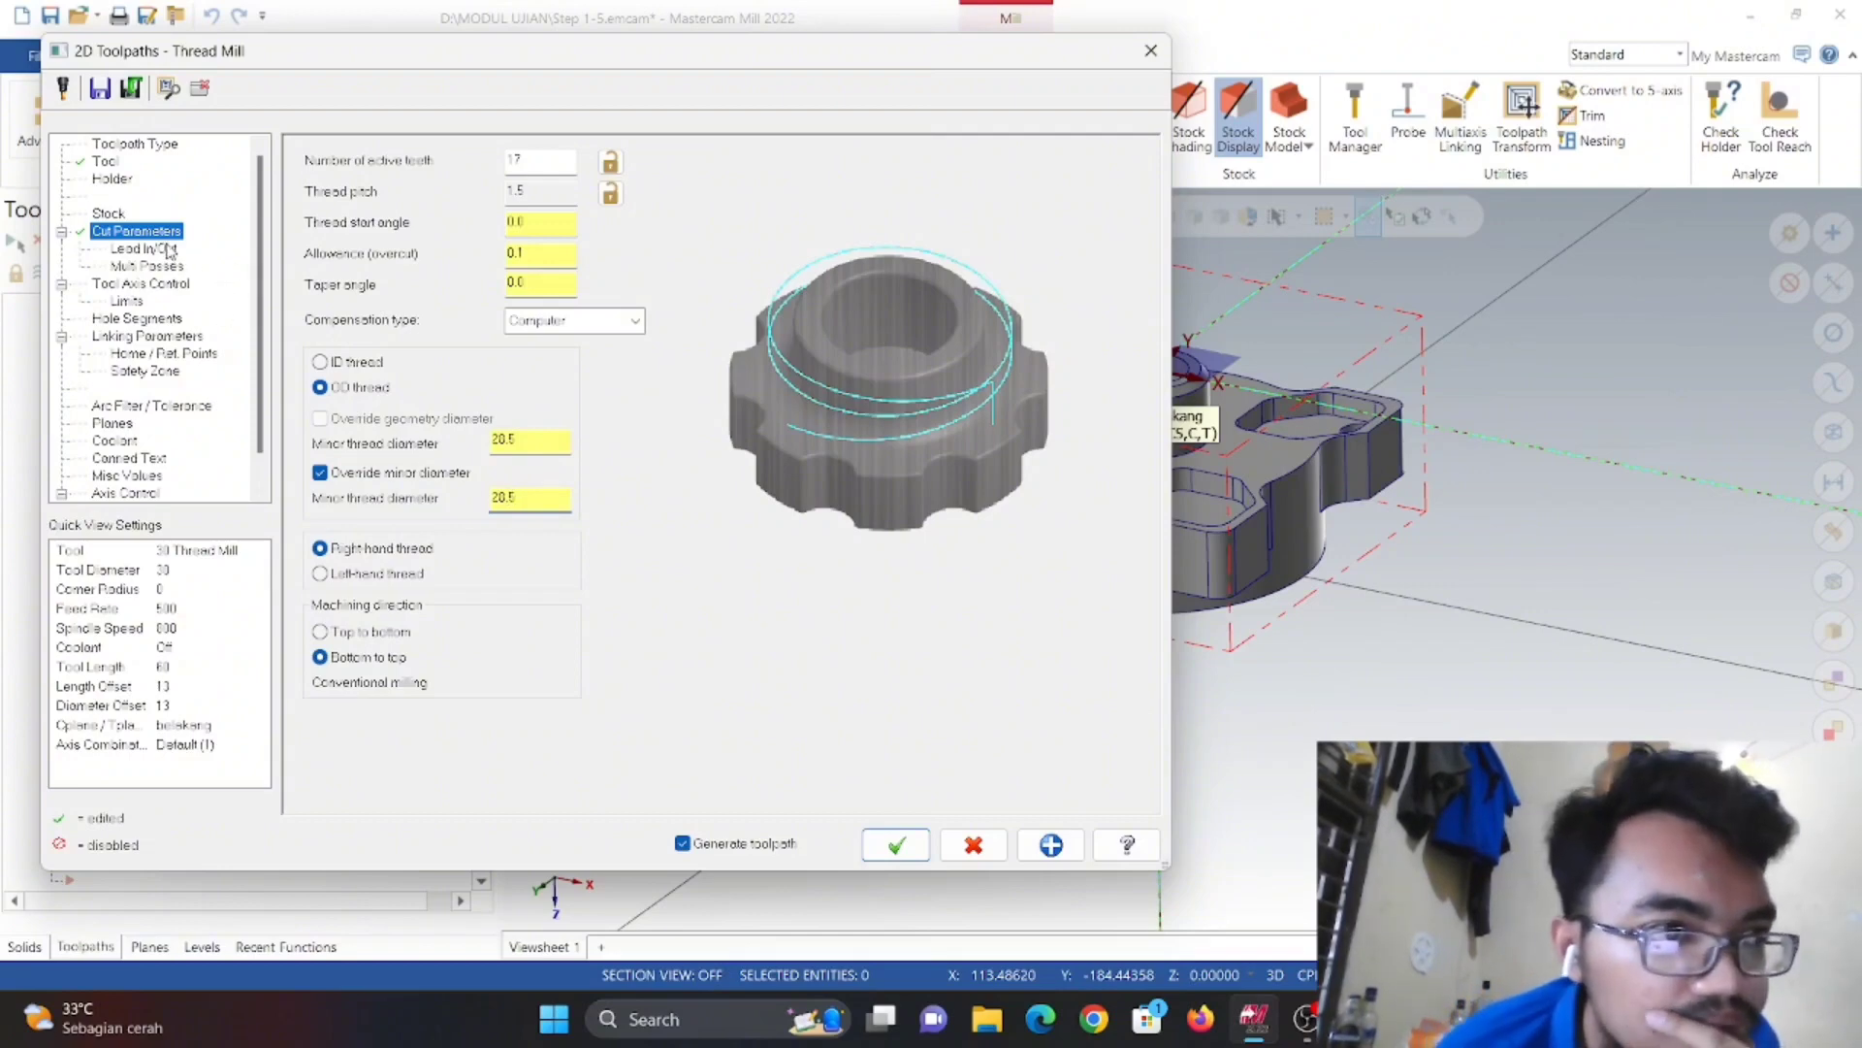
- Set the top of thread to -2 in the linking parameters by picking the circle below the central boss's chamfer
click(170, 251)
click(155, 267)
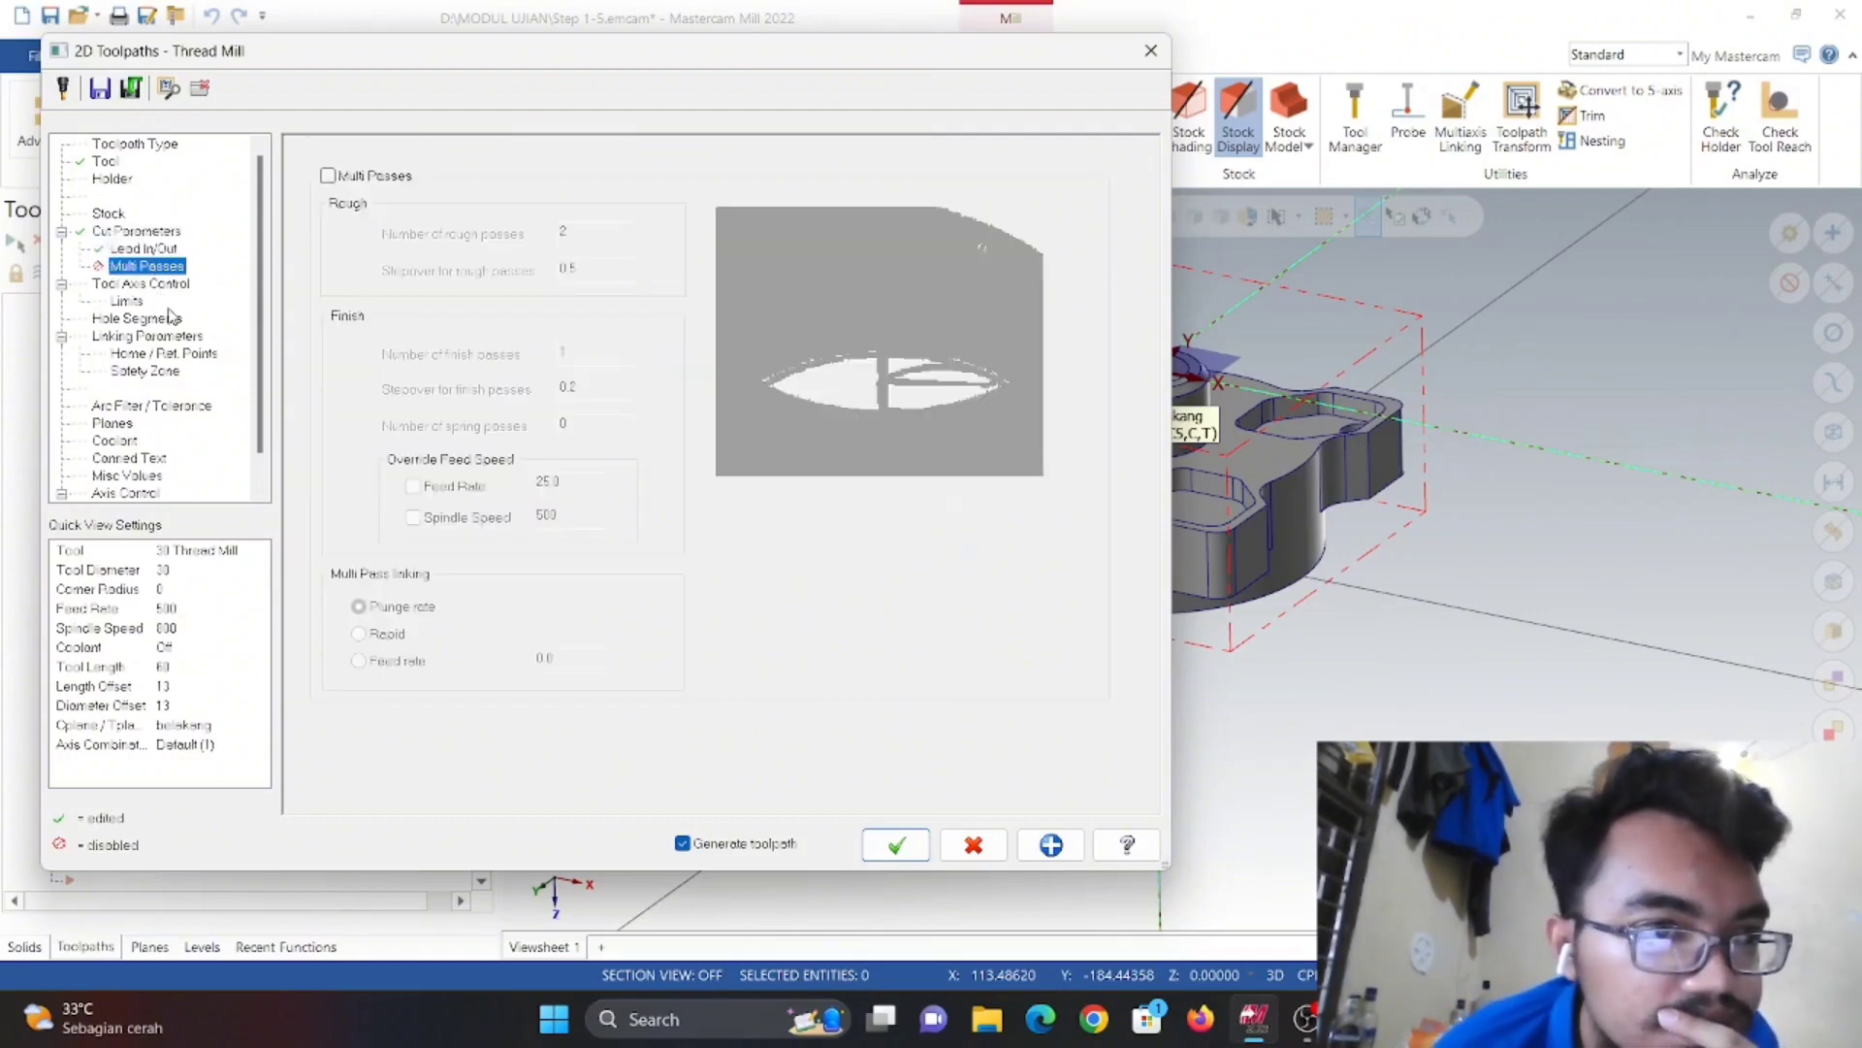
click(178, 283)
click(152, 303)
click(156, 319)
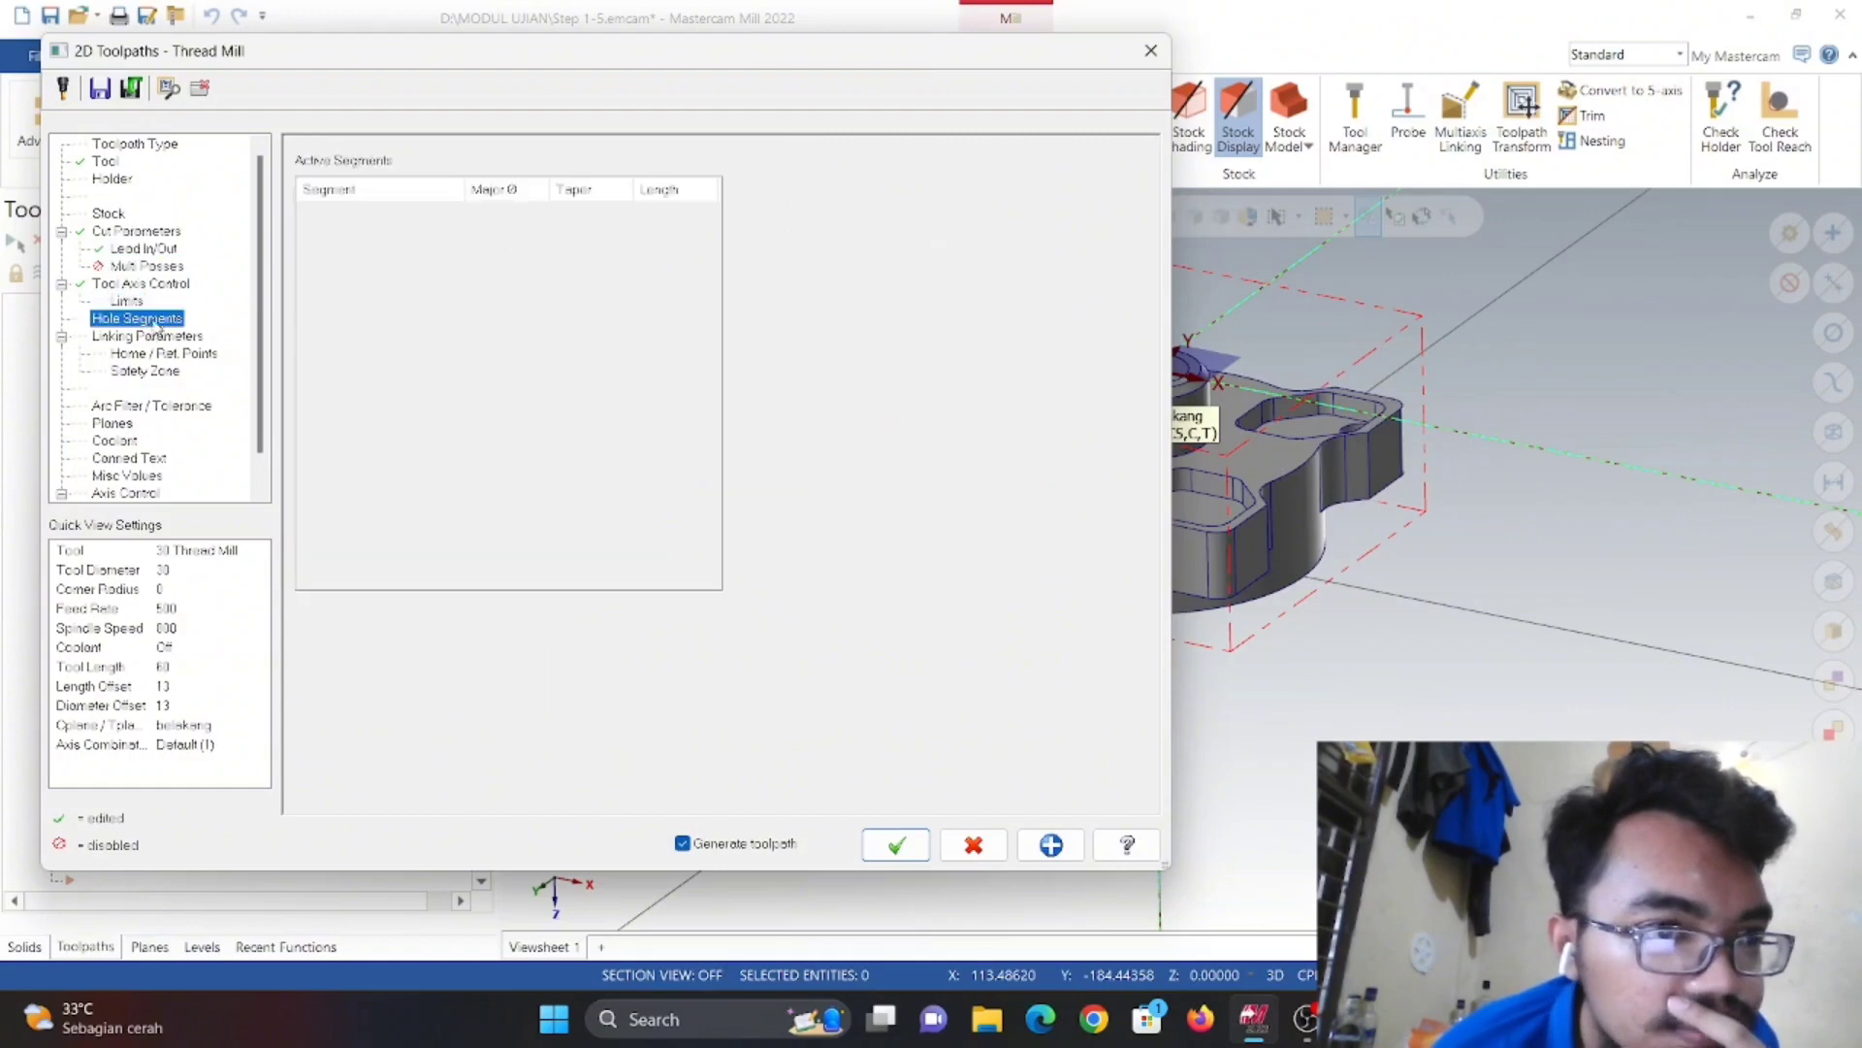
click(162, 337)
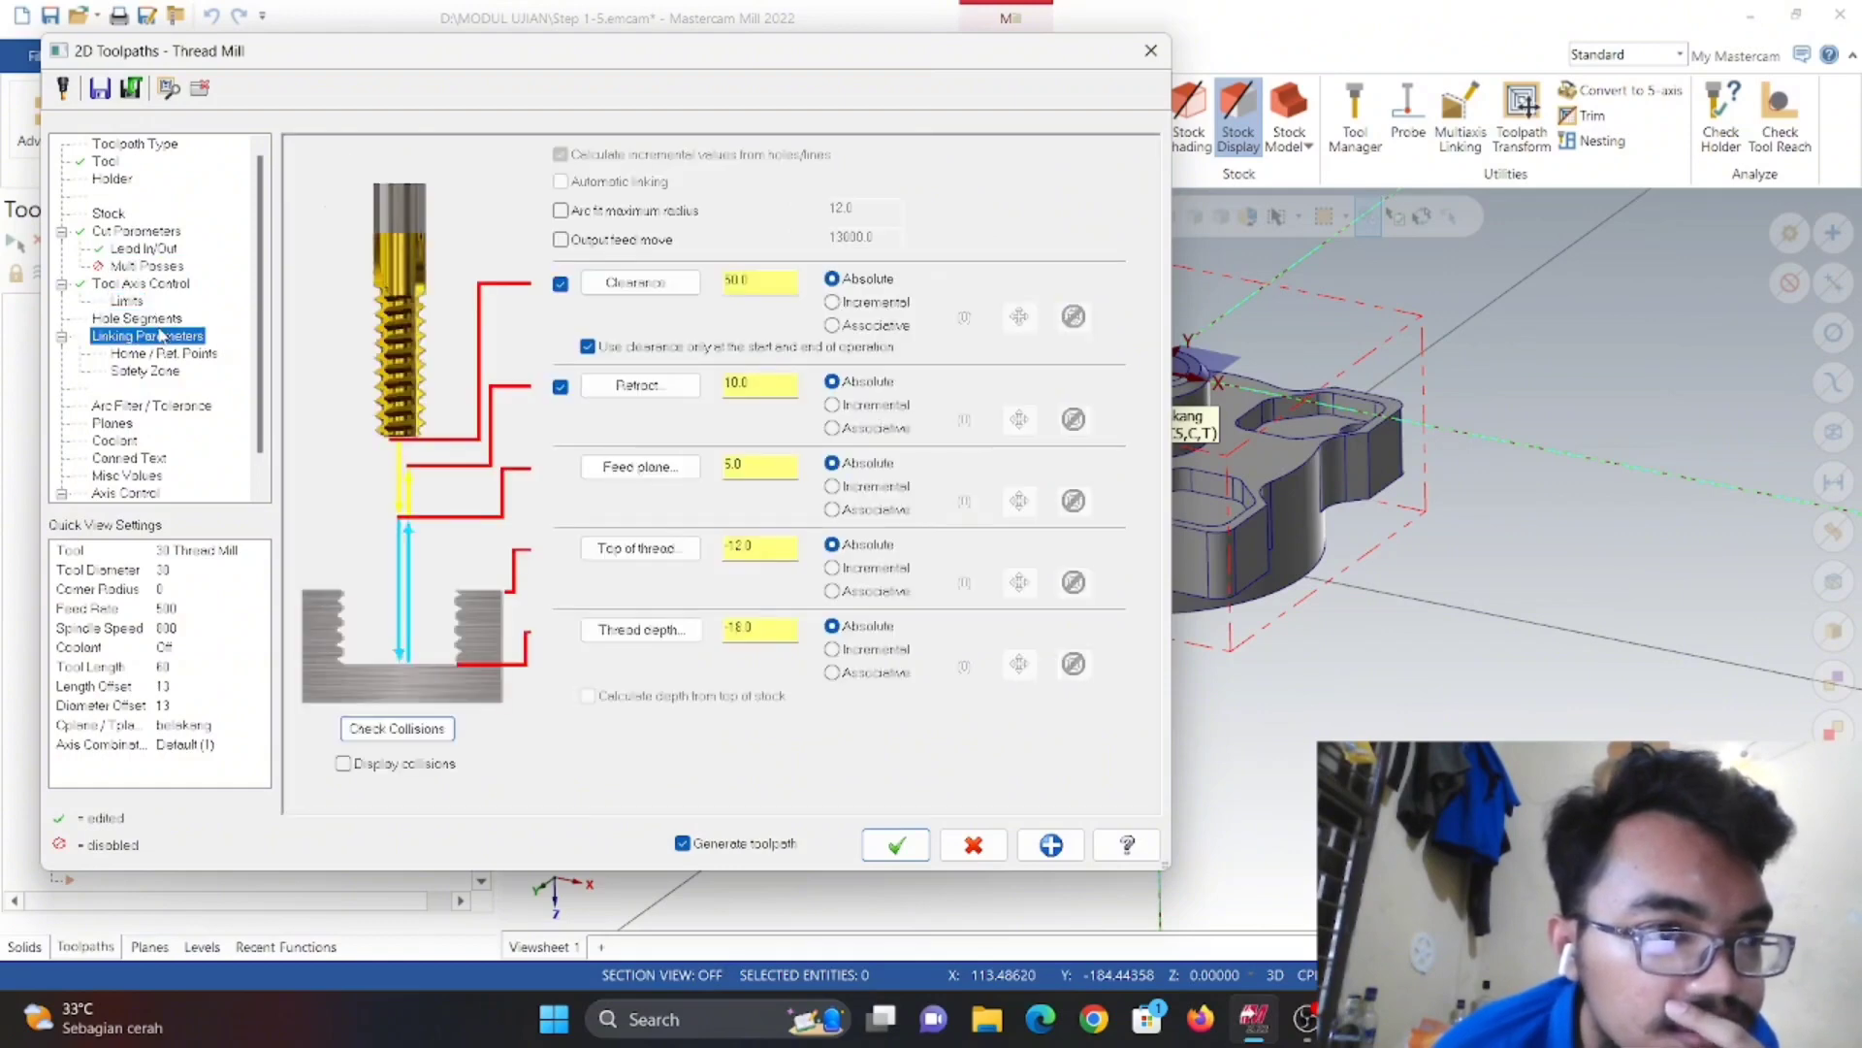
click(635, 547)
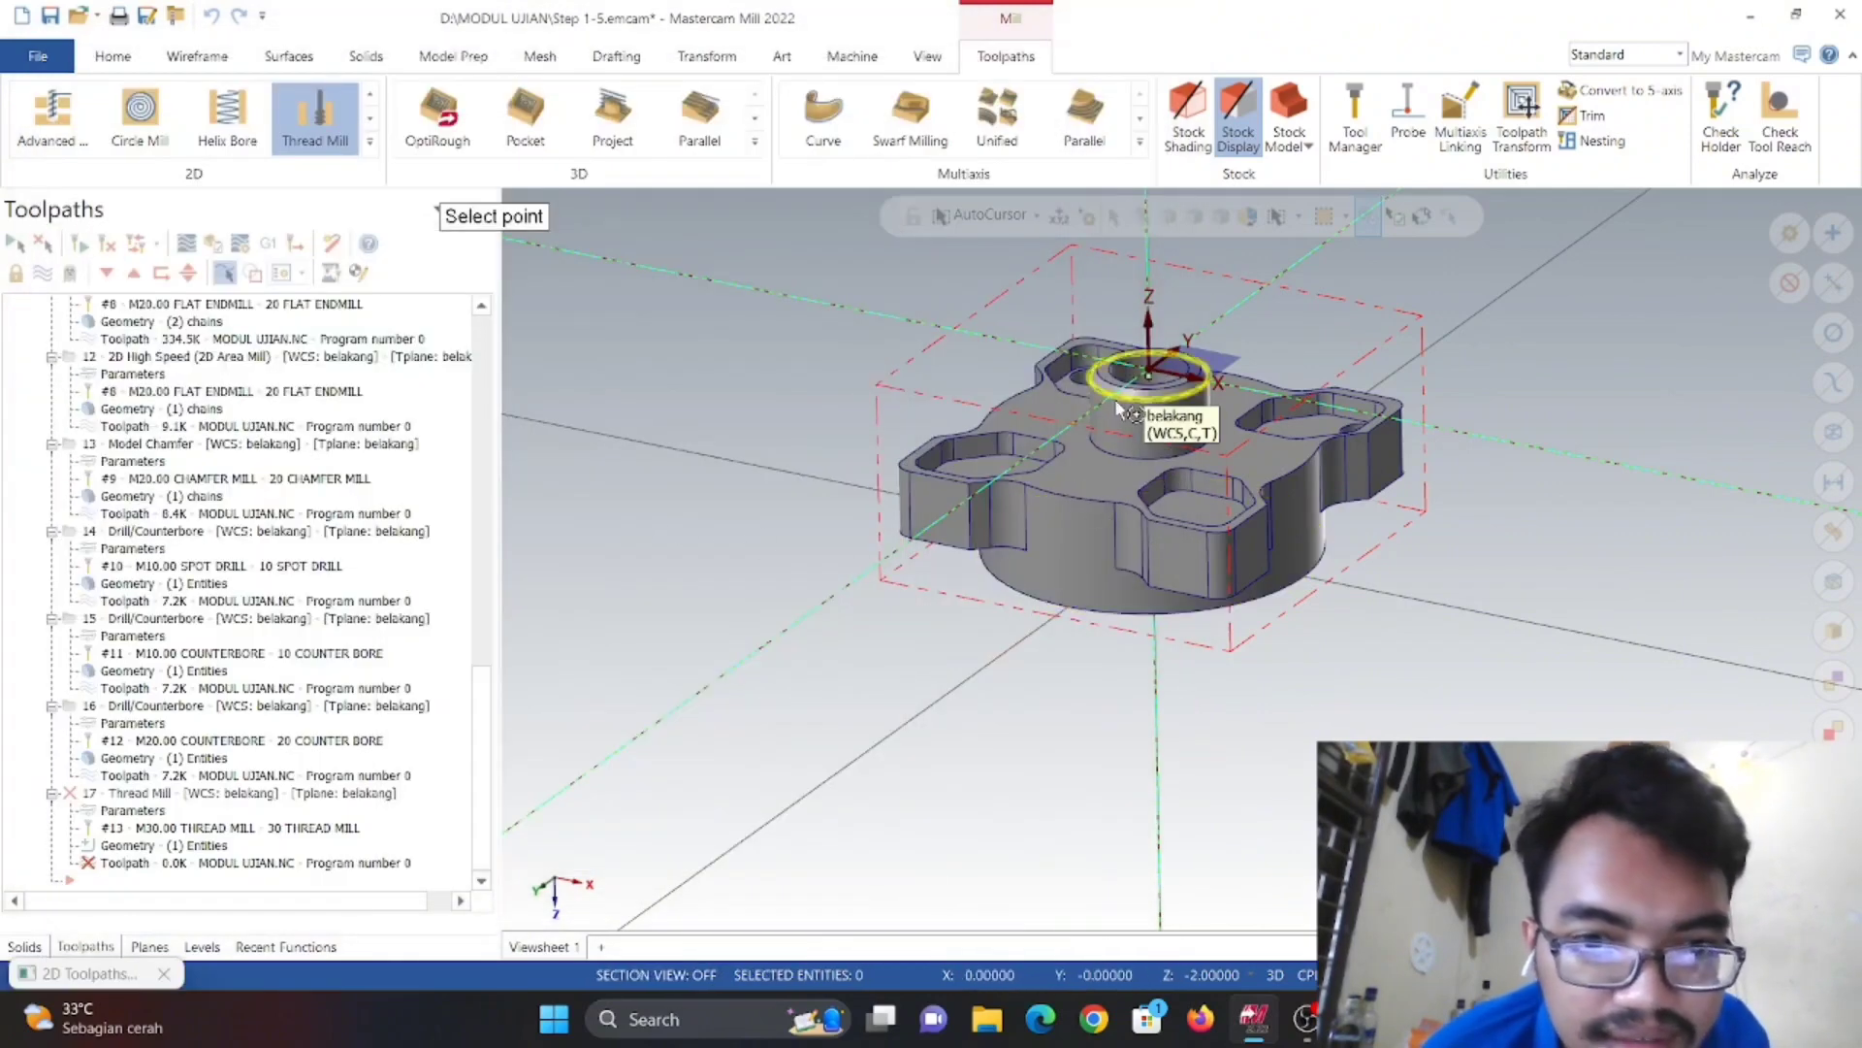
click(1117, 404)
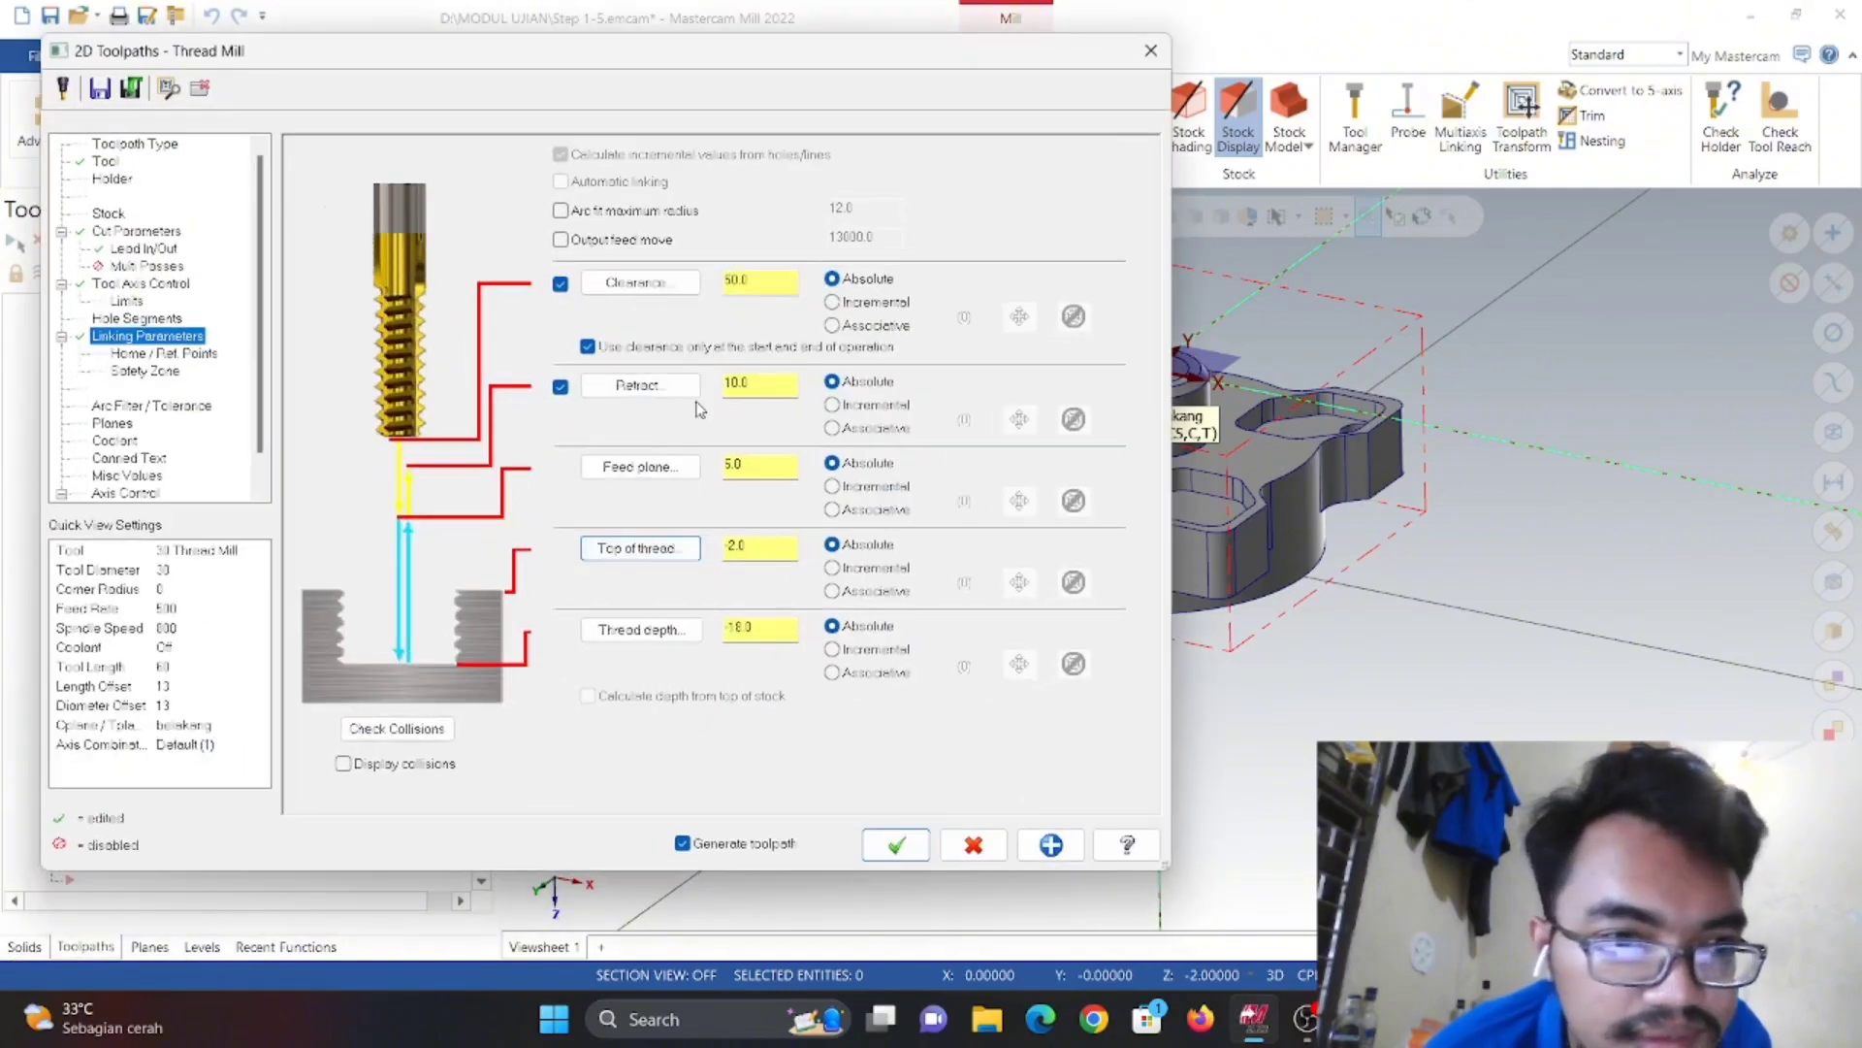
- Set the thread depth to -18 from the circle at the boss's base and generate the thread mill toolpath
click(636, 630)
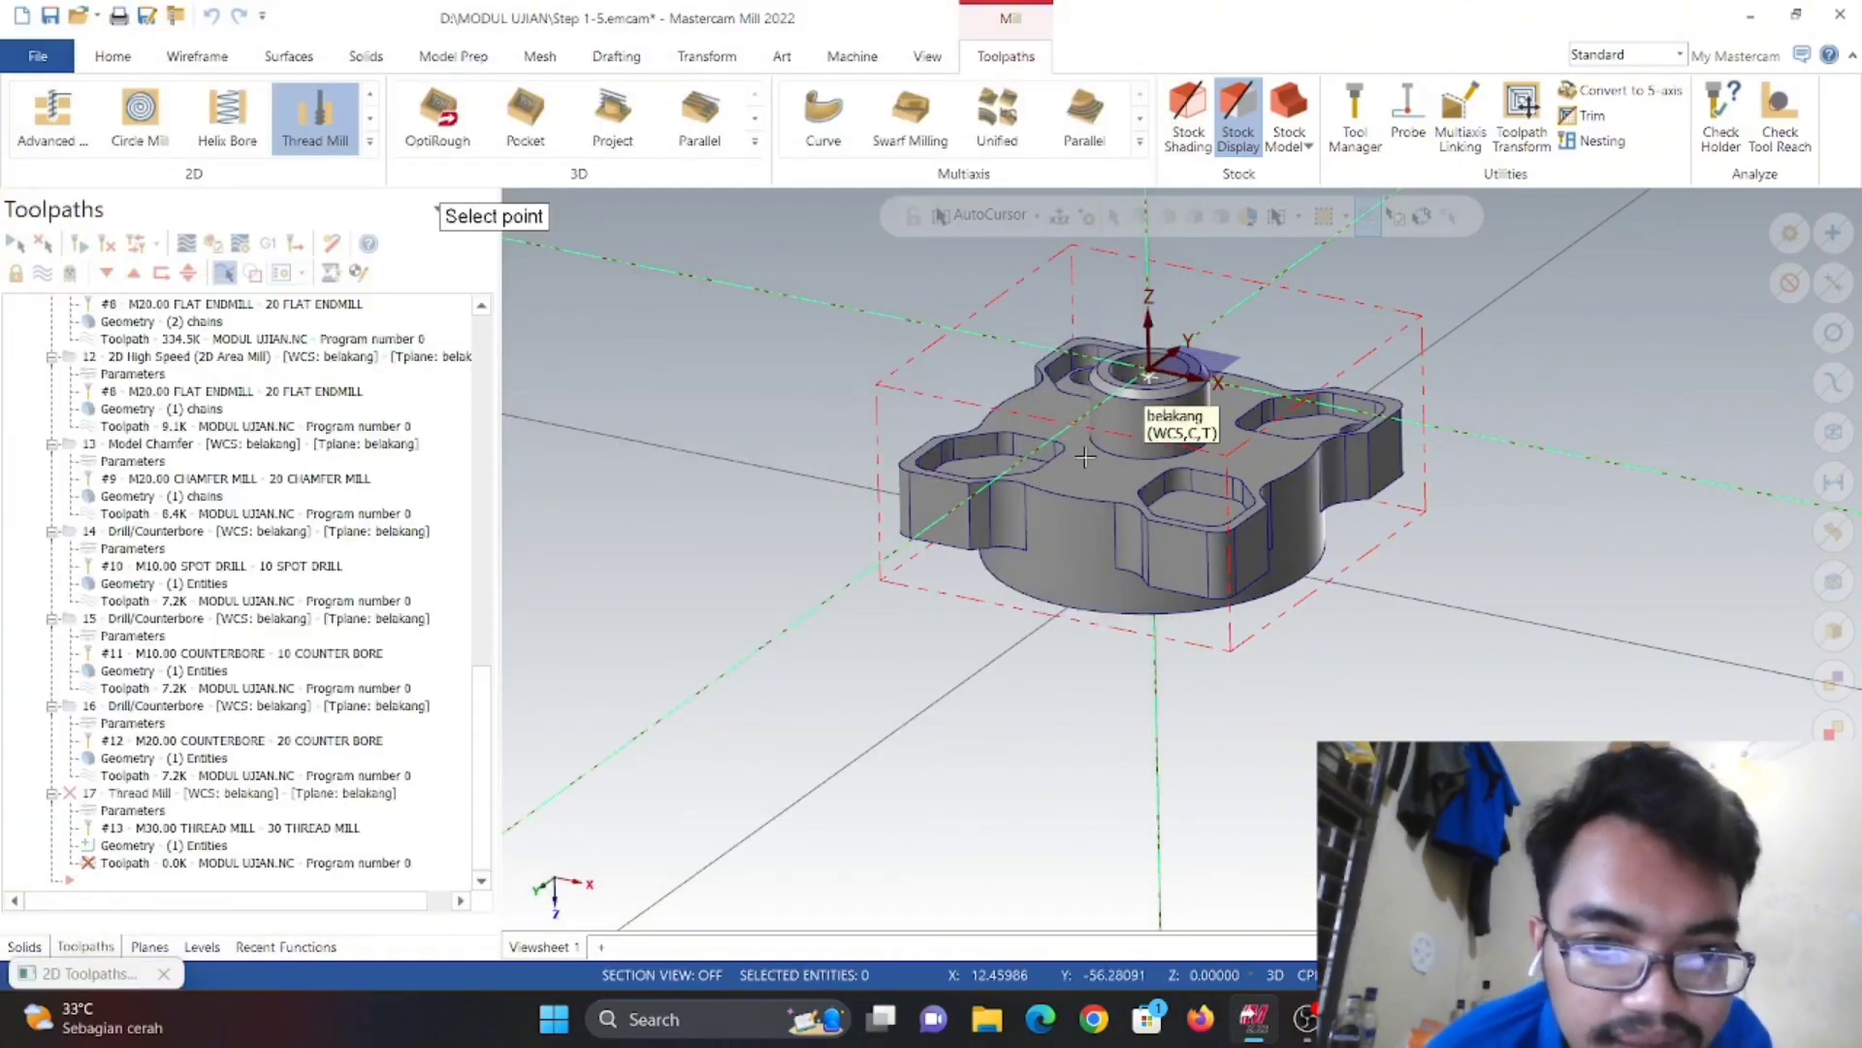
click(1073, 469)
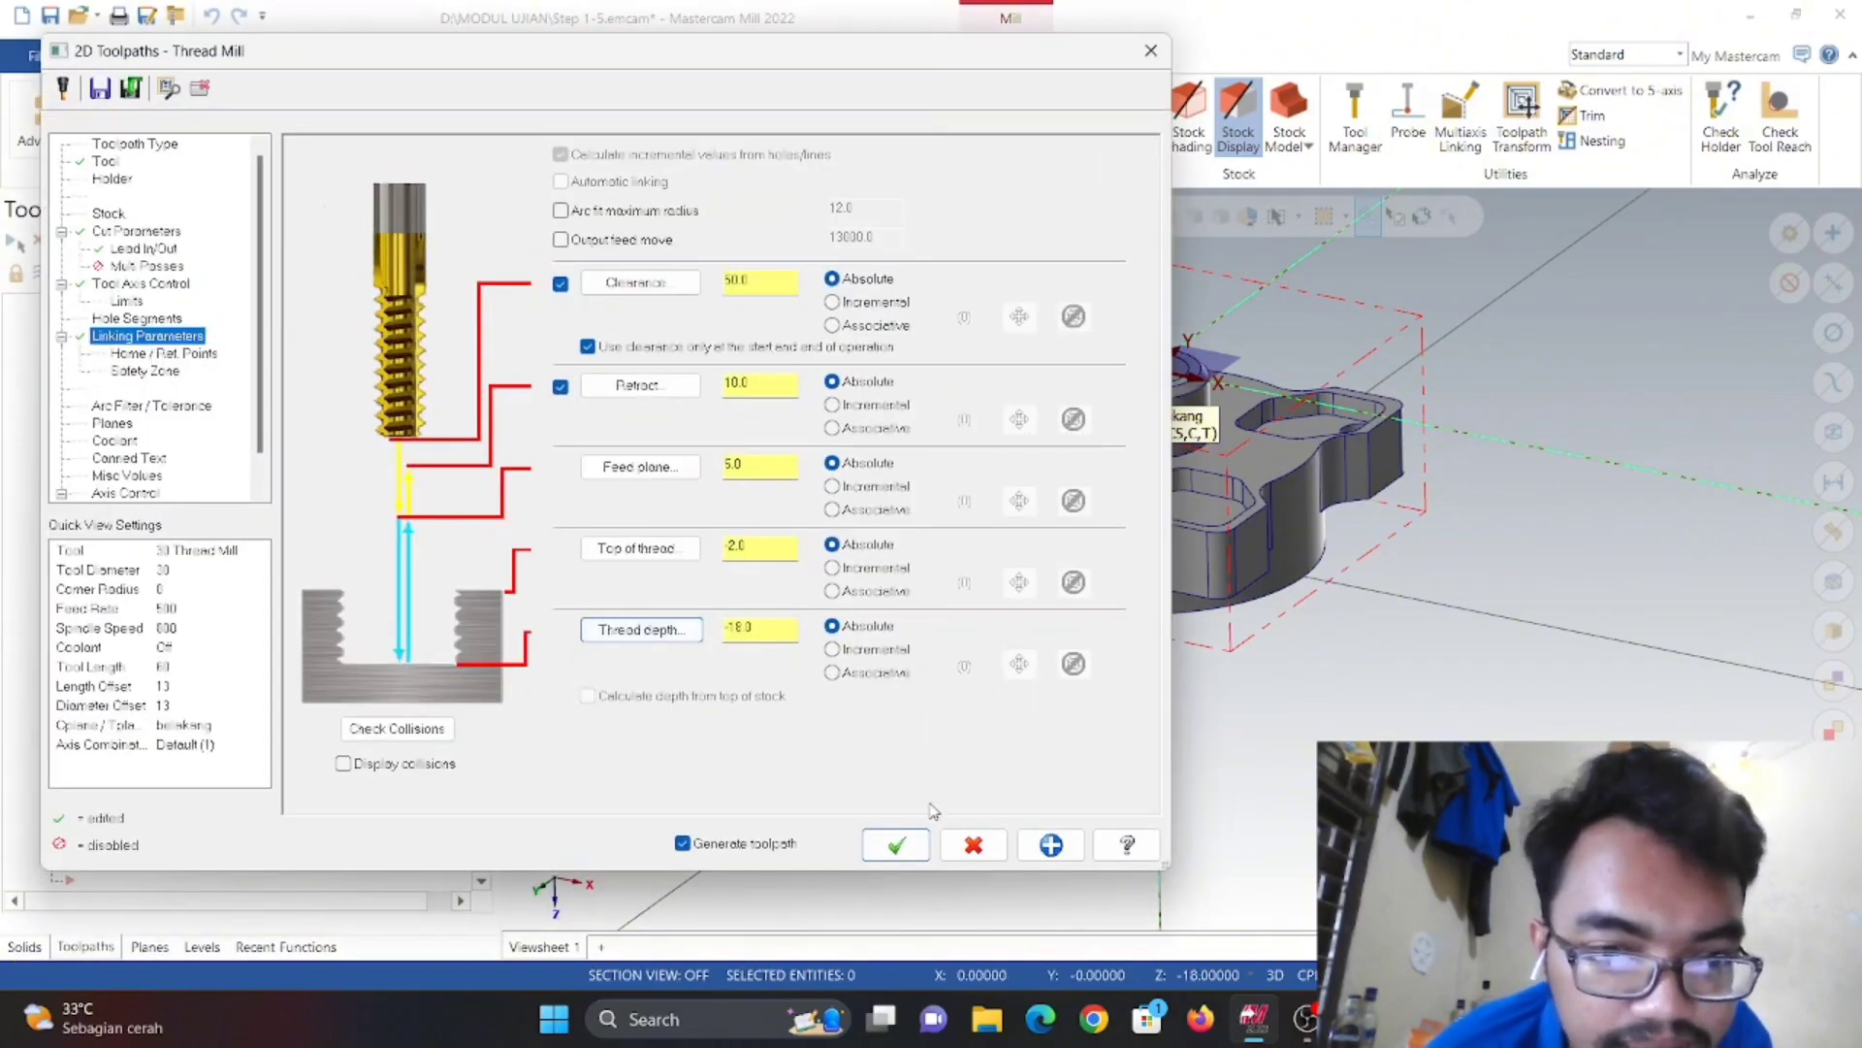
click(894, 845)
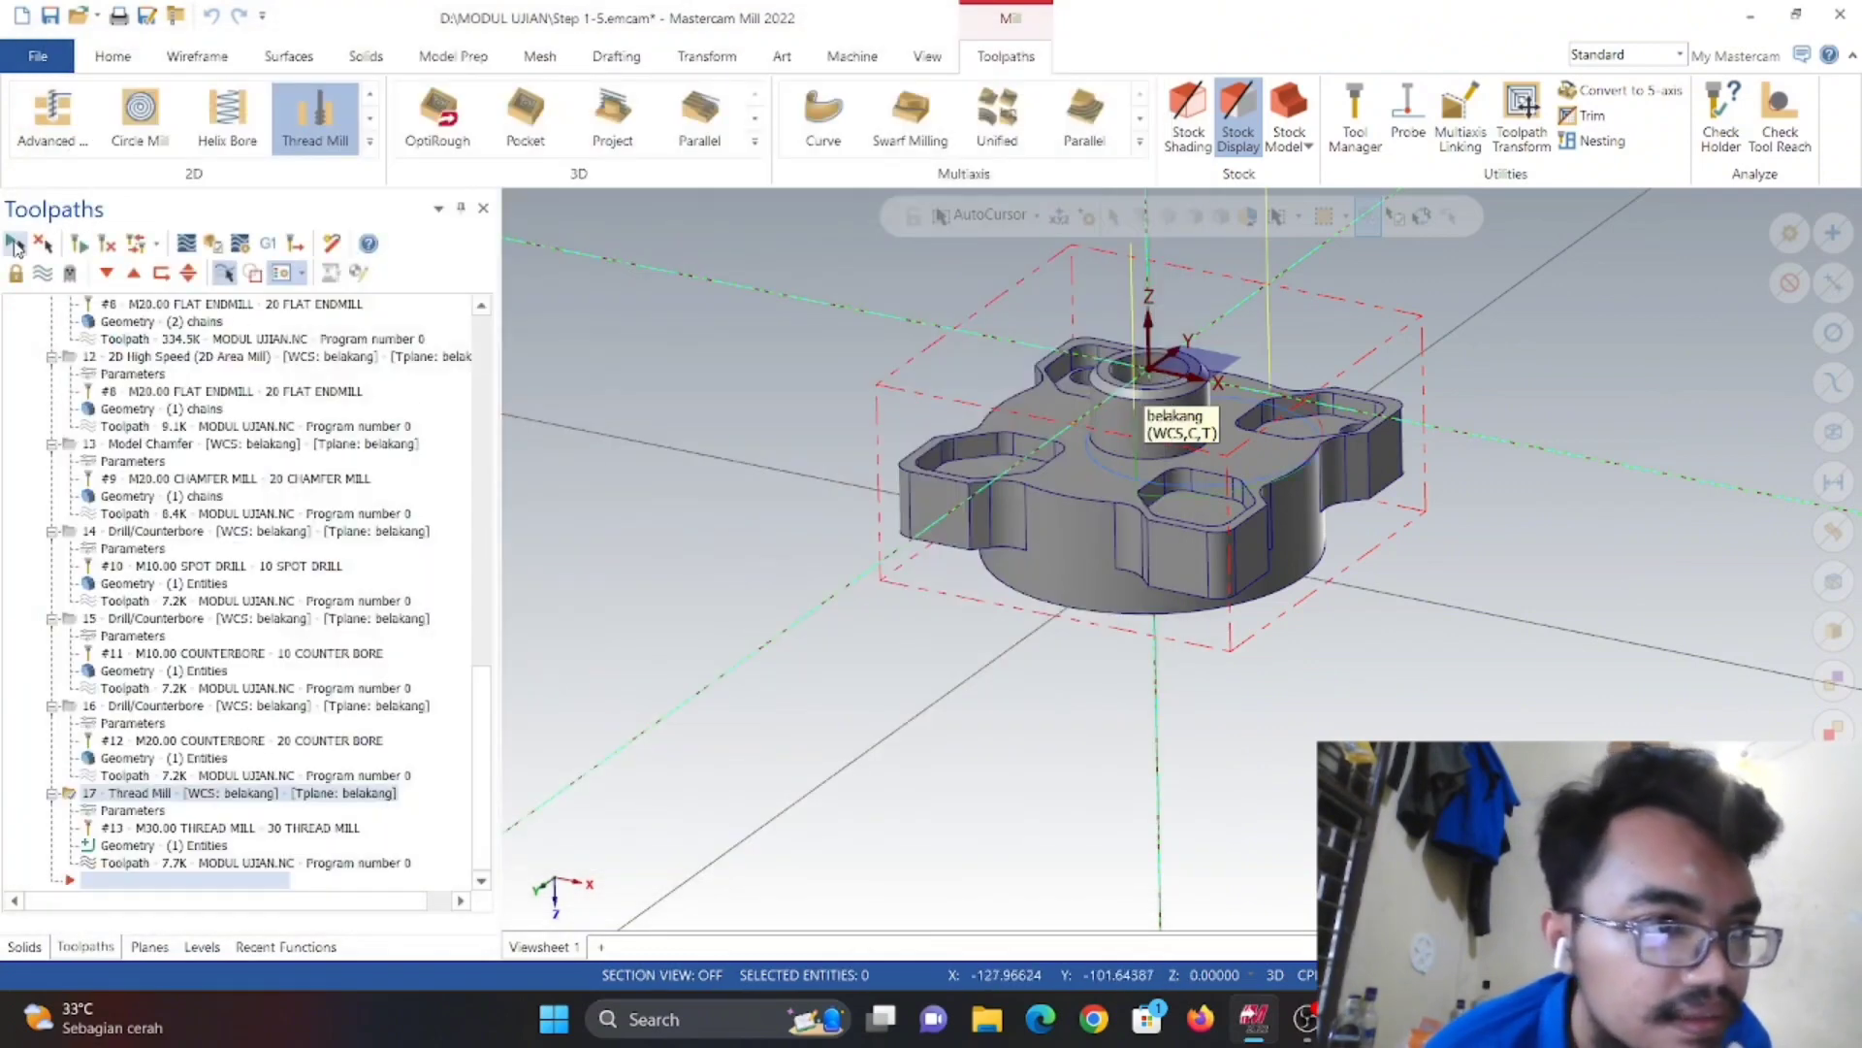
- Select all operations and run their verification in isometric view through the boss's thread milling
click(26, 245)
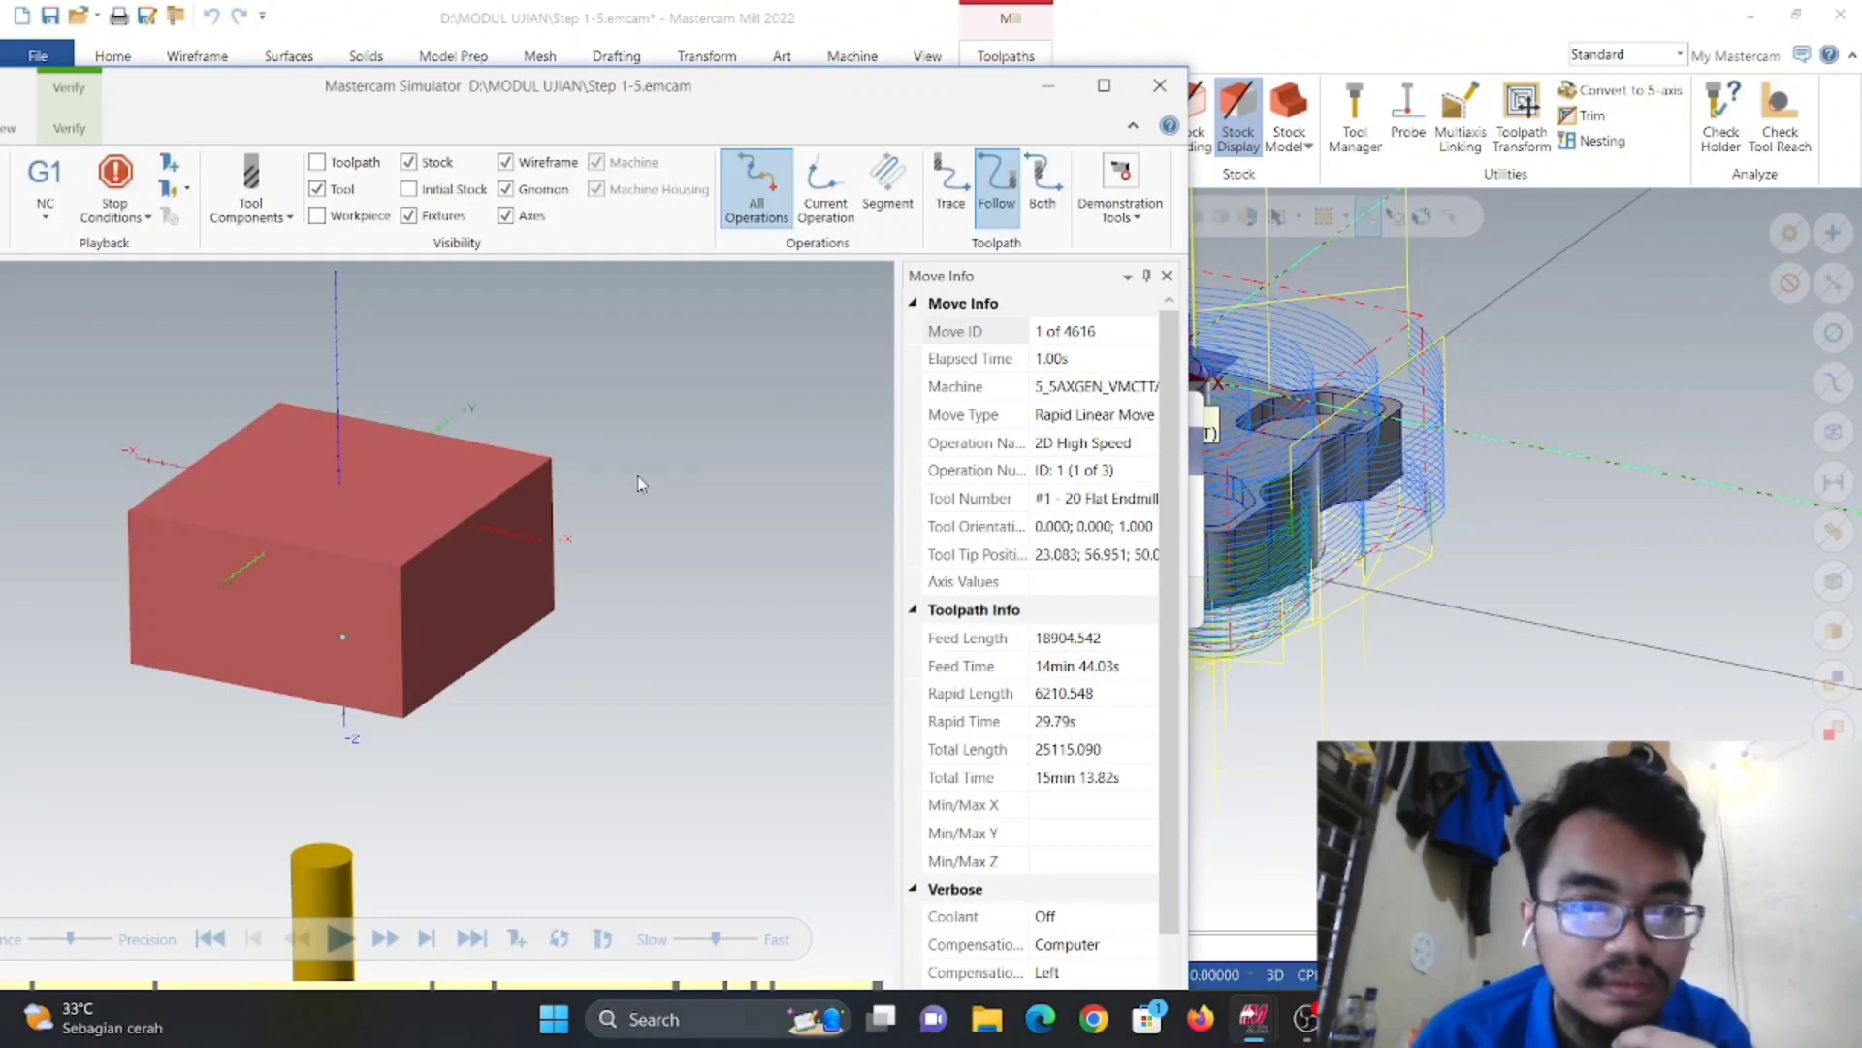
right_click(670, 419)
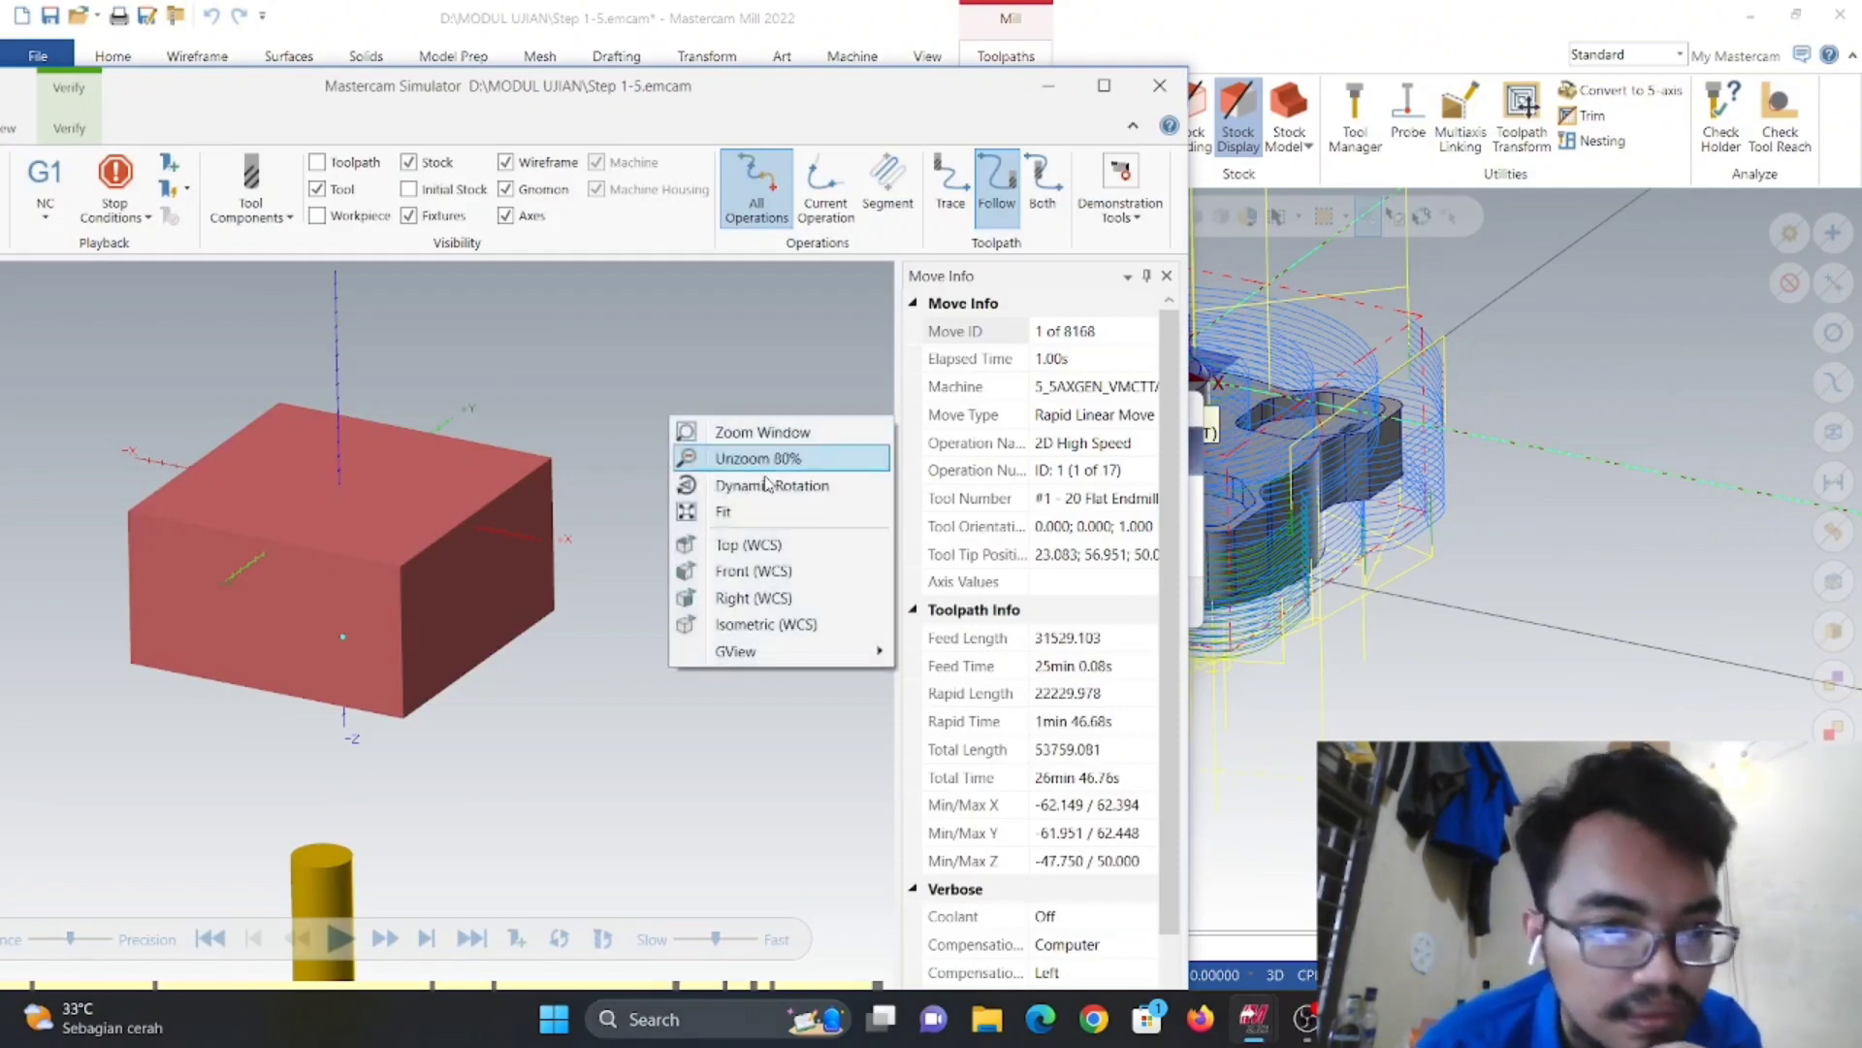
click(777, 626)
click(340, 939)
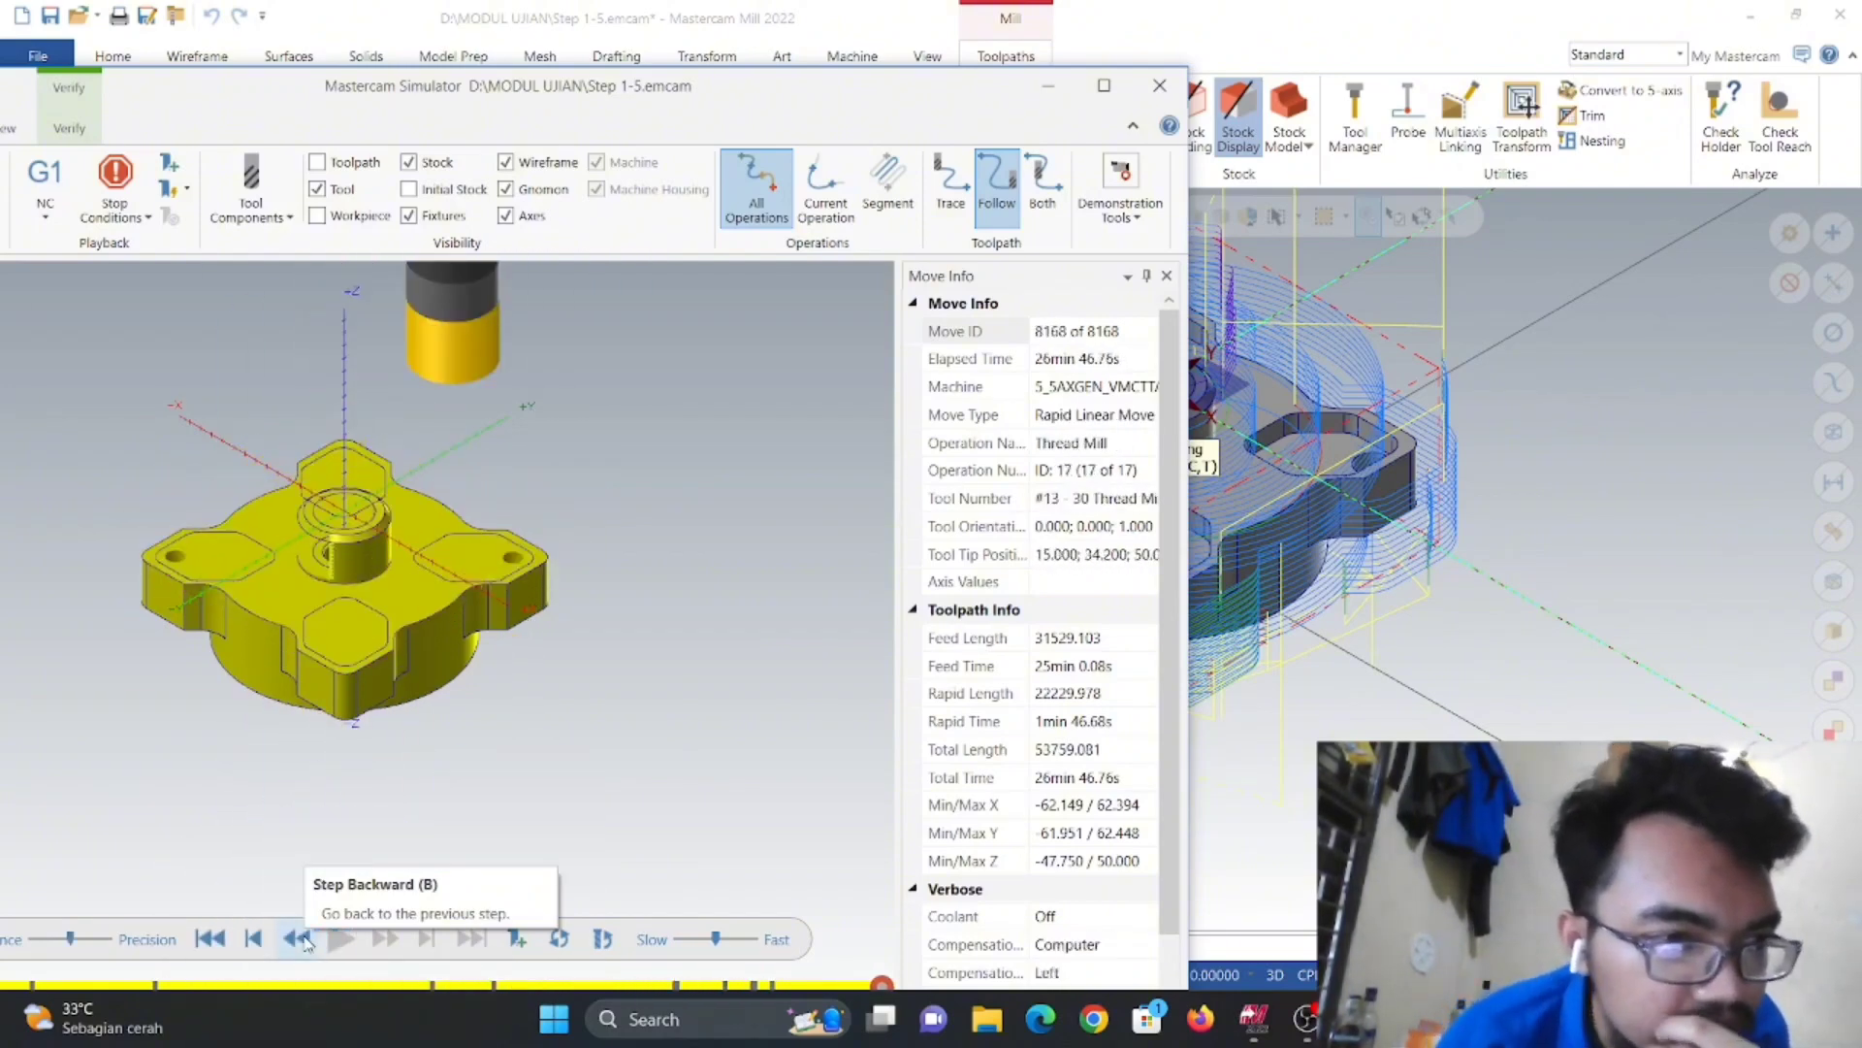
- Inspect the verified boss thread from the side and check the 30 mm thread mill's tool geometry
middle_drag(548, 624, 763, 620)
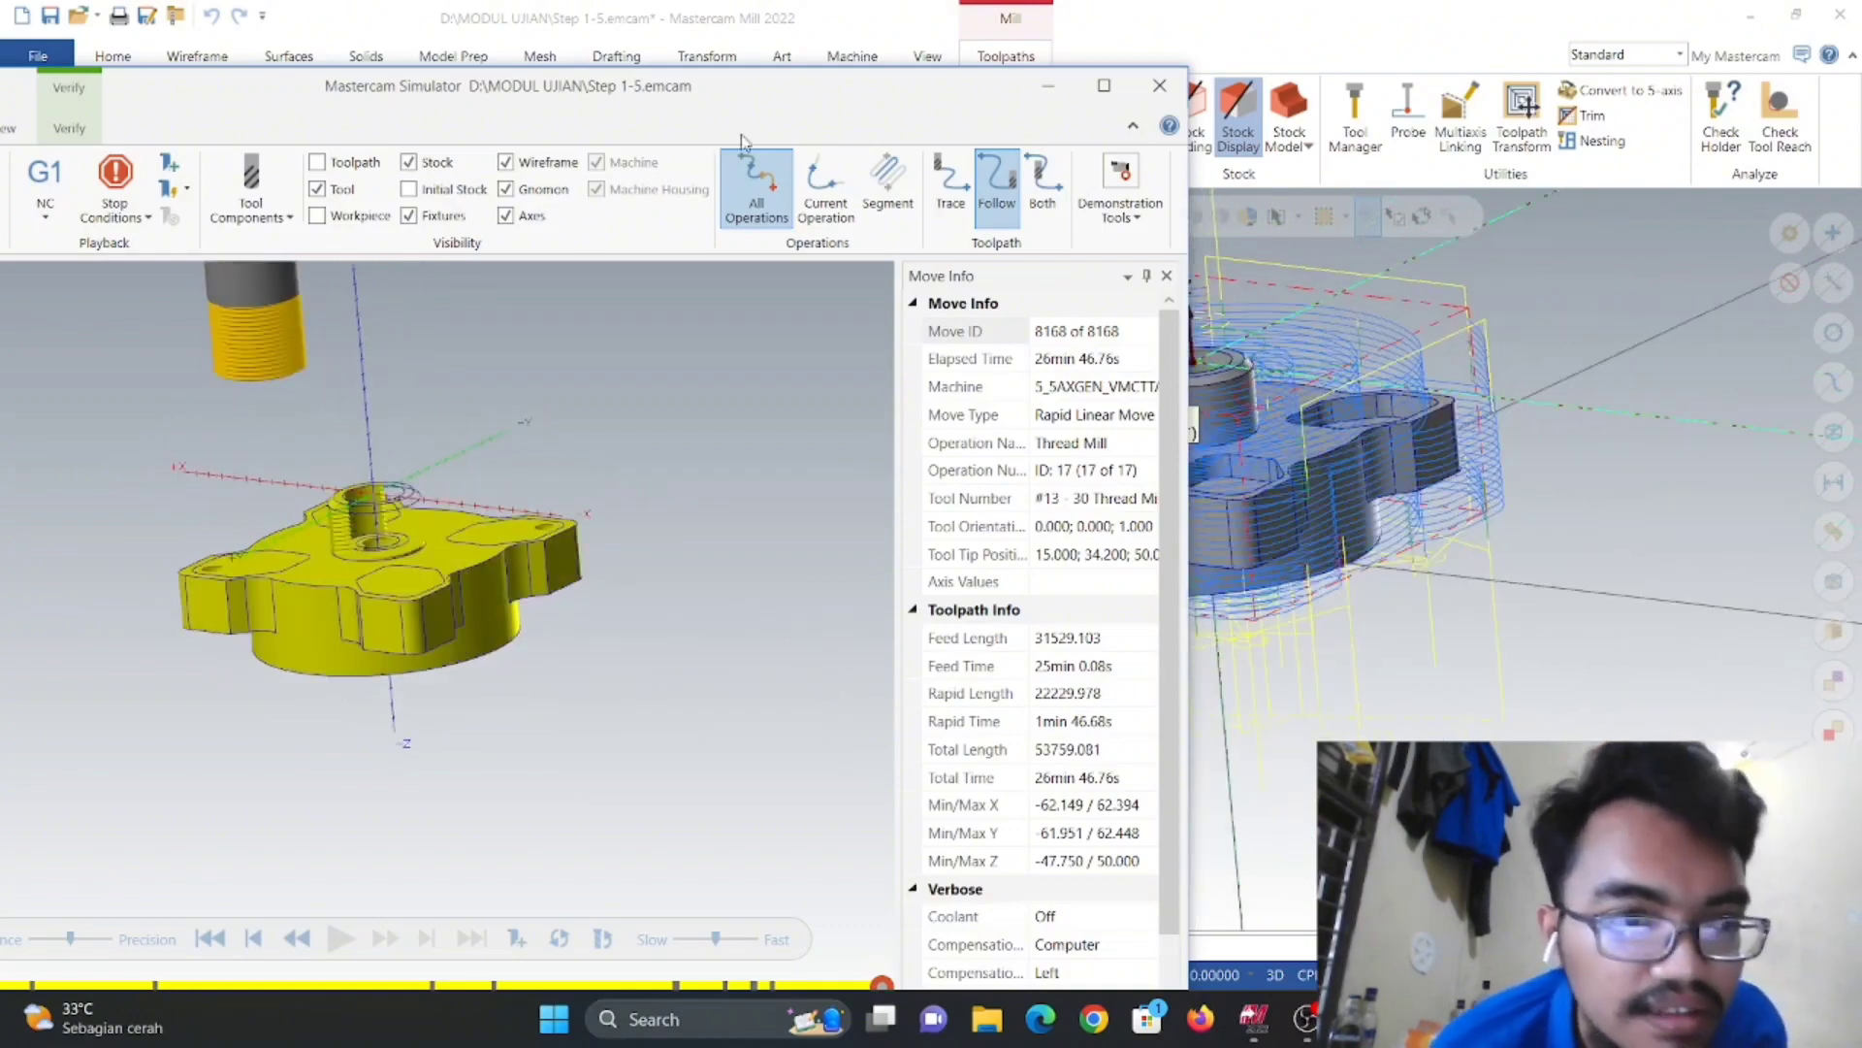
click(1159, 85)
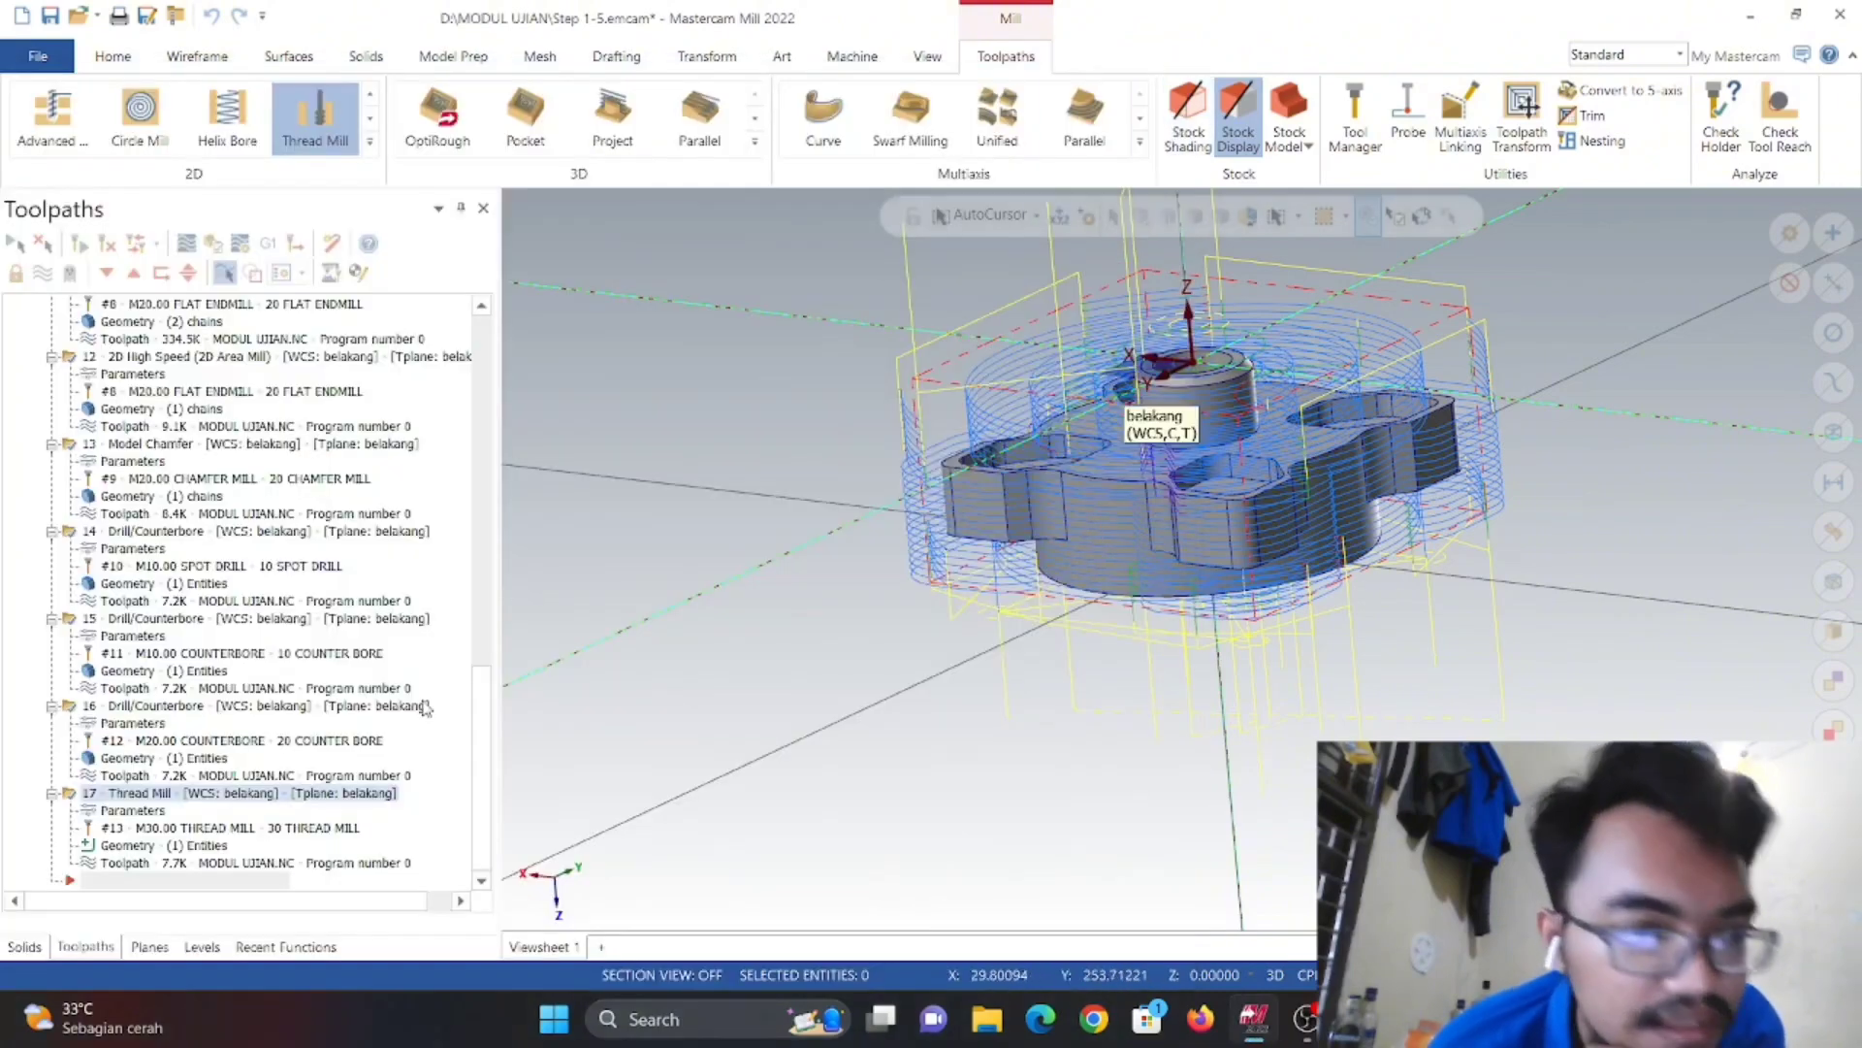
click(135, 827)
double_click(136, 828)
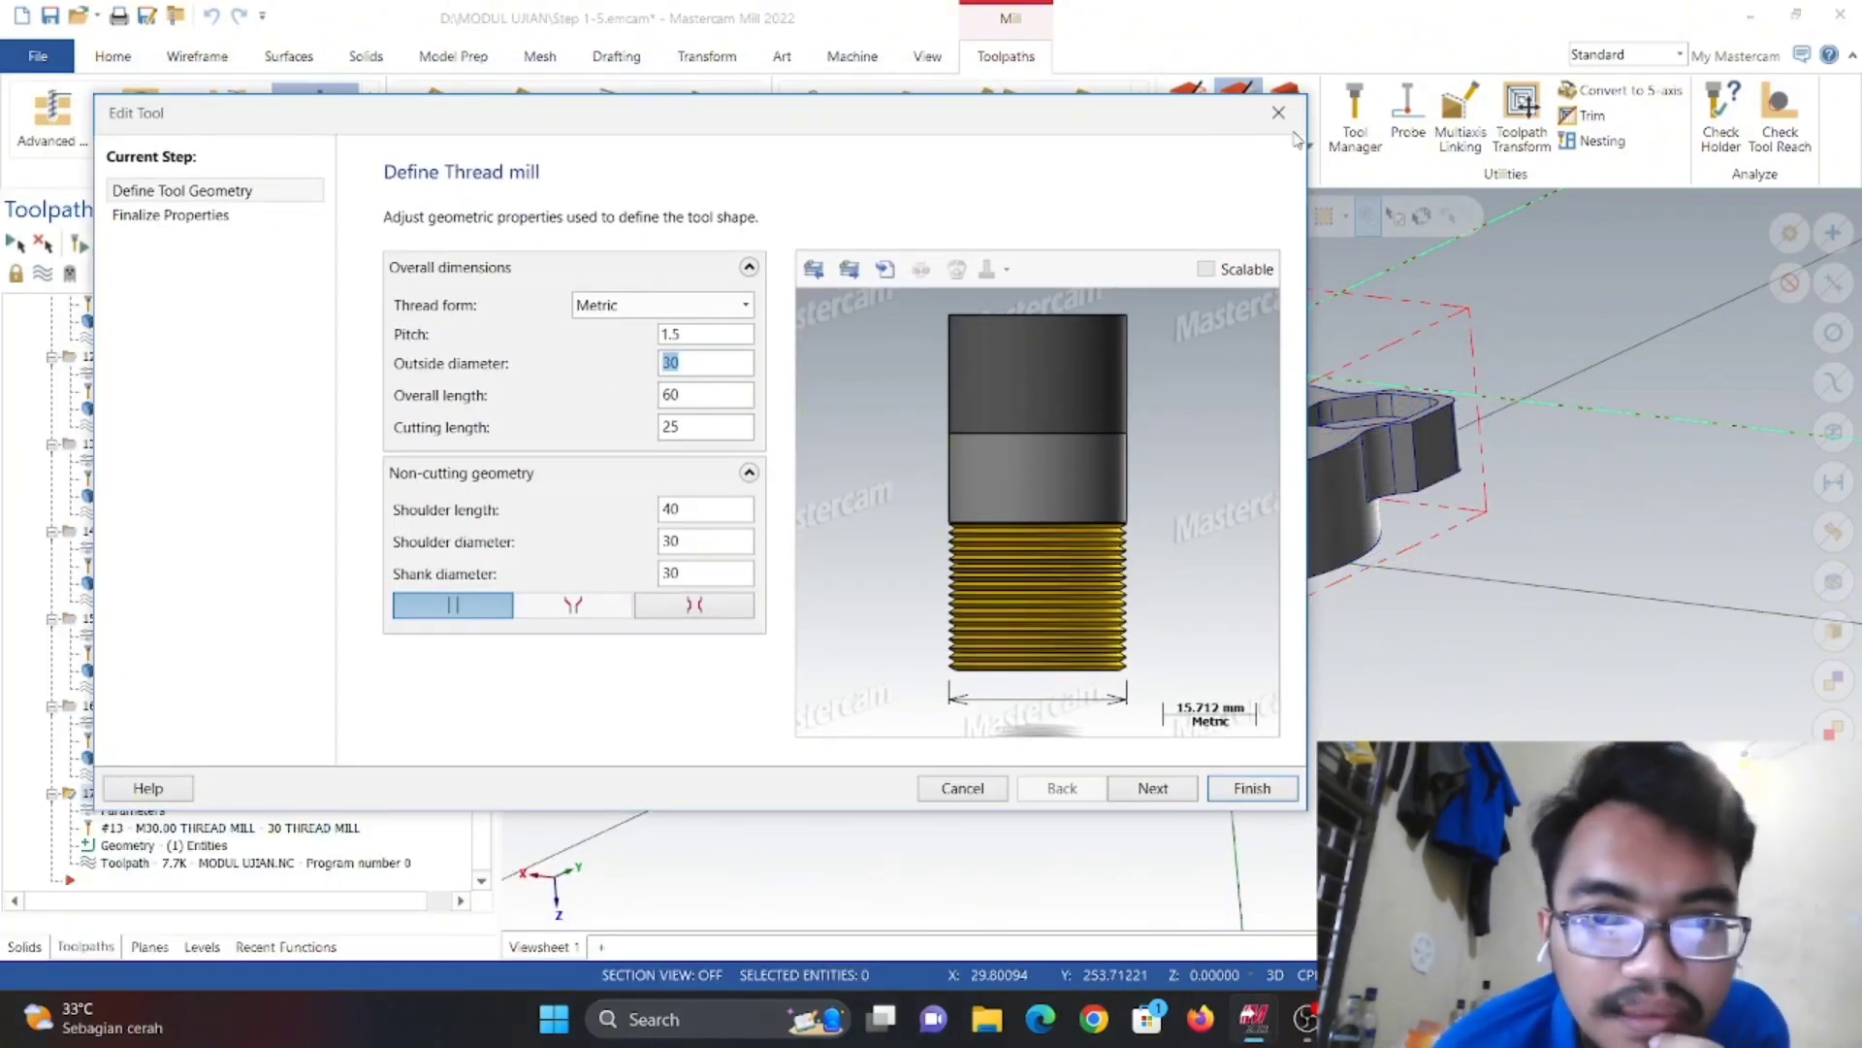
click(1279, 112)
- Review the Thread Mill operation's holder, stock, cut parameters, lead in/out and multi-pass settings
click(132, 811)
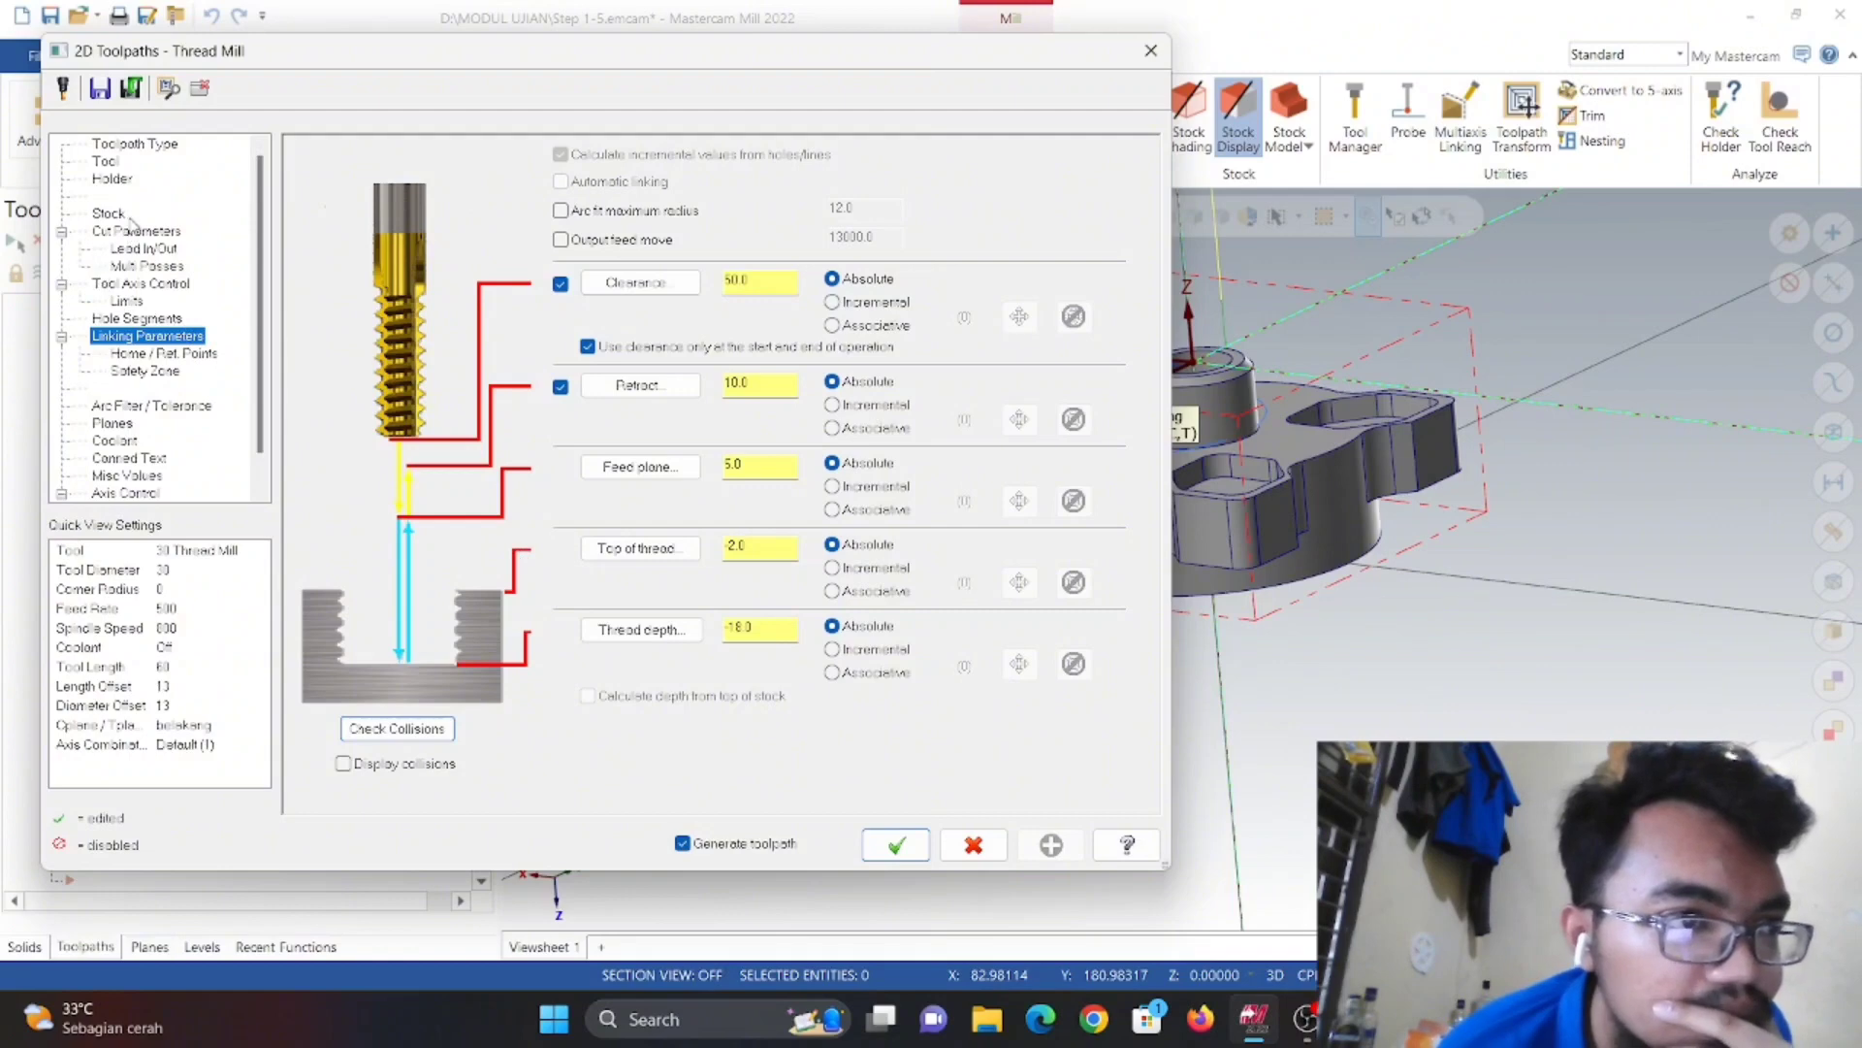
click(109, 179)
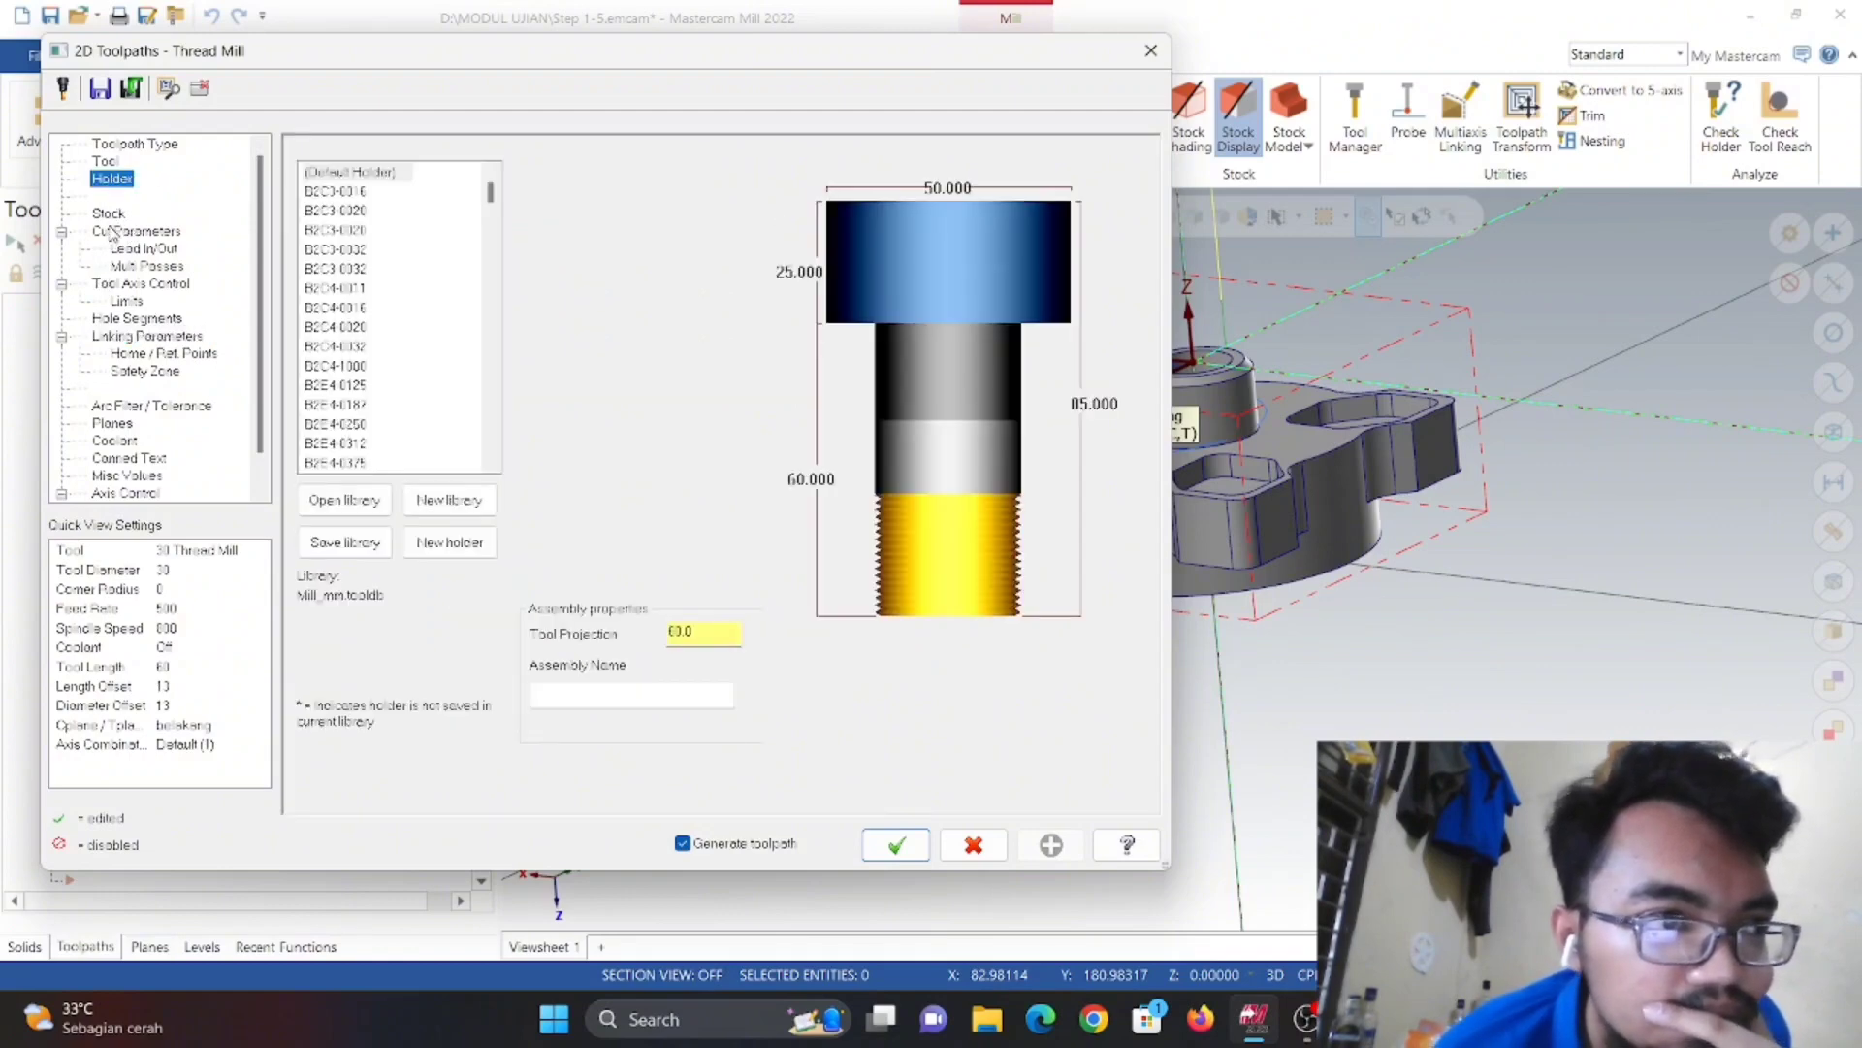
click(109, 214)
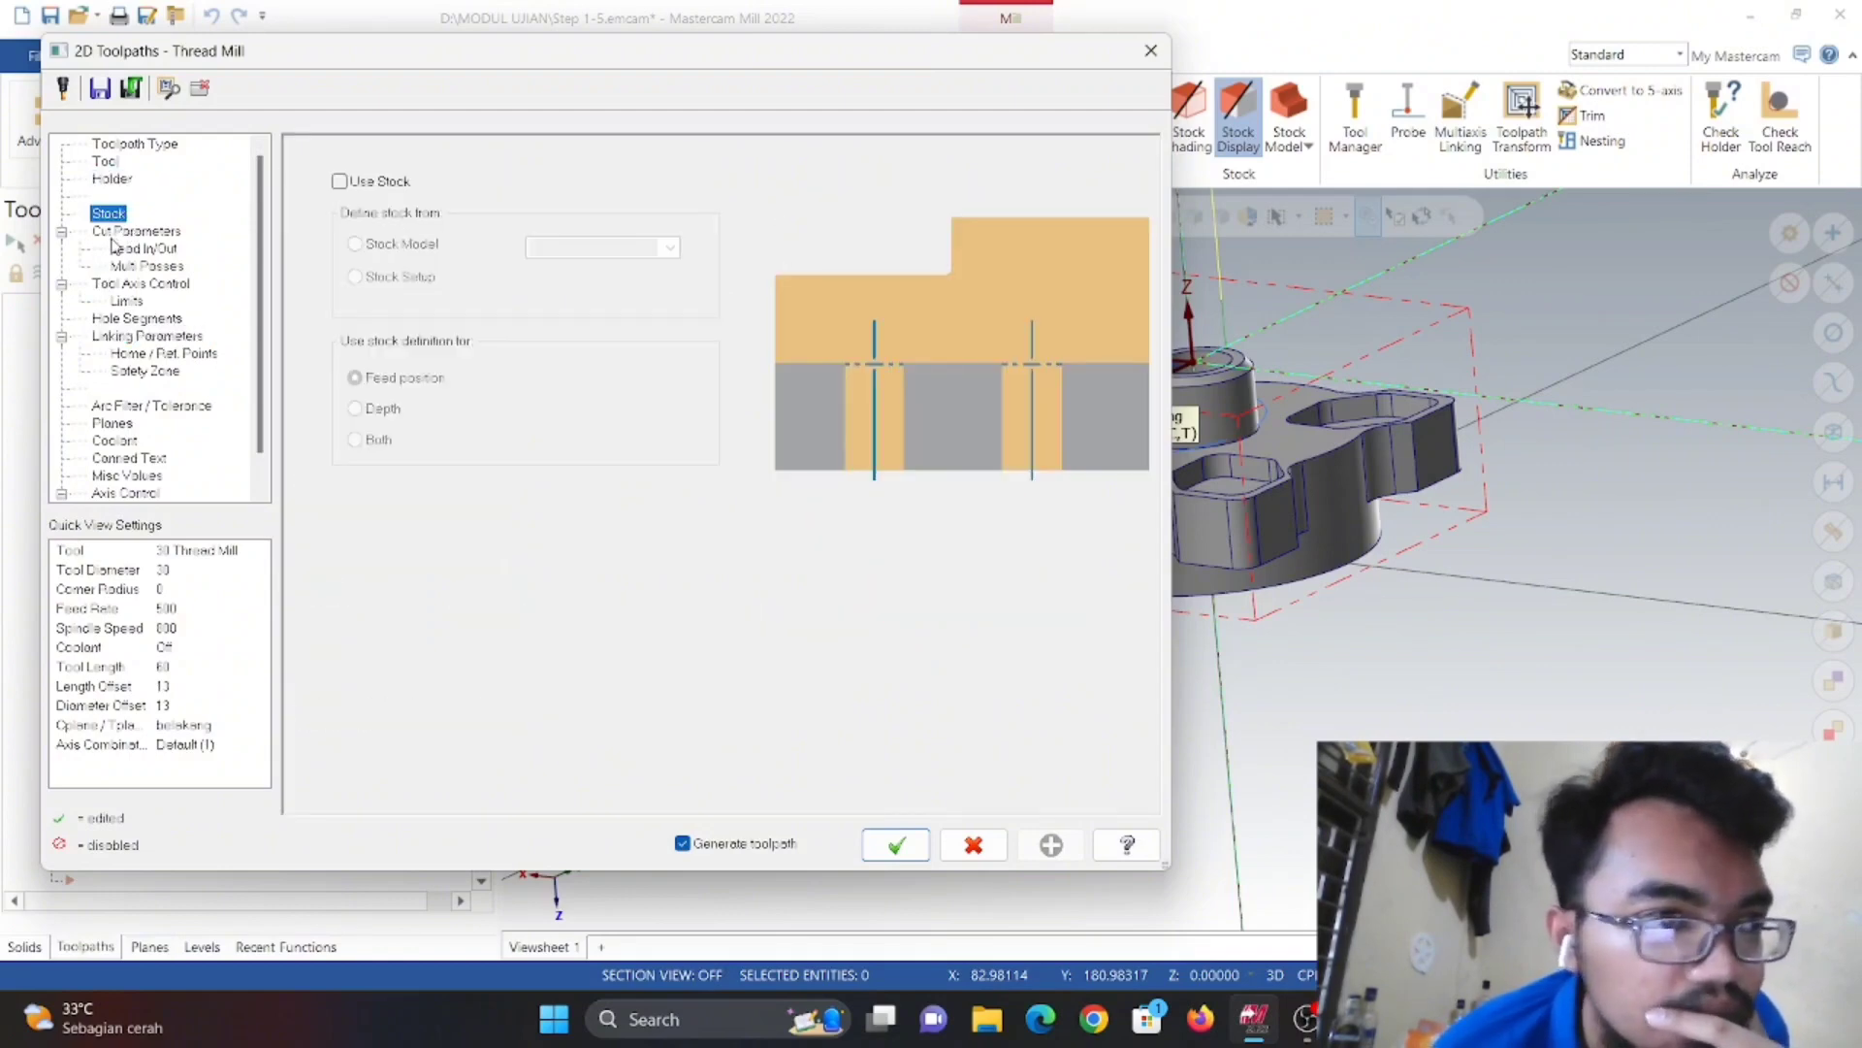
click(112, 238)
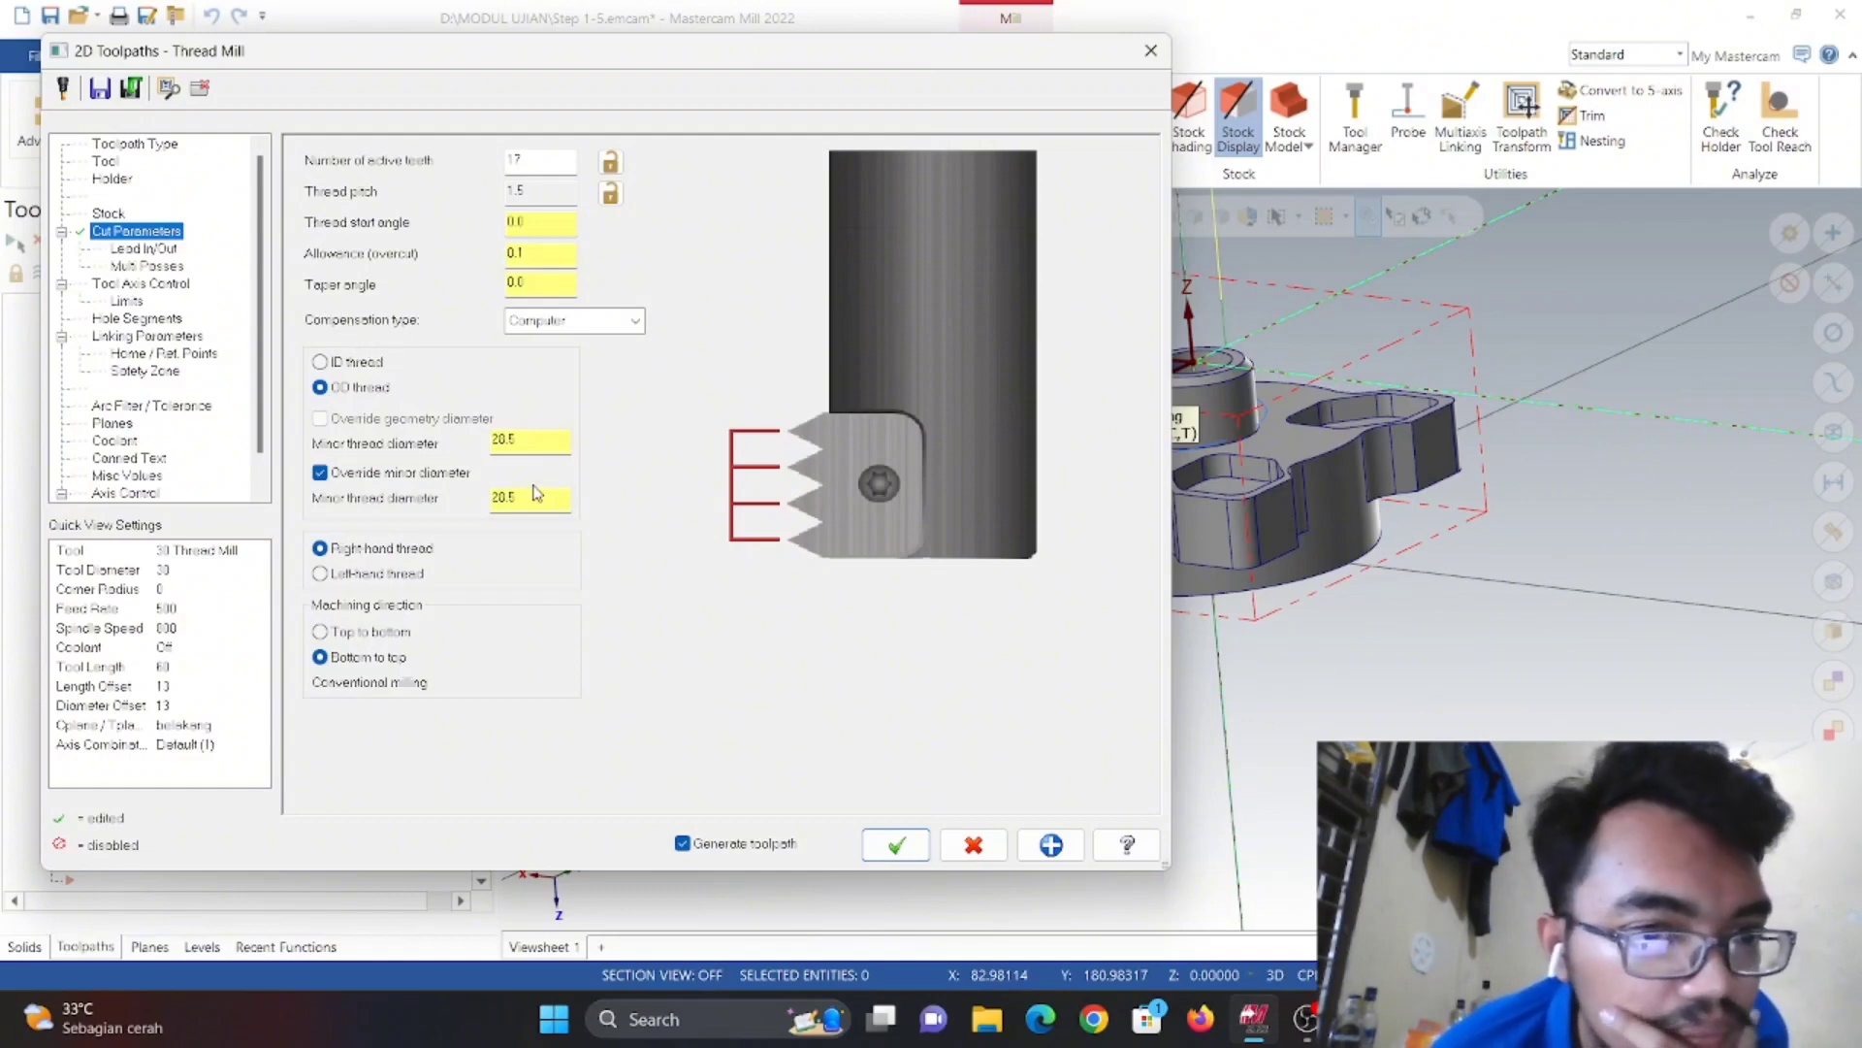
click(143, 249)
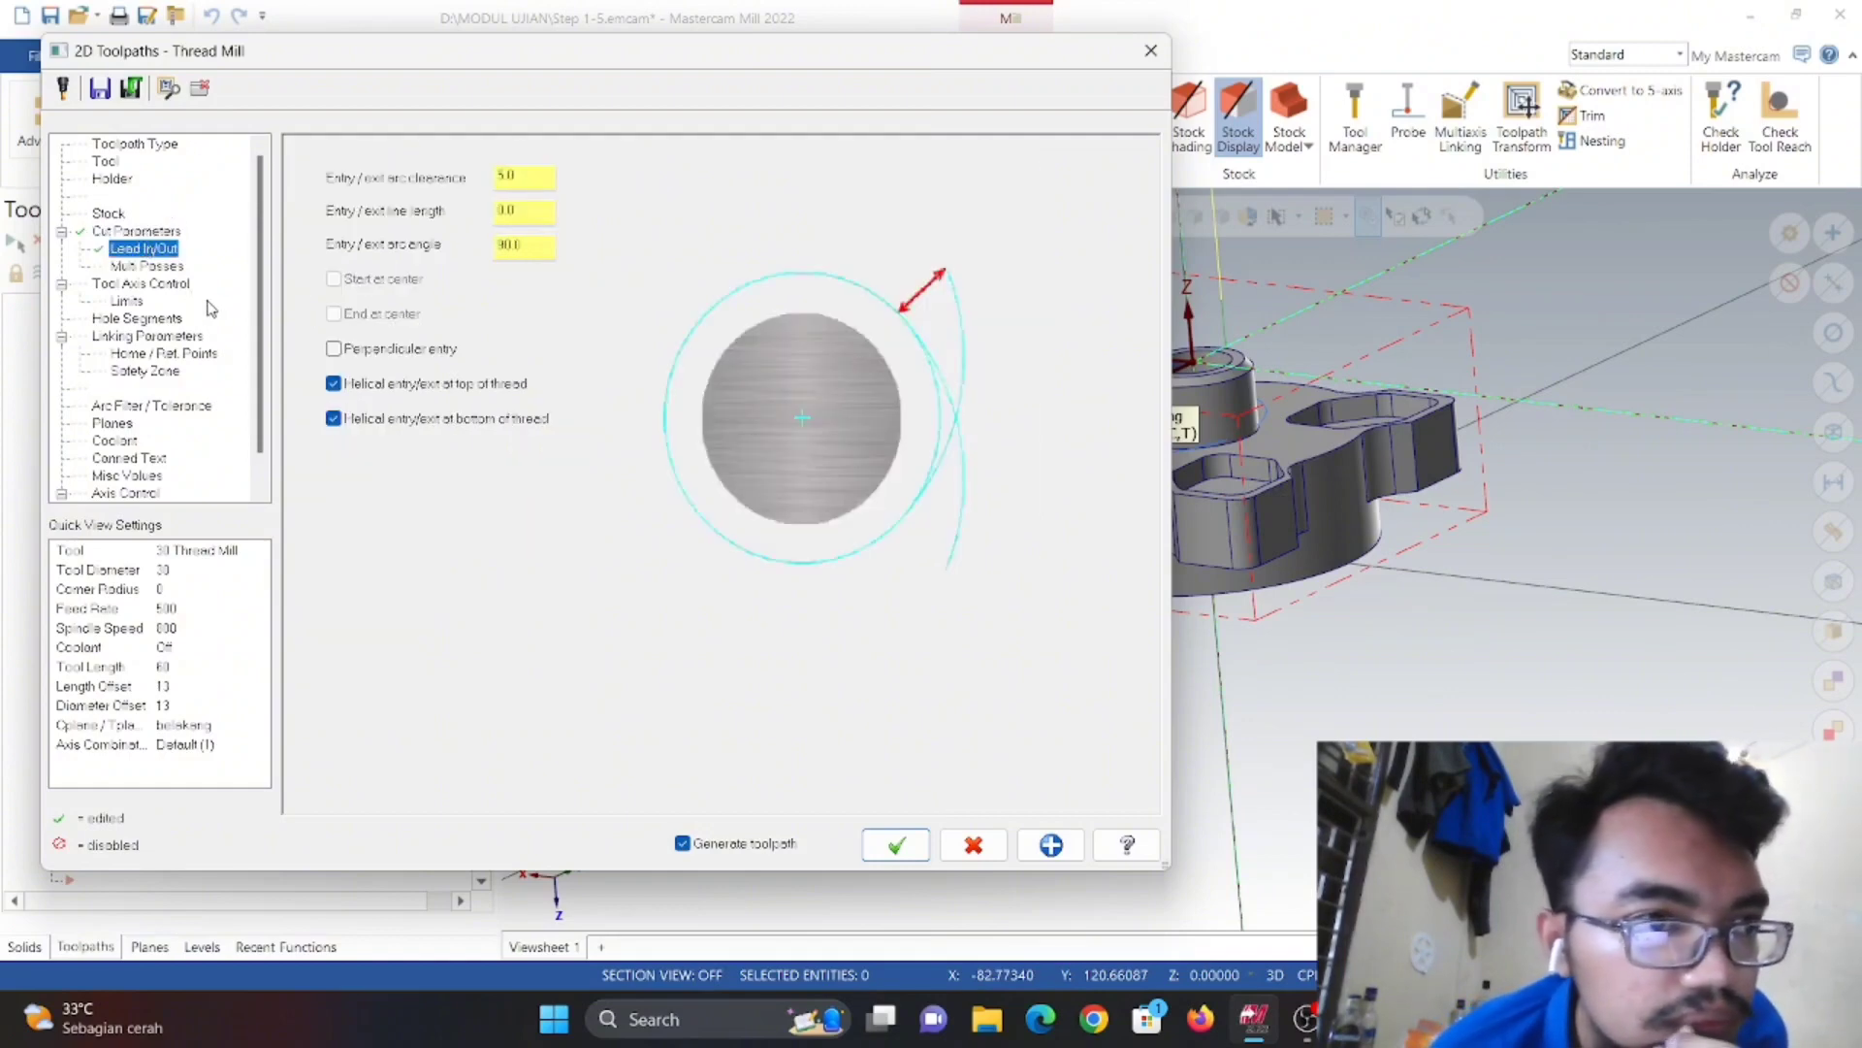
click(173, 266)
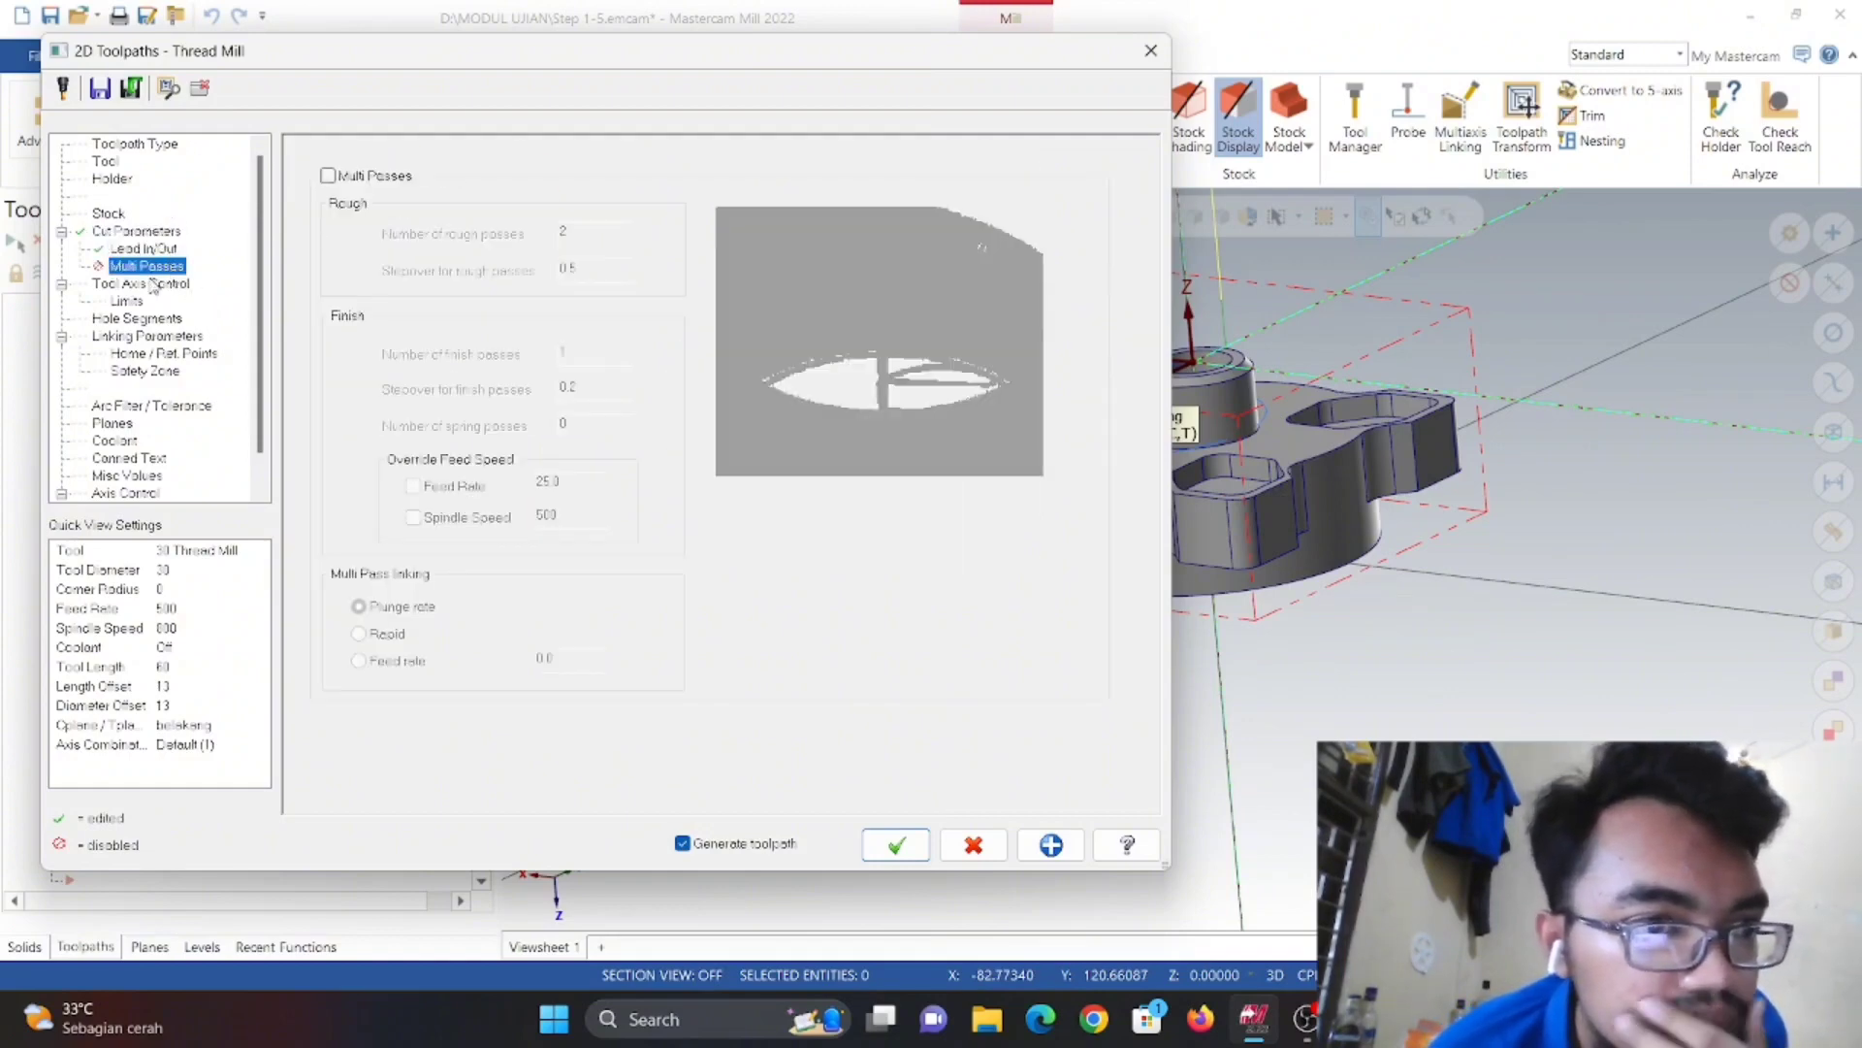
click(1309, 1040)
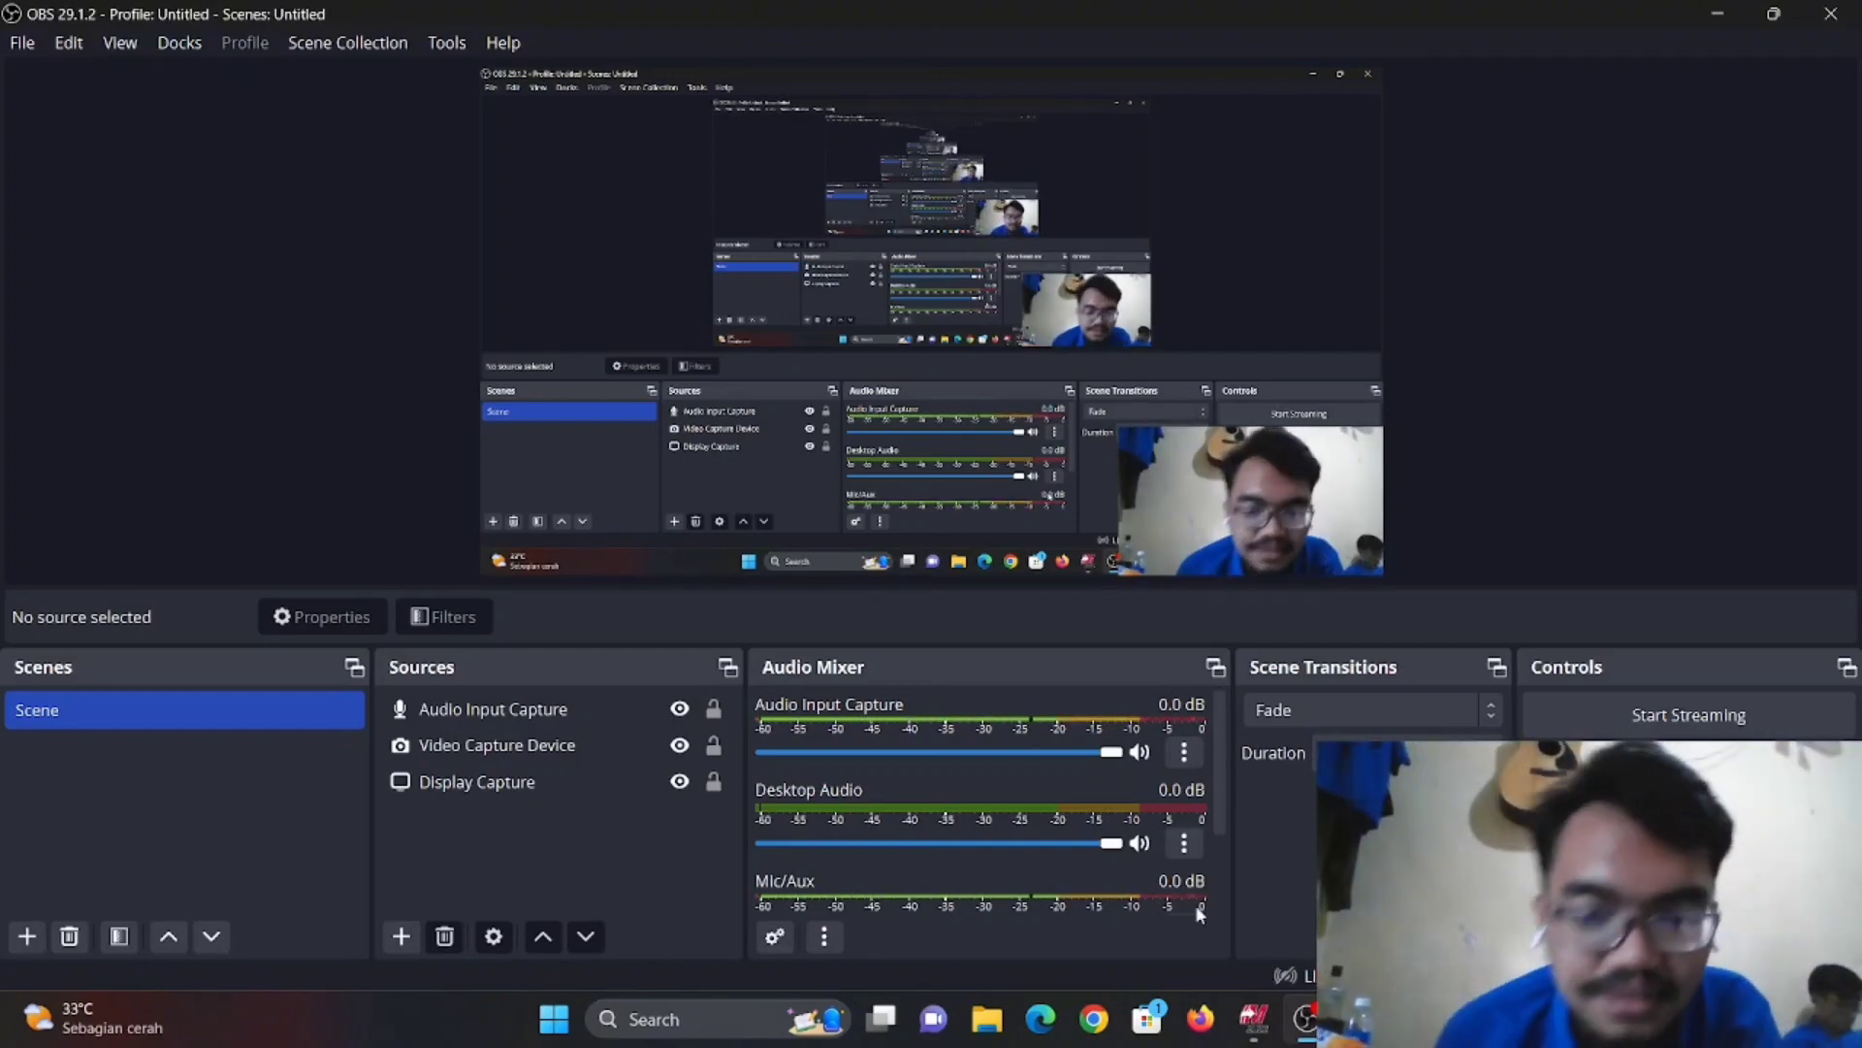
click(1255, 1021)
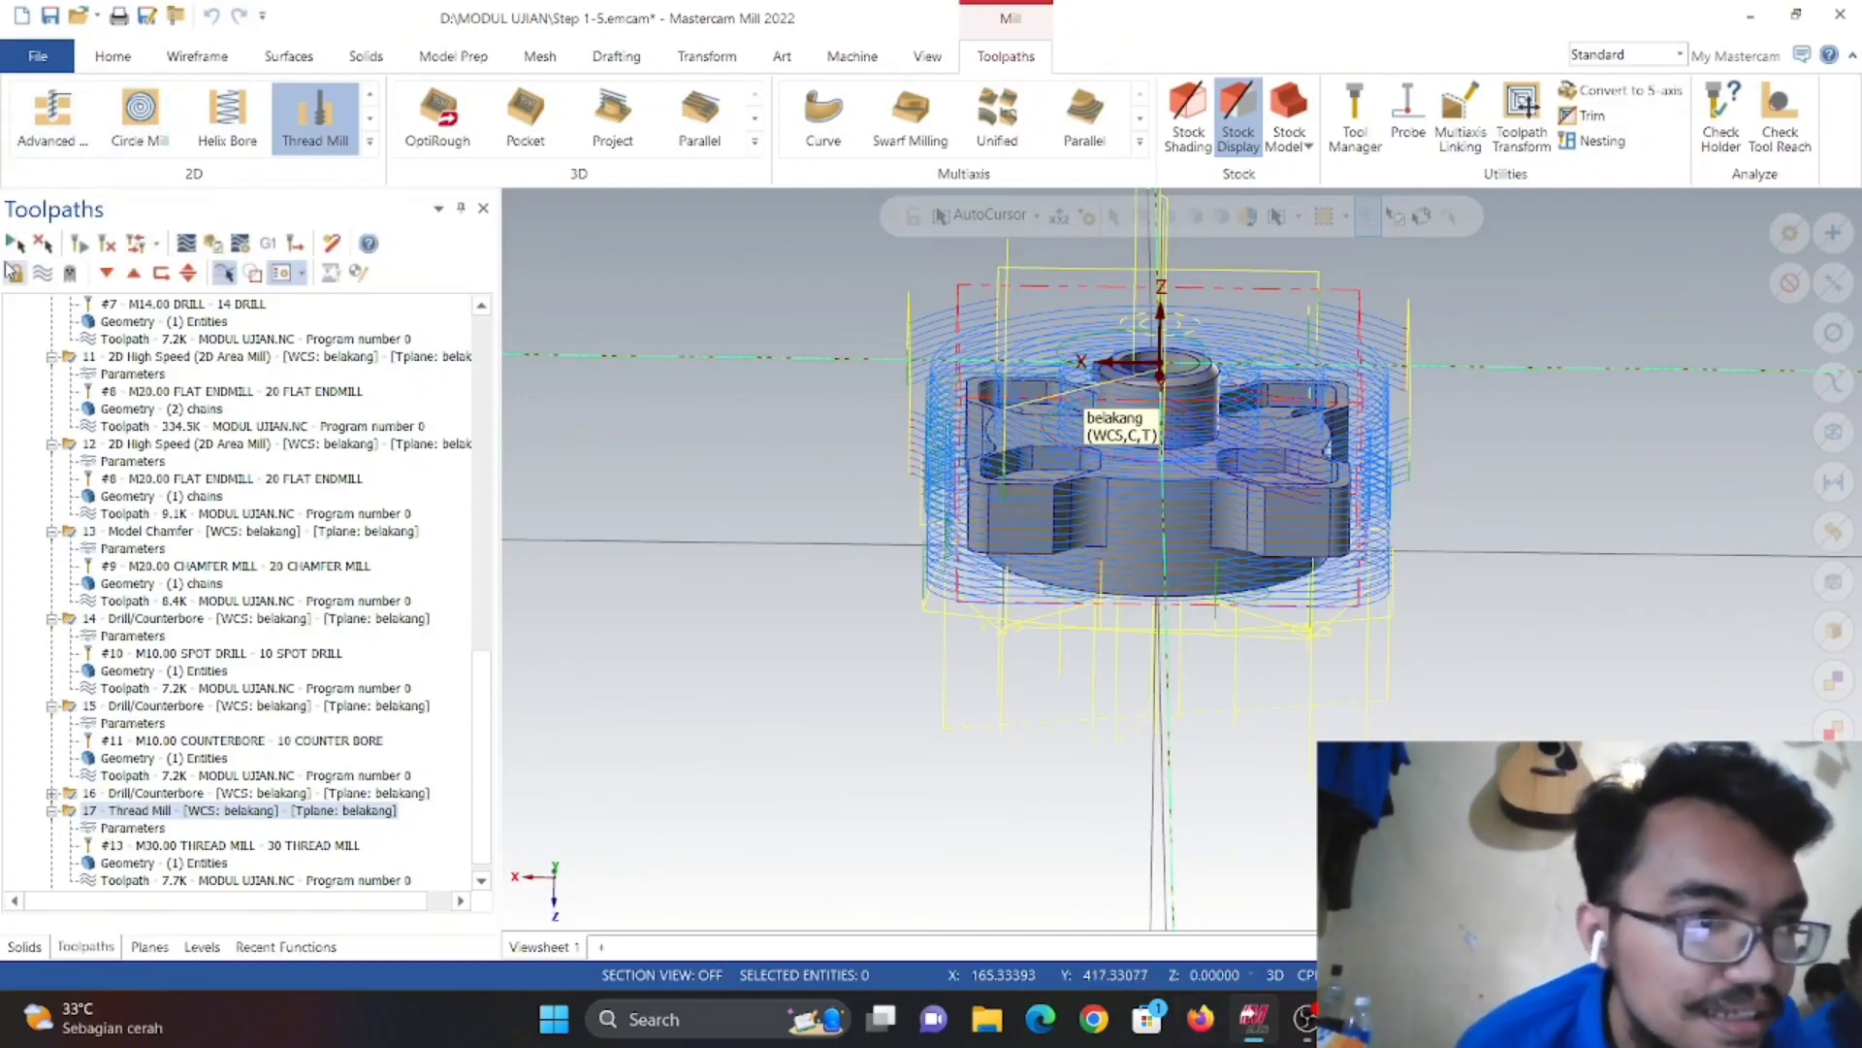
- Delete the 20 mm Drill/Counterbore operation listed just before the Thread Mill operation
click(40, 248)
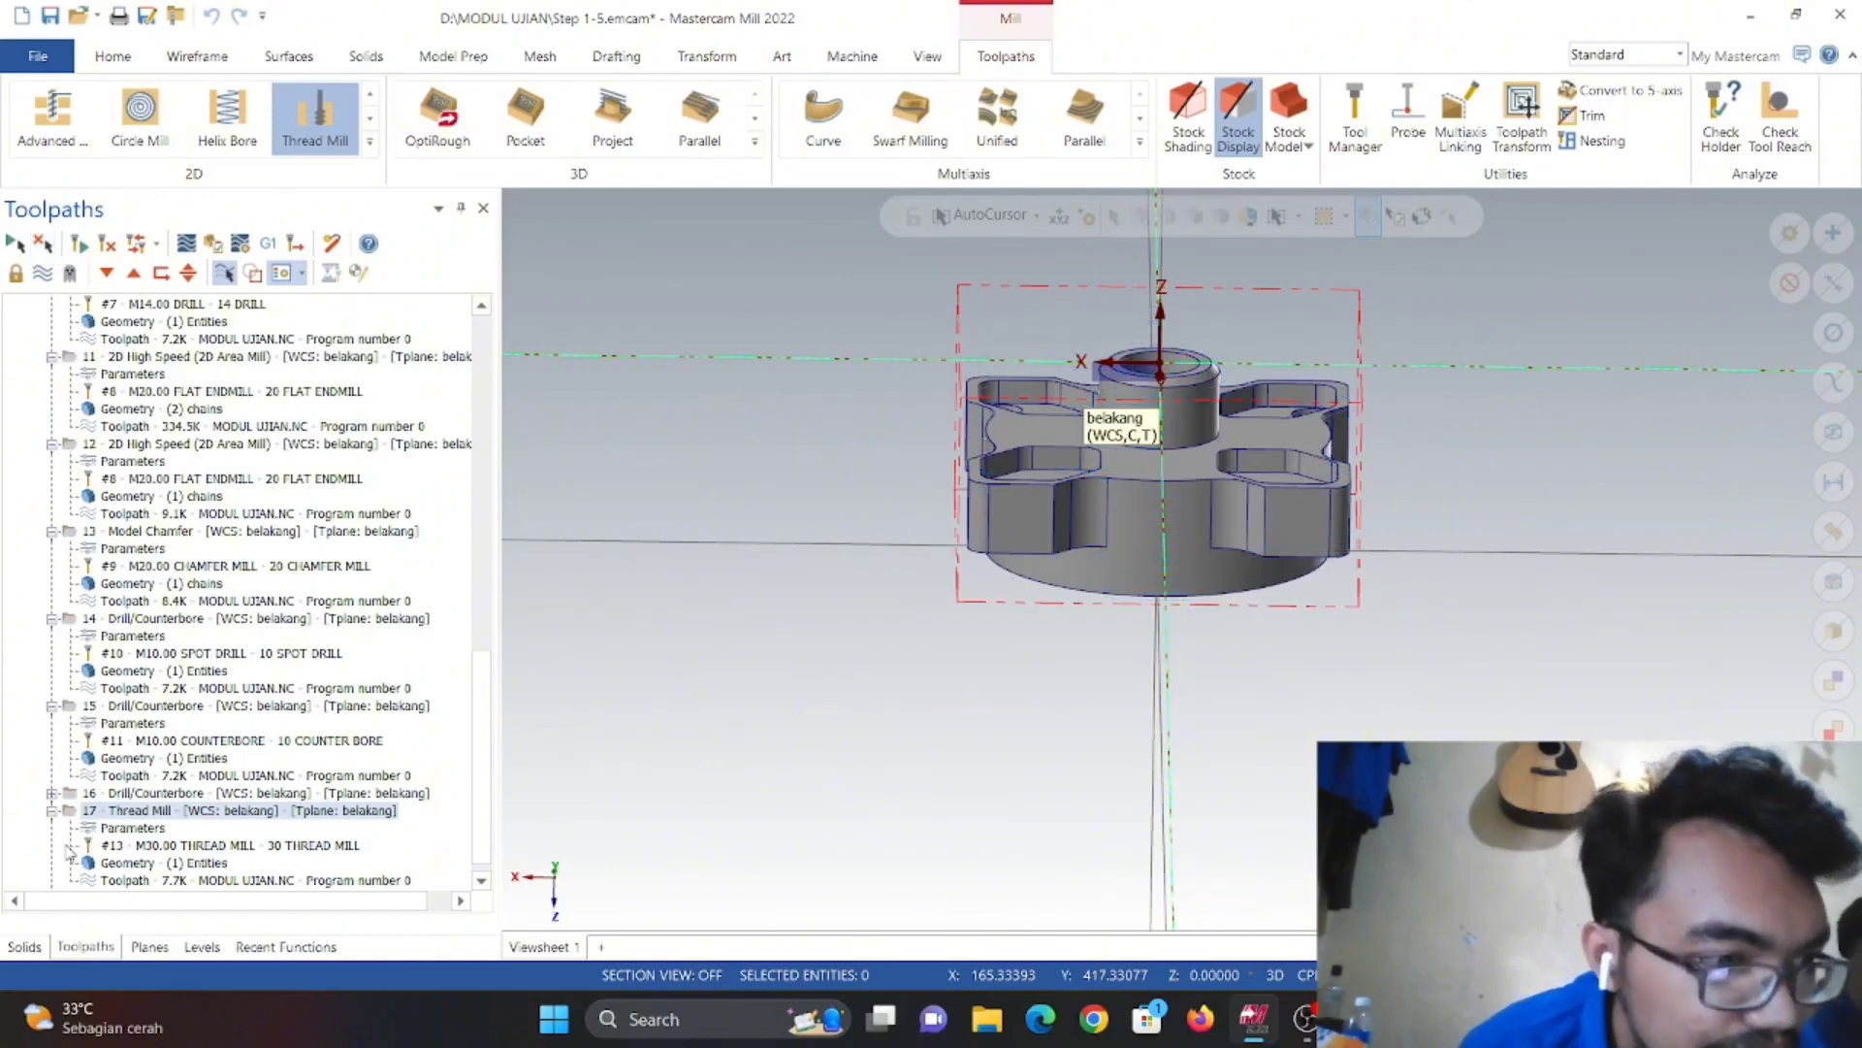
click(69, 794)
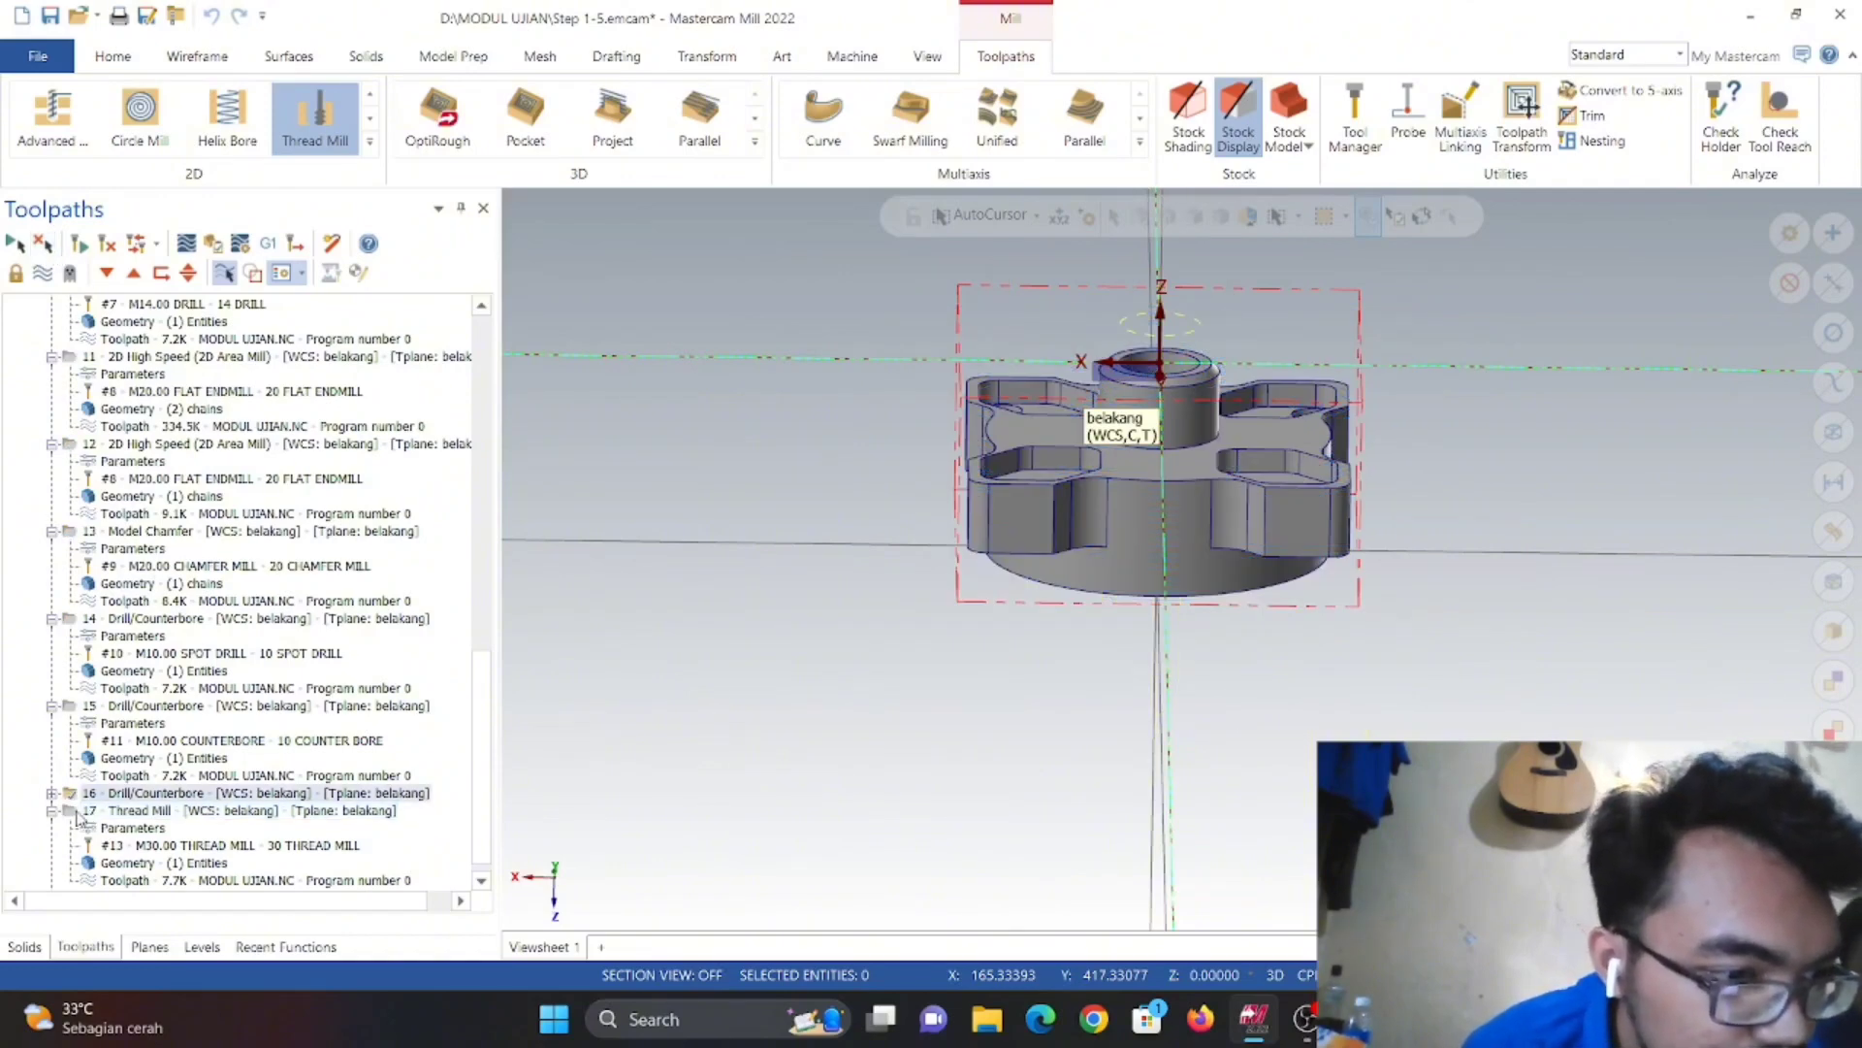
key(Delete)
key(ctrl+z)
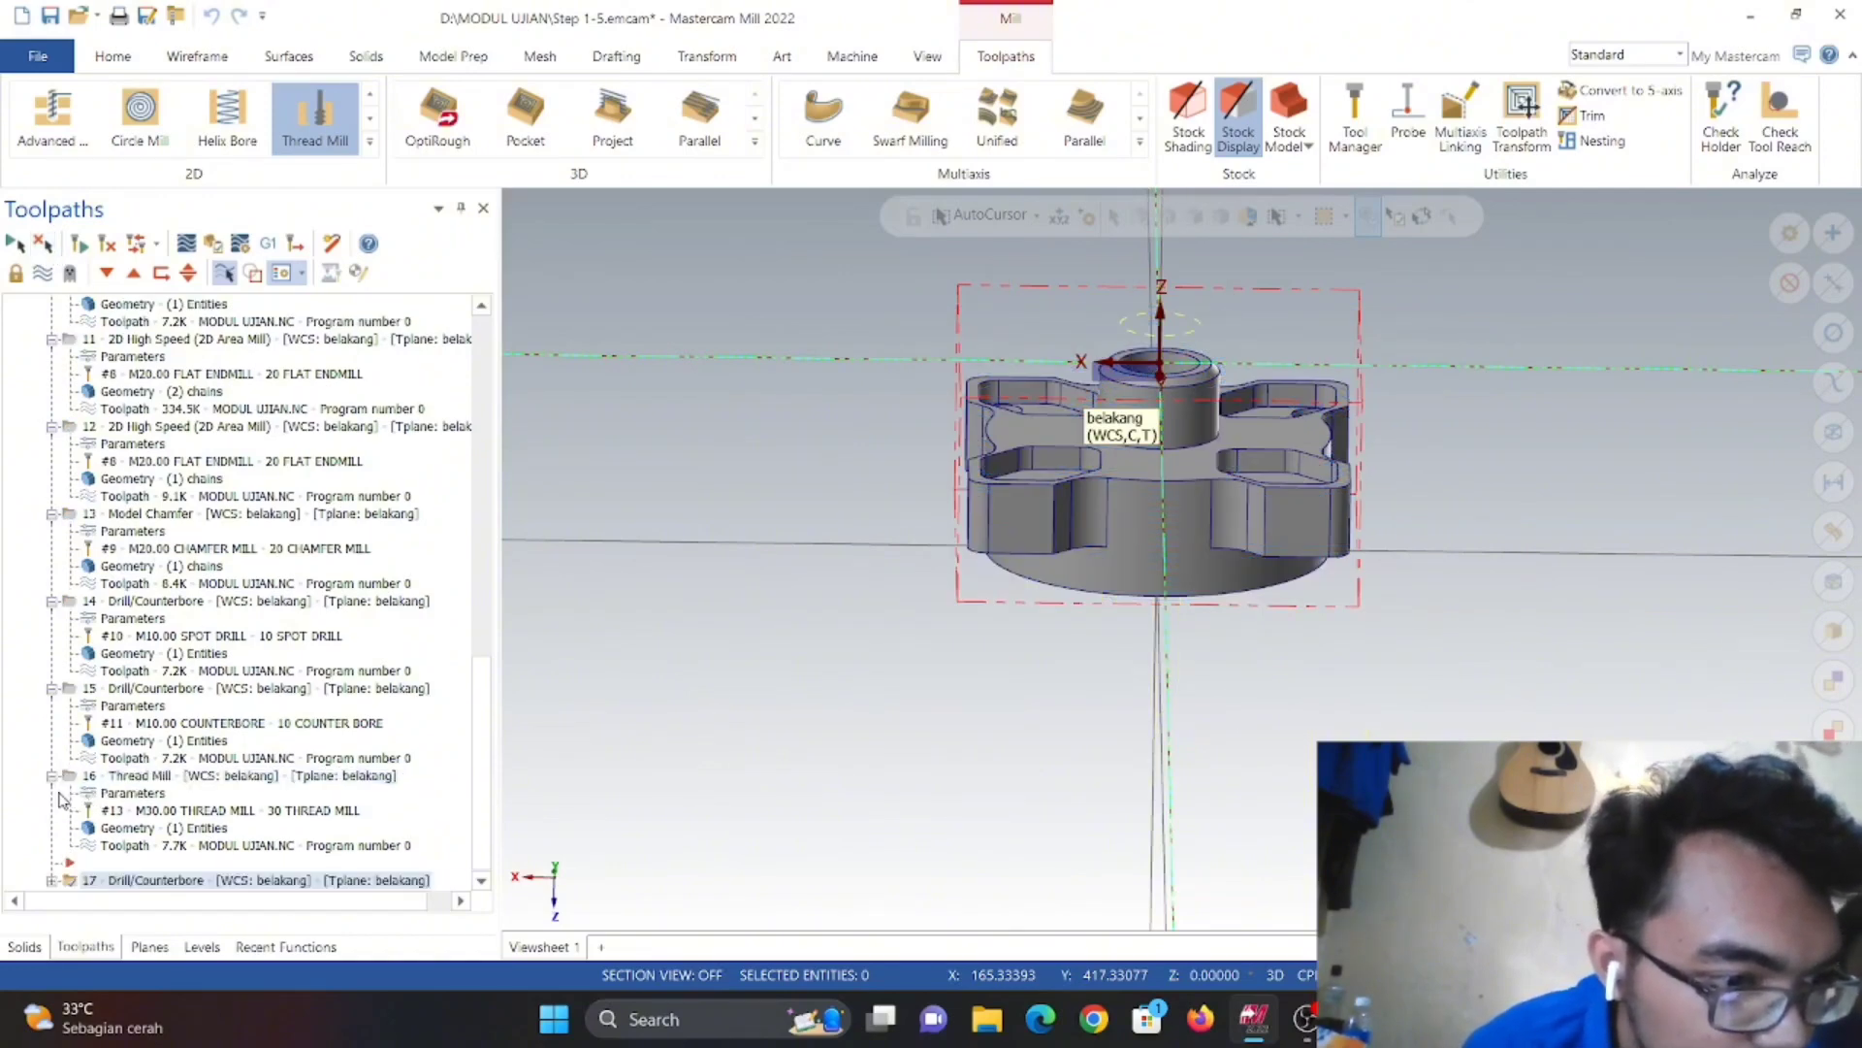
right_click(101, 890)
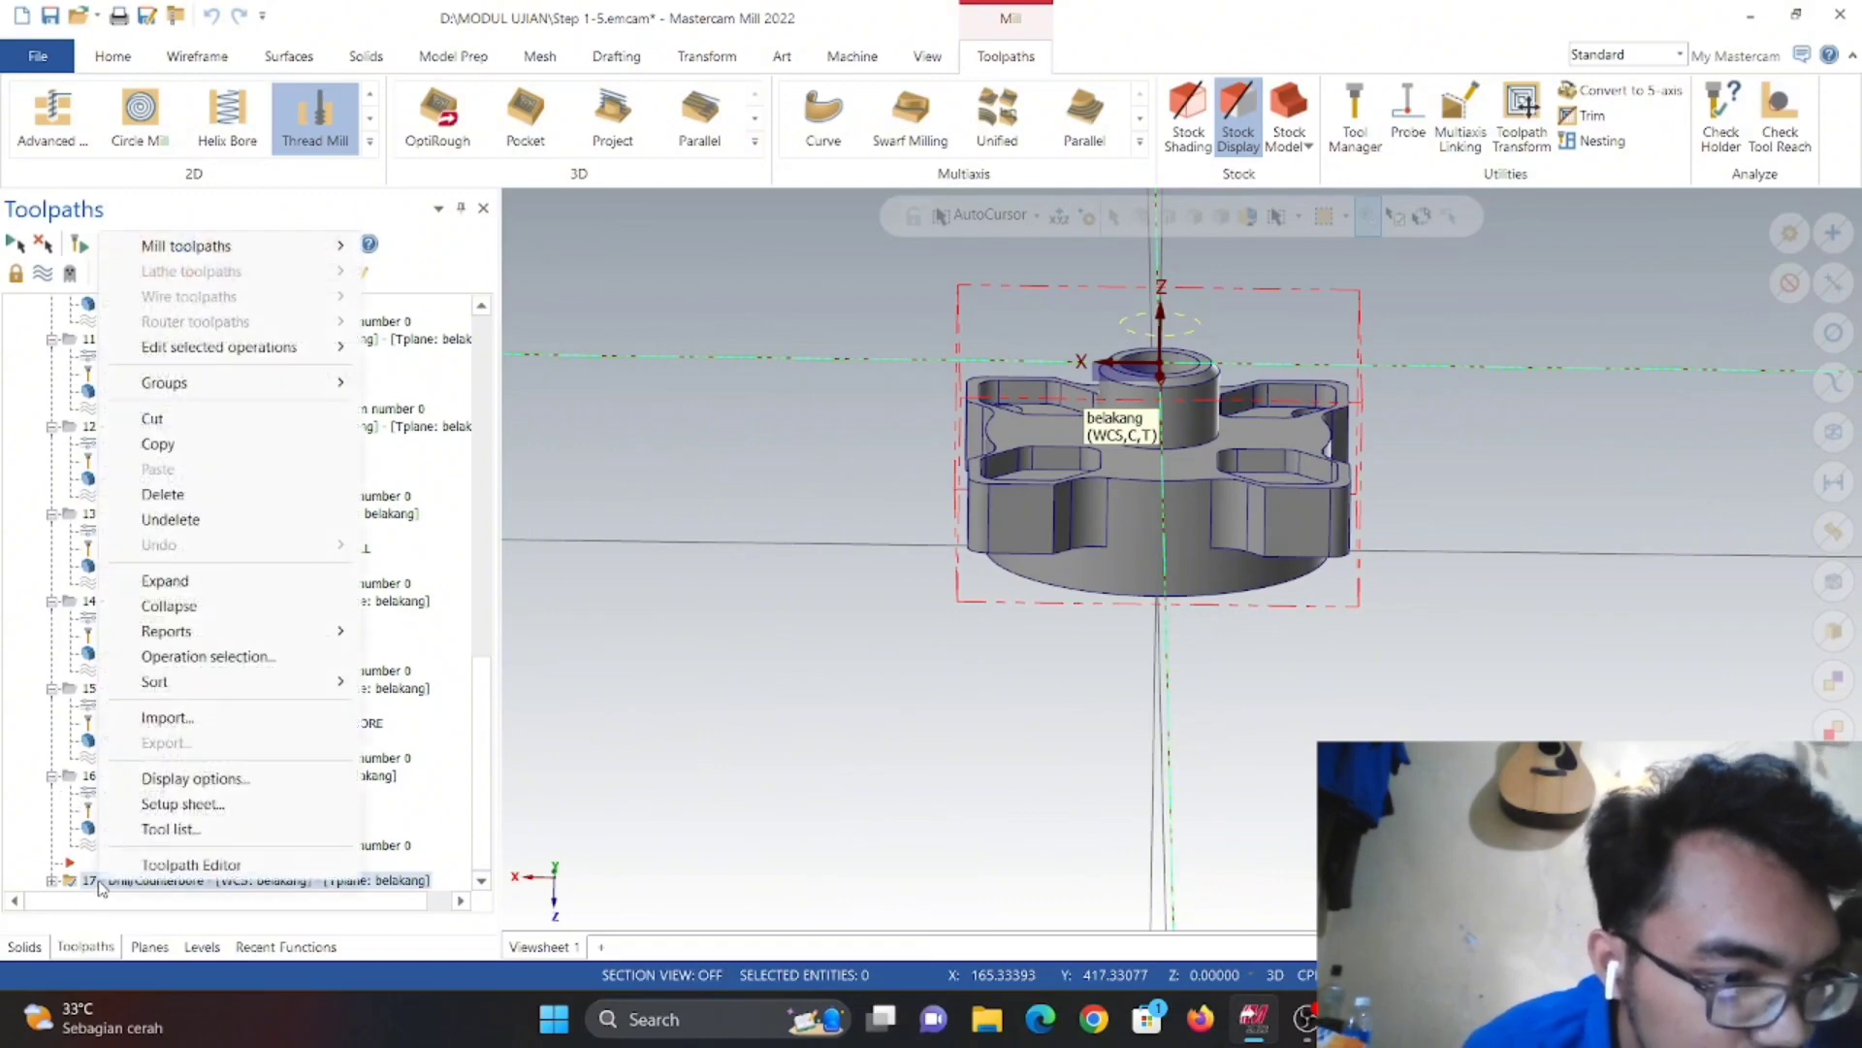
click(162, 494)
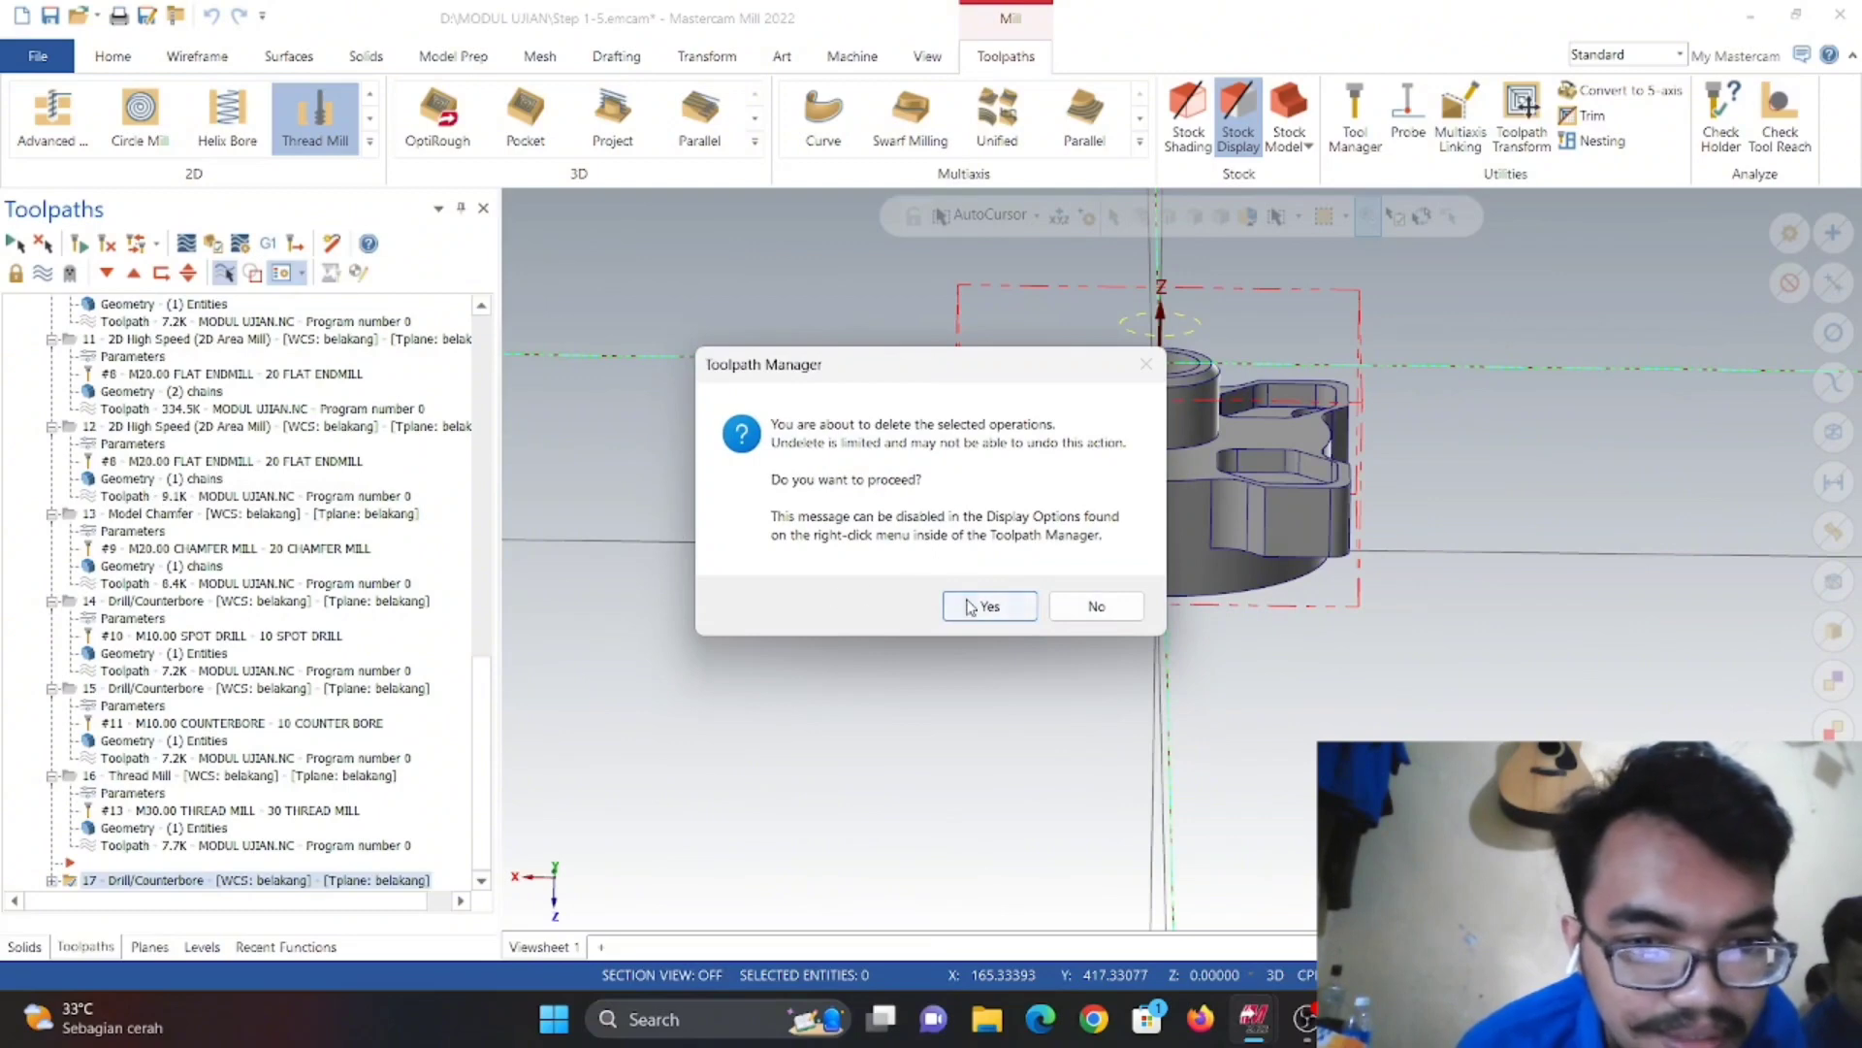
click(990, 605)
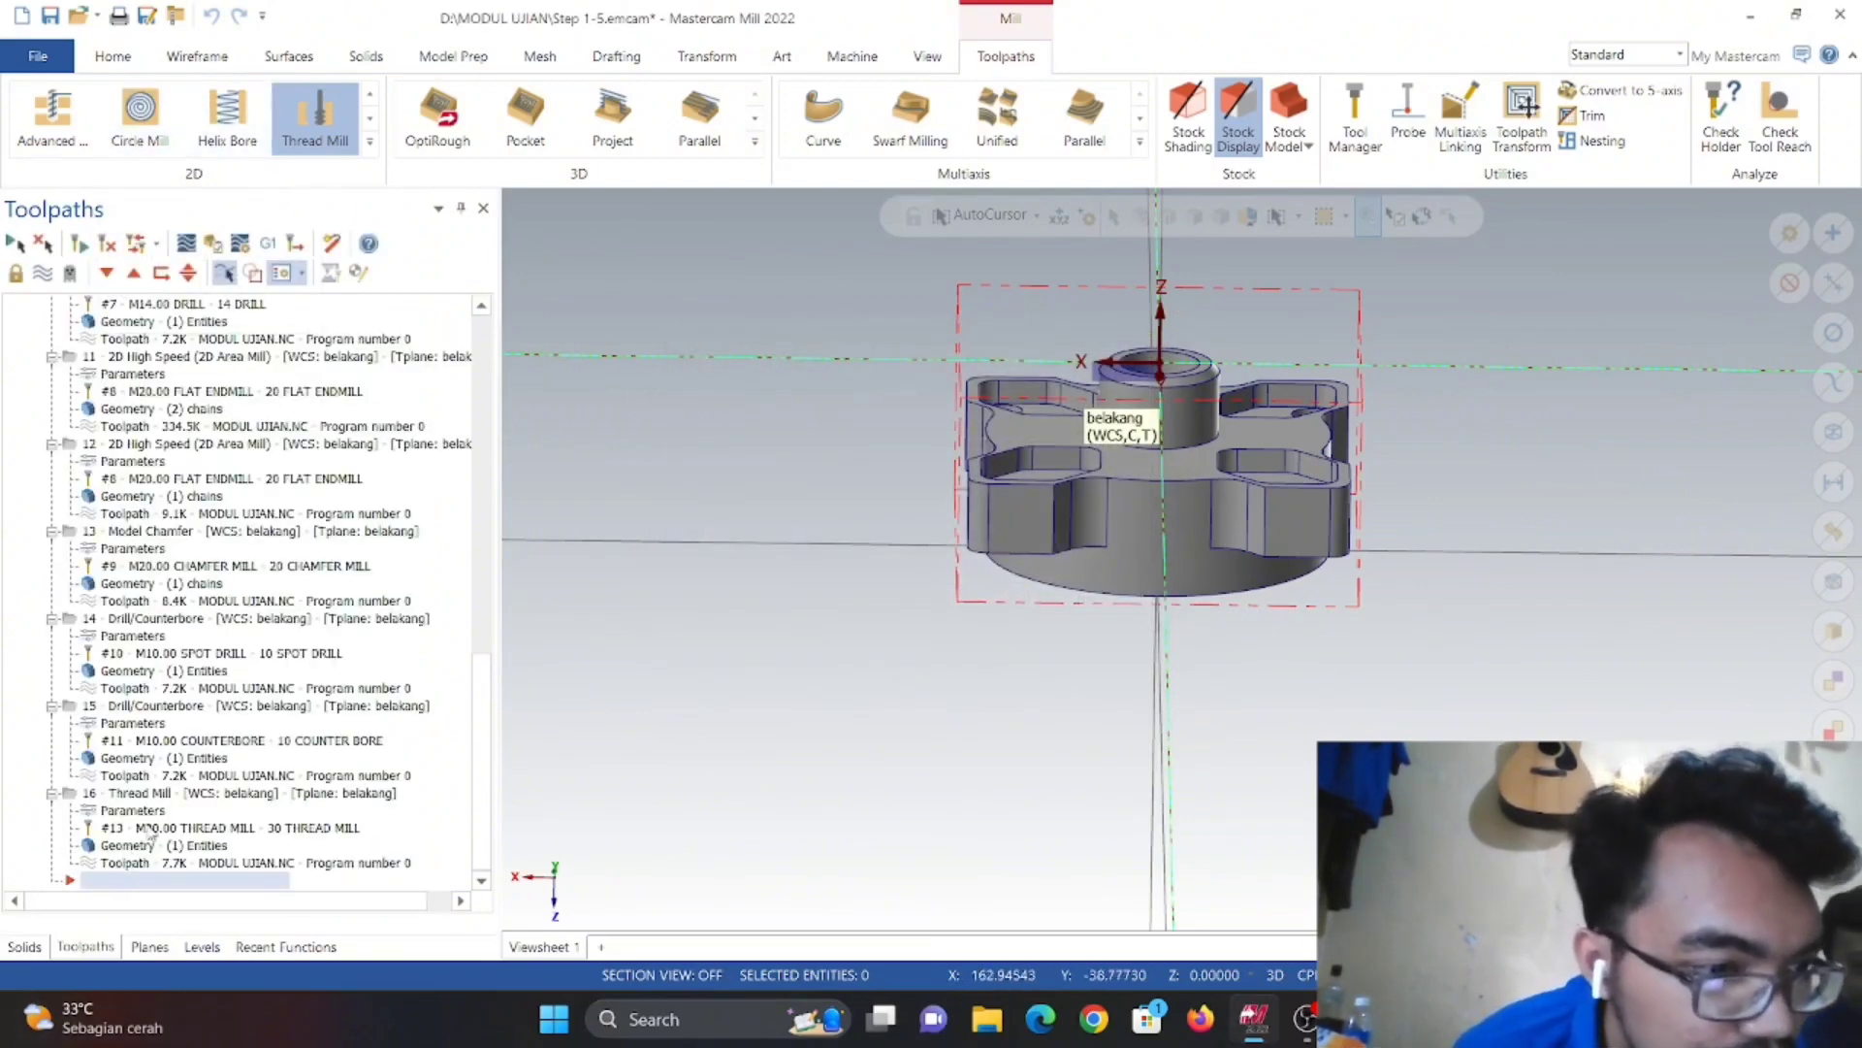
click(315, 115)
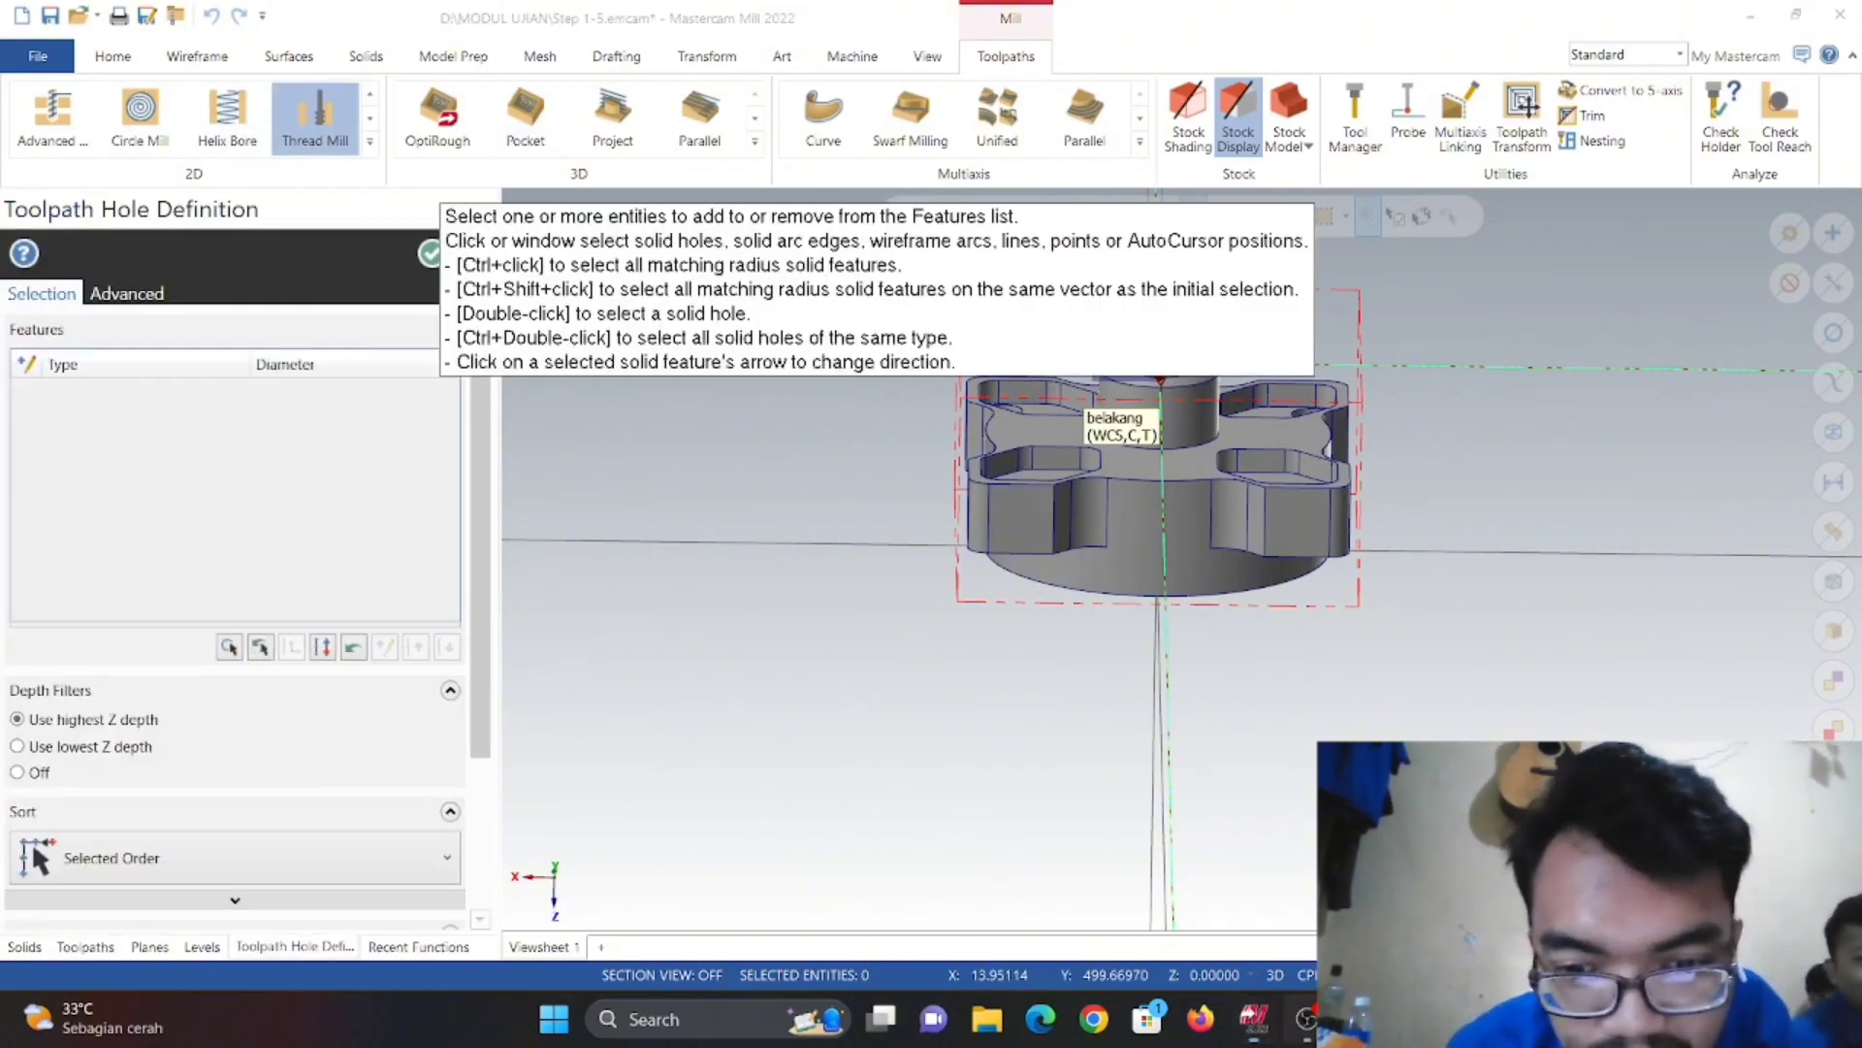
click(1304, 1019)
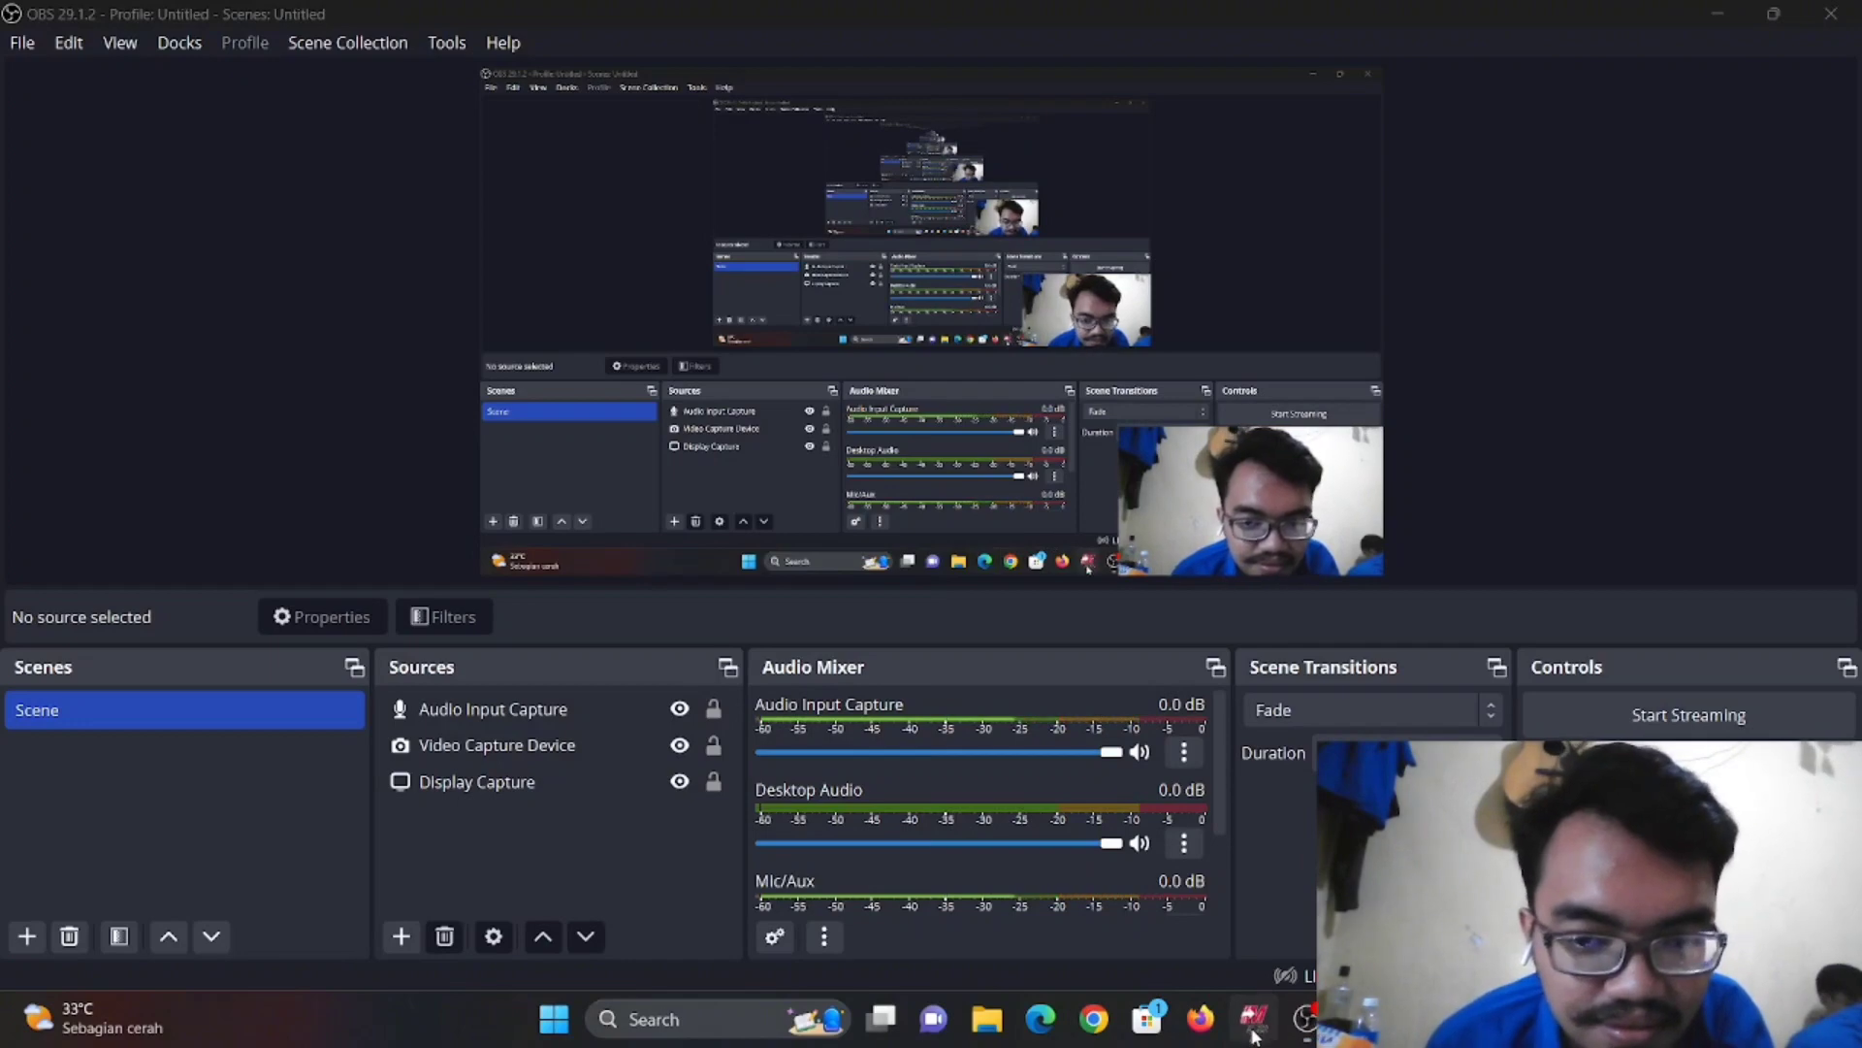
click(1246, 1016)
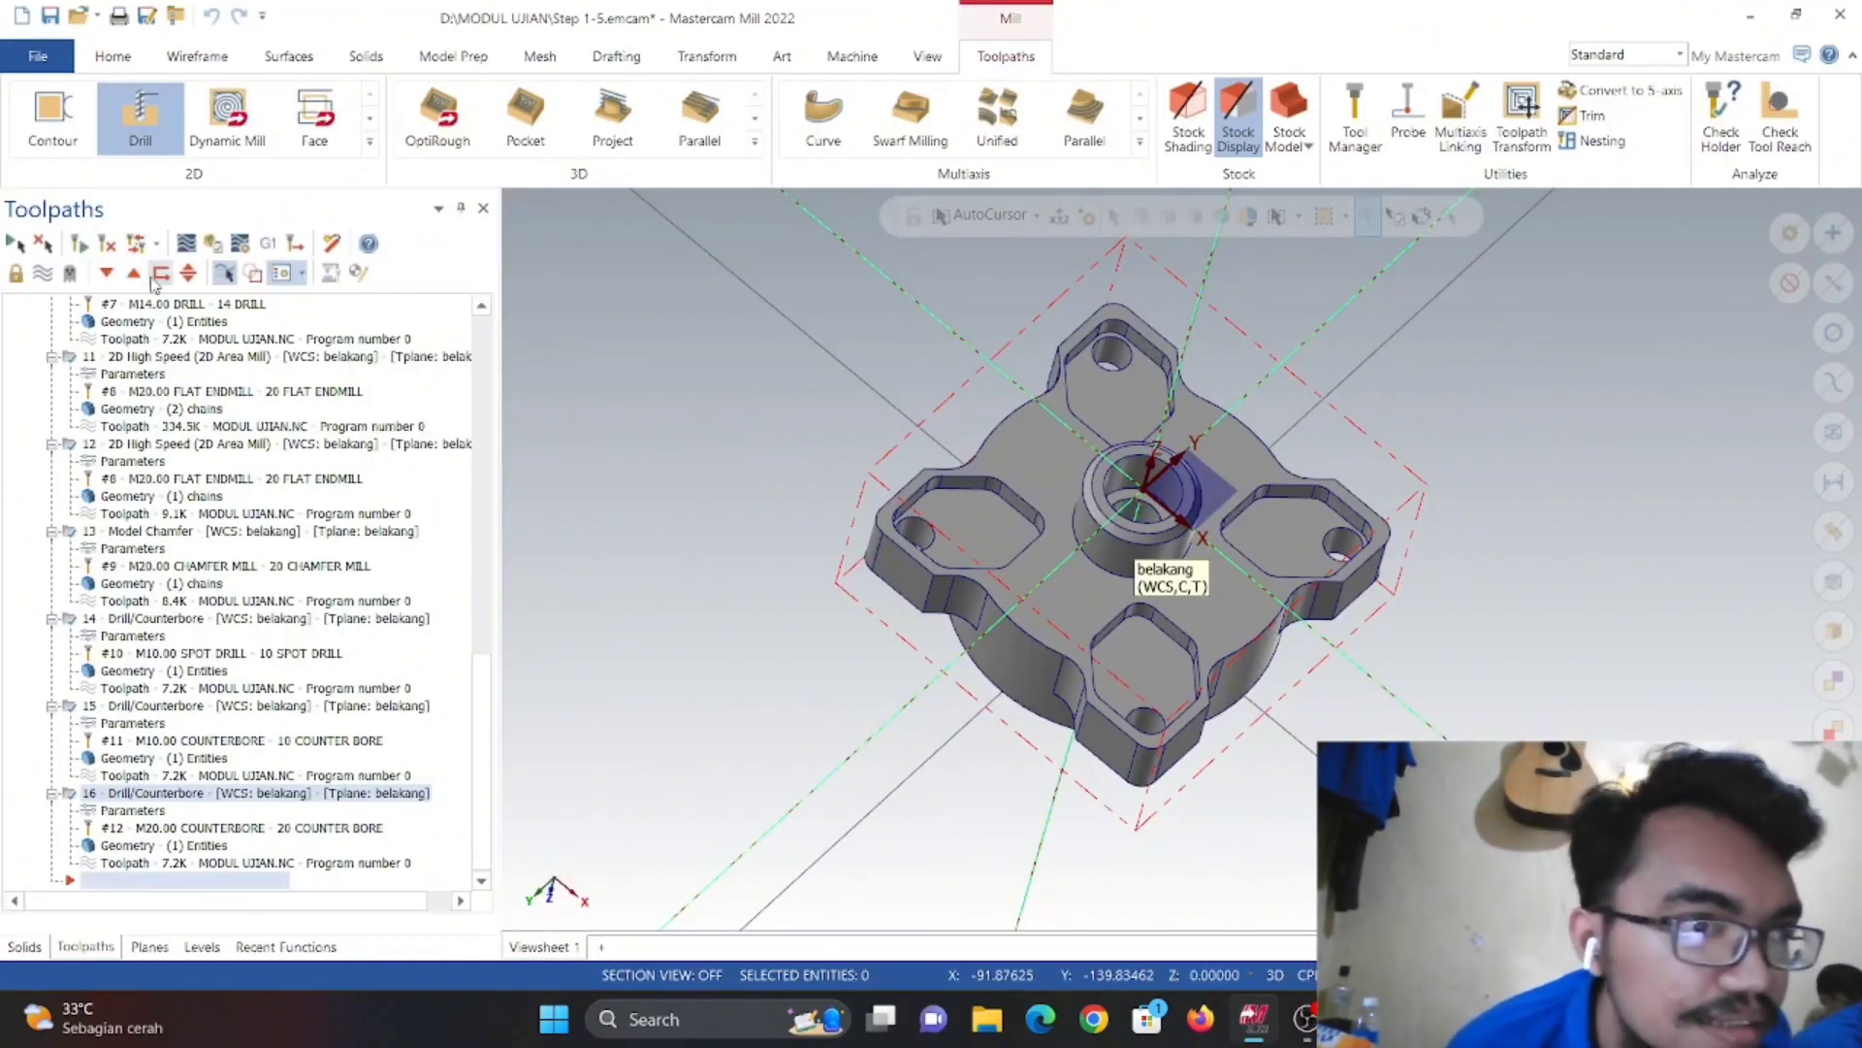
- Create a Thread Mill toolpath on the central boss's 30 mm outer arc using tool 13, the 30 Thread Mill
click(369, 143)
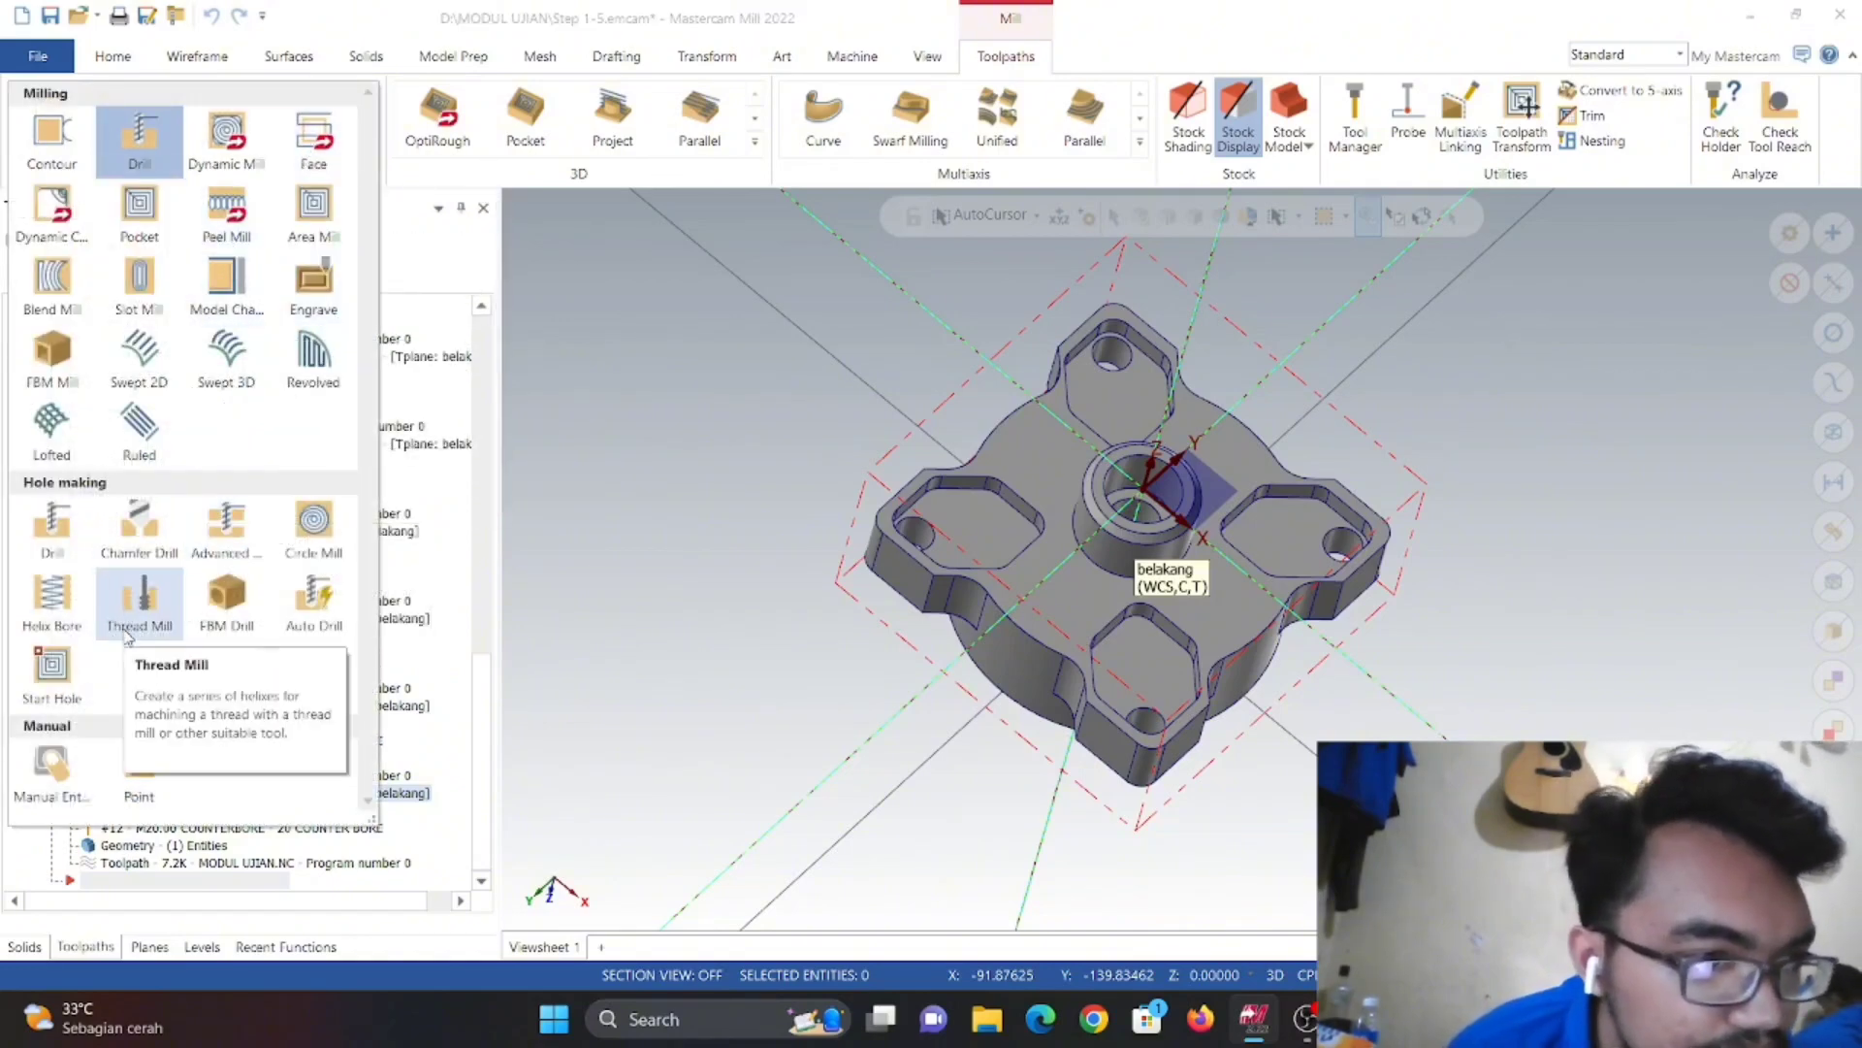
click(139, 603)
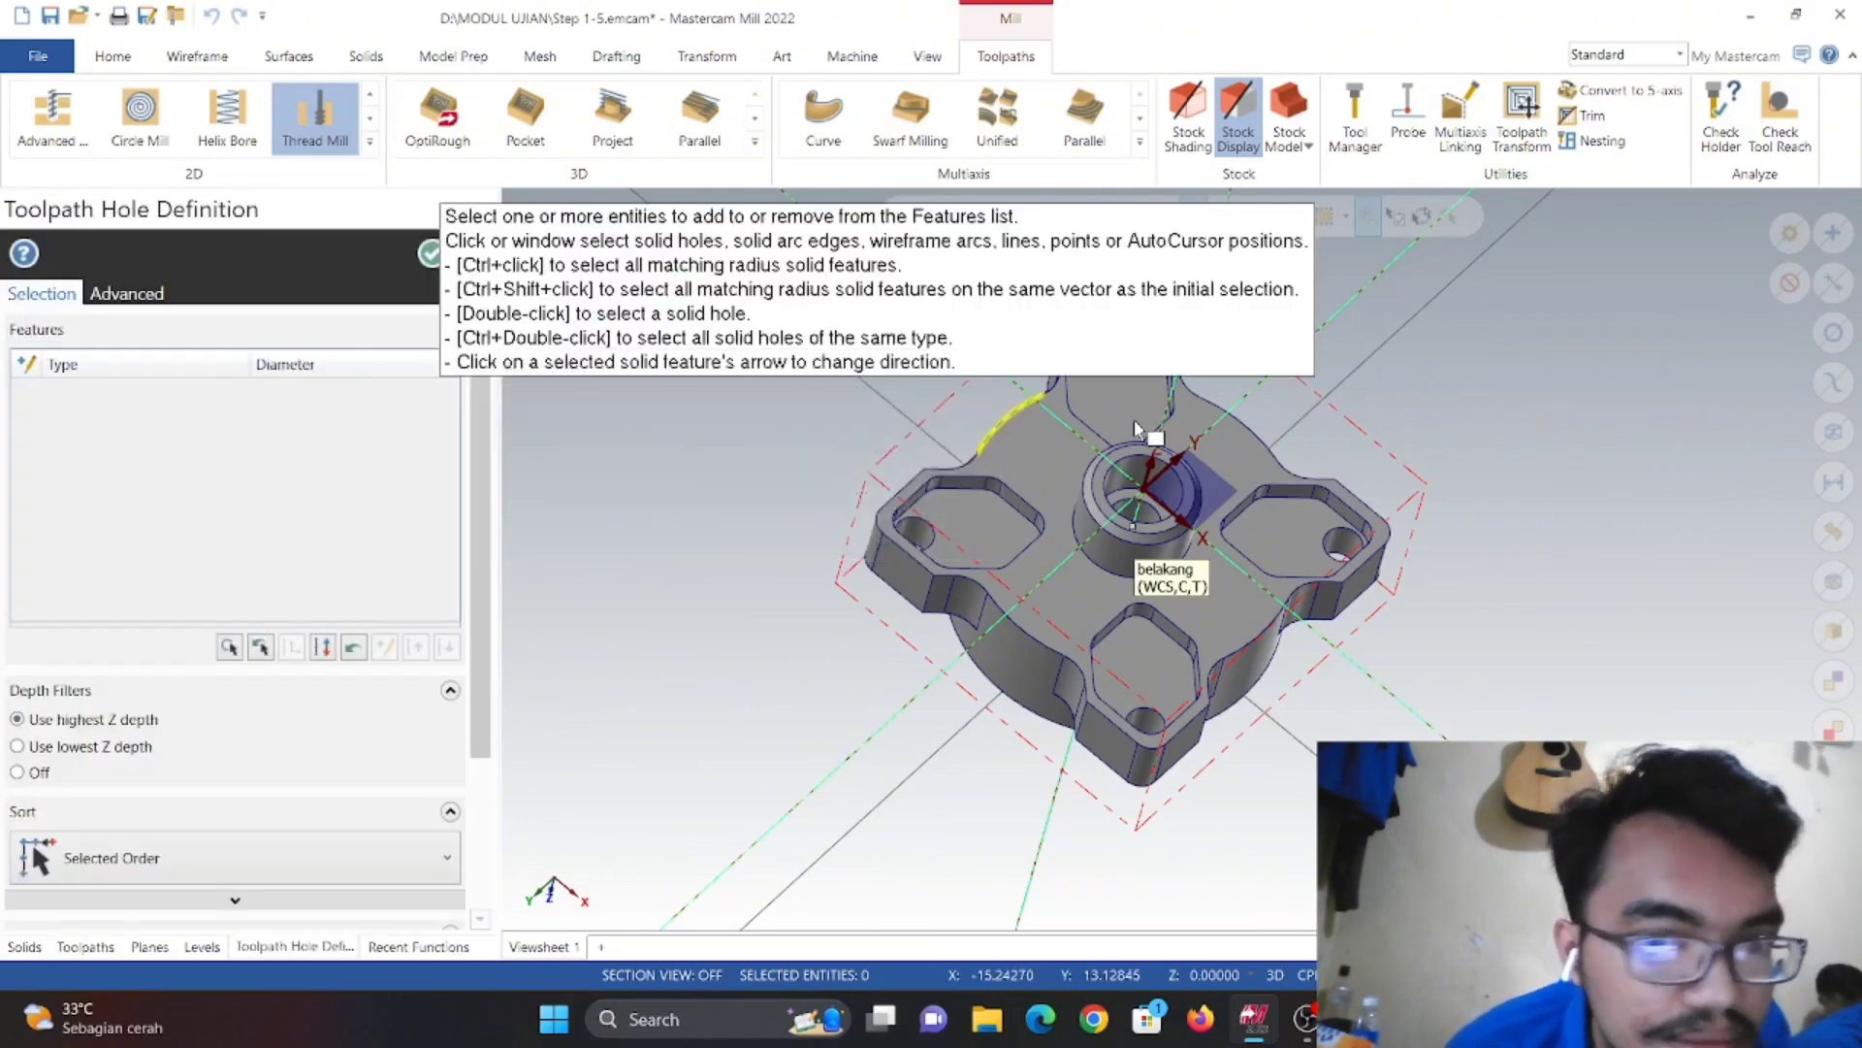
click(1106, 536)
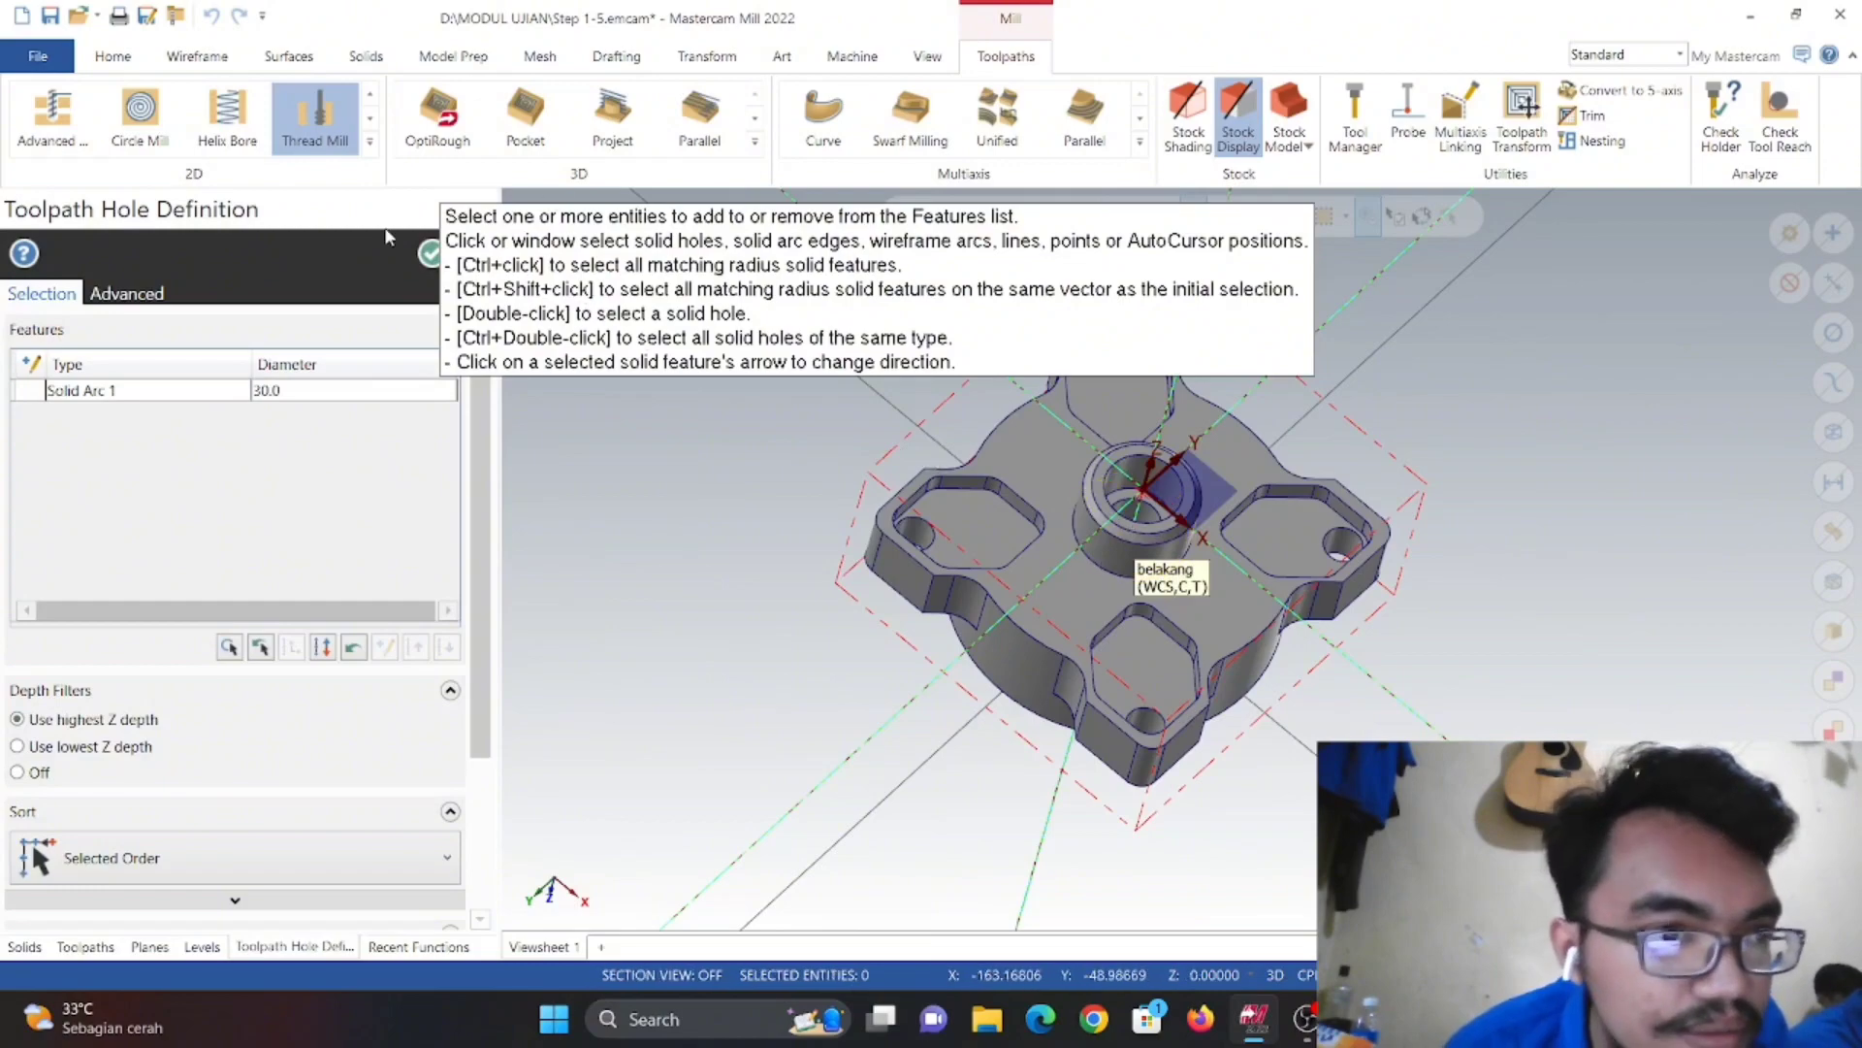
click(432, 254)
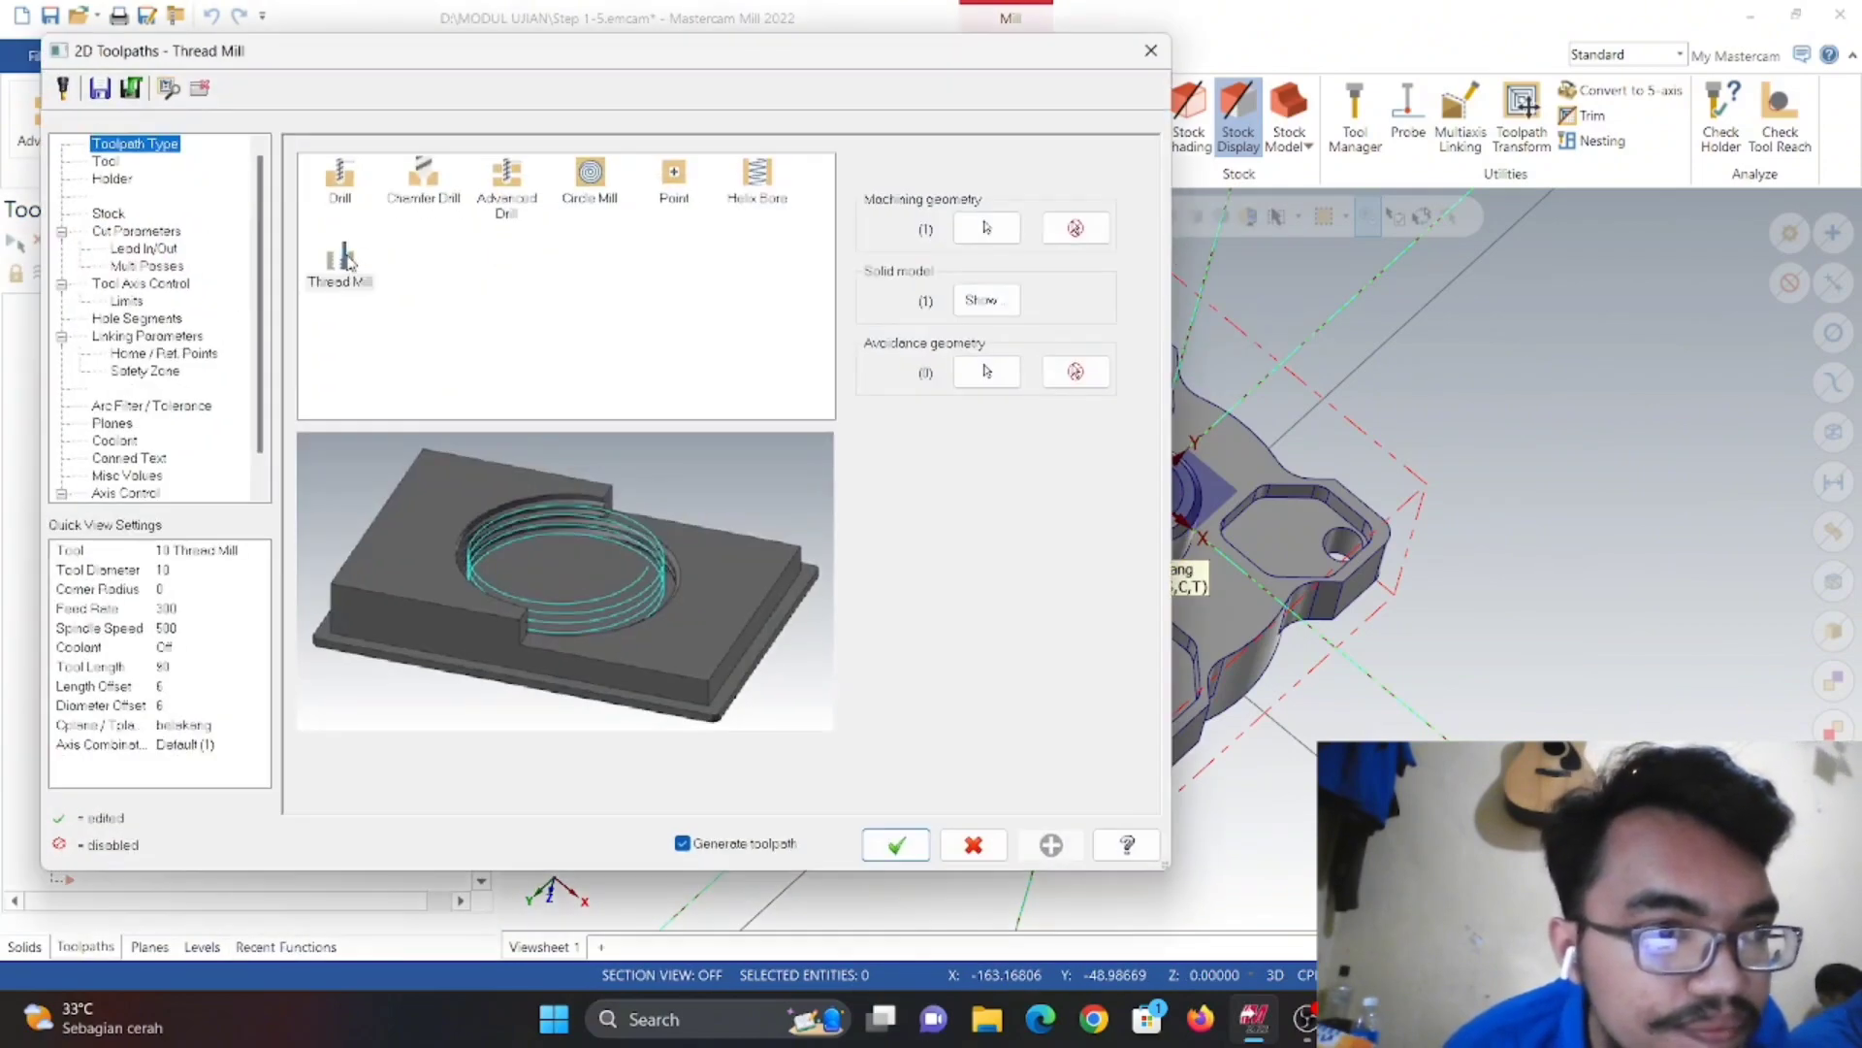
click(341, 260)
click(115, 165)
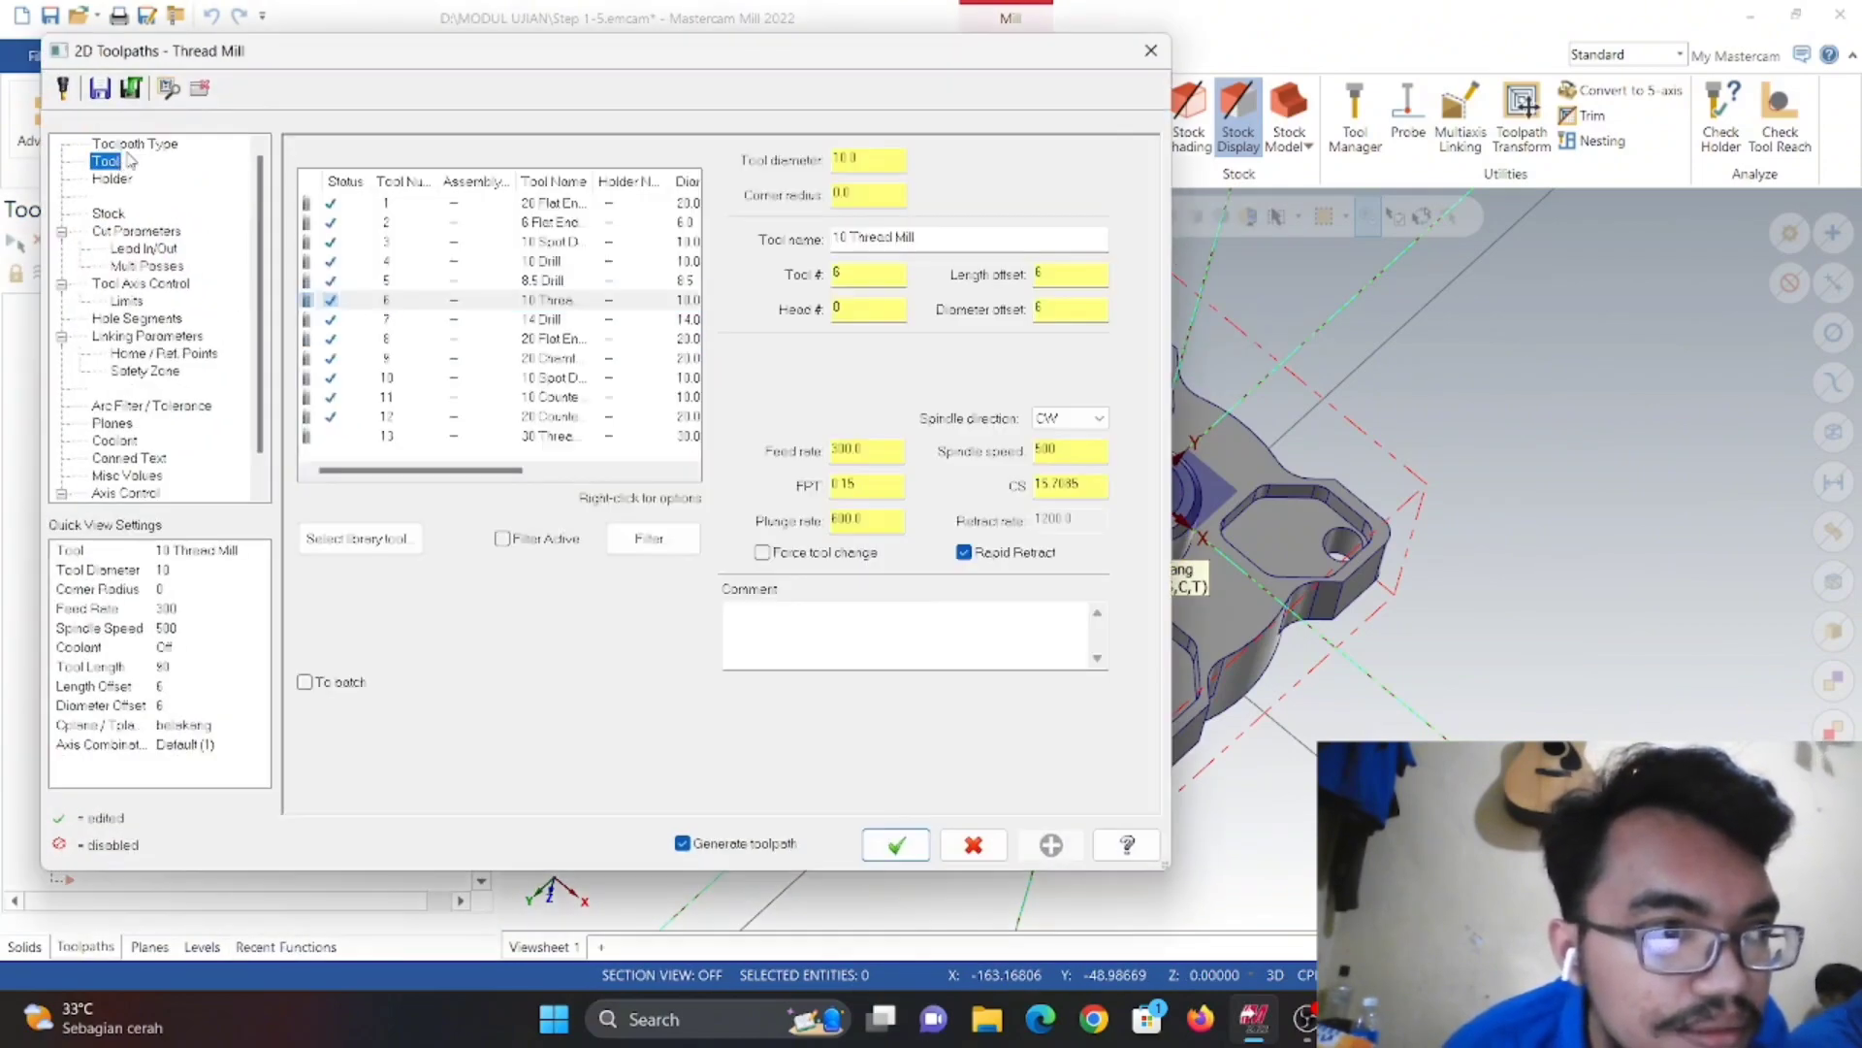
click(524, 438)
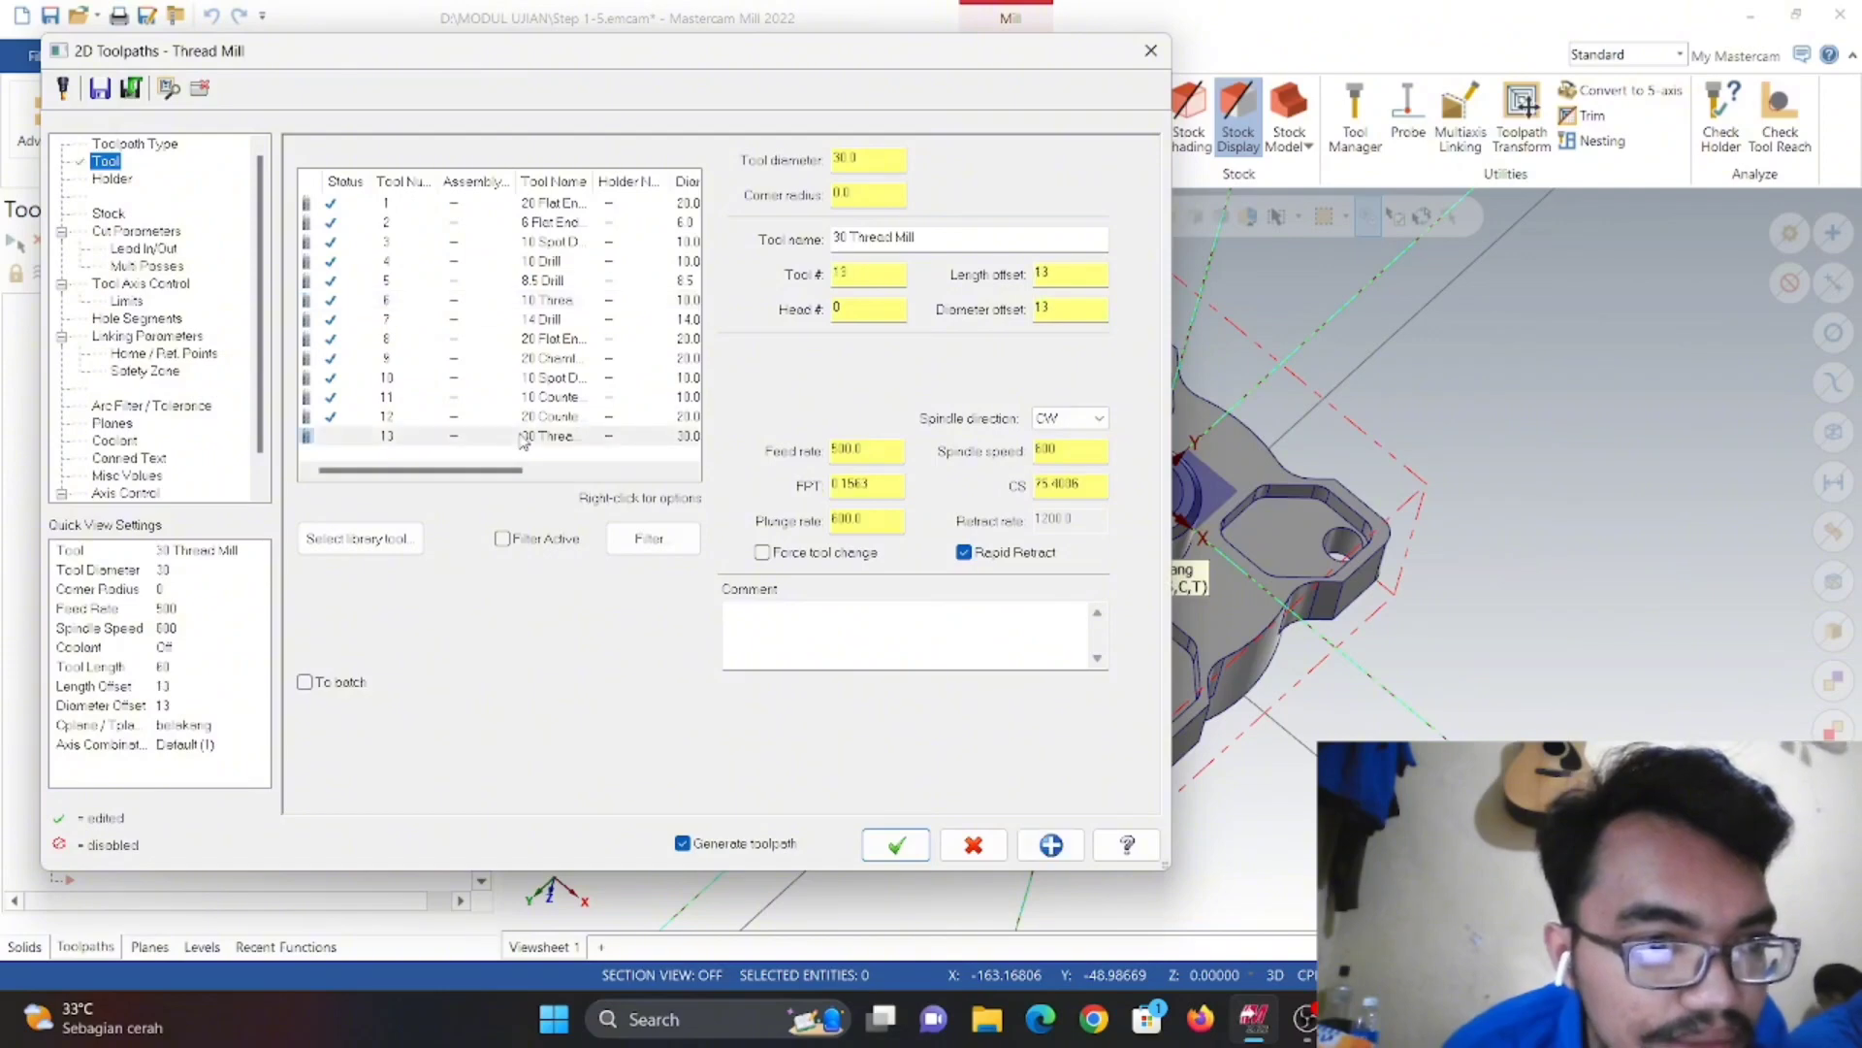
- Set the cut parameters to an OD thread with 0 allowance and both minor thread diameters at 28.5
click(101, 233)
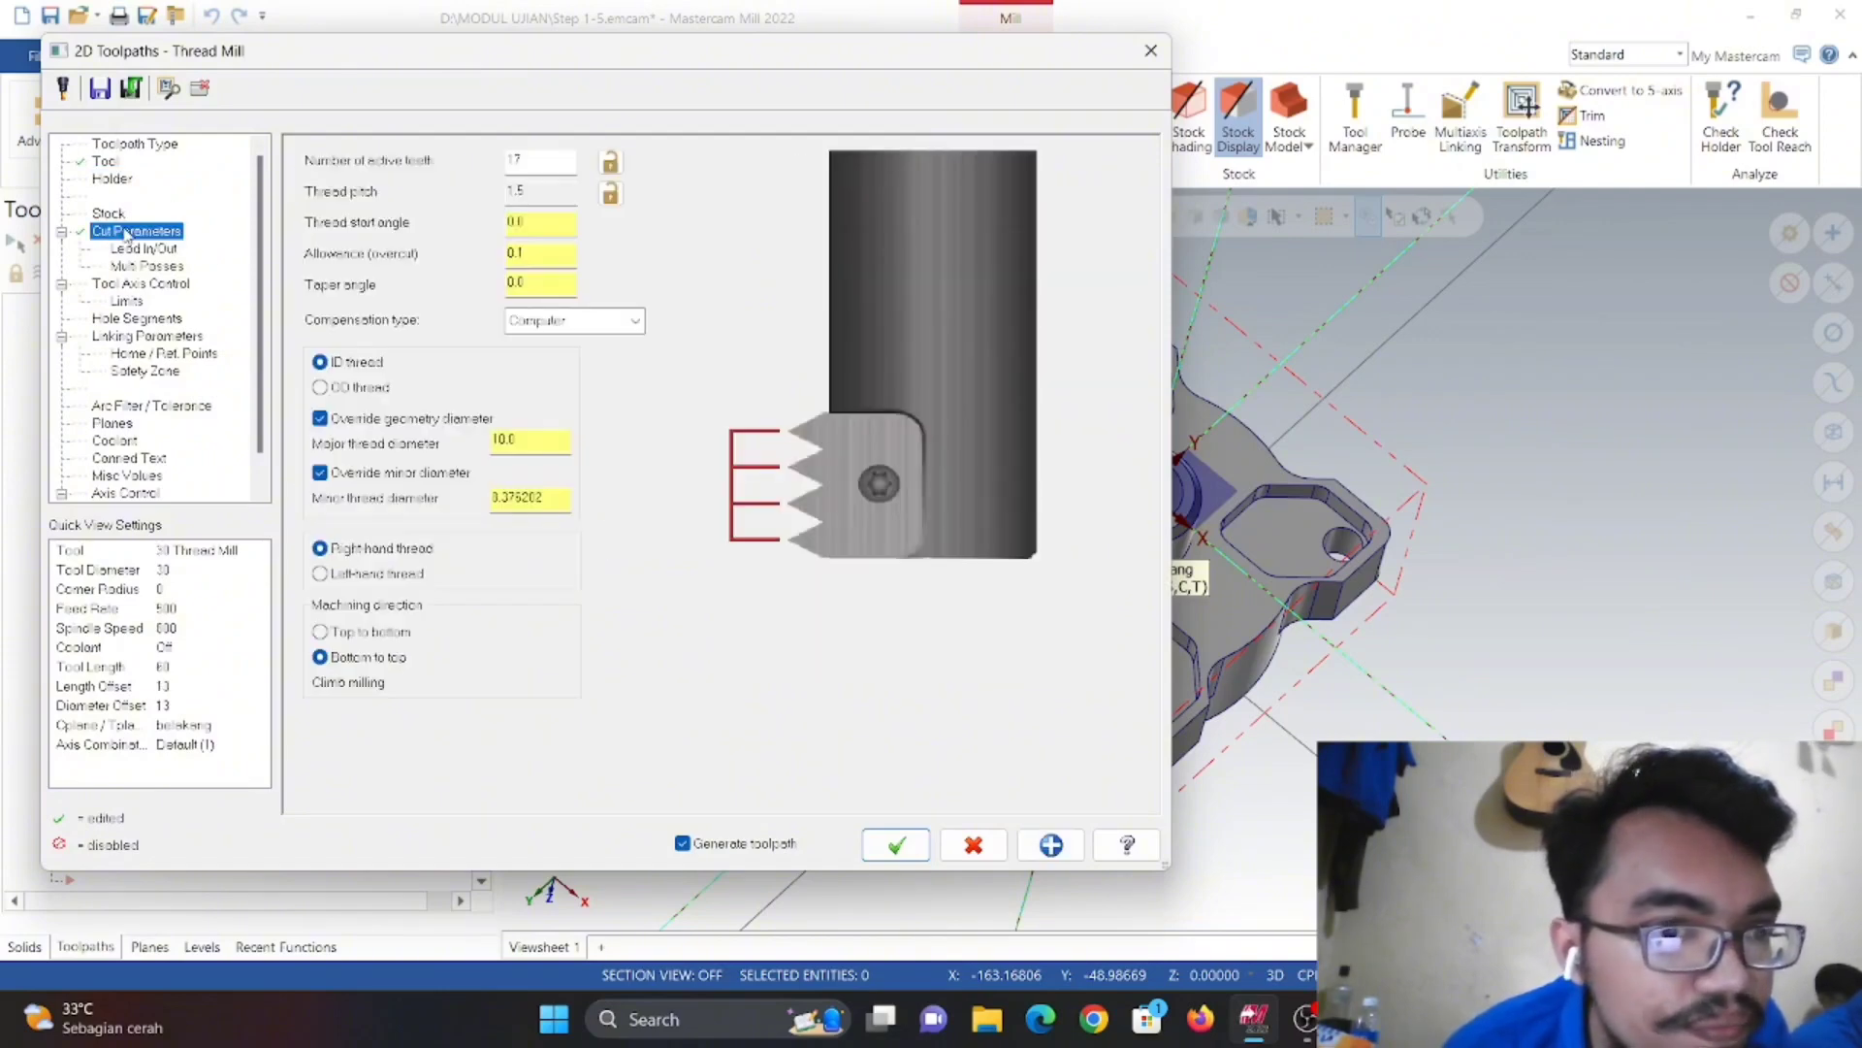
click(530, 254)
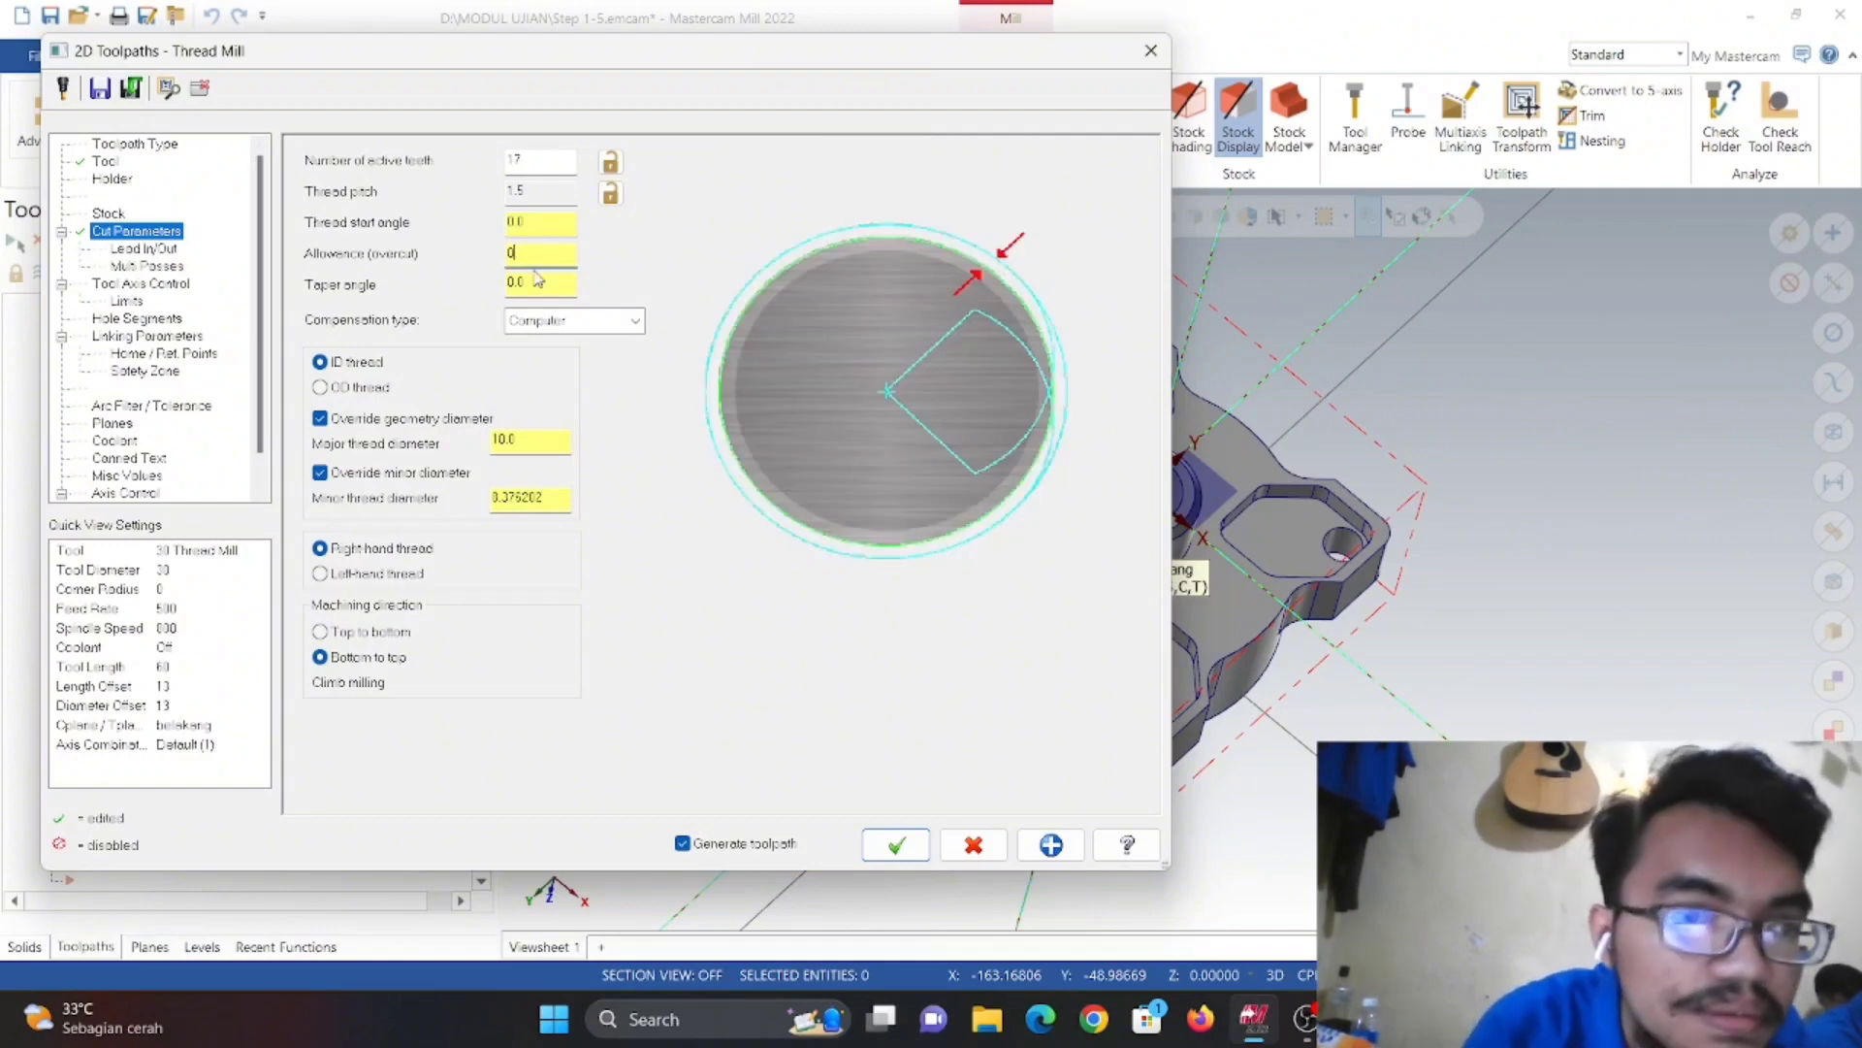
click(319, 388)
drag(545, 444, 489, 446)
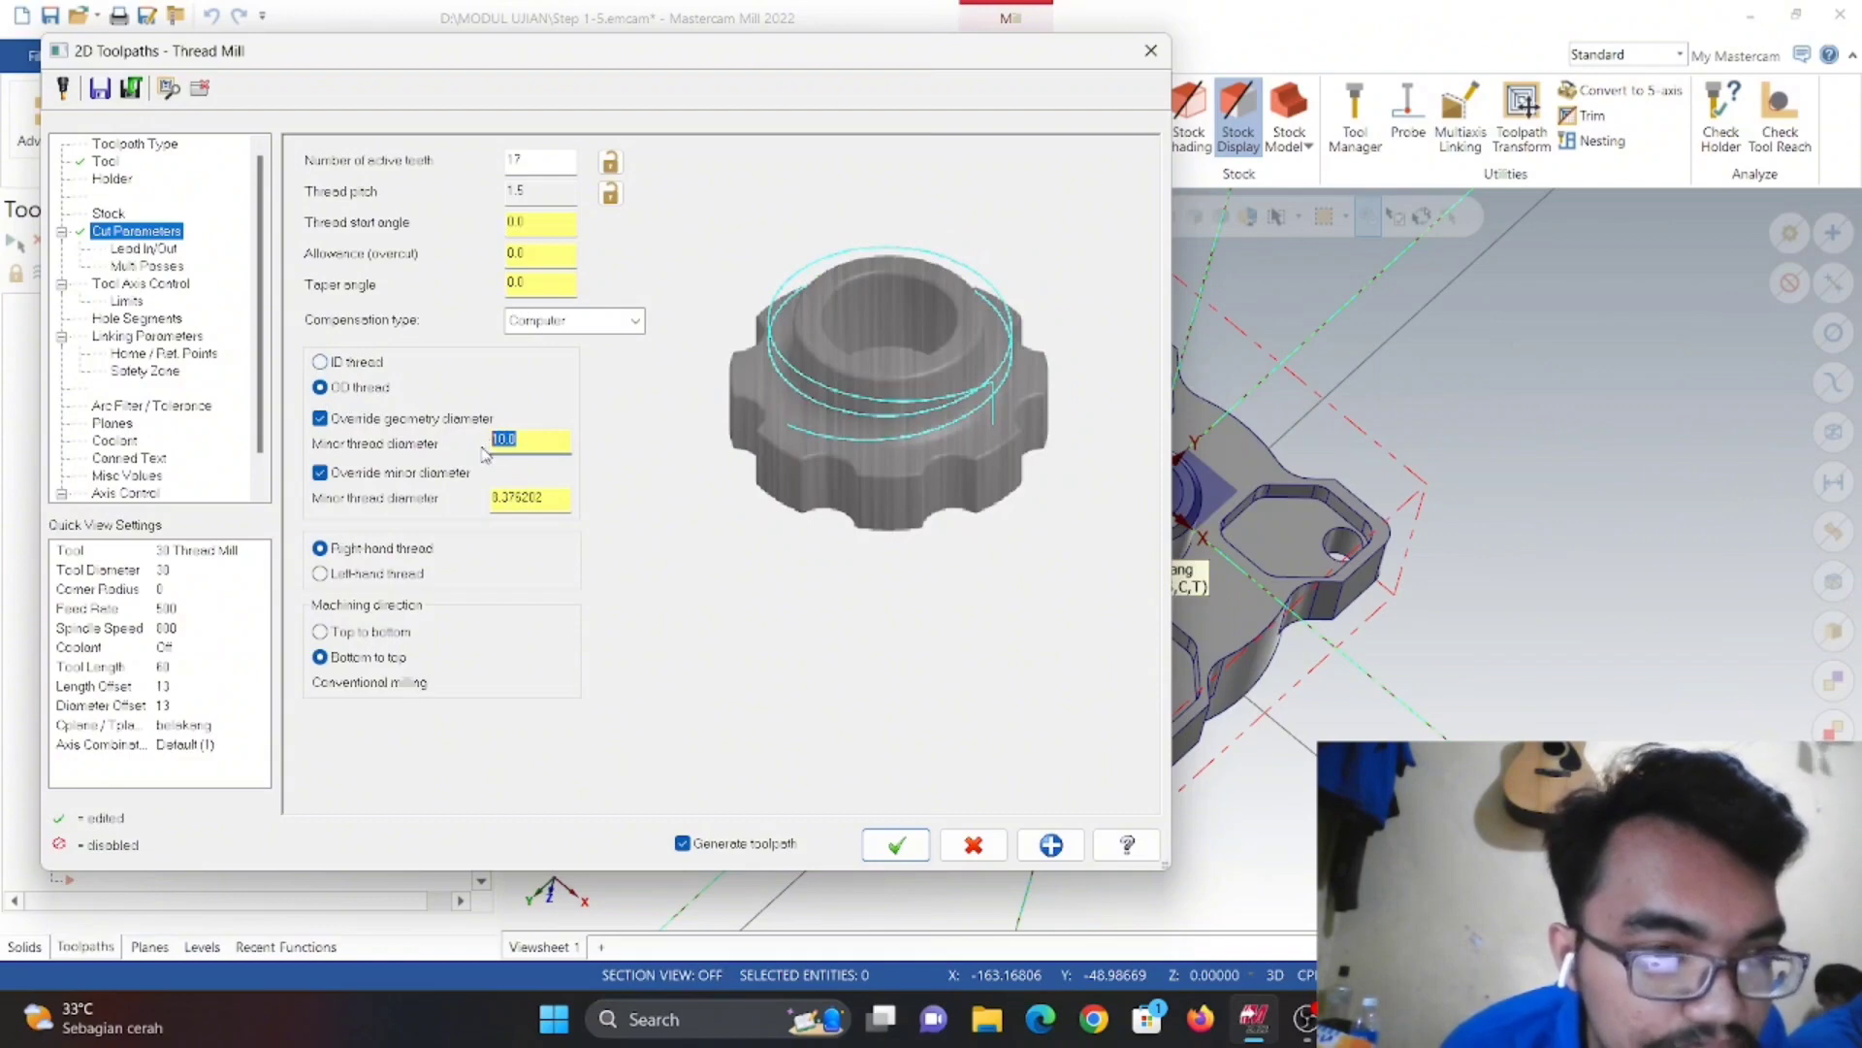
text(20)
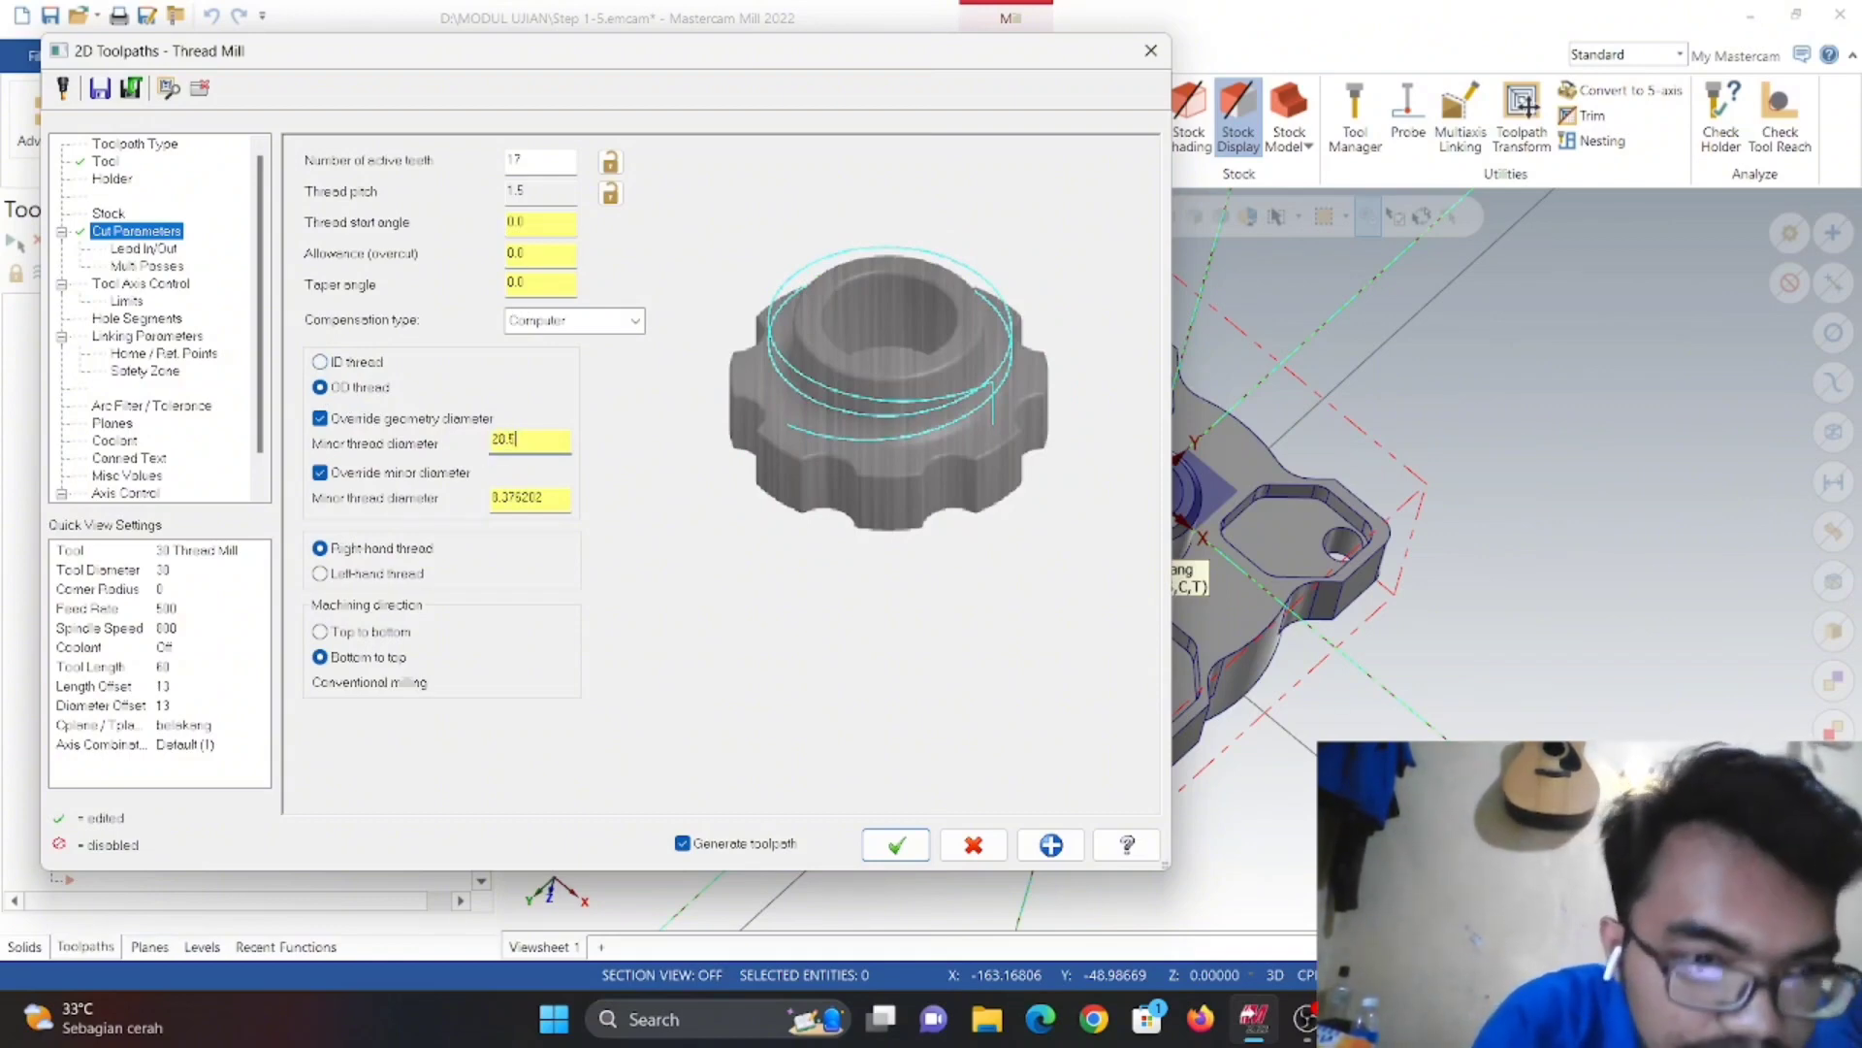
drag(568, 497, 503, 499)
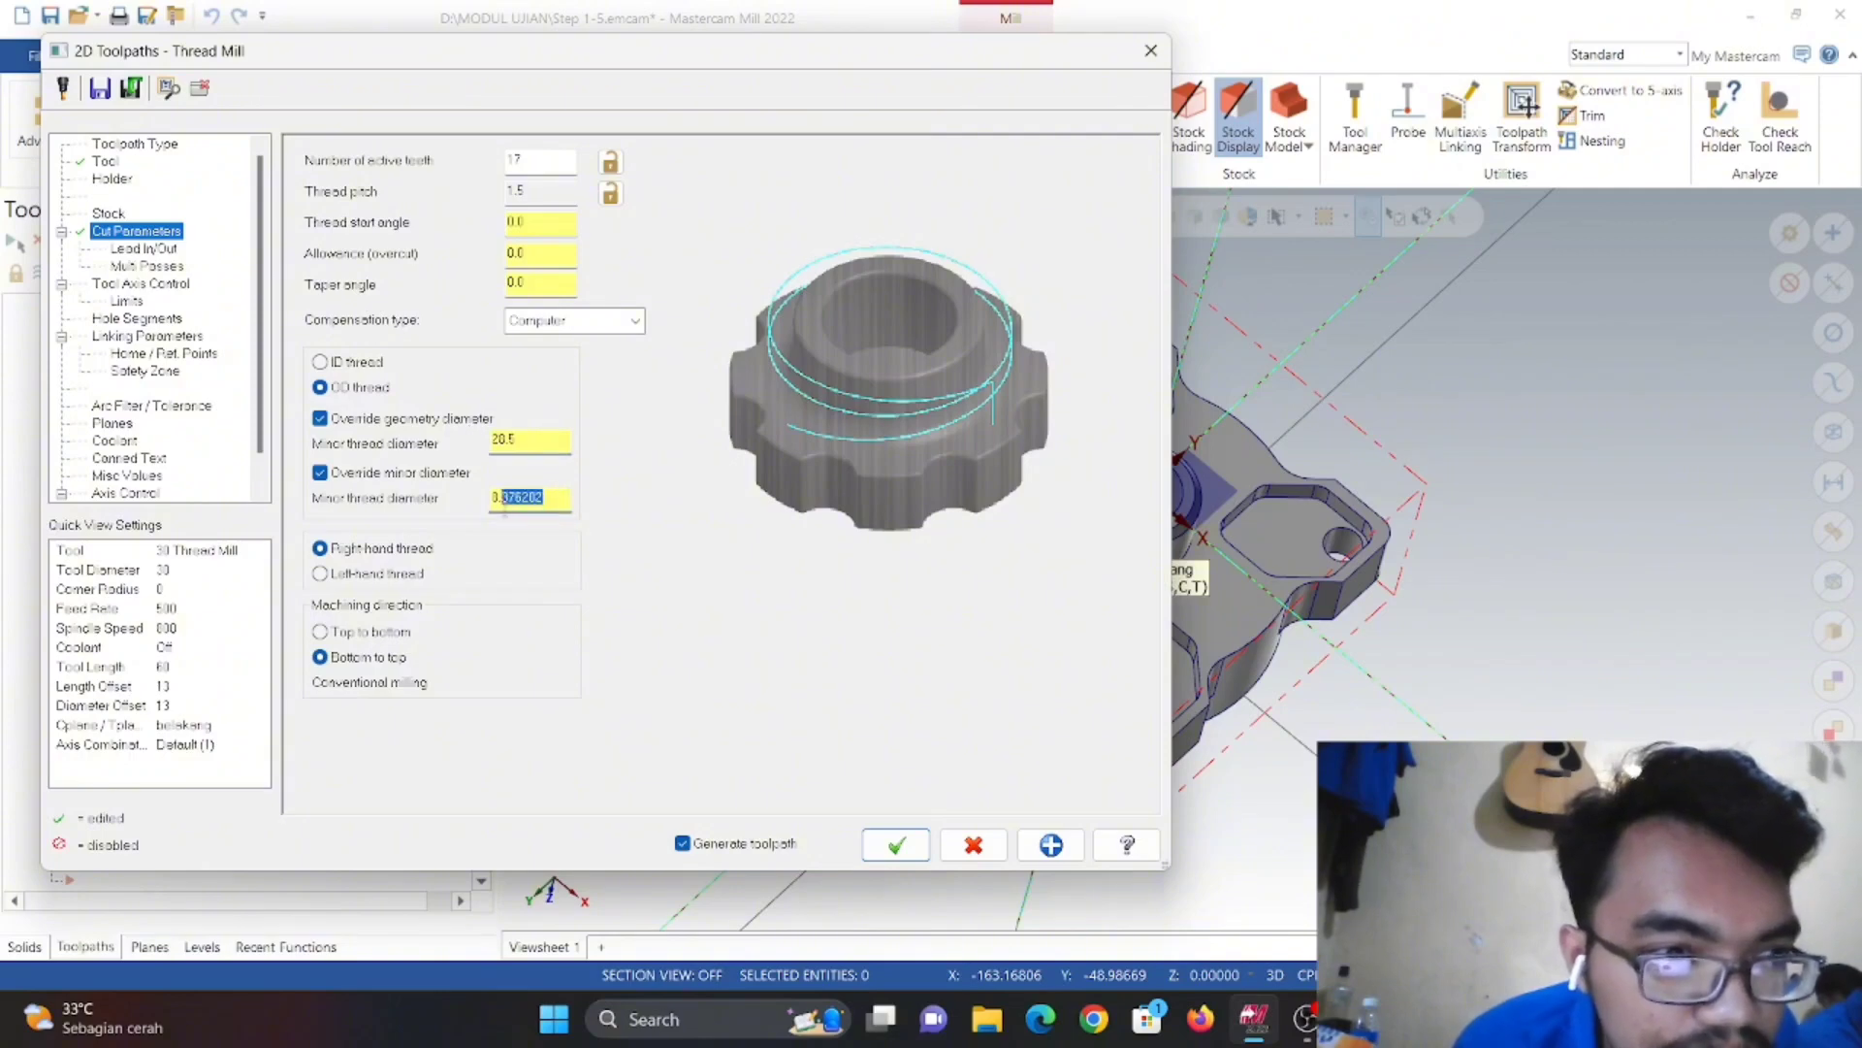
text(20.5)
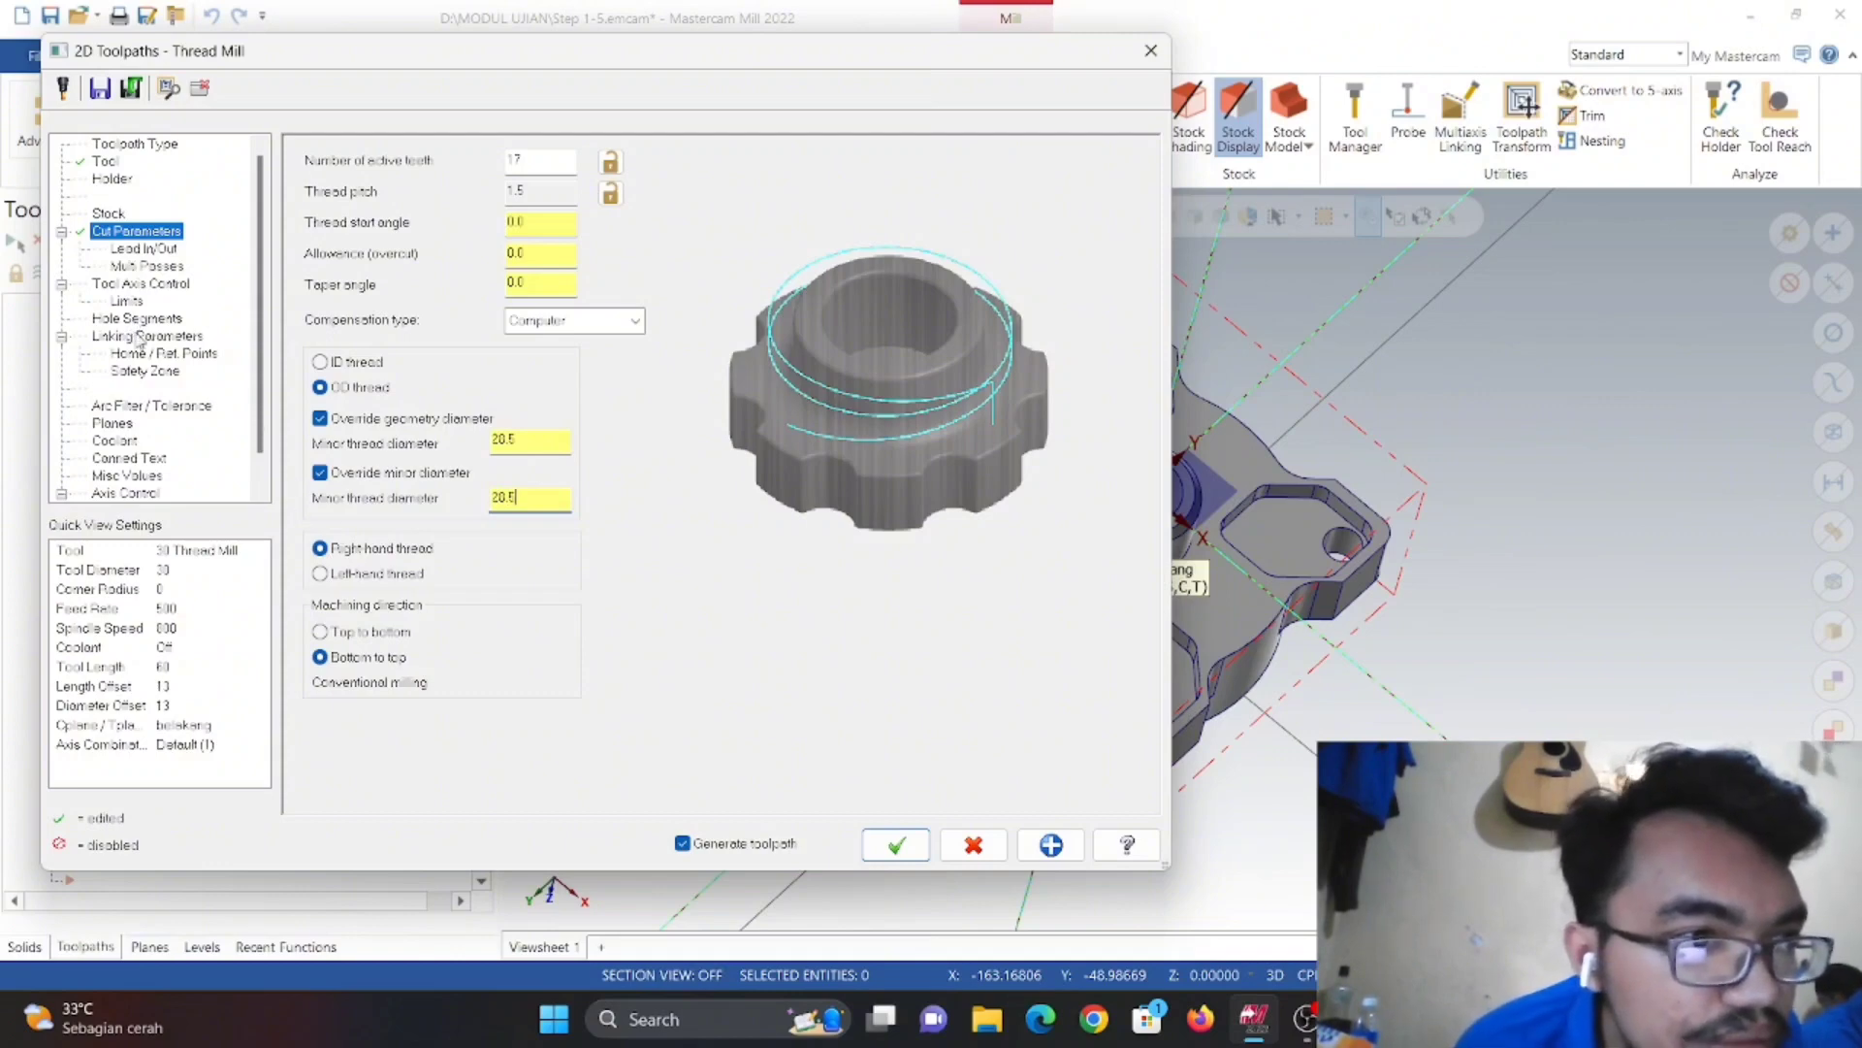
- Set the top of thread to 0 in the linking parameters by picking the boss's top circular edge
click(142, 336)
click(605, 545)
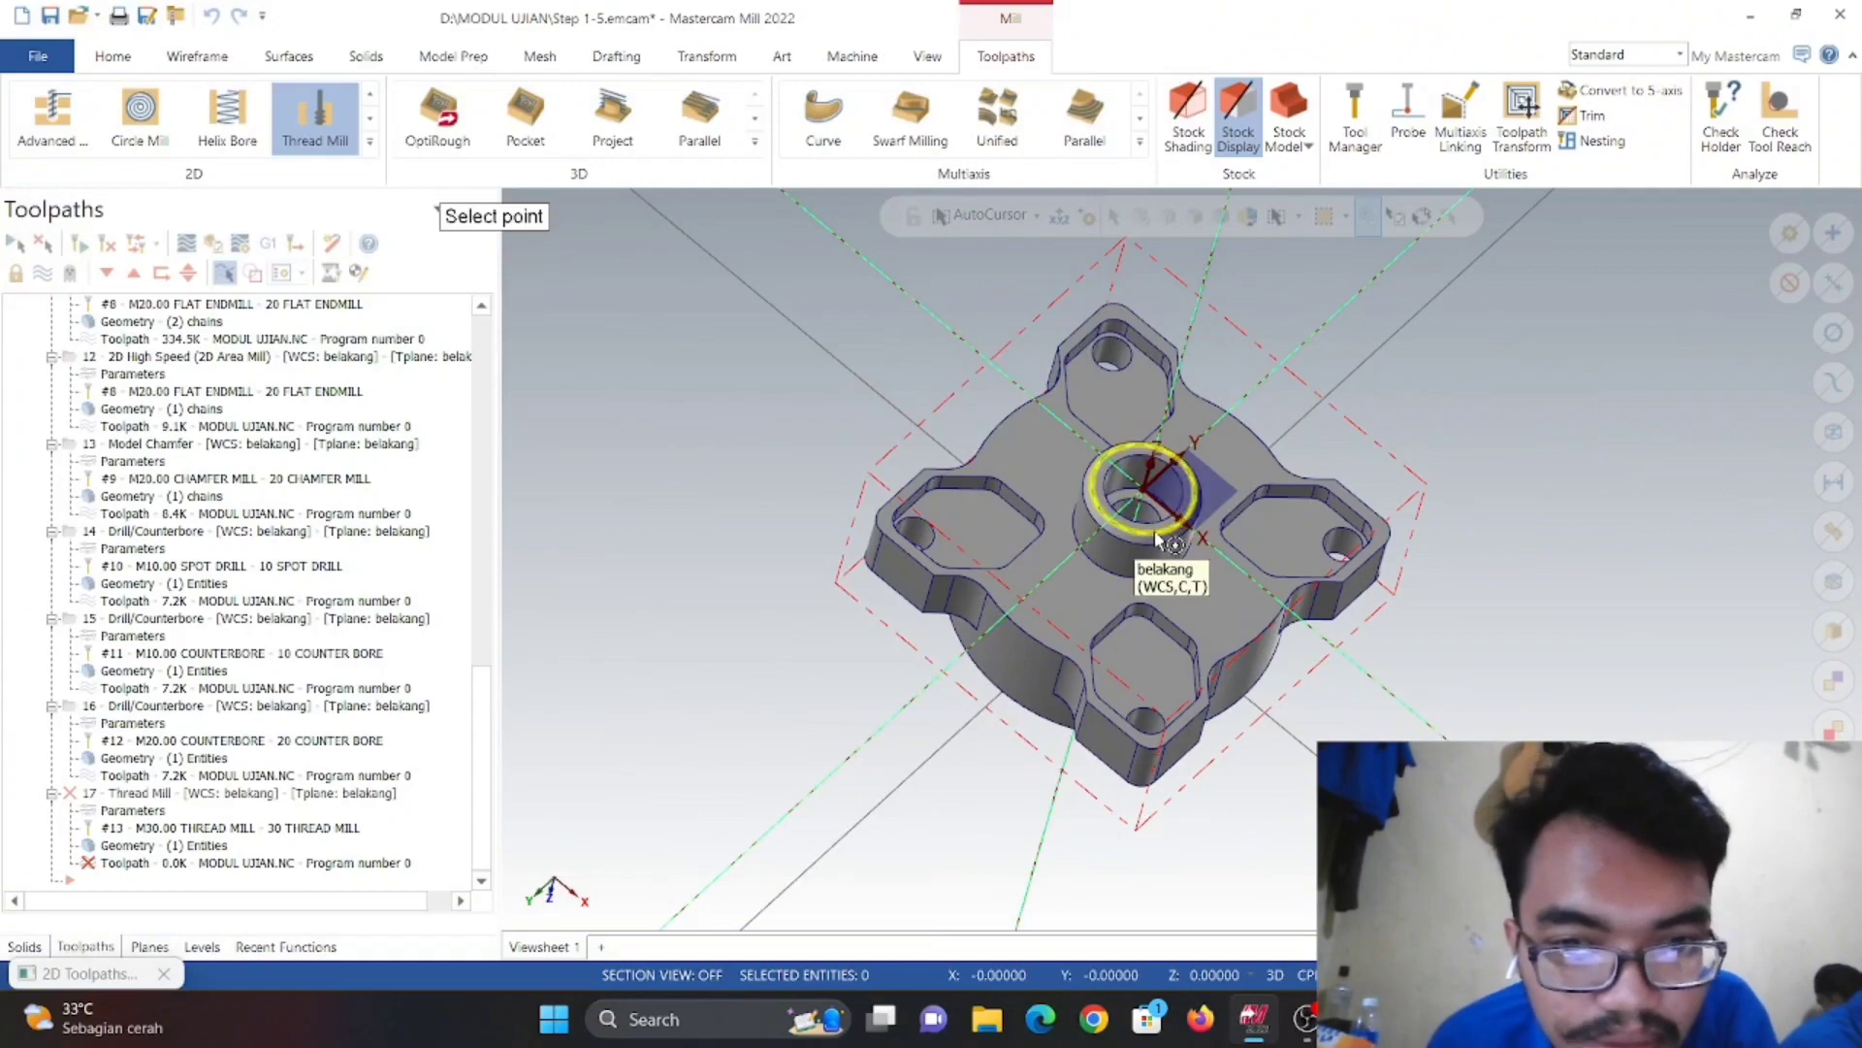
click(1163, 532)
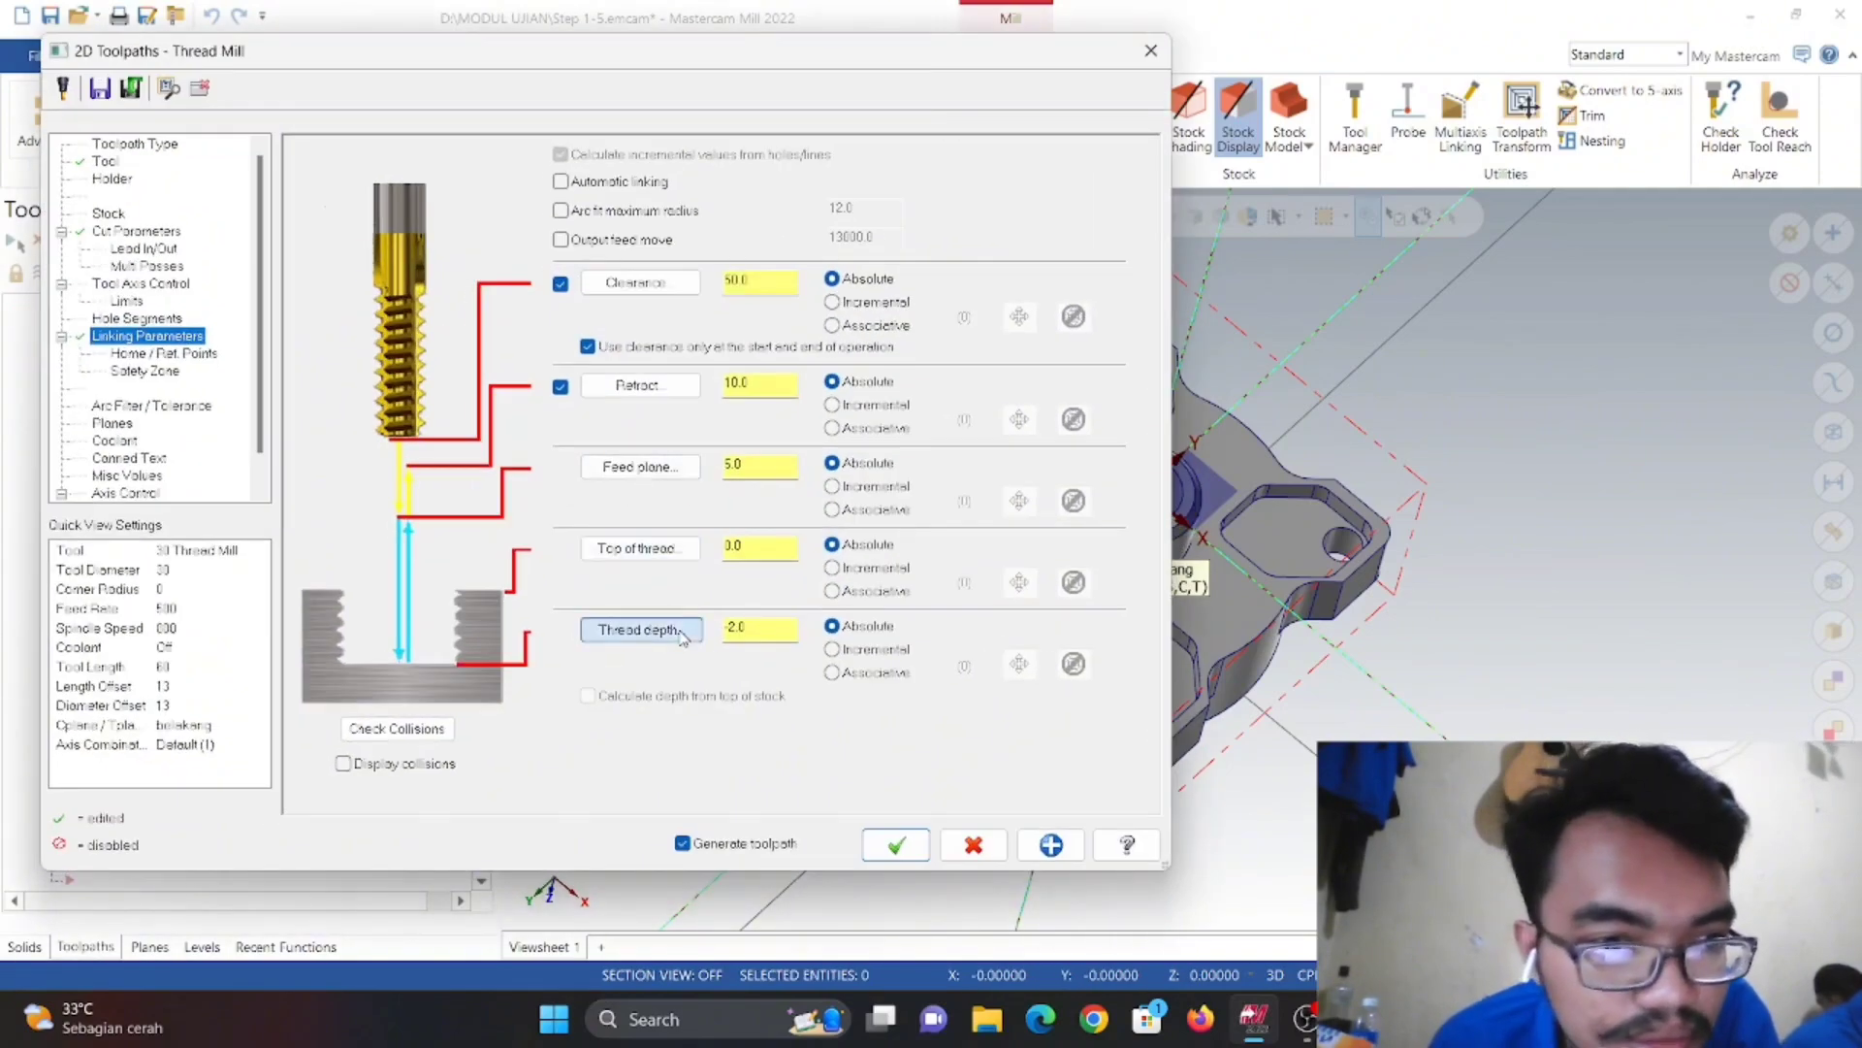
- Set the thread depth to -18 by picking a point at the central boss's base, and generate the Thread Mill toolpath
click(640, 628)
key(alt+2)
middle_drag(718, 421, 720, 468)
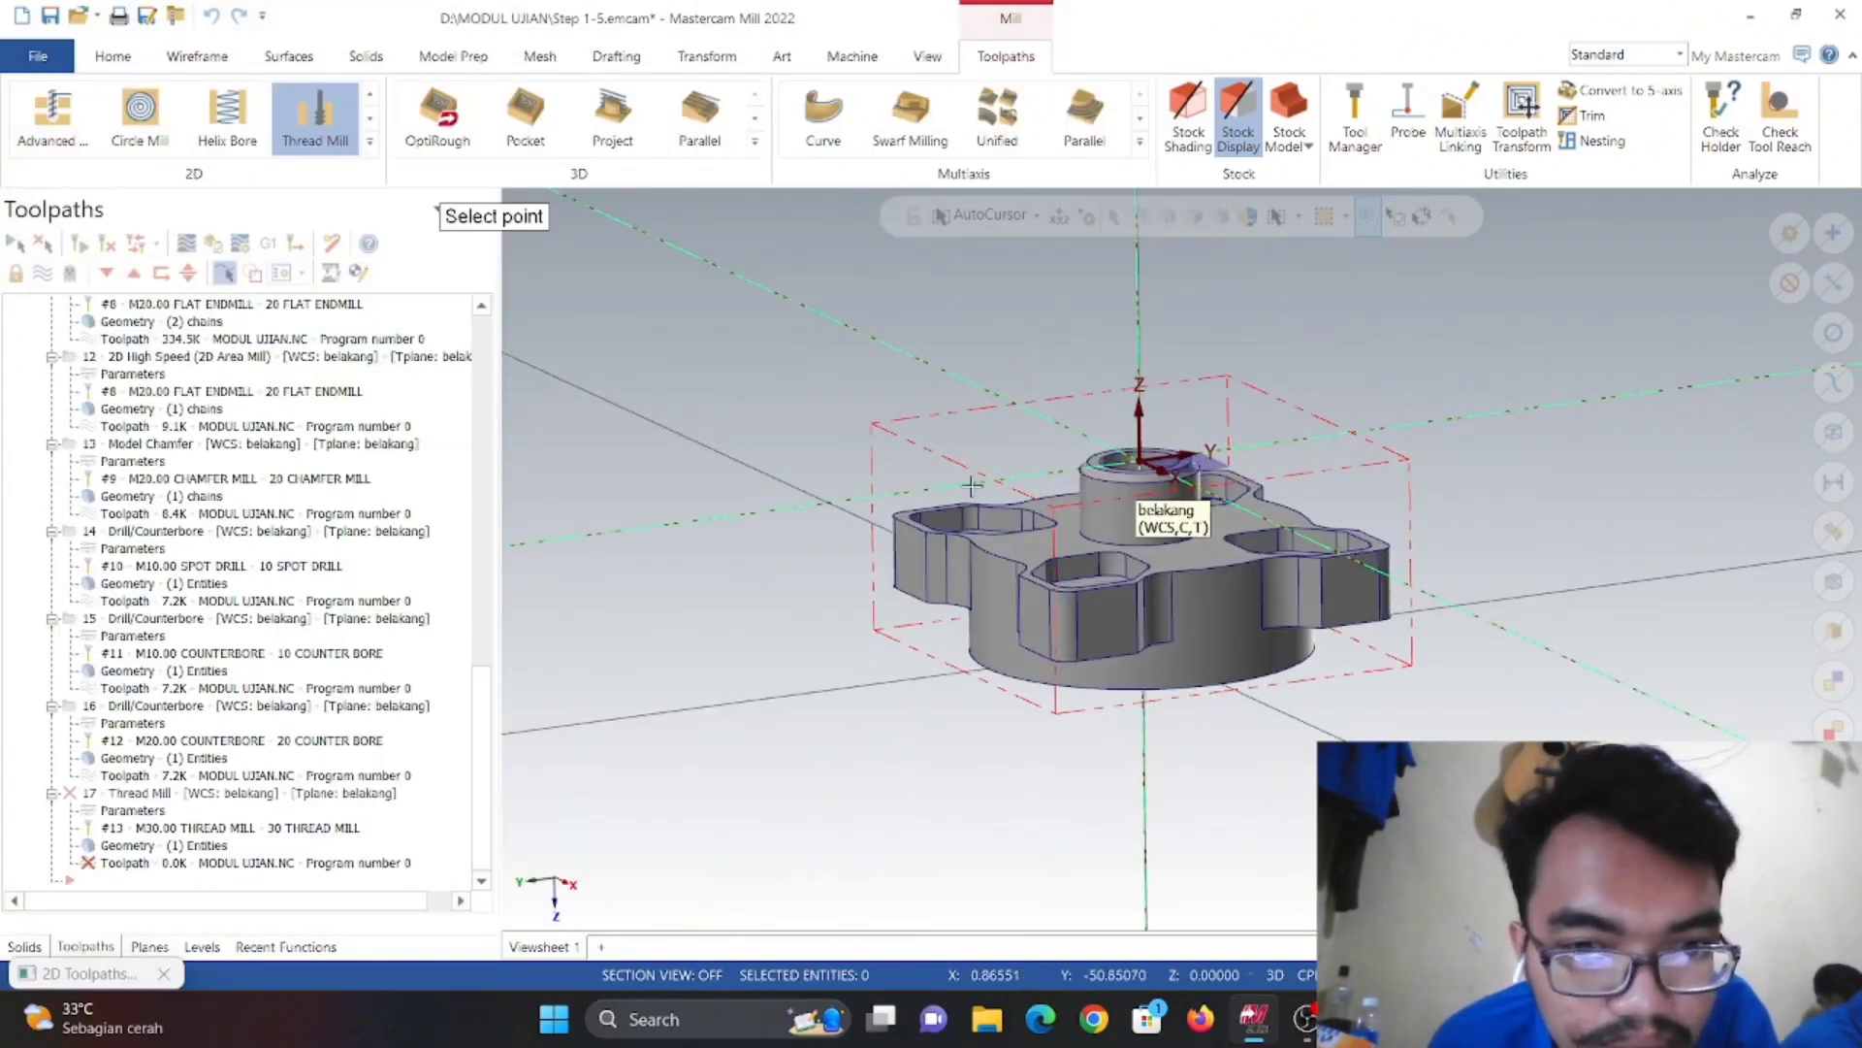
click(1167, 550)
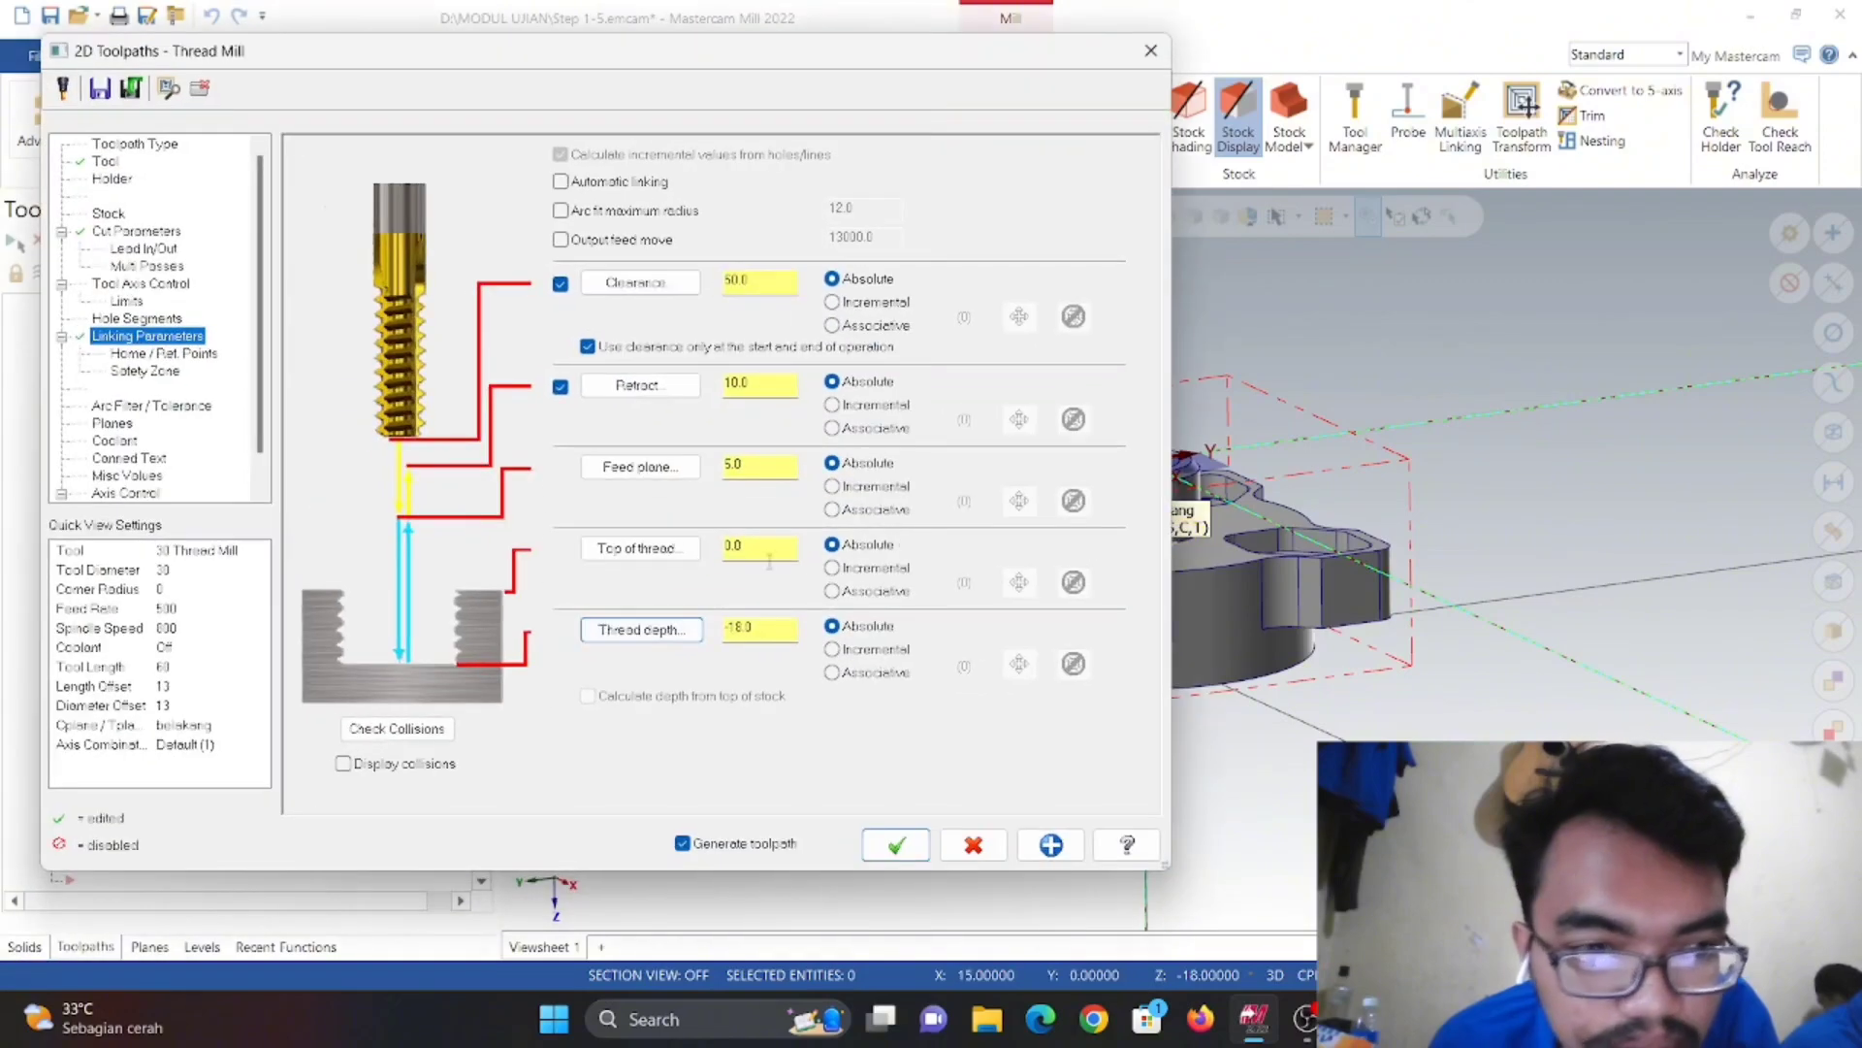
click(896, 844)
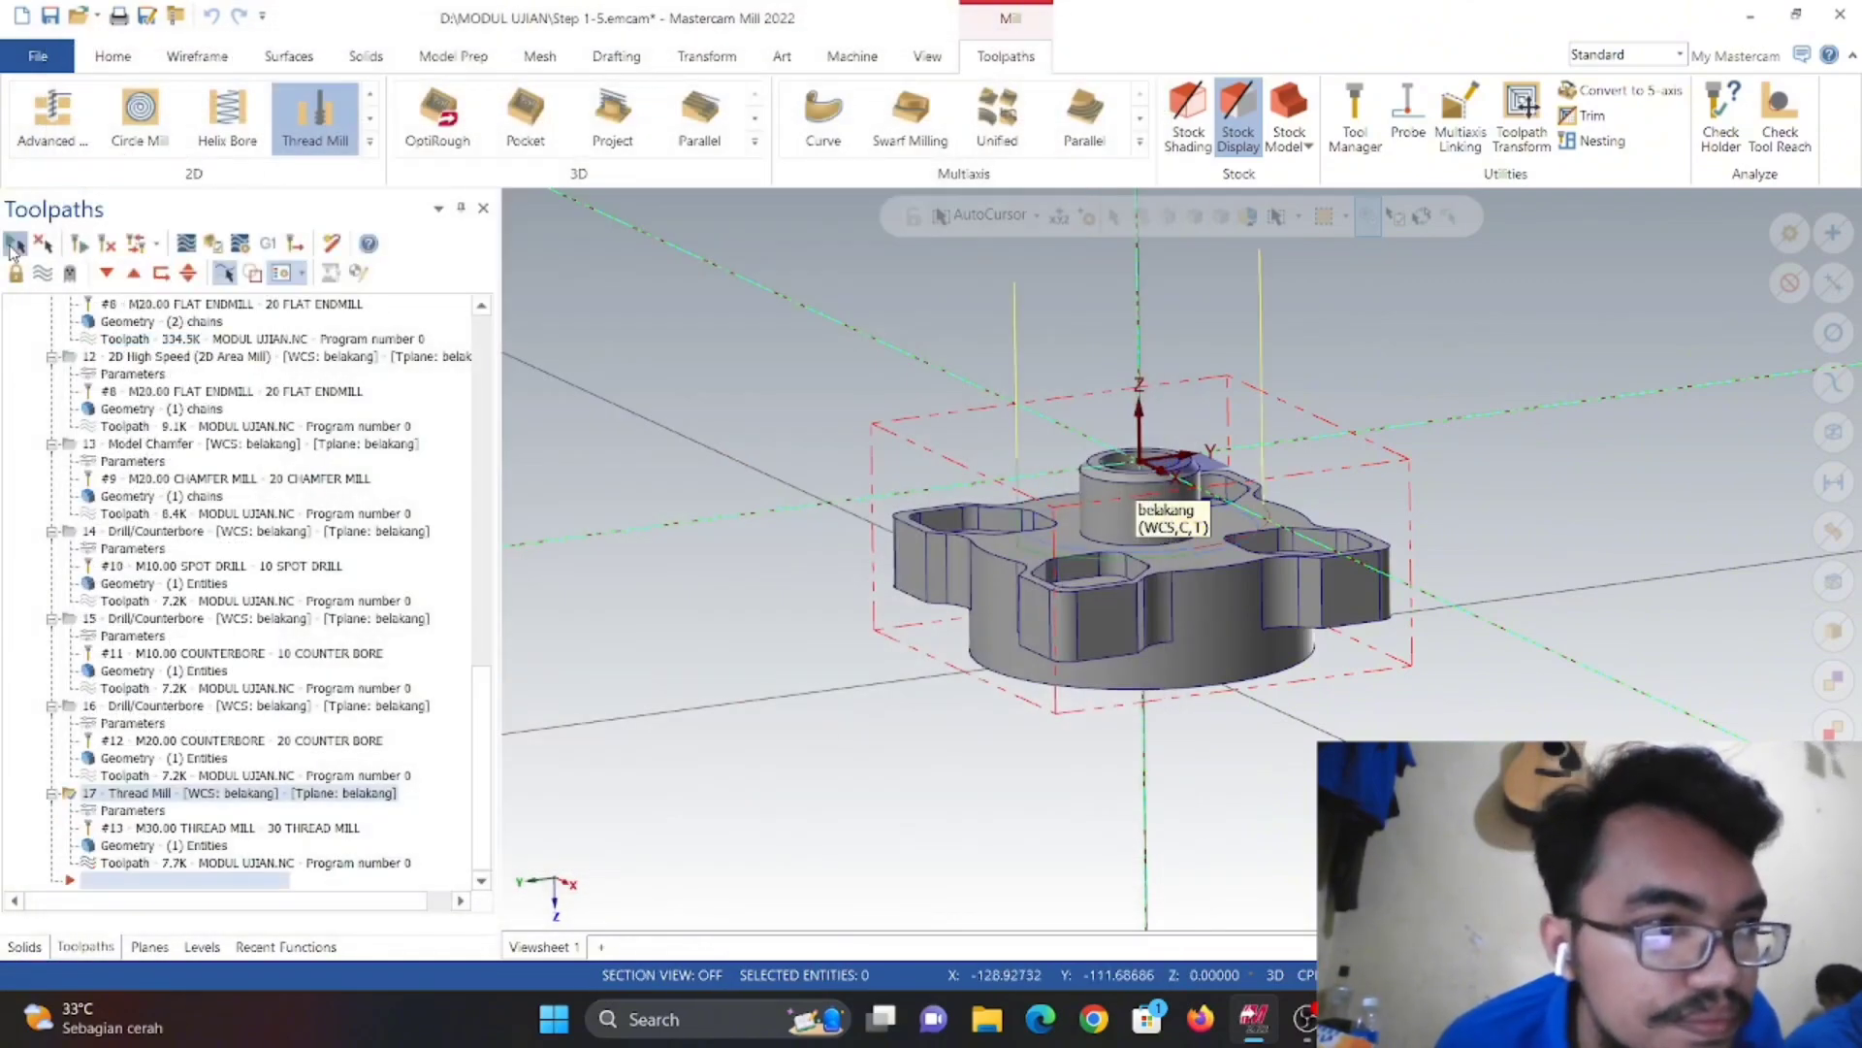
- Verify all operations in the simulator from an isometric view, inspect the threaded boss, and close the simulation
click(15, 245)
click(215, 245)
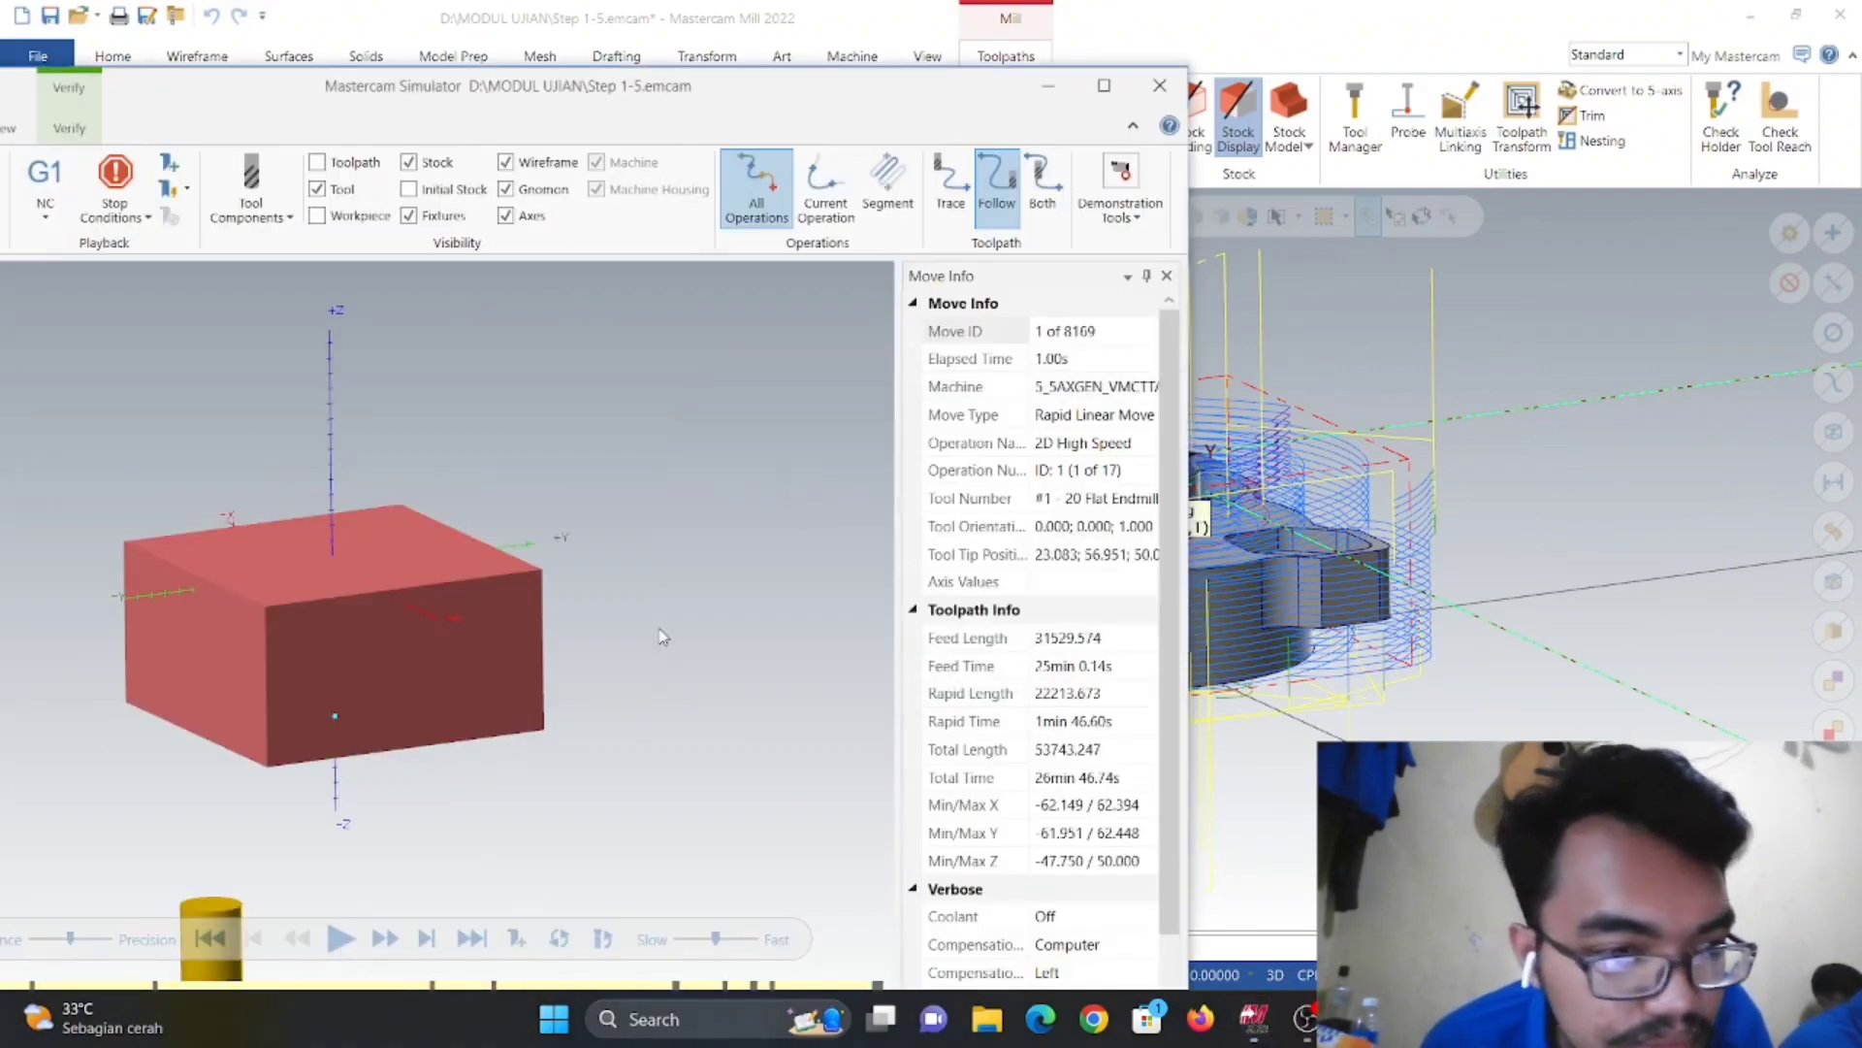
right_click(661, 614)
click(731, 823)
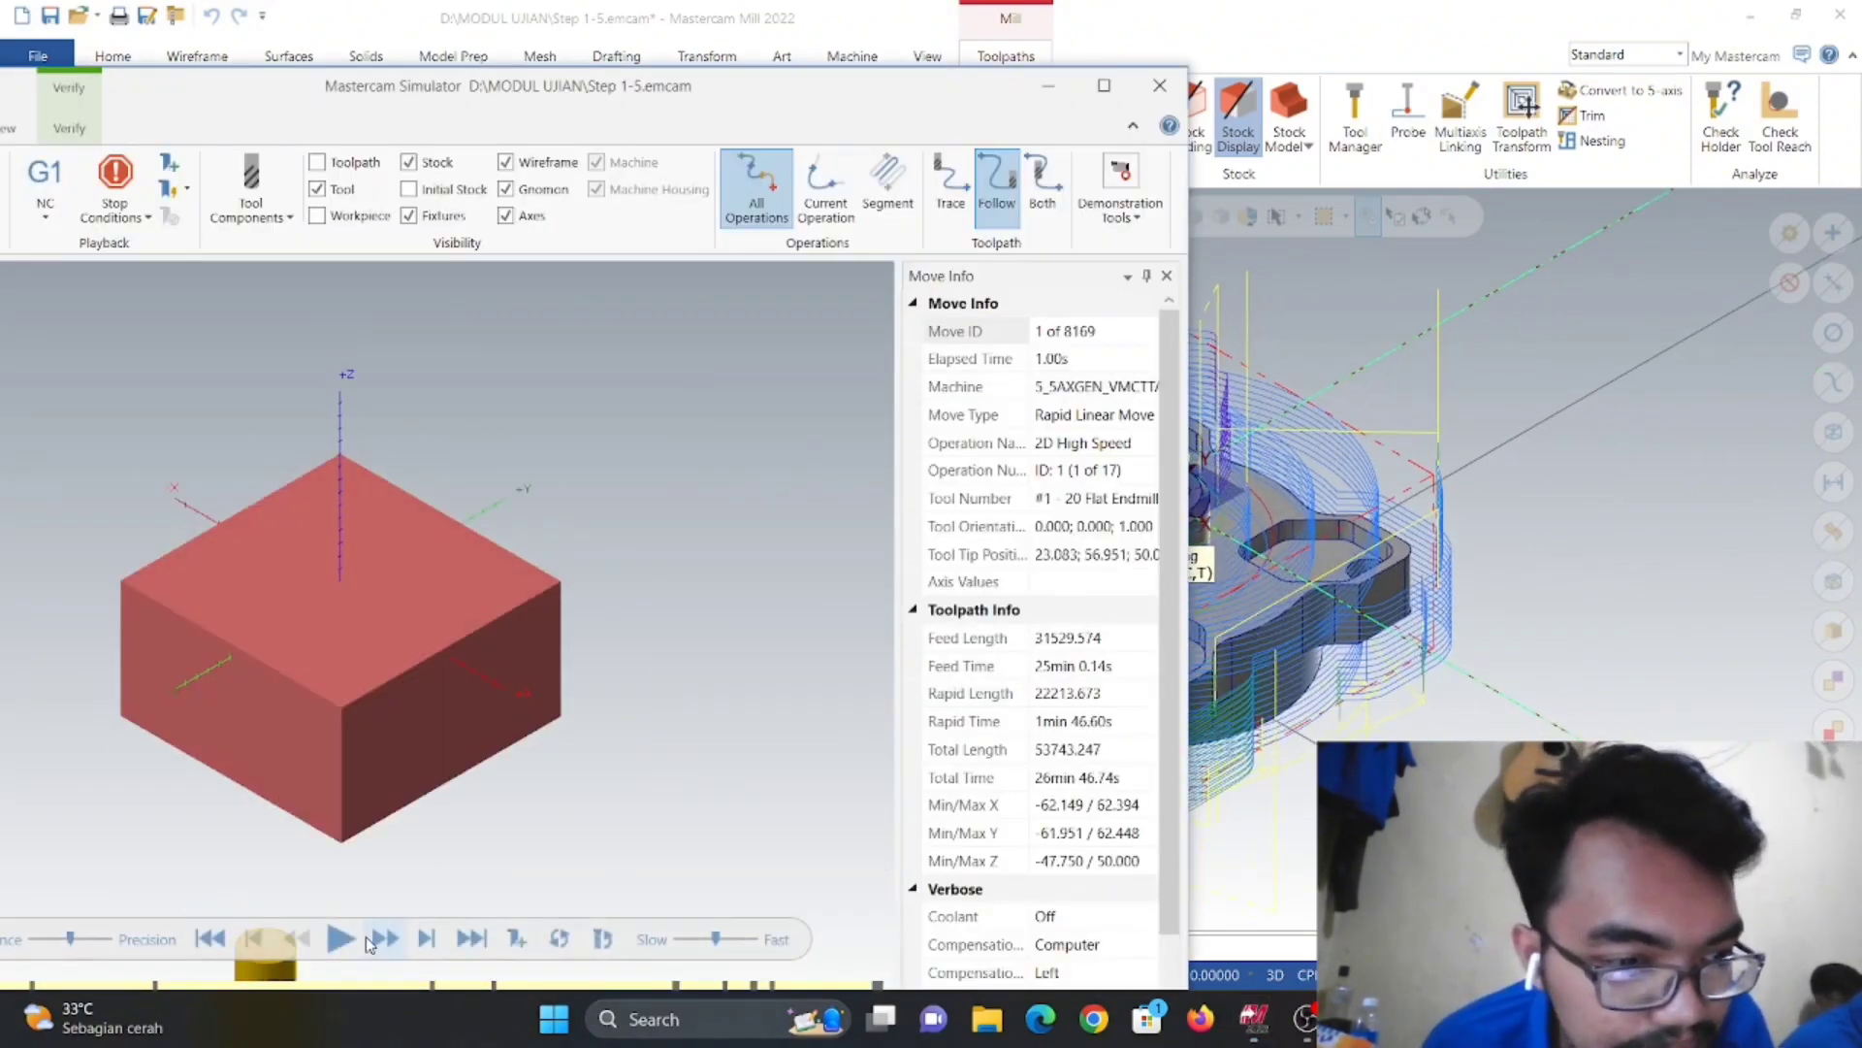
click(340, 938)
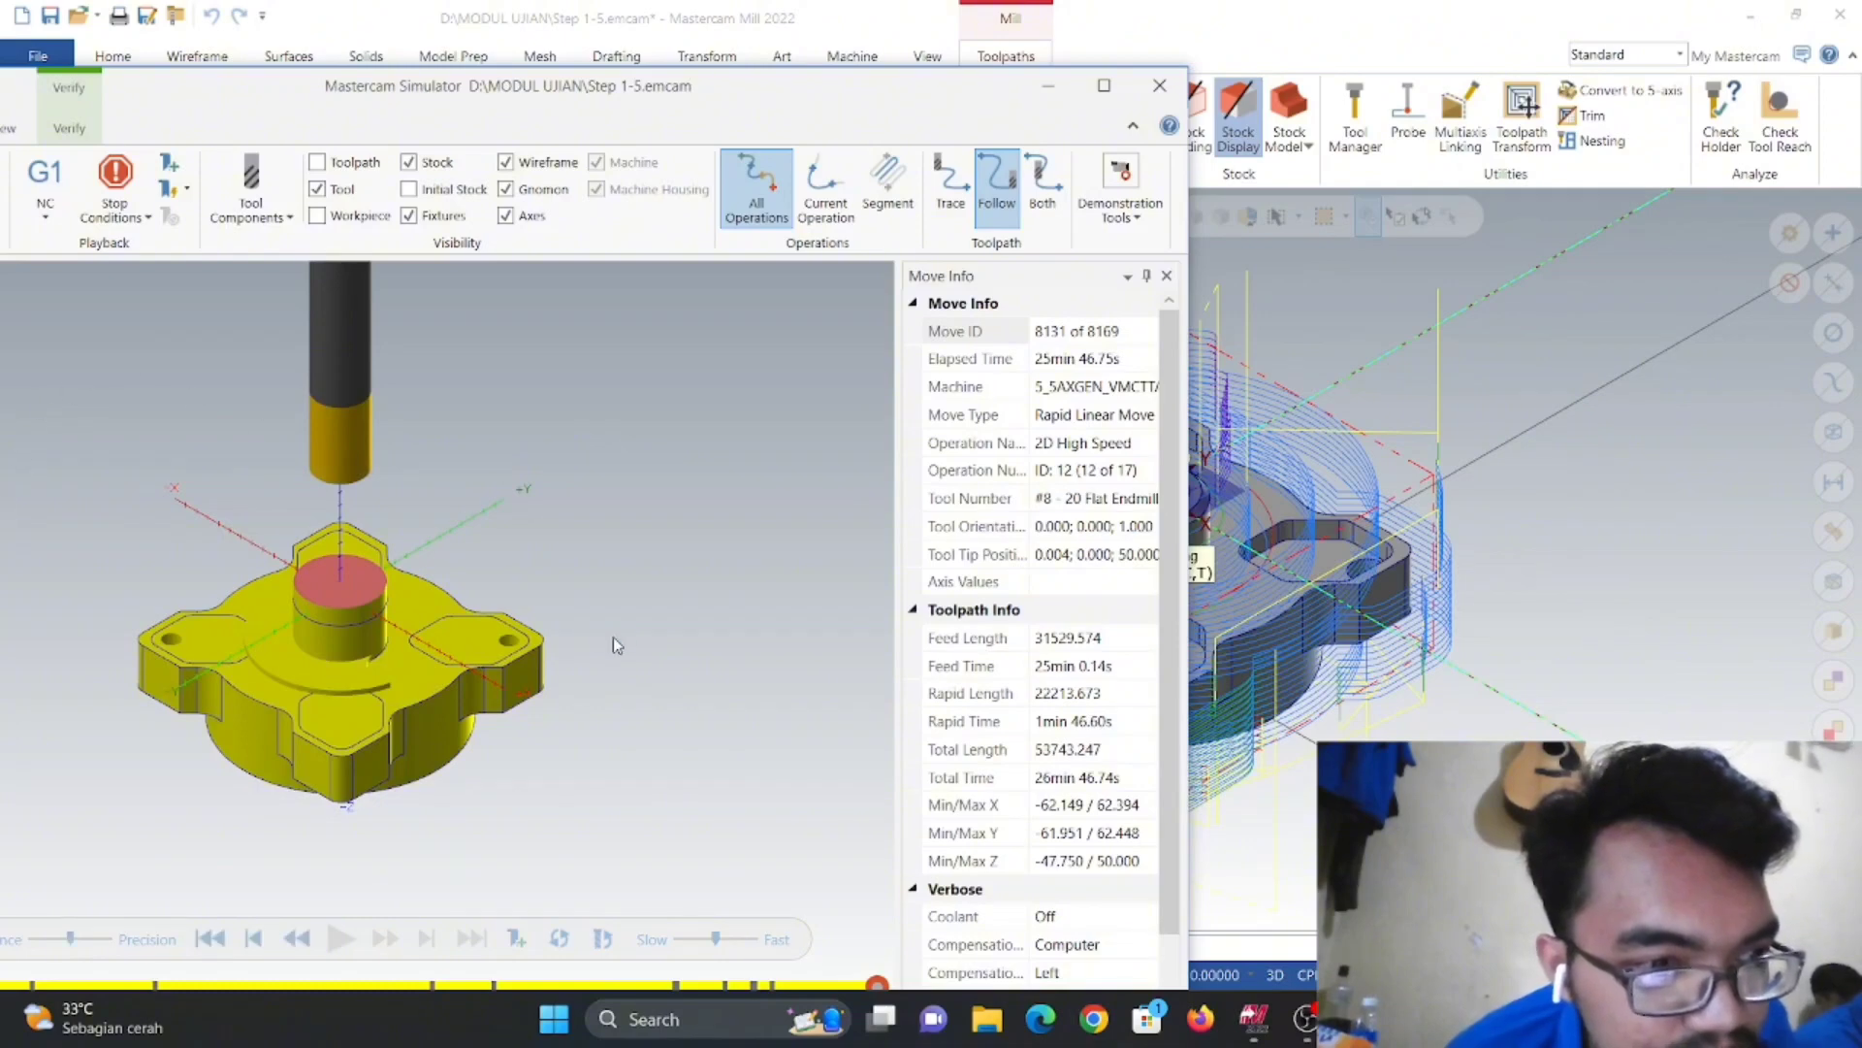
mouse_move(614, 569)
middle_down()
mouse_move(689, 535)
mouse_move(635, 562)
middle_up()
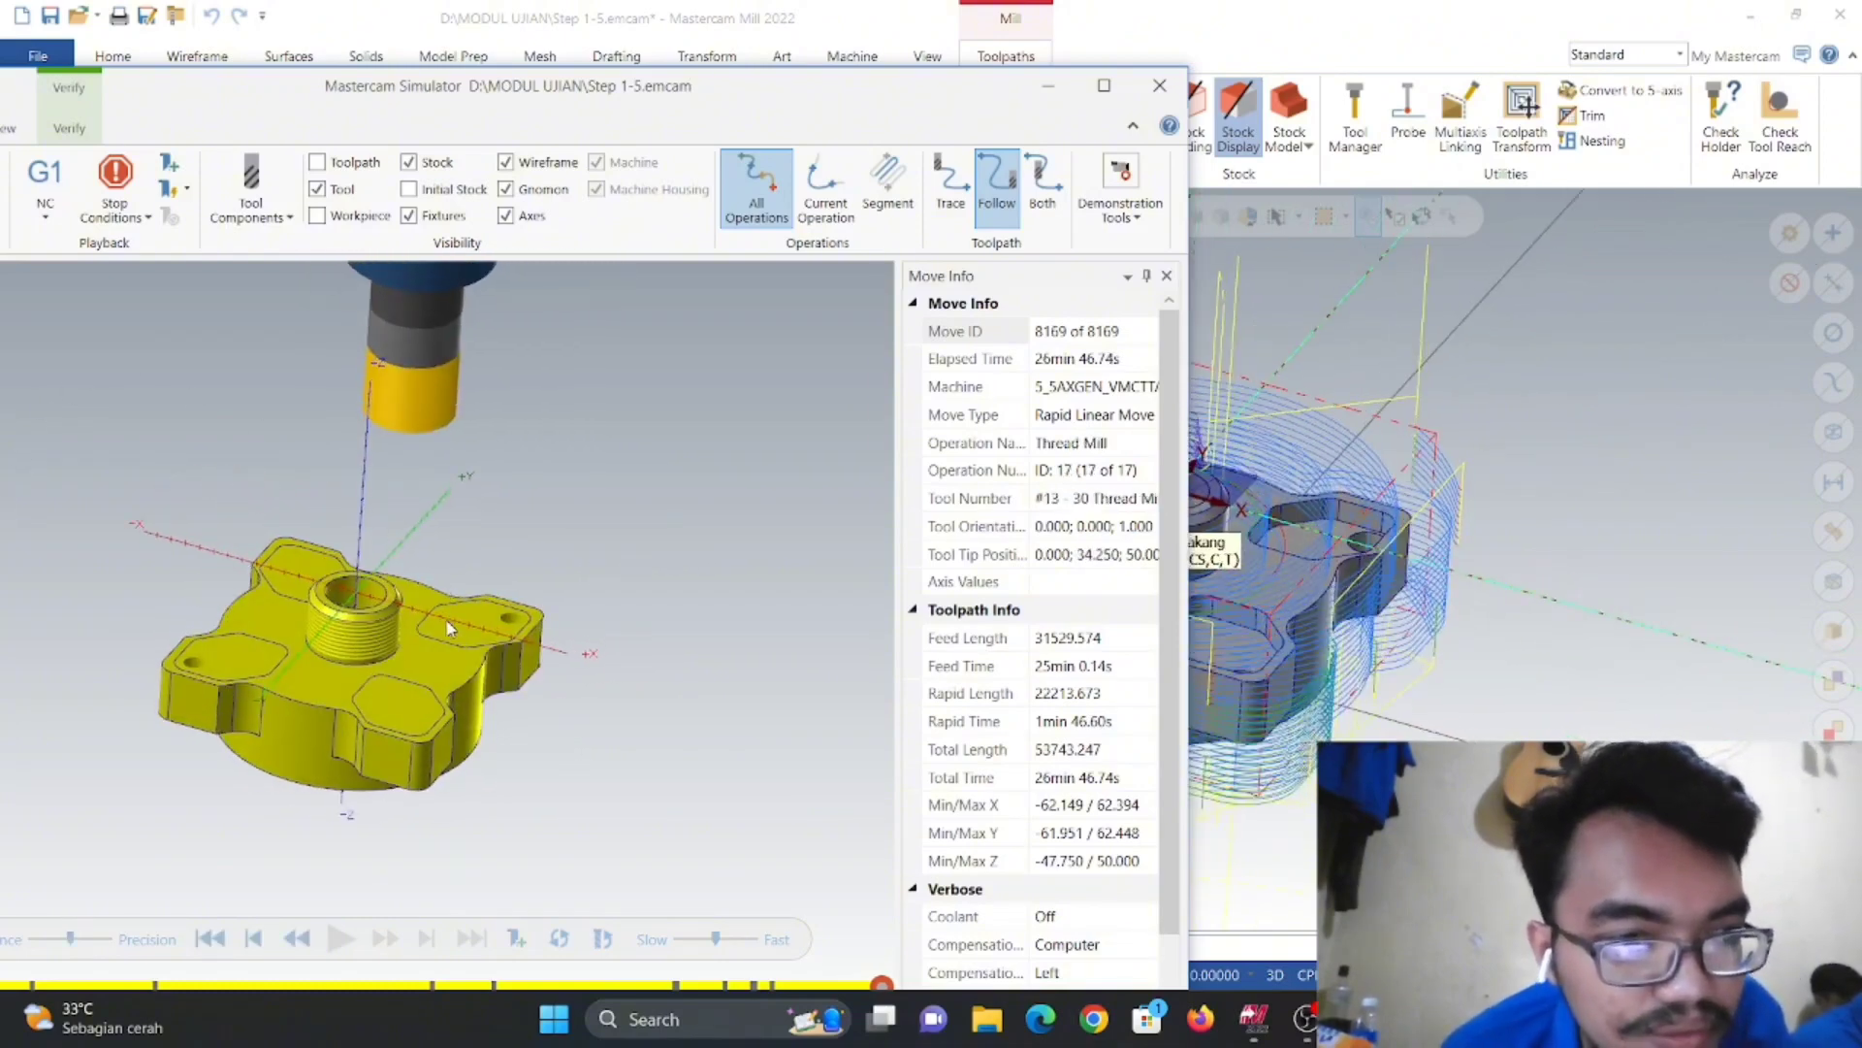
click(1161, 85)
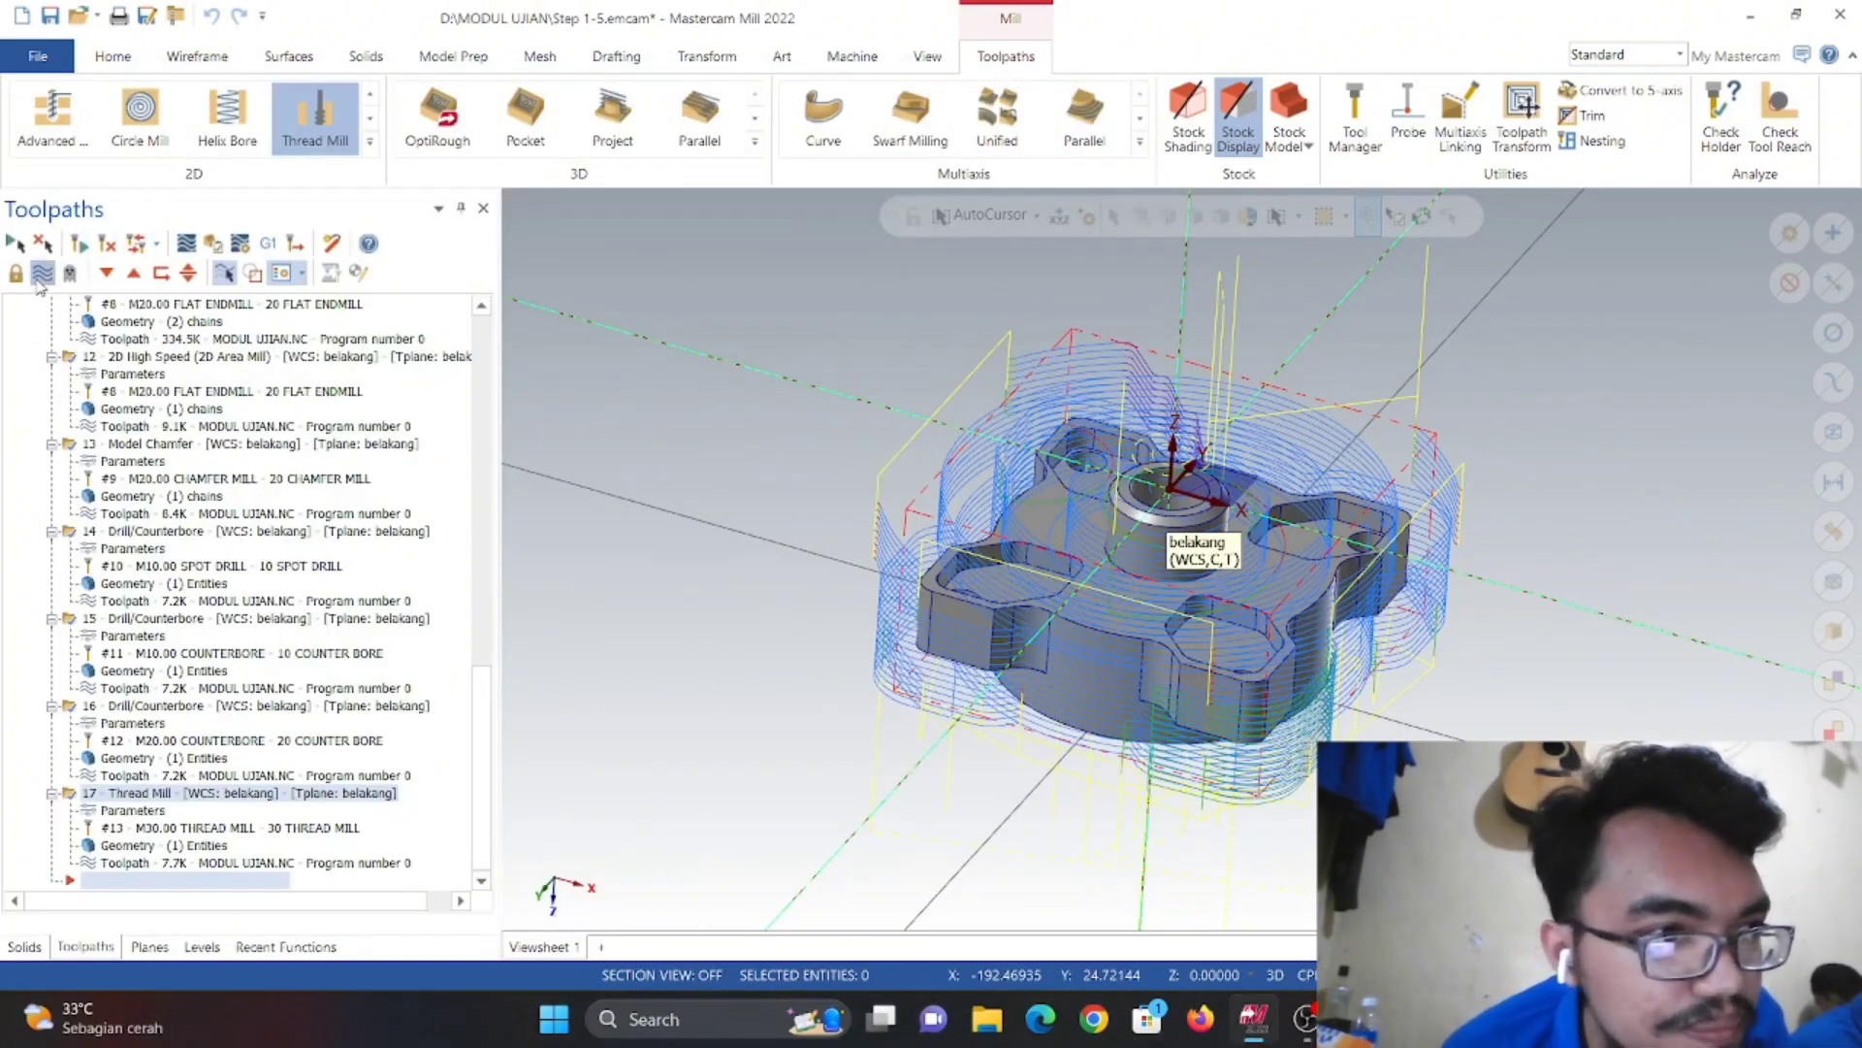
- Hide the toolpath display and start an Area Mill toolpath using the four pocket floor faces as machining regions with the Stay inside strategy
click(43, 276)
click(368, 148)
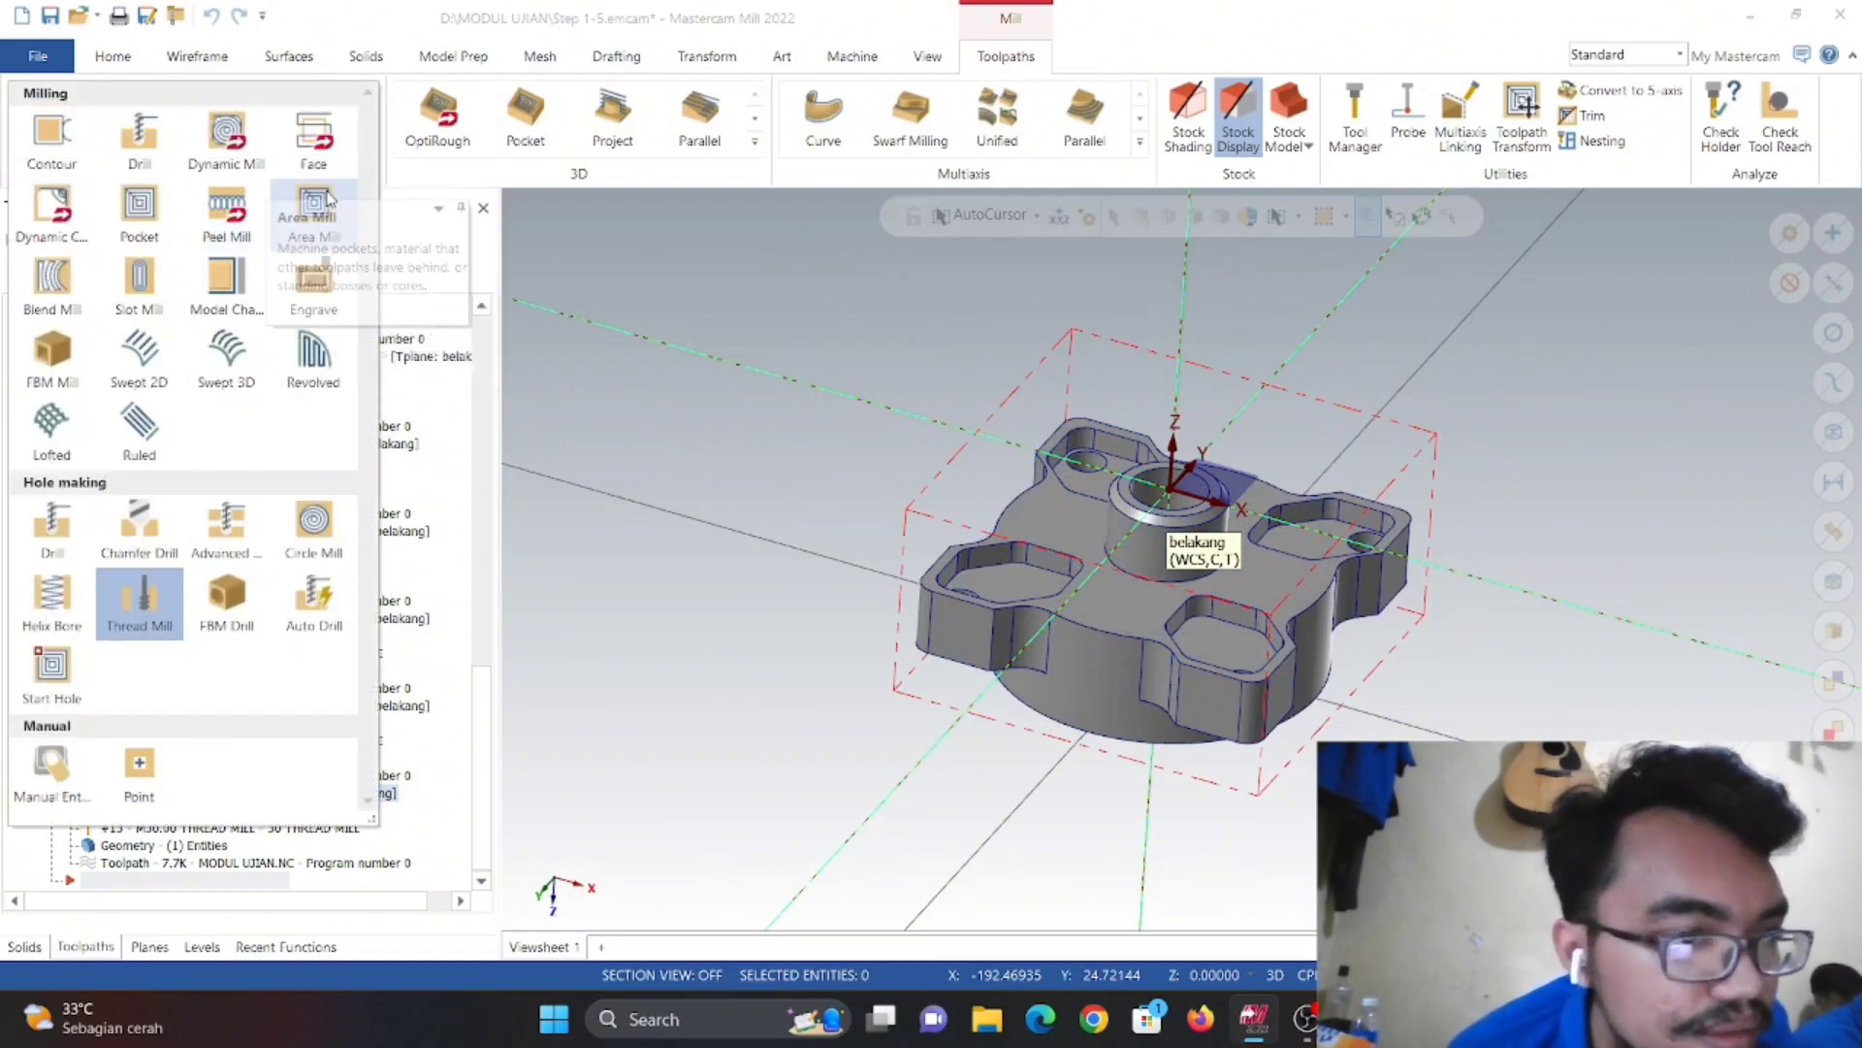
click(339, 224)
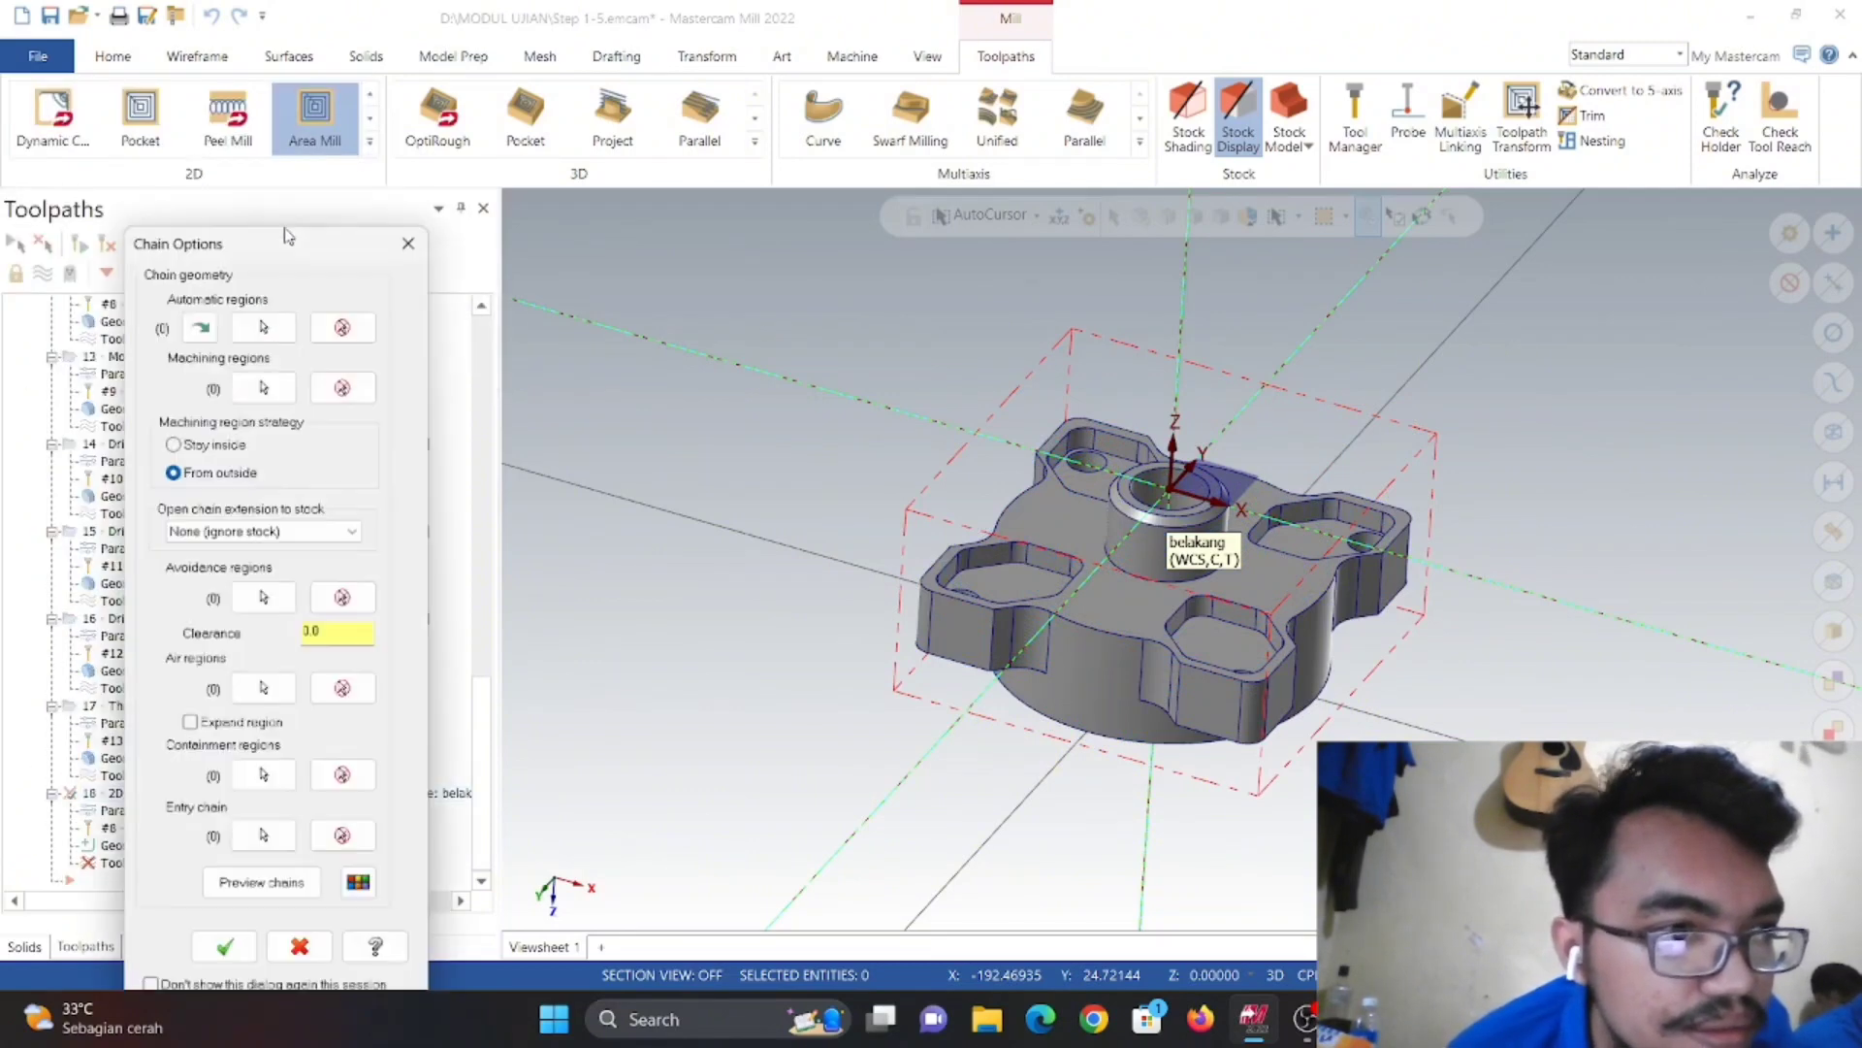
click(266, 386)
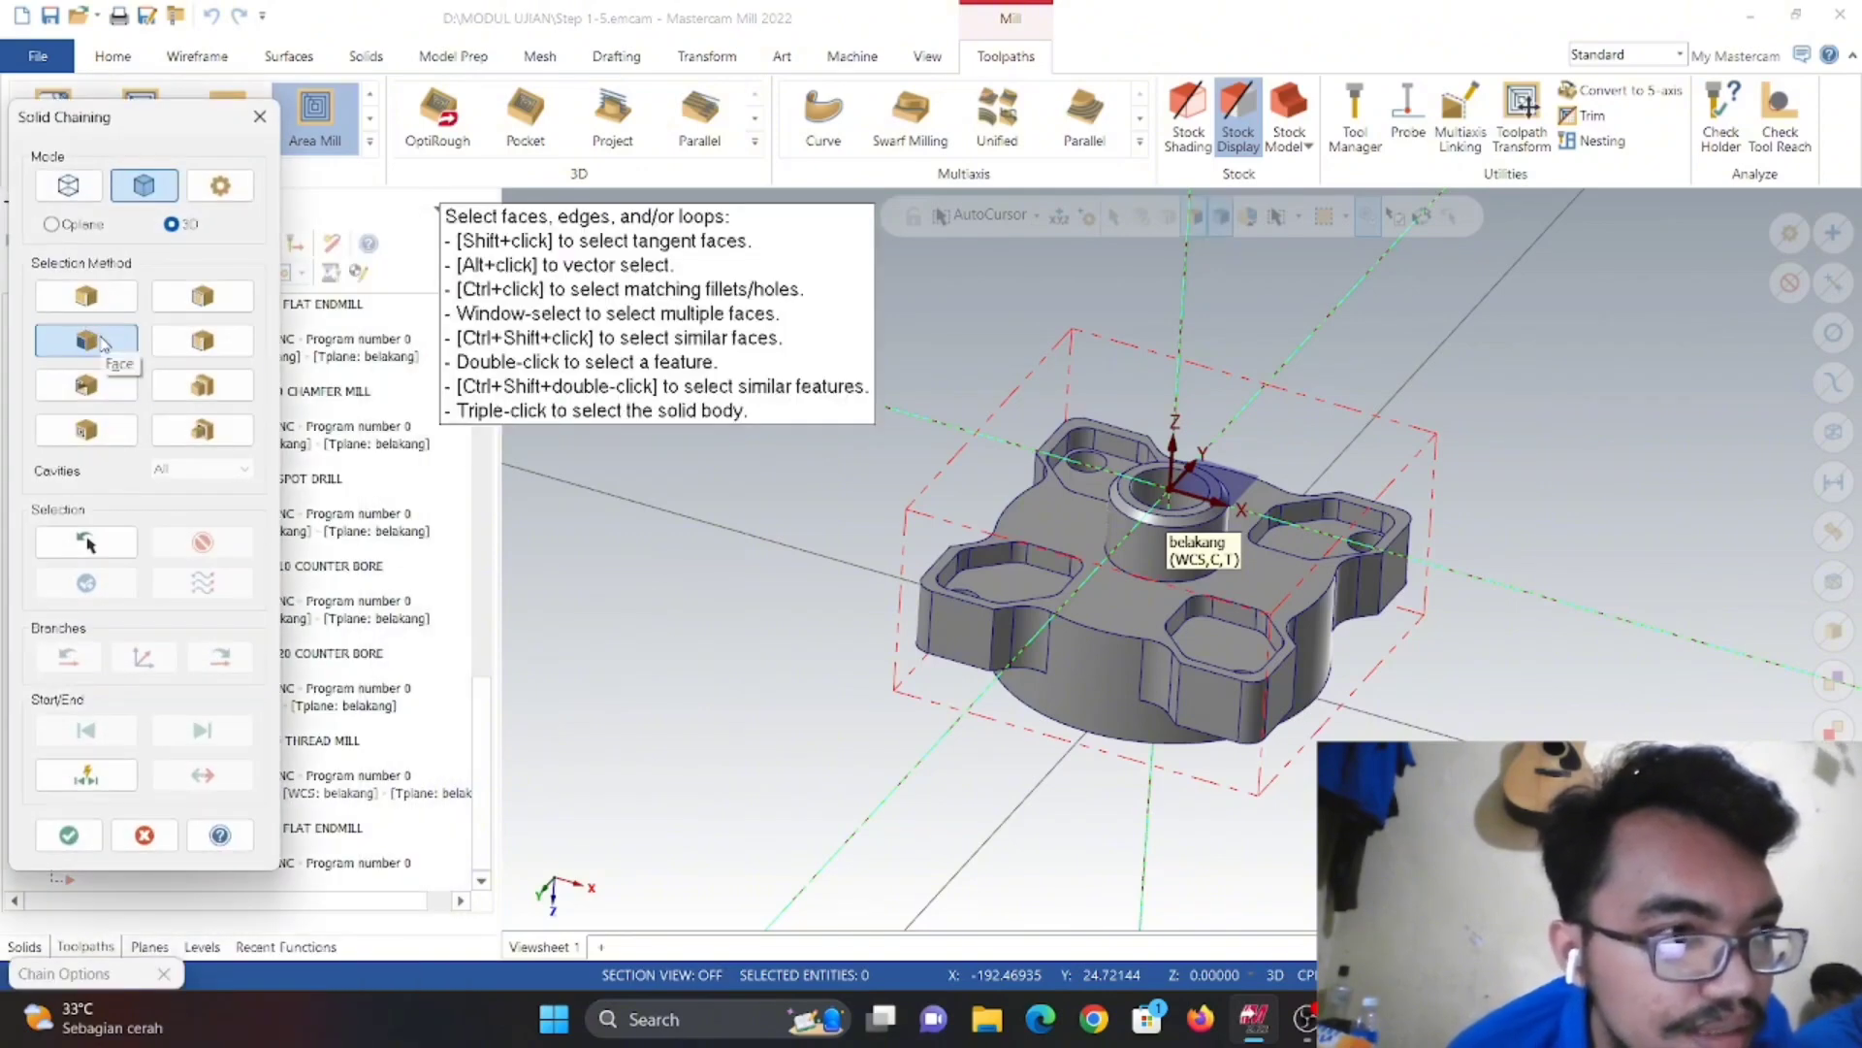
click(102, 342)
click(1008, 582)
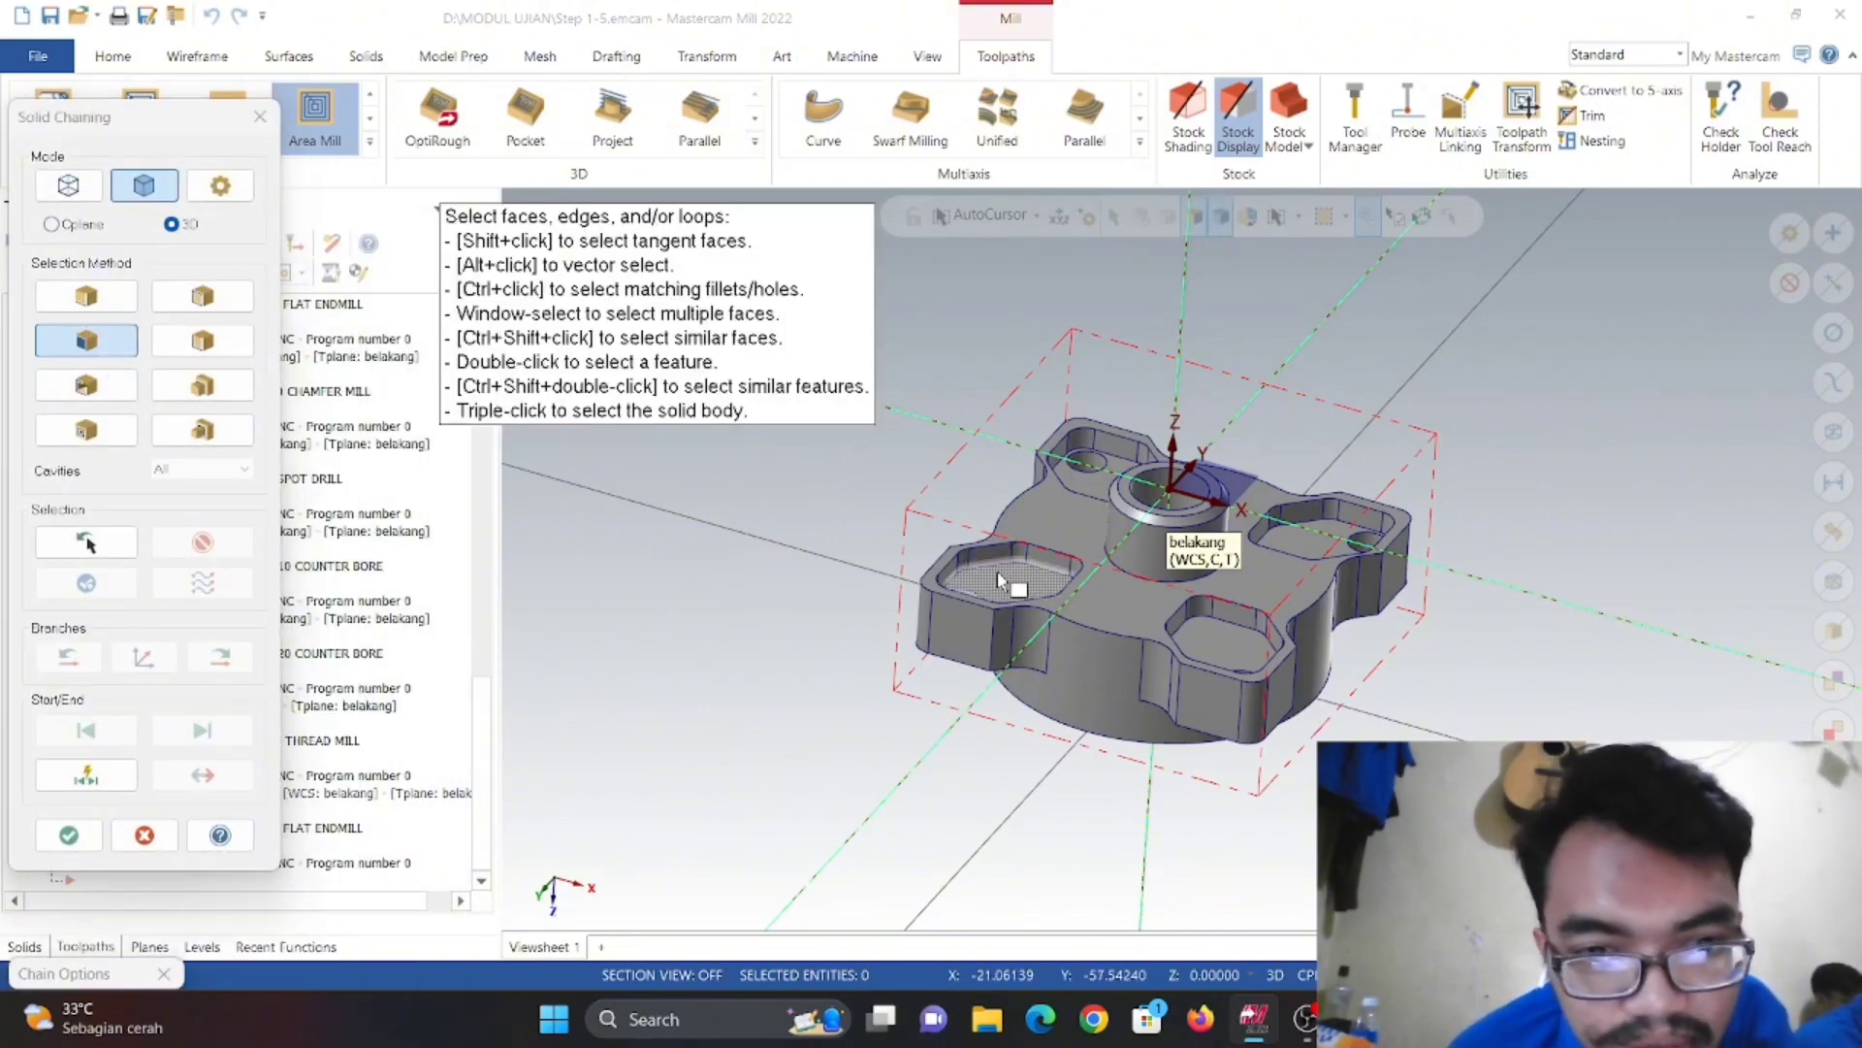
click(1085, 466)
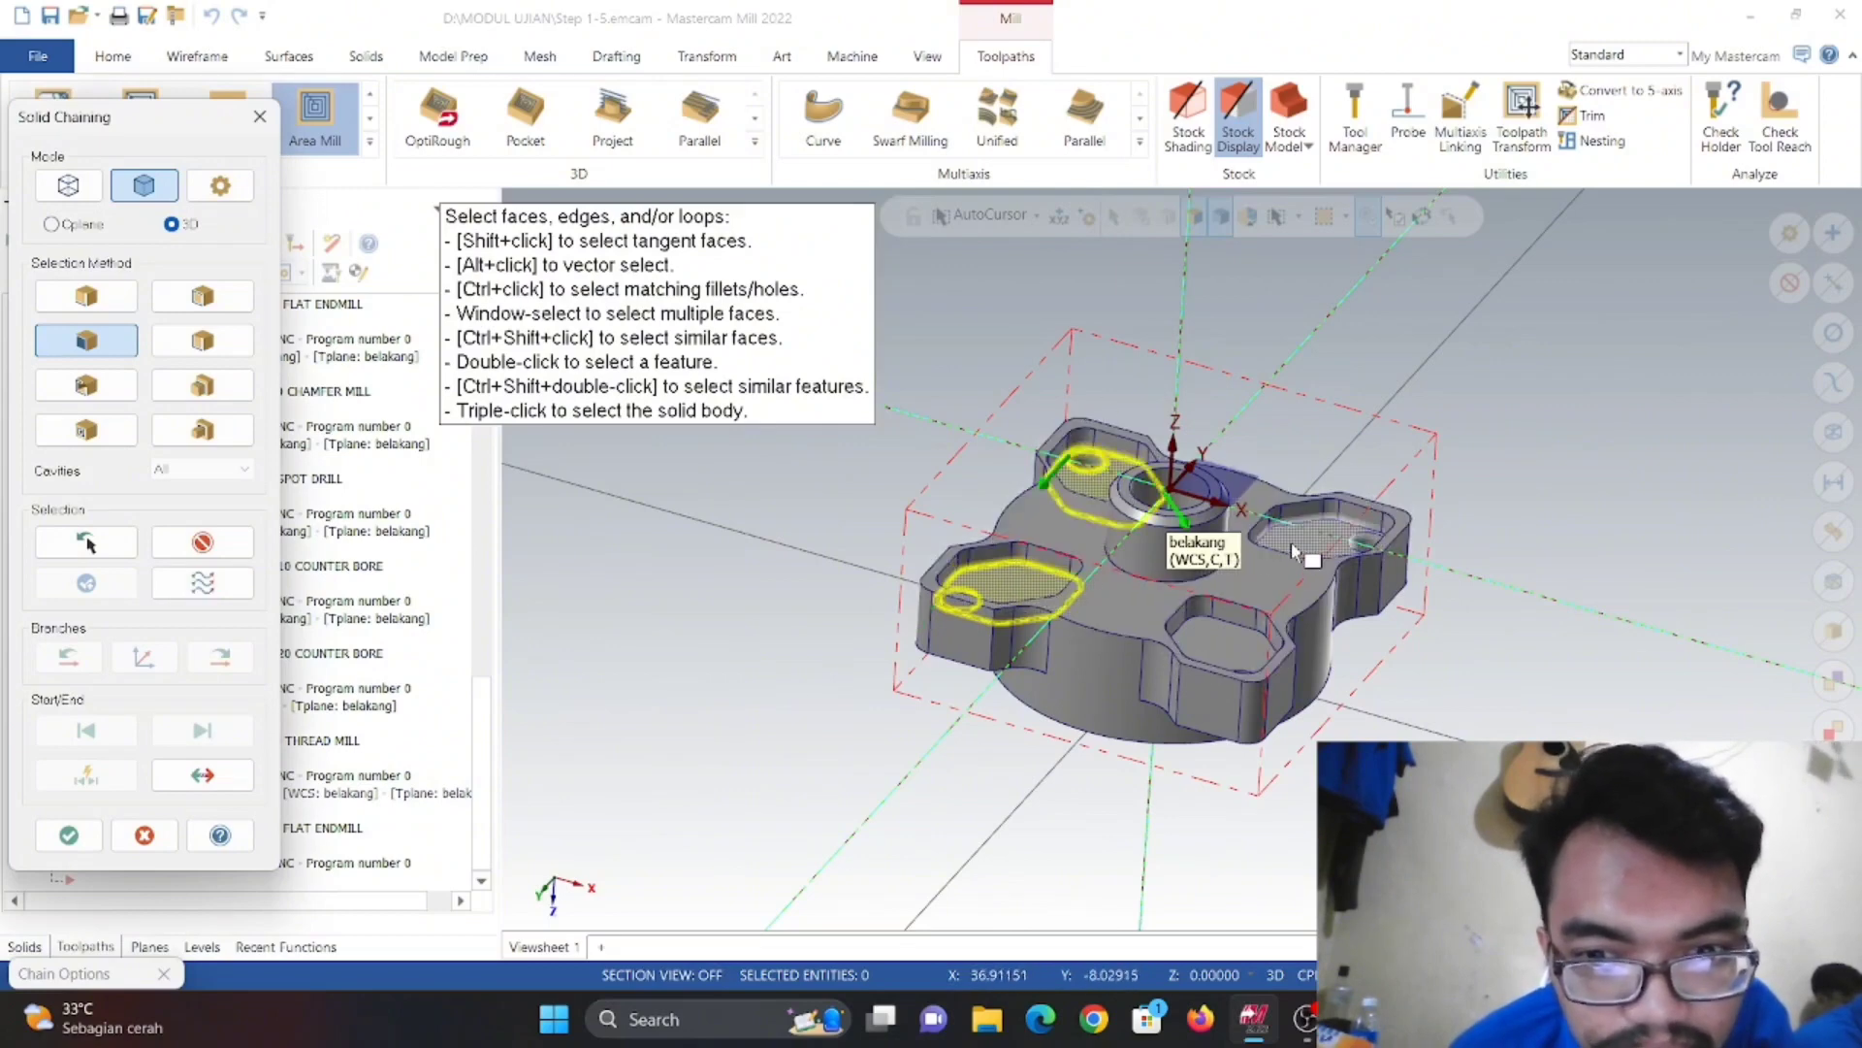
click(1306, 558)
click(1230, 626)
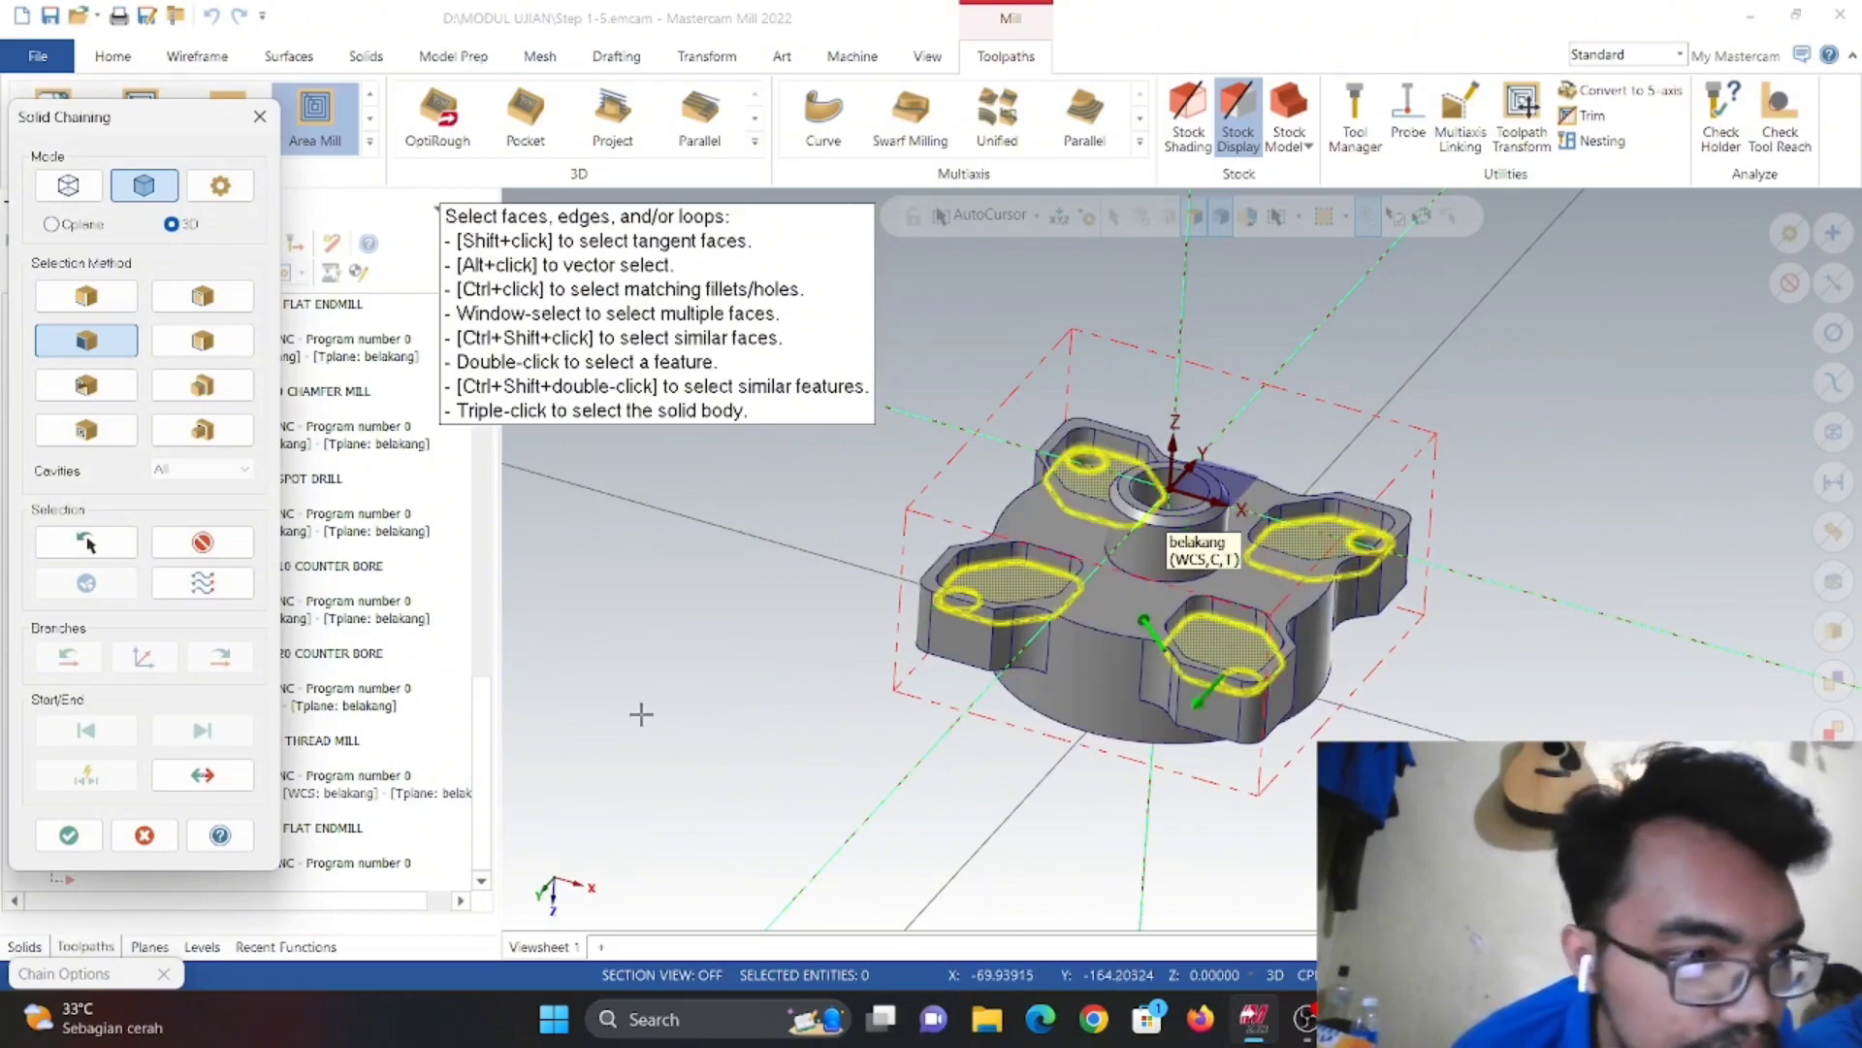
click(68, 834)
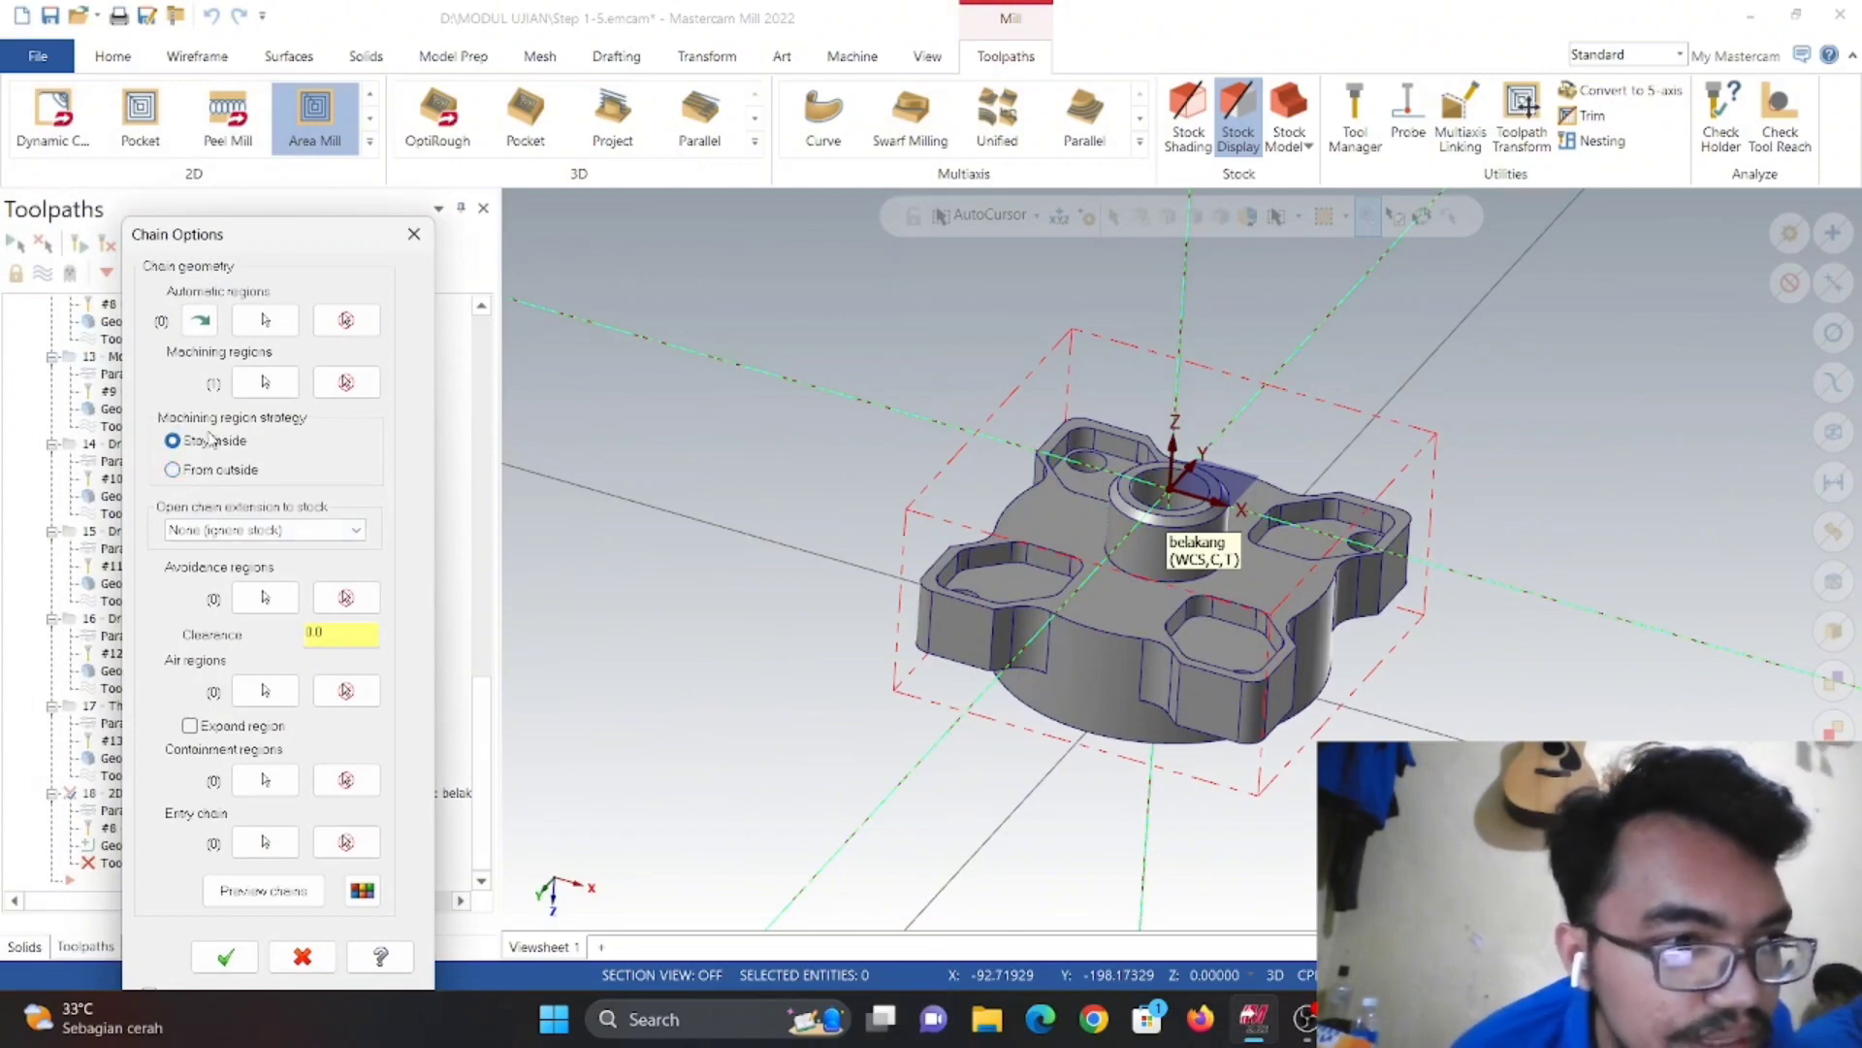
click(263, 891)
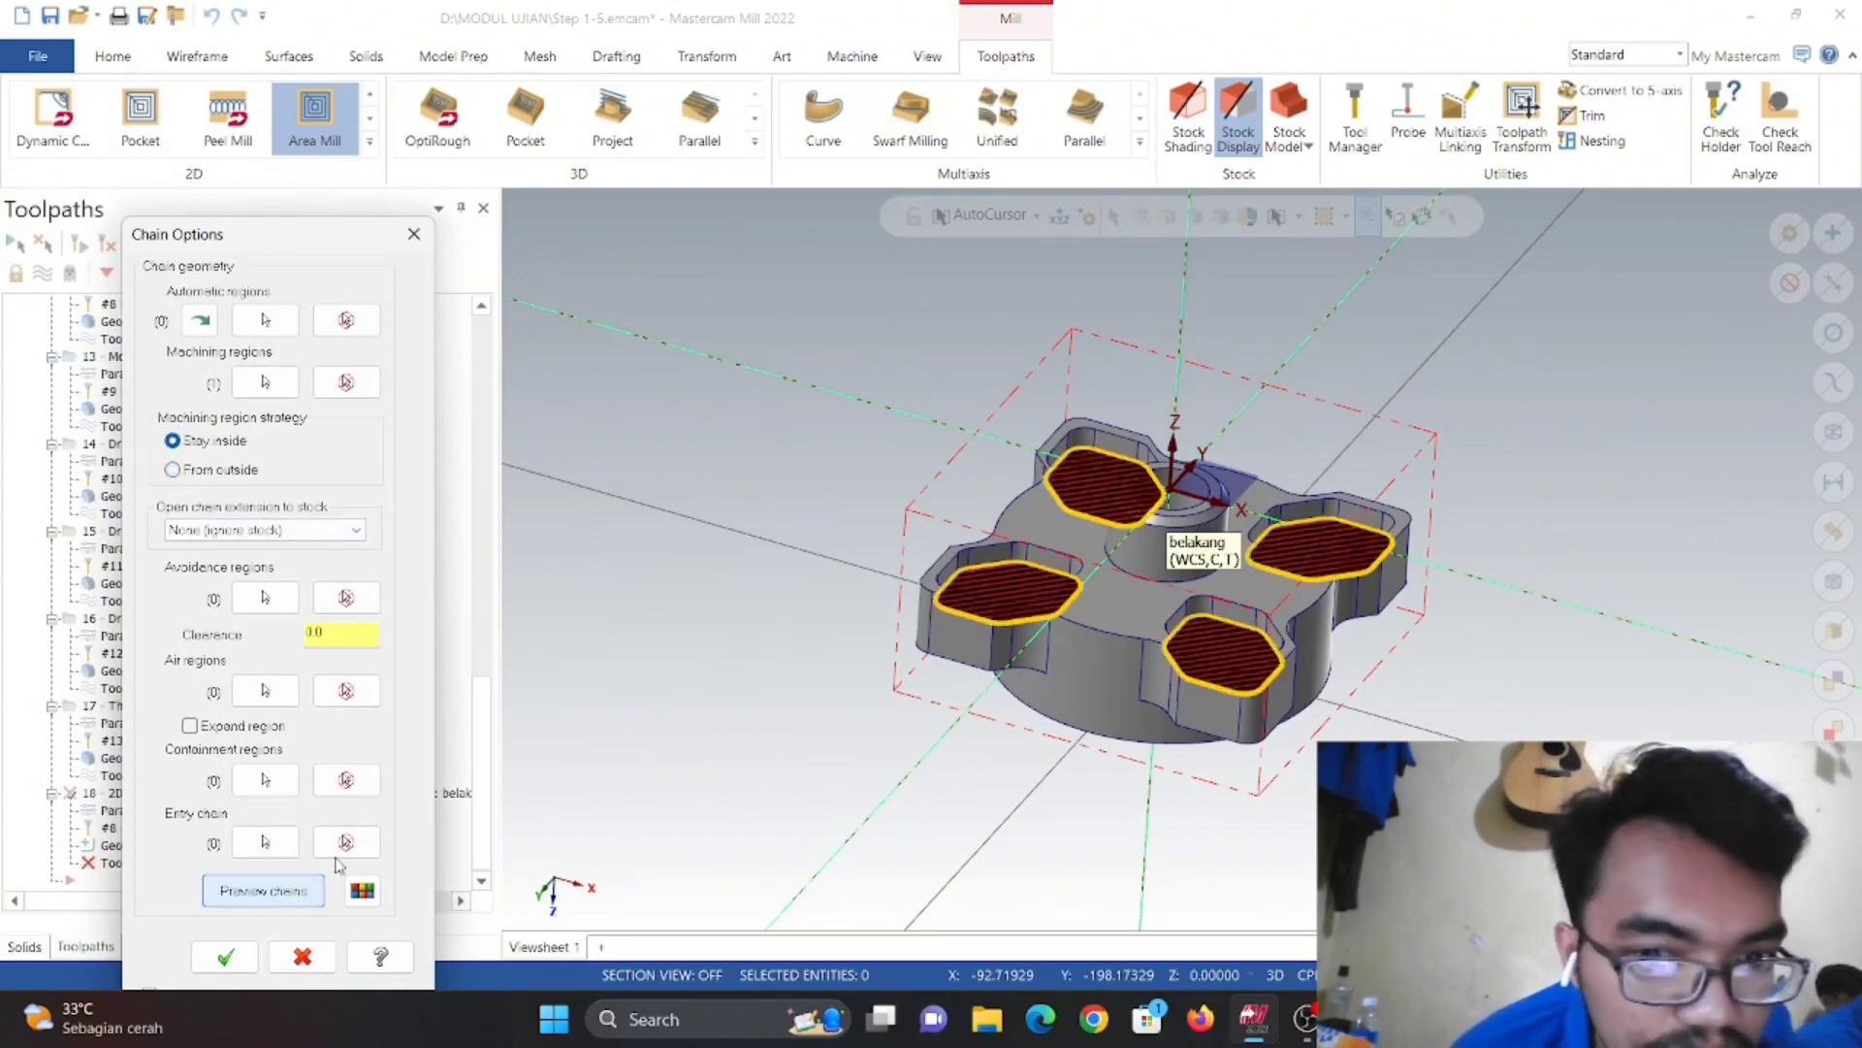
click(225, 958)
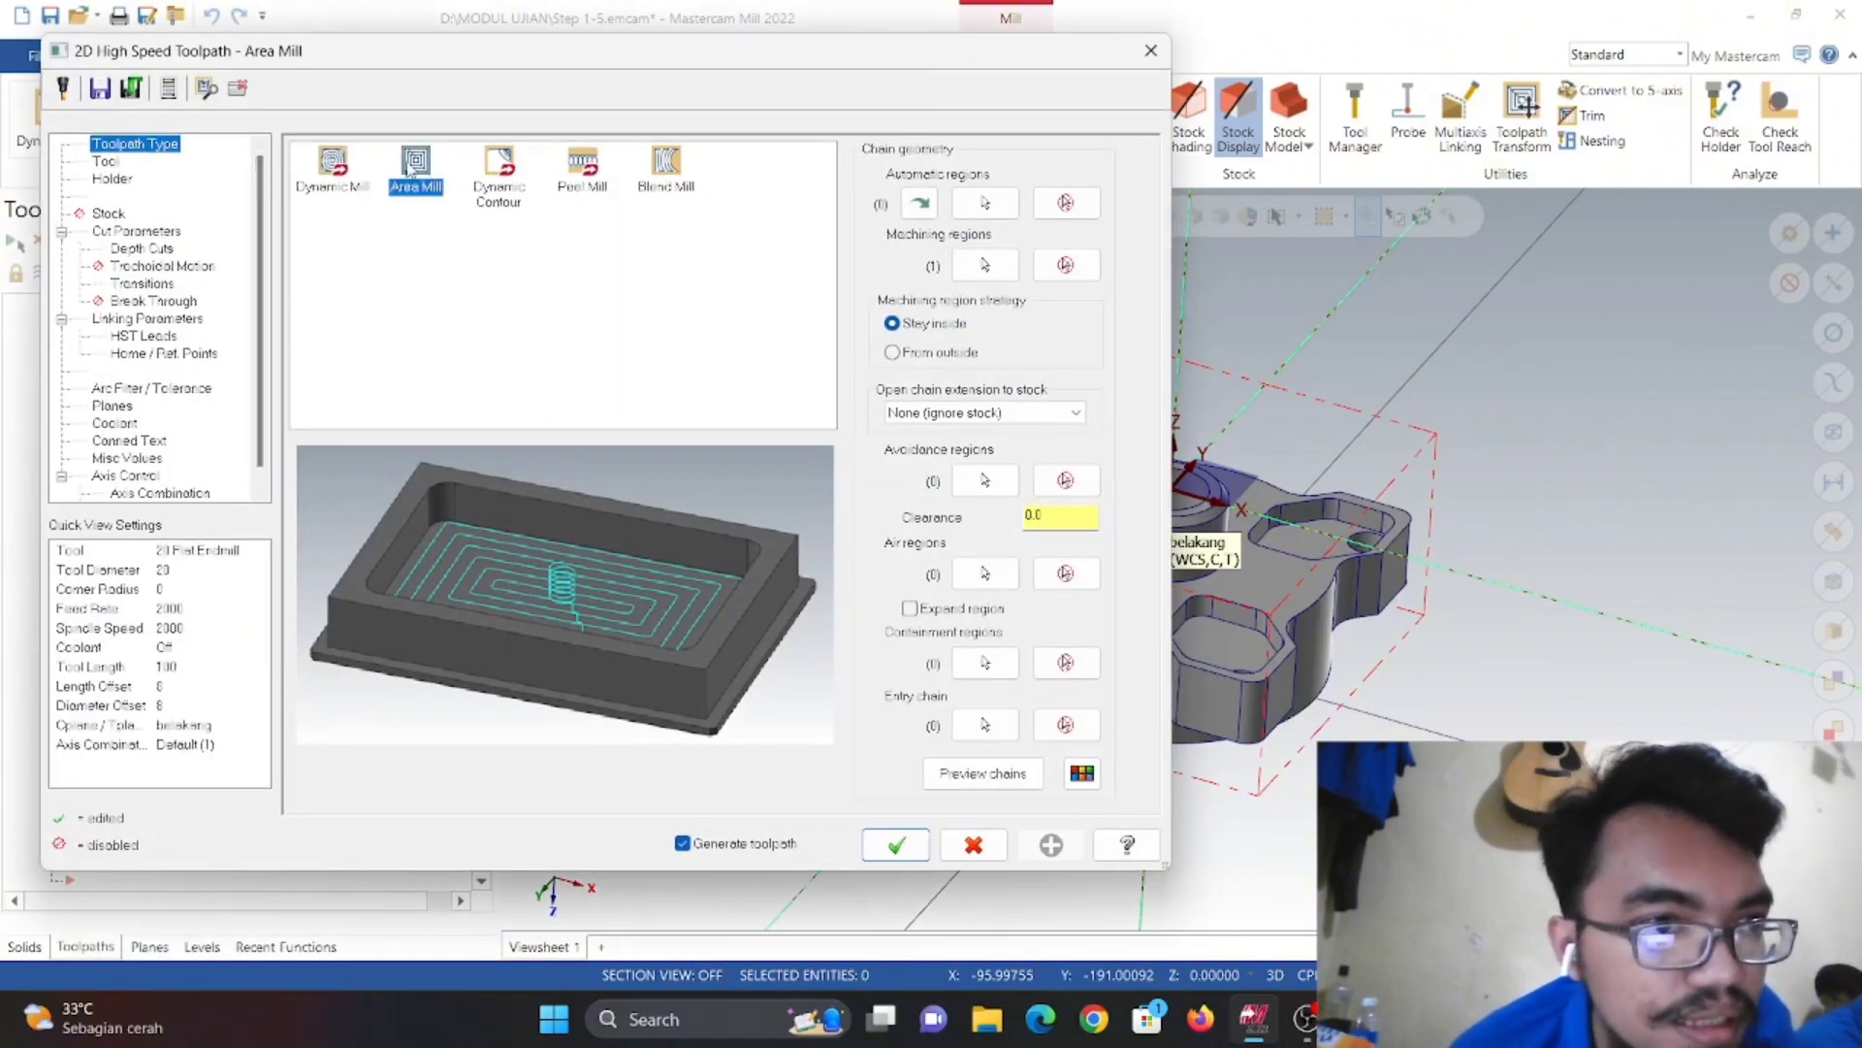
- Create a 10 mm flat endmill as tool 14 with feed rate 2000, plunge rate 600, retract rate 1200 and spindle speed 2000
click(103, 162)
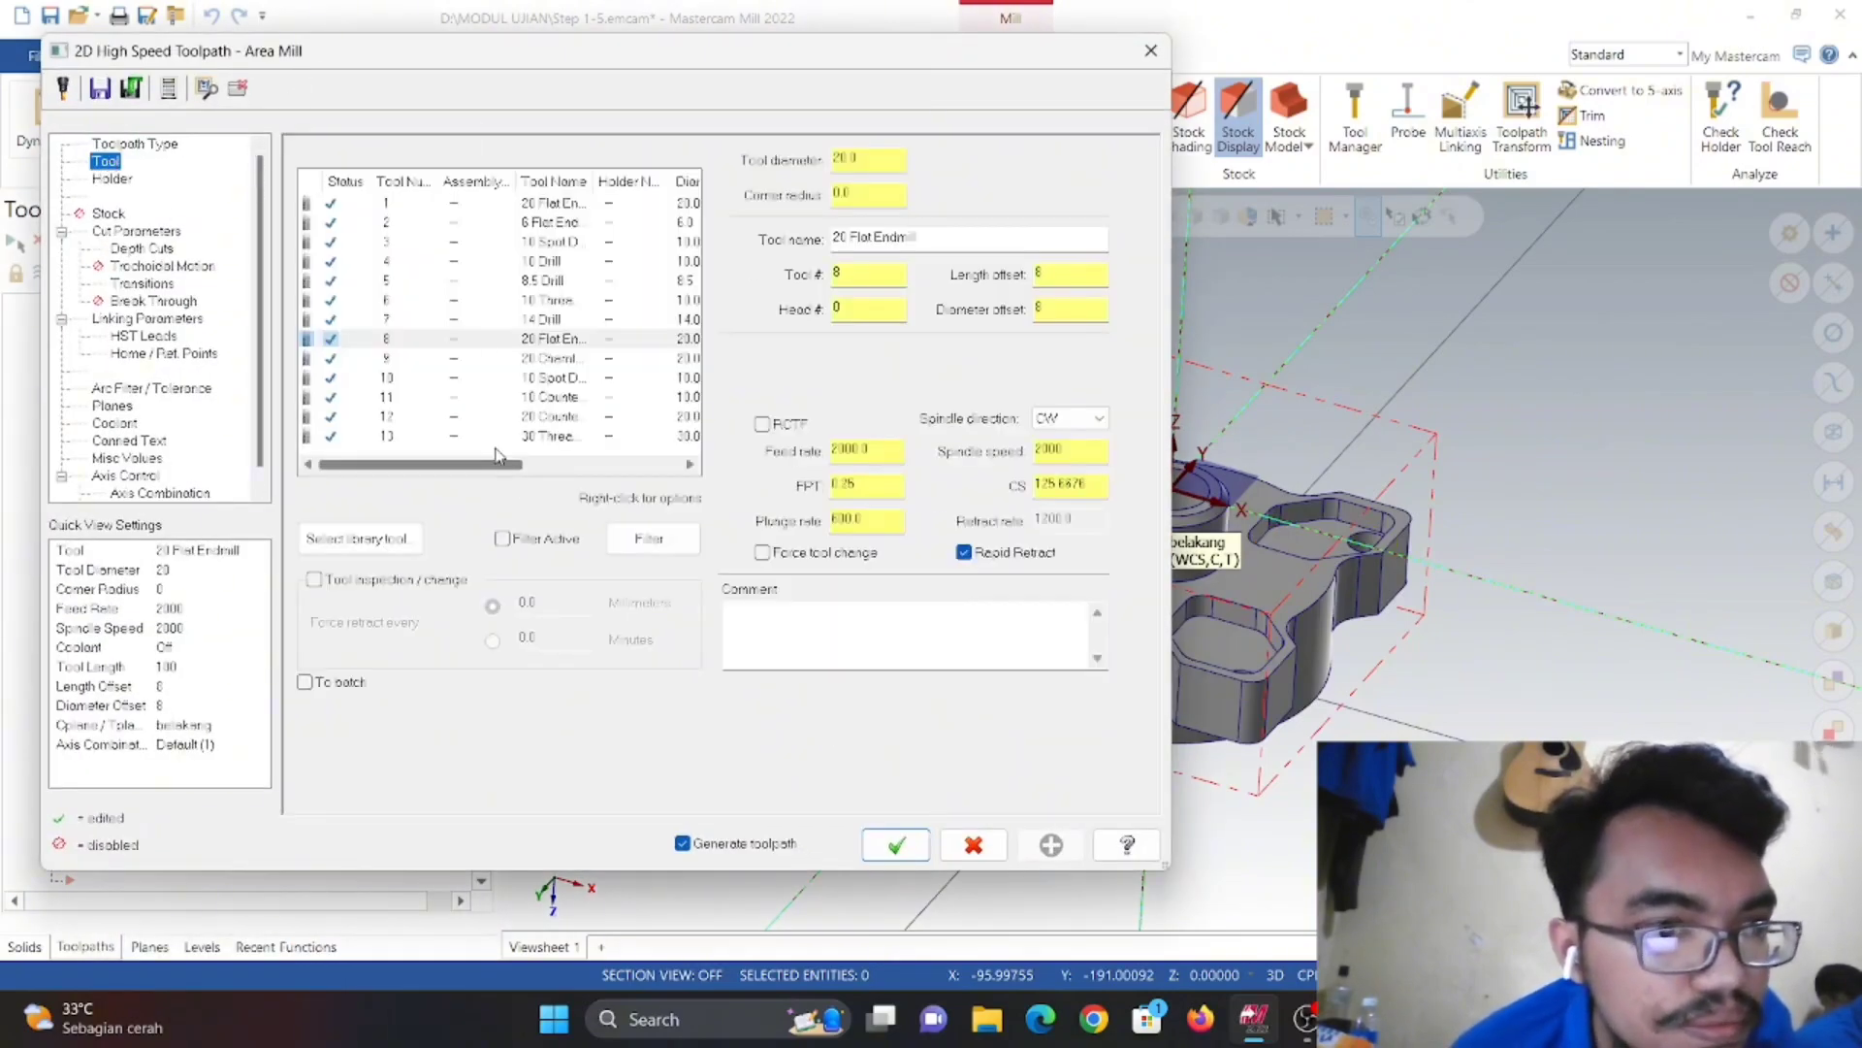
right_click(497, 452)
click(601, 488)
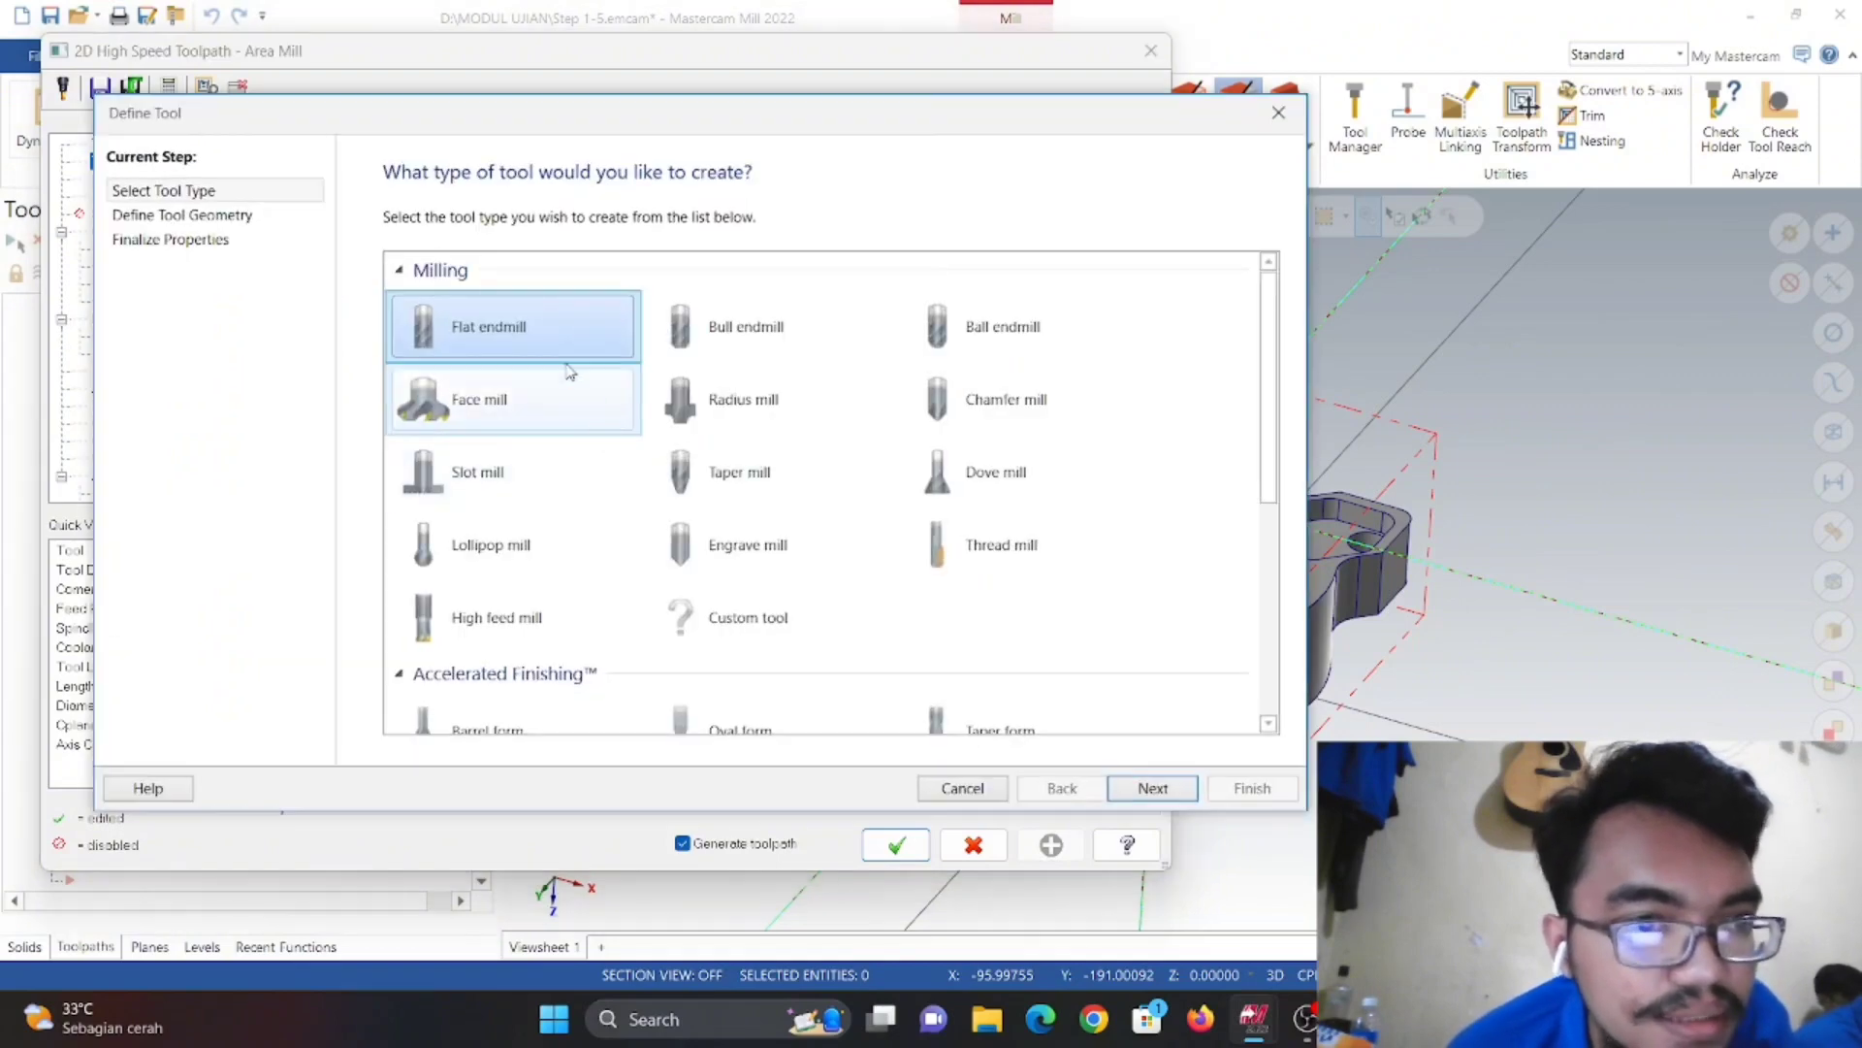
click(561, 337)
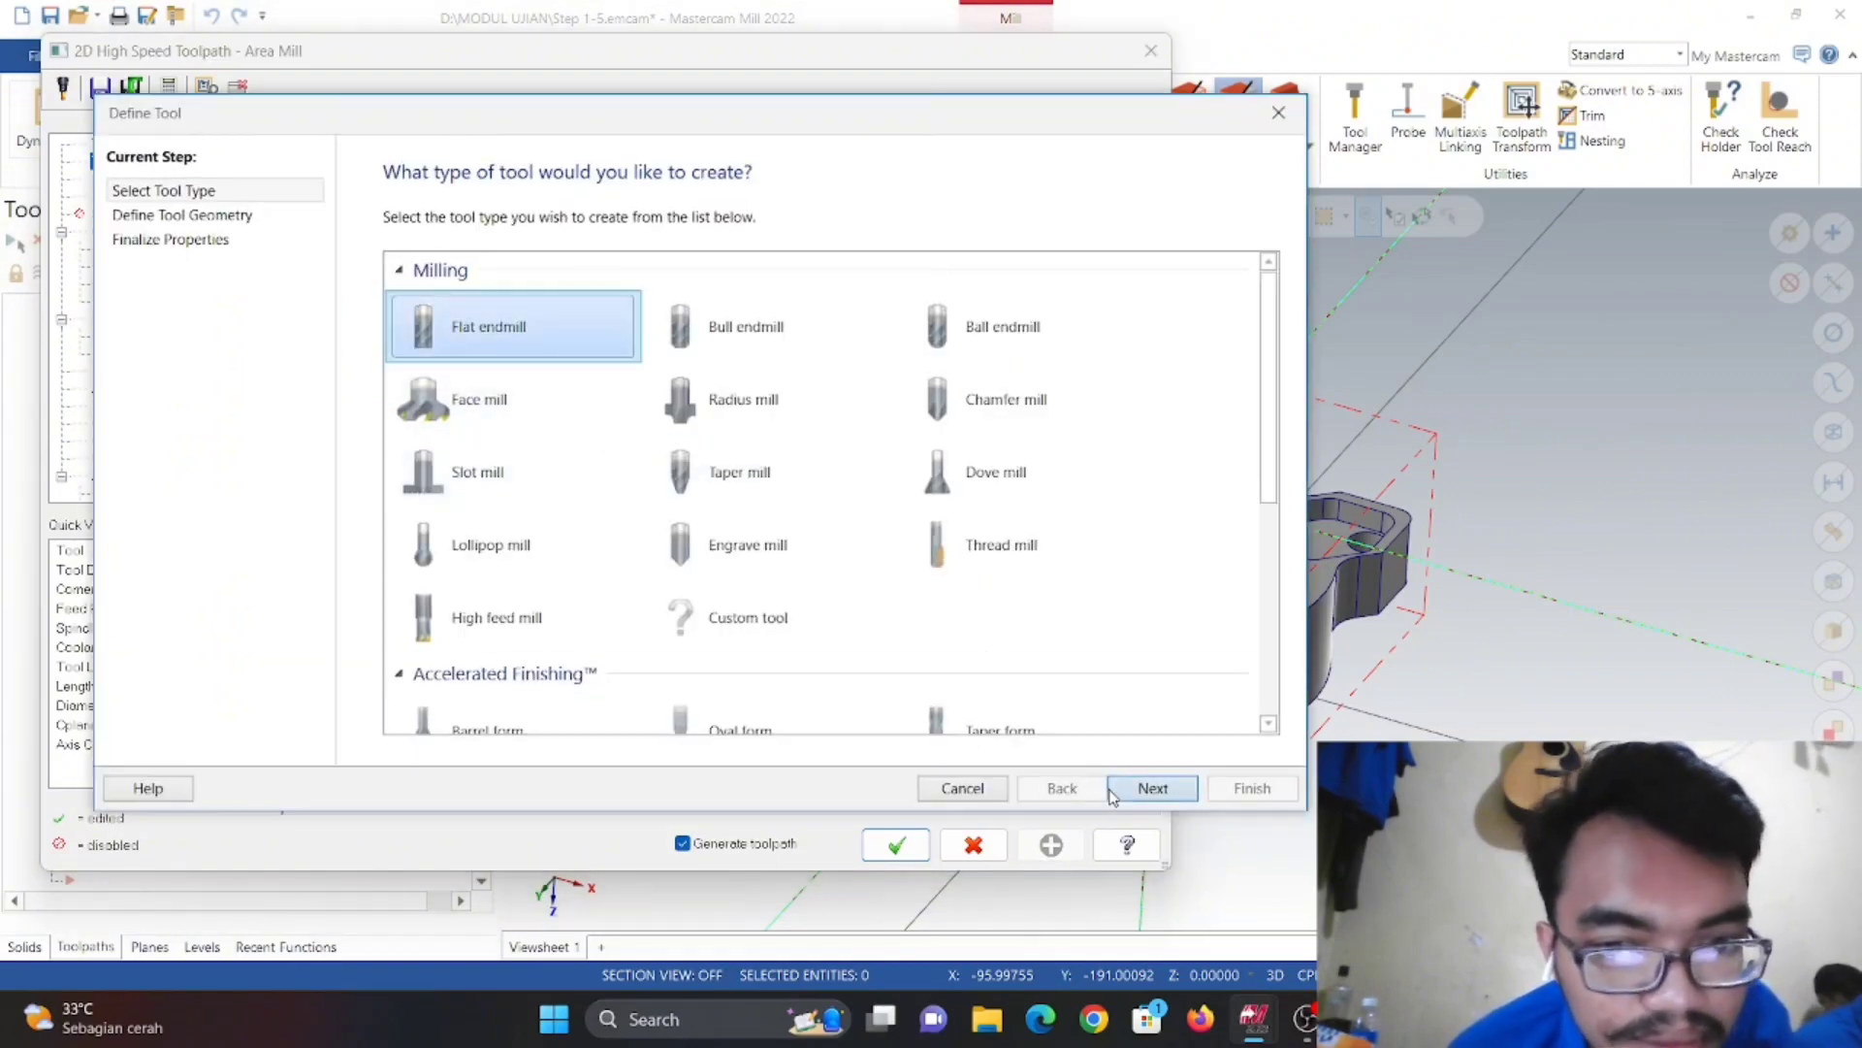
click(1153, 787)
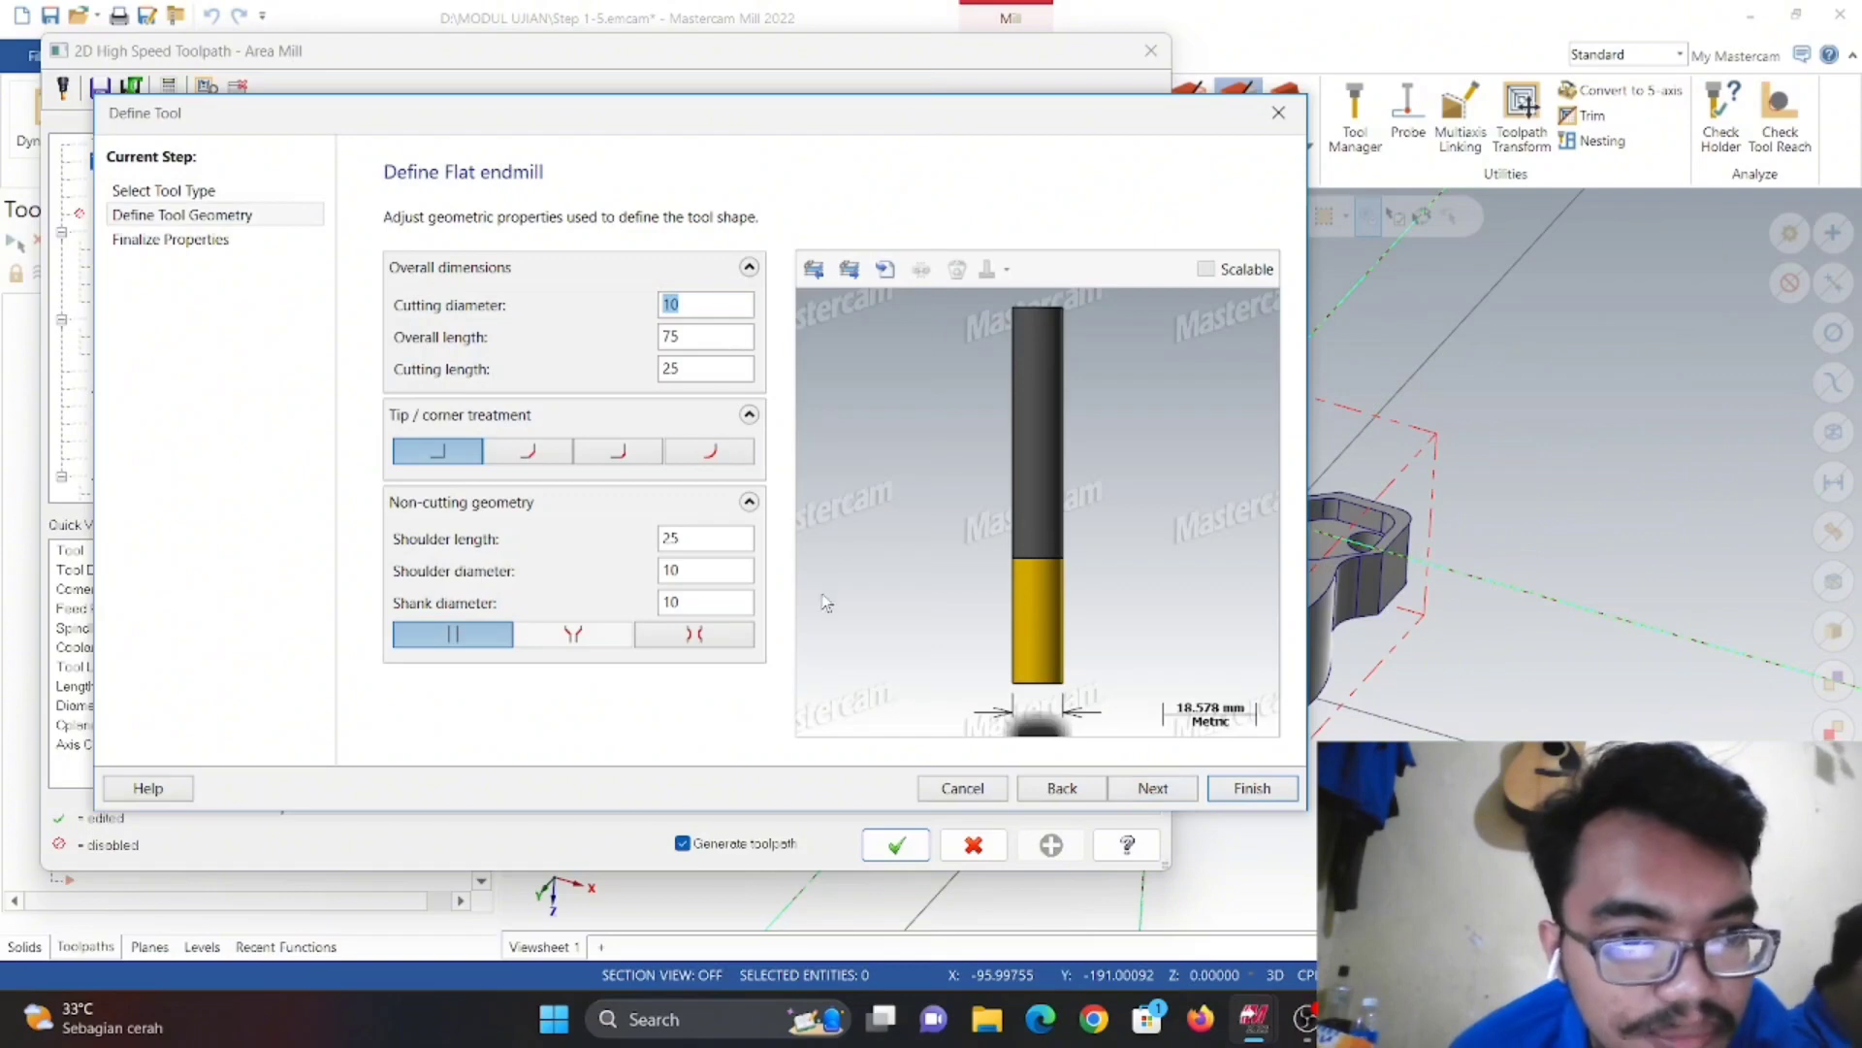
click(1152, 787)
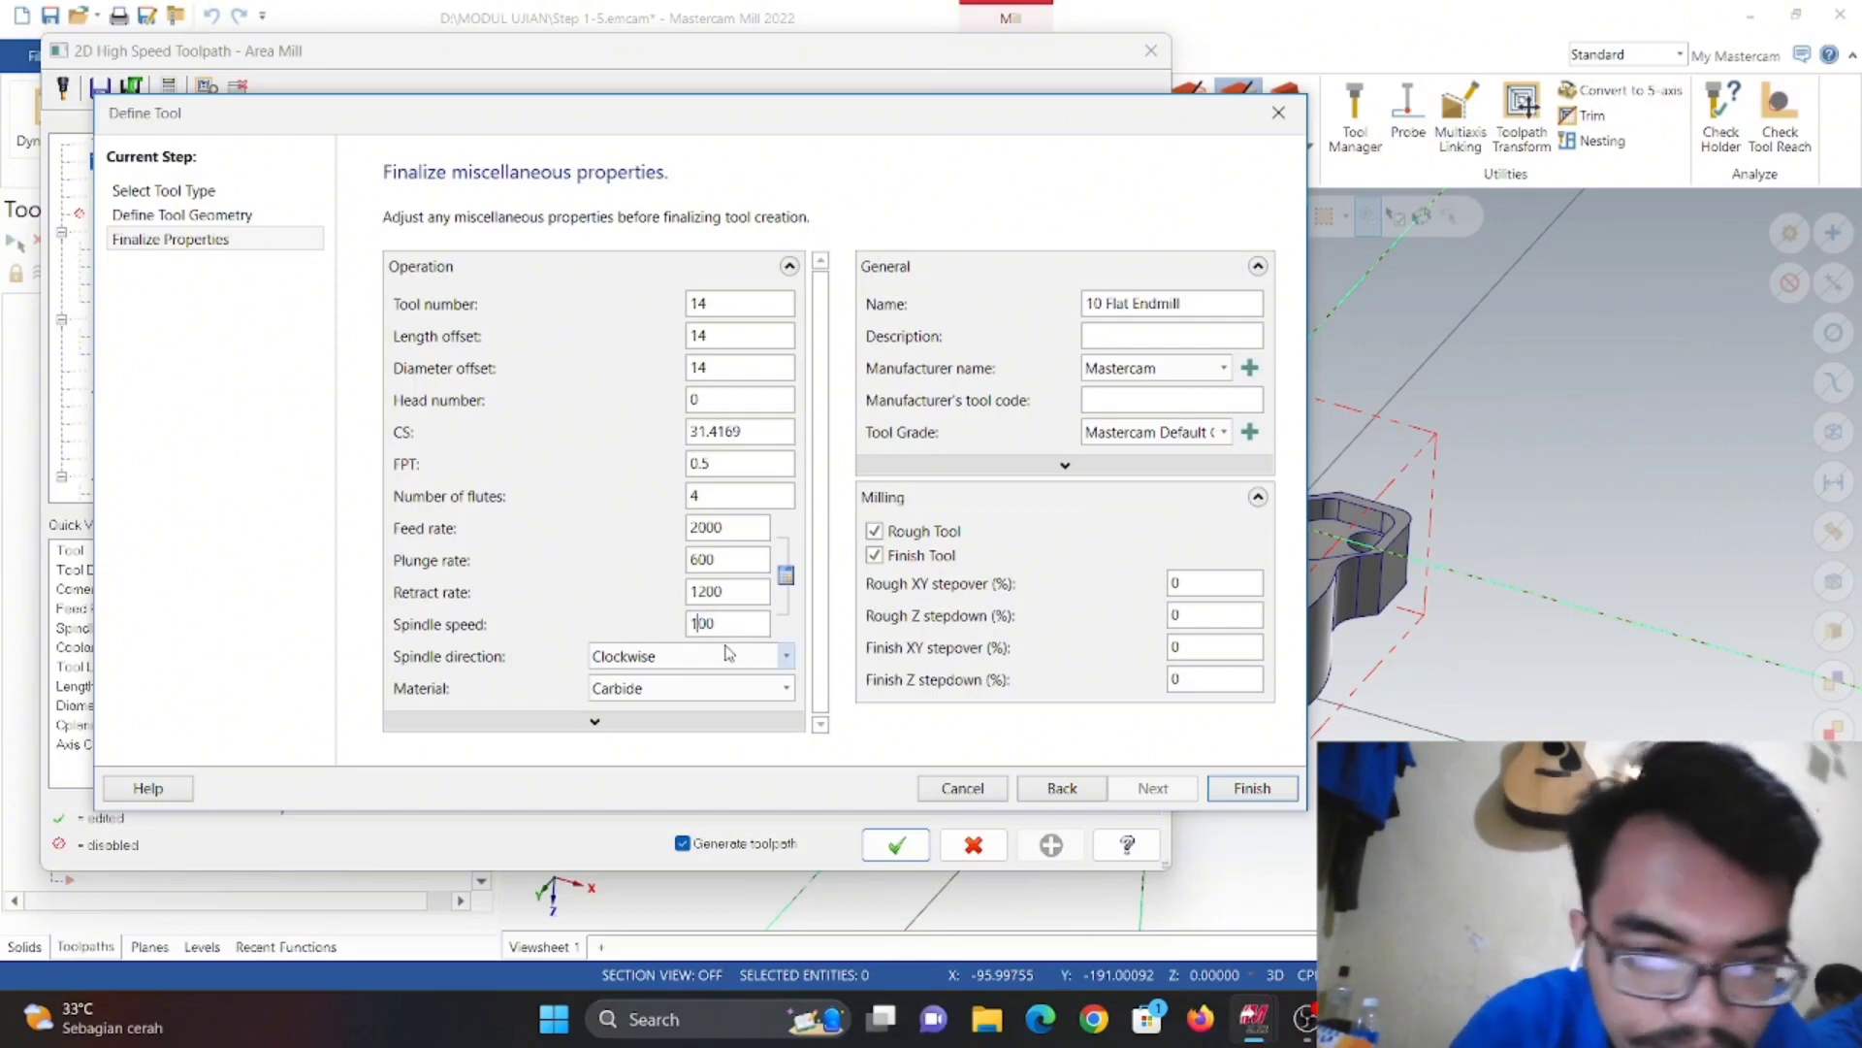
key(BackSpace)
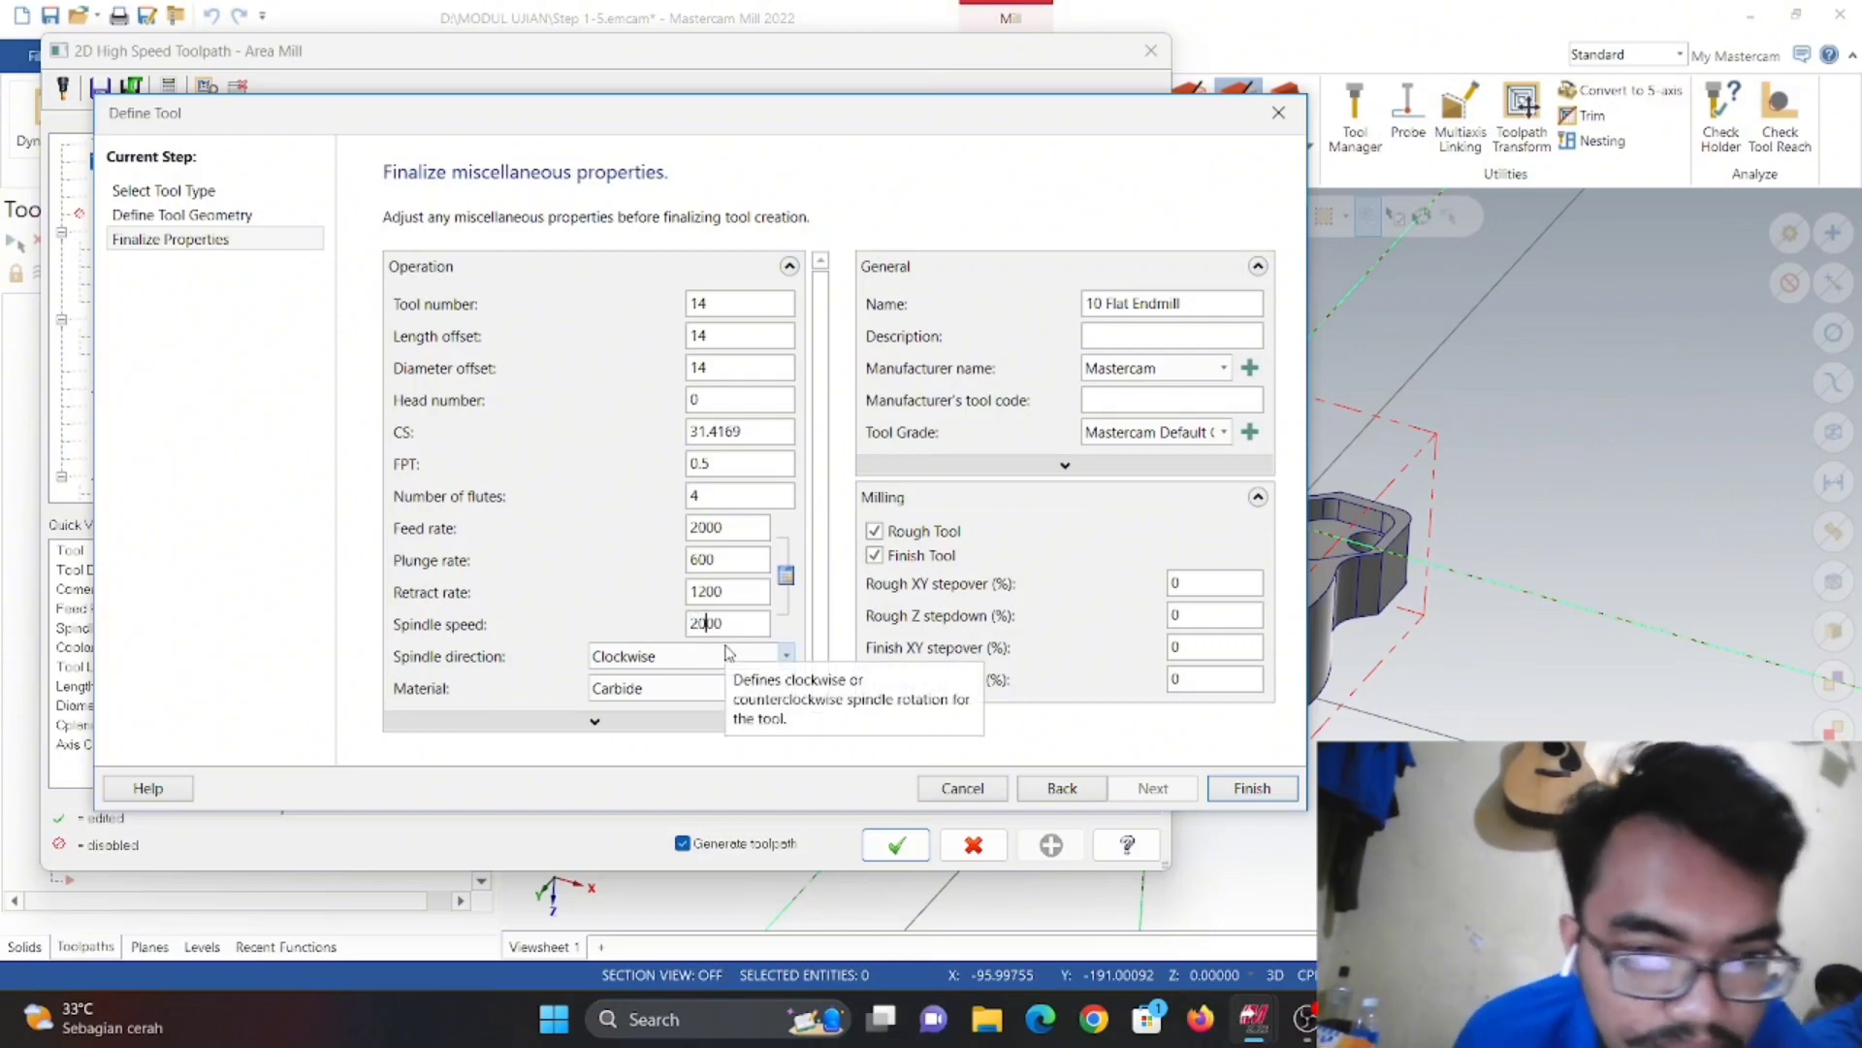
text(20)
click(1251, 788)
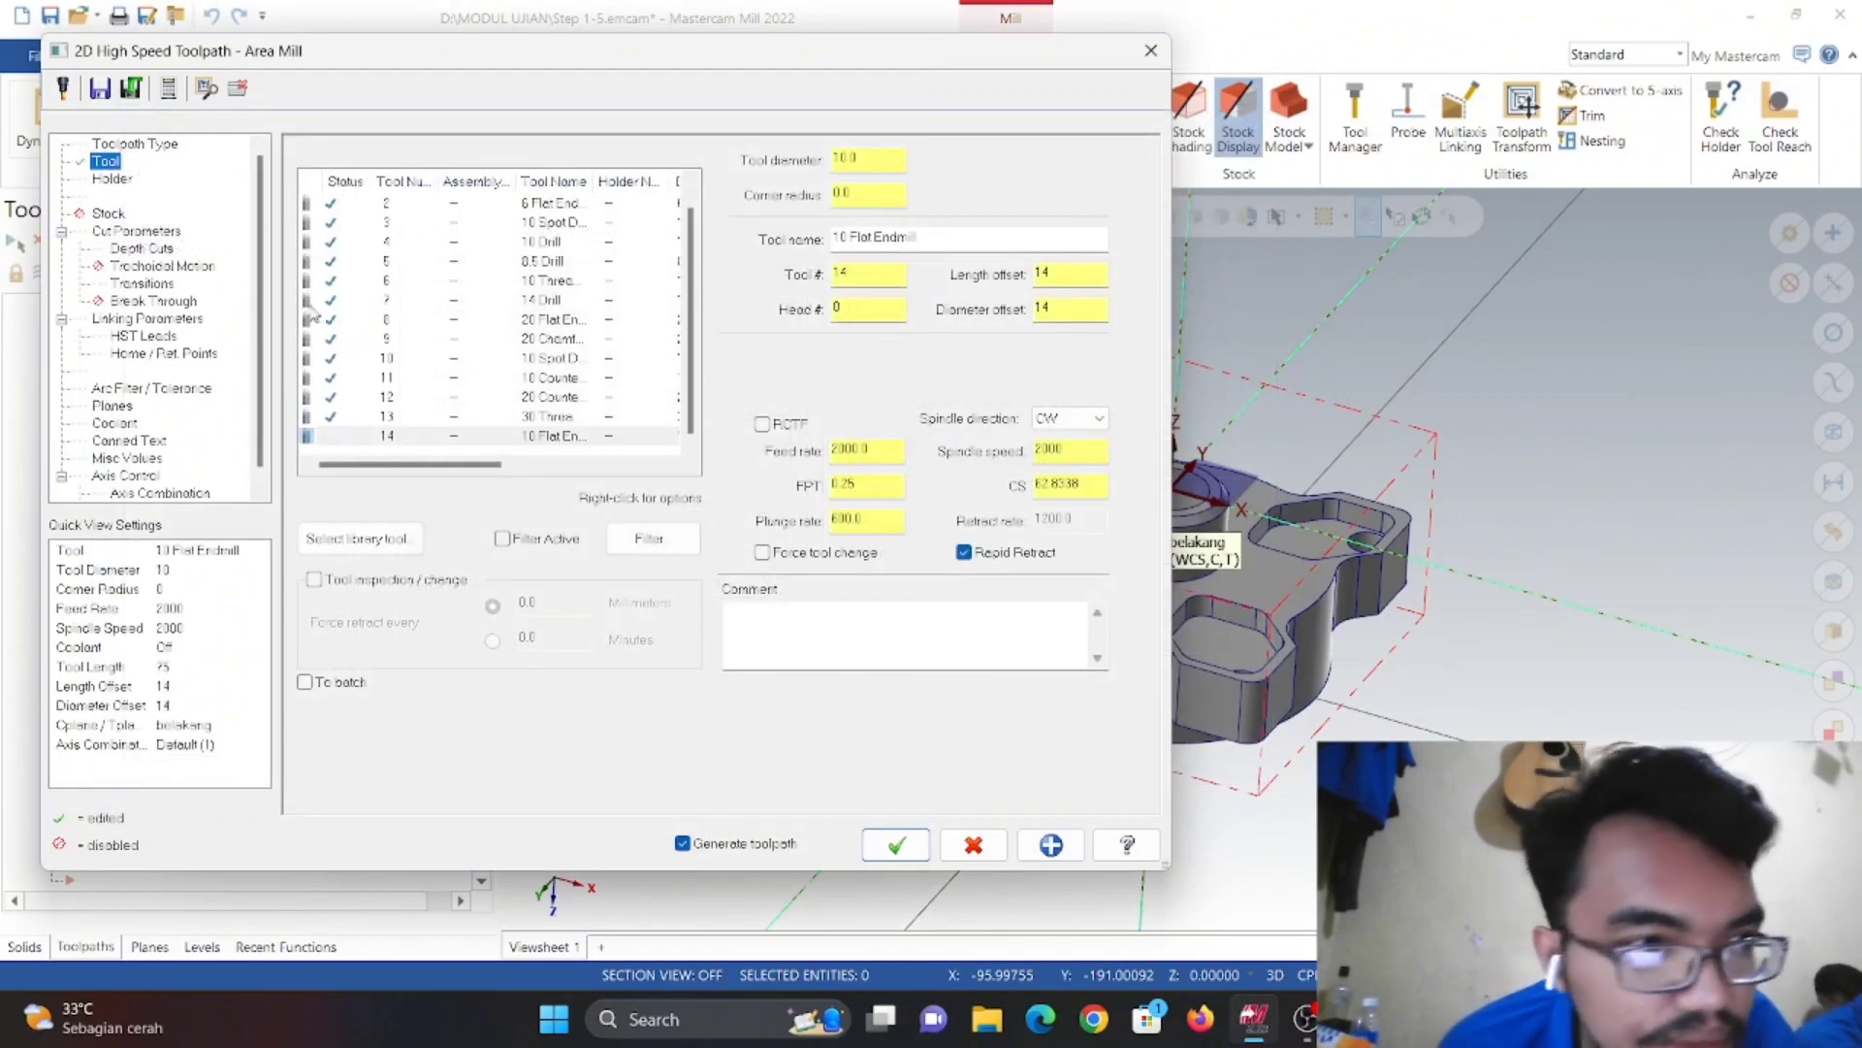
- Set the top of stock to -18 and depth to -24 by picking a pocket's upper edge and floor, and generate the Area Mill toolpath
click(118, 234)
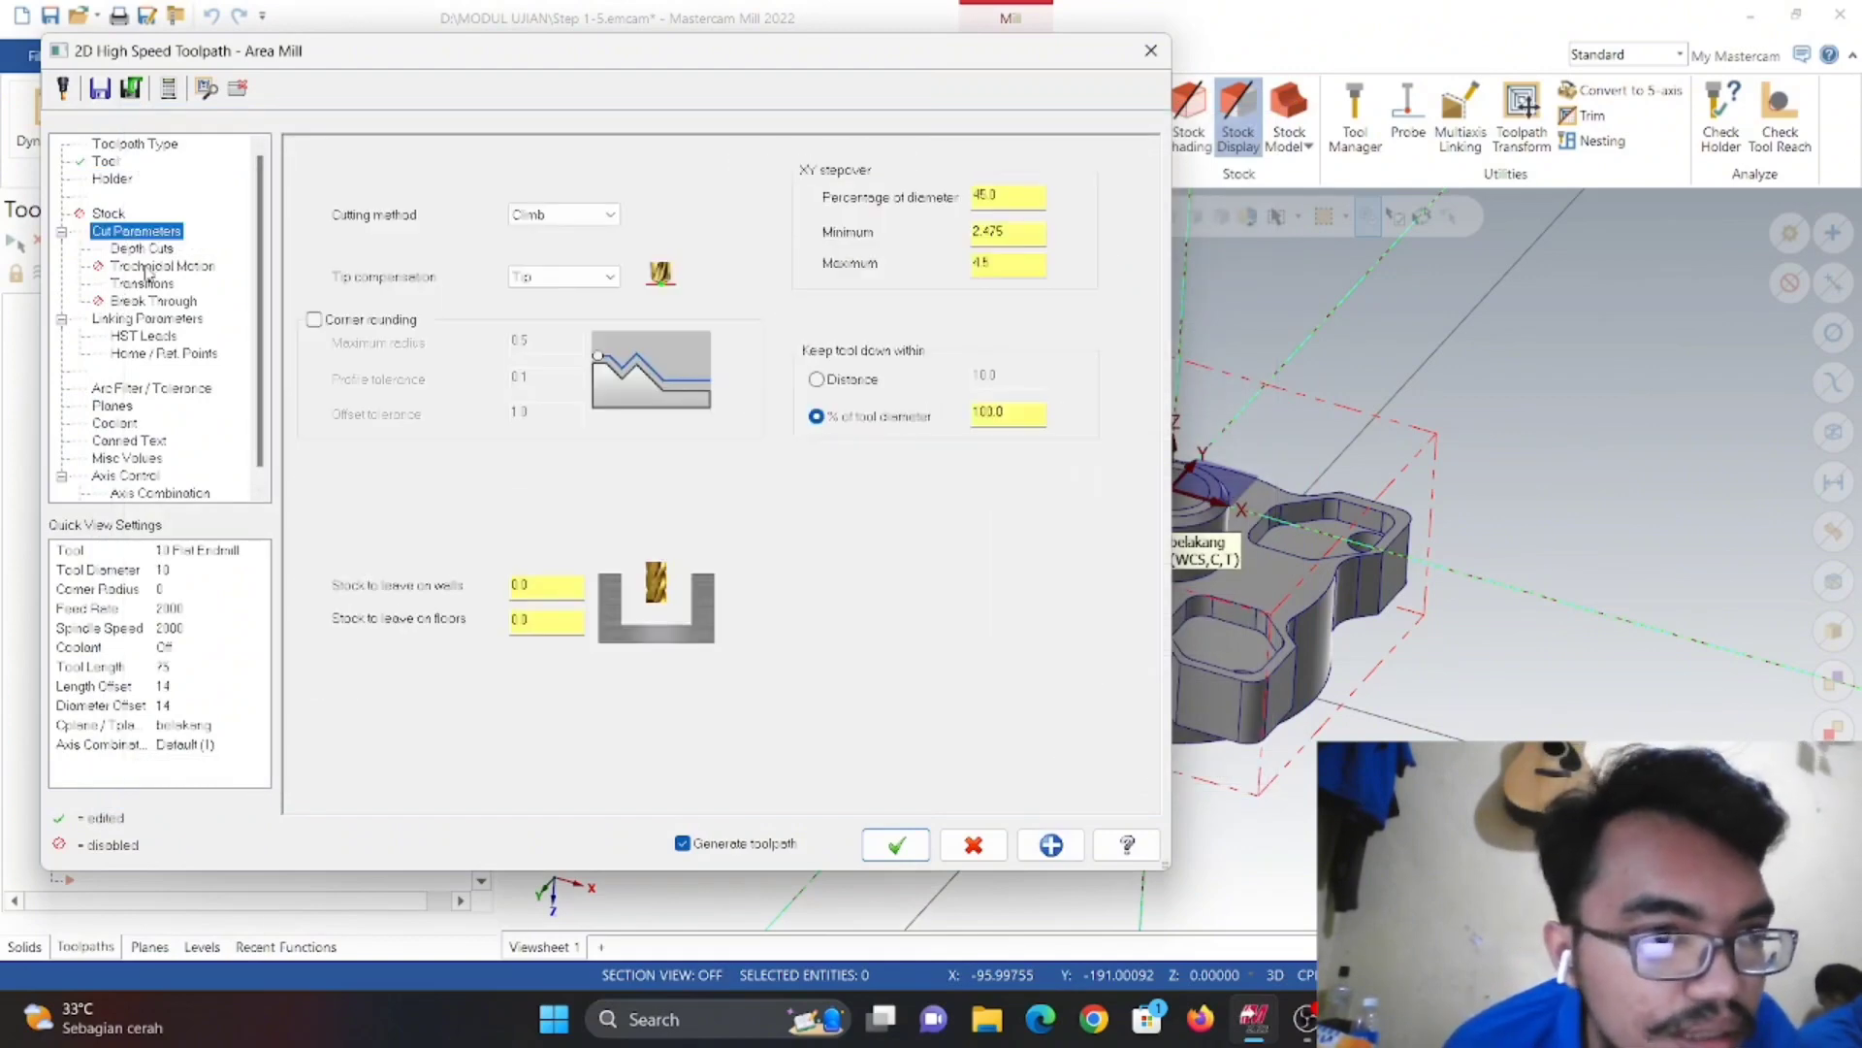
click(146, 254)
click(150, 267)
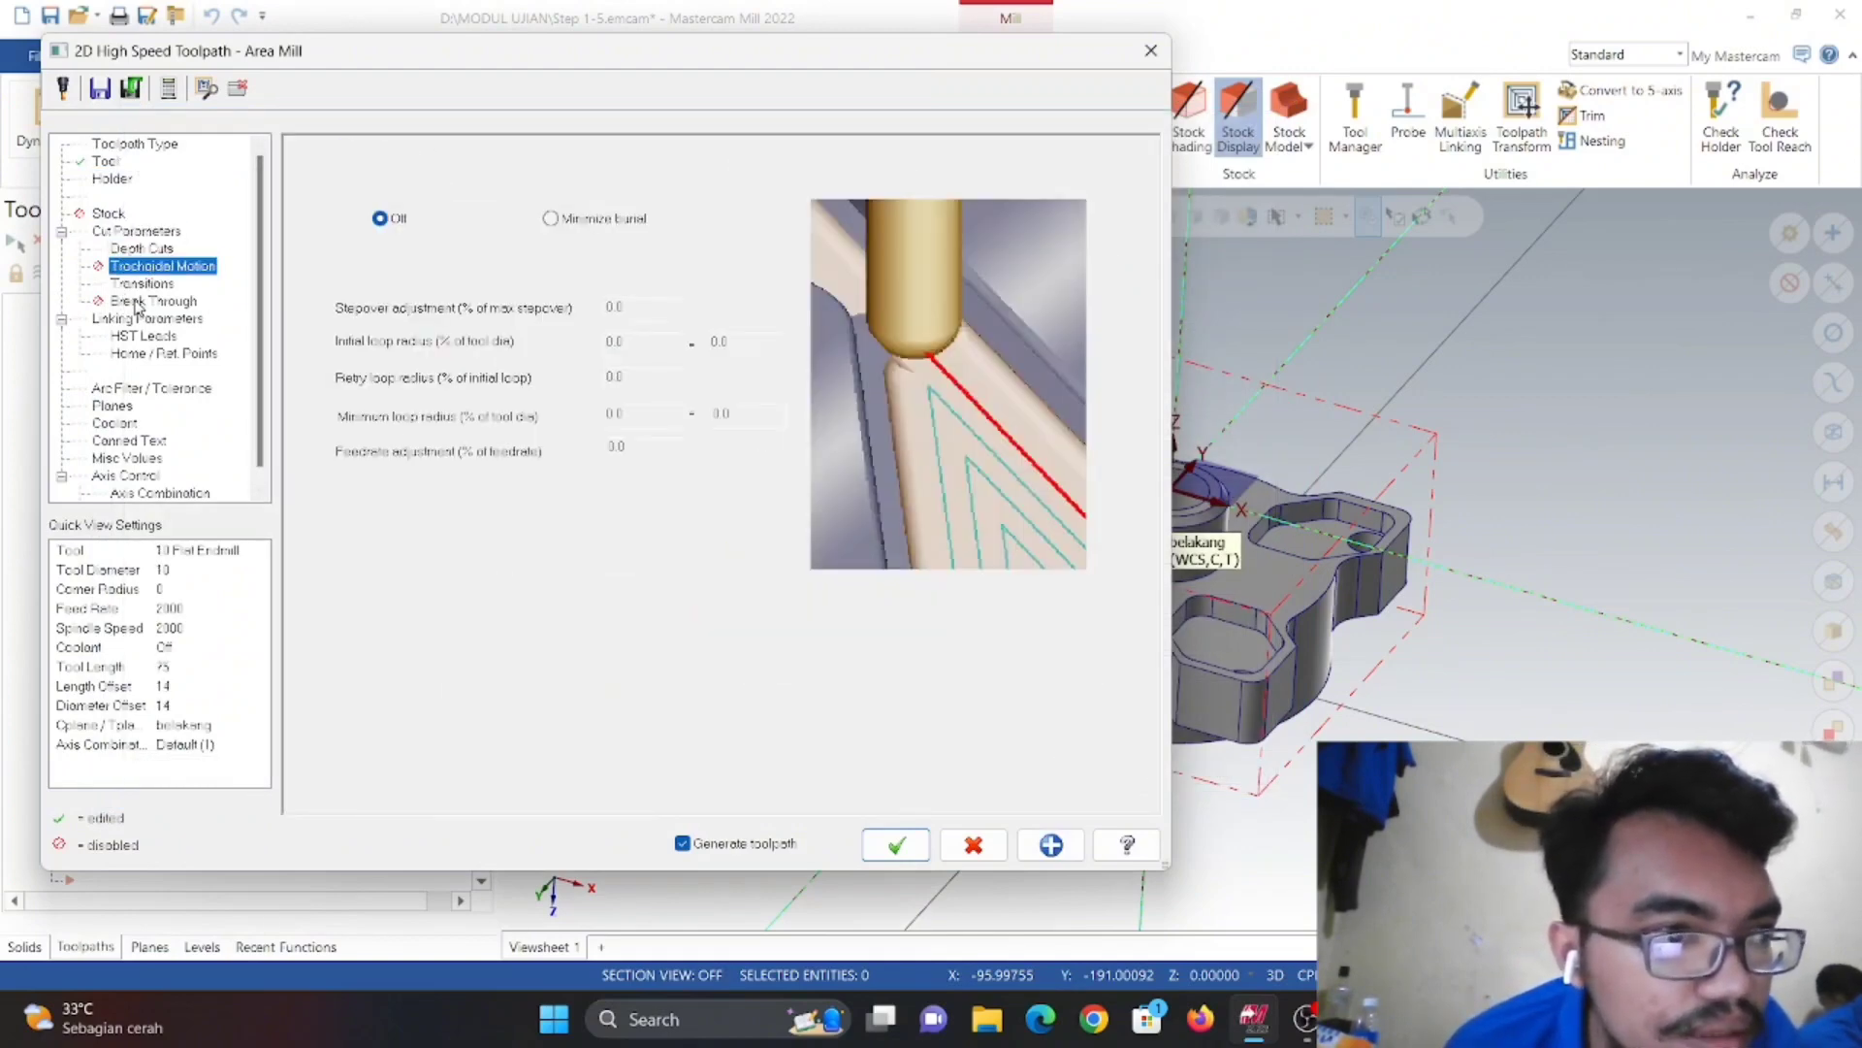
click(138, 303)
click(152, 320)
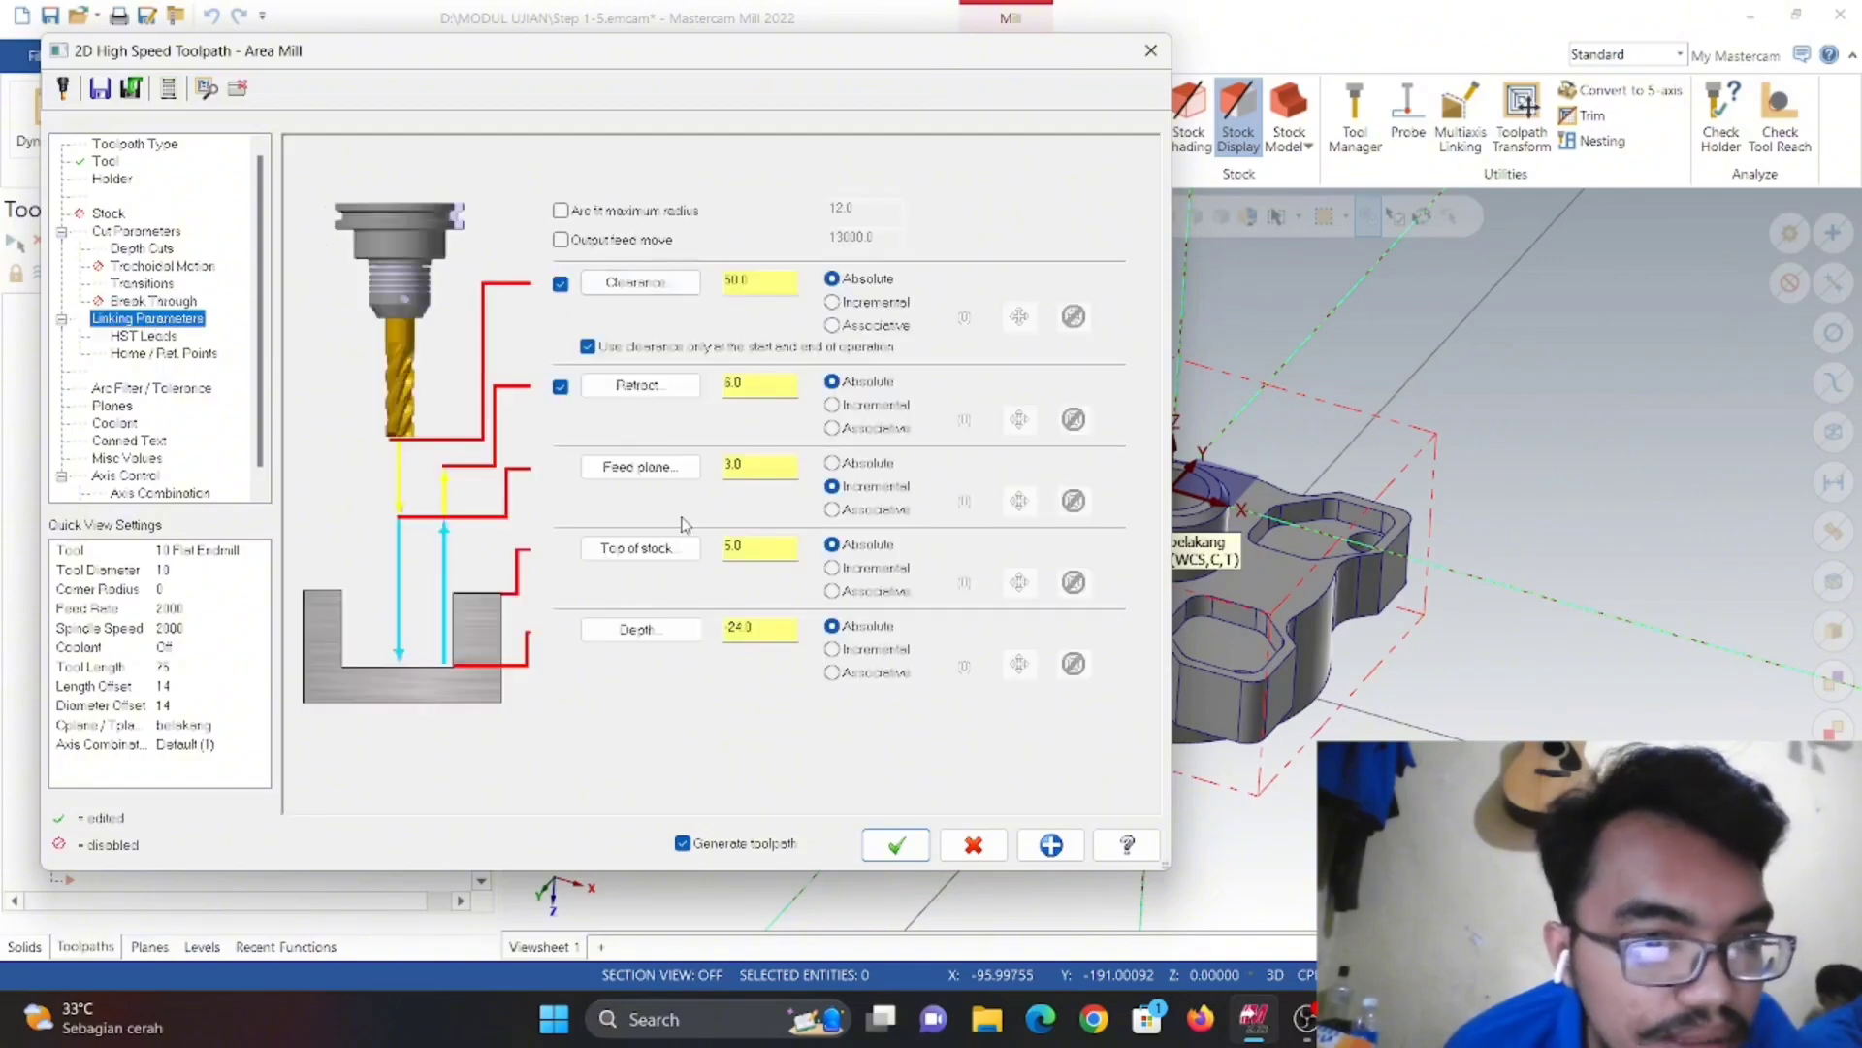
click(638, 548)
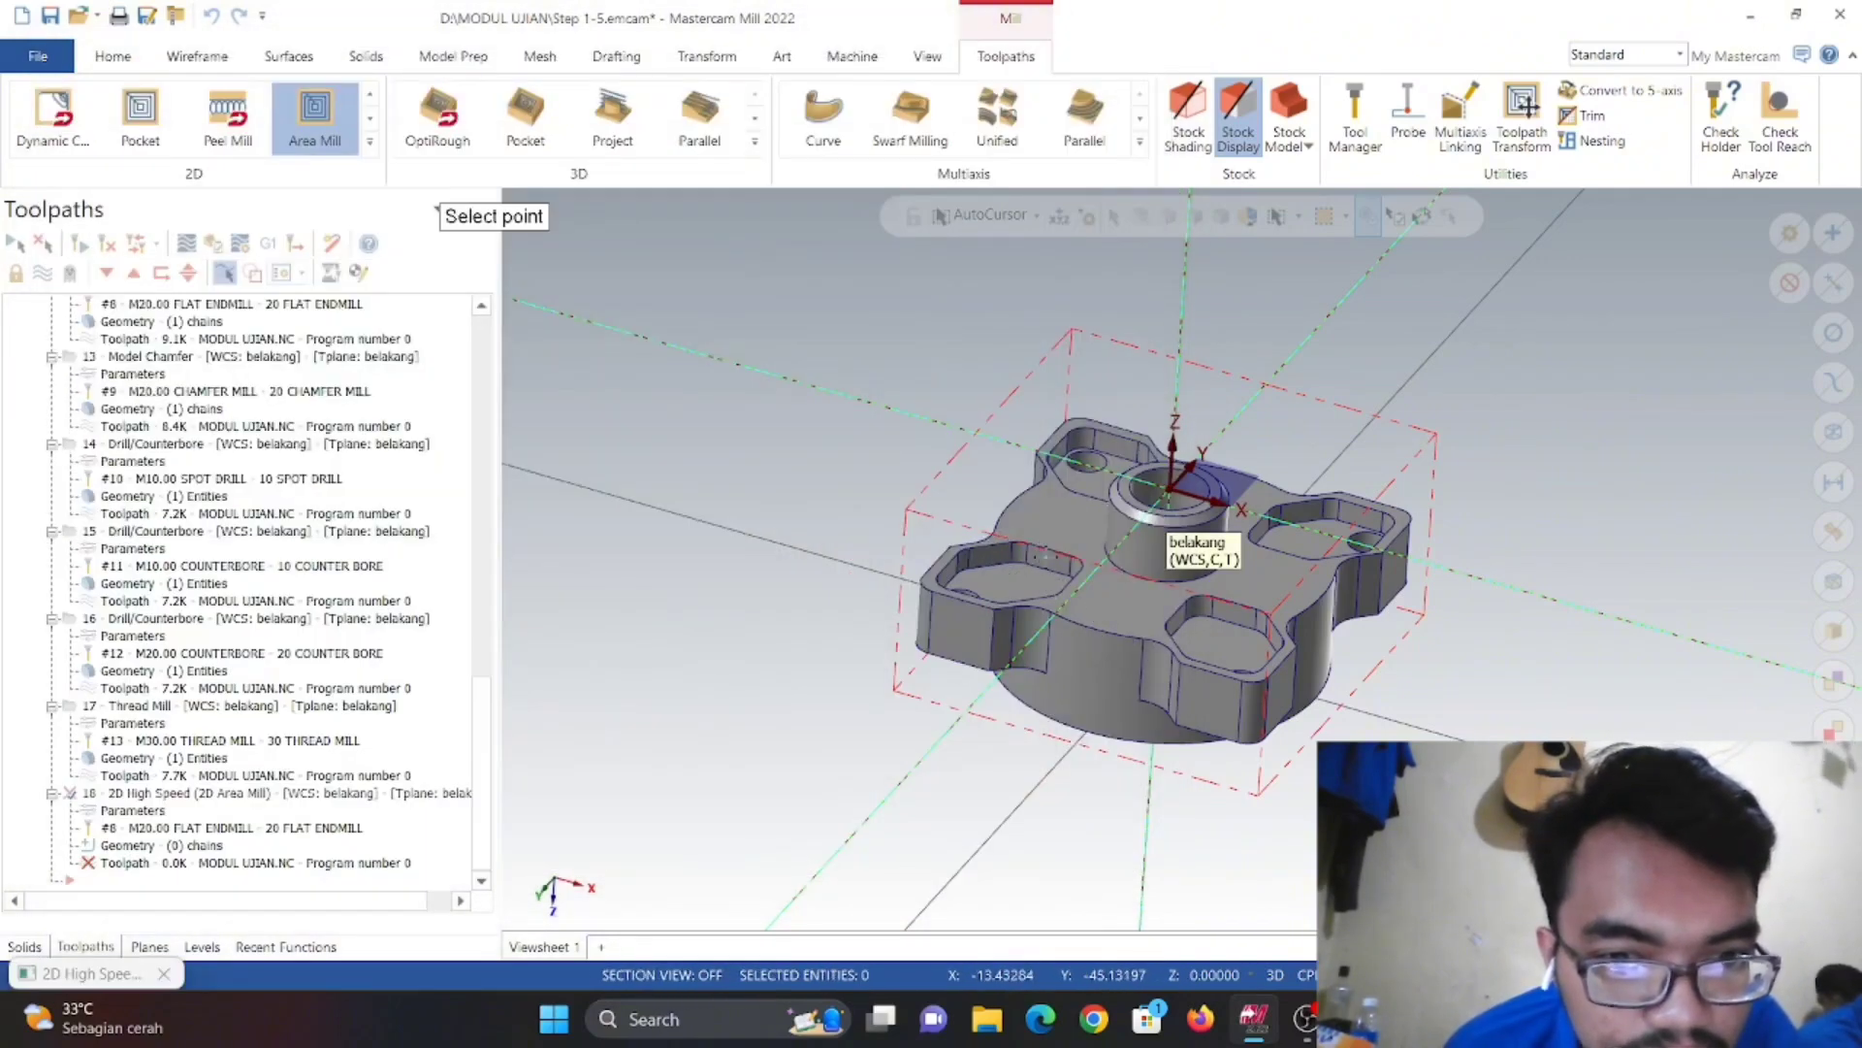
click(1047, 553)
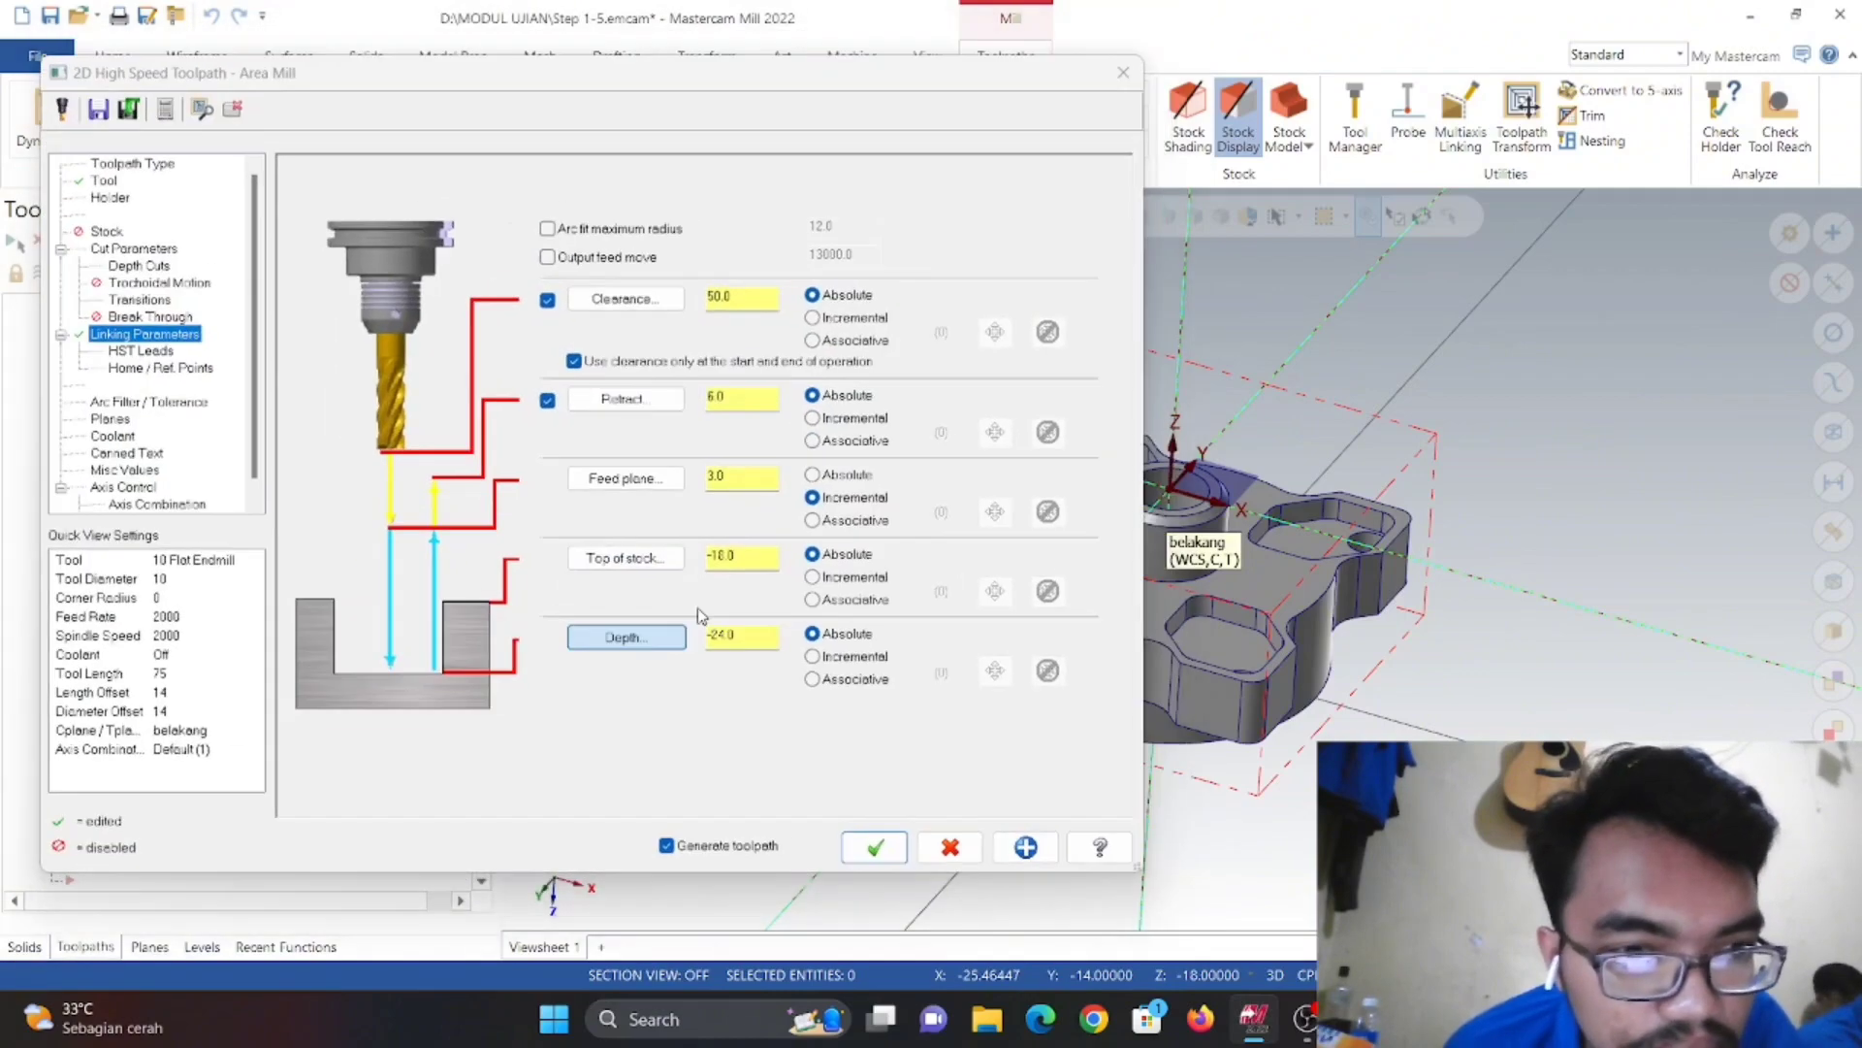
click(628, 637)
click(1053, 567)
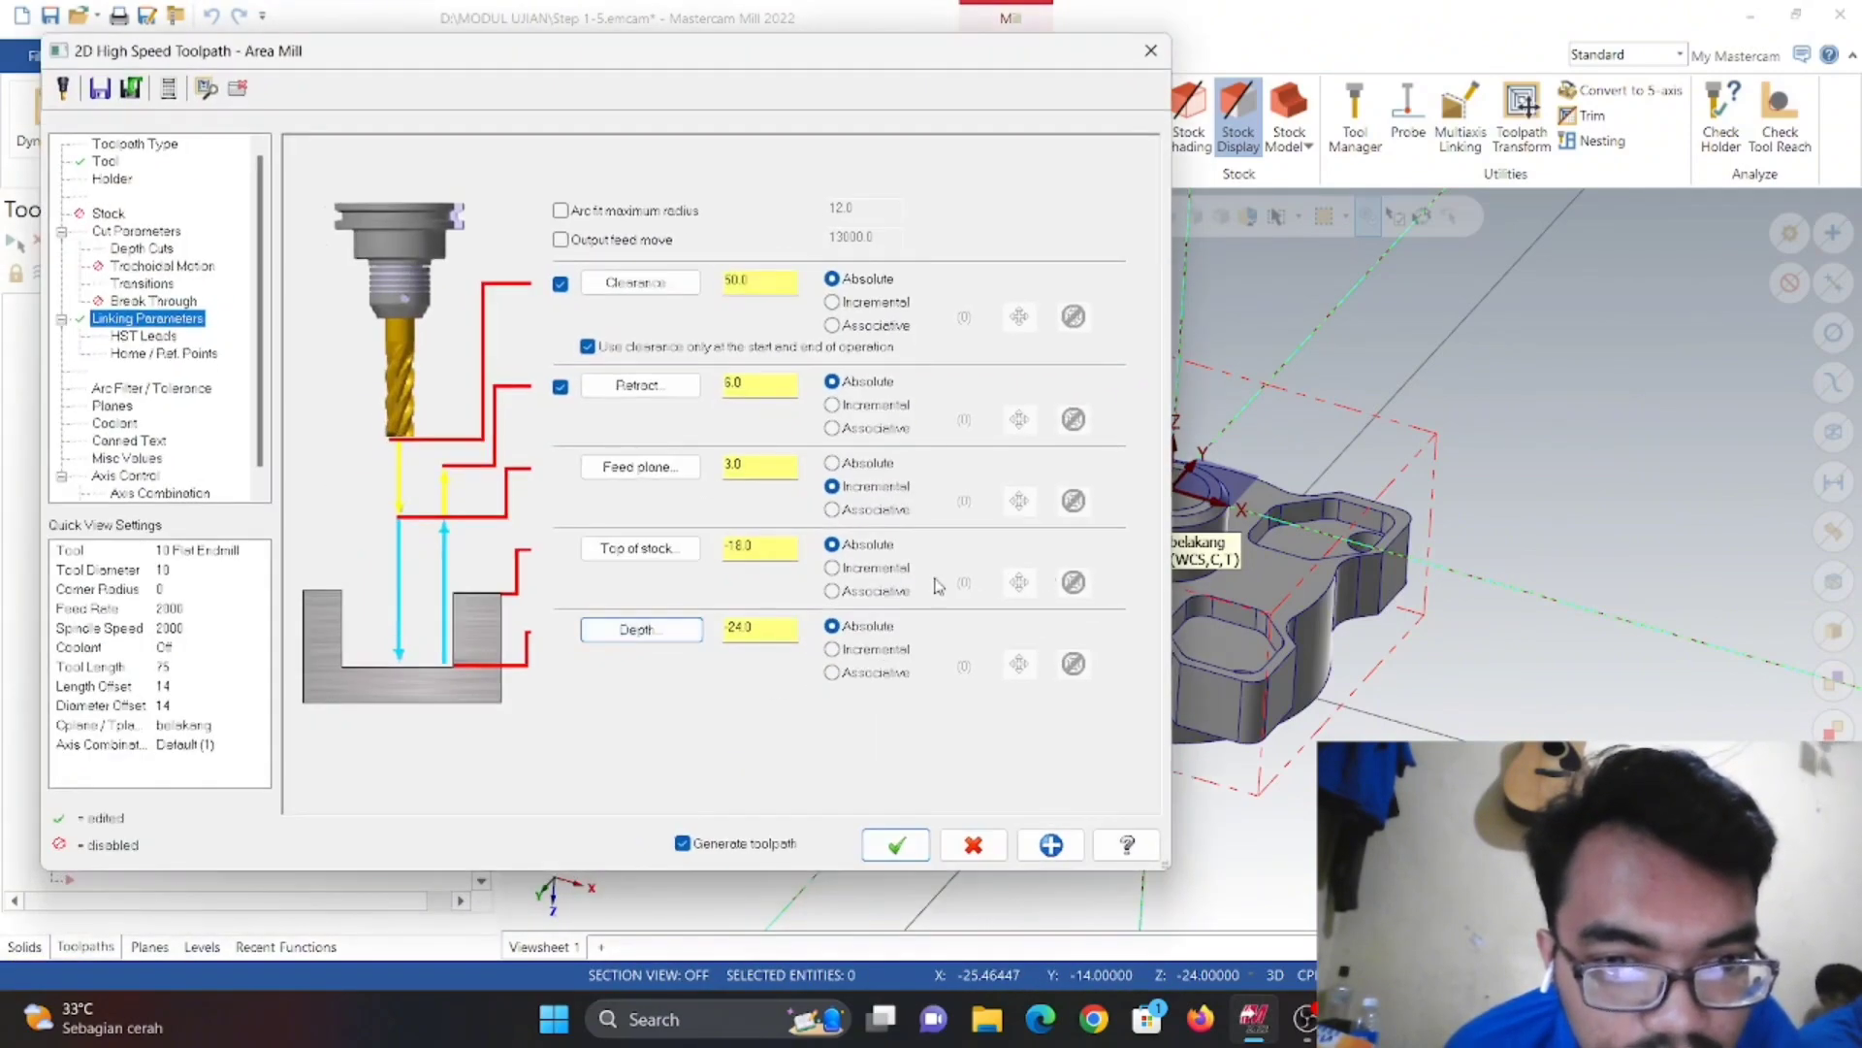
click(899, 840)
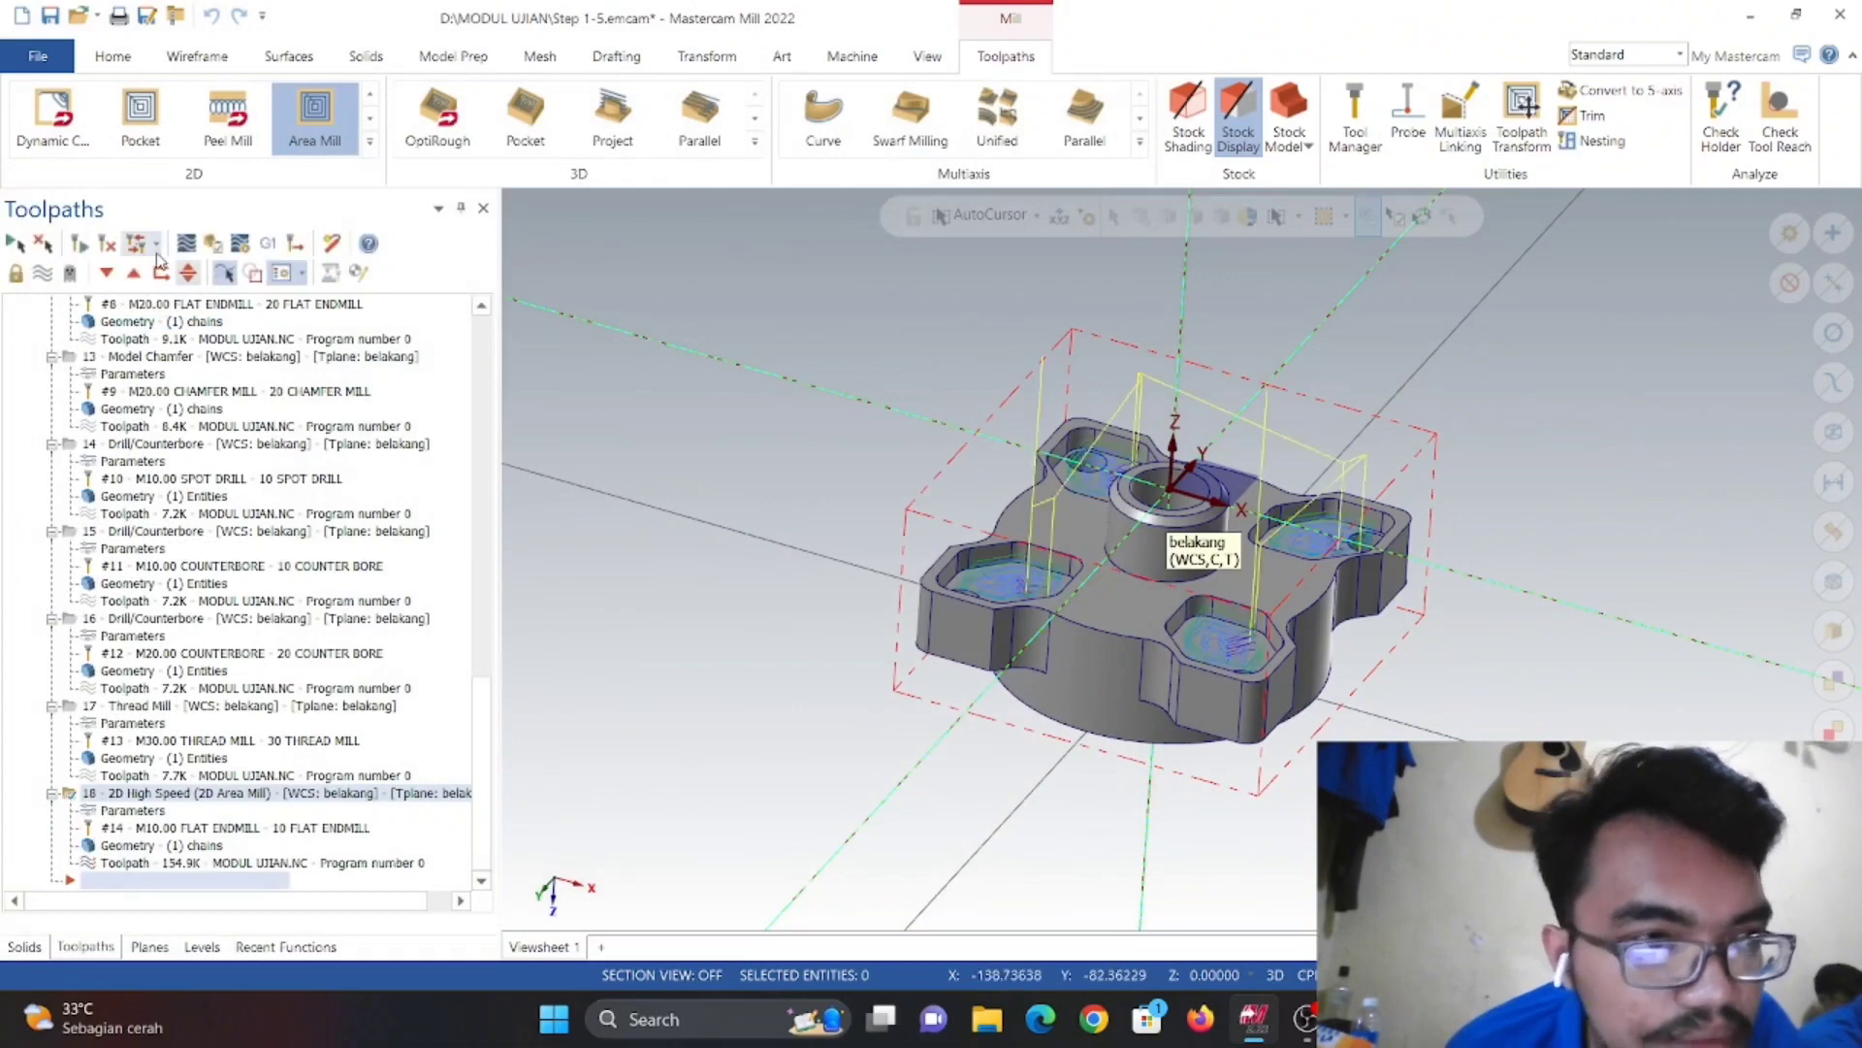
- Simulate the complete set of operations including the new pocket milling from an isometric view, and close the simulator
click(15, 244)
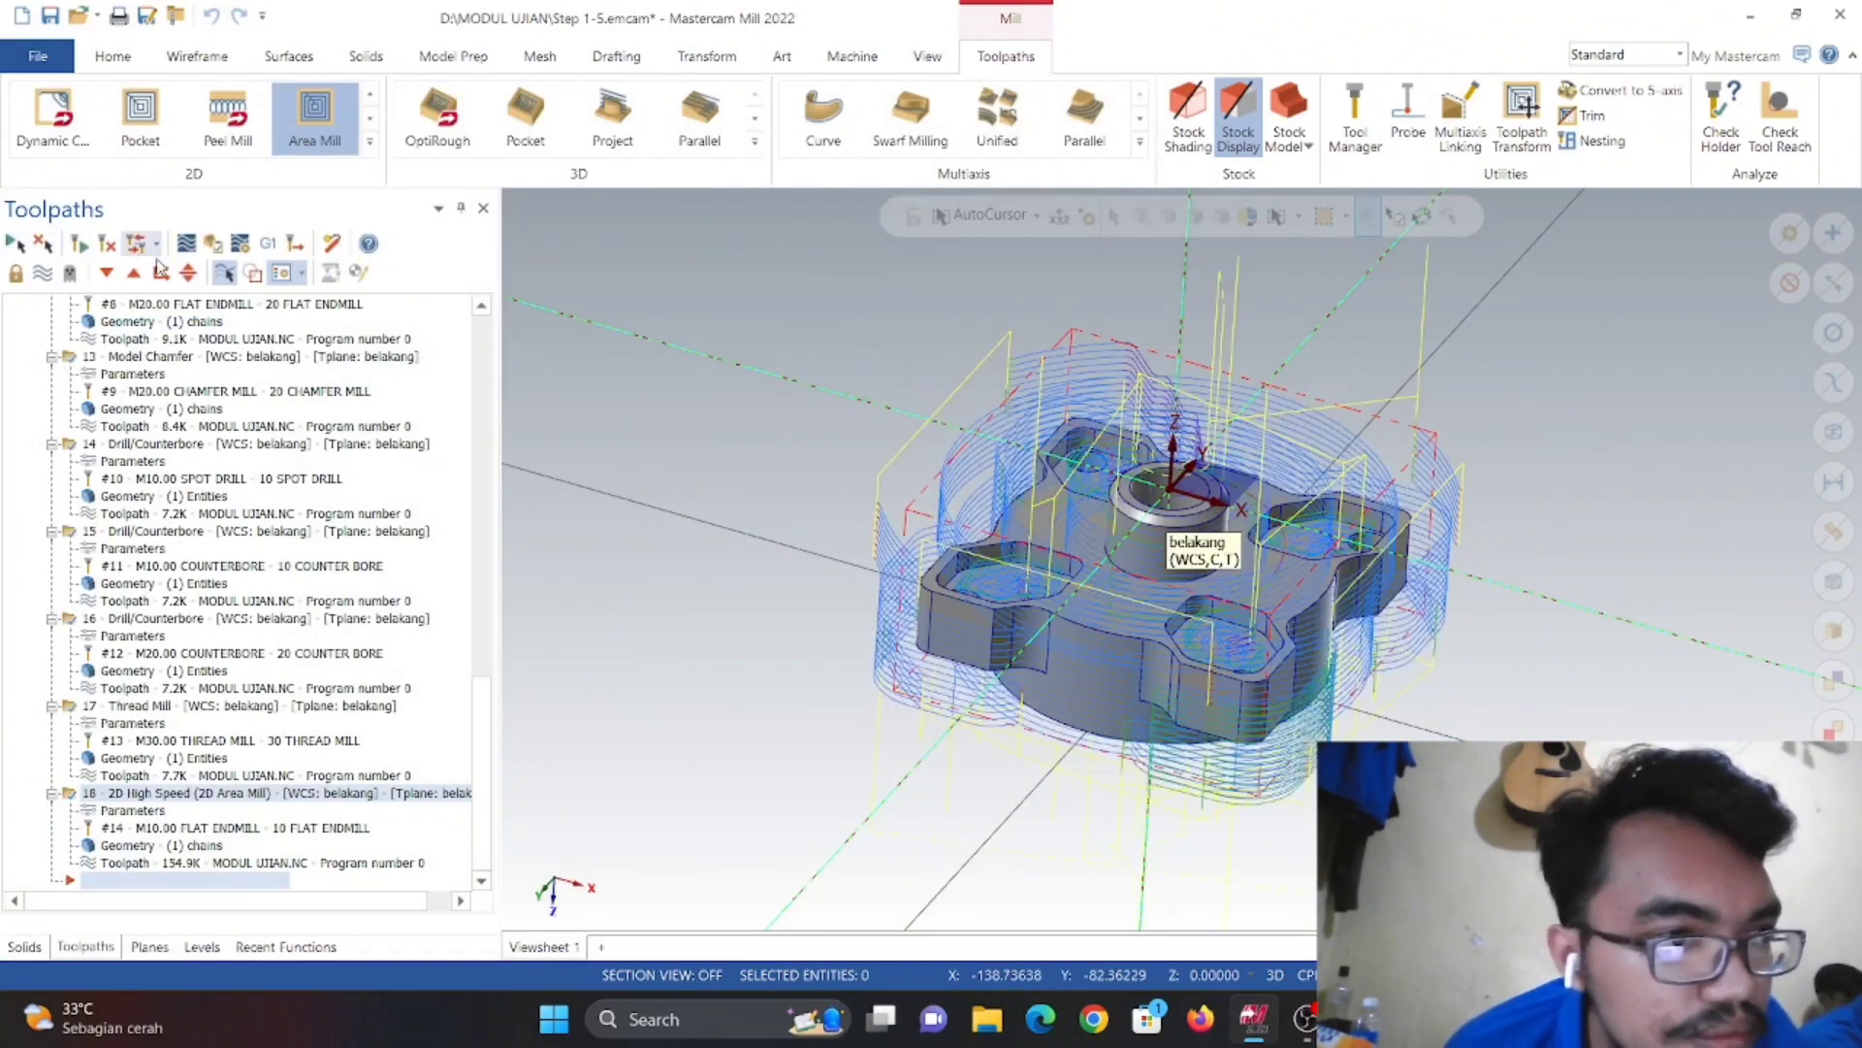
click(212, 243)
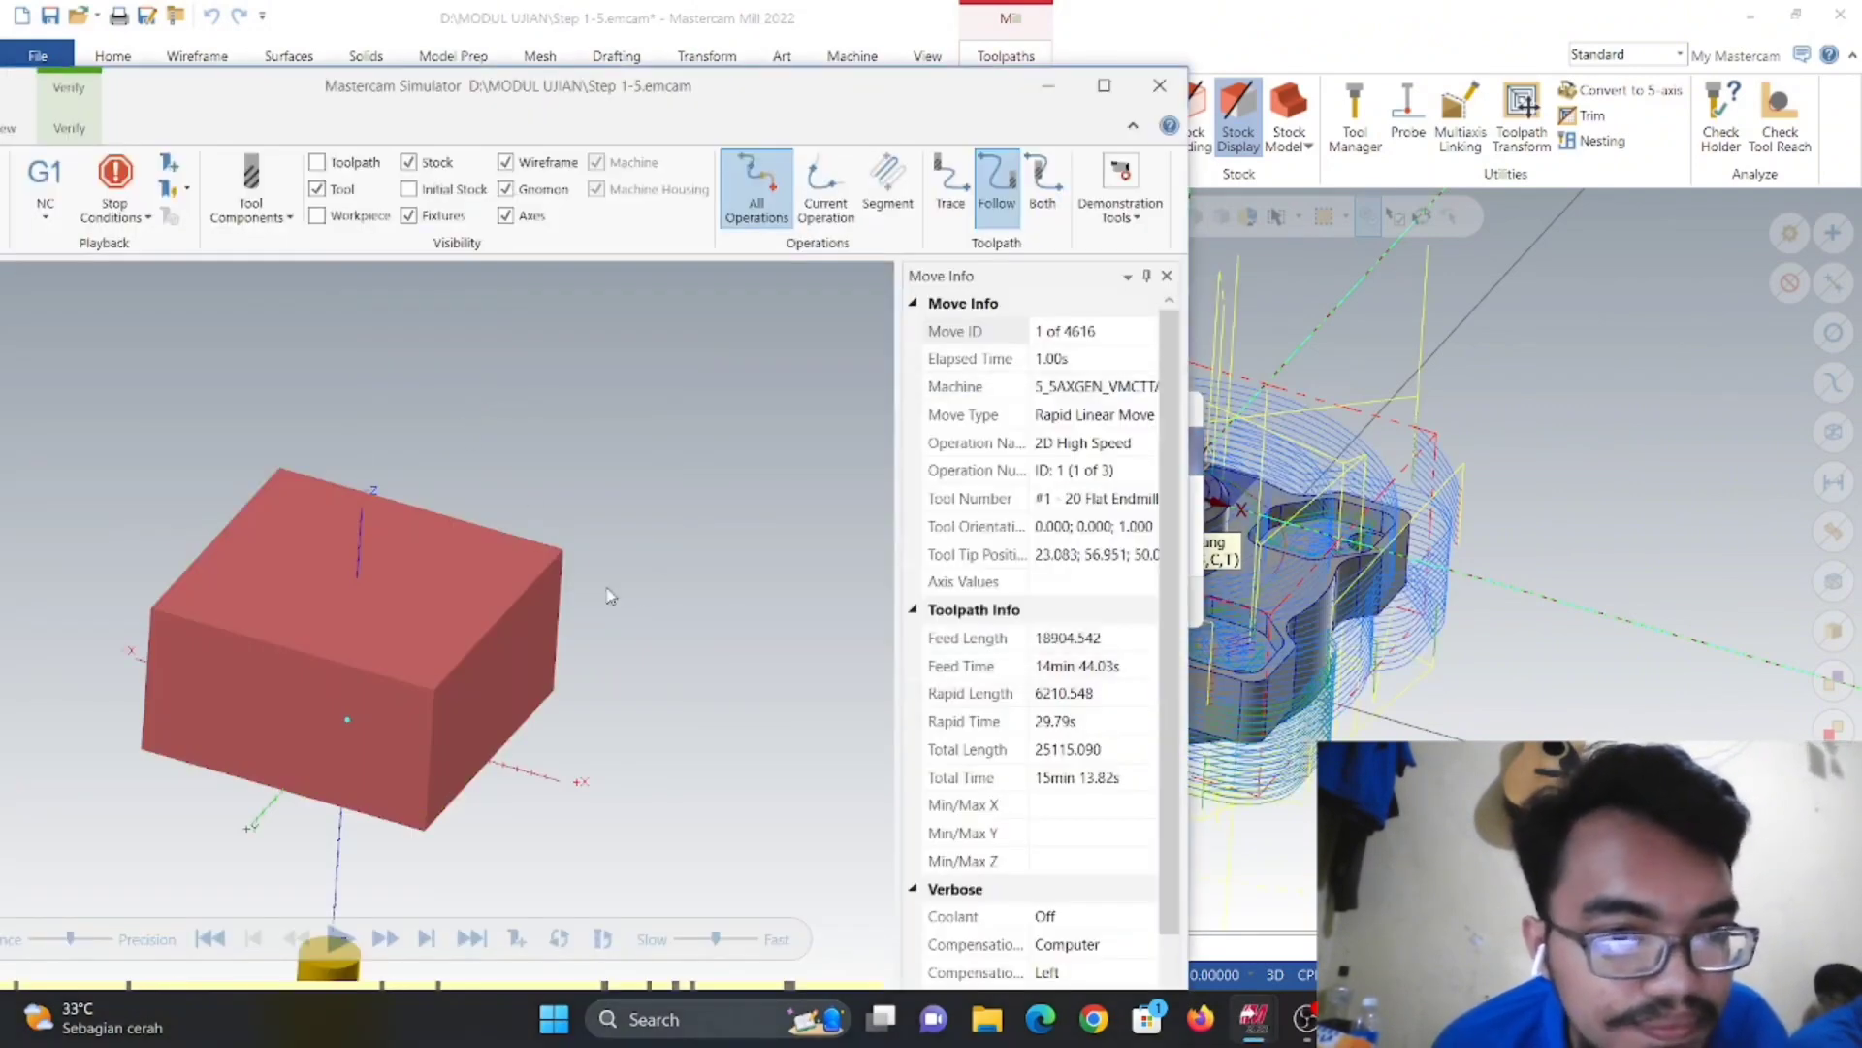
right_click(593, 475)
click(682, 683)
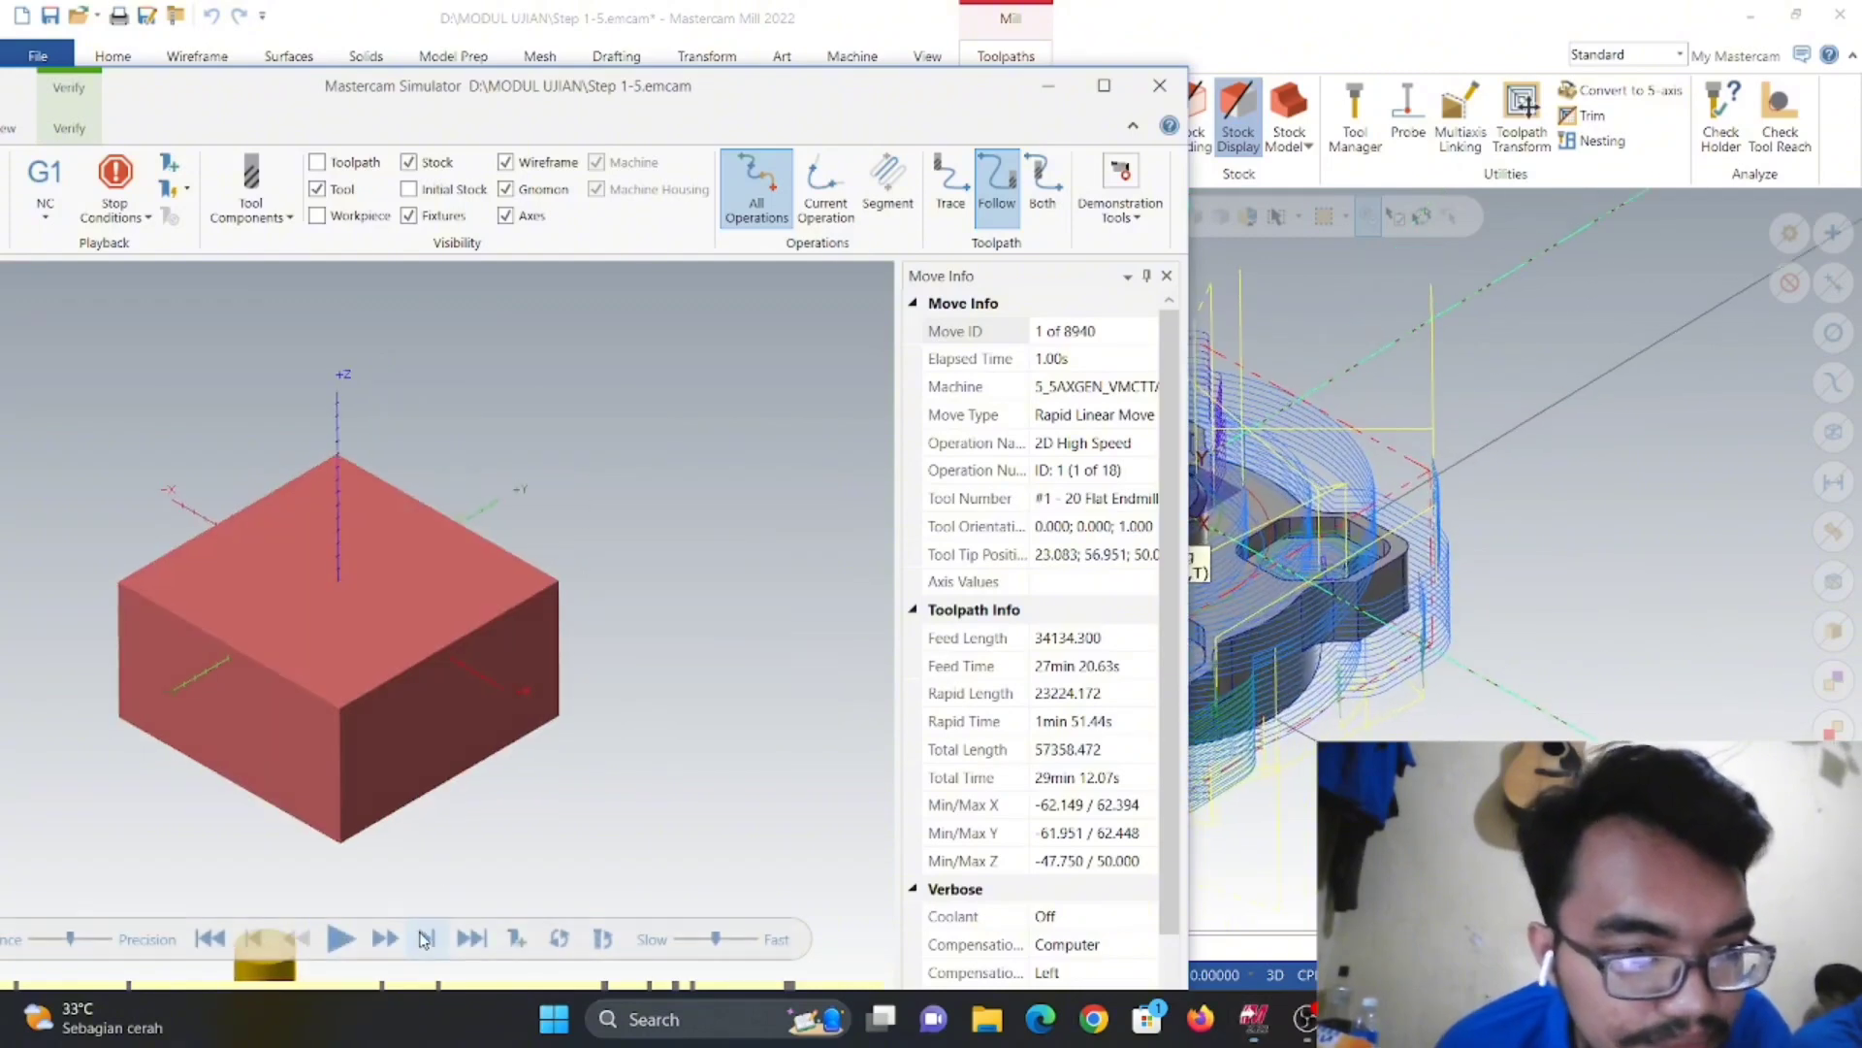
click(340, 937)
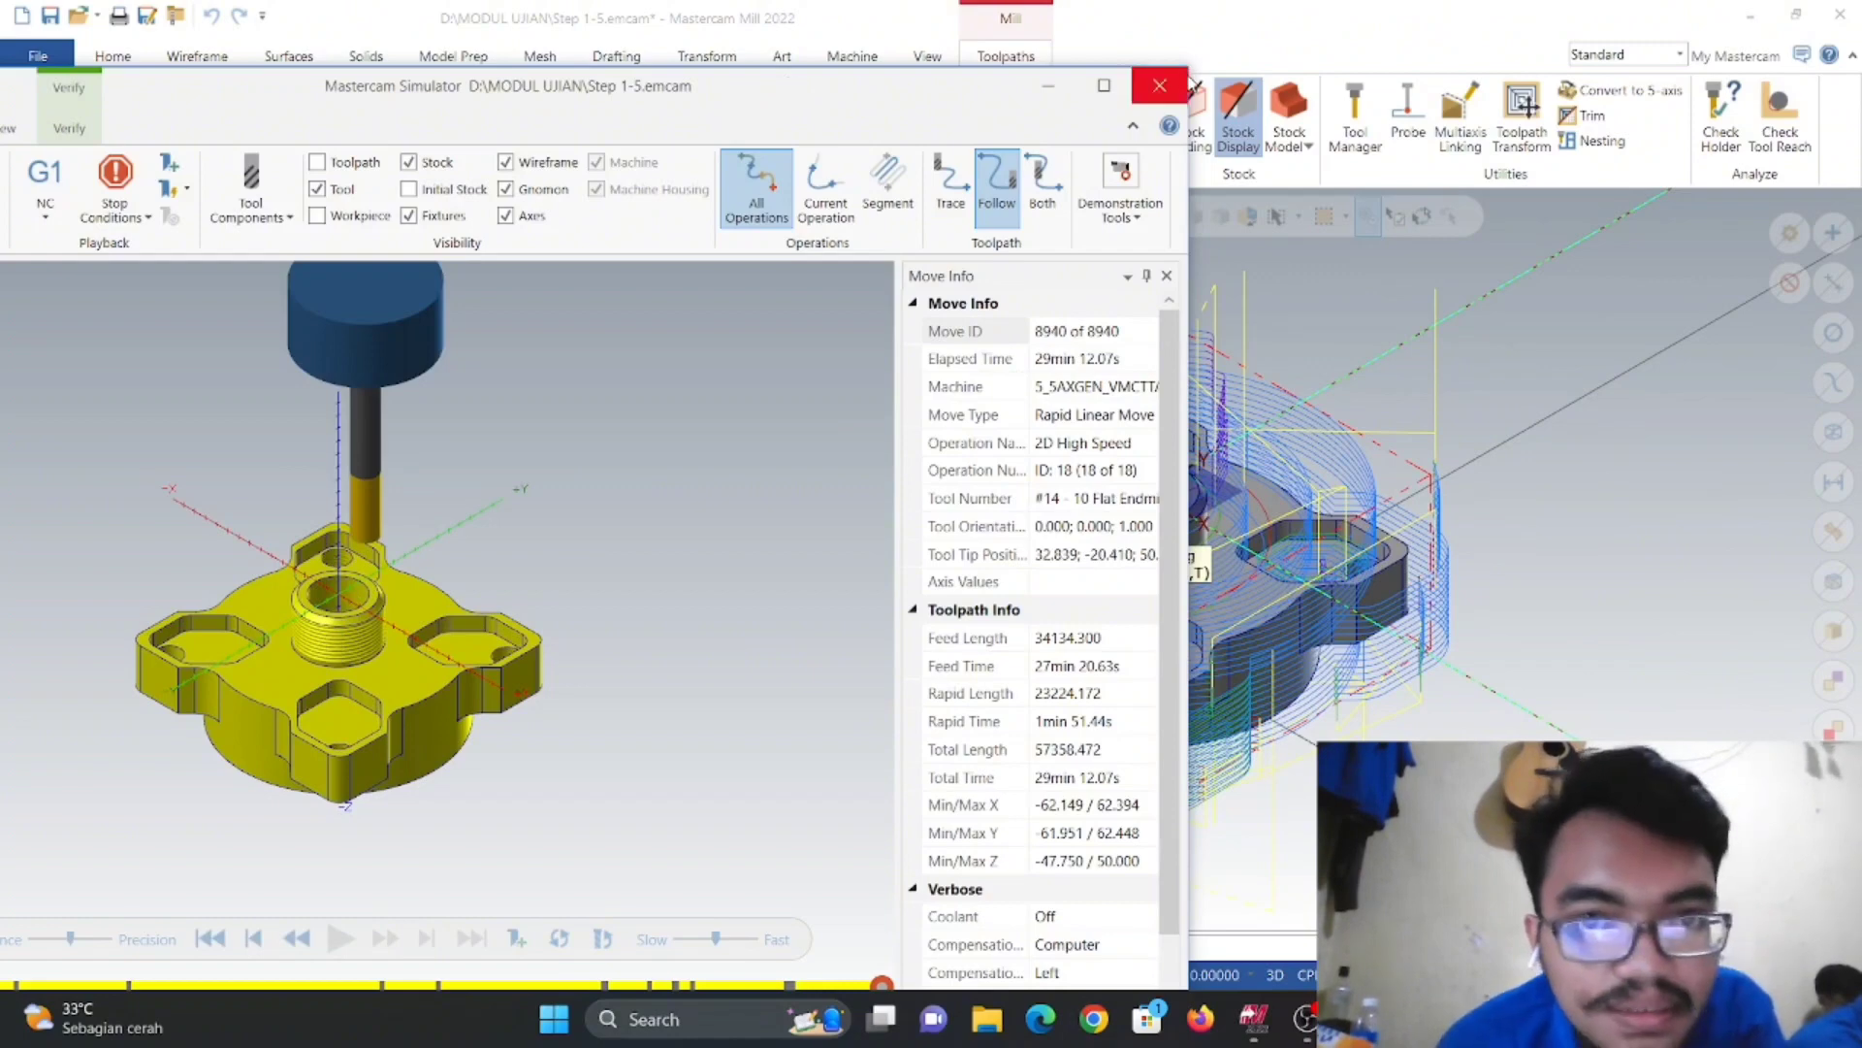
click(1160, 86)
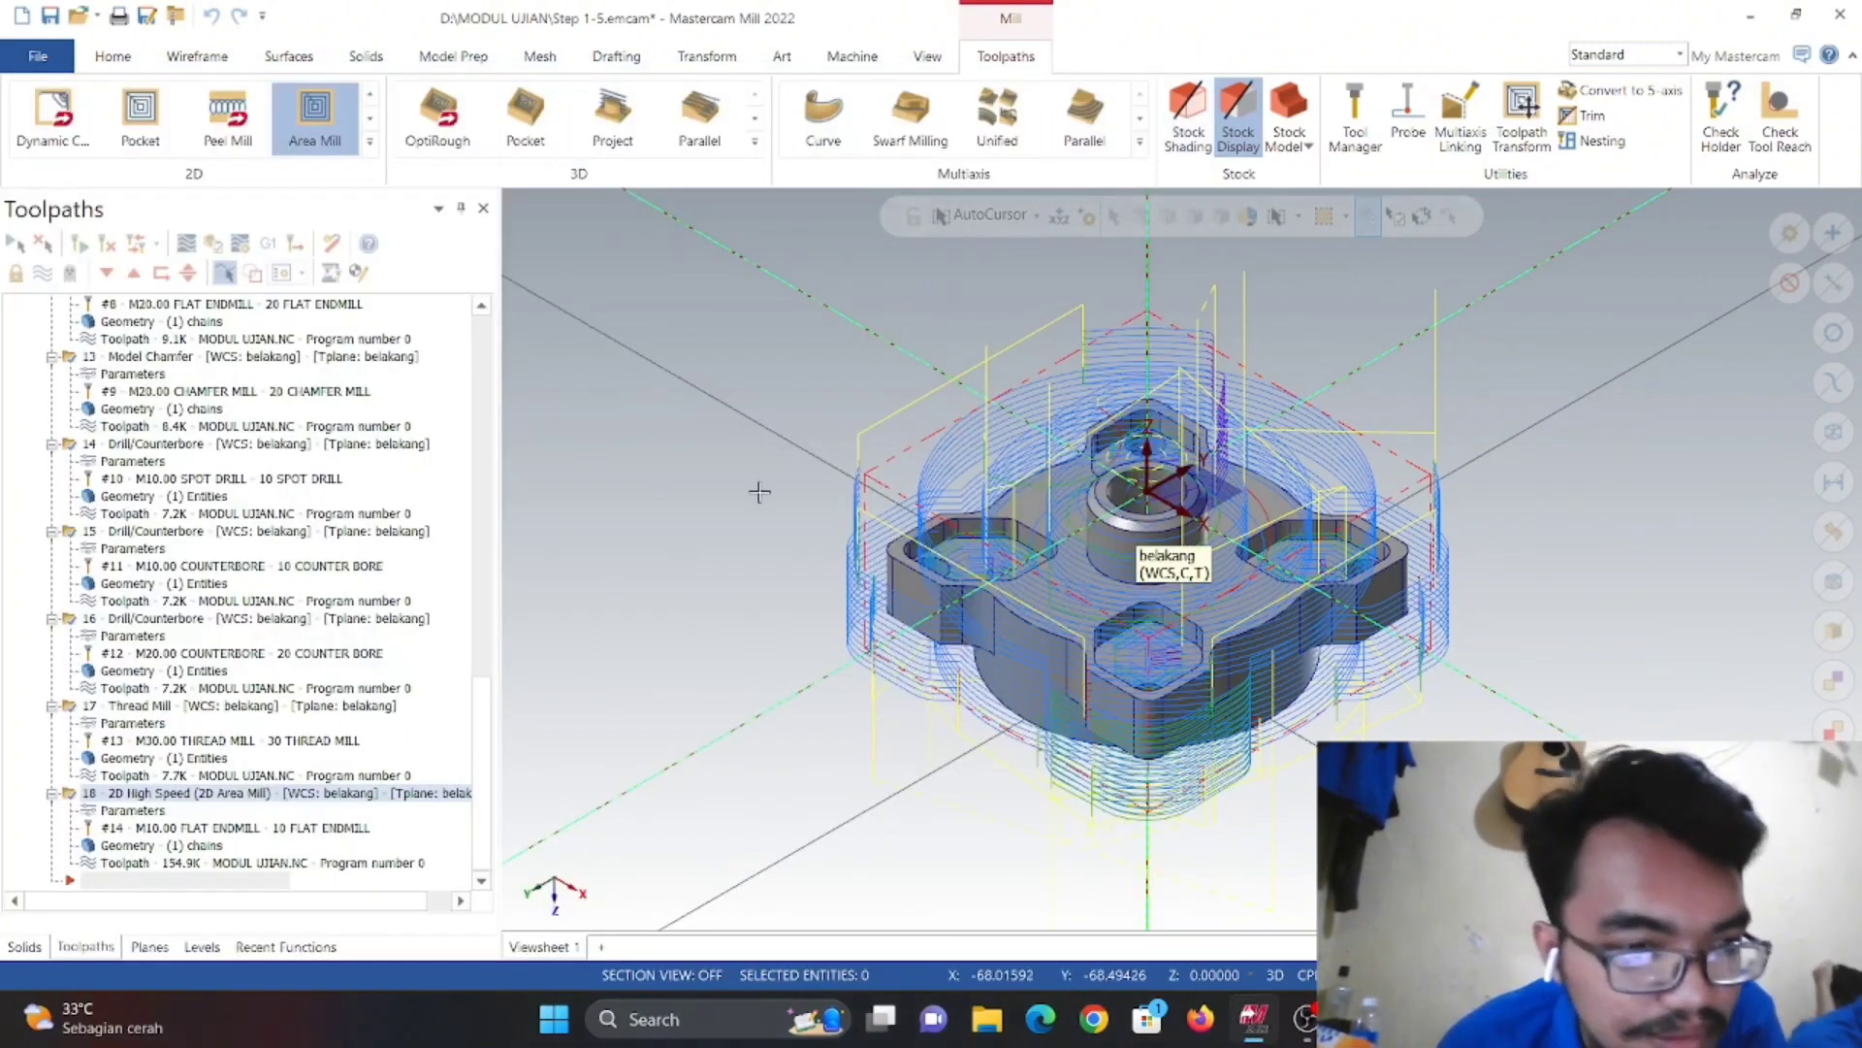
click(1305, 1021)
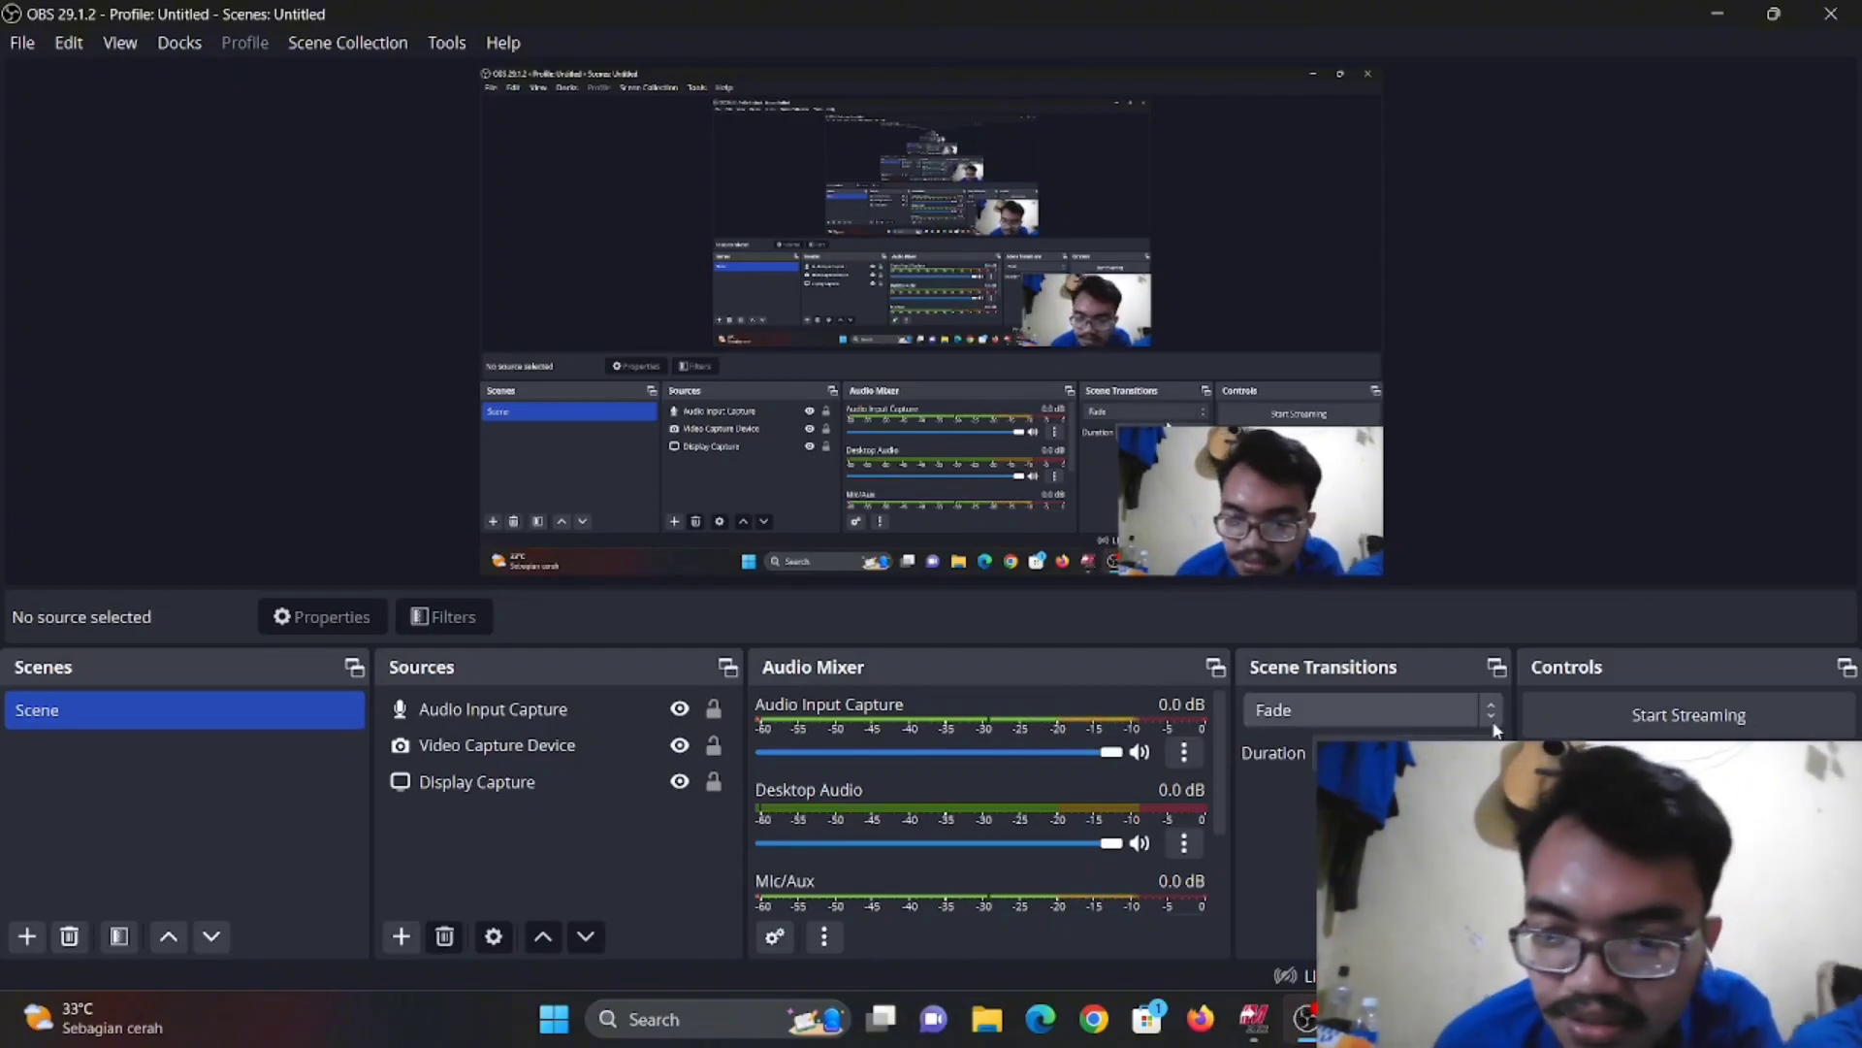